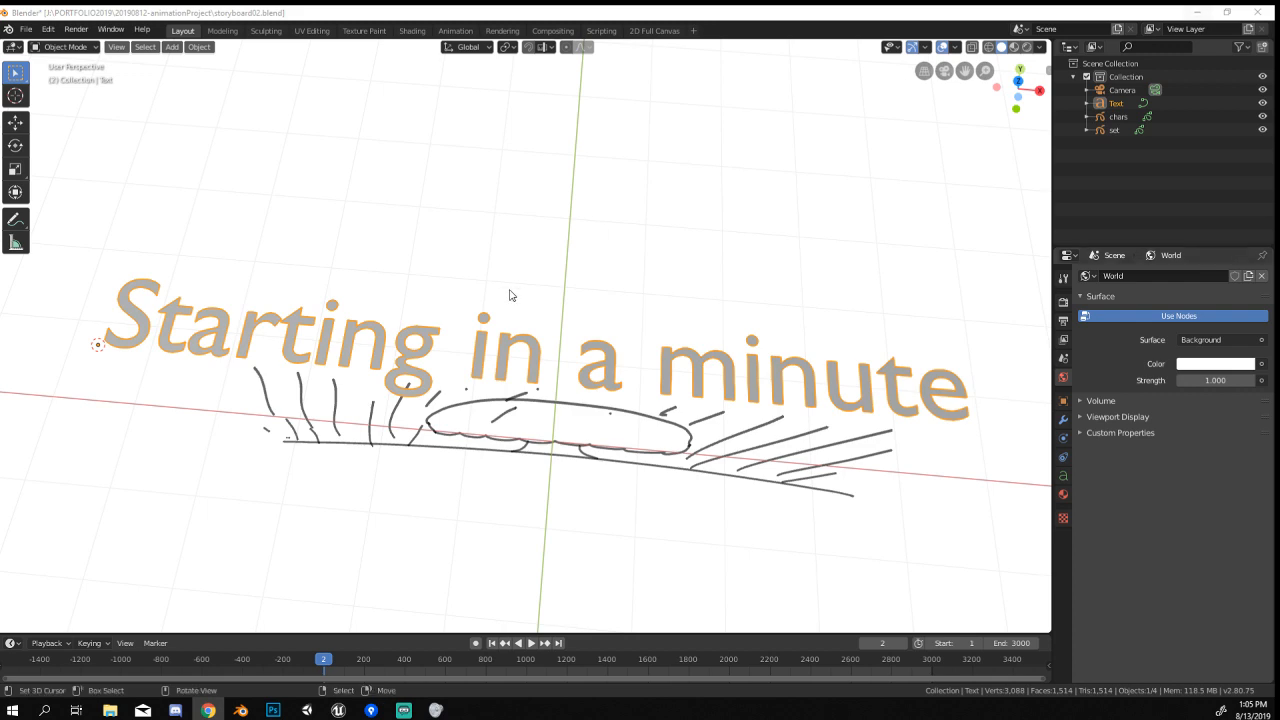
Delete the "Starting in a minute" text object from the scene.
middle_drag(509, 291, 531, 300)
key(x)
click(519, 366)
Play the storyboard animation through the camera view to review the drawn shots up to the end of the timeline.
mouse_move(554, 413)
middle_down()
mouse_move(573, 343)
mouse_move(581, 382)
mouse_move(470, 455)
mouse_move(476, 374)
mouse_move(472, 412)
middle_up()
click(573, 344)
key(KP_Decimal)
scroll(590, 388, down, 10)
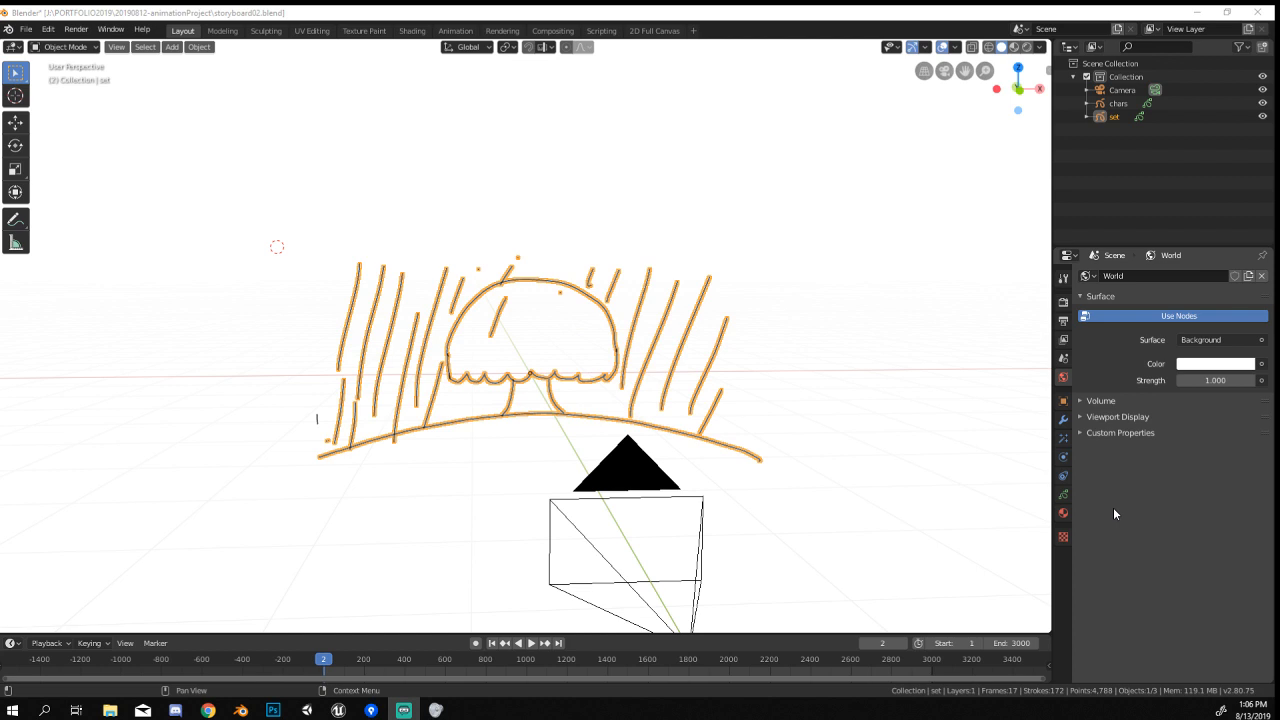
middle_drag(657, 300, 630, 293)
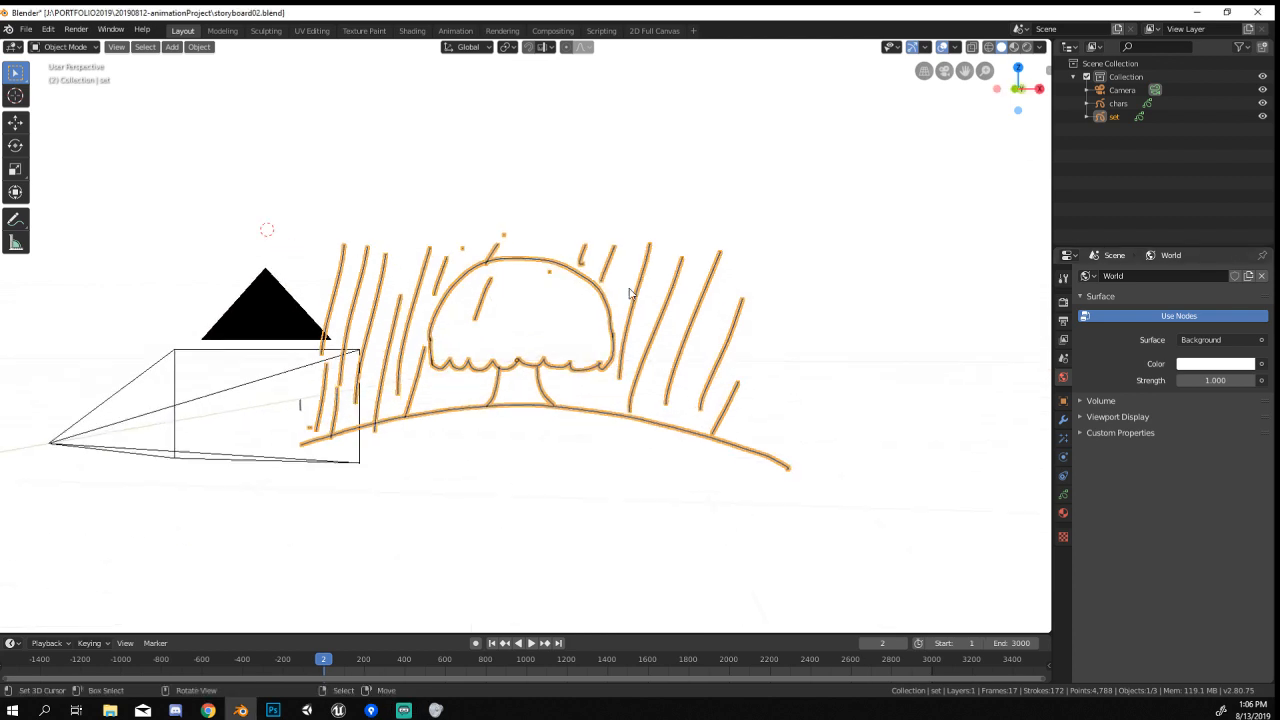
key(KP_0)
key(space)
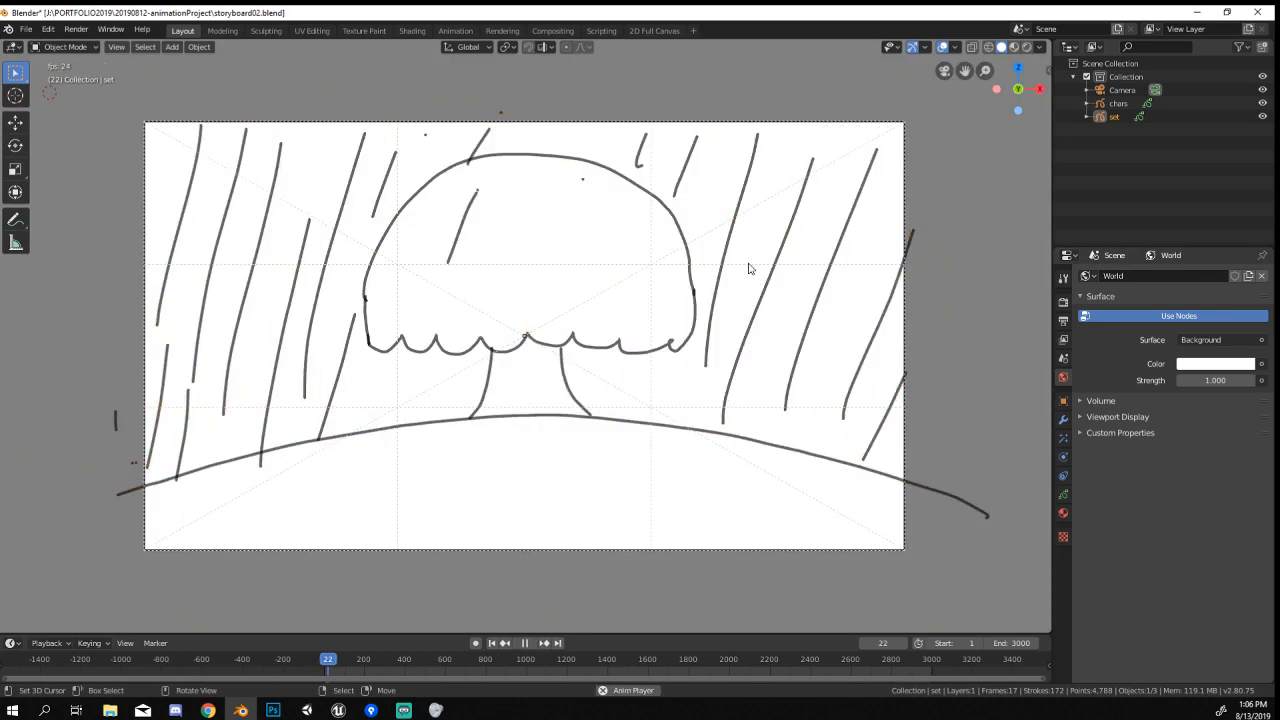
scroll(965, 345, down, 3)
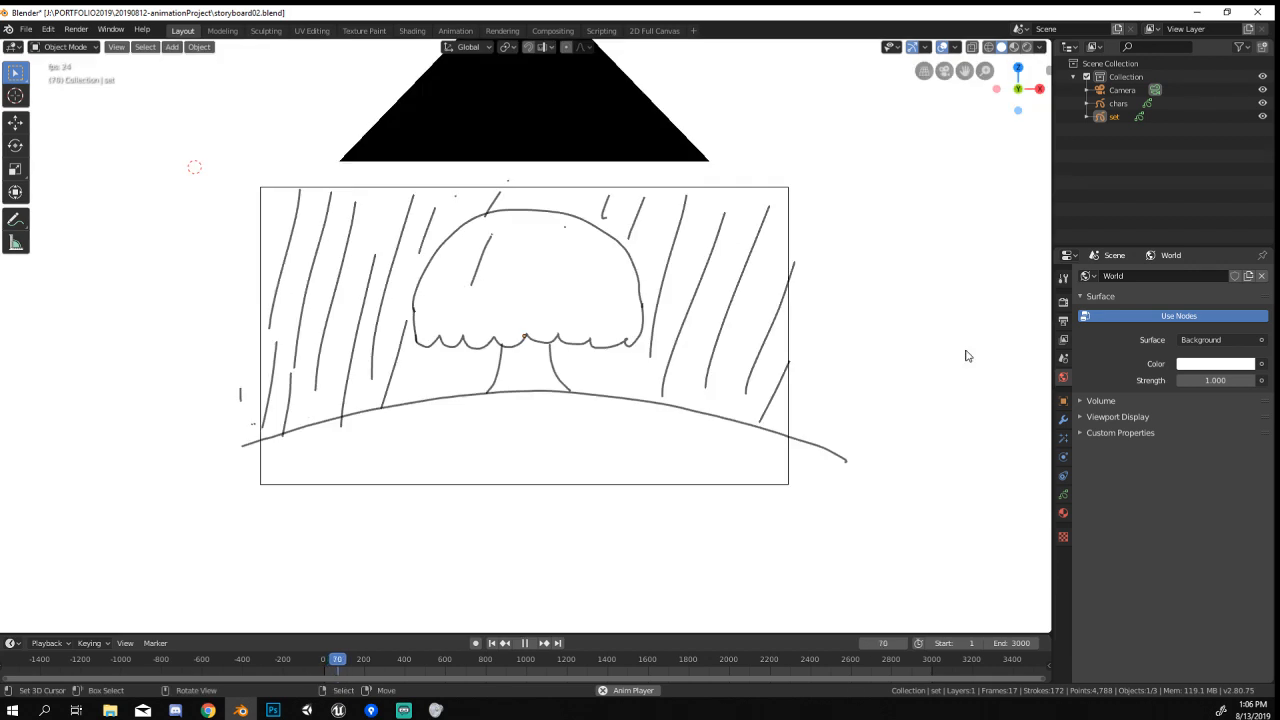
scroll(965, 349, up, 2)
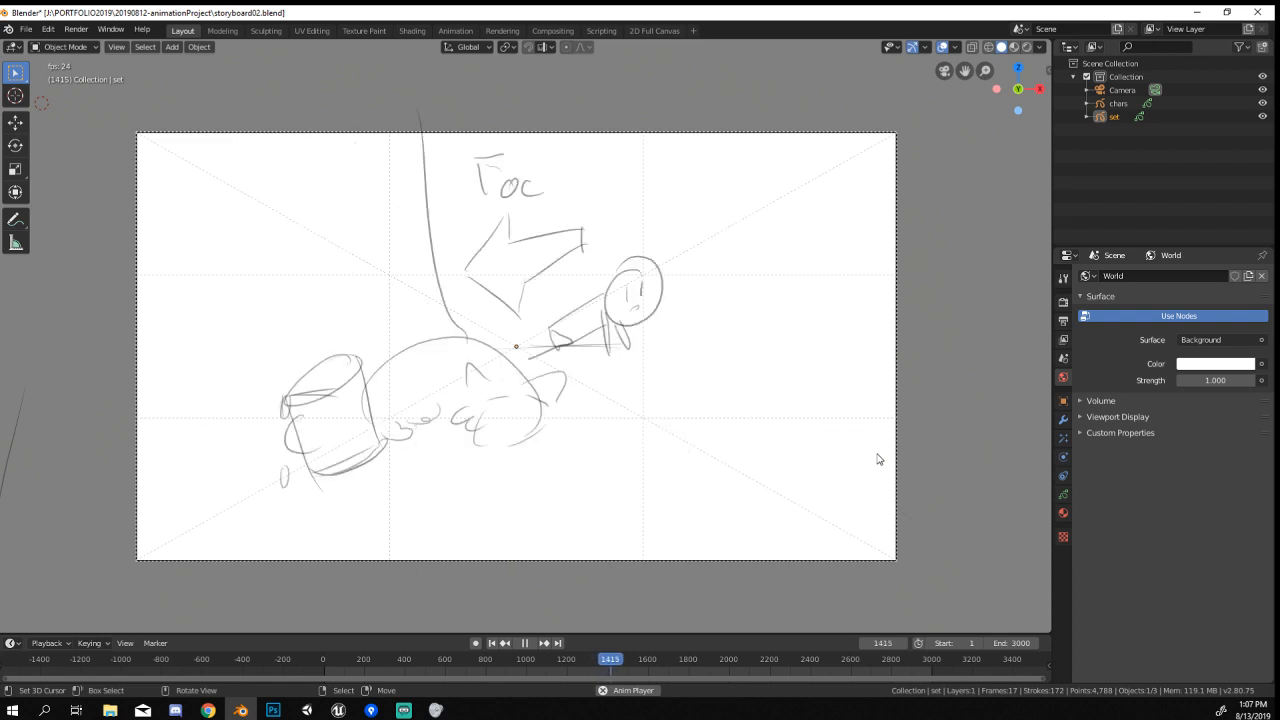
drag(572, 674, 575, 671)
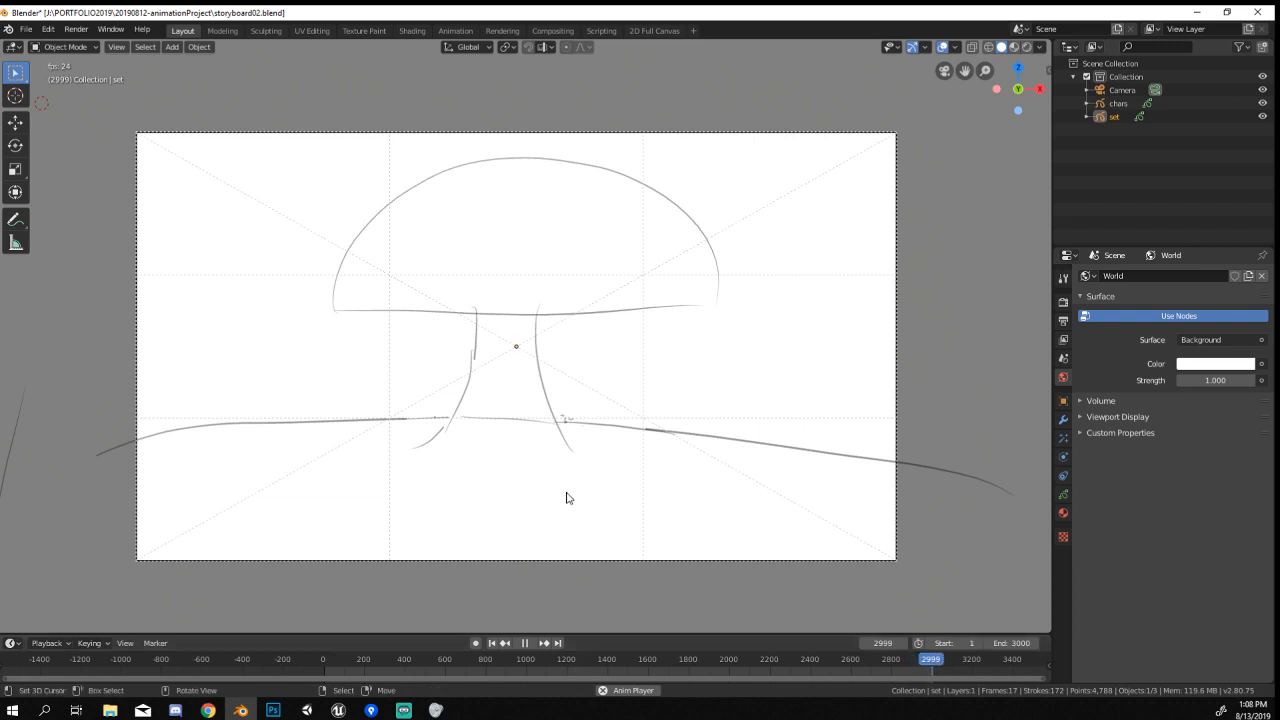
key(space)
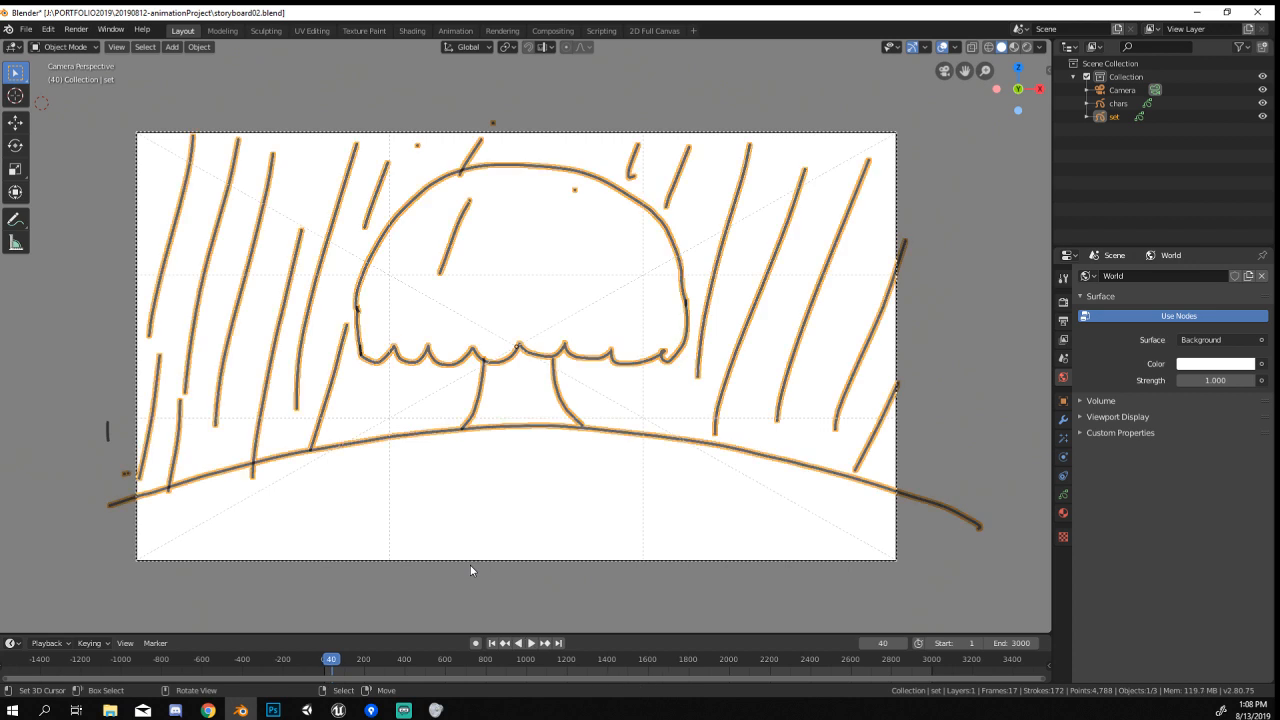
click(988, 515)
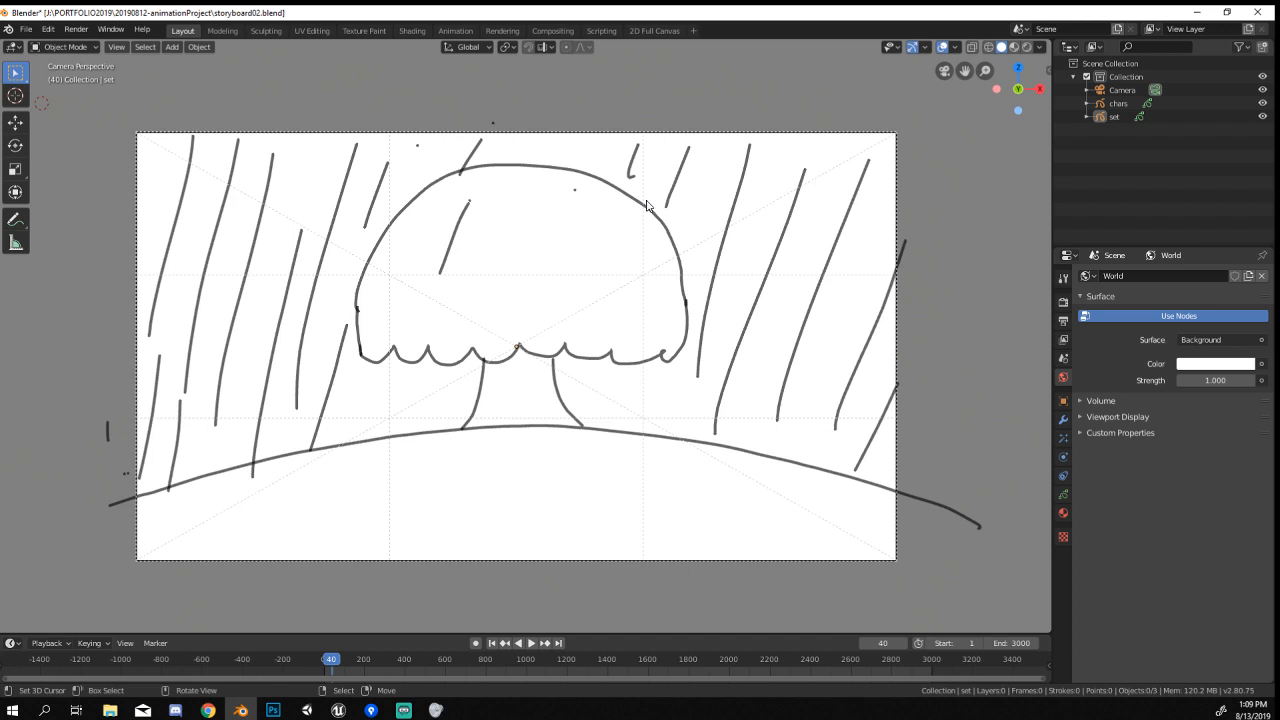
Switch to Google Sheets and rename the untitled spreadsheet "Animation Plan".
key(alt+Tab)
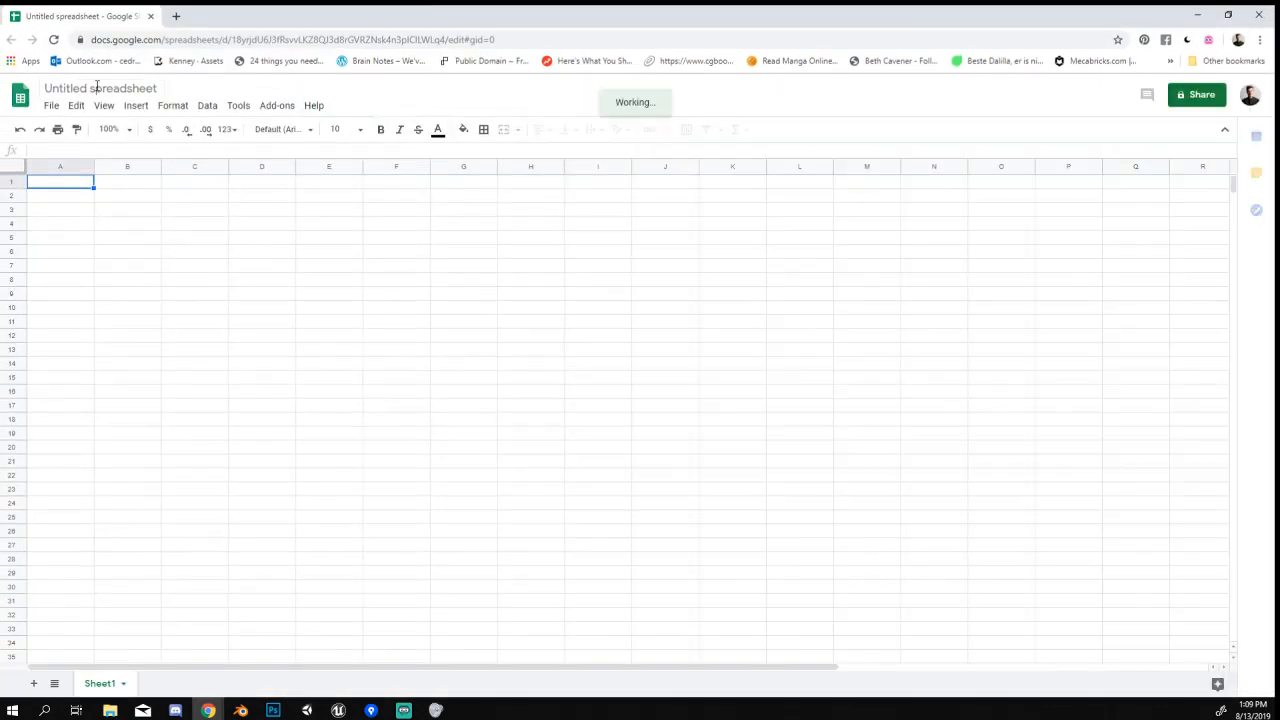
click(98, 89)
text(An)
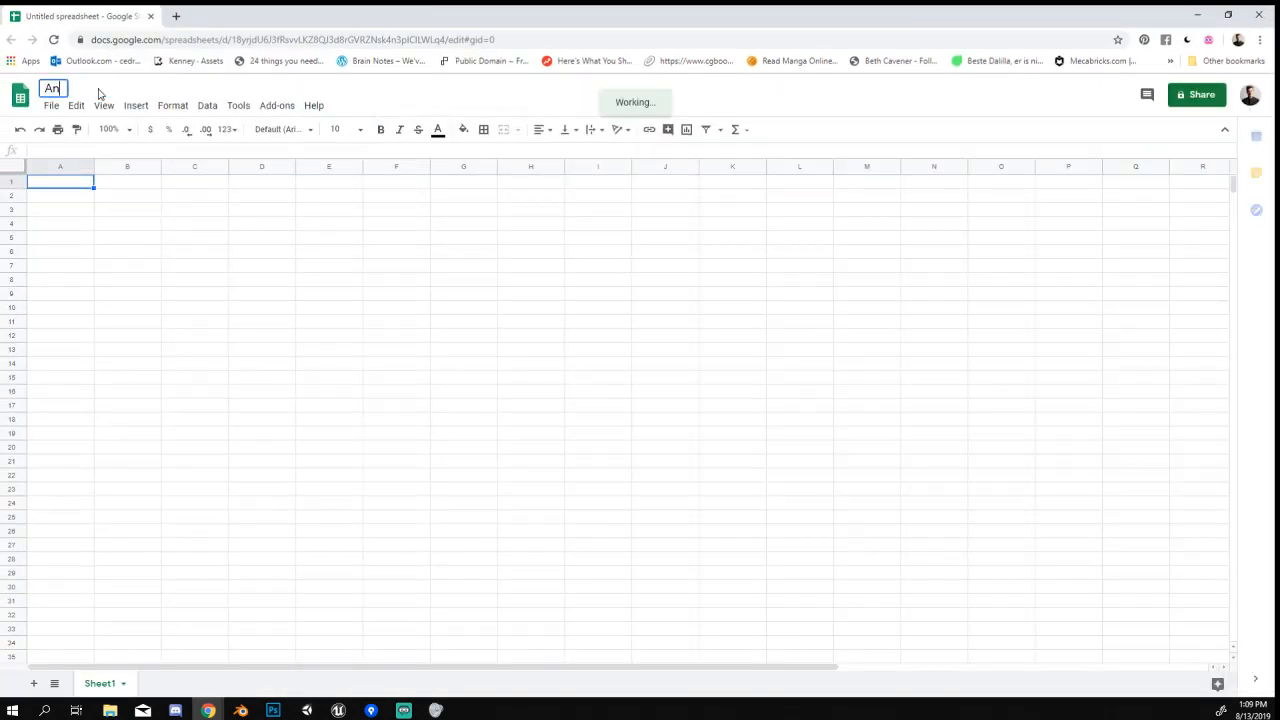
text(imation Plan)
key(Return)
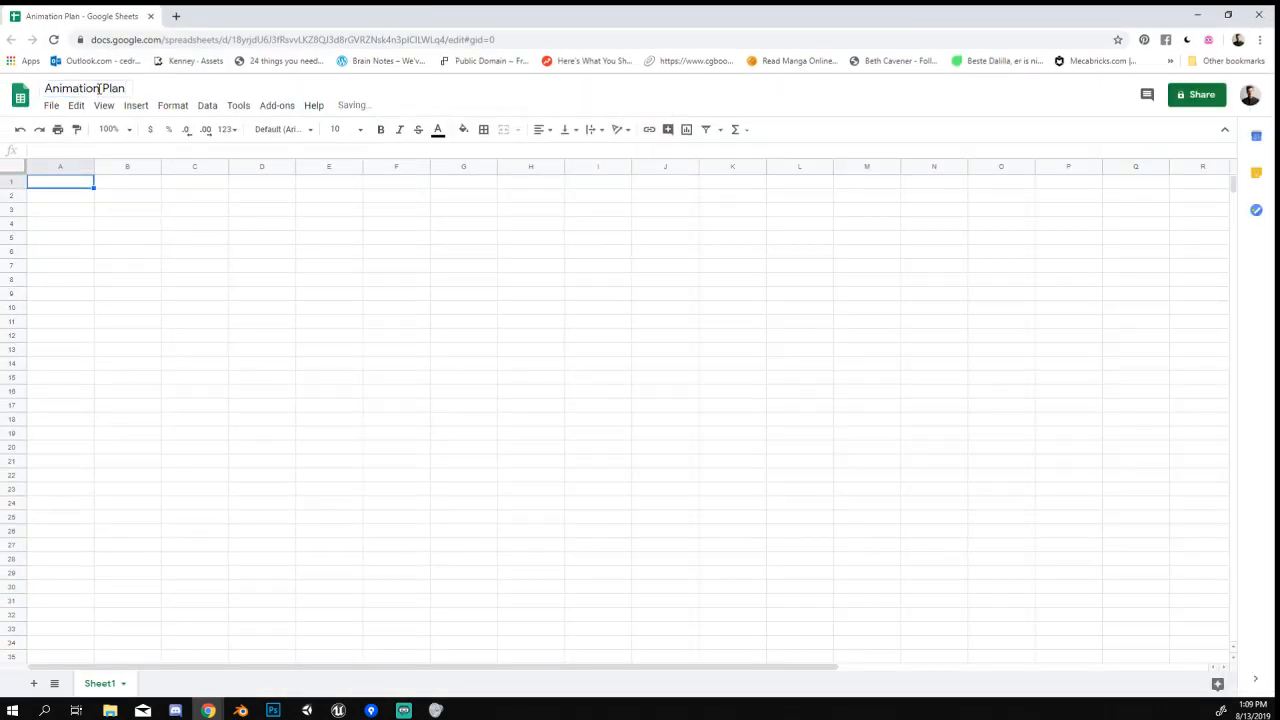
Enter "Block the set", "Block Chars" and "Layout Block" in cells A1 to A3.
click(125, 252)
click(47, 186)
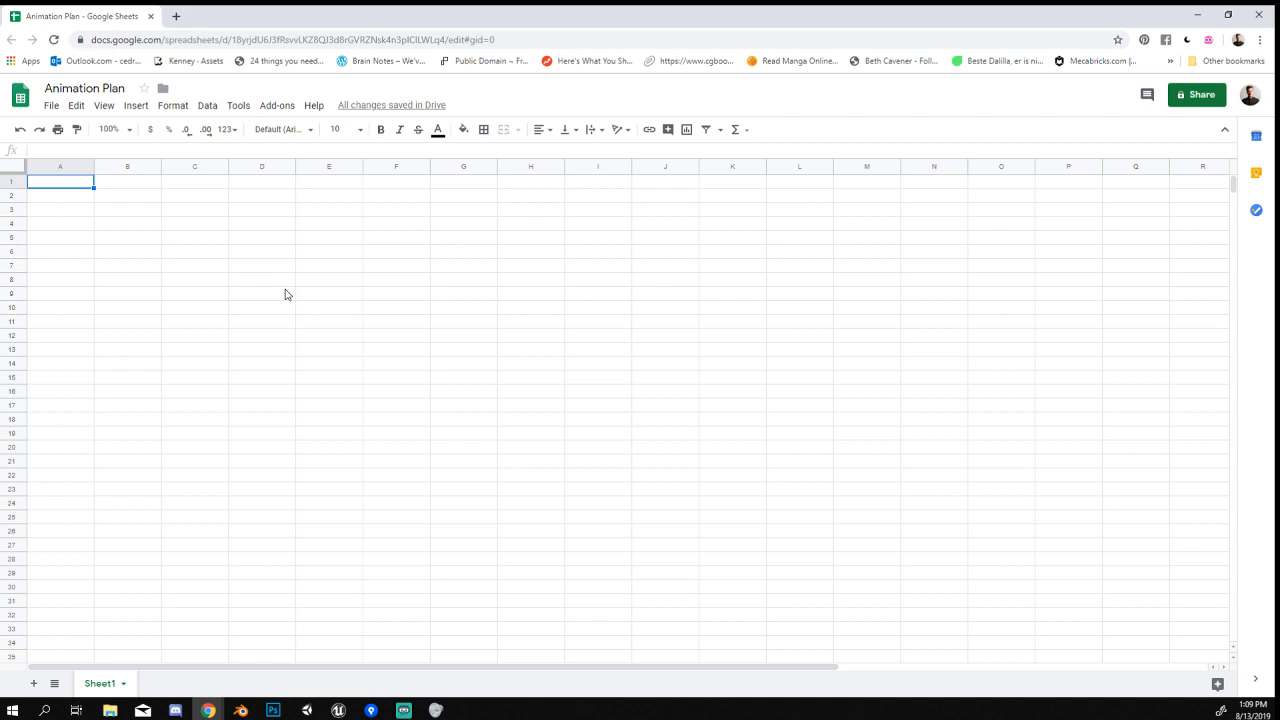
text(Block the set)
key(Return)
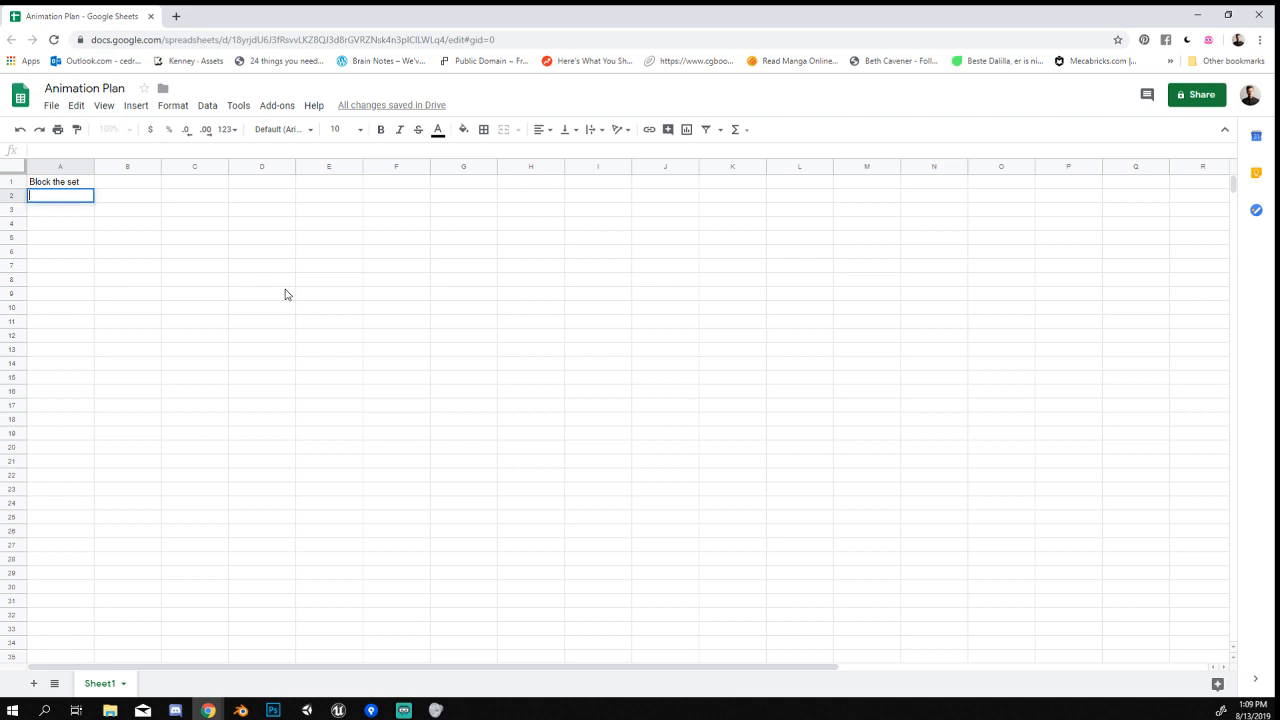
text(Block Chars)
key(Return)
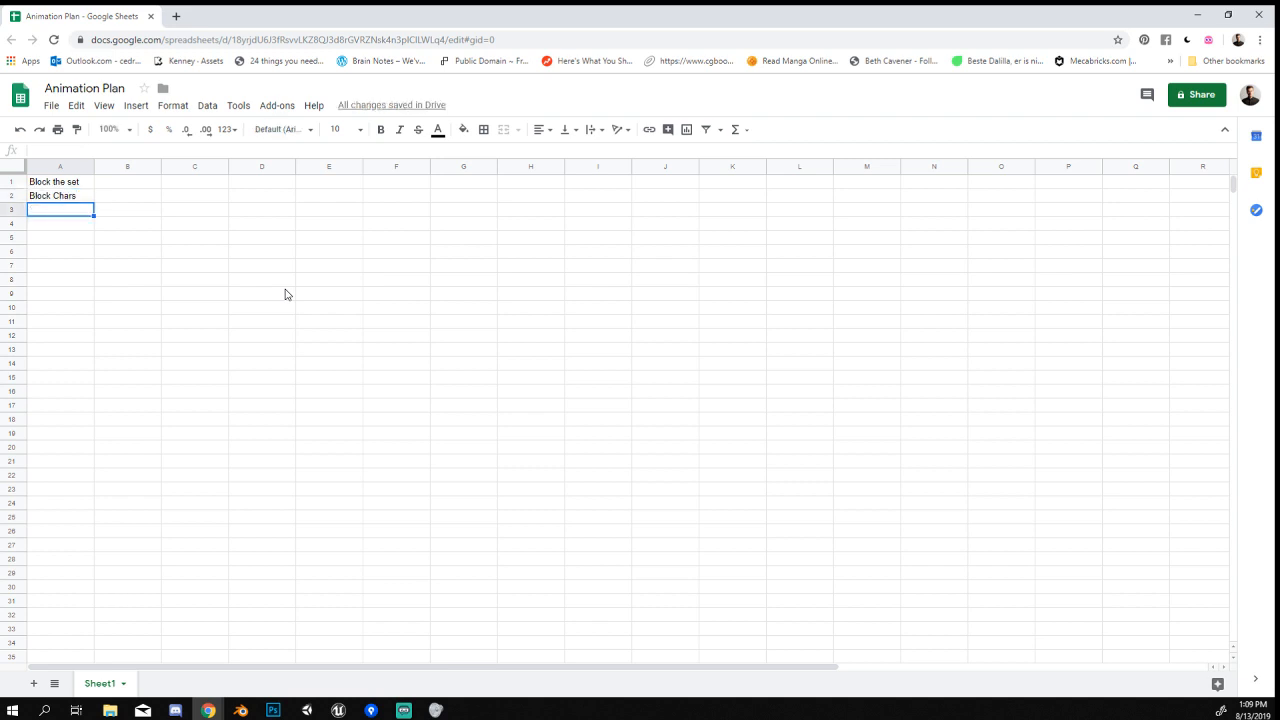
text(Layout)
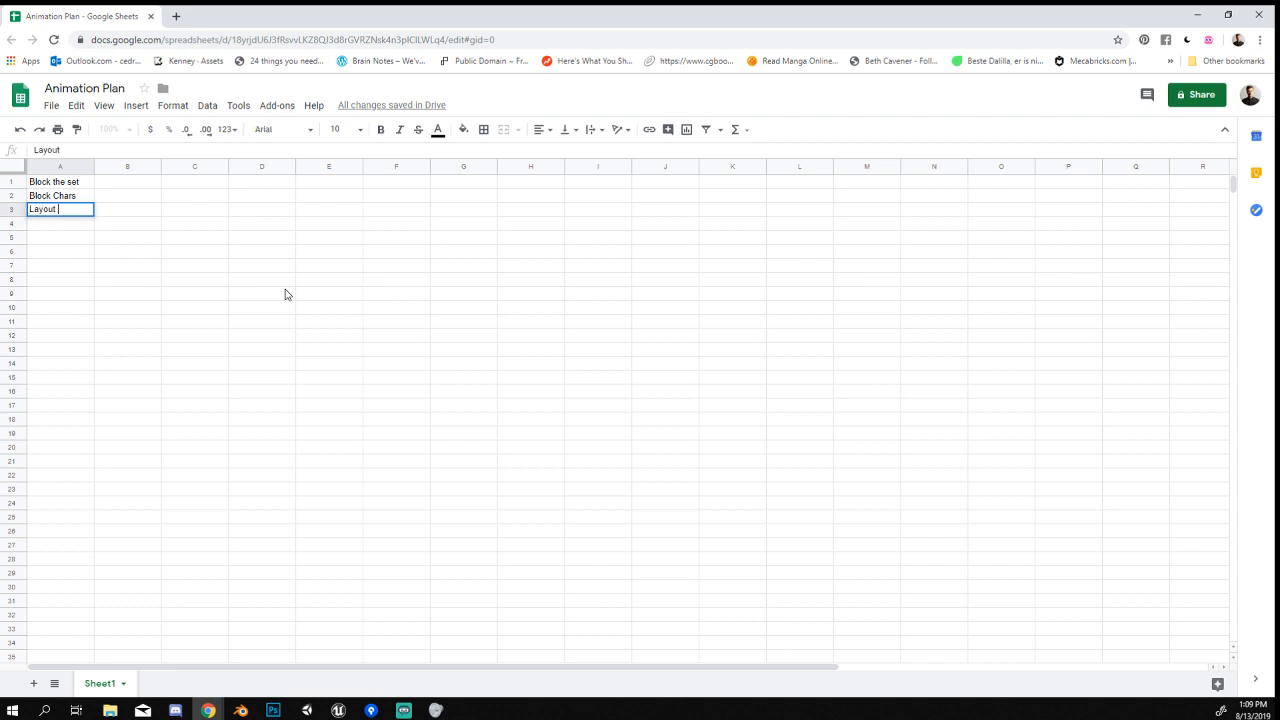
text( Block)
key(Return)
Fill the three blocking tasks in A1:A3 with a light blue background.
key(Up)
key(shift+Up)
key(shift+Up)
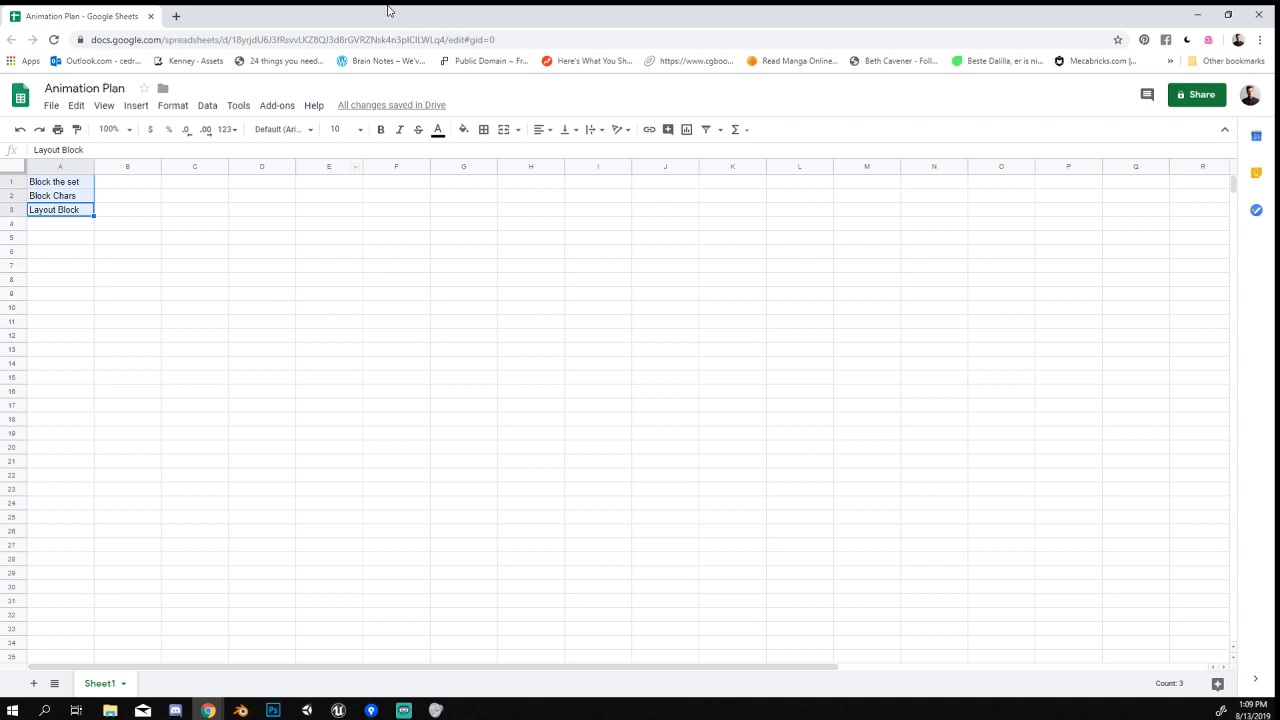
click(463, 130)
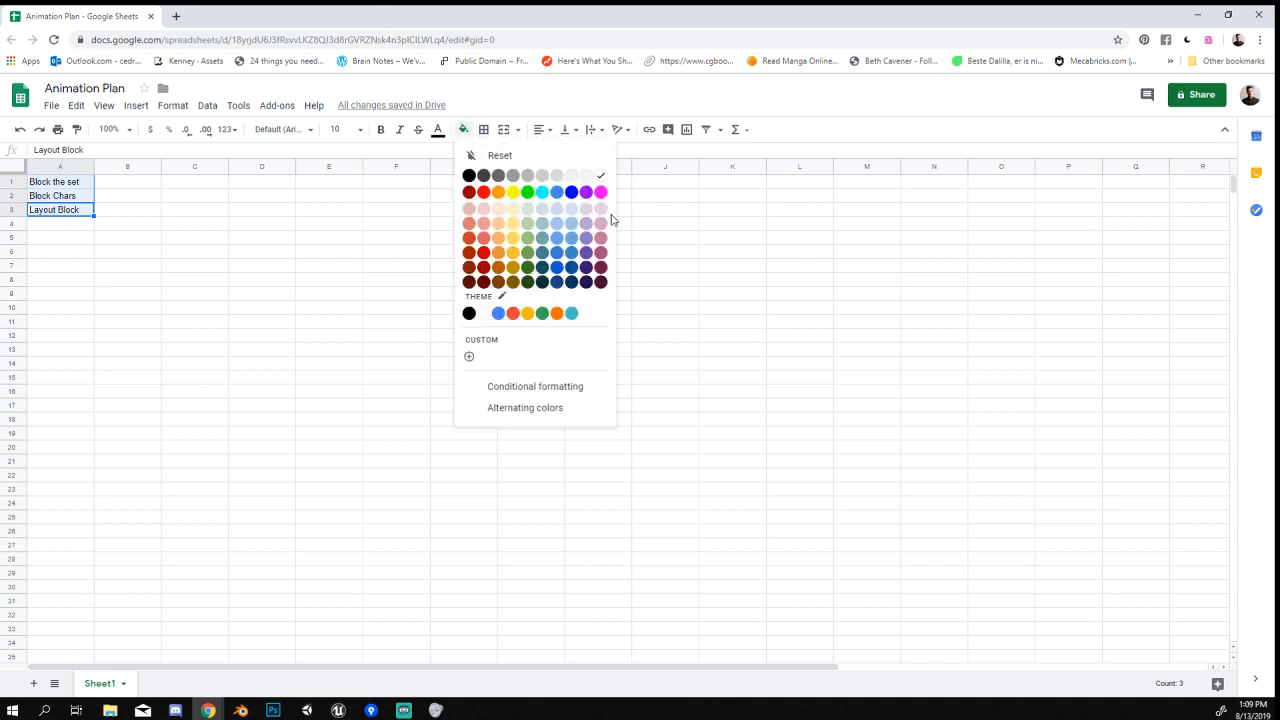
click(571, 209)
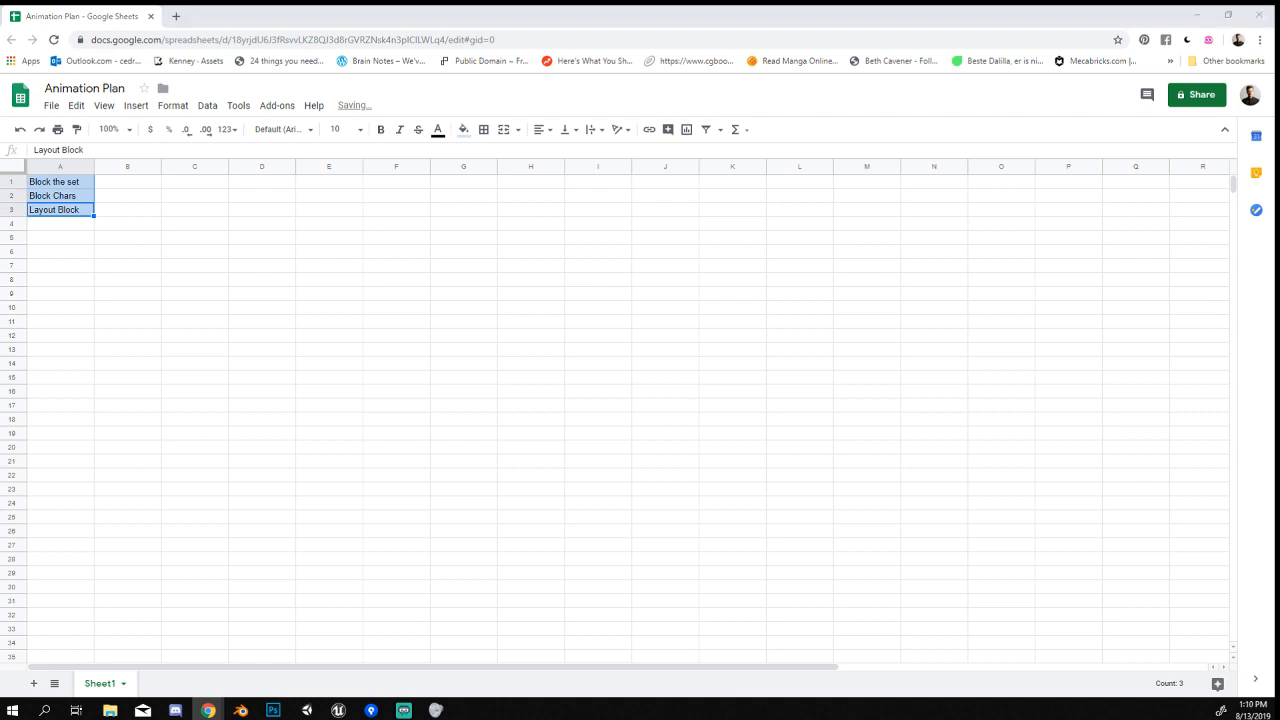
click(445, 338)
Add the heading "Boy" in cell A4 and make it bold.
click(66, 230)
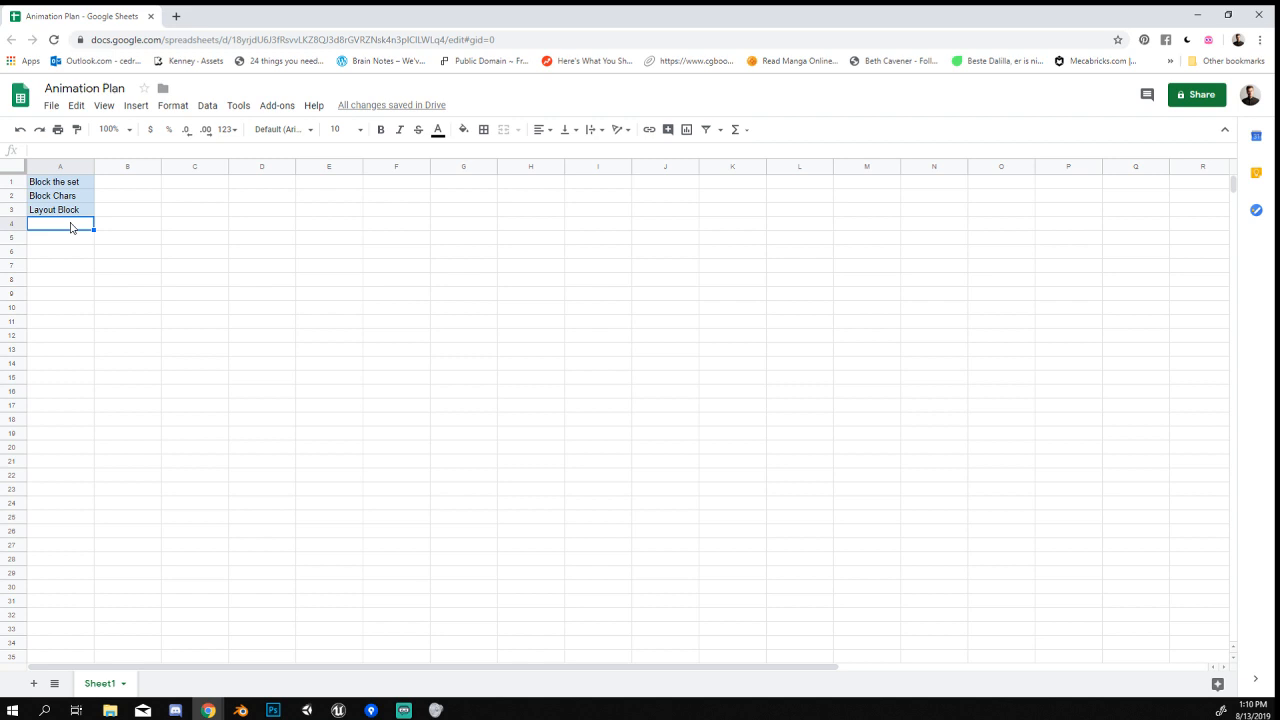
text(Boy])
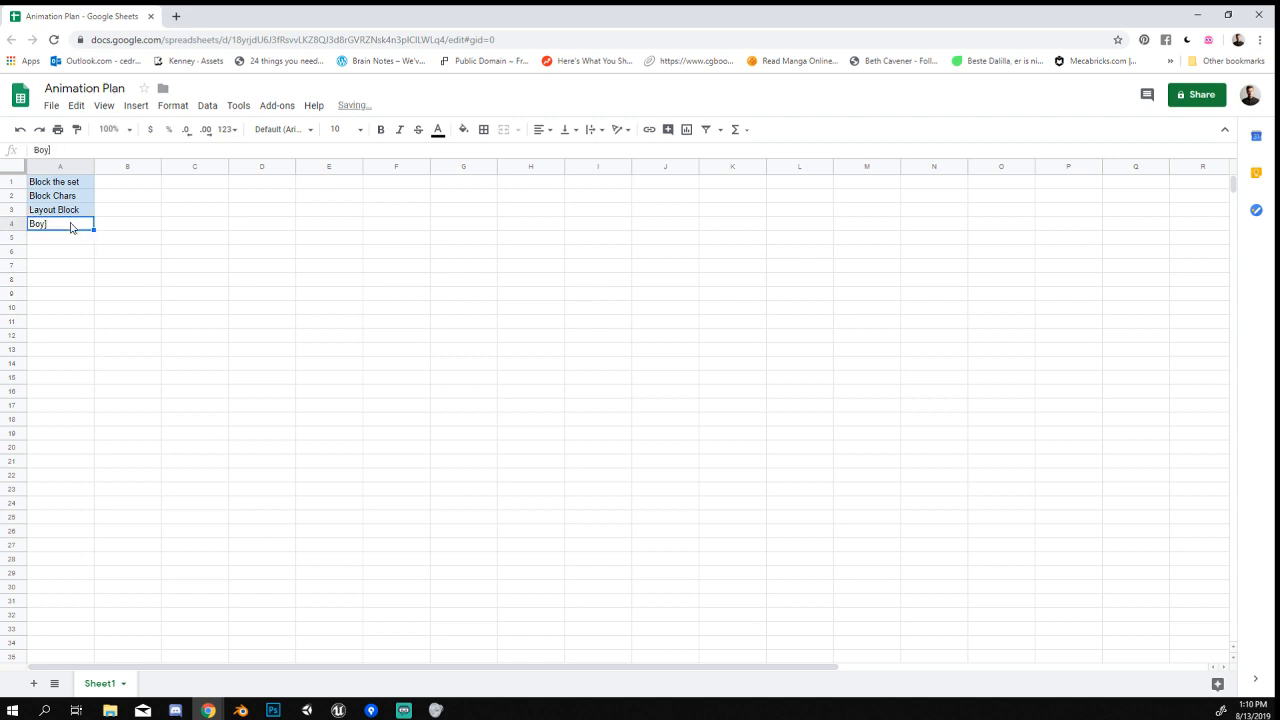
key(Return)
click(70, 227)
key(ctrl+b)
List "Reference", "Design" and "Model" in cells A5 to A7 under the Boy heading.
key(Down)
text(Reference)
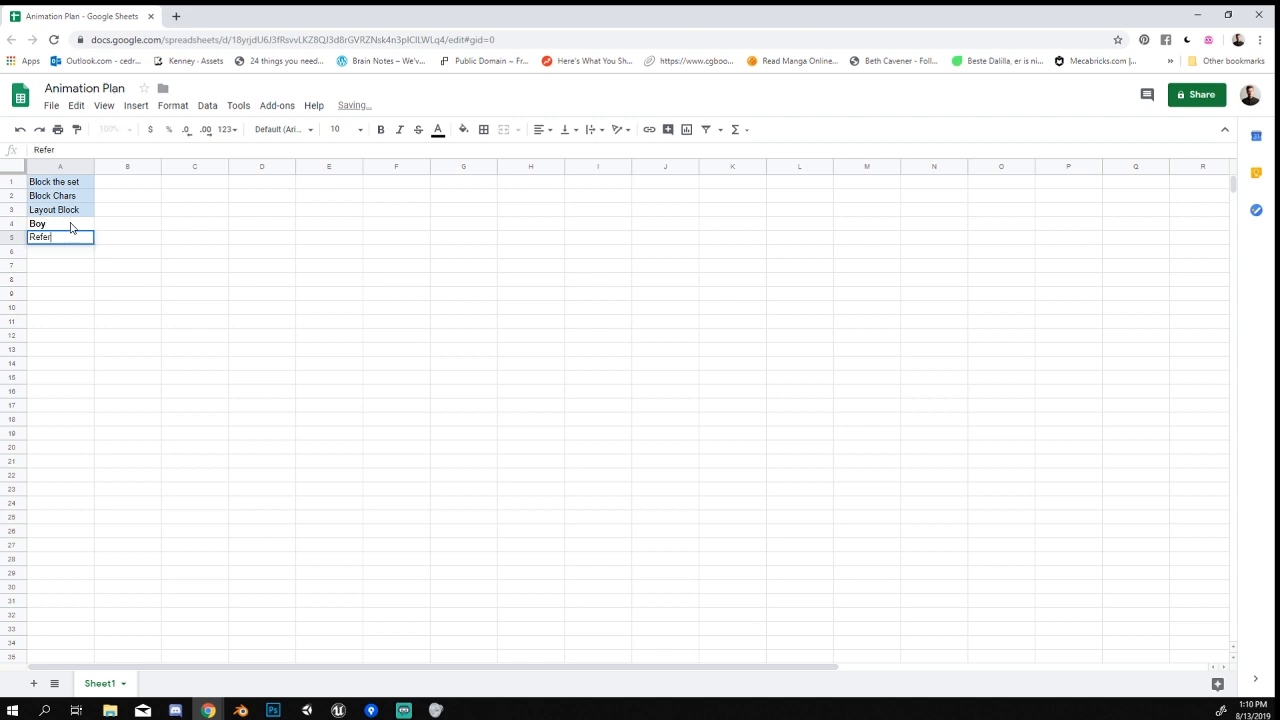
key(Return)
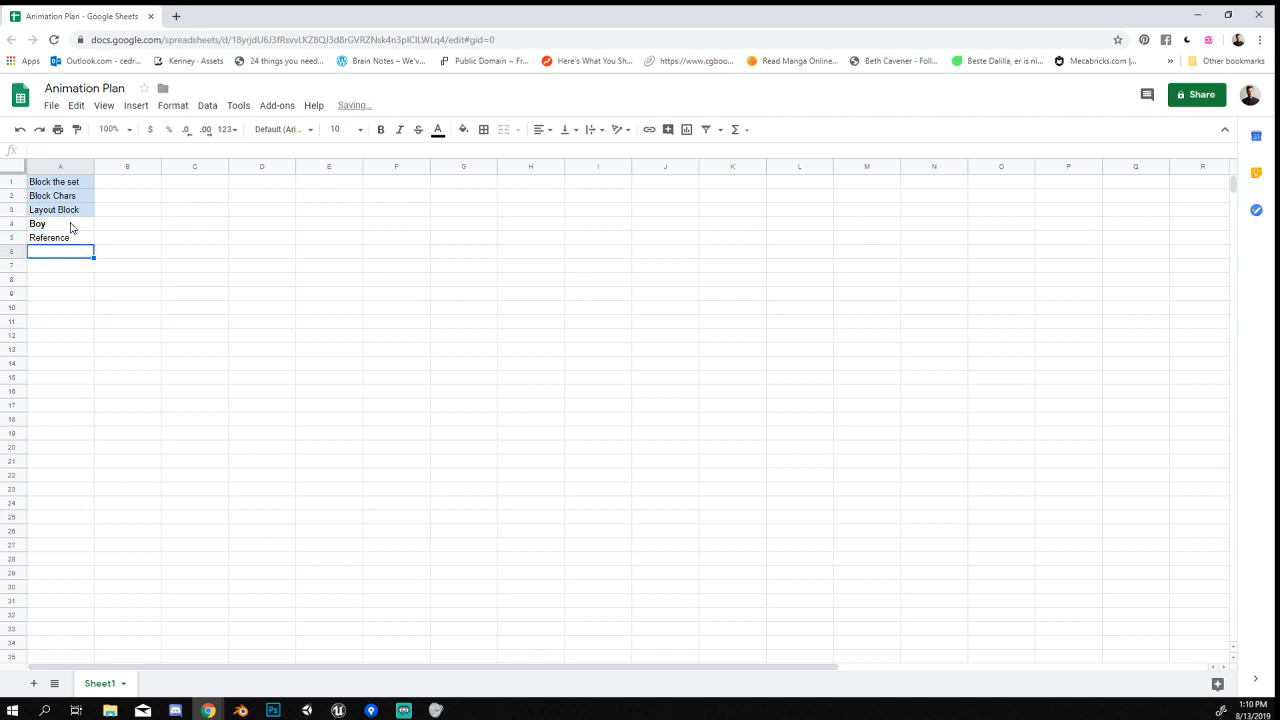
text(Design)
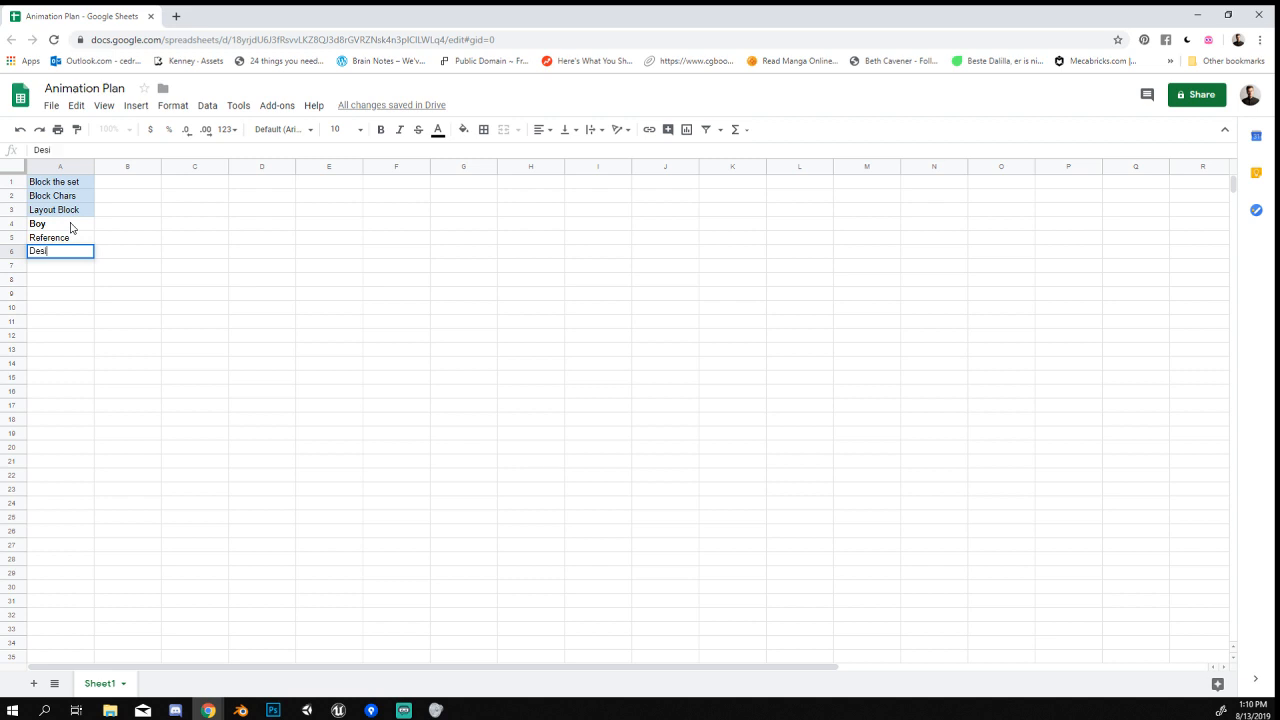
key(Return)
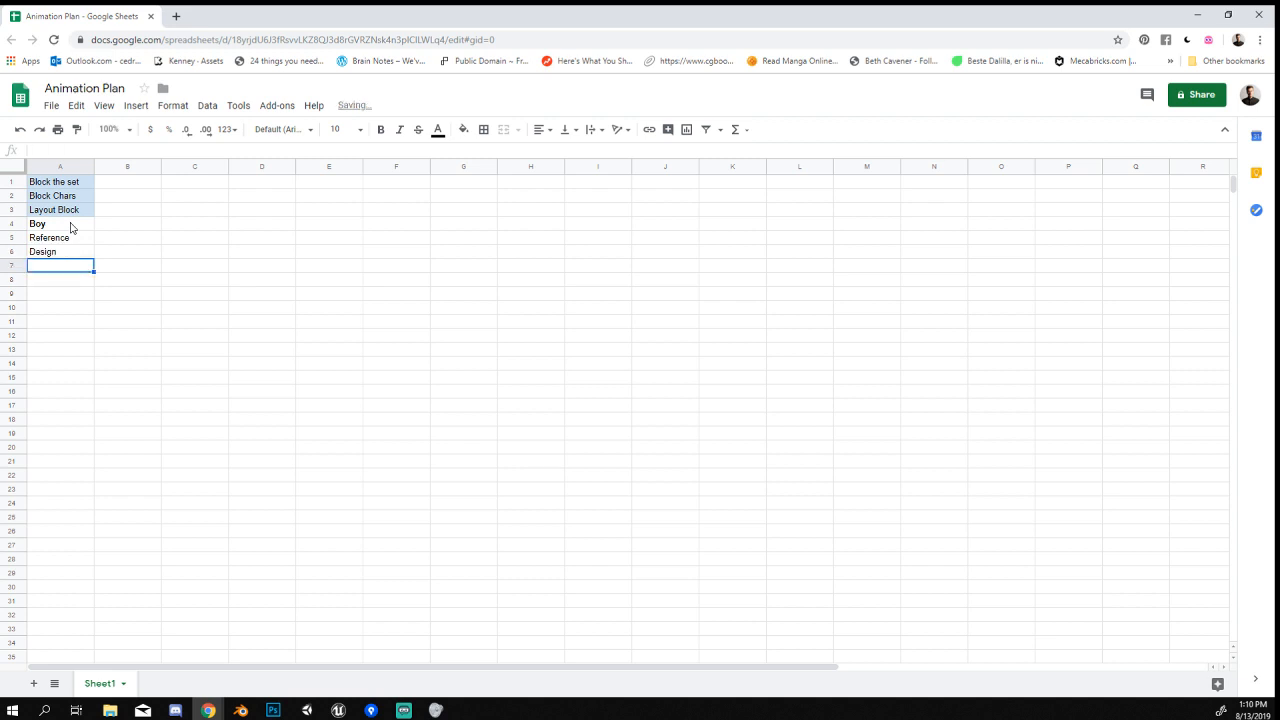
text(Model)
key(Return)
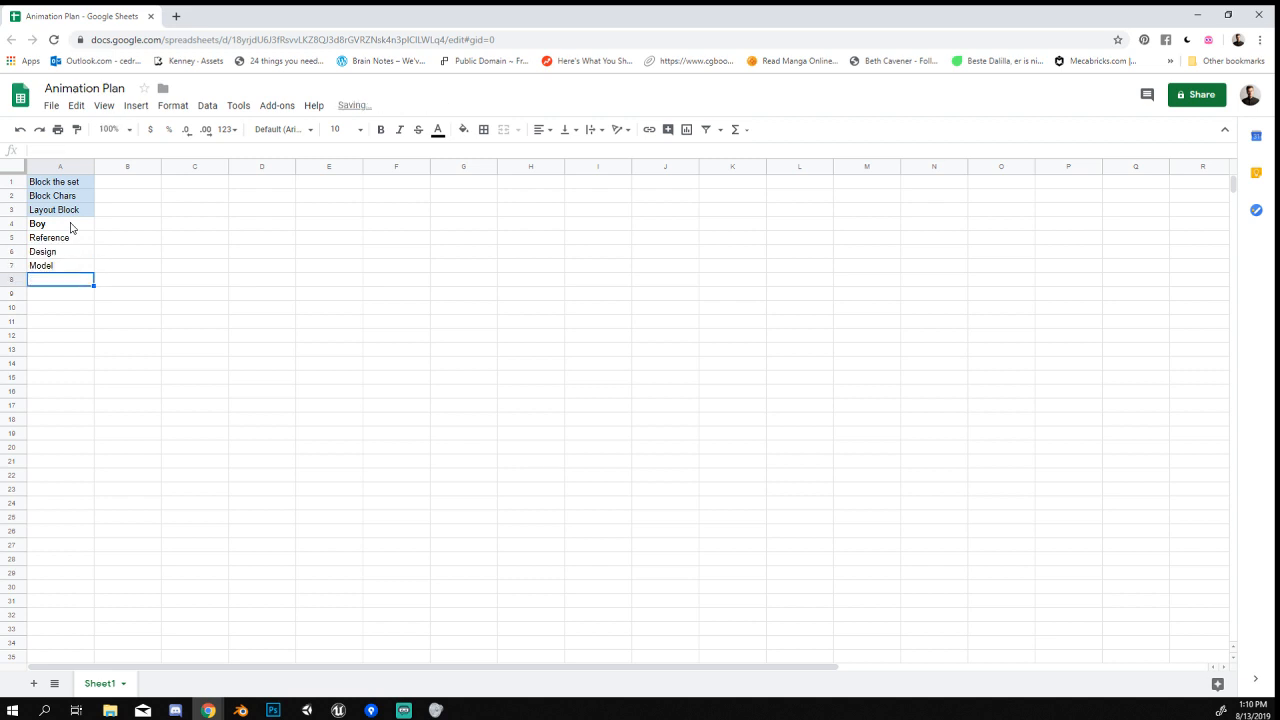
key(Up)
key(Down)
key(Up)
key(Down)
key(Up)
key(Down)
key(Up)
key(Down)
key(Up)
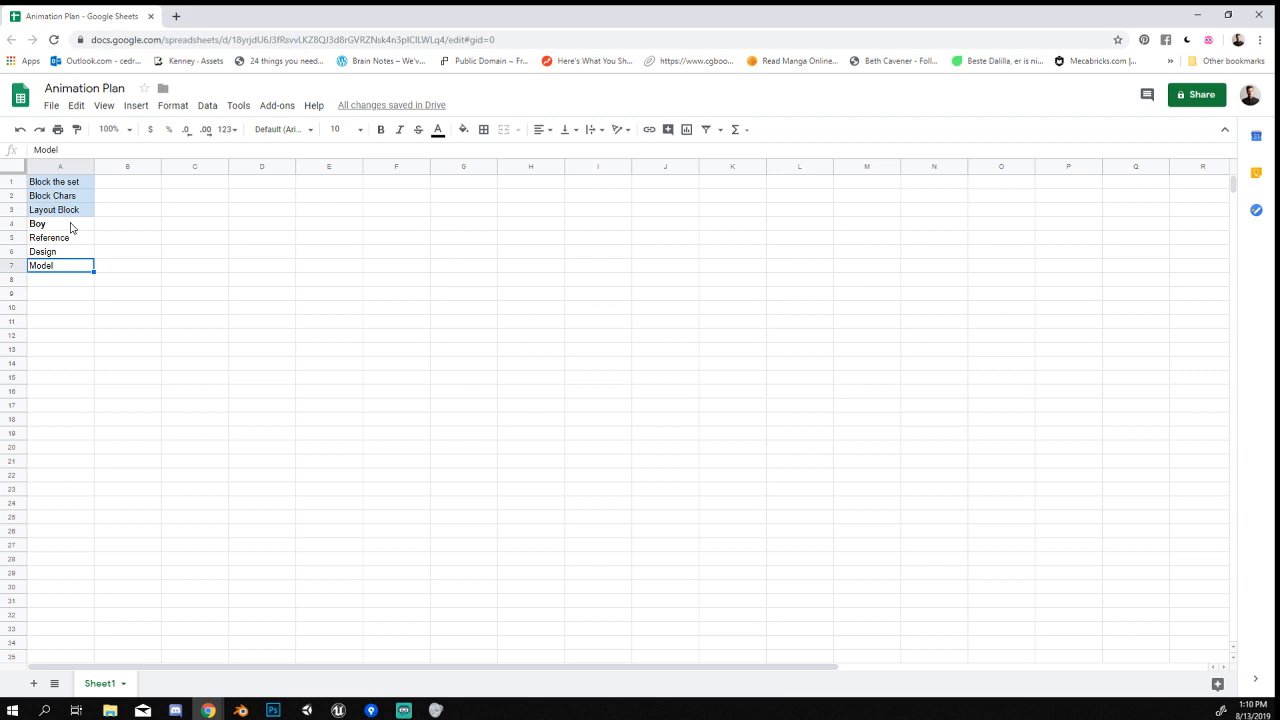
key(Down)
key(Up)
key(Down)
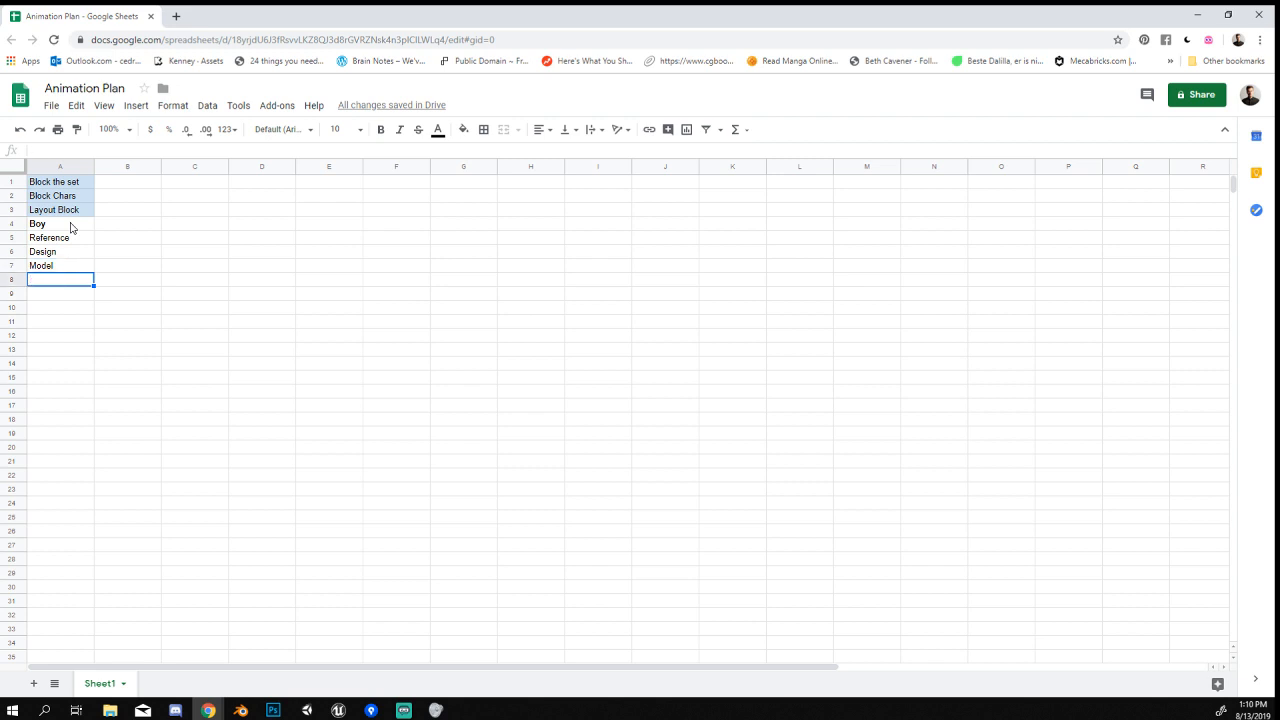
Add "Sculpt", "Rig" and "Shading" in cells A8 to A10.
text(Sculpt)
key(Return)
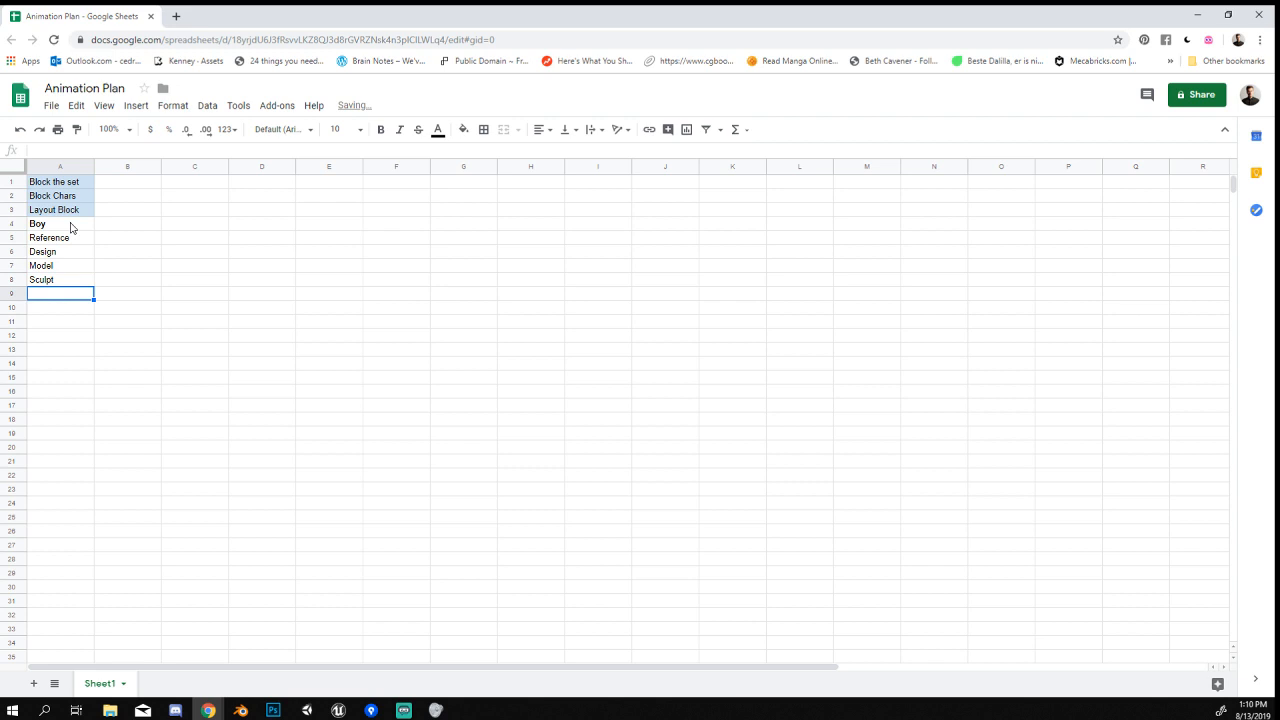
text(Rig)
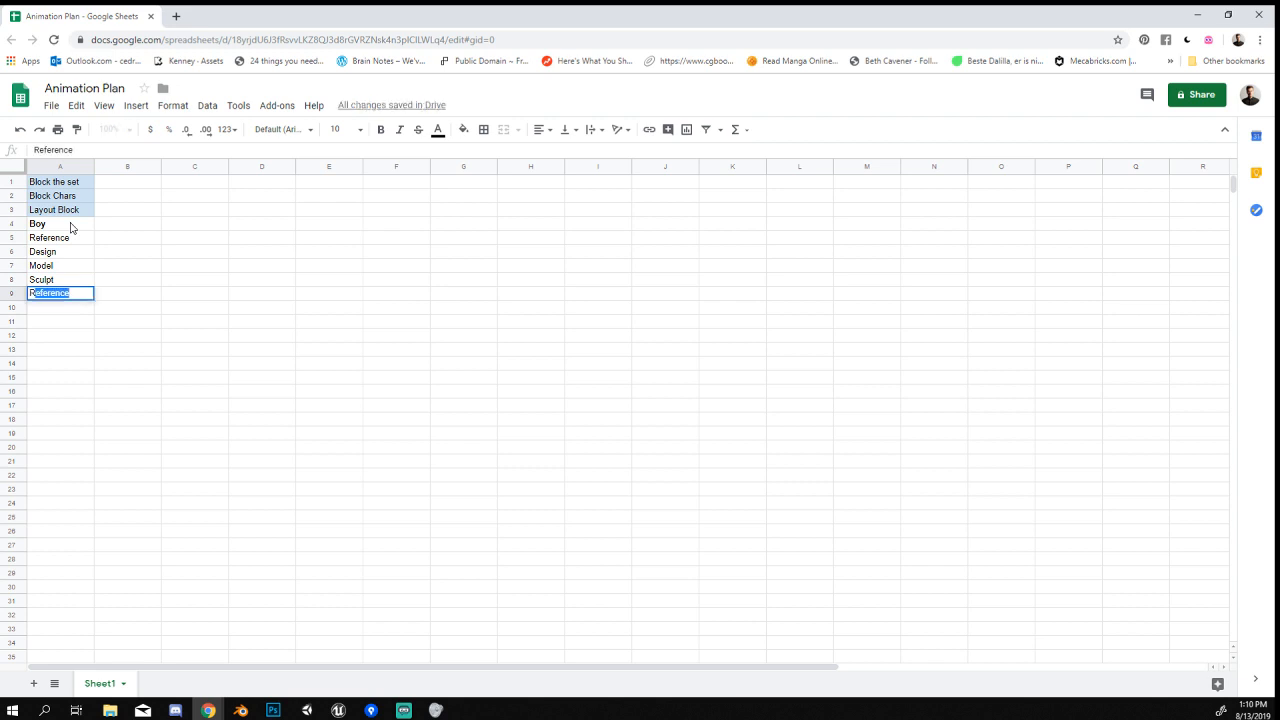
key(Return)
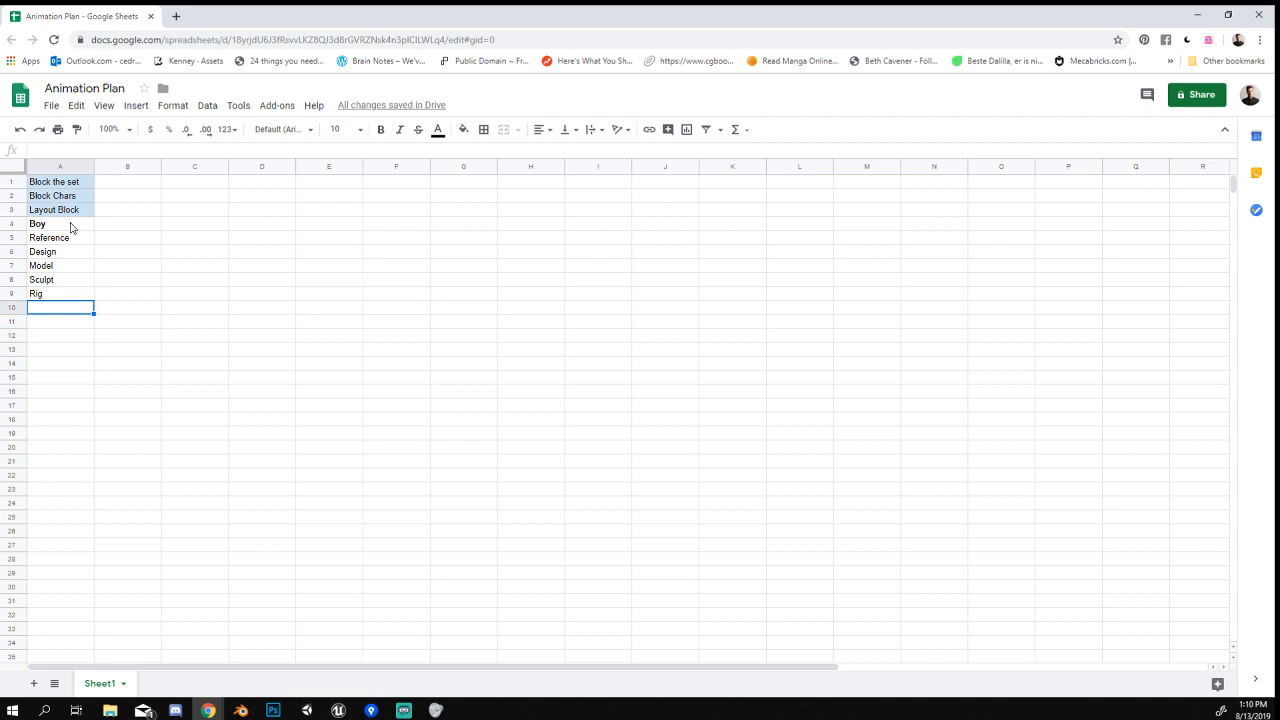
text(Shading)
key(Return)
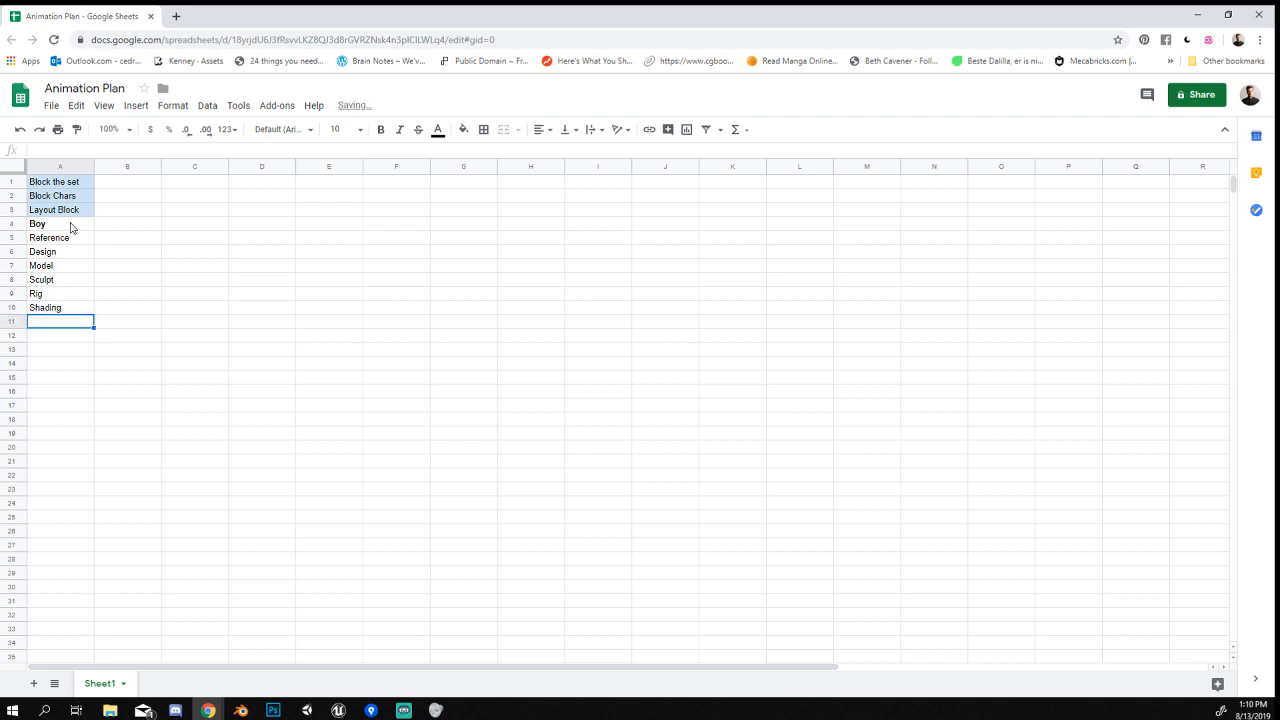
Extend the entry in A10 to "Shading and Texturing" and widen column A to fit it.
key(Up)
key(Return)
text(and Te)
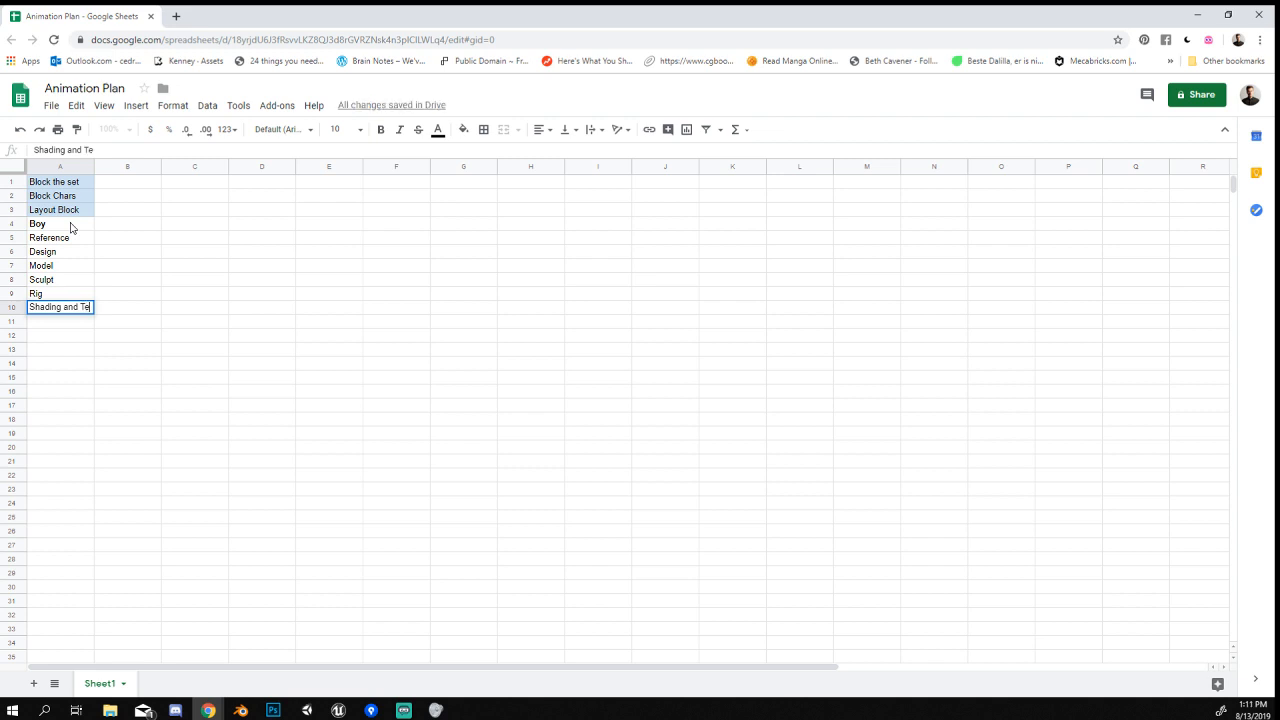
text(xturing)
key(Return)
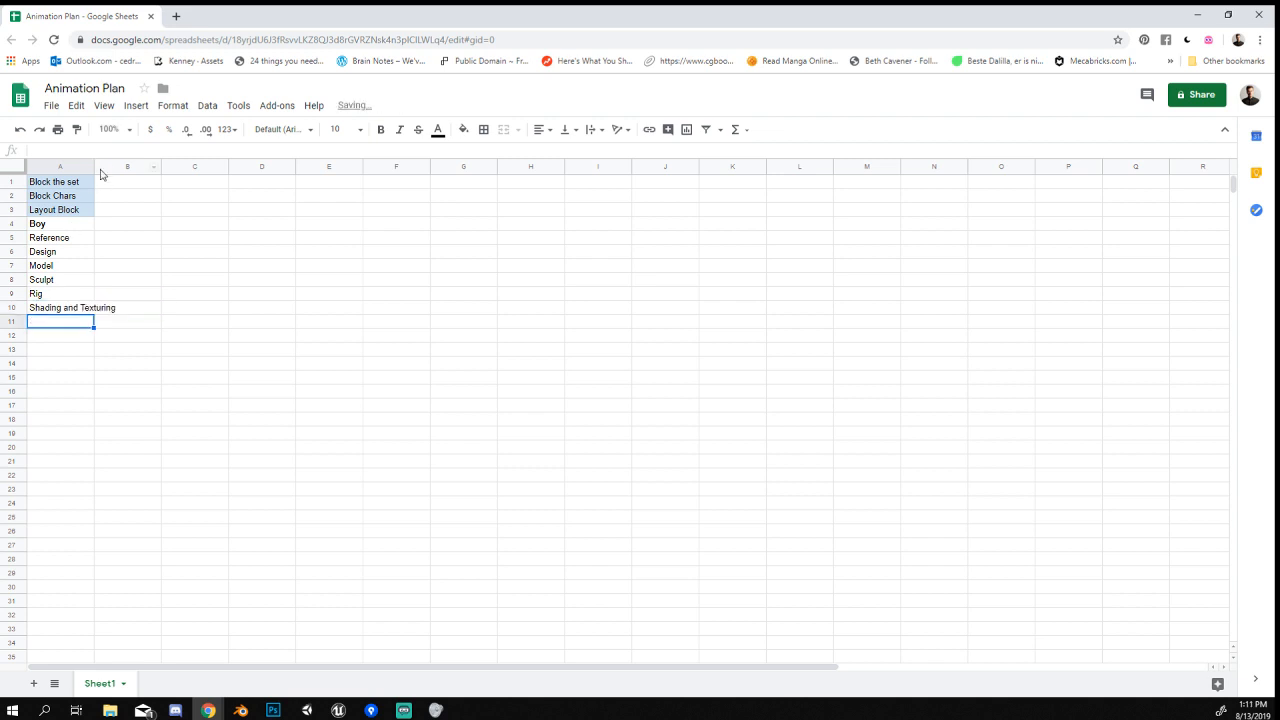
drag(95, 167, 153, 170)
click(160, 336)
Add "Animation Test" in cell A11 as the last task under the Boy heading.
click(73, 327)
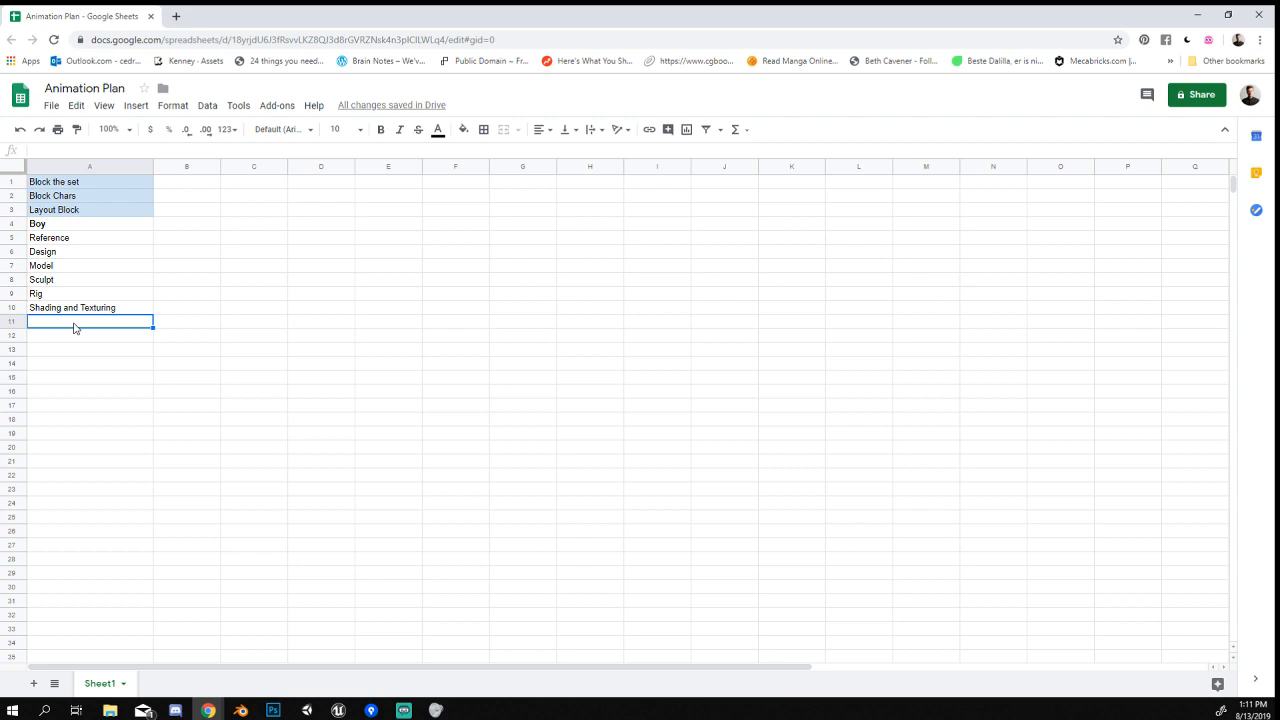
text(Animation Test)
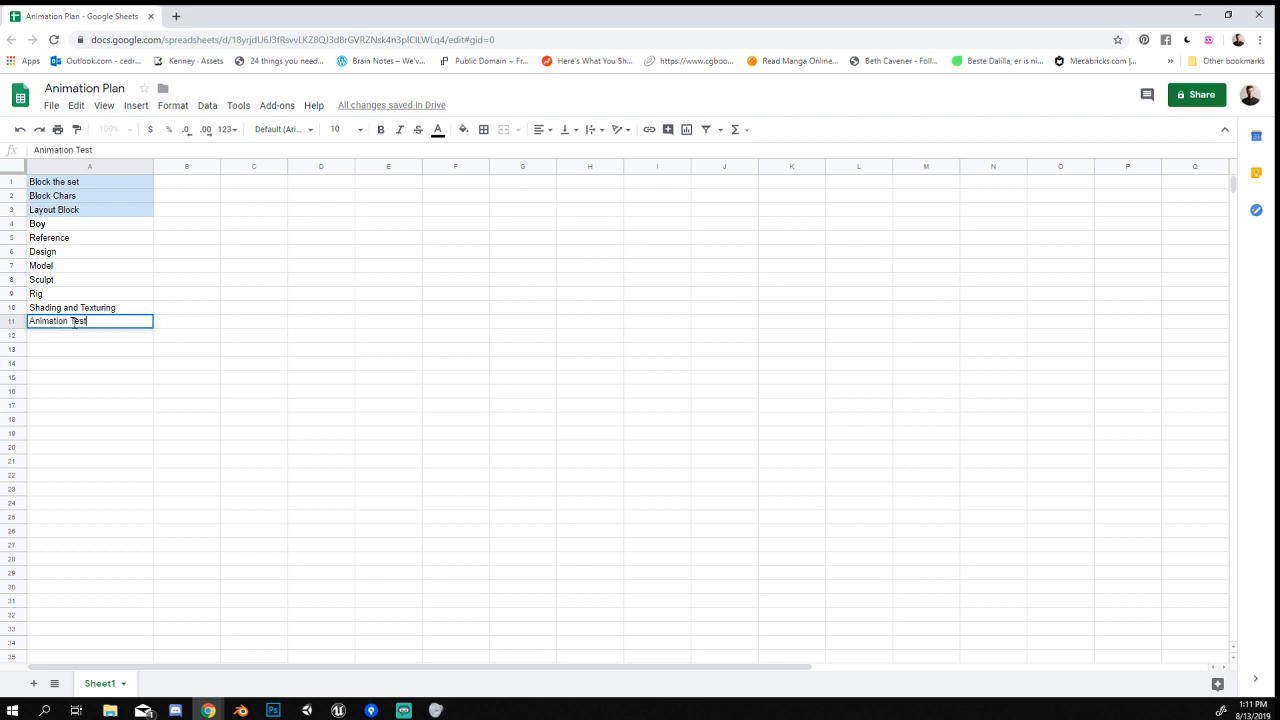
key(Return)
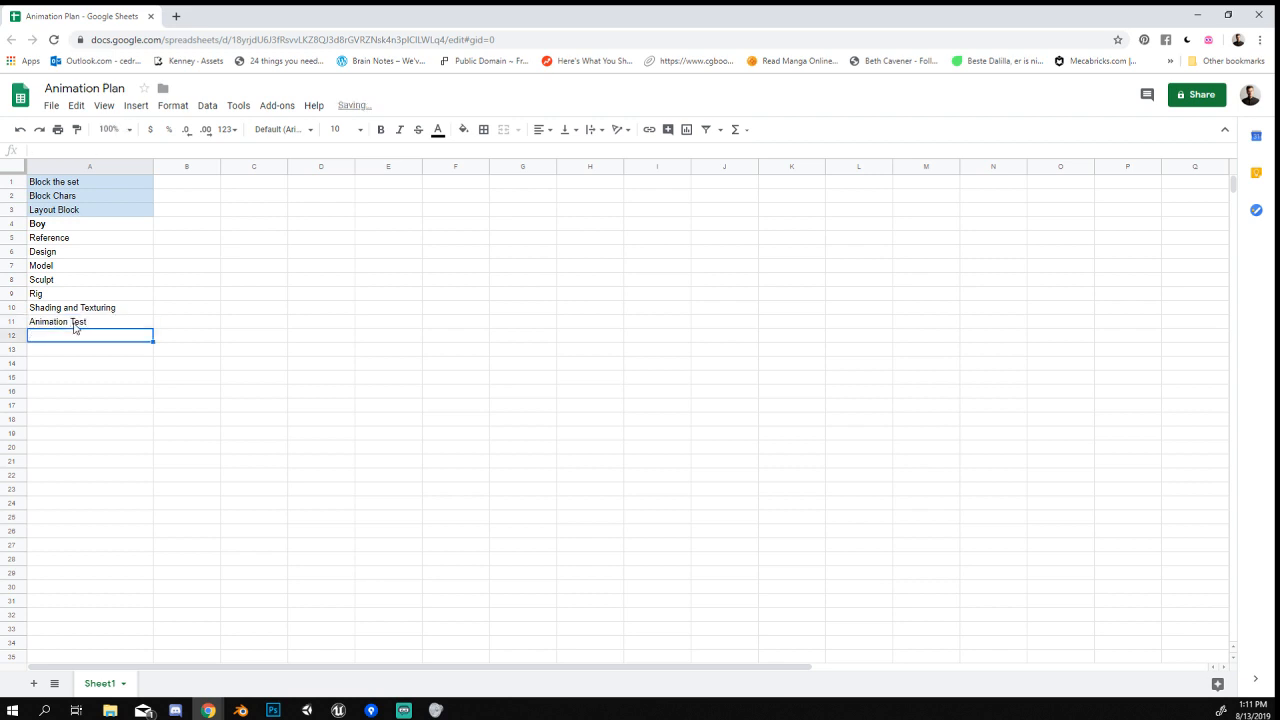
click(75, 326)
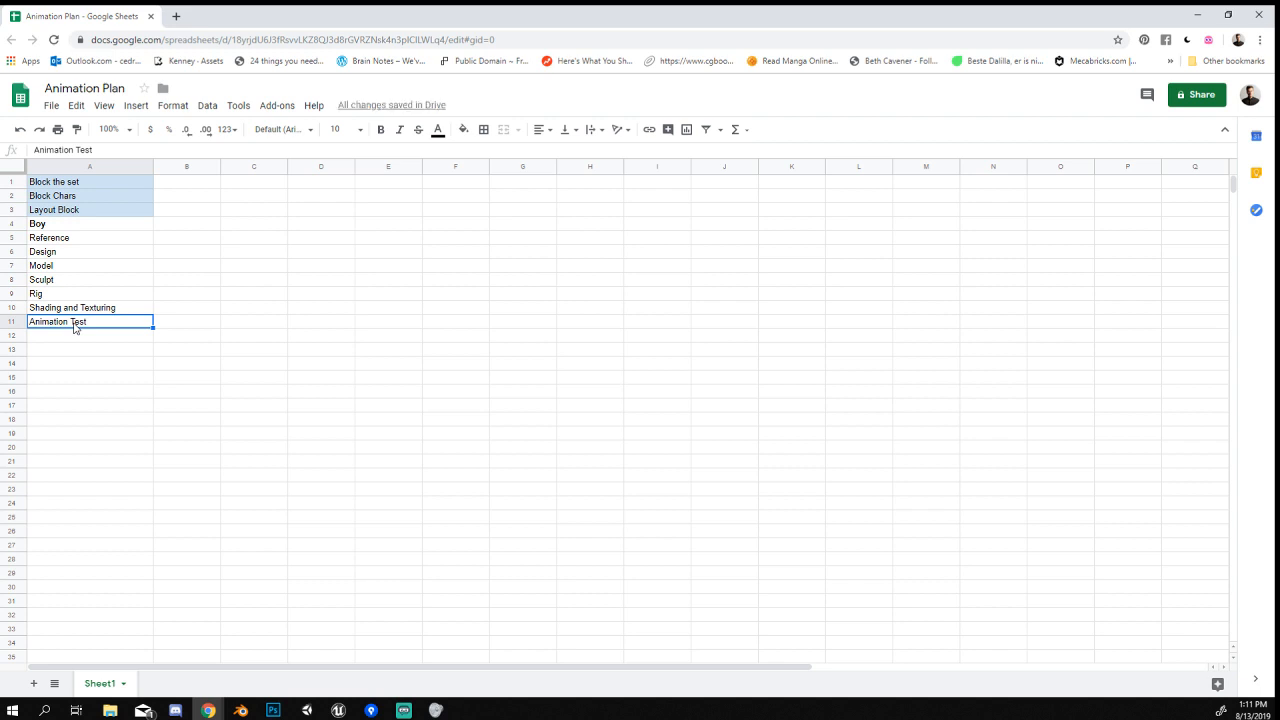
click(146, 394)
click(80, 338)
click(78, 327)
click(79, 338)
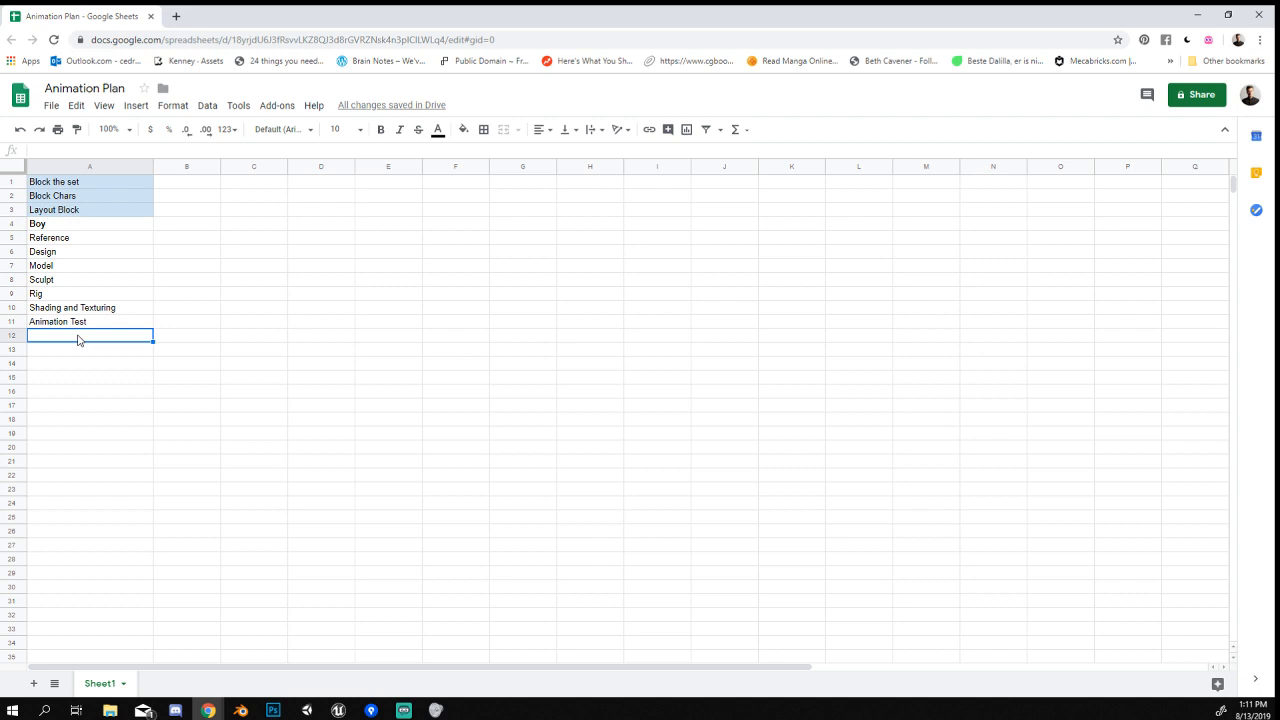
key(Up)
key(shift+Up)
key(shift+Up)
key(shift+Up)
key(shift+Up)
key(shift+Up)
key(shift+Up)
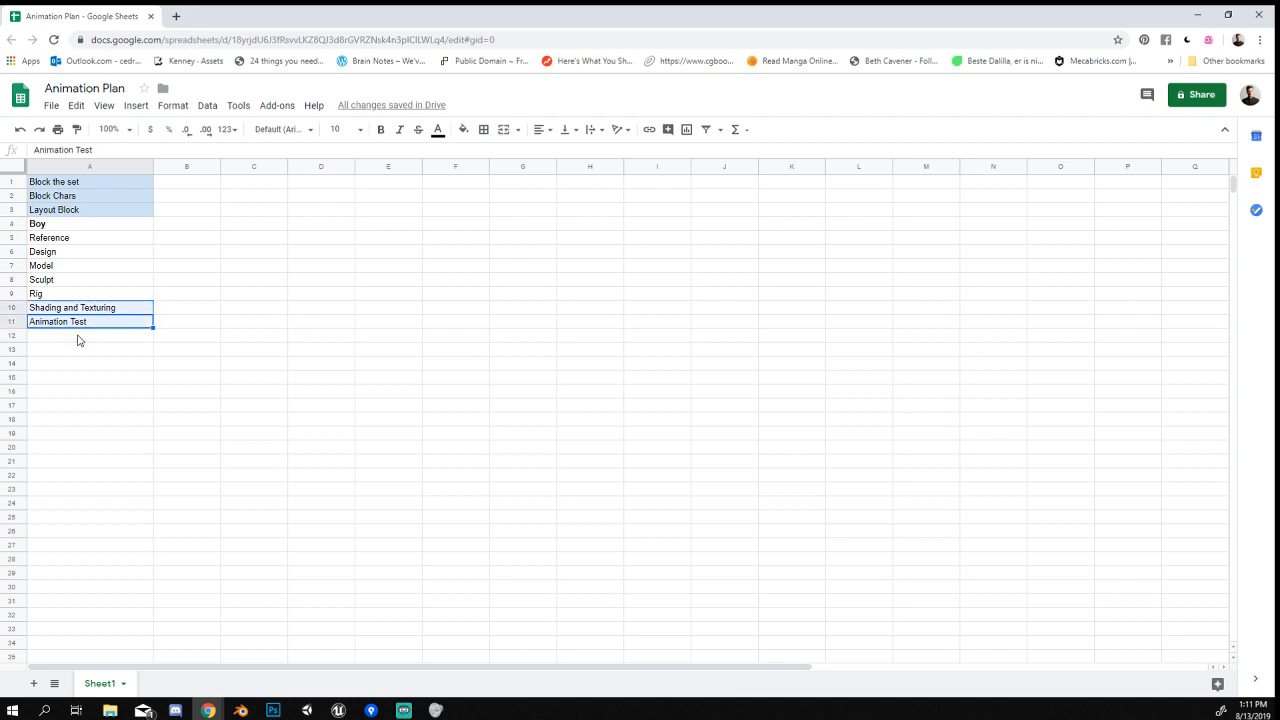
key(Up)
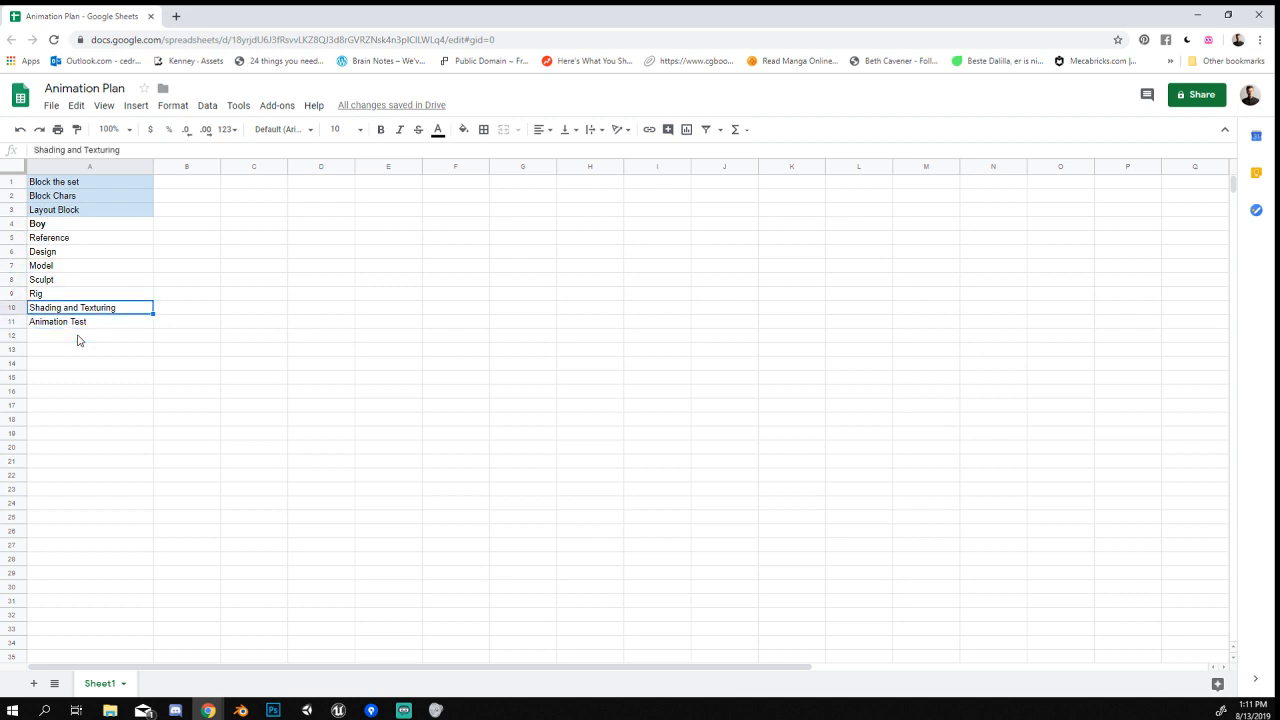
Add a bold "Dog" heading in A12 and copy the Boy tasks from A5:A11 into A13:A19 below it.
key(Down)
key(shift+Up)
key(shift+Up)
key(shift+Up)
key(shift+Up)
key(shift+Up)
key(shift+Up)
key(shift+Up)
key(shift+Down)
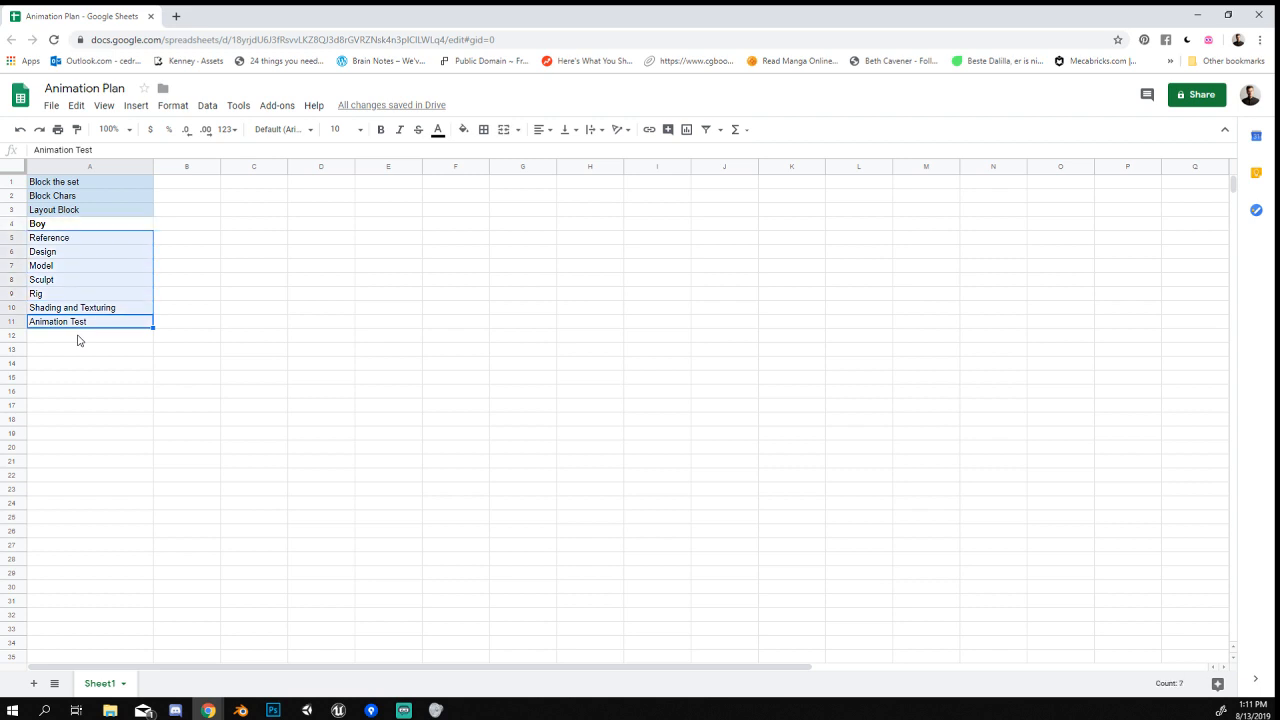
key(ctrl+c)
click(79, 338)
text(Dog)
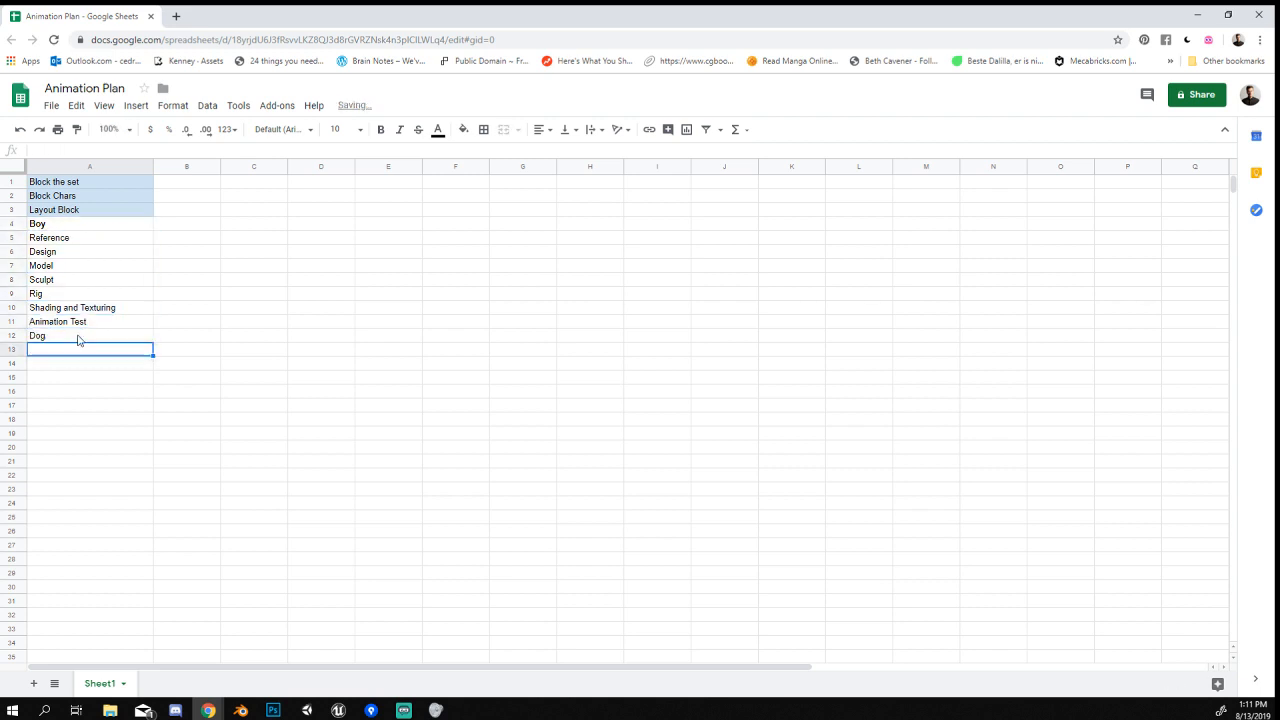
key(Return)
key(Down)
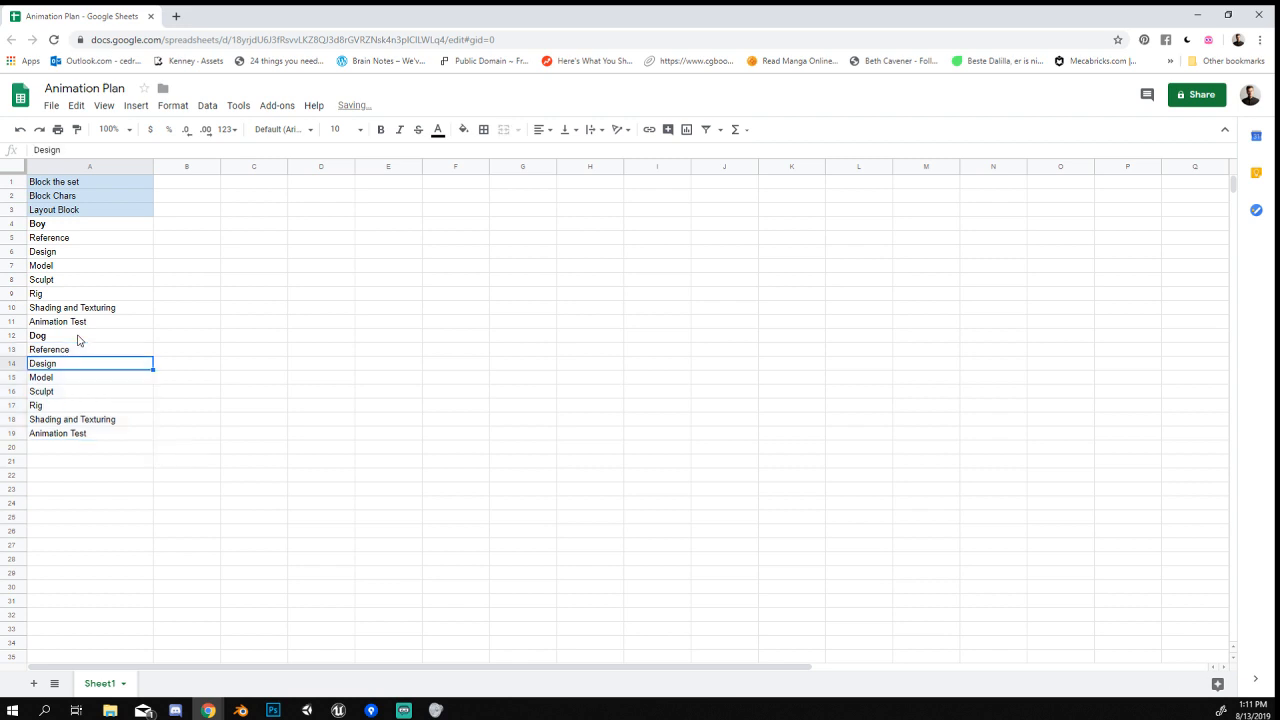
click(104, 462)
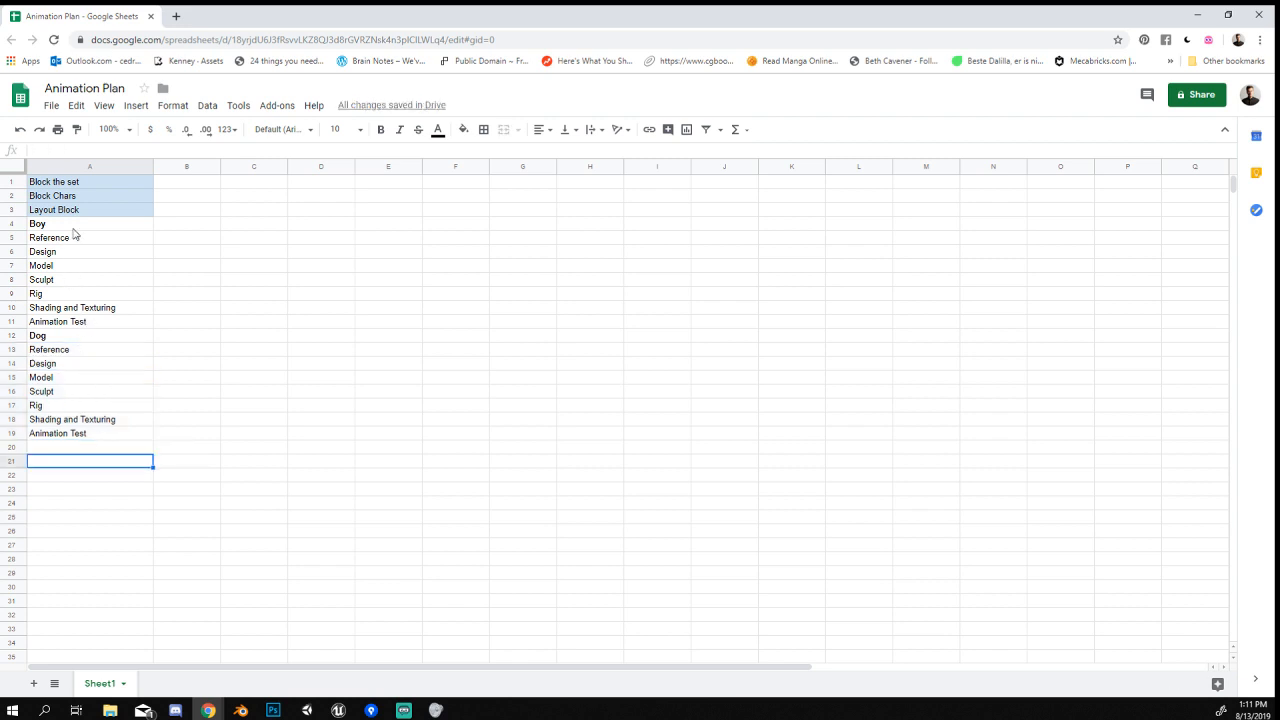
Fill the Boy and Dog sections, A4:A19, with a light pink background colour.
drag(75, 226, 78, 437)
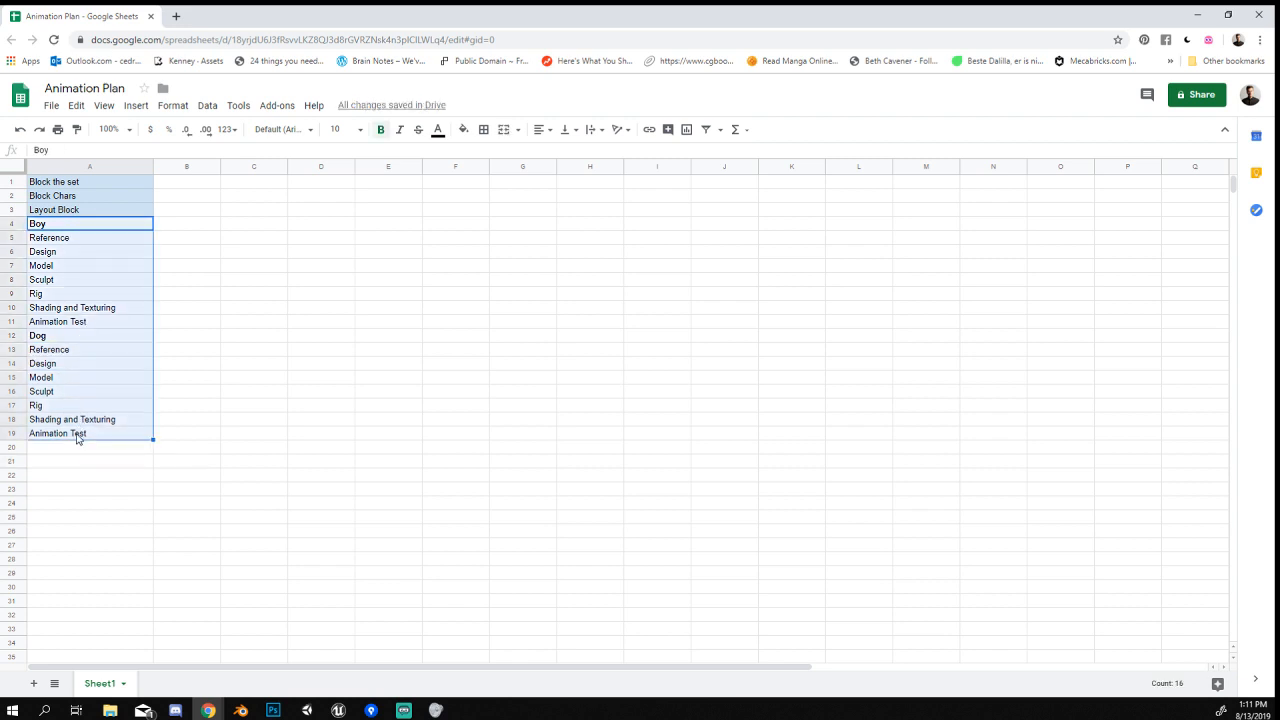
click(463, 130)
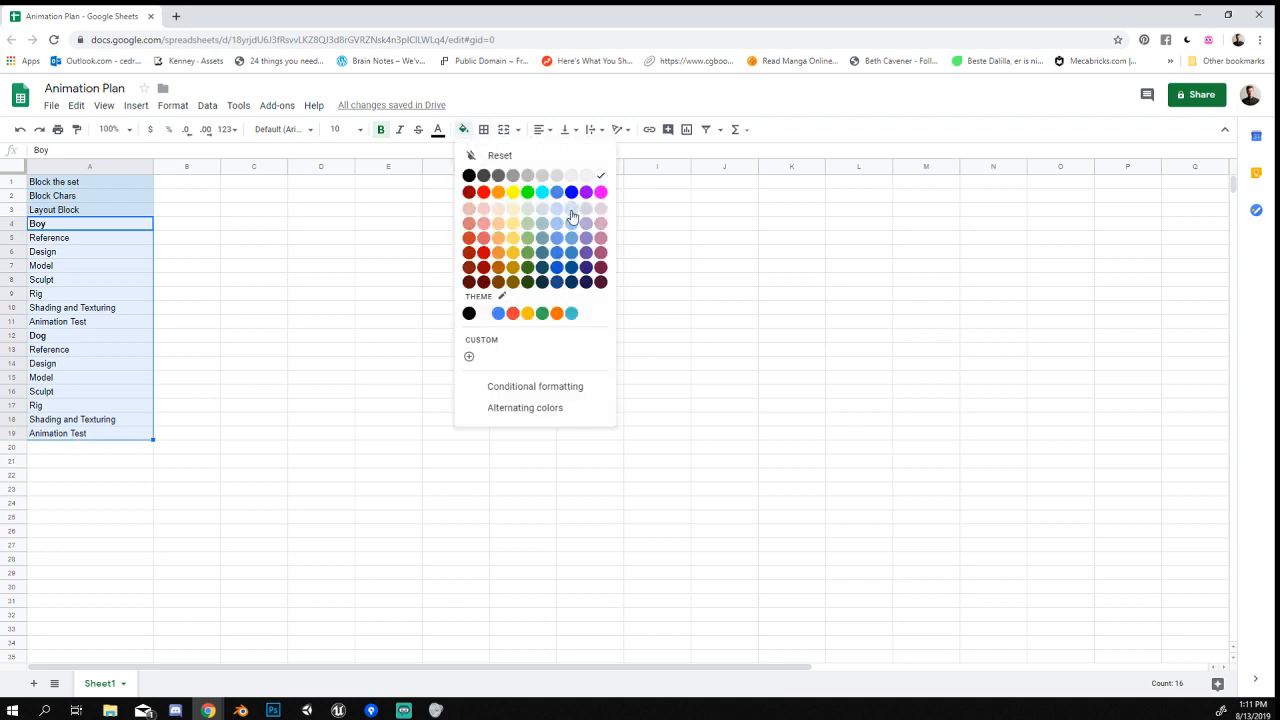
click(601, 223)
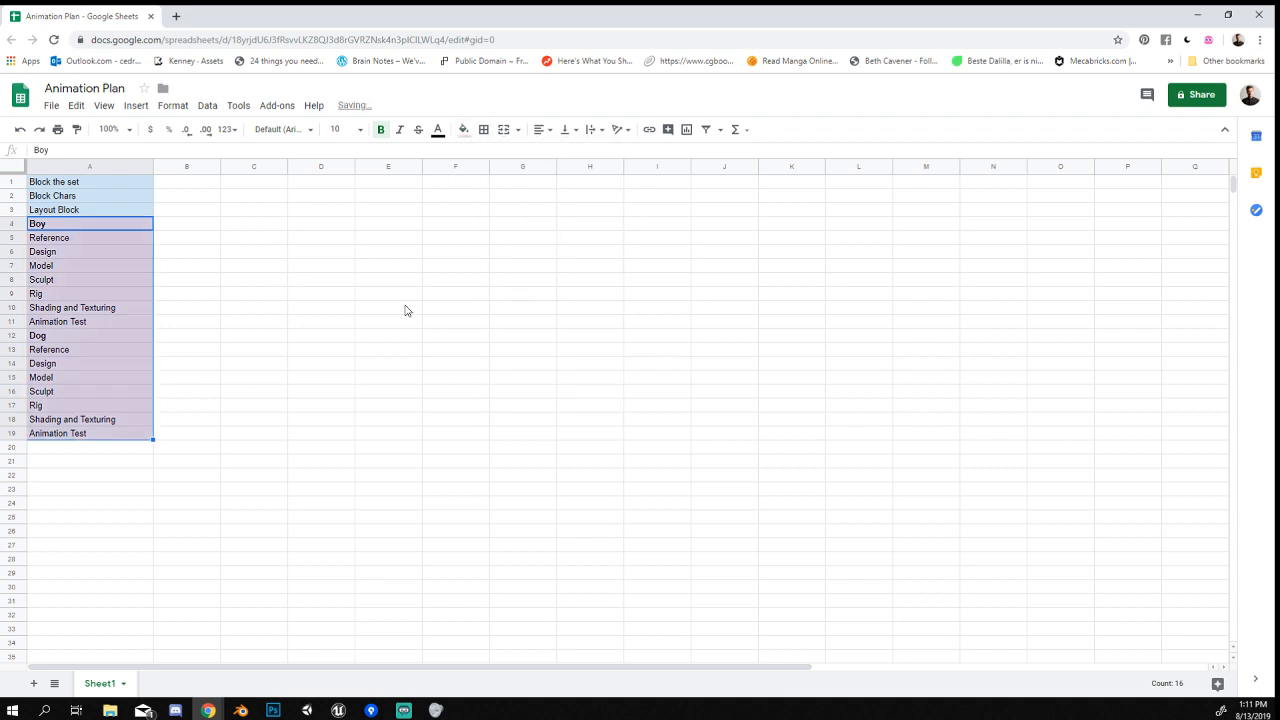
click(254, 377)
Add the bold heading "Set" in cell A20.
click(85, 449)
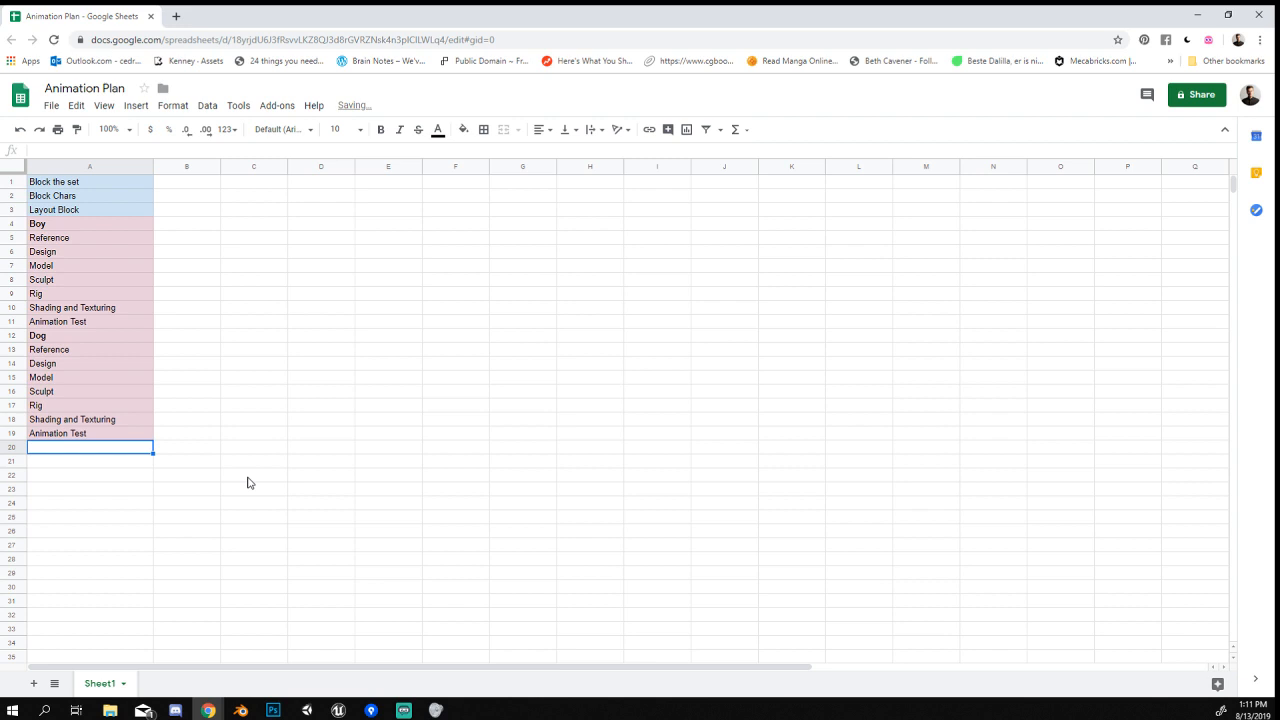
key(ctrl+b)
text(Set)
key(Return)
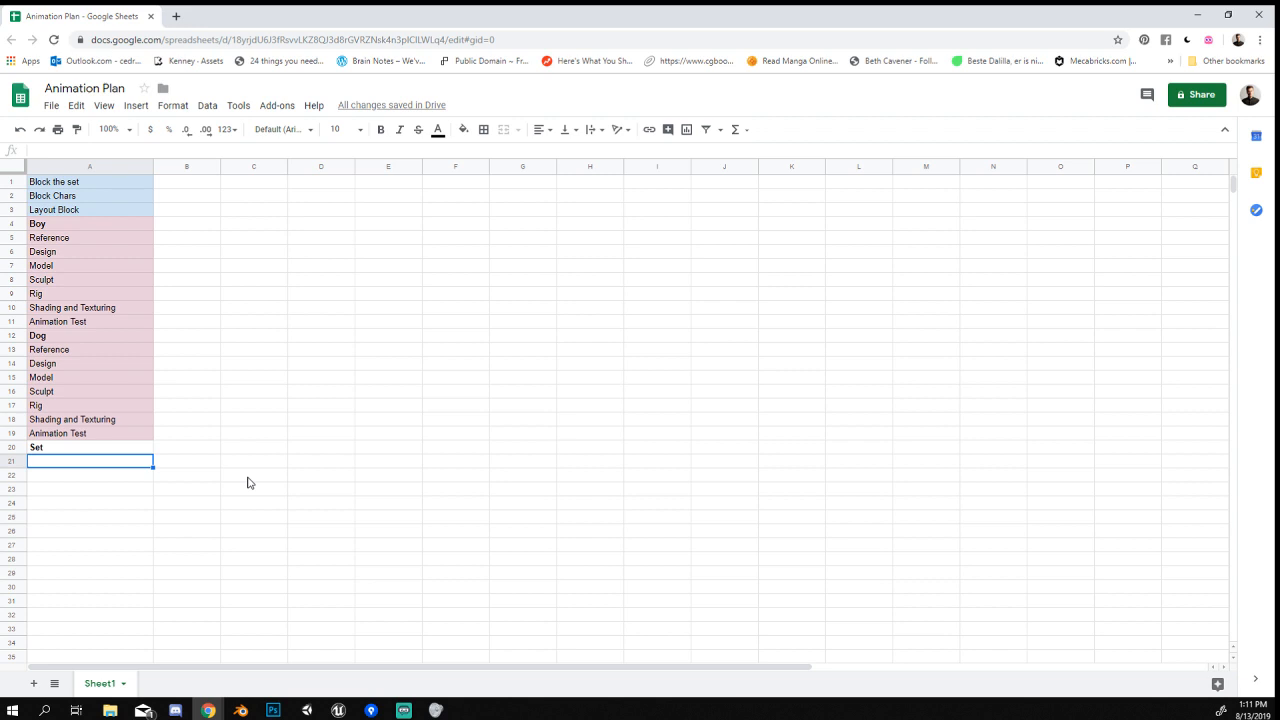
List "Model", "Sculpt" and "Fur Tree" in cells A21 to A23 under the Set heading.
text(Model)
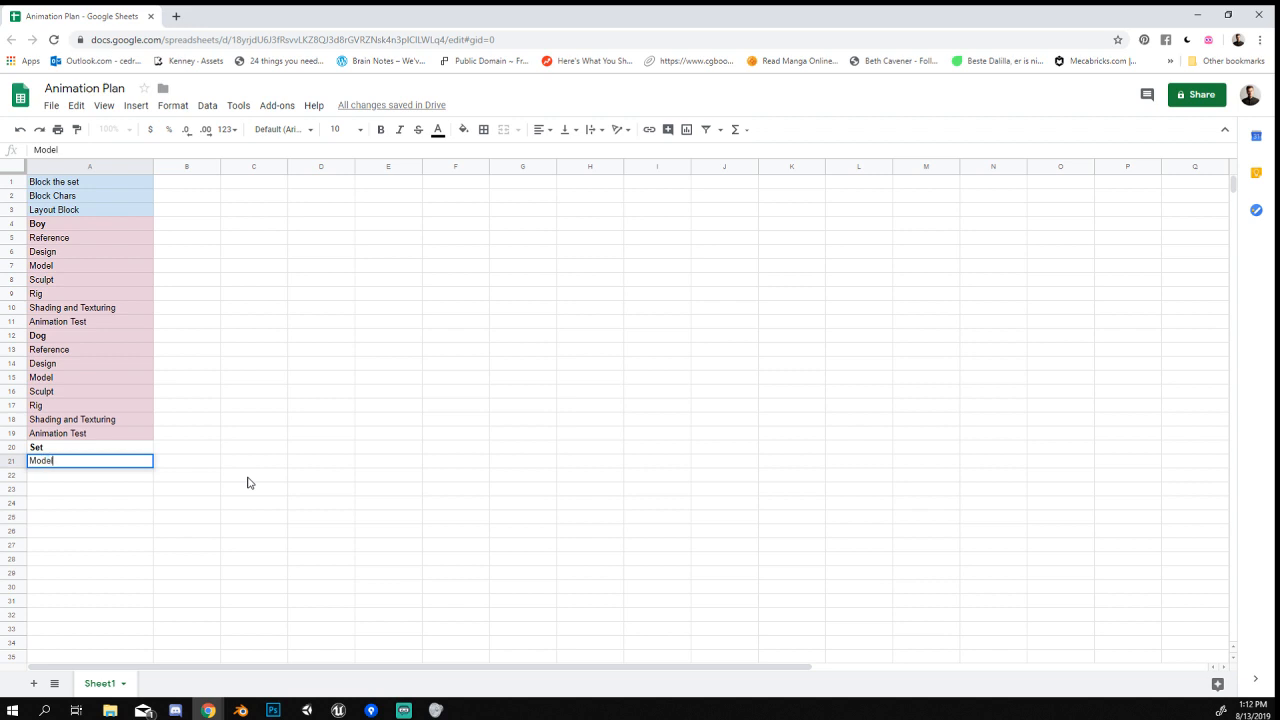
key(Return)
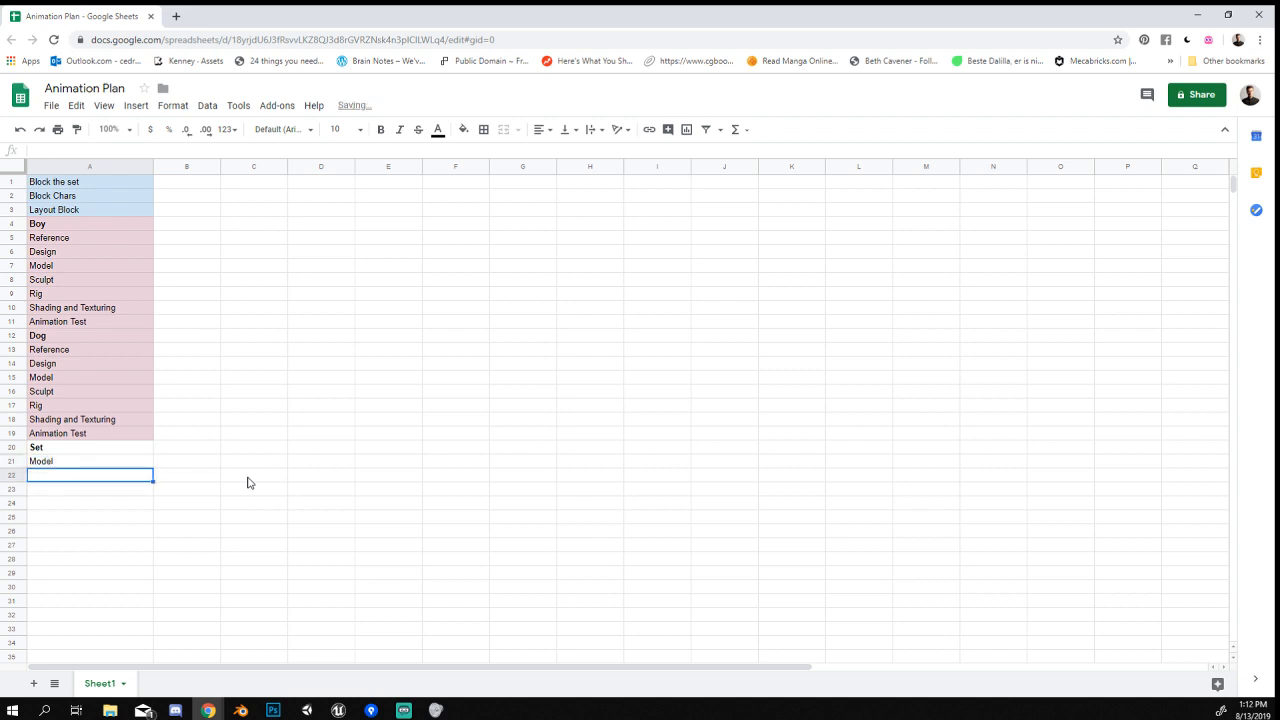
text(Sculpt)
key(Return)
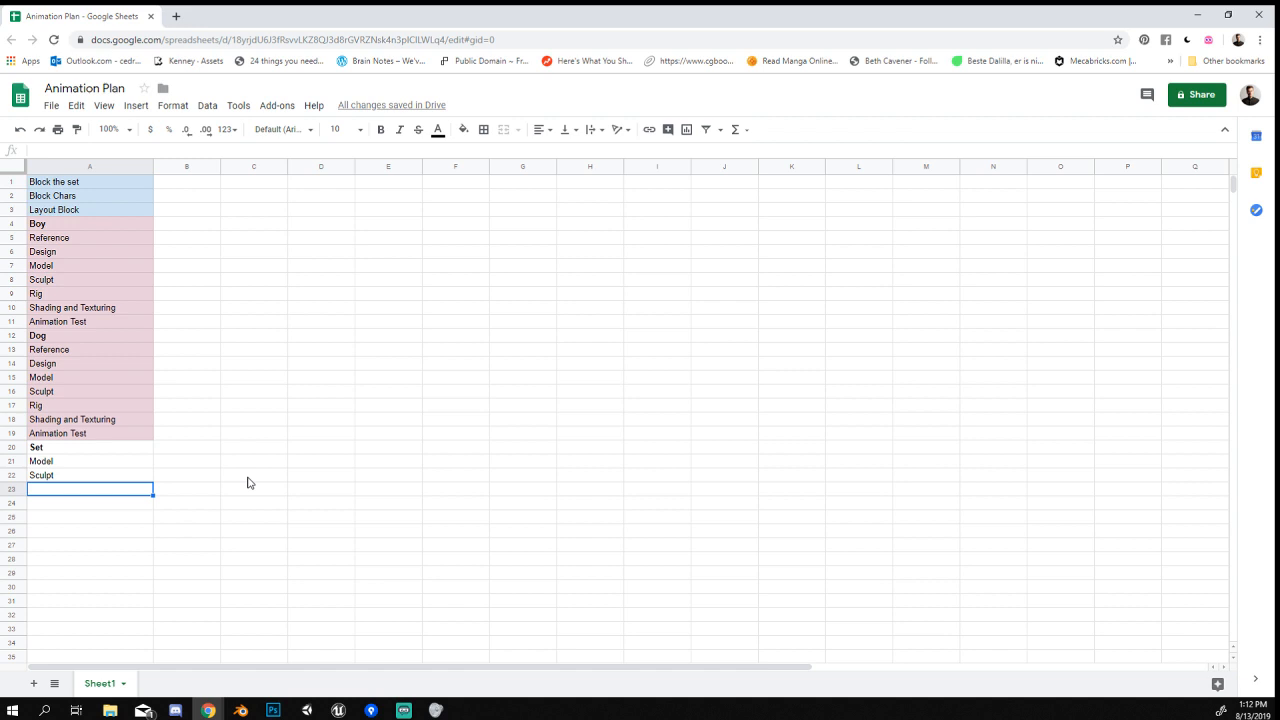
text(Fur Tree)
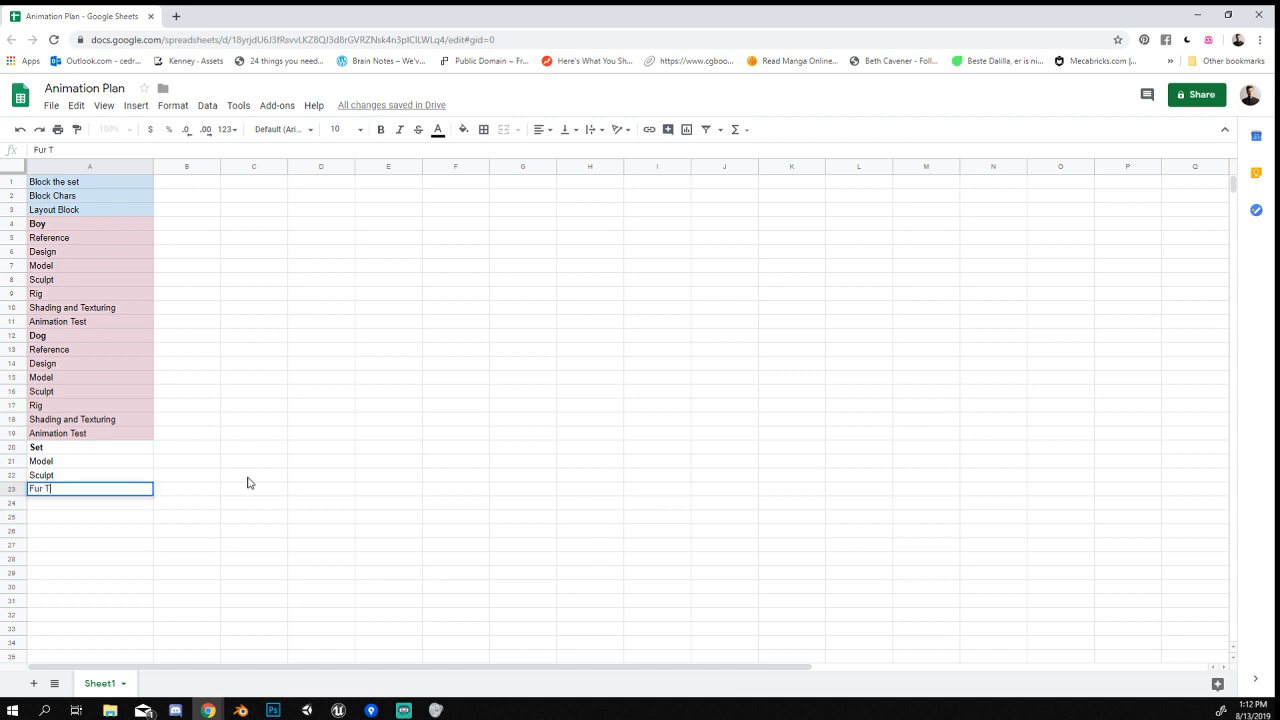
key(Return)
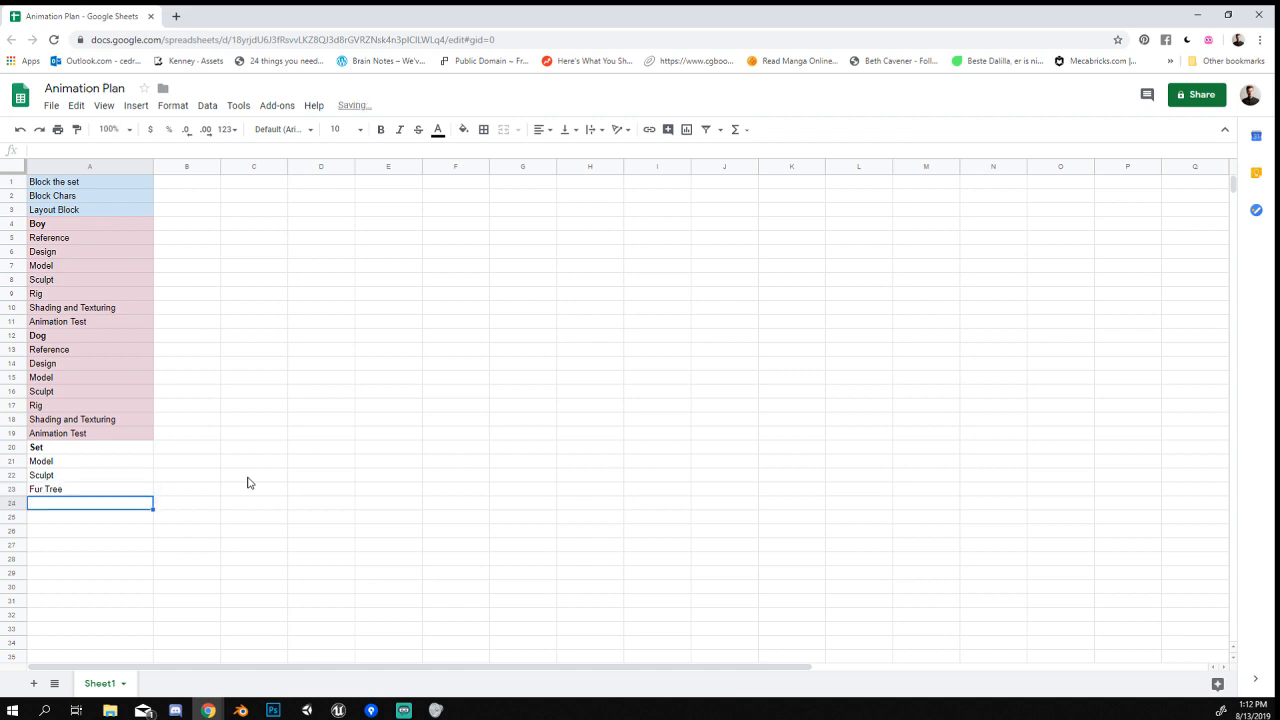
click(72, 338)
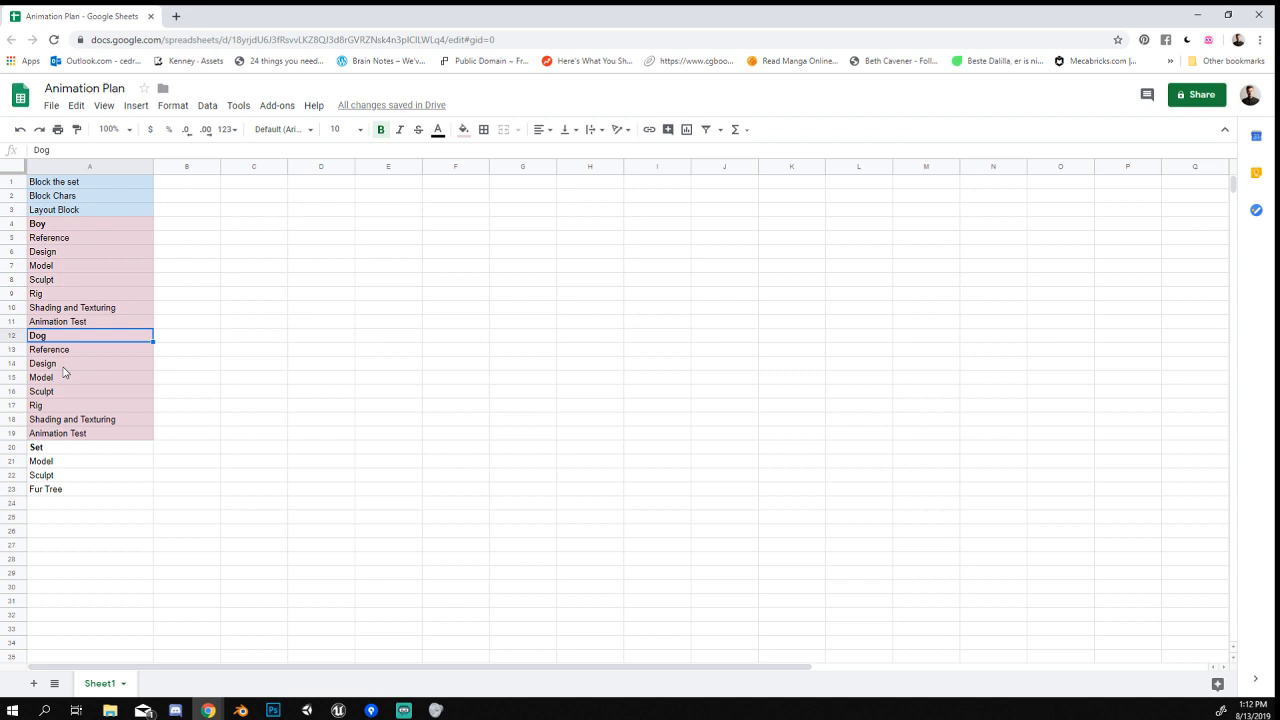
click(65, 498)
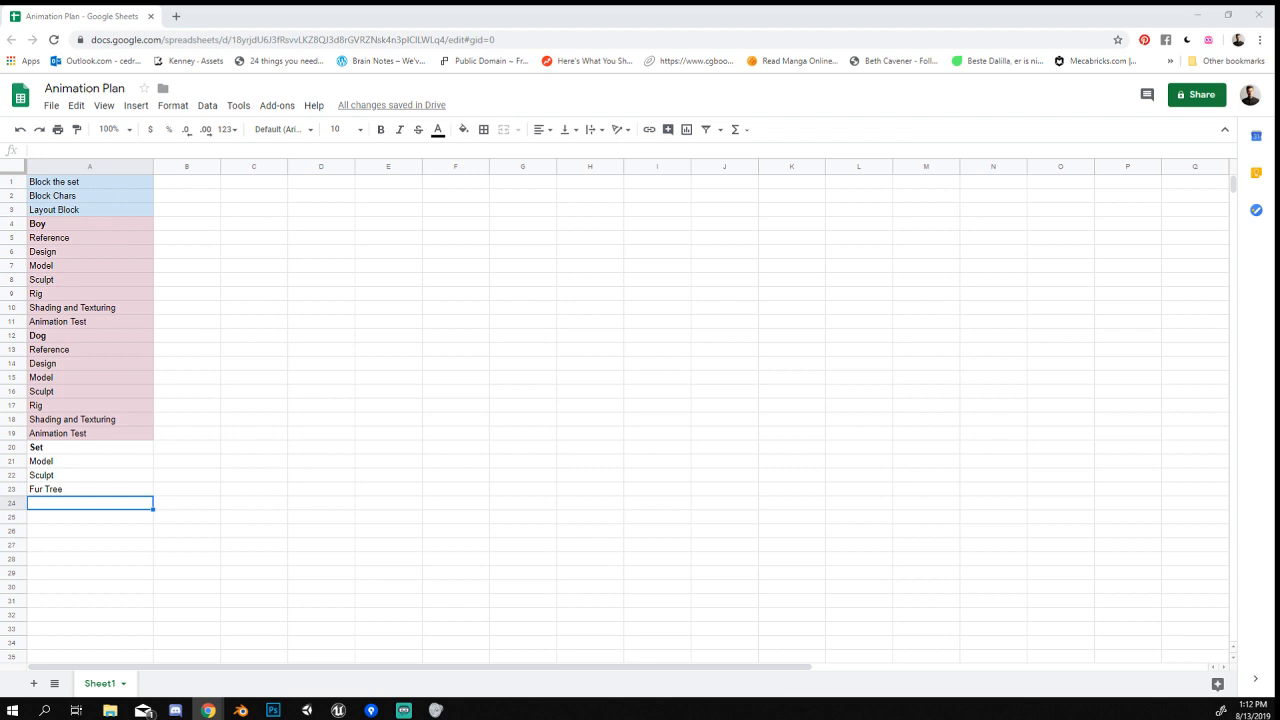
click(70, 505)
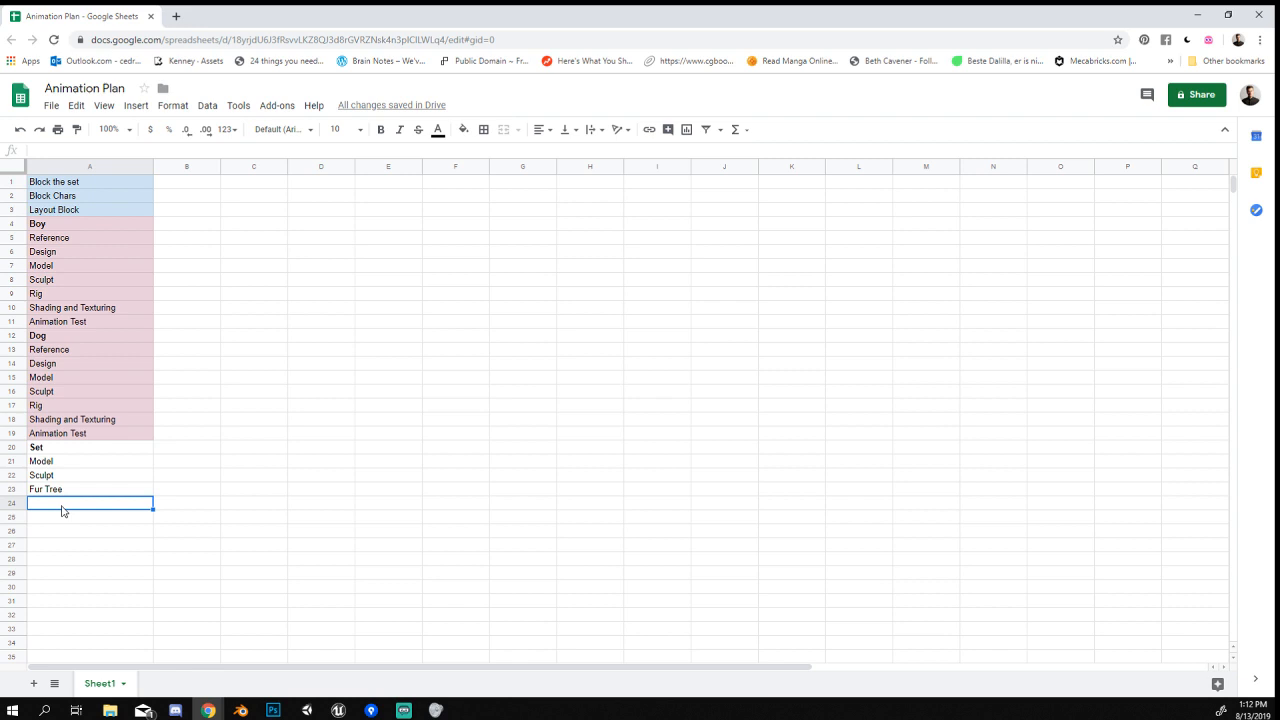
Copy "Rig" and "Shading and Texturing" from the Dog section into cells A24 and A25.
click(96, 421)
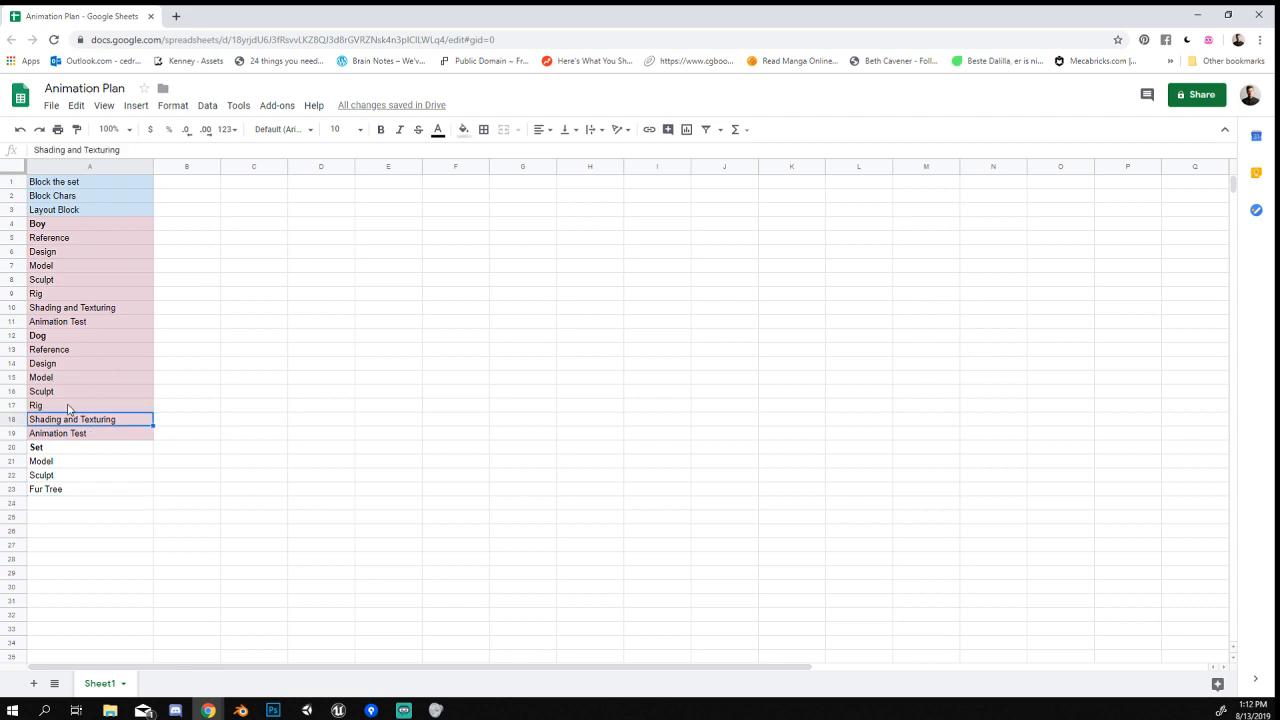
click(68, 408)
key(ctrl+c)
click(57, 503)
key(ctrl+v)
click(93, 589)
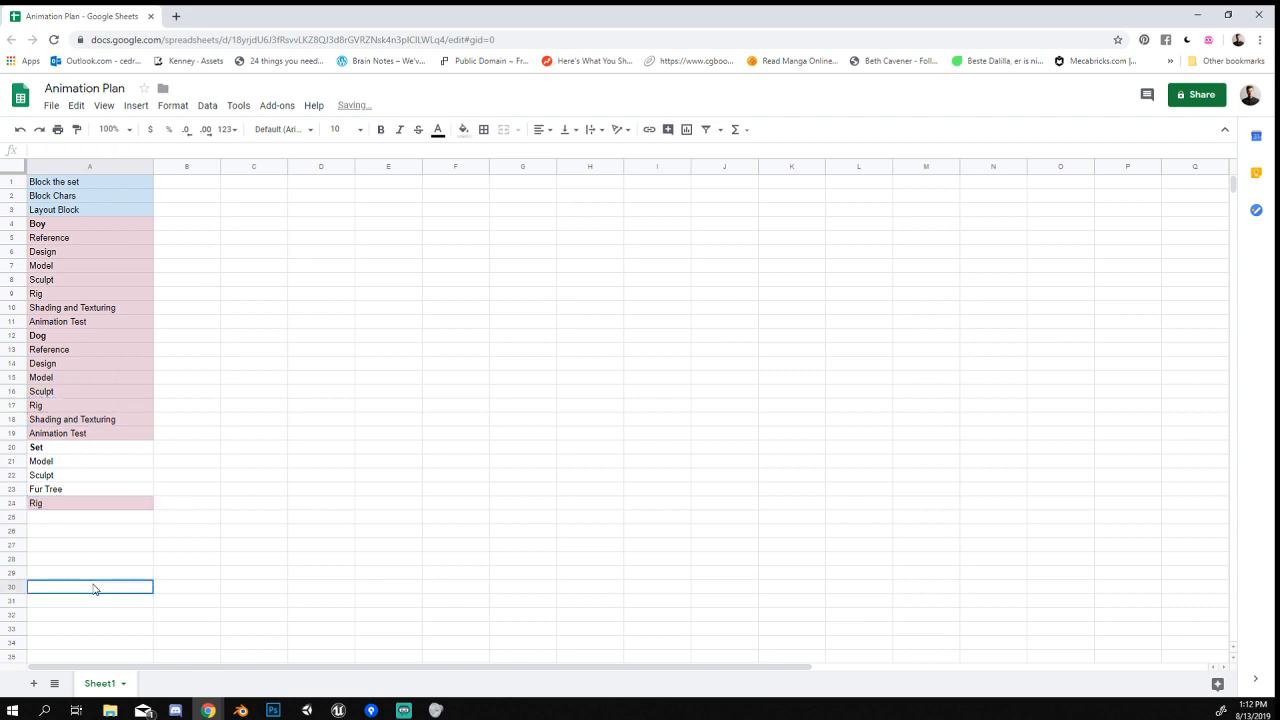
click(66, 422)
key(ctrl+c)
click(72, 518)
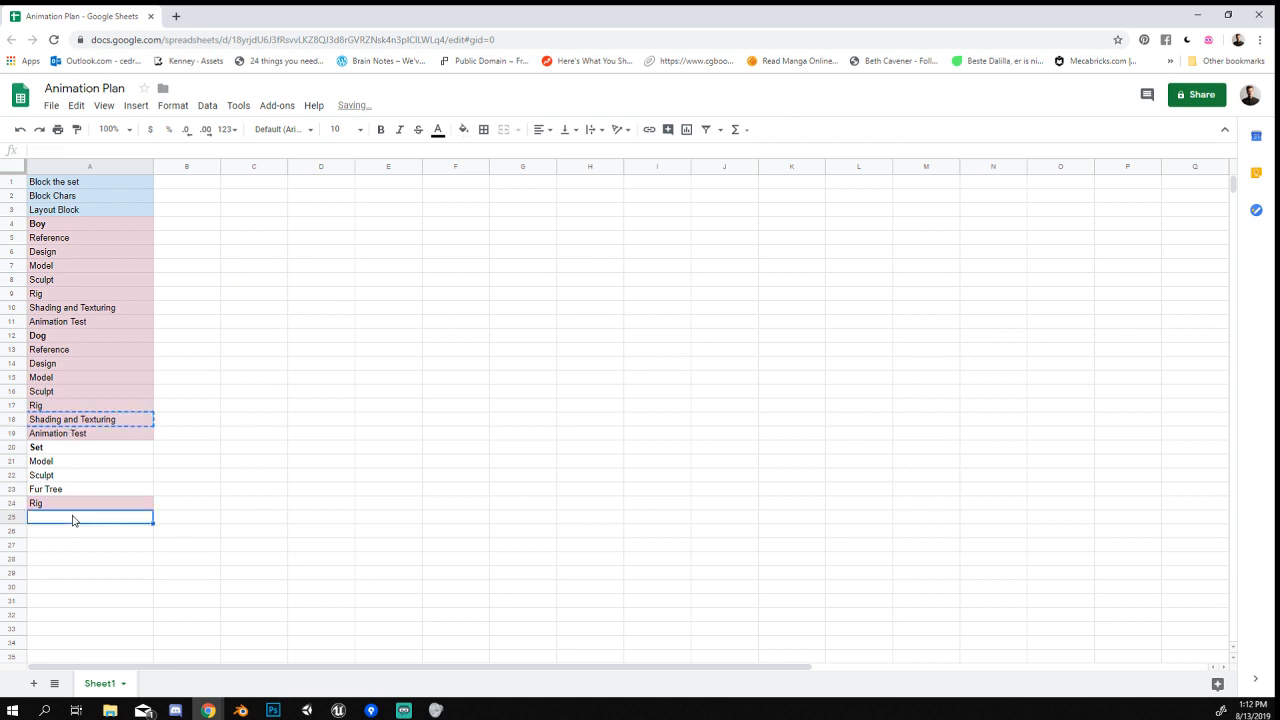
key(ctrl+v)
click(72, 437)
click(57, 536)
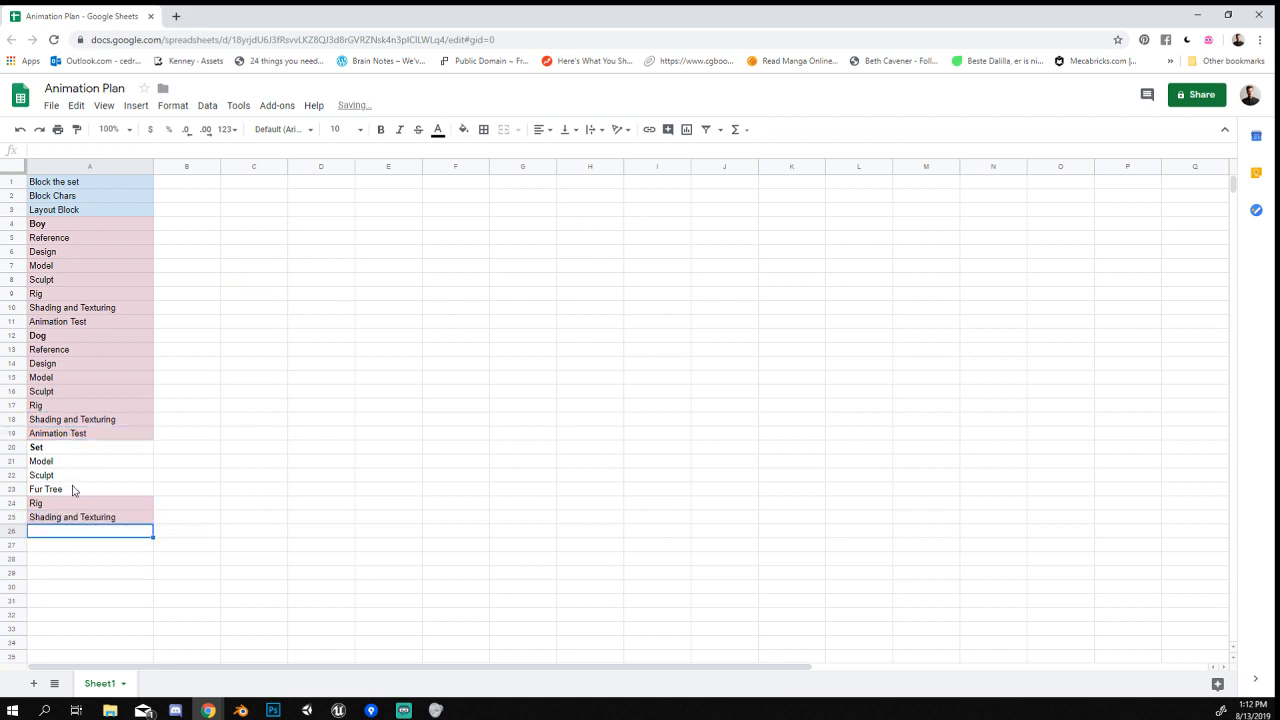
Apply the unfilled formatting of the "Fur Tree" cell to A24:A25 to clear their pink background.
click(73, 490)
key(ctrl+c)
drag(62, 505, 66, 521)
key(ctrl+alt+v)
click(86, 573)
Add the bold heading "Light Setup" in cell A26.
click(80, 536)
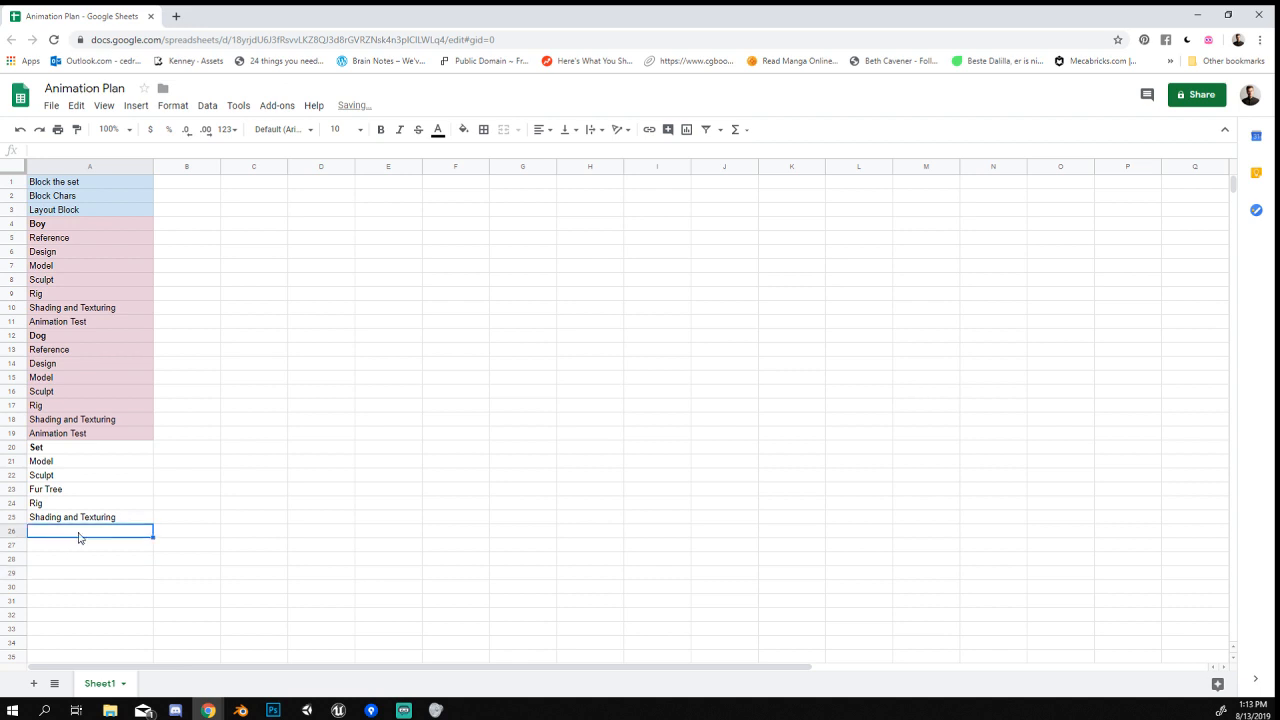
key(ctrl+b)
text(Light Setup)
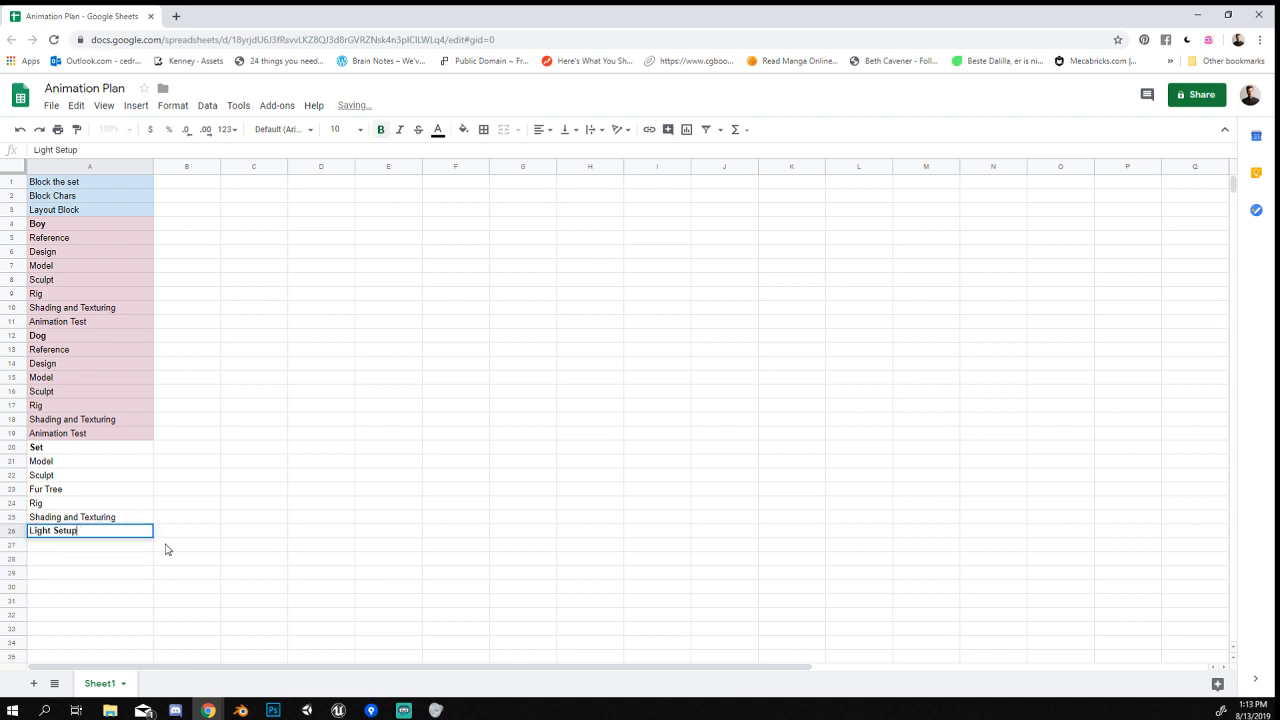
key(Return)
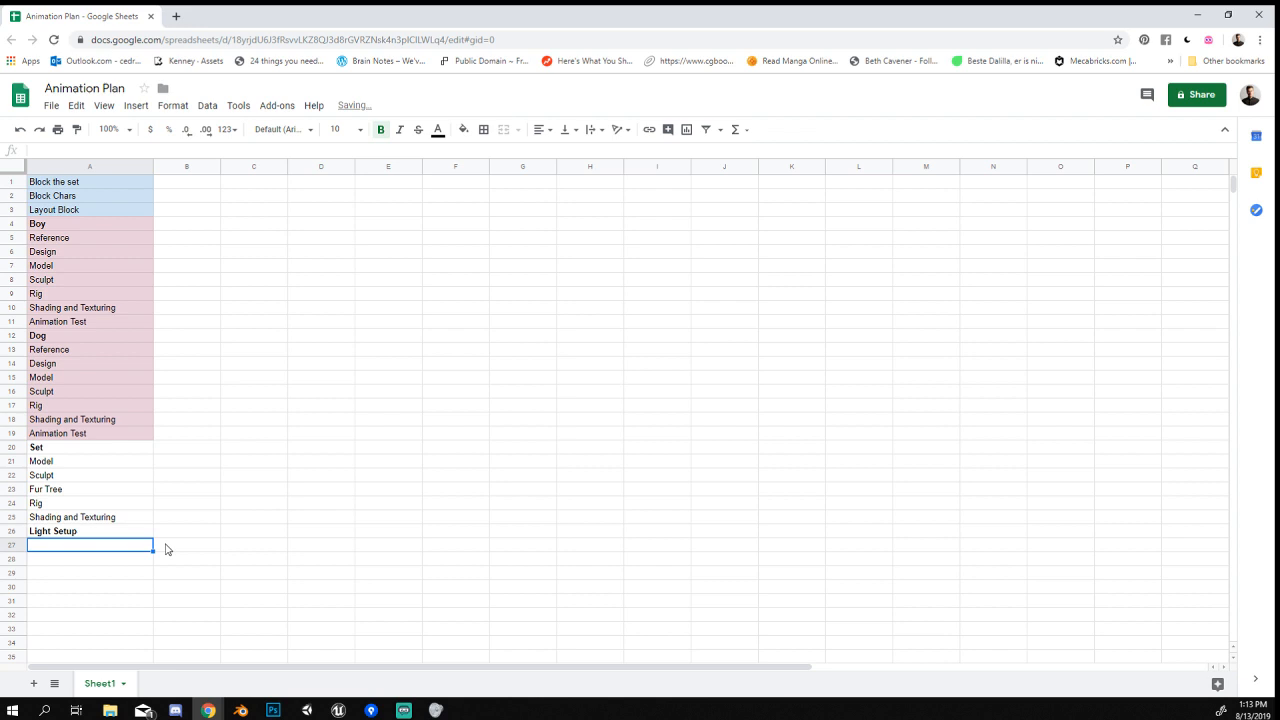
List "Night Rain", "Night Thunder" and "Sunrise" in cells A27 to A29 under the Light Setup heading.
text(Night Rain)
key(Return)
key(Up)
key(Down)
text(Nigh)
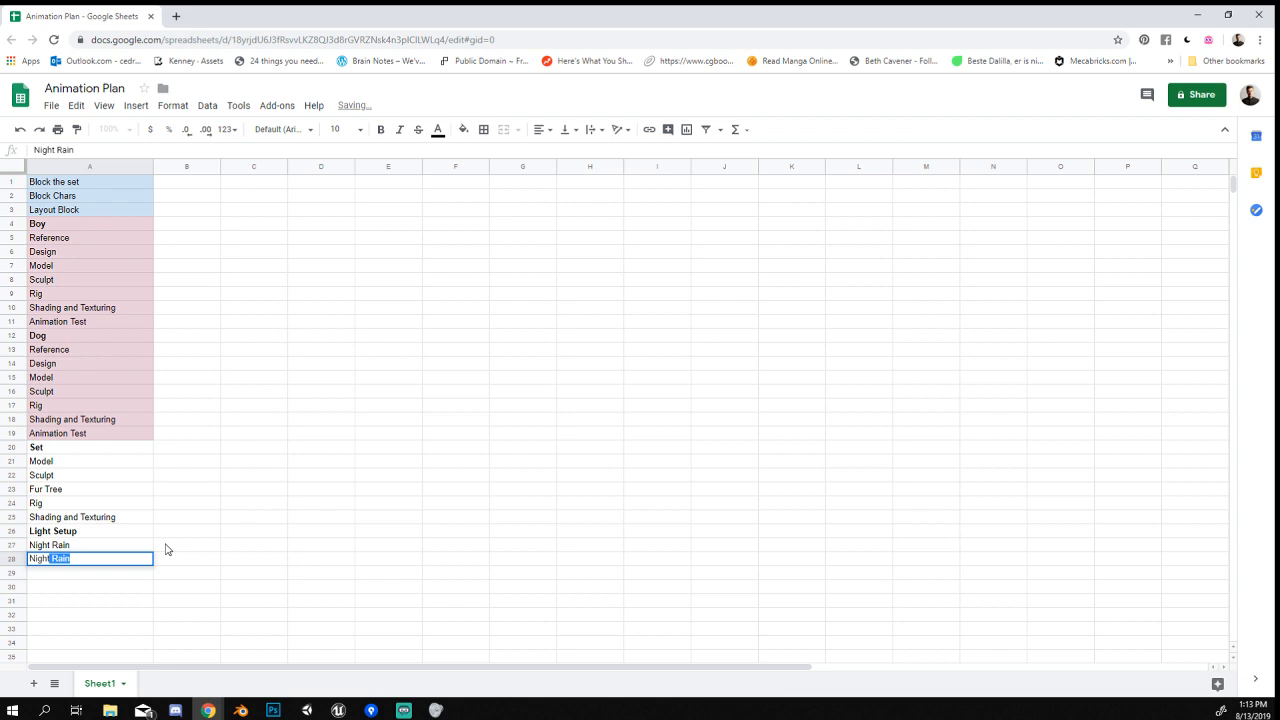
text(t Thunder)
key(Return)
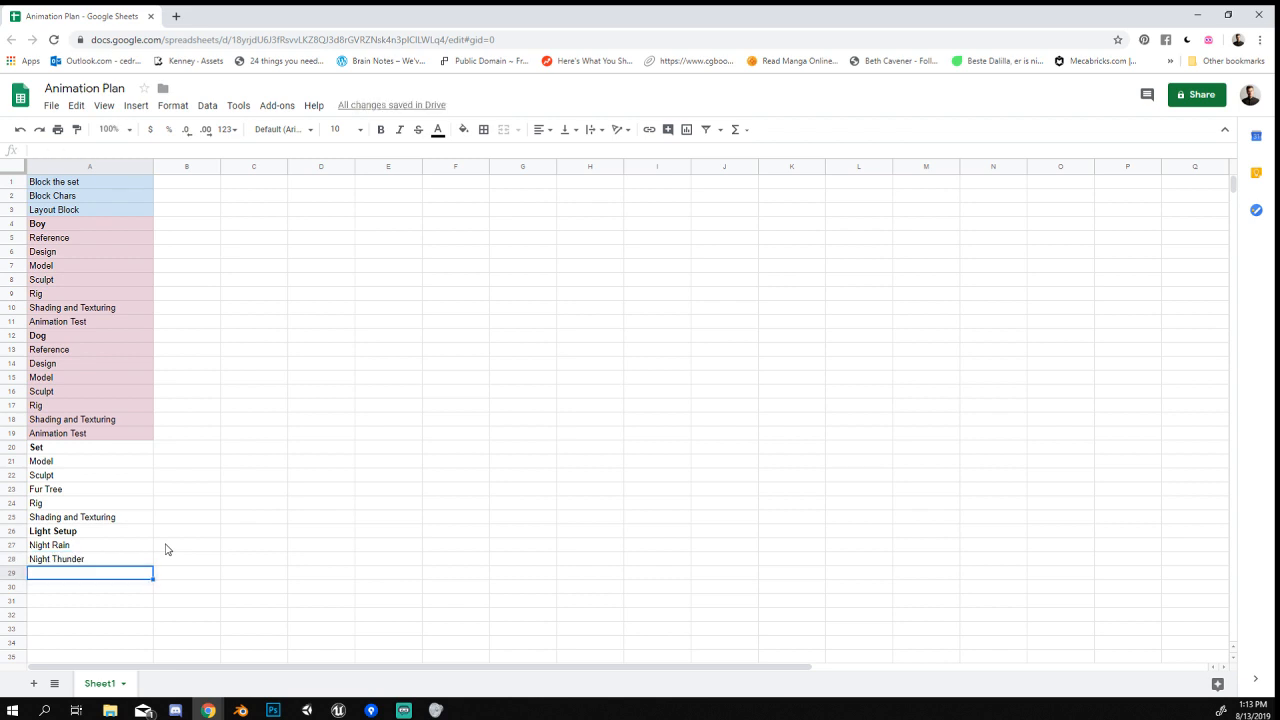
text(Sunrise)
key(Return)
key(Up)
key(shift+Up)
key(shift+Up)
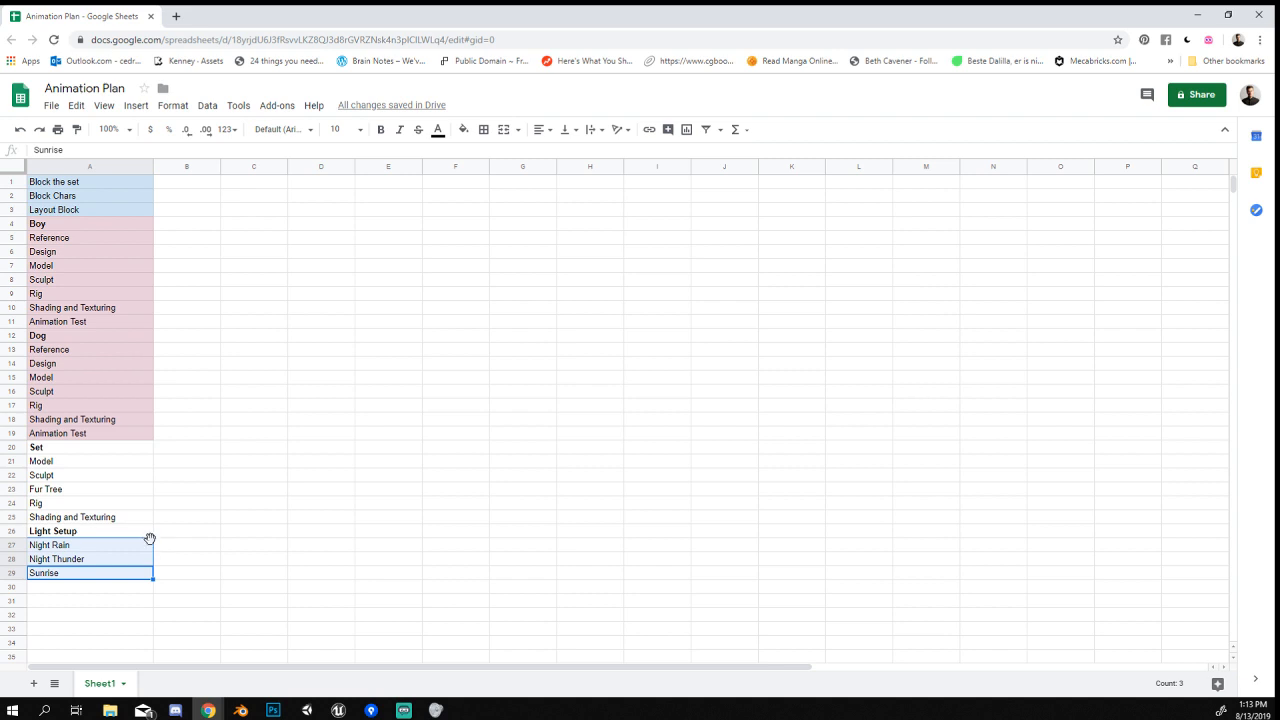
key(Right)
key(Right)
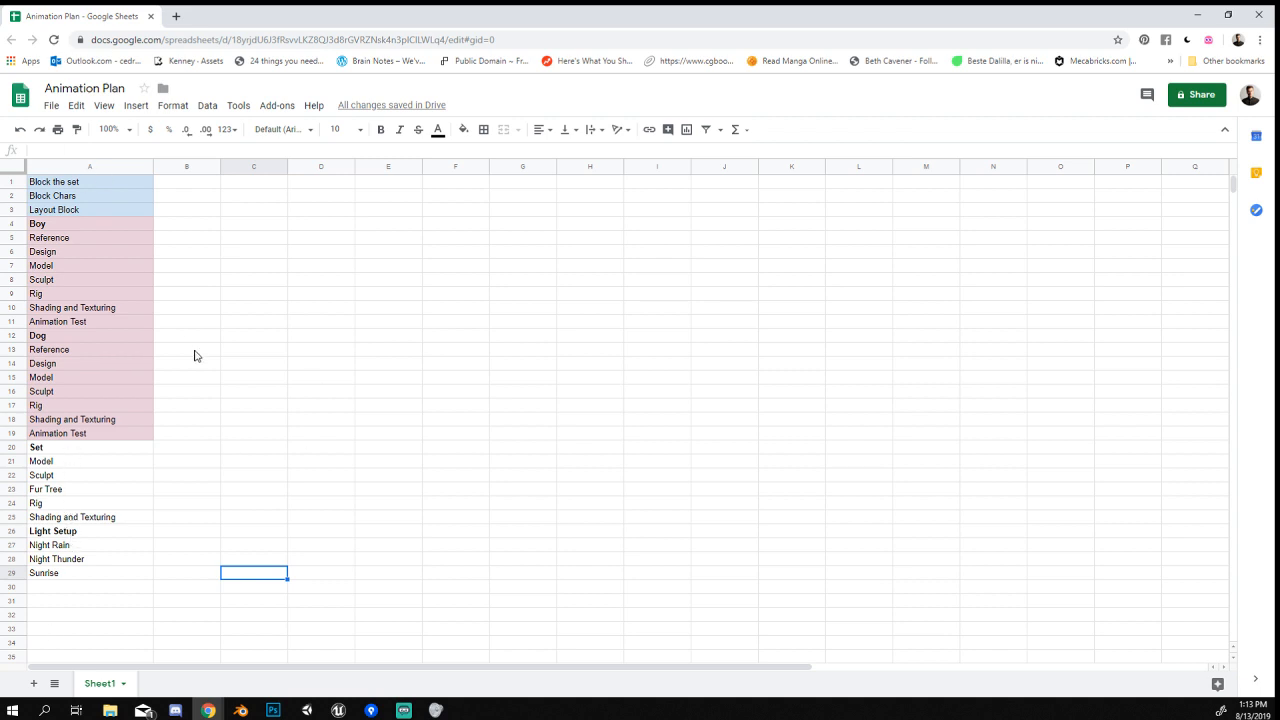
Add the non-bold entry "Shot file creation" in cell A30 under "Sunrise".
scroll(194, 350, down, 2)
click(59, 520)
scroll(183, 366, up, 2)
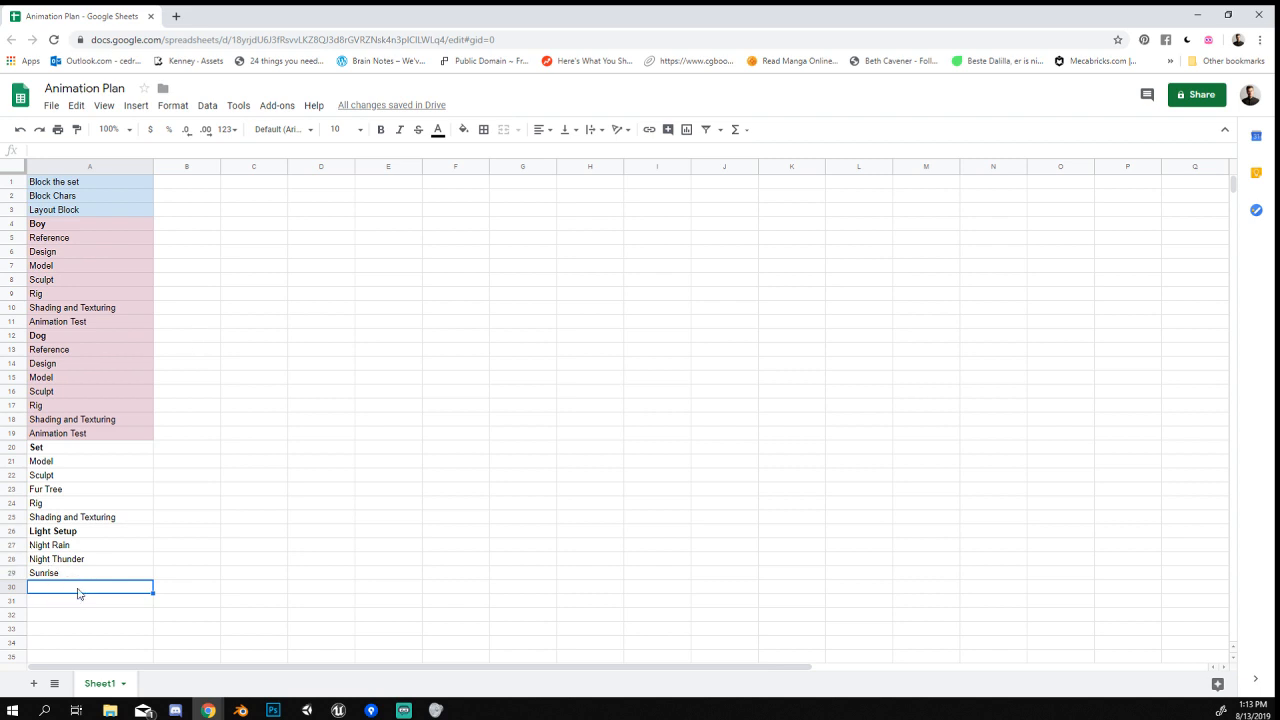
key(ctrl+b)
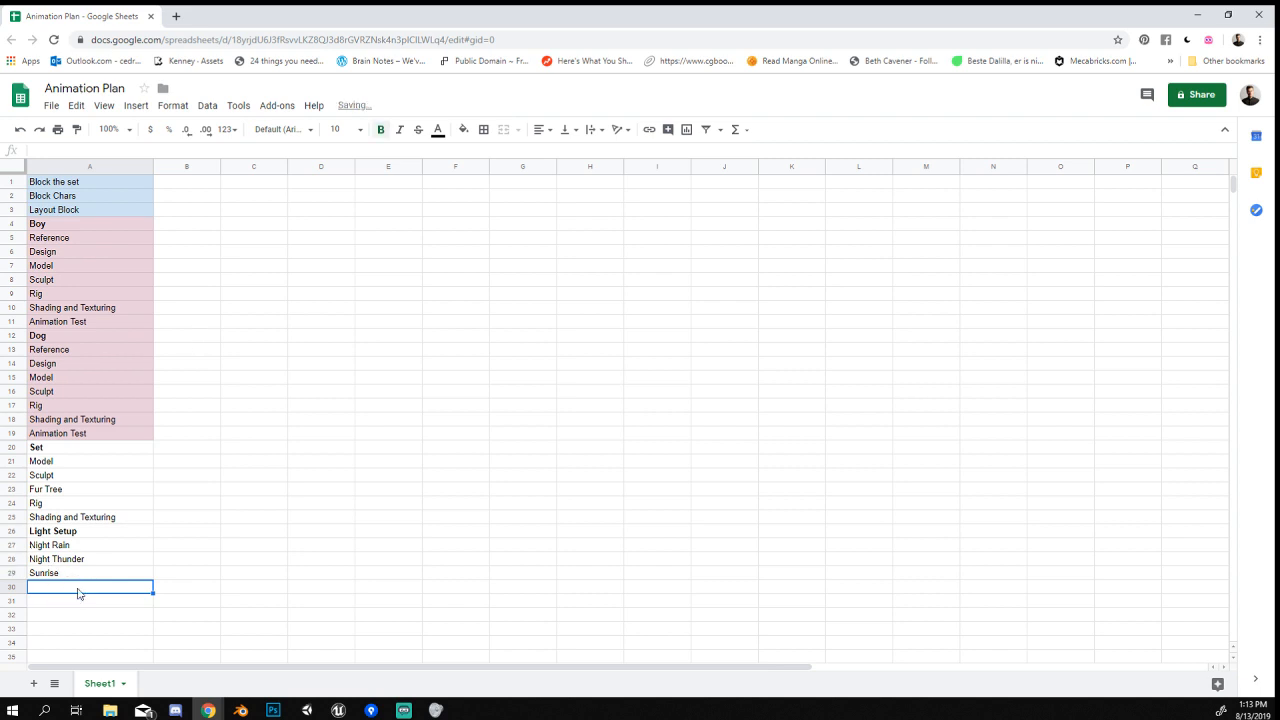
key(ctrl+b)
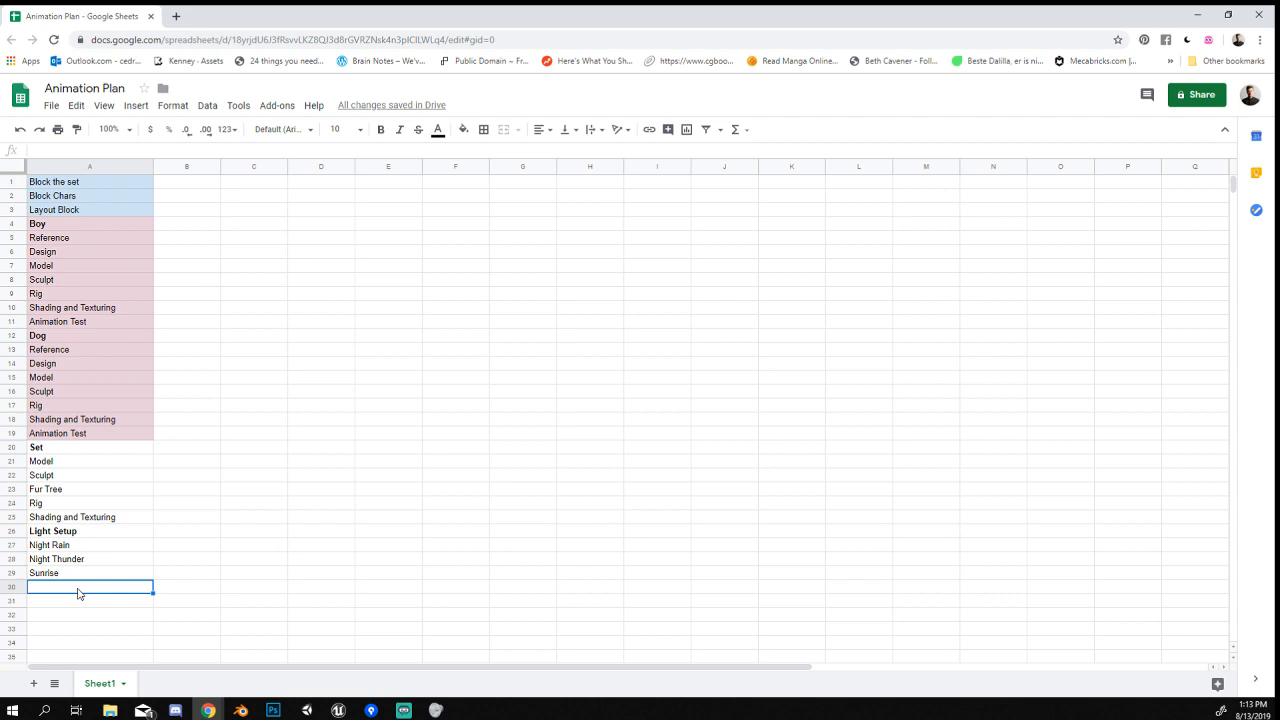
text(Shot file crea)
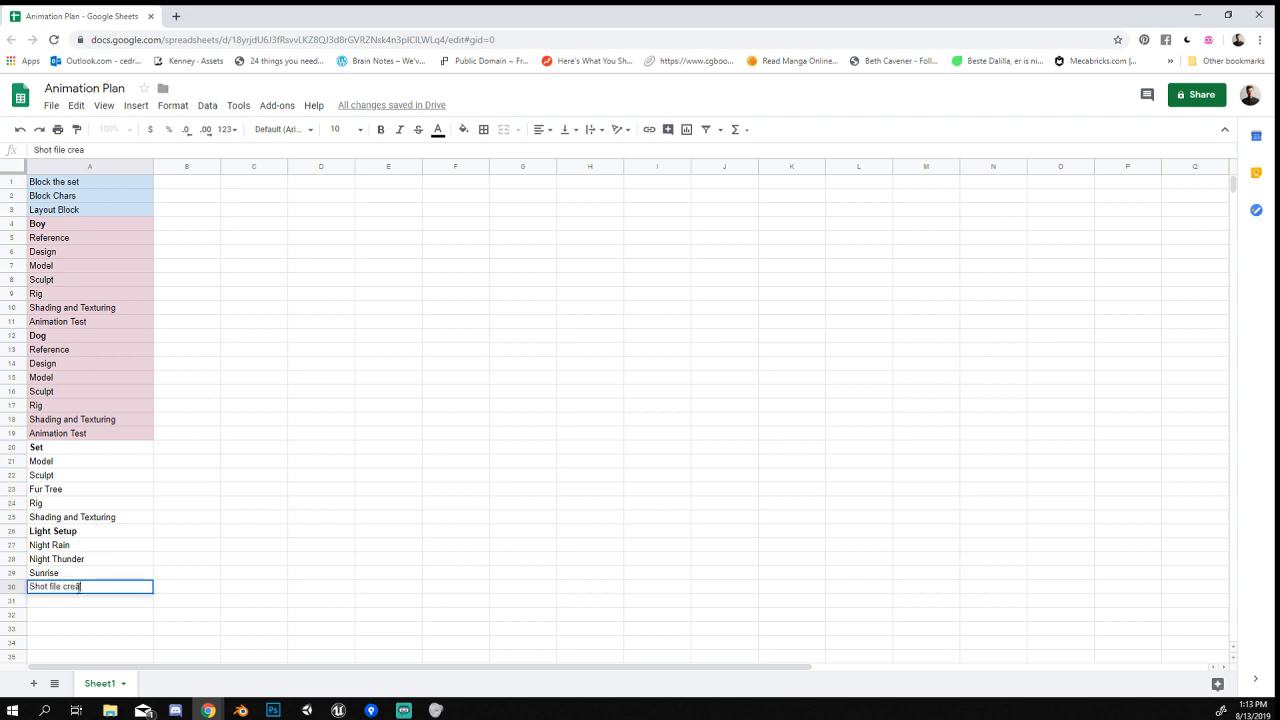
text(tion)
key(Return)
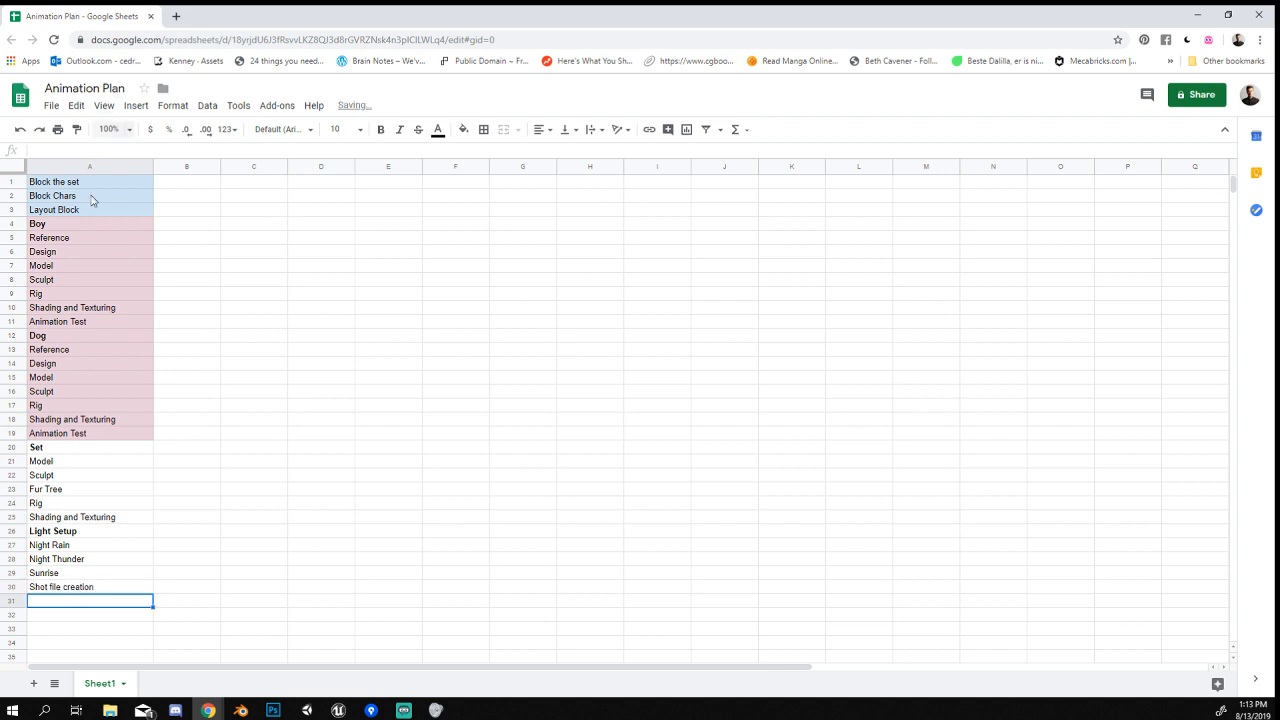
Fill the Dog section, cells A12 to A19, with light purple.
drag(76, 226, 60, 433)
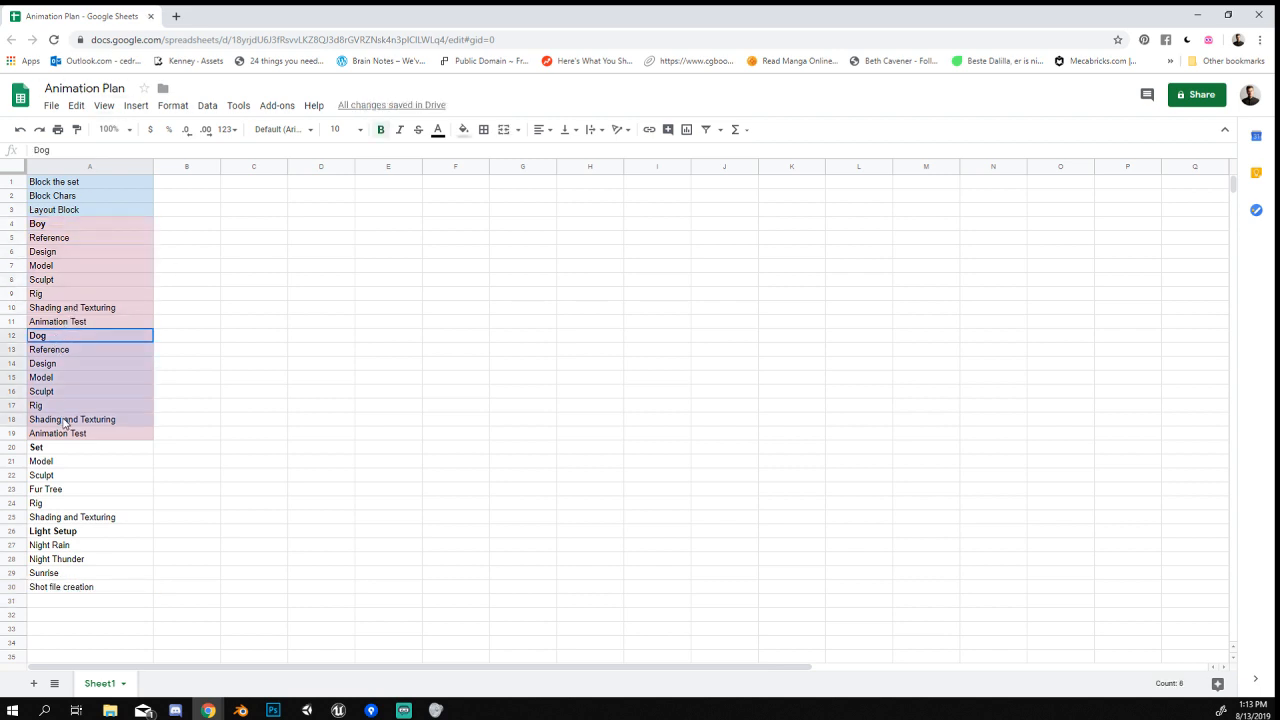
click(463, 129)
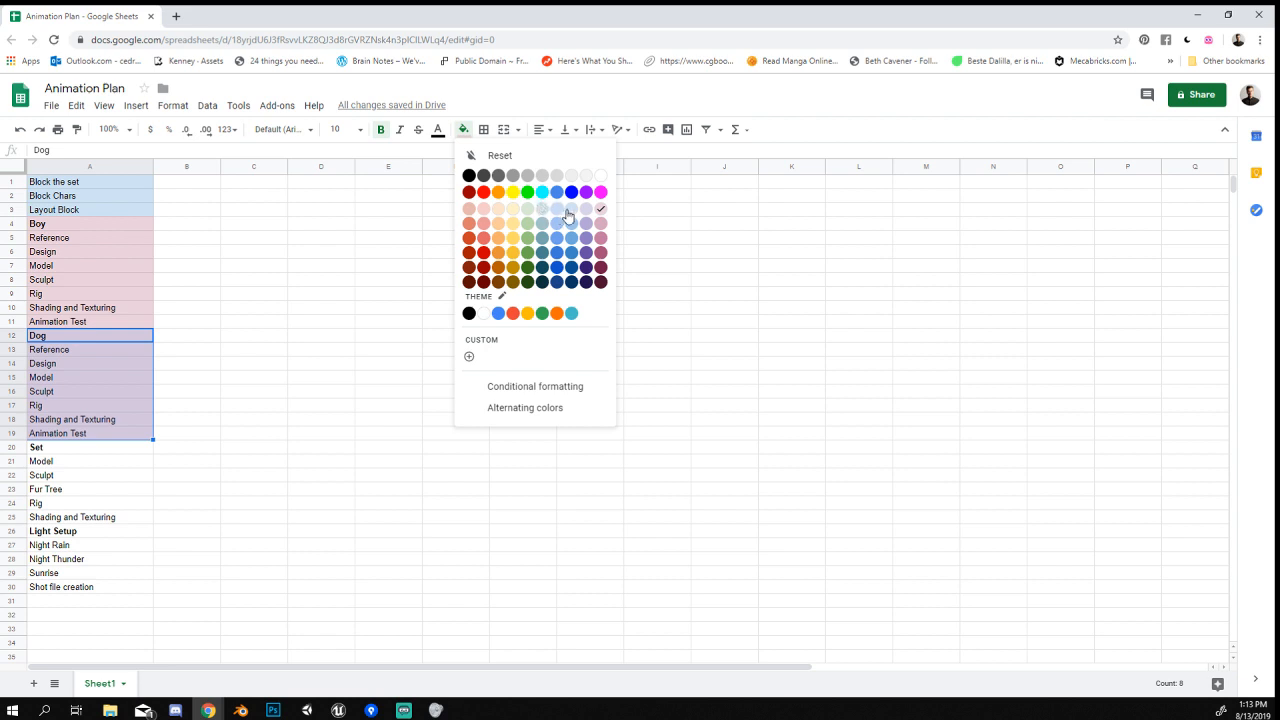
click(586, 211)
click(192, 377)
Fill the Set section, cells A20 to A25, with light orange.
drag(74, 446, 64, 515)
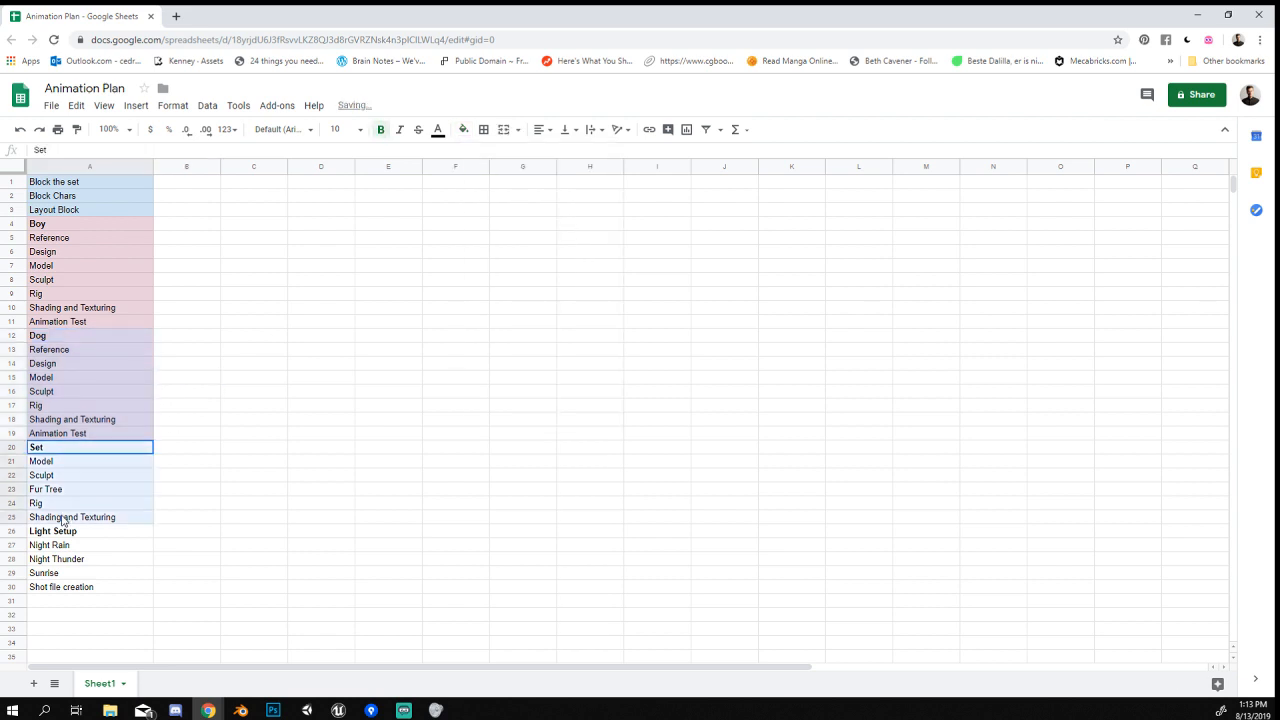
click(463, 129)
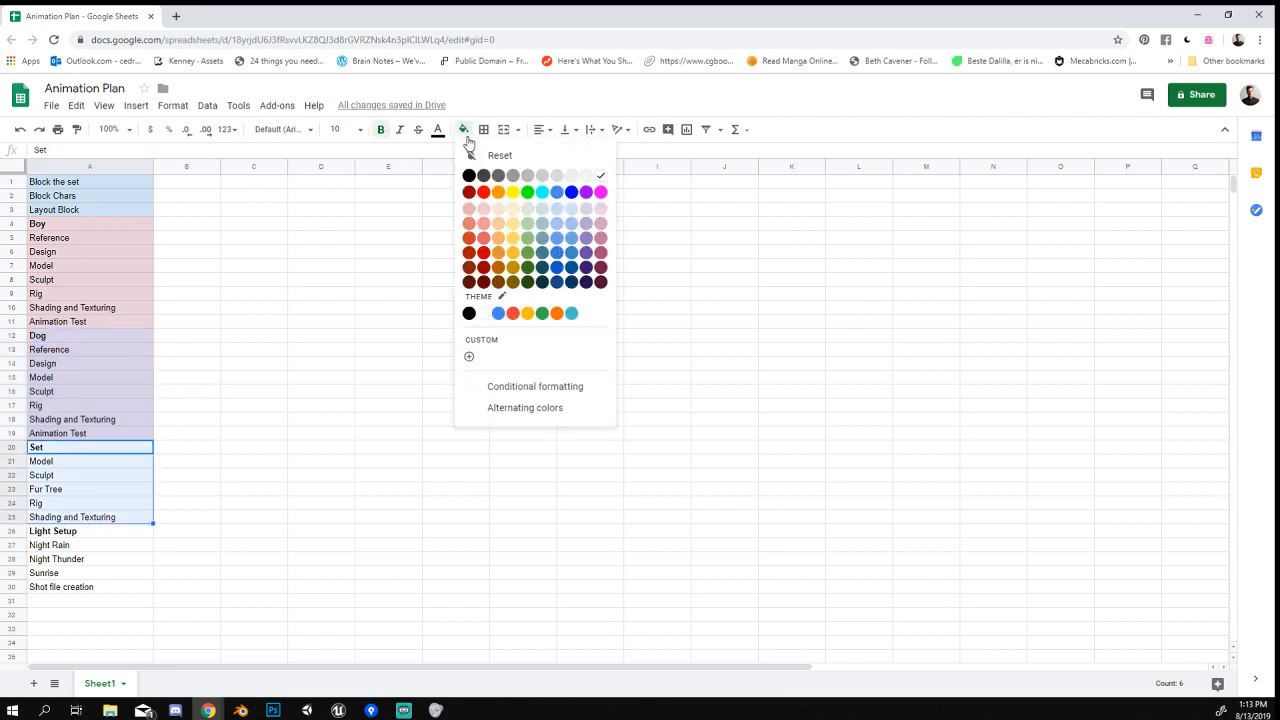
click(498, 208)
click(236, 385)
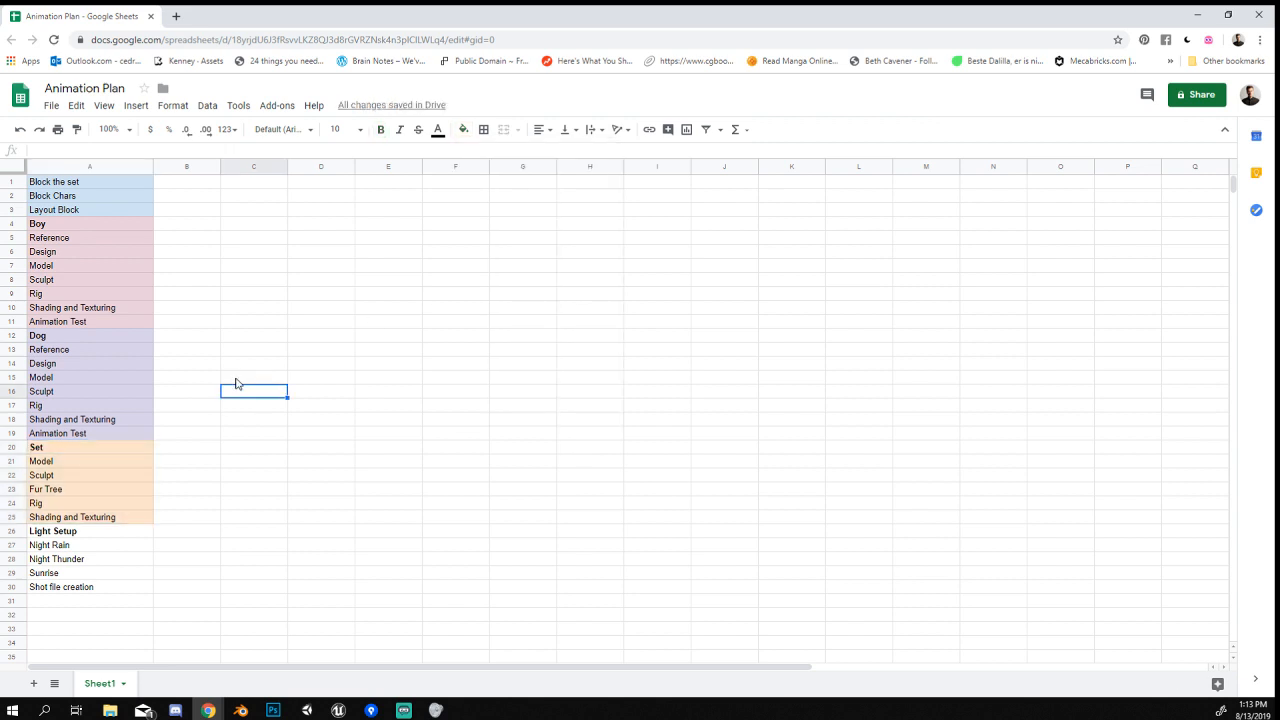
Apply the orange formatting of the "Fur Tree" cell to A27:A30, from "Night Rain" to "Shot file creation".
scroll(237, 381, down, 2)
drag(89, 436, 88, 490)
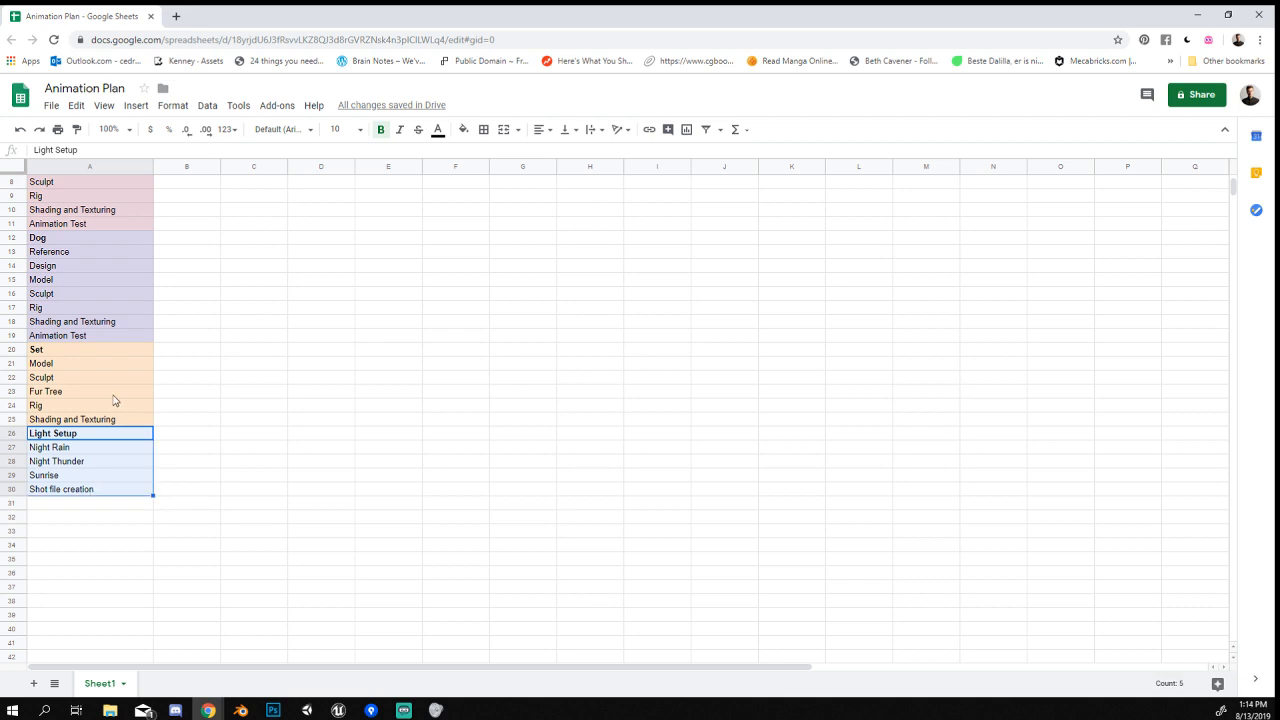
click(90, 391)
key(ctrl+c)
drag(80, 447, 80, 490)
key(ctrl+alt+v)
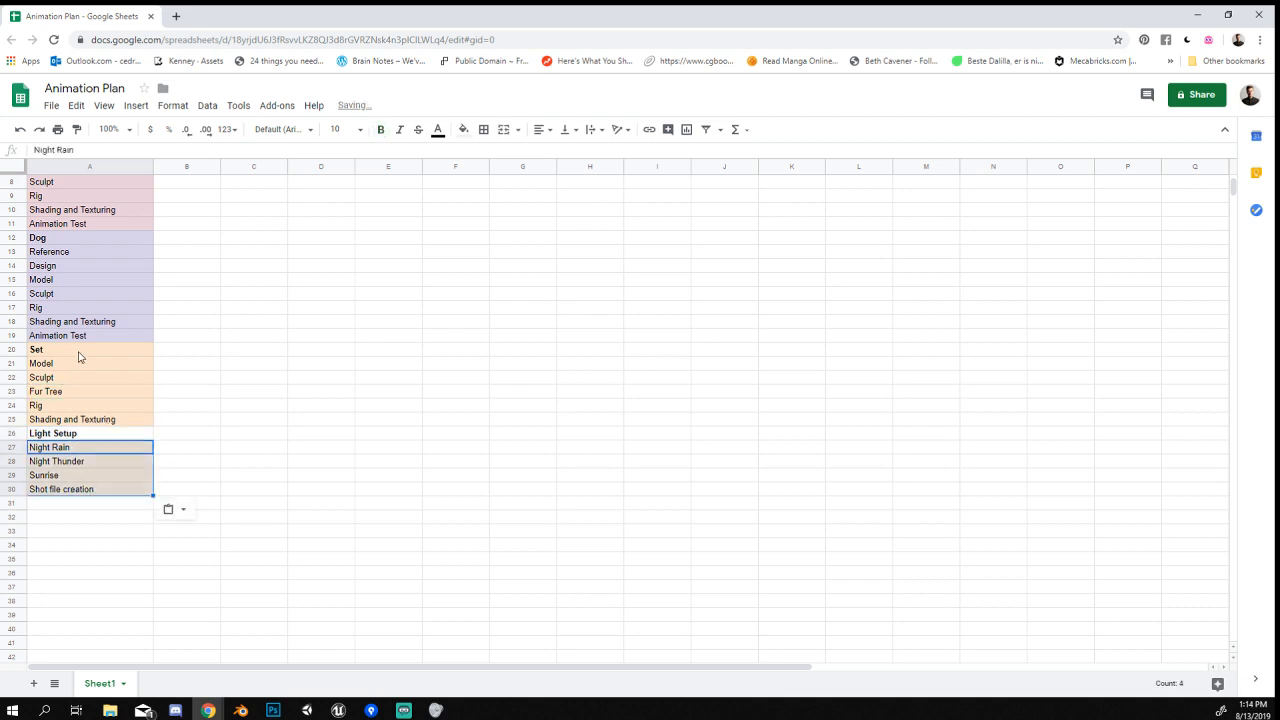
Apply the bold orange formatting of the "Set" heading to the "Light Setup" heading in A26.
click(80, 350)
key(ctrl+c)
click(90, 433)
key(ctrl+alt+v)
click(90, 531)
scroll(110, 455, up, 3)
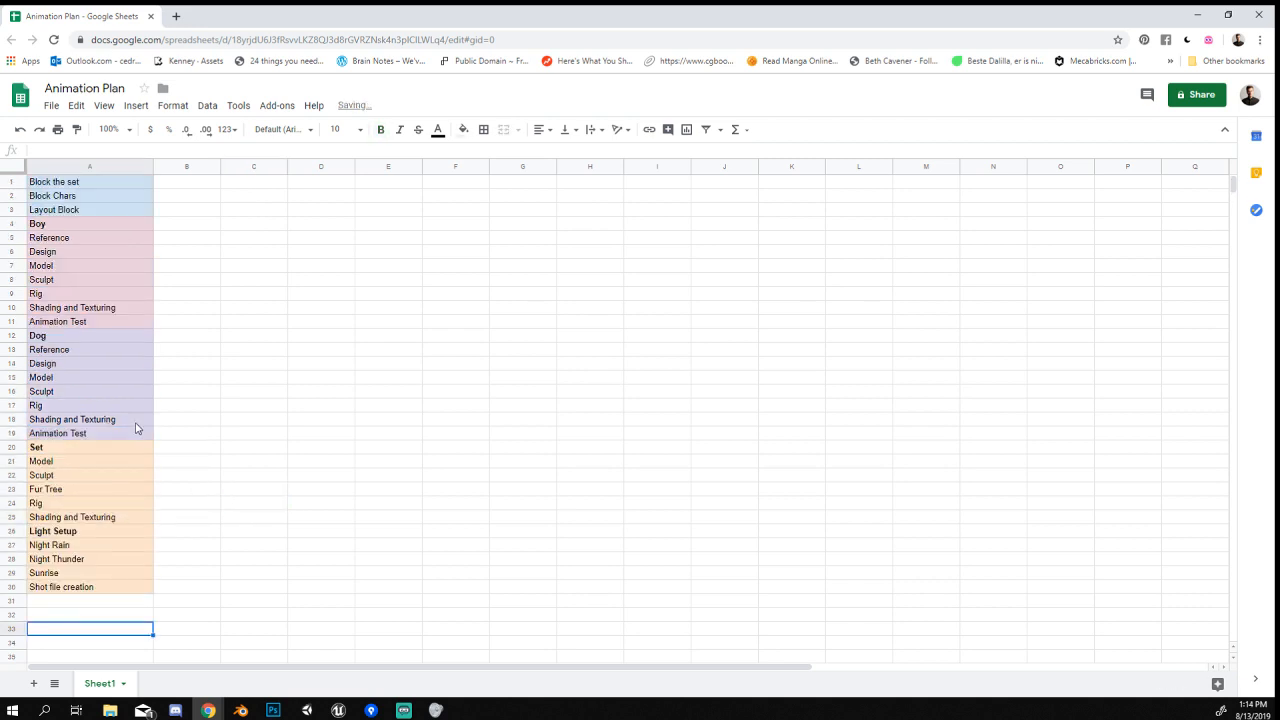
Change the fill of the "Shot file creation" cell to light green.
click(72, 605)
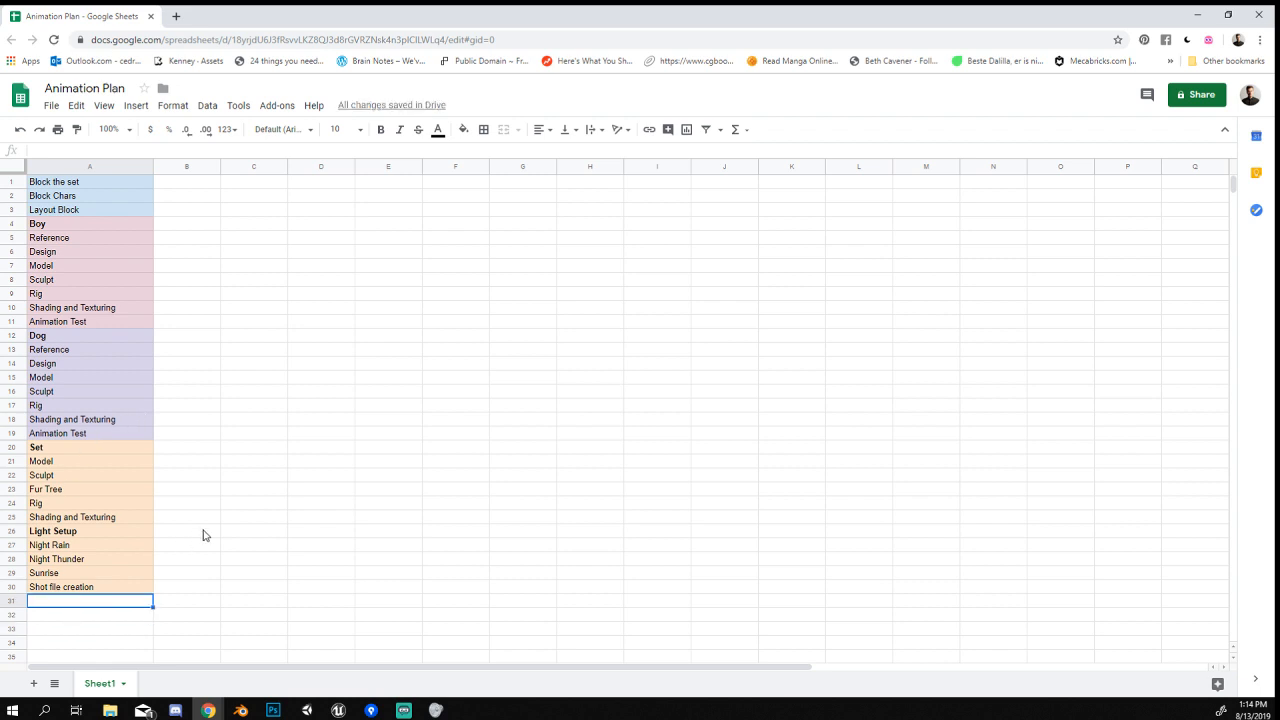
click(100, 587)
click(463, 131)
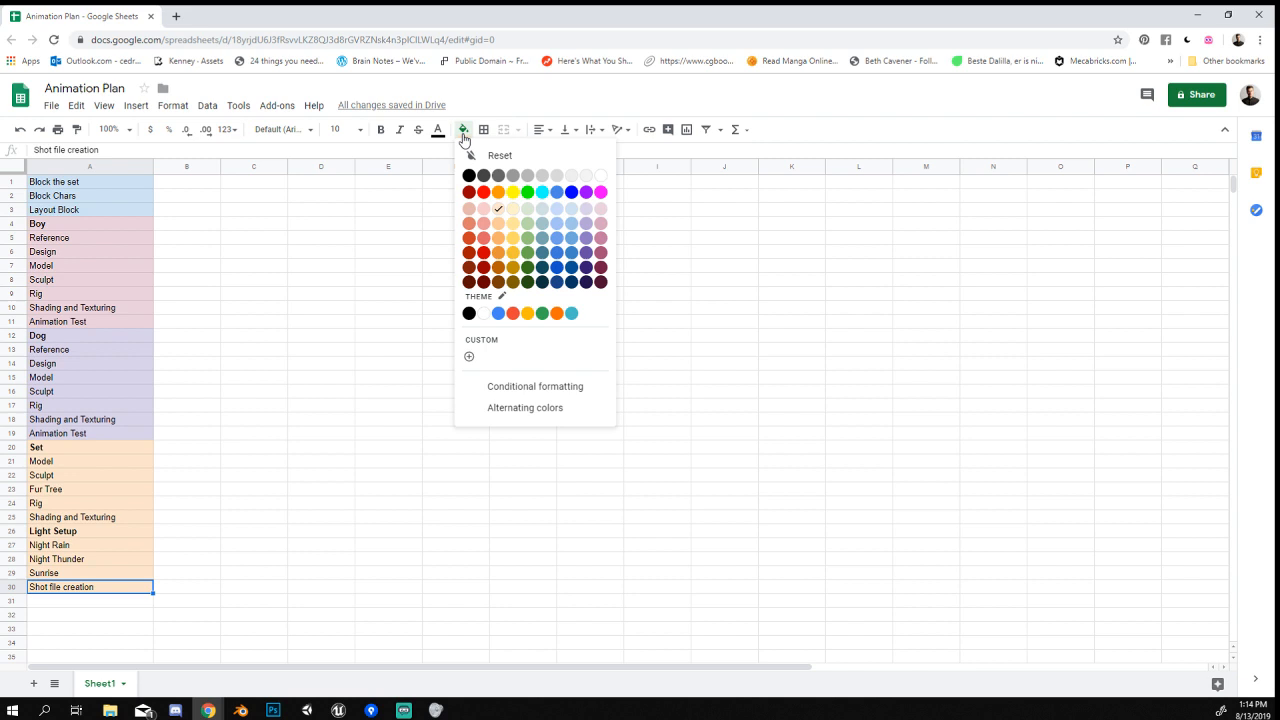
click(527, 208)
List "Layout" and "Block Animation" in cells A31 and A32 below "Shot file creation".
click(77, 607)
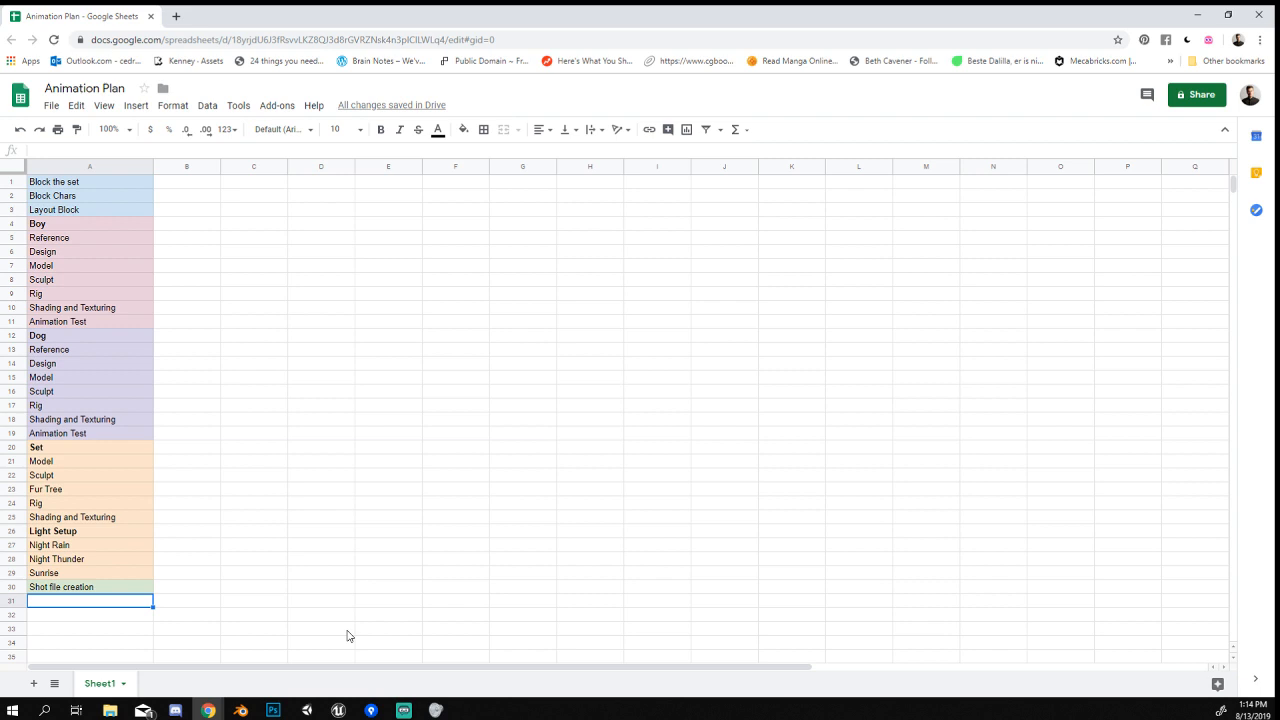
text(Layout Block)
key(Return)
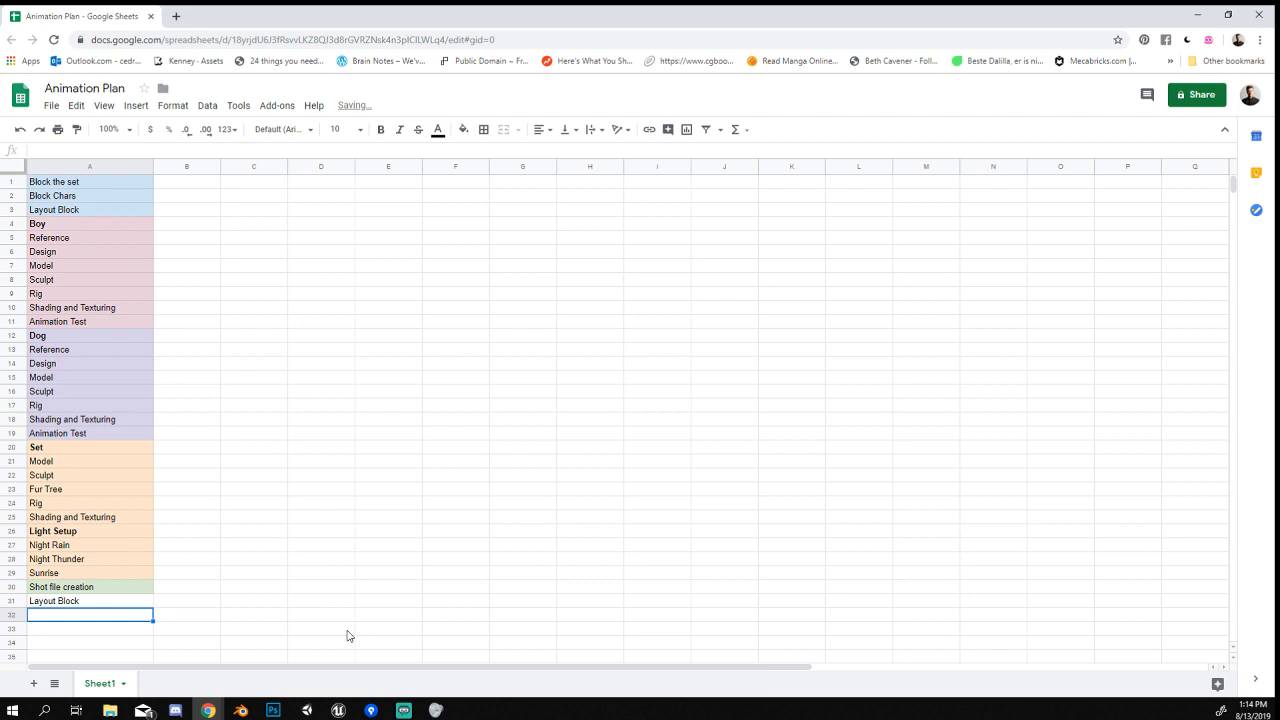
key(Up)
key(Return)
key(ctrl+shift+Left)
key(BackSpace)
key(Return)
text(Block)
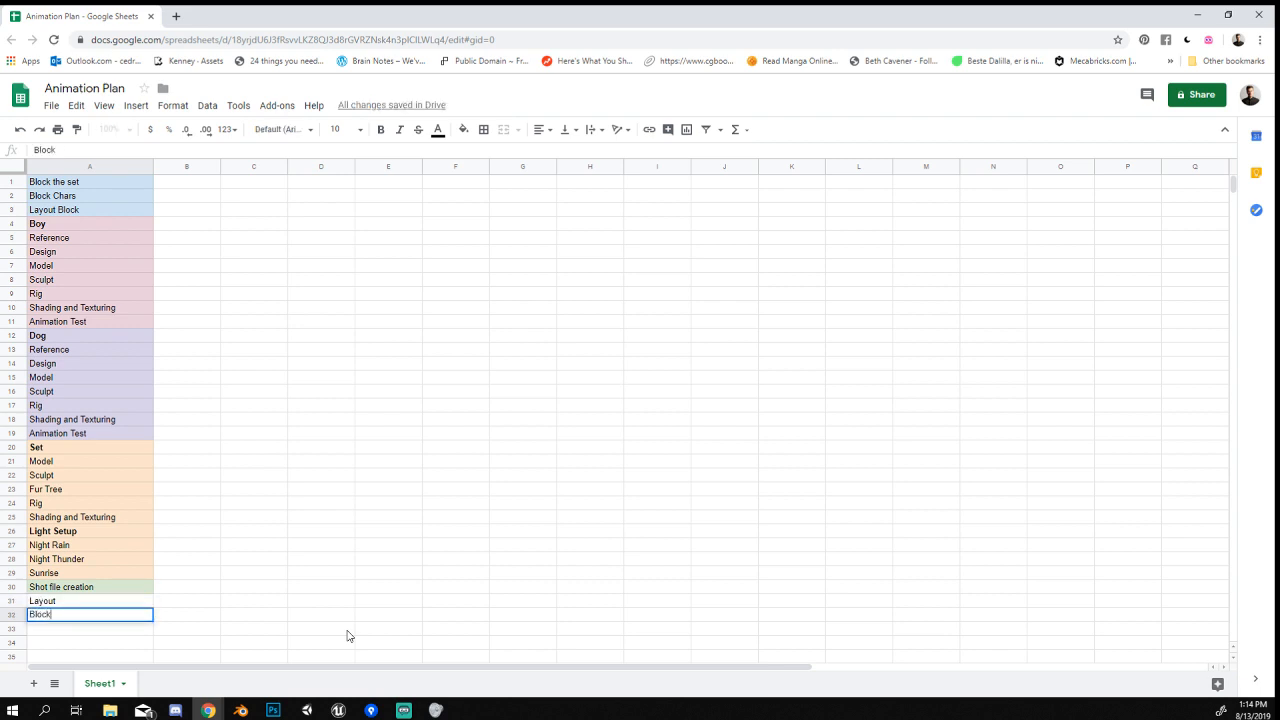
text( Animation)
key(Return)
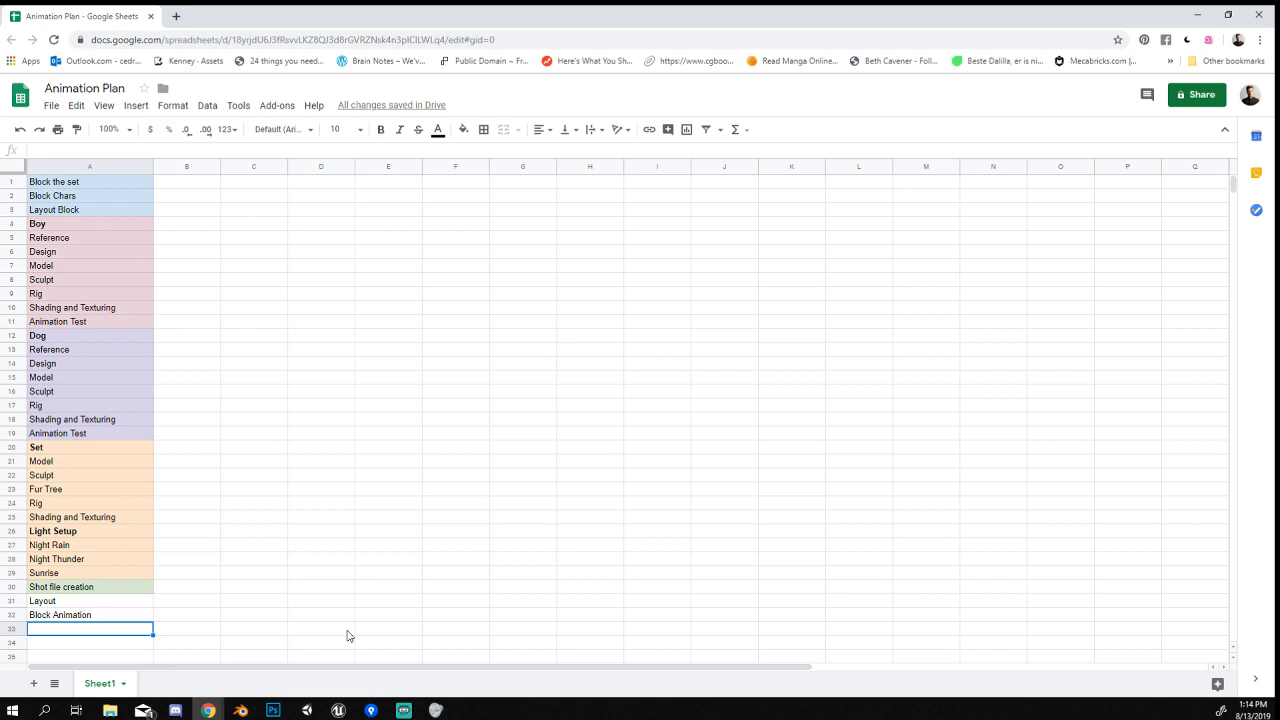
Add the entry "Refine Animation" in cell A33.
scroll(409, 386, down, 4)
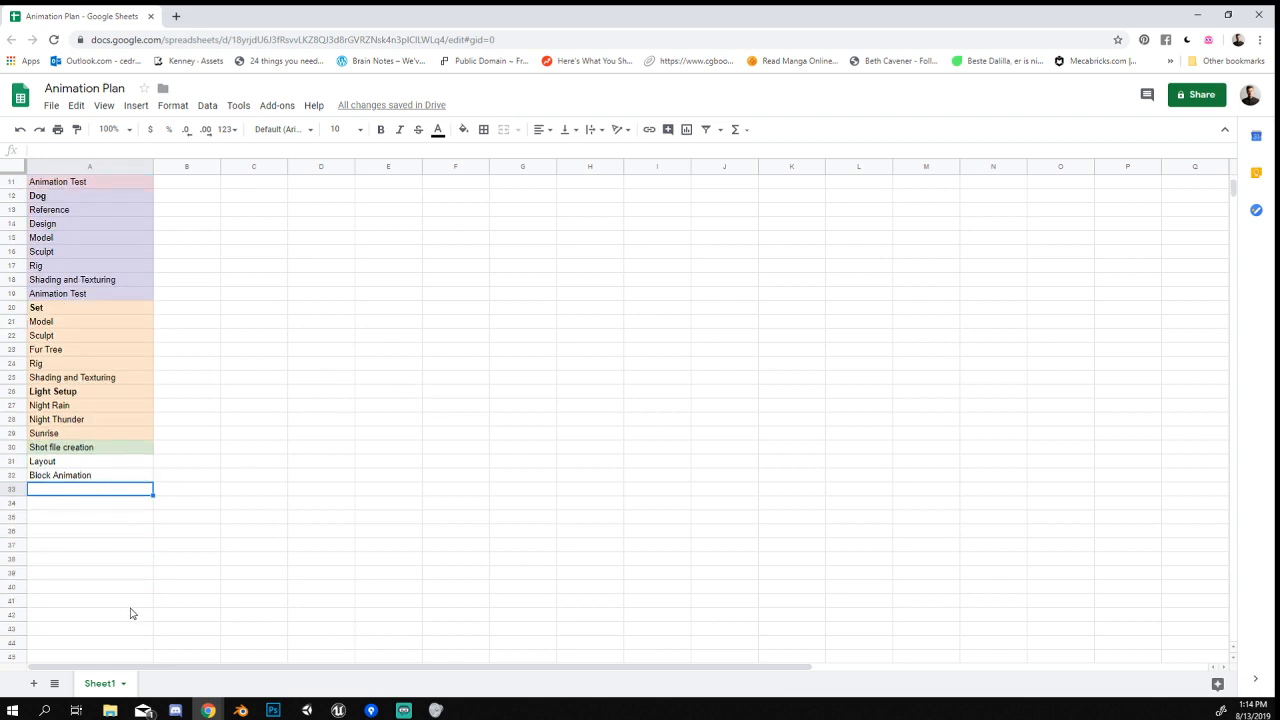
scroll(85, 290, up, 4)
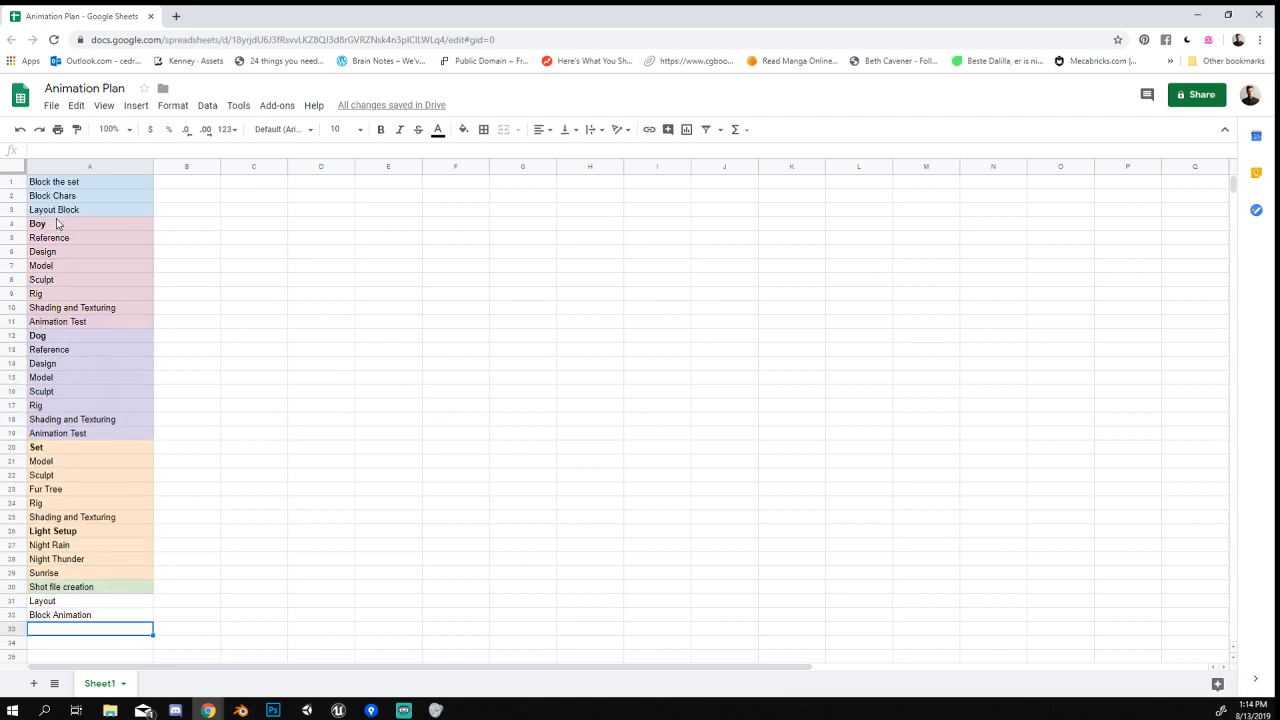
scroll(97, 533, down, 4)
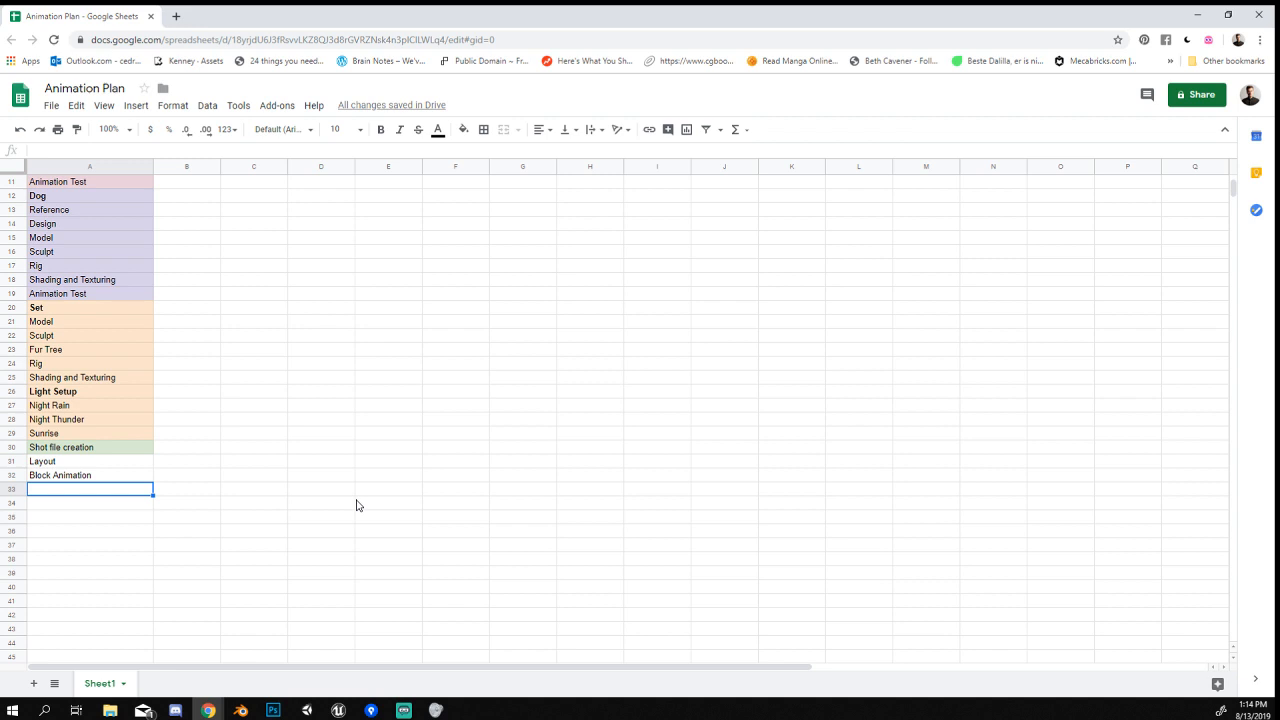
text(Refine Animation)
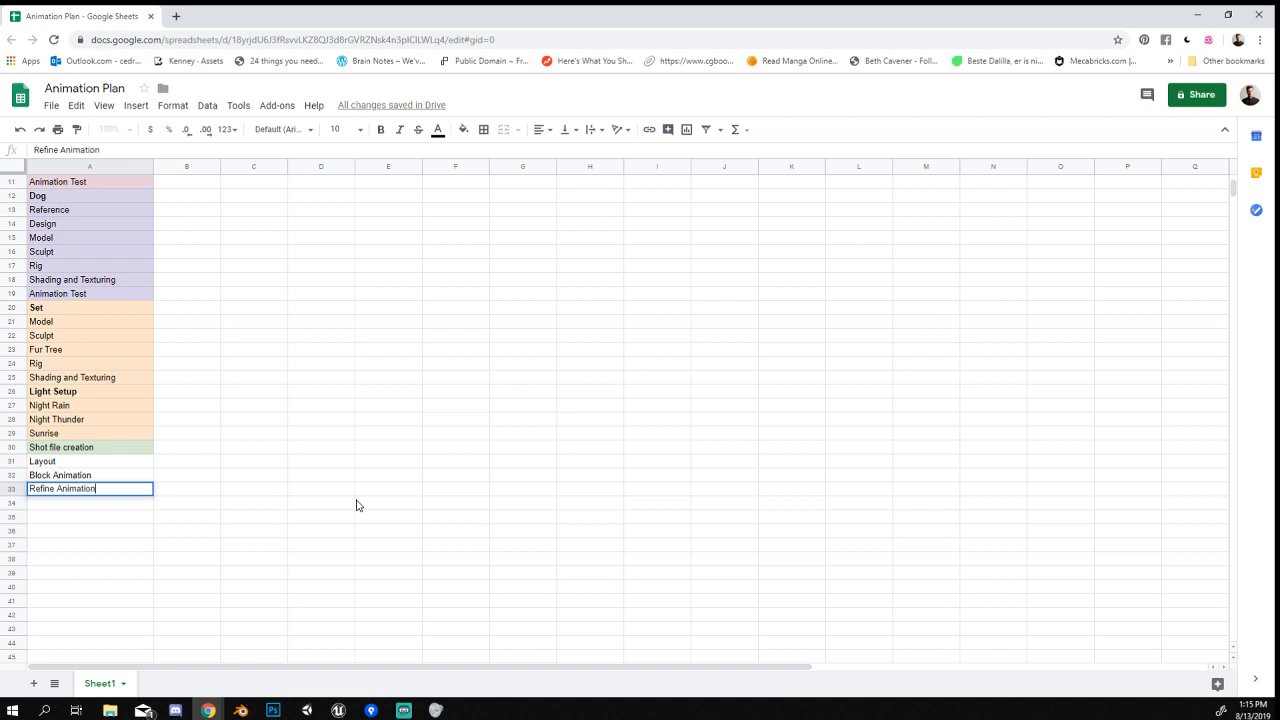
key(Return)
key(Up)
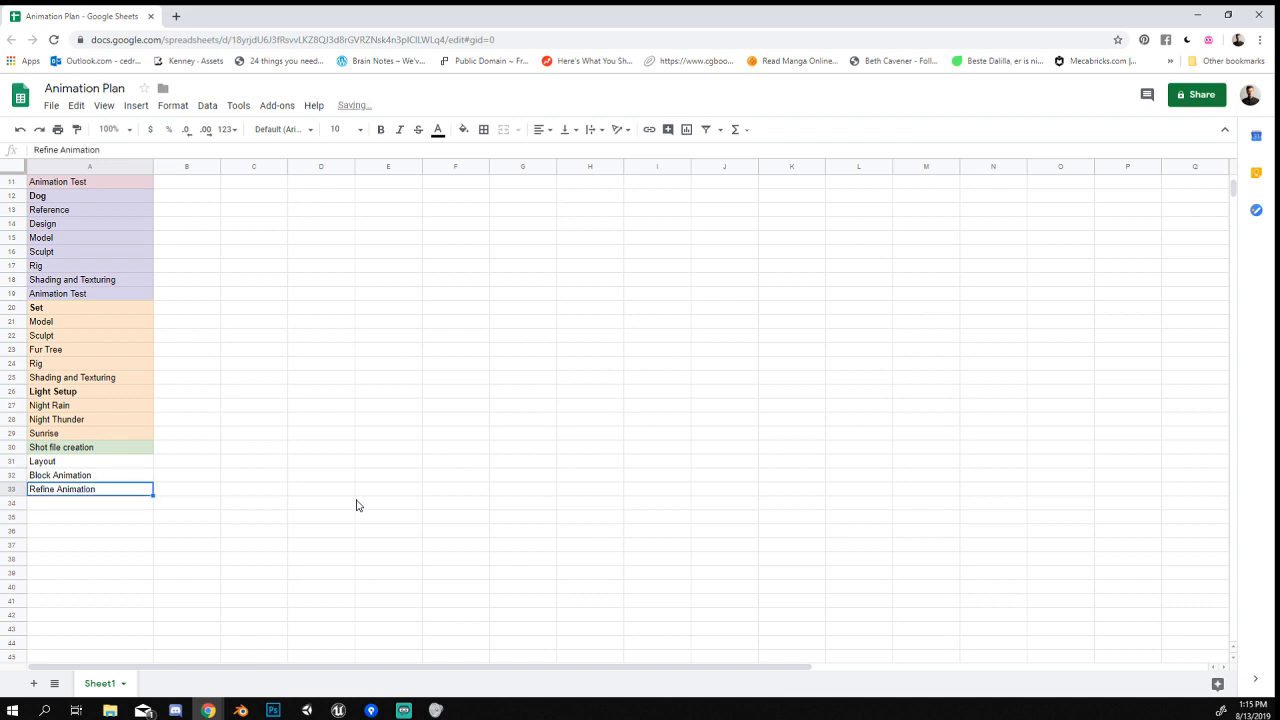
key(Down)
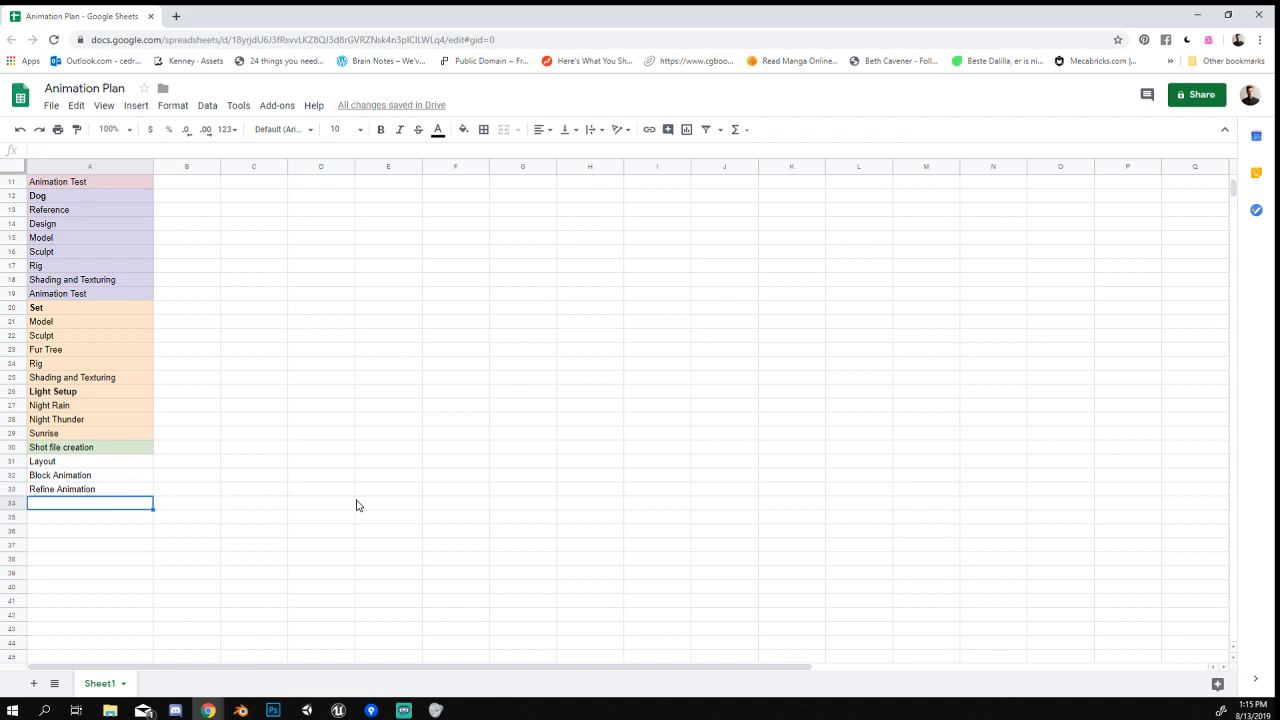
key(Up)
key(Up)
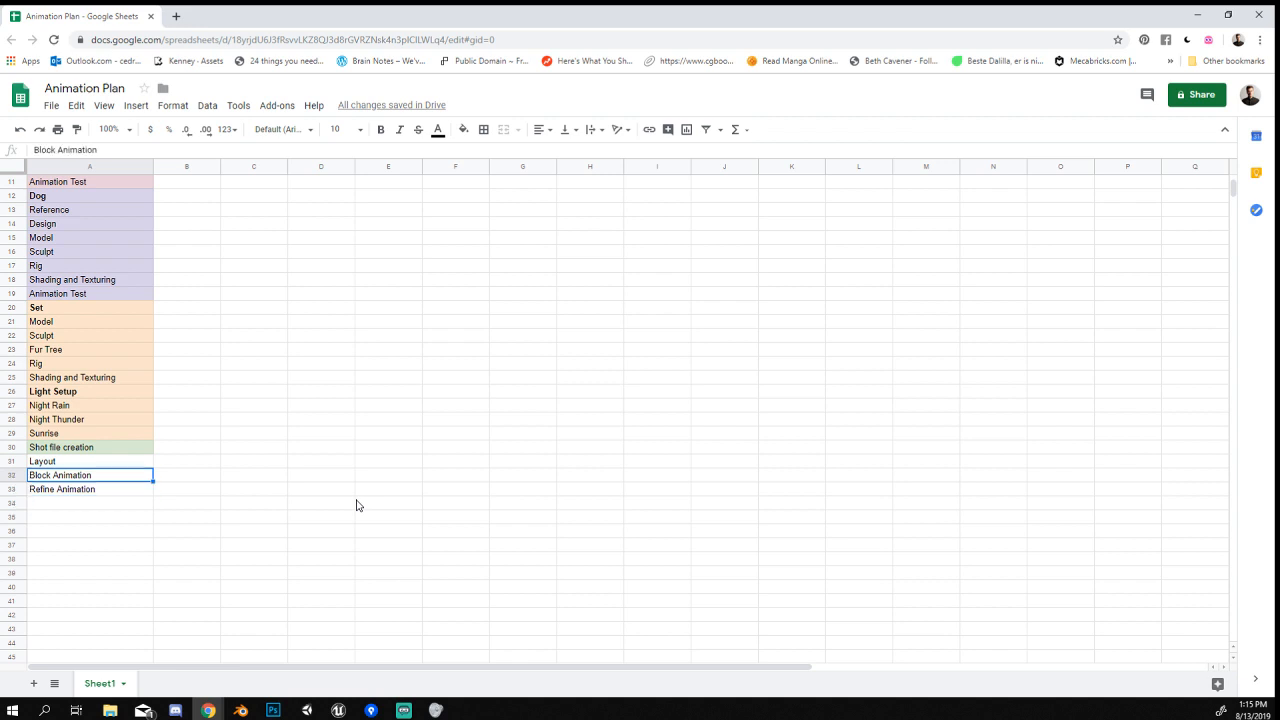
key(Down)
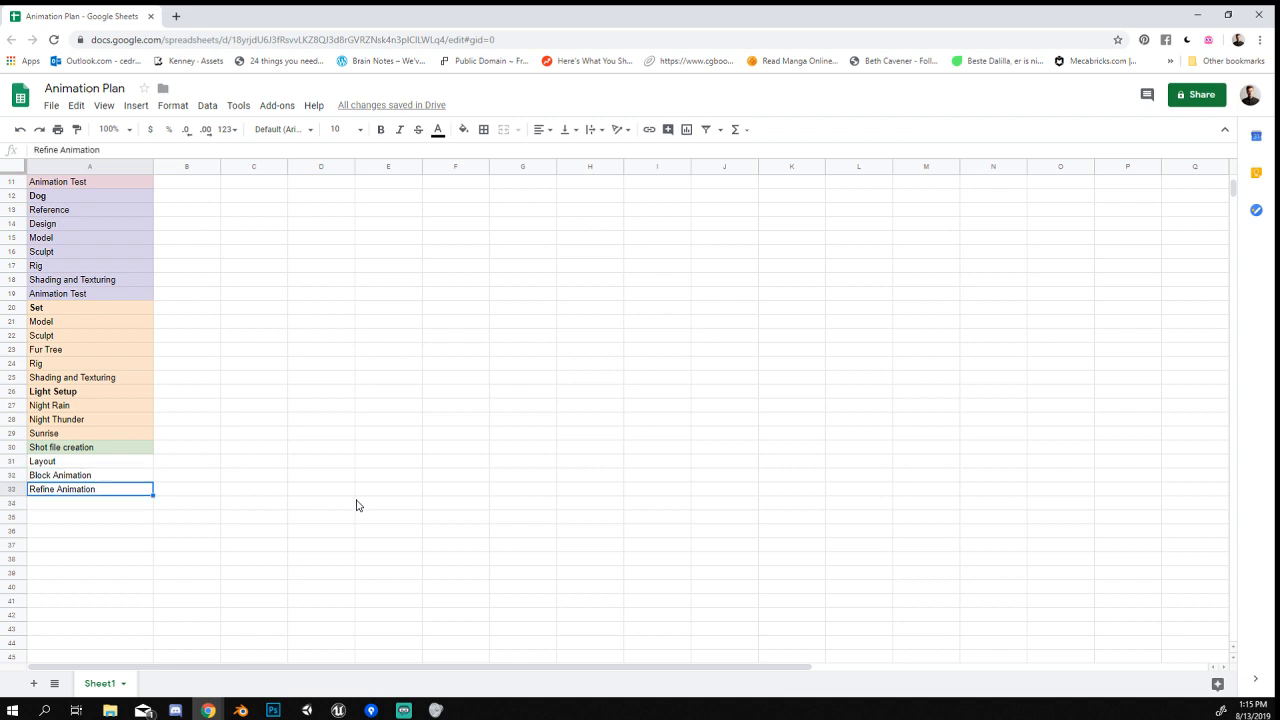
key(Down)
key(Up)
key(Down)
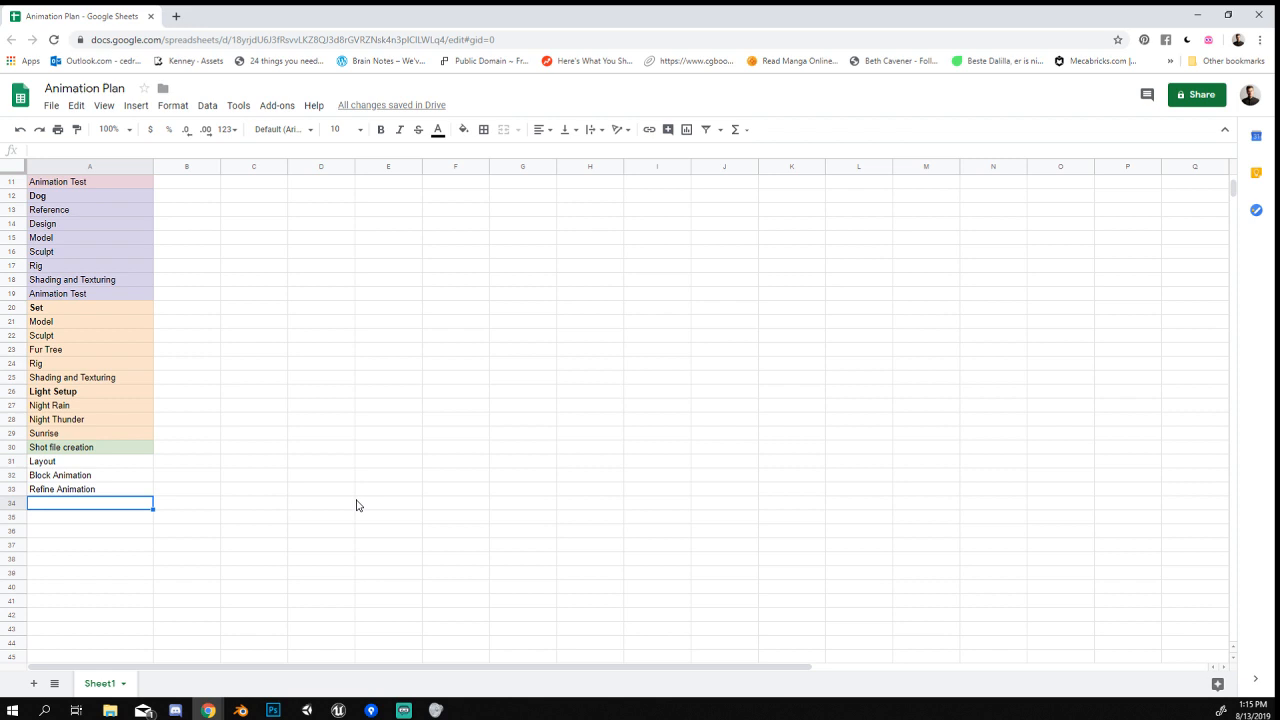
Add the entry "Technical Animation" in cell A34.
text(Technical An)
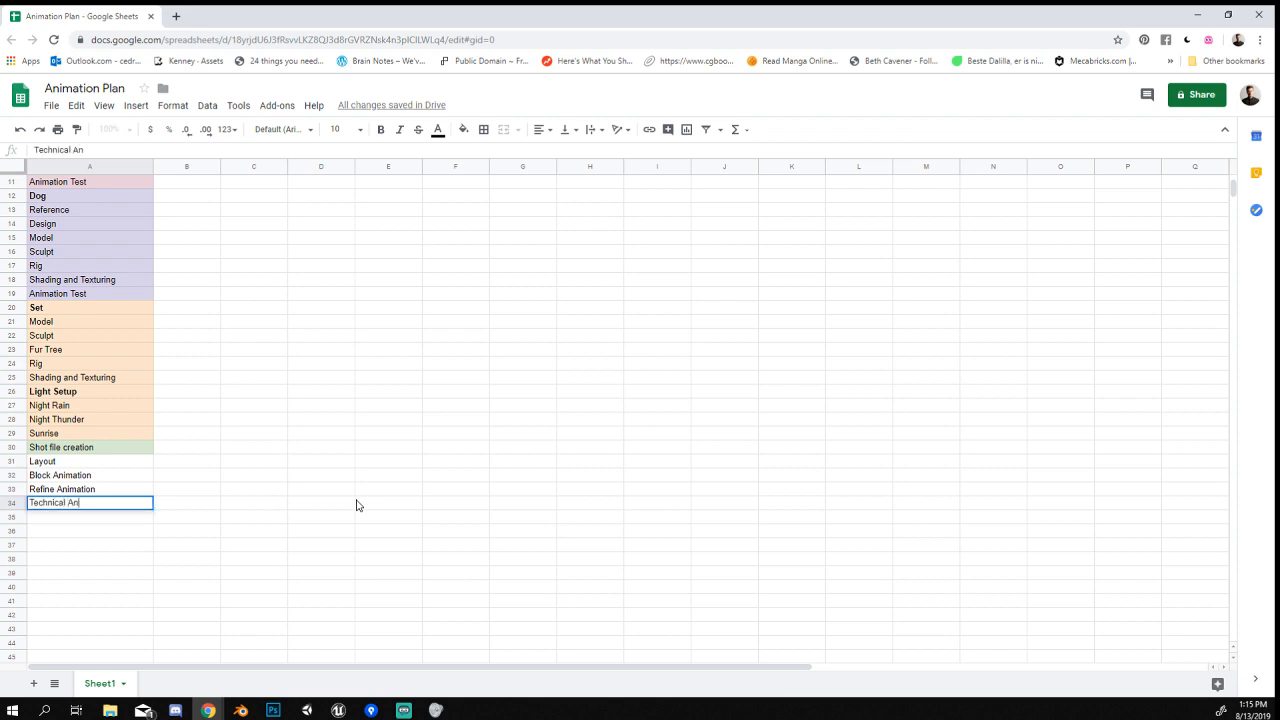
text(imation)
key(Return)
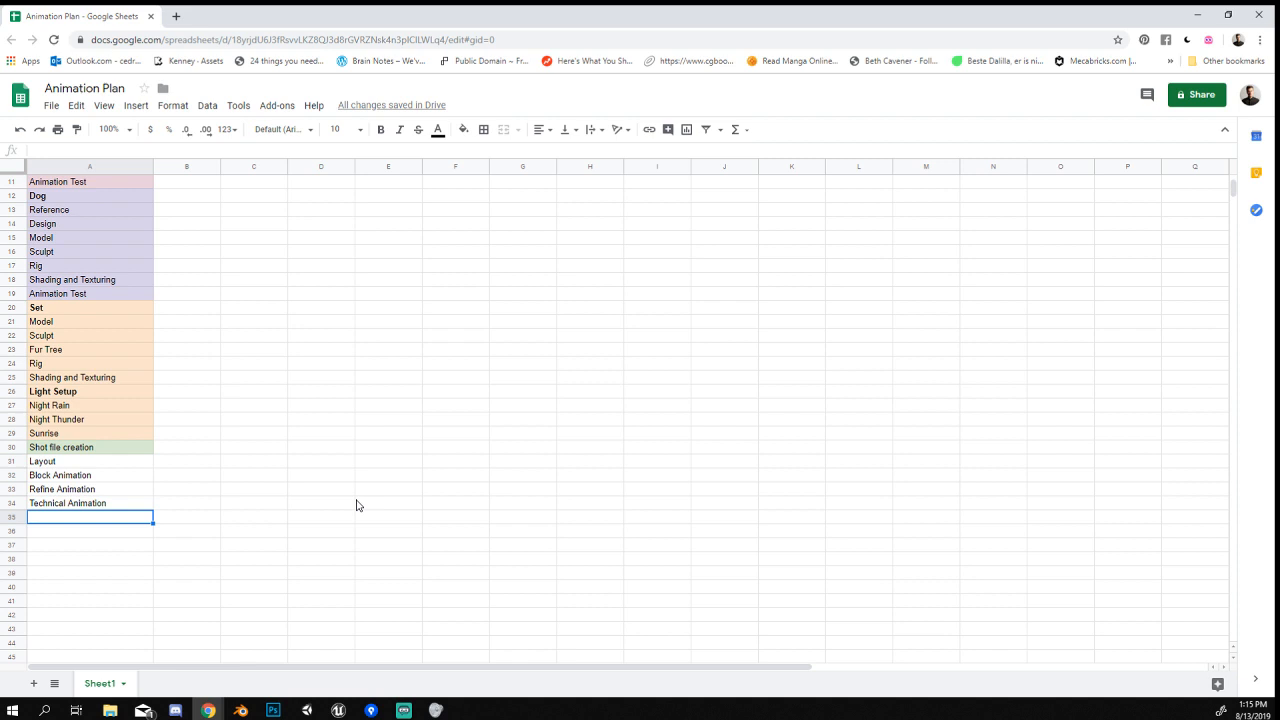
Insert a row above "Rig" in the Set section and enter "Fur Hill" in its column A cell.
key(Up)
key(Up)
key(Up)
key(Up)
key(Up)
key(Up)
key(Up)
key(Up)
key(Up)
key(Up)
key(Up)
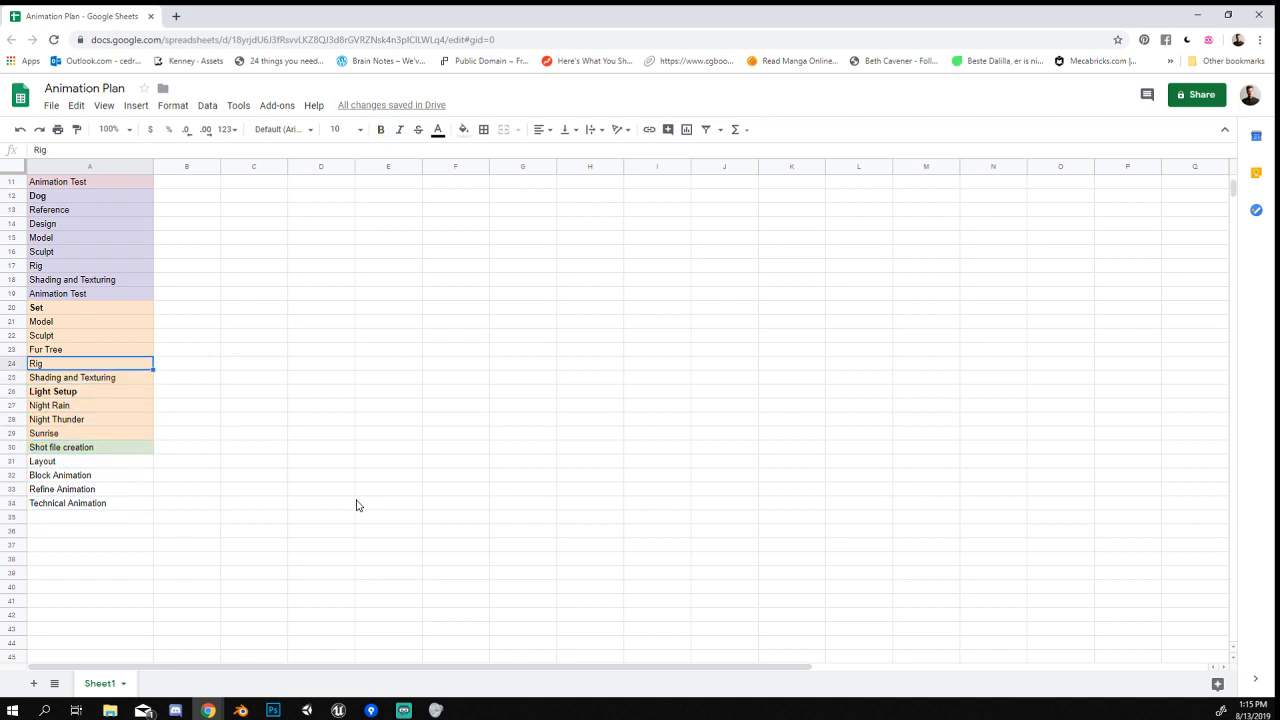
key(alt+i)
text(r)
text(Fur Hill)
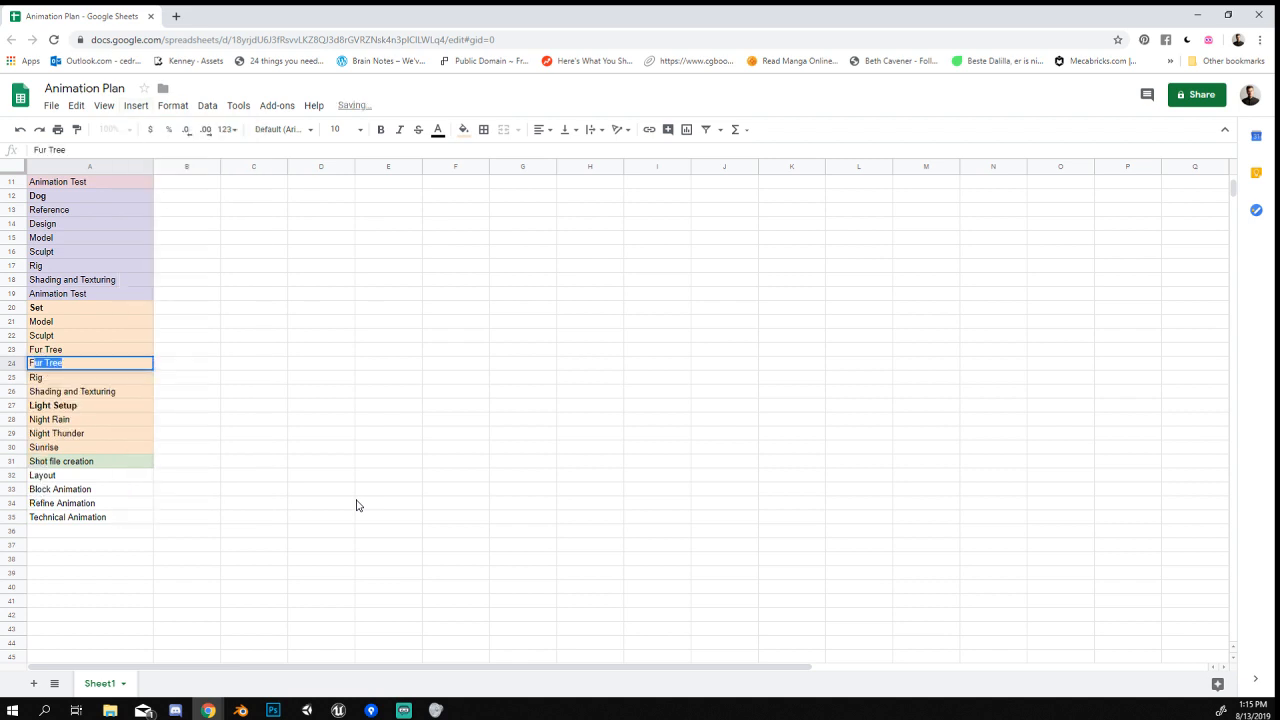
key(Return)
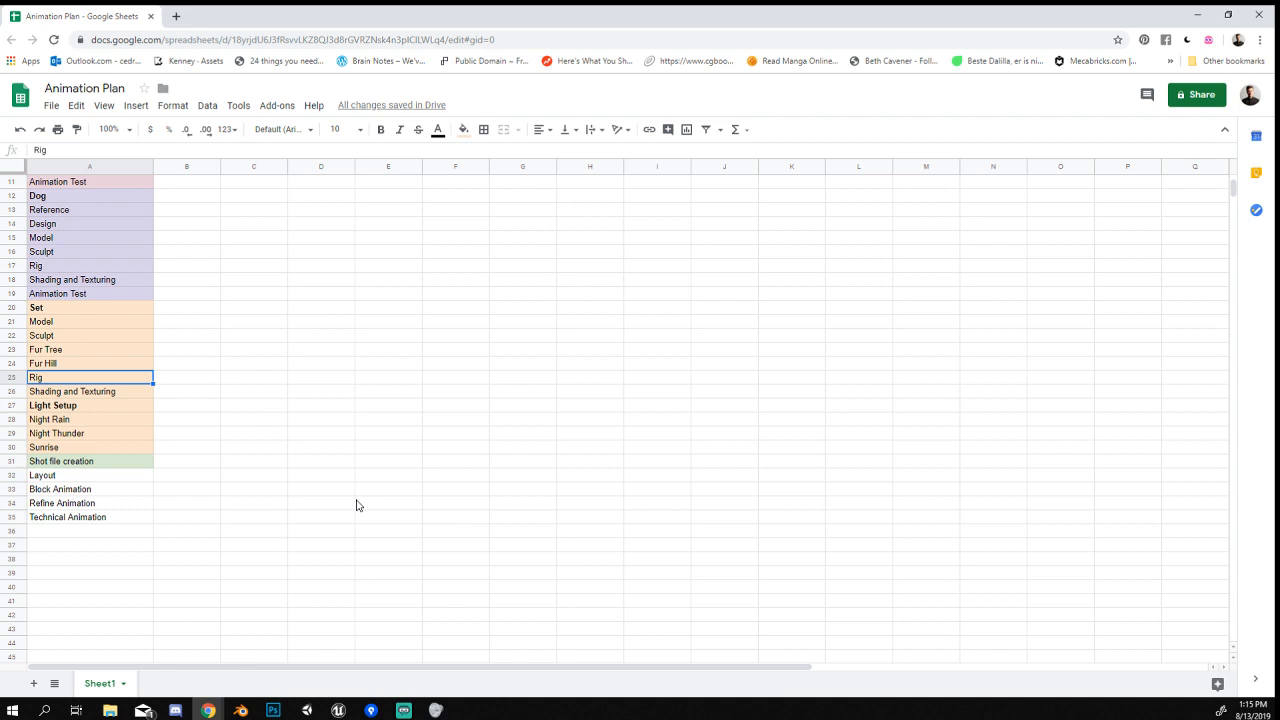
Add the entry "Rain Animation" in cell A36 below "Technical Animation".
click(79, 533)
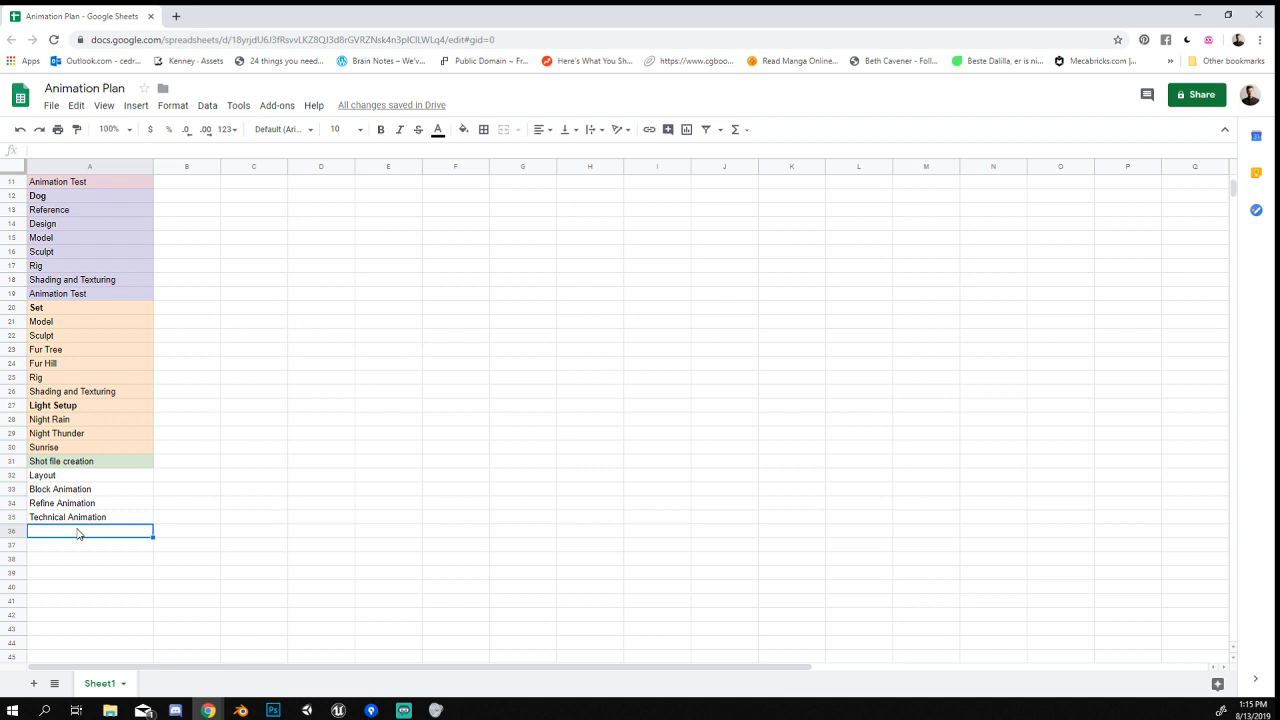
text(Rain Animation)
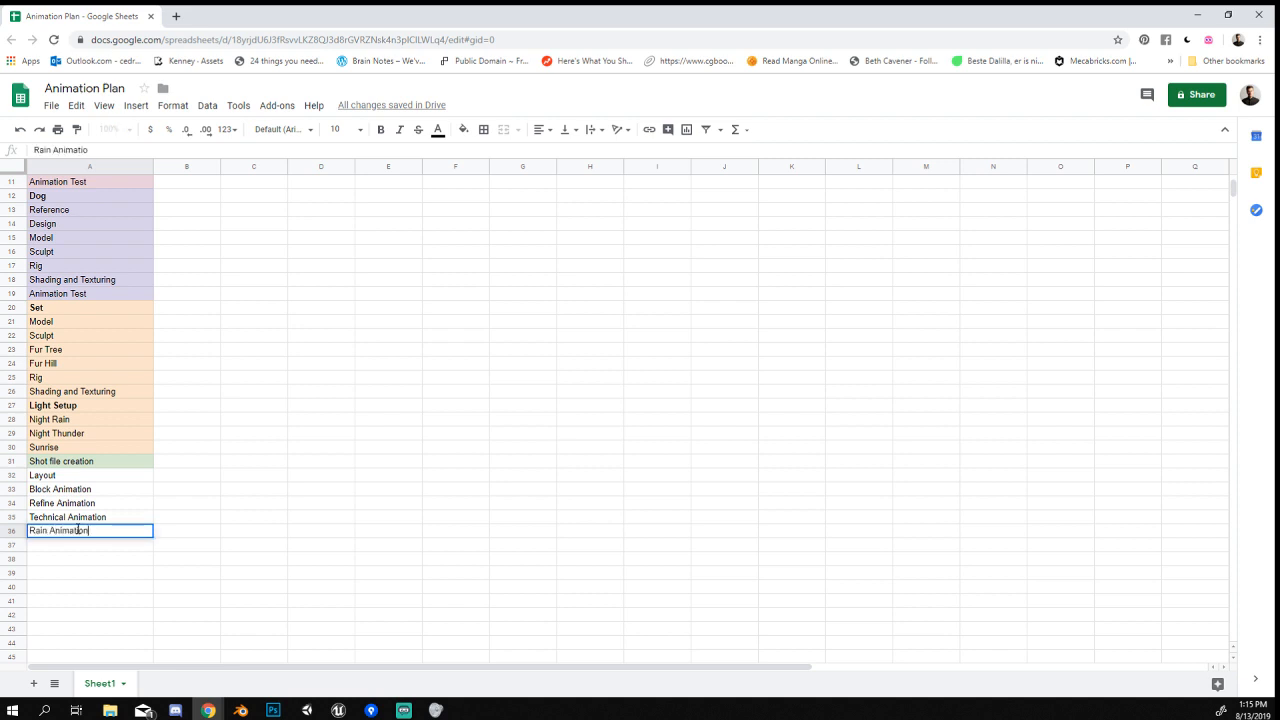
key(Return)
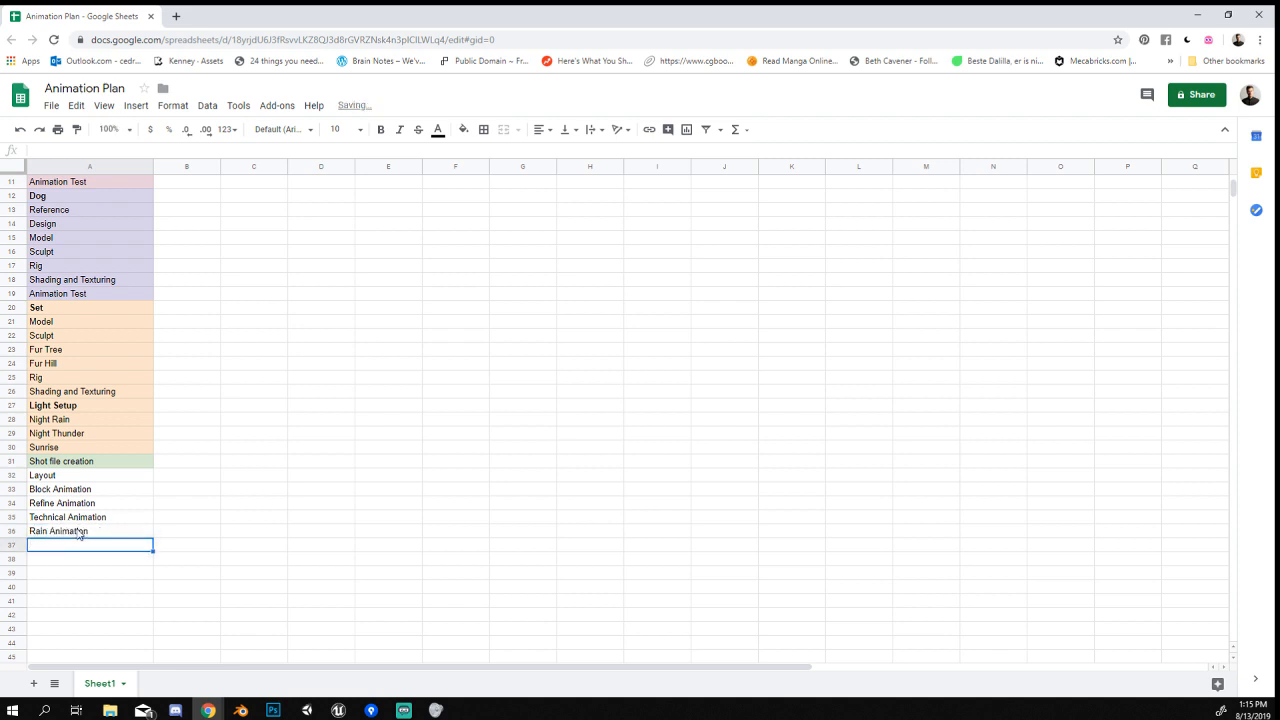
click(79, 533)
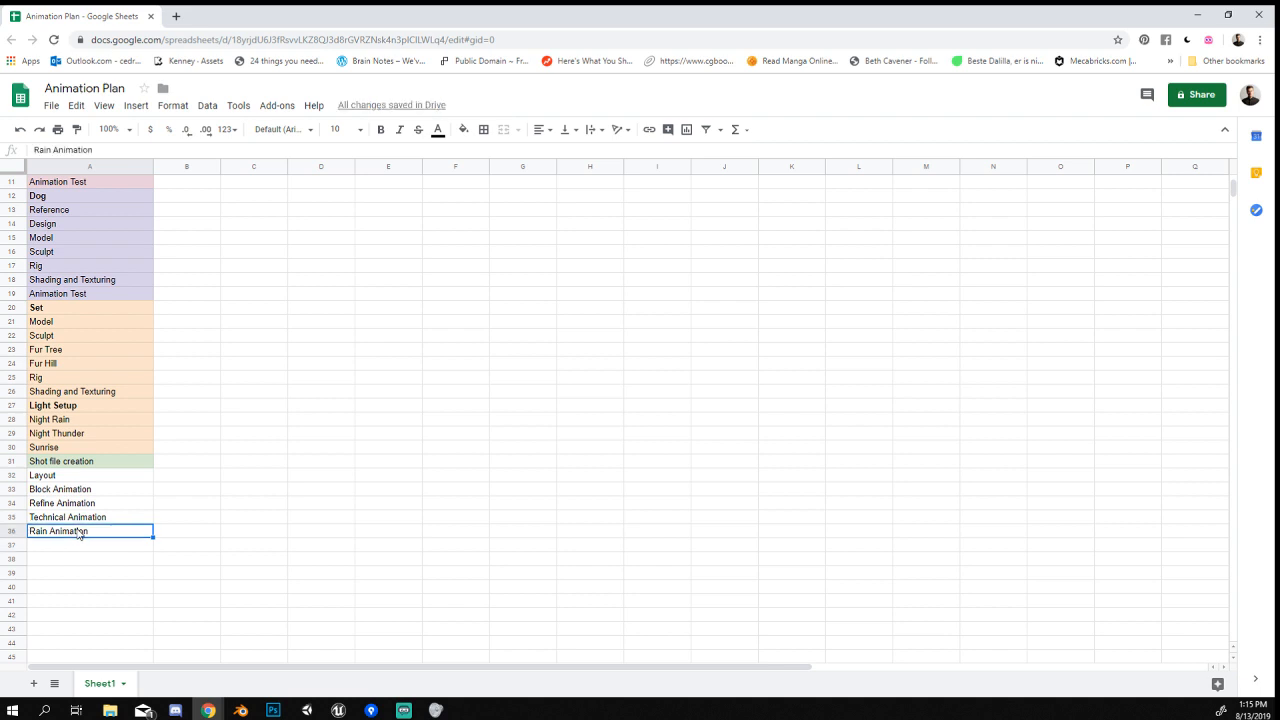
key(Down)
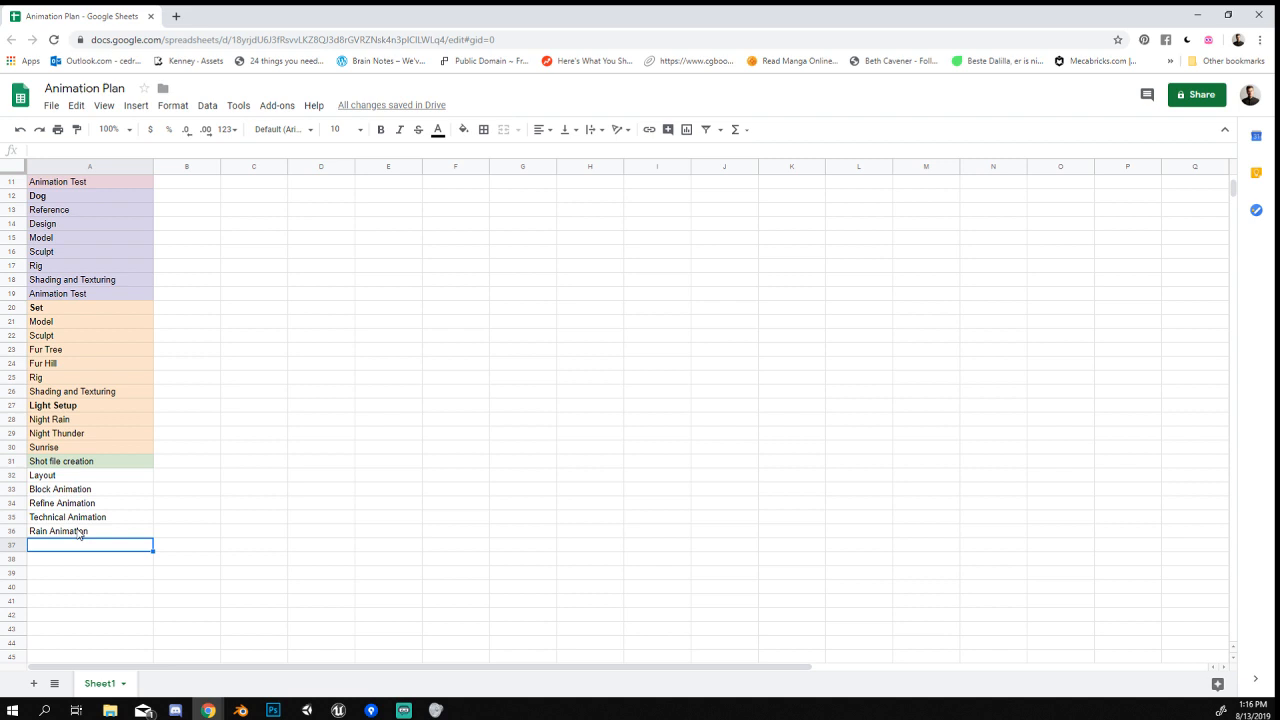
Insert a row above "Boy", copy the blue "Layout Block" cell into it and replace its text with "Moodboard".
scroll(79, 532, up, 4)
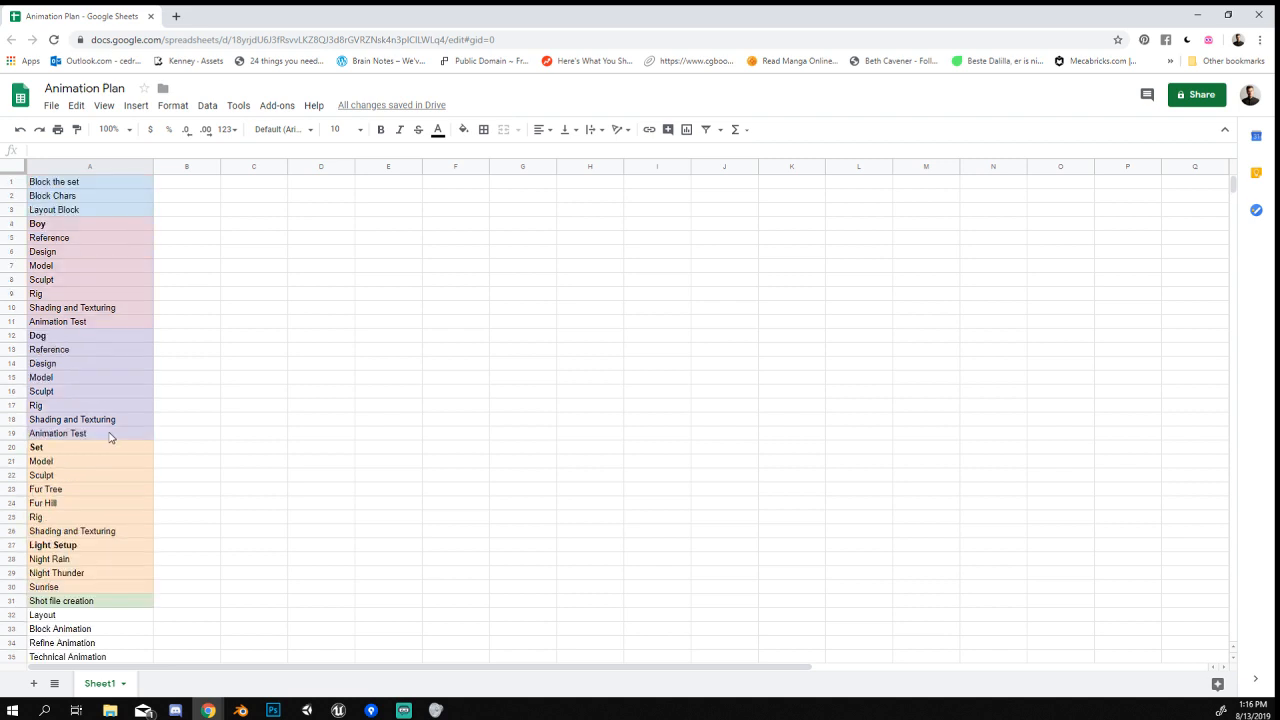
click(68, 226)
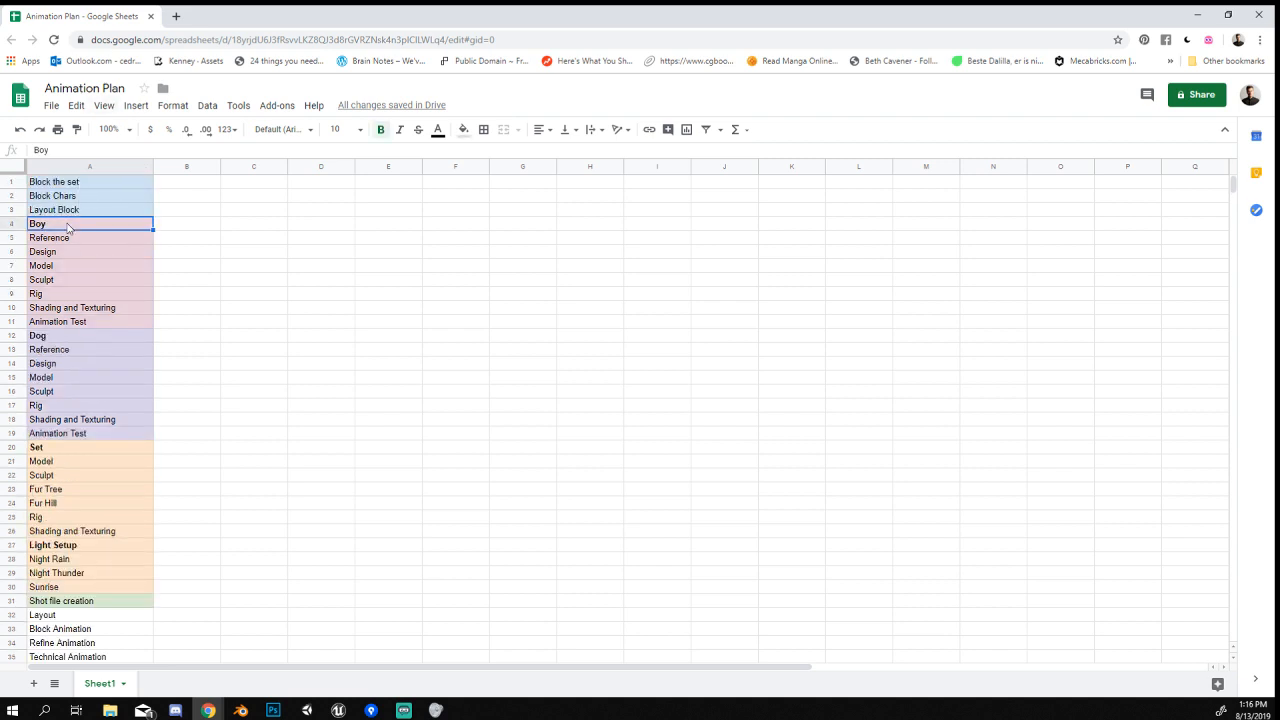
key(alt+i)
key(r)
key(Up)
key(ctrl+c)
key(Down)
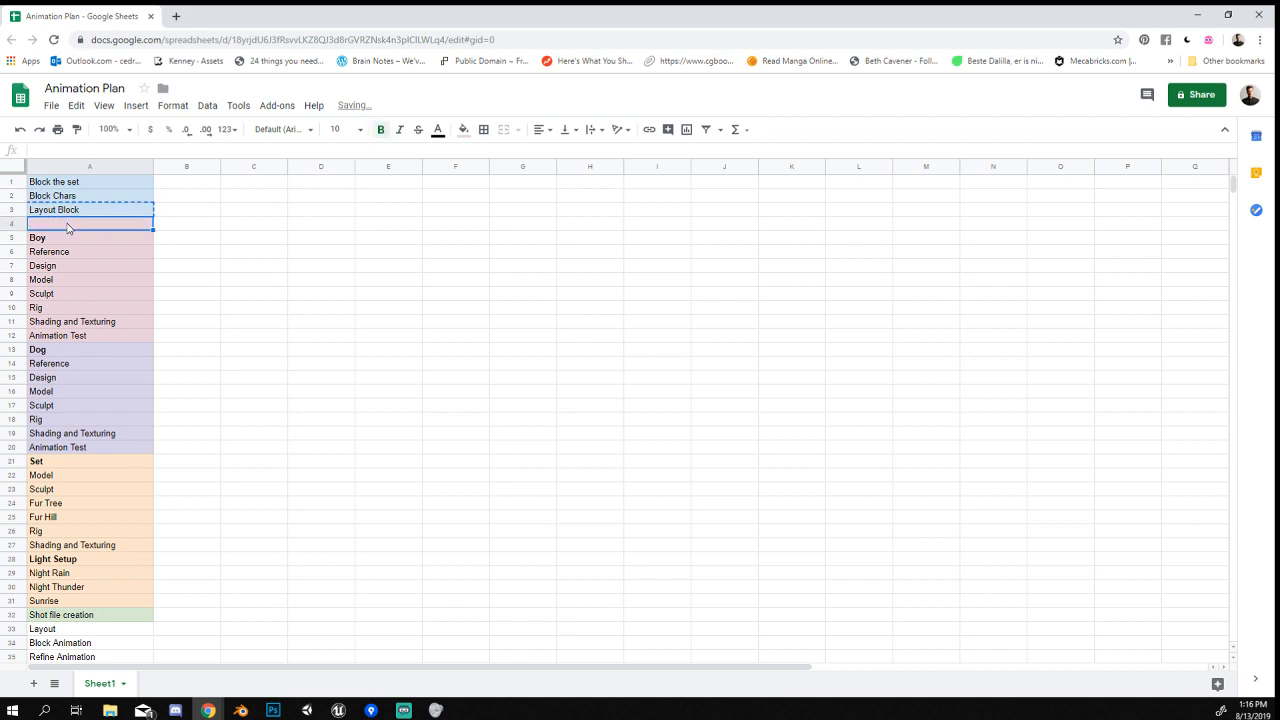
key(ctrl+v)
text(Moodboard)
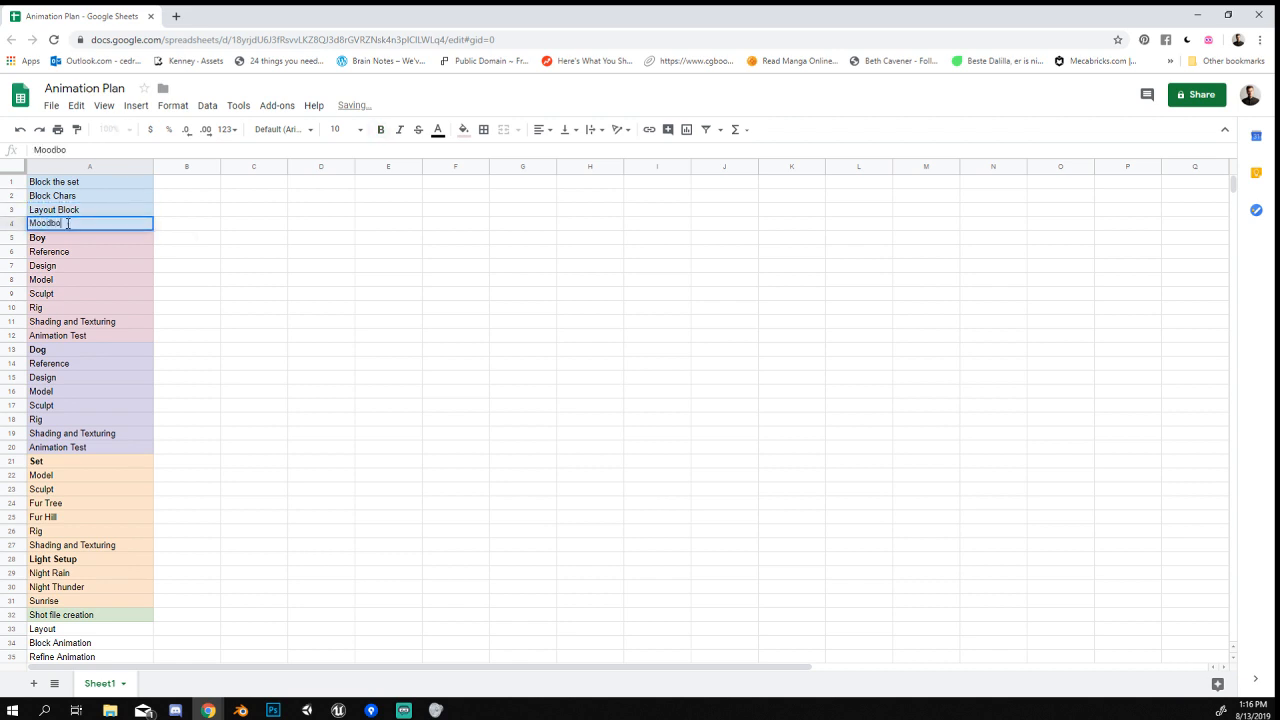
key(Return)
Insert a blank row between "Technical Animation" and "Rain Animation".
scroll(100, 400, down, 5)
click(94, 460)
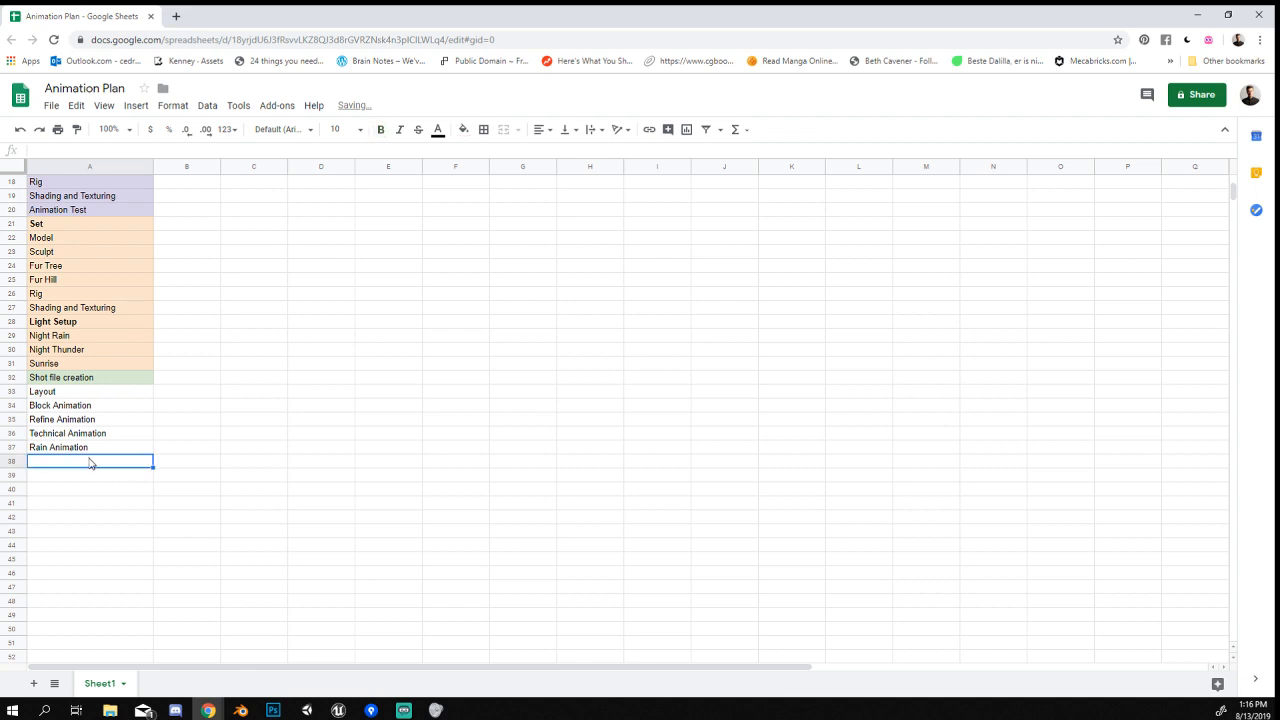
scroll(80, 440, up, 2)
scroll(82, 468, down, 1)
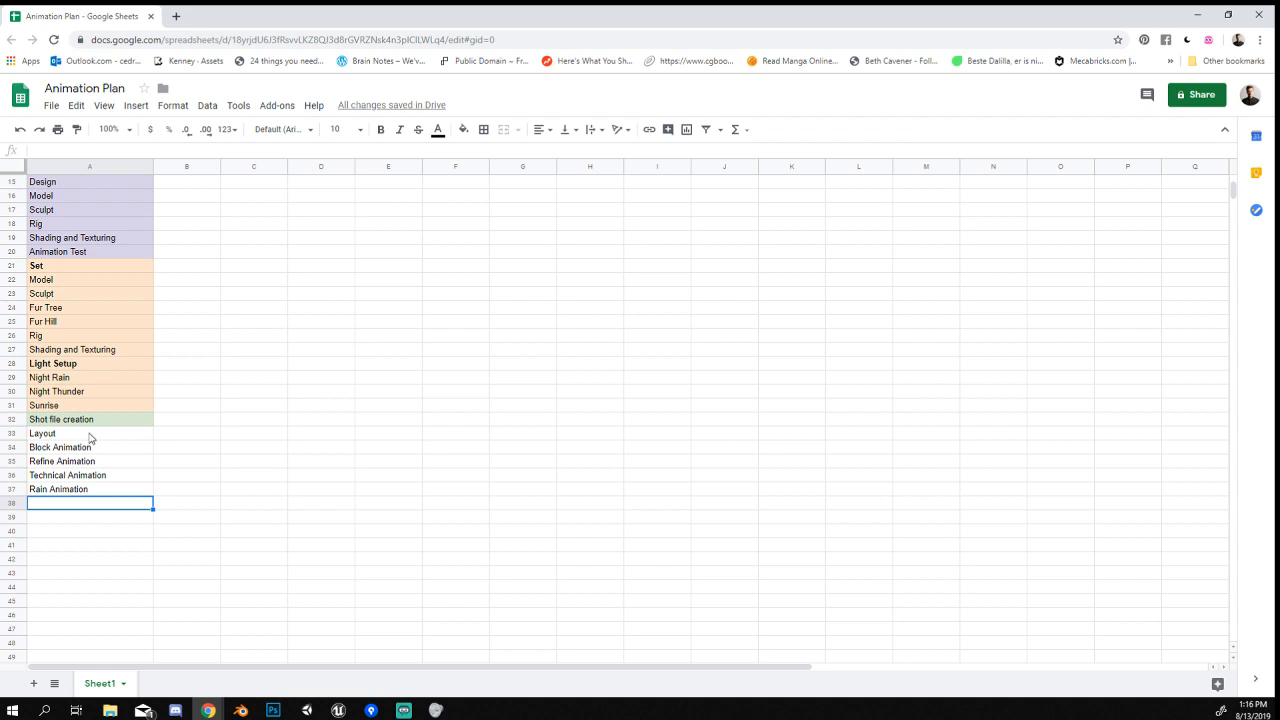
drag(90, 437, 67, 492)
click(74, 512)
click(79, 497)
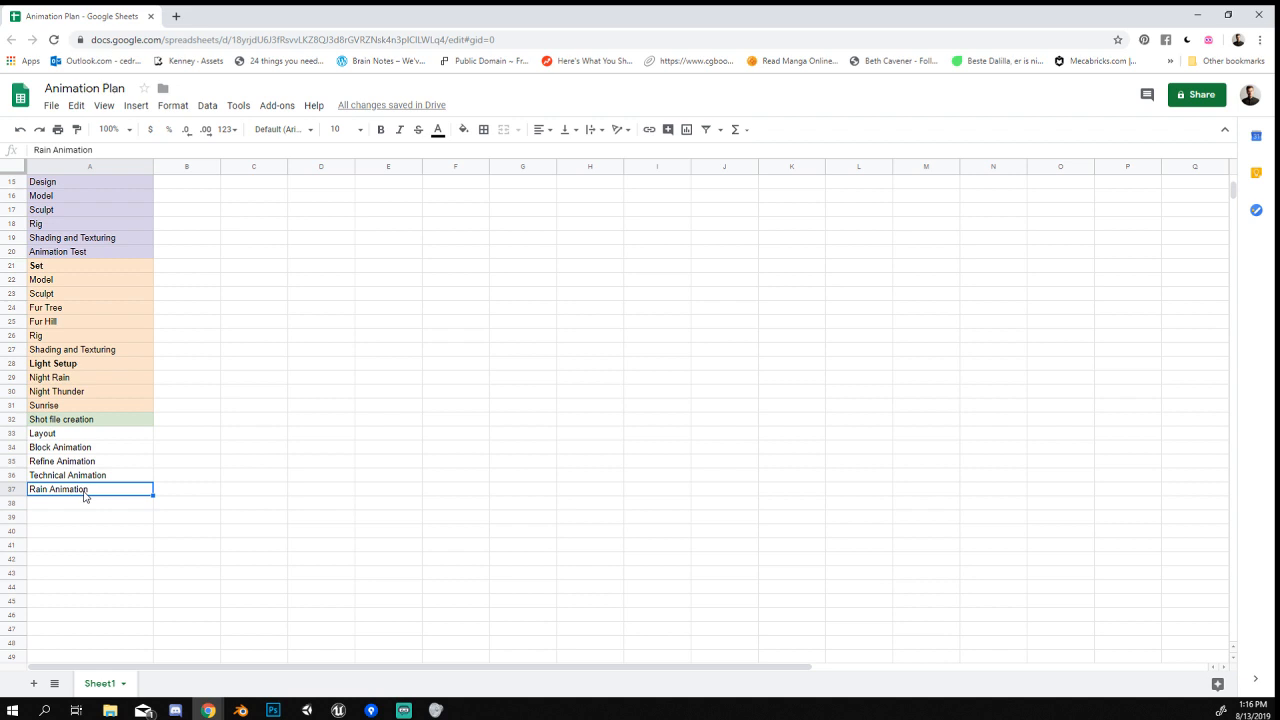
key(alt+i)
key(r)
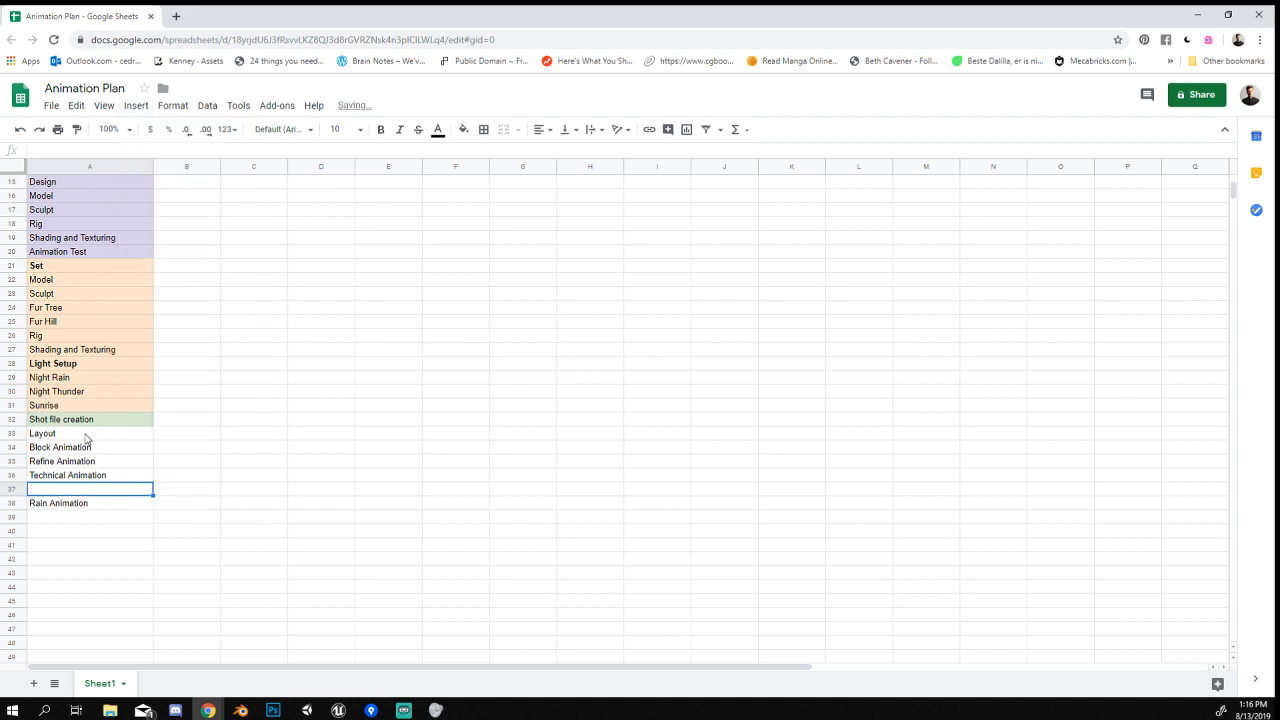
Fill the cells from "Layout" to "Technical Animation" (A33:A36) with a muted teal background.
drag(88, 436, 84, 476)
click(463, 130)
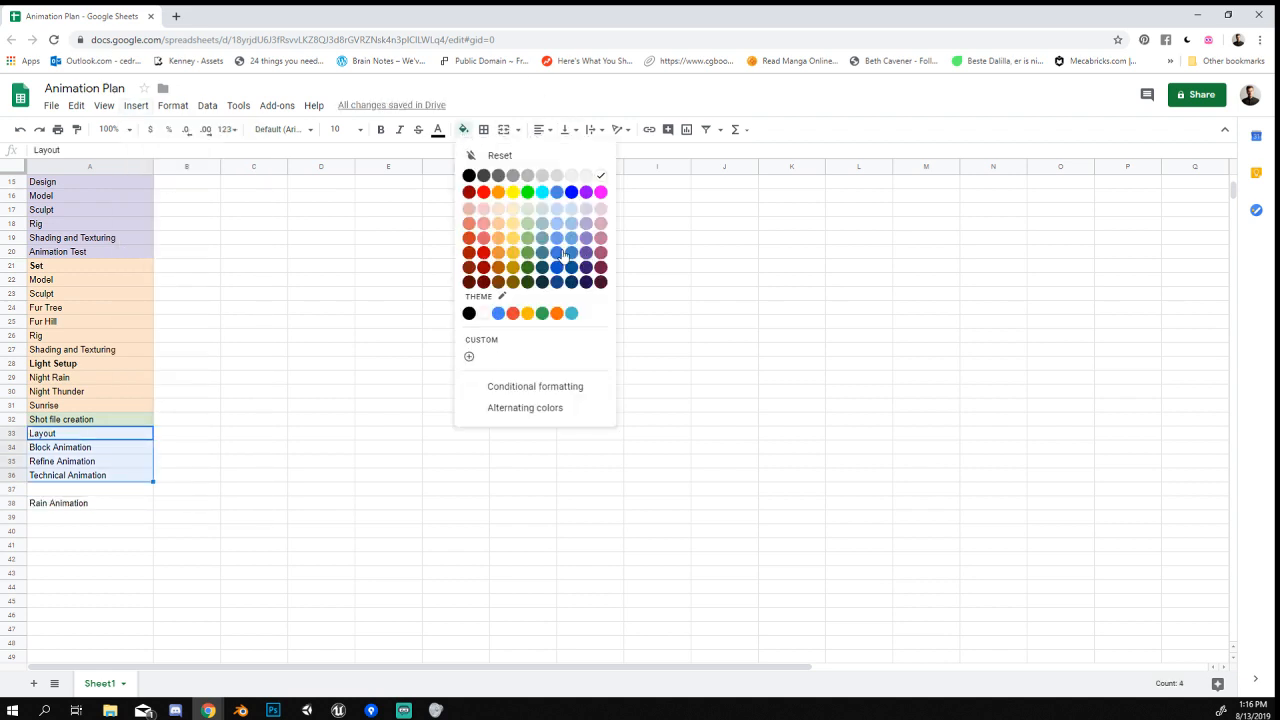
click(543, 222)
click(388, 377)
click(72, 477)
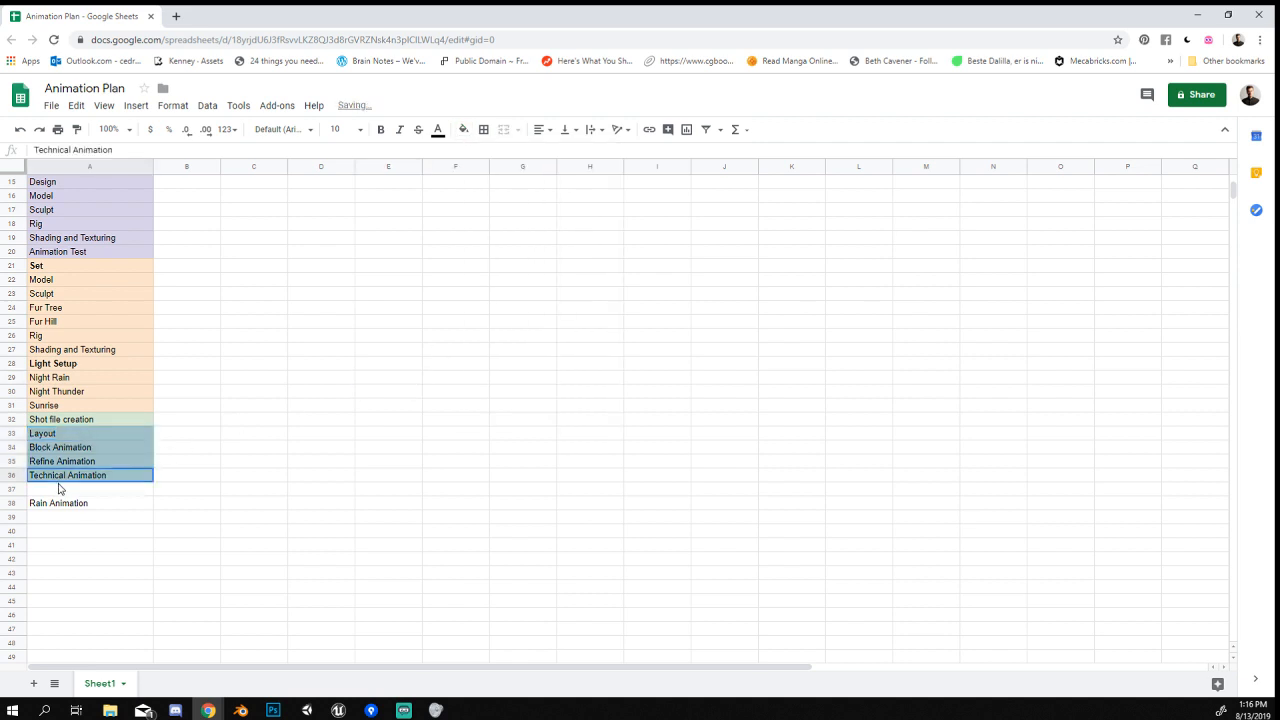
Enter "Lighting" in the blank cell A37 below "Technical Animation".
click(119, 488)
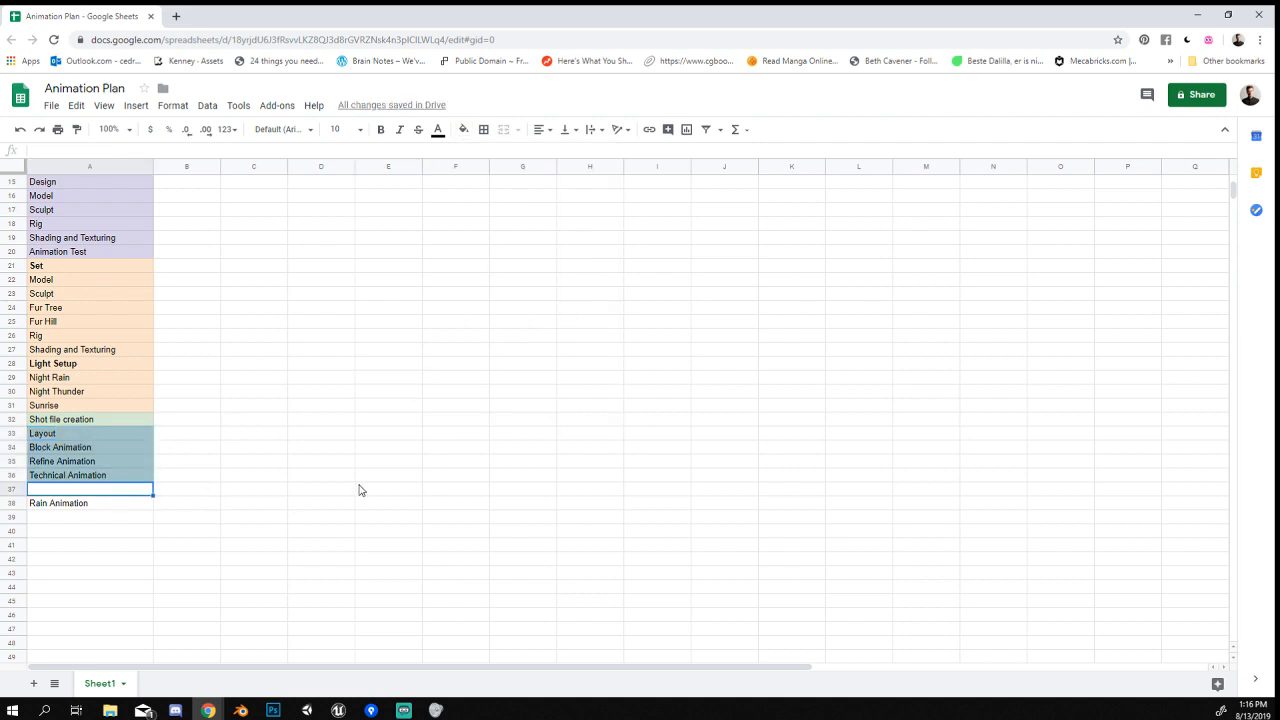
text(Lighting)
key(Return)
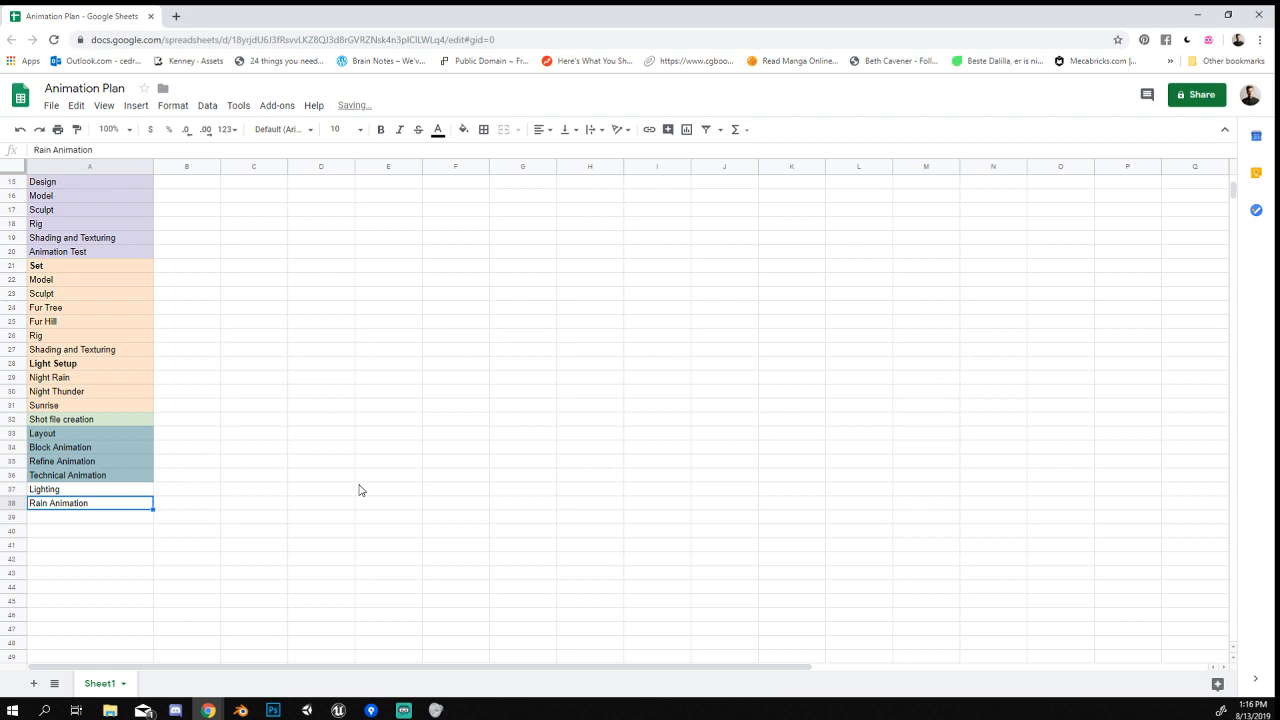
Try the entry "Compositing" in a new row above "Rain Animation" and clear it again.
key(alt+i)
text(rCompositing)
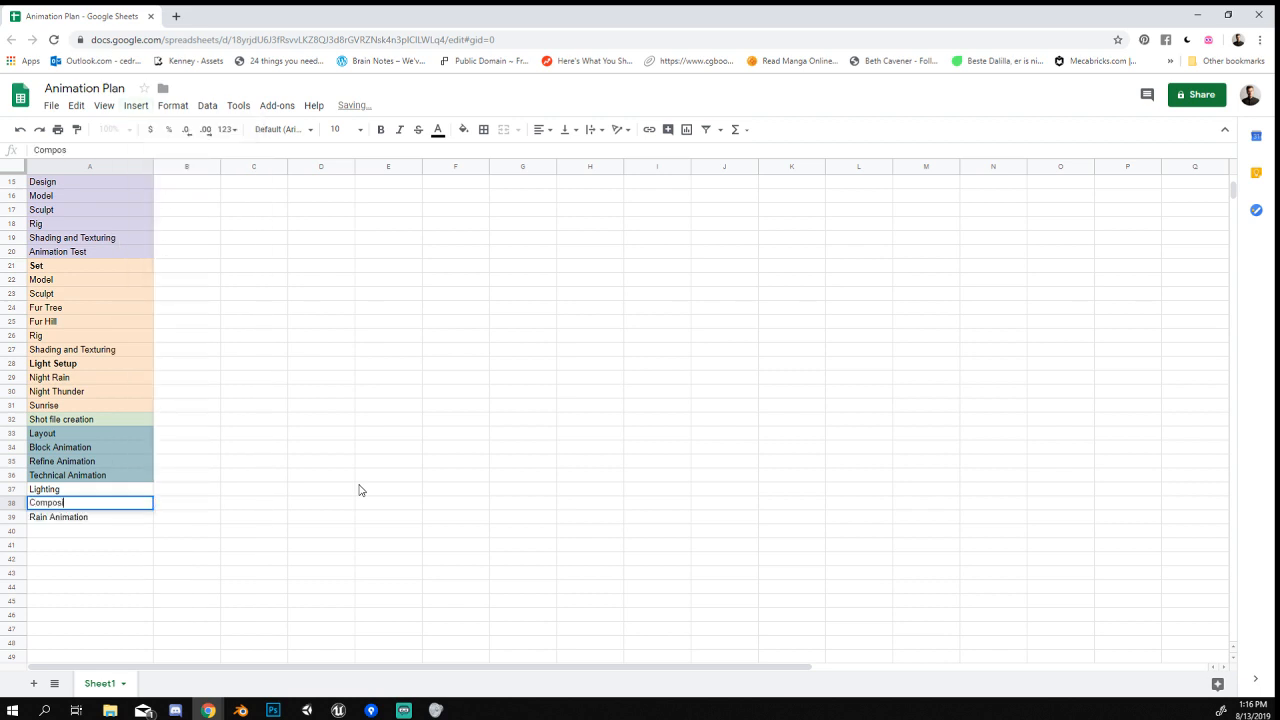
key(Return)
key(Up)
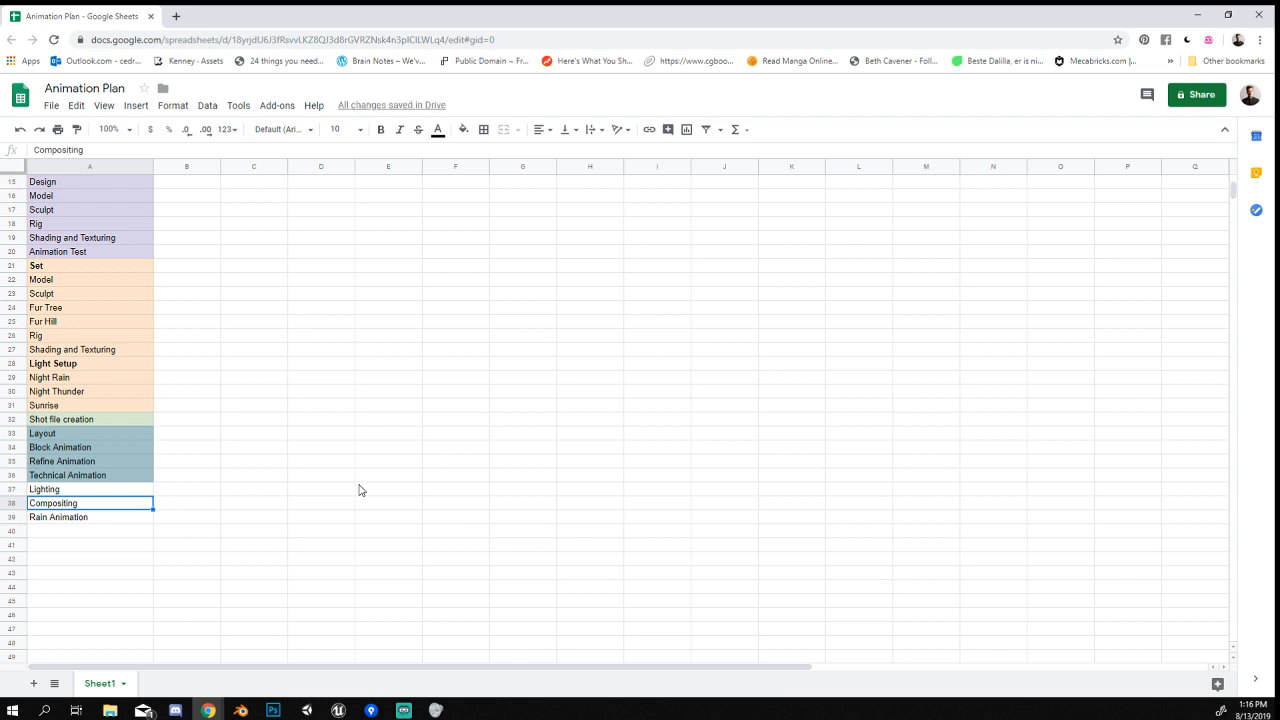
key(Delete)
key(Up)
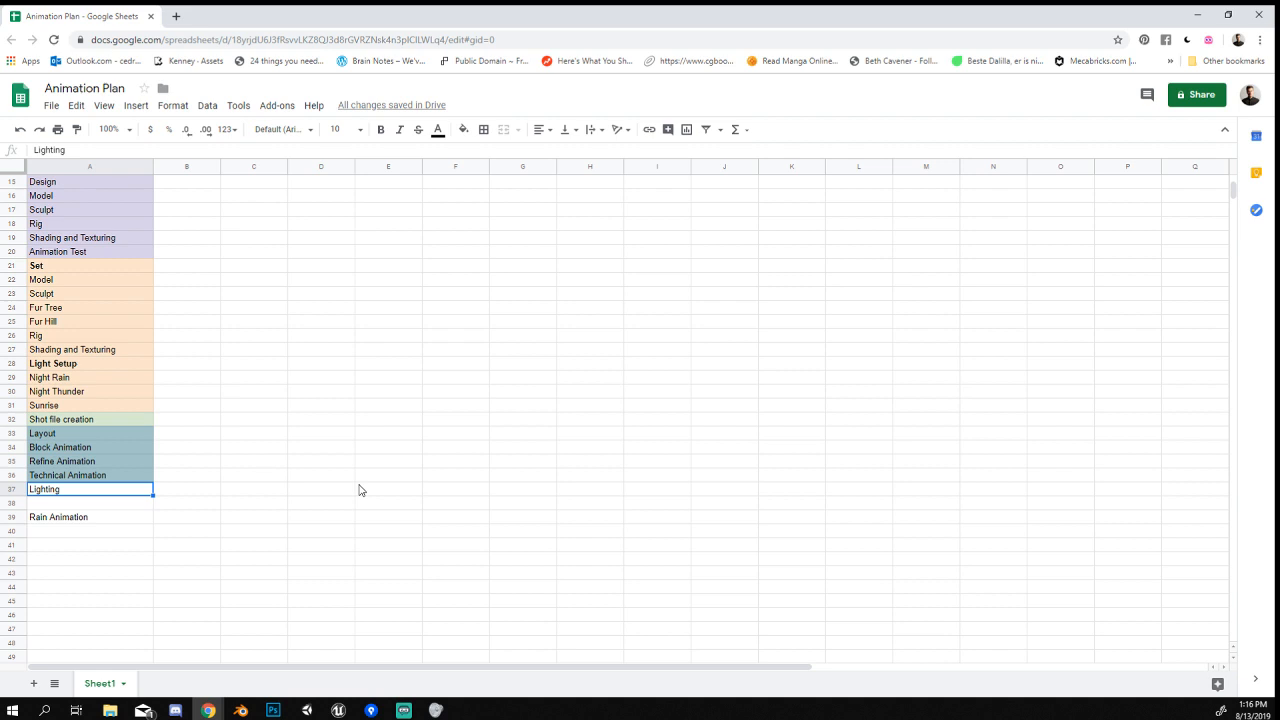
key(Down)
key(Up)
key(Down)
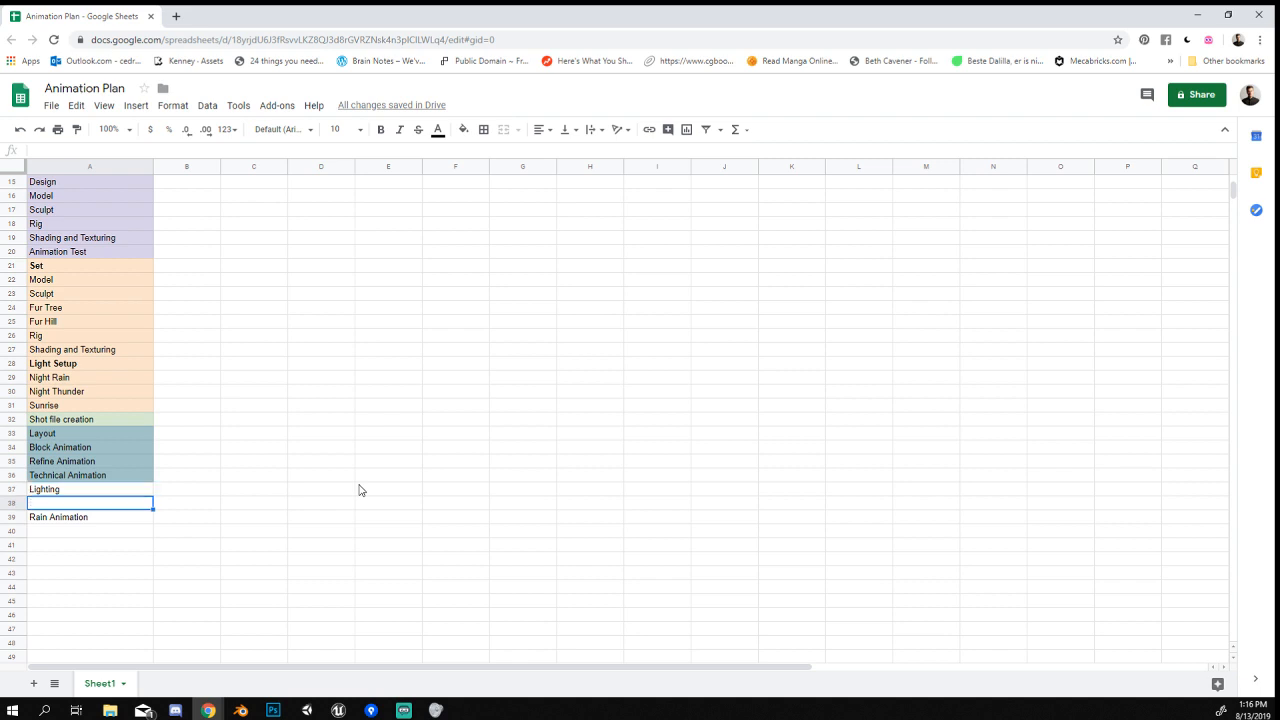
key(Up)
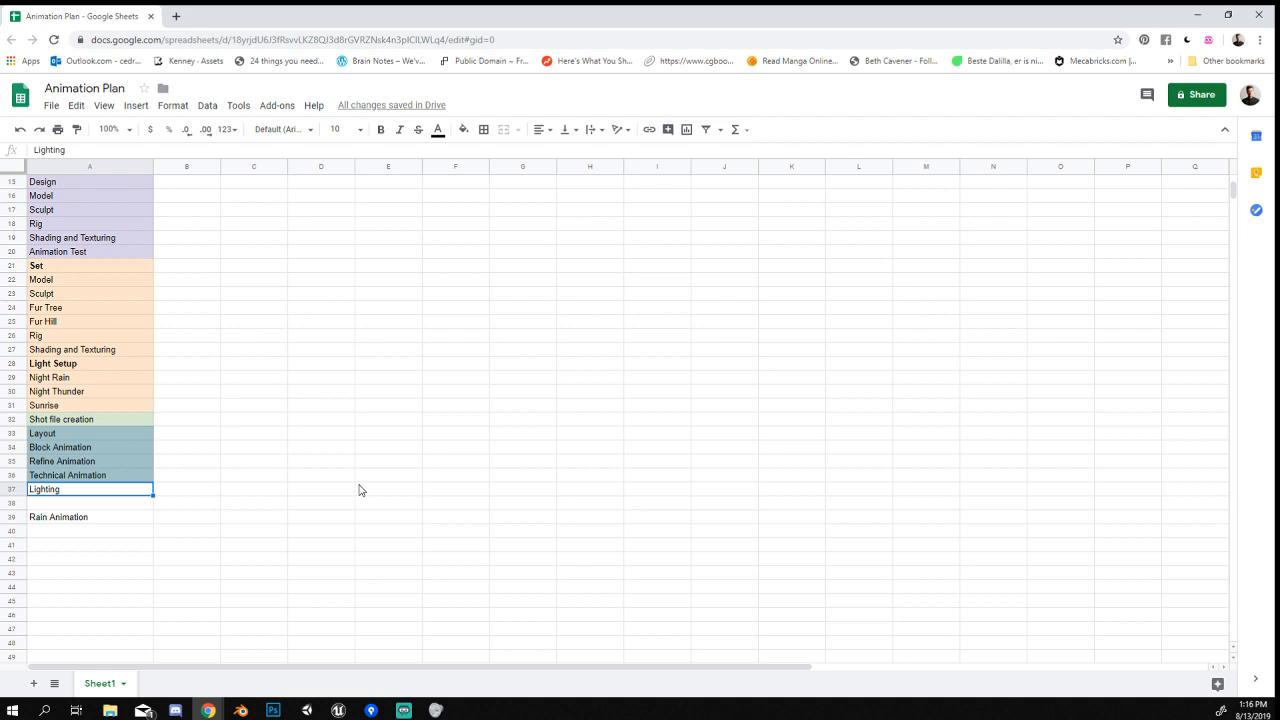
key(Down)
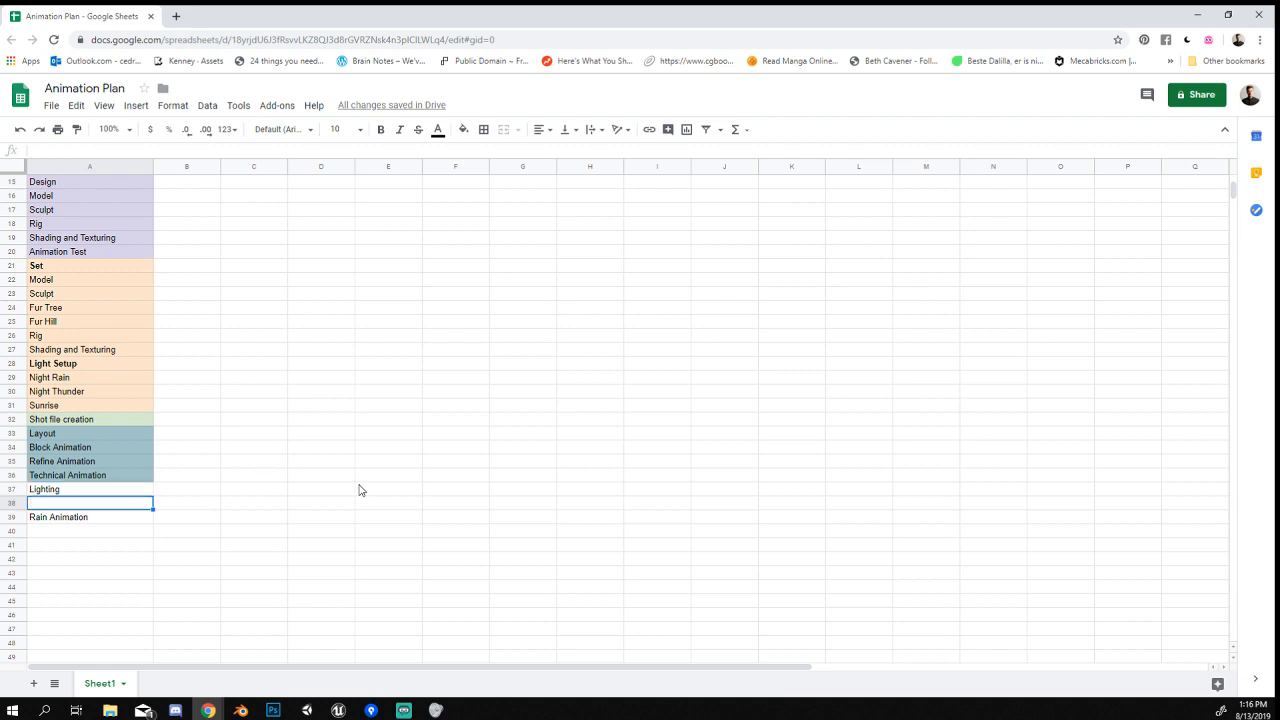
key(Up)
key(Return)
key(Return)
key(Up)
key(Down)
key(Up)
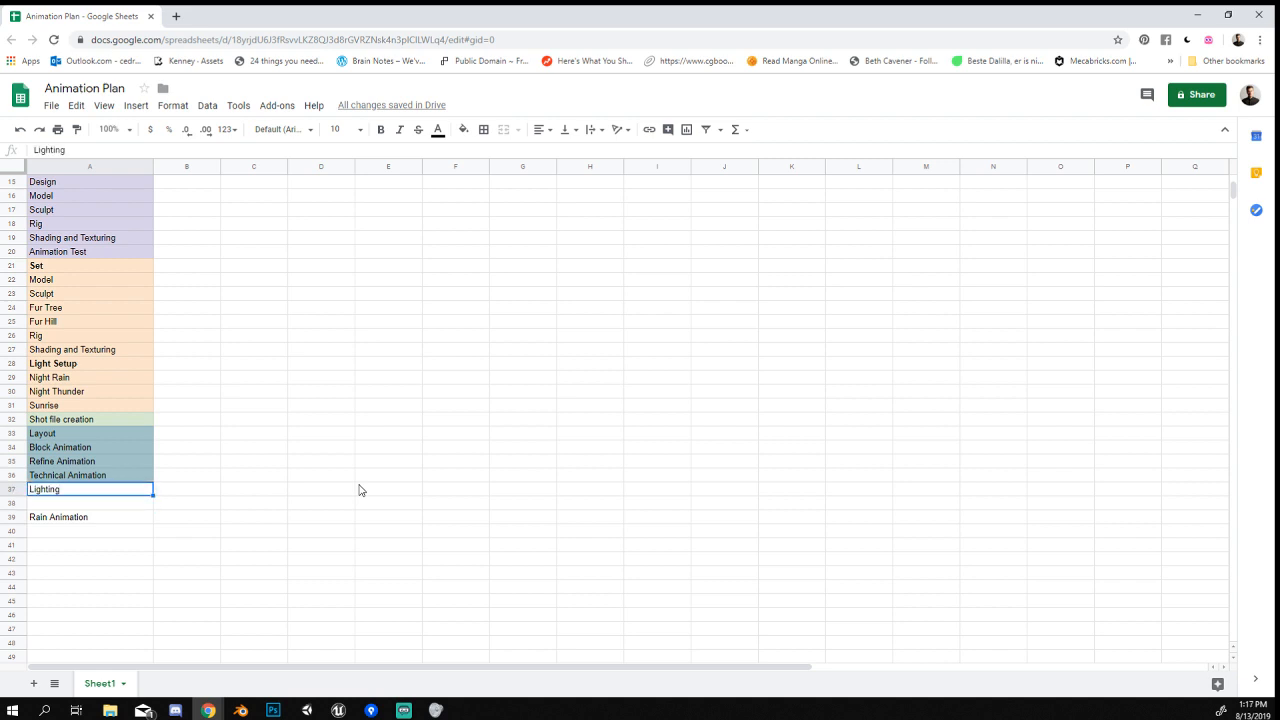
key(Down)
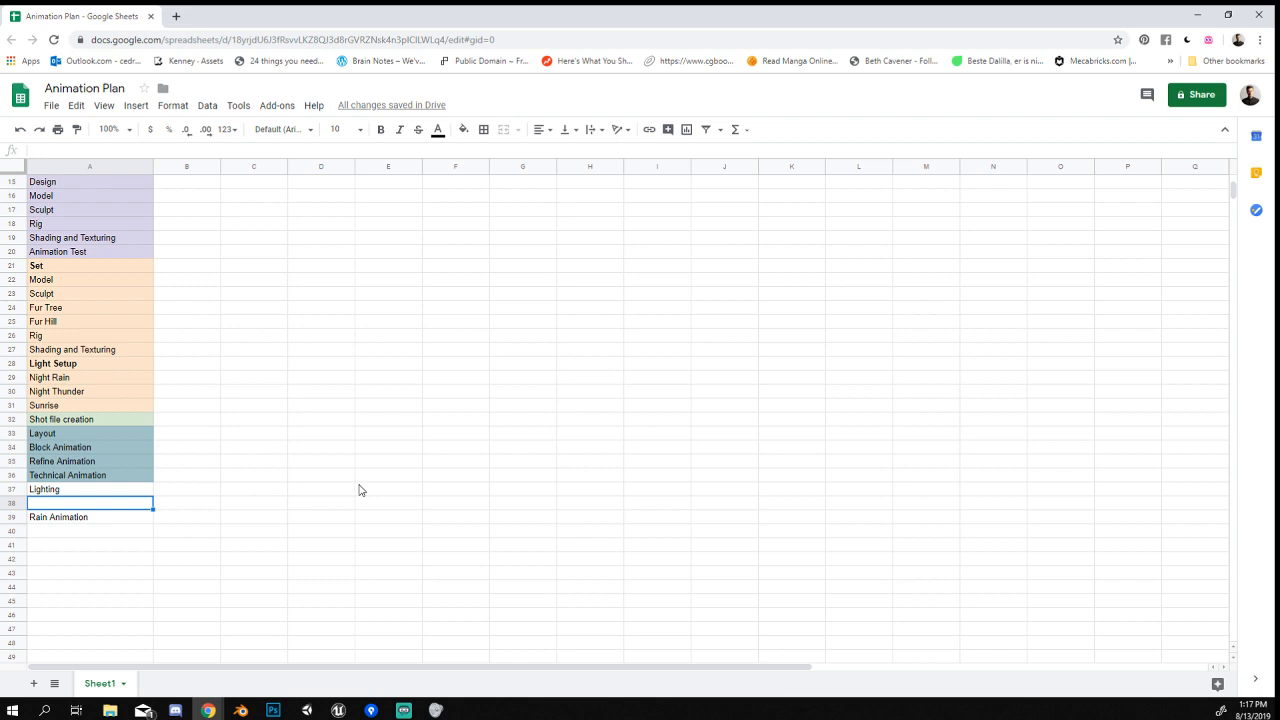
Move the "Rain Animation" entry up into the empty cell A38 directly below "Lighting".
key(Down)
key(ctrl+x)
key(Up)
key(ctrl+v)
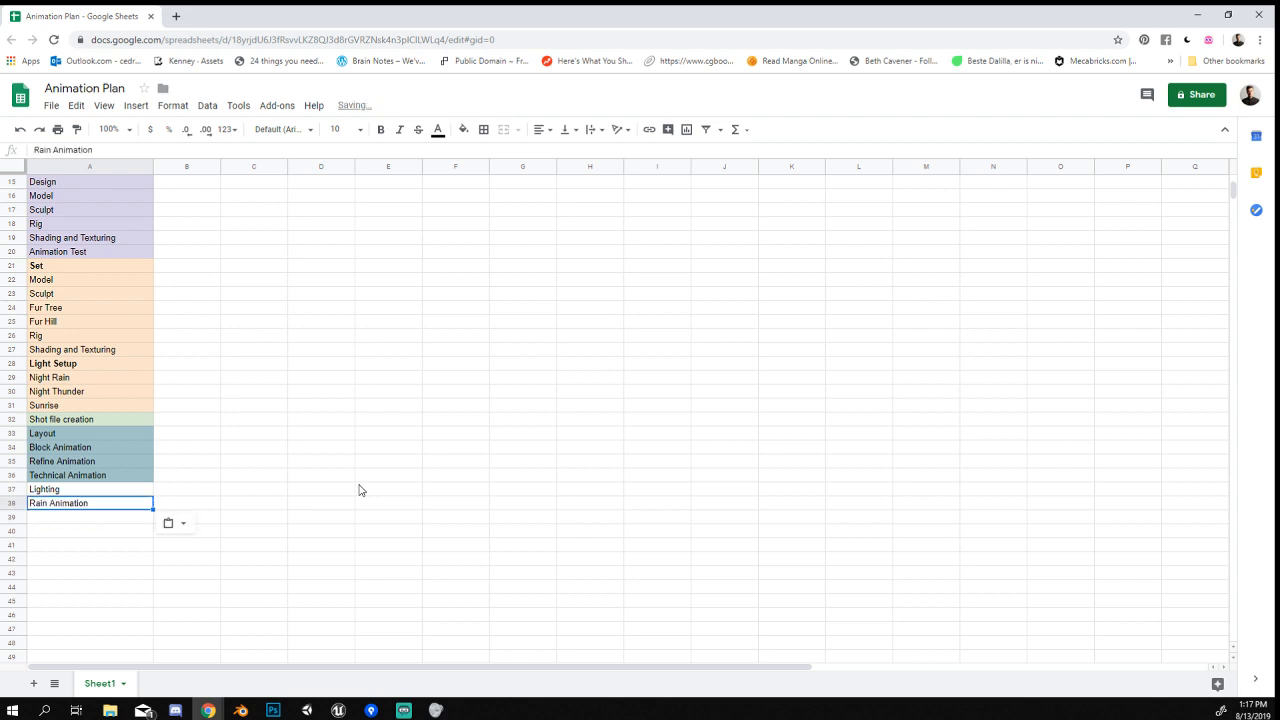
key(Down)
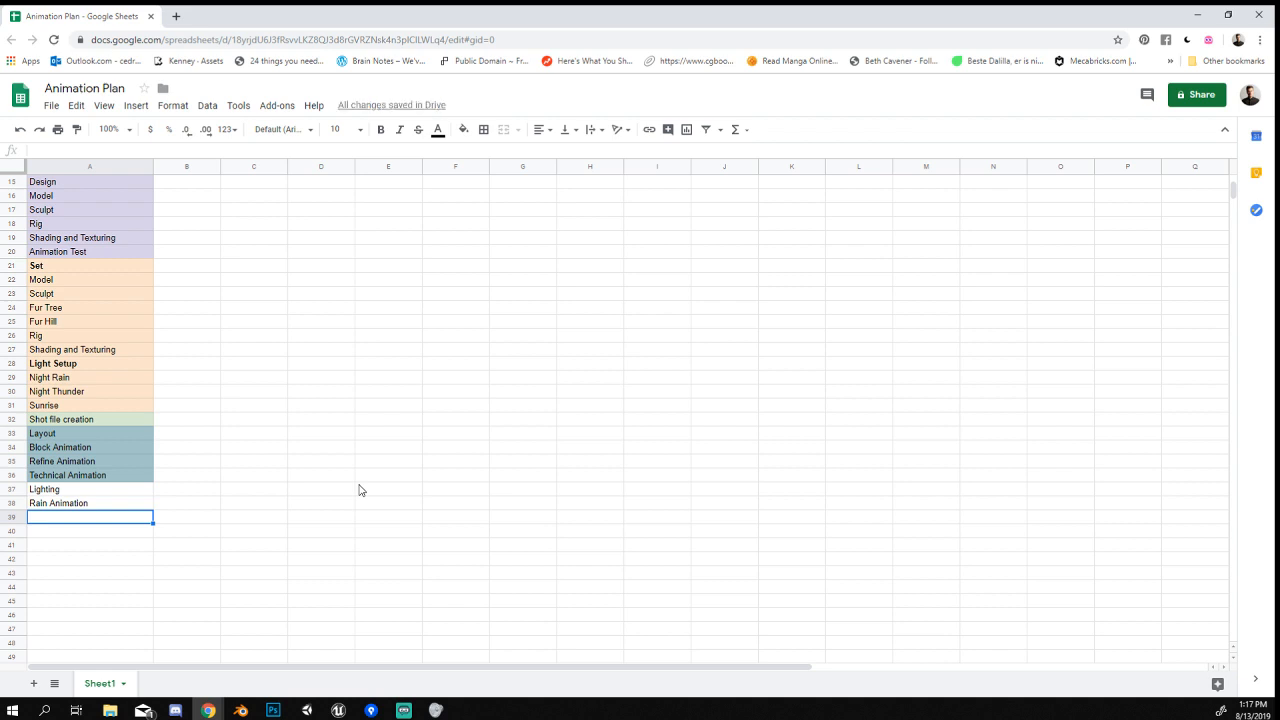
click(240, 710)
click(208, 710)
click(63, 478)
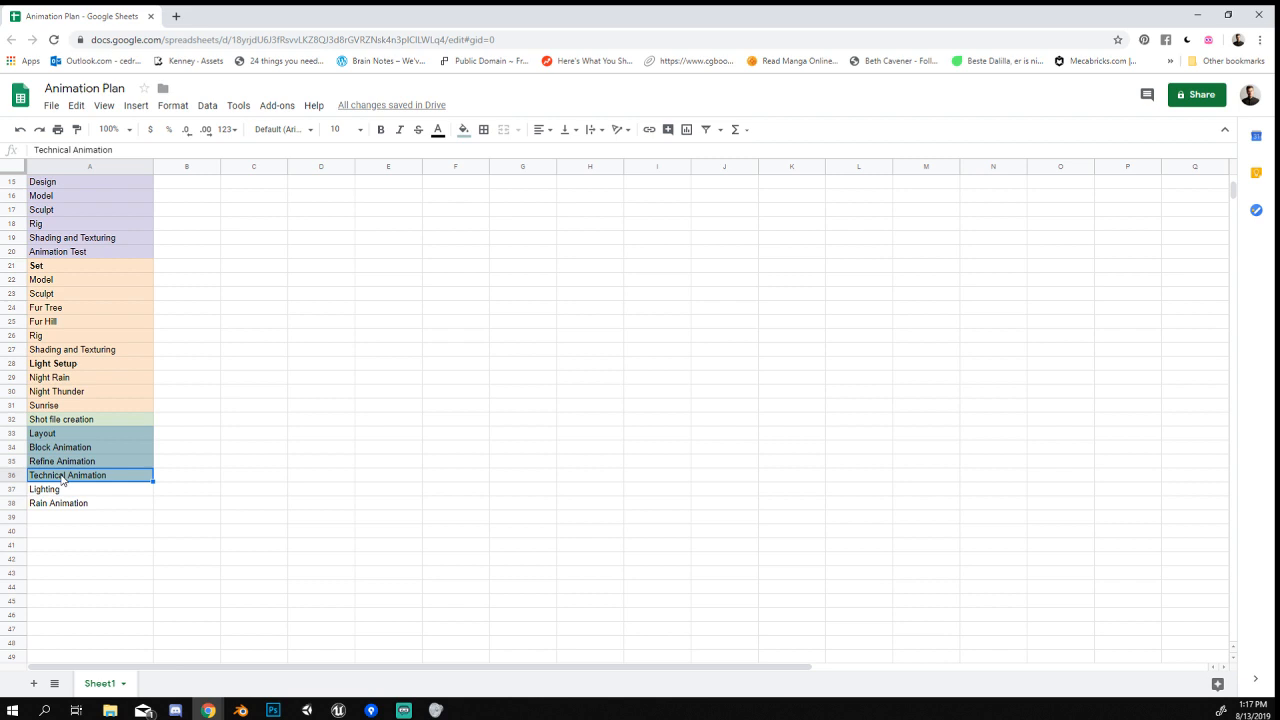
click(57, 518)
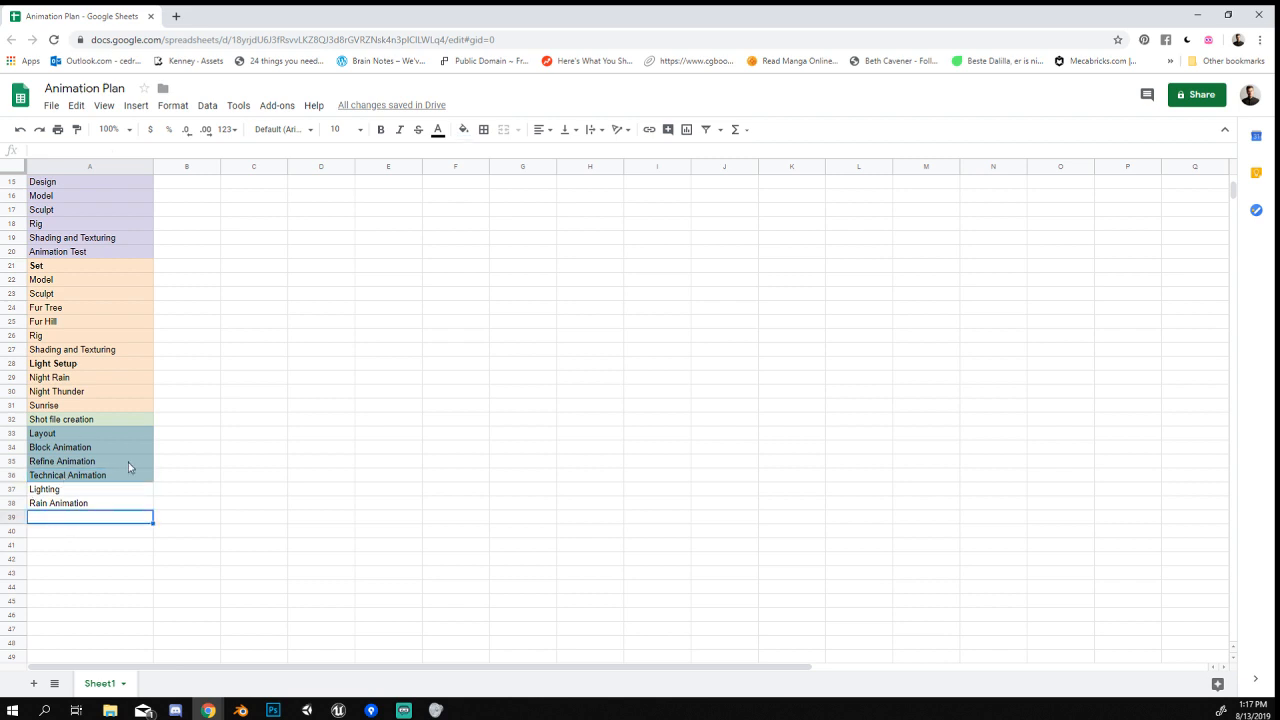
click(98, 476)
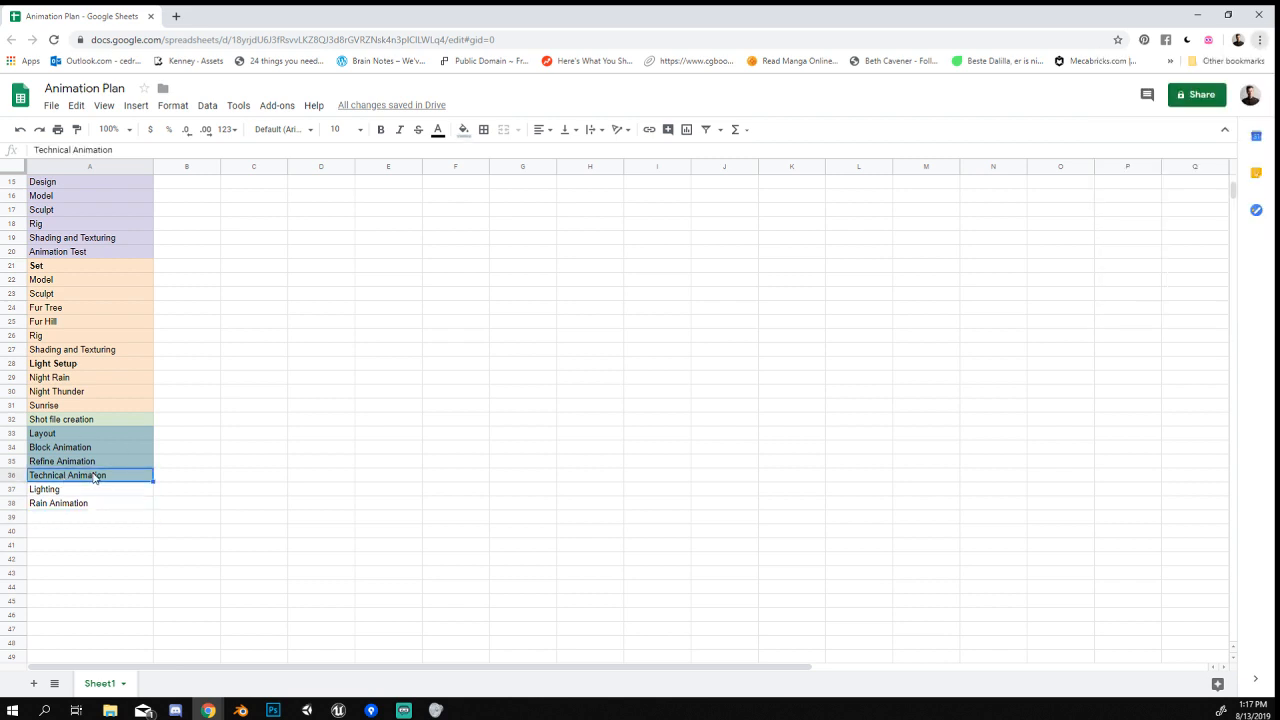
click(94, 522)
Insert two blank rows above "Lighting".
click(86, 491)
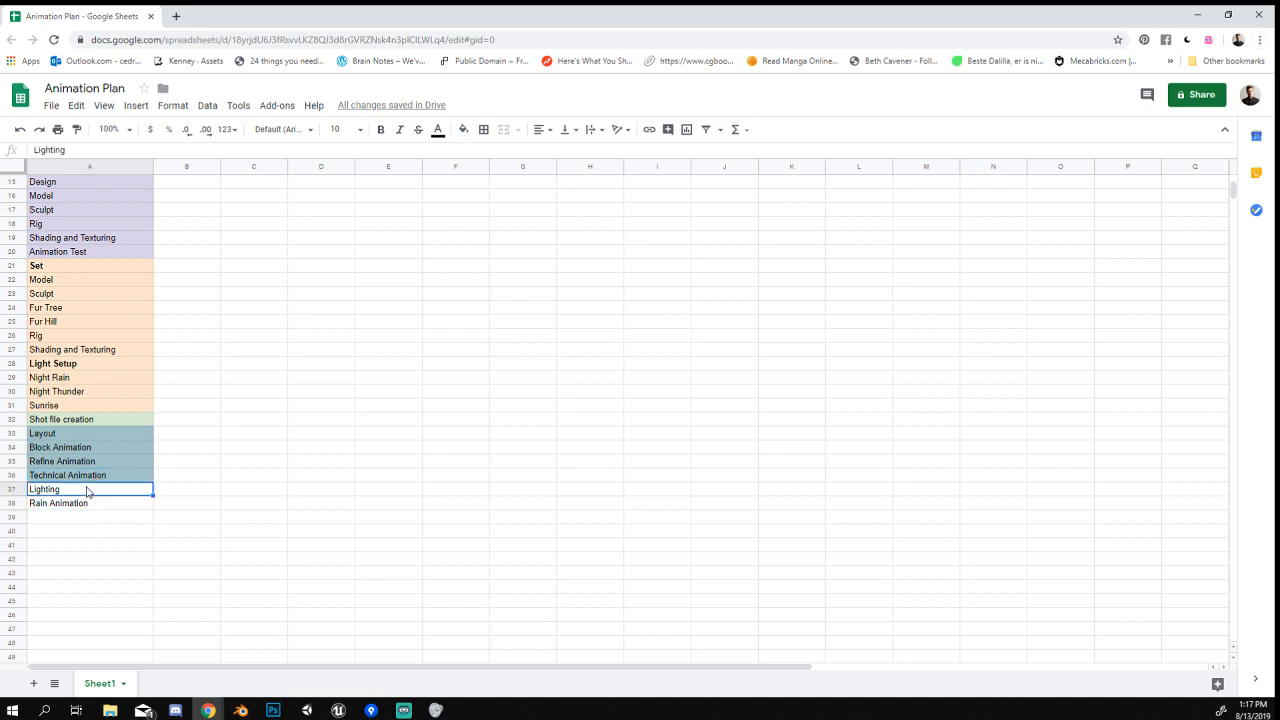
key(alt+o)
key(r)
click(86, 491)
key(alt+i)
key(r)
key(alt+i)
key(r)
Copy the teal "Technical Animation" cell into the two blank cells A37 and A38 below it.
key(Up)
key(ctrl+c)
key(Down)
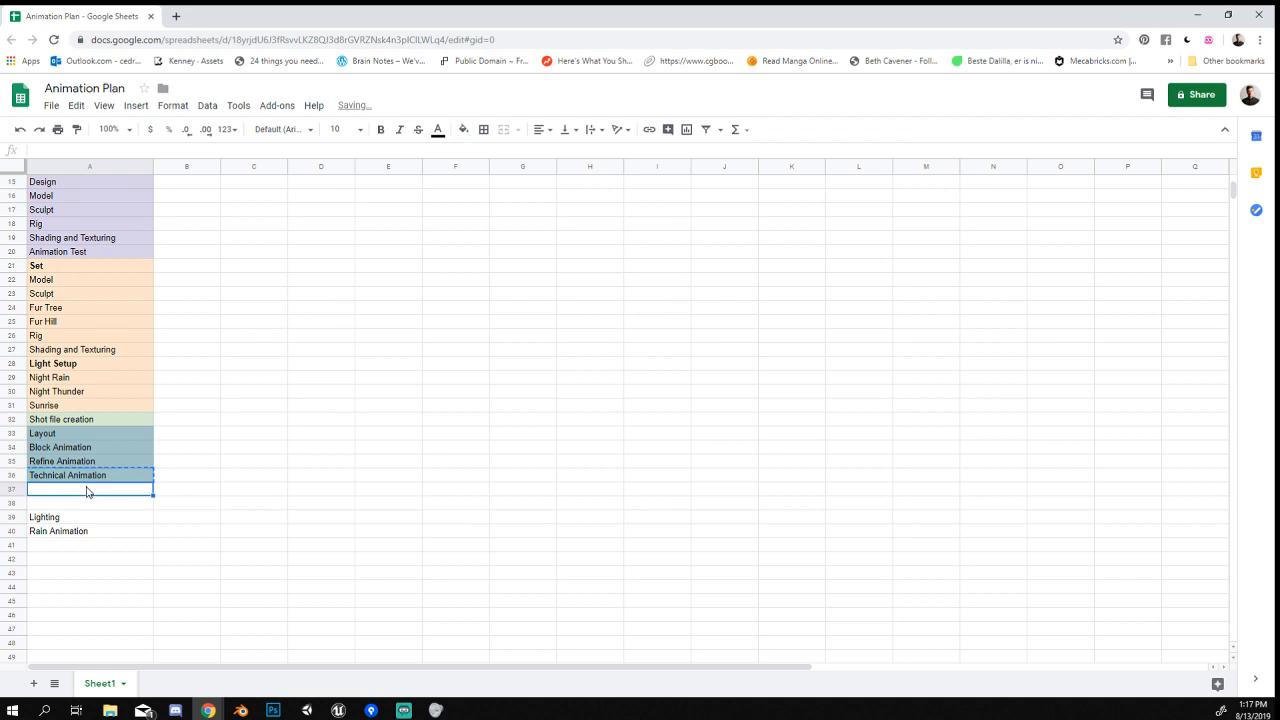
key(ctrl+v)
key(Down)
key(ctrl+v)
Replace the text in cell A37 with "Cloth Simulation".
key(Up)
text(Cloth )
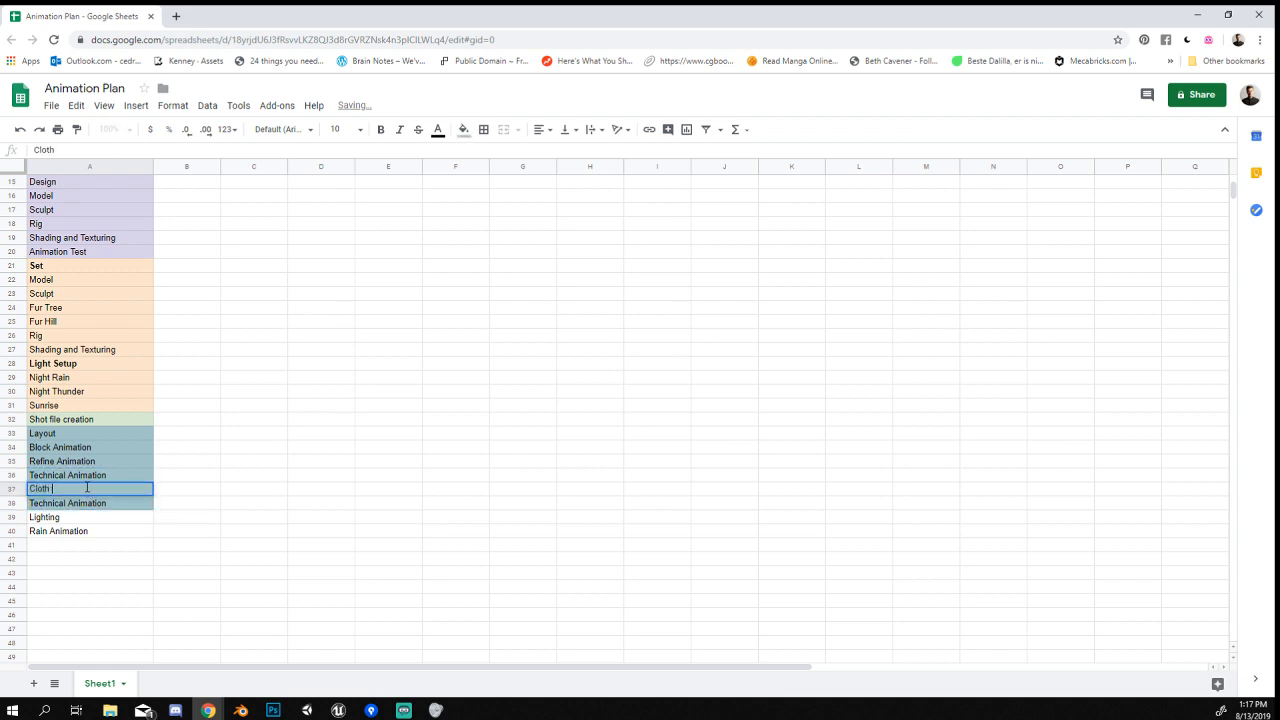
text(Simulation)
key(Return)
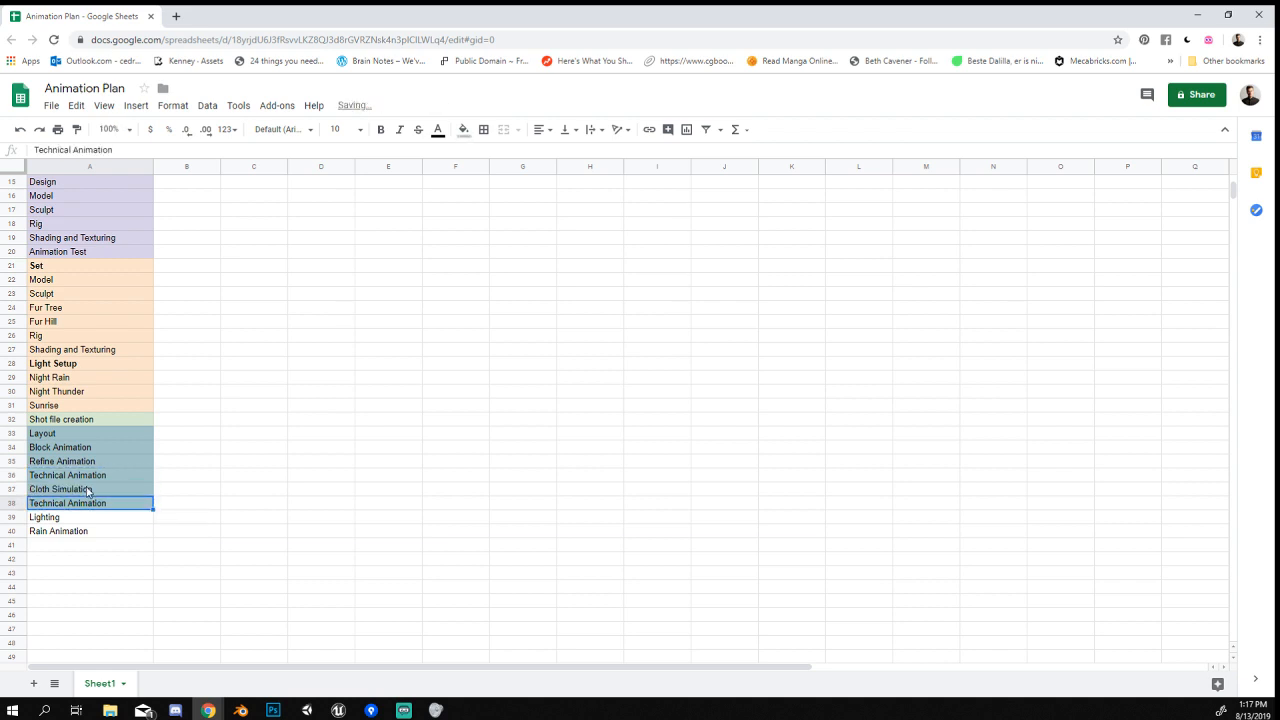
Replace the text in cell A38 with "Fluid Cup".
text(Fl)
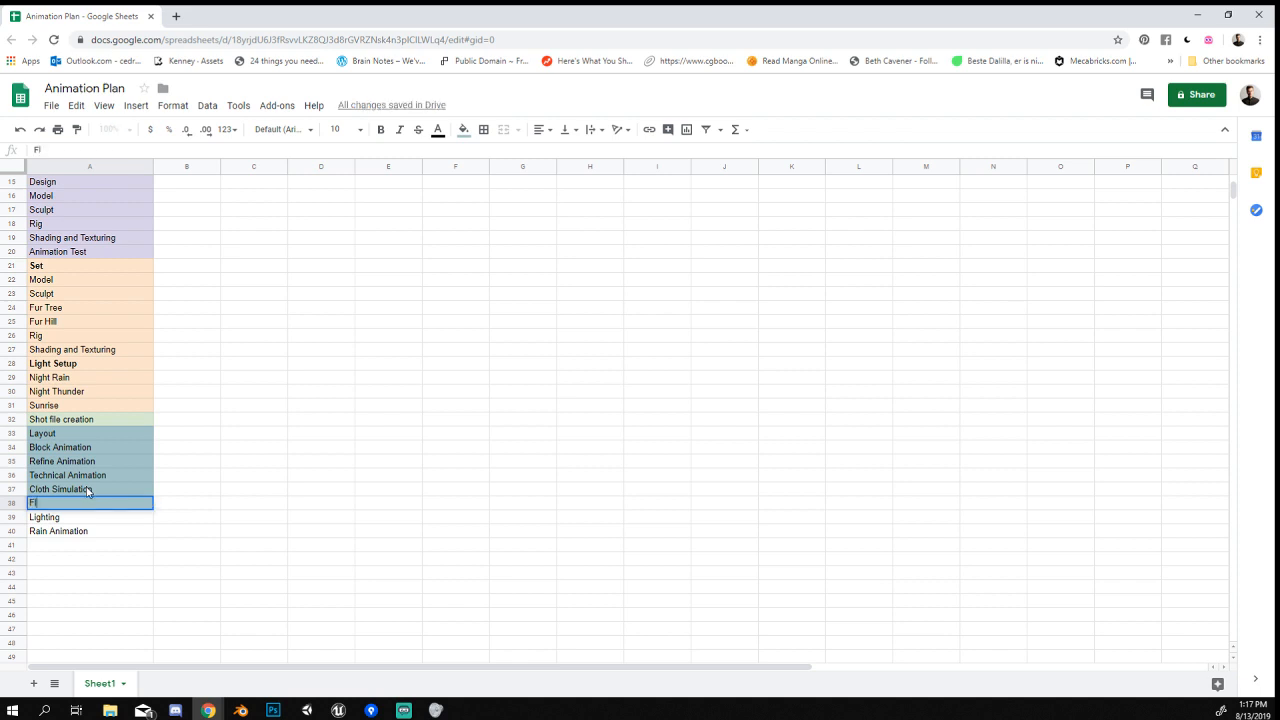
text(uid Cup)
key(Return)
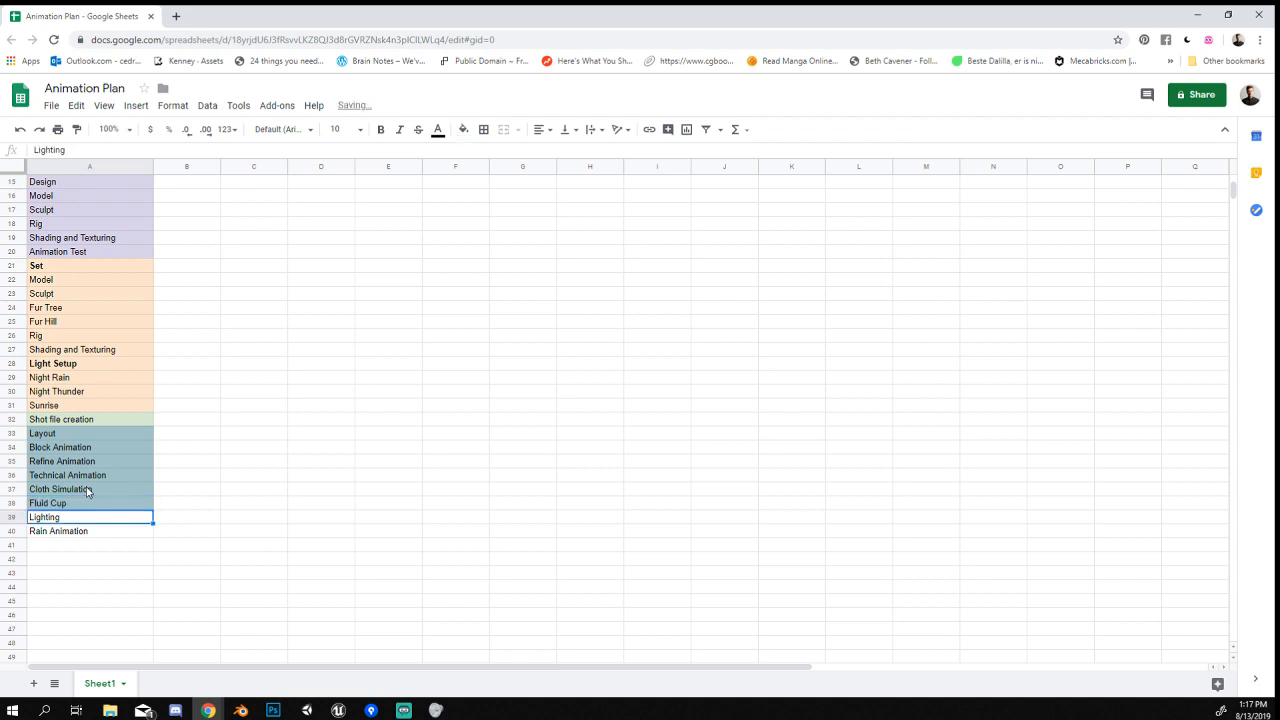
Make the "Technical Animation" entry in cell A36 bold.
key(Up)
key(Up)
key(Down)
key(Down)
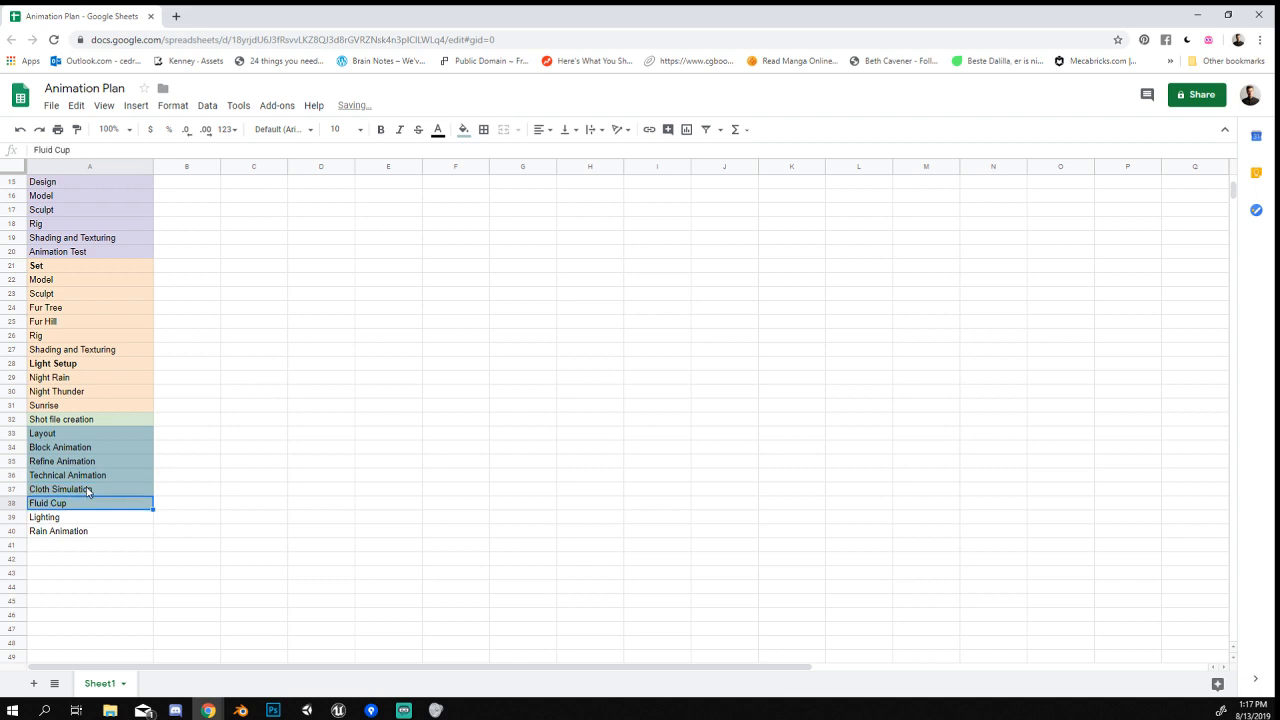
key(Up)
key(Up)
key(ctrl+b)
Fill the "Cloth Simulation" and "Fluid Cup" cells, A37 and A38, with a lighter shade of the same teal.
click(87, 491)
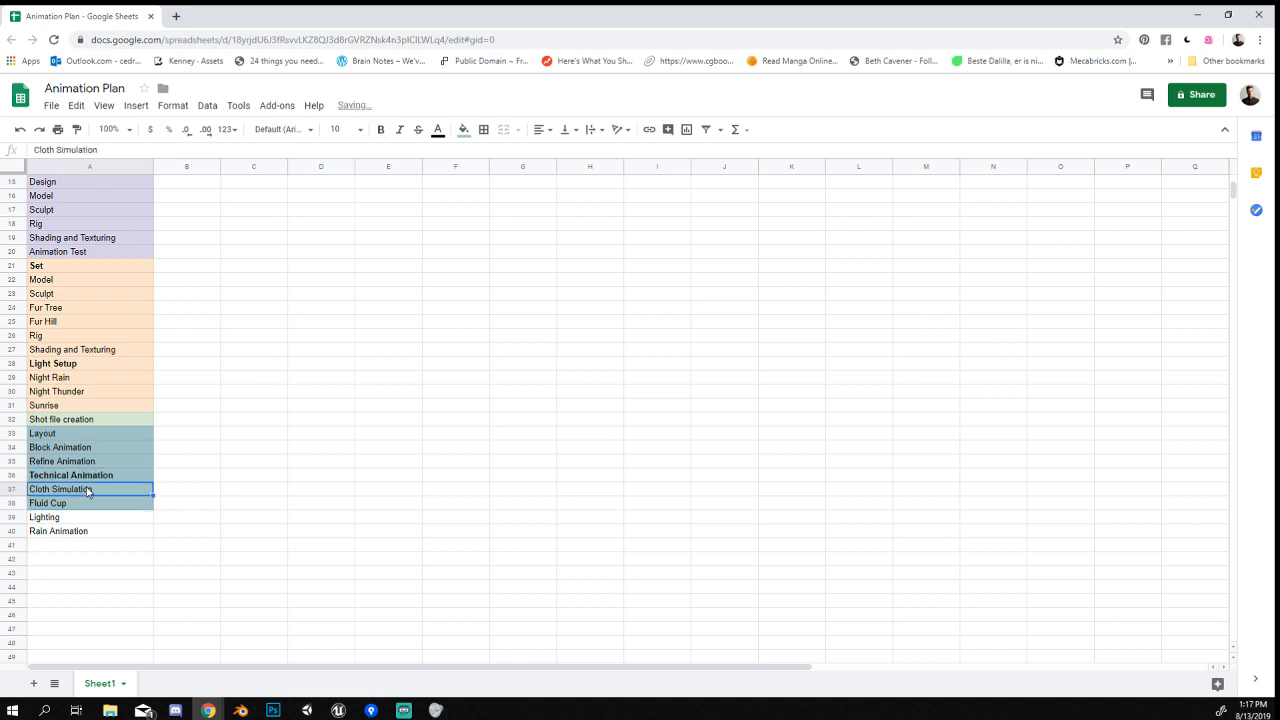
key(shift+Down)
click(463, 129)
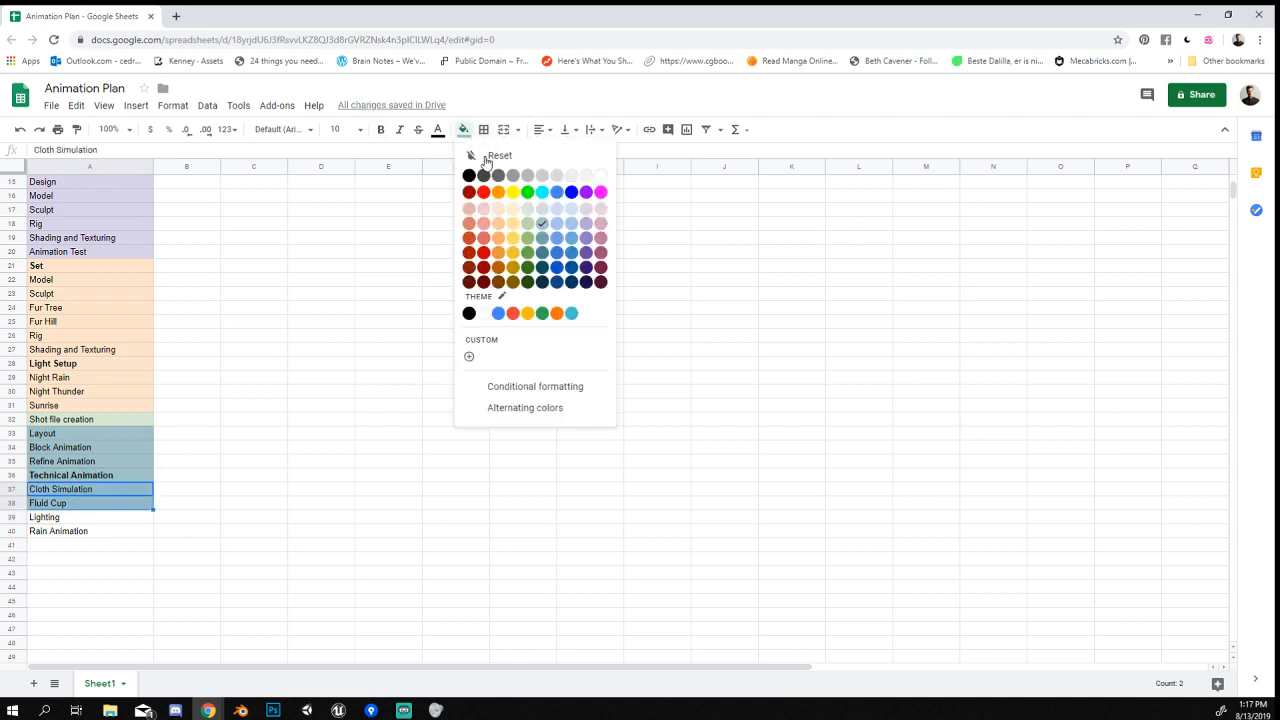
click(543, 212)
click(321, 391)
click(262, 489)
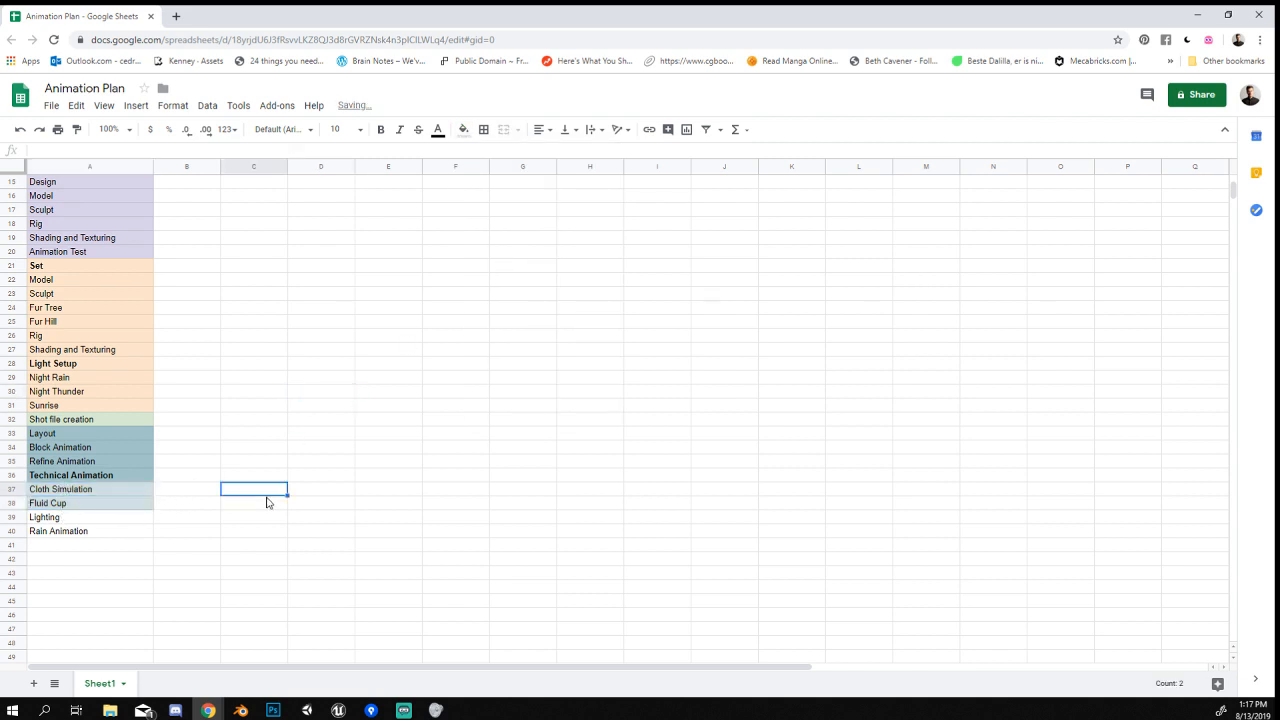
scroll(300, 400, up, 2)
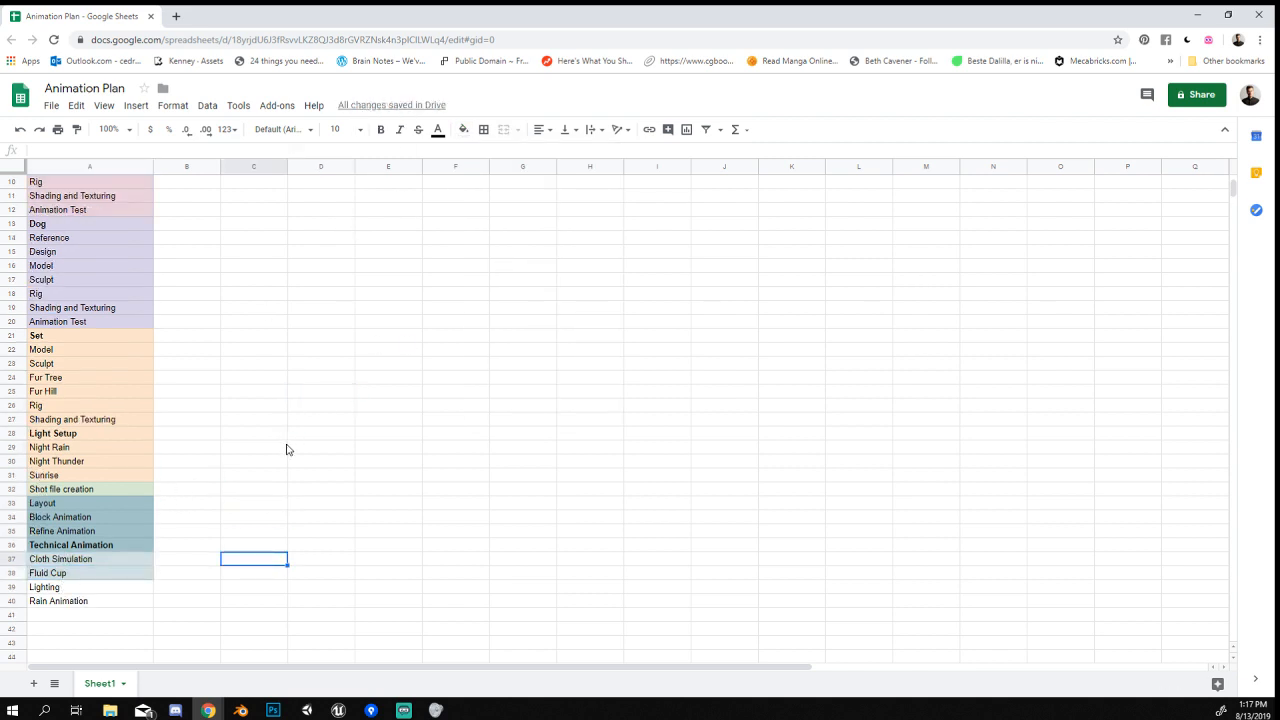
click(79, 590)
click(61, 575)
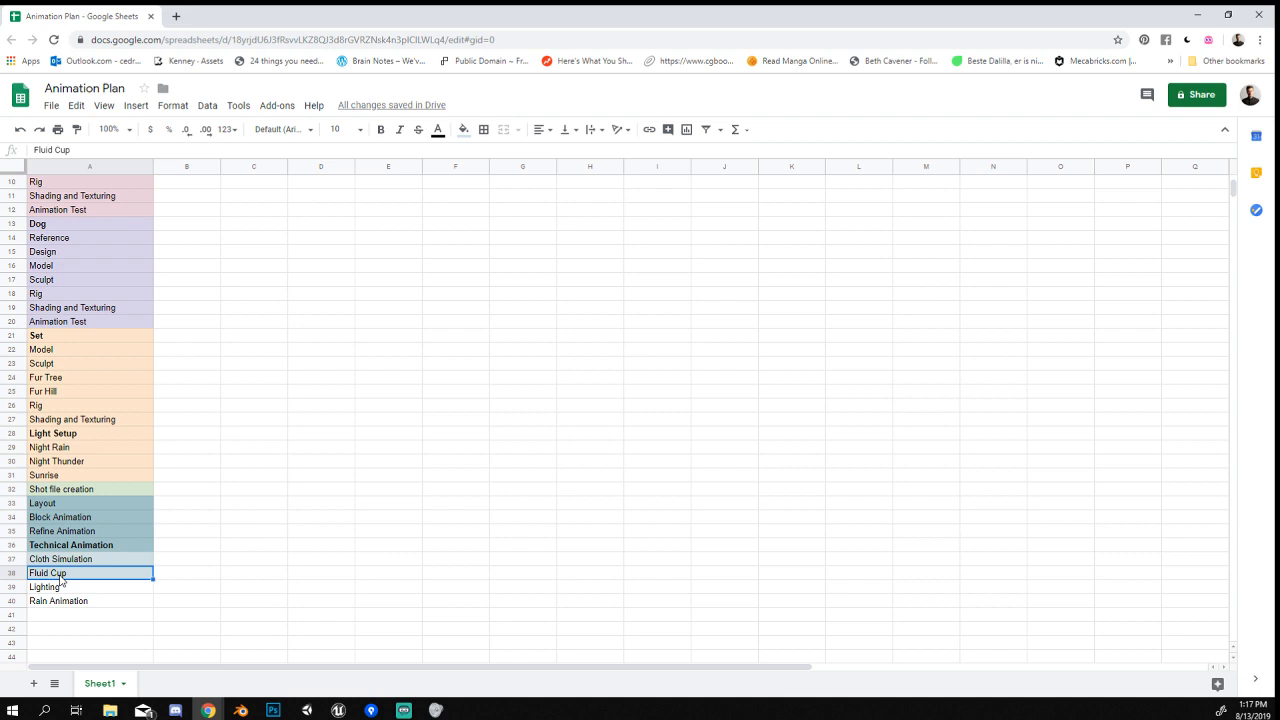
scroll(200, 502, down, 3)
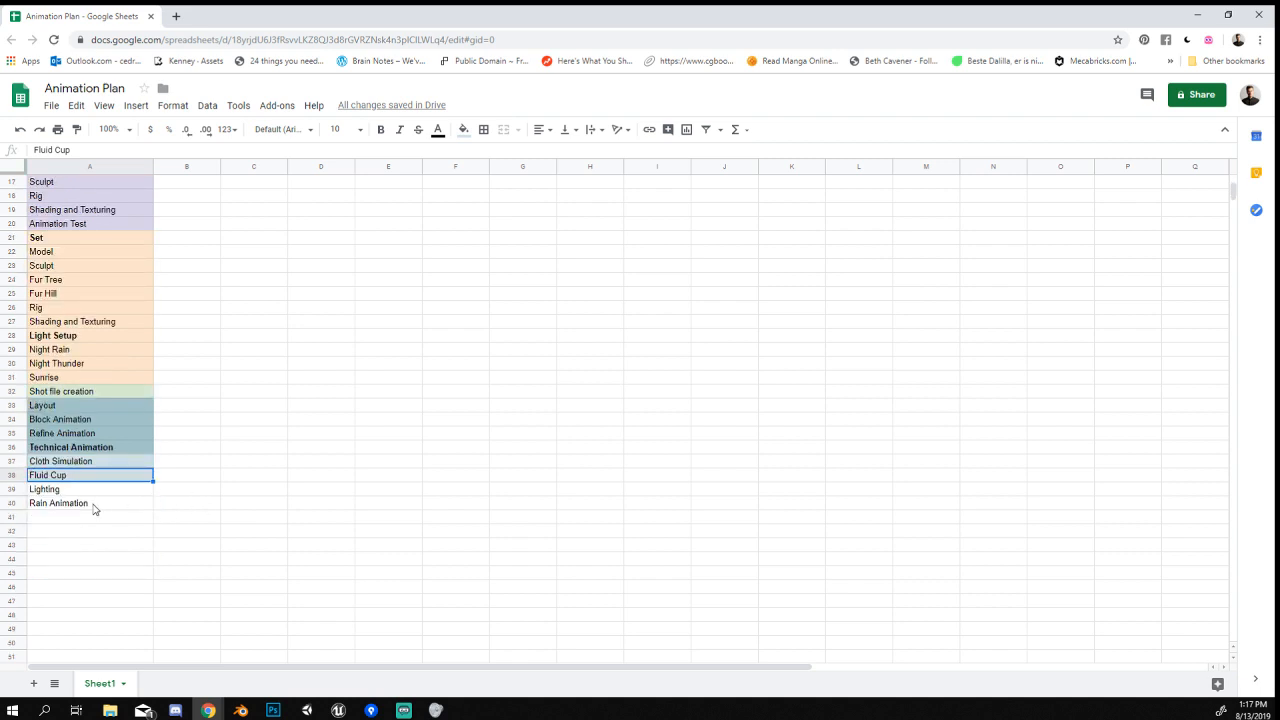
click(57, 519)
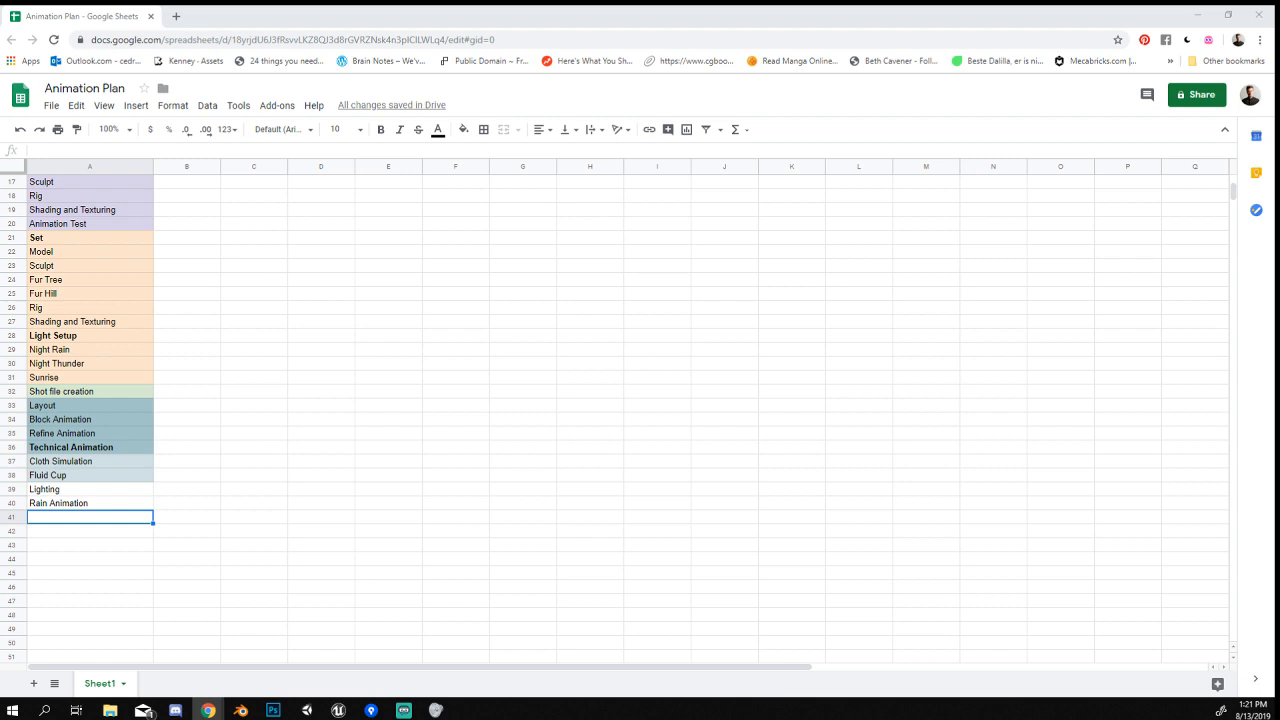
key(alt+Tab)
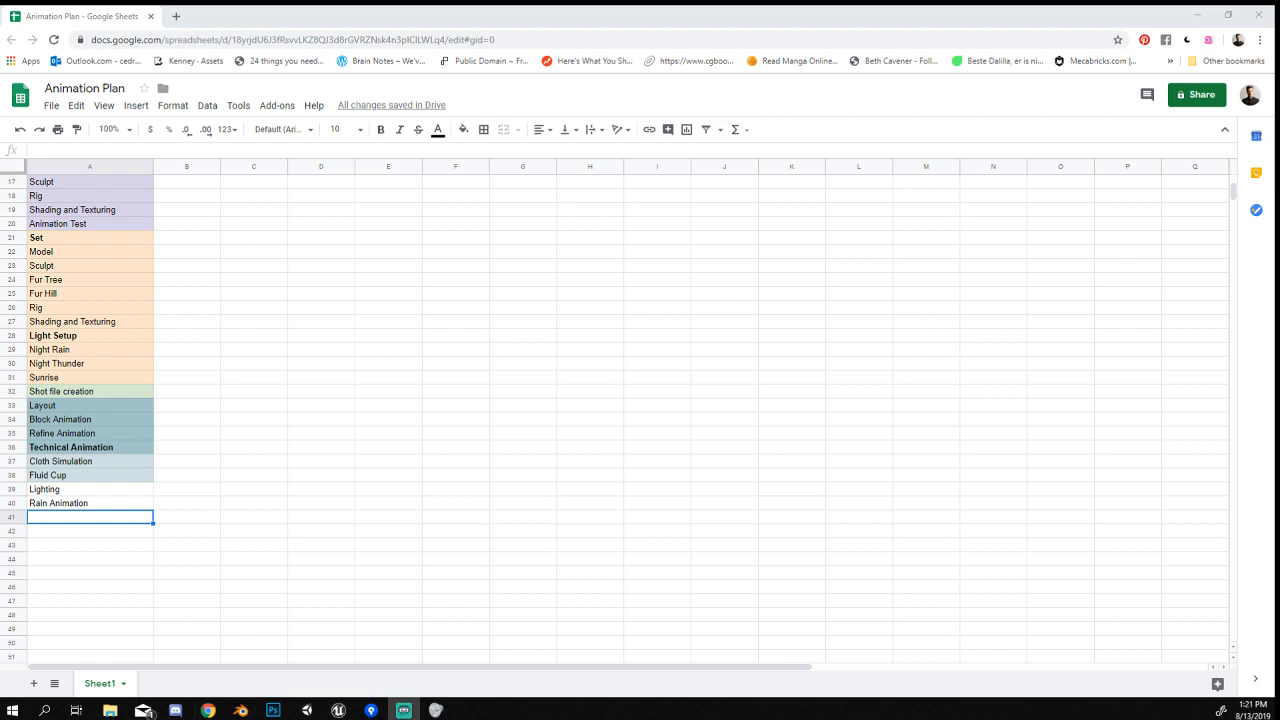
click(262, 436)
click(64, 505)
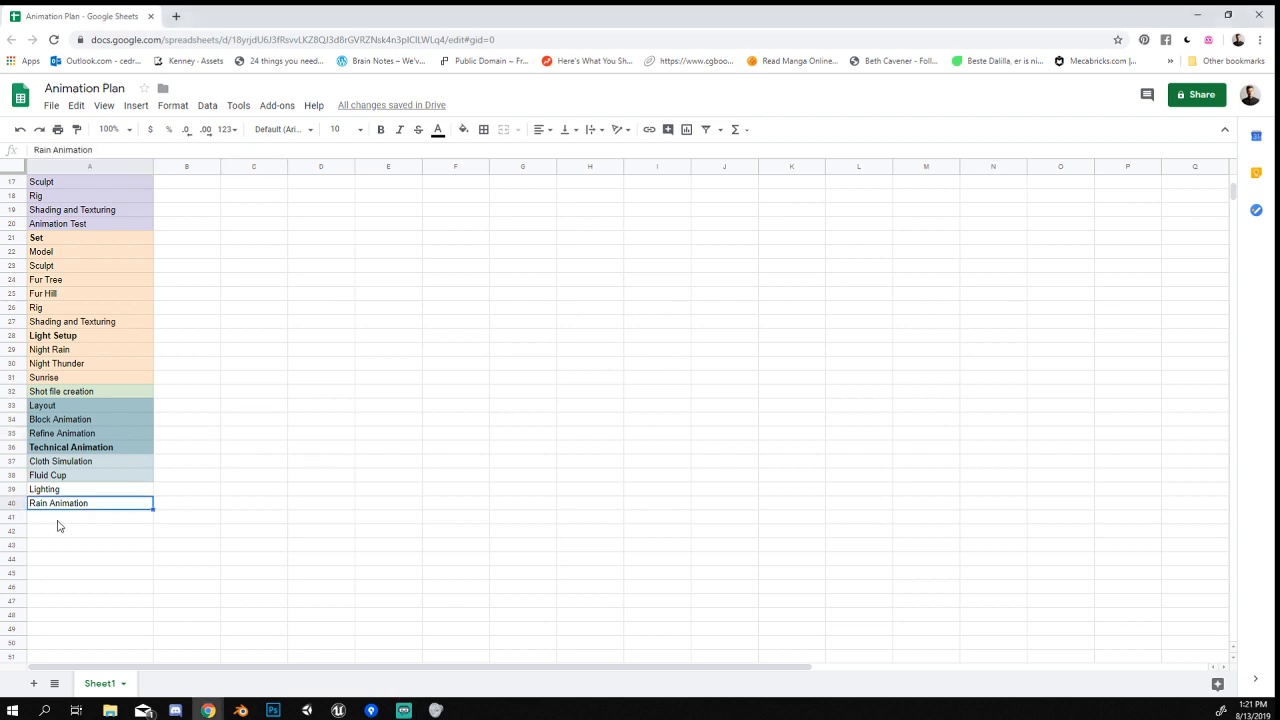
Add a "Sound" entry in cell A41 directly below "Rain Animation".
click(57, 521)
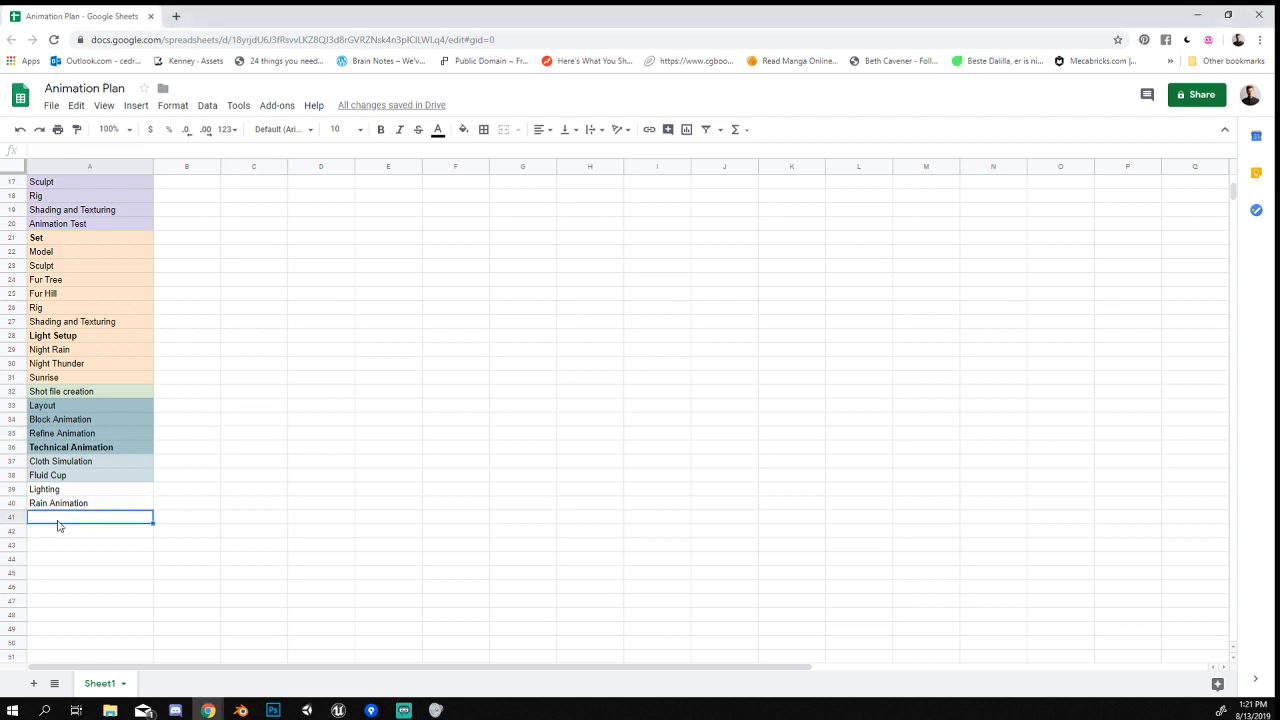
scroll(169, 314, up, 3)
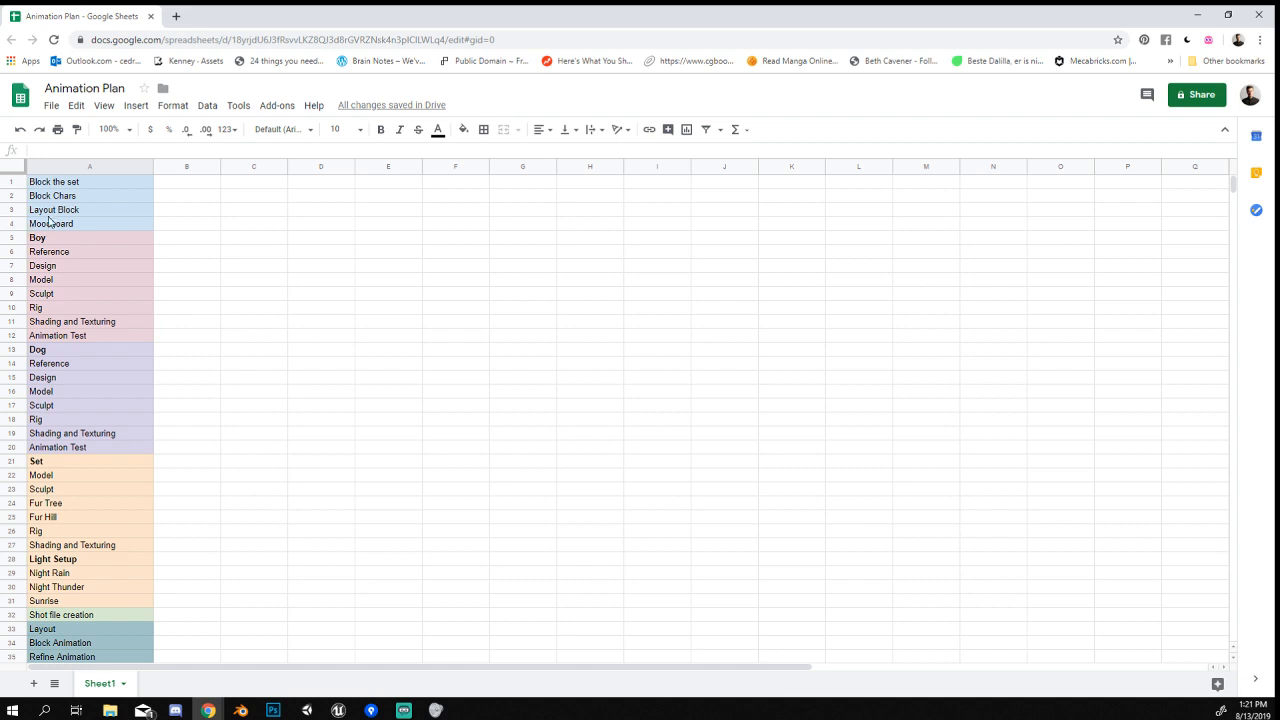
scroll(103, 323, down, 3)
scroll(77, 251, up, 3)
scroll(90, 360, down, 3)
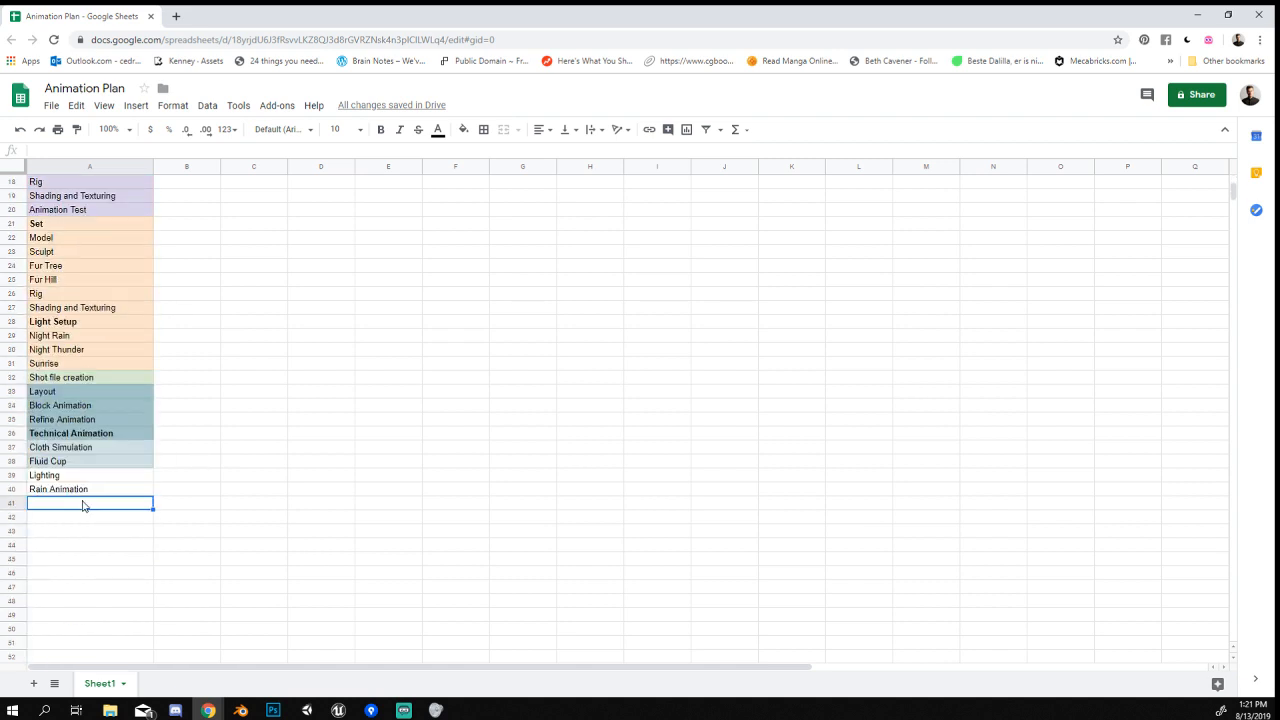
text(Sound)
key(Return)
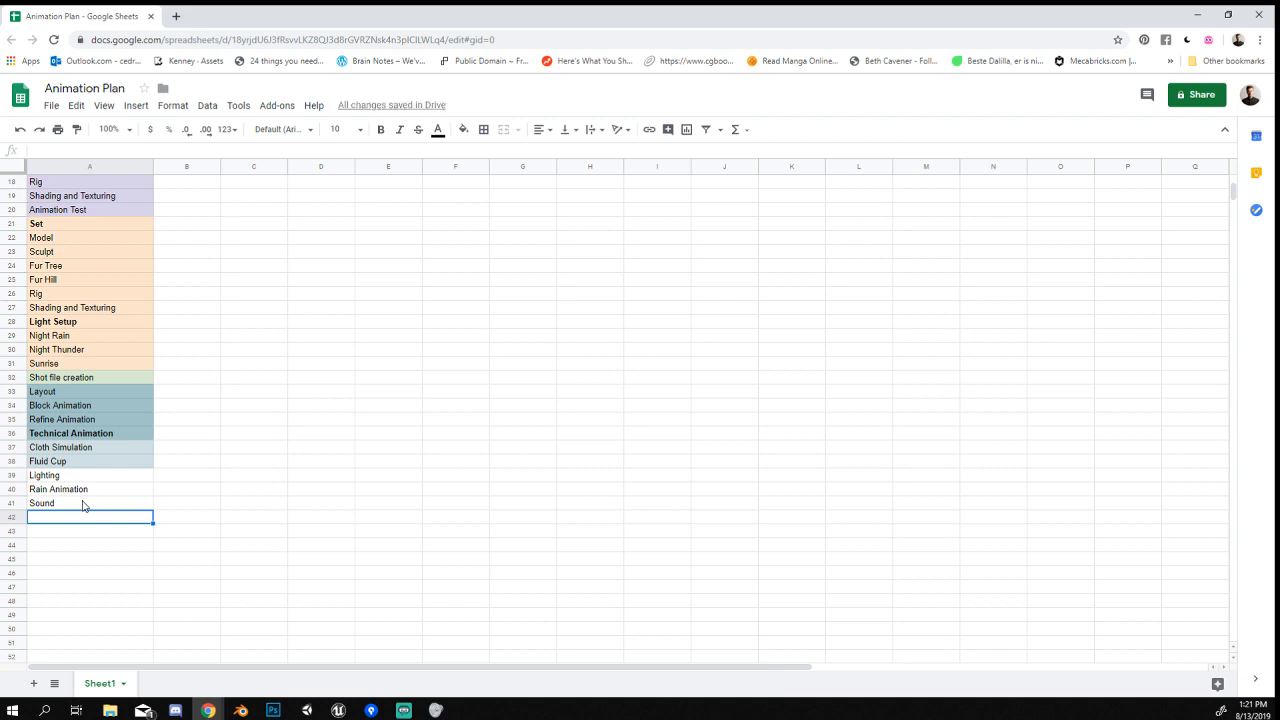
Insert checkboxes in column B beside every task, from row 1 down to "Sound" in row 41.
click(83, 505)
scroll(78, 462, up, 6)
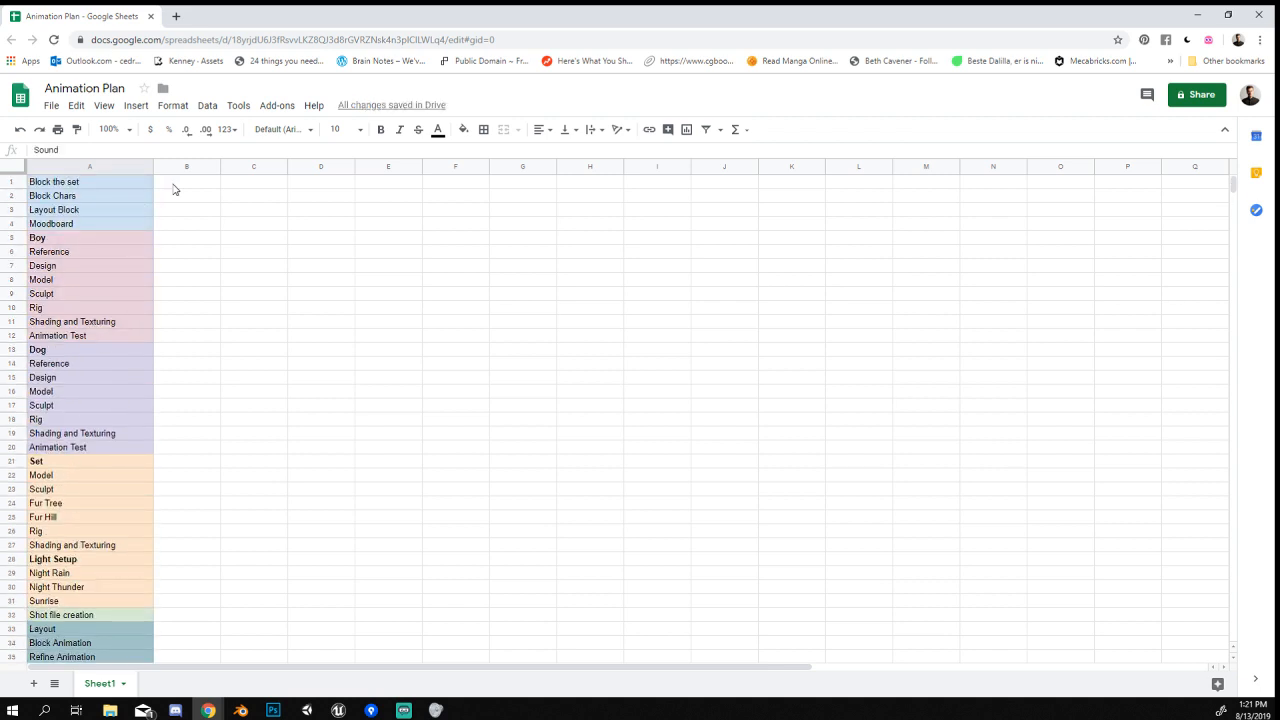
drag(173, 189, 156, 580)
scroll(300, 400, up, 3)
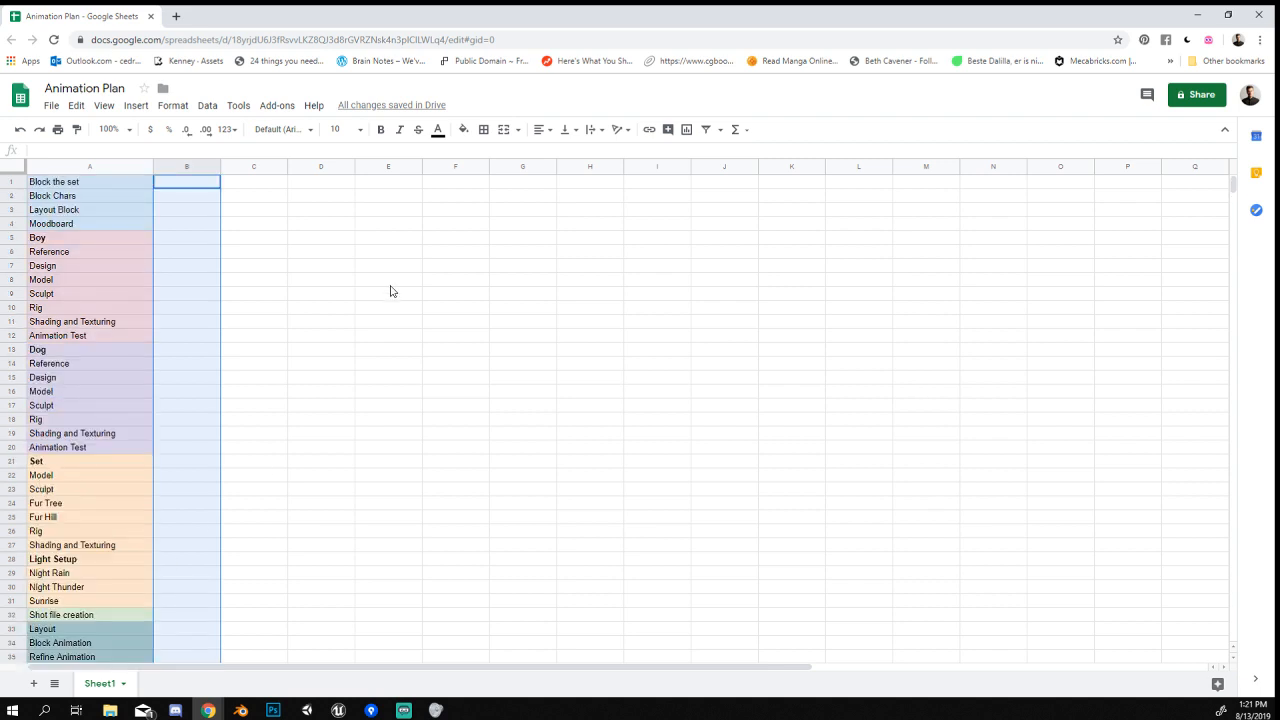
click(172, 105)
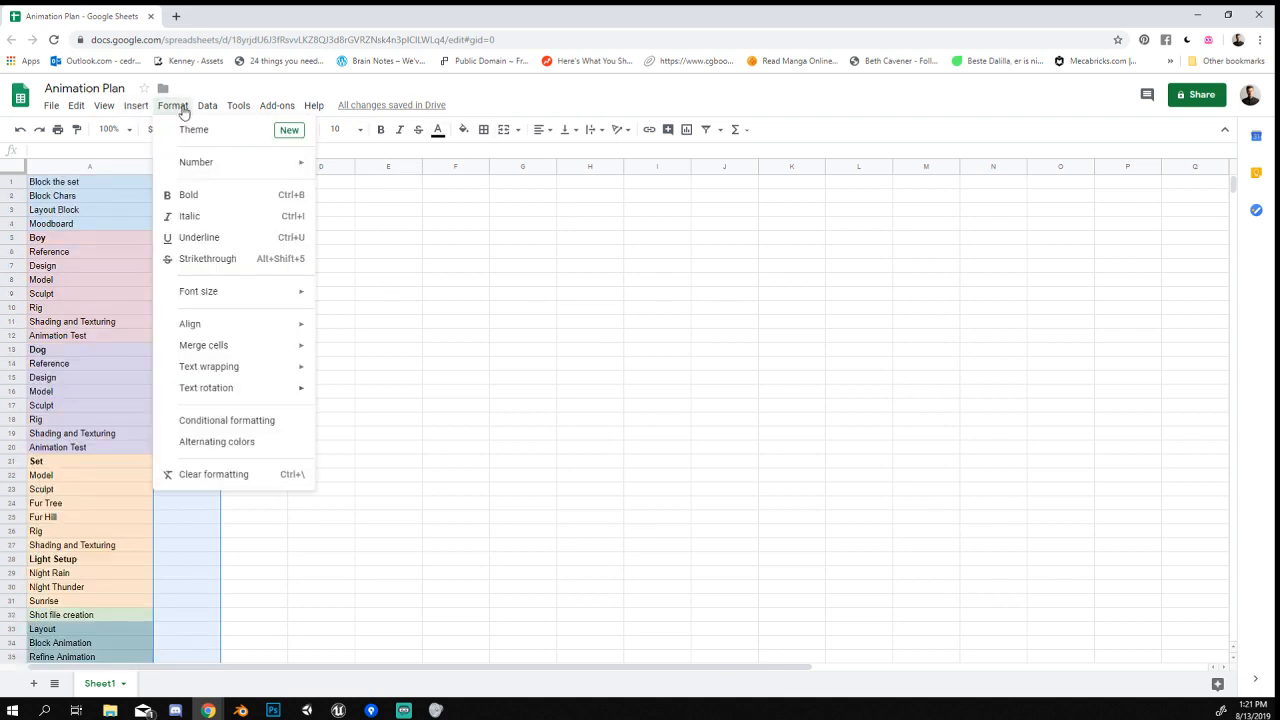
mouse_move(138, 108)
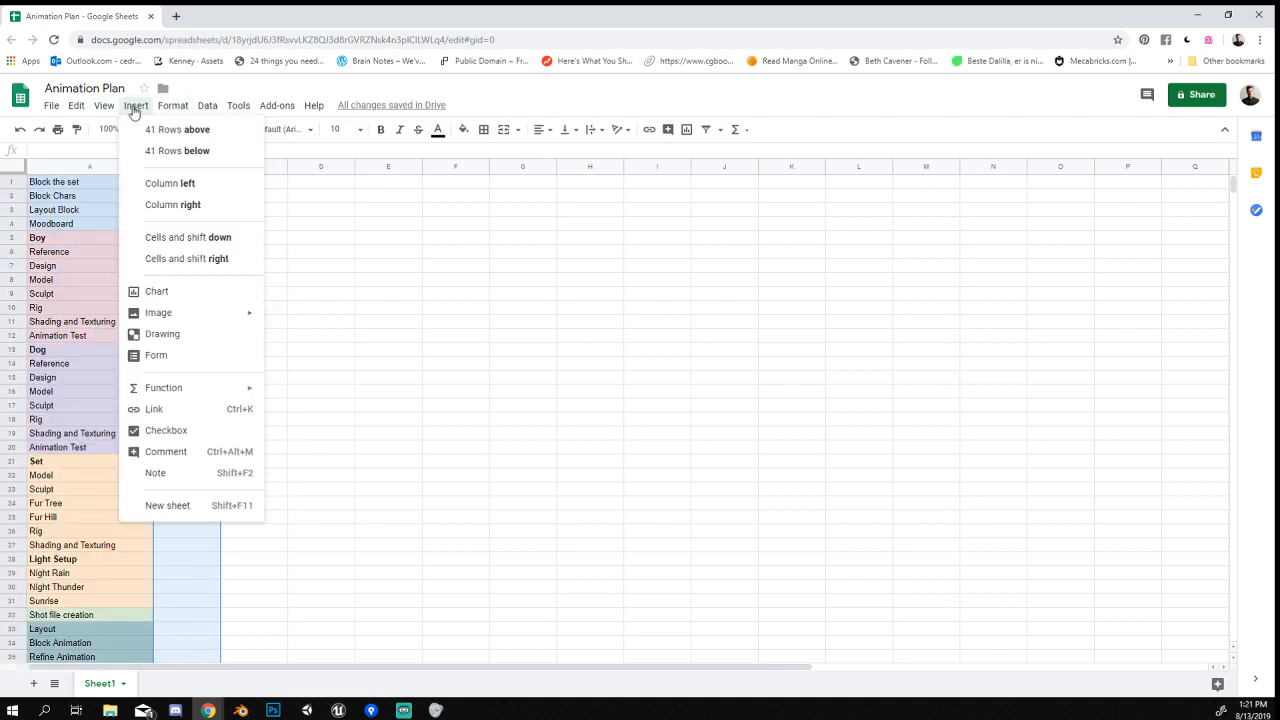
click(182, 431)
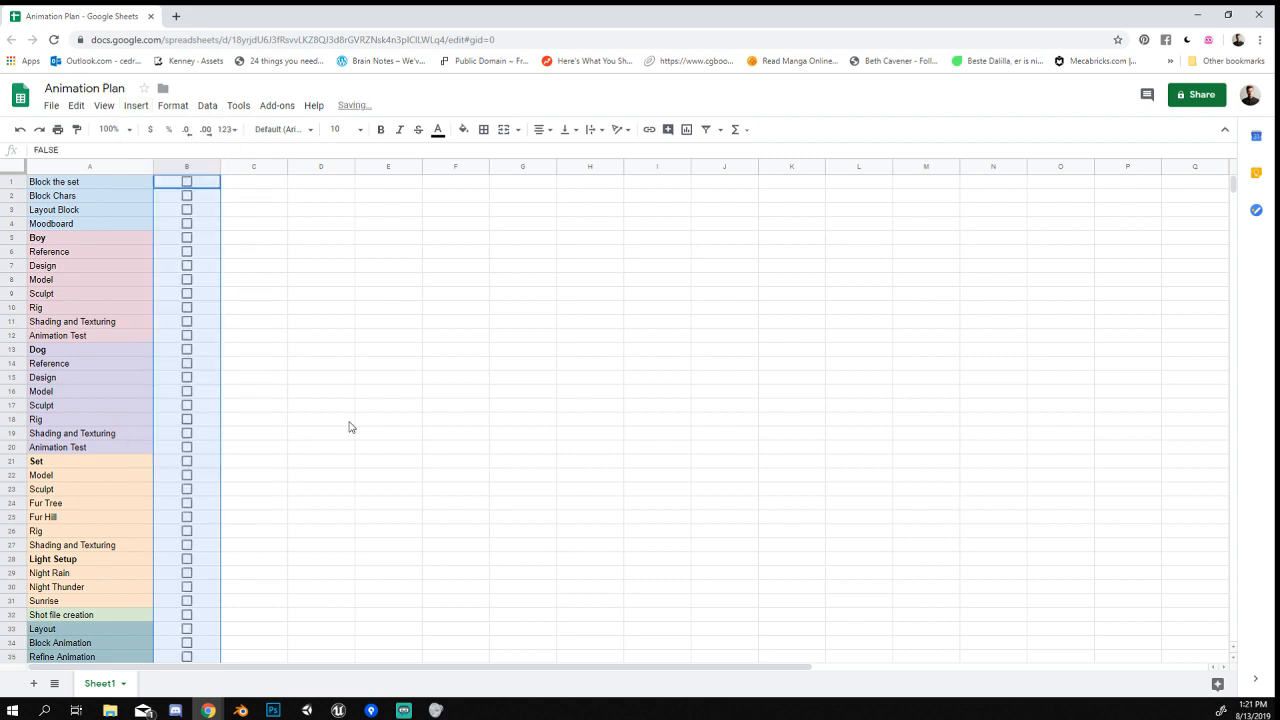
Narrow the checkbox column B and delete the empty columns C through Z.
click(257, 214)
drag(219, 167, 191, 200)
click(223, 168)
key(ctrl+shift+Right)
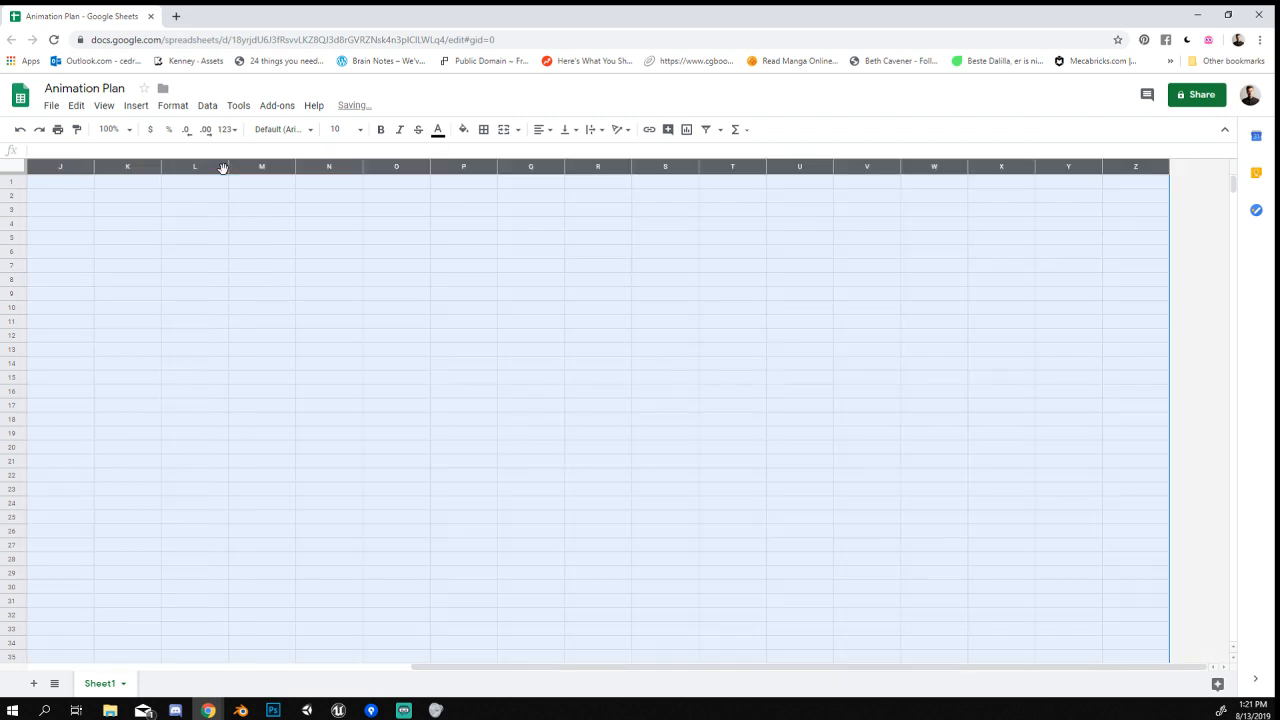
right_click(223, 167)
click(291, 284)
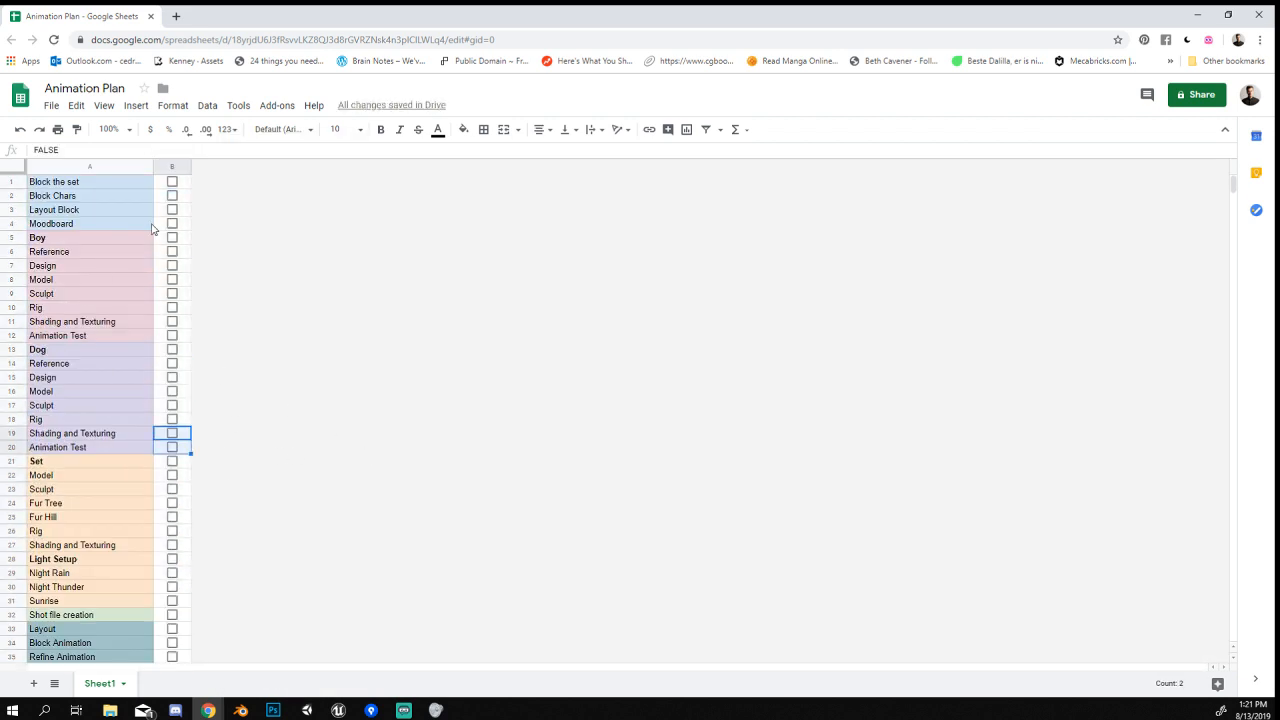
click(121, 409)
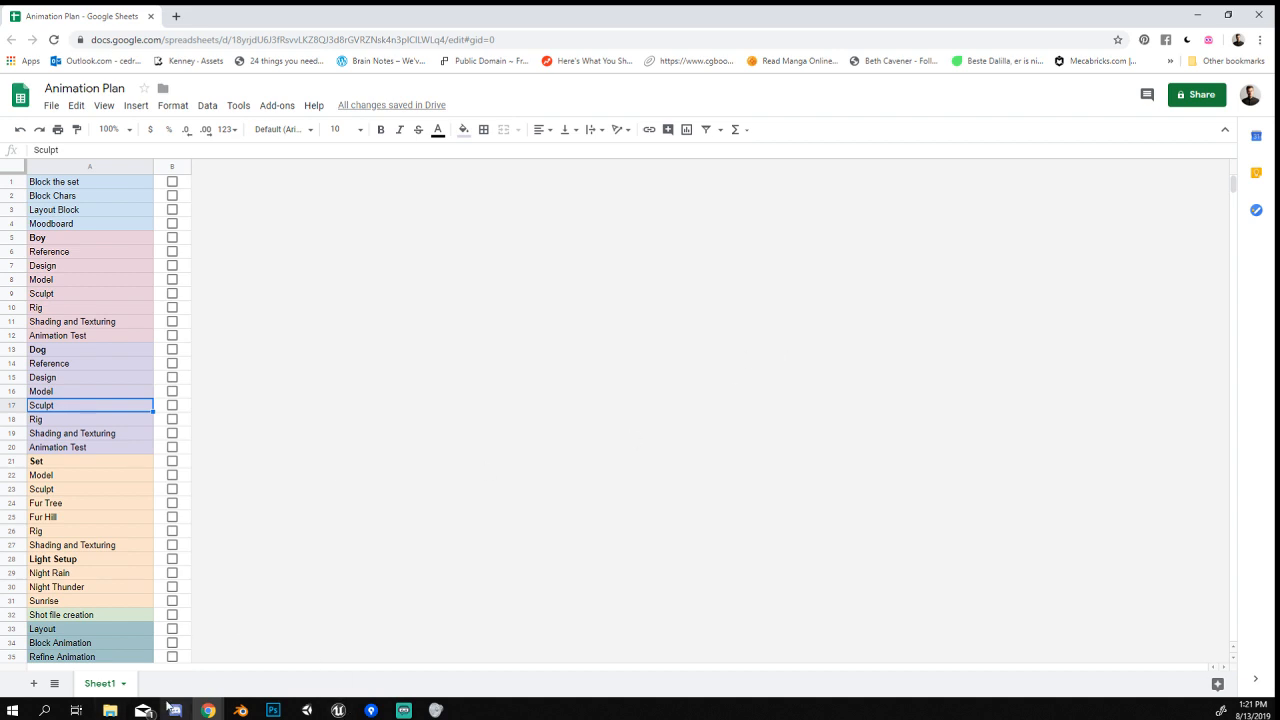
Switch to Blender with the storyboard02.blend file open.
click(241, 710)
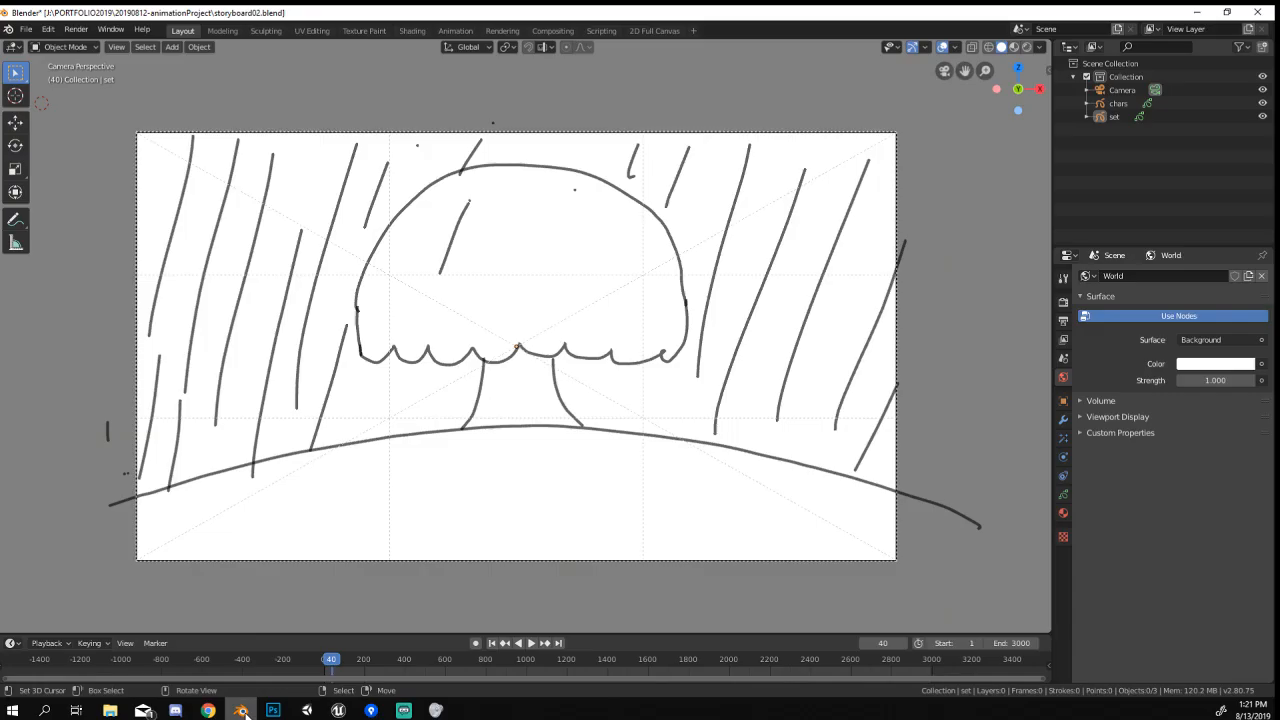
mouse_move(208, 710)
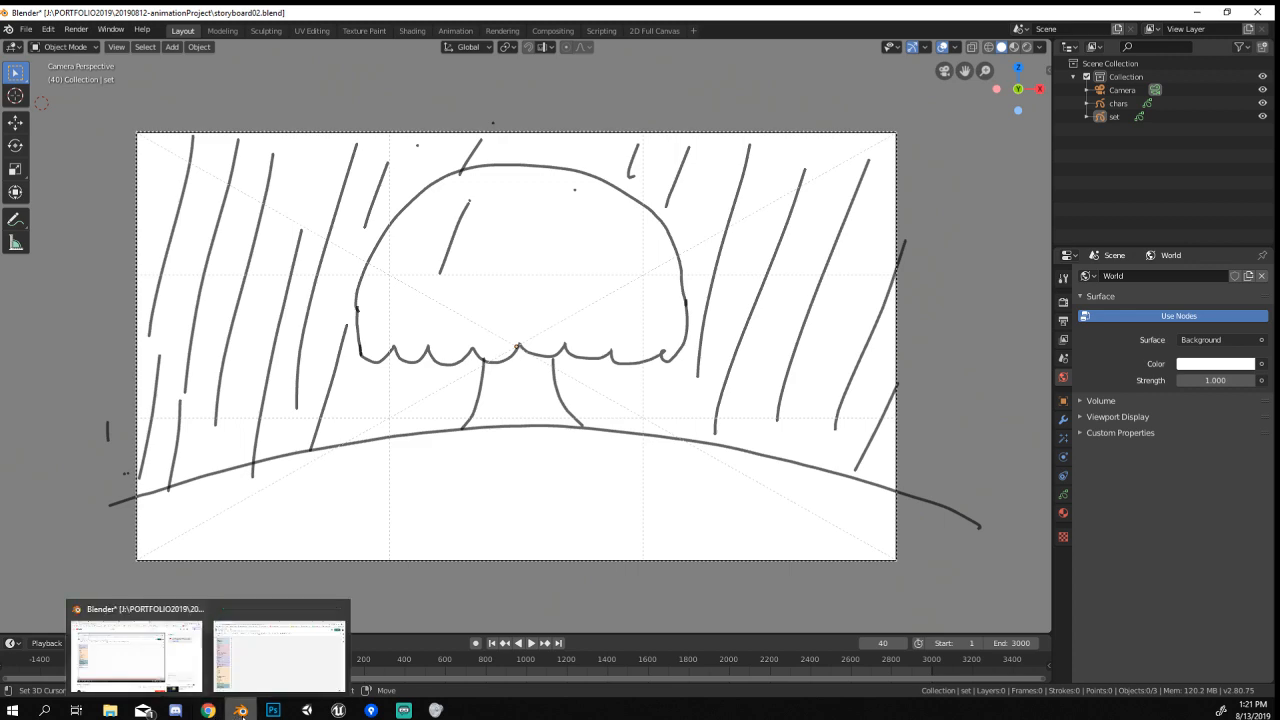
click(279, 655)
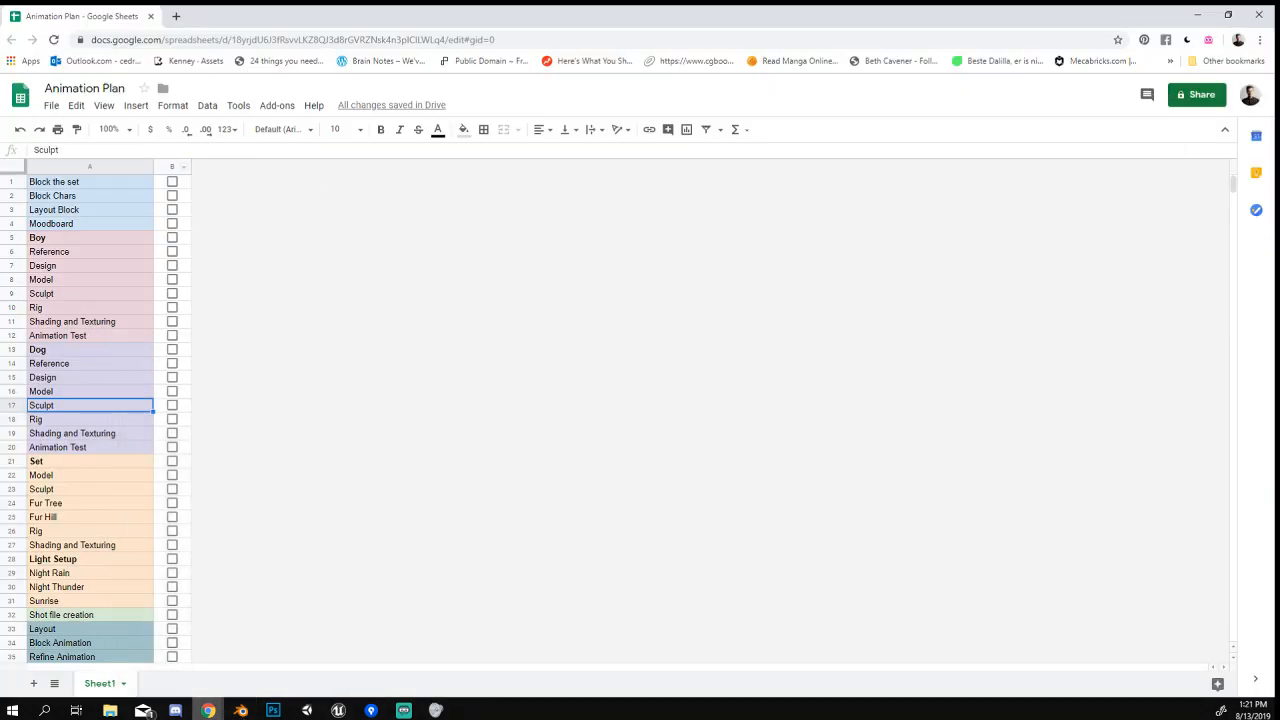
key(alt+Tab)
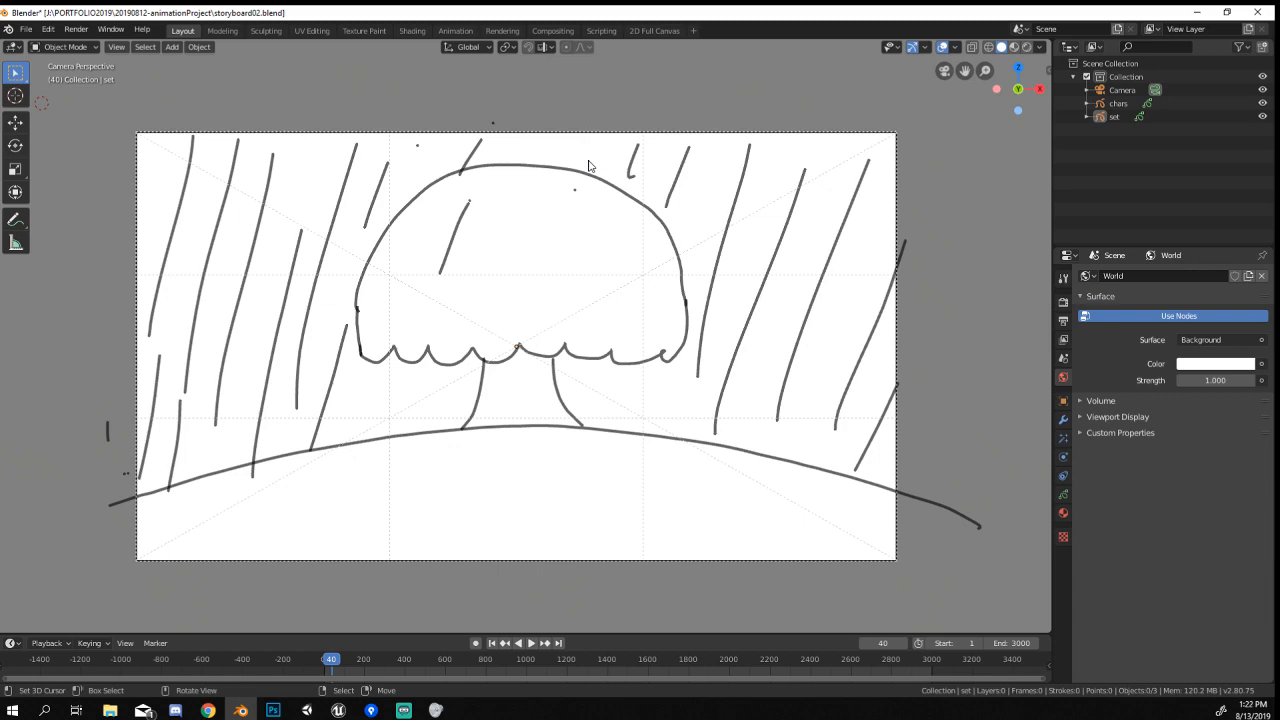
click(250, 713)
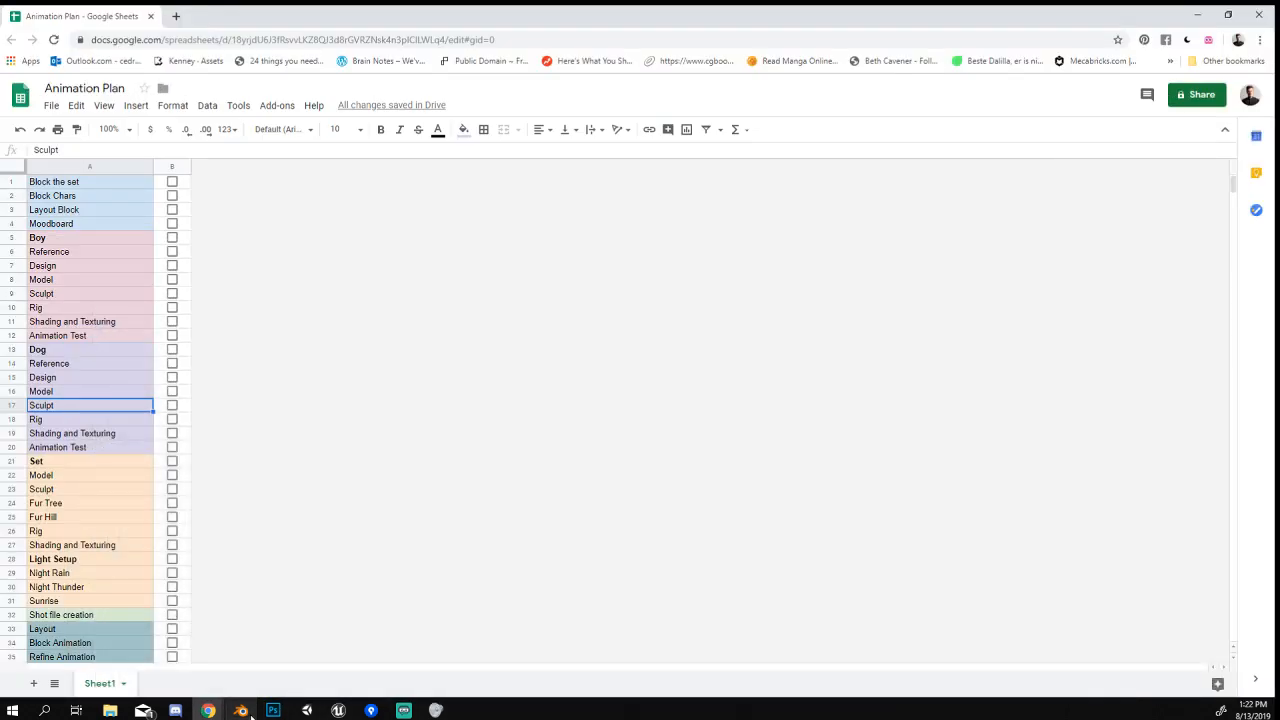
click(250, 713)
Leave the camera view for a perspective view of the storyboard and set the current frame to 0.
middle_drag(671, 387, 611, 400)
scroll(611, 400, up, 2)
click(328, 673)
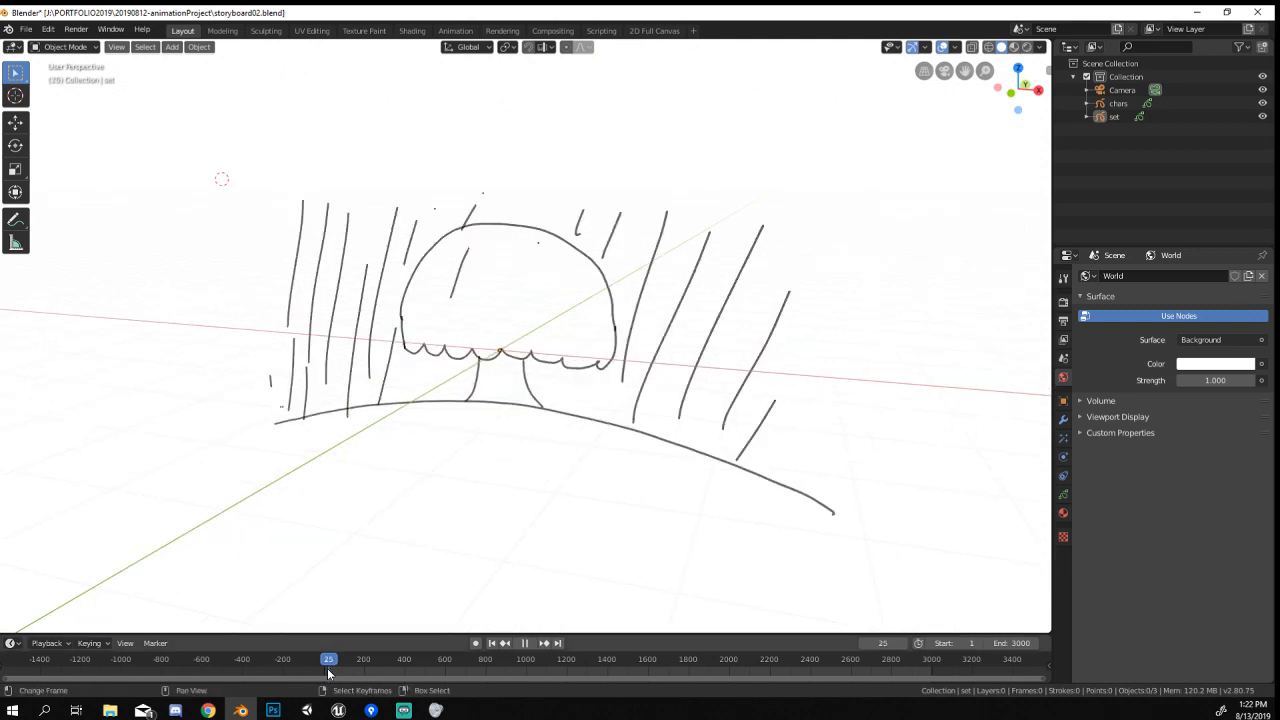
key(Escape)
scroll(477, 403, down, 5)
scroll(492, 397, up, 3)
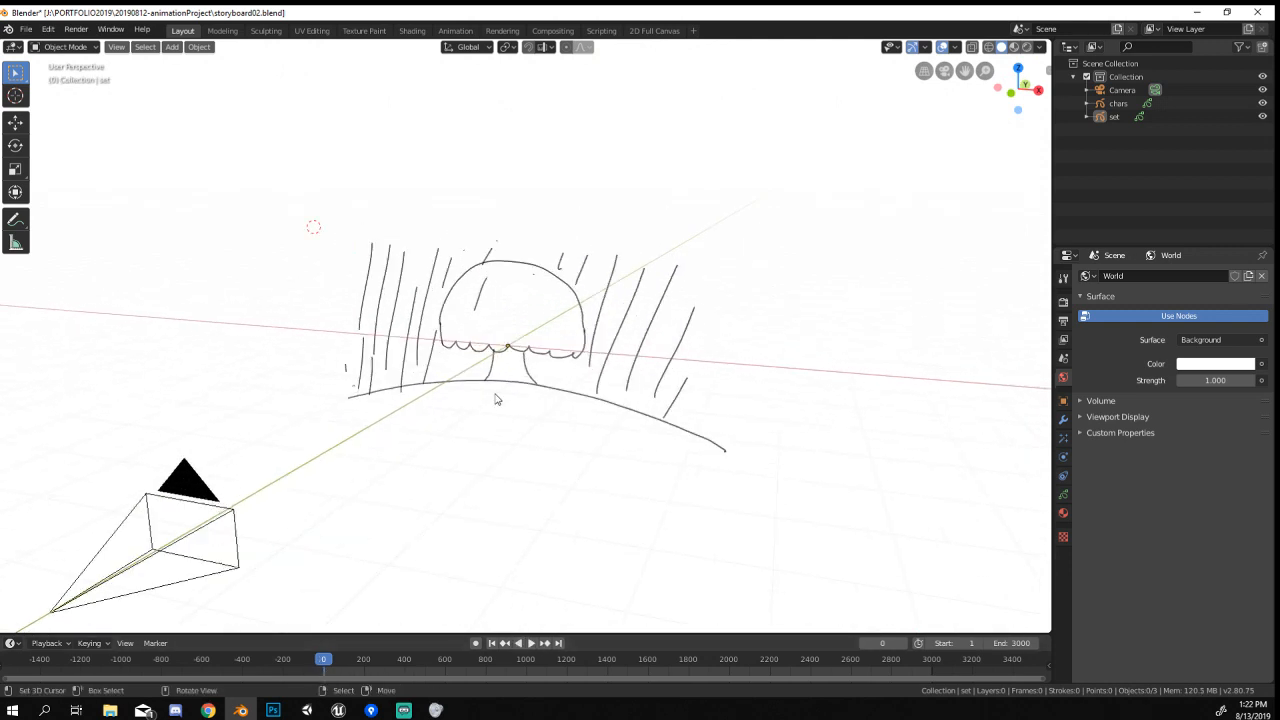
Select the "set" drawing in the viewport and rename the collection containing the storyboard objects to "Storyboard".
right_click(526, 390)
scroll(527, 389, down, 4)
mouse_move(567, 409)
middle_down()
mouse_move(604, 399)
mouse_move(556, 382)
middle_up()
scroll(556, 386, up, 3)
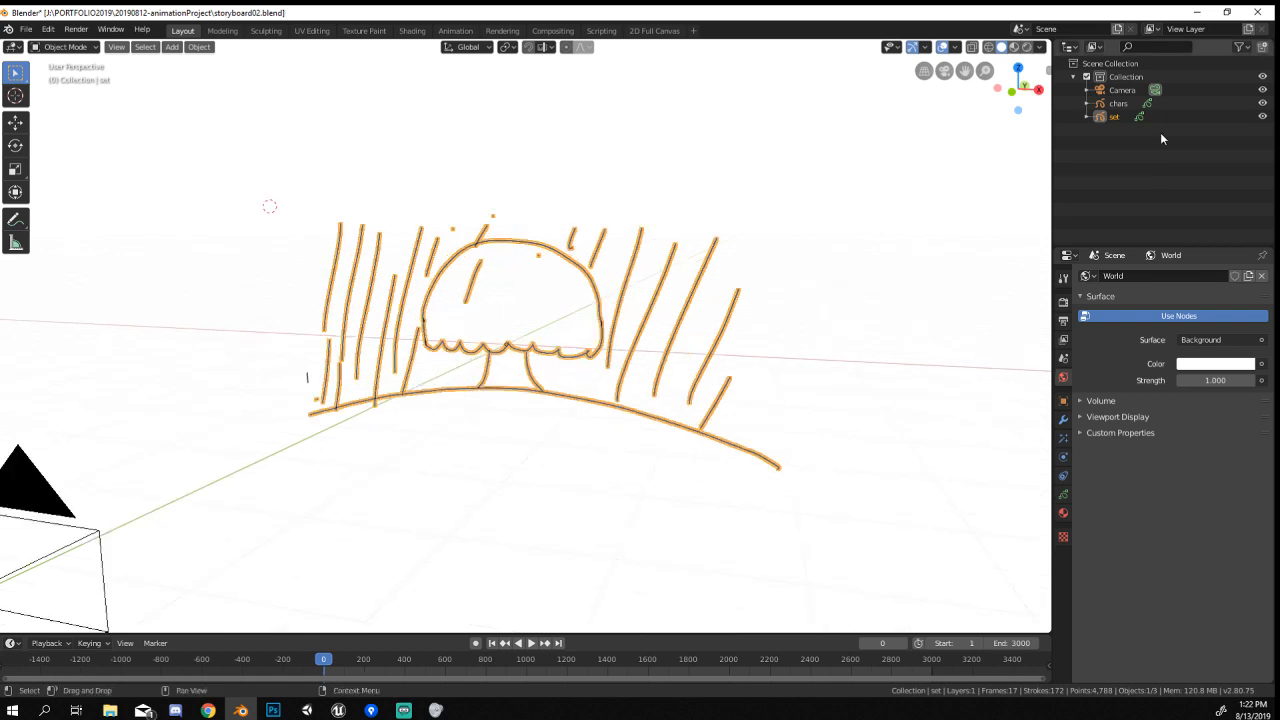
double_click(1125, 77)
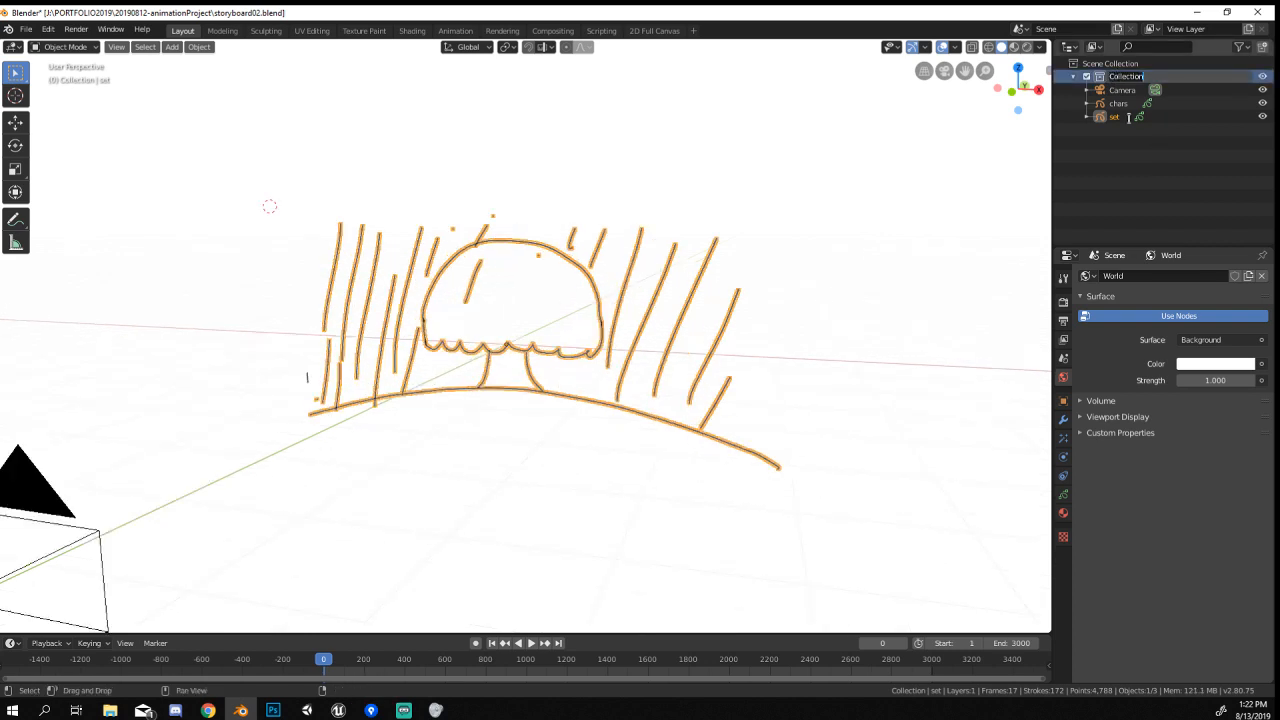
text(Storyboard)
key(Return)
Confirm the collection's new name and exclude the Storyboard collection from the view layer.
click(1130, 119)
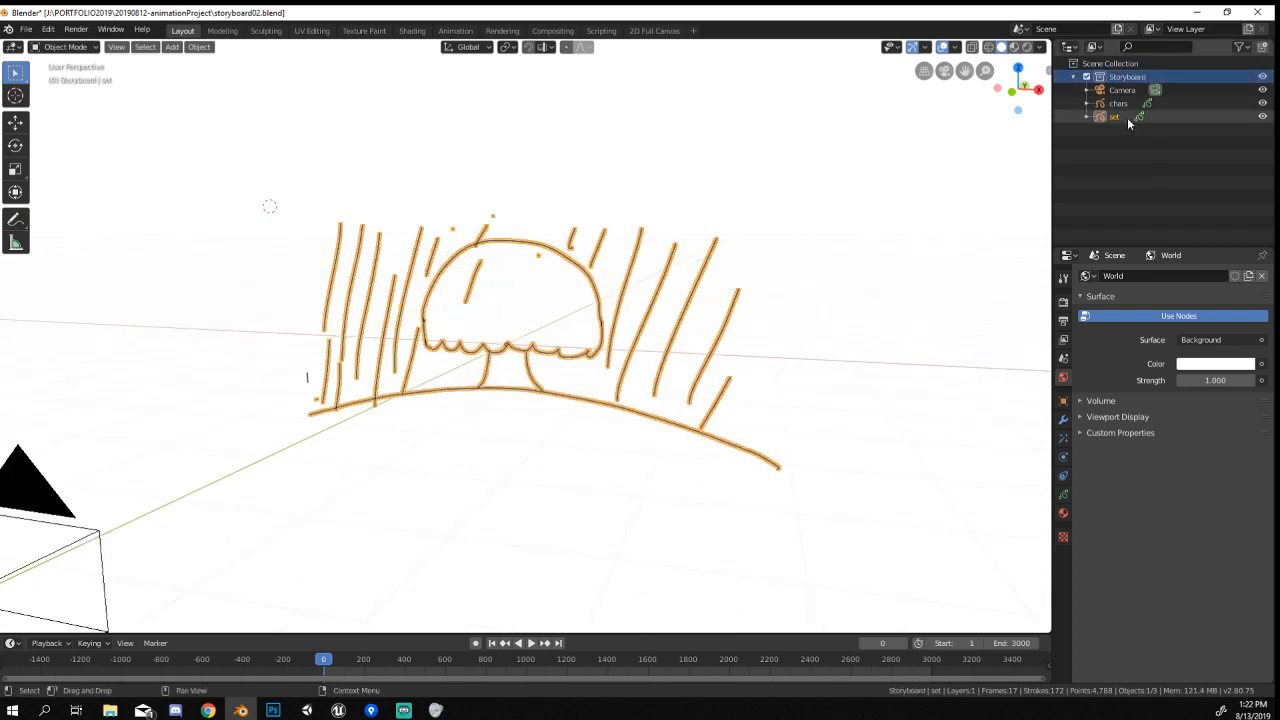
click(1122, 90)
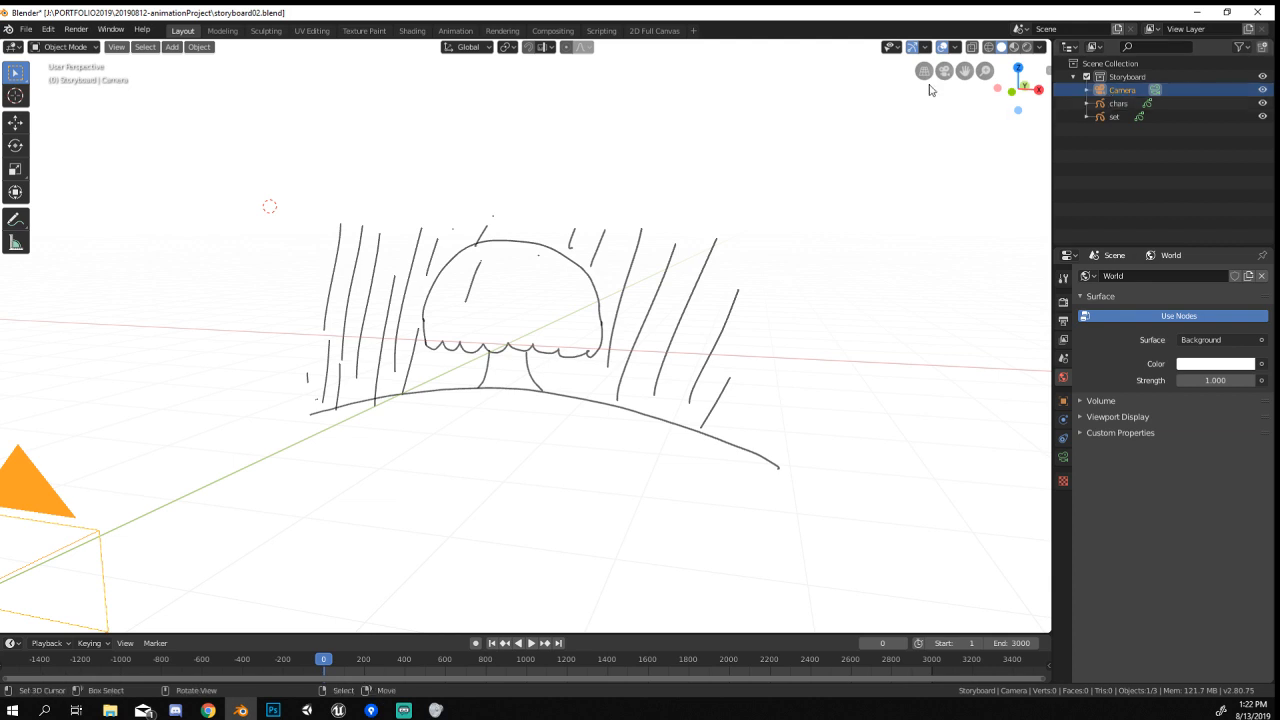
click(1086, 77)
click(1086, 76)
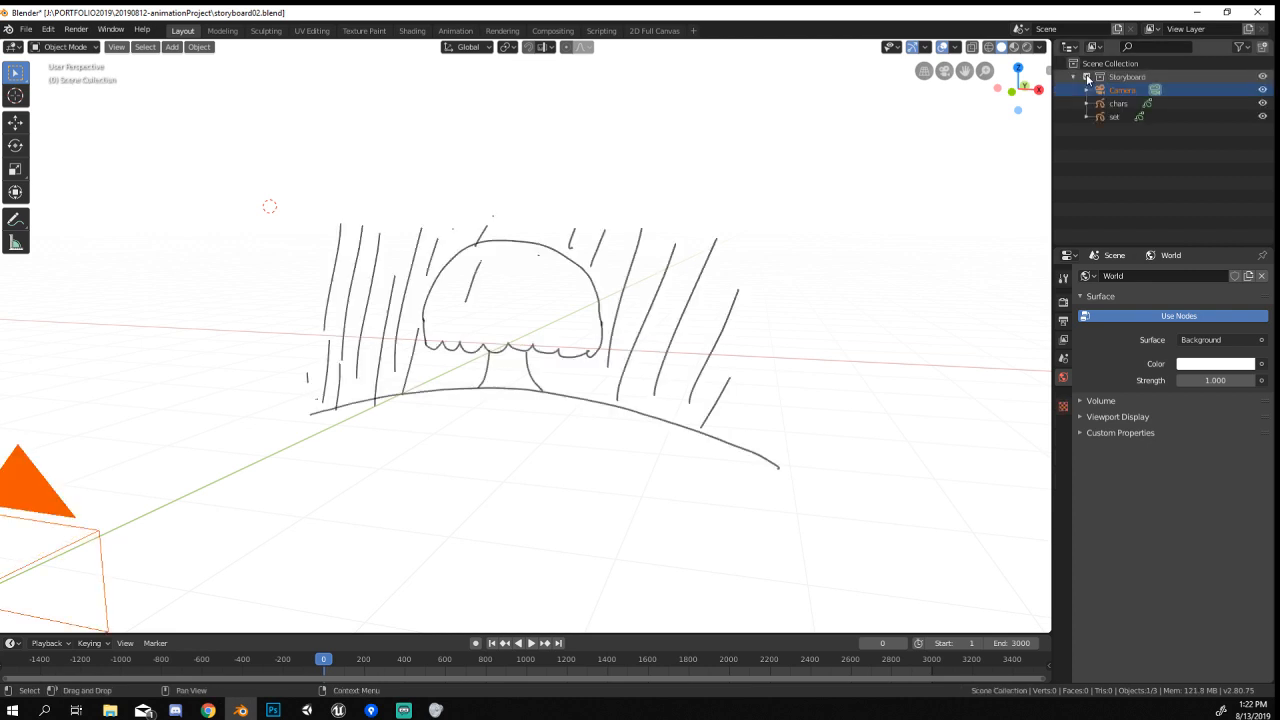
click(1086, 76)
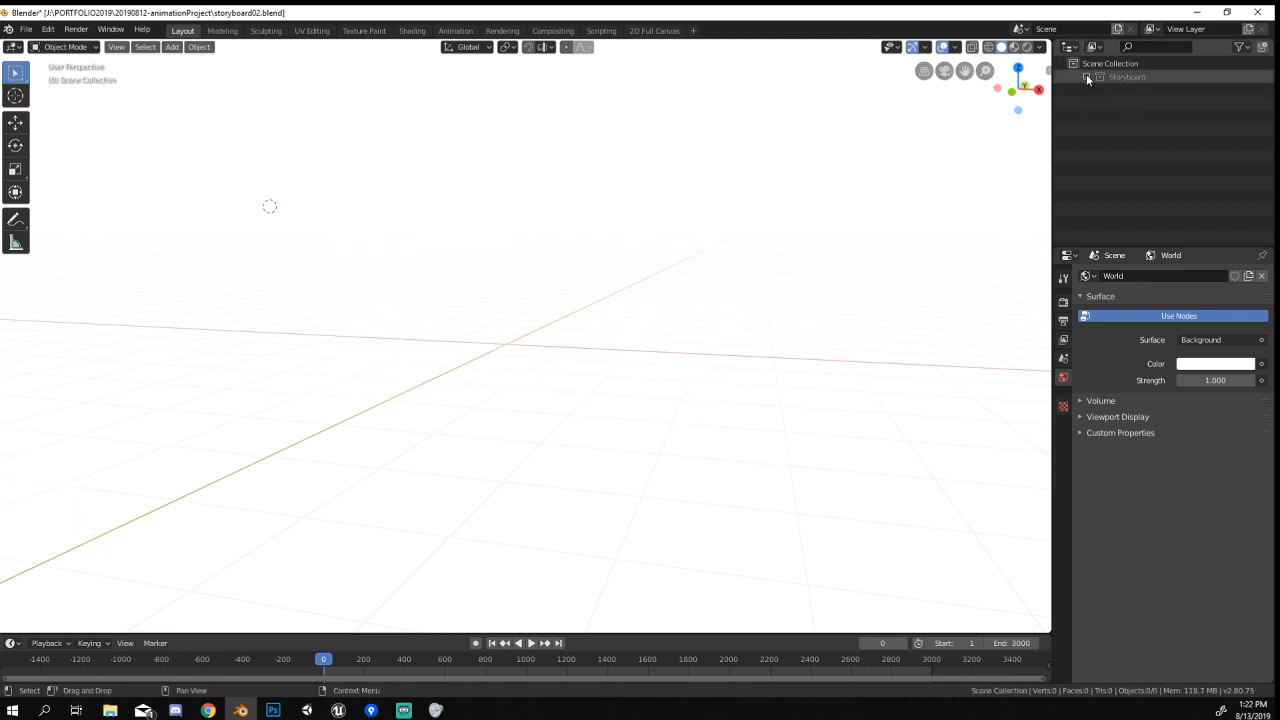
click(1086, 77)
click(1086, 77)
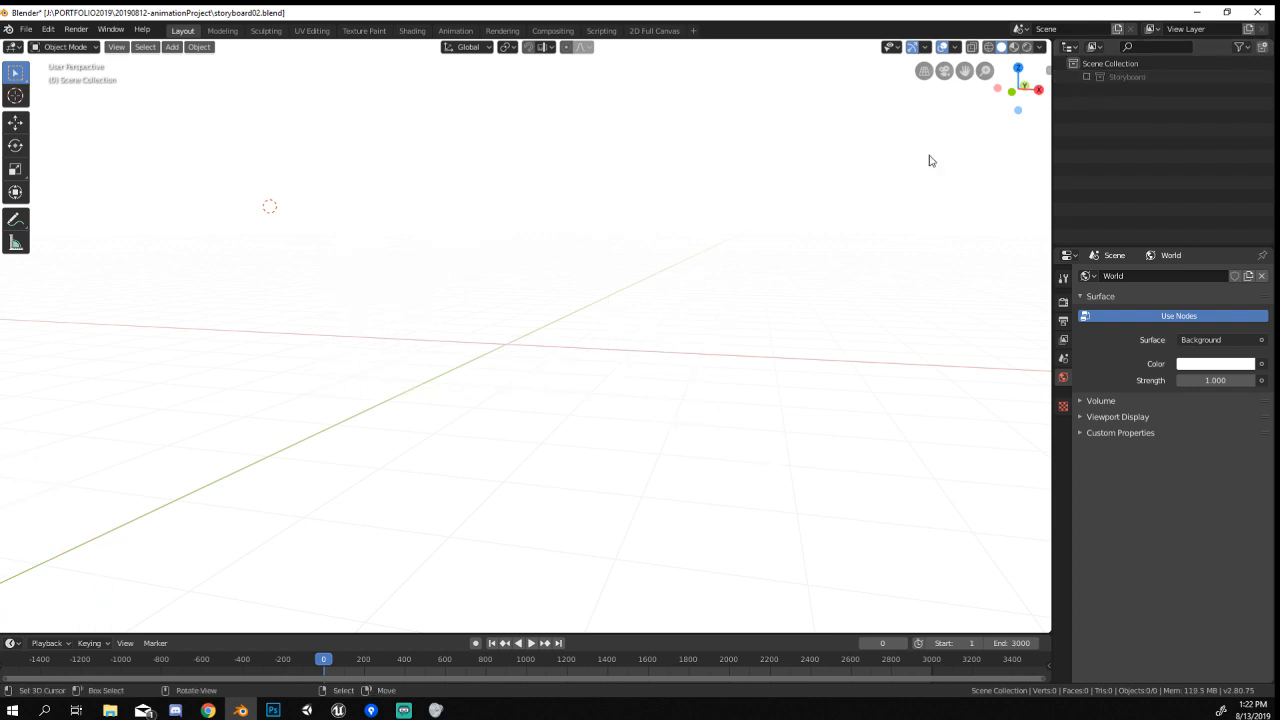
Add a cube mesh and clear its location so it sits at the world origin.
middle_drag(929, 157, 591, 393)
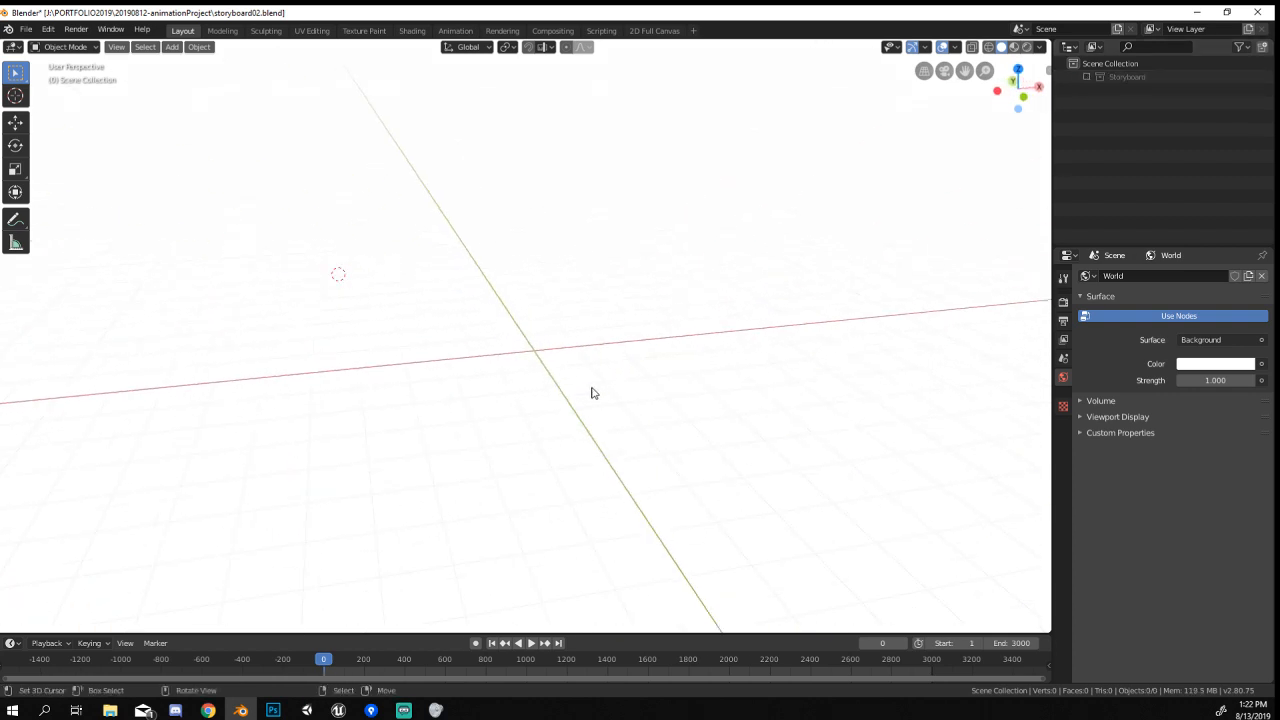
key(shift+a)
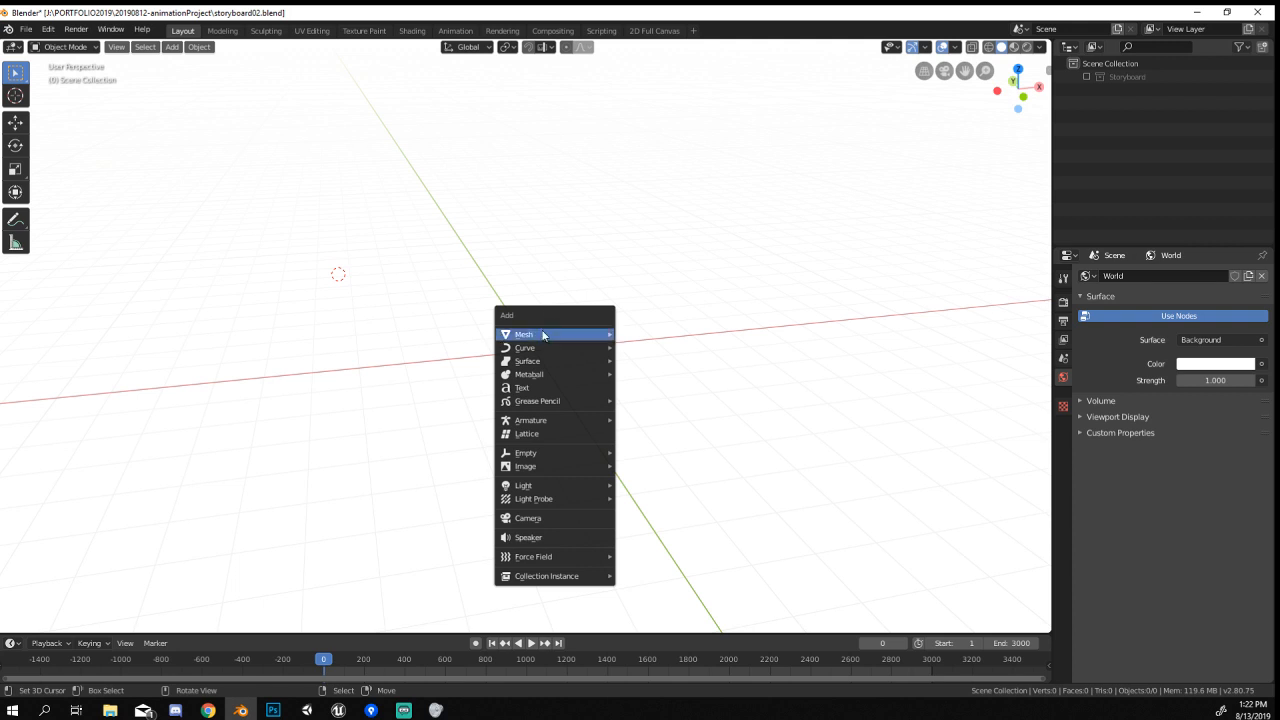
mouse_move(600, 334)
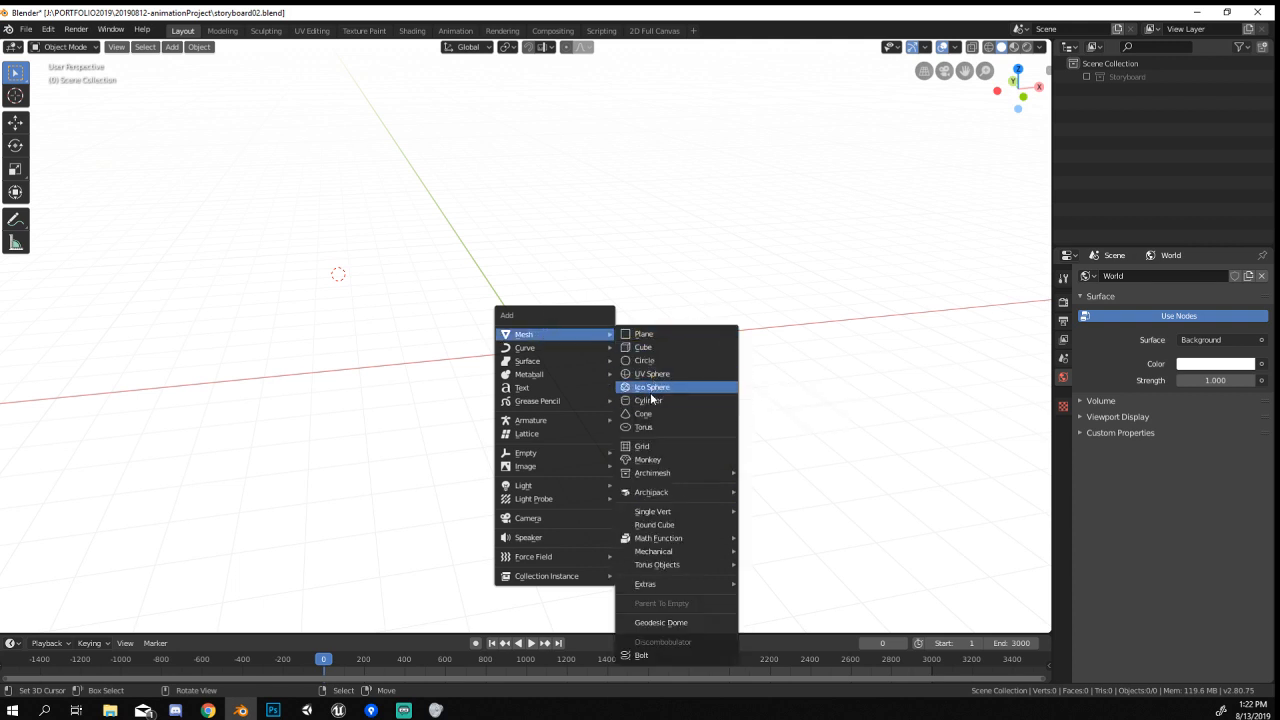
click(642, 348)
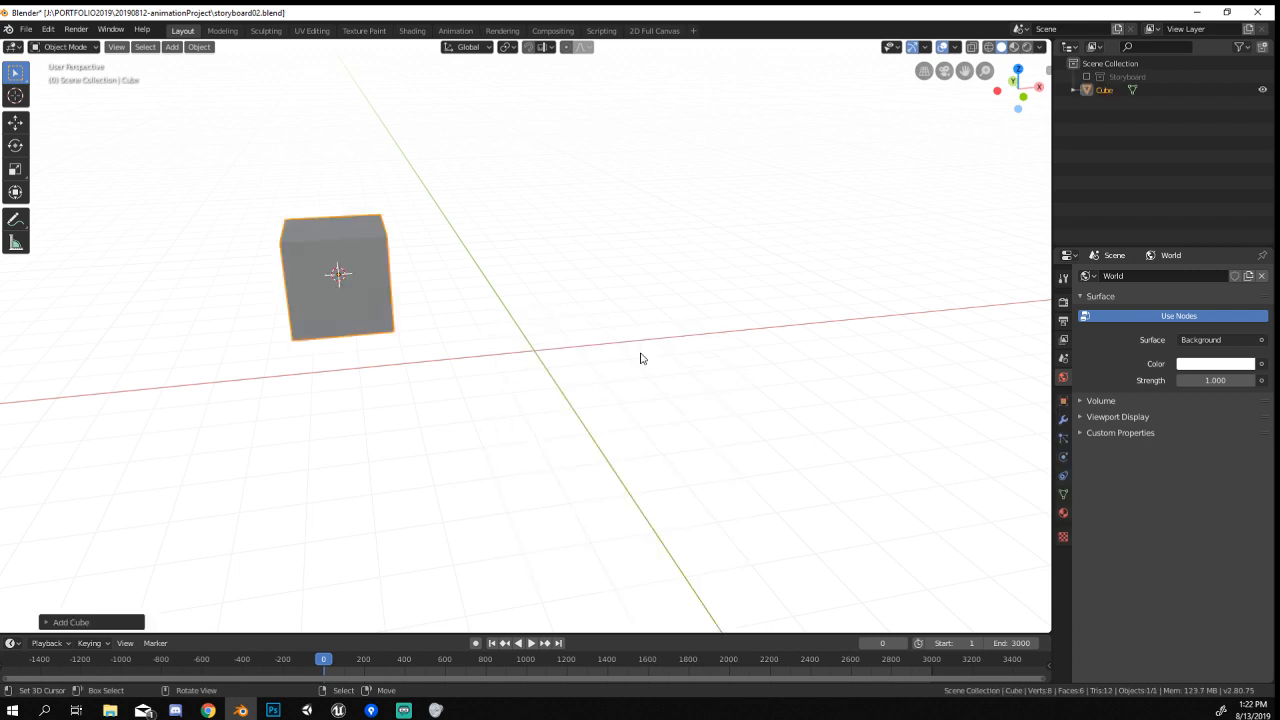
key(alt+g)
scroll(504, 370, up, 4)
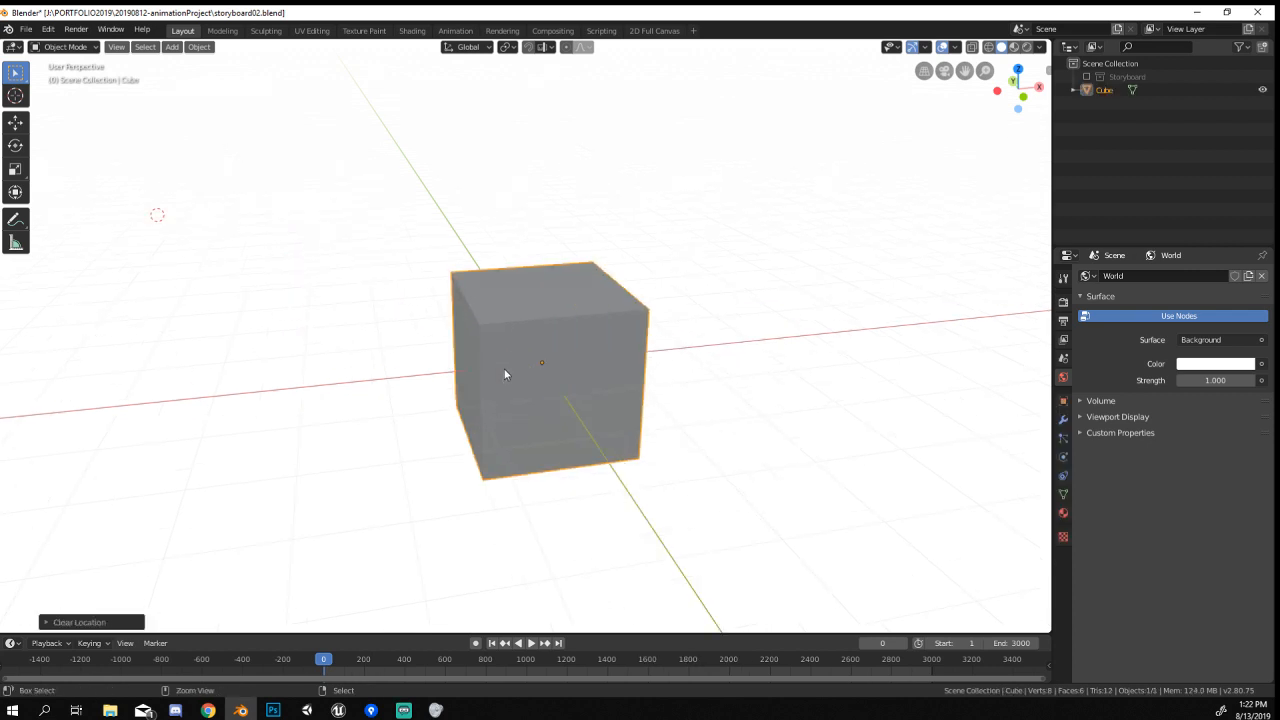
Give the cube a level 2 subdivision surface and add a centred horizontal loop cut around its sides.
key(ctrl+2)
middle_drag(564, 389, 573, 332)
scroll(573, 370, up, 2)
key(Tab)
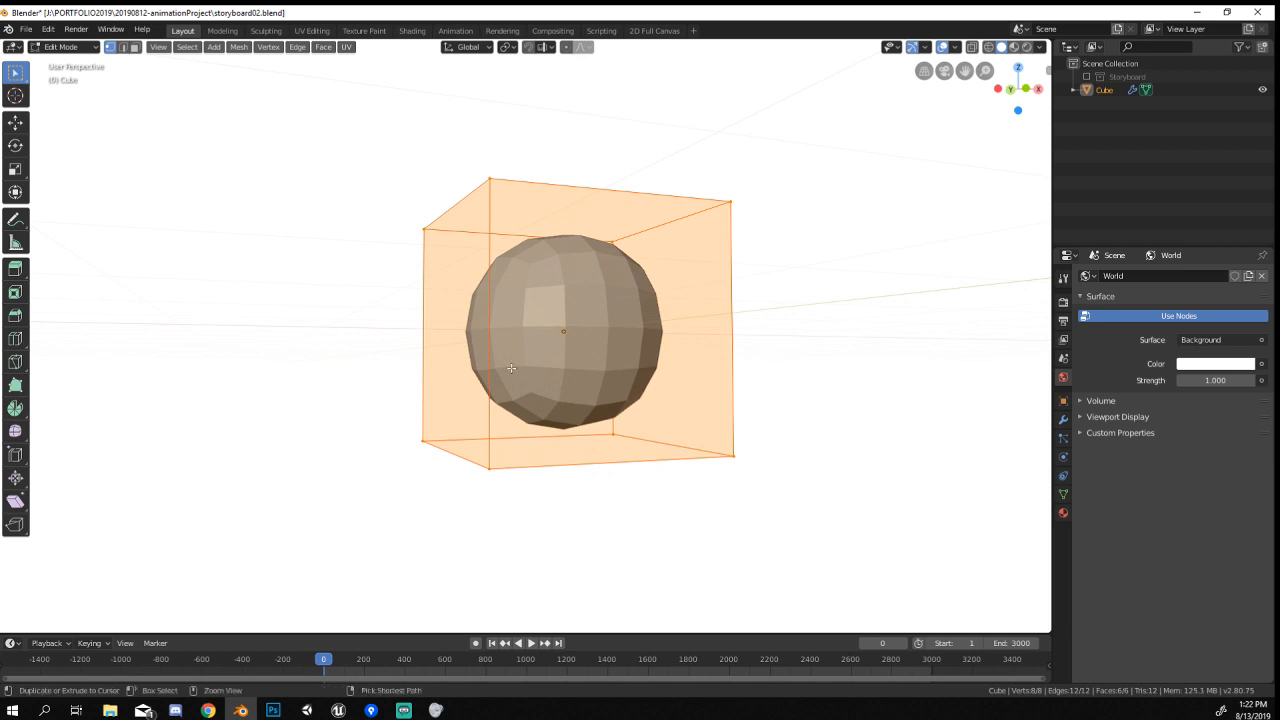
key(ctrl+r)
click(500, 335)
right_click(500, 337)
In wireframe display, delete the cube's bottom vertices below the loop cut to leave an open half.
key(z)
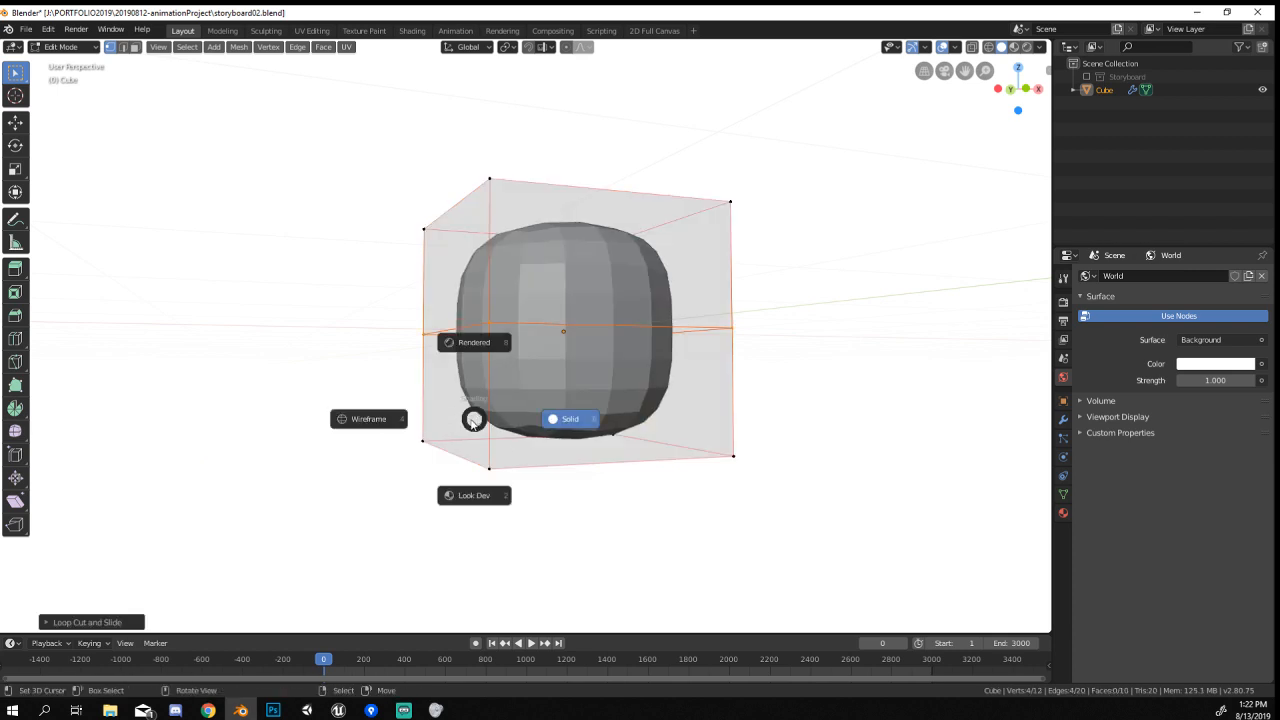
click(376, 424)
key(a)
key(b)
drag(340, 392, 762, 486)
key(alt+a)
key(b)
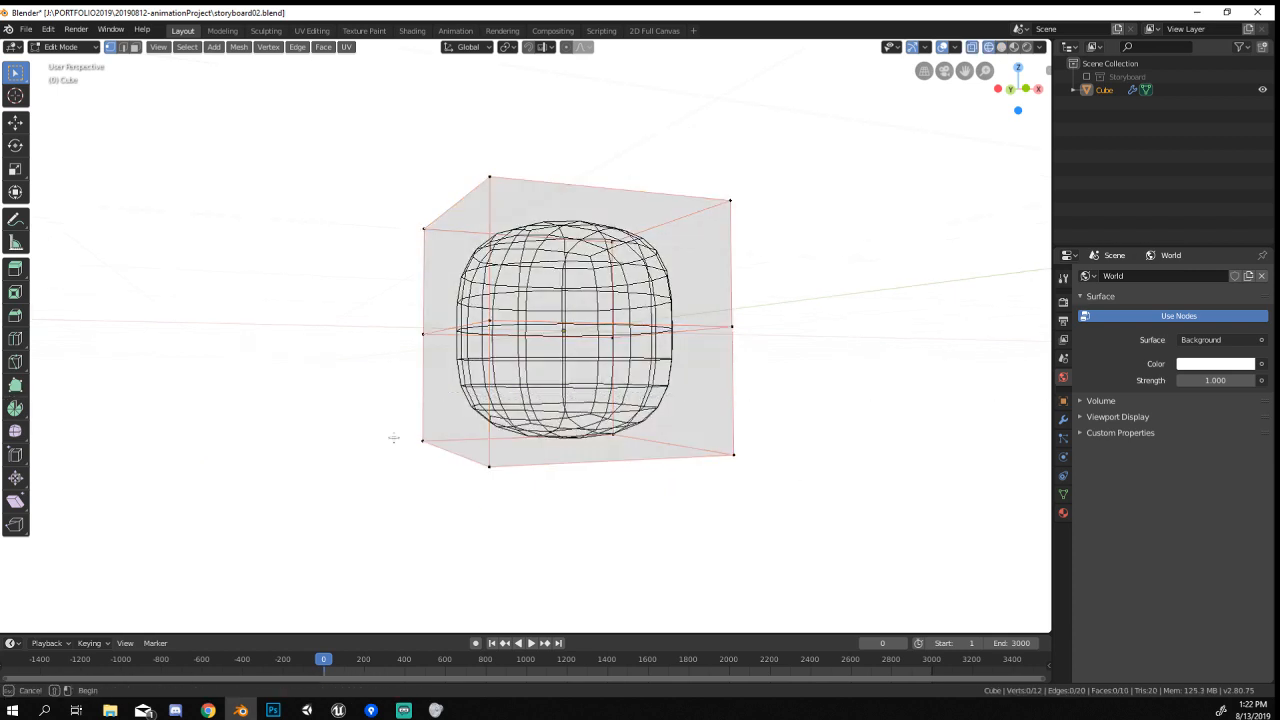
drag(393, 438, 829, 496)
key(x)
click(829, 496)
Scale up the half-dome object, lower it along the Z axis and return to solid shading.
mouse_move(771, 426)
middle_down()
mouse_move(723, 471)
mouse_move(722, 424)
mouse_move(559, 421)
mouse_move(504, 457)
mouse_move(591, 430)
middle_up()
key(Tab)
scroll(731, 463, down, 6)
scroll(731, 463, up, 2)
key(s)
click(706, 479)
scroll(706, 479, down, 4)
key(g)
key(z)
click(690, 436)
key(z)
click(762, 440)
scroll(760, 443, up, 3)
Select the dome's open bottom edge loop and scale it outward to flare the base into a mound.
key(Tab)
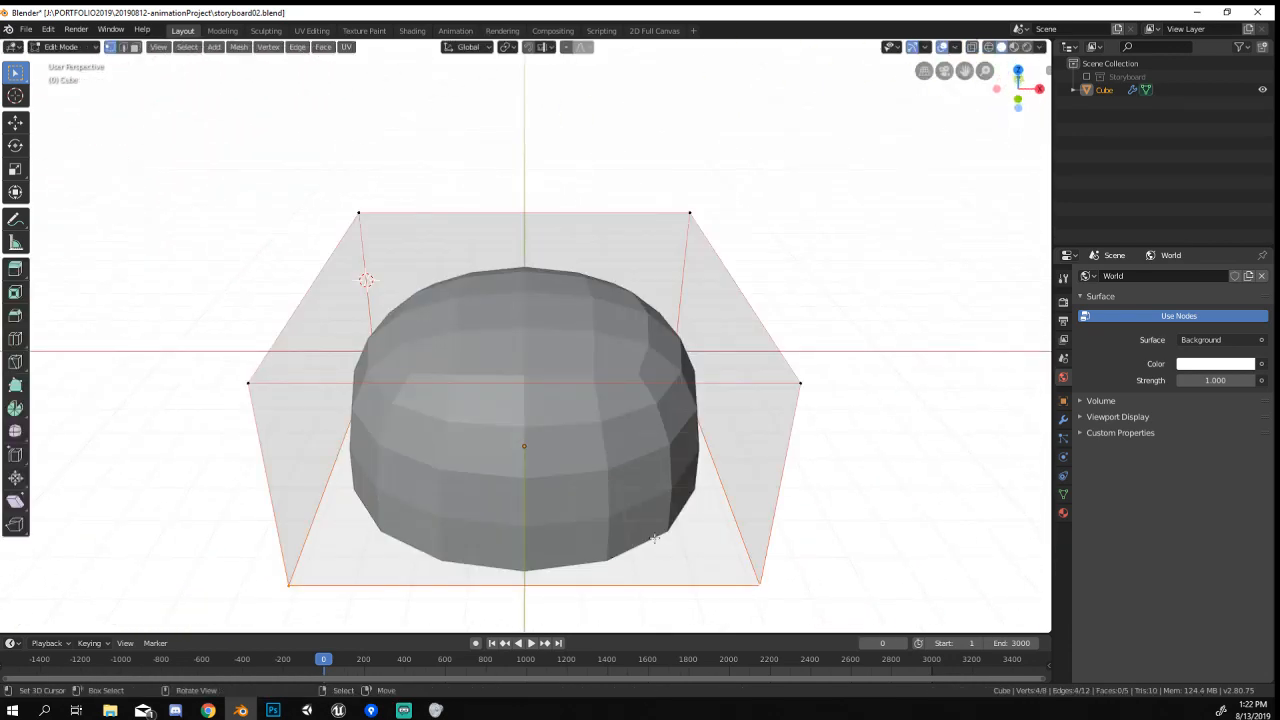
middle_drag(654, 538, 483, 503)
key(alt+a)
middle_drag(746, 417, 664, 472)
alt+right_click(586, 520)
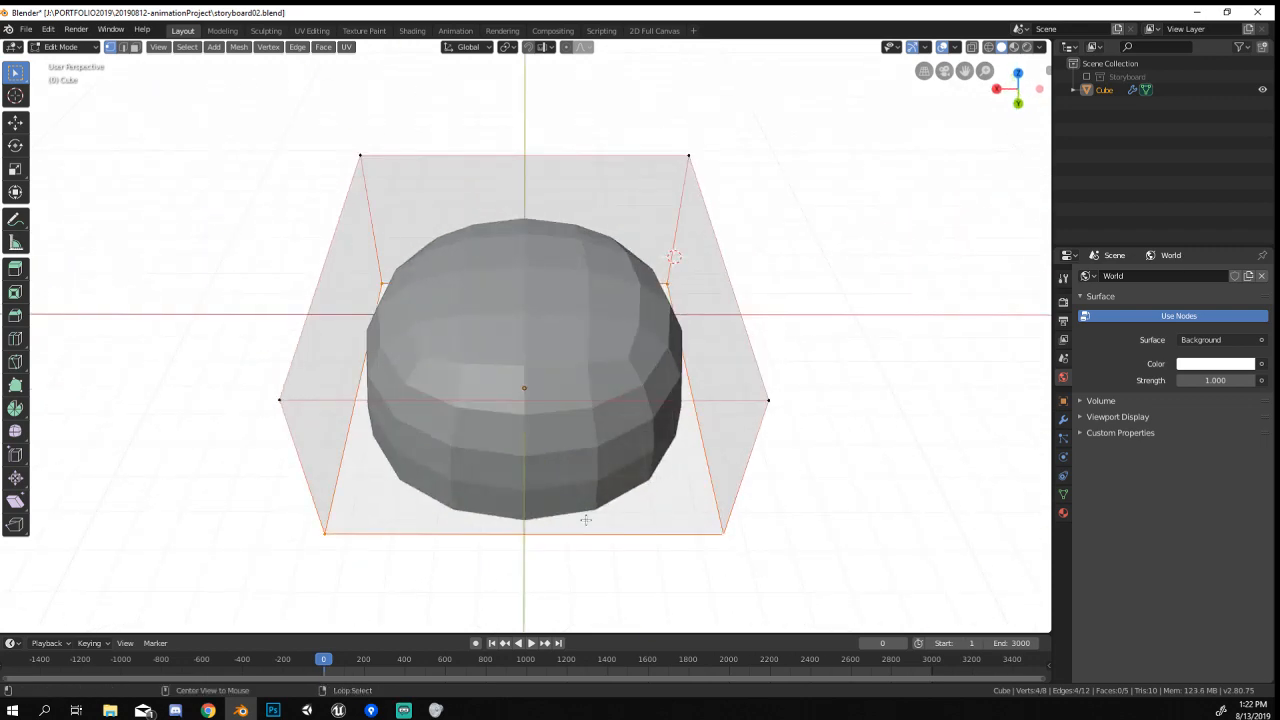
middle_drag(789, 491, 720, 462)
key(s)
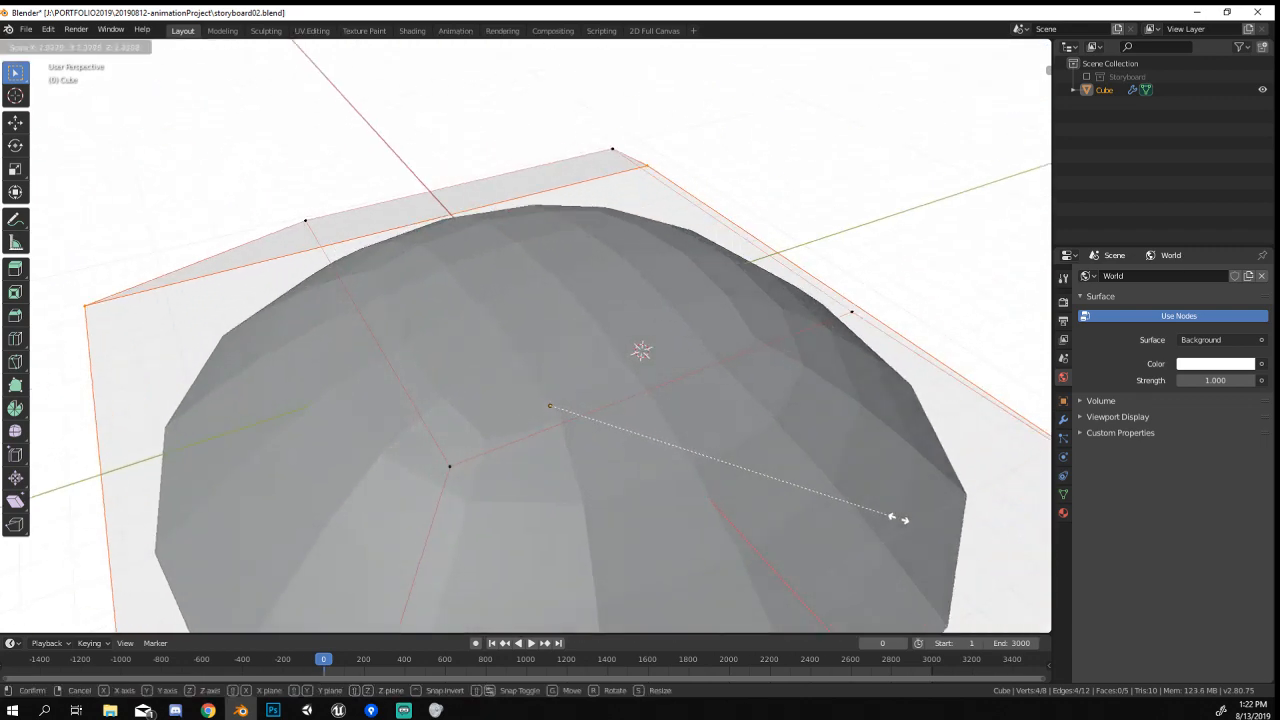
click(907, 514)
scroll(500, 510, down, 2)
middle_drag(490, 508, 416, 470)
key(ctrl+r)
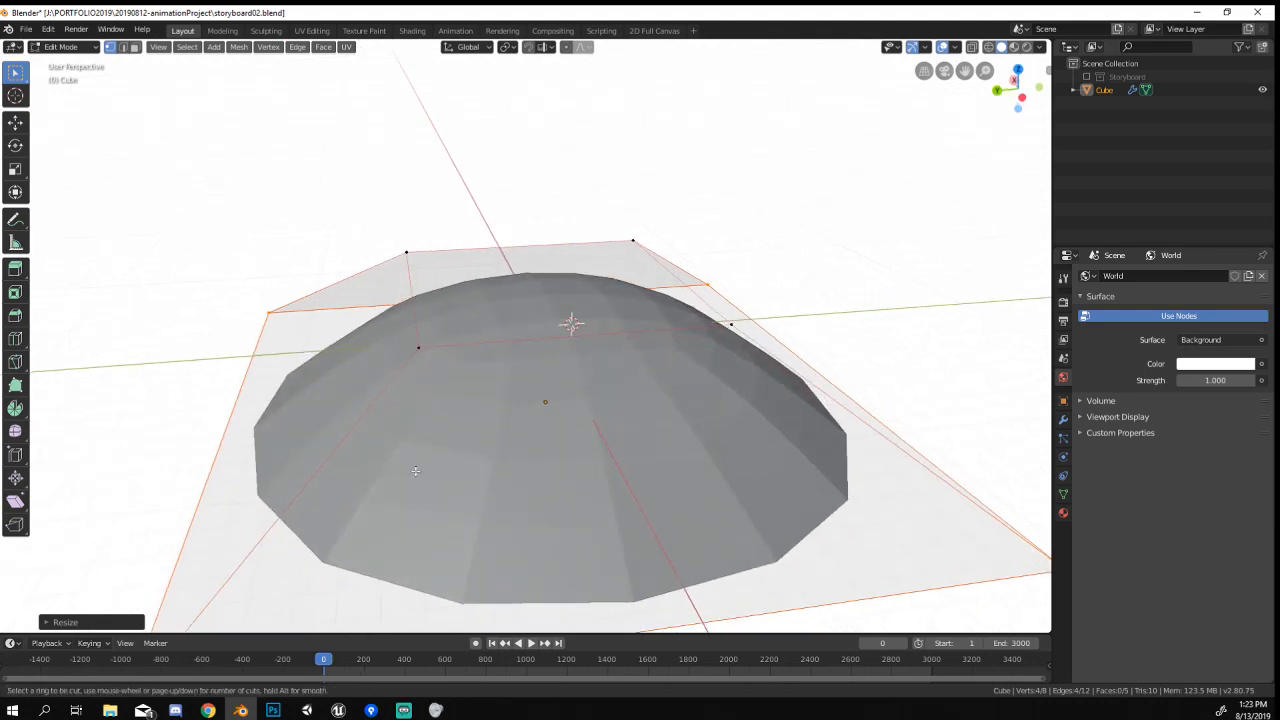
key(Escape)
key(Tab)
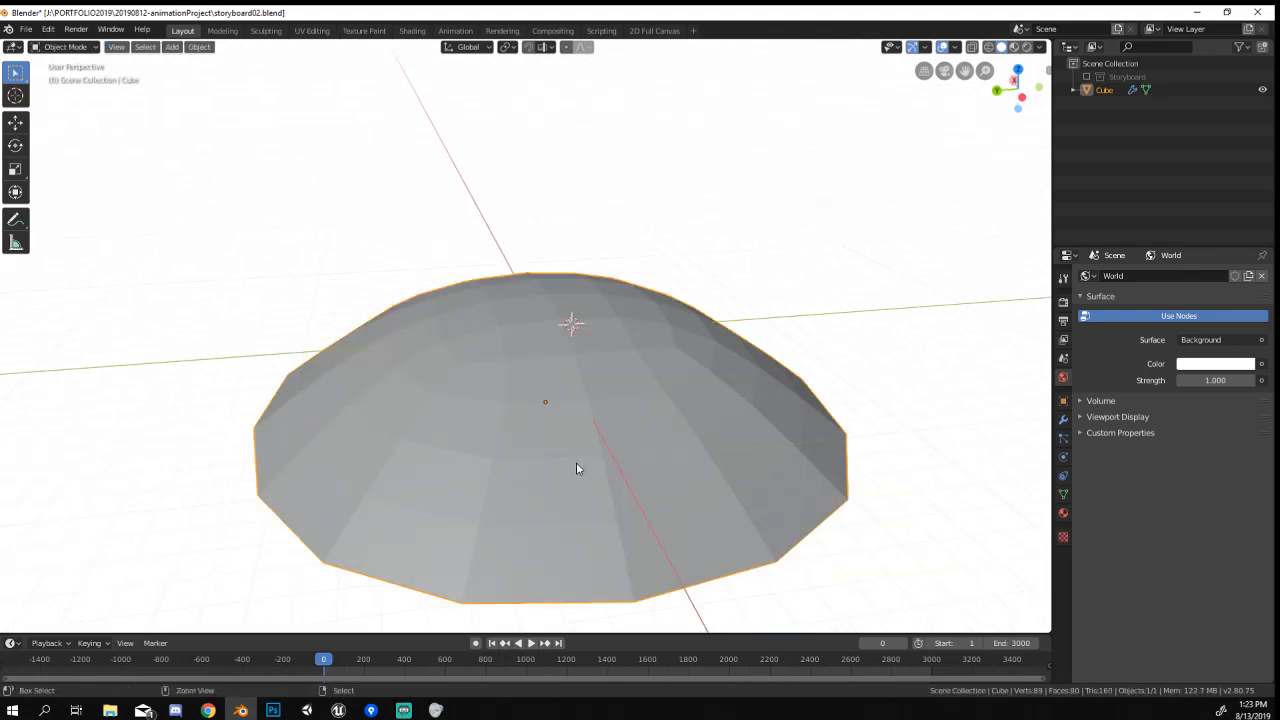
Raise the mound's subdivision by one level, then extrude its bottom edge loop down along Z and scale it far outward.
key(ctrl+1)
middle_drag(577, 466, 535, 453)
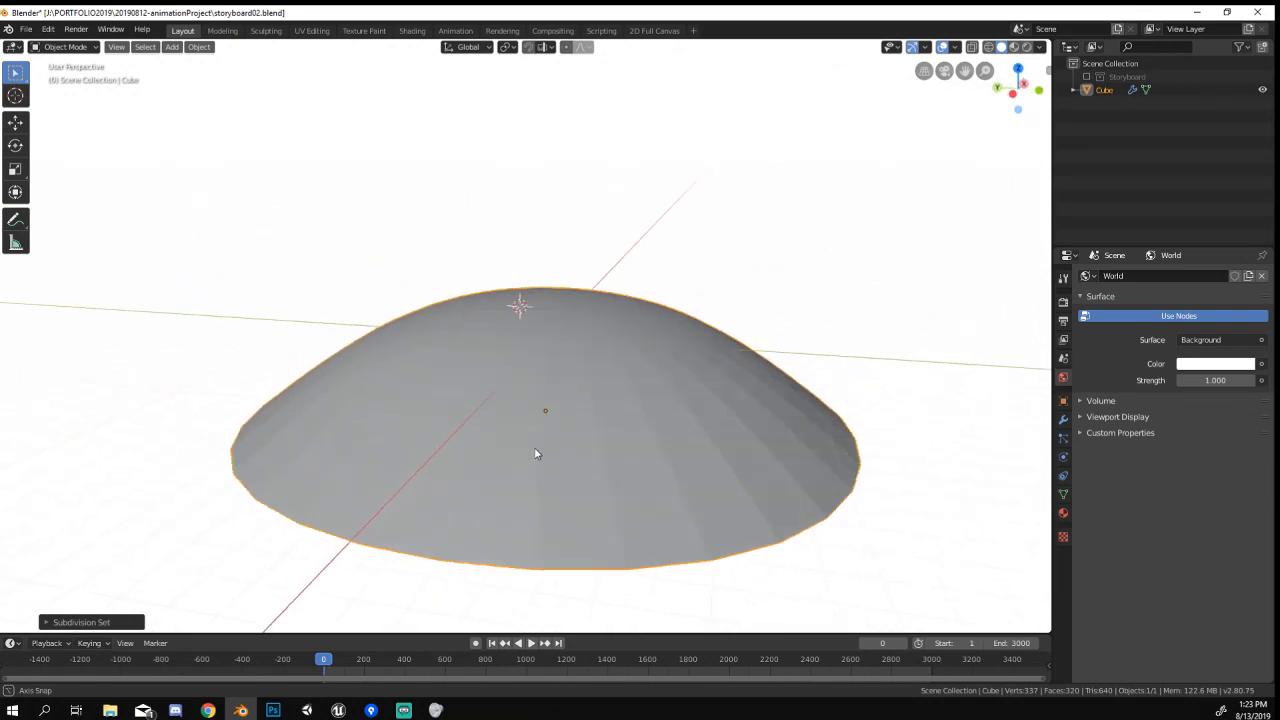
scroll(535, 453, down, 3)
key(Tab)
key(g)
key(z)
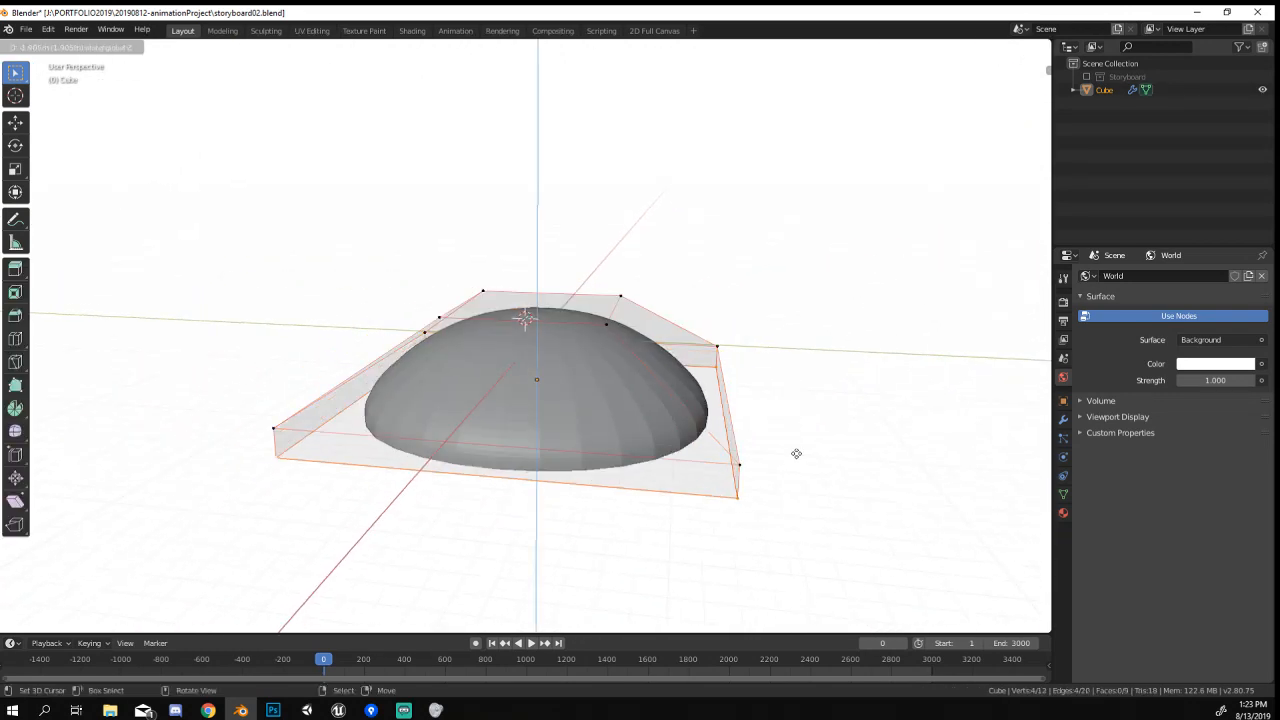
click(796, 453)
key(s)
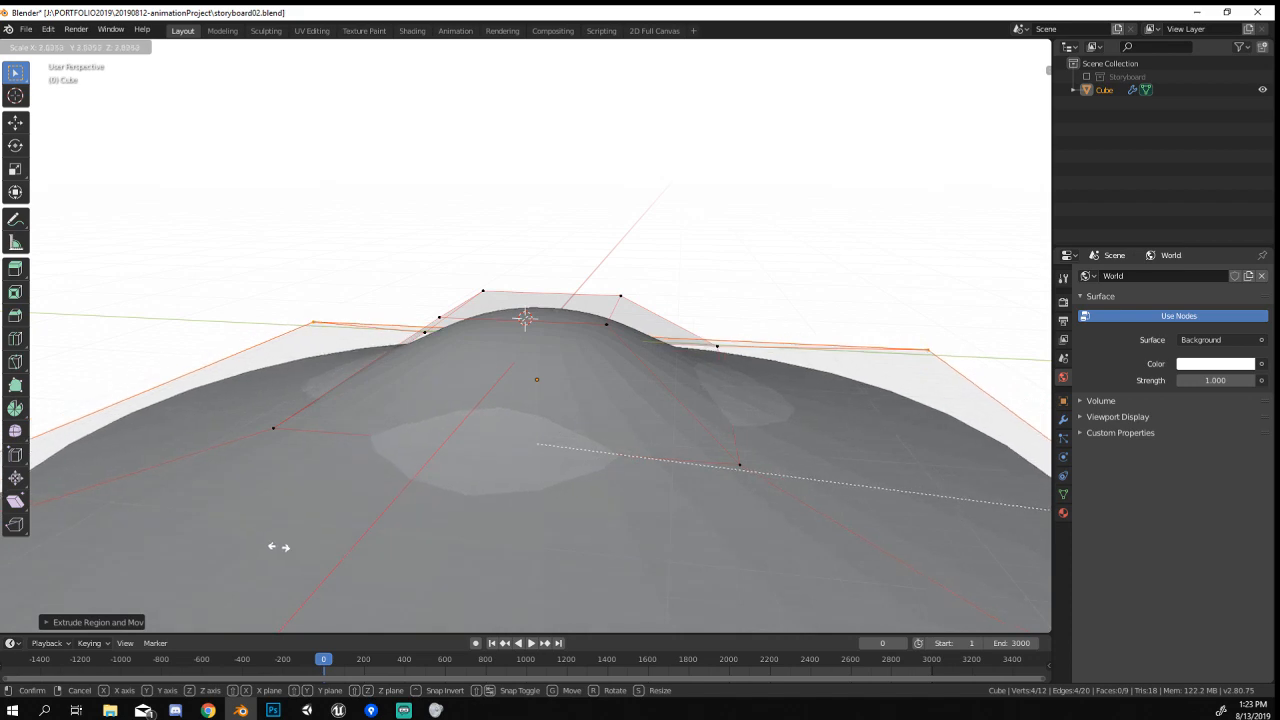
click(786, 563)
key(Tab)
scroll(369, 534, up, 5)
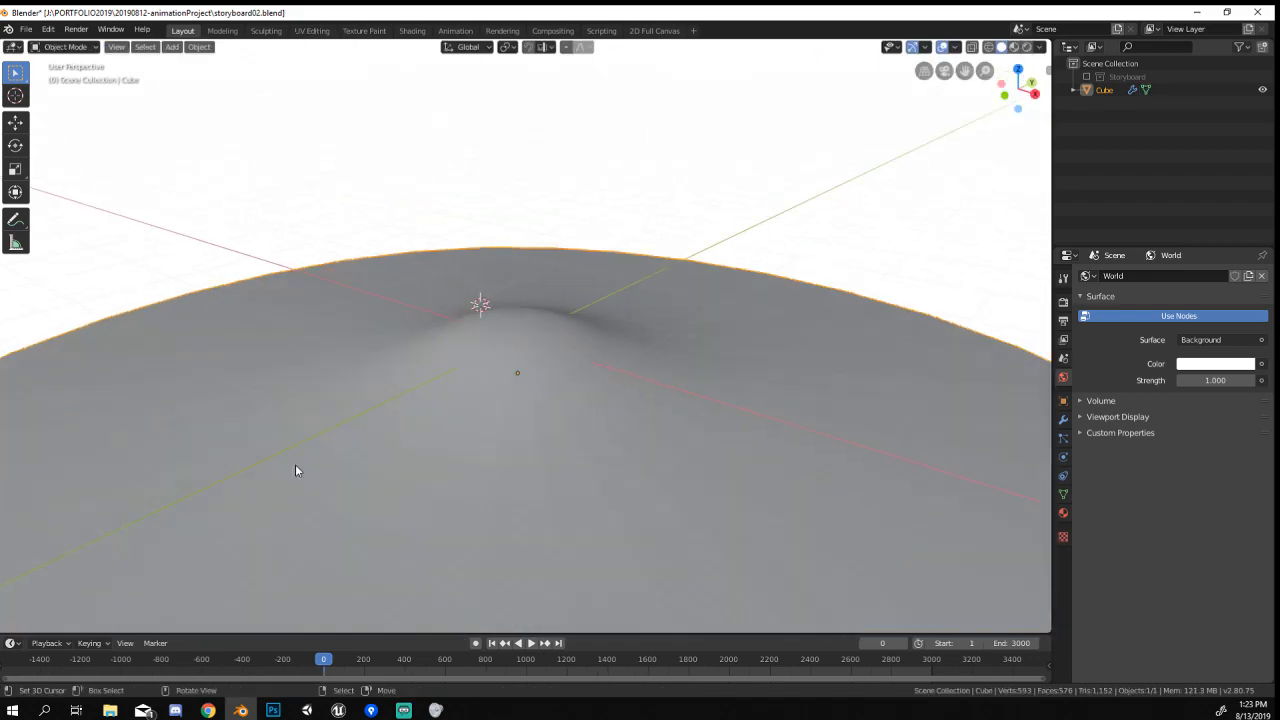
Lower the mound's outer edge loop along Z to slope the surrounding ground, and shade the object smooth.
middle_drag(296, 464, 434, 423)
key(Tab)
key(g)
key(z)
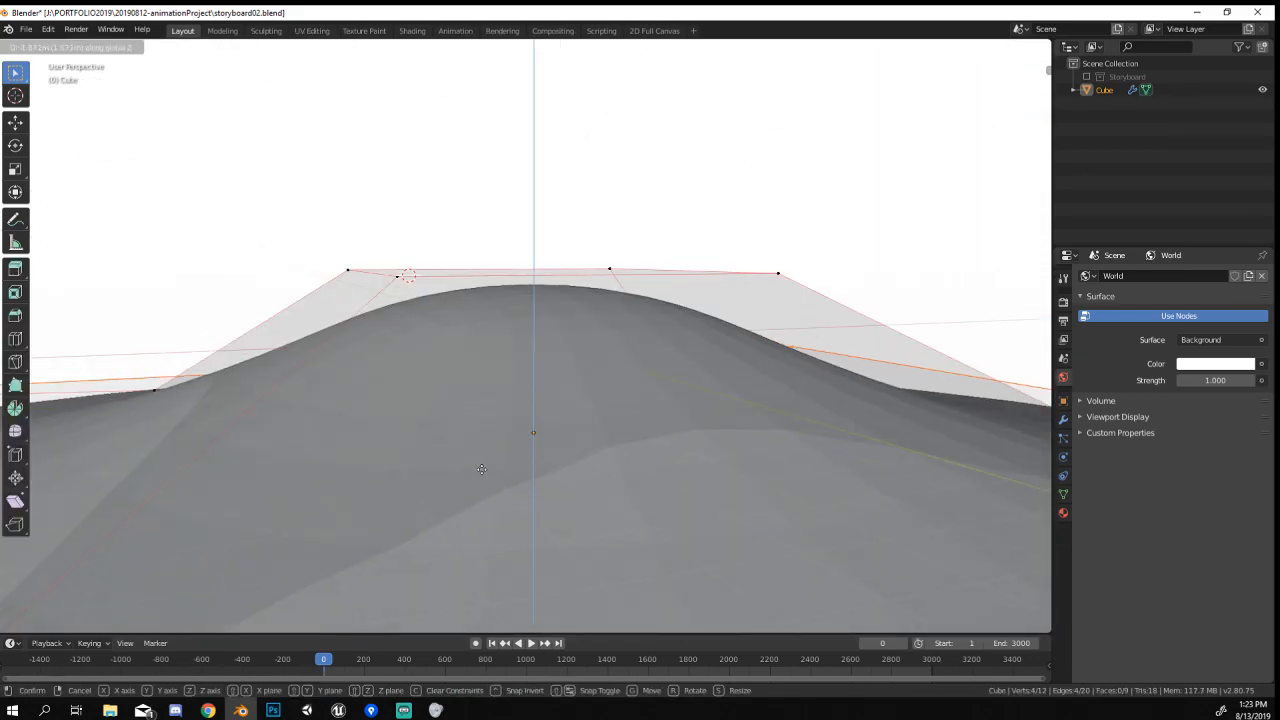
click(481, 469)
middle_drag(481, 469, 531, 461)
key(g)
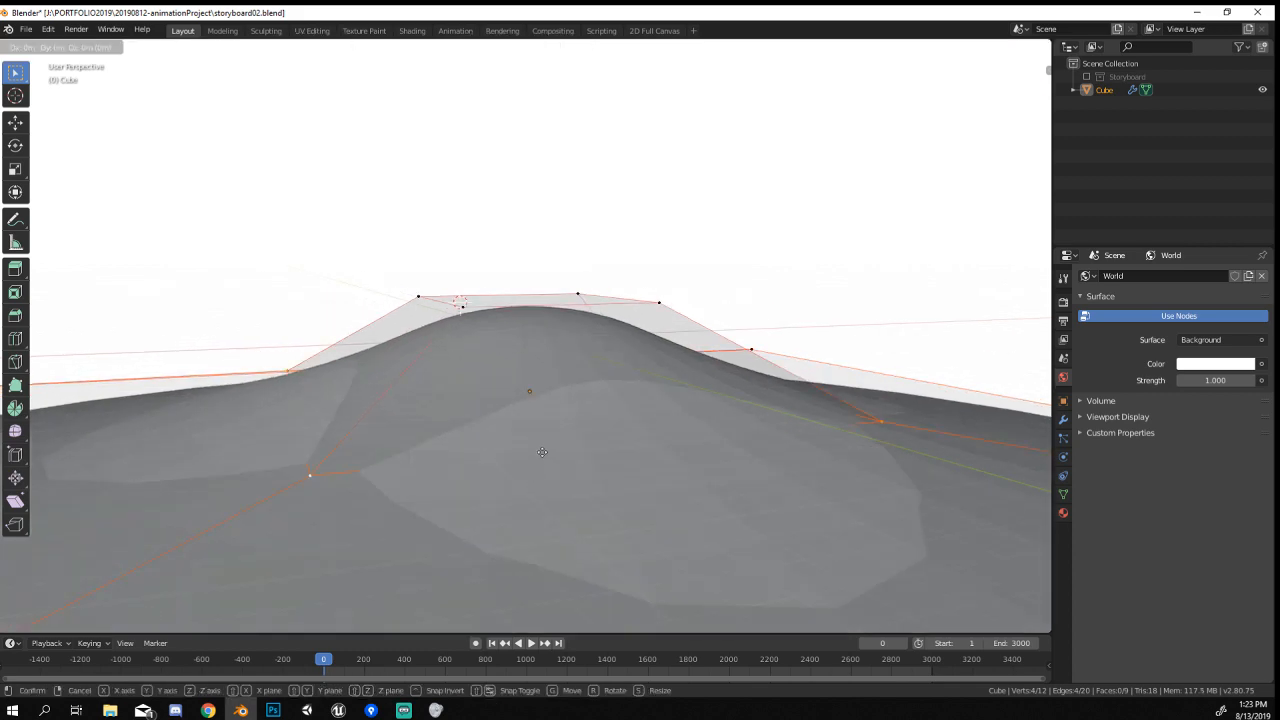
key(z)
click(548, 460)
key(Tab)
mouse_move(540, 384)
middle_down()
mouse_move(486, 400)
mouse_move(470, 452)
mouse_move(437, 440)
mouse_move(363, 534)
mouse_move(443, 394)
mouse_move(491, 463)
mouse_move(463, 475)
mouse_move(711, 431)
mouse_move(546, 385)
middle_up()
scroll(470, 453, down, 4)
right_click(465, 425)
click(411, 428)
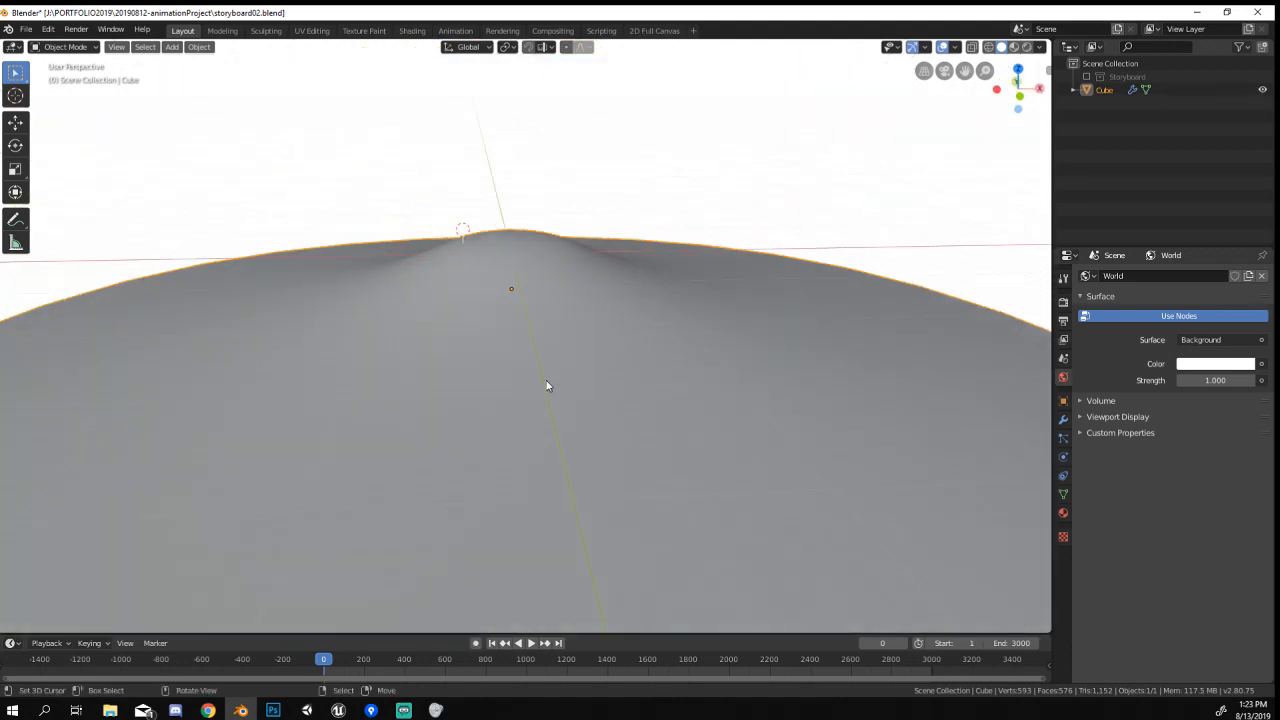
key(KP_1)
scroll(543, 331, up, 4)
shift+middle_drag(542, 330, 573, 502)
scroll(615, 340, up, 3)
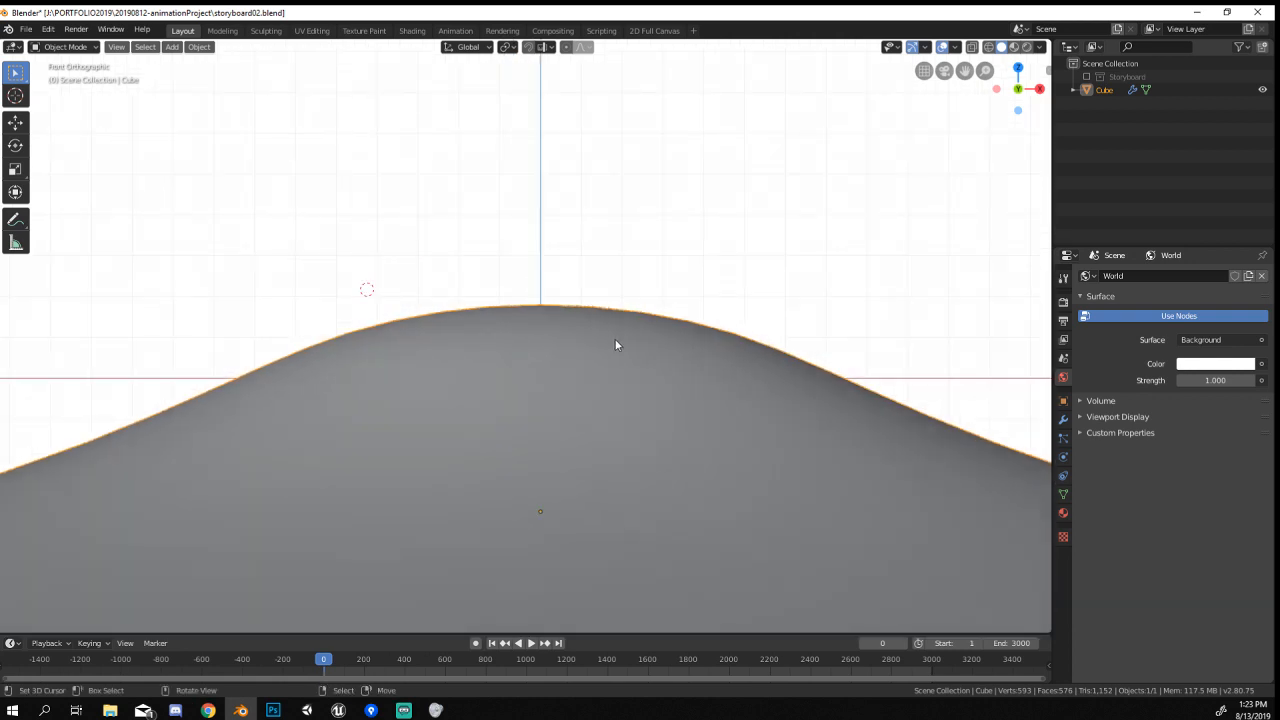
middle_drag(563, 317, 551, 291)
key(shift+a)
mouse_move(548, 292)
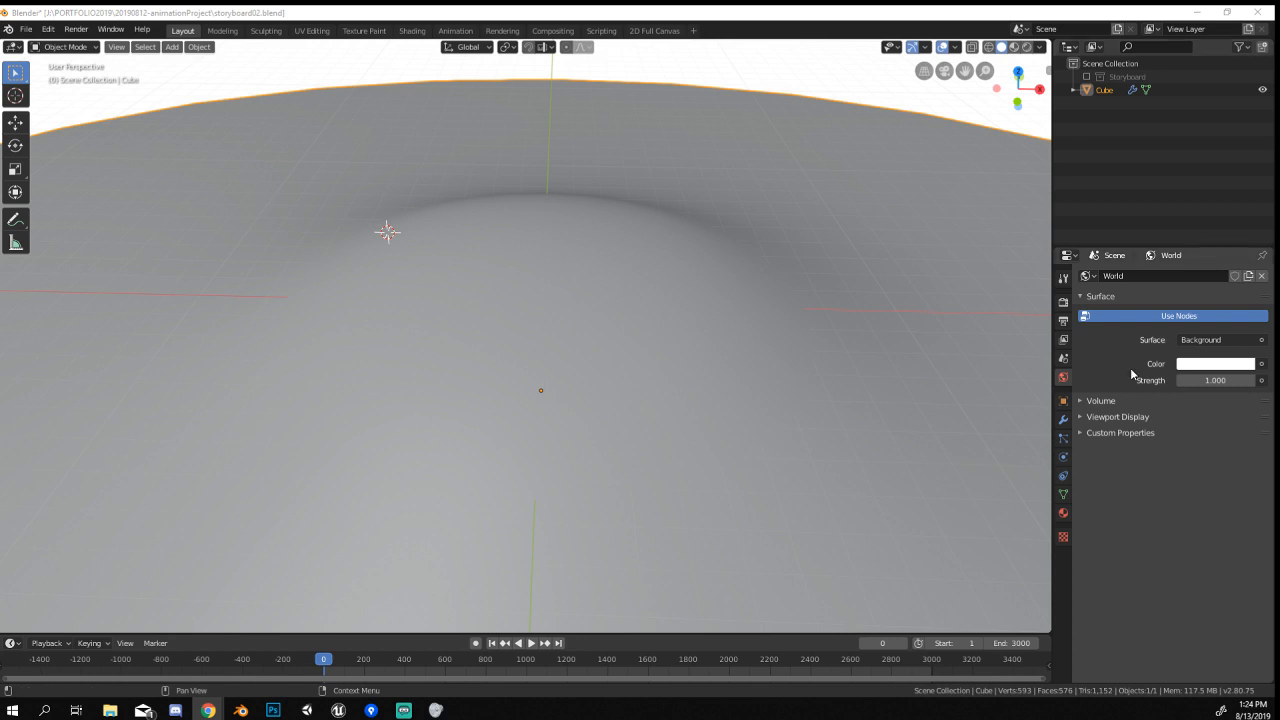
In front view, bring the blue tree image from the desktop into Blender as a reference above the mound.
middle_drag(790, 399, 790, 367)
key(KP_1)
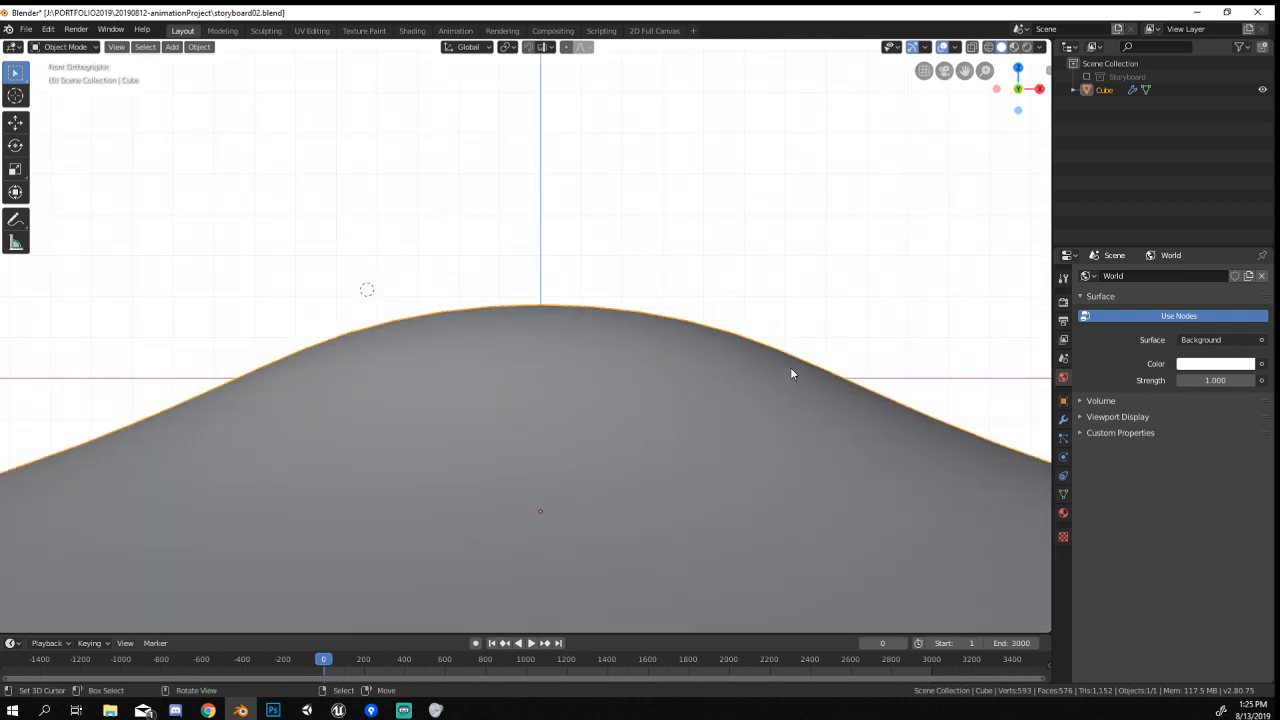
shift+middle_drag(503, 240, 551, 323)
key(shift+a)
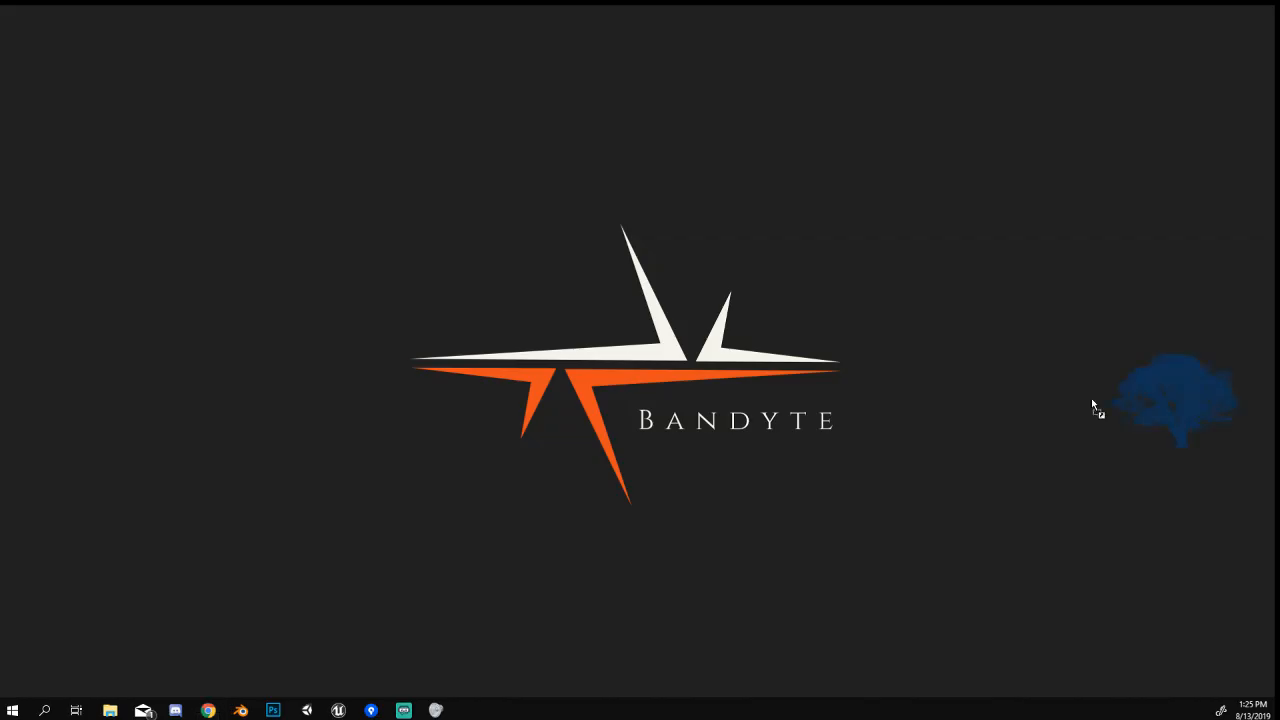
drag(1091, 400, 252, 714)
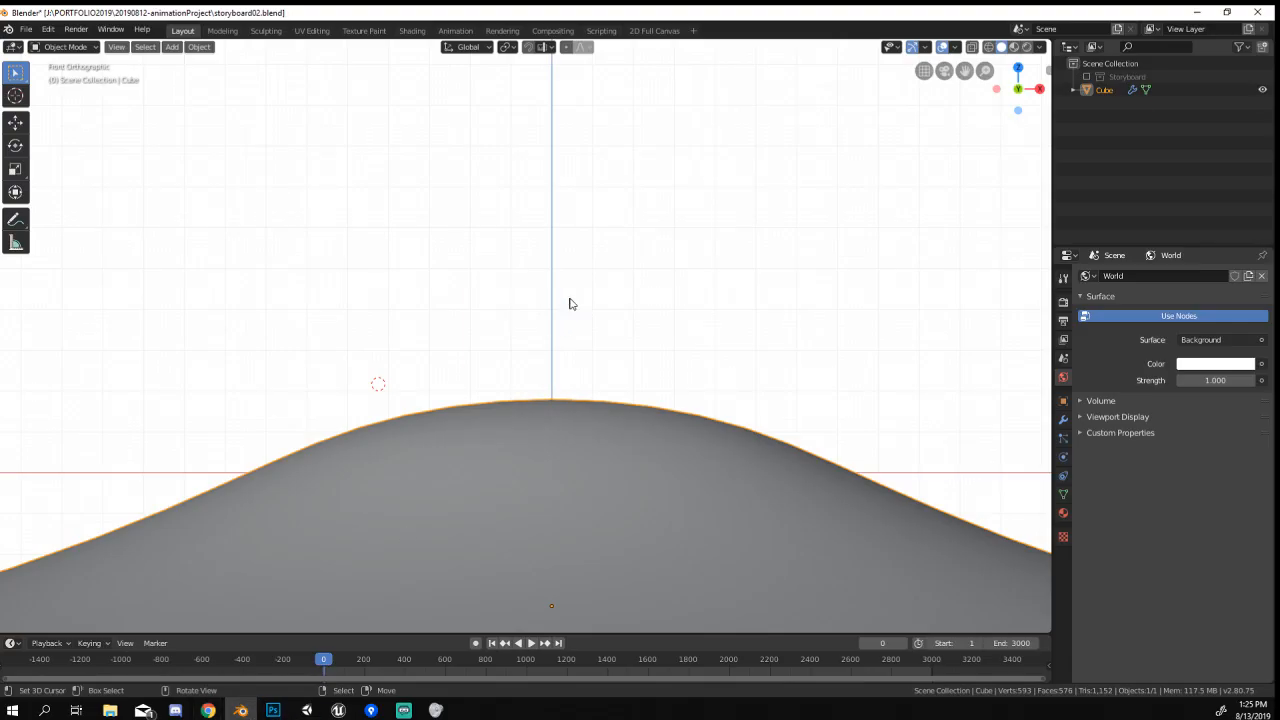
drag(569, 303, 569, 303)
Enlarge the tree reference image and move it up so its trunk stands on the mound's peak.
key(s)
click(211, 409)
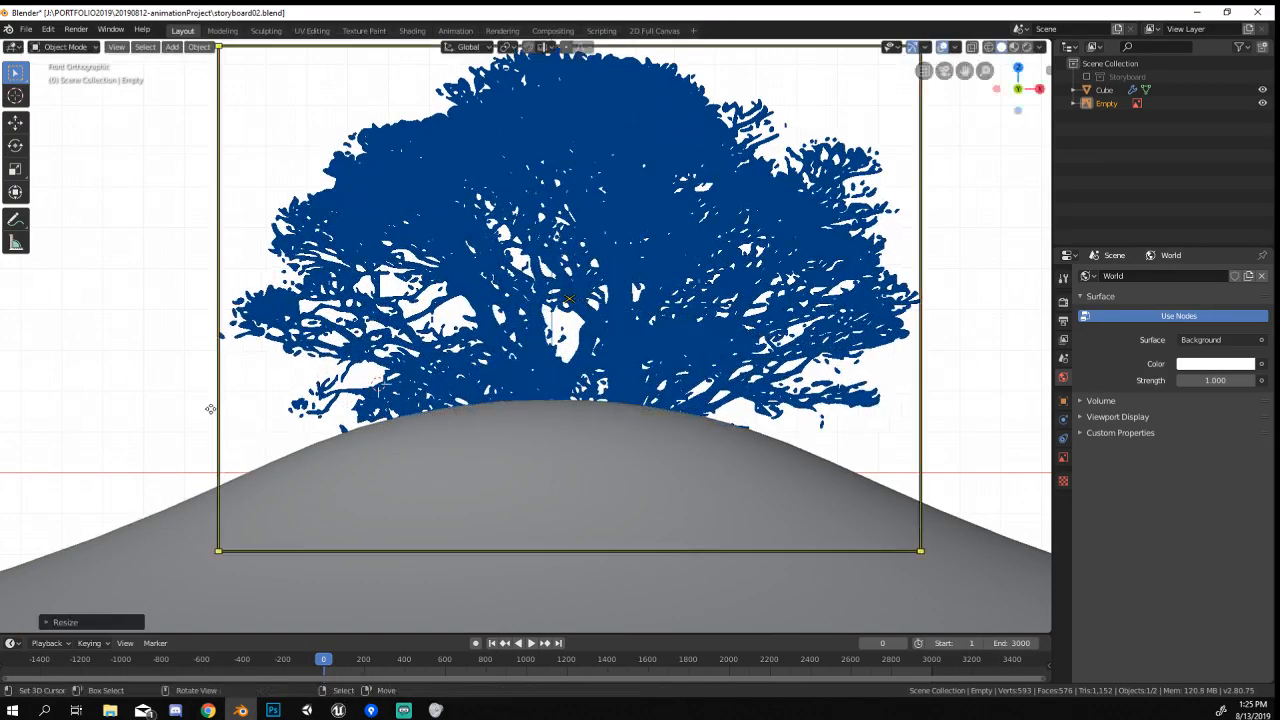
key(g)
click(157, 290)
scroll(395, 313, down, 4)
key(s)
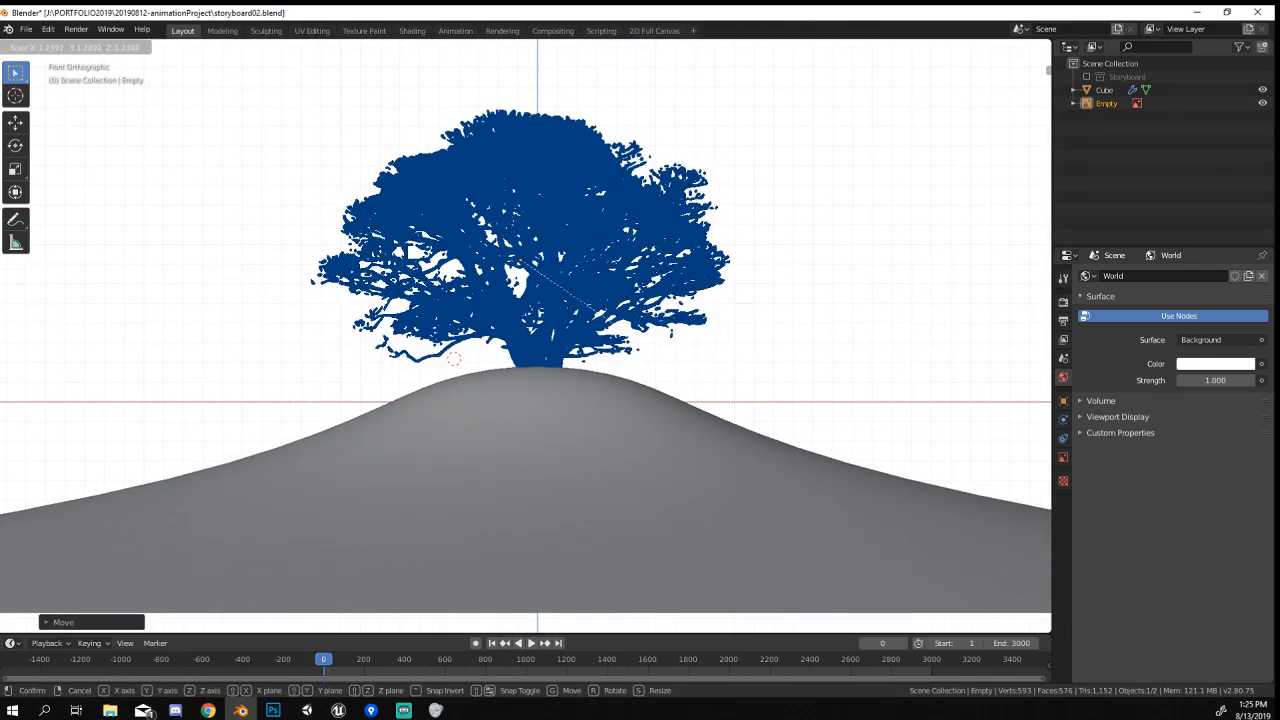
click(814, 411)
Flatten the tree image along Z, enlarge it slightly and seat its trunk base on the mound's peak.
key(s)
key(z)
click(714, 379)
key(g)
click(694, 374)
key(s)
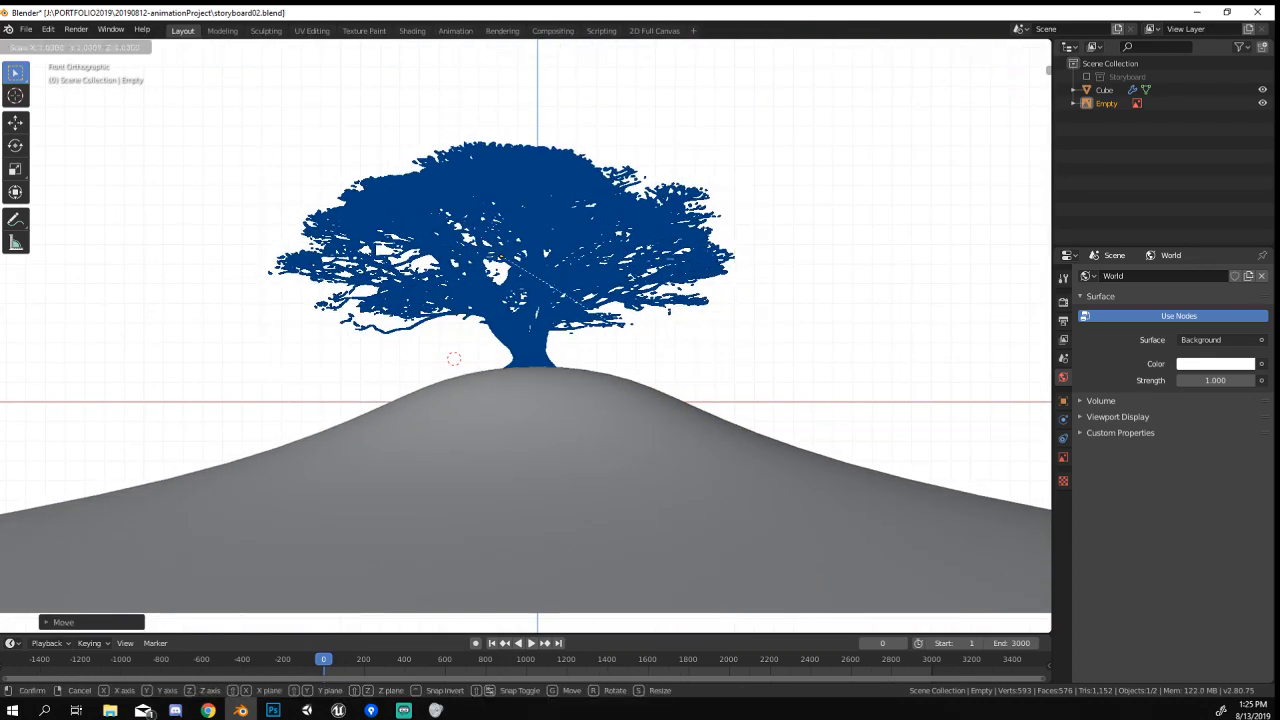
click(730, 390)
key(g)
click(723, 375)
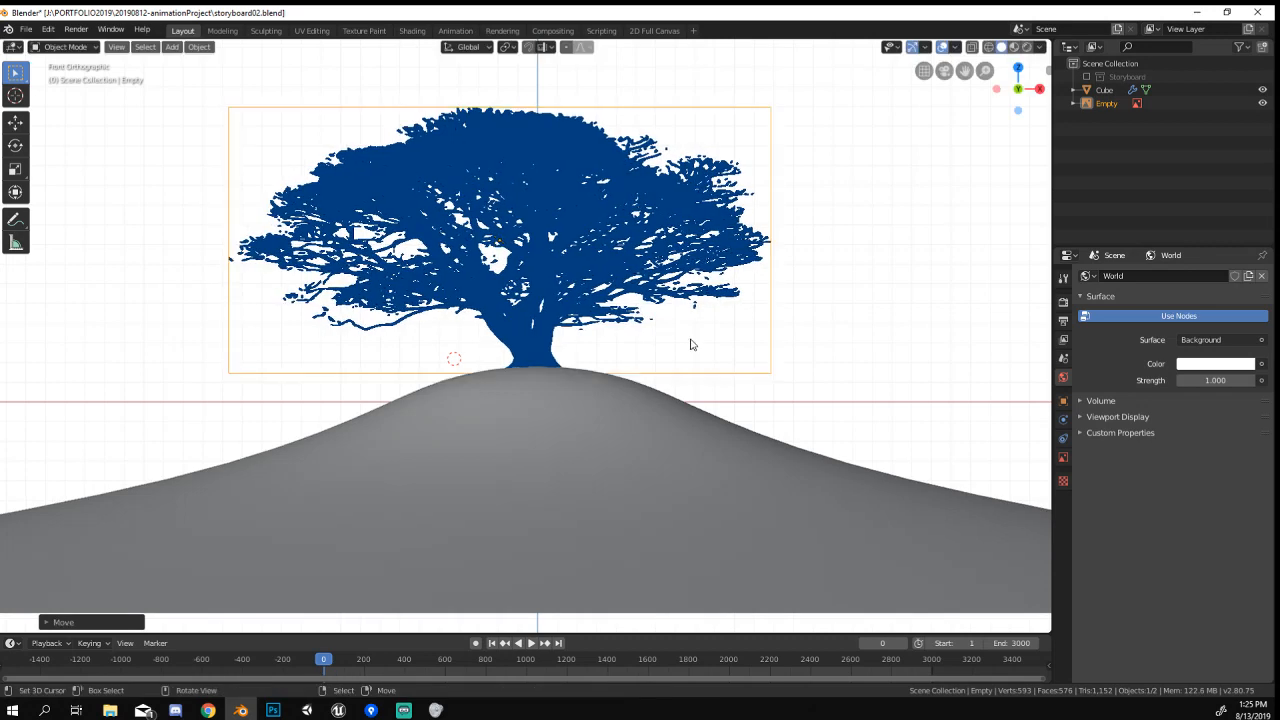
scroll(640, 307, up, 2)
scroll(640, 307, down, 4)
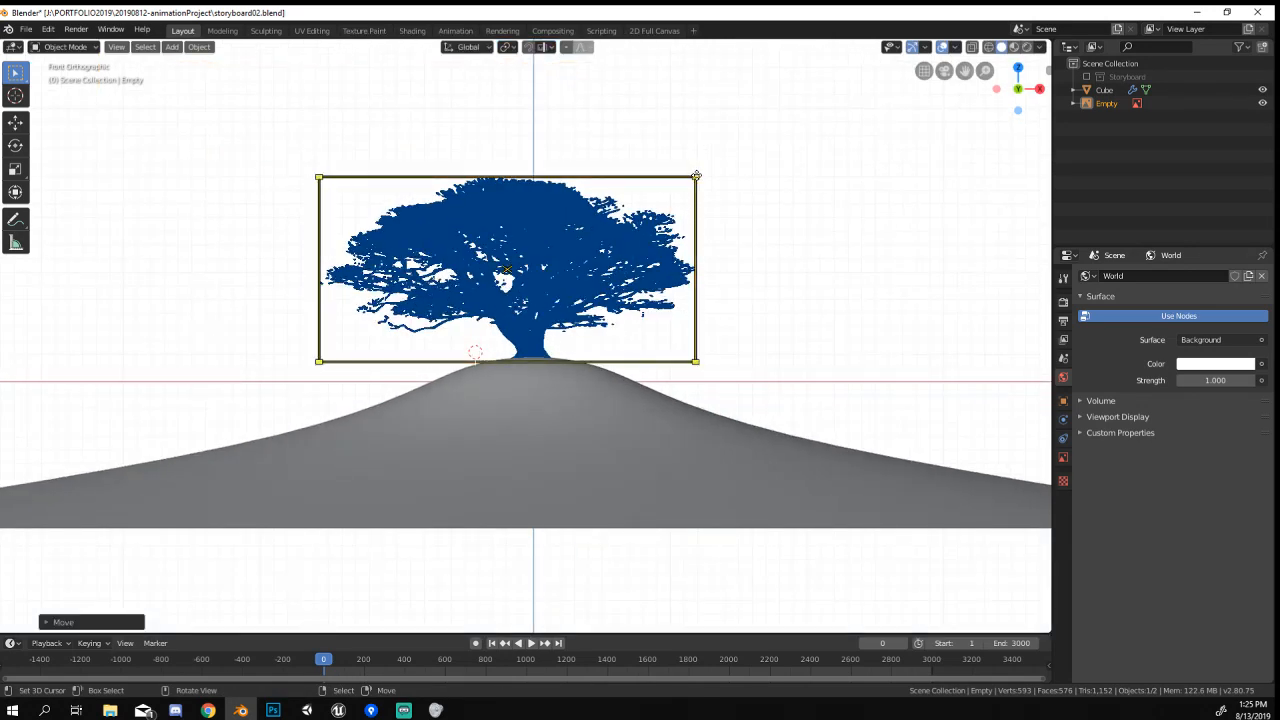
right_drag(696, 176, 697, 179)
right_click(697, 179)
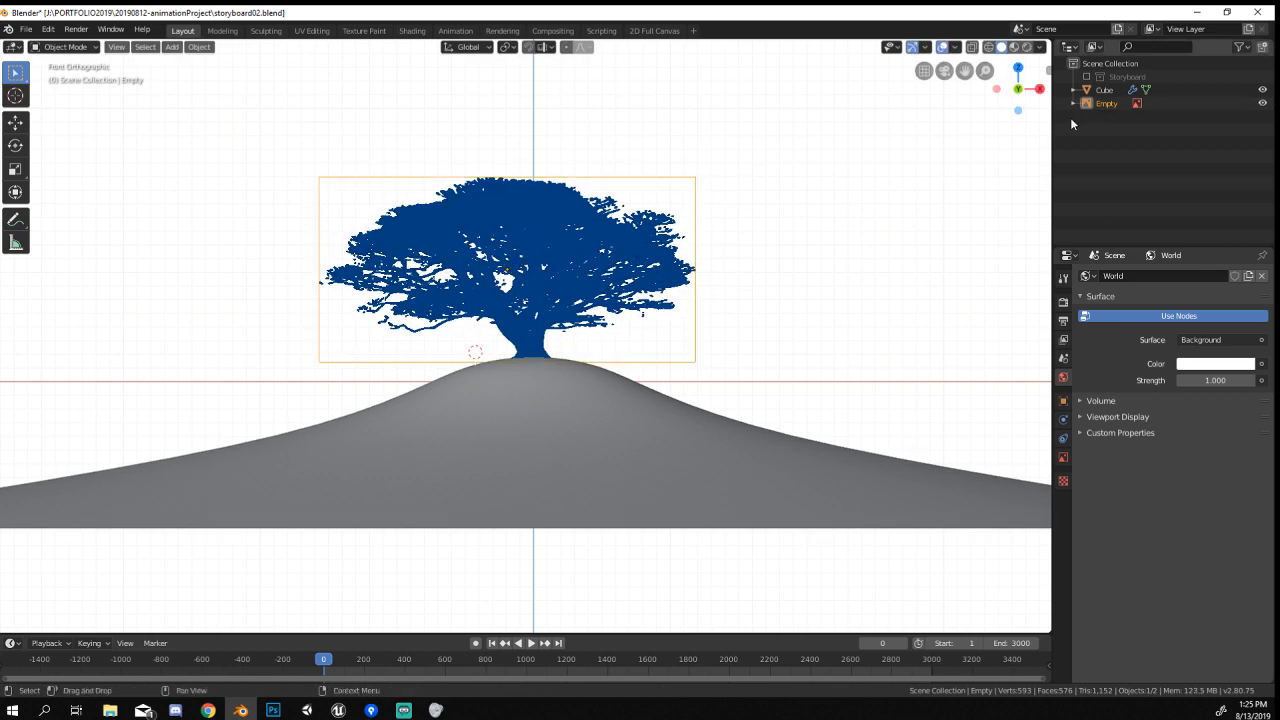
scroll(578, 228, up, 2)
key(g)
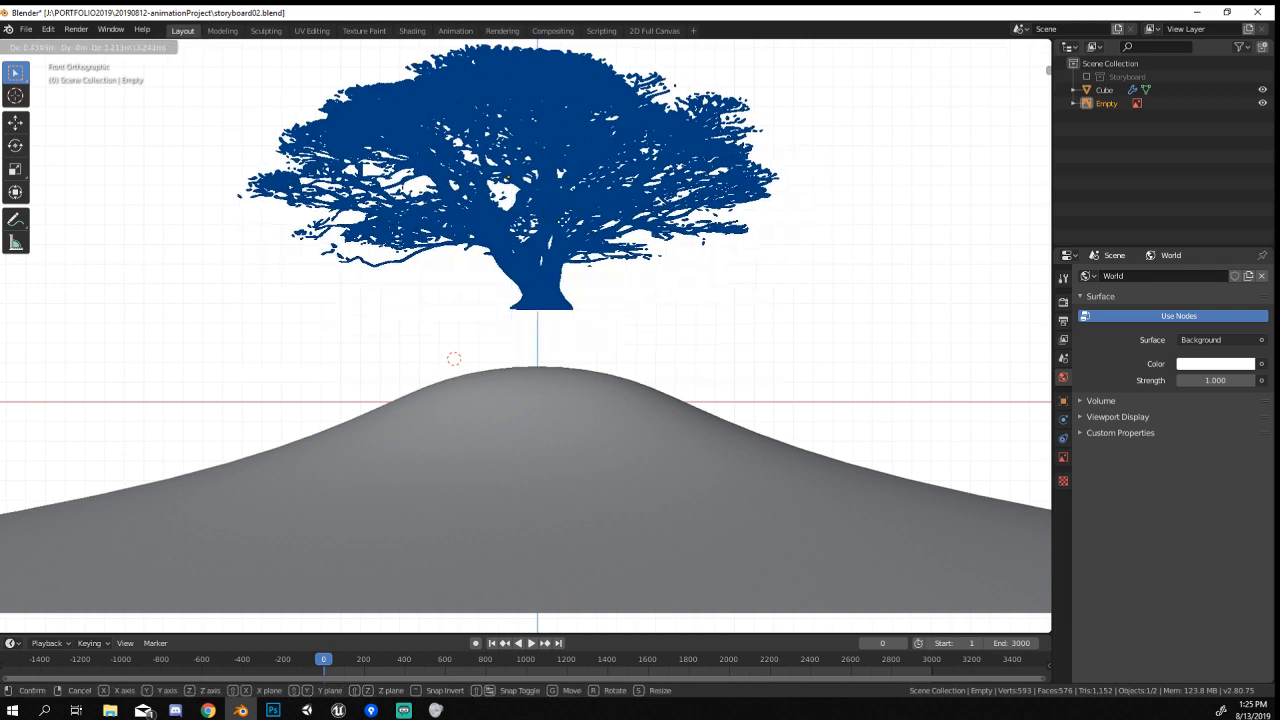
right_click(524, 222)
scroll(545, 249, up, 1)
shift+middle_drag(545, 243, 545, 354)
right_click(545, 354)
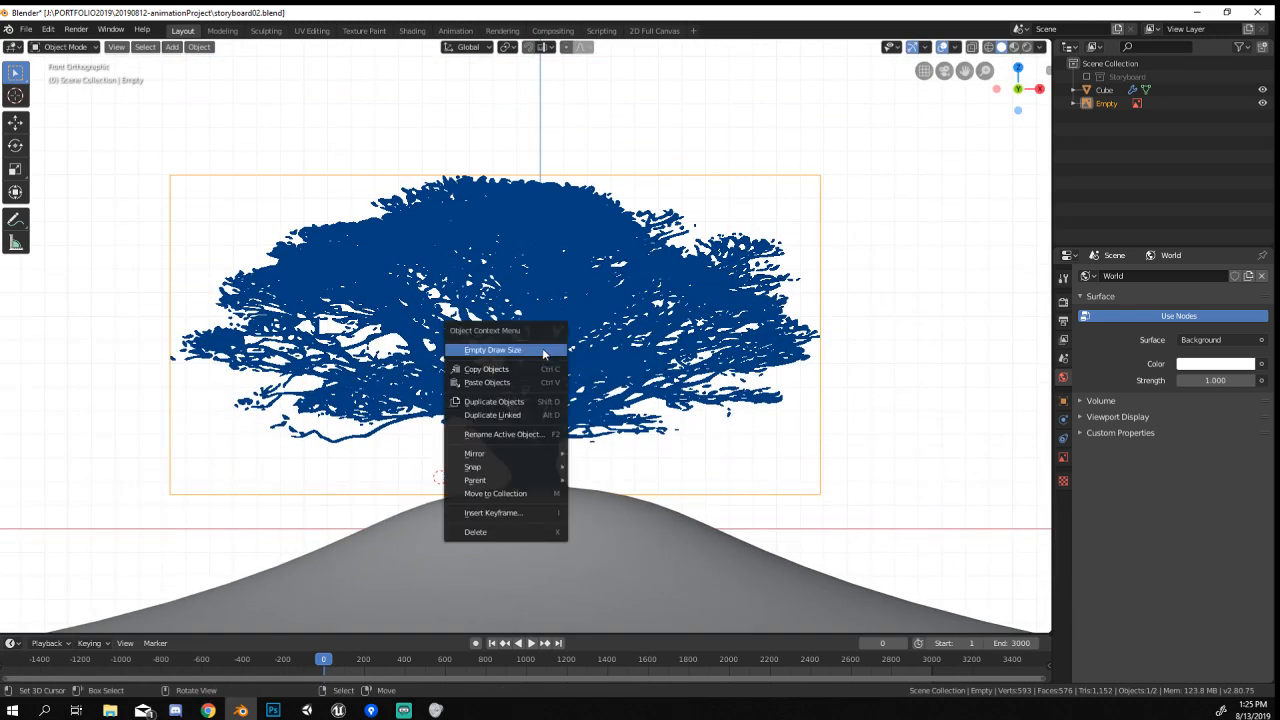
key(Escape)
Try to convert the selected tree reference image with one of the object conversion commands.
key(F3)
text(convert)
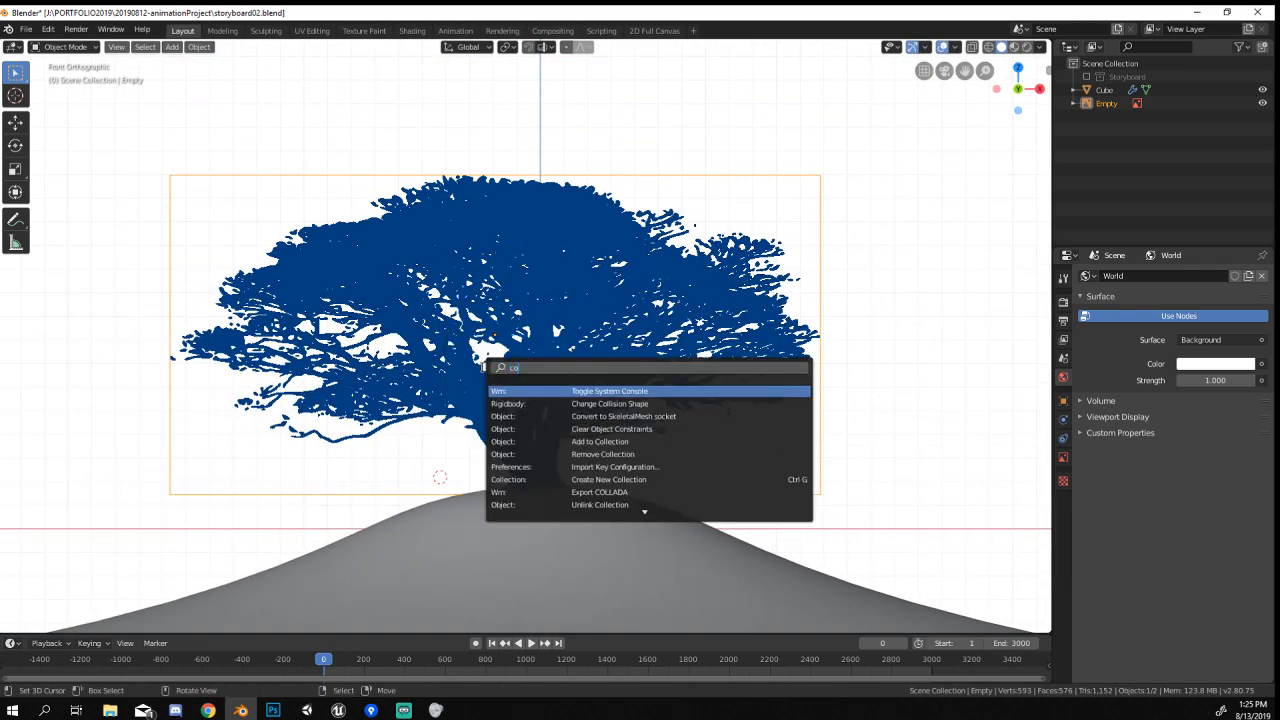
key(Down)
key(Down)
key(Down)
key(Down)
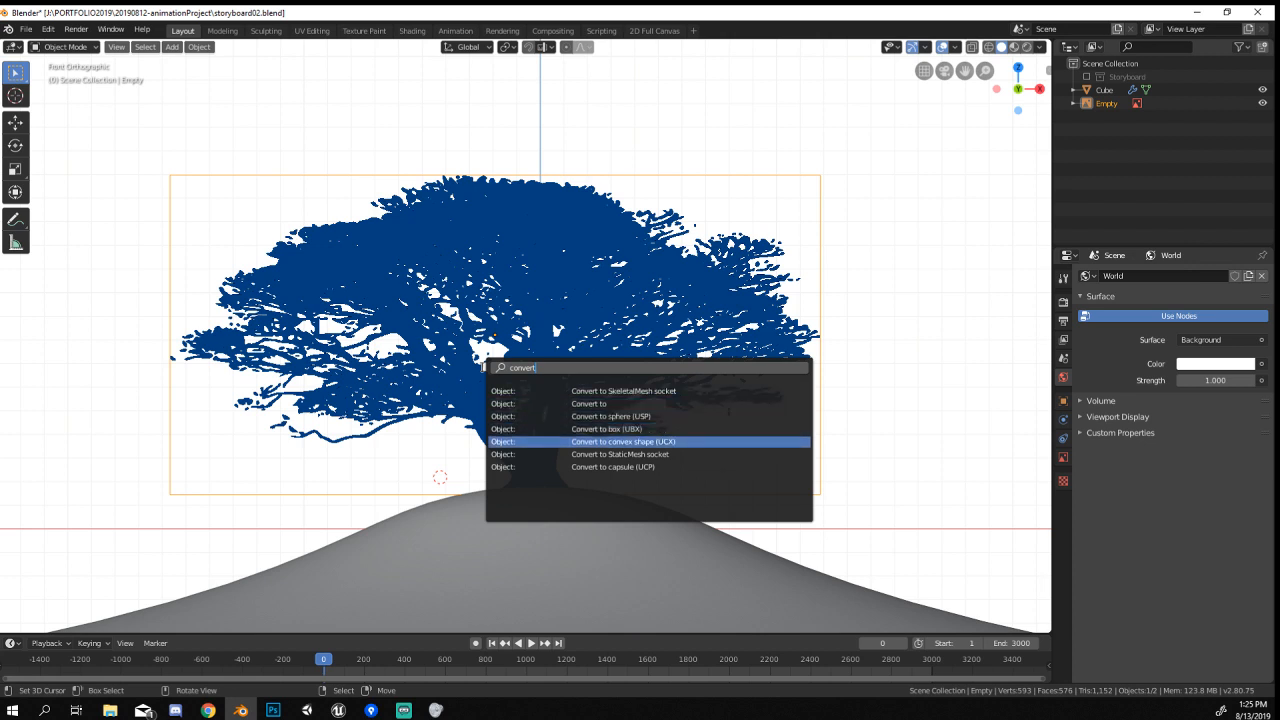
key(Up)
key(Up)
key(Up)
key(Down)
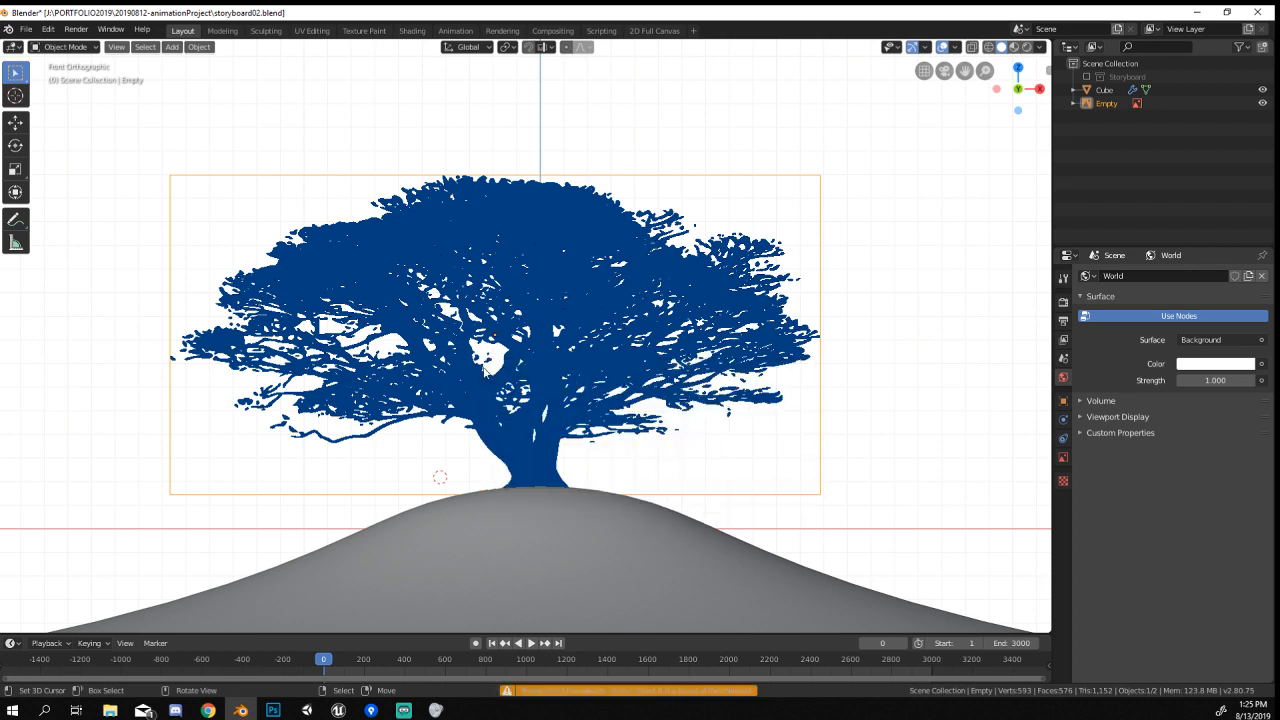
key(Down)
key(Return)
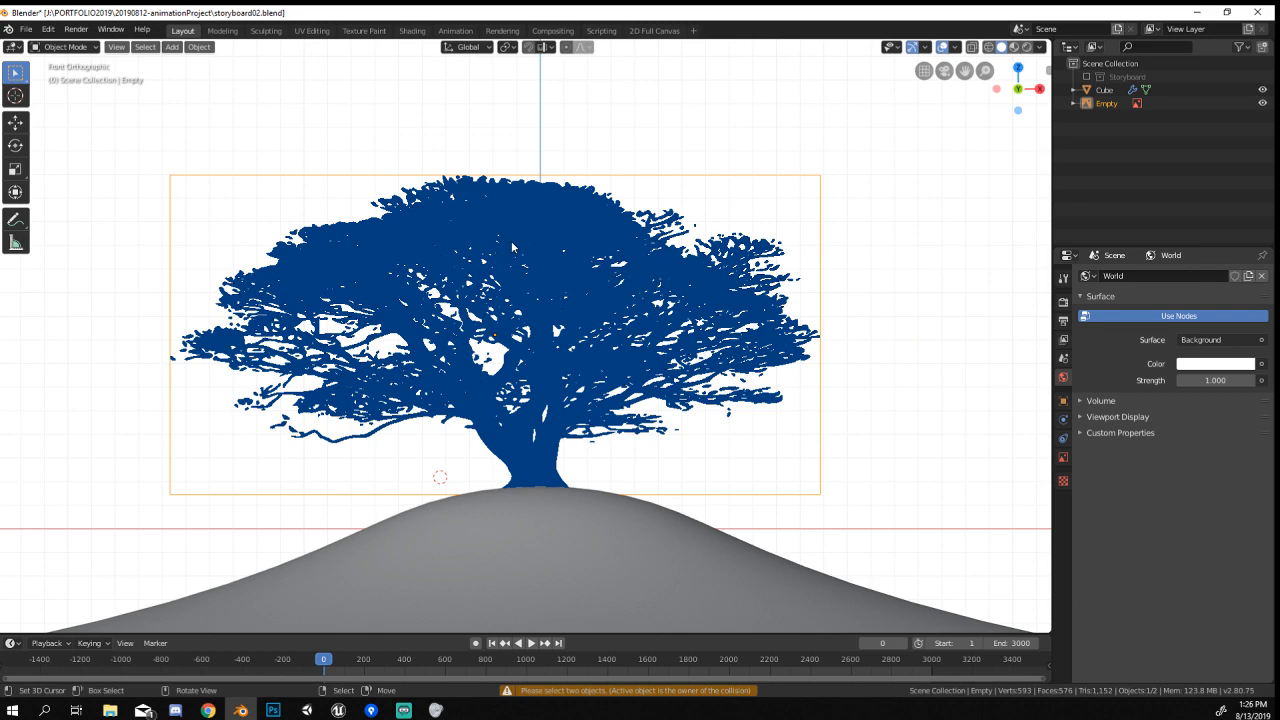
In front view, add a cylinder mesh and place it over the base of the tree image's trunk.
middle_drag(511, 241, 510, 302)
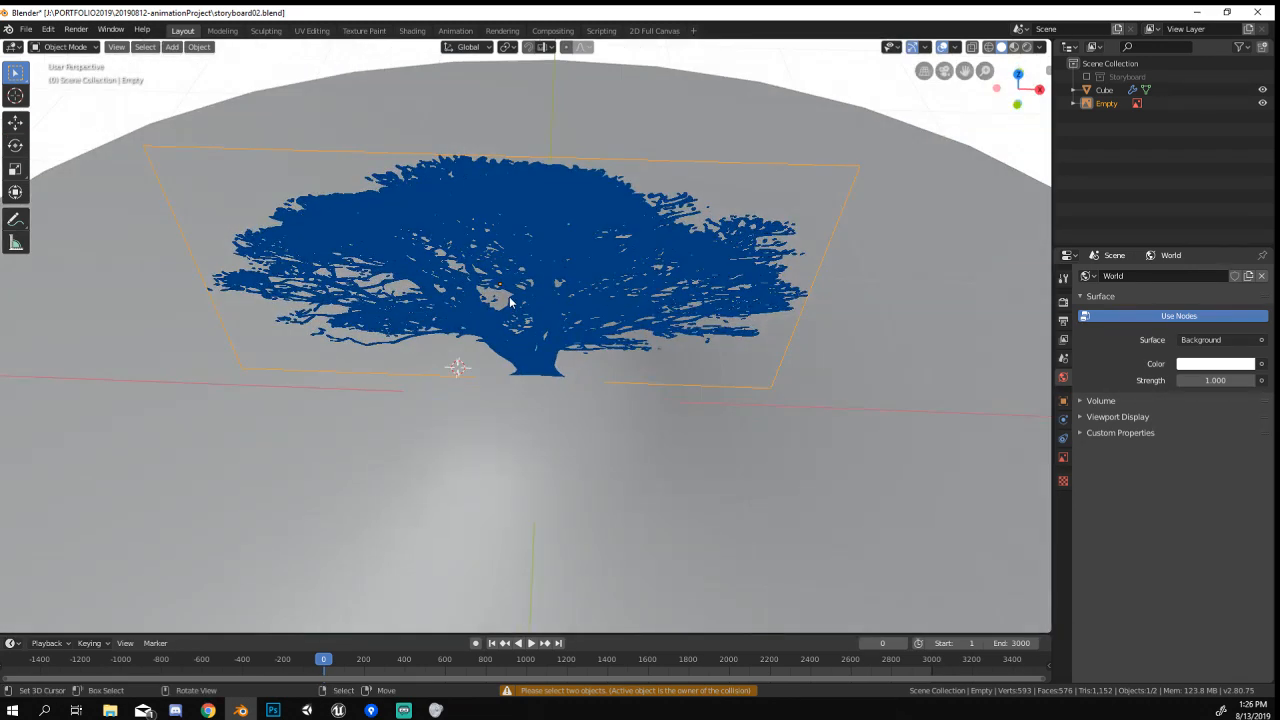
key(KP_1)
key(shift+a)
mouse_move(509, 296)
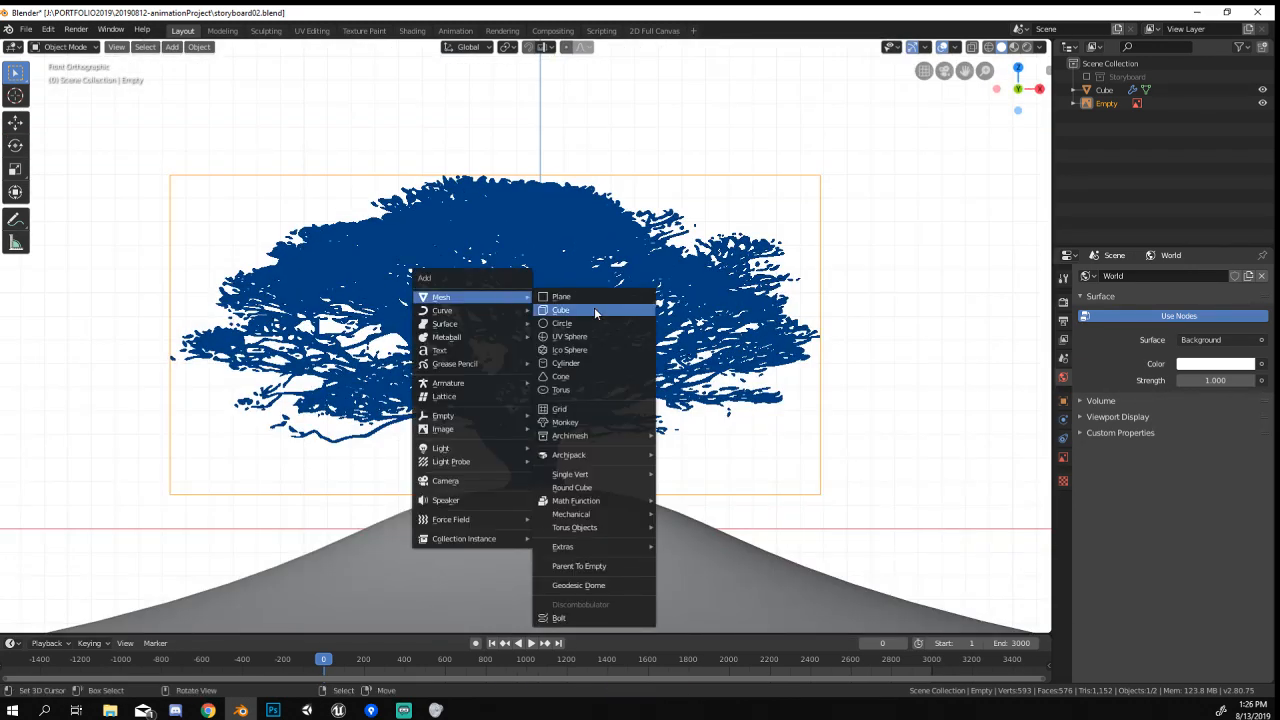
key(Escape)
key(shift+a)
mouse_move(571, 392)
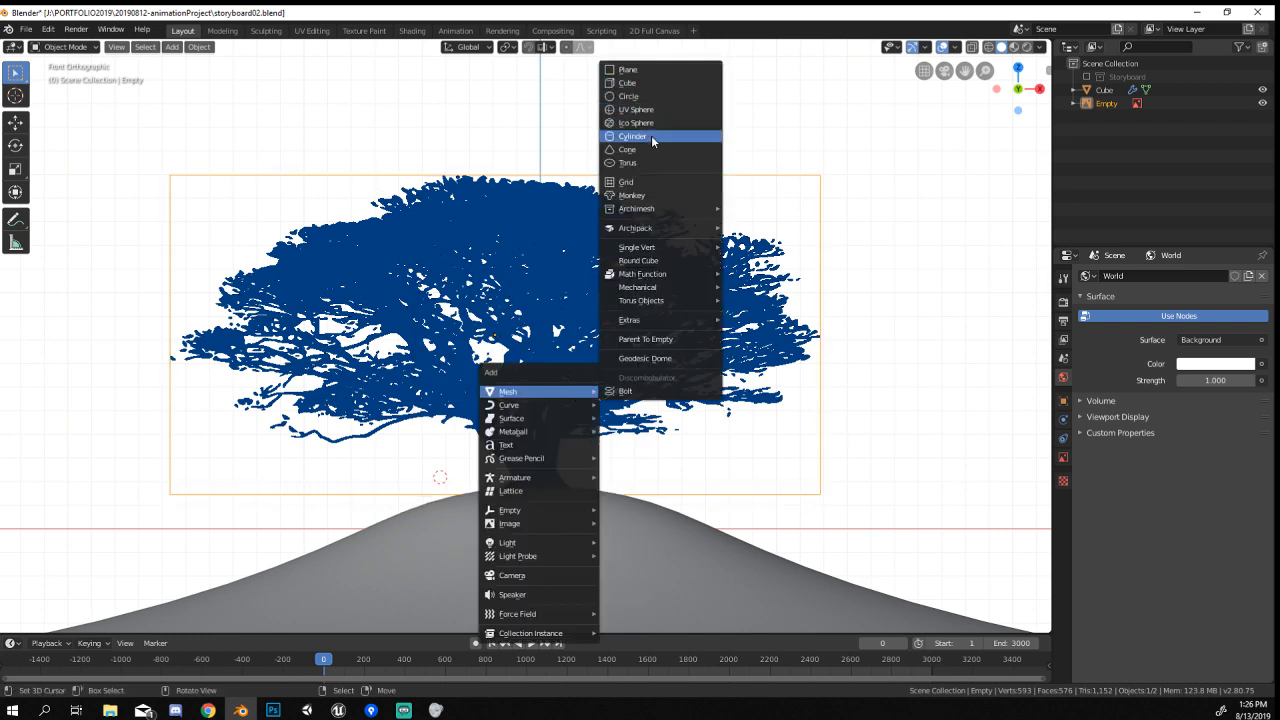
click(652, 139)
key(g)
click(646, 457)
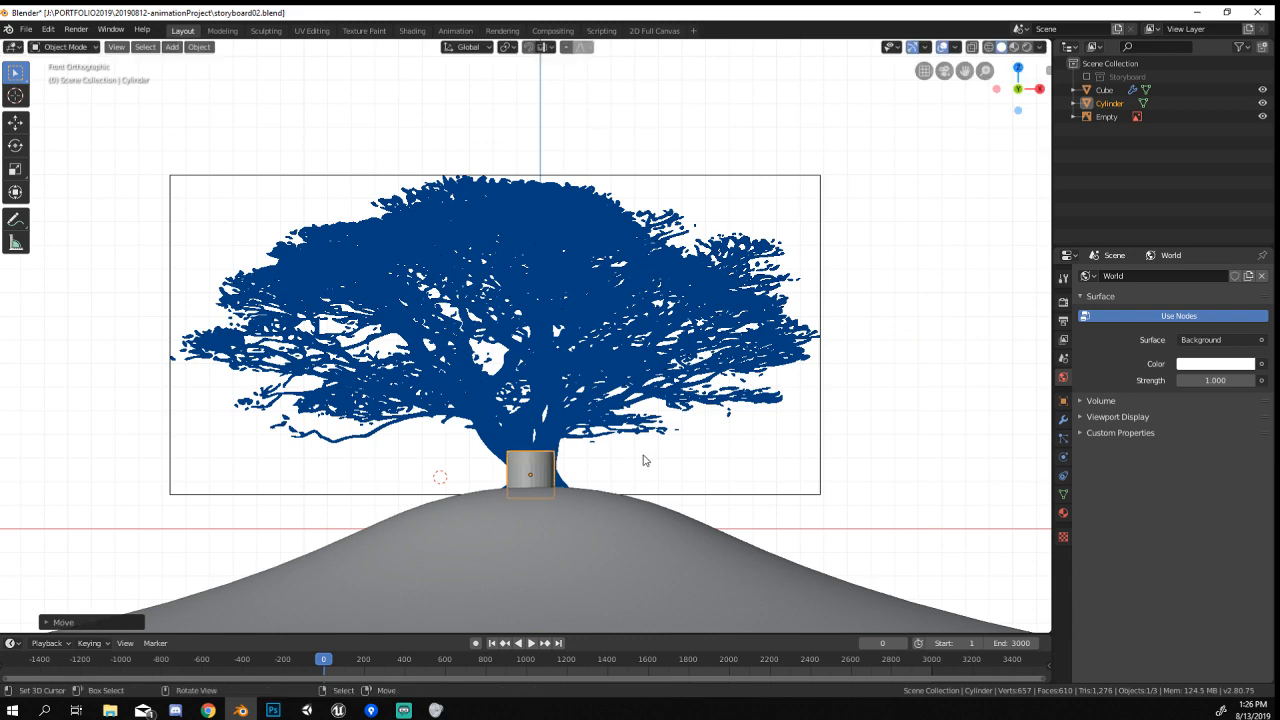
Delete the cylinder's bottom and top cap faces to leave an open tube.
key(Tab)
middle_drag(643, 460, 126, 14)
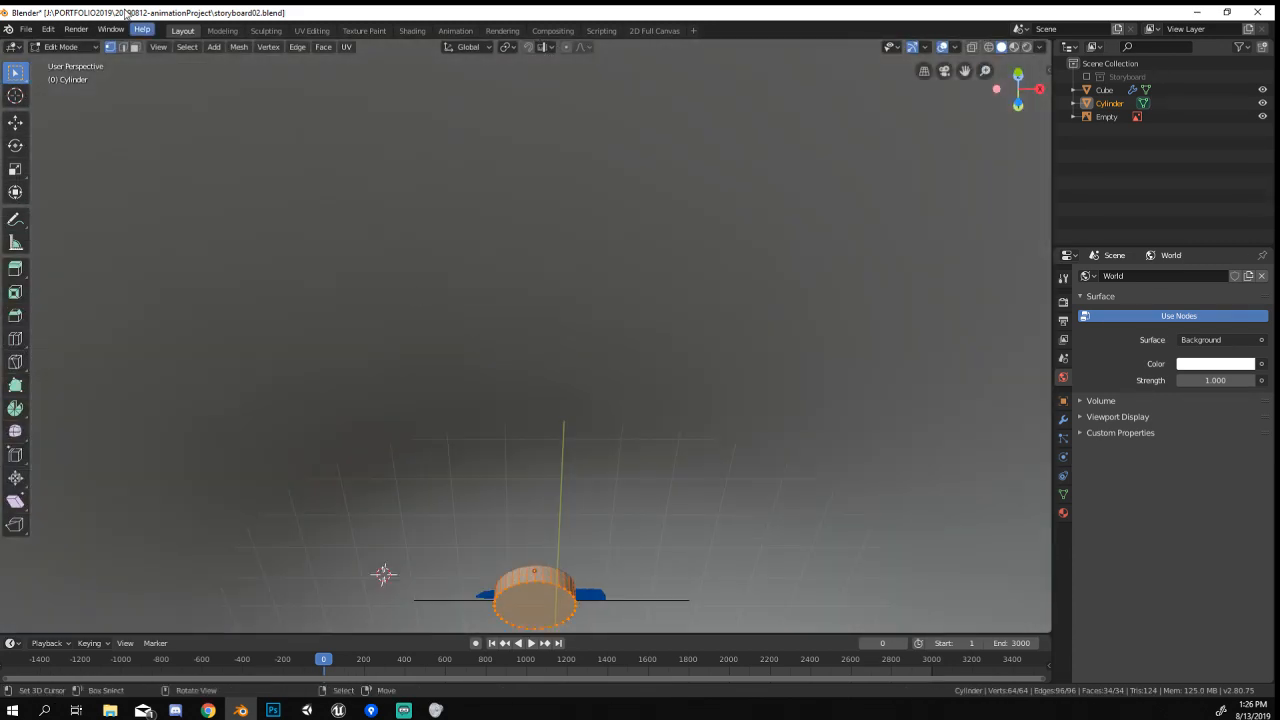
key(x)
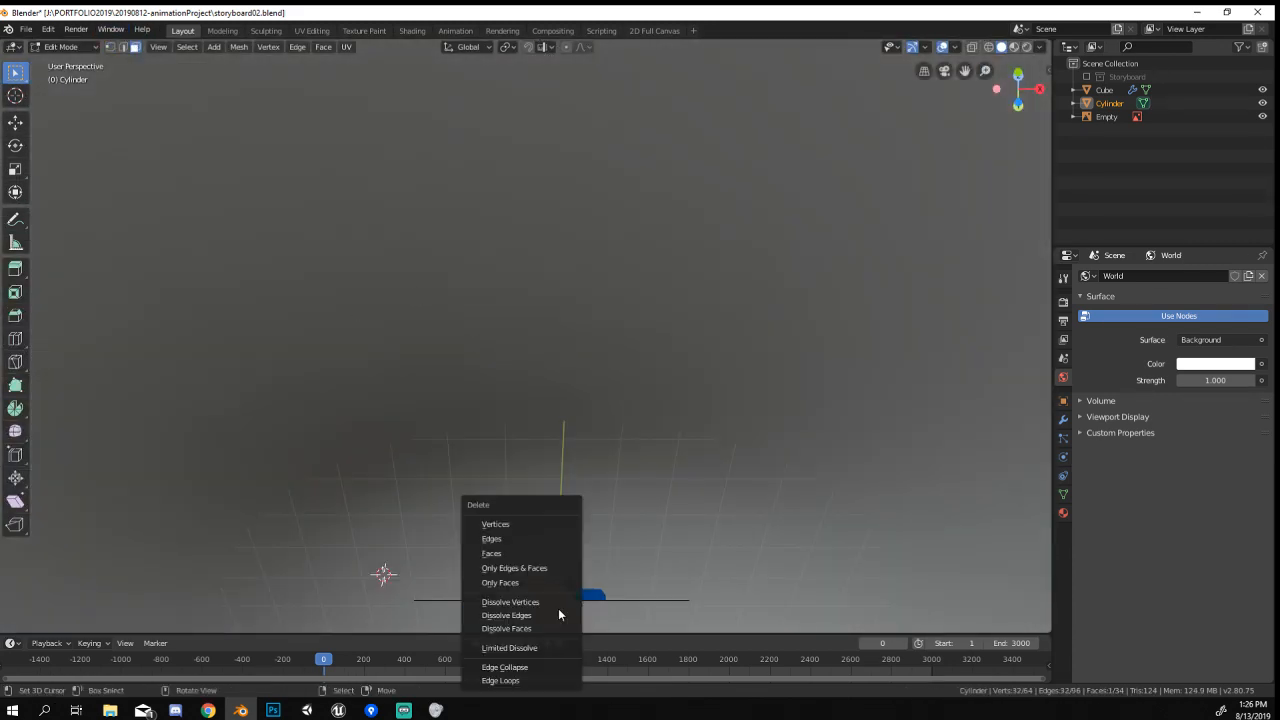
click(532, 552)
key(KP_1)
scroll(660, 553, up, 3)
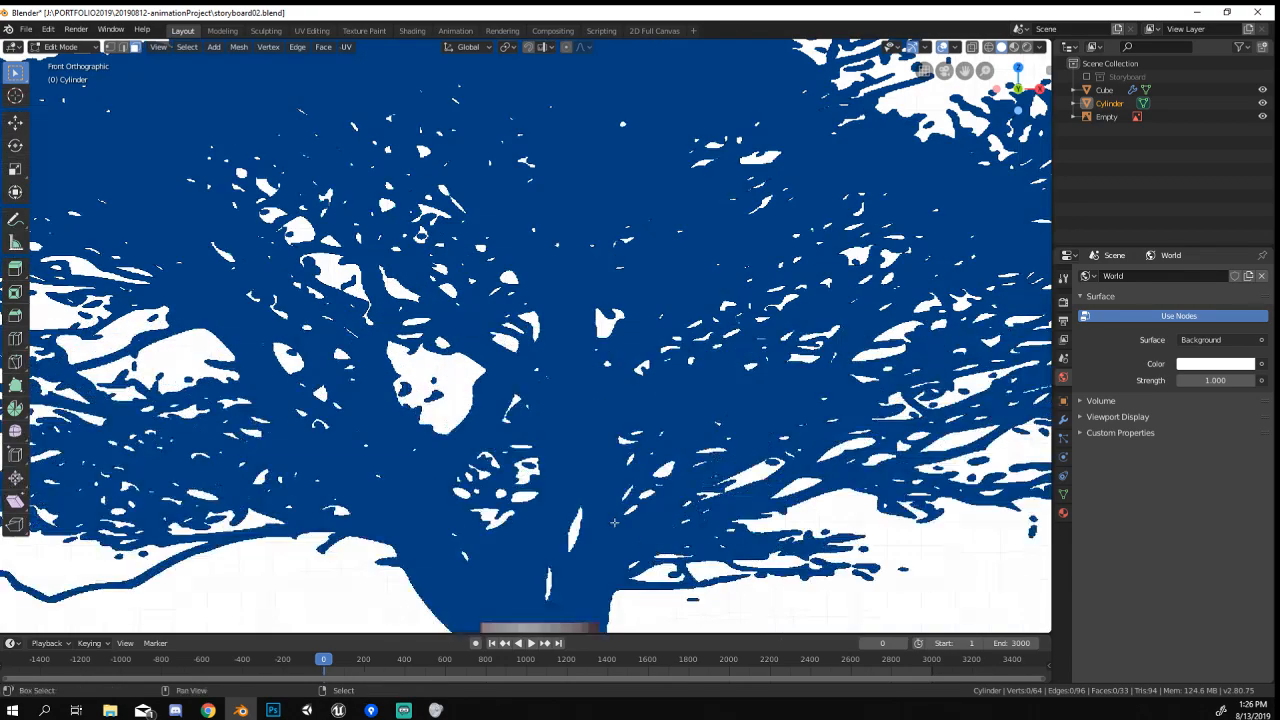
shift+middle_drag(575, 465, 550, 300)
middle_drag(550, 300, 554, 407)
key(x)
click(481, 364)
key(KP_1)
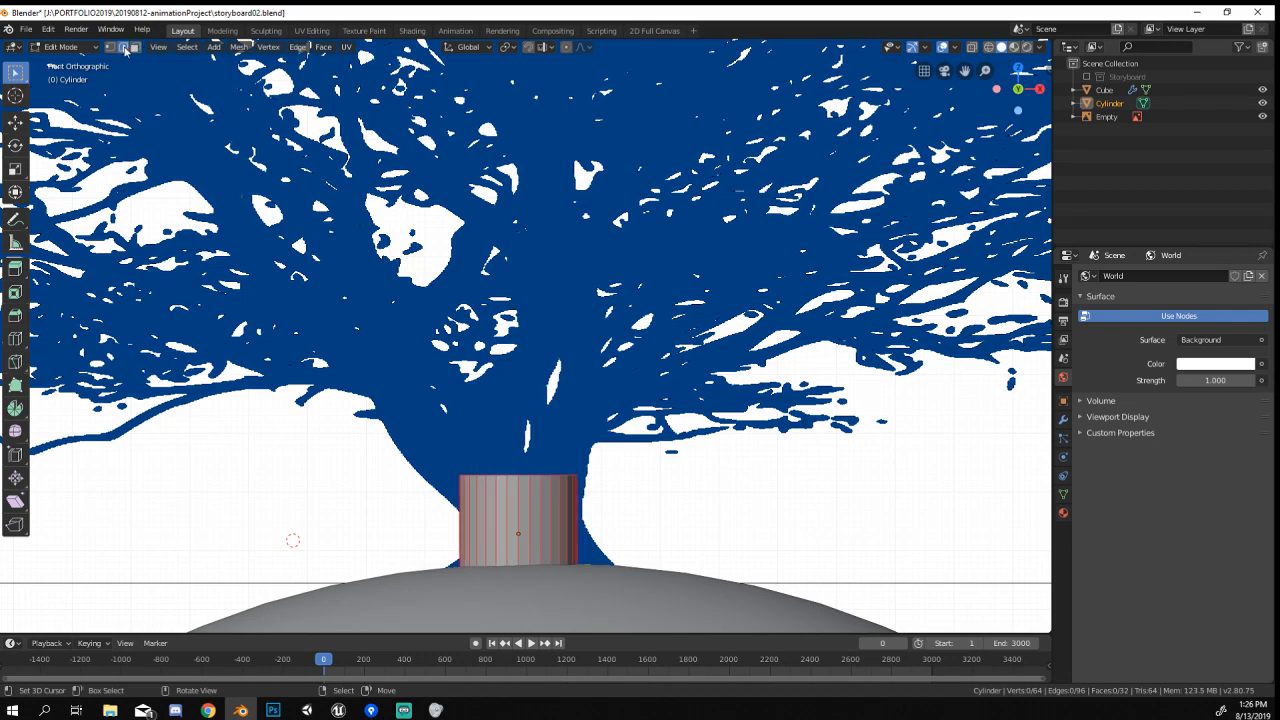
In wireframe display, widen the cylinder's bottom edge loop to match the flared base of the trunk image.
key(z)
click(443, 534)
middle_drag(575, 573, 537, 443)
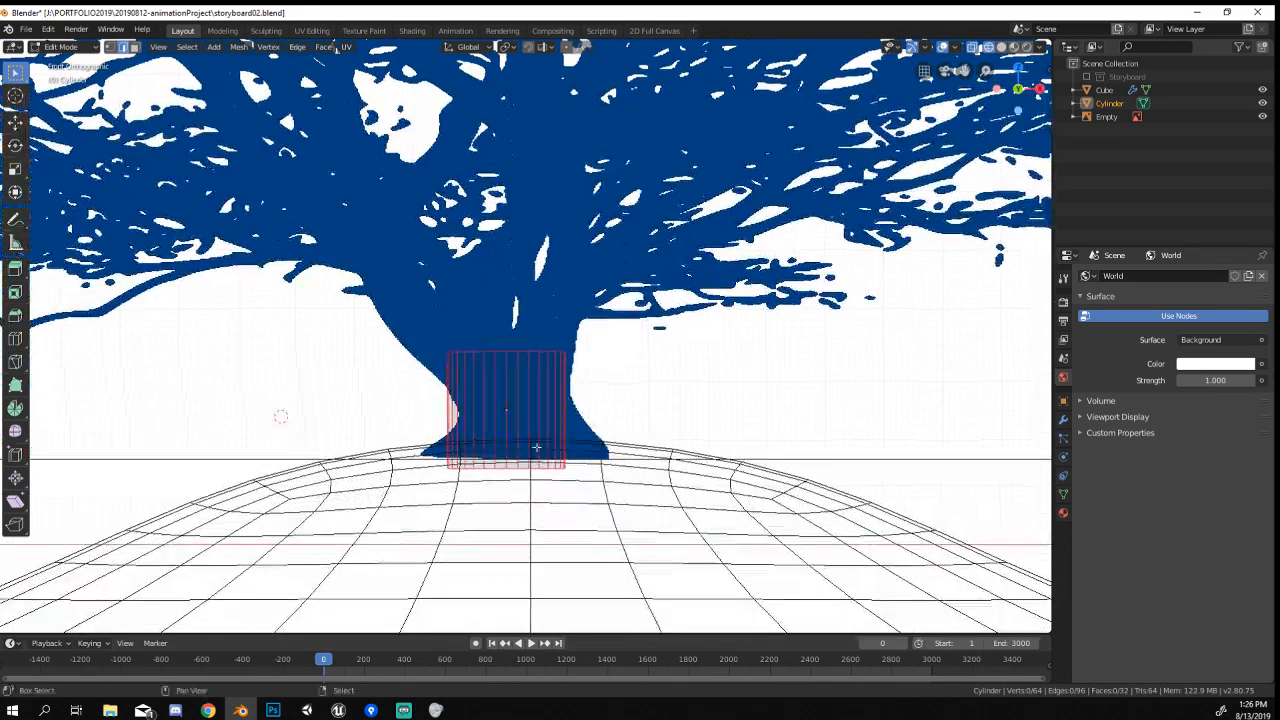
alt+click(537, 458)
key(s)
click(598, 488)
Cut an edge loop around the middle of the cylinder and narrow it to the trunk's waist.
key(ctrl+r)
click(598, 488)
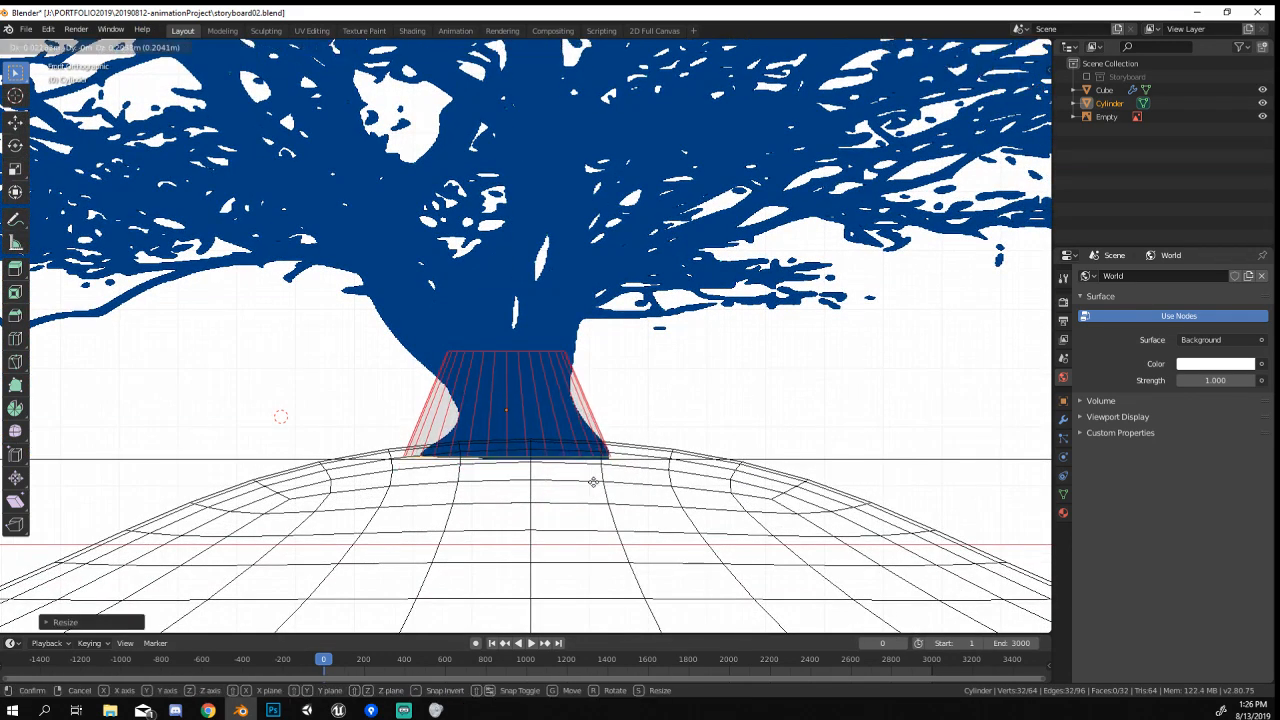
key(s)
click(611, 440)
key(g)
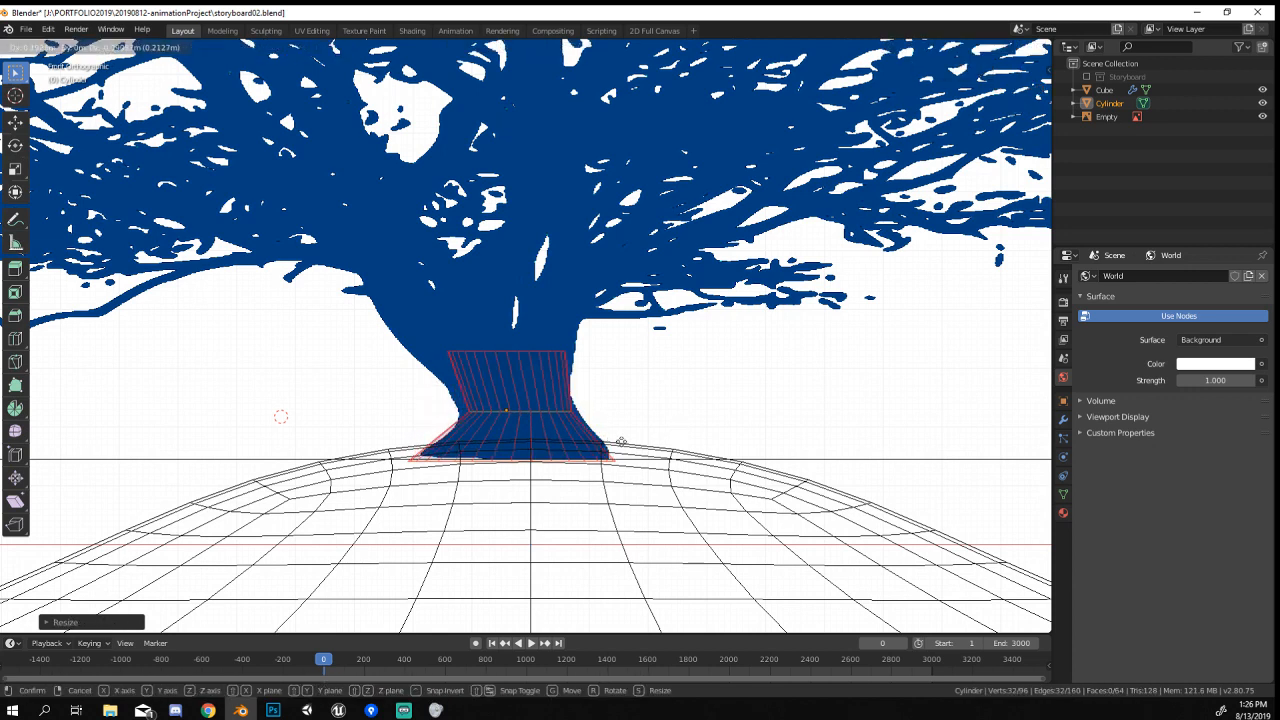
click(618, 452)
Bevel the waist loop into two loops and fit them to the trunk outline by moving and scaling.
key(ctrl+b)
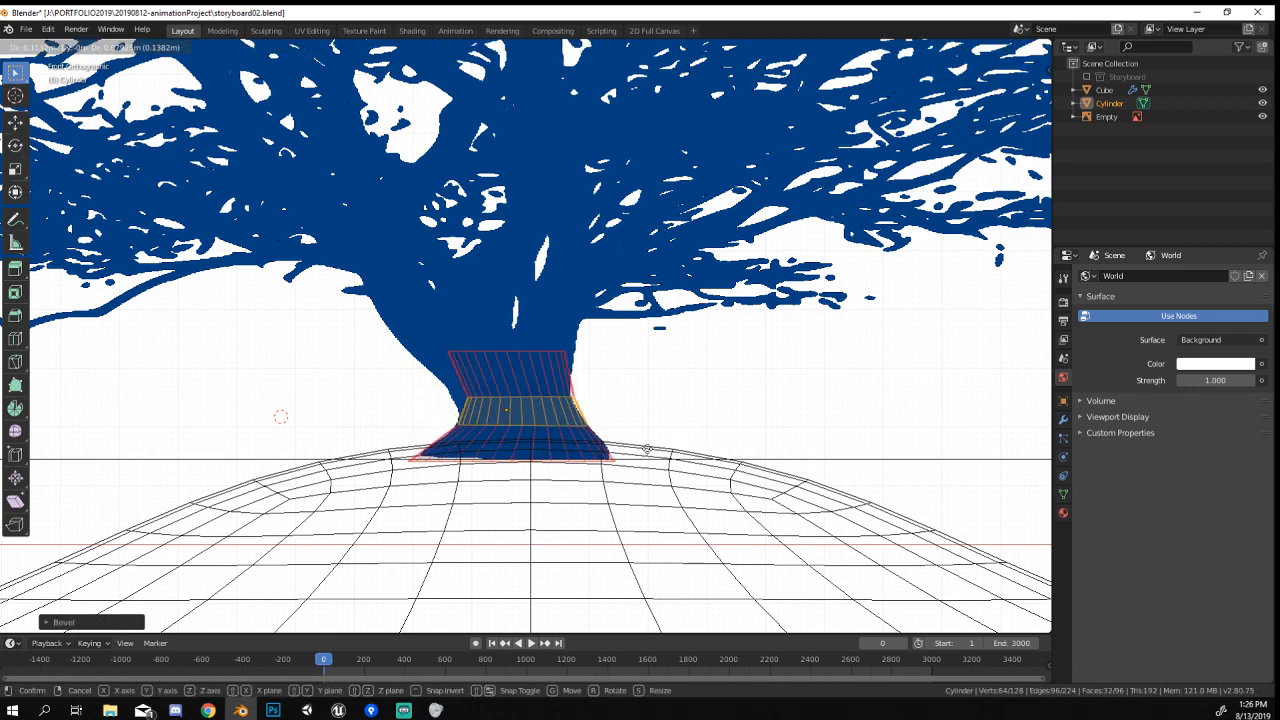
click(643, 443)
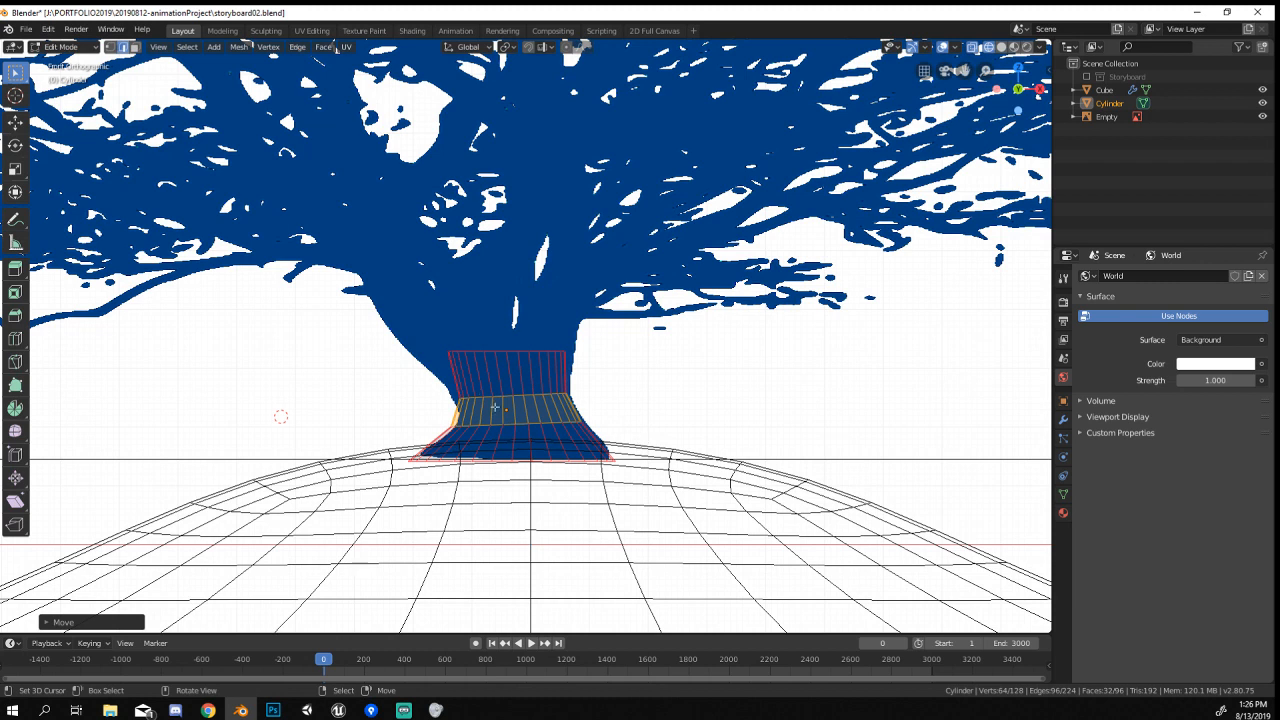
alt+click(493, 399)
key(s)
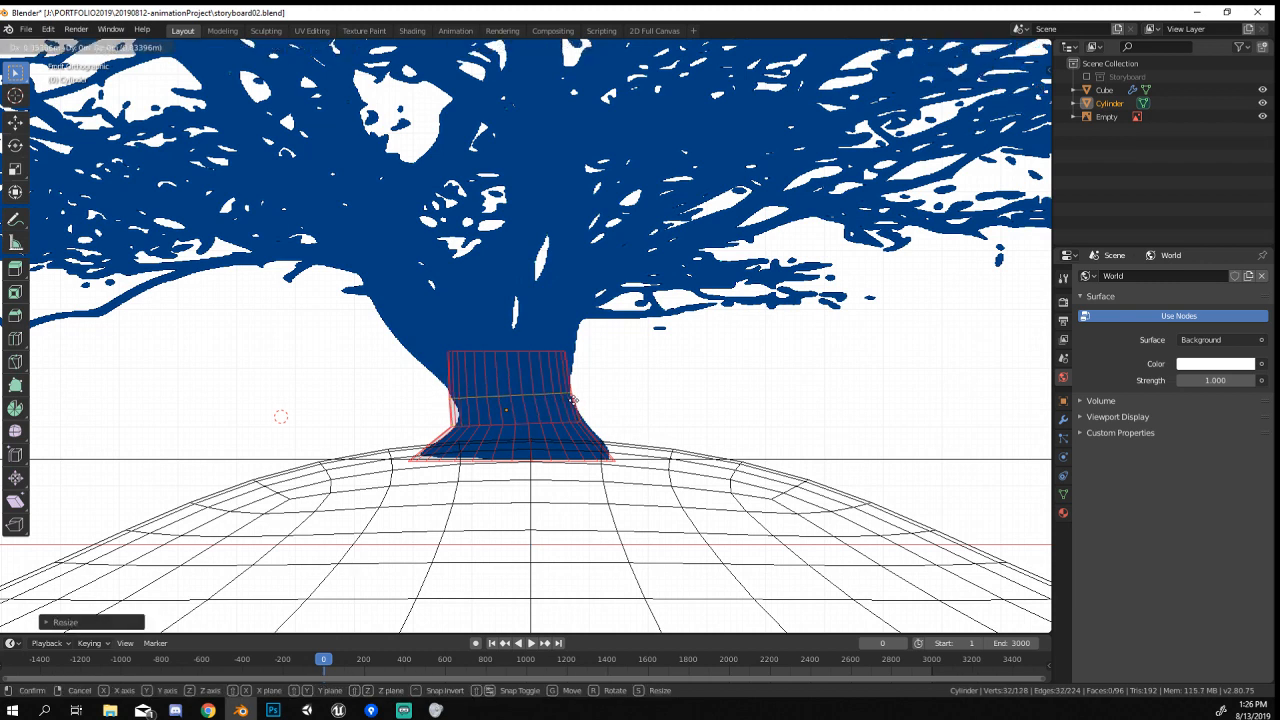
click(573, 400)
Tilt the cylinder's top edge loop slightly, then widen and move it to span the trunk in the image.
alt+click(492, 353)
key(r)
click(674, 345)
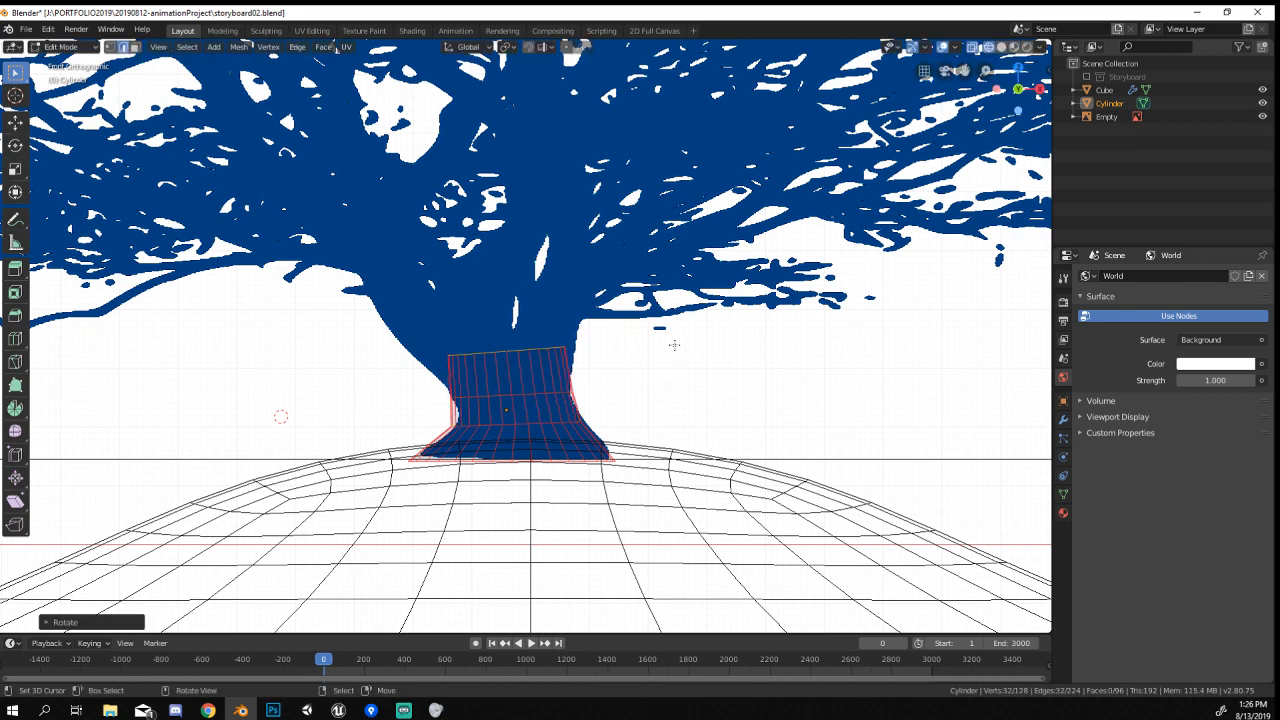
key(g)
click(727, 355)
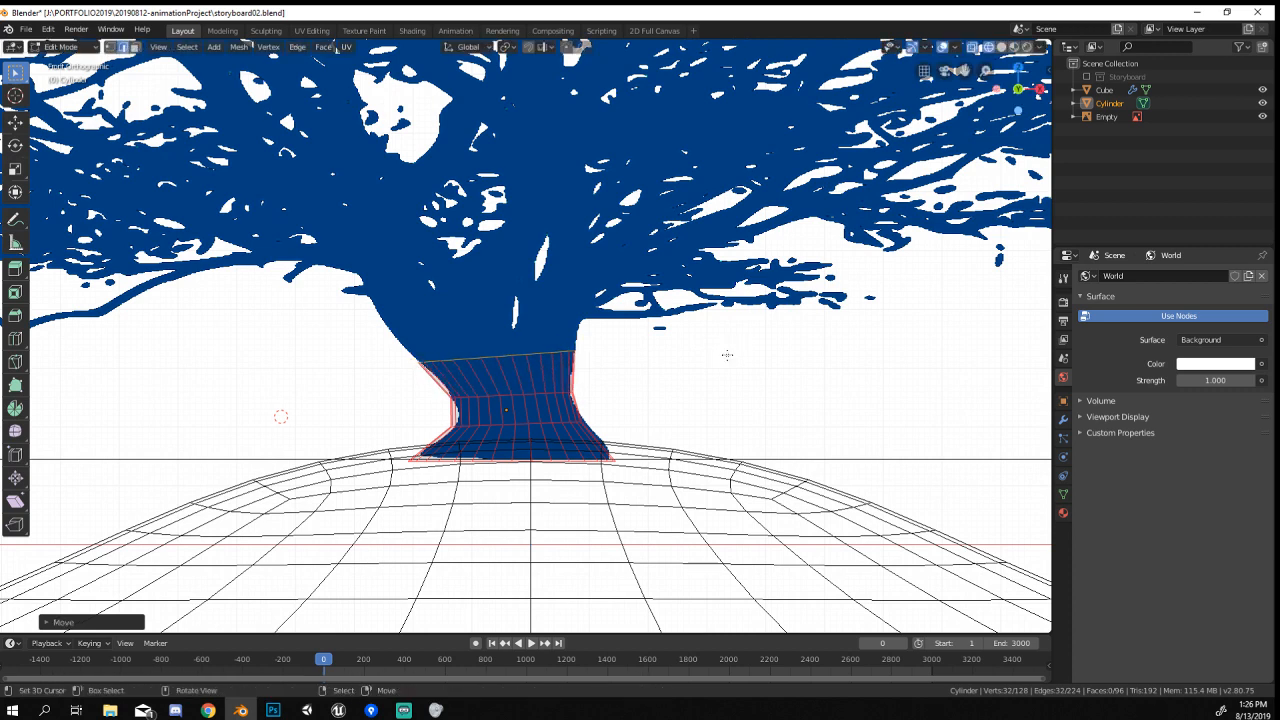
Duplicate the trunk's top edge loop, then shrink, tilt and place the copy at the base of the right limb.
key(KP_1)
key(shift+d)
key(s)
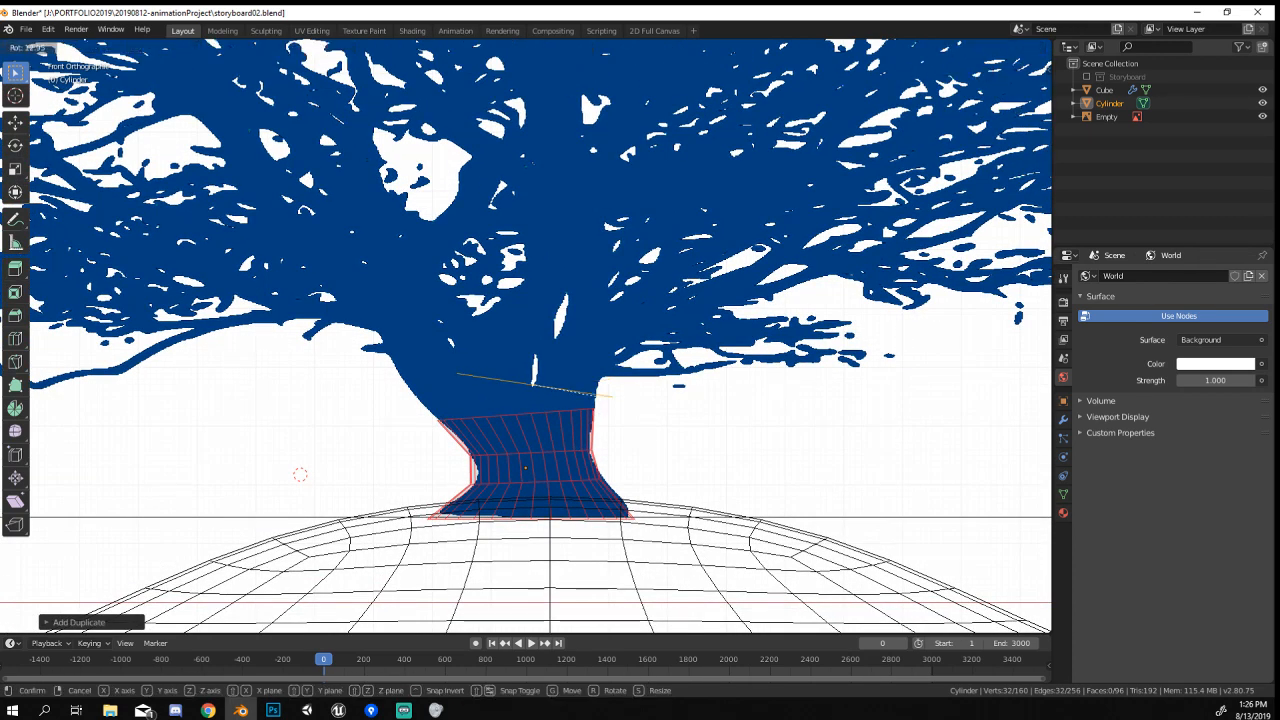
click(647, 404)
key(g)
click(674, 422)
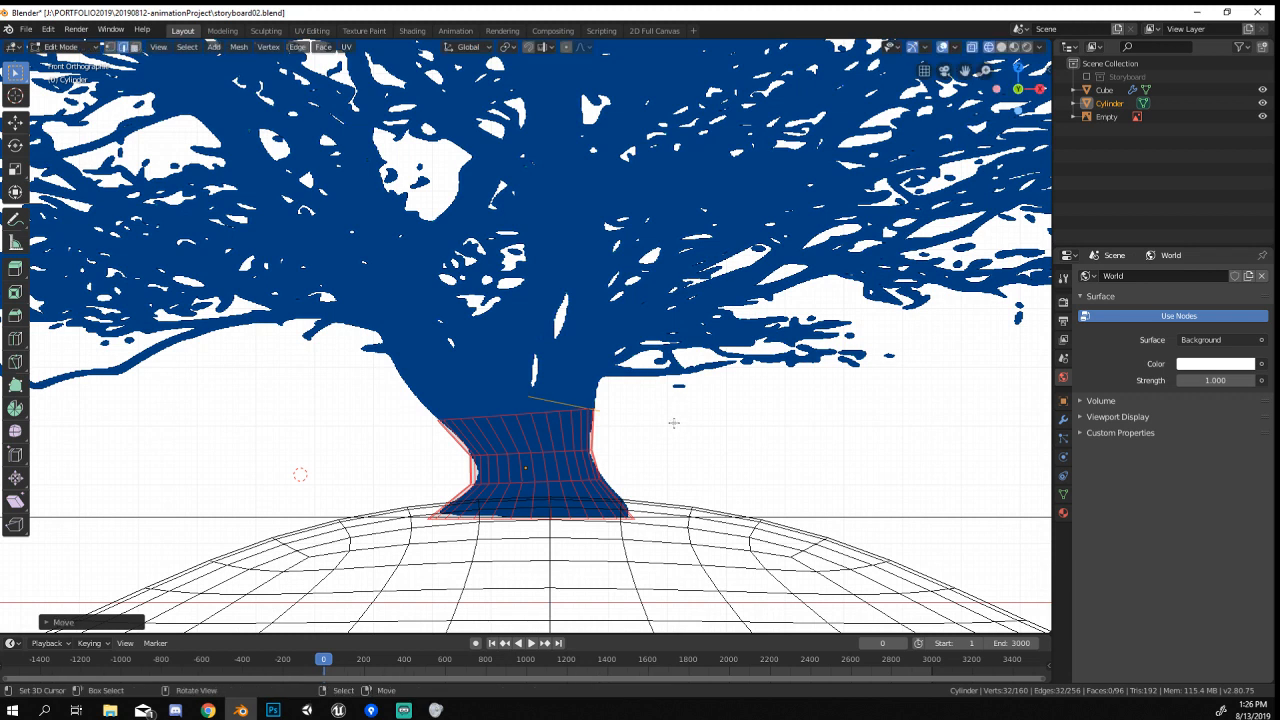
key(g)
click(668, 432)
Extrude the duplicated loop twice up along the right limb, tilting and narrowing it to form a tapered branch.
key(e)
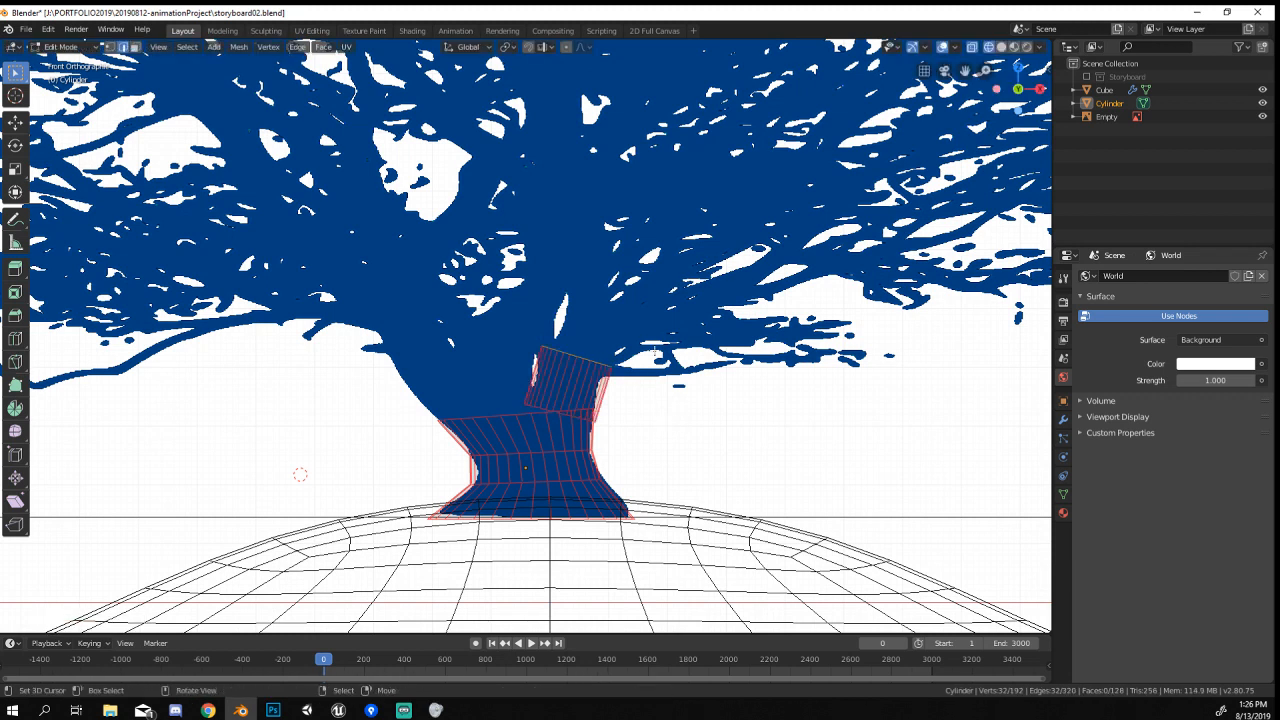
key(s)
click(698, 374)
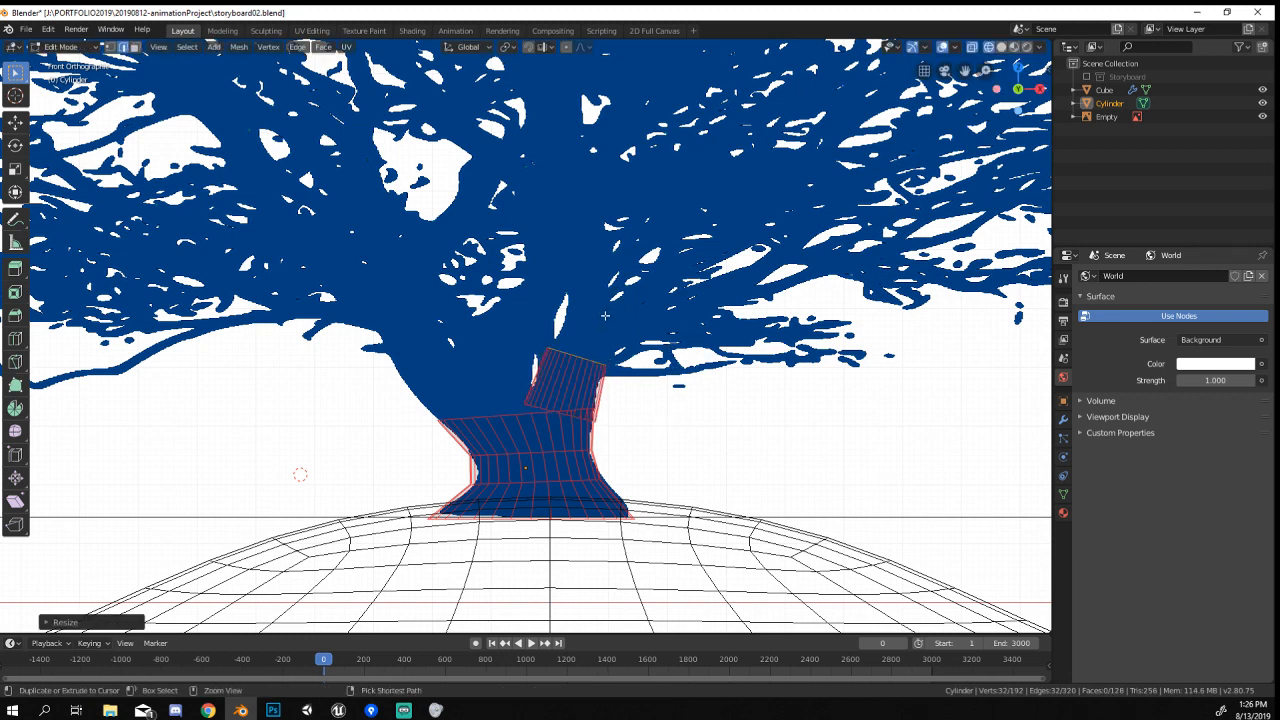
key(e)
click(668, 318)
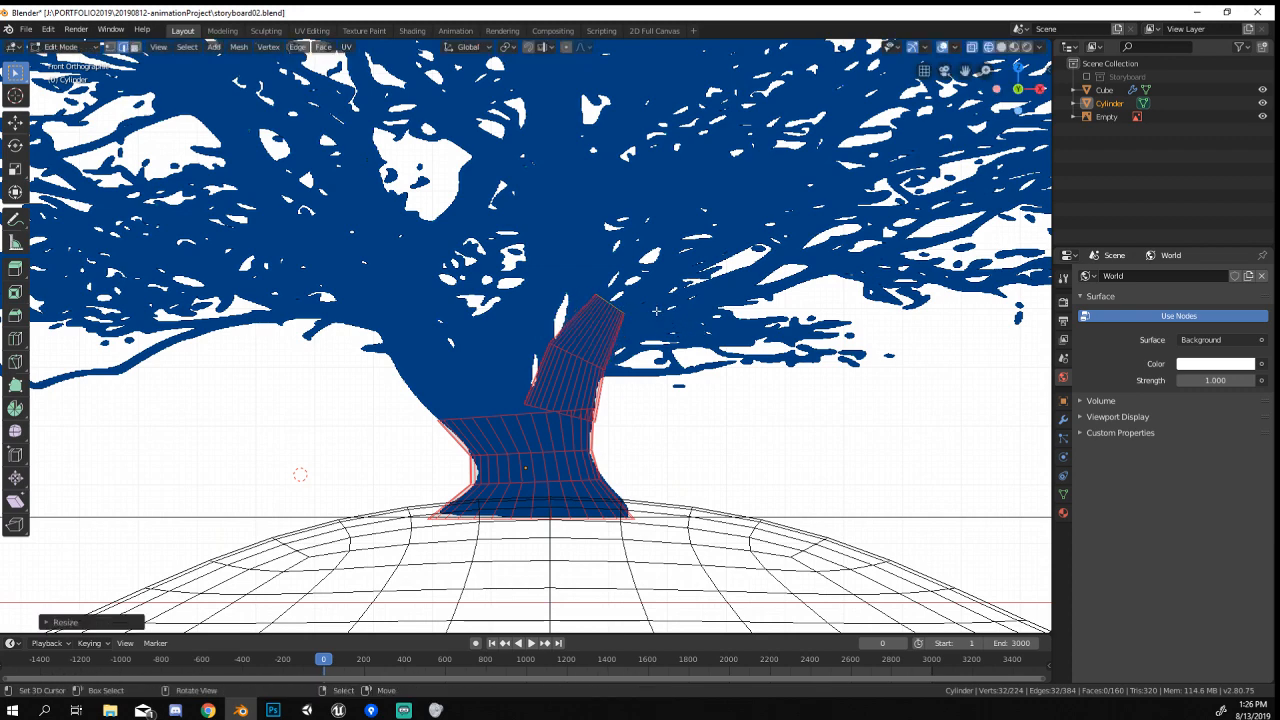
Try a duplicated and rotated copy of the right branch as the trunk's left limb.
shift+middle_drag(593, 357, 588, 402)
scroll(588, 402, down, 1)
scroll(588, 402, up, 1)
key(ctrl+l)
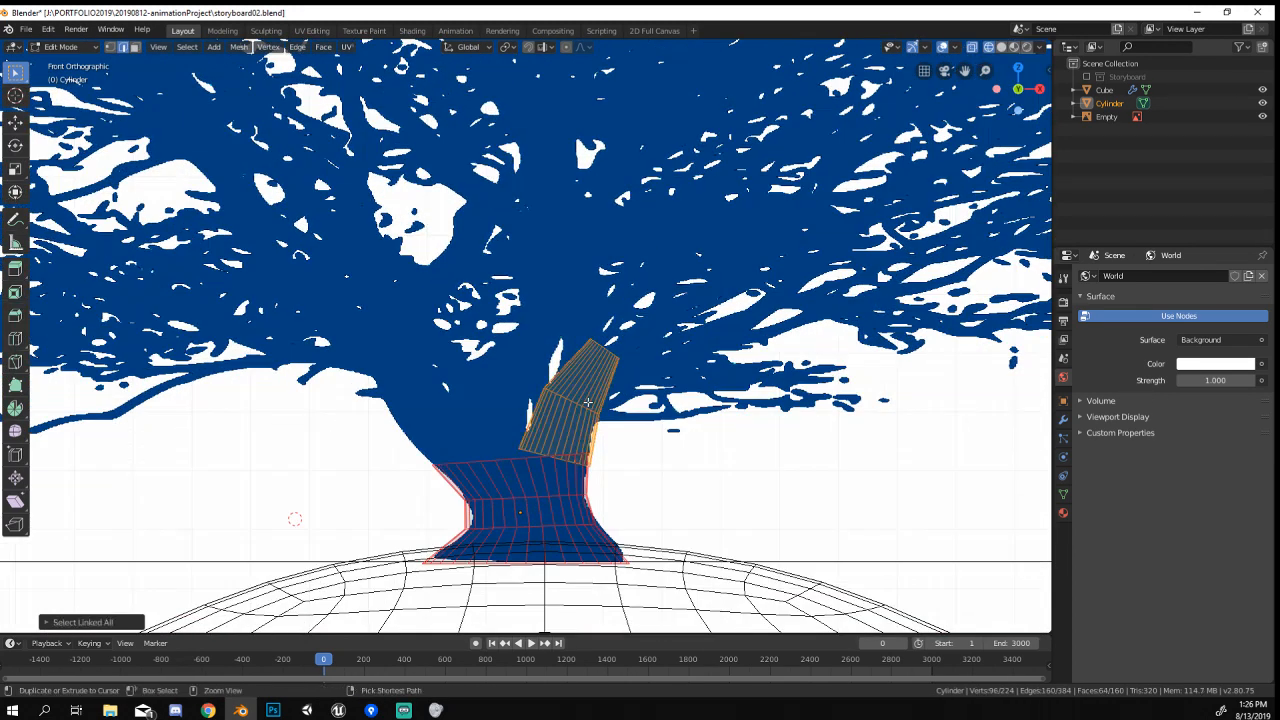
key(shift+d)
click(479, 425)
key(r)
click(525, 346)
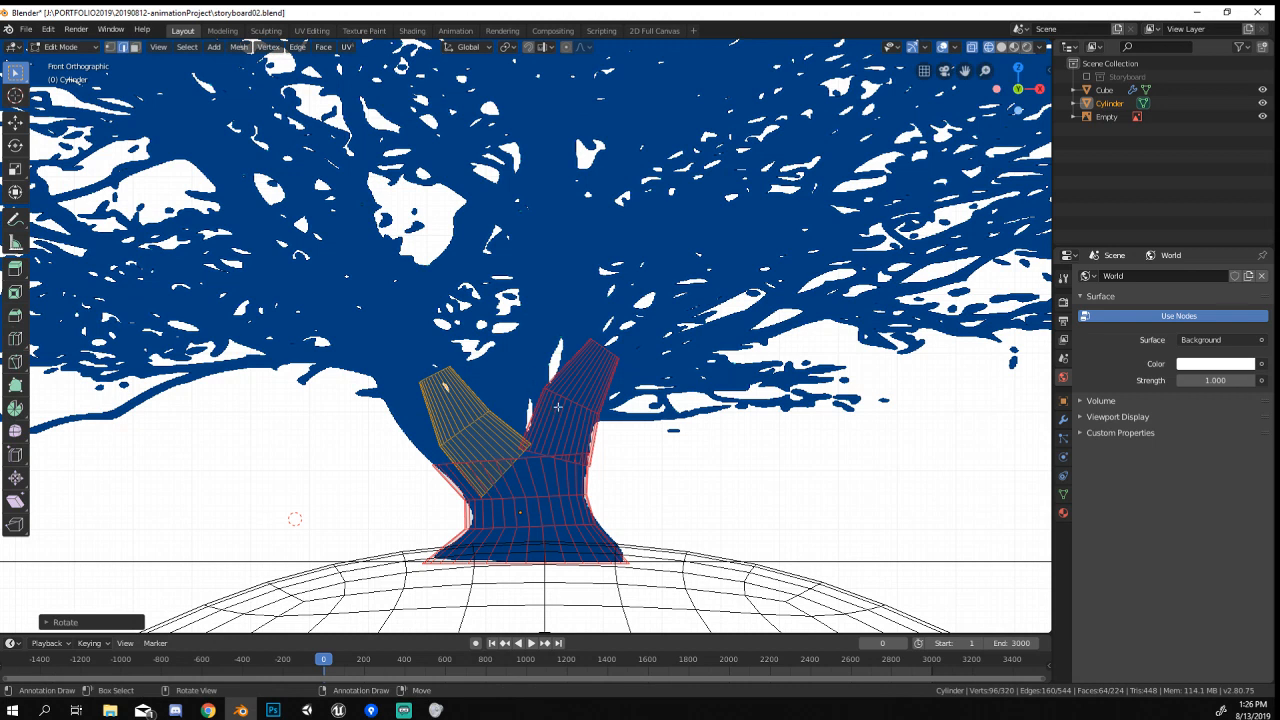
key(x)
click(524, 408)
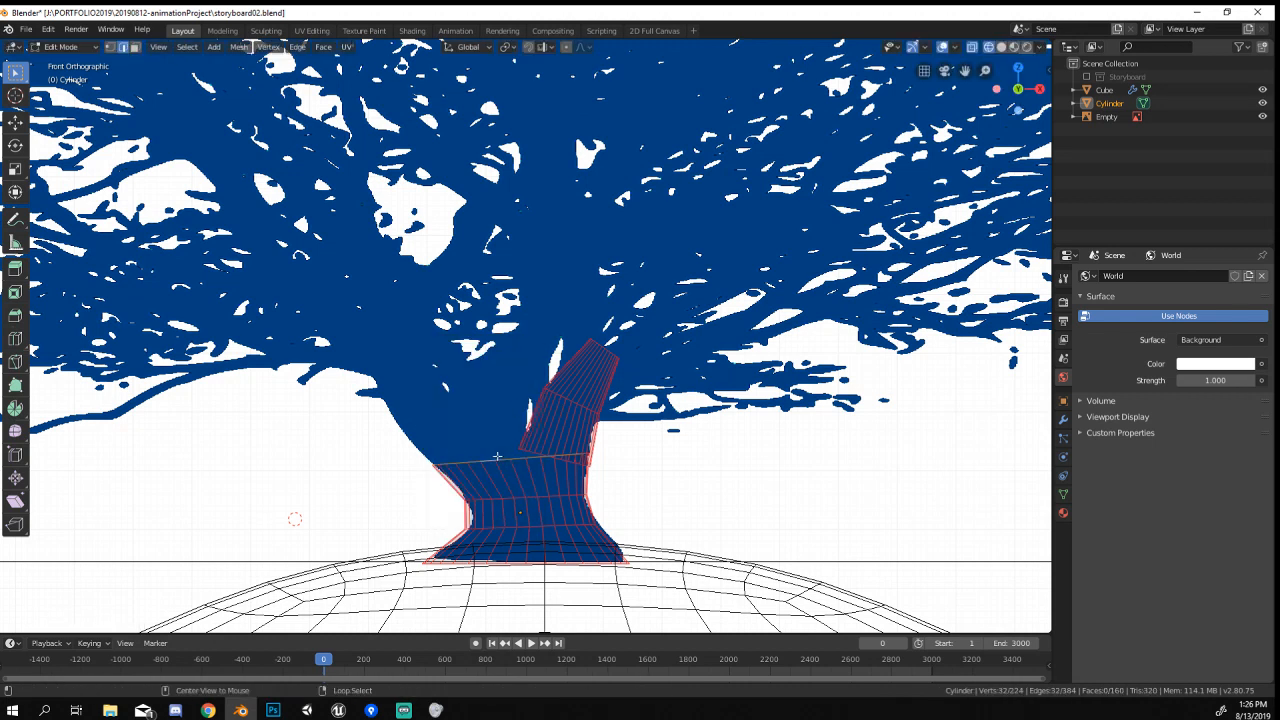
Duplicate the trunk's top edge loop, then scale and move the copy to the base of the left limb.
key(shift+s)
click(726, 465)
key(shift+d)
click(689, 457)
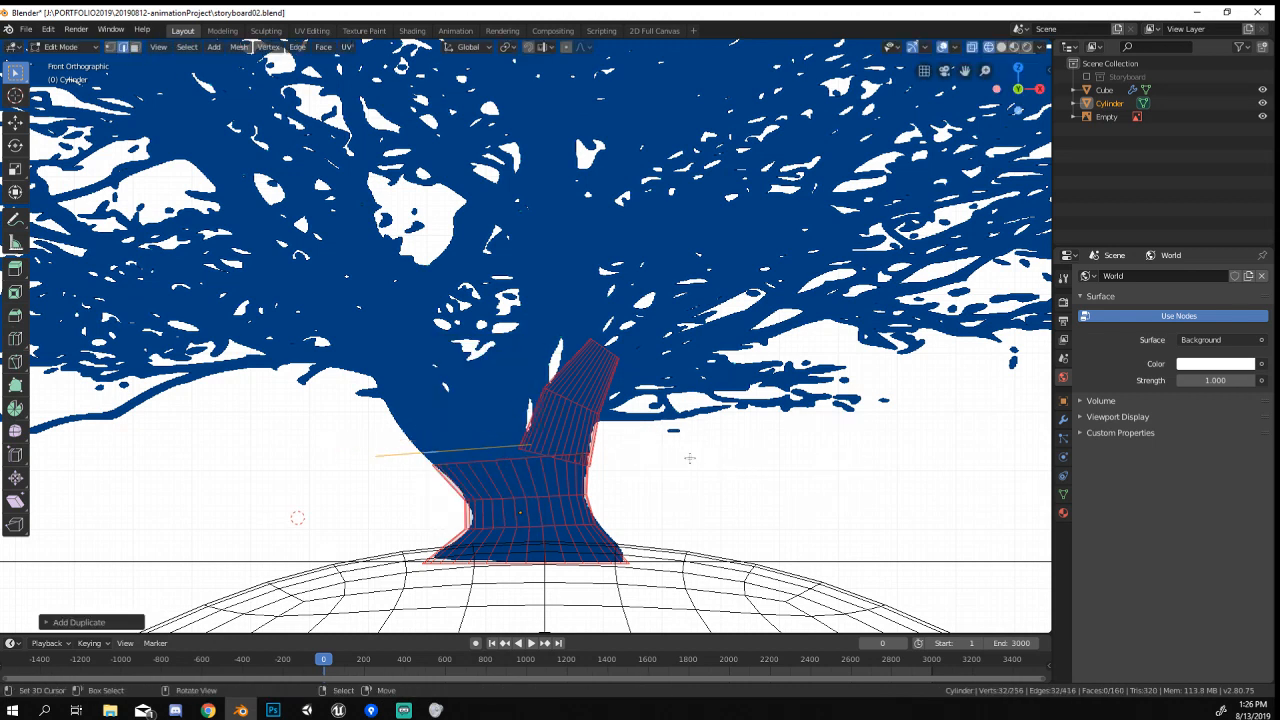
key(s)
click(594, 462)
key(g)
click(614, 474)
key(s)
click(664, 471)
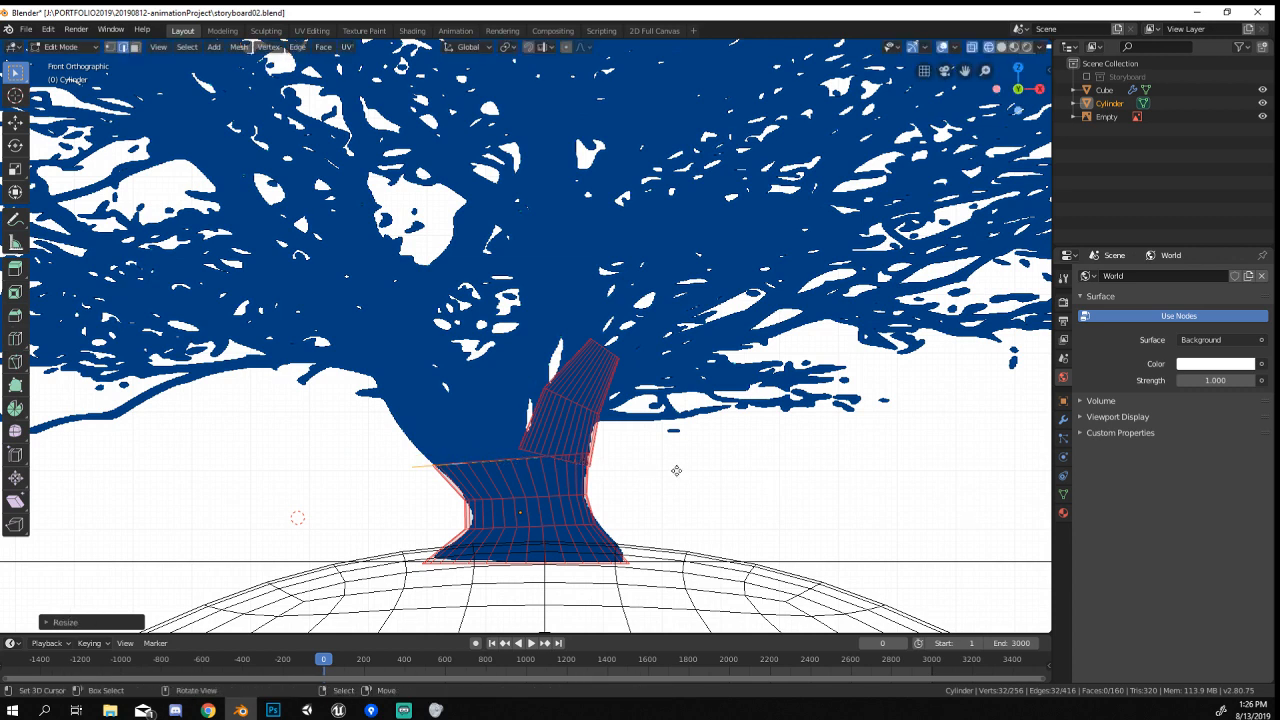
Extrude the left limb's base loop upward, then tilt and shrink the new edge loop to fit the reference limb.
key(e)
click(660, 405)
key(r)
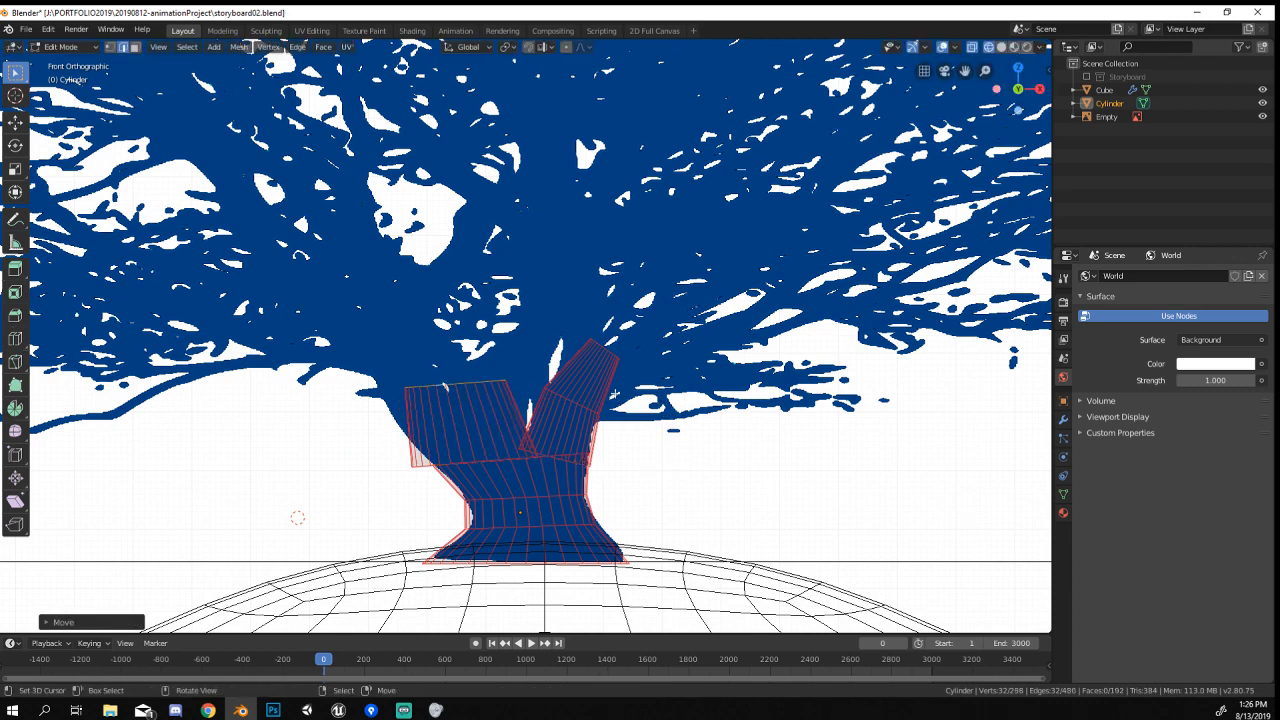
click(630, 343)
key(s)
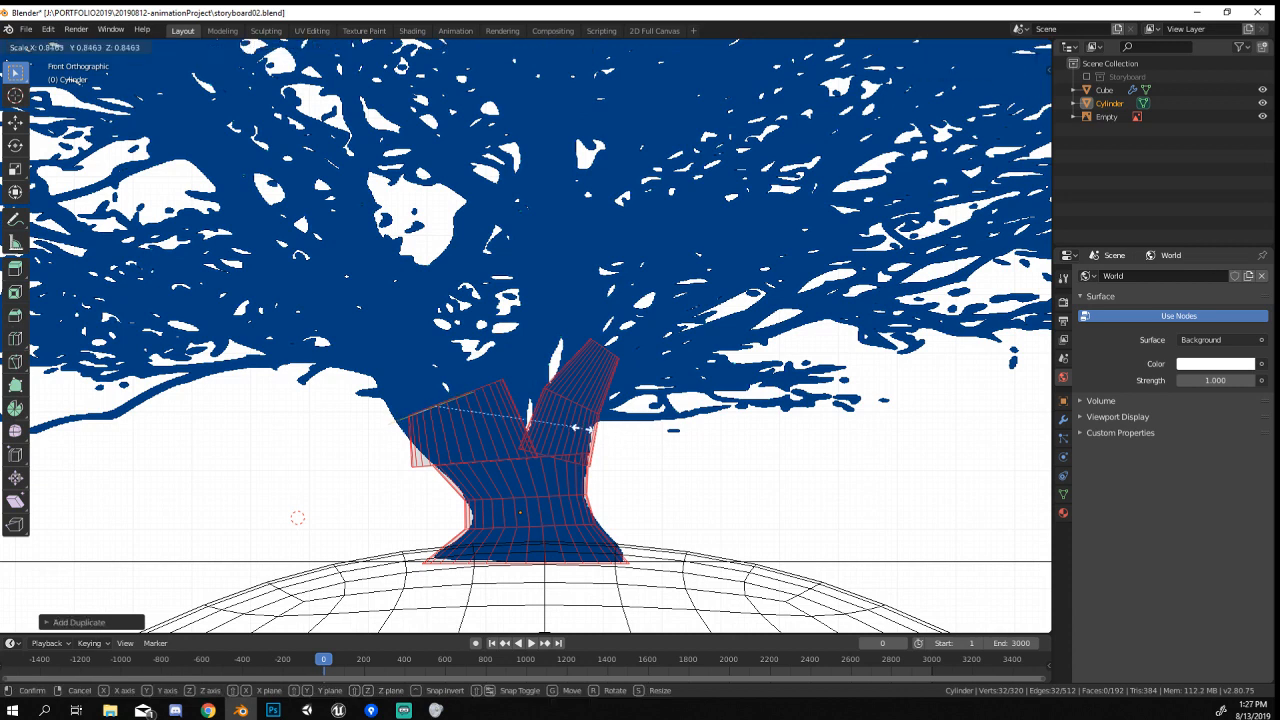
click(539, 428)
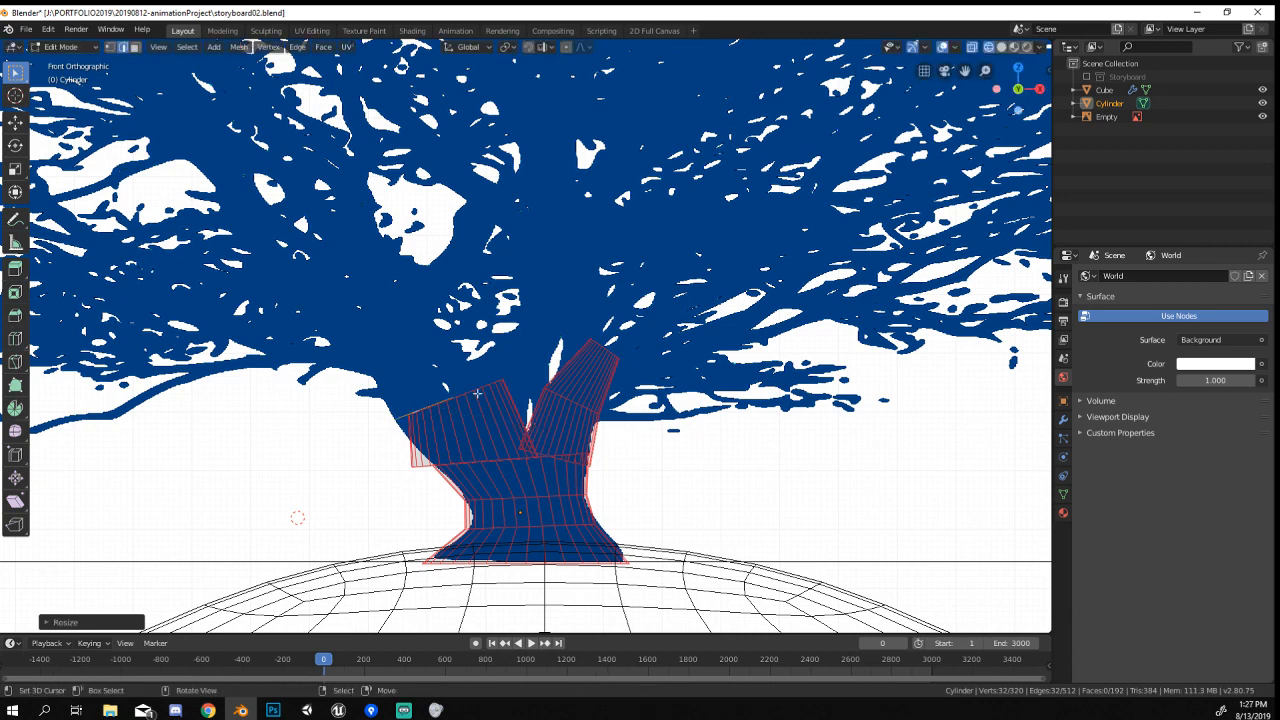
Extend the left limb with successive extrusions along the reference branch, bending outward toward the upper left canopy.
ctrl+click(391, 353)
shift+middle_drag(448, 301, 523, 401)
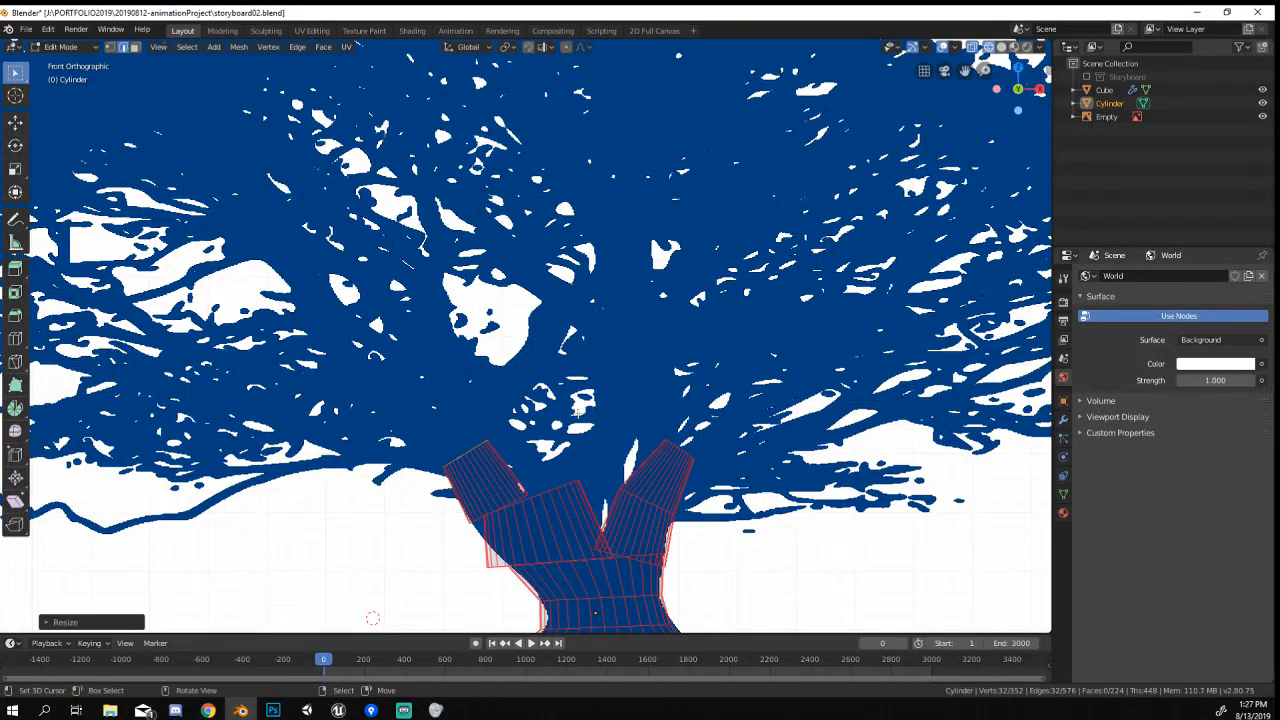
ctrl+click(446, 367)
ctrl+click(424, 284)
ctrl+click(358, 240)
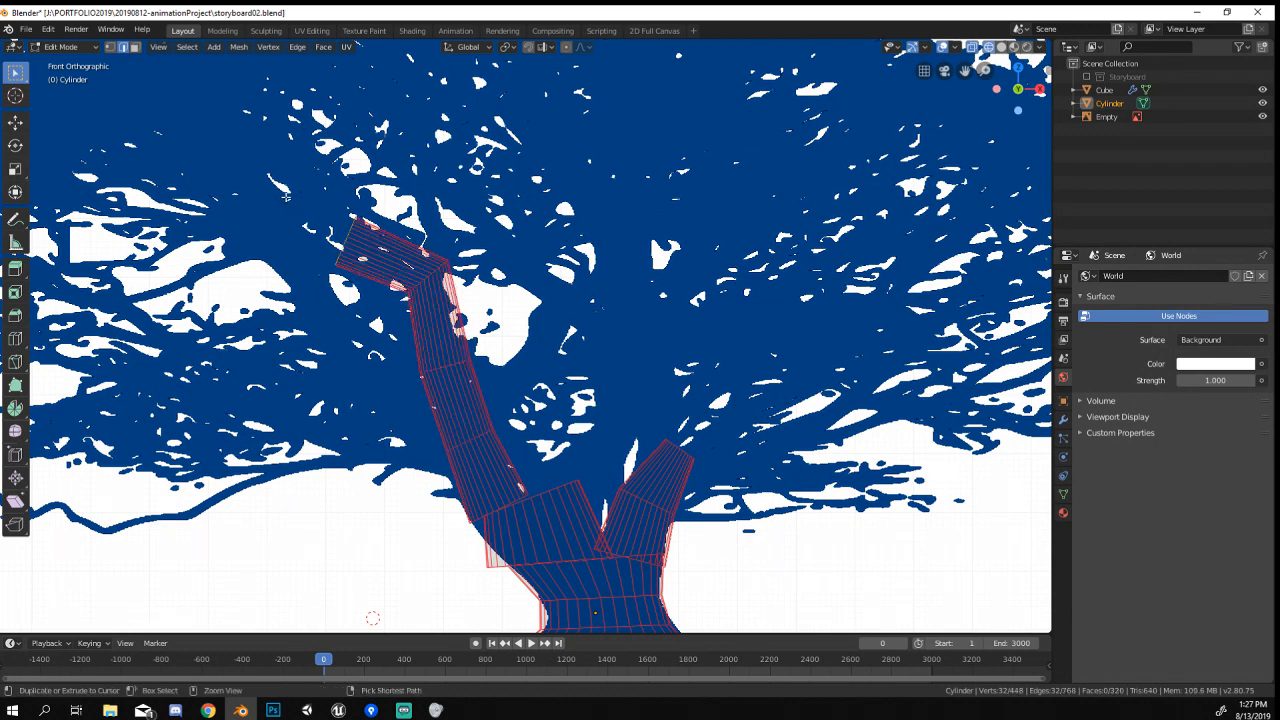
ctrl+click(286, 196)
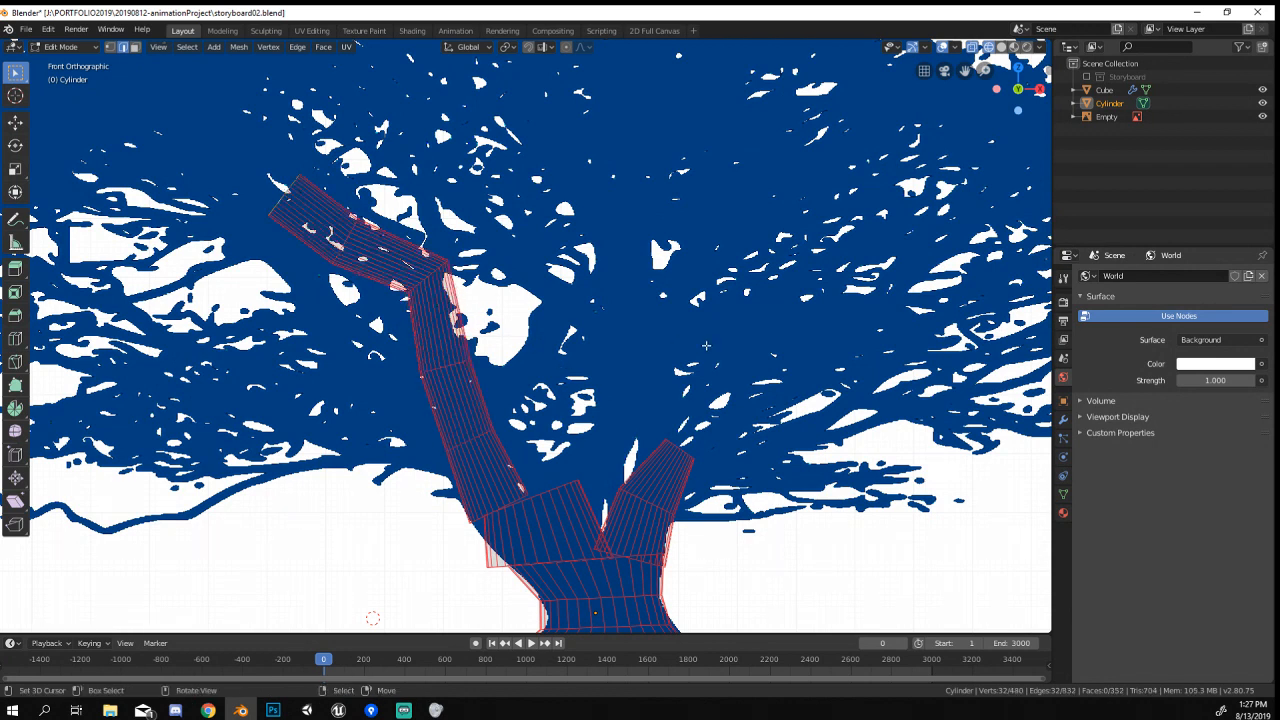
Taper the left branch toward its tip using Shrink/Fatten at about 0.31 with smooth proportional editing and an enlarged influence radius.
key(Tab)
key(Tab)
key(s)
scroll(420, 330, down, 15)
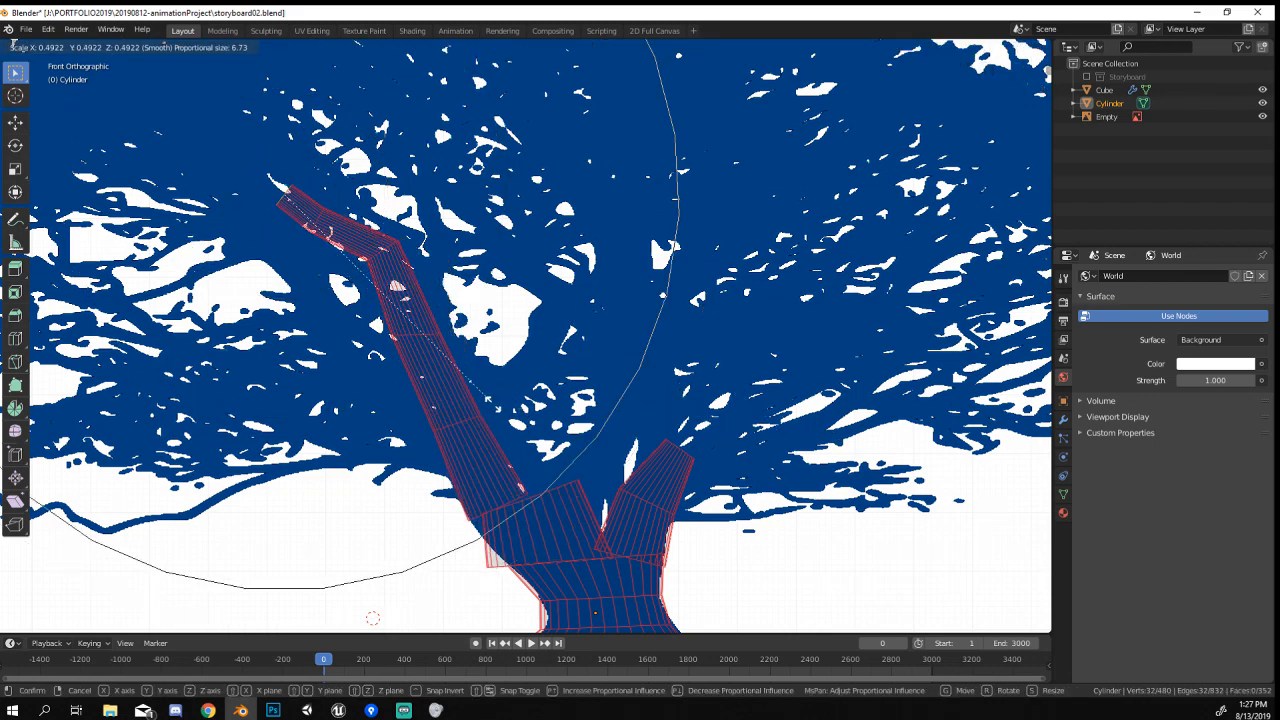
right_click(492, 403)
key(alt+s)
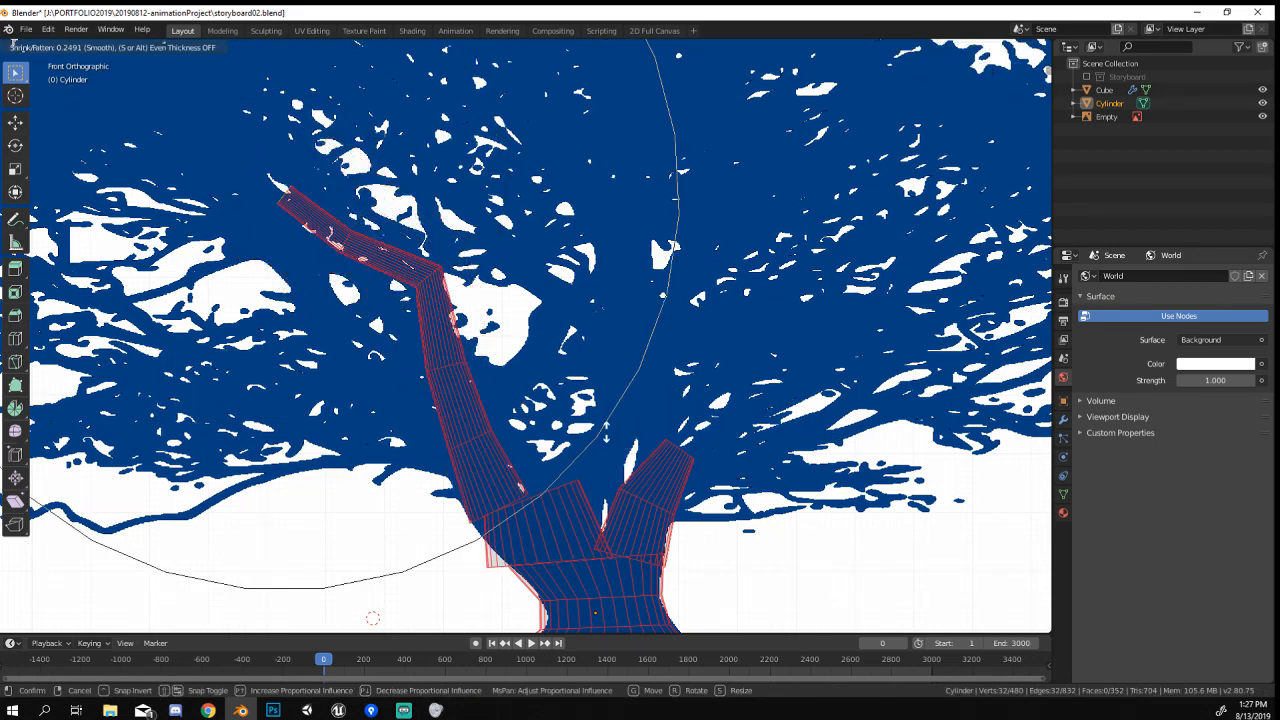
click(595, 443)
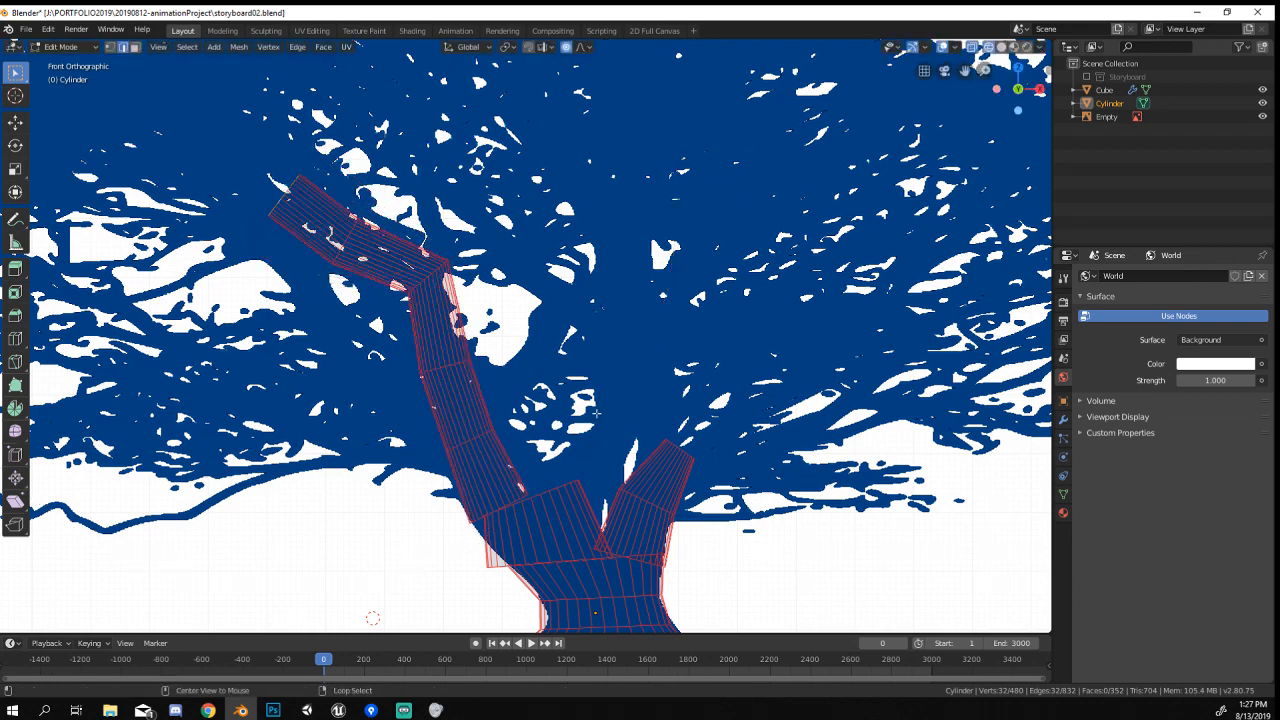
key(alt+s)
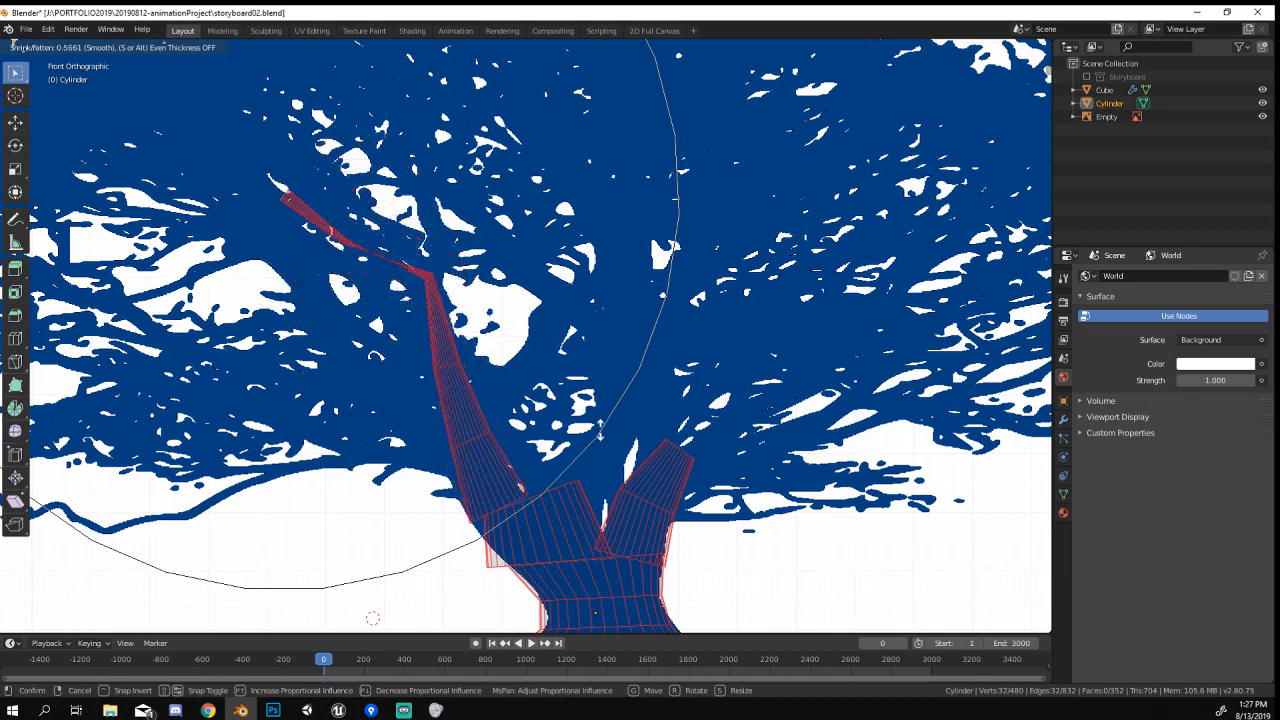
right_click(590, 417)
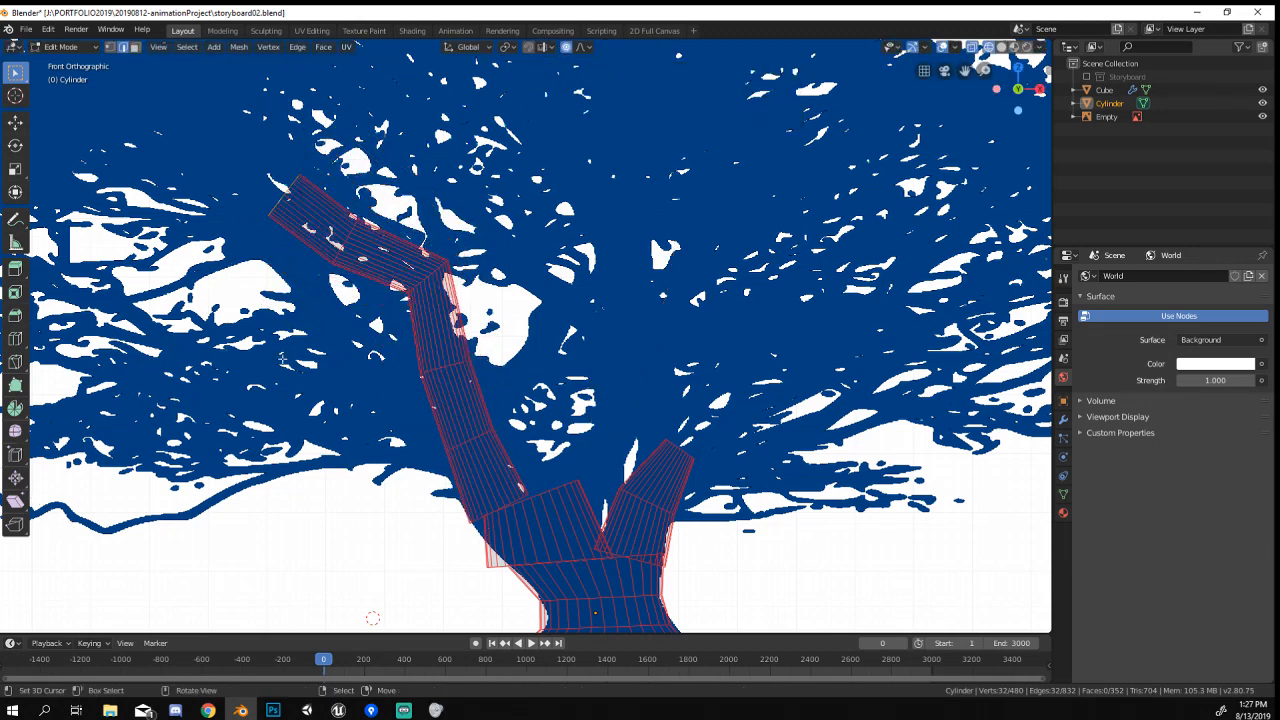
key(alt+s)
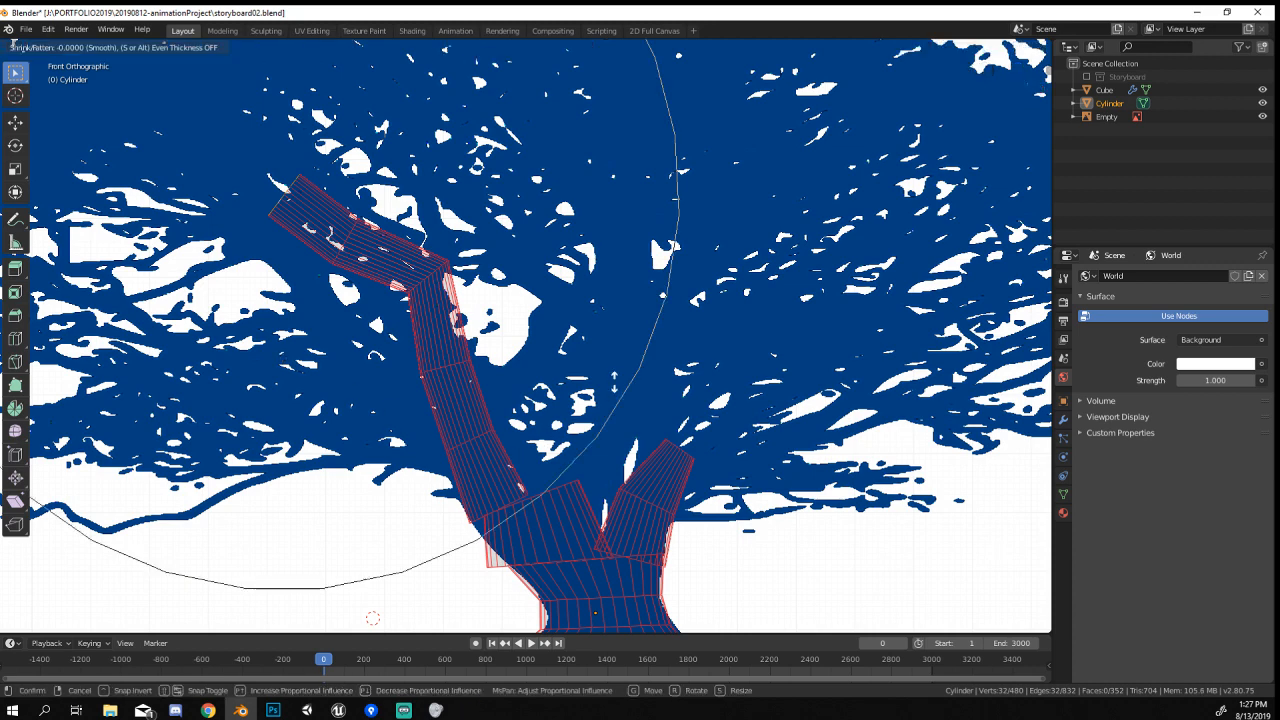
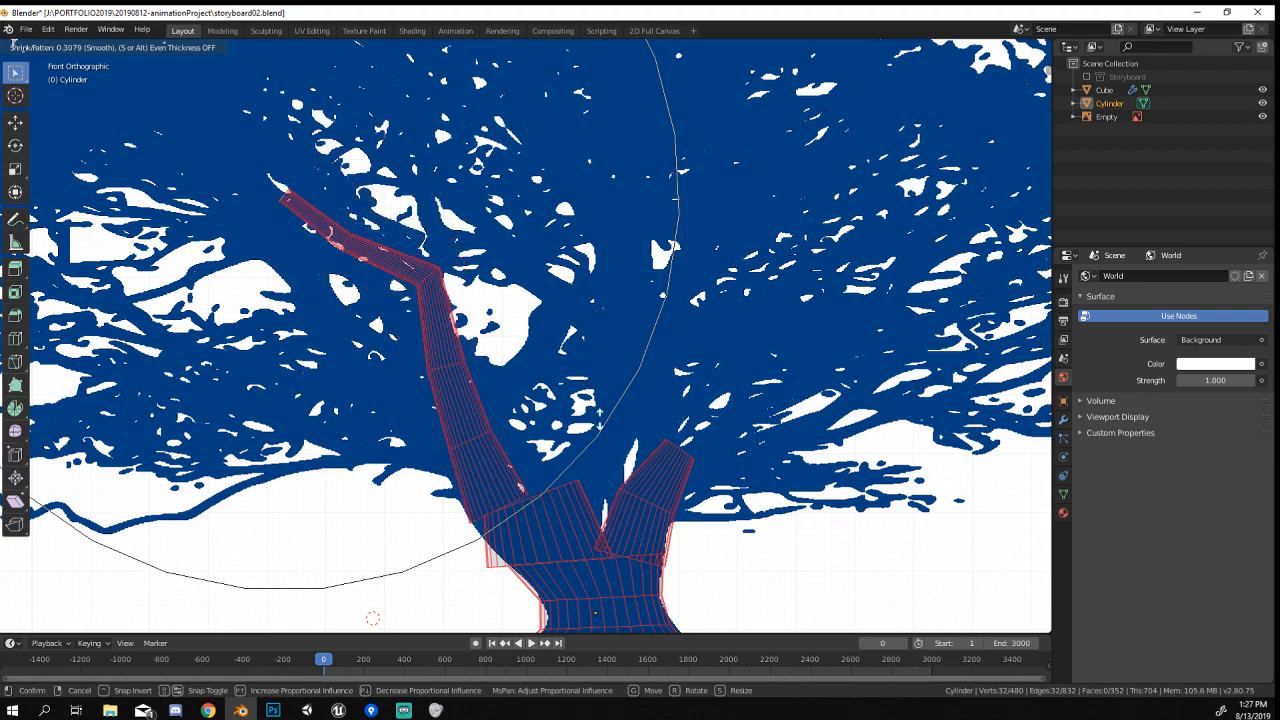
click(597, 413)
Duplicate the whole left branch, place the copy near the right limb, and turn off proportional editing.
key(Tab)
shift+middle_drag(677, 430, 600, 354)
key(Tab)
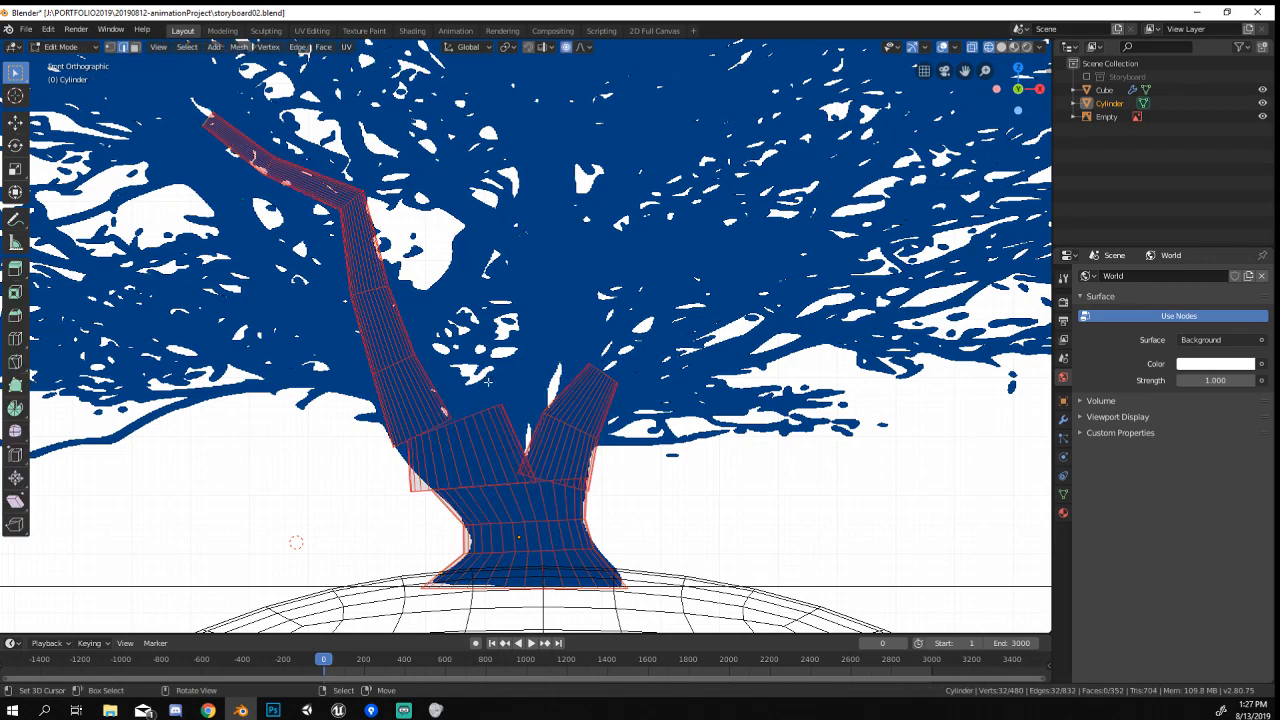
key(l)
key(shift+d)
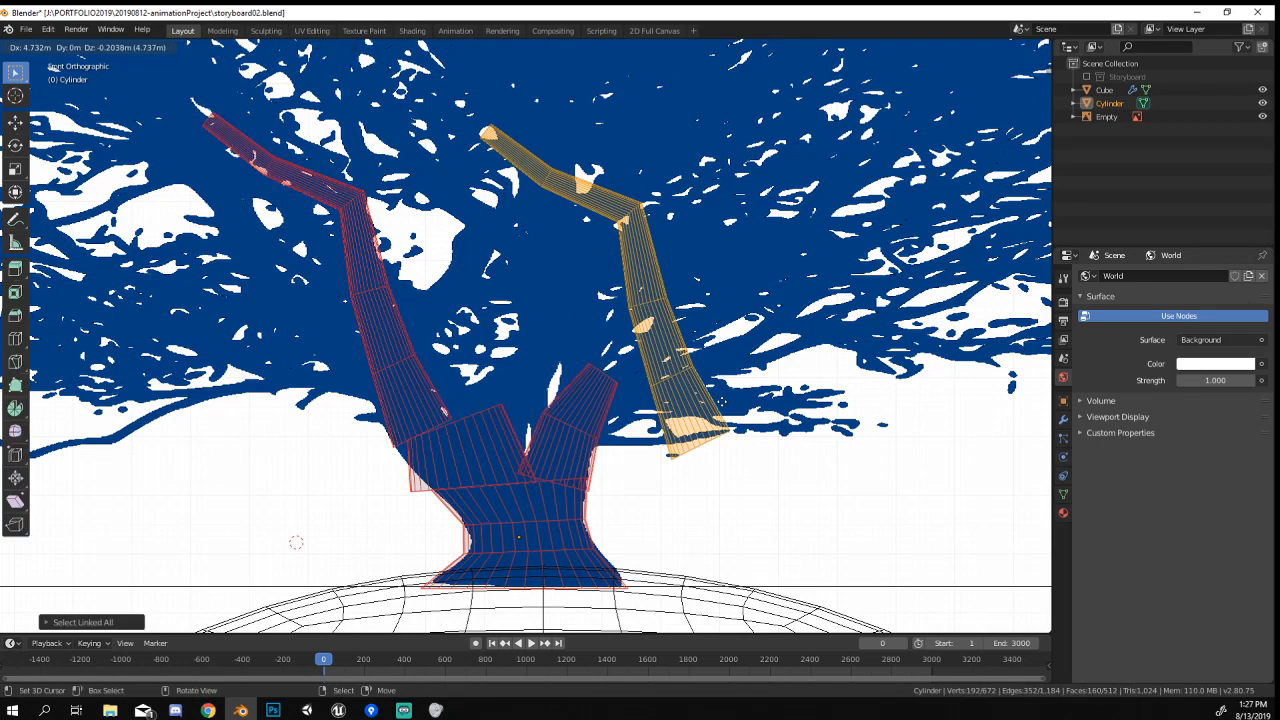
key(r)
right_click(765, 514)
key(o)
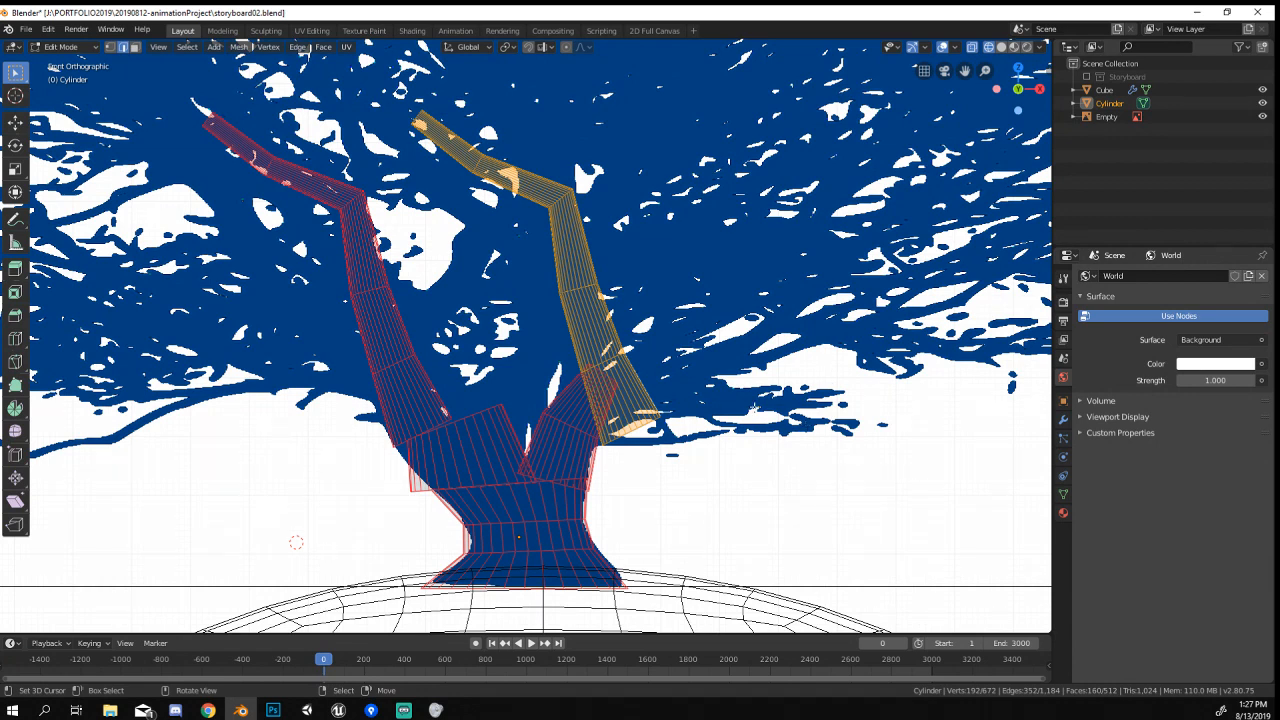
Rotate the copied branch about the Z axis so it bends toward the right, and fill its open ends.
key(r)
key(z)
click(594, 247)
key(f)
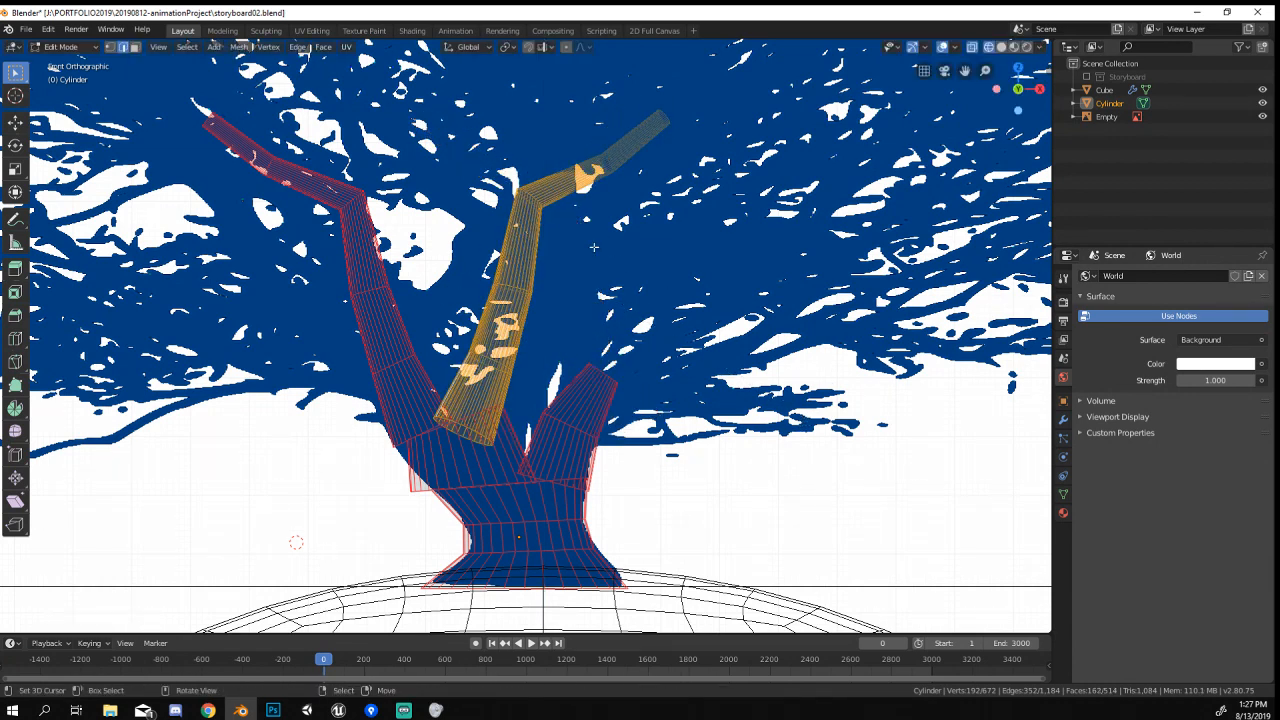
Move the copied branch onto the right limb and tilt it outward so its base overlaps the limb.
key(g)
click(724, 248)
key(r)
click(756, 249)
key(g)
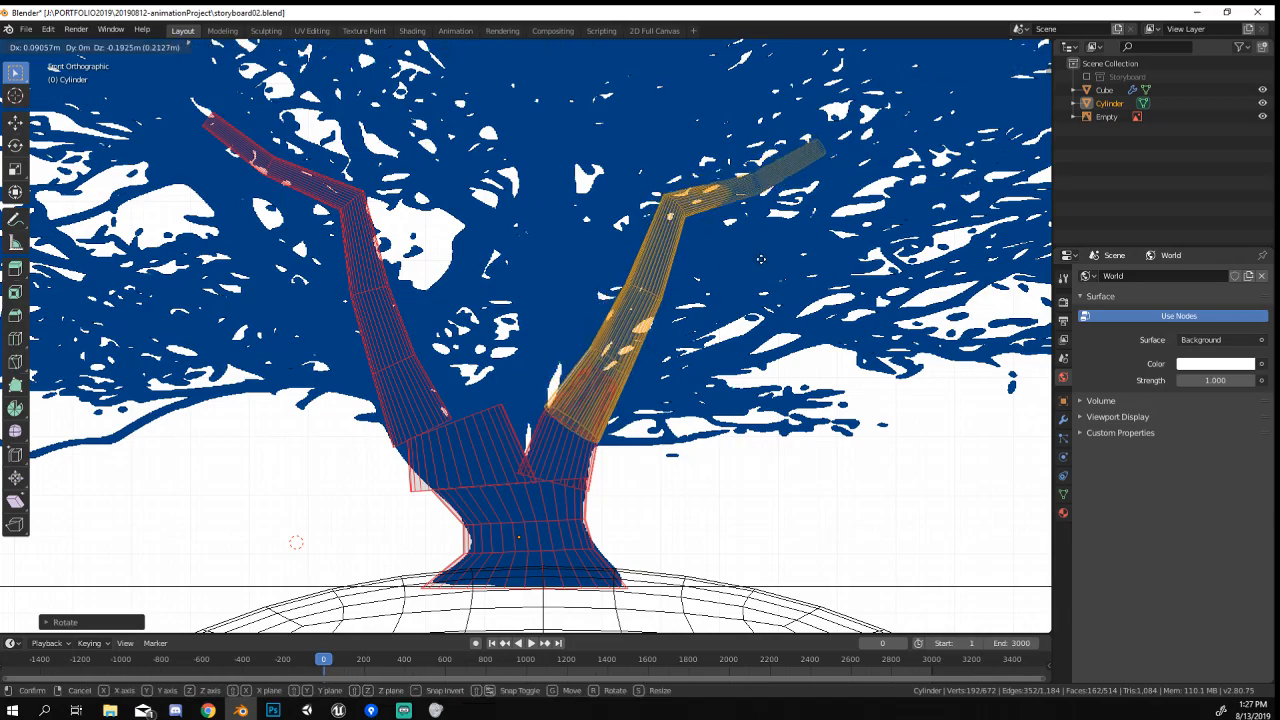
click(761, 259)
Duplicate the right branch, rotate the copy about 99° around the Z axis, and seat it on the trunk as a depth-facing branch.
key(shift+d)
key(r)
key(z)
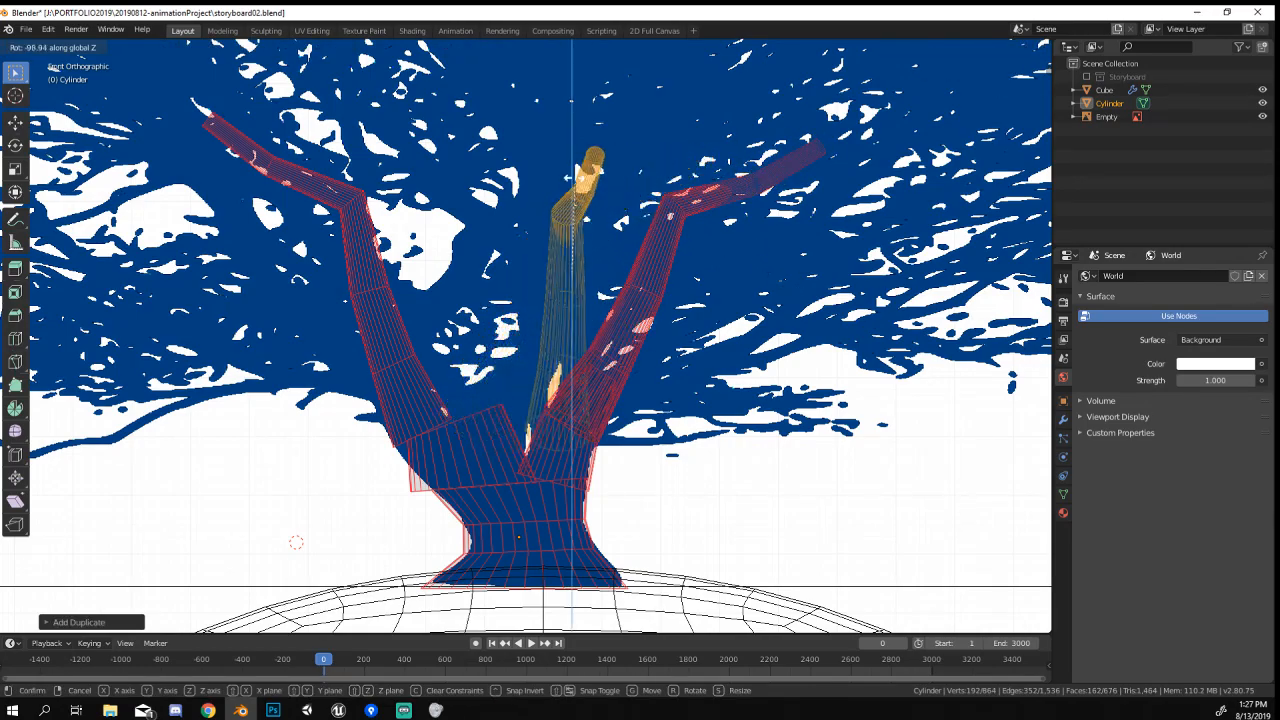
click(568, 178)
middle_drag(568, 178, 388, 288)
key(g)
click(374, 305)
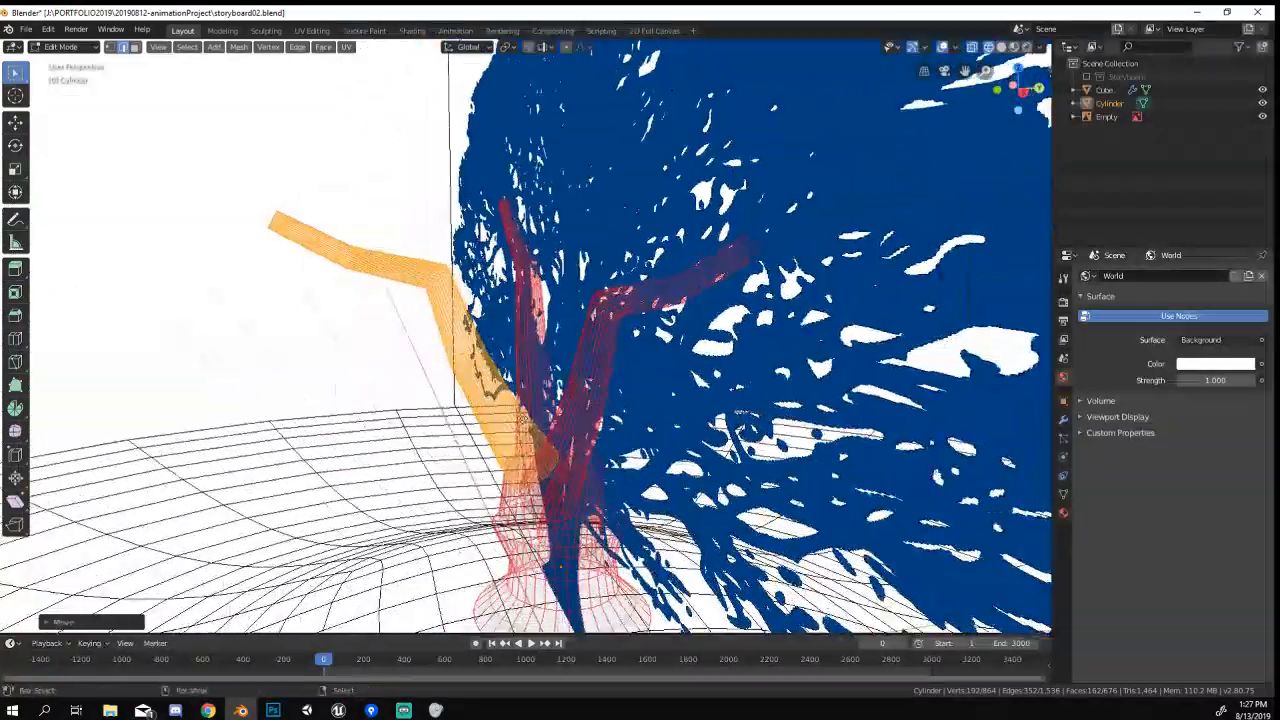
Duplicate the depth-facing branch, rotate the copy to the opposite side of the trunk, seat its base there, and clear the selection.
key(shift+d)
key(r)
click(605, 348)
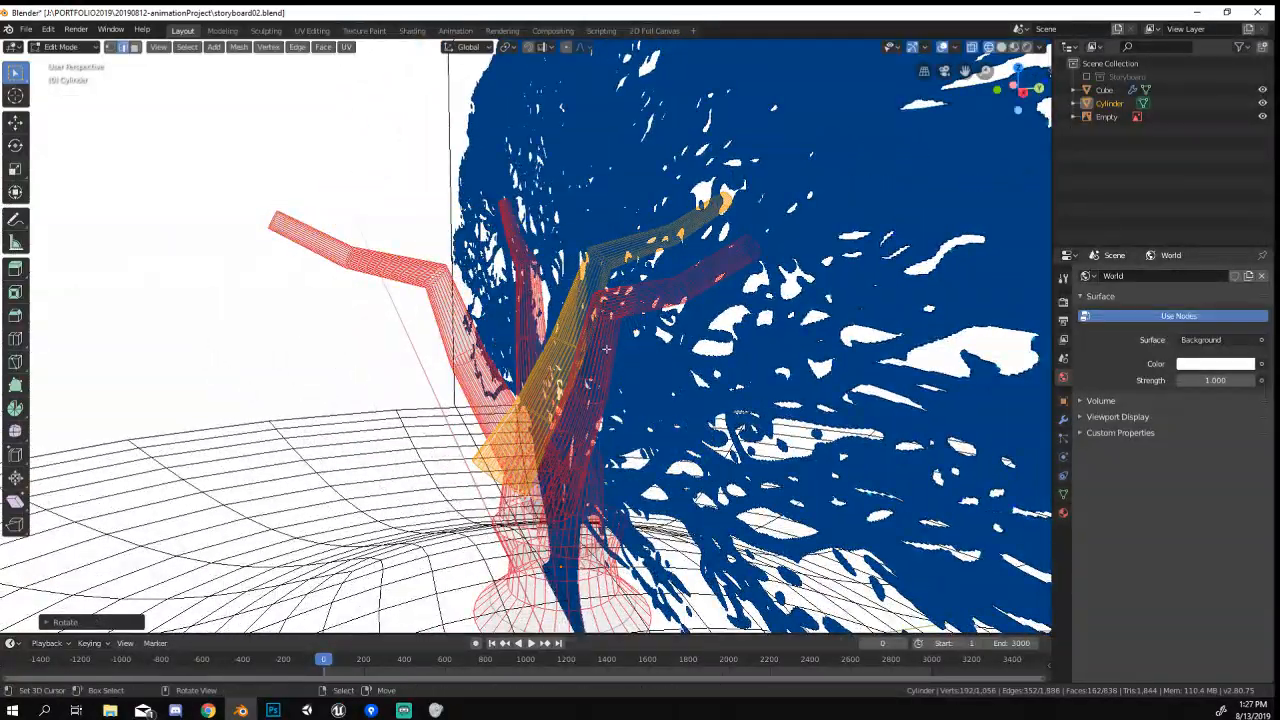
middle_drag(606, 349, 550, 345)
key(g)
click(628, 388)
middle_drag(628, 388, 742, 402)
scroll(742, 402, down, 4)
key(alt+a)
middle_drag(590, 435, 683, 463)
key(KP_1)
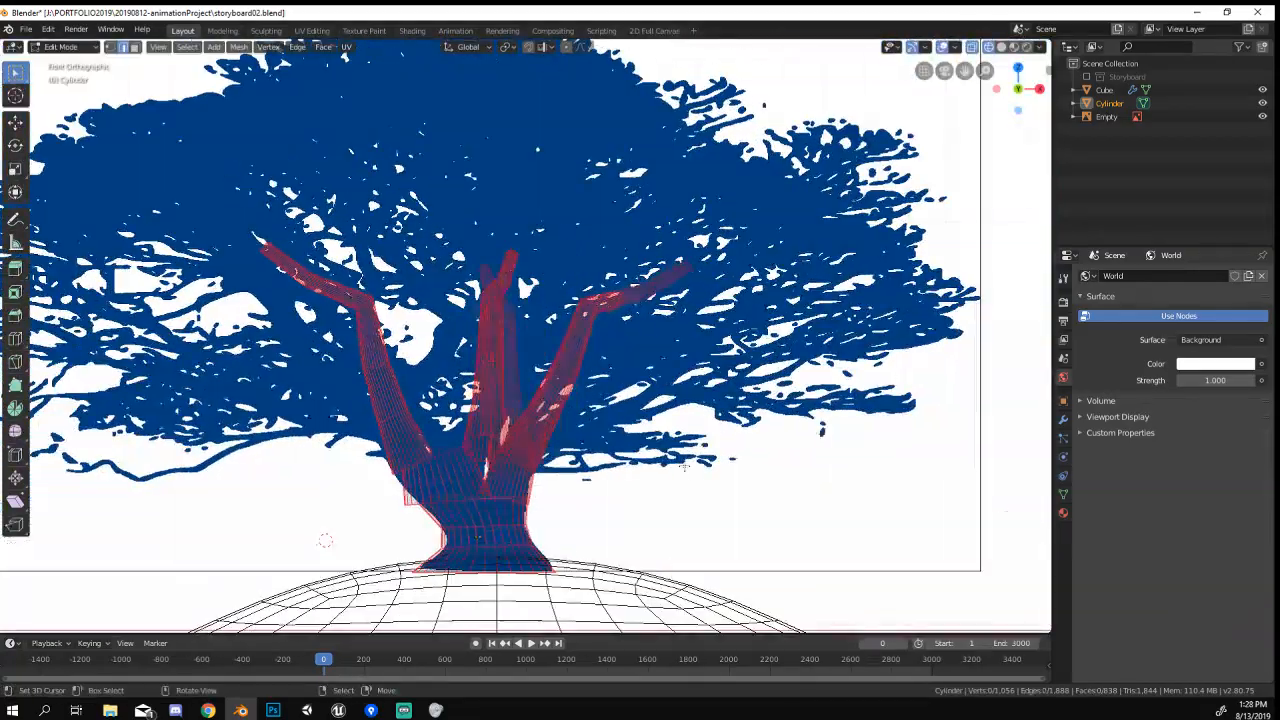
key(shift+a)
scroll(690, 186, down, 2)
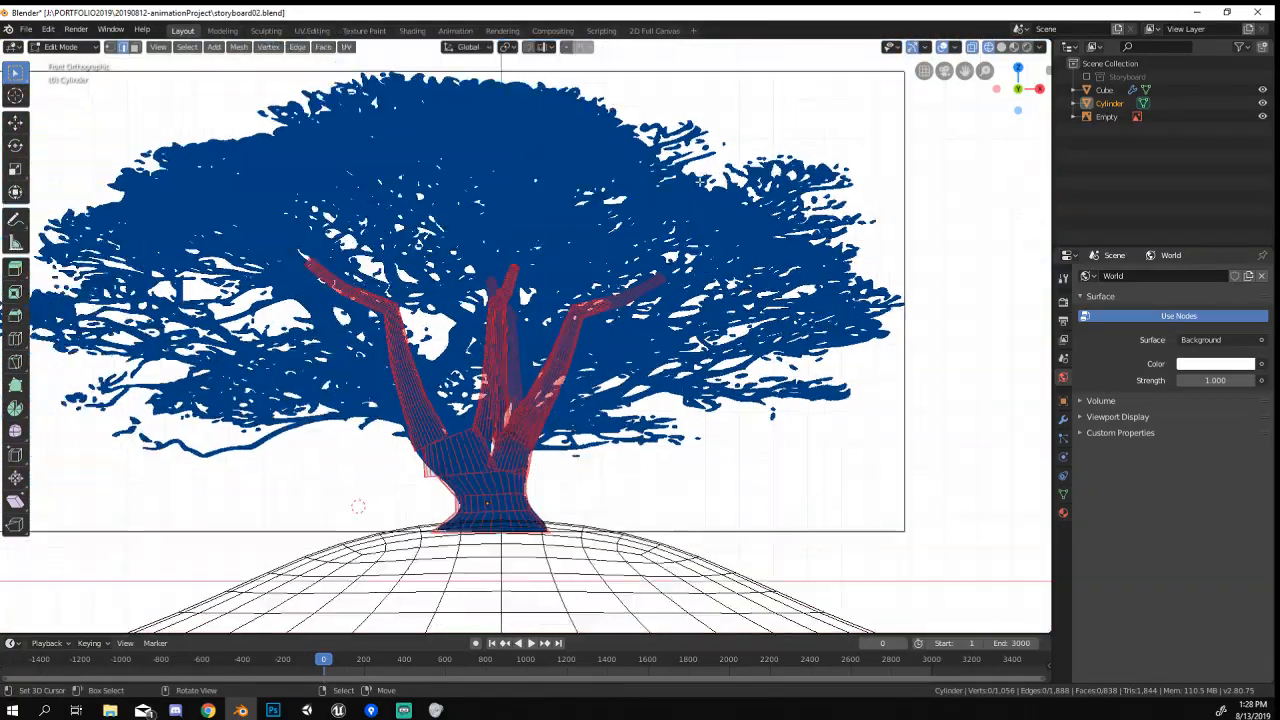
scroll(700, 185, up, 1)
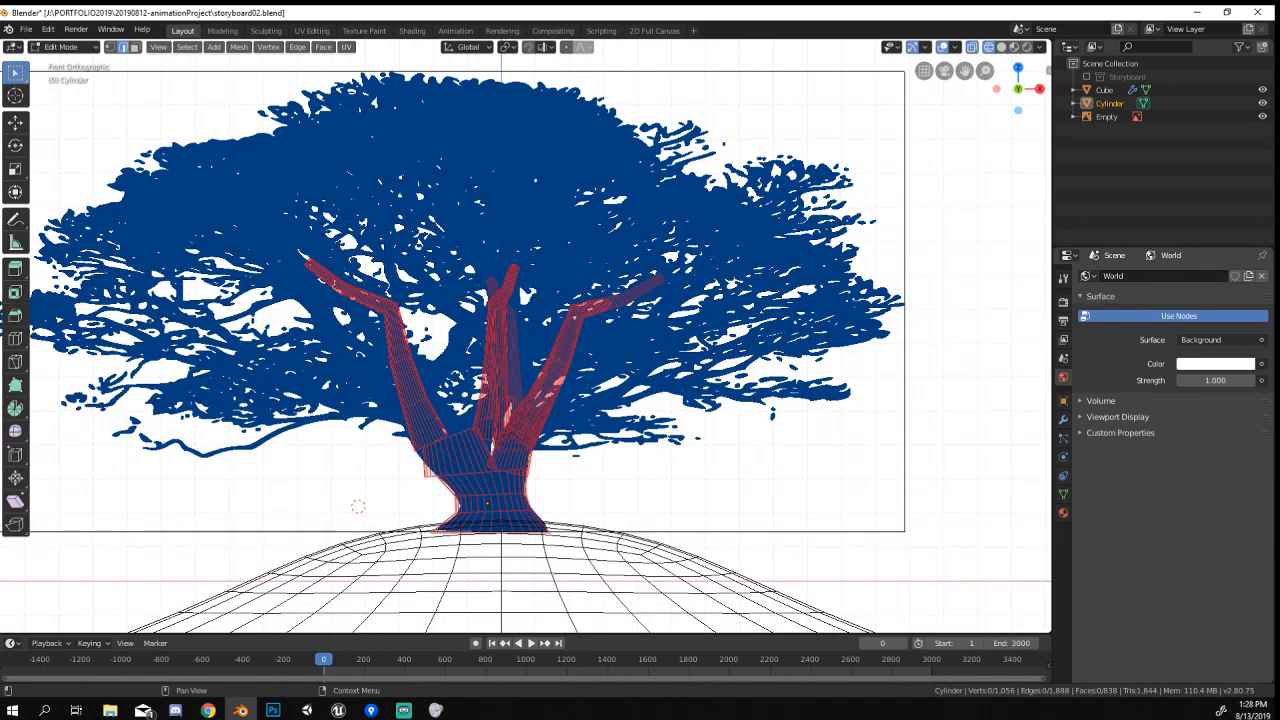
key(alt+Tab)
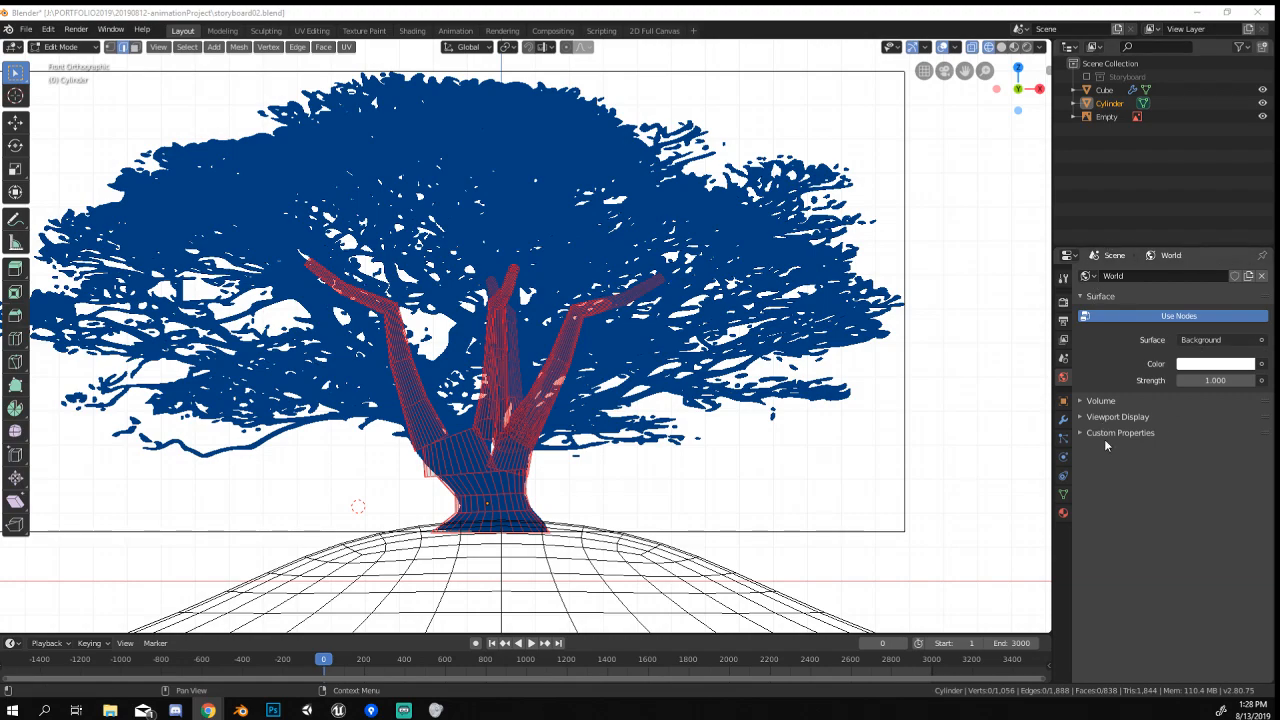
middle_drag(612, 350, 666, 346)
key(KP_1)
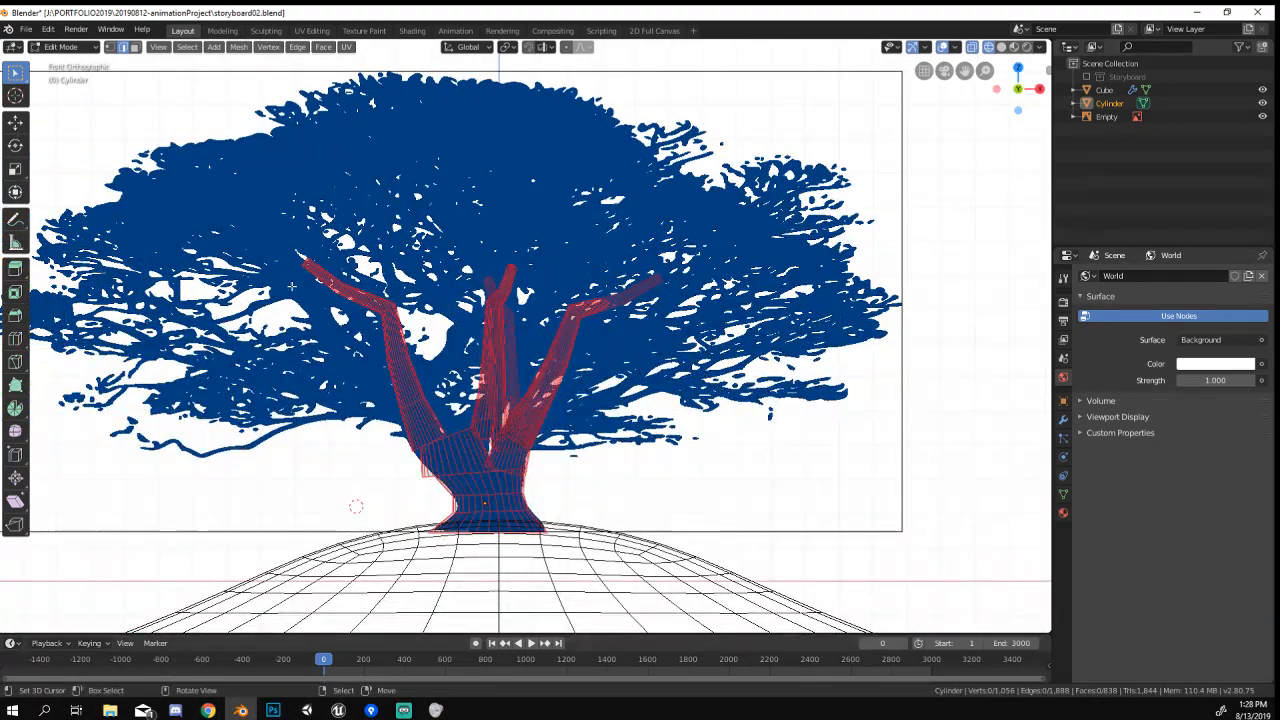
key(shift+a)
key(Escape)
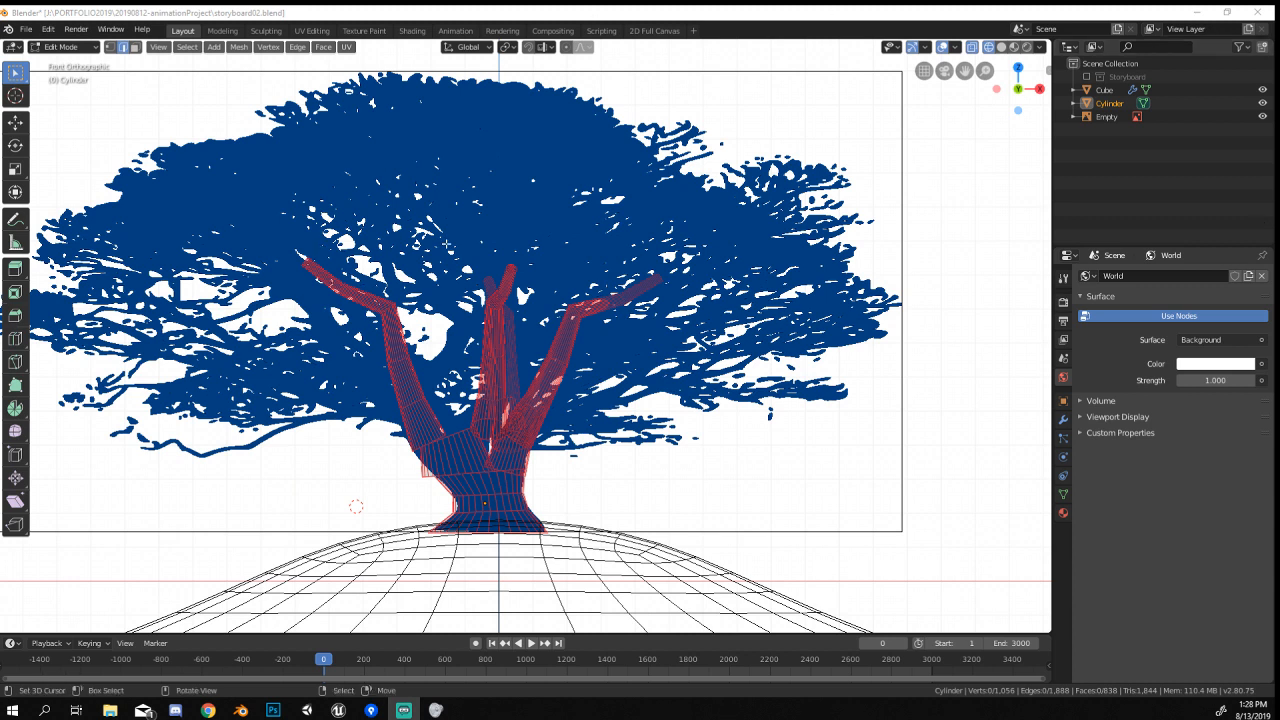
Try adding a cube inside the tree mesh, and delete its vertices.
key(shift+a)
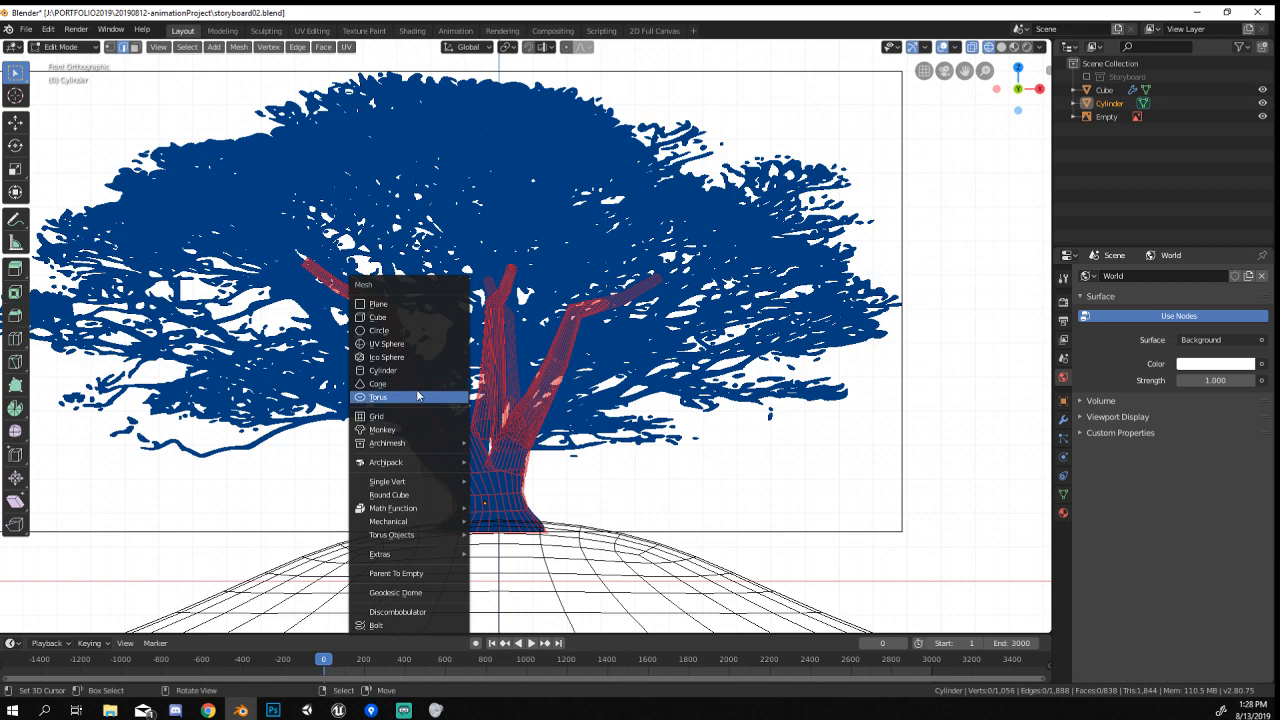
click(428, 317)
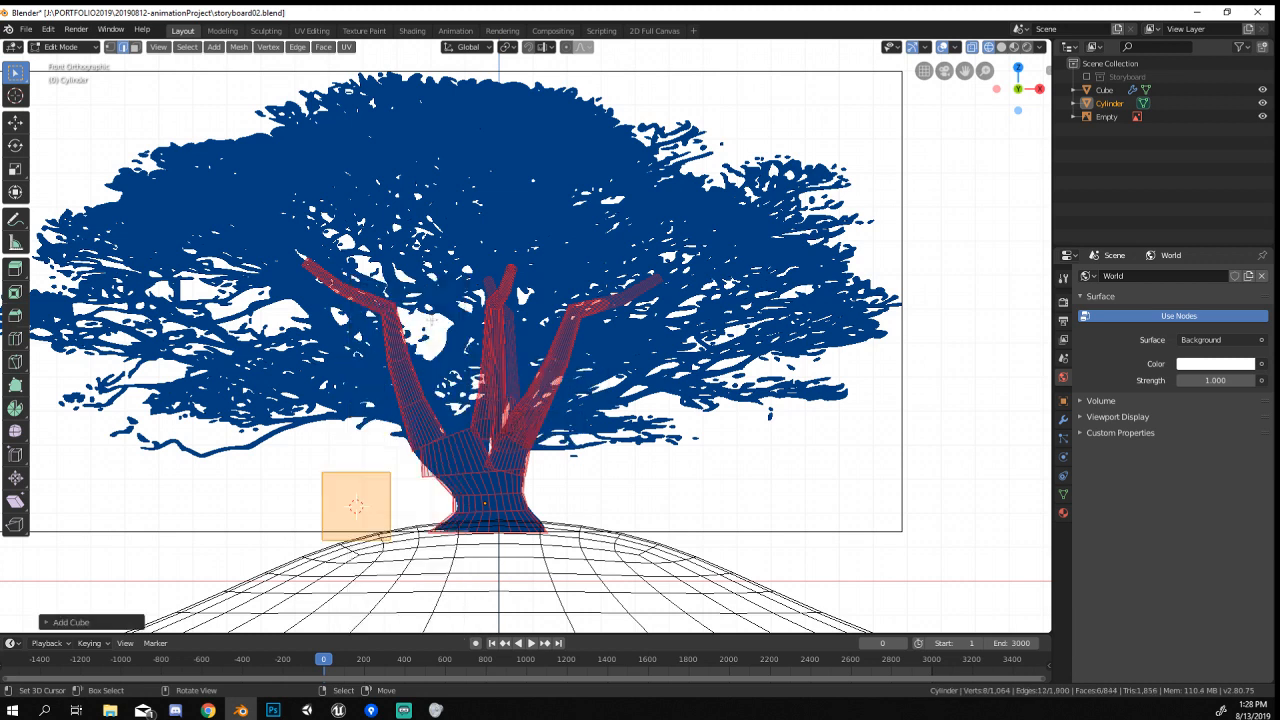
key(Tab)
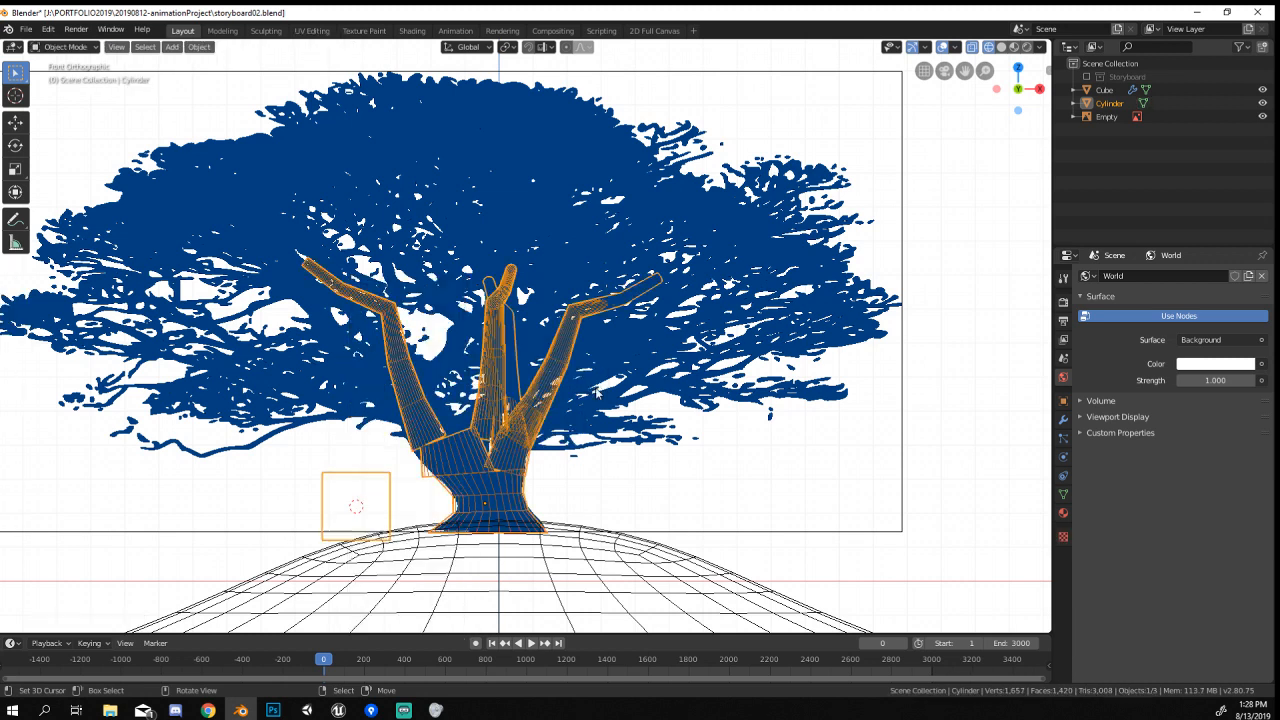
key(Tab)
key(x)
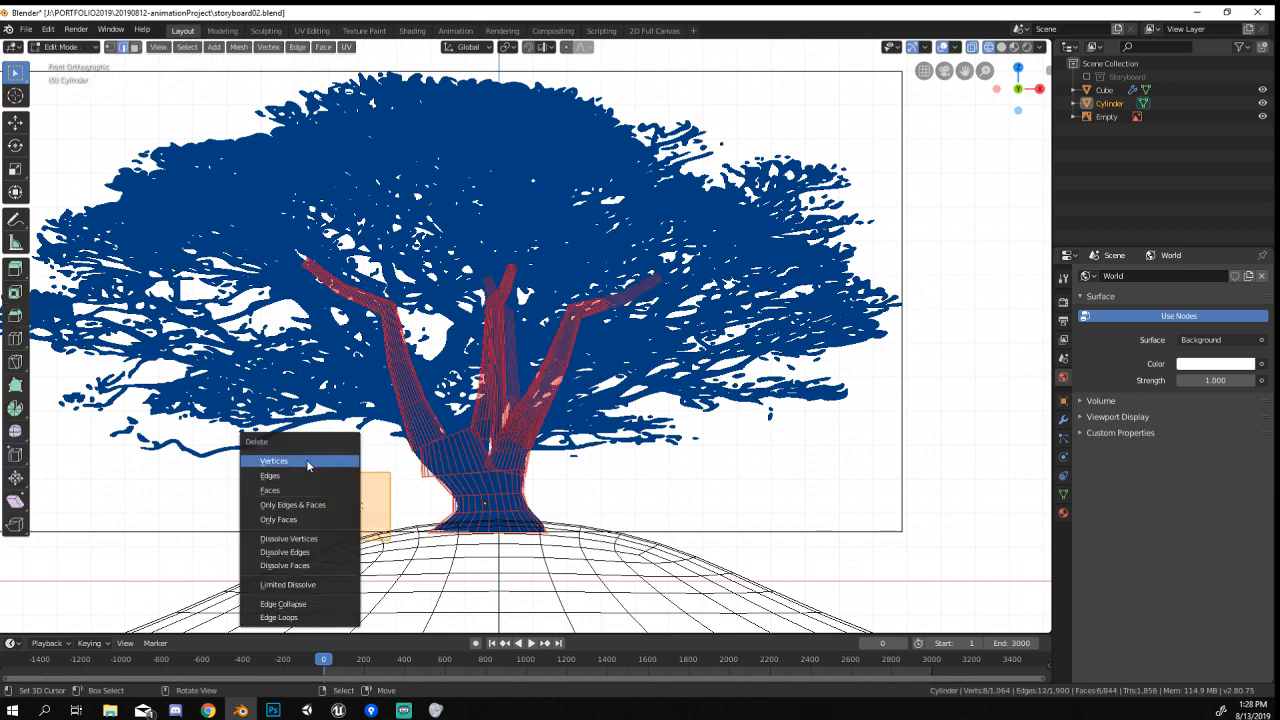
click(308, 462)
Add a cube as a separate object outside the tree mesh and give it a Subdivision Surface modifier.
key(Tab)
key(shift+a)
mouse_move(323, 450)
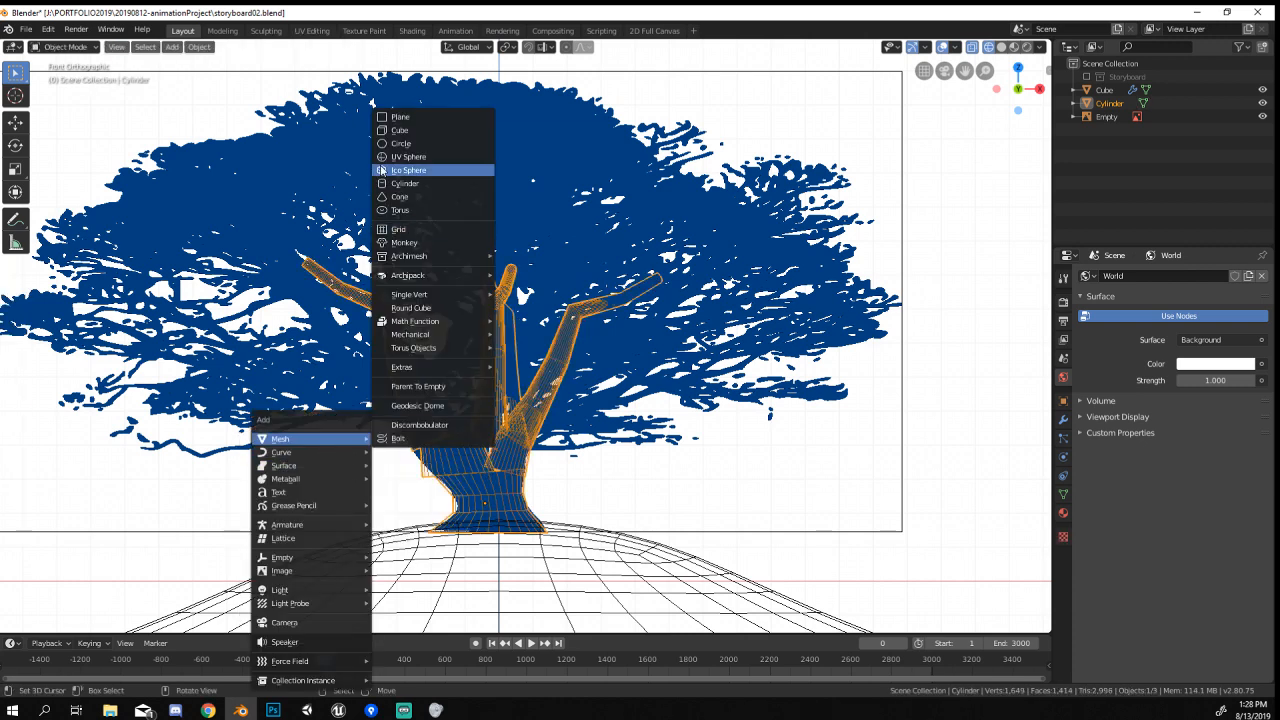
click(399, 131)
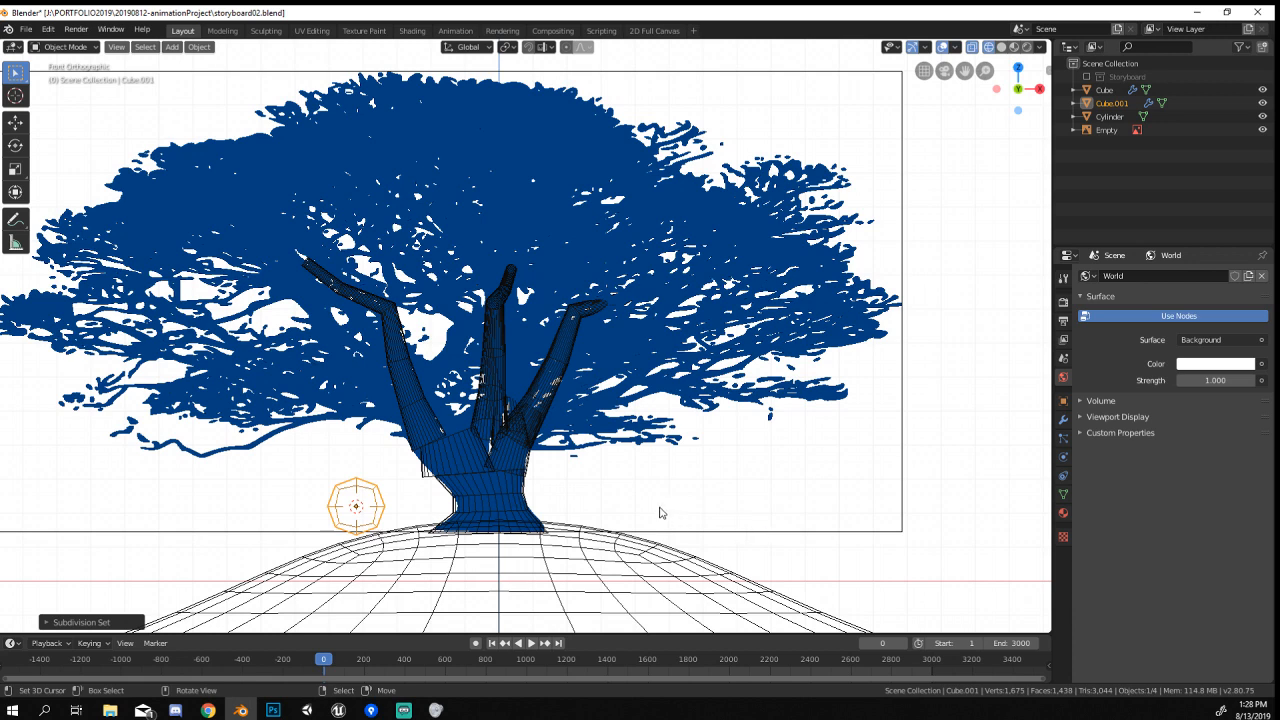
Move the new cube up into the foliage area, enlarge it, flatten it along the Z axis, and shift it above the branches.
key(g)
click(98, 281)
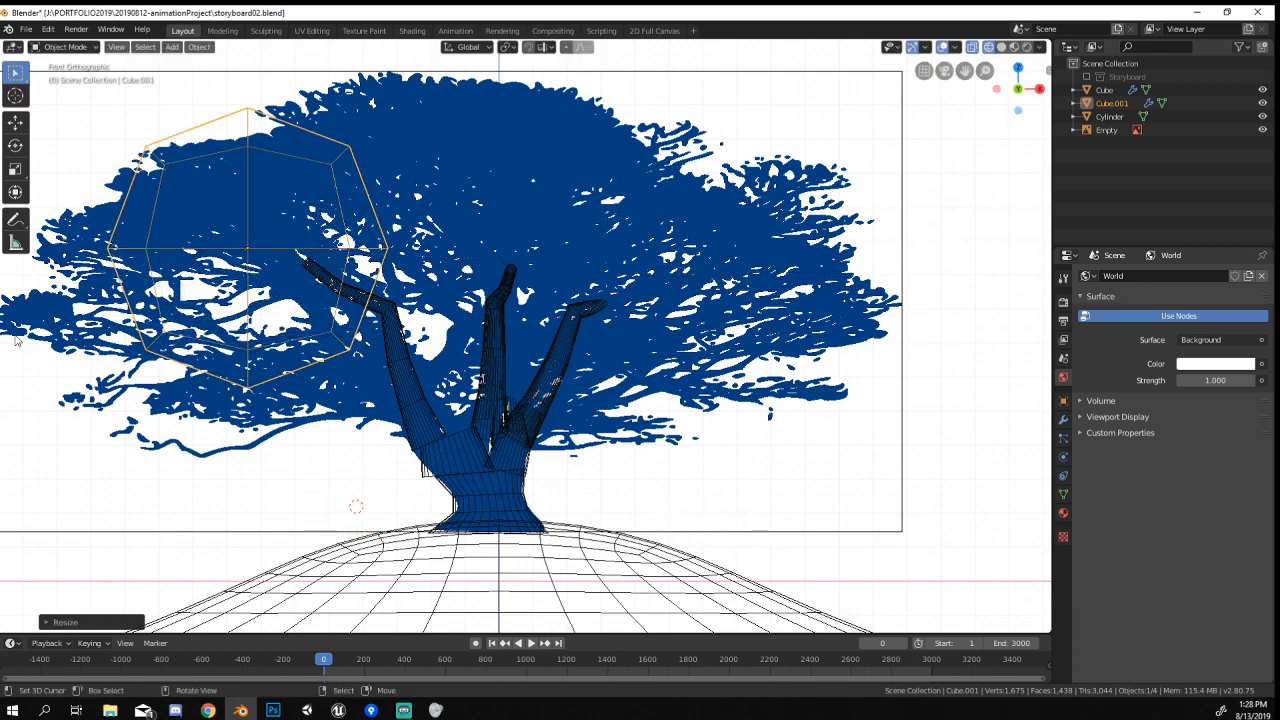
key(s)
key(z)
click(156, 267)
key(g)
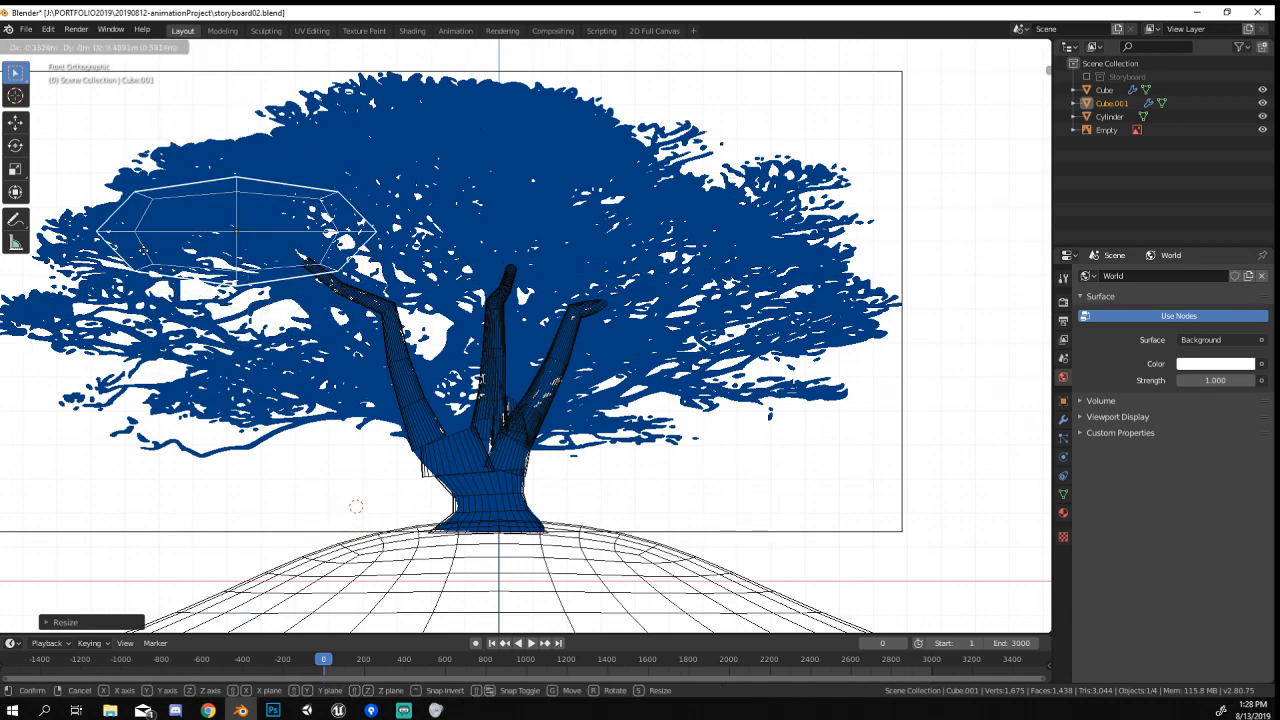
click(333, 245)
Enlarge the flattened cube into the main canopy mass, centre it over the branches, and return to solid shading.
key(s)
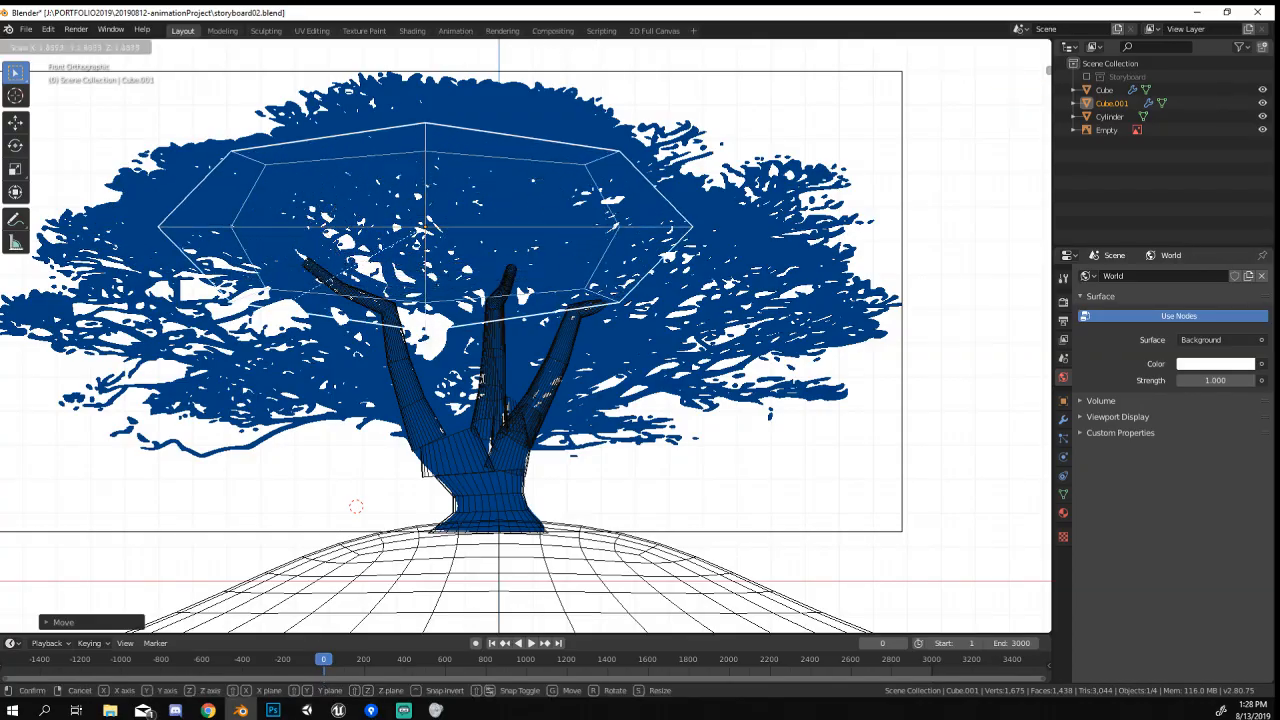
click(258, 348)
key(g)
click(270, 346)
middle_drag(528, 352, 498, 390)
key(z)
click(593, 388)
scroll(597, 404, down, 1)
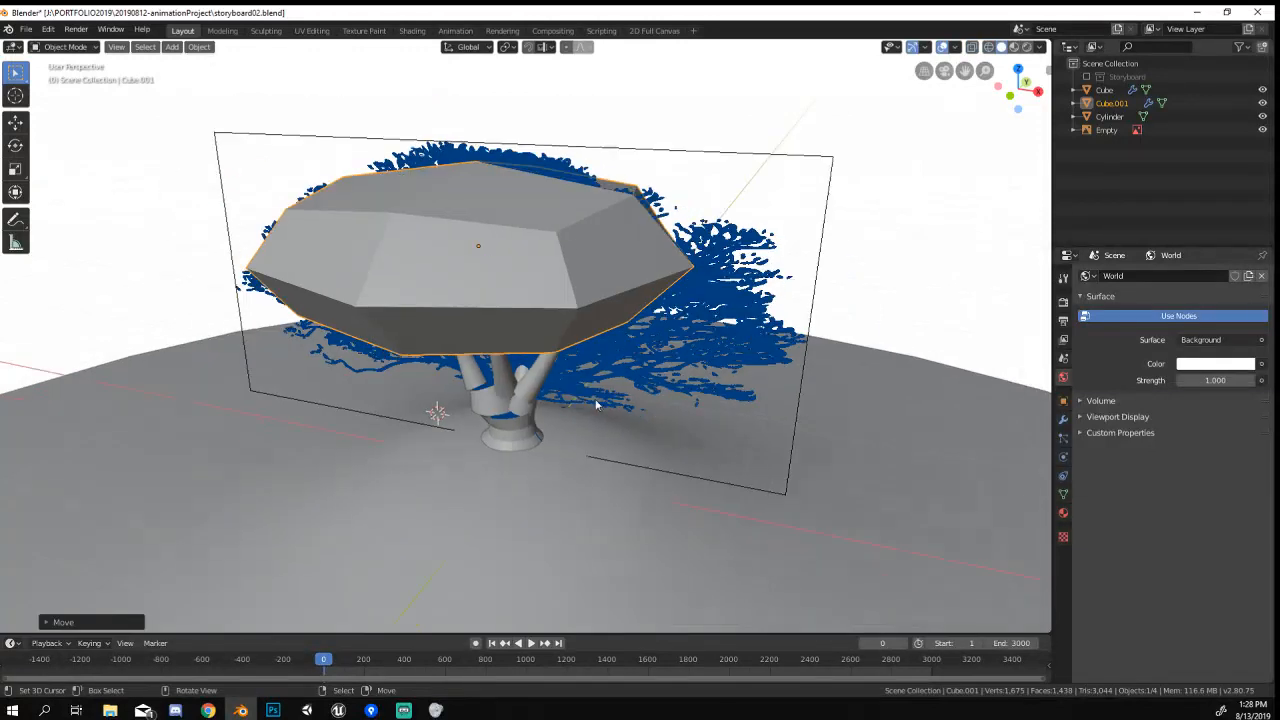
mouse_move(597, 404)
middle_down()
mouse_move(447, 390)
mouse_move(637, 449)
mouse_move(229, 374)
mouse_move(157, 378)
middle_up()
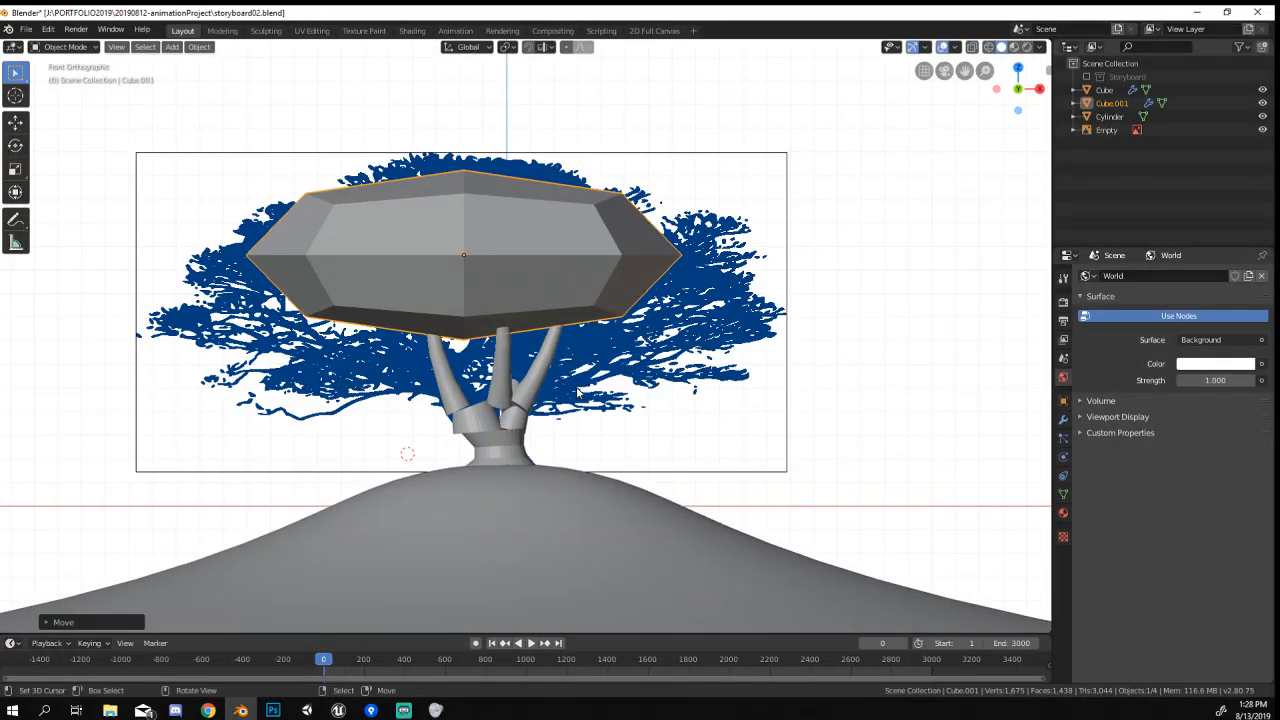
Duplicate the main canopy mass, scale the copy down, and place it at the canopy's left edge as a smaller foliage clump.
key(shift+d)
key(s)
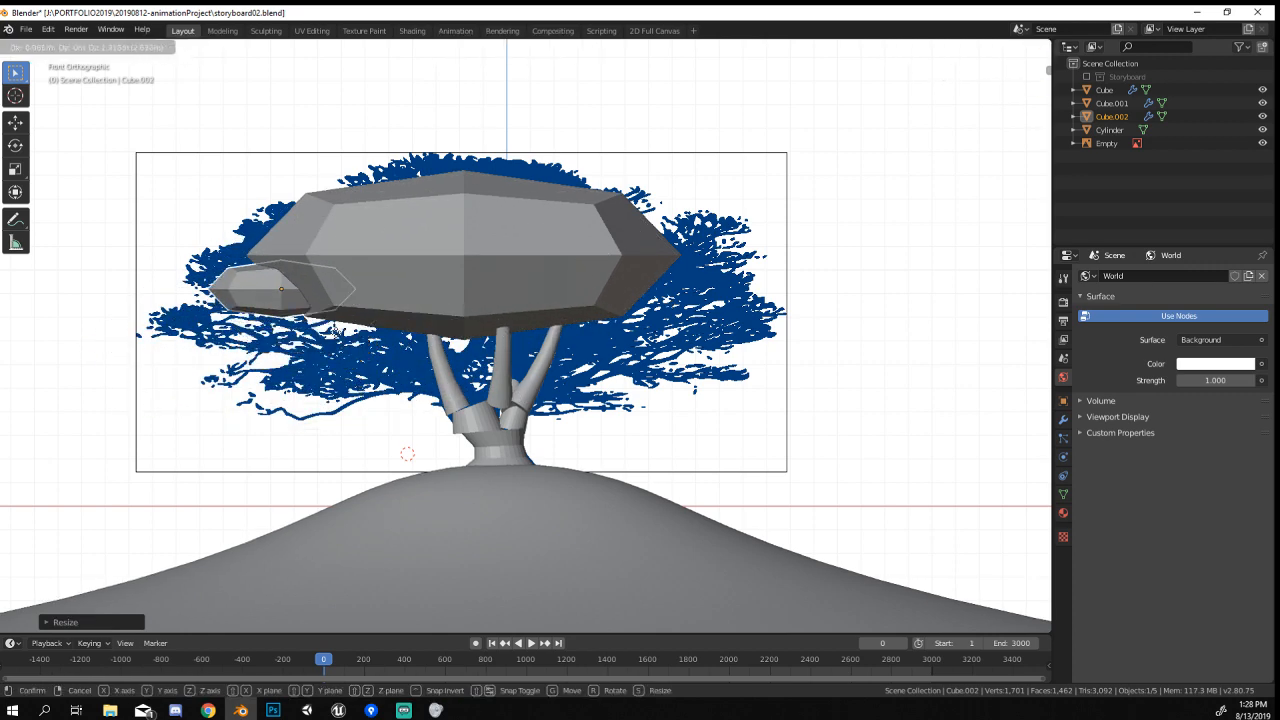
click(343, 321)
middle_drag(396, 291, 536, 402)
scroll(536, 402, down, 2)
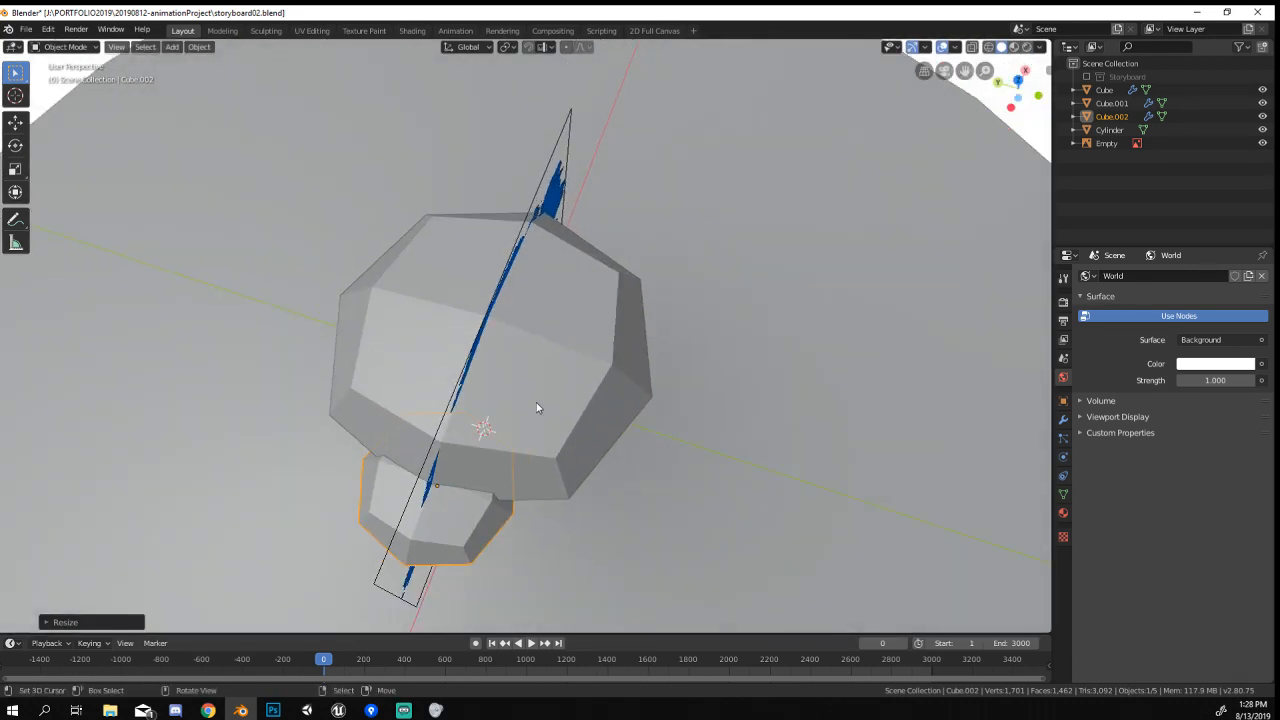
Duplicate the small foliage clump four times and distribute the copies around the main canopy as seen from above.
key(KP_7)
key(shift+d)
click(664, 262)
key(shift+d)
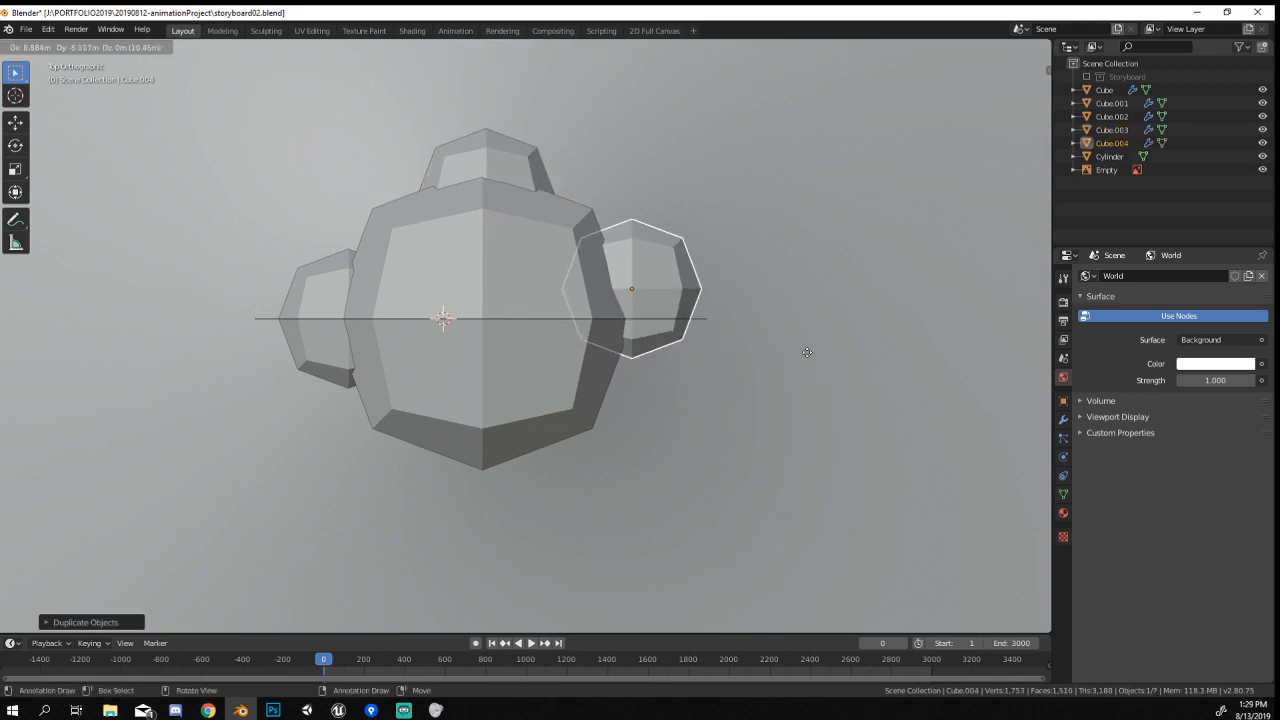
click(764, 315)
key(shift+d)
click(770, 505)
key(shift+d)
click(588, 488)
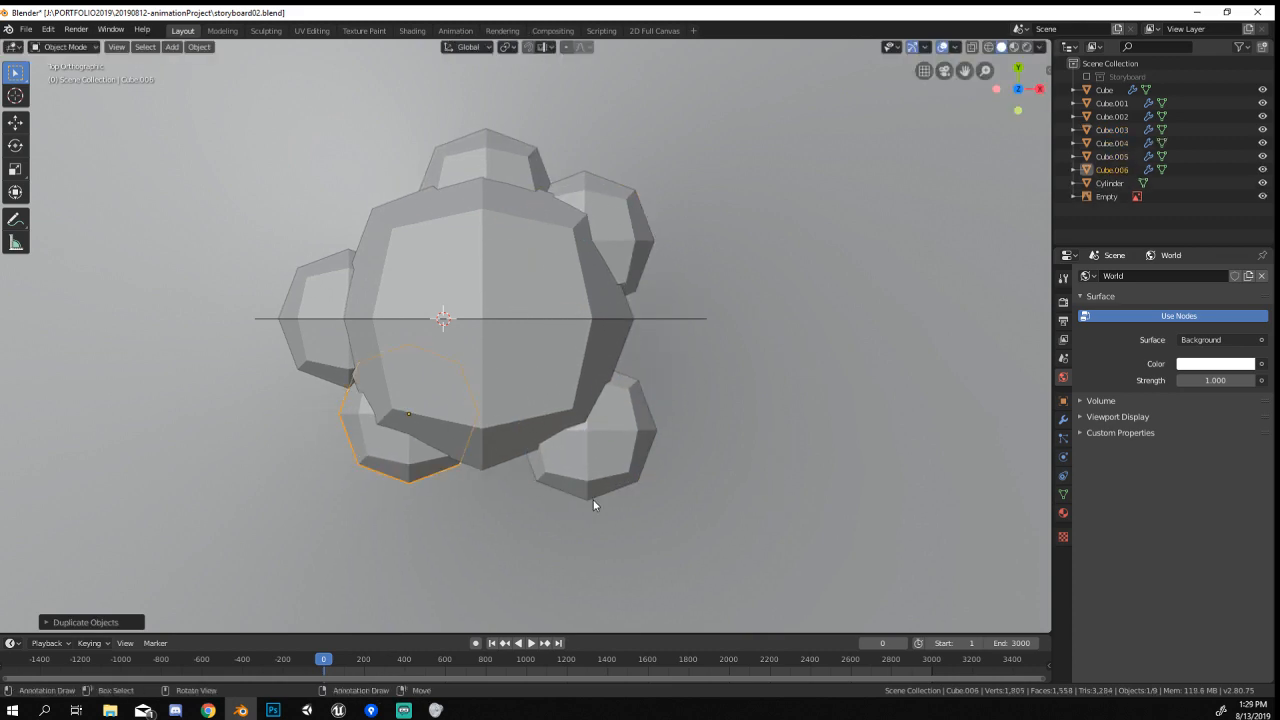
middle_drag(594, 500, 666, 391)
key(KP_1)
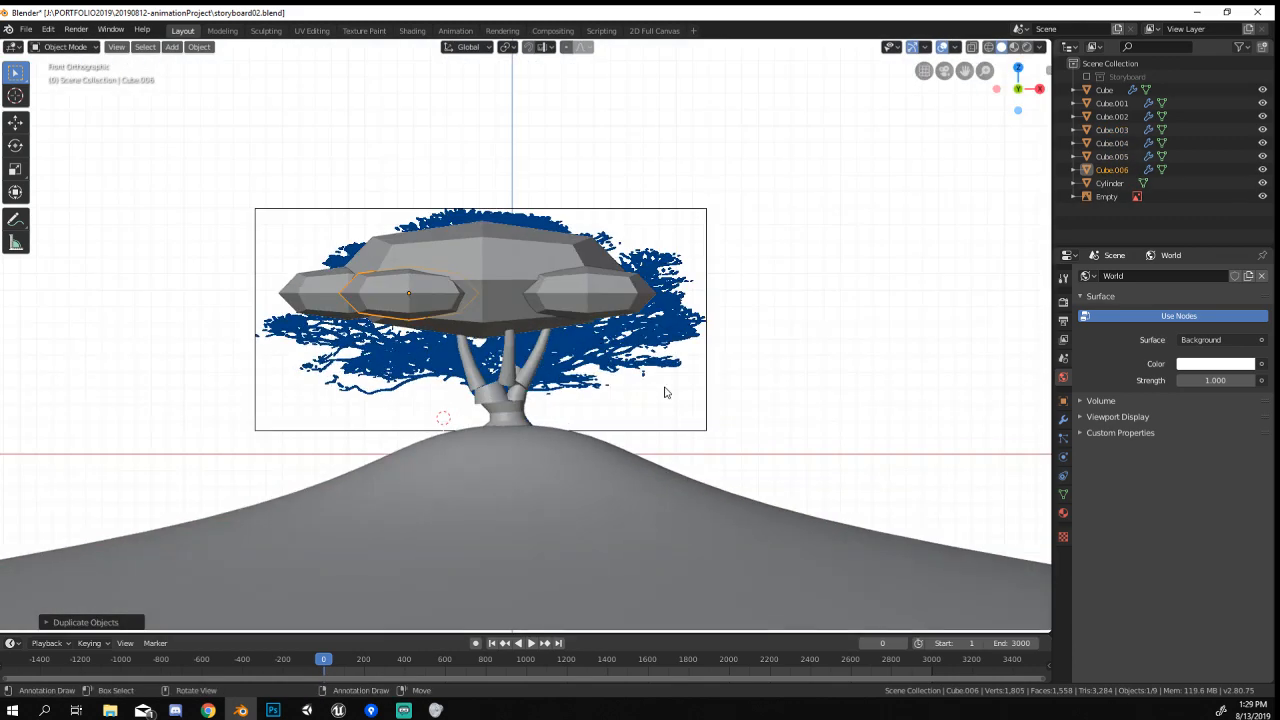
In the tree mesh, duplicate the left branch, offset the copy, and rotate it to lean further outward.
scroll(665, 392, up, 5)
click(370, 405)
key(Tab)
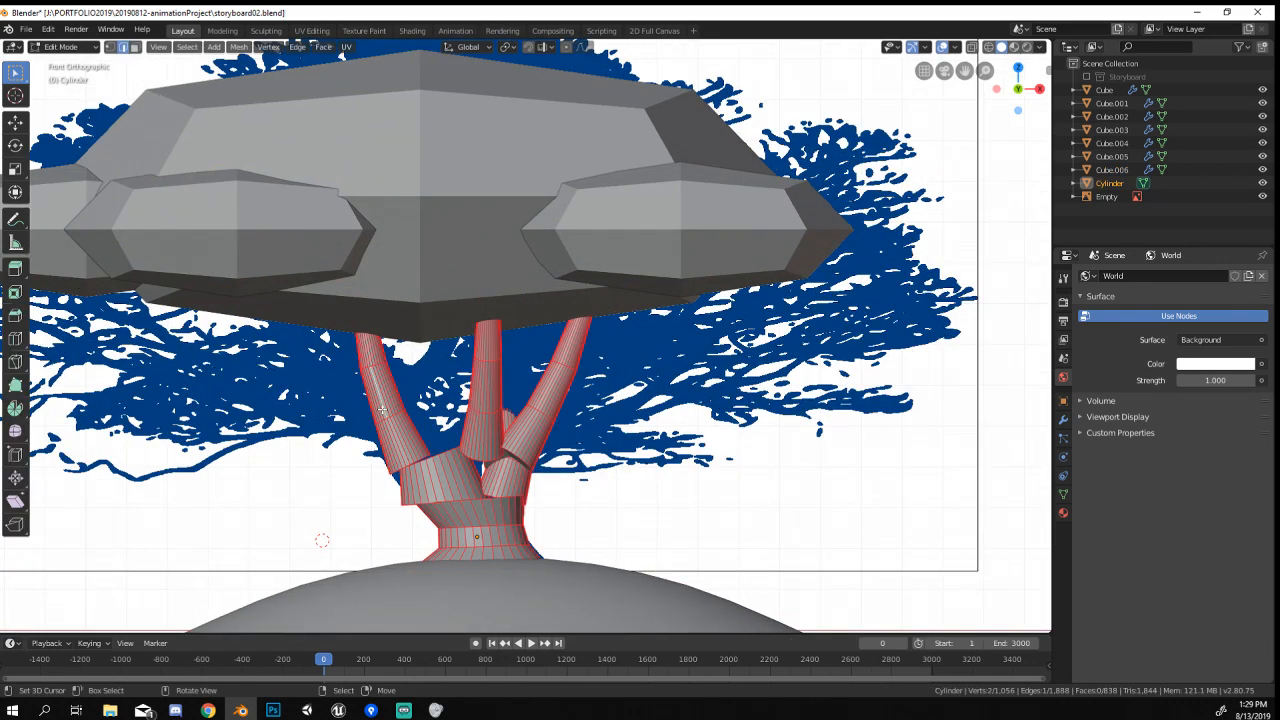
key(shift+d)
click(439, 438)
key(r)
click(606, 280)
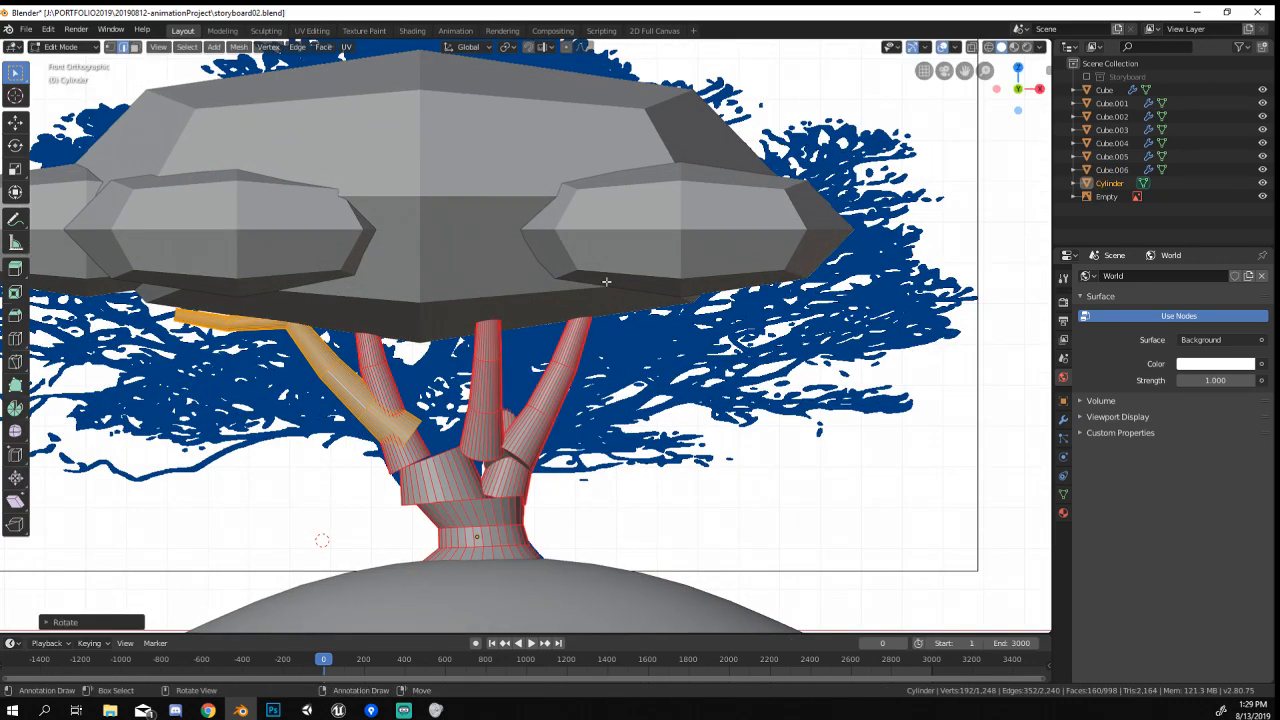
Scale up the copied left branch, adjust its tilt, and seat its base on the trunk as a wide-spreading branch.
key(s)
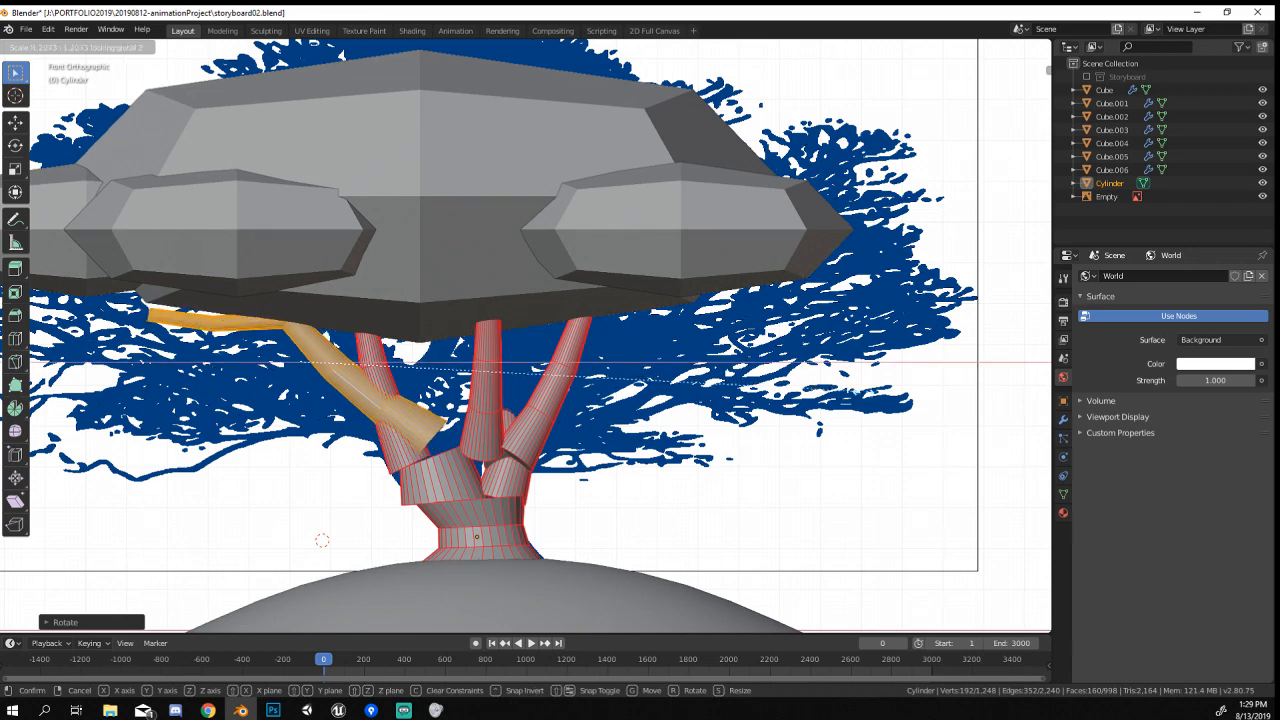
click(660, 390)
key(r)
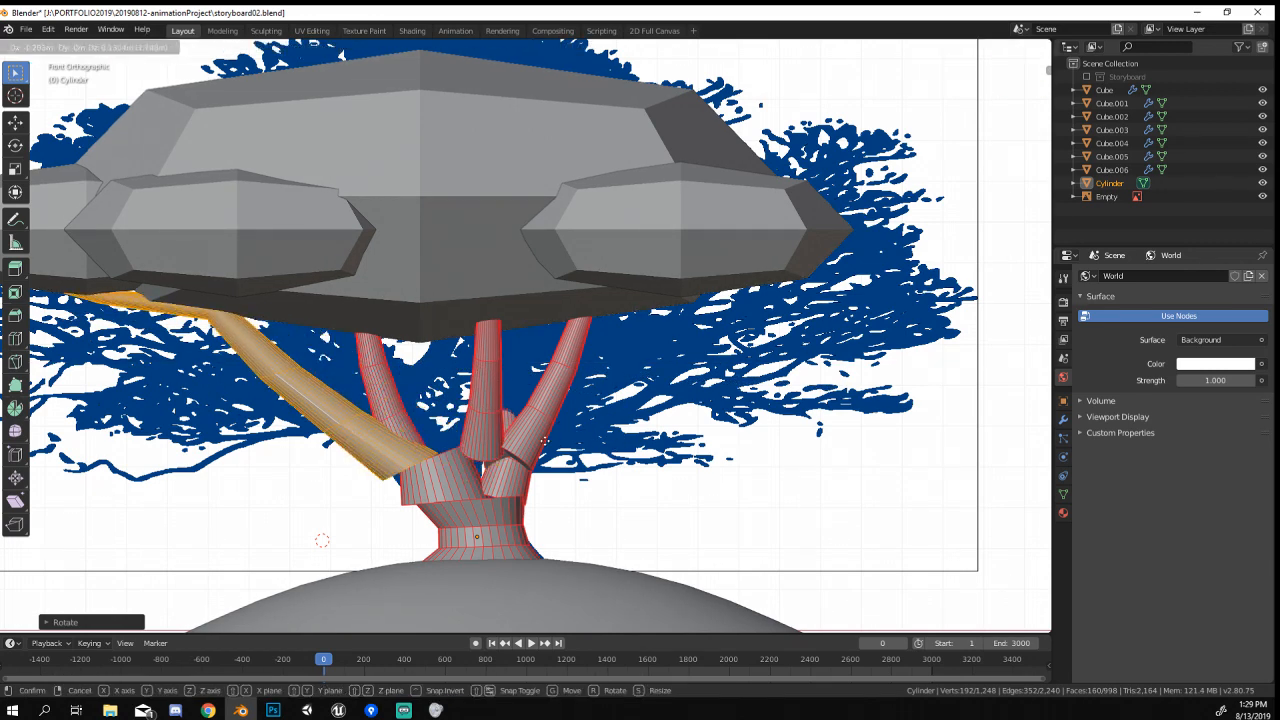
click(410, 460)
scroll(330, 468, down, 3)
Duplicate the wide-spreading branch, rotate the copy around the Z axis, and seat it on the trunk as a front-right branch.
key(shift+d)
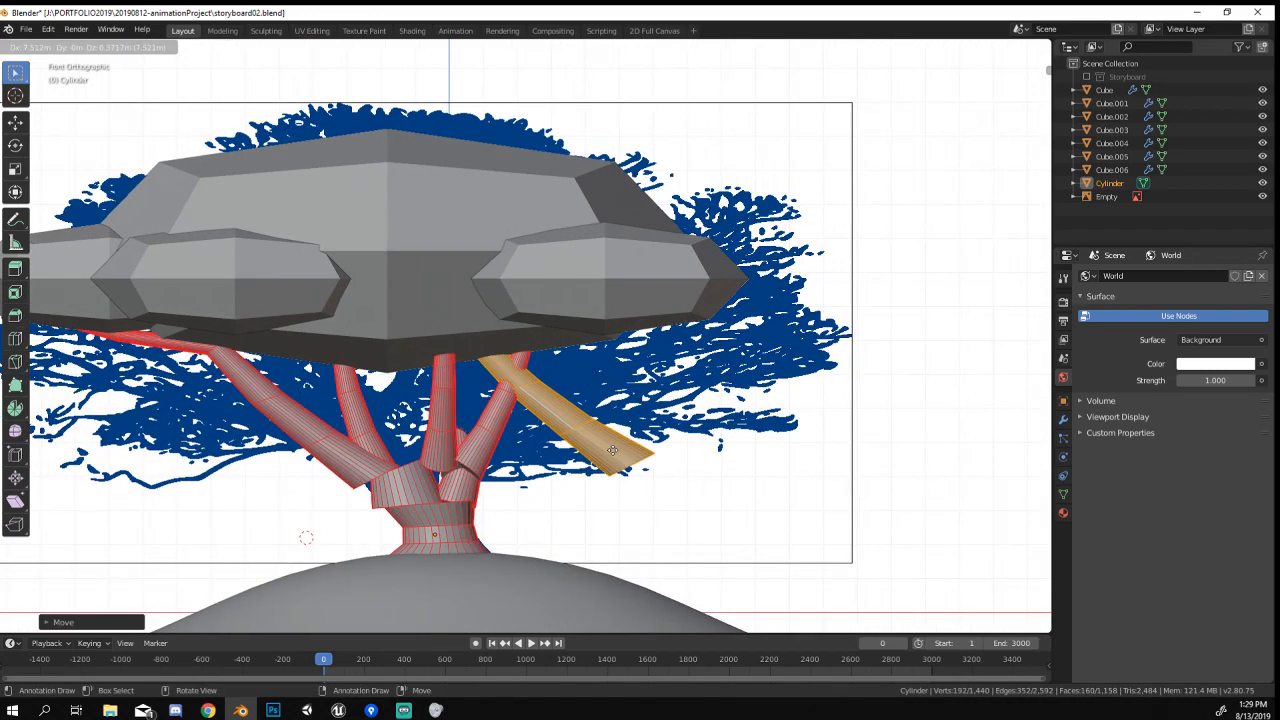
click(550, 465)
key(r)
key(z)
click(383, 350)
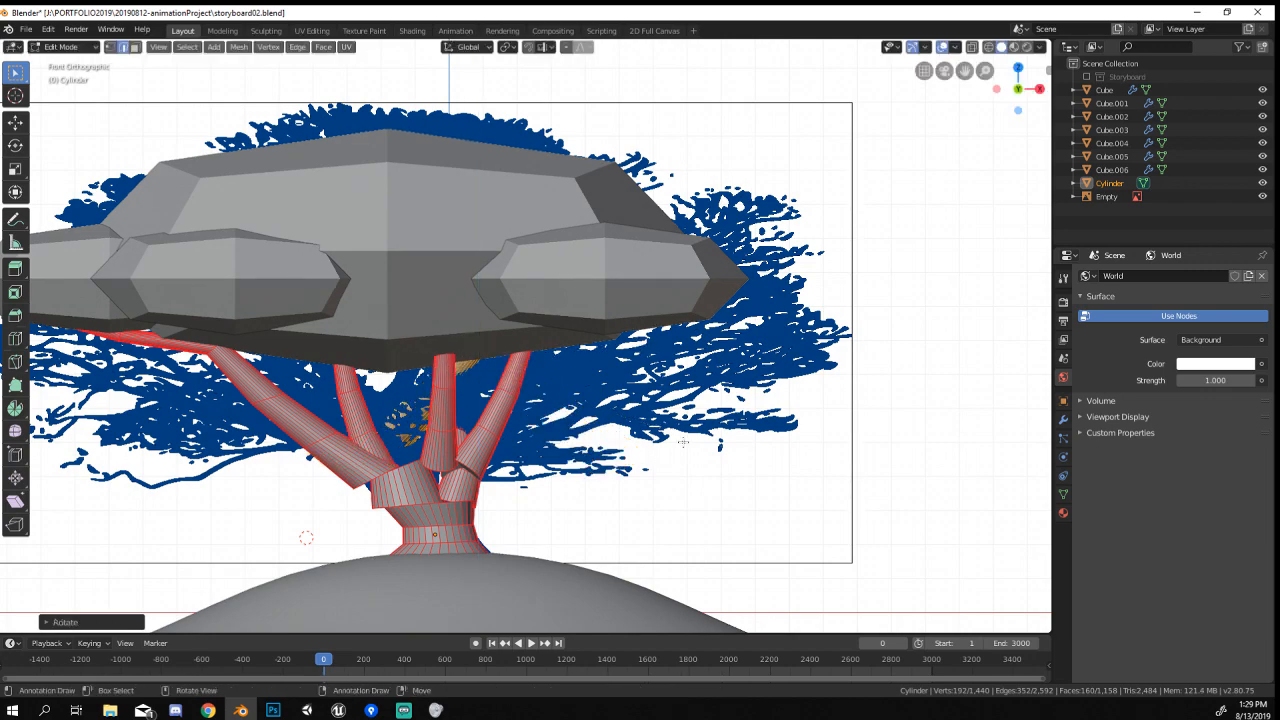
middle_drag(383, 350, 550, 395)
key(g)
click(414, 406)
key(g)
drag(554, 399, 548, 386)
click(548, 386)
Duplicate the front-right branch and rotate the copy so it rises outward on the tree's rear side.
middle_drag(548, 386, 614, 486)
key(g)
key(Escape)
key(r)
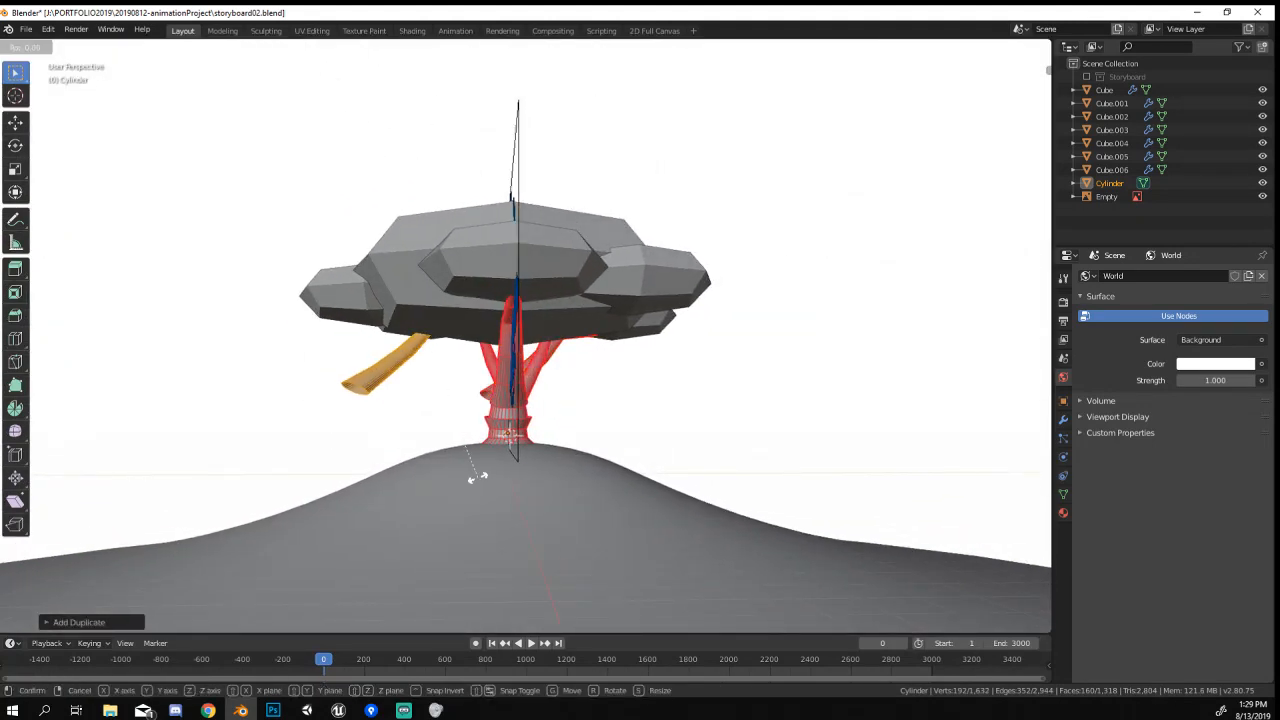
click(362, 312)
middle_drag(405, 316, 374, 321)
key(r)
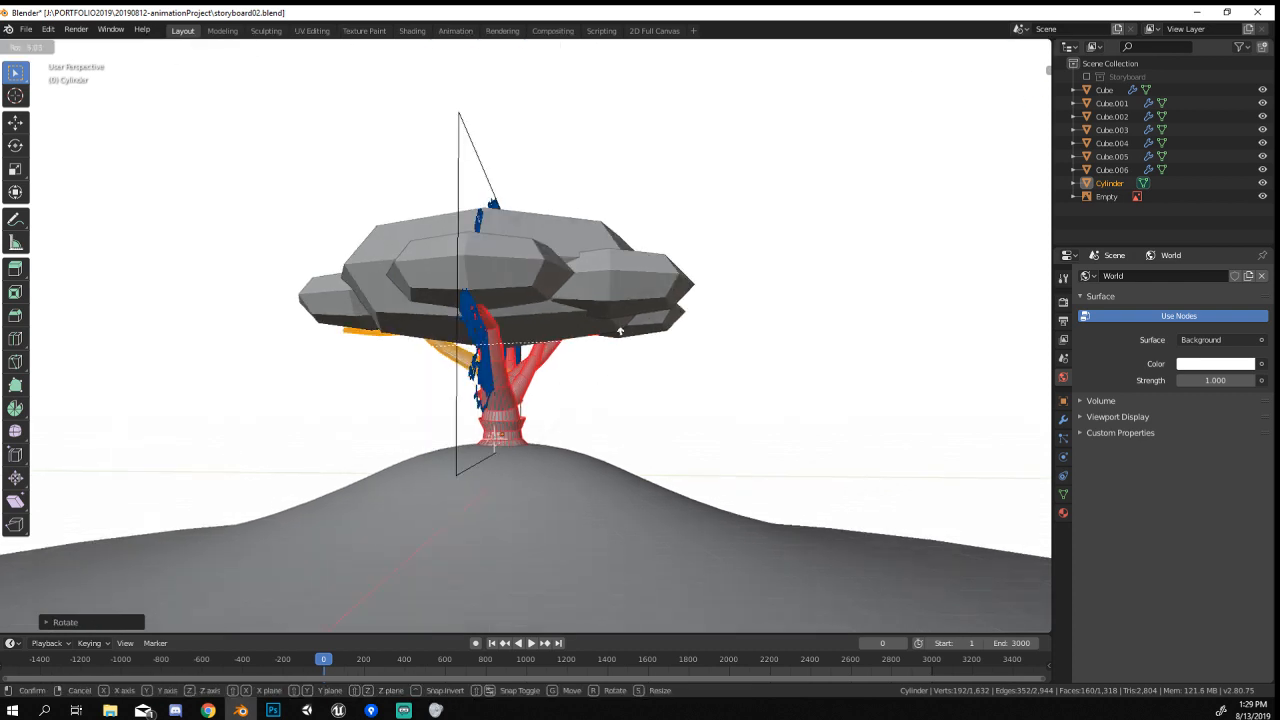
click(622, 328)
key(ctrl+z)
Move the rear branch against the trunk, adjust its size and angle, and thicken it with Shrink/Fatten.
key(r)
key(g)
click(647, 400)
key(s)
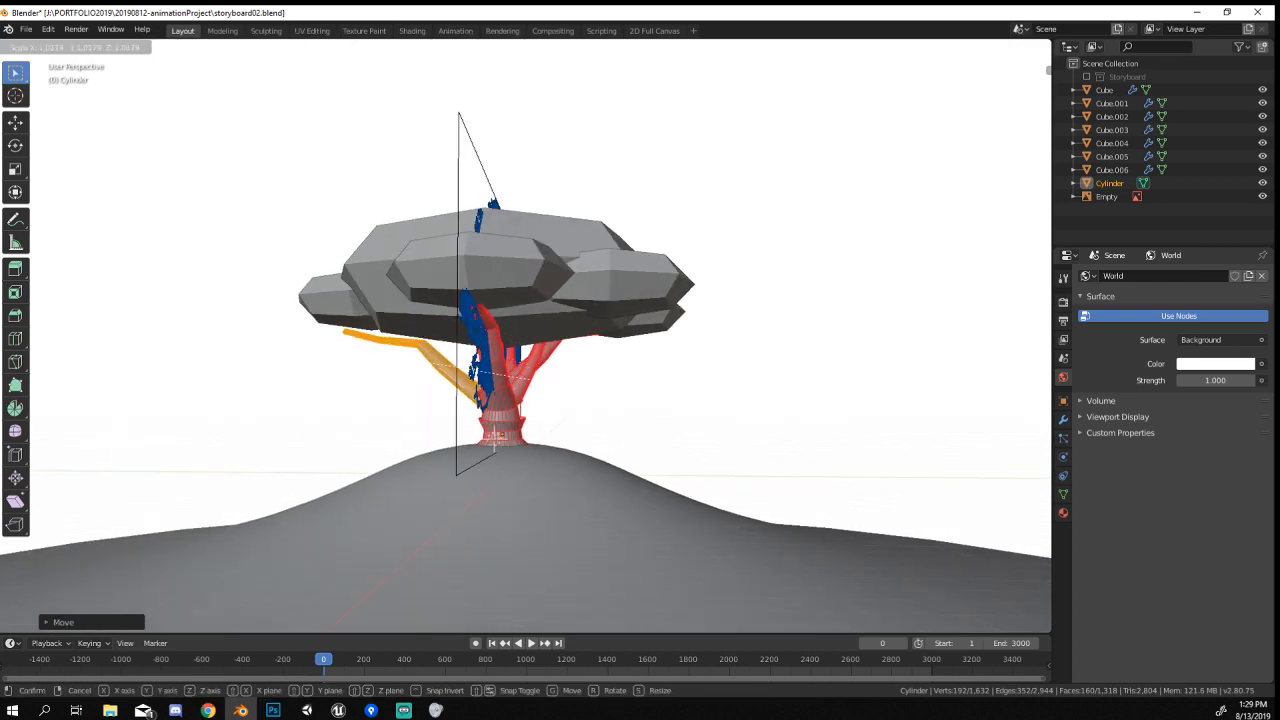
click(747, 423)
key(s)
click(770, 383)
key(alt+s)
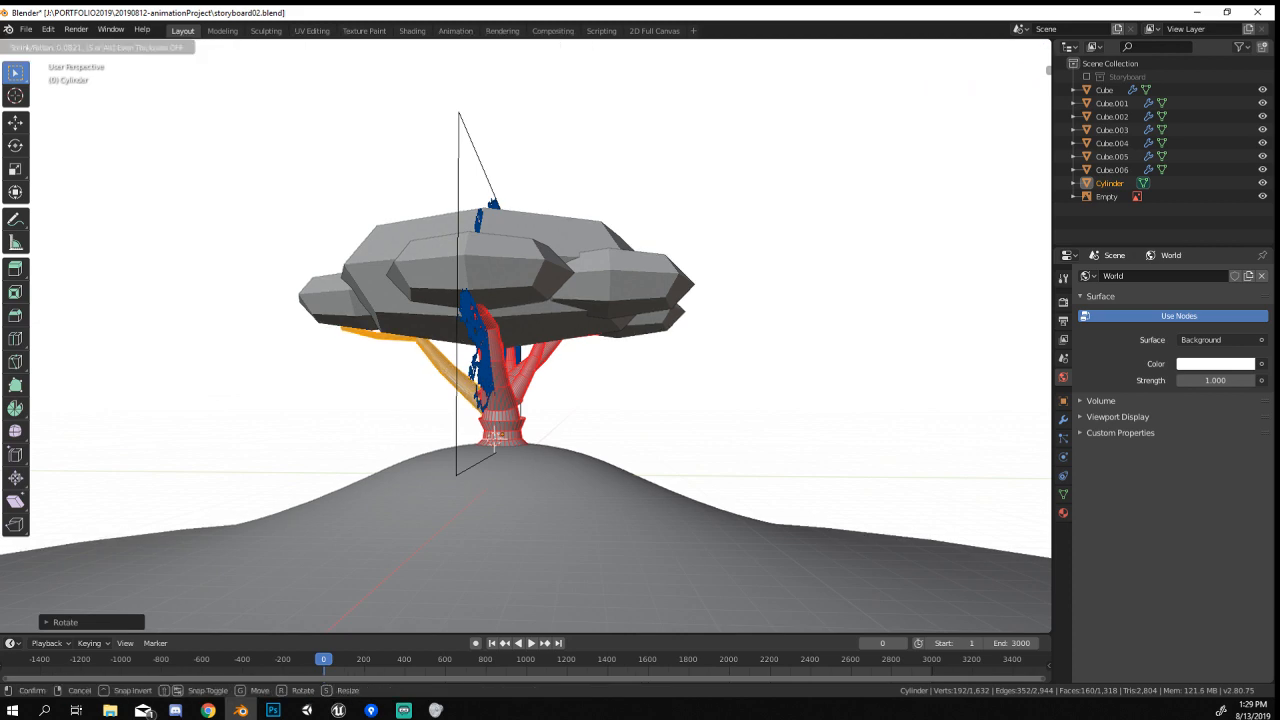
click(696, 405)
Centre the rear branch on the back of the trunk, turn it to point straight backward, and finish editing the tree mesh.
middle_drag(386, 338, 560, 320)
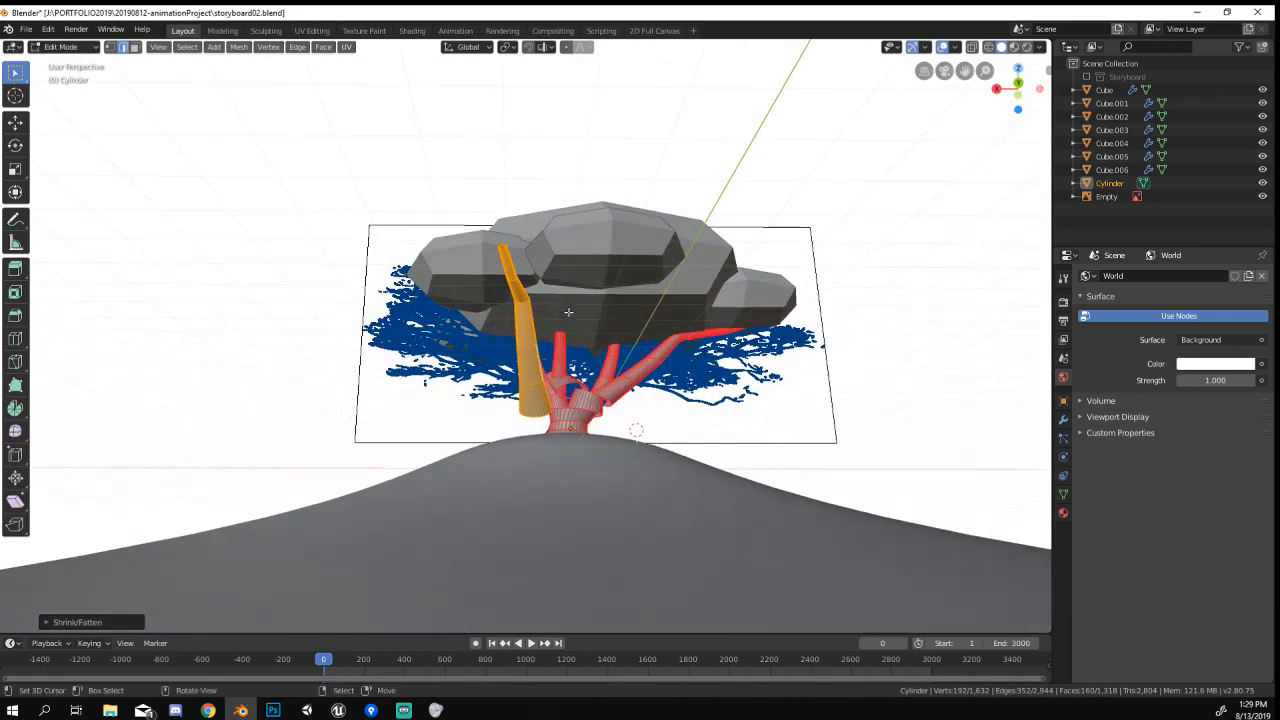
key(g)
click(680, 315)
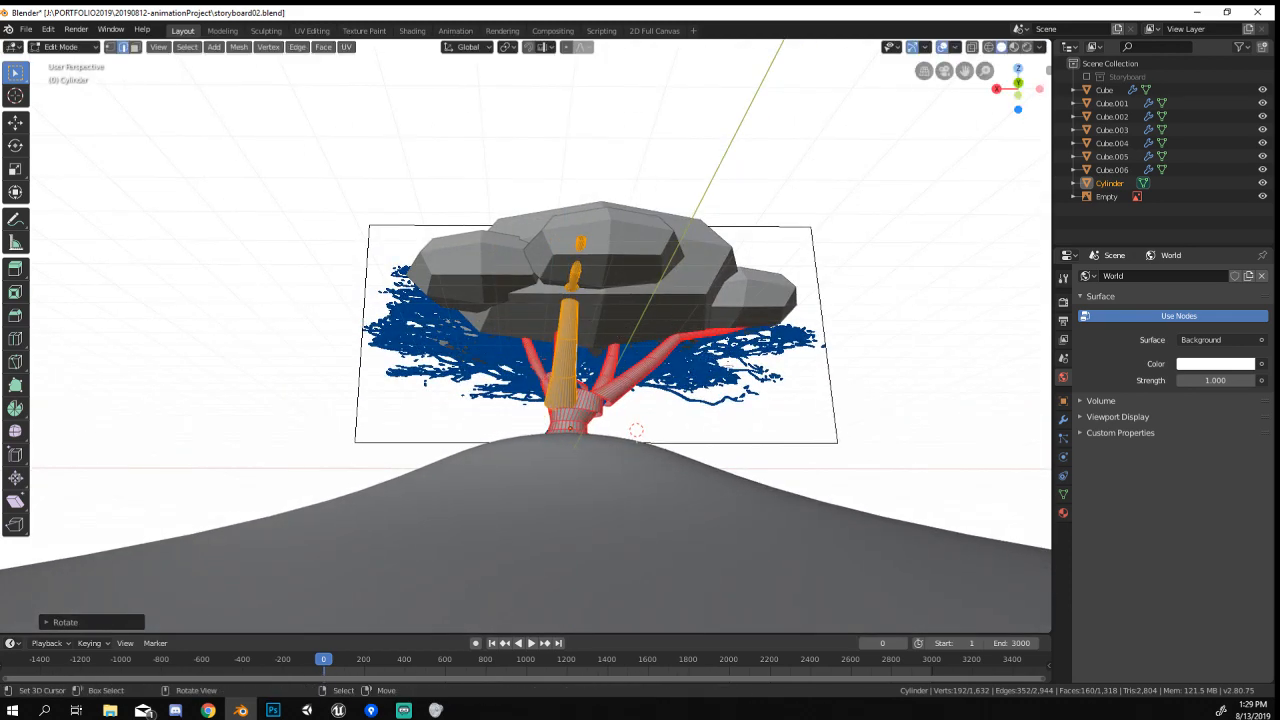
key(Tab)
middle_drag(680, 315, 829, 366)
Select the front-right foliage clump as an object and adjust its position beside the main canopy.
key(Tab)
key(Tab)
click(592, 278)
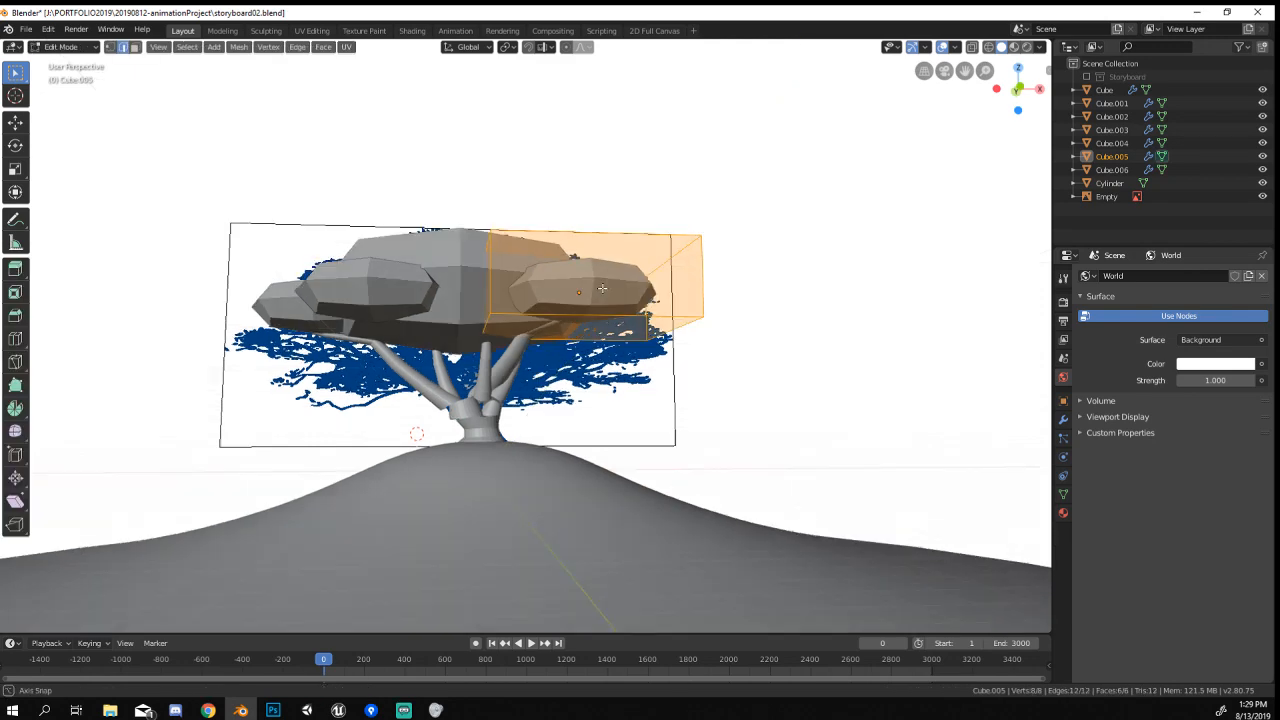
middle_drag(592, 278, 623, 317)
key(g)
click(708, 428)
scroll(623, 317, up, 3)
Duplicate the front-right foliage clump, scale the copy down, and place it beneath the canopy near the right branch.
key(shift+d)
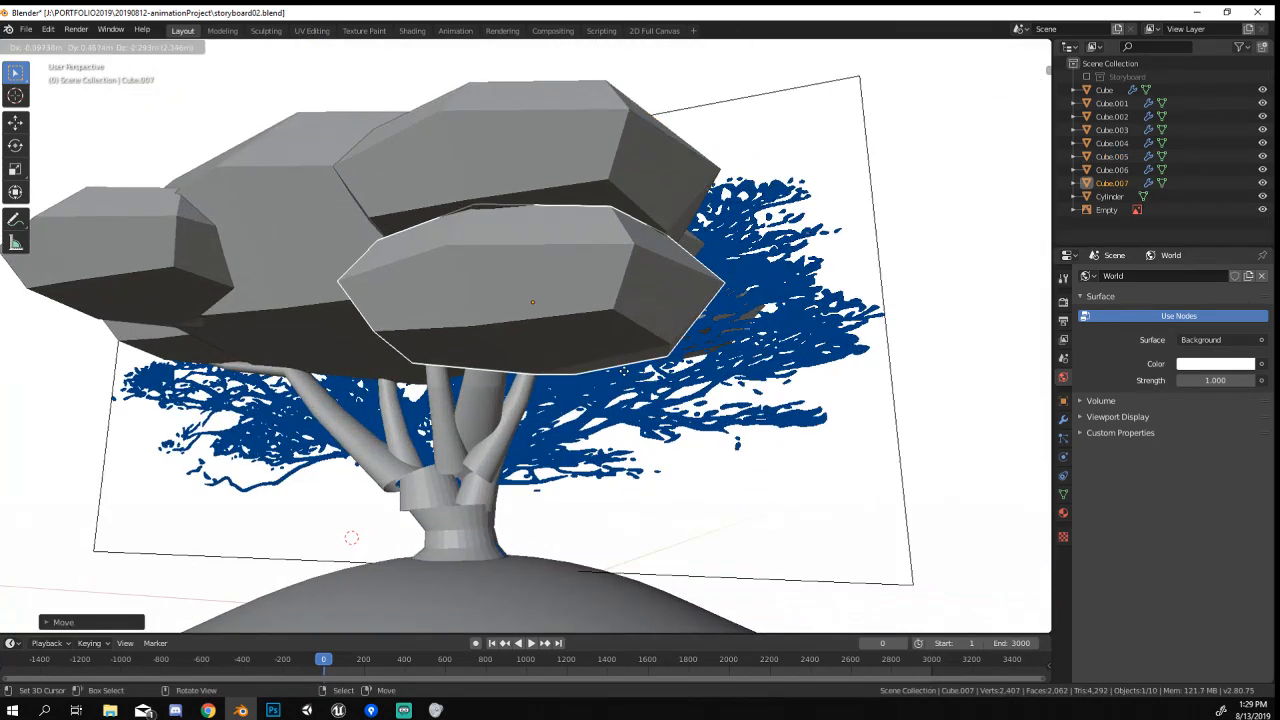
click(617, 446)
key(s)
click(665, 444)
key(g)
mouse_move(665, 444)
middle_down()
mouse_move(520, 430)
mouse_move(604, 386)
mouse_move(622, 404)
mouse_move(593, 379)
middle_up()
click(748, 386)
In wireframe shading, duplicate the smallest clump four times and spread the copies around the canopy's underside as seen from above.
key(KP_Decimal)
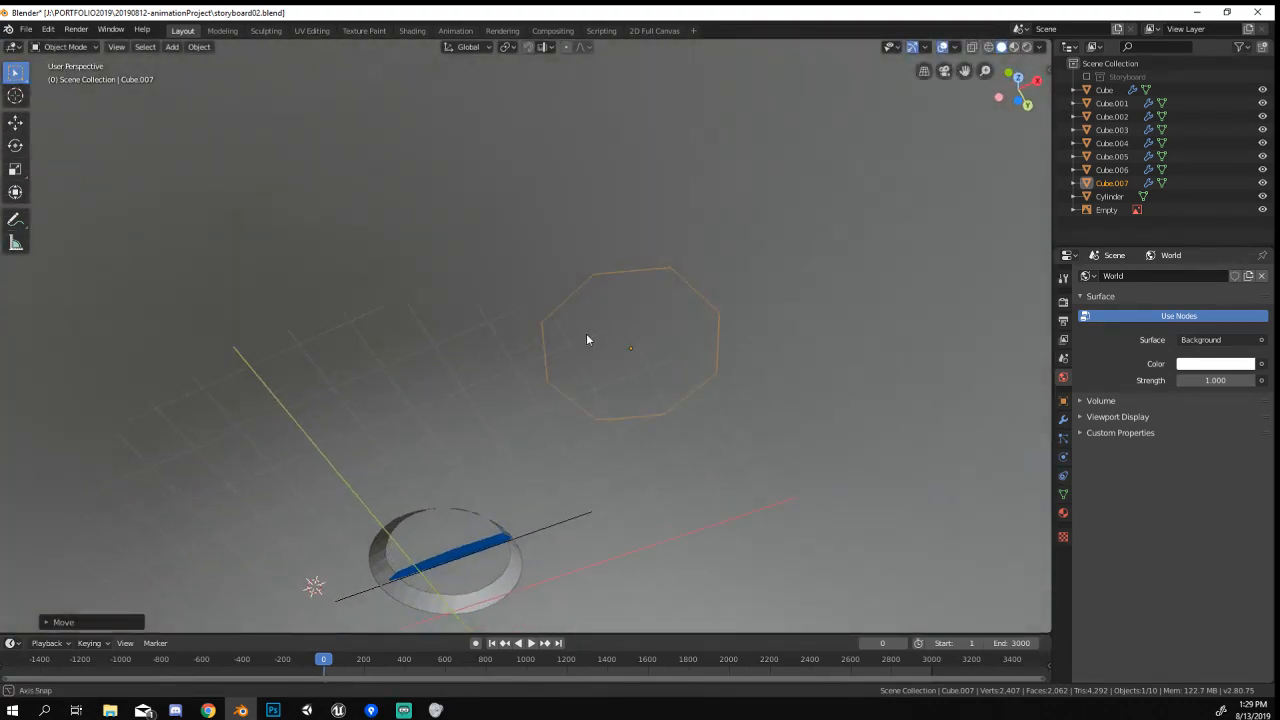
key(z)
click(510, 333)
middle_drag(540, 340, 786, 463)
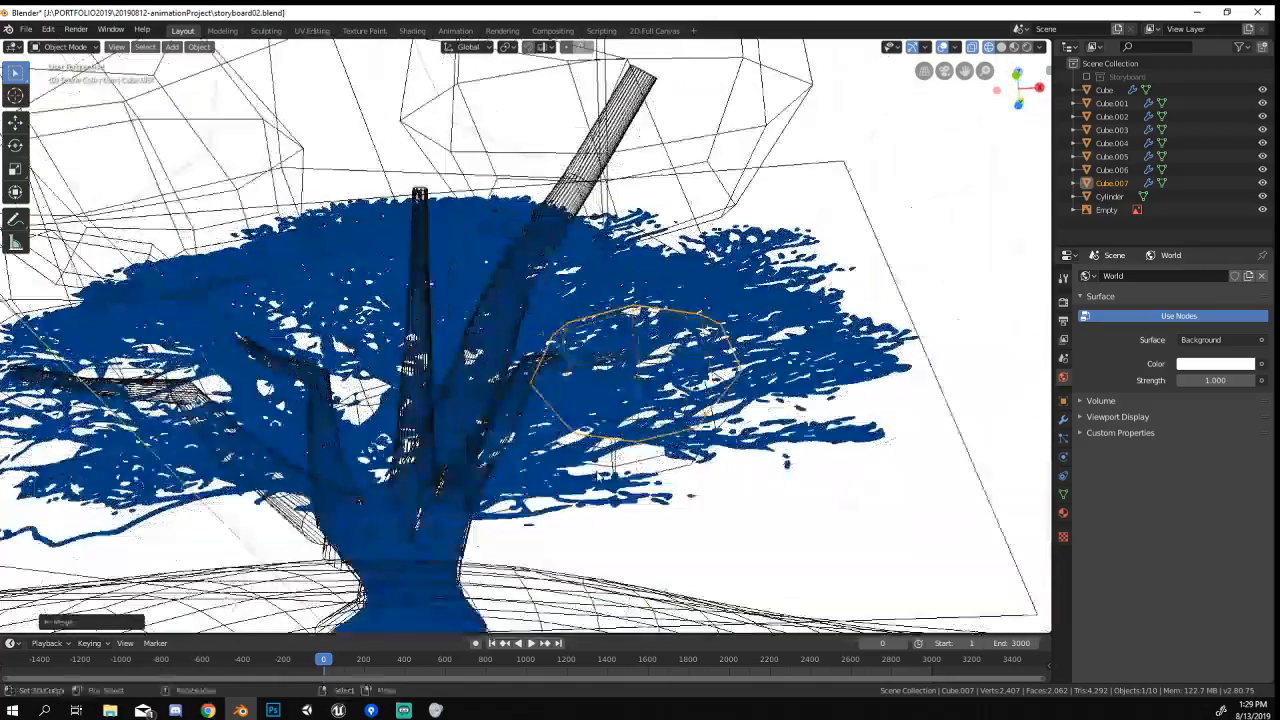
key(KP_7)
scroll(640, 410, down, 3)
key(shift+d)
click(529, 541)
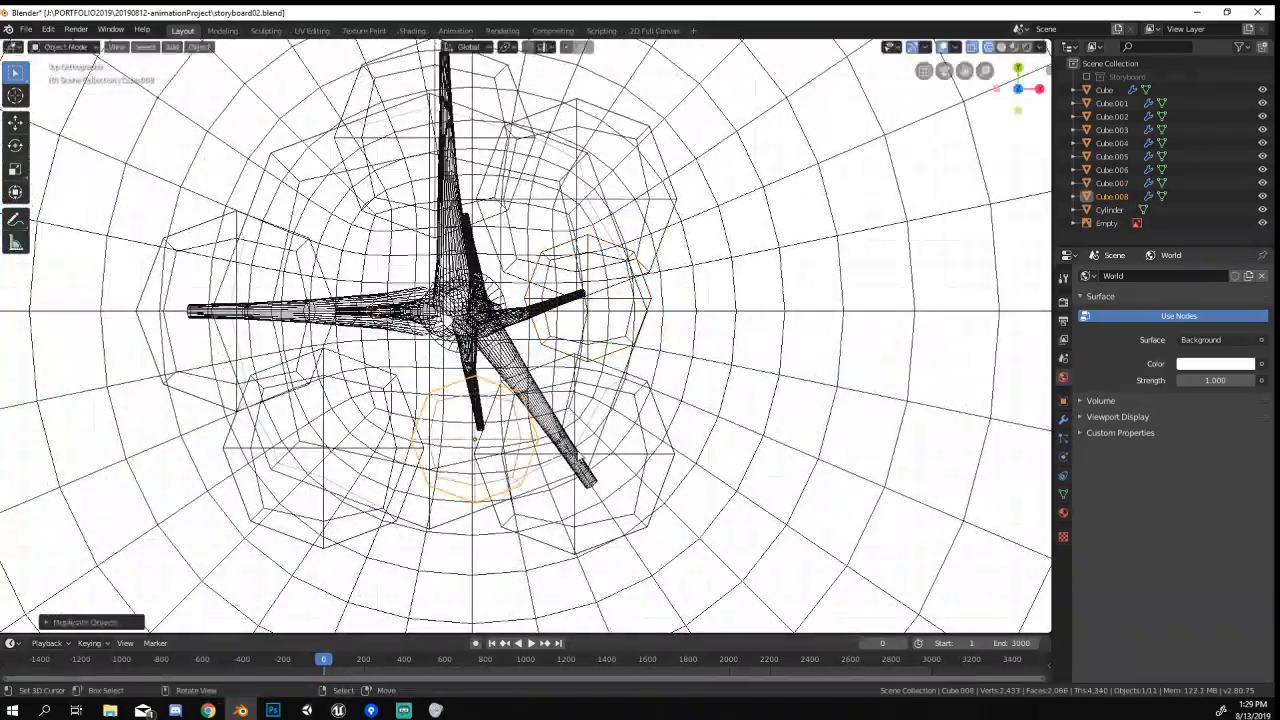
key(shift+d)
click(384, 490)
key(shift+d)
click(640, 285)
key(shift+d)
click(490, 175)
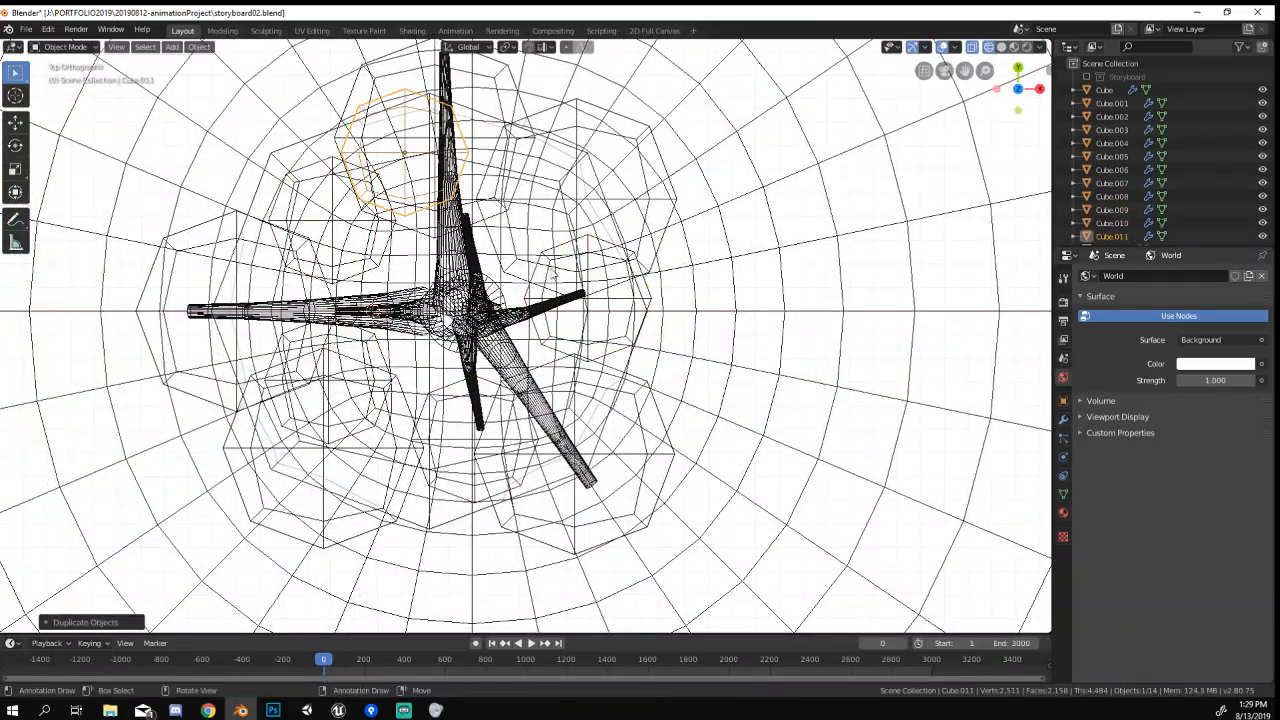
Return to solid shading and delete the blue tree reference image from the scene.
mouse_move(598, 450)
middle_down()
mouse_move(610, 316)
mouse_move(553, 395)
mouse_move(415, 388)
mouse_move(237, 403)
mouse_move(218, 386)
middle_up()
key(z)
click(690, 318)
click(608, 280)
scroll(632, 350, down, 3)
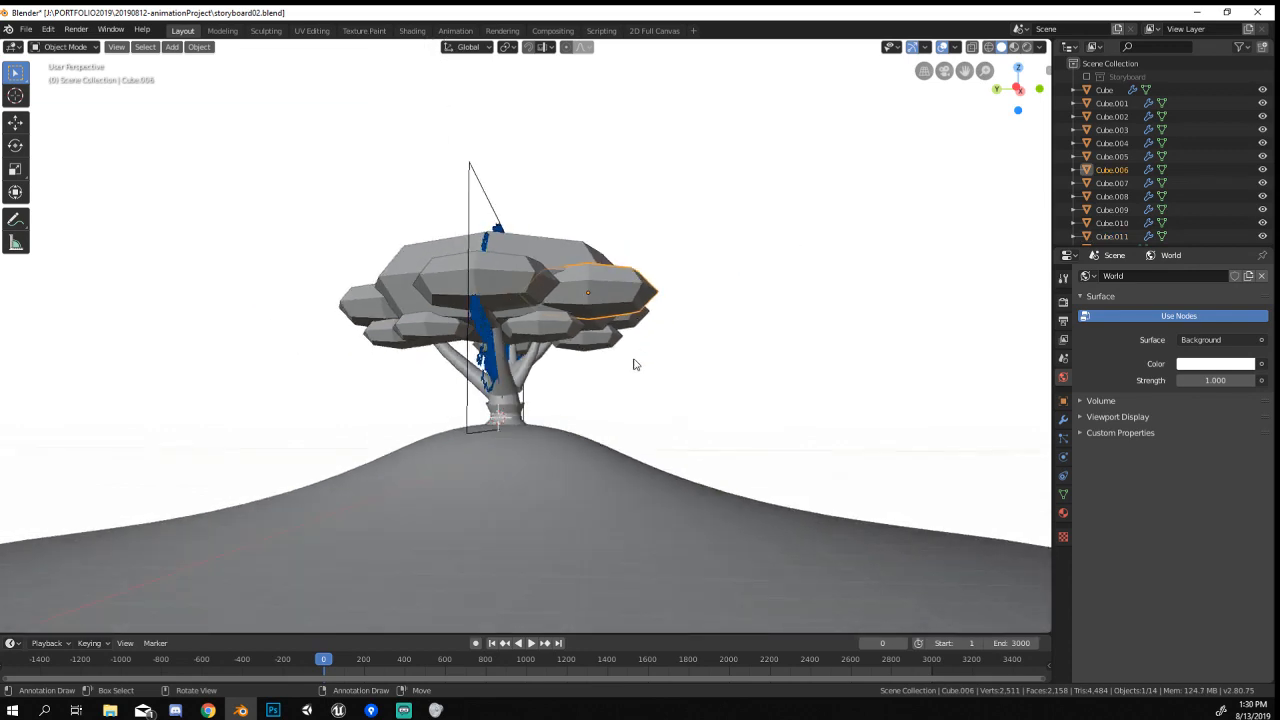
middle_drag(634, 361, 681, 401)
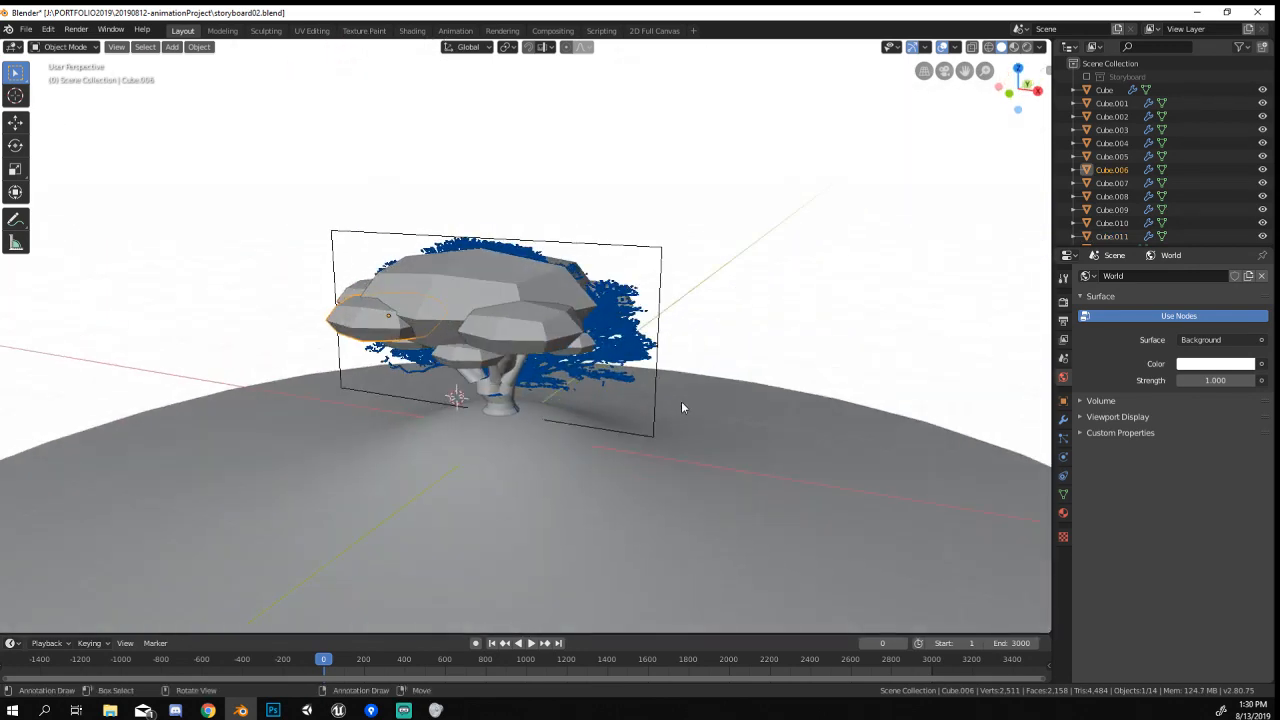
click(655, 354)
click(641, 352)
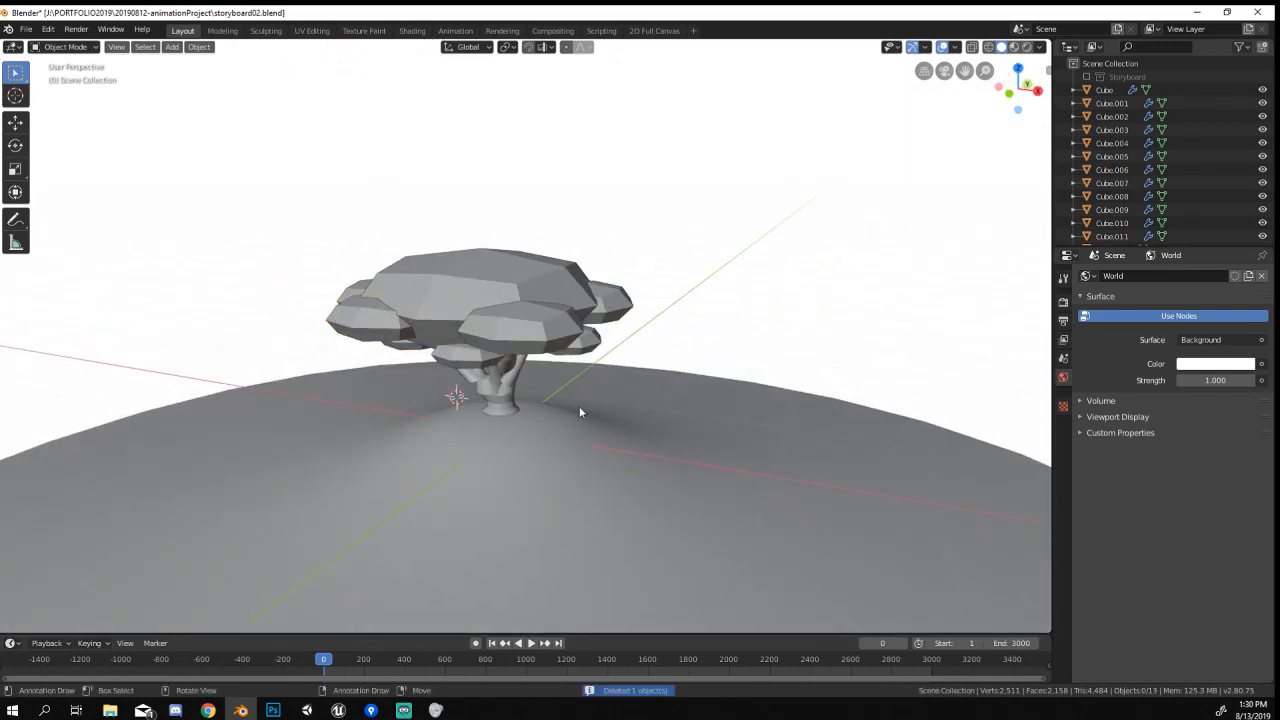
Move all hill and tree objects into a new collection named "block".
middle_drag(580, 408, 870, 399)
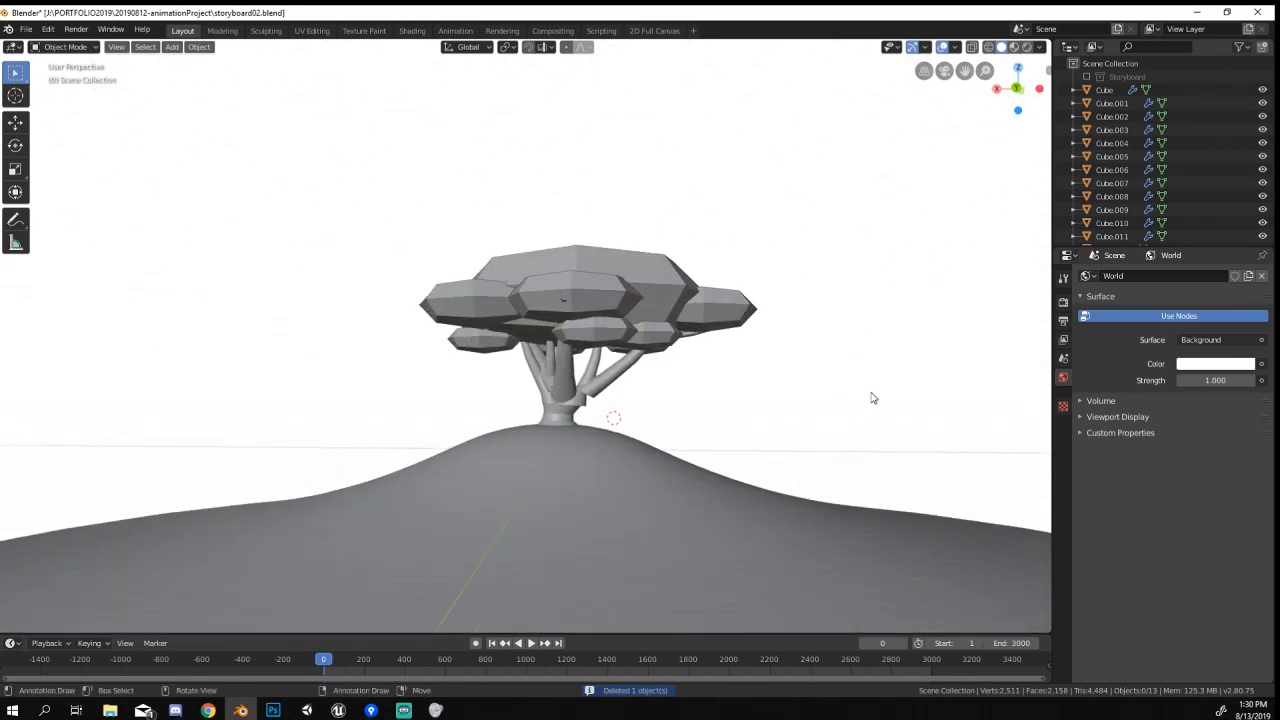
key(KP_1)
scroll(871, 398, up, 2)
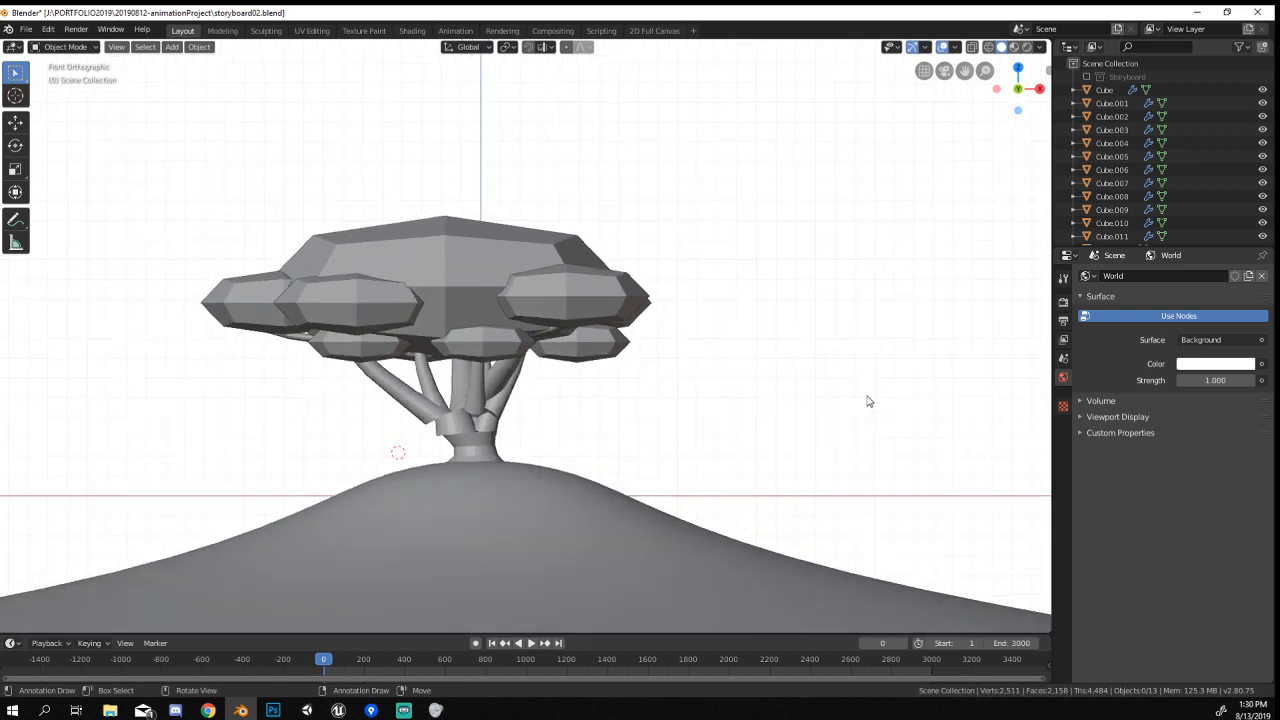
key(KP_0)
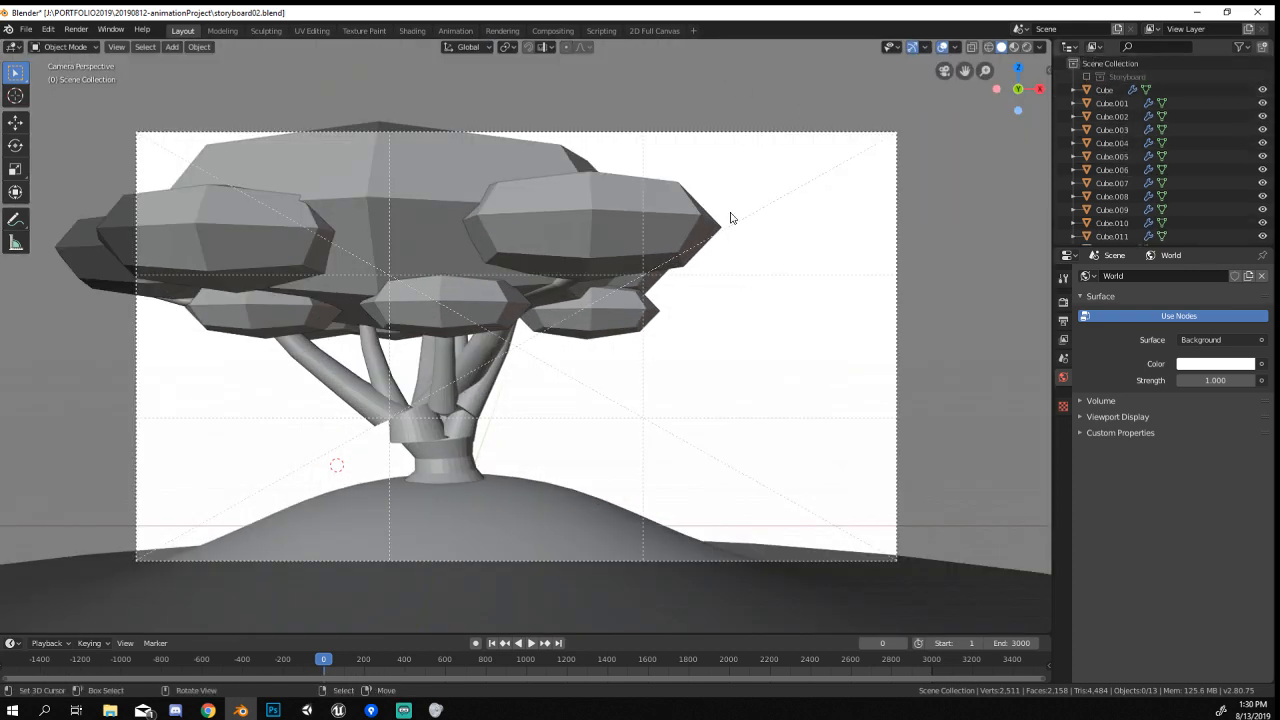
scroll(646, 334, down, 3)
middle_drag(646, 334, 563, 374)
scroll(565, 375, down, 4)
key(a)
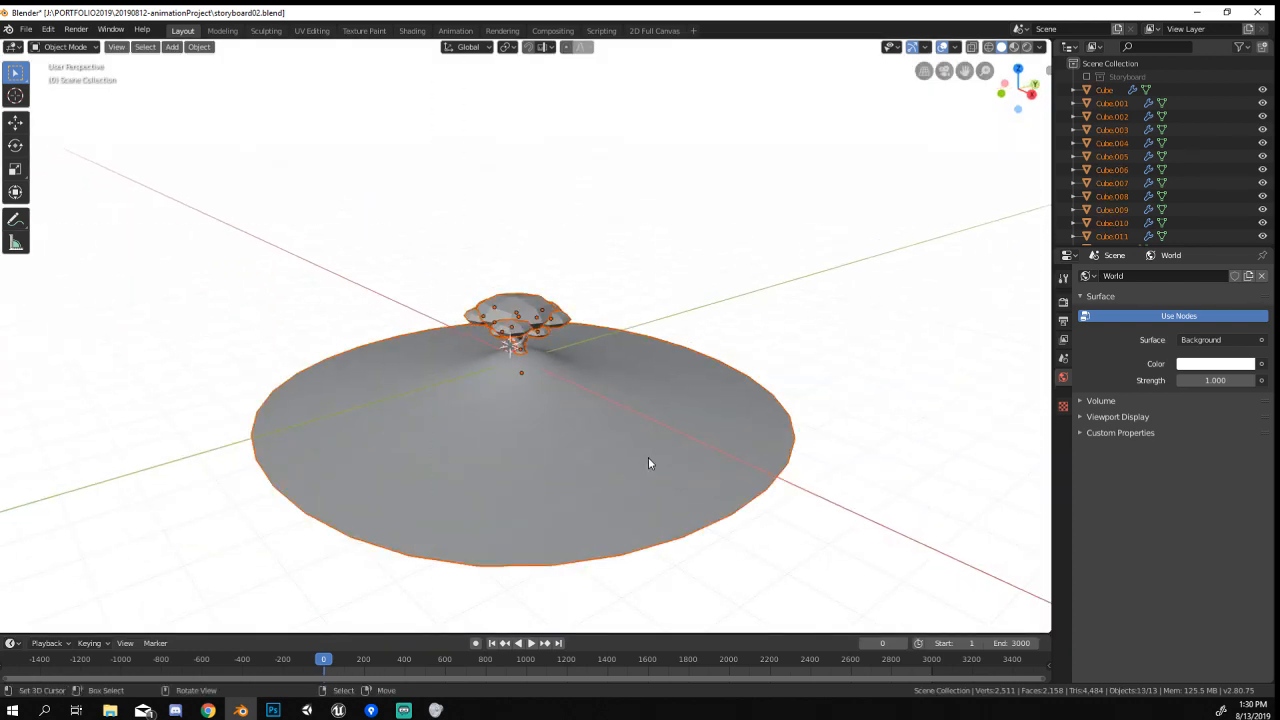
middle_drag(648, 458, 546, 400)
shift+click(545, 398)
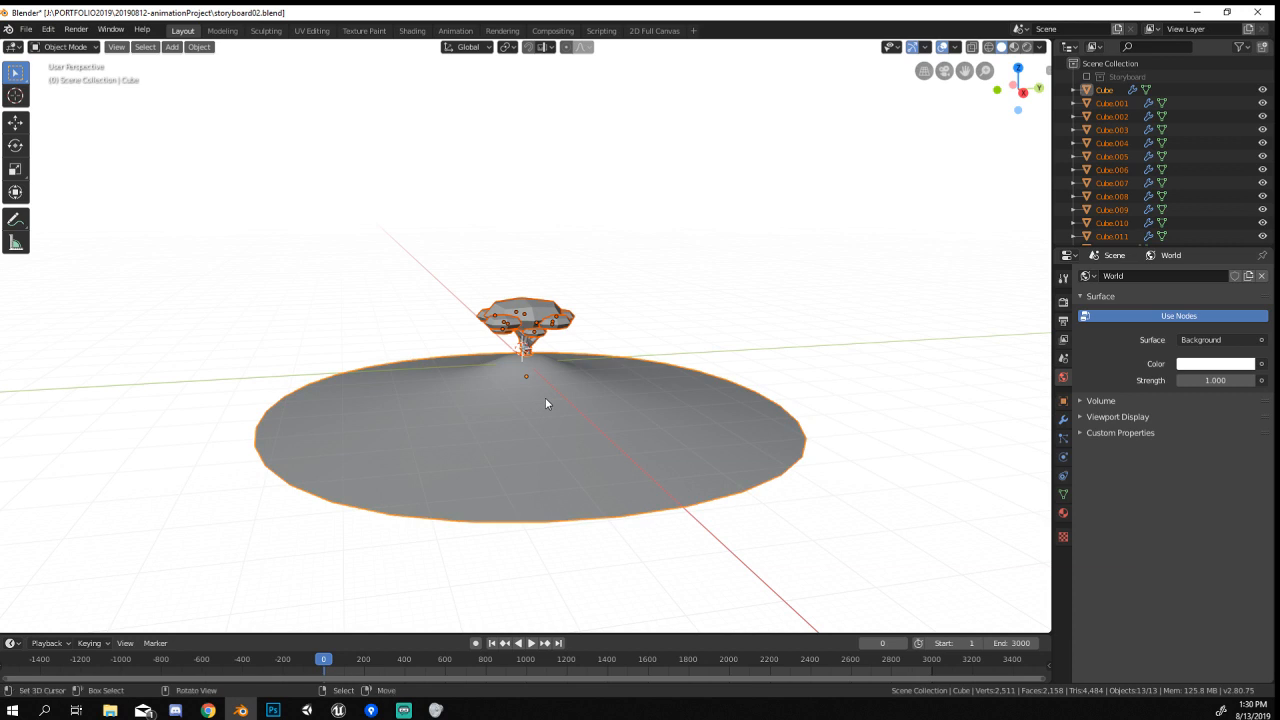
key(m)
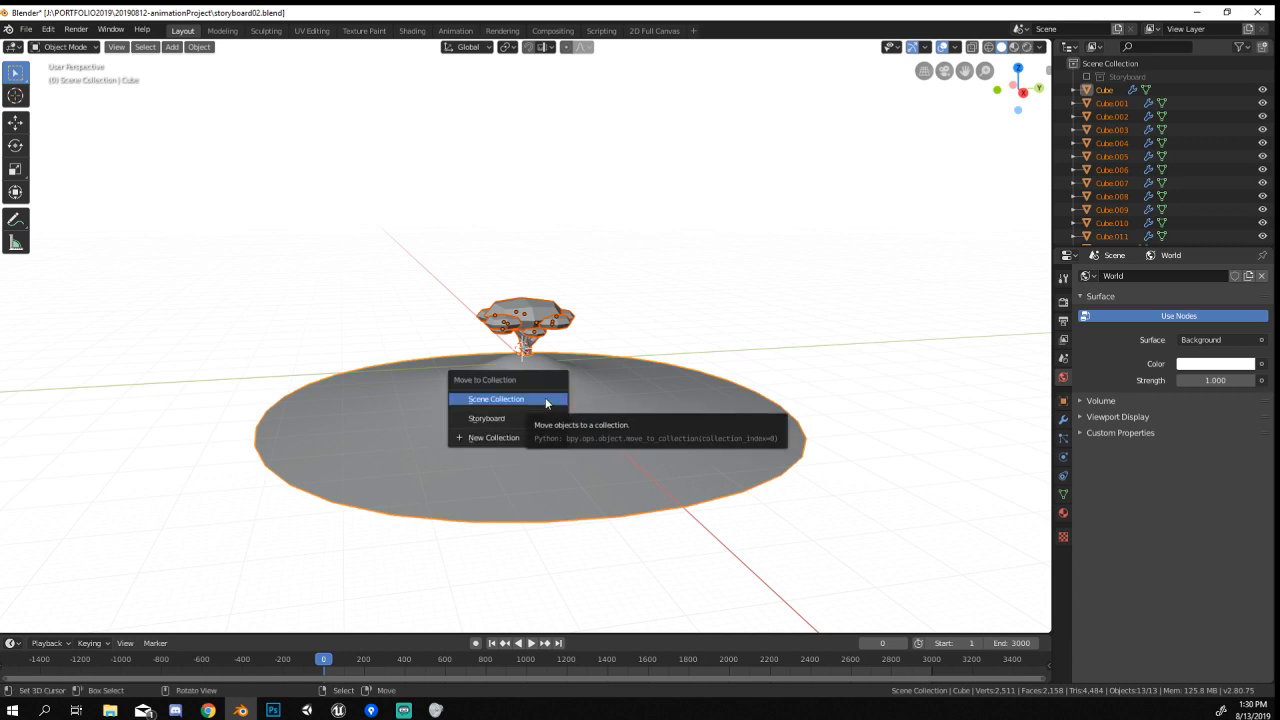
click(547, 438)
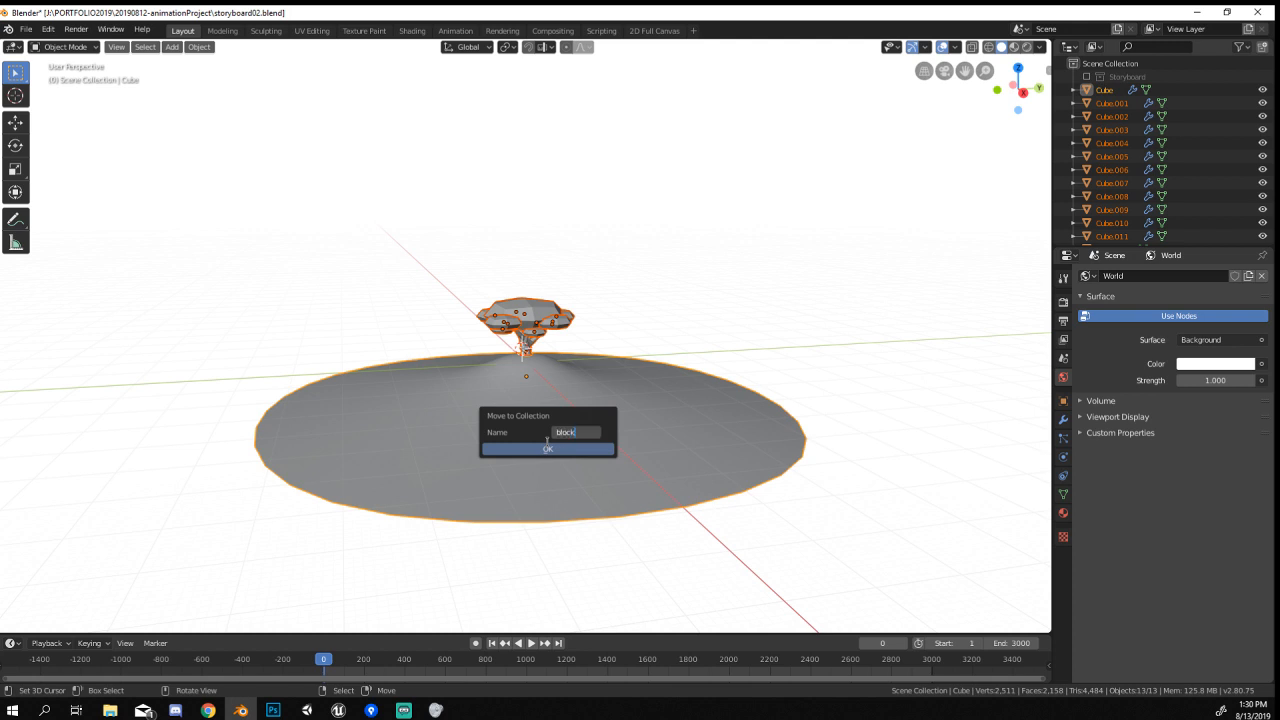
click(558, 449)
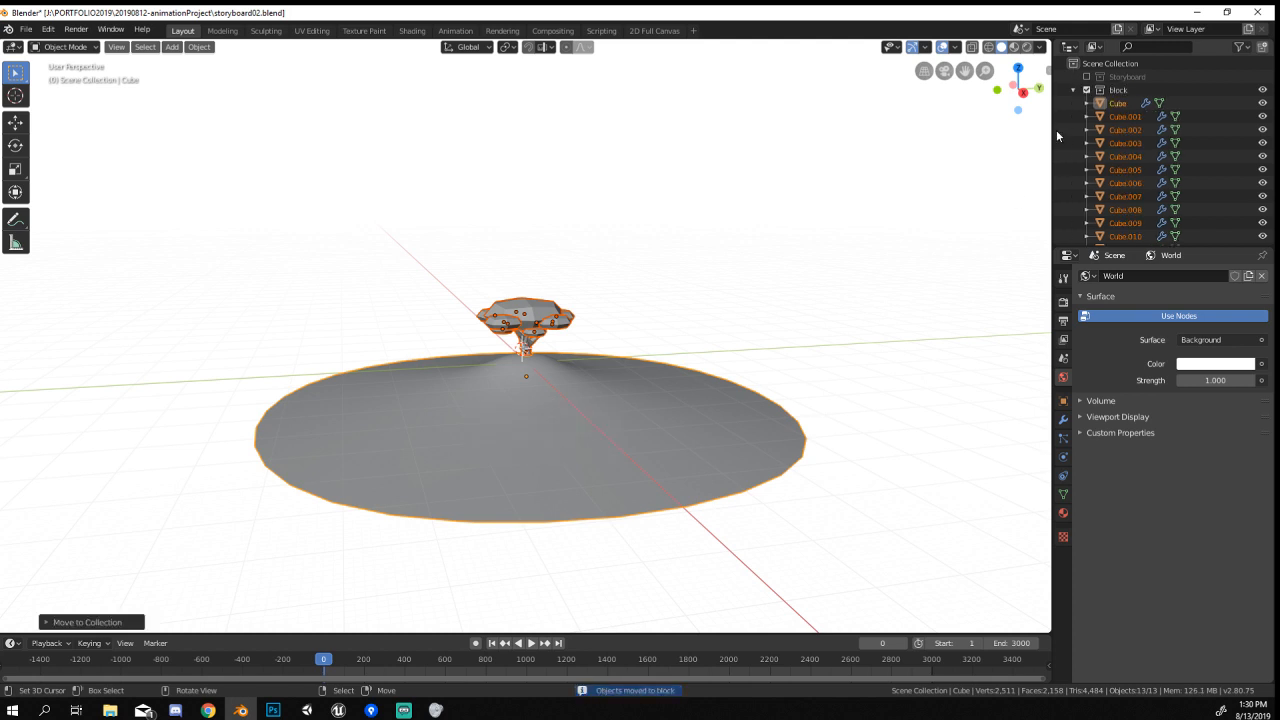
Enable the Storyboard collection, move its Camera into the block collection, and disable the Storyboard collection again.
click(1087, 77)
click(1074, 77)
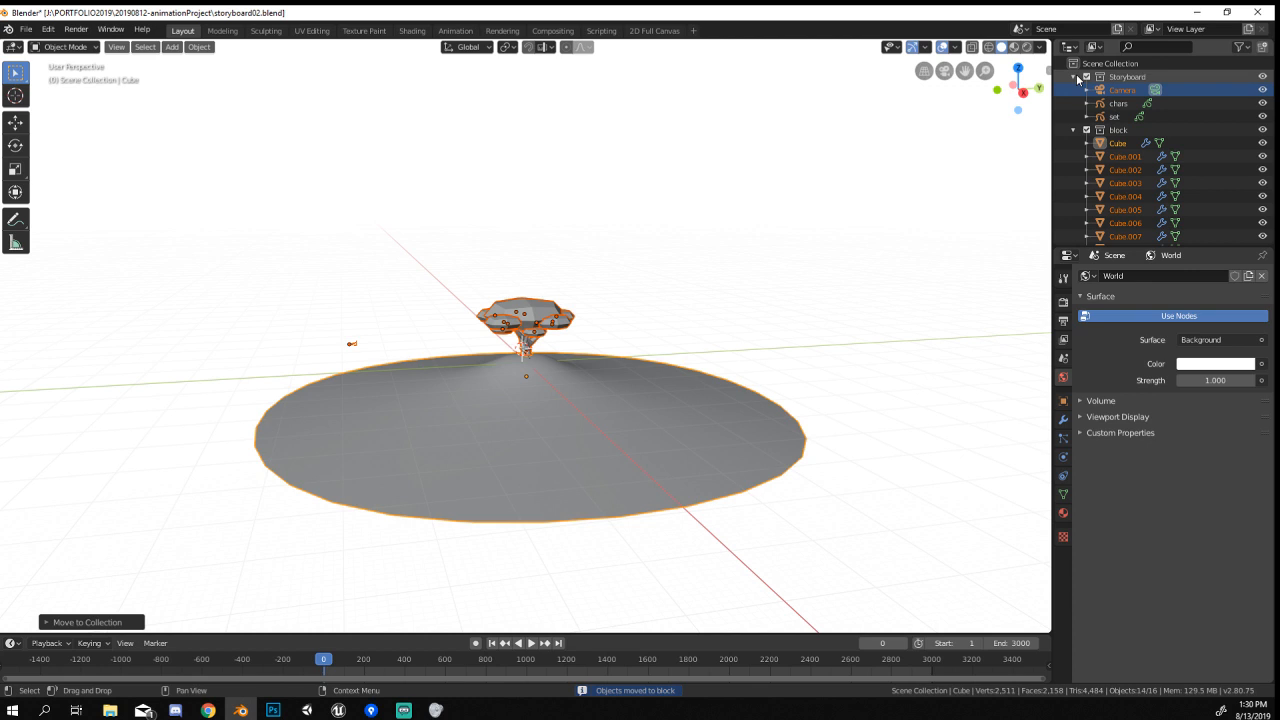
click(1118, 103)
drag(1122, 90, 1126, 170)
click(1087, 77)
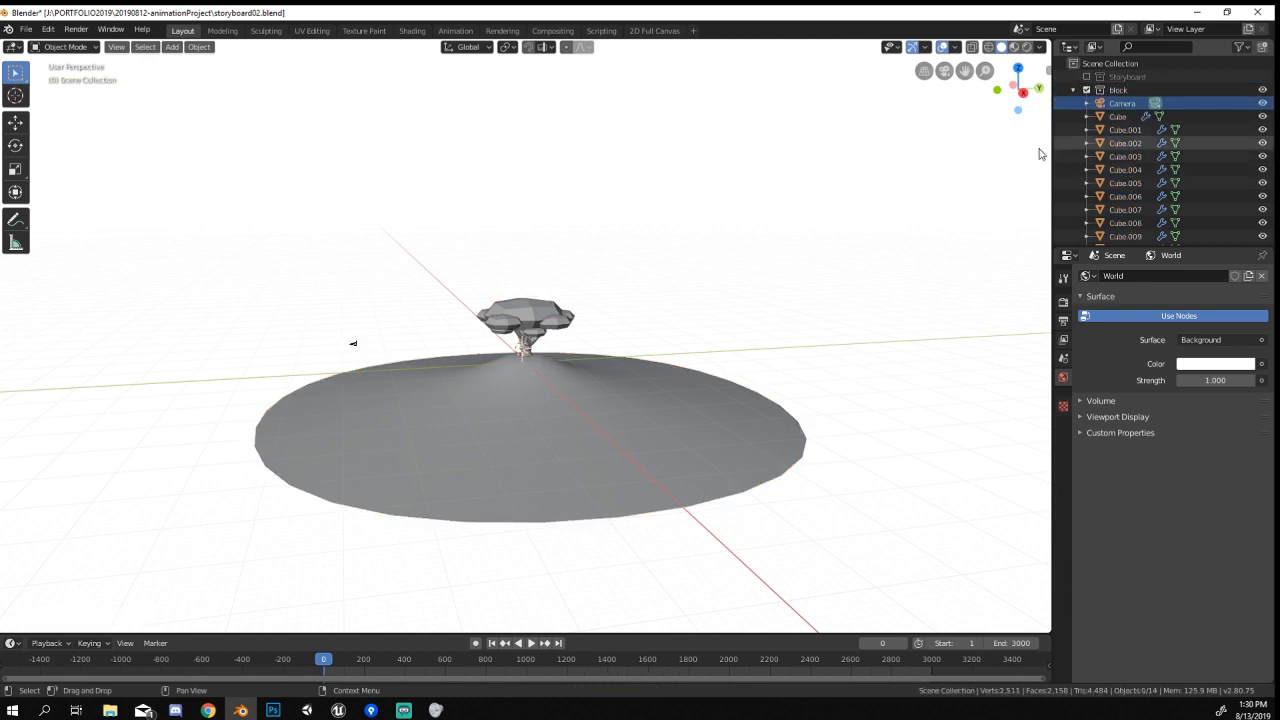
In camera view, pull the camera back along its local Z axis and shift it to centre the tree in the frame.
key(KP_0)
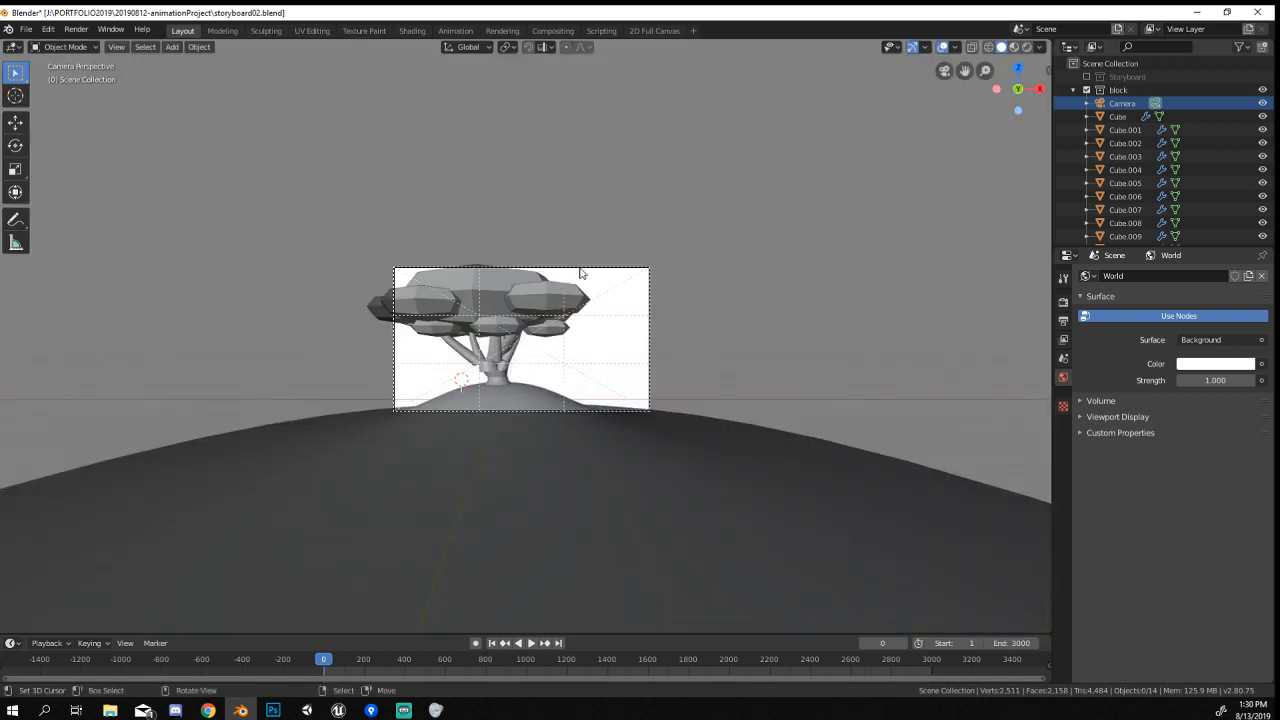
click(581, 269)
key(g)
key(z)
key(z)
click(693, 531)
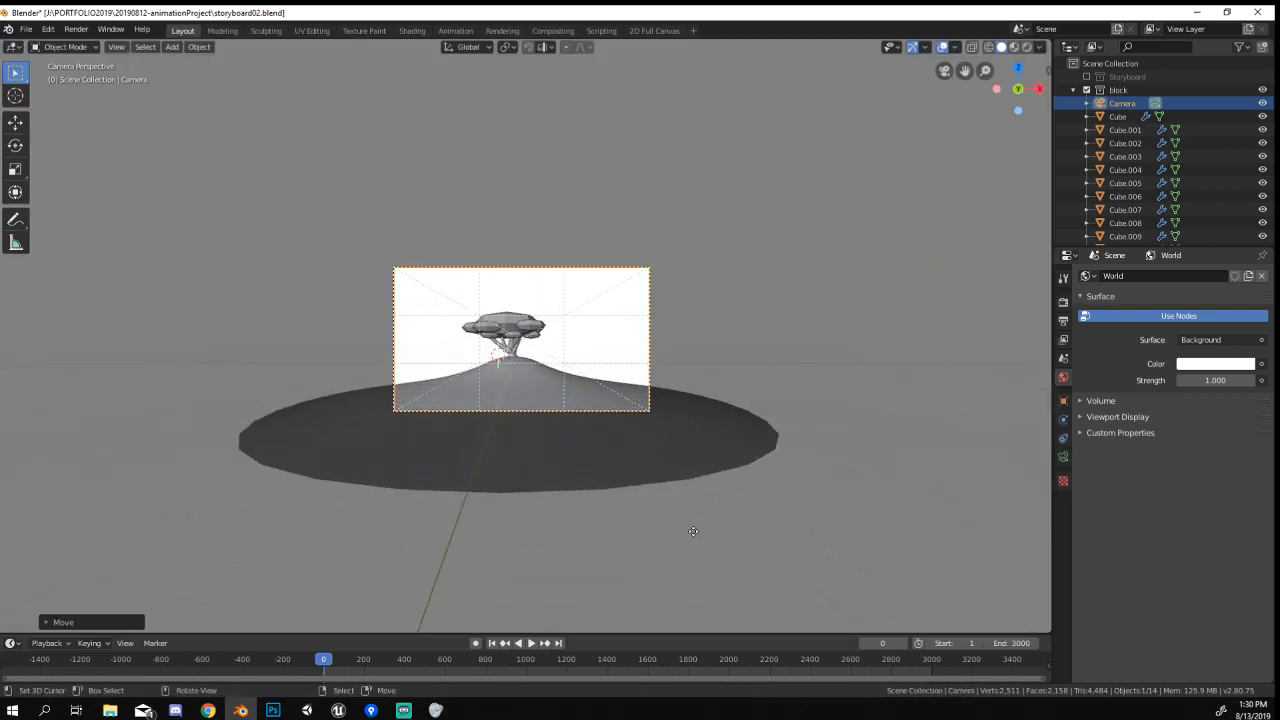
key(g)
click(563, 447)
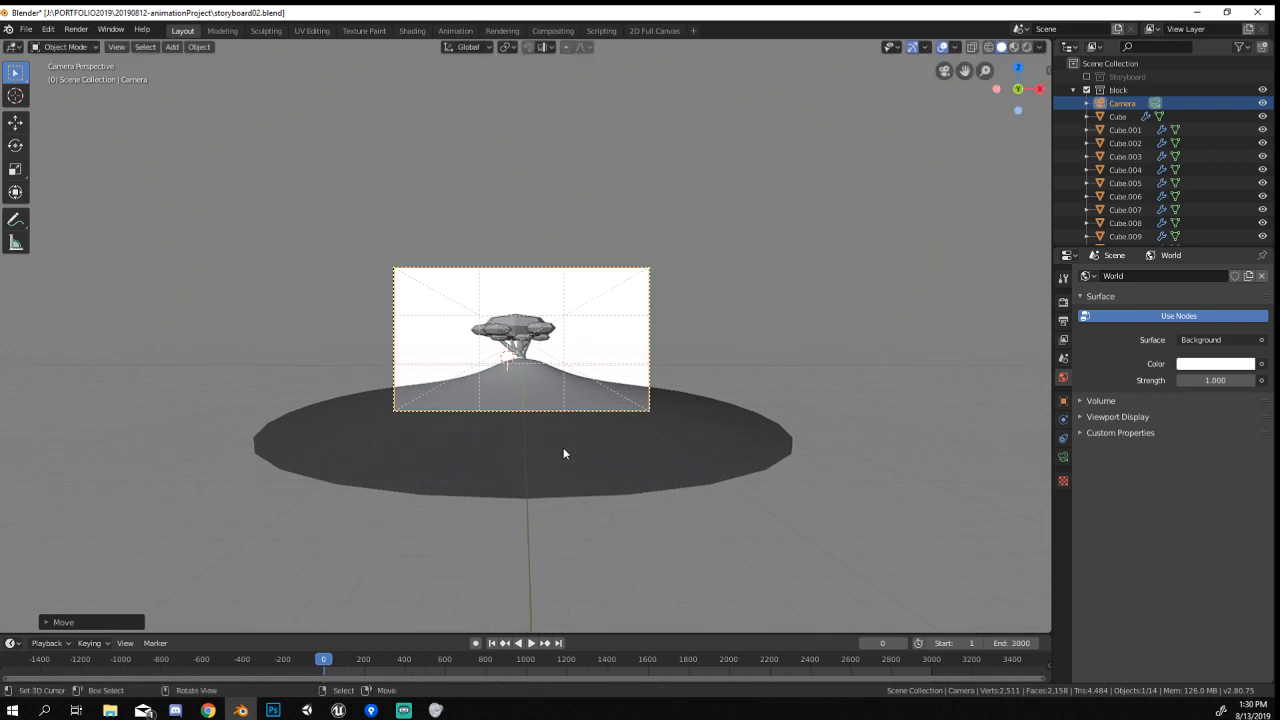
Set the camera's focal length to 90 mm.
scroll(563, 447, up, 4)
click(1063, 457)
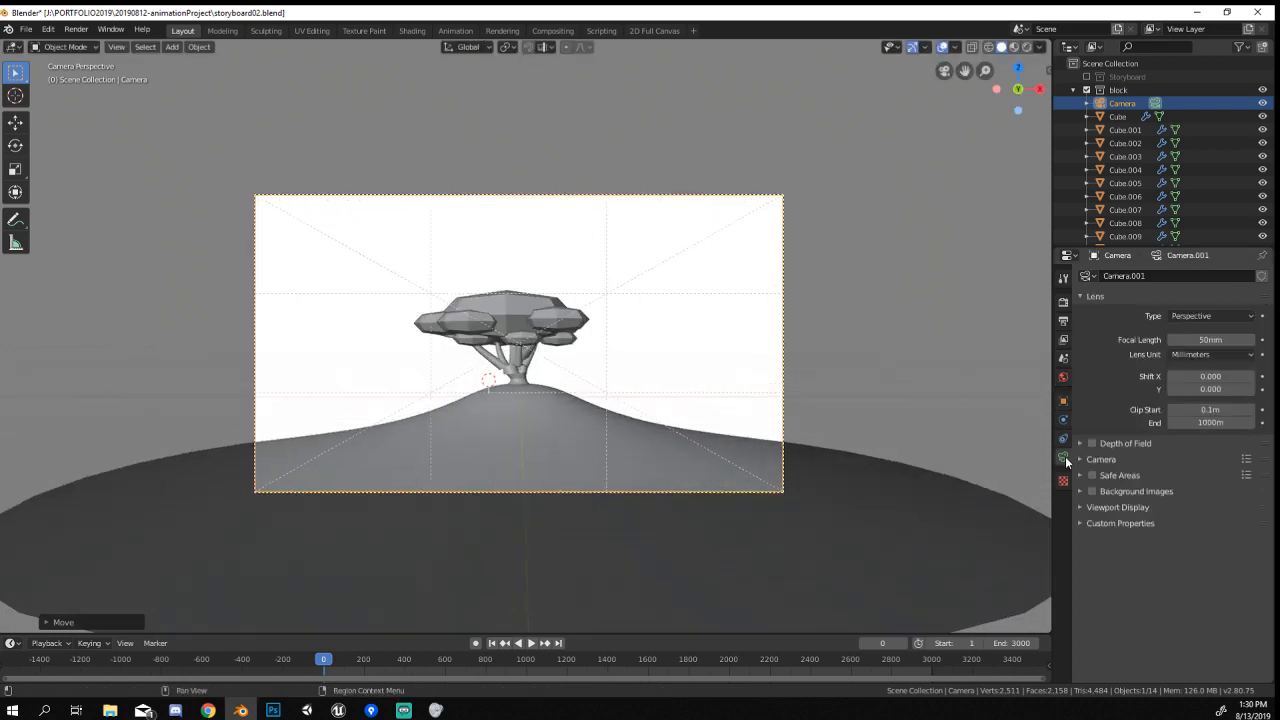
click(1213, 339)
text(90)
key(Return)
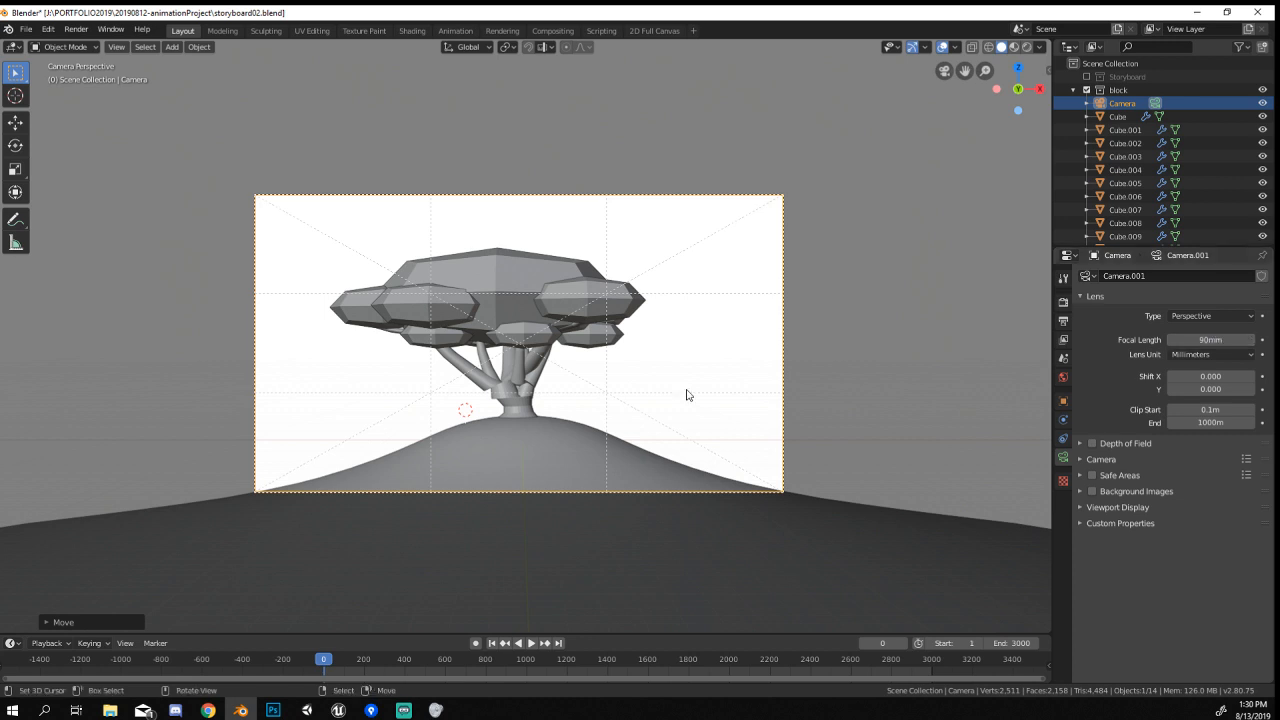
Move the camera back along its local Z axis so the tree sits smaller in the frame with space around it.
key(g)
key(z)
key(z)
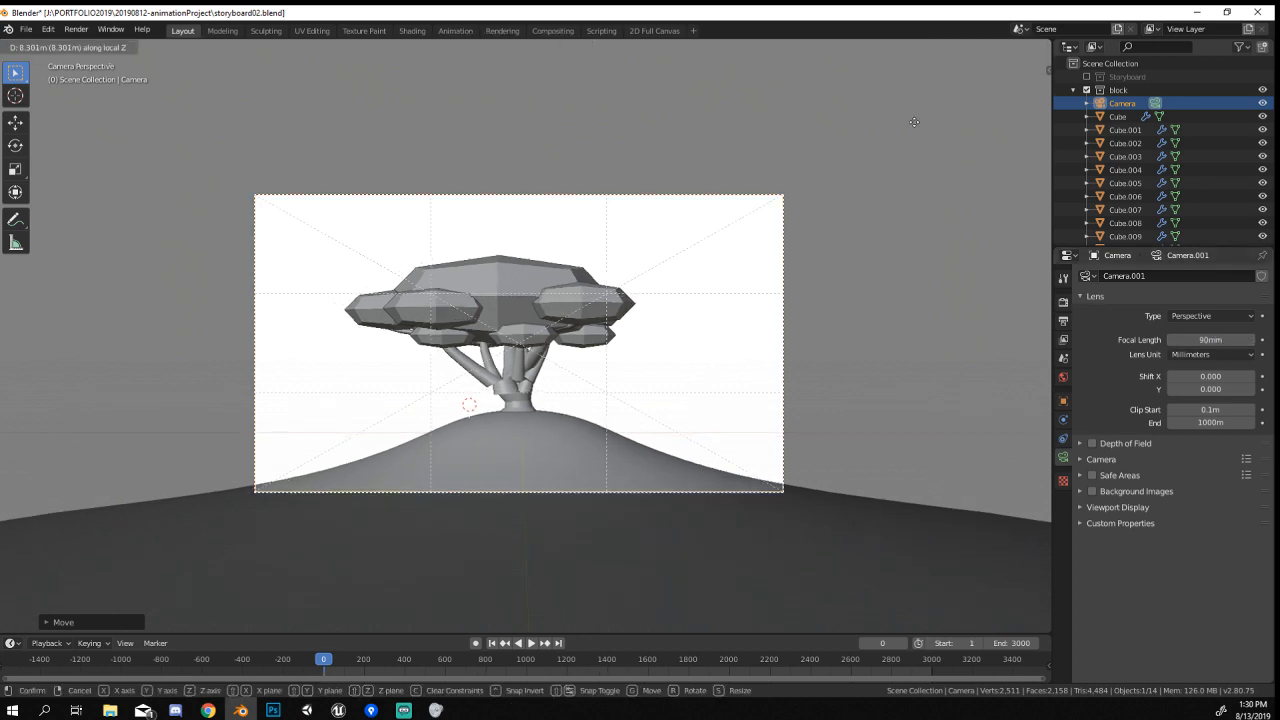
key(z)
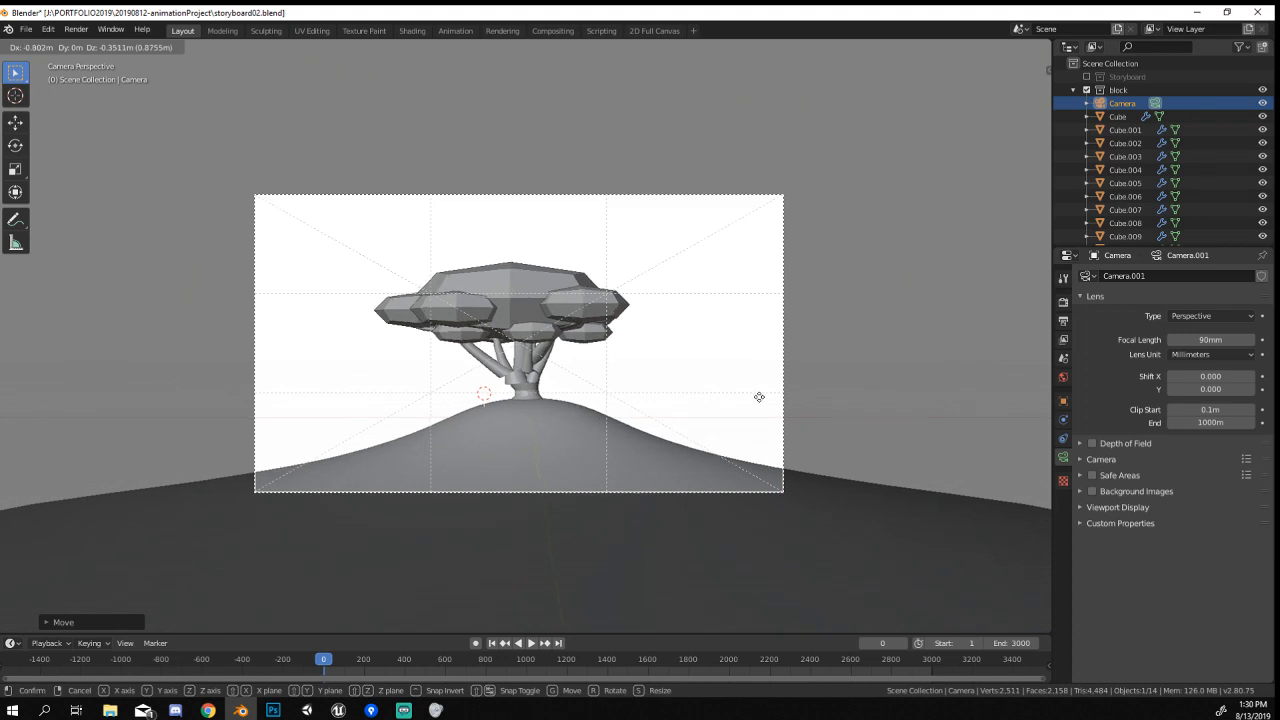
click(867, 368)
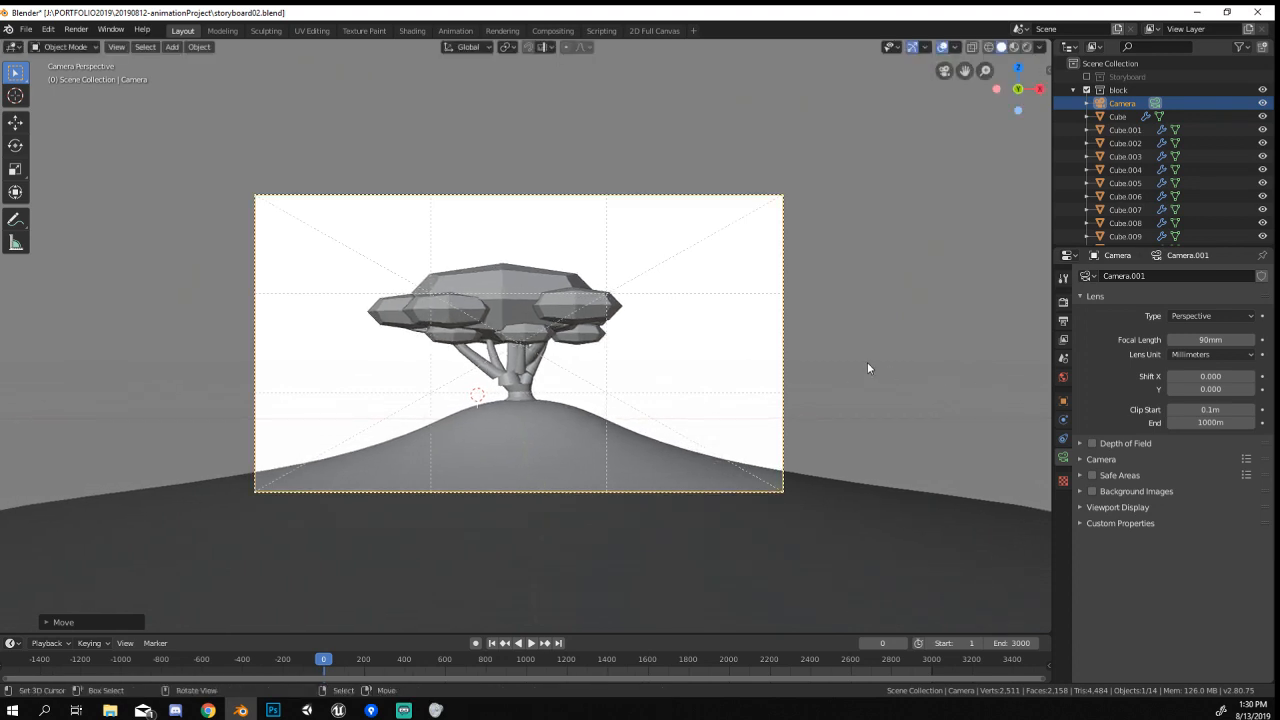
Duplicate the small foliage clump under the canopy's right side and place the copy farther out at the canopy's right edge.
scroll(675, 147, up, 4)
right_click(677, 338)
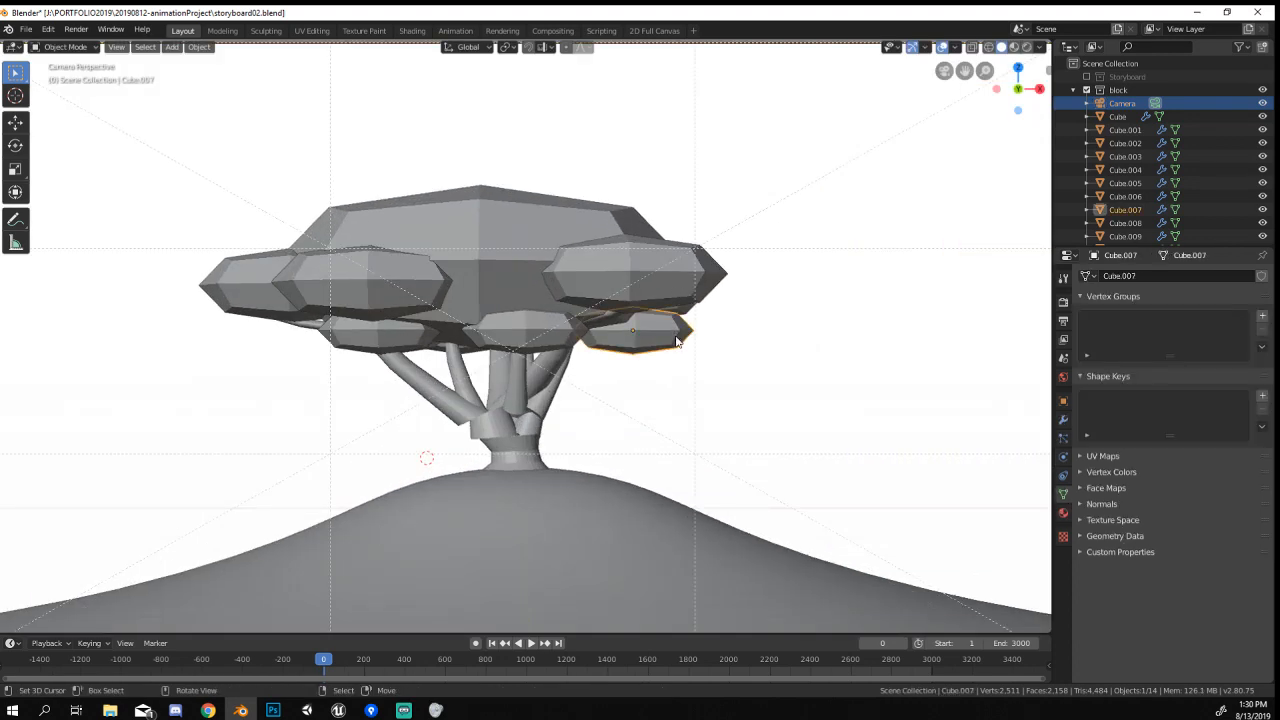
key(shift+d)
click(751, 324)
scroll(811, 317, down, 4)
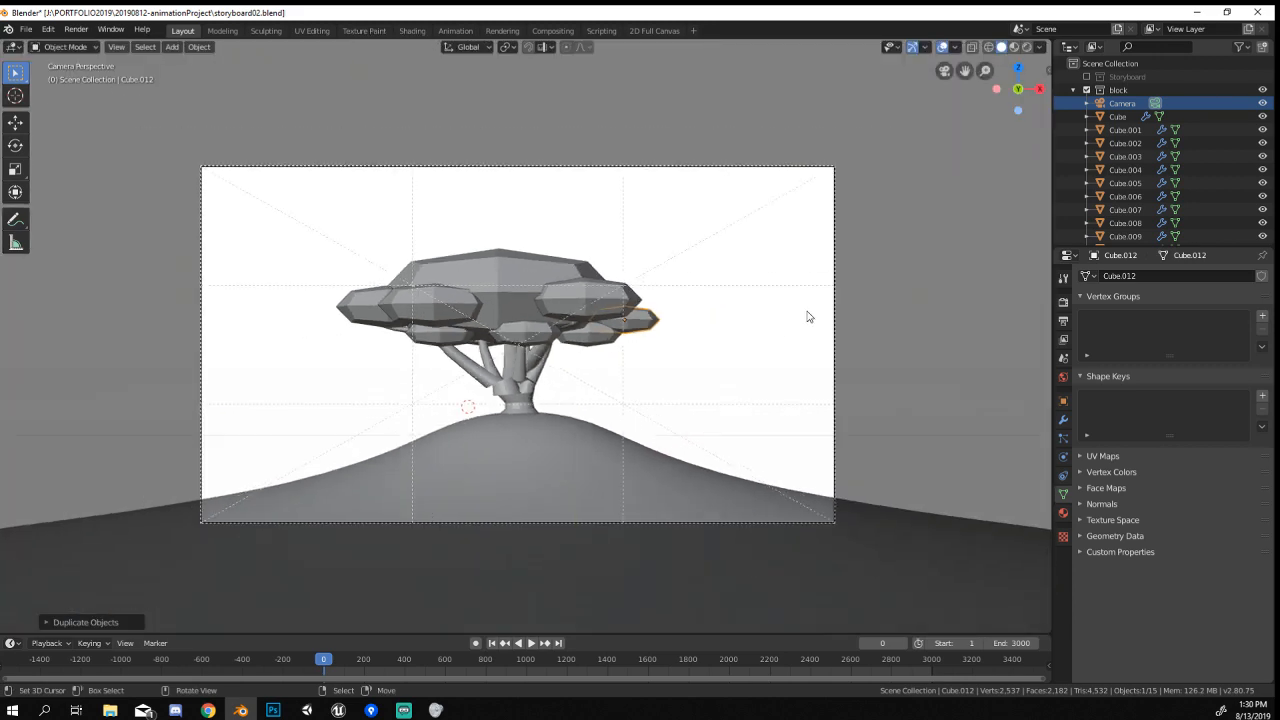
middle_drag(793, 329, 629, 300)
key(g)
click(631, 302)
In camera view, enlarge the new clump slightly and reposition it to extend the canopy's right end.
key(KP_0)
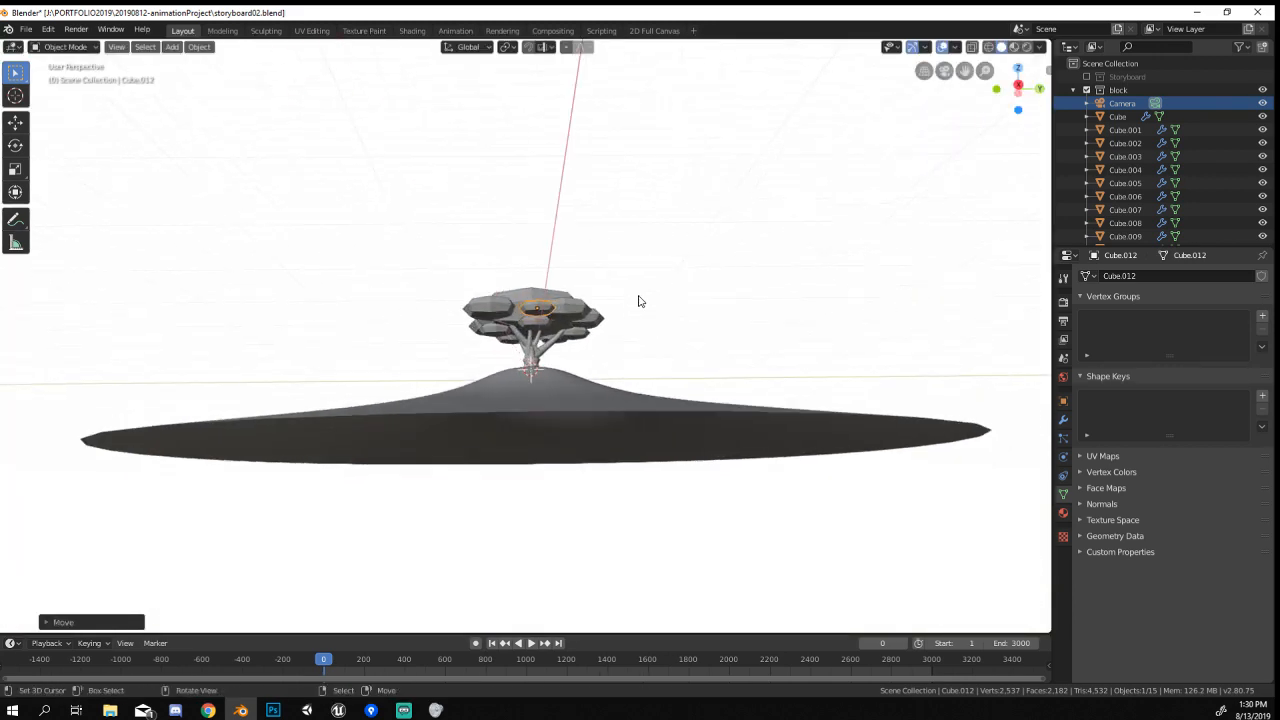
key(s)
click(837, 380)
key(g)
click(848, 375)
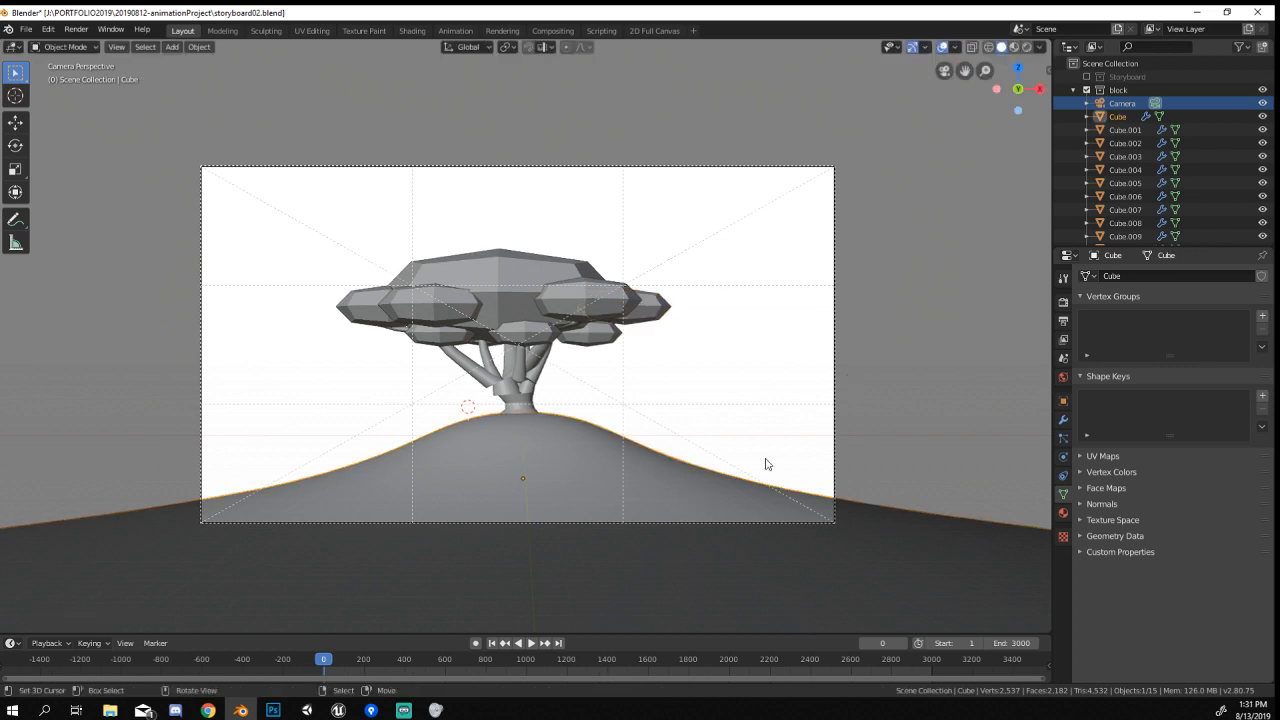
In the hill's edit mode, select its outermost edge loop and lower it along the Z axis.
key(Tab)
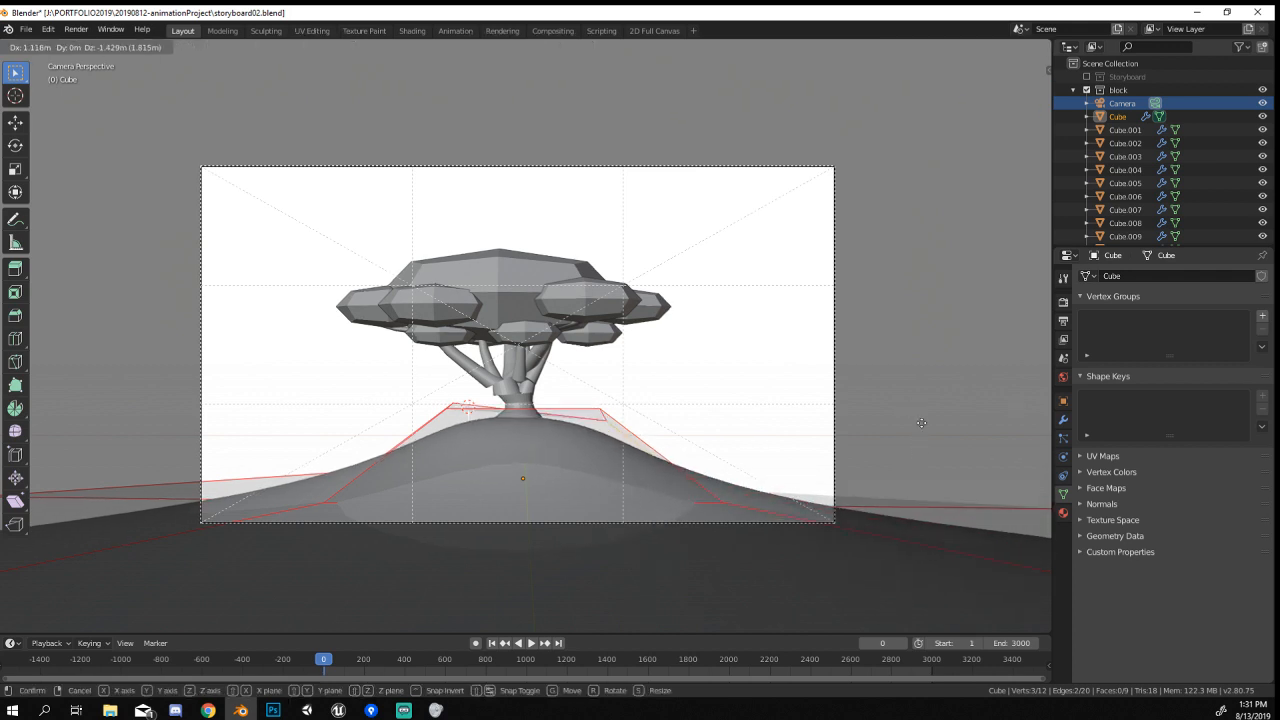
scroll(916, 487, down, 7)
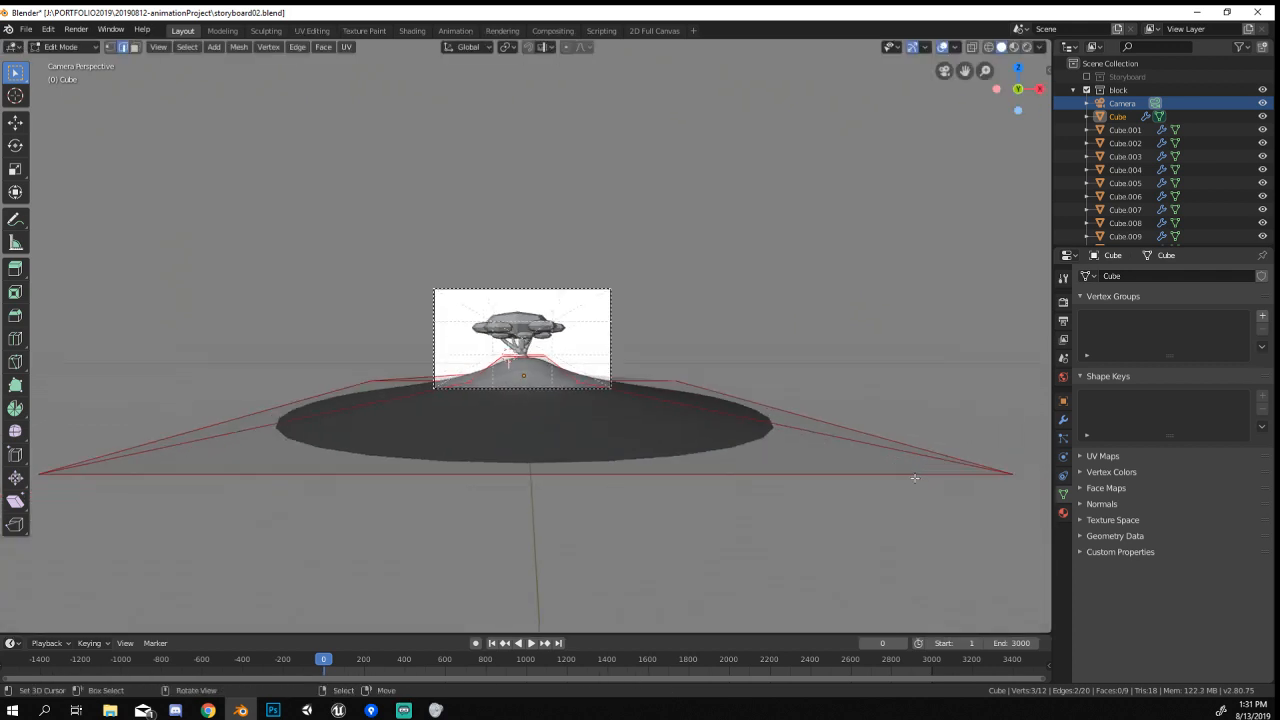
alt+right_click(917, 478)
scroll(769, 406, up, 6)
key(g)
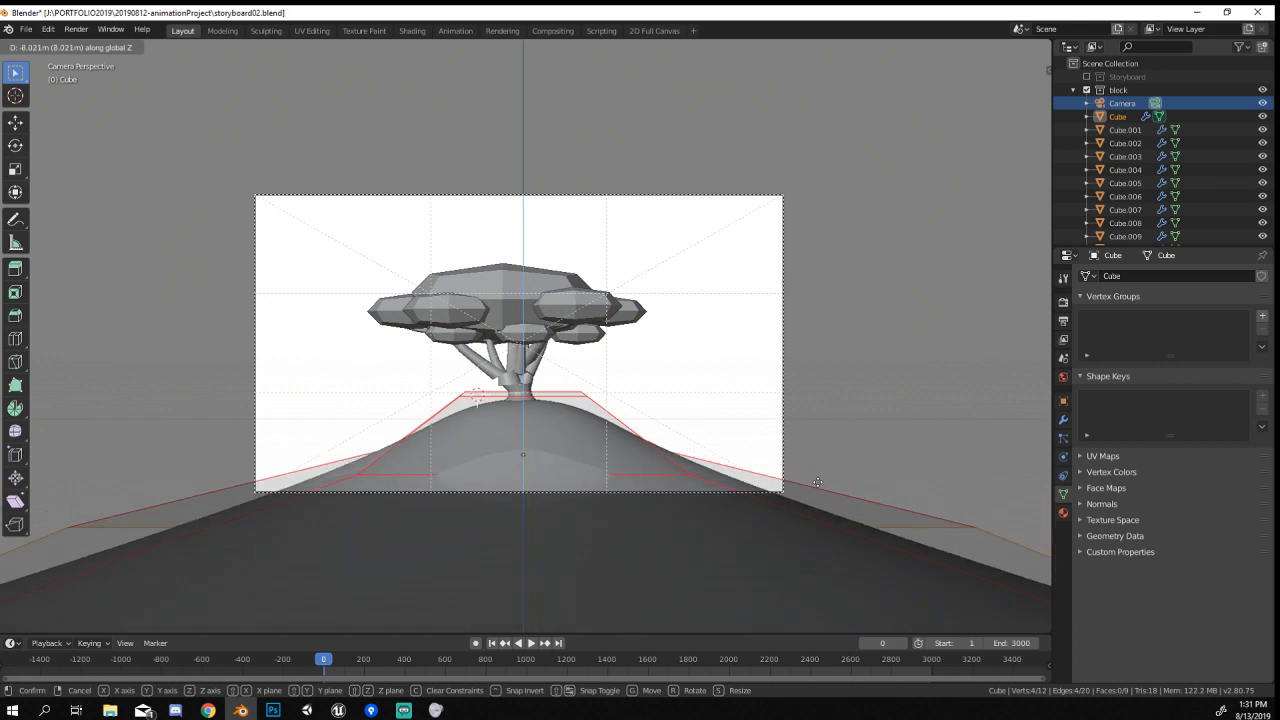
Scale up the hill's middle edge loop, raise it along Z to broaden the slope, and return to object mode.
click(471, 482)
key(s)
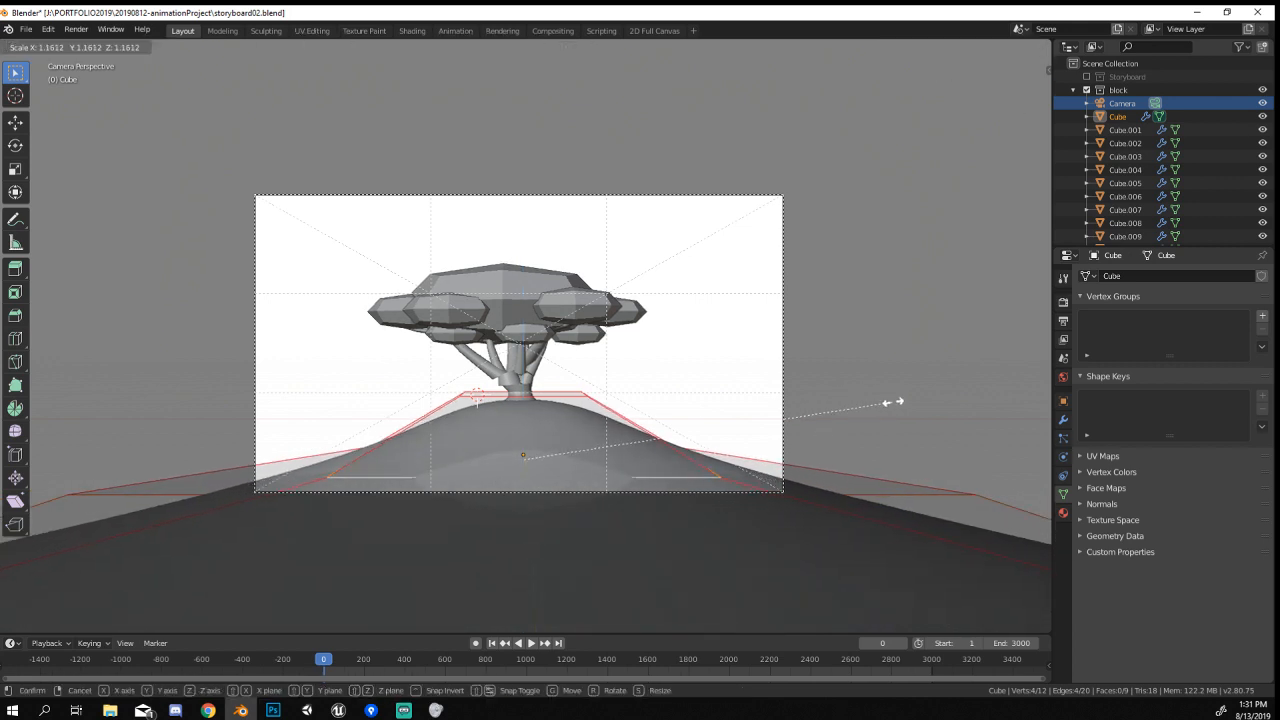
click(950, 407)
key(g)
key(z)
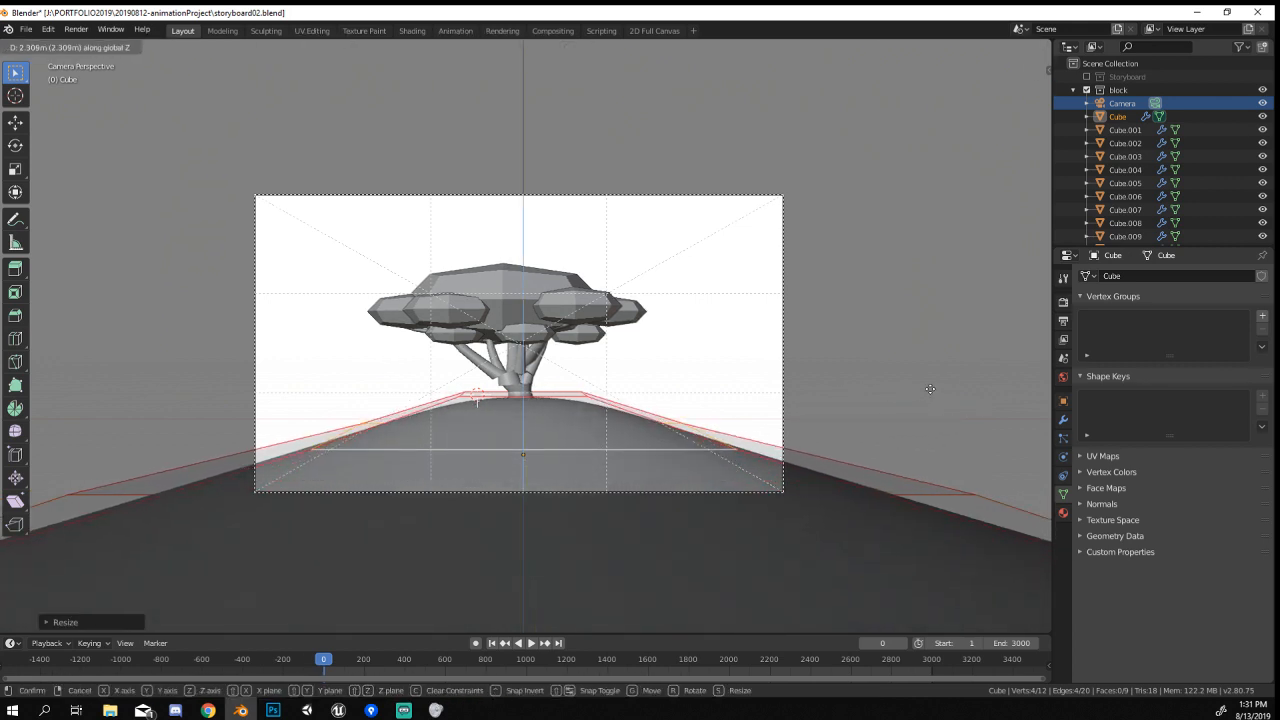
click(920, 392)
key(Tab)
Apply smooth shading to the large main canopy clump.
scroll(686, 400, up, 2)
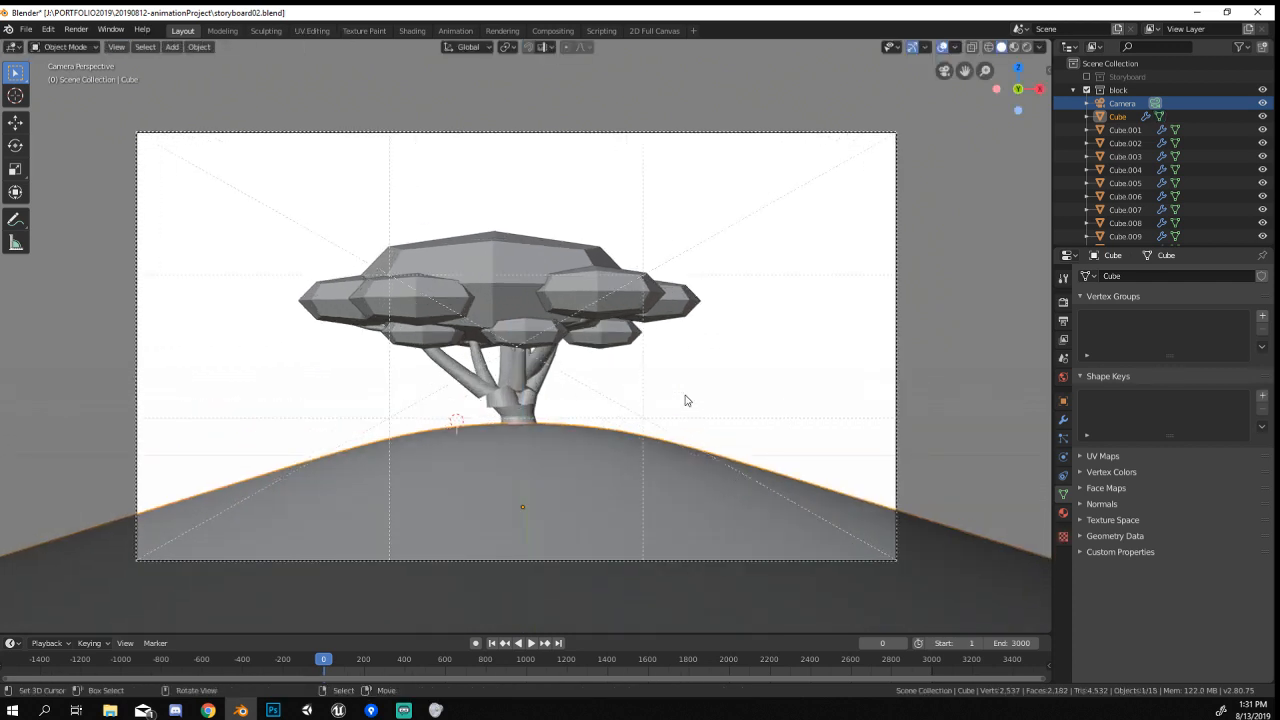
right_click(510, 383)
right_click(512, 272)
Select the surrounding foliage clumps with the main canopy, join them into one object, and shade it smooth.
click(405, 309)
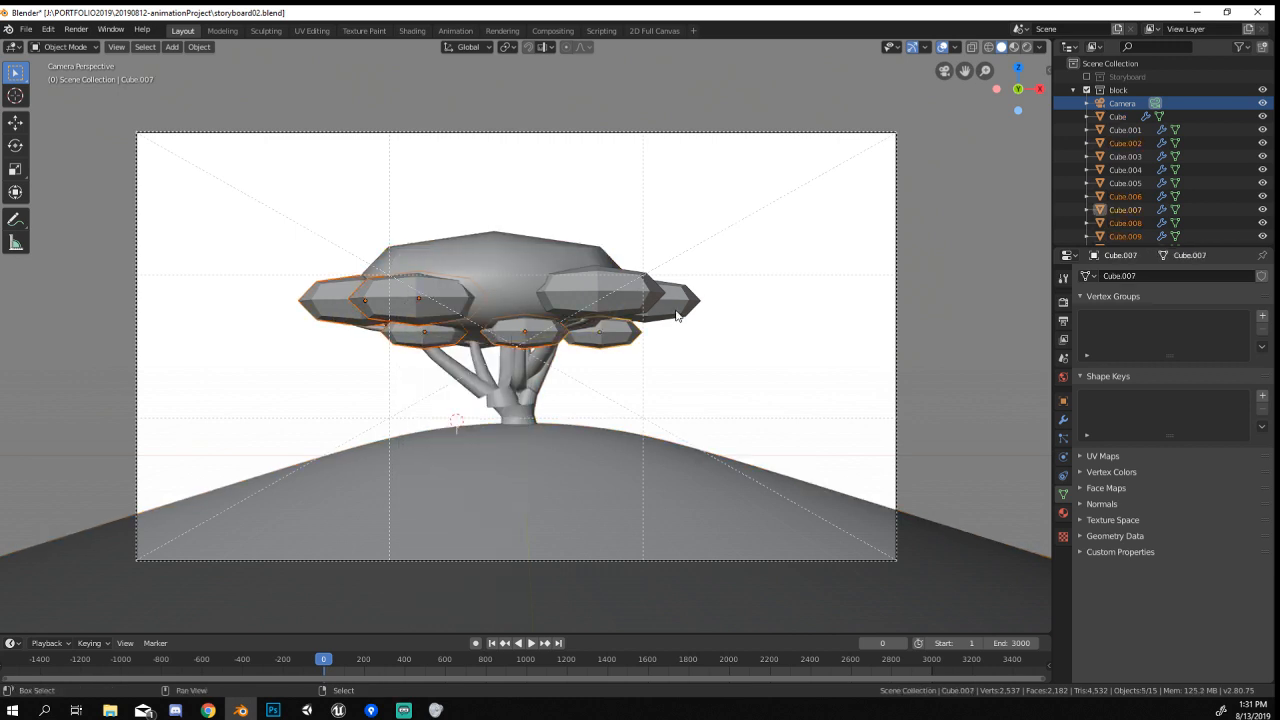
middle_drag(656, 297, 450, 373)
scroll(500, 384, up, 4)
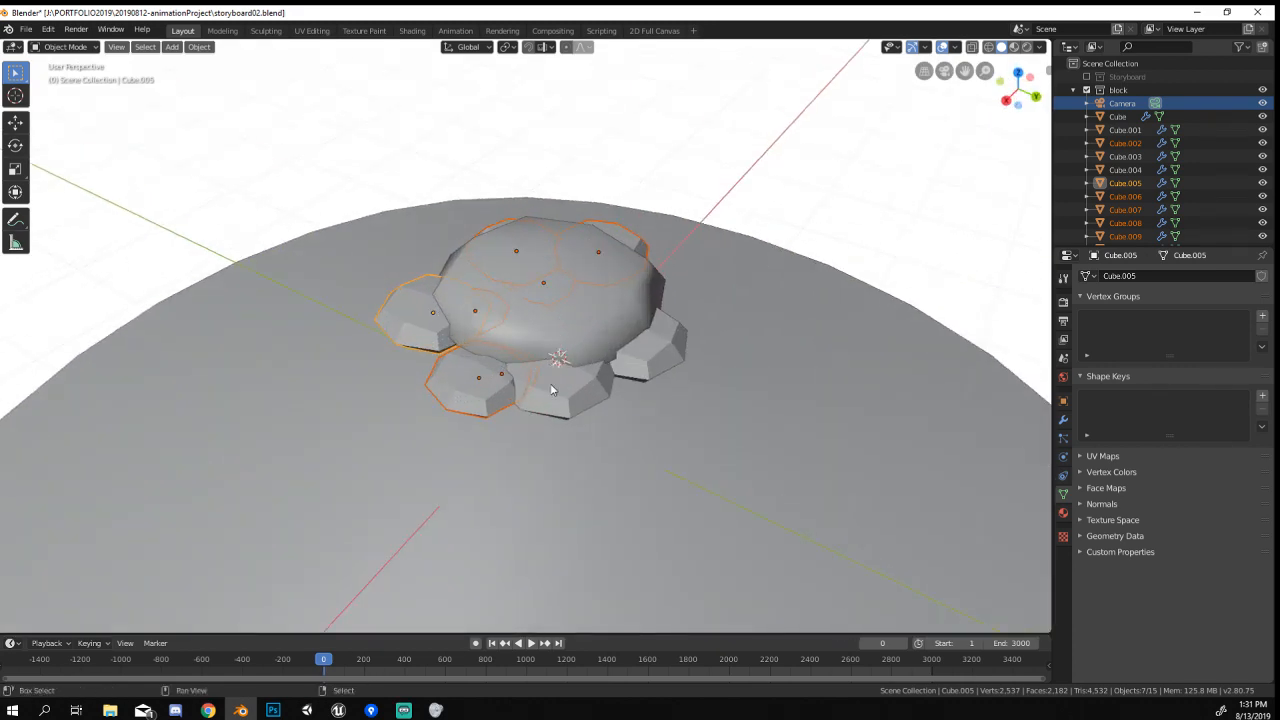
key(ctrl+j)
right_click(605, 330)
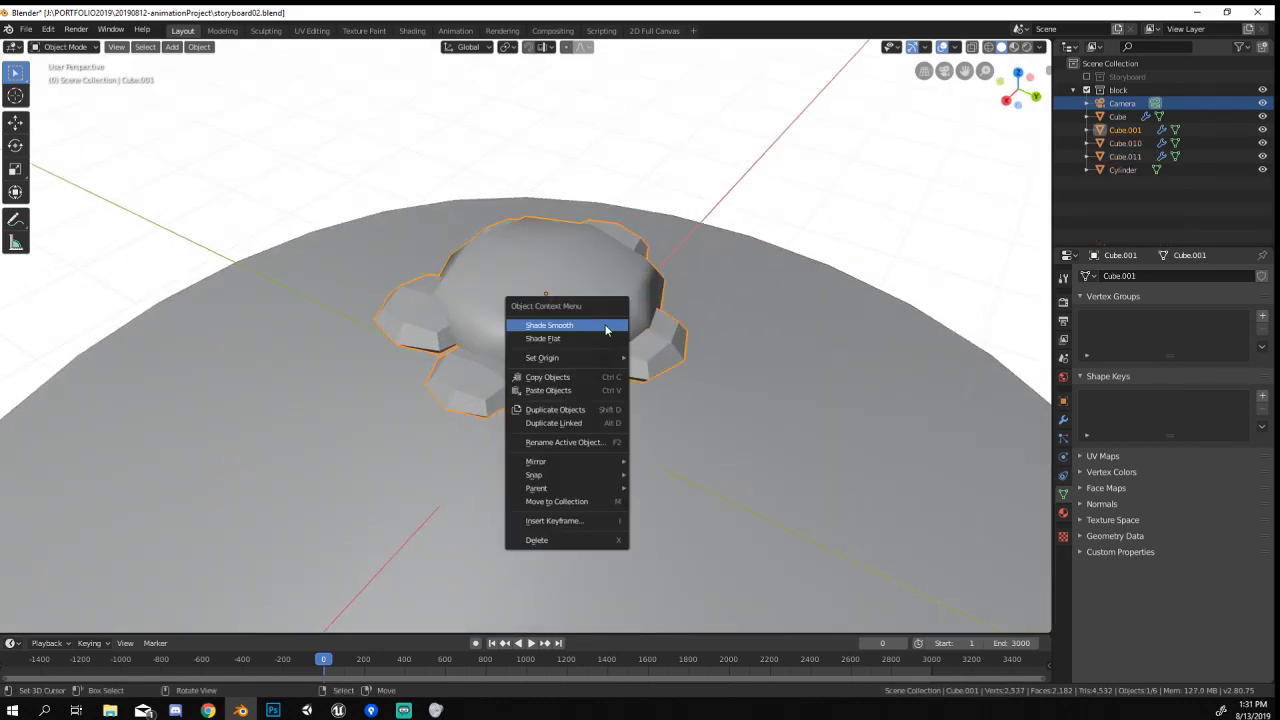
click(606, 329)
Parent the joined foliage object to the trunk cylinder using the Object option.
middle_drag(514, 443, 674, 389)
scroll(524, 374, up, 5)
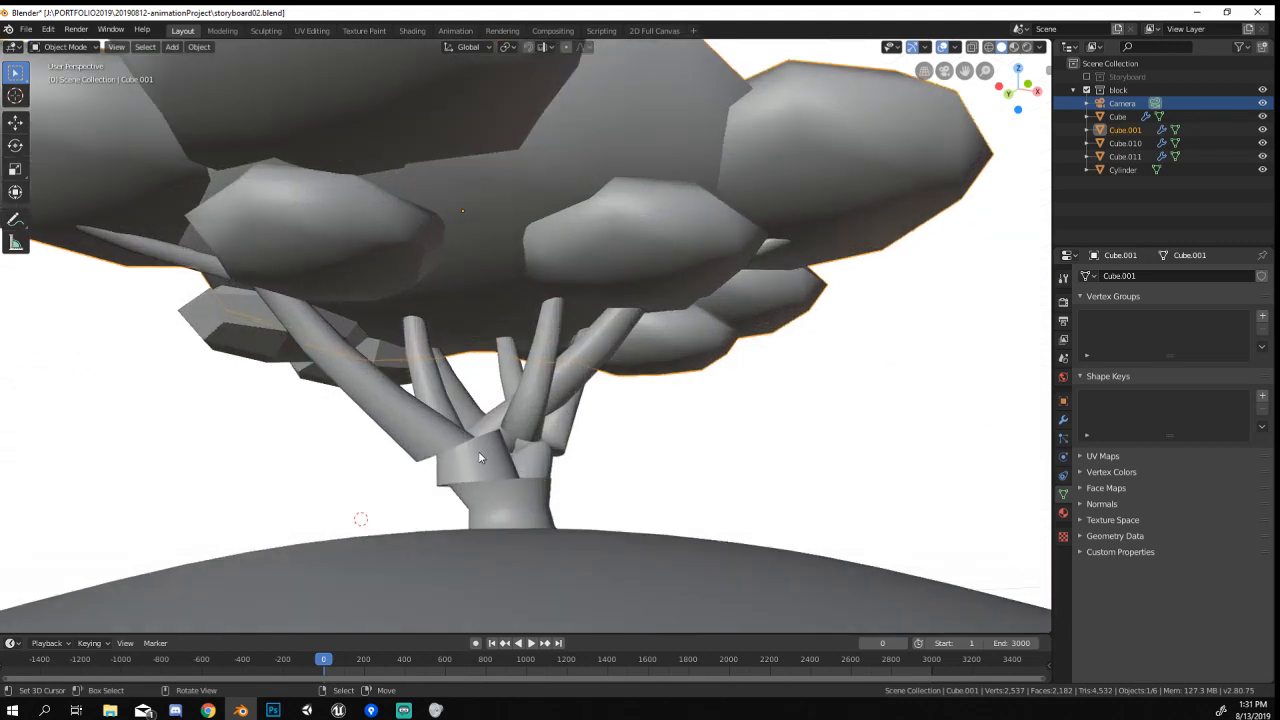
click(483, 458)
scroll(483, 458, up, 1)
key(KP_0)
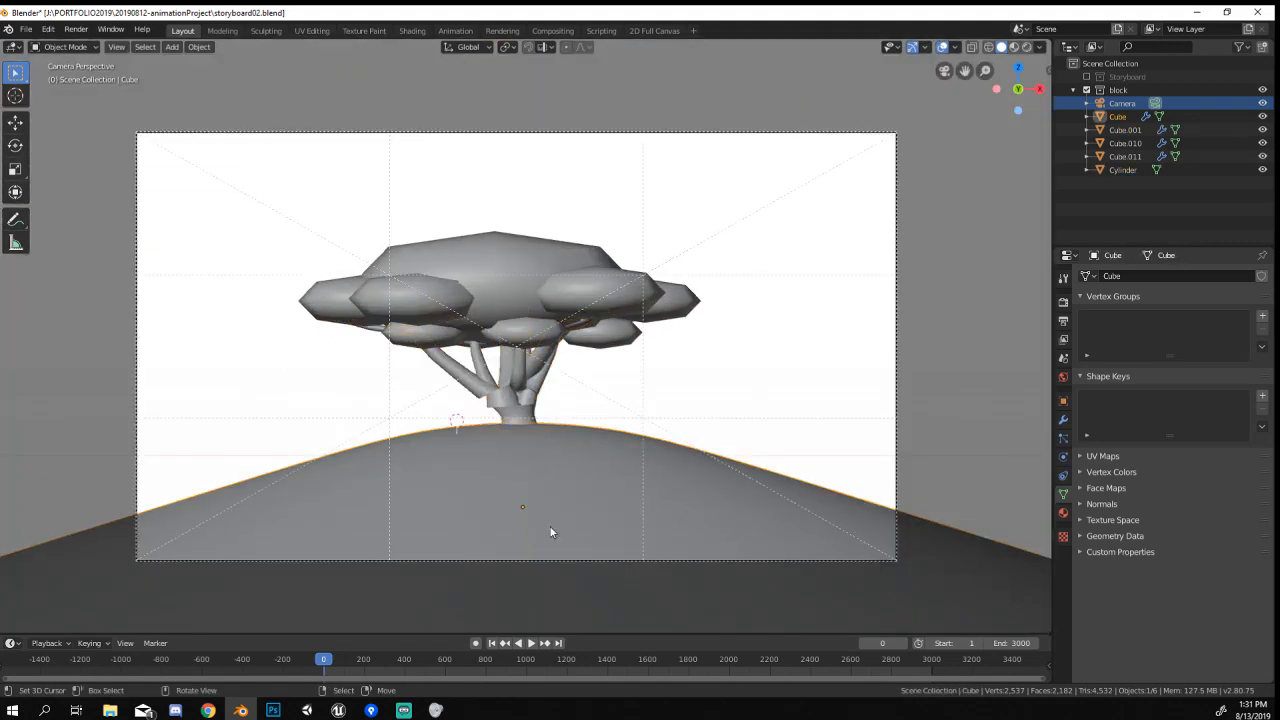
scroll(549, 525, up, 3)
scroll(528, 478, down, 1)
shift+click(507, 312)
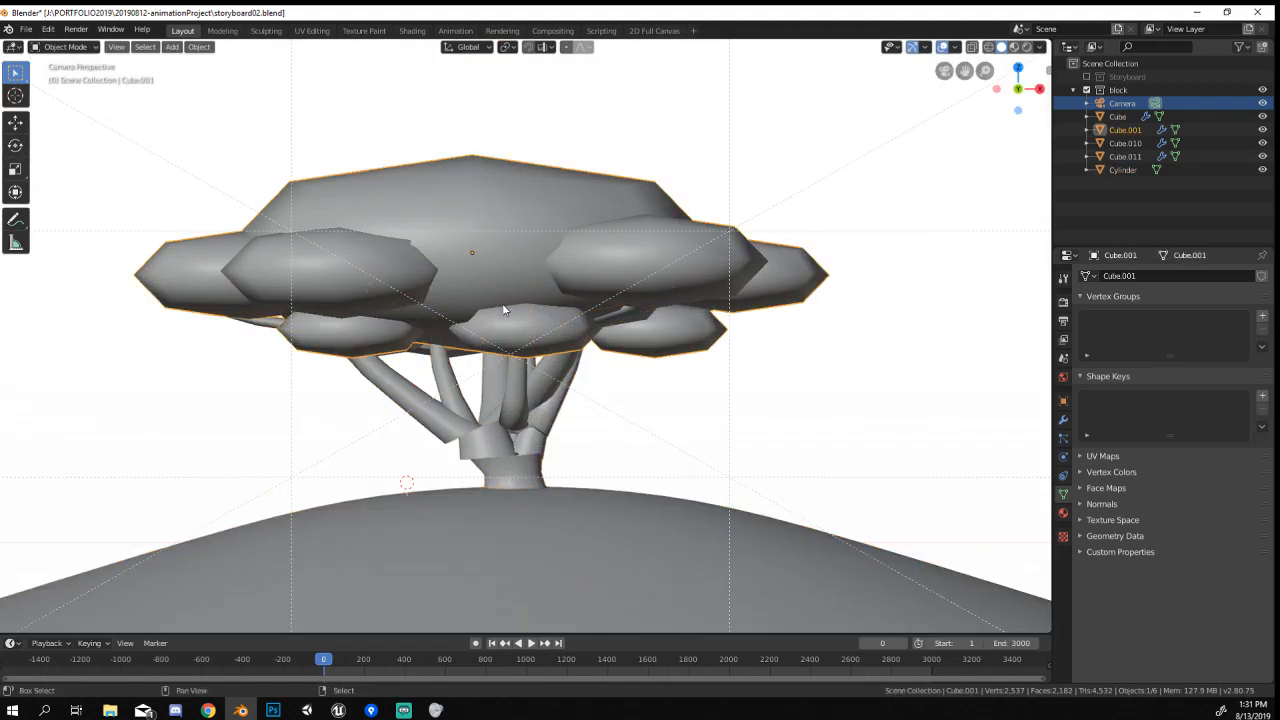
shift+click(530, 421)
key(ctrl+p)
click(527, 414)
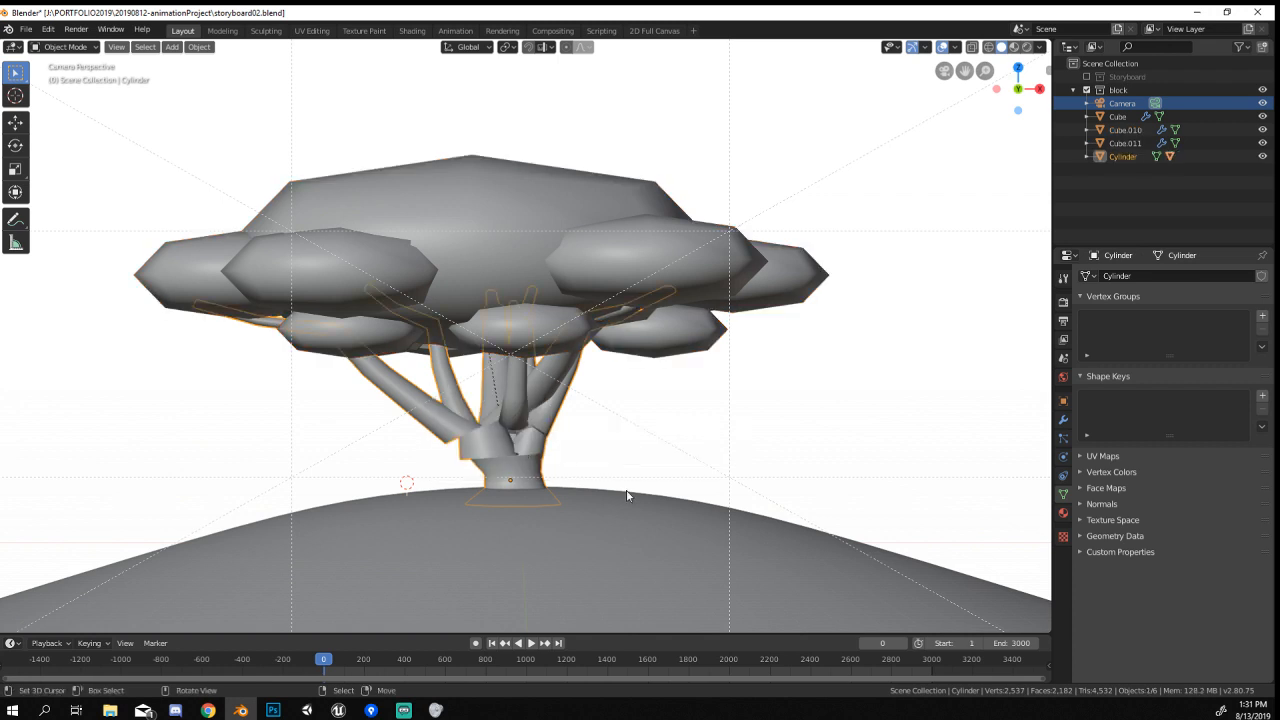
Raise the trunk and its parented foliage slightly along Z on the hill.
key(g)
key(z)
click(629, 474)
Join the two remaining lower foliage clumps into the main canopy object and shade it smooth.
middle_drag(672, 438, 477, 371)
scroll(568, 370, up, 6)
click(637, 246)
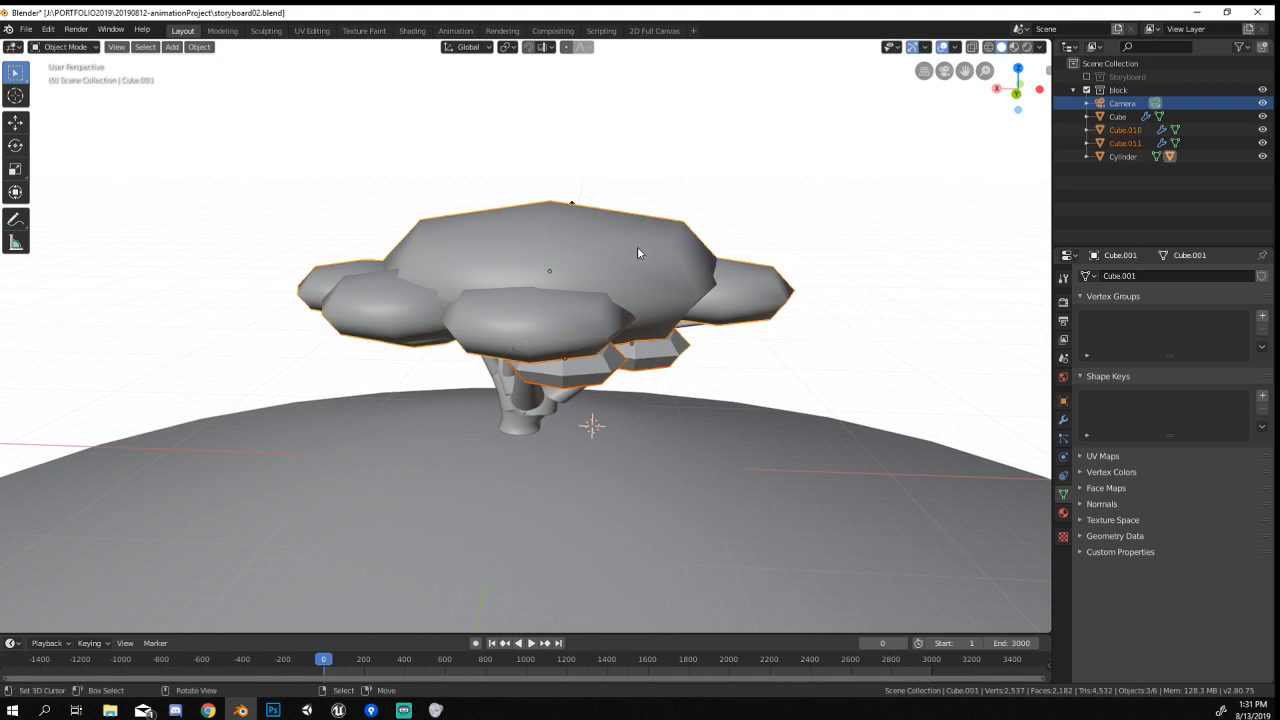
right_click(637, 246)
key(Escape)
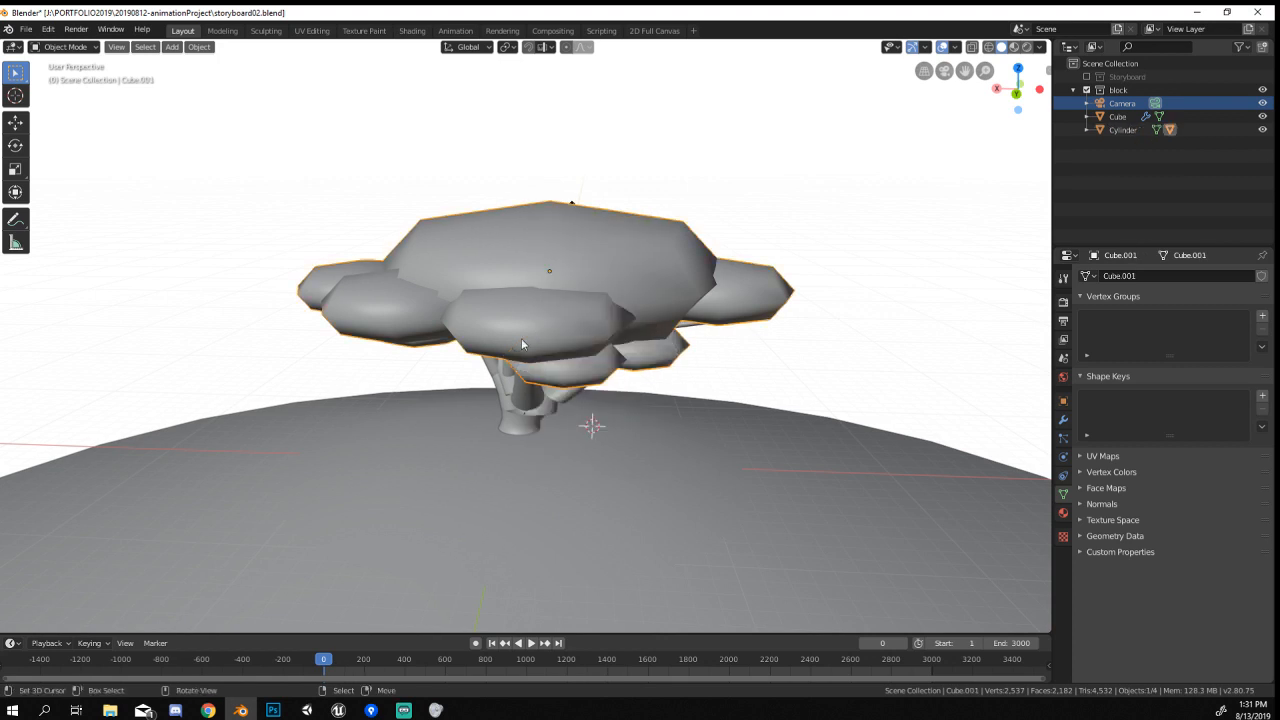
Fine-tune the tree's height along Z in the front view so the trunk base meets the hilltop, and check it through the camera.
key(KP_1)
right_click(540, 410)
key(g)
key(z)
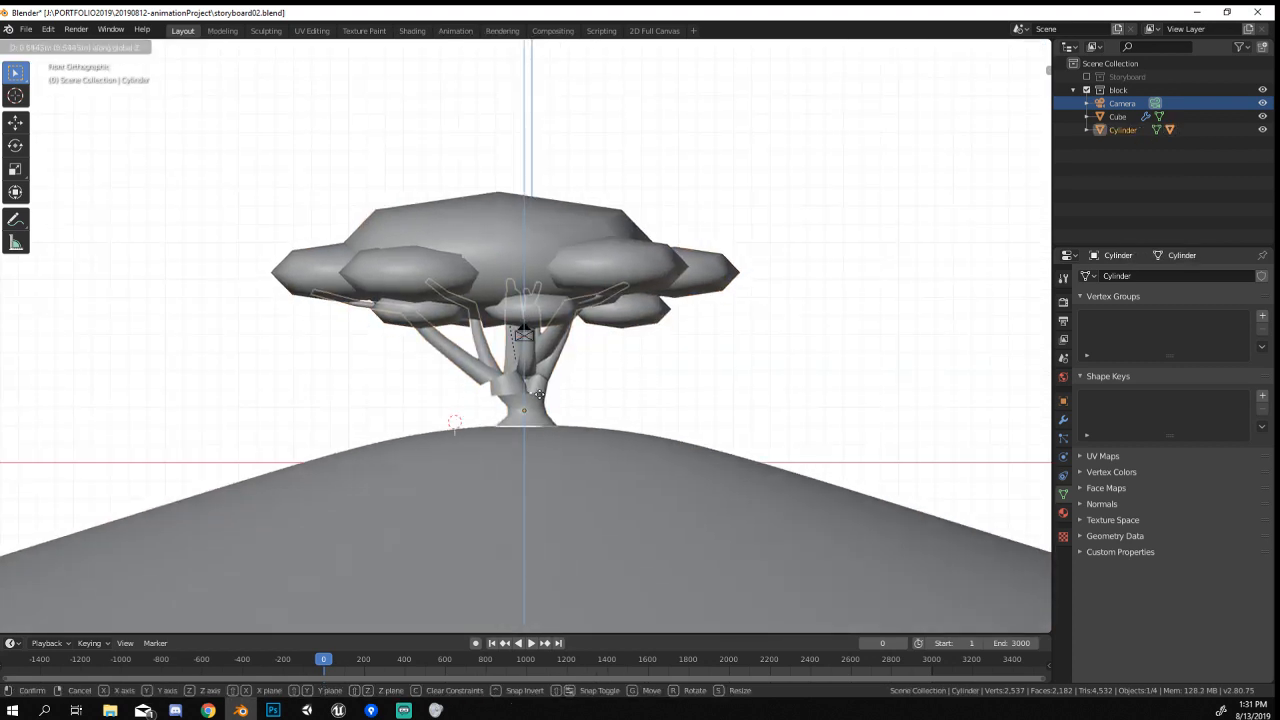
key(Escape)
key(g)
key(z)
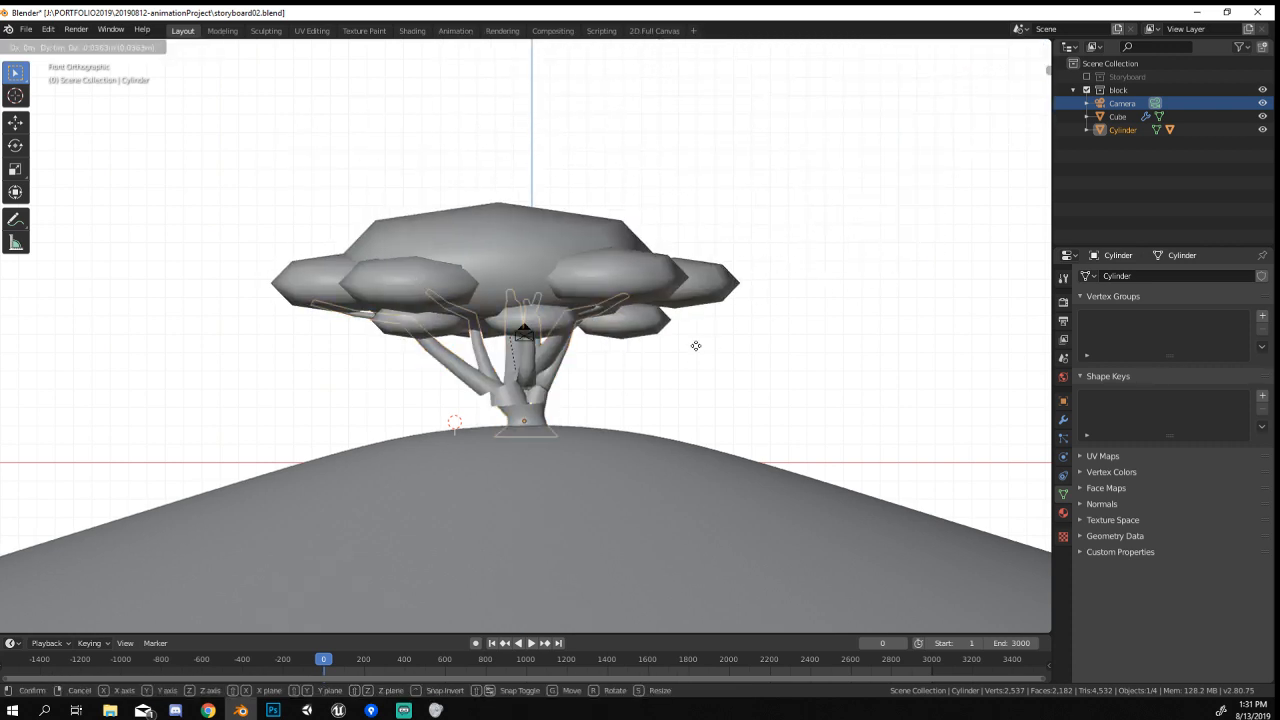
click(697, 343)
key(KP_0)
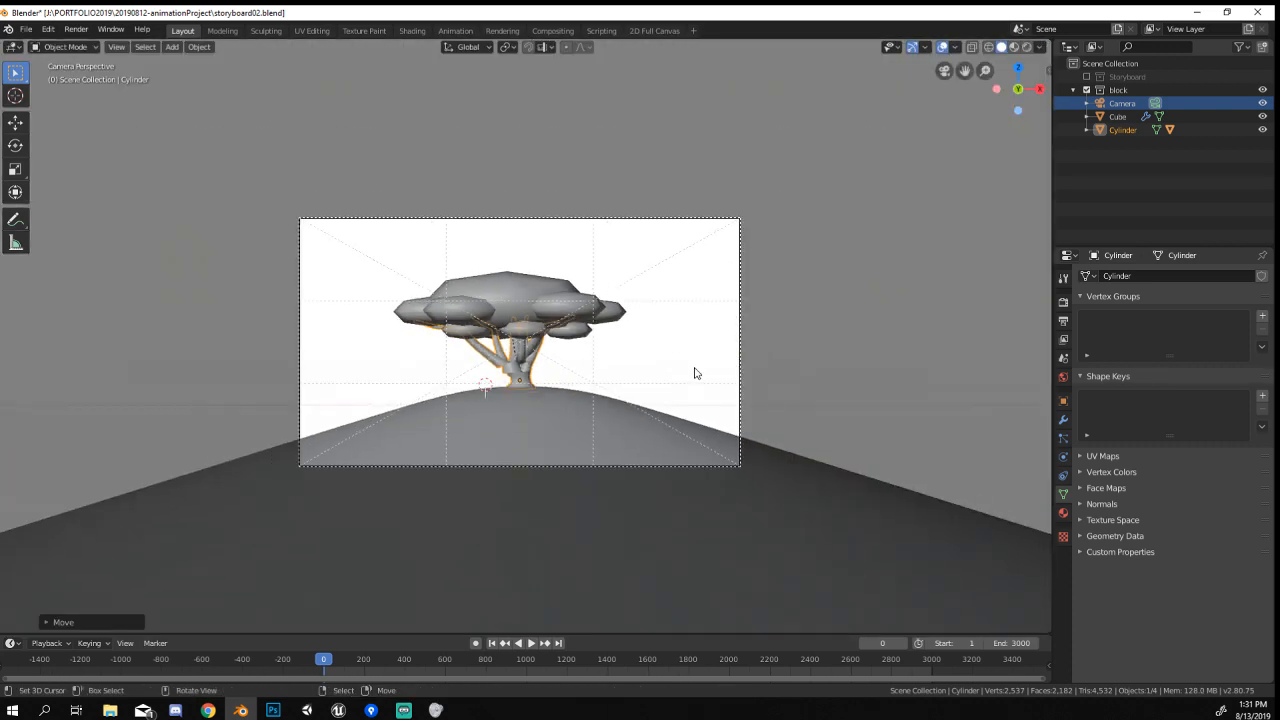
scroll(697, 371, up, 3)
right_click(940, 514)
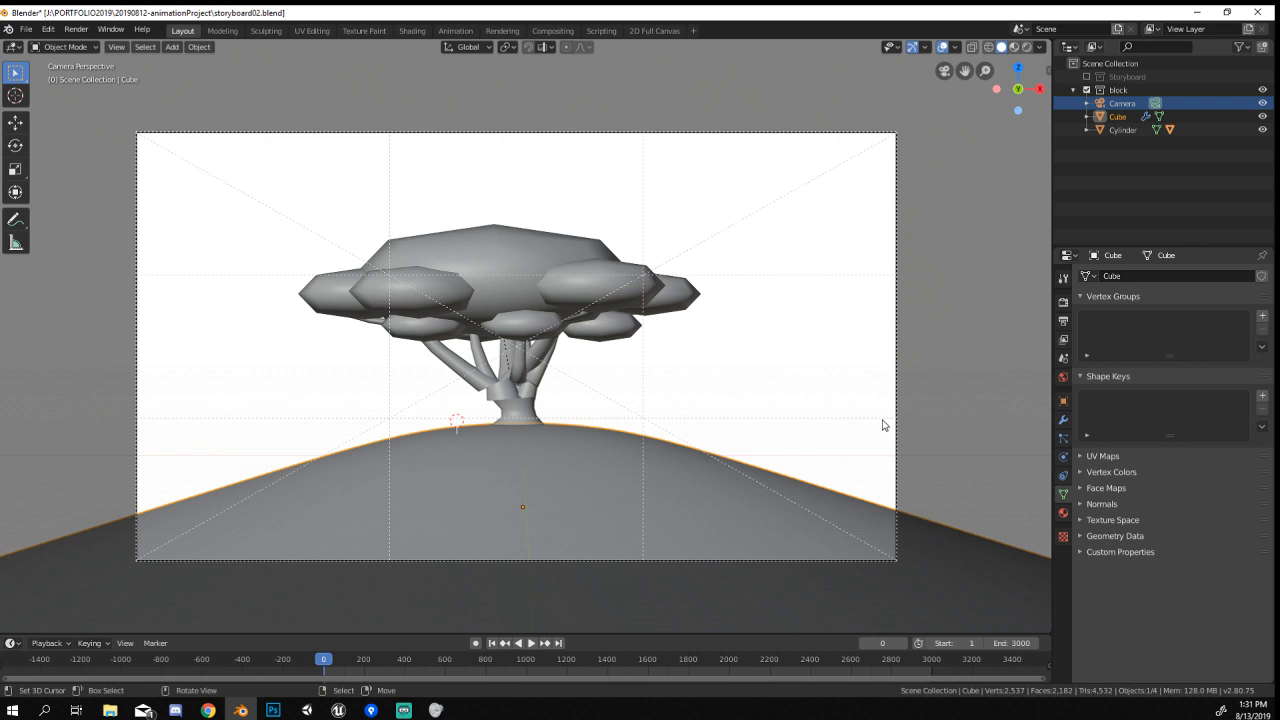
middle_drag(724, 271, 507, 288)
scroll(531, 354, up, 4)
middle_drag(531, 354, 588, 335)
scroll(741, 244, down, 10)
scroll(588, 335, up, 6)
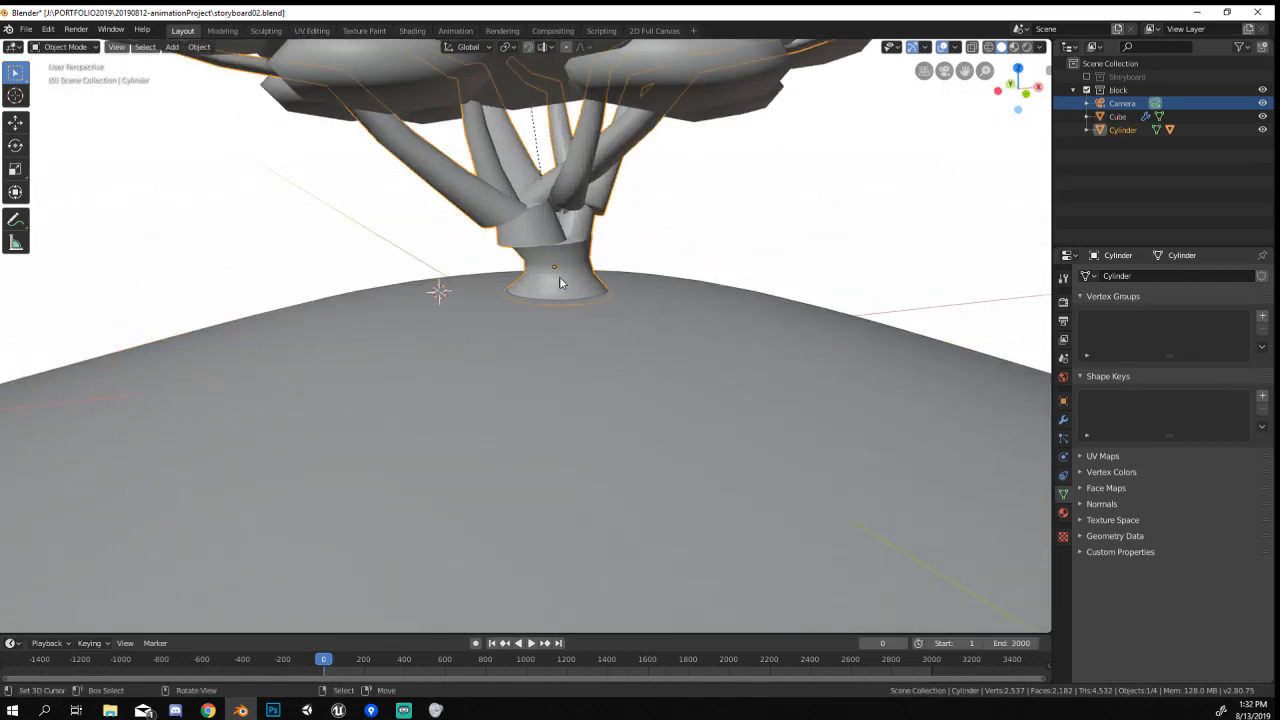
Edit the trunk mesh and push one edge of its flared base inward with smooth proportional editing of size 1.10.
click(559, 276)
scroll(559, 276, up, 2)
middle_drag(559, 276, 622, 348)
scroll(622, 348, up, 3)
middle_drag(329, 435, 406, 432)
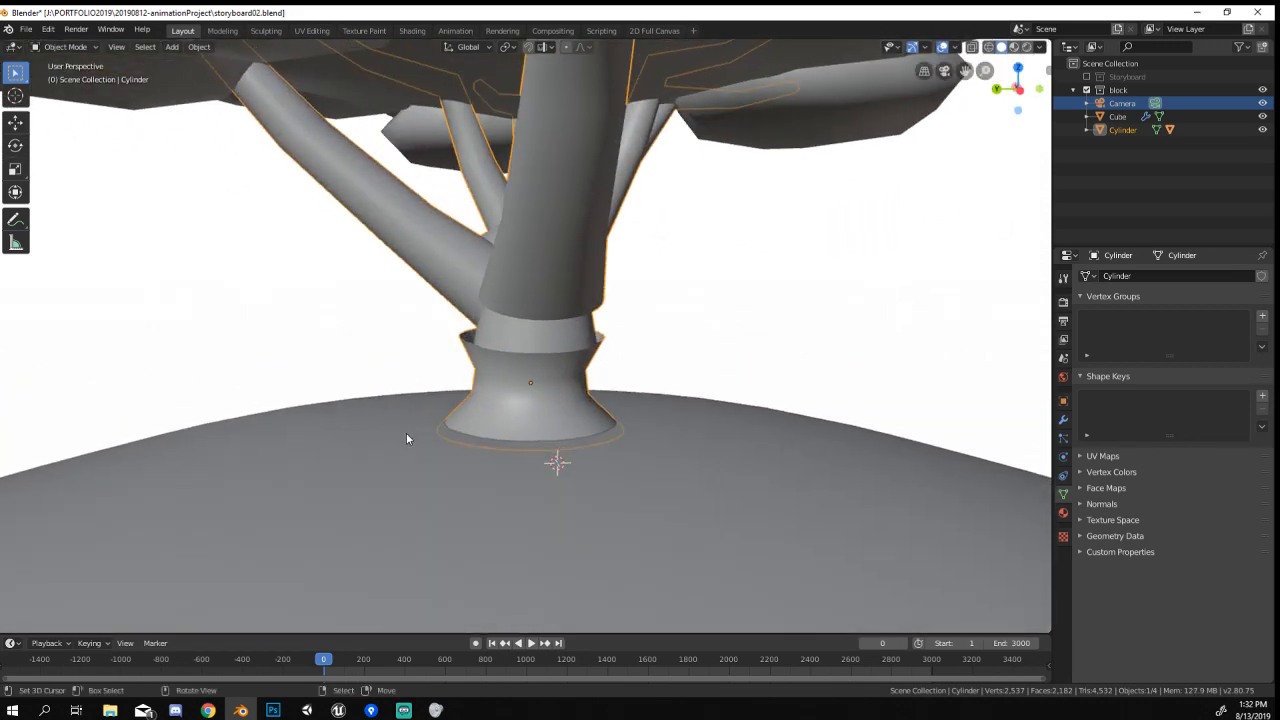
scroll(406, 432, up, 4)
key(Tab)
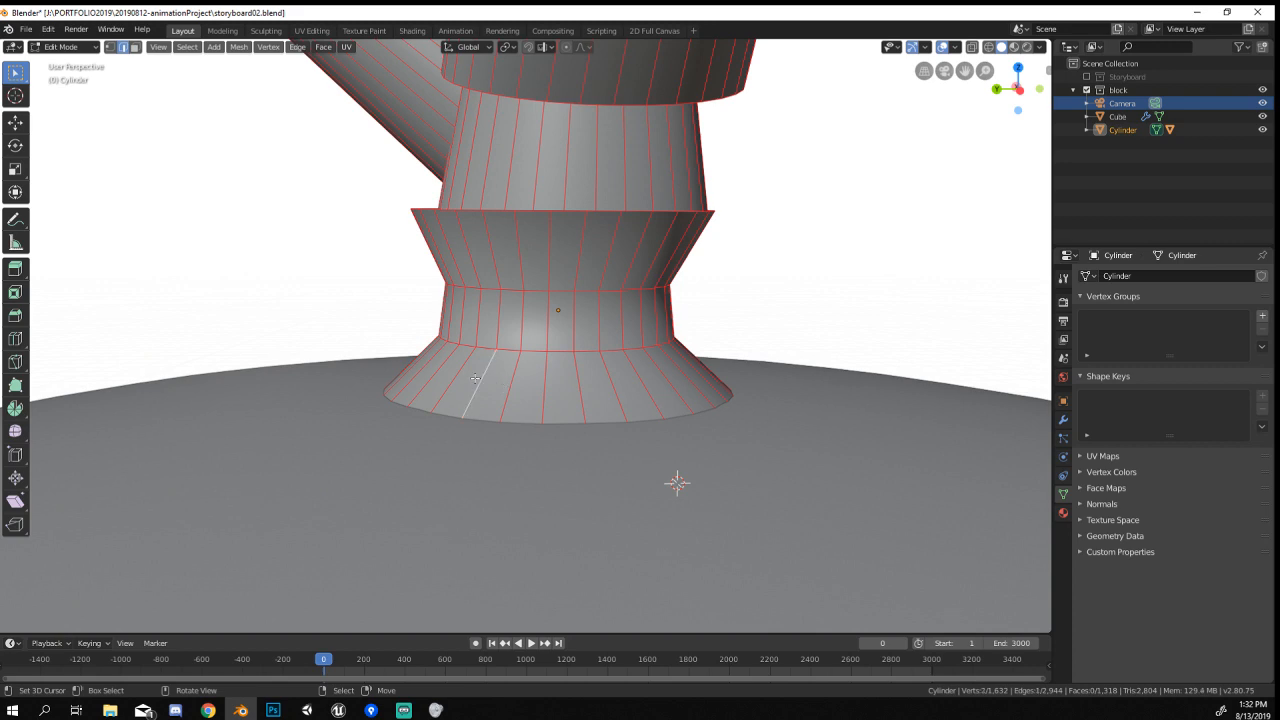
middle_drag(475, 378, 192, 357)
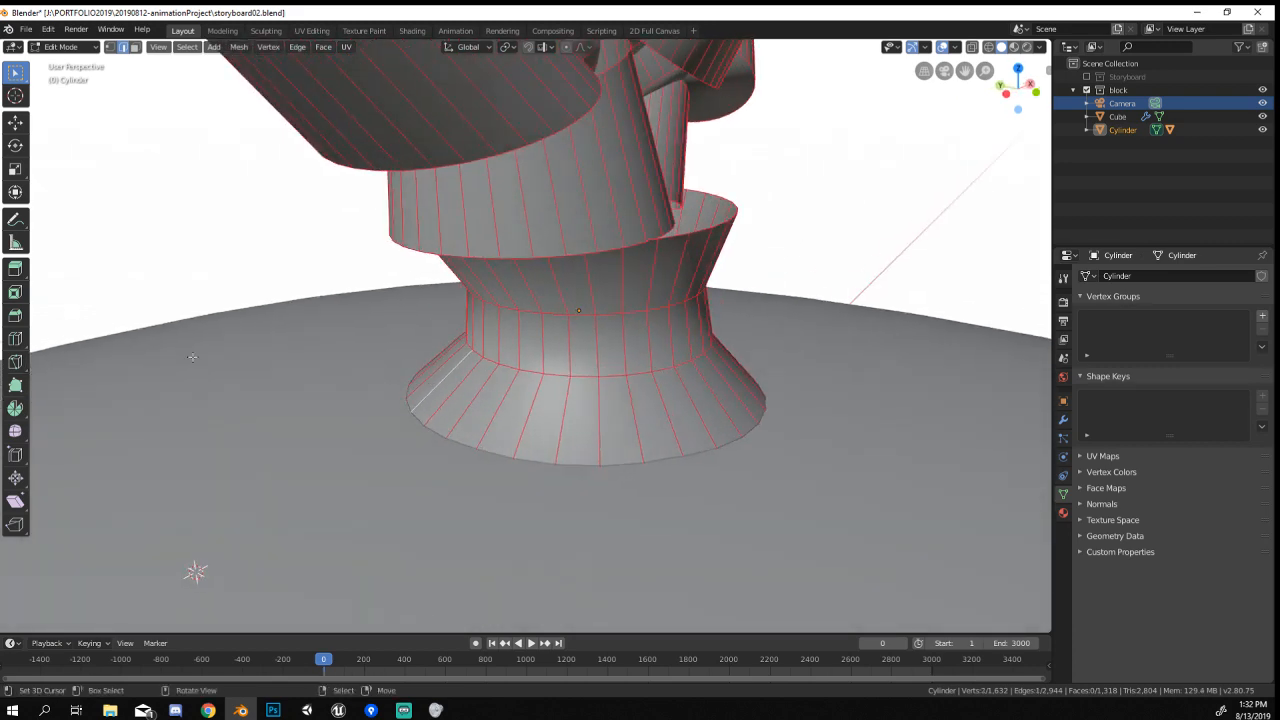
key(Tab)
key(Tab)
key(g)
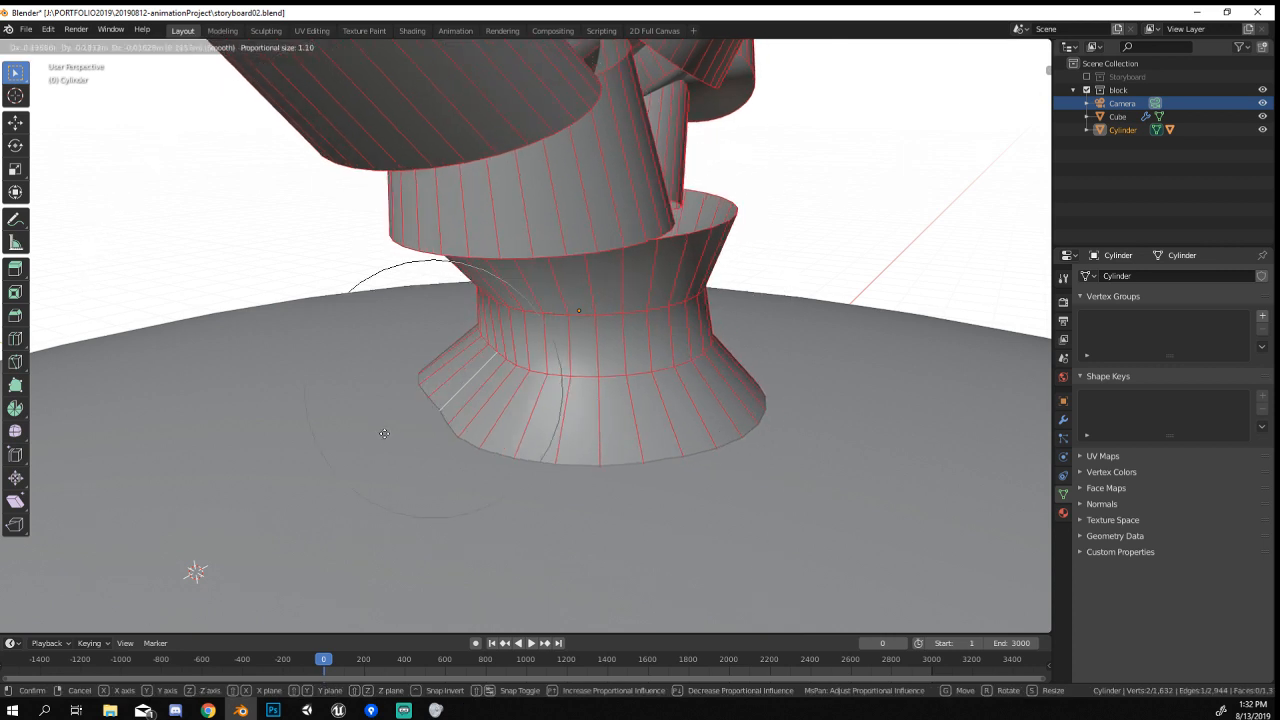
click(412, 424)
middle_drag(415, 418, 419, 408)
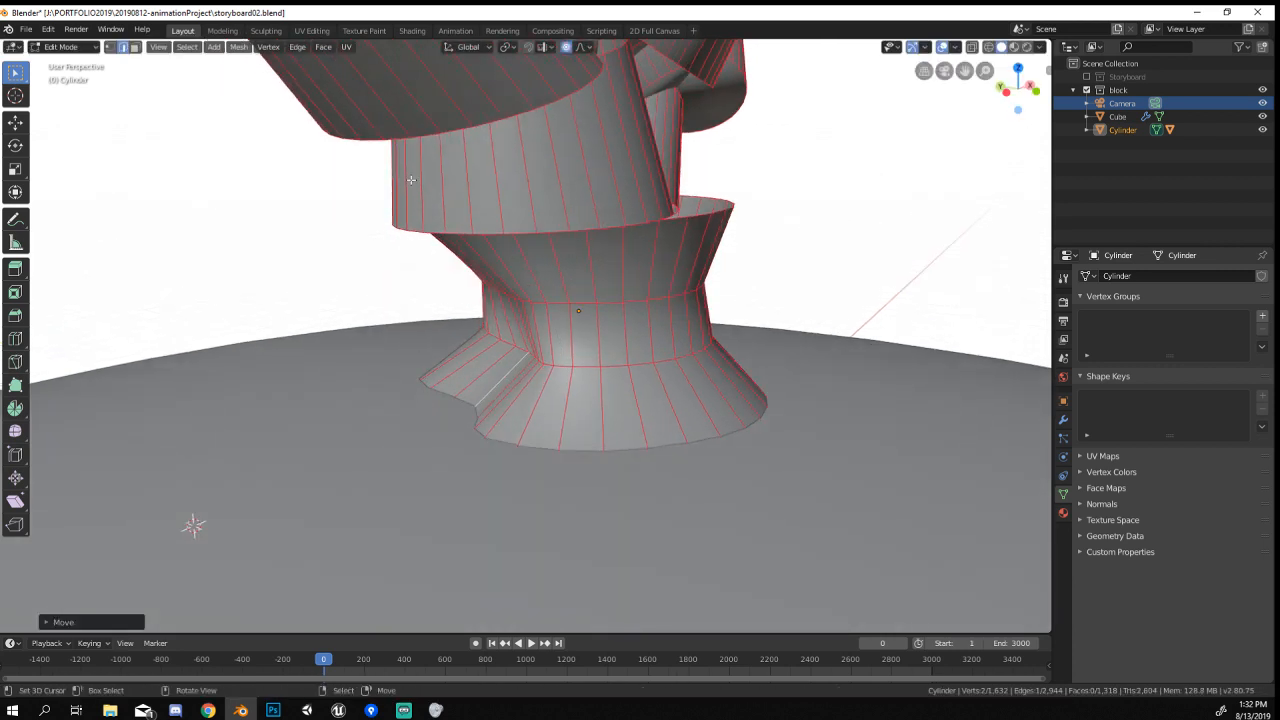
Reshape edges on the trunk segments above the flared base with proportional move and rotate edits.
click(424, 178)
key(g)
click(431, 175)
middle_drag(431, 175, 388, 366)
key(r)
click(724, 182)
key(g)
click(773, 160)
Pull an edge beside the notch in the flared base outward with proportional editing to form a root.
scroll(763, 188, down, 3)
click(545, 395)
scroll(445, 345, up, 4)
click(464, 364)
key(g)
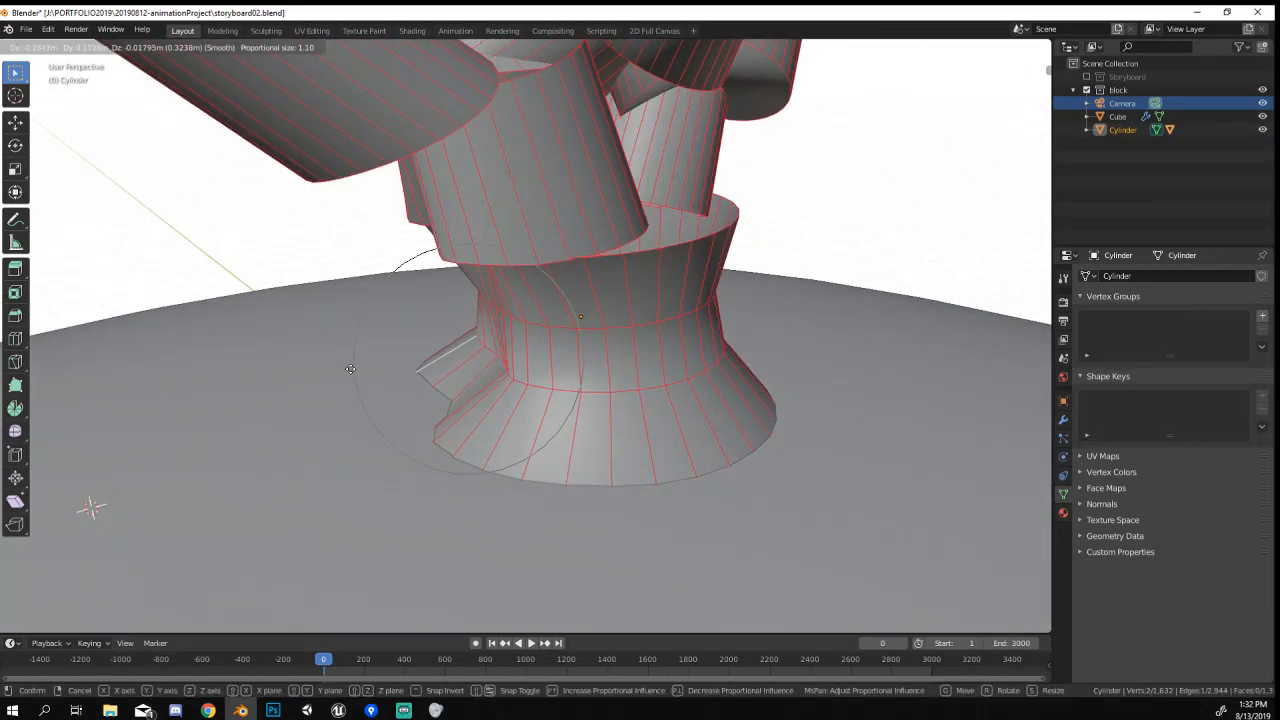
click(348, 371)
Move further edges around the trunk base with proportional editing to form uneven root bulges, and return to object mode.
click(478, 420)
key(g)
mouse_move(478, 420)
middle_down()
mouse_move(751, 408)
mouse_move(283, 371)
mouse_move(287, 390)
mouse_move(466, 447)
mouse_move(431, 452)
mouse_move(471, 400)
mouse_move(548, 366)
mouse_move(493, 424)
mouse_move(466, 419)
middle_up()
click(512, 427)
key(g)
click(258, 382)
key(g)
click(472, 450)
key(g)
click(494, 401)
key(g)
click(567, 383)
scroll(556, 386, down, 4)
key(Tab)
In the camera view, adjust the left root's edge with proportional editing to refine the base silhouette, and leave edit mode.
key(KP_0)
scroll(523, 549, up, 4)
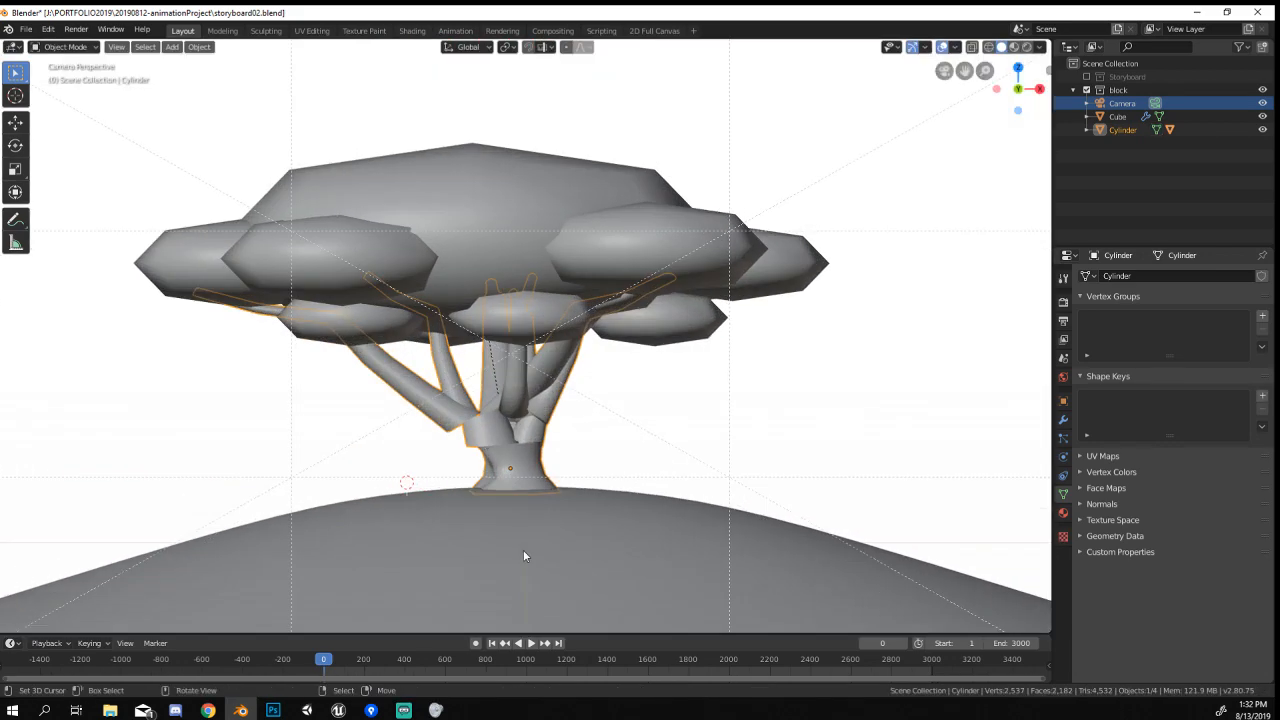
shift+middle_drag(523, 549, 622, 322)
scroll(630, 295, up, 10)
shift+middle_drag(723, 92, 461, 546)
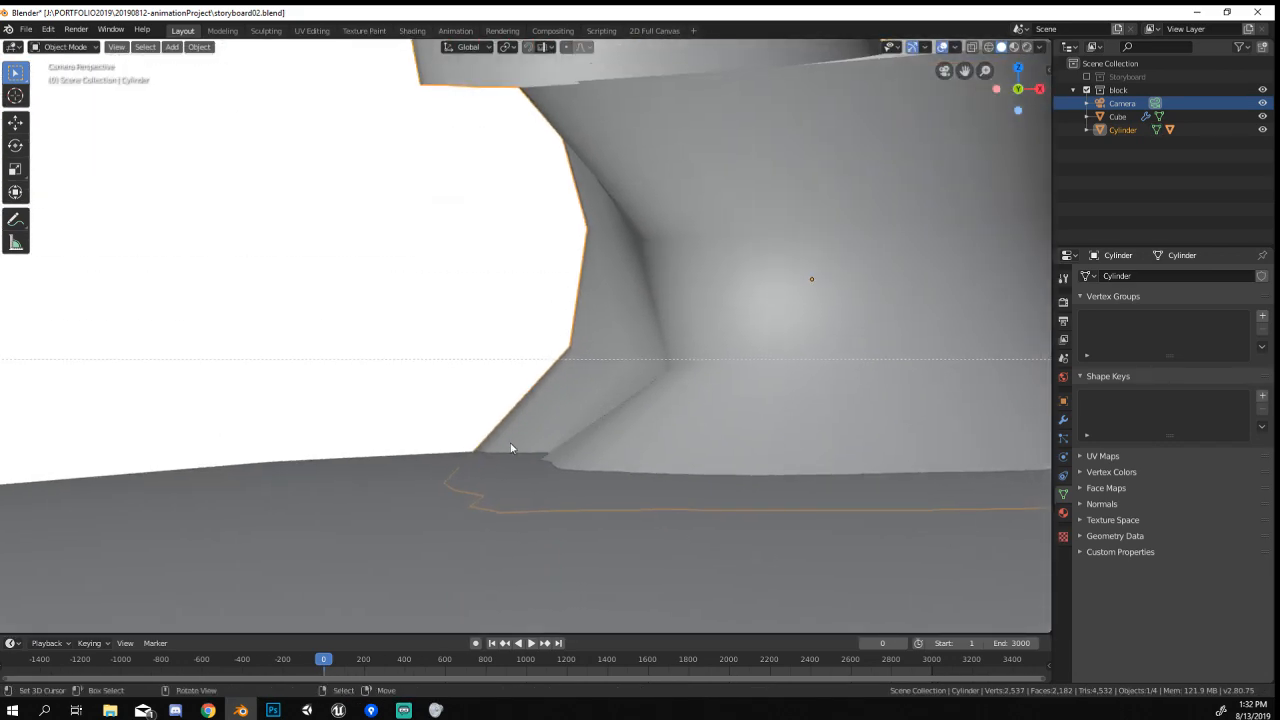
key(Tab)
key(g)
scroll(545, 381, down, 4)
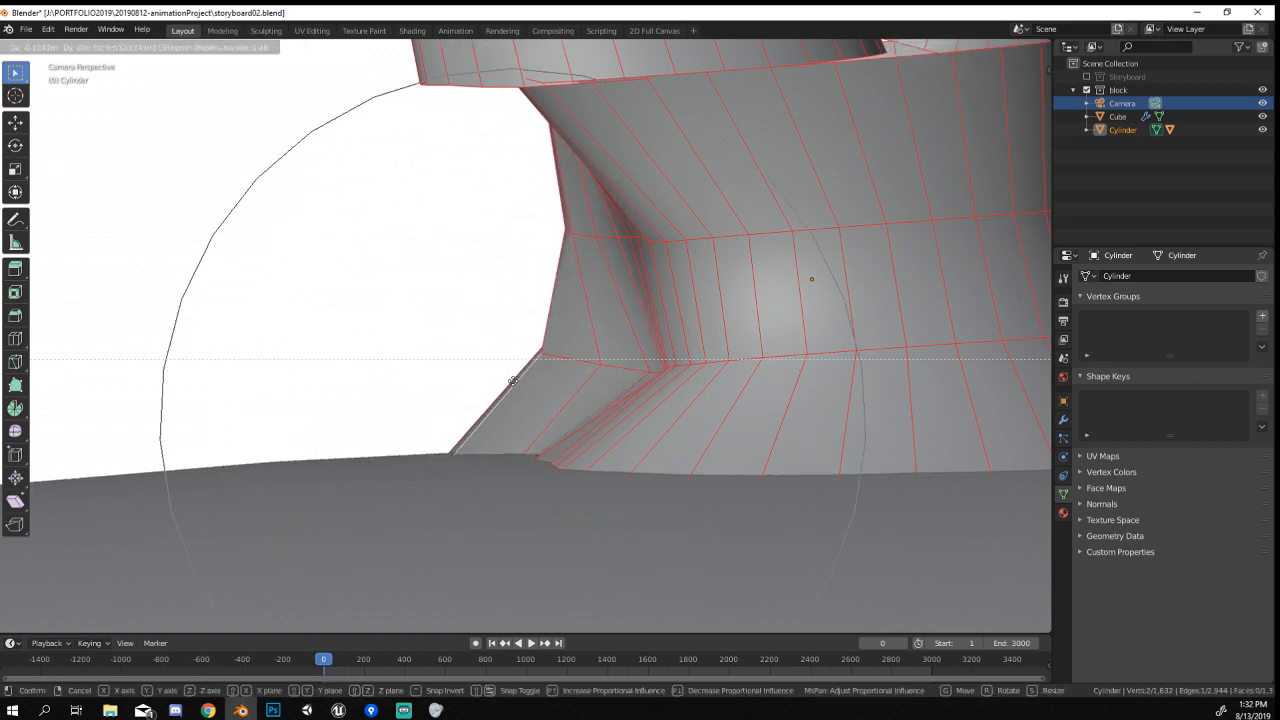
click(641, 450)
key(Tab)
scroll(636, 451, down, 8)
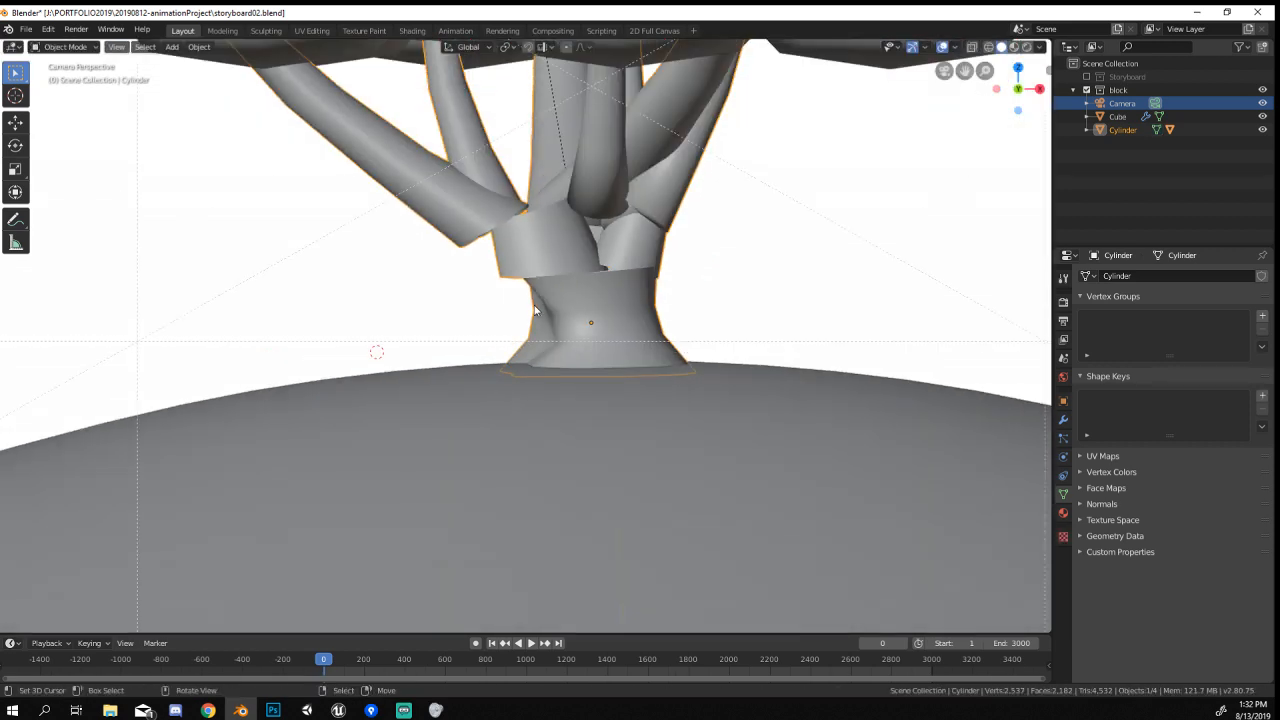
scroll(286, 391, down, 3)
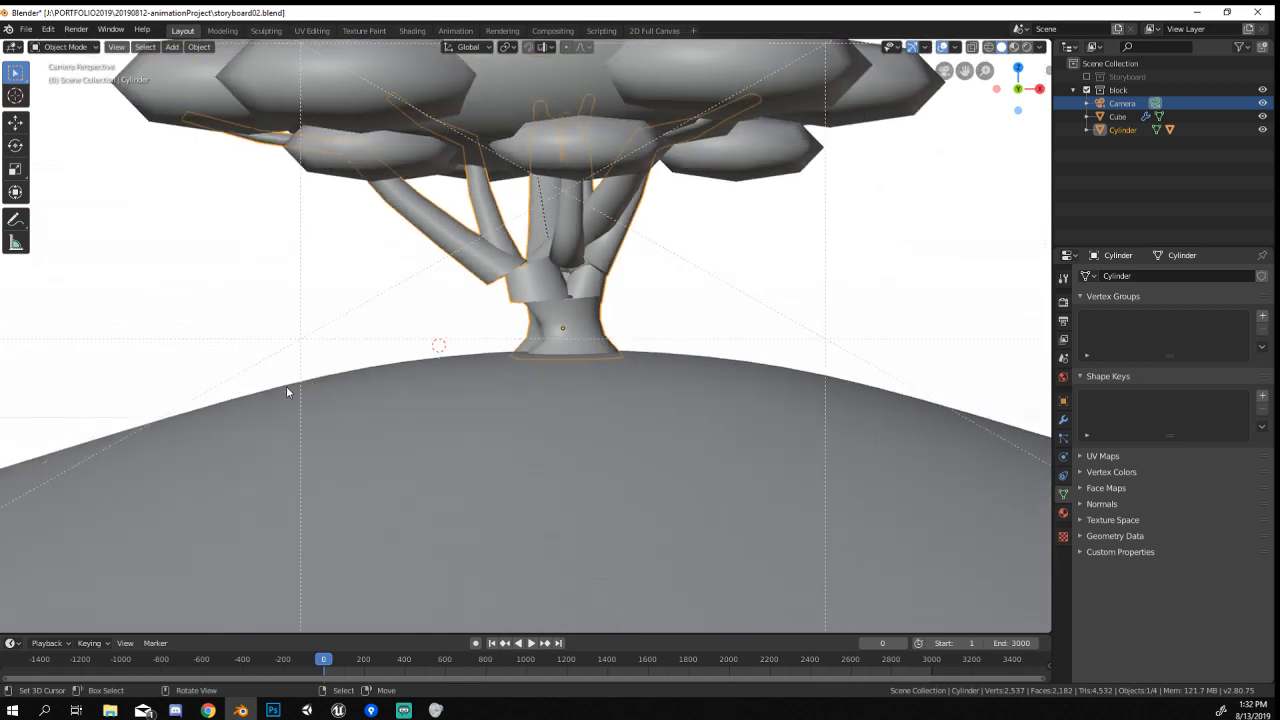
scroll(541, 358, up, 10)
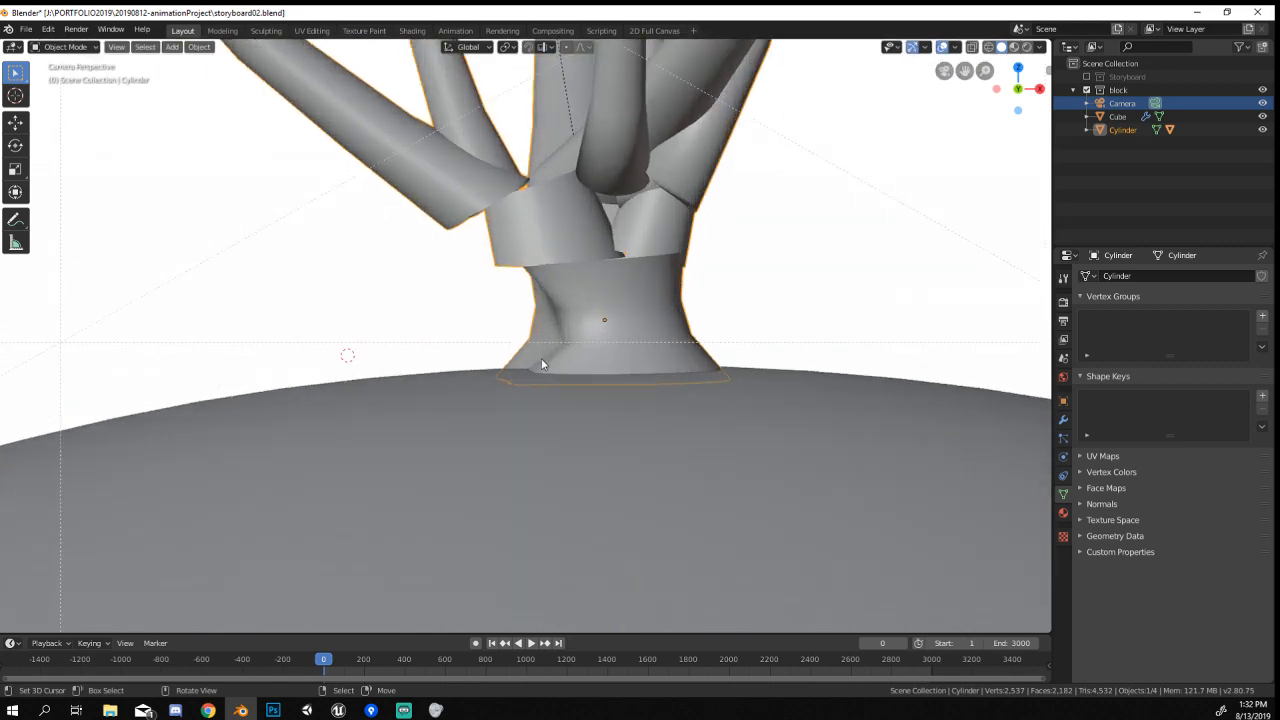
scroll(754, 474, down, 7)
Reshape edges on the far side of the trunk base with proportional editing into separate roots, and return to object mode.
middle_drag(752, 470, 545, 431)
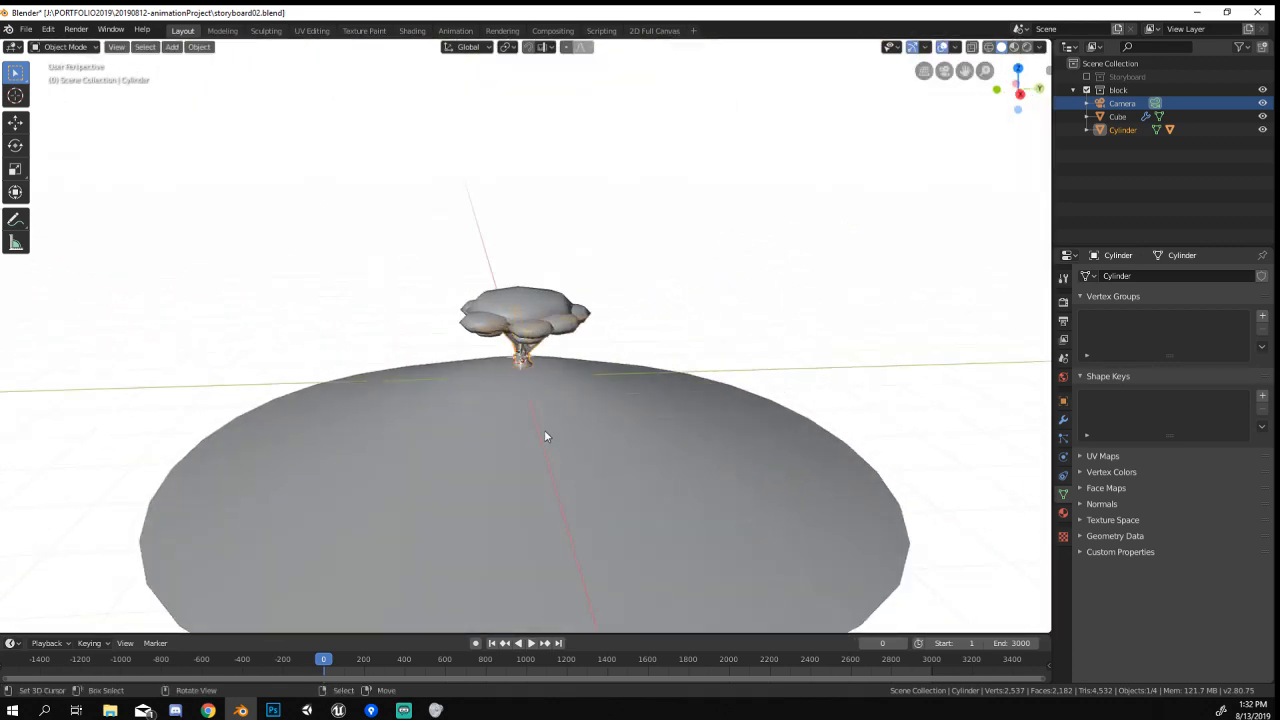
scroll(546, 434, up, 12)
middle_drag(592, 511, 633, 424)
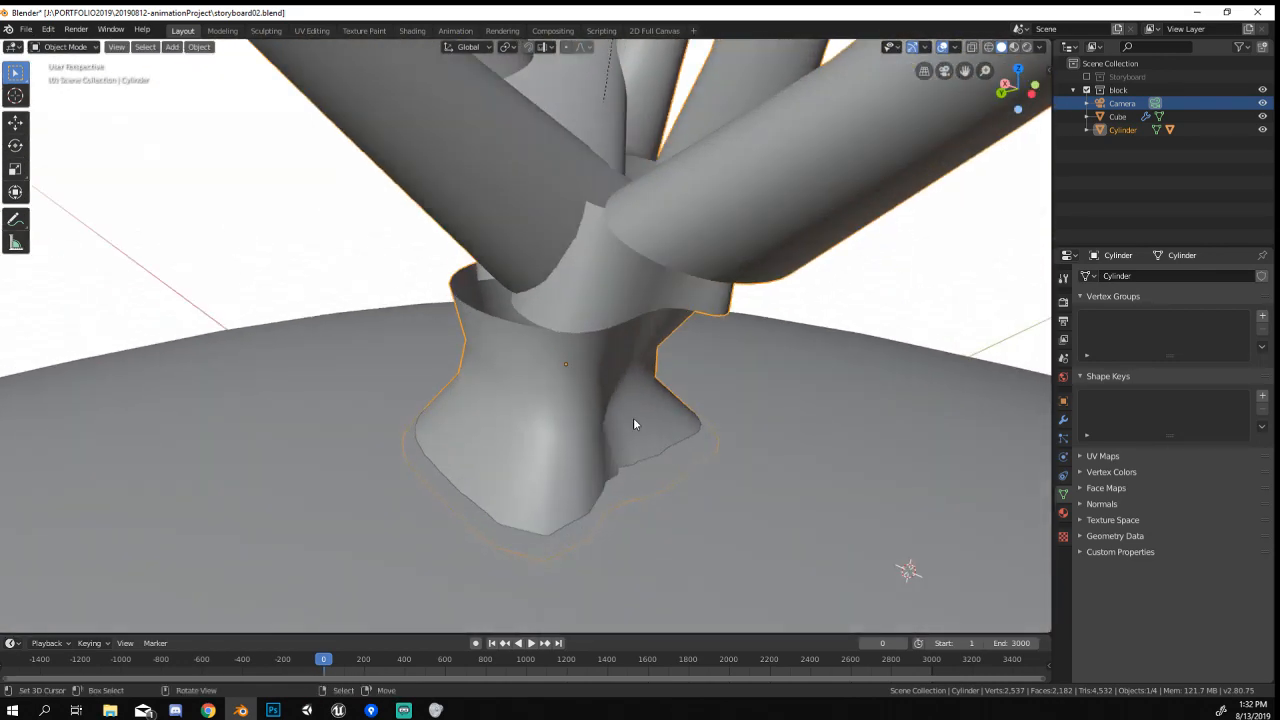
middle_drag(514, 493, 602, 512)
key(Tab)
key(g)
click(551, 498)
key(g)
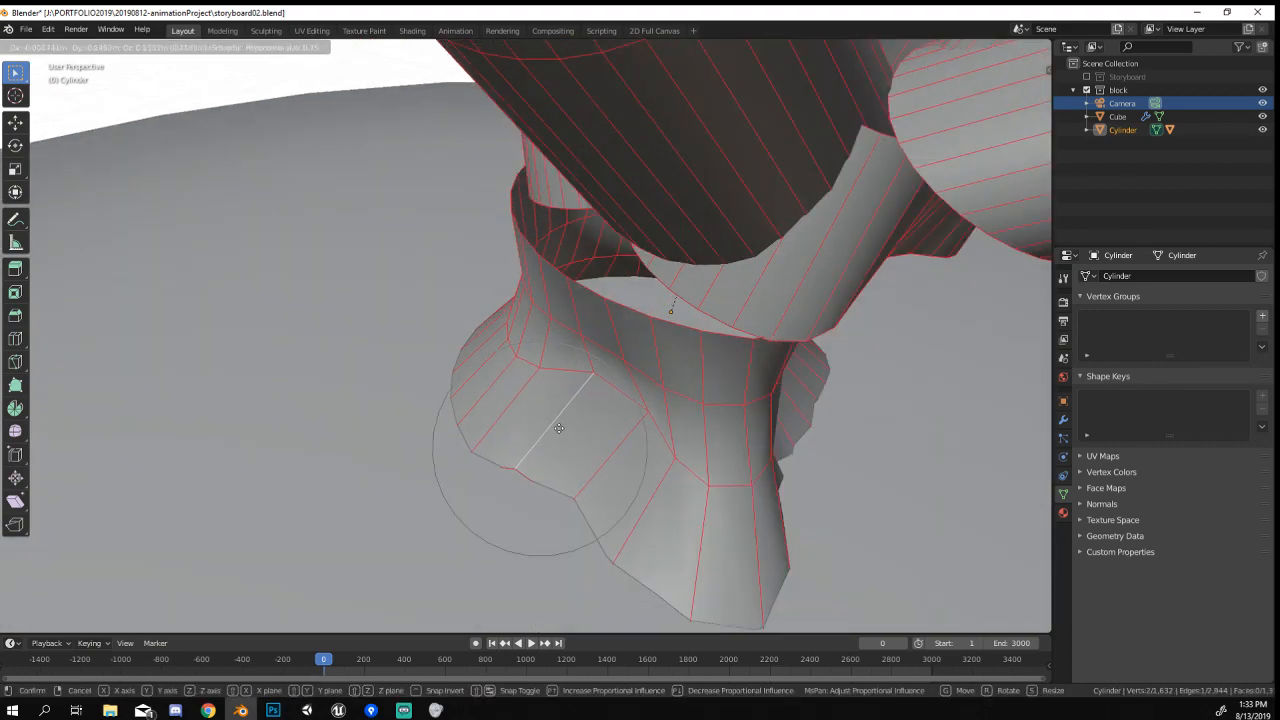
click(564, 437)
middle_drag(564, 437, 524, 367)
key(g)
click(731, 410)
key(Tab)
Examine the reshaped trunk base and its roots from several distances and angles.
scroll(349, 416, down, 3)
scroll(524, 367, up, 5)
middle_drag(494, 500, 651, 487)
scroll(527, 541, down, 3)
scroll(522, 539, down, 2)
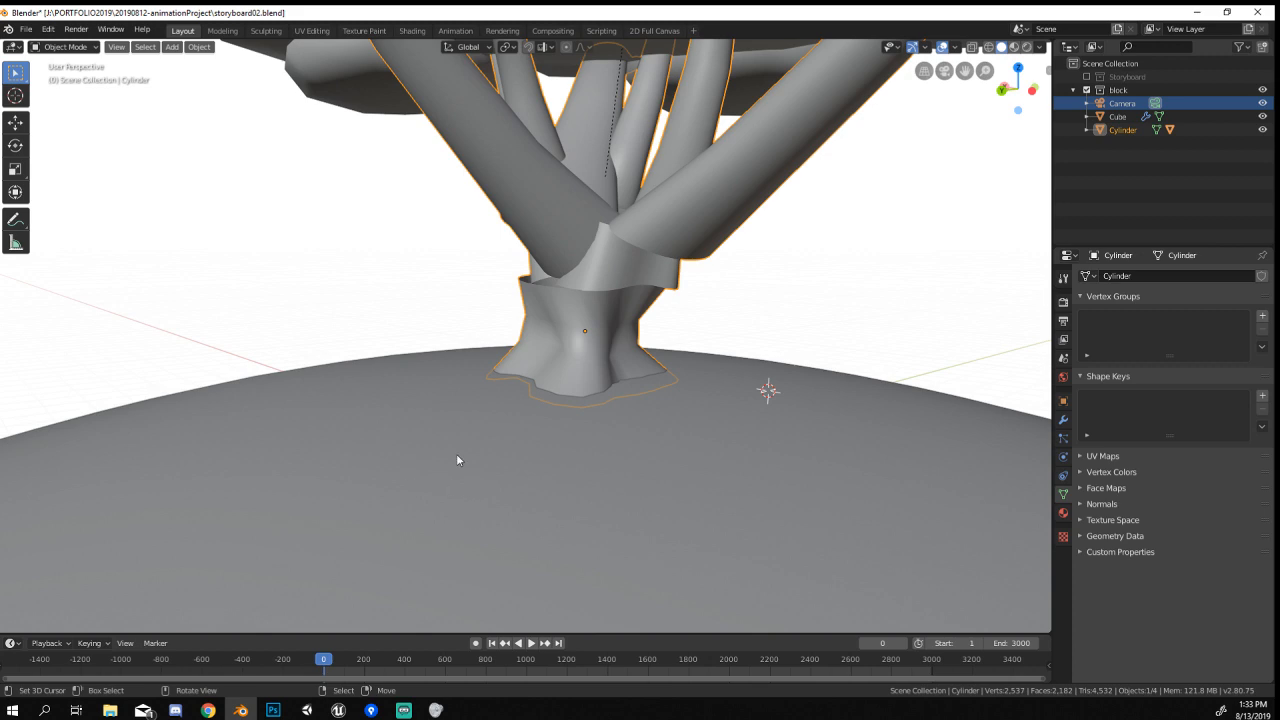
scroll(498, 438, up, 2)
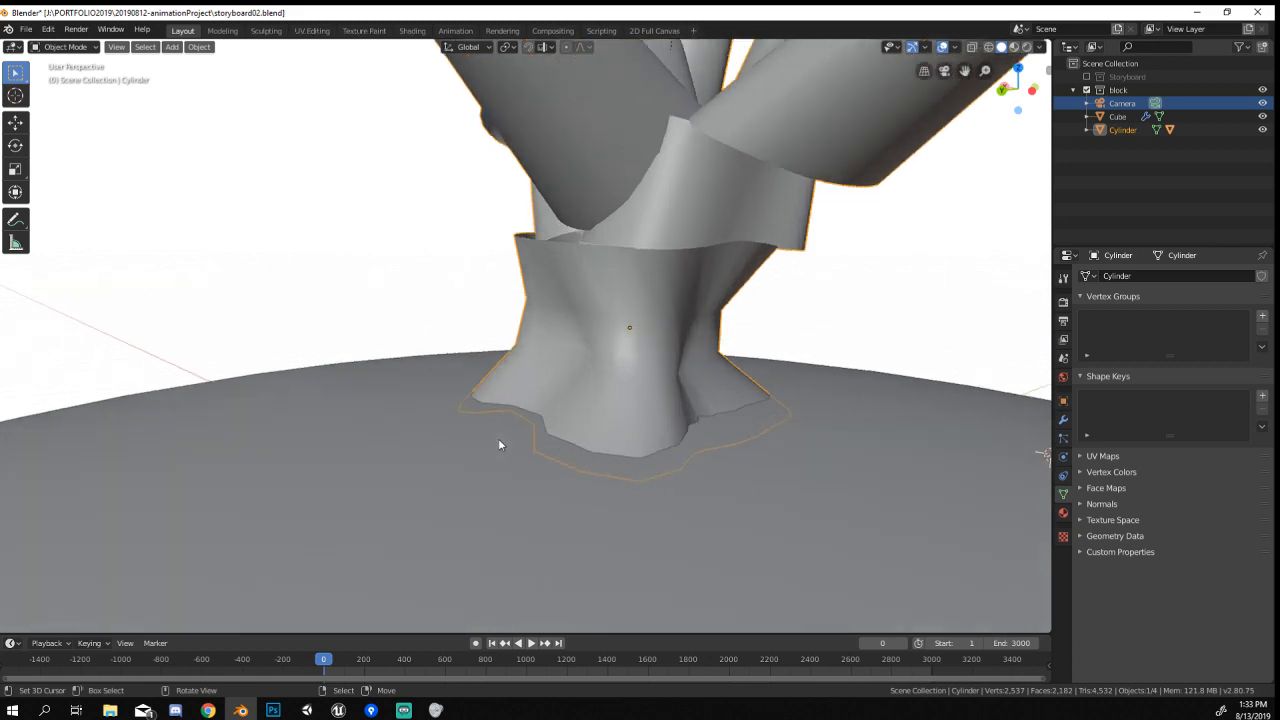
scroll(498, 439, down, 4)
scroll(496, 452, up, 8)
scroll(494, 459, down, 6)
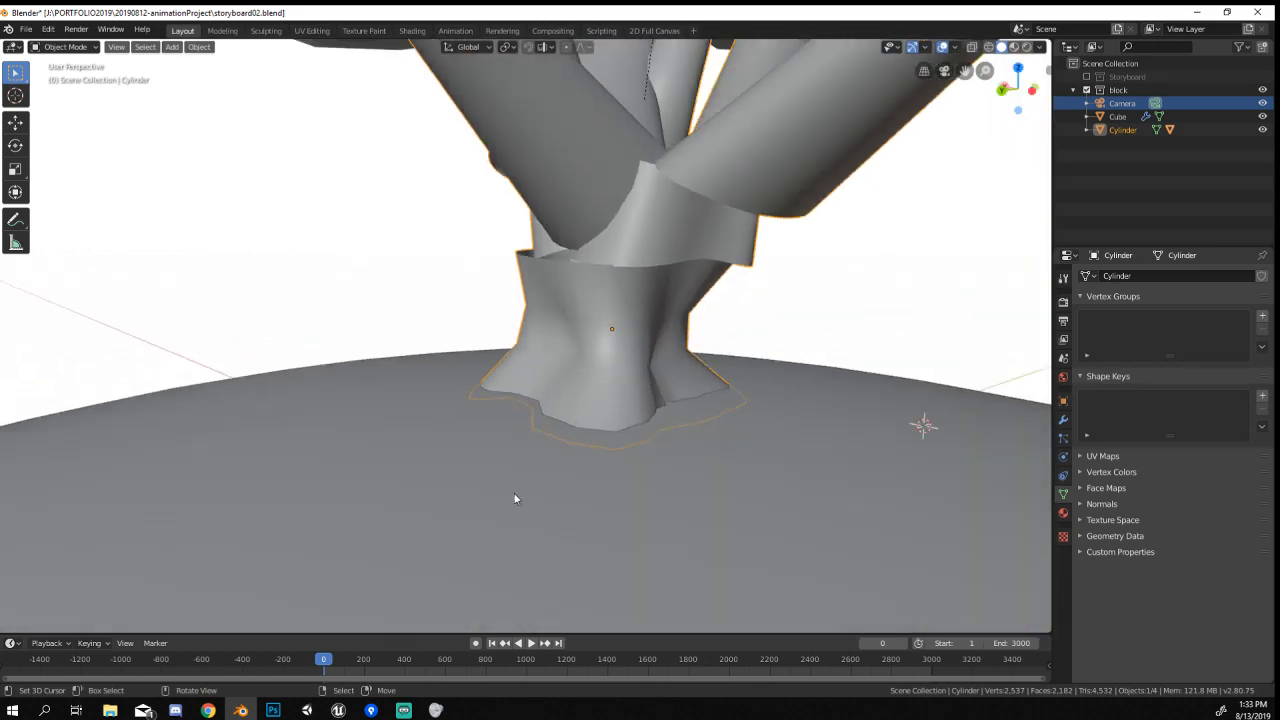
middle_drag(514, 493, 494, 567)
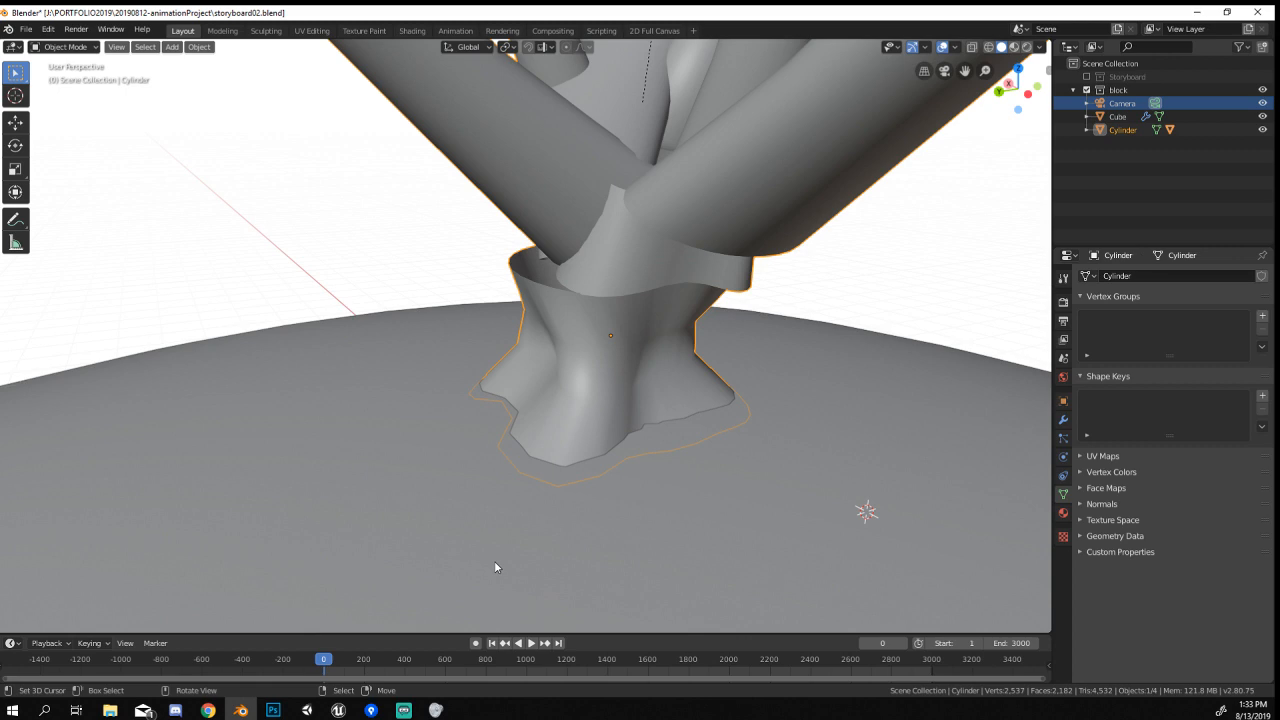
Save the scene as a new Blender file named 01-setHill-block01.
scroll(494, 567, down, 8)
click(579, 367)
scroll(579, 367, up, 3)
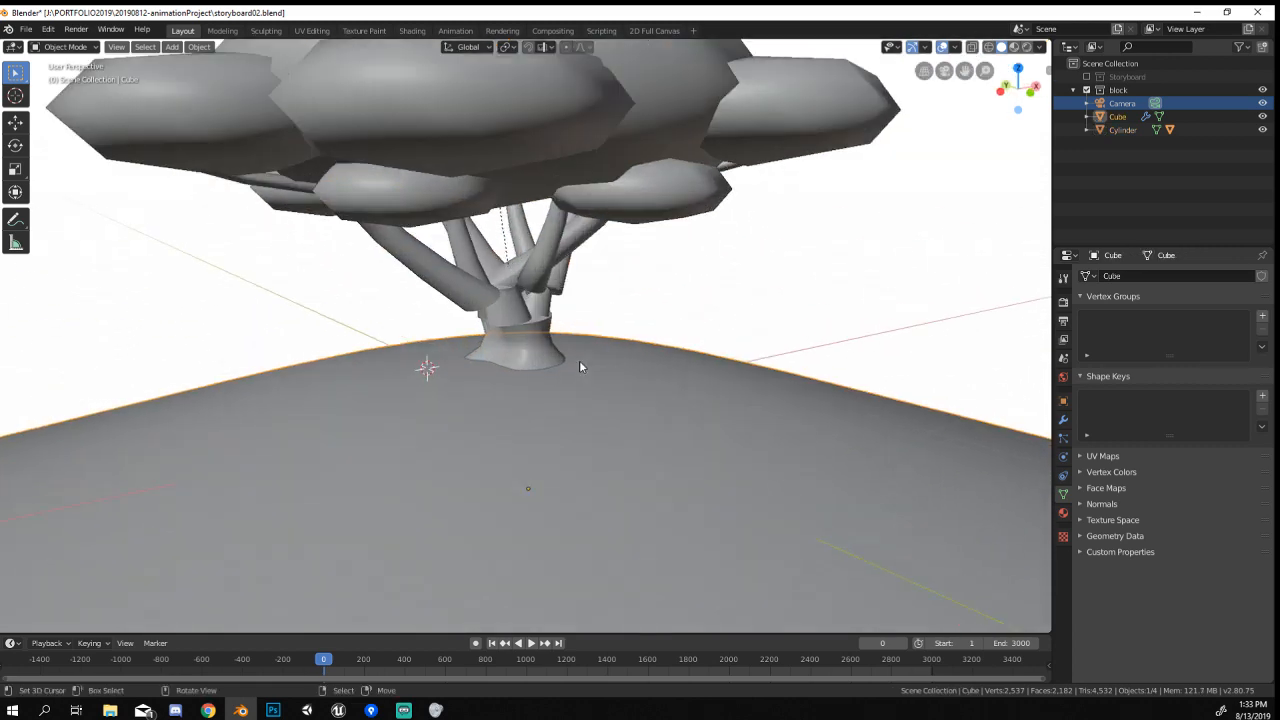
key(ctrl+shift+s)
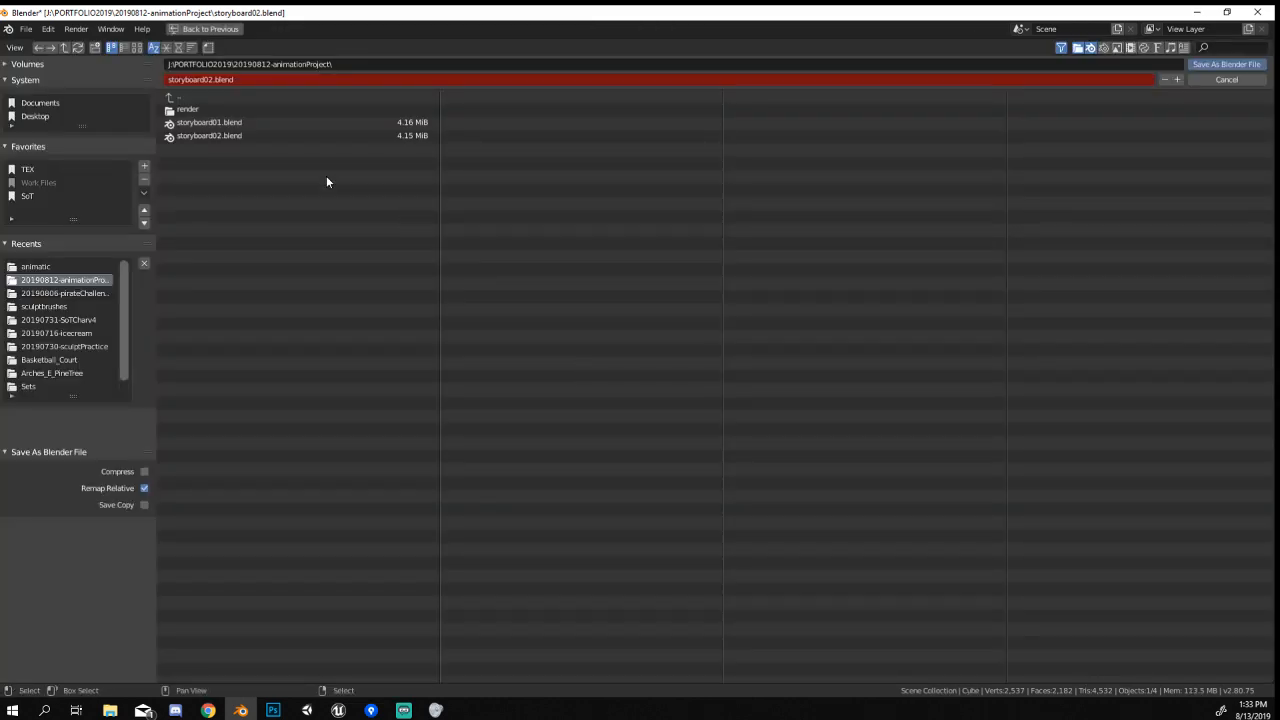
click(214, 84)
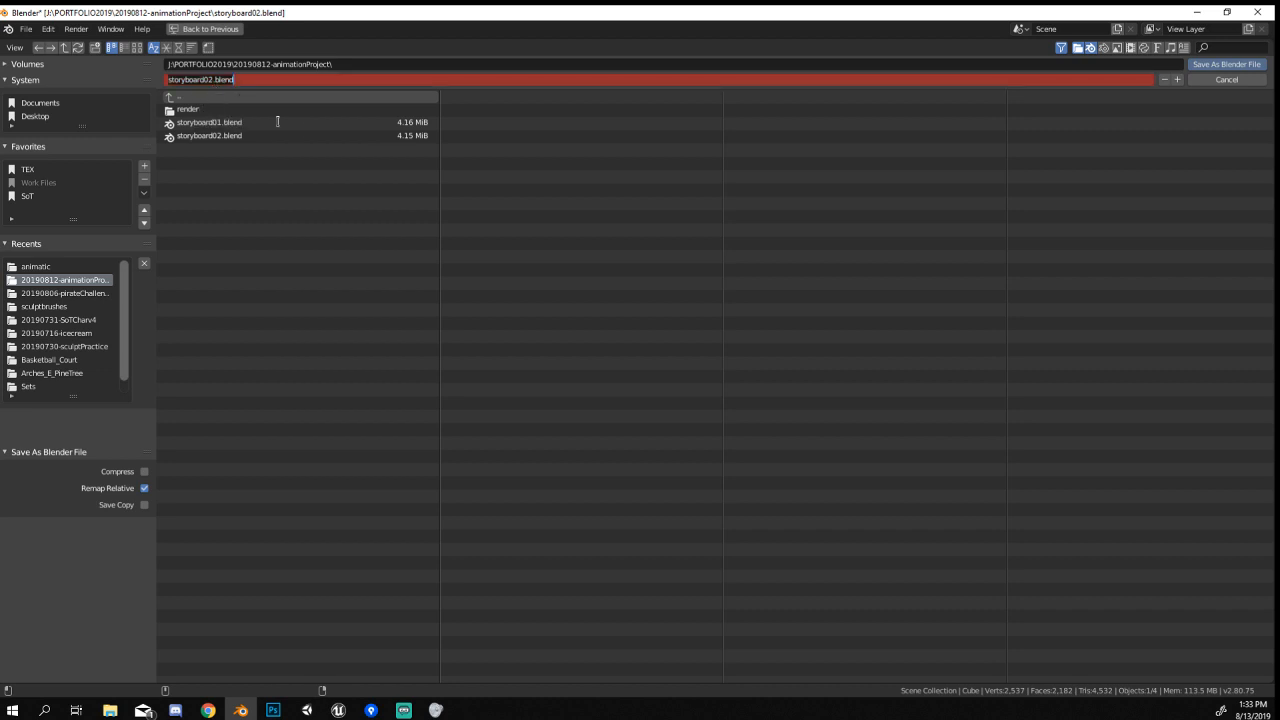
text(01-setHill-block01)
key(Return)
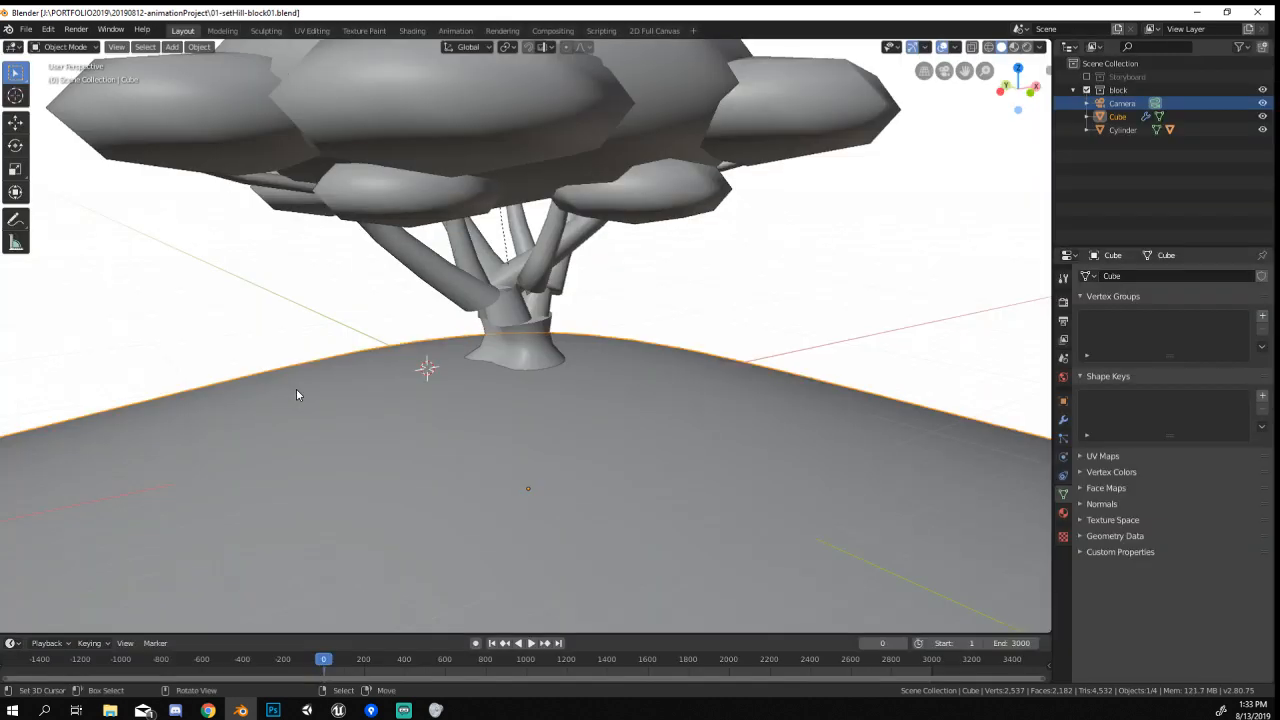
Switch to the Animation Plan spreadsheet in Chrome and tick off the Block the set task.
scroll(404, 318, down, 3)
scroll(426, 332, up, 4)
middle_drag(430, 335, 486, 383)
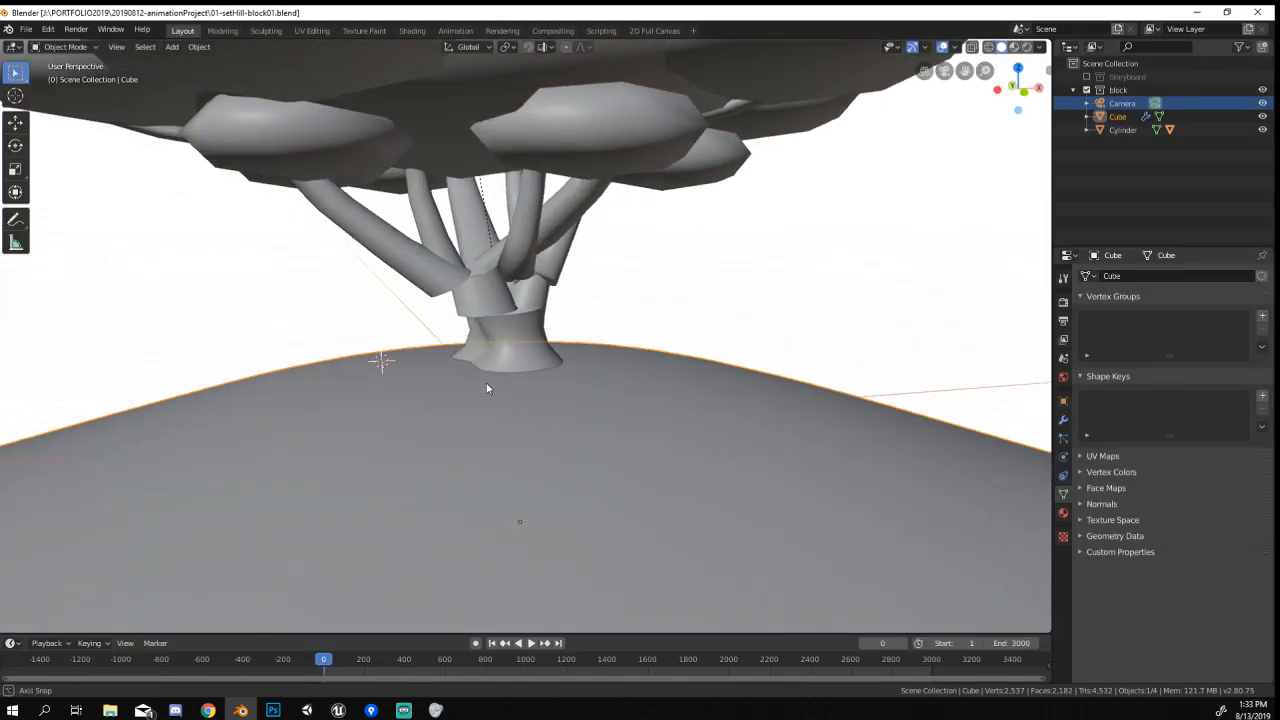
click(208, 710)
click(278, 655)
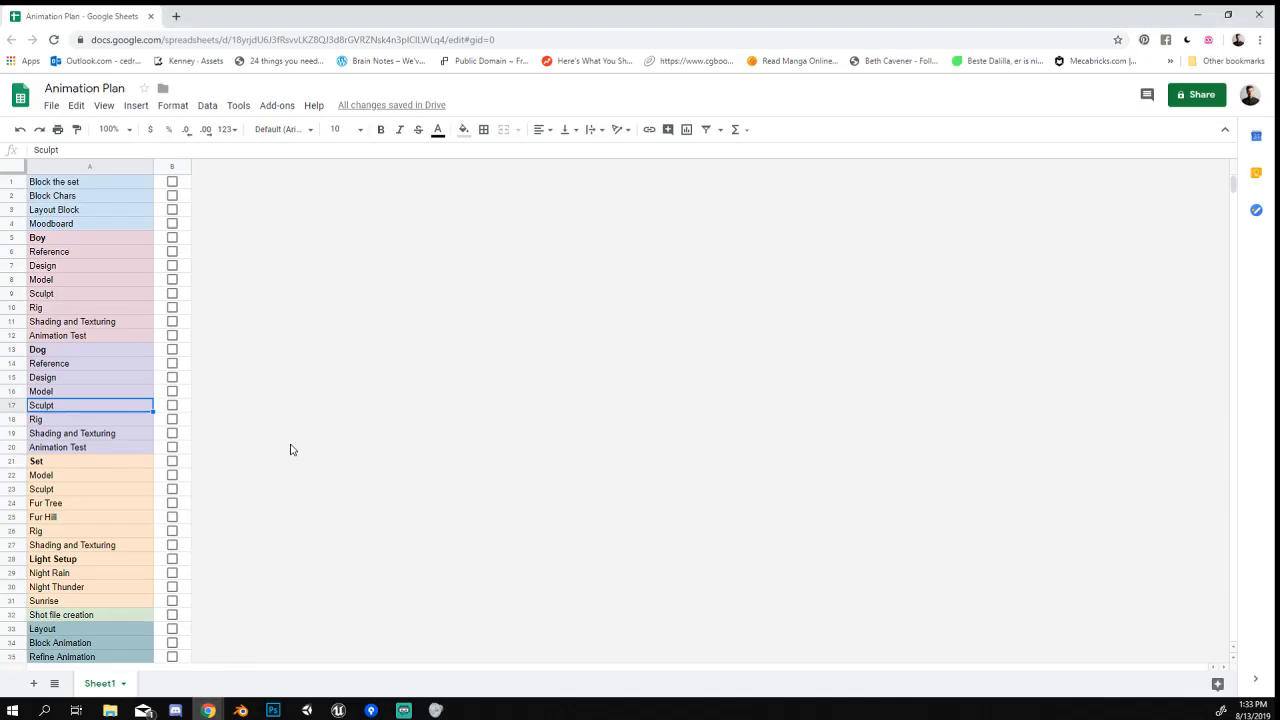
click(172, 182)
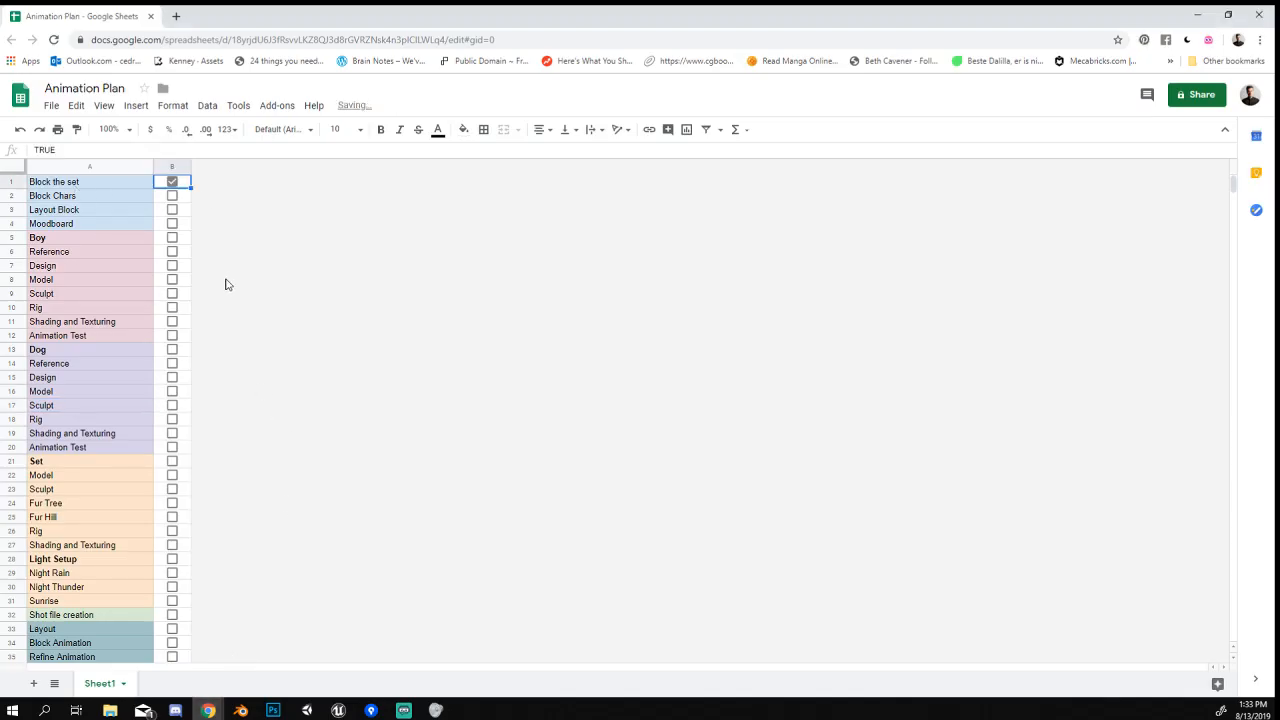
click(85, 226)
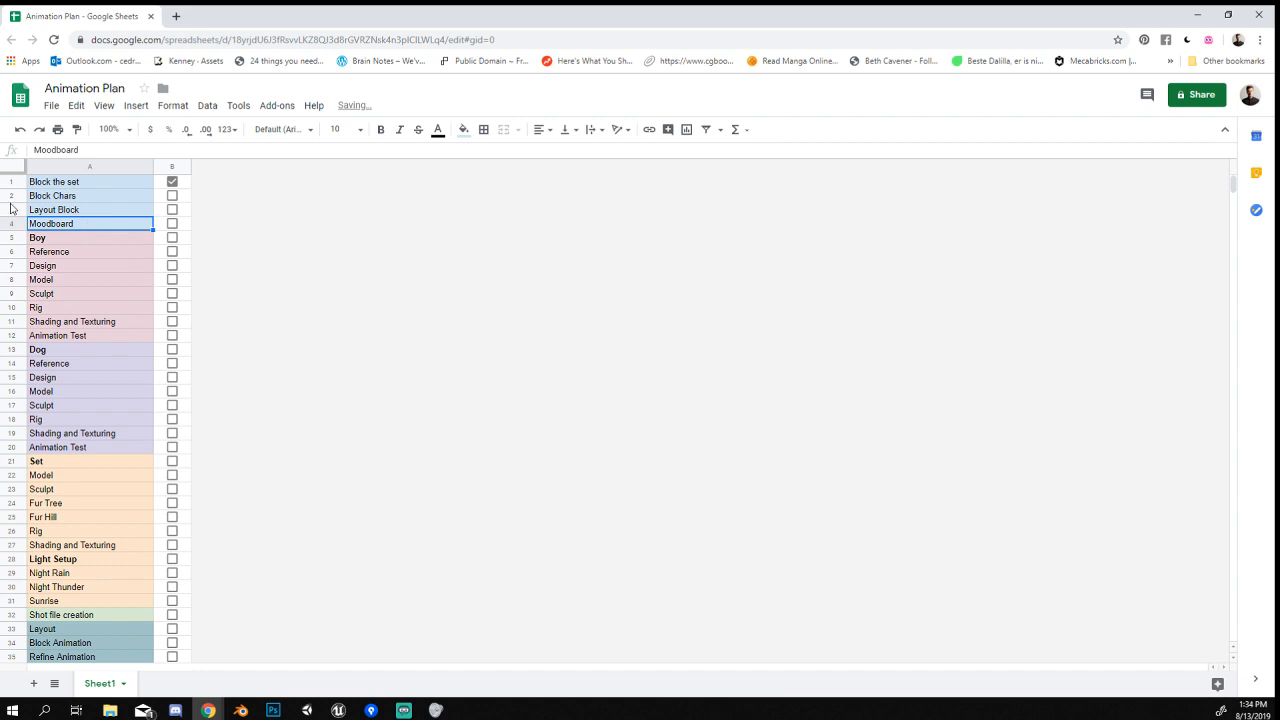
click(108, 200)
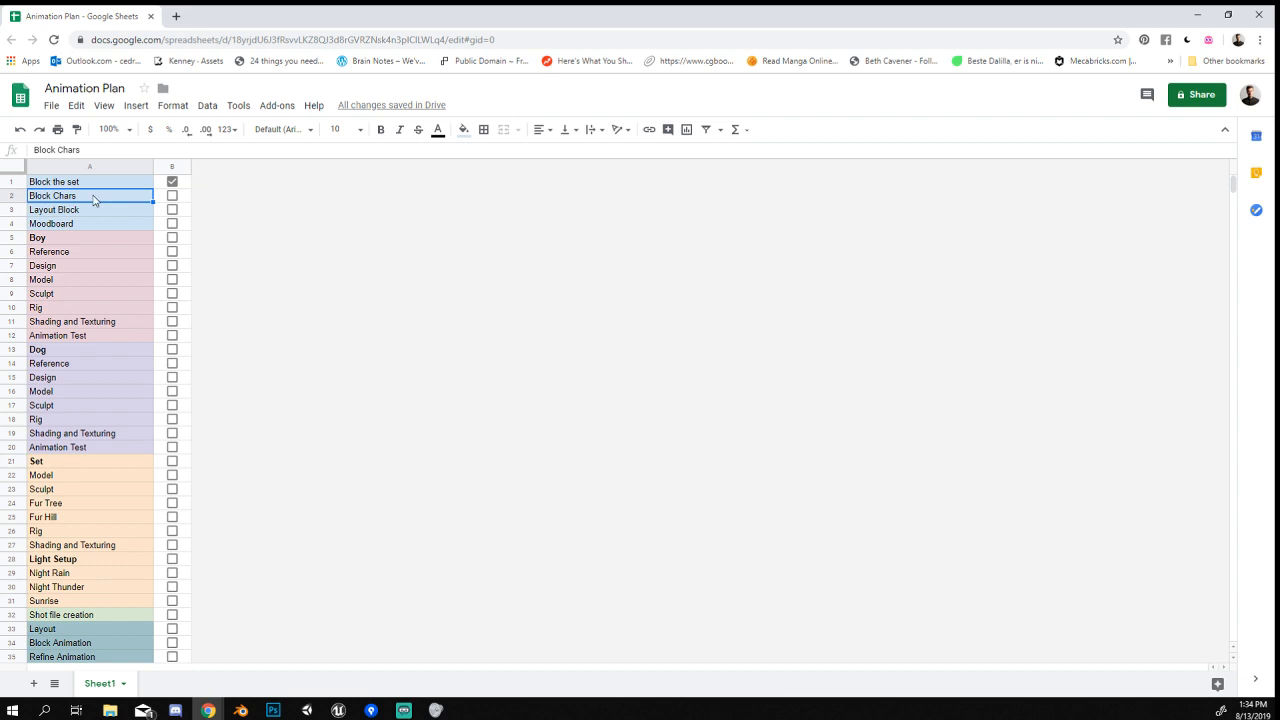
text(referemce)
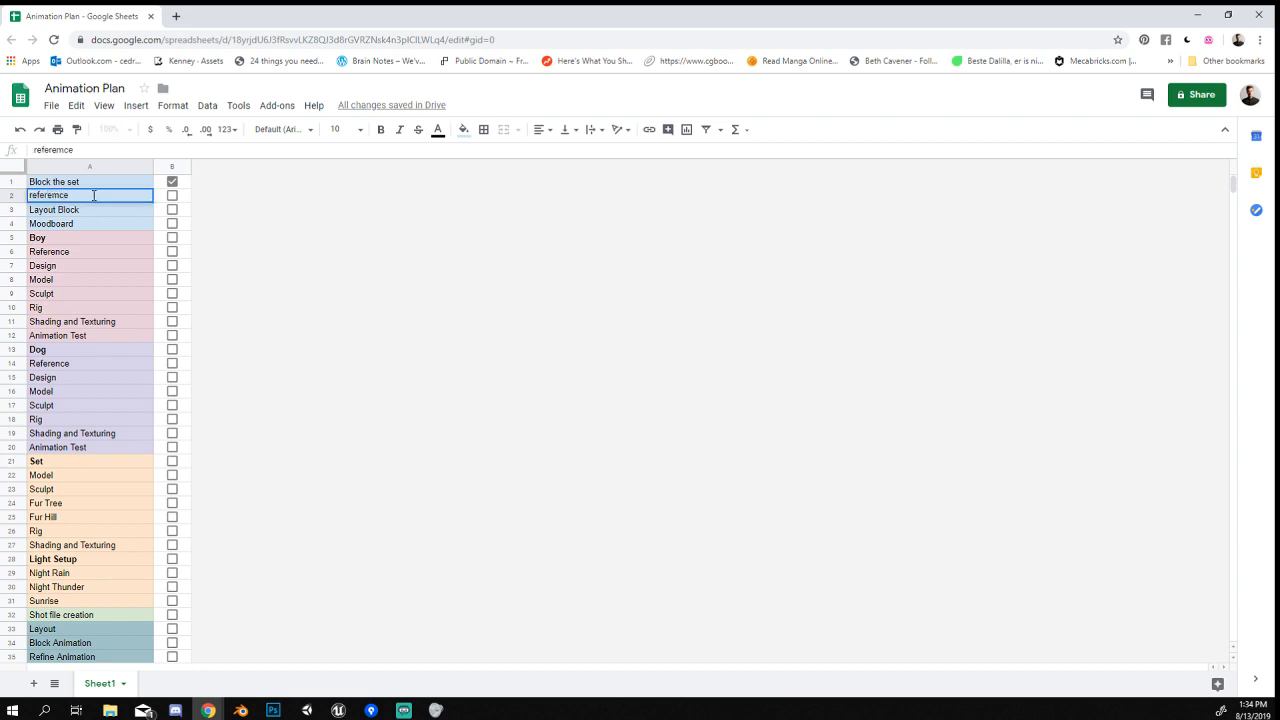
key(Escape)
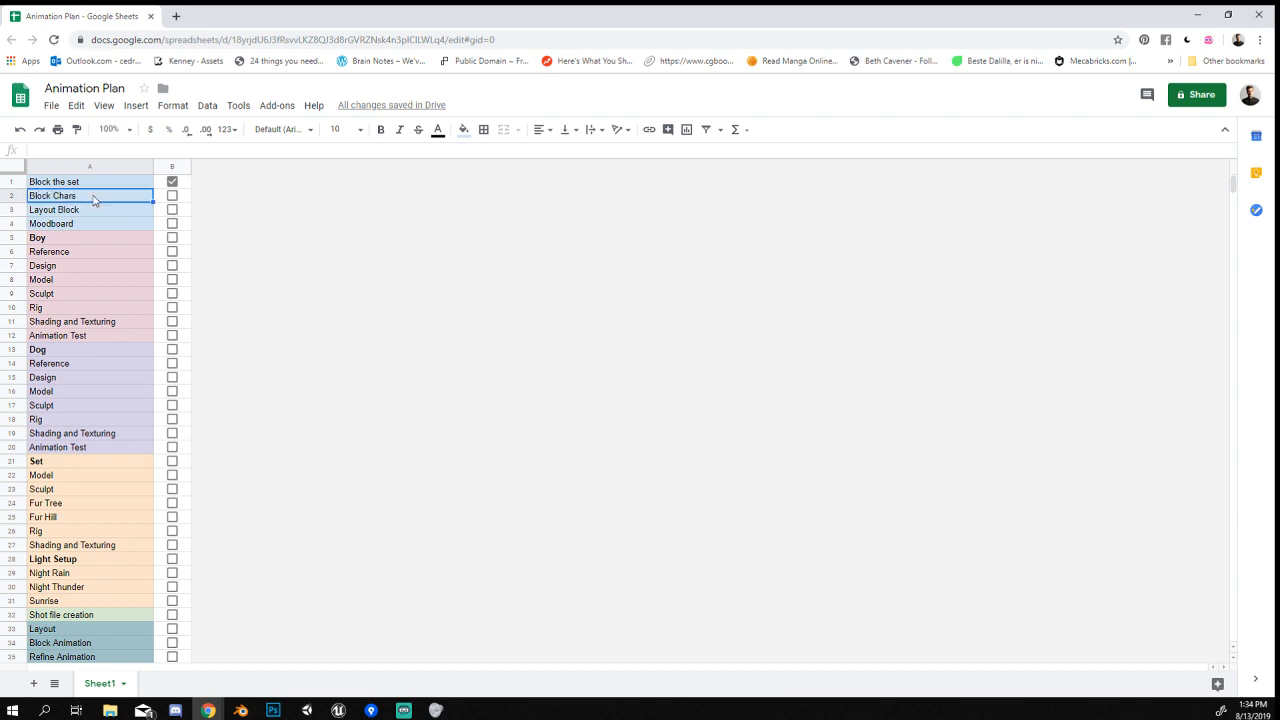
Move the Moodboard row up to row 2, directly below Block the set.
click(12, 223)
drag(12, 223, 15, 196)
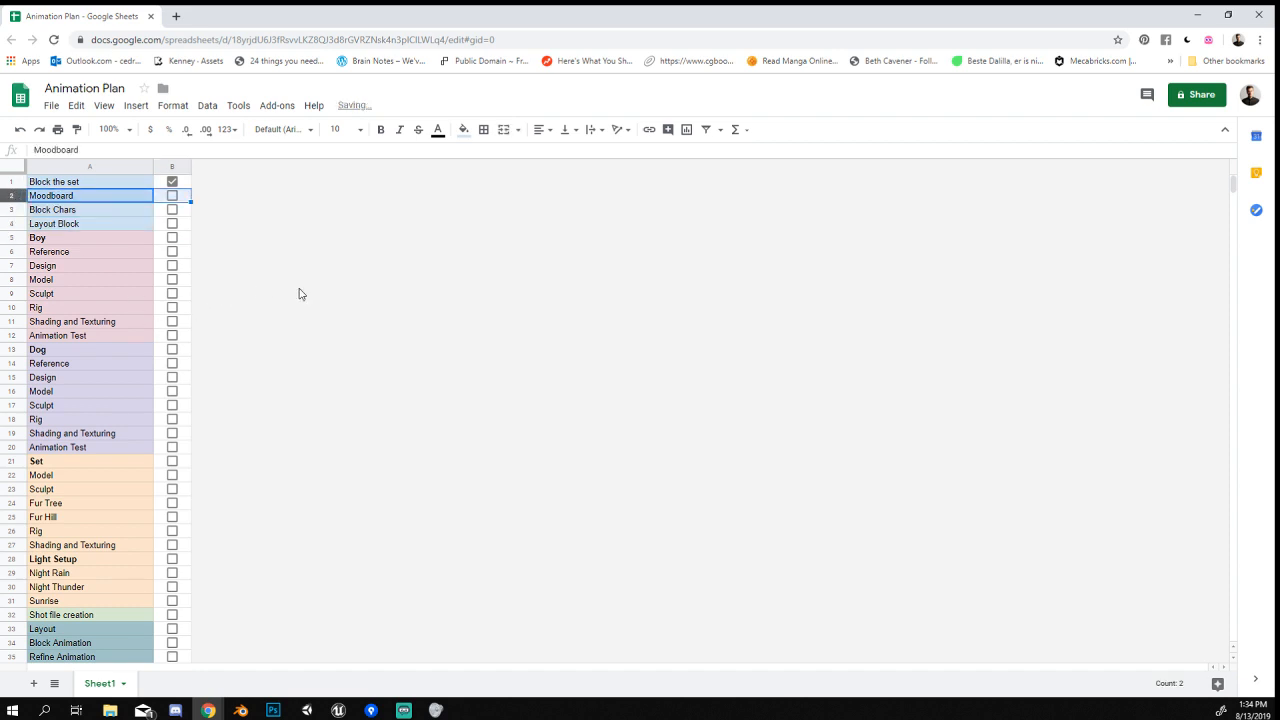
click(299, 294)
key(alt+Tab)
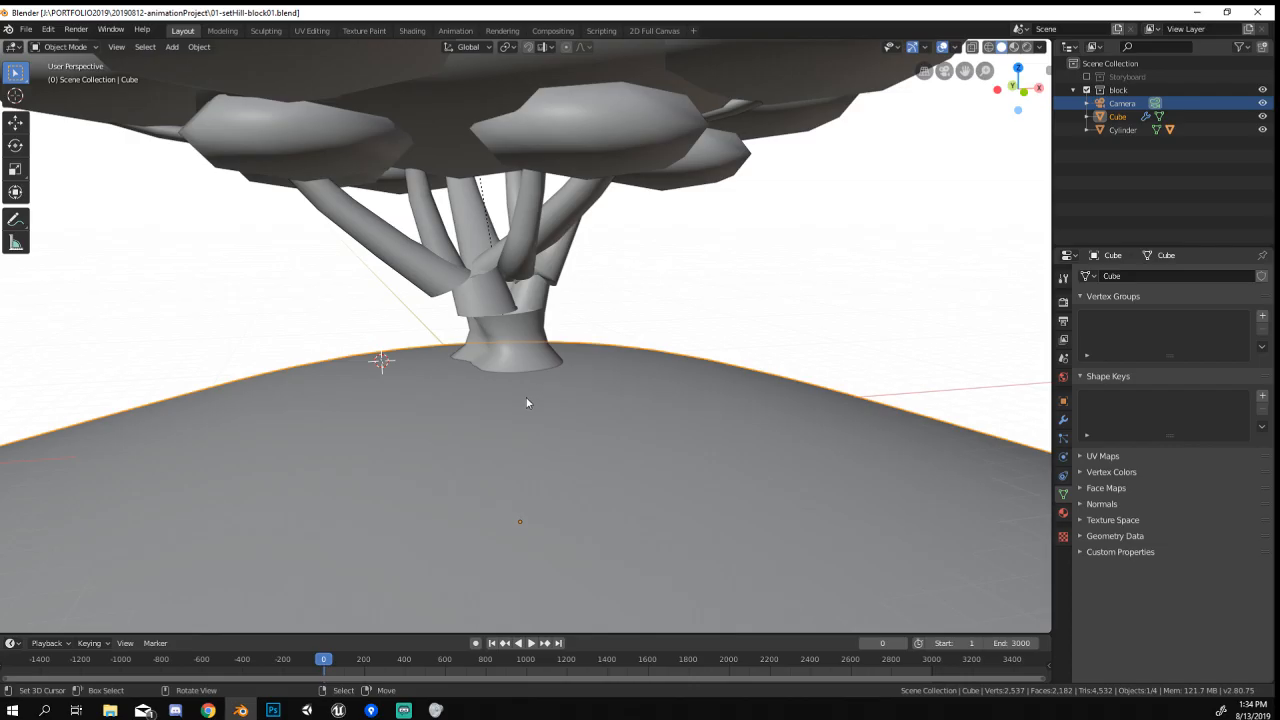
scroll(527, 400, down, 6)
middle_drag(552, 438, 443, 486)
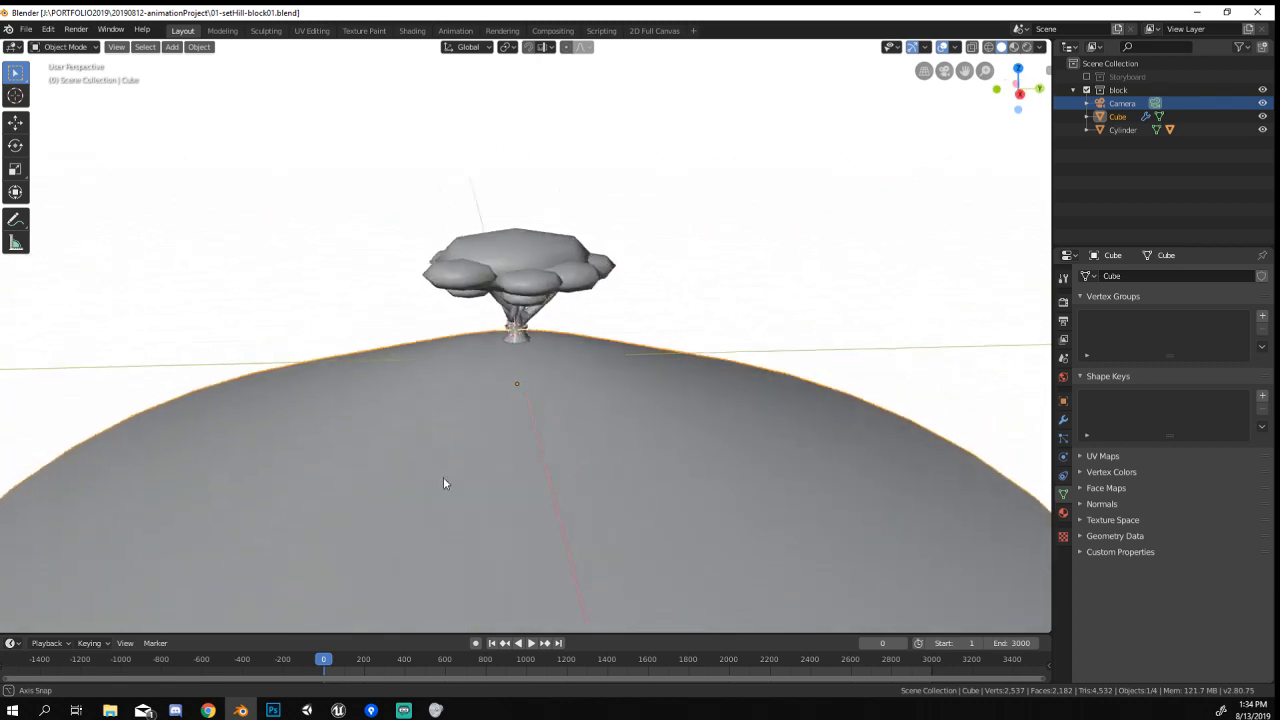
scroll(451, 451, up, 5)
middle_drag(556, 444, 603, 457)
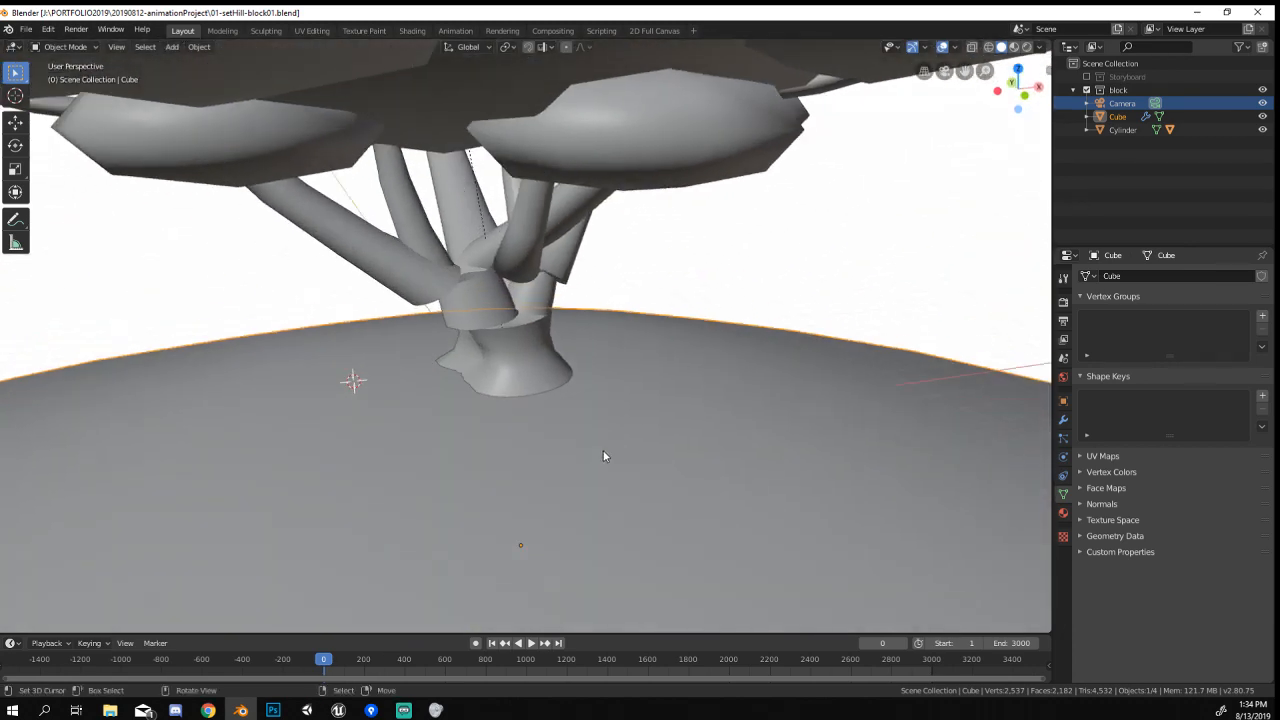
Switch to PureRef and maximize its window.
key(alt+Tab)
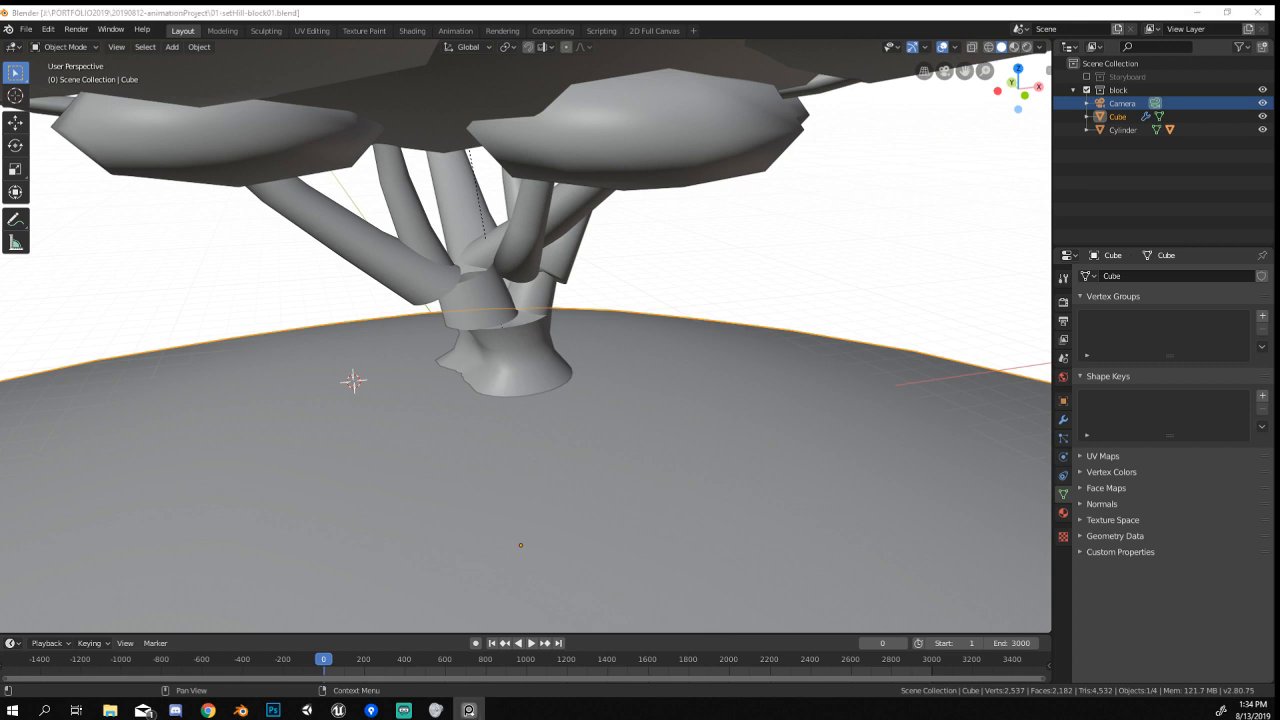
mouse_move(470, 708)
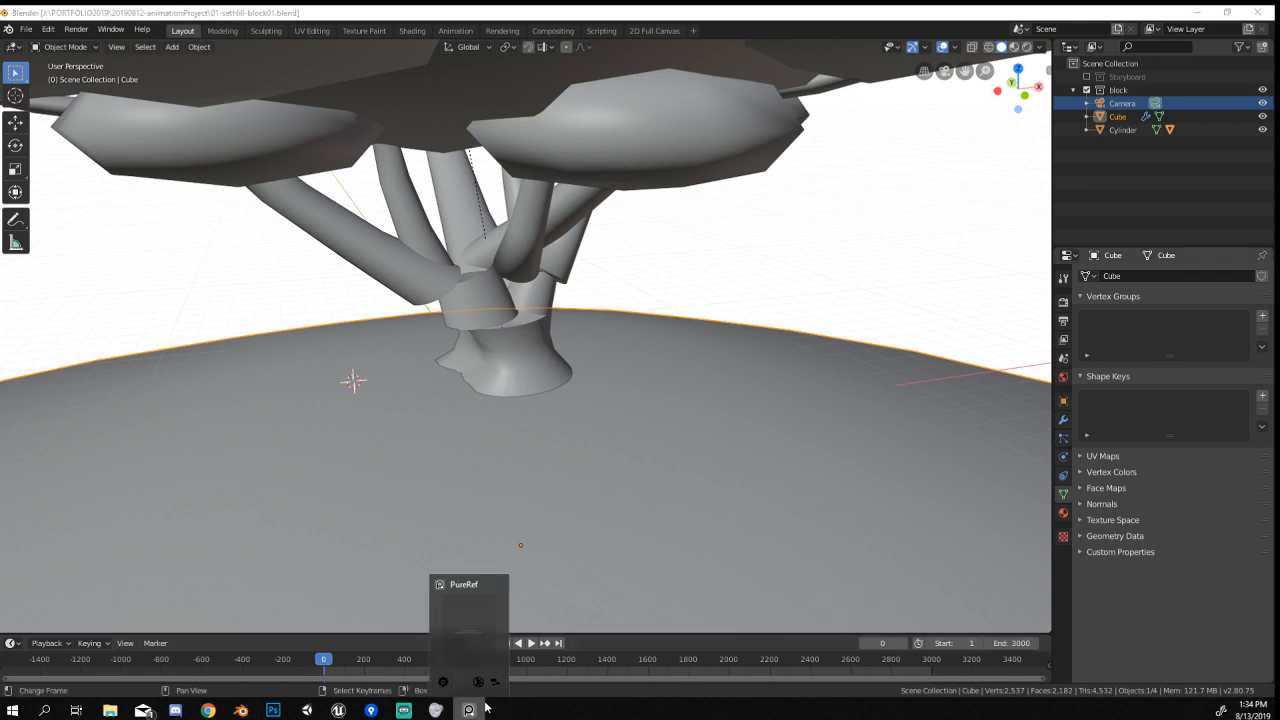
mouse_move(466, 636)
click(467, 636)
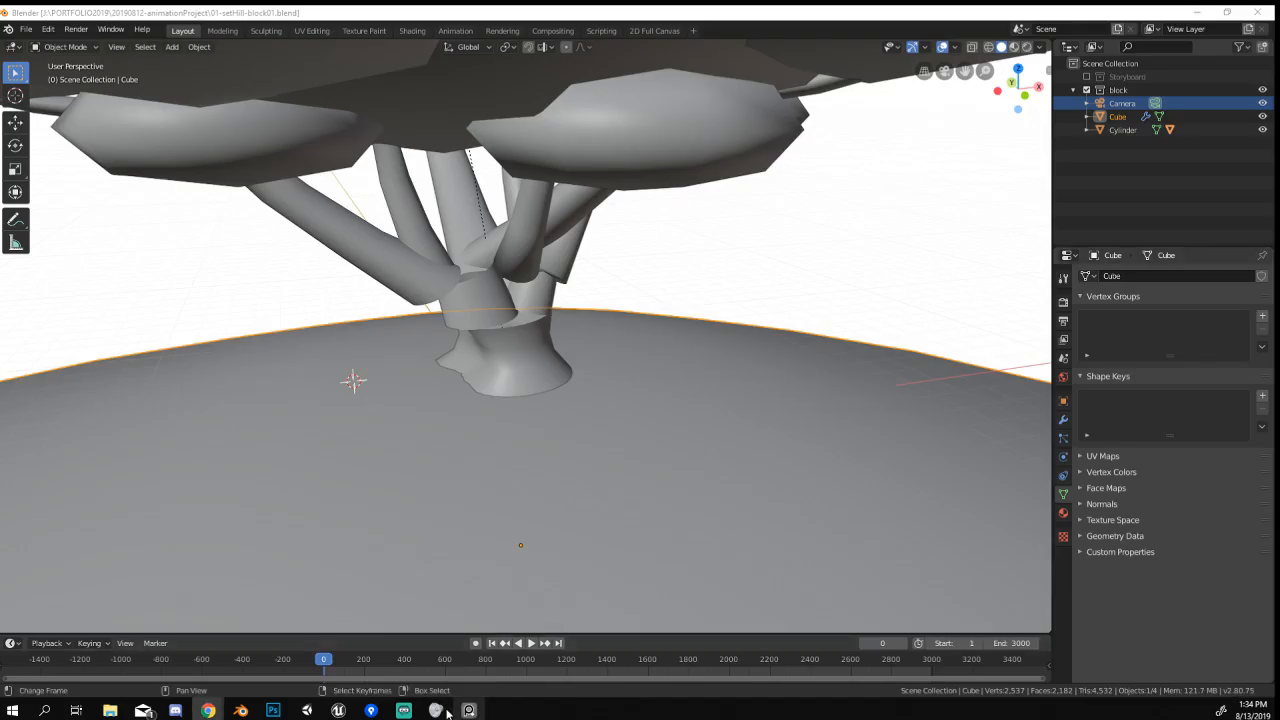
mouse_move(468, 710)
right_click(465, 645)
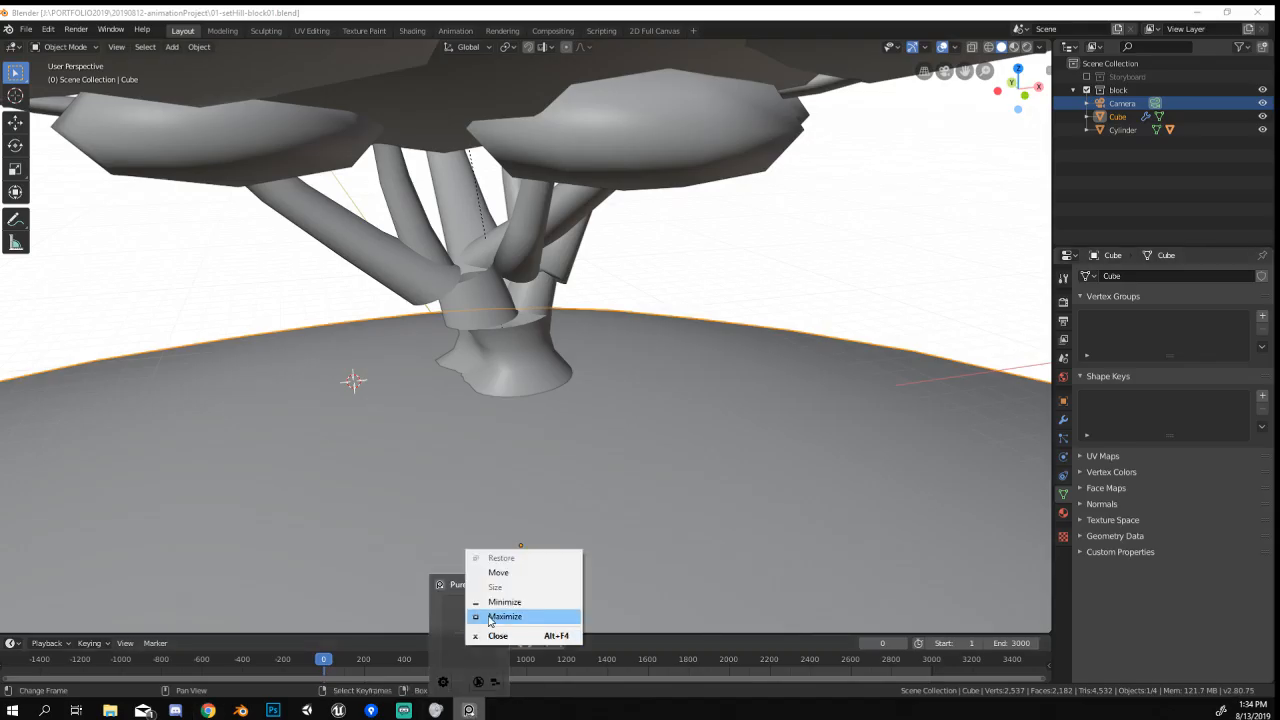
click(504, 616)
Move the empty PureRef board over Blender's 3D viewport.
right_drag(1279, 335, 825, 431)
drag(93, 94, 703, 361)
right_drag(1015, 475, 572, 231)
right_drag(400, 228, 319, 216)
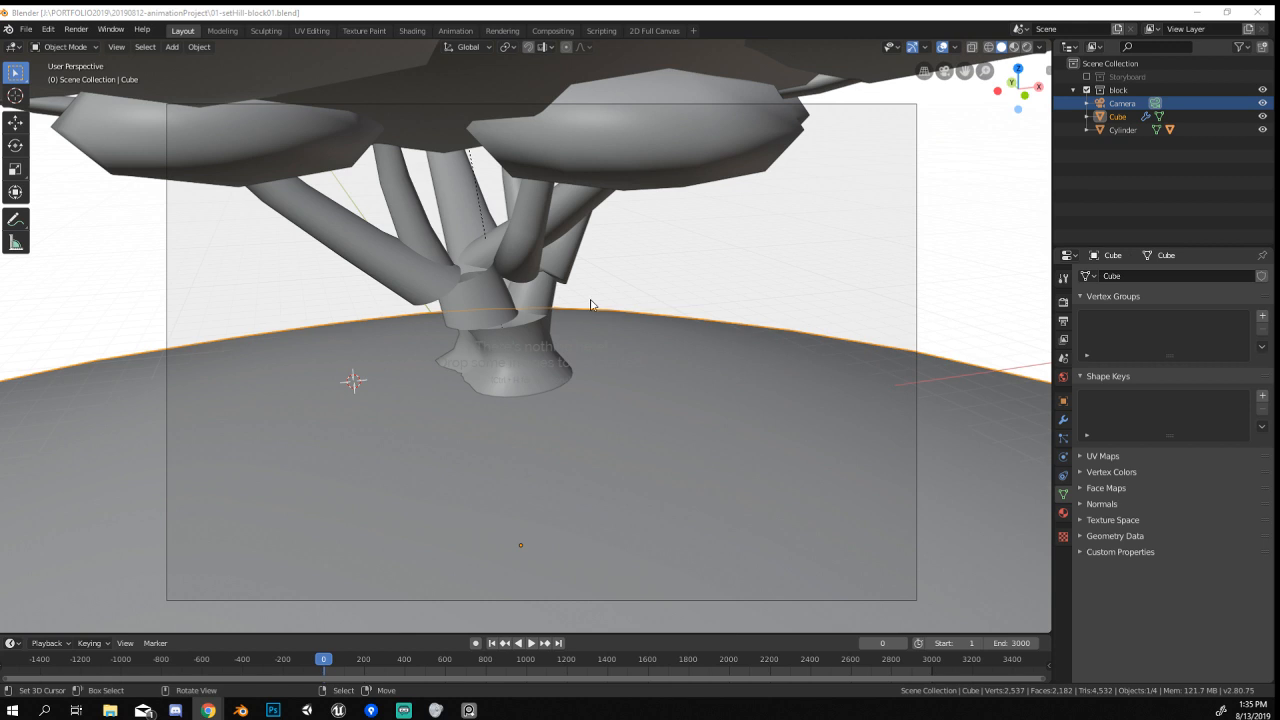
right_drag(591, 302, 482, 250)
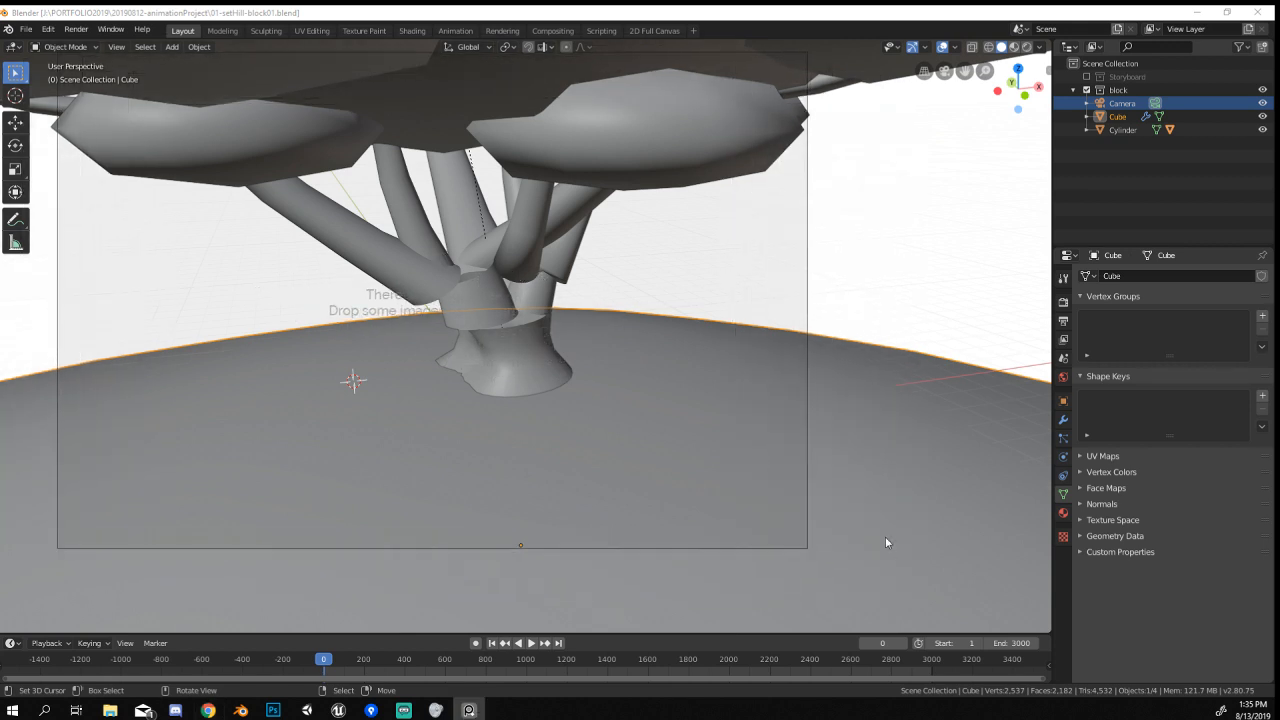
Enlarge the empty PureRef board to nearly fill the 3D viewport and position it within the viewport.
click(818, 556)
click(810, 553)
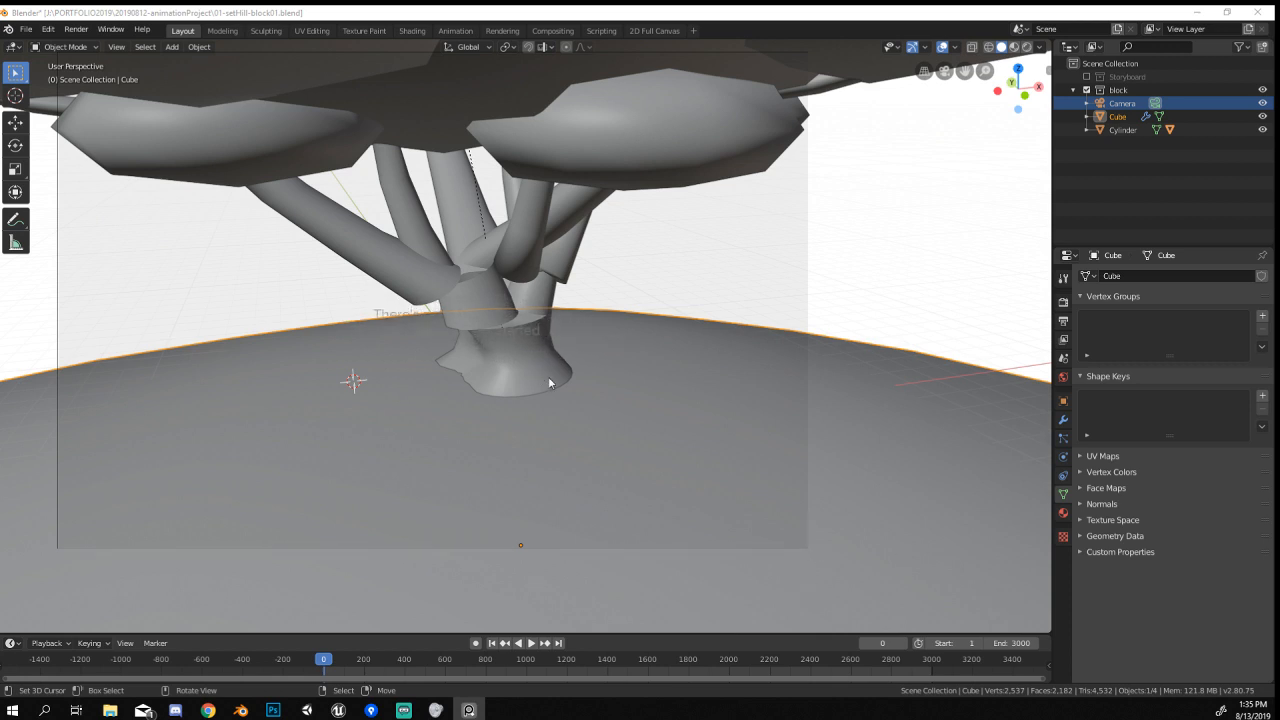
right_drag(549, 377, 508, 361)
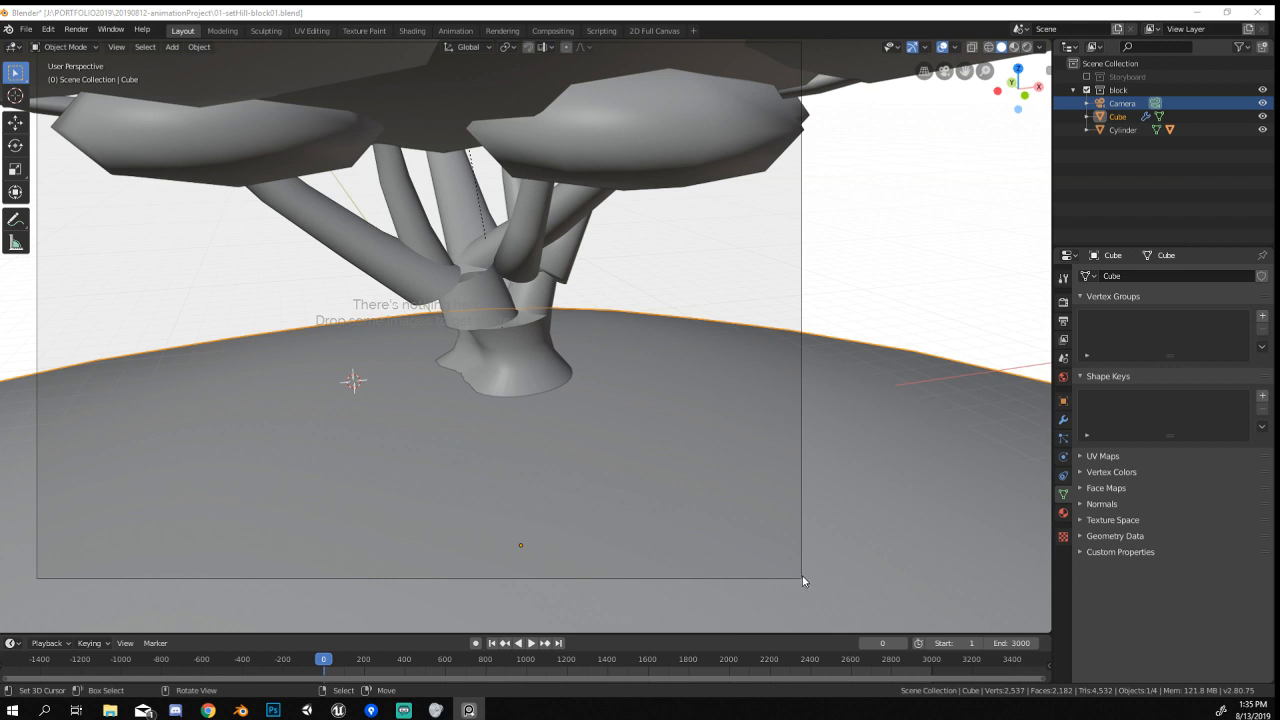
mouse_move(562, 470)
right_down()
mouse_move(614, 450)
mouse_move(548, 468)
mouse_move(576, 480)
mouse_move(559, 465)
right_up()
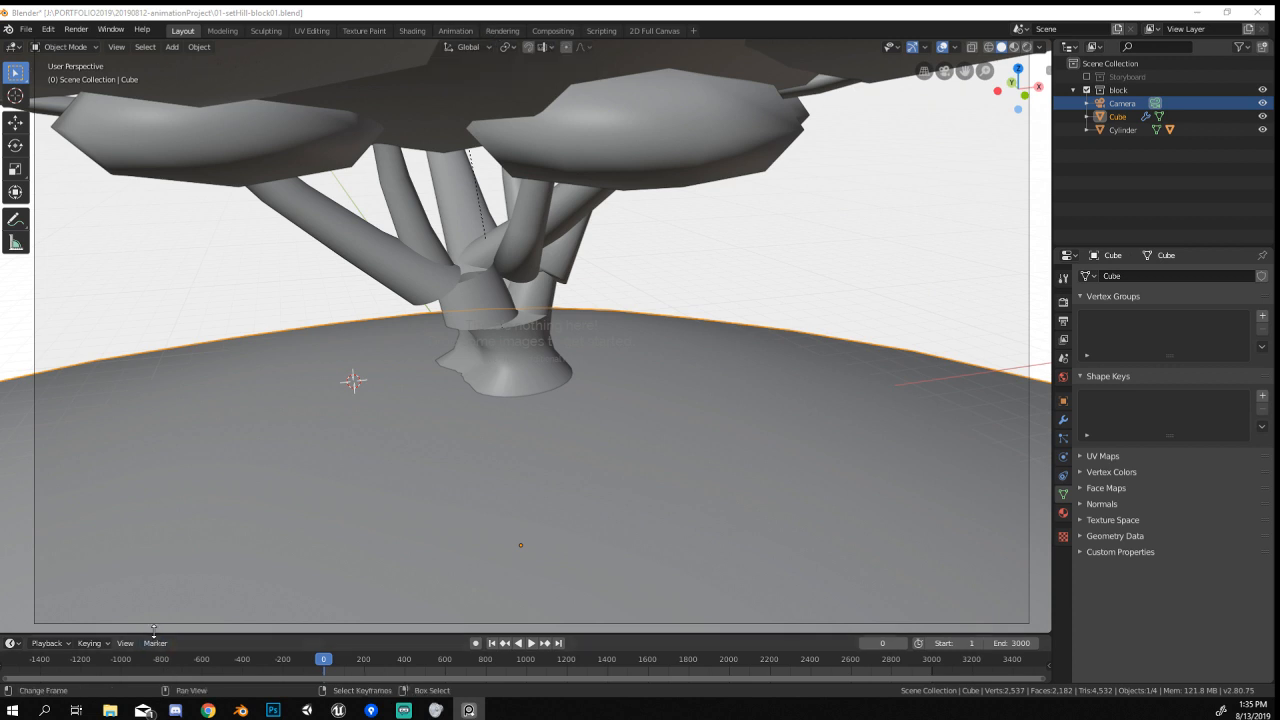
right_drag(350, 480, 377, 536)
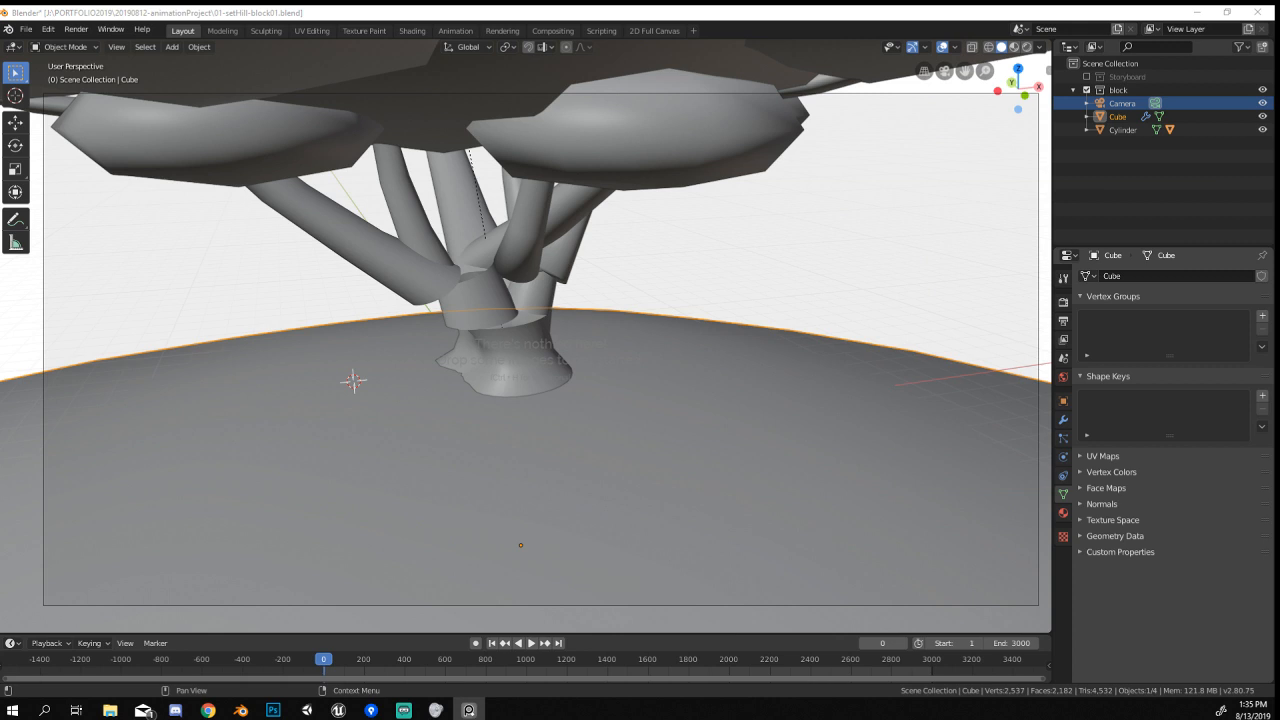
Add the lightning storm photo from Chrome to the PureRef board.
key(alt+Tab)
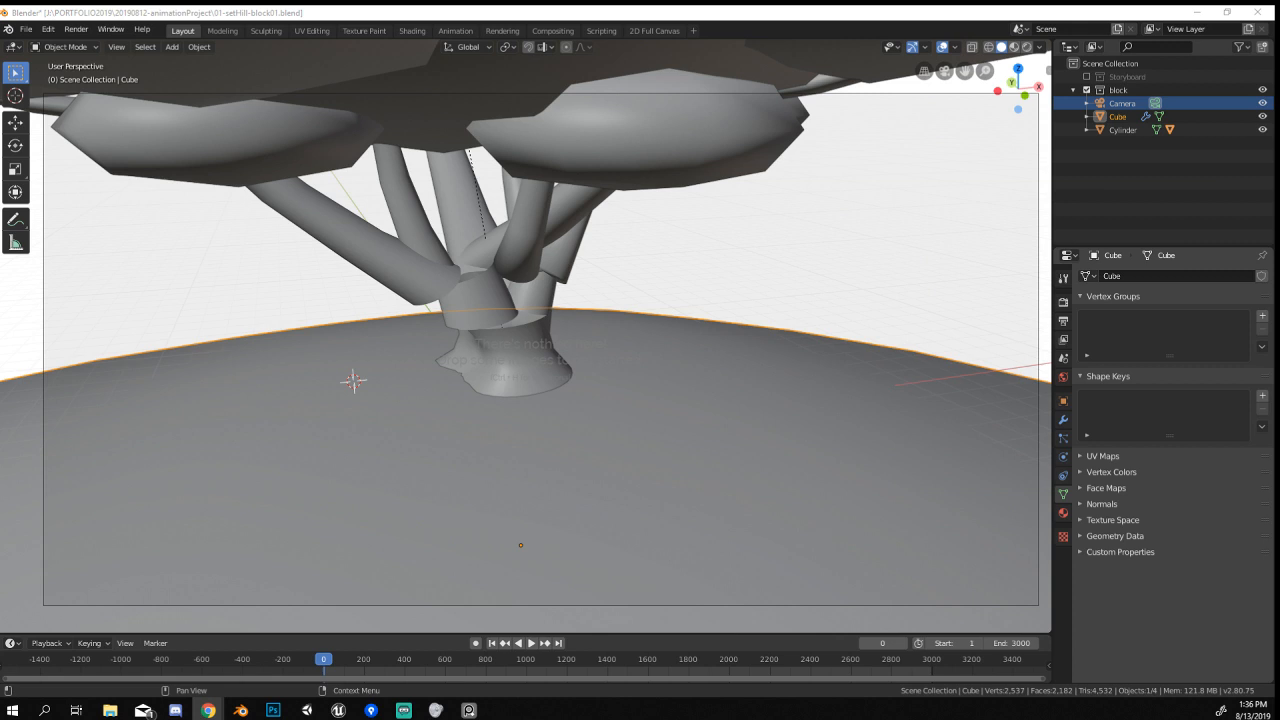
drag(737, 300, 337, 279)
Raise PureRef's Master Opacity to the maximum in the color settings and close the settings.
right_click(285, 294)
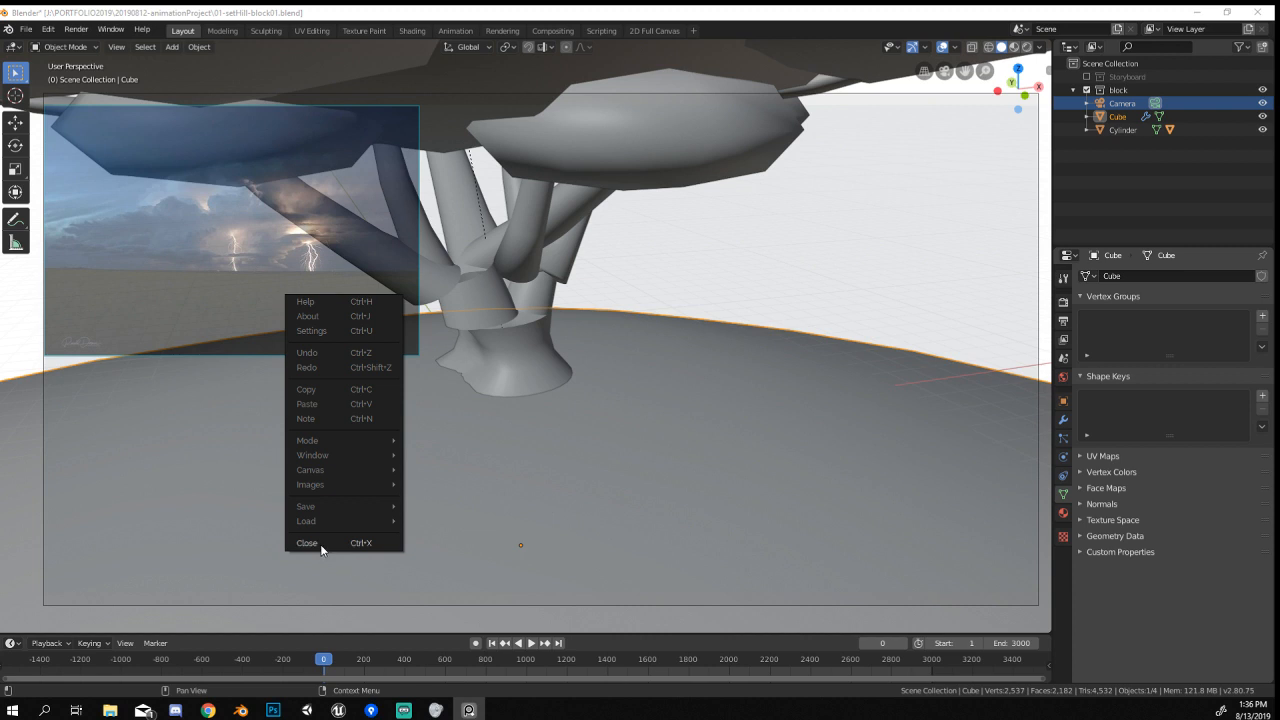
mouse_move(336, 464)
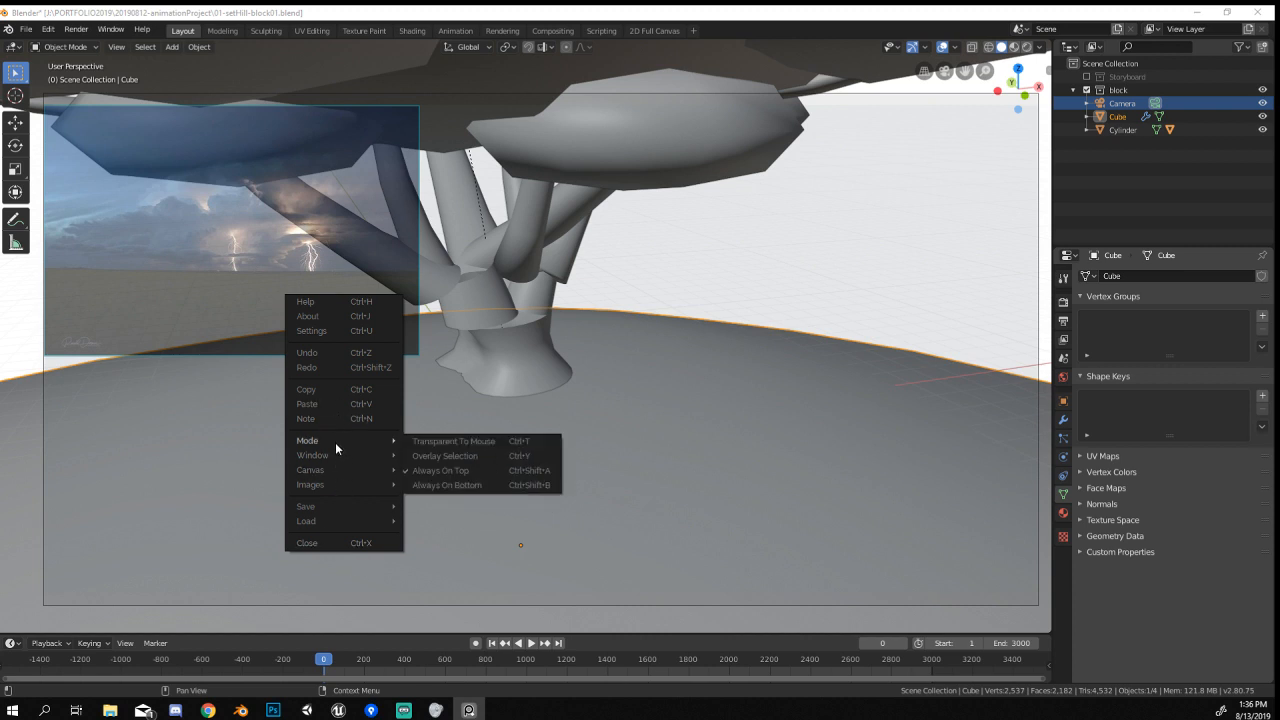
click(327, 336)
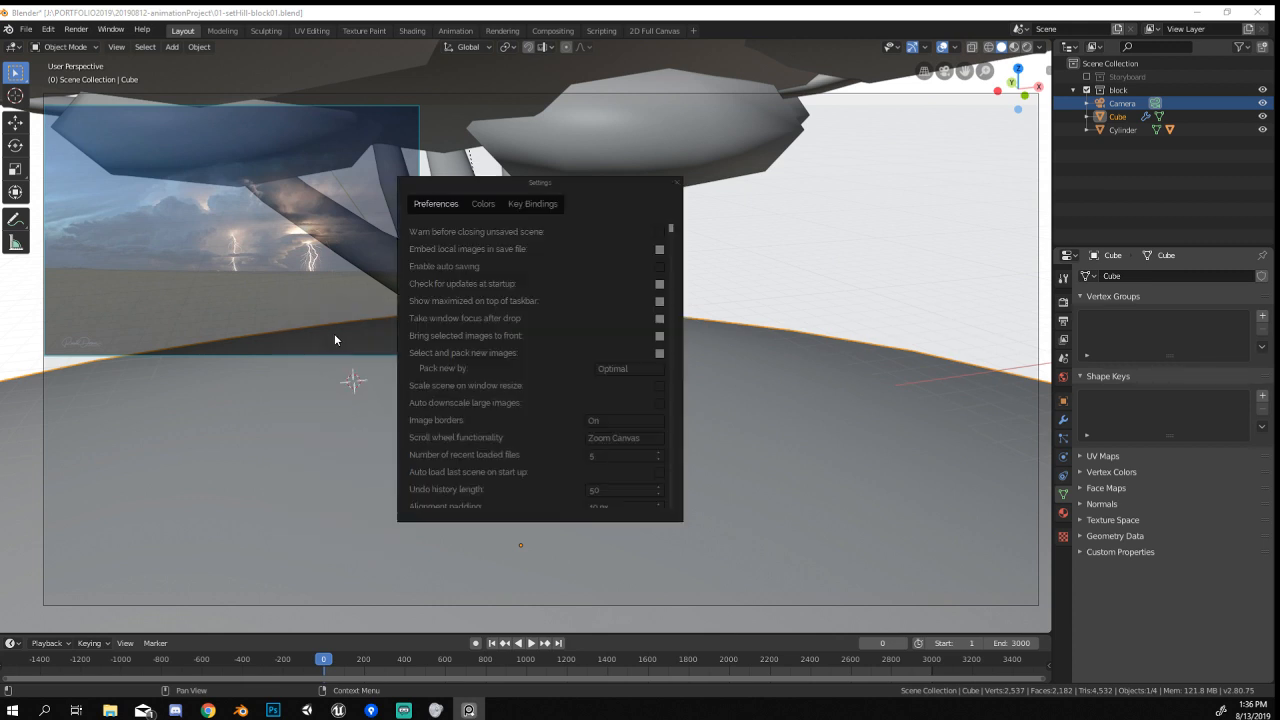
click(482, 203)
drag(553, 437, 704, 435)
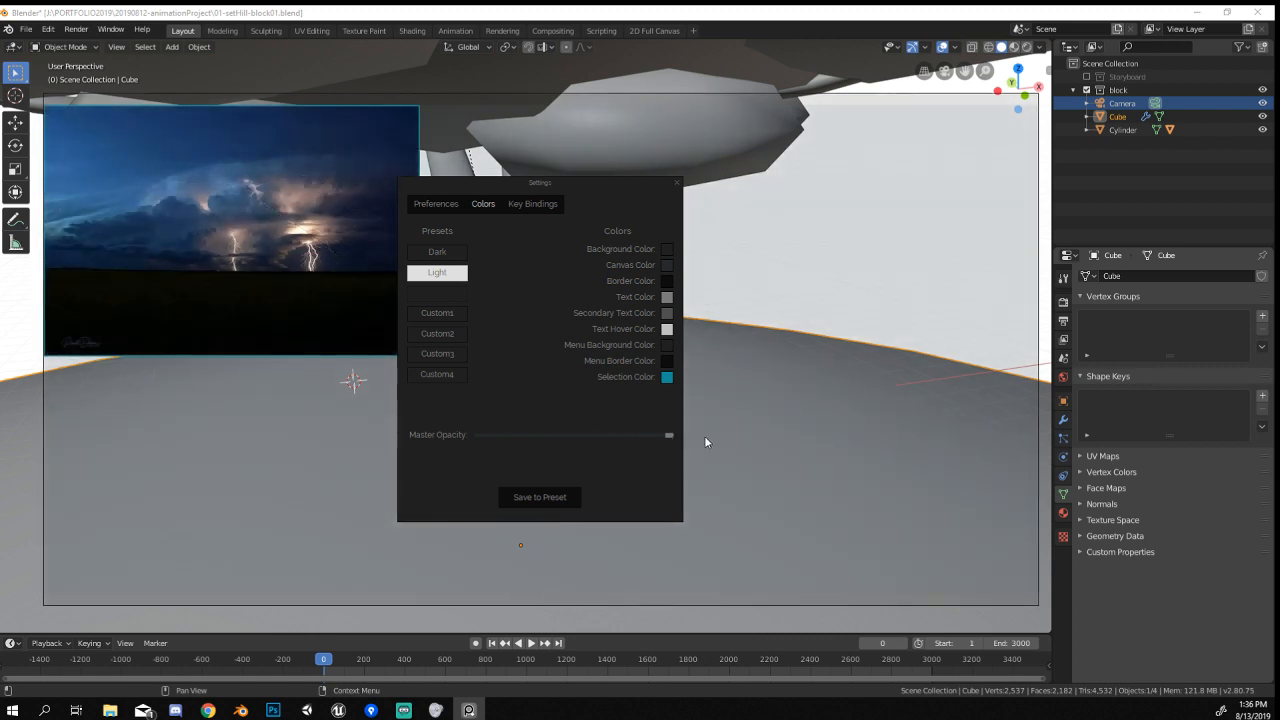
click(672, 185)
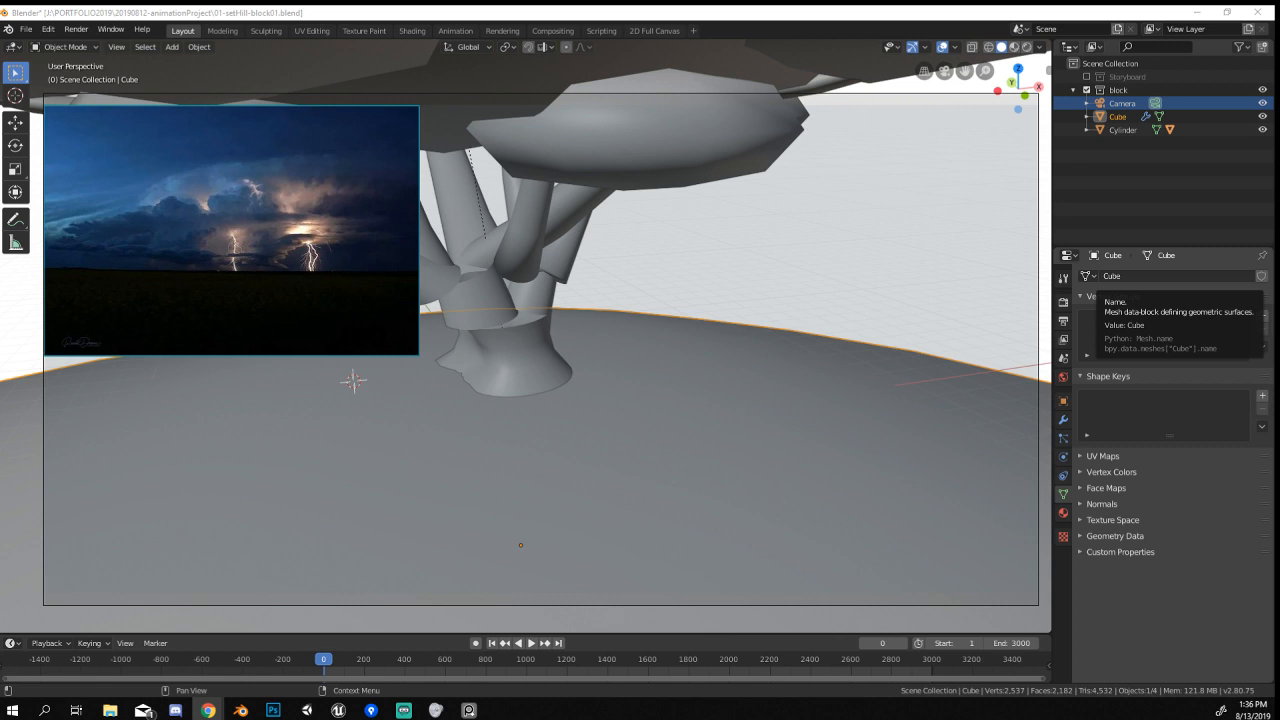
Try adding another reference image to the board and delete it.
drag(556, 366, 498, 231)
key(Delete)
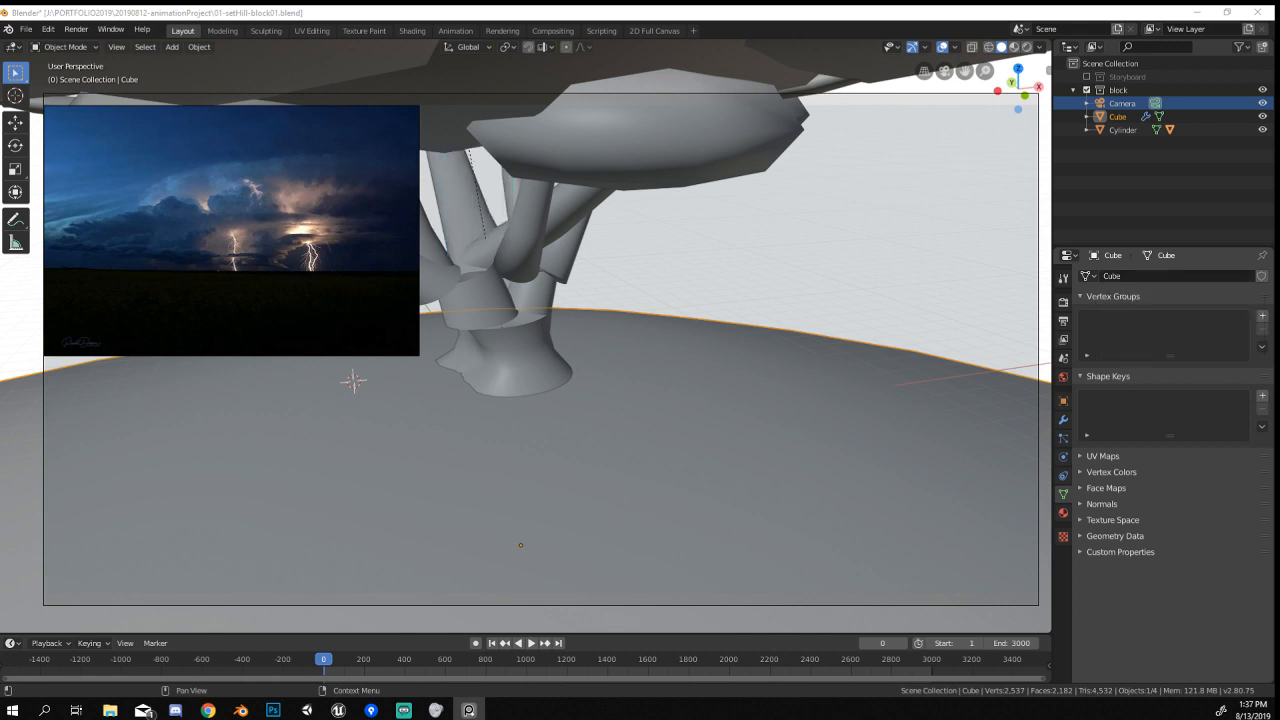
Add the red and blue starry-sky illustration with the telescope silhouette from Chrome to the board, beside the lightning photo.
key(alt+Tab)
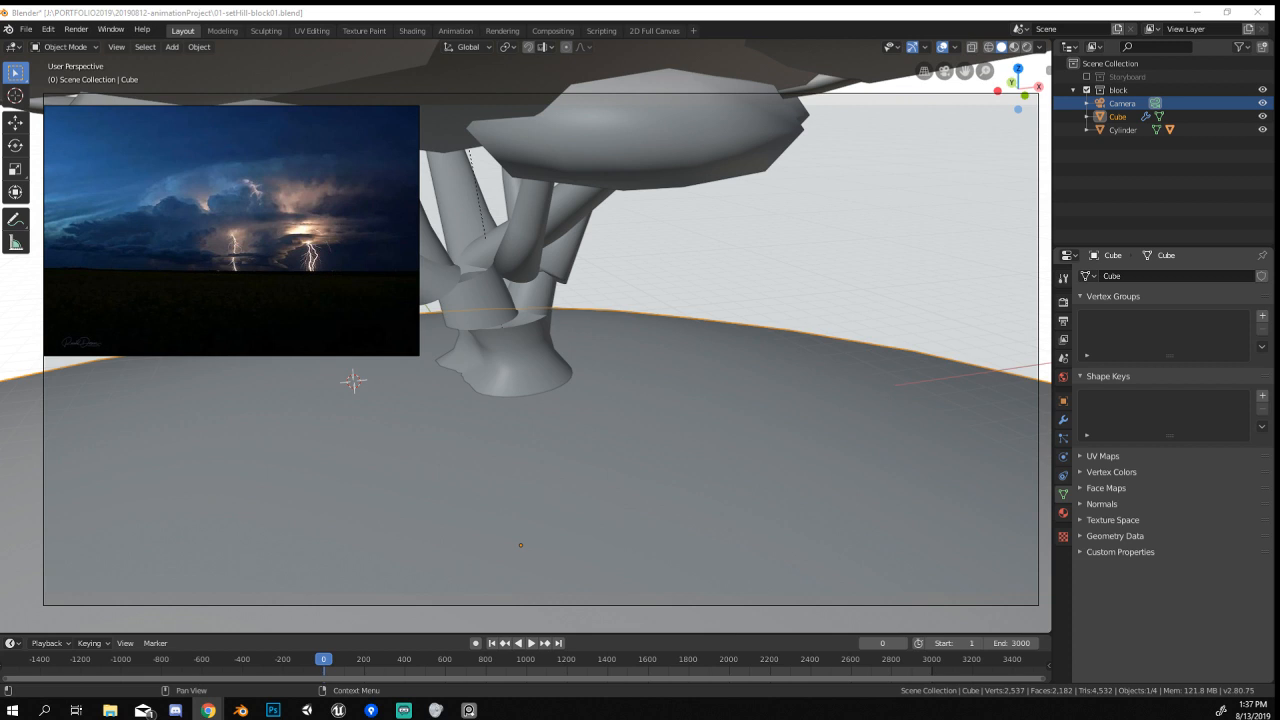
drag(866, 257, 689, 235)
mouse_move(673, 409)
mouse_down()
mouse_move(633, 414)
mouse_move(650, 417)
mouse_up()
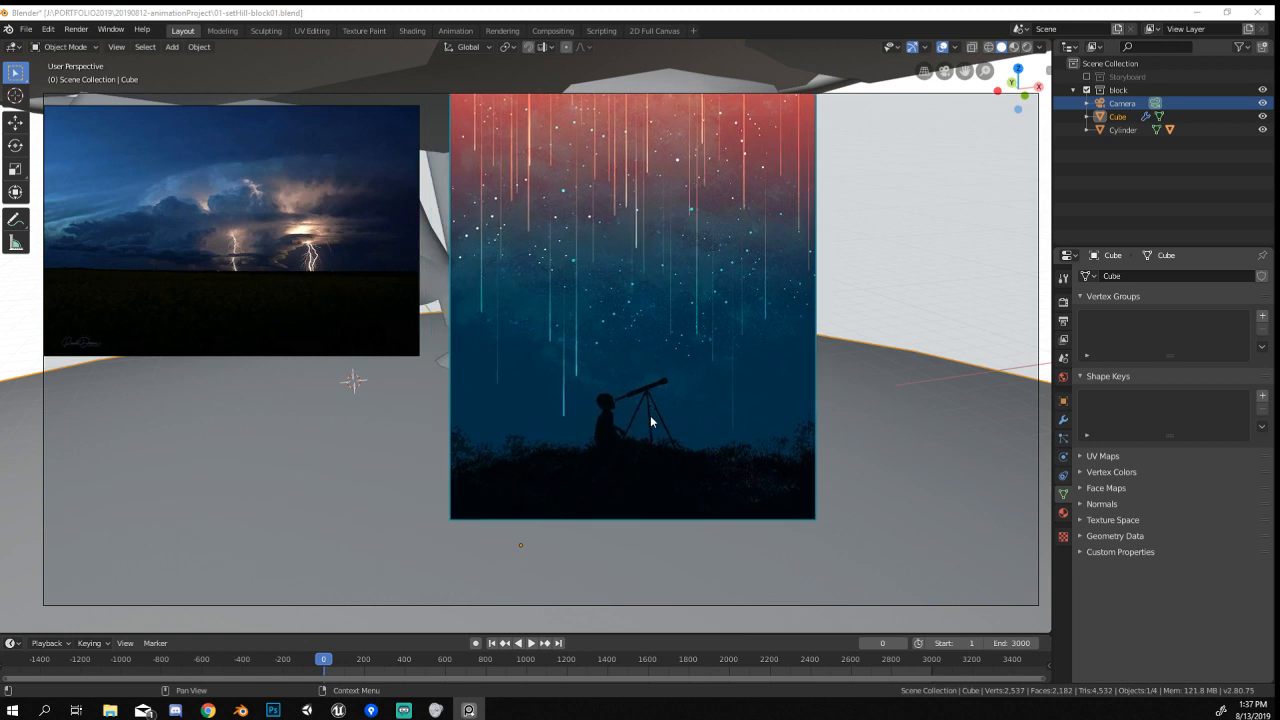
right_click(648, 424)
right_click(566, 358)
click(572, 285)
scroll(580, 296, down, 6)
middle_drag(586, 303, 573, 346)
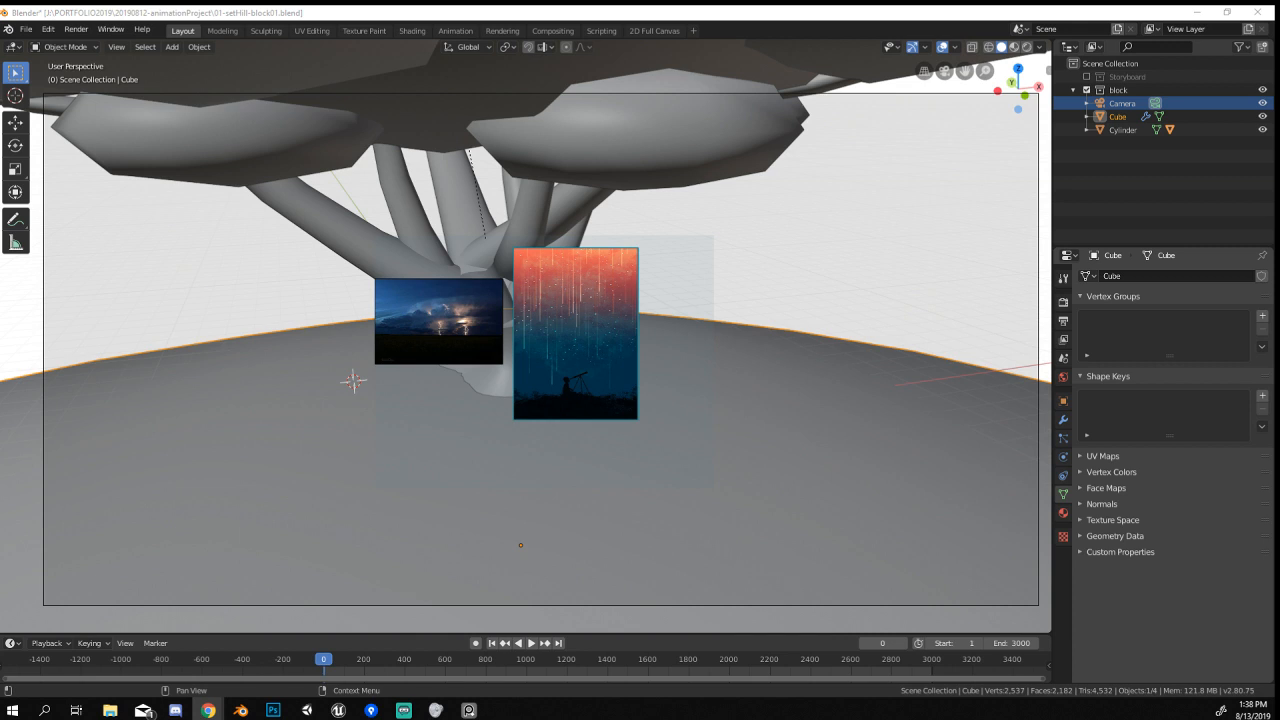
Add the illustration of a lone tree on a hill under a starry sky to the board, above the lightning photo.
drag(562, 386, 491, 240)
scroll(467, 243, up, 3)
scroll(500, 262, down, 4)
scroll(503, 296, up, 1)
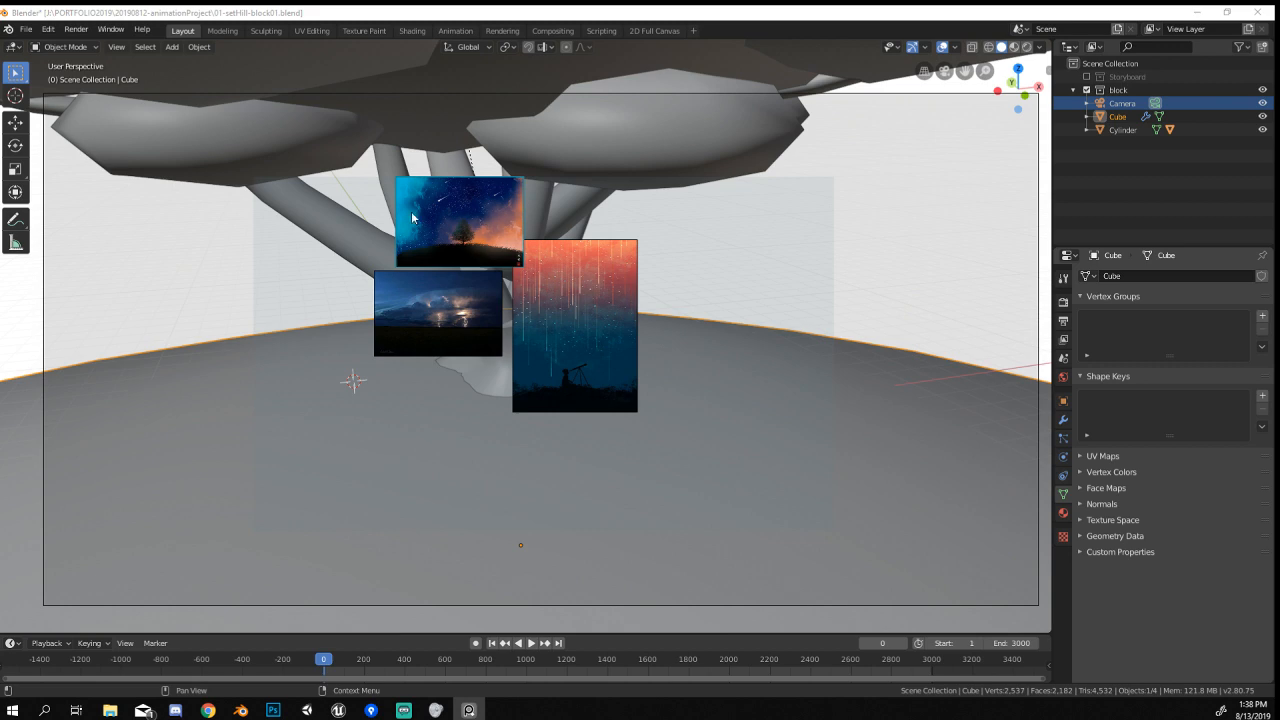
scroll(410, 214, up, 5)
scroll(505, 225, down, 4)
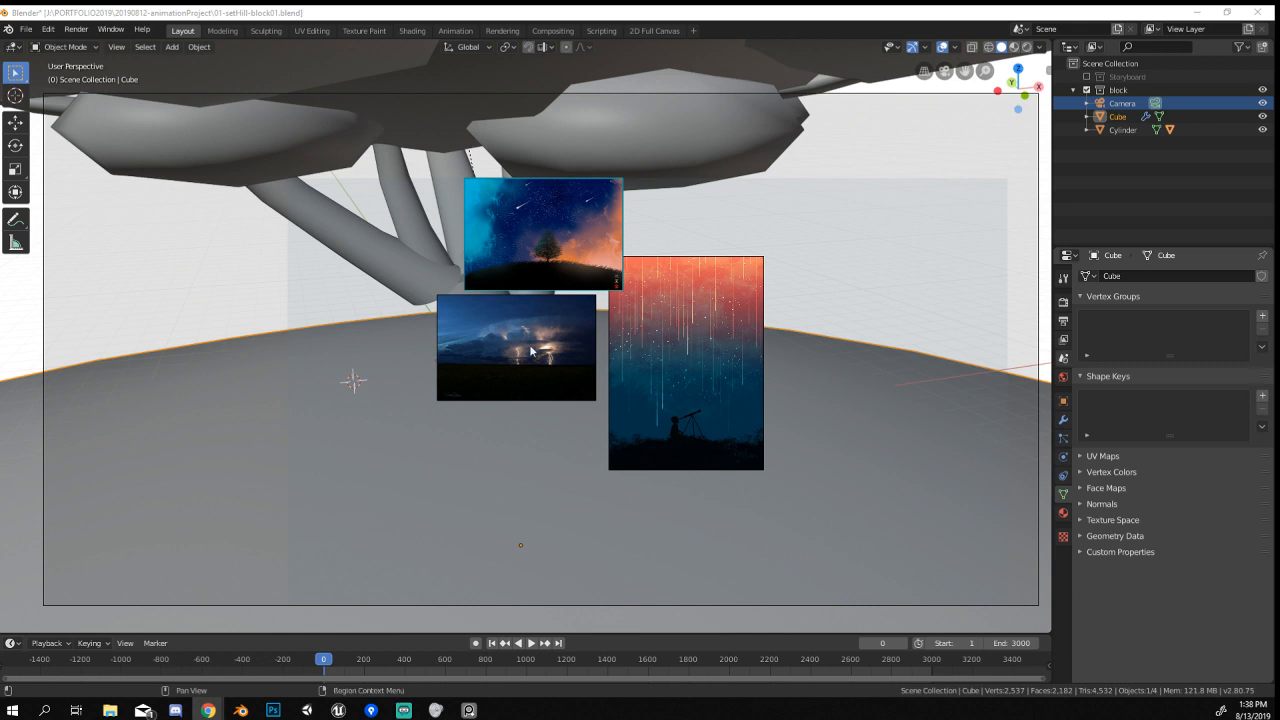
Switch to the Animation Plan sheet in Chrome, insert a row above Lighting and enter "backdrop" in it.
mouse_move(189, 714)
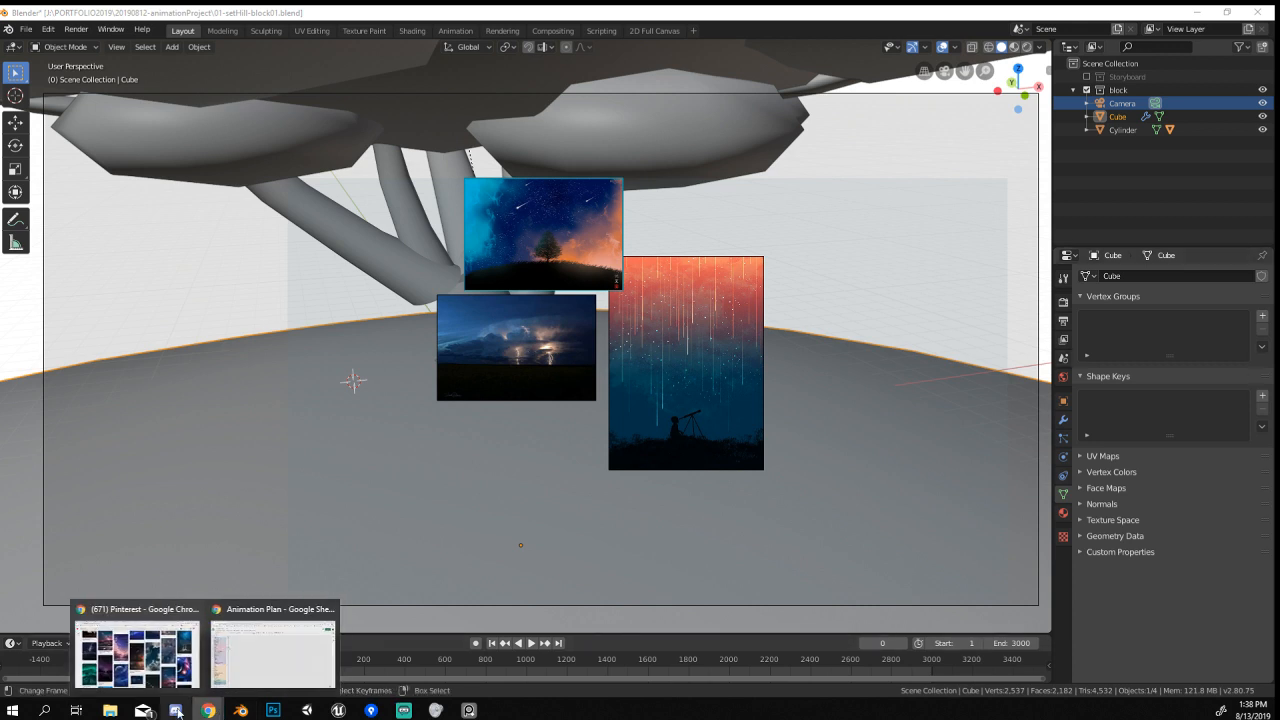
click(270, 650)
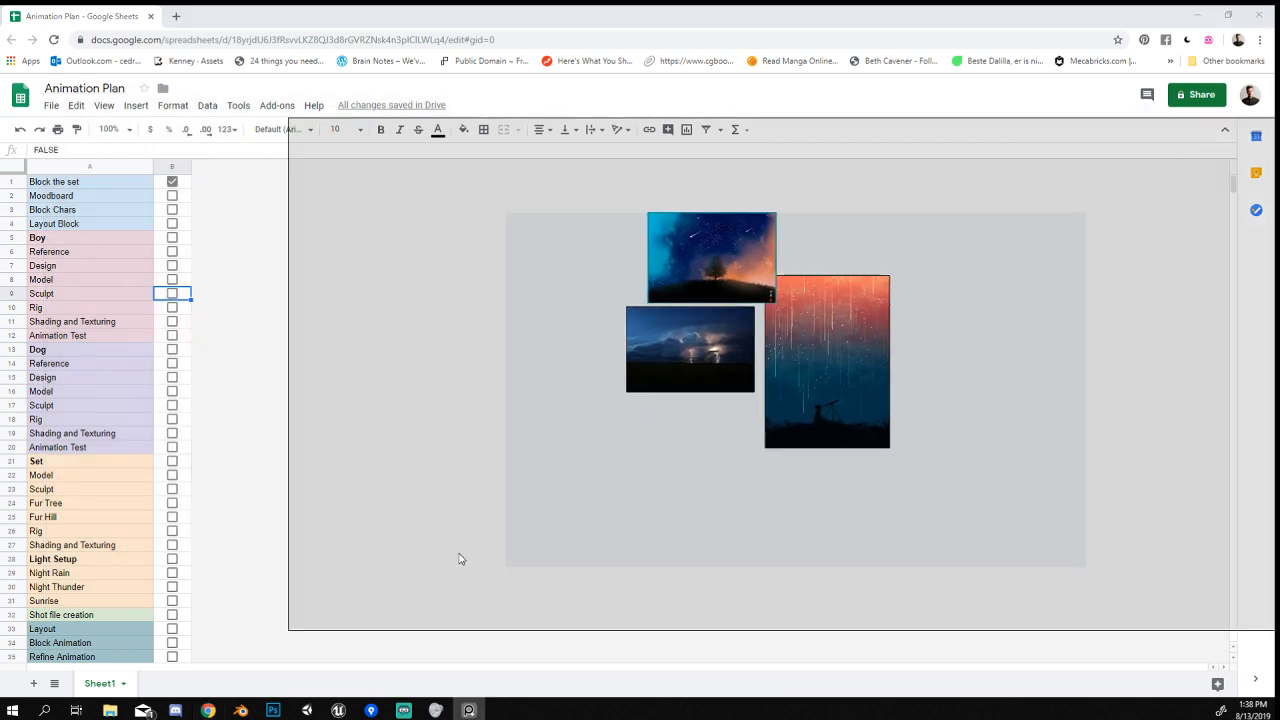
scroll(82, 582, down, 3)
click(76, 603)
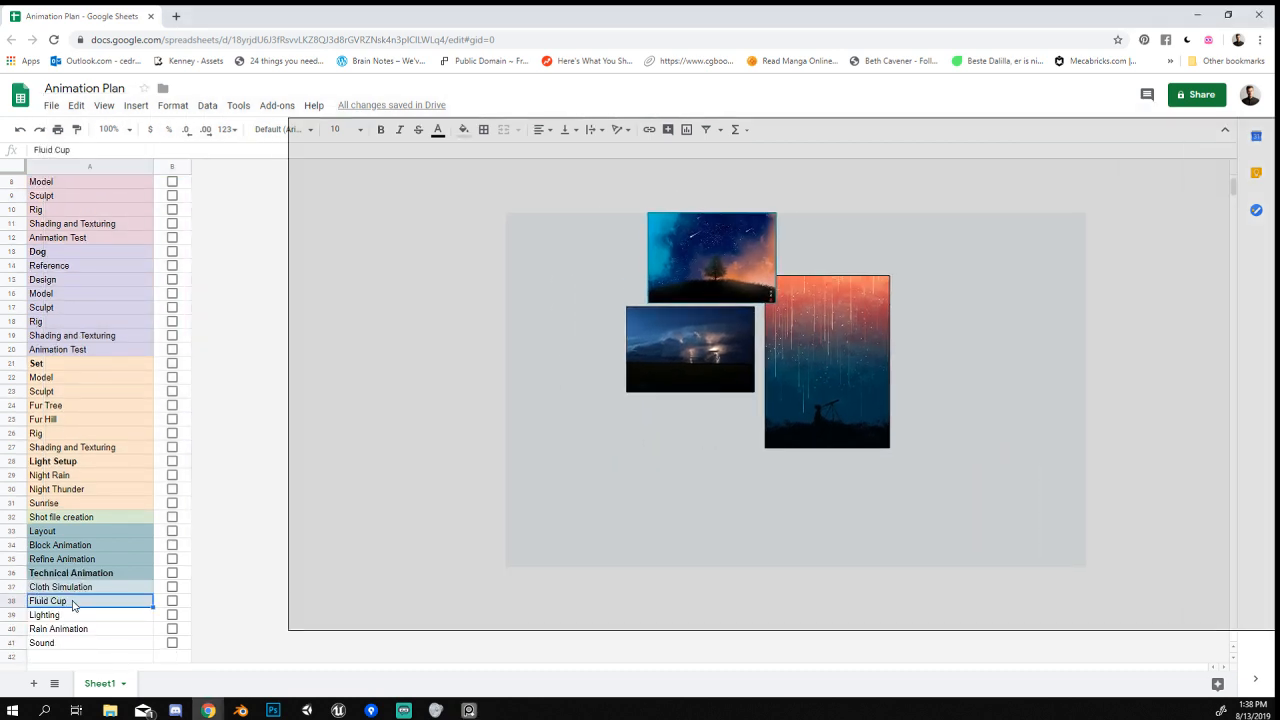
click(69, 616)
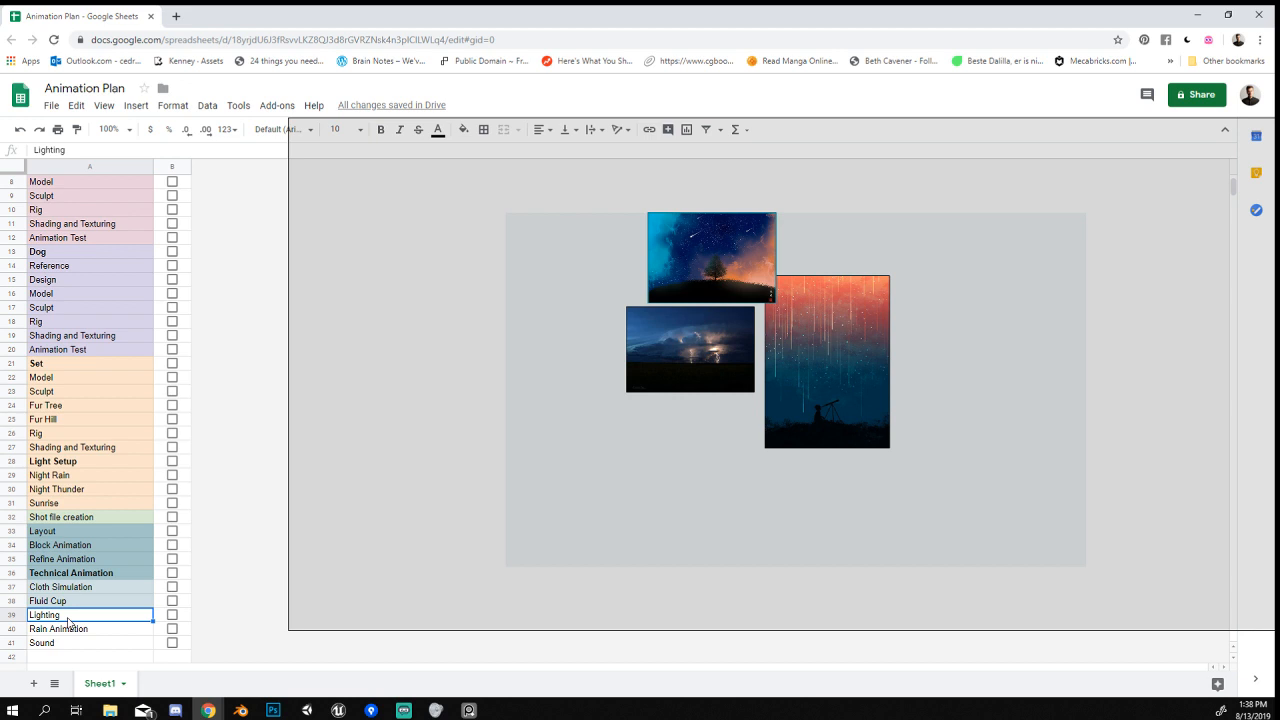
key(alt+i)
text(r)
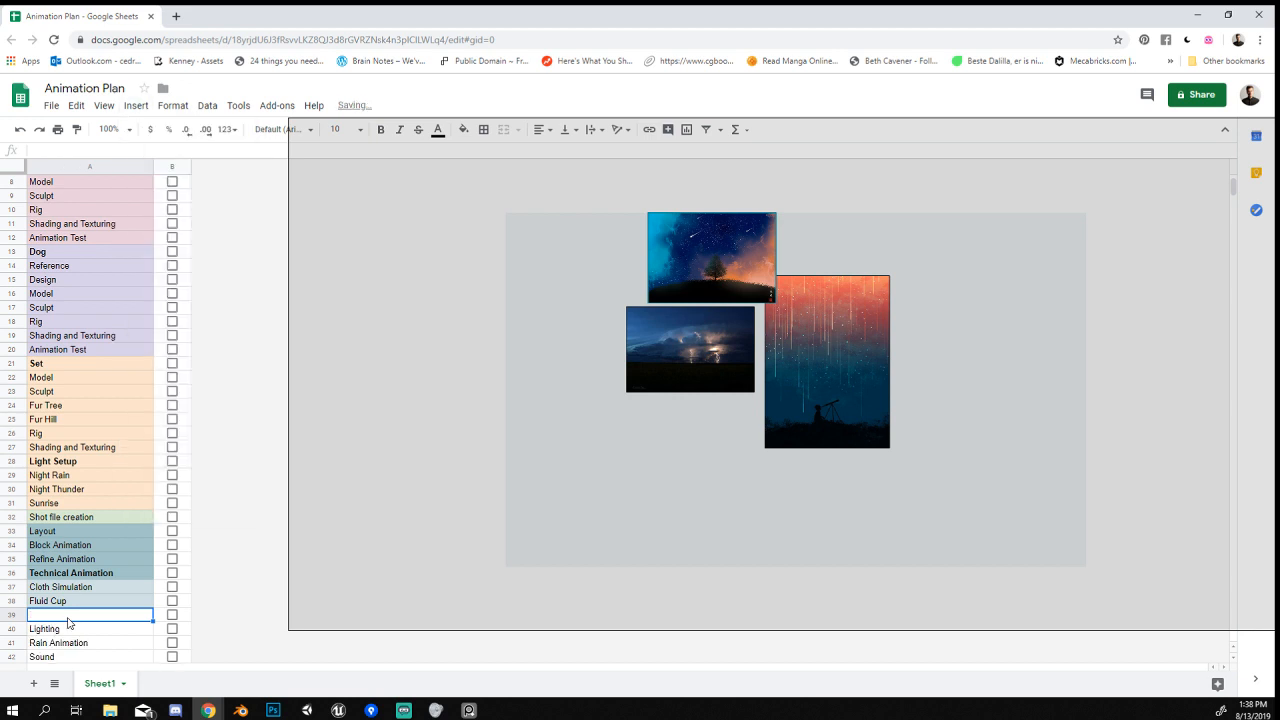
text(backdrop)
key(Return)
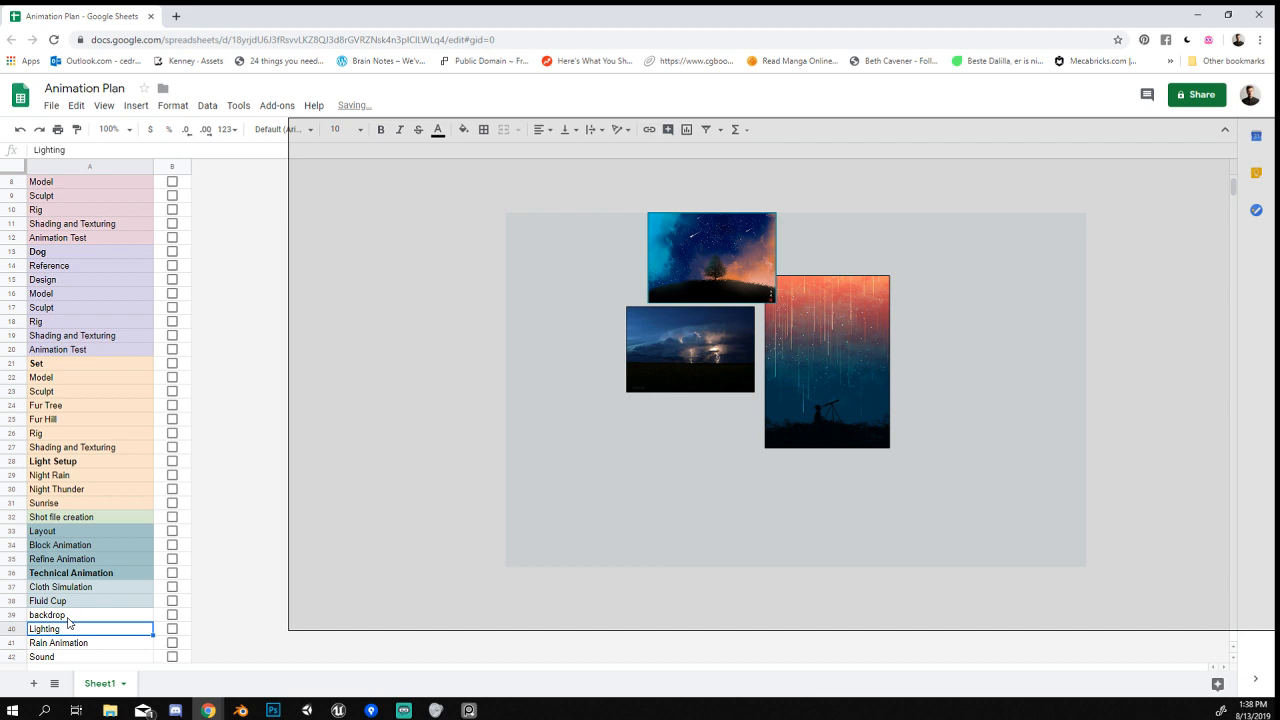
click(68, 617)
Shift the PureRef window over the spreadsheet and add the full-body female character render to the board, left of the sky references.
right_drag(813, 467, 766, 474)
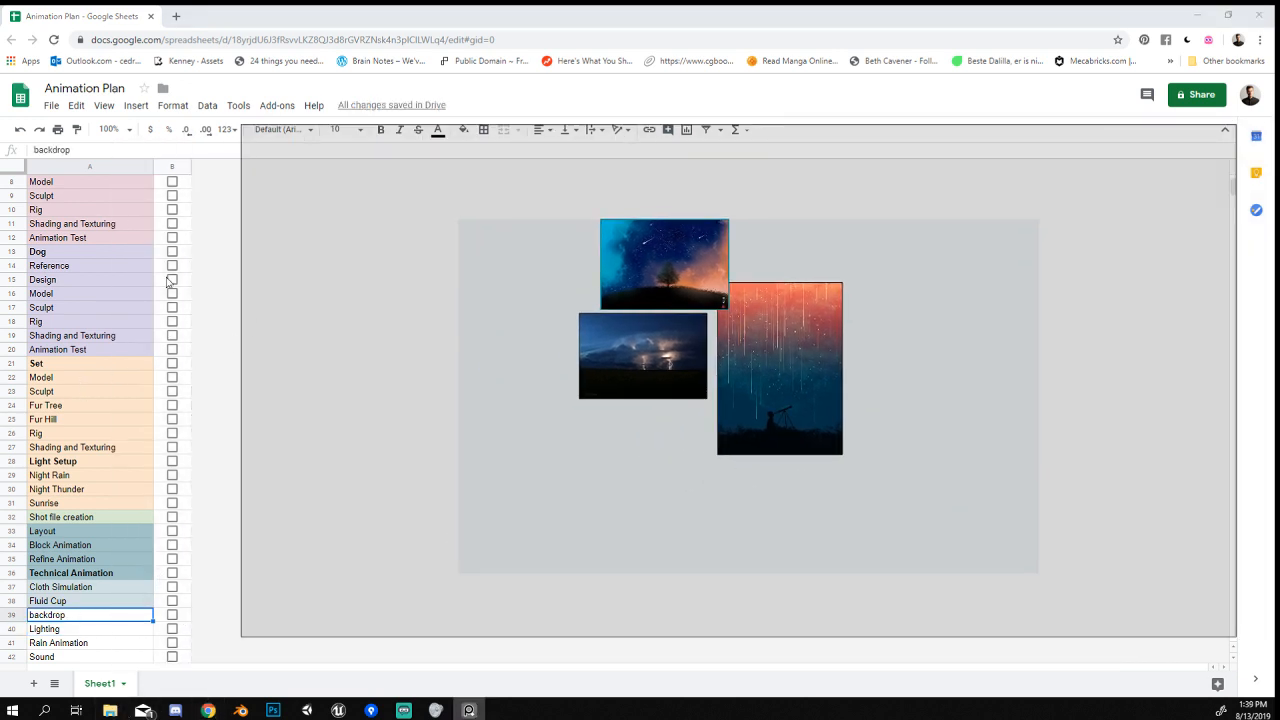
right_drag(883, 397, 827, 400)
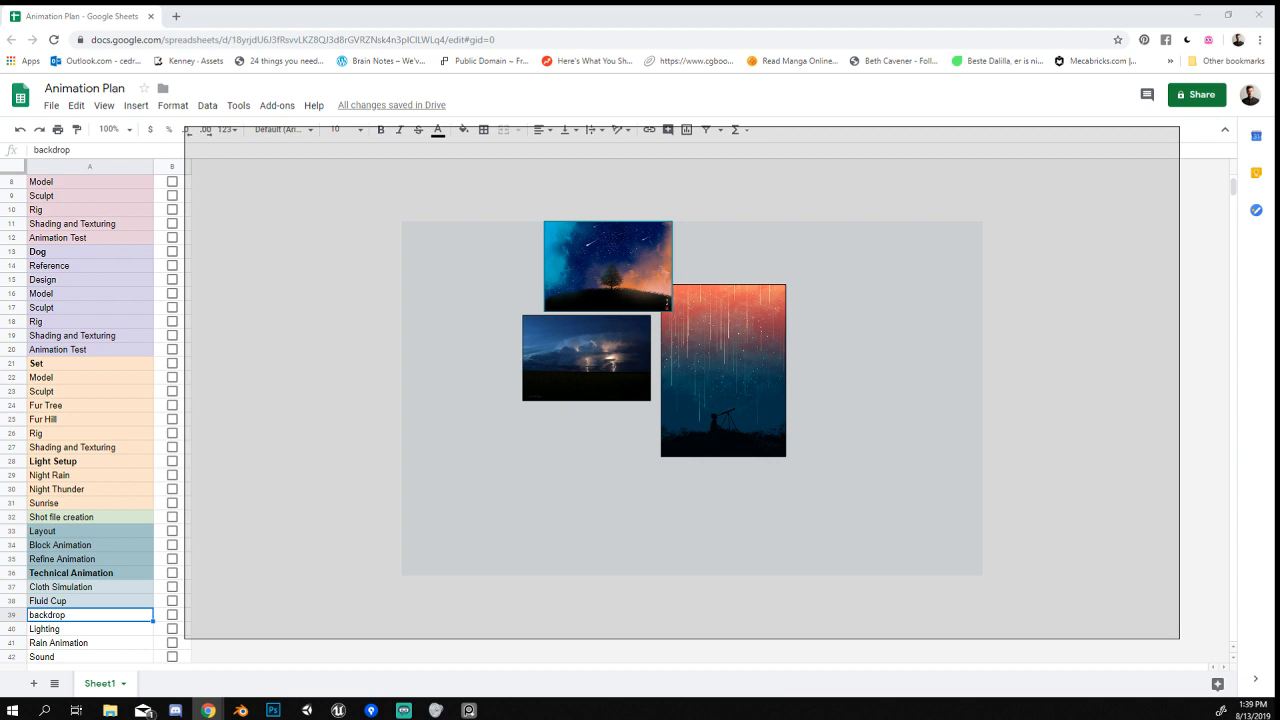
drag(1279, 445, 447, 281)
scroll(345, 258, up, 5)
scroll(826, 257, up, 3)
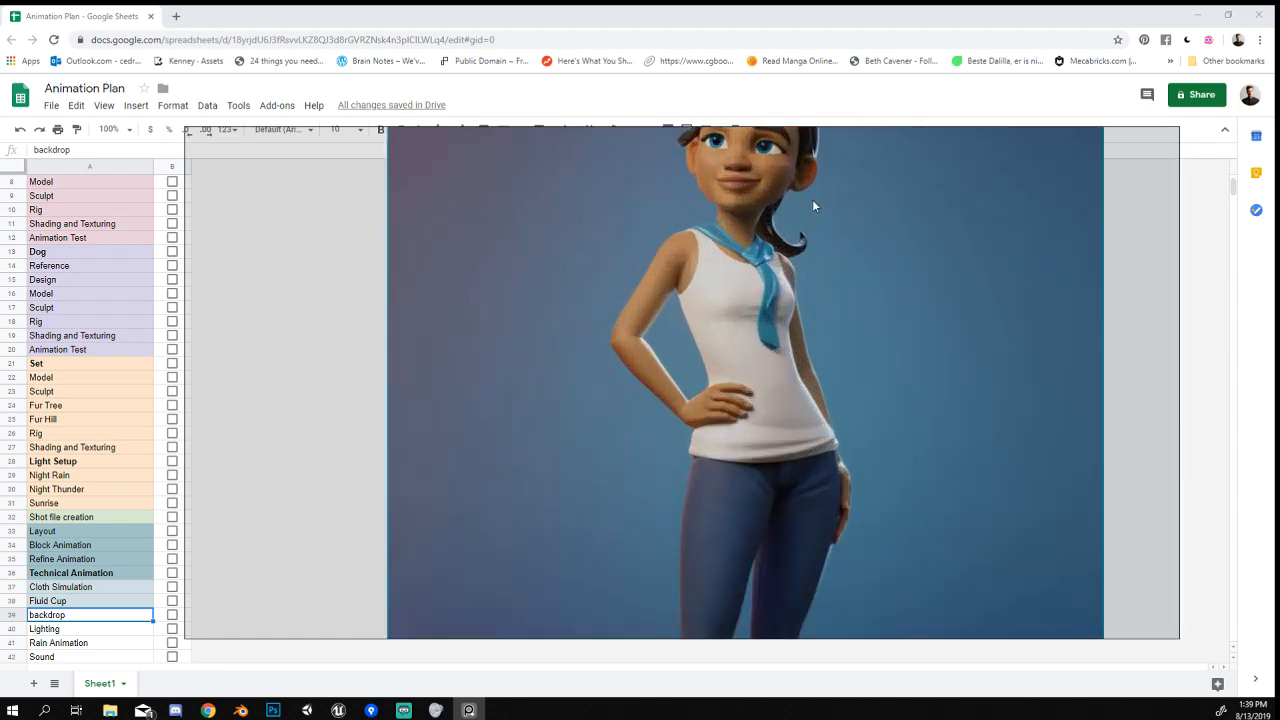
scroll(814, 206, down, 6)
right_drag(917, 334, 788, 372)
middle_drag(677, 372, 422, 340)
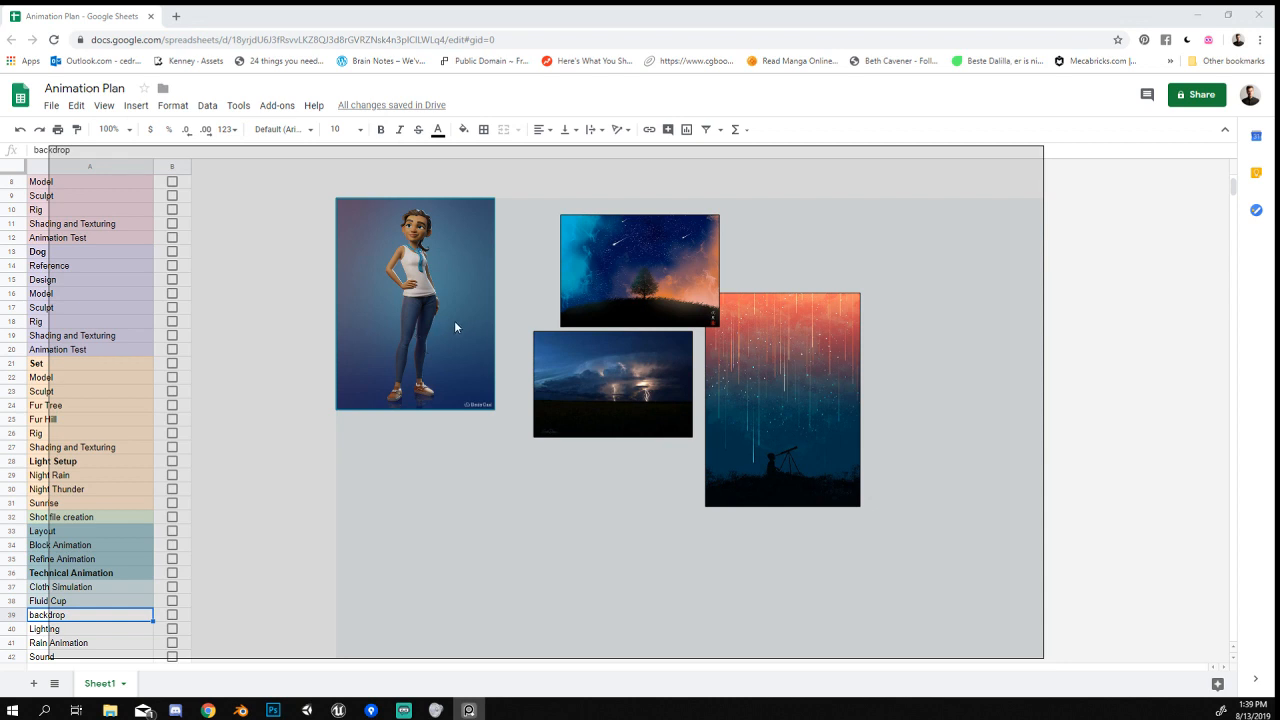
Delete the character render, restore it, and move it far to the left of the sky references.
key(Delete)
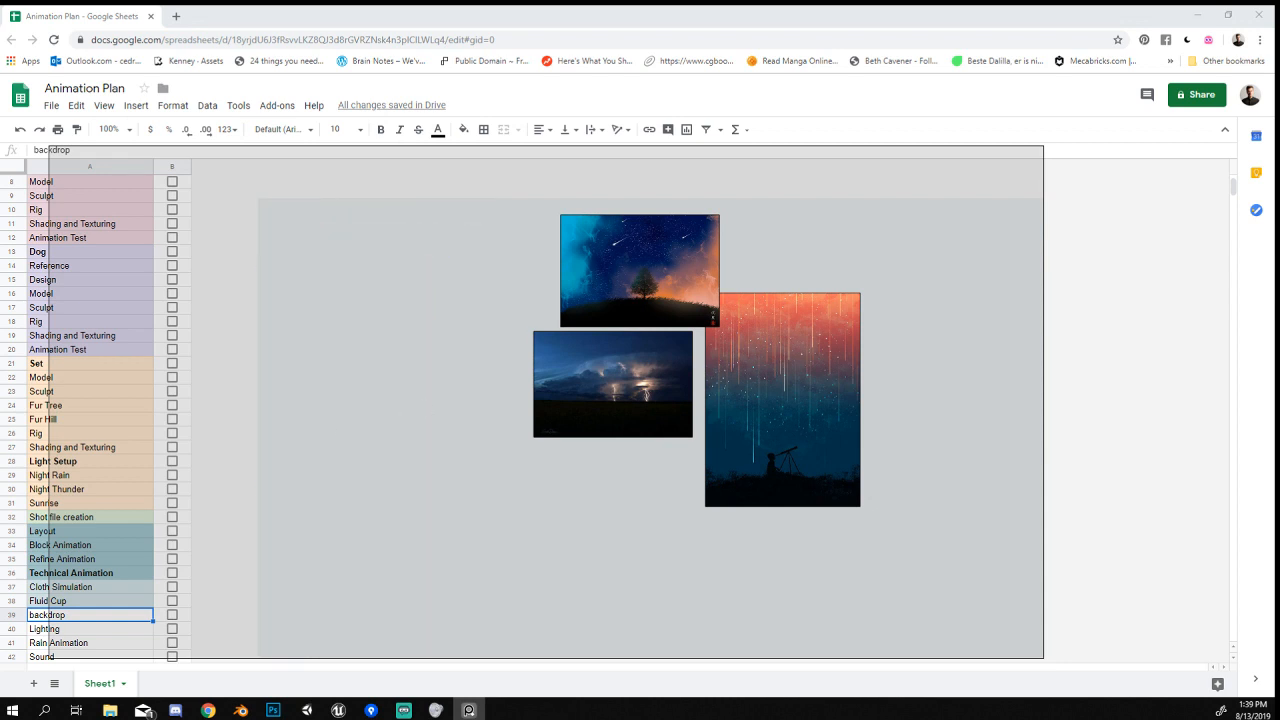
key(ctrl+z)
drag(390, 254, 62, 278)
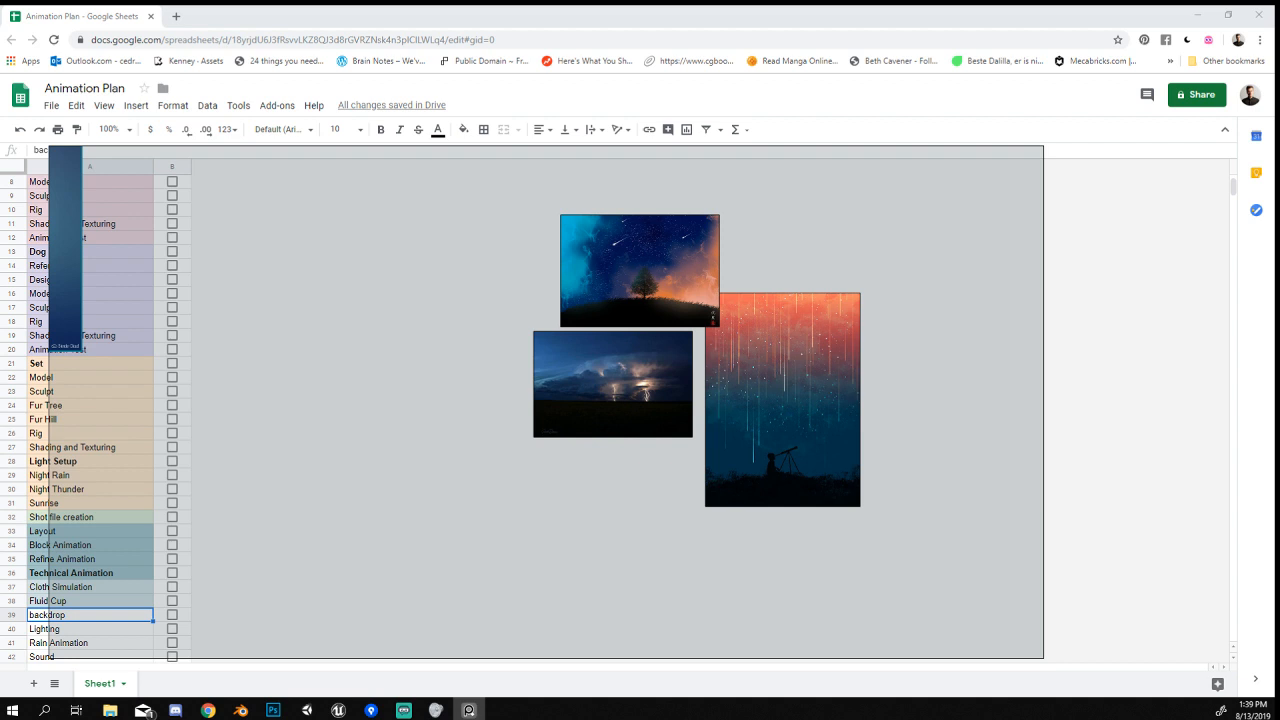
Add the dark storm-cloud photo from Chrome beside the lone-tree illustration and nudge the telescope illustration slightly upward.
key(alt+Tab)
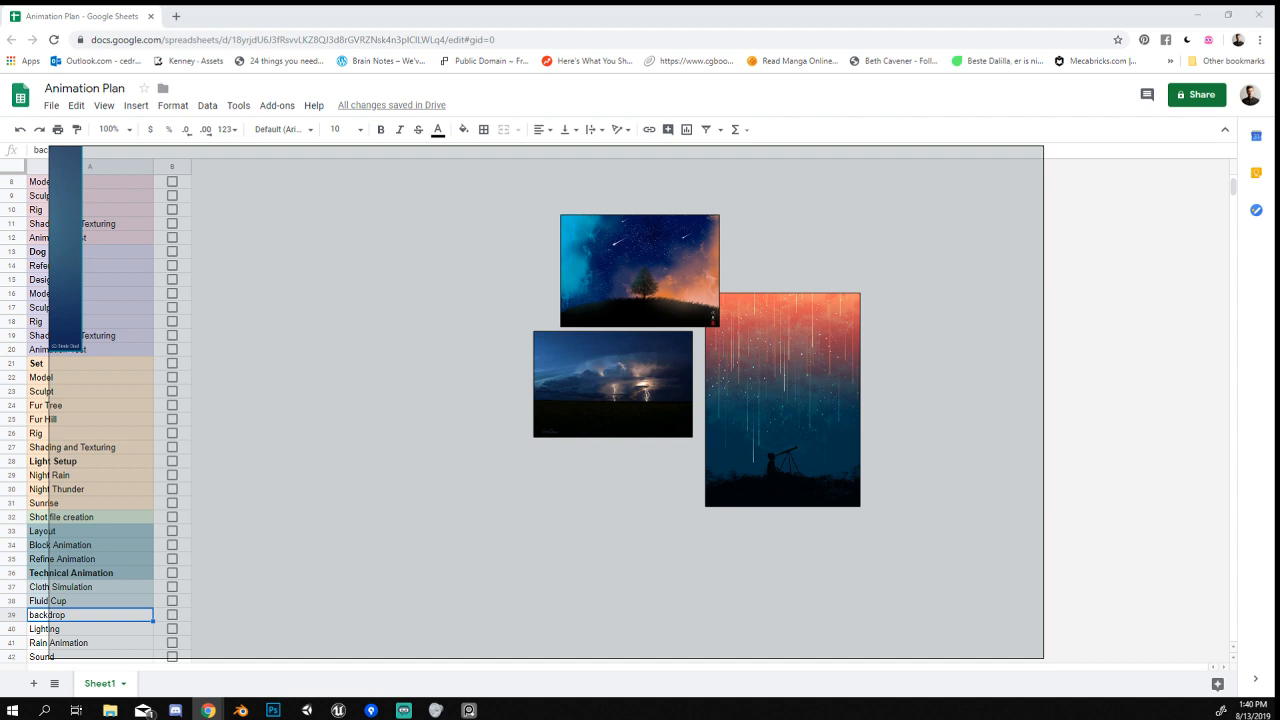
drag(1279, 278, 822, 283)
drag(787, 390, 794, 378)
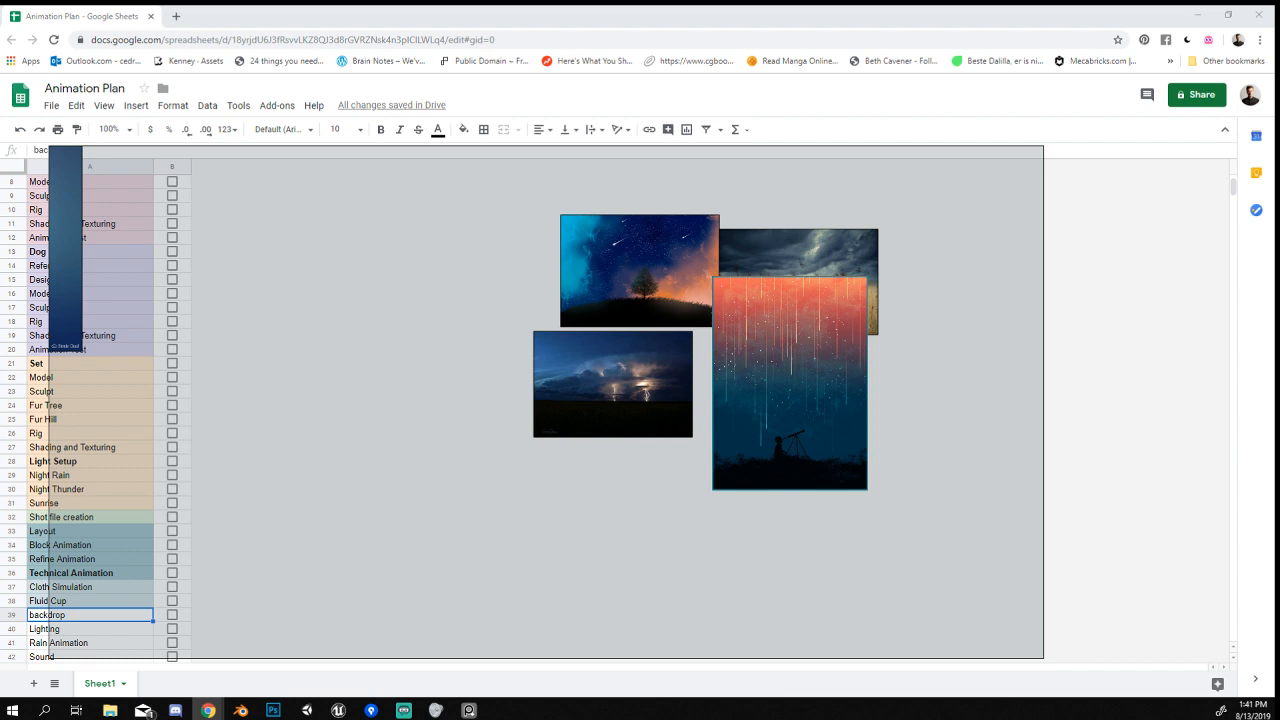
Add the blue starry-night mountain path image to the board, left of the lone-tree illustration.
drag(1279, 345, 513, 303)
scroll(430, 304, up, 5)
scroll(426, 302, down, 5)
scroll(440, 300, up, 4)
scroll(370, 220, up, 3)
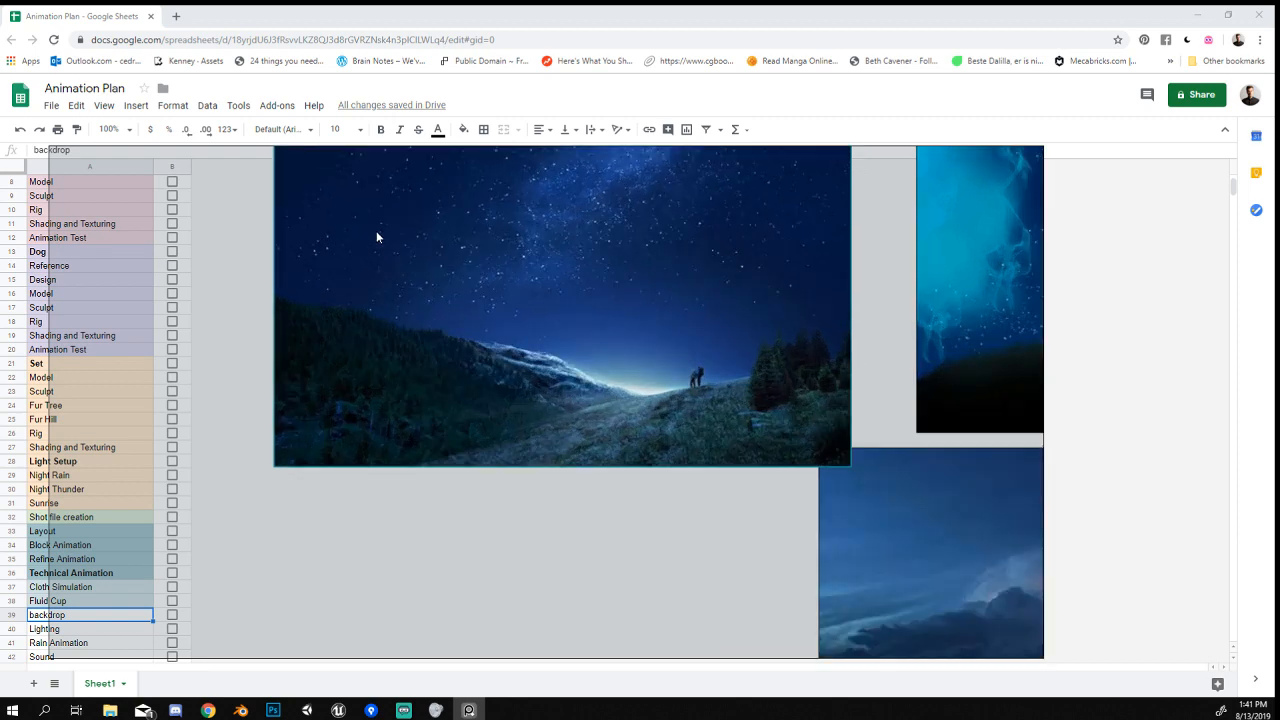
scroll(450, 350, down, 4)
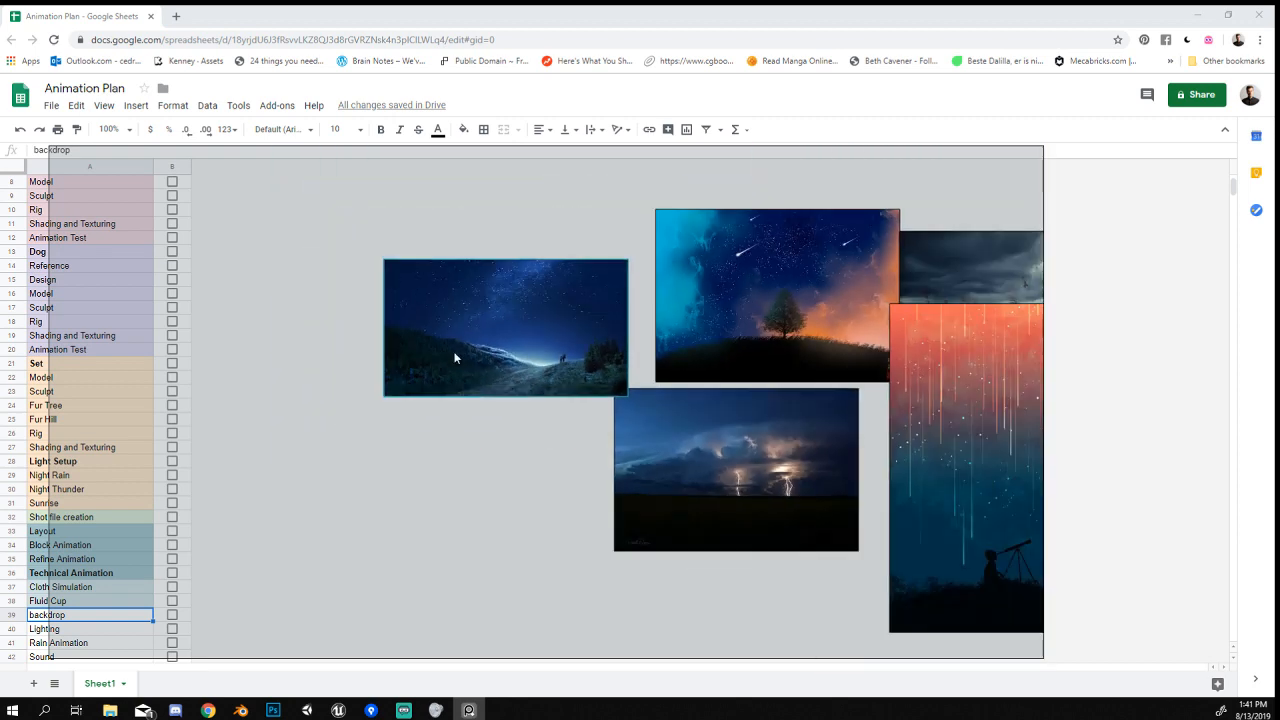
scroll(606, 354, down, 2)
middle_drag(606, 354, 525, 354)
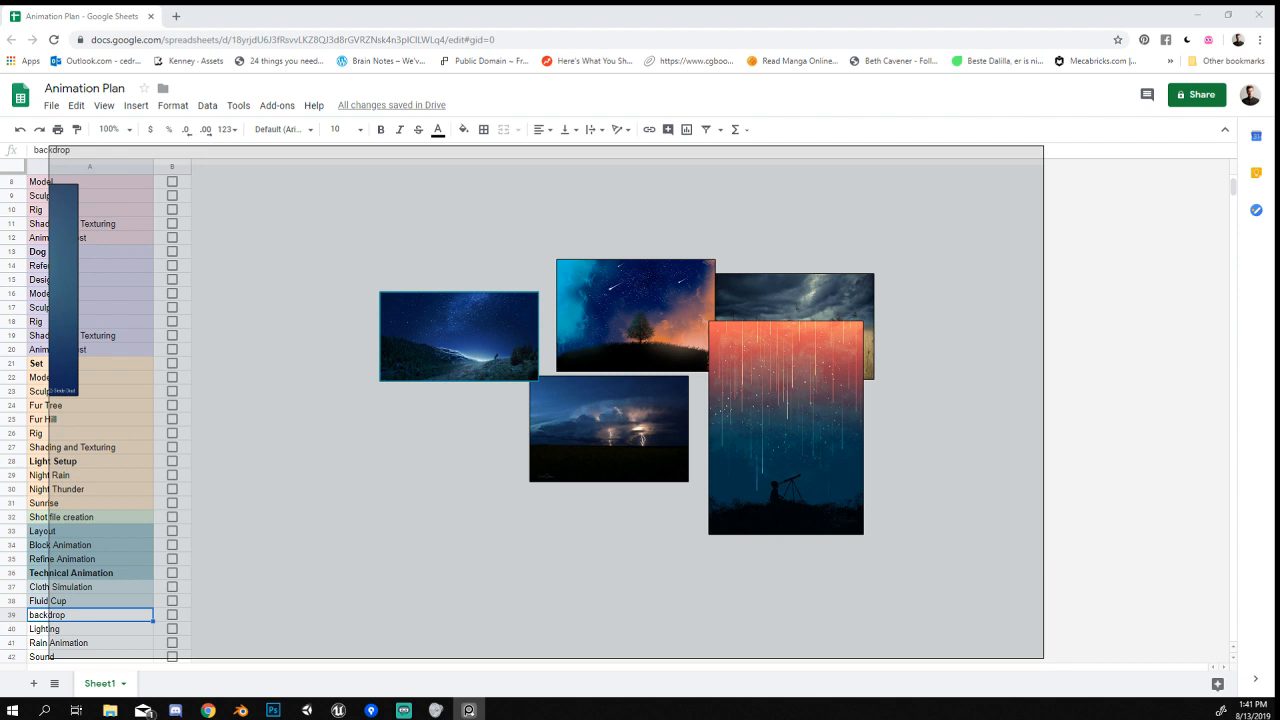
Add the sculpted tree on a rocky base from Chrome to the board, beneath the starry mountain path image.
key(alt+Tab)
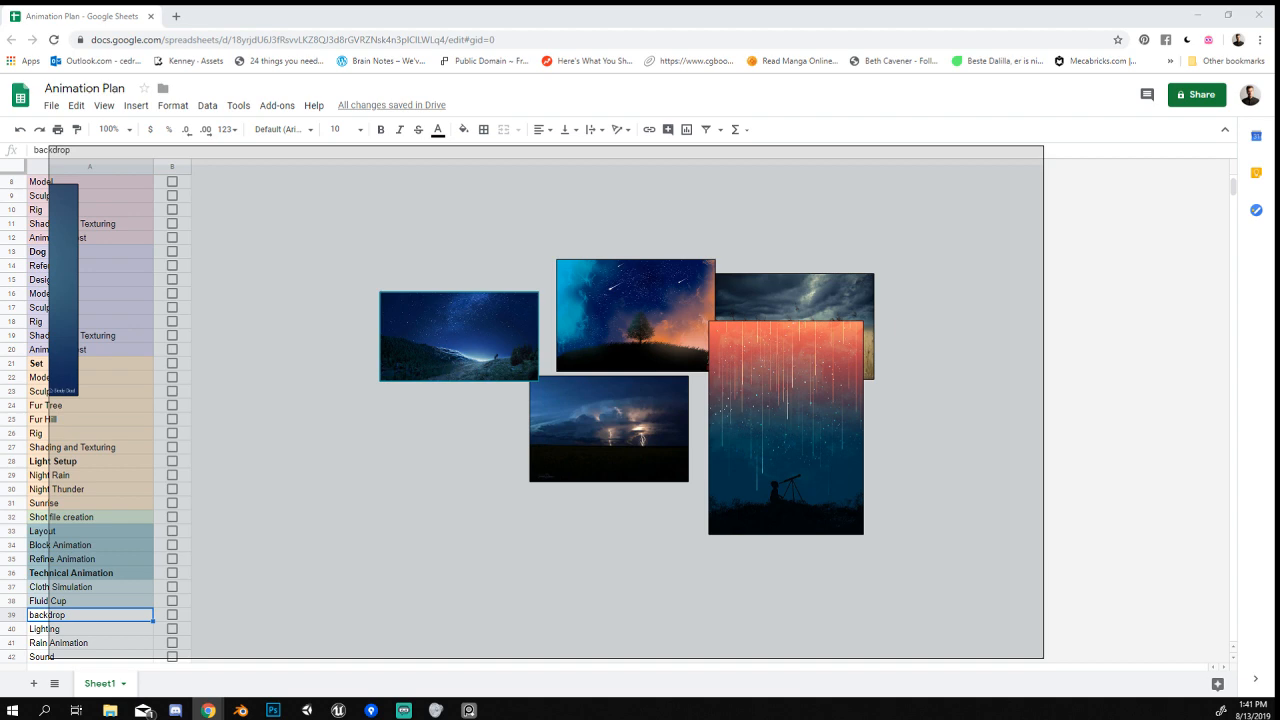
drag(356, 313, 334, 350)
drag(387, 383, 496, 530)
scroll(460, 486, up, 3)
scroll(515, 468, down, 1)
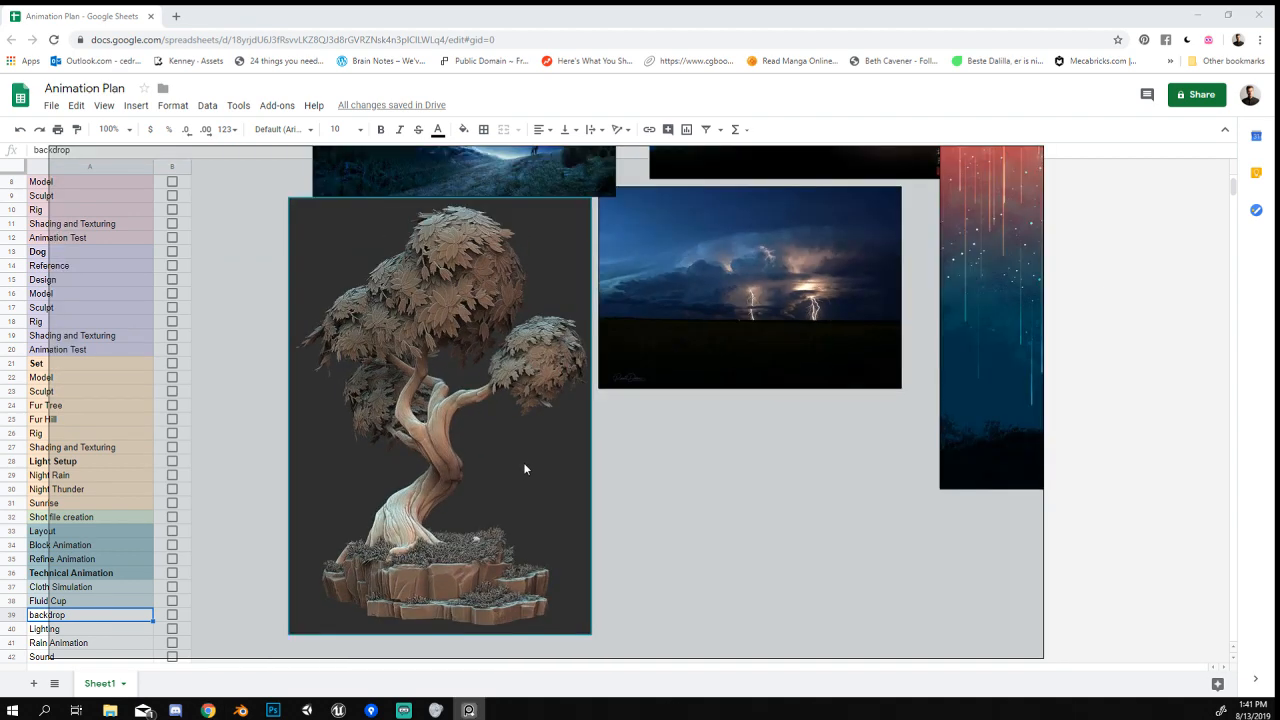
scroll(430, 440, up, 1)
scroll(428, 522, down, 3)
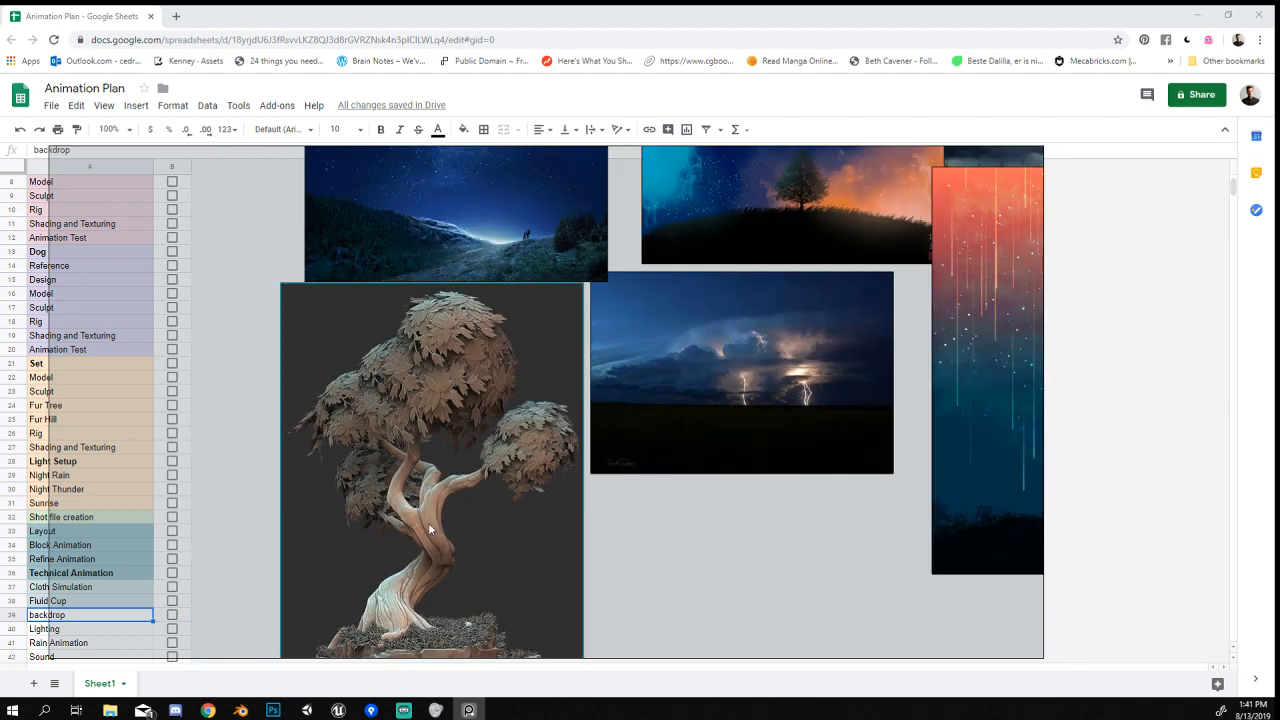
middle_drag(678, 551, 638, 534)
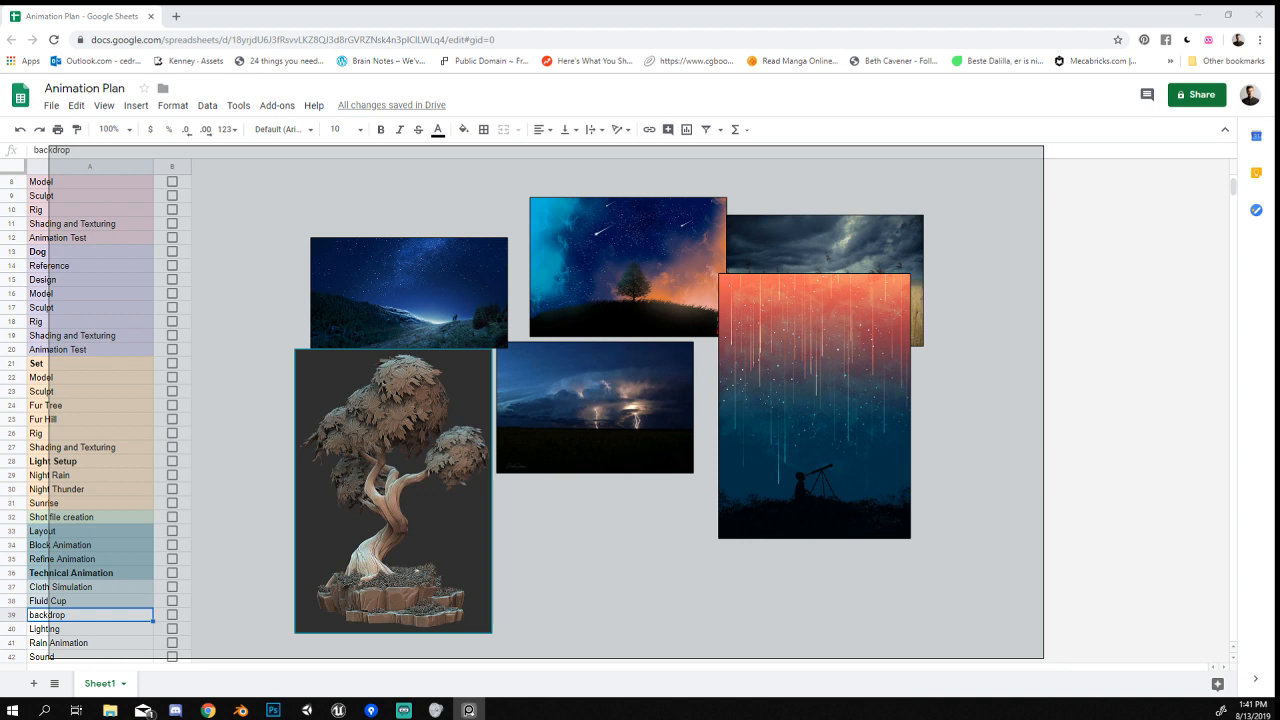
Add the smaller sculpted tree image from Chrome below the lightning photo and shift the large sculpted tree slightly left.
key(alt+Tab)
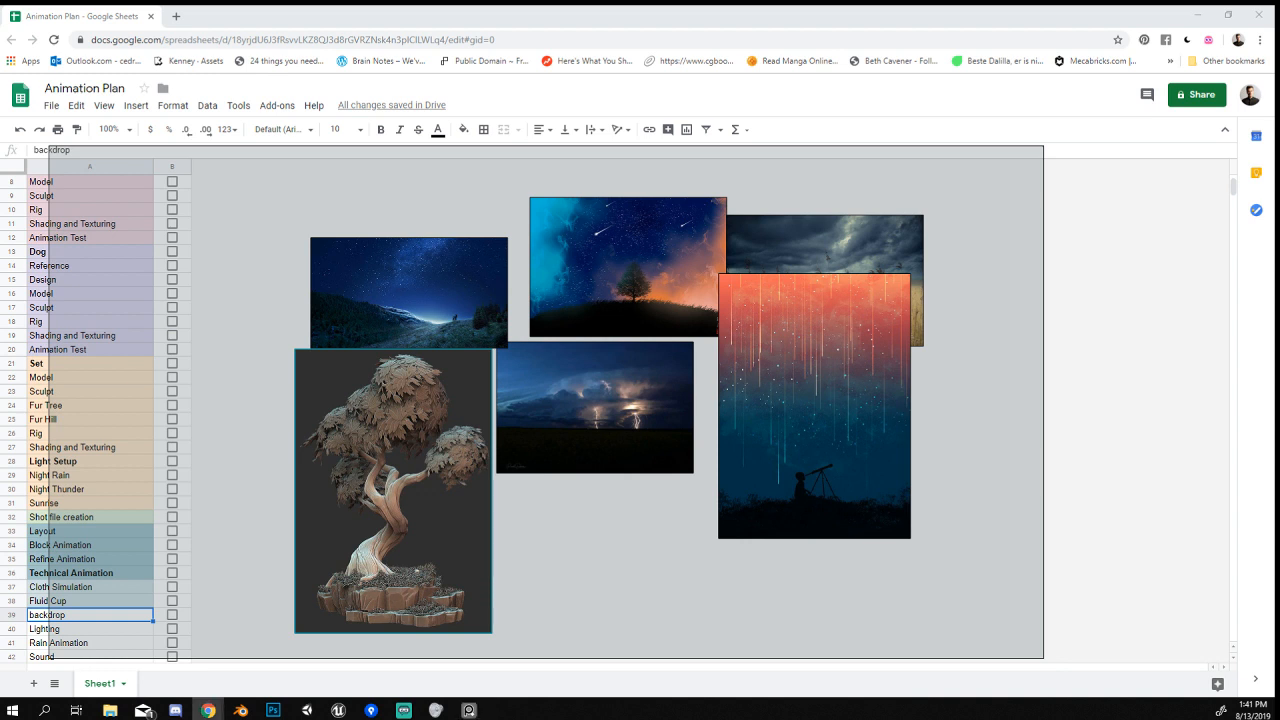
drag(1279, 320, 535, 520)
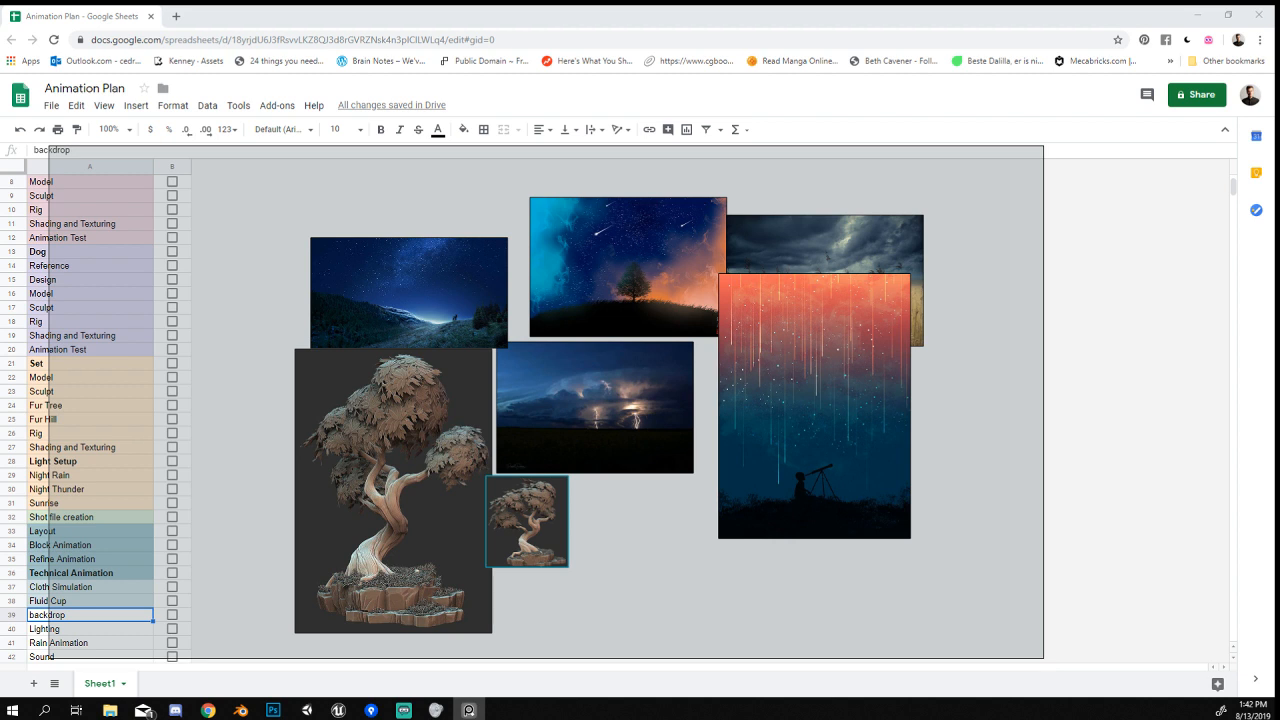
mouse_move(424, 454)
mouse_down()
mouse_move(421, 467)
mouse_move(413, 449)
mouse_up()
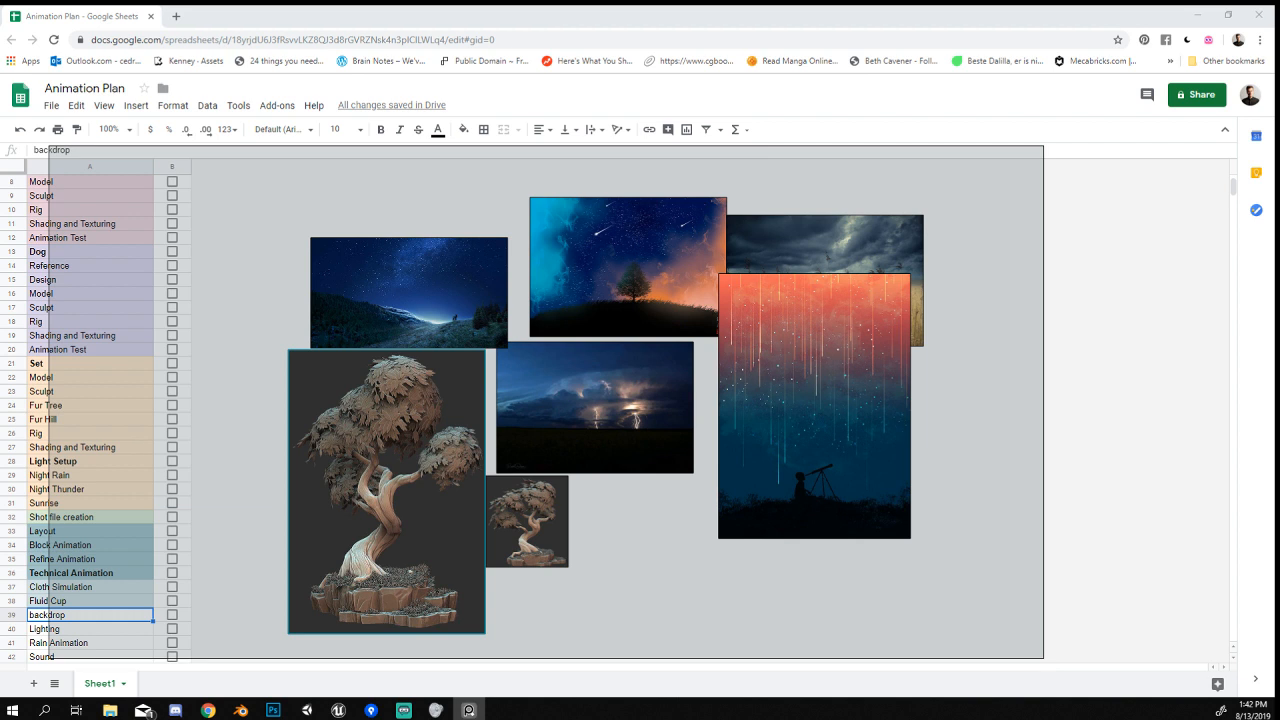
Add the painted green tree illustration with twisted roots from Chrome to the board, left of the large sculpted tree.
key(alt+Tab)
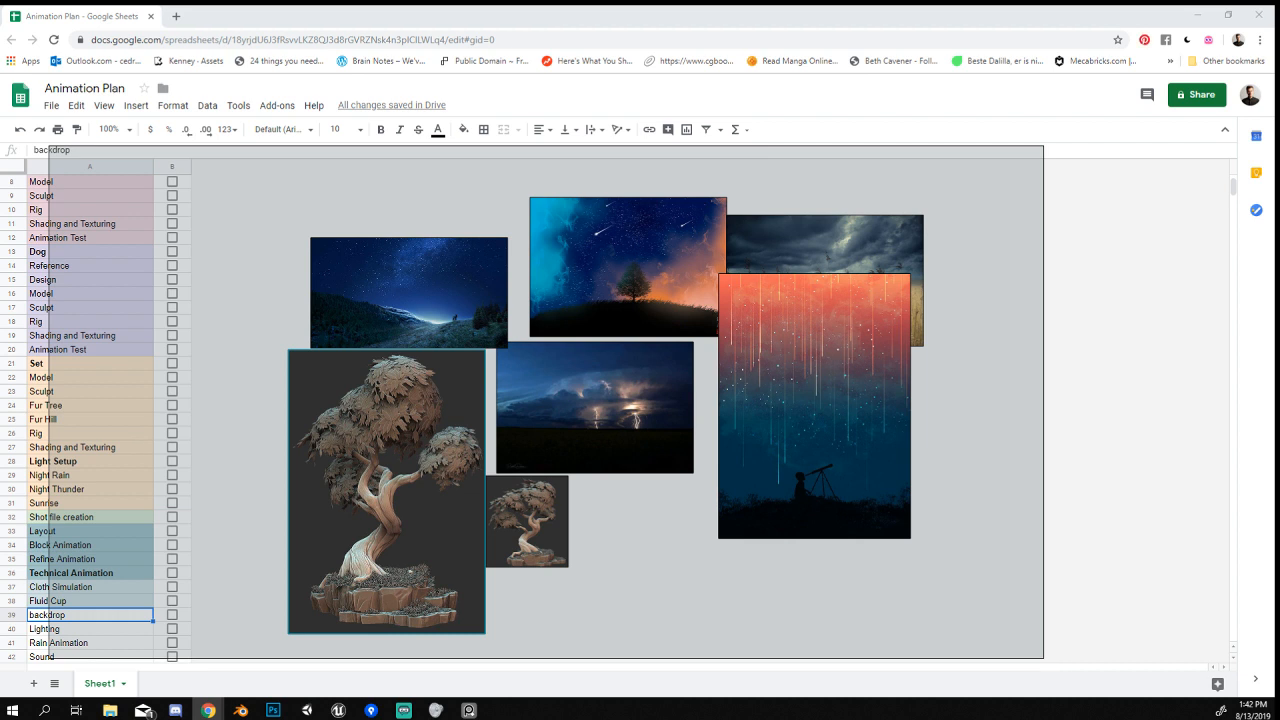
drag(0, 430, 282, 423)
middle_drag(416, 466, 437, 469)
scroll(332, 510, up, 5)
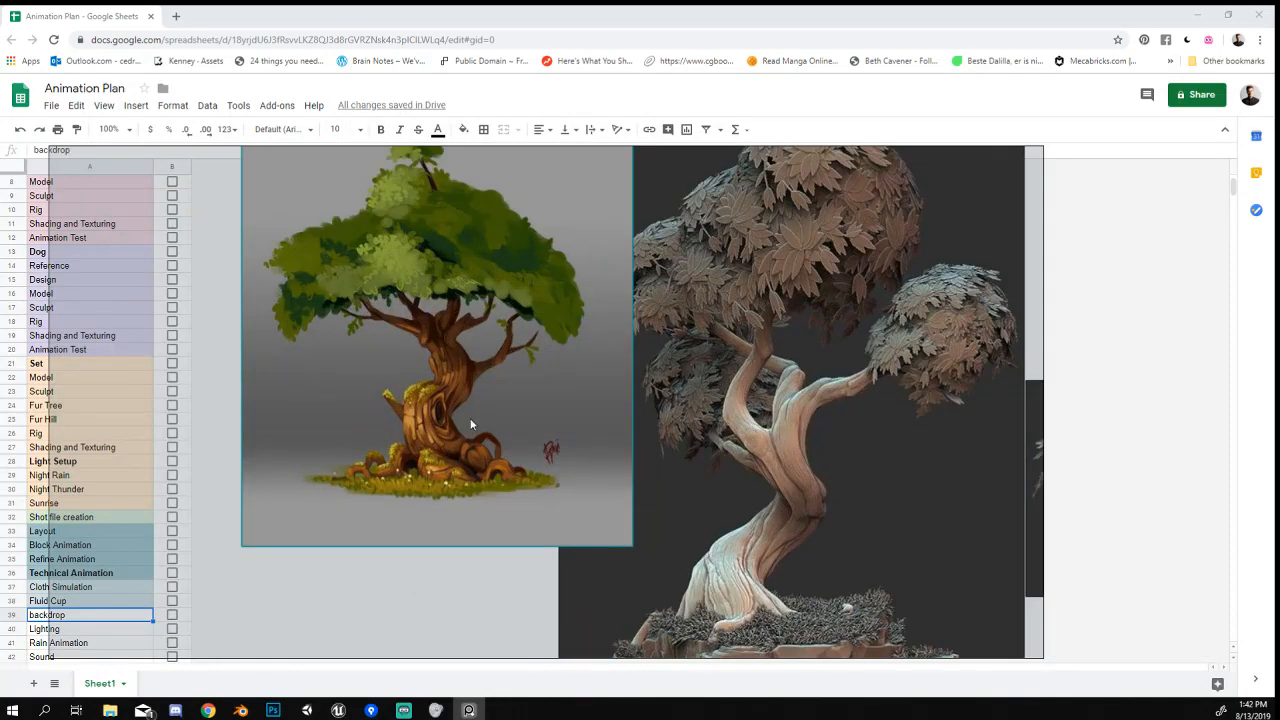
scroll(443, 395, up, 4)
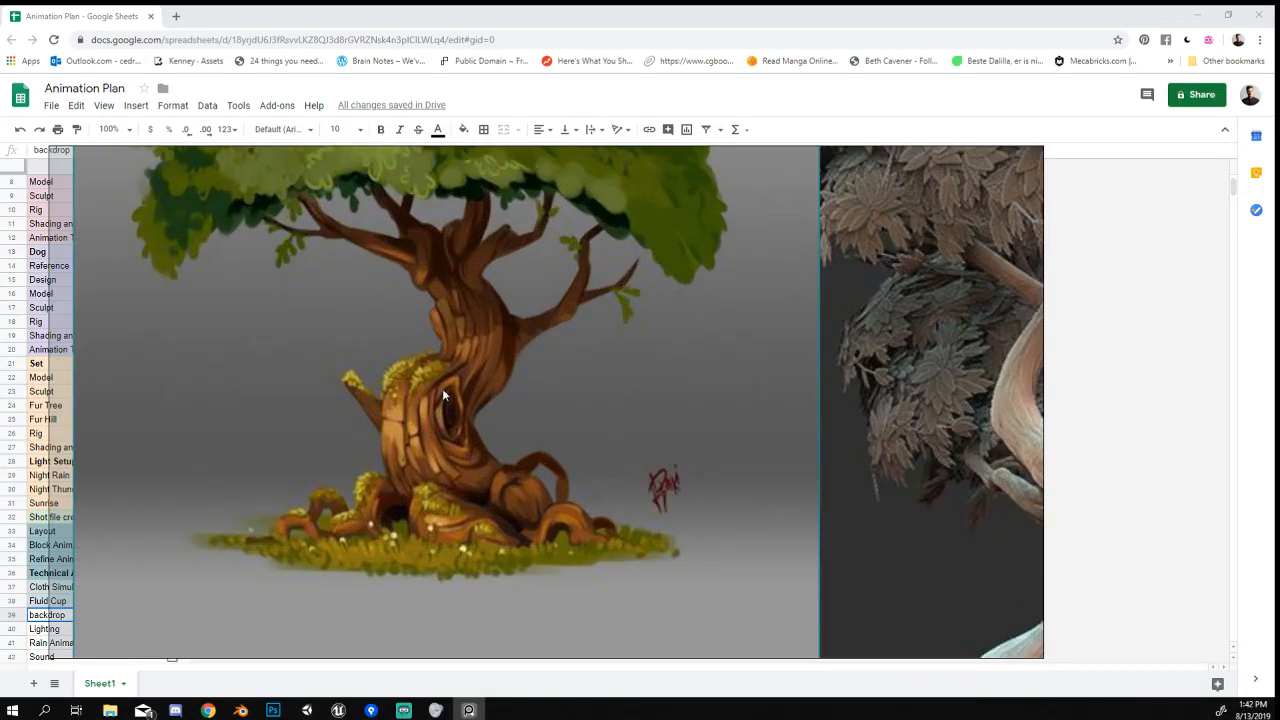
scroll(414, 474, down, 8)
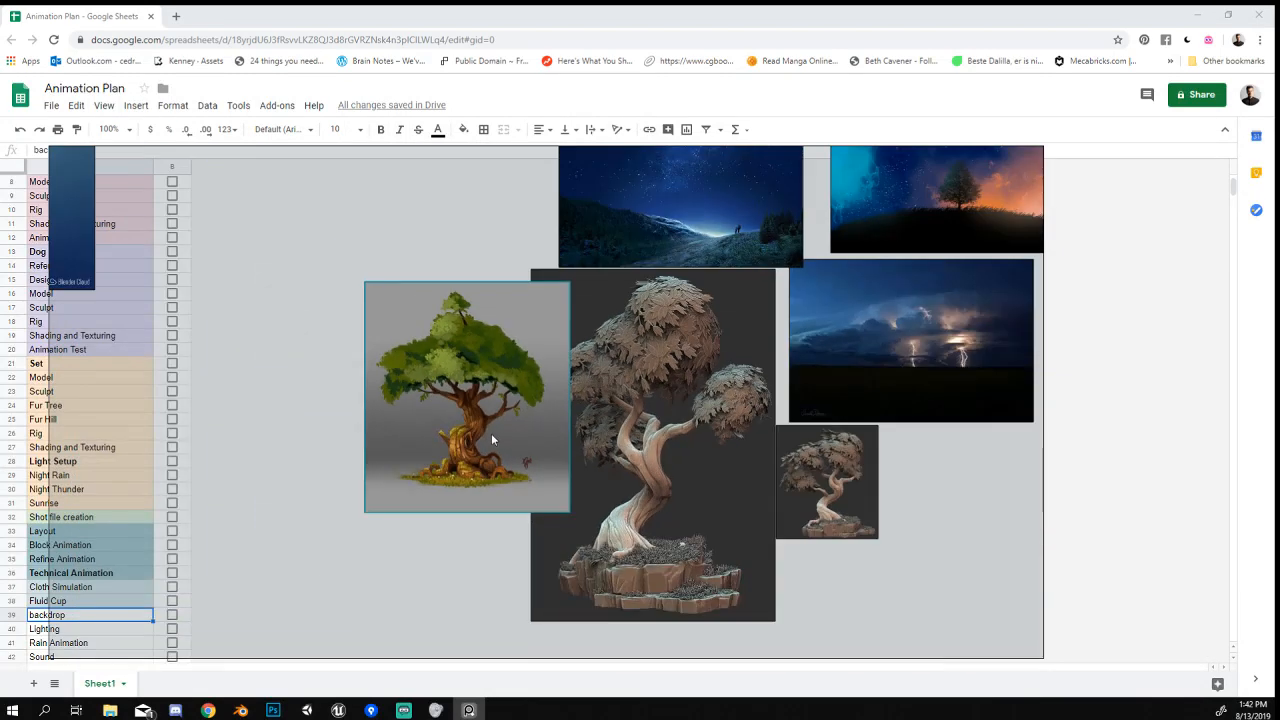
middle_drag(569, 462, 450, 467)
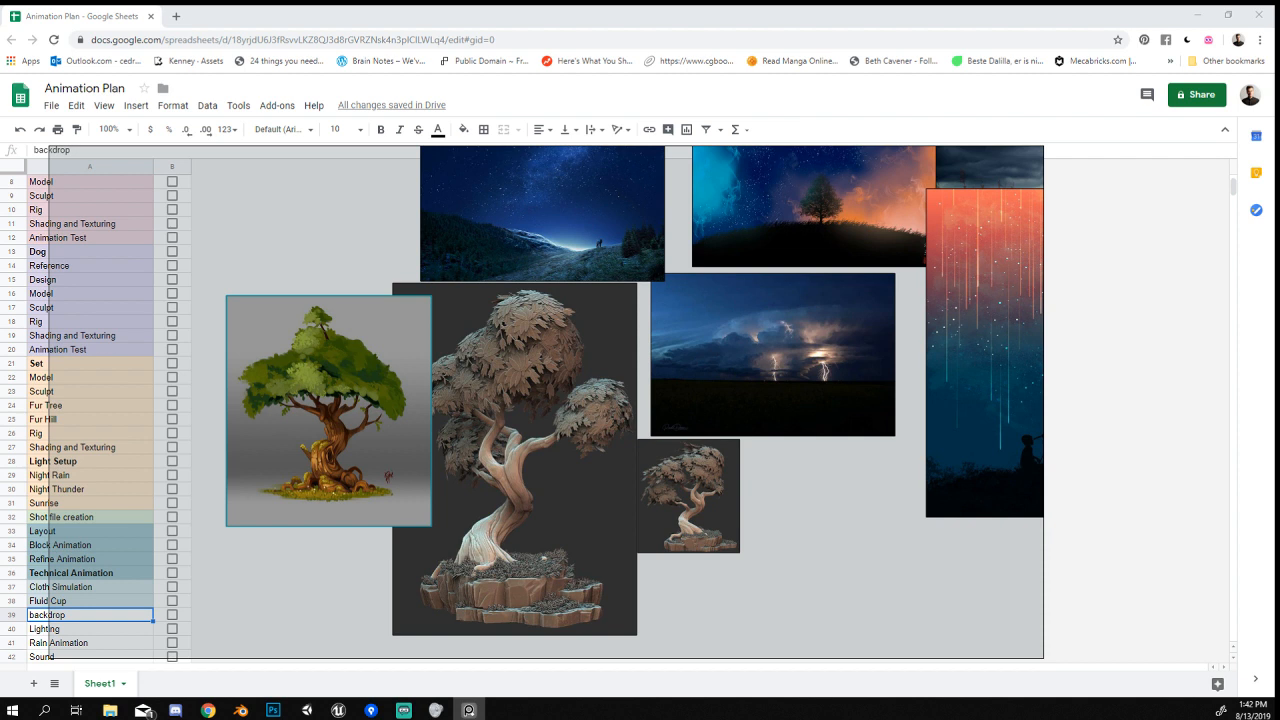
Add the mossy green tree trunk painting from Chrome to the board and place it below the lightning photo.
key(alt+Tab)
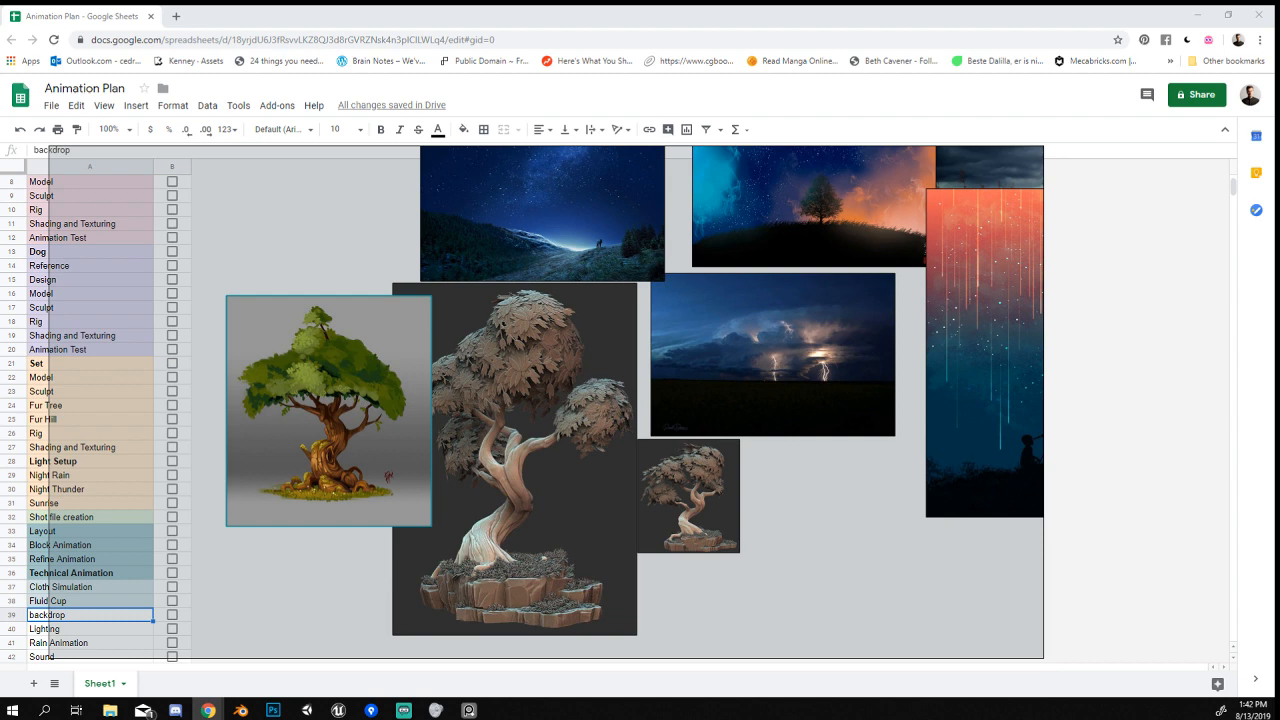
drag(2, 500, 298, 531)
scroll(605, 506, down, 5)
scroll(594, 494, up, 5)
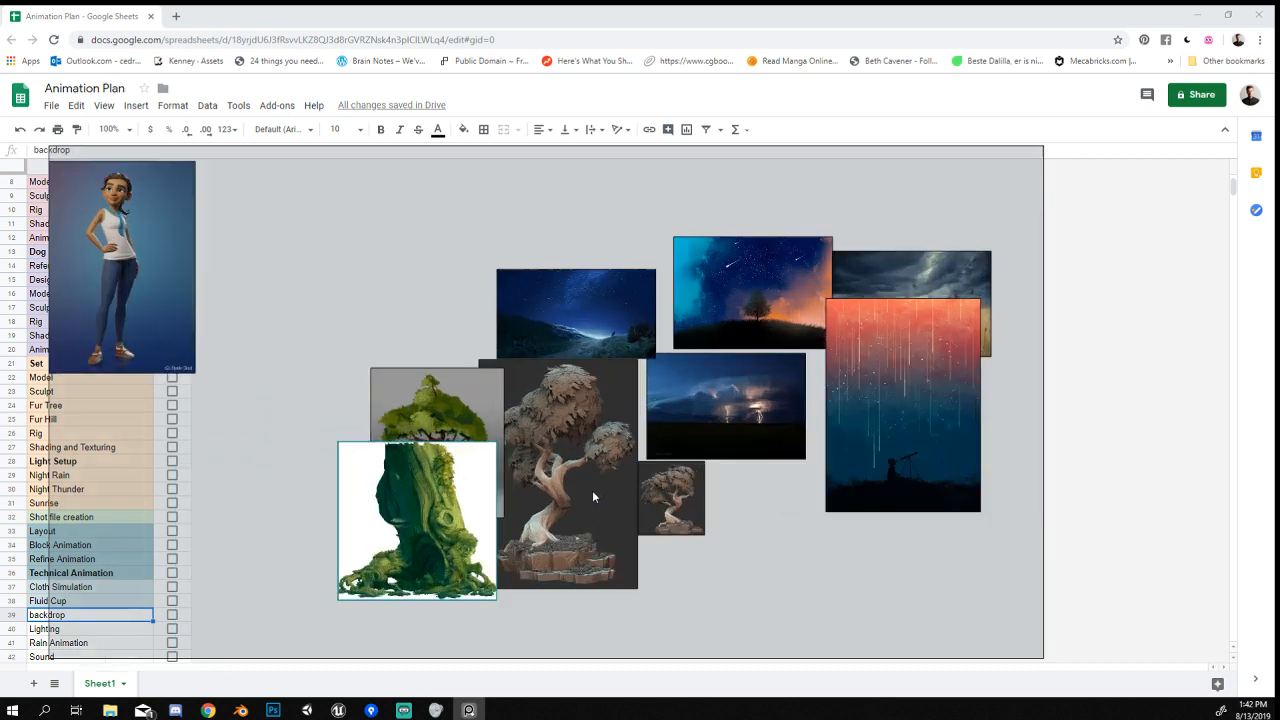
middle_drag(600, 524, 626, 425)
drag(348, 403, 349, 499)
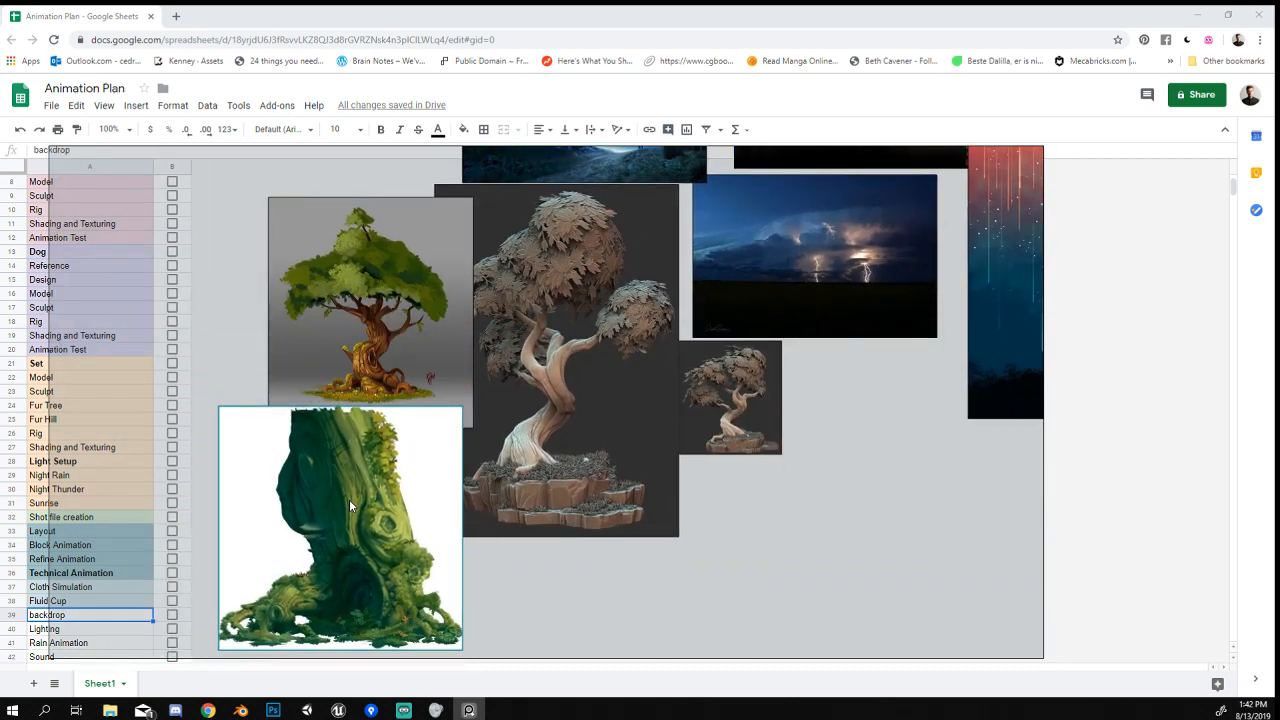
drag(446, 537, 951, 477)
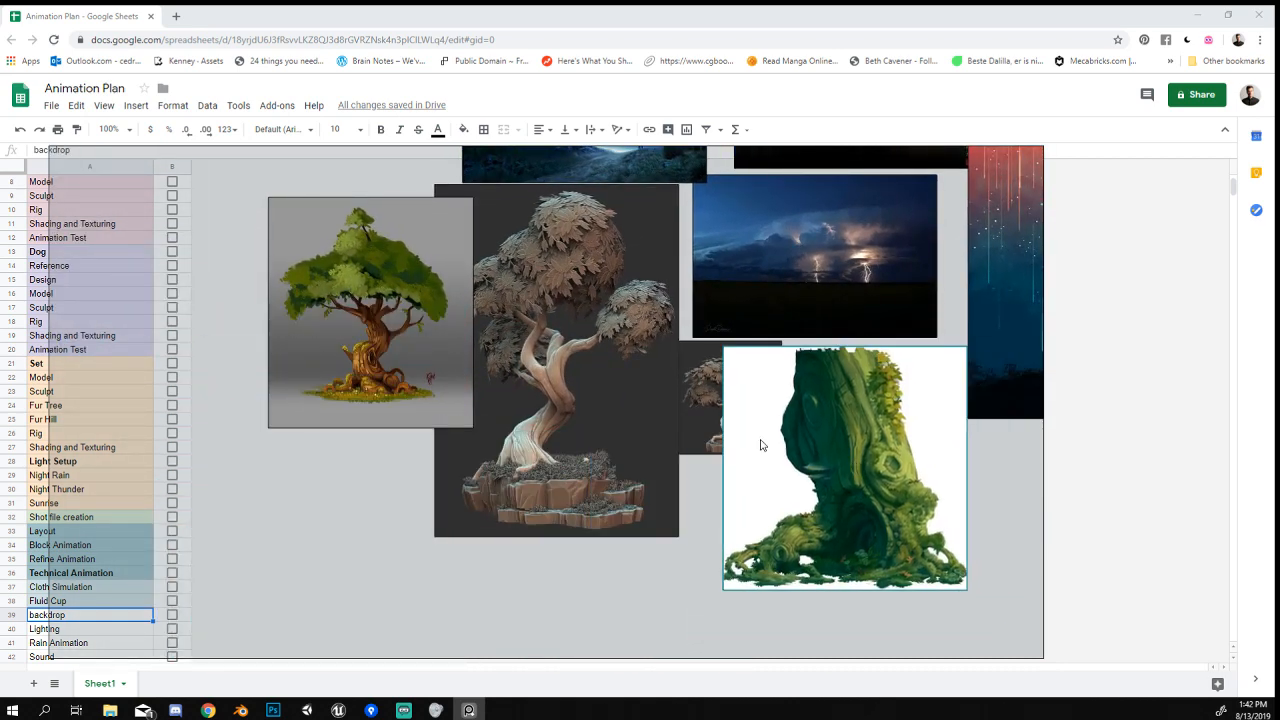
Overlap the small sculpted tree on the large one and move the mossy trunk painting below the painted green tree illustration.
drag(710, 423, 636, 463)
mouse_move(842, 491)
mouse_down()
mouse_move(831, 481)
mouse_move(824, 493)
mouse_up()
scroll(867, 483, down, 3)
middle_drag(988, 531, 874, 566)
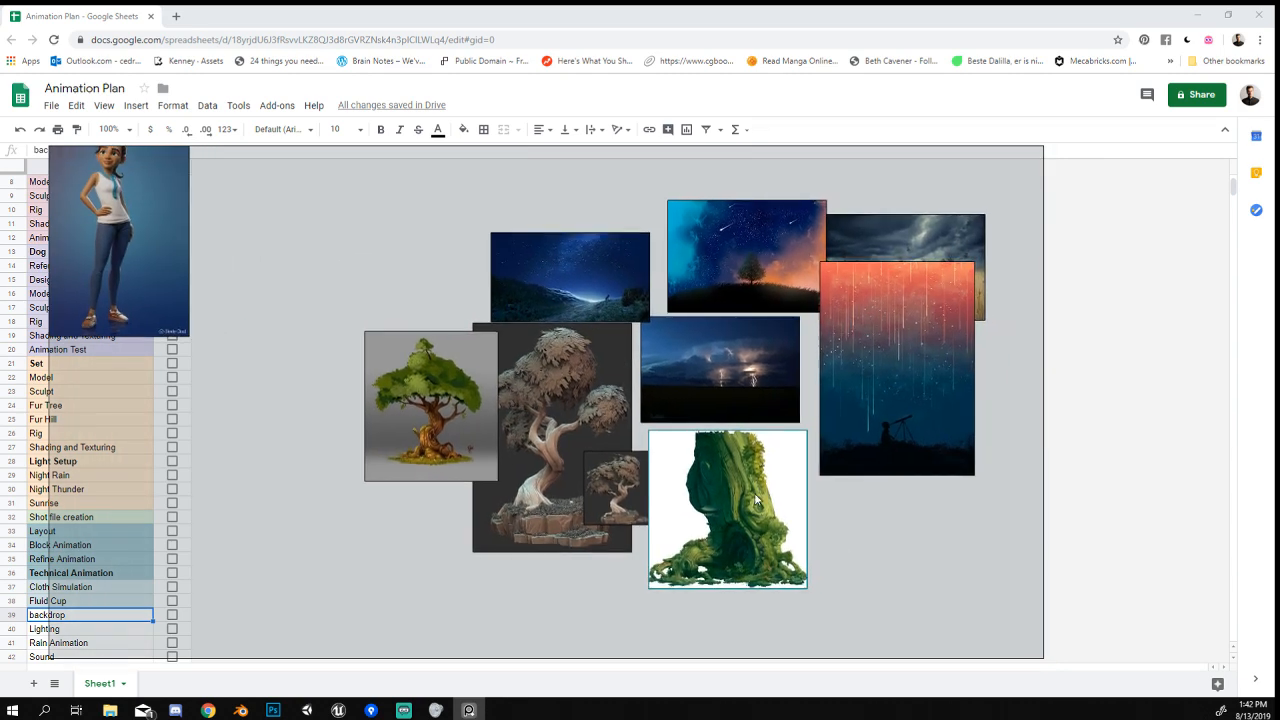
drag(756, 494, 381, 517)
middle_drag(690, 455, 523, 478)
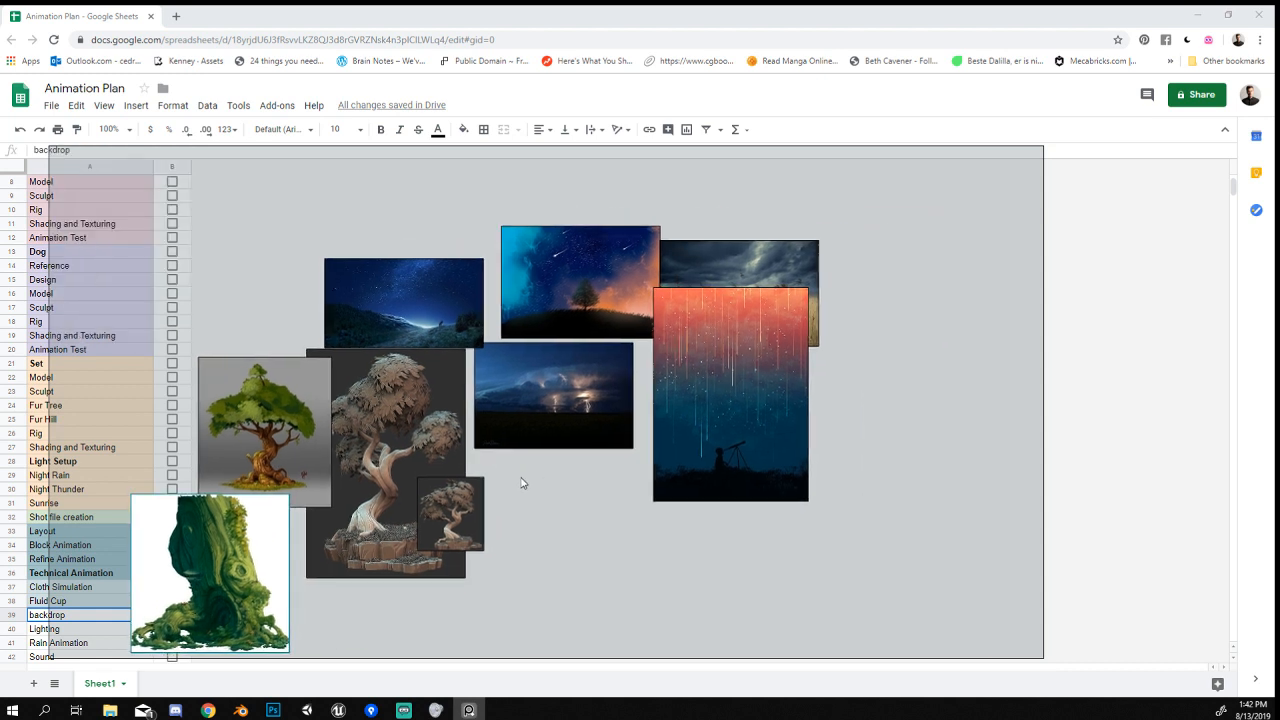
middle_drag(476, 343, 508, 293)
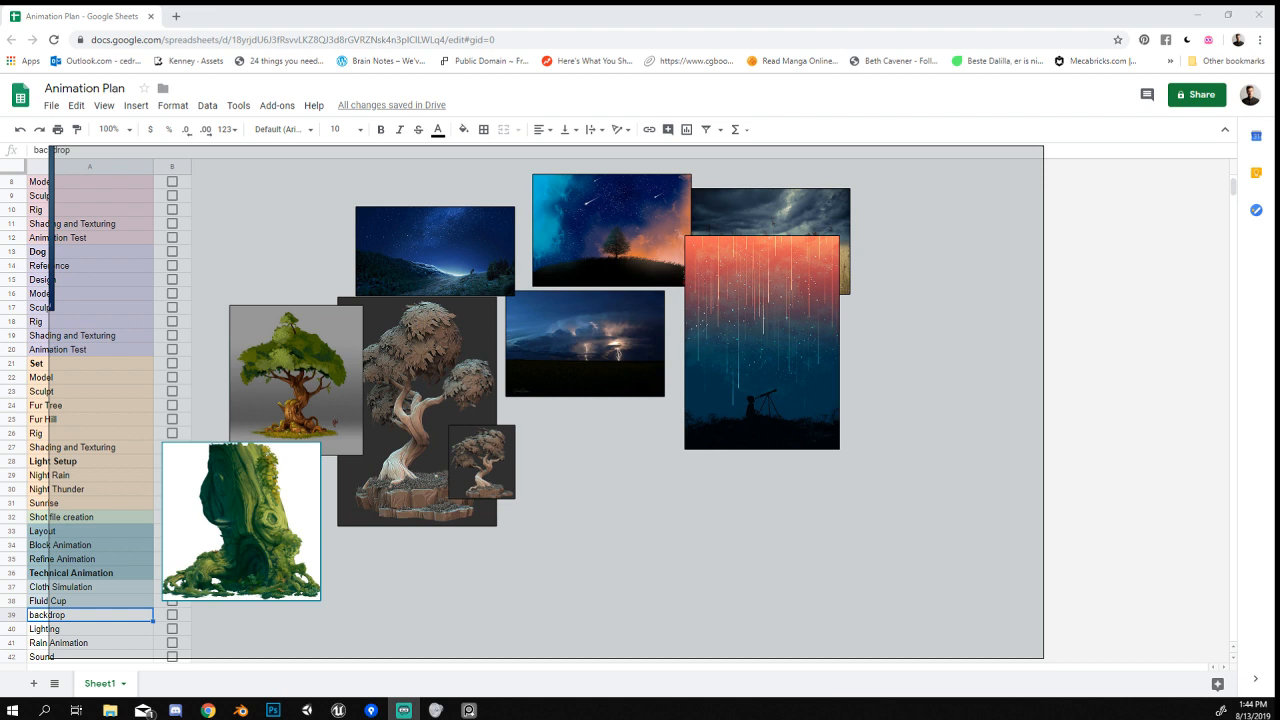
Add the purple and orange mountain lake sunset illustration from Chrome and place it to the right of the stargazer artwork.
key(alt+Tab)
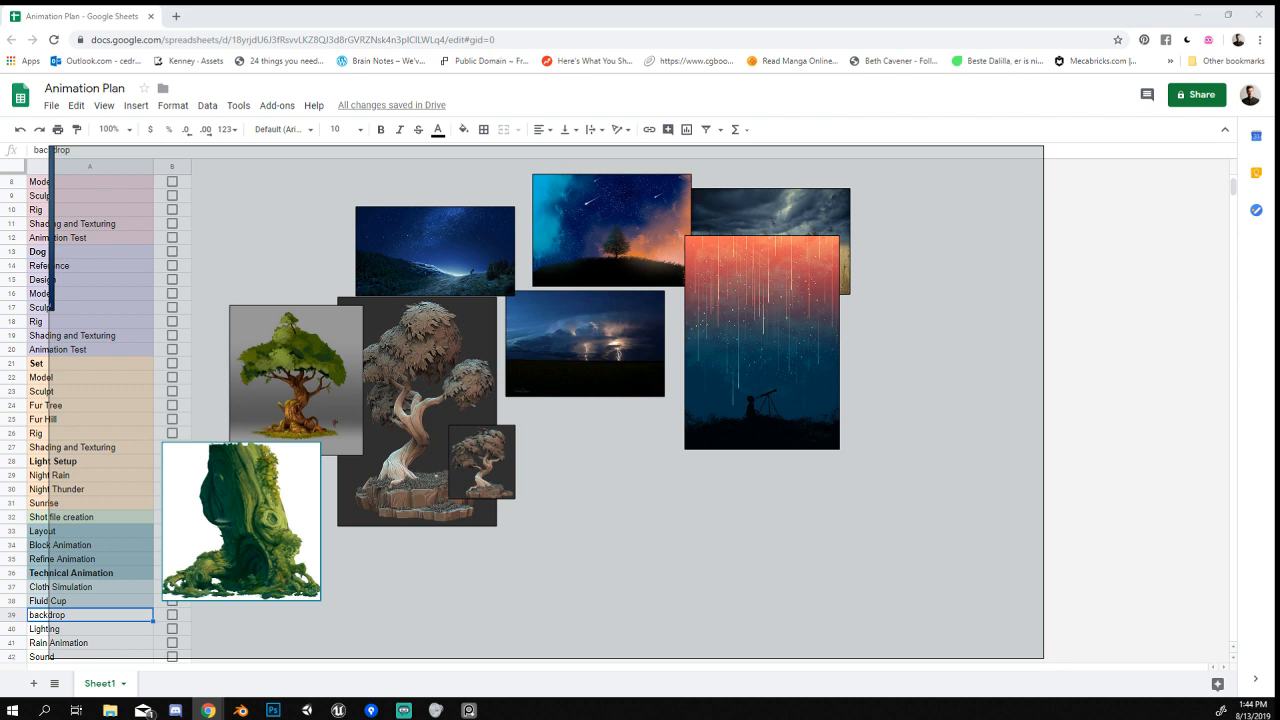
drag(1279, 440, 660, 453)
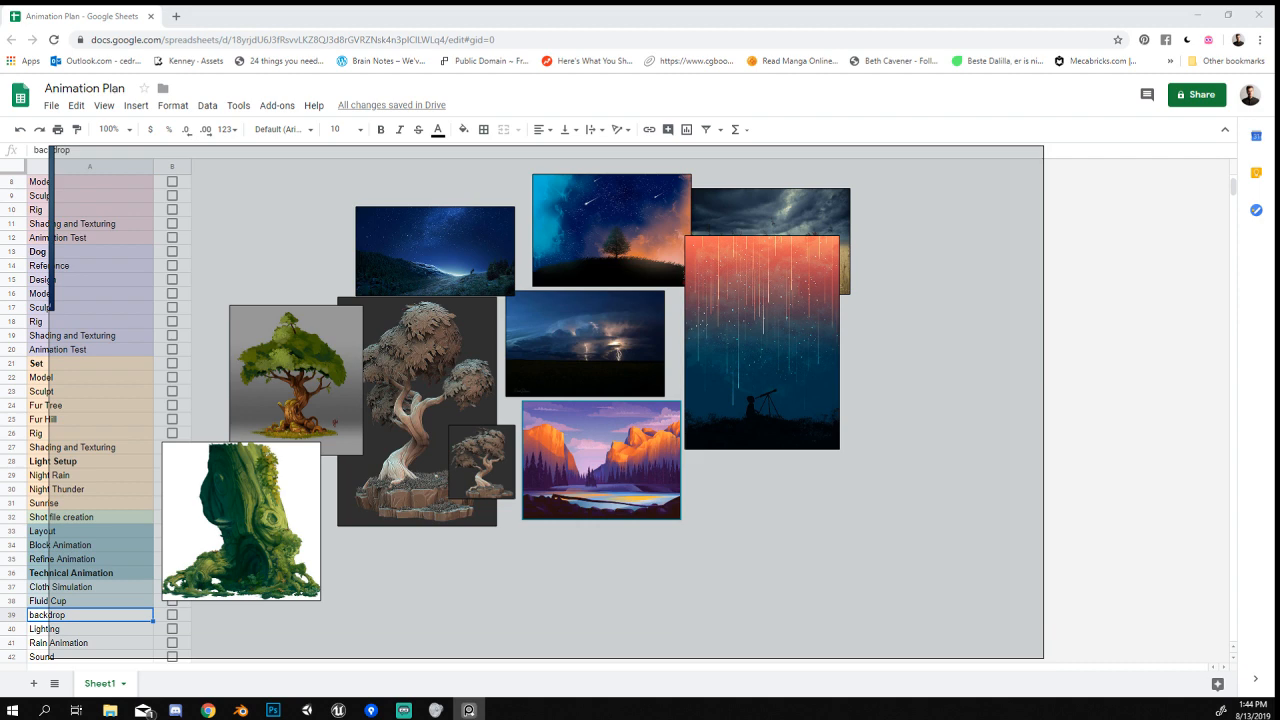
middle_drag(612, 510, 555, 523)
right_drag(555, 523, 666, 522)
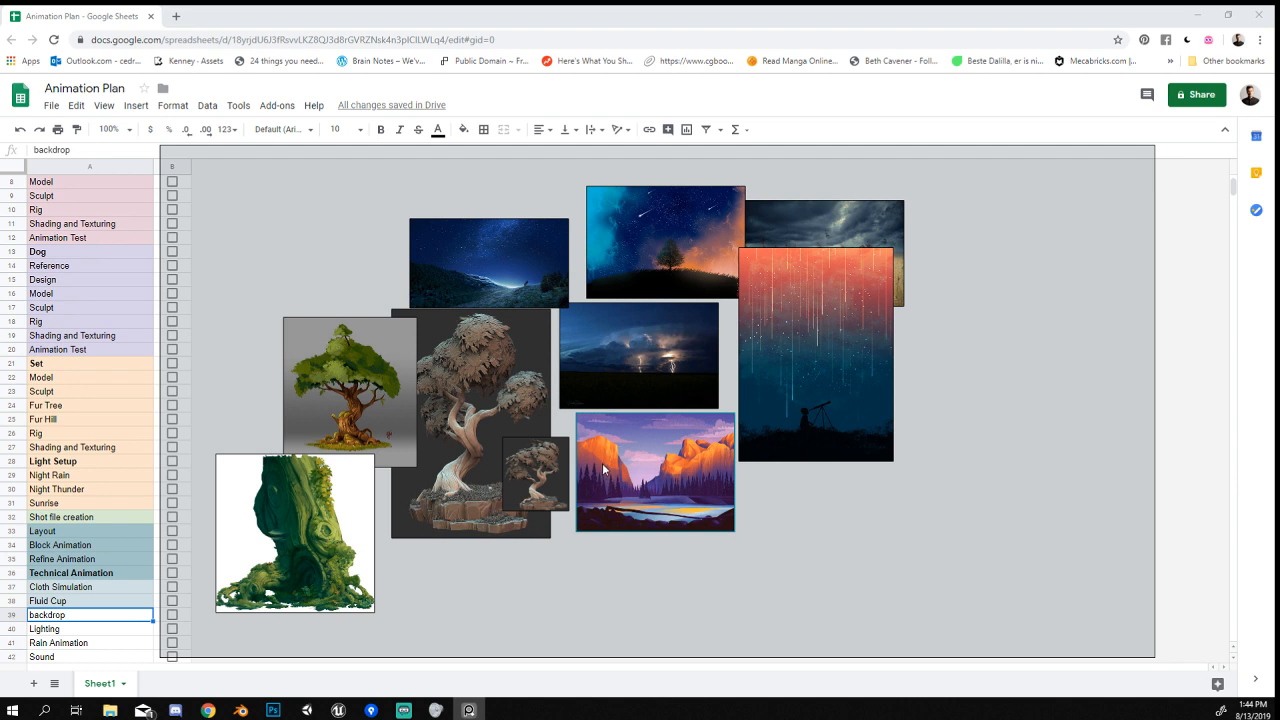
drag(604, 469, 984, 369)
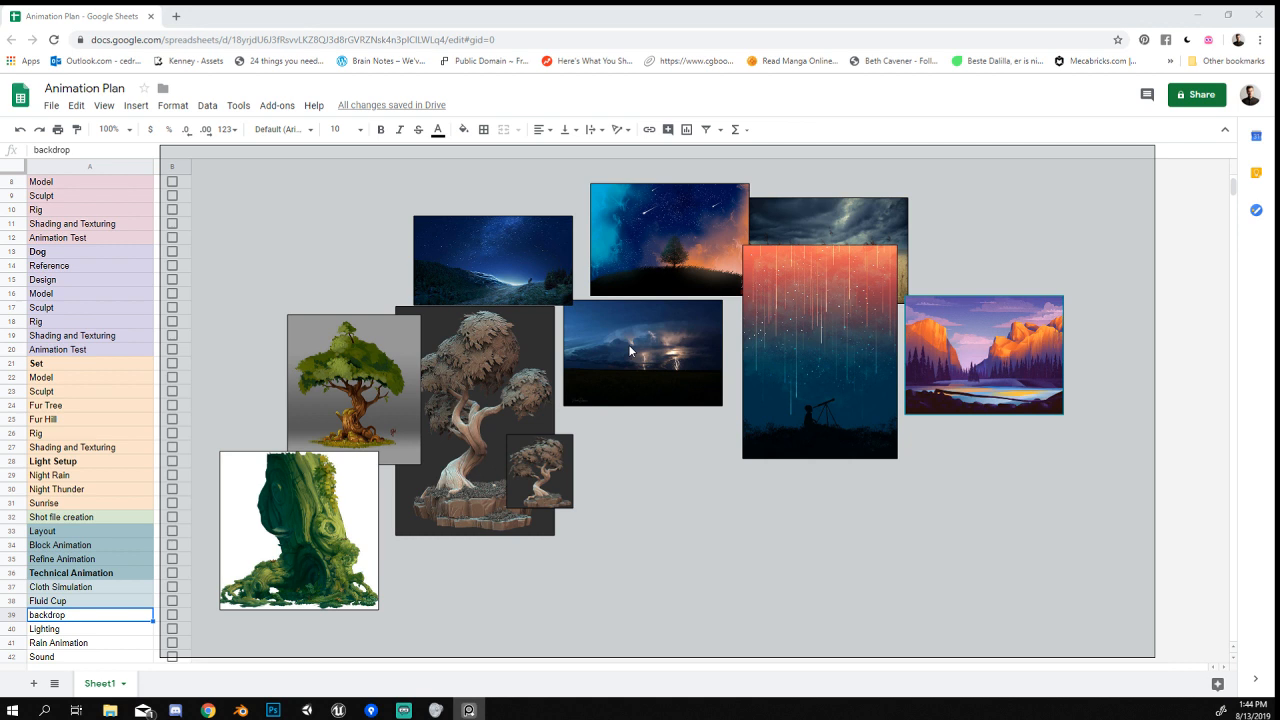
Try the cartoon of a raincoat child holding a red balloon below the lightning photo, and delete it from the board.
key(alt+Tab)
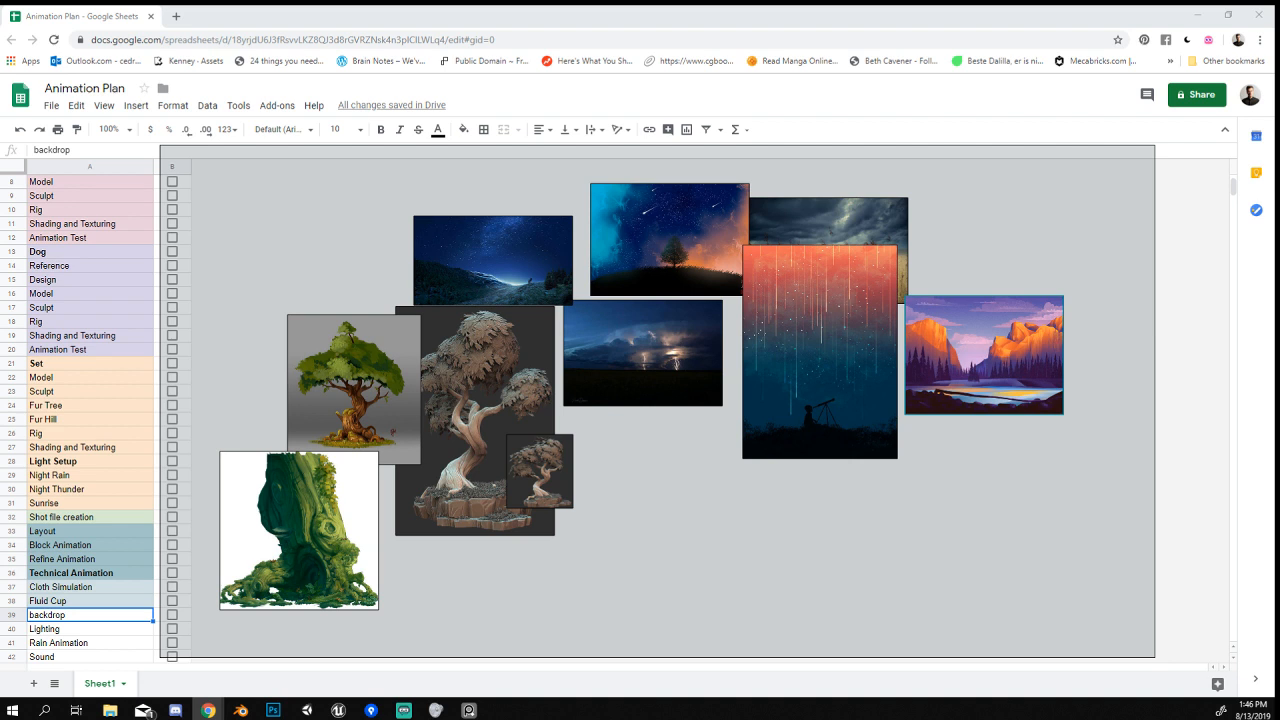
drag(1279, 495, 668, 476)
scroll(669, 476, up, 3)
scroll(669, 476, up, 4)
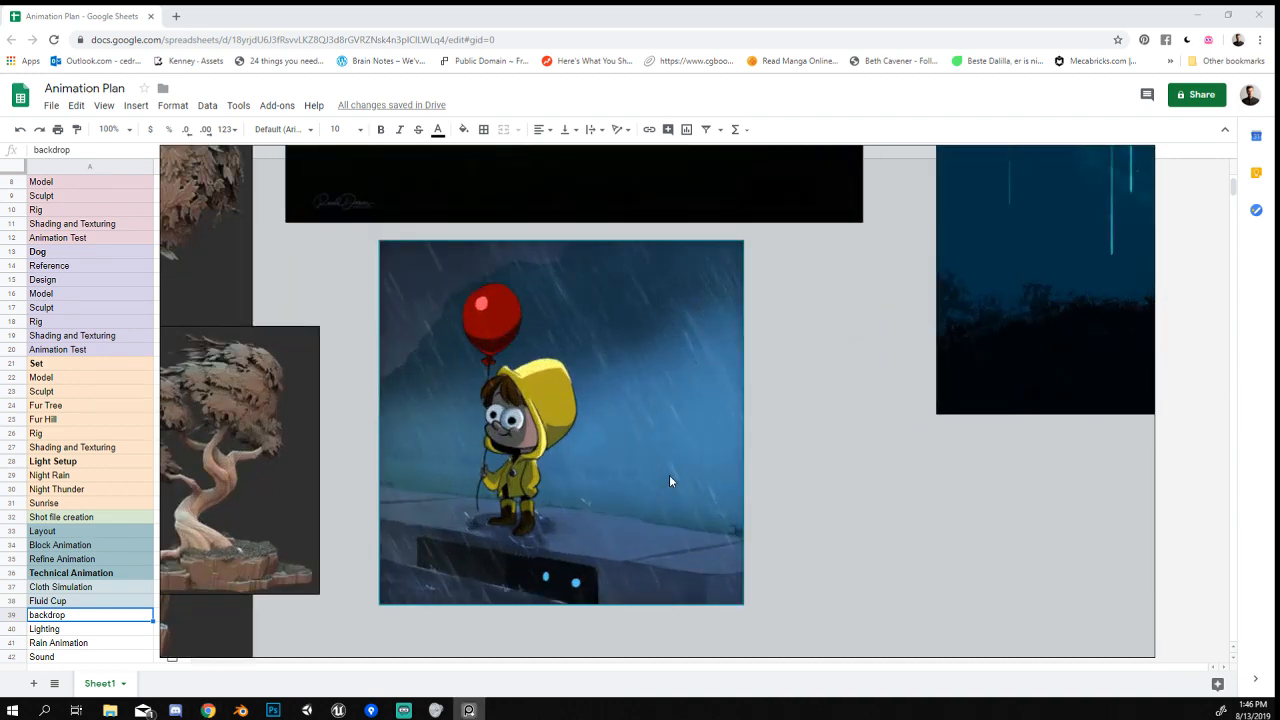
scroll(669, 476, down, 1)
middle_drag(664, 474, 795, 468)
drag(751, 499, 778, 500)
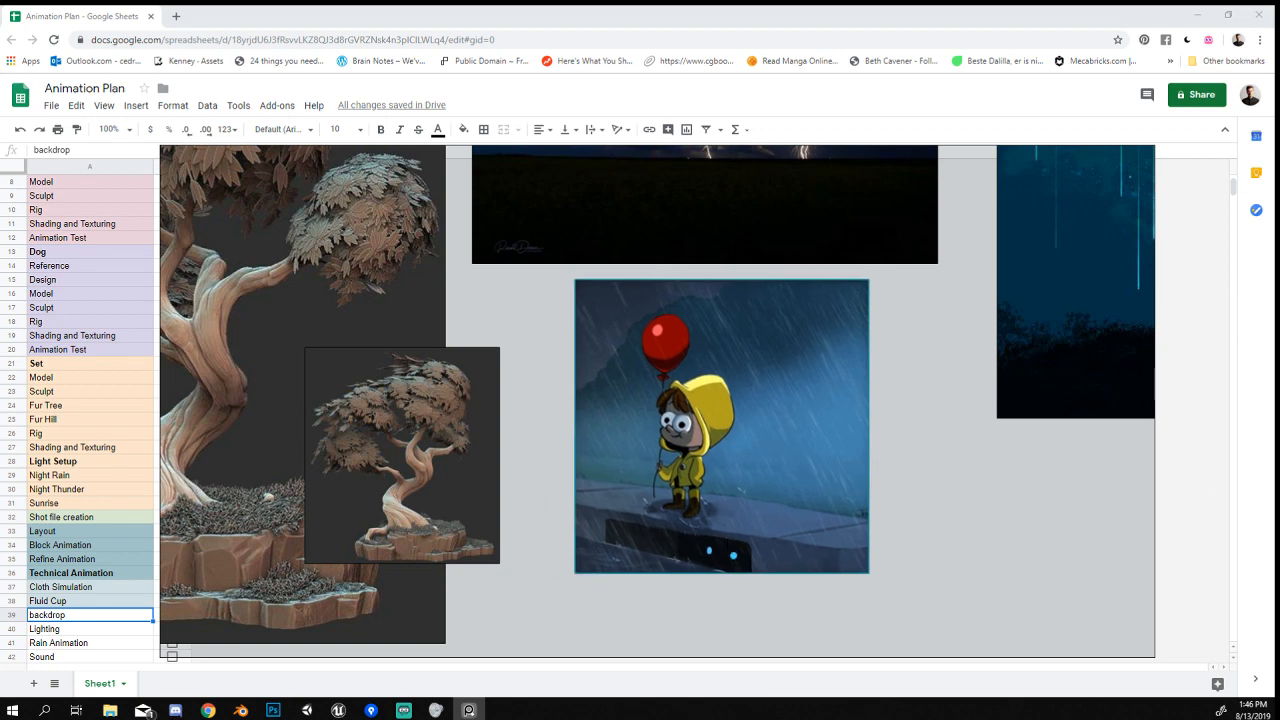
mouse_move(695, 457)
mouse_down()
mouse_move(735, 461)
mouse_move(720, 455)
mouse_up()
scroll(757, 443, down, 3)
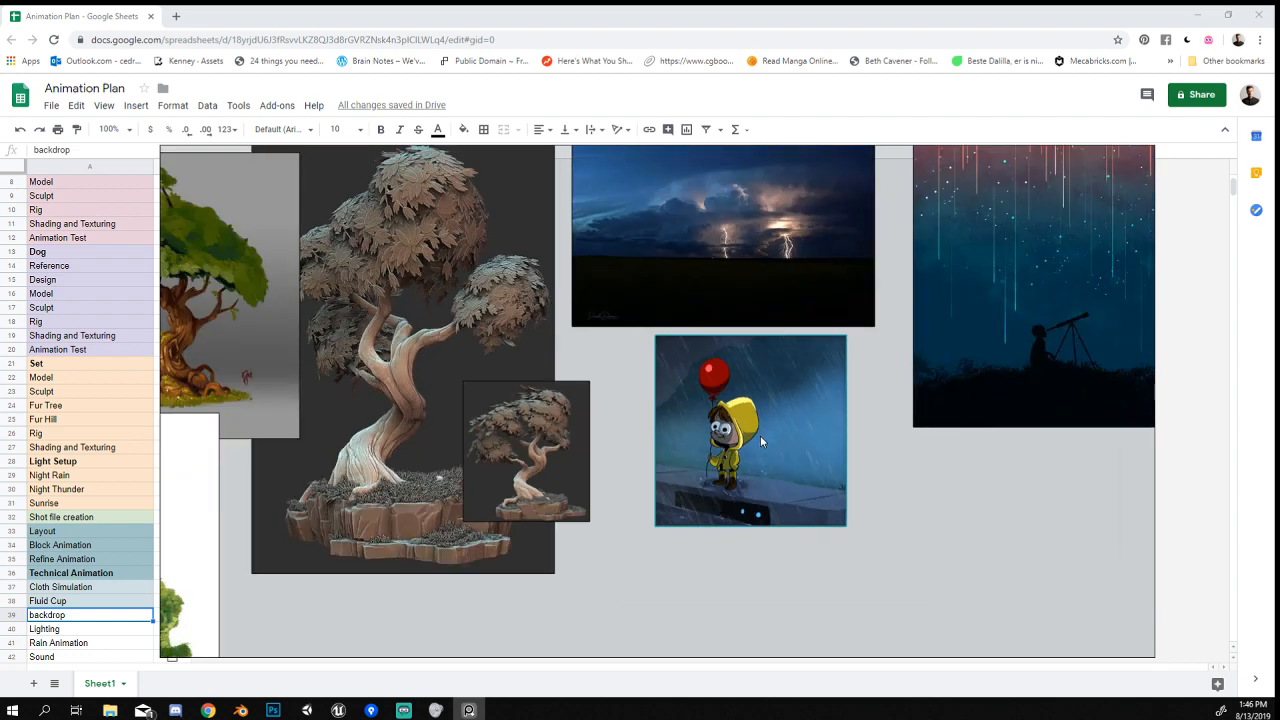
drag(760, 435, 798, 432)
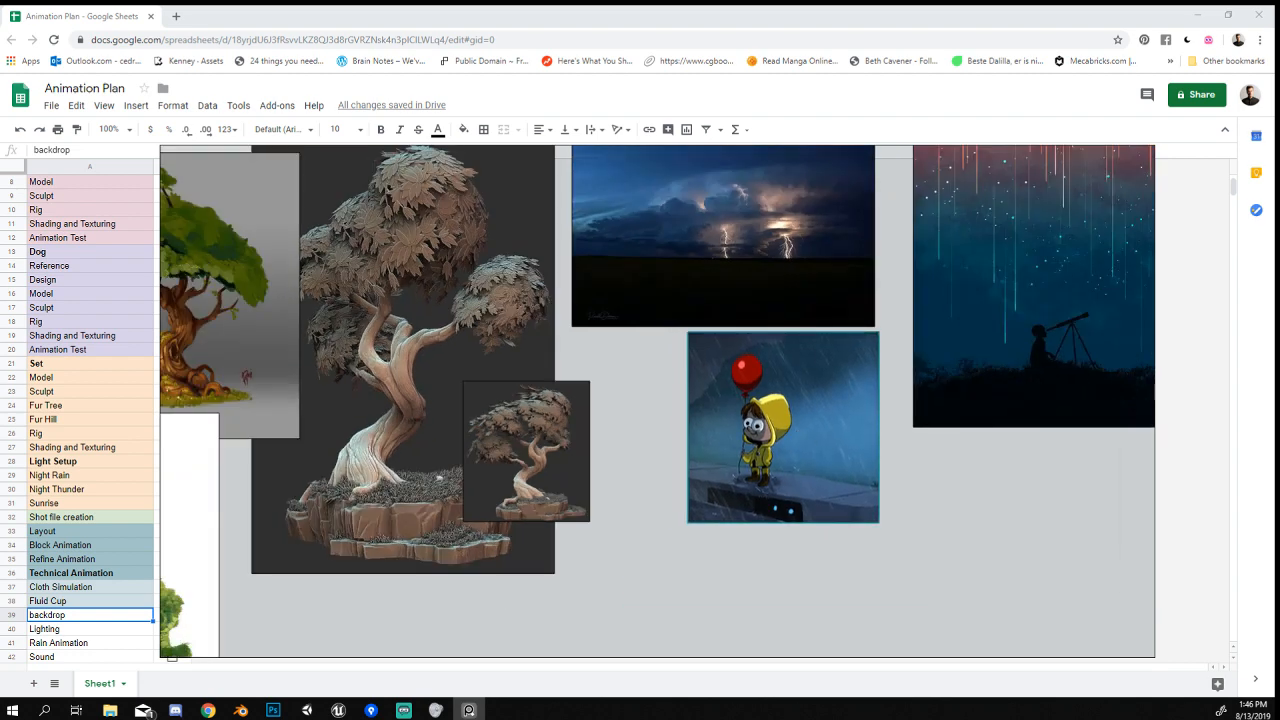
key(Delete)
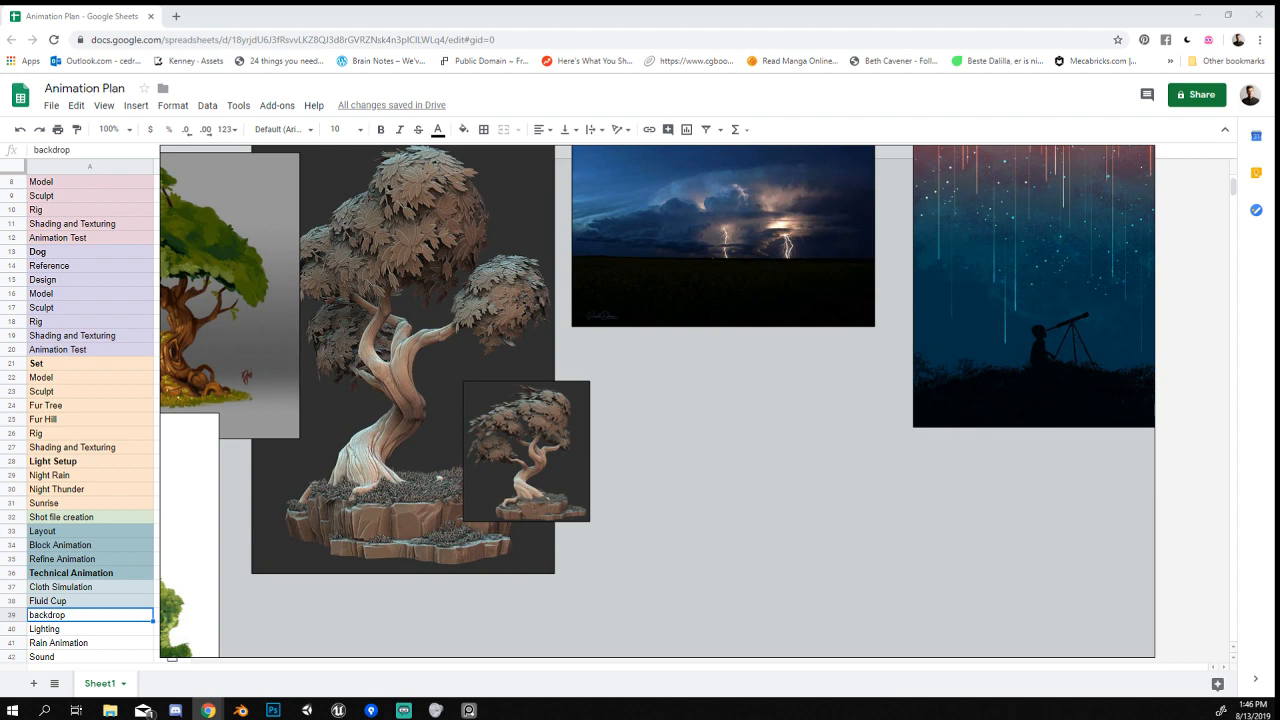
Add the rainy "You'll Float Too." illustration of a child hanging from a red balloon below the lightning photo.
drag(1279, 488, 718, 496)
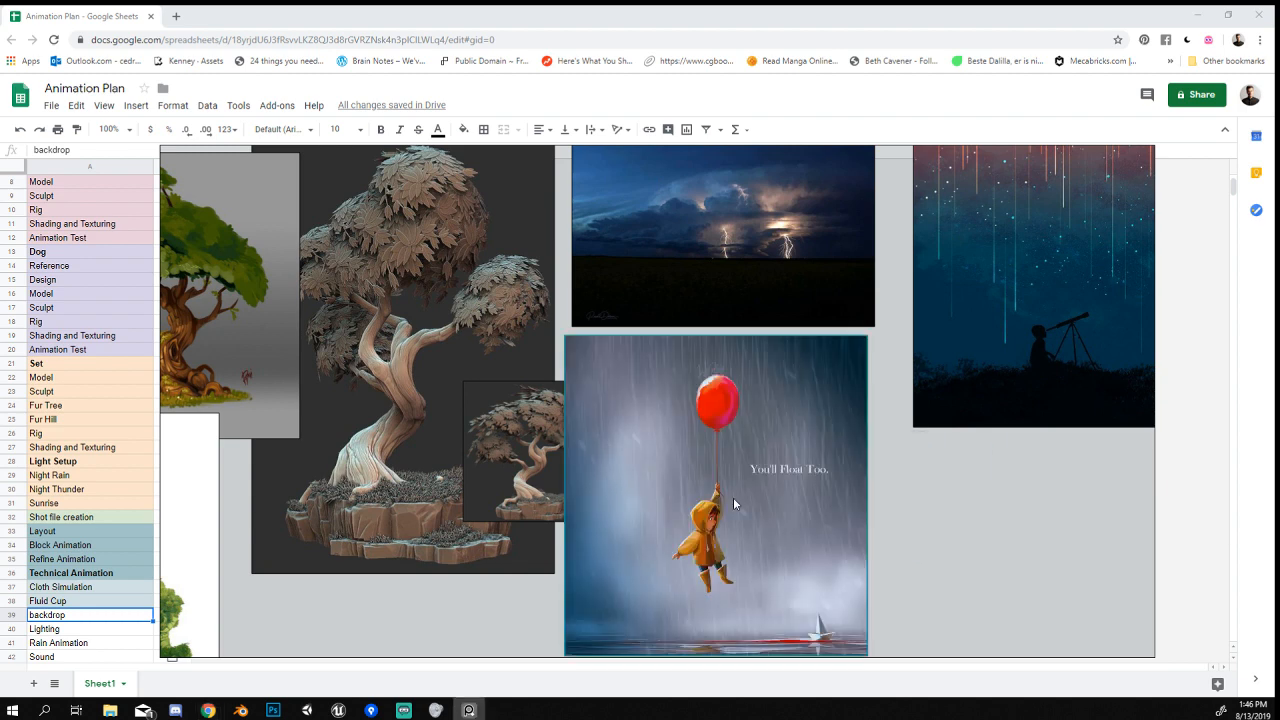
scroll(632, 508, up, 3)
scroll(653, 517, down, 2)
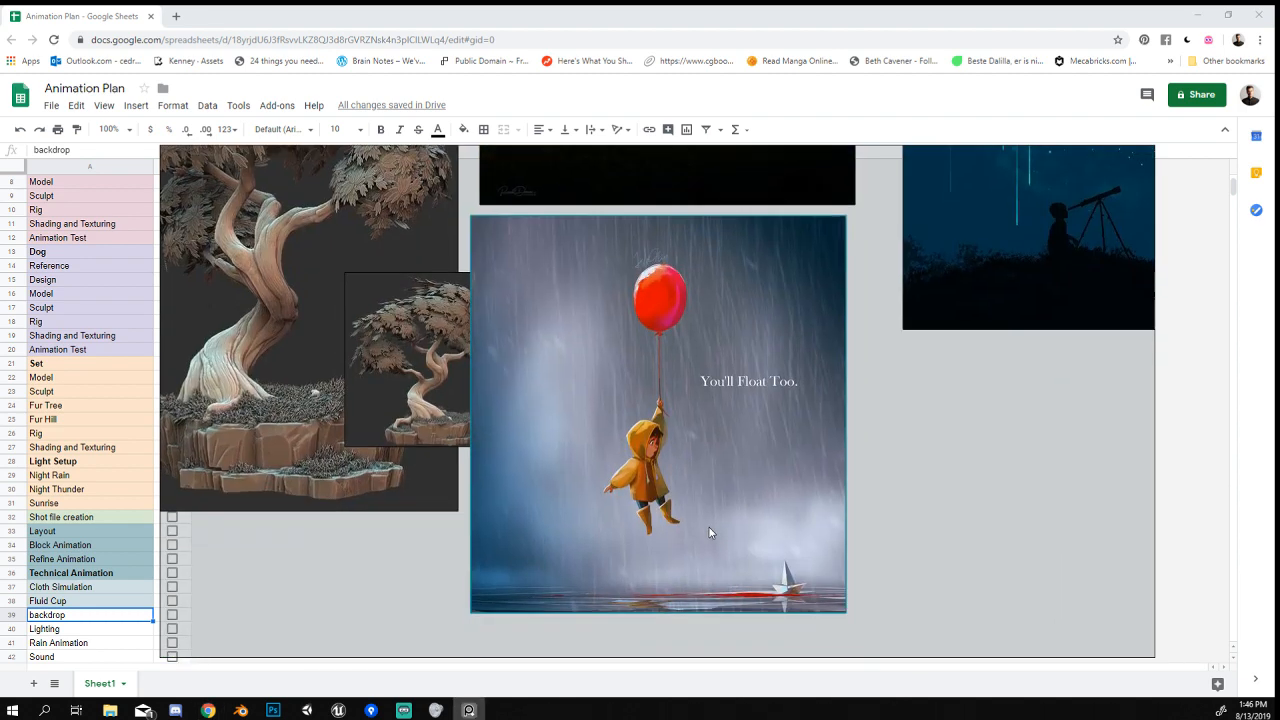
scroll(646, 476, up, 2)
scroll(647, 477, down, 4)
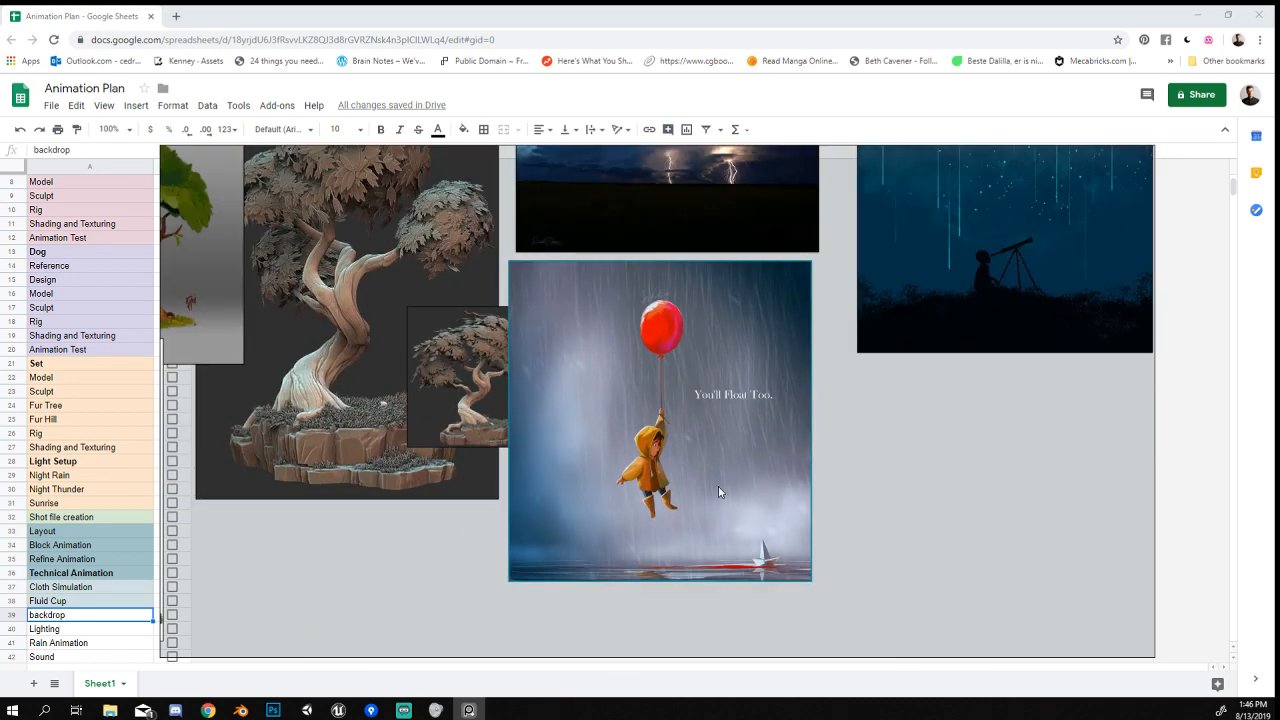
scroll(709, 512, up, 3)
scroll(686, 507, down, 2)
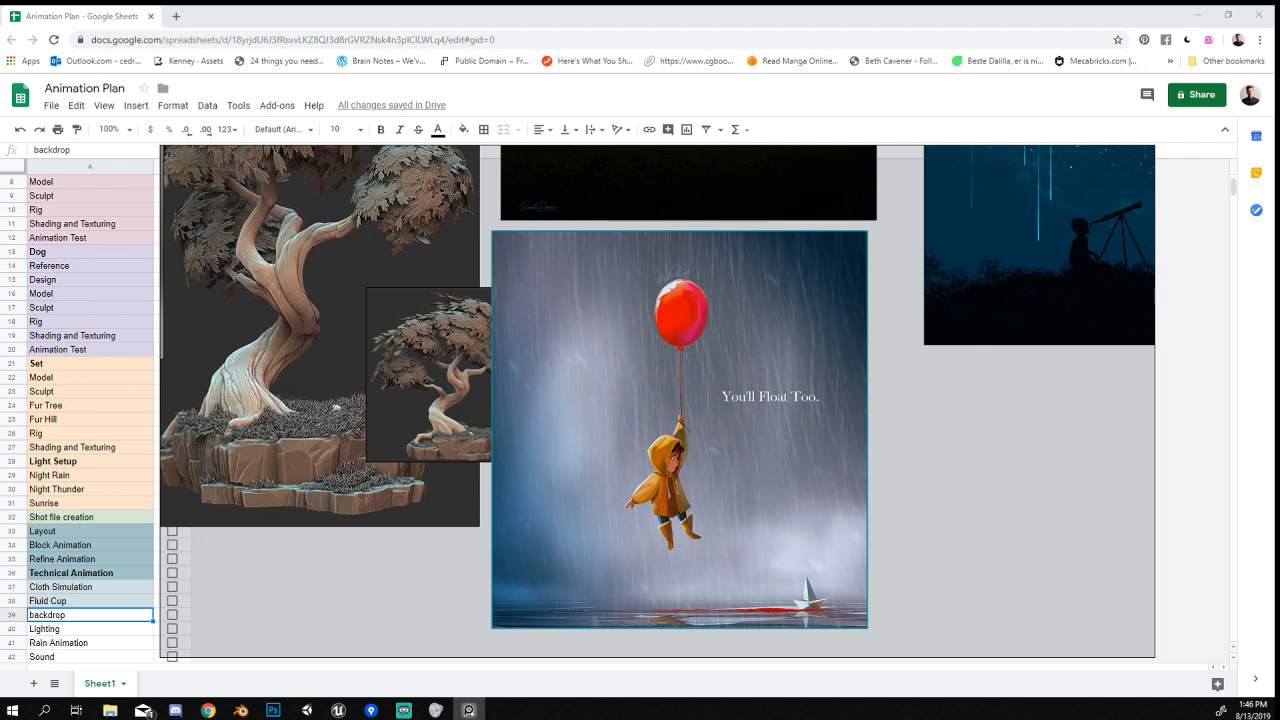
Add the boy character pose sheet from Chrome to the board and place it to the right of the rainy balloon illustration.
key(alt+Tab)
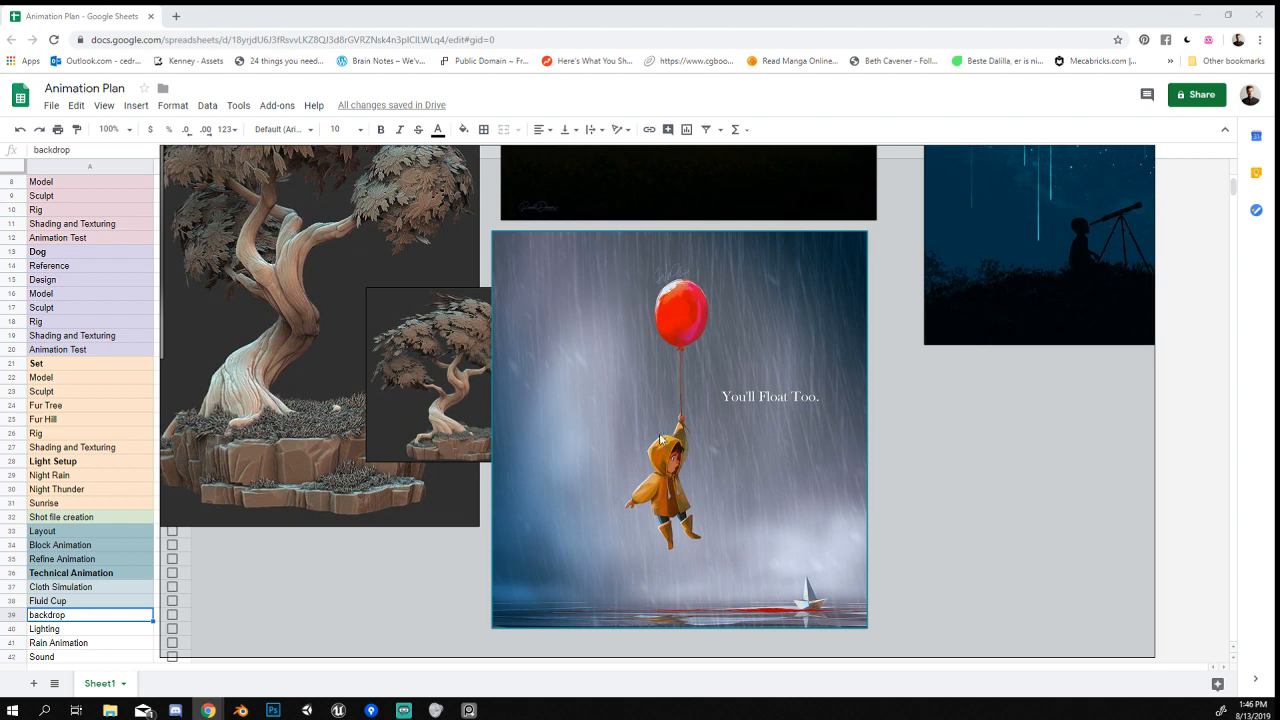
scroll(679, 537, up, 3)
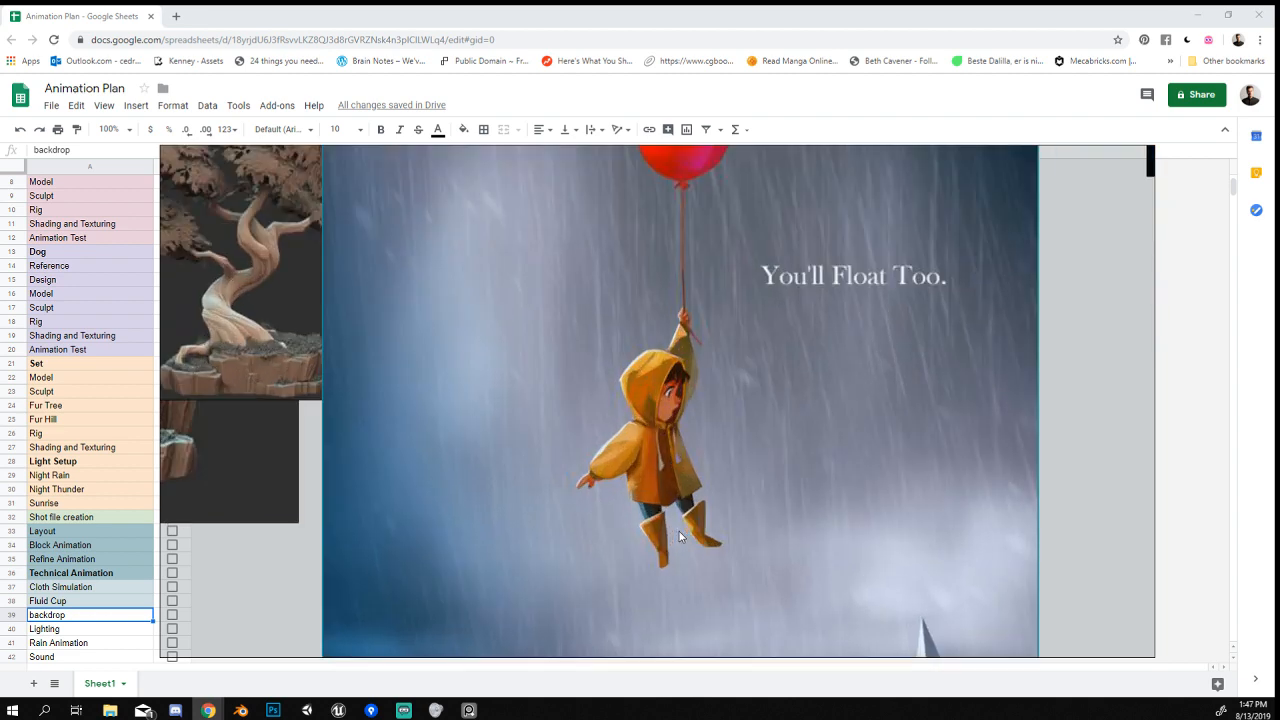
scroll(634, 397, down, 2)
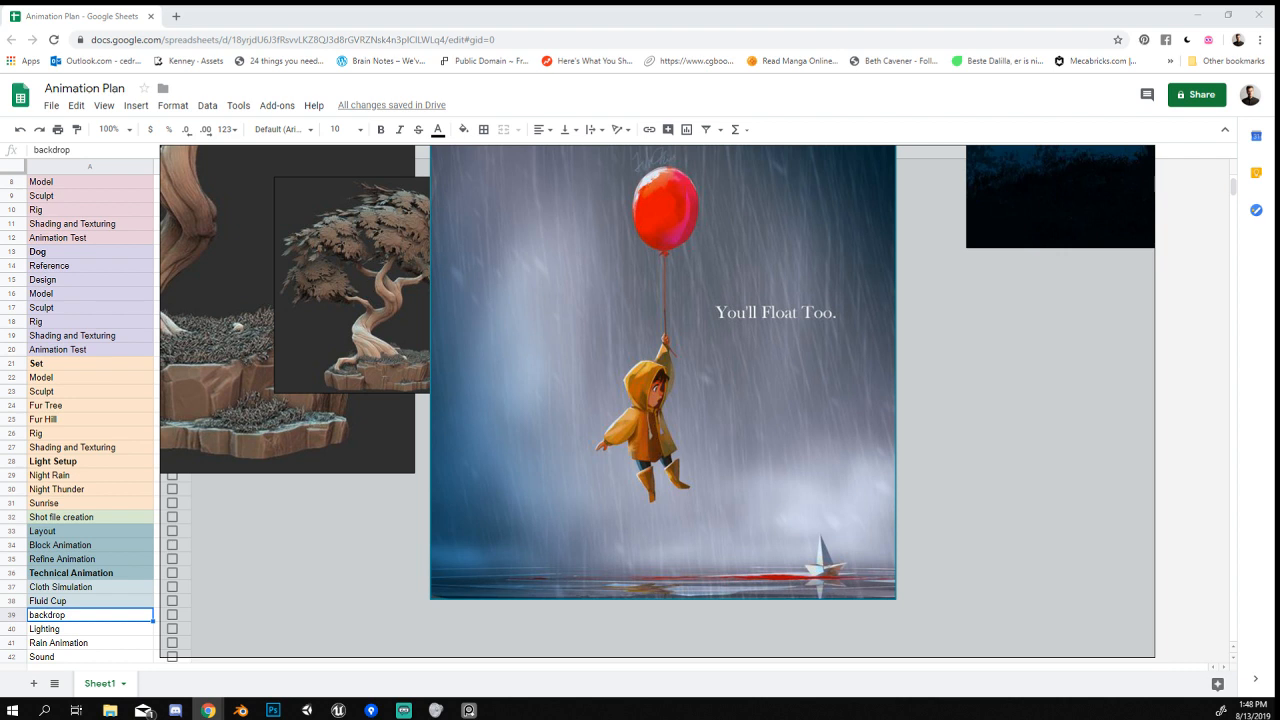
drag(1279, 400, 806, 406)
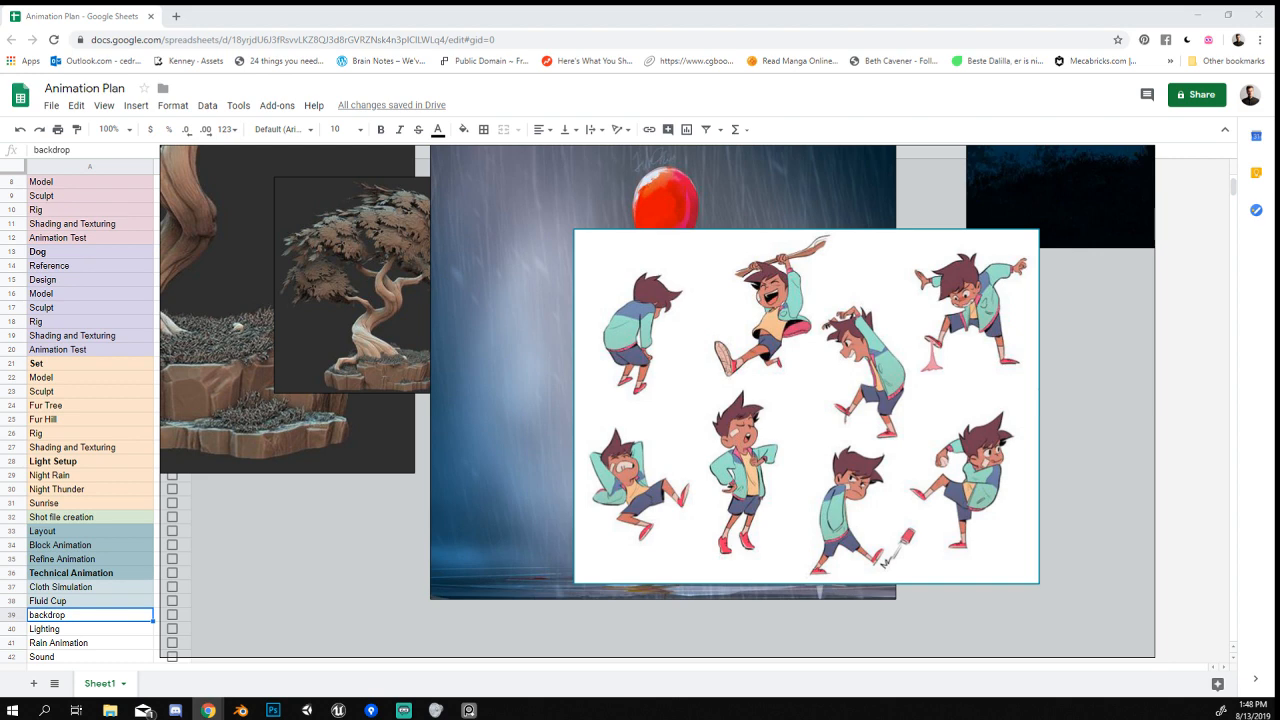
scroll(845, 324, down, 3)
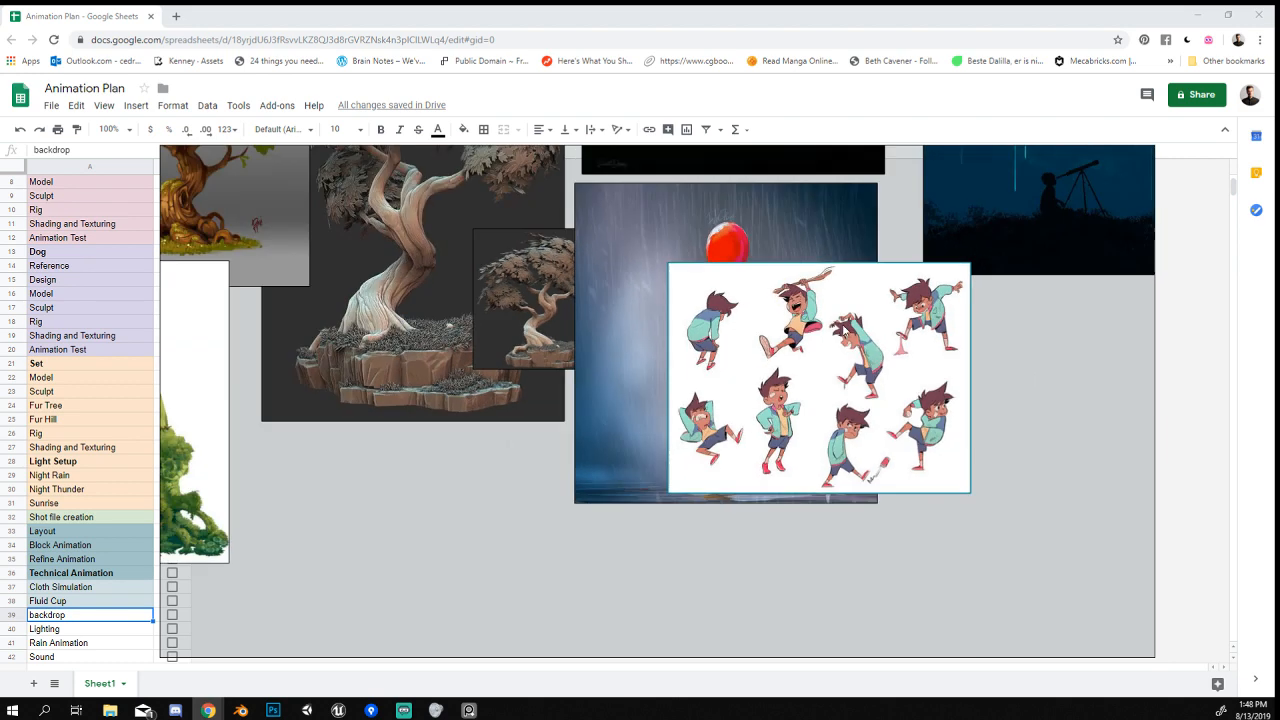
drag(812, 389, 967, 413)
middle_drag(967, 413, 845, 396)
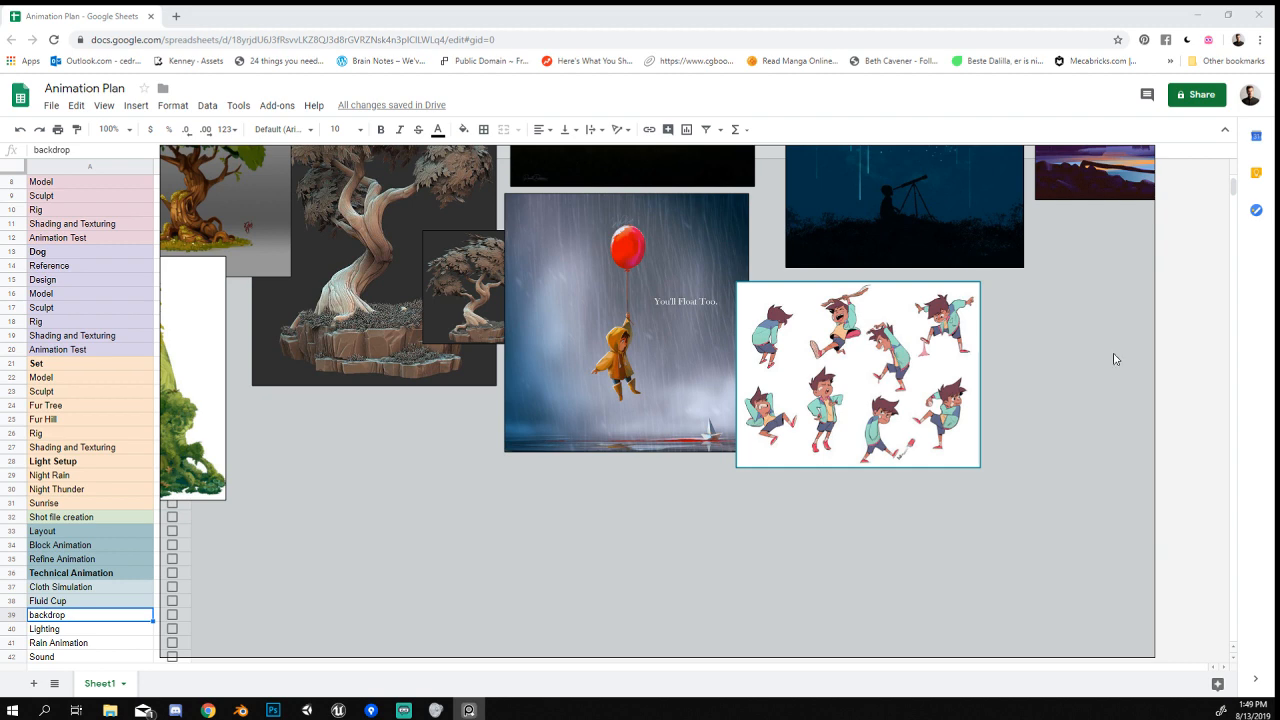
scroll(636, 345, down, 2)
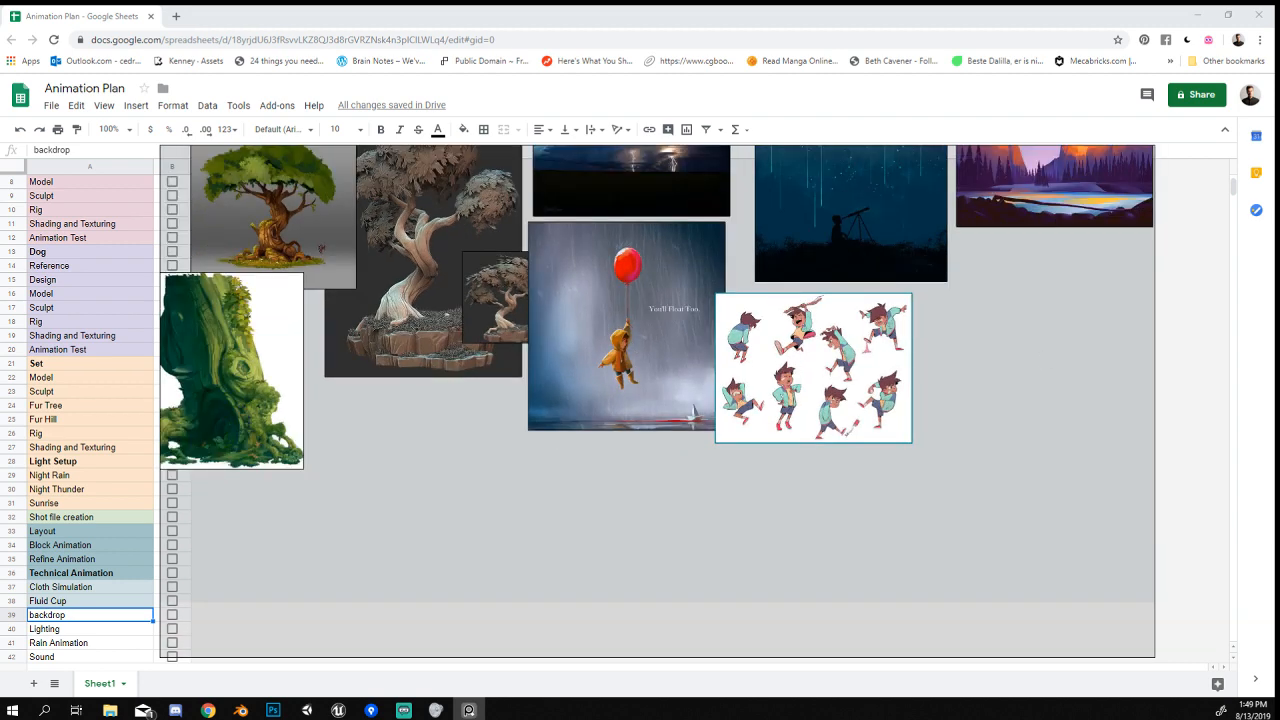
Switch to Blender, enable the Storyboard collection and go to frame 1808 with the child and dog sketches.
key(alt+Tab)
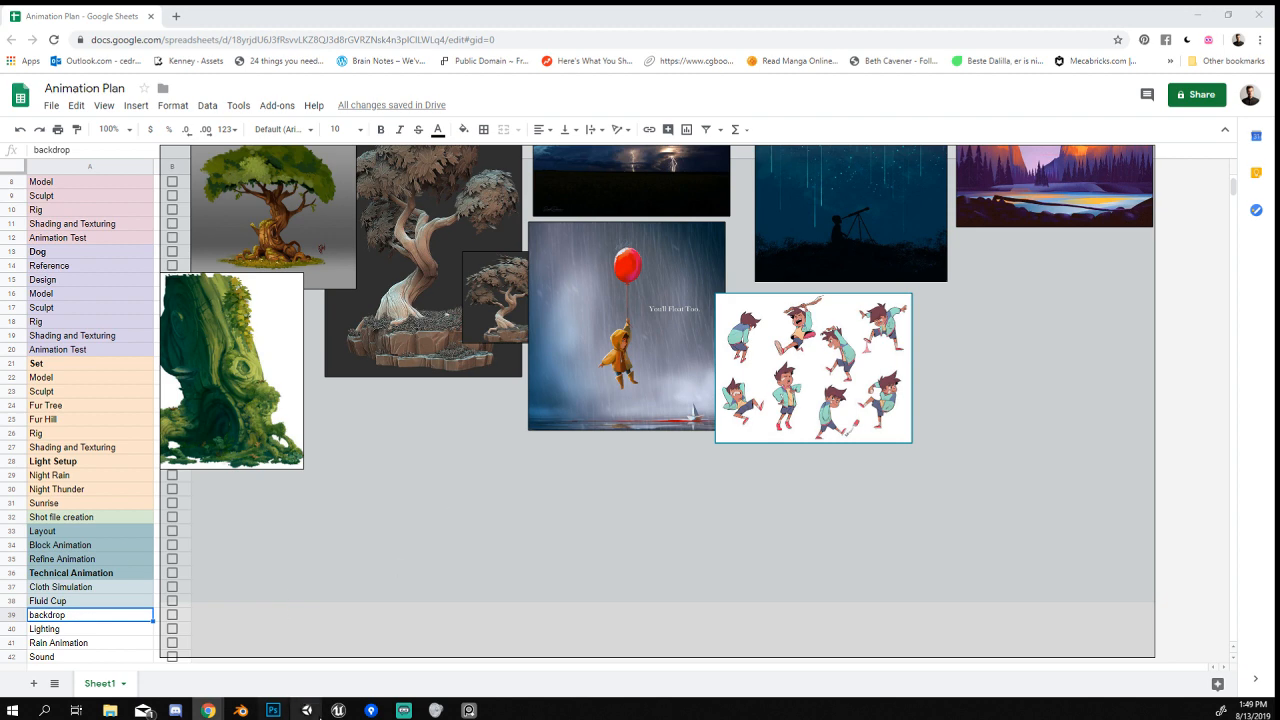
click(240, 710)
key(space)
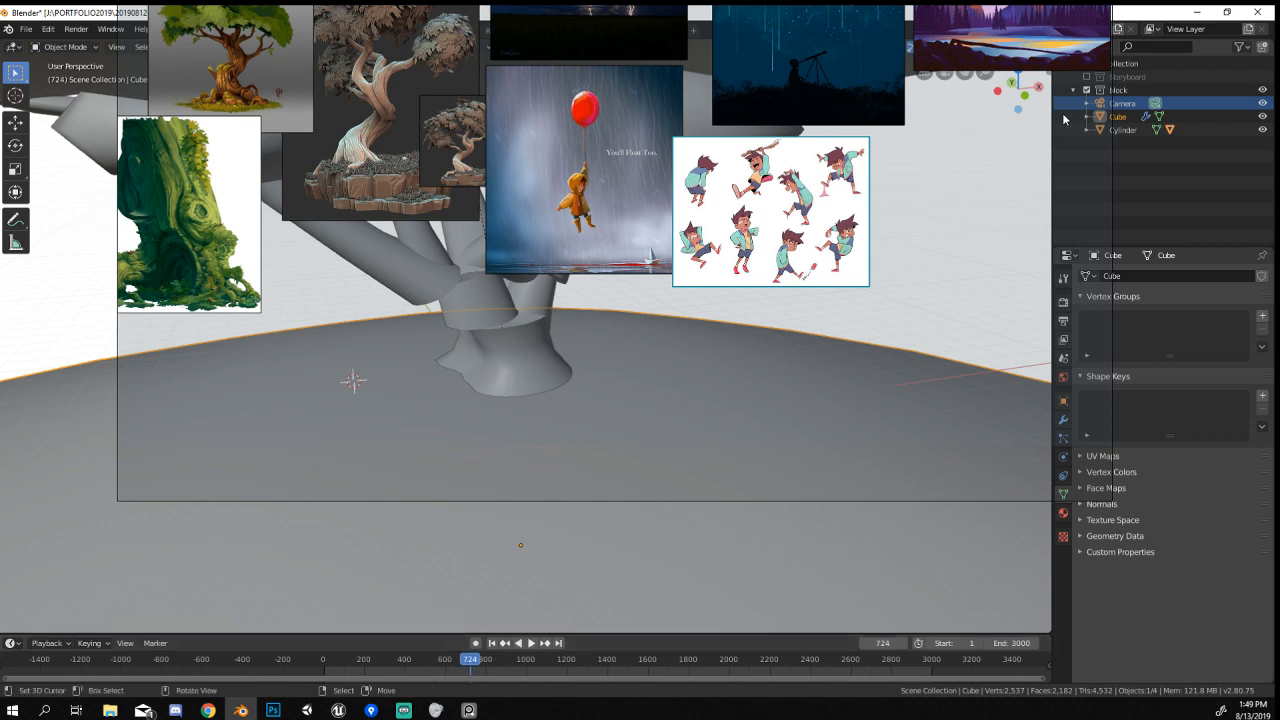
key(space)
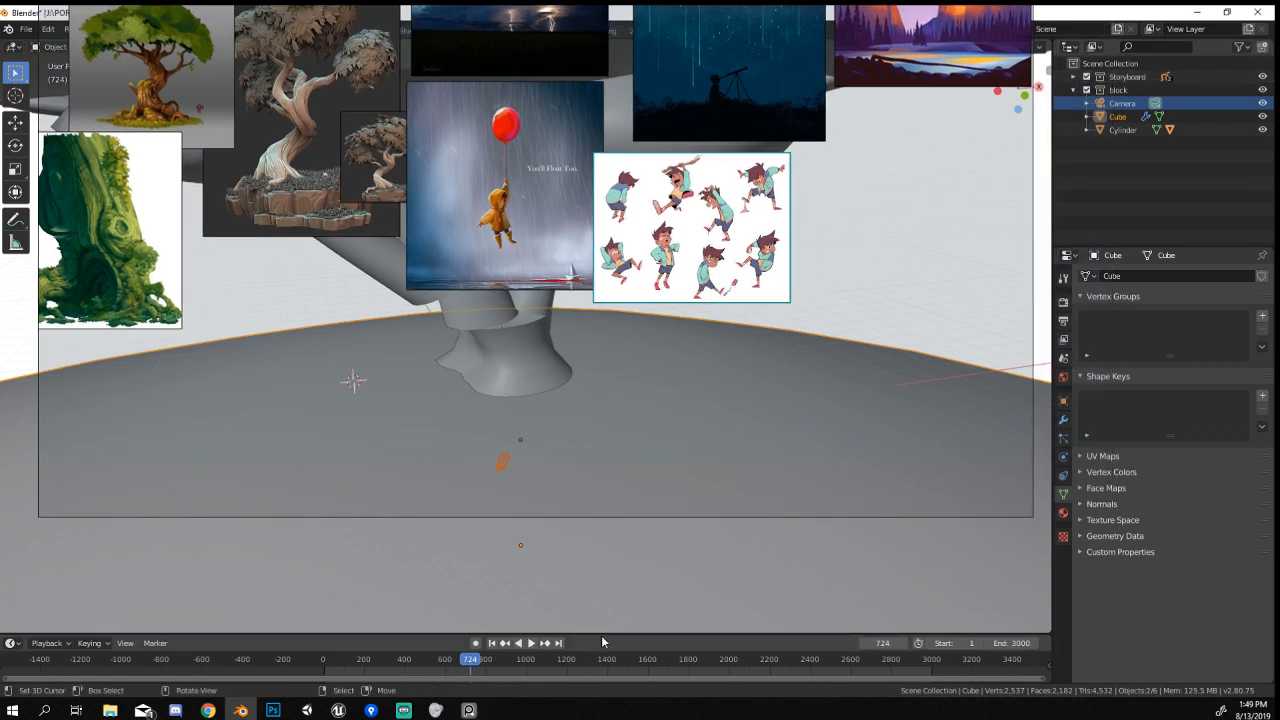
click(689, 660)
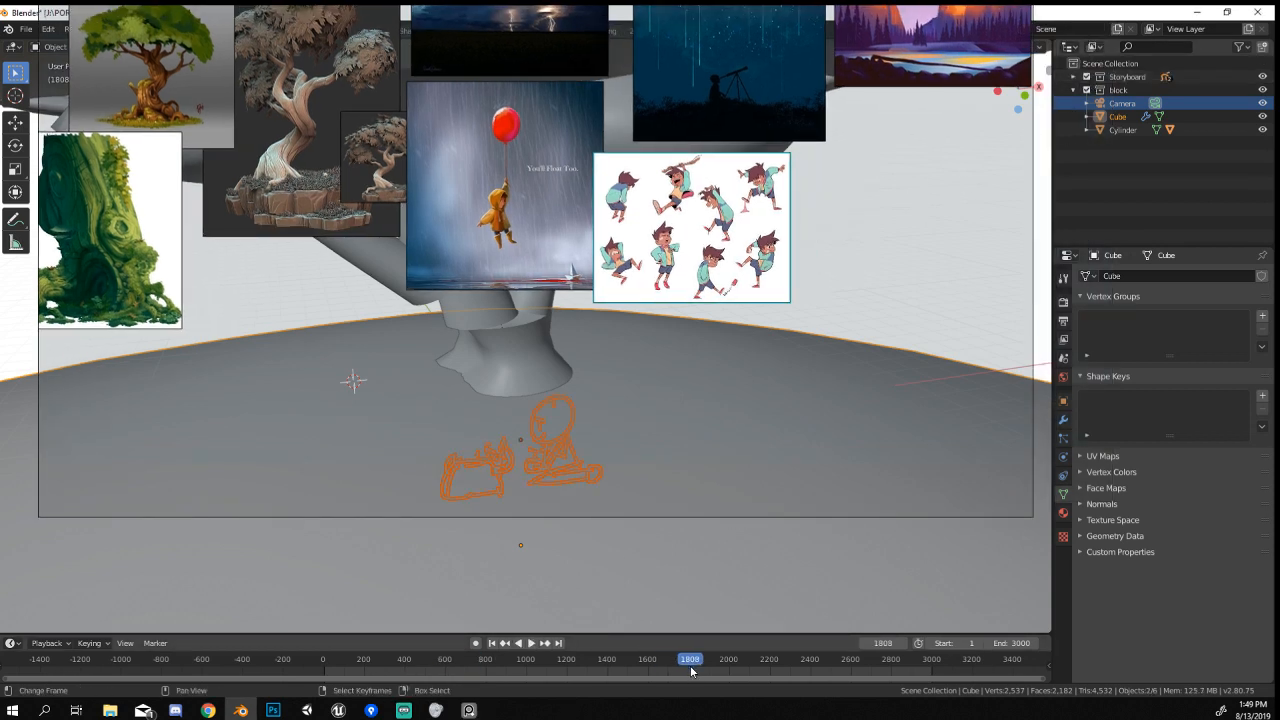
View the storyboard sketches from above, go to frame 2353 and move the reference board lower over the viewport.
scroll(534, 529, up, 5)
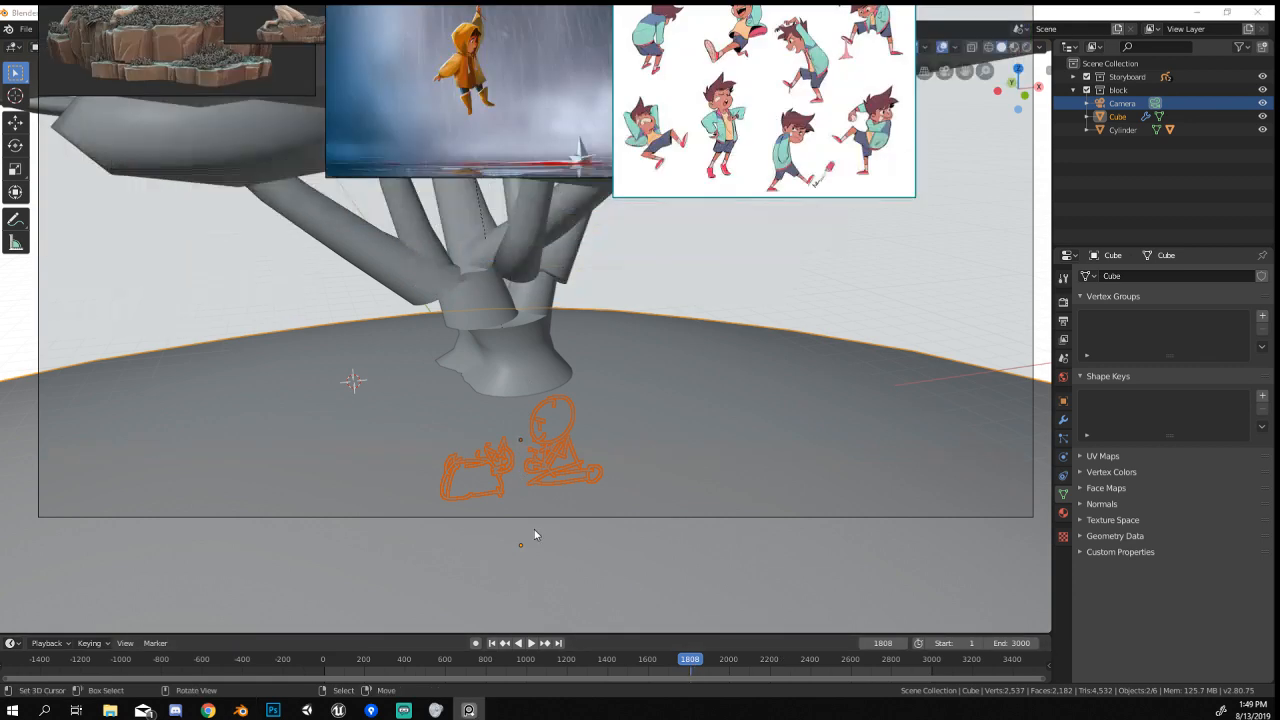
middle_drag(574, 579, 570, 445)
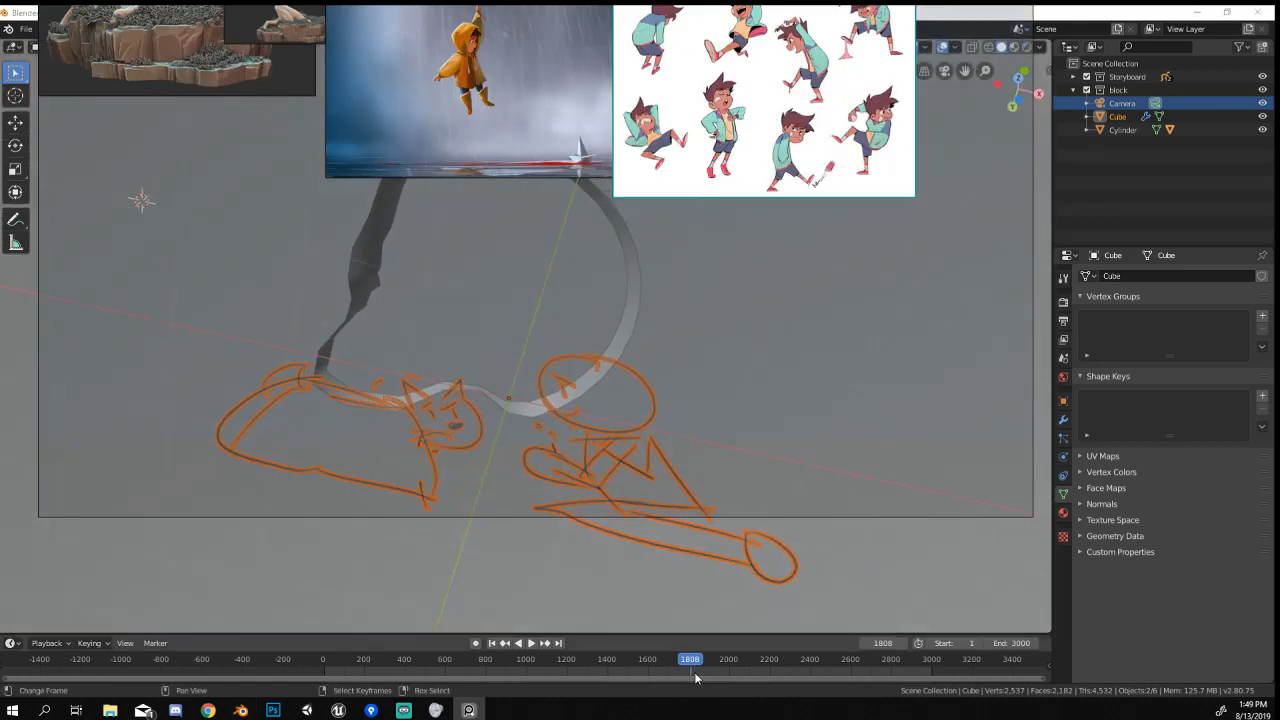
mouse_move(695, 673)
mouse_down()
mouse_move(669, 673)
mouse_move(801, 666)
mouse_up()
right_drag(859, 412, 859, 505)
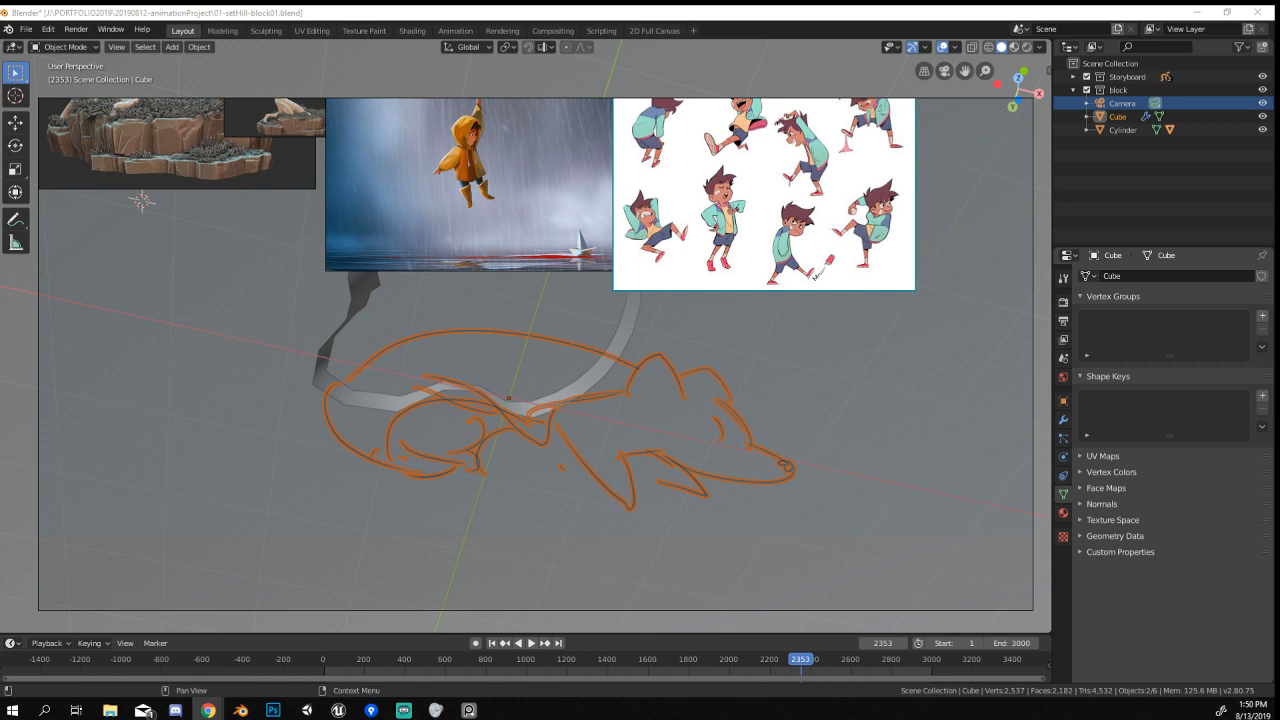
Add the black and white walking dog sketch from Chrome to the board and place it below the large sculpted tree.
drag(926, 533, 612, 466)
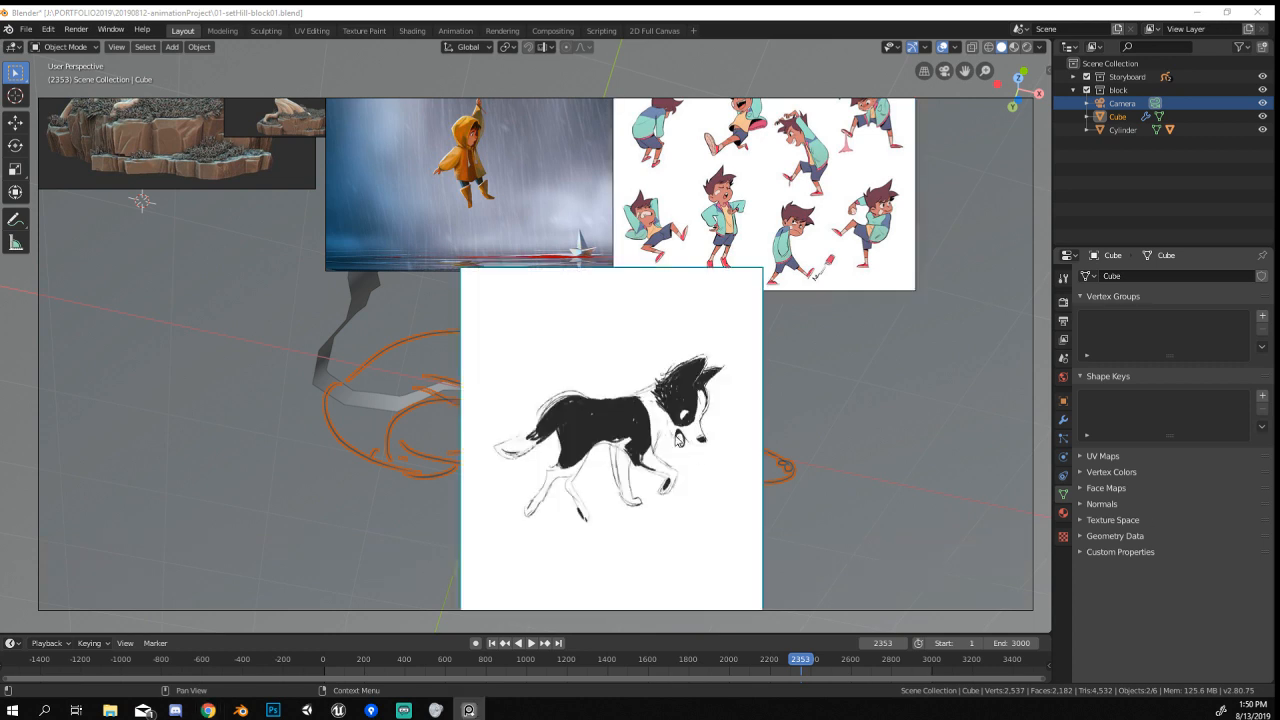
mouse_move(679, 441)
mouse_down()
mouse_move(295, 381)
mouse_move(266, 362)
mouse_up()
middle_drag(491, 490, 641, 481)
scroll(320, 549, up, 5)
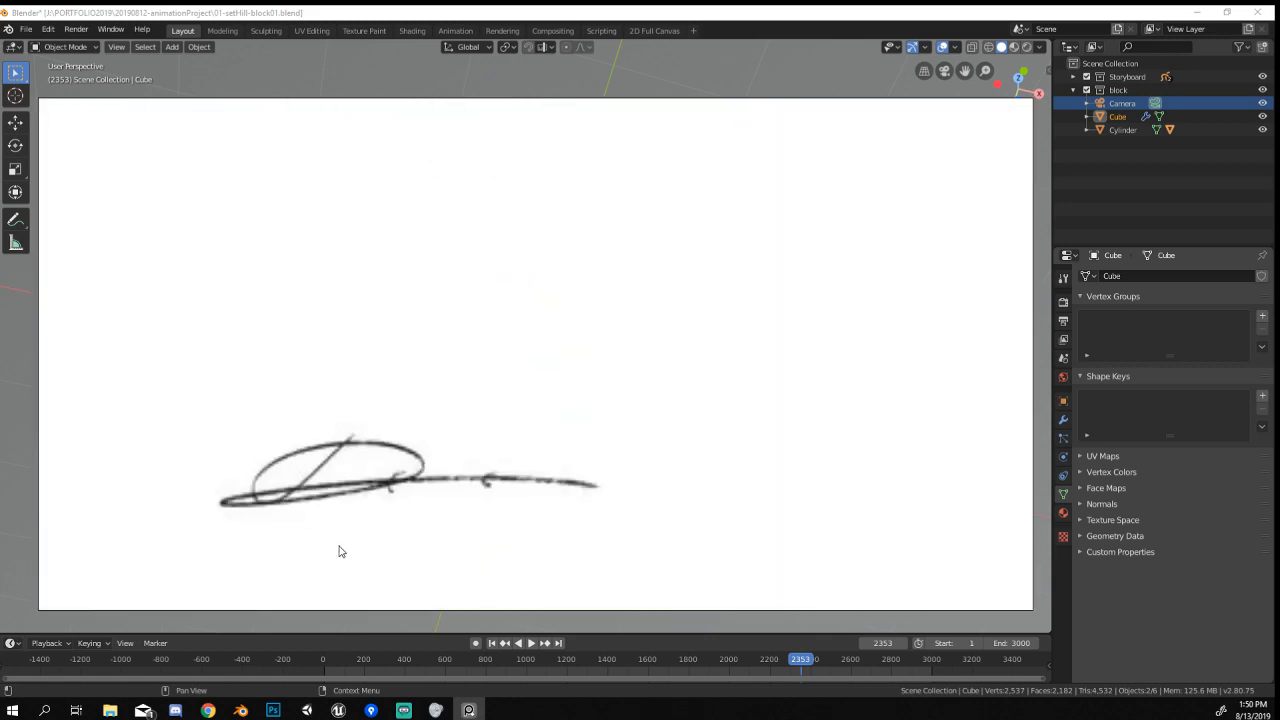
scroll(365, 498, down, 3)
scroll(365, 498, down, 3)
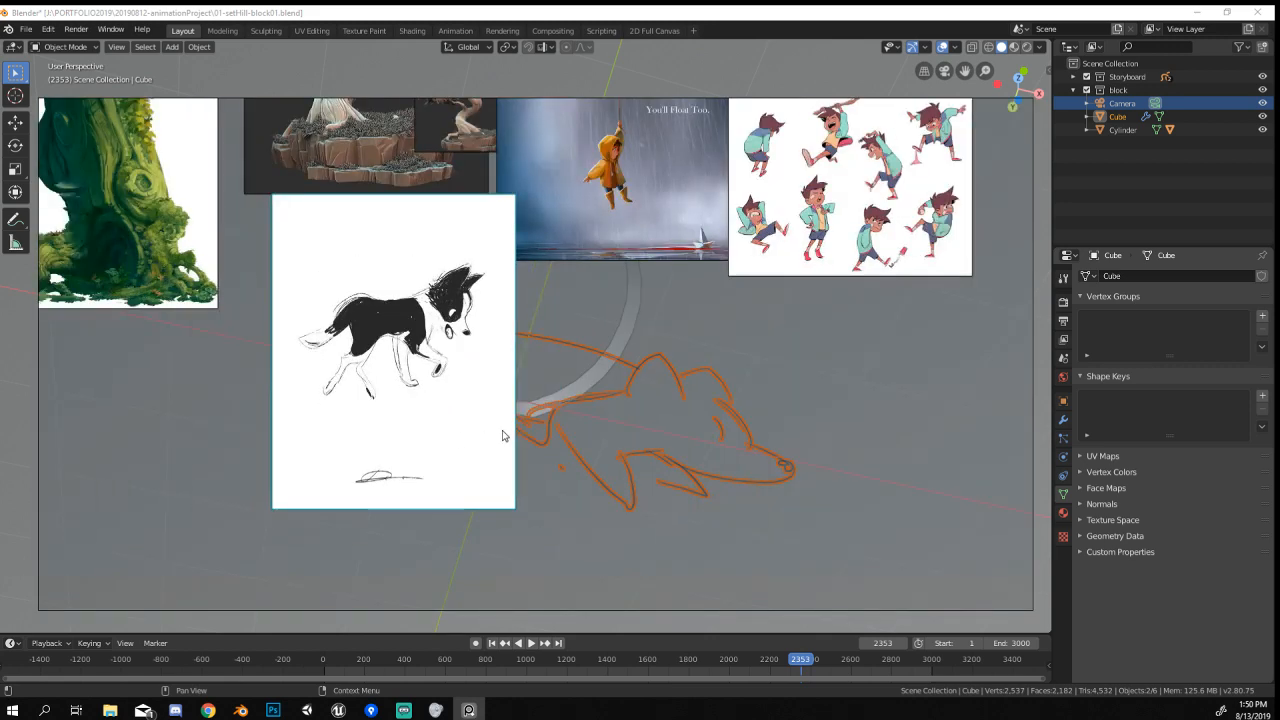
middle_drag(503, 434, 440, 491)
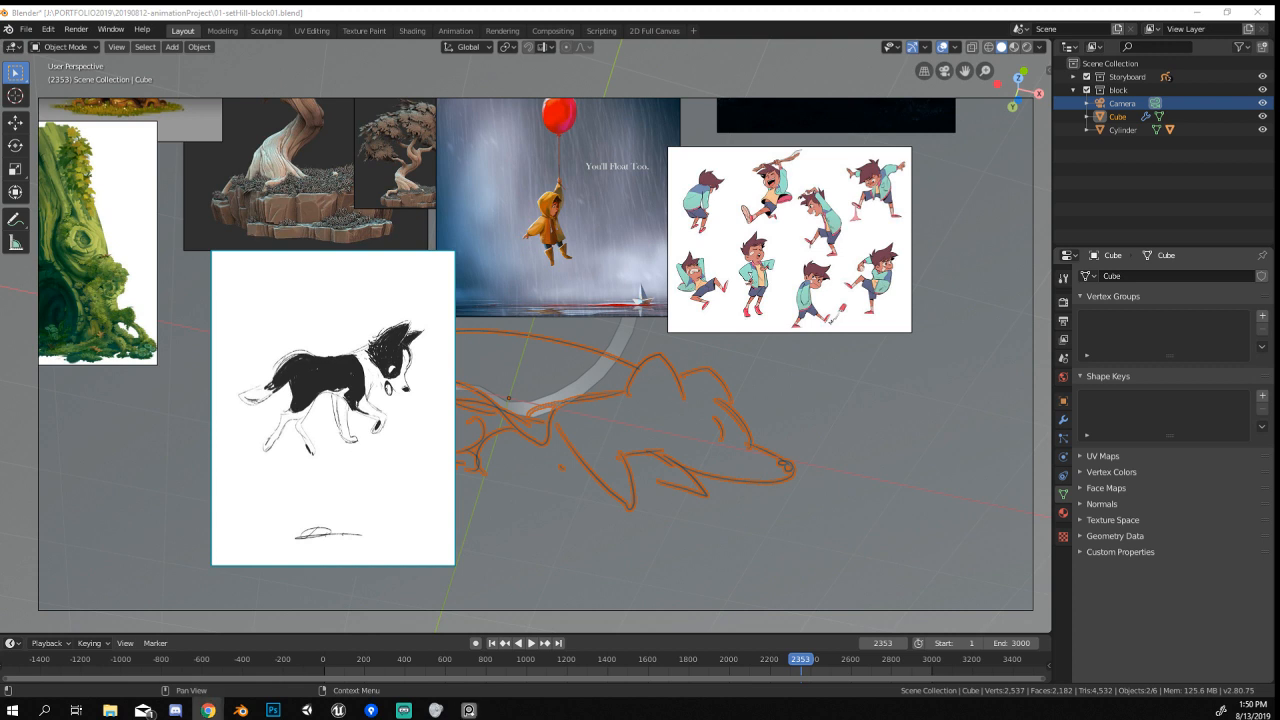
Add the black and white sitting dog sketch to the board and place it to the left of the walking dog sketch.
key(ctrl+v)
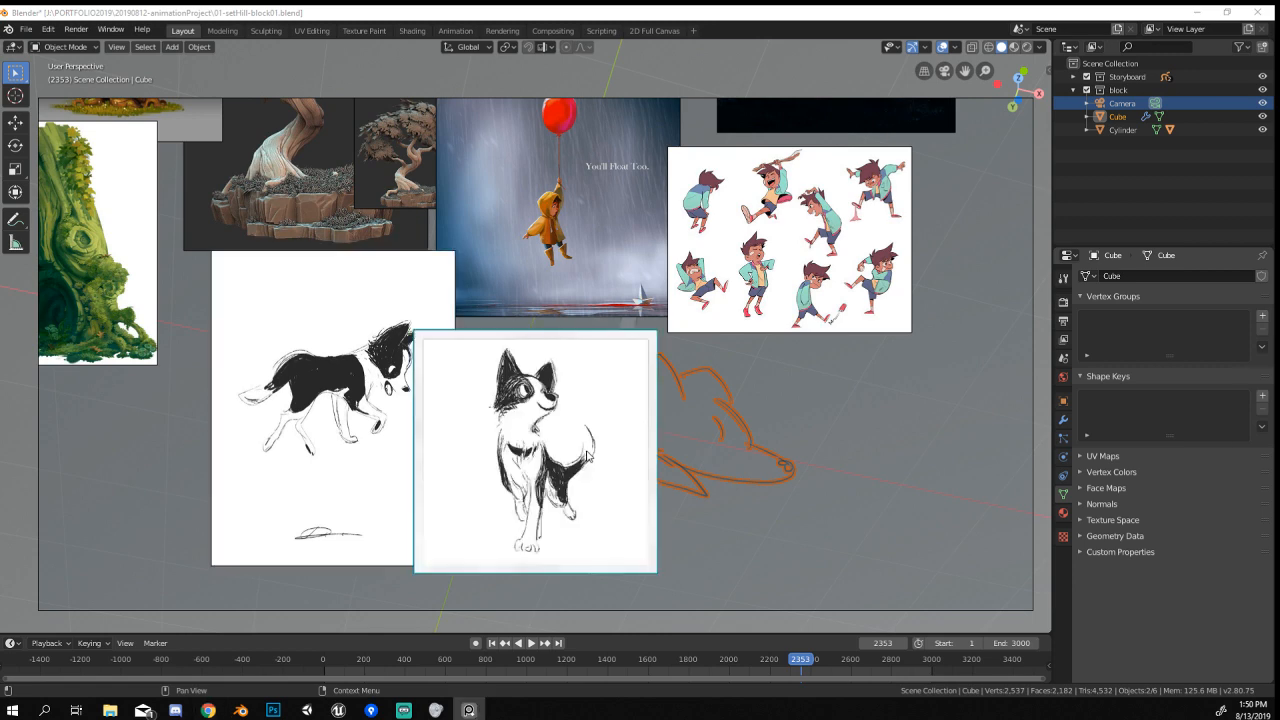
drag(589, 466, 187, 492)
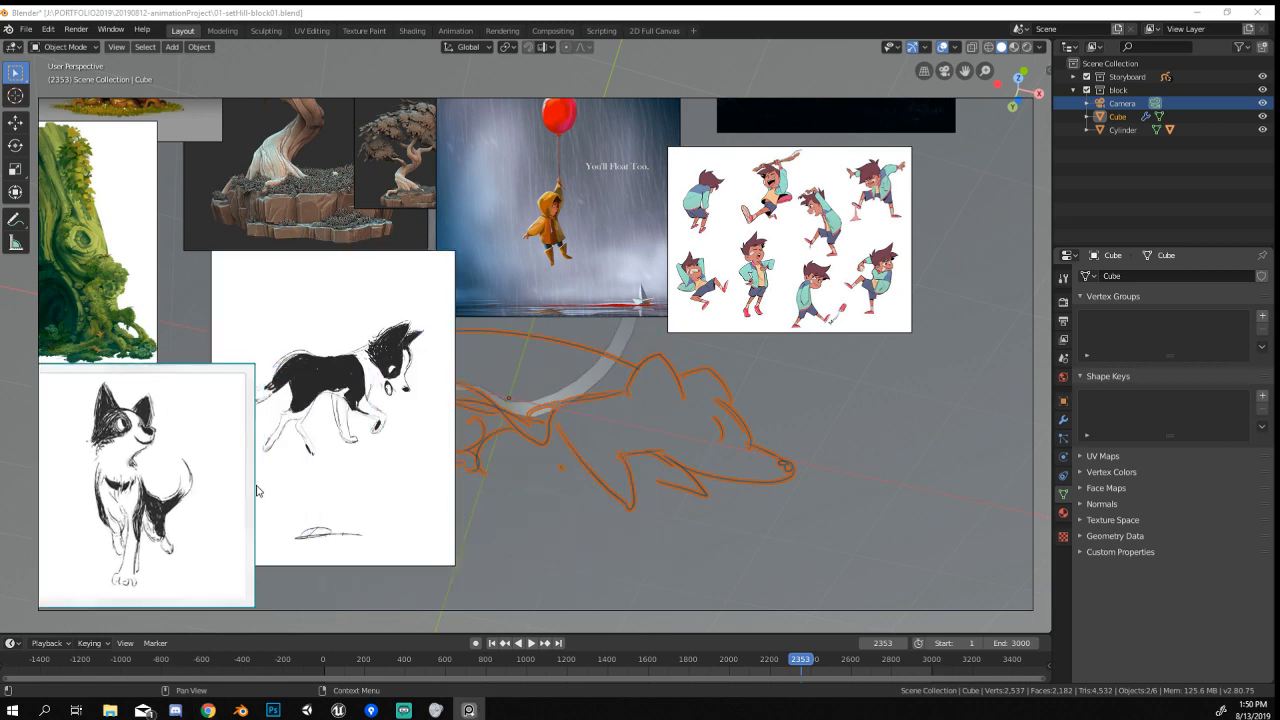
mouse_move(264, 491)
middle_down()
mouse_move(397, 446)
mouse_move(381, 452)
middle_up()
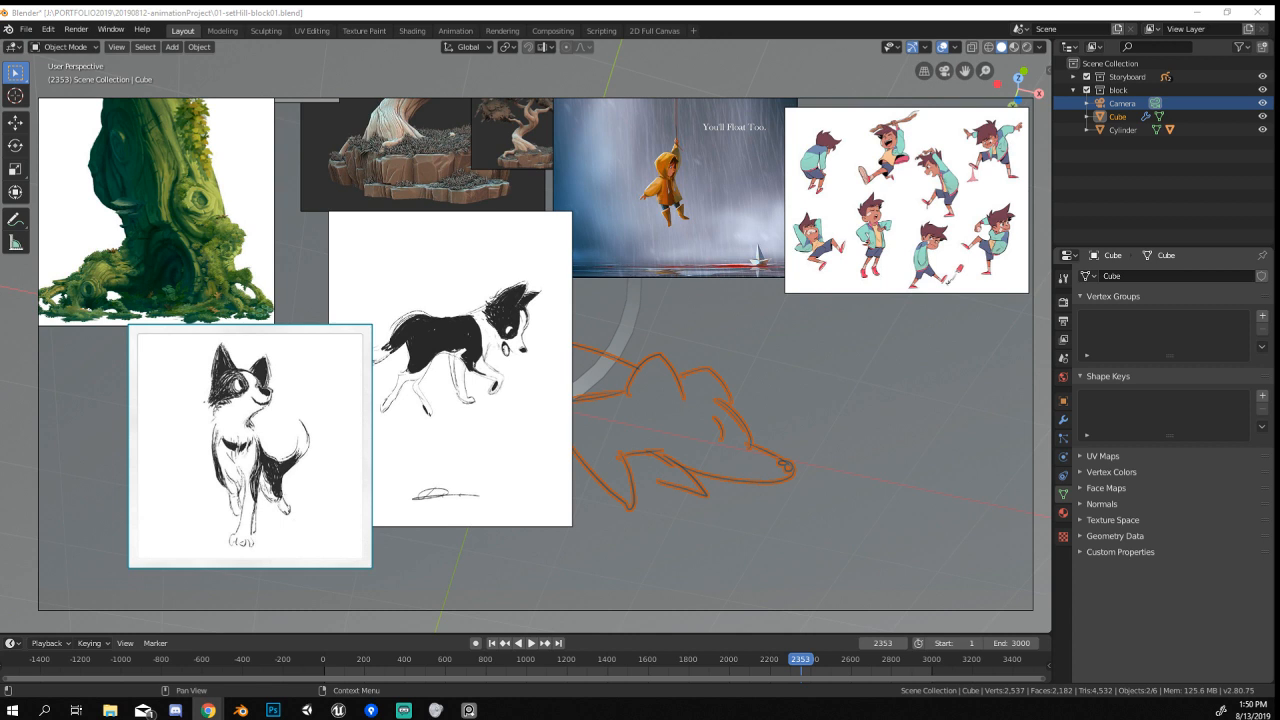
Add the four-expression dog sheet to the board and place it beside the walking dog sketch, below the rainy balloon illustration.
drag(800, 335, 766, 400)
drag(824, 340, 752, 345)
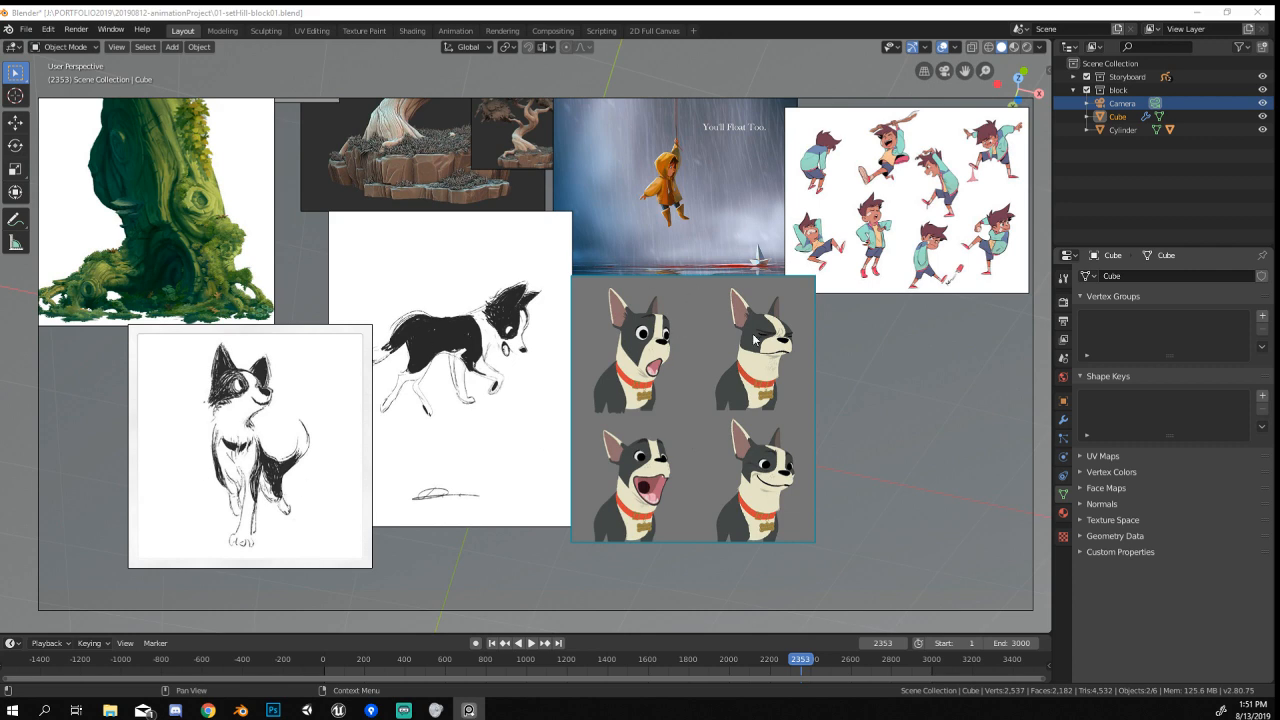
Examine the dog expression sheet up close, then view it together with the surrounding tree, child and dog references.
scroll(705, 388, up, 2)
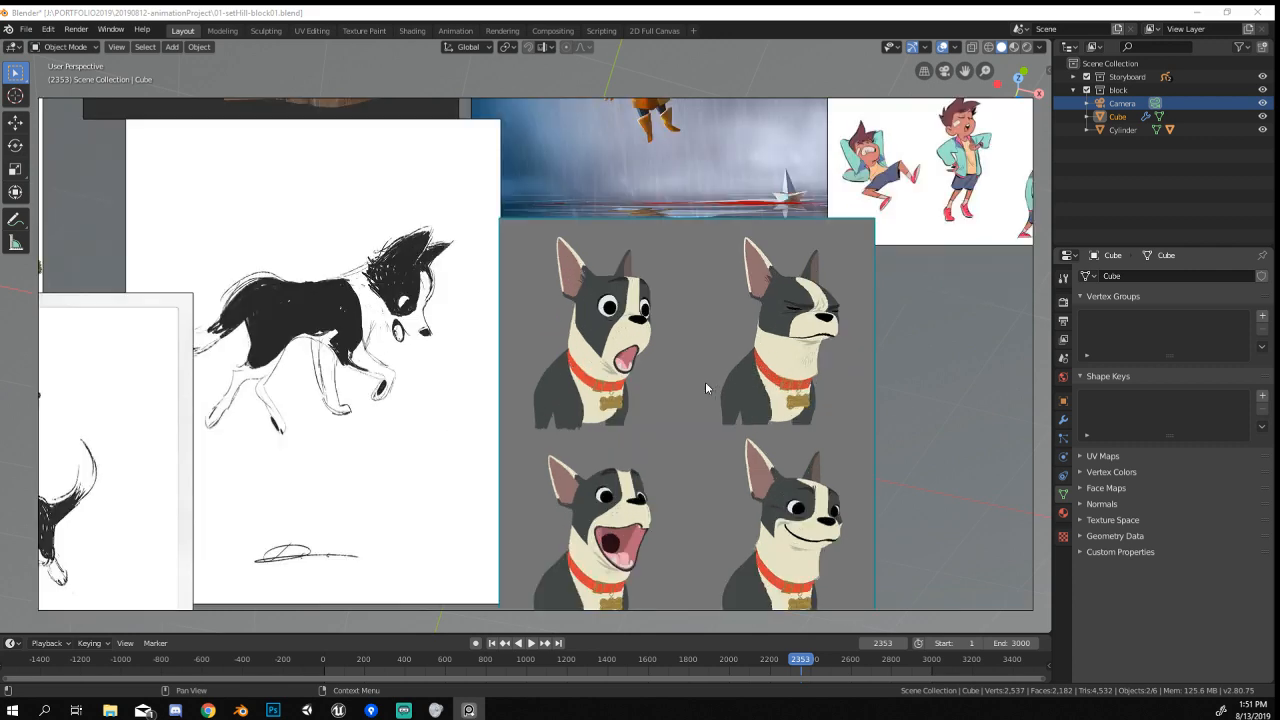
scroll(705, 388, up, 3)
scroll(659, 370, down, 1)
scroll(662, 340, down, 2)
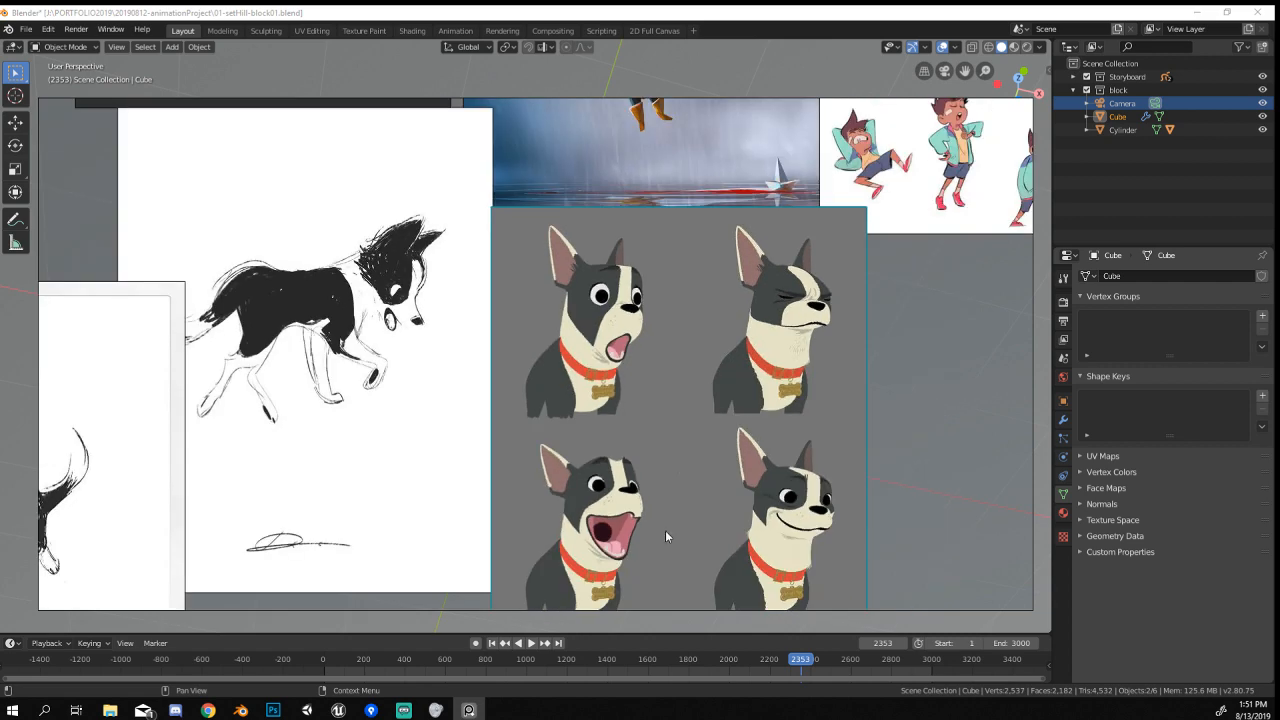
scroll(630, 495, up, 3)
scroll(627, 487, down, 3)
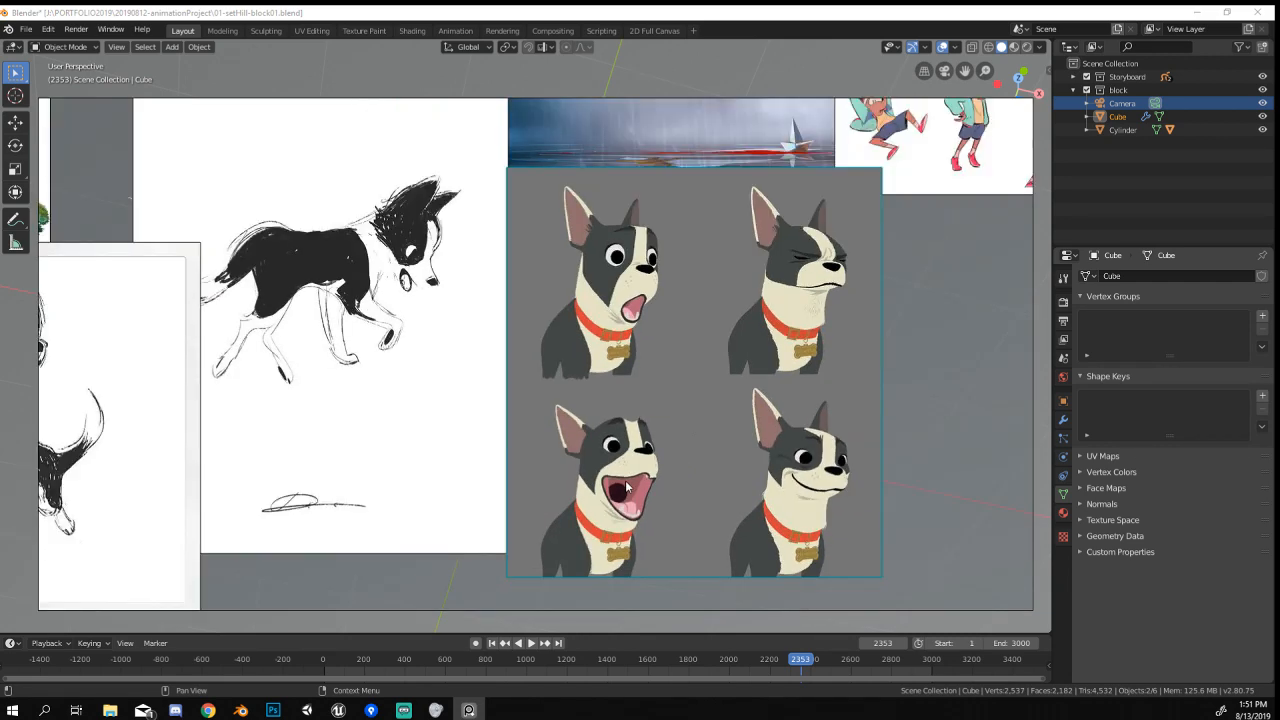
middle_drag(753, 388, 697, 408)
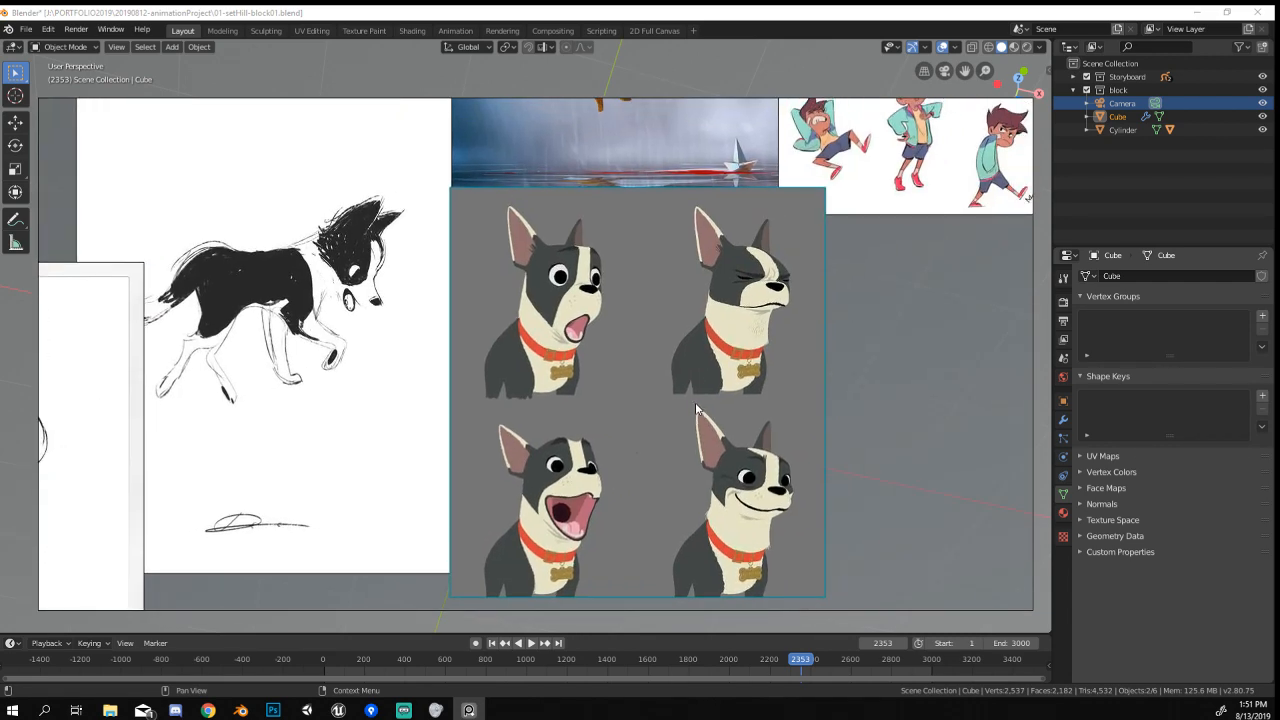
scroll(712, 402, down, 3)
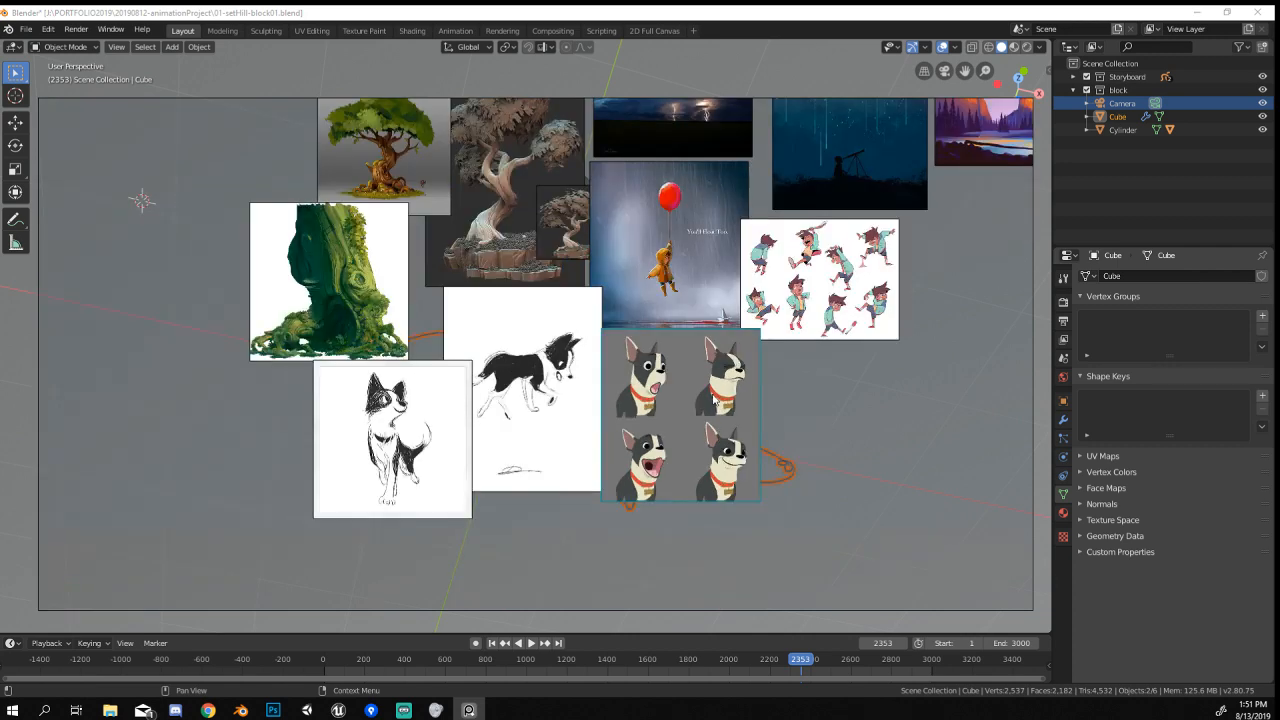
middle_drag(713, 395, 664, 424)
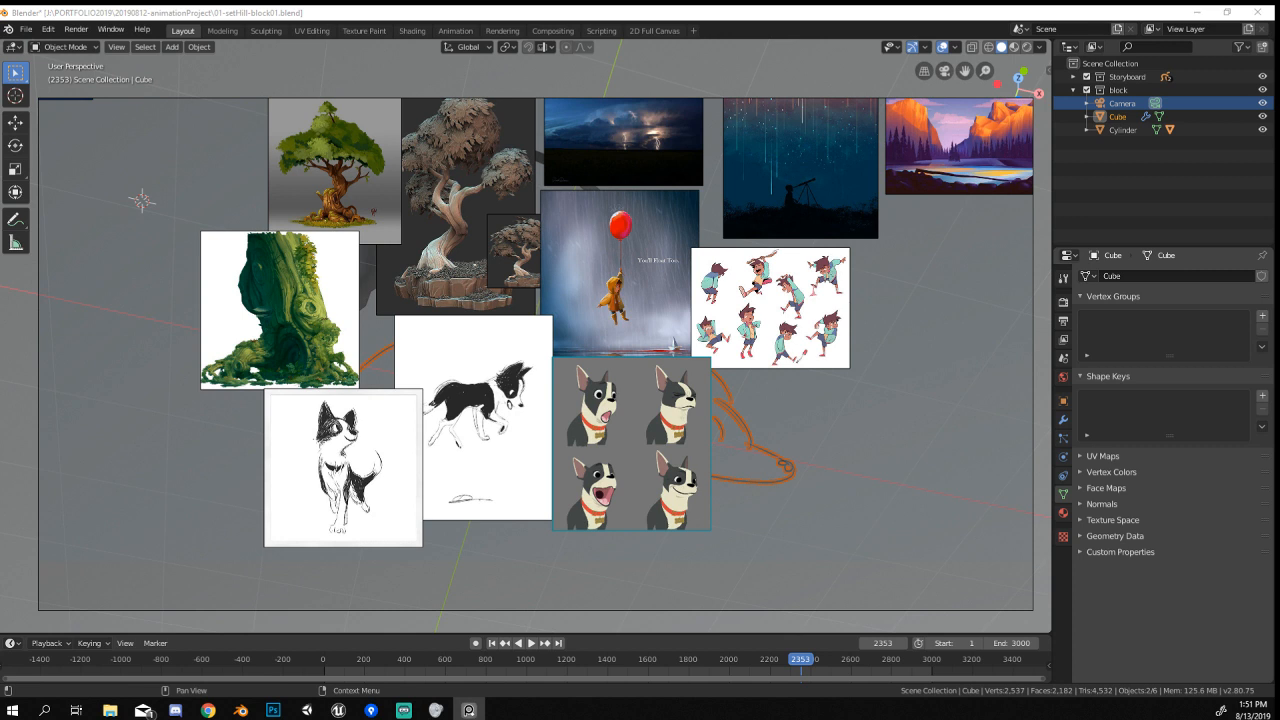
Move the reference board out of the Blender viewport and save the hill scene with the whole tree in view.
right_drag(554, 496, 782, 518)
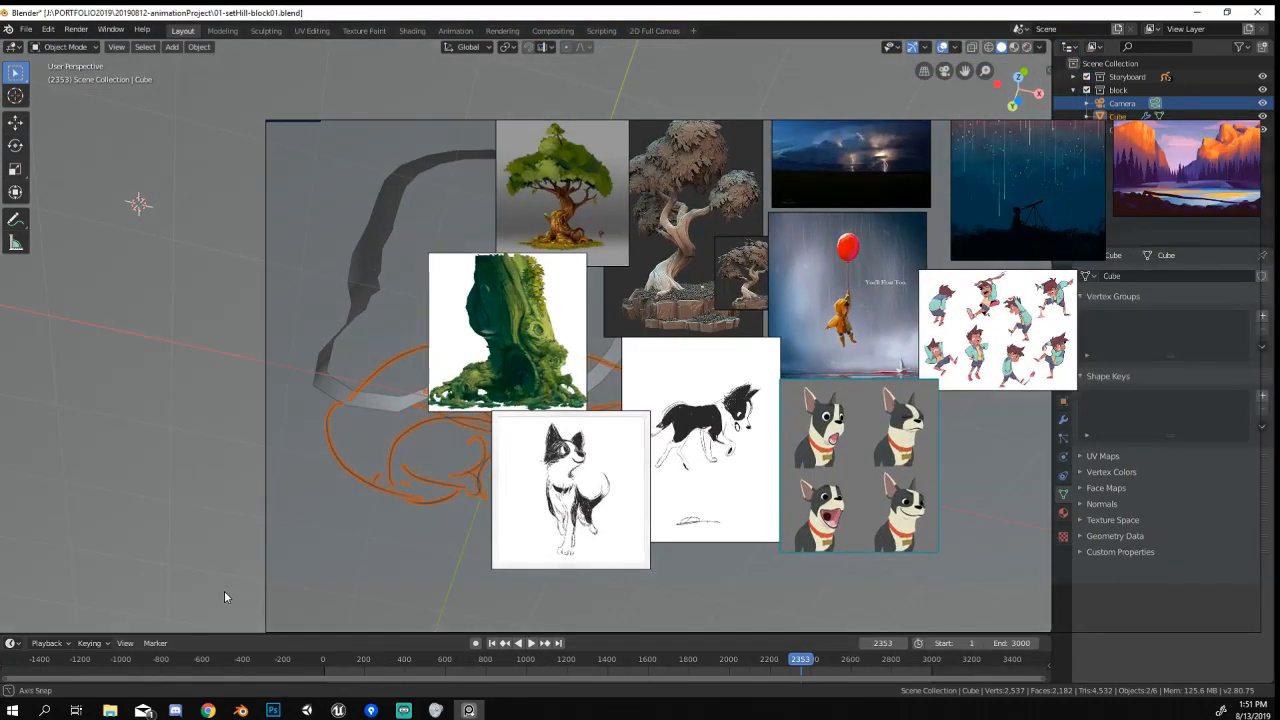
middle_drag(224, 590, 162, 397)
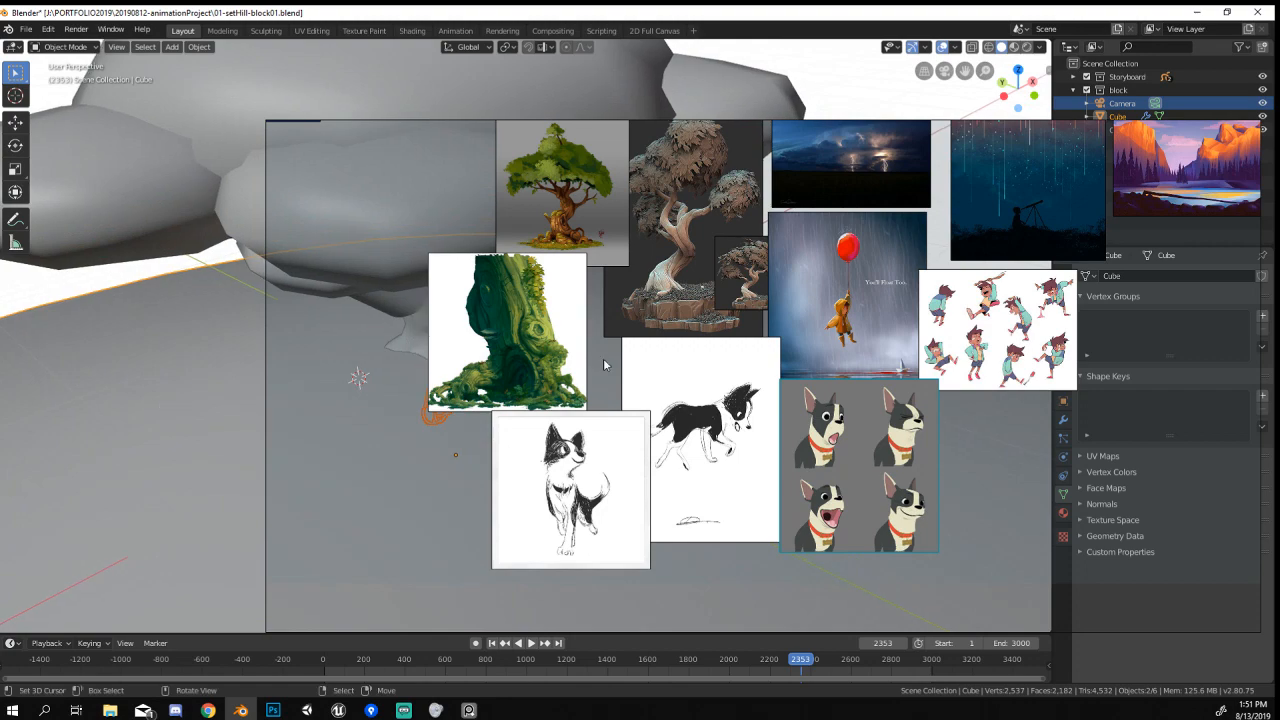
right_drag(603, 358, 1279, 362)
middle_drag(562, 328, 698, 378)
scroll(530, 306, up, 2)
middle_drag(698, 378, 596, 330)
scroll(242, 300, down, 2)
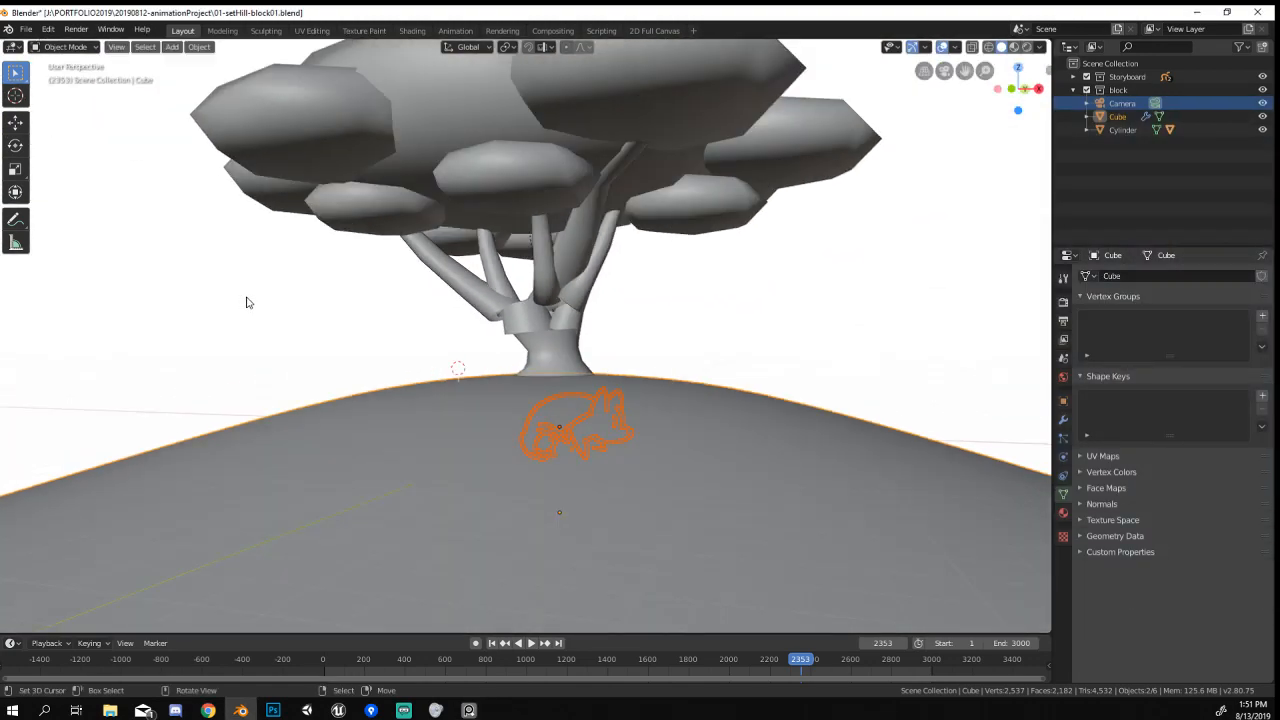
middle_drag(248, 302, 289, 326)
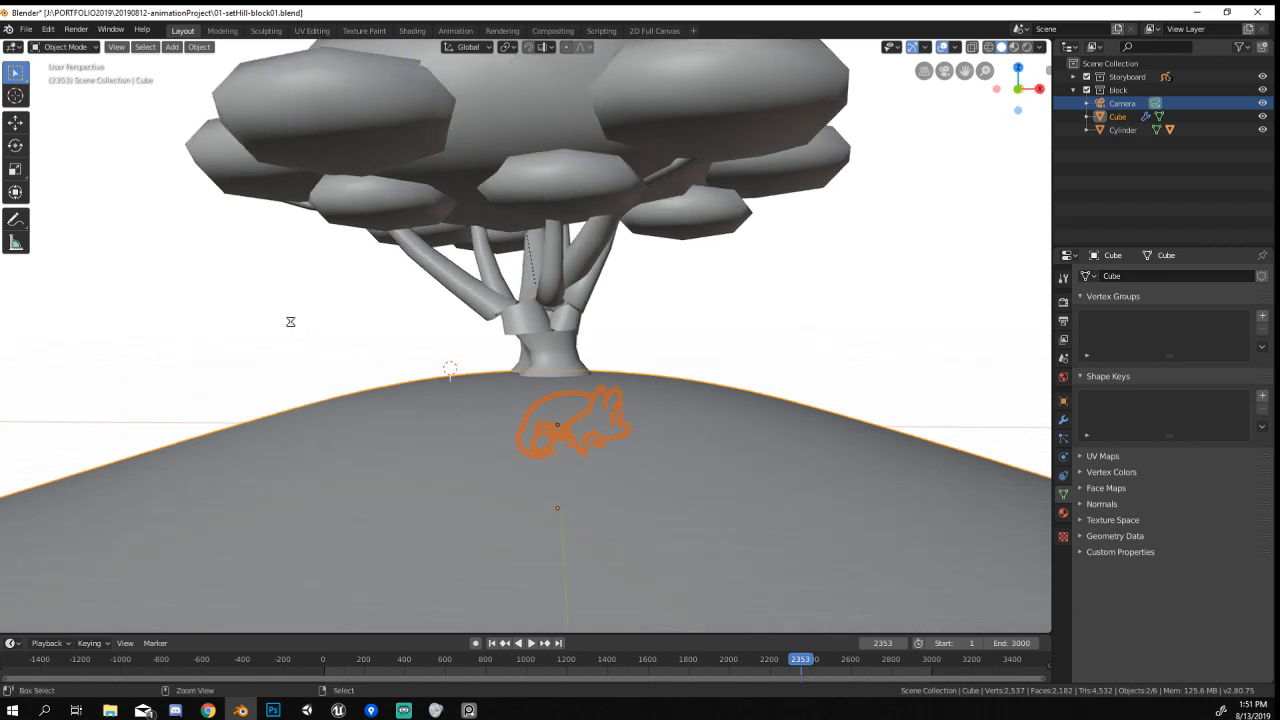
key(ctrl+s)
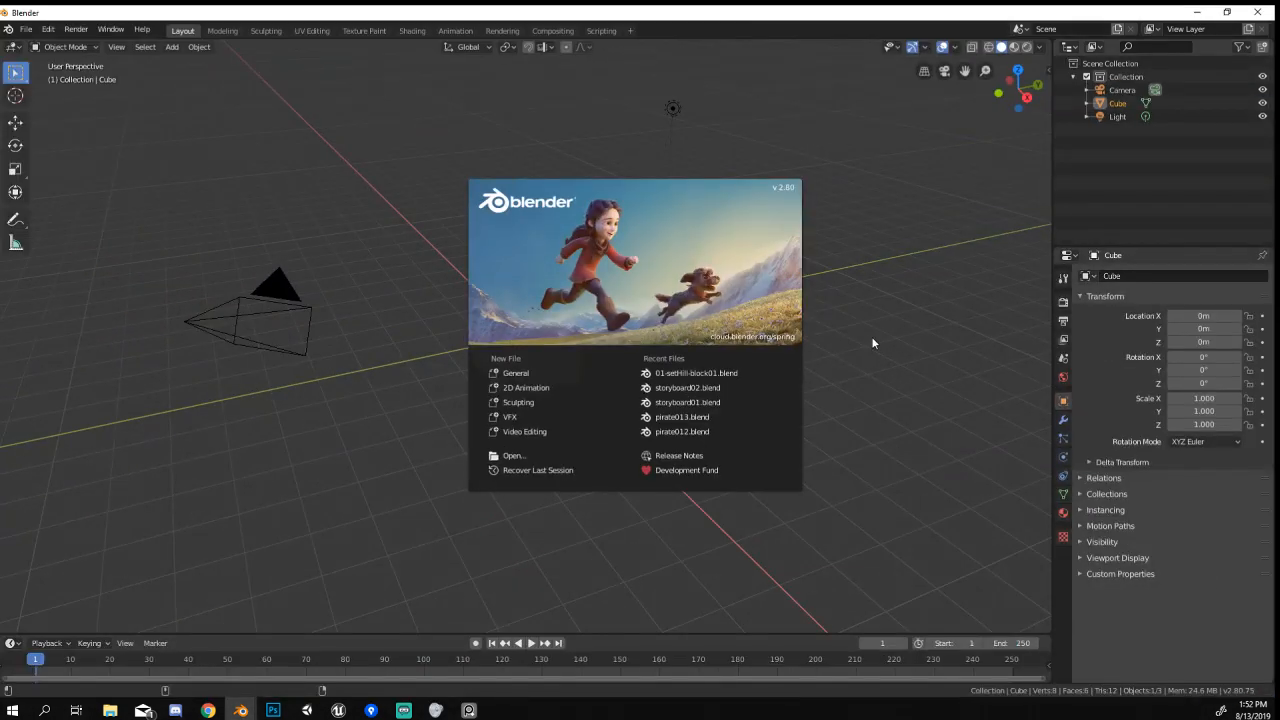
Dismiss the splash screen of the new Blender scene and delete the default cube, camera and light.
click(871, 342)
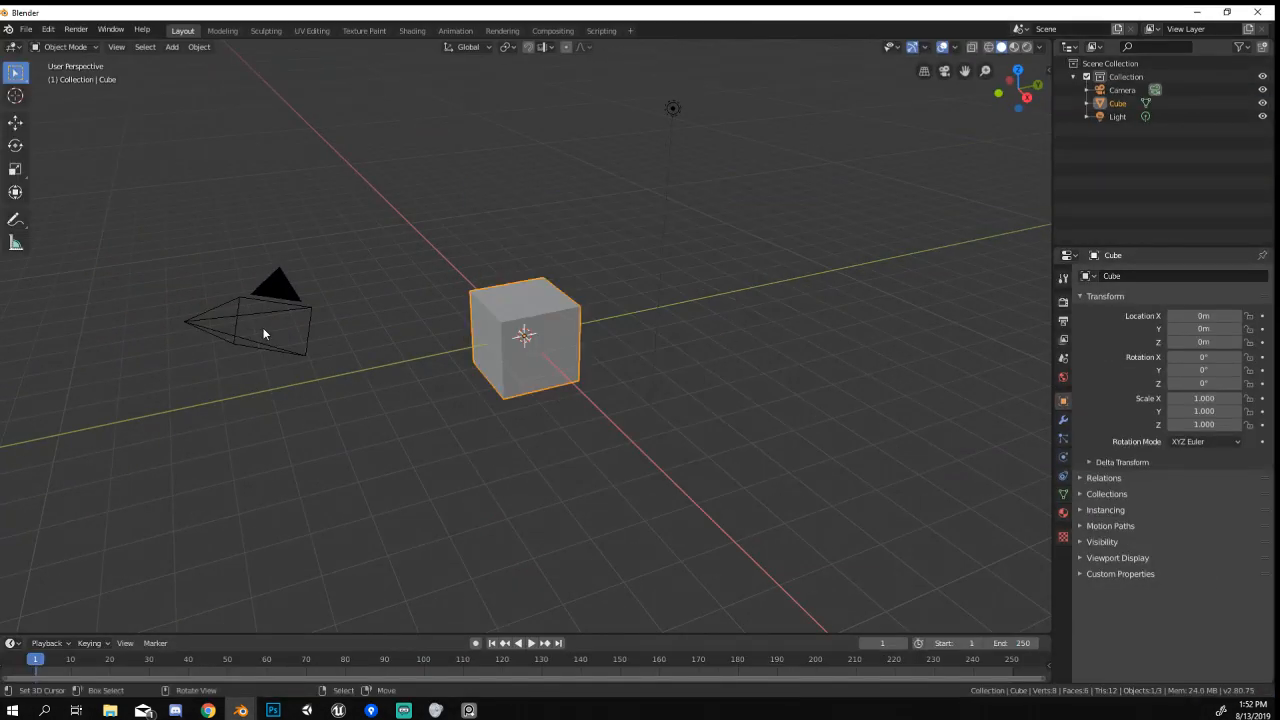
click(274, 308)
click(546, 318)
key(Delete)
click(276, 302)
key(Delete)
click(678, 108)
key(Delete)
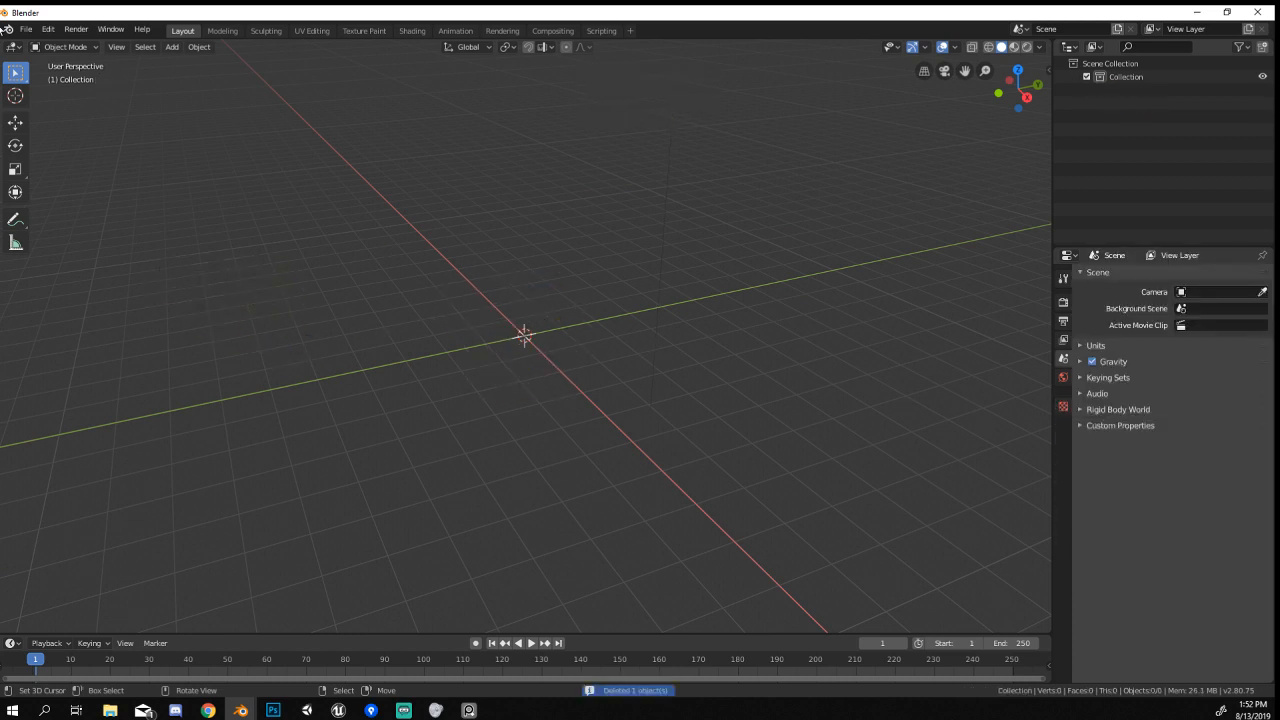
Save the empty scene as 02-characterBlocks01.blend in the 20190812-animationProject folder.
click(26, 29)
mouse_move(41, 46)
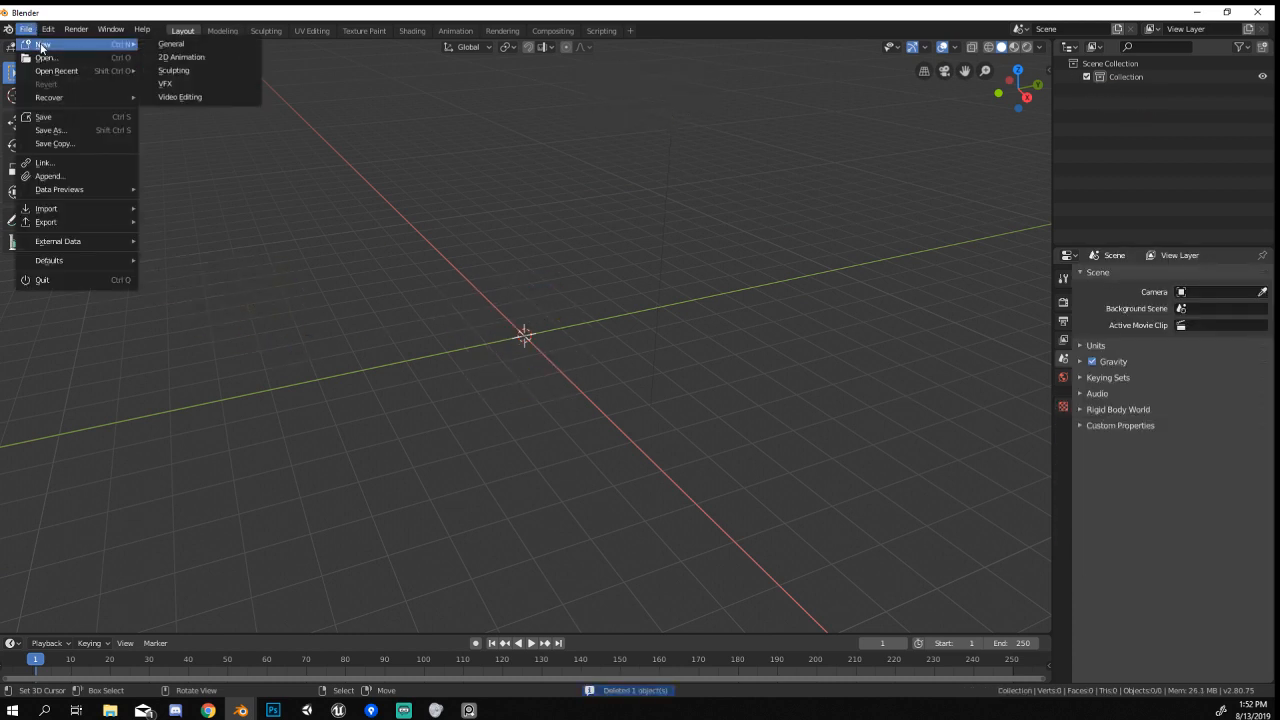
click(50, 130)
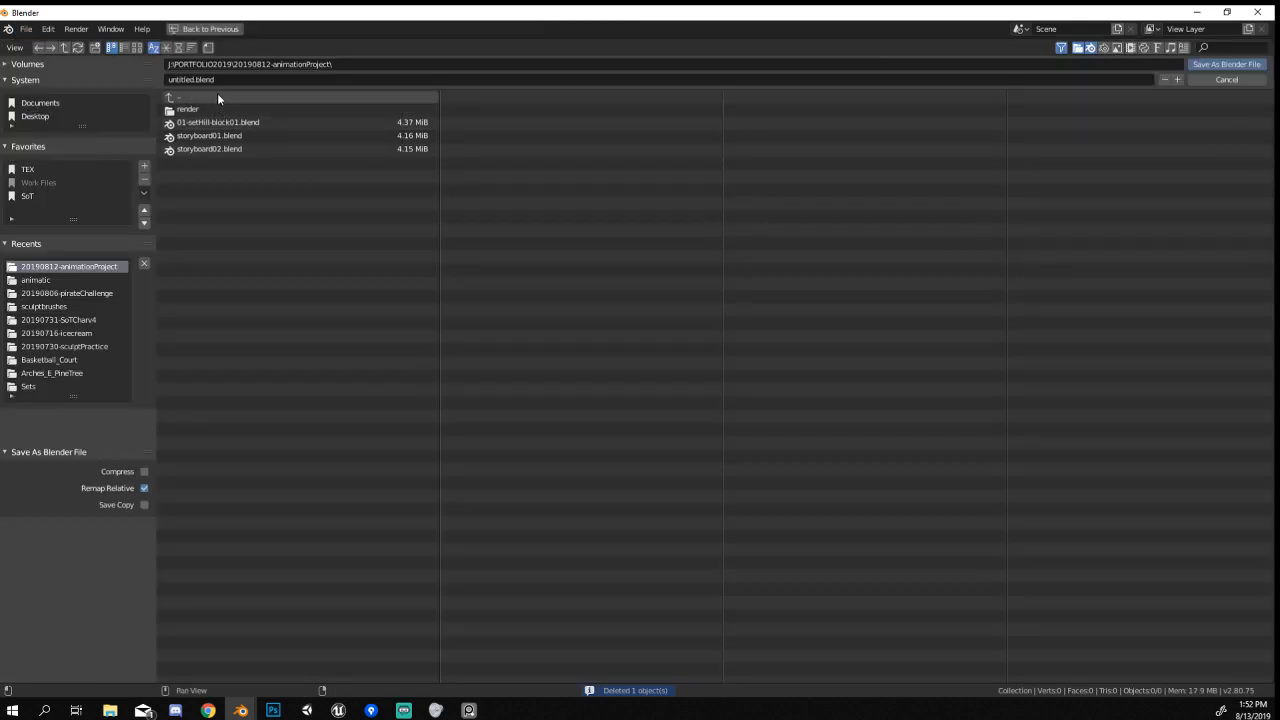
click(329, 82)
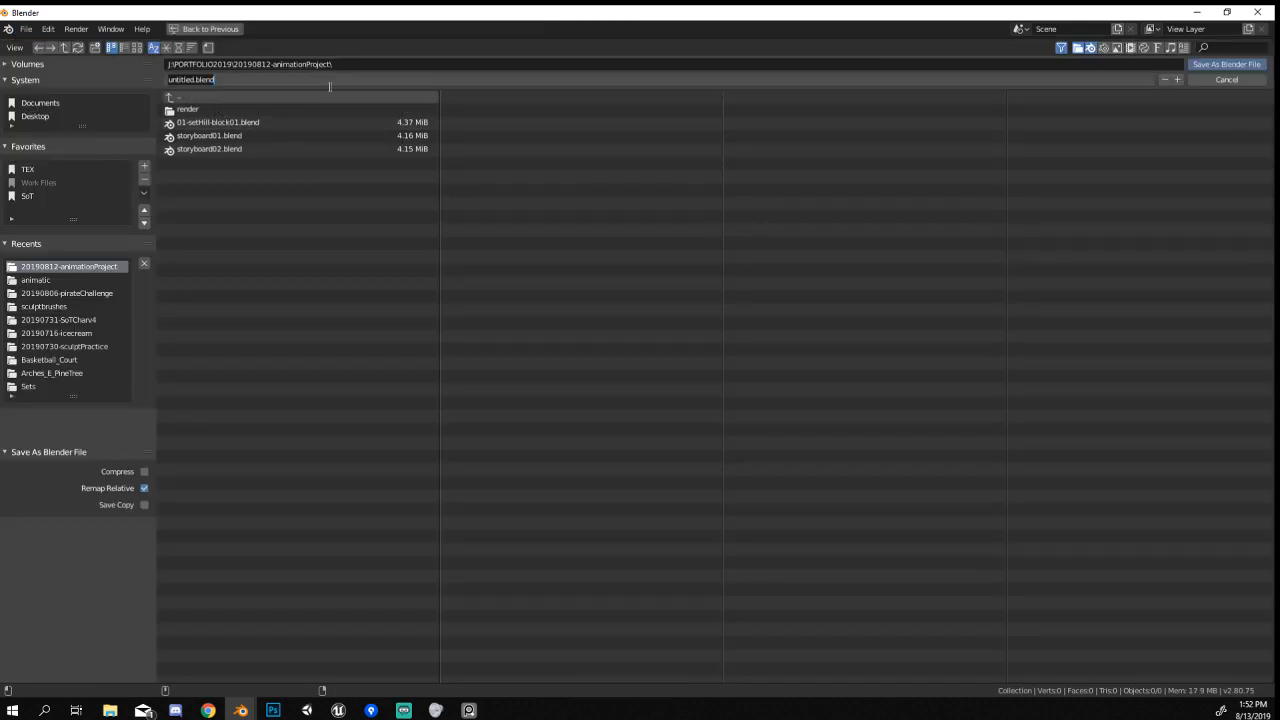
text(02-characterBlocks01)
key(Return)
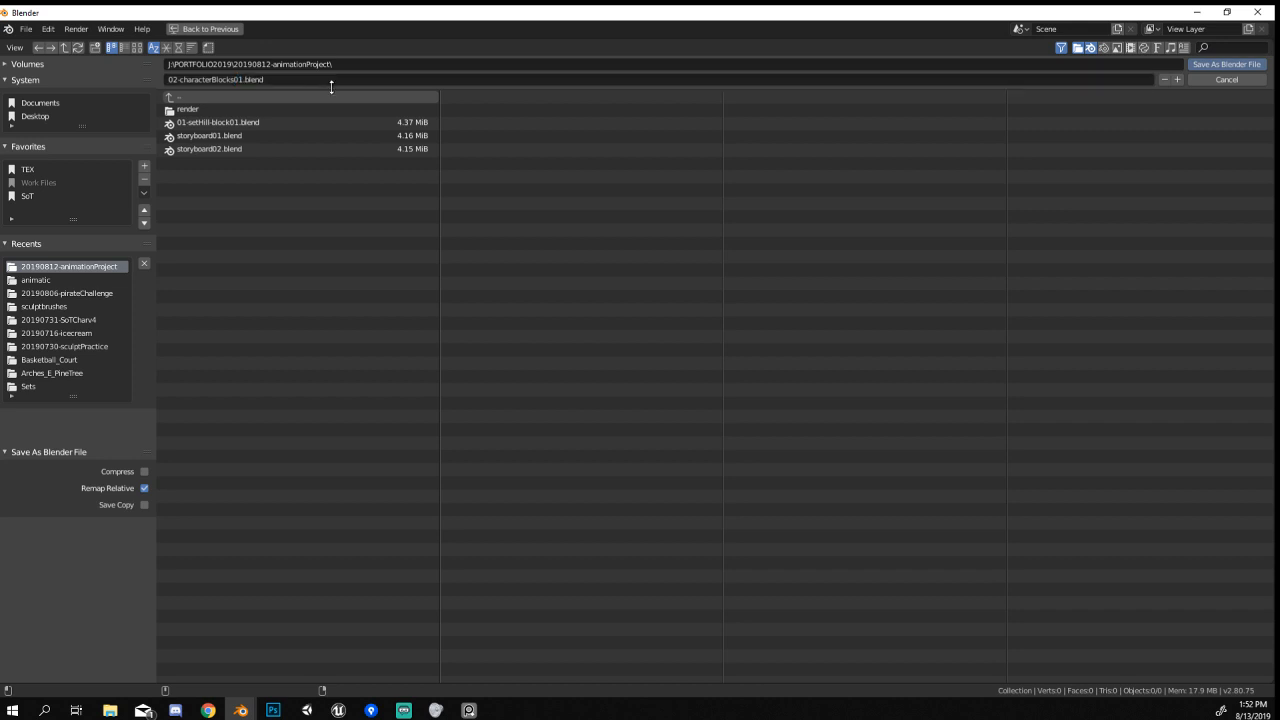
key(Return)
Set the viewport to the front orthographic view and bring the reference board back beside the scene origin.
middle_drag(392, 394, 457, 420)
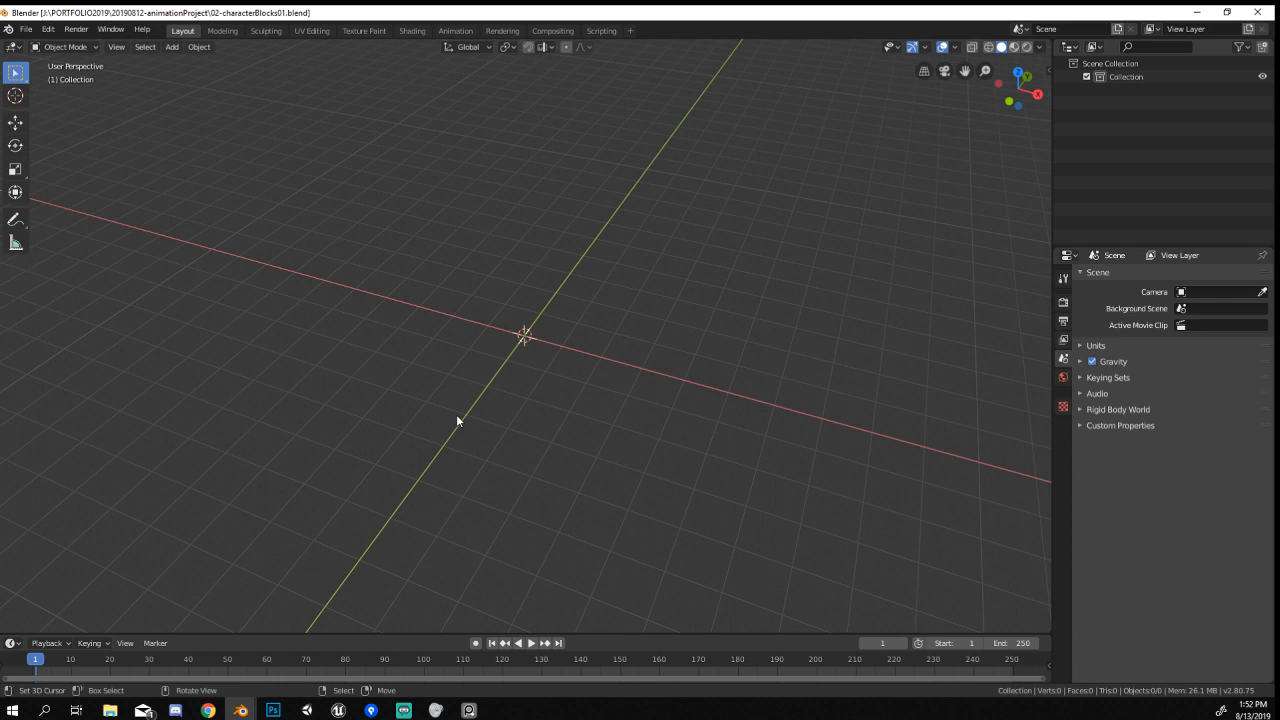
key(KP_1)
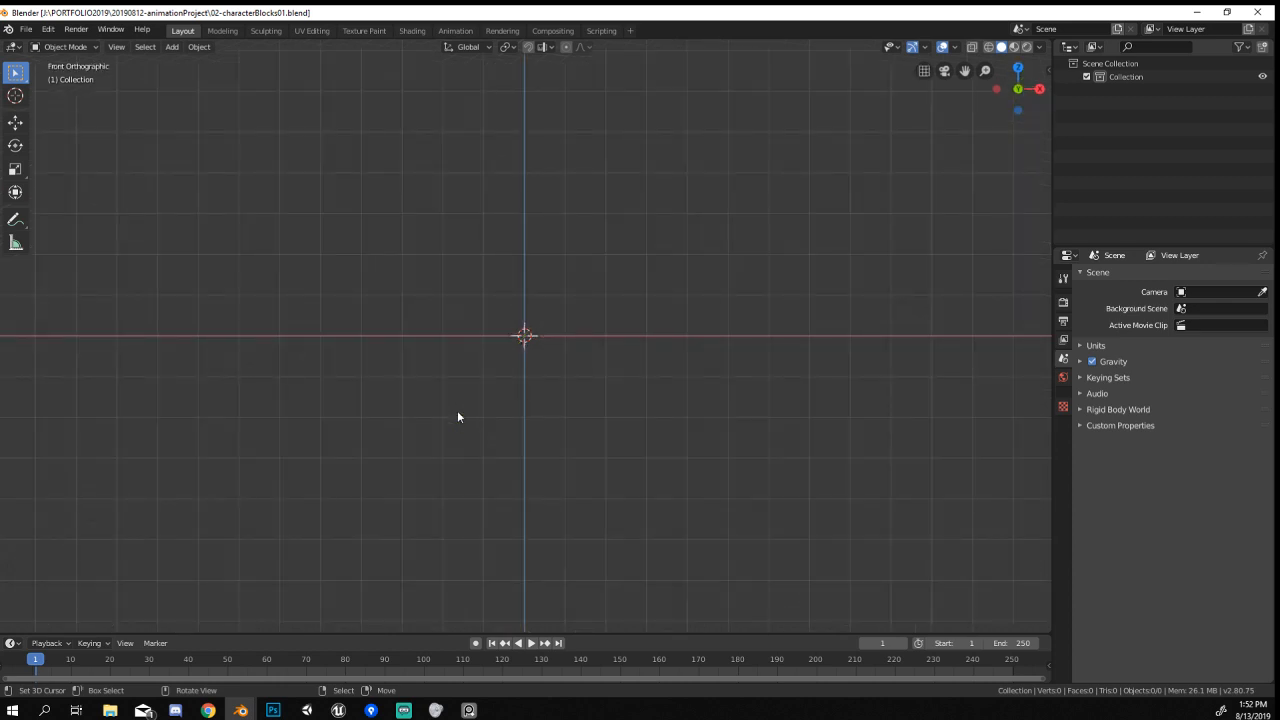
shift+middle_drag(582, 255, 598, 387)
scroll(598, 387, down, 2)
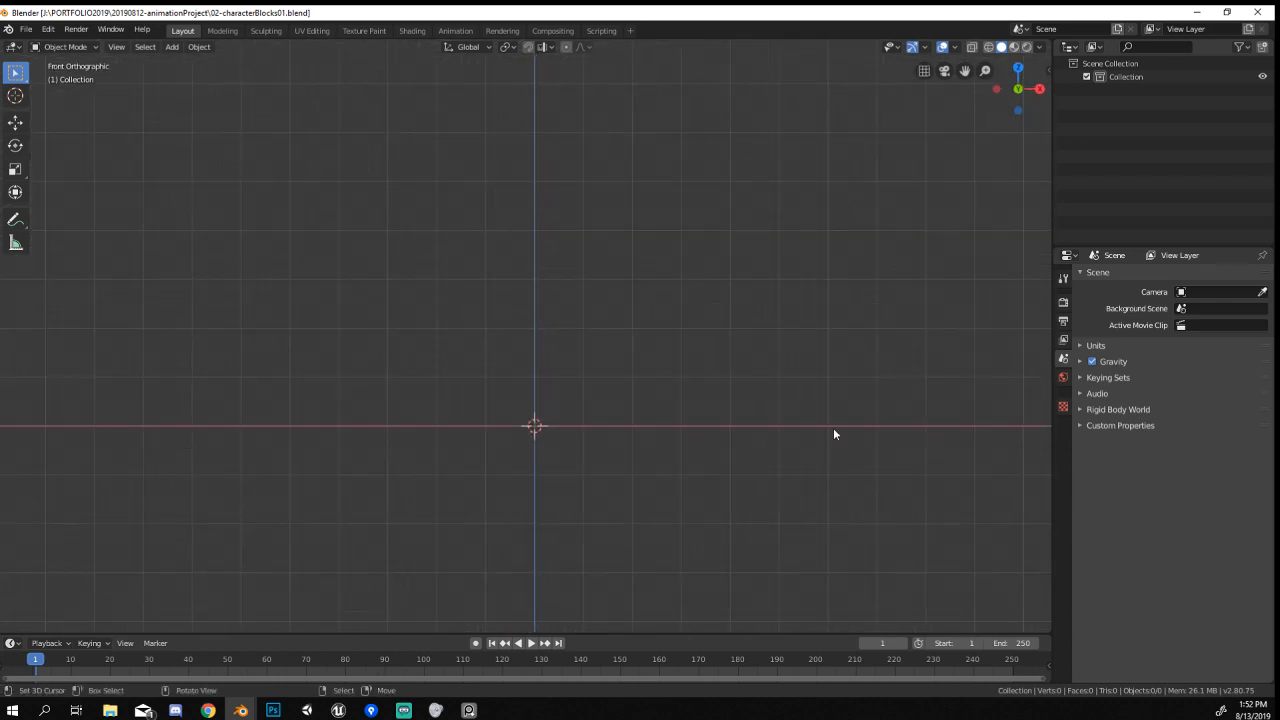
right_drag(1279, 325, 1014, 362)
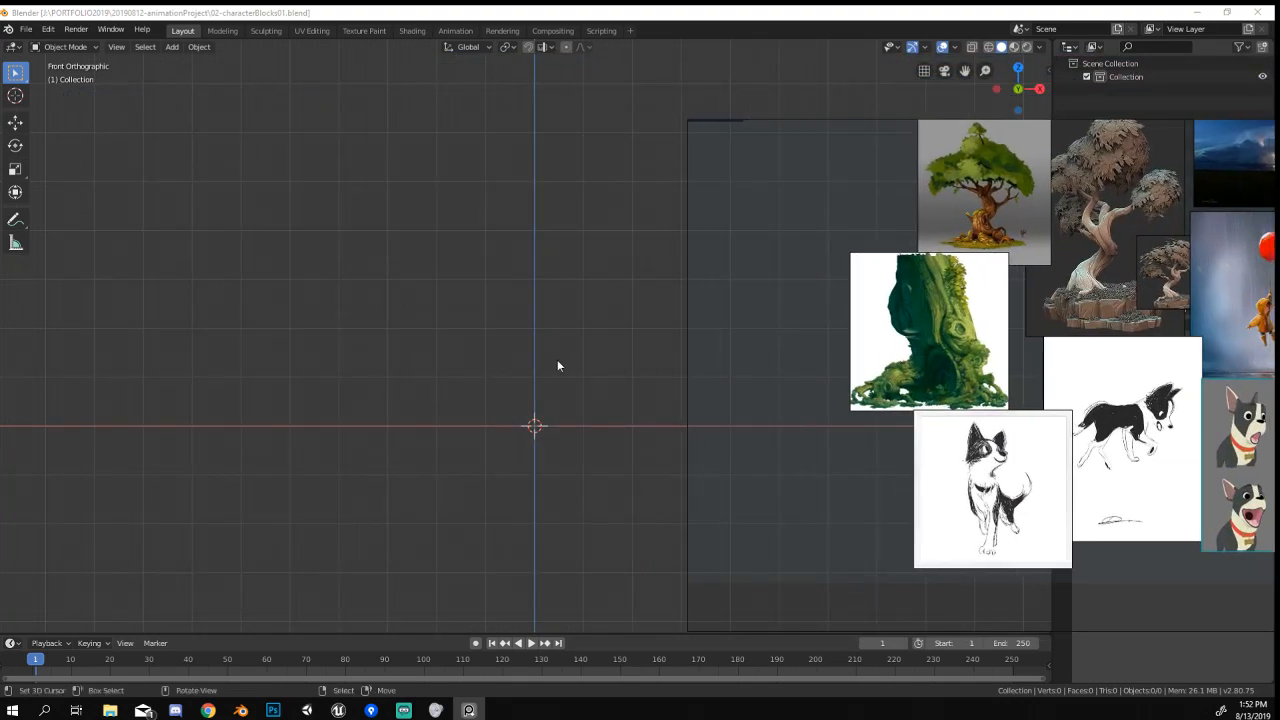
middle_drag(557, 360, 451, 404)
key(KP_1)
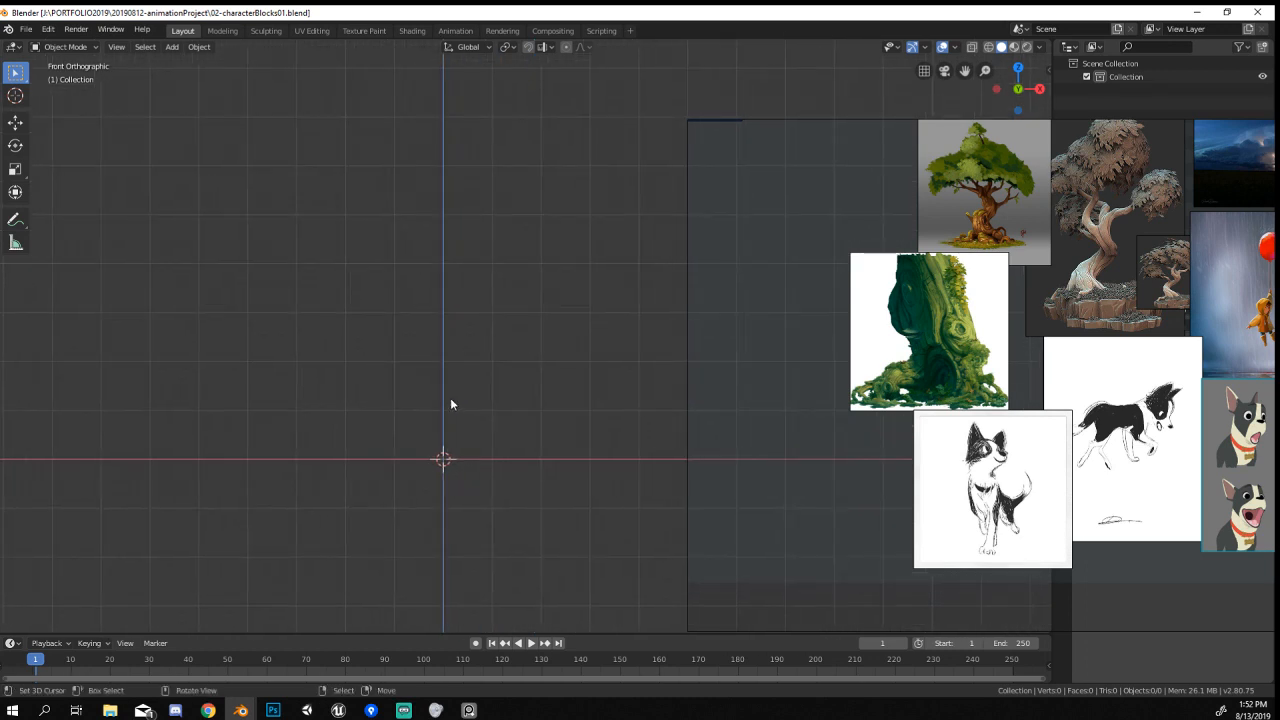
Add the 2D Full Canvas workspace from the 2D Animation set.
click(630, 31)
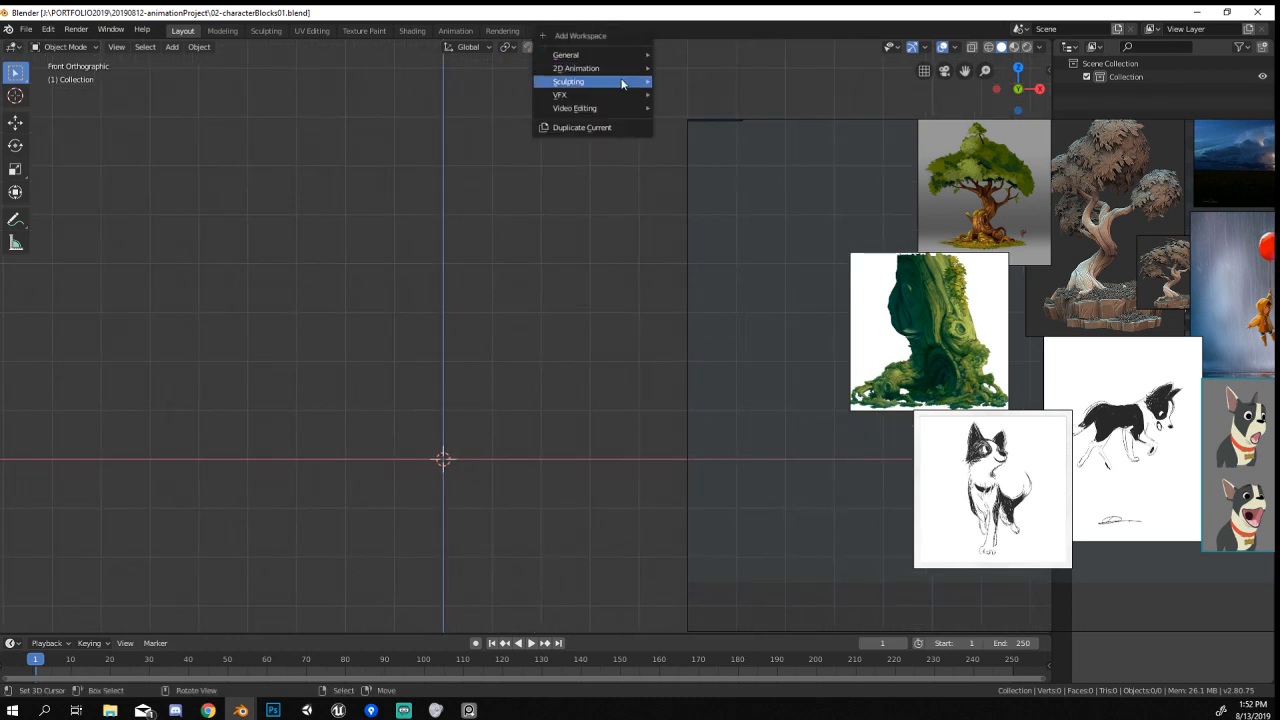
mouse_move(616, 107)
mouse_move(624, 68)
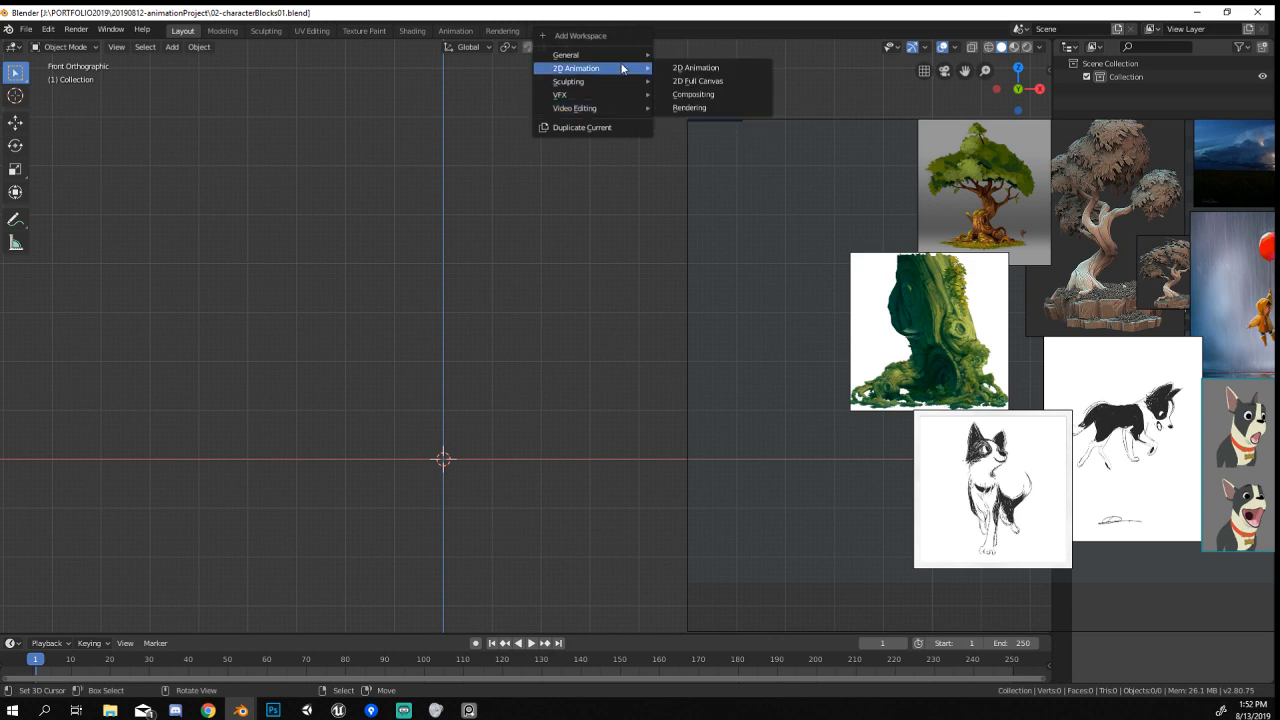
click(708, 84)
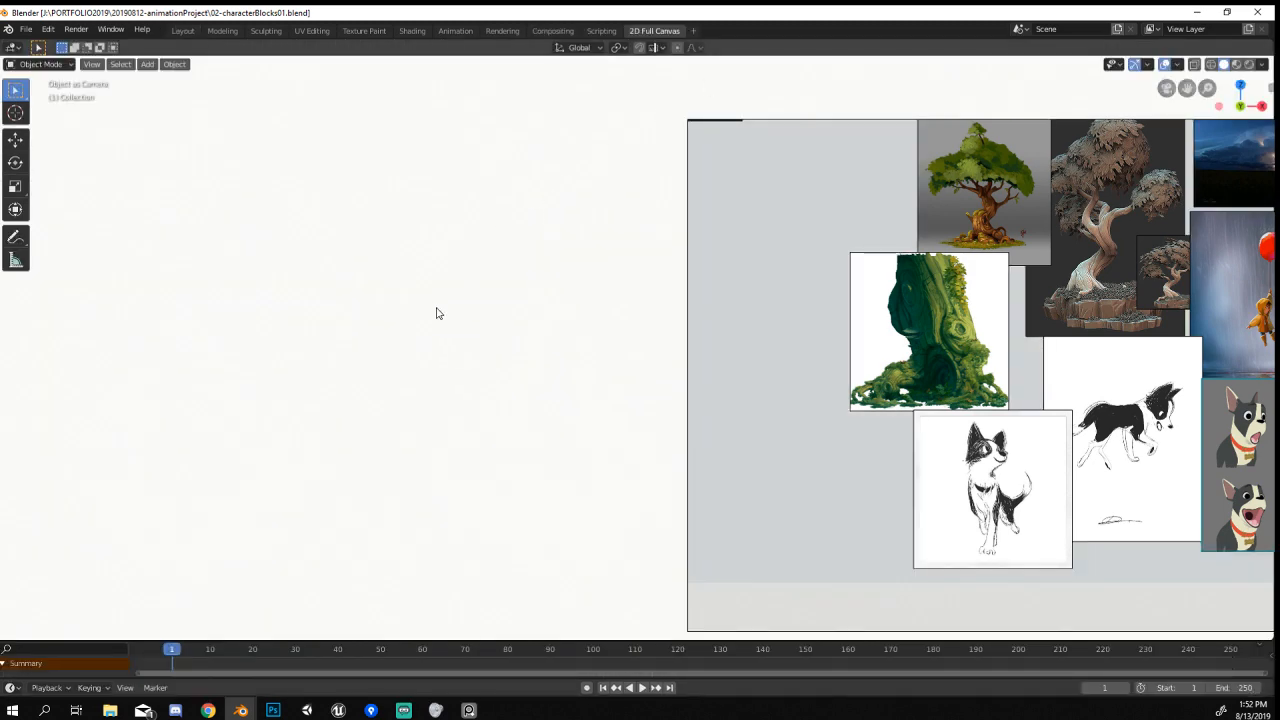
Add a Grease Pencil object, clear its location to the world origin and switch it to Draw mode.
key(shift+a)
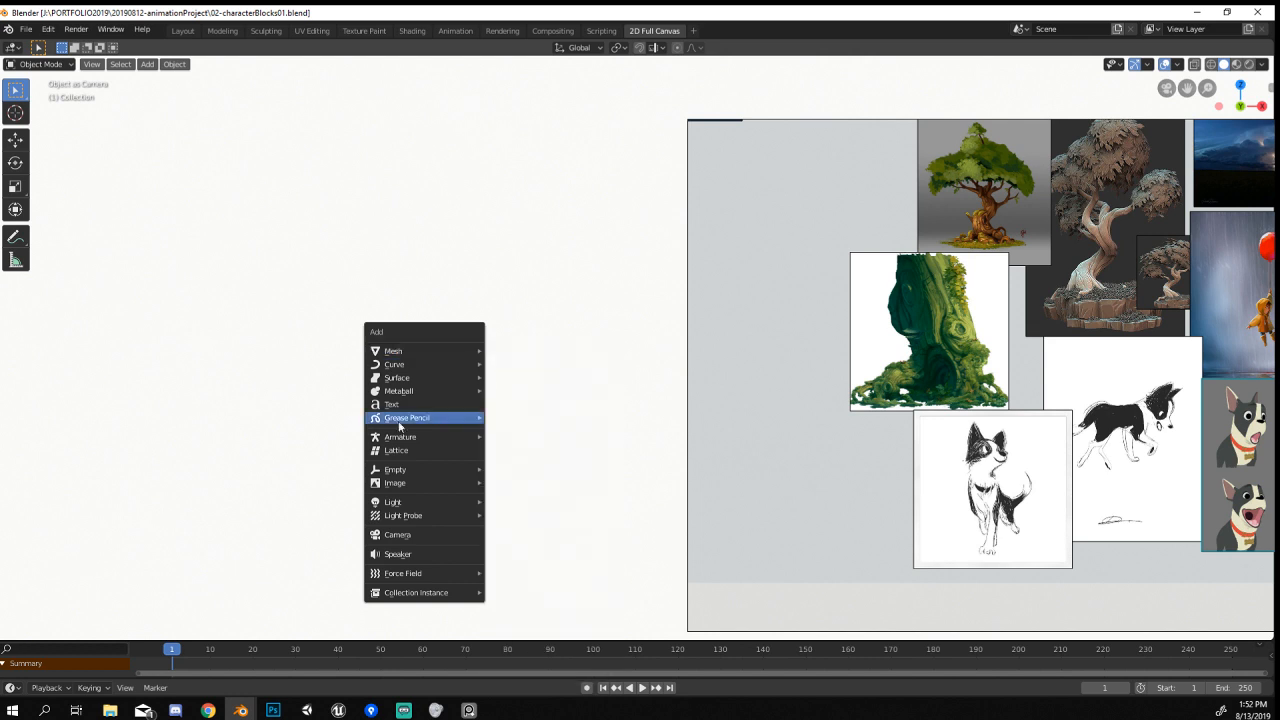
mouse_move(401, 425)
click(521, 421)
key(alt+g)
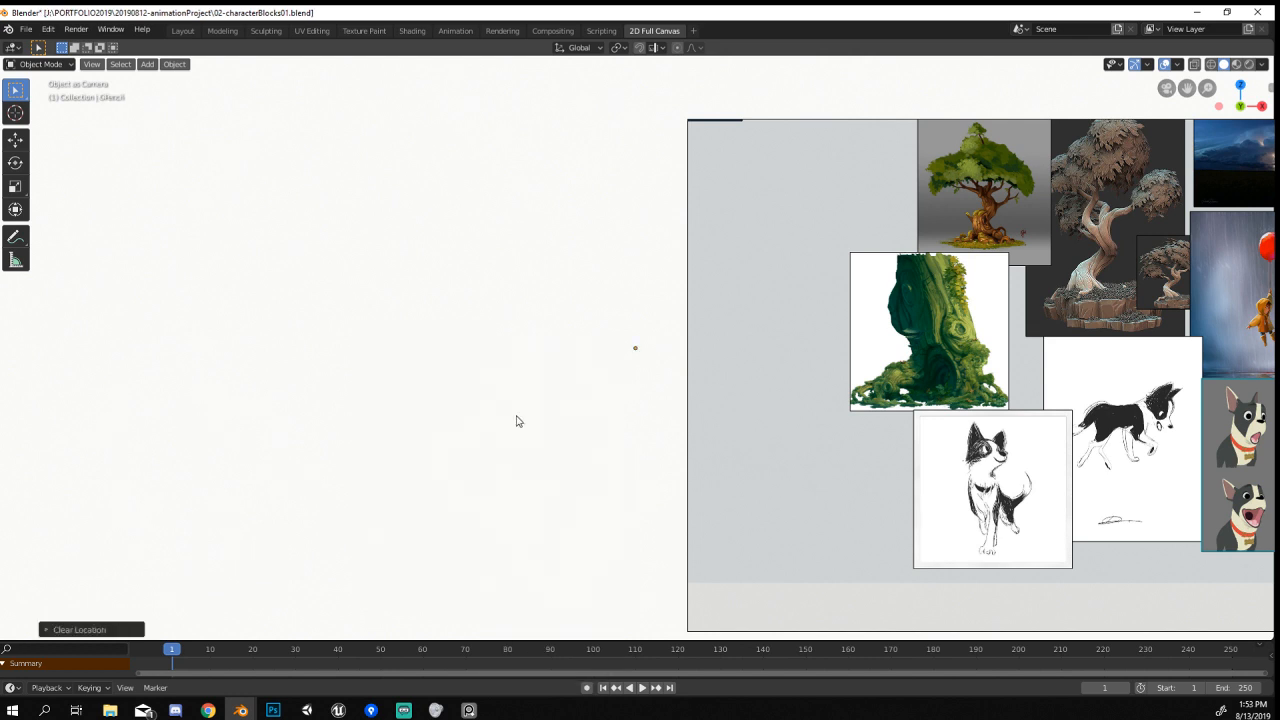
click(36, 64)
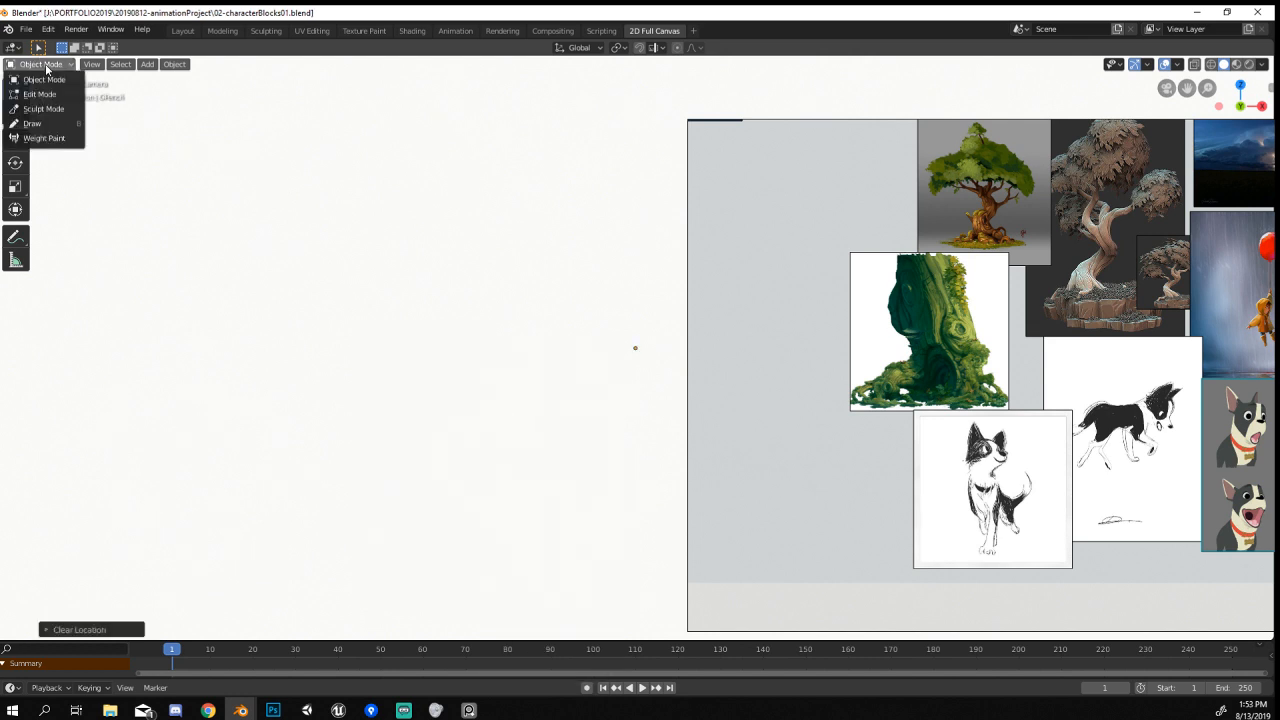
click(48, 123)
Narrow the reference board beside the drawing canvas and frame the child in the yellow raincoat on it.
right_drag(815, 220, 289, 173)
drag(200, 271, 781, 297)
middle_drag(895, 354, 577, 329)
scroll(923, 300, up, 6)
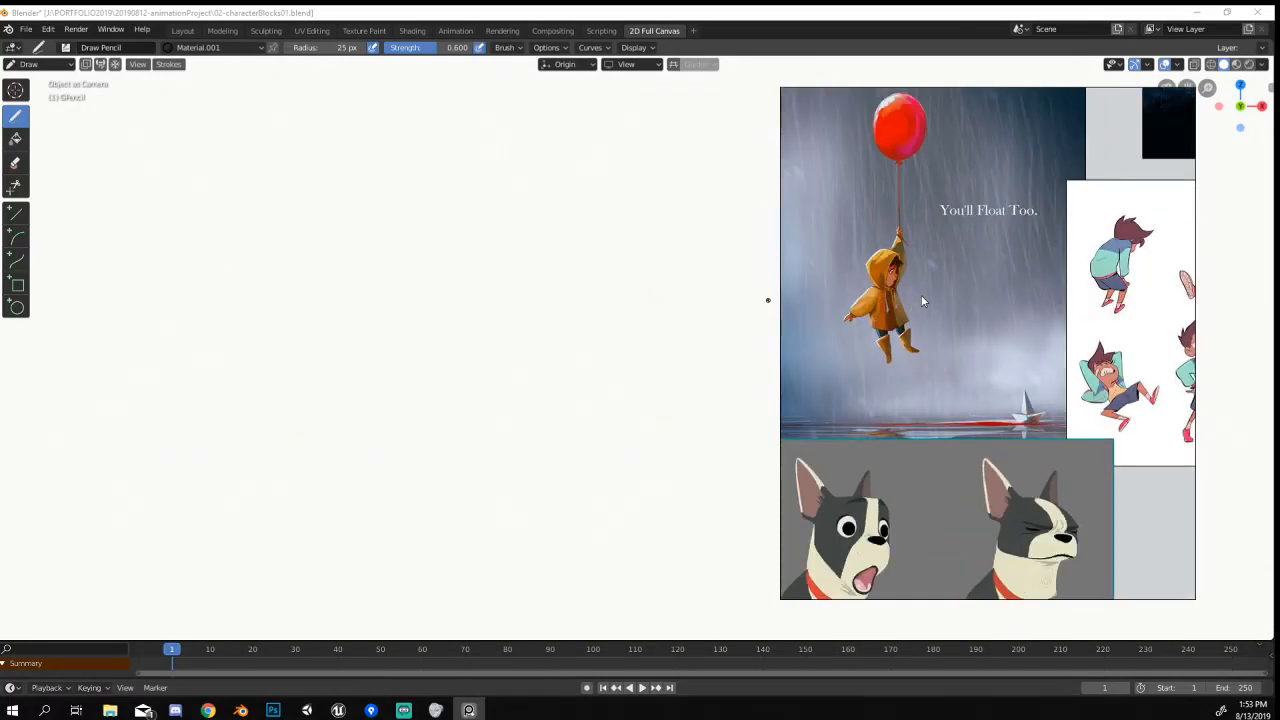
middle_drag(923, 300, 961, 364)
scroll(922, 352, up, 3)
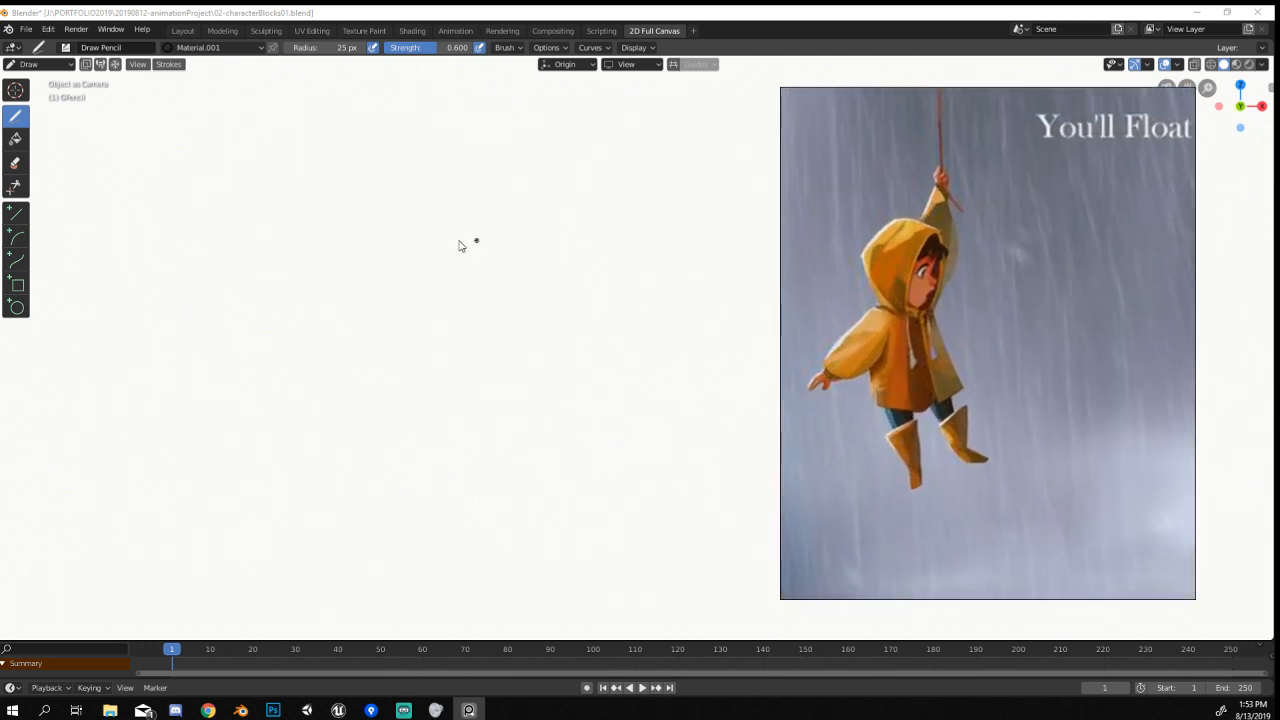
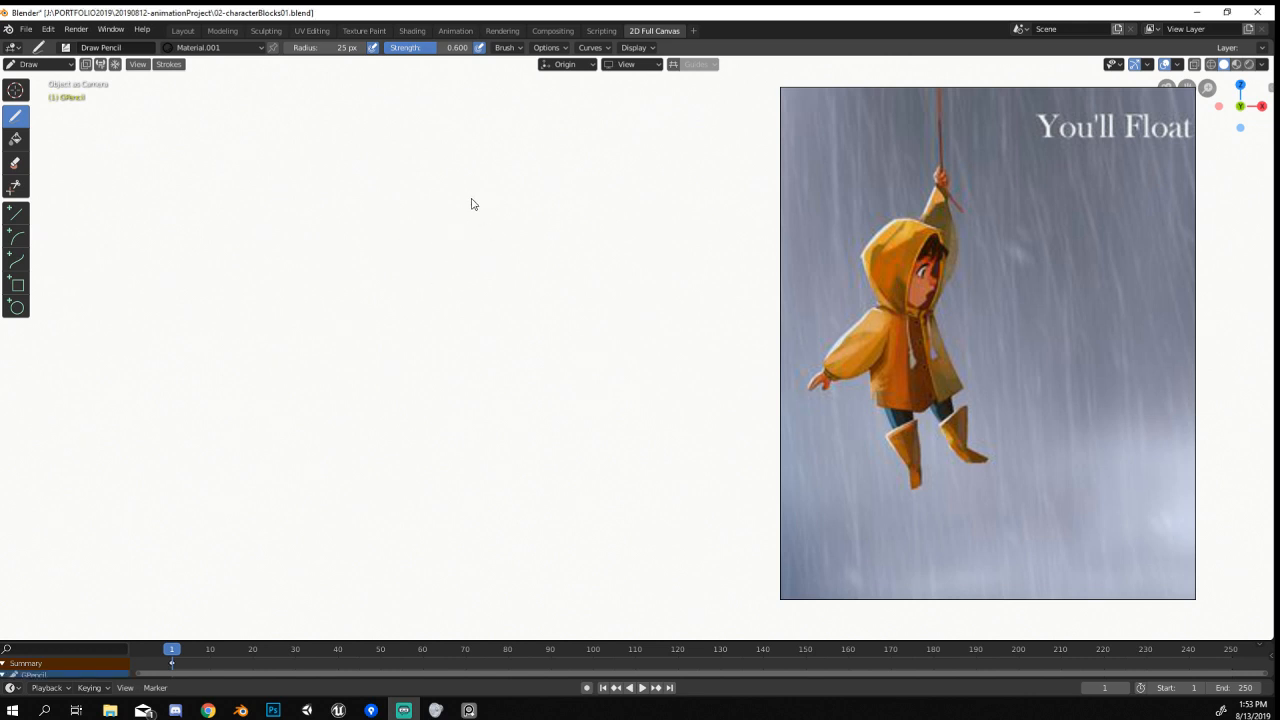
Sketch a round head for the child on the canvas and move the reference board closer beside it.
mouse_move(471, 200)
mouse_down()
mouse_move(466, 188)
mouse_move(497, 263)
mouse_move(440, 185)
mouse_move(420, 206)
mouse_move(448, 190)
mouse_move(486, 223)
mouse_move(440, 195)
mouse_up()
key(ctrl+z)
key(ctrl+z)
key(ctrl+z)
key(ctrl+z)
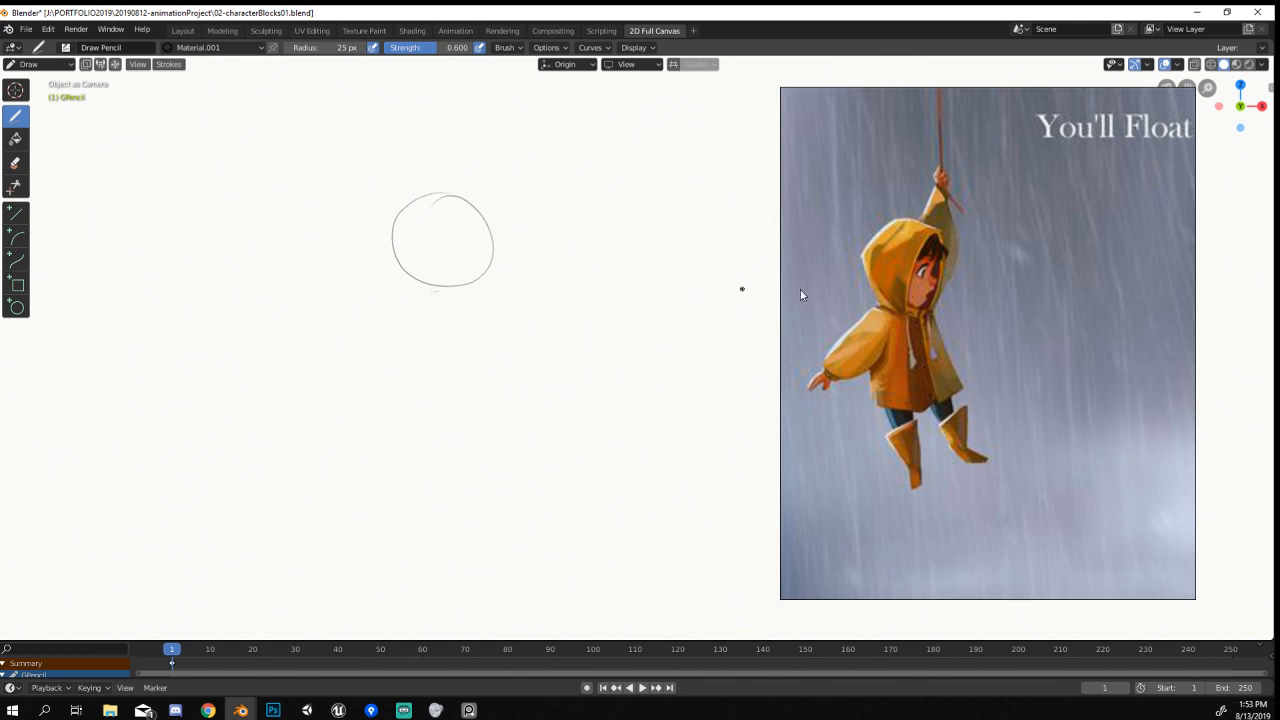
drag(800, 290, 558, 267)
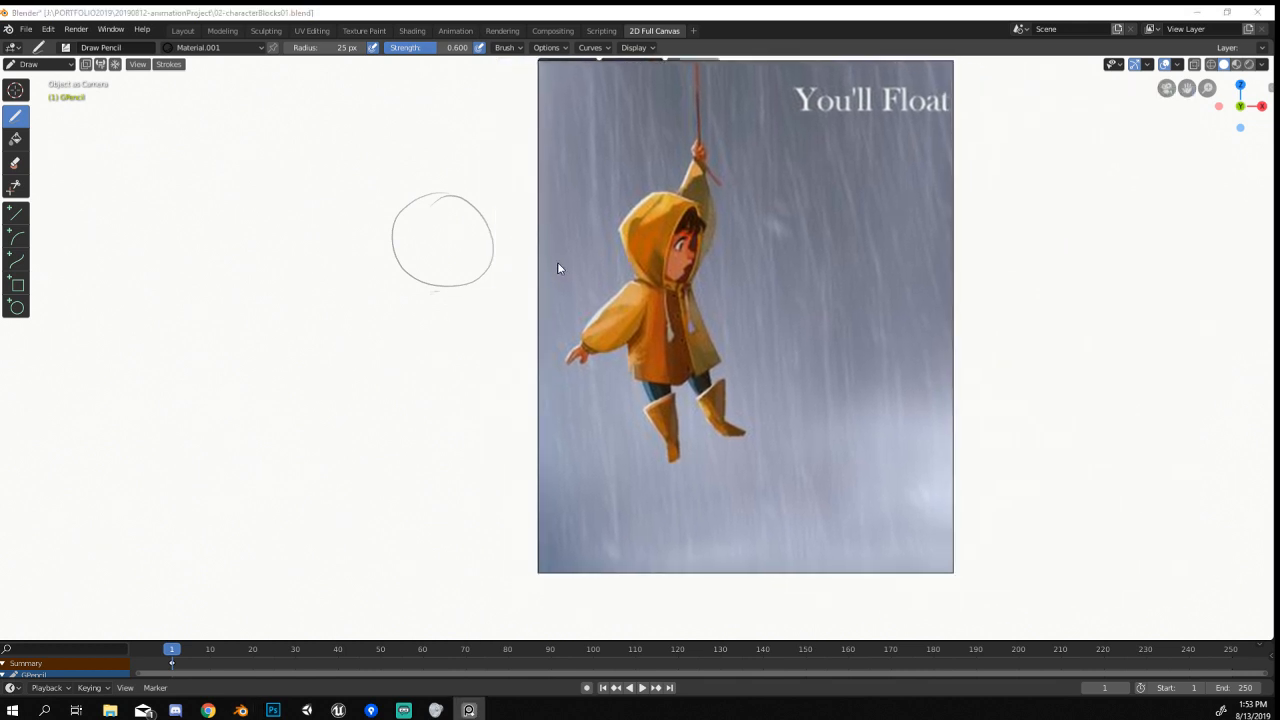
Sketch the child's chest and hip ovals, two leg lines and angular boots below the head.
click(418, 300)
drag(418, 301, 433, 362)
mouse_move(430, 299)
mouse_down()
mouse_move(466, 300)
mouse_move(407, 438)
mouse_up()
mouse_move(462, 356)
mouse_down()
mouse_move(464, 437)
mouse_move(470, 396)
mouse_move(395, 402)
mouse_move(391, 439)
mouse_move(405, 442)
mouse_up()
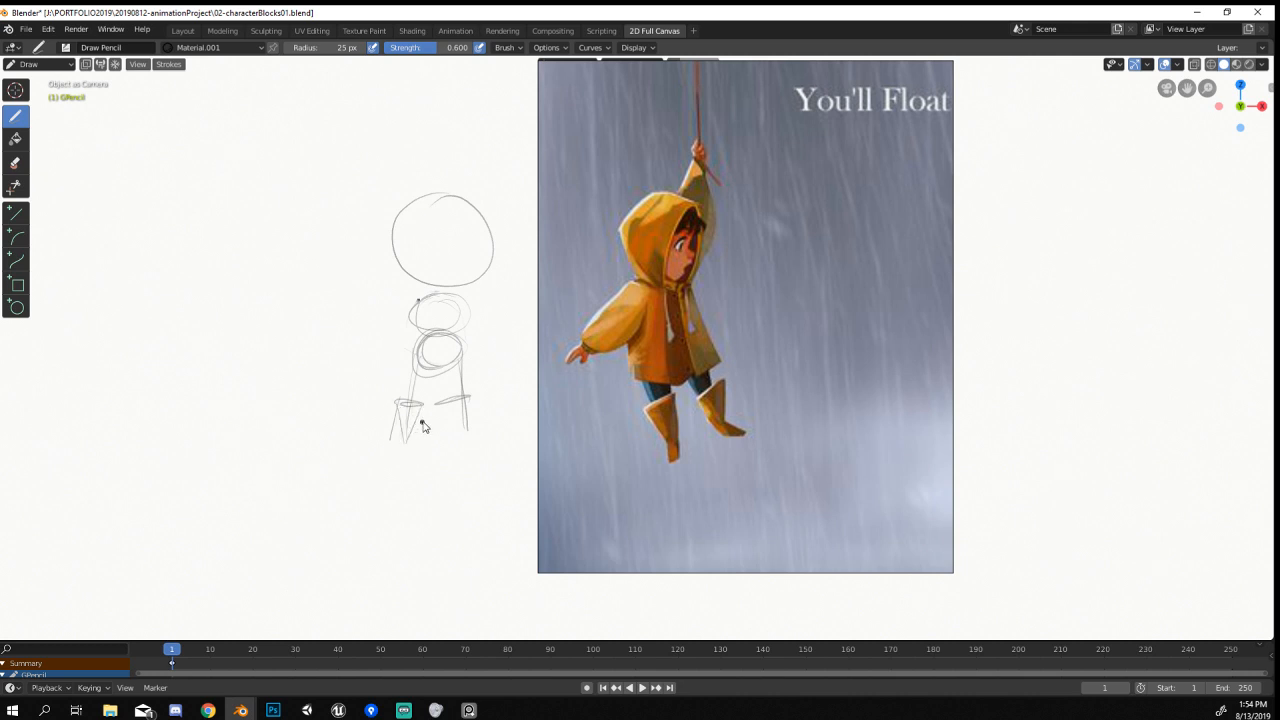
Undo the angular boot strokes, then sketch flat oval feet and both arms with small hands on the child.
key(ctrl+z)
key(ctrl+z)
key(ctrl+z)
key(ctrl+z)
key(ctrl+z)
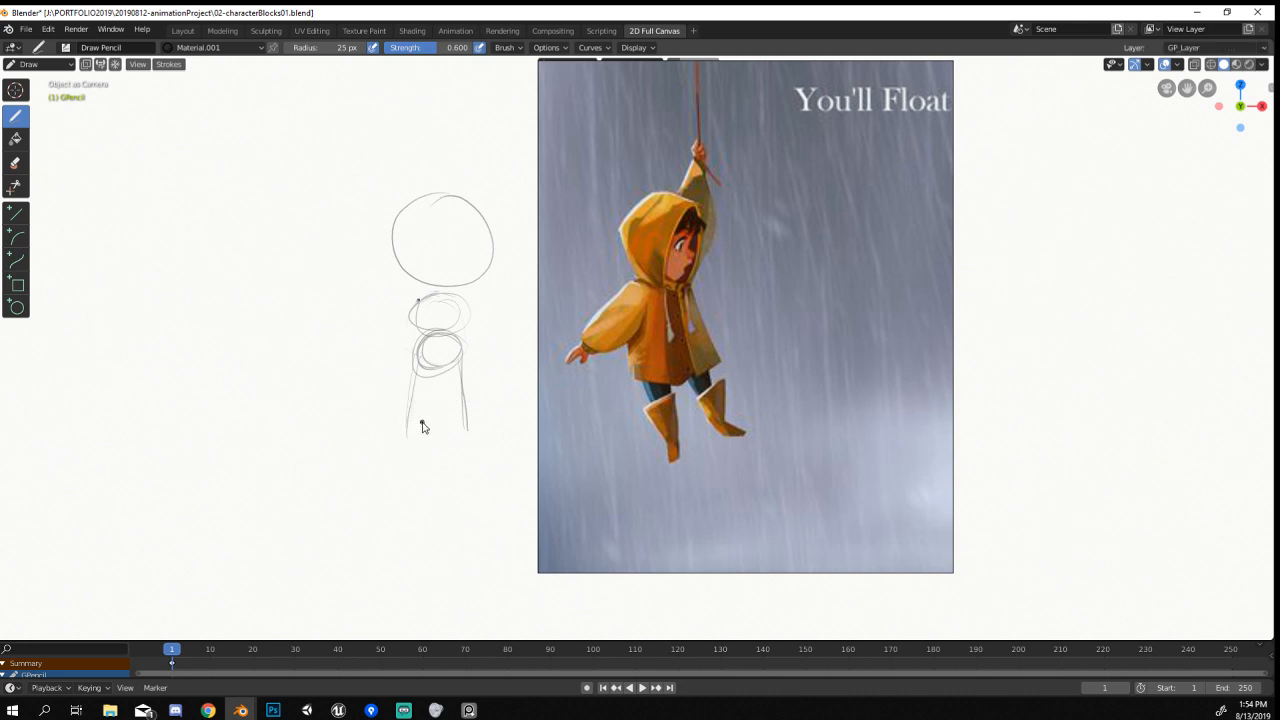
drag(419, 434, 471, 423)
drag(415, 303, 398, 382)
drag(470, 300, 478, 368)
Switch the Grease Pencil sketch to Edit Mode and select the outermost points on both sides of the head.
click(30, 66)
click(40, 94)
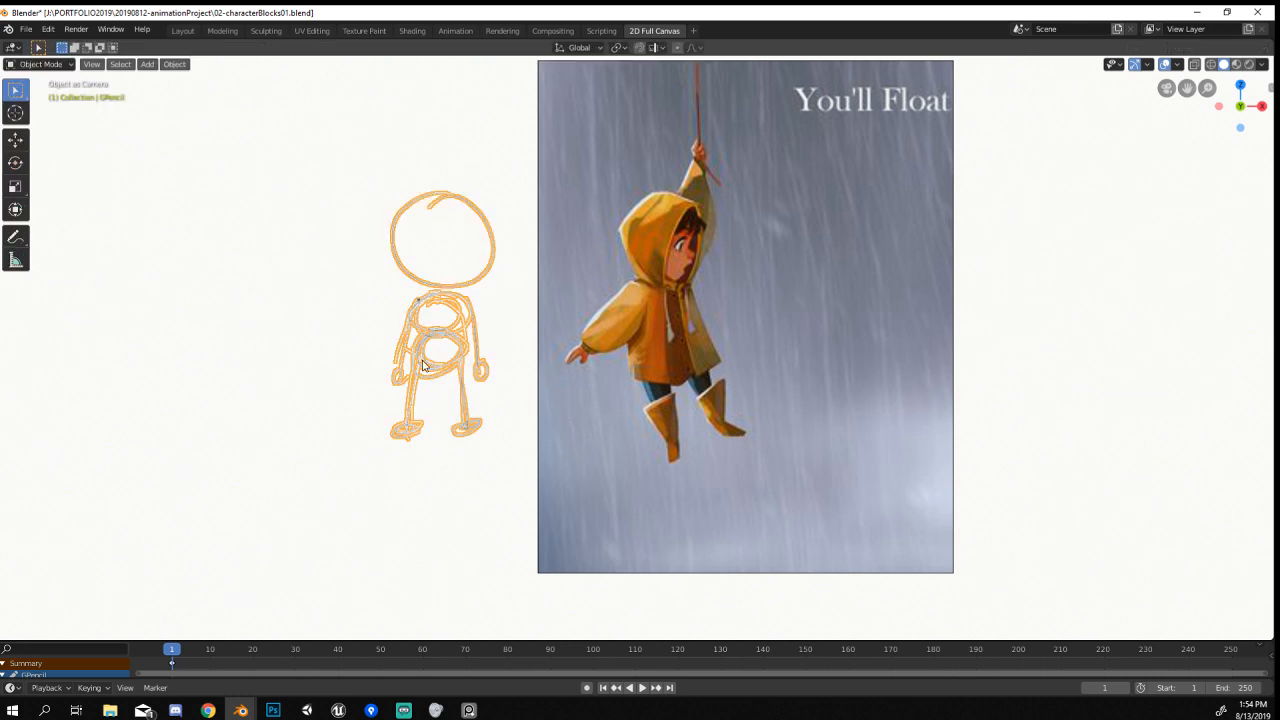
click(466, 375)
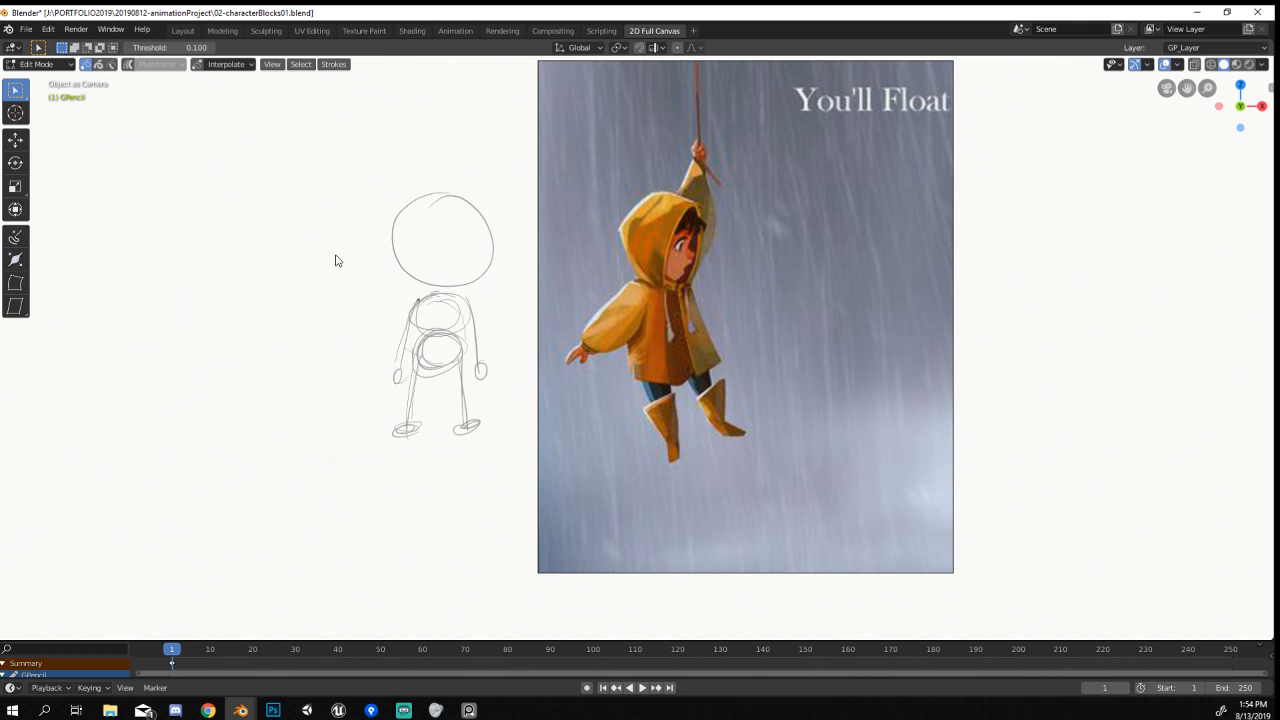
key(g)
key(x)
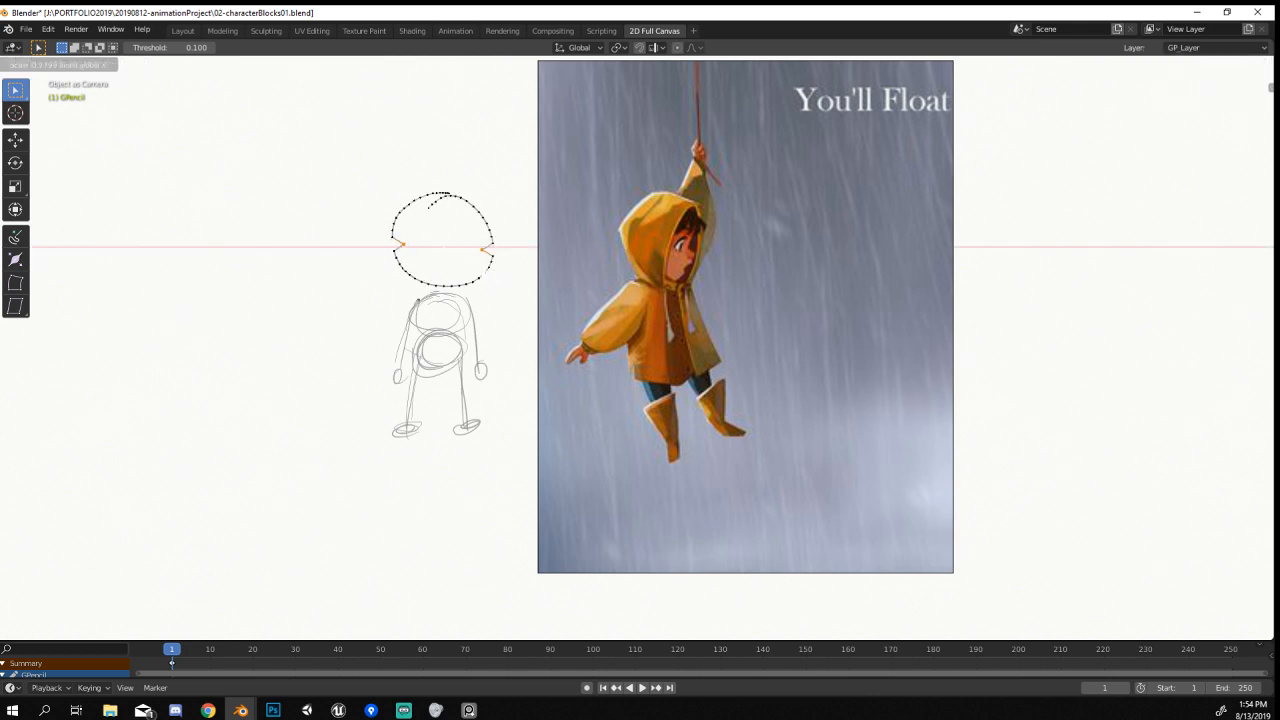
key(Escape)
key(p)
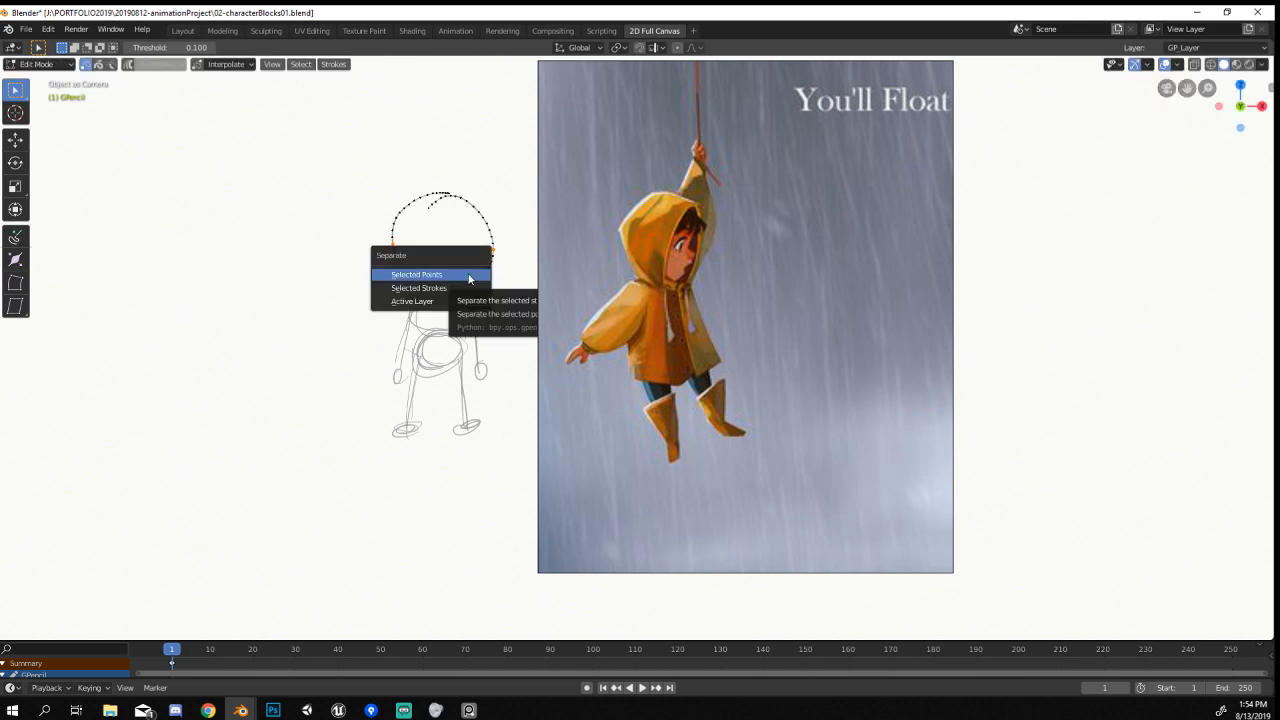
click(469, 276)
key(s)
key(x)
key(Escape)
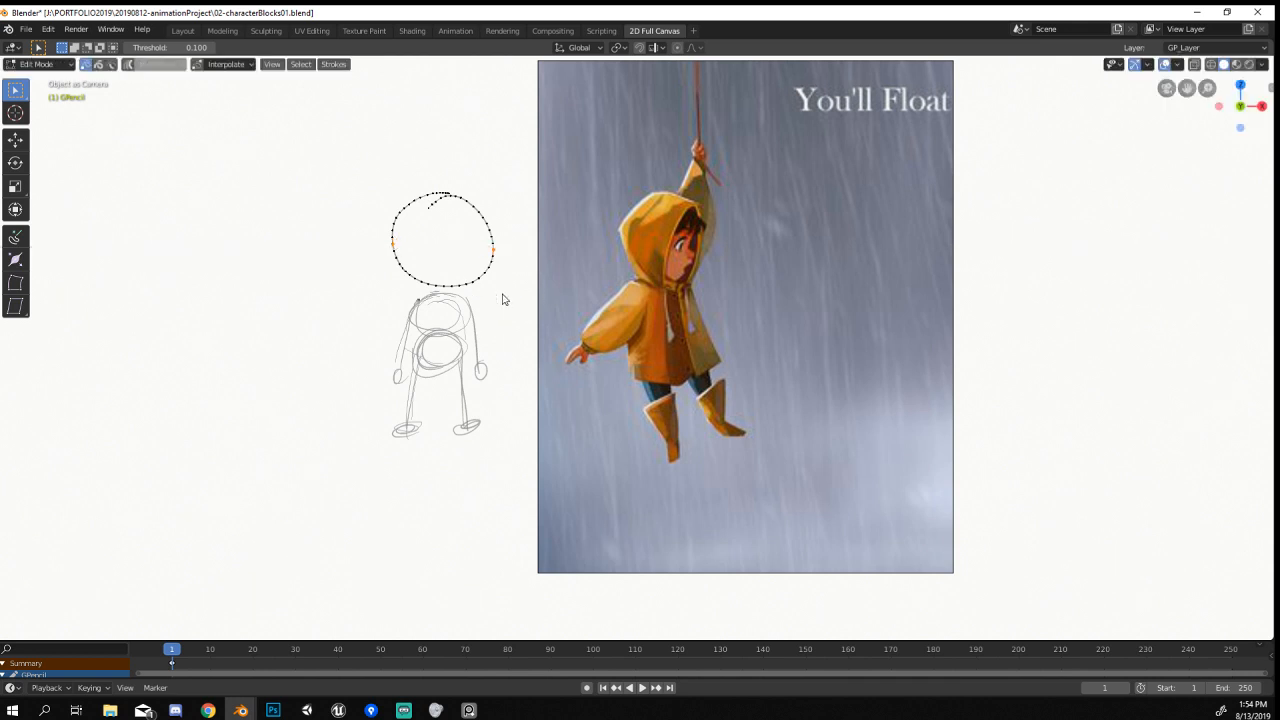
Enable proportional editing, narrow the child's head by scaling its side points along X, and adjust their position.
click(678, 49)
key(s)
key(x)
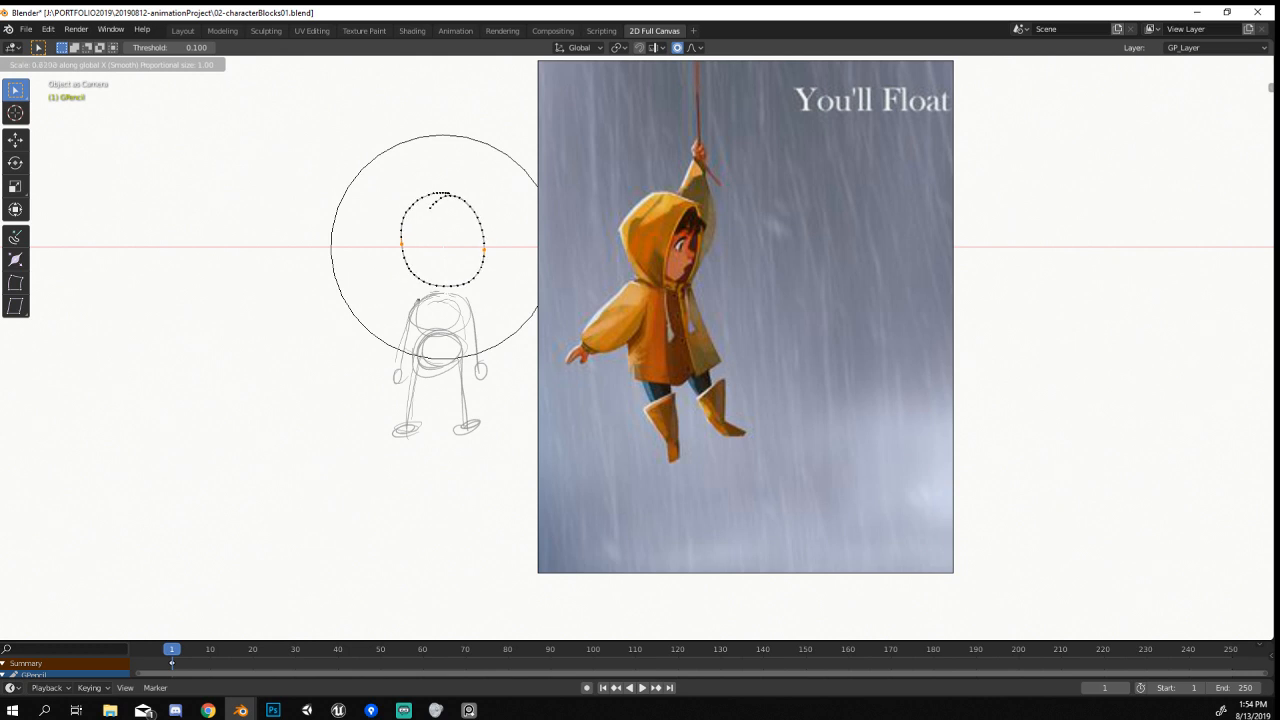
click(450, 297)
key(g)
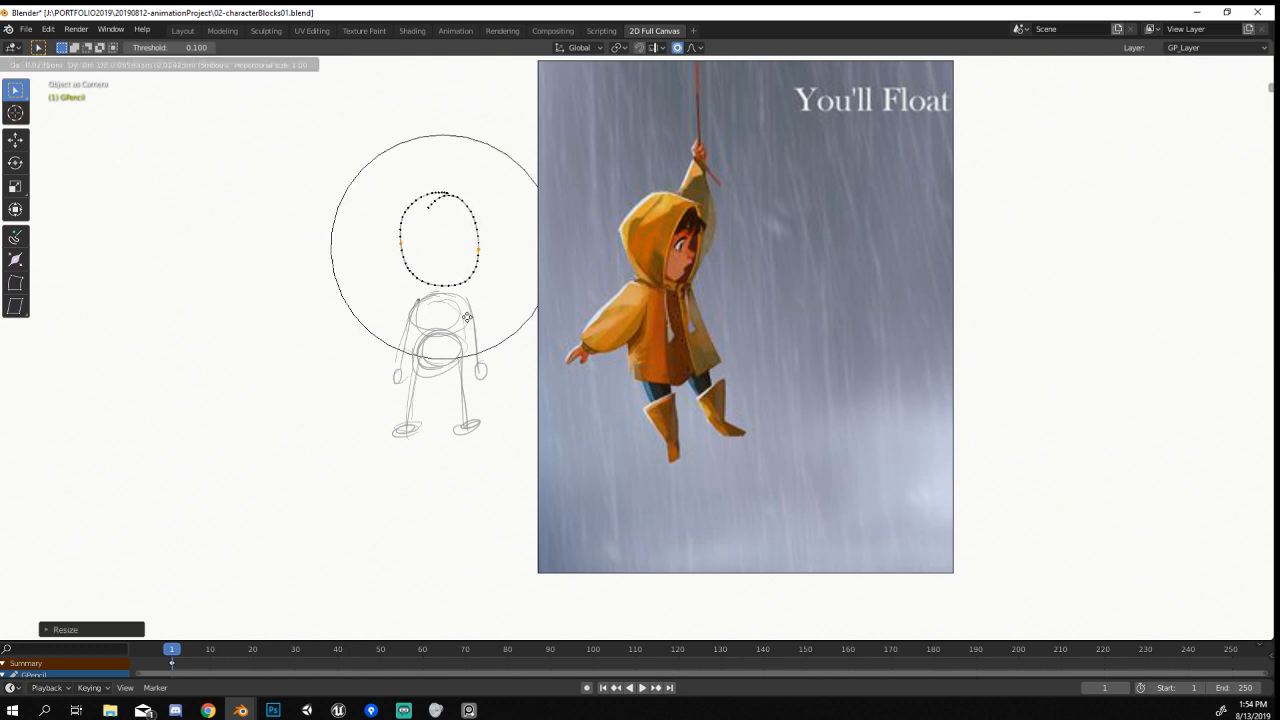
click(465, 318)
Move the child's shoulder stroke slightly up and nudge the upper leg line inward with proportional editing.
click(457, 311)
key(g)
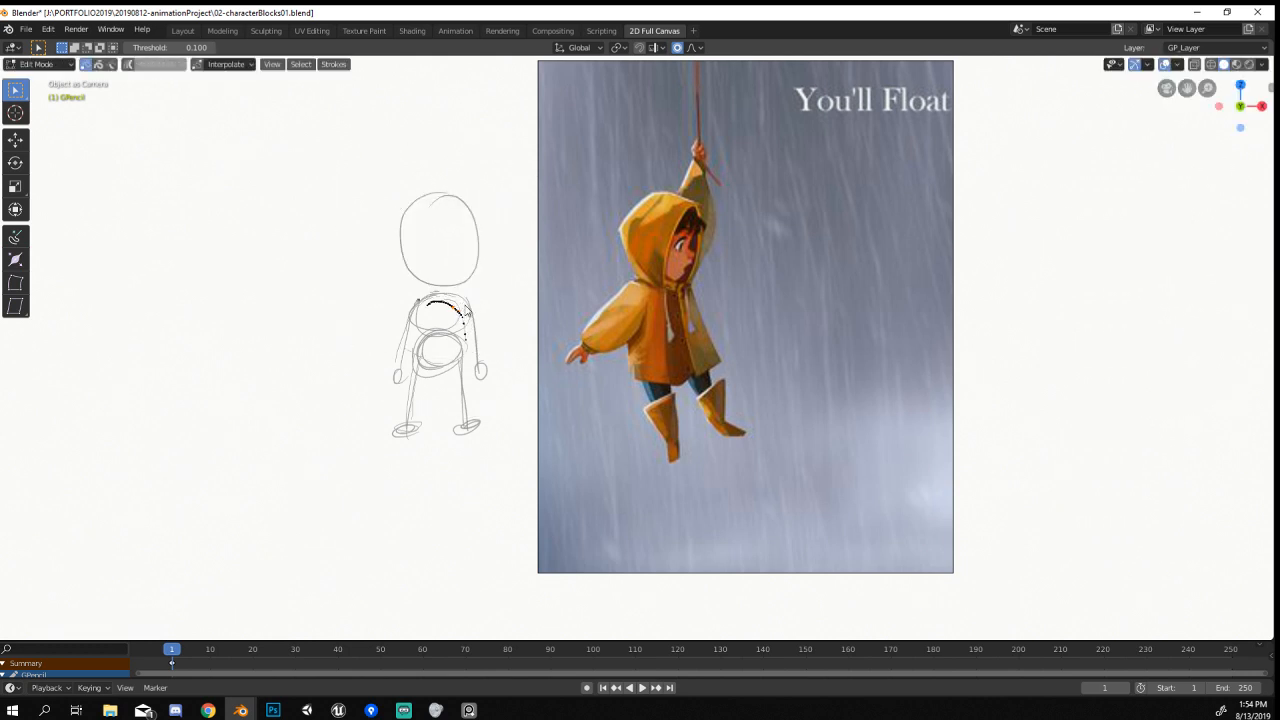
key(Escape)
key(o)
key(o)
key(g)
click(452, 379)
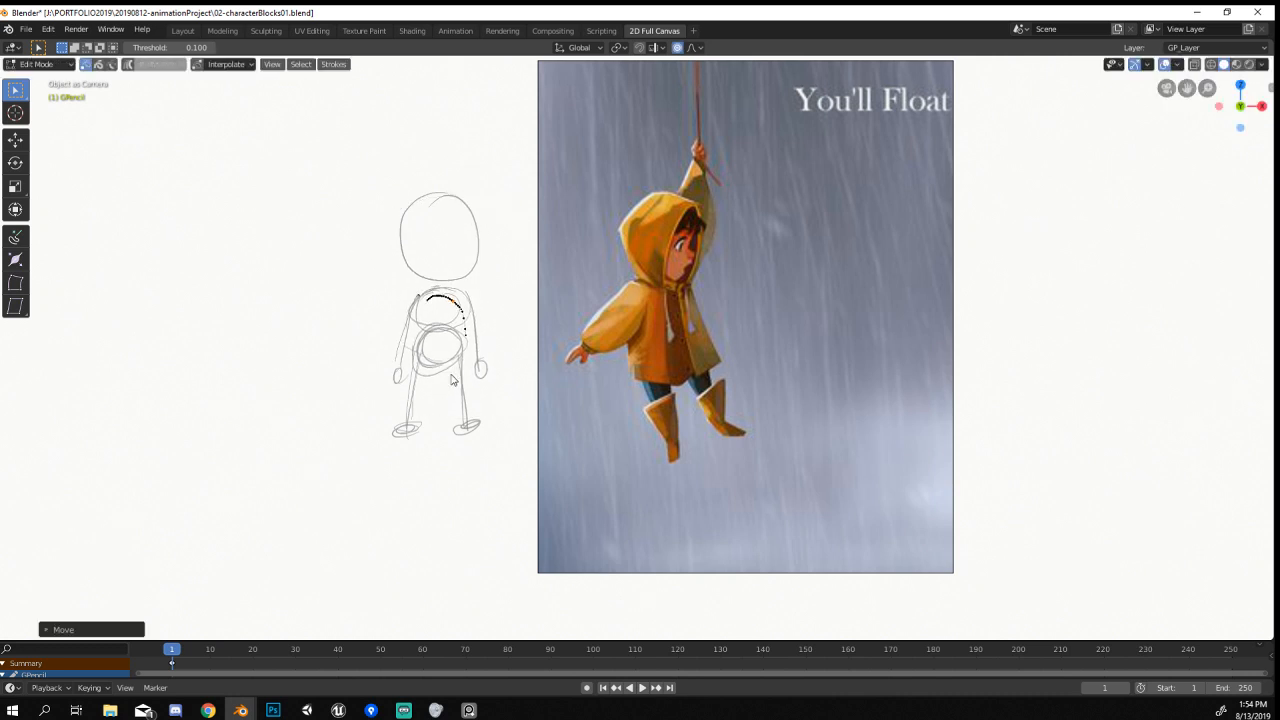
click(457, 375)
key(g)
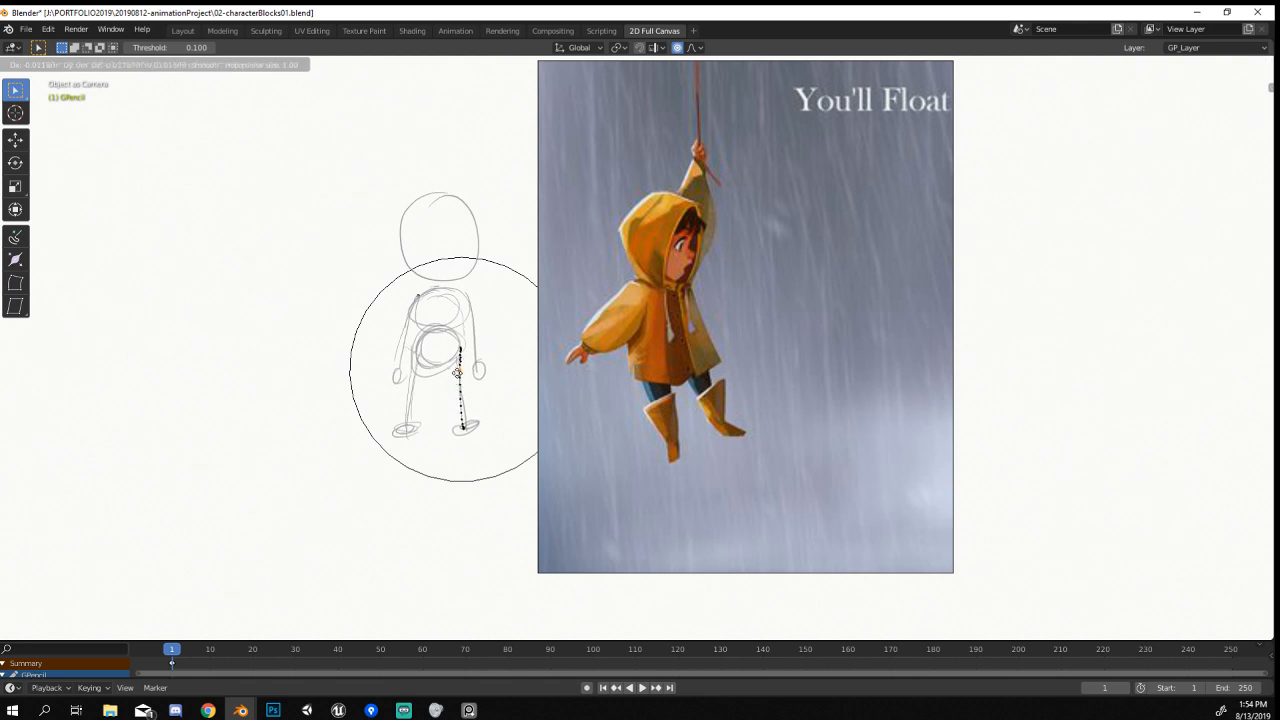
click(456, 366)
Reshape the child's chest and hip ovals by moving their stroke points with a smaller proportional editing radius.
click(433, 328)
key(g)
click(434, 329)
click(451, 329)
key(g)
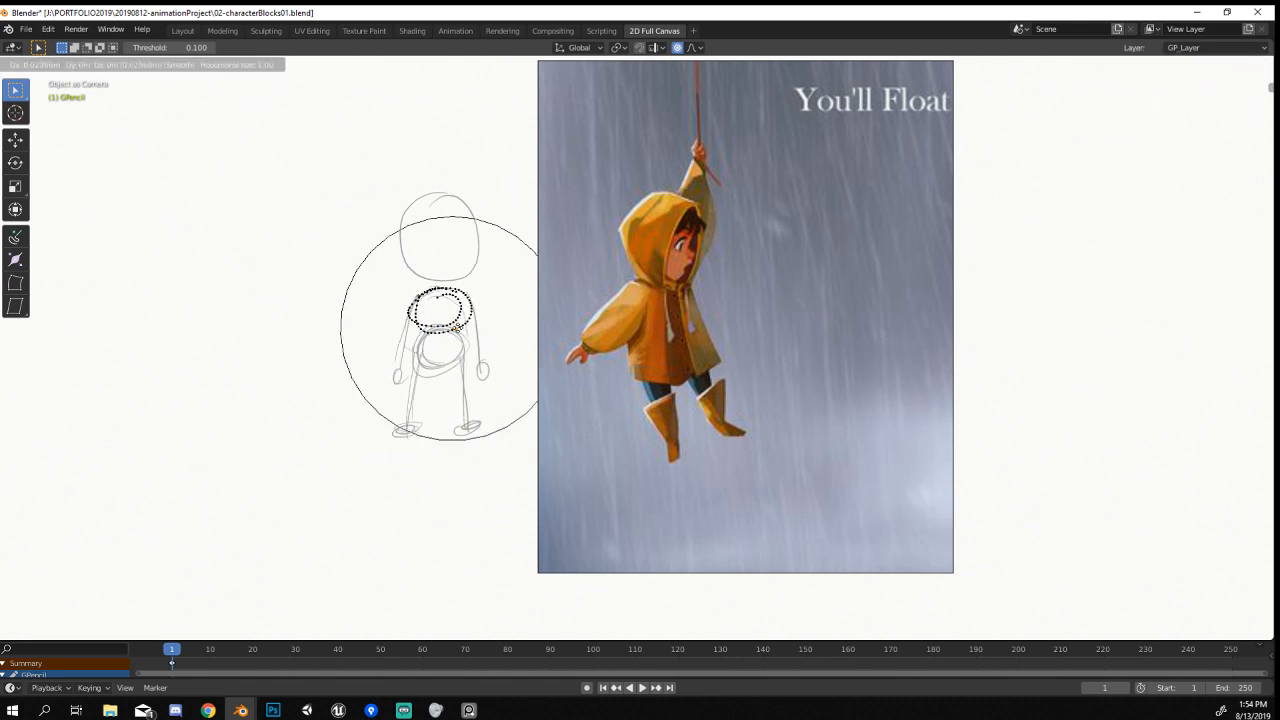
scroll(454, 330, up, 4)
click(457, 330)
scroll(457, 330, up, 1)
click(379, 321)
key(g)
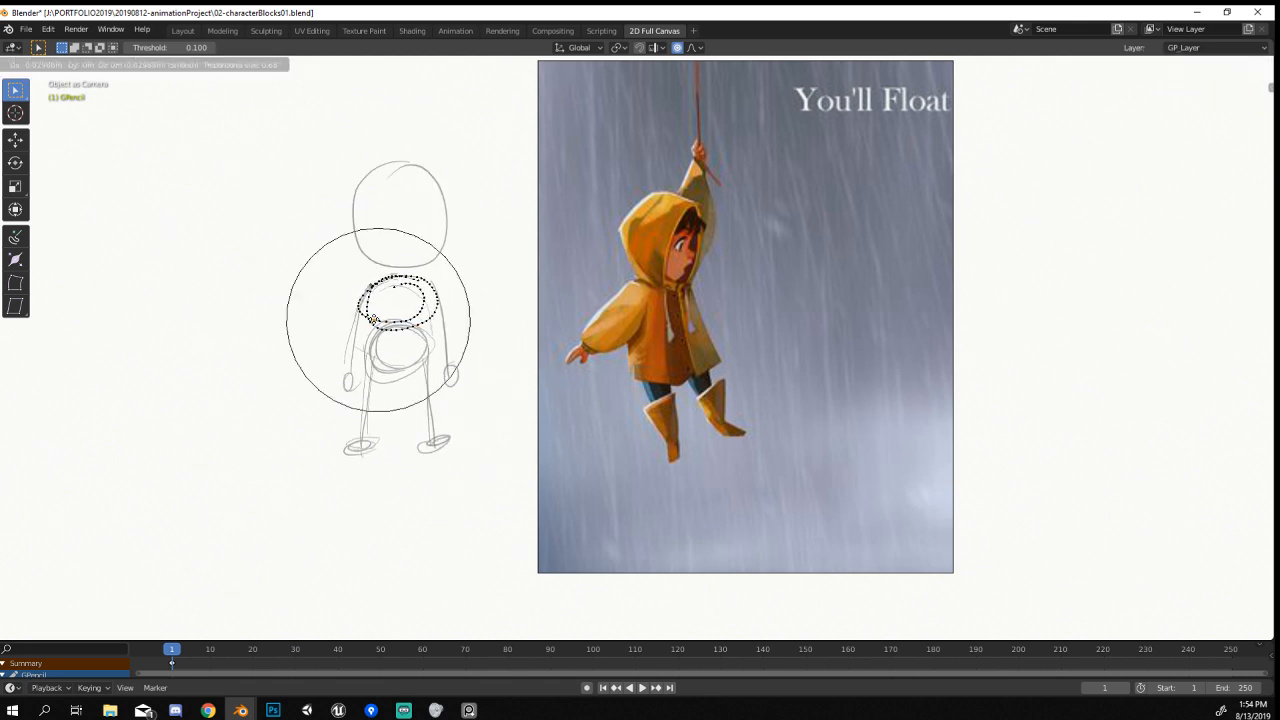
click(373, 320)
Return to the front orthographic view and Draw mode, and sketch a round dog head with pointed ears beside the child.
shift+middle_drag(444, 335, 445, 354)
key(KP_1)
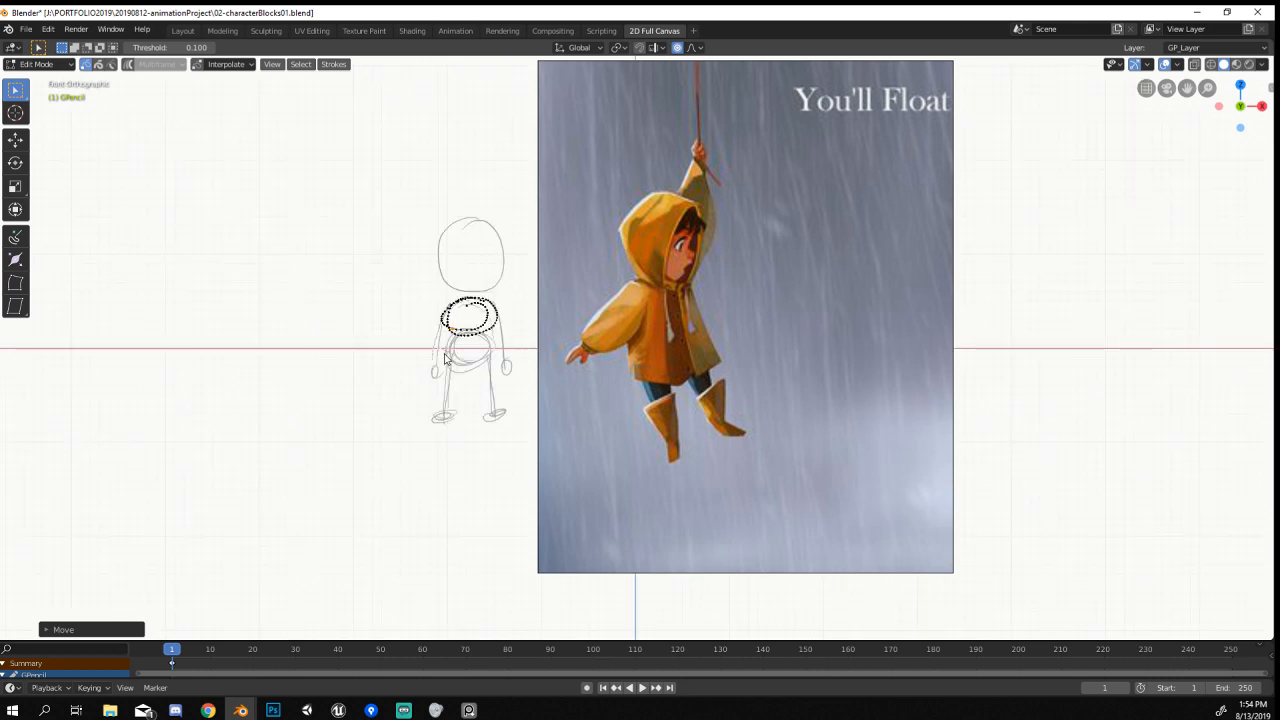
key(Tab)
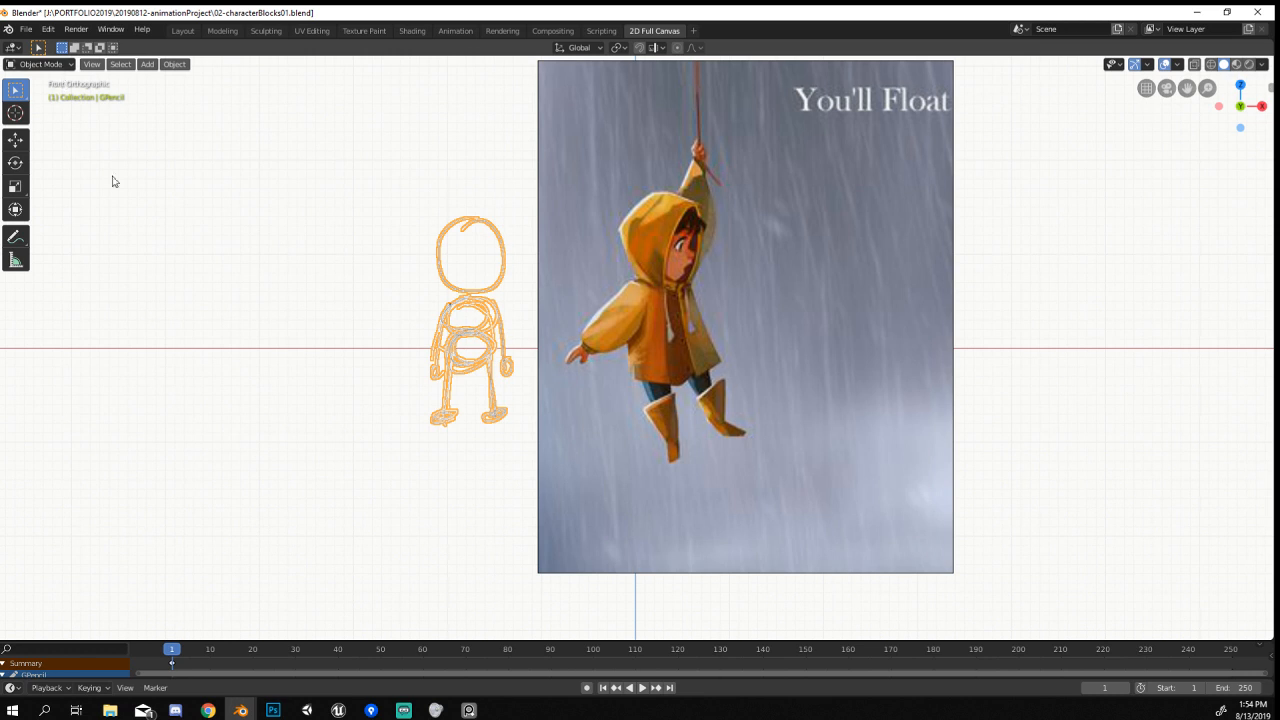
key(ctrl+Tab)
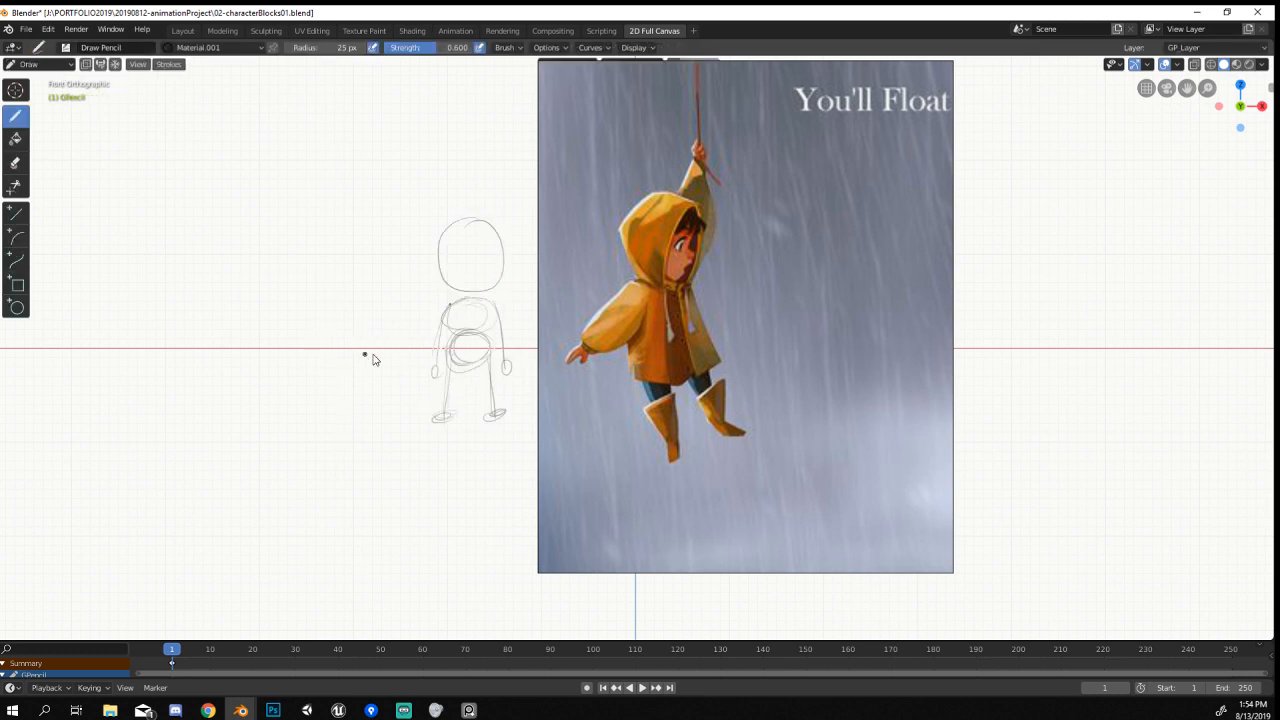
mouse_move(376, 327)
mouse_down()
mouse_move(357, 360)
mouse_move(371, 340)
mouse_move(362, 332)
mouse_move(346, 345)
mouse_move(401, 342)
mouse_up()
Move the reference board clear of the sketch and frame the black-and-white dog drawings on it.
scroll(674, 372, down, 5)
right_drag(783, 413, 807, 267)
scroll(808, 288, down, 3)
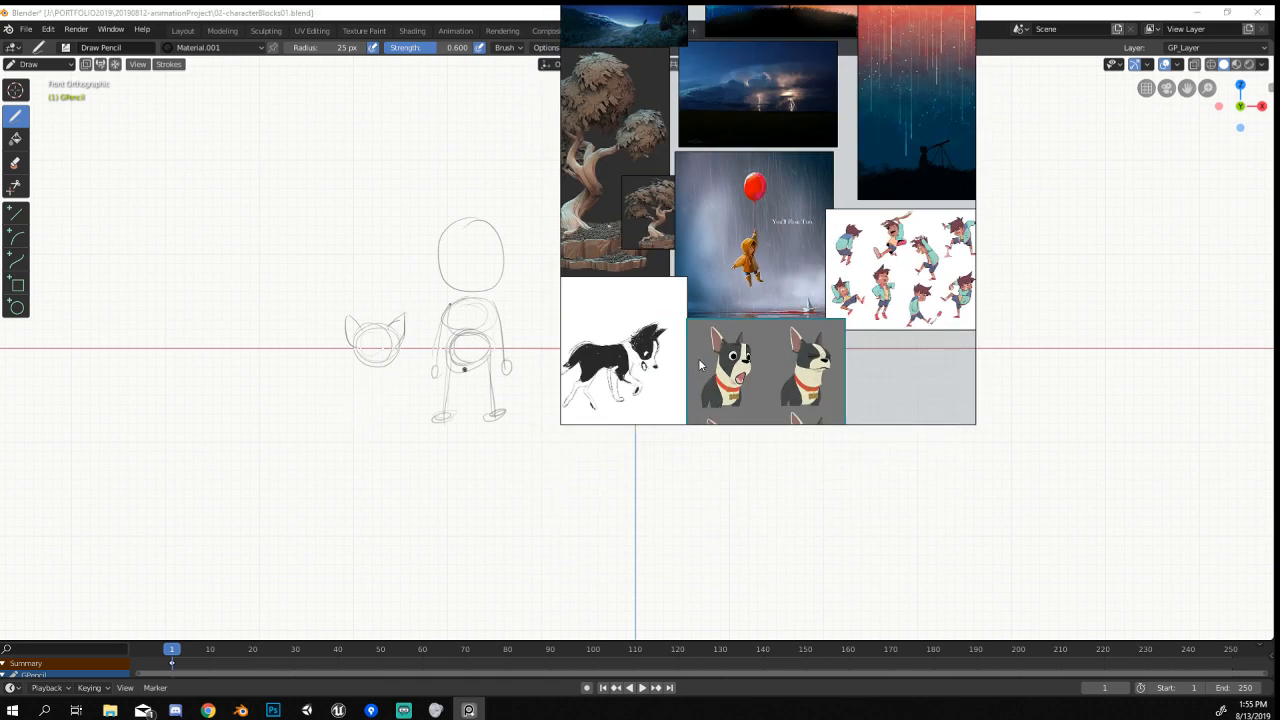
middle_drag(695, 360, 813, 272)
right_drag(656, 379, 752, 528)
scroll(718, 489, up, 4)
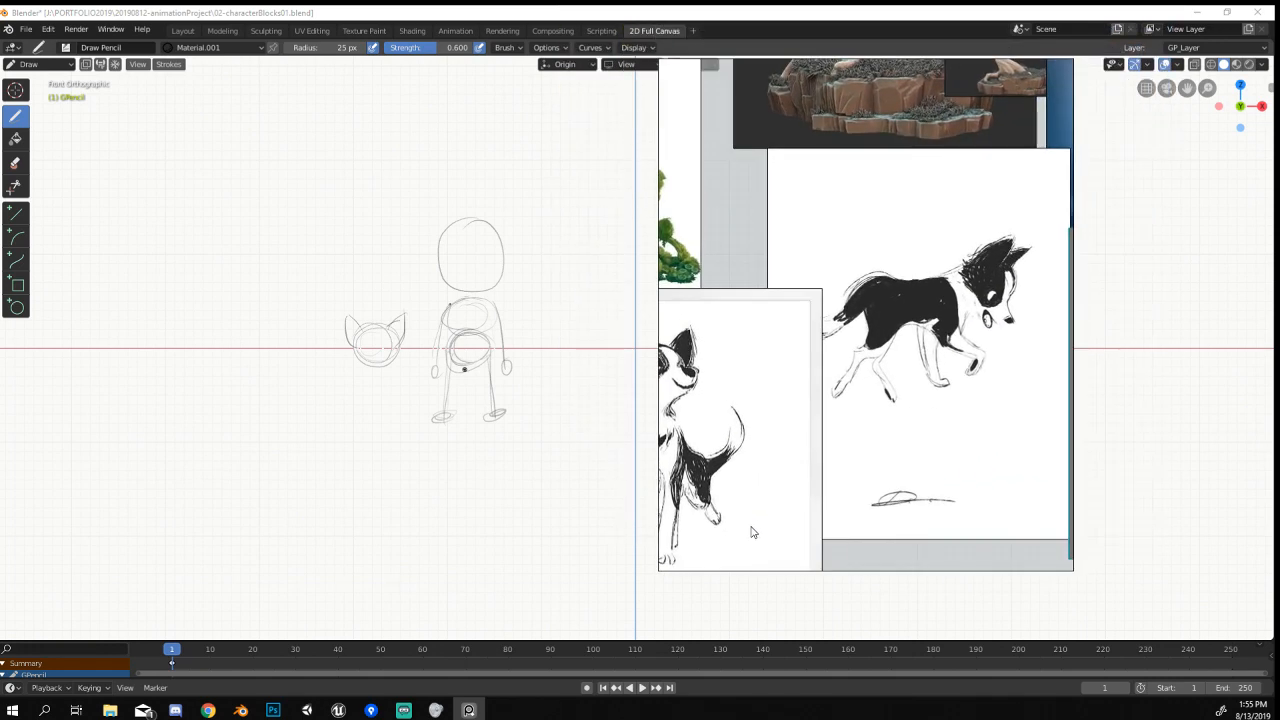
middle_drag(826, 417, 920, 371)
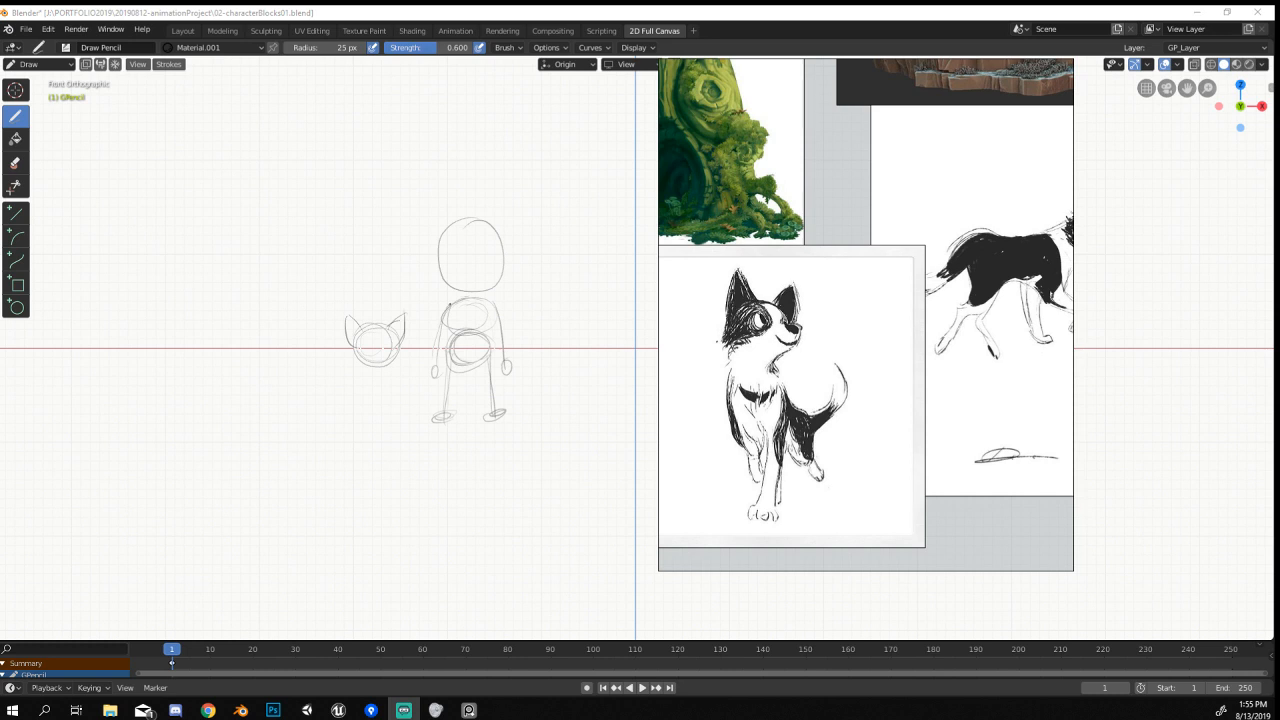
Draw the nose, eyes, eyebrows and a short mouth line on the front-facing dog head.
click(336, 369)
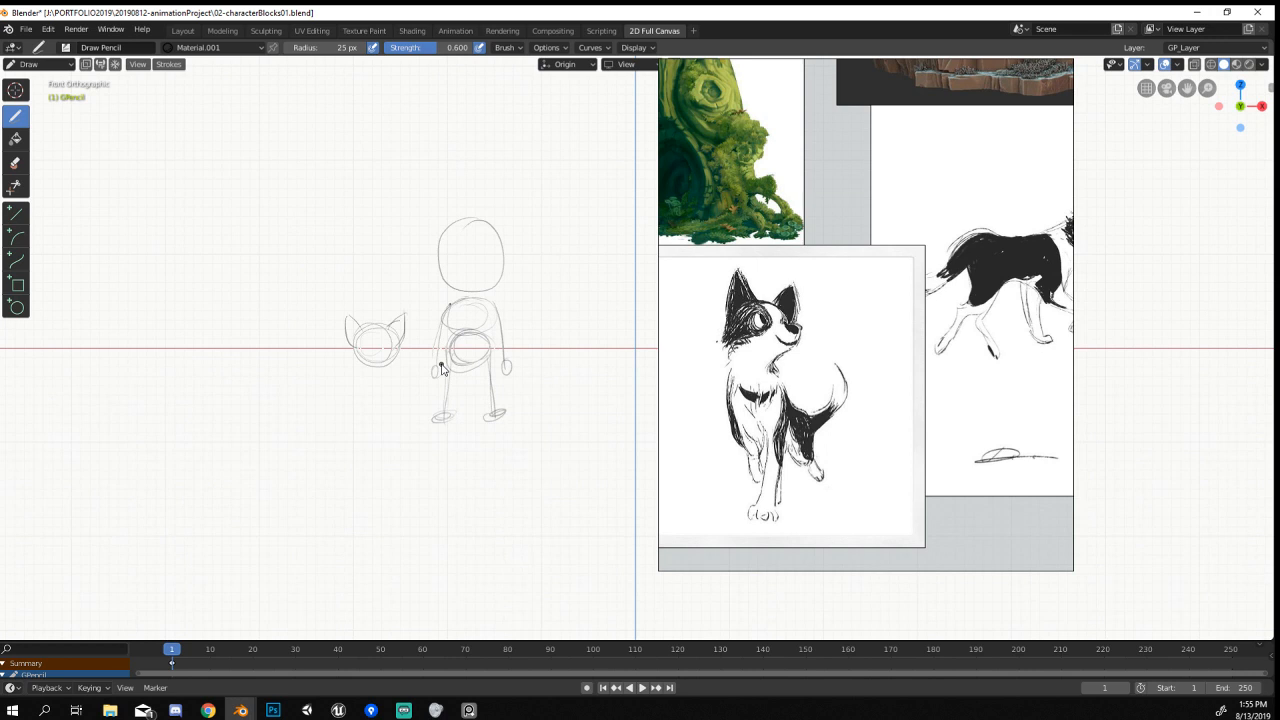
scroll(442, 368, up, 6)
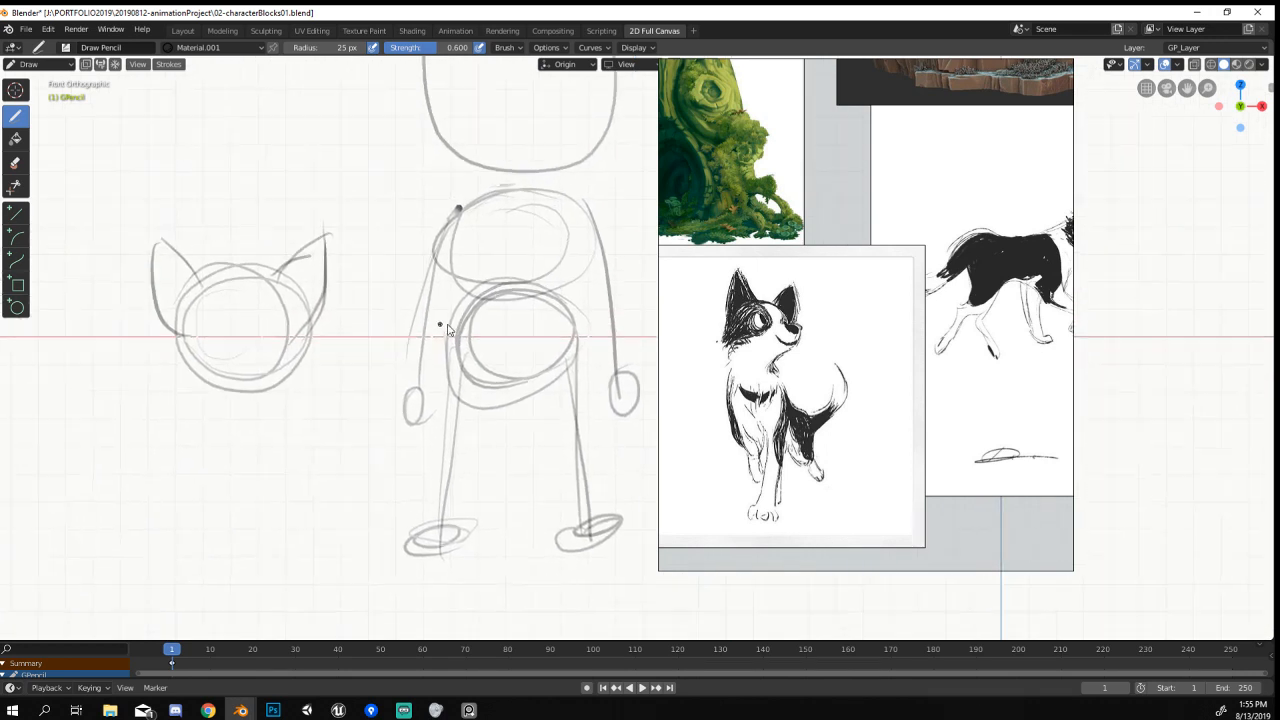
ctrl+scroll(440, 330, left, 3)
click(305, 341)
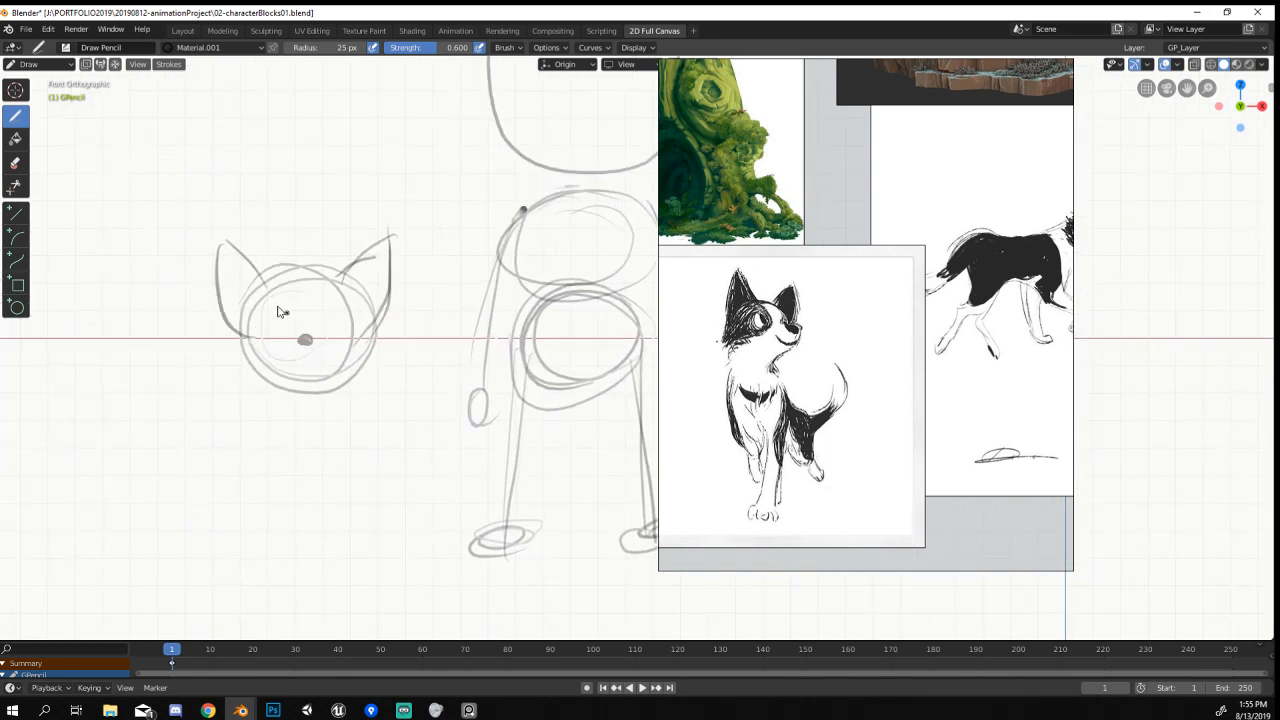
mouse_move(299, 335)
mouse_down()
mouse_move(289, 319)
mouse_move(263, 331)
mouse_move(345, 331)
mouse_move(286, 336)
mouse_move(297, 297)
mouse_move(344, 303)
mouse_up()
shift+middle_drag(341, 380, 512, 389)
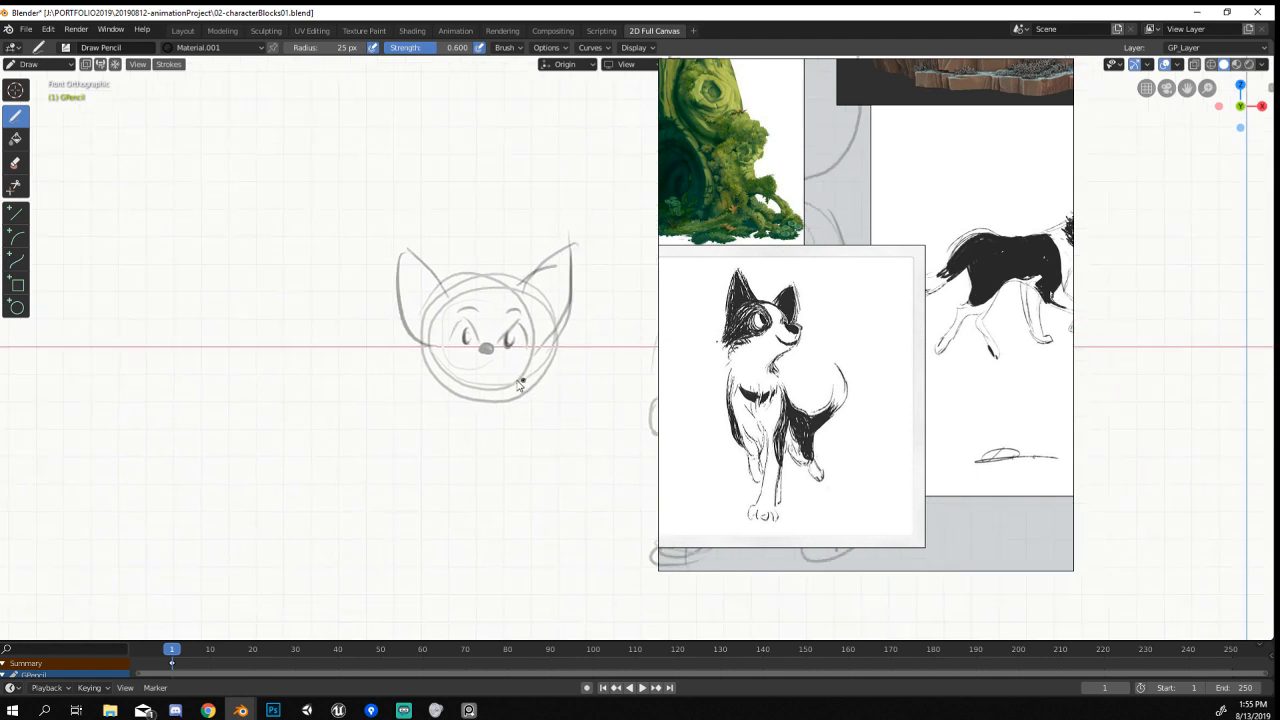
drag(476, 374, 492, 371)
Start a side profile of the dog beside the front-facing head with a nose and a curved muzzle line.
mouse_move(400, 355)
shift+middle_down()
mouse_move(476, 364)
mouse_move(396, 346)
shift+middle_up()
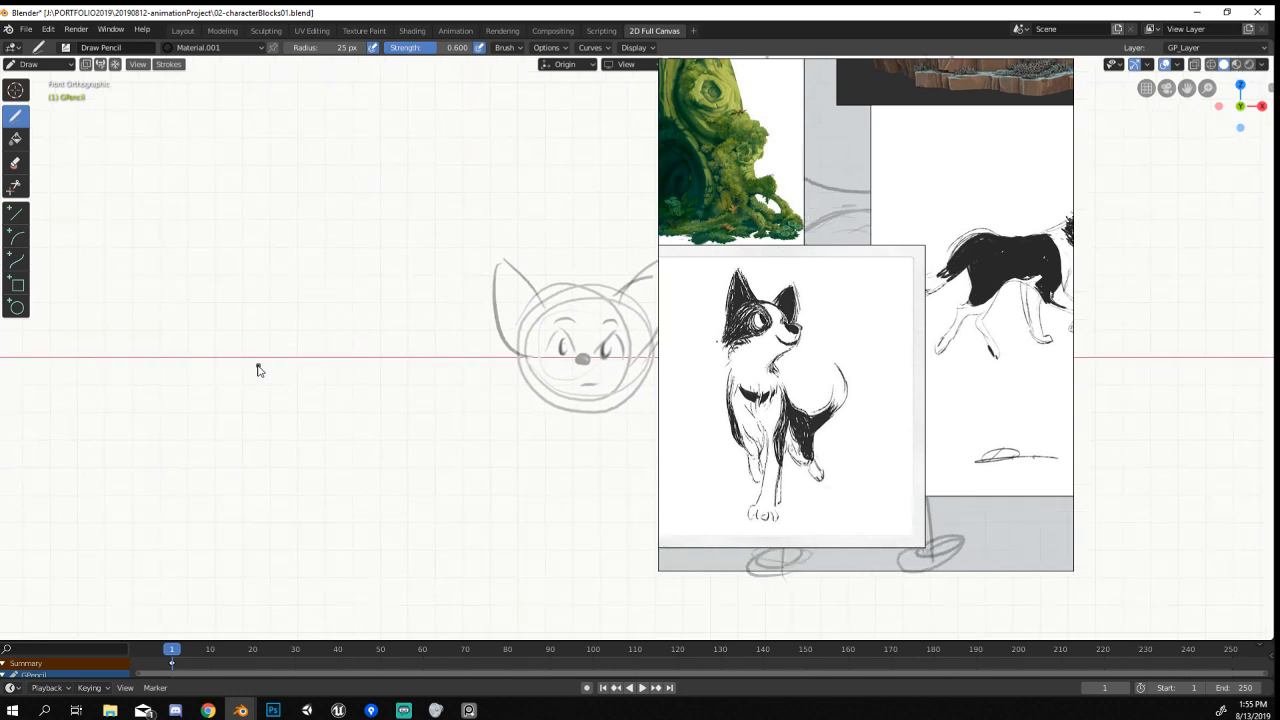
mouse_move(268, 350)
mouse_down()
mouse_move(300, 303)
mouse_move(348, 292)
mouse_up()
drag(391, 358, 388, 359)
mouse_move(359, 309)
mouse_down()
mouse_move(397, 357)
mouse_move(371, 329)
mouse_move(300, 323)
mouse_move(329, 309)
mouse_move(387, 352)
mouse_move(335, 342)
mouse_up()
middle_drag(353, 344, 363, 341)
drag(334, 338, 308, 296)
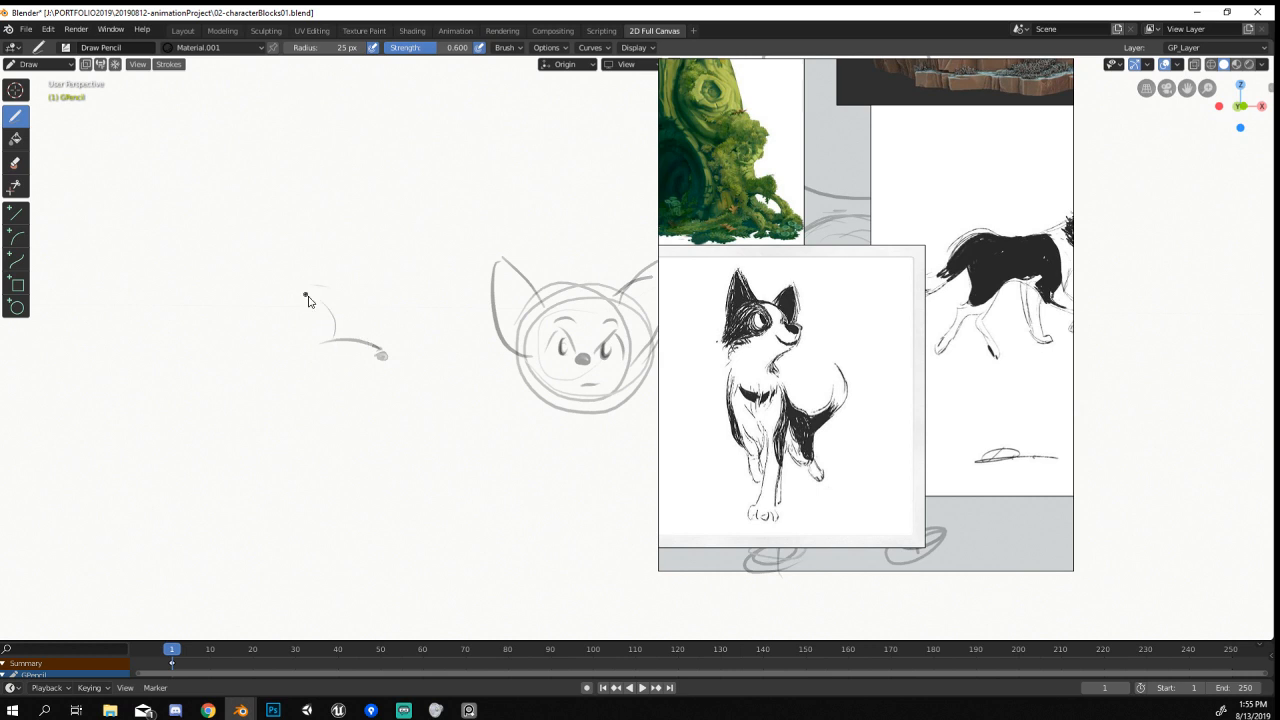
key(KP_1)
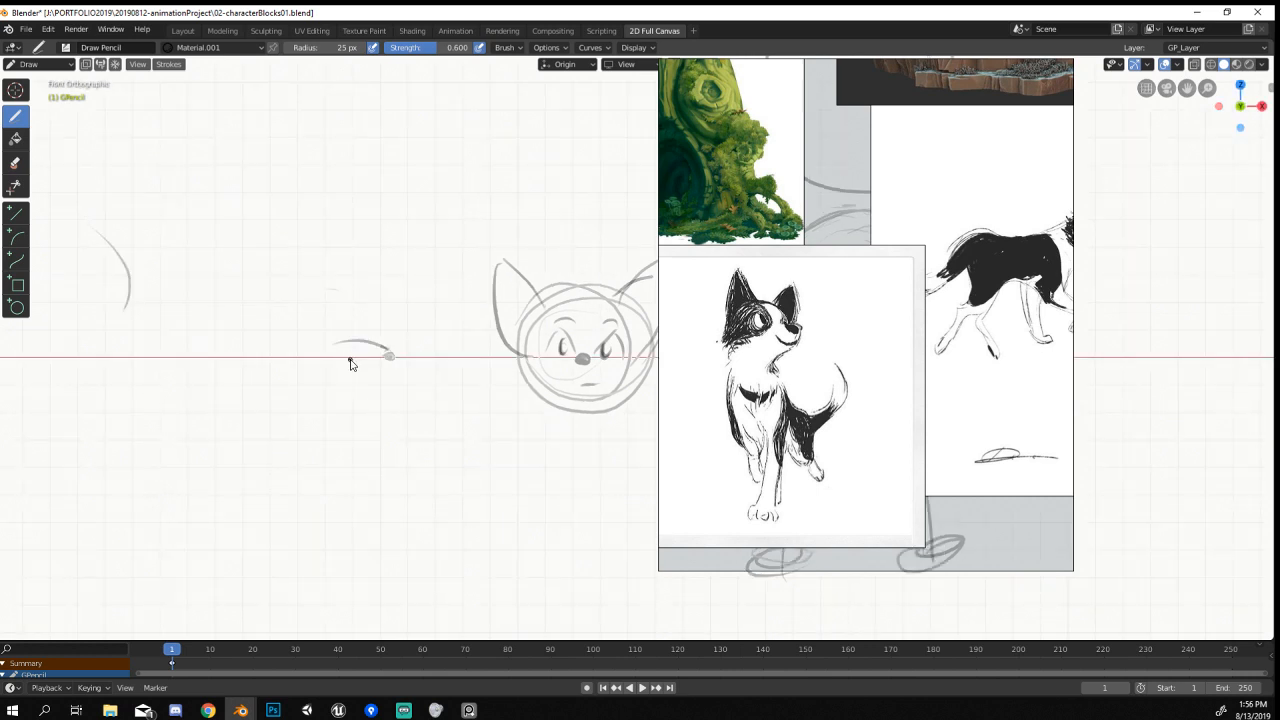
shift+middle_drag(305, 338, 365, 359)
mouse_move(197, 309)
ctrl+mouse_down()
mouse_move(188, 320)
mouse_move(182, 302)
mouse_move(194, 340)
ctrl+mouse_up()
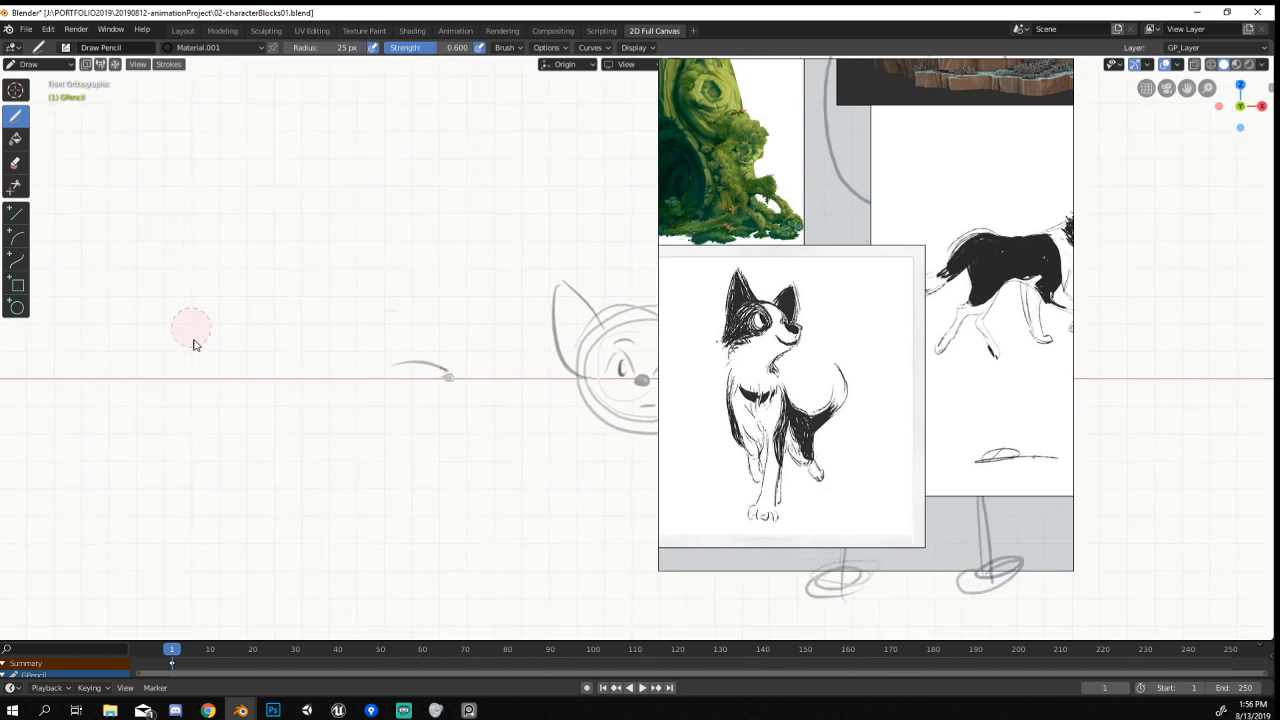
Set the drawing plane to Front (X-Z) and sketch the dog profile's forehead, top of the head and pointed ear.
drag(410, 362, 388, 308)
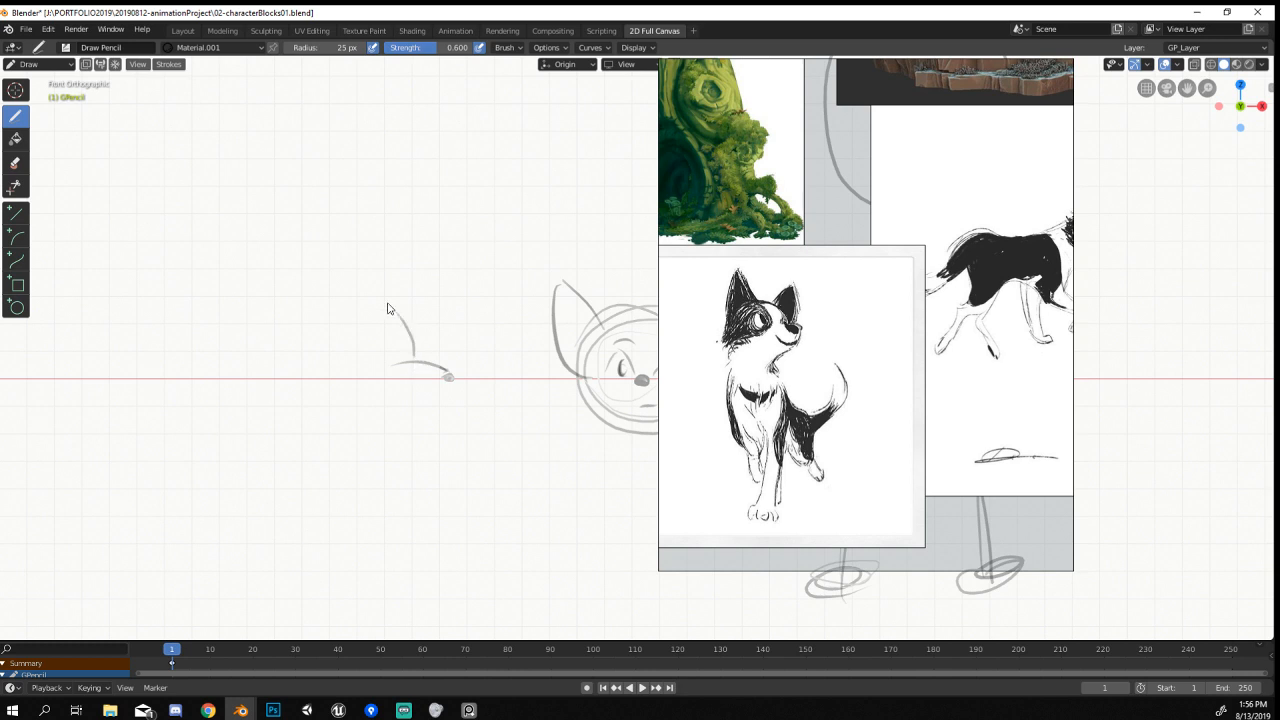
click(626, 64)
click(597, 119)
drag(401, 321, 412, 358)
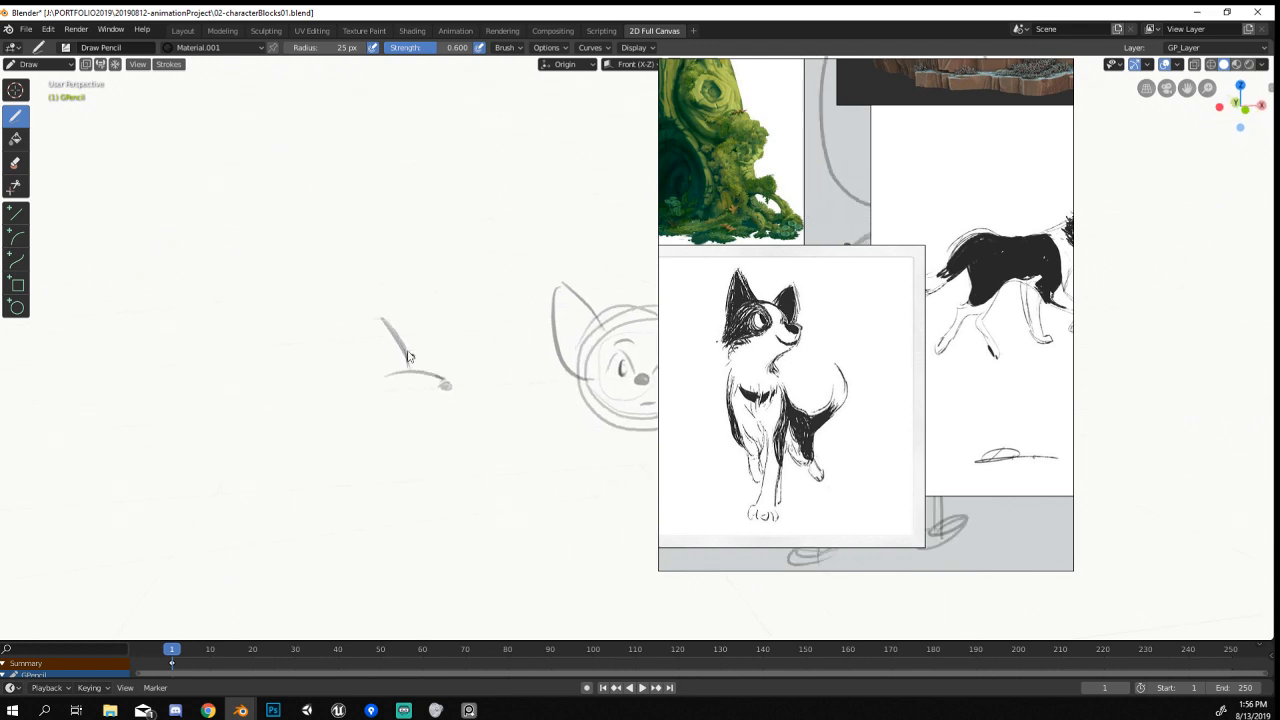
shift+middle_drag(328, 200, 379, 235)
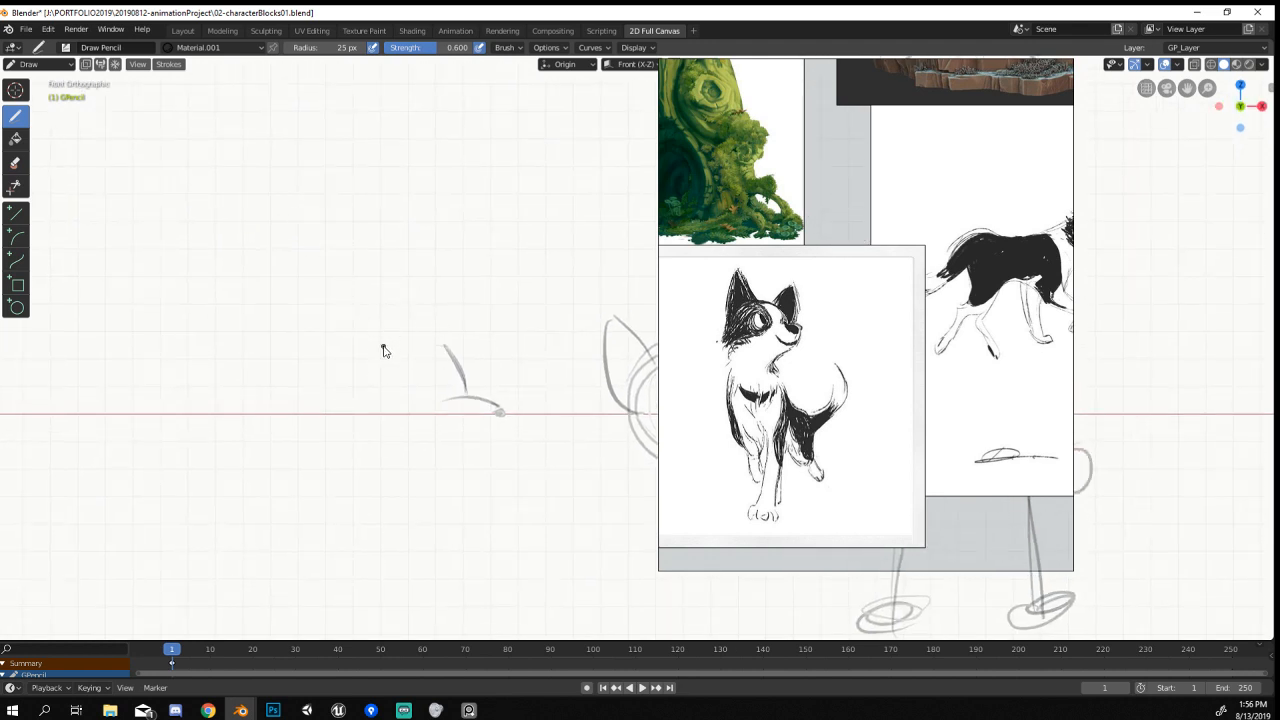
mouse_move(374, 353)
mouse_down()
mouse_move(396, 306)
mouse_move(400, 360)
mouse_move(444, 356)
mouse_move(478, 400)
mouse_up()
Reshape the dog profile's forehead and top-of-head strokes by moving their points with proportional editing.
key(Tab)
click(469, 396)
key(g)
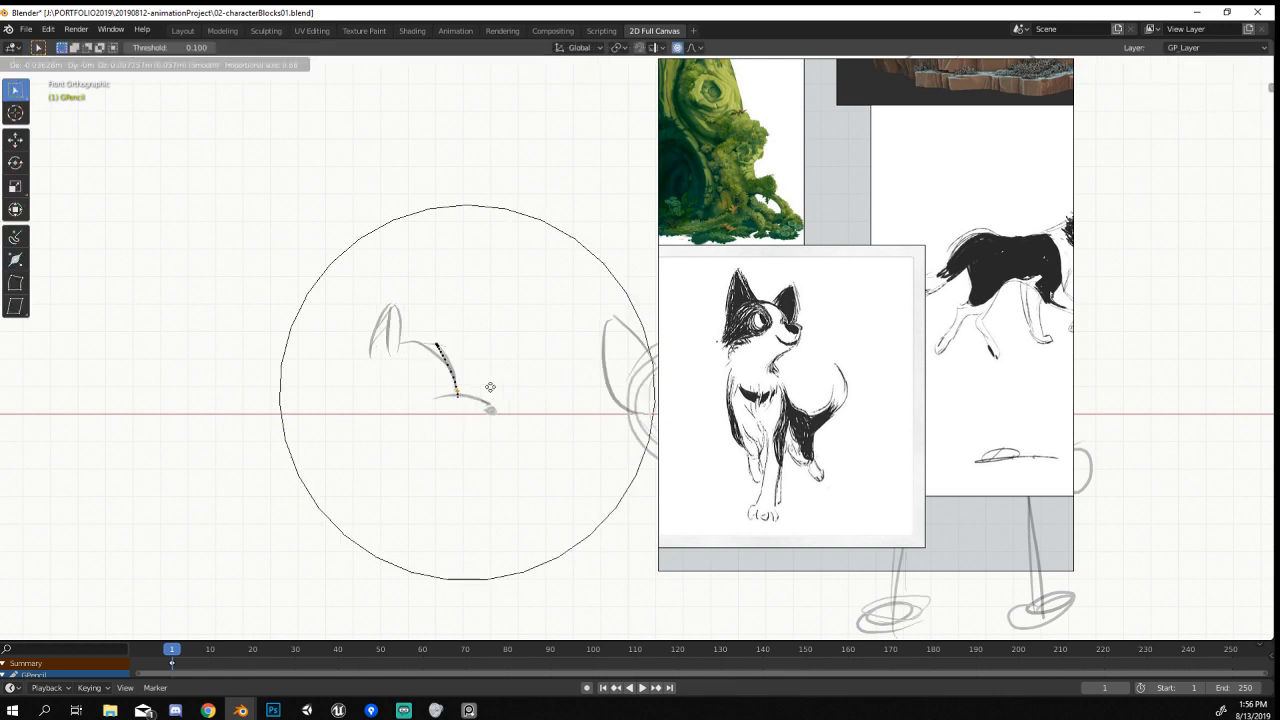
scroll(487, 388, up, 8)
click(486, 391)
key(g)
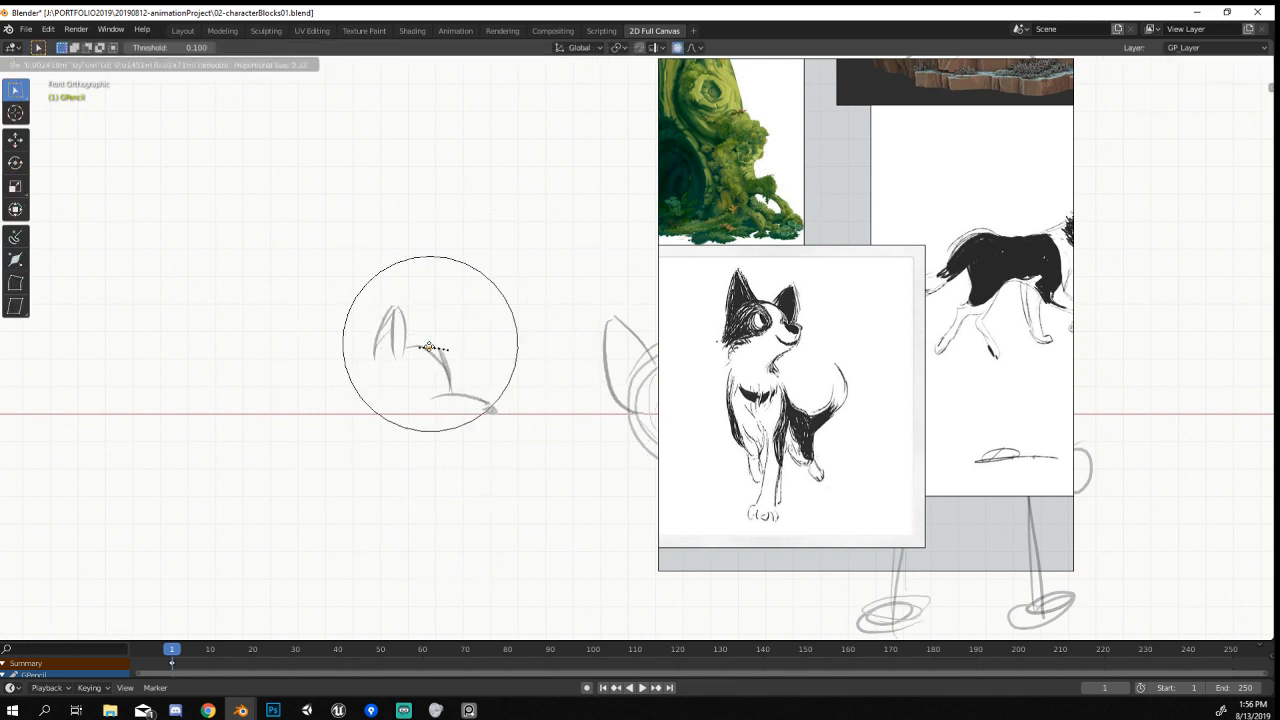
scroll(428, 348, up, 3)
click(428, 348)
Pull the nose end of the dog profile's muzzle back to shorten it, and return to Draw mode.
click(485, 405)
key(g)
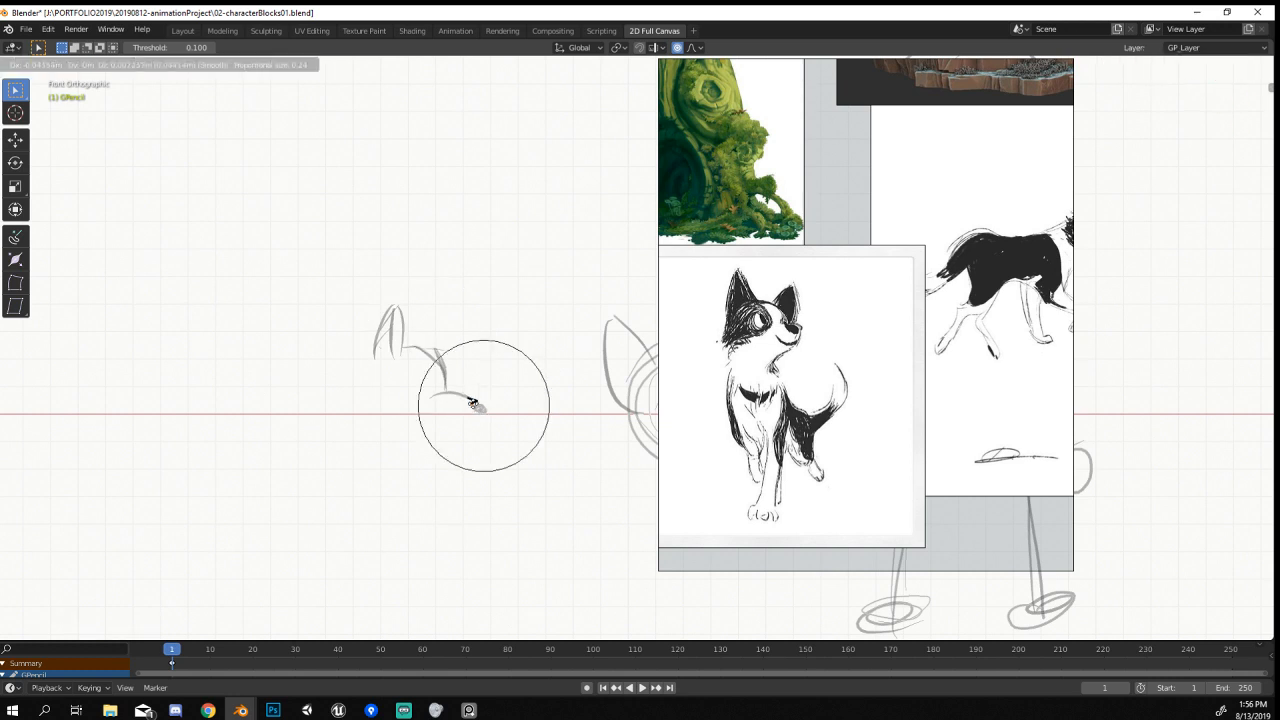
click(474, 403)
key(Tab)
key(Tab)
key(Tab)
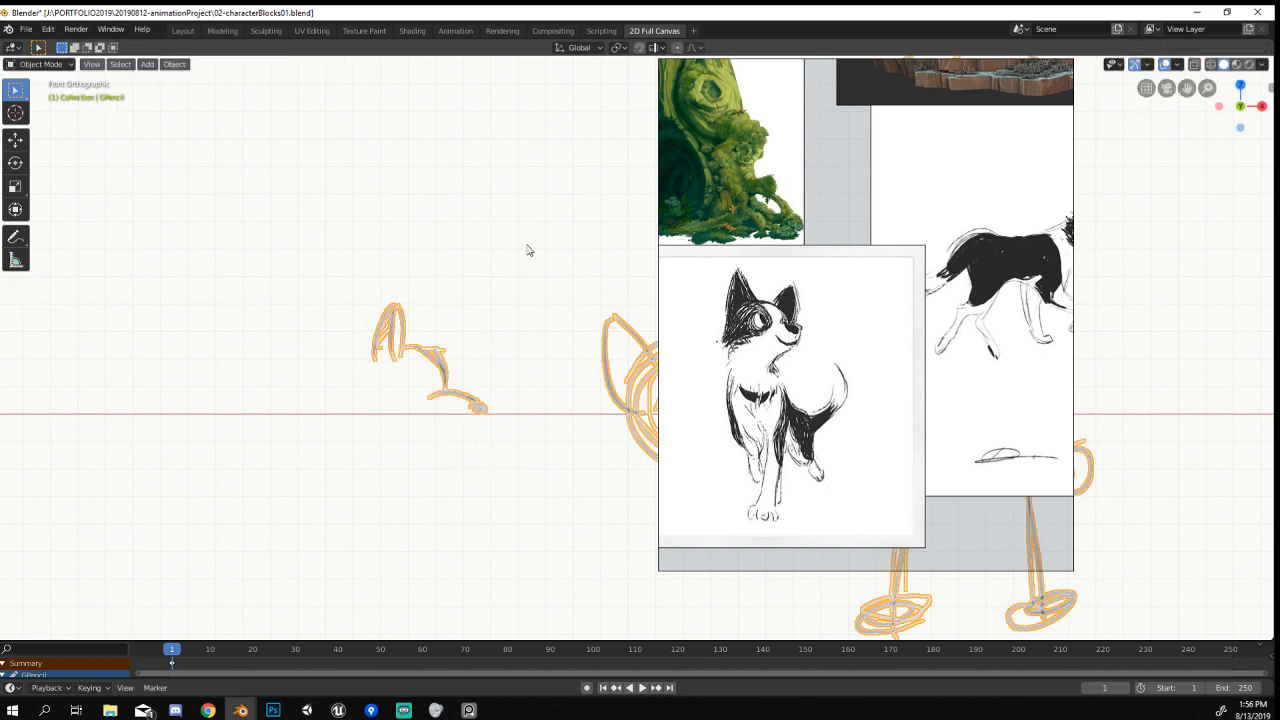
key(ctrl+Tab)
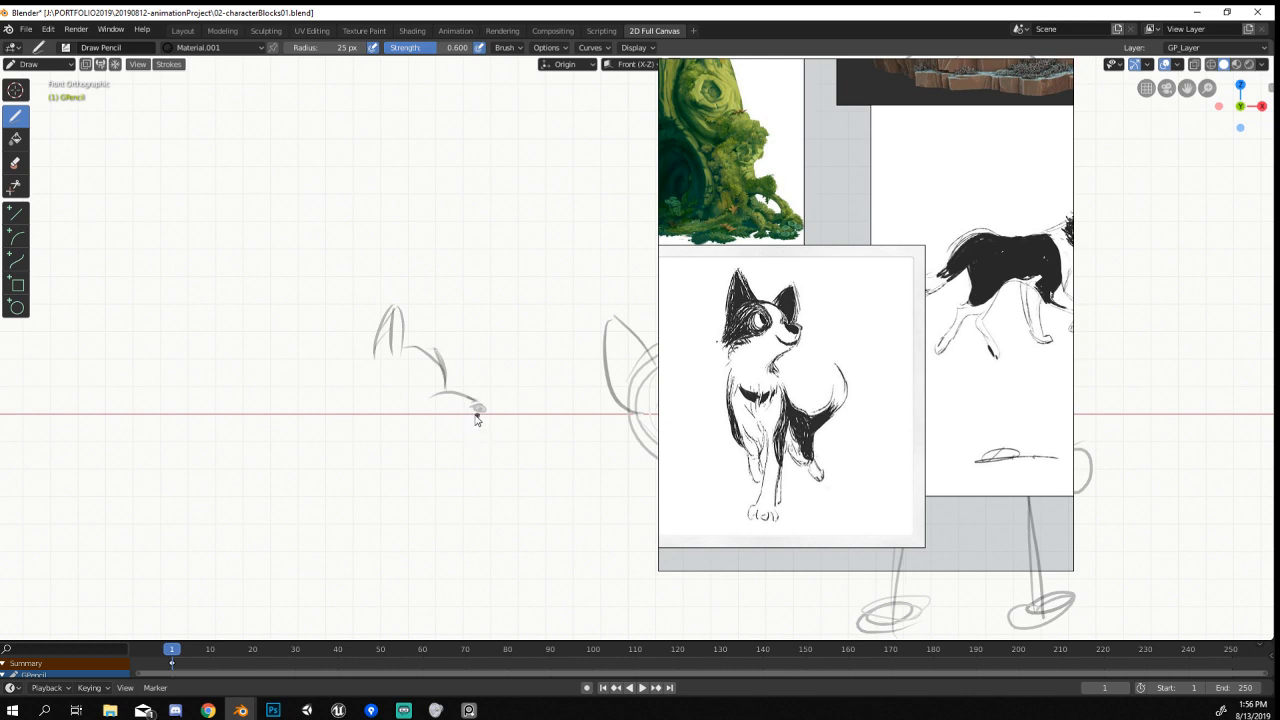
Draw the dog profile's lower jaw, throat line and eye, and clean up the brow and nose around them.
mouse_move(480, 410)
mouse_down()
mouse_move(448, 437)
mouse_move(394, 449)
mouse_move(354, 514)
mouse_up()
mouse_move(409, 380)
mouse_down()
mouse_move(420, 393)
mouse_move(424, 377)
mouse_up()
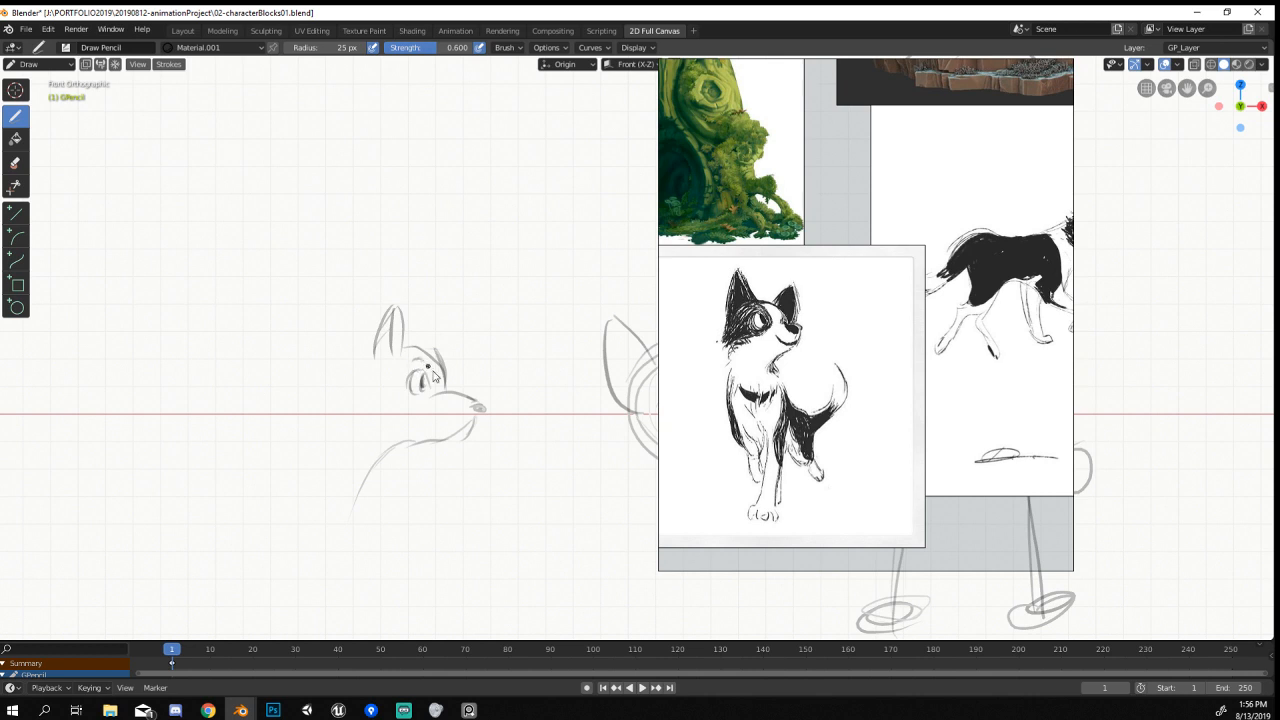
mouse_move(478, 419)
mouse_down()
mouse_move(426, 441)
mouse_move(479, 443)
mouse_move(421, 461)
mouse_move(432, 439)
mouse_up()
mouse_move(442, 350)
ctrl+mouse_down()
mouse_move(456, 374)
mouse_move(437, 389)
ctrl+mouse_up()
shift+middle_drag(477, 388, 489, 370)
drag(470, 386, 491, 393)
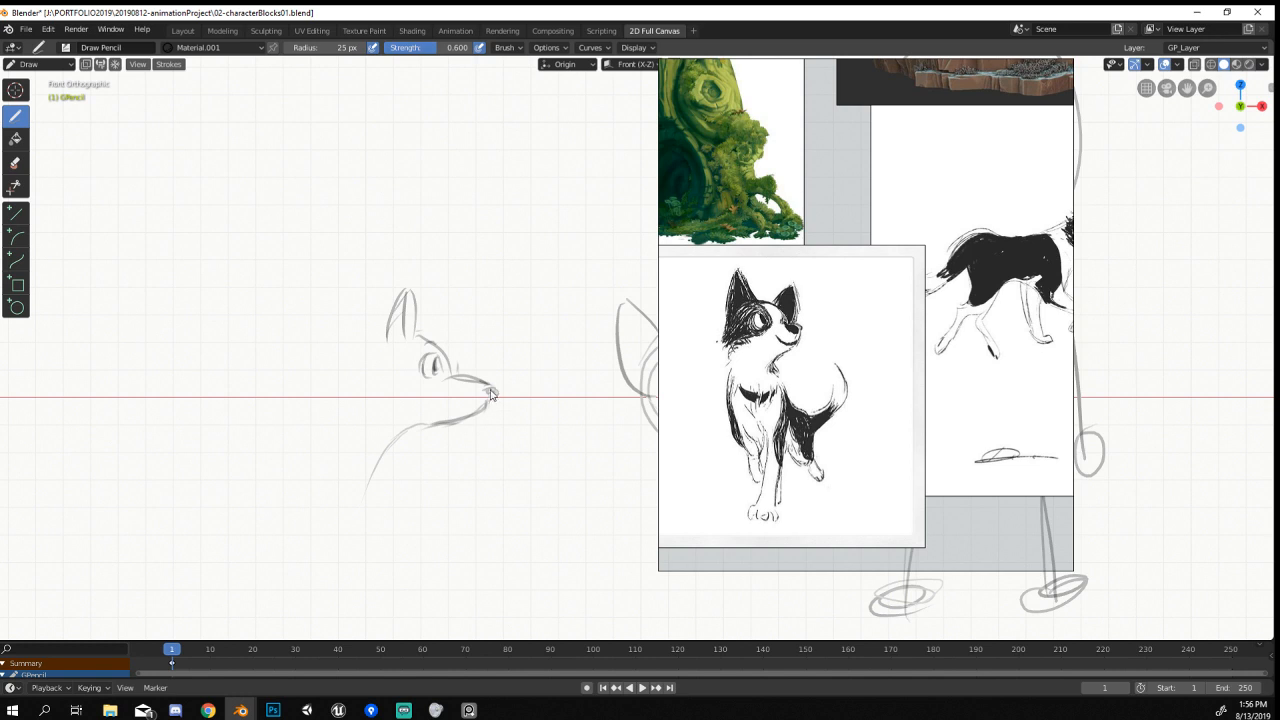
Draw the back edge of the dog profile's ear and continue it down the nape into the back line.
shift+middle_drag(389, 368, 421, 375)
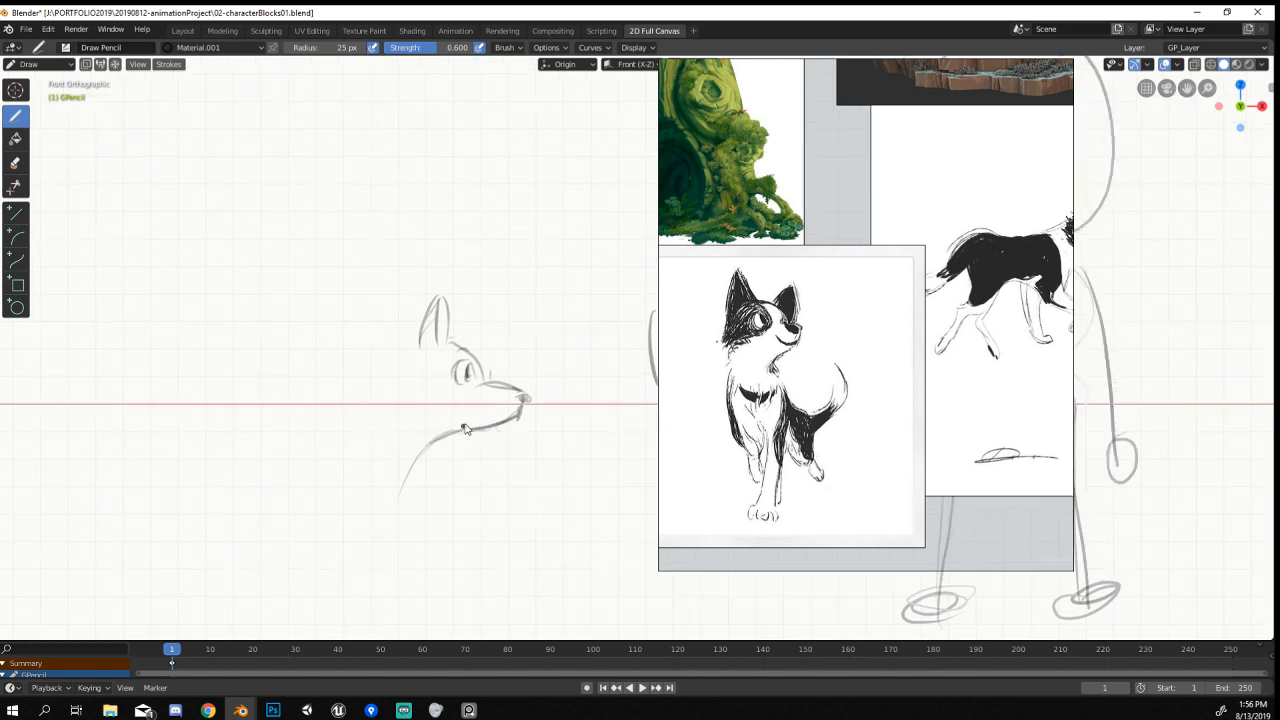
mouse_move(519, 430)
shift+middle_down()
mouse_move(400, 407)
mouse_move(296, 336)
mouse_move(425, 380)
mouse_move(391, 423)
mouse_move(462, 407)
shift+middle_up()
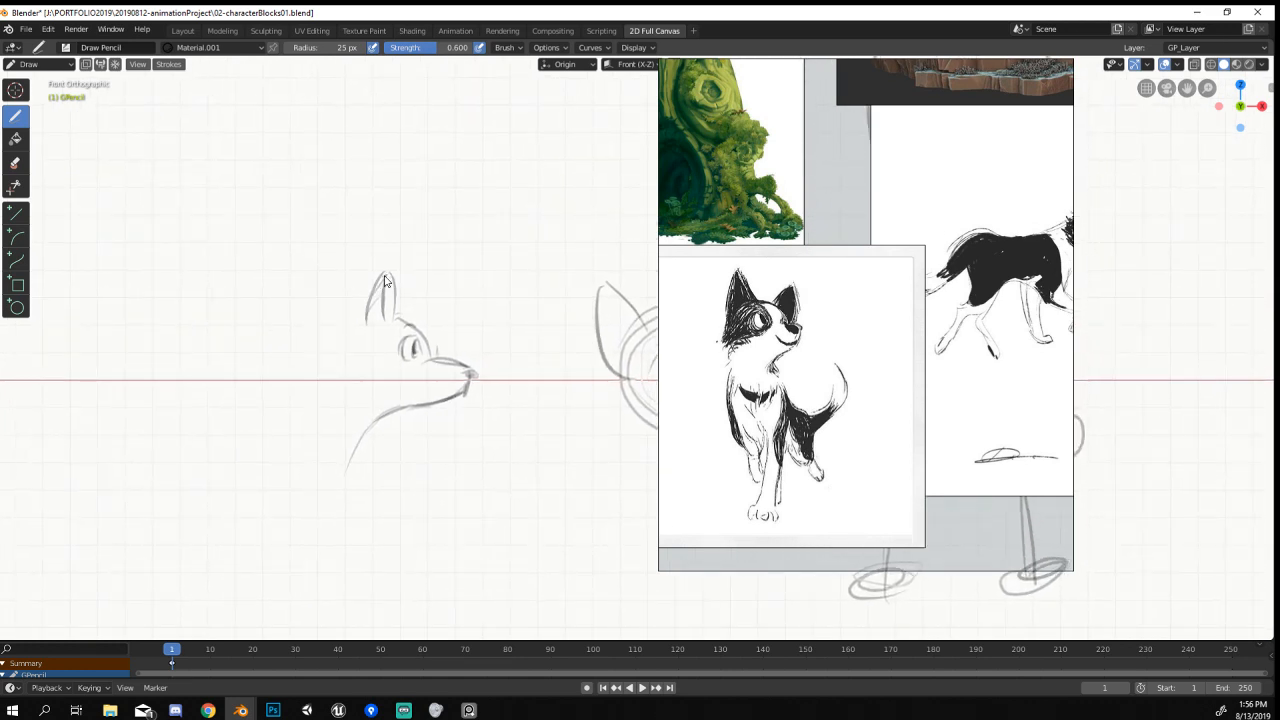
mouse_move(385, 275)
mouse_down()
mouse_move(352, 321)
mouse_move(373, 320)
mouse_up()
shift+middle_drag(400, 364, 427, 376)
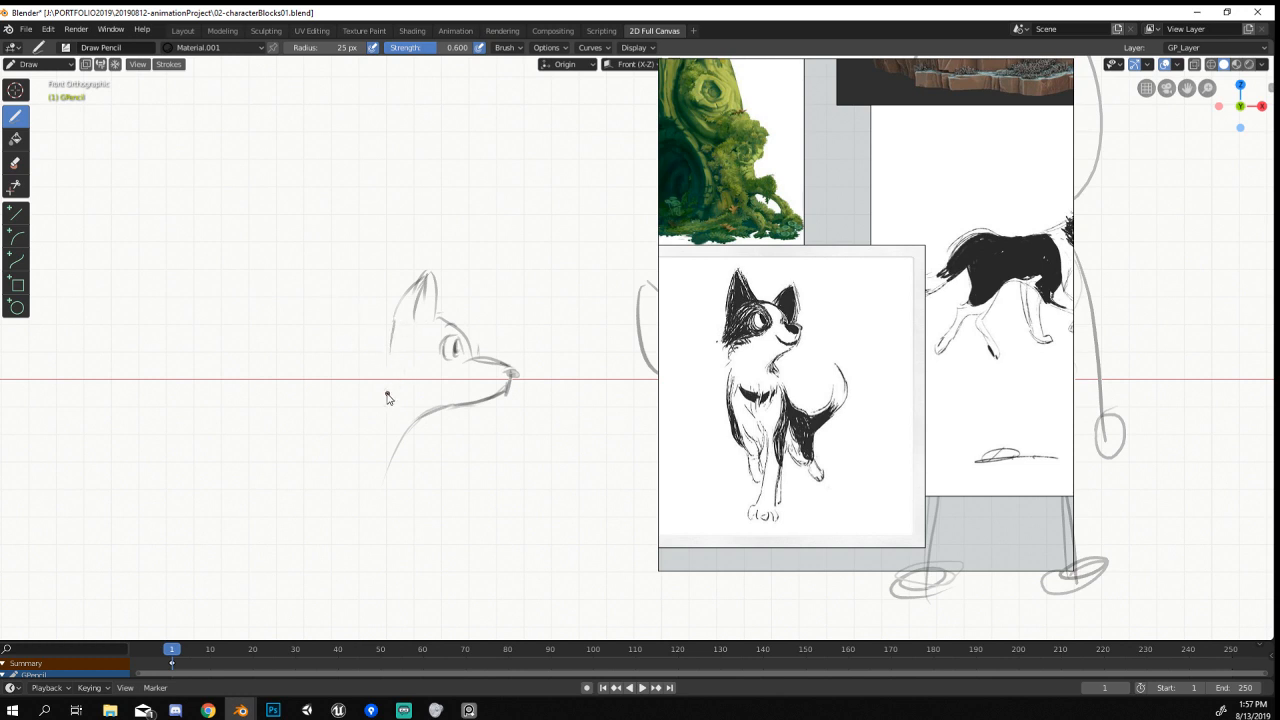
drag(395, 335, 324, 384)
shift+middle_drag(393, 408, 471, 378)
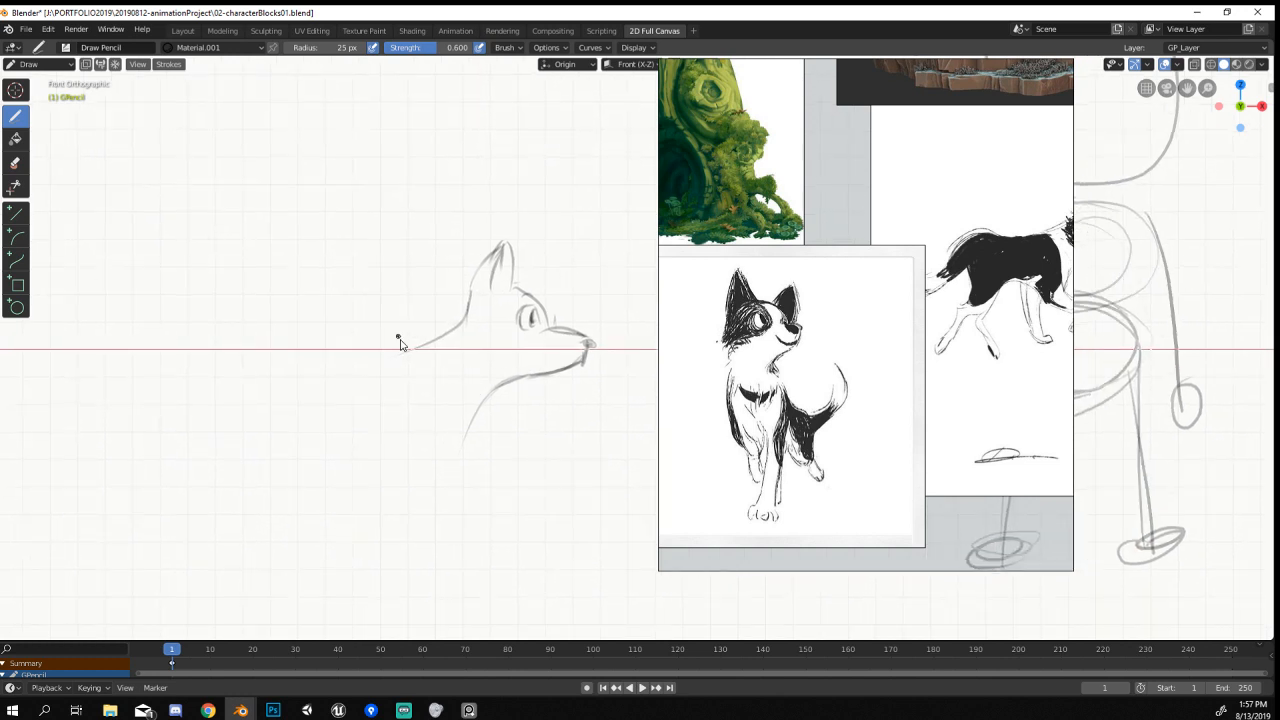
drag(429, 343, 328, 378)
Draw a tapering chest-and-legs shape with two oval paws below the front-facing dog head.
mouse_move(455, 378)
shift+middle_down()
mouse_move(366, 374)
mouse_move(235, 287)
mouse_move(323, 377)
mouse_move(137, 350)
mouse_move(50, 362)
shift+middle_up()
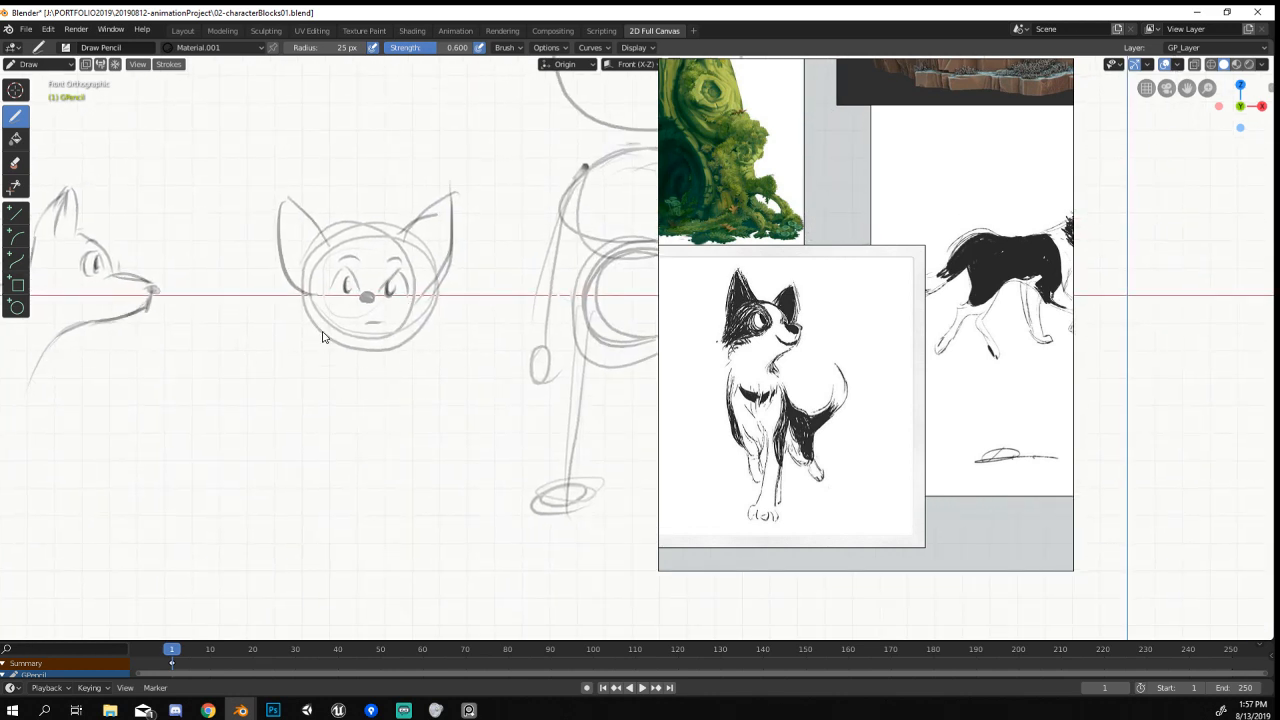
drag(313, 332, 343, 461)
key(ctrl+z)
drag(348, 344, 313, 476)
key(ctrl+z)
drag(346, 344, 349, 490)
drag(395, 340, 380, 495)
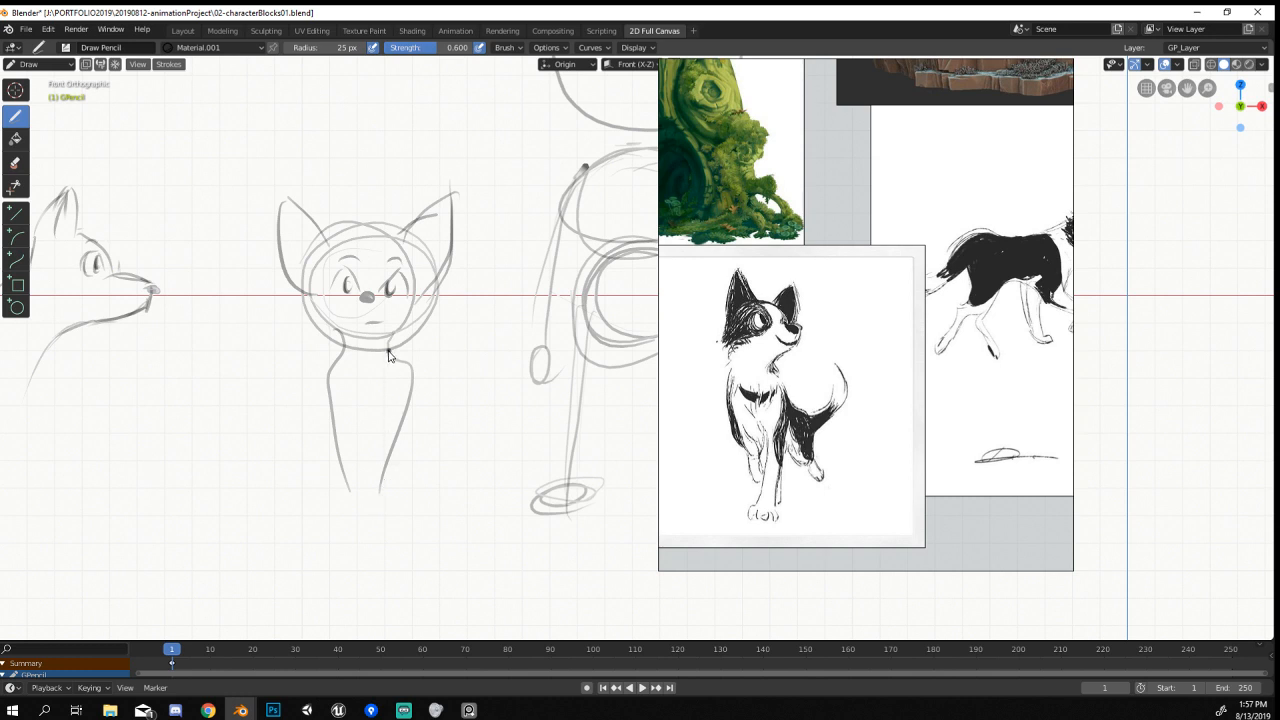
key(ctrl+z)
drag(394, 338, 377, 492)
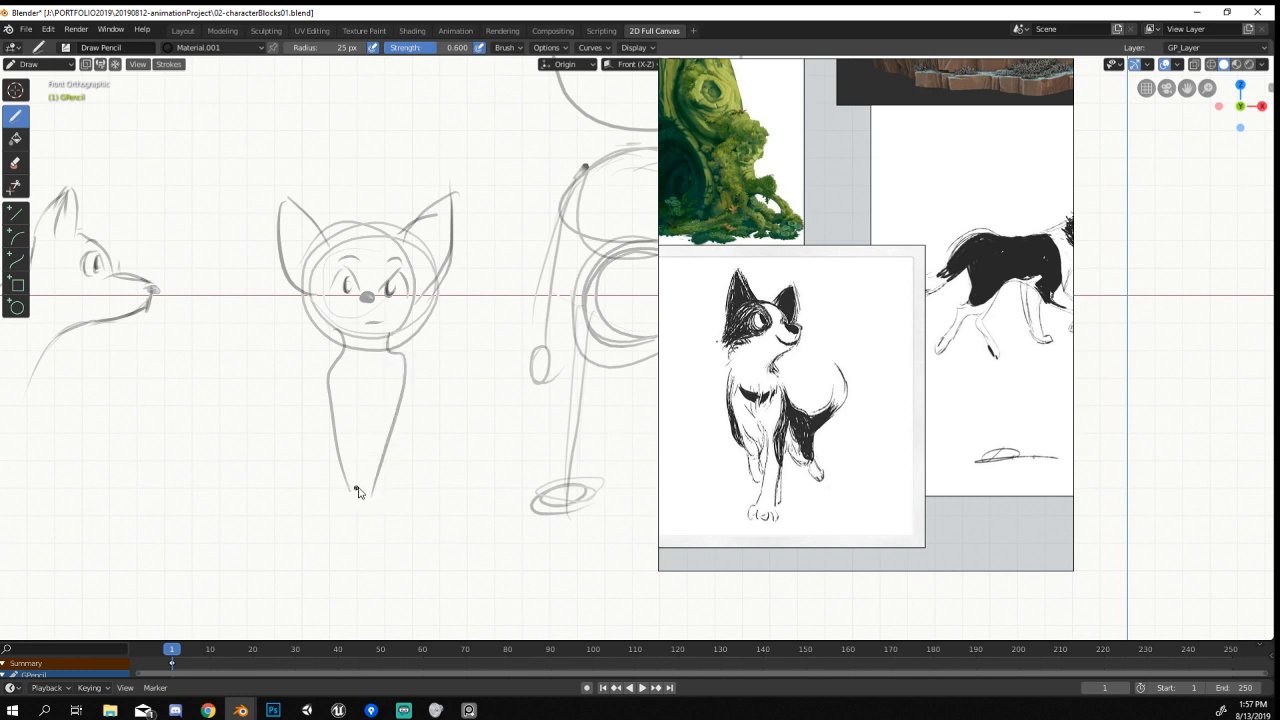
drag(338, 487, 398, 503)
Redraw the dog profile's throat and chest line, and add the rear edge of the front leg.
shift+middle_drag(305, 433, 523, 378)
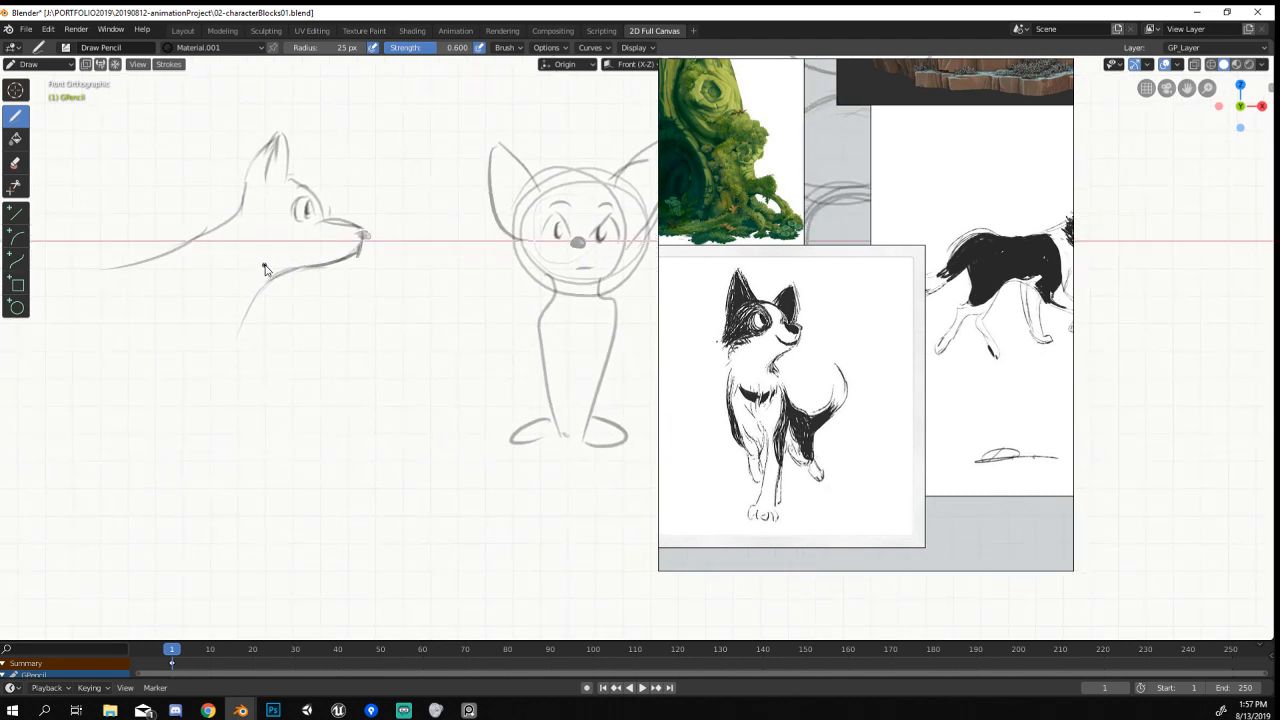
shift+middle_drag(266, 271, 397, 317)
ctrl+drag(338, 258, 281, 298)
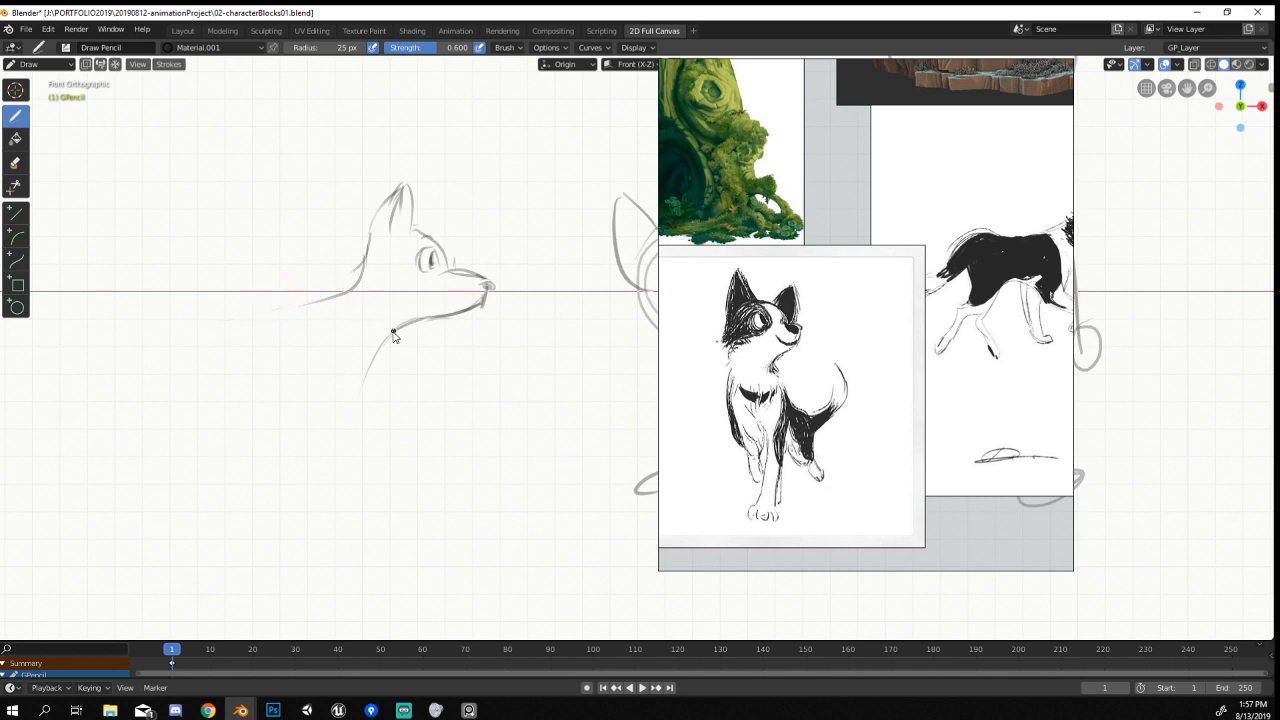
mouse_move(428, 310)
mouse_down()
mouse_move(398, 313)
mouse_move(350, 357)
mouse_up()
key(ctrl+z)
mouse_move(421, 315)
mouse_down()
mouse_move(363, 362)
mouse_move(385, 359)
mouse_move(360, 402)
mouse_up()
drag(383, 333, 338, 452)
shift+middle_drag(320, 416, 405, 418)
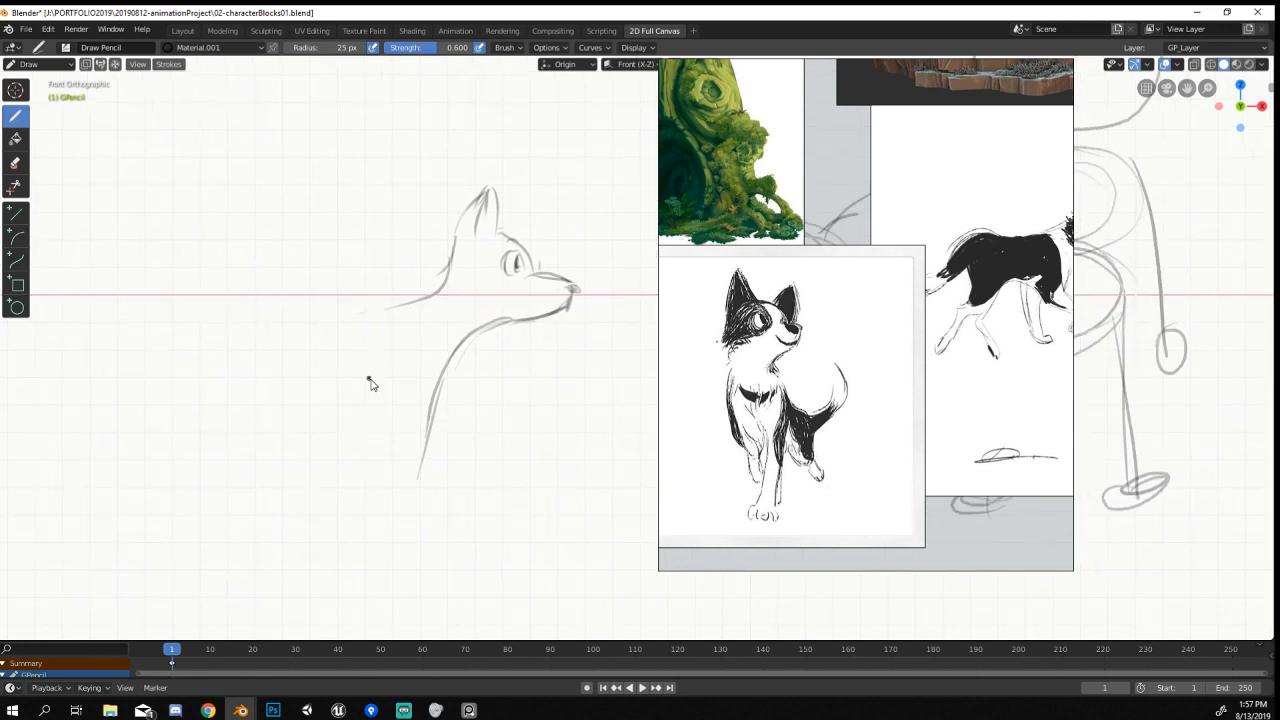
drag(386, 386, 397, 446)
drag(391, 360, 410, 482)
Select the dog profile's head strokes with Circle Select, scale them up slightly, and return to Draw mode.
shift+middle_drag(440, 411, 342, 430)
mouse_move(342, 430)
ctrl+middle_down()
mouse_move(343, 587)
mouse_move(358, 476)
ctrl+middle_up()
mouse_move(428, 425)
shift+middle_down()
mouse_move(111, 409)
mouse_move(240, 443)
mouse_move(129, 423)
mouse_move(334, 421)
shift+middle_up()
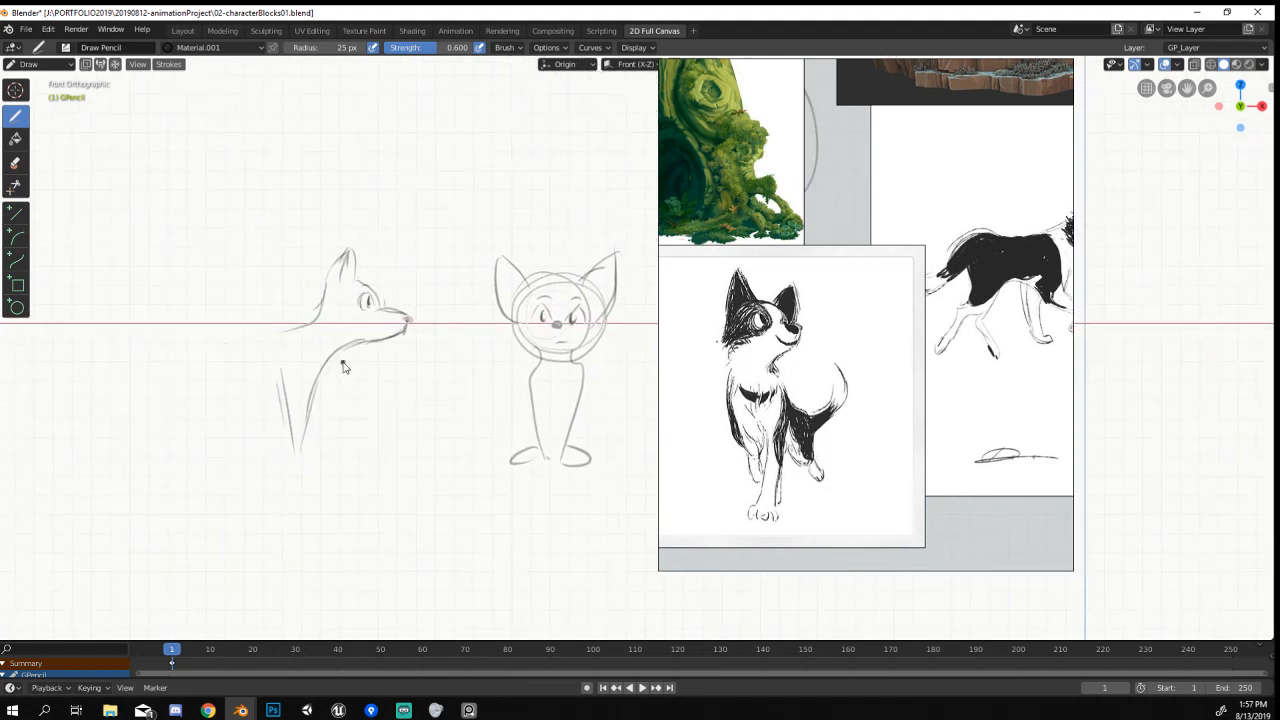
key(Tab)
key(c)
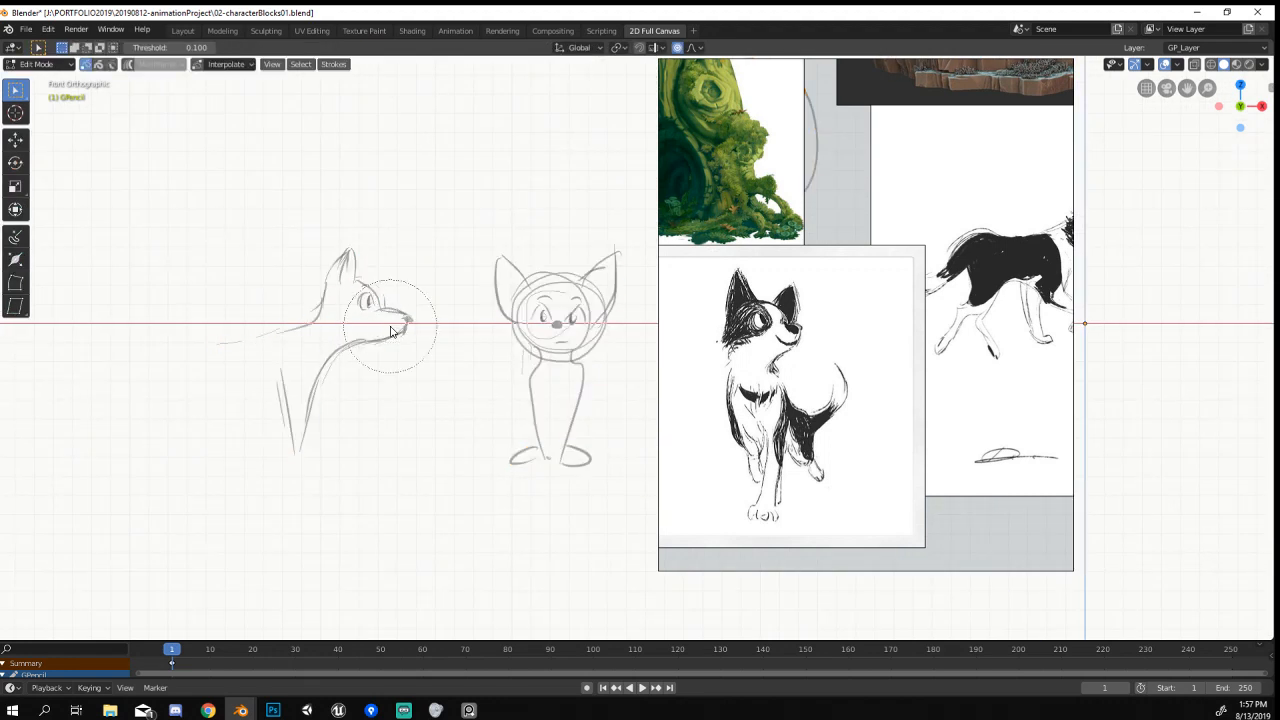
mouse_move(400, 310)
mouse_down()
mouse_move(338, 278)
mouse_move(365, 308)
mouse_up()
key(Escape)
key(s)
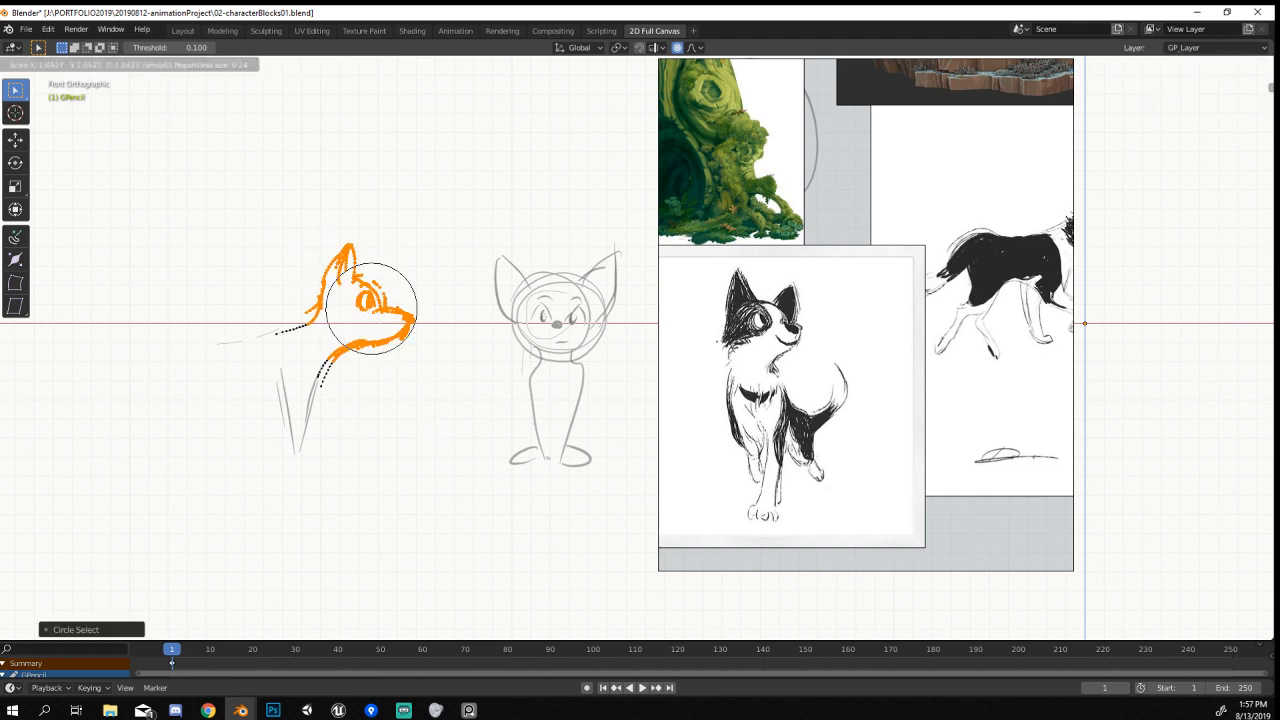
click(446, 440)
key(Tab)
shift+middle_drag(389, 427, 493, 445)
key(ctrl+Tab)
Draw a crescent-shaped tail curving upward behind the dog profile.
scroll(354, 344, up, 3)
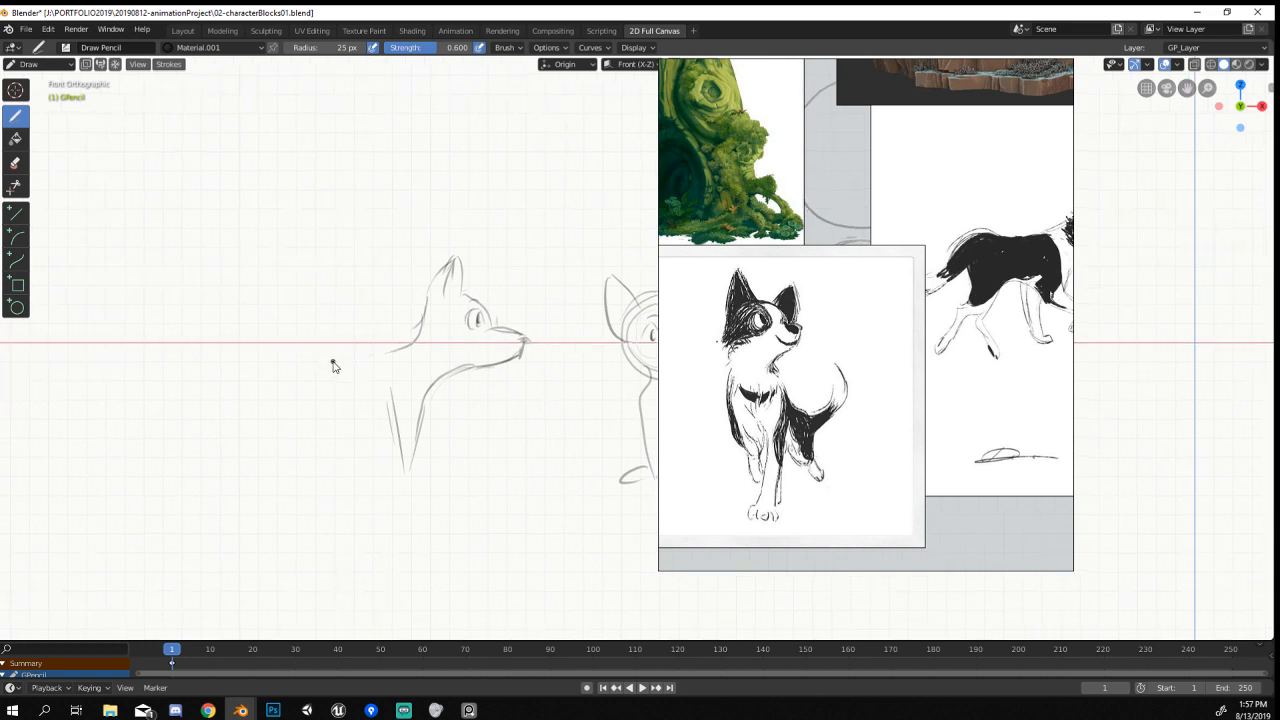
shift+middle_drag(330, 323, 433, 323)
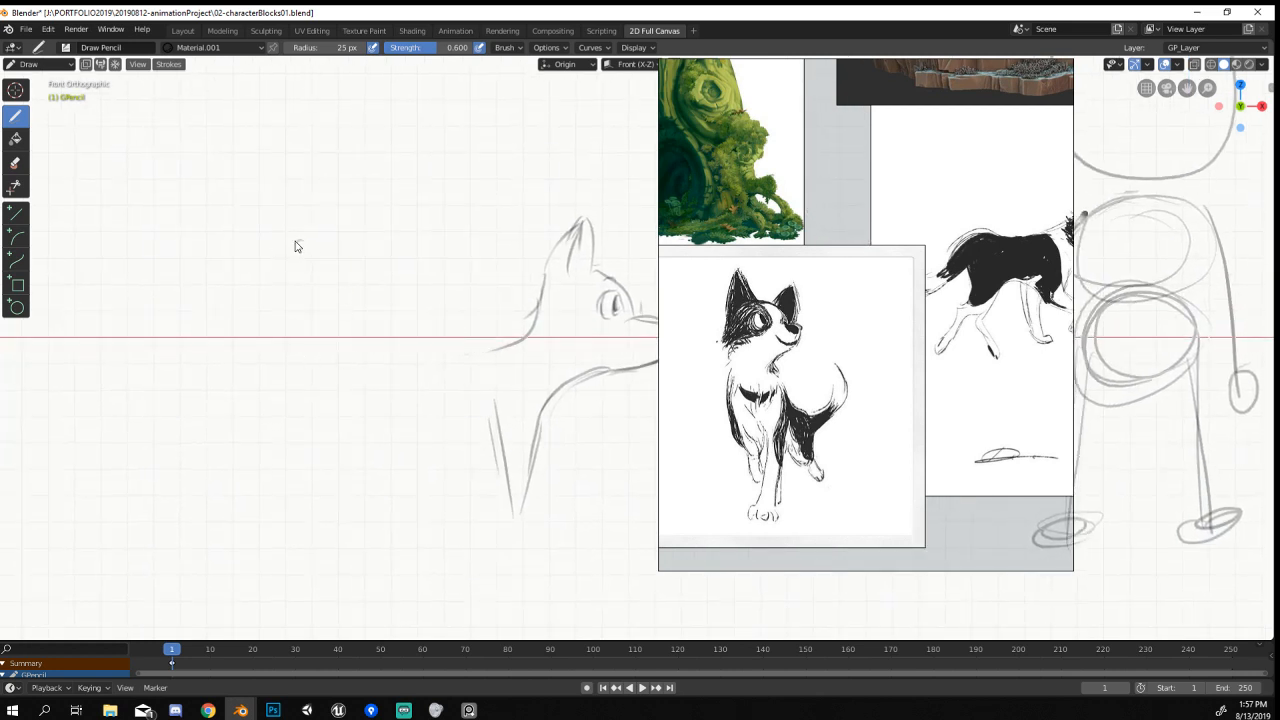
drag(299, 241, 284, 349)
drag(298, 241, 232, 356)
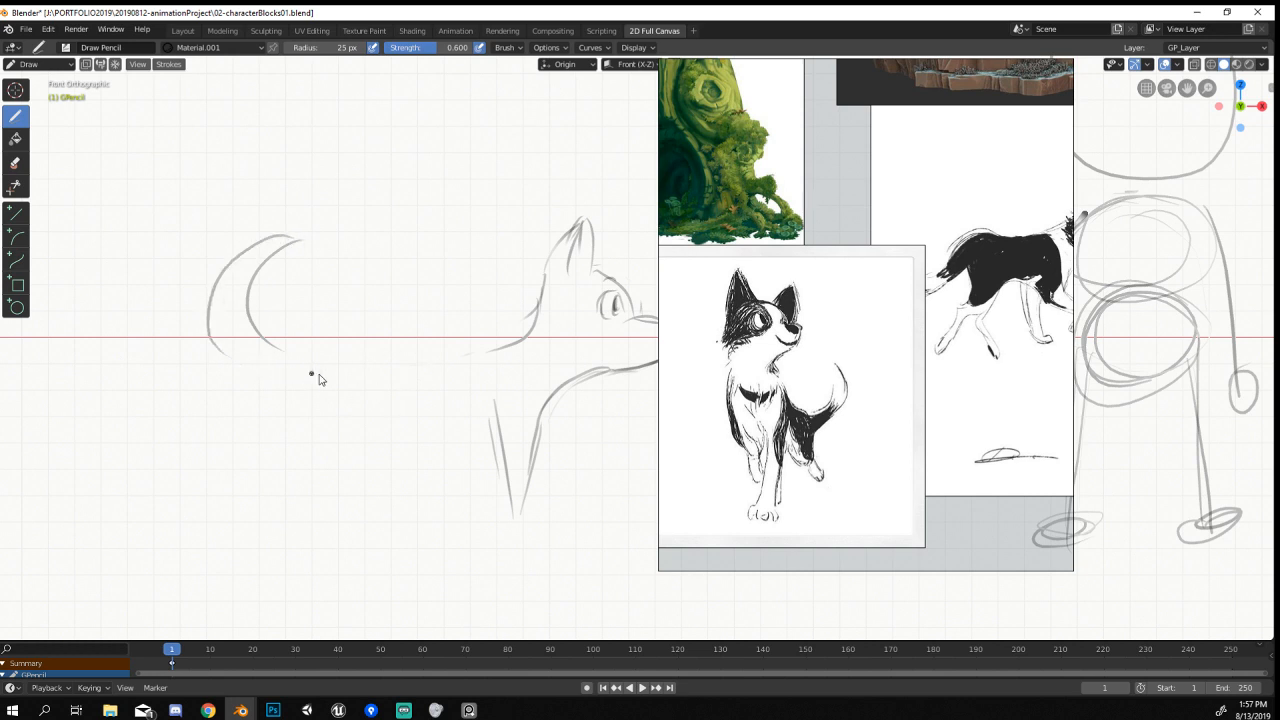
Scale the tail strokes down slightly and move them closer to the dog profile's body.
key(Tab)
click(276, 268)
key(c)
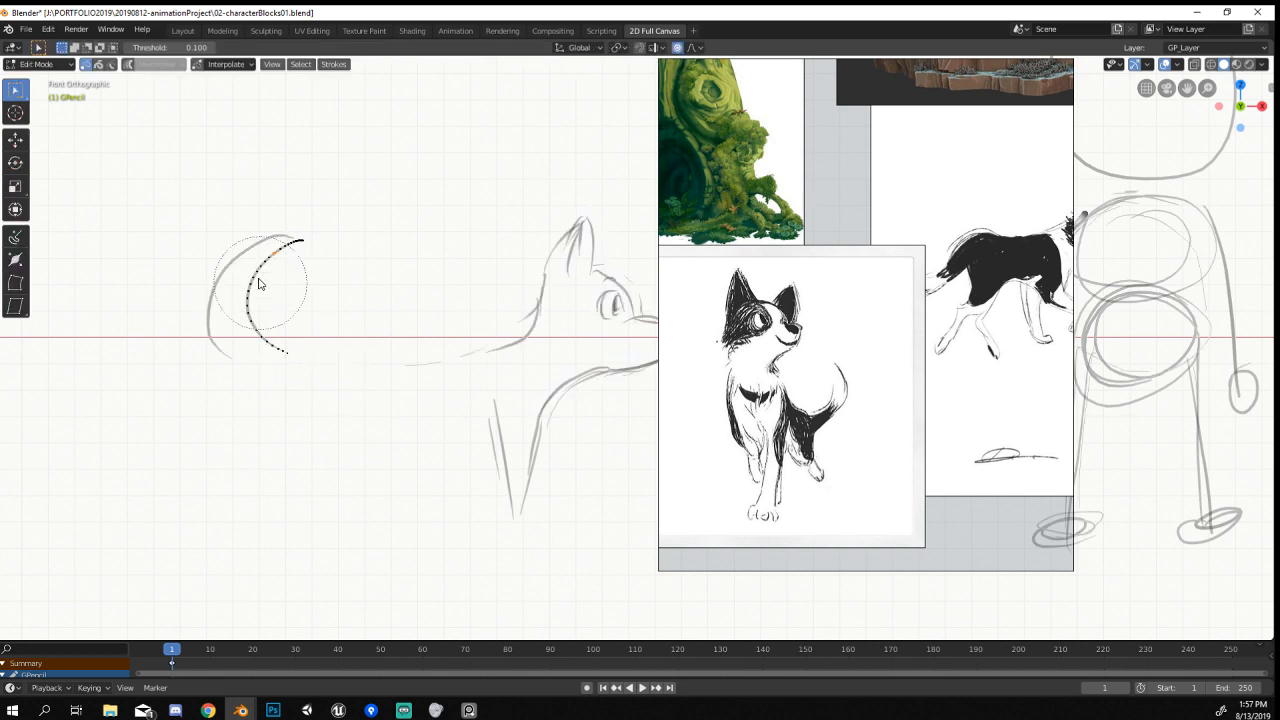
drag(284, 252, 293, 356)
key(Escape)
key(s)
click(328, 383)
key(g)
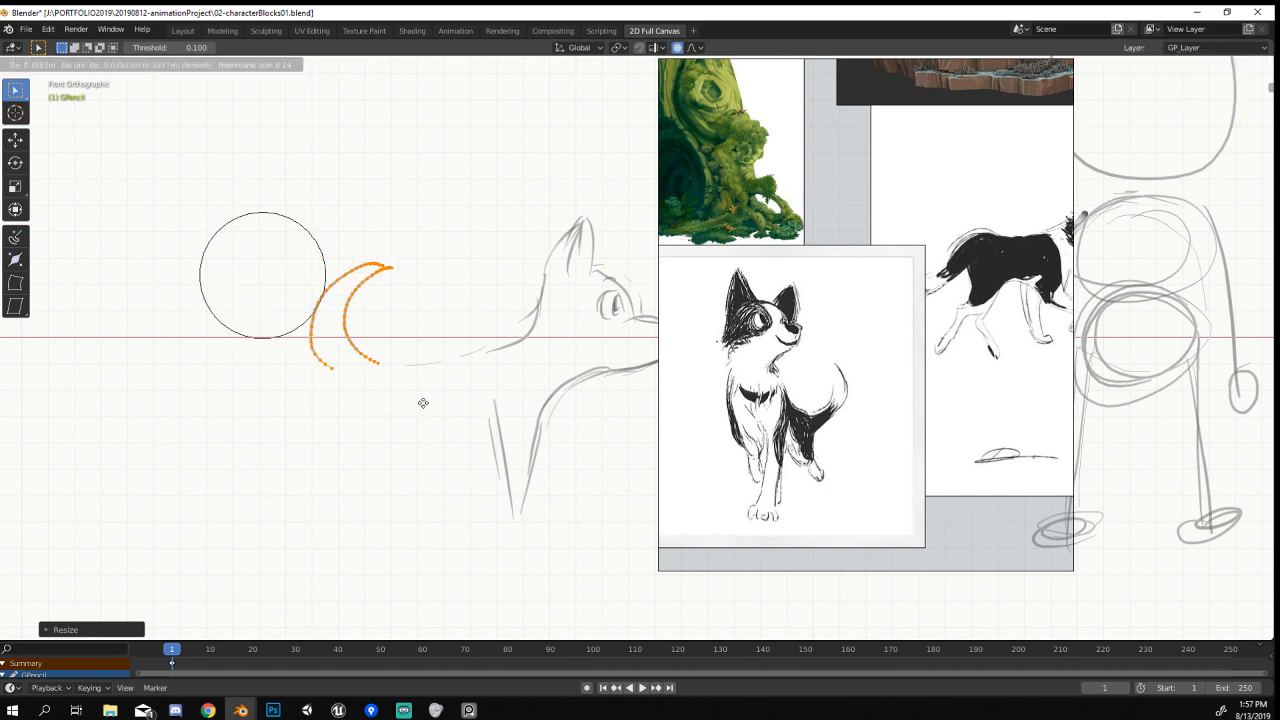
click(414, 397)
mouse_move(443, 460)
shift+middle_down()
mouse_move(354, 443)
mouse_move(368, 446)
shift+middle_up()
key(alt+a)
key(Tab)
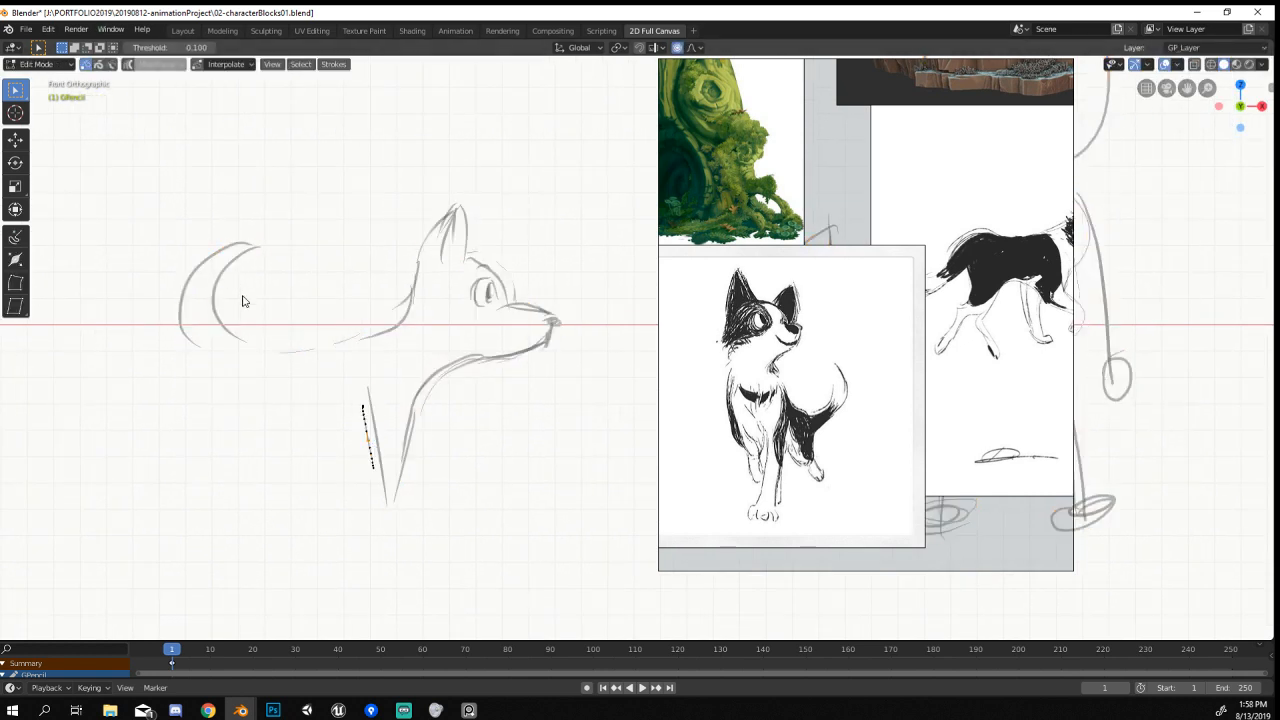
Sketch the dog profile's hind leg, belly and back line, tidying the front leg to join the body together.
mouse_move(201, 368)
mouse_down()
mouse_move(195, 496)
mouse_move(272, 415)
mouse_up()
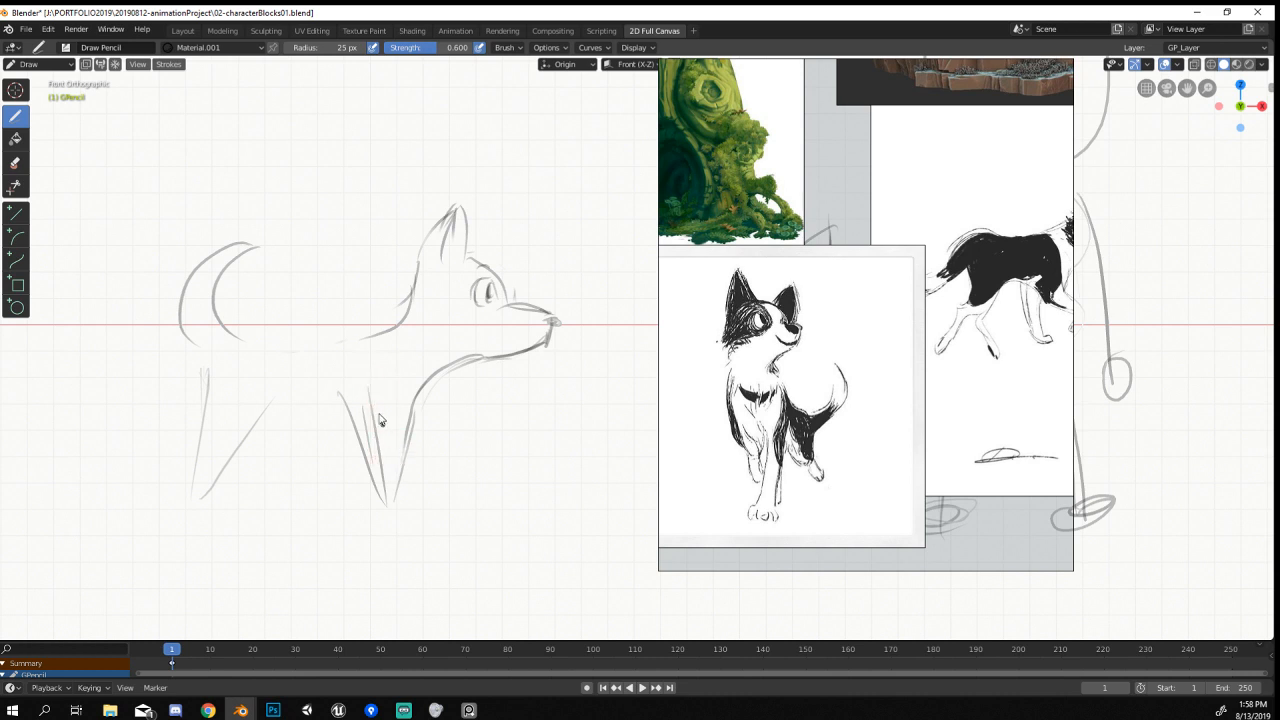
mouse_move(374, 423)
ctrl+mouse_down()
mouse_move(386, 491)
mouse_move(371, 503)
mouse_move(411, 478)
mouse_move(423, 383)
ctrl+mouse_up()
mouse_move(197, 503)
mouse_down()
mouse_move(267, 413)
mouse_move(354, 423)
mouse_move(288, 446)
mouse_up()
drag(245, 355, 380, 333)
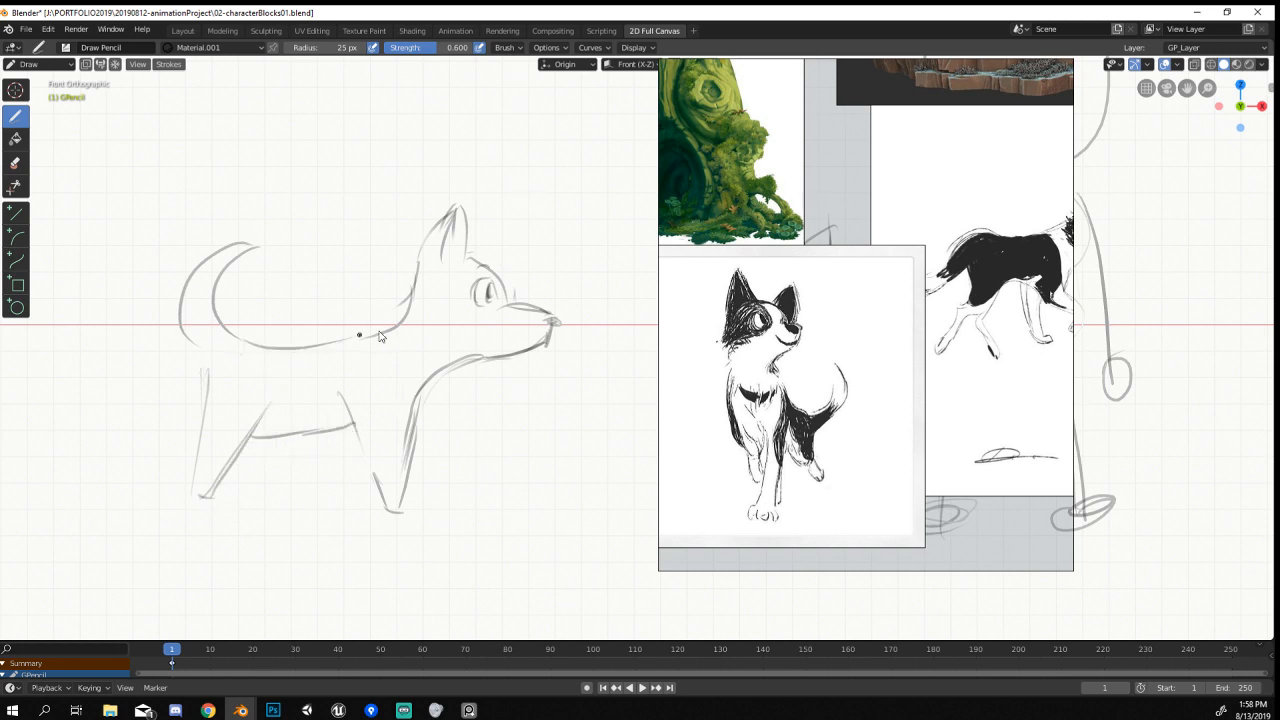
Draw a rounded ear on each side of the child's head.
mouse_move(447, 320)
ctrl+middle_down()
mouse_move(363, 428)
mouse_move(352, 520)
ctrl+middle_up()
shift+middle_drag(520, 358, 372, 411)
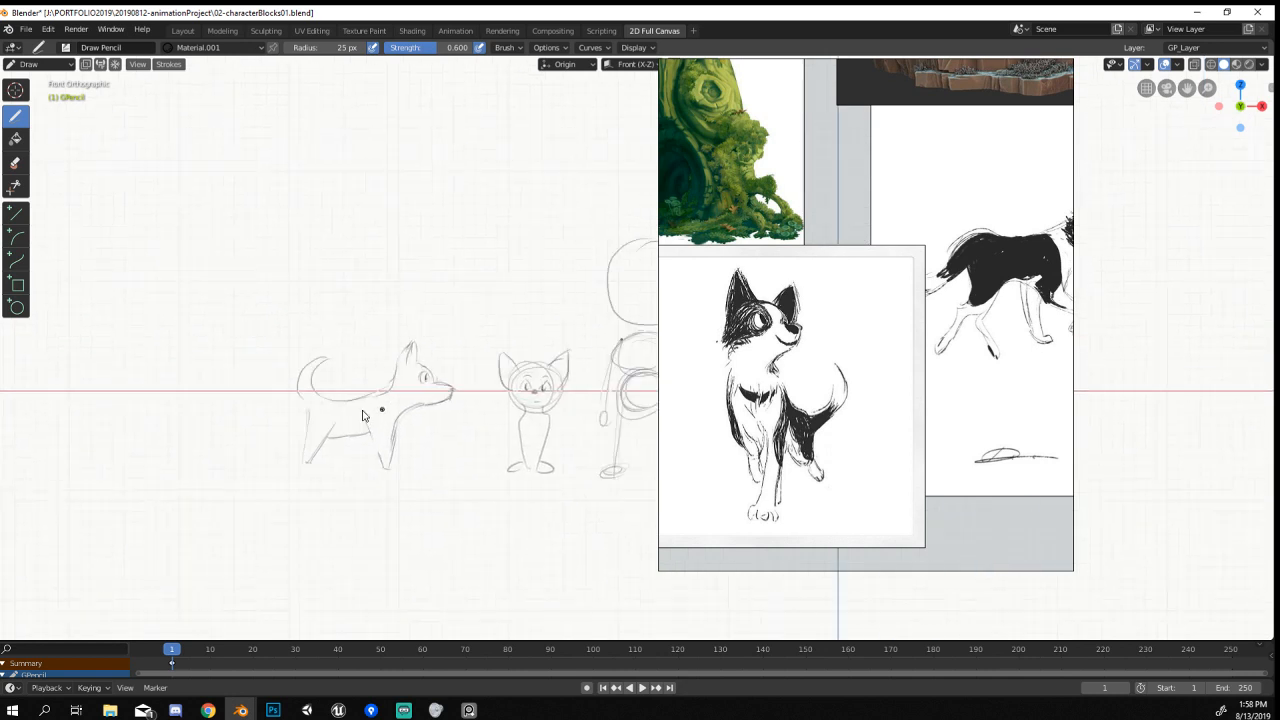
mouse_move(466, 379)
shift+middle_down()
mouse_move(325, 381)
mouse_move(346, 363)
shift+middle_up()
mouse_move(284, 417)
shift+middle_down()
mouse_move(451, 354)
mouse_move(460, 332)
mouse_move(331, 405)
shift+middle_up()
scroll(476, 303, up, 5)
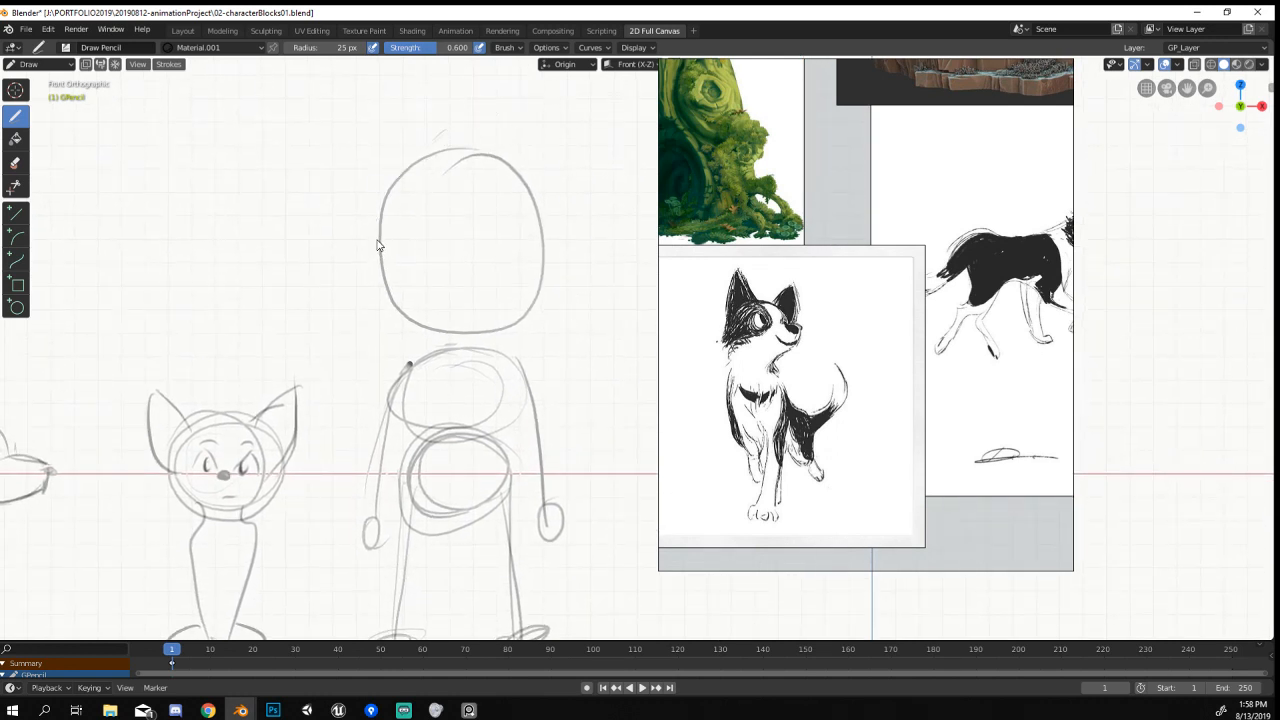
drag(378, 238, 403, 283)
key(ctrl+z)
drag(377, 234, 375, 278)
mouse_move(544, 234)
mouse_down()
mouse_move(560, 282)
mouse_move(549, 287)
mouse_up()
Sketch the child's facial features with large round eyes, a small nose, a mouth line and raised eyebrows.
drag(437, 247, 400, 266)
drag(492, 236, 520, 282)
drag(418, 241, 423, 277)
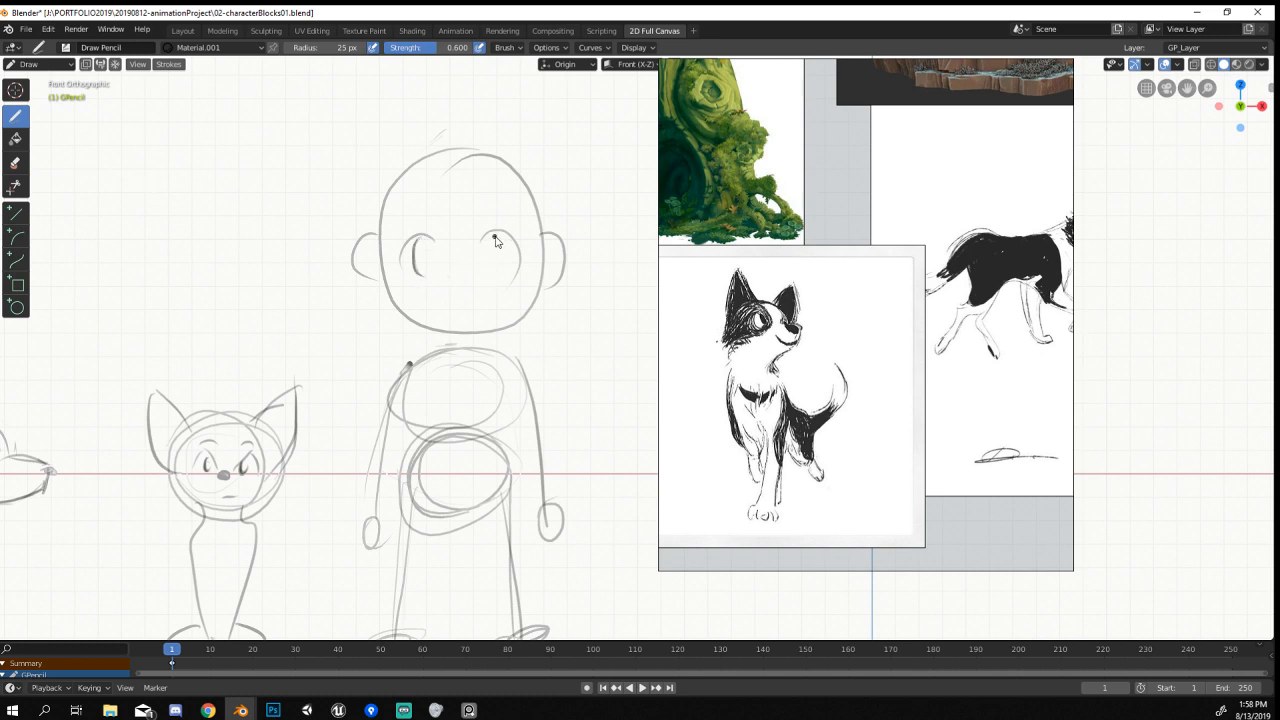
drag(495, 237, 493, 280)
drag(498, 236, 500, 280)
drag(442, 310, 488, 308)
drag(408, 216, 514, 214)
Erase the child's large eyes, redraw them smaller, and replace the eyebrows with lower ones just above the eyes.
ctrl+drag(416, 261, 491, 252)
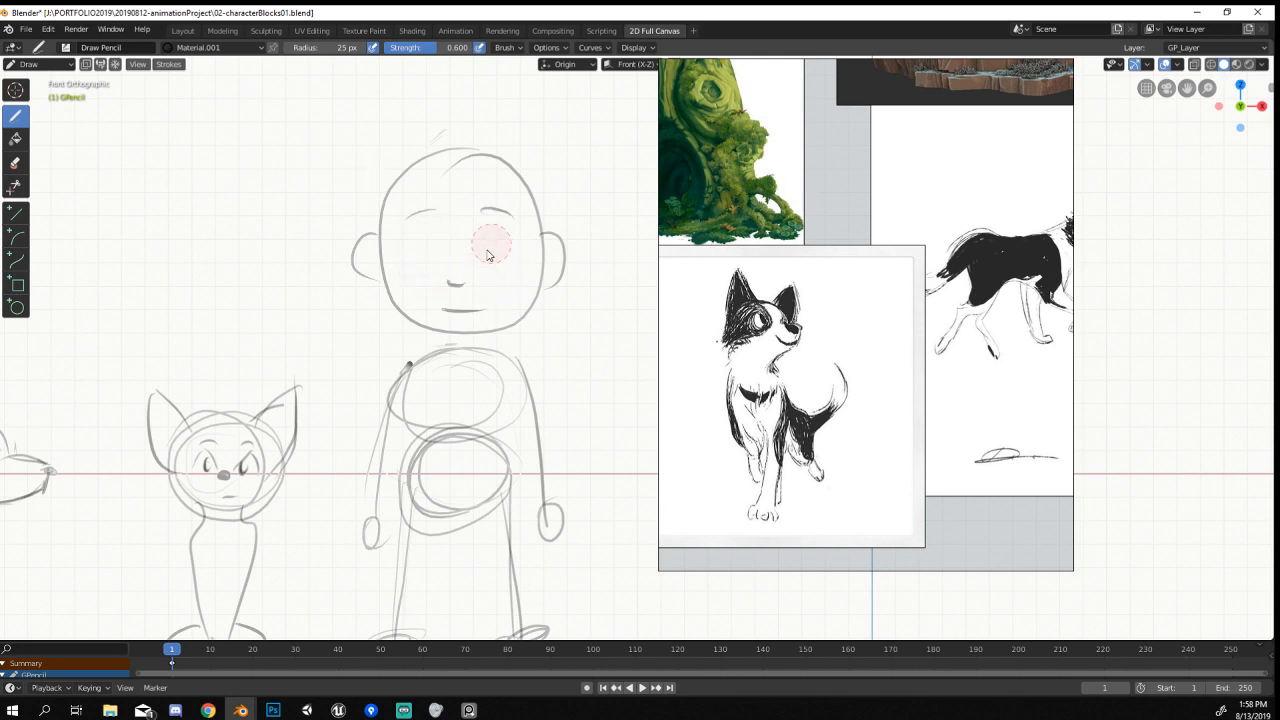
mouse_move(411, 266)
mouse_down()
mouse_move(502, 282)
mouse_move(428, 272)
mouse_move(429, 259)
mouse_move(425, 269)
mouse_move(503, 262)
mouse_up()
key(ctrl+z)
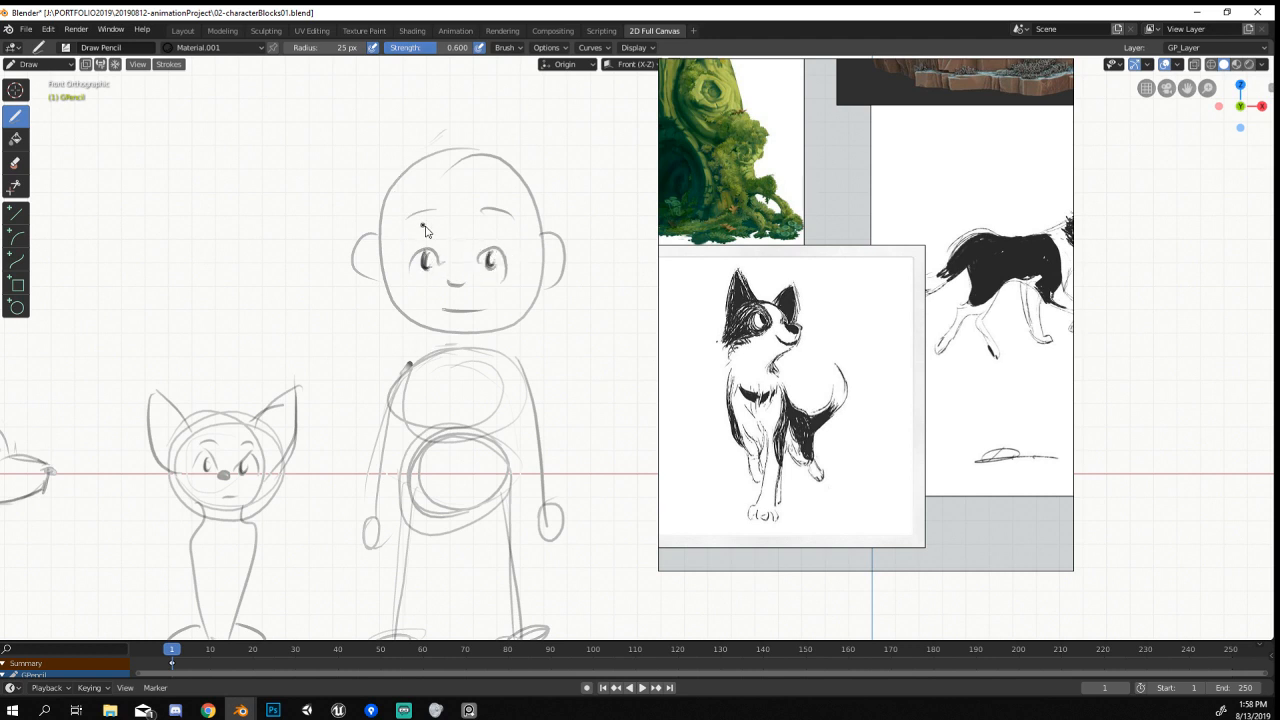
drag(435, 215, 404, 230)
mouse_move(482, 212)
mouse_down()
mouse_move(510, 218)
mouse_move(431, 219)
mouse_move(484, 218)
mouse_move(408, 242)
mouse_move(507, 239)
mouse_up()
Select the child's facial features in Edit Mode and adjust their size and position within the head using proportional editing.
key(Tab)
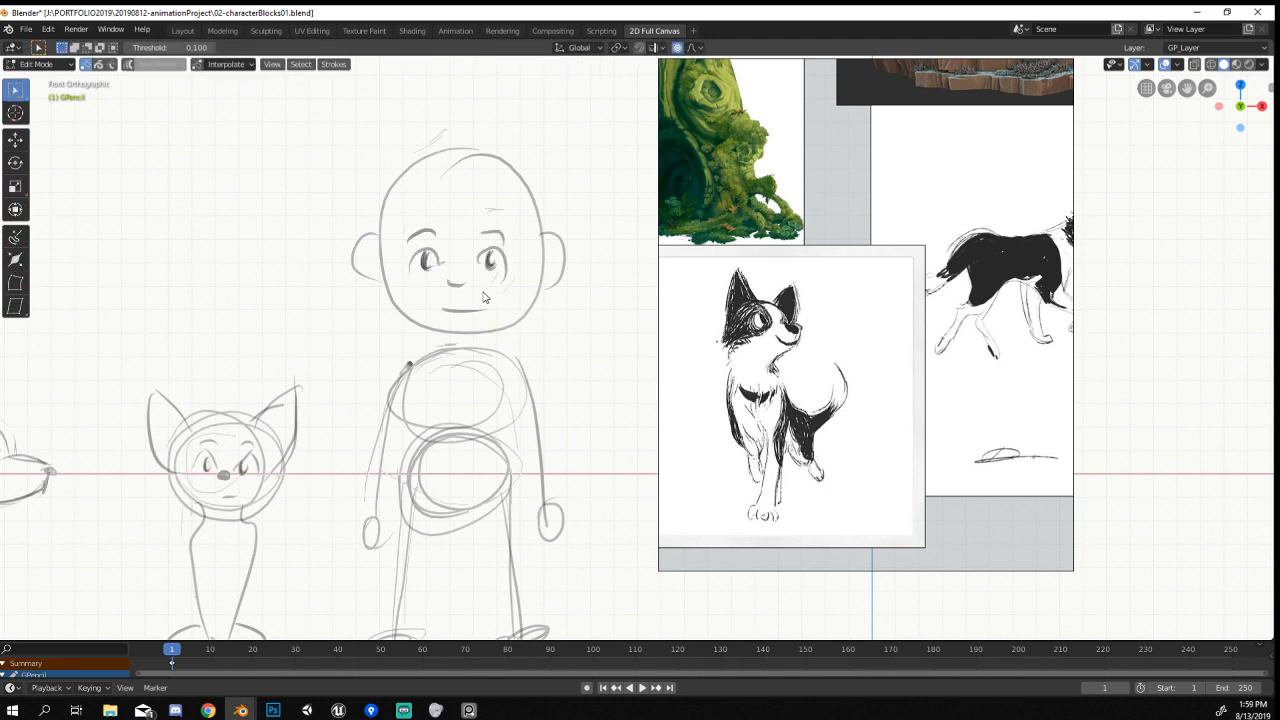
key(c)
drag(471, 280, 449, 254)
key(Escape)
key(s)
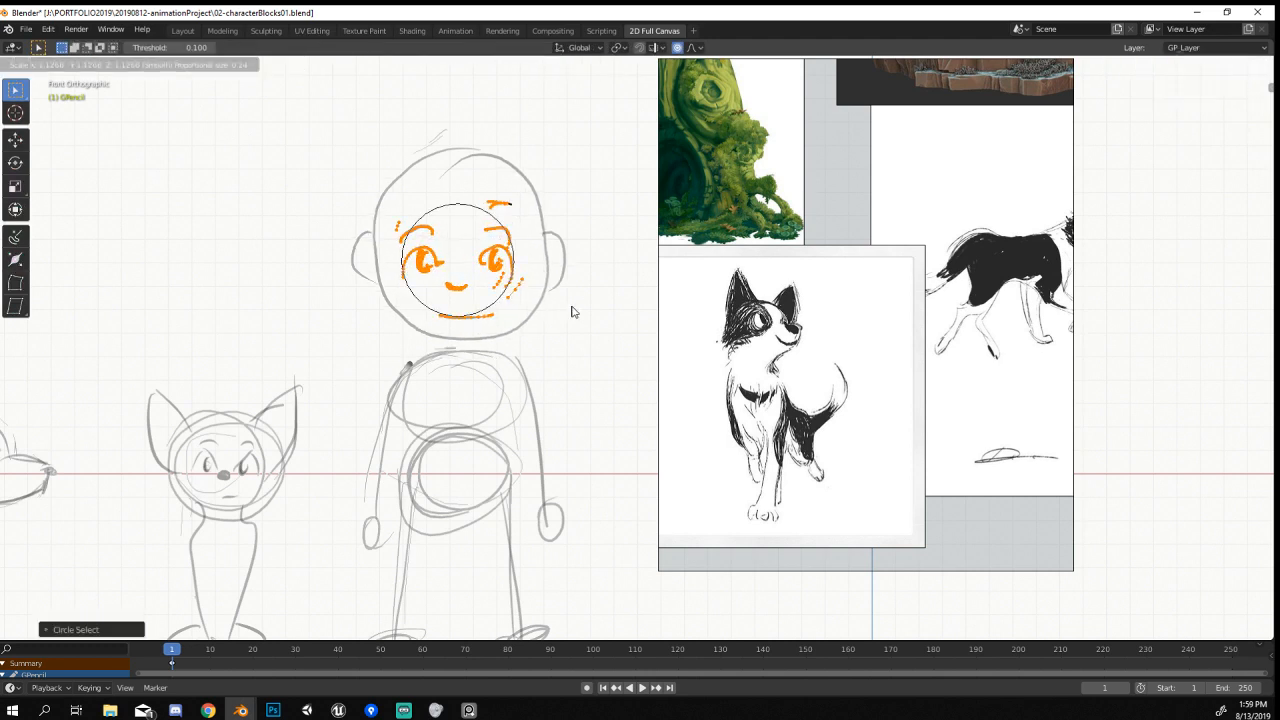
click(573, 311)
key(g)
click(560, 308)
key(s)
click(554, 306)
key(g)
click(555, 307)
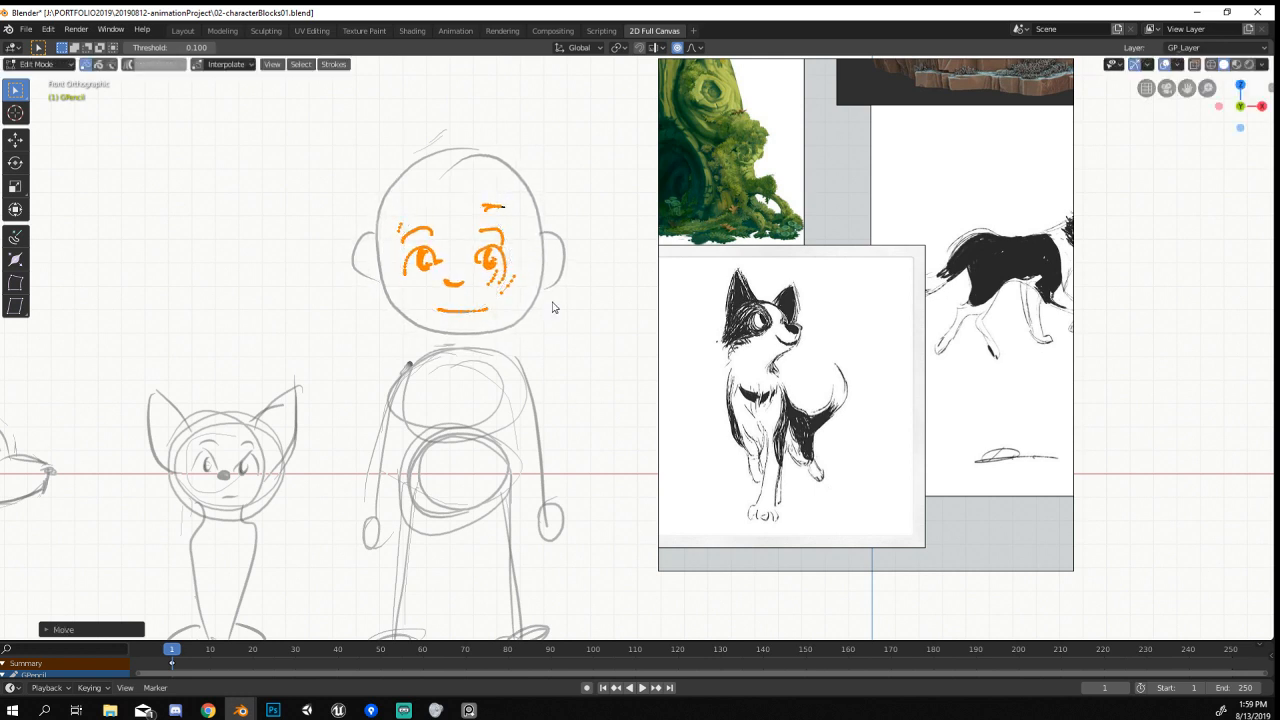
Narrow the child's head outline along X with proportional editing and return to Object Mode with nothing selected.
click(537, 266)
key(s)
key(x)
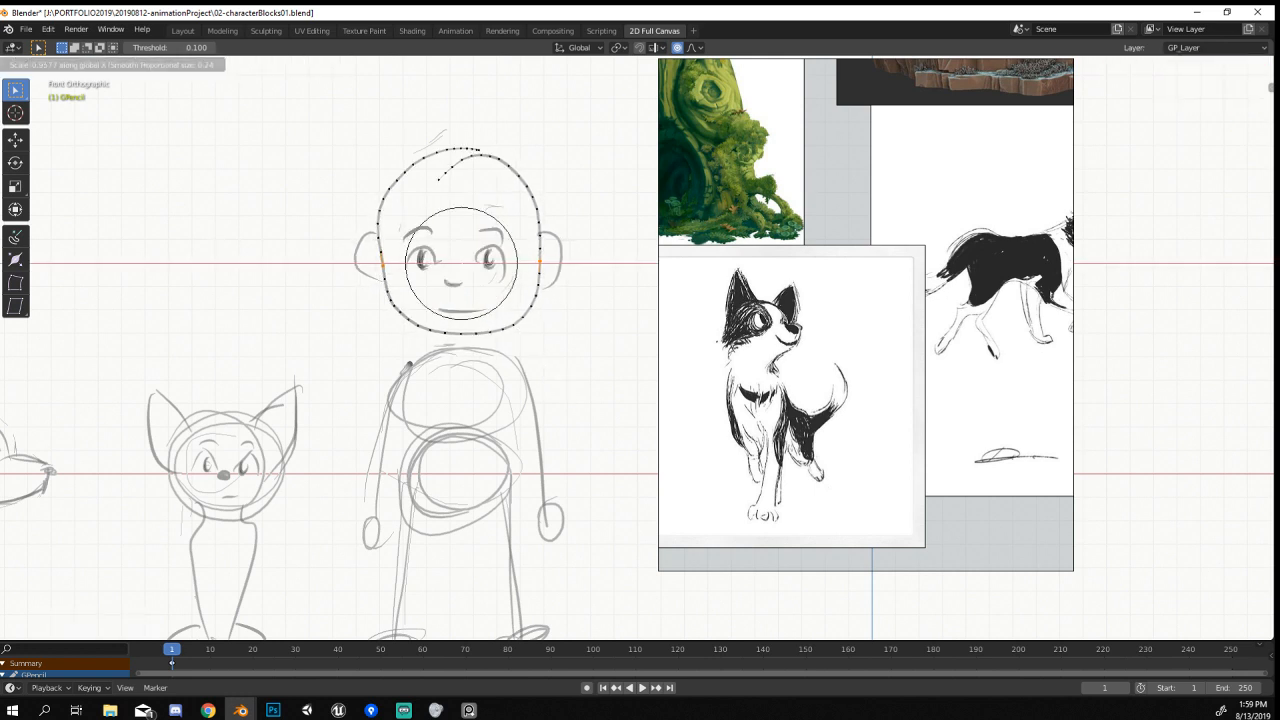
click(567, 342)
key(Tab)
scroll(567, 341, down, 4)
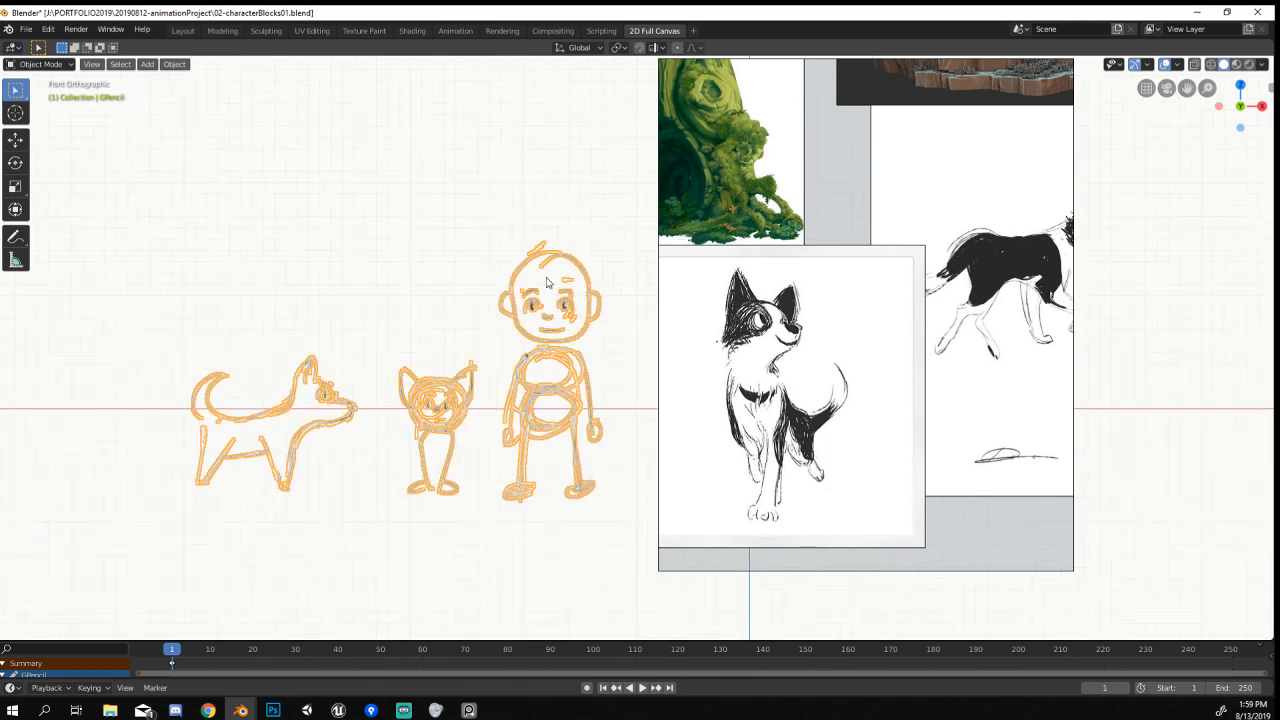
scroll(548, 277, up, 1)
key(alt+a)
shift+middle_drag(584, 449, 534, 434)
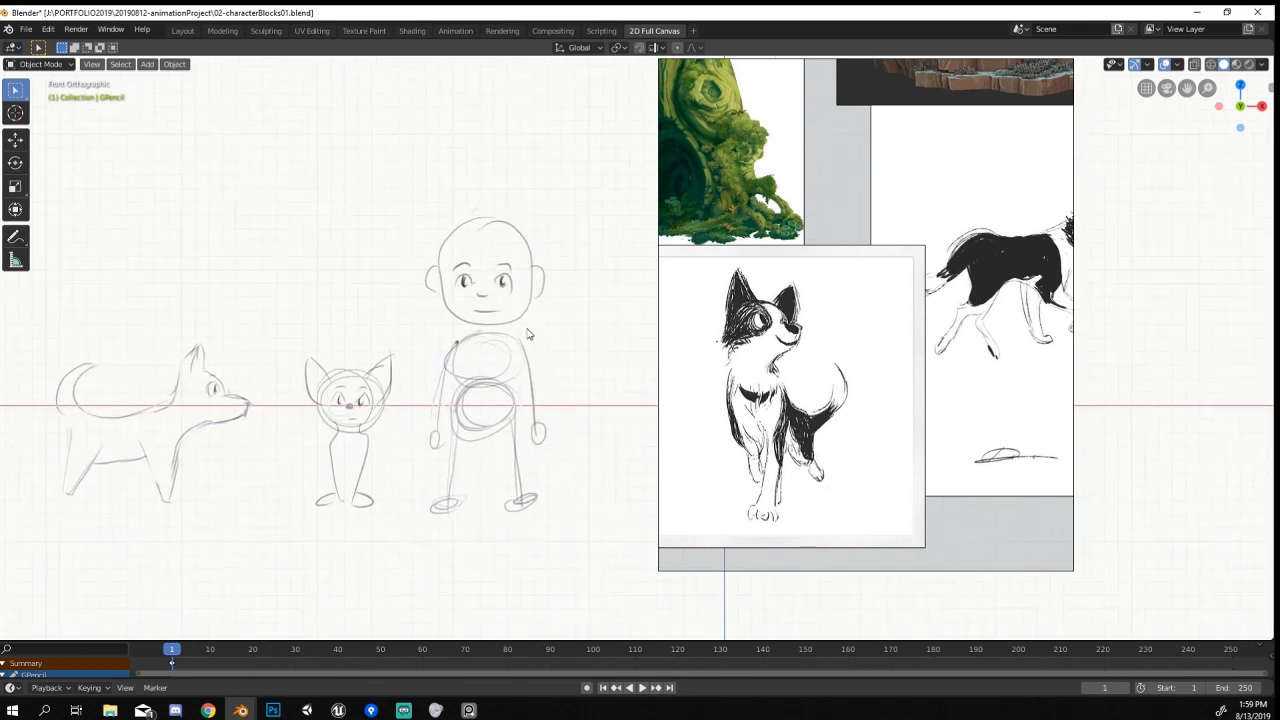
Replace the top of the child's head outline with sketched short, spiky hair and a jagged fringe.
click(493, 216)
scroll(498, 229, up, 3)
click(40, 64)
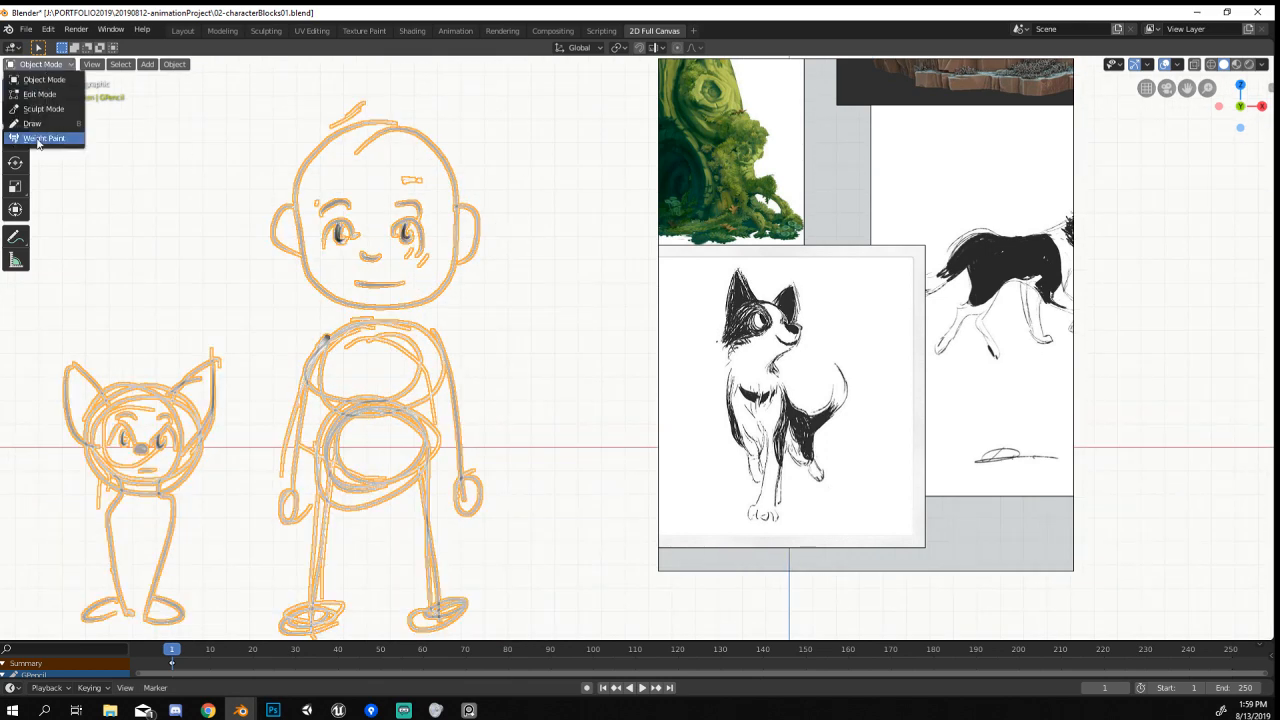
click(40, 123)
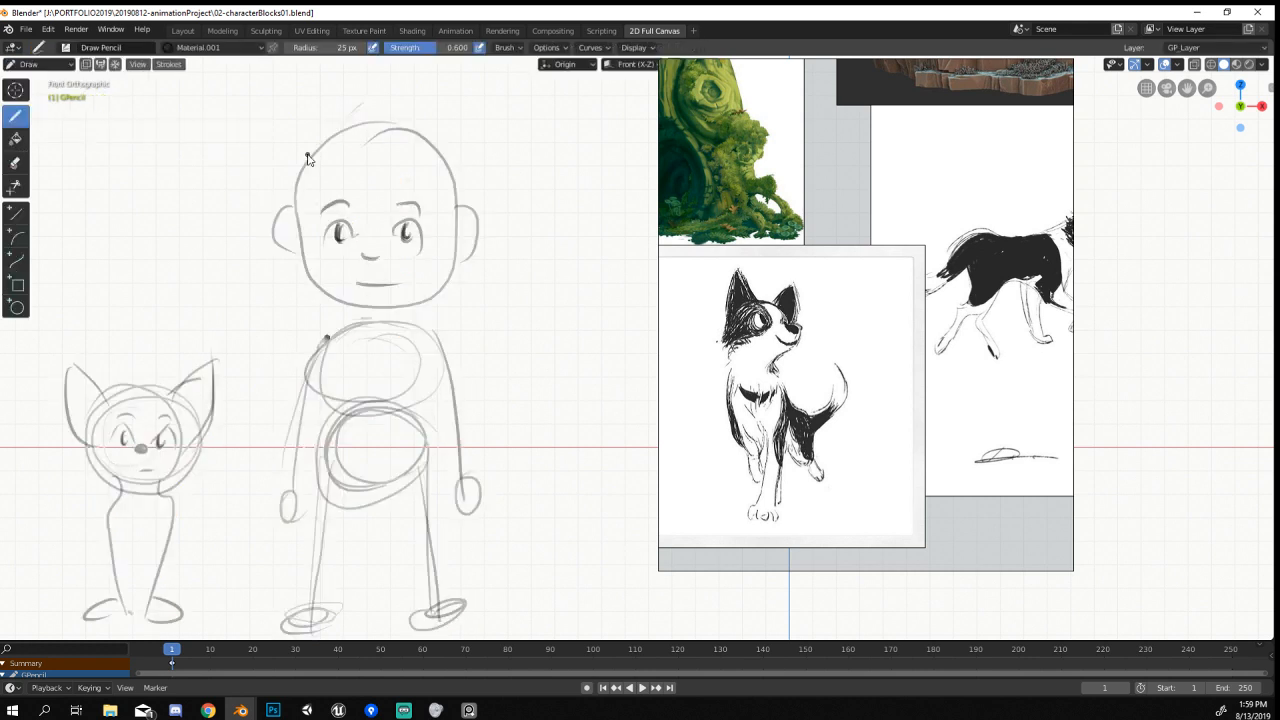
shift+middle_drag(580, 355, 580, 428)
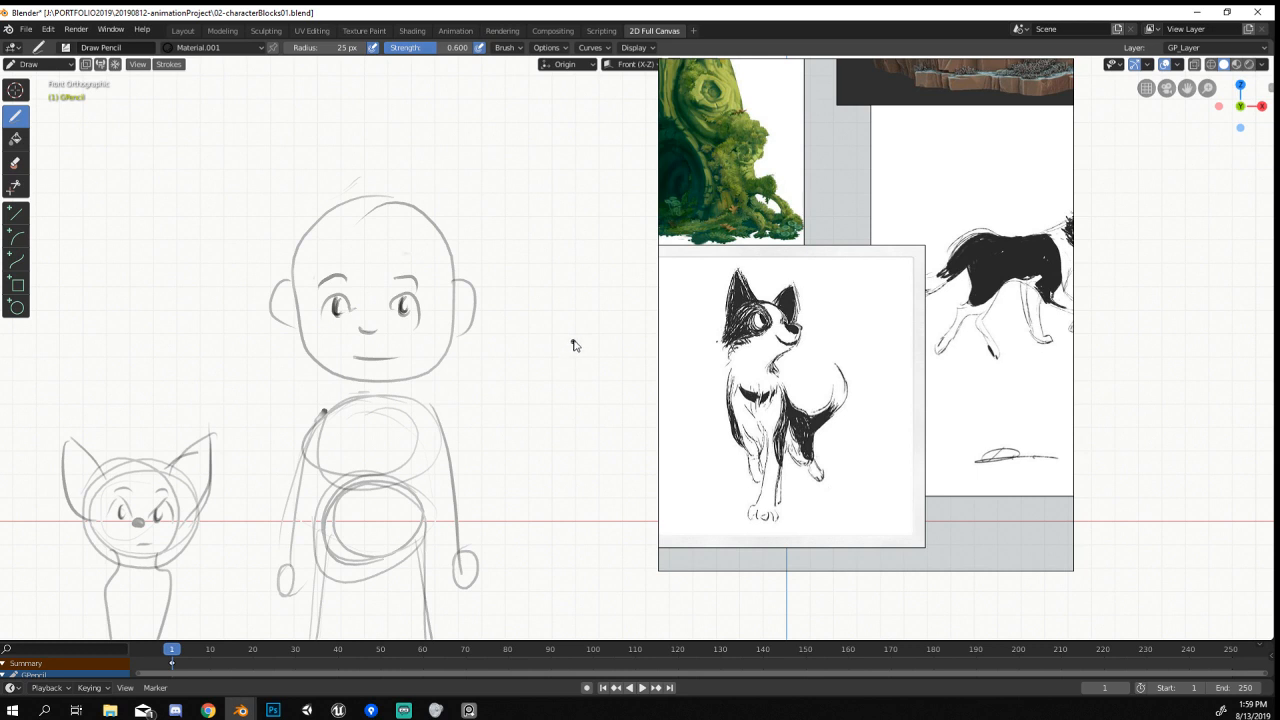
shift+middle_drag(548, 339, 582, 372)
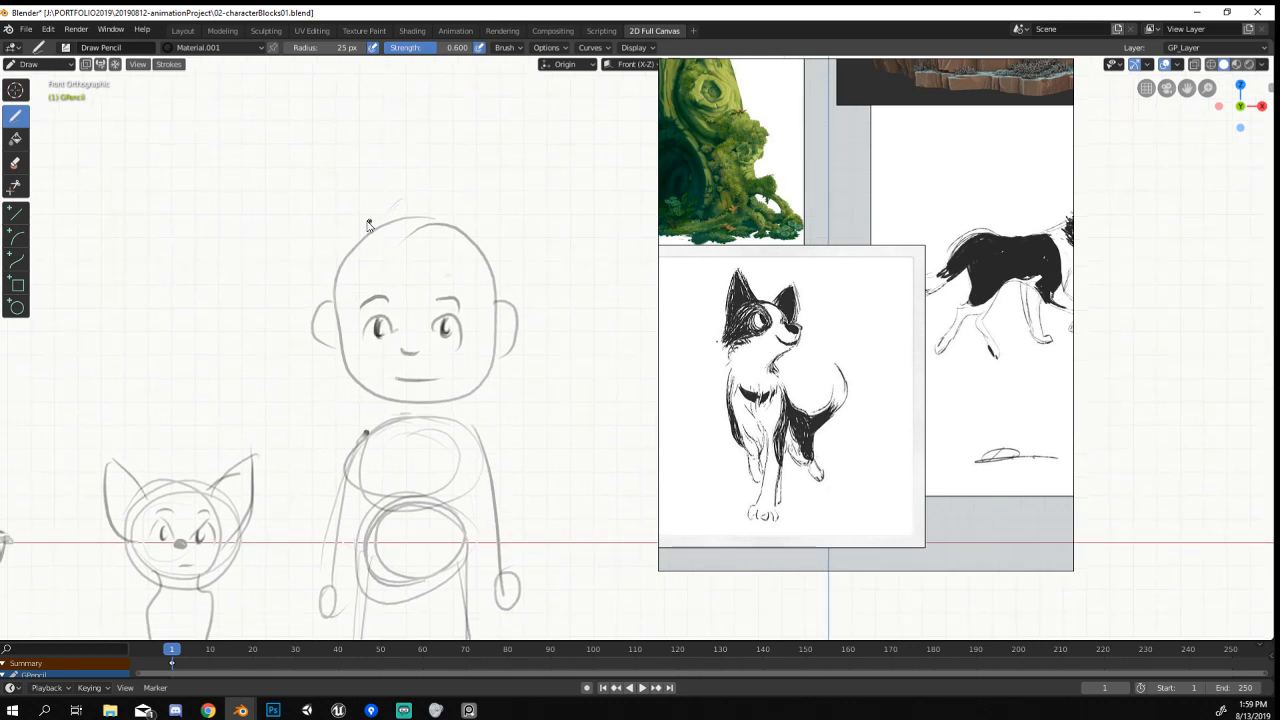
mouse_move(380, 198)
mouse_down()
mouse_move(320, 246)
mouse_move(312, 270)
mouse_move(412, 262)
mouse_move(430, 188)
mouse_move(472, 210)
mouse_up()
mouse_move(480, 246)
mouse_down()
mouse_move(502, 282)
mouse_move(470, 276)
mouse_move(506, 300)
mouse_move(512, 290)
mouse_move(423, 223)
mouse_move(488, 240)
mouse_up()
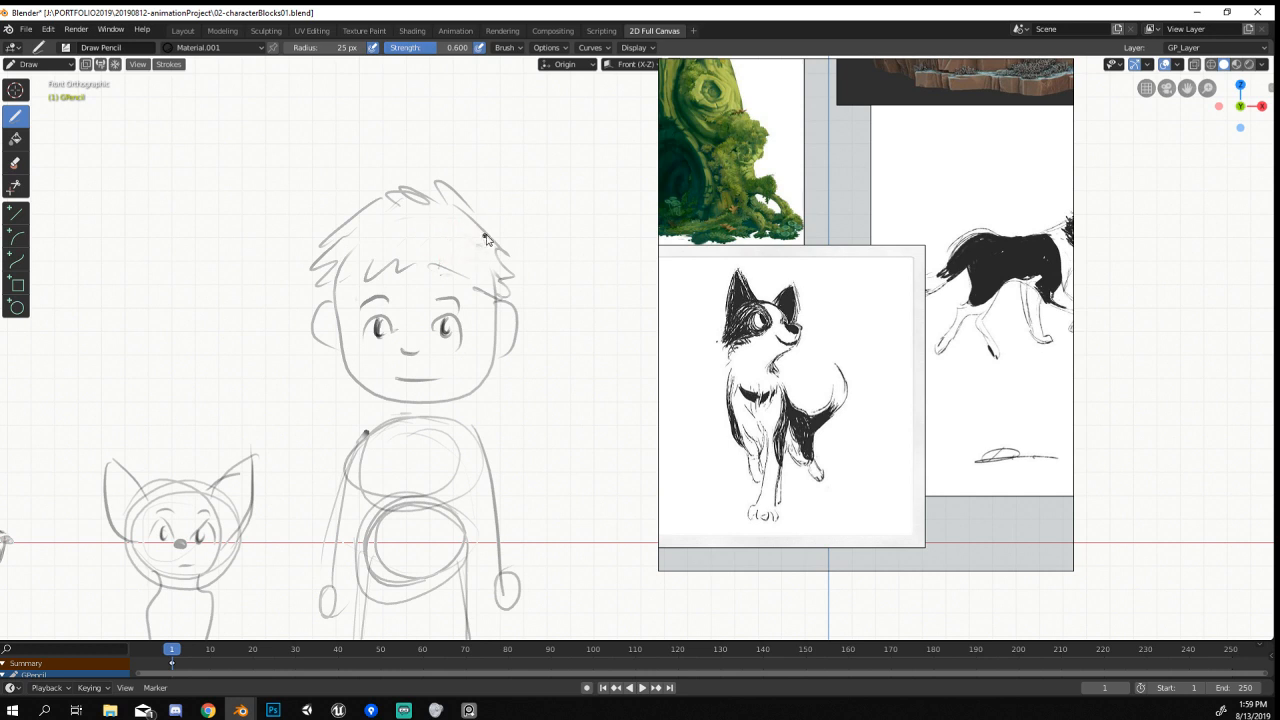
Raise the underside of the child's pelvis shape along Z with proportional editing.
shift+middle_drag(478, 408, 515, 331)
scroll(515, 331, down, 7)
scroll(429, 358, up, 6)
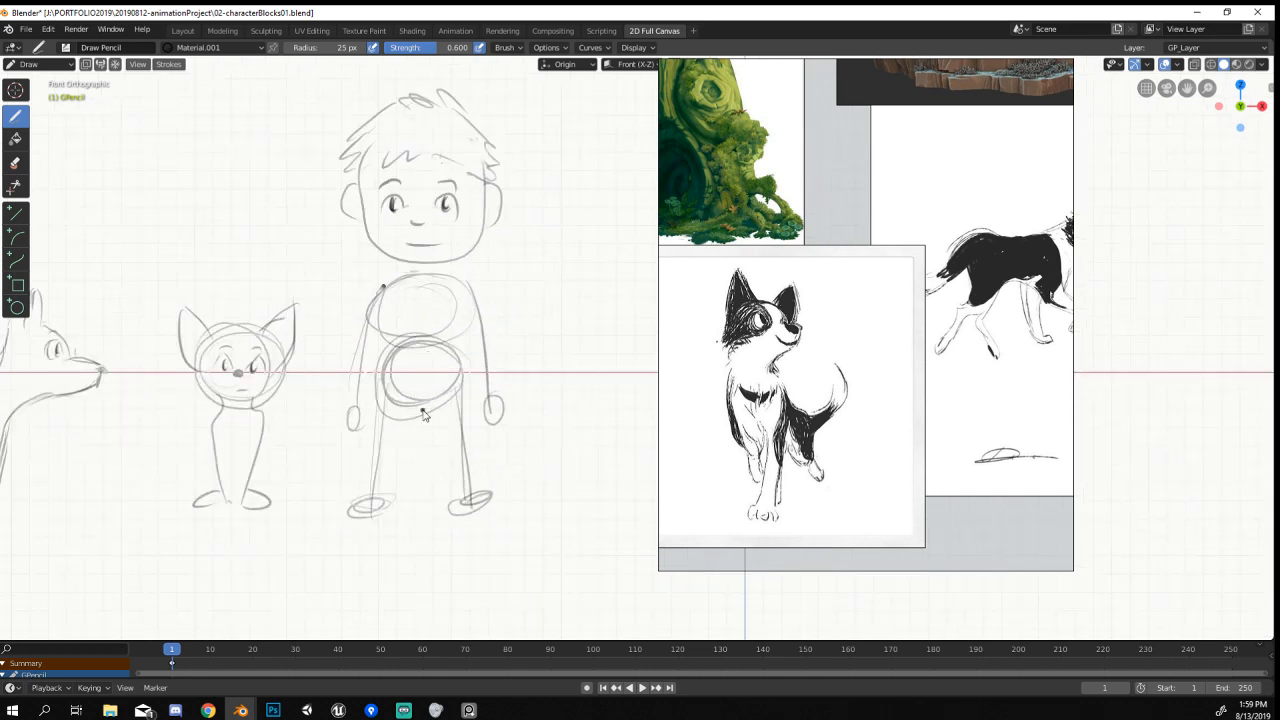
key(Tab)
click(403, 399)
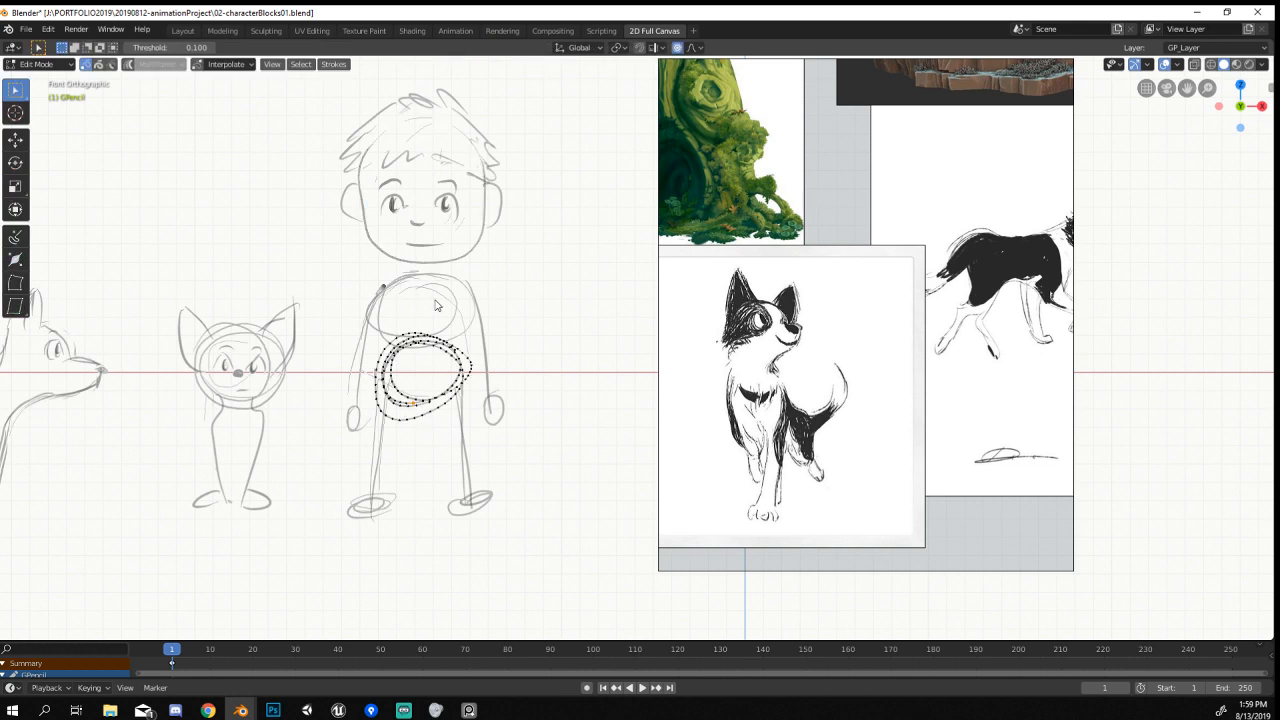
key(g)
key(z)
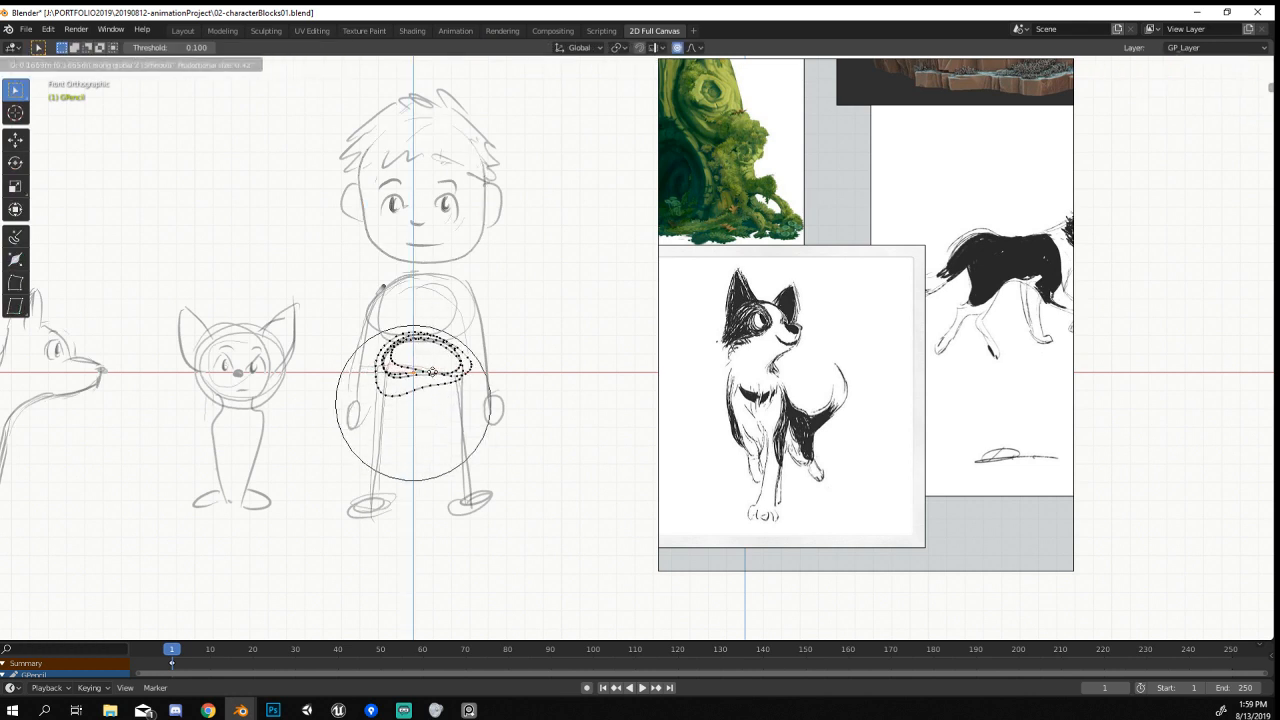
scroll(432, 361, down, 2)
click(430, 378)
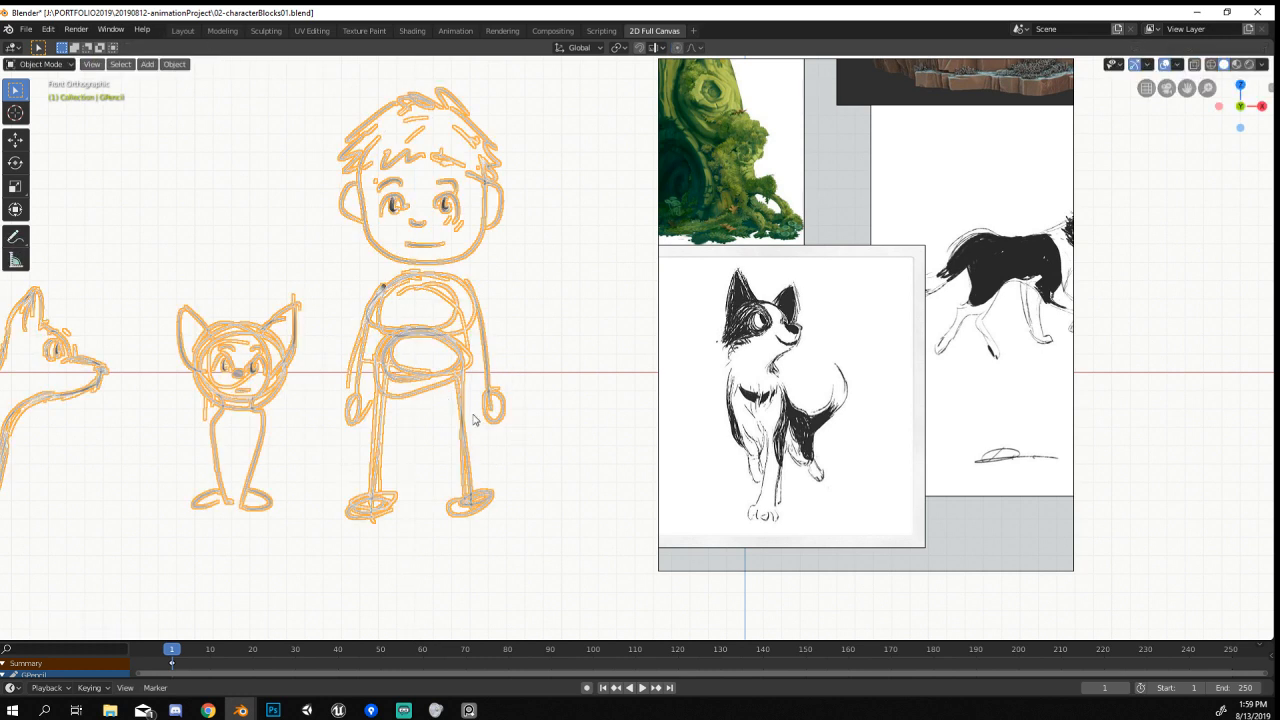
key(g)
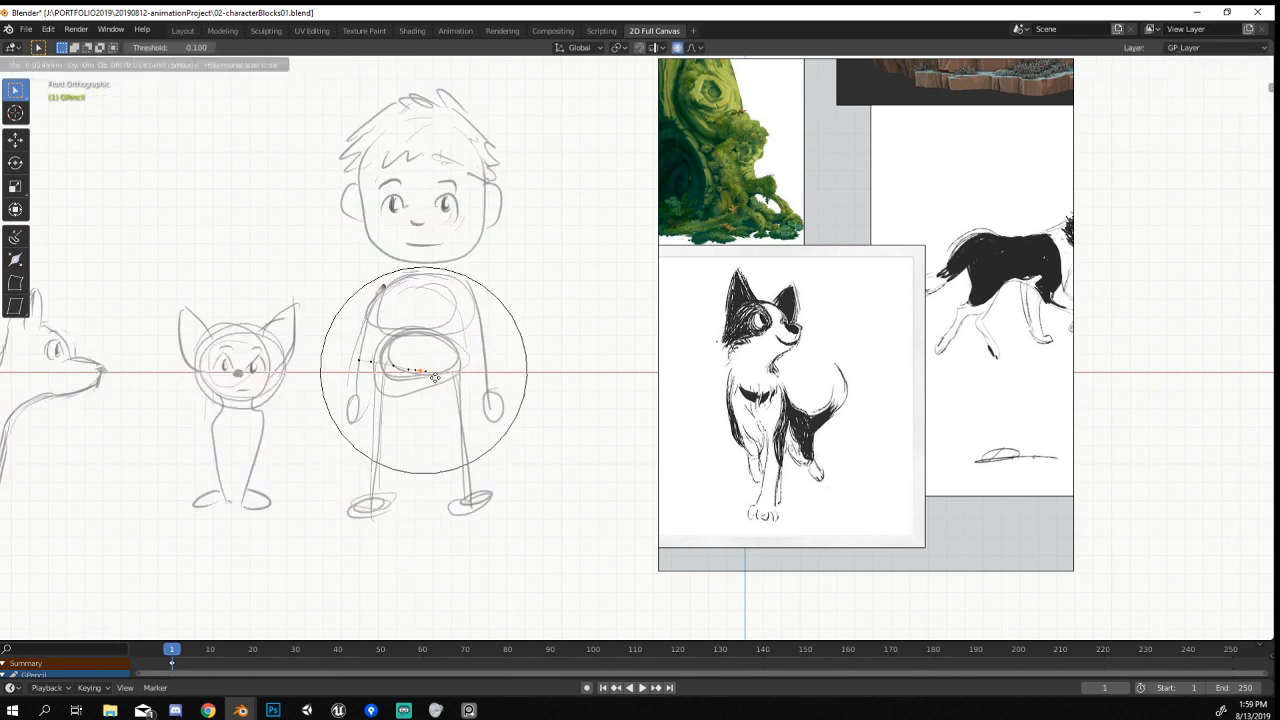
right_click(430, 377)
Draw the inner leg lines from the child's crotch down to both feet.
key(Tab)
click(56, 66)
key(ctrl+Tab)
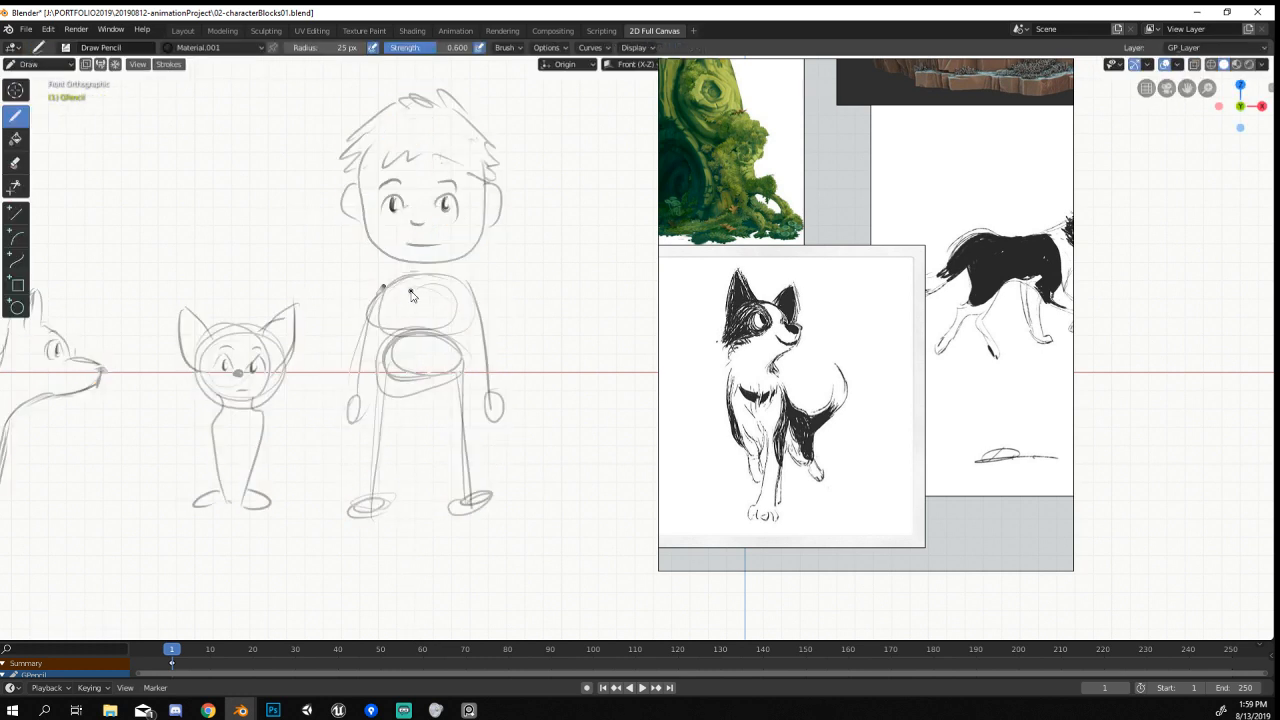
drag(416, 376, 391, 505)
drag(425, 383, 455, 505)
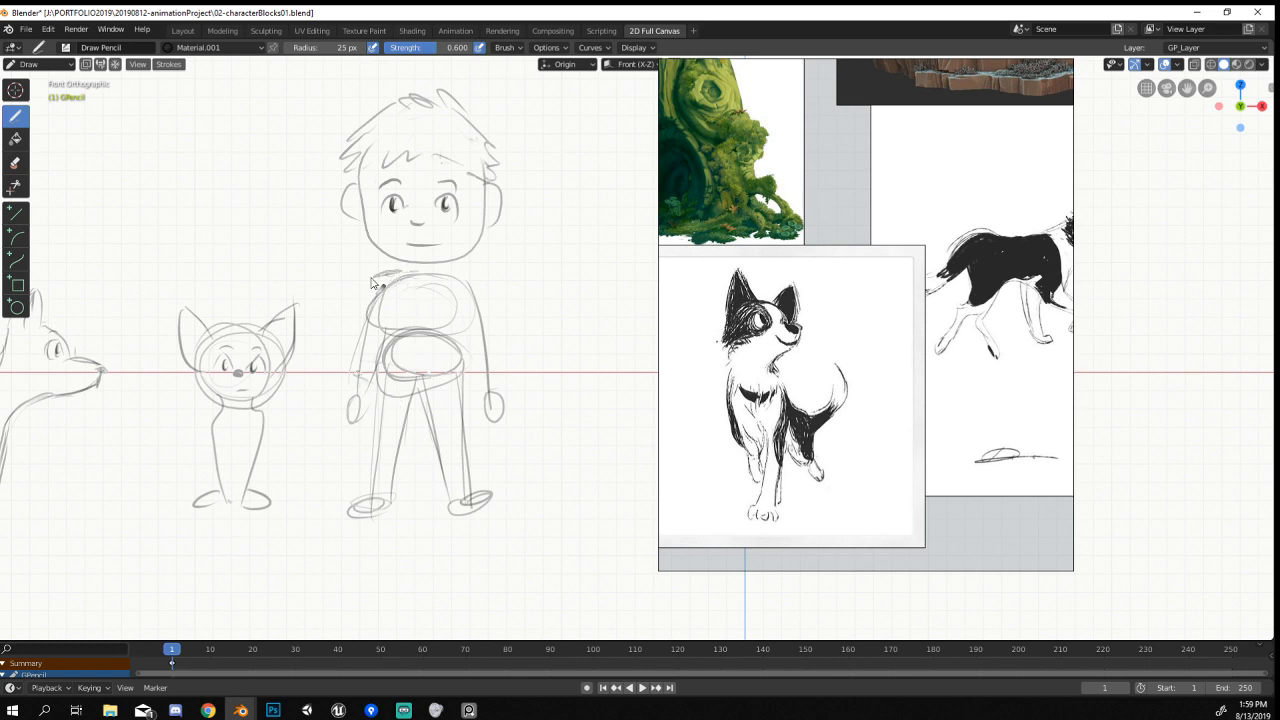
Sketch an open jacket on the child's torso with a wide collar, front edges, lower hem and sleeves.
mouse_move(454, 273)
mouse_down()
mouse_move(472, 290)
mouse_move(388, 430)
mouse_up()
drag(430, 290, 461, 438)
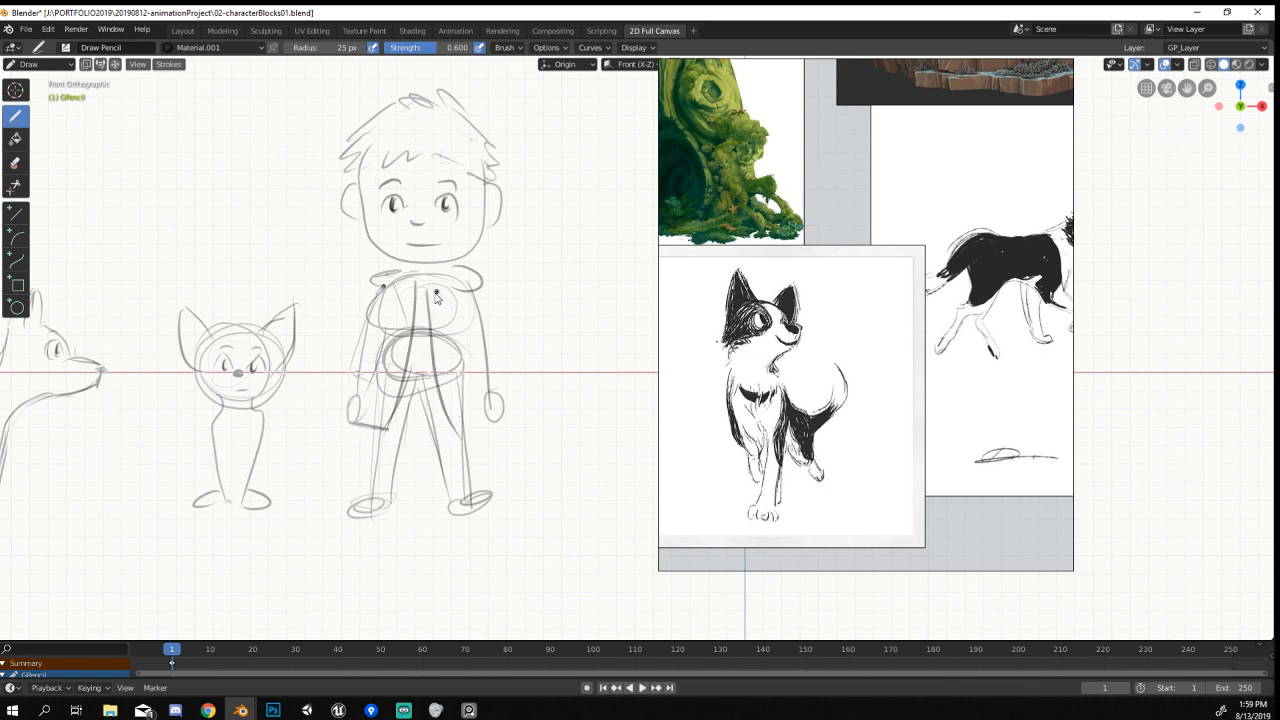
mouse_move(411, 266)
mouse_down()
mouse_move(396, 278)
mouse_move(456, 273)
mouse_up()
drag(369, 308, 354, 397)
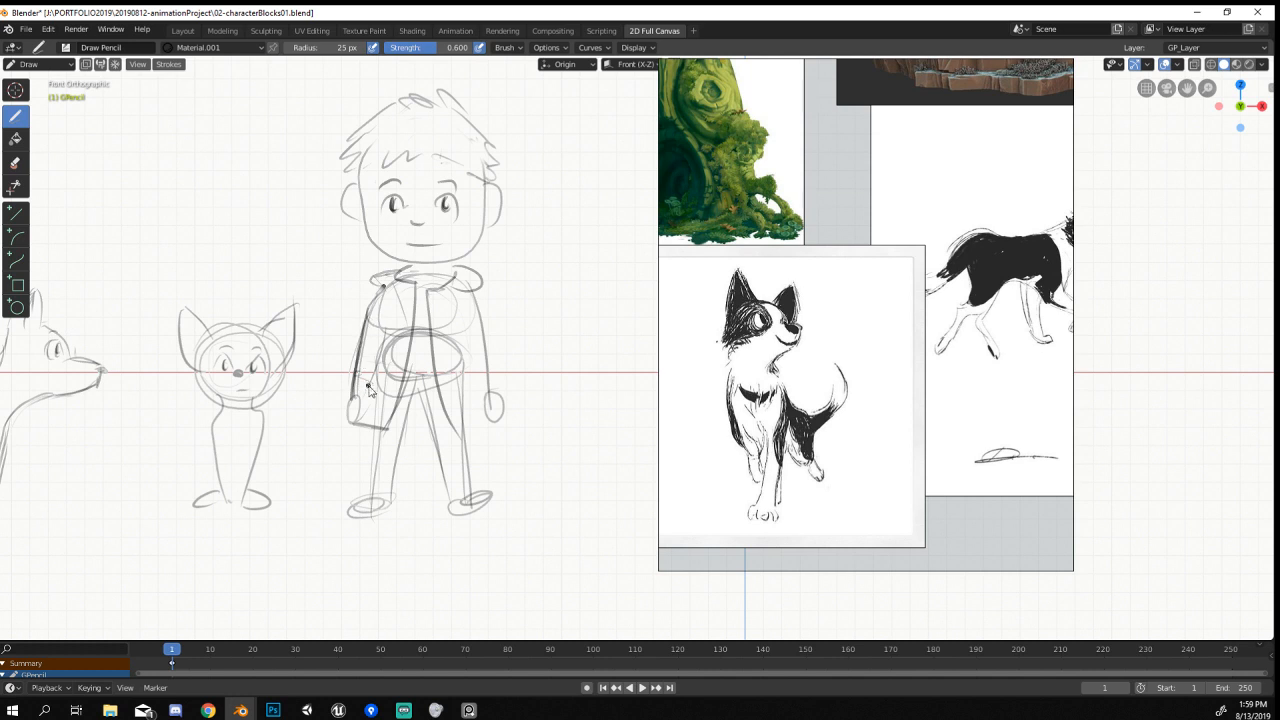
drag(389, 330, 368, 399)
mouse_move(455, 324)
mouse_down()
mouse_move(484, 396)
mouse_move(463, 428)
mouse_up()
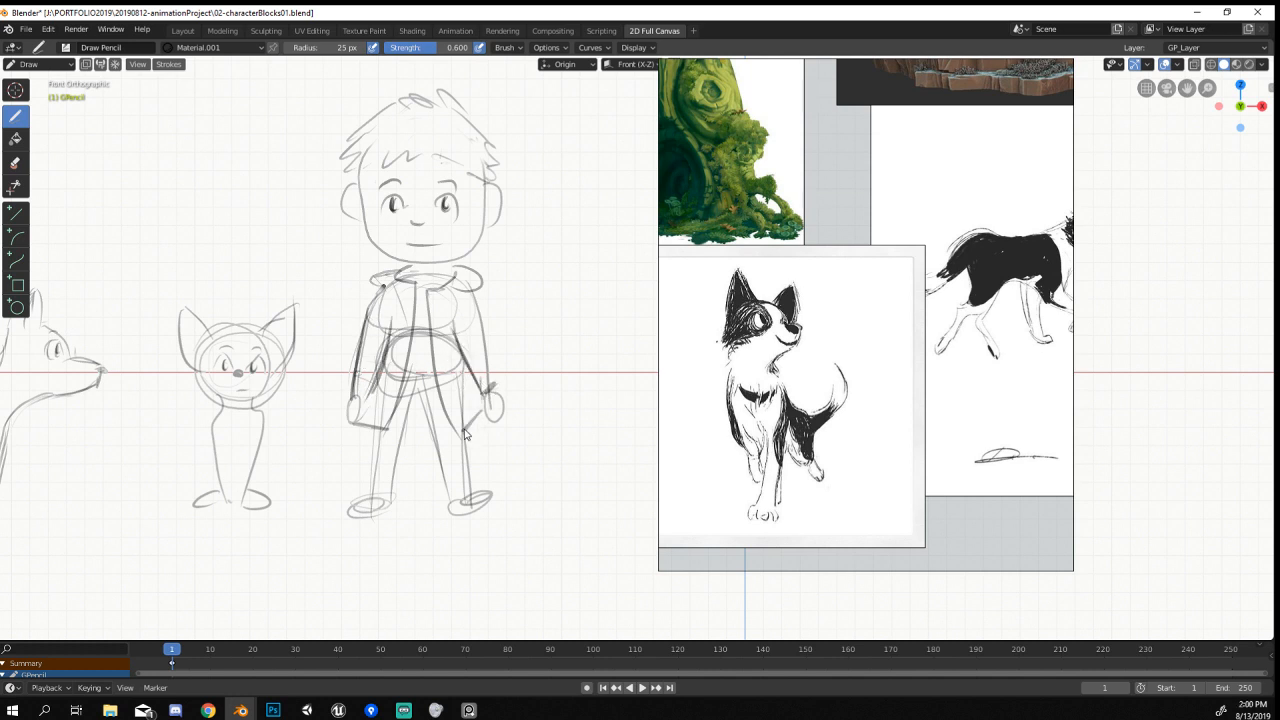
Leave Draw mode for Object Mode and add a mesh cube to the scene.
mouse_move(441, 297)
ctrl+middle_down()
mouse_move(357, 412)
mouse_move(360, 472)
mouse_move(352, 412)
ctrl+middle_up()
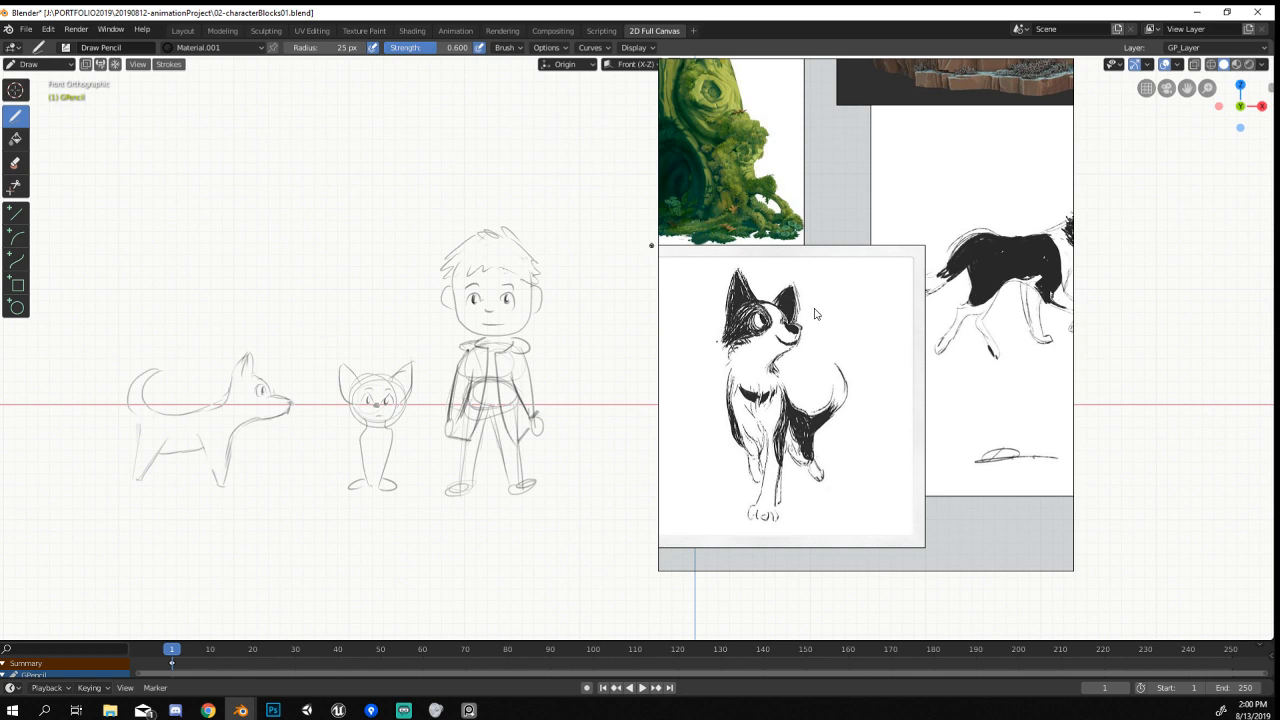
click(38, 64)
click(40, 74)
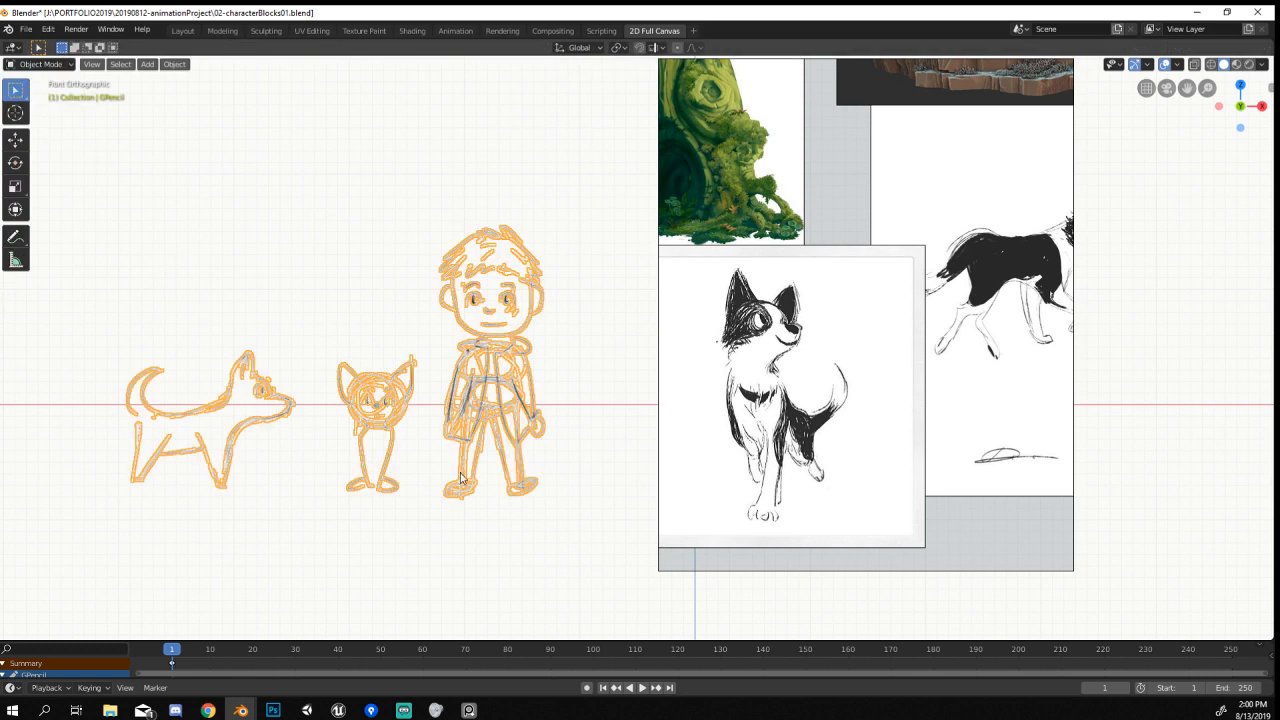
shift+middle_drag(460, 478, 420, 424)
scroll(472, 441, up, 1)
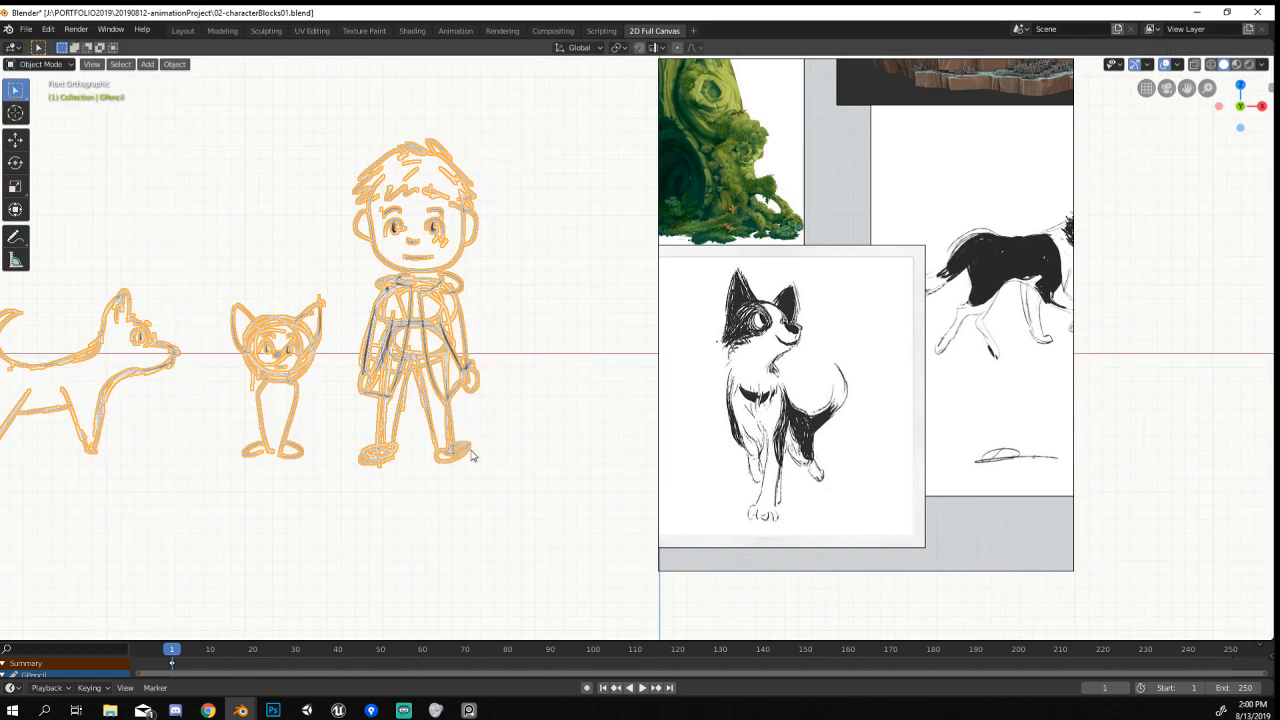
key(shift+a)
mouse_move(433, 384)
click(546, 73)
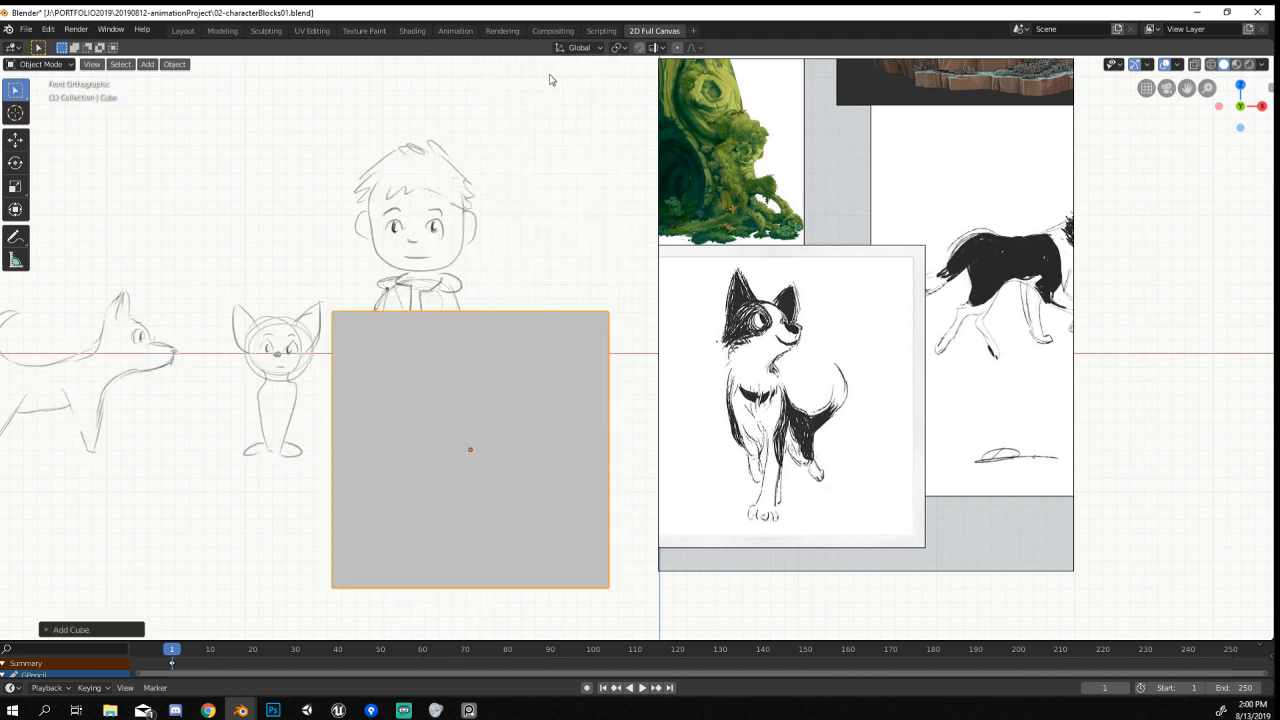
Give the cube a level 1 subdivision, scale it down to head size and move it over the child's head.
key(ctrl+1)
key(s)
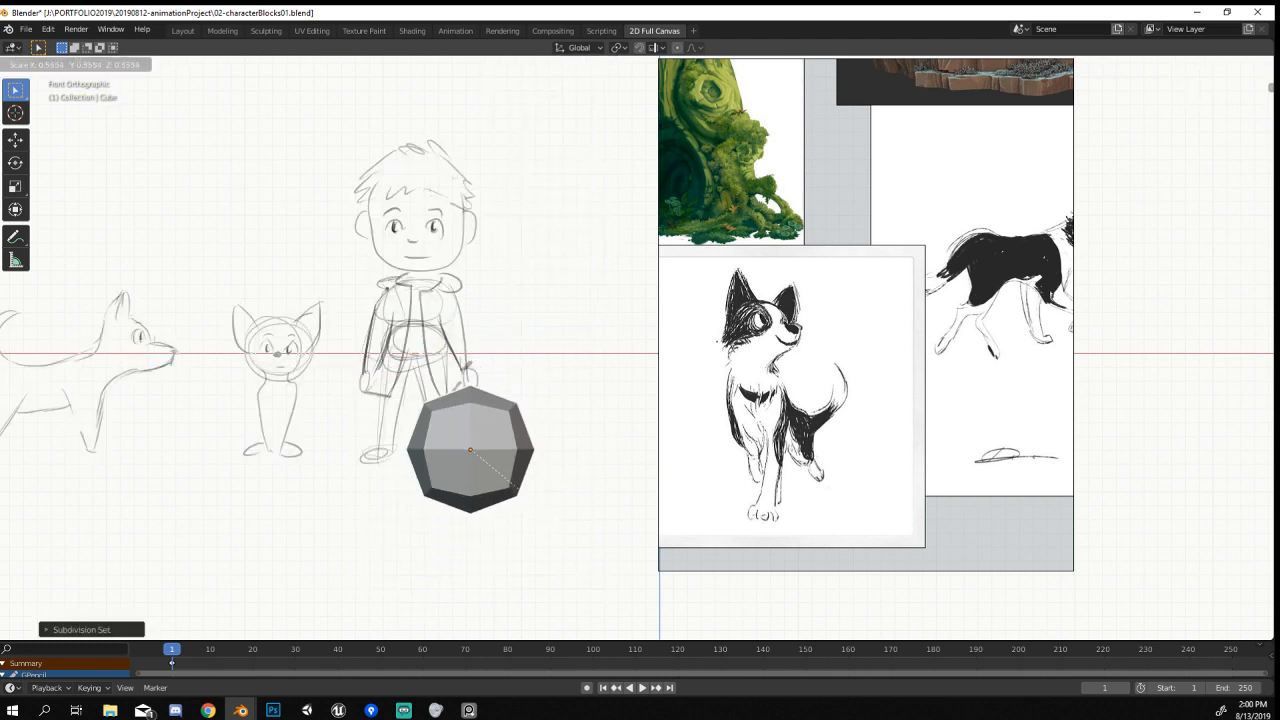
click(536, 508)
key(g)
click(485, 282)
Display the scene in wireframe, check the block's depth in perspective, and centre it on the child's head in front view.
key(z)
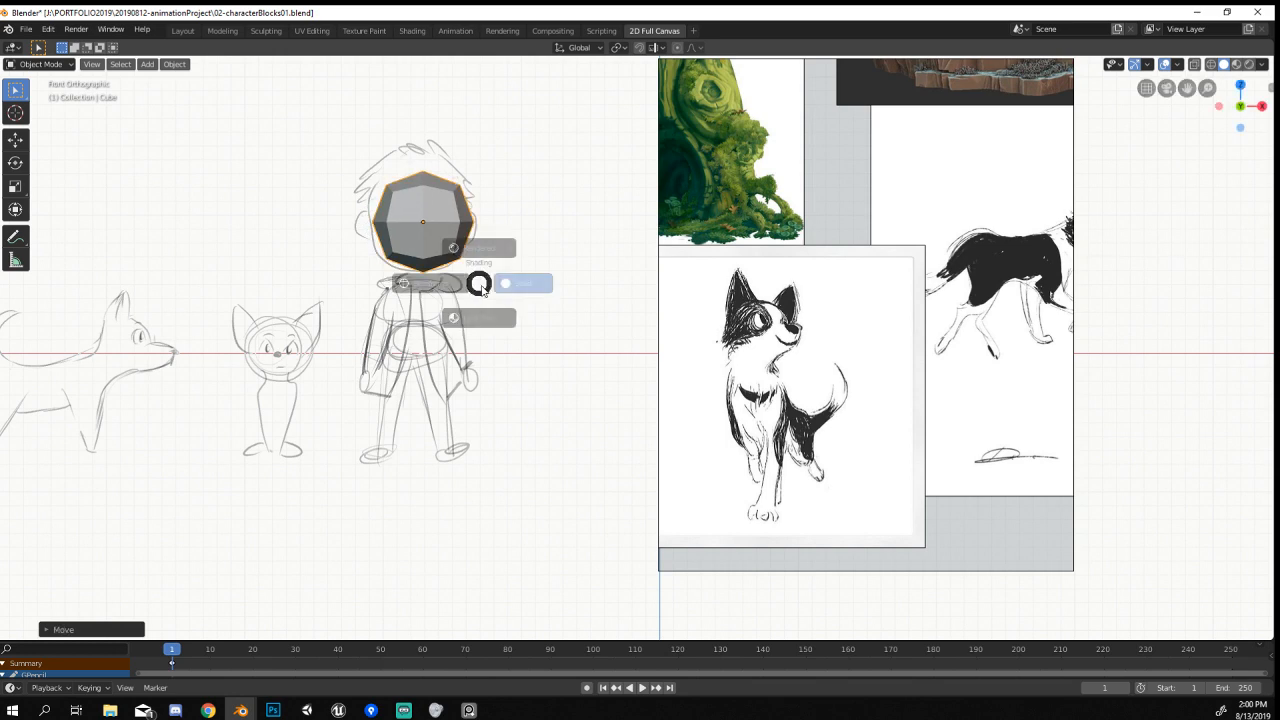
click(386, 294)
key(KP_5)
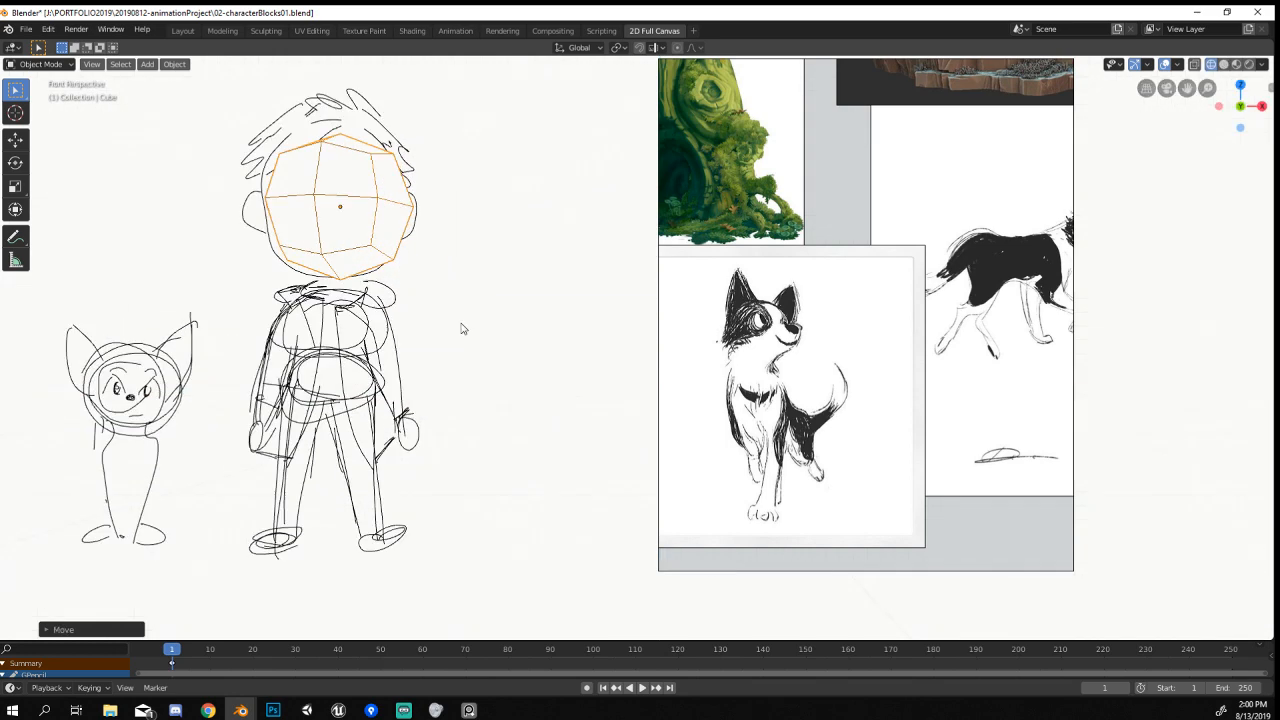
scroll(461, 328, down, 2)
middle_drag(460, 329, 389, 394)
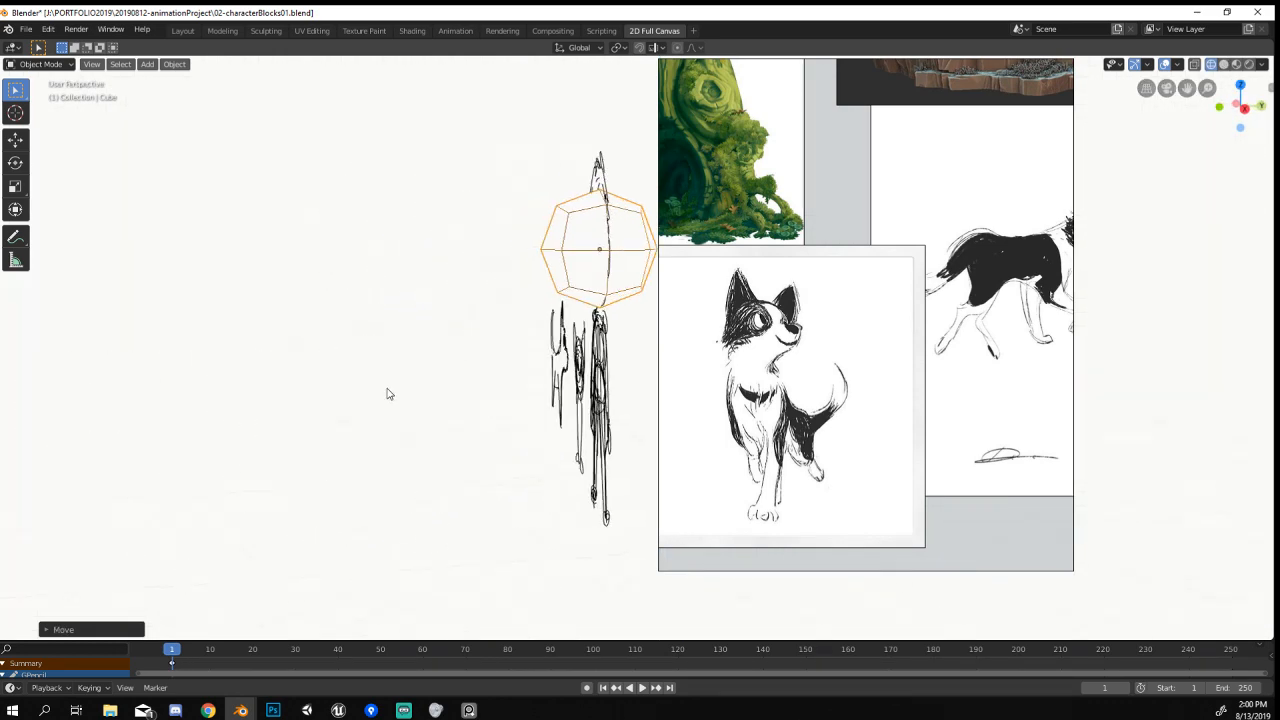
key(KP_1)
key(z)
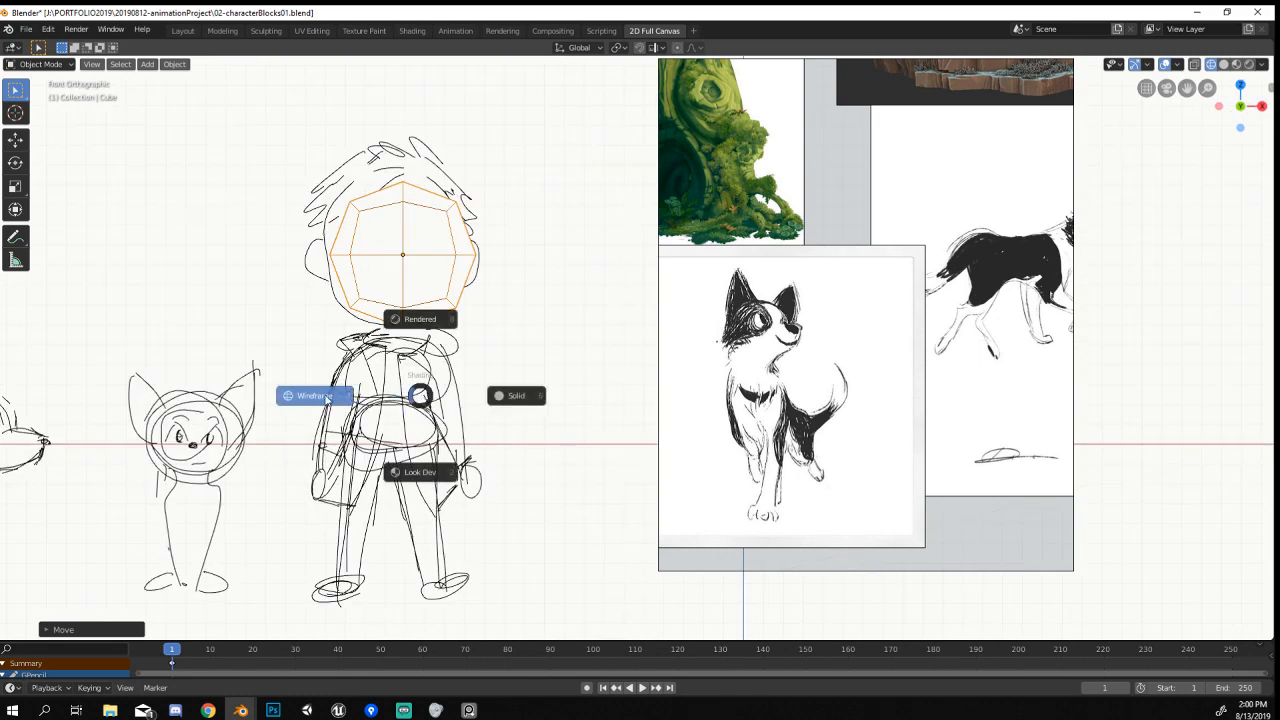
click(325, 400)
key(g)
click(427, 323)
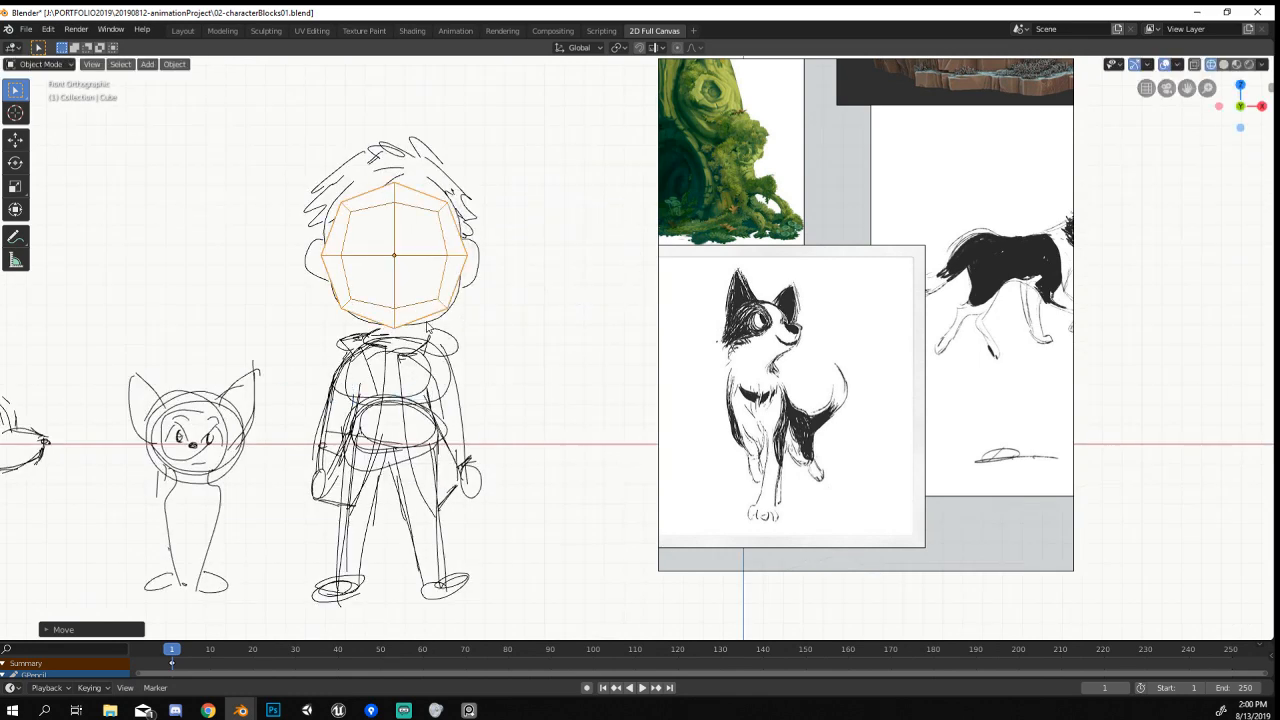
Return the viewport to solid shading.
scroll(430, 326, down, 2)
scroll(435, 329, up, 1)
key(z)
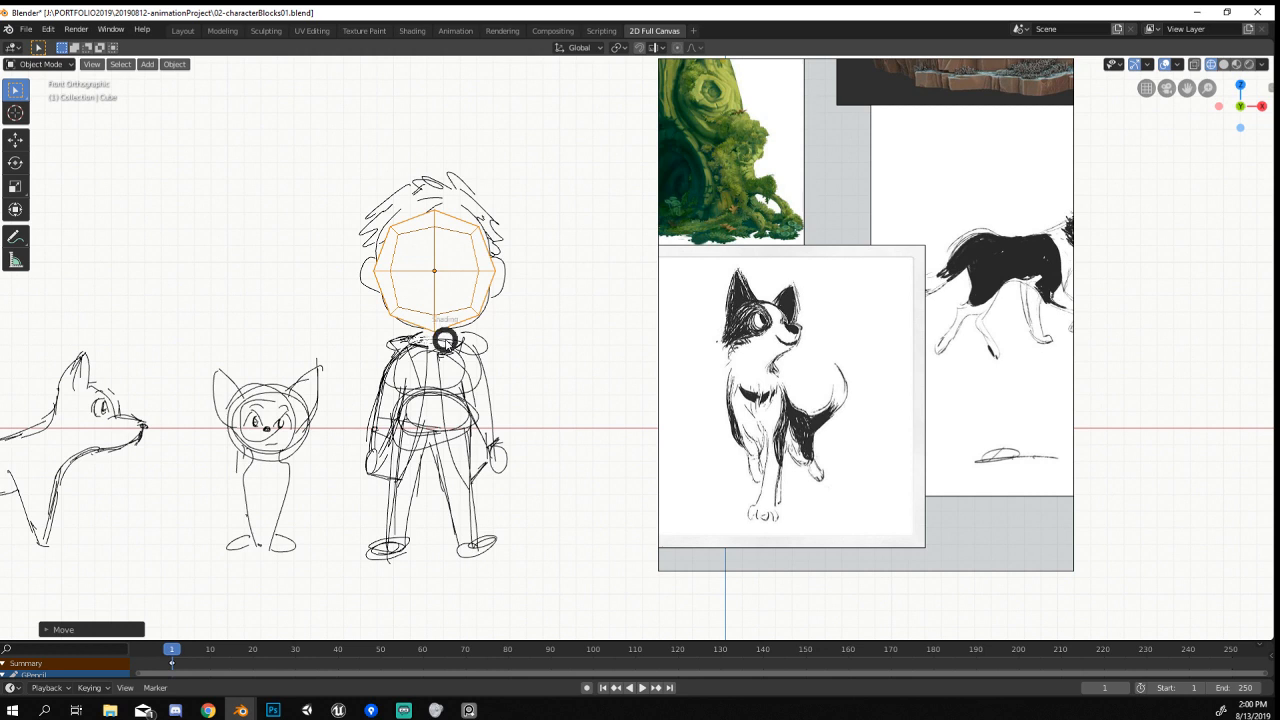
click(338, 344)
key(z)
click(345, 395)
key(z)
click(398, 378)
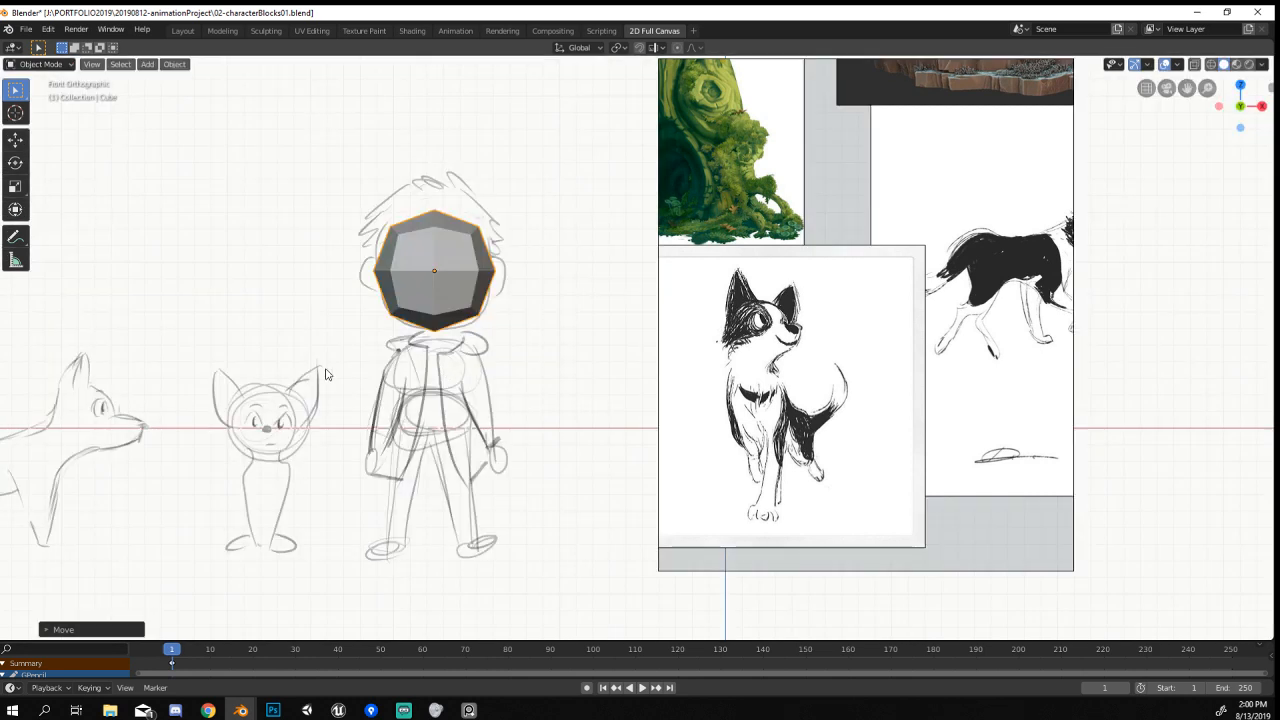
Move the Grease Pencil drawing along Y so it sits in front of the head block, and return to front view.
scroll(404, 365, down, 4)
click(520, 402)
middle_drag(522, 404, 396, 456)
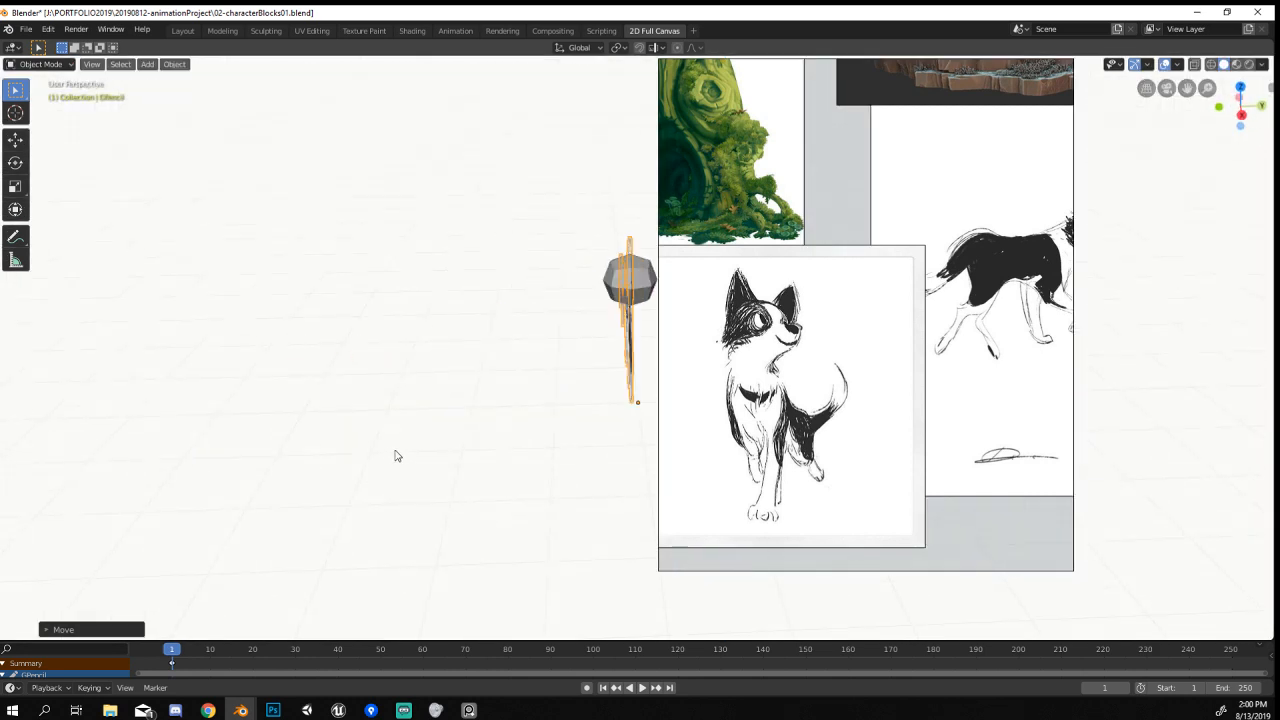
key(g)
key(y)
click(253, 458)
key(KP_1)
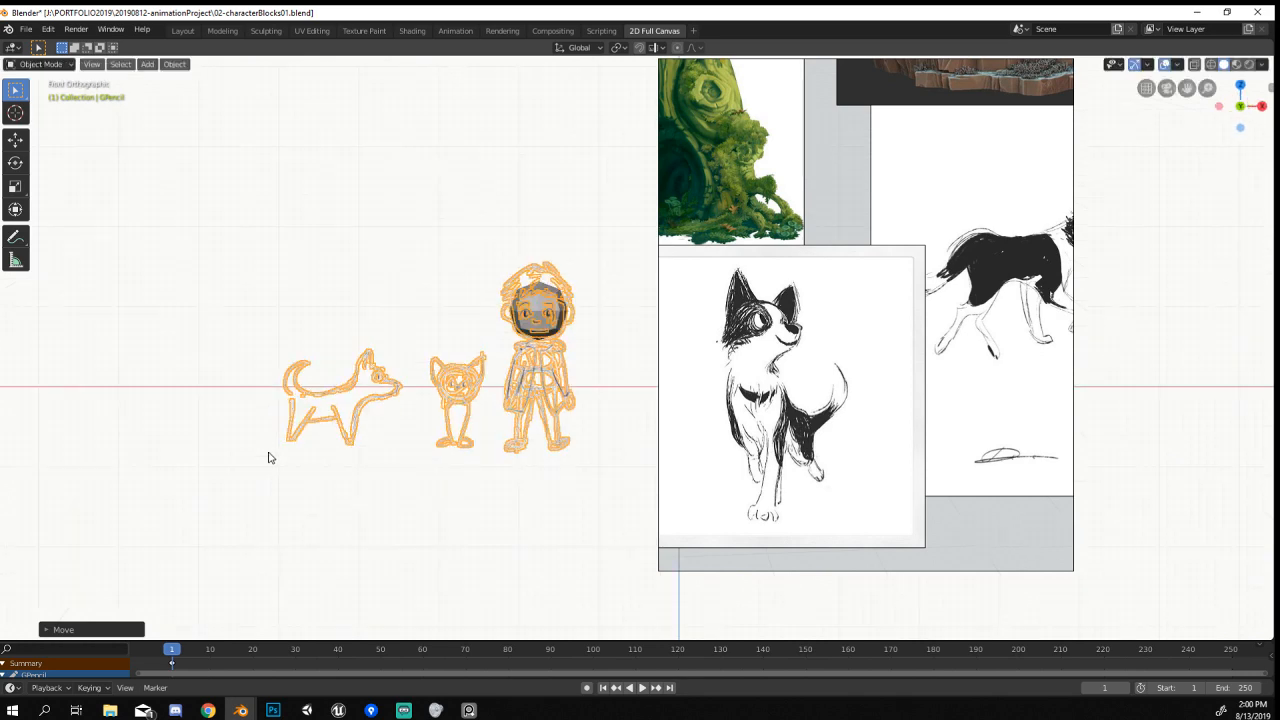
Select the child's head block, preview the scene in Look Dev and rendered shading, and return to solid shading.
scroll(494, 246, up, 5)
click(435, 279)
scroll(450, 310, up, 1)
shift+middle_drag(462, 347, 505, 318)
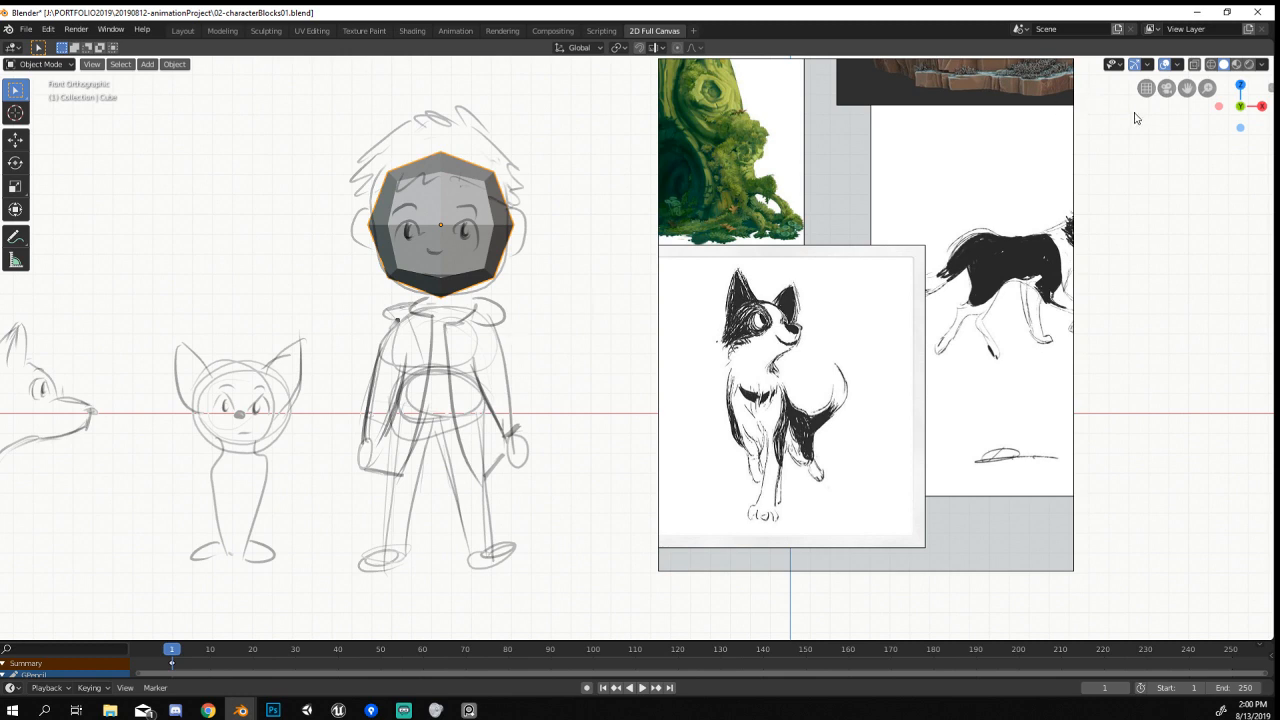
click(1236, 64)
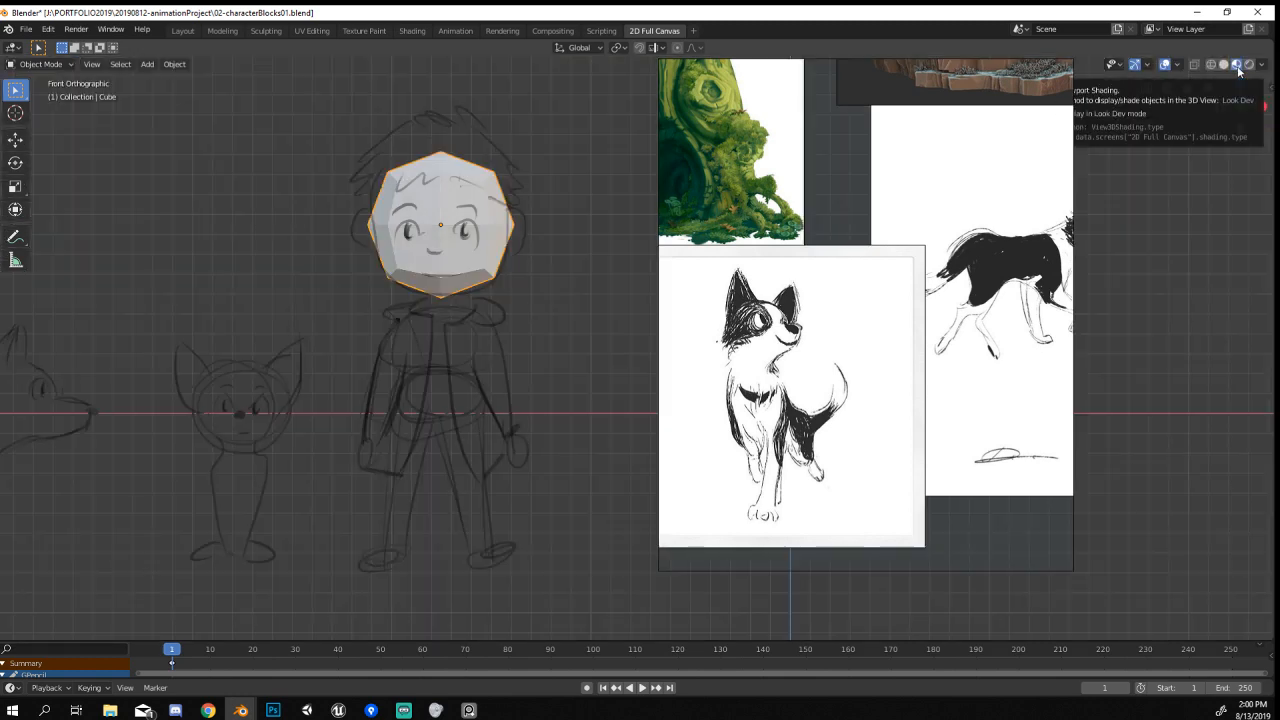
click(1249, 64)
click(1237, 64)
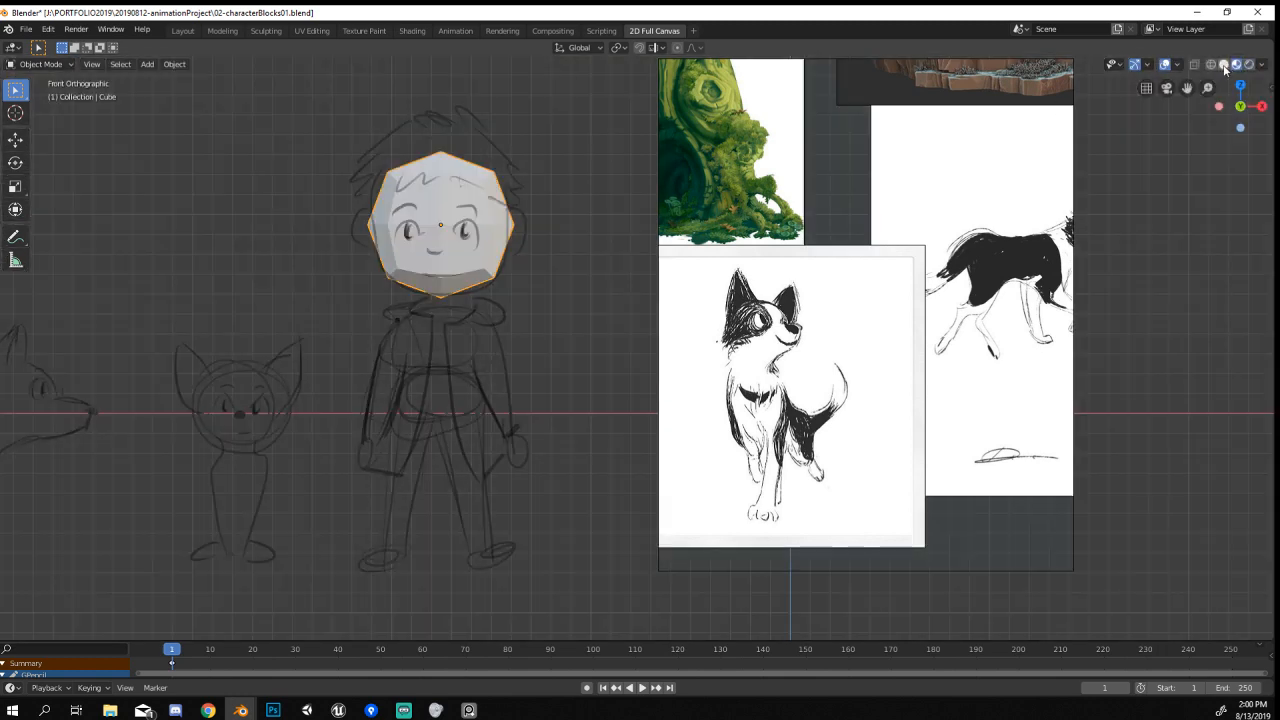
click(1223, 64)
Try flat and MatCap lighting for solid shading, settling on the white MatCap with dark edges.
click(1262, 64)
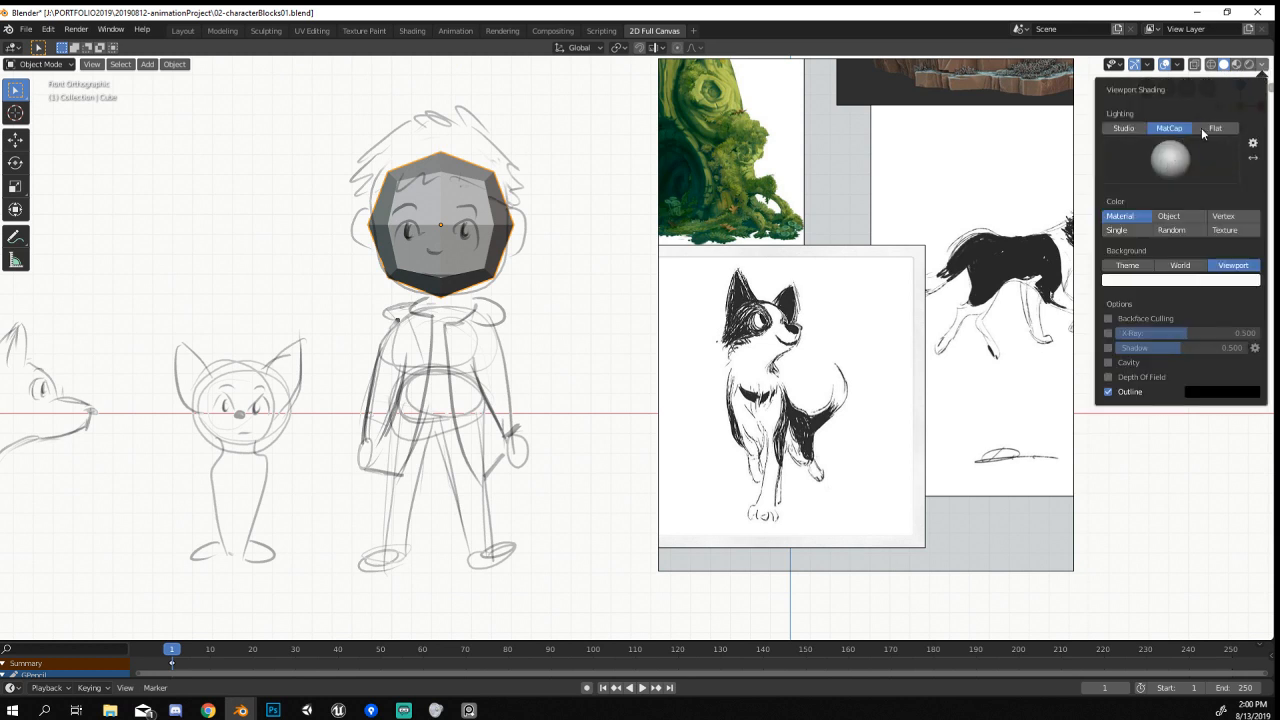
click(1212, 130)
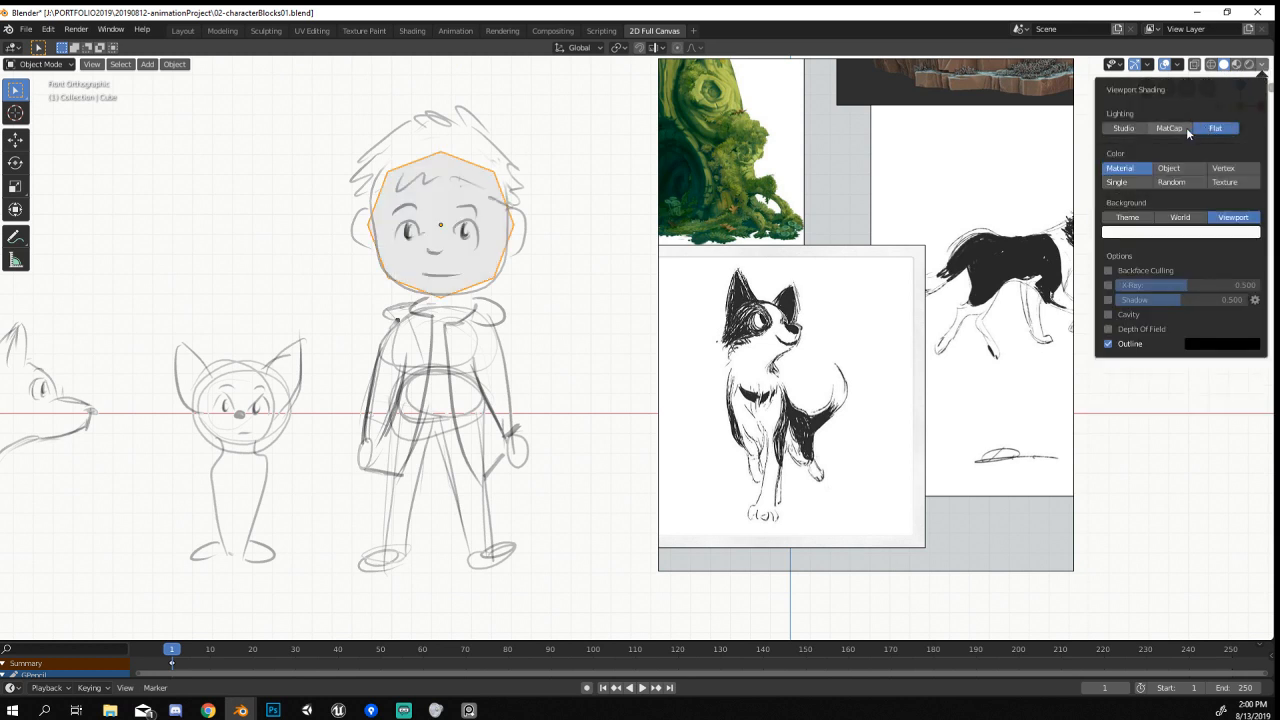
click(1169, 128)
click(1150, 162)
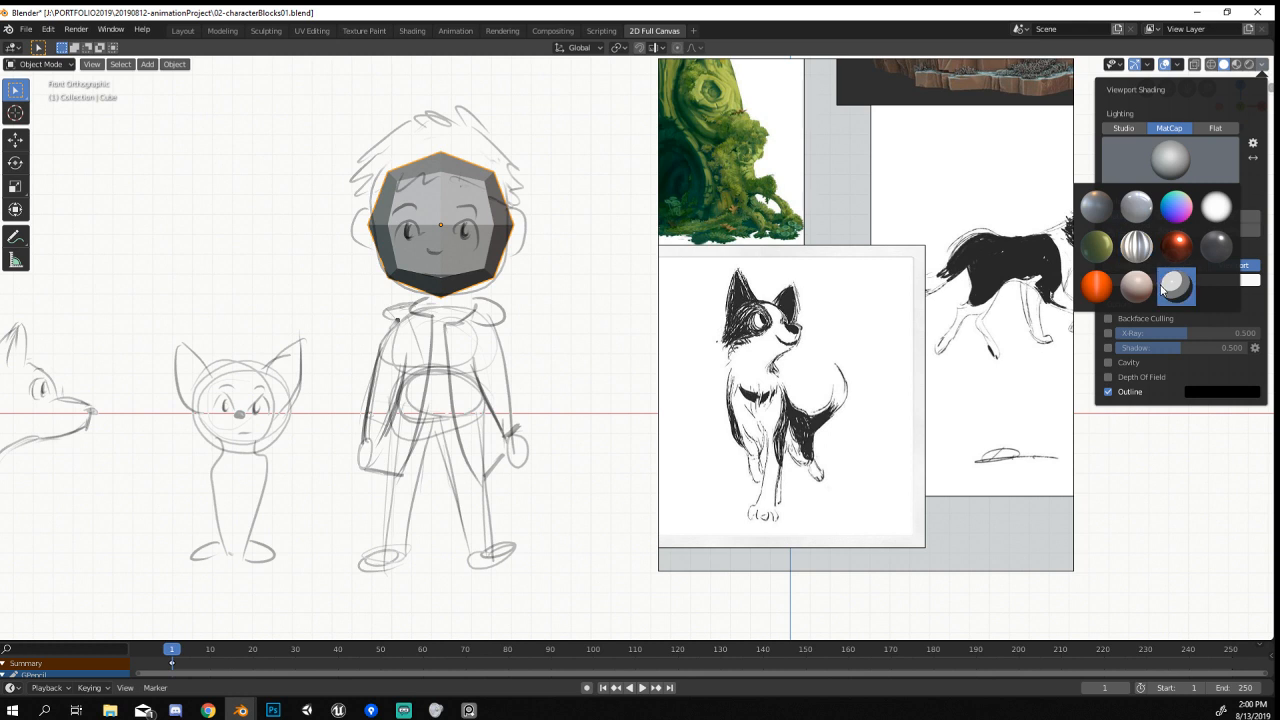
click(1166, 290)
click(1168, 165)
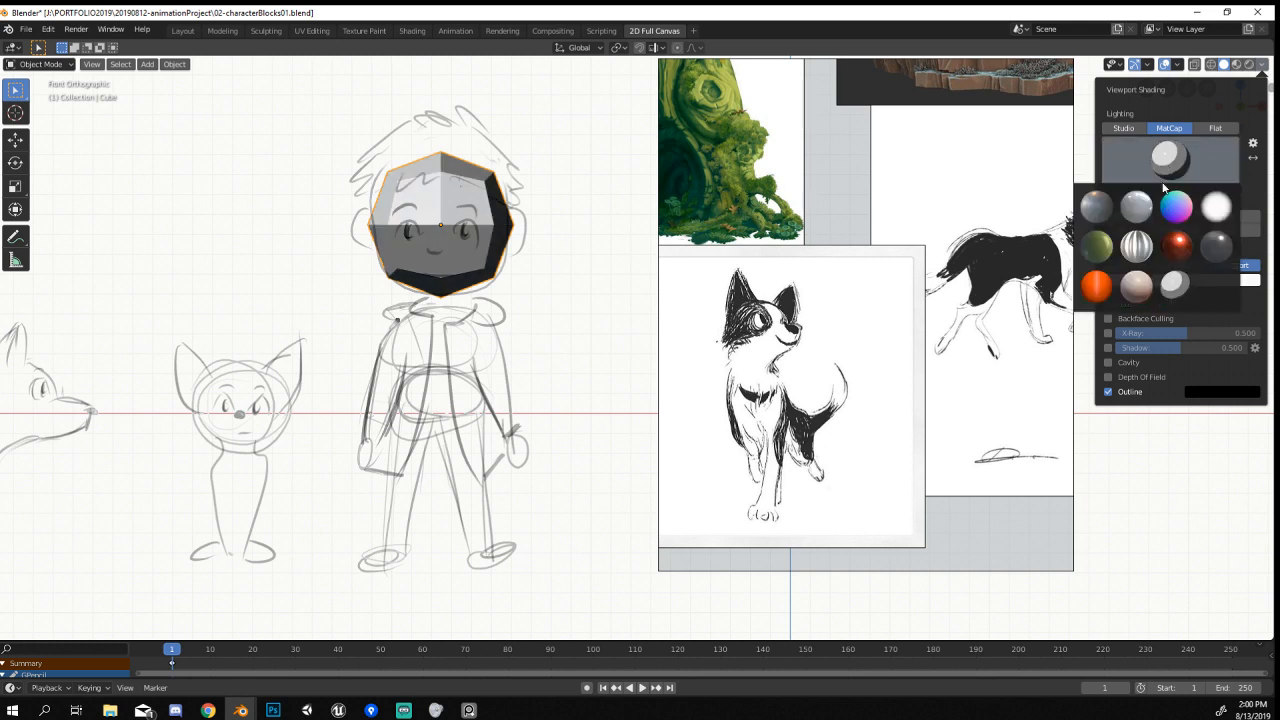
click(1216, 206)
scroll(772, 244, up, 2)
scroll(780, 235, down, 2)
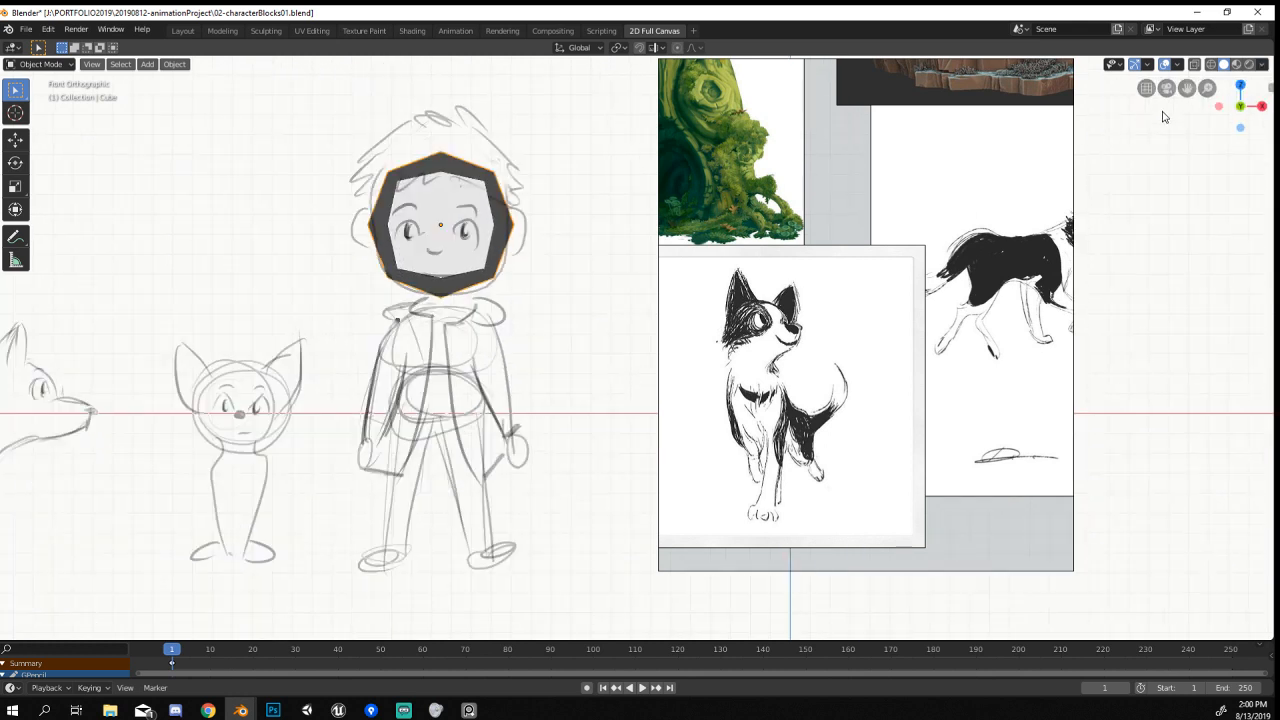
scroll(535, 270, up, 2)
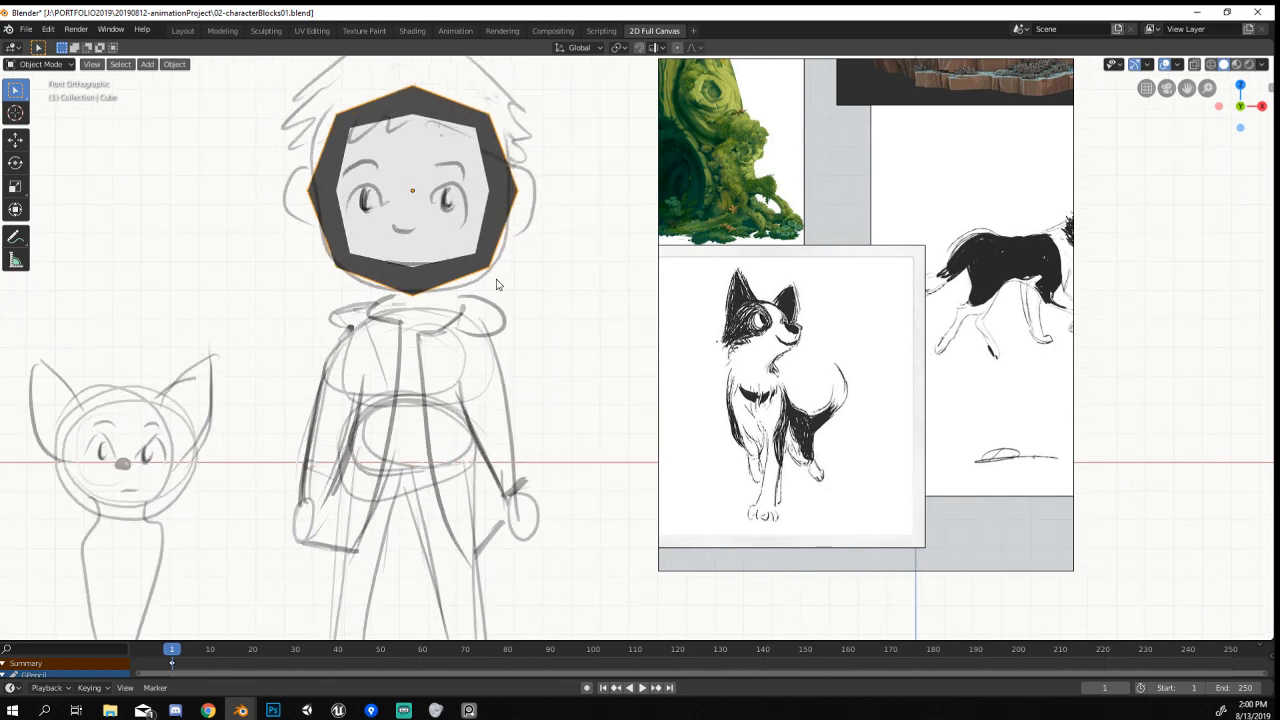
scroll(497, 285, down, 5)
scroll(537, 341, up, 4)
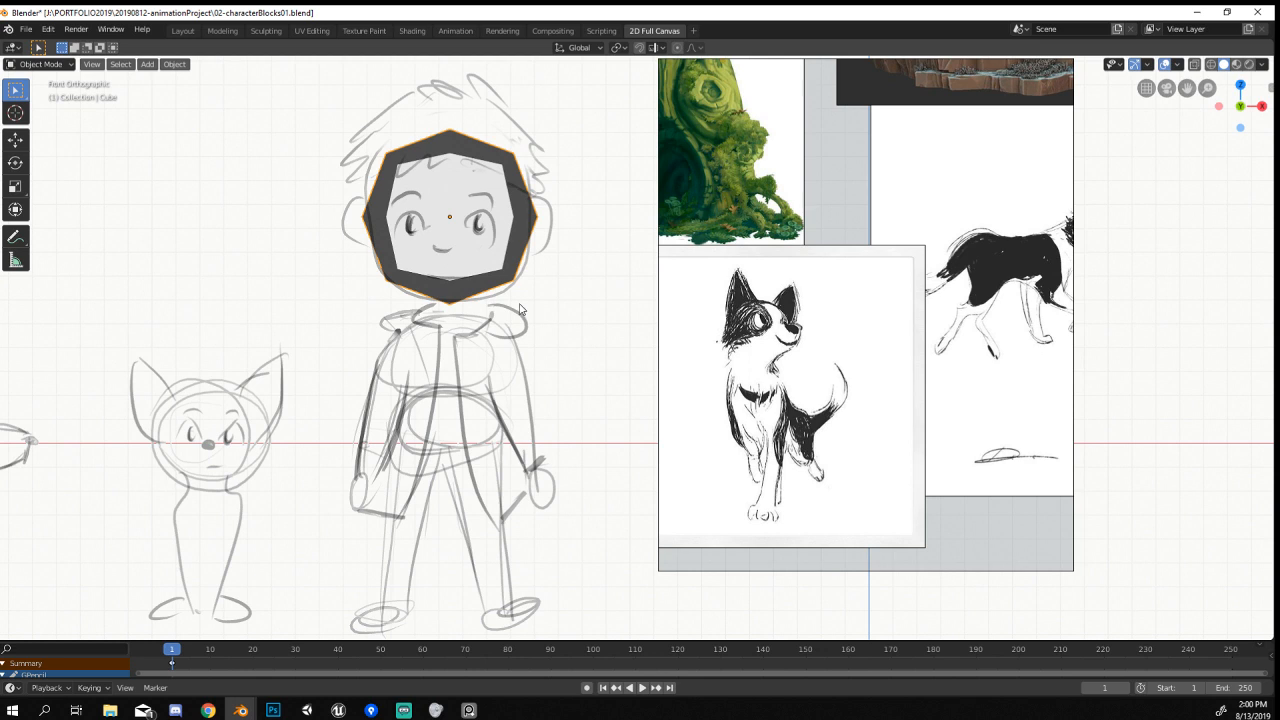
Duplicate the head block, scale the copy down and raise it along Z to fit the child's chest.
key(shift+d)
click(518, 482)
key(s)
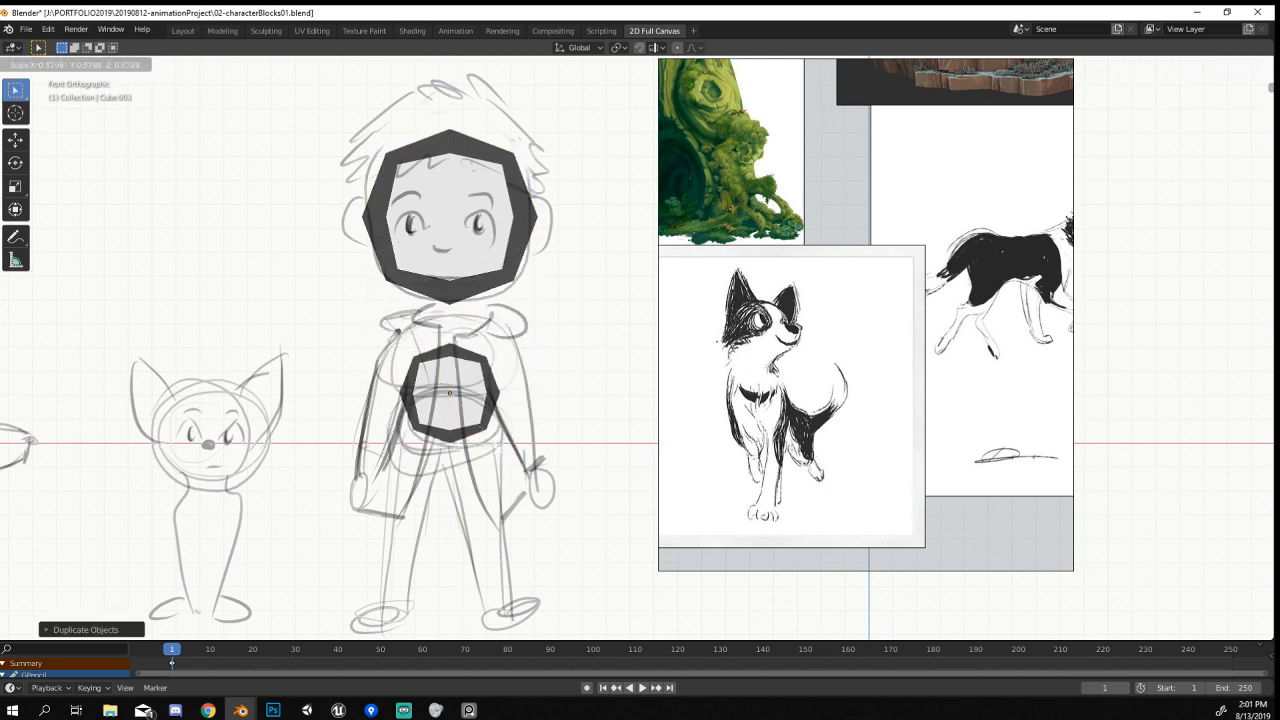
click(499, 450)
key(g)
key(z)
click(501, 412)
key(s)
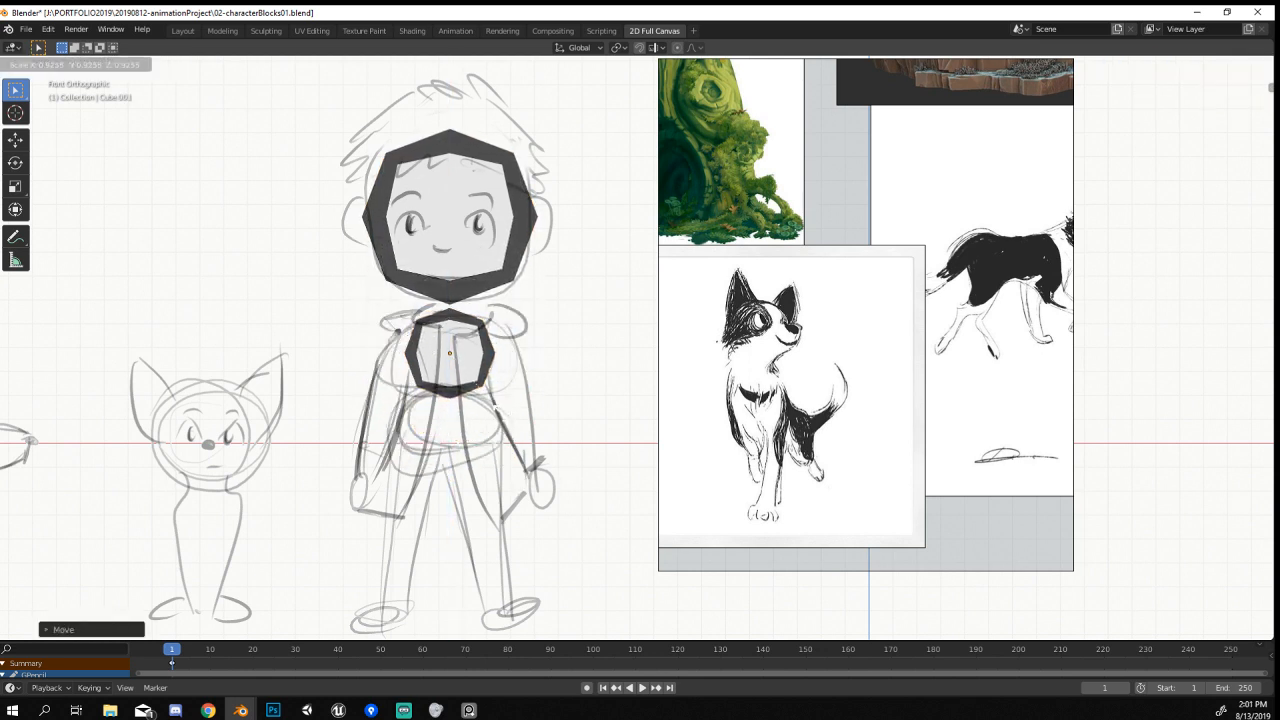
click(500, 408)
key(shift+s)
key(Escape)
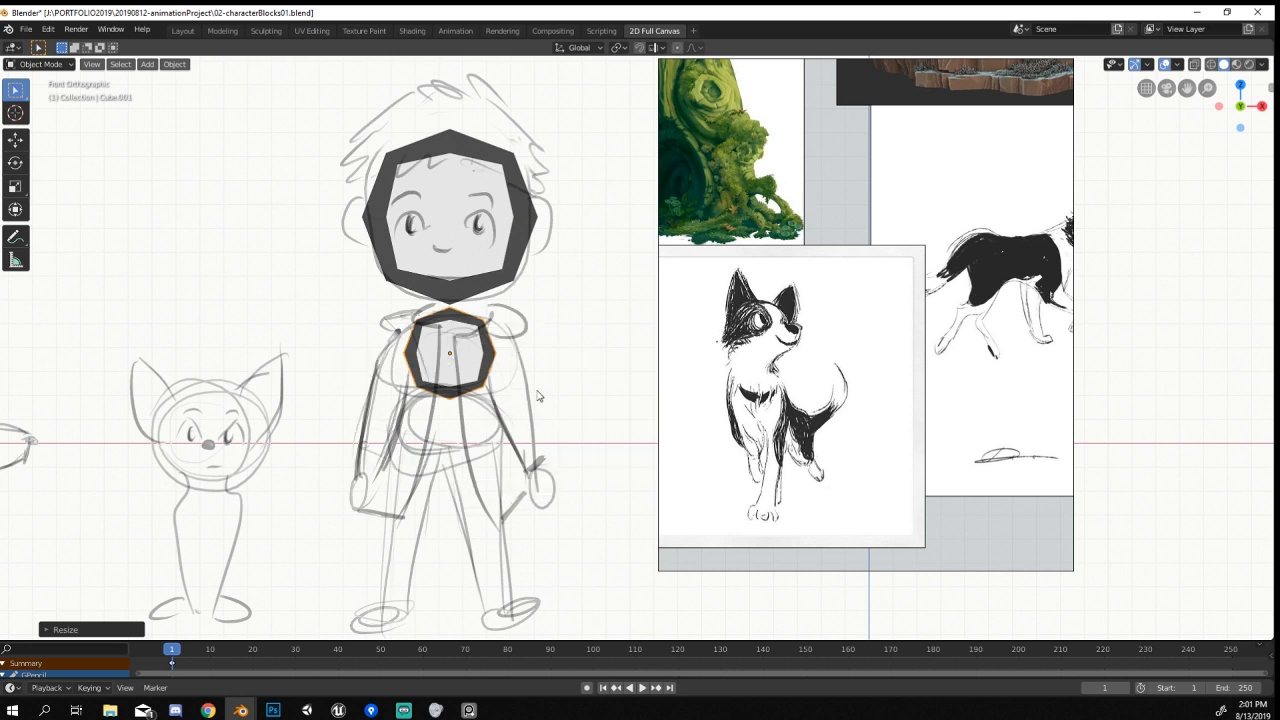
key(shift+s)
key(Escape)
Duplicate the chest block down along Z to the child's hips and flatten the copy vertically.
key(shift+d)
key(z)
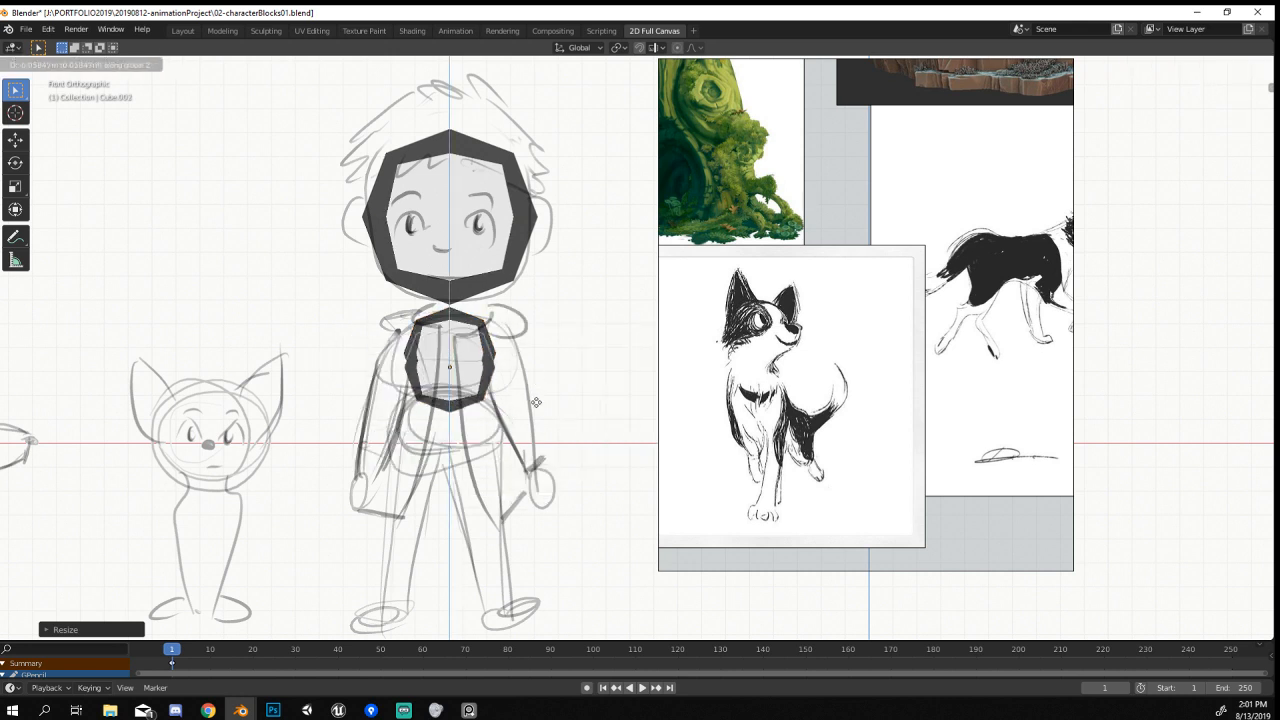
click(536, 462)
key(s)
key(z)
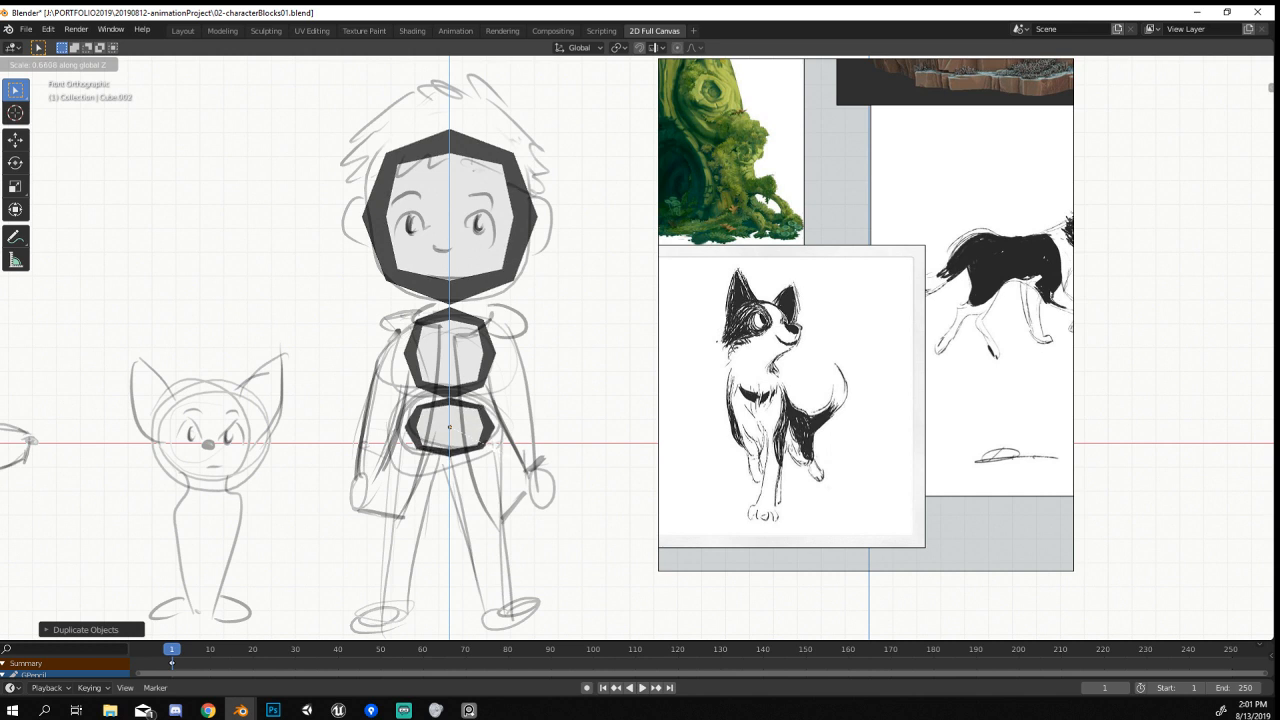
click(502, 456)
key(g)
key(z)
click(501, 453)
Add a mesh cylinder with 6 vertices.
shift+middle_drag(523, 374, 513, 292)
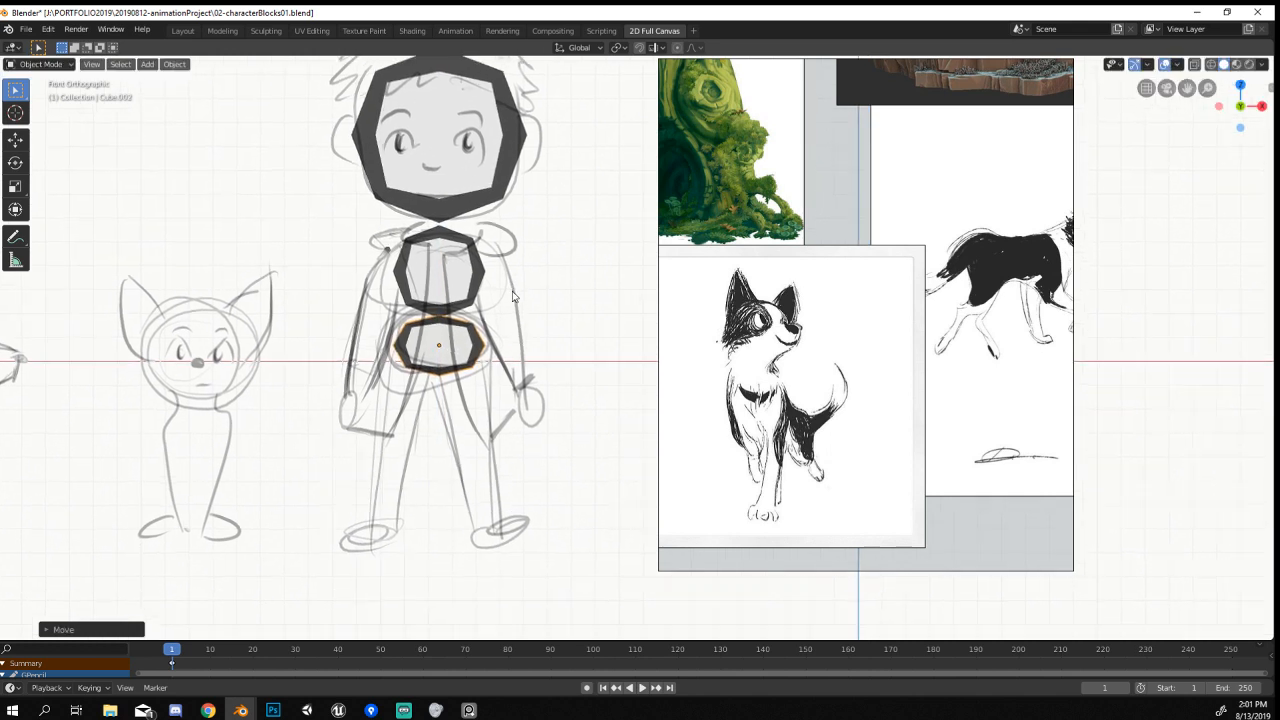
key(shift+a)
mouse_move(513, 292)
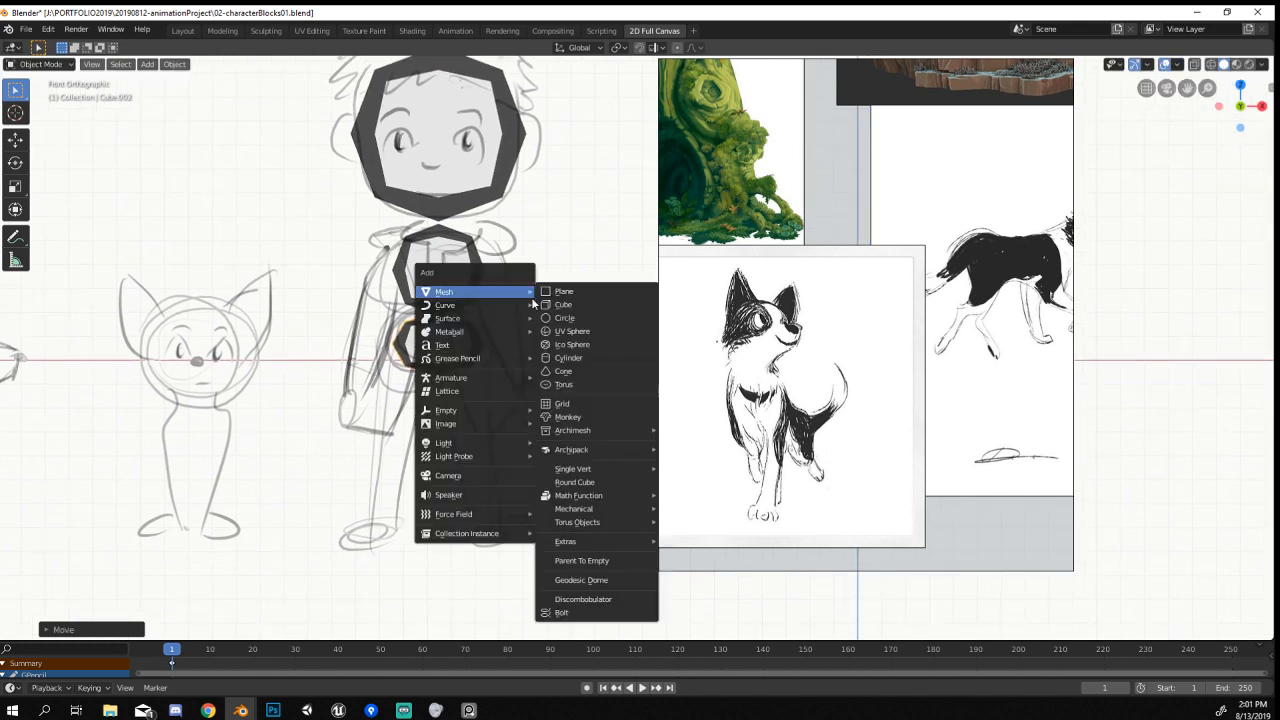
click(585, 358)
shift+middle_drag(507, 319, 472, 246)
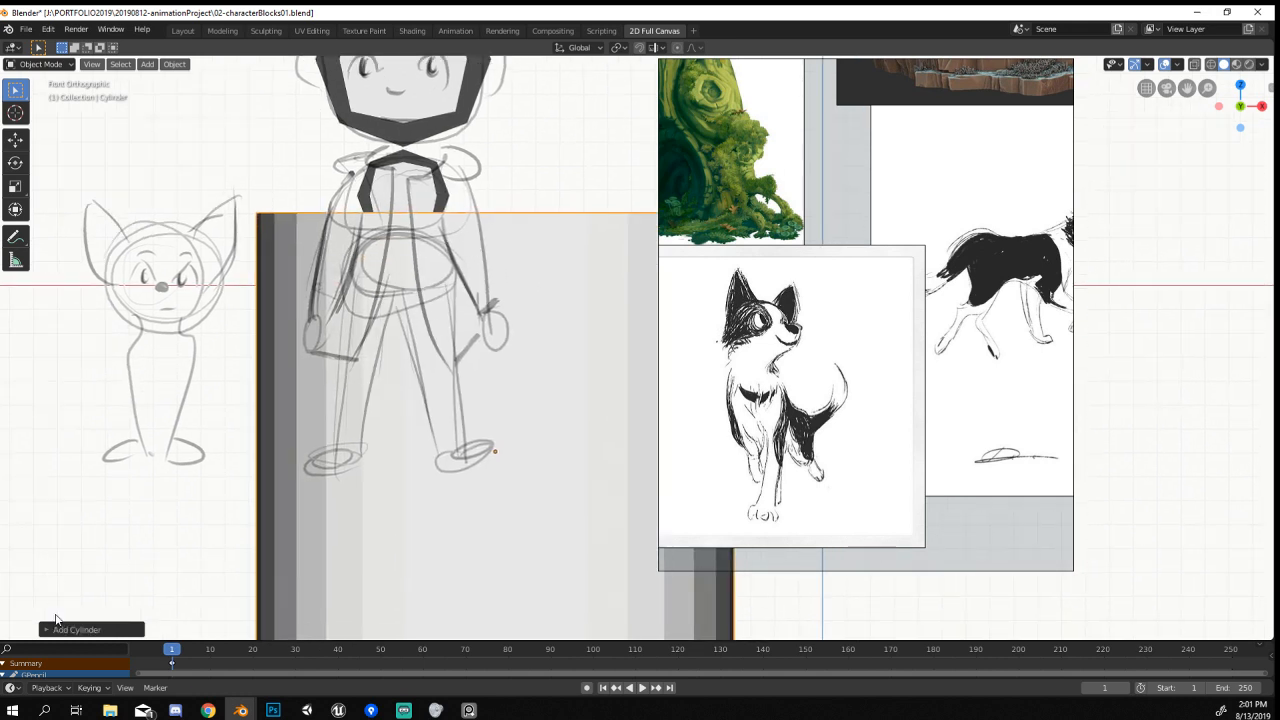
click(55, 620)
double_click(174, 470)
text(6)
key(Return)
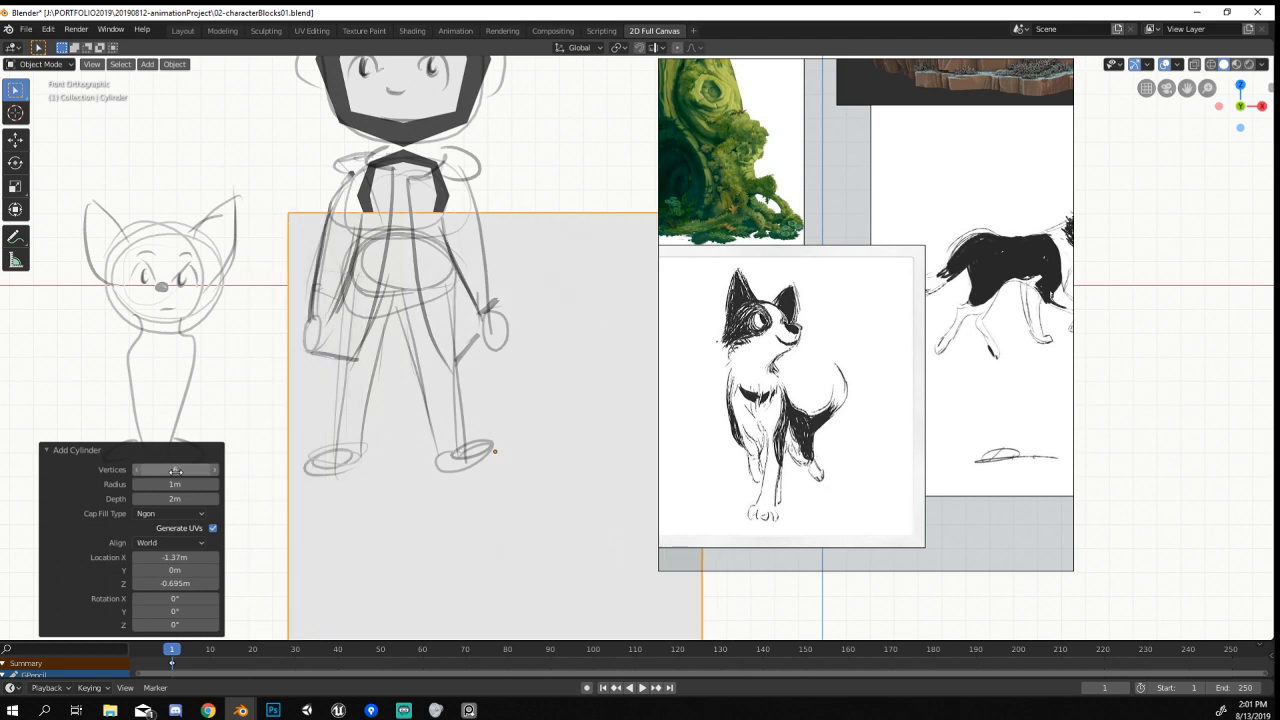
scroll(249, 390, down, 3)
scroll(249, 390, up, 2)
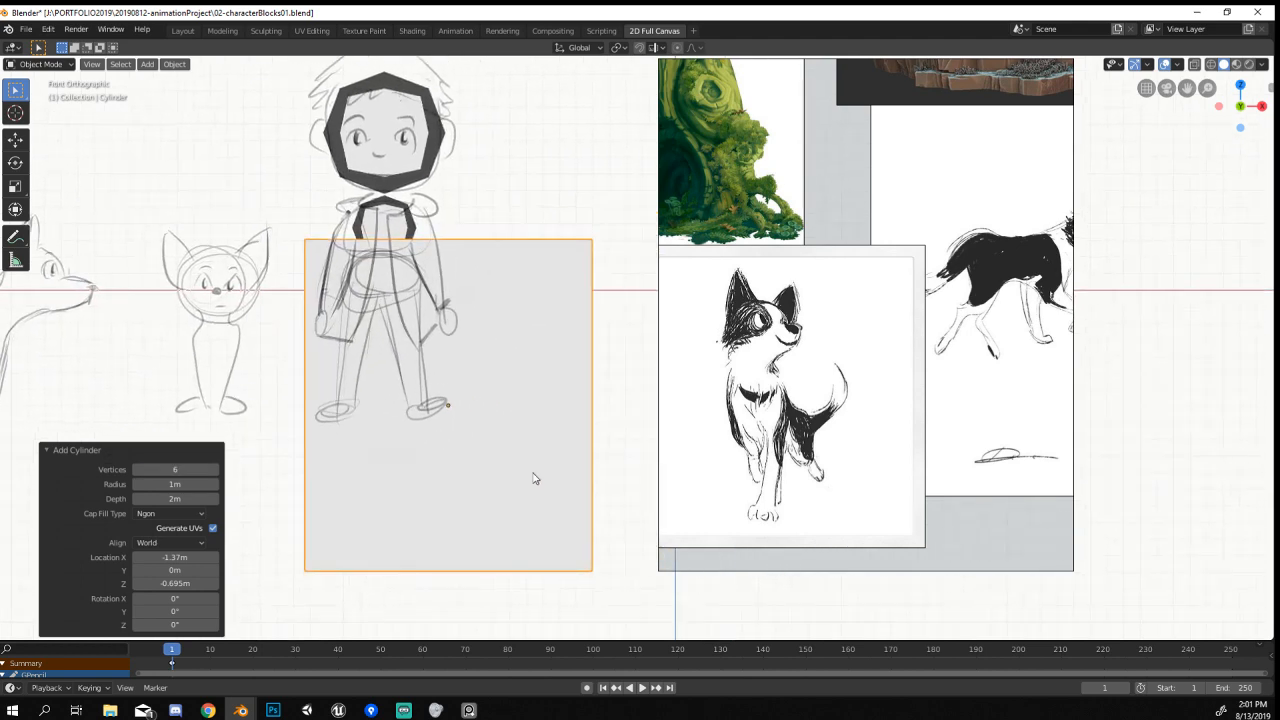
Scale the cylinder down to 0.237 in front view and rotate it 90° about Y.
middle_drag(531, 477, 483, 500)
key(KP_1)
key(s)
click(478, 456)
key(s)
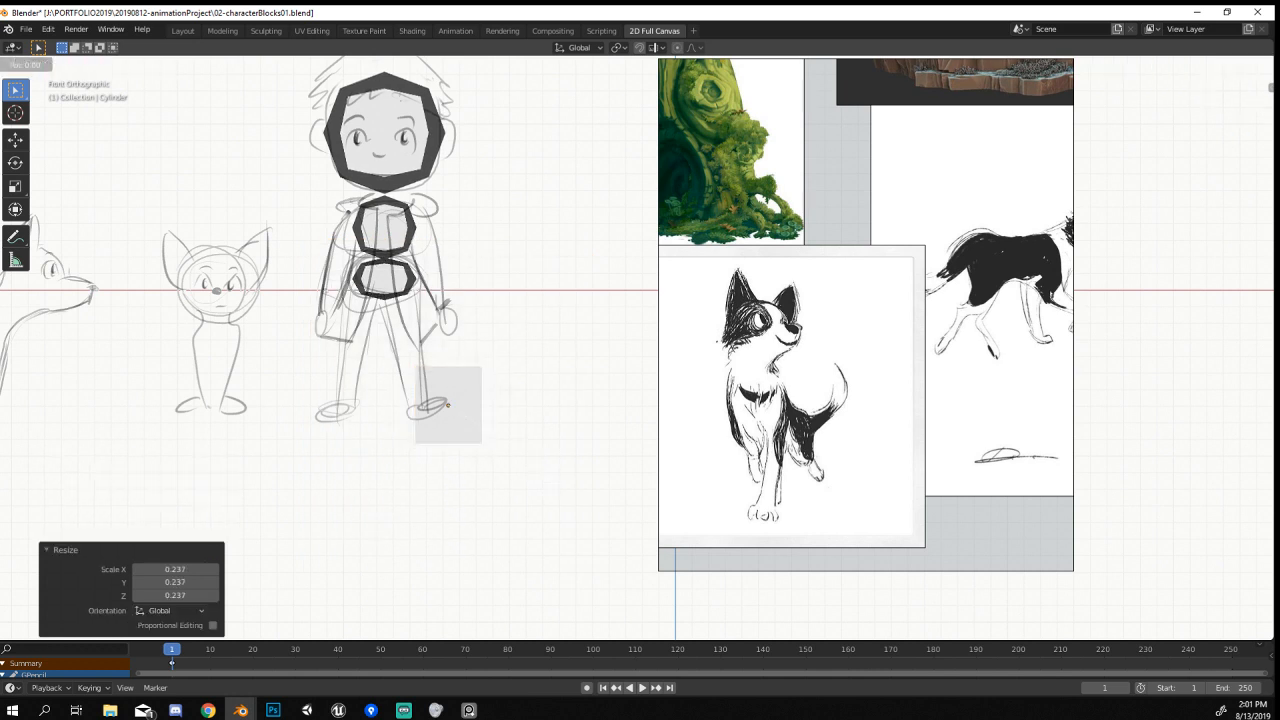
text(xy90)
key(Return)
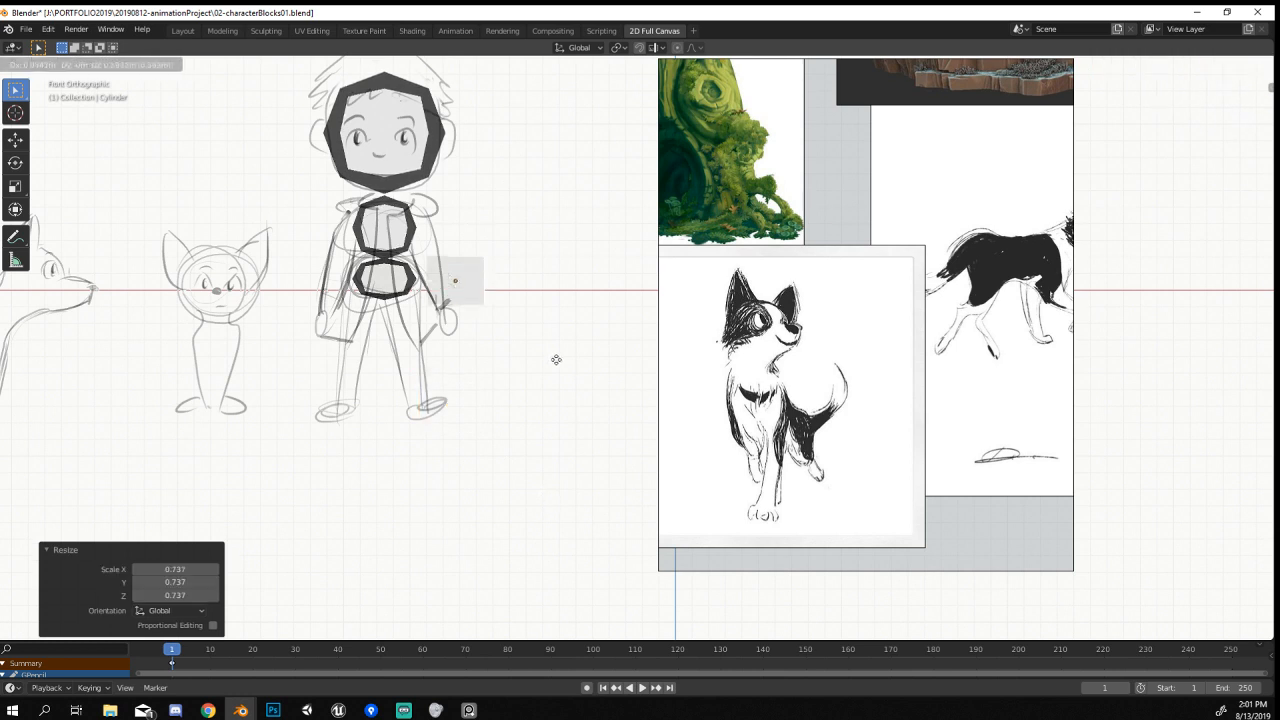
Move the cylinder onto the child's left arm and rotate it 65° in the view plane.
click(543, 294)
scroll(426, 194, up, 4)
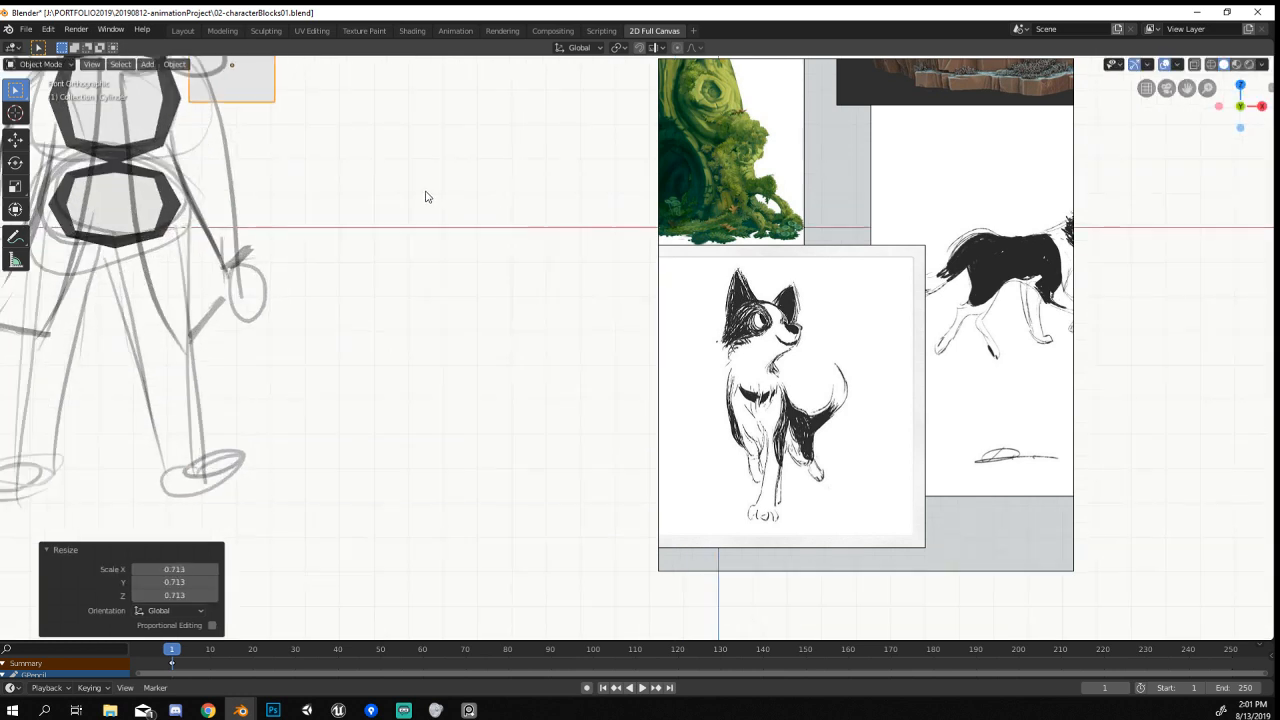
key(s)
key(x)
key(Escape)
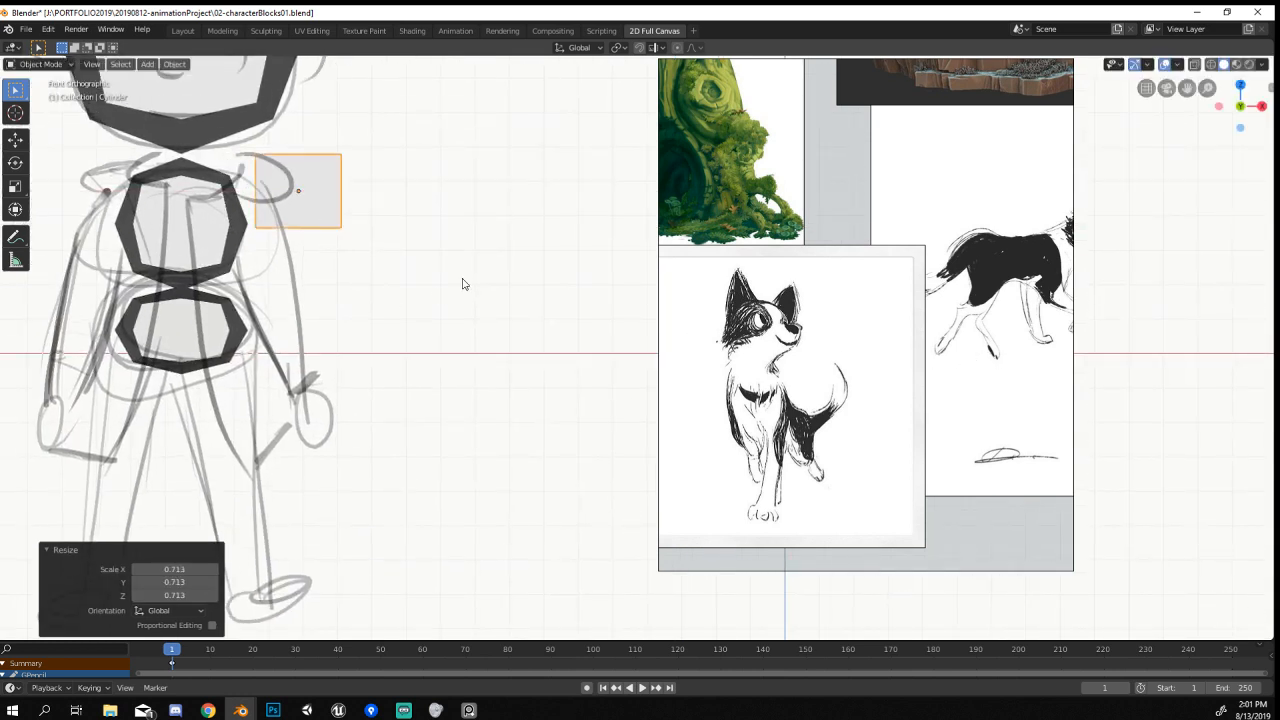
key(g)
click(446, 325)
key(r)
click(312, 402)
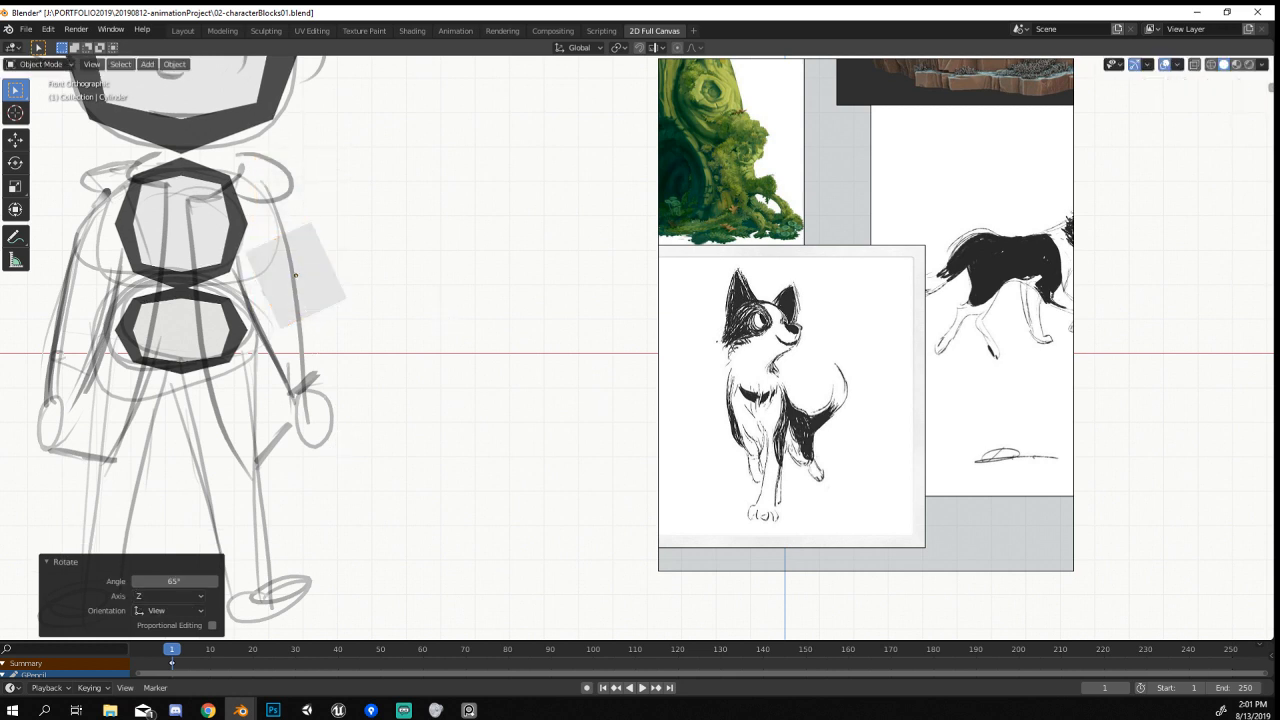
Stretch the cylinder along its length, scale it by 0.758 and angle it along the sketched left arm.
key(s)
key(x)
key(x)
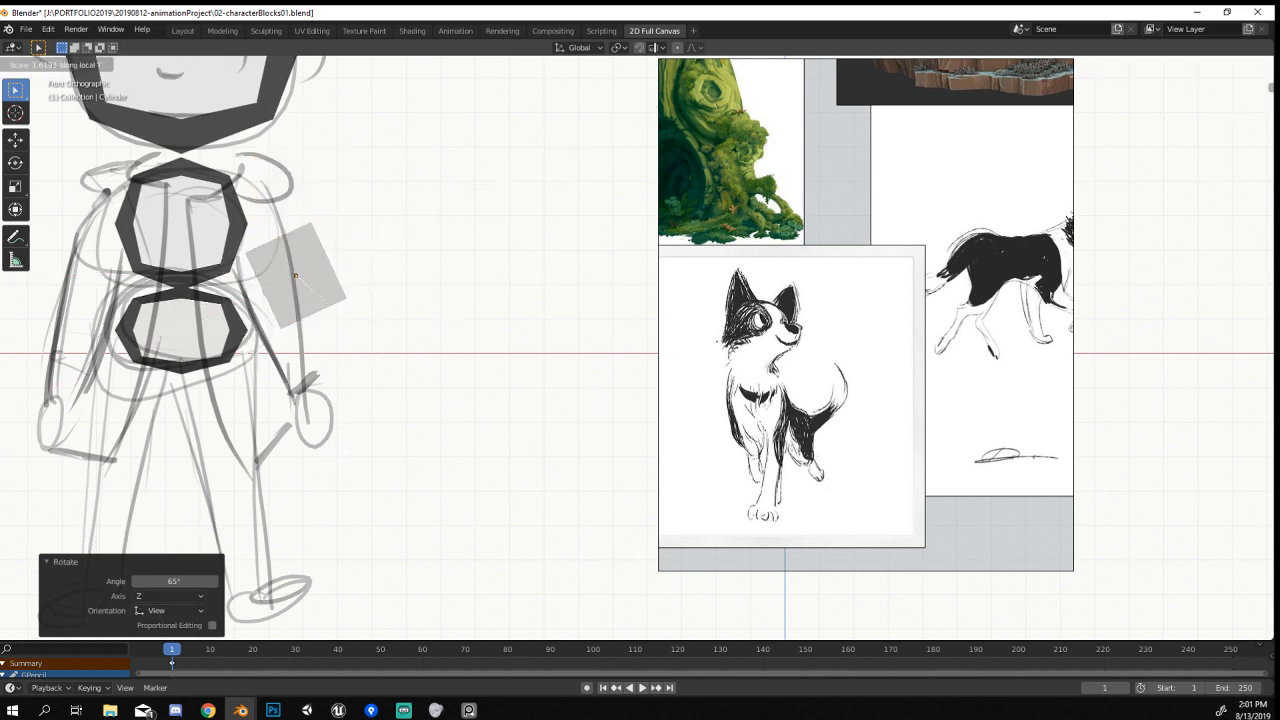
click(314, 377)
shift+middle_drag(314, 380, 360, 403)
key(s)
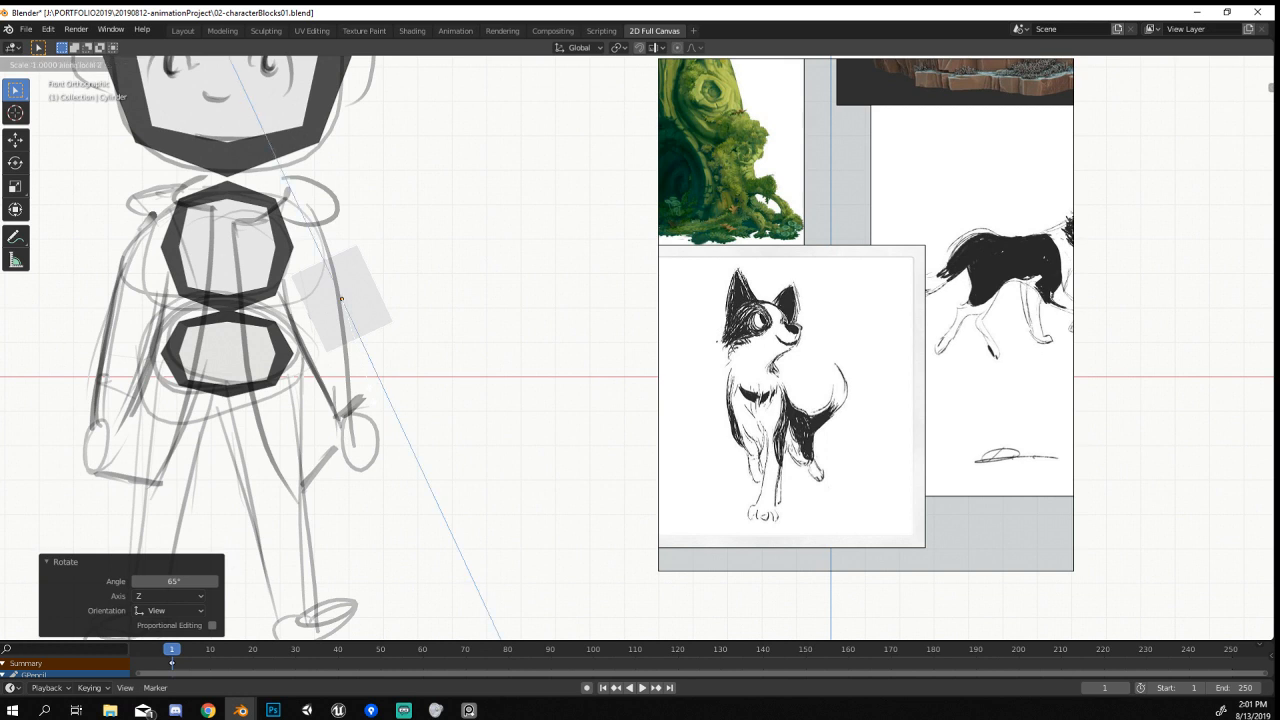
click(461, 528)
key(s)
click(497, 437)
key(r)
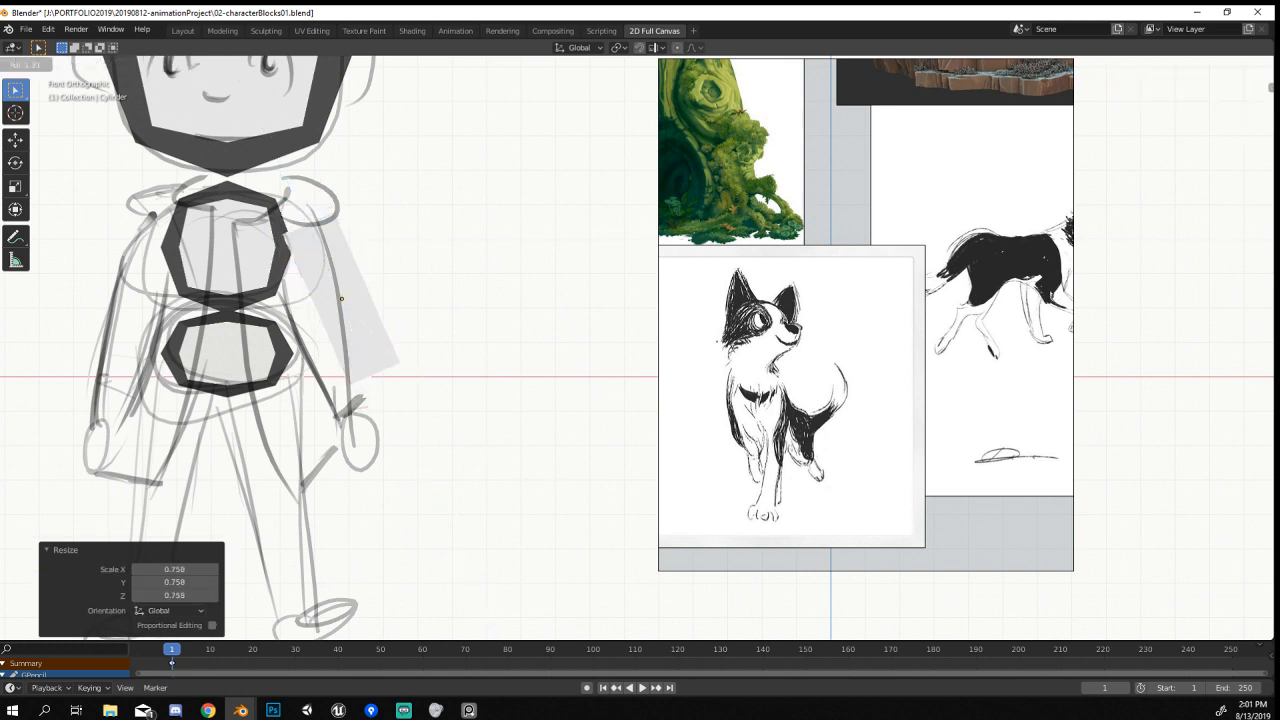
click(480, 486)
Taper the arm cylinder by scaling its lower-end vertices to 0.667 with proportional editing.
key(Tab)
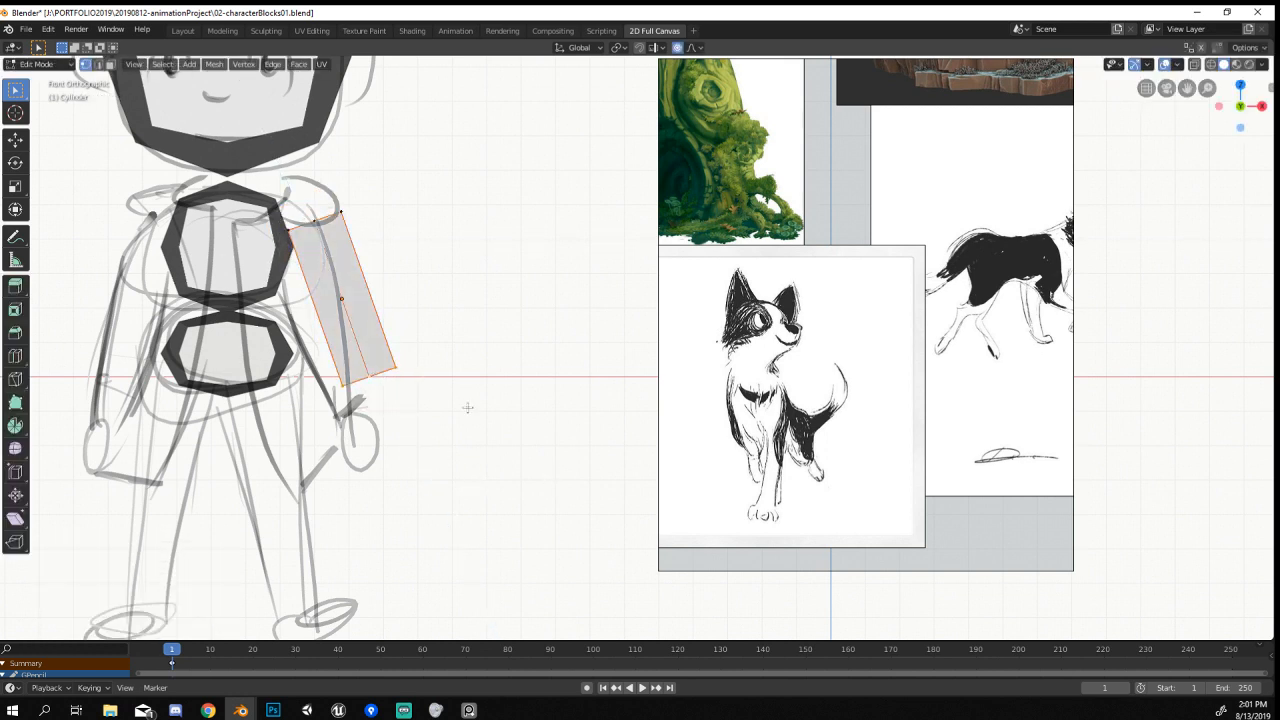
key(s)
click(460, 428)
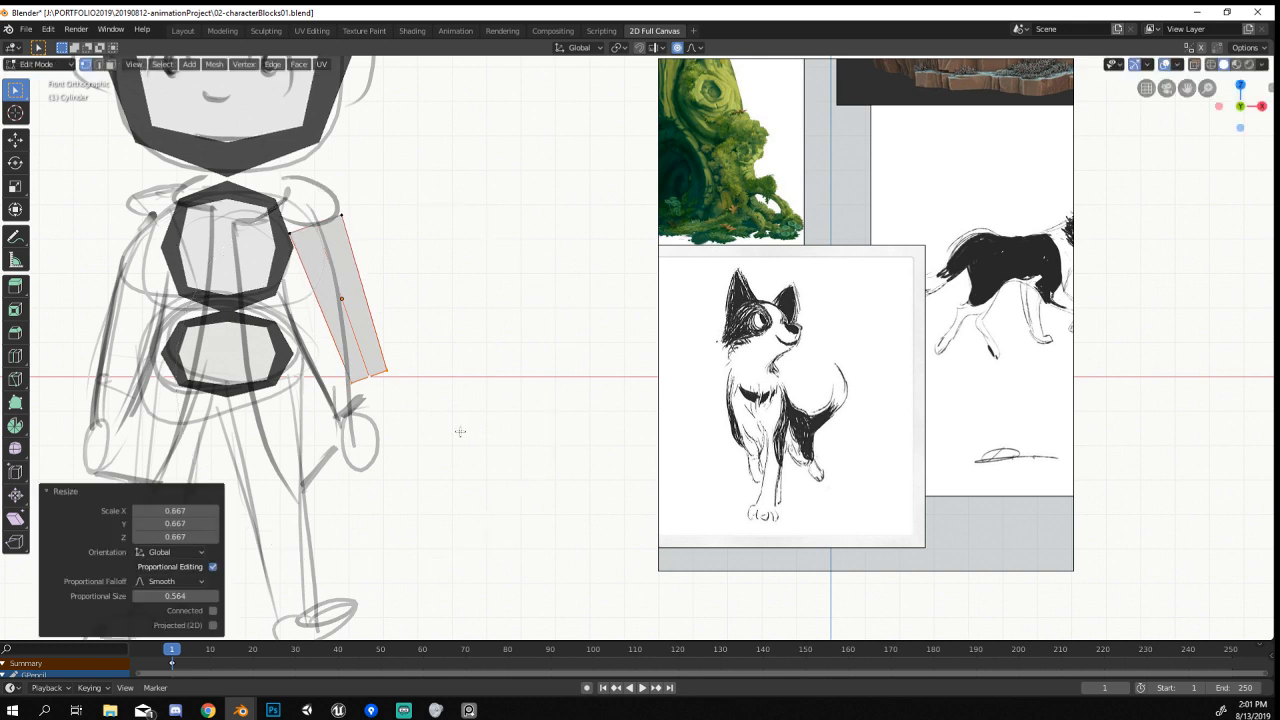
key(Tab)
Lengthen the tapered arm block along its local axis to reach the sketched wrist and adjust its angle.
key(s)
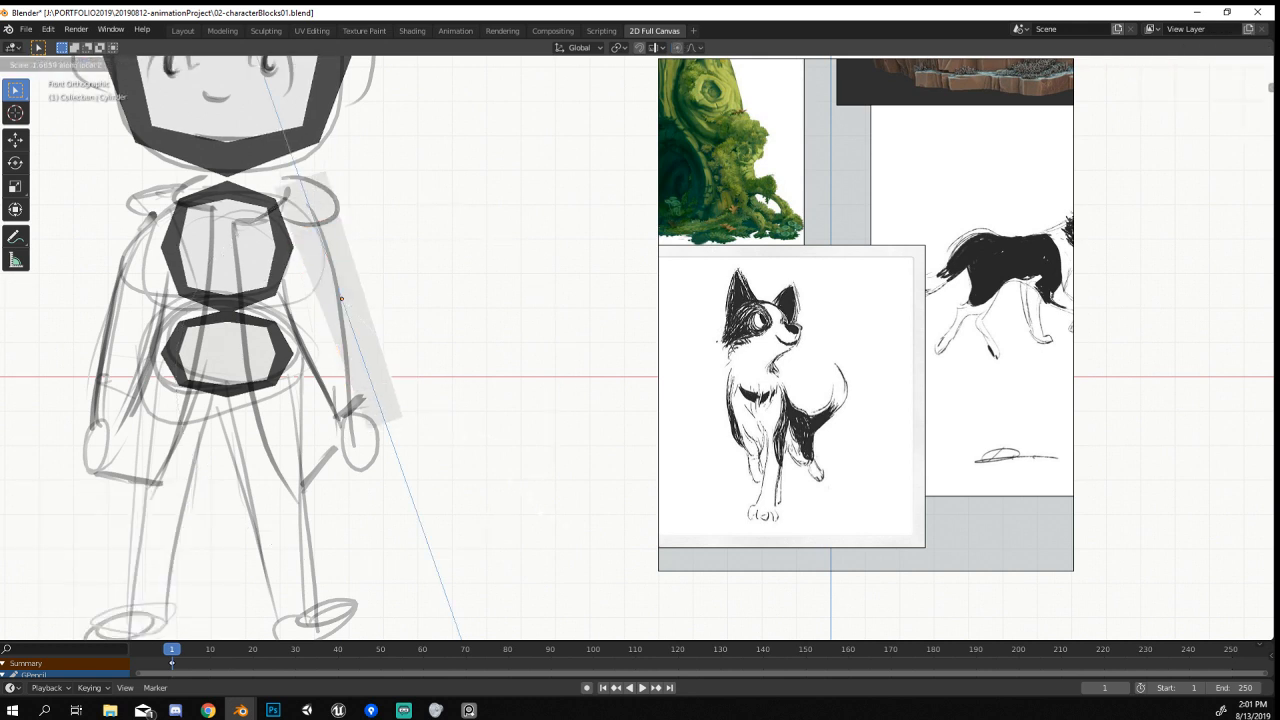
click(529, 509)
key(r)
click(540, 514)
Clear the arm block's rotation and rotate it 90° about the global Y axis so it lies horizontally.
key(alt+r)
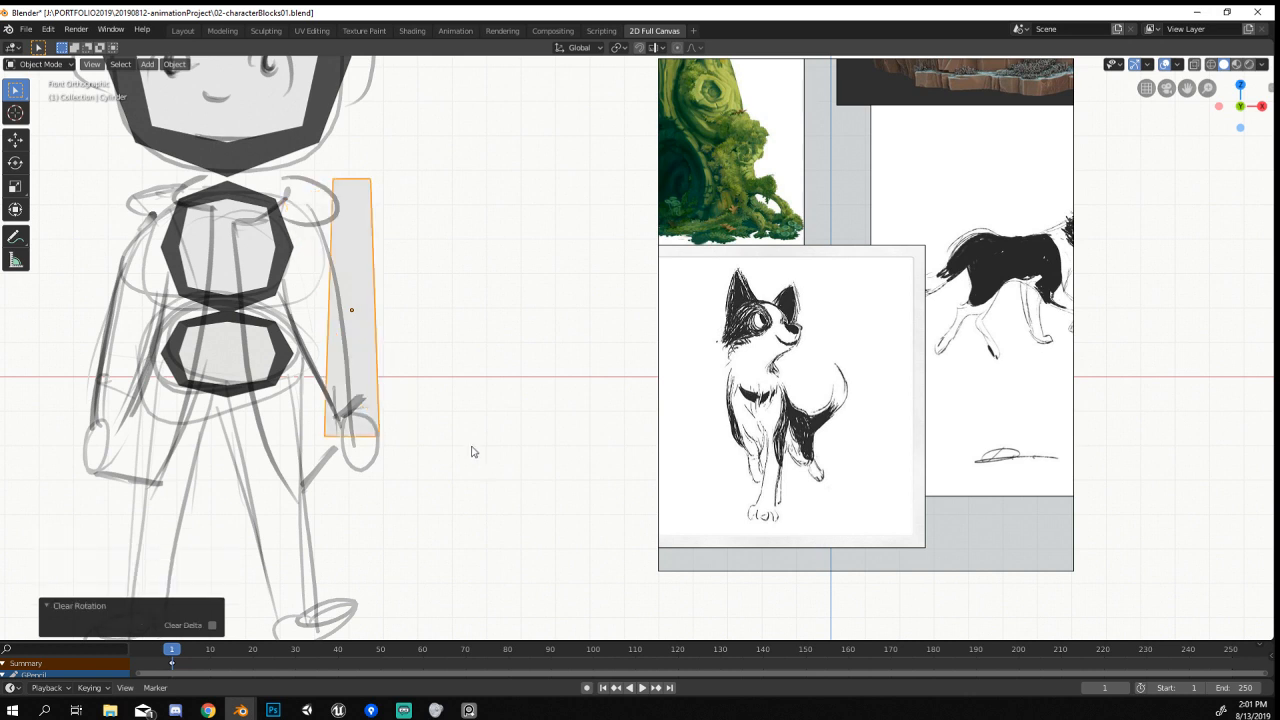
key(r)
key(y)
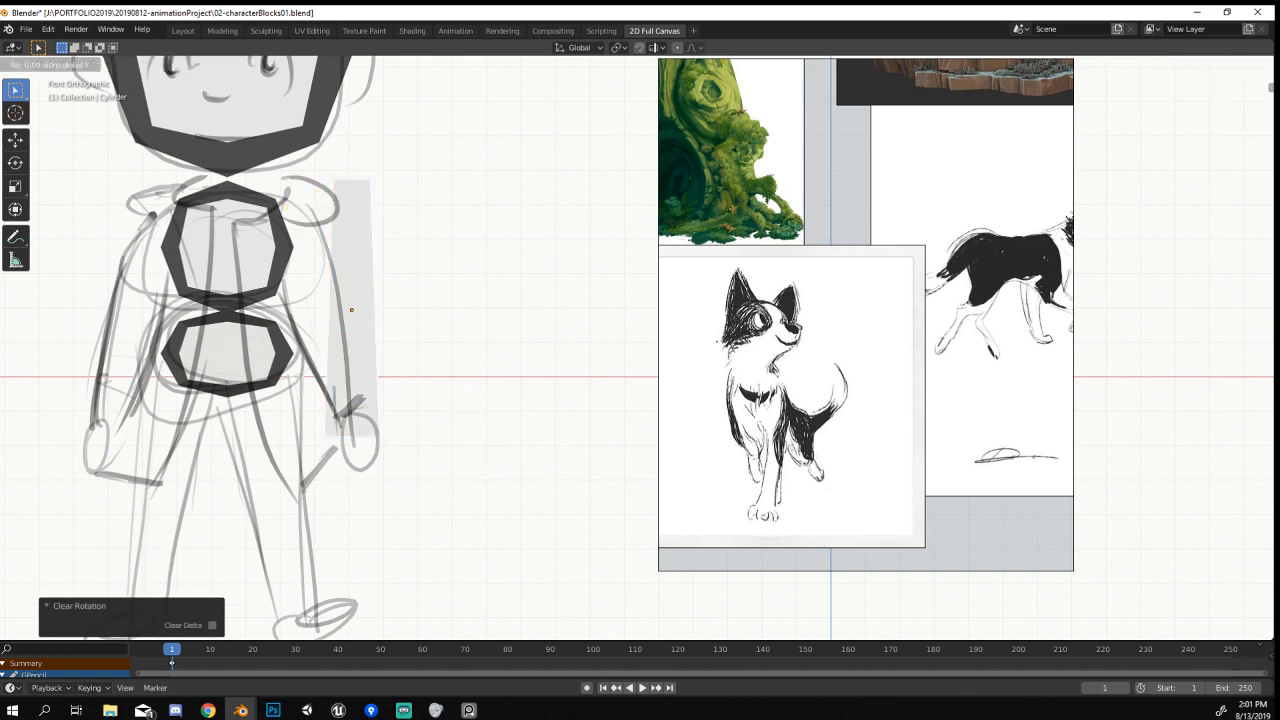
text(90)
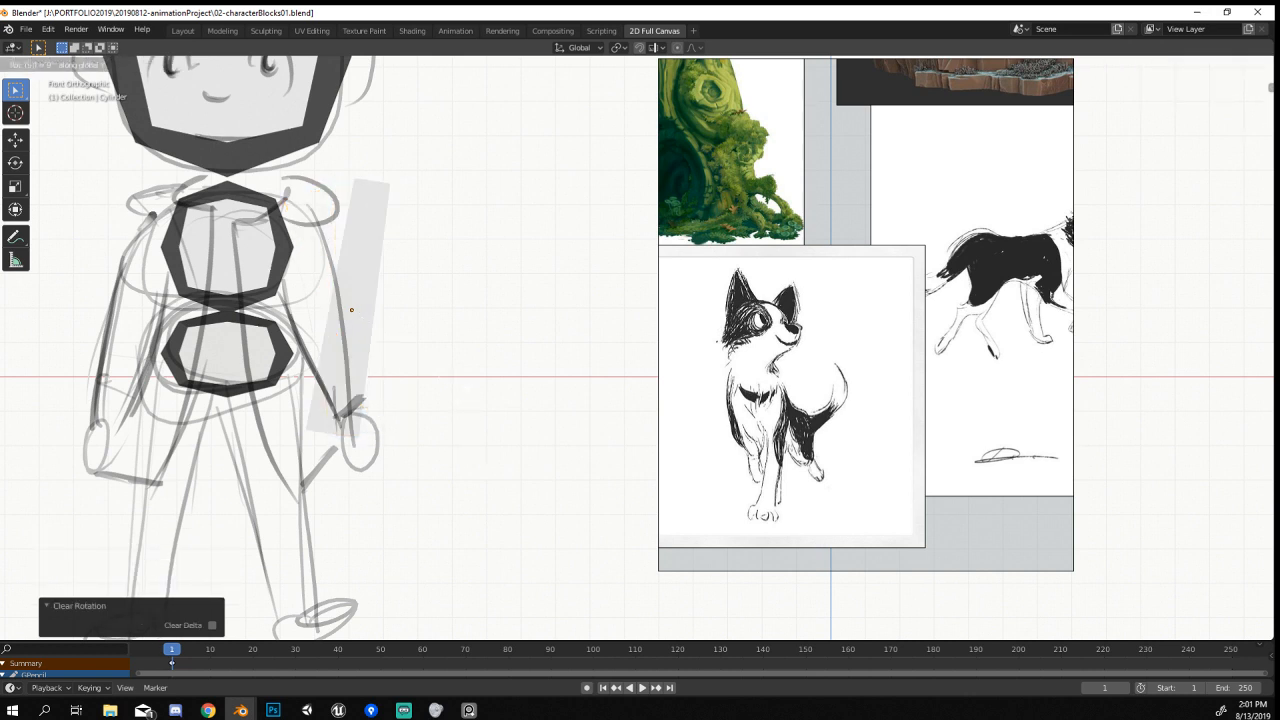
key(Return)
click(48, 29)
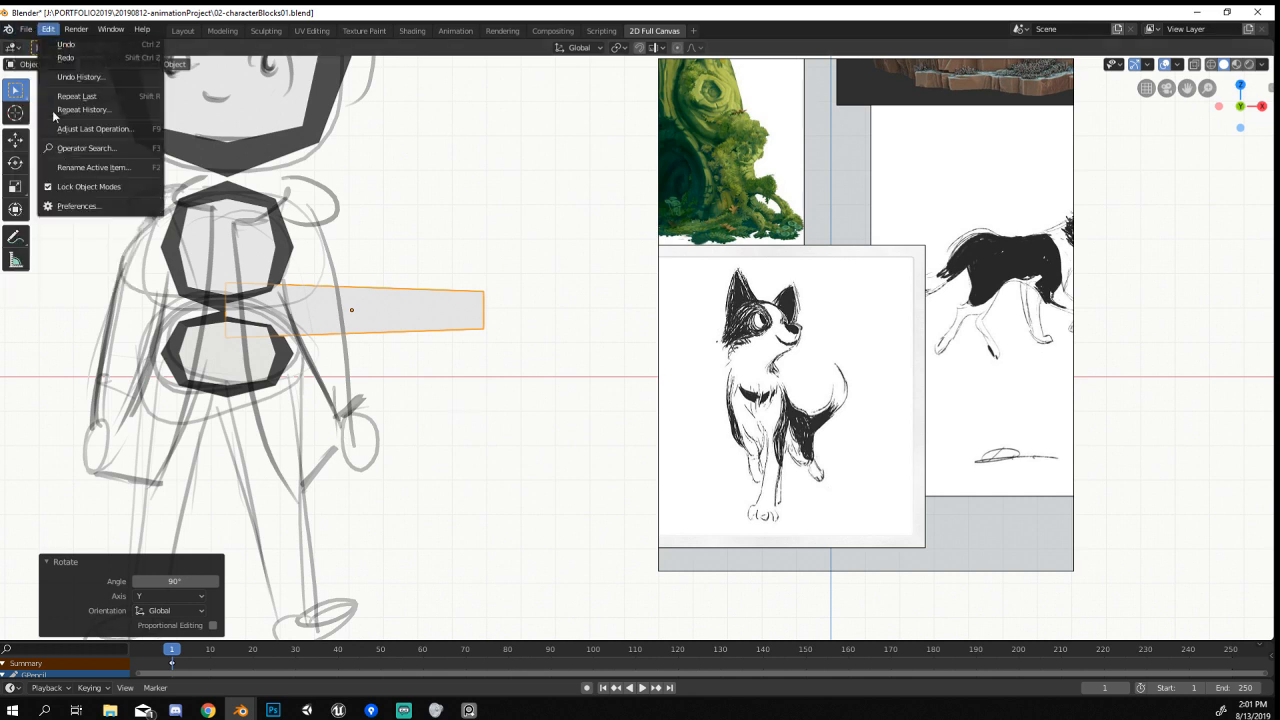
Move the horizontal arm block out to the sketched left shoulder, by 0.22 m in X and 0.251 m in Z.
click(55, 206)
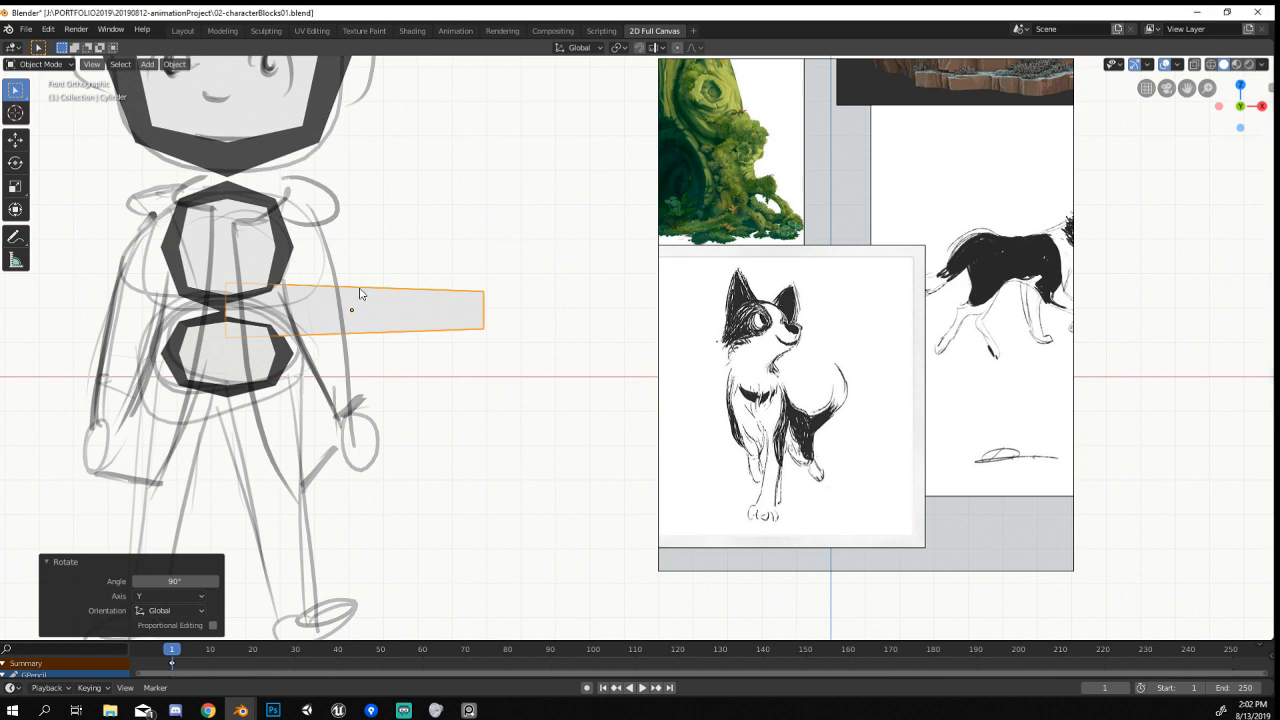
drag(358, 295, 438, 212)
scroll(452, 236, down, 3)
scroll(466, 317, up, 3)
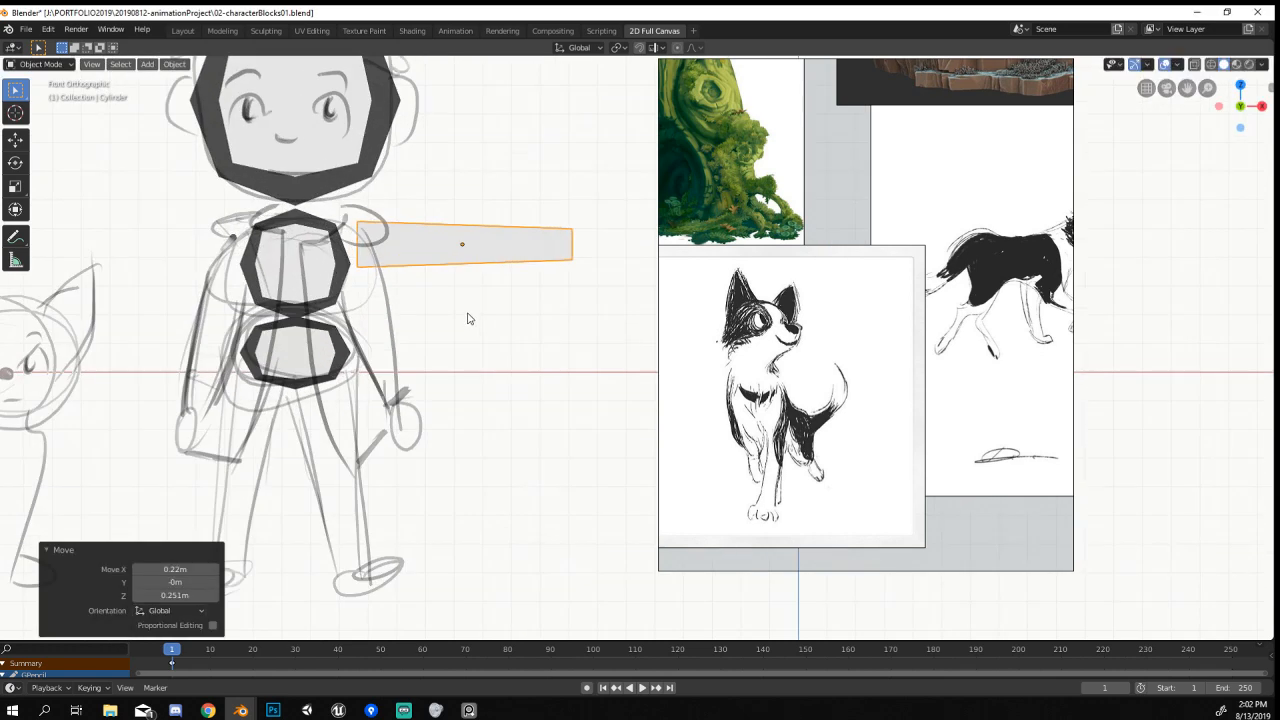
Duplicate the arm block and place the copy down beside the sketched legs.
key(shift+d)
click(500, 443)
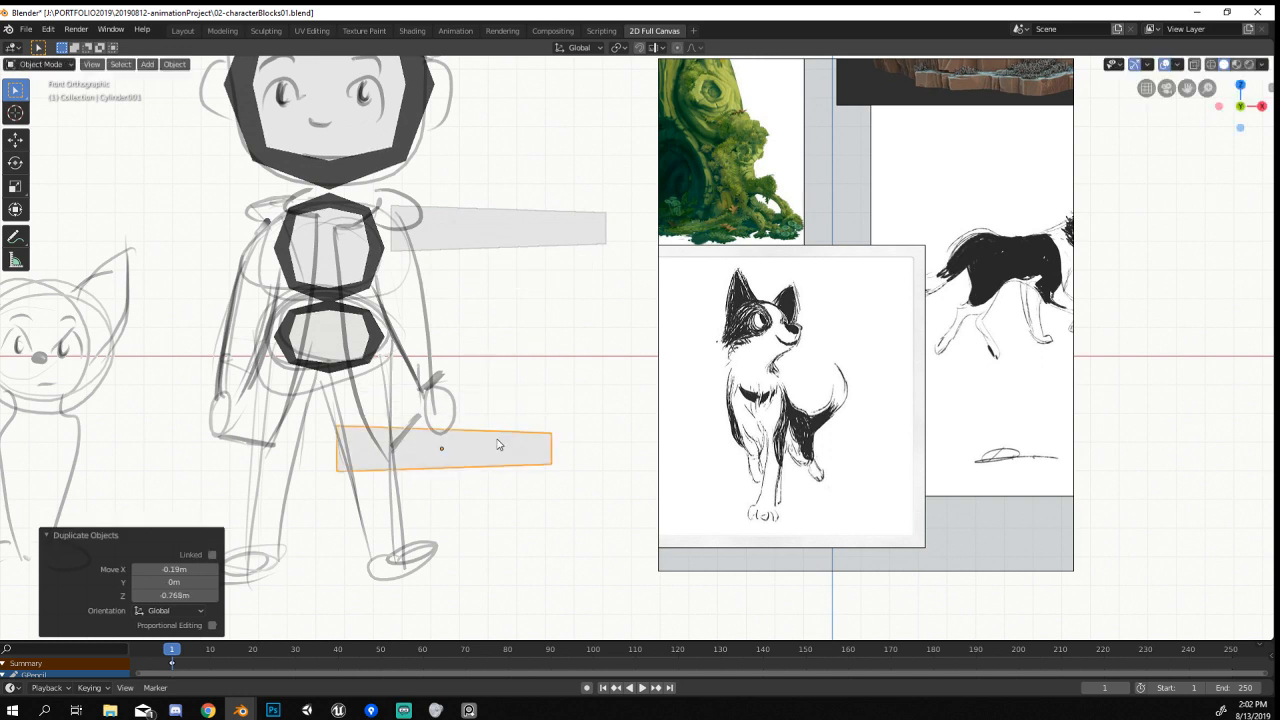
key(g)
click(497, 445)
Rotate the copied block 90° about the Y axis and move it beneath the hips as the left leg.
text(ry90)
key(Return)
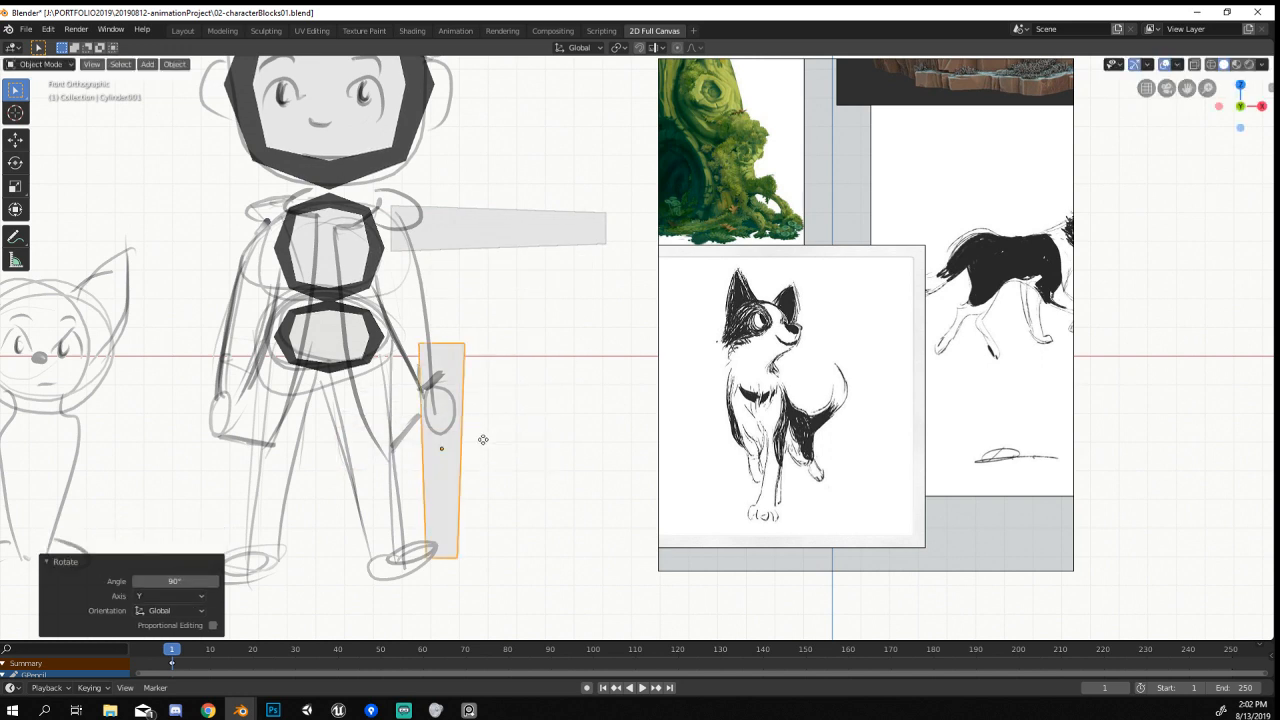
key(g)
click(420, 474)
Scale the arm block down and move it by -0.0719 m in X and 0.0255 m in Z back to the shoulder.
click(487, 258)
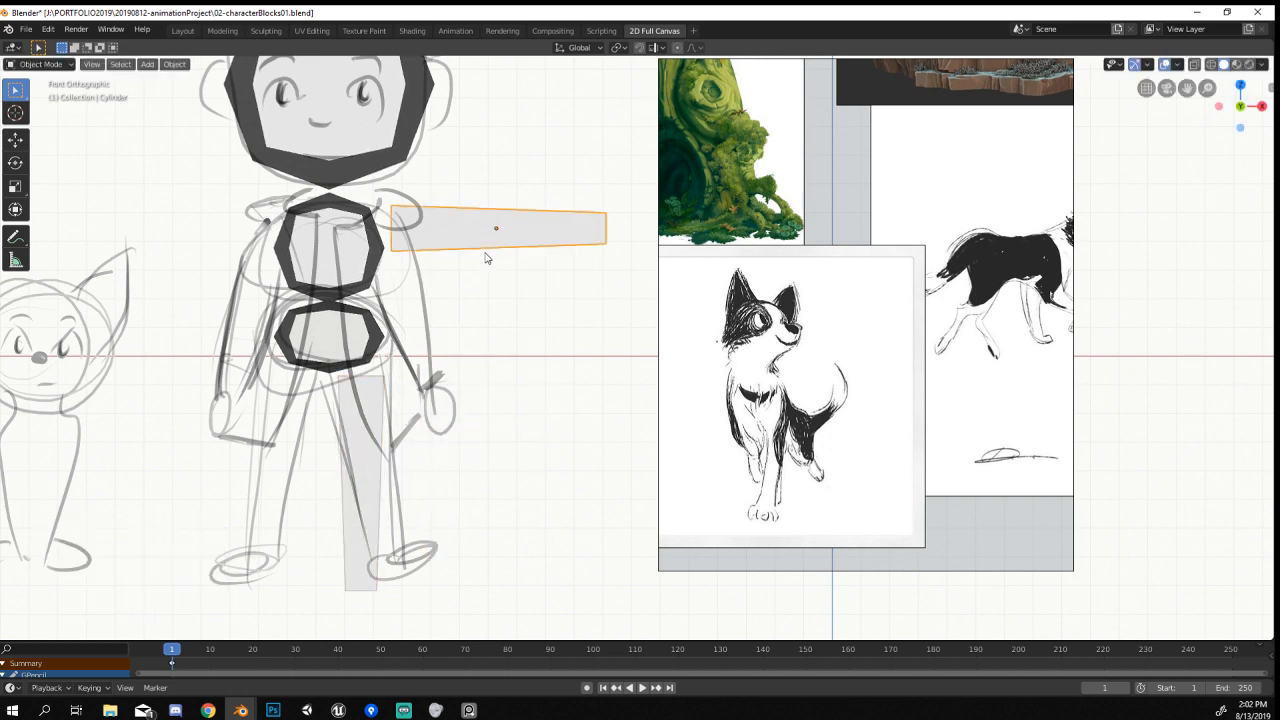
key(s)
click(609, 317)
key(g)
click(588, 308)
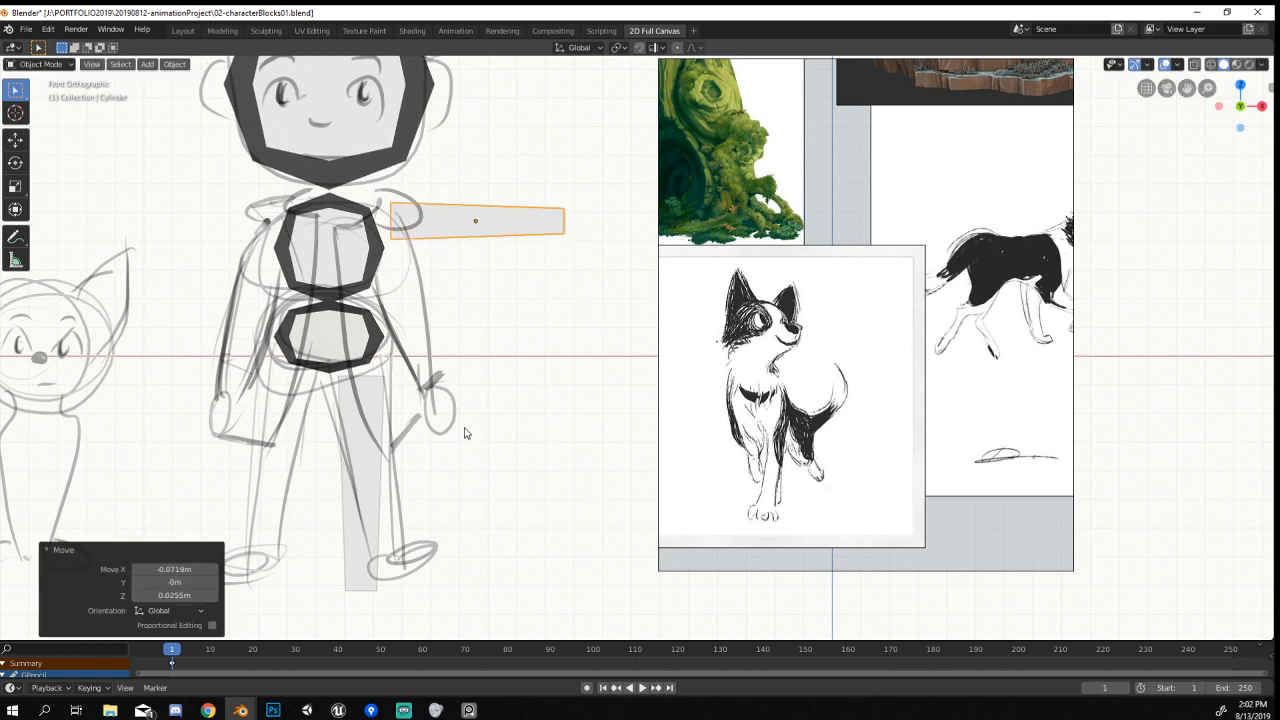
Scale the leg block up slightly to suit the sketched leg.
click(368, 448)
key(s)
click(456, 443)
Fine-tune the arm block's scale and position so its thick end overlaps the upper side of the chest.
click(436, 226)
key(s)
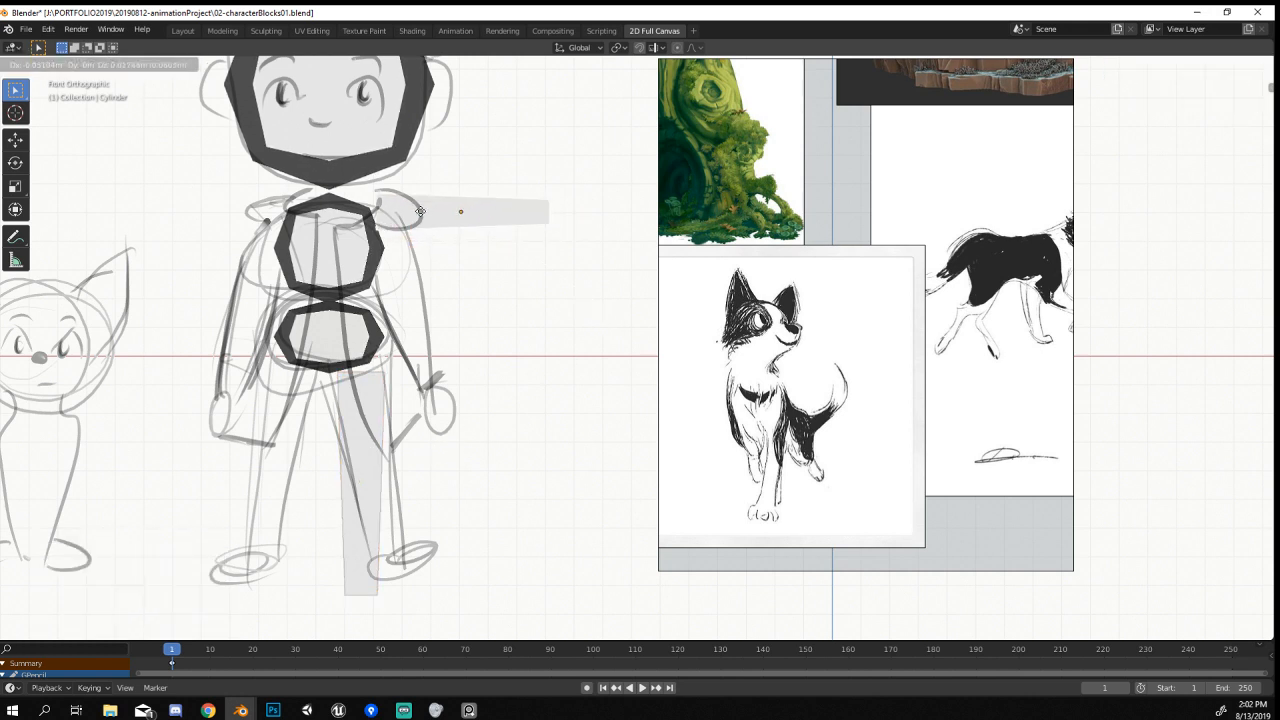
click(460, 208)
key(g)
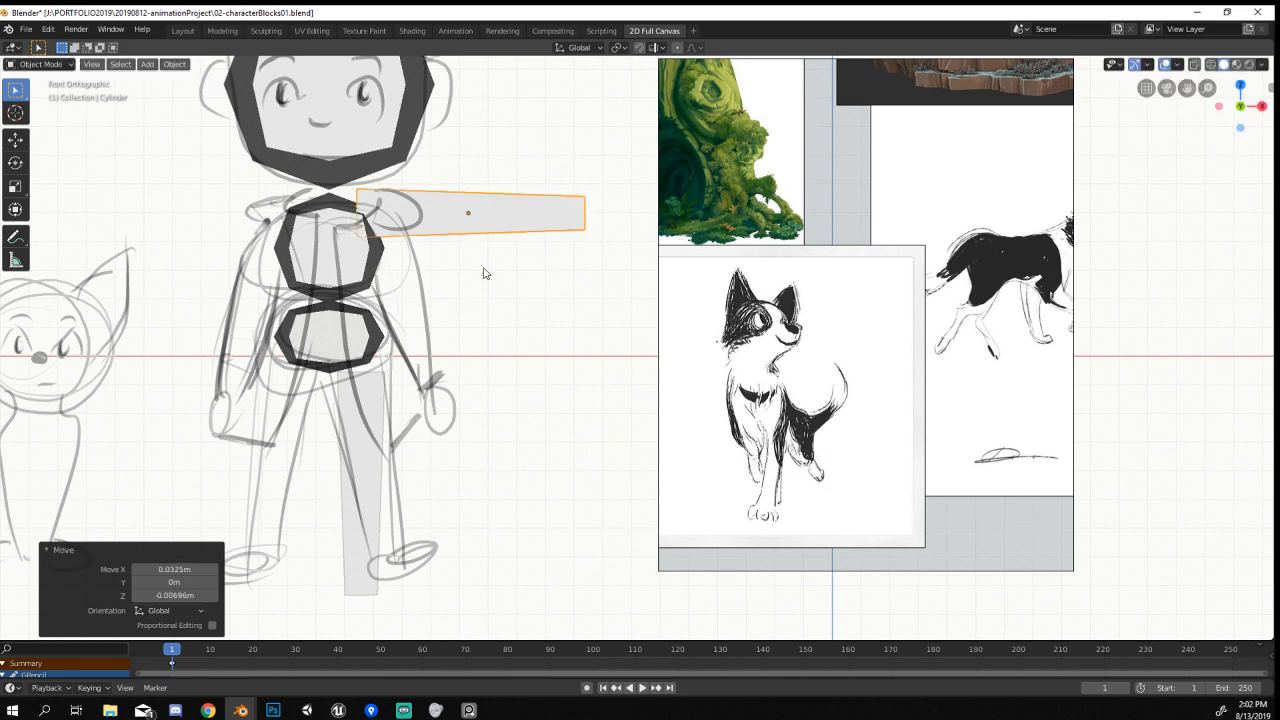
click(486, 271)
key(s)
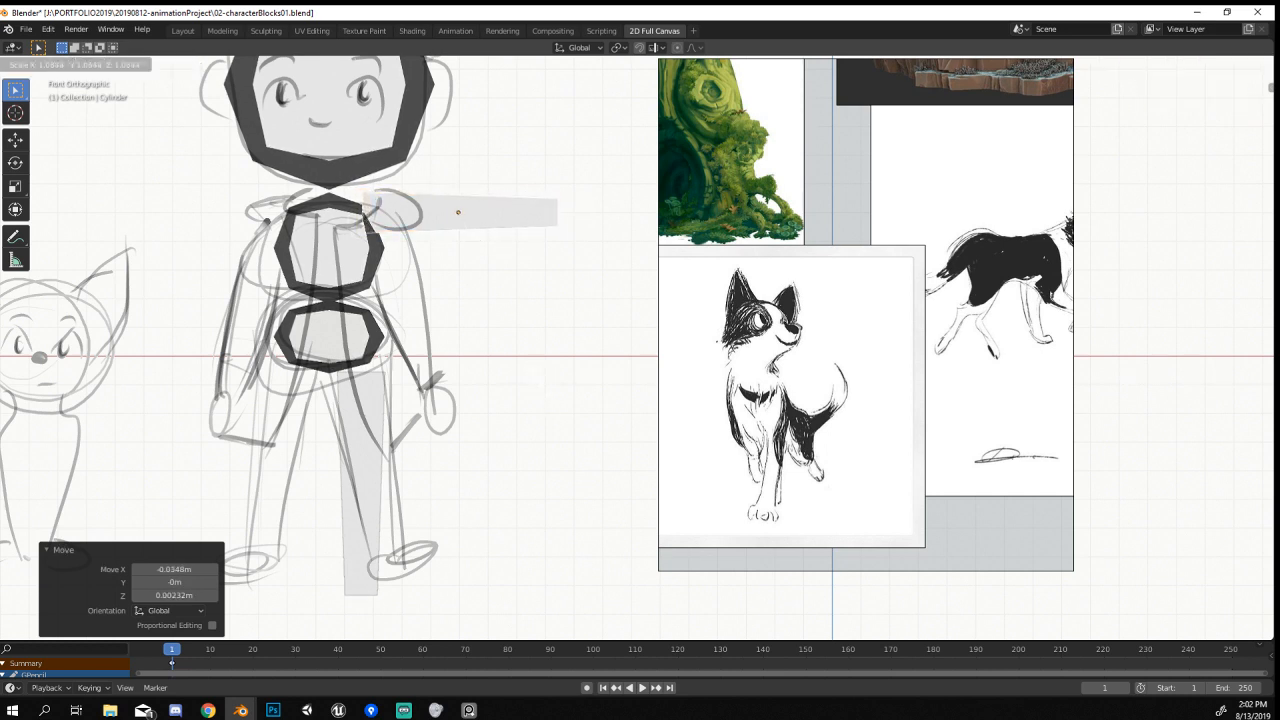
click(542, 385)
key(g)
click(546, 385)
key(g)
click(525, 327)
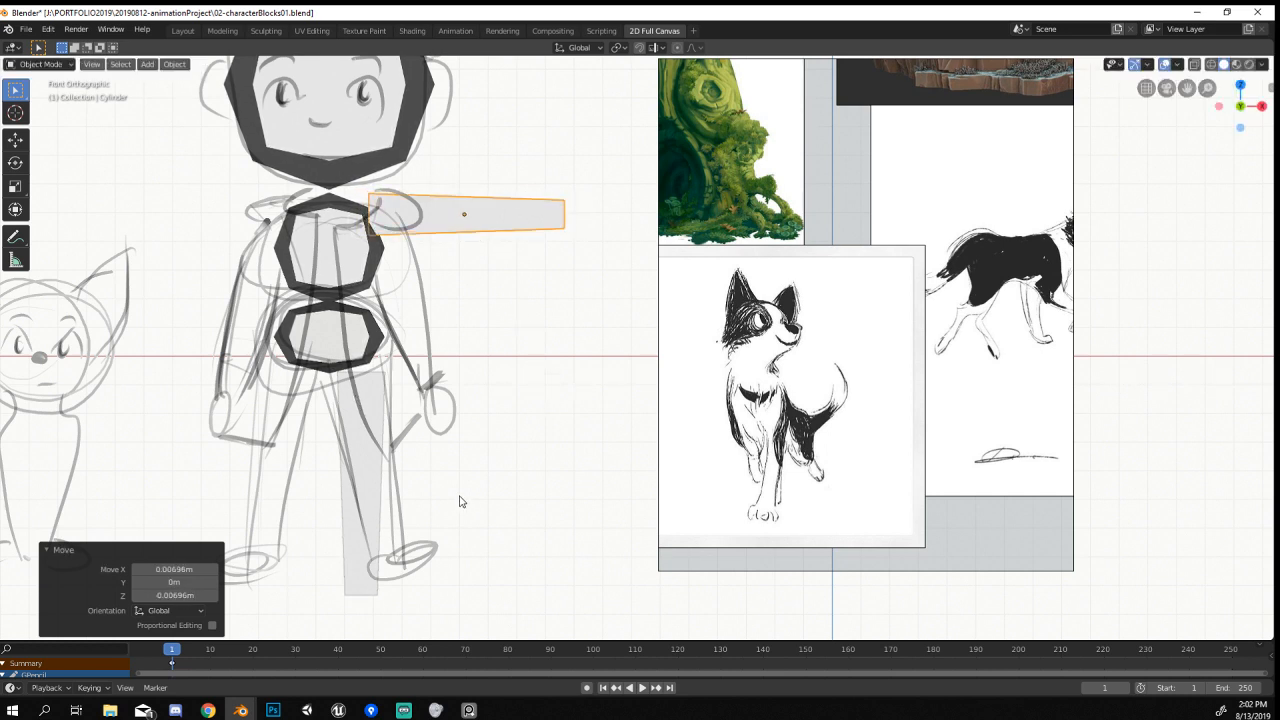
Move the leg block by 0.0371 m in X and 0.0534 m in Z so it lies over the sketched left leg.
click(373, 501)
key(g)
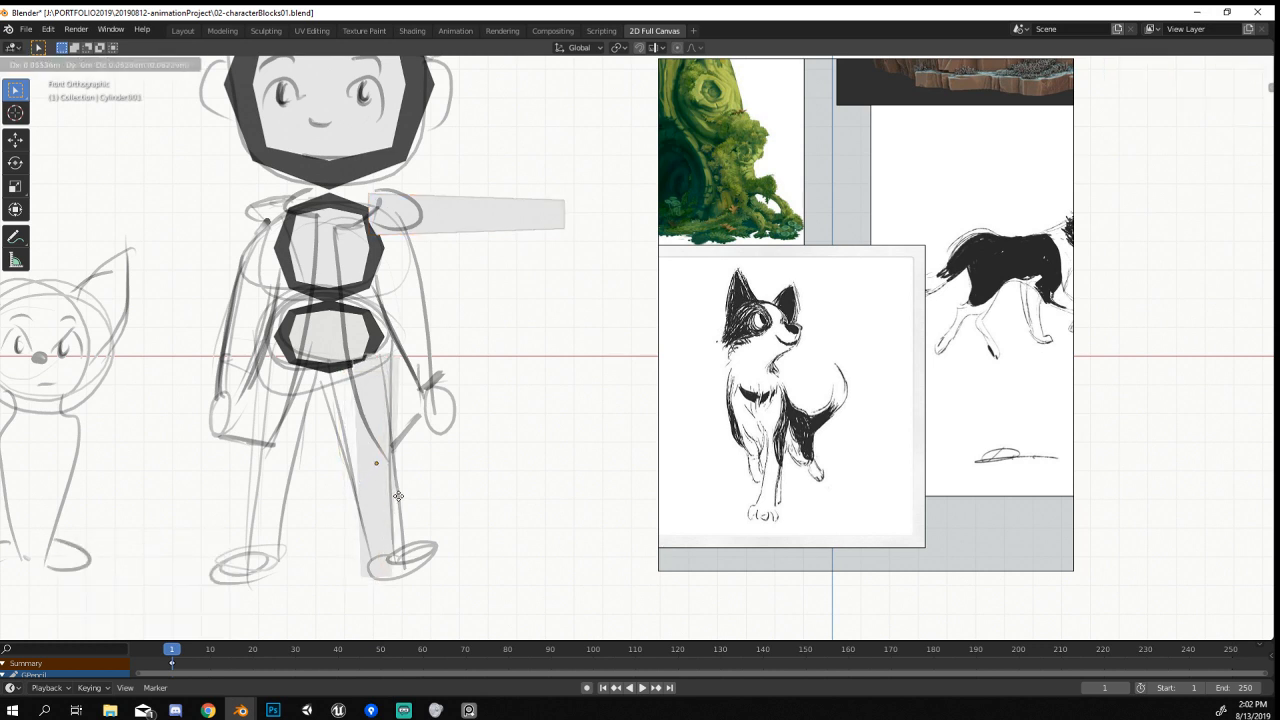
click(394, 494)
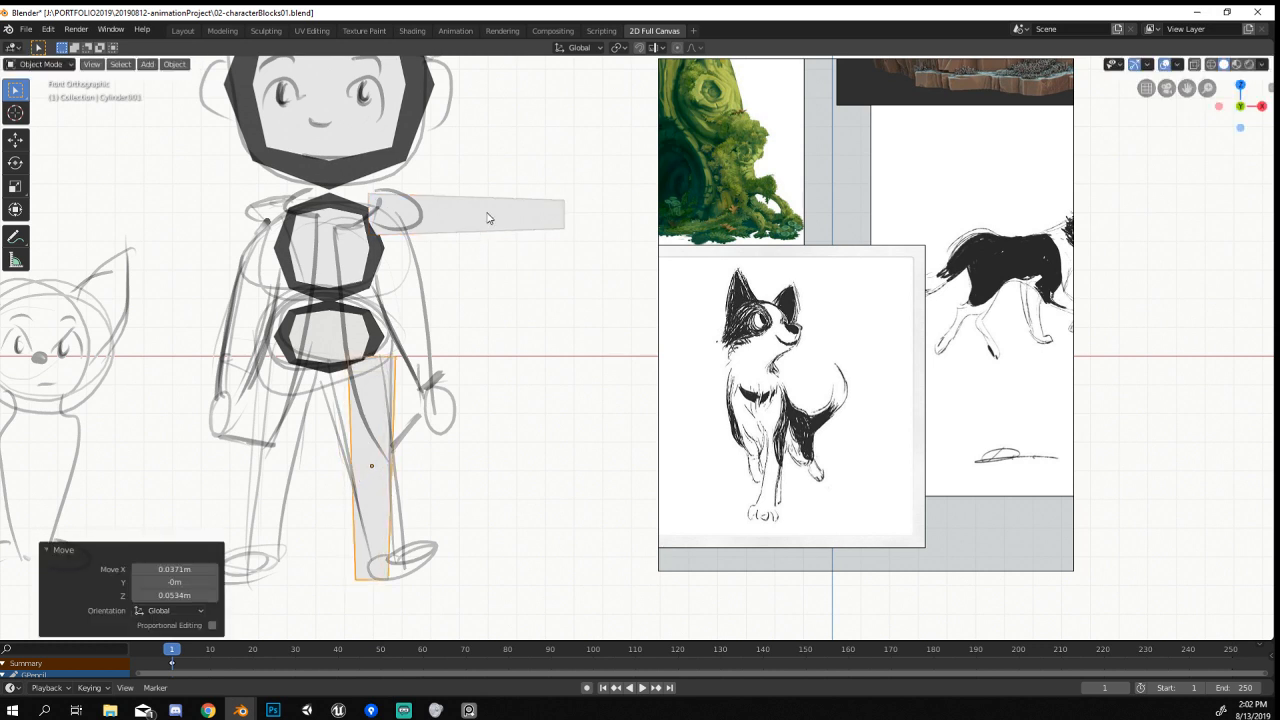
Switch to the Layout workspace and open the modifier settings of the leg block.
click(183, 30)
middle_drag(403, 372, 466, 459)
scroll(334, 507, up, 5)
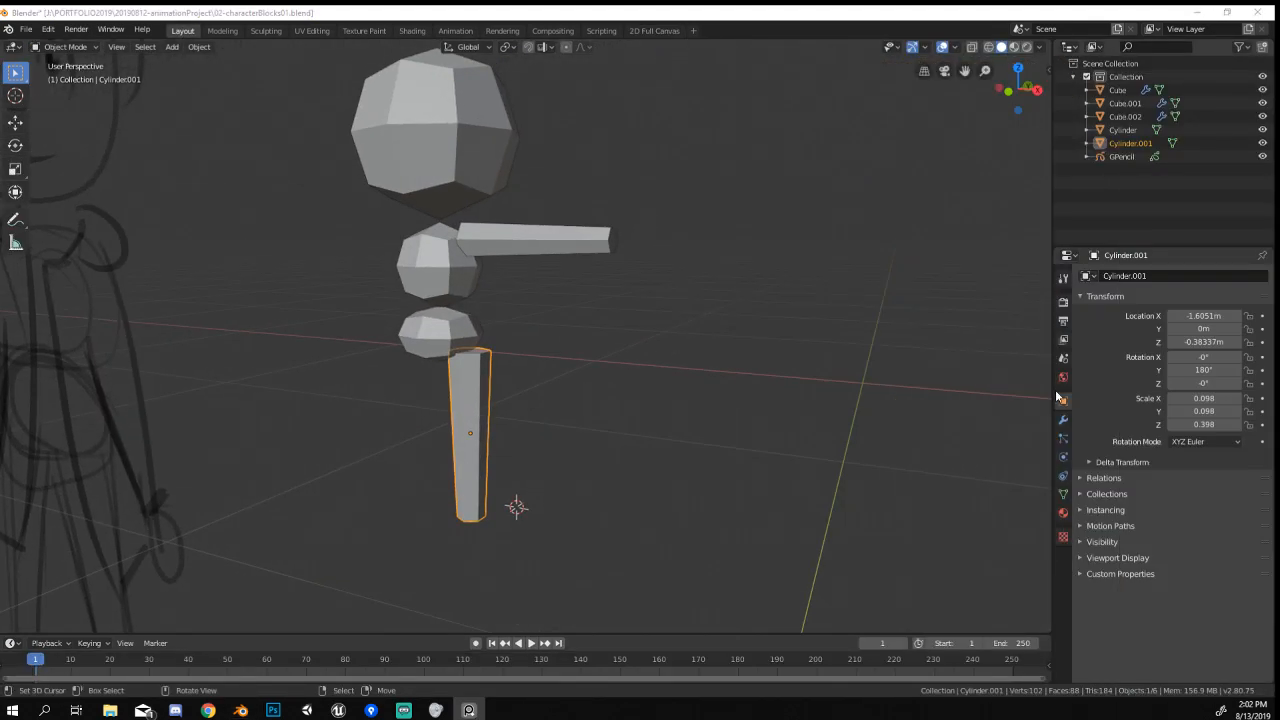
middle_drag(1040, 397, 680, 397)
middle_drag(401, 418, 538, 418)
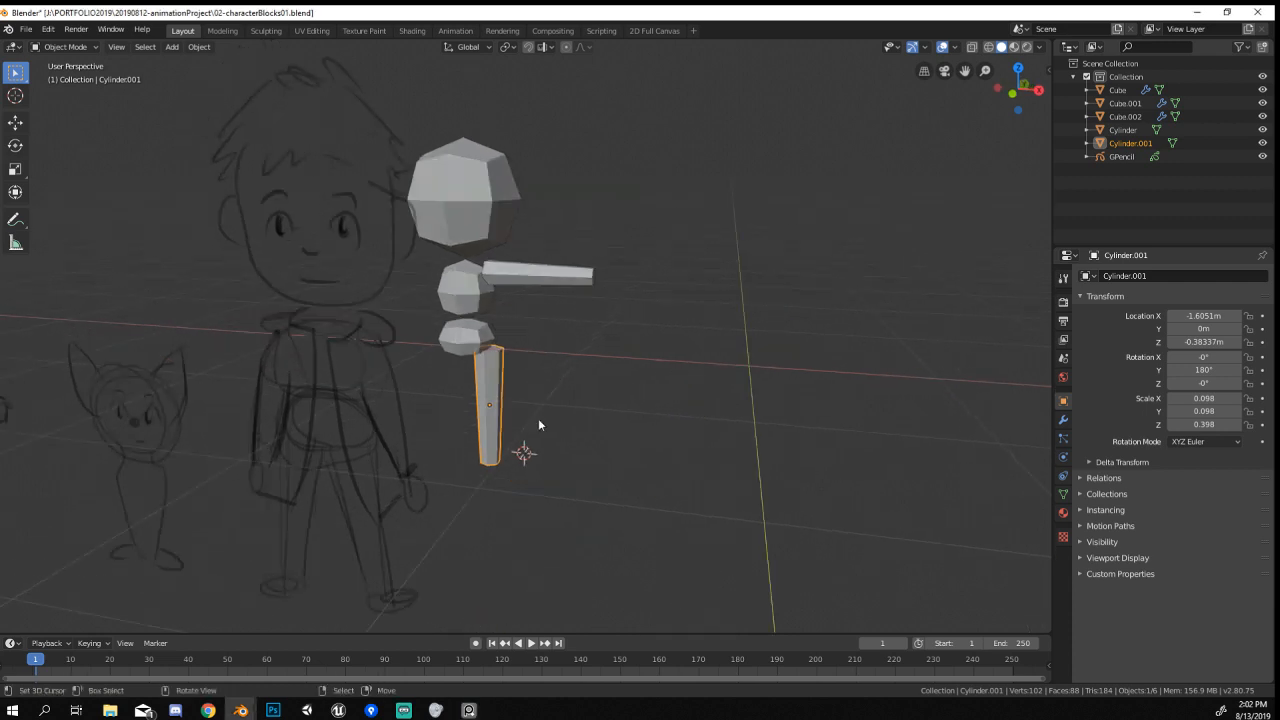
click(1063, 419)
click(1107, 277)
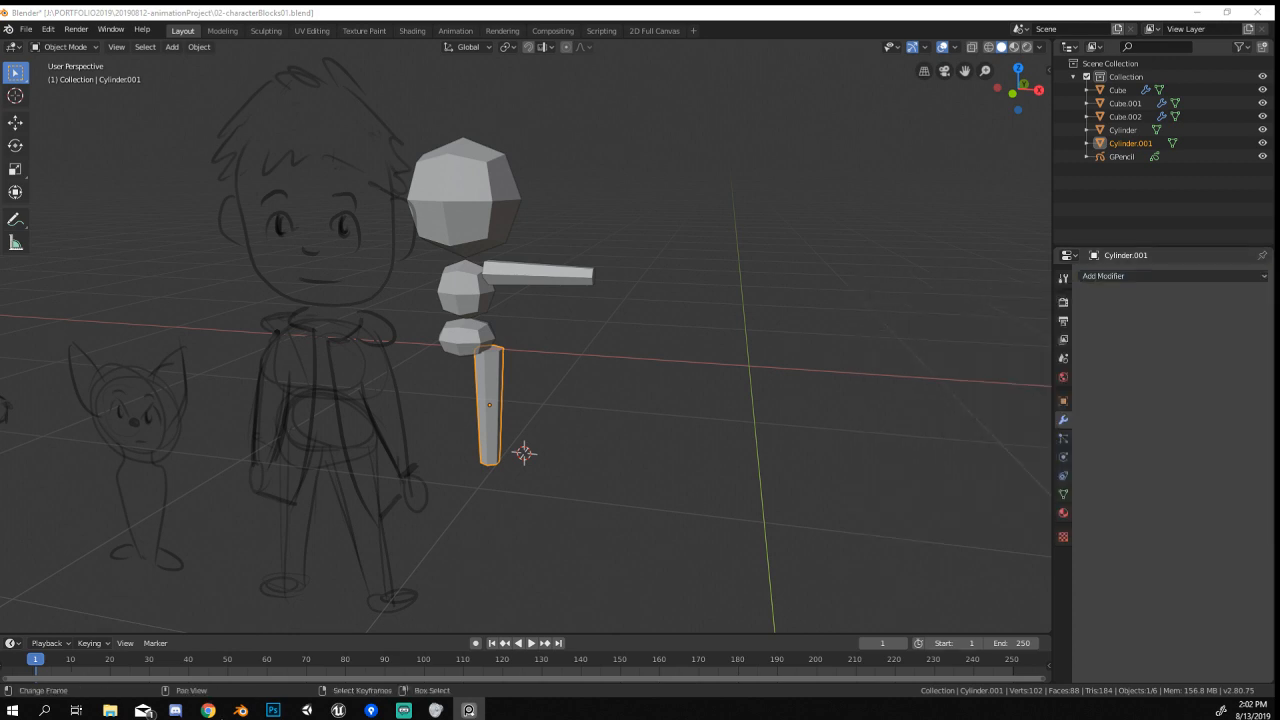
Switch to the Animation Plan spreadsheet in Google Sheets and review the task list from Block the set through Sound.
mouse_move(208, 710)
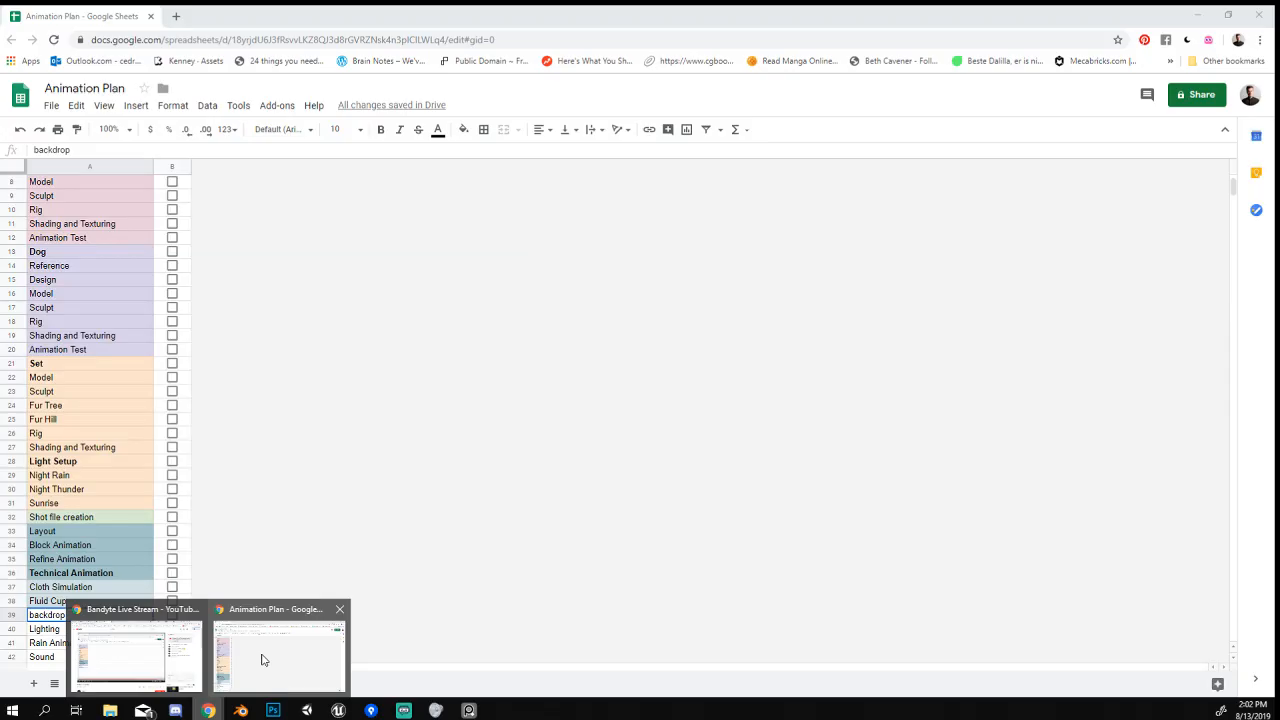
click(263, 657)
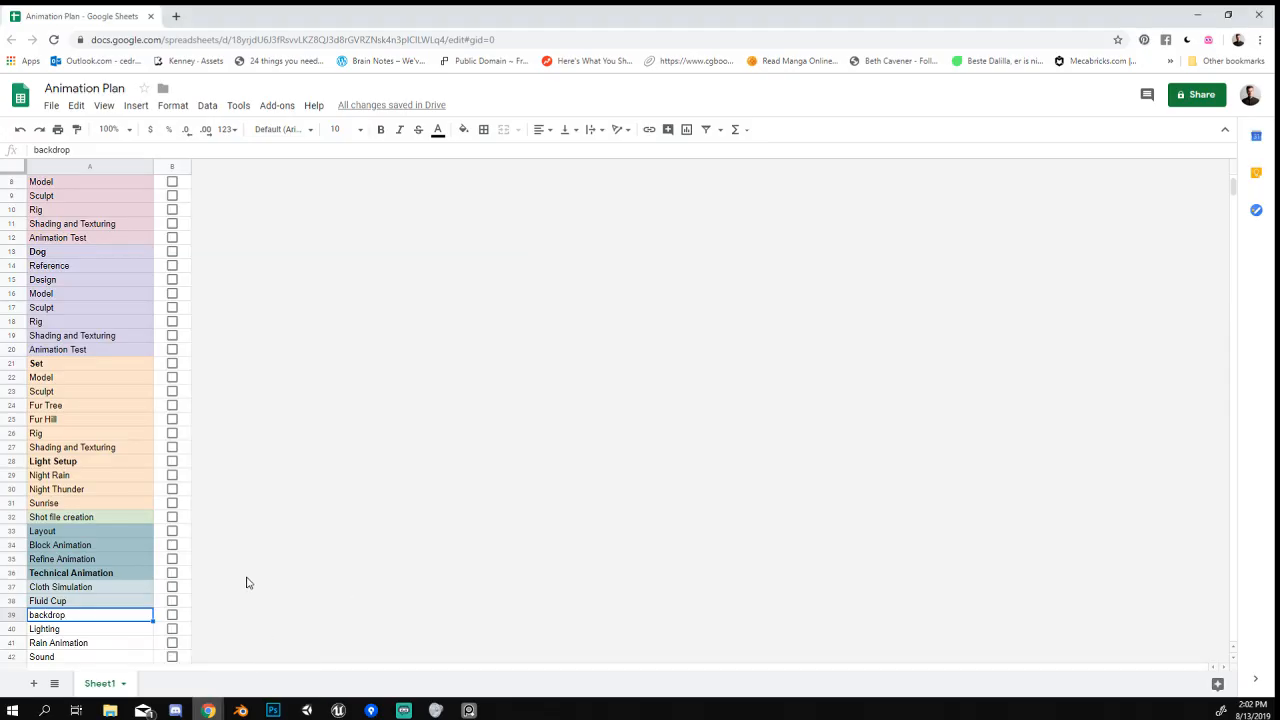
scroll(194, 473, up, 3)
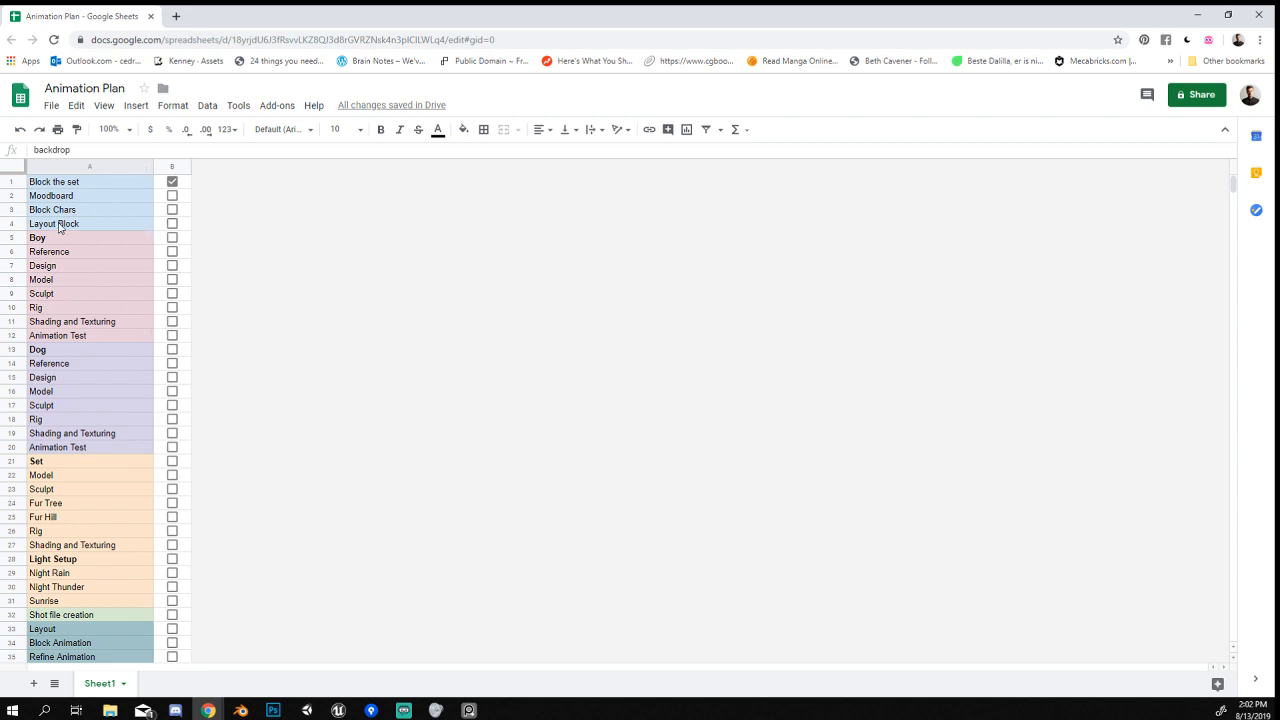
scroll(85, 272, down, 2)
scroll(60, 273, up, 2)
scroll(37, 338, down, 4)
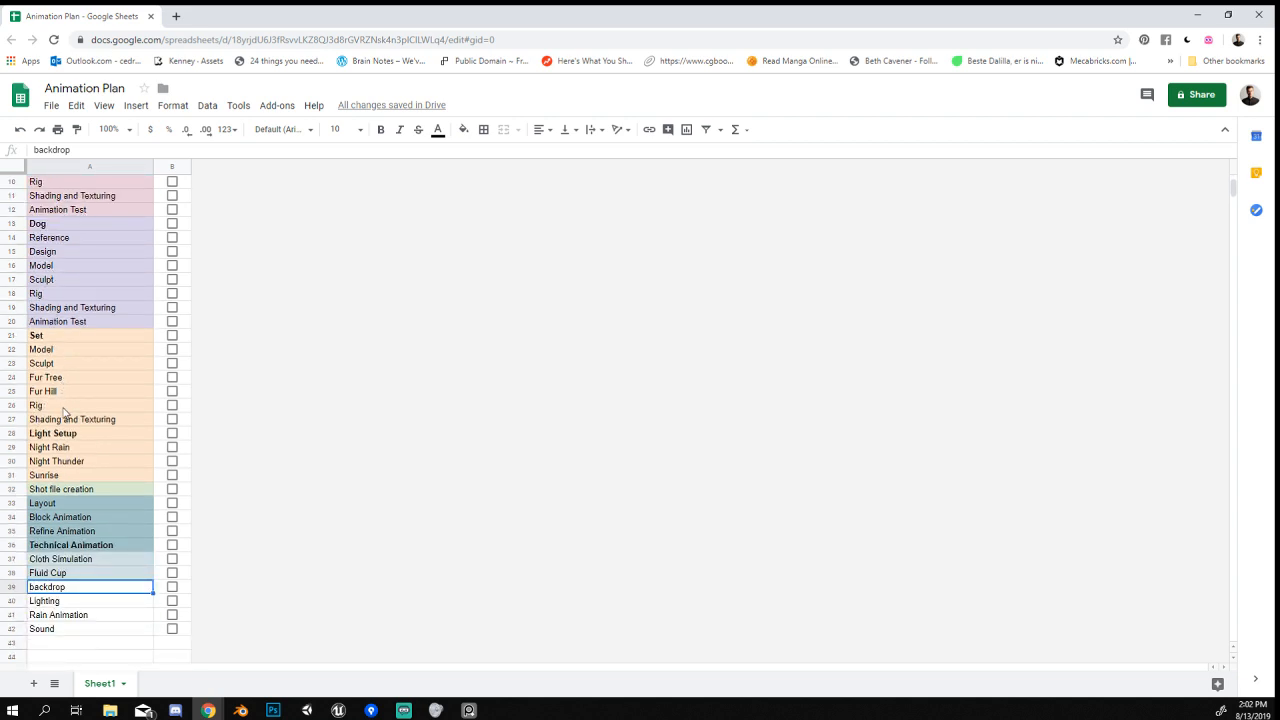
scroll(60, 423, down, 1)
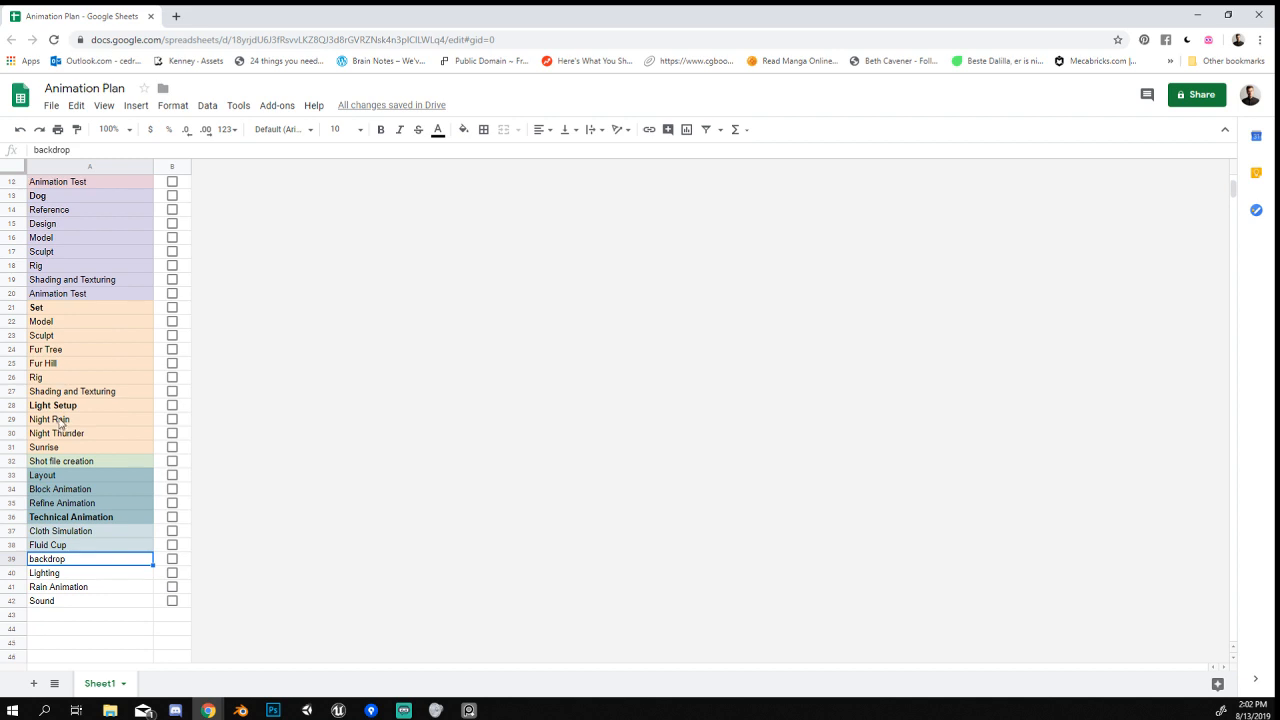
scroll(119, 424, down, 3)
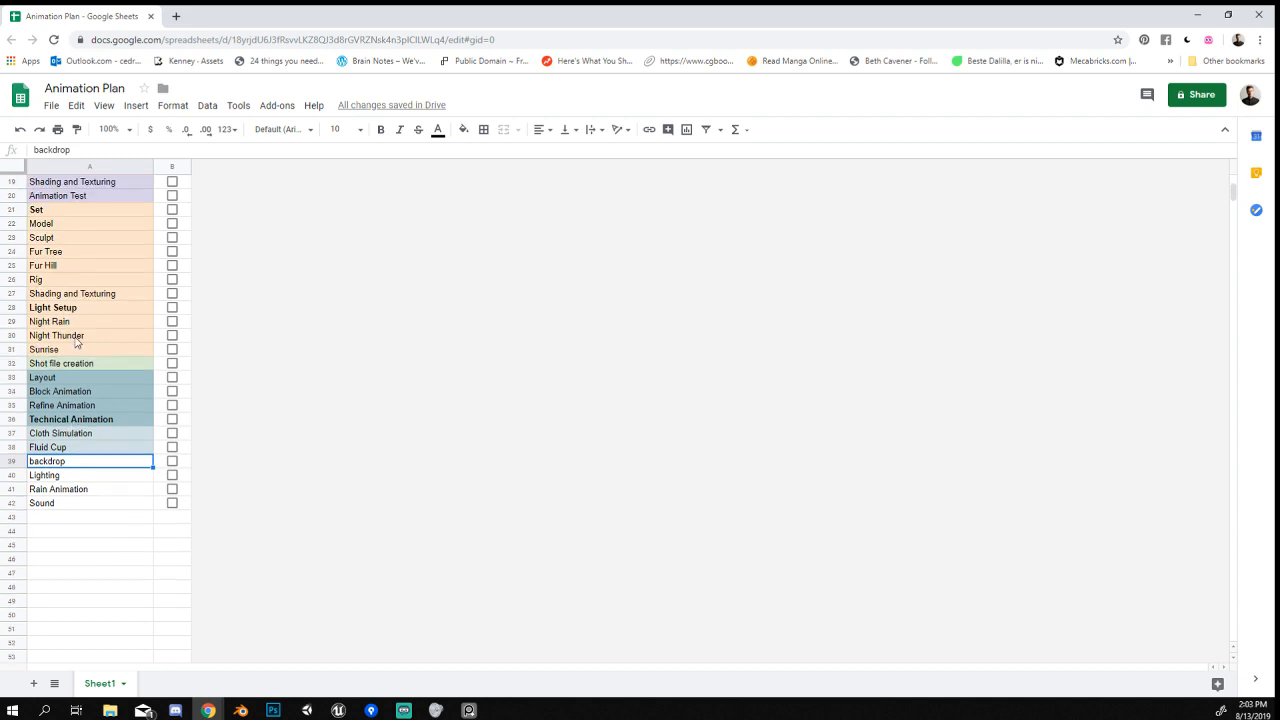
scroll(76, 342, up, 6)
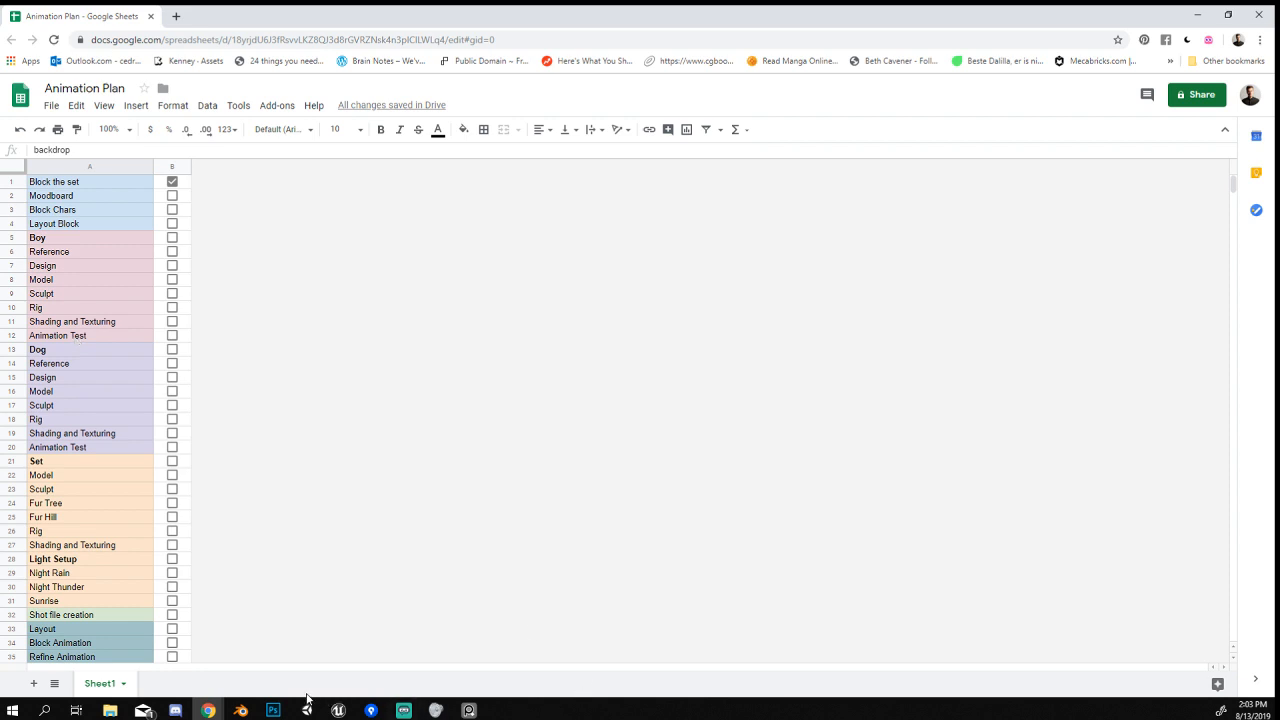
Switch back to Blender and add a Mirror modifier to the leg block, using the hips block as its mirror object.
click(468, 710)
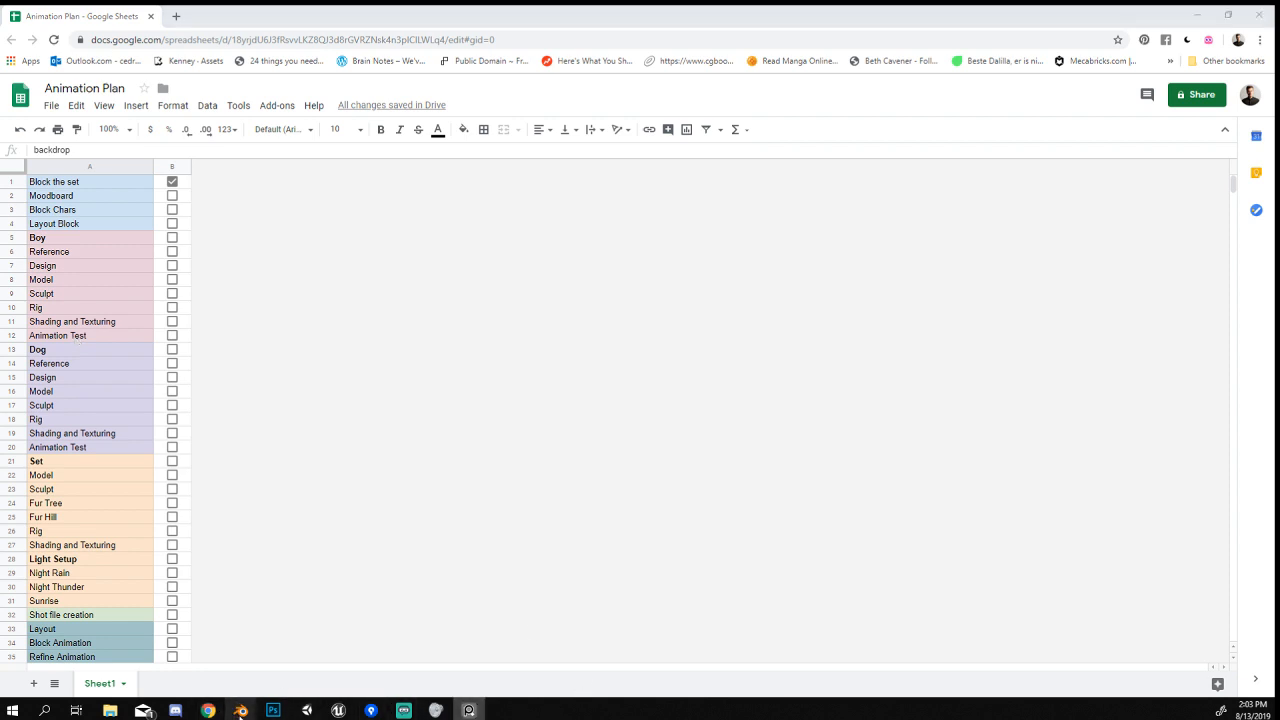
mouse_move(240, 712)
click(314, 645)
mouse_move(550, 510)
middle_down()
mouse_move(420, 500)
mouse_move(466, 514)
mouse_move(557, 507)
middle_up()
key(KP_1)
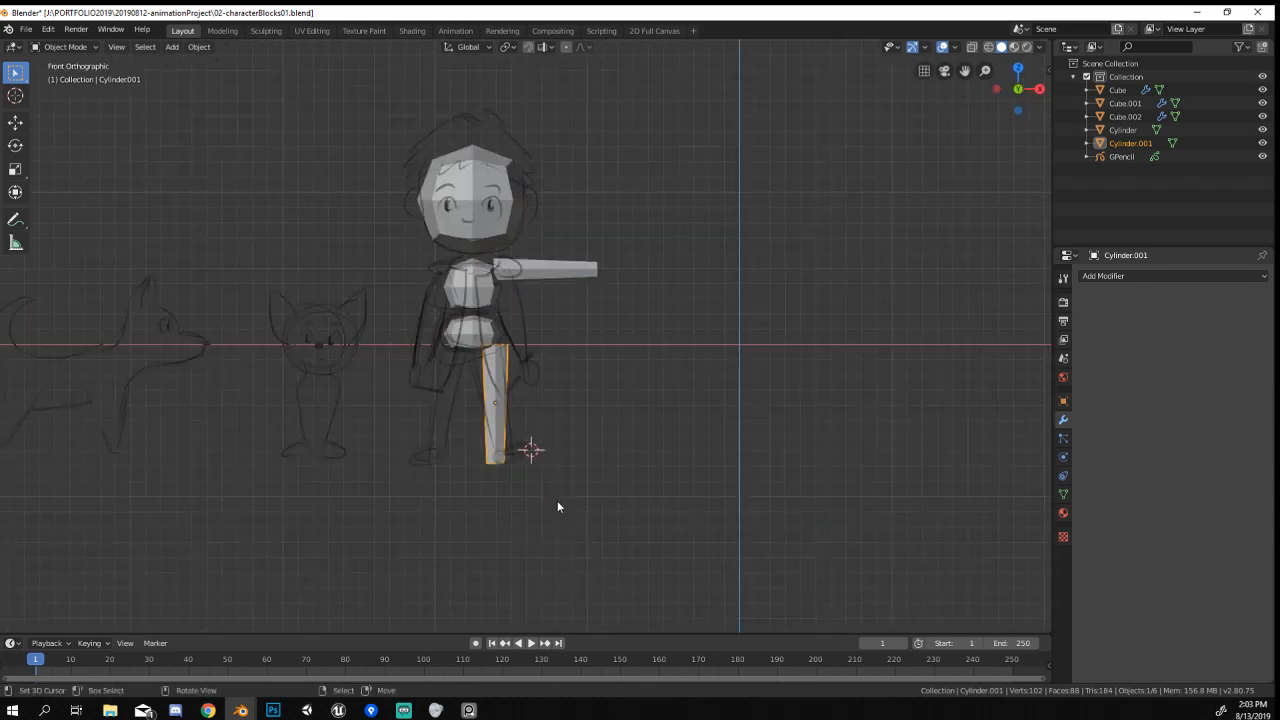
scroll(552, 498, up, 3)
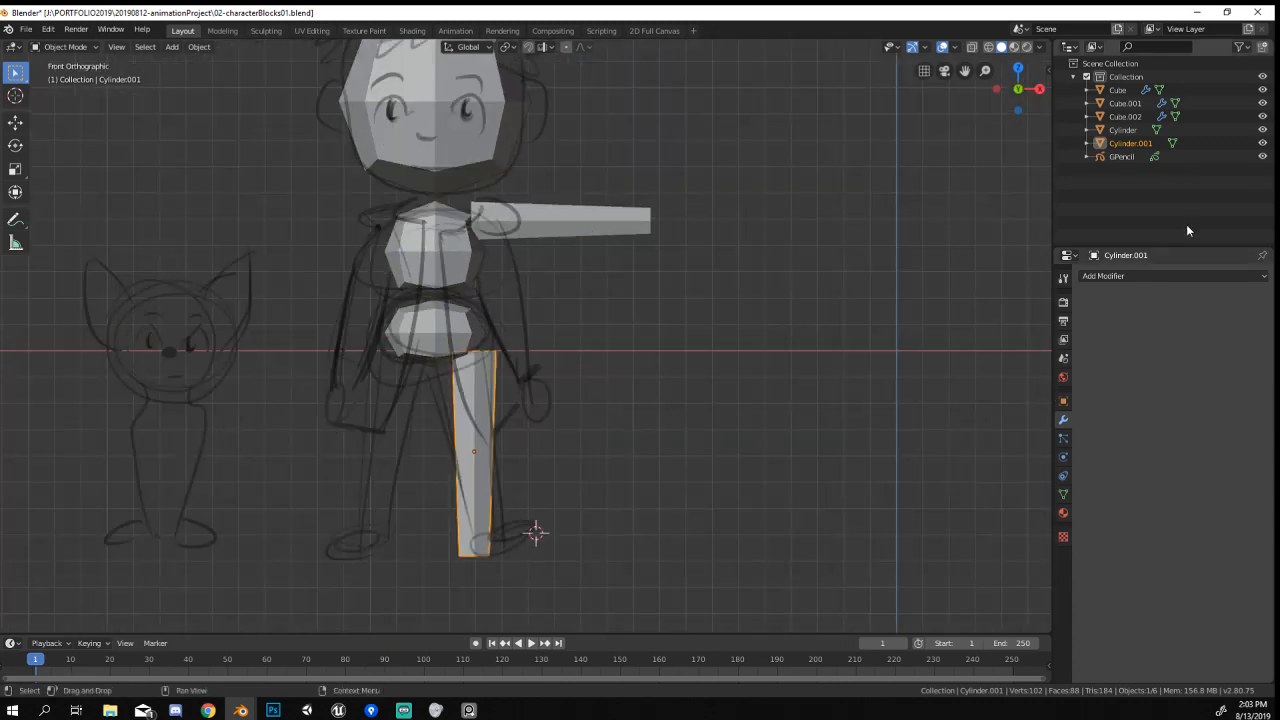
click(1170, 276)
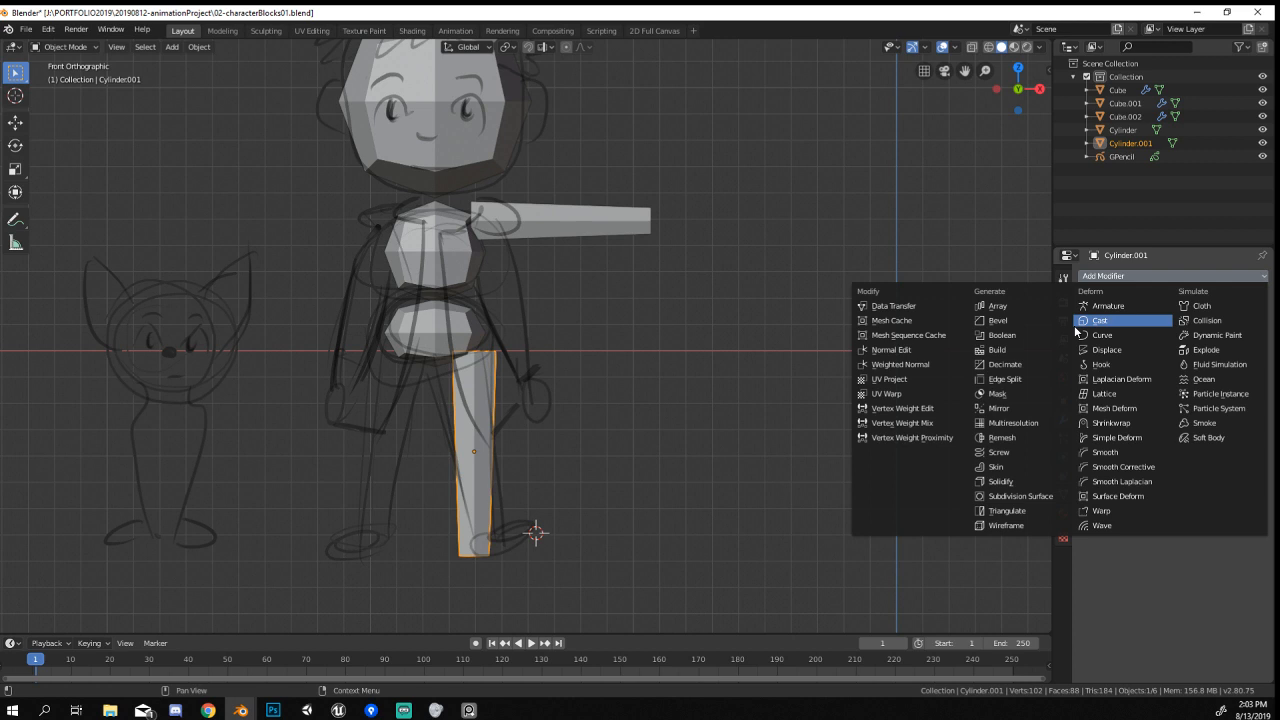
click(1005, 408)
click(1258, 413)
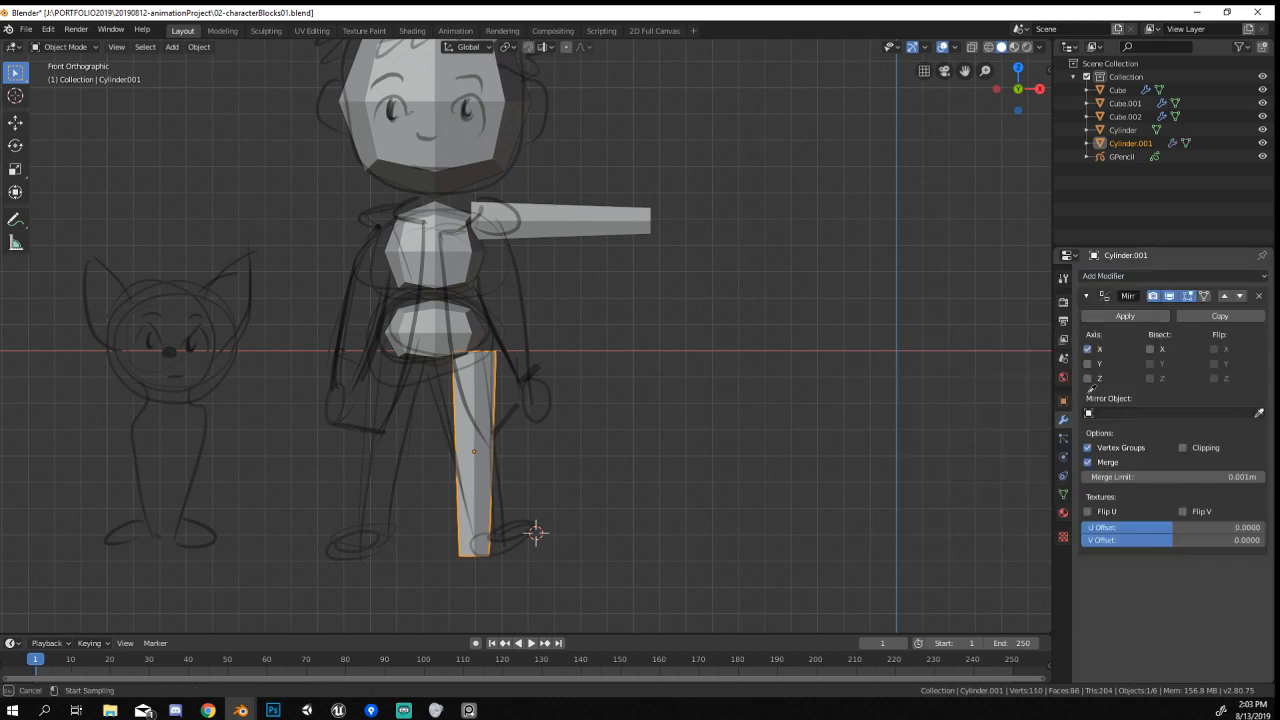
click(468, 331)
middle_drag(468, 331, 533, 338)
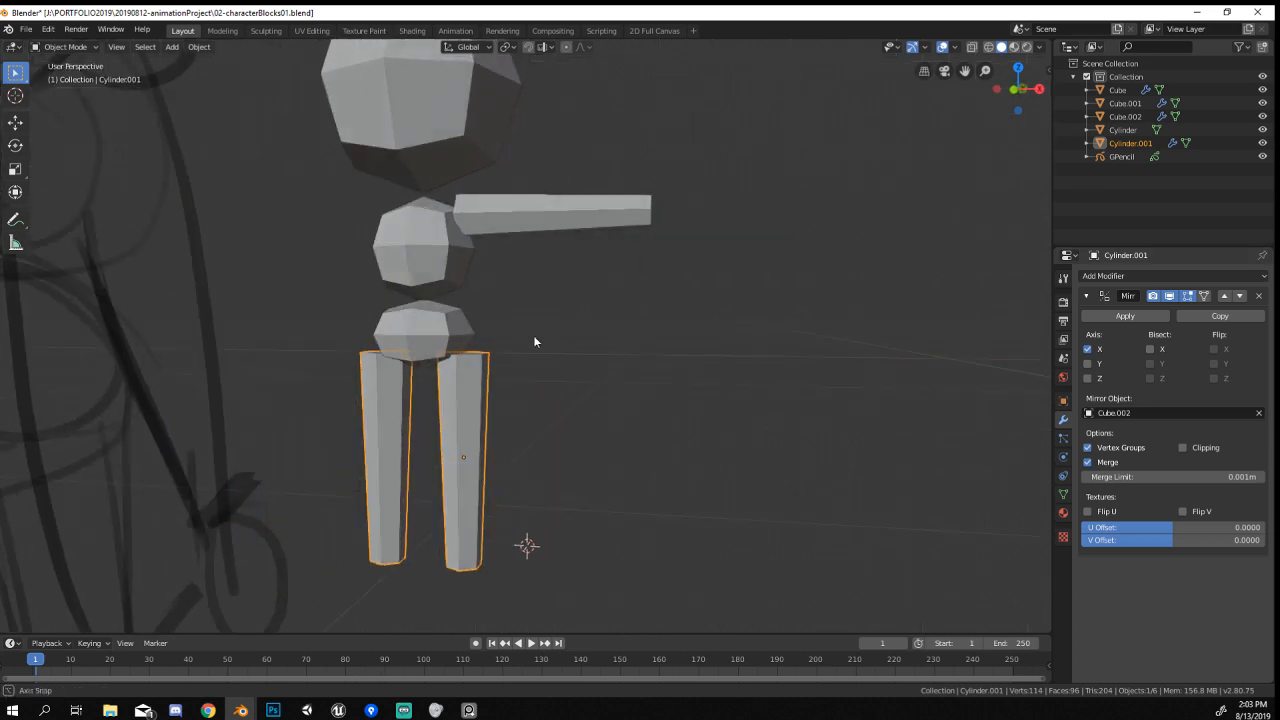
Link the leg block's modifiers to the arm block so the arm is mirrored too.
click(553, 225)
shift+click(472, 378)
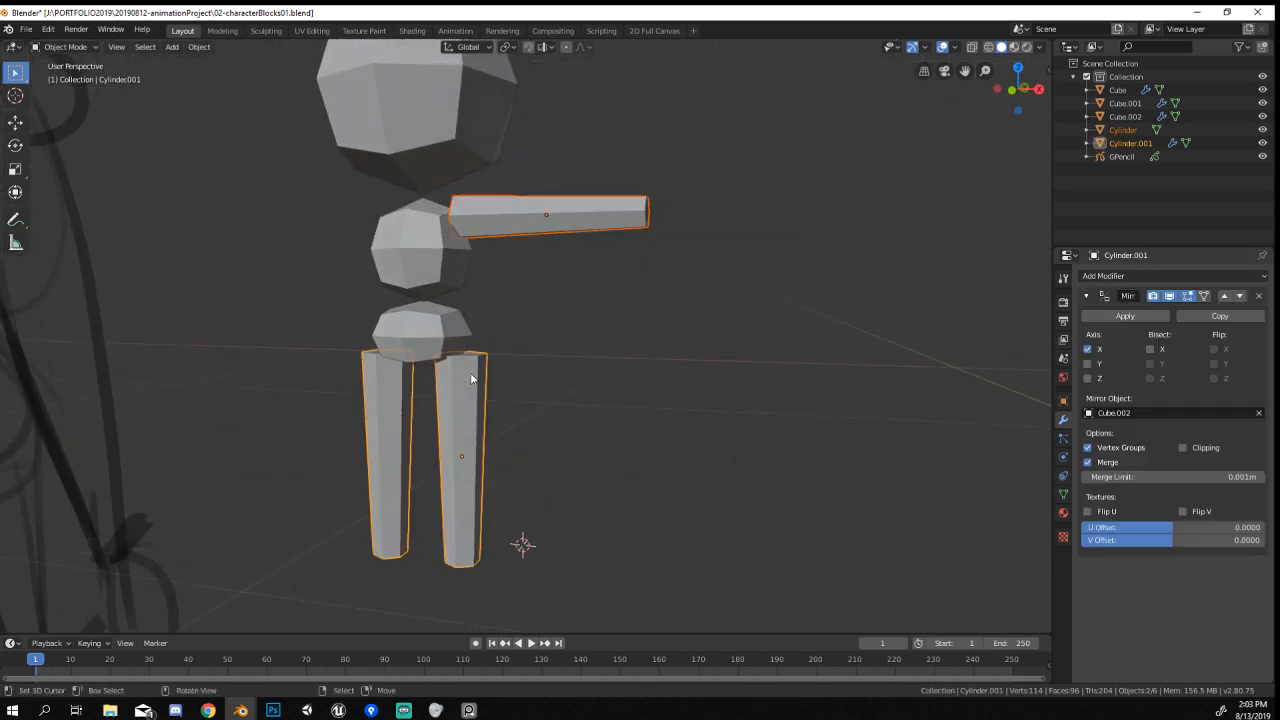
key(ctrl+l)
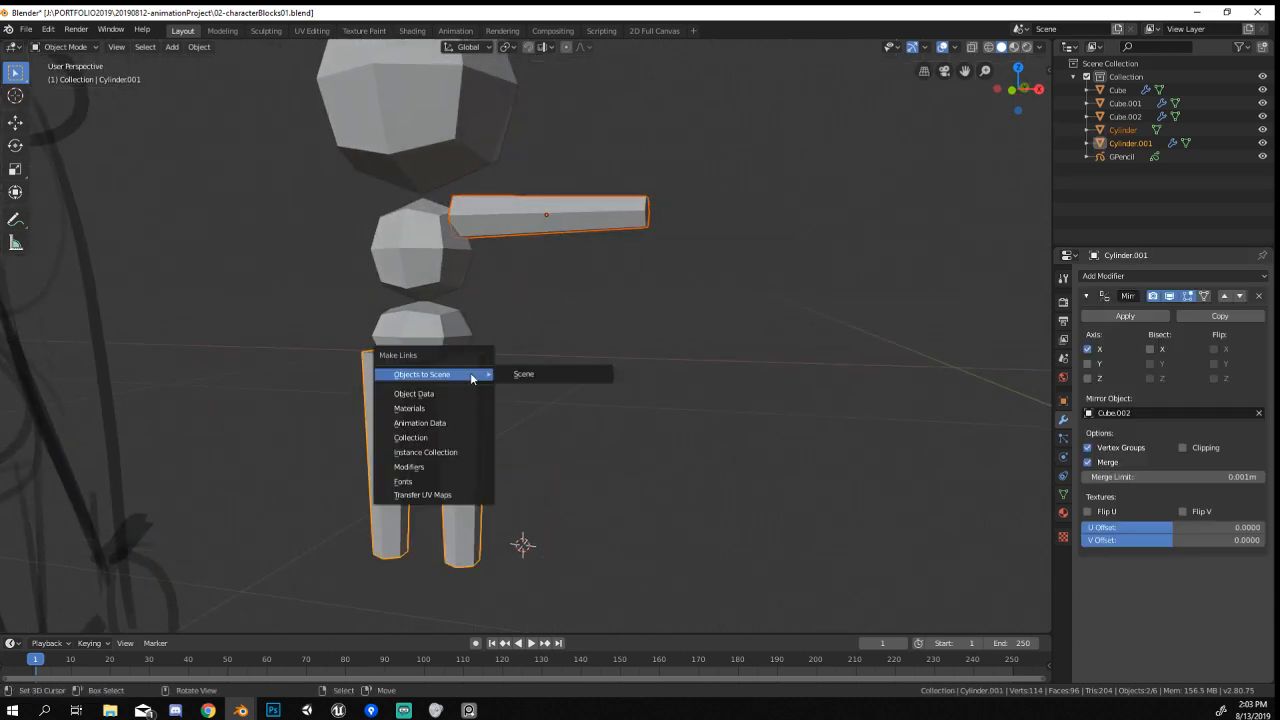
click(436, 469)
Test the mirroring by moving the leg block and the arm block in turn, cancelling each move.
scroll(518, 411, down, 5)
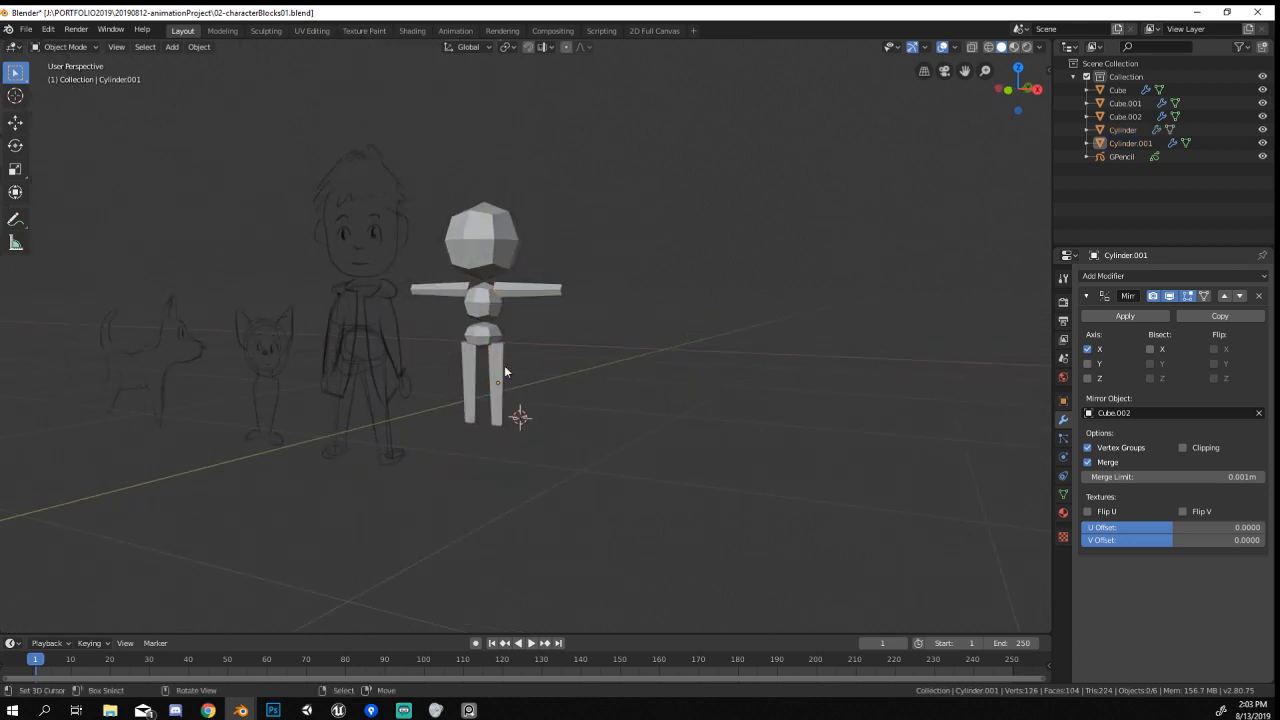
scroll(504, 371, up, 1)
right_click(486, 376)
key(g)
right_click(560, 368)
right_click(529, 283)
key(g)
right_click(700, 298)
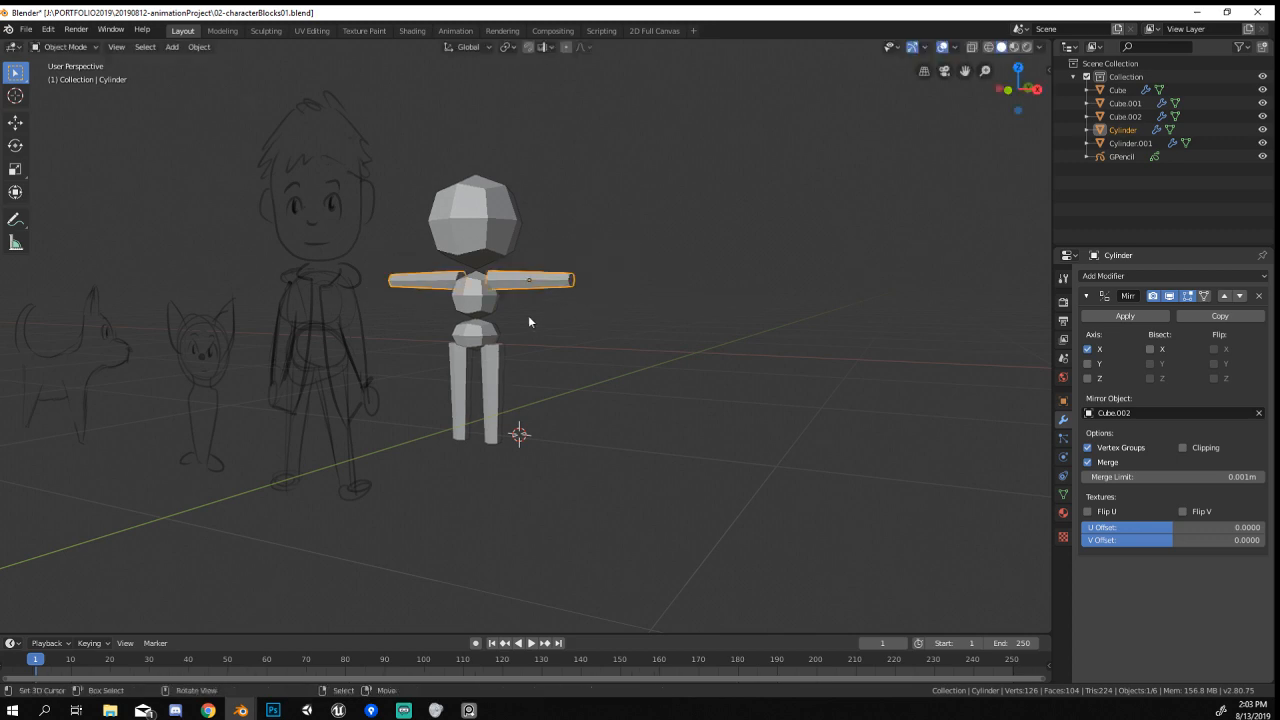
Examine the mirrored arms and legs against the sketch from the front and in perspective.
key(KP_1)
scroll(621, 348, up, 4)
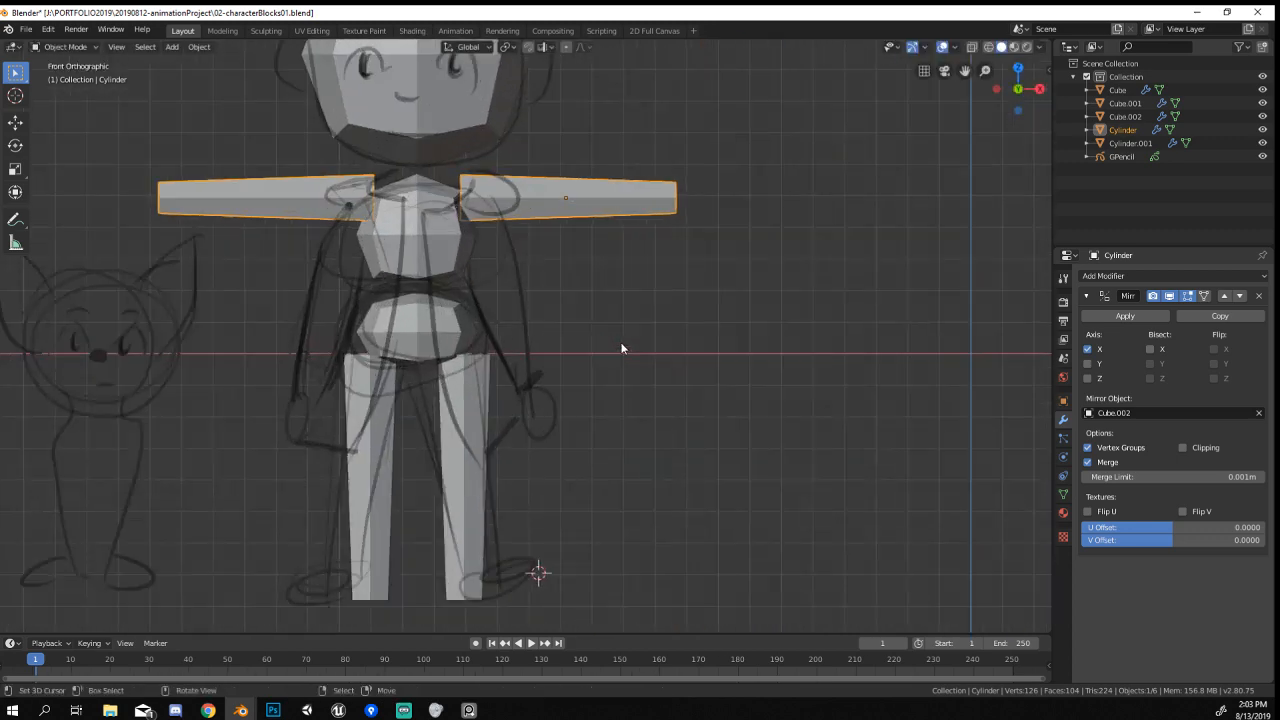
scroll(505, 411, down, 1)
middle_drag(584, 362, 540, 396)
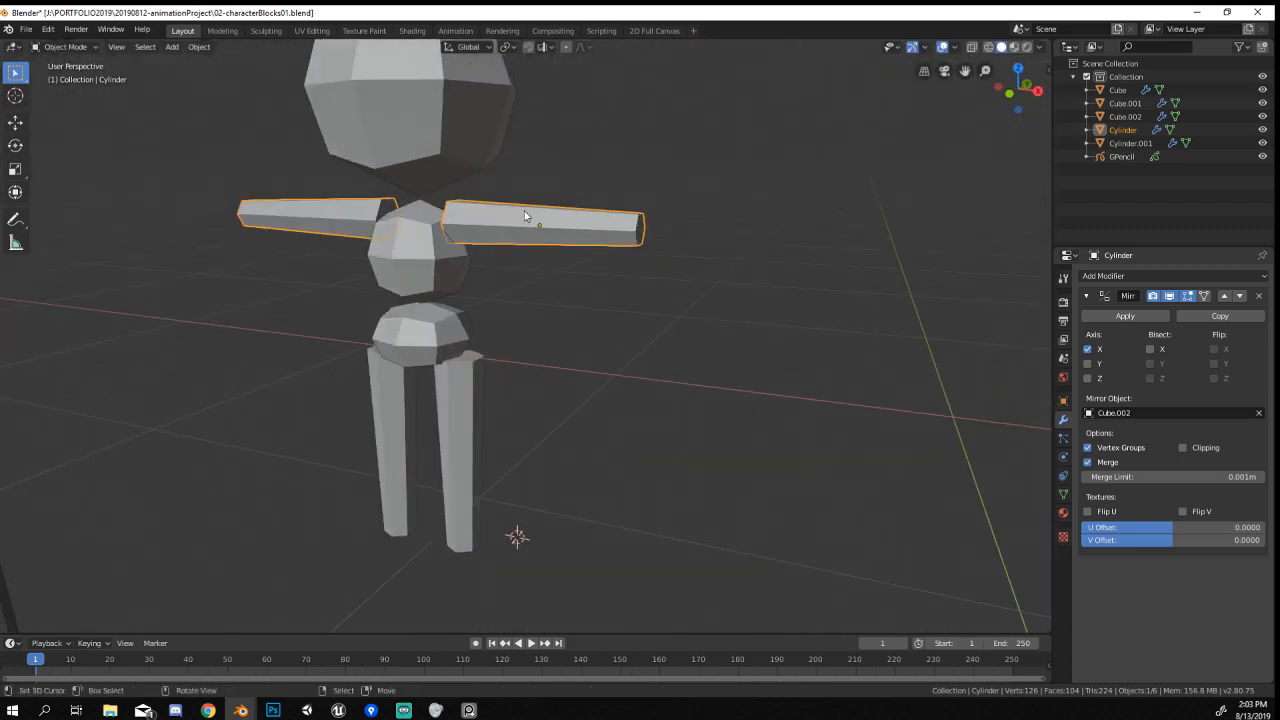
shift+middle_drag(529, 217, 577, 295)
scroll(577, 297, down, 2)
scroll(571, 304, up, 4)
scroll(541, 252, down, 5)
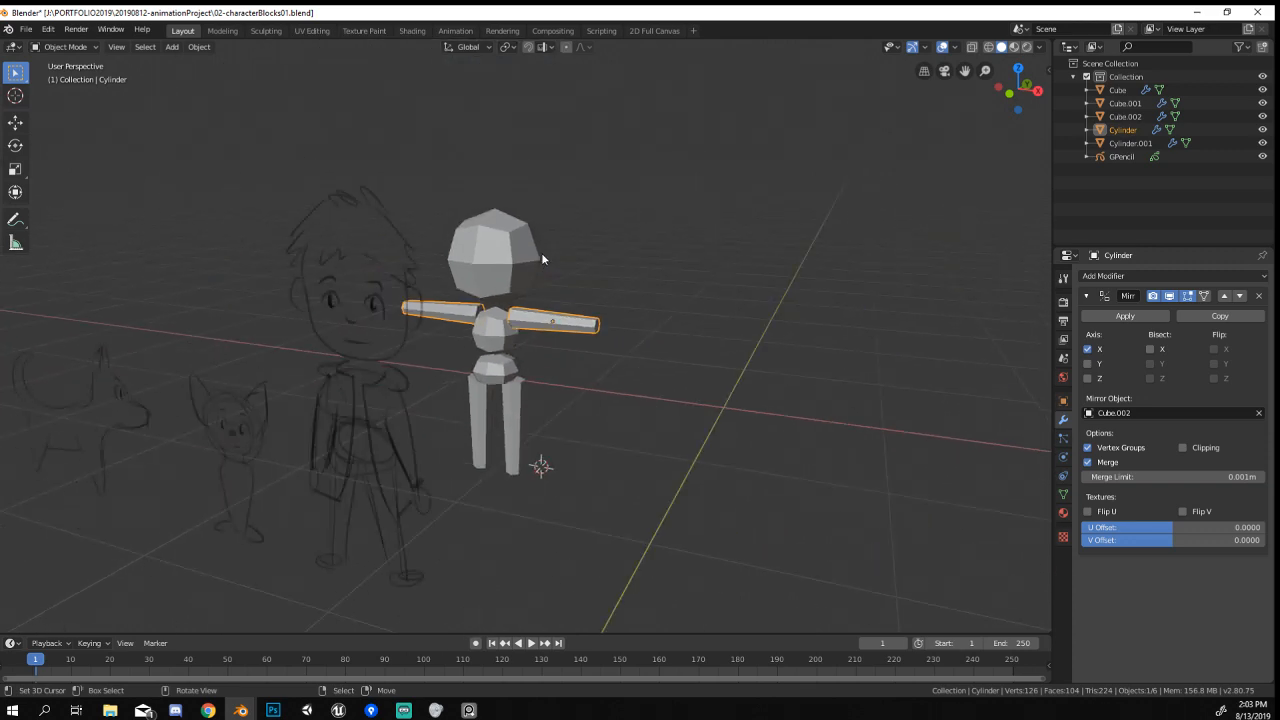
Apply the Subdivision modifier on the head block.
click(541, 252)
key(Tab)
scroll(538, 263, up, 5)
middle_drag(538, 263, 517, 317)
key(Tab)
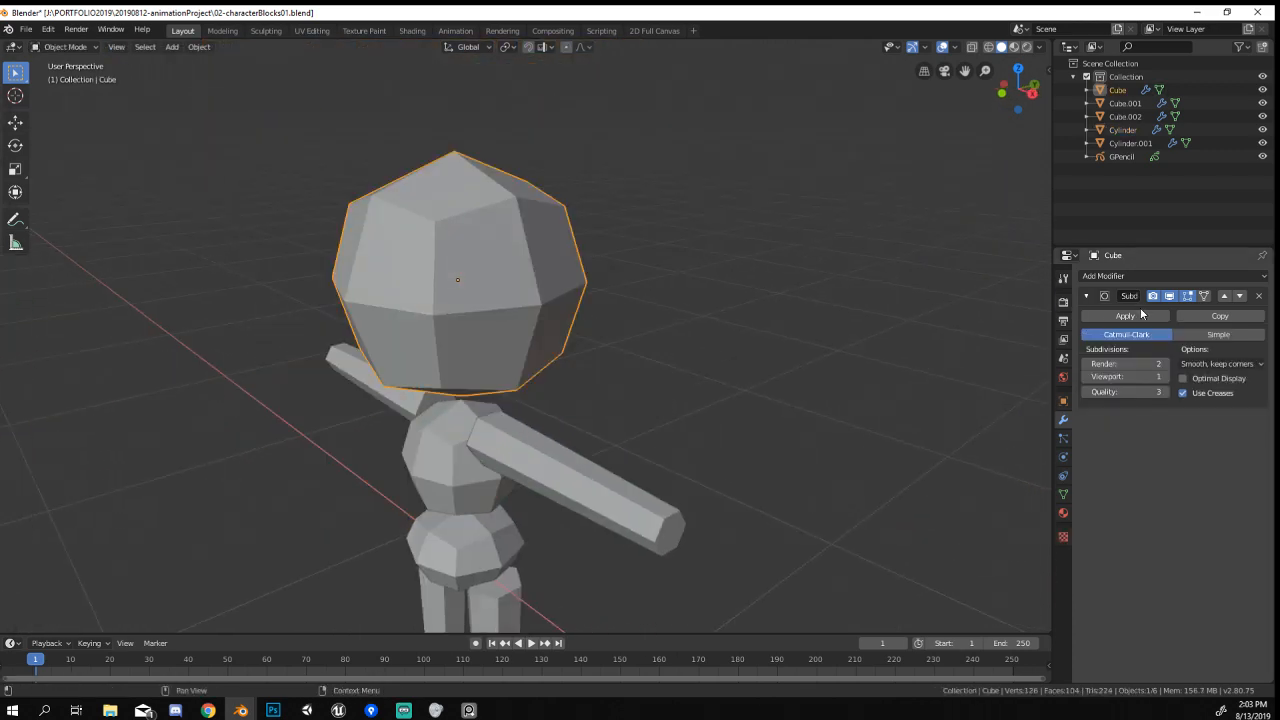
click(1137, 316)
Narrow the head along X by scaling its ear-to-ear edge loop with smooth proportional editing.
key(Tab)
scroll(541, 297, up, 2)
alt+click(546, 301)
scroll(560, 303, down, 4)
middle_drag(597, 308, 681, 322)
key(s)
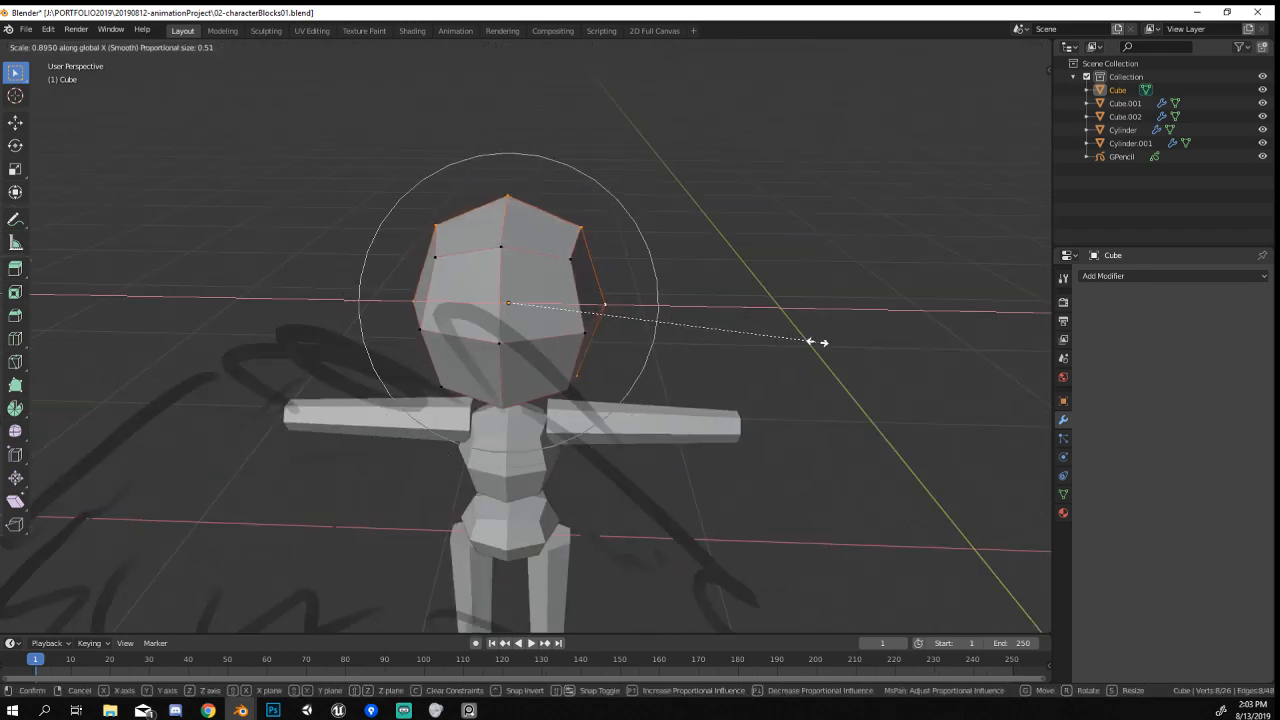
click(775, 350)
key(Tab)
mouse_move(772, 351)
middle_down()
mouse_move(561, 353)
mouse_move(612, 318)
mouse_move(895, 304)
middle_up()
key(Tab)
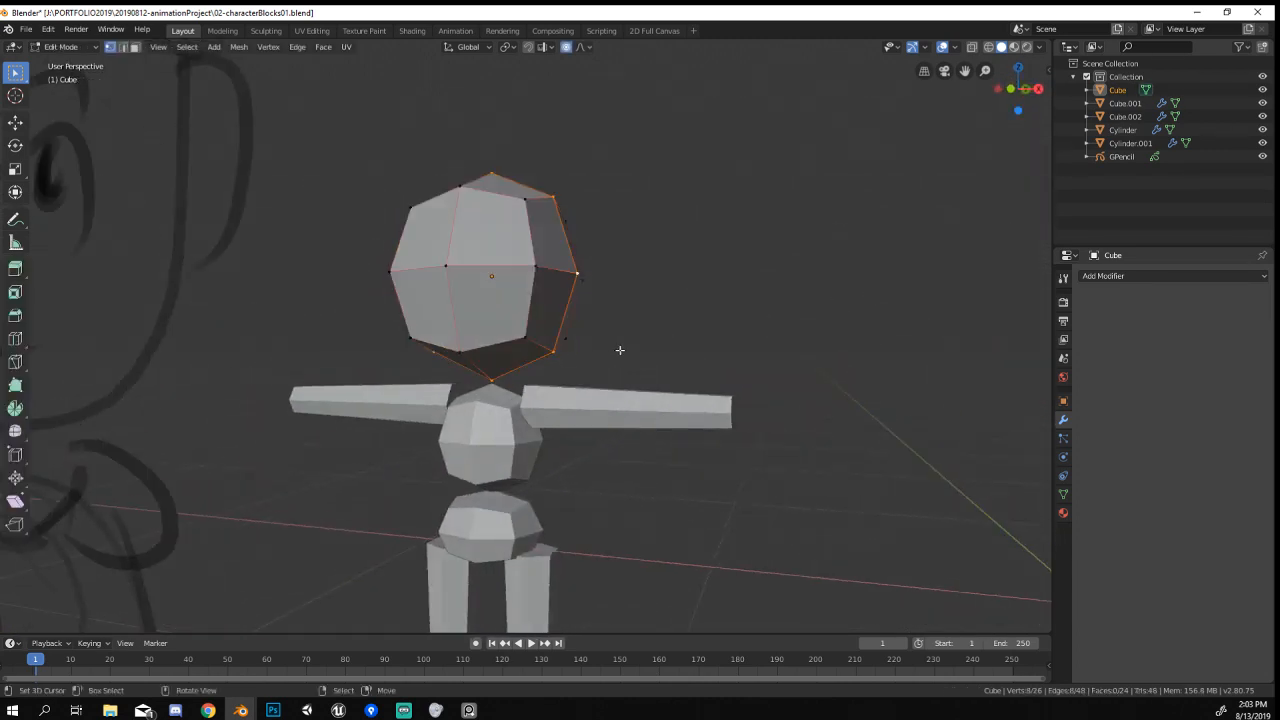
Raise the head's bottom vertex along Z to flatten the underside of the head.
scroll(598, 349, up, 2)
middle_drag(571, 343, 492, 383)
key(g)
key(z)
scroll(458, 374, up, 3)
click(458, 369)
key(Tab)
scroll(492, 383, down, 4)
Scale the whole head mesh down in side view, tilt it slightly and reposition it above the chest.
key(Tab)
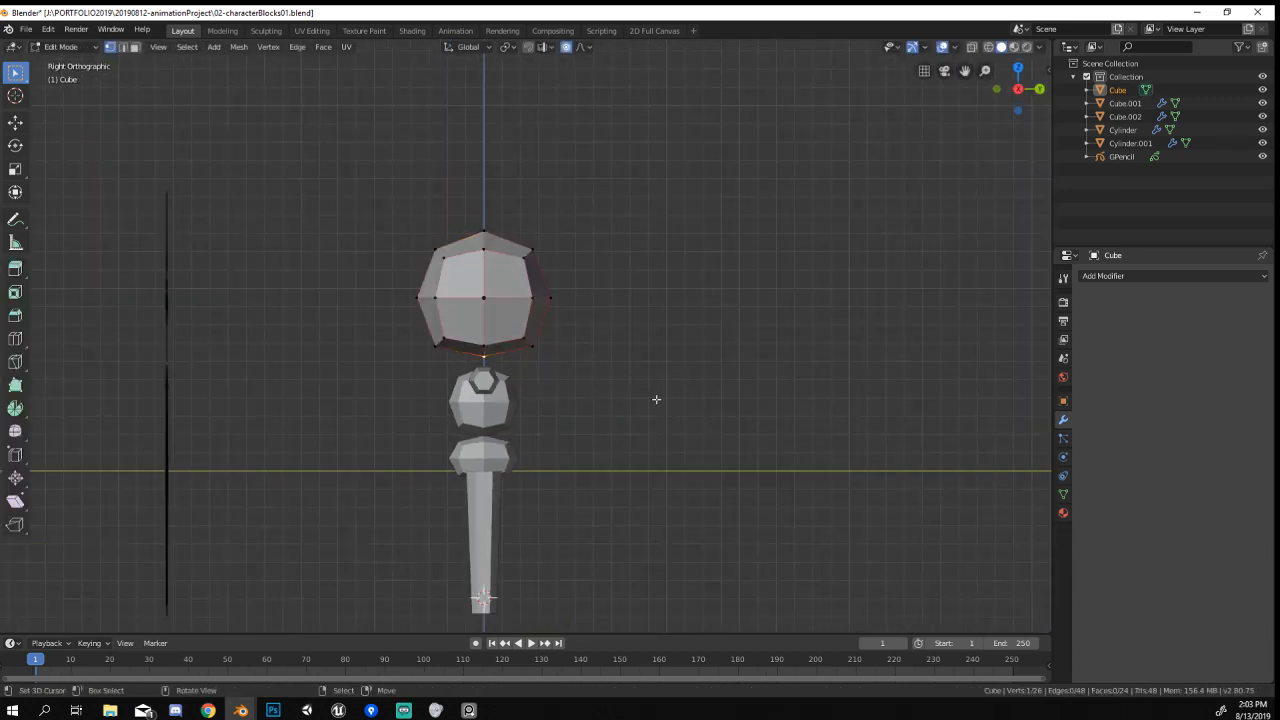
key(s)
right_click(655, 402)
key(a)
key(s)
click(637, 400)
key(g)
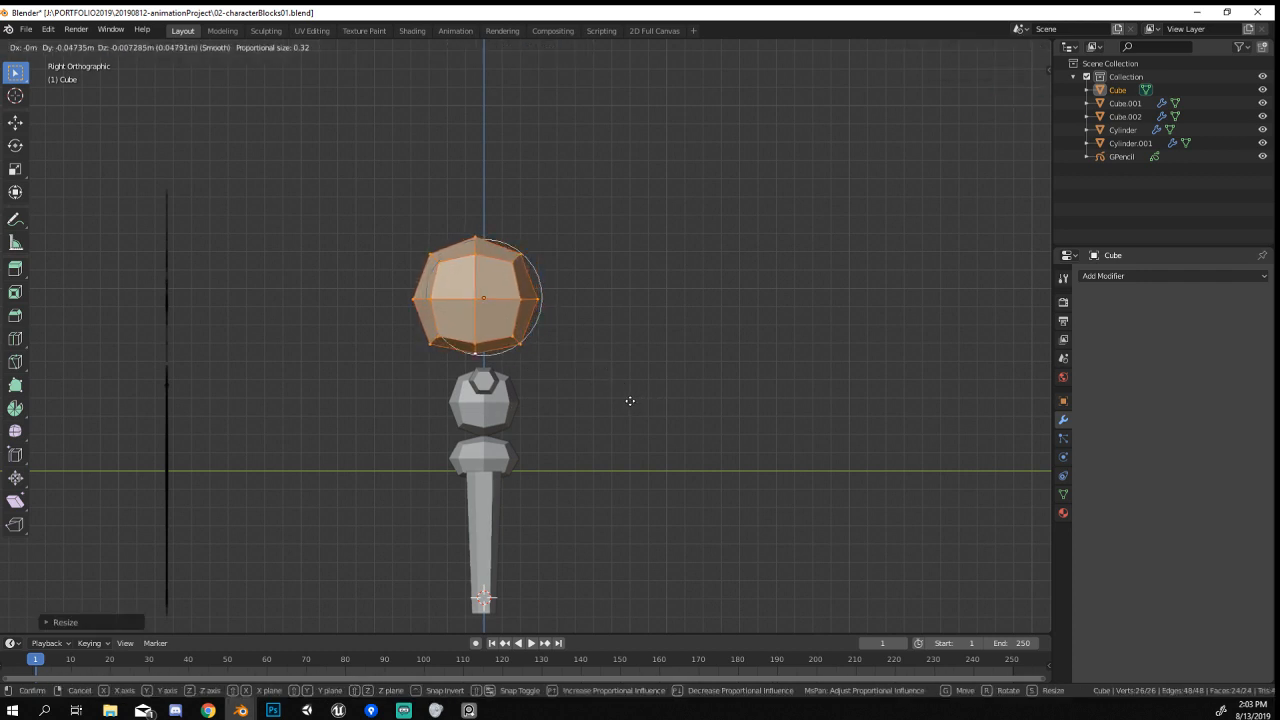
click(629, 401)
key(r)
click(642, 397)
key(g)
click(644, 395)
key(Tab)
Scale the head block up in front view to match the sketched head.
mouse_move(637, 394)
alt+middle_down()
mouse_move(391, 414)
mouse_move(496, 410)
alt+middle_up()
scroll(496, 410, up, 6)
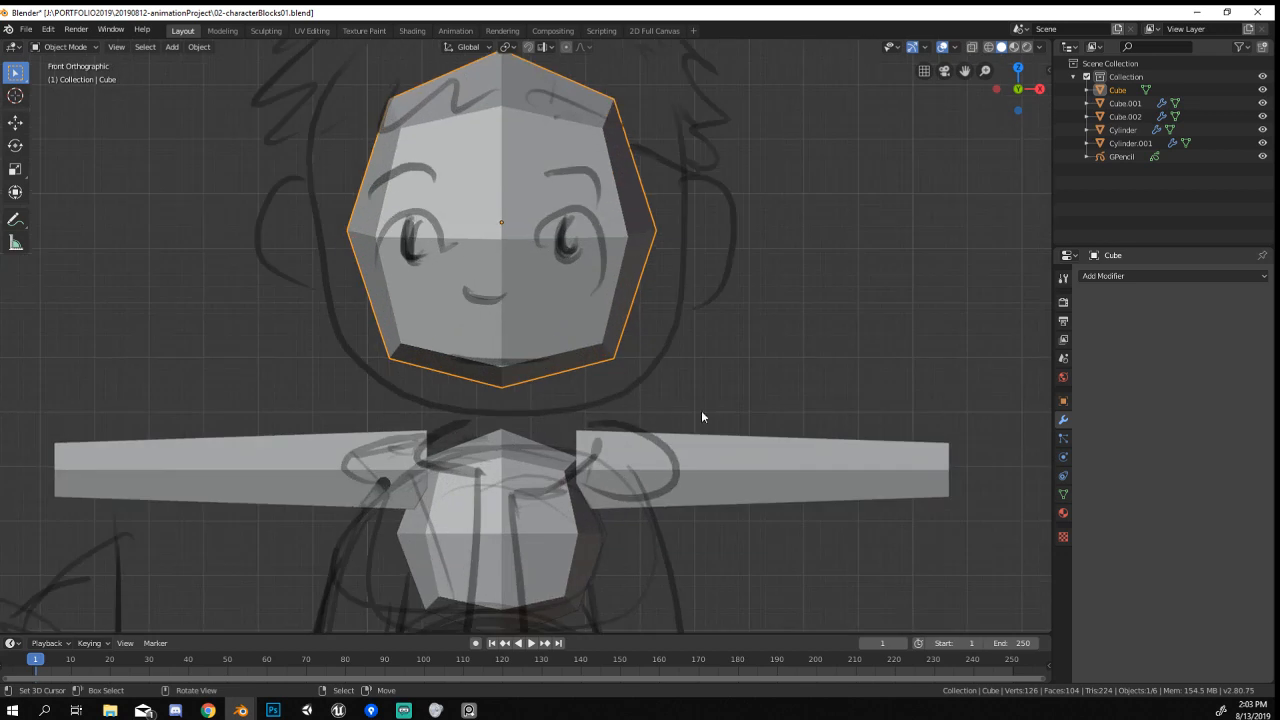
key(s)
click(738, 432)
Add a loop cut at the middle of the leg in side view and shift it forward as the knee.
mouse_move(714, 400)
middle_down()
mouse_move(557, 473)
mouse_move(560, 424)
mouse_move(585, 377)
mouse_move(438, 422)
mouse_move(475, 441)
middle_up()
key(KP_3)
scroll(455, 570, up, 2)
shift+middle_drag(451, 578, 463, 309)
scroll(463, 309, up, 3)
right_click(463, 309)
key(Tab)
key(ctrl+r)
click(484, 294)
key(g)
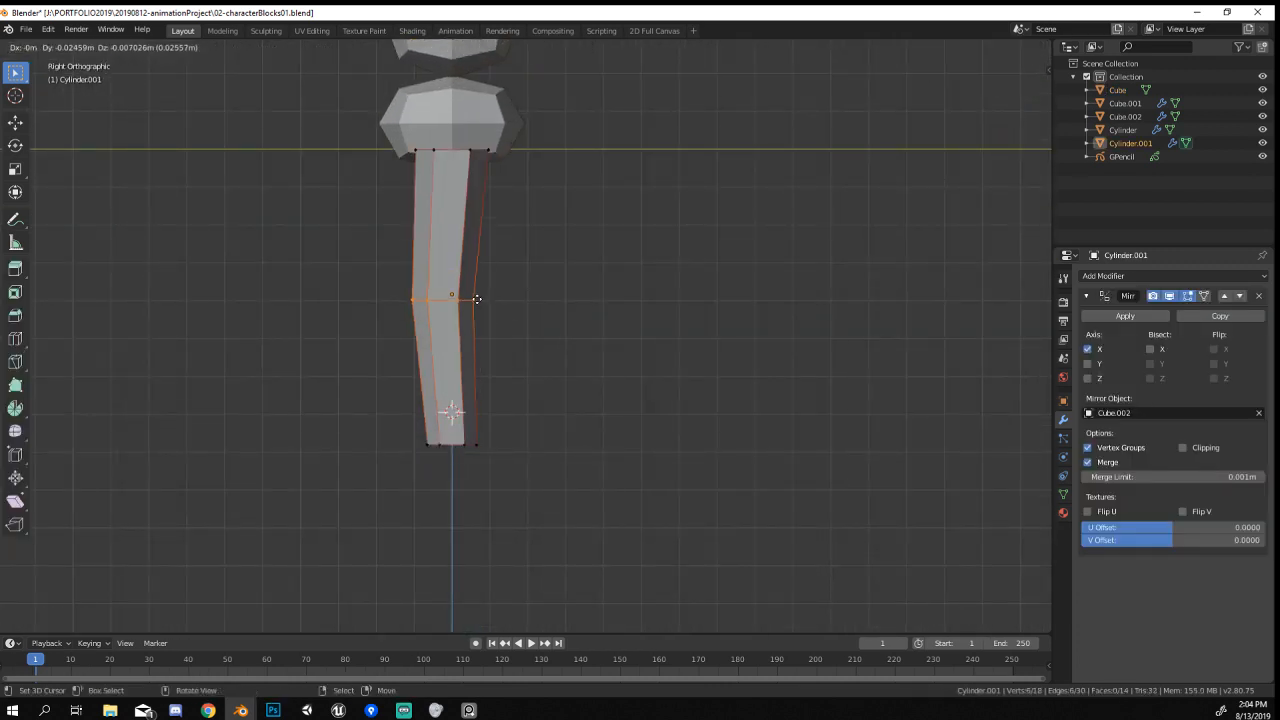
right_click(482, 286)
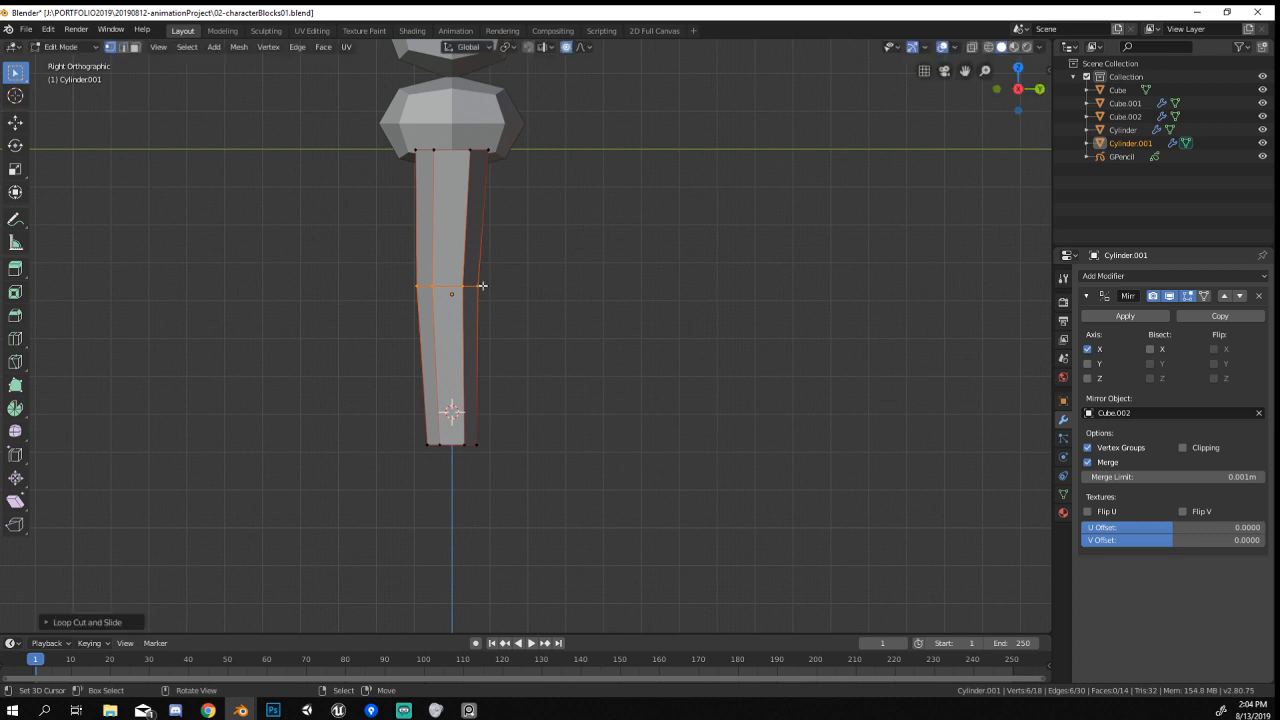
Extrude the leg's lower end downwards as the foot segment and move that segment up slightly.
alt+click(455, 456)
key(e)
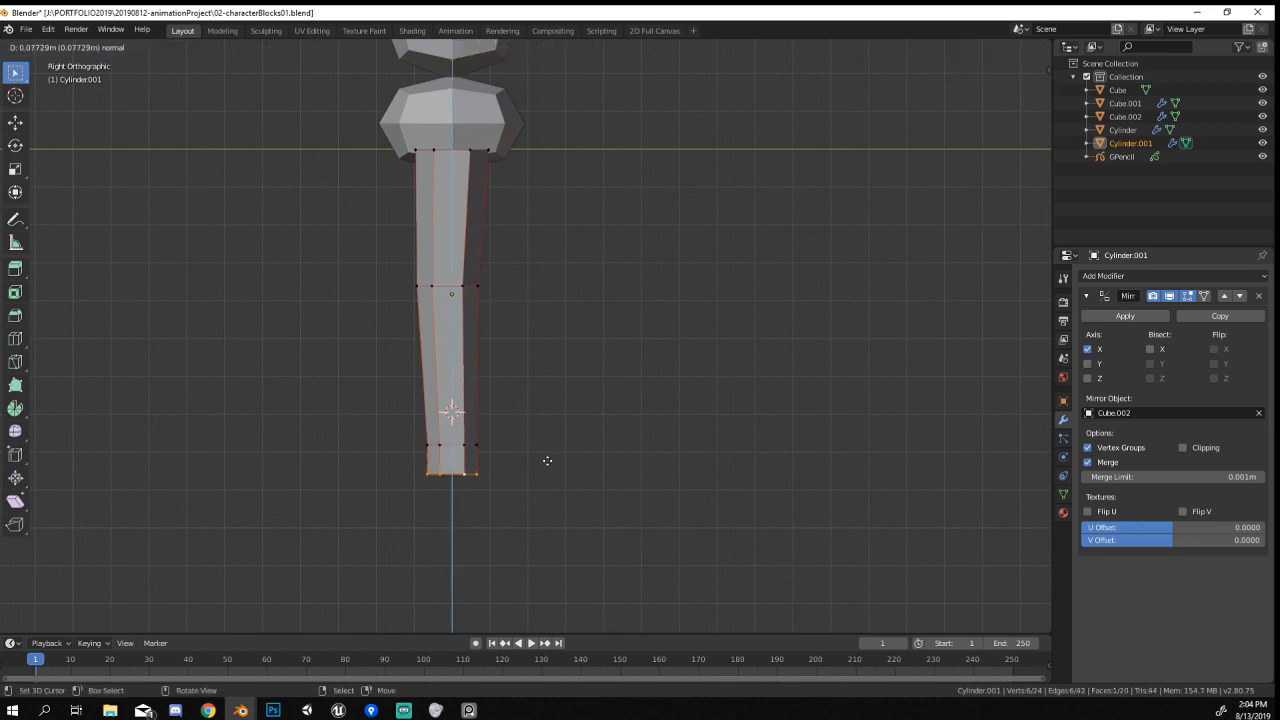
click(548, 469)
key(ctrl+KP_Add)
key(g)
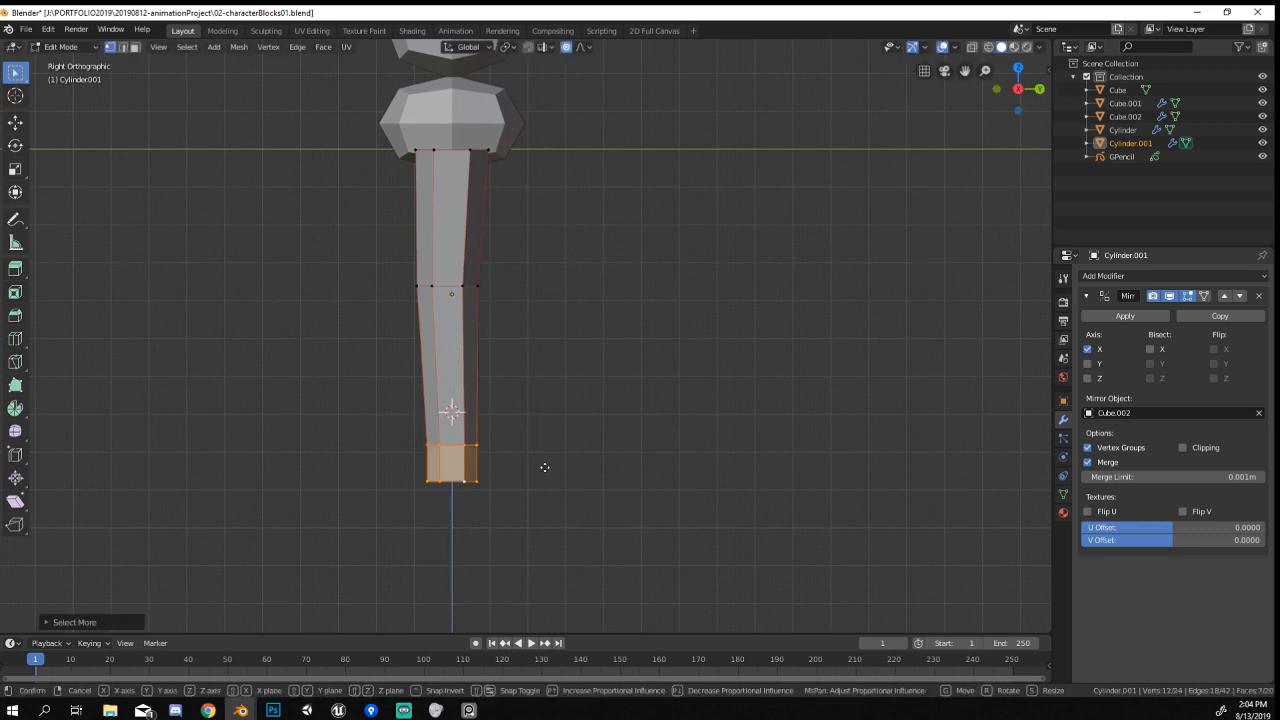
click(546, 440)
Extrude the front faces of the leg's bottom segment forward to form the foot.
middle_drag(515, 463, 578, 436)
scroll(582, 464, up, 2)
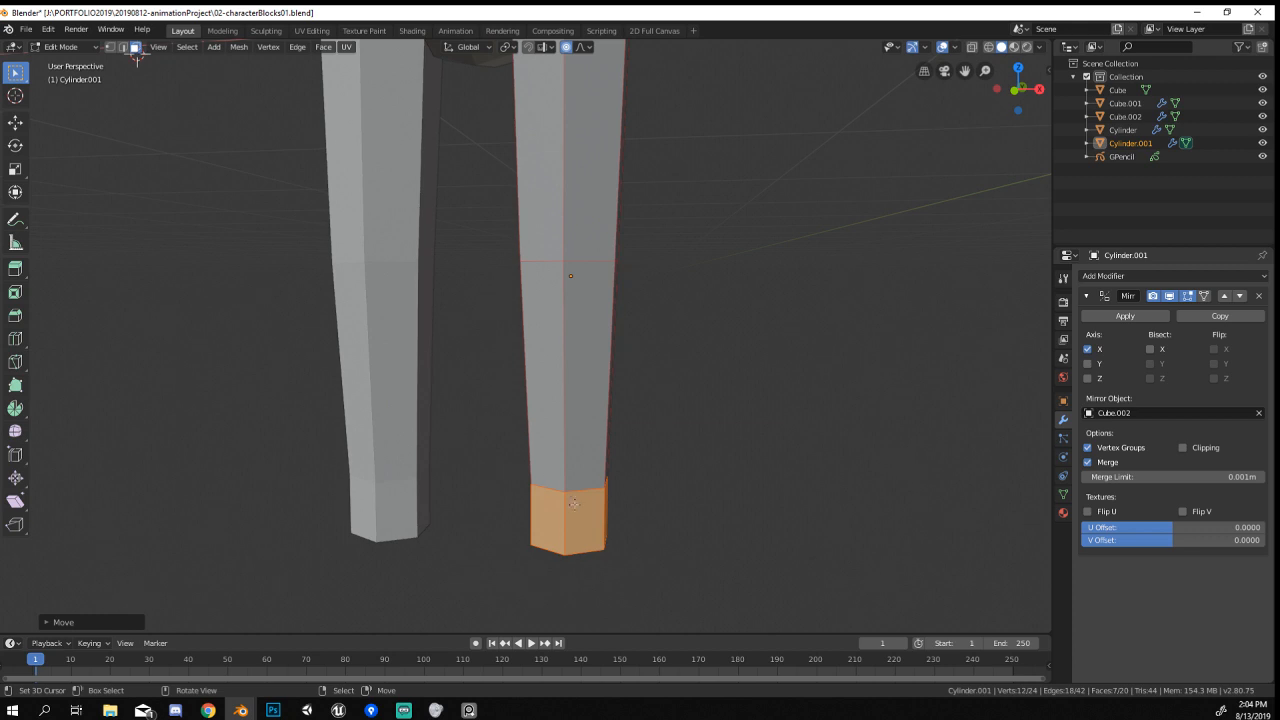
middle_drag(573, 503, 534, 506)
key(e)
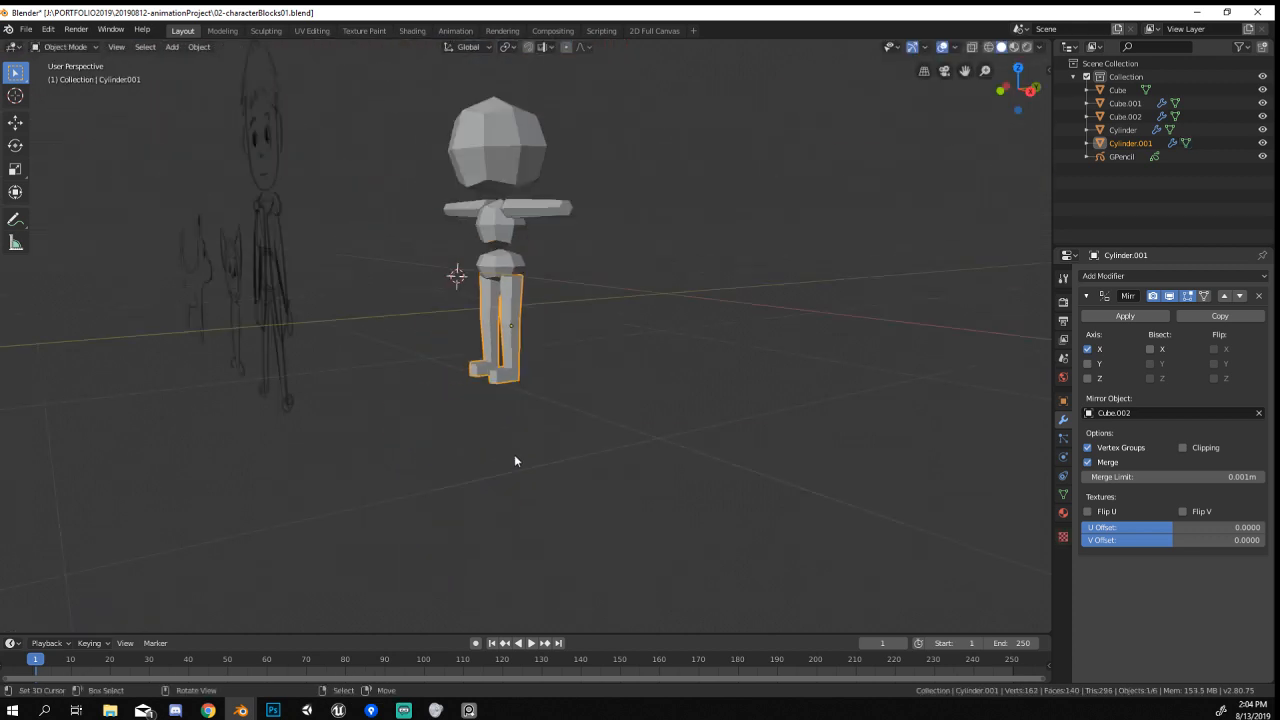
Add a loop cut at the middle of the arm and scale it down to about 0.76.
middle_drag(517, 460, 589, 320)
scroll(589, 320, up, 2)
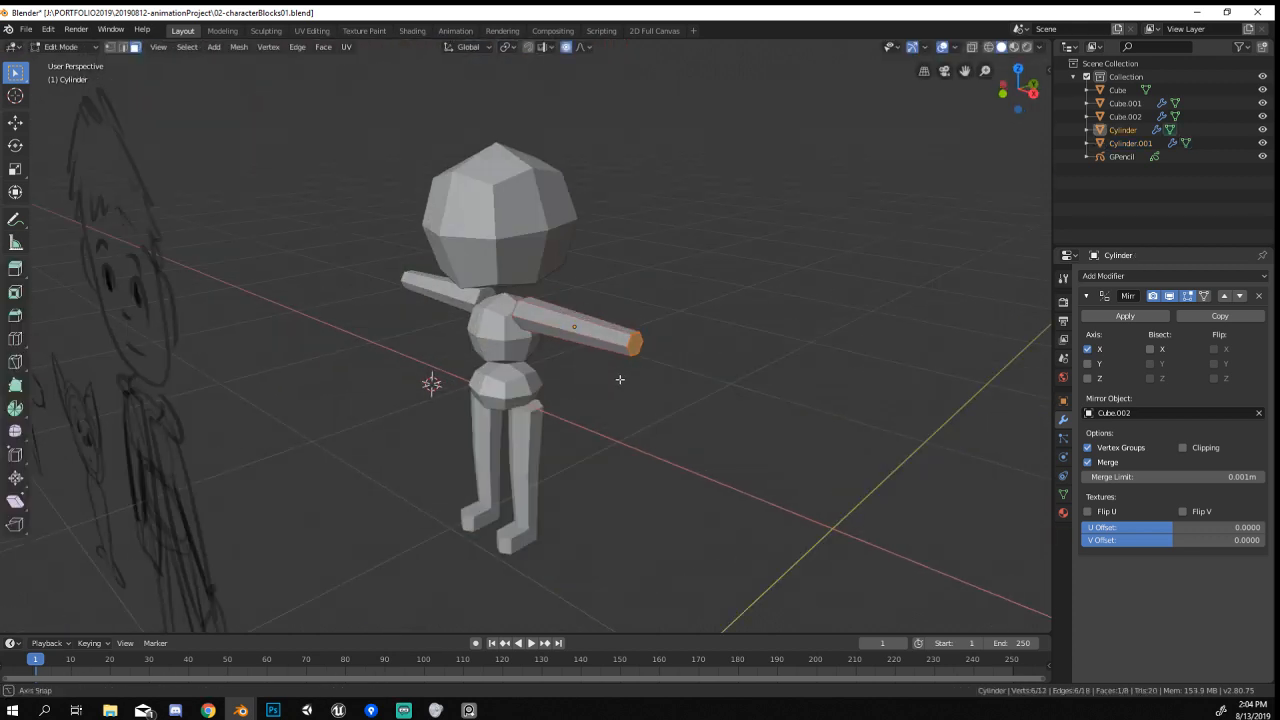
scroll(620, 379, up, 3)
key(ctrl+r)
click(650, 330)
right_click(650, 330)
key(s)
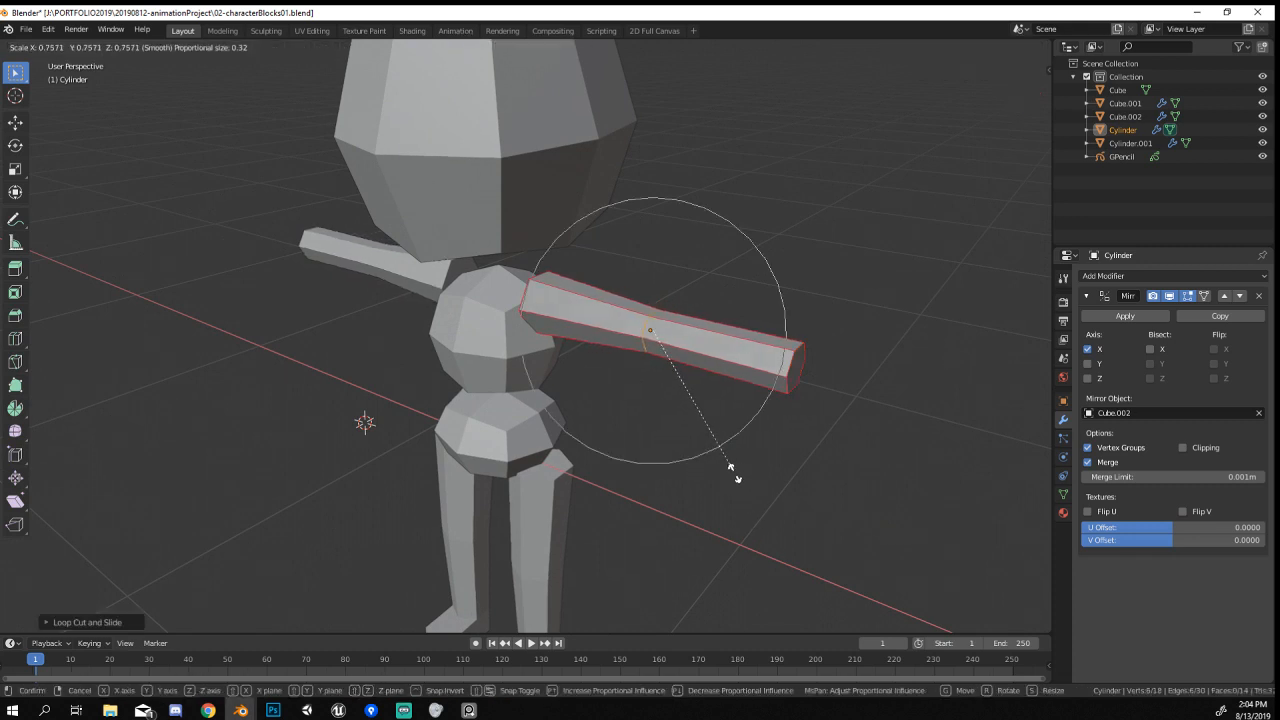
click(735, 473)
Add another loop cut to the arm near the elbow and move it to bend the arm slightly.
key(ctrl+r)
click(686, 328)
right_click(686, 328)
key(g)
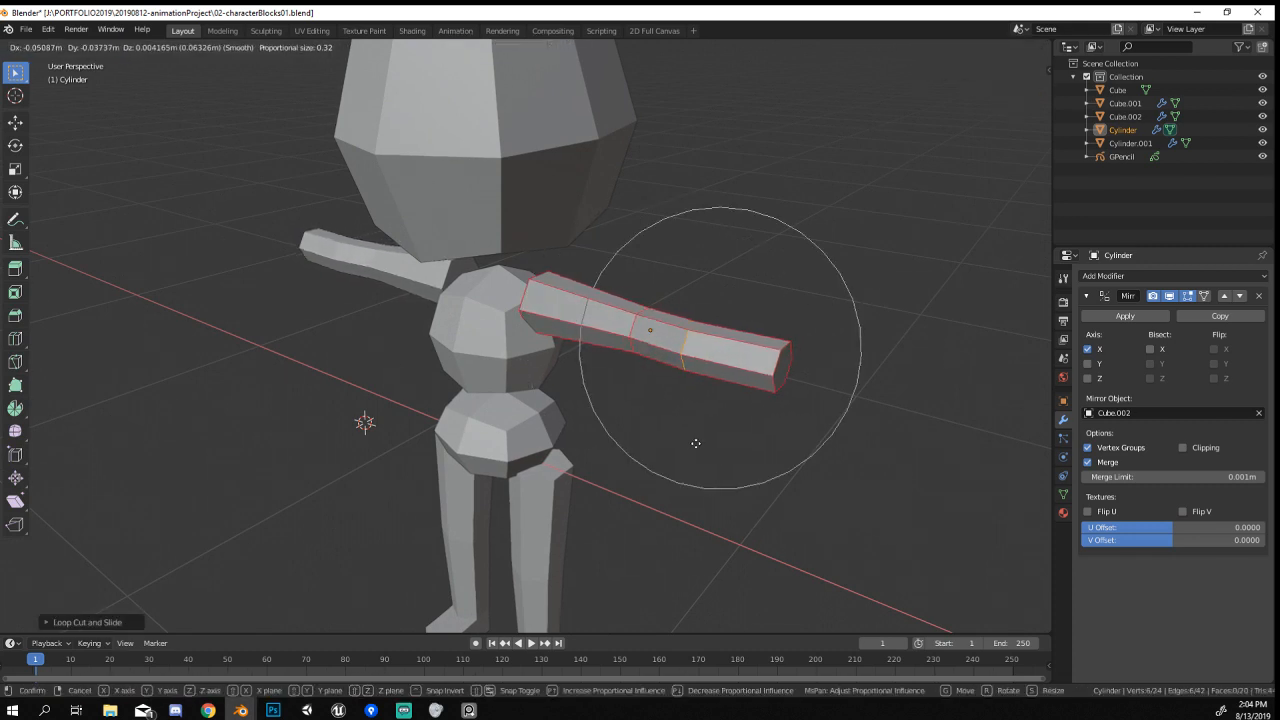
click(694, 443)
middle_drag(694, 443, 396, 367)
key(g)
scroll(676, 486, up, 5)
click(702, 497)
Add a loop cut to the upper arm and move the arm's shoulder end towards the chest.
scroll(677, 446, up, 1)
key(ctrl+r)
click(462, 528)
right_click(462, 528)
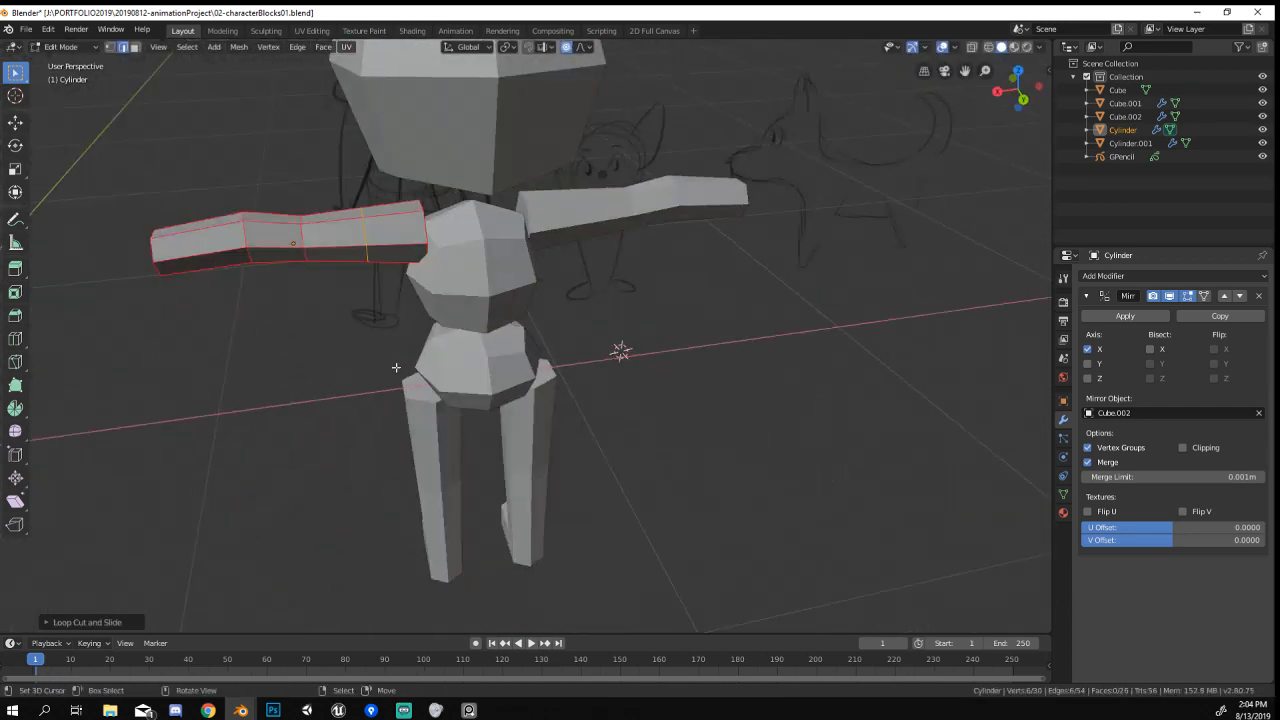
scroll(396, 367, up, 2)
key(g)
click(501, 234)
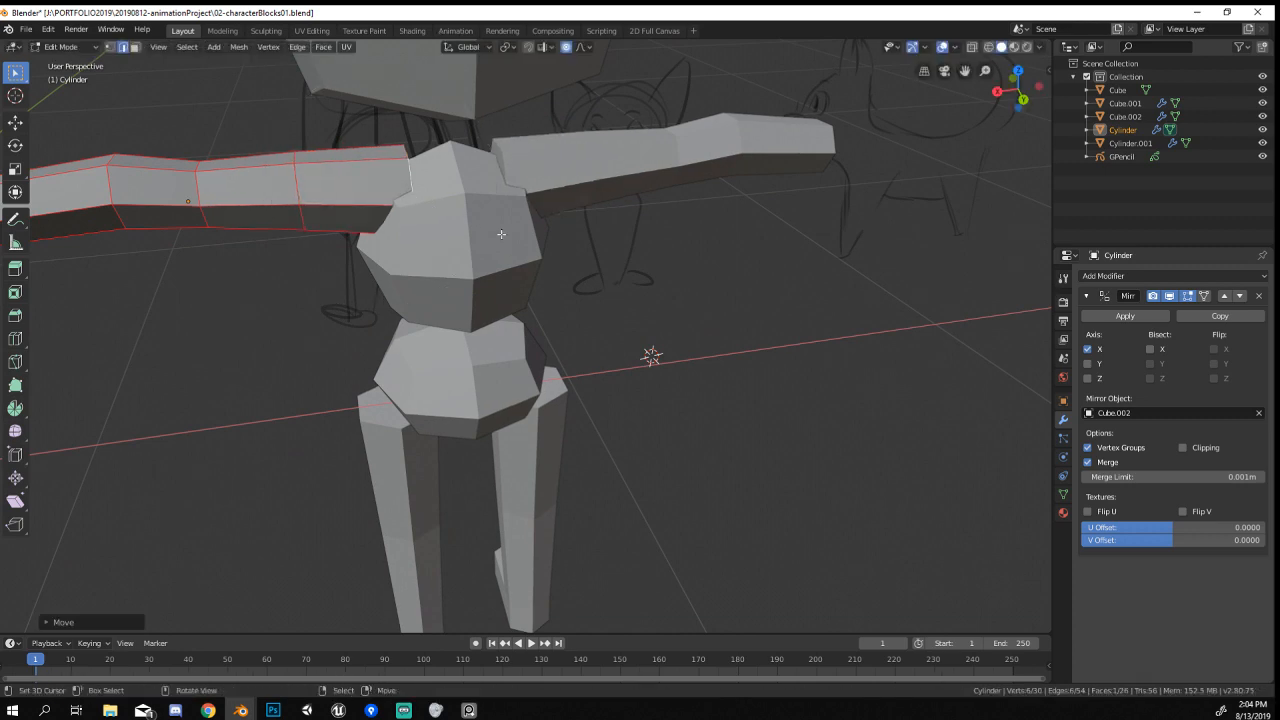
Rotate the arm's shoulder end about Z and in side view, and reposition it against the chest.
key(r)
key(z)
click(511, 231)
middle_drag(511, 231, 328, 206)
key(r)
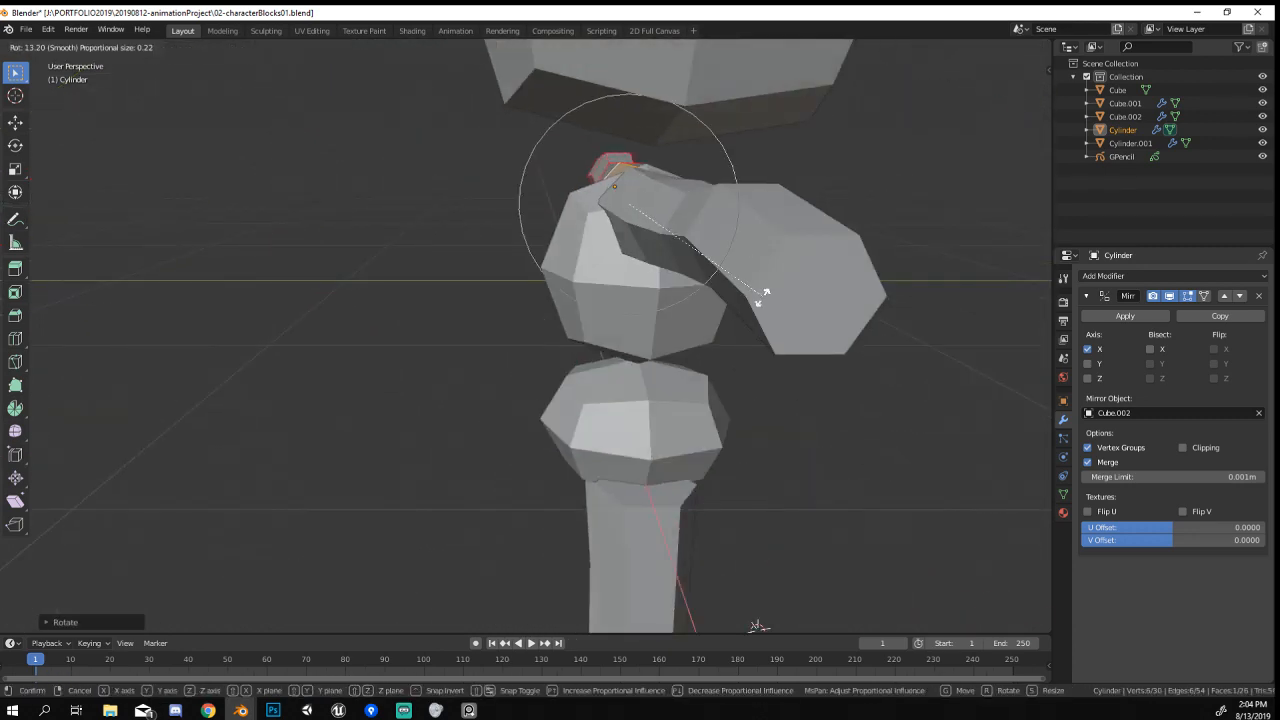
click(760, 302)
key(g)
click(786, 320)
Resize the arm's shoulder end and another edge loop along the arm to refine its thickness.
middle_drag(786, 320, 868, 322)
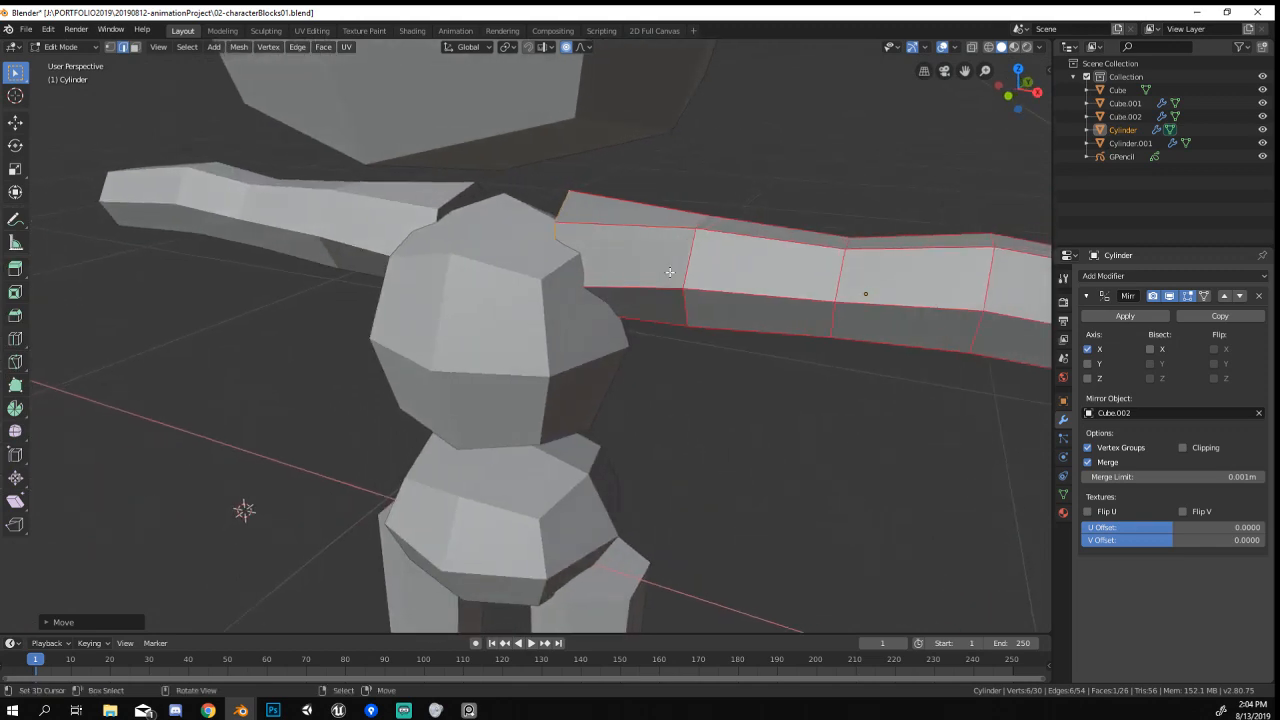
middle_drag(669, 272, 737, 452)
key(s)
click(743, 454)
alt+click(588, 504)
key(s)
mouse_move(614, 503)
middle_down()
mouse_move(790, 514)
mouse_move(665, 428)
mouse_move(584, 465)
mouse_move(728, 465)
mouse_move(673, 482)
middle_up()
click(778, 506)
key(Tab)
key(KP_1)
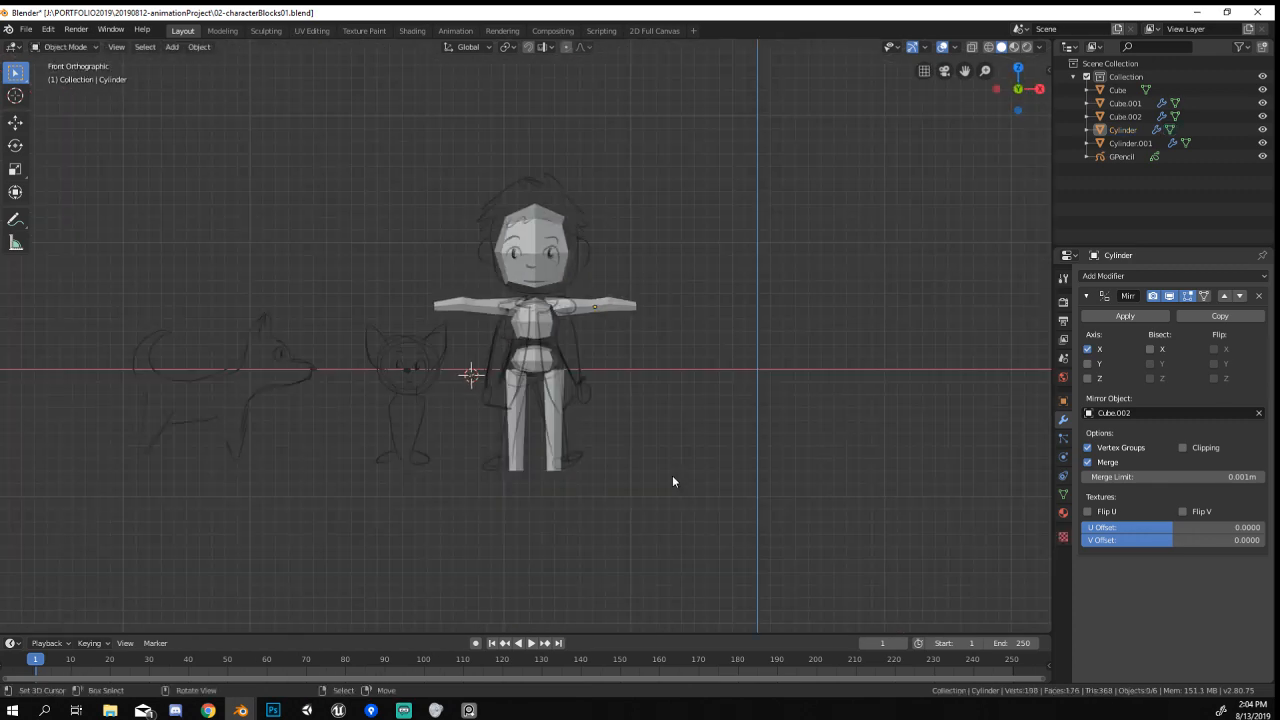
Enlarge the front of the foot on the leg block with proportional scaling.
scroll(672, 482, up, 4)
scroll(672, 475, down, 3)
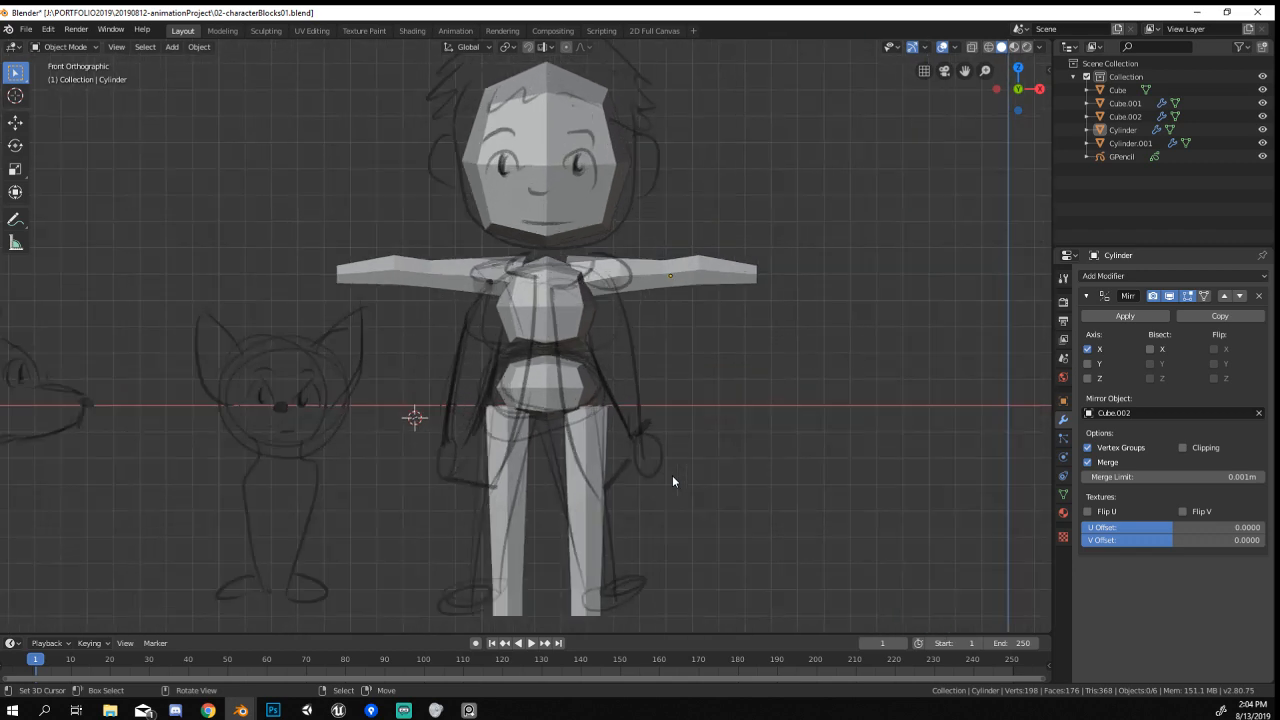
middle_drag(608, 490, 555, 502)
click(555, 502)
key(Tab)
key(s)
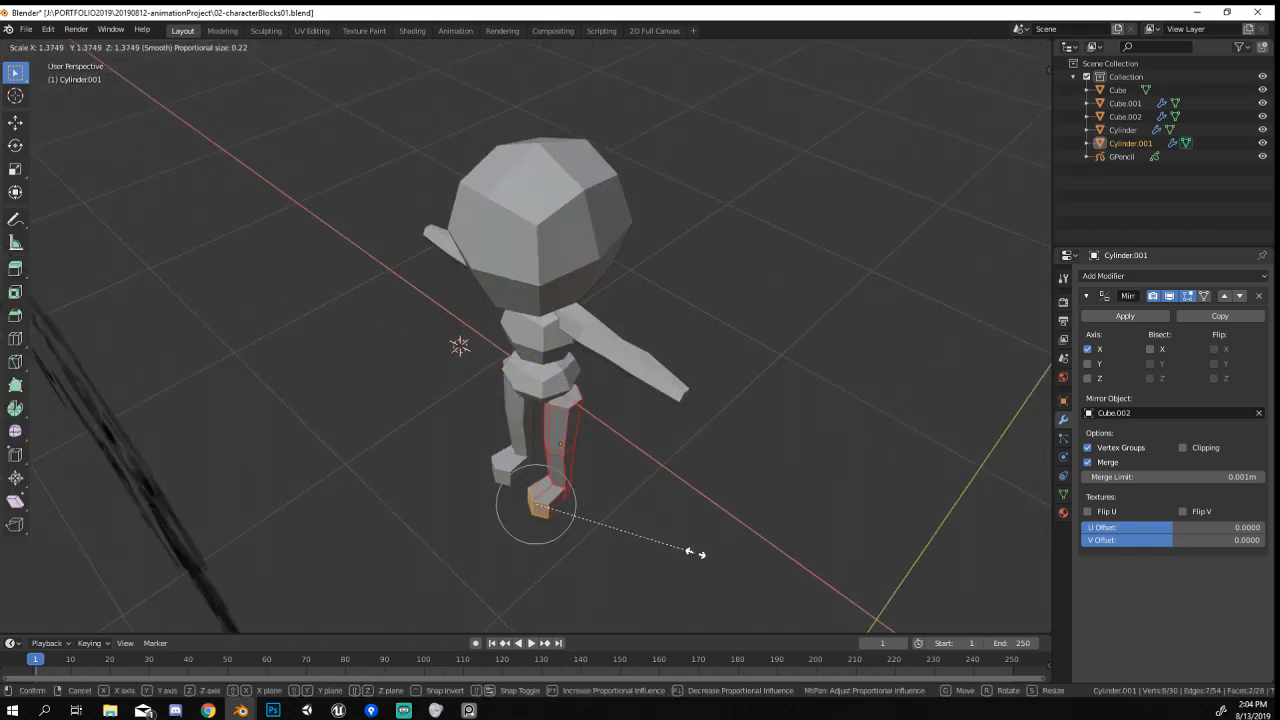
click(703, 562)
key(Tab)
Adjust the height of the foot's front faces along Z, matching the sketch in front view.
mouse_move(628, 535)
middle_down()
mouse_move(660, 447)
mouse_move(787, 459)
mouse_move(674, 458)
middle_up()
key(Tab)
key(g)
key(z)
click(657, 443)
key(Tab)
key(KP_1)
key(Tab)
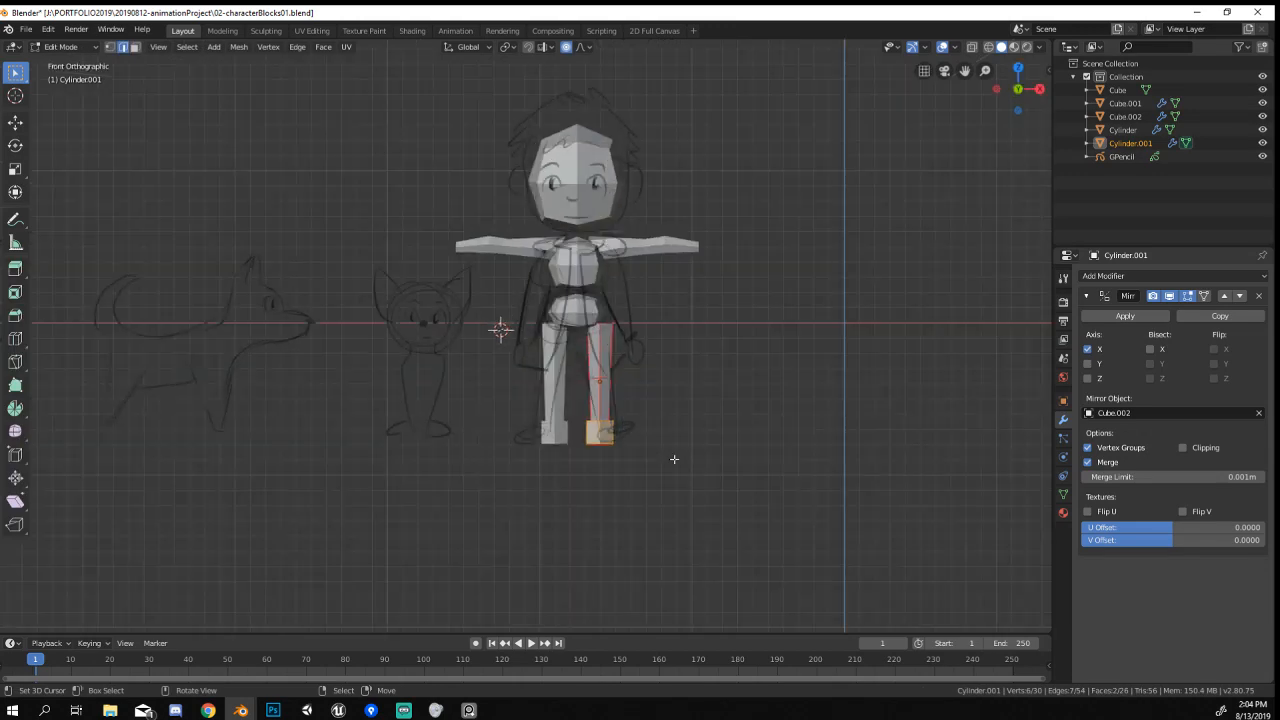
key(g)
key(z)
click(676, 460)
key(Tab)
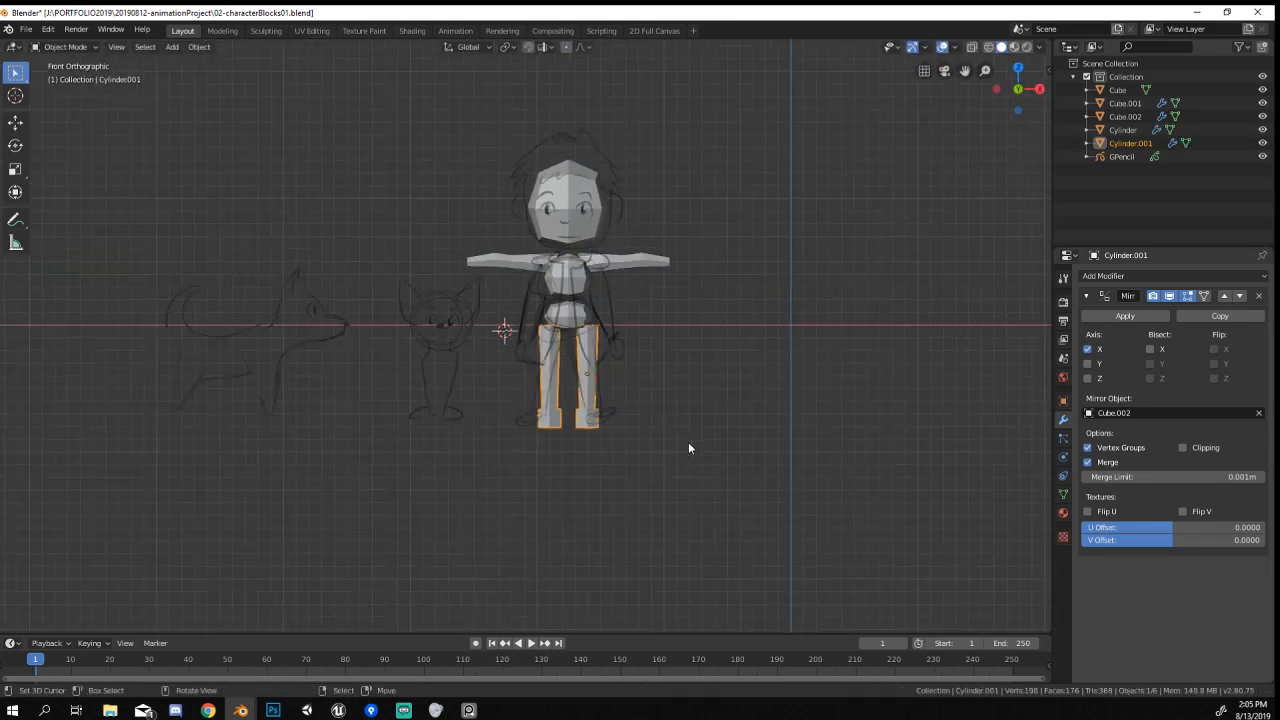
Apply the Mirror modifiers on the arm block and the leg block.
middle_drag(688, 442, 632, 484)
click(575, 238)
scroll(578, 238, up, 3)
click(566, 279)
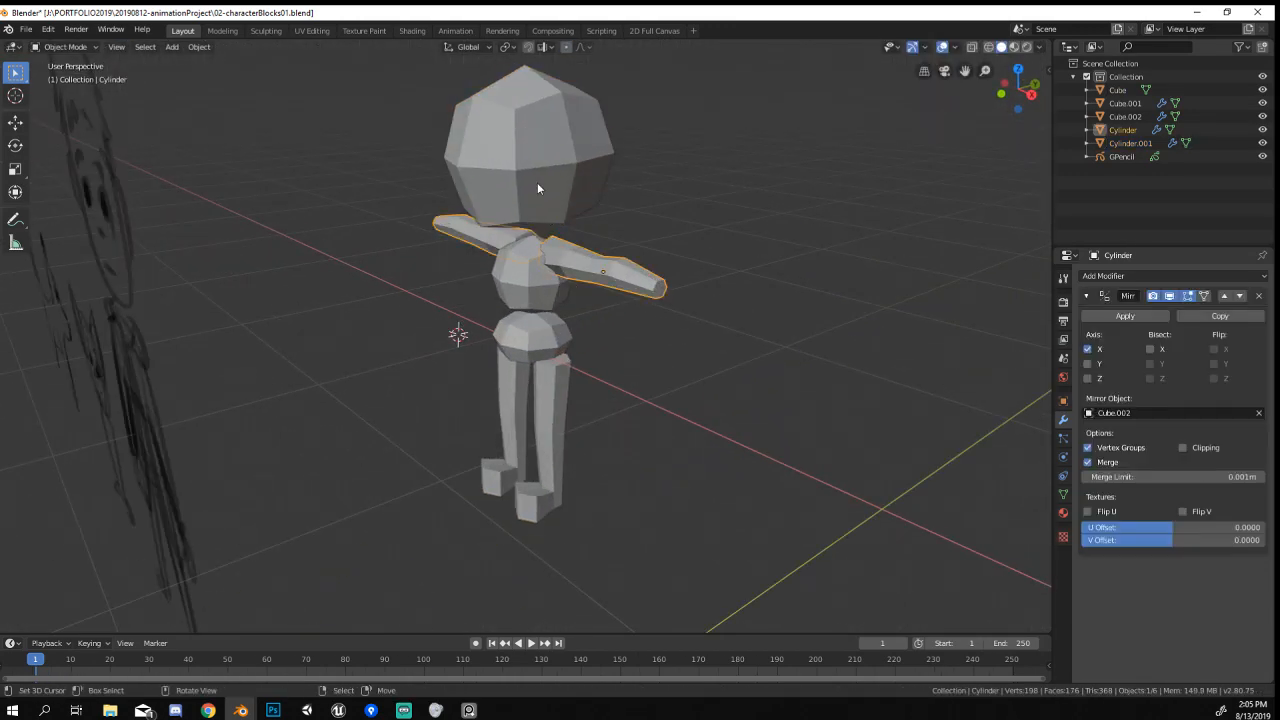
click(537, 186)
click(555, 270)
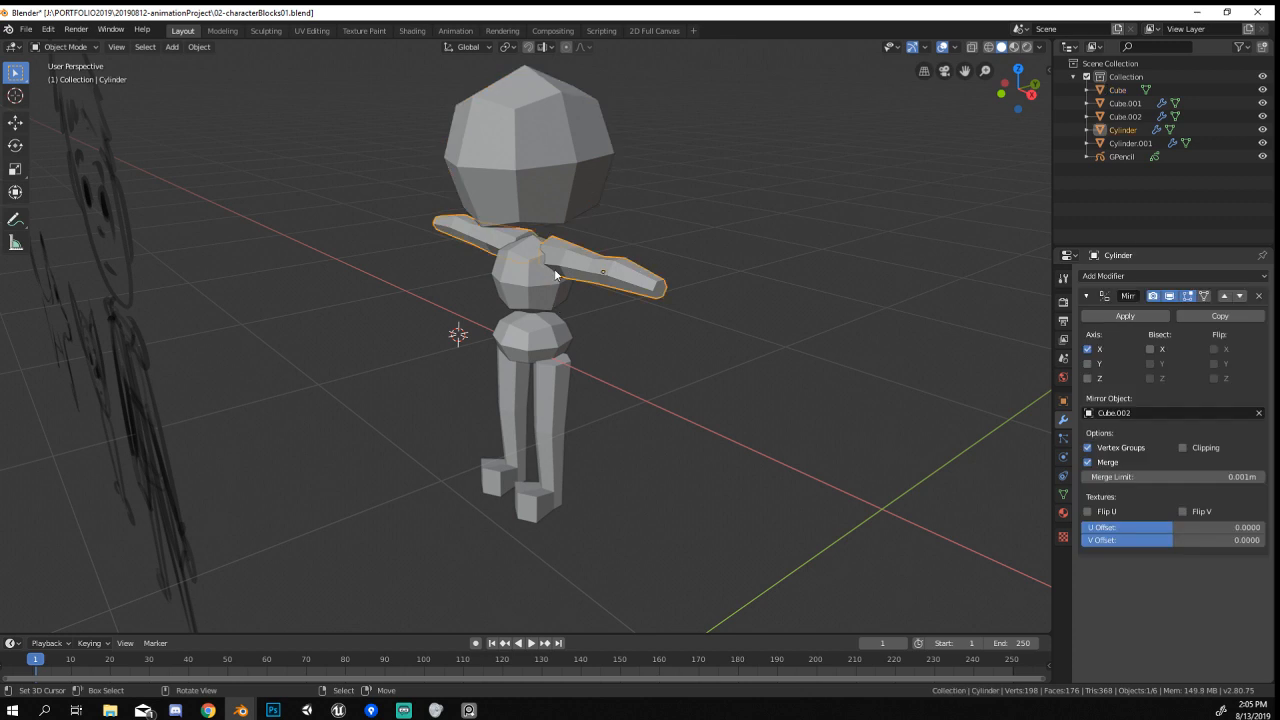
click(1120, 317)
click(505, 420)
click(1120, 317)
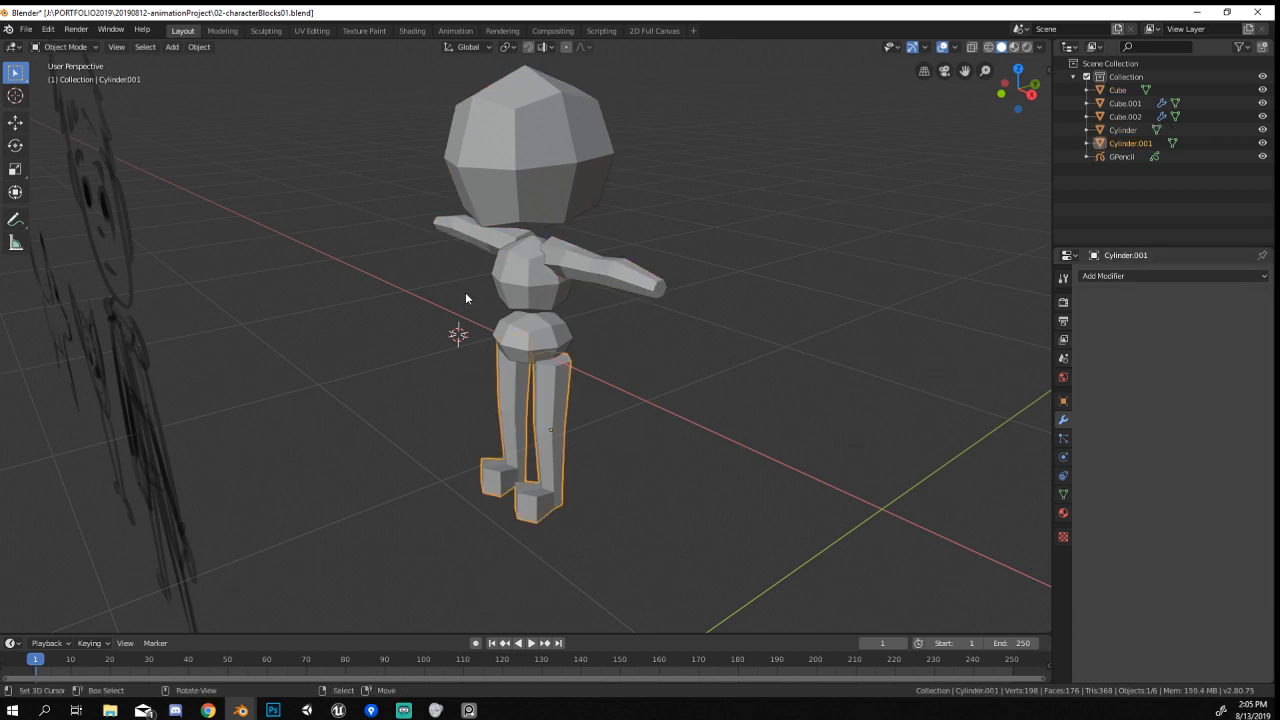
Apply the Subdivision modifiers on the chest and hips blocks.
click(530, 268)
click(1122, 316)
click(512, 335)
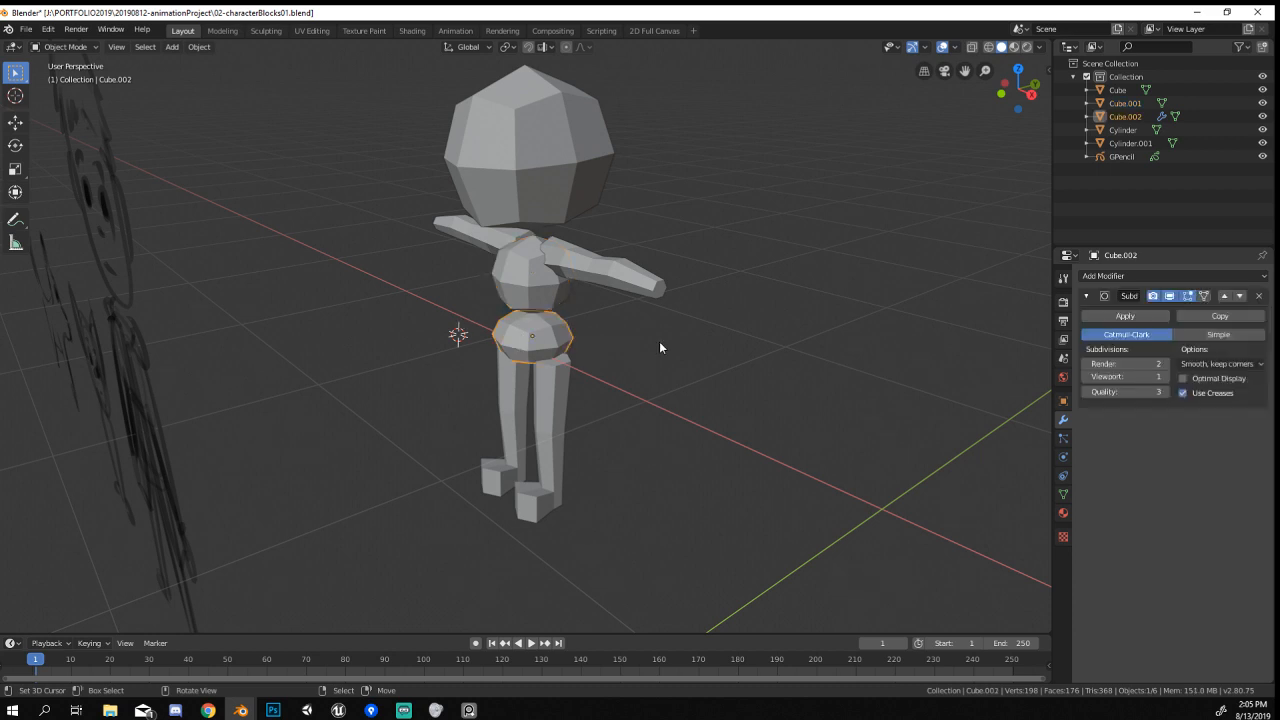
click(1110, 316)
Join the legs, arms, hips, head and chest into one object with the chest as the active object.
click(558, 412)
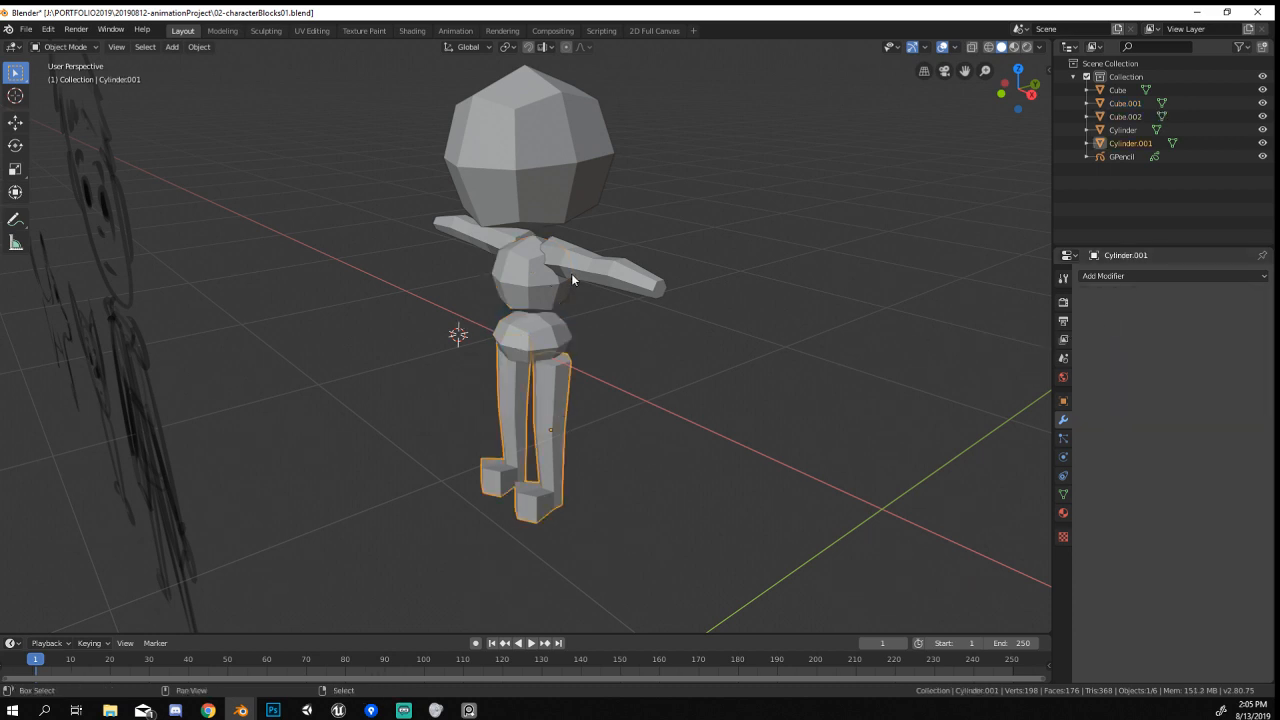
shift+click(571, 275)
shift+click(519, 338)
shift+click(530, 150)
shift+click(521, 281)
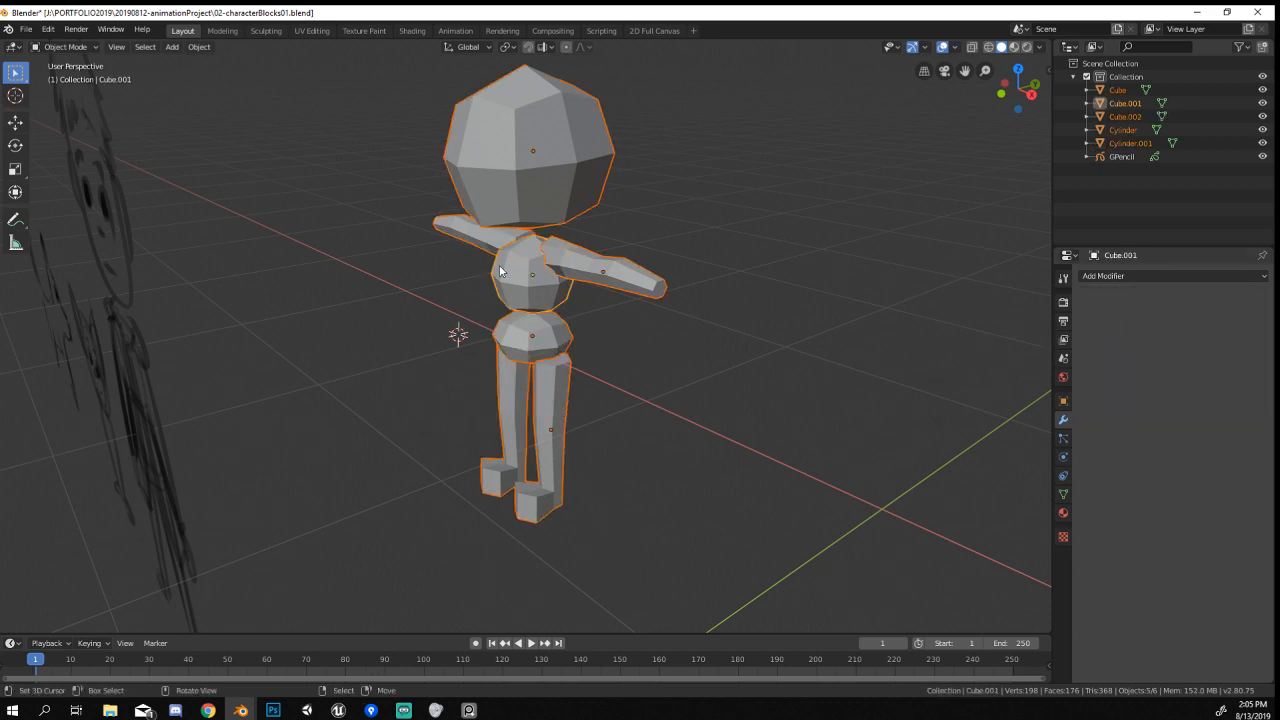
middle_drag(500, 270, 600, 299)
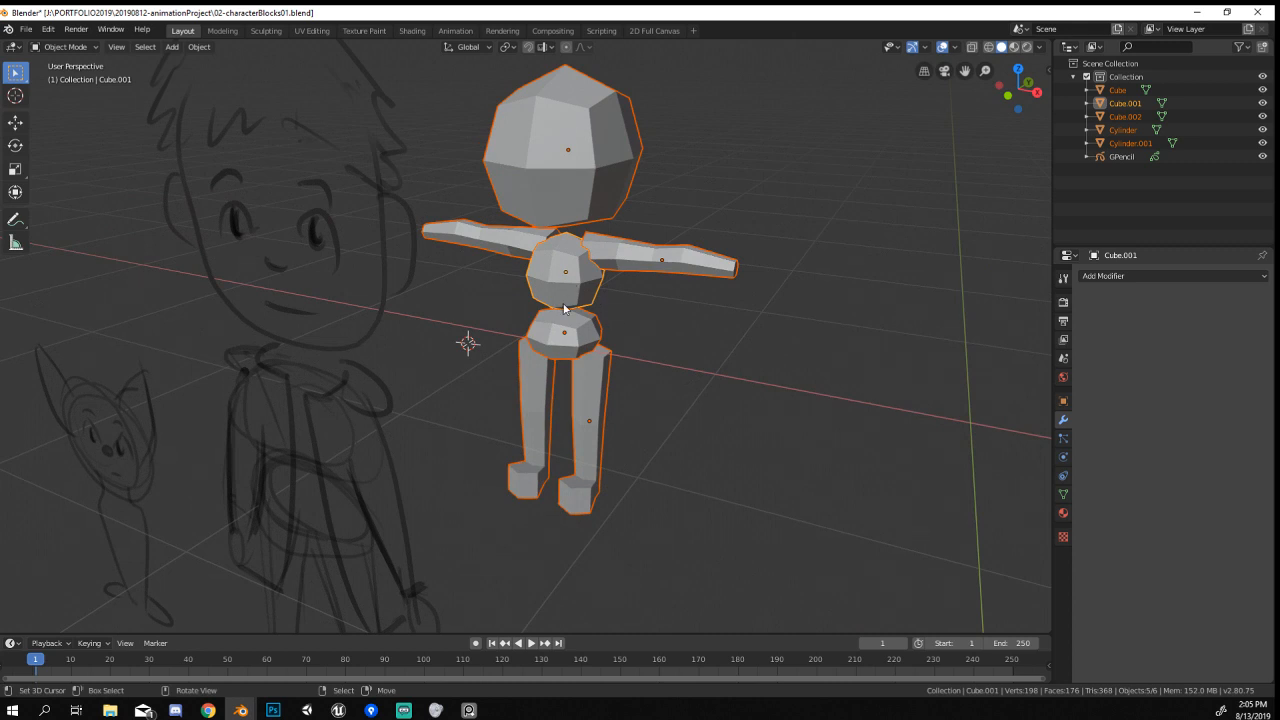
key(ctrl+j)
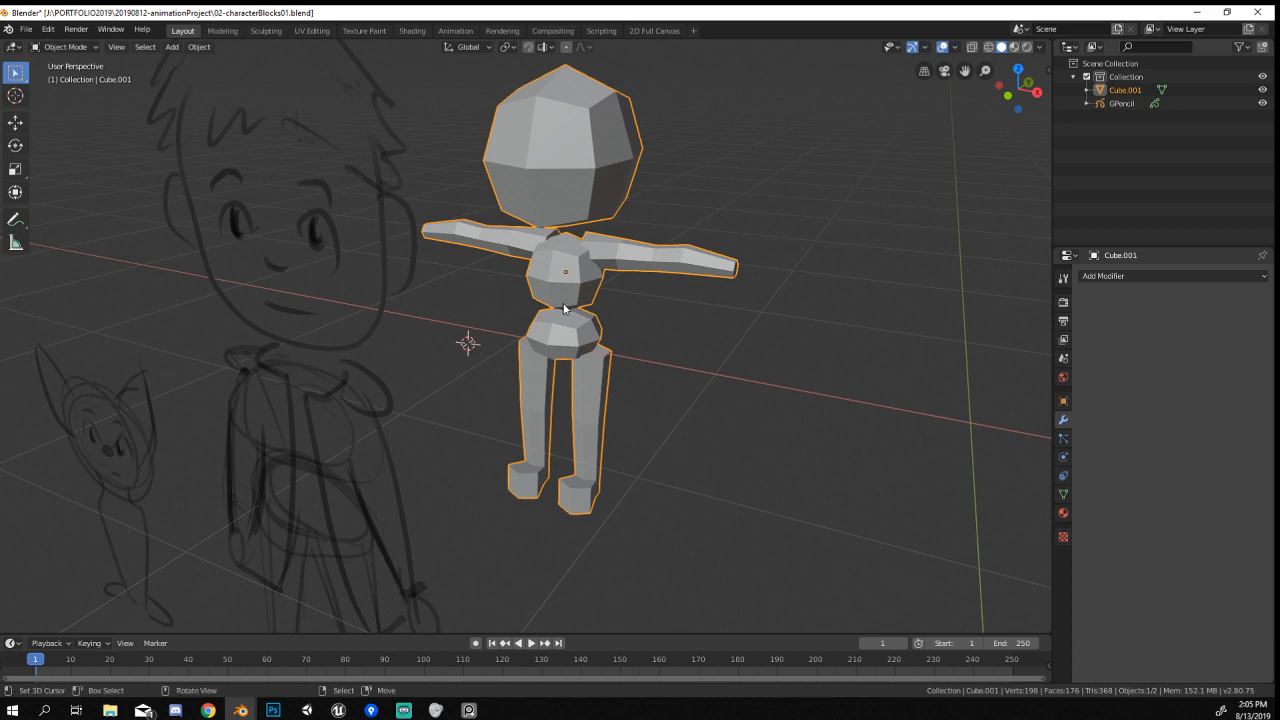
Clear the joined body's location and open its mesh in Edit Mode in front view.
key(Right)
key(alt+g)
key(KP_1)
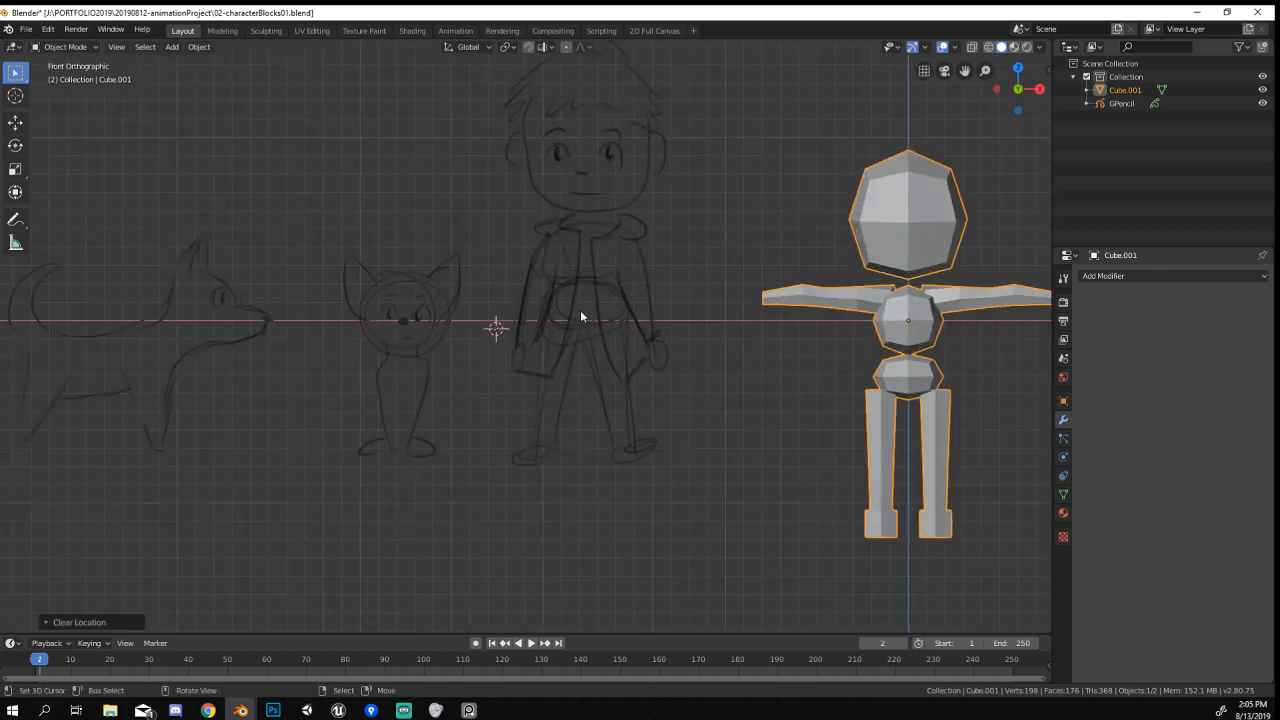
shift+middle_drag(869, 473, 556, 398)
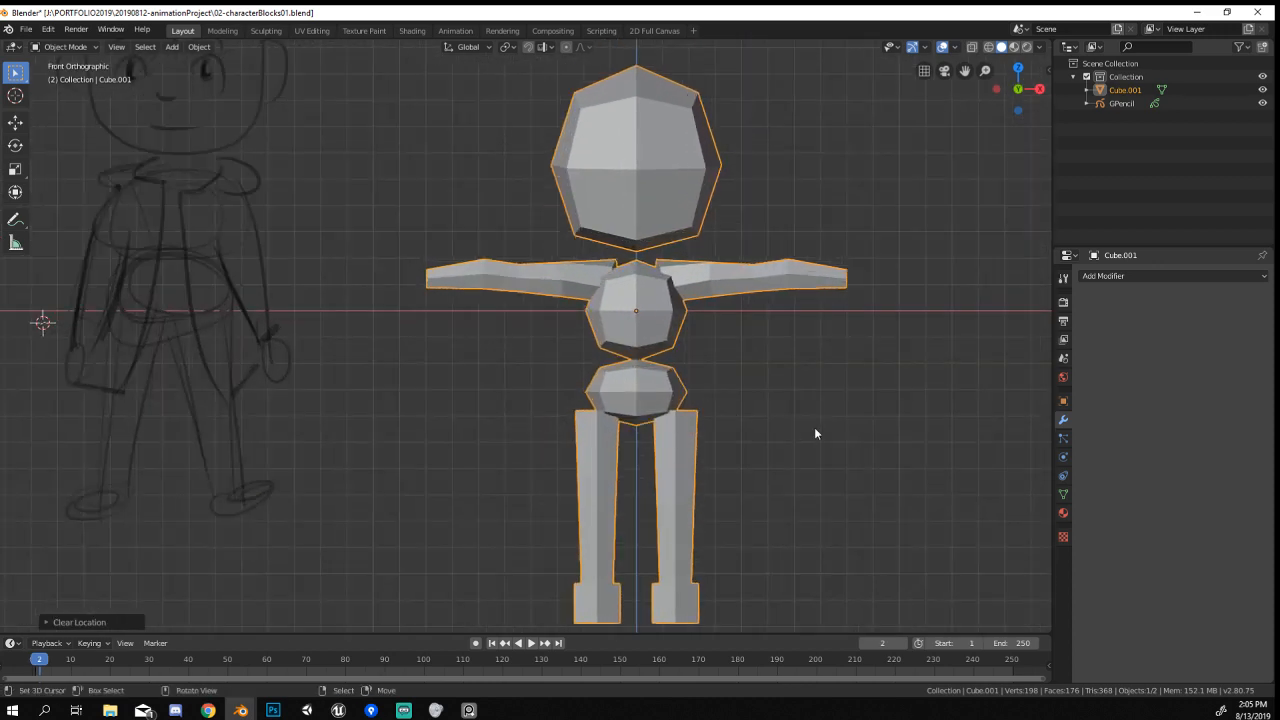
key(Tab)
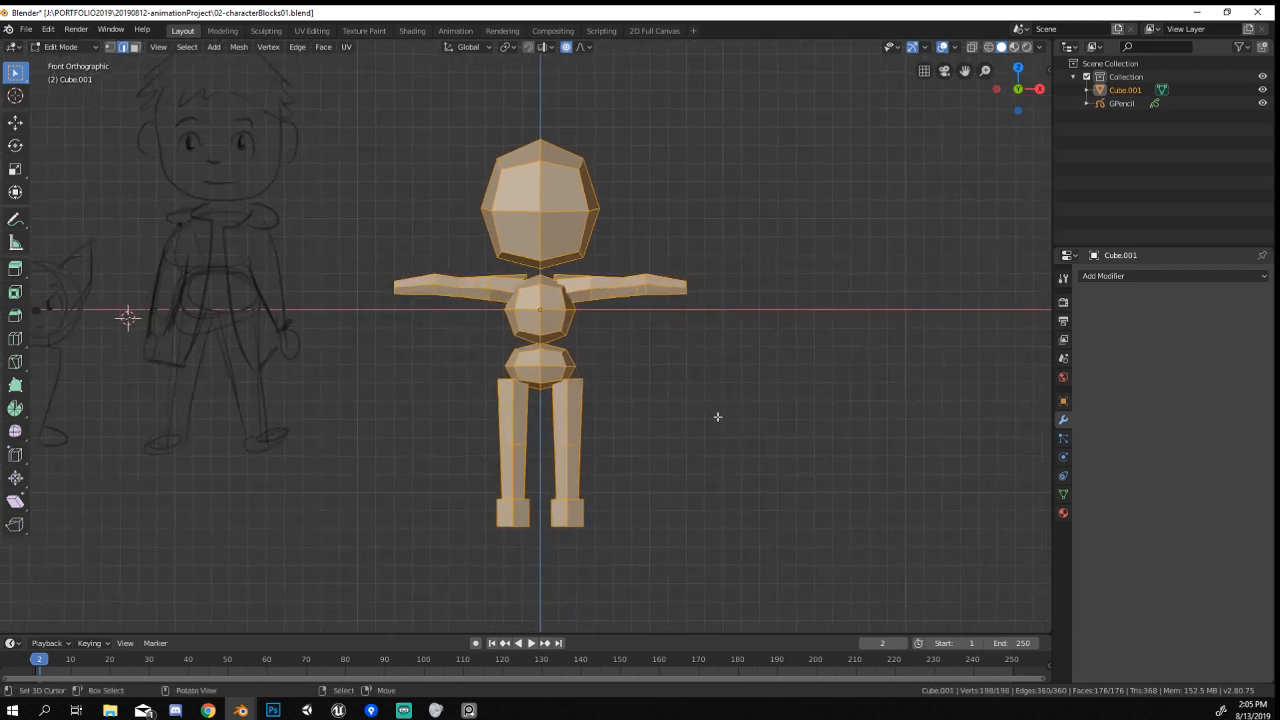
Move the entire body mesh up along Z until the soles of the feet rest on the ground line.
scroll(717, 417, up, 3)
key(g)
key(z)
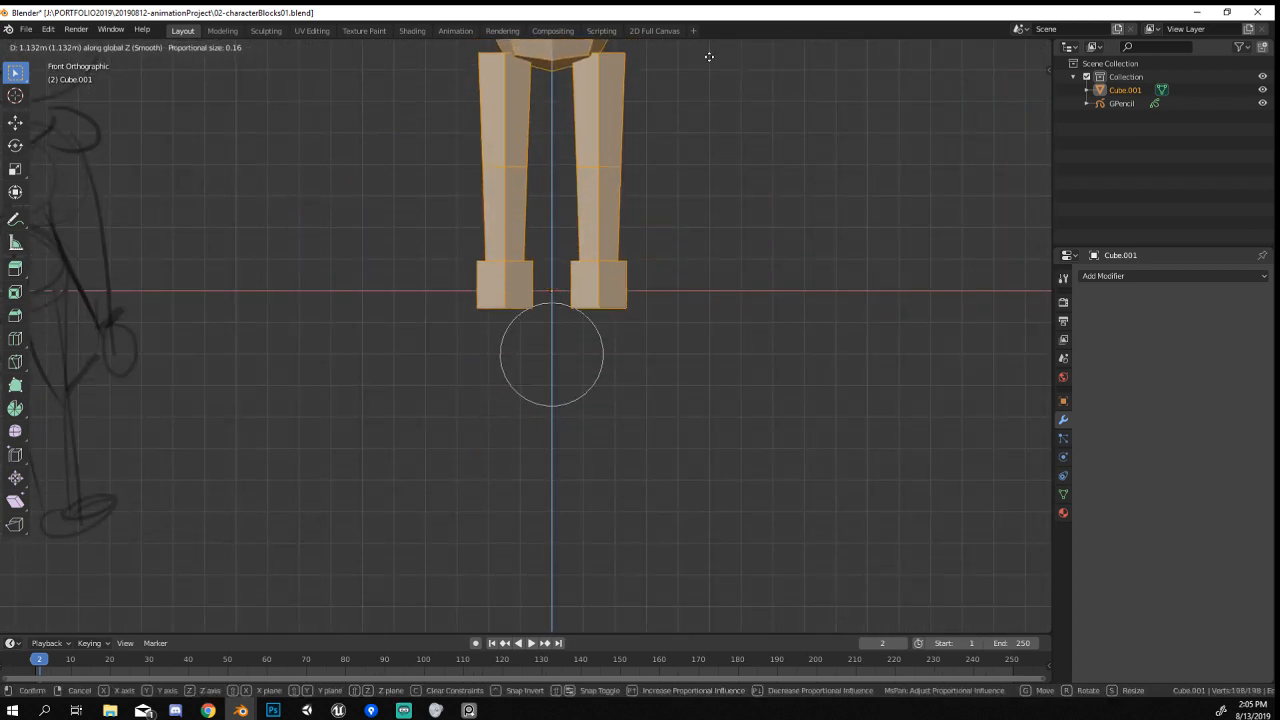
click(708, 43)
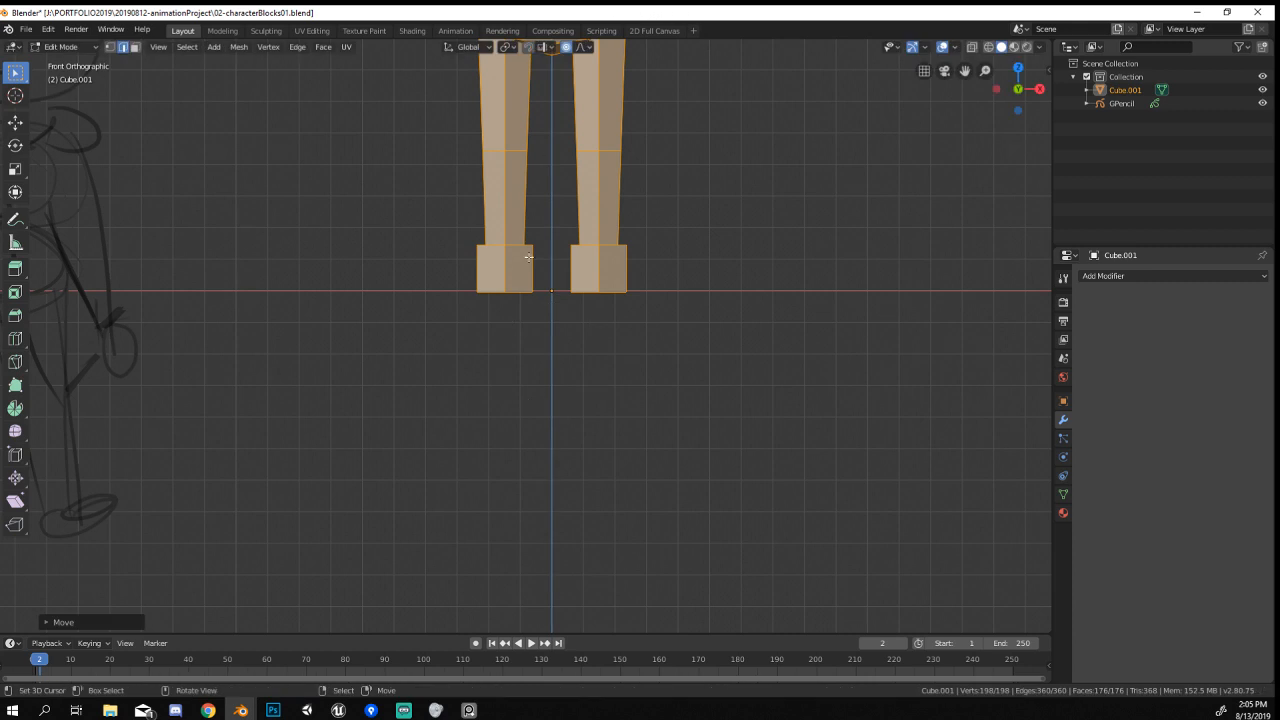
scroll(522, 255, up, 8)
shift+middle_drag(521, 254, 497, 401)
key(g)
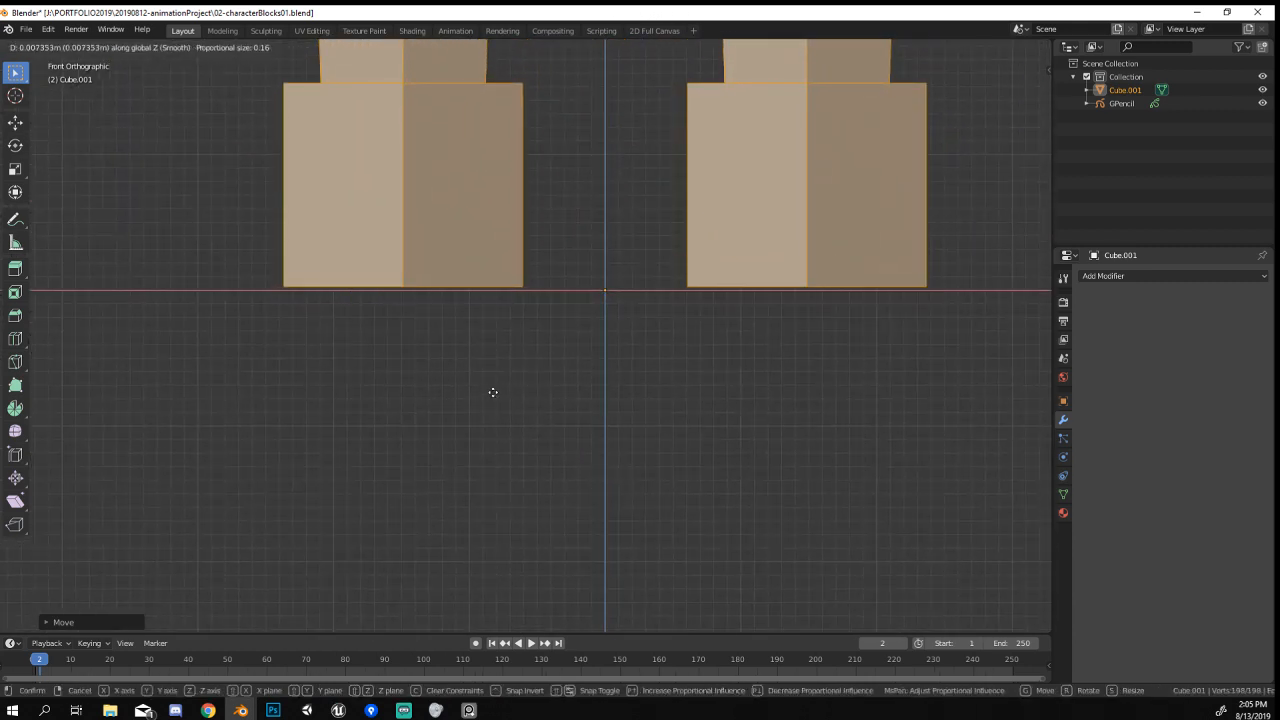
click(496, 396)
Switch to wireframe shading and vertex selection, and select the bottom vertices of both feet.
key(z)
click(395, 357)
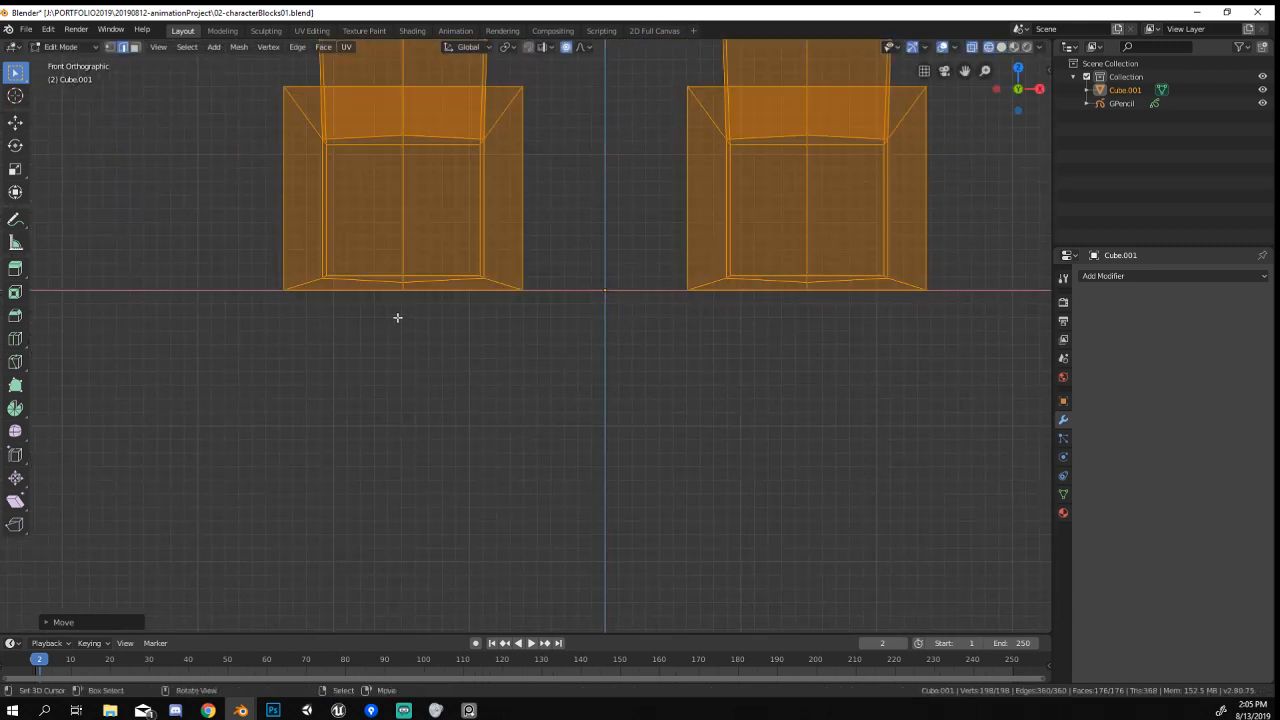
scroll(397, 317, down, 1)
click(110, 48)
drag(230, 266, 980, 415)
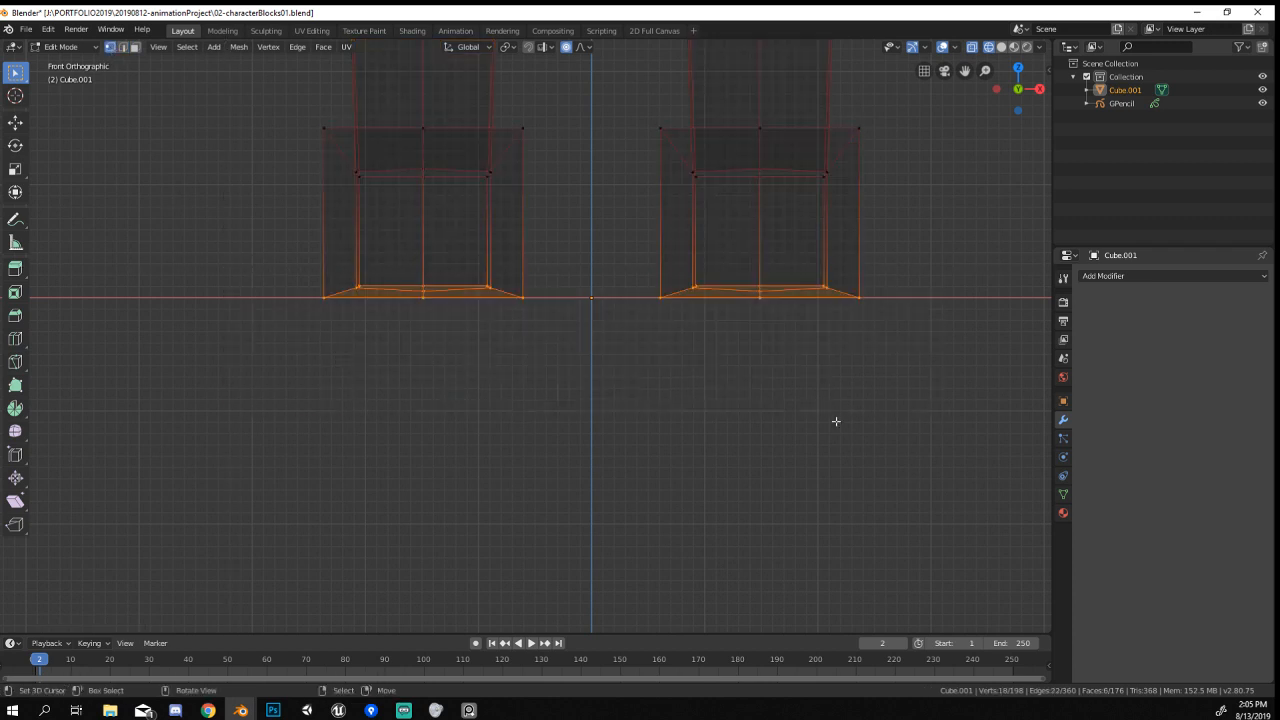
Try to flatten the selected sole vertices along Z with proportional editing on, and undo it.
key(s)
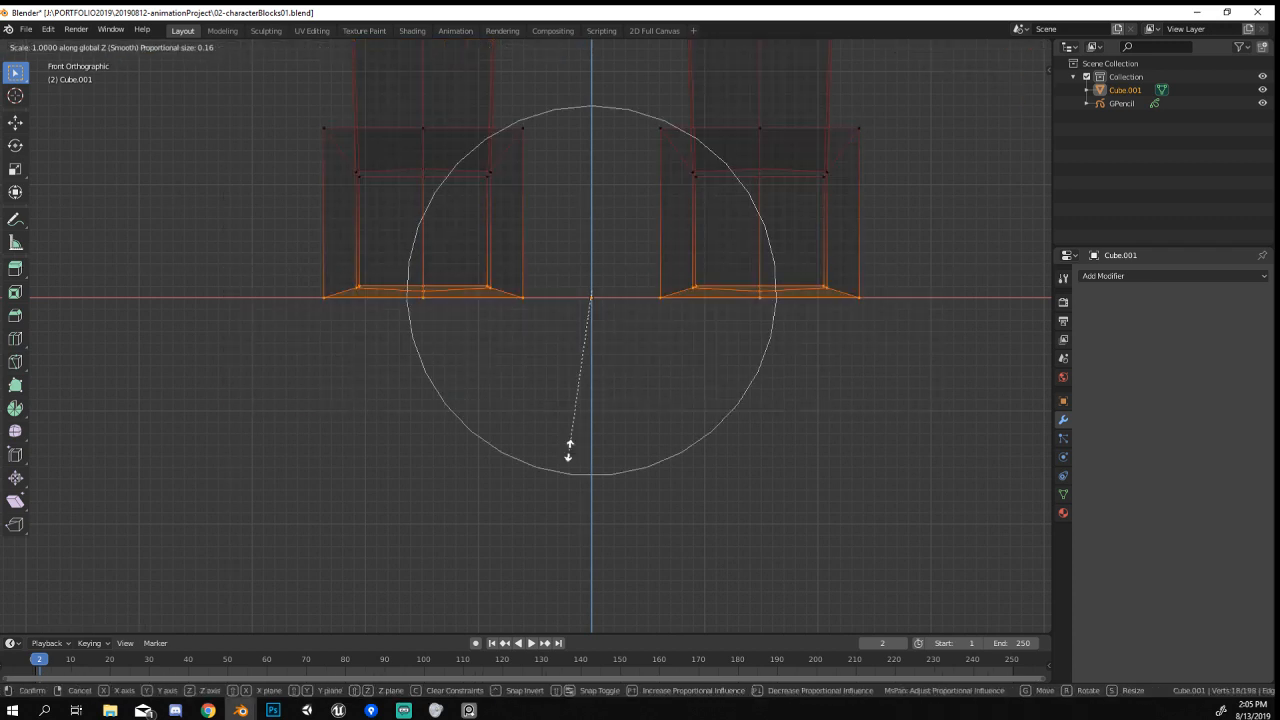
click(569, 450)
shift+middle_drag(746, 403, 743, 434)
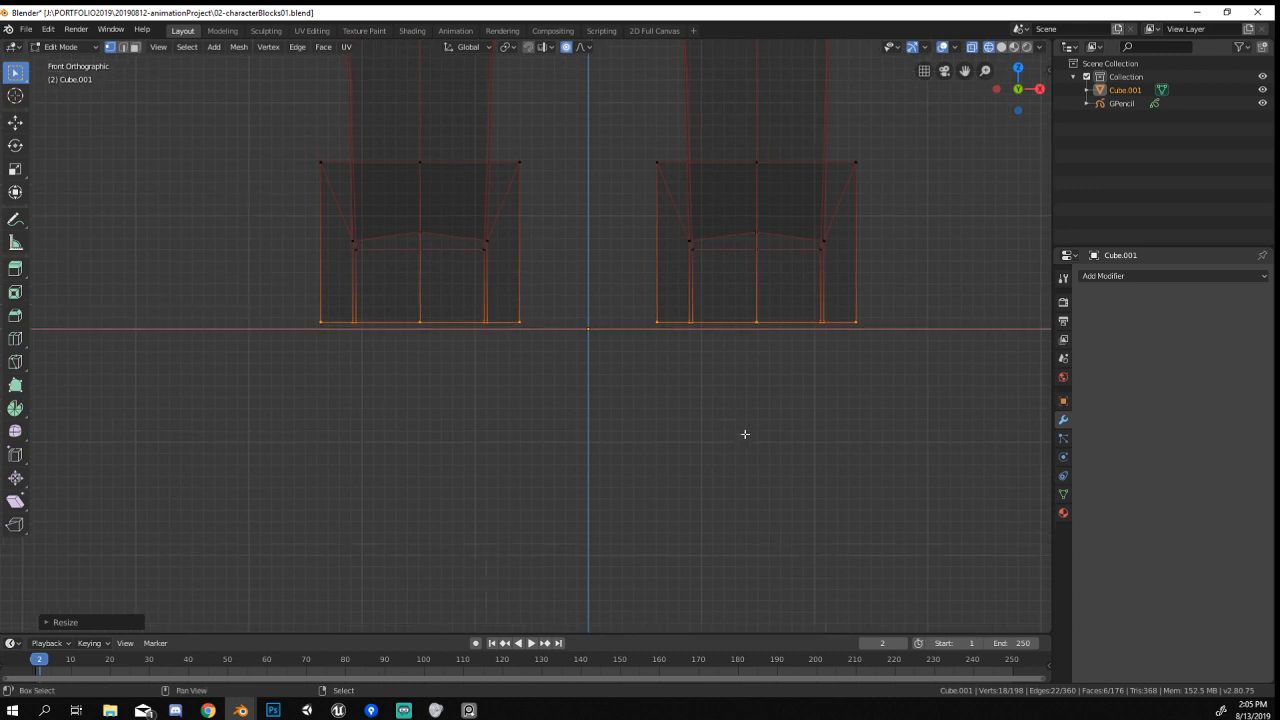
key(ctrl+z)
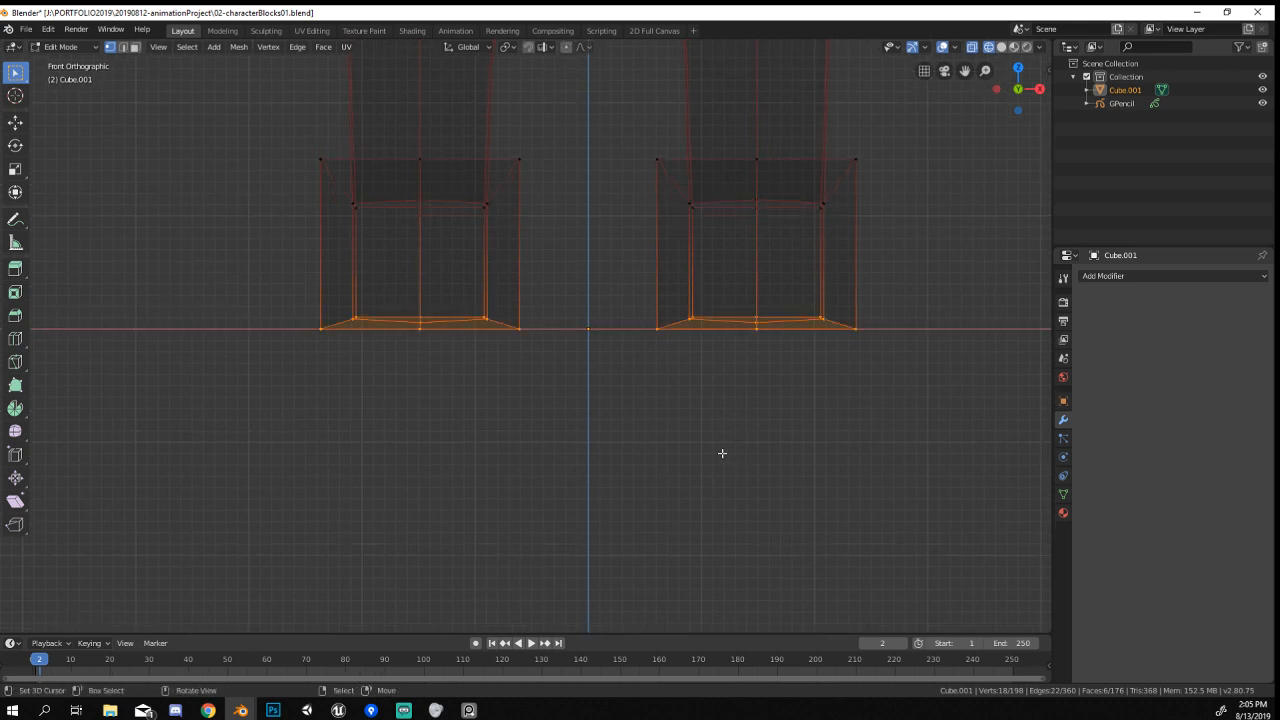
Flatten the selected sole vertices by scaling them to 0 along Z with proportional editing off.
key(s)
key(z)
key(0)
key(Return)
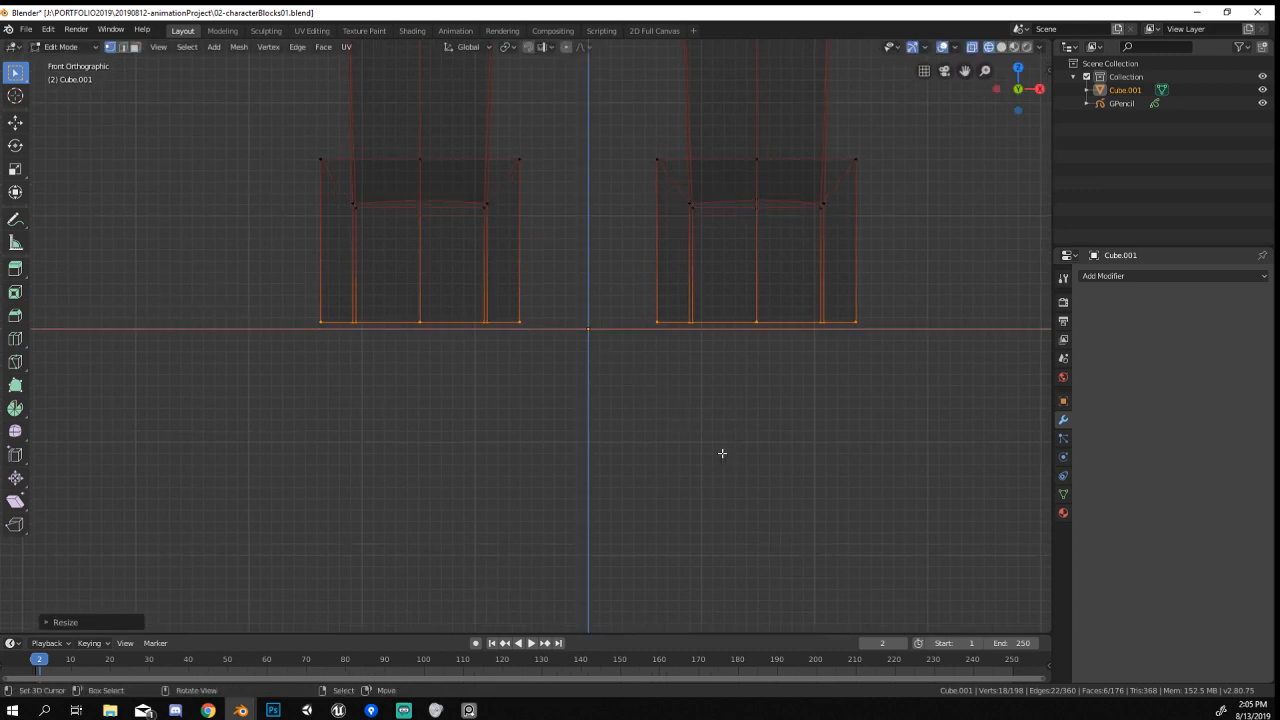
Set the sole vertices' global median Z to 0 m and return to Object Mode.
click(1039, 47)
key(n)
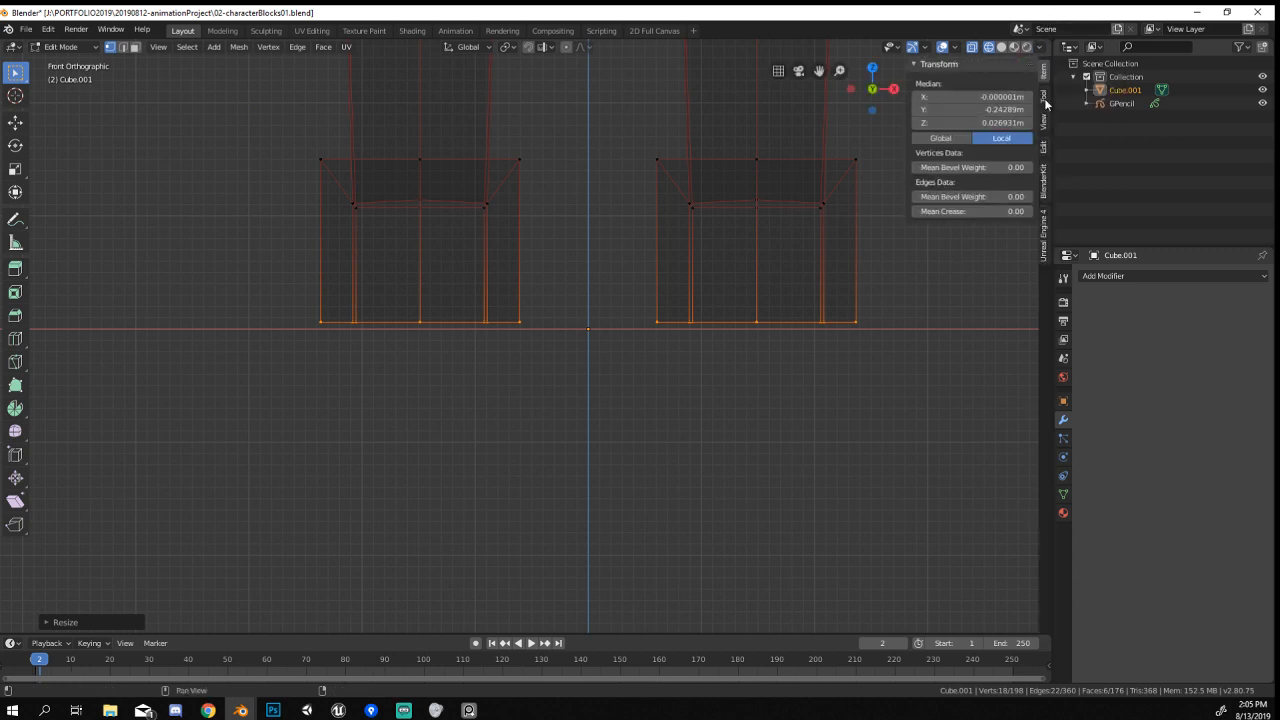
click(943, 138)
click(979, 122)
text(0m)
key(Return)
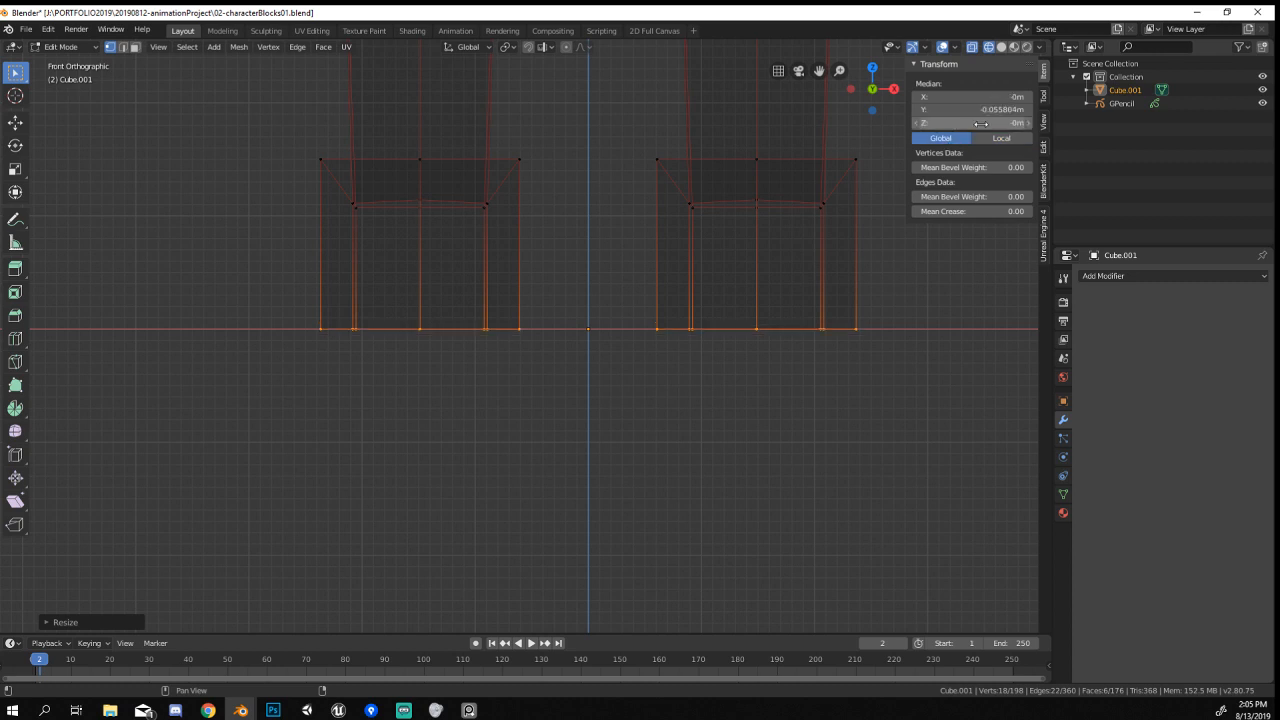
scroll(563, 400, down, 8)
key(Tab)
middle_drag(668, 441, 614, 526)
key(r)
right_click(622, 578)
mouse_move(622, 578)
middle_down()
mouse_move(443, 486)
mouse_move(623, 423)
mouse_move(577, 451)
middle_up()
Start adding a mesh primitive for the dog sketch in front view.
key(KP_1)
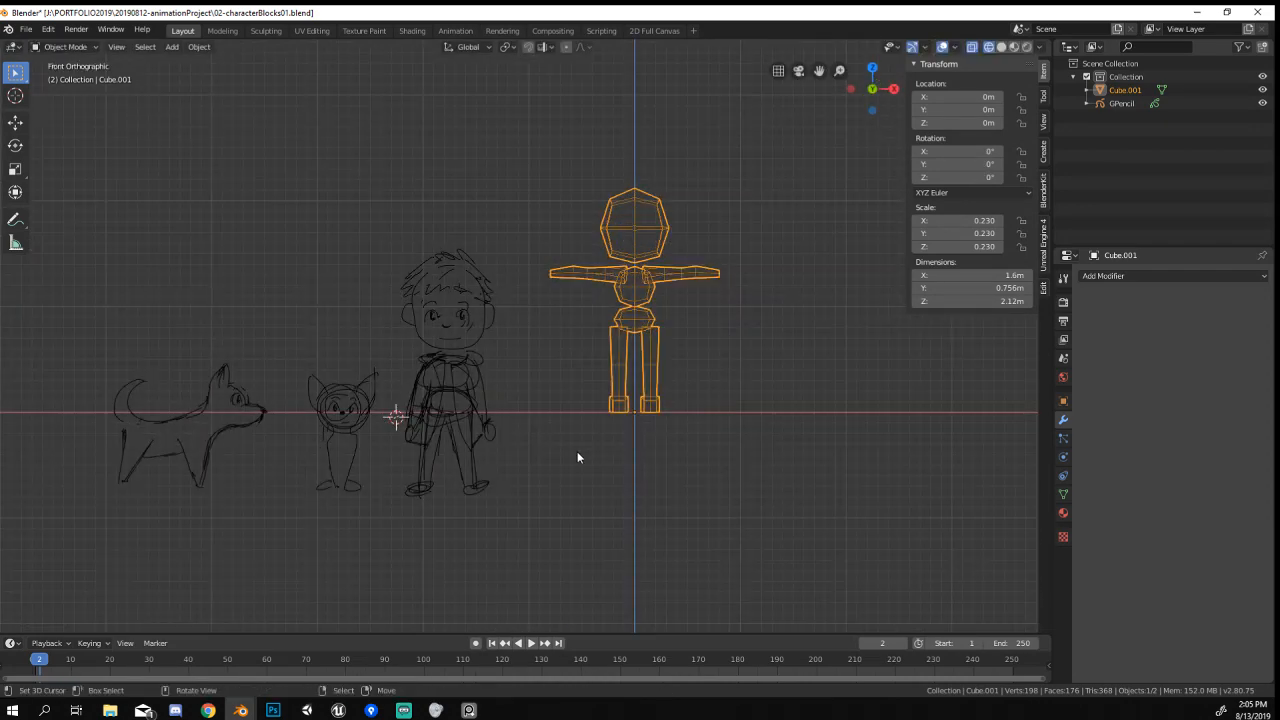
shift+middle_drag(416, 423, 650, 349)
scroll(471, 415, up, 5)
scroll(471, 421, up, 3)
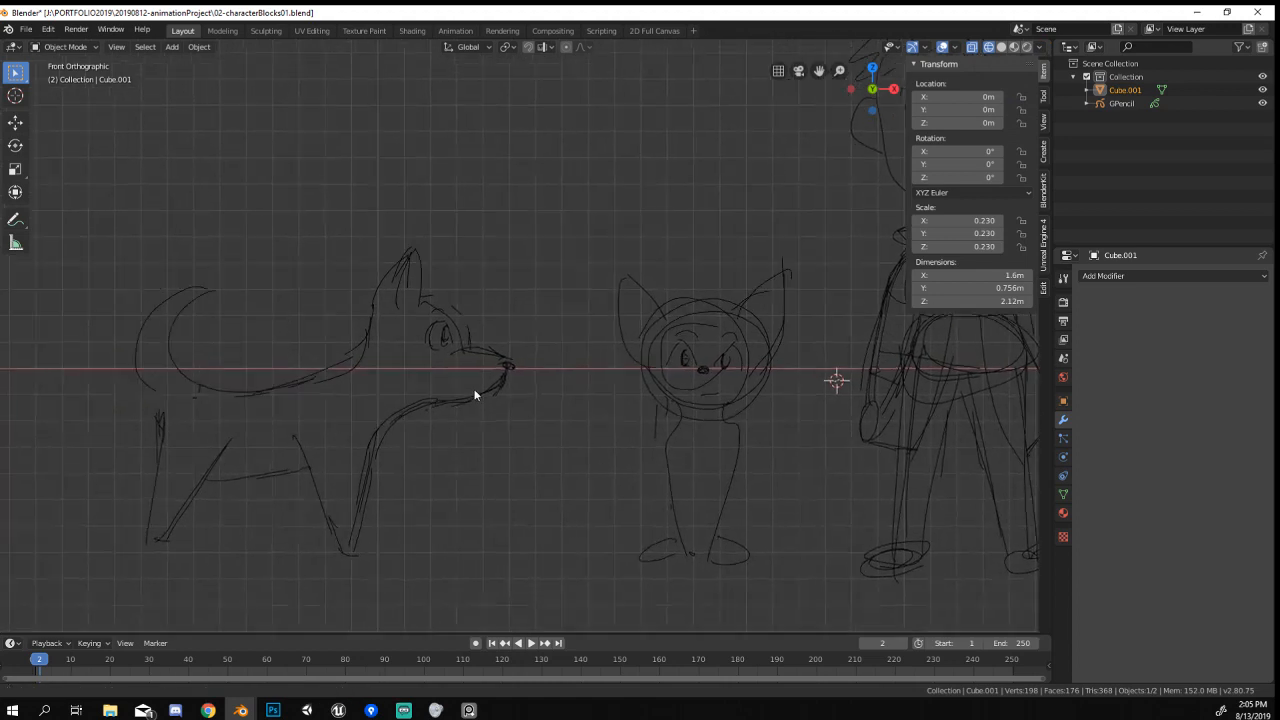
key(shift+a)
mouse_move(515, 406)
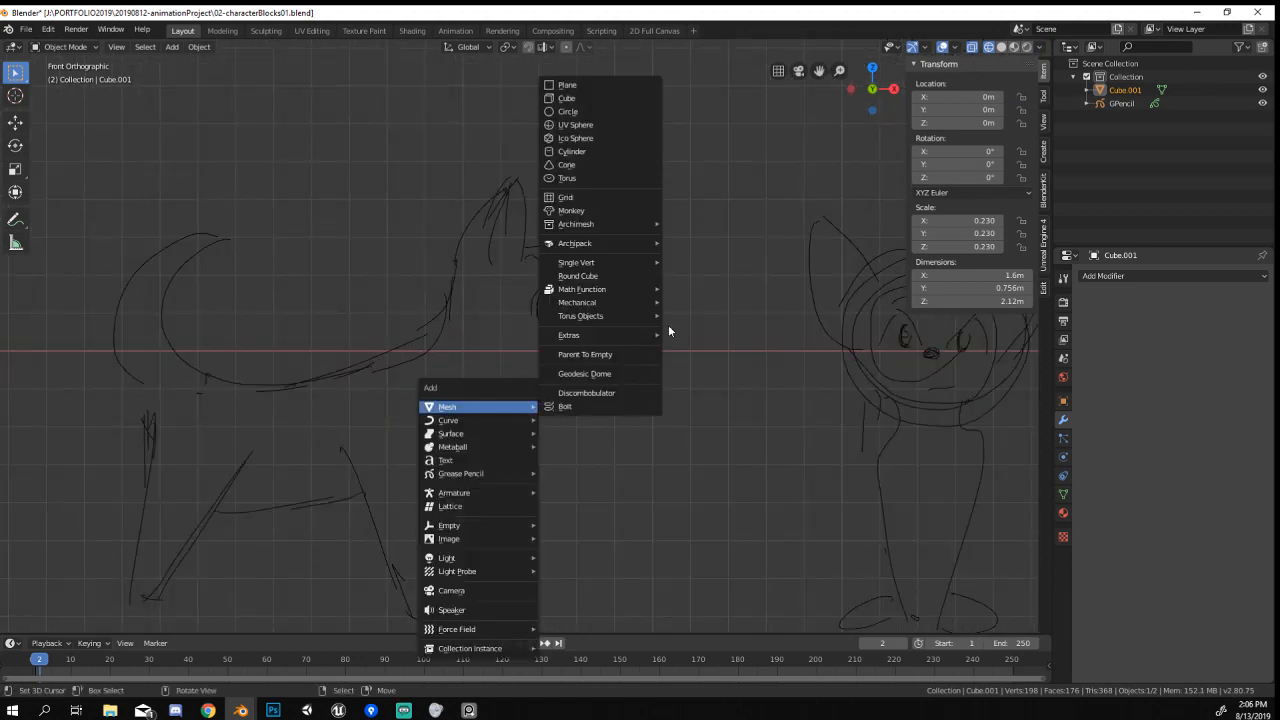
Add a cube, give it a level 1 subdivision surface and move it onto the dog sketch's head.
click(585, 98)
scroll(664, 328, down, 5)
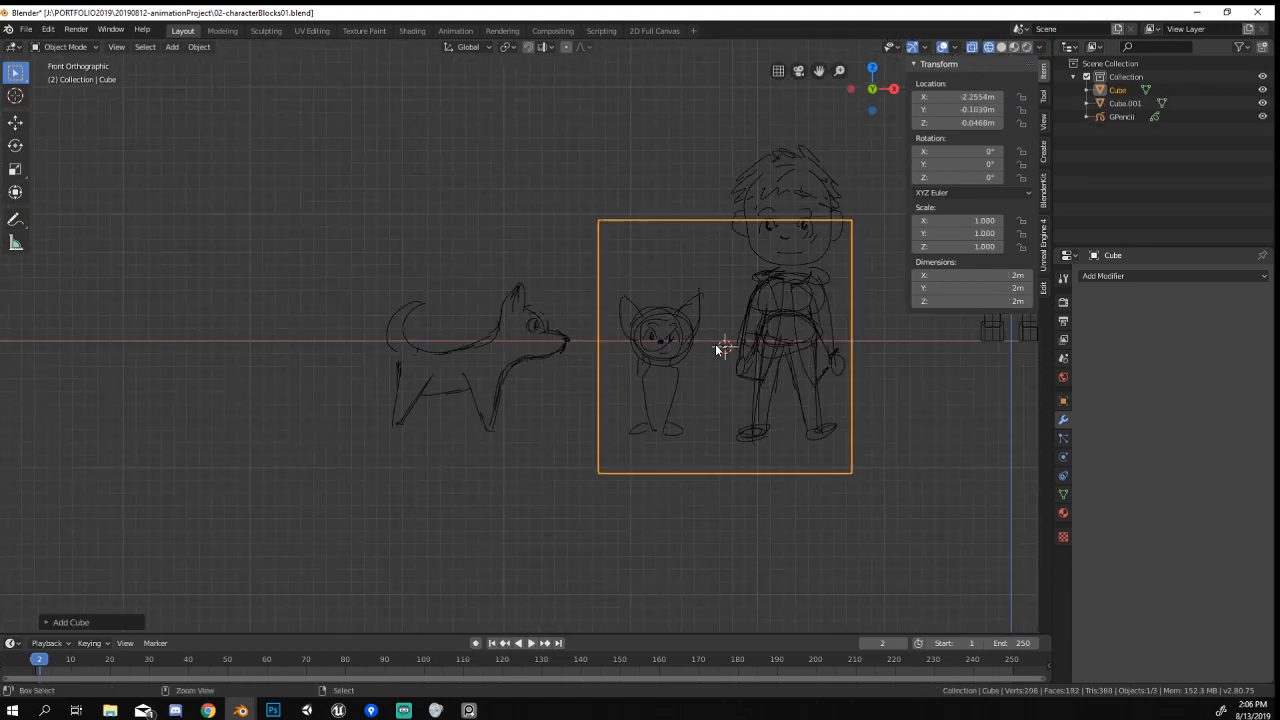
key(ctrl+1)
key(g)
click(726, 490)
Scale the subdivided cube to about 0.39 m and fit it over the head outline of the dog sketch.
scroll(726, 490, up, 6)
key(s)
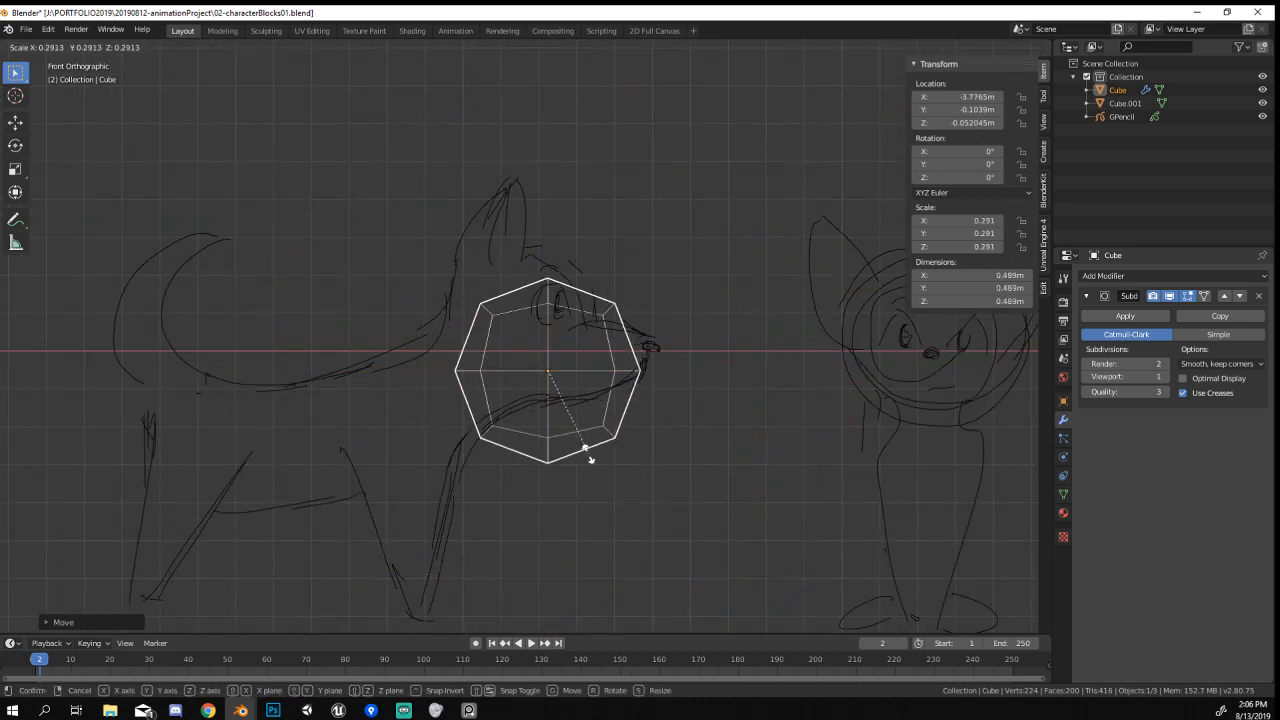
click(580, 442)
key(g)
click(553, 402)
key(s)
click(724, 456)
key(g)
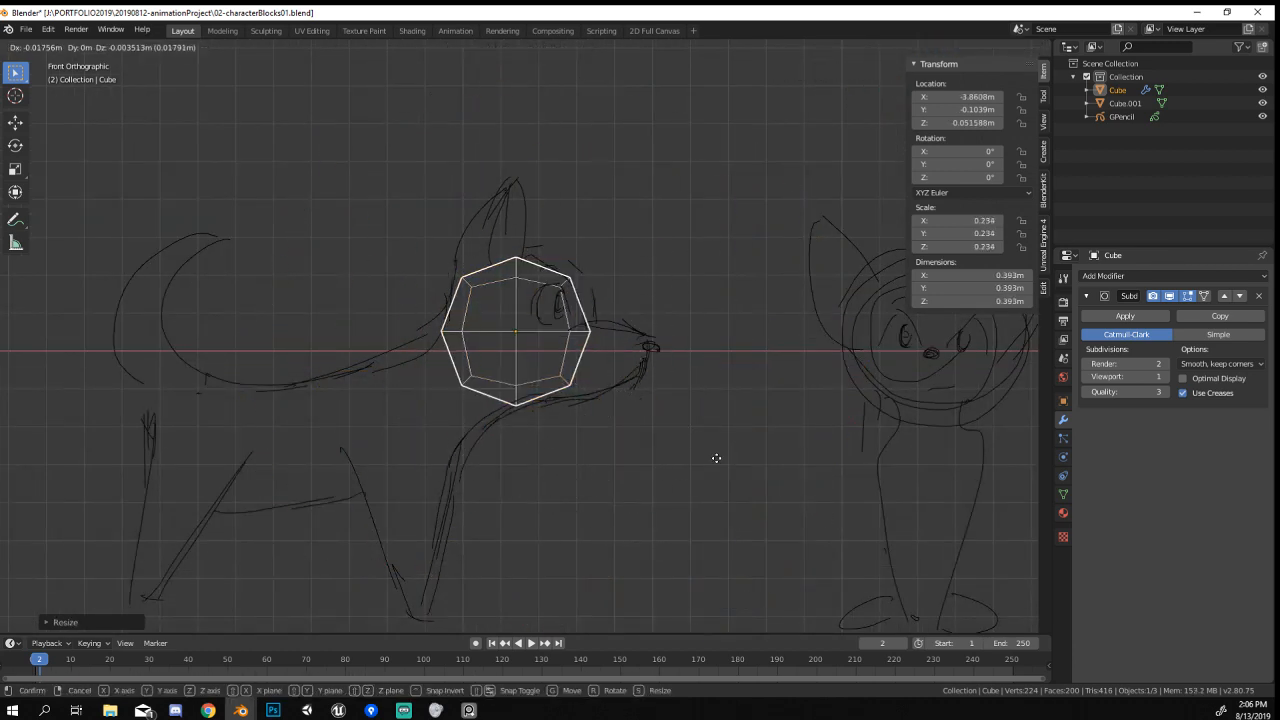
click(717, 457)
Add a cylinder, shrink it and place it over the front leg of the dog sketch.
mouse_move(539, 461)
shift+middle_down()
mouse_move(475, 414)
mouse_move(601, 423)
shift+middle_up()
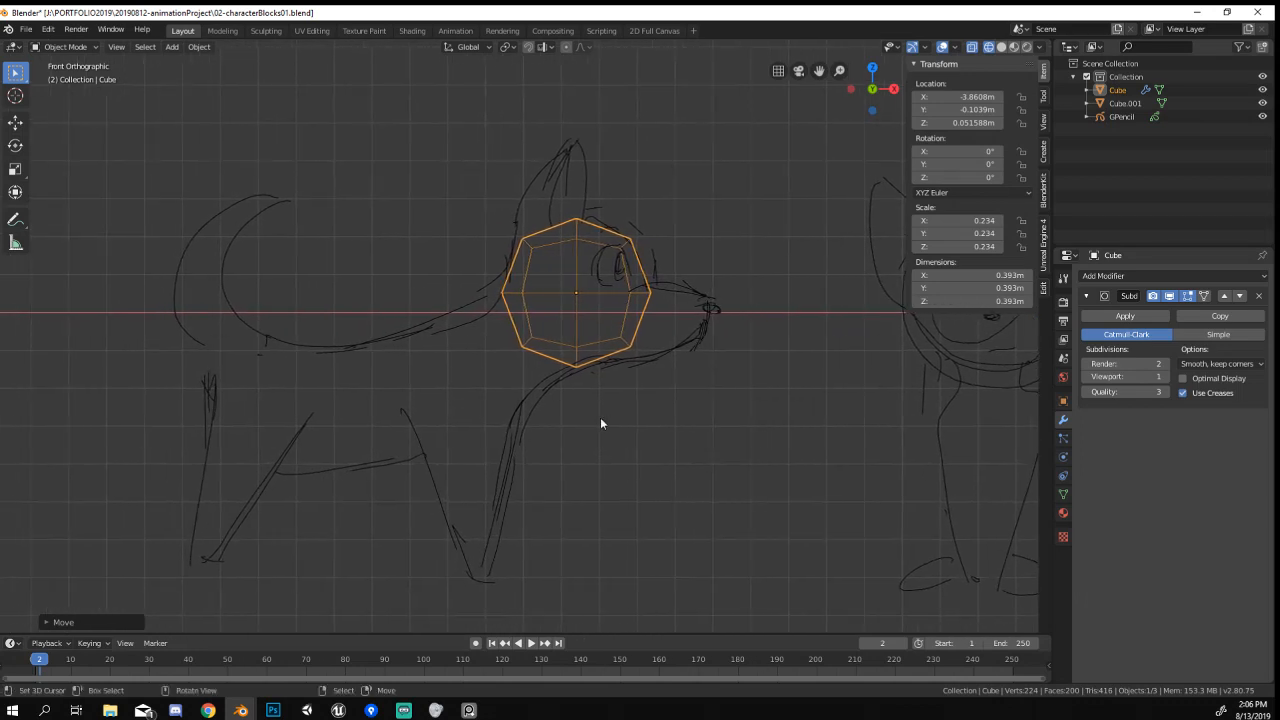
key(shift+a)
mouse_move(598, 420)
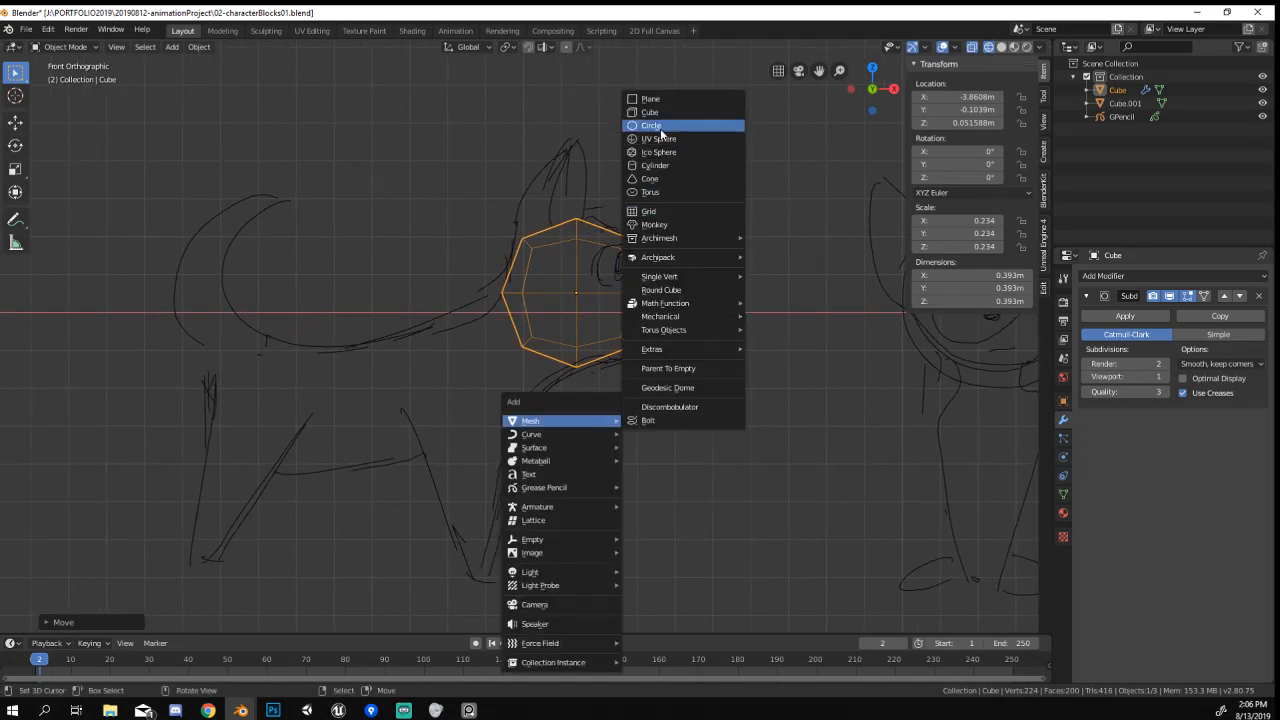
click(685, 165)
scroll(723, 318, down, 5)
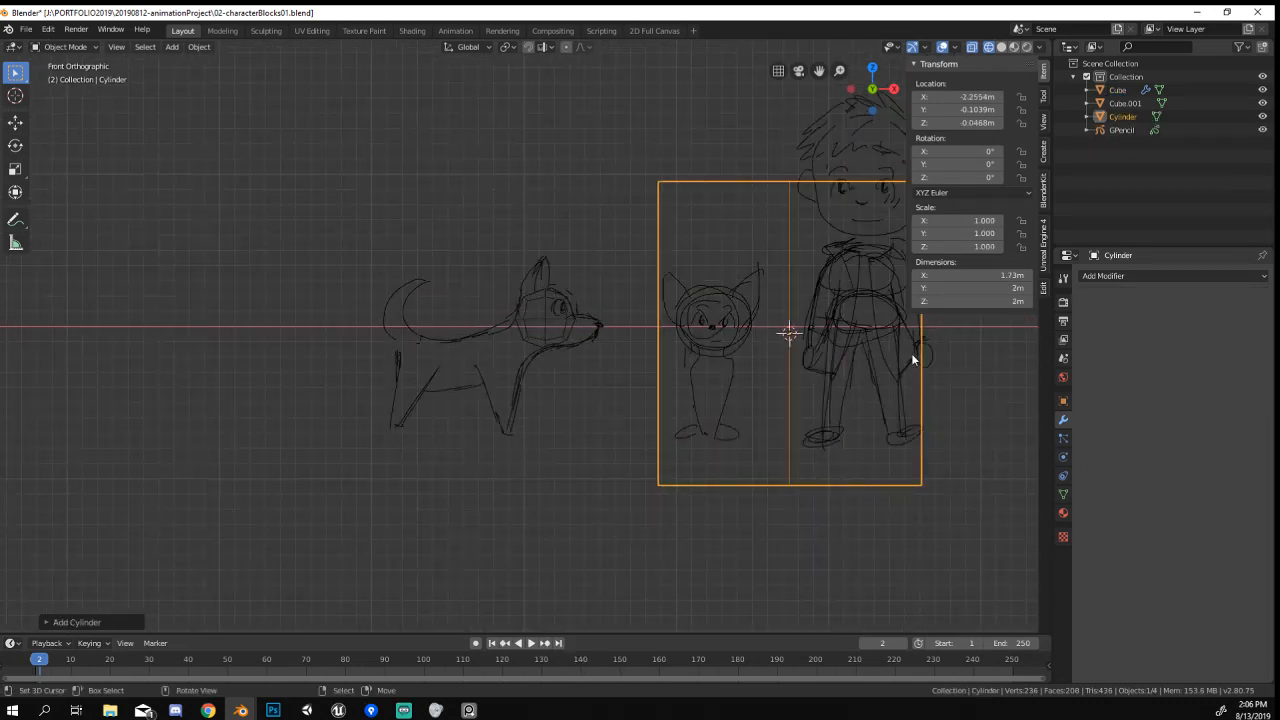
key(g)
click(609, 417)
key(s)
click(526, 420)
key(g)
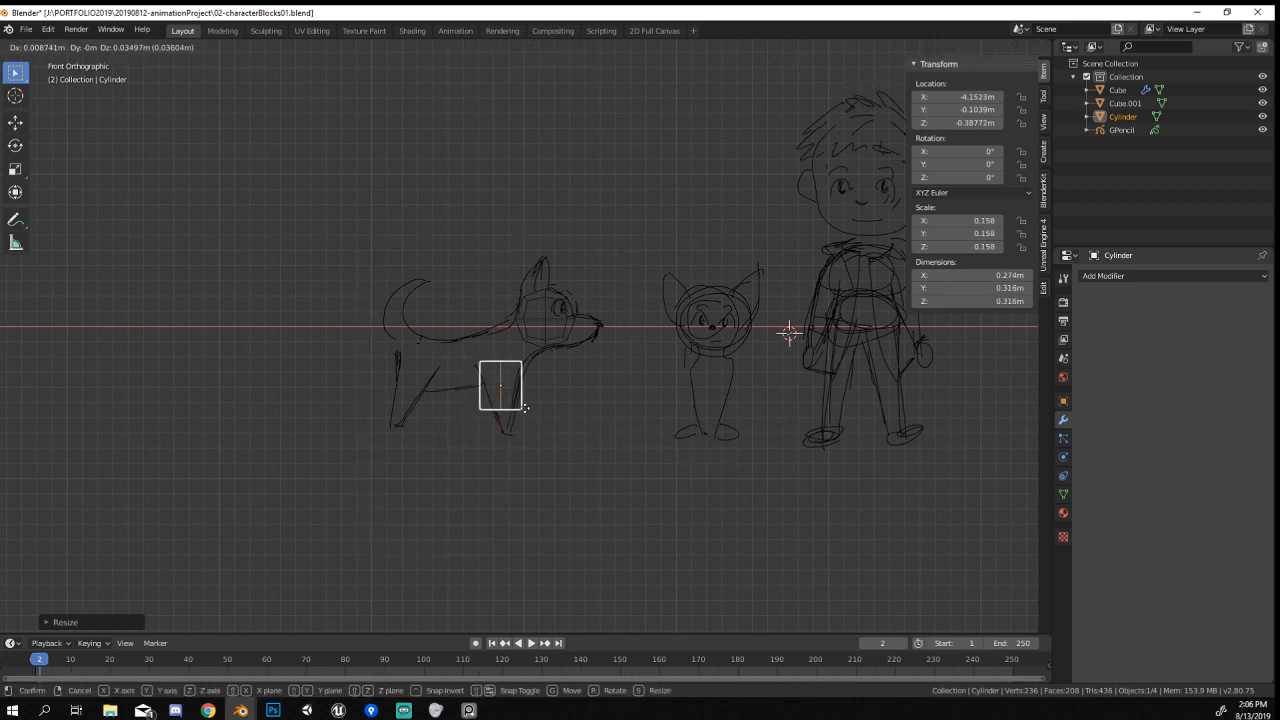
click(557, 416)
Shrink the cylinder to about 0.27 m tall and offset it to about Y -0.21 m and Z -0.32 m, beside the head's centre.
scroll(557, 416, up, 3)
middle_drag(557, 416, 403, 471)
key(g)
key(z)
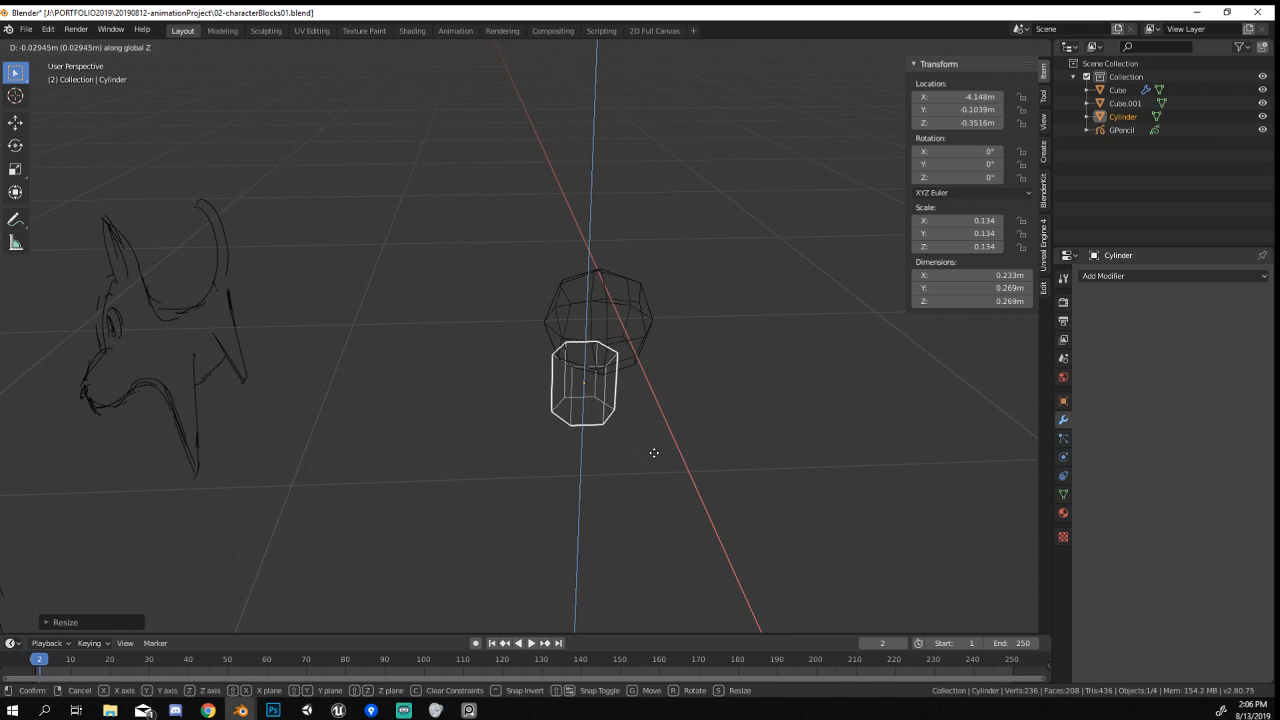
click(640, 447)
middle_drag(637, 445, 644, 426)
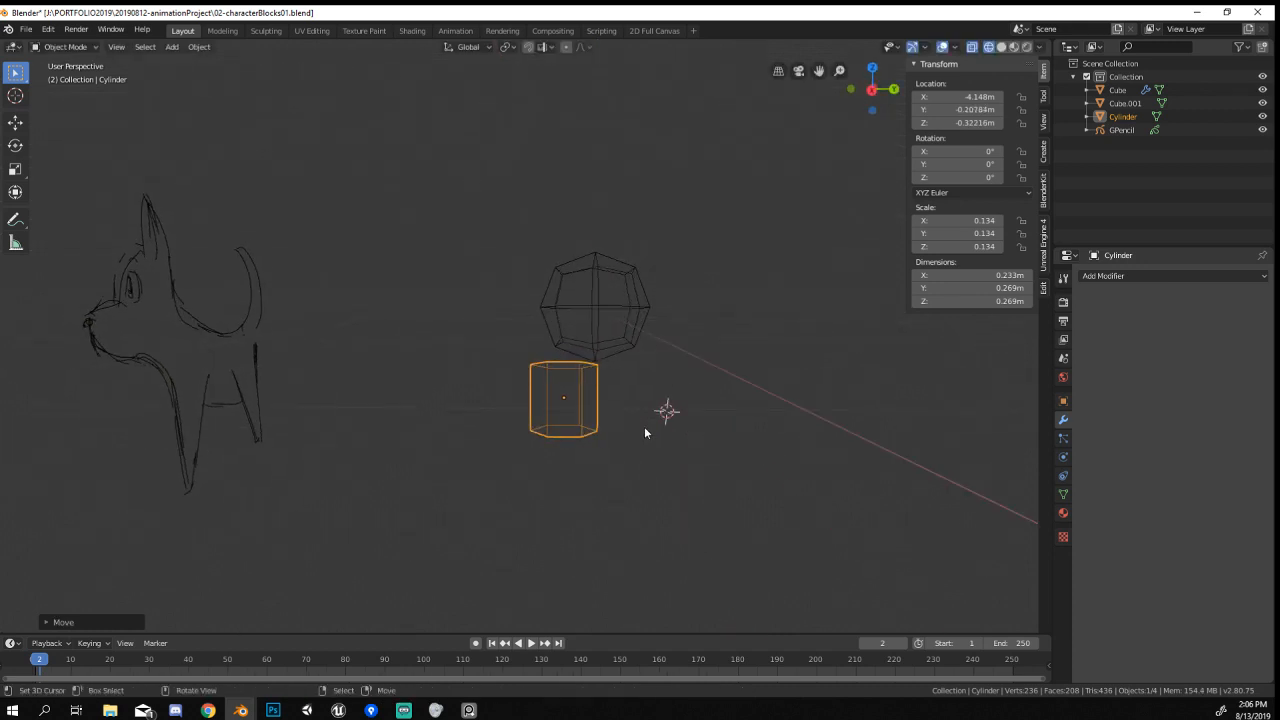
Taper the cylinder by shrinking its bottom ring and lowering that ring to the sketched front paw.
key(KP_1)
key(Tab)
scroll(600, 500, up, 2)
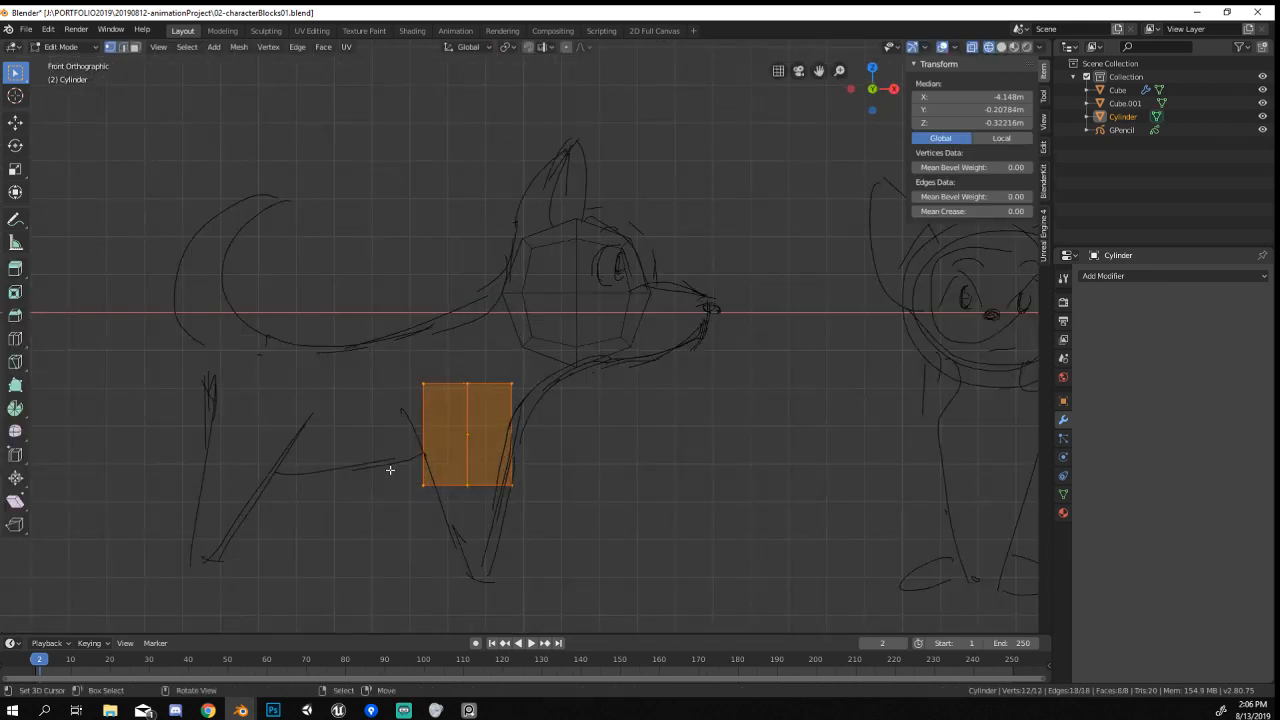
drag(390, 470, 674, 549)
key(s)
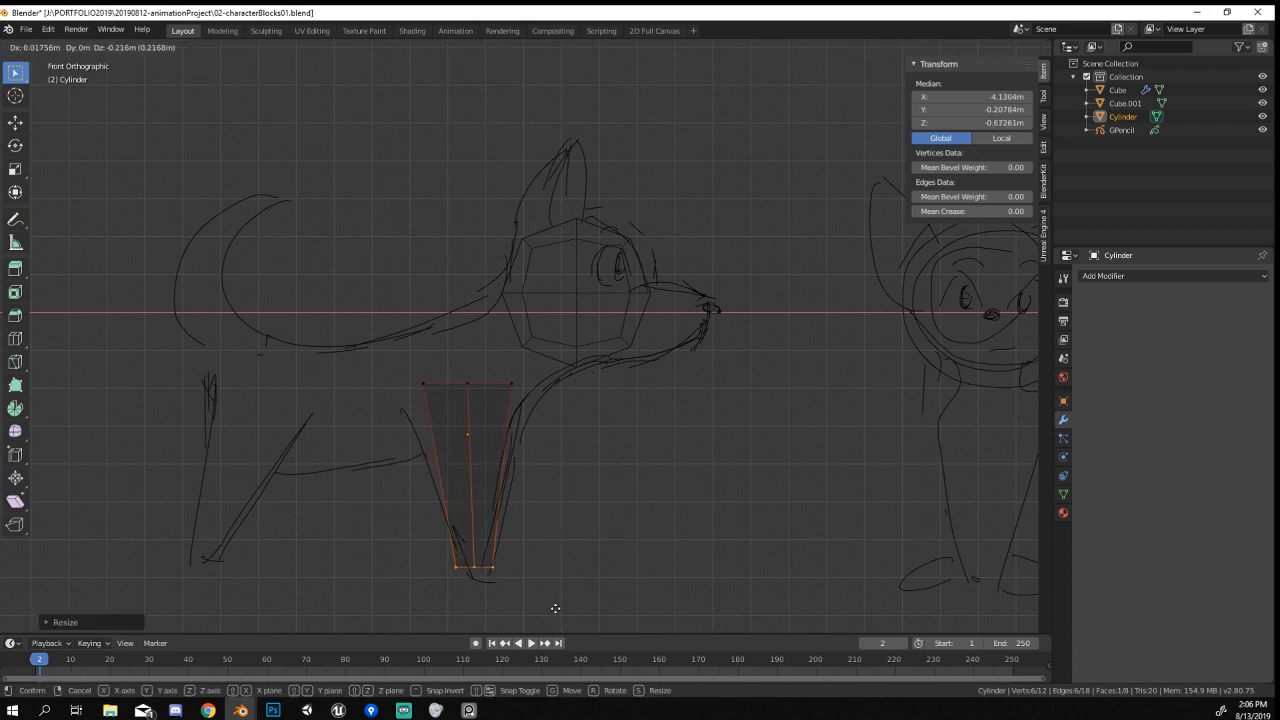
click(537, 598)
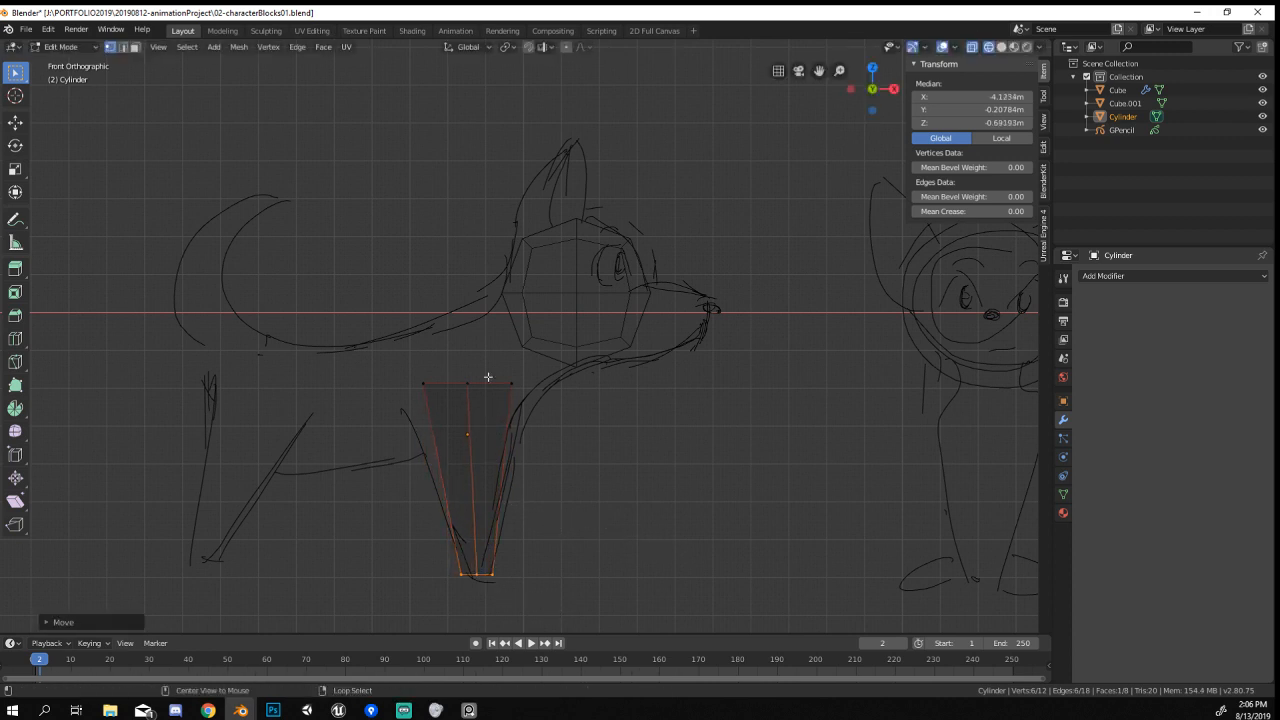
Move the leg's top ring onto the sketched shoulder and tilt it in side view so its outer edge sits higher.
alt+right_click(487, 381)
key(g)
click(480, 411)
middle_drag(691, 460, 610, 454)
key(KP_5)
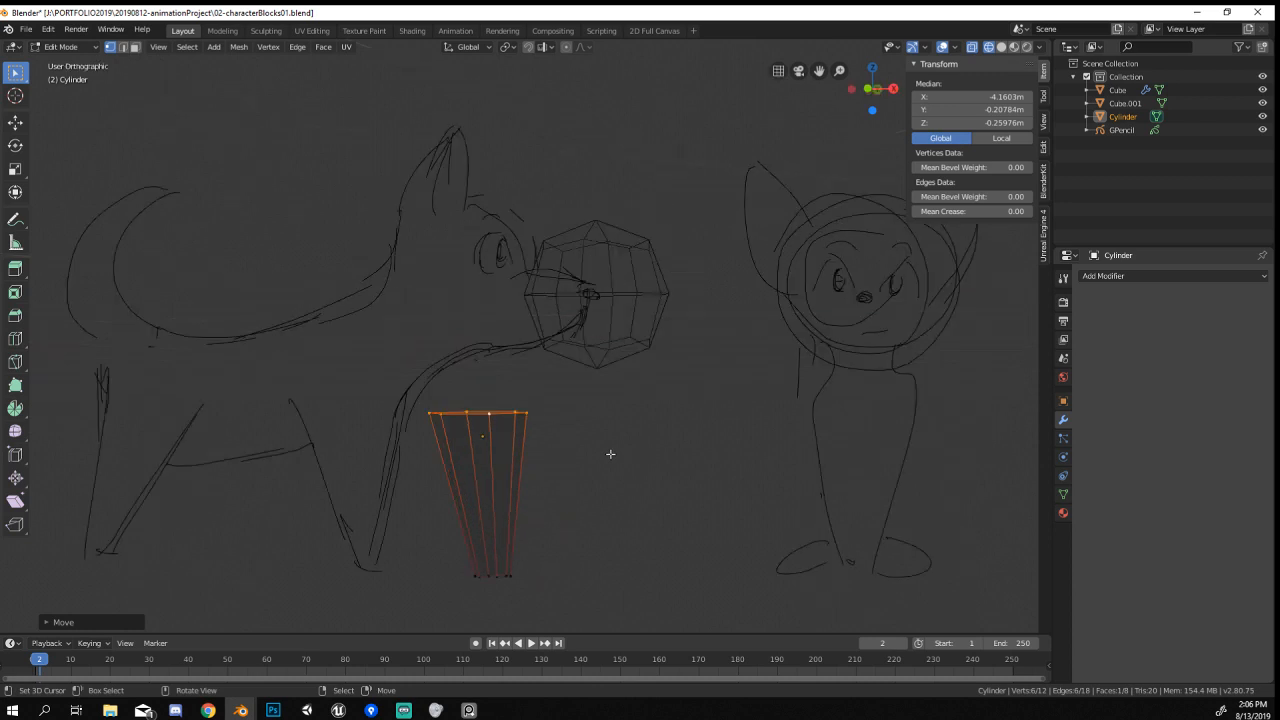
key(KP_3)
key(r)
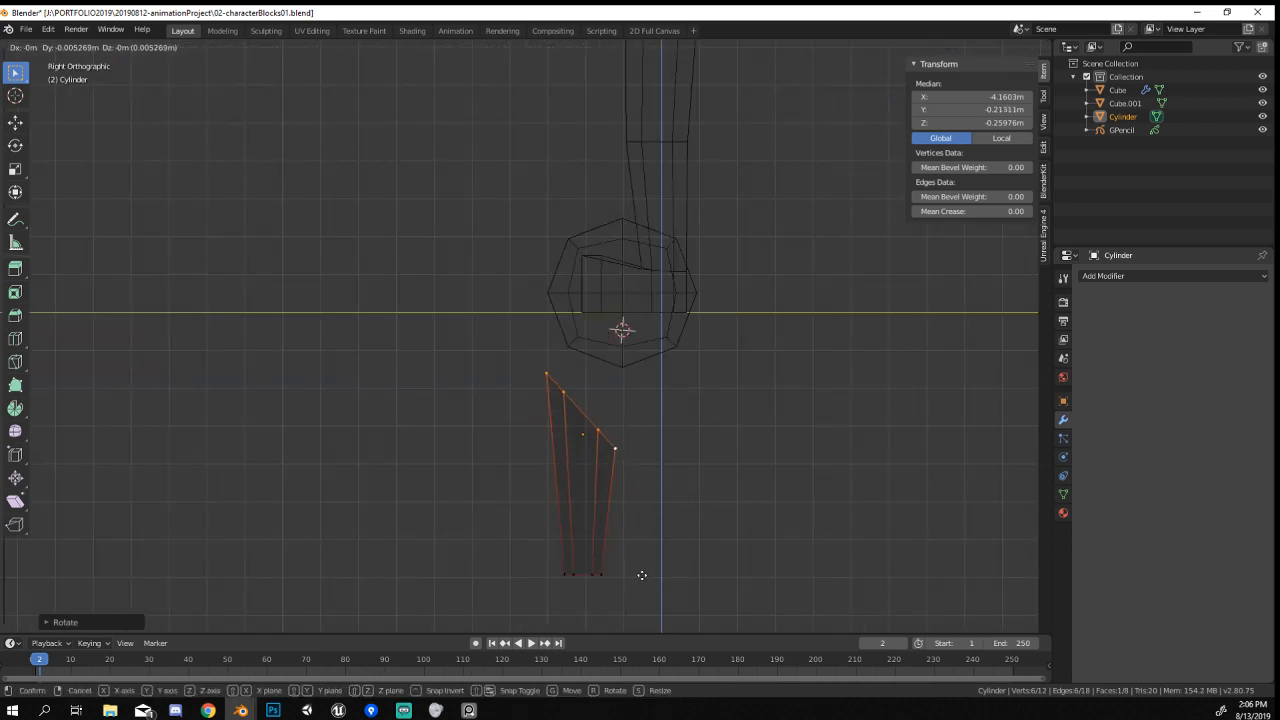
click(631, 566)
key(Tab)
click(634, 338)
click(611, 441)
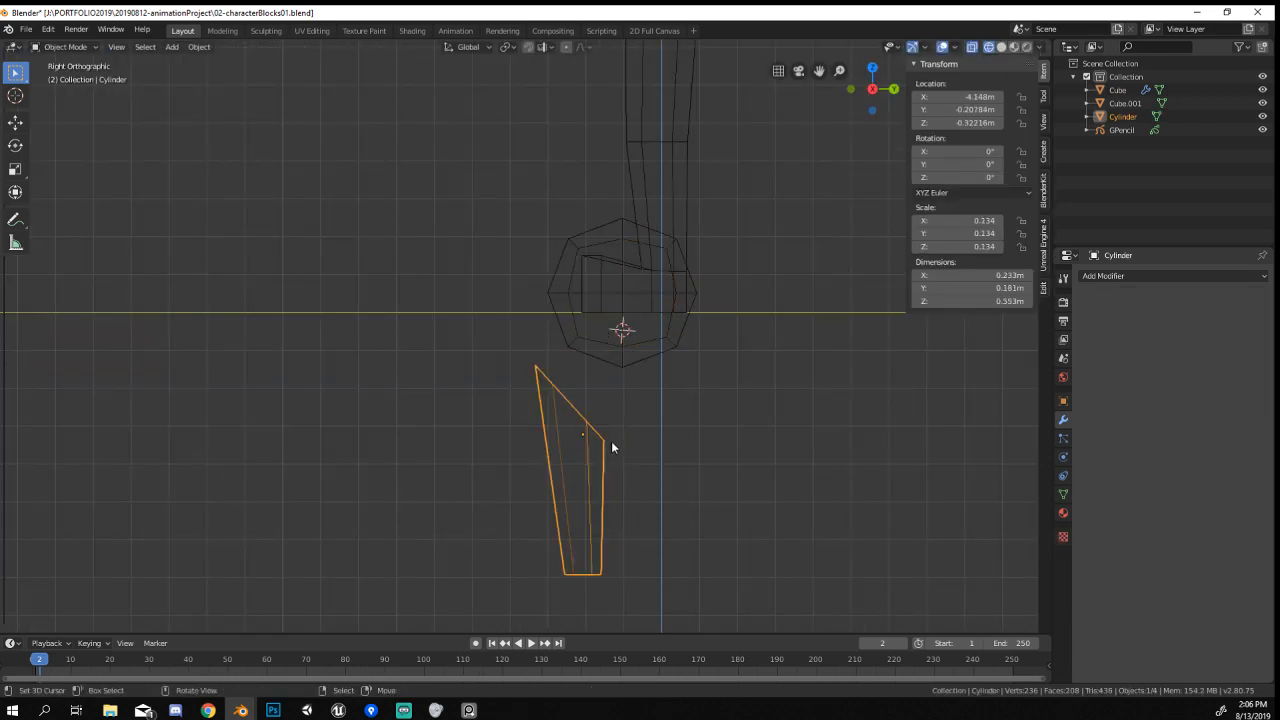
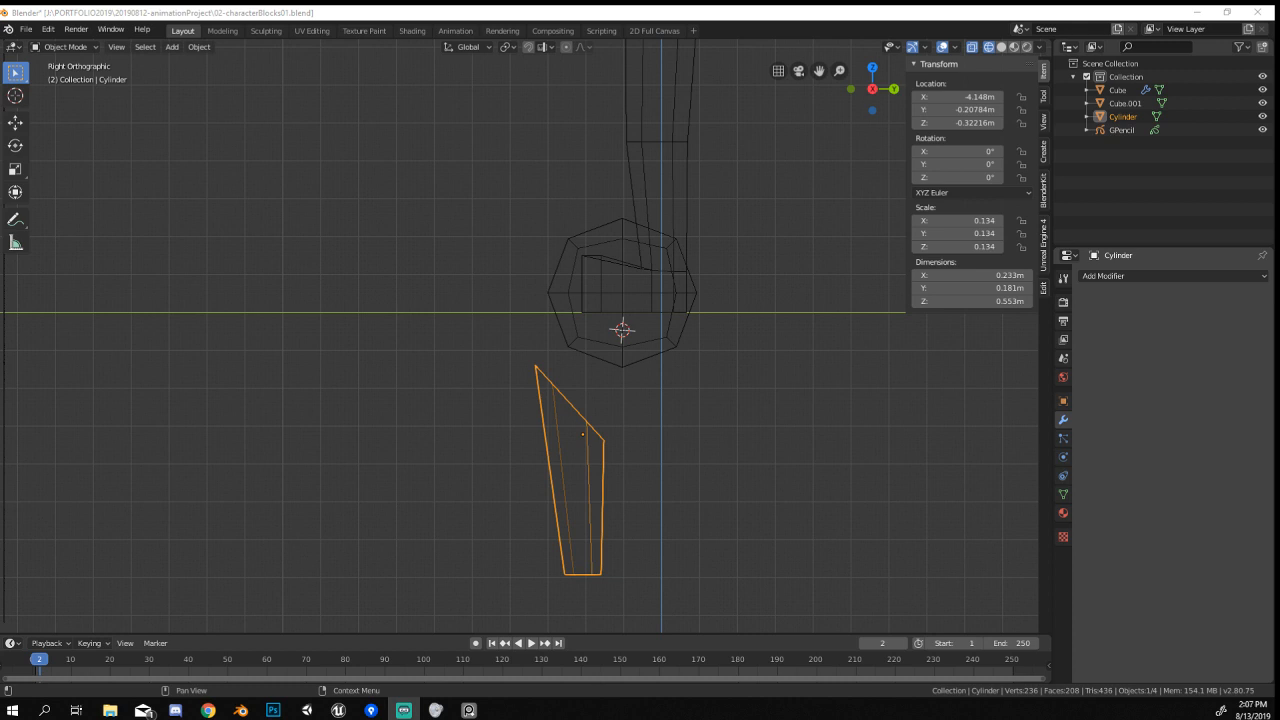
Duplicate the head ball, move the copy onto the dog's chest and enlarge it to about 0.45 m.
click(628, 345)
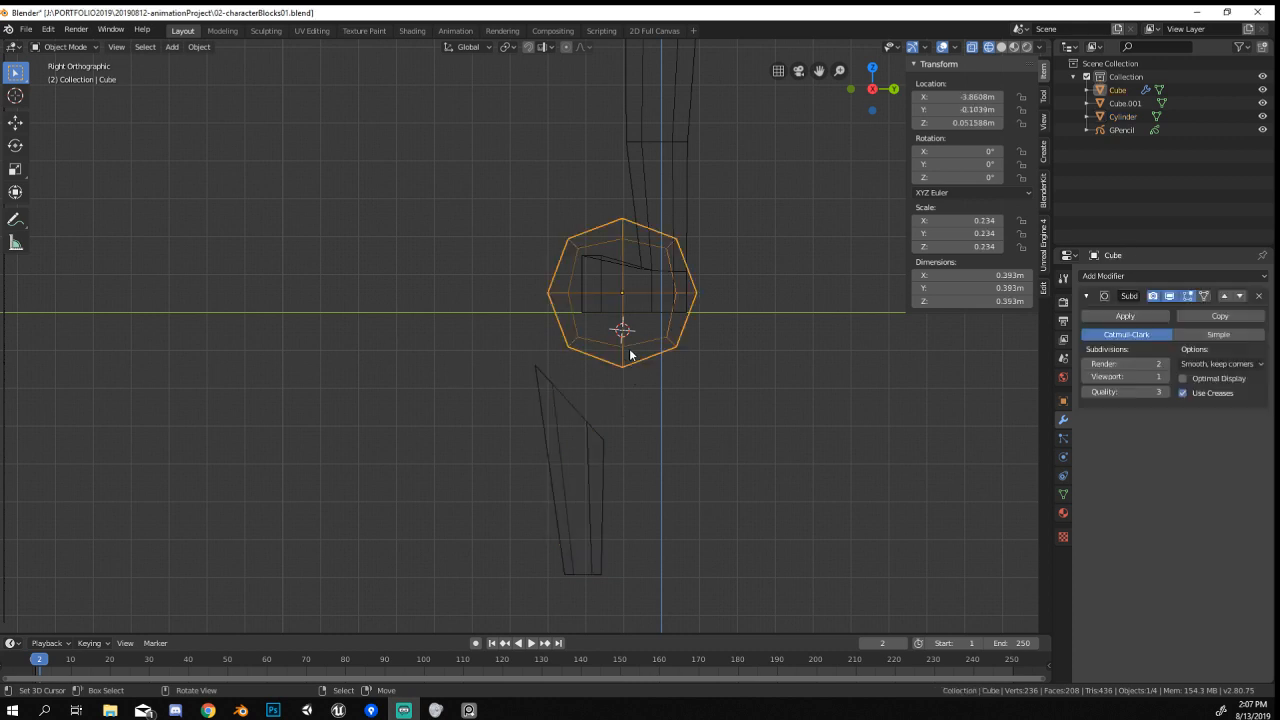
key(shift+d)
click(630, 432)
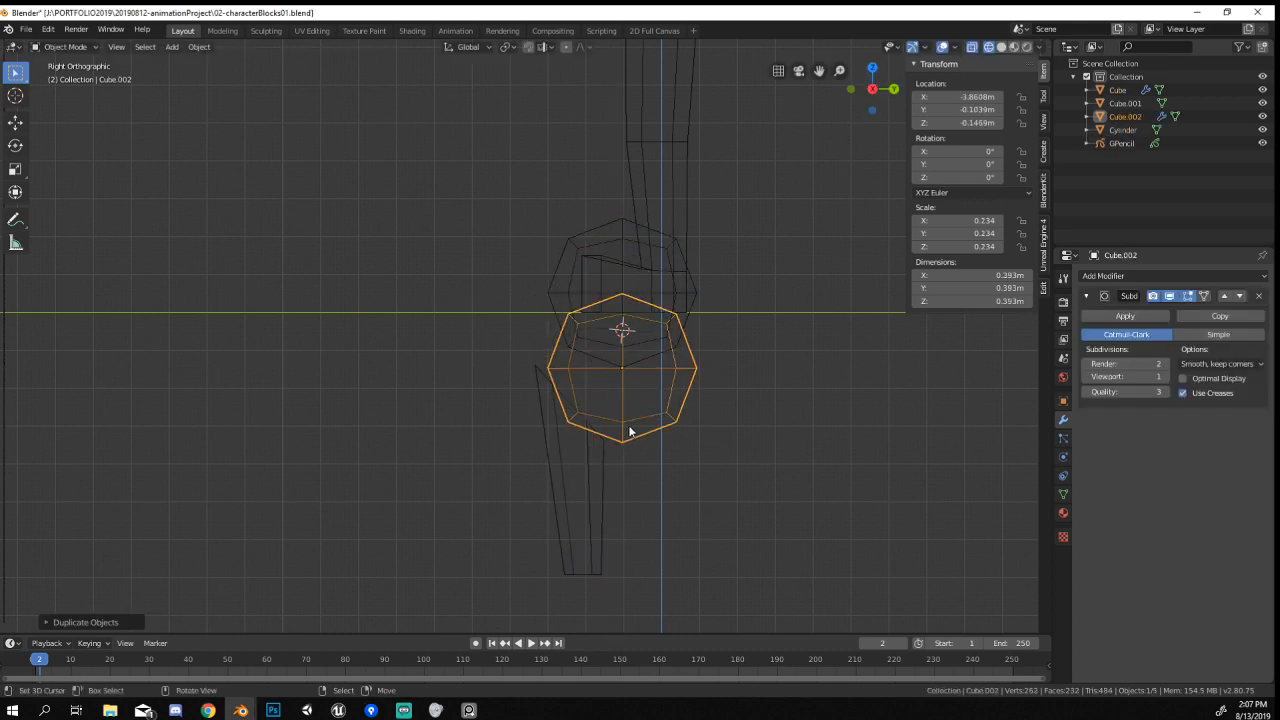
key(KP_1)
key(g)
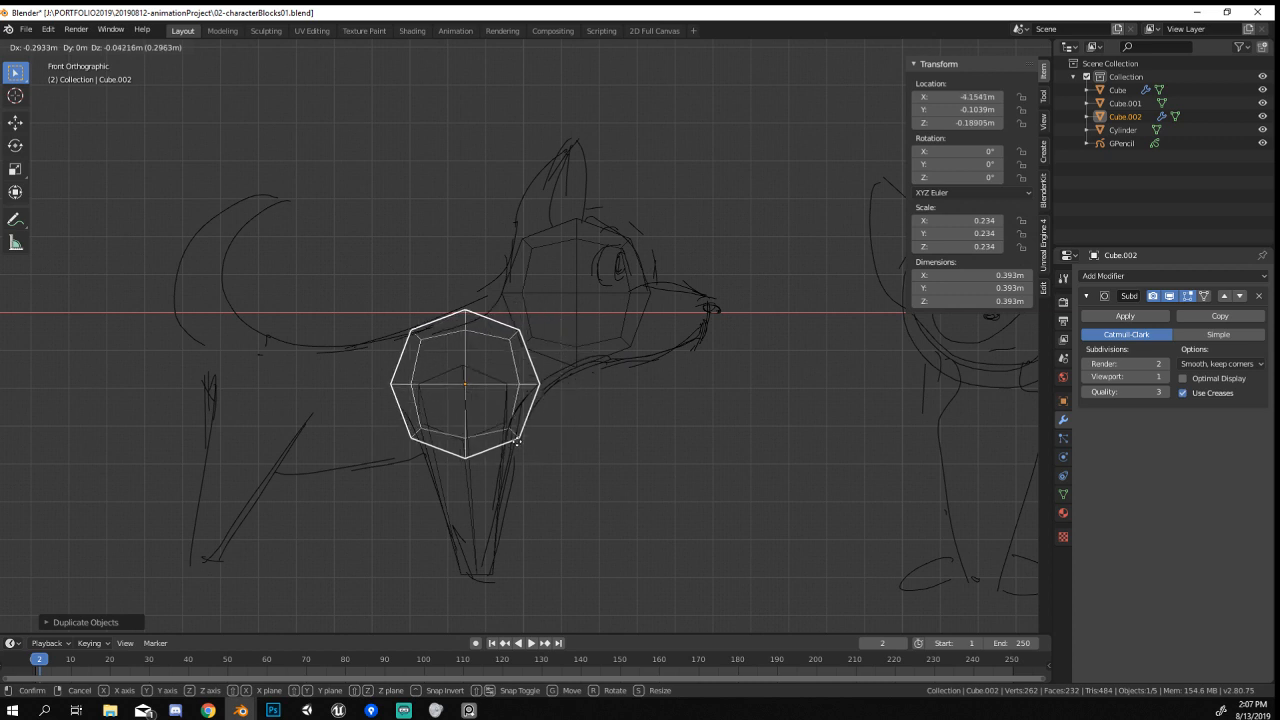
click(519, 447)
key(s)
click(526, 446)
key(g)
key(s)
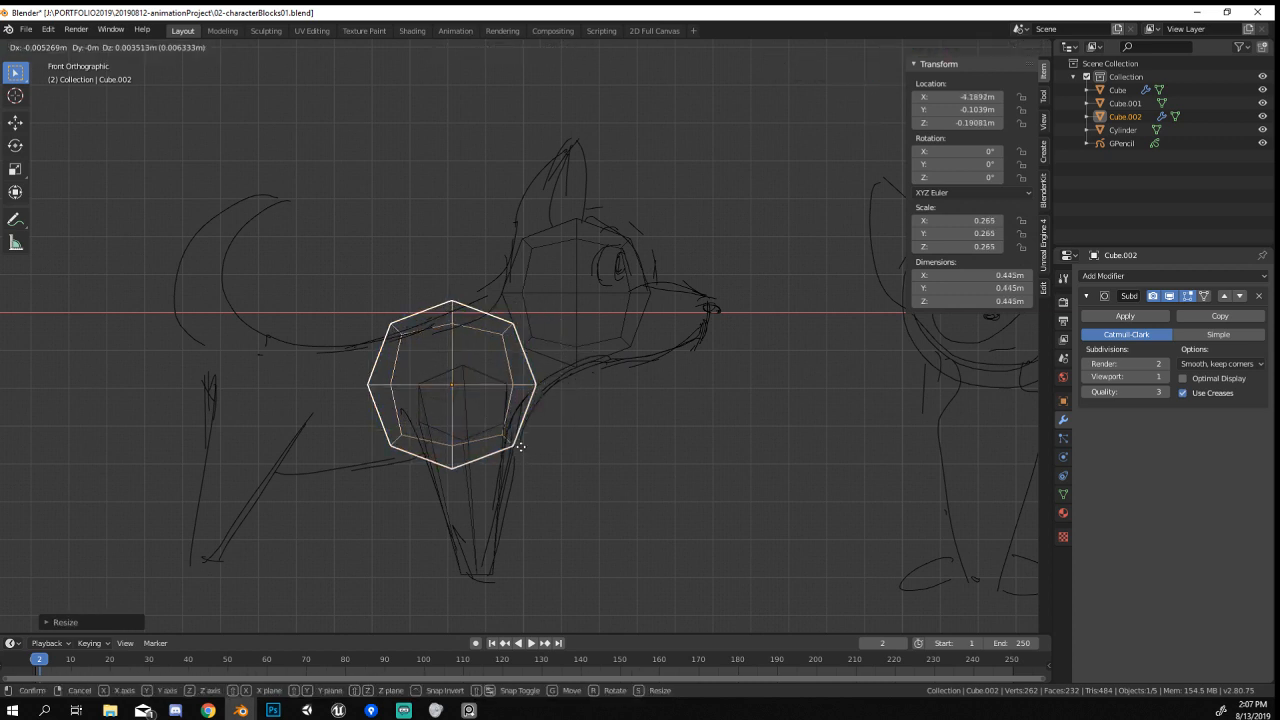
click(529, 452)
Switch the viewport to solid shading and view the blocked-out parts at an angle.
mouse_move(529, 452)
middle_down()
mouse_move(531, 467)
mouse_move(430, 466)
mouse_move(431, 481)
middle_up()
key(z)
click(482, 483)
Add a Mirror modifier to the front leg across Y only, with the chest ball as mirror object.
click(597, 500)
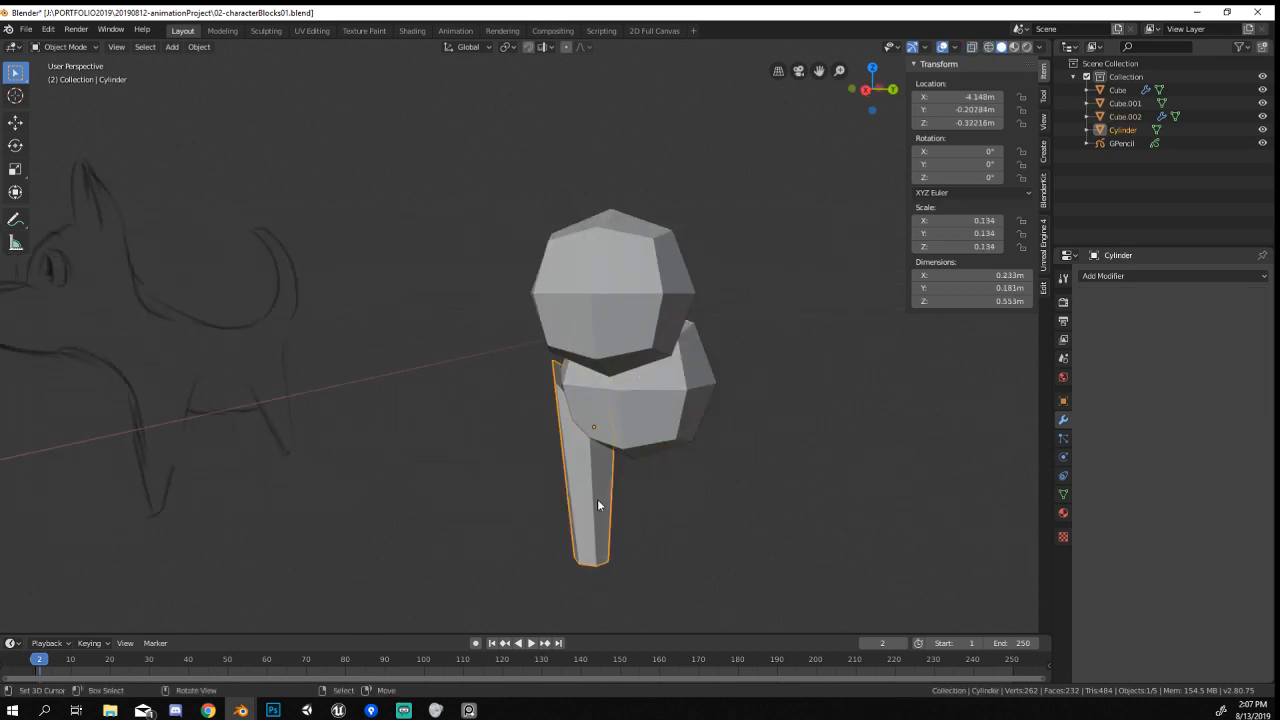
middle_drag(597, 500, 1031, 437)
click(1117, 276)
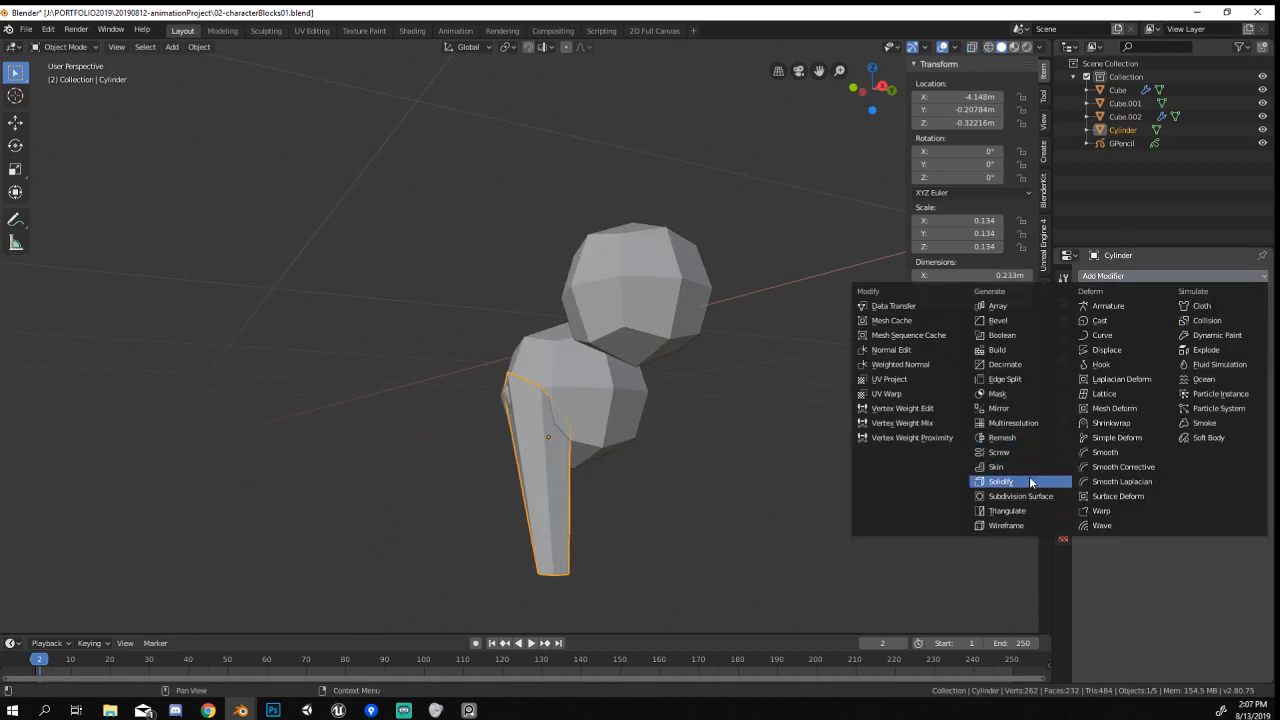
click(1038, 408)
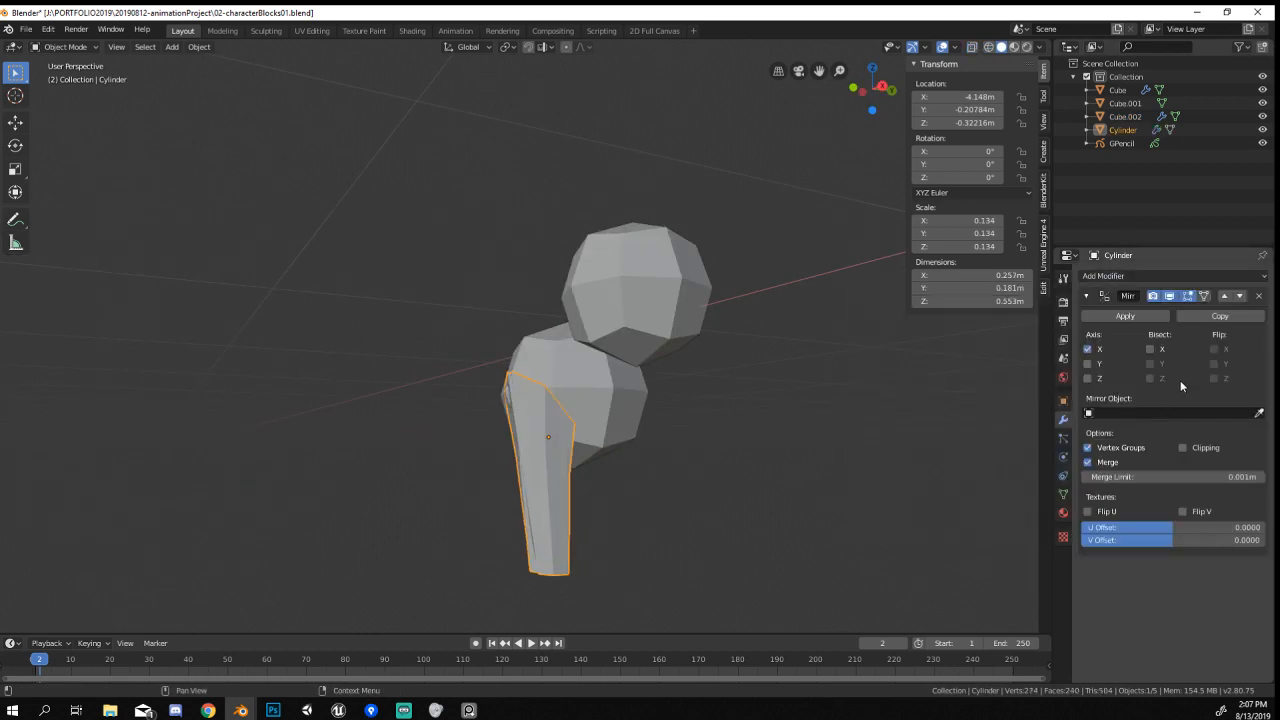
click(628, 401)
click(1087, 349)
click(1087, 363)
key(KP_3)
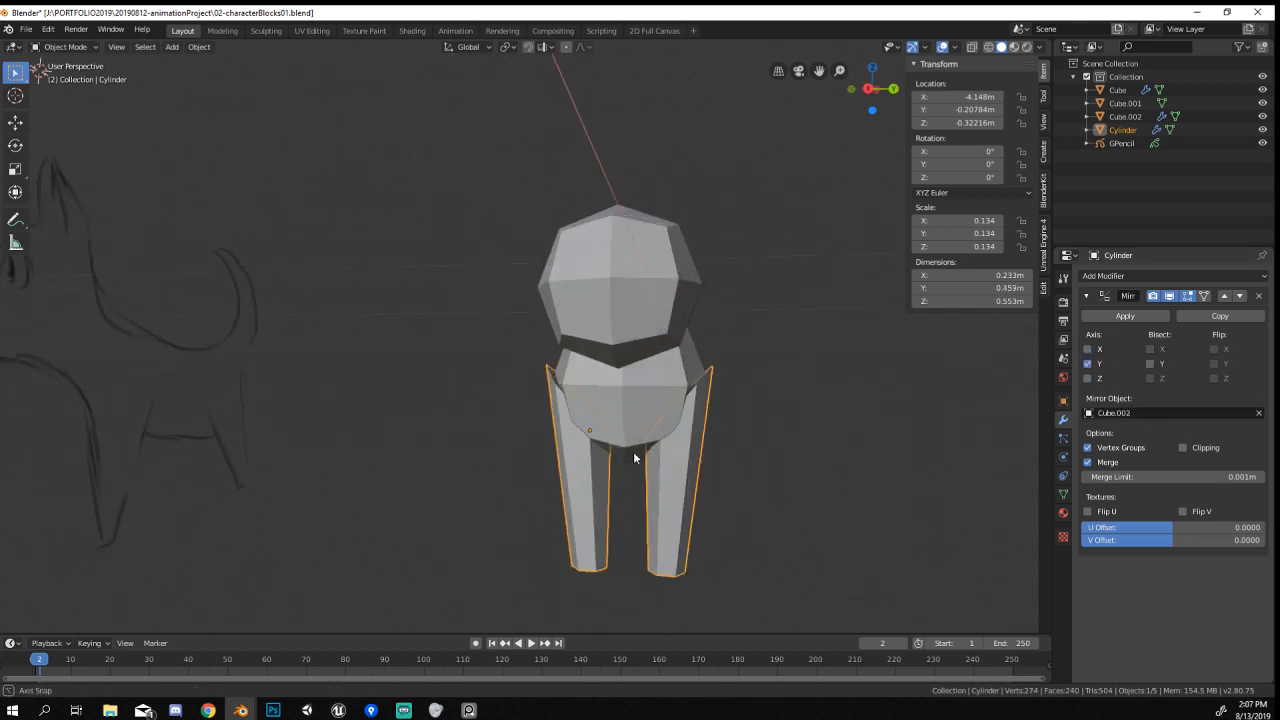
Duplicate the mirrored front legs and place the copy over the sketched rear leg, about 0.54 m back.
key(KP_1)
scroll(645, 452, up, 3)
shift+middle_drag(478, 470, 702, 232)
middle_drag(742, 211, 746, 209)
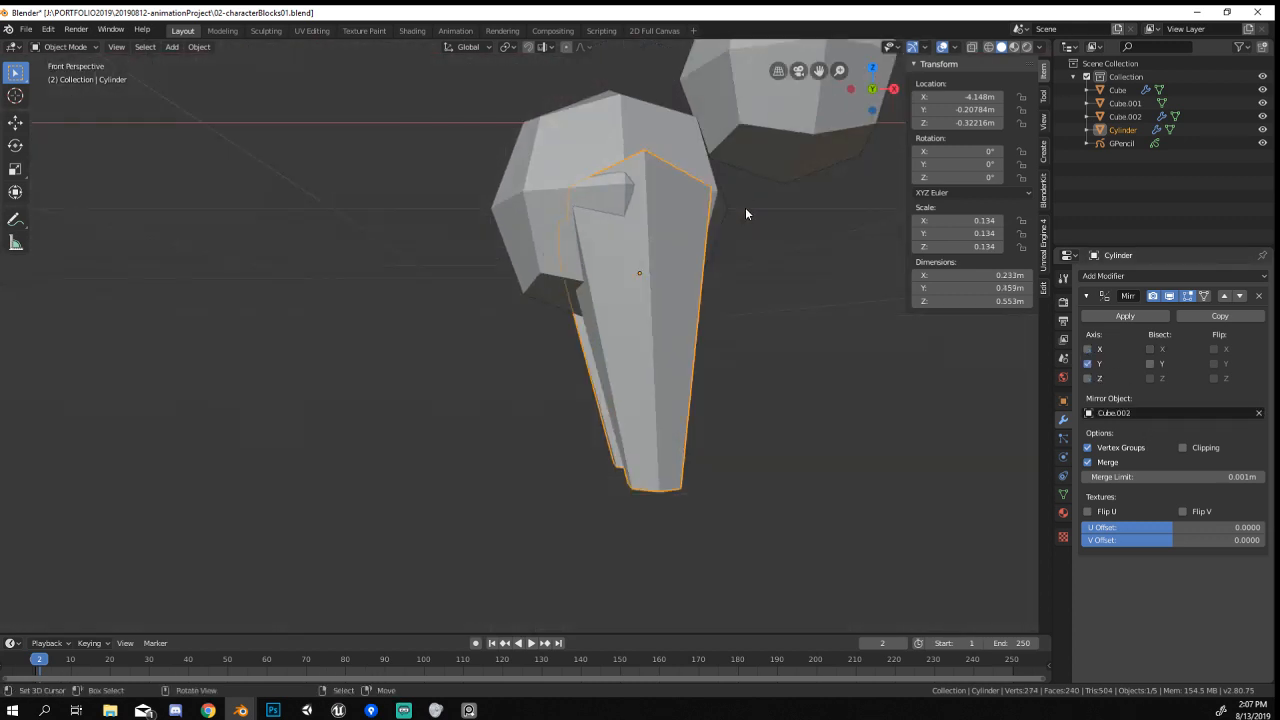
key(KP_1)
key(shift+d)
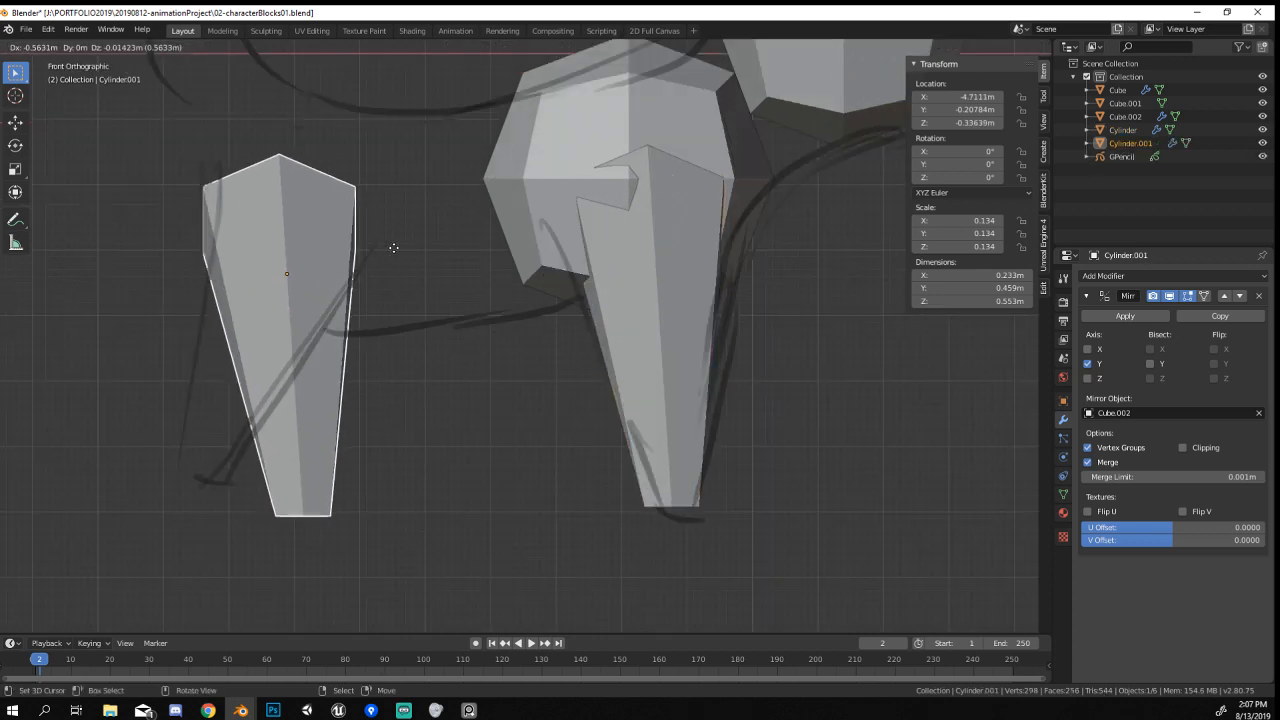
click(409, 246)
Edit the rear leg in wireframe, shifting its bottom ring backward onto the sketched rear paw.
key(Tab)
key(z)
click(240, 436)
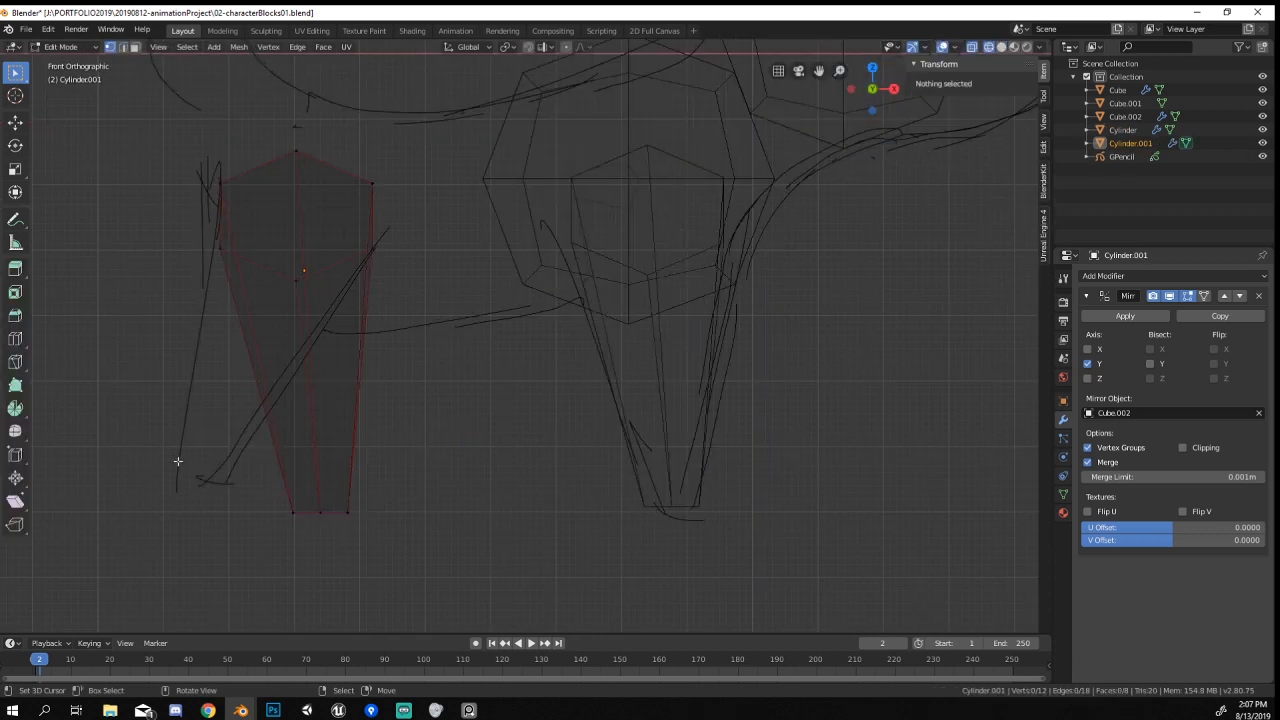
key(Tab)
Duplicate the chest ball onto the dog's hips and scale the copy down to about 0.39 m.
middle_drag(326, 551, 578, 360)
key(KP_1)
click(597, 373)
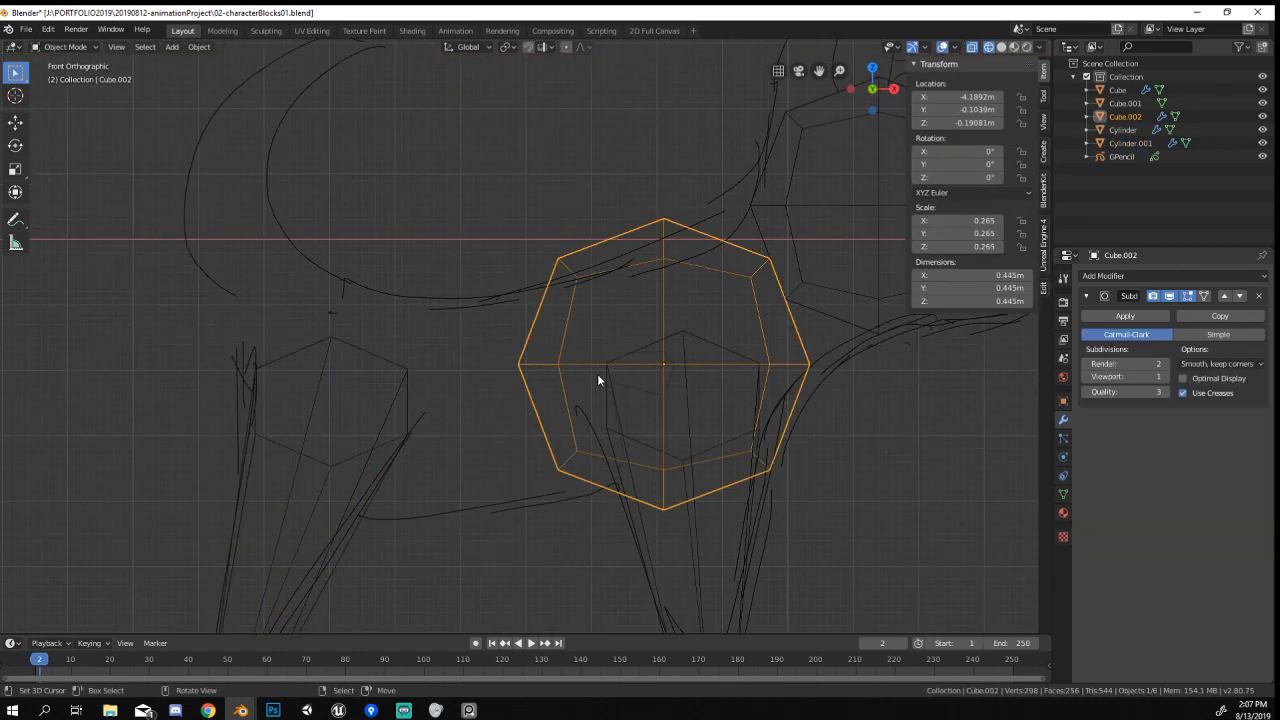
key(shift+d)
click(442, 422)
key(s)
click(742, 522)
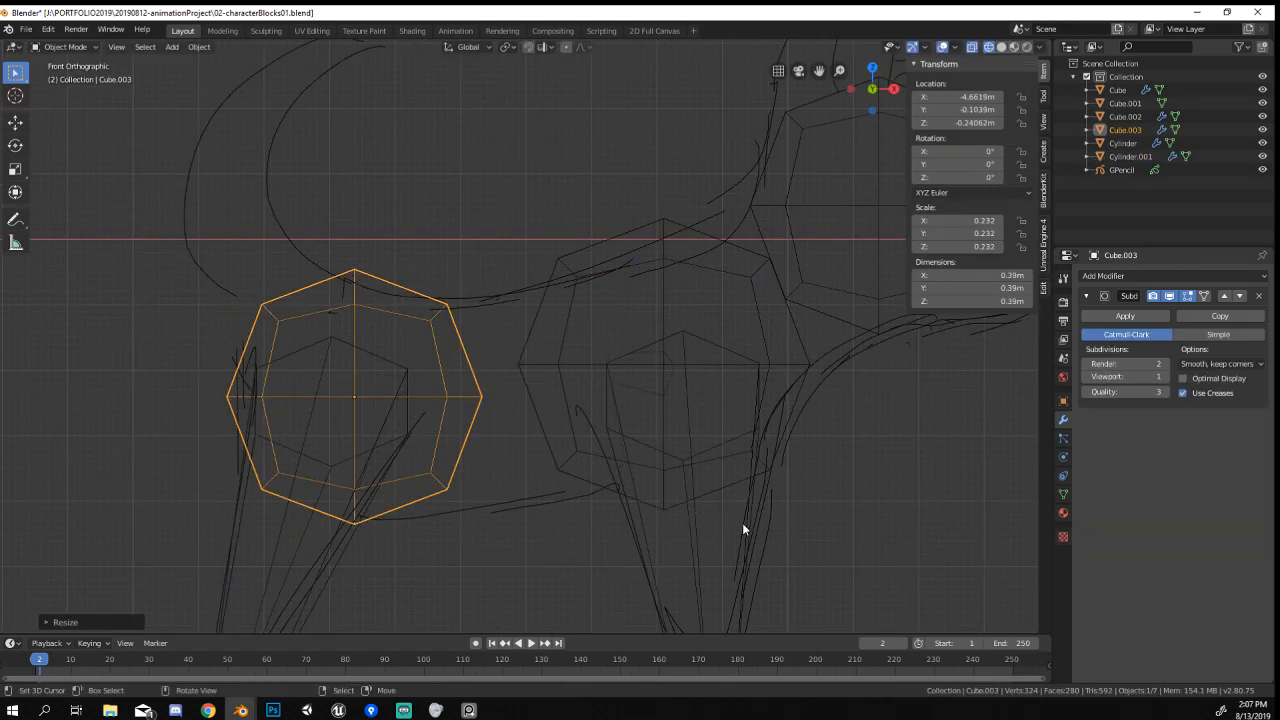
key(g)
click(742, 496)
scroll(742, 496, down, 3)
scroll(457, 345, up, 2)
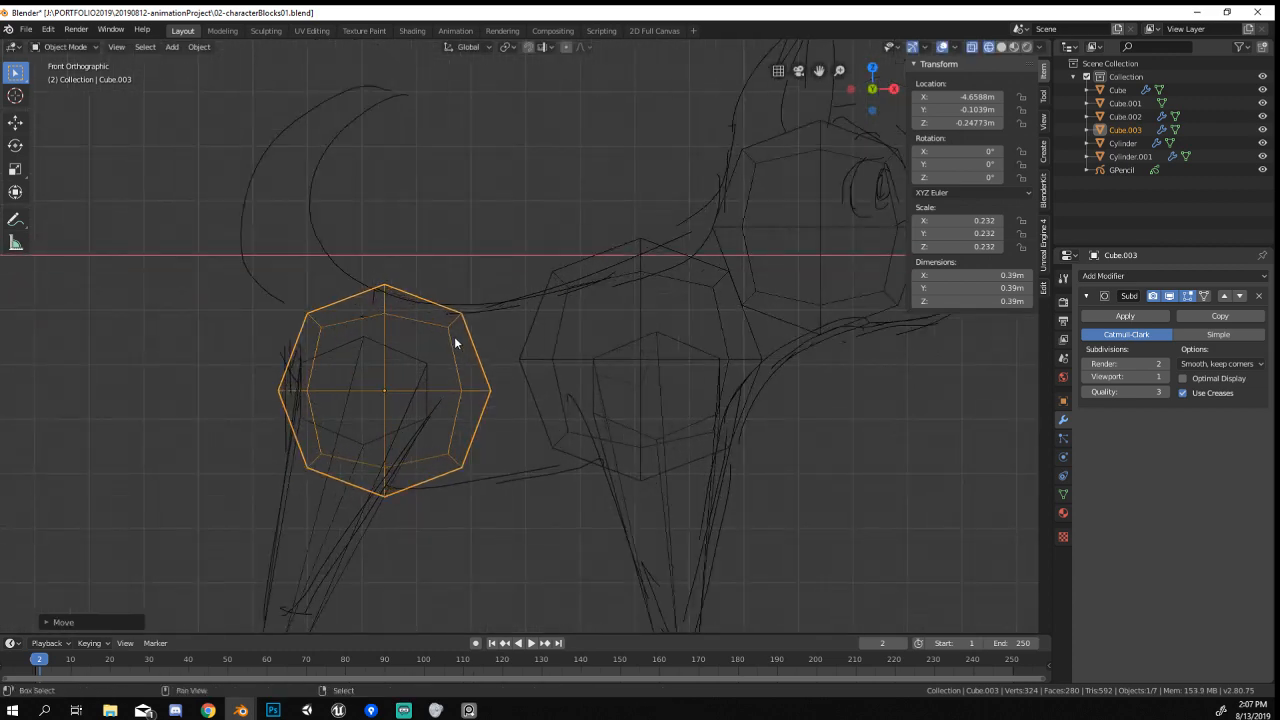
Add a torus mesh to the scene.
key(shift+a)
key(Escape)
click(351, 562)
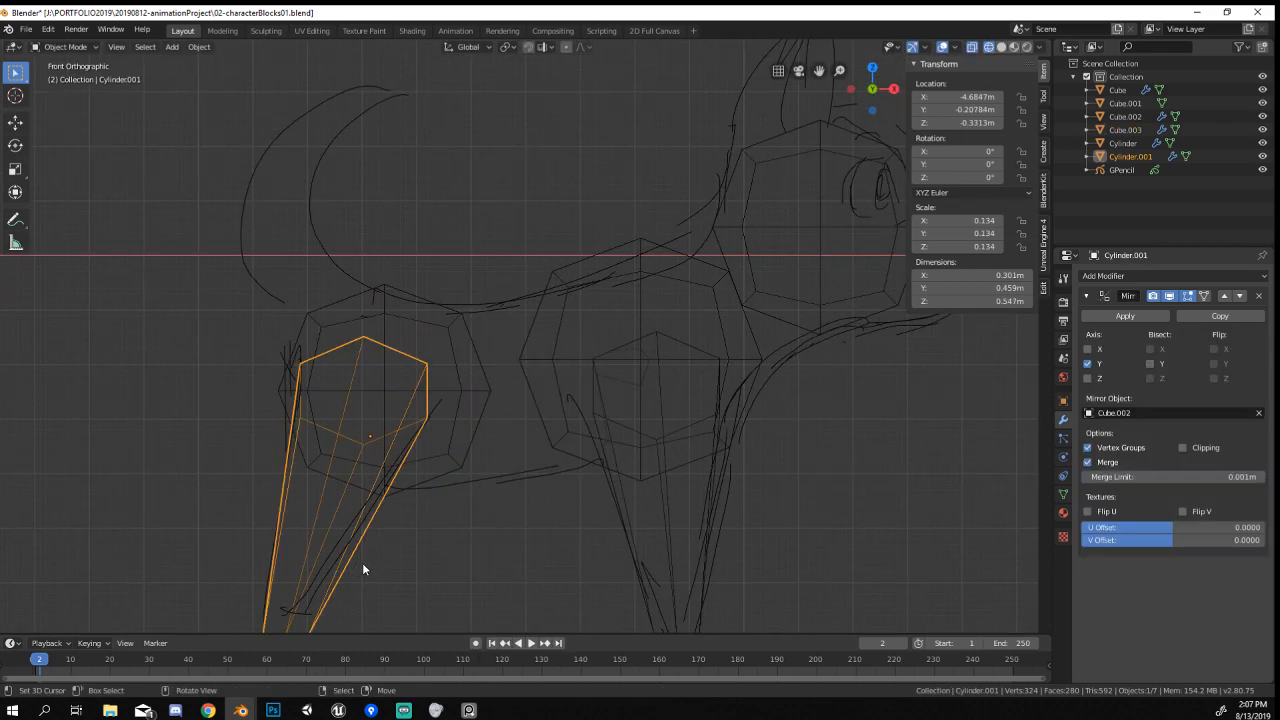
key(shift+a)
mouse_move(430, 439)
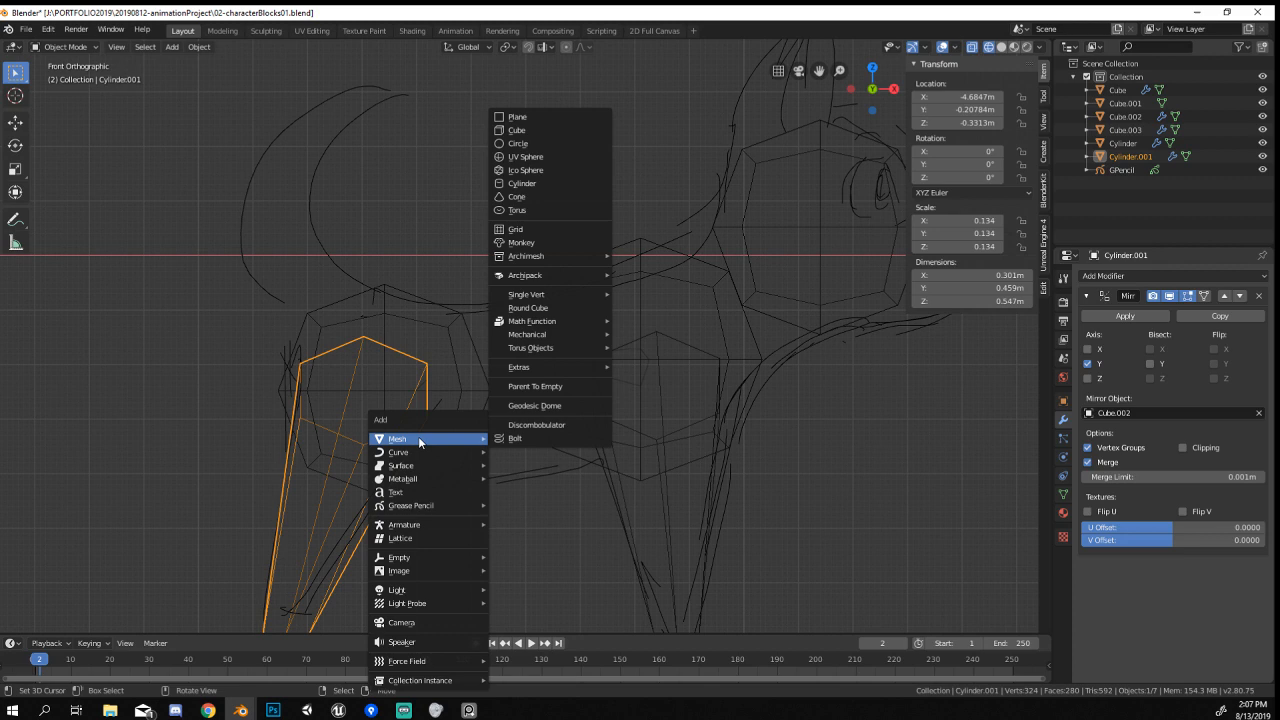
click(555, 211)
scroll(588, 280, down, 5)
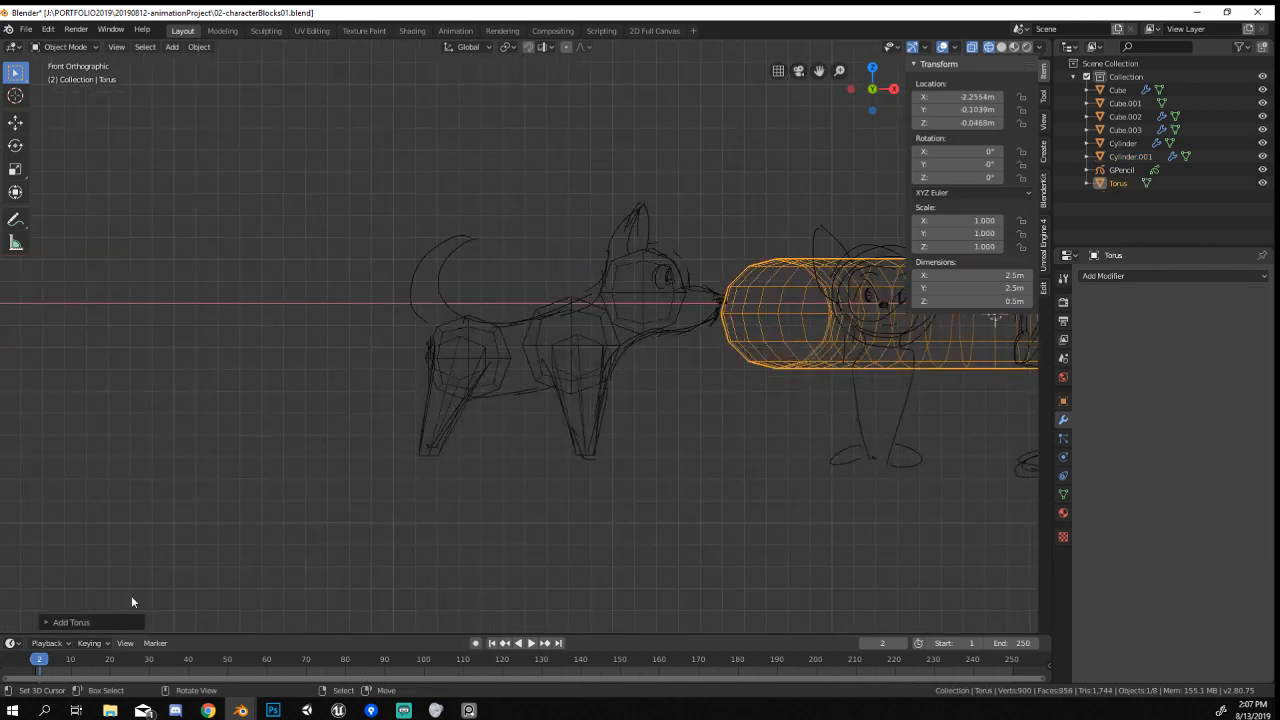
Set the new torus to 16 major segments and 8 minor segments.
click(95, 622)
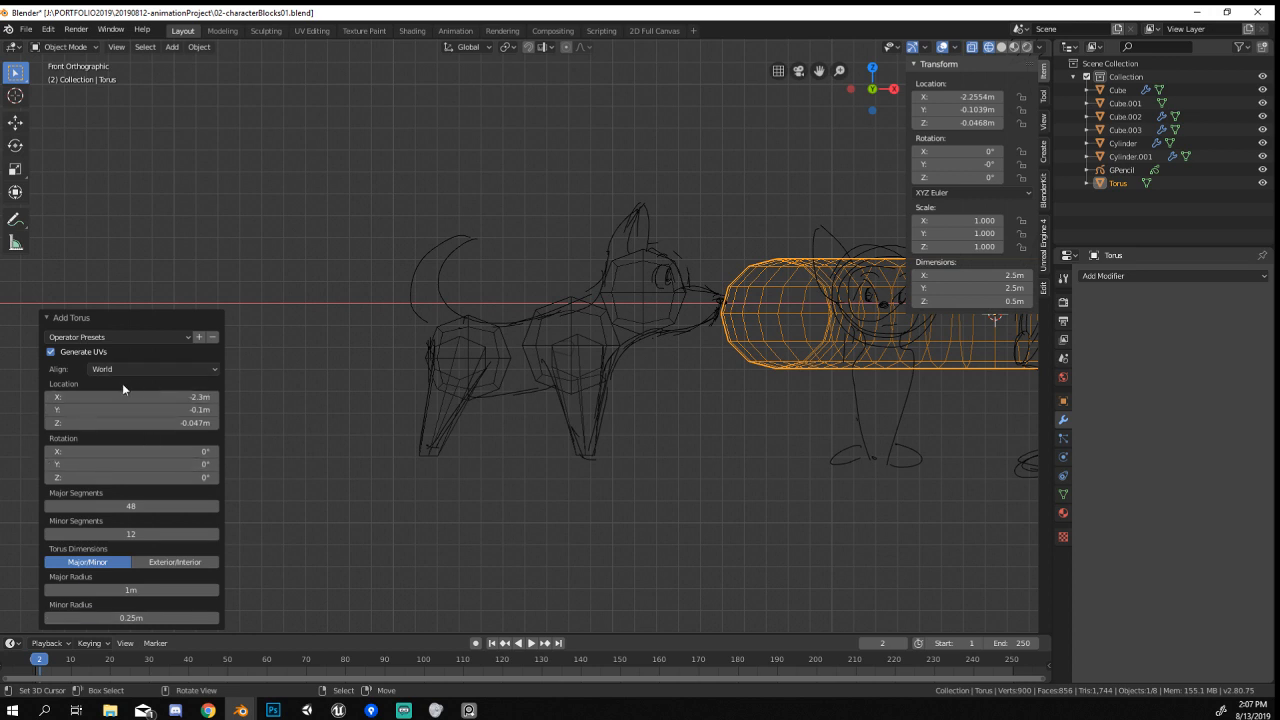
click(140, 507)
text(16)
key(Tab)
text(8)
key(Return)
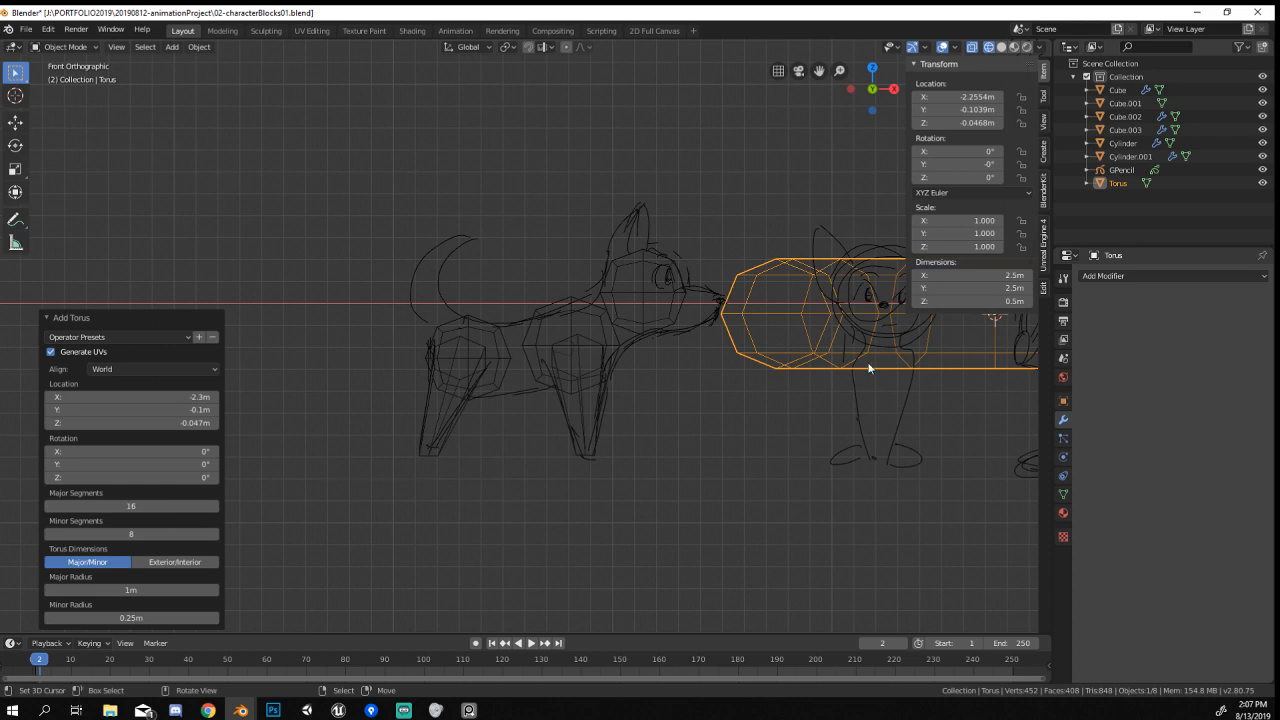
Place the torus over the sketched tail, rotated 90° about Y and 90° about Z, and scale it to 0.225.
key(g)
click(477, 436)
text(ry)
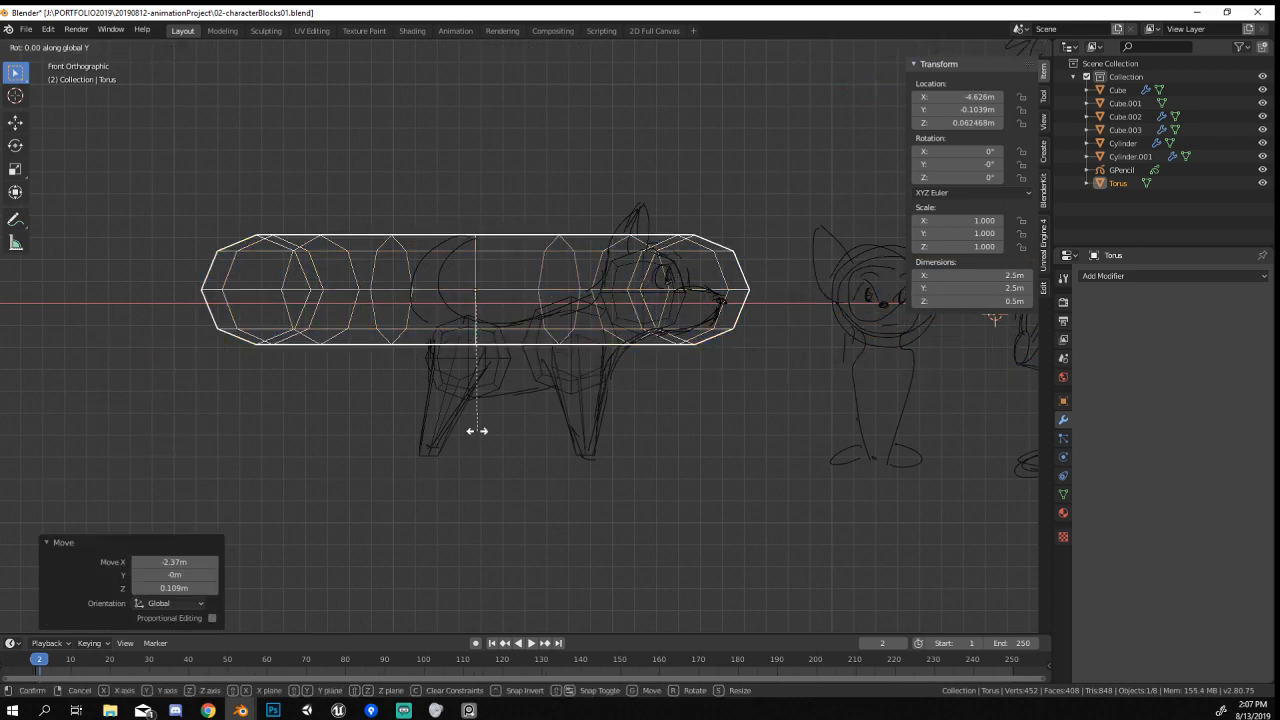
text(90)
key(Return)
text(rz90)
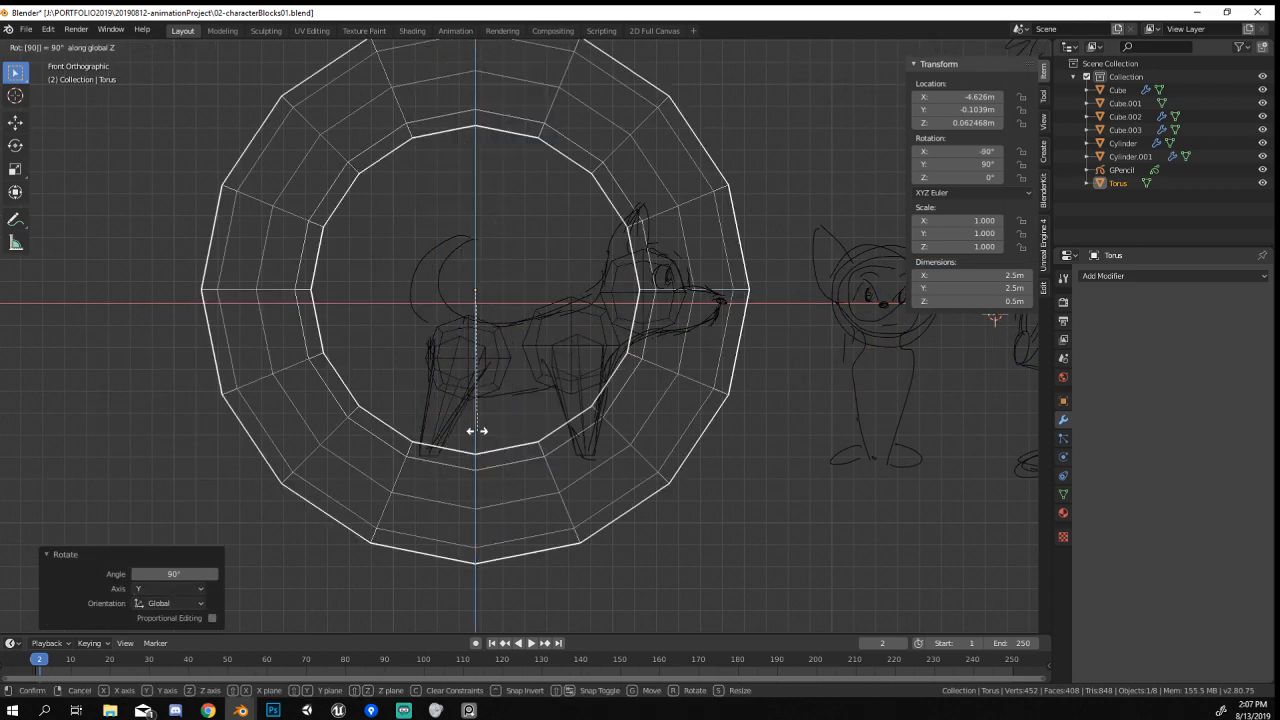
key(Return)
key(s)
click(523, 320)
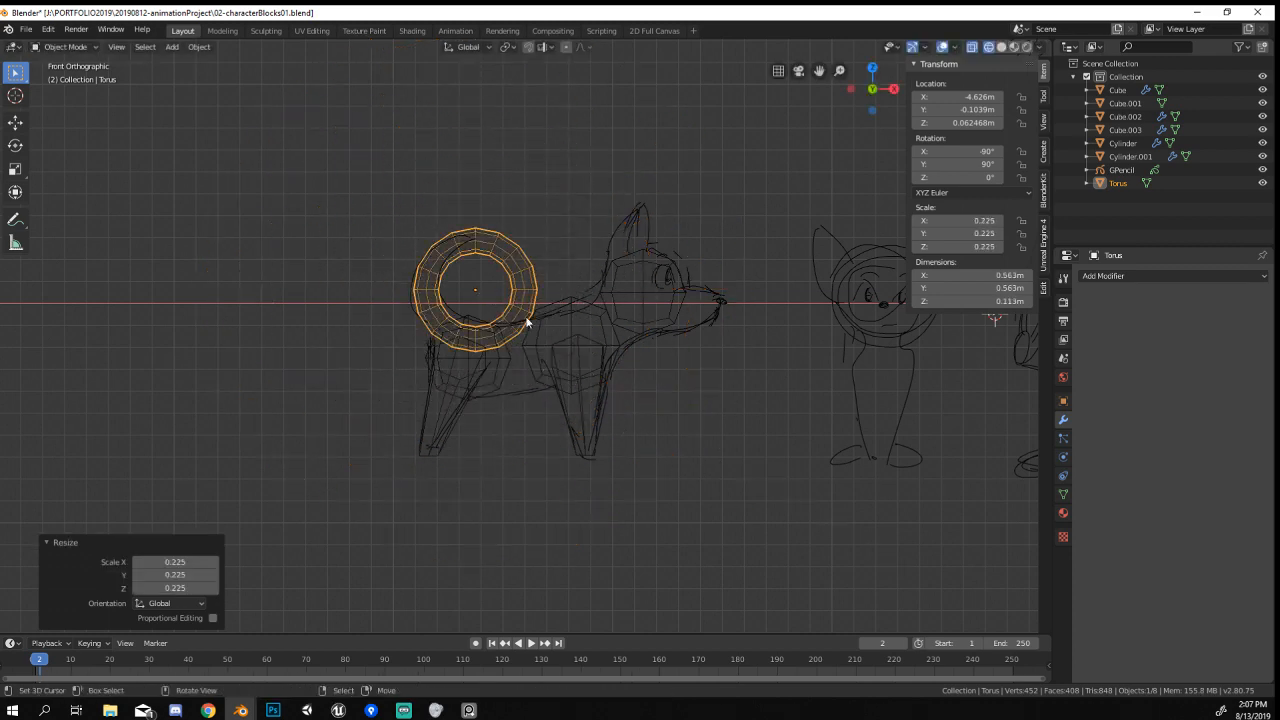
Delete the torus vertices on the side facing the head, leaving a half ring along the sketched tail.
scroll(382, 222, up, 3)
shift+middle_drag(382, 218, 422, 305)
key(Tab)
key(alt+a)
key(c)
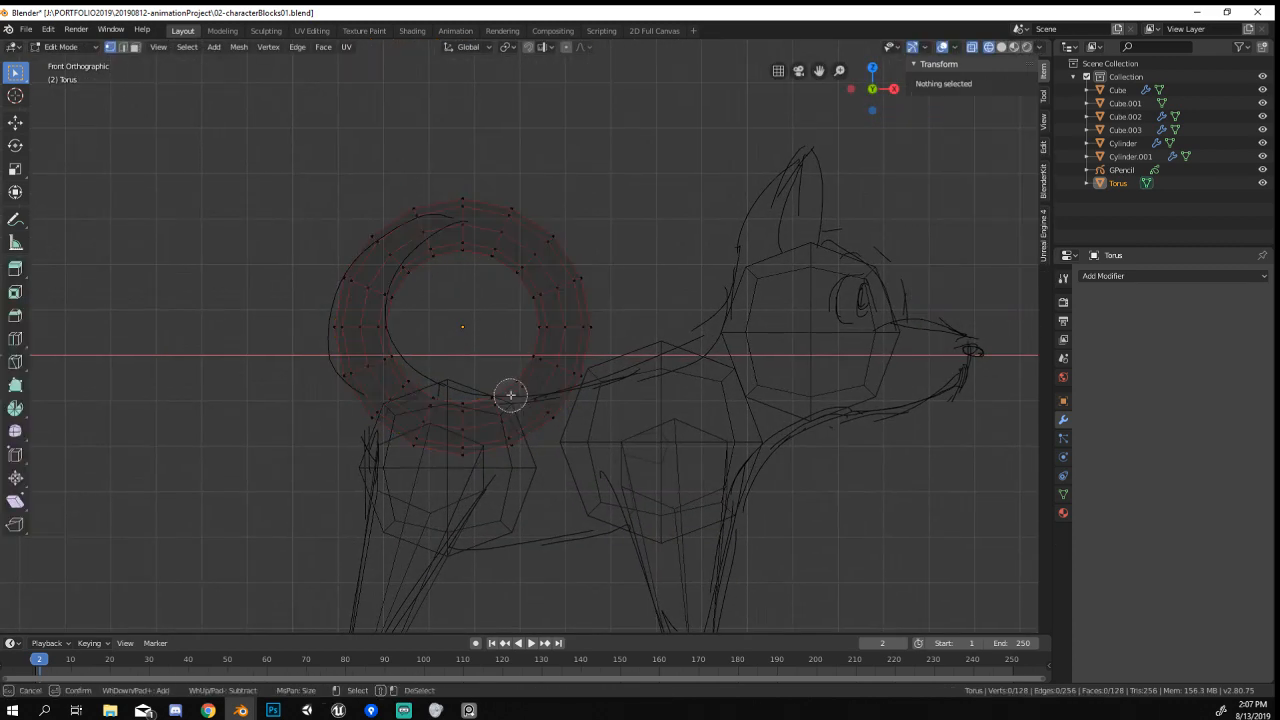
scroll(509, 395, down, 9)
mouse_move(509, 395)
mouse_down()
mouse_move(549, 273)
mouse_move(520, 235)
mouse_up()
key(Escape)
key(z)
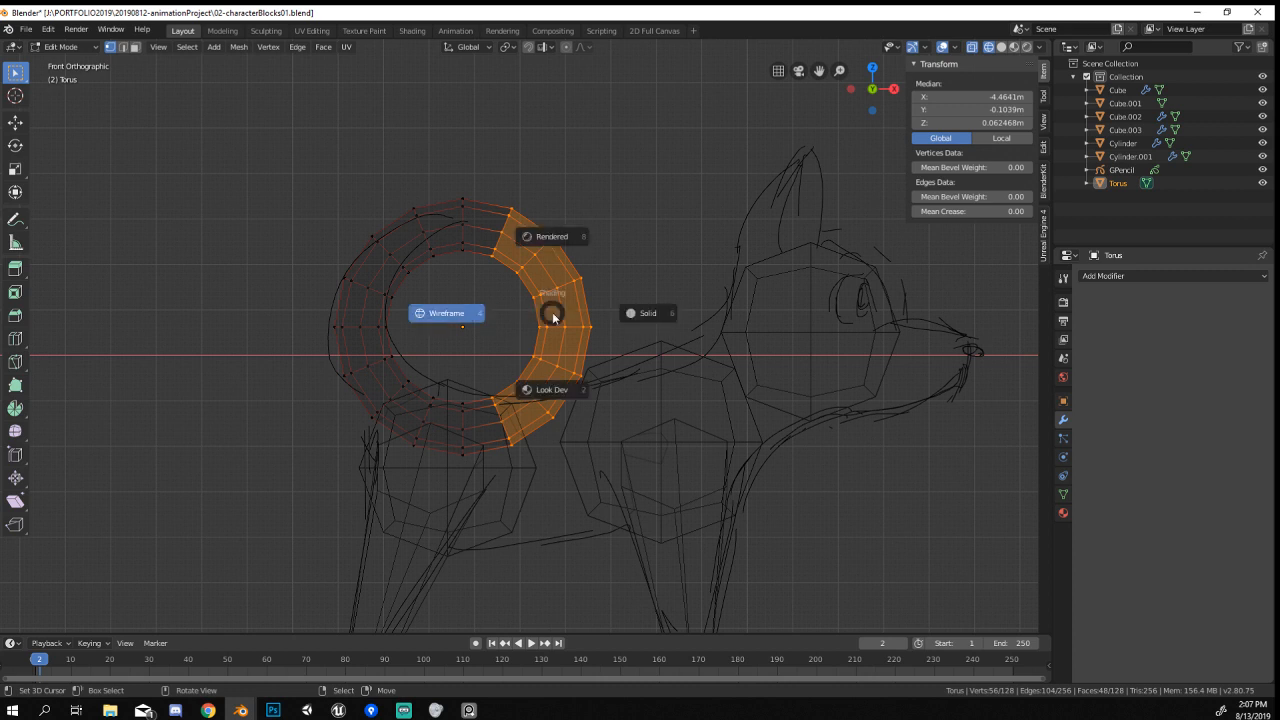
key(Escape)
key(x)
click(552, 313)
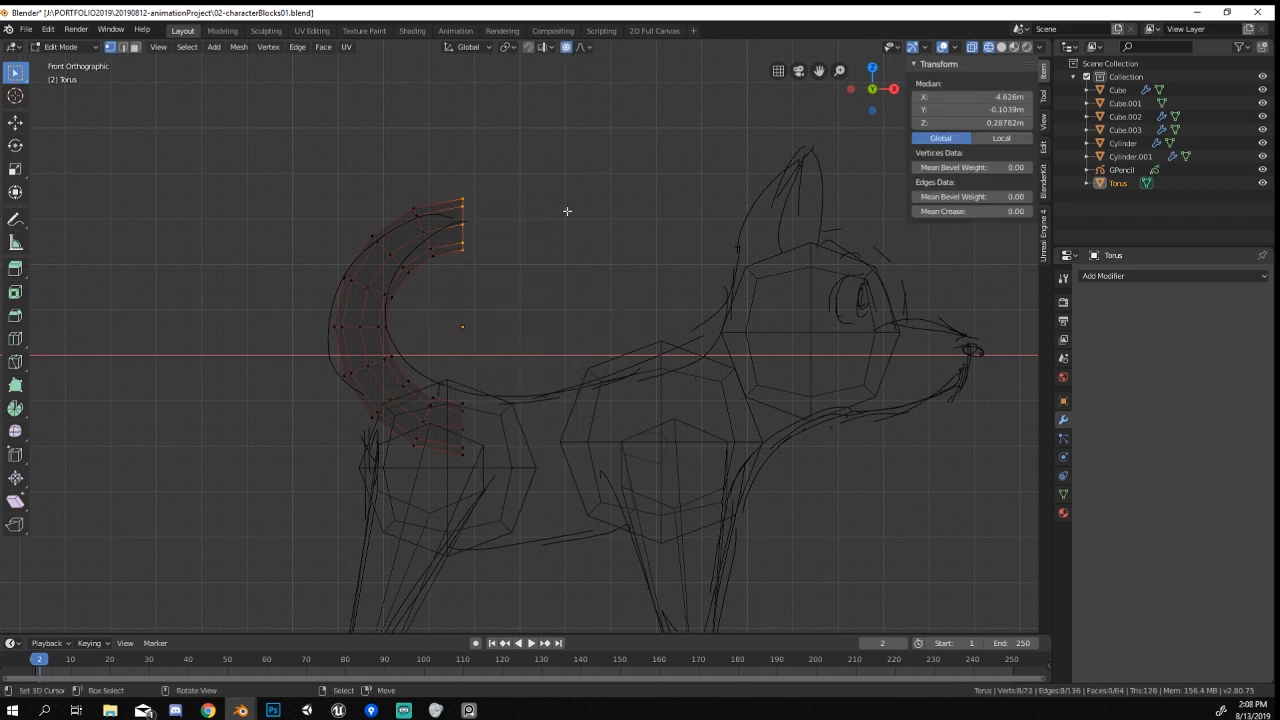
Shrink the tail's upper end ring by about 0.2 m with smooth proportional editing to taper it into a tip.
key(alt+s)
scroll(560, 340, down, 8)
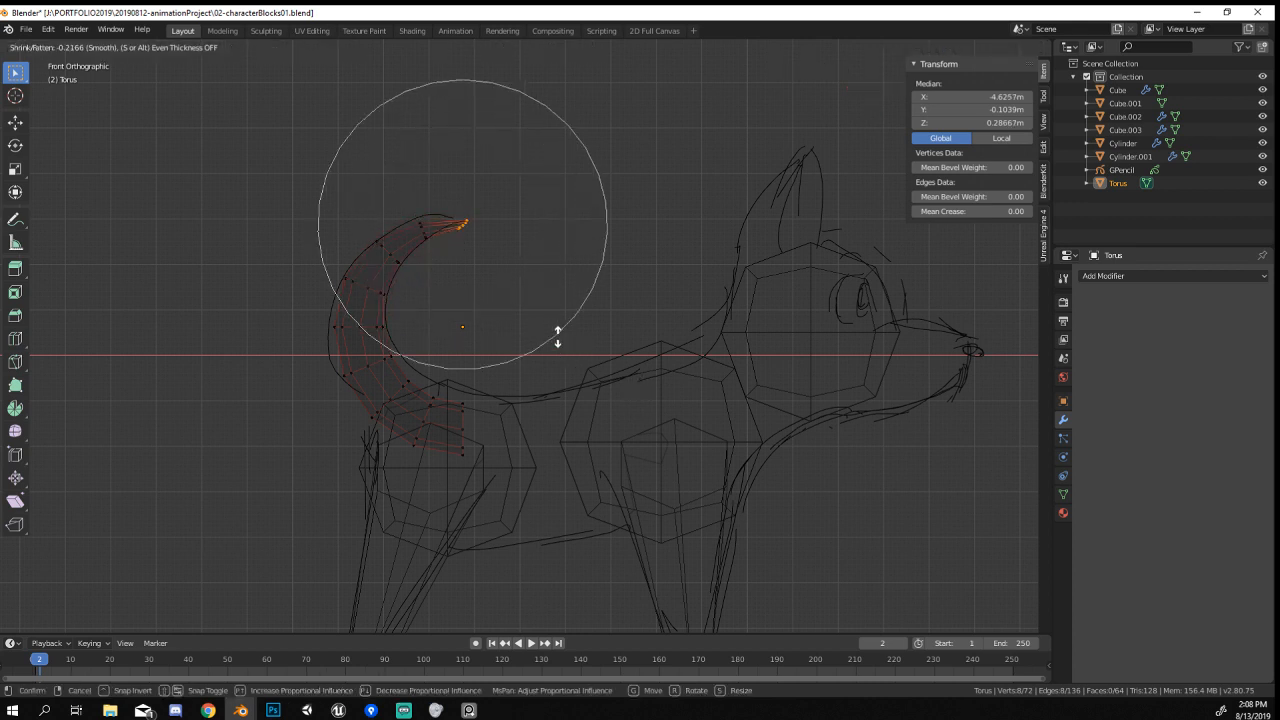
scroll(542, 335, down, 1)
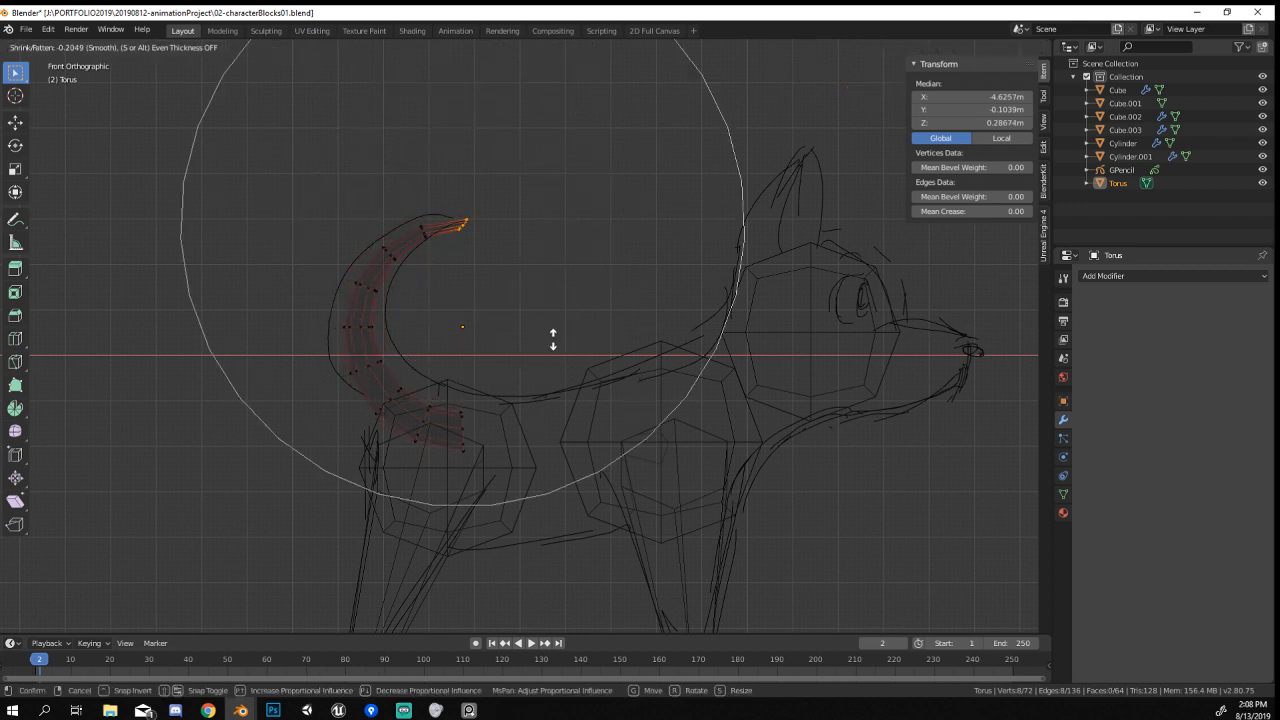
click(553, 340)
Fatten the tail's base ring with proportional editing and raise it about 0.012 m to fit the sketch.
alt+click(464, 425)
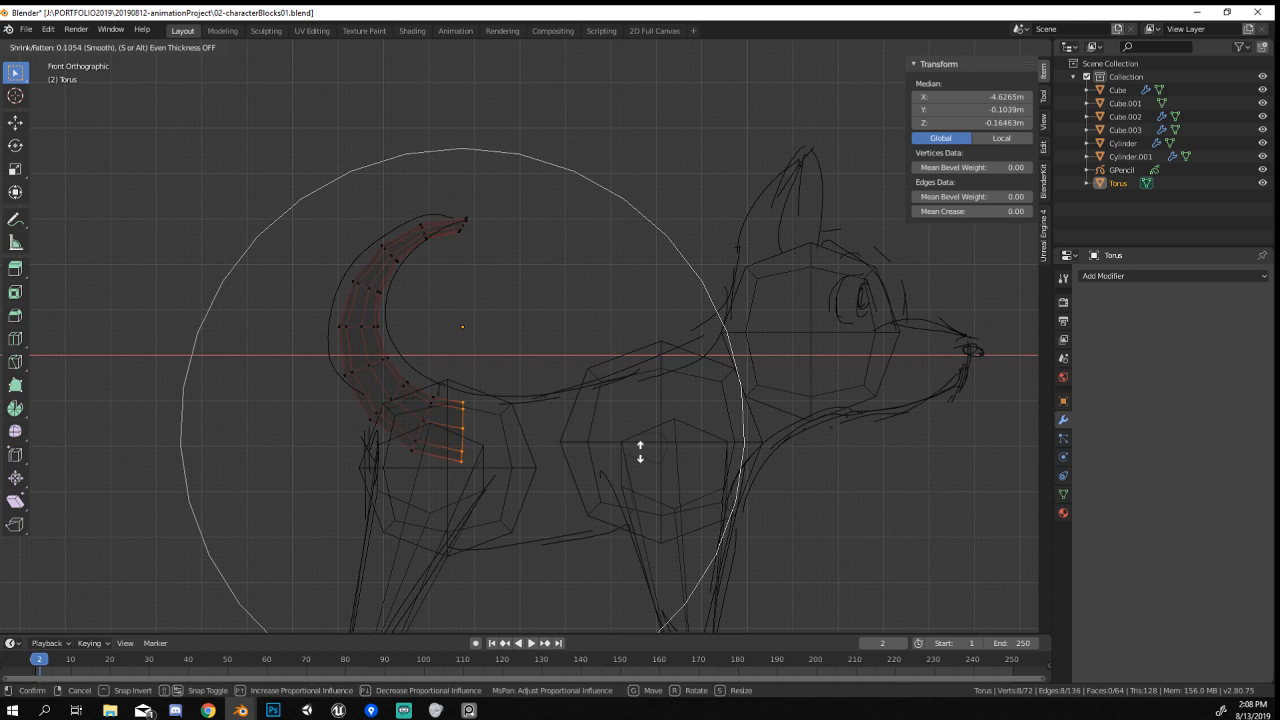
click(674, 463)
key(g)
click(675, 460)
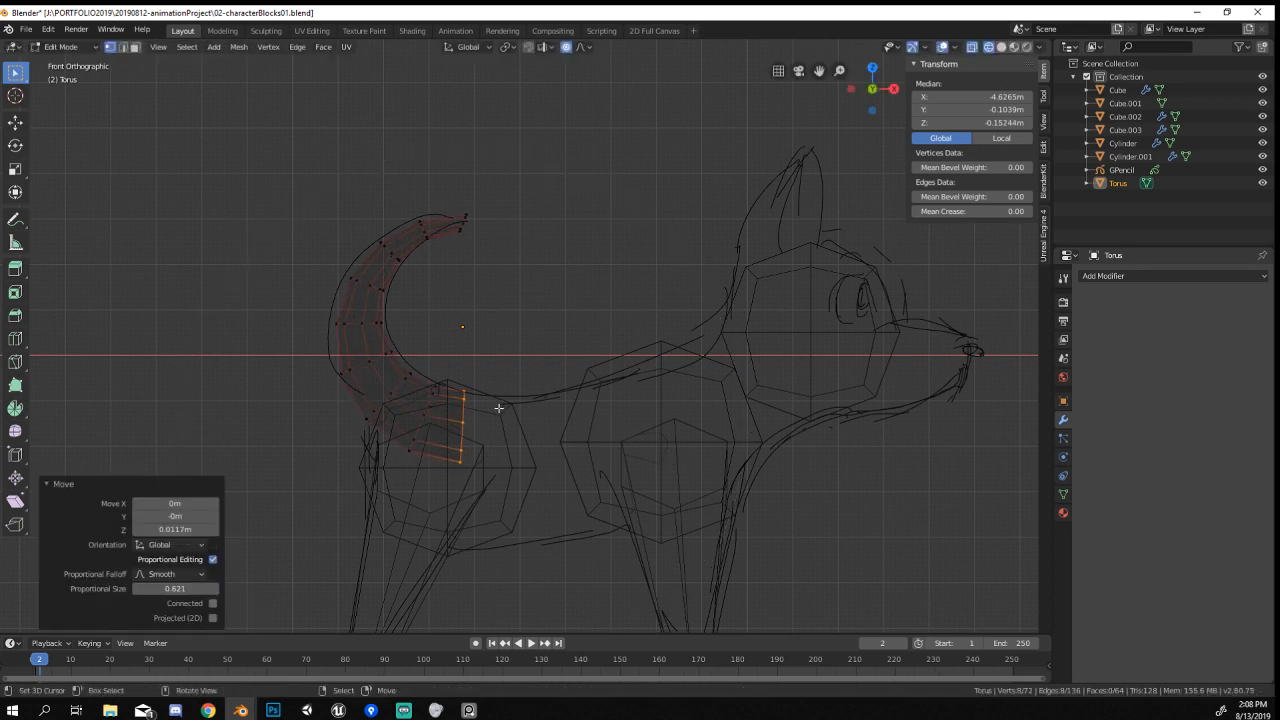
Delete the end ring of vertices at the tail's base.
key(x)
click(541, 433)
scroll(430, 365, up, 1)
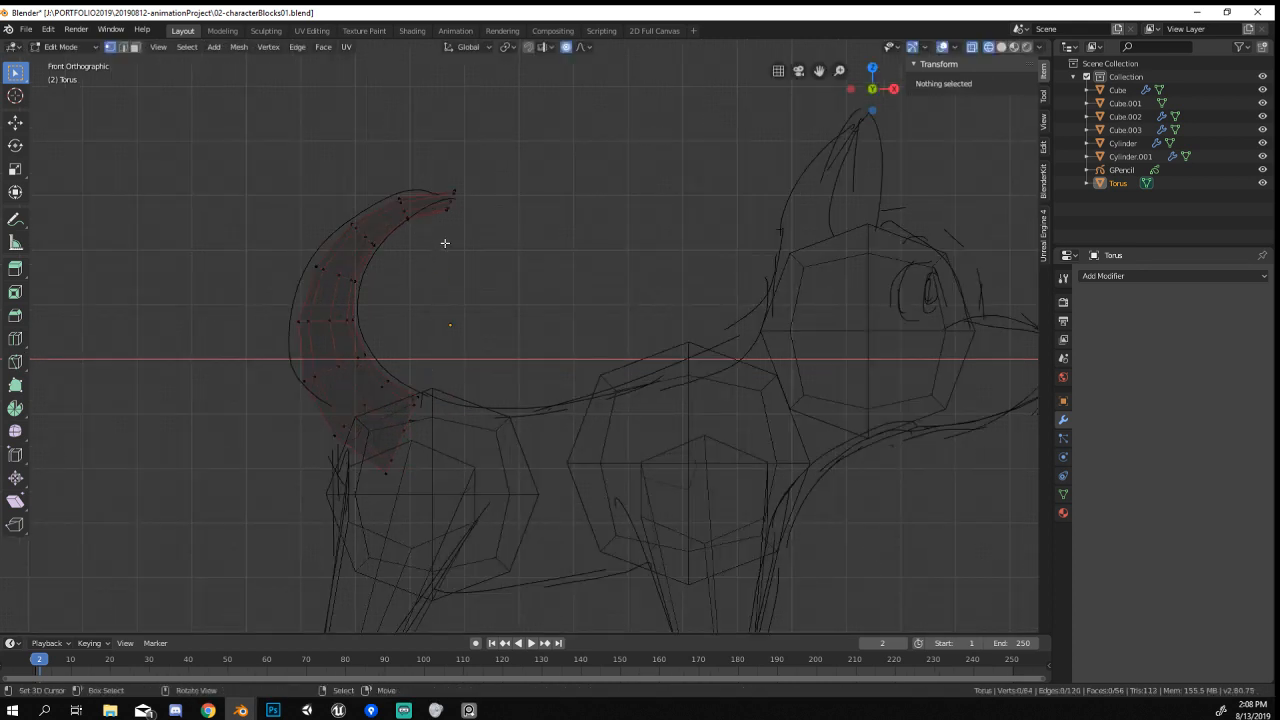
Leave mesh editing on the tail and display the dog blockout in solid shading.
key(Tab)
scroll(550, 320, down, 3)
mouse_move(553, 331)
middle_down()
mouse_move(465, 372)
mouse_move(568, 395)
mouse_move(551, 308)
middle_up()
click(553, 361)
key(z)
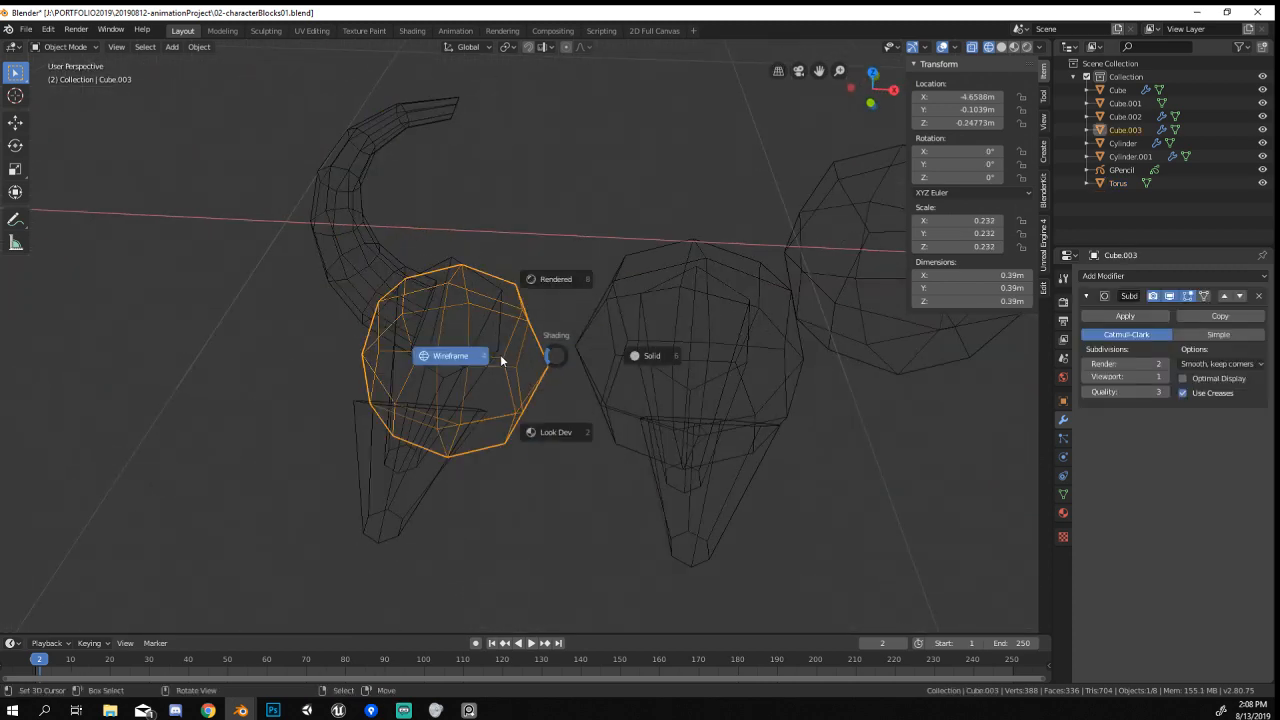
click(614, 357)
mouse_move(614, 357)
middle_down()
mouse_move(623, 406)
mouse_move(537, 422)
mouse_move(420, 388)
mouse_move(586, 369)
middle_up()
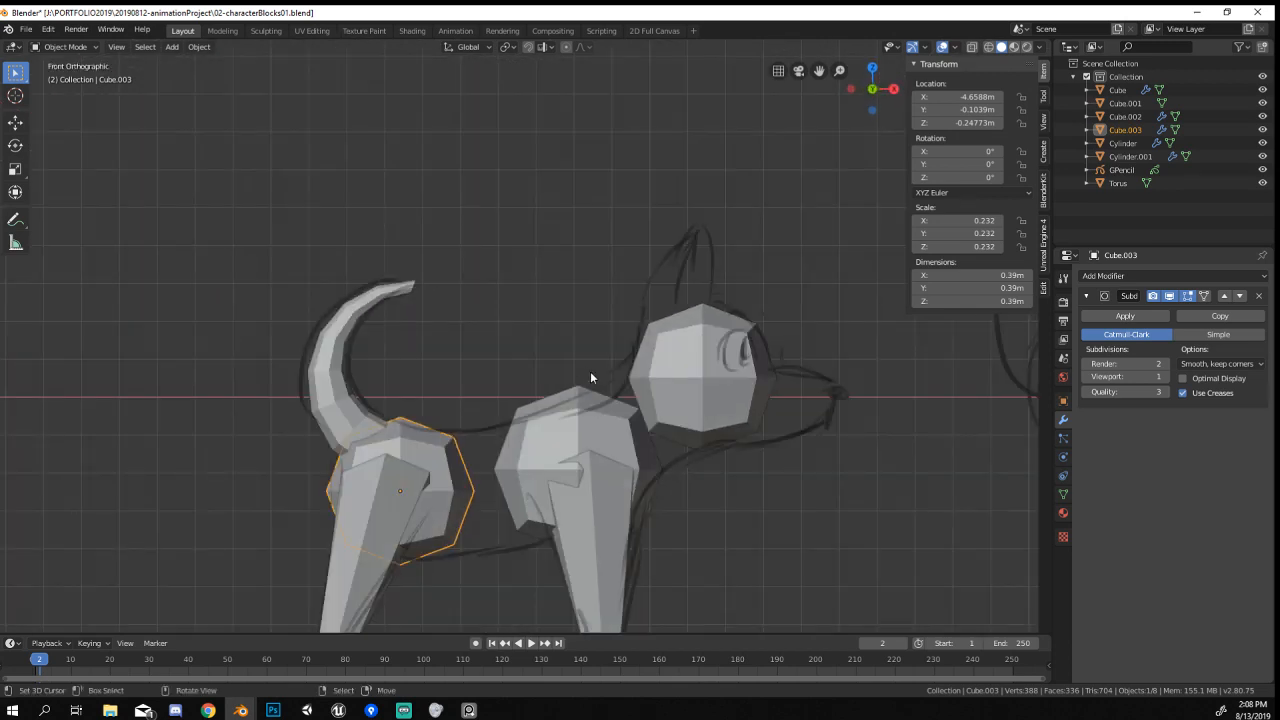
Add a cube at the ear on top of the head and scale it down to about 0.153 m.
scroll(590, 378, up, 4)
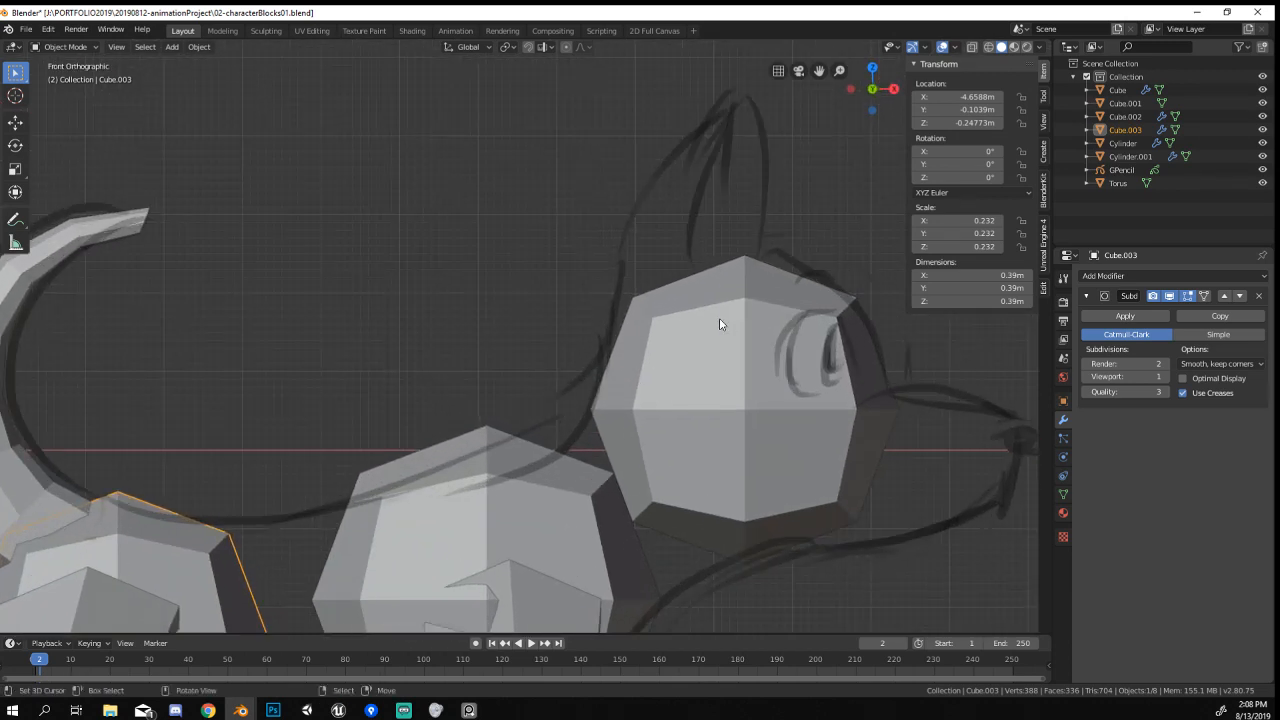
key(shift+a)
mouse_move(716, 274)
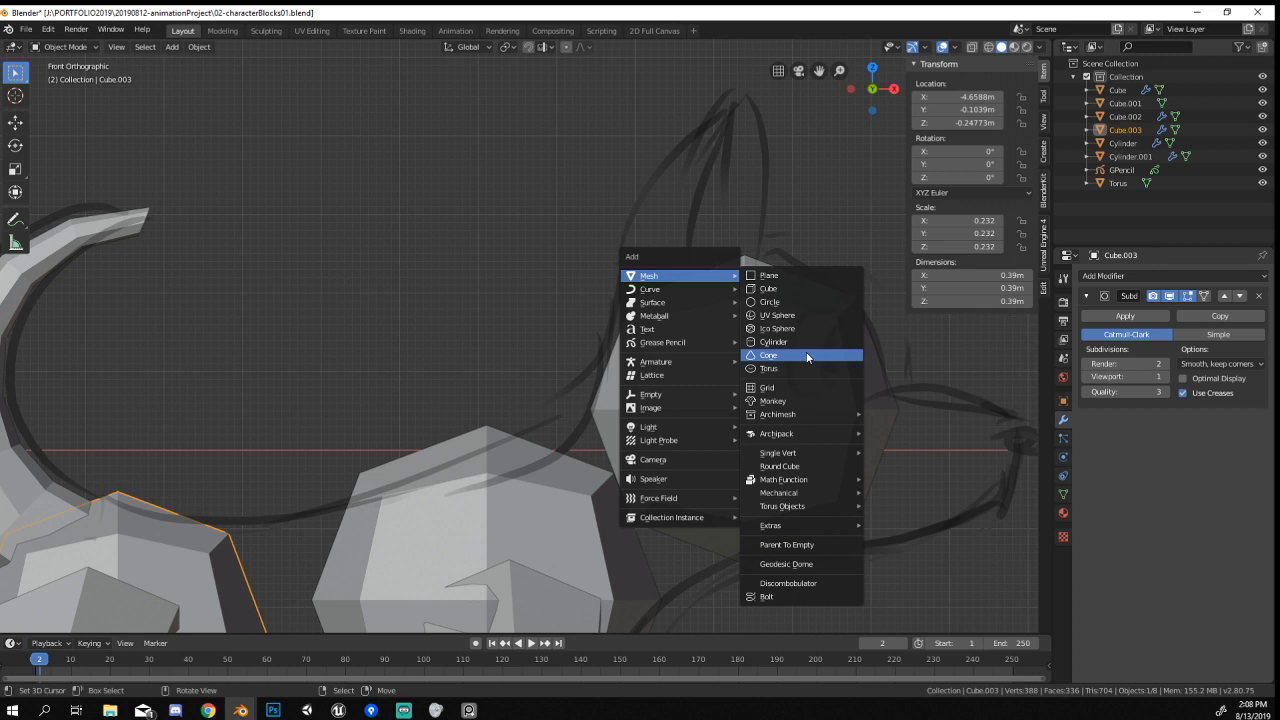
click(789, 292)
scroll(789, 300, down, 6)
key(s)
click(621, 310)
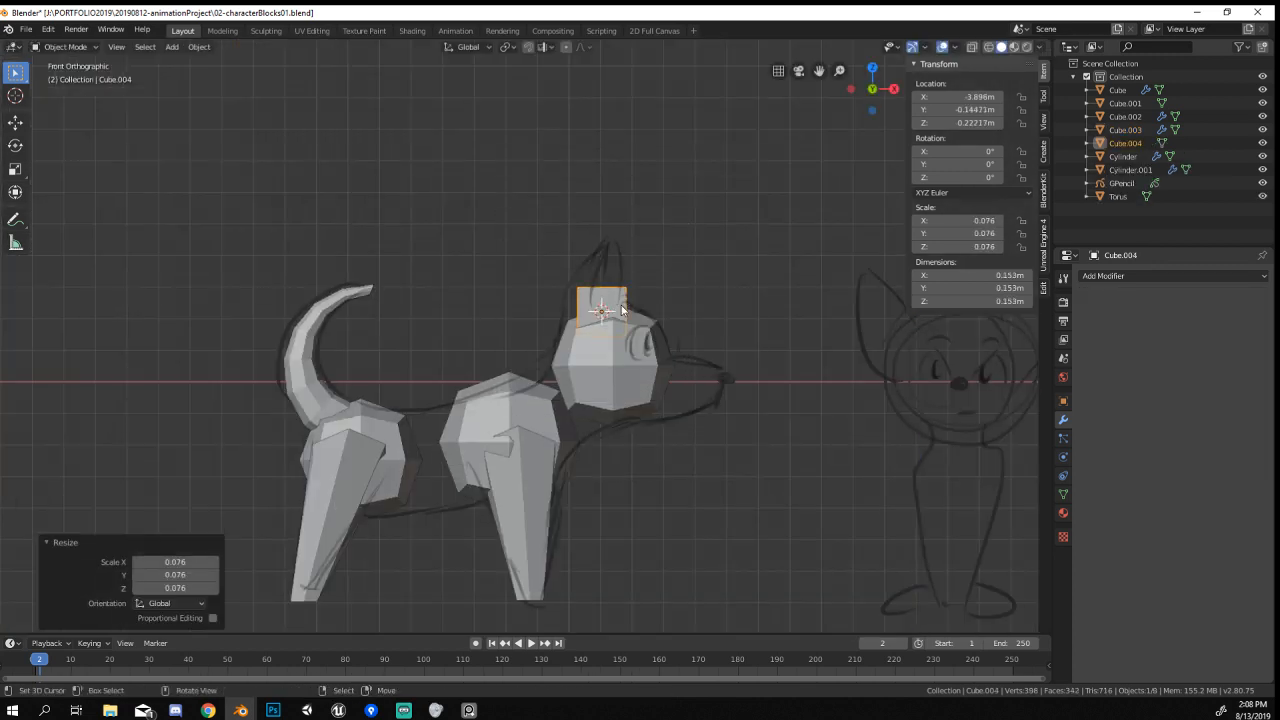
Shift the ear cube toward the side and rear of the head in the top view.
key(KP_7)
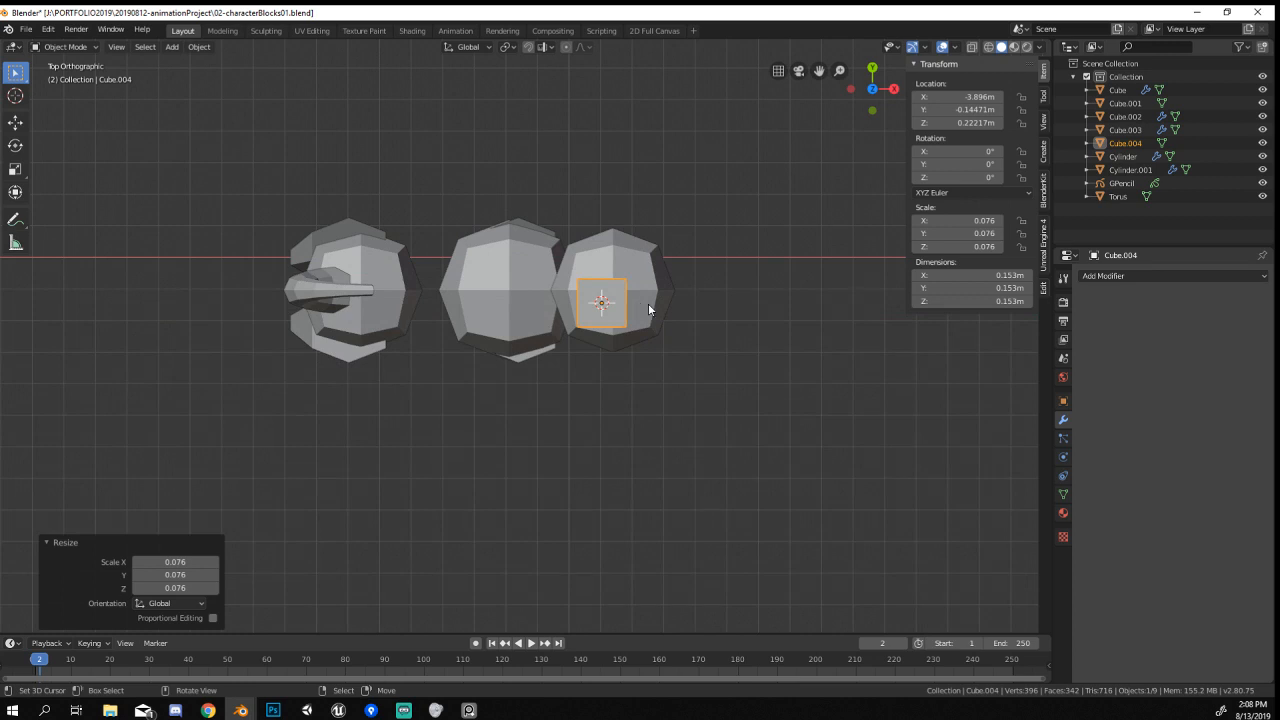
key(g)
click(625, 325)
Copy the front leg's Mirror modifier to the ear cube so that it is mirrored across the body.
middle_drag(625, 325, 593, 268)
shift+click(539, 462)
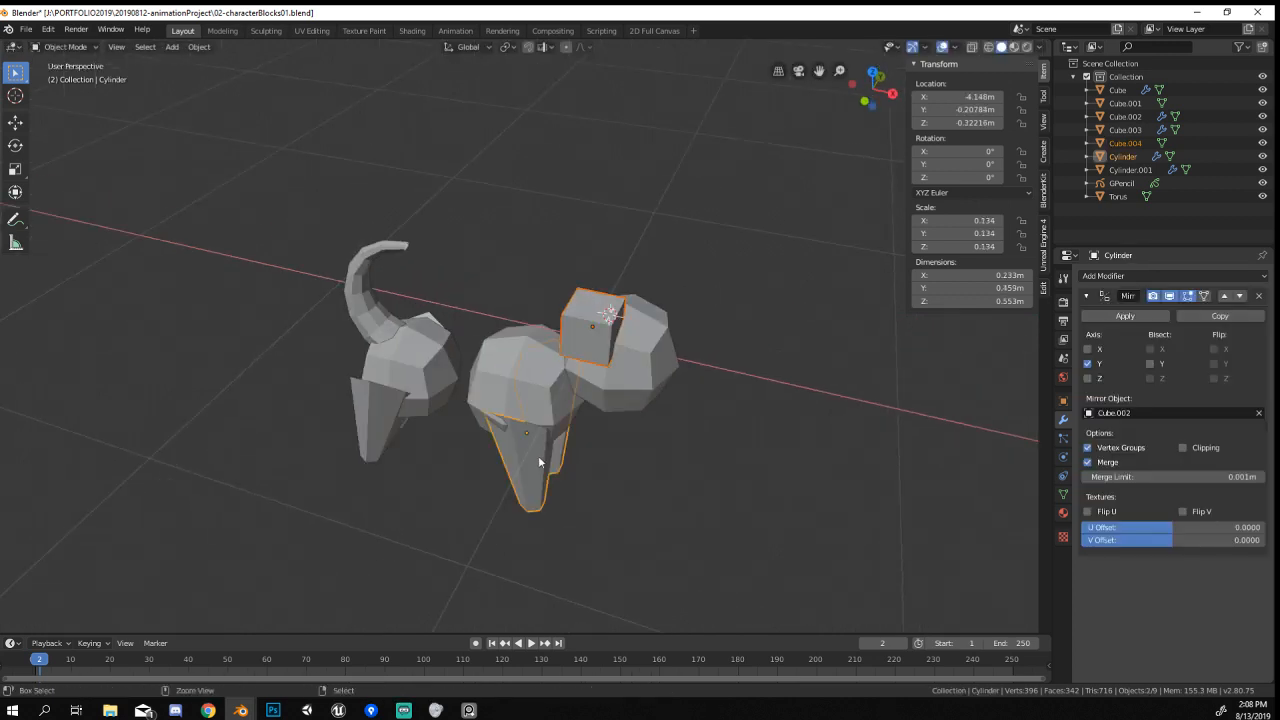
key(ctrl+l)
click(480, 451)
Taper the ear block by scaling its four top vertices to about 0.52 and then shrinking them further.
middle_drag(480, 451, 530, 424)
scroll(530, 424, up, 4)
key(Tab)
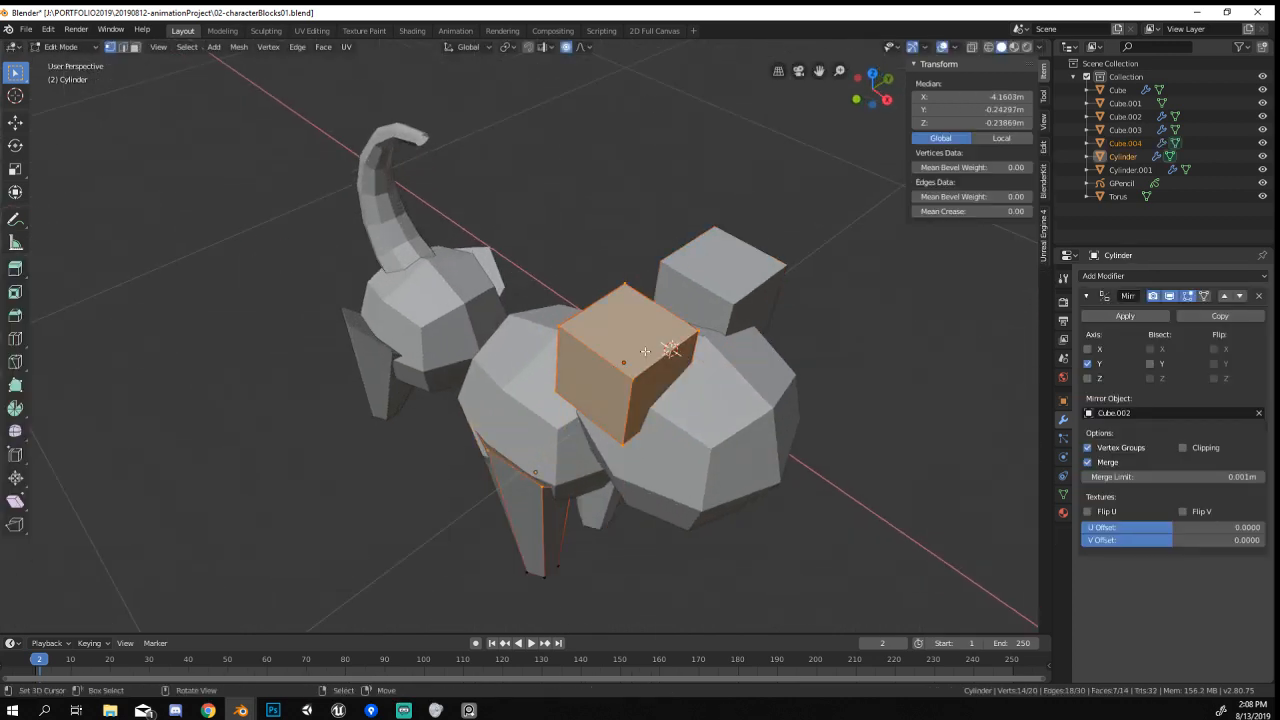
middle_drag(645, 351, 612, 363)
click(668, 353)
shift+click(578, 383)
shift+click(532, 322)
shift+click(617, 297)
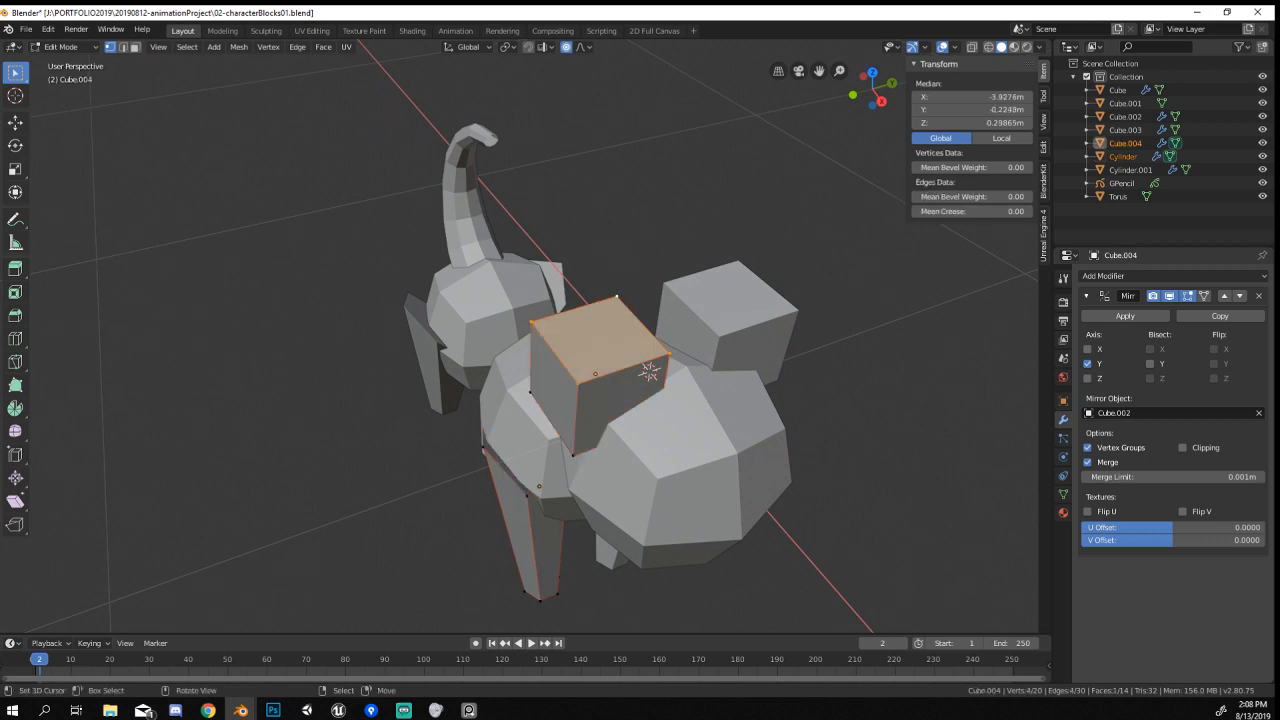
key(s)
scroll(650, 400, up, 3)
click(665, 432)
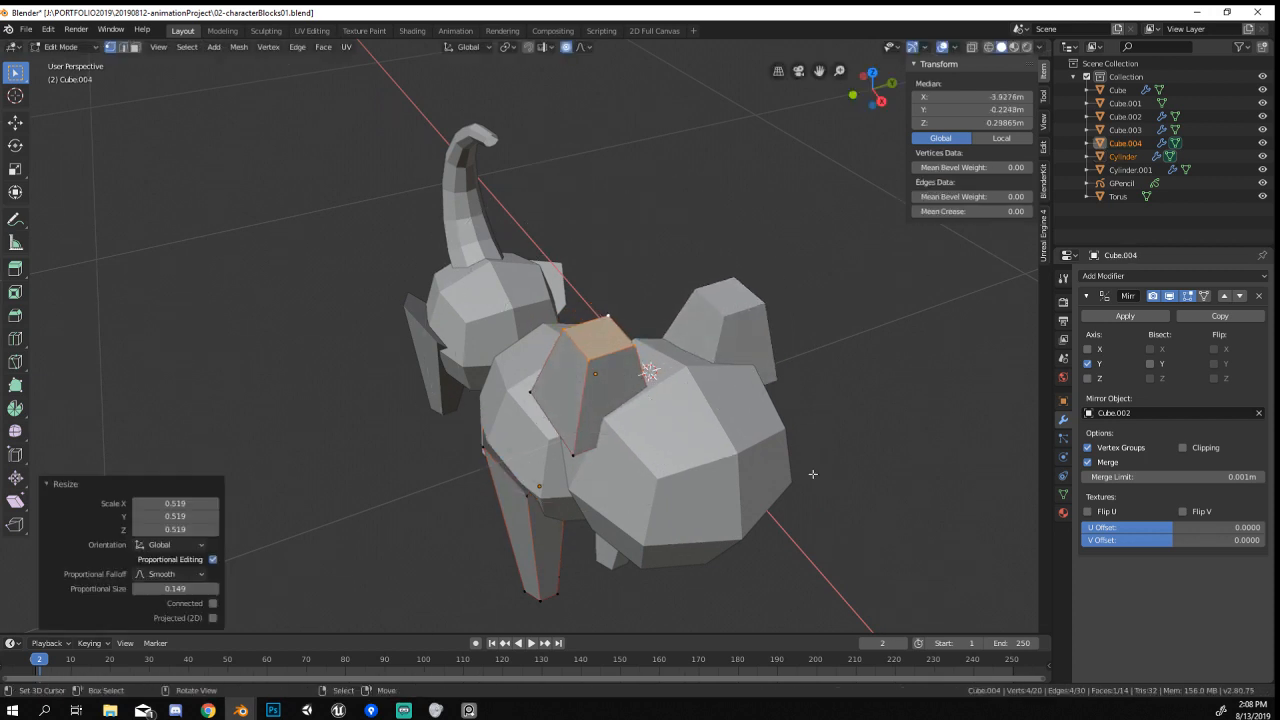
key(s)
click(704, 430)
Pull the ear's top upward into a tall point and reposition its selected base vertices against the head.
middle_drag(700, 430, 761, 405)
key(g)
click(577, 362)
right_click(518, 354)
shift+right_click(546, 374)
key(g)
scroll(625, 425, down, 7)
click(631, 431)
key(Tab)
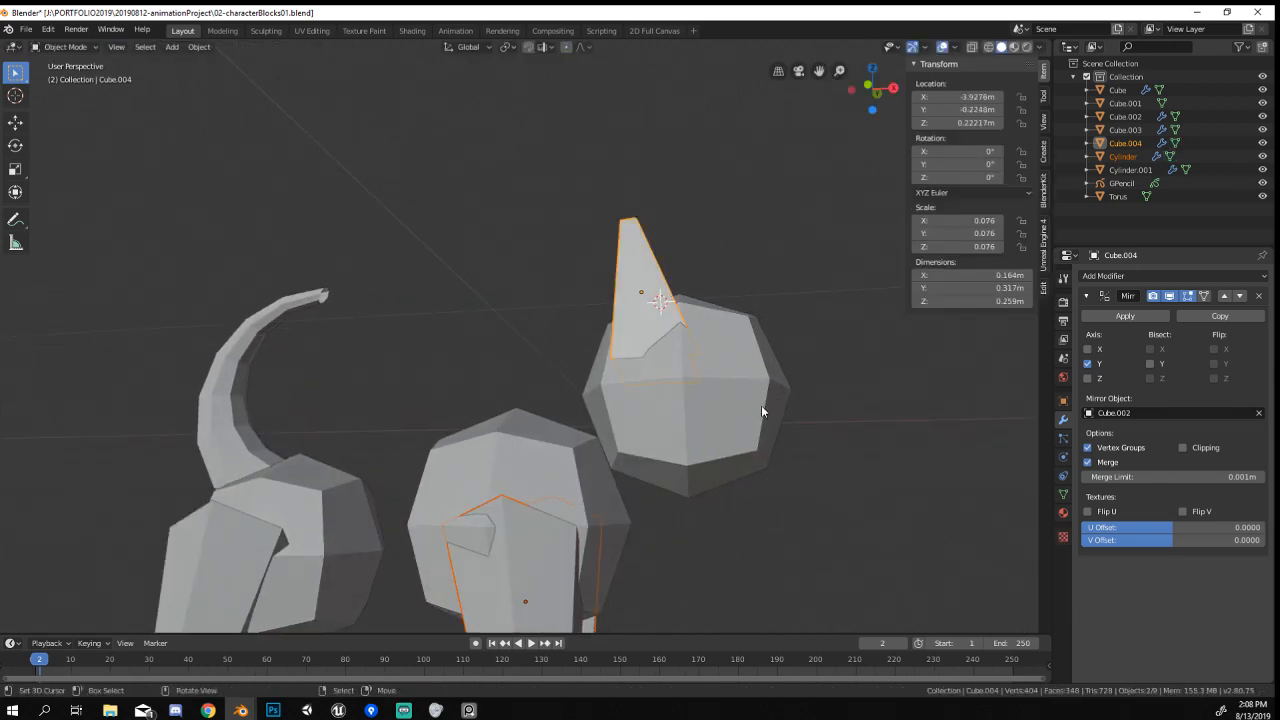
Apply the head's Subdivision modifier and open the resulting mesh for editing.
key(KP_3)
right_click(761, 405)
key(Tab)
middle_drag(761, 405, 733, 433)
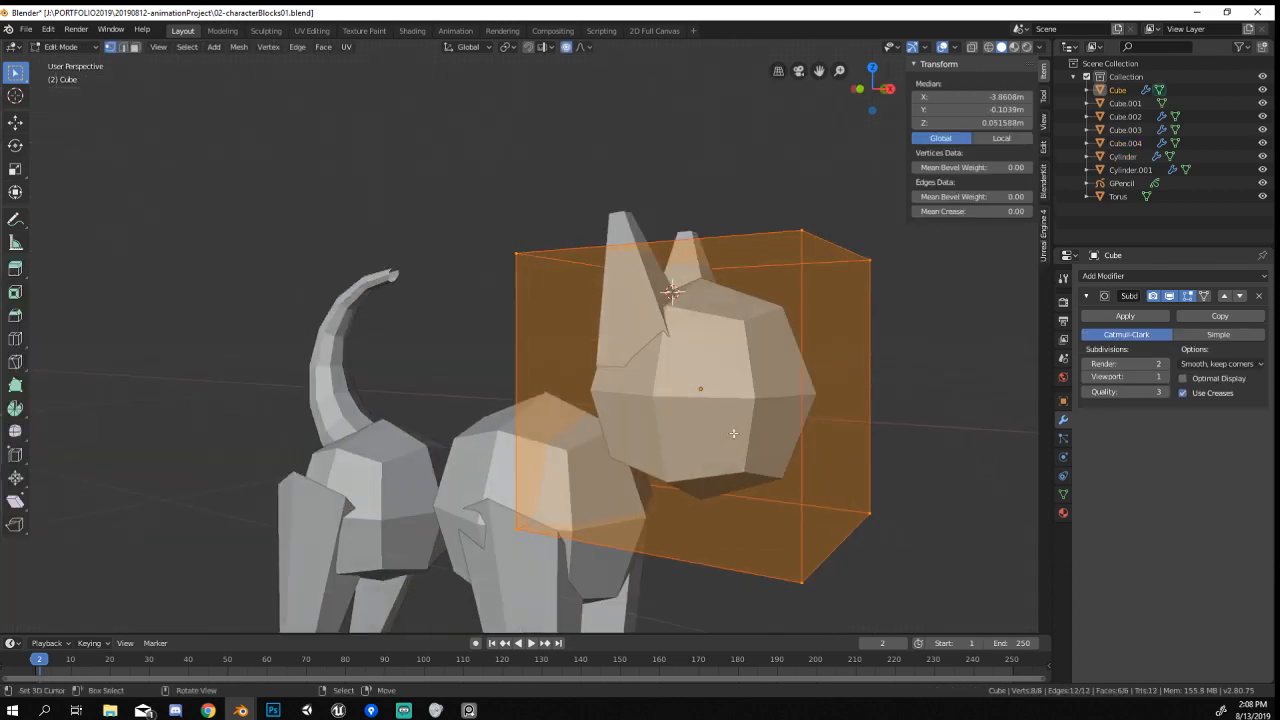
key(Tab)
click(1127, 317)
key(Tab)
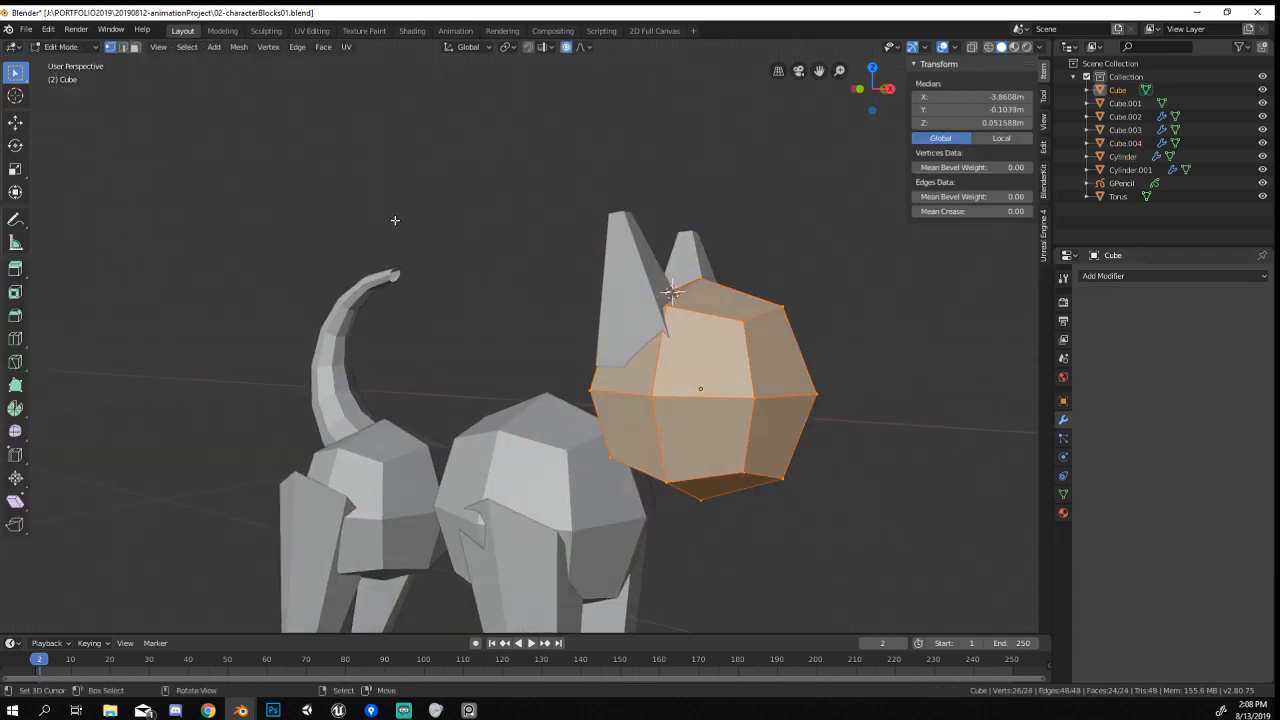
Extrude the head's two lower front faces about 0.175 m forward to form the snout.
click(136, 48)
right_drag(728, 428, 767, 447)
key(ctrl+z)
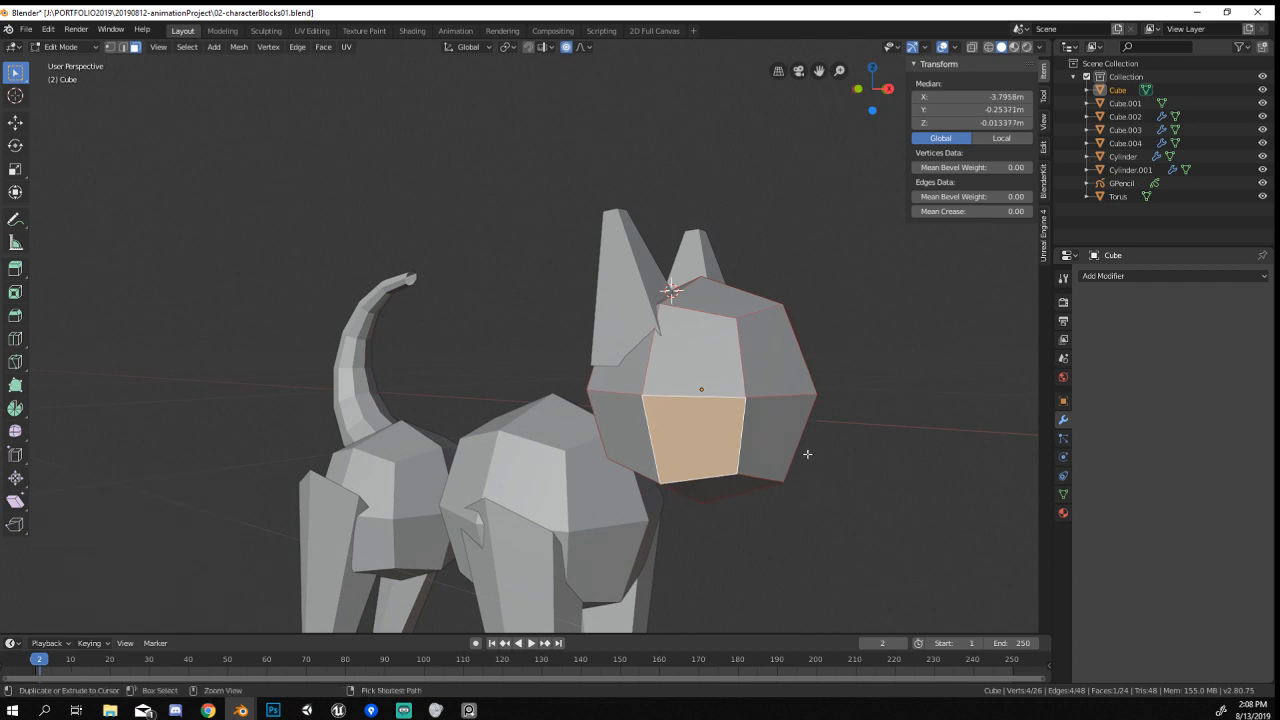
middle_drag(806, 452, 706, 449)
click(625, 440)
shift+click(713, 447)
key(KP_1)
key(e)
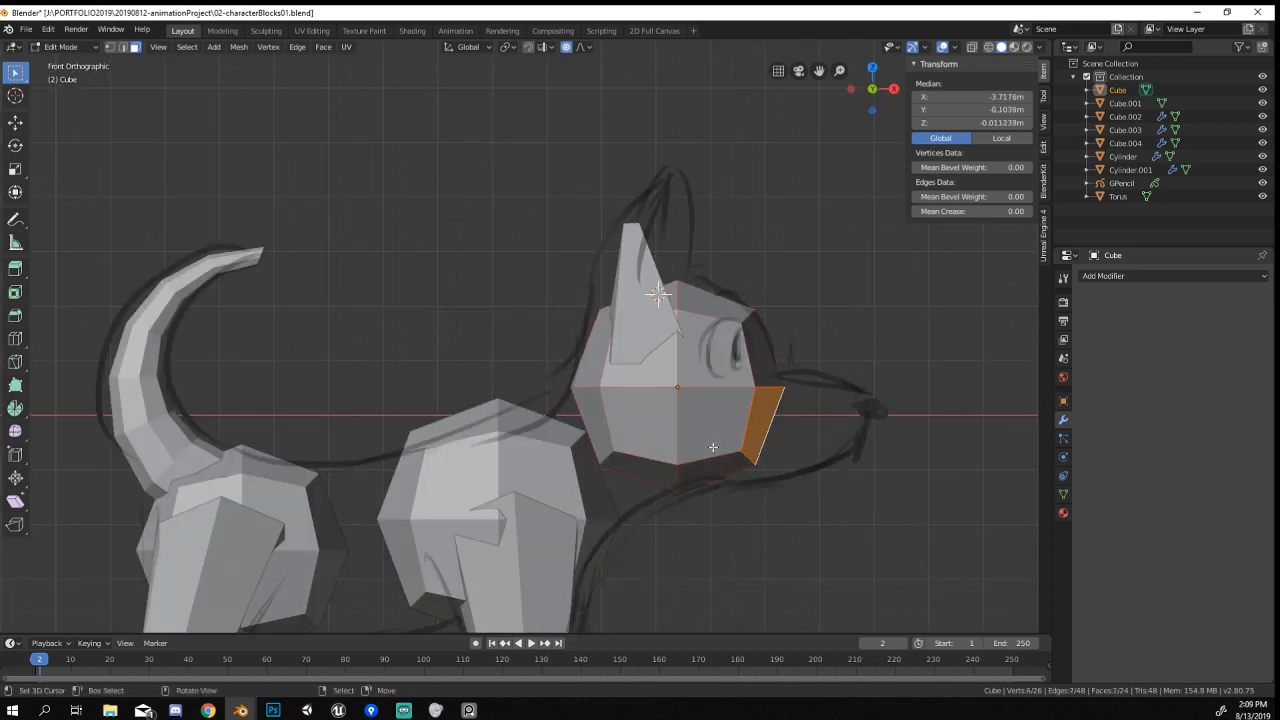
click(880, 460)
Adjust the position of the snout's end faces with proportional editing and scale them down toward the nose.
key(g)
scroll(934, 477, up, 8)
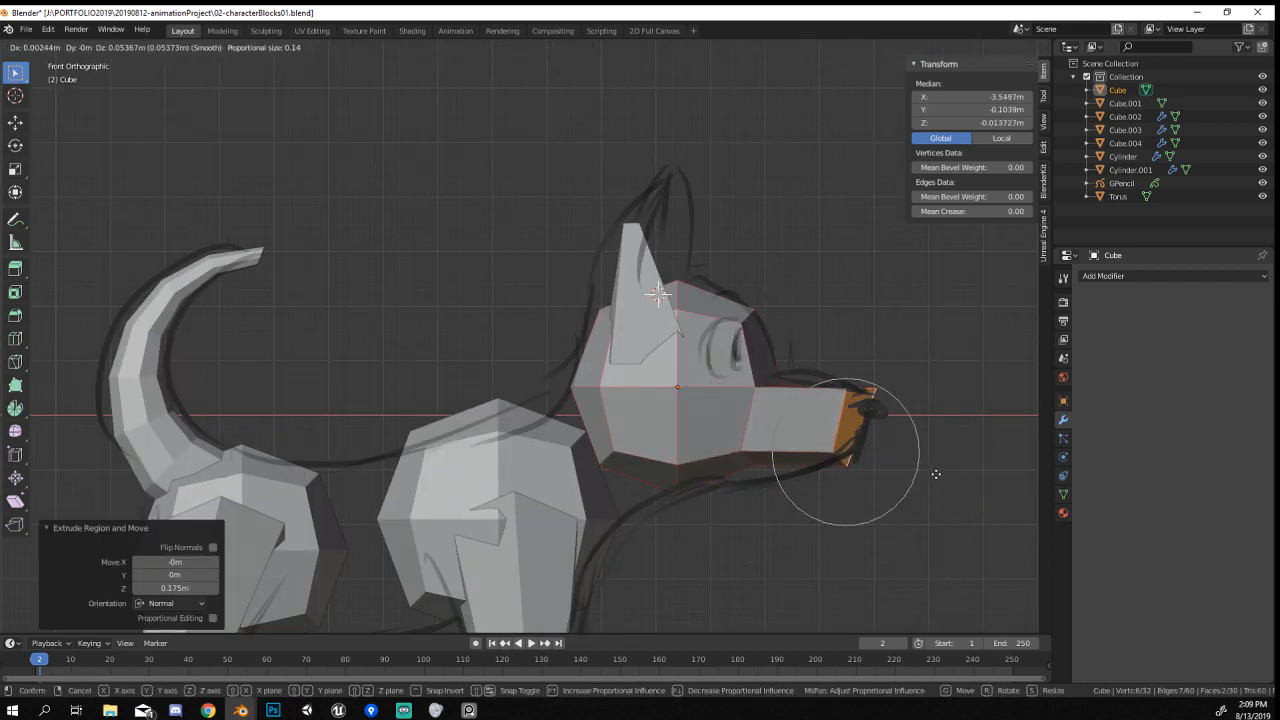
click(931, 470)
key(s)
click(899, 461)
mouse_move(899, 461)
middle_down()
mouse_move(875, 496)
mouse_move(766, 451)
mouse_move(480, 457)
middle_up()
key(alt+a)
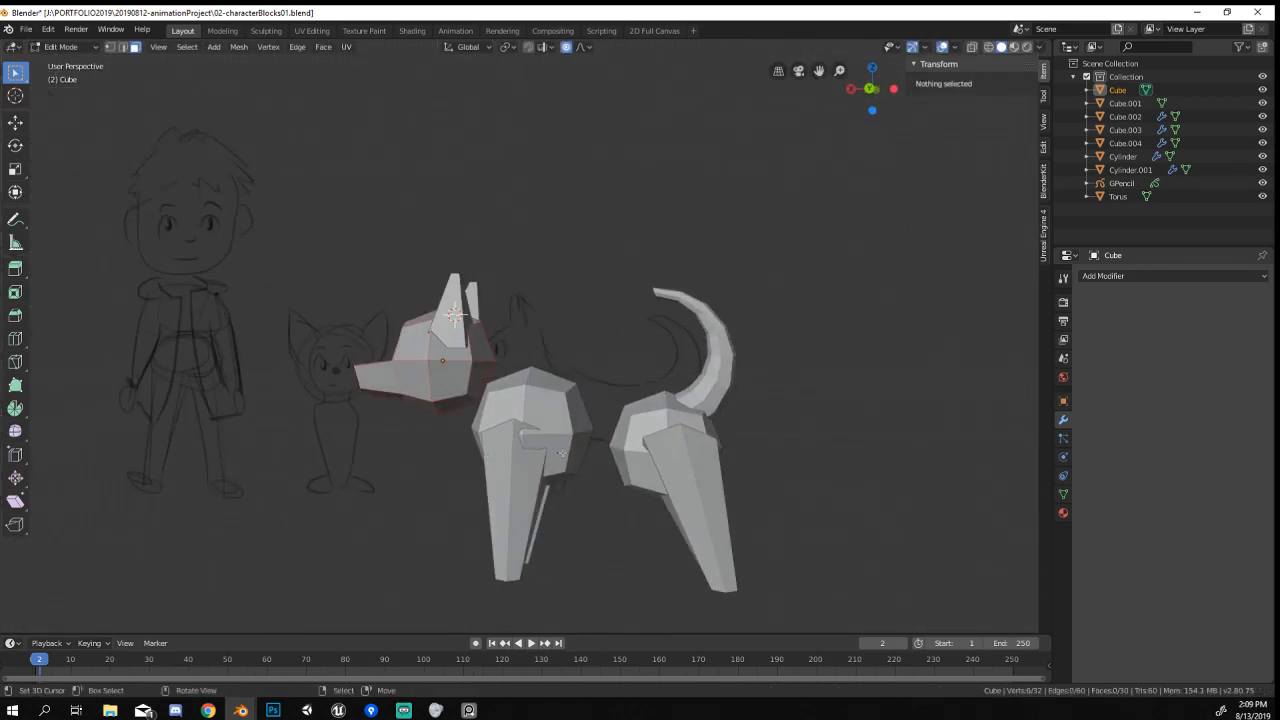
Apply the Subdivision modifiers of the chest ball and the hips ball.
key(Tab)
right_click(586, 453)
scroll(605, 437, up, 3)
key(Tab)
middle_drag(672, 515, 640, 550)
key(Tab)
click(1125, 316)
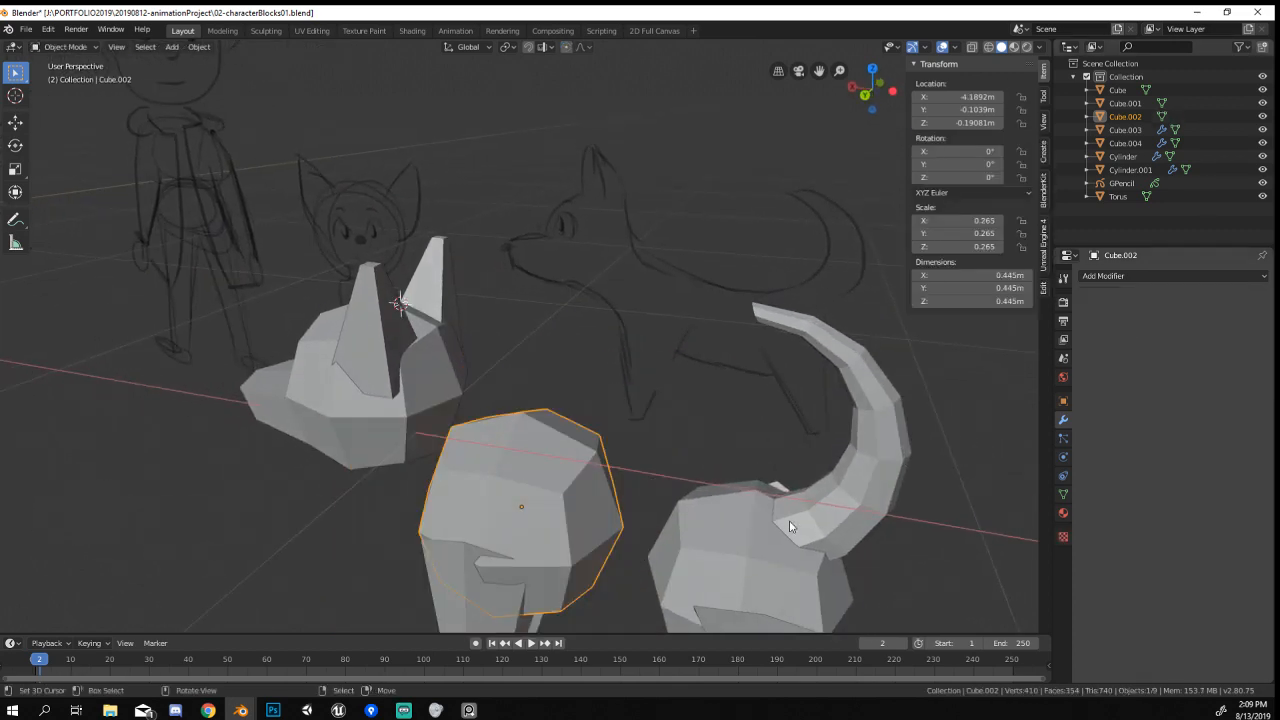
right_click(768, 556)
click(1117, 318)
Join the hips ball and the chest ball into one mesh and open it for editing.
key(Tab)
mouse_move(657, 568)
middle_down()
mouse_move(694, 570)
mouse_move(674, 572)
middle_up()
click(662, 530)
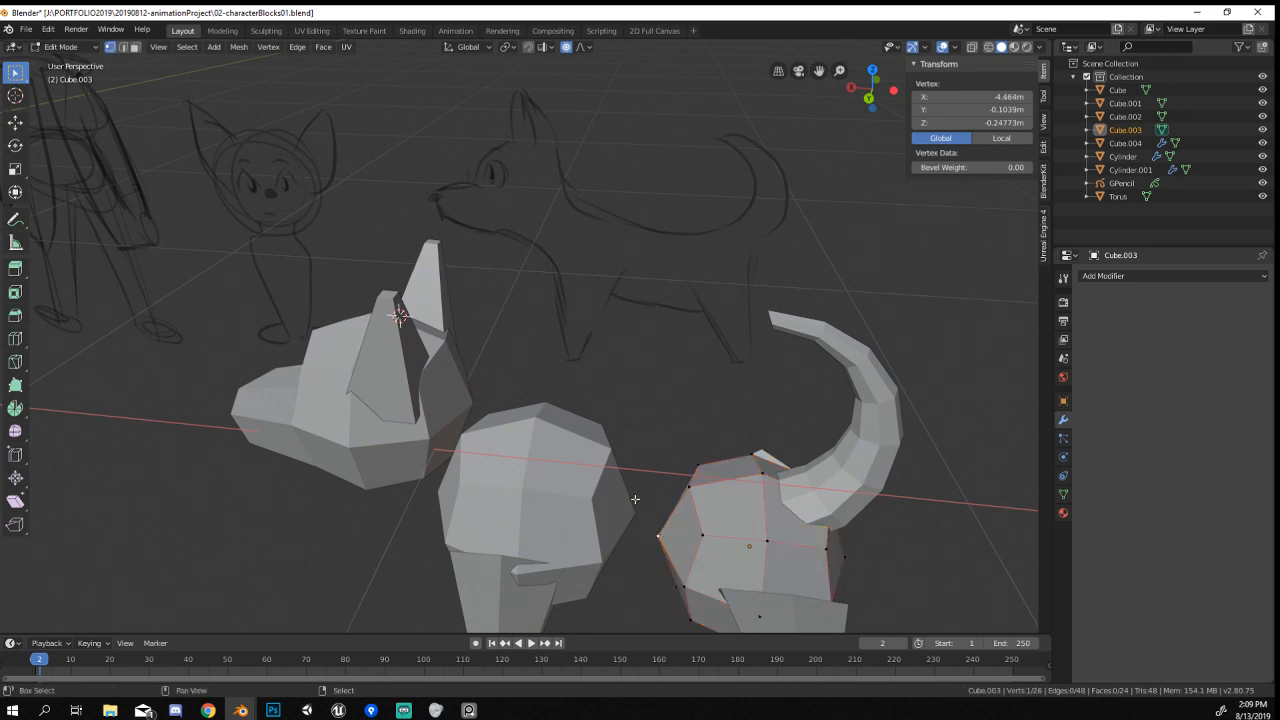
key(Tab)
shift+click(562, 515)
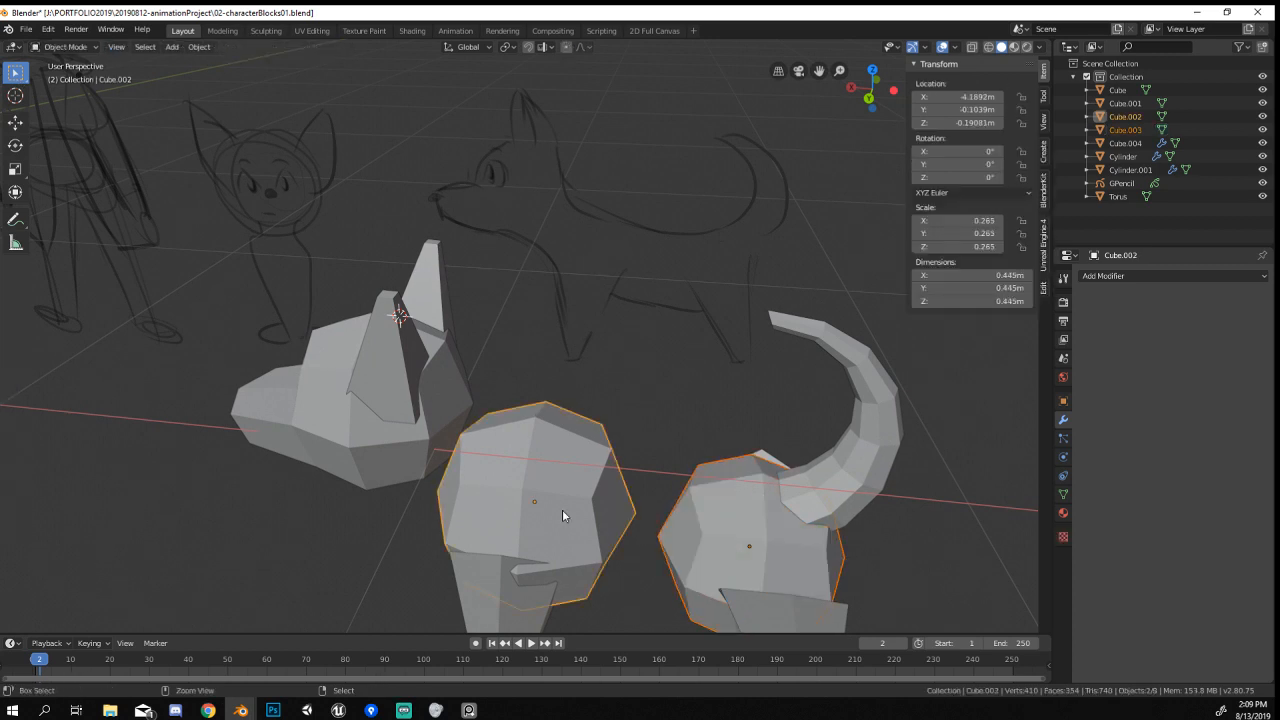
key(Tab)
Delete the center vertices of the chest and hips where they face each other to open both ends.
click(670, 535)
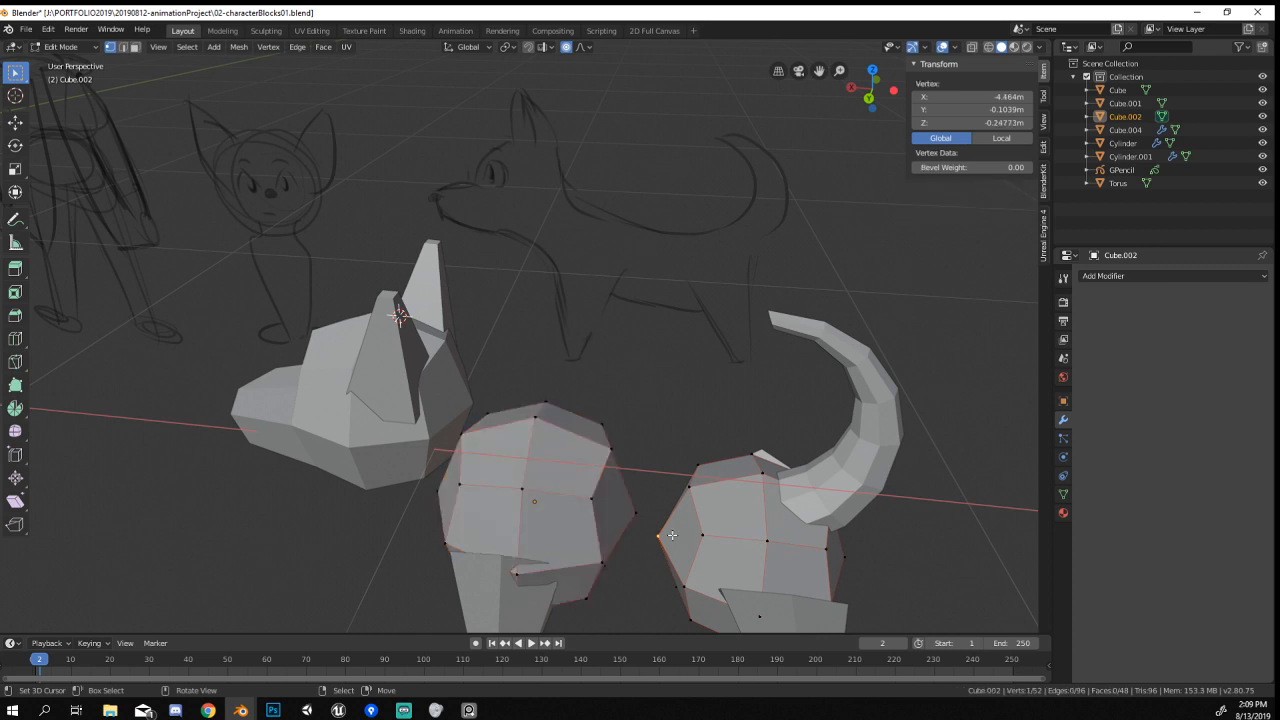
key(x)
click(600, 505)
Connect the open chest and hips loops with Bridge Edge Loops to form the dog's torso.
alt+click(709, 517)
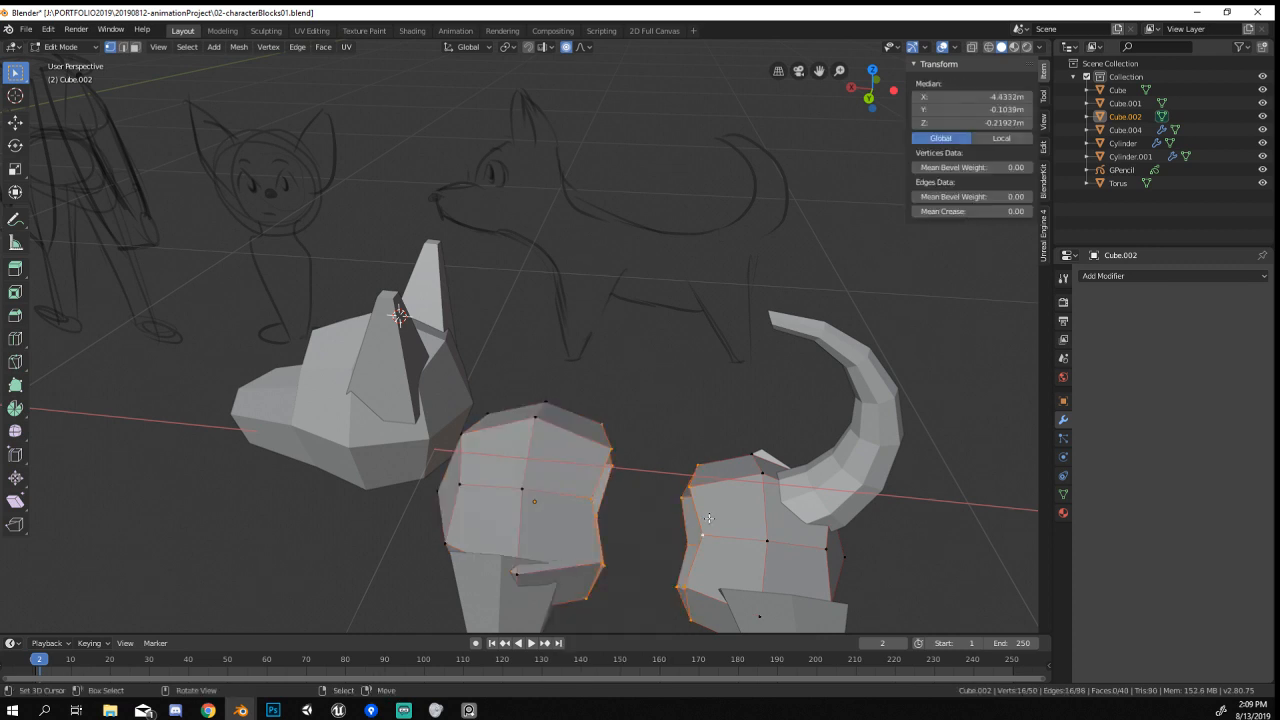
key(F3)
text(brid)
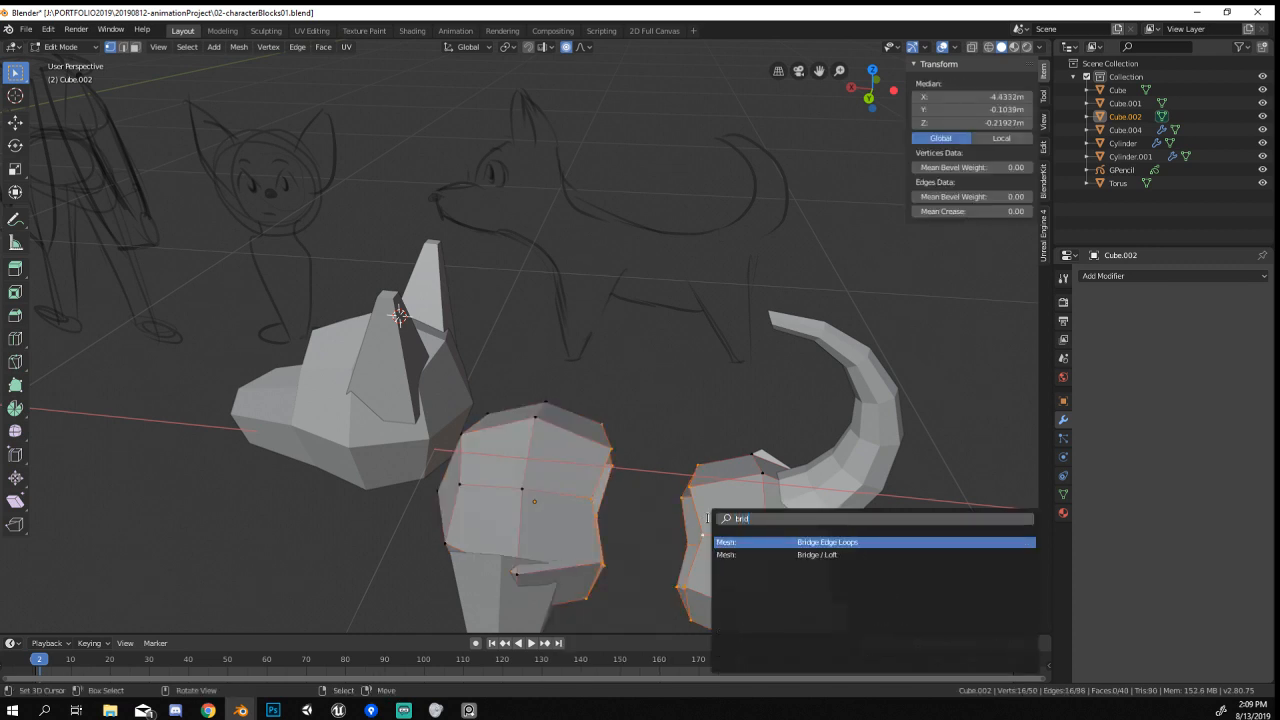
key(Return)
key(Tab)
Apply the Mirror modifiers of the ears, the front legs and the hind legs.
scroll(684, 334, down, 5)
middle_drag(684, 334, 333, 318)
scroll(508, 330, up, 5)
click(642, 398)
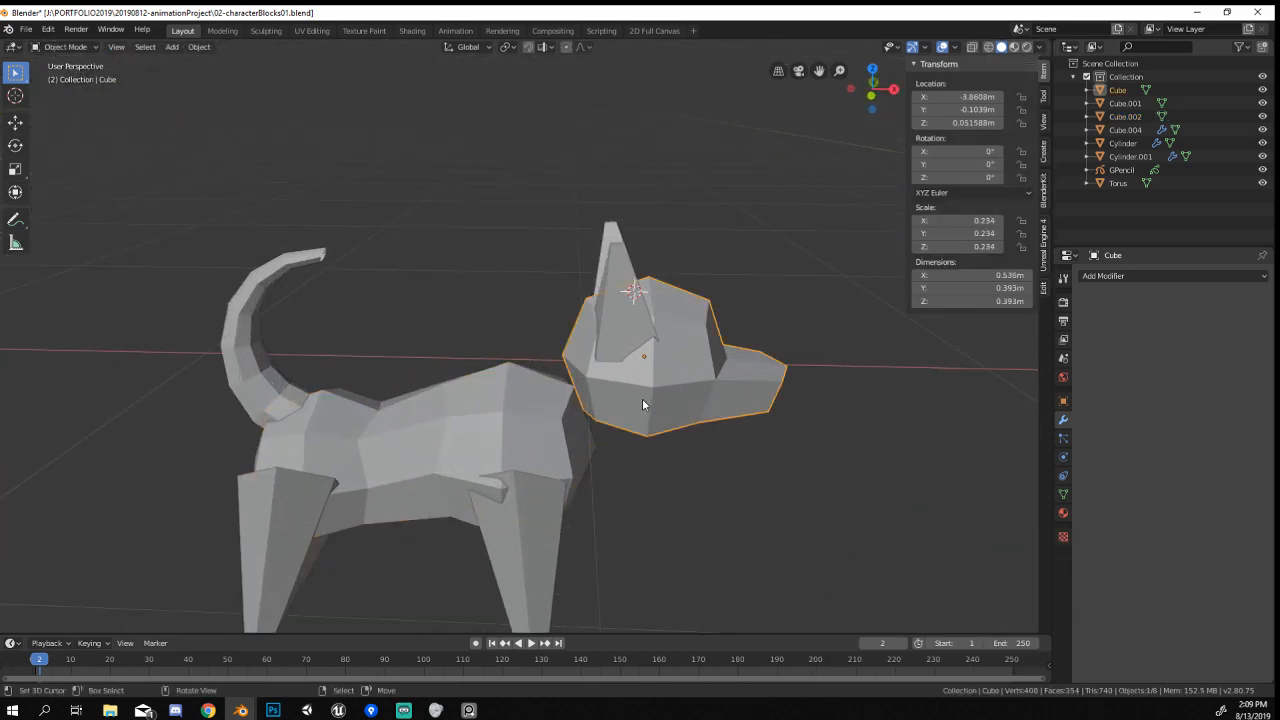
shift+click(628, 314)
click(637, 270)
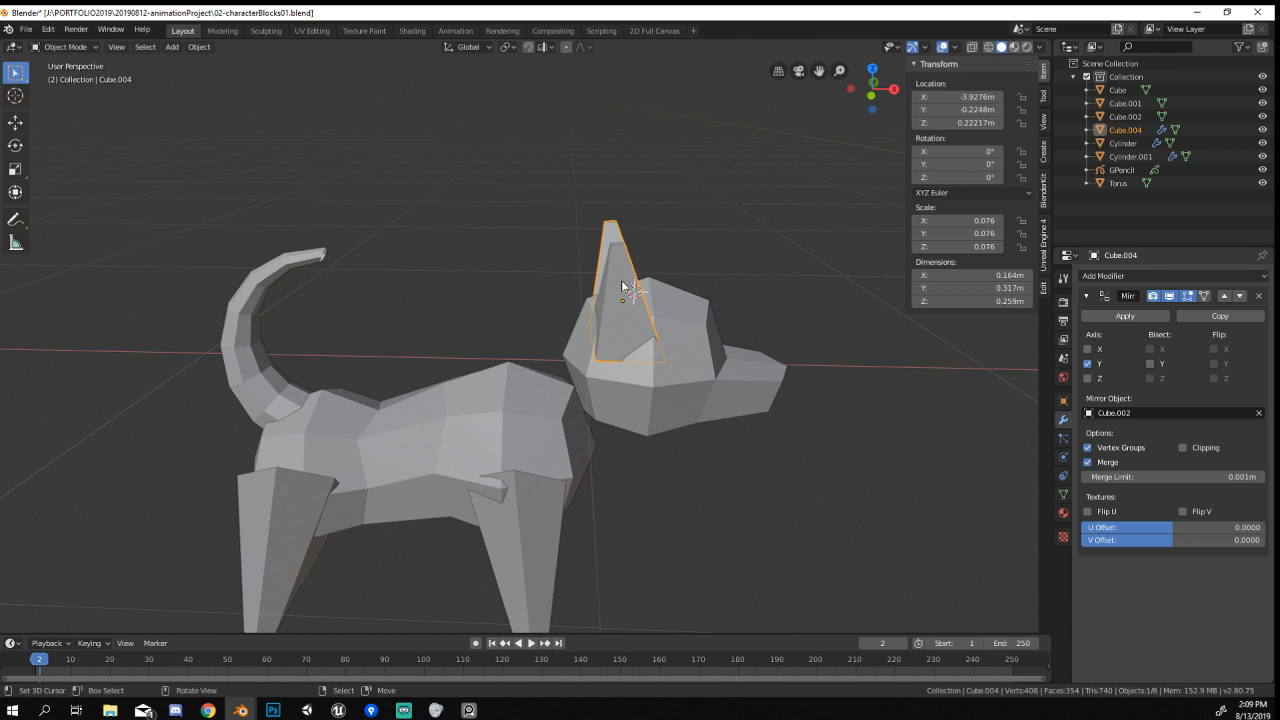
click(1113, 318)
click(502, 556)
click(1112, 318)
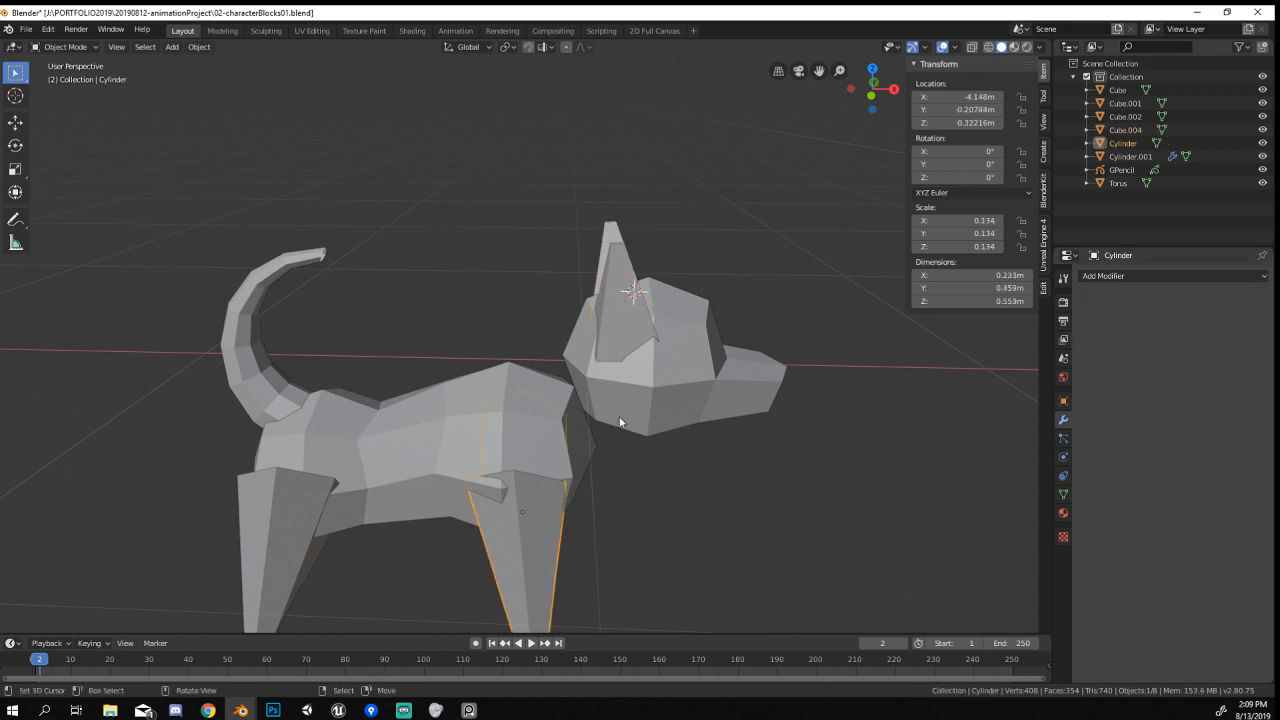
click(280, 540)
click(1113, 318)
click(290, 276)
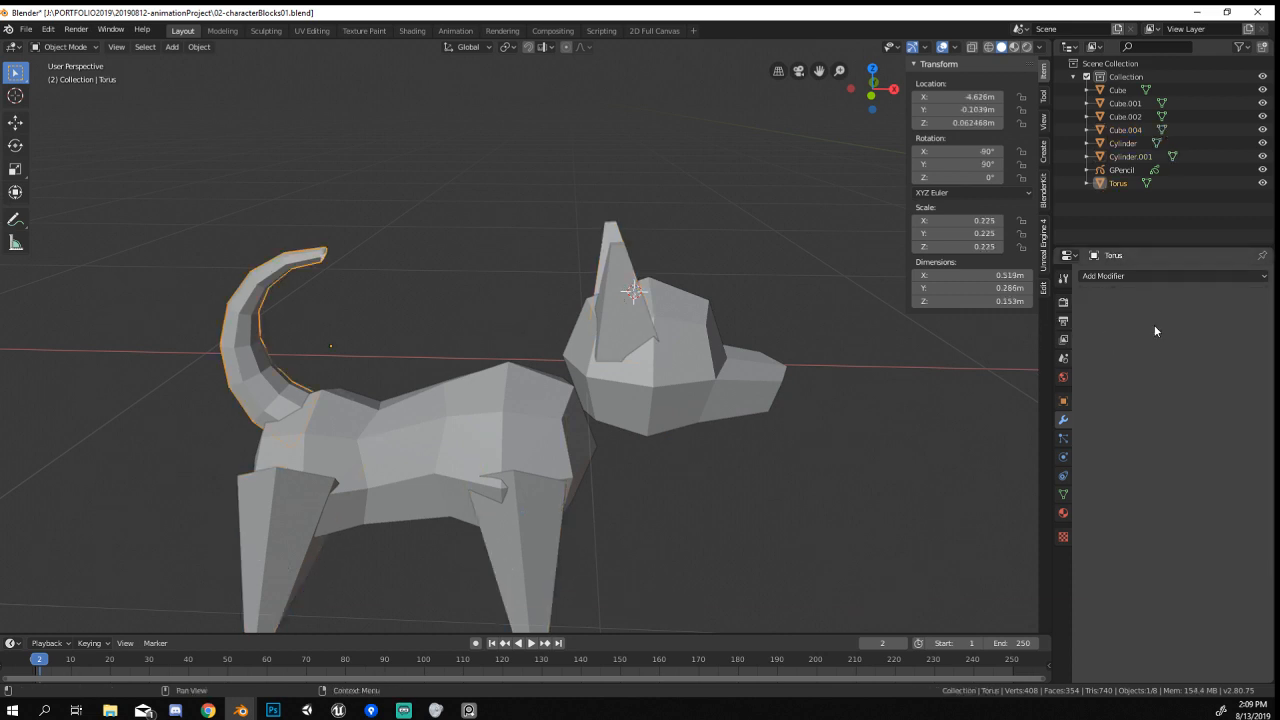
Join the head, ears, front legs, hind legs and tail with the torso into one mesh.
click(680, 330)
shift+click(623, 300)
shift+click(512, 408)
shift+click(505, 482)
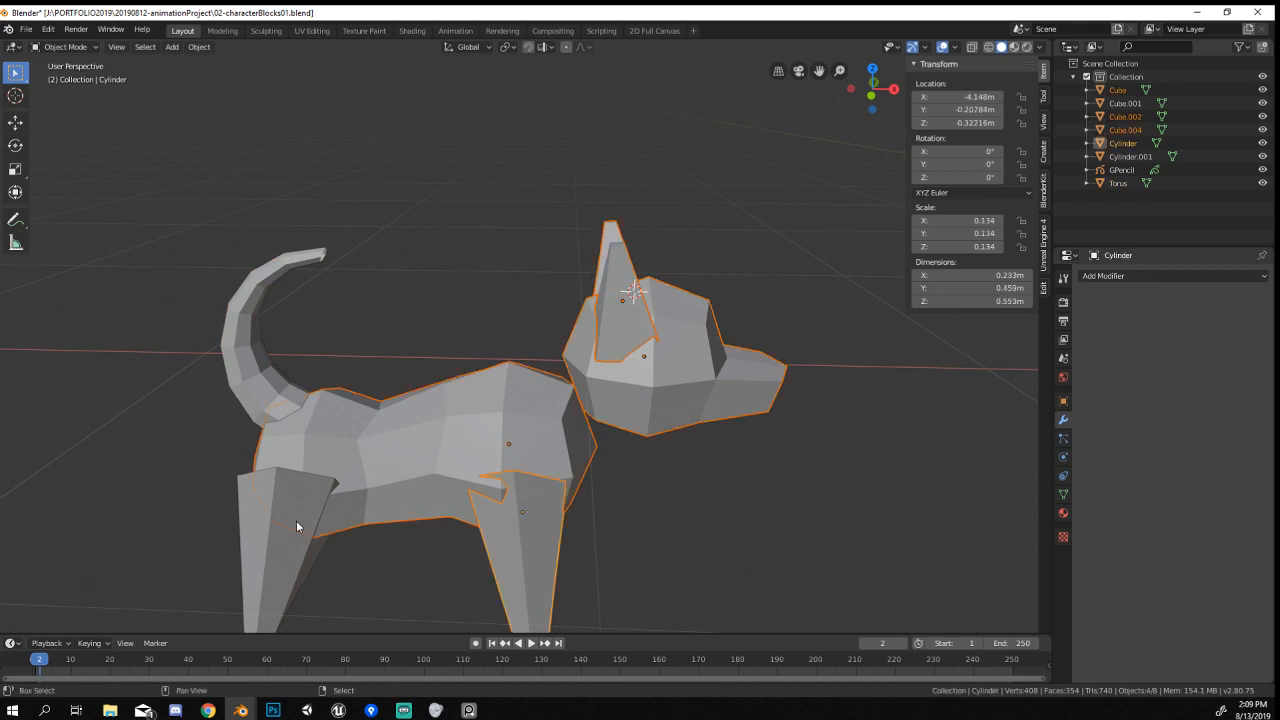
shift+click(296, 525)
shift+click(285, 300)
shift+click(440, 436)
key(ctrl+j)
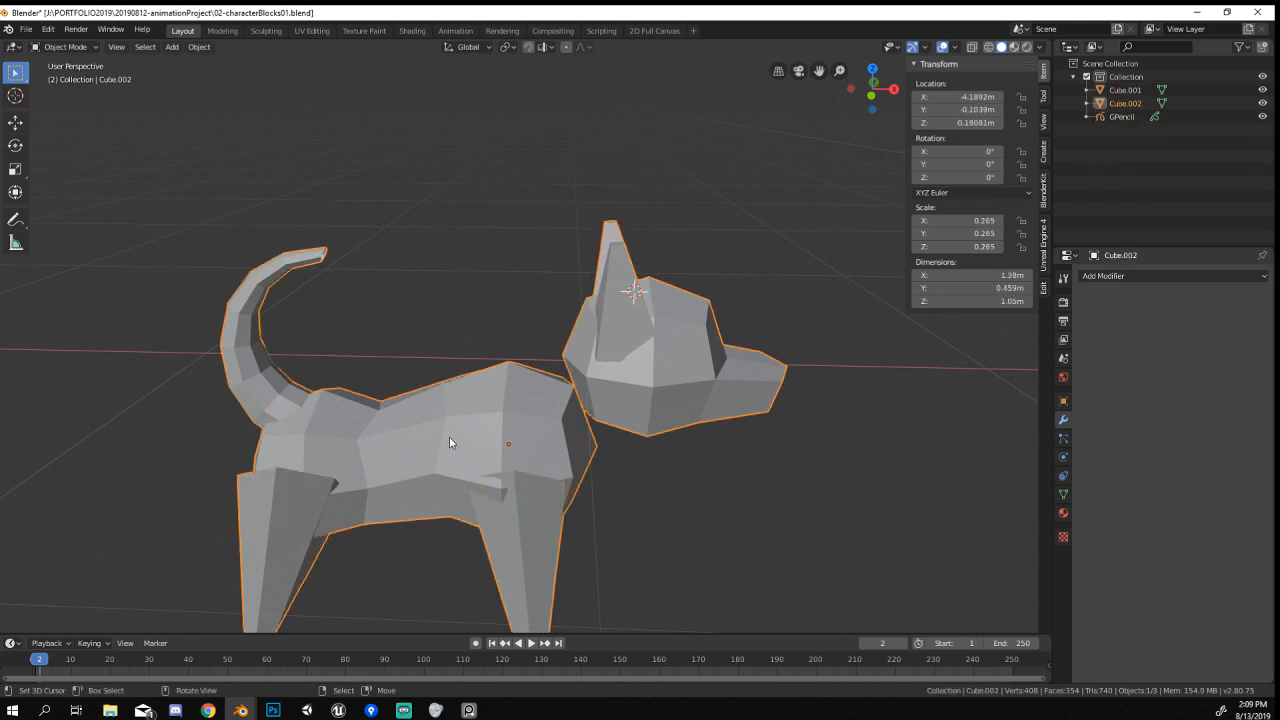
Clear the joined dog's location to put it at the world origin, and frame it in front view.
key(alt+g)
key(KP_1)
key(KP_Decimal)
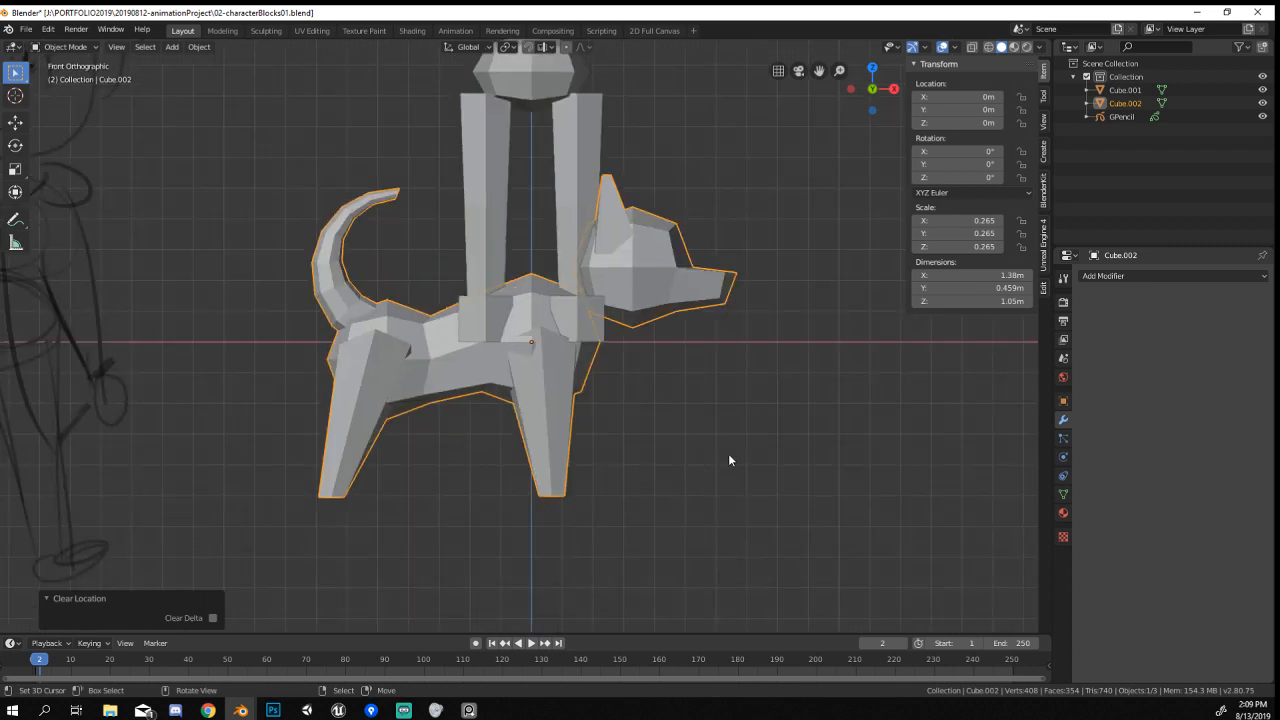
Rotate the dog -90° about the global Z axis and apply its rotation.
text(rz)
text(-90)
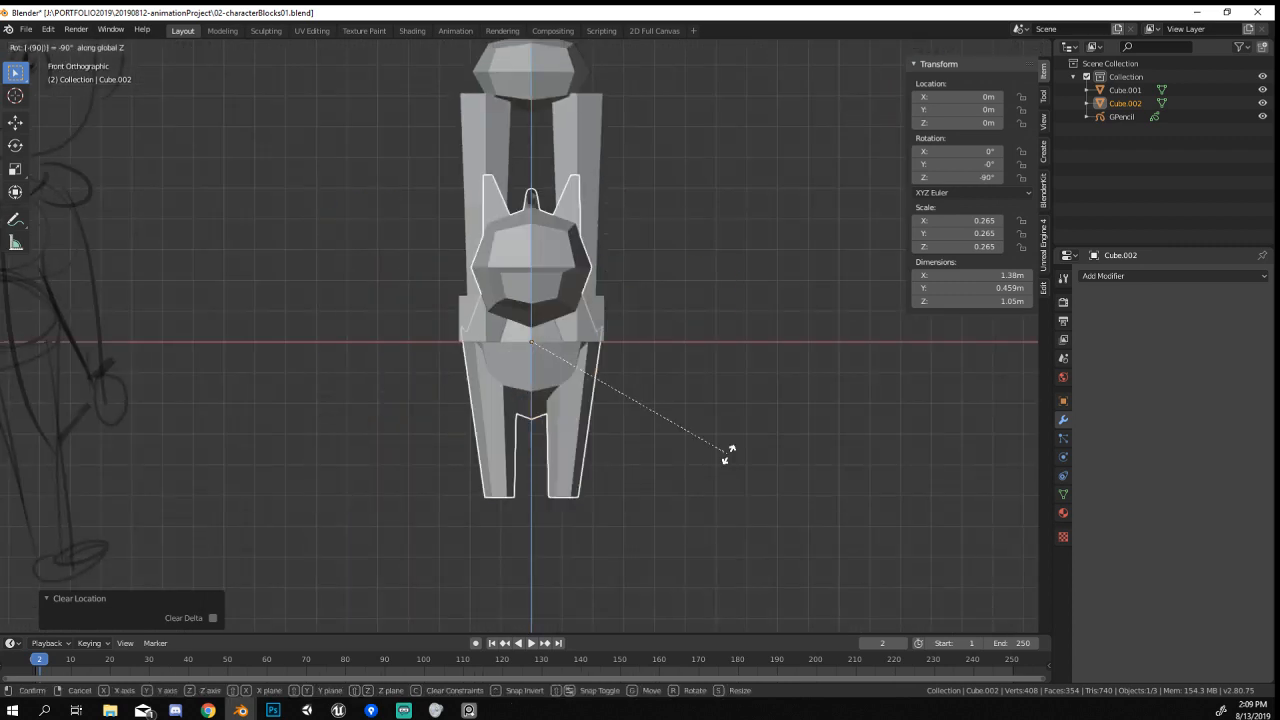
key(Return)
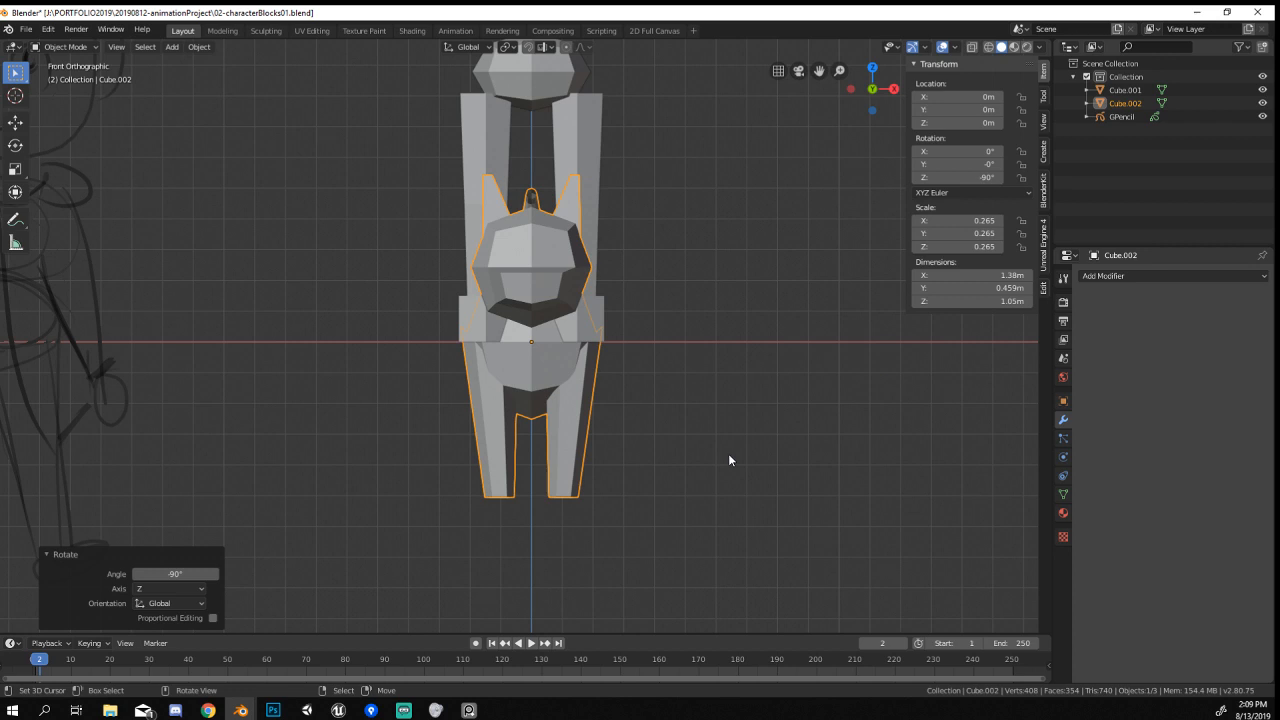
key(ctrl+a)
click(698, 469)
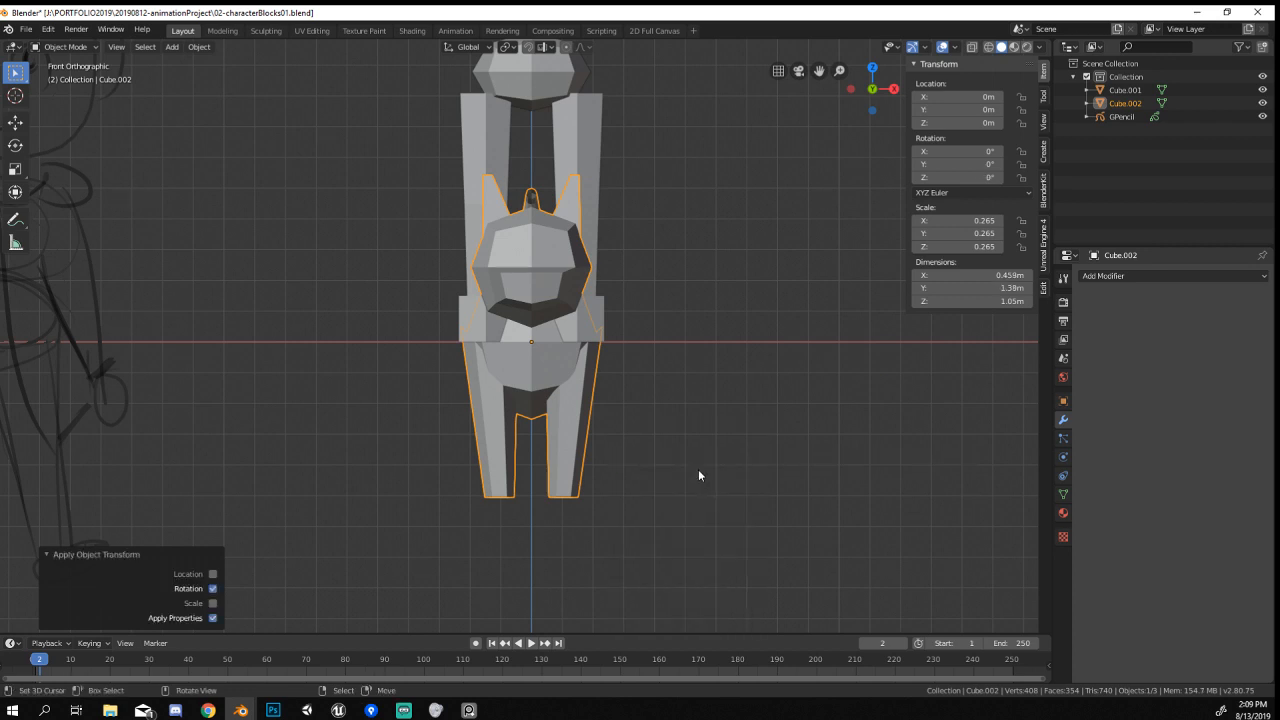
Raise the dog's entire mesh about 0.504 m along Z so its feet meet the ground line.
key(Tab)
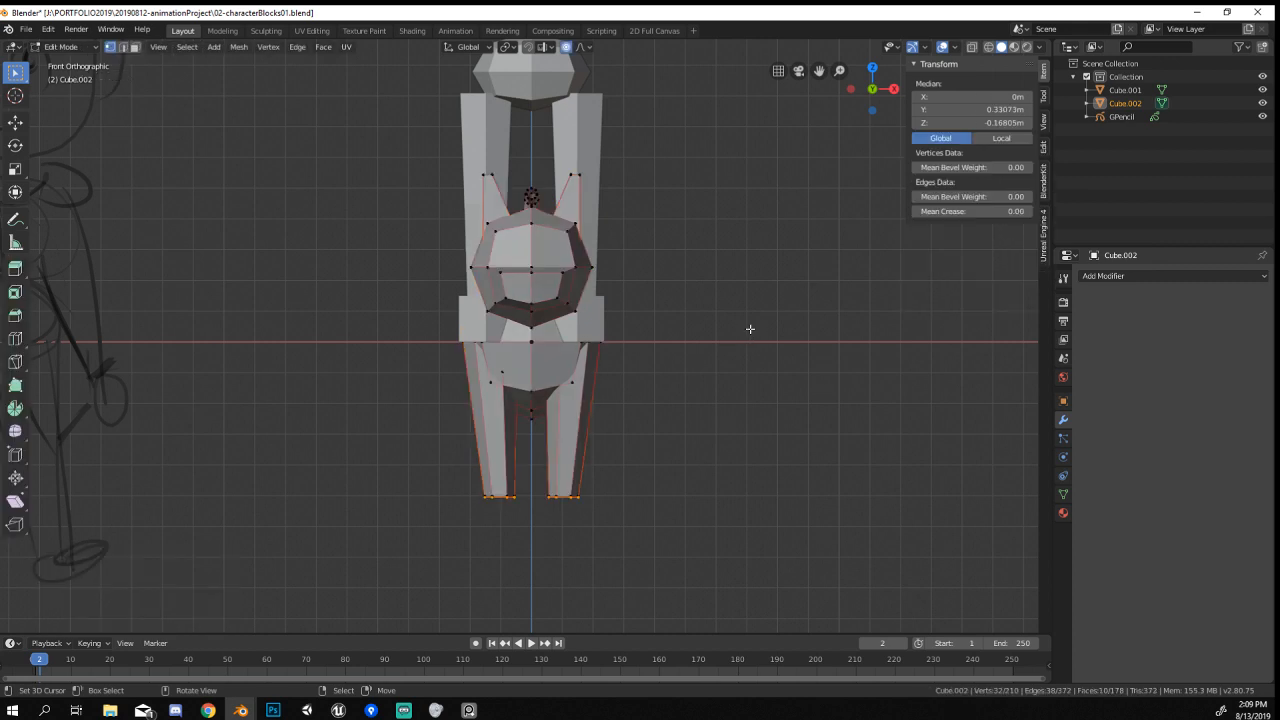
scroll(754, 333, up, 4)
key(g)
key(z)
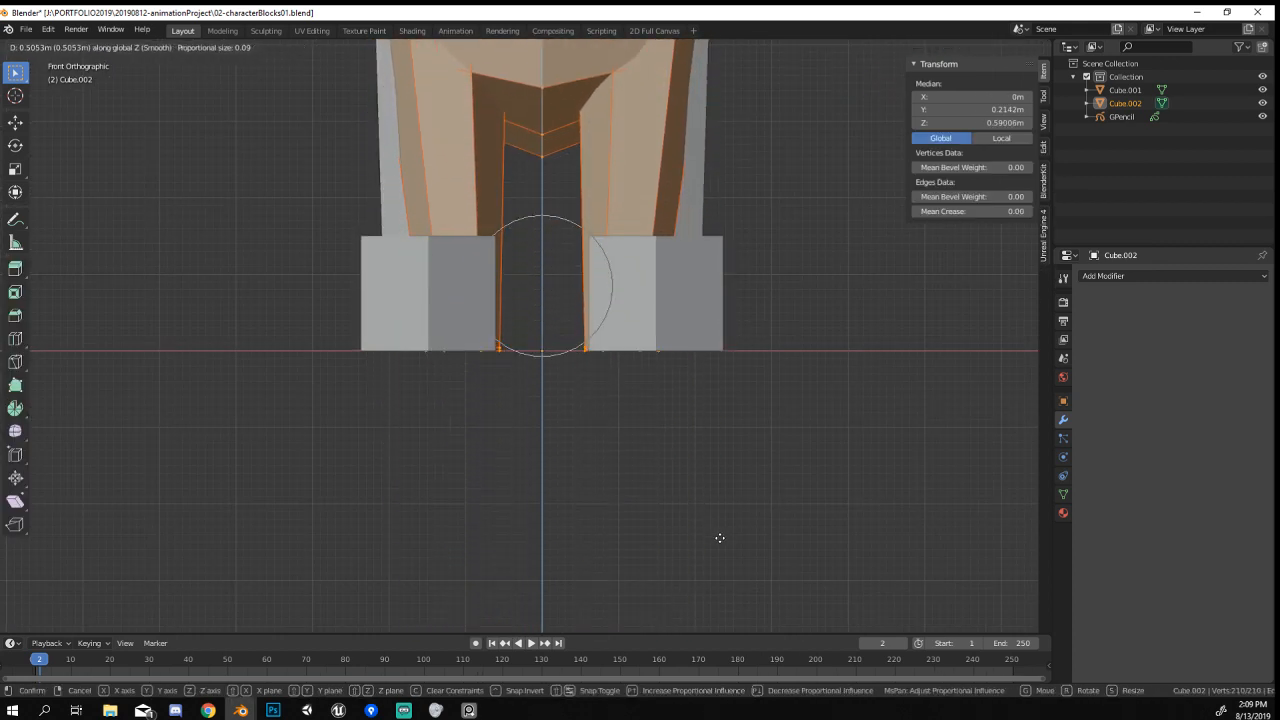
click(720, 537)
scroll(539, 464, up, 5)
scroll(539, 464, down, 7)
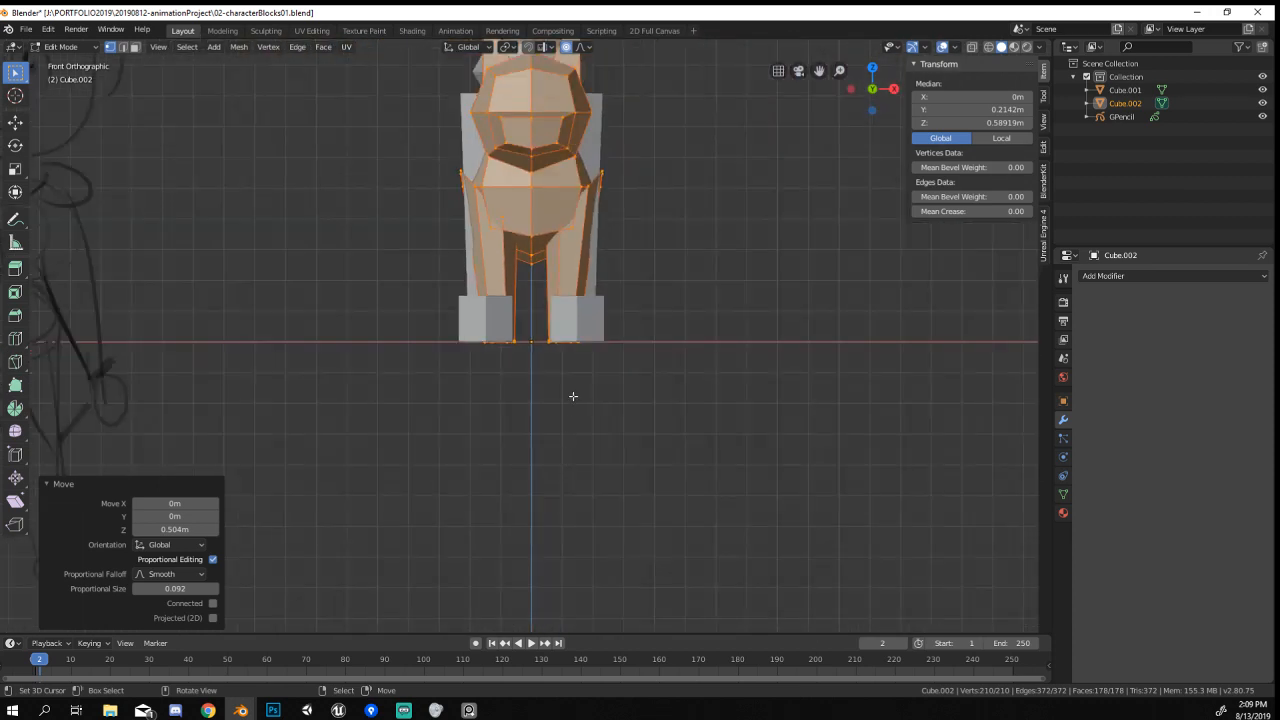
Hide the blocked human figure and open the dog's mesh for editing in wireframe shading.
key(Tab)
click(591, 338)
scroll(595, 345, up, 5)
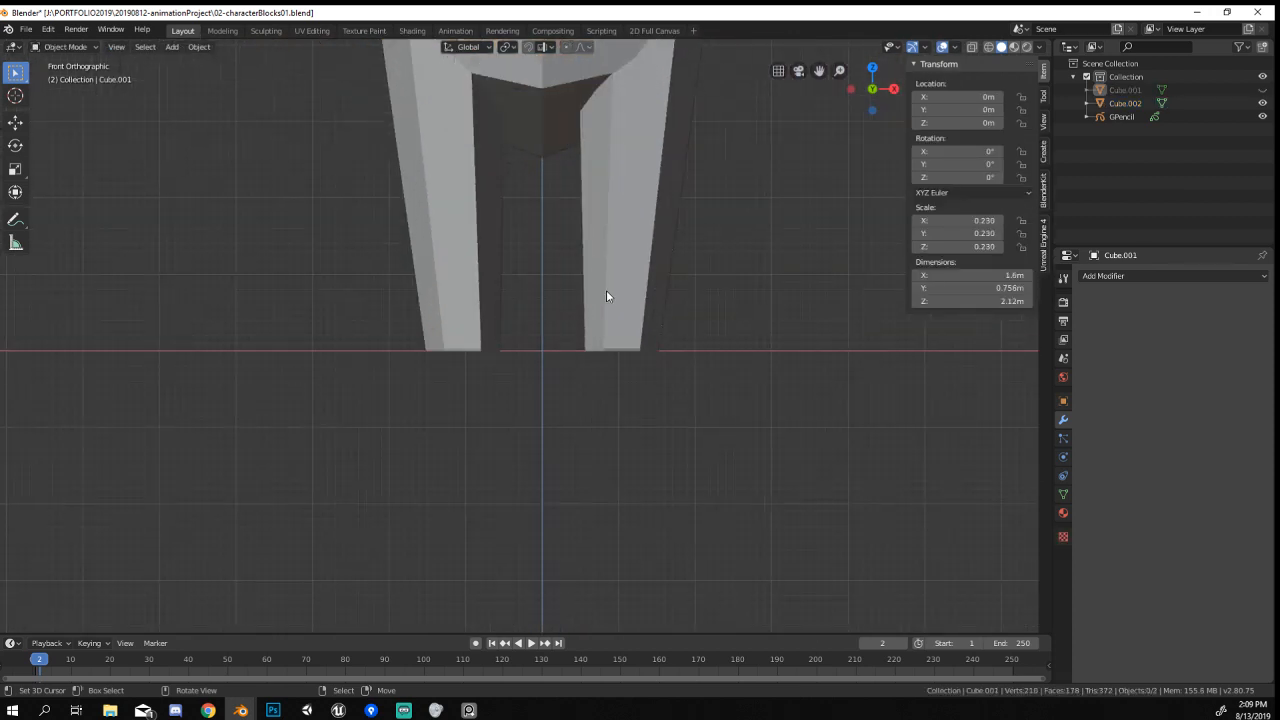
click(609, 330)
scroll(595, 410, up, 3)
key(Tab)
key(z)
click(500, 437)
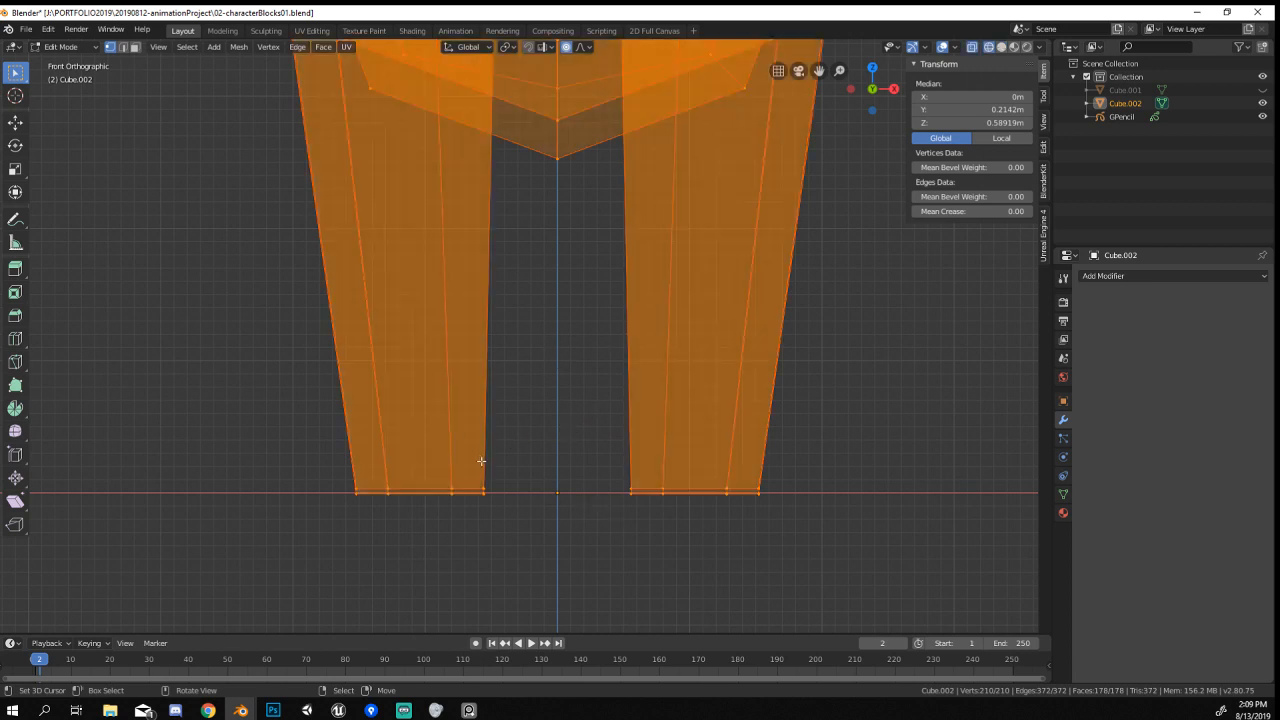
Select only the bottom vertices of all four legs and set their median Z to 0 m.
key(alt+a)
key(b)
drag(282, 452, 838, 558)
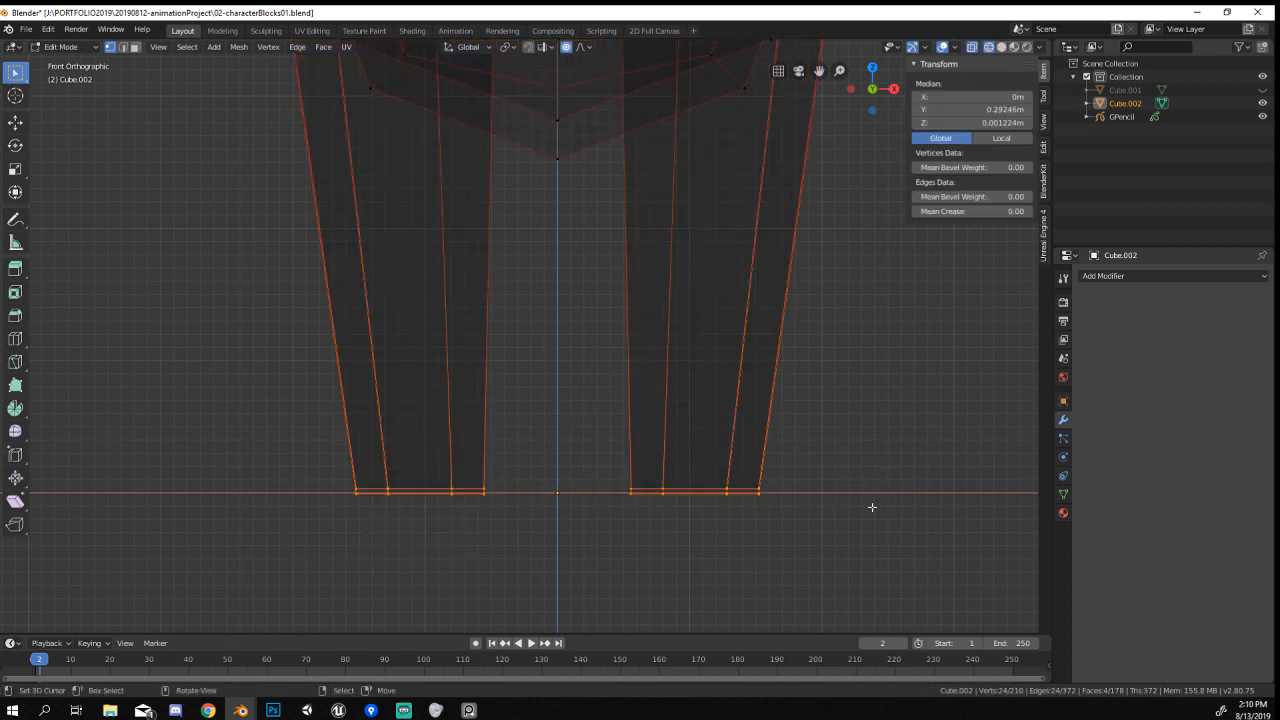
click(974, 122)
text(0)
key(Return)
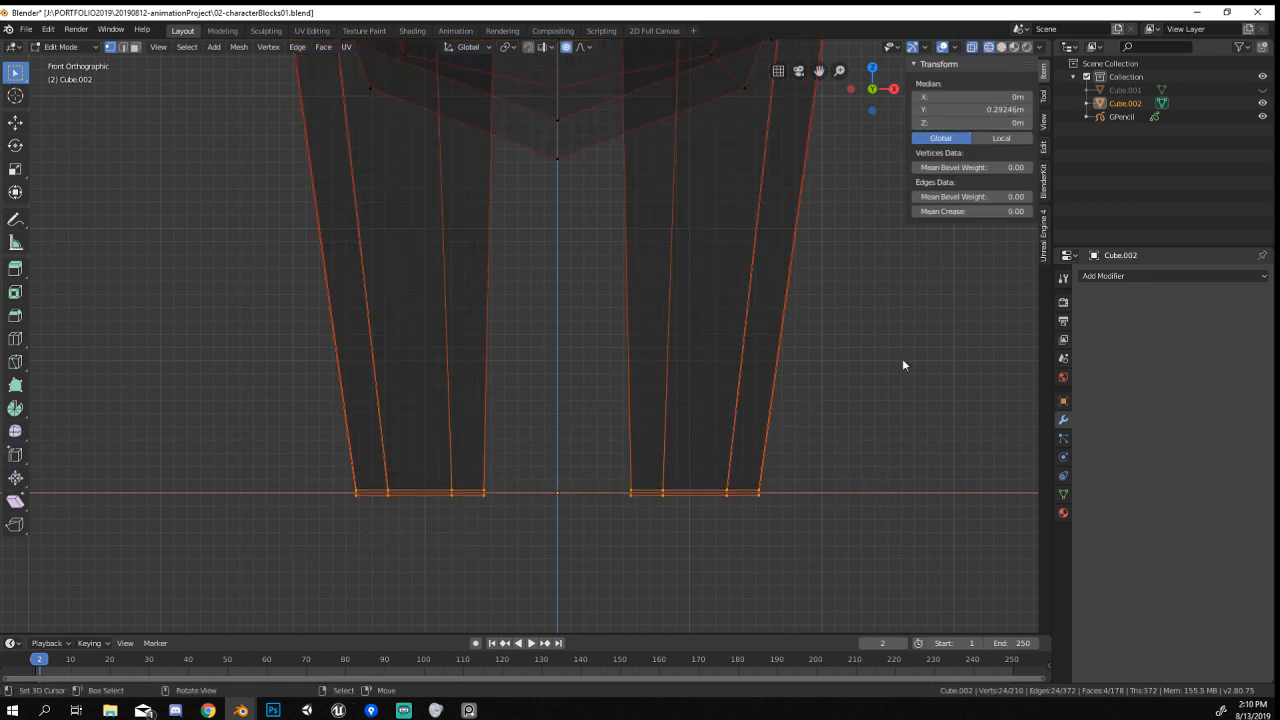
Scale the selected foot vertices along the Z axis and return to Object Mode.
key(s)
key(z)
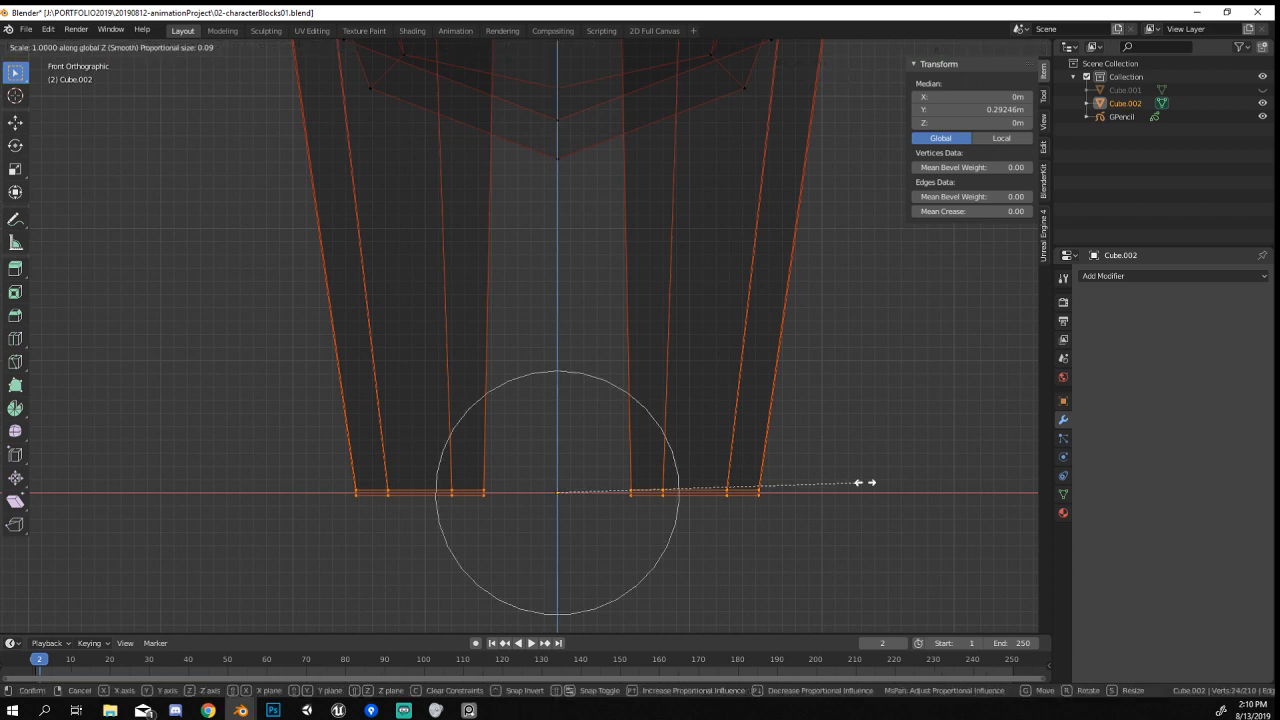
click(865, 482)
key(Tab)
scroll(862, 485, down, 8)
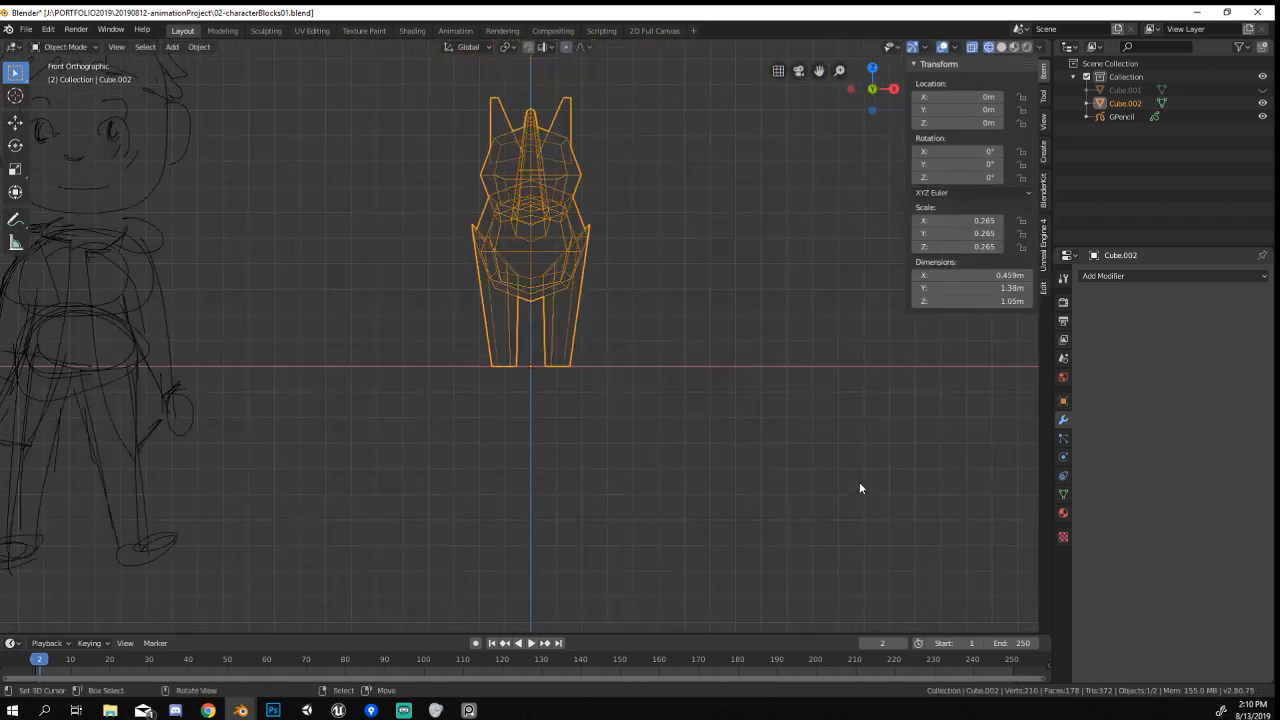
Unhide the human figure and move the dog about 0.926 m along X to stand beside it.
key(alt+h)
middle_drag(749, 403, 727, 396)
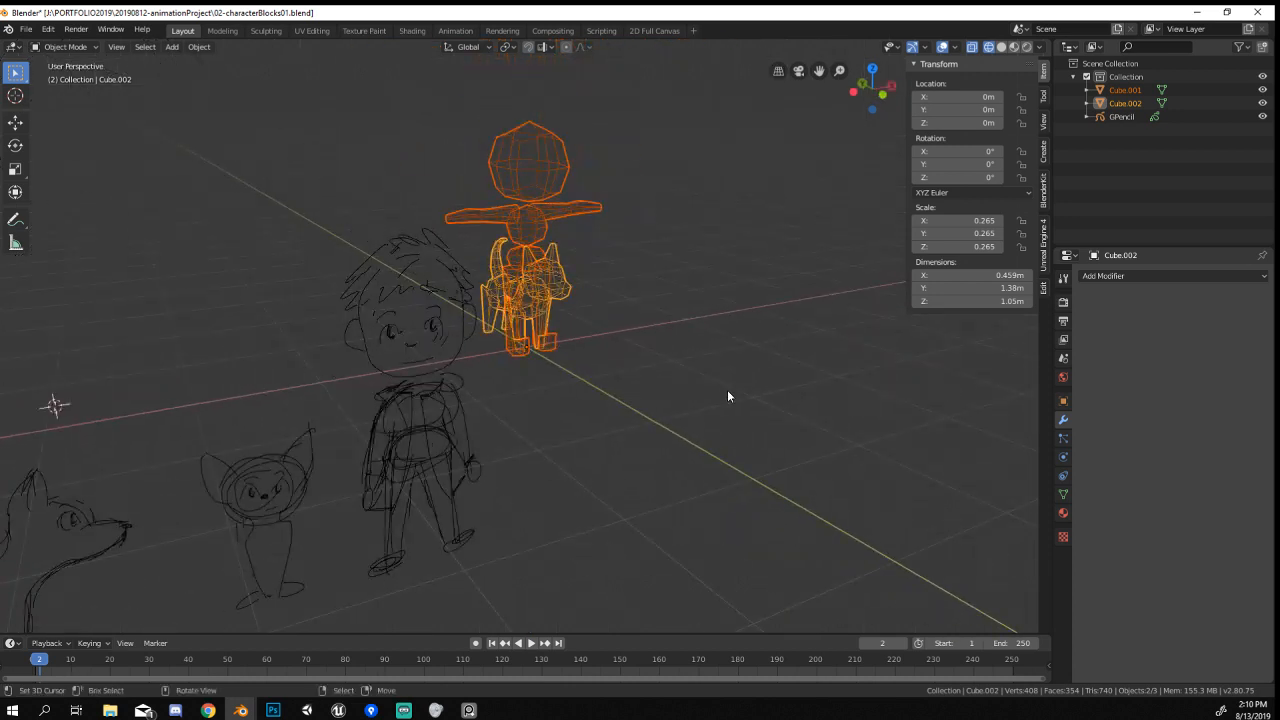
click(563, 301)
middle_drag(563, 301, 607, 362)
key(g)
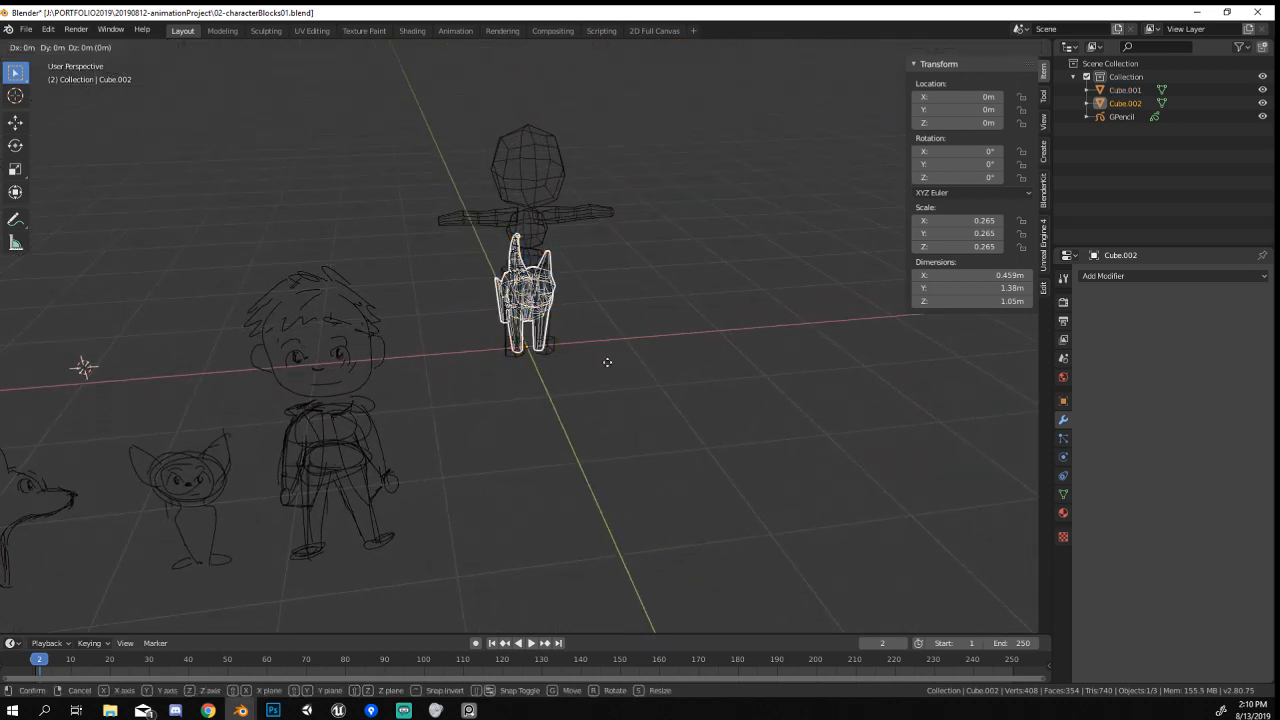
key(x)
click(700, 364)
Switch the viewport shading to Solid.
key(z)
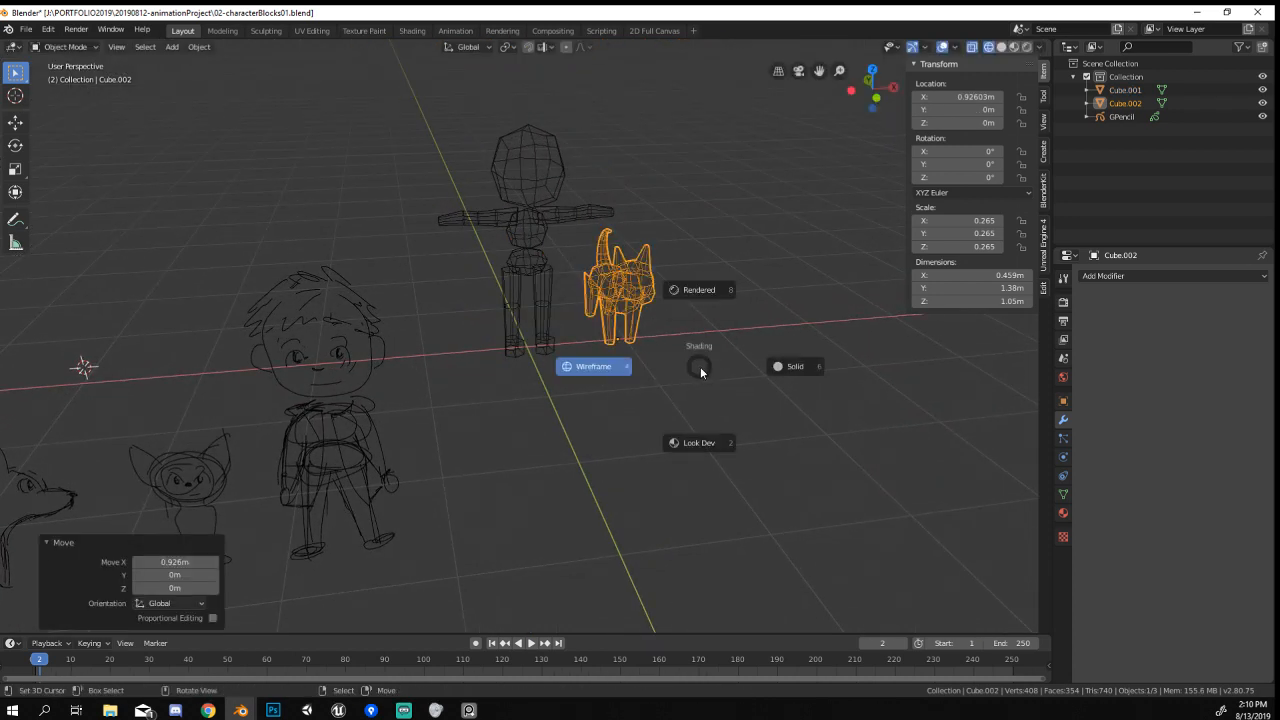
click(808, 370)
mouse_move(808, 370)
middle_down()
mouse_move(731, 460)
mouse_move(682, 422)
mouse_move(709, 460)
mouse_move(643, 445)
middle_up()
Rename the grease pencil object as sketch and the dog object as block-dog.
double_click(1118, 117)
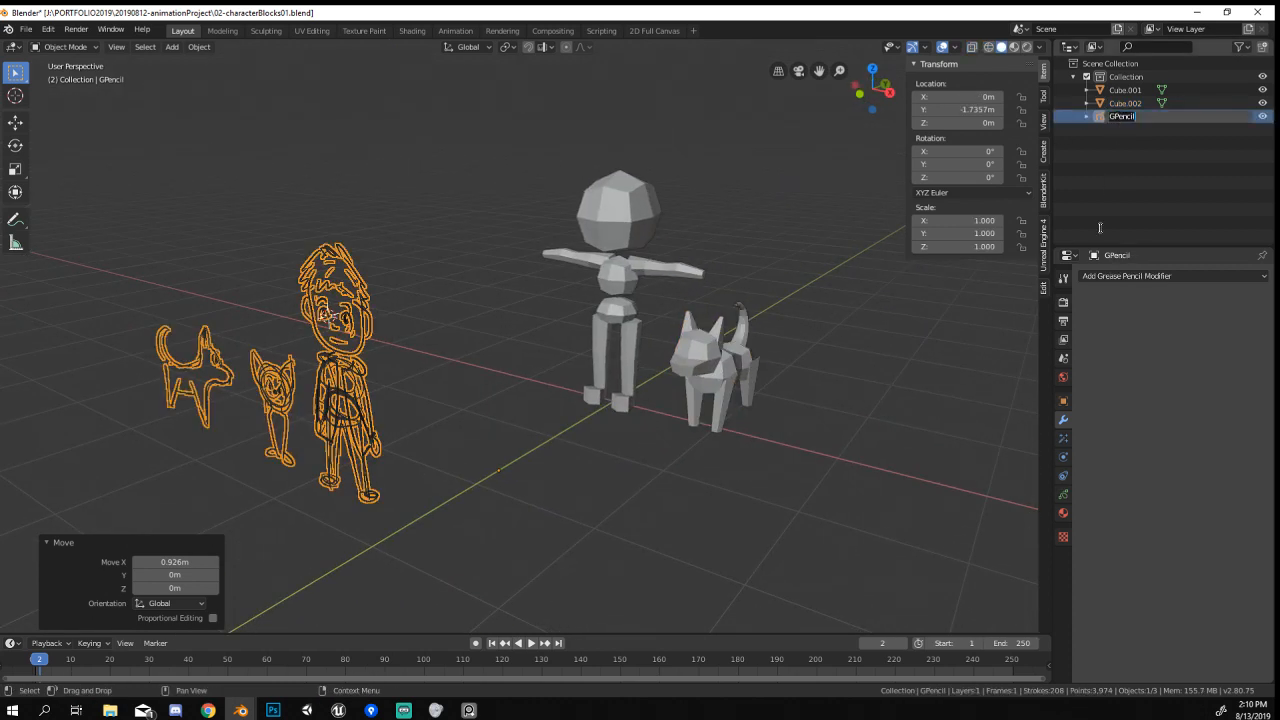
text(sketch)
key(Return)
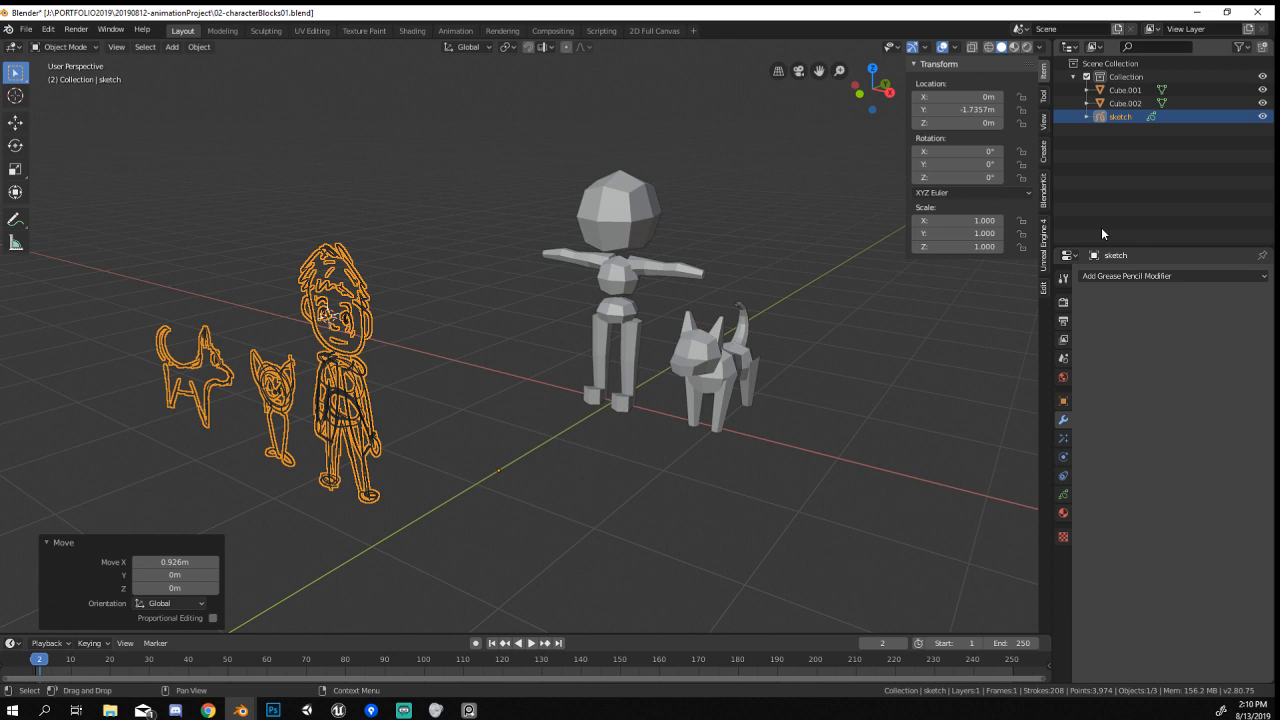
click(1130, 105)
double_click(1128, 104)
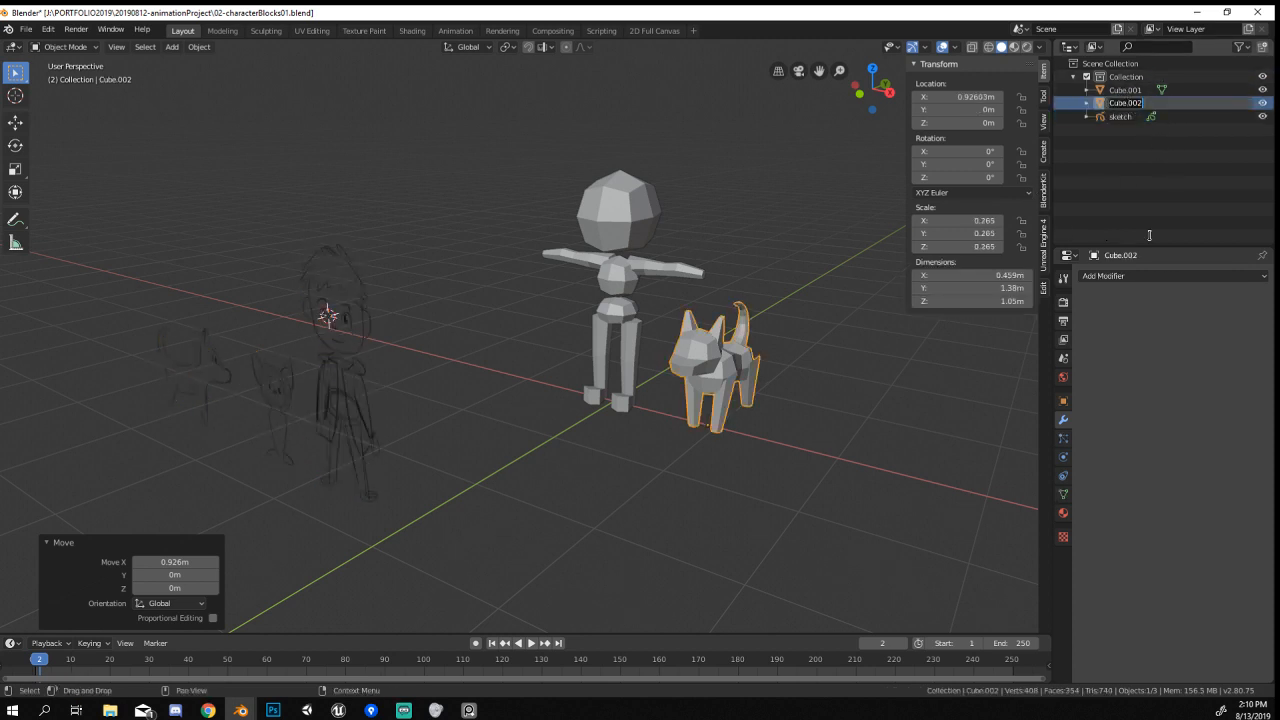
key(Return)
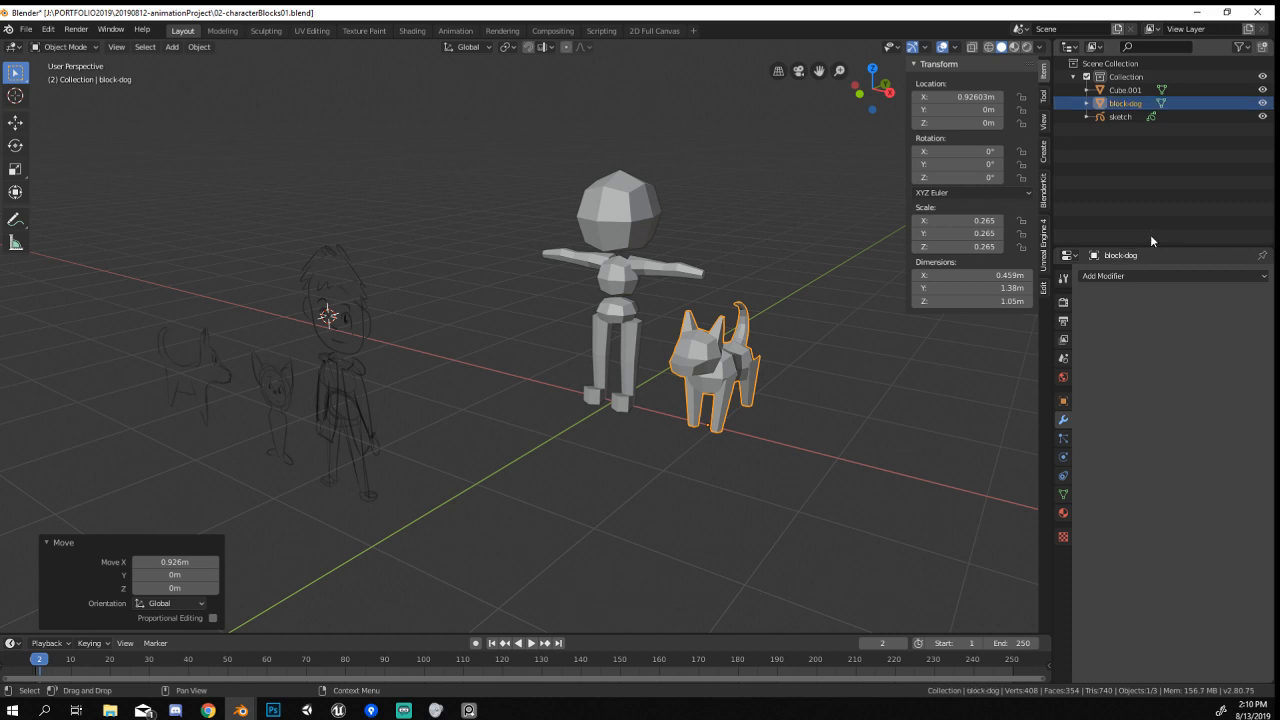
Rename the blocked human figure as block-human.
click(1128, 90)
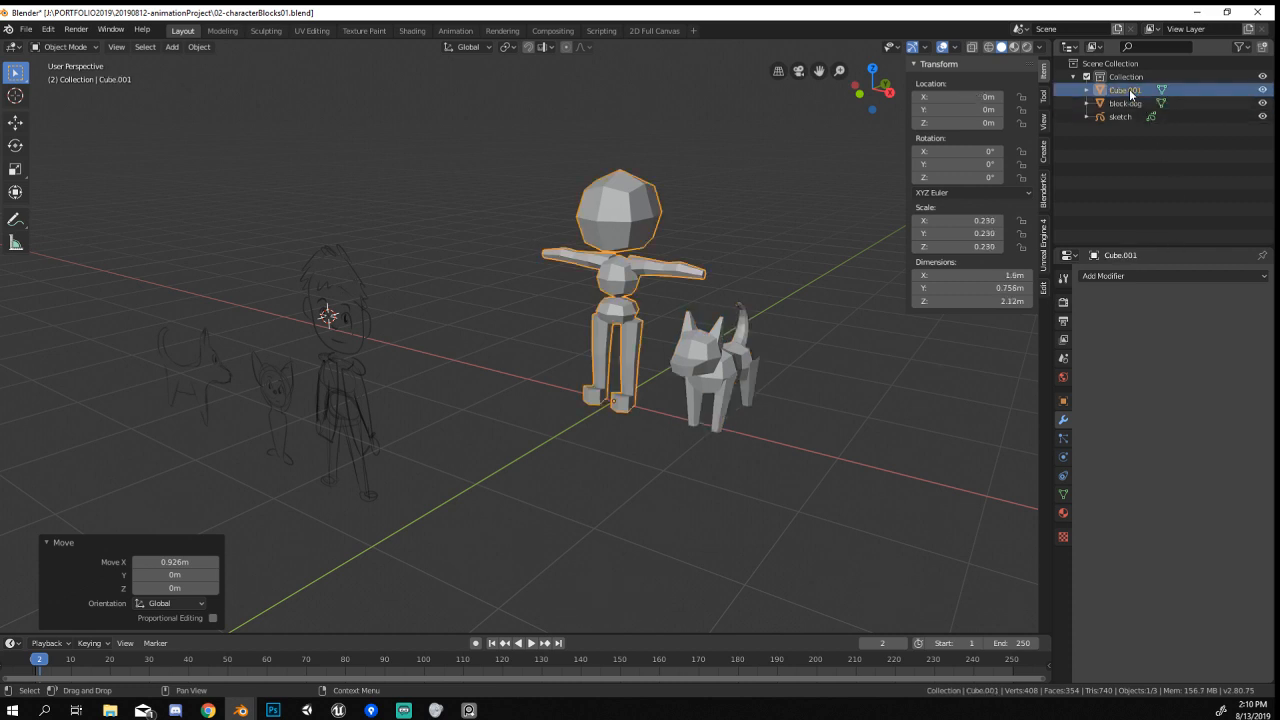
double_click(1129, 91)
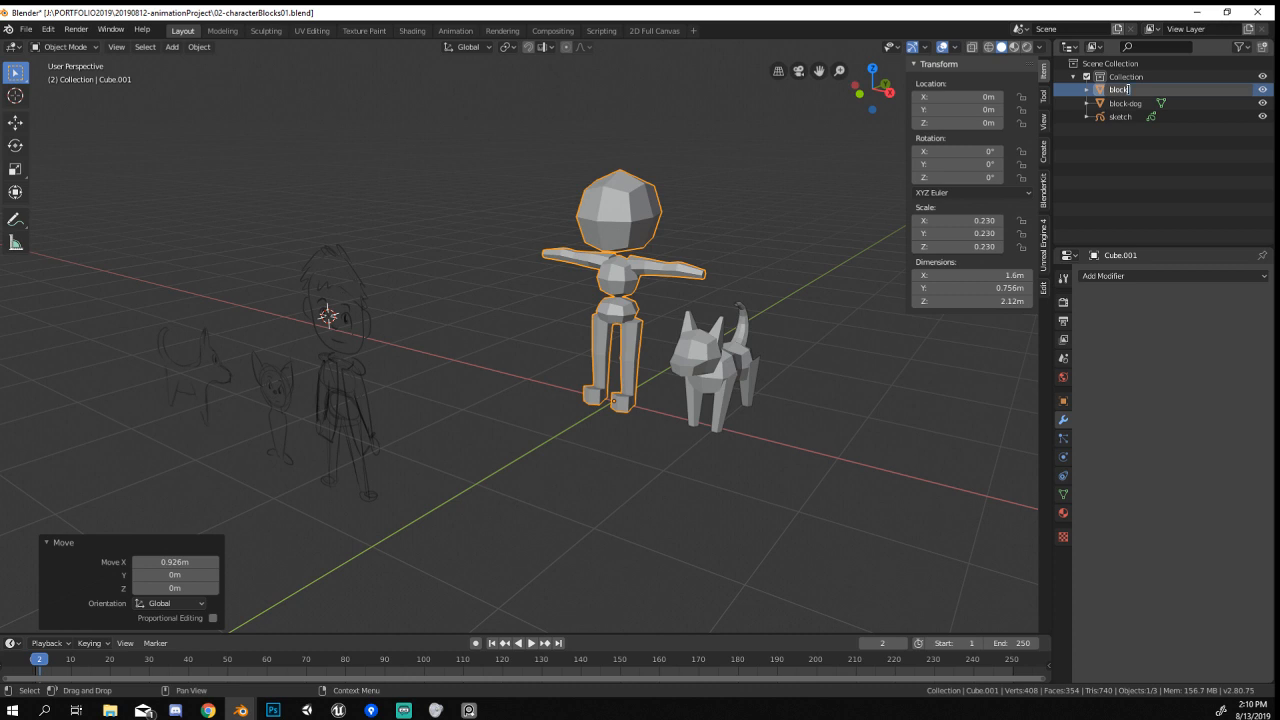
key(Return)
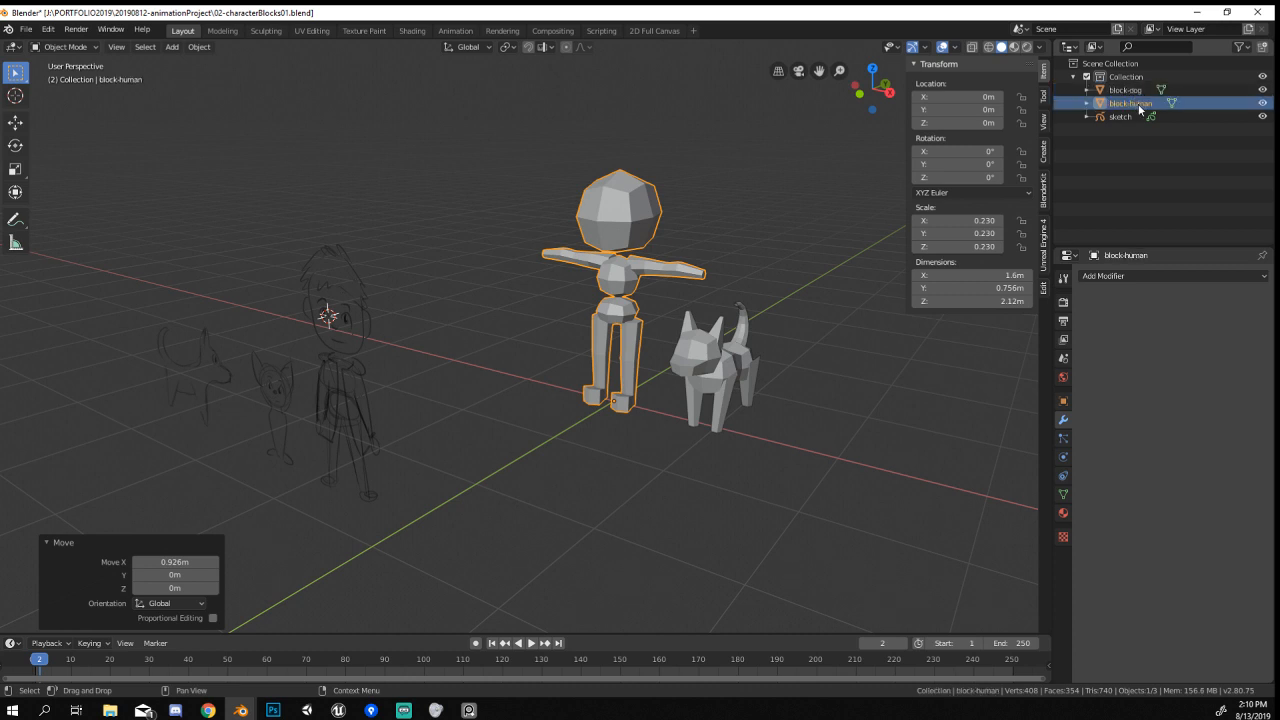
Rename the blocked human figure as block-boy.
double_click(1128, 103)
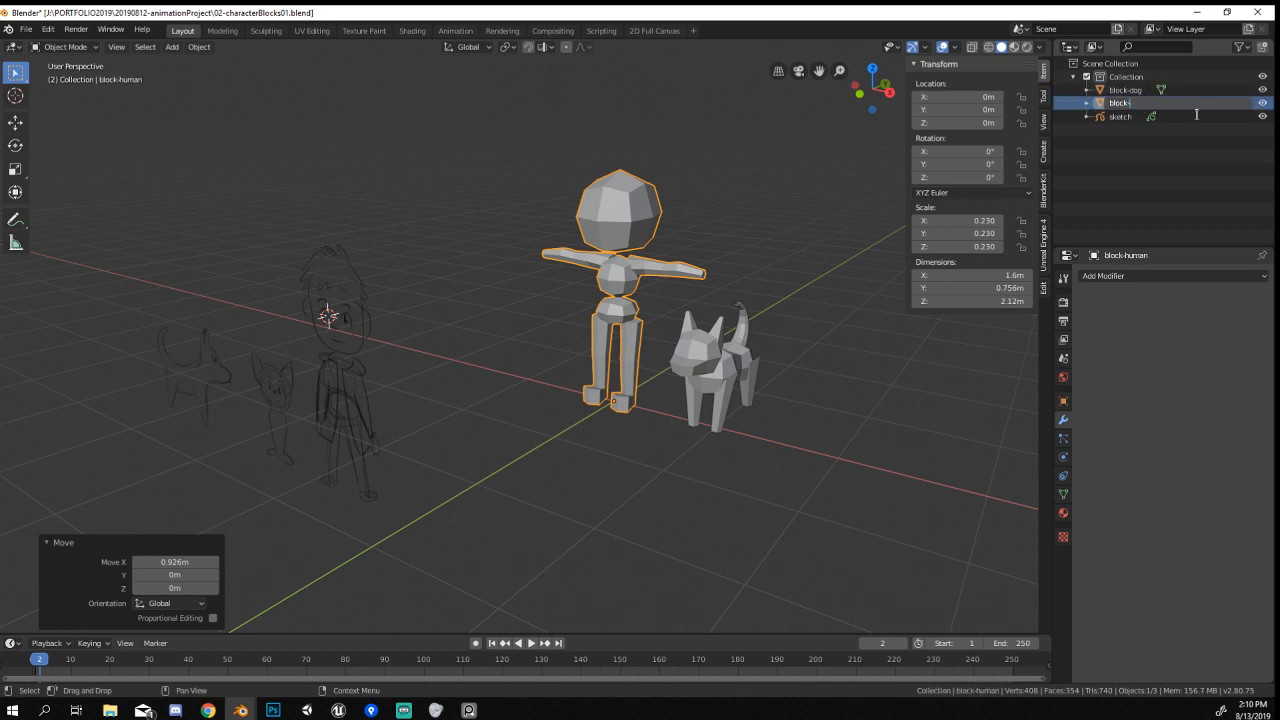
key(Return)
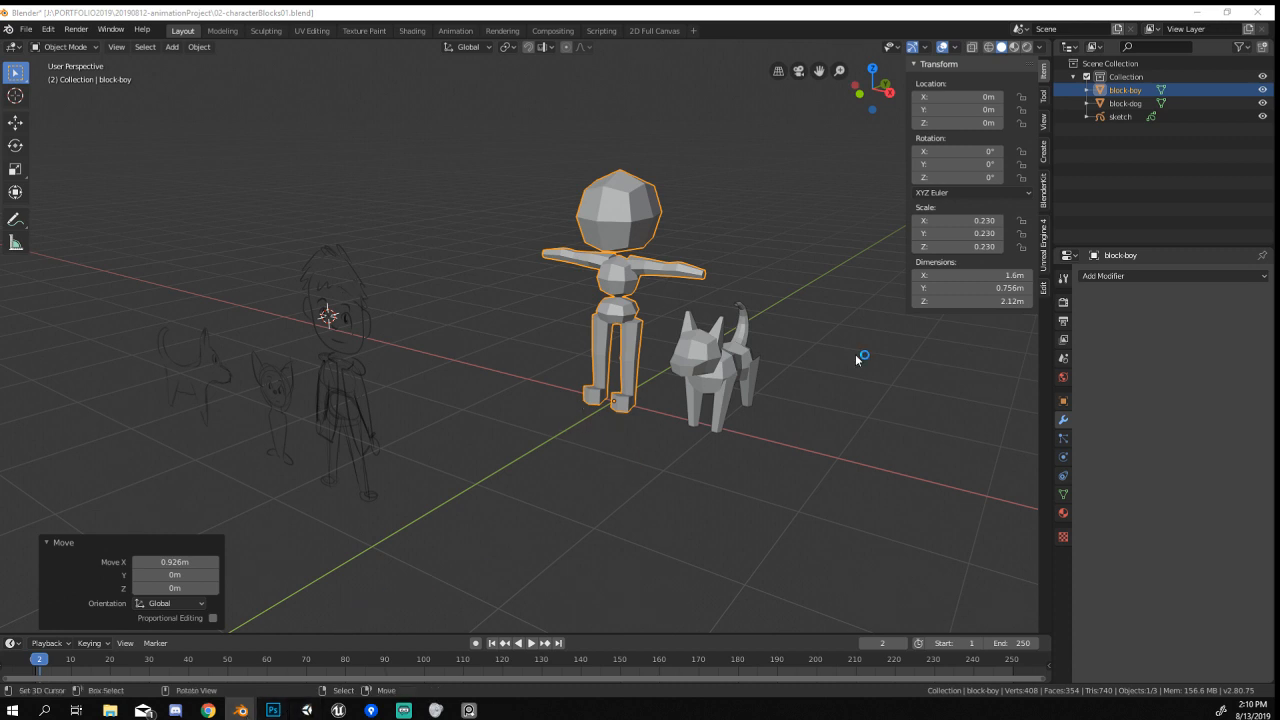
Switch to the other Blender window with the 01-setHill-block01 scene.
mouse_move(240, 710)
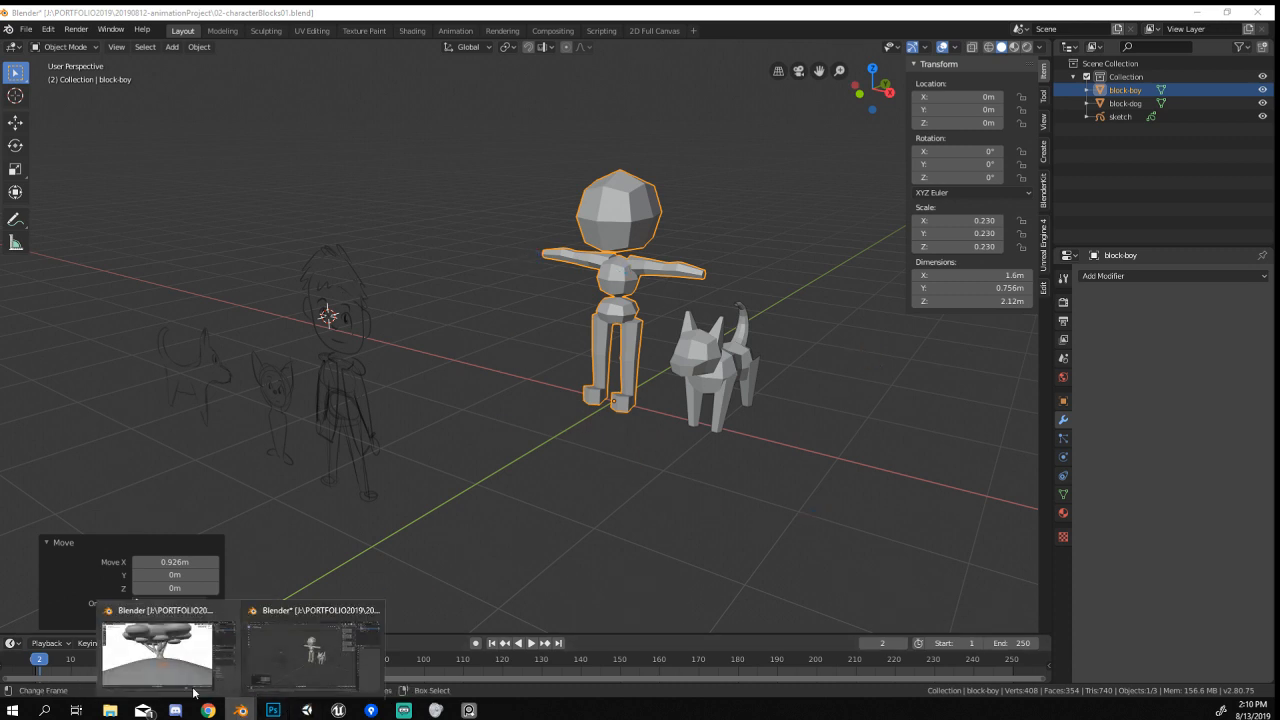
click(165, 650)
middle_drag(615, 340, 639, 367)
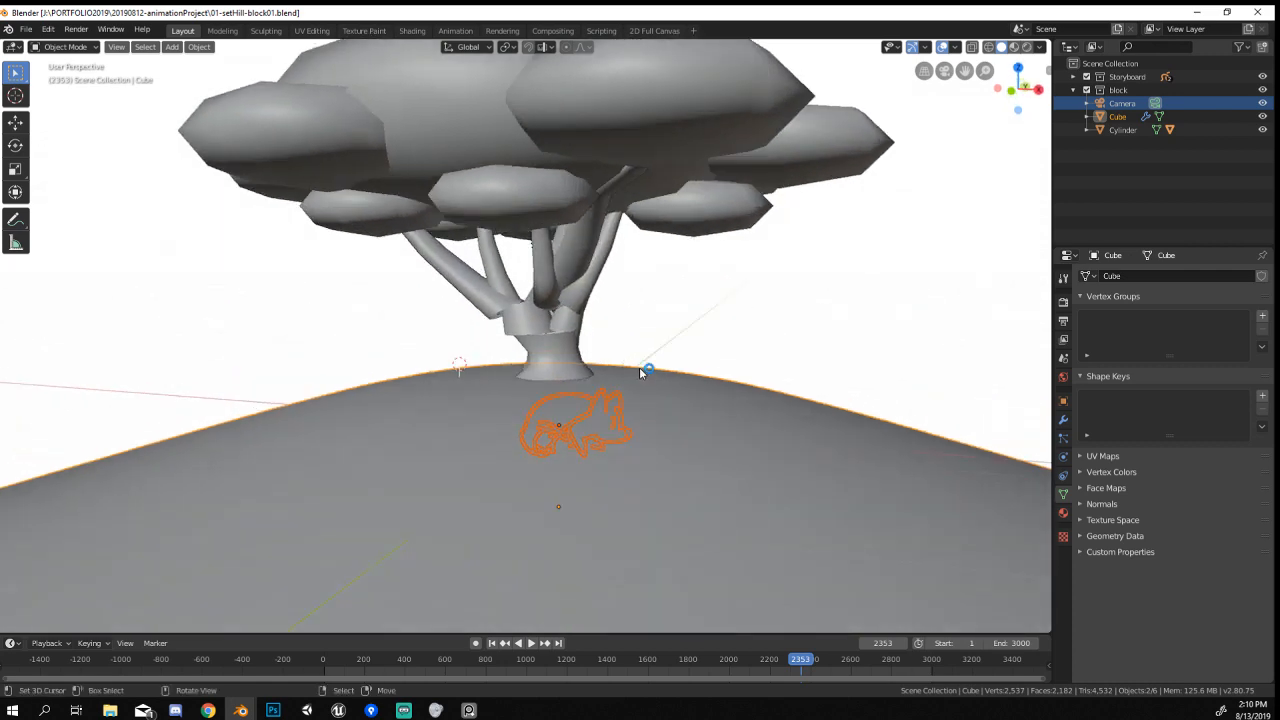
Exclude the Storyboard collection from the view layer and select the tree trunk on the hill.
scroll(639, 364, down, 3)
click(1087, 76)
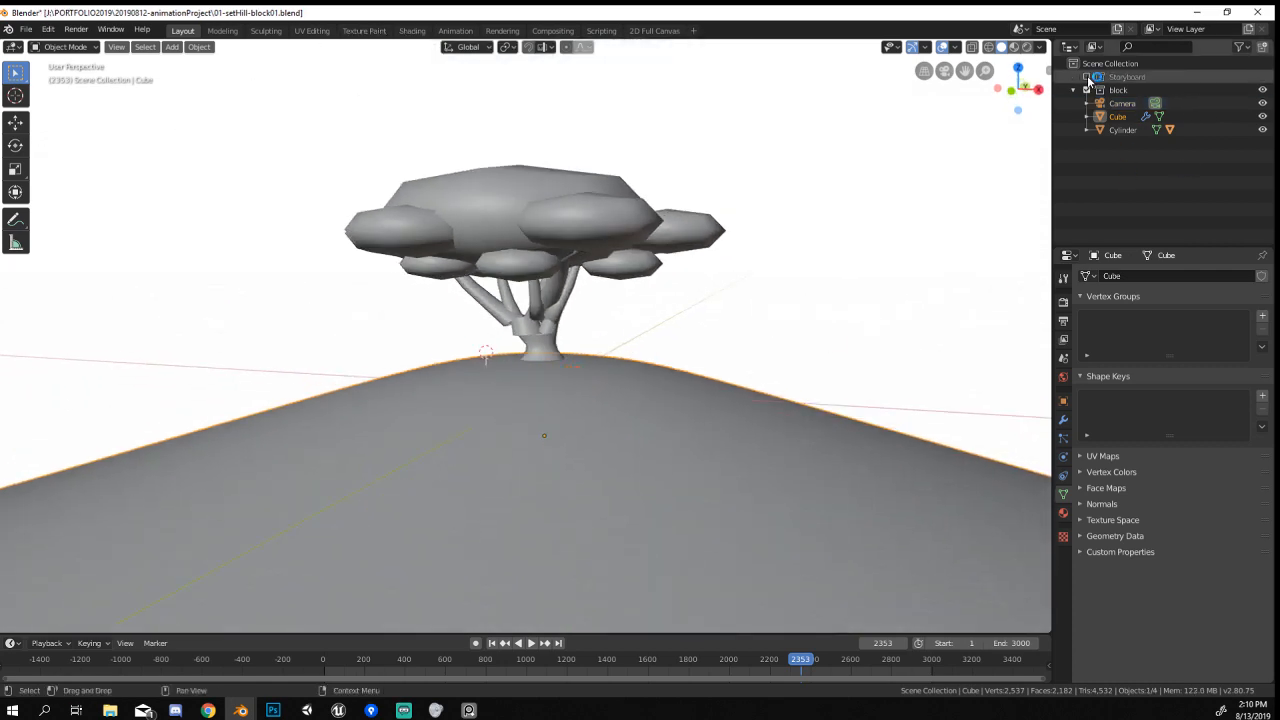
scroll(583, 377, up, 2)
click(557, 319)
scroll(557, 319, up, 1)
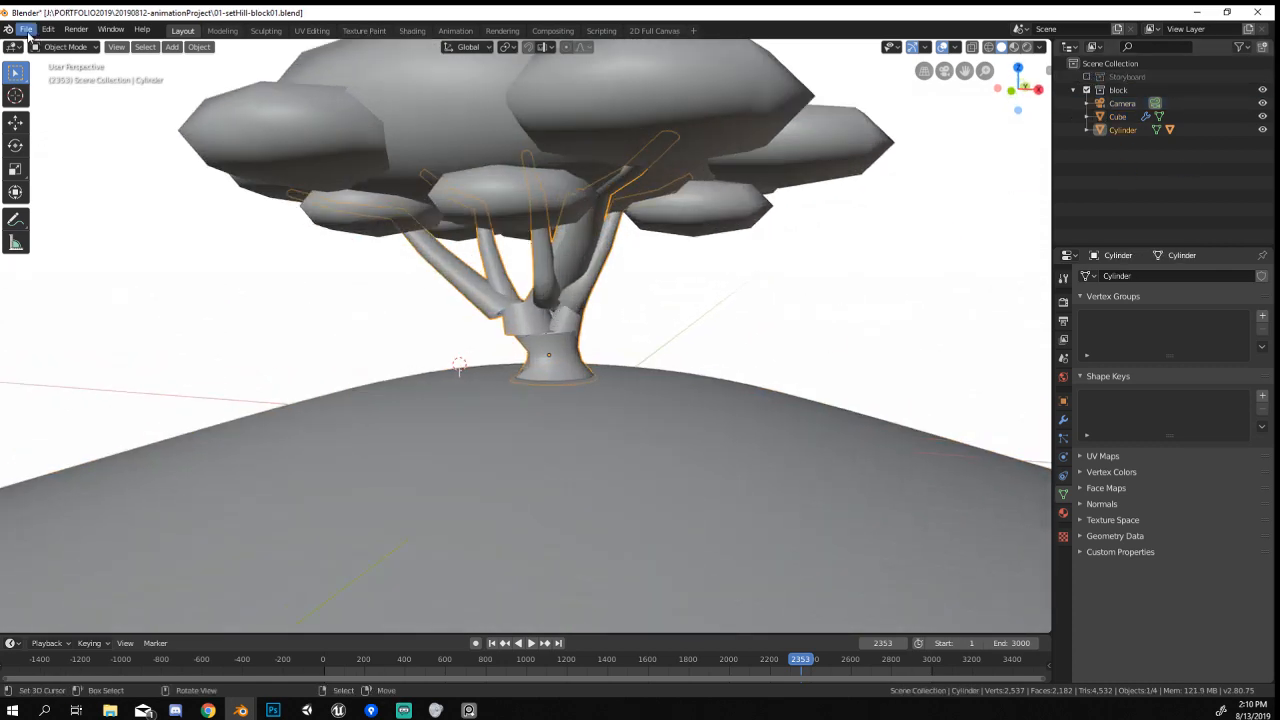
Browse the data in 02-characterBlocks01.blend that is available for linking, including its Collection folder.
click(27, 31)
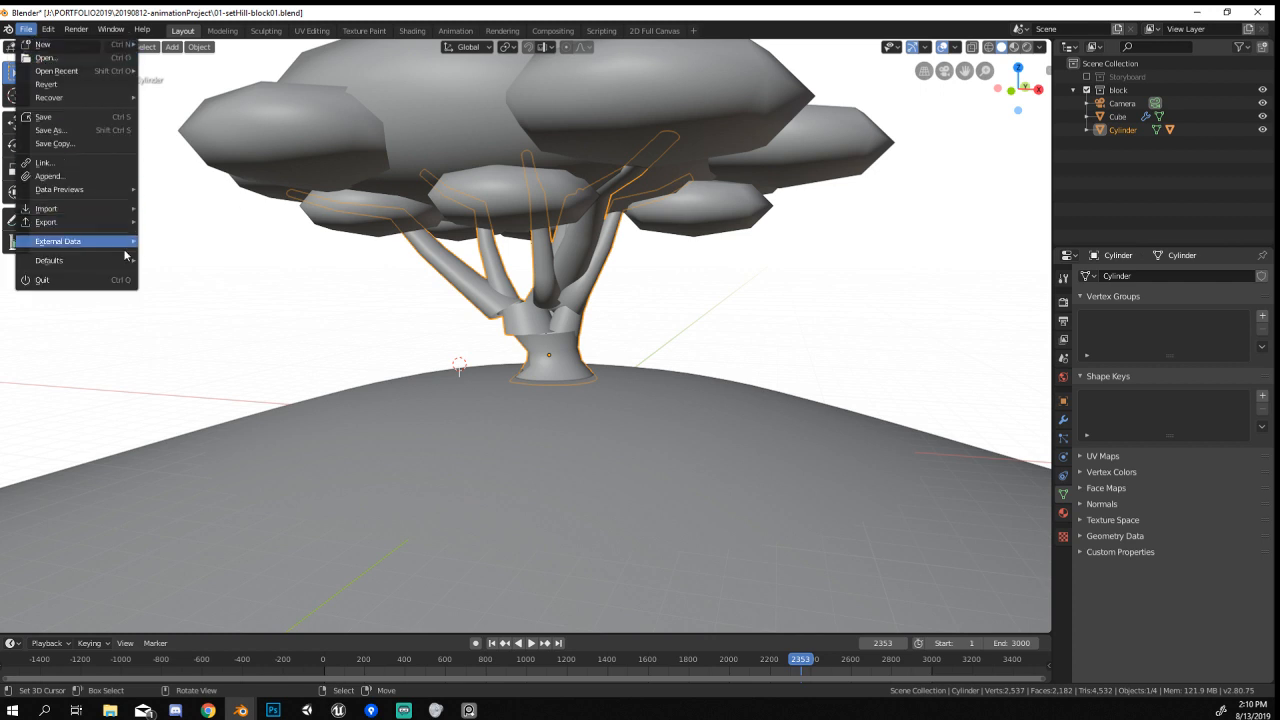
click(95, 163)
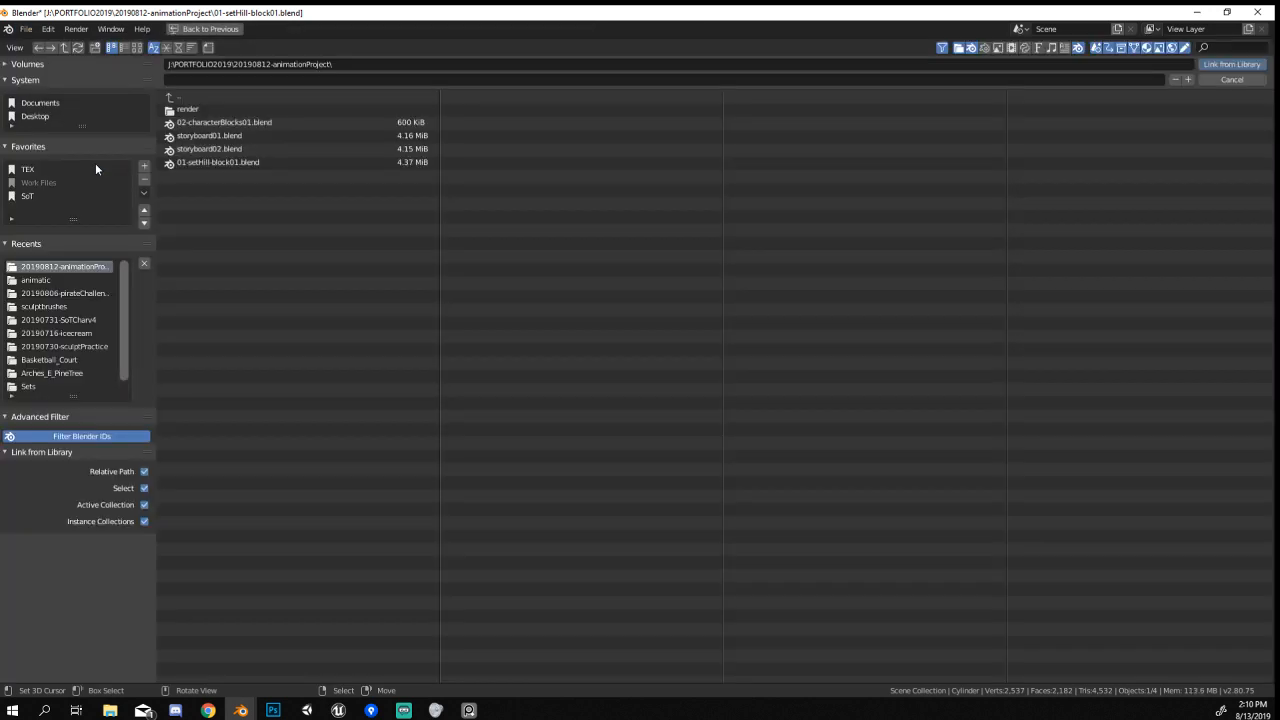
double_click(220, 121)
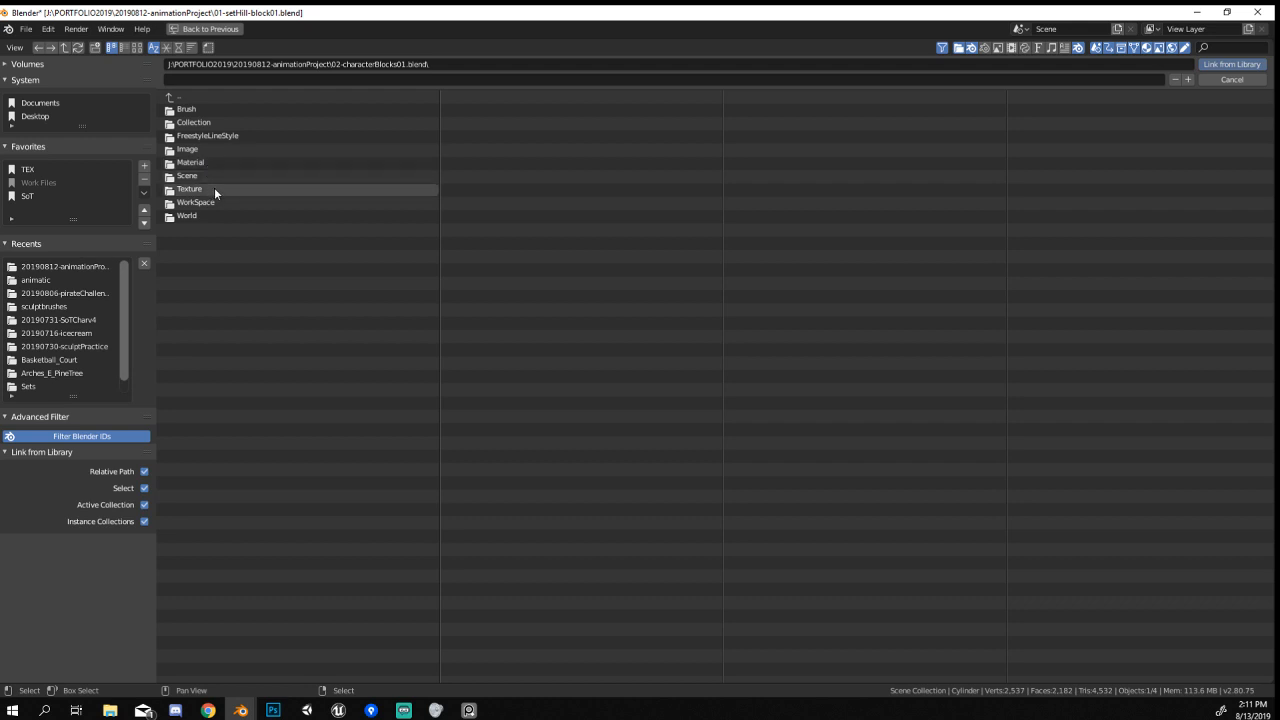
click(206, 120)
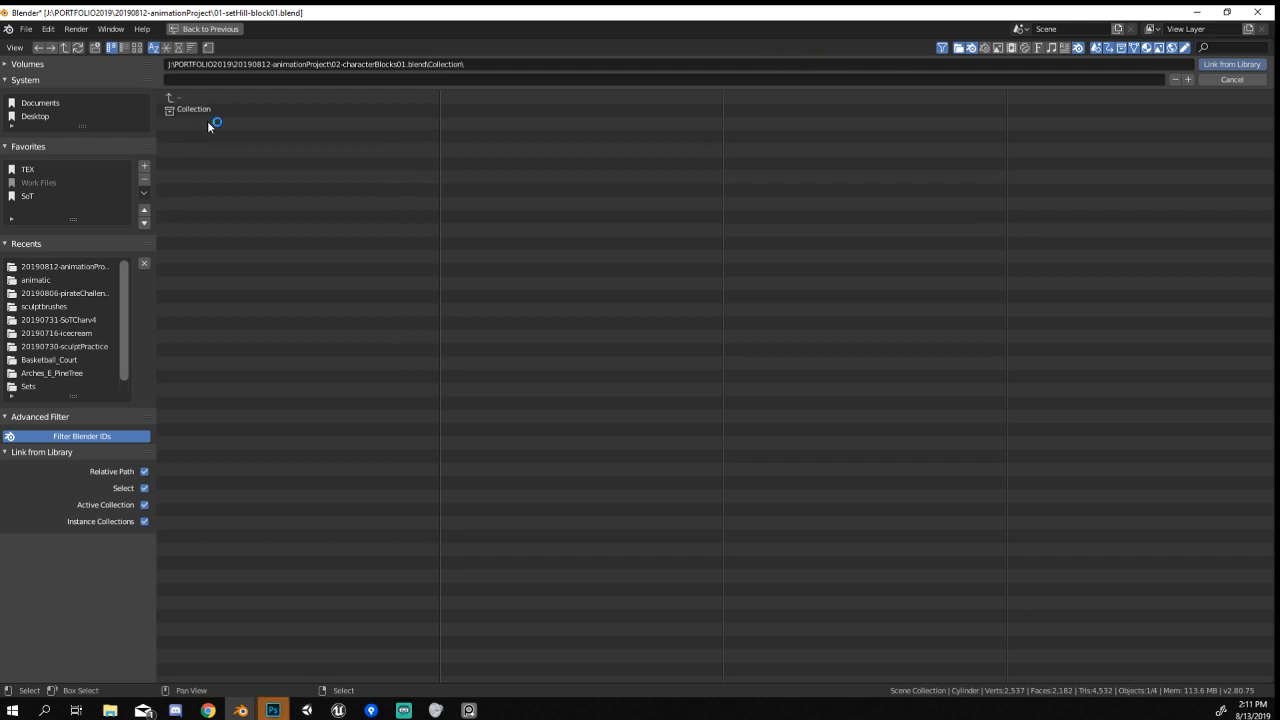
click(203, 109)
click(186, 95)
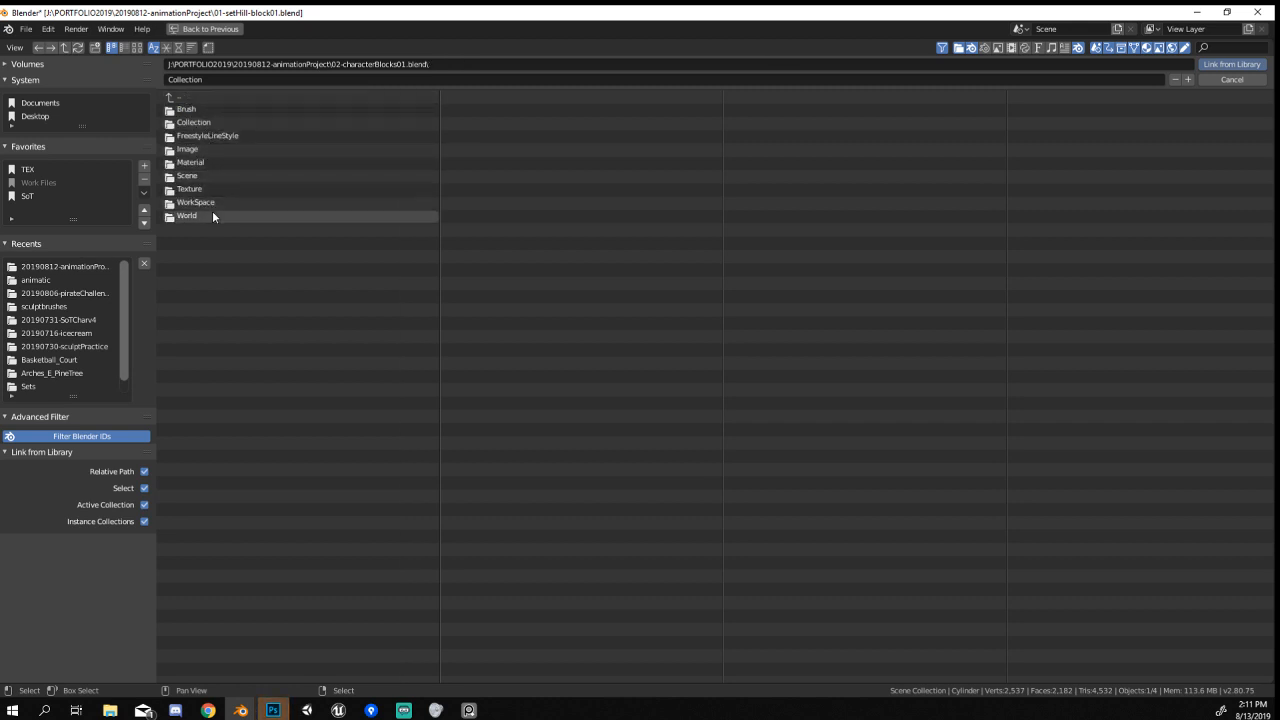
click(205, 112)
click(198, 98)
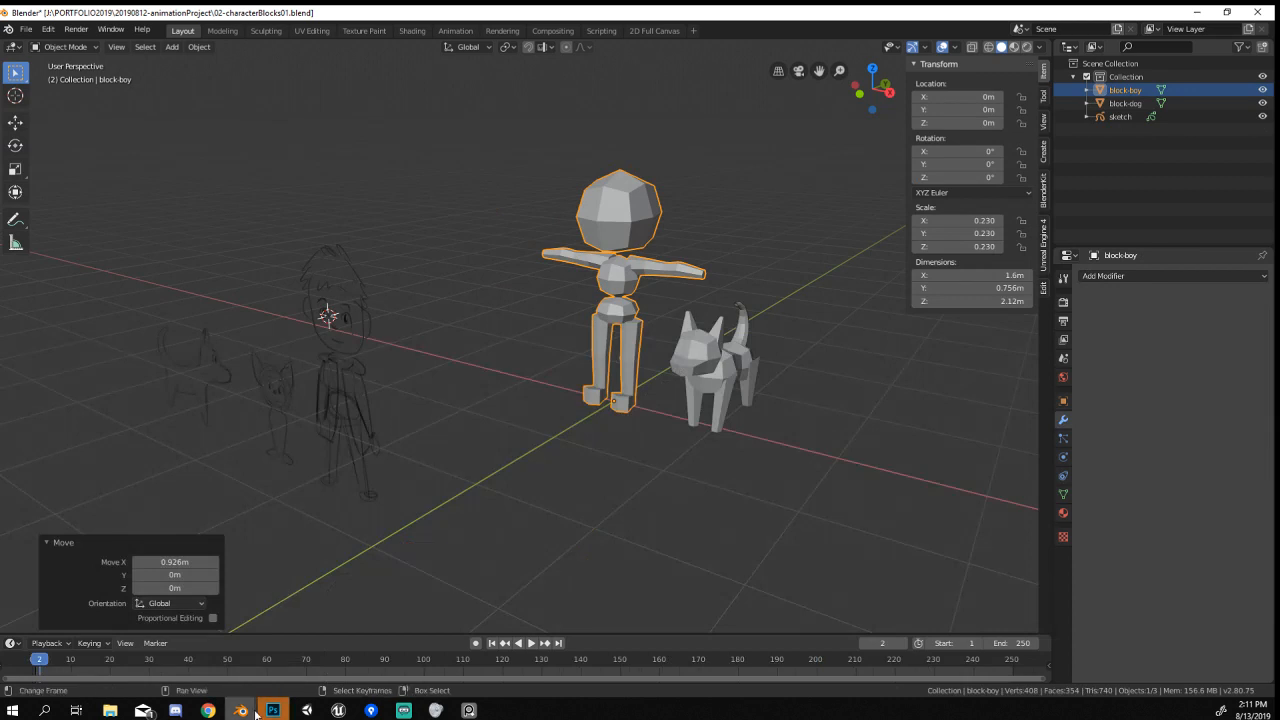
Save 02-characterBlocks01.blend in its own Blender window and return to the 01-setHill-block01 scene.
middle_drag(459, 348, 483, 344)
key(ctrl+s)
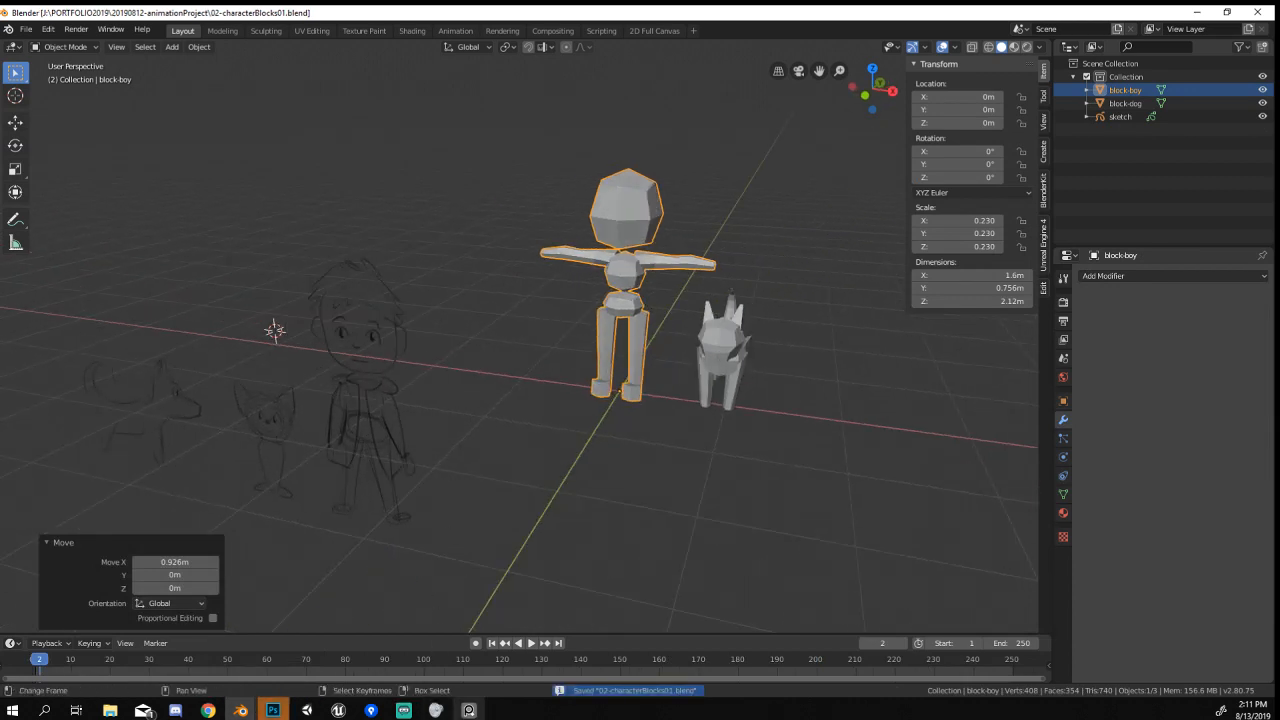
mouse_move(469, 710)
mouse_move(241, 710)
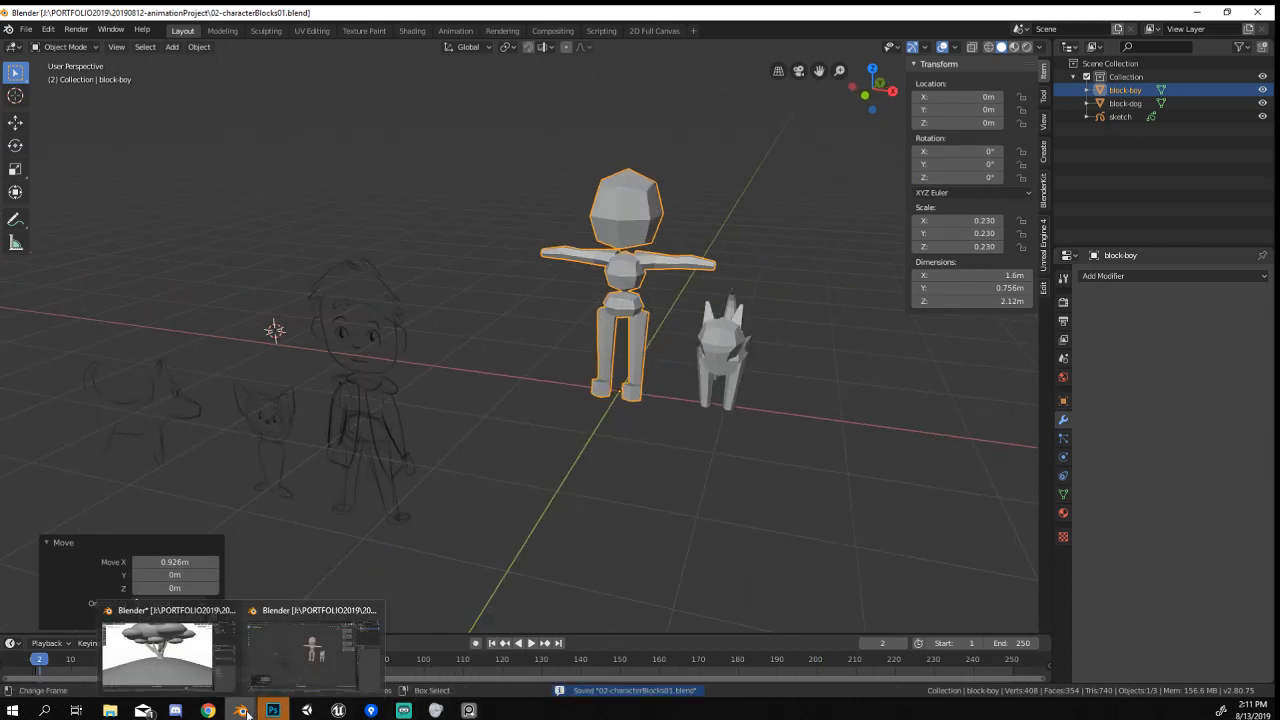
click(140, 655)
Link the block-boy and block-dog objects from 02-characterBlocks01.blend into the hill scene.
click(26, 29)
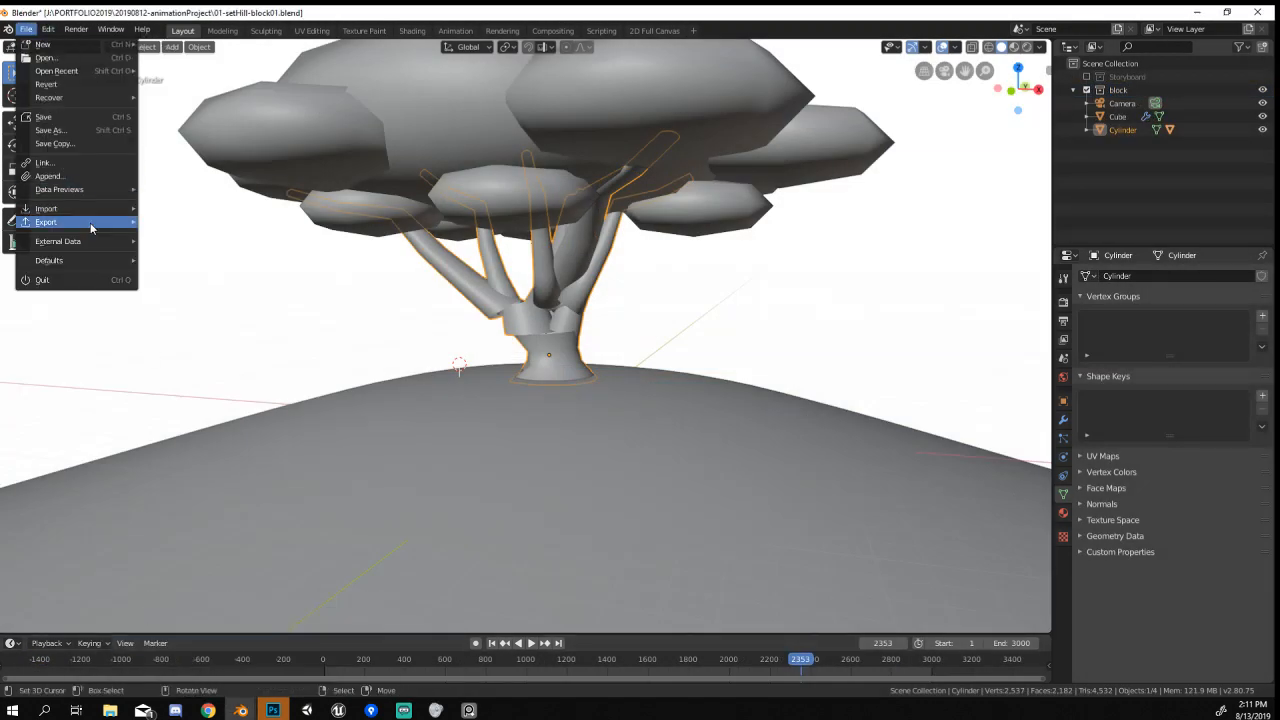
mouse_move(94, 210)
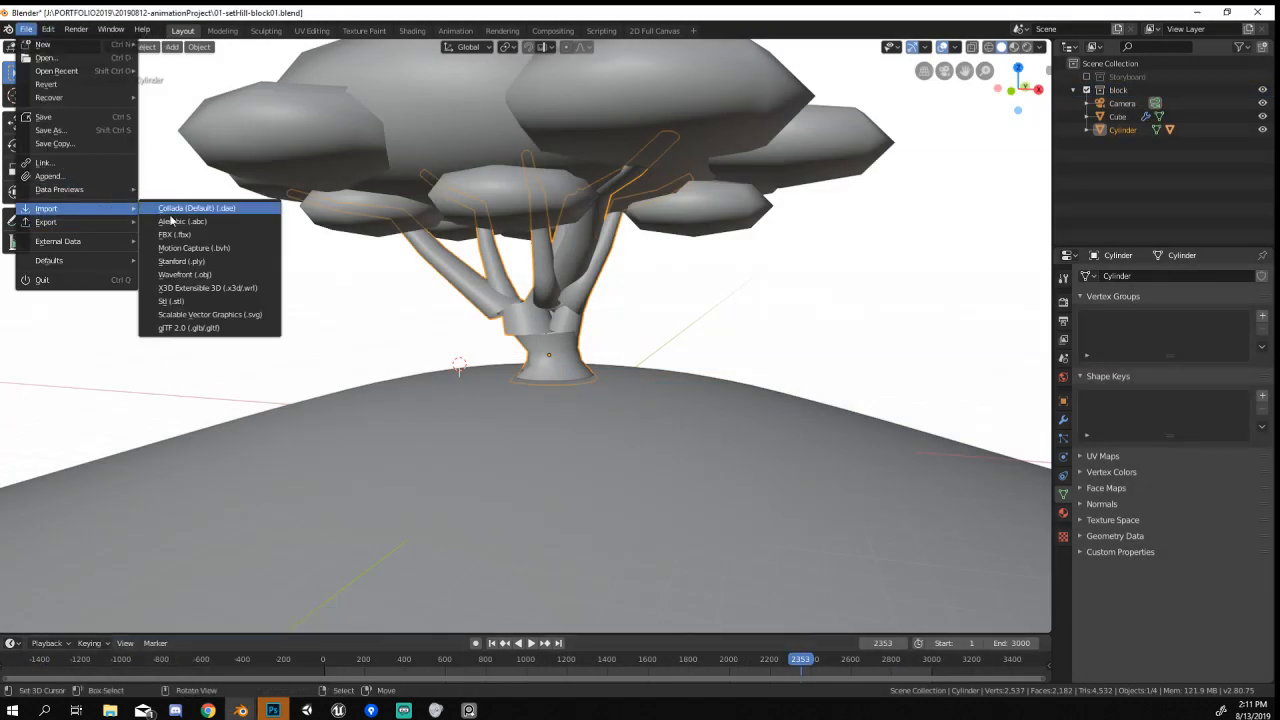
click(76, 162)
double_click(220, 124)
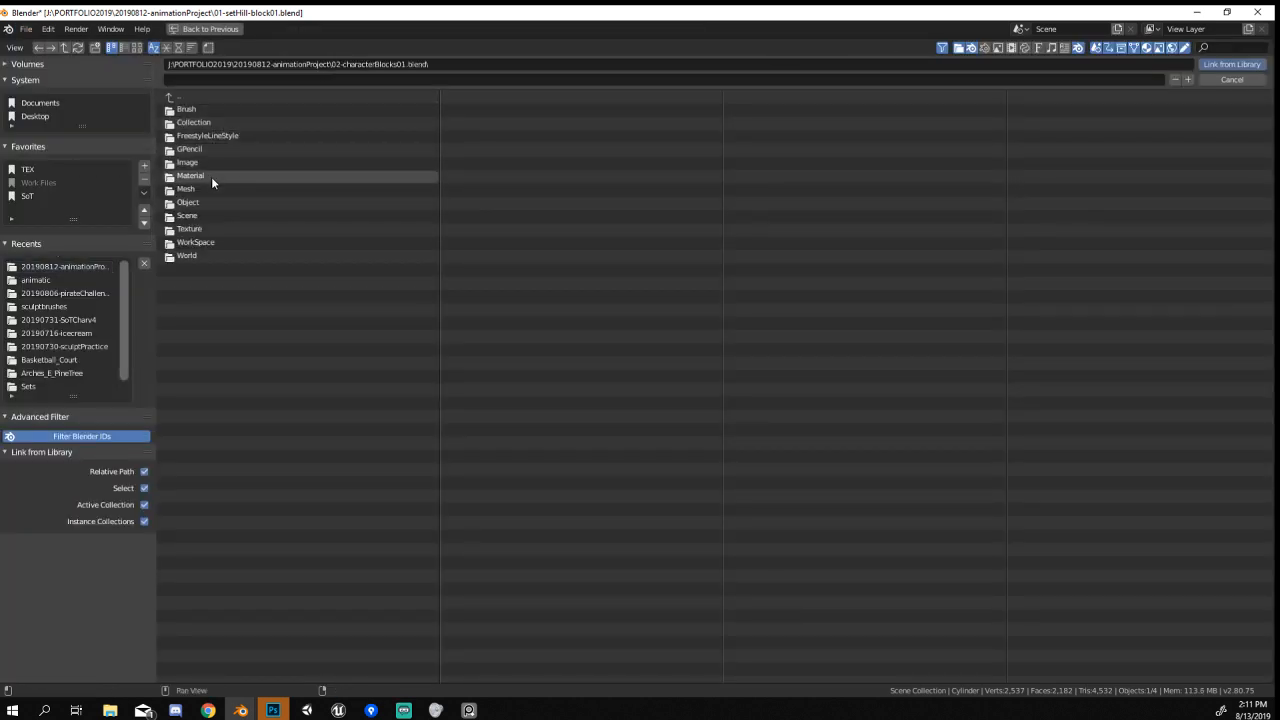
double_click(211, 203)
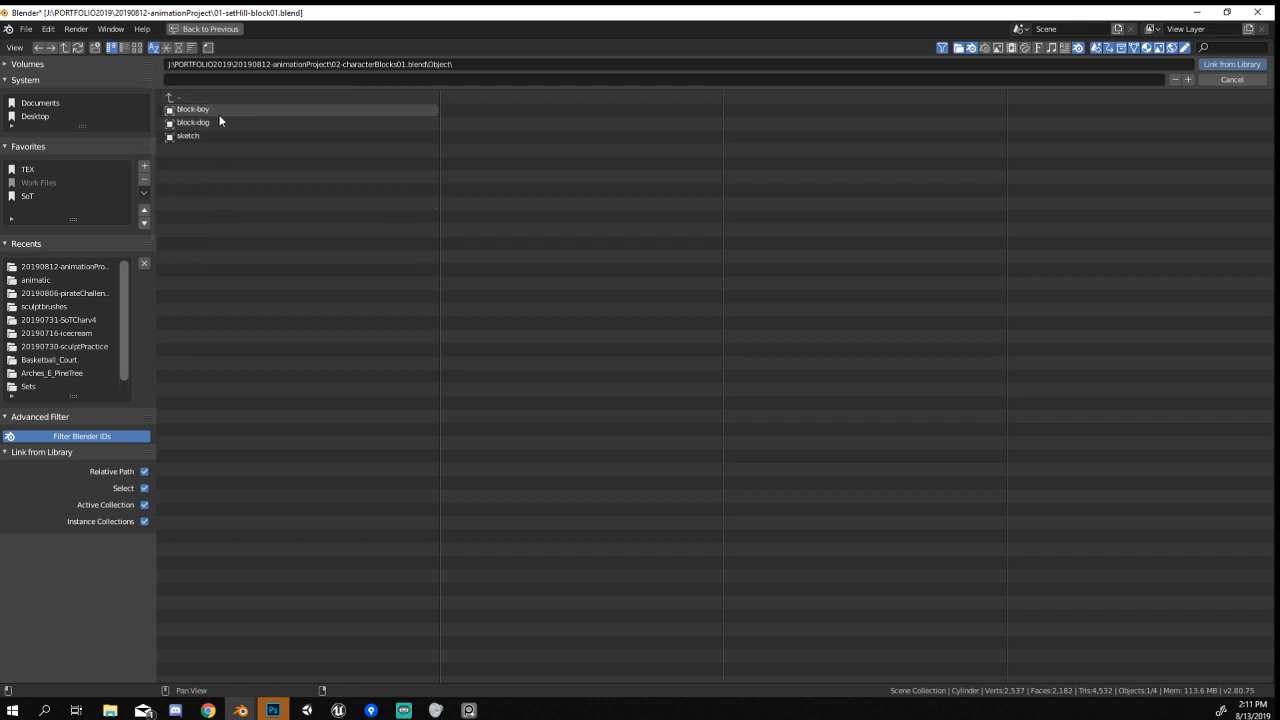
click(220, 113)
shift+click(211, 127)
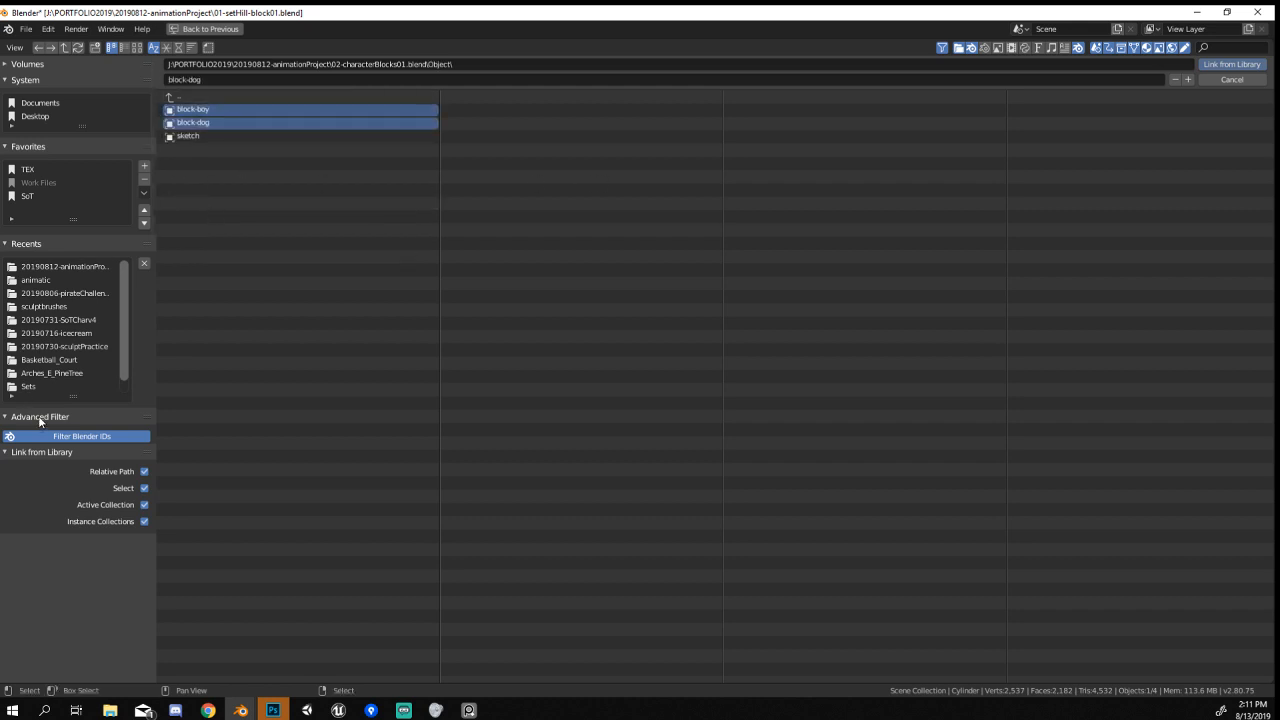
click(1232, 64)
Try to move the linked block-boy away from its place inside the hill.
middle_drag(603, 443, 366, 357)
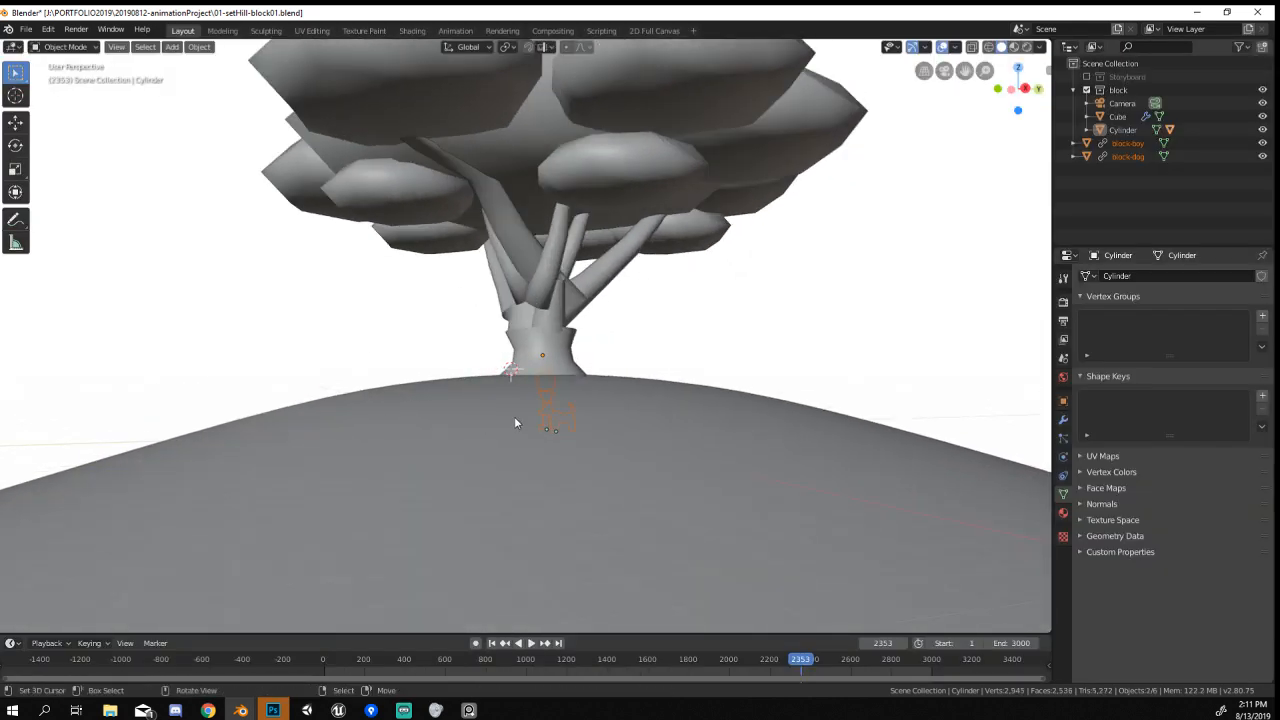
key(KP_3)
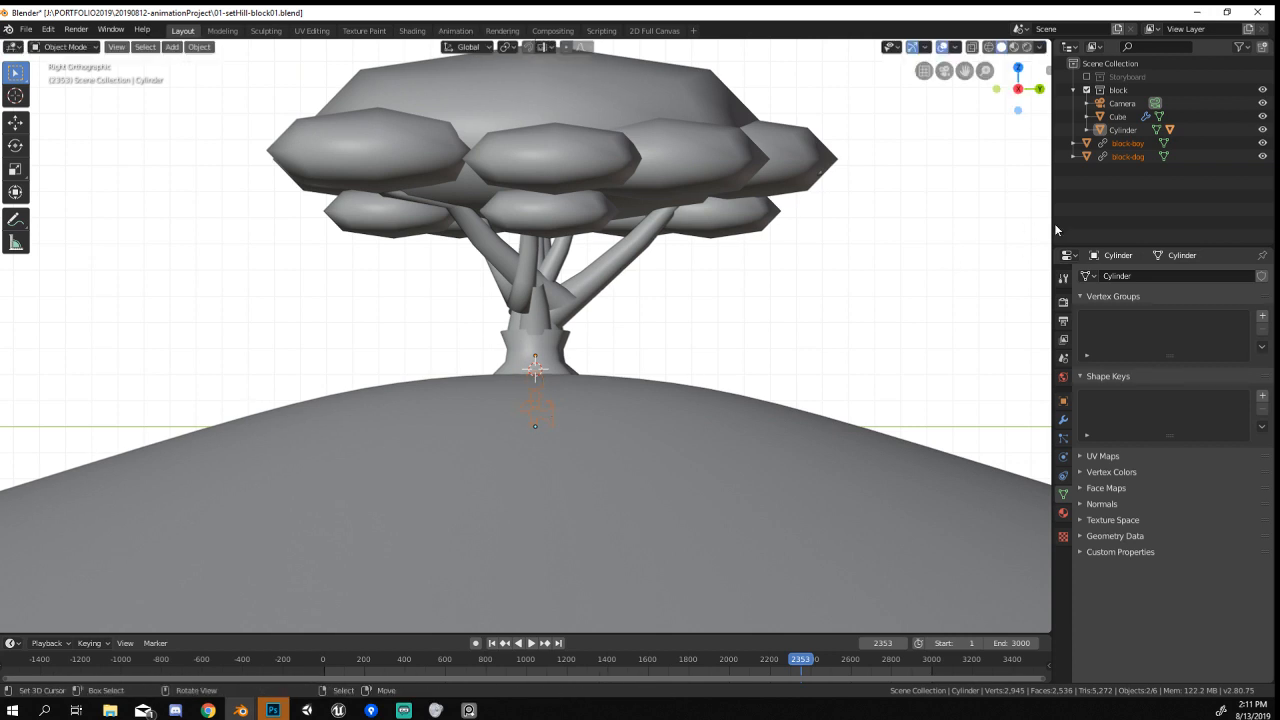
click(1124, 143)
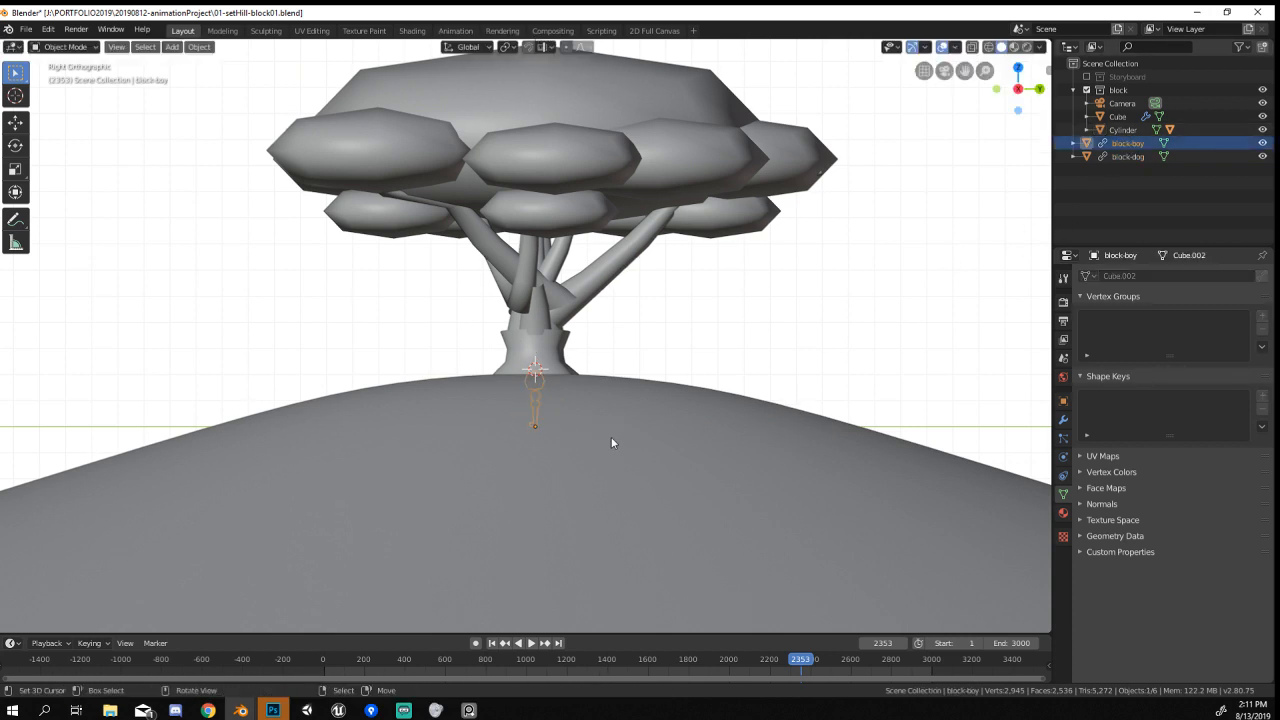
key(g)
right_click(346, 271)
scroll(551, 464, up, 1)
middle_drag(570, 434, 605, 400)
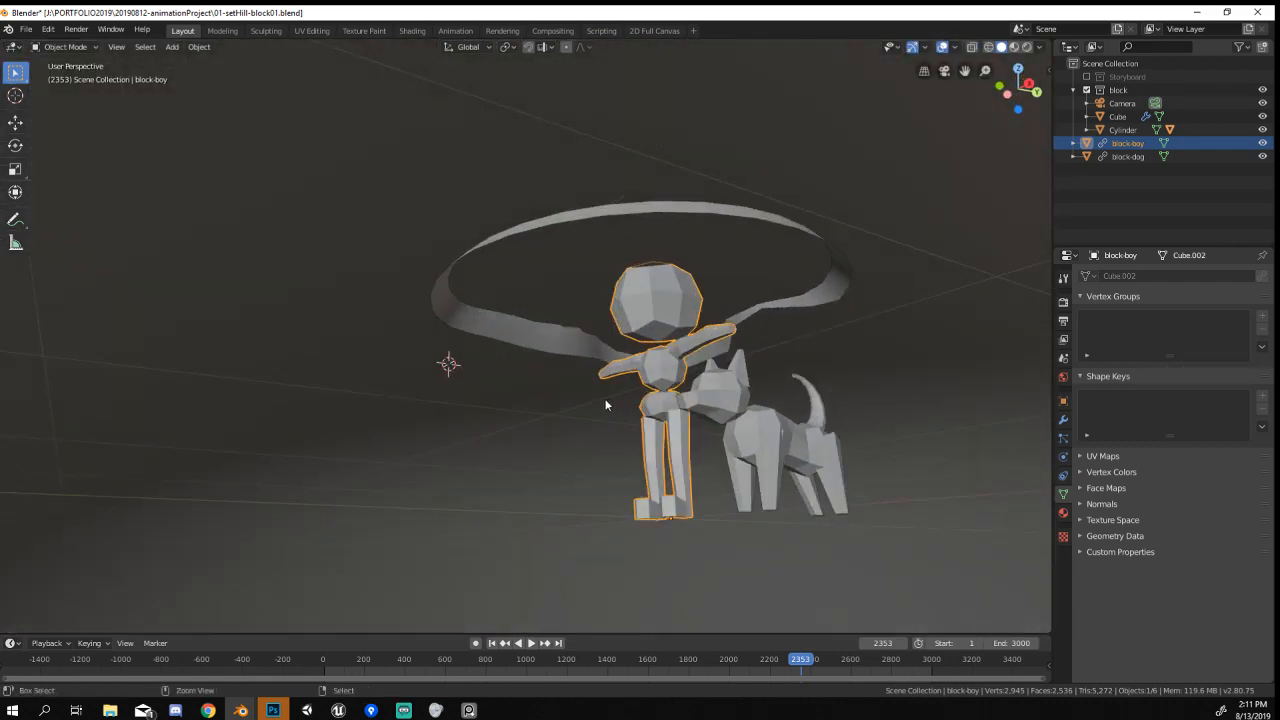
Search the commands for "free", "move" and "transf" to find a transform operation for block-boy.
key(ctrl+a)
key(F3)
text(fre)
key(BackSpace)
key(BackSpace)
key(BackSpace)
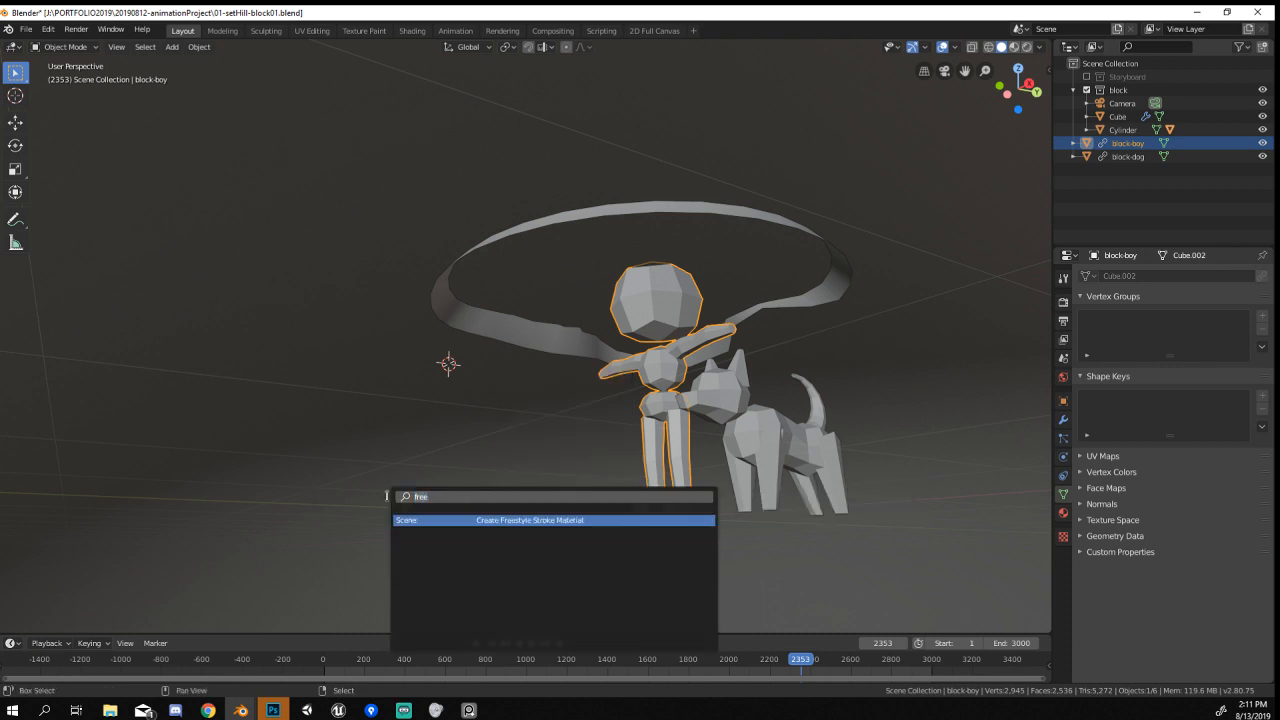
text(move)
key(BackSpace)
key(BackSpace)
key(BackSpace)
key(BackSpace)
text(transf)
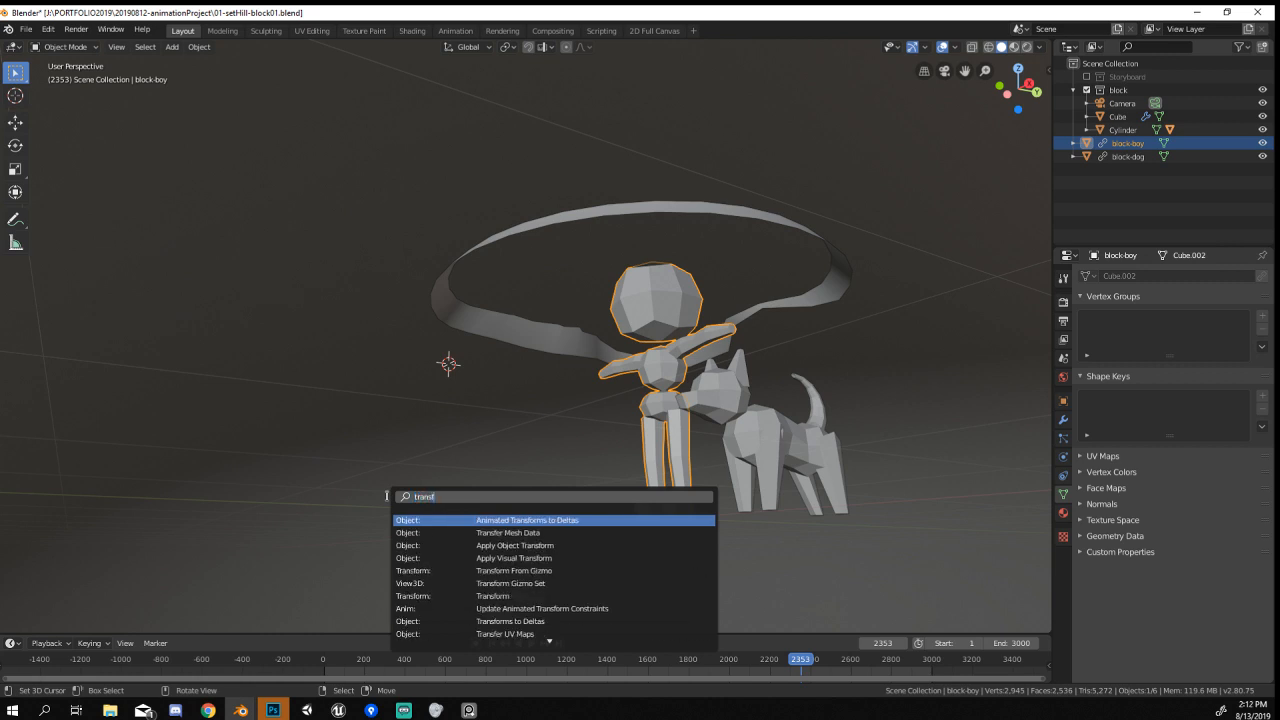
key(Return)
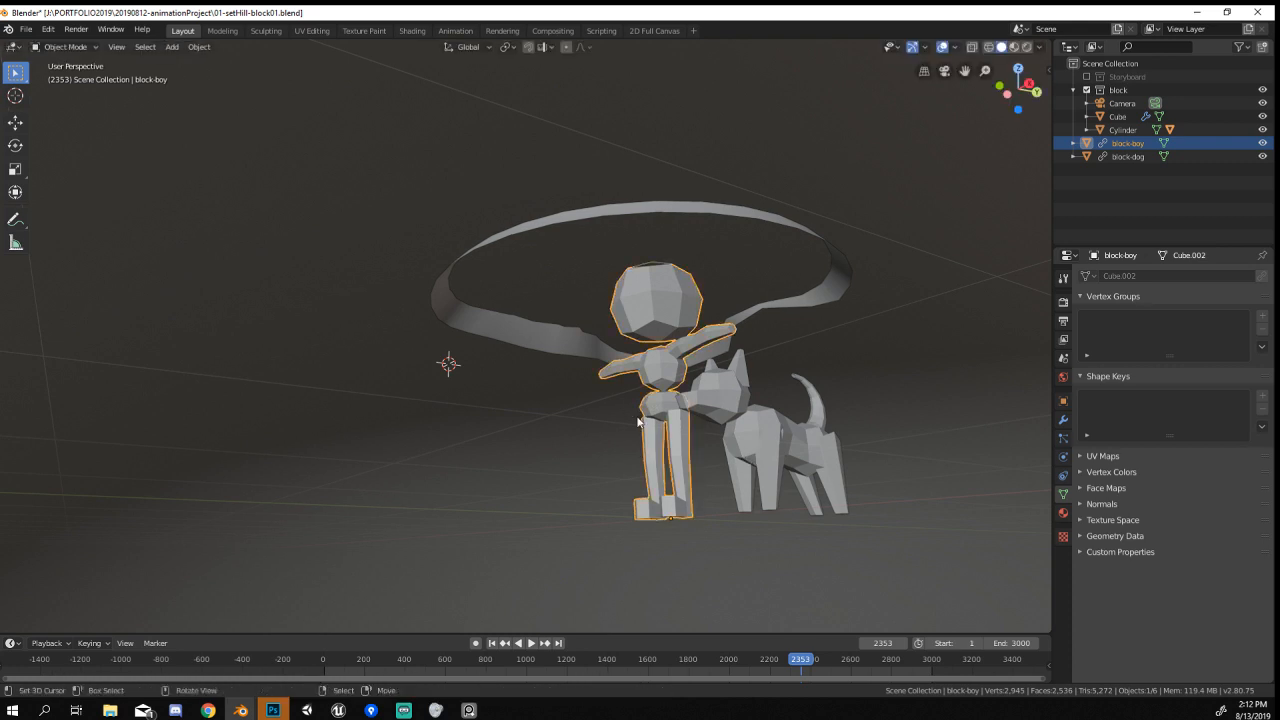
Show the transform properties of block-boy beside the 3D view.
key(n)
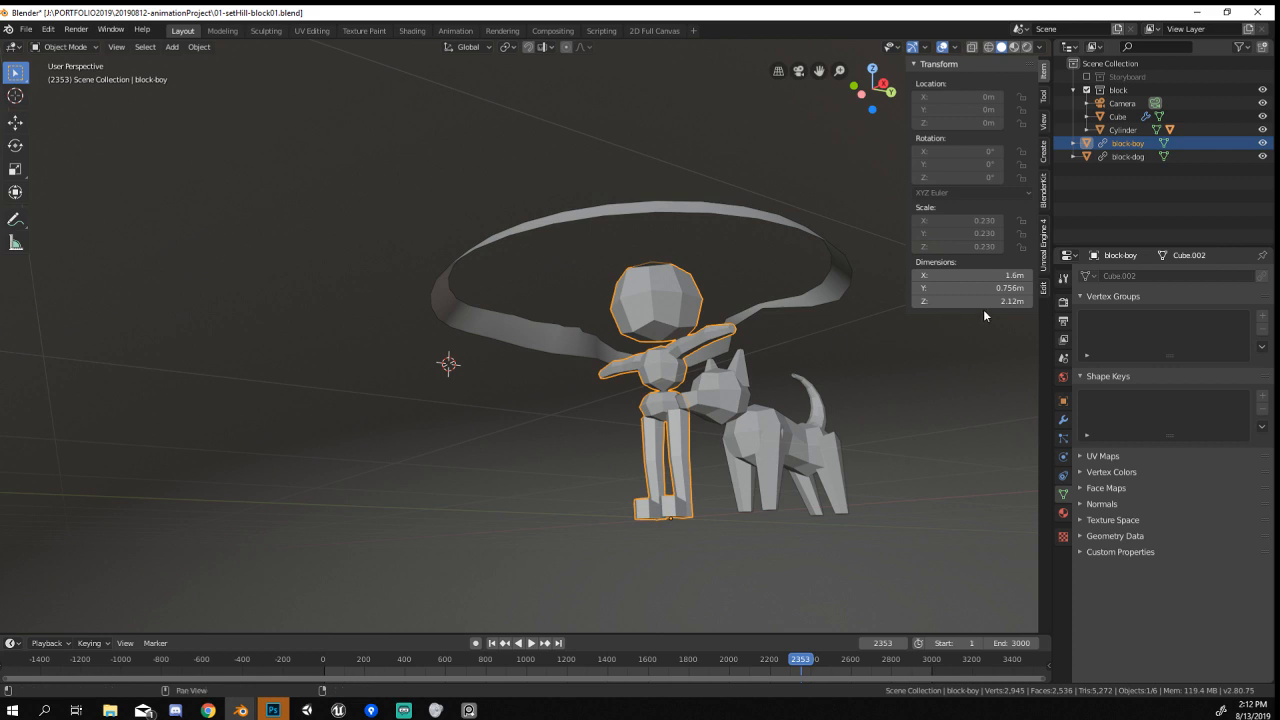
click(273, 710)
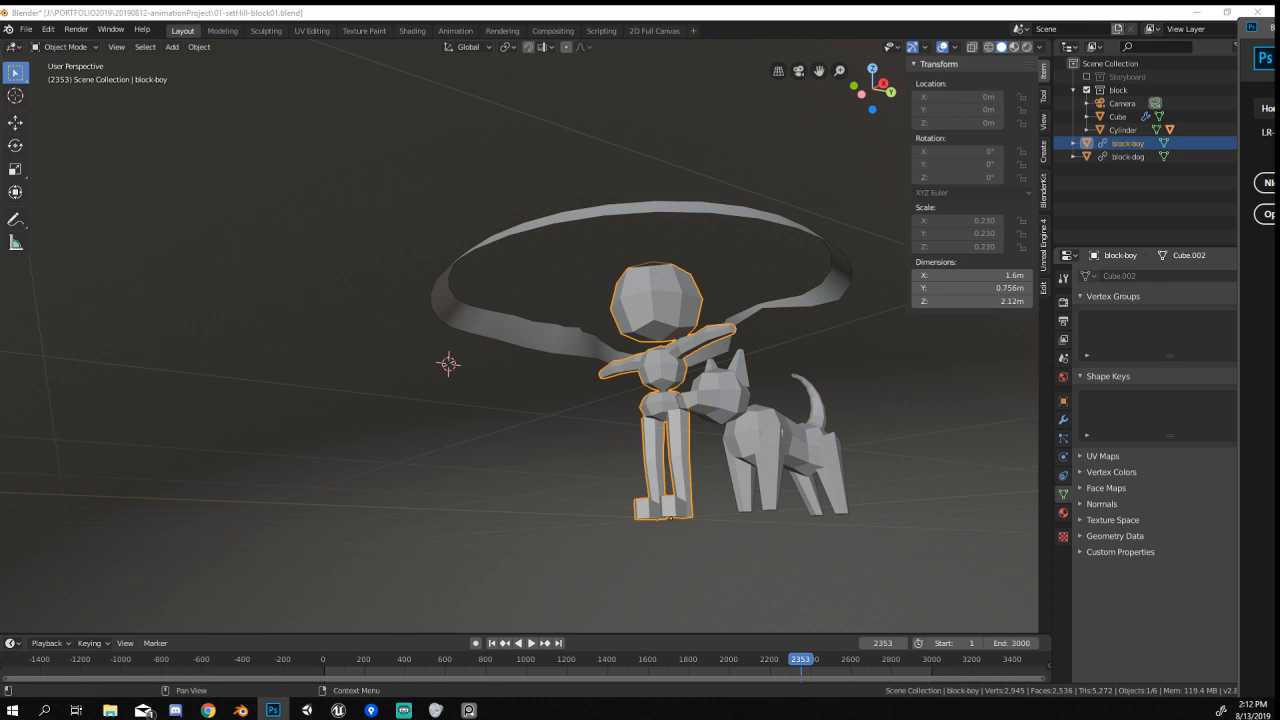
key(alt+Tab)
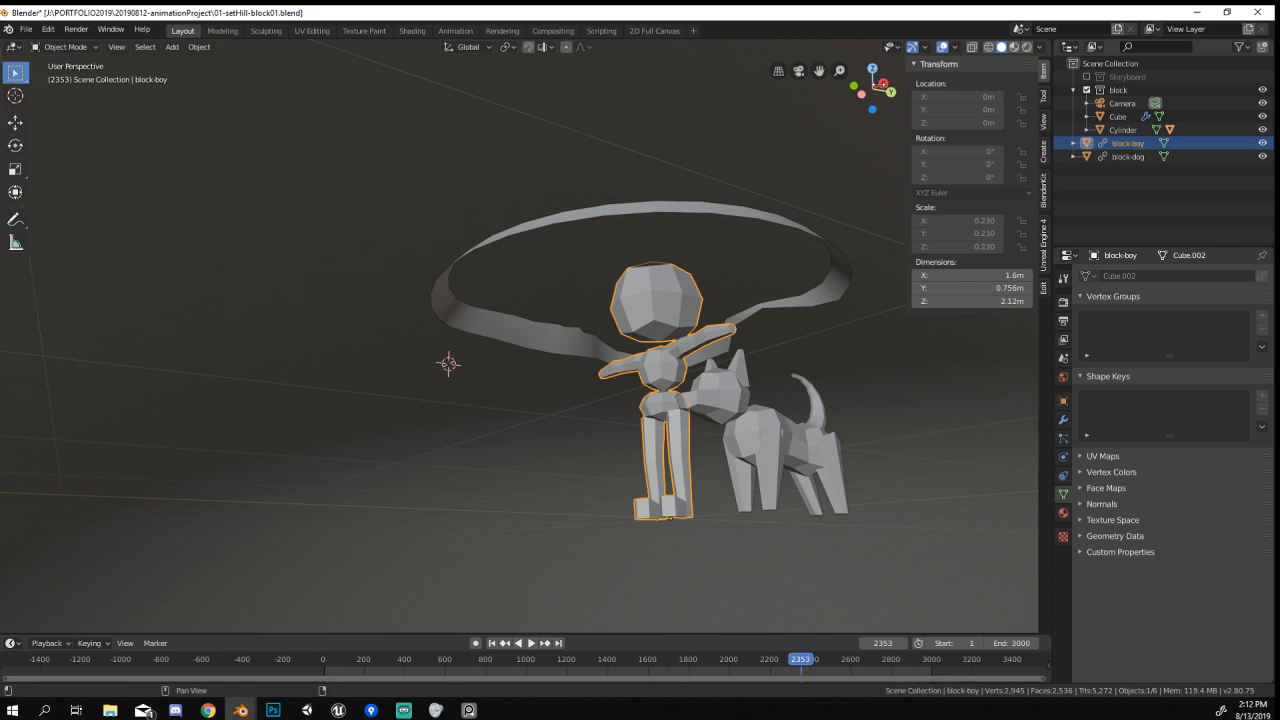
Try again to move block-boy freely inside the hill.
middle_drag(836, 447, 886, 428)
key(g)
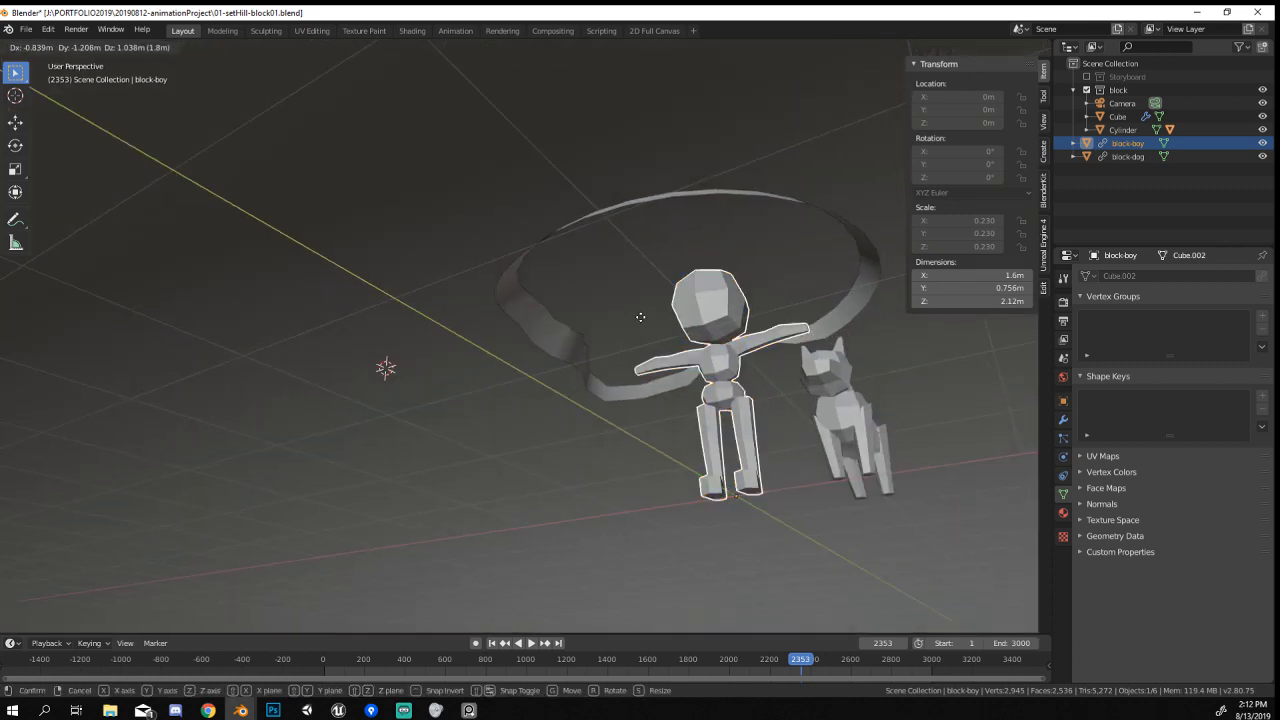
right_click(591, 340)
key(g)
click(459, 253)
scroll(690, 415, down, 1)
key(g)
right_click(692, 318)
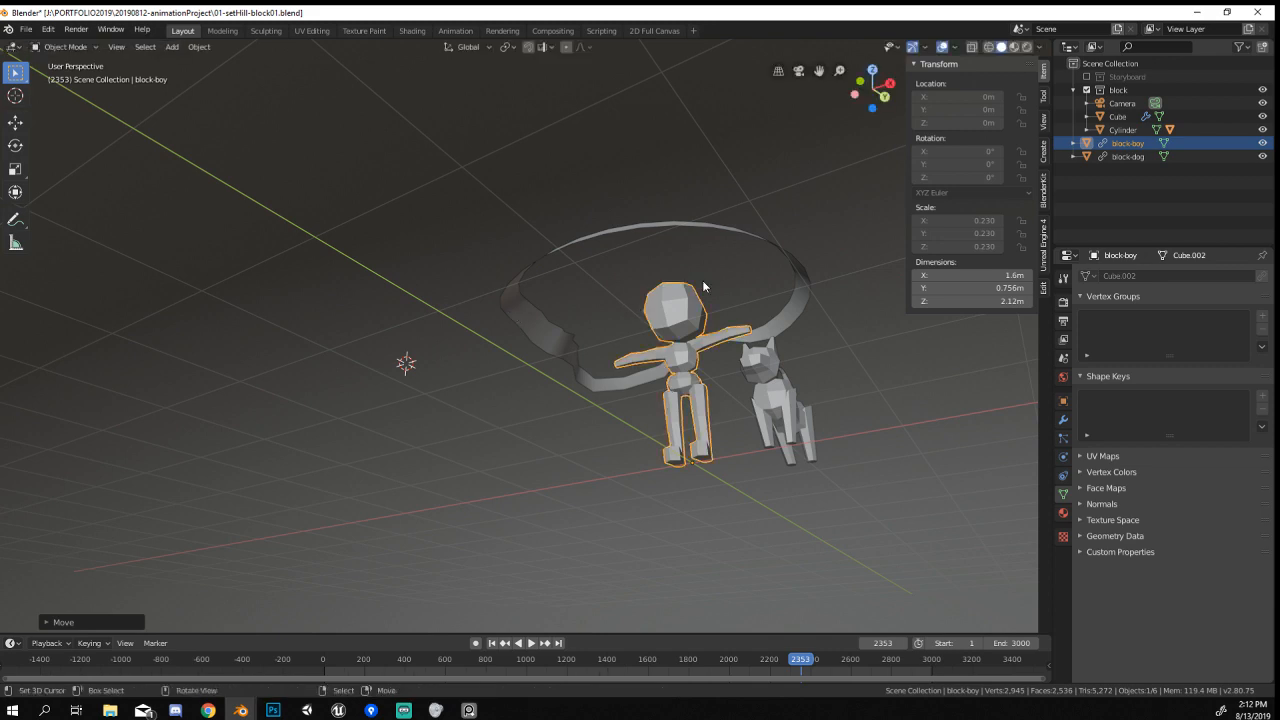
Select the linked block-dog and try to rotate it.
middle_drag(785, 282, 752, 304)
click(703, 443)
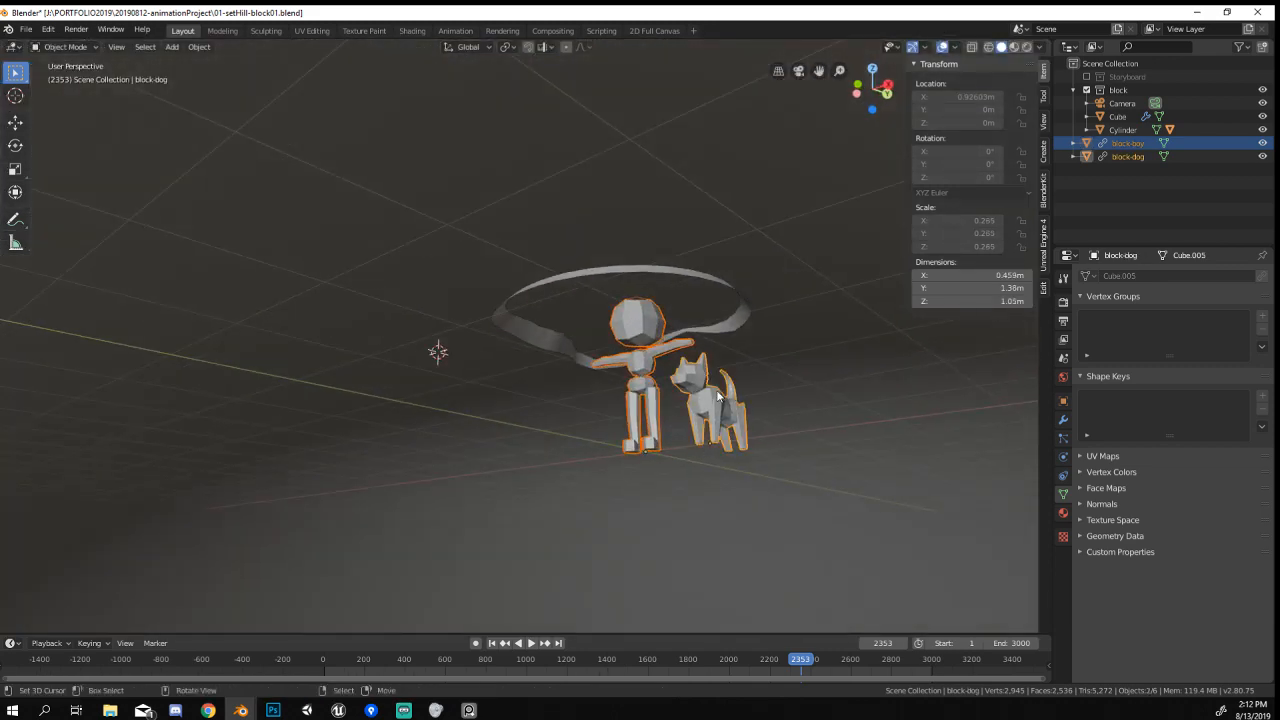
scroll(703, 443, up, 3)
middle_drag(703, 443, 502, 420)
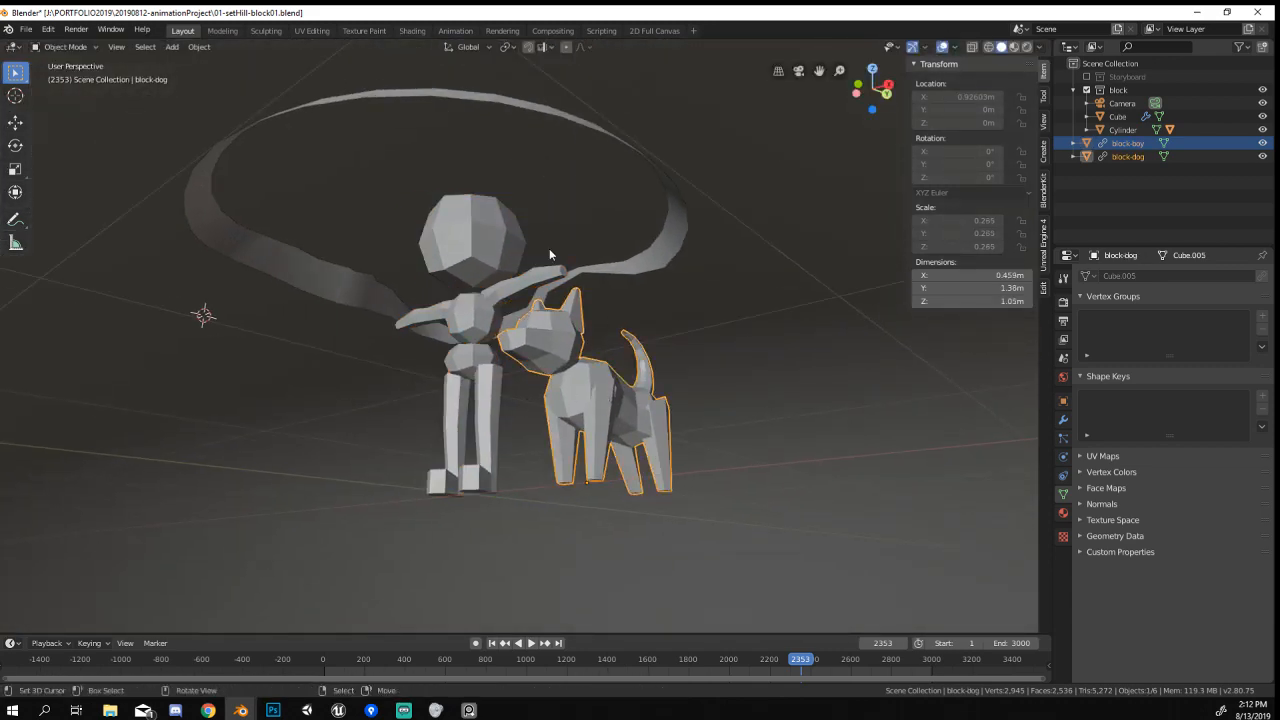
click(665, 371)
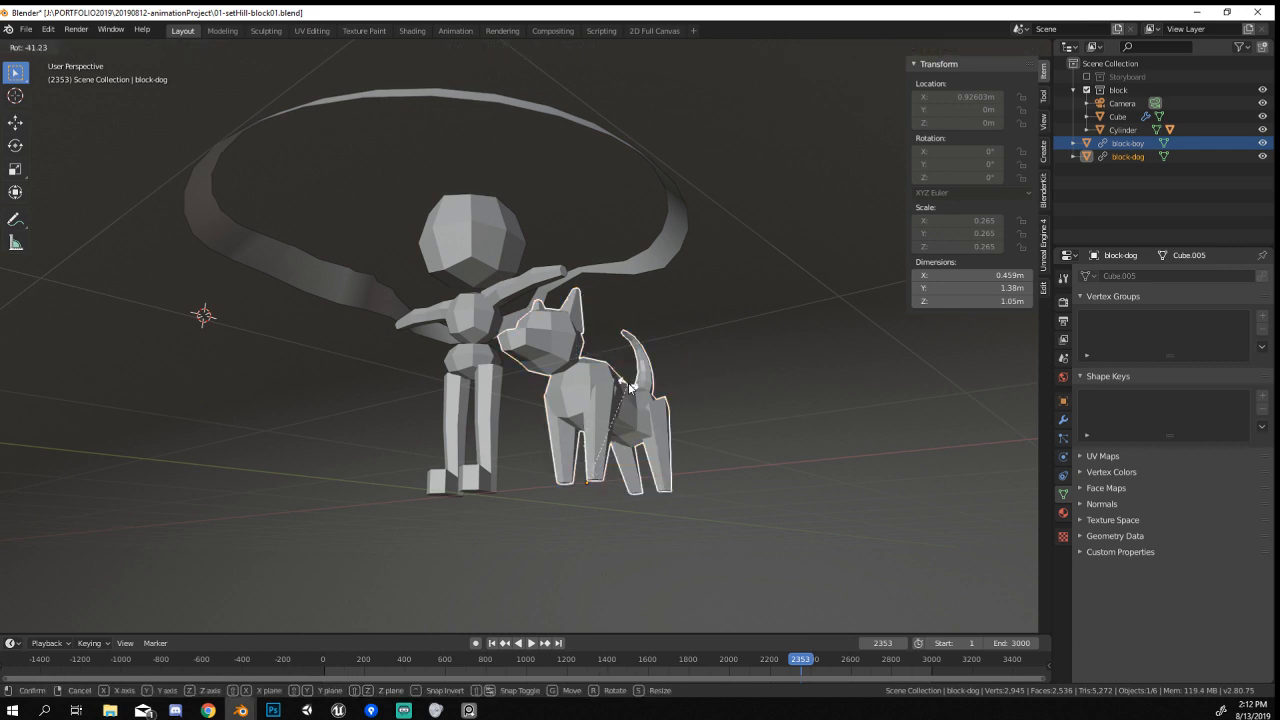
click(630, 382)
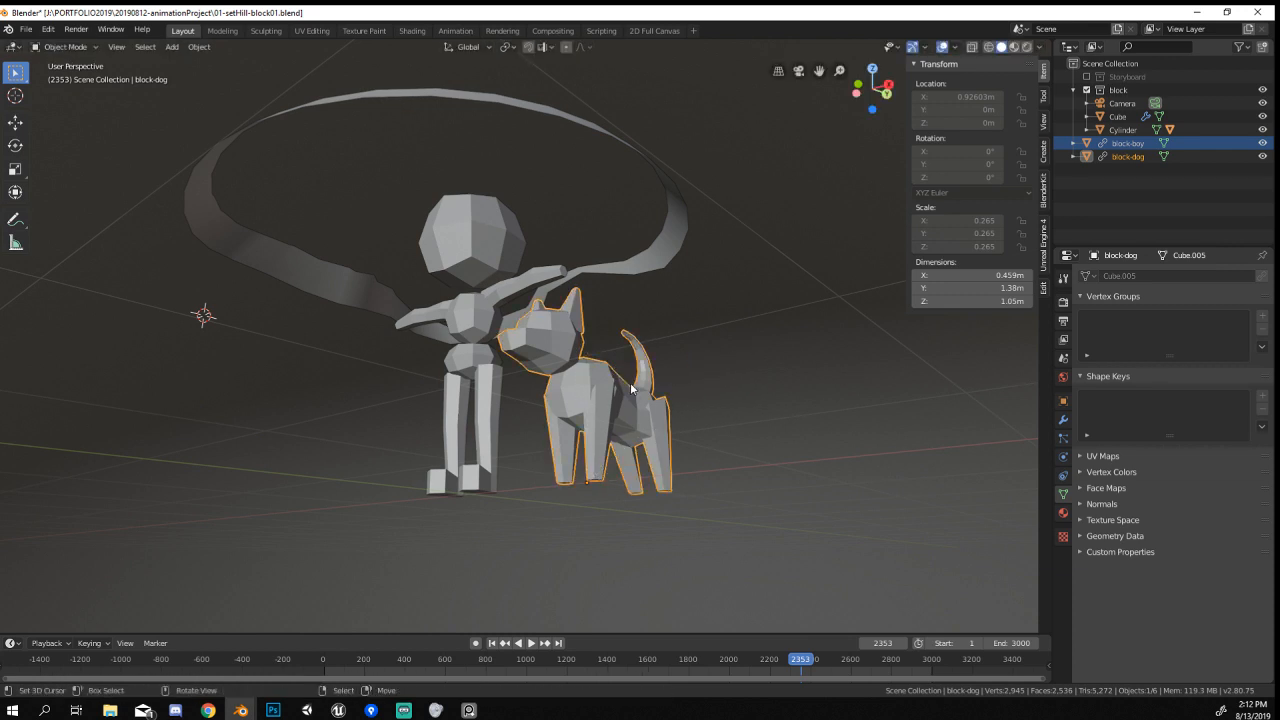
Unlink block-boy from the scene, then undo the unlinking.
click(1105, 141)
right_click(1105, 144)
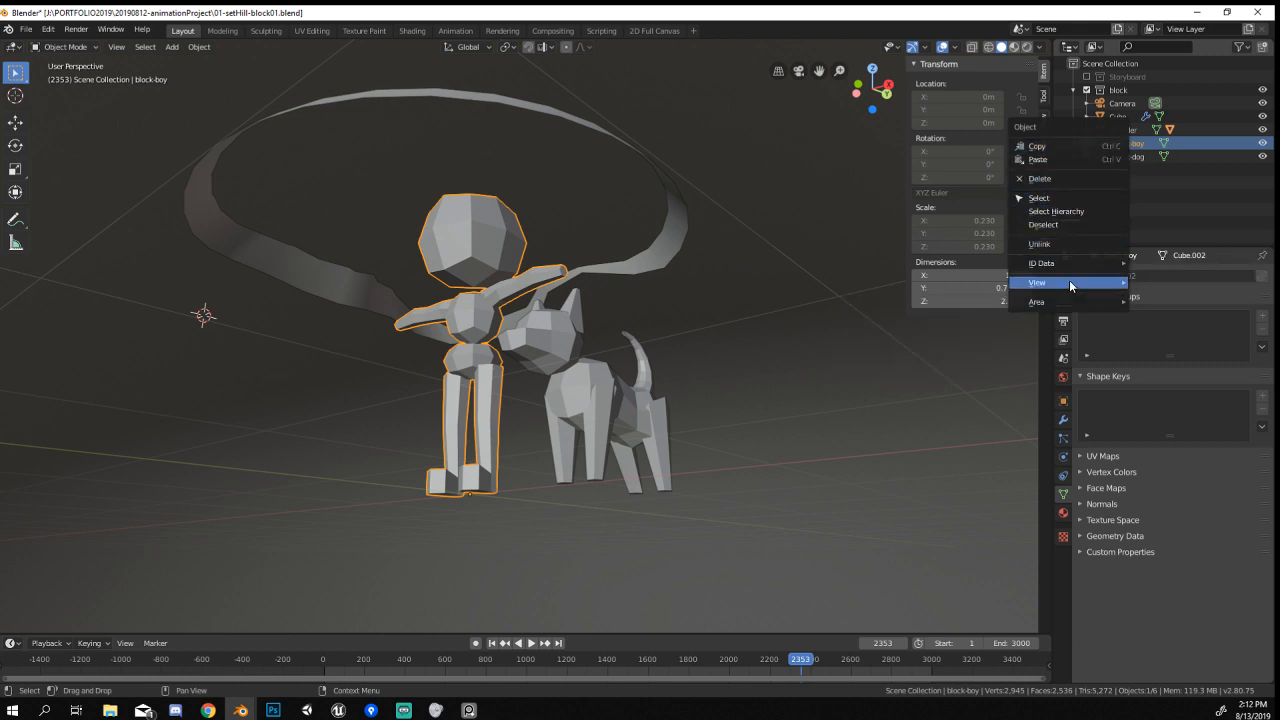
click(1072, 240)
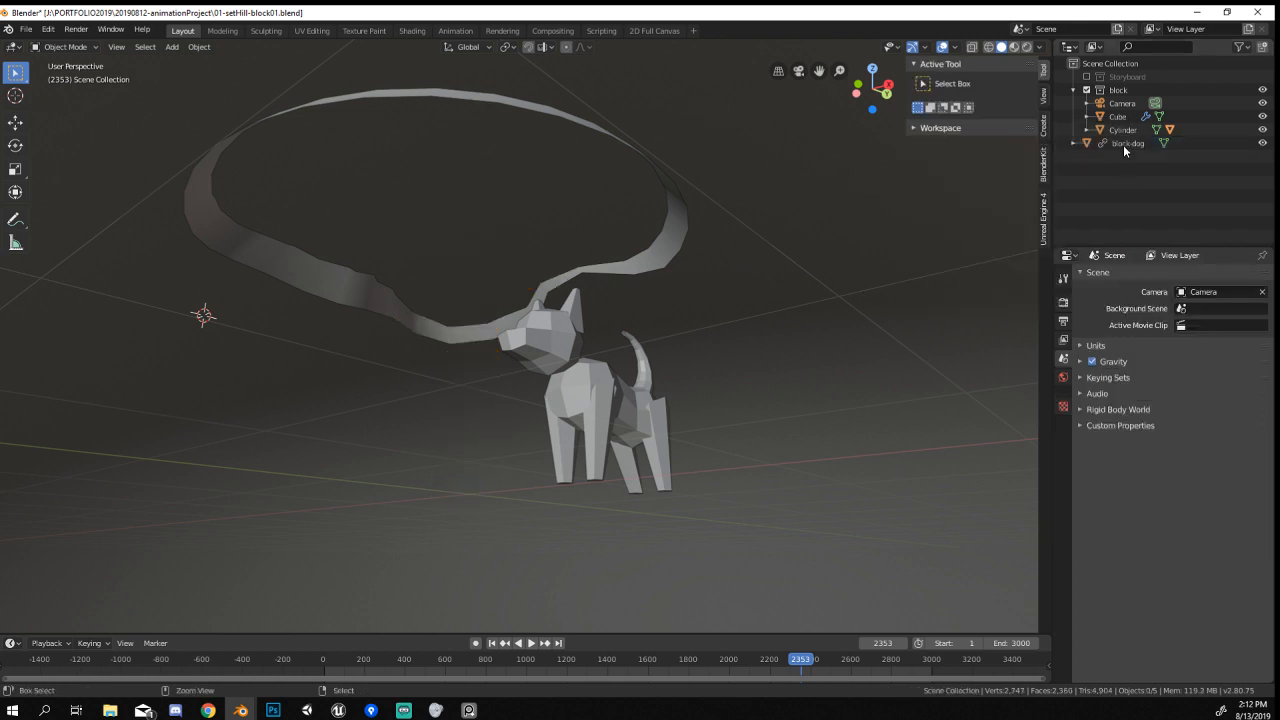
key(ctrl+z)
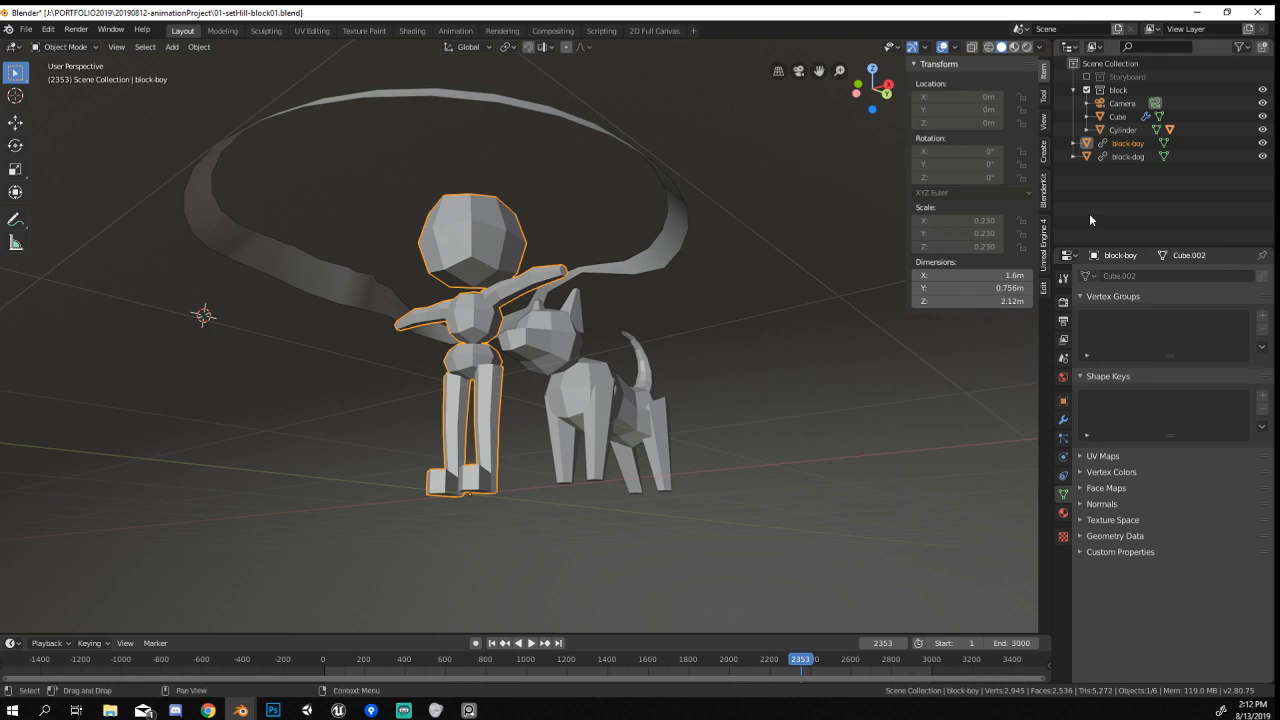
Check the tool, render and modifier properties with block-boy selected.
click(1063, 277)
click(1063, 301)
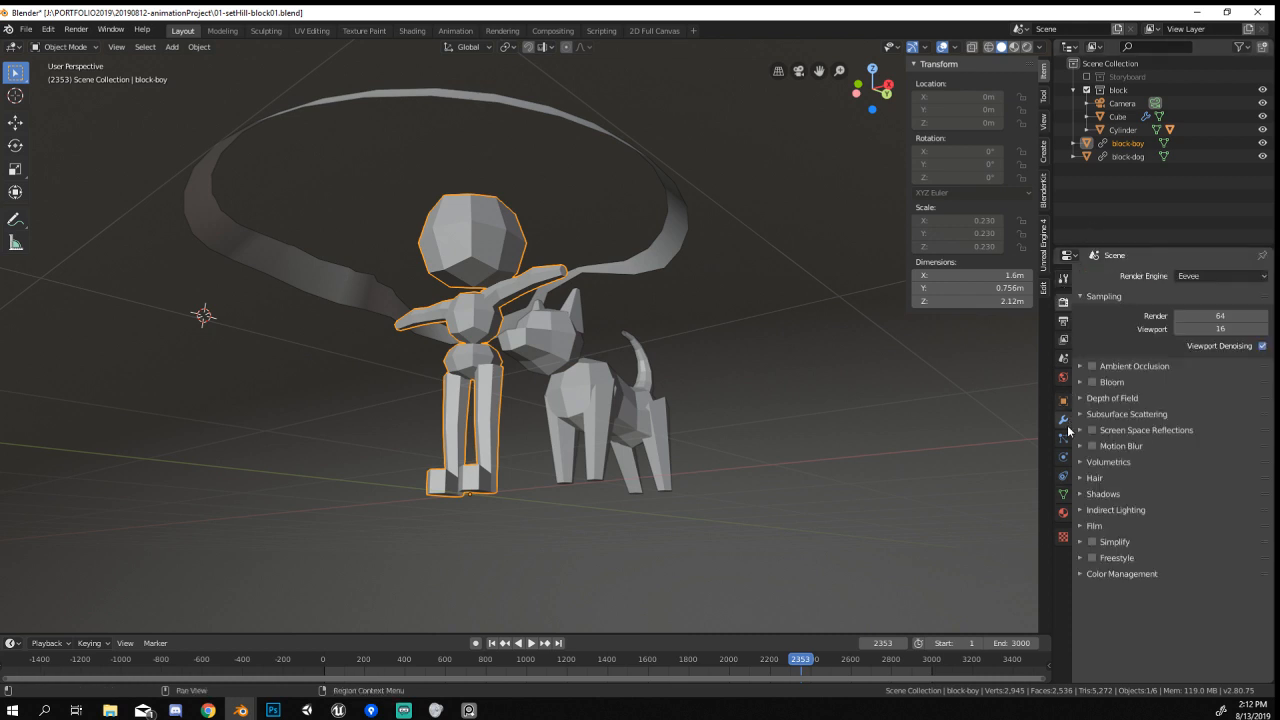
click(1063, 419)
key(alt+Tab)
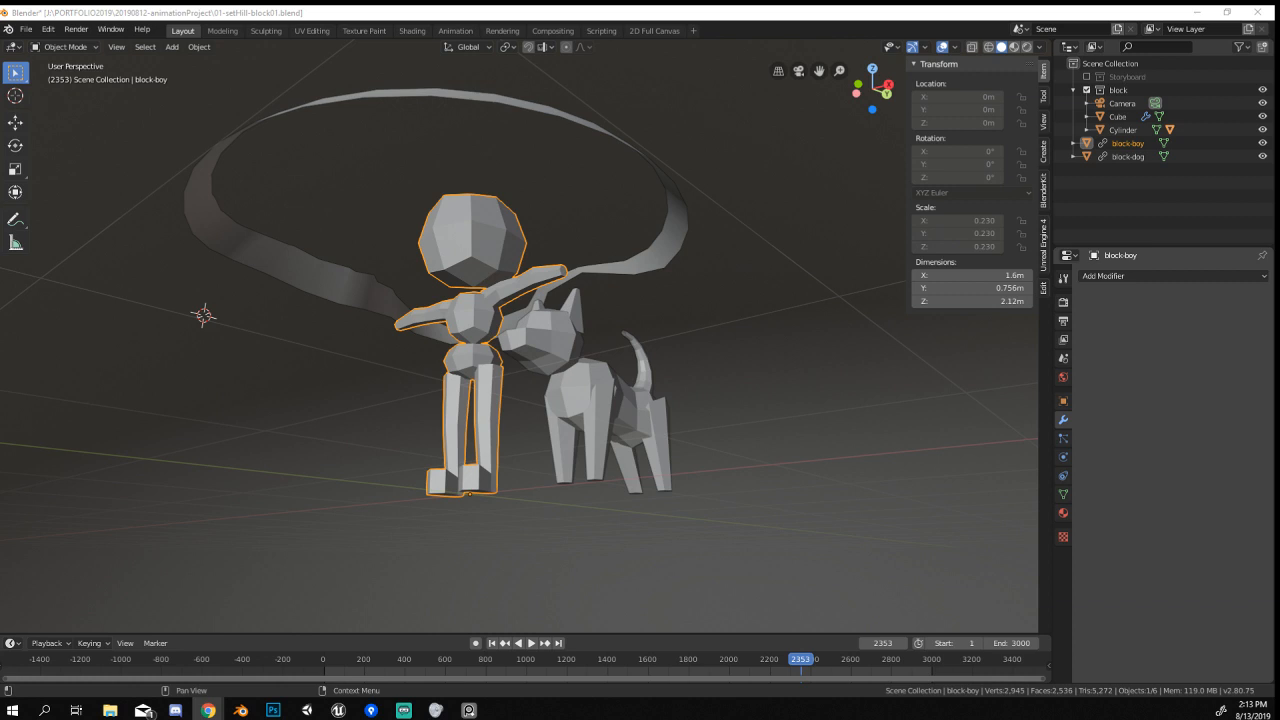
Delete the linked block-dog and block-boy objects from the scene.
click(597, 400)
key(x)
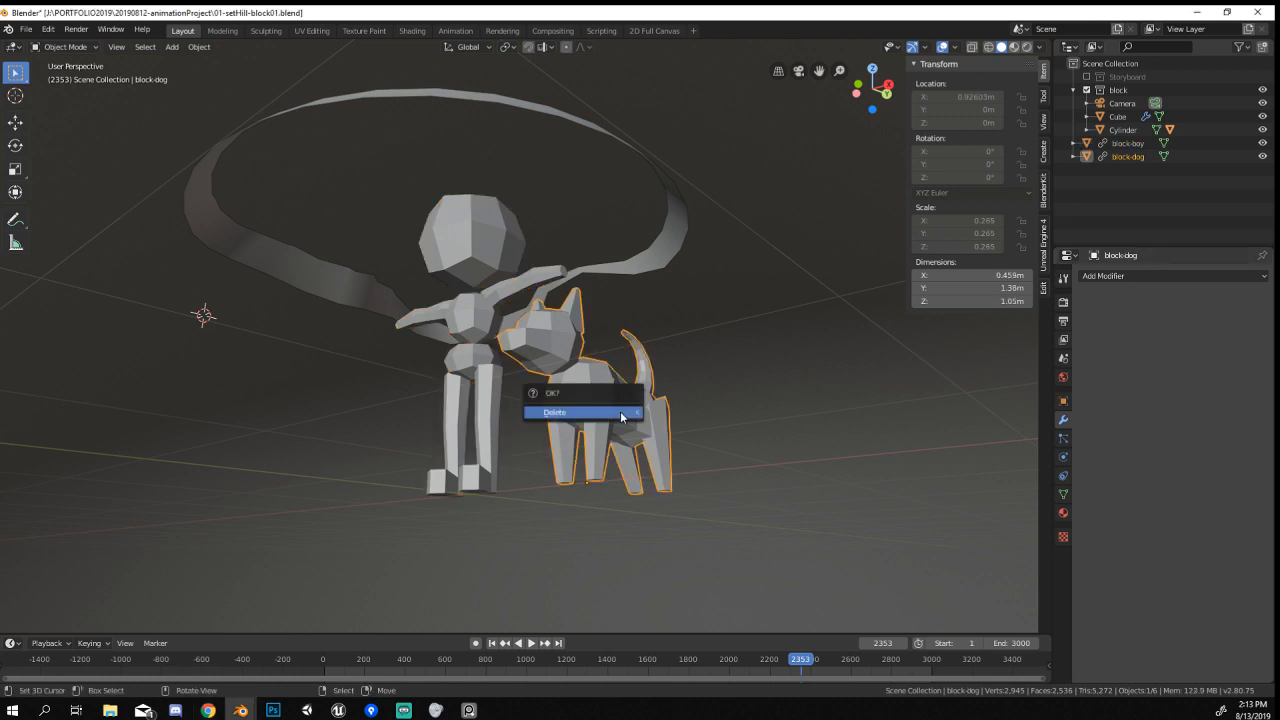
click(591, 410)
click(482, 383)
key(x)
click(482, 380)
Link block-boy and block-dog again from the Object folder of 02-characterBlocks01.blend, with Instance Collections turned off.
click(26, 29)
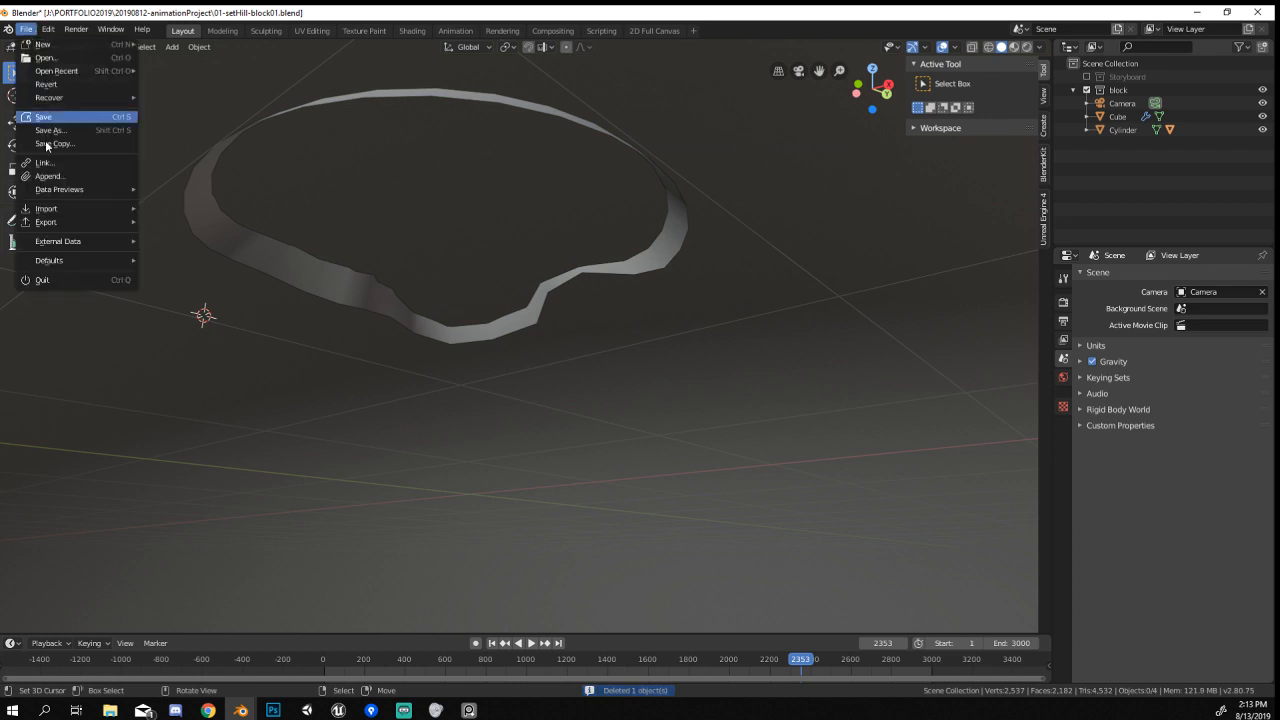
click(51, 161)
click(192, 122)
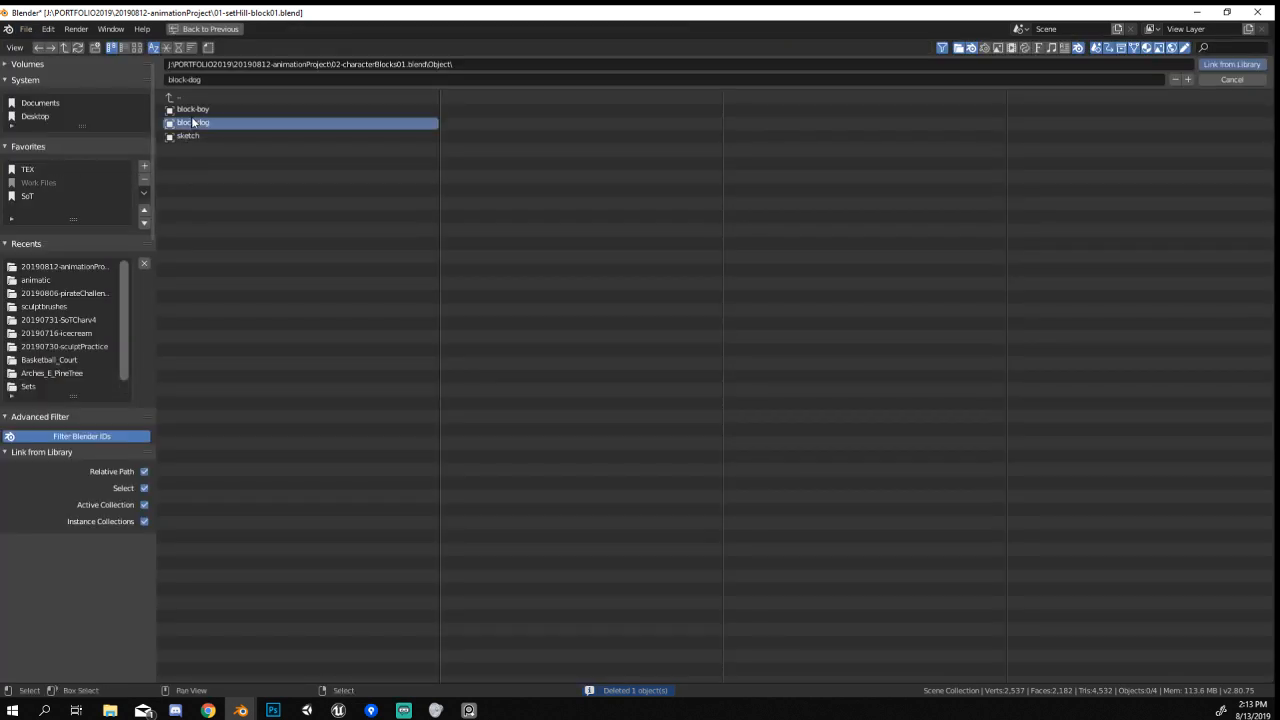
shift+click(192, 108)
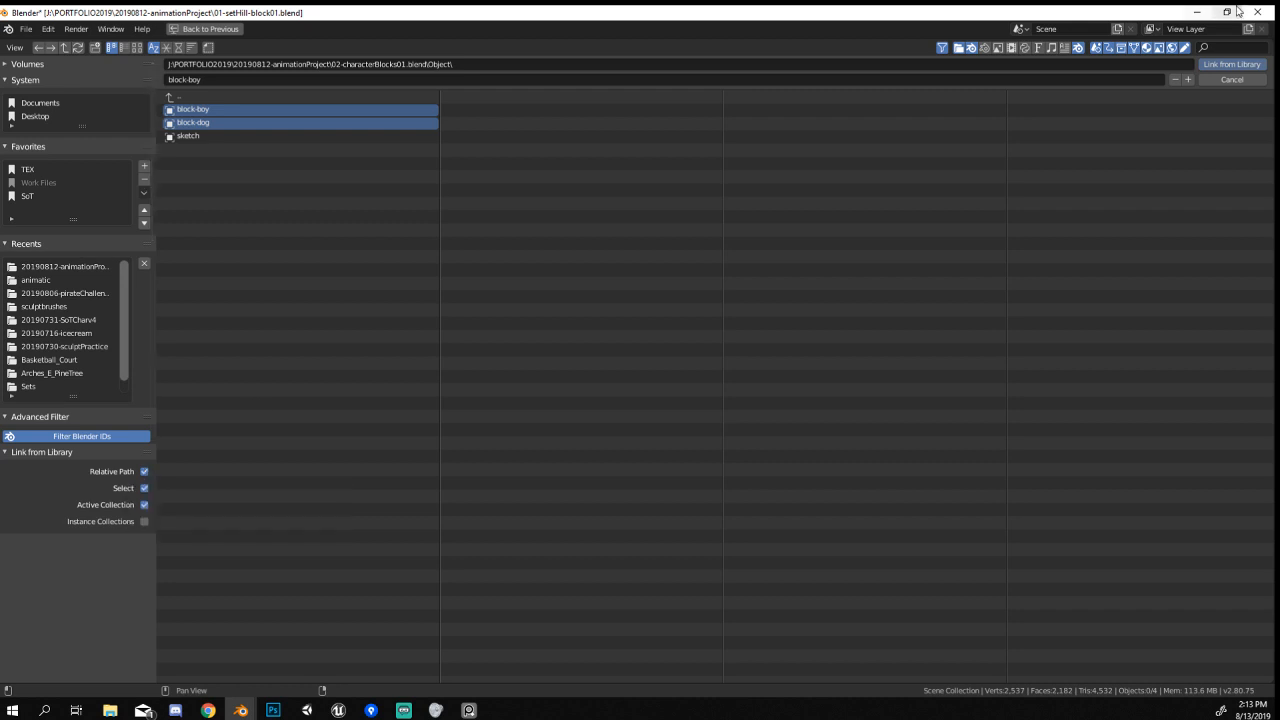
click(1232, 64)
Try to move the newly linked boy and dog, and delete both of them.
key(g)
click(443, 277)
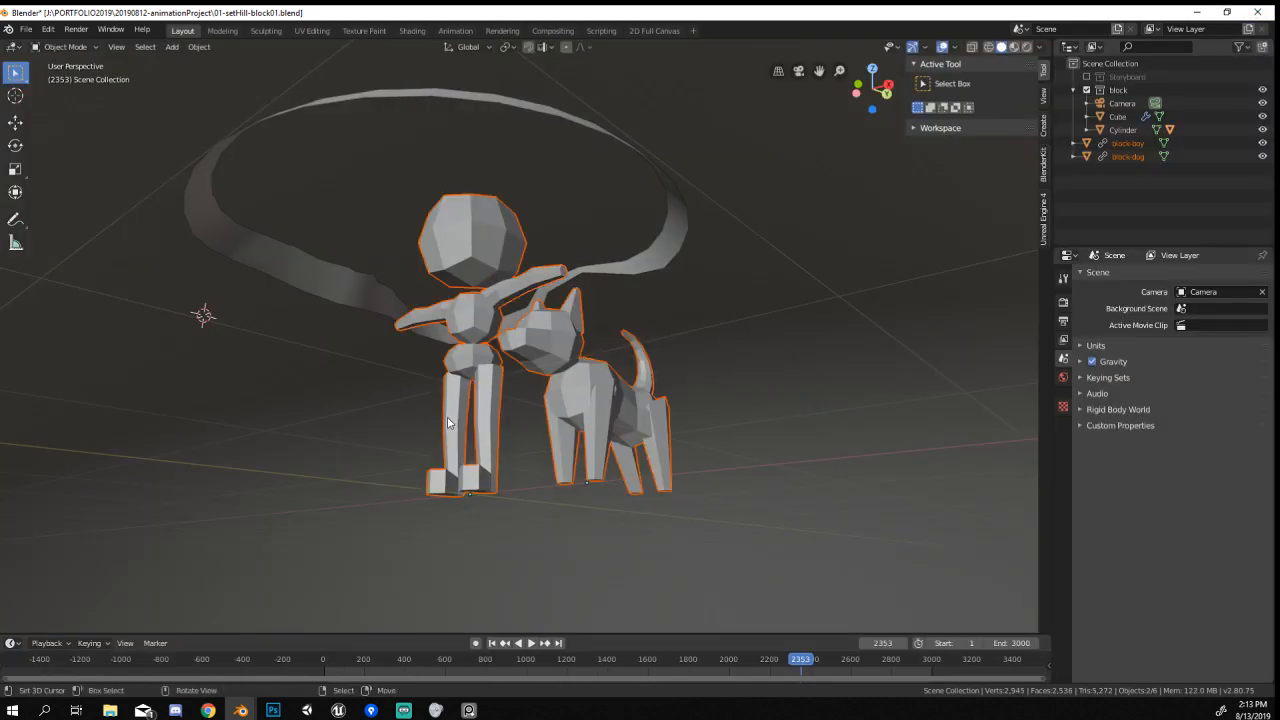
key(Delete)
Link block-boy and block-dog from 02-characterBlocks01.blend once more, with Instance Collections enabled.
click(26, 30)
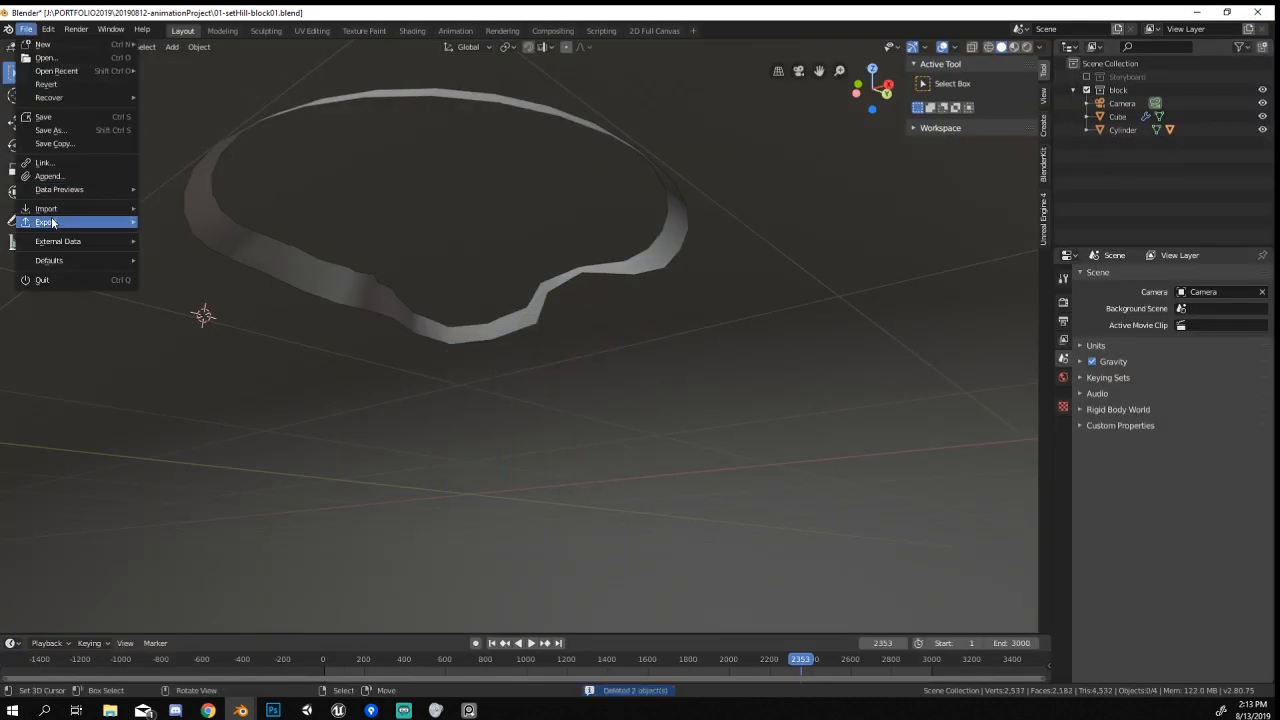
click(59, 177)
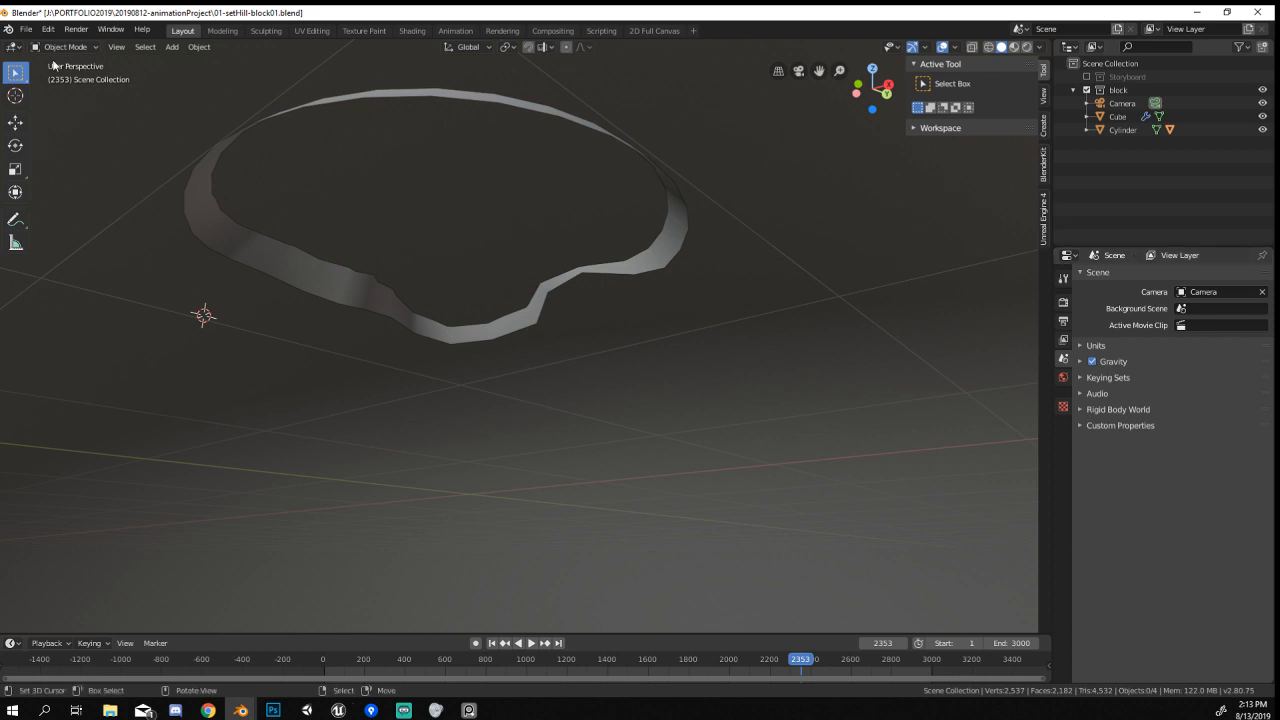
click(25, 29)
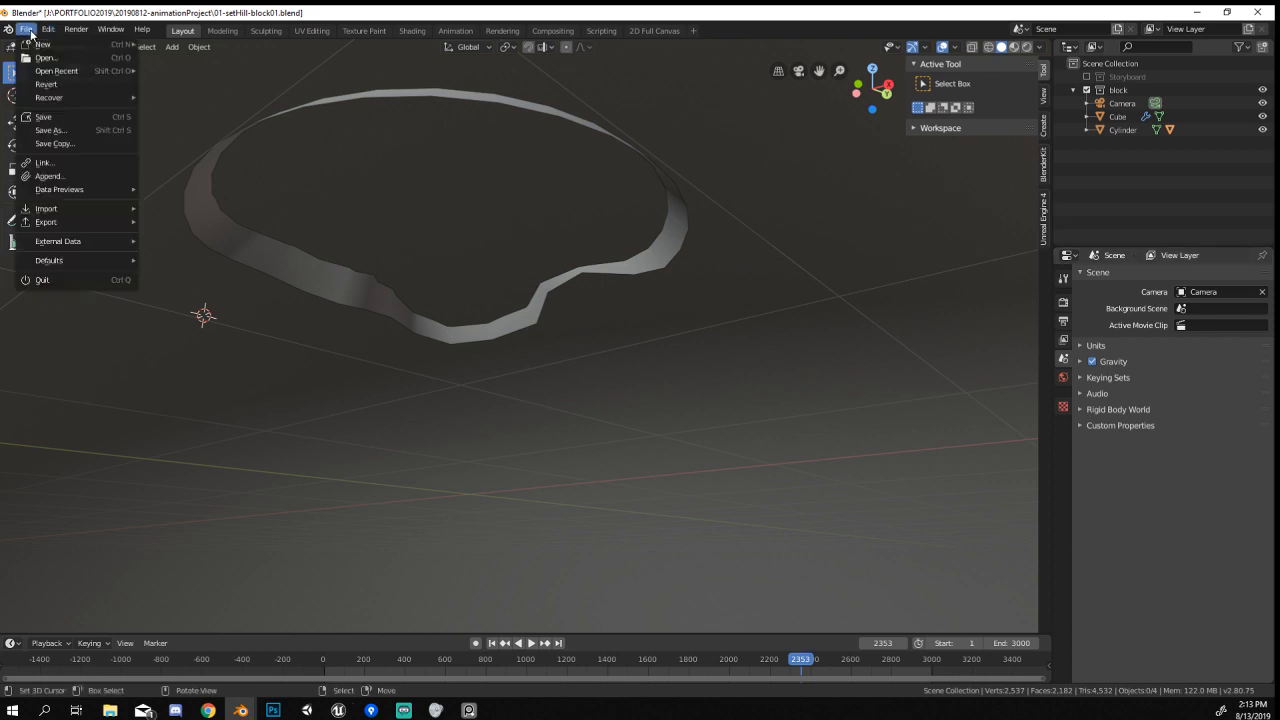
click(64, 162)
click(205, 109)
shift+click(195, 122)
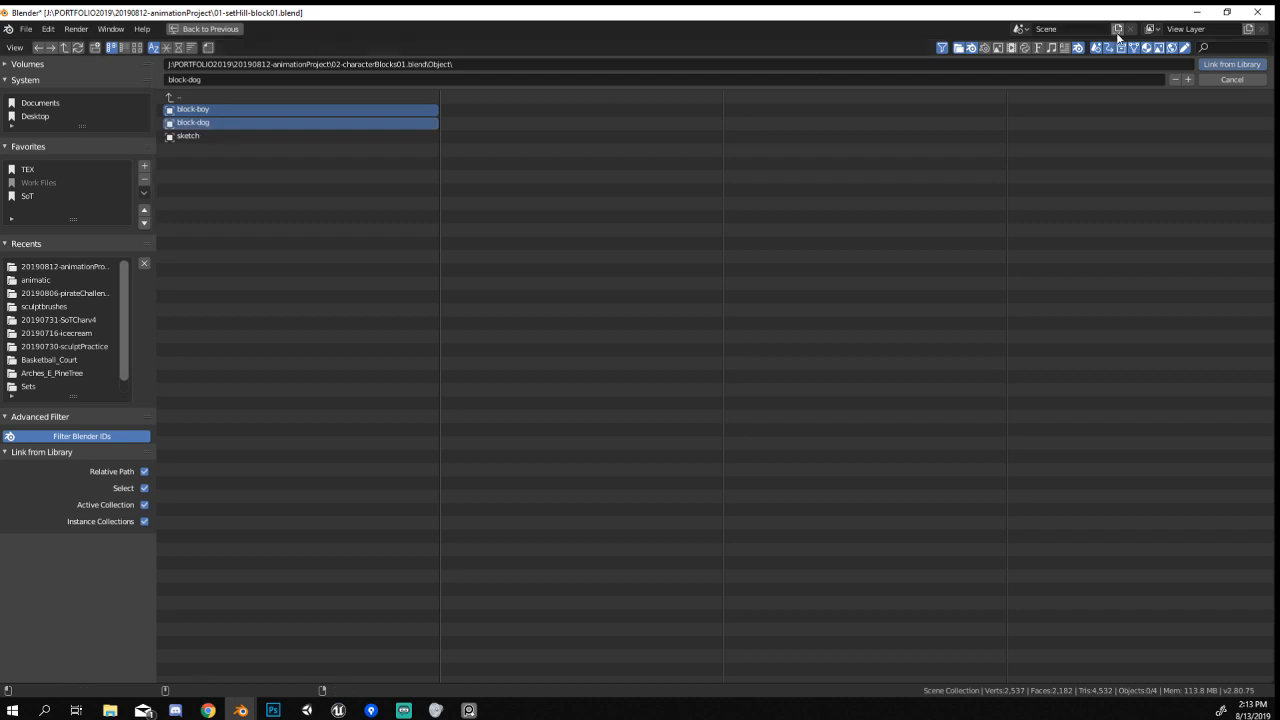
click(1232, 64)
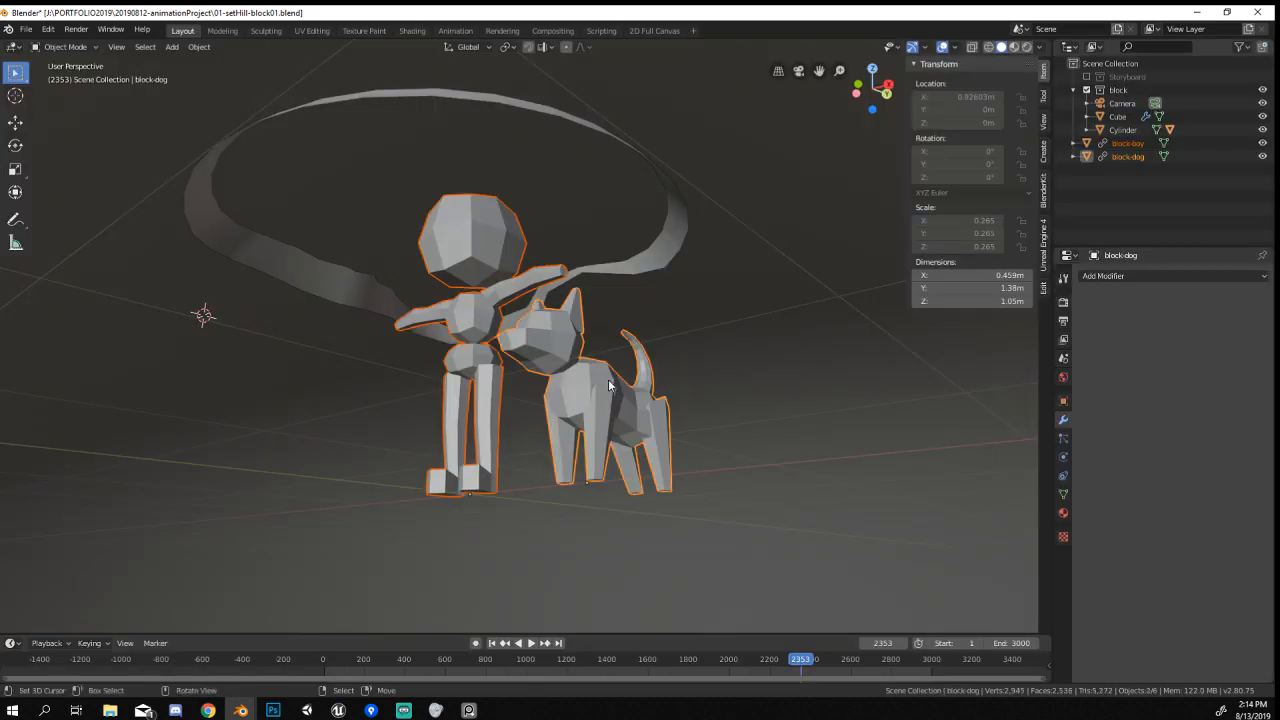
Select the relinked block-dog and try to move it freely.
click(608, 385)
key(g)
right_click(592, 422)
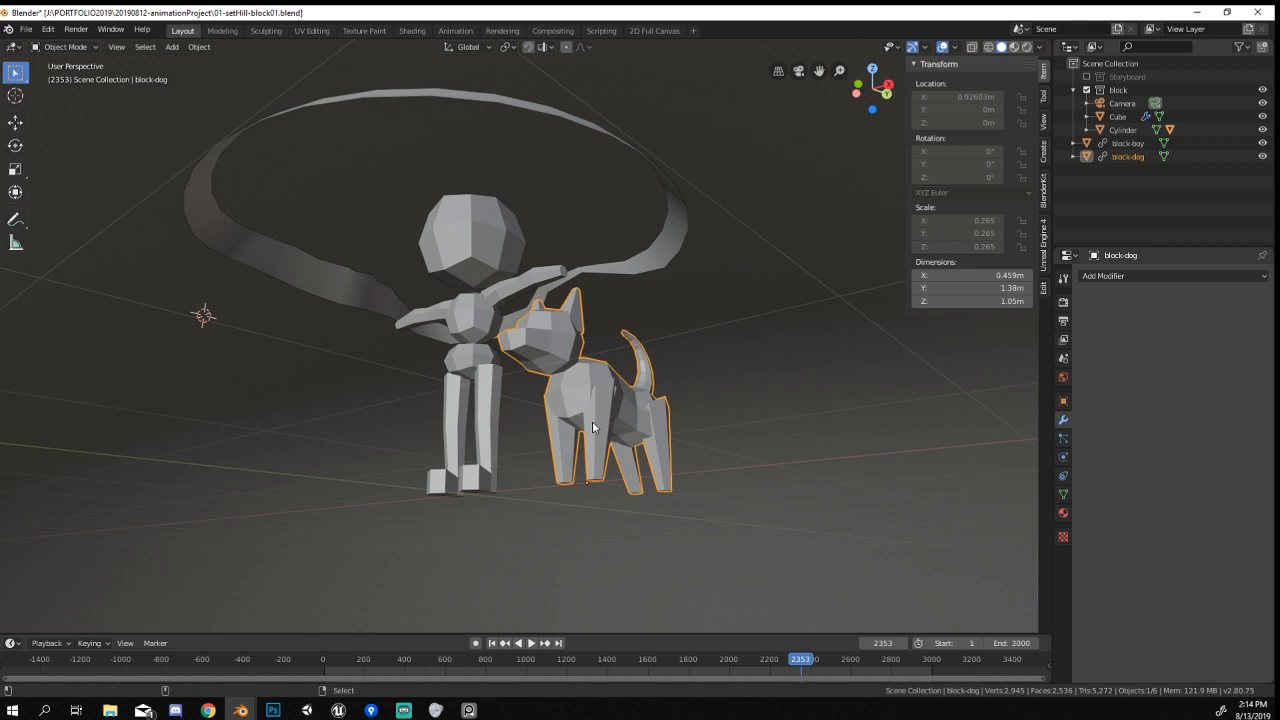
key(alt+Tab)
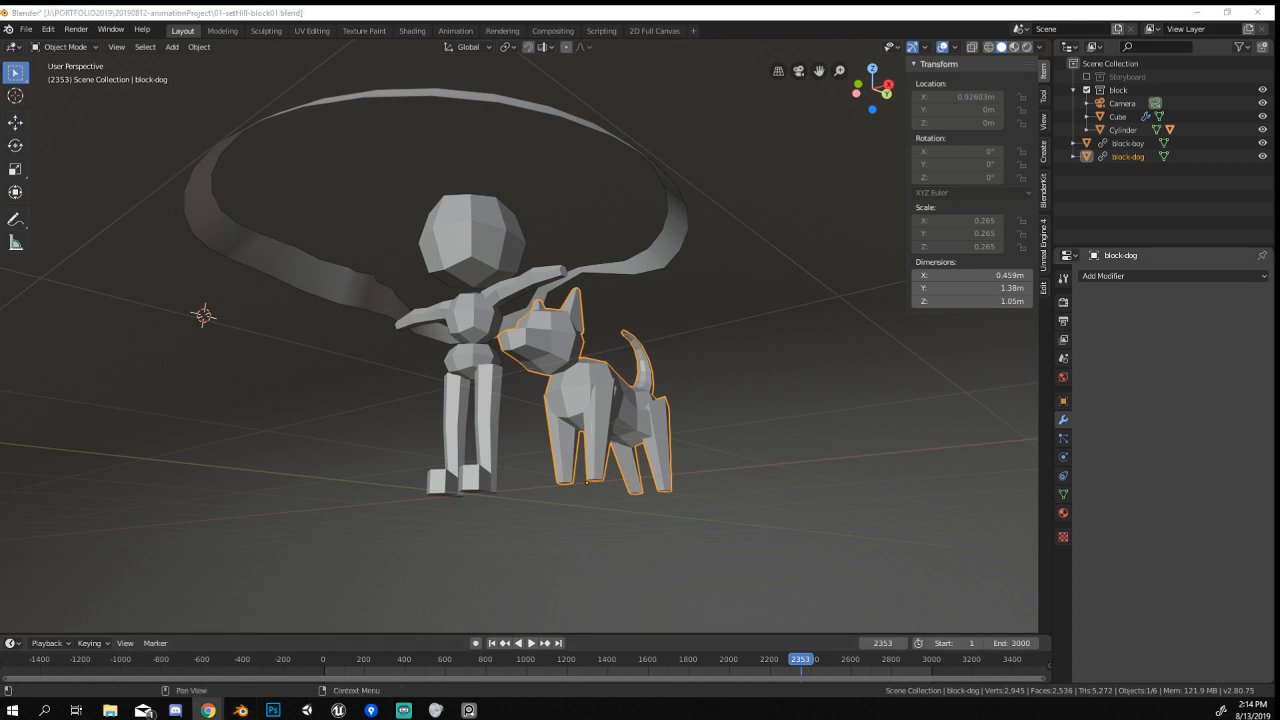
Search the available commands for a convert operation for block-dog.
middle_drag(564, 424, 549, 425)
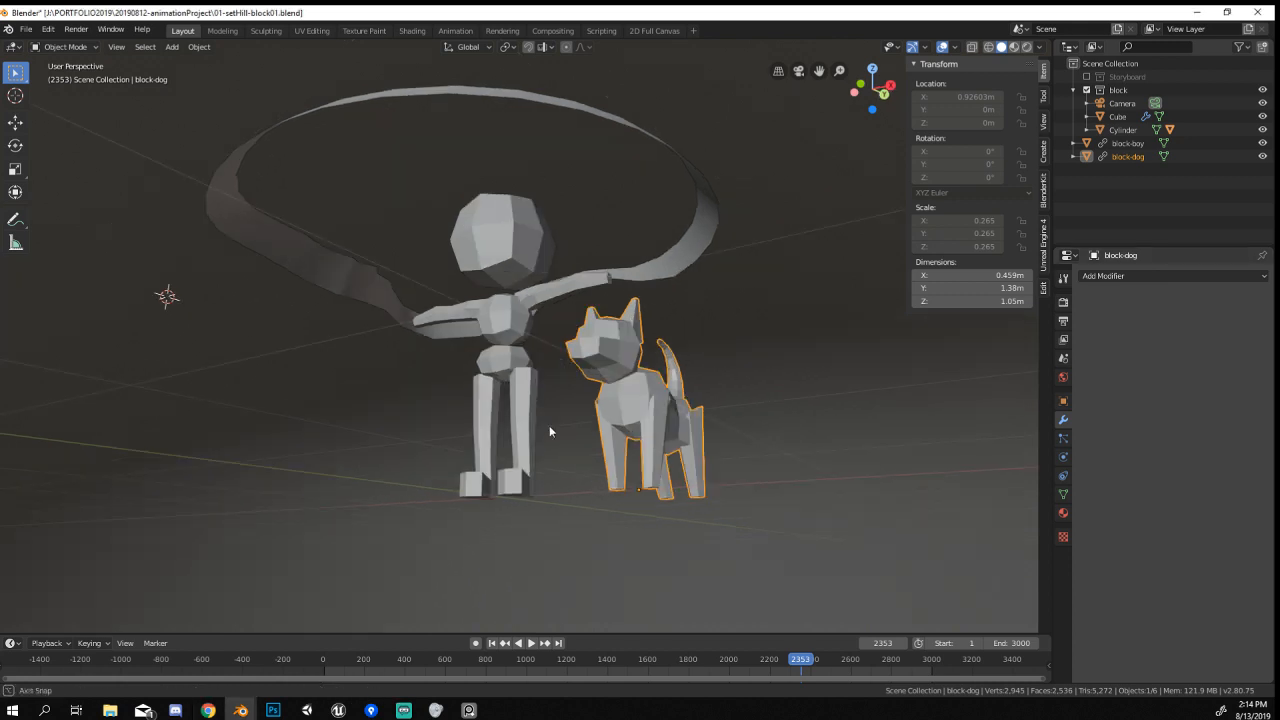
key(F3)
text(convert)
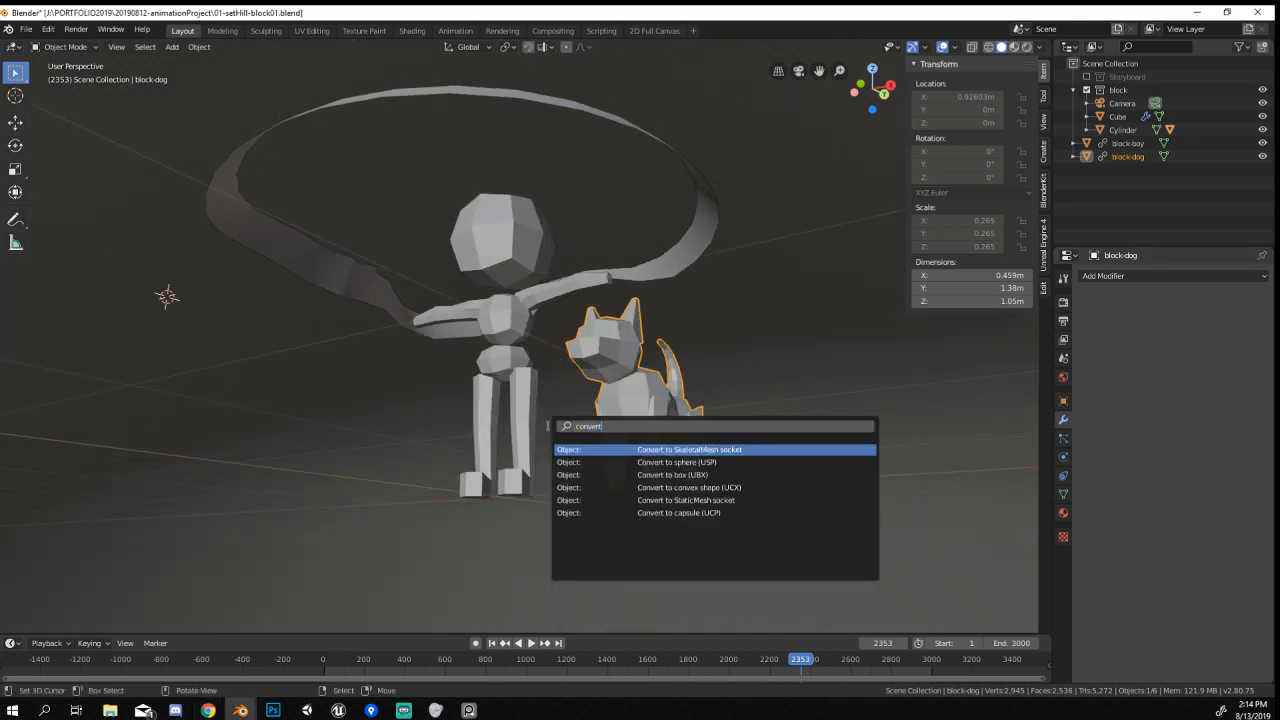
key(BackSpace)
key(BackSpace)
key(BackSpace)
key(BackSpace)
key(BackSpace)
key(BackSpace)
key(BackSpace)
Find the Make Proxy command and use it to create a proxy of the linked block-dog.
text(proxy)
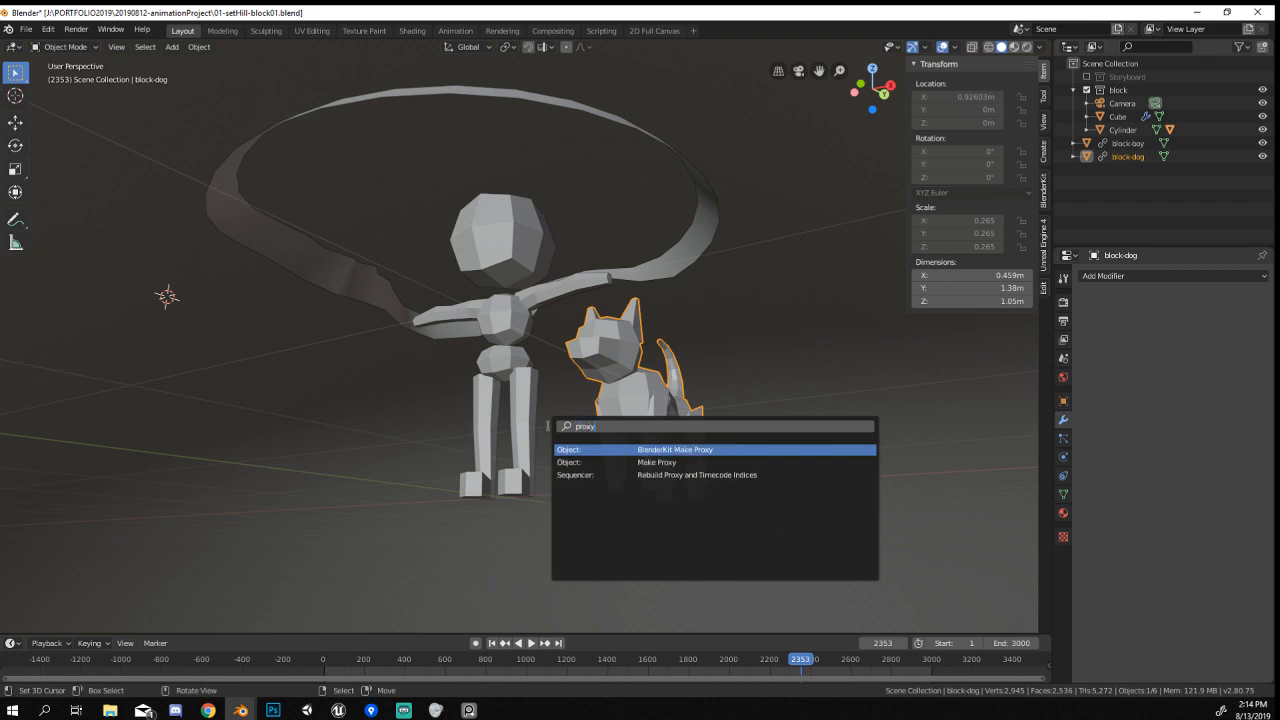
key(Down)
key(Return)
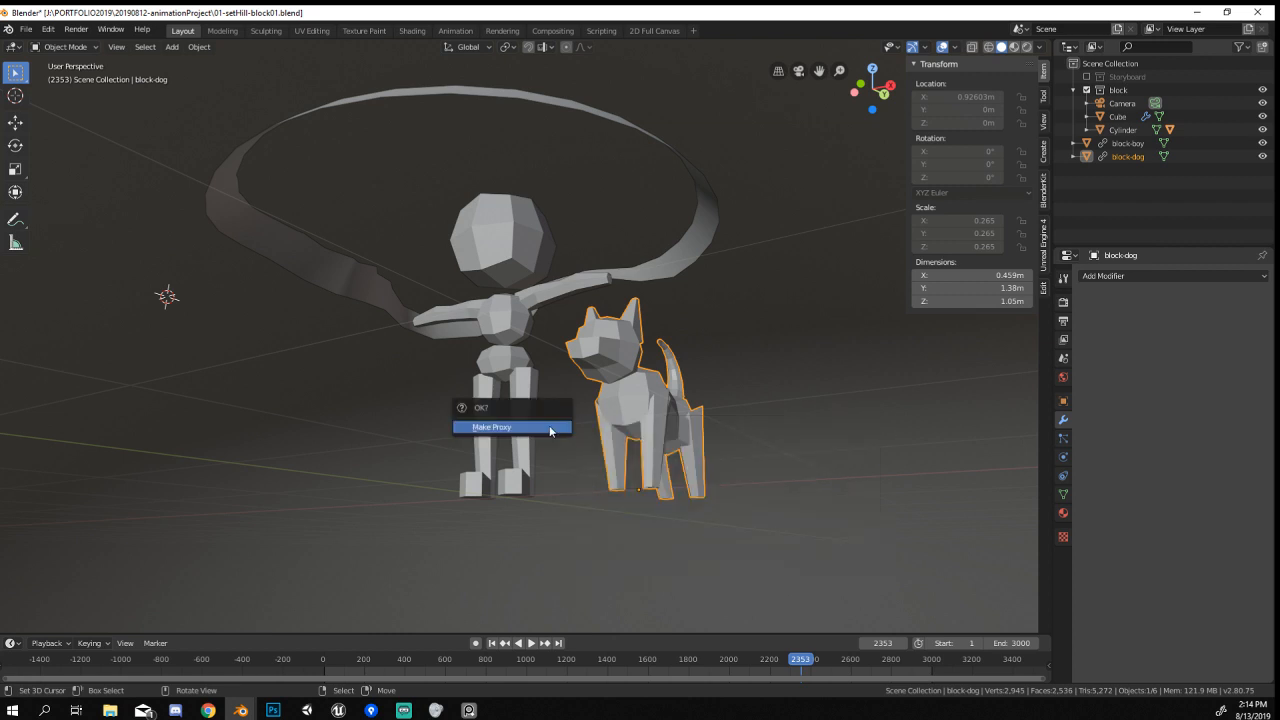
click(565, 428)
Try to move the linked block-dog and its small proxy.
right_click(625, 402)
key(g)
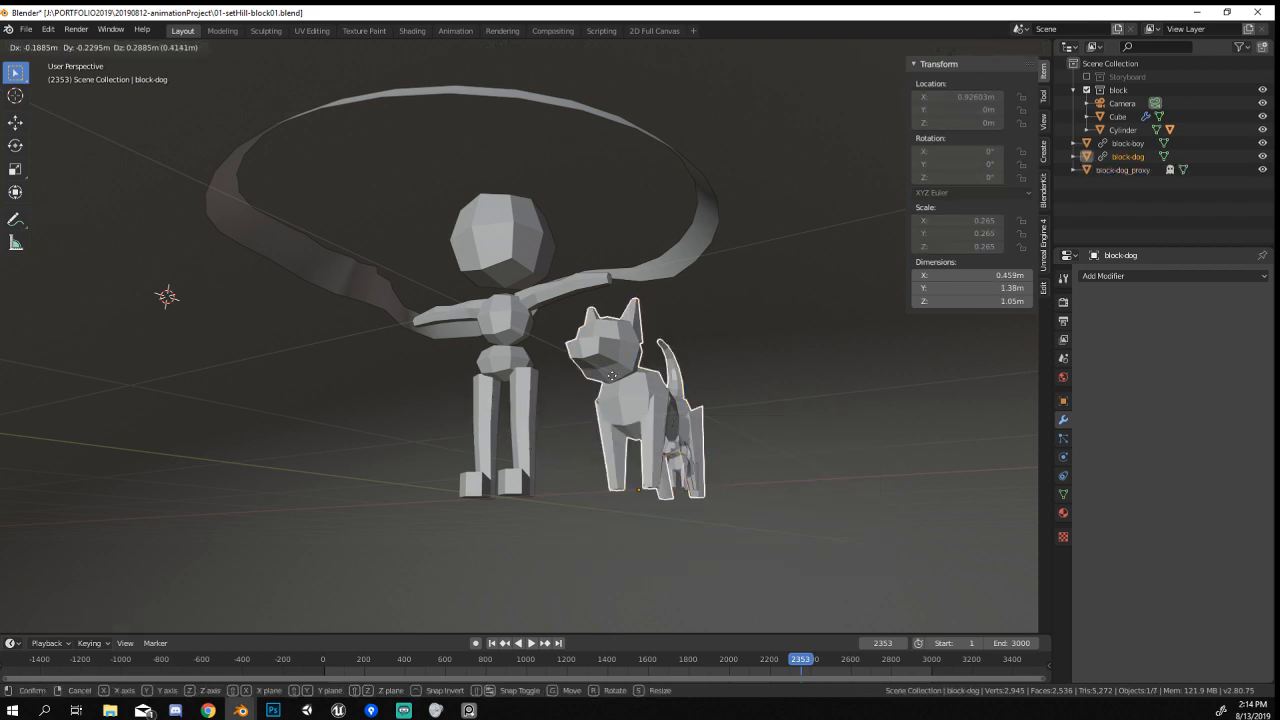
right_click(618, 396)
right_click(695, 474)
key(g)
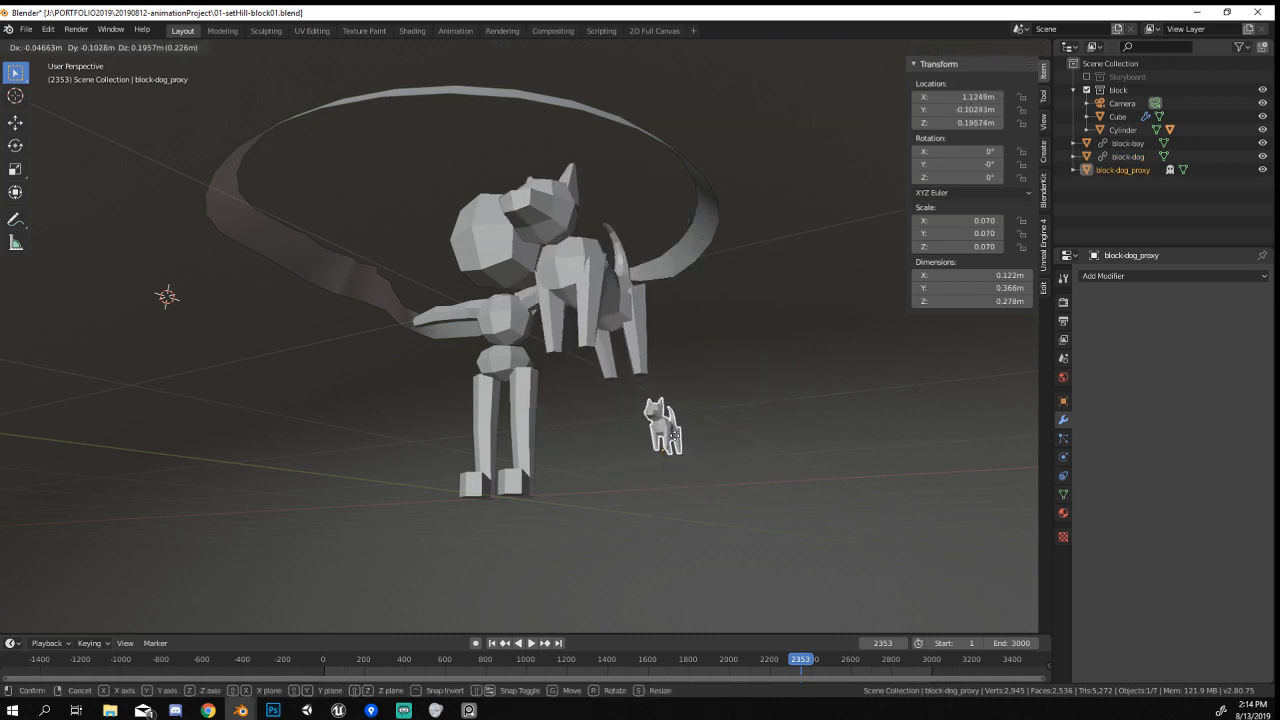
right_click(692, 468)
Test scaling the block-dog proxy and moving it around the scene, cancelling each transform.
key(s)
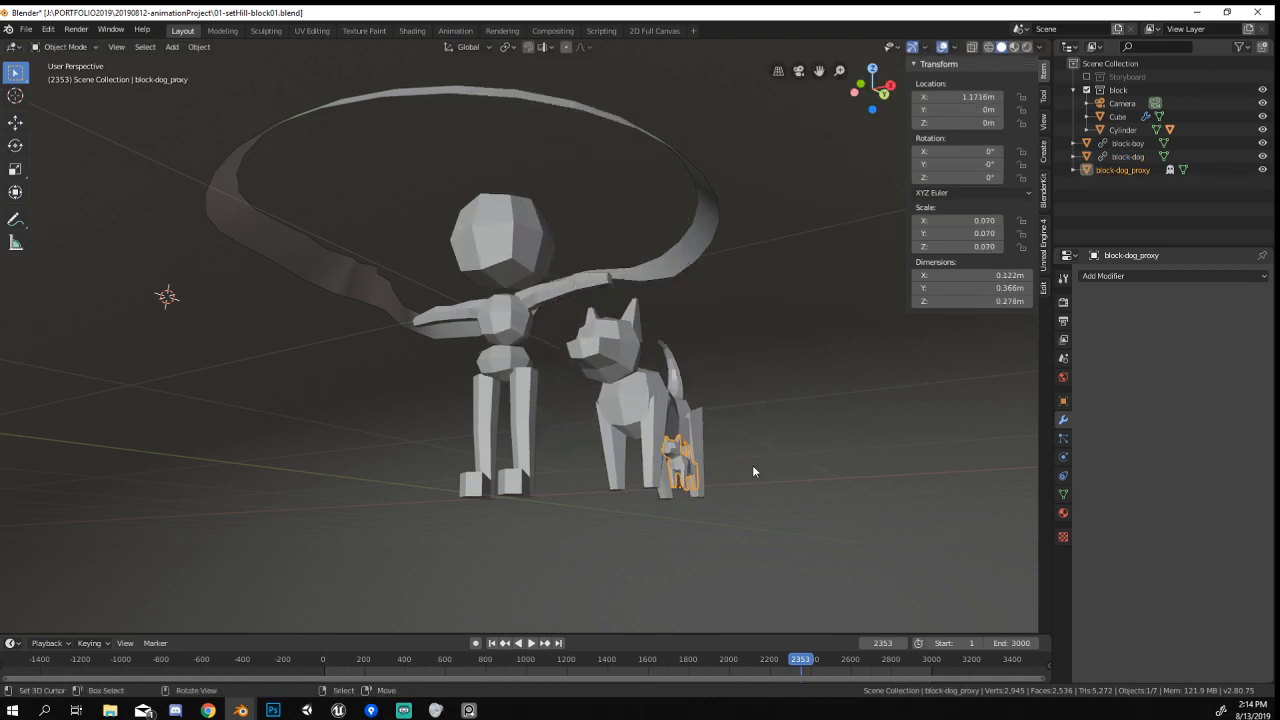
right_click(776, 458)
middle_drag(776, 456, 753, 462)
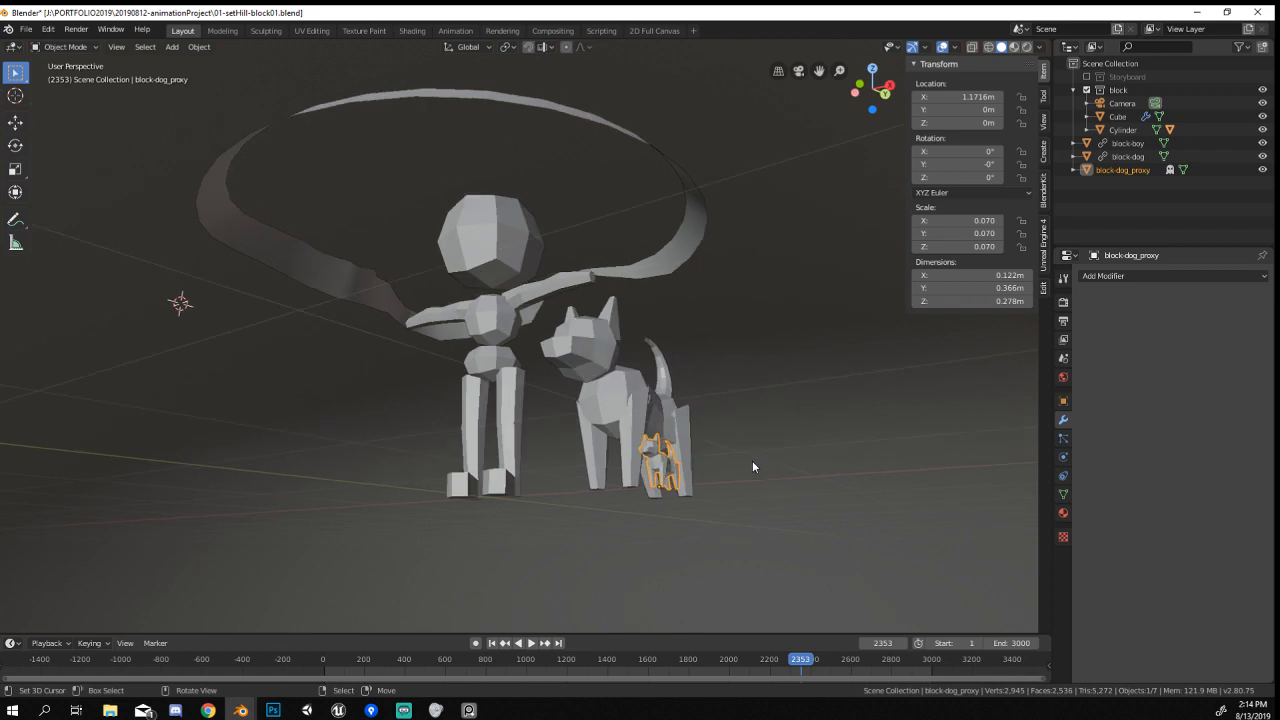
key(g)
right_click(794, 441)
key(g)
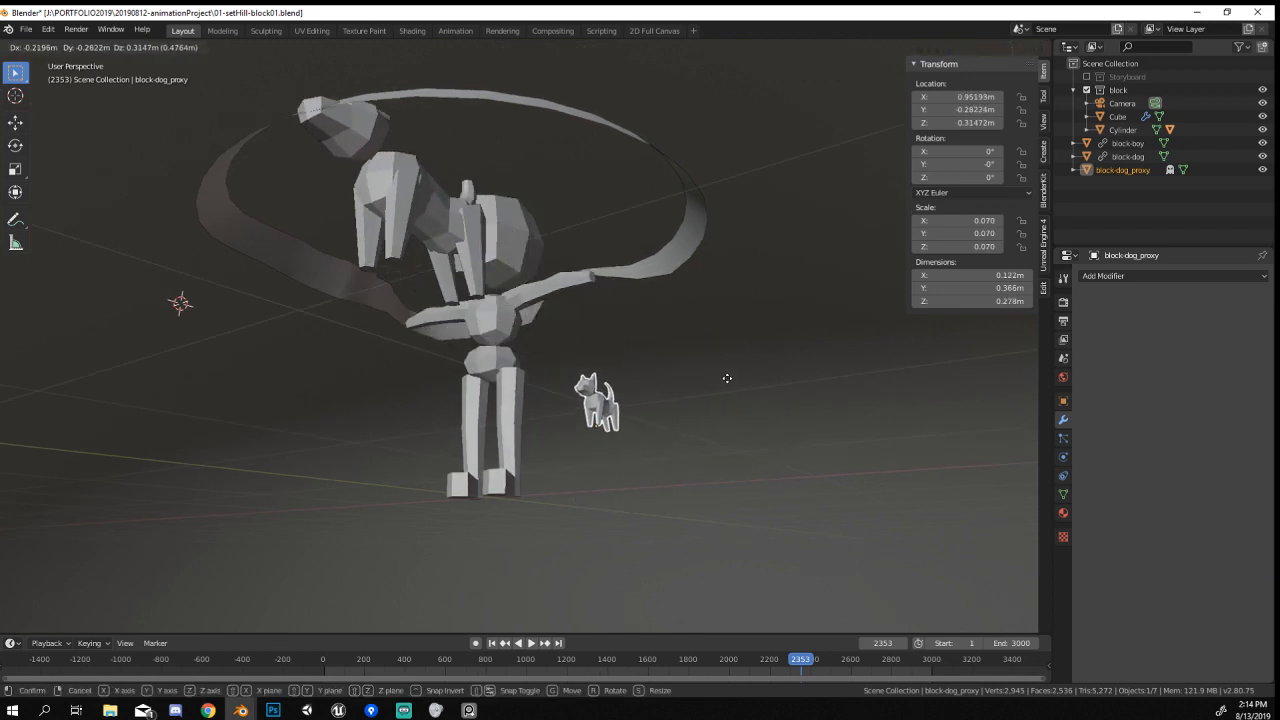
right_click(723, 373)
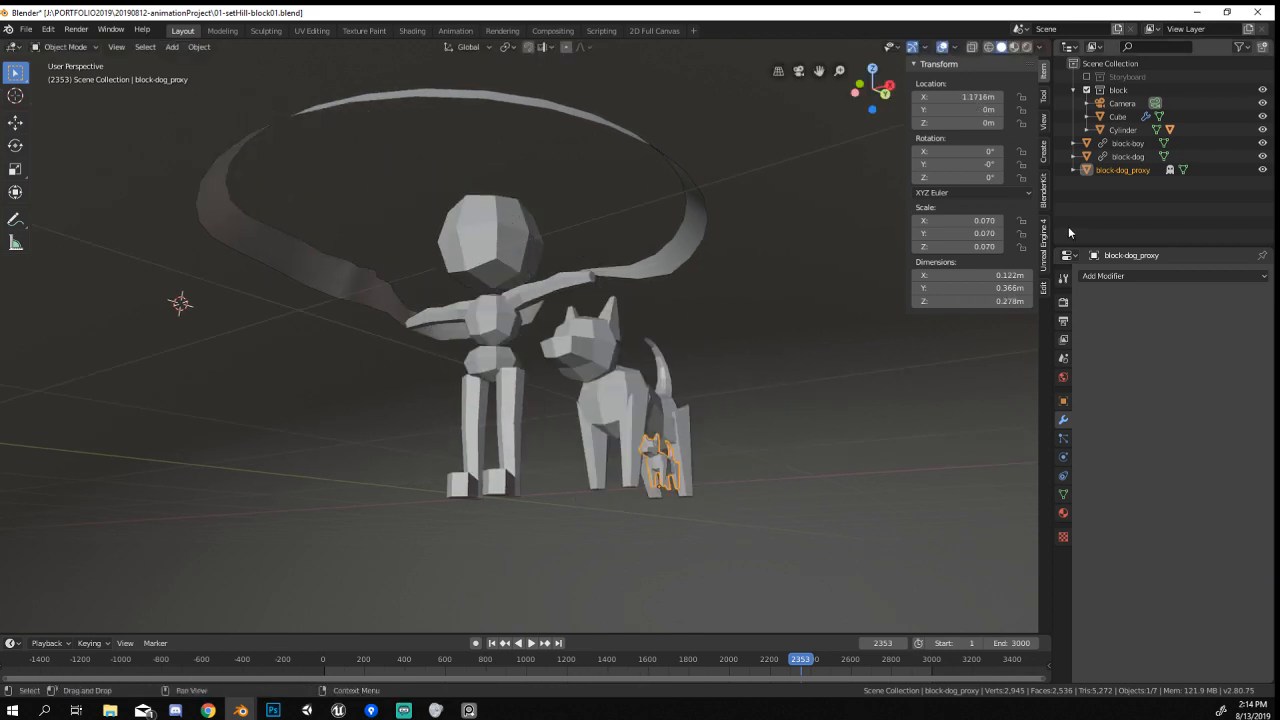
middle_drag(838, 459, 805, 452)
key(g)
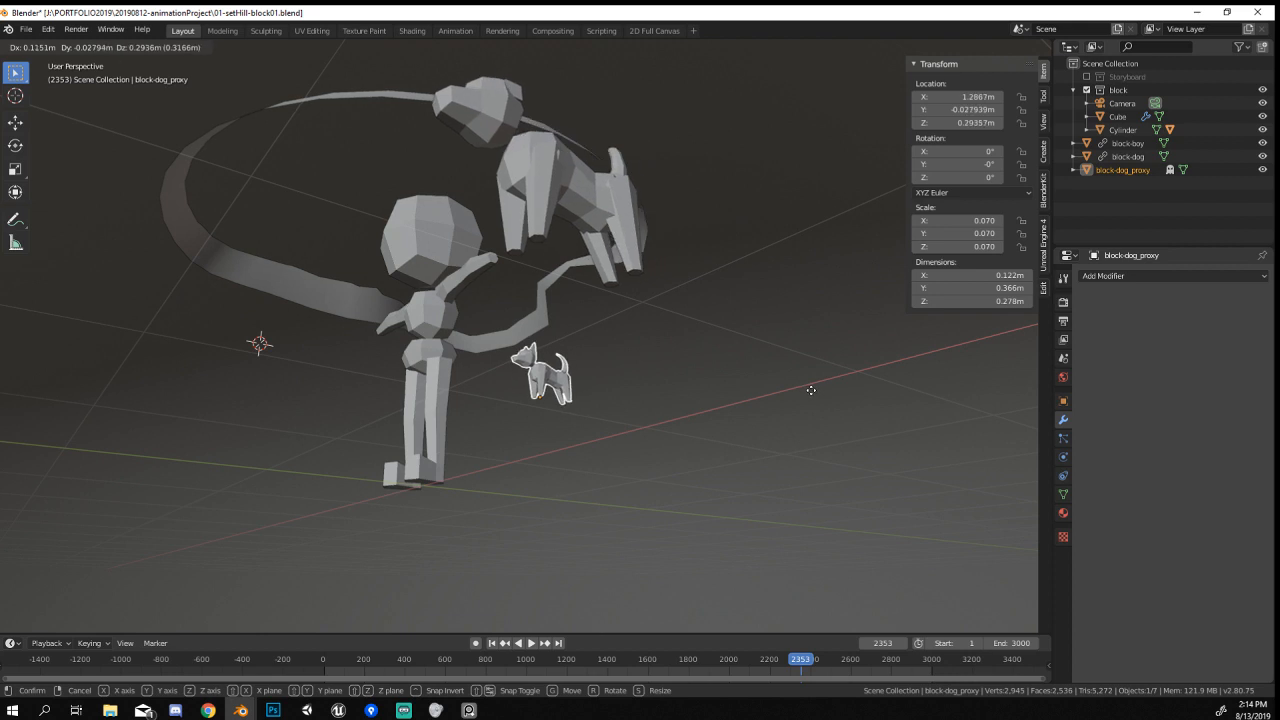
right_click(810, 389)
Delete the block-dog proxy together with the linked block-dog and block-boy.
key(x)
click(661, 424)
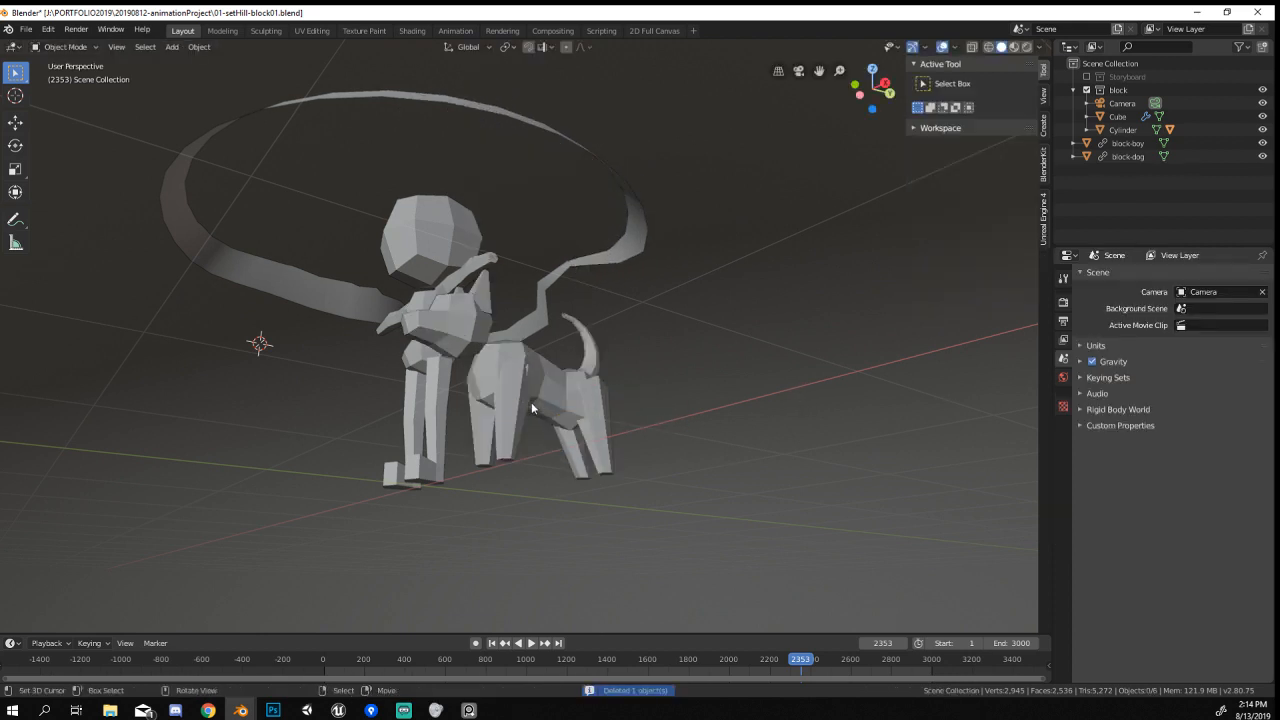
right_click(531, 405)
key(x)
click(531, 403)
right_click(441, 388)
key(x)
click(425, 387)
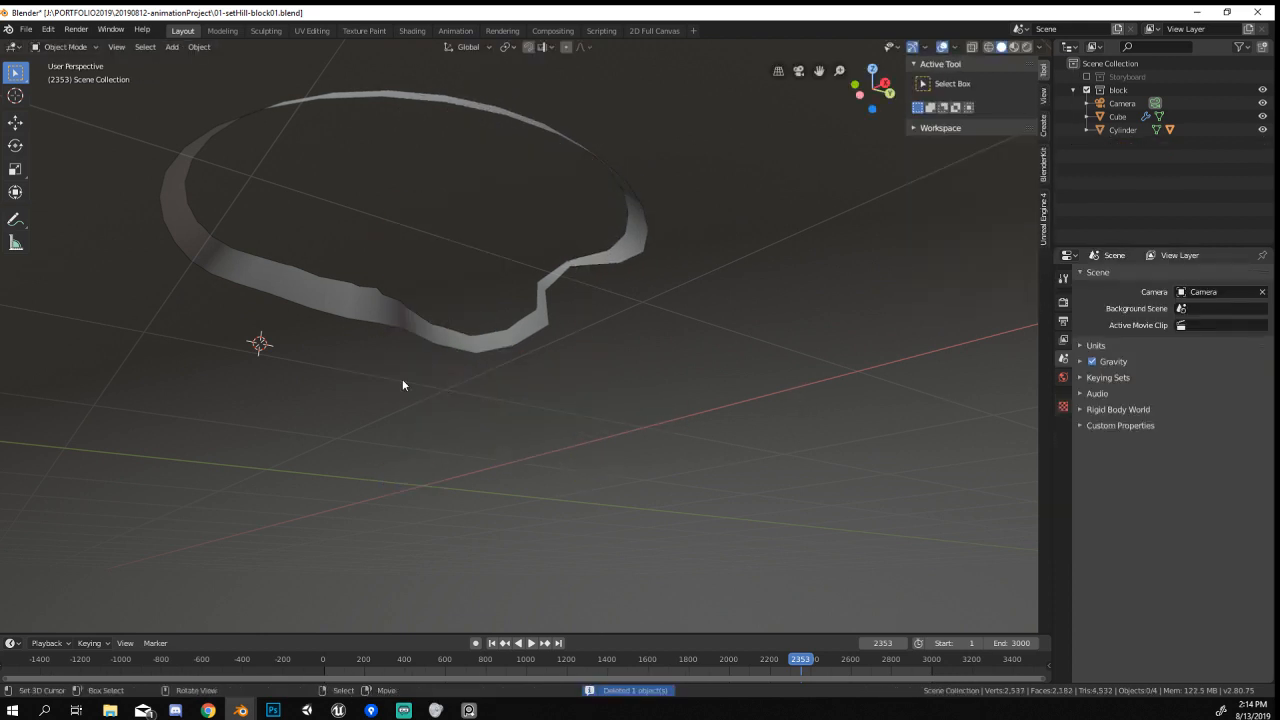
Append block-boy and block-dog from 02-characterBlocks01.blend and move both onto the hilltop, left of the tree trunk.
click(25, 29)
mouse_move(60, 208)
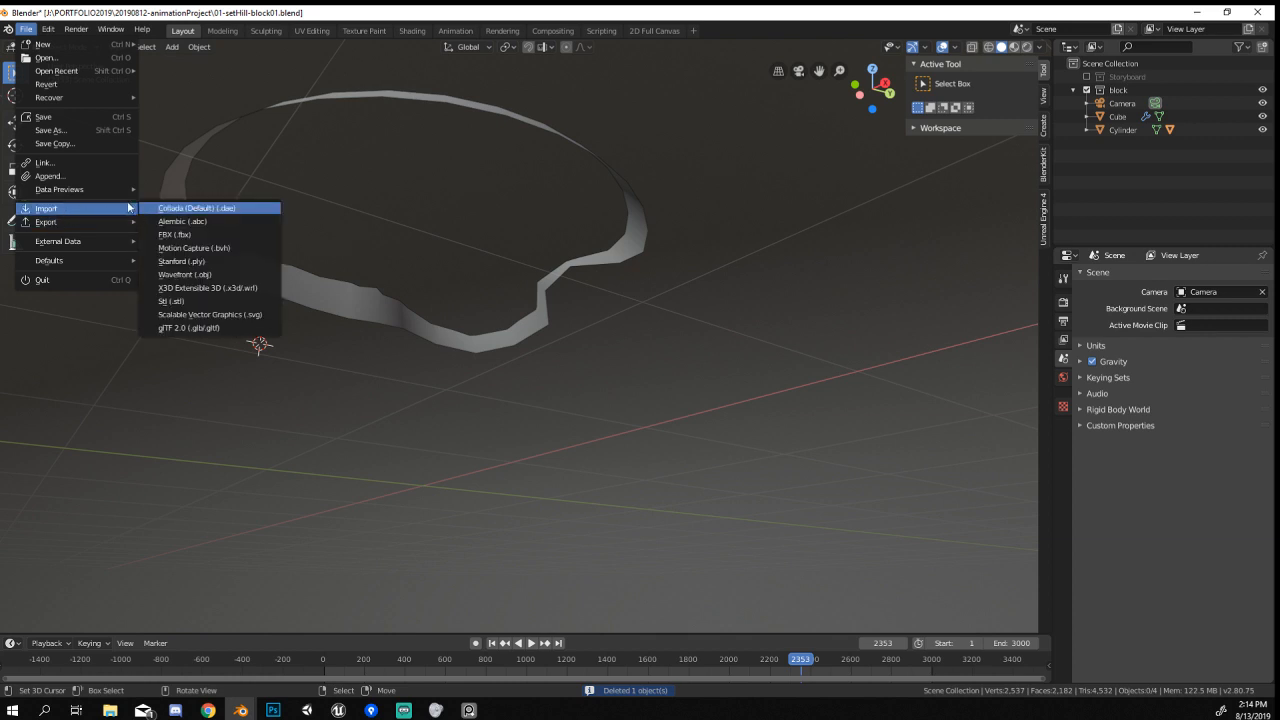
click(79, 176)
click(193, 122)
shift+click(197, 110)
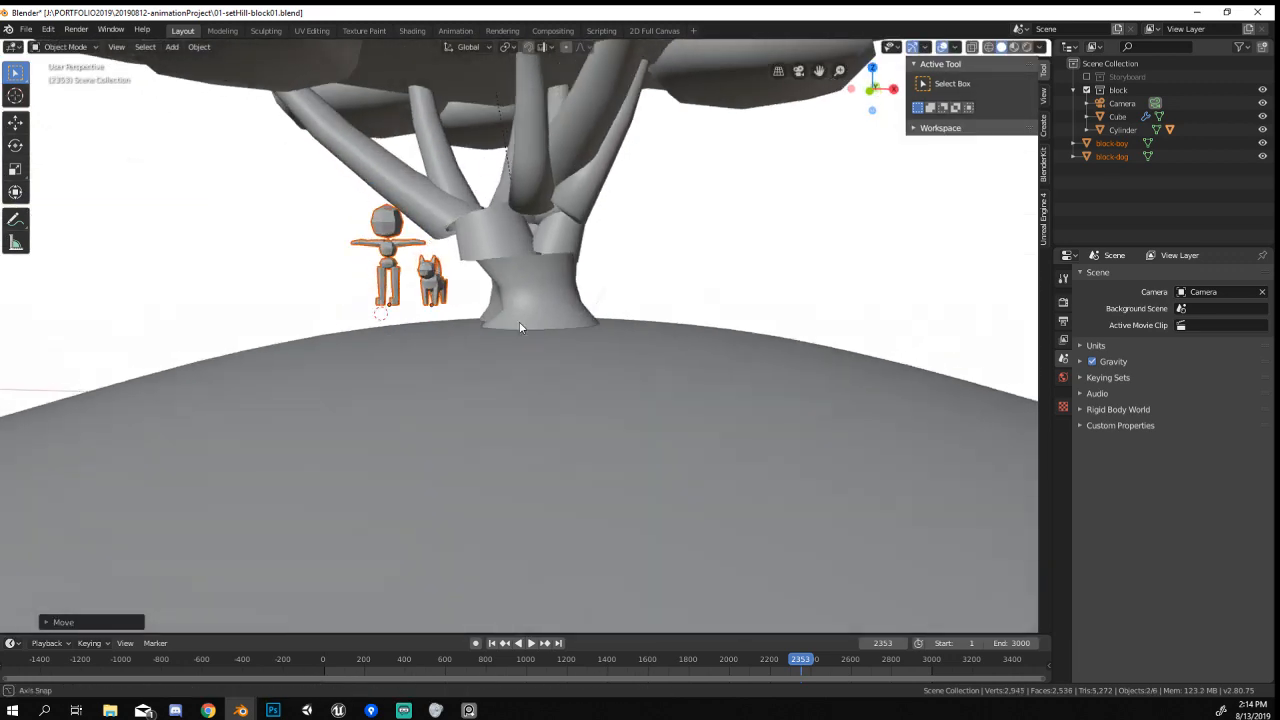
middle_drag(520, 328, 398, 360)
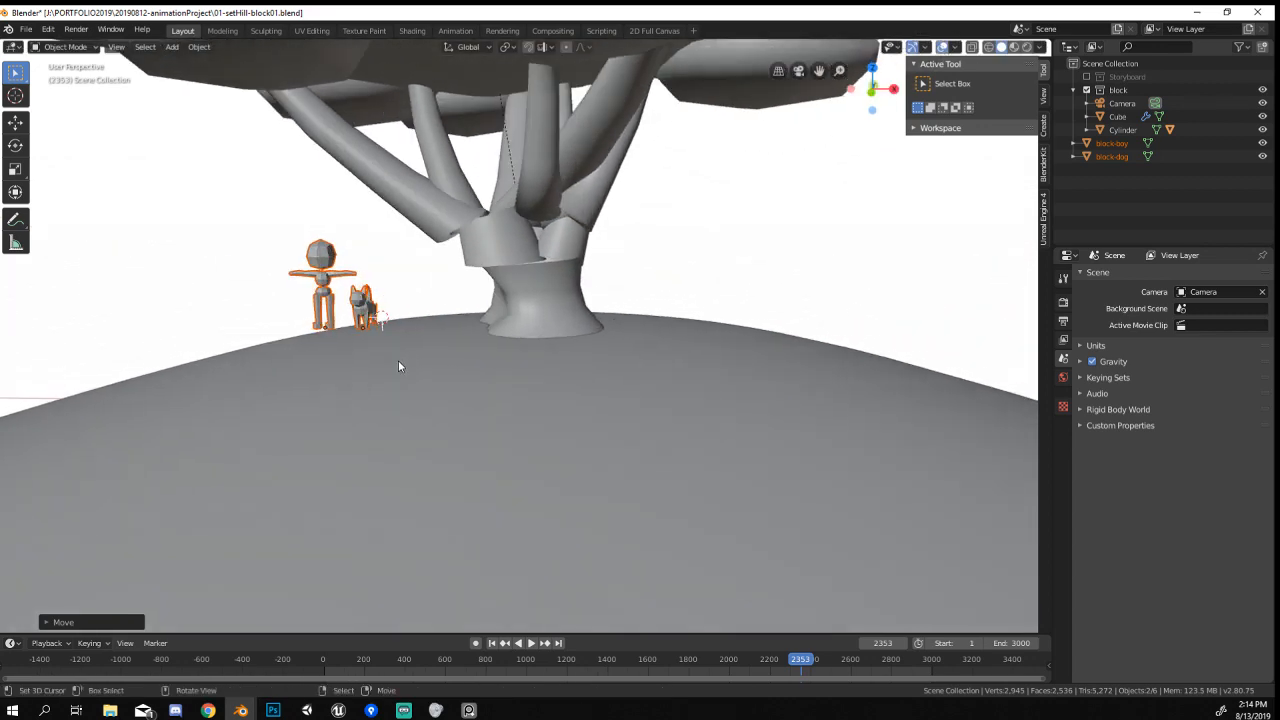
key(KP_0)
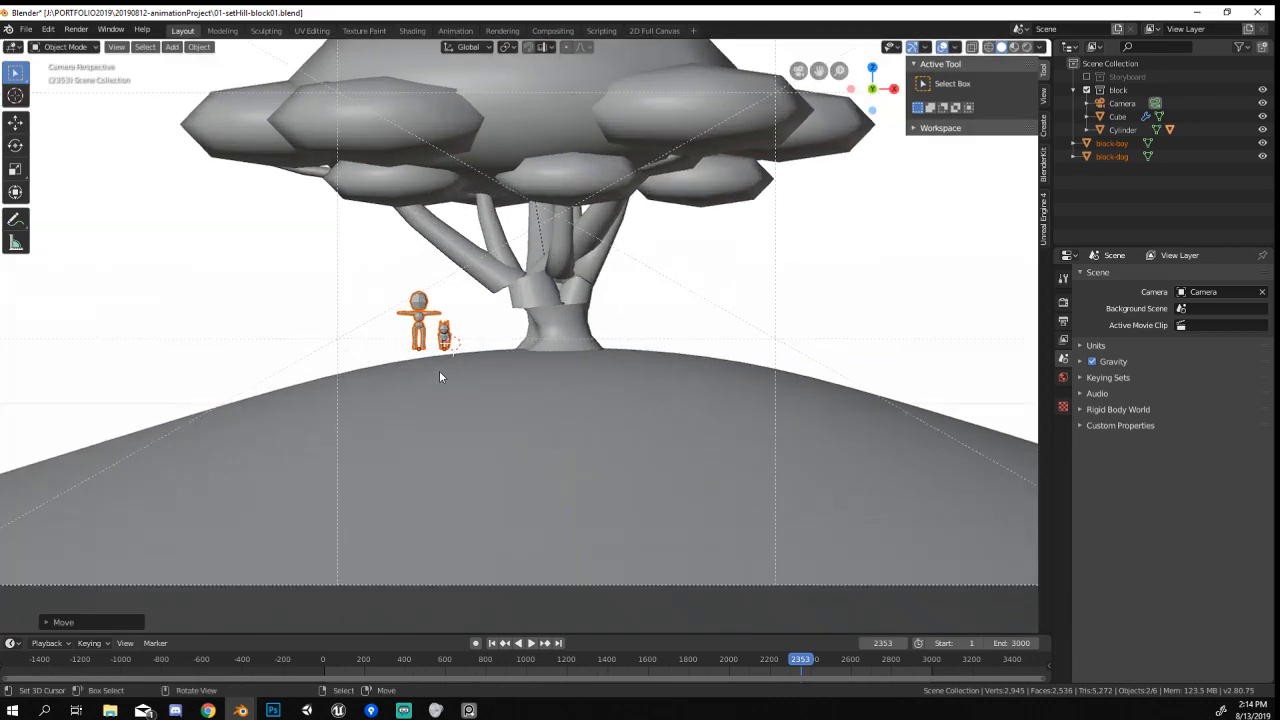
Try moving block-boy on its own down the left slope of the hill, seen through the camera.
click(418, 320)
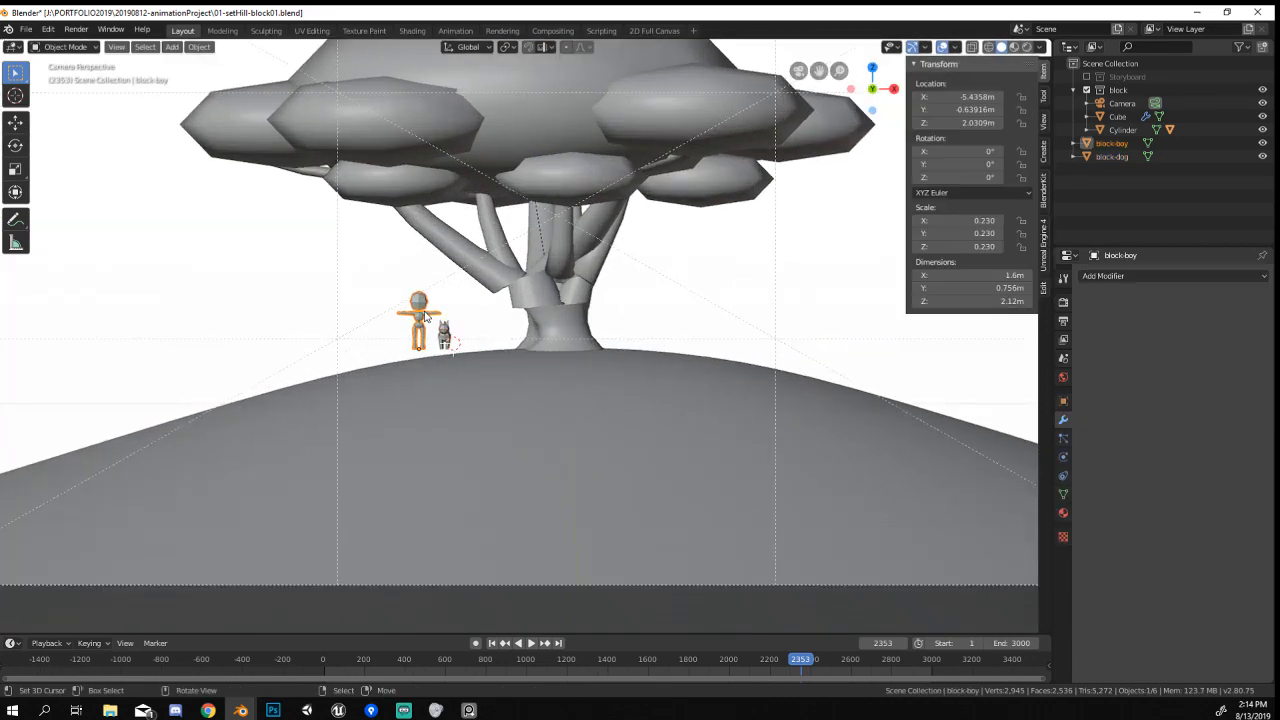
key(g)
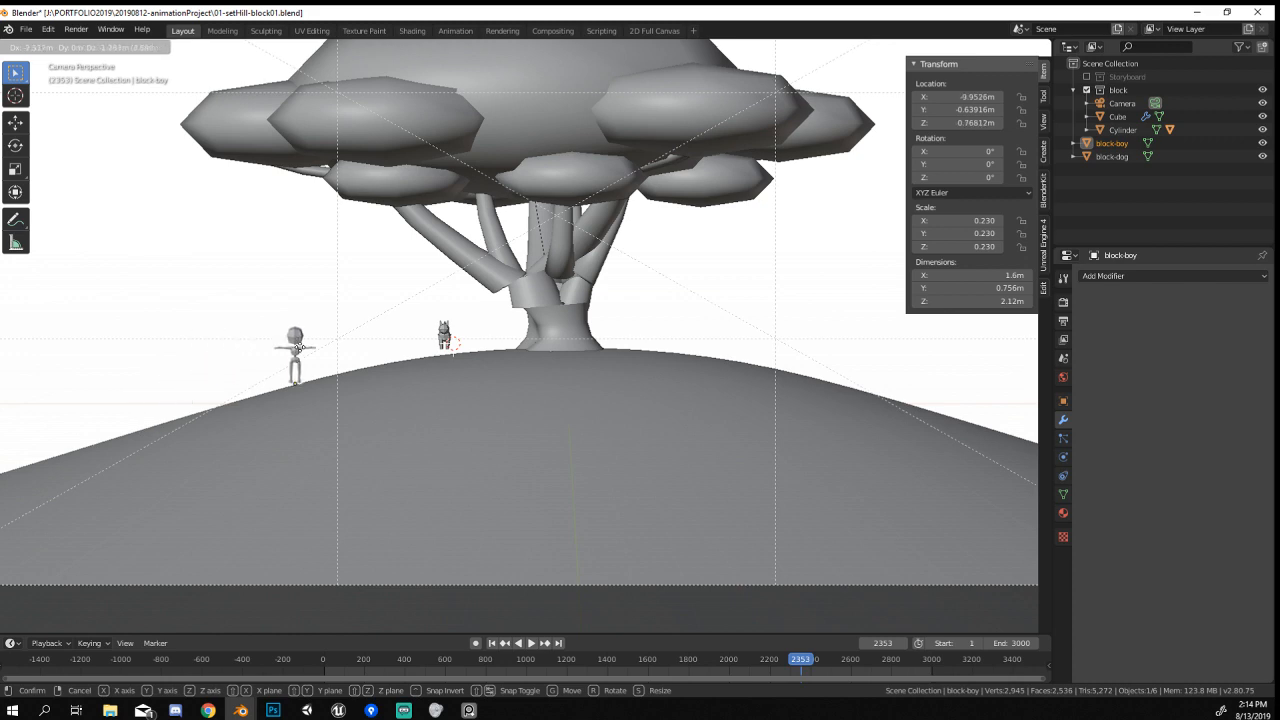
click(425, 330)
scroll(487, 366, up, 5)
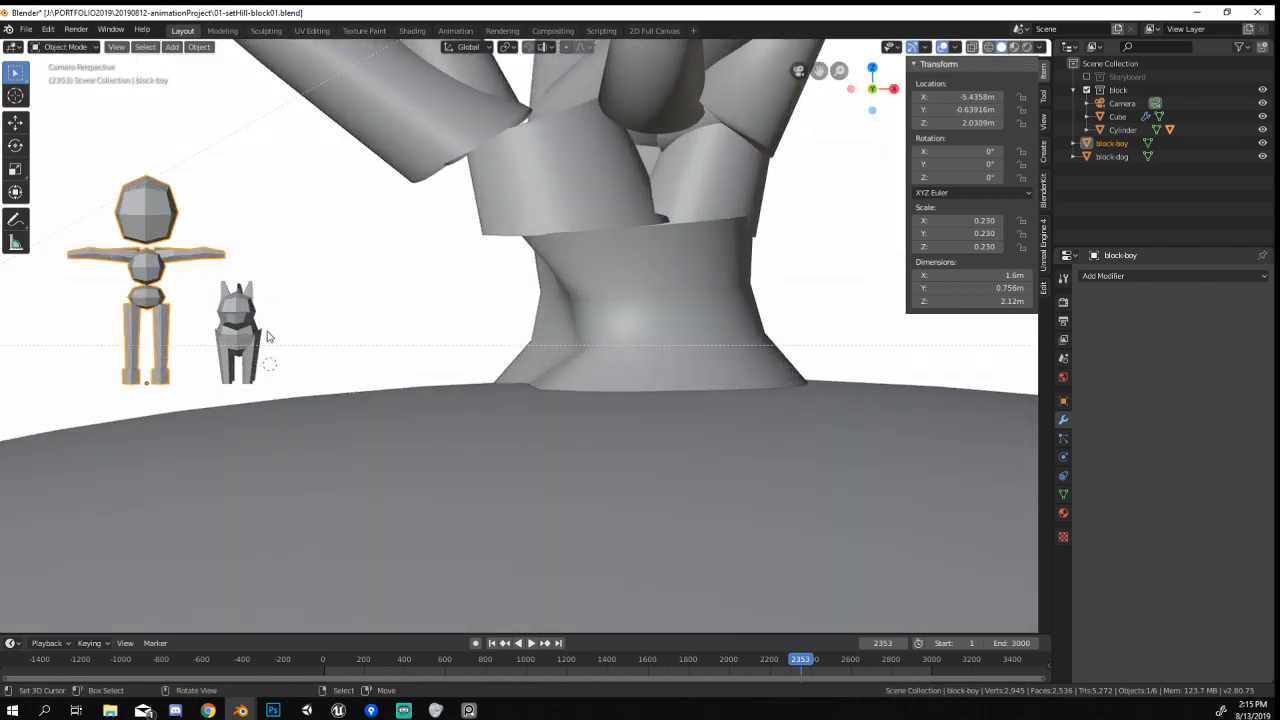
key(g)
key(Escape)
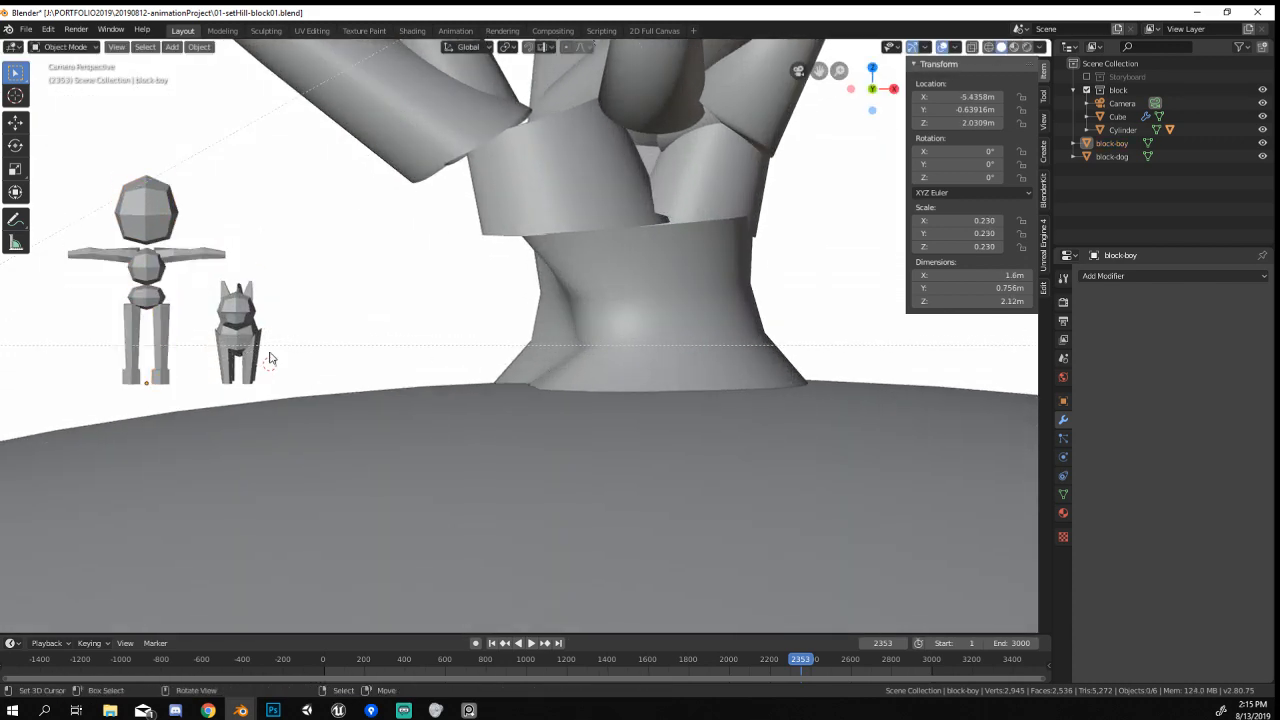
key(KP_0)
scroll(371, 384, up, 5)
middle_drag(470, 498, 485, 420)
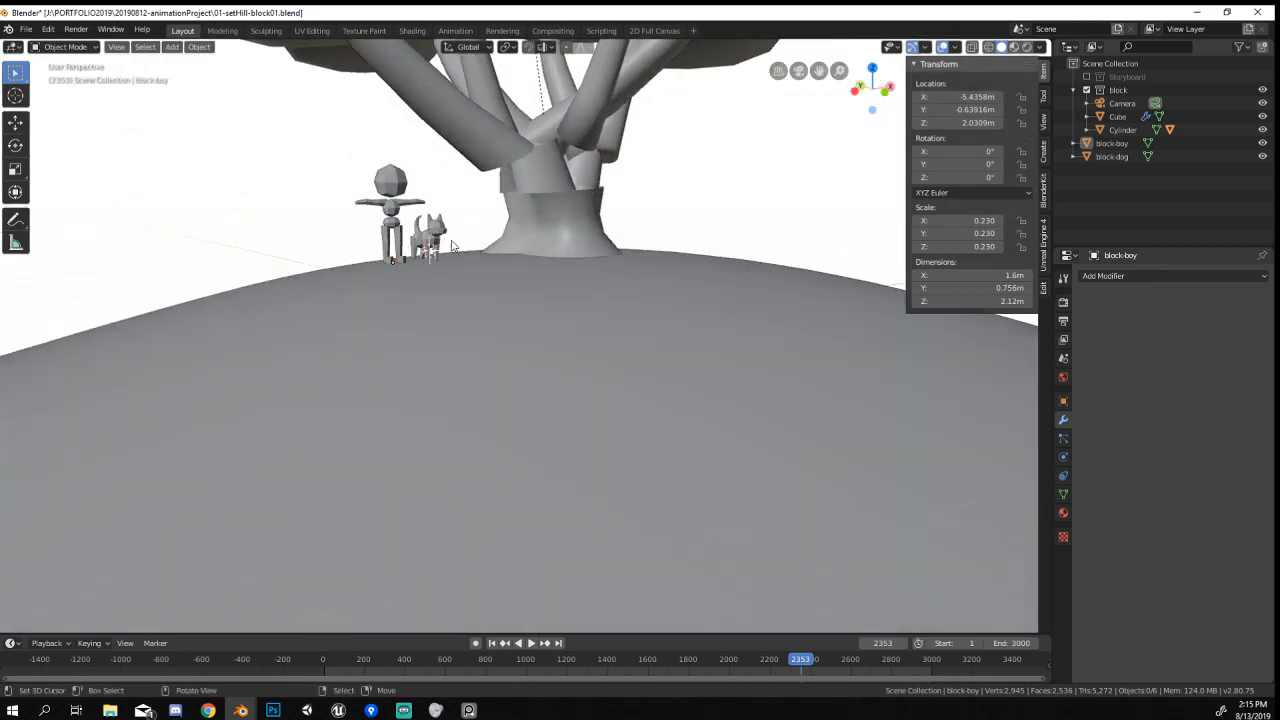
scroll(491, 371, up, 4)
middle_drag(426, 314, 421, 348)
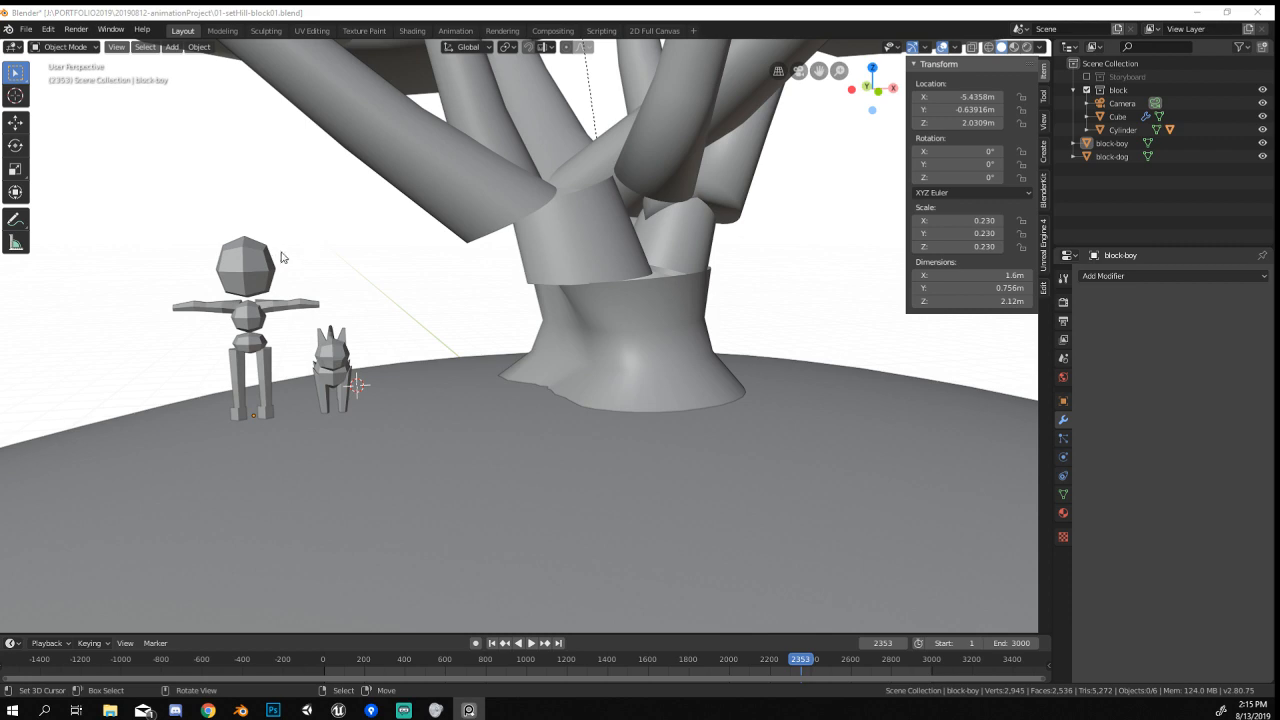
Examine block-boy and block-dog against the tree, checking their scale from close up and from farther away.
click(125, 239)
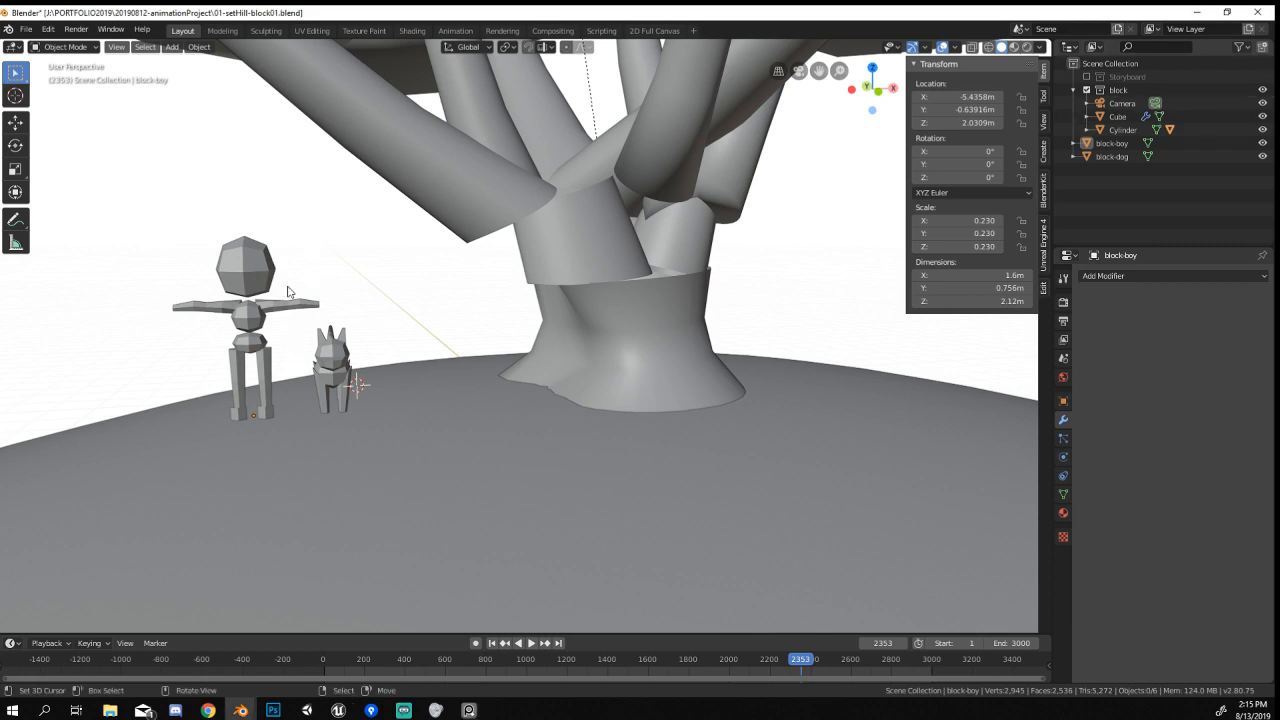
click(247, 318)
shift+click(333, 375)
key(KP_Decimal)
mouse_move(474, 383)
middle_down()
mouse_move(643, 375)
mouse_move(451, 376)
middle_up()
scroll(452, 375, down, 4)
click(566, 342)
key(KP_Decimal)
mouse_move(613, 450)
middle_down()
mouse_move(538, 446)
mouse_move(611, 437)
middle_up()
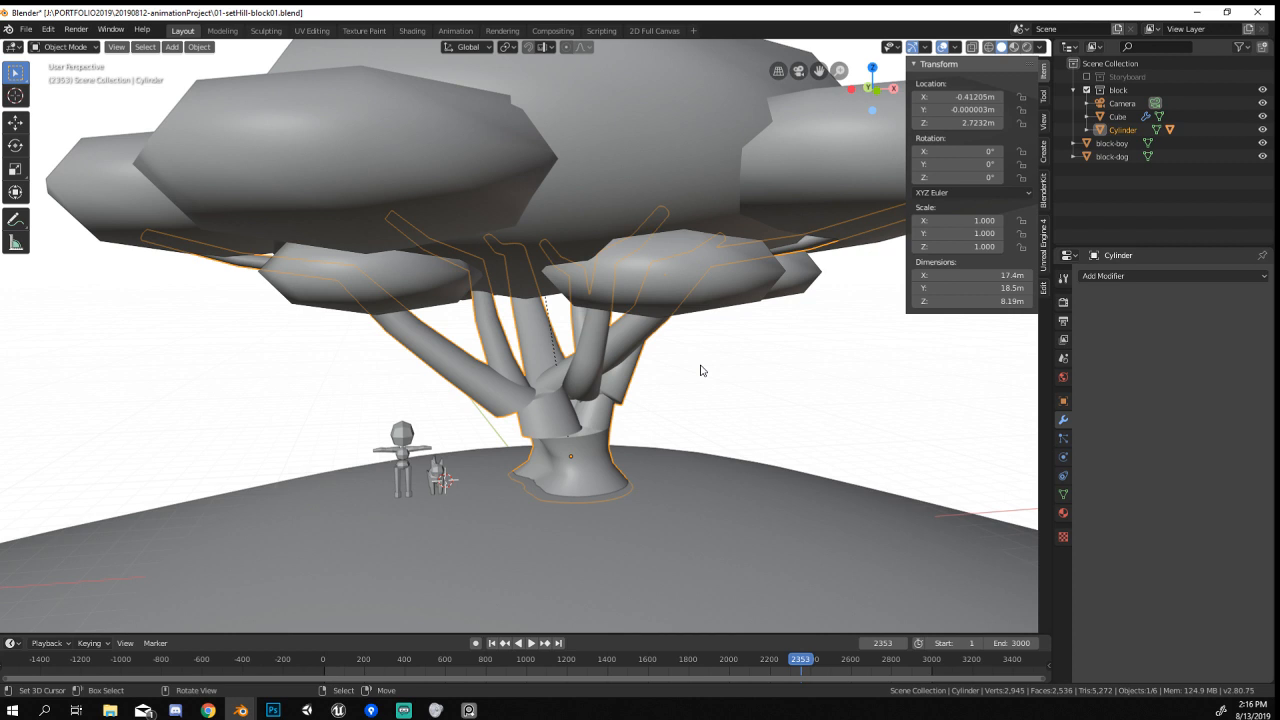
Switch to the Animation Plan sheet in Chrome and tick off Block Chars and Moodboard, then select the Layout Block checkbox cell.
mouse_move(208, 710)
click(267, 650)
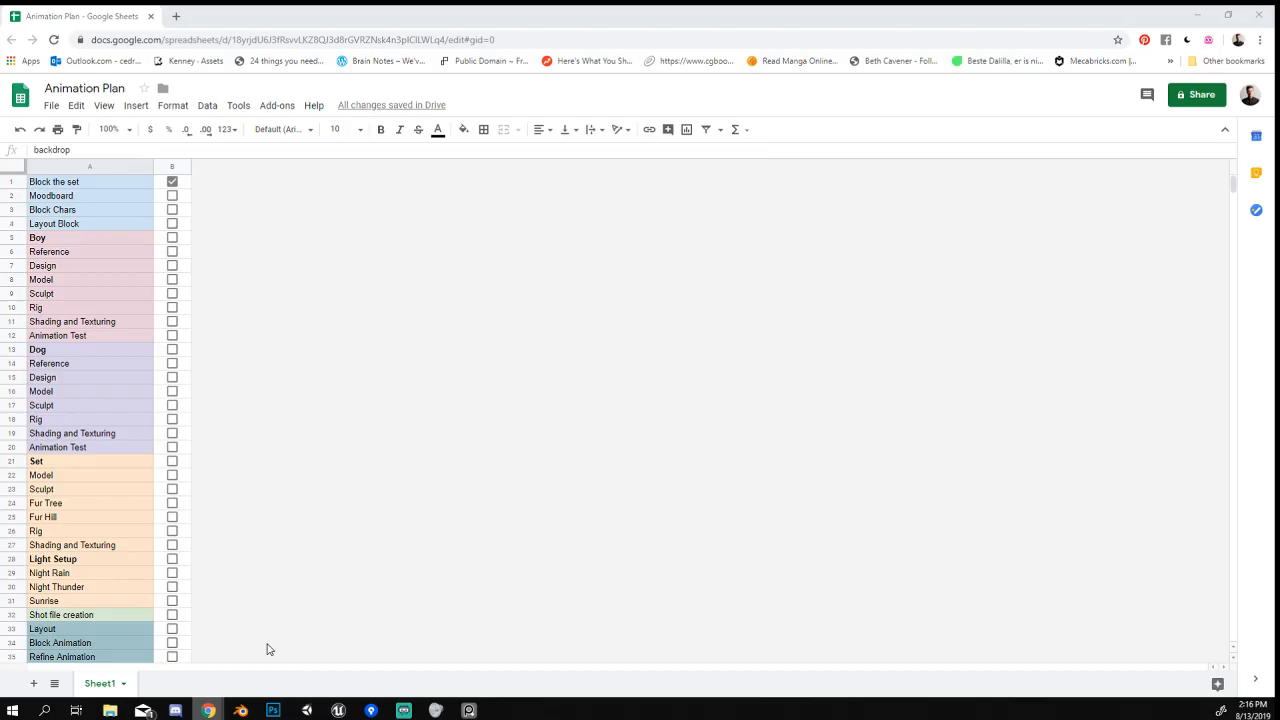
click(178, 211)
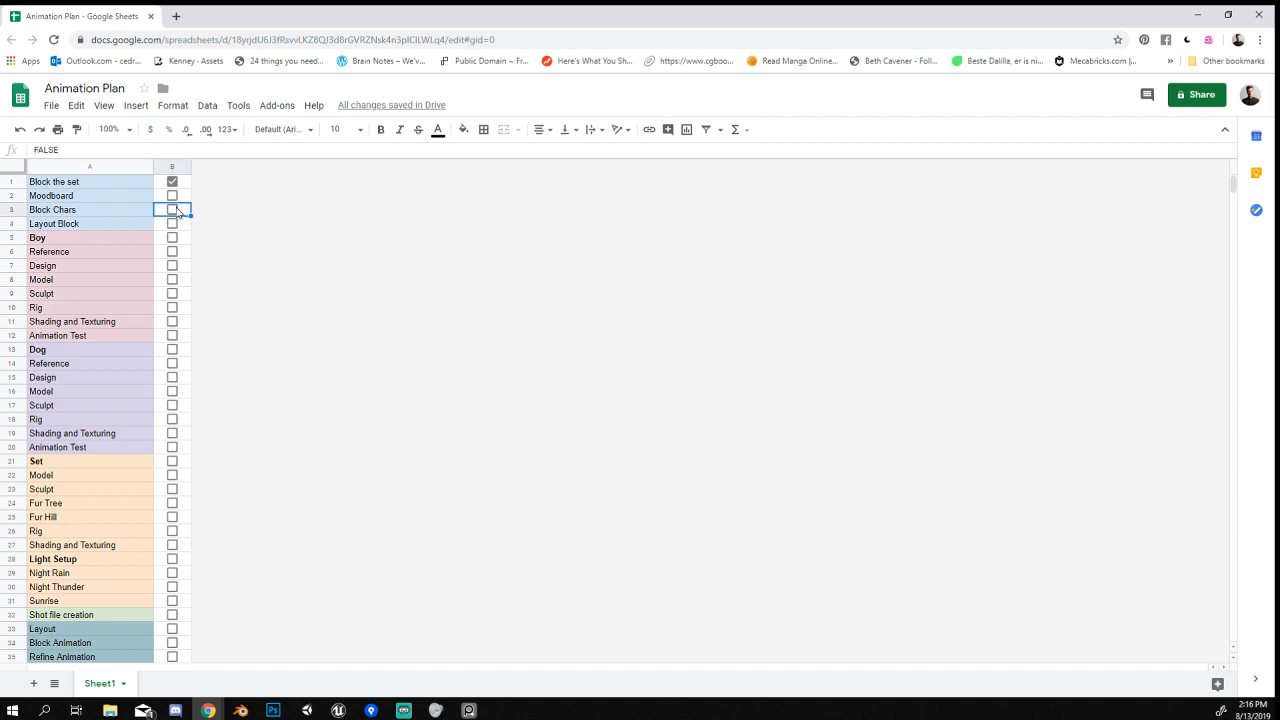
click(172, 210)
click(172, 196)
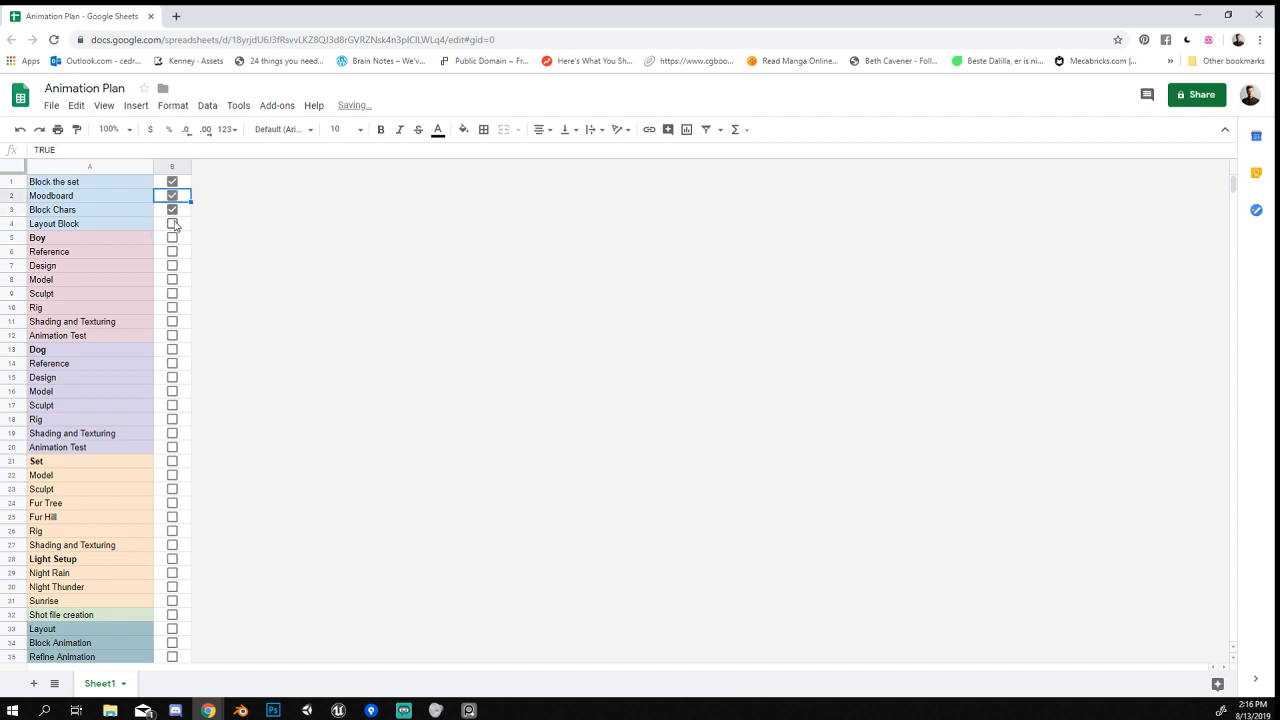
click(183, 226)
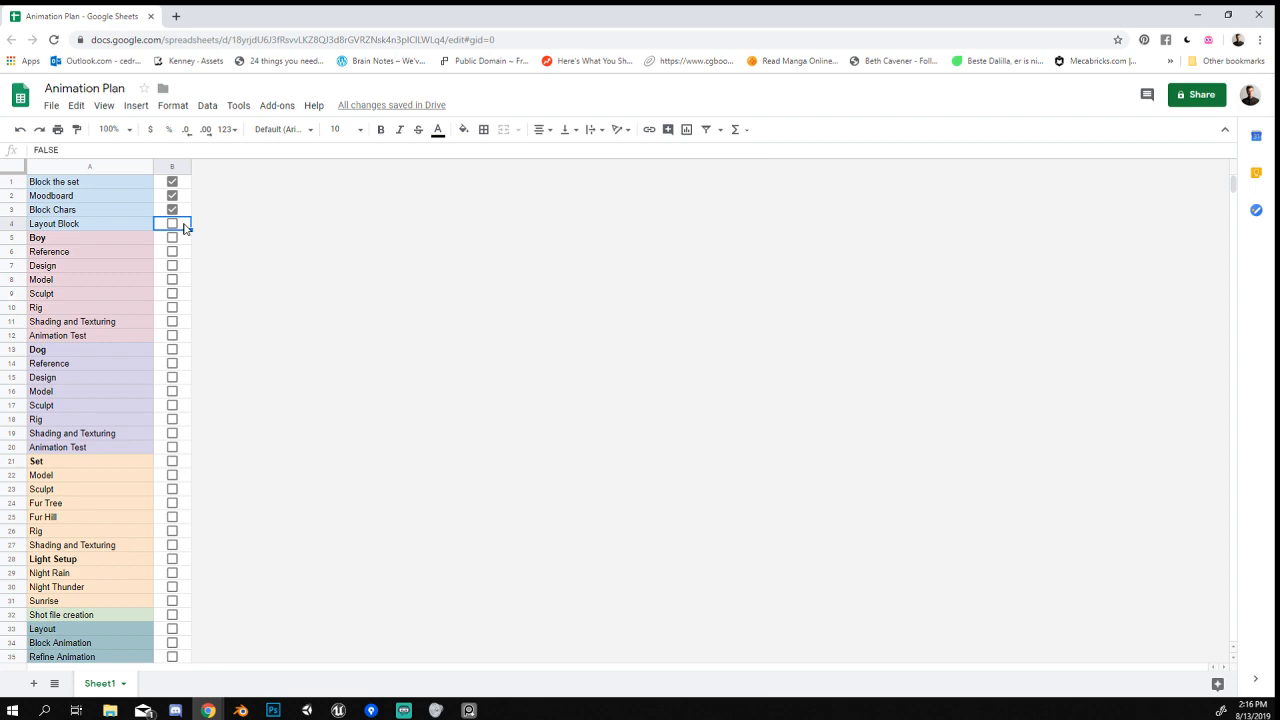
Return to Blender and examine block-boy beside block-dog and the tree trunk, in perspective and in front view.
key(alt+Tab)
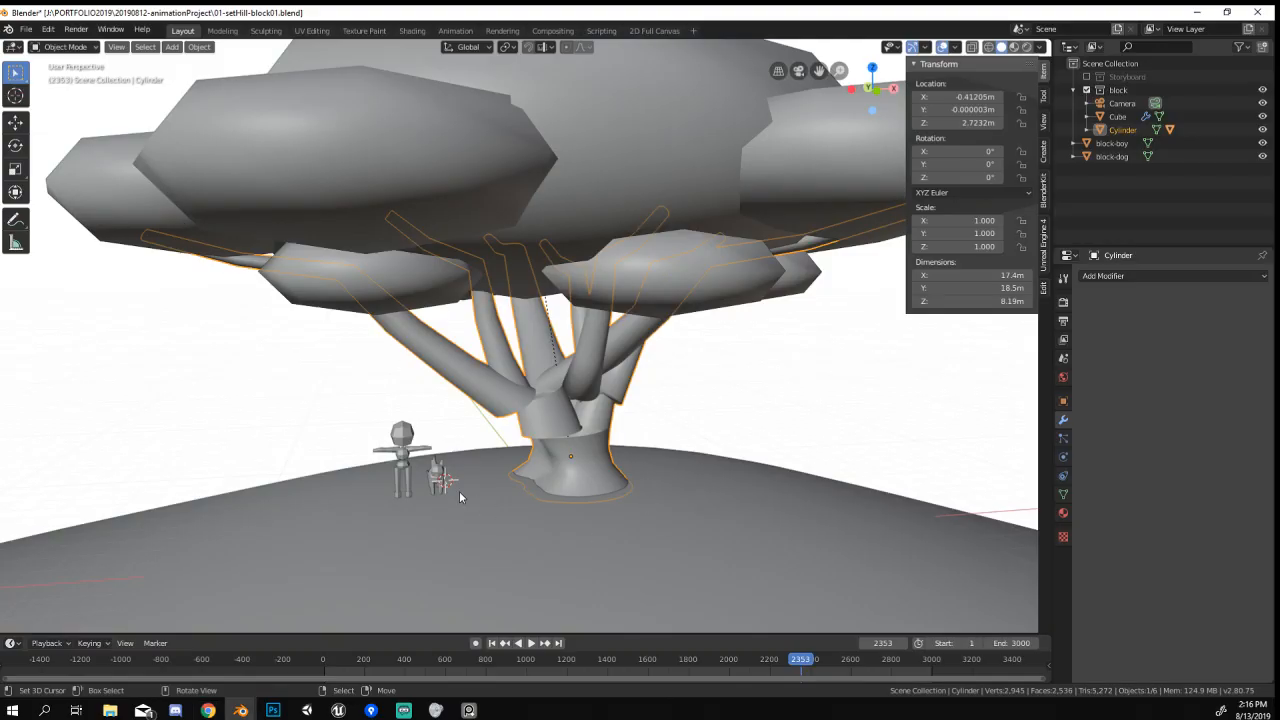
right_click(408, 478)
shift+middle_drag(471, 506, 558, 482)
scroll(558, 482, up, 2)
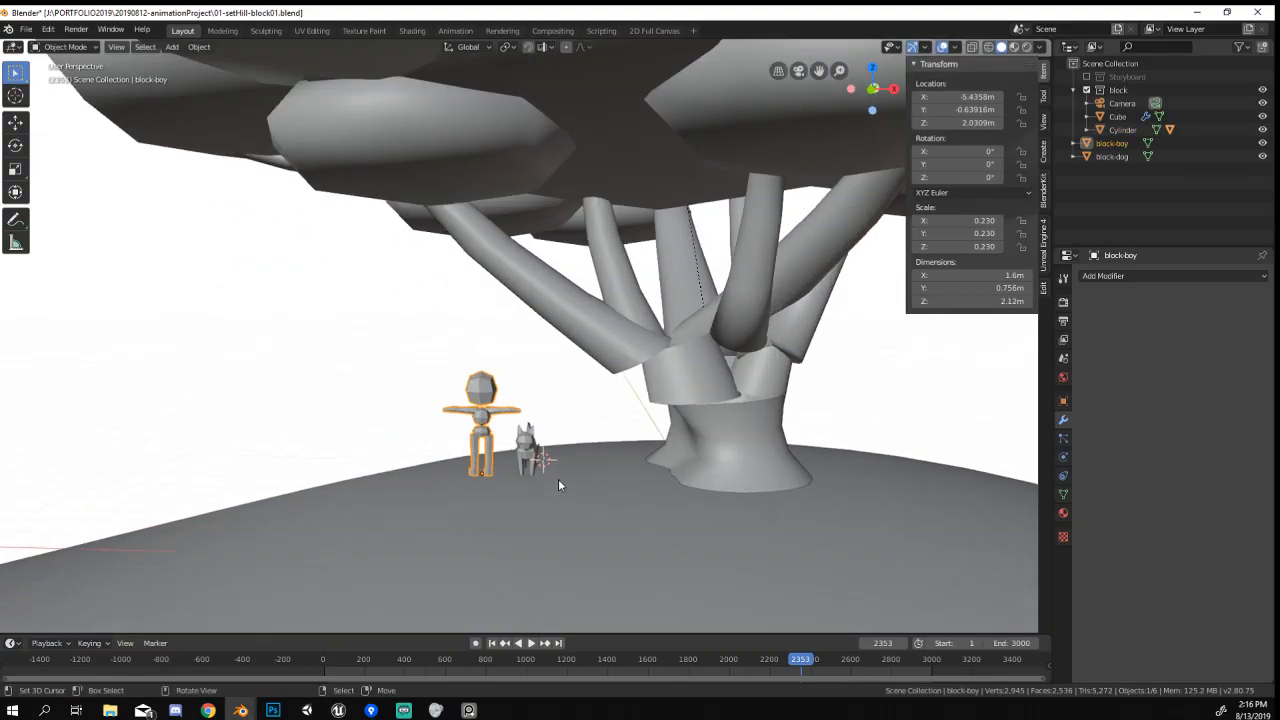
key(KP_Decimal)
scroll(551, 405, down, 3)
shift+middle_drag(535, 401, 518, 481)
middle_drag(373, 313, 422, 380)
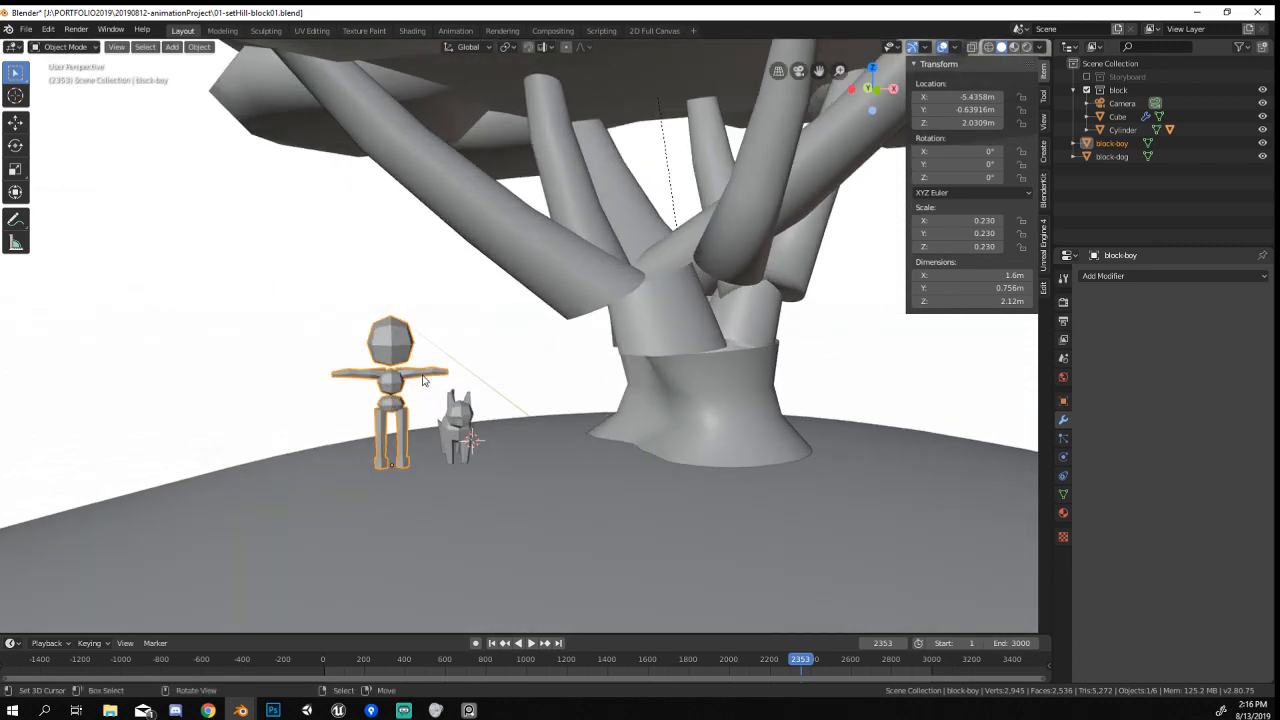
key(KP_1)
scroll(424, 380, up, 7)
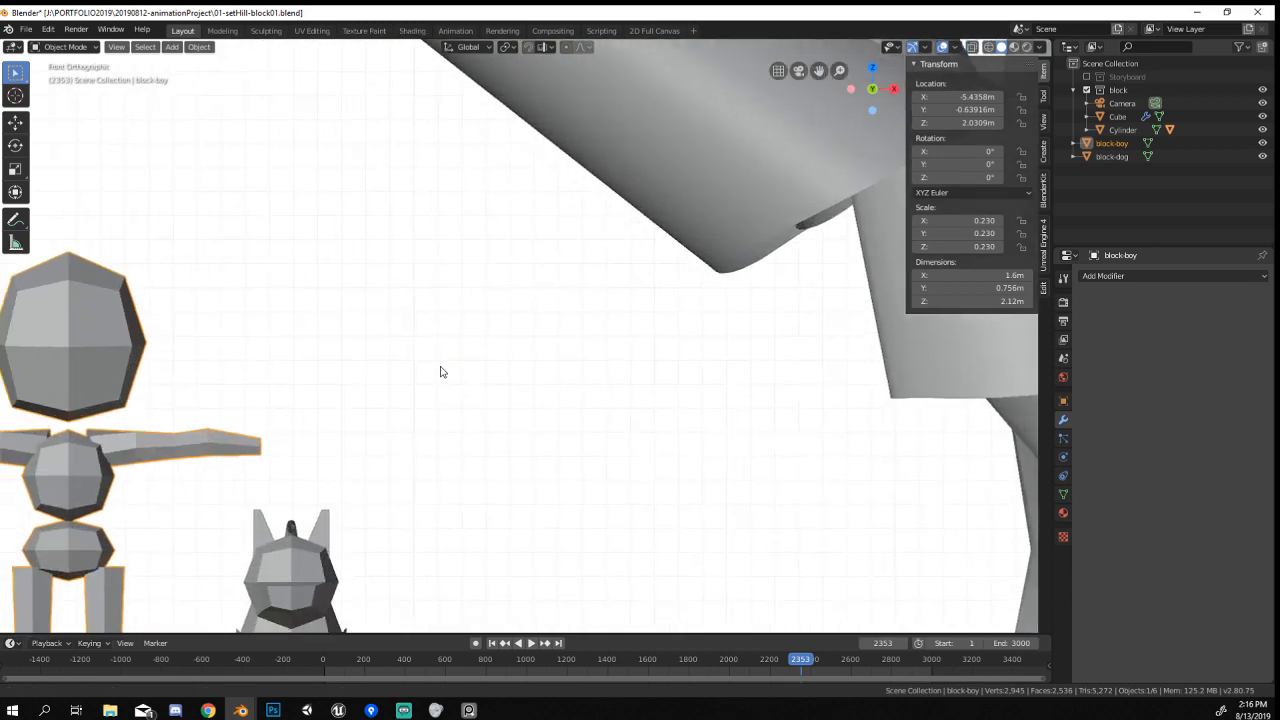
shift+middle_drag(443, 371, 711, 234)
scroll(711, 234, down, 4)
key(shift+a)
mouse_move(660, 398)
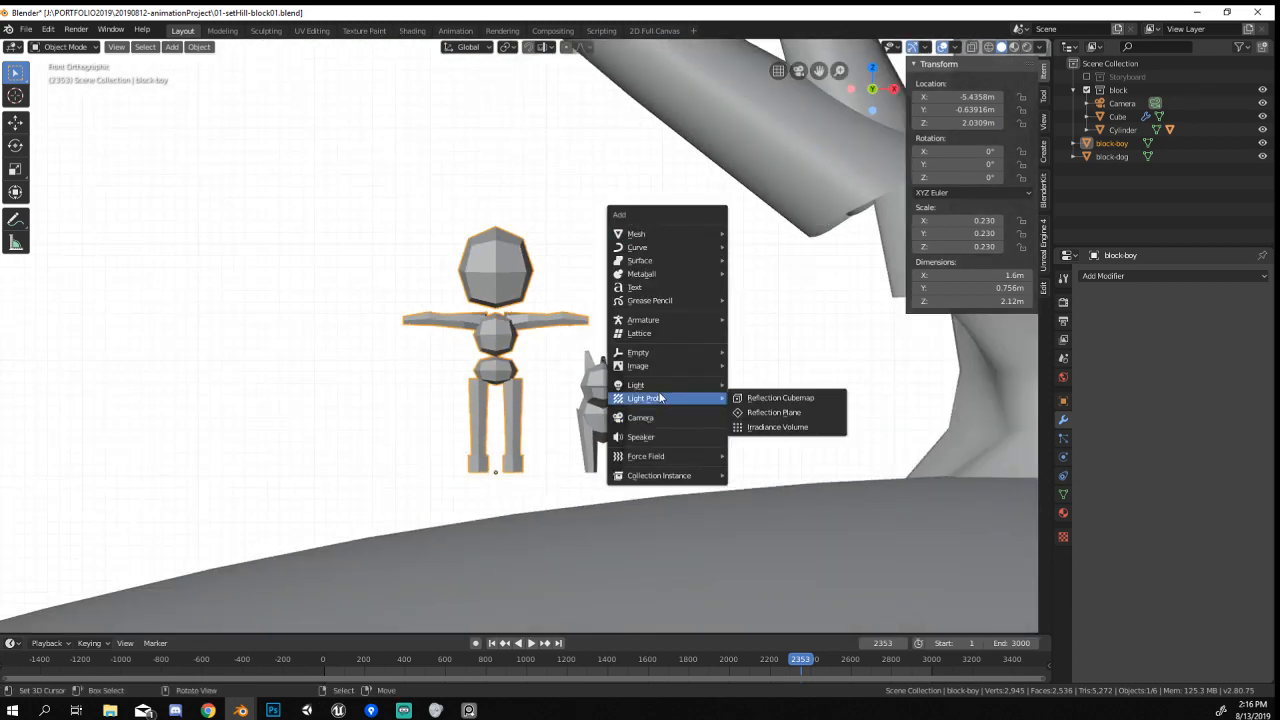
Switch to the Animation Plan sheet and review Layout Block, the boy's Reference and Design tasks, and the dog's Design task.
key(alt+Tab)
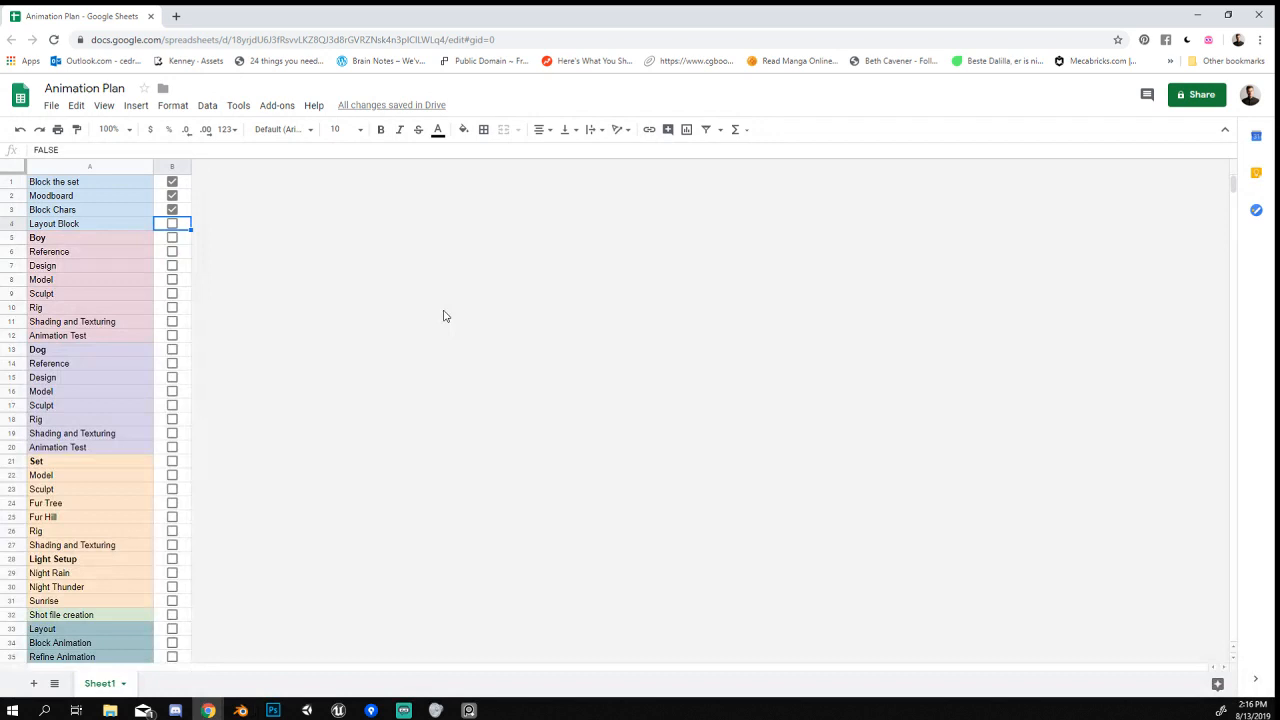
click(80, 231)
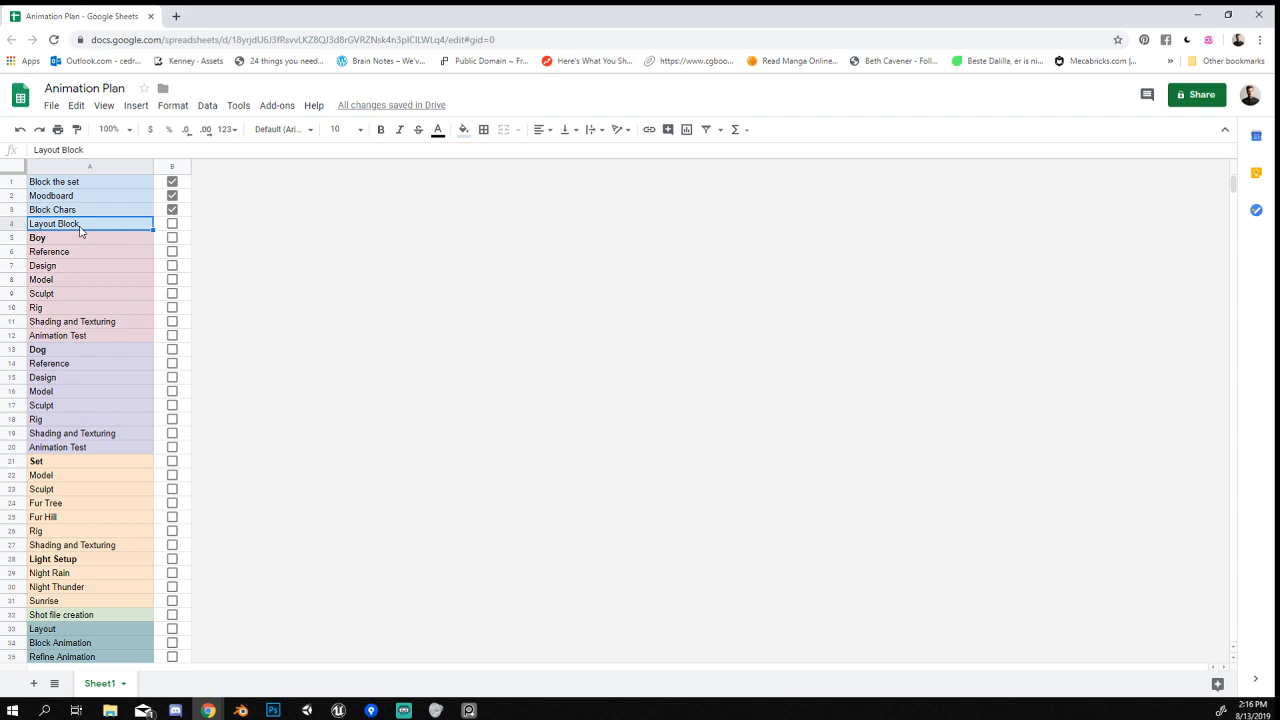
click(98, 255)
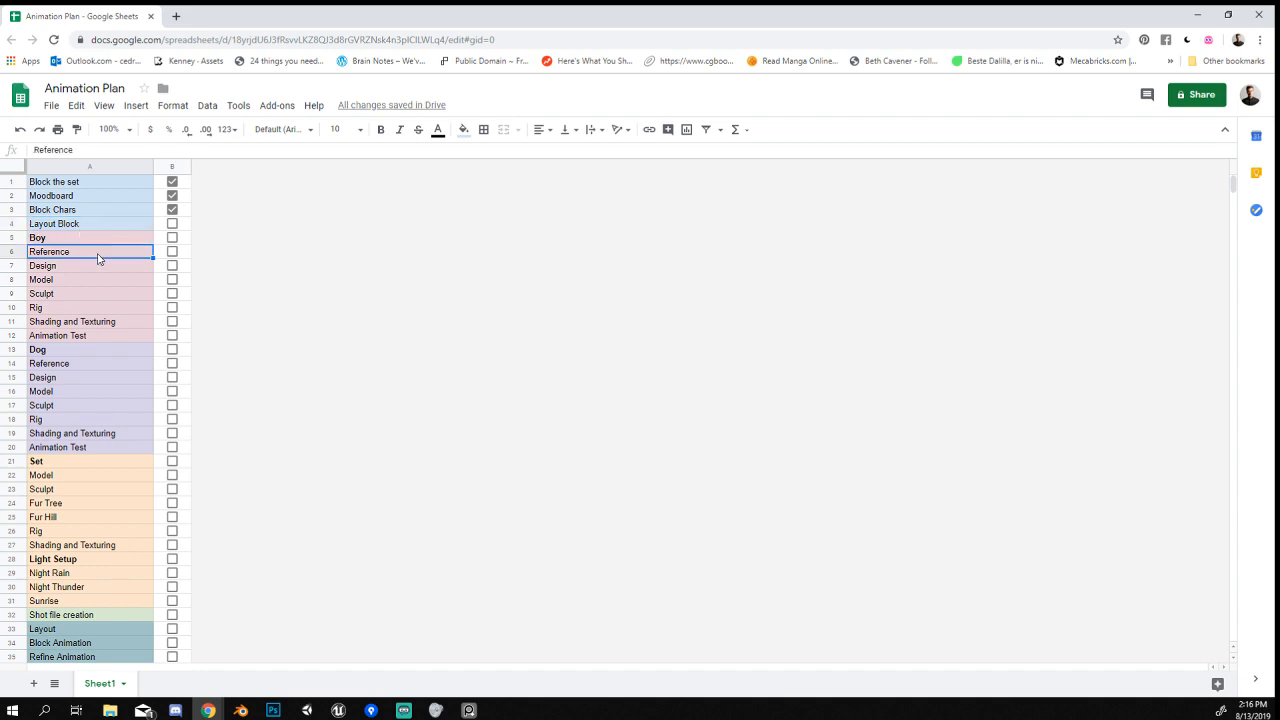
click(95, 271)
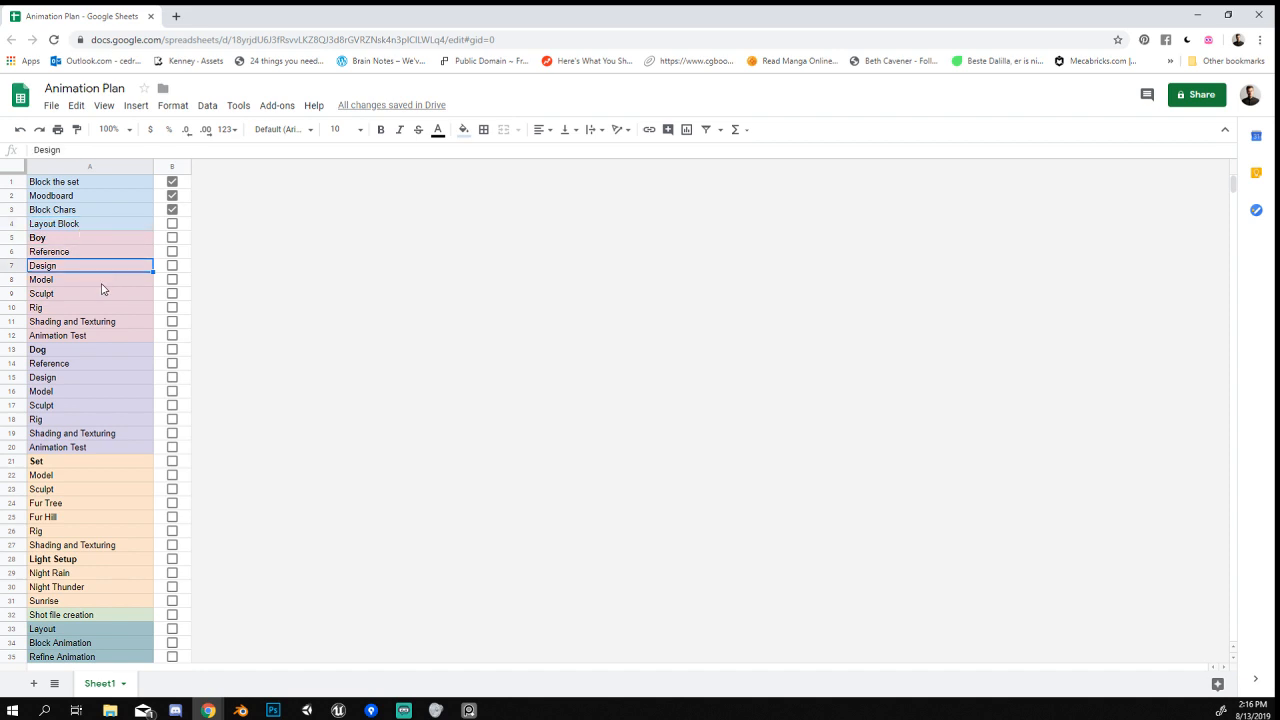
click(117, 374)
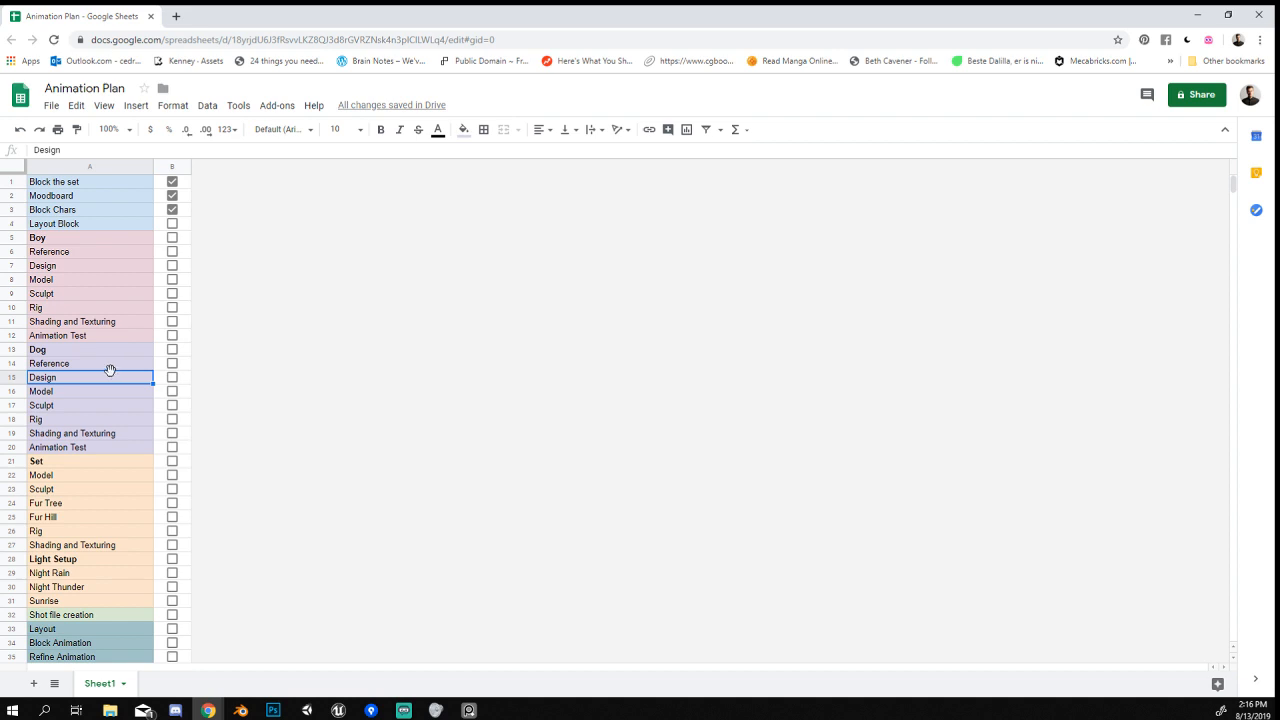
Switch back to Blender and compare the proportions of block-boy and block-dog in front view, close up and within the set.
key(alt+Tab)
scroll(398, 452, down, 7)
scroll(398, 452, up, 8)
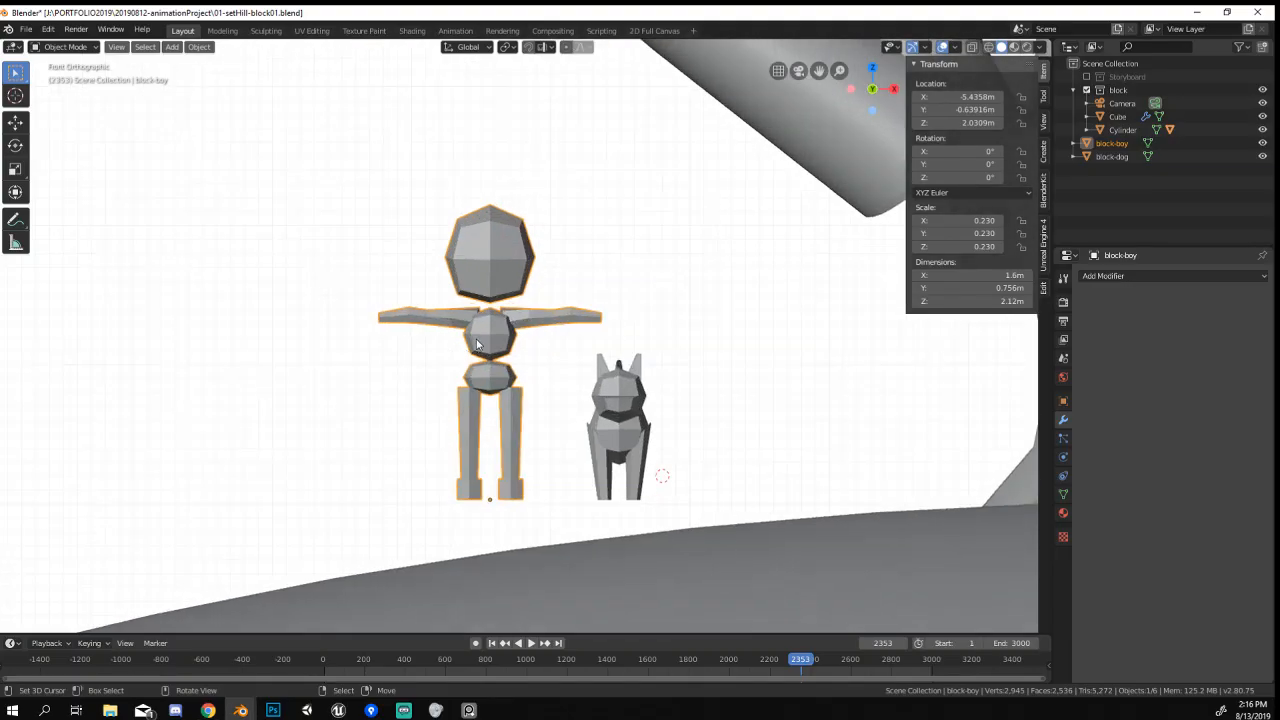
scroll(520, 335, down, 9)
scroll(573, 320, up, 9)
scroll(760, 420, down, 4)
scroll(744, 381, up, 5)
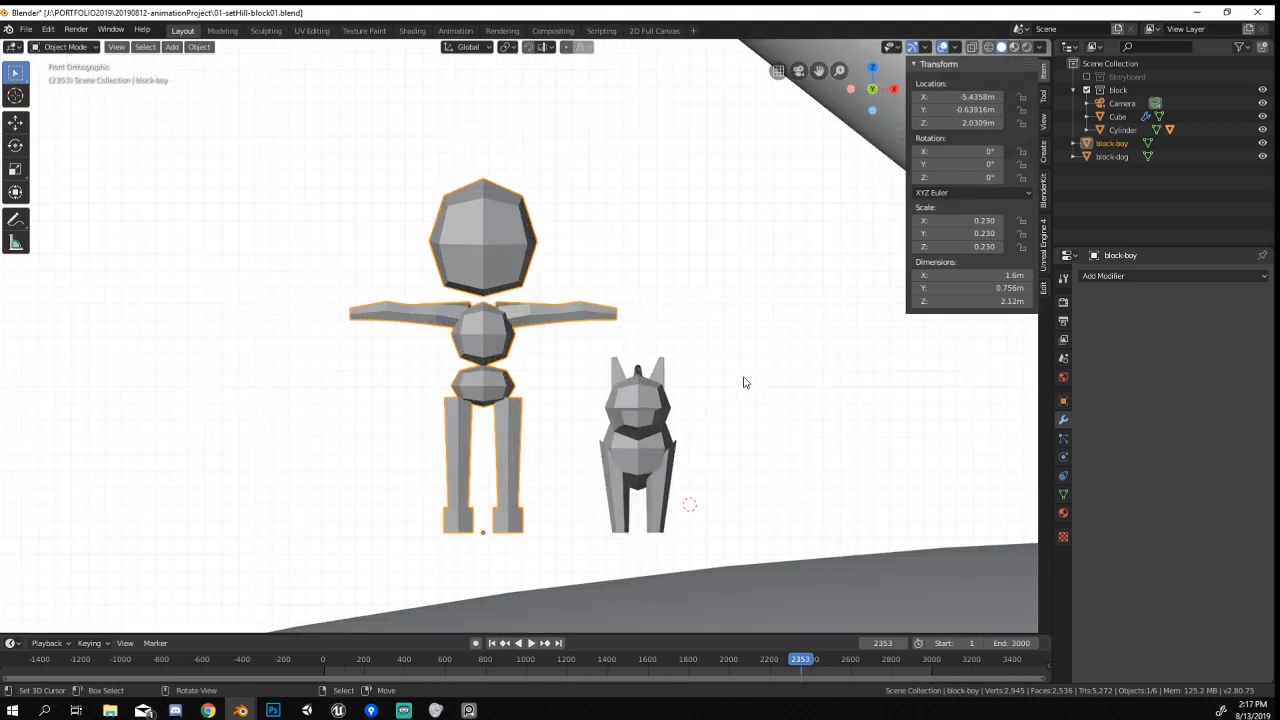
scroll(574, 376, up, 4)
scroll(624, 273, down, 6)
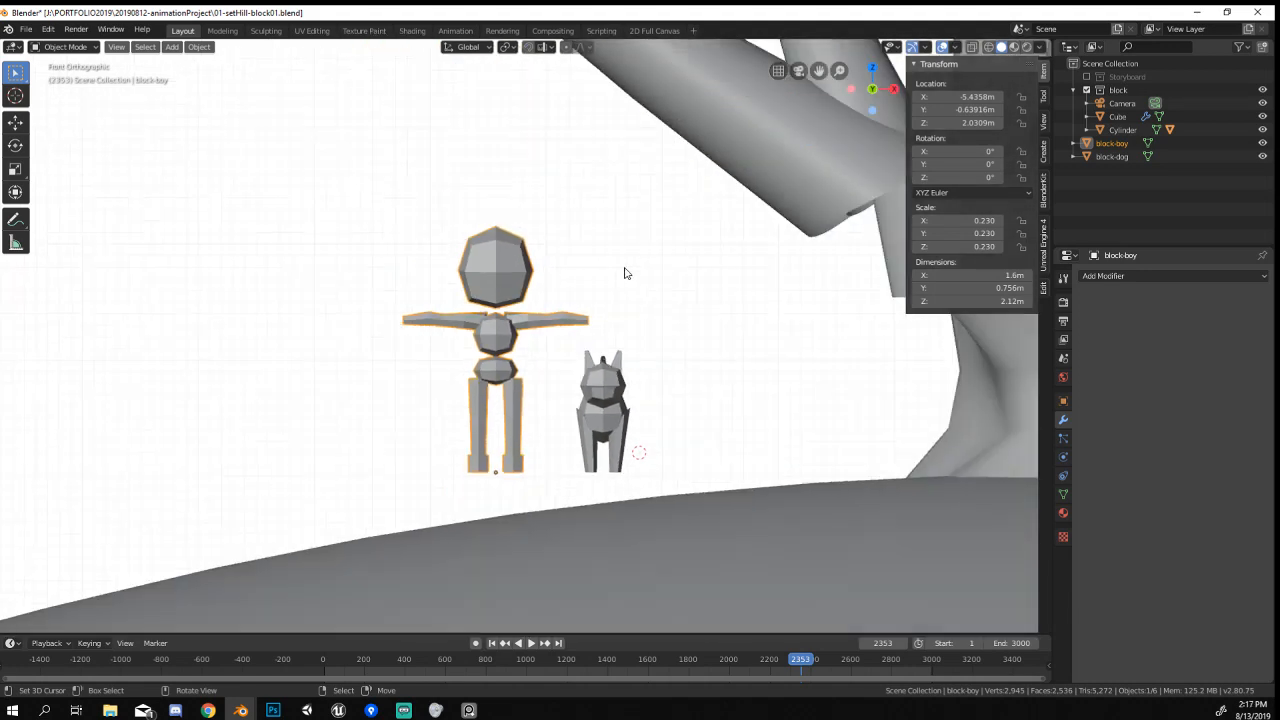
Examine the block-boy and block-dog shapes from several perspective angles, selecting block-dog for a closer look.
middle_drag(640, 350, 600, 400)
click(560, 397)
scroll(559, 395, up, 7)
click(478, 411)
middle_drag(480, 411, 510, 393)
scroll(510, 393, down, 2)
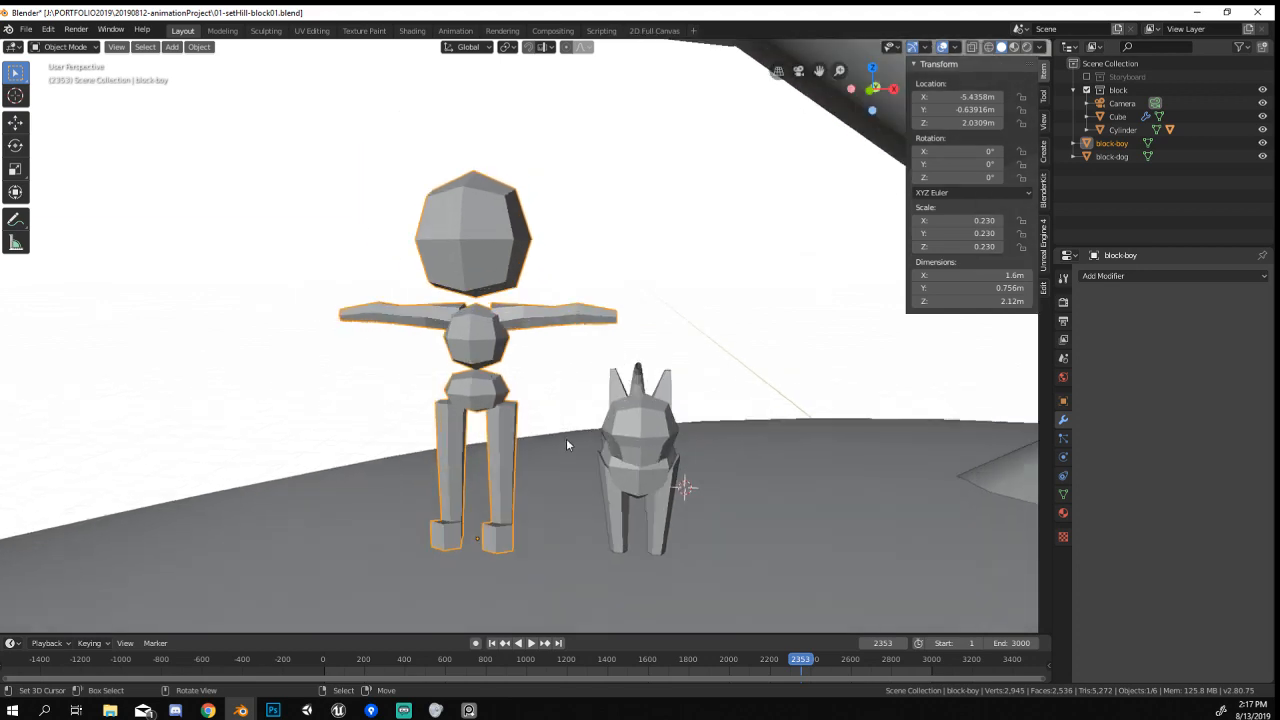
middle_drag(566, 438, 533, 414)
right_click(558, 441)
scroll(535, 416, up, 4)
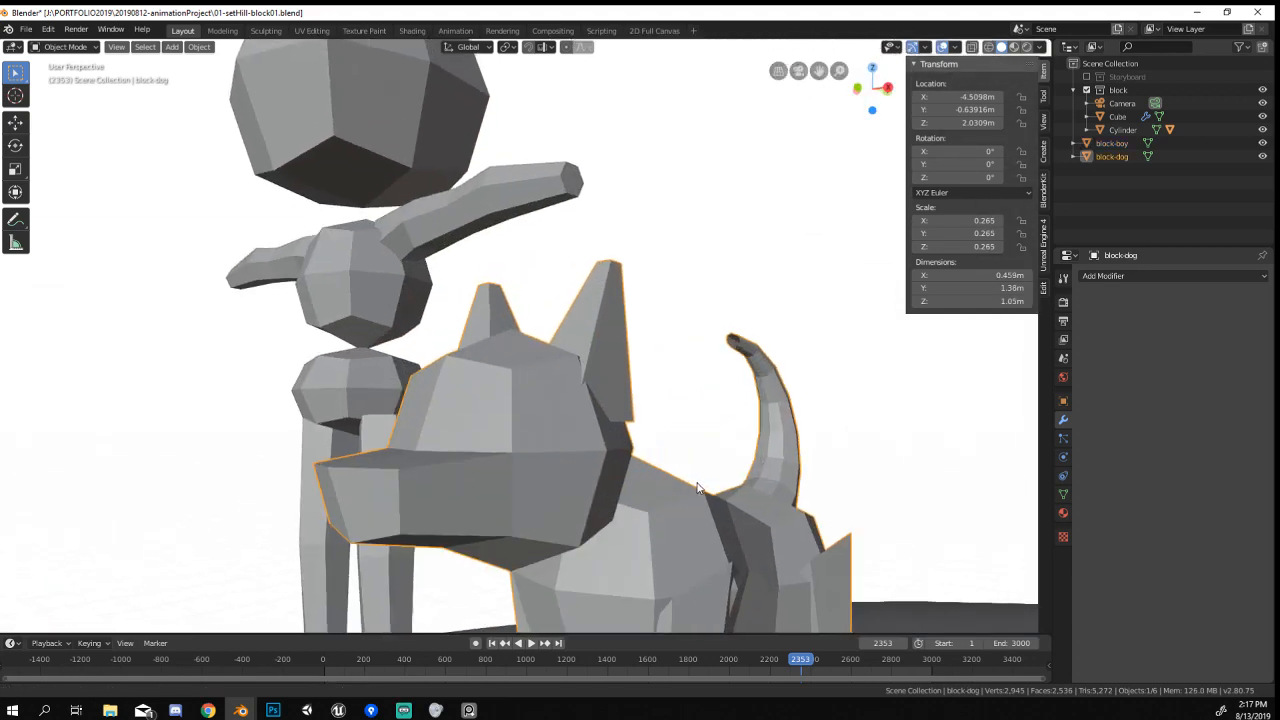
shift+middle_drag(712, 518, 677, 426)
scroll(575, 341, down, 5)
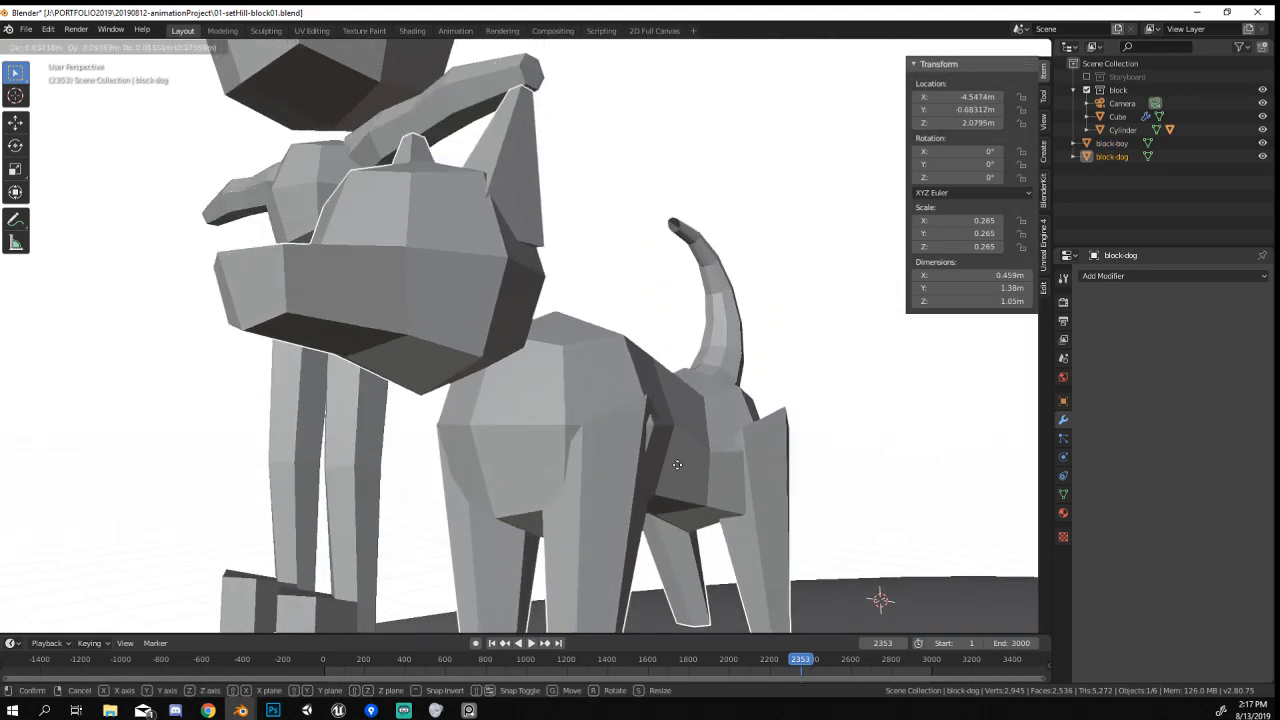
middle_drag(575, 341, 563, 387)
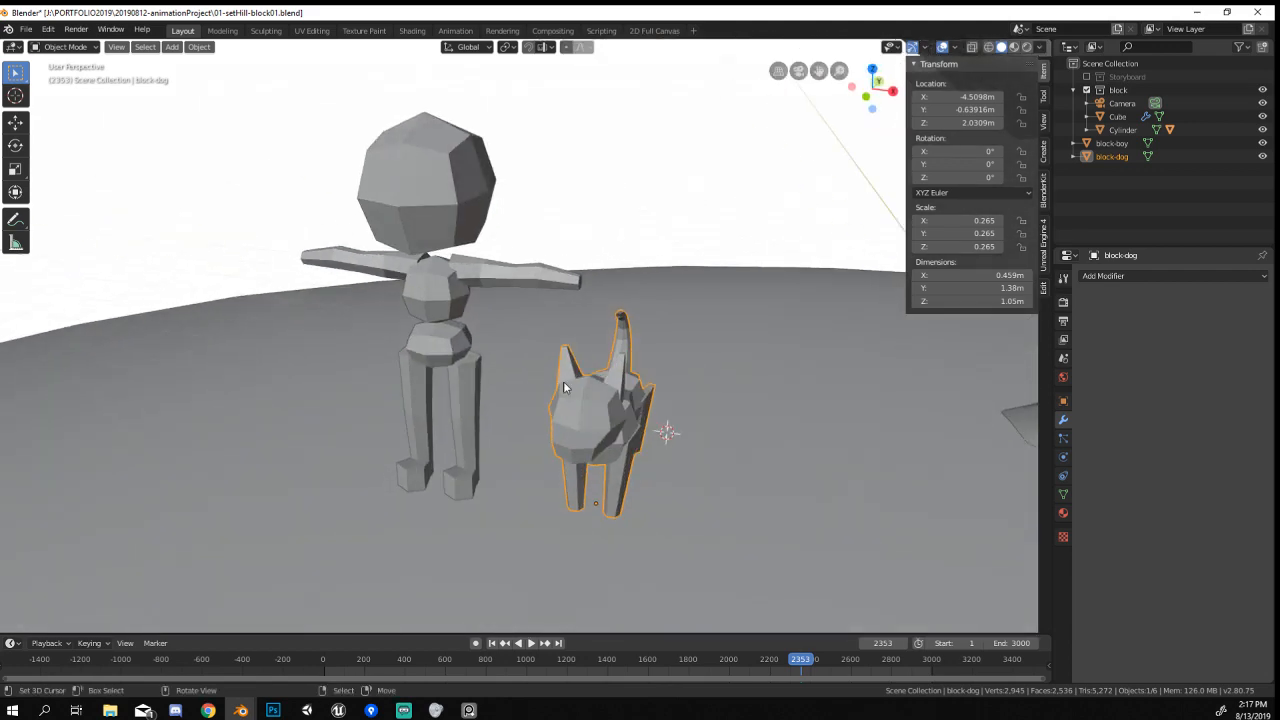
scroll(690, 655, down, 2)
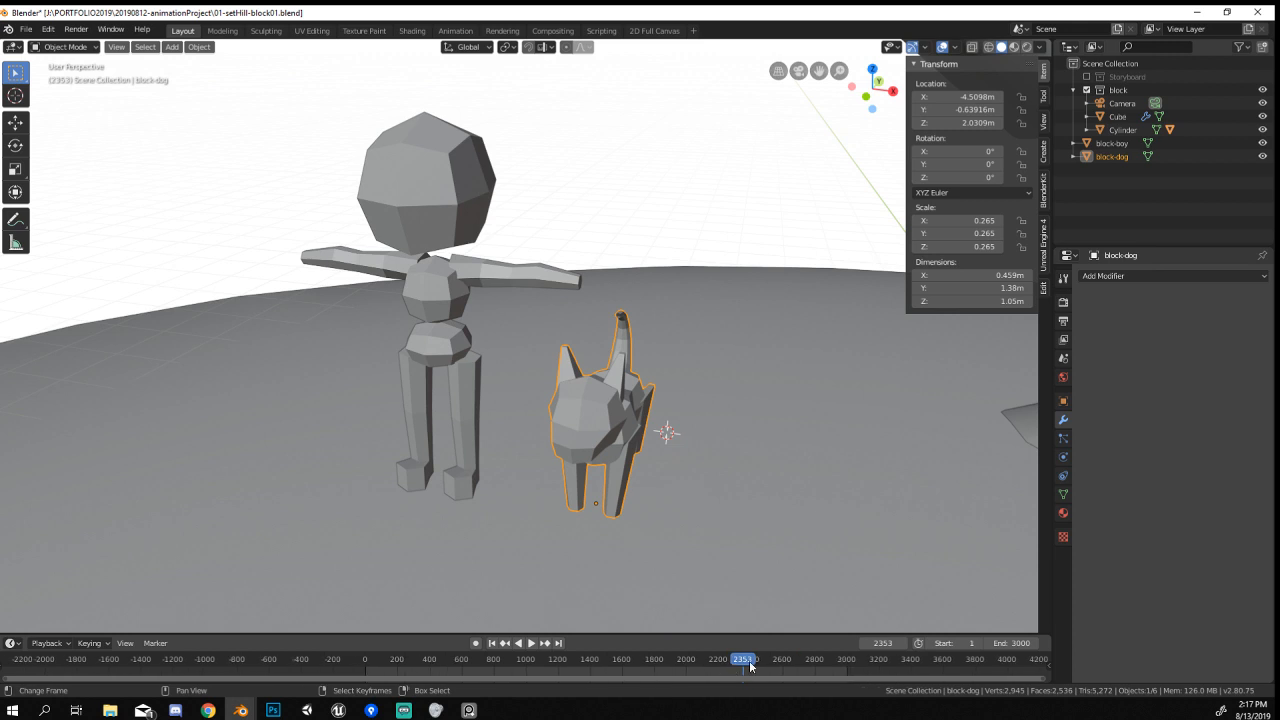
Switch to the Animation Plan sheet and select the Boy heading together with its Reference task.
click(208, 710)
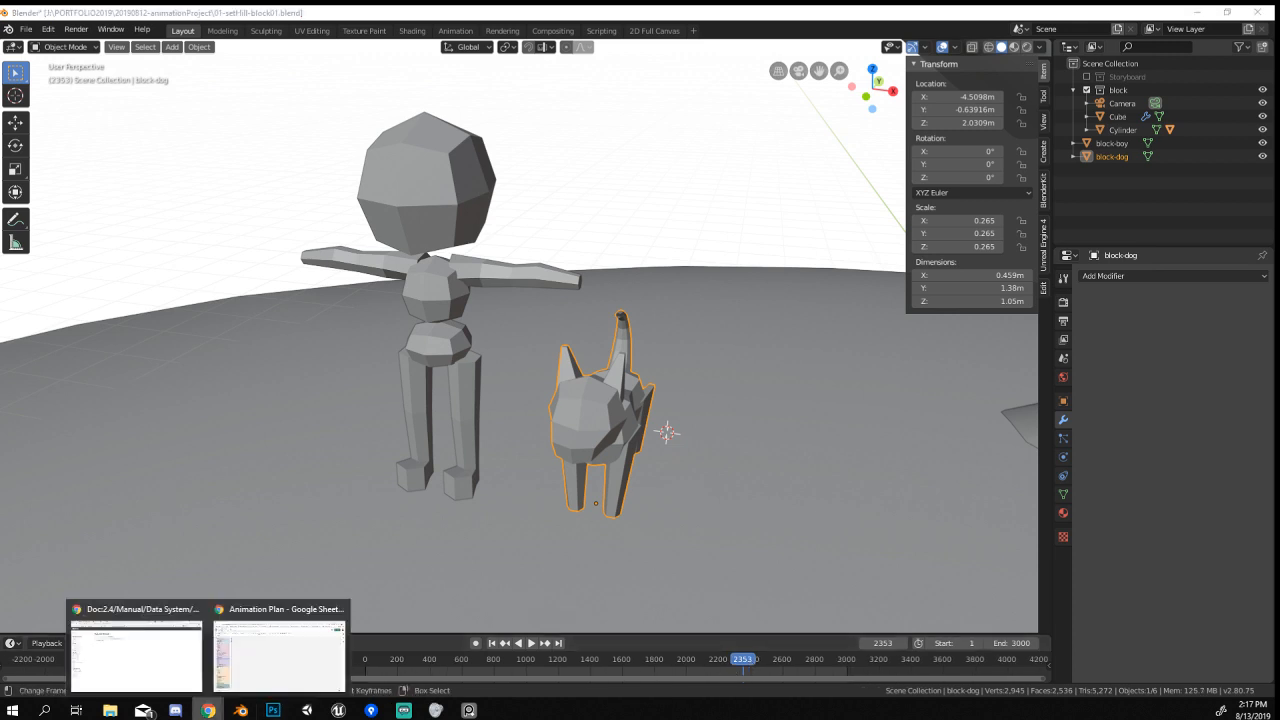
click(340, 649)
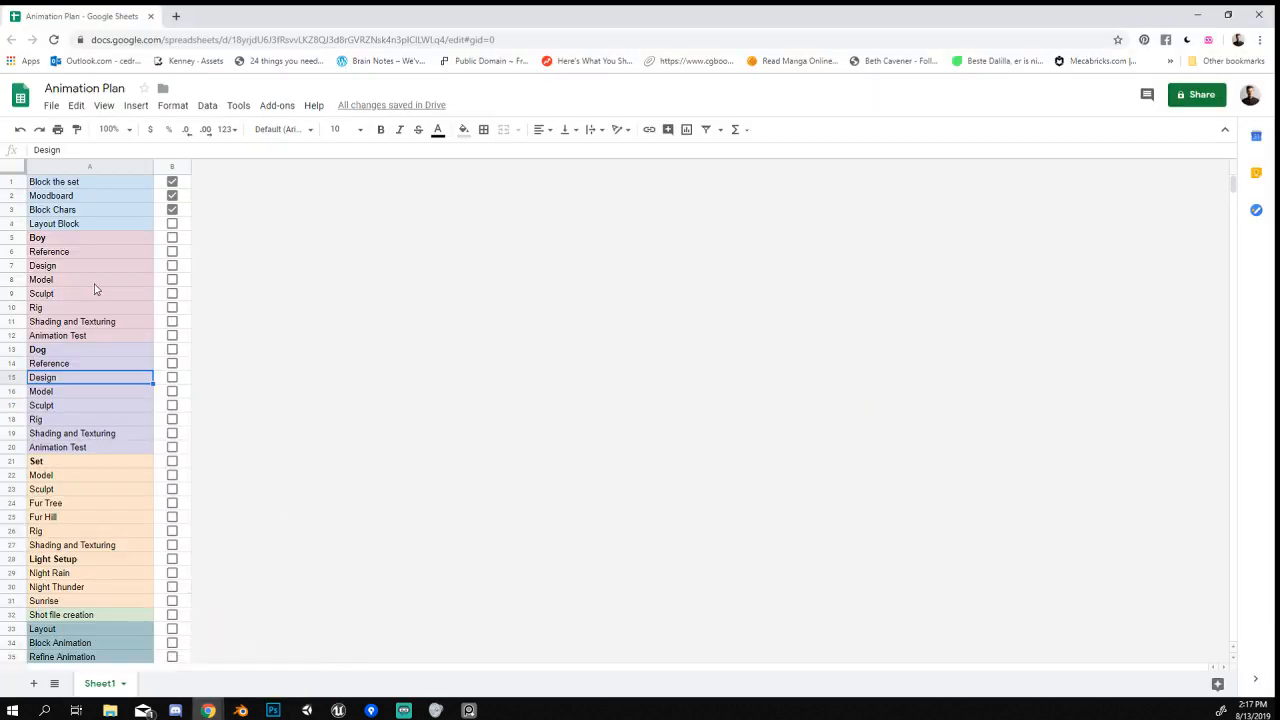
click(76, 251)
drag(80, 238, 97, 254)
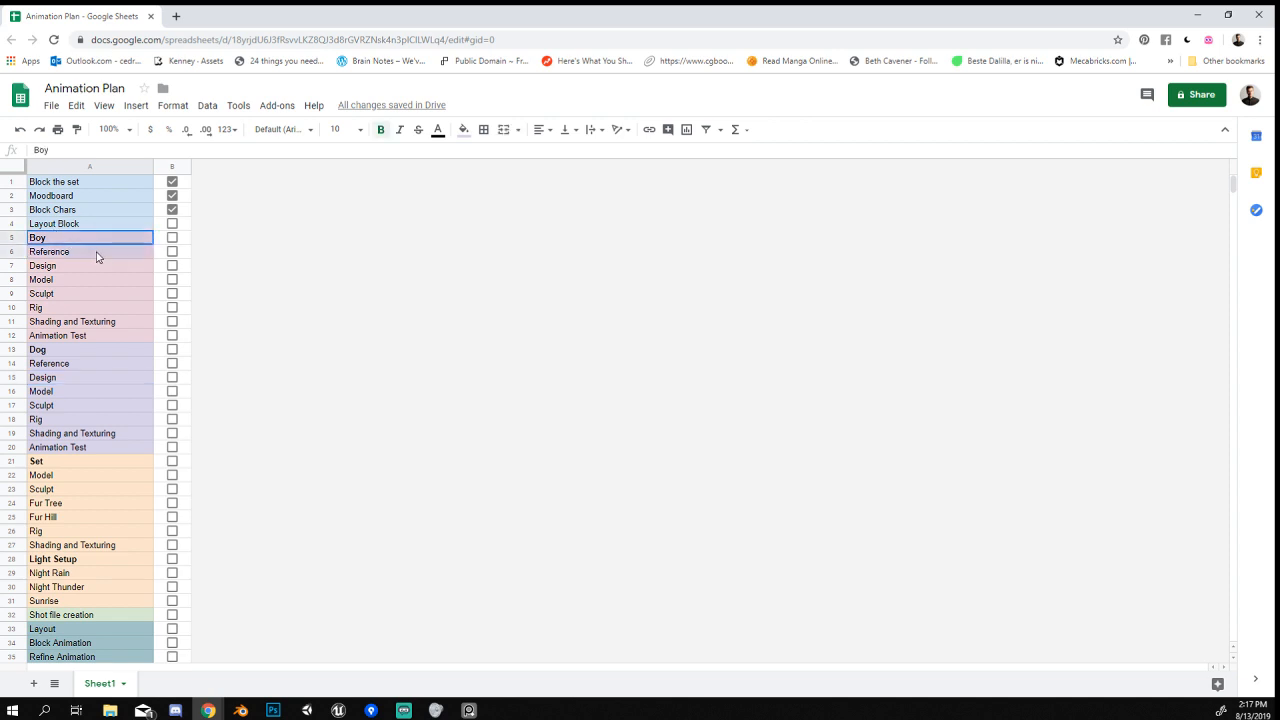
Bring the reference image board in front of the Animation Plan sheet and show its whole image collection.
click(208, 710)
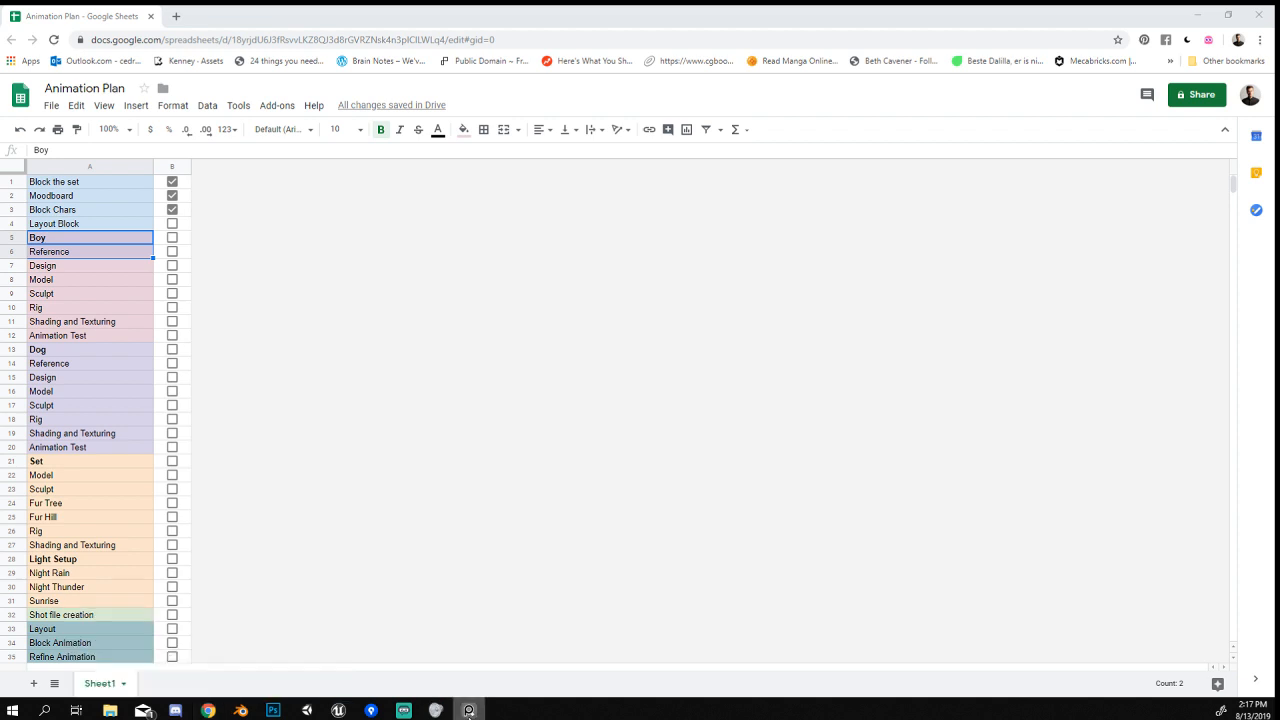
mouse_move(404, 712)
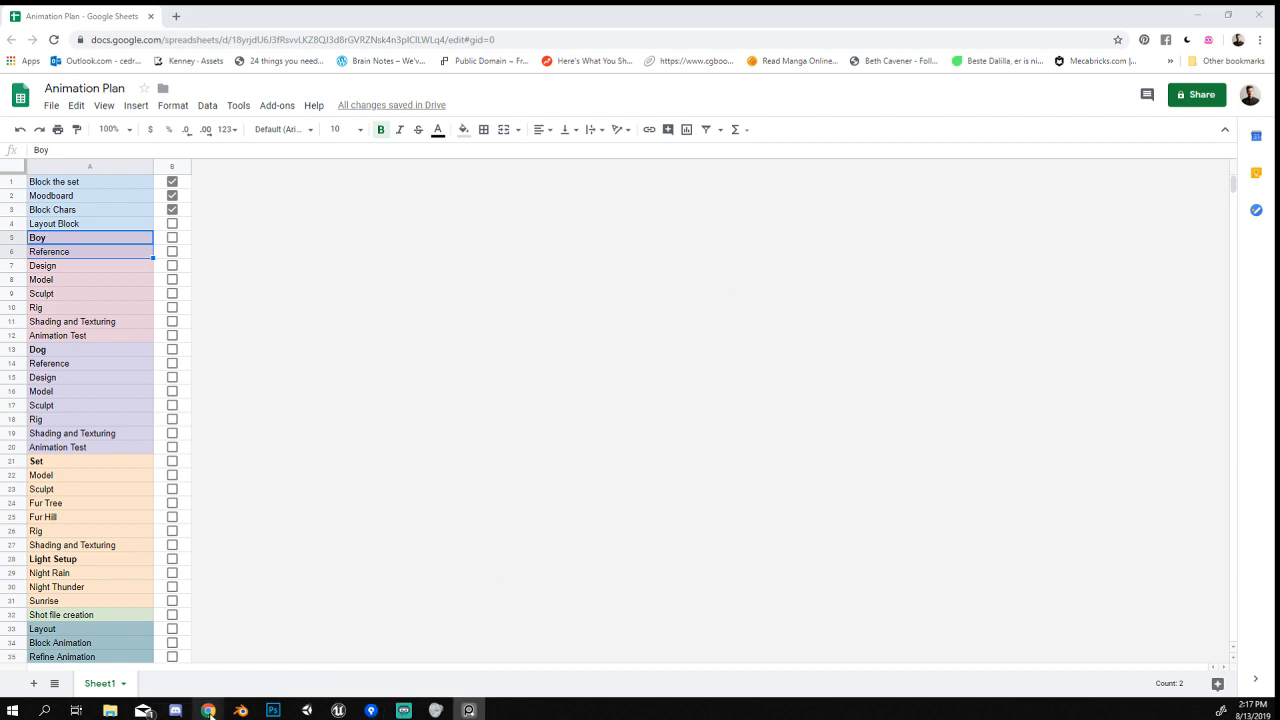
mouse_move(208, 712)
right_drag(1279, 466, 479, 435)
scroll(514, 437, down, 9)
middle_drag(605, 456, 655, 446)
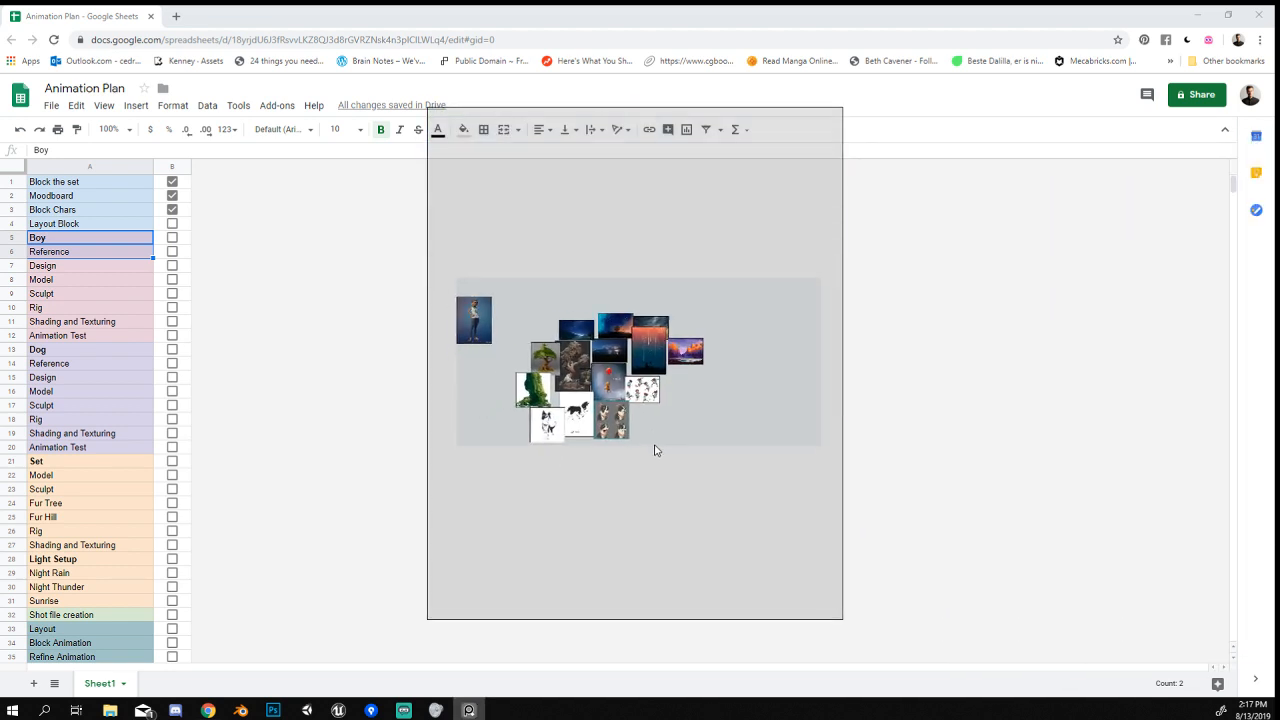
Move the red balloon picture and the boy pose sheet on the reference board into the free space away from the other images.
scroll(645, 415, up, 5)
drag(643, 353, 693, 386)
drag(607, 337, 682, 475)
drag(700, 358, 767, 329)
drag(657, 426, 633, 307)
drag(760, 328, 792, 334)
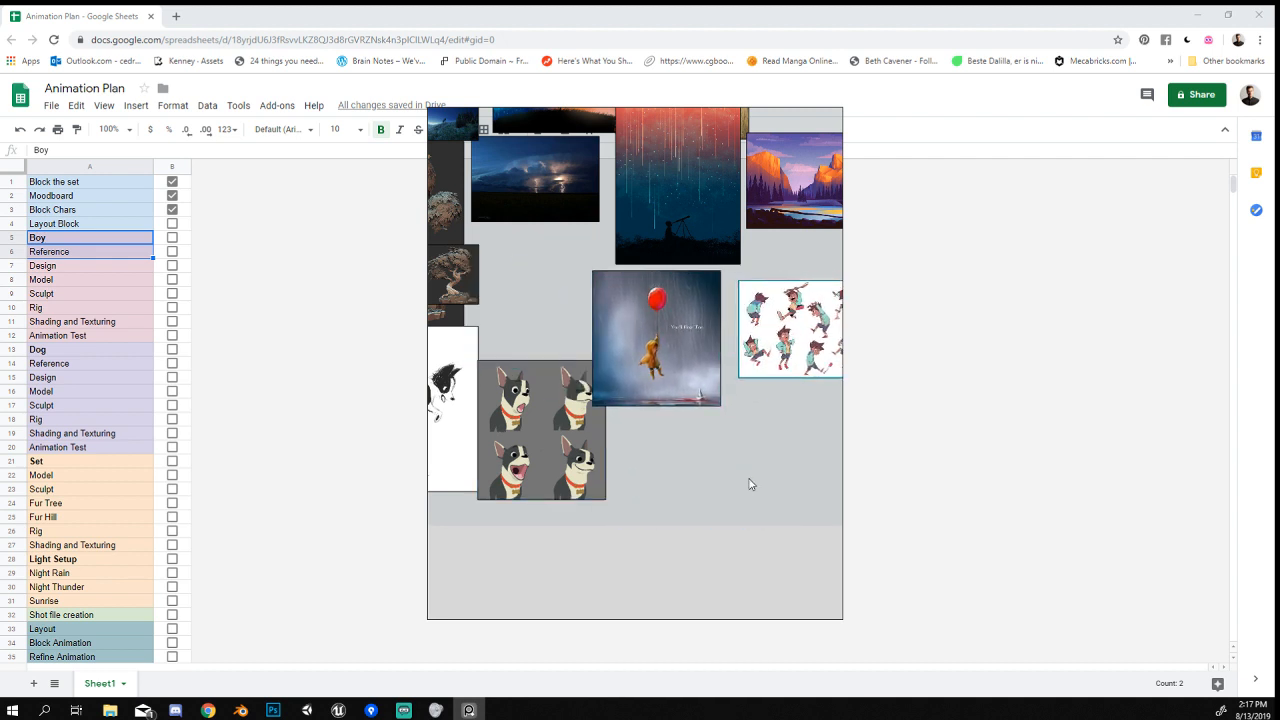
Widen the reference board window on both sides and show the boy pose sheet and red balloon picture enlarged.
middle_drag(750, 484, 674, 488)
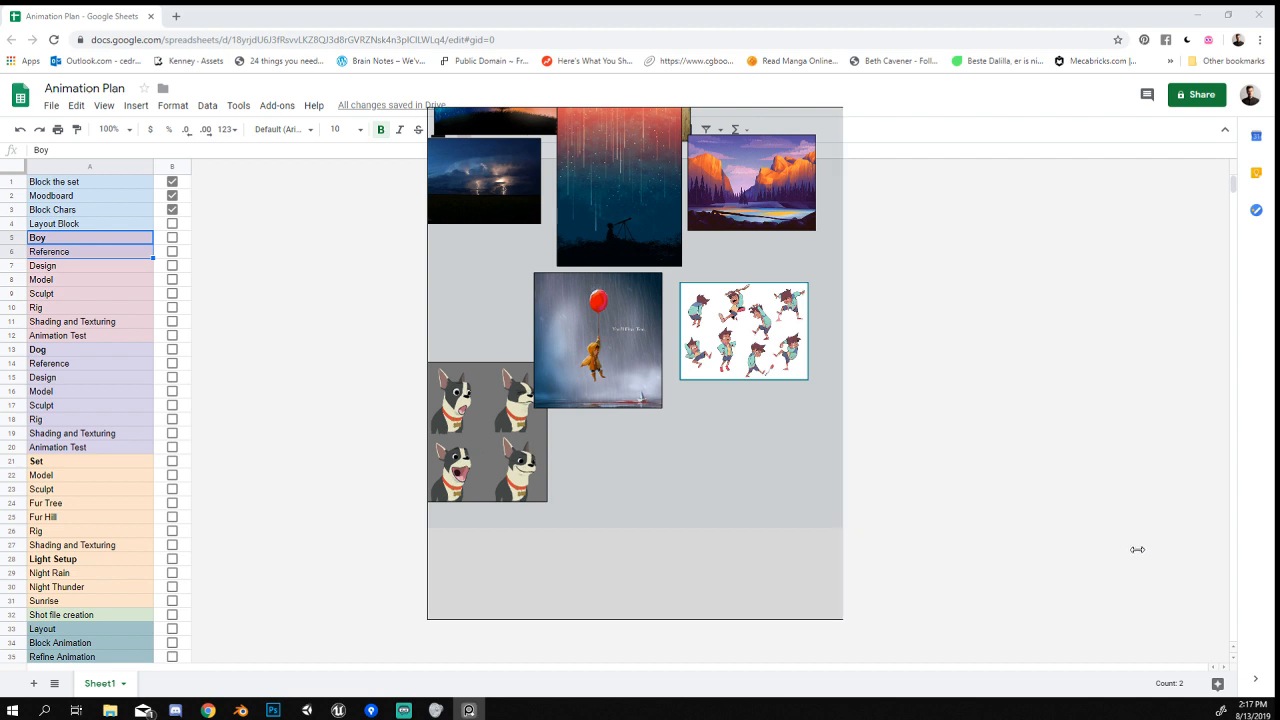
drag(427, 474, 245, 465)
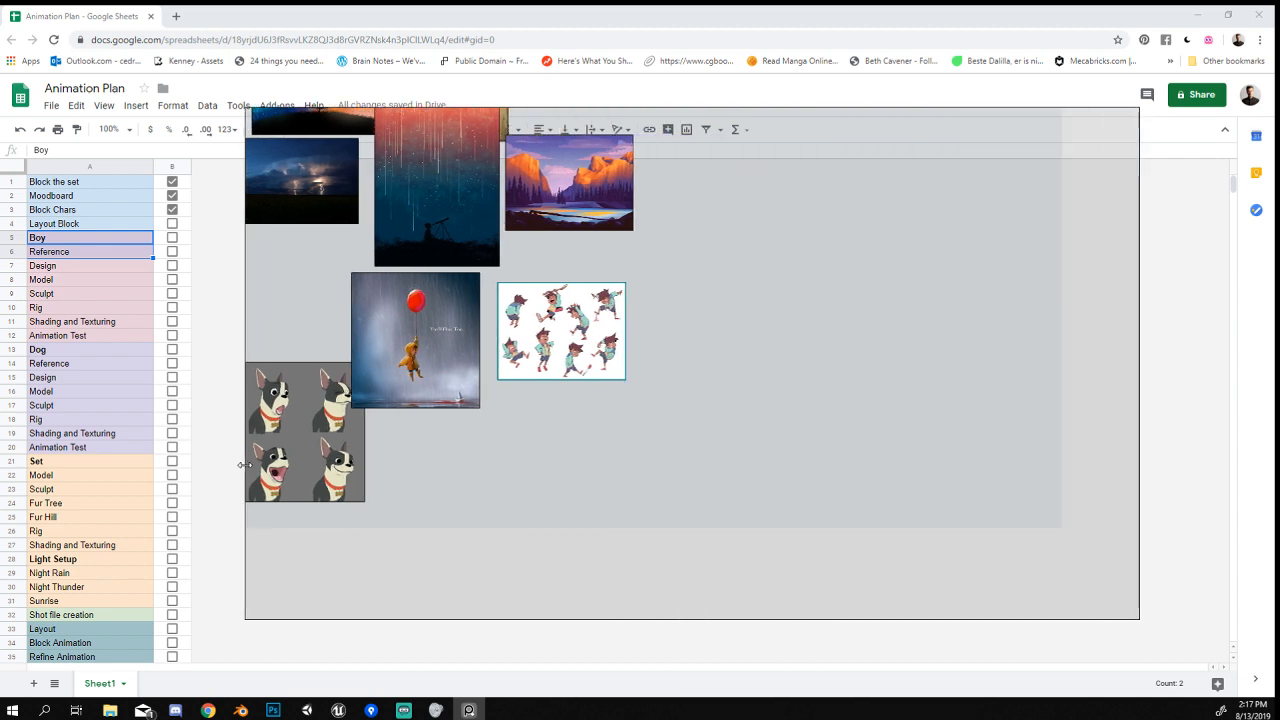
middle_drag(542, 475, 578, 501)
scroll(604, 443, up, 4)
middle_drag(597, 449, 706, 505)
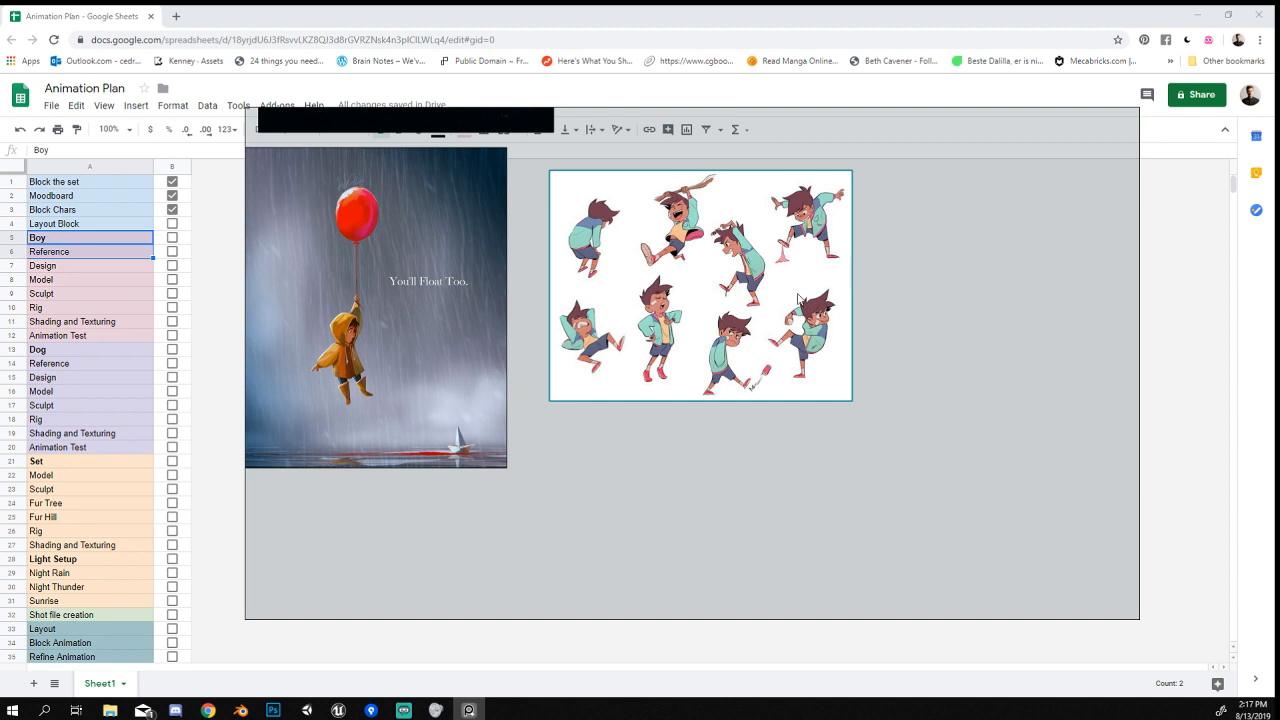
middle_drag(648, 416, 685, 429)
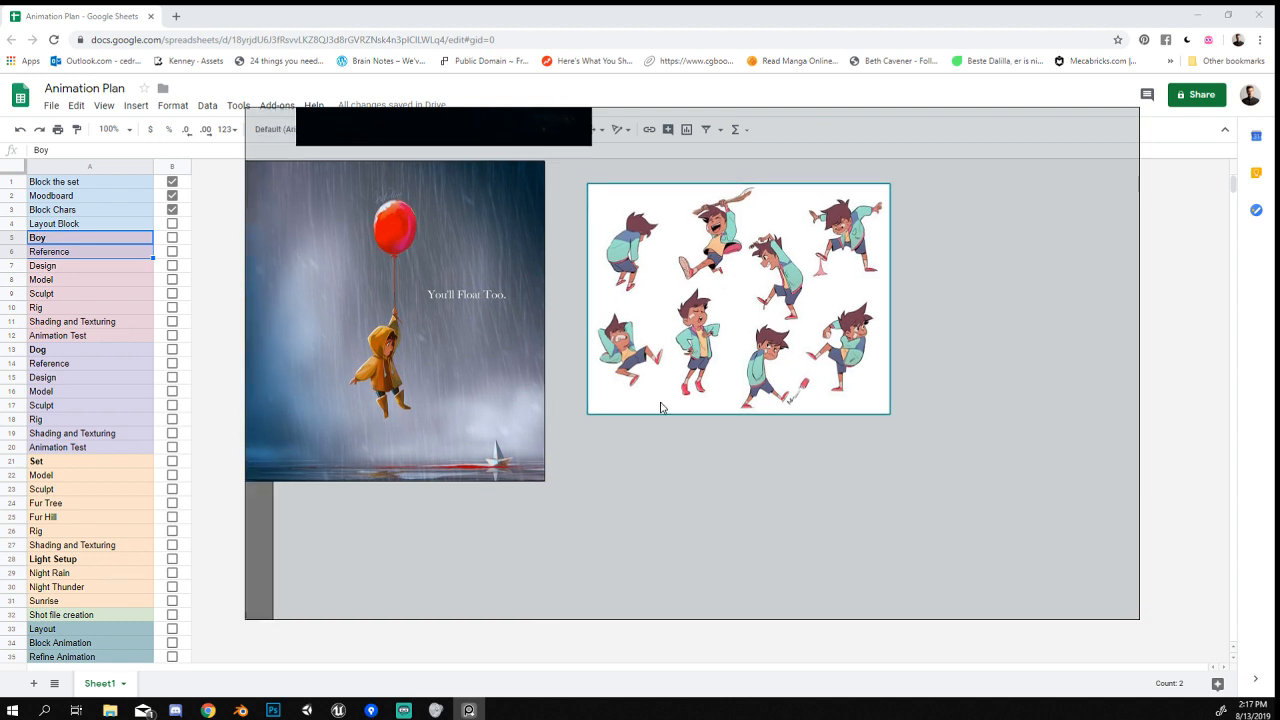
Move the boy pose sheet closer to the red balloon picture and shift the reference board window slightly.
mouse_move(717, 366)
right_down()
mouse_move(679, 364)
mouse_move(723, 375)
right_up()
drag(723, 375, 692, 365)
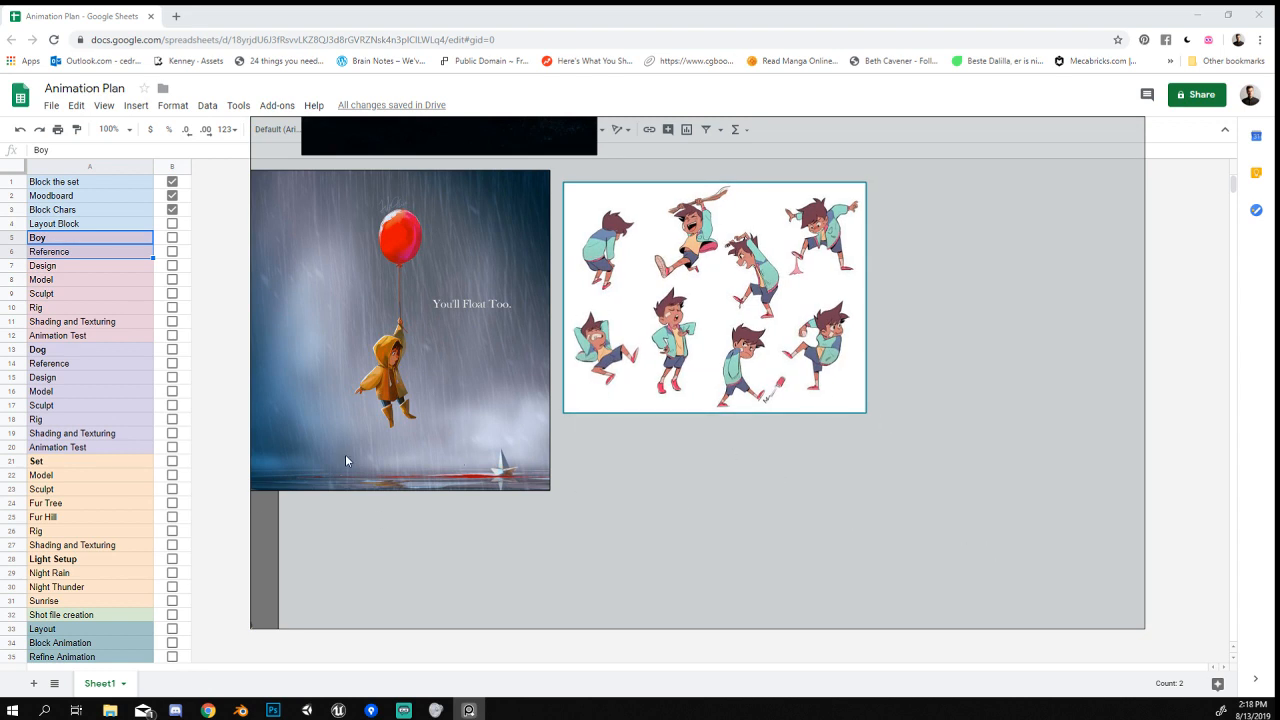
scroll(582, 443, down, 2)
middle_drag(598, 438, 618, 400)
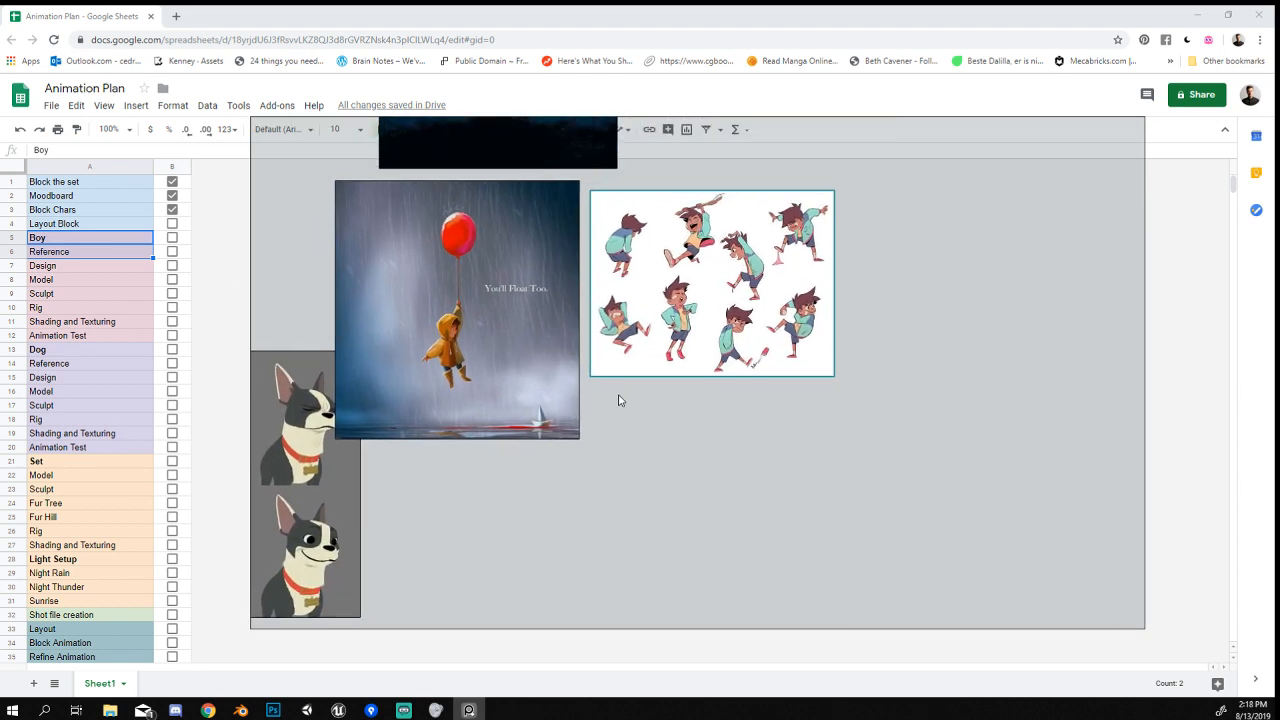
scroll(618, 400, up, 2)
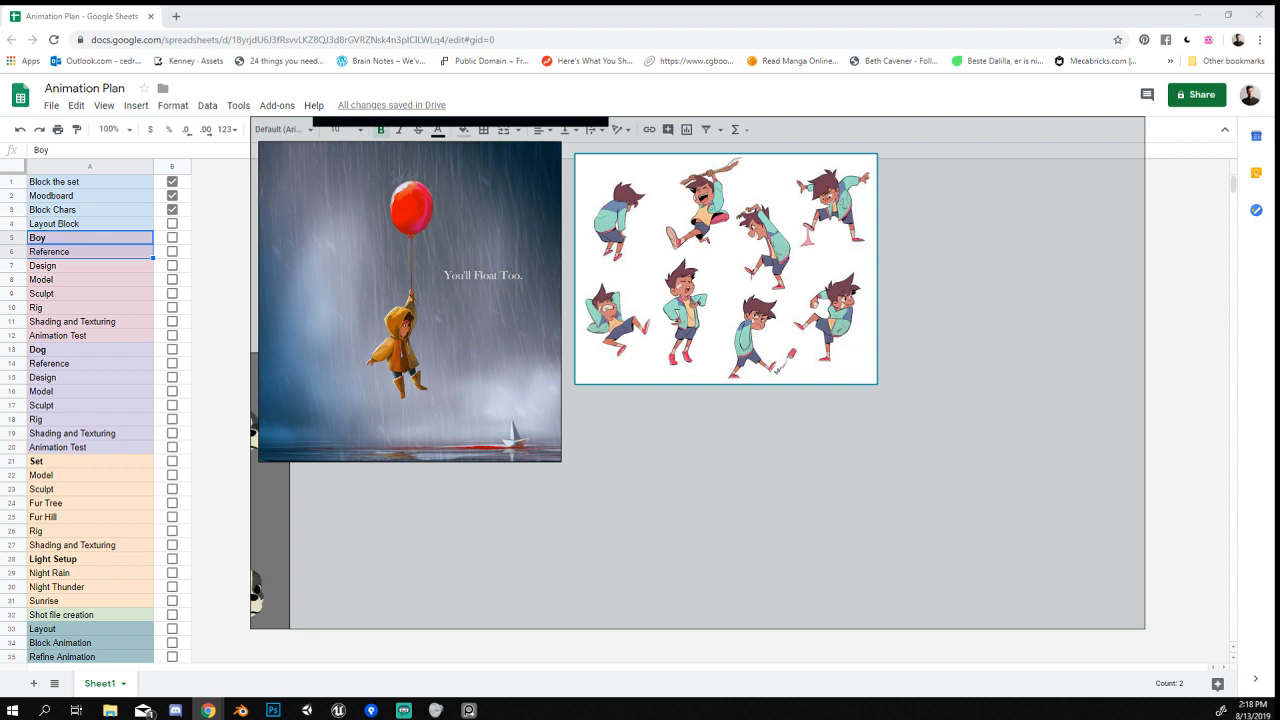
Add the four-boy line sketch and the three-boy pencil sketch to the reference board beneath the boy pose sheet.
drag(1279, 325, 728, 402)
drag(926, 411, 703, 420)
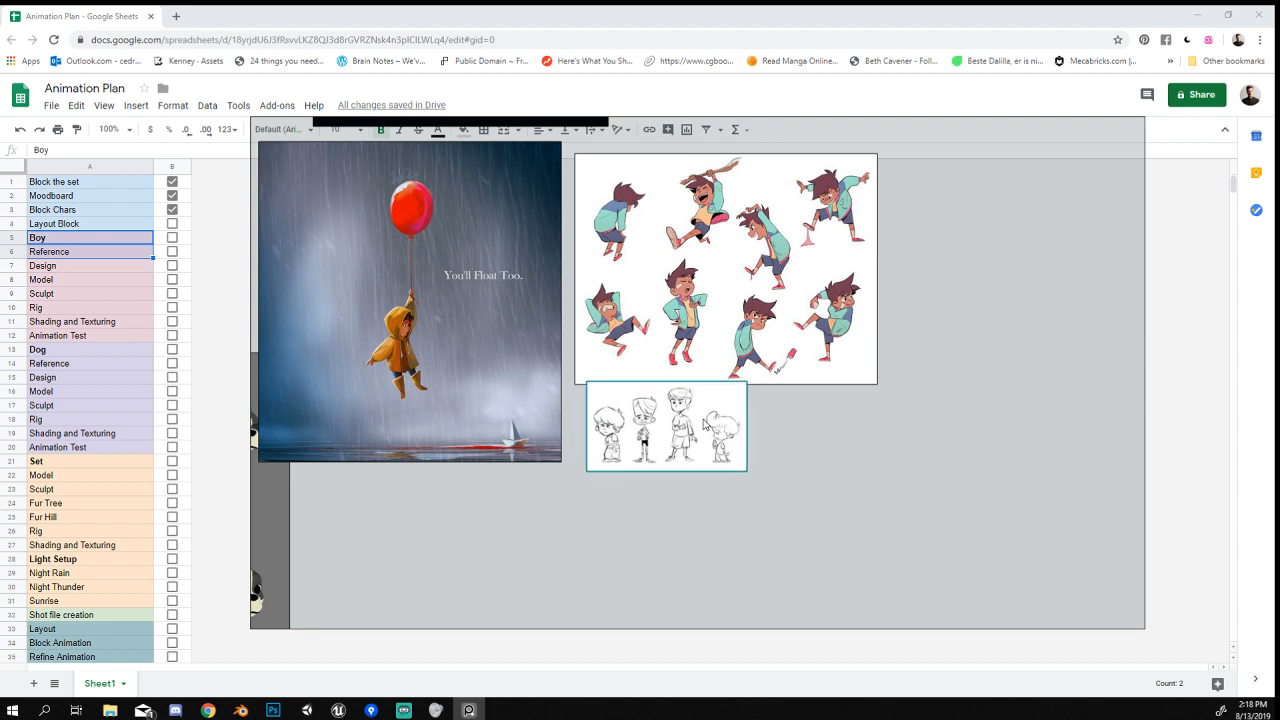
middle_drag(814, 416, 805, 373)
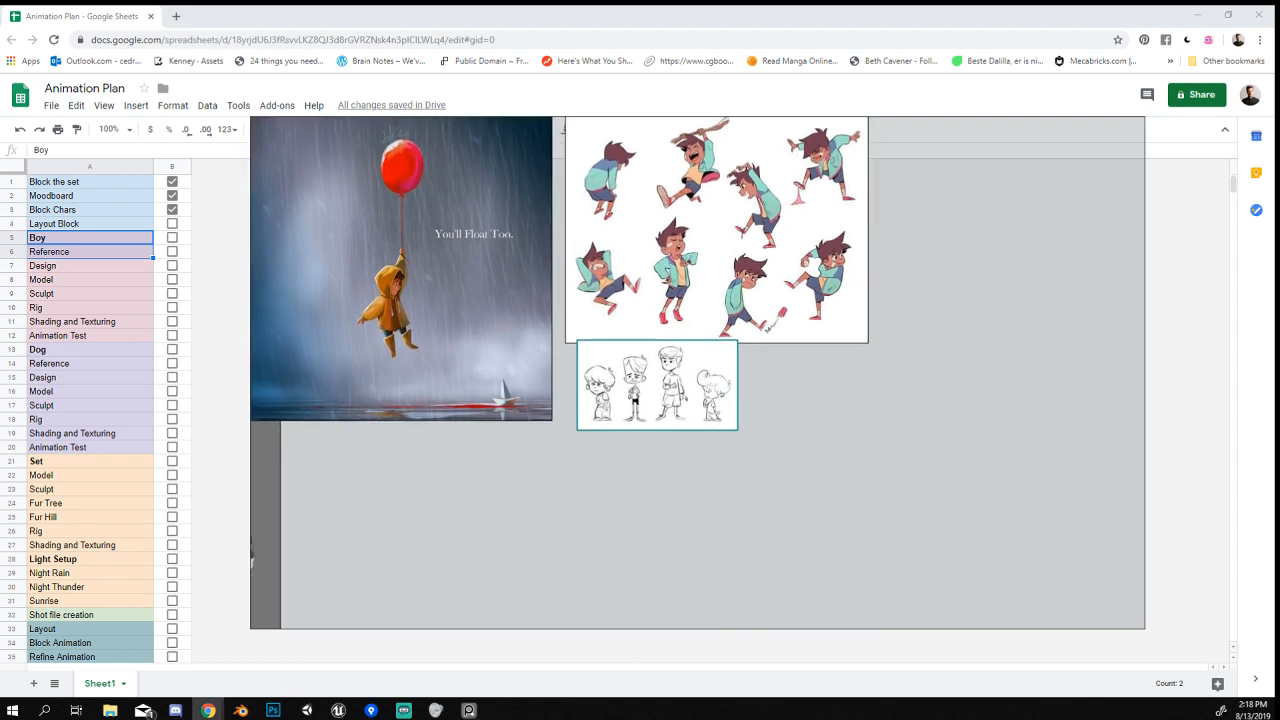
mouse_move(1279, 470)
mouse_down()
mouse_move(872, 514)
mouse_move(898, 511)
mouse_move(893, 469)
mouse_up()
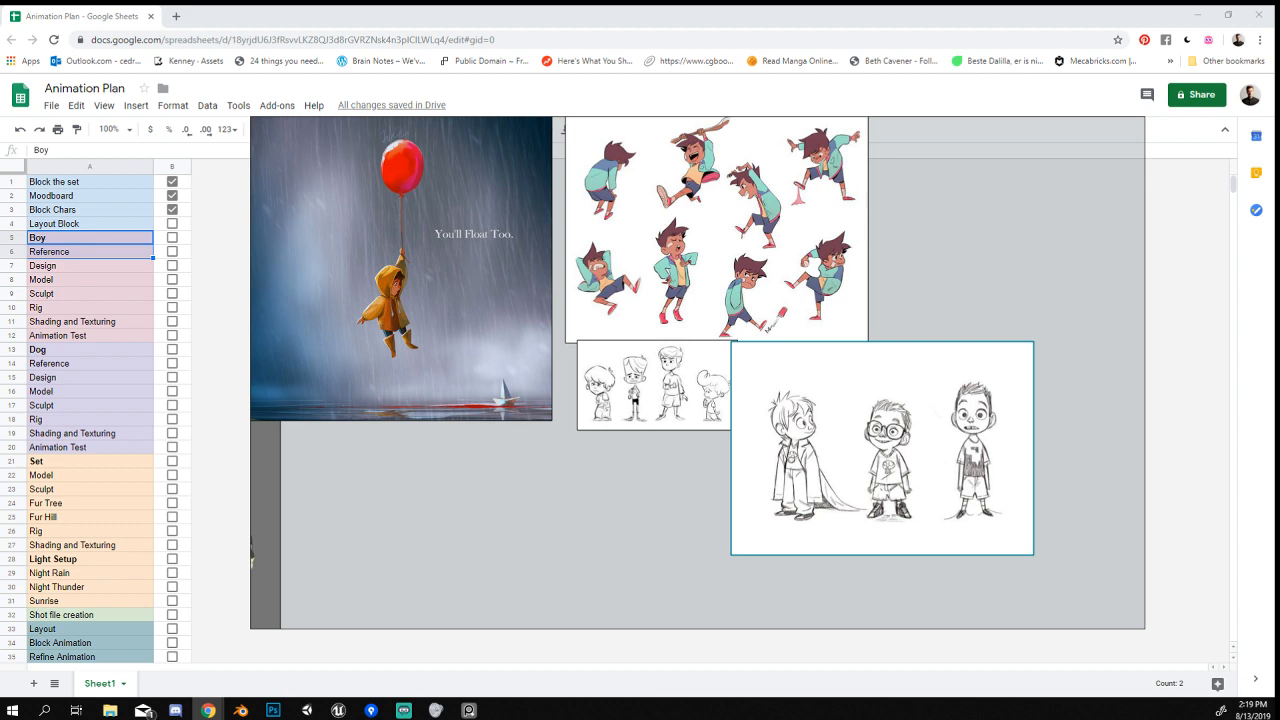
Add the Scarlet and Bruno character picture below the balloon picture and move the reference board window up the screen.
drag(1279, 520, 614, 500)
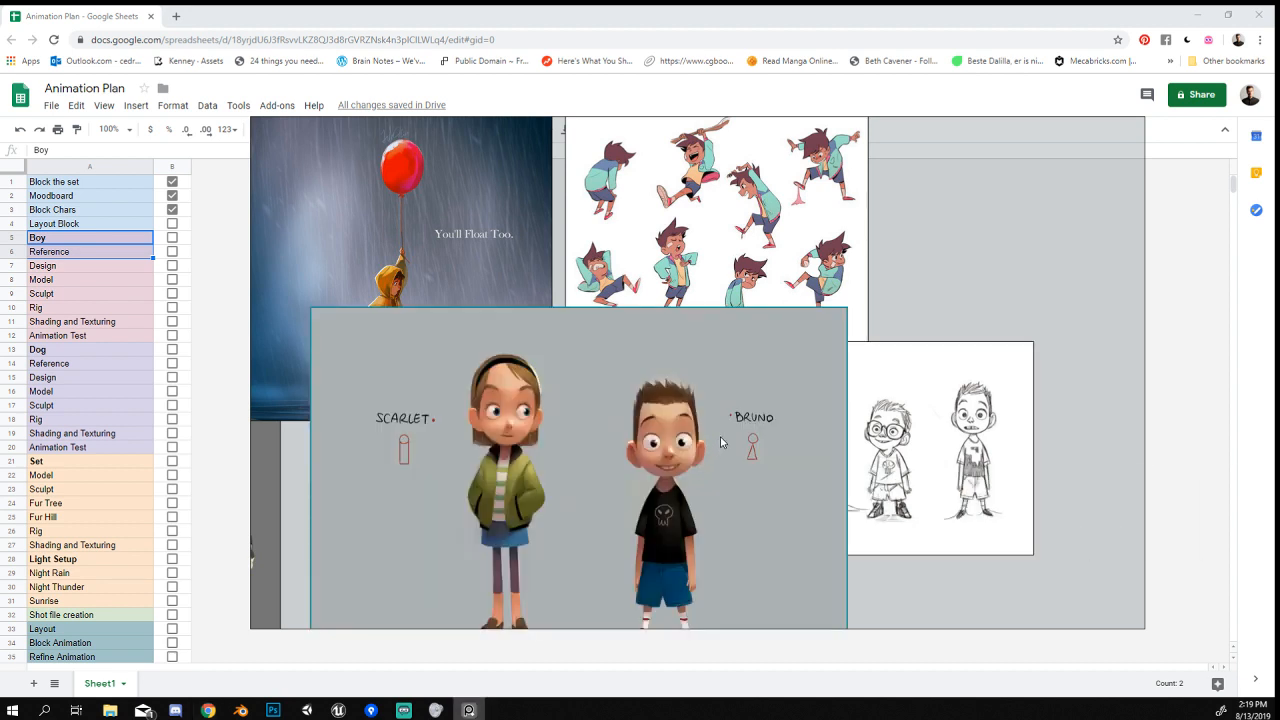
drag(760, 390, 740, 474)
right_drag(909, 552, 972, 411)
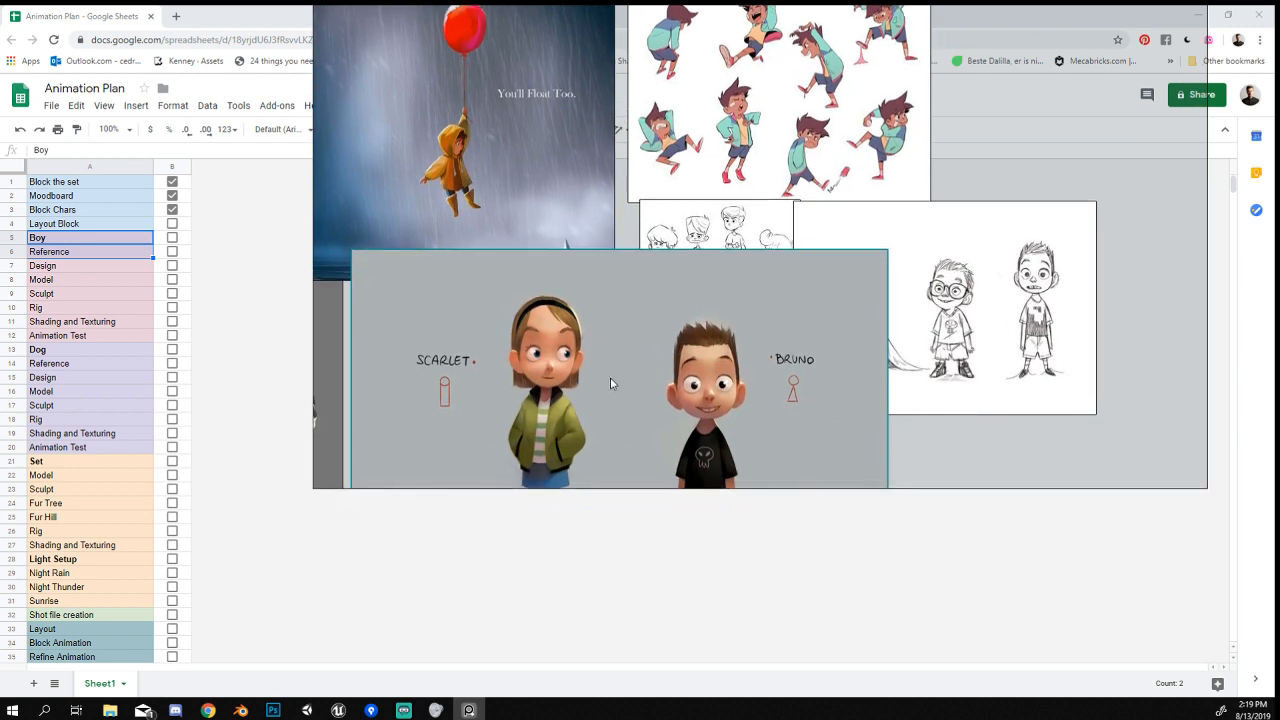
drag(610, 377, 594, 374)
right_click(558, 364)
mouse_move(832, 420)
mouse_down()
mouse_move(835, 432)
mouse_move(819, 427)
mouse_up()
right_click(819, 427)
click(467, 711)
mouse_move(468, 711)
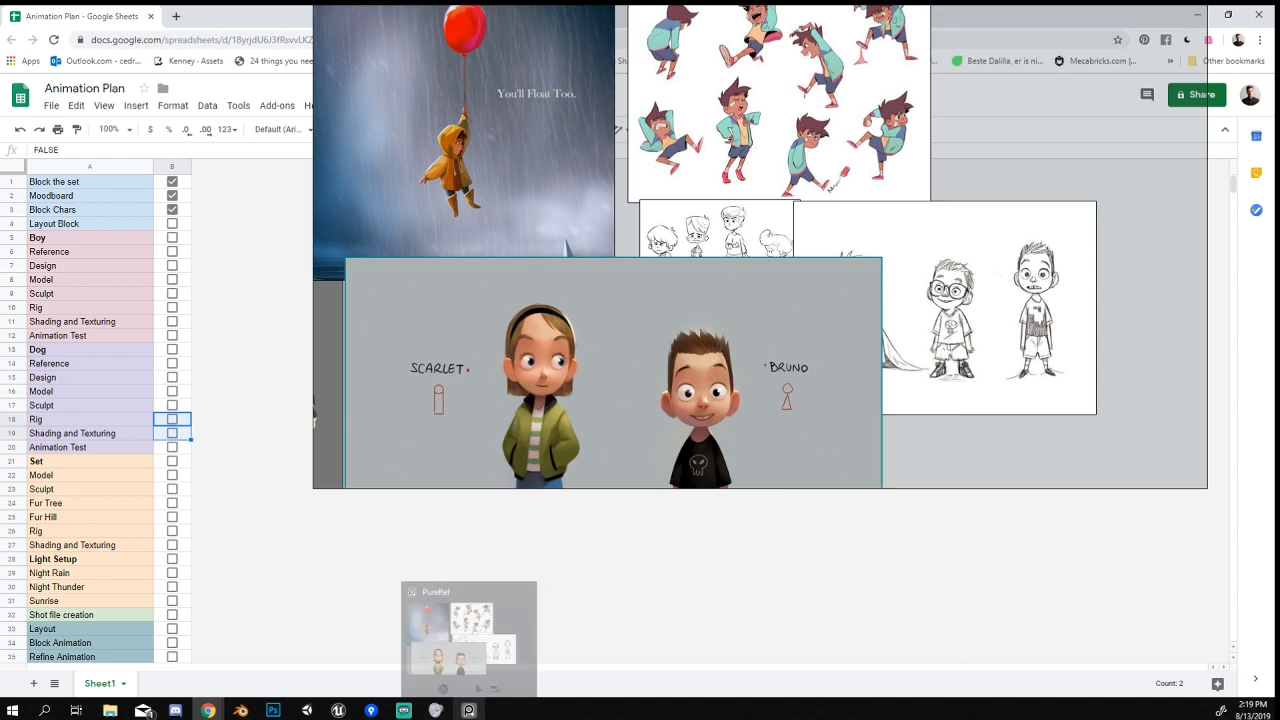
click(478, 686)
mouse_move(708, 348)
mouse_down()
mouse_move(714, 365)
mouse_move(703, 345)
mouse_up()
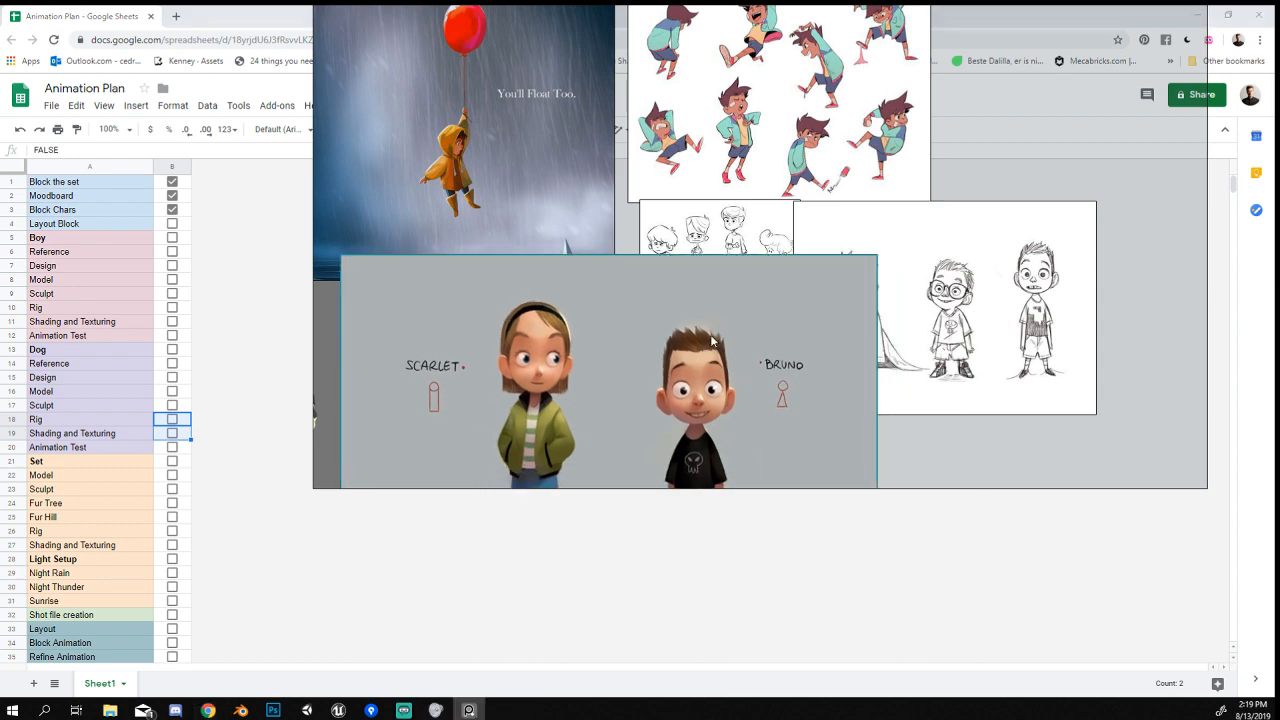
right_click(703, 345)
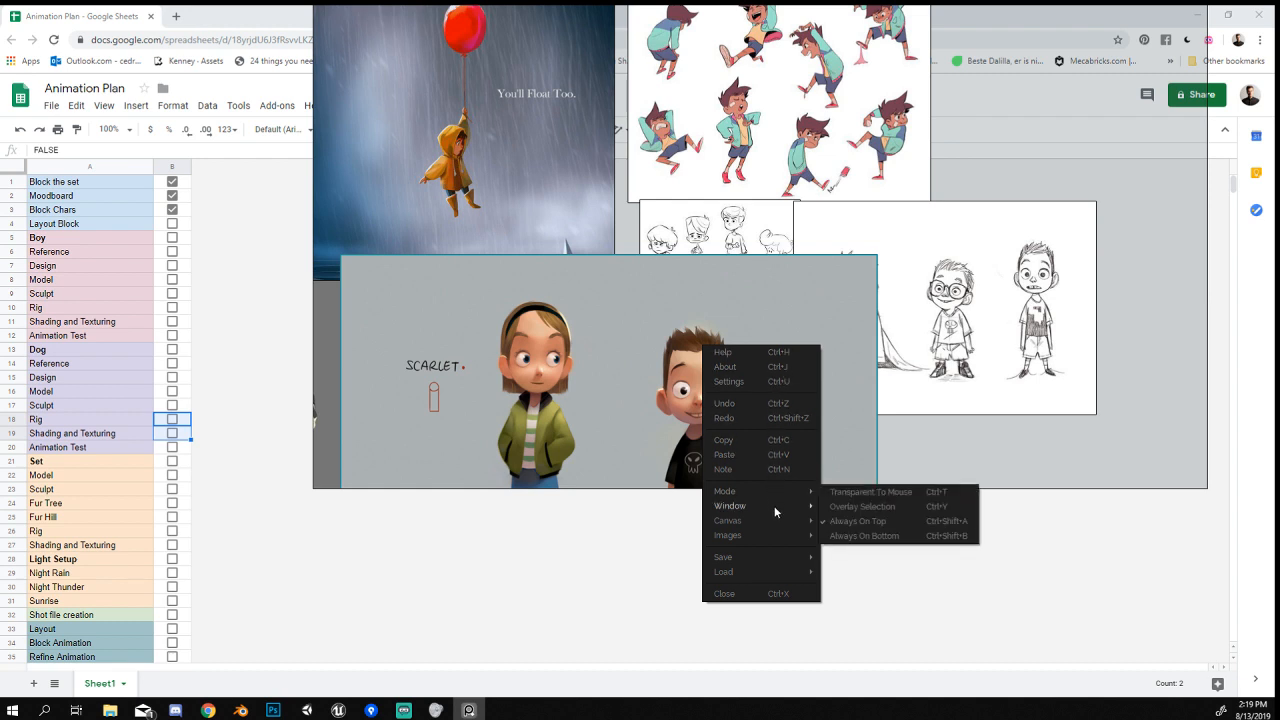
mouse_move(777, 521)
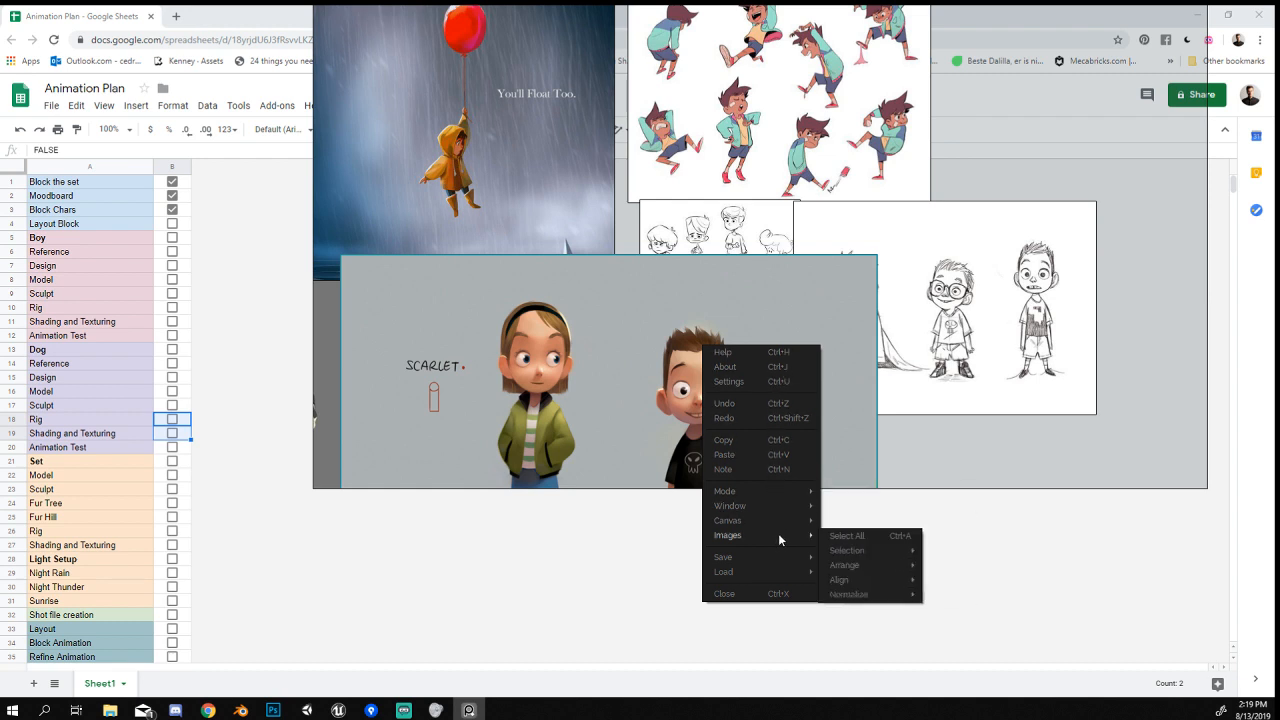
mouse_move(869, 553)
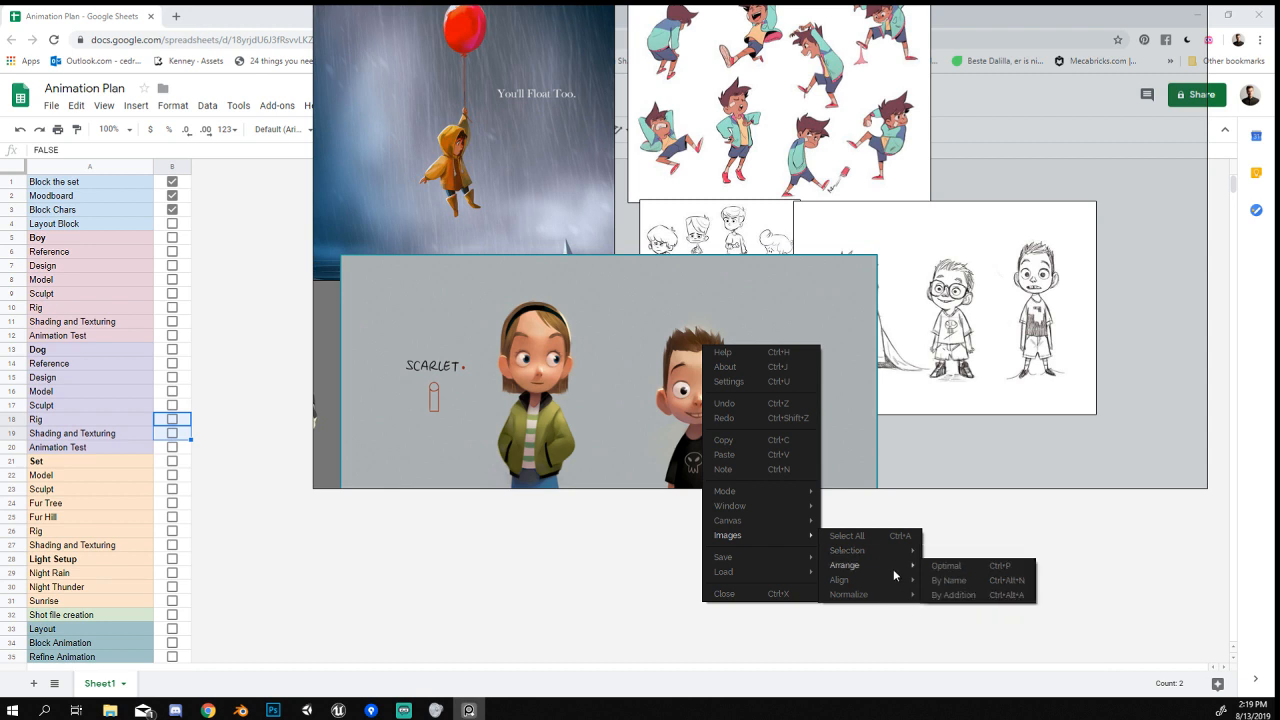
mouse_move(890, 597)
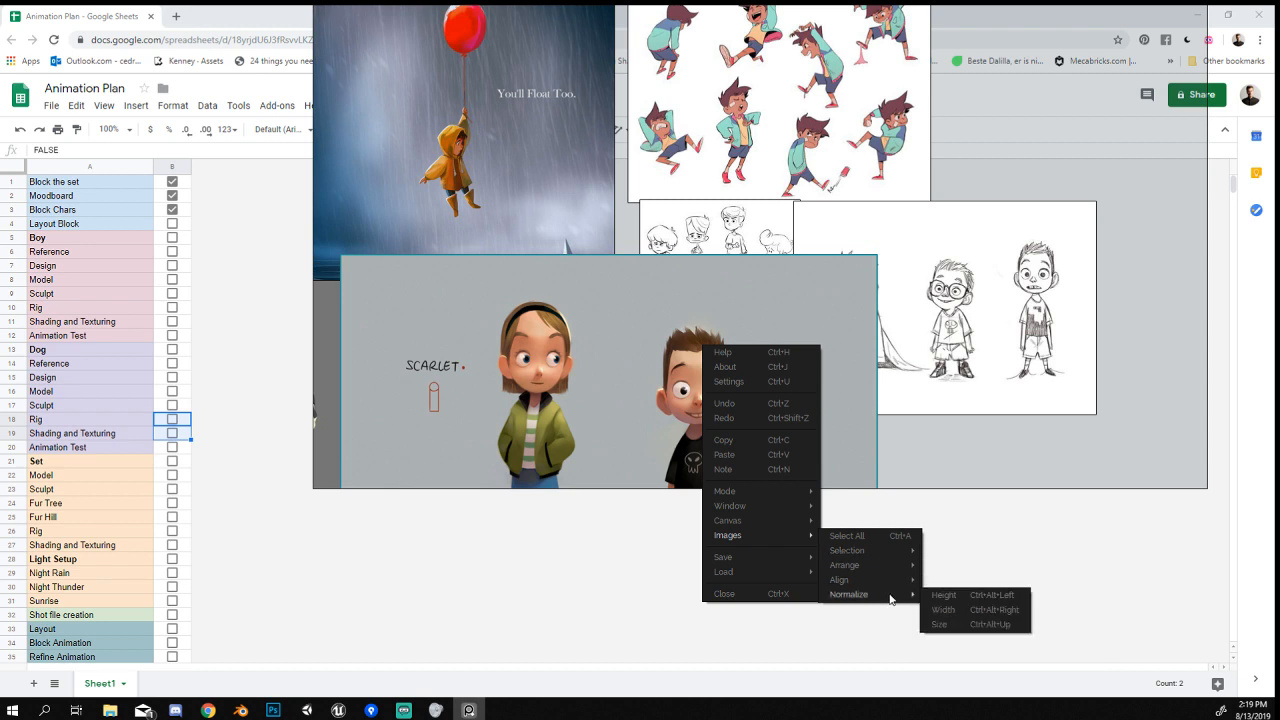
right_click(988, 384)
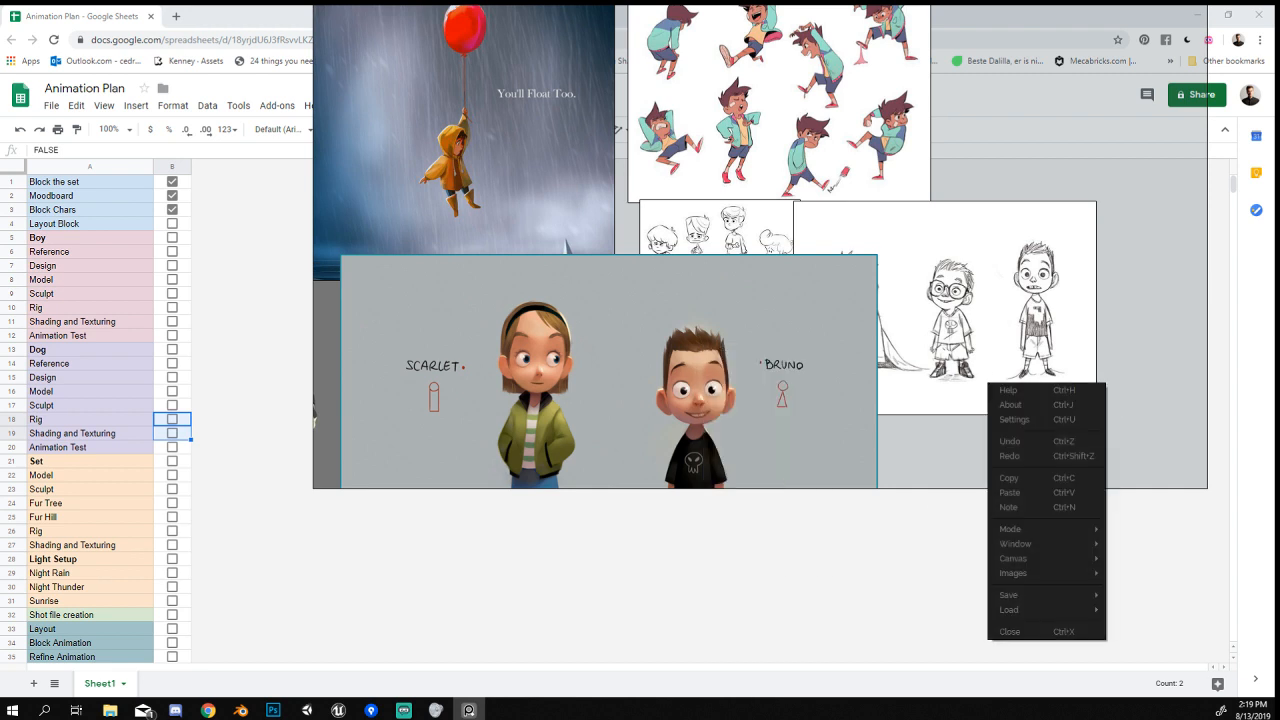
click(920, 560)
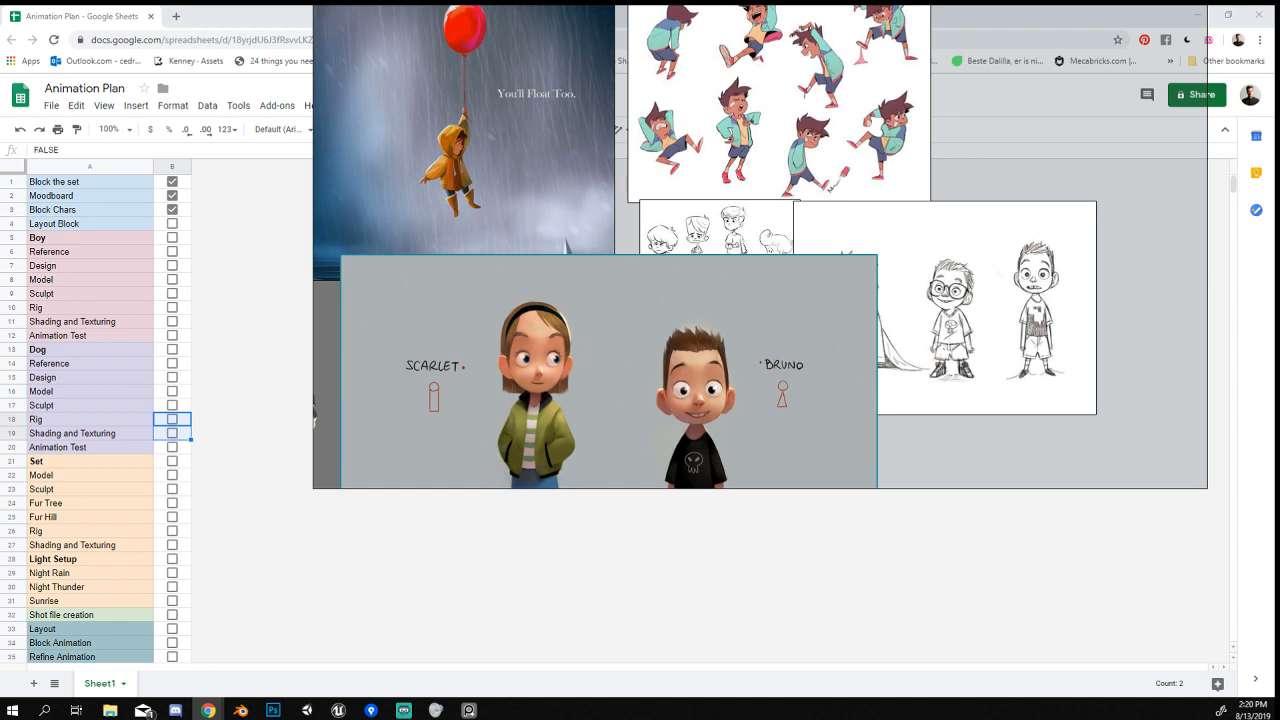
Scale down the Scarlet and Bruno picture and slightly enlarge the four-boy line sketch.
ctrl+alt+drag(804, 354, 732, 335)
mouse_move(753, 243)
ctrl+alt+mouse_down()
mouse_move(761, 236)
mouse_move(744, 240)
ctrl+alt+mouse_up()
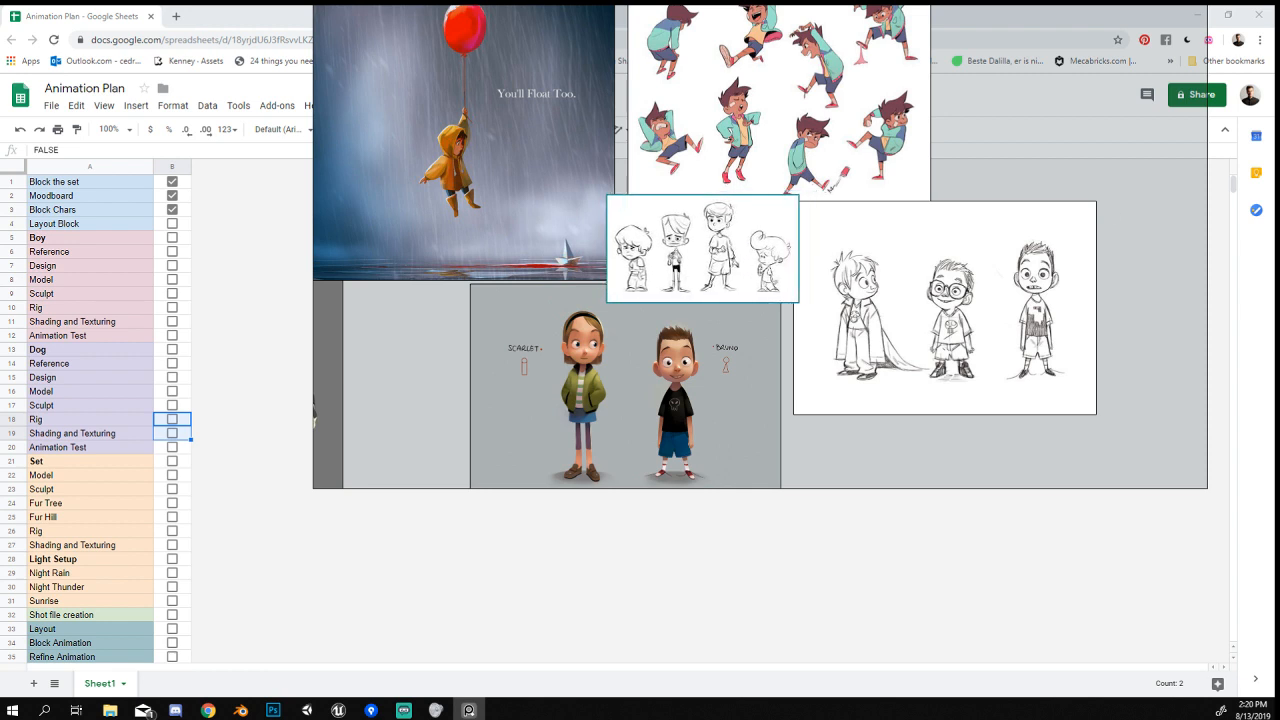
key(alt+Tab)
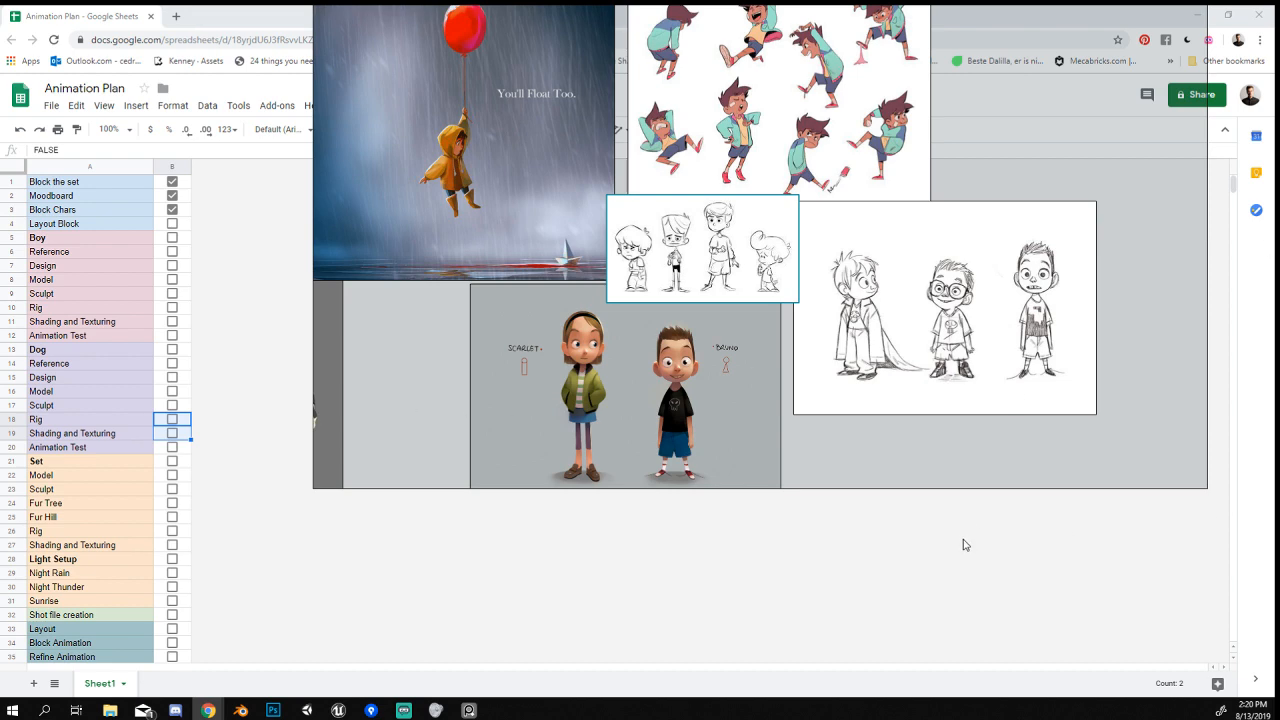
Extend the reference board window downward and reposition it so all the boy references fit with free space below.
drag(964, 487, 977, 677)
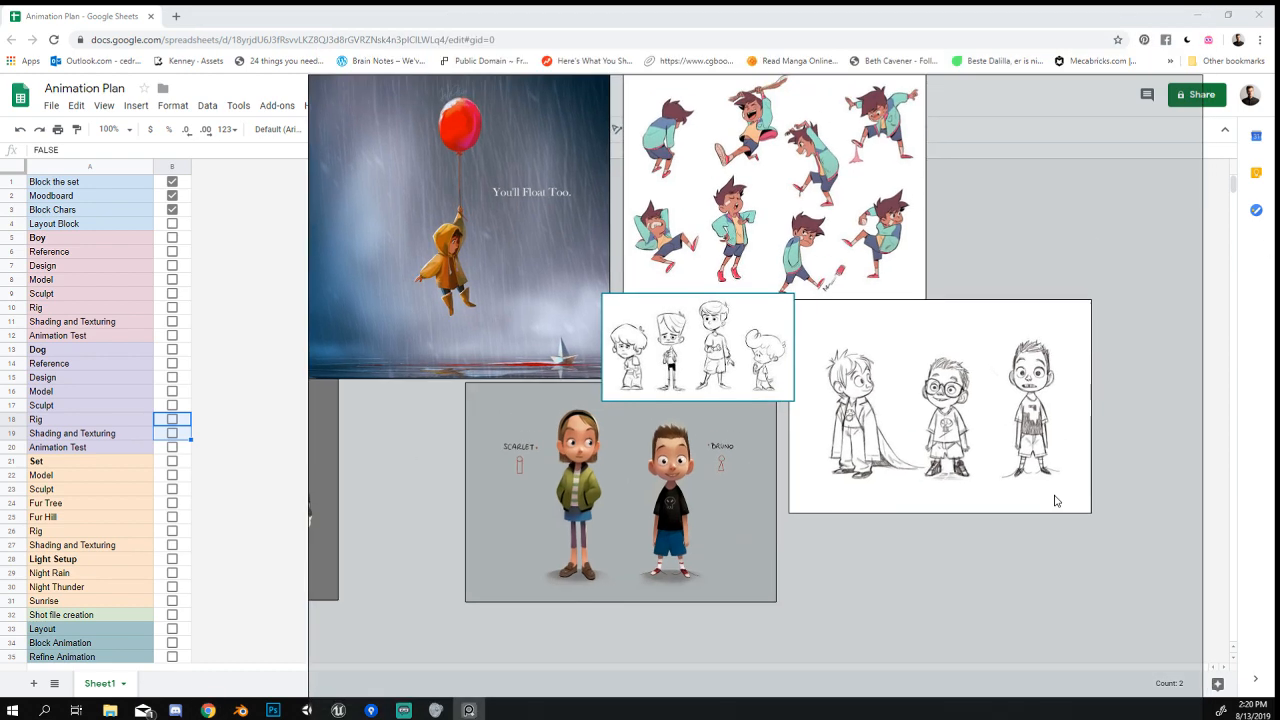
right_drag(1057, 501, 1040, 397)
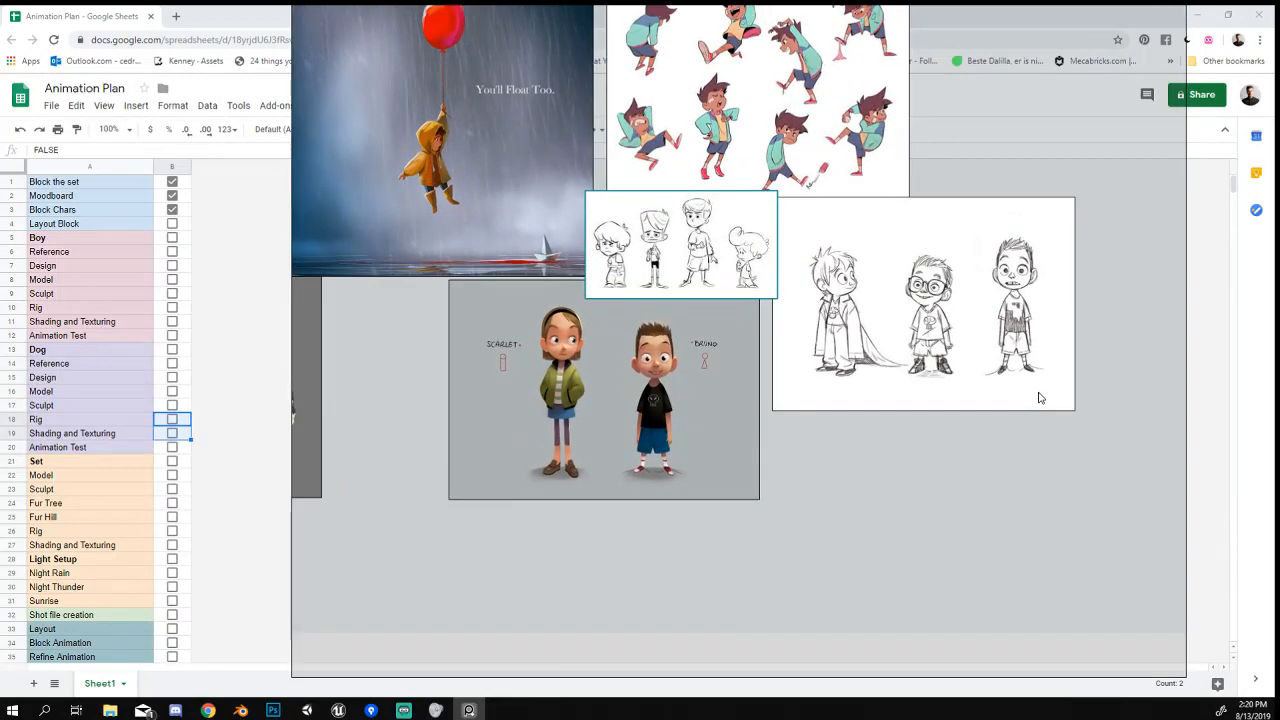
scroll(1025, 441, down, 2)
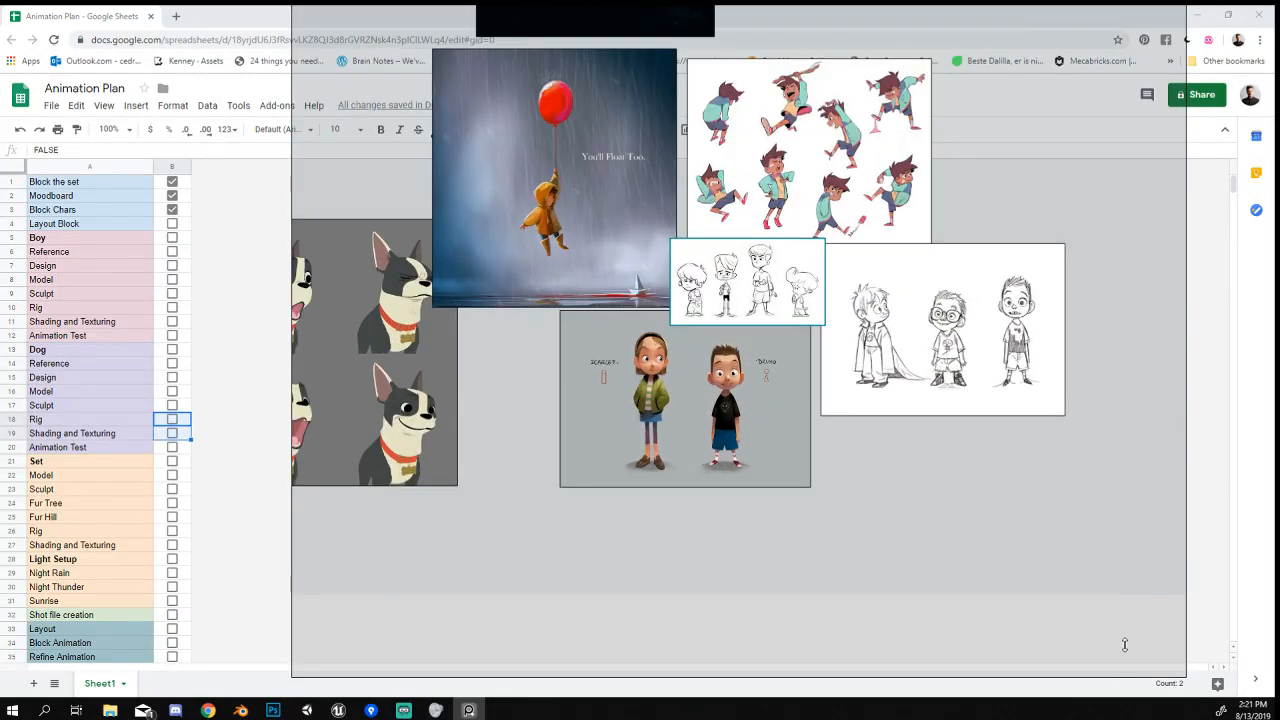
right_drag(1097, 494, 1102, 562)
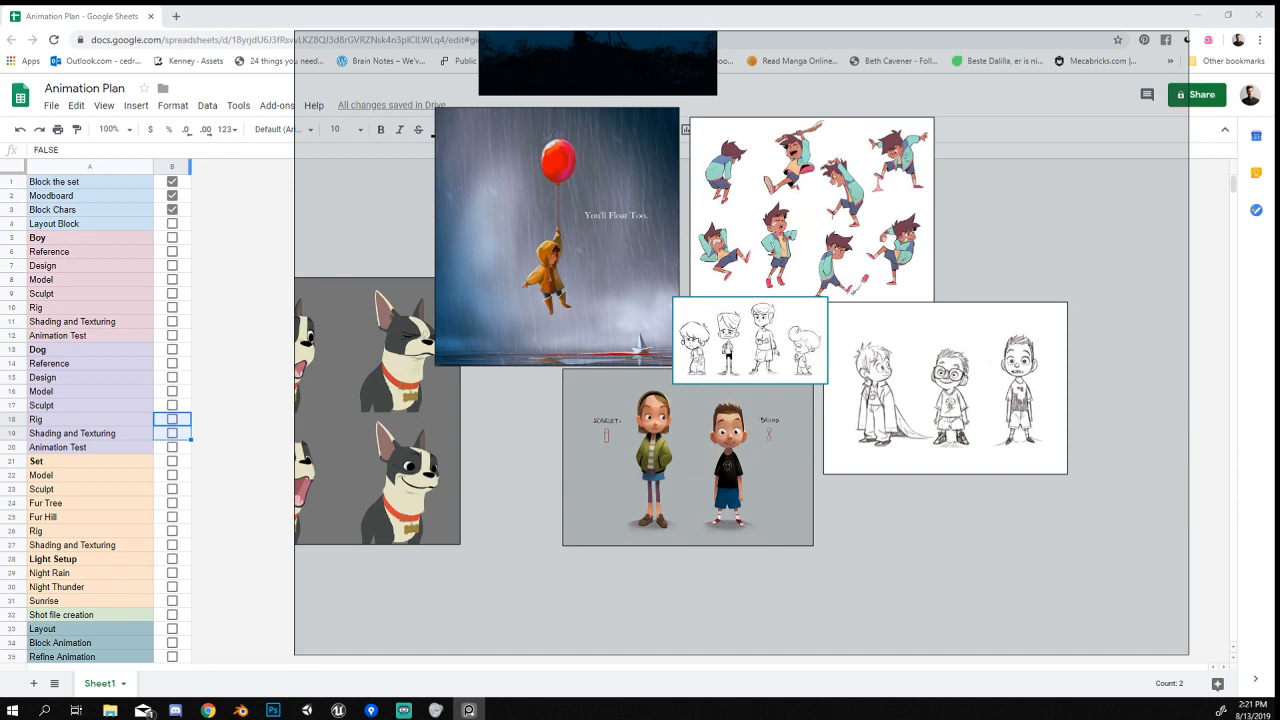
click(190, 167)
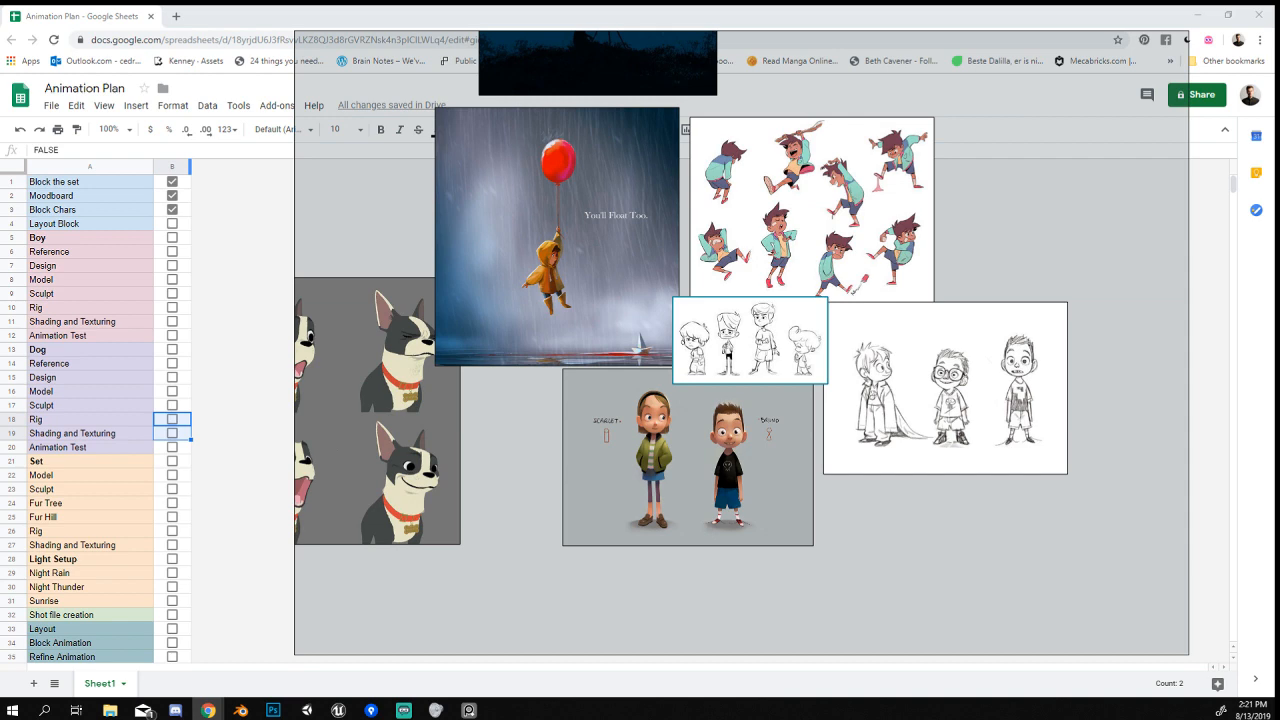
scroll(870, 505, up, 4)
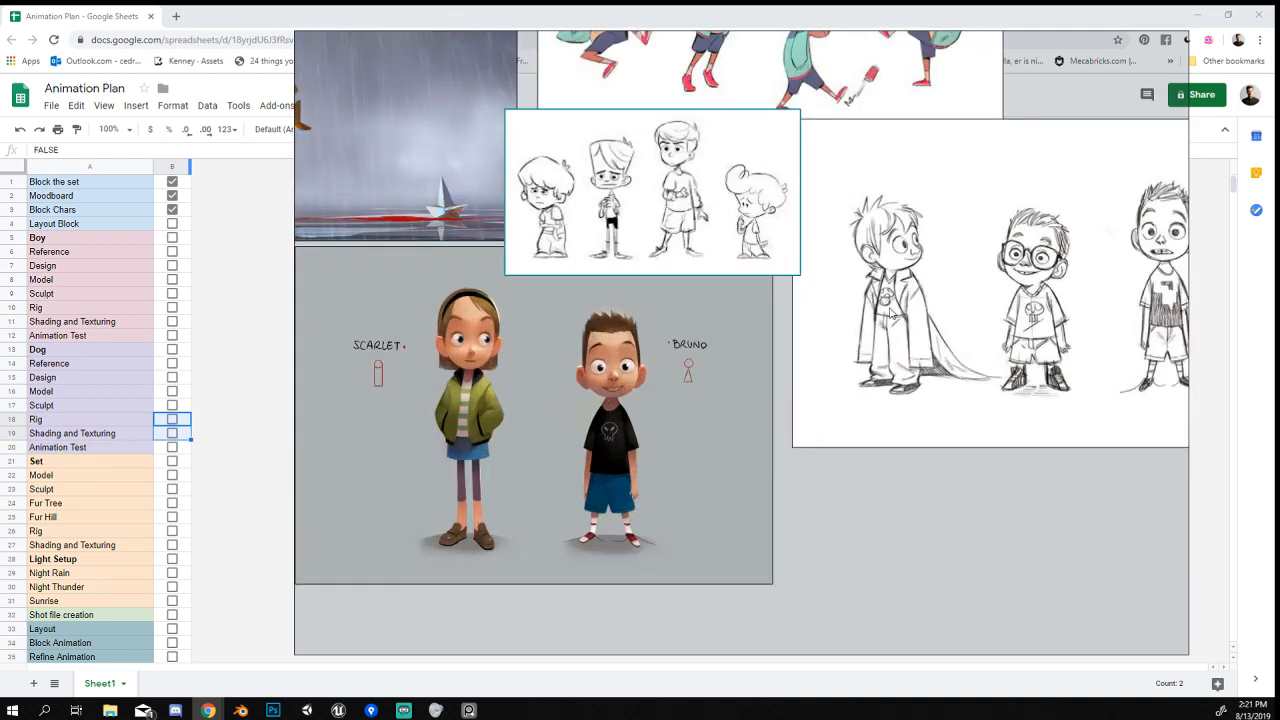
scroll(848, 362, down, 4)
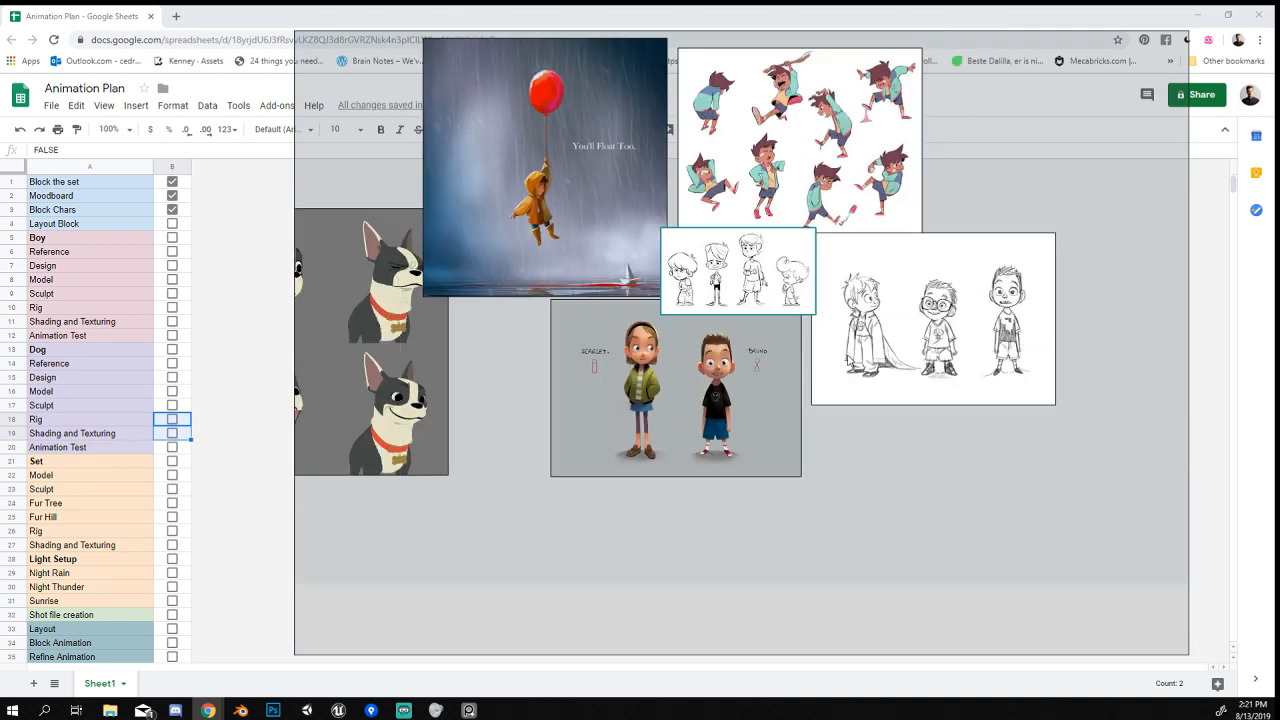
middle_drag(1022, 484, 967, 504)
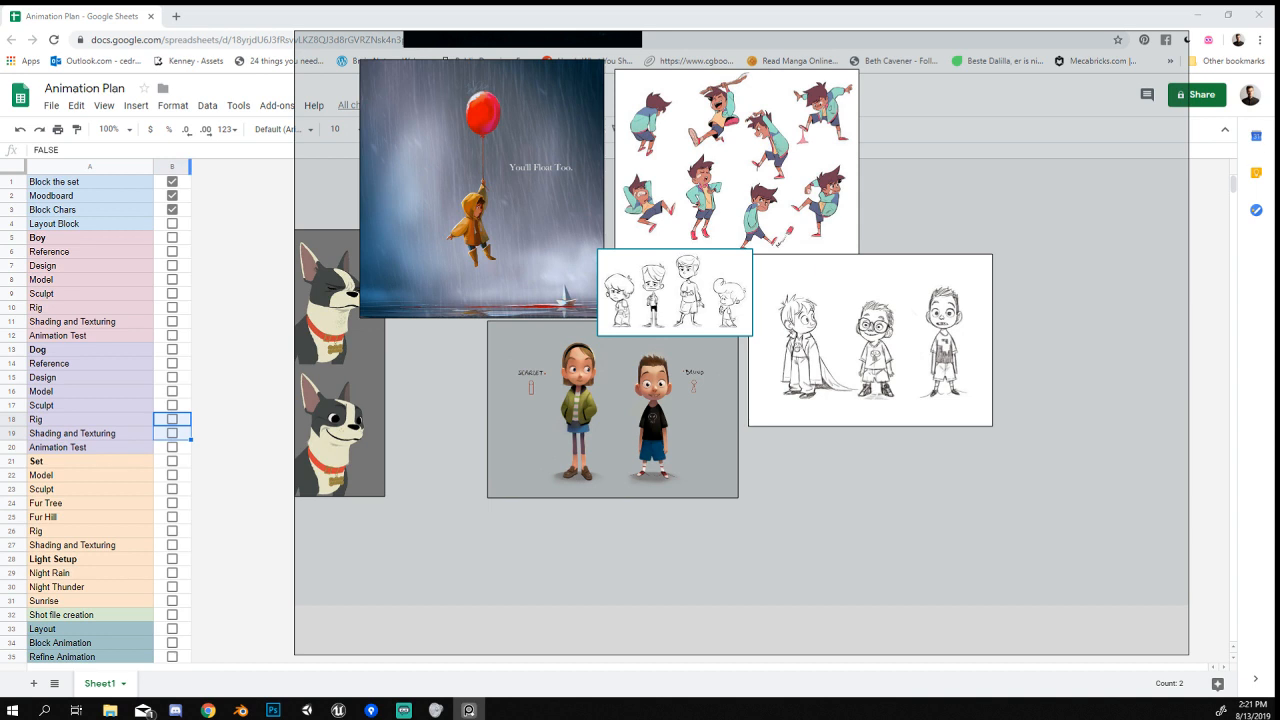
click(190, 167)
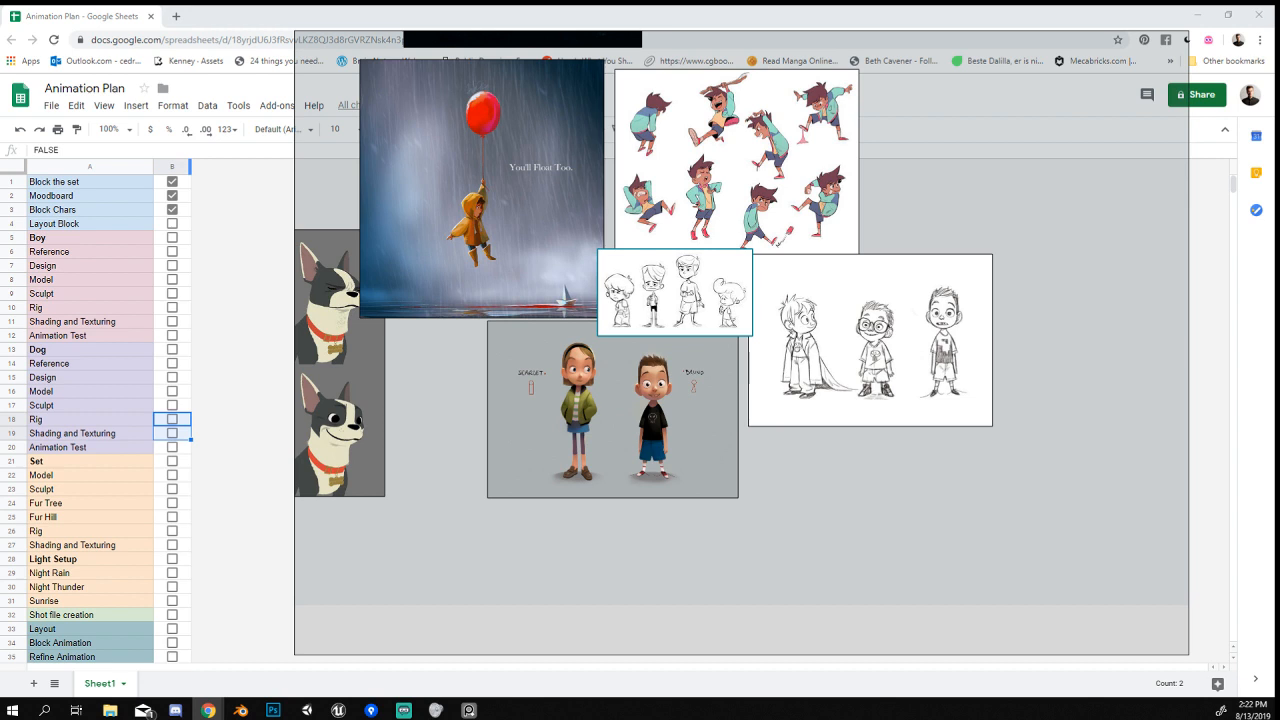
Paste the grey boy bust sculpt image onto the board, place it below the three-boy pencil sketch, and inspect its face up close.
key(ctrl+v)
drag(768, 511, 747, 521)
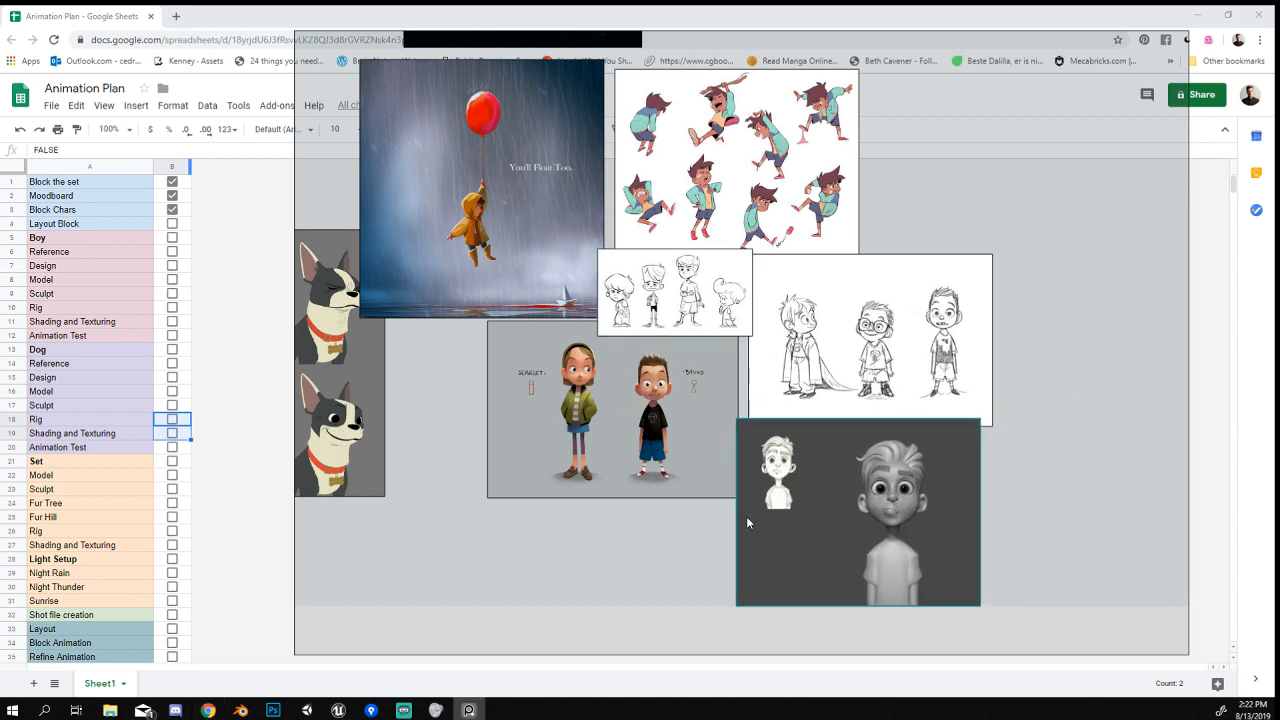
scroll(868, 515, up, 10)
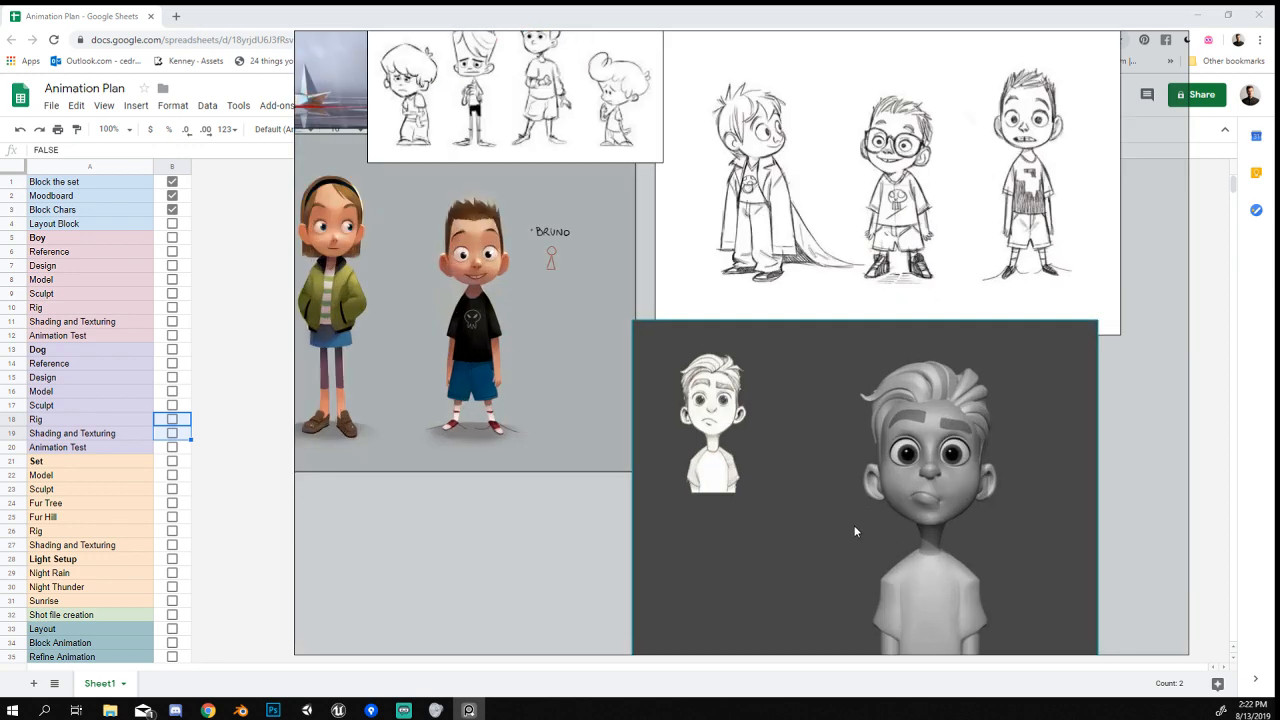
scroll(997, 474, down, 5)
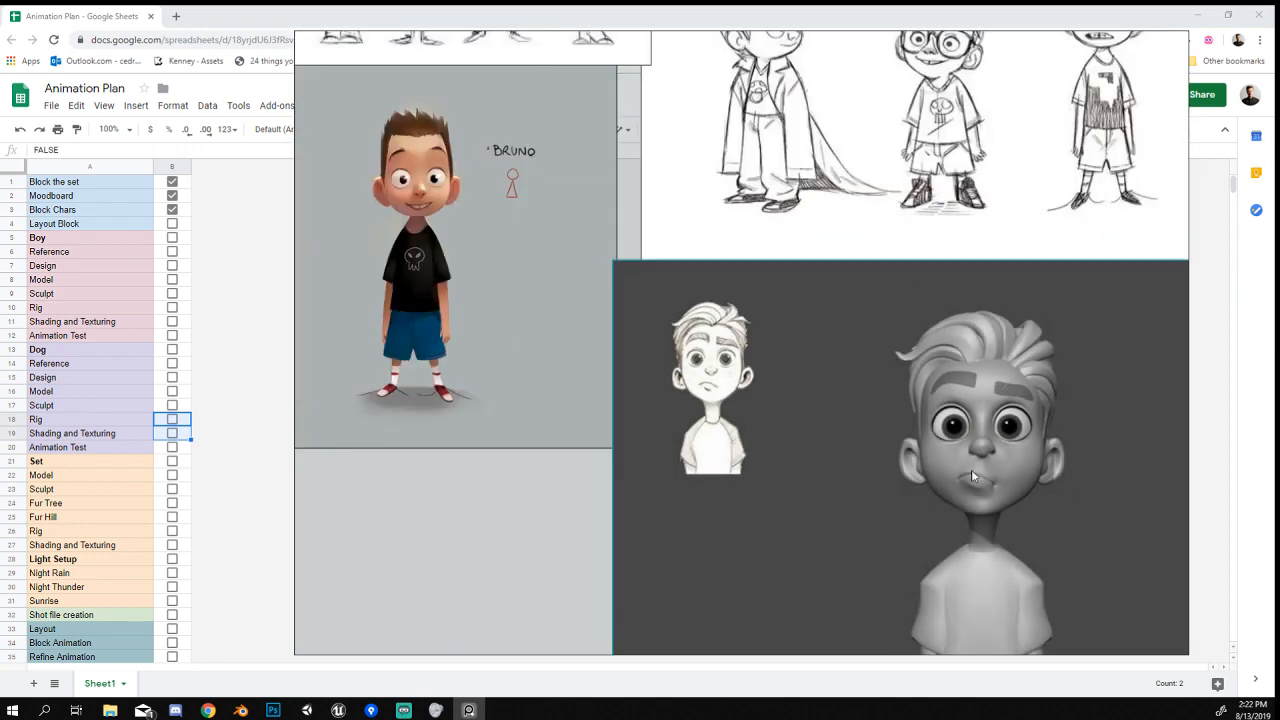
scroll(1050, 480, up, 4)
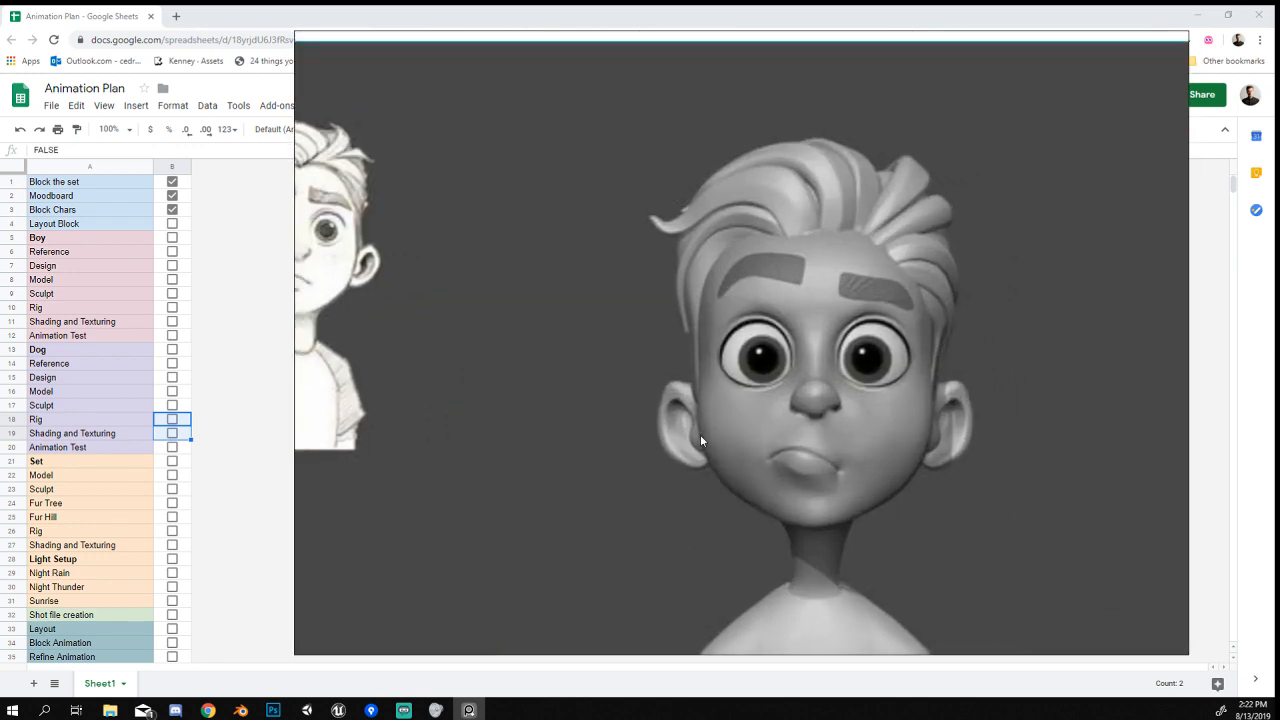
scroll(657, 419, down, 6)
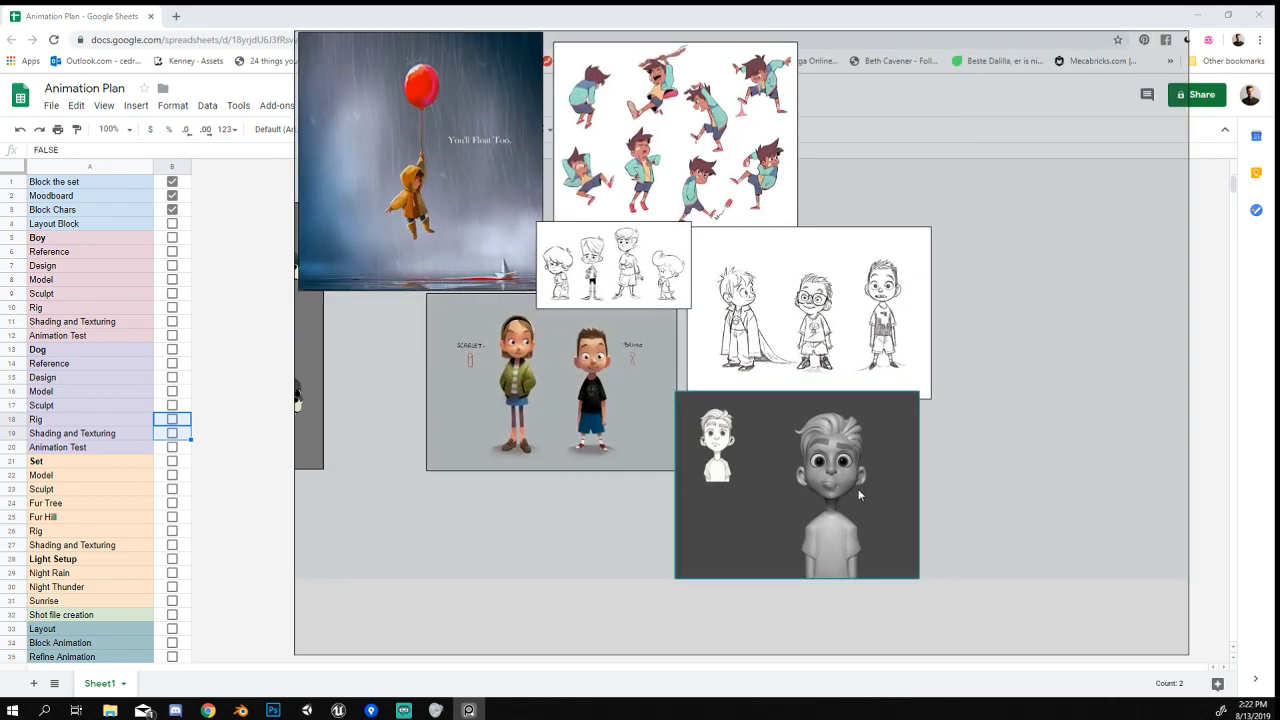
Paste the grey 3D boy render with the triangle necklace, shrink it beside the bust sculpt, and bring the overlapped bust and three-boy sketch forward.
key(alt+Tab)
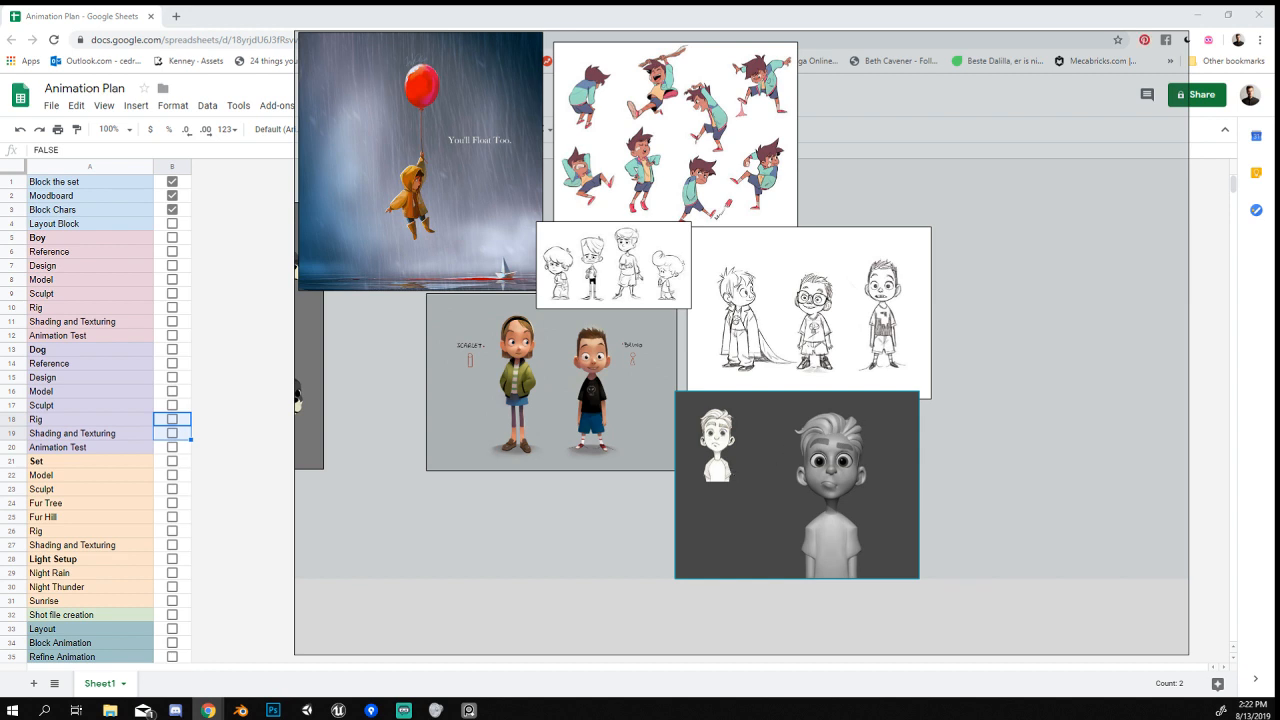
click(1008, 375)
key(ctrl+v)
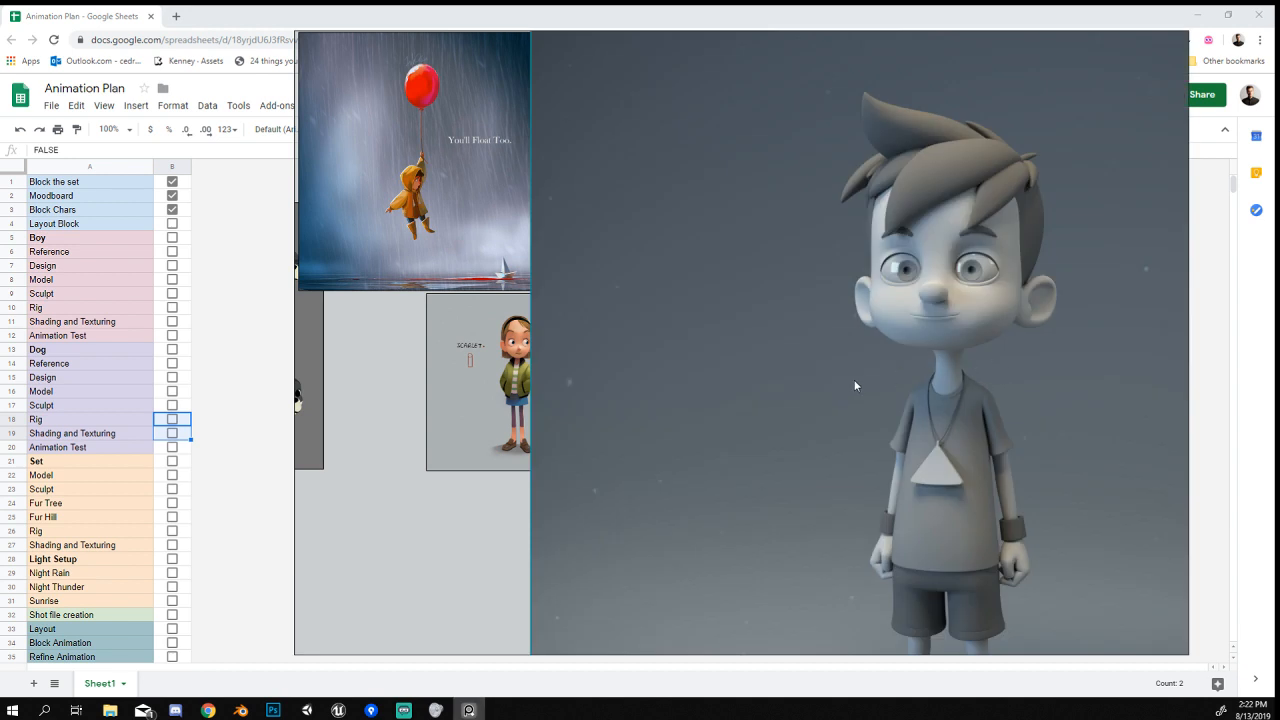
ctrl+alt+drag(855, 382, 673, 473)
drag(979, 421, 1035, 473)
click(778, 455)
click(739, 303)
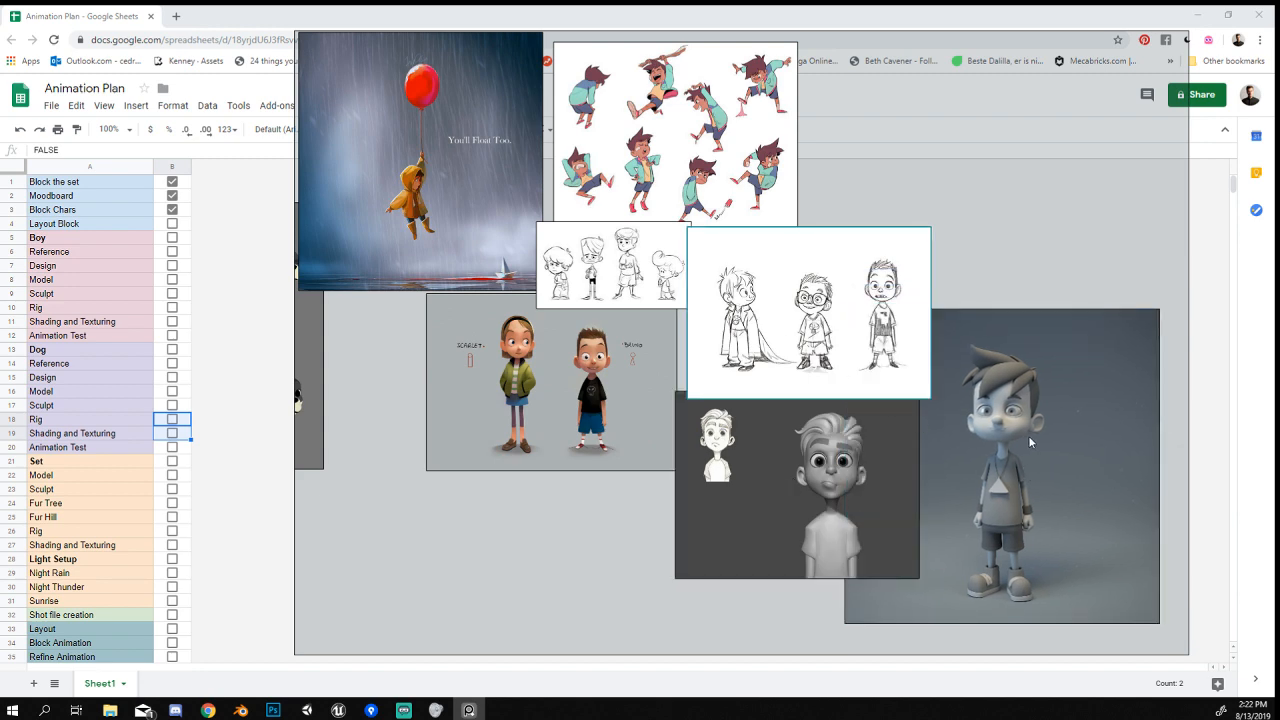
Compare the grey boy render's face and full proportions with the bust sculpt and the three-boy pencil sketch.
scroll(1032, 431, up, 10)
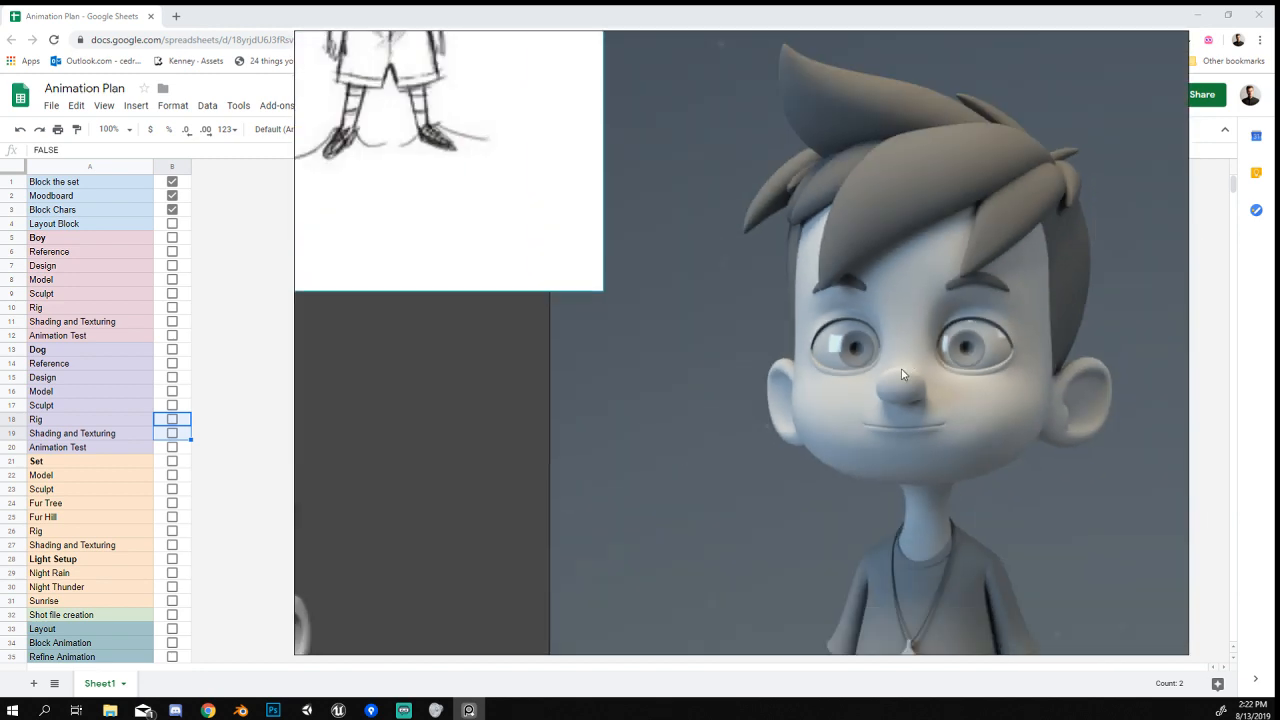
middle_drag(926, 391, 888, 362)
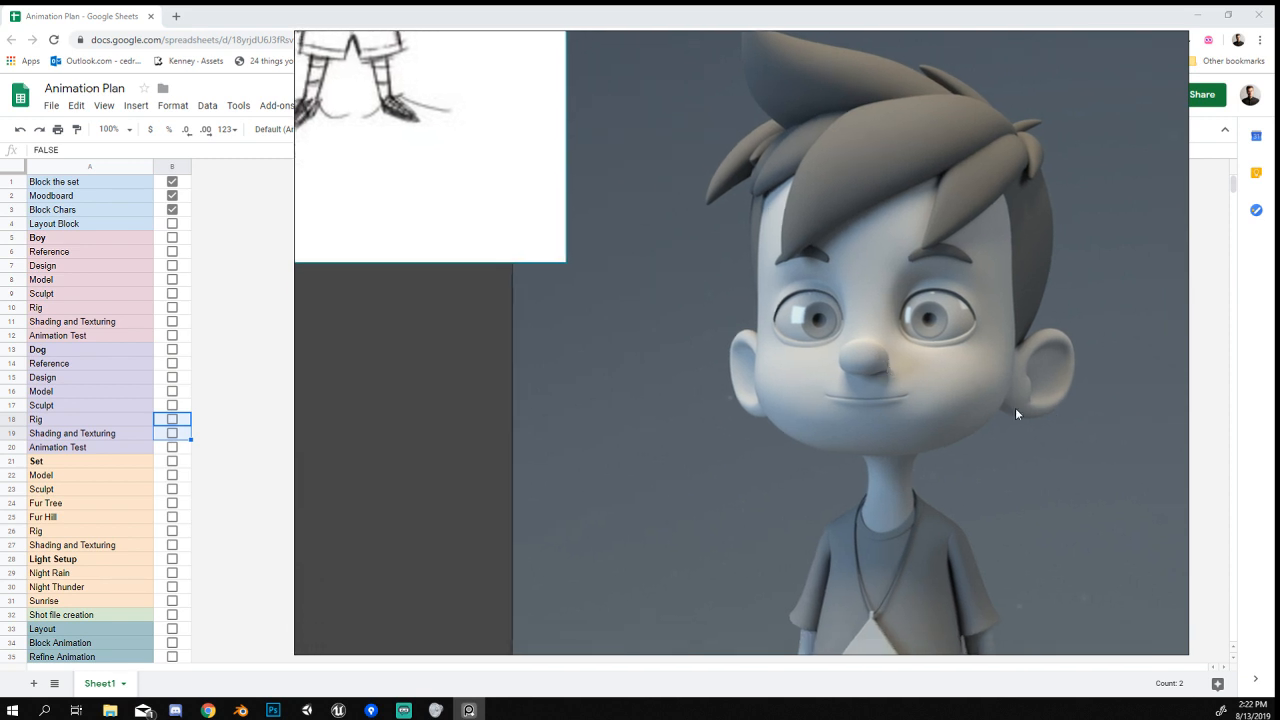
scroll(719, 210, down, 5)
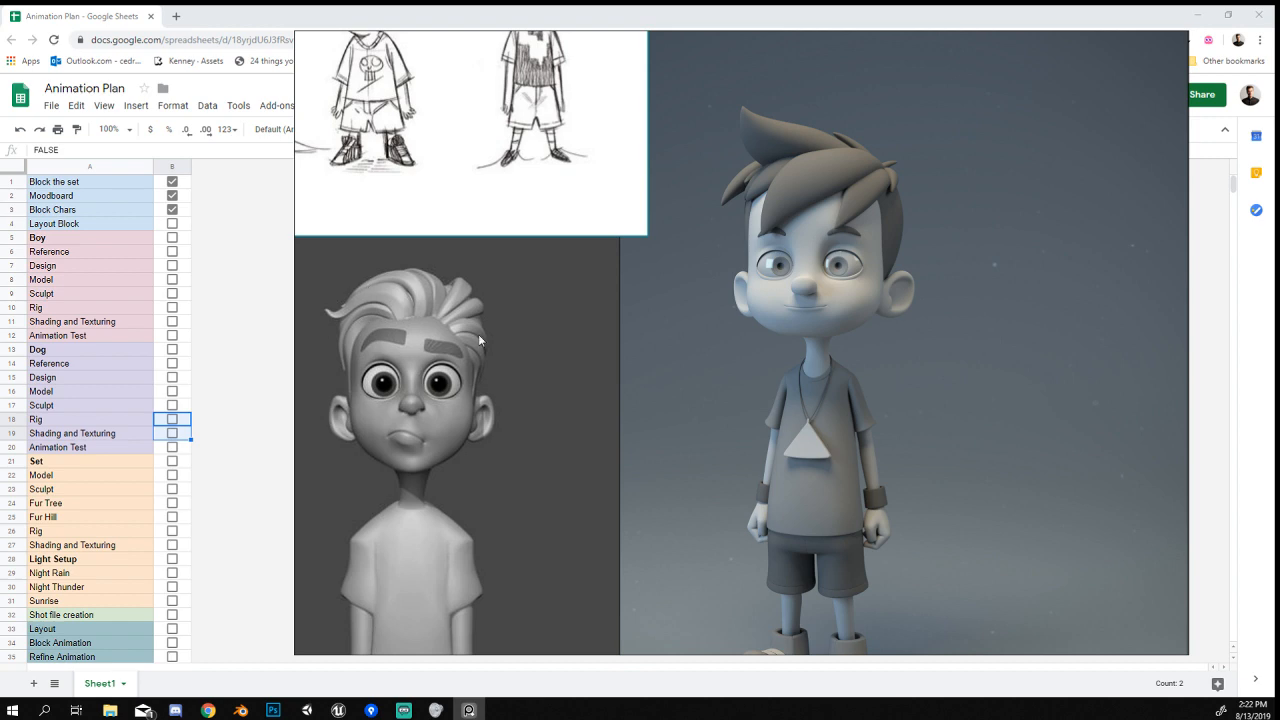
scroll(530, 356, down, 2)
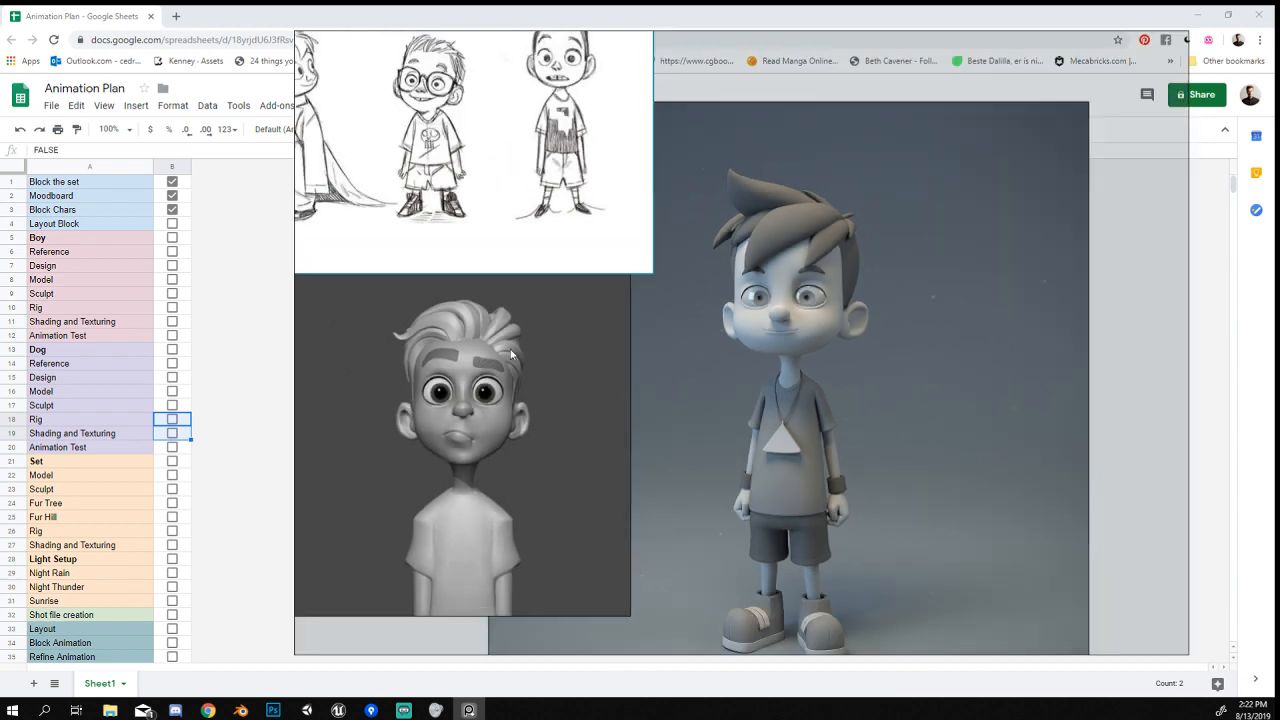
scroll(473, 318, up, 3)
scroll(634, 384, down, 3)
scroll(732, 160, up, 3)
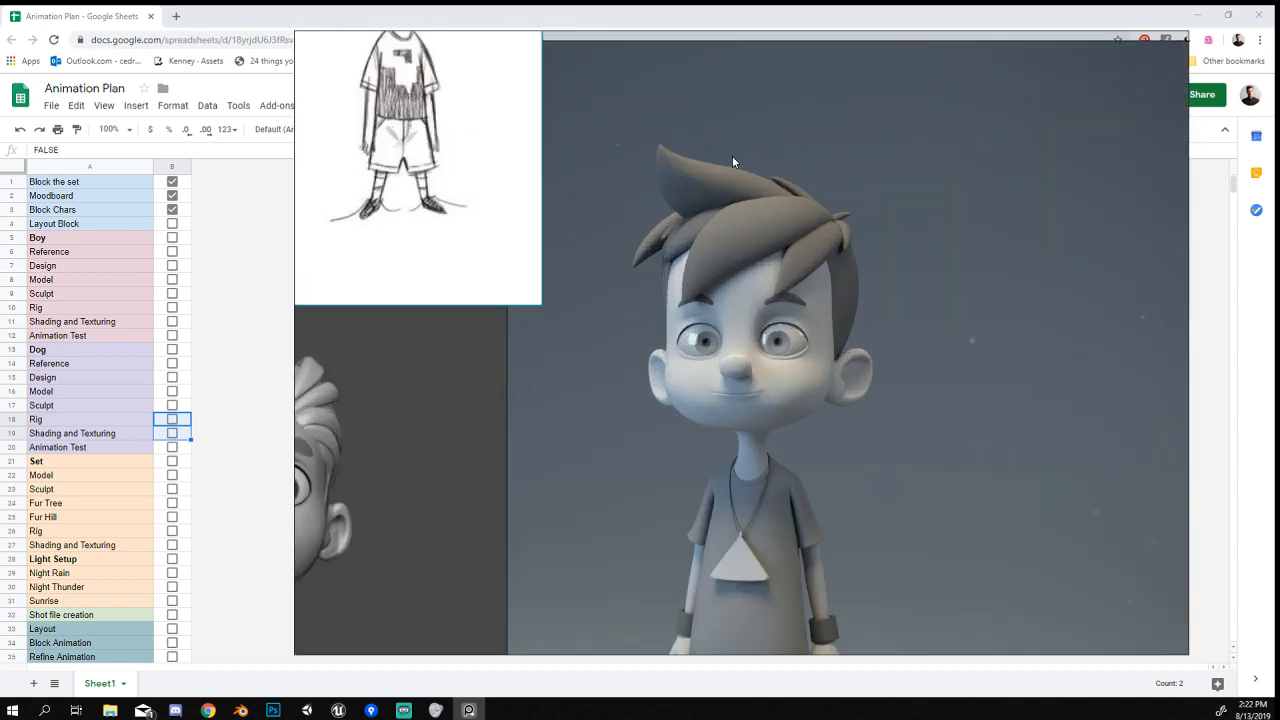
scroll(735, 165, down, 2)
scroll(781, 270, up, 1)
scroll(783, 303, down, 1)
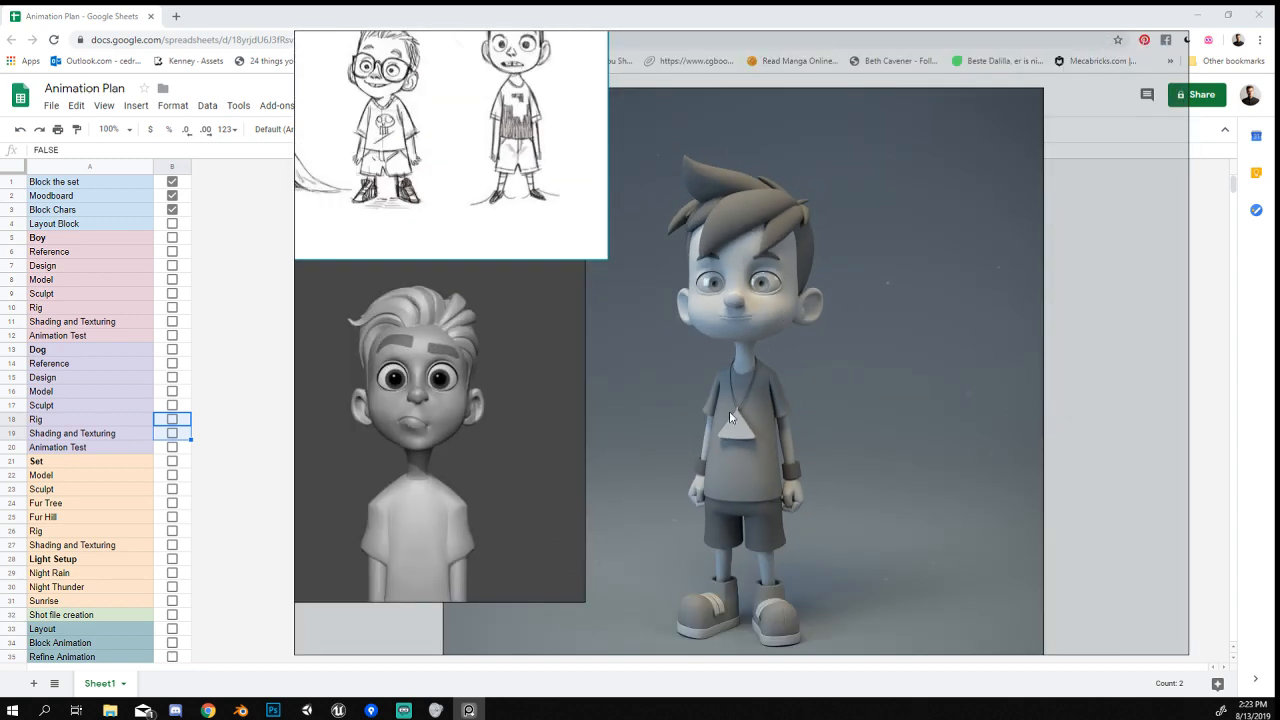
middle_drag(729, 411, 902, 417)
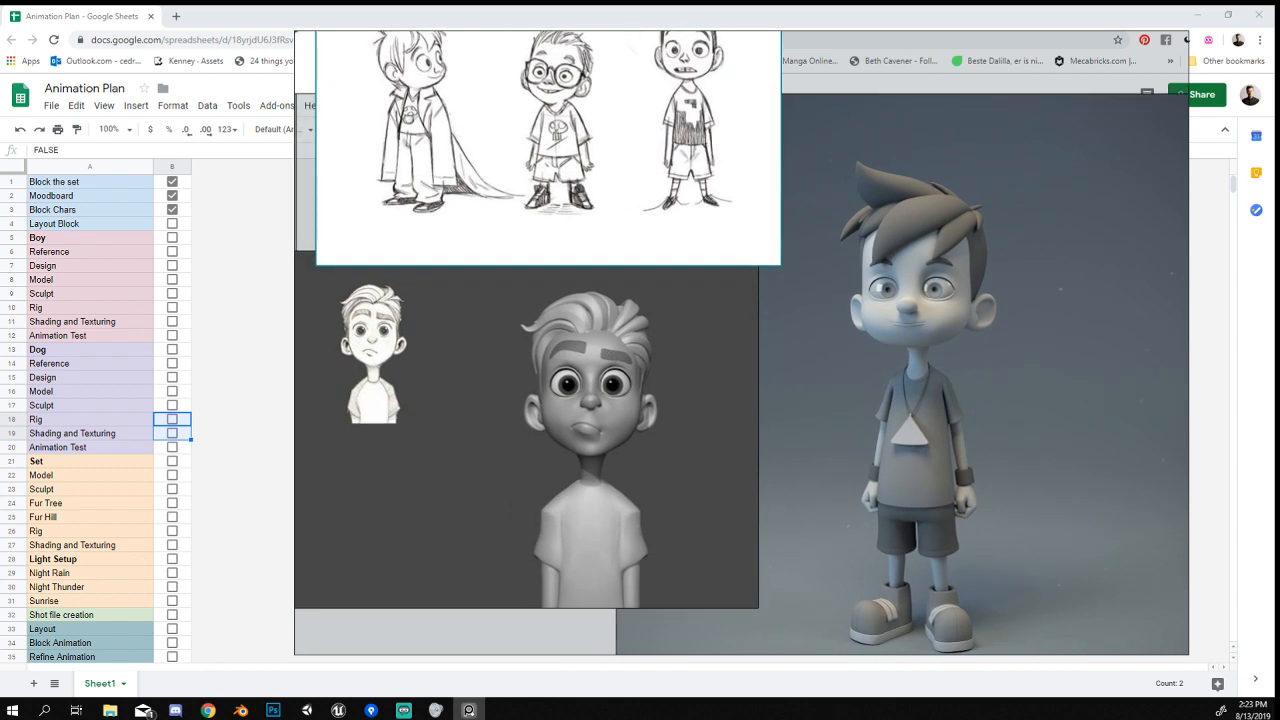
scroll(784, 424, down, 3)
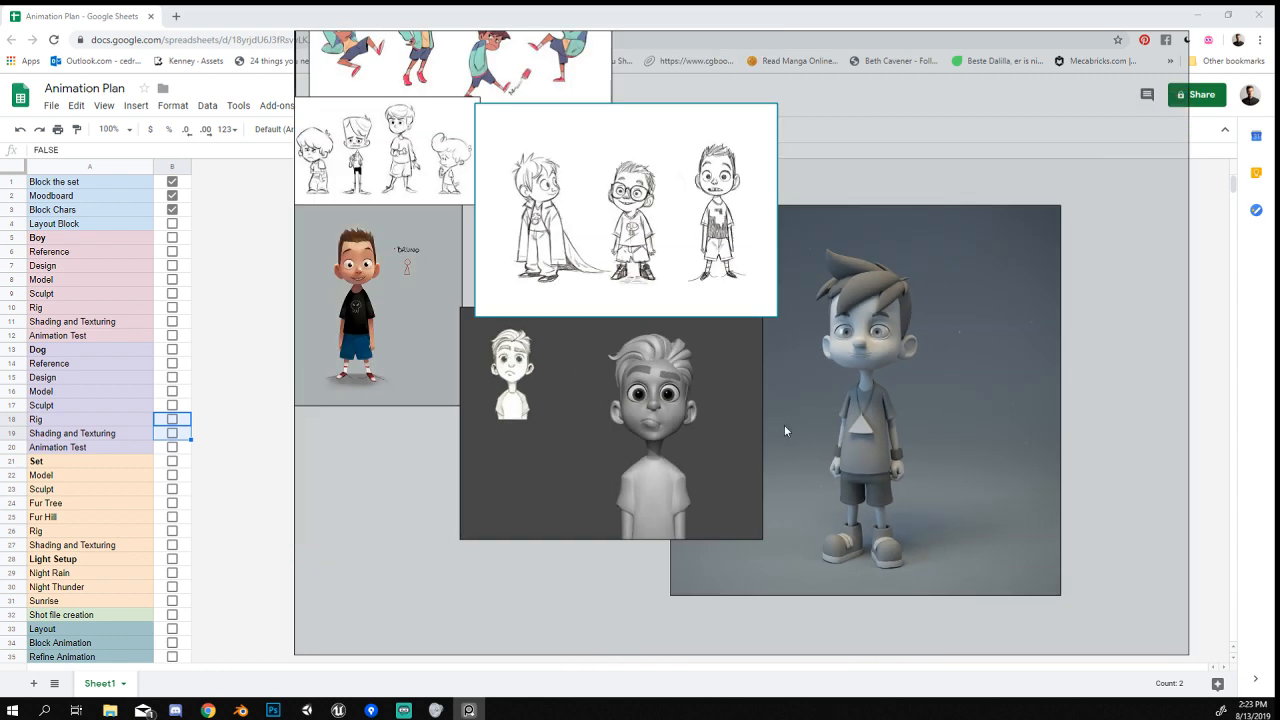
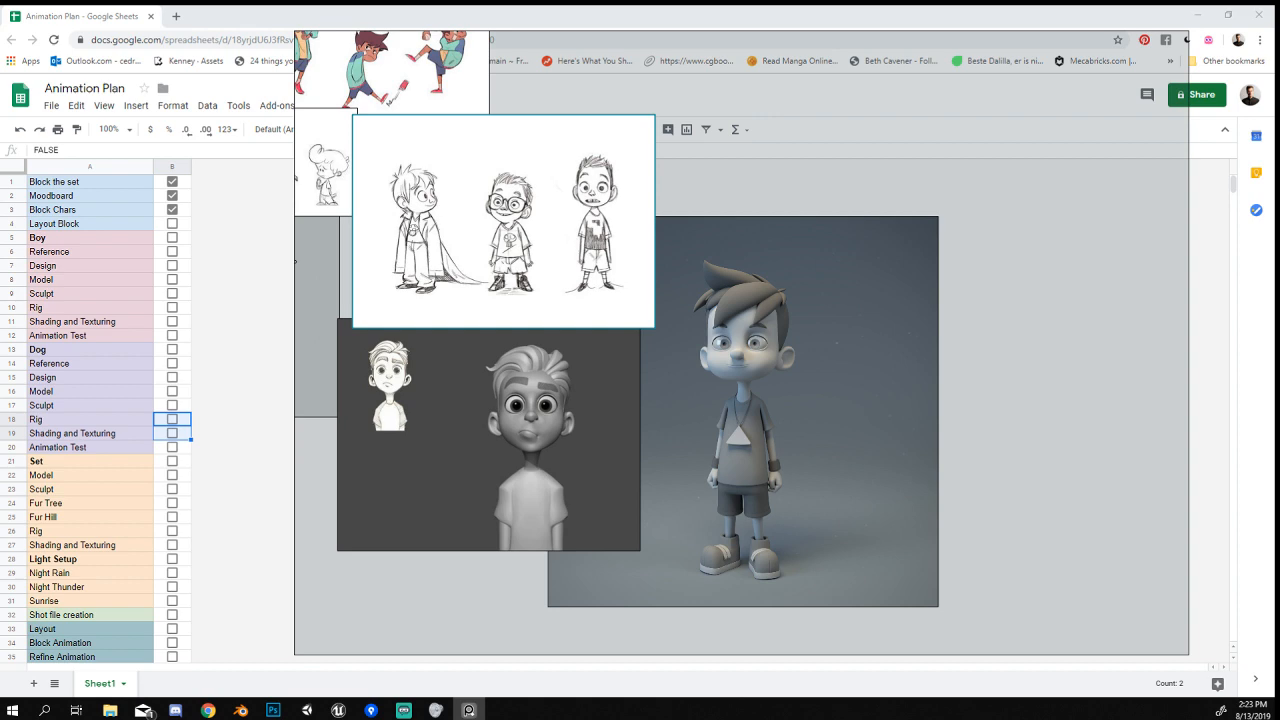
Add the four-view wireframe turnaround of the boy to the board, shrink it, and place it beside the grey boy render.
drag(1276, 438, 954, 438)
scroll(965, 441, down, 4)
scroll(965, 439, up, 3)
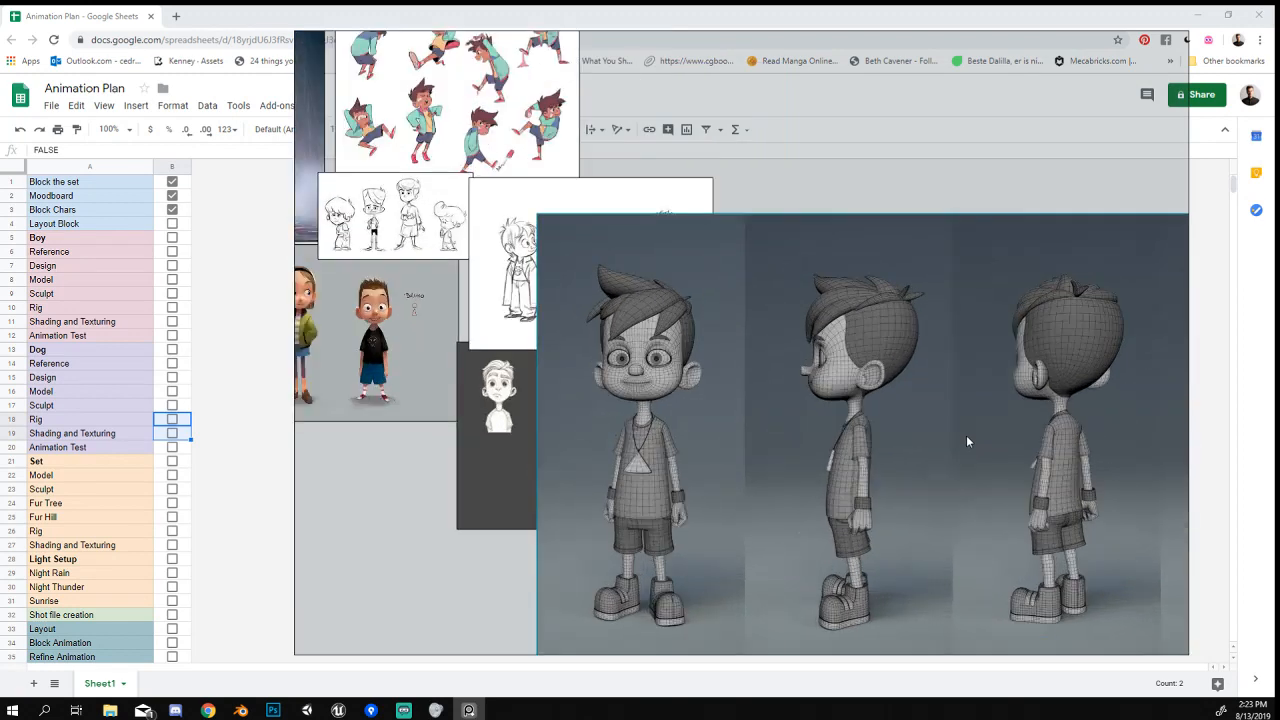
scroll(964, 432, down, 1)
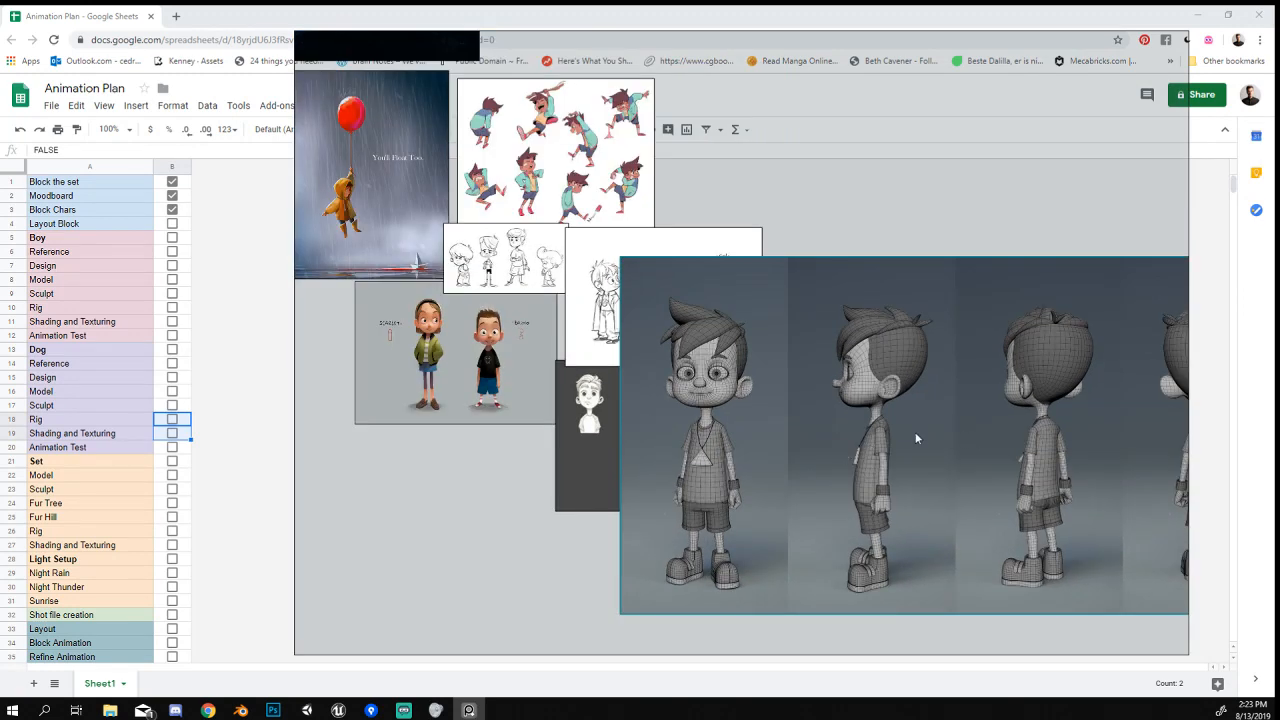
drag(917, 438, 851, 482)
right_click(979, 426)
click(894, 456)
right_click(911, 438)
click(926, 413)
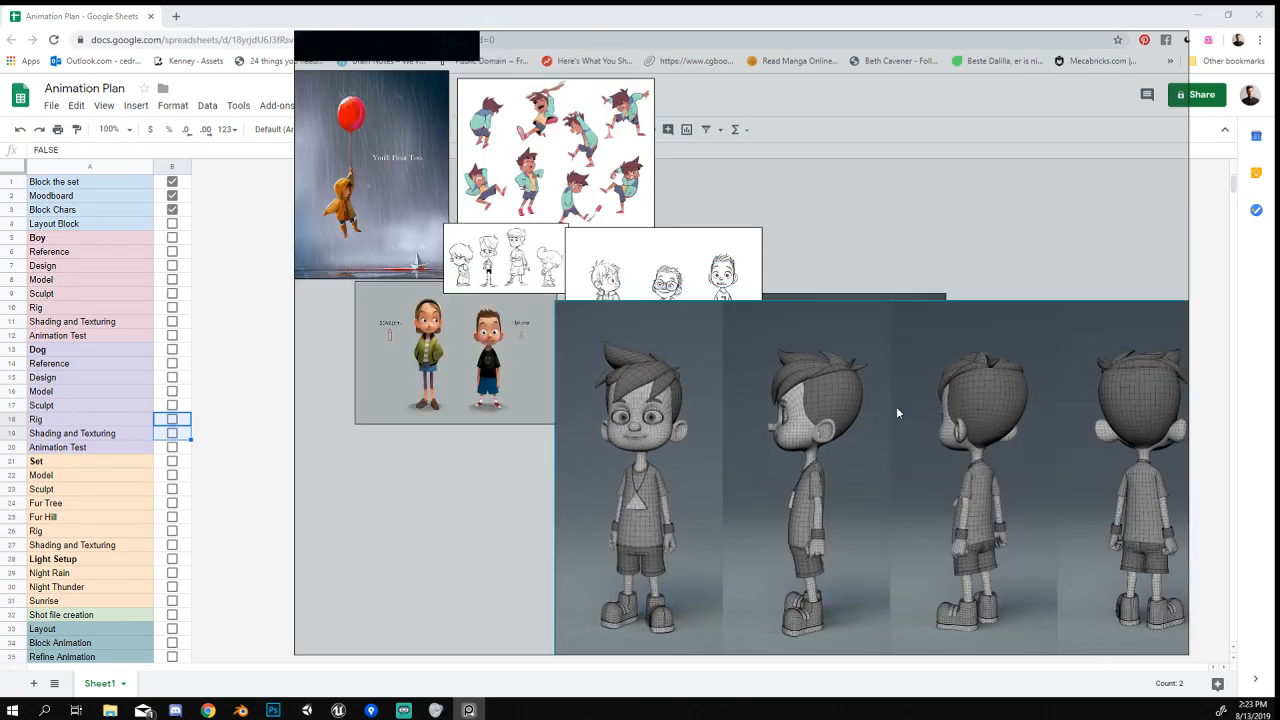
ctrl+alt+drag(828, 426, 712, 484)
drag(890, 482, 1009, 365)
Examine the wireframe turnaround's topology up close and review how it sits among the other boy references.
scroll(1009, 365, up, 6)
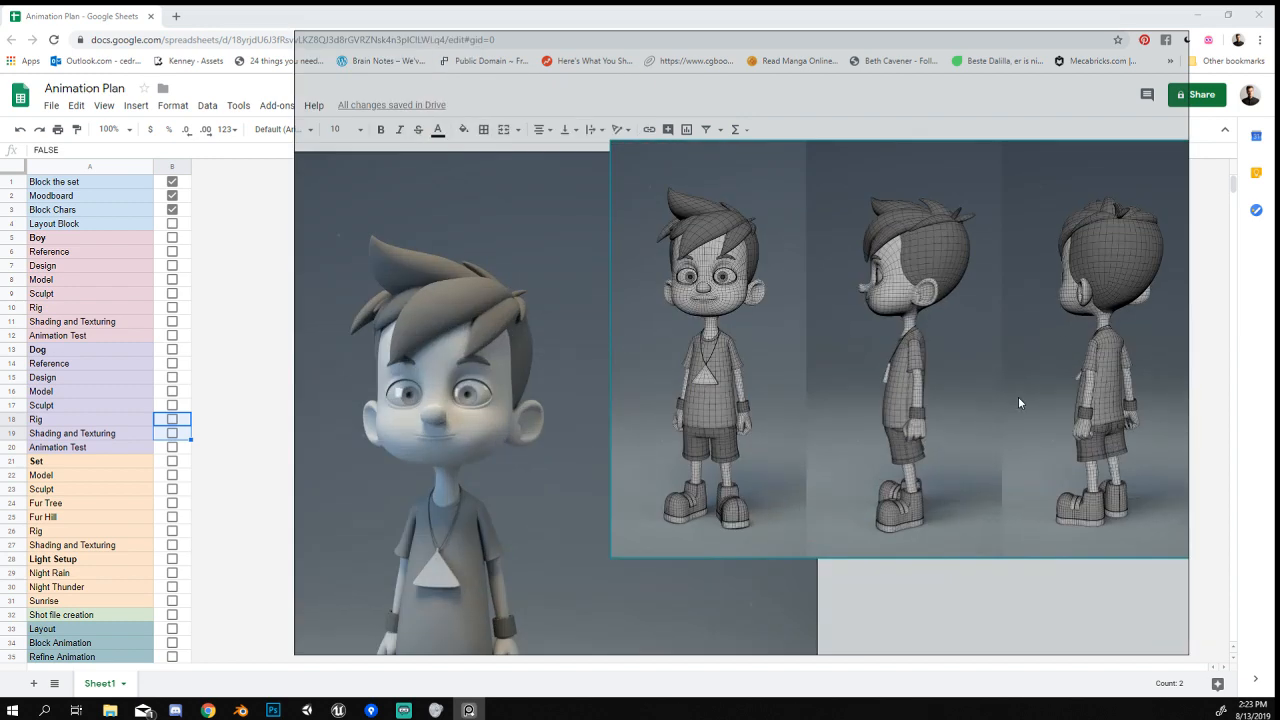
scroll(530, 200, up, 4)
scroll(525, 233, down, 3)
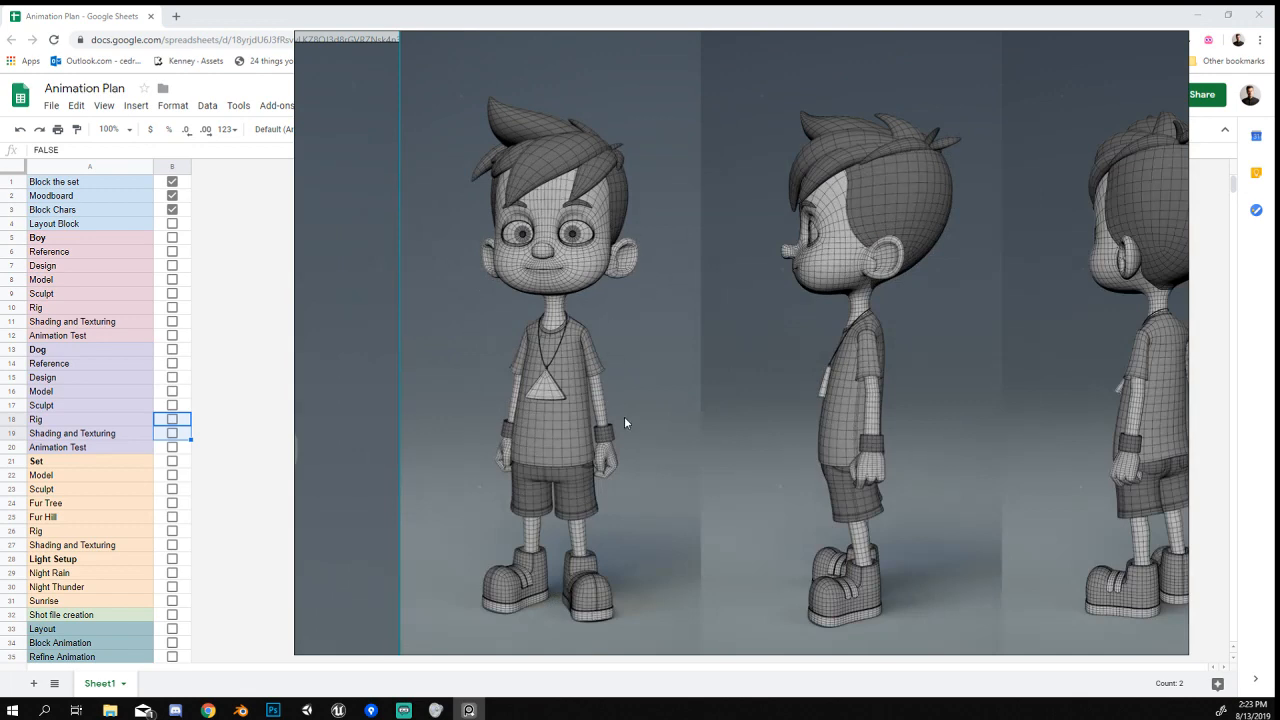
scroll(626, 423, down, 5)
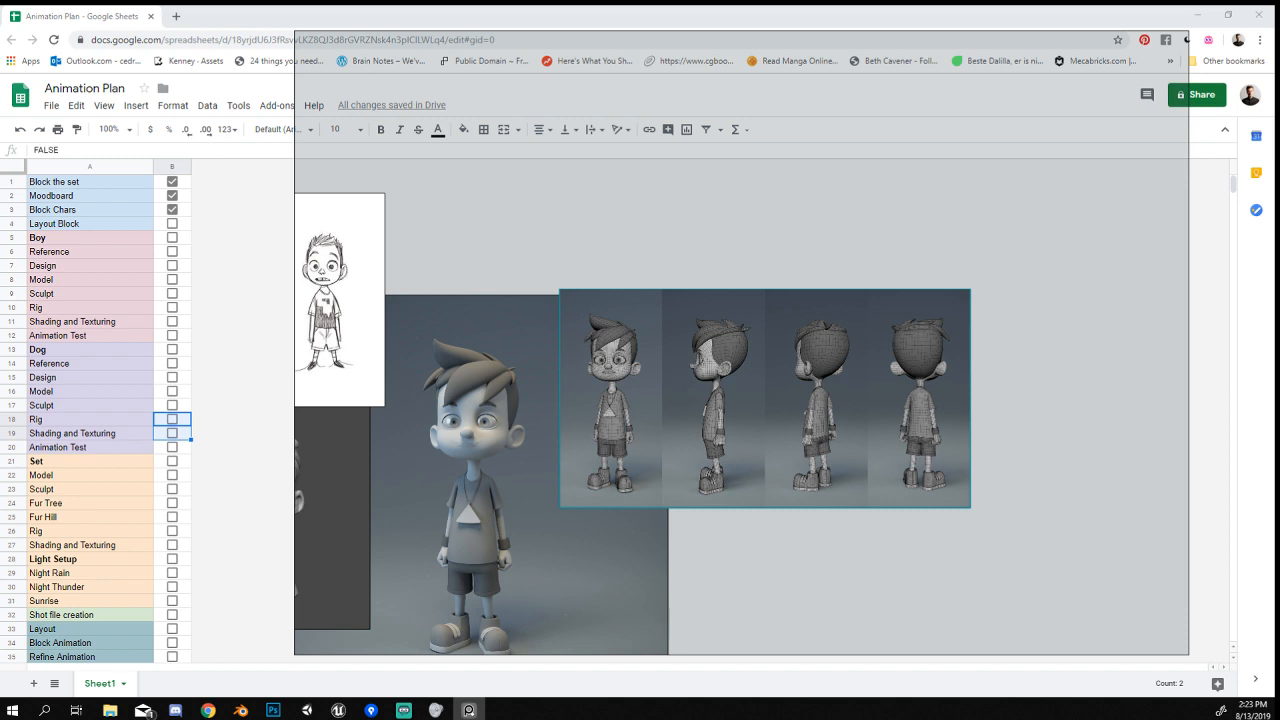
key(alt+Tab)
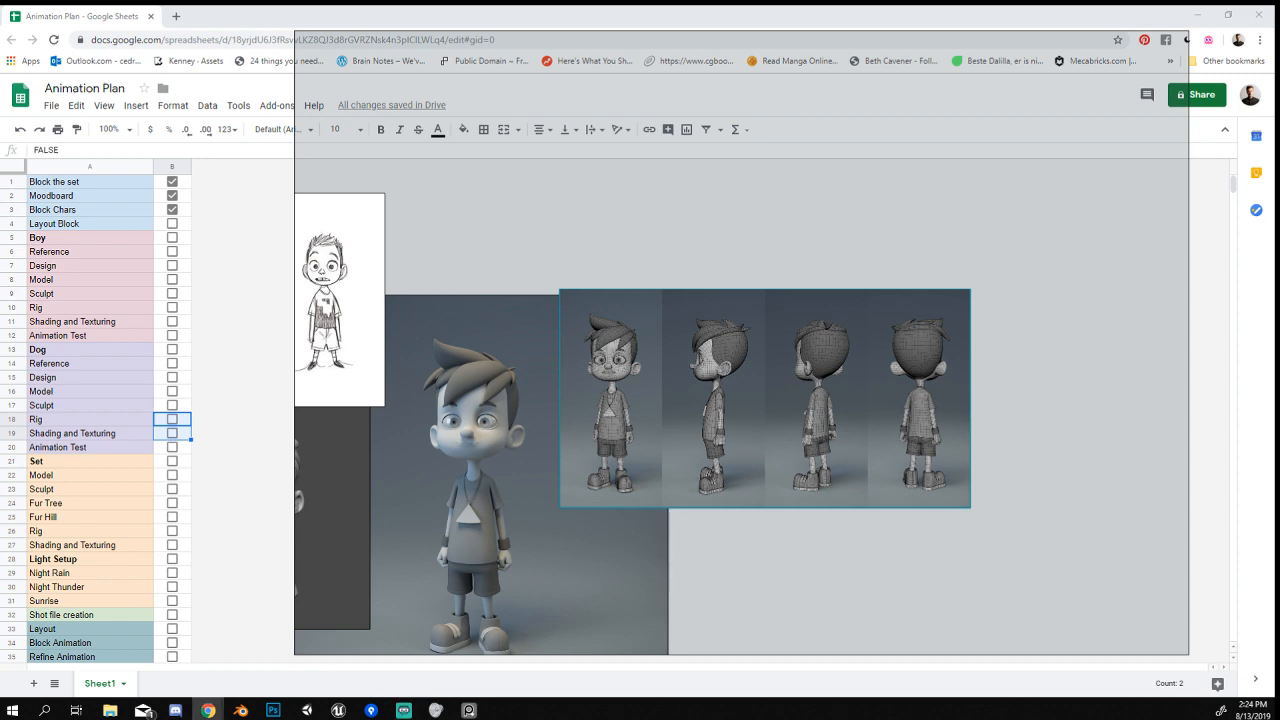
scroll(786, 512, down, 5)
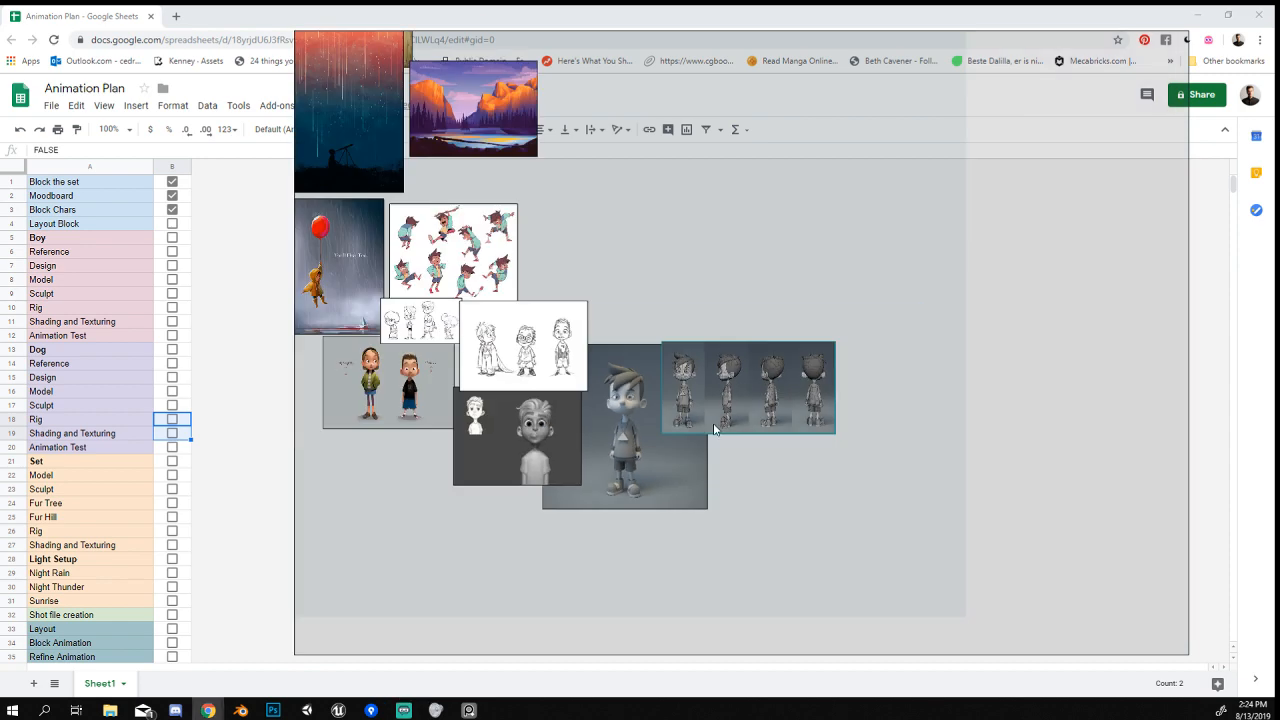
scroll(786, 512, up, 5)
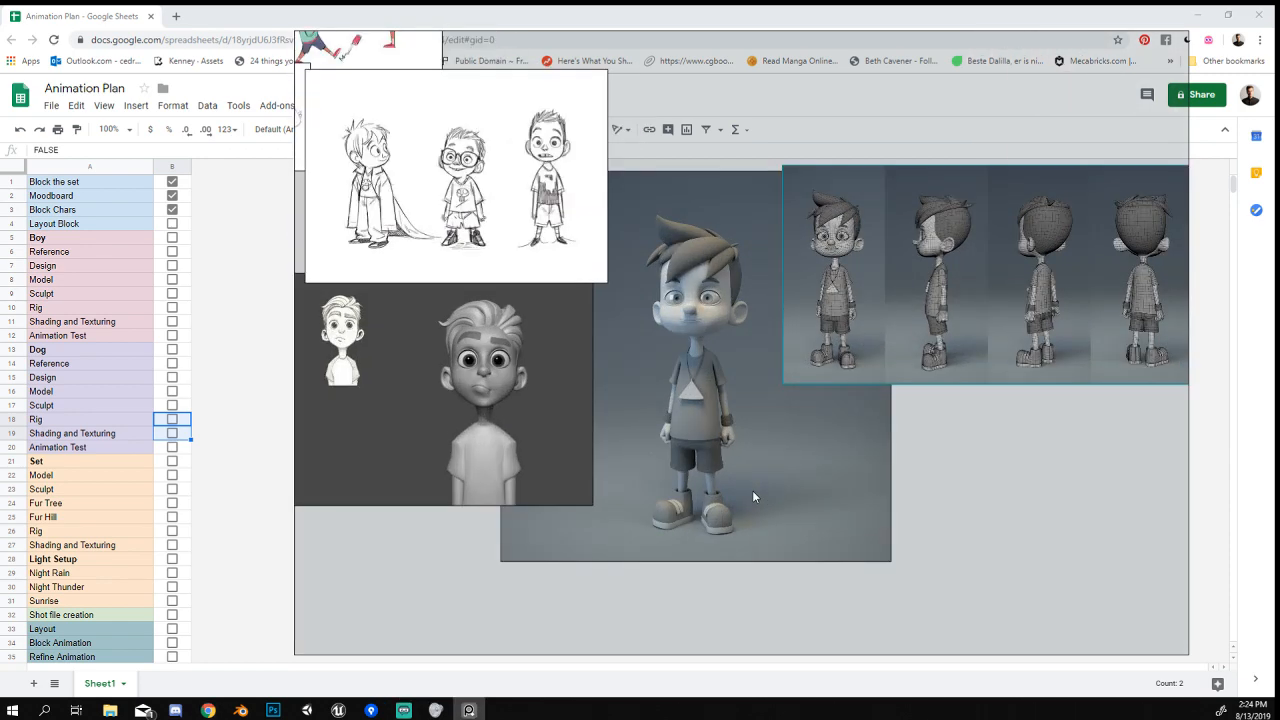
middle_drag(840, 492, 865, 525)
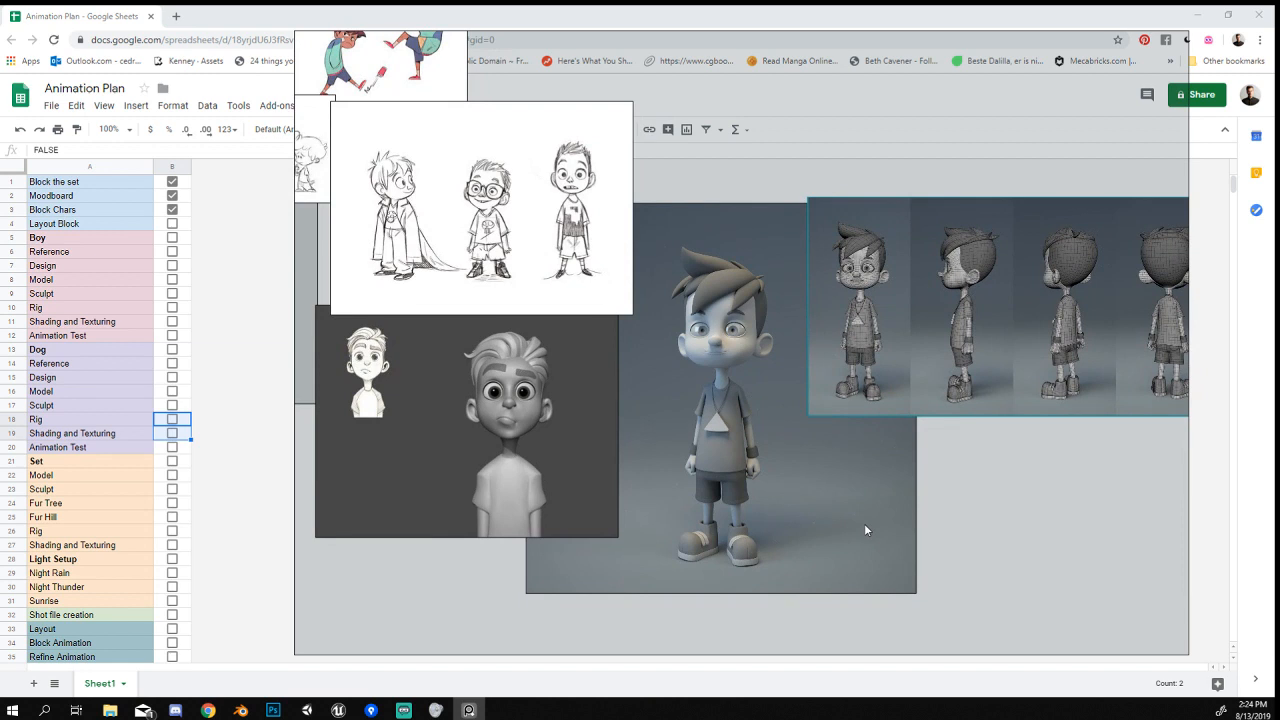
Switch to the Blender window holding 02-characterBlocks01.blend and move the reference board out of the way of the viewport.
mouse_move(238, 712)
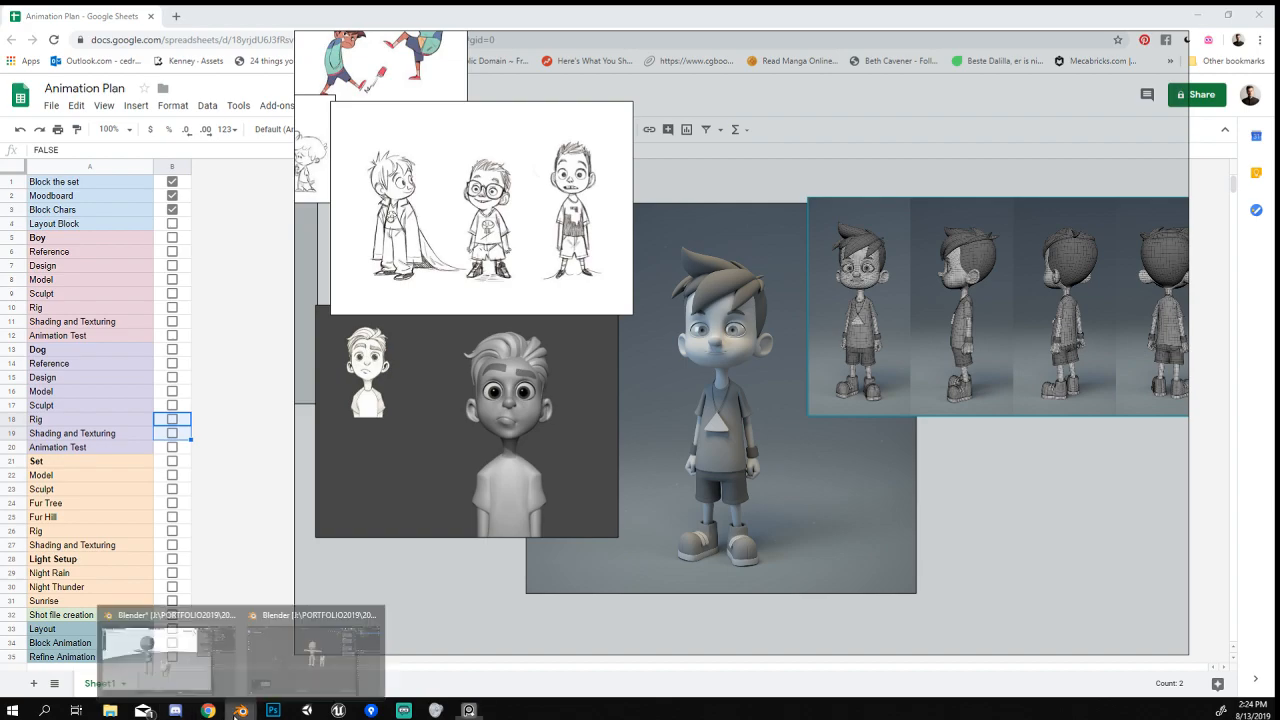
click(266, 647)
scroll(671, 266, down, 3)
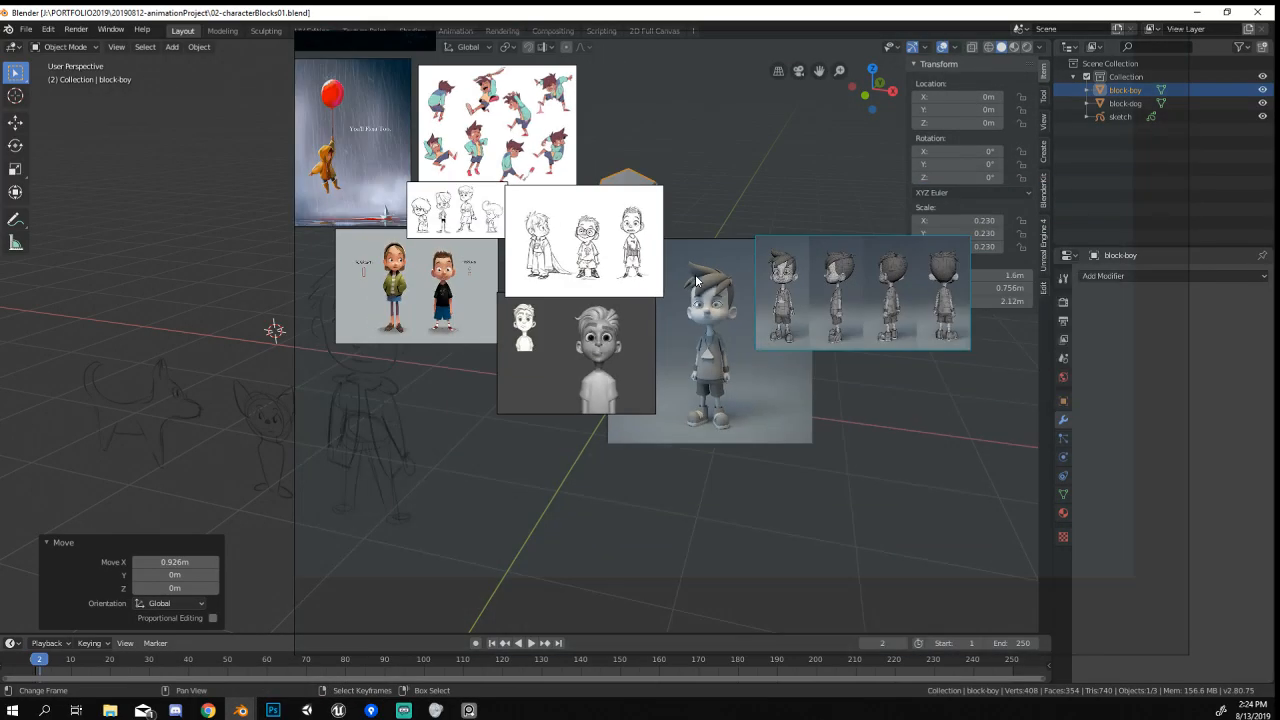
scroll(697, 281, down, 1)
middle_drag(658, 290, 624, 309)
right_drag(723, 484, 1279, 504)
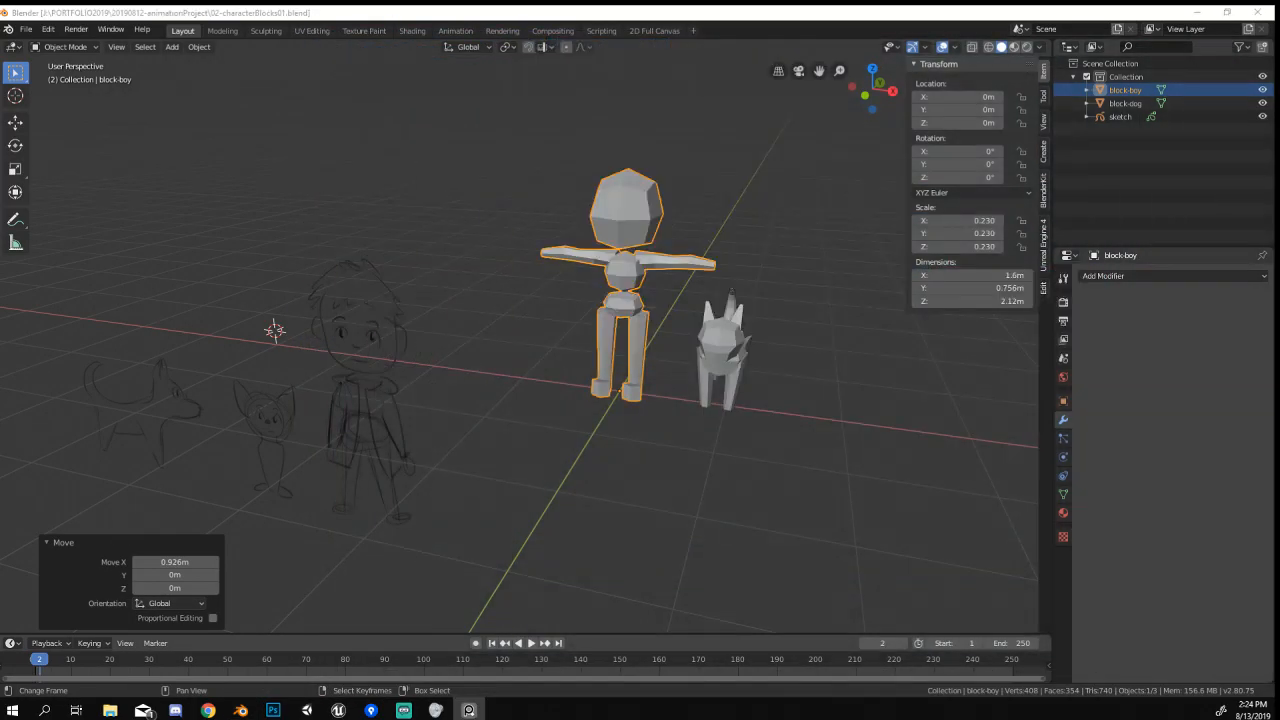
Save the character blocks scene as a new file named 03-boyModel01.
scroll(629, 221, up, 3)
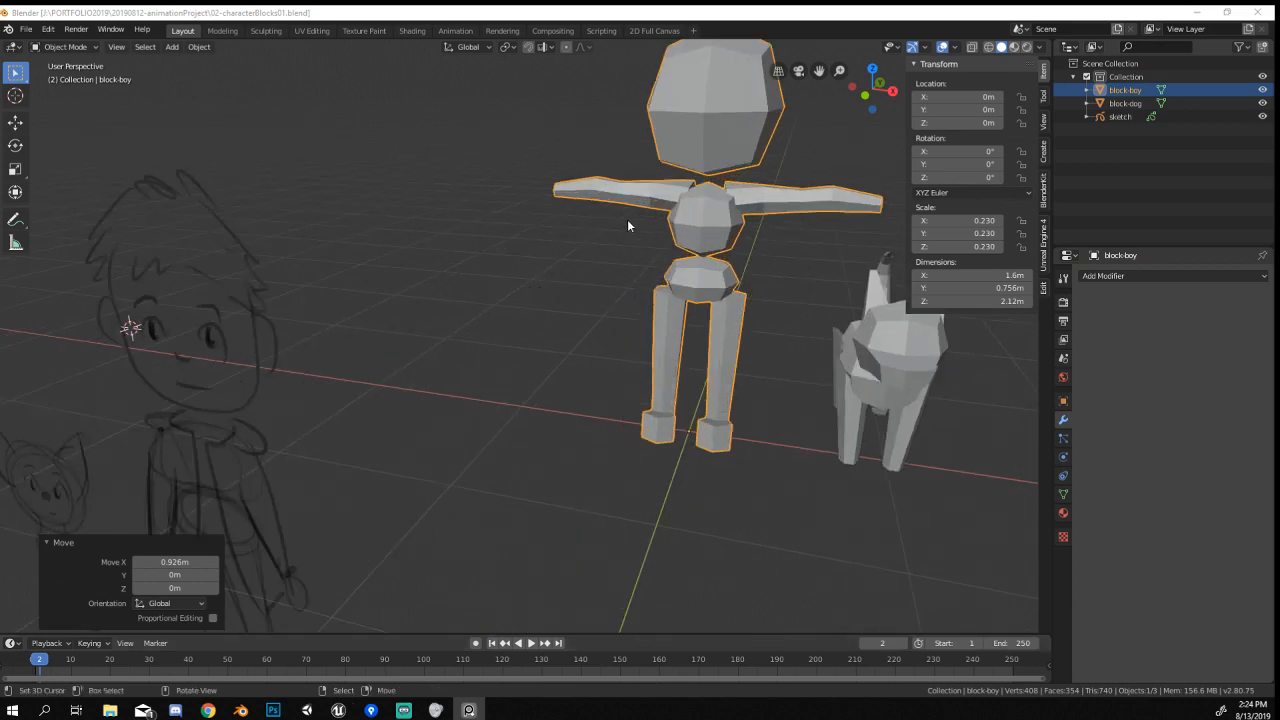
middle_drag(629, 221, 646, 321)
scroll(662, 204, down, 2)
right_click(606, 282)
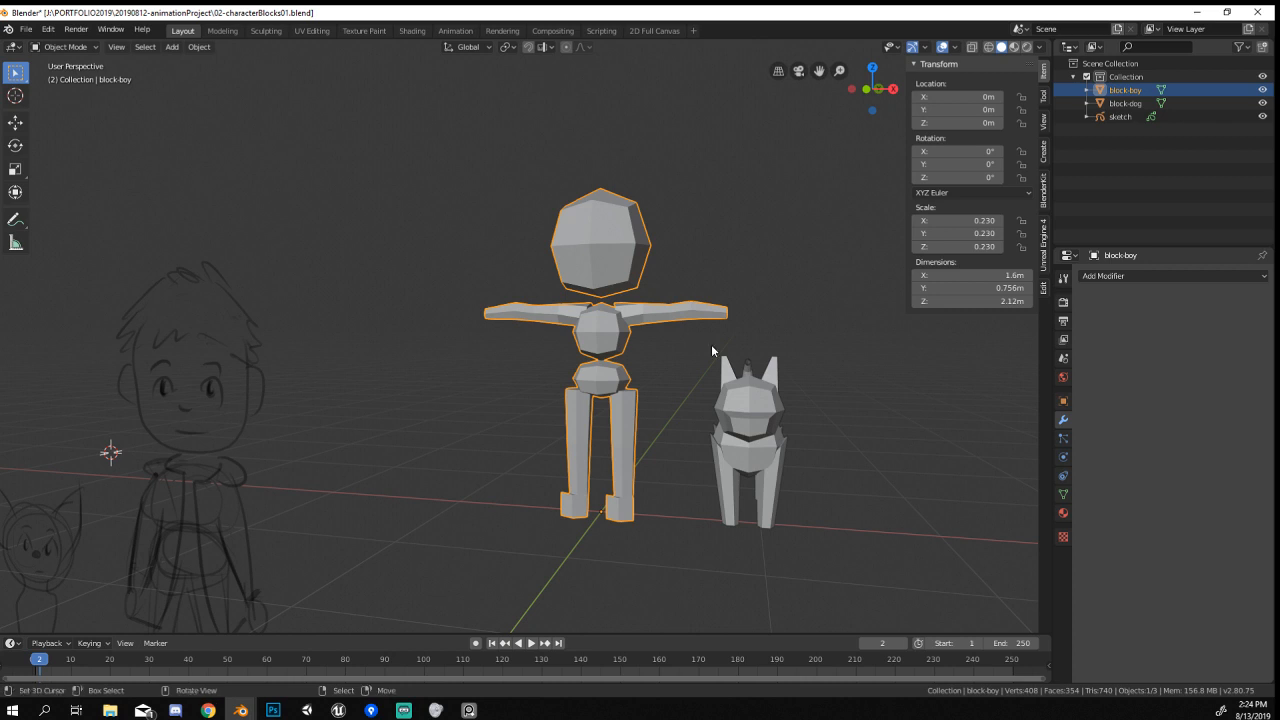
key(ctrl+shift+s)
click(172, 79)
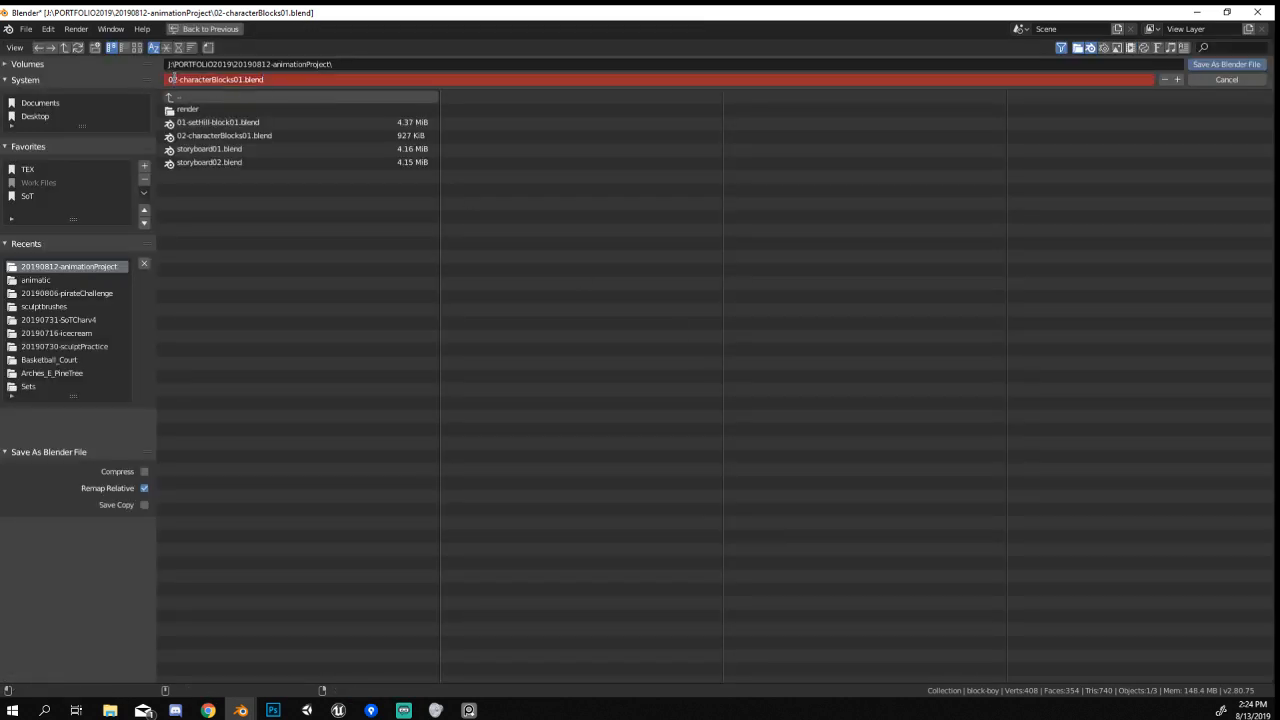
key(BackSpace)
text(3)
key(ctrl+shift+Right)
text(-boyModel01)
key(Return)
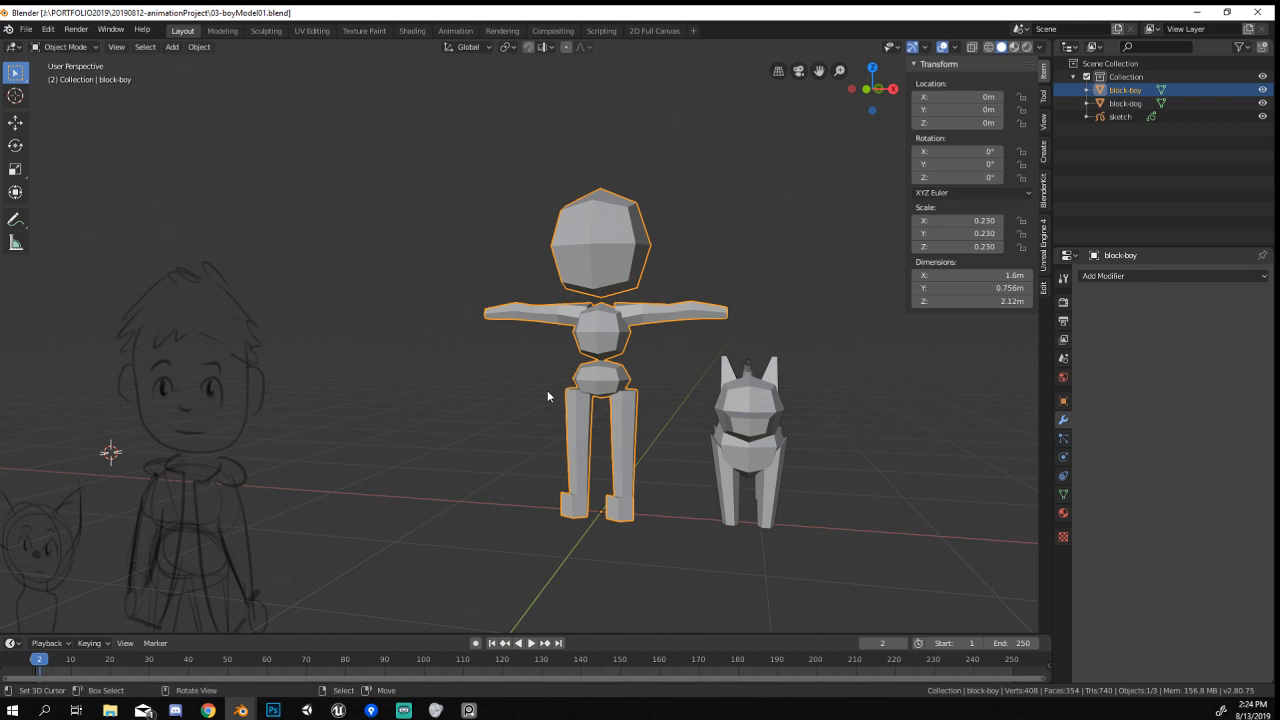
In front view, move the boy and dog sketch to about X -0.64 m, Z 0.78 m so its feet meet the ground line.
mouse_move(547, 390)
middle_down()
mouse_move(678, 430)
mouse_move(667, 431)
middle_up()
key(KP_1)
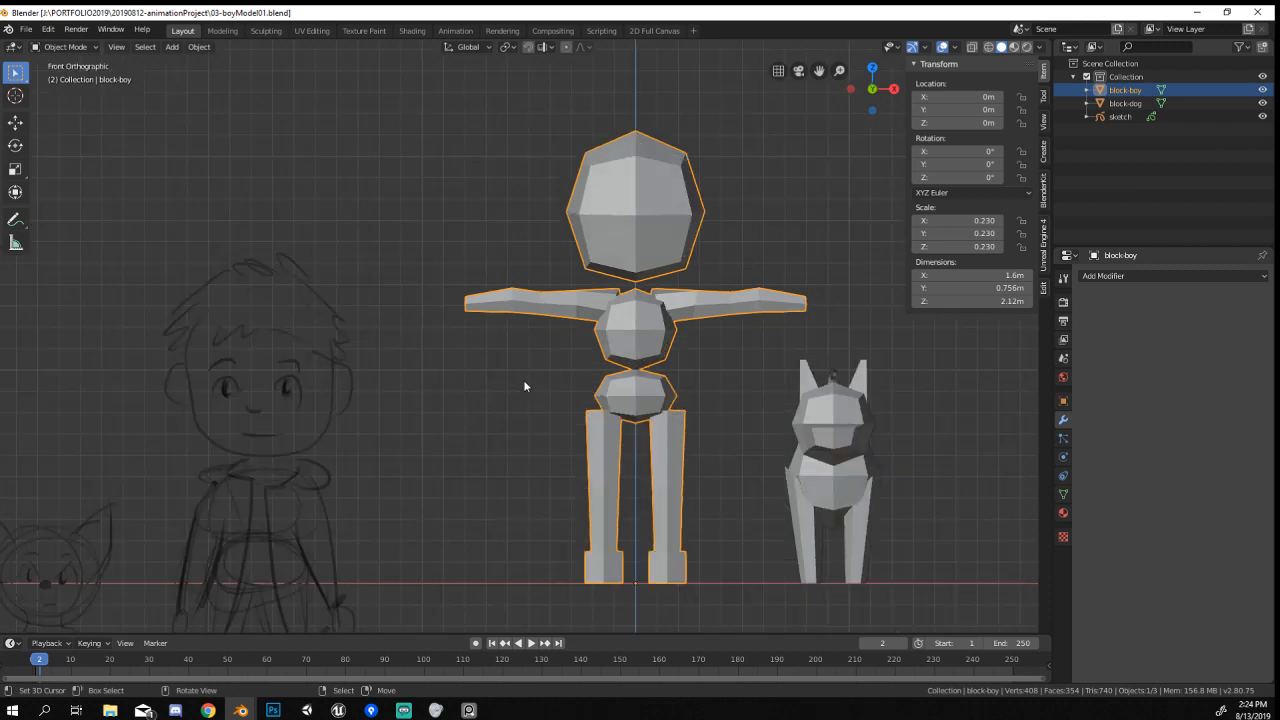
scroll(524, 386, down, 4)
click(420, 466)
shift+middle_drag(486, 443, 512, 469)
key(g)
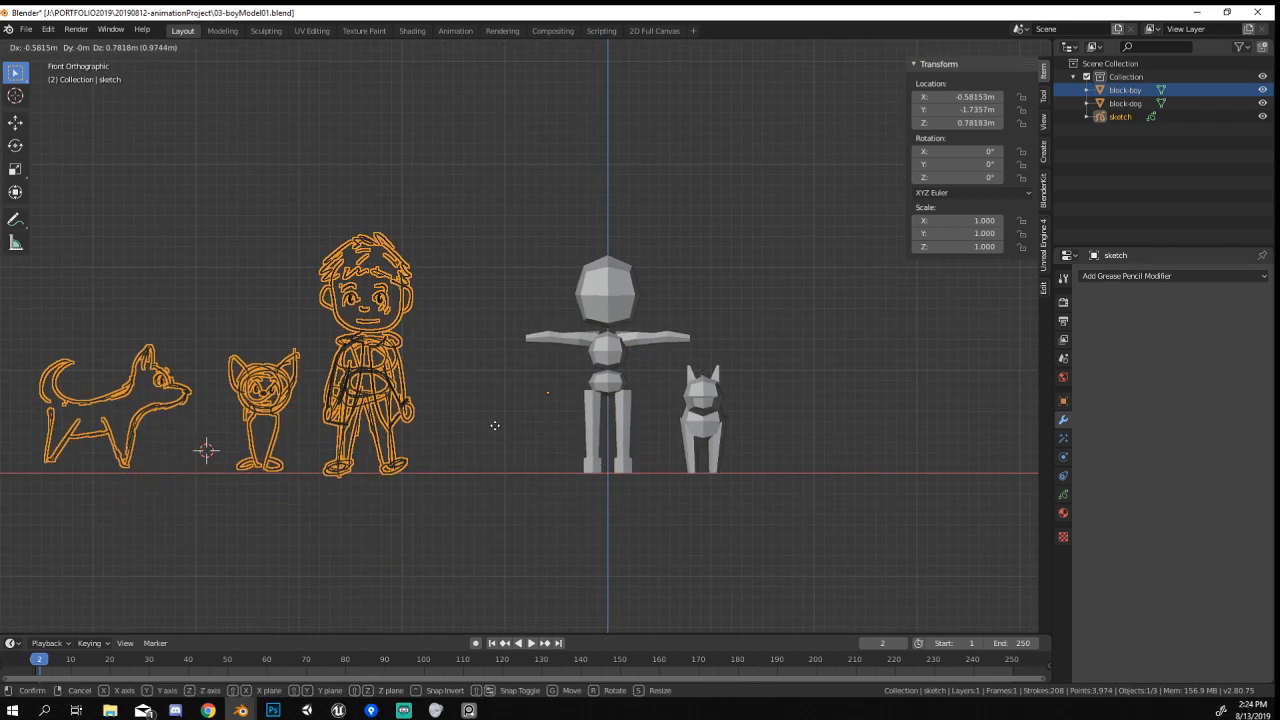
click(487, 417)
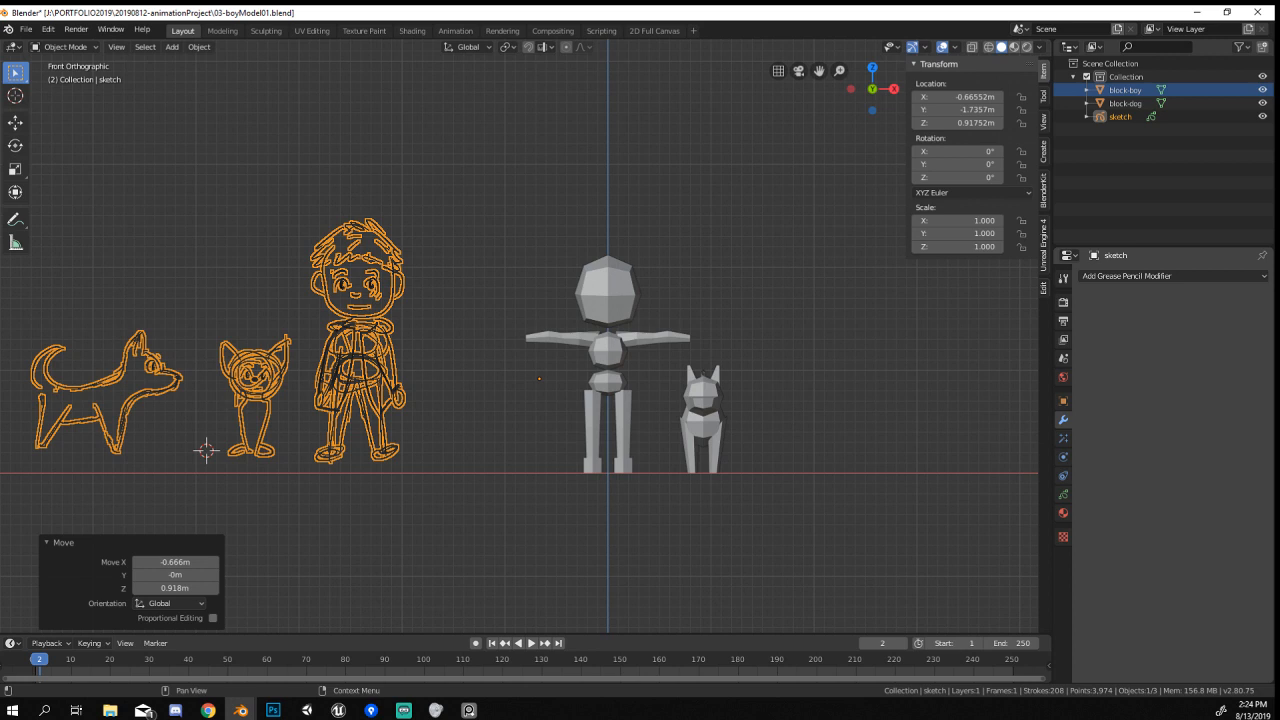
key(g)
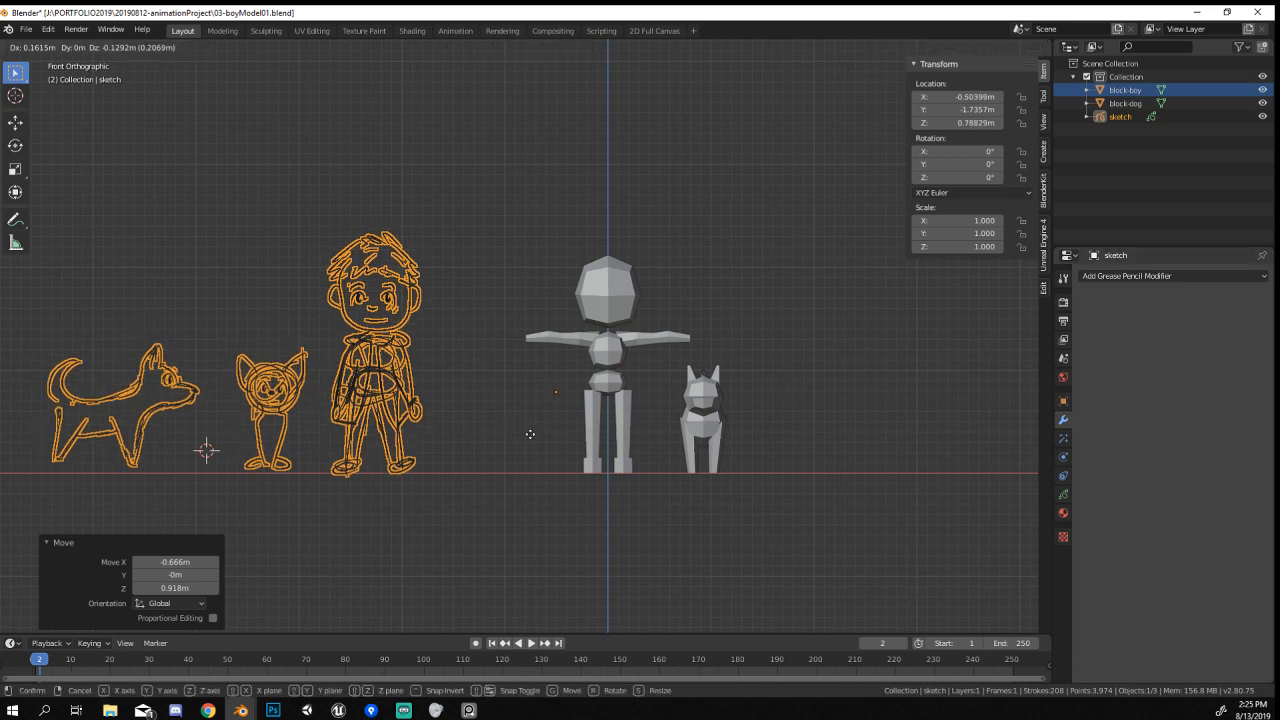
click(517, 437)
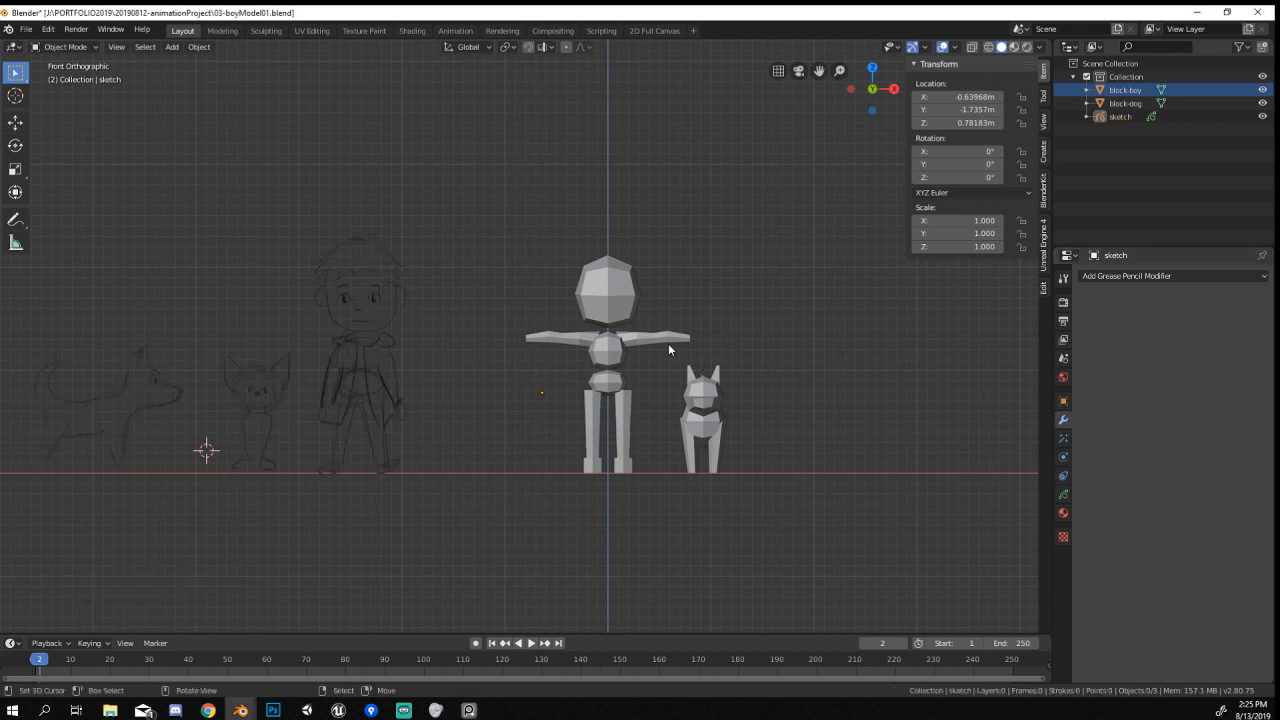
Delete the dog block object from the scene.
click(623, 319)
key(KP_3)
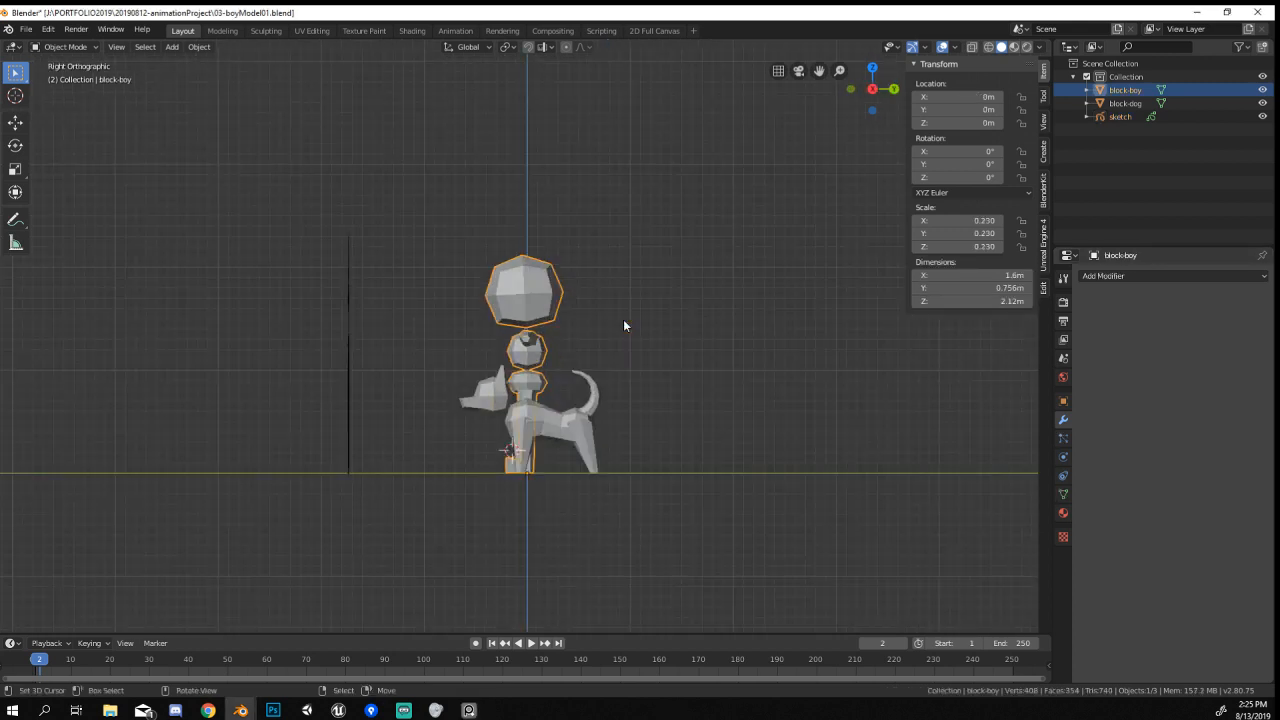
click(543, 421)
key(x)
click(543, 418)
In side view, move the boy block model about 1.51 m along Y, clear of the origin.
middle_drag(543, 418, 544, 389)
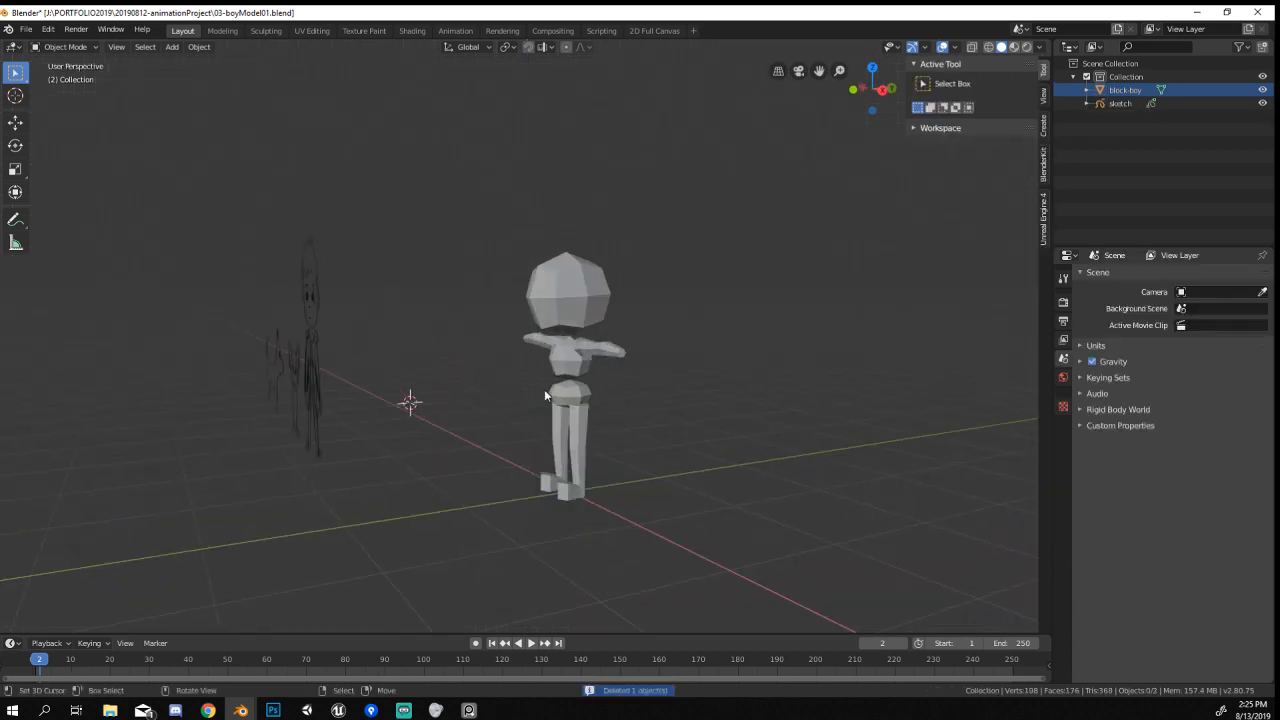
click(563, 376)
key(KP_3)
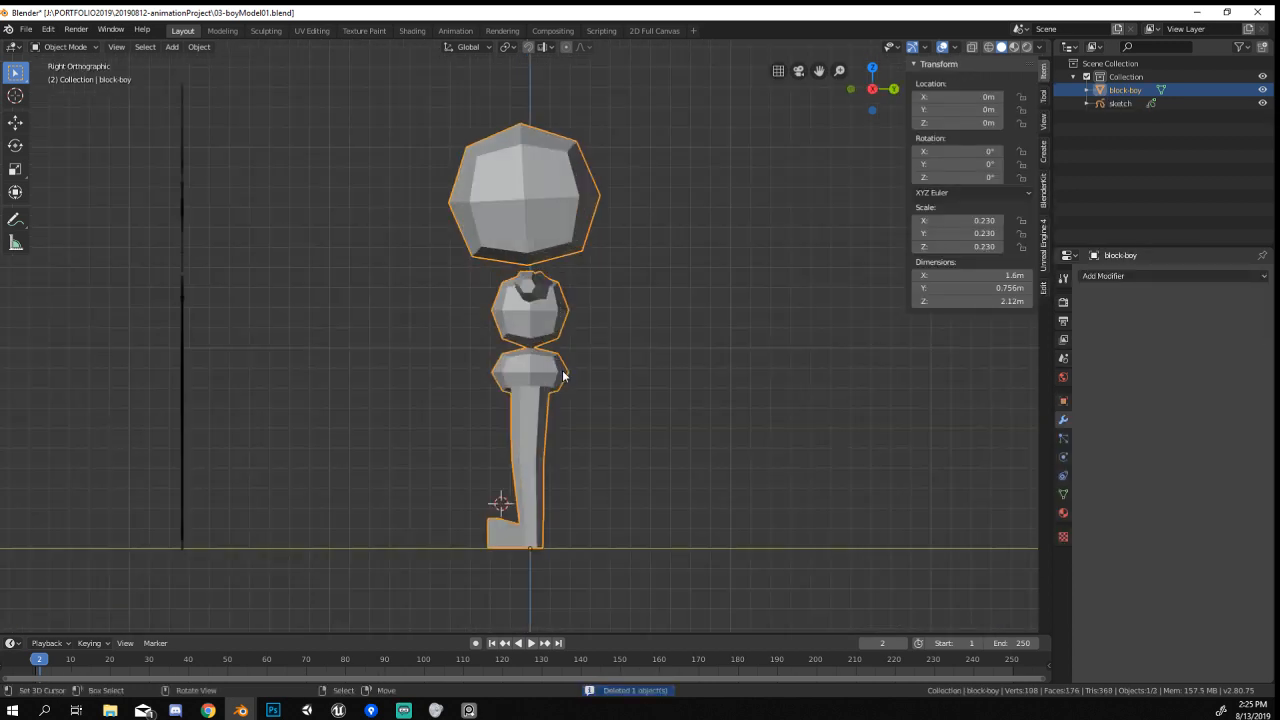
key(g)
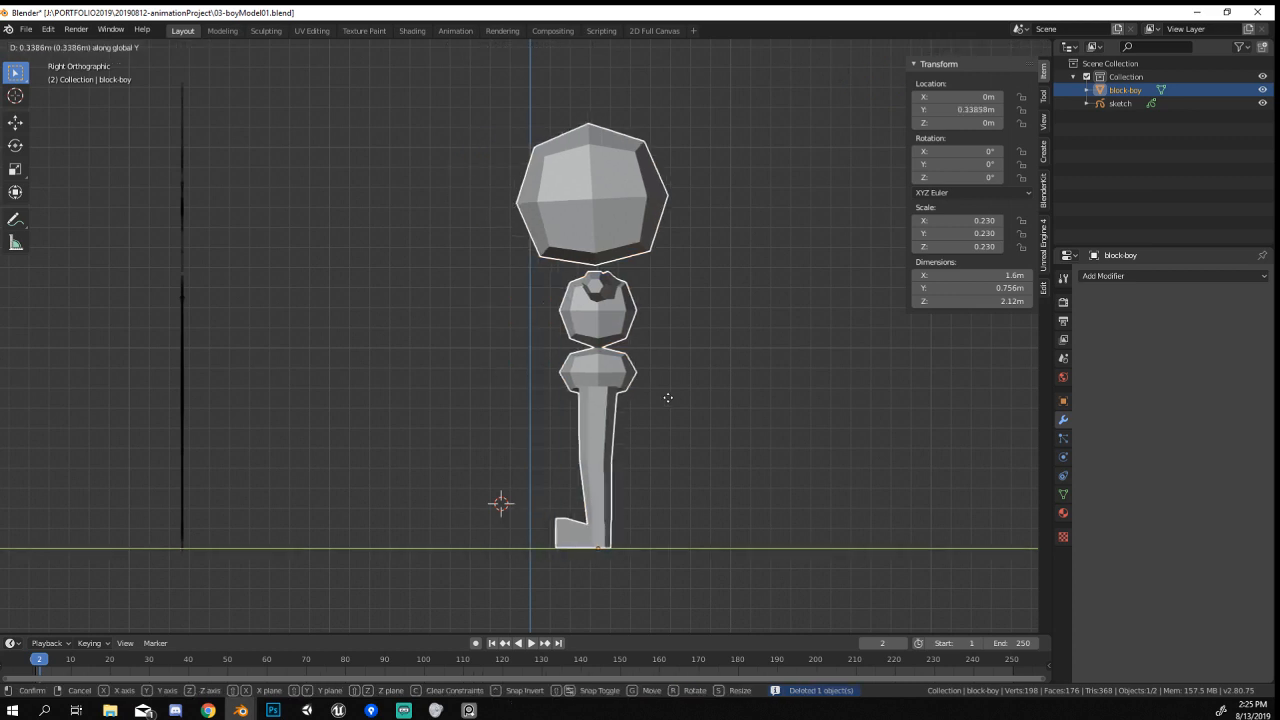
click(889, 420)
shift+middle_drag(774, 407, 728, 429)
Add a cube mesh and give it a level 2 subdivision surface.
key(shift+a)
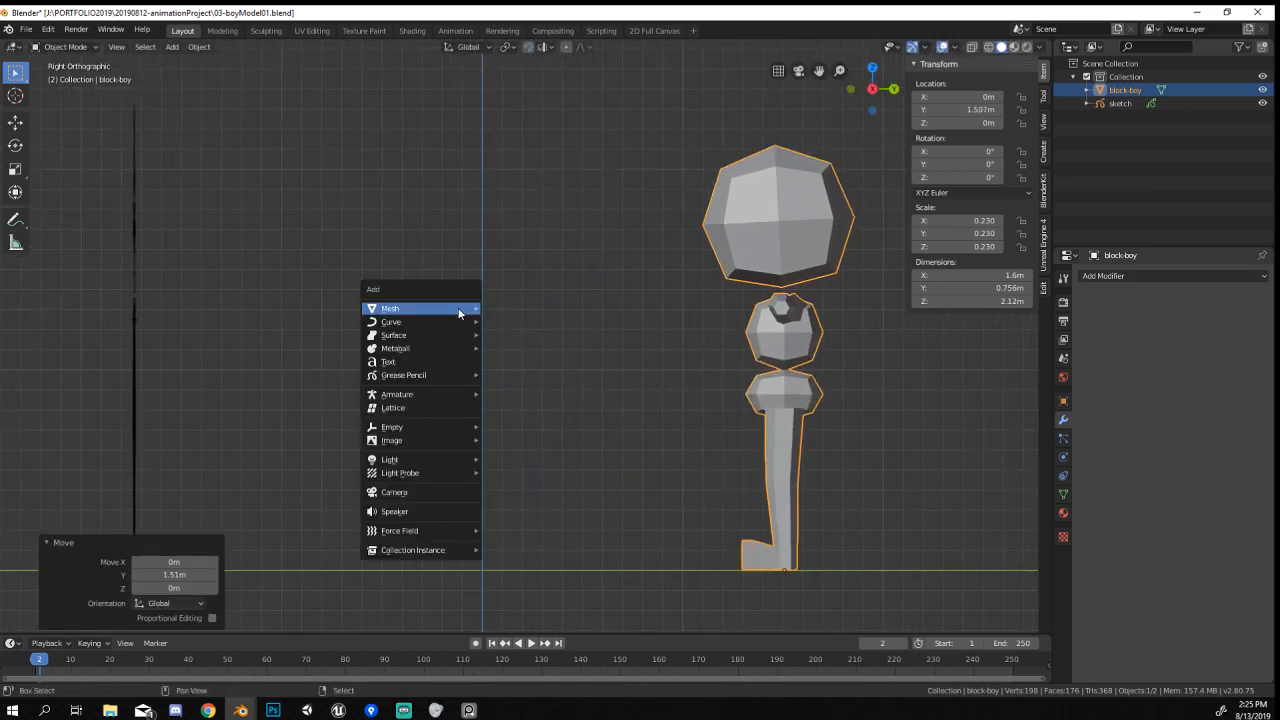
mouse_move(420, 308)
click(549, 322)
key(ctrl+2)
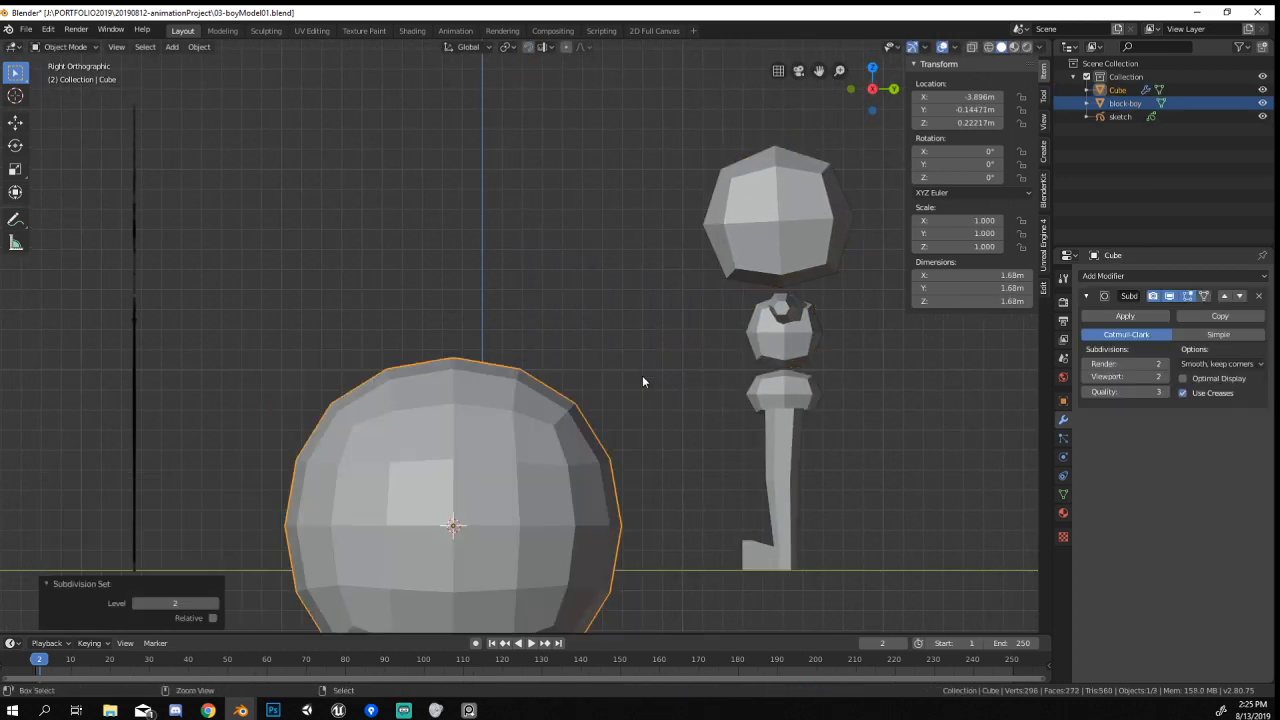
Raise the subdivided cube 1.53 m to the blockout's head height and scale it to about 0.477.
key(g)
key(z)
click(646, 240)
key(s)
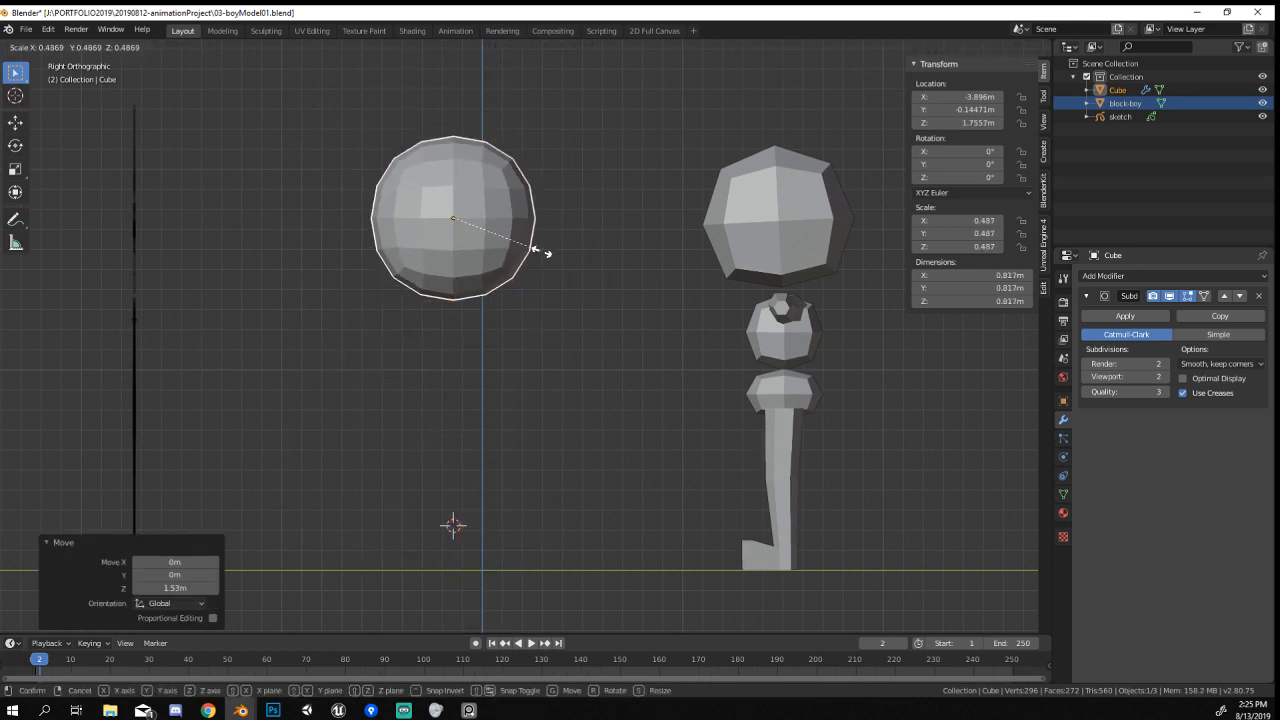
click(559, 262)
Reset the cube's location to the origin, scale it to about 0.443 and raise it to about Z 1.76 m.
key(alt+g)
key(g)
key(z)
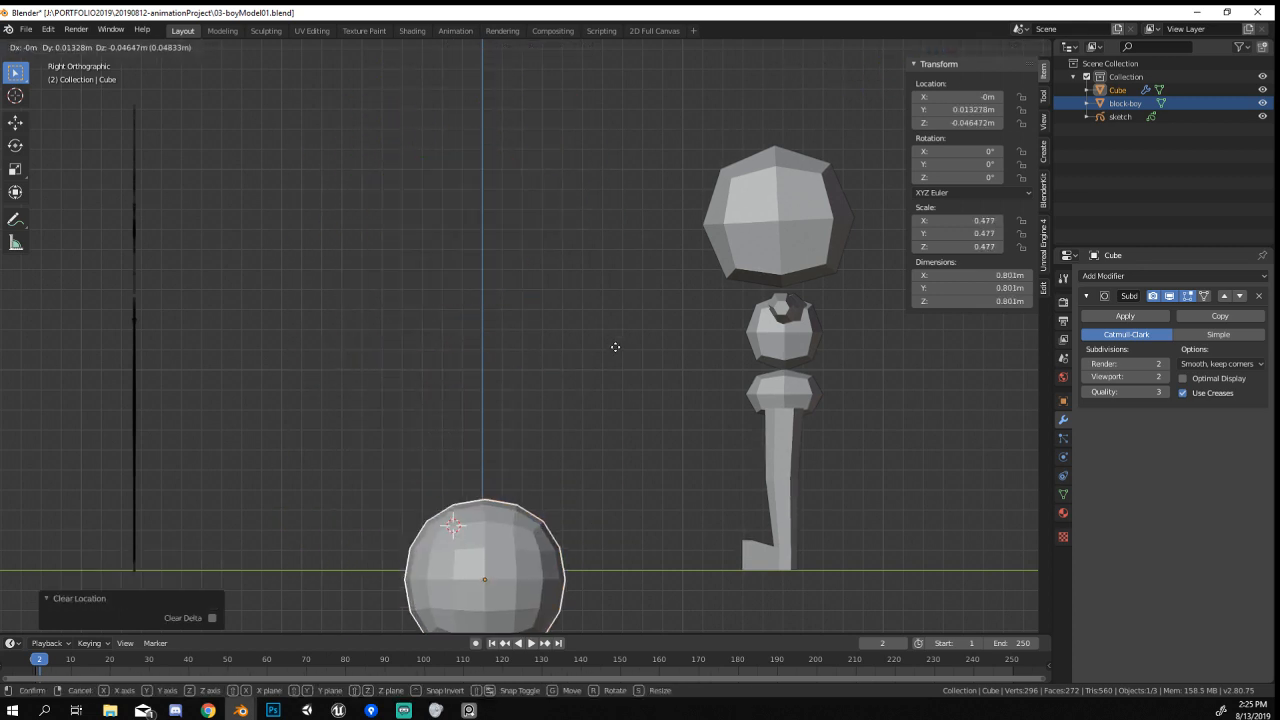
click(608, 580)
key(s)
click(575, 558)
key(g)
key(z)
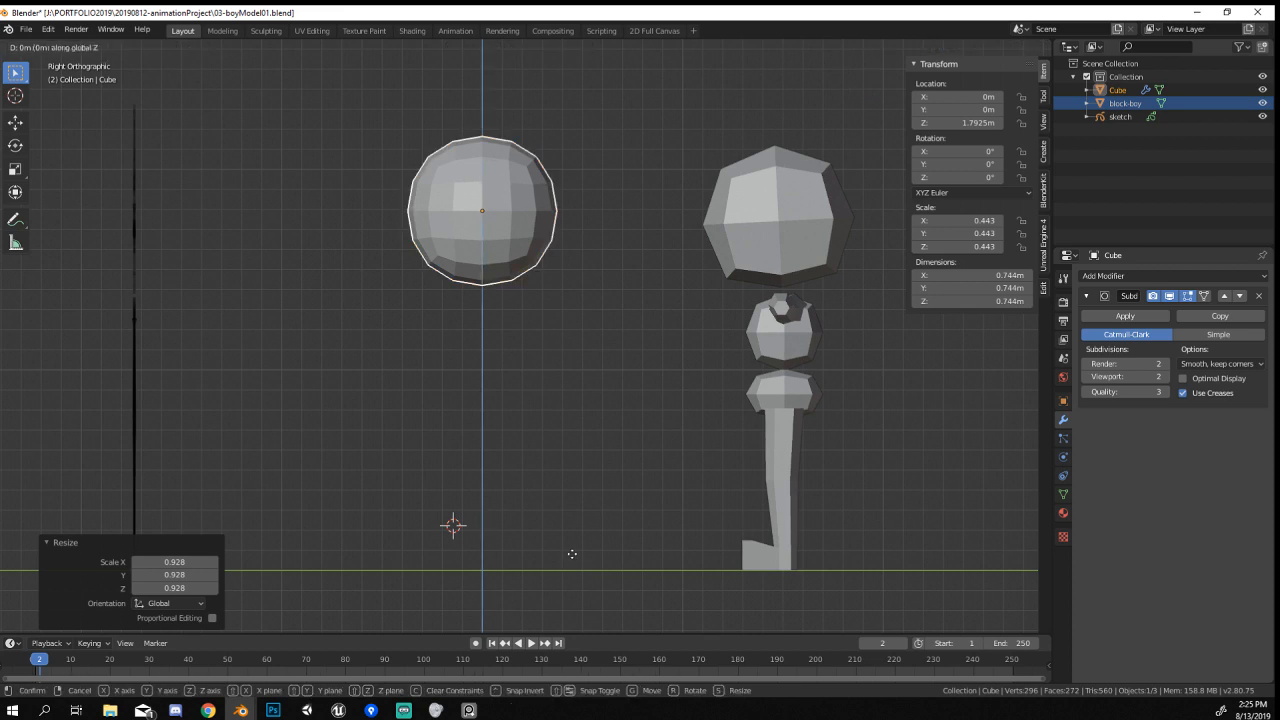
click(578, 564)
Scale the head cube down to about 0.378 and raise it to about Z 1.87 m.
scroll(415, 265, up, 1)
shift+middle_drag(415, 265, 426, 349)
key(s)
click(657, 434)
key(g)
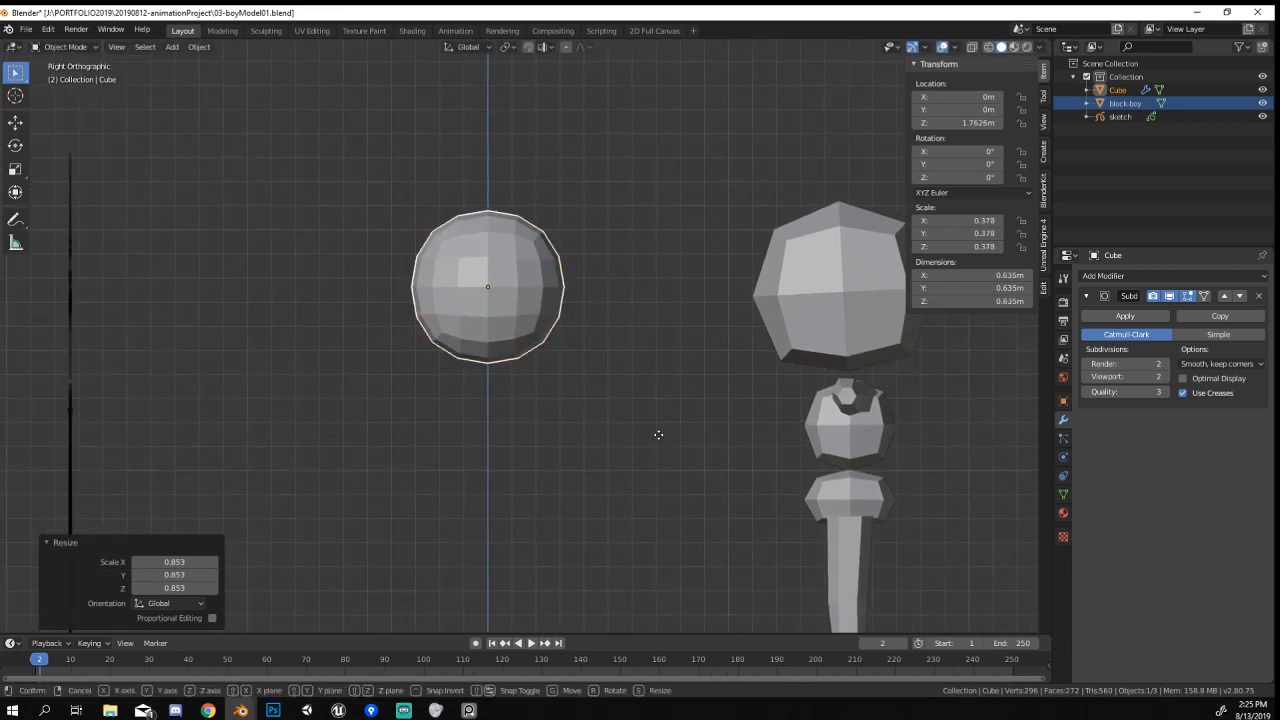
key(z)
click(657, 409)
Apply the head's subdivision at viewport level 1, add a new level 1 subdivision and enter Edit Mode.
scroll(522, 328, up, 1)
key(Tab)
scroll(480, 308, up, 2)
shift+middle_drag(483, 308, 562, 380)
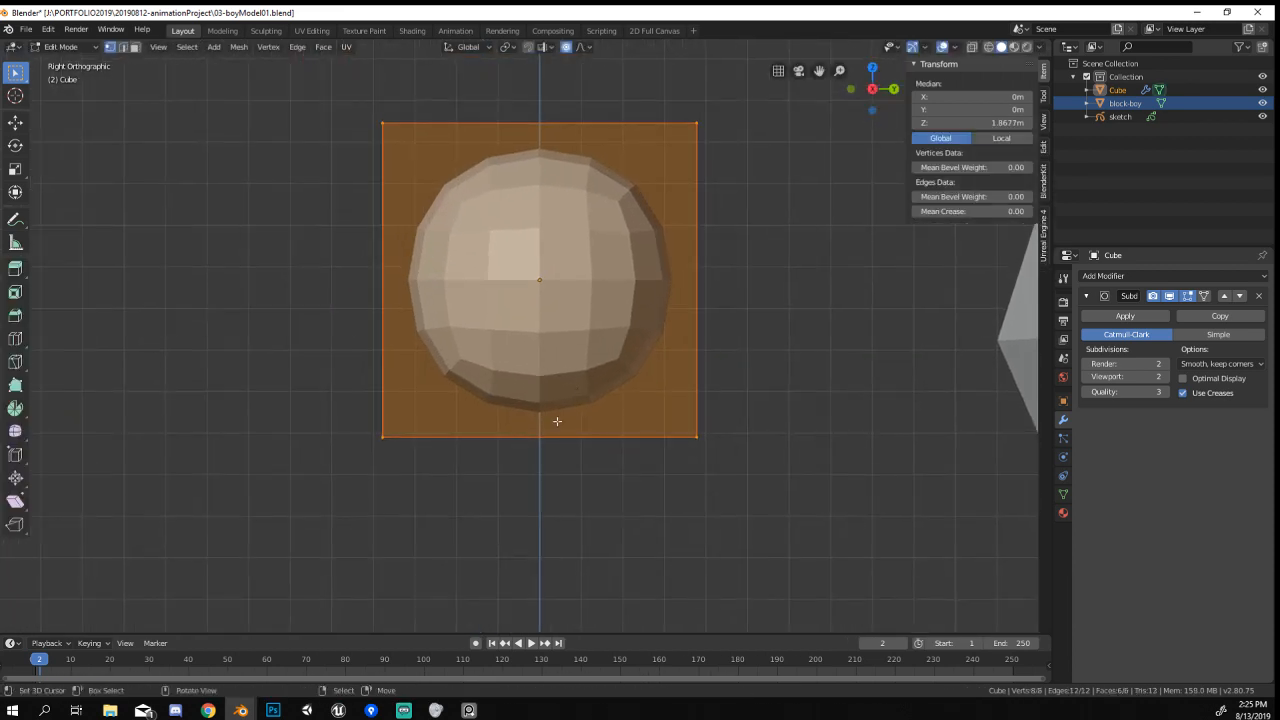
key(Tab)
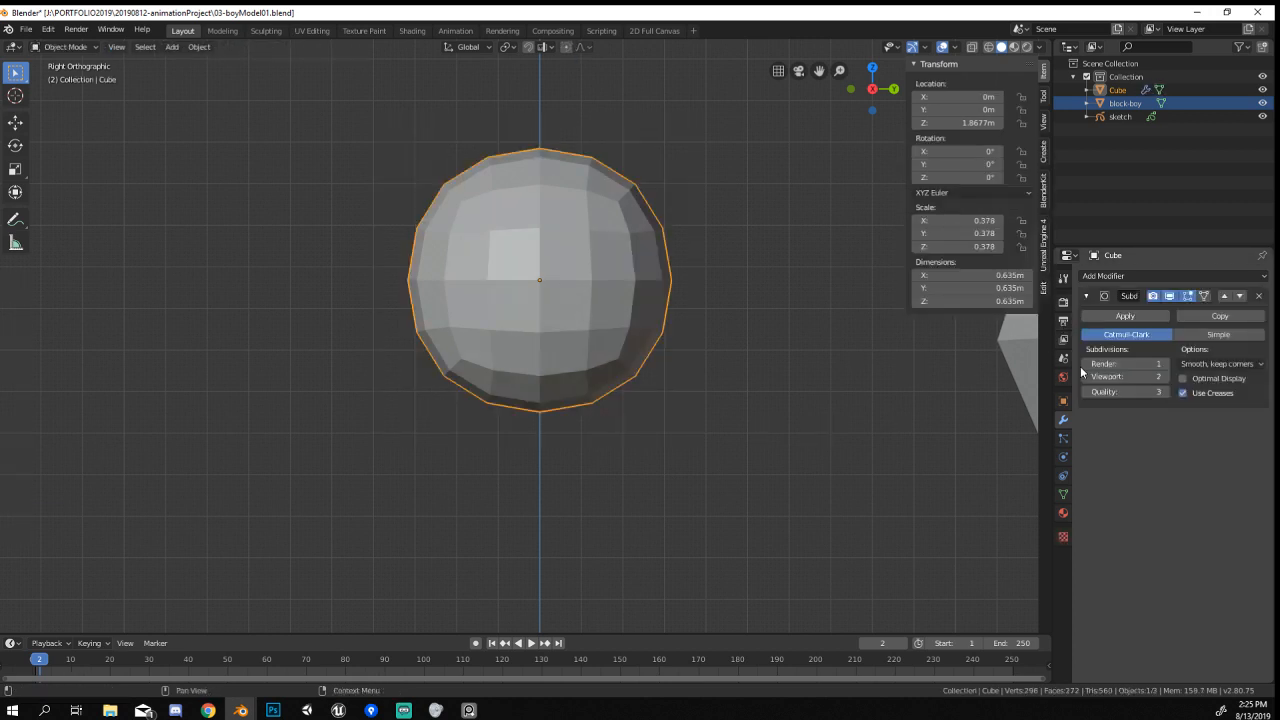
click(1086, 321)
key(ctrl+z)
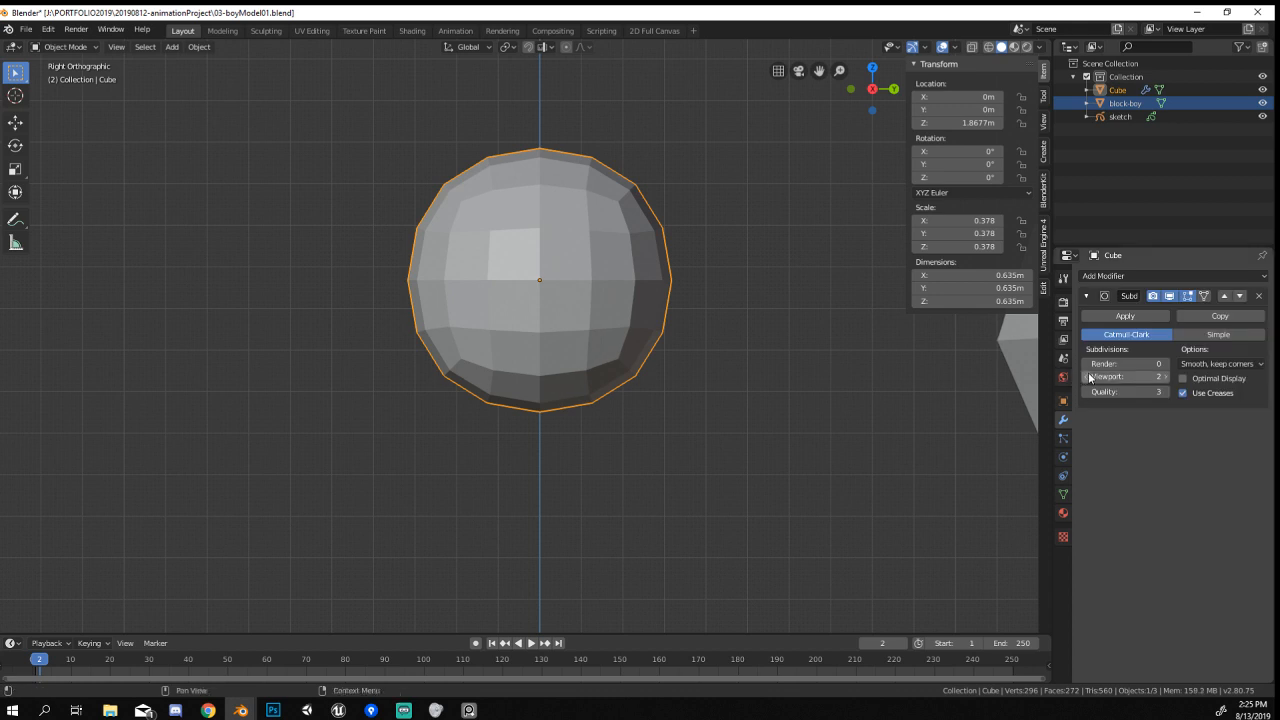
click(1086, 377)
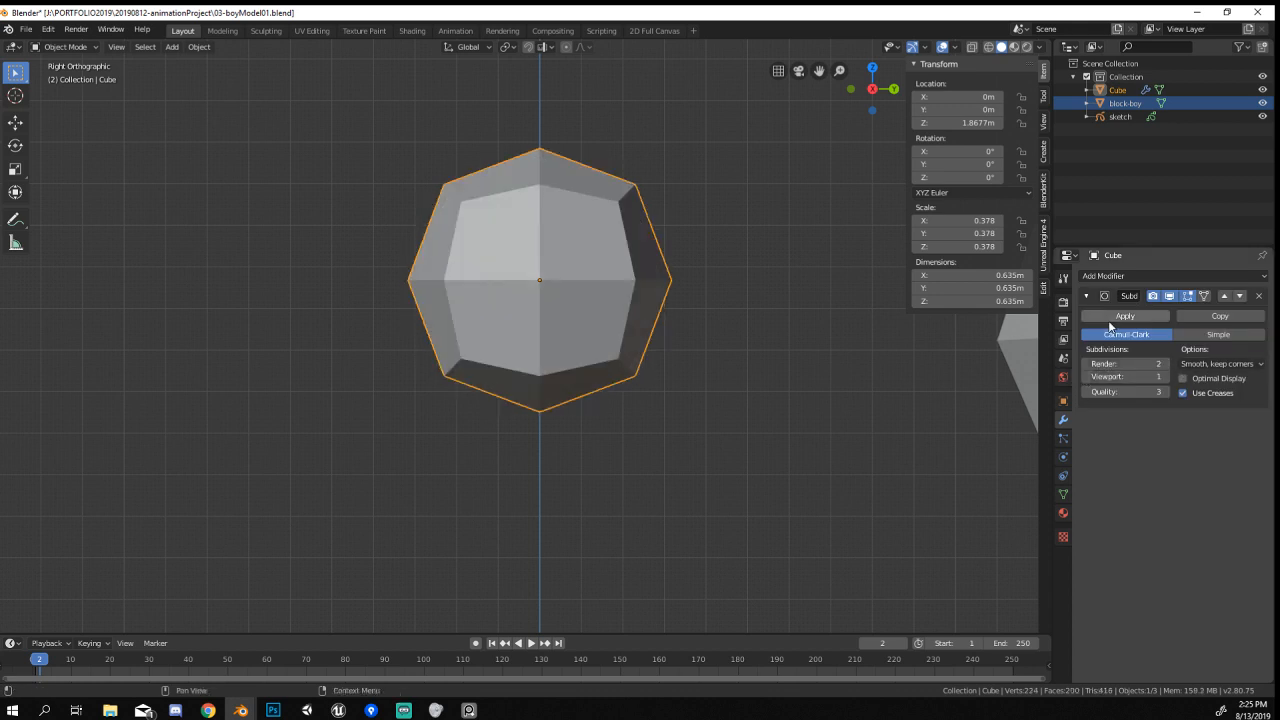
click(1125, 316)
key(ctrl+1)
key(Tab)
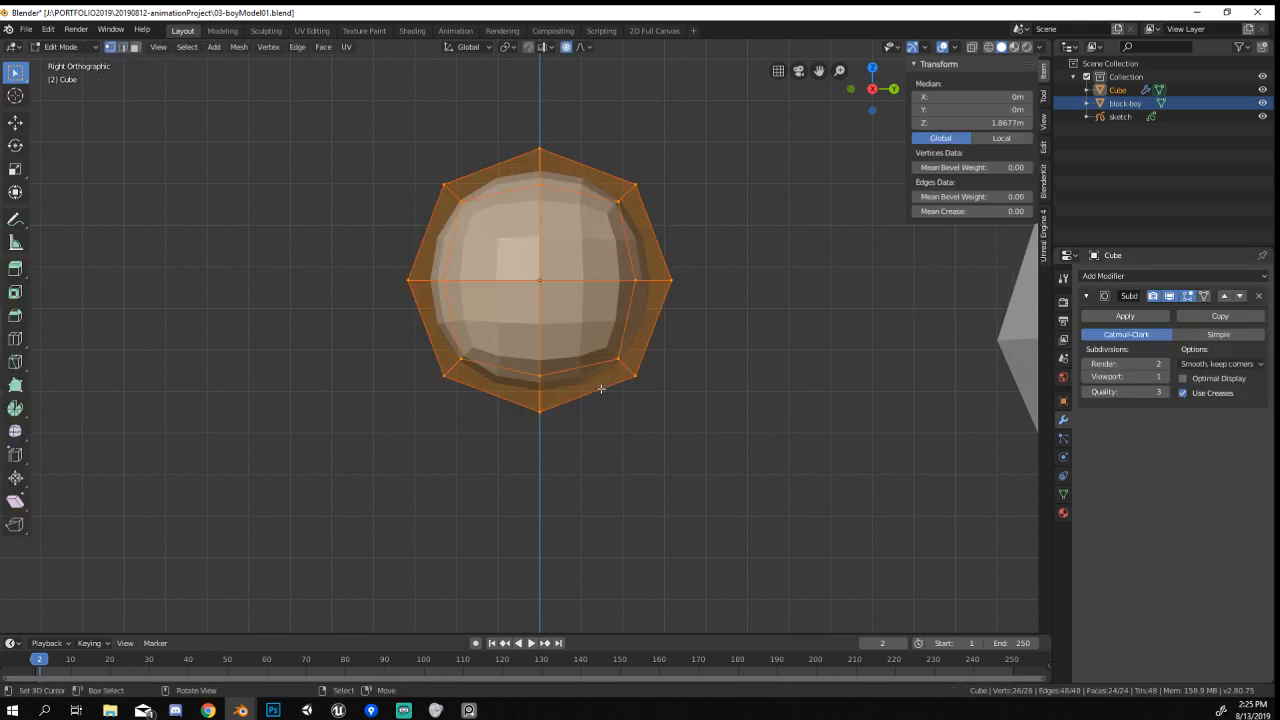
Try to extrude only the visible lower vertices of the head down about 0.12 m.
key(alt+a)
drag(455, 362, 761, 474)
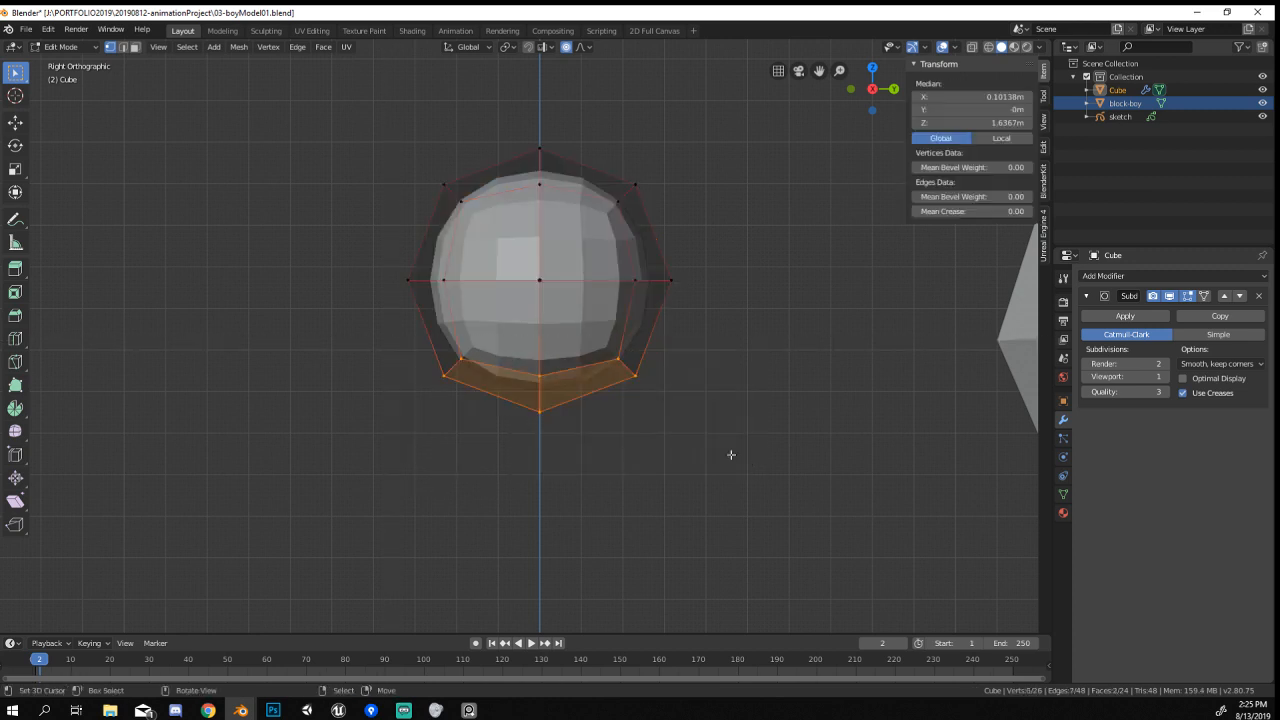
key(g)
key(z)
key(z)
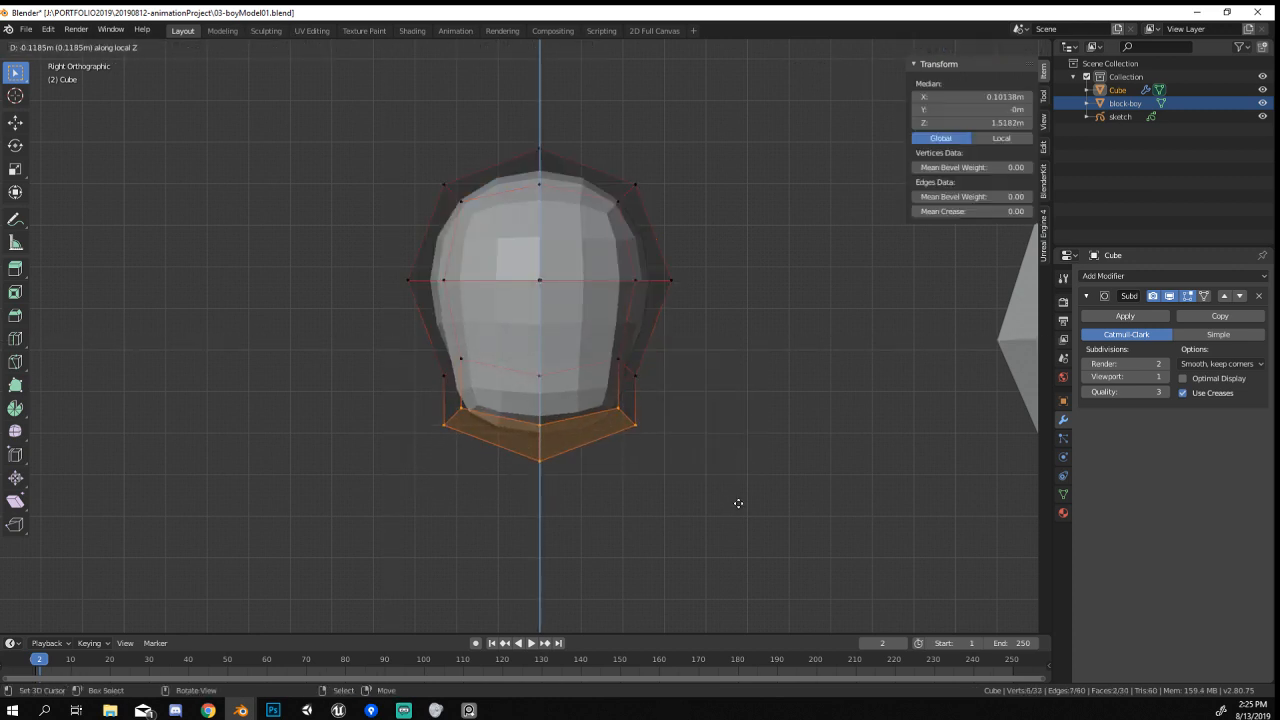
click(738, 503)
Switch to wireframe, undo the partial extrusion and extrude all of the head's bottom vertices down about 0.15 m.
key(z)
click(598, 482)
key(ctrl+z)
key(ctrl+z)
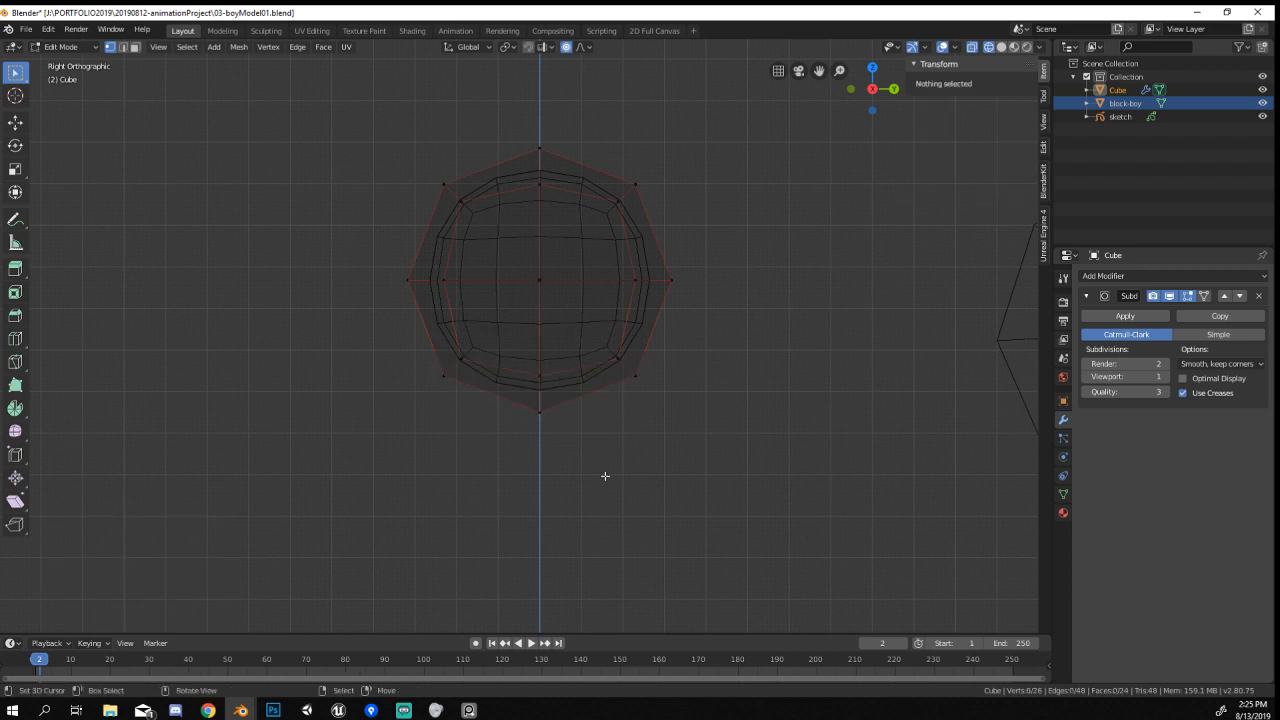
drag(433, 355, 837, 491)
key(e)
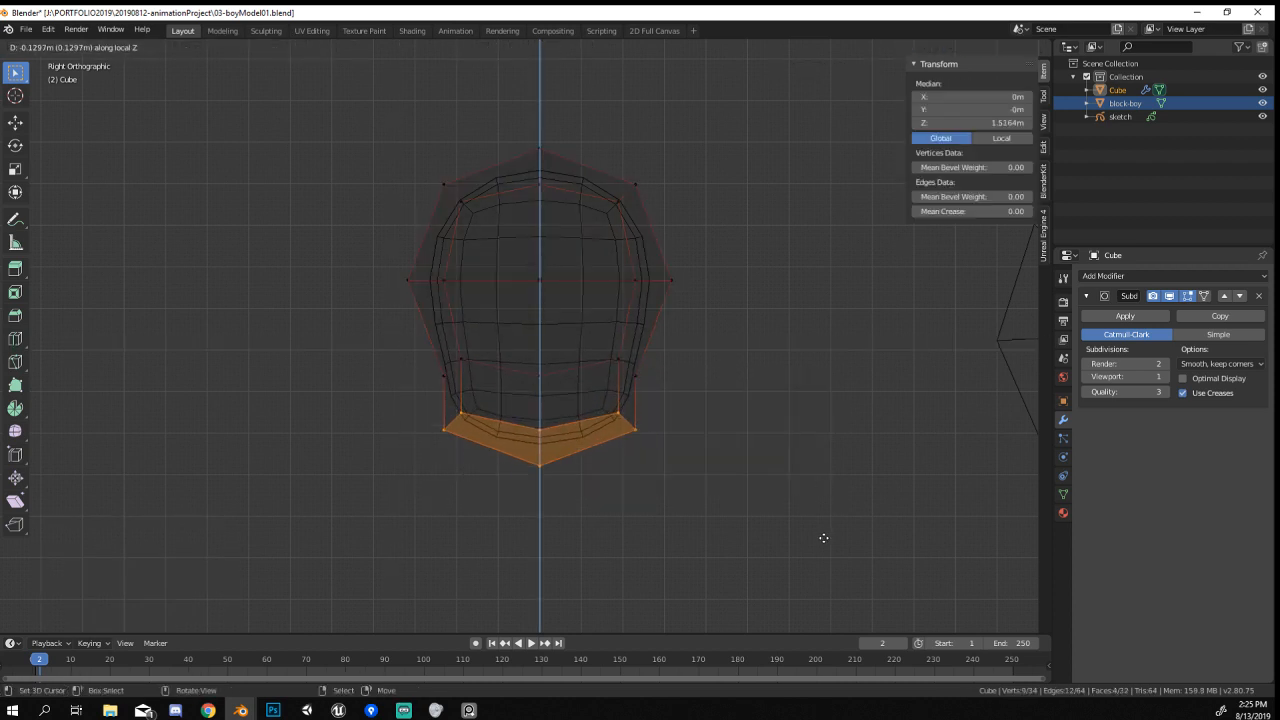
click(515, 409)
Move the head's lower front vertices about 0.04 m forward and 0.07 m up with proportional size 0.09.
drag(383, 340, 500, 458)
key(o)
key(g)
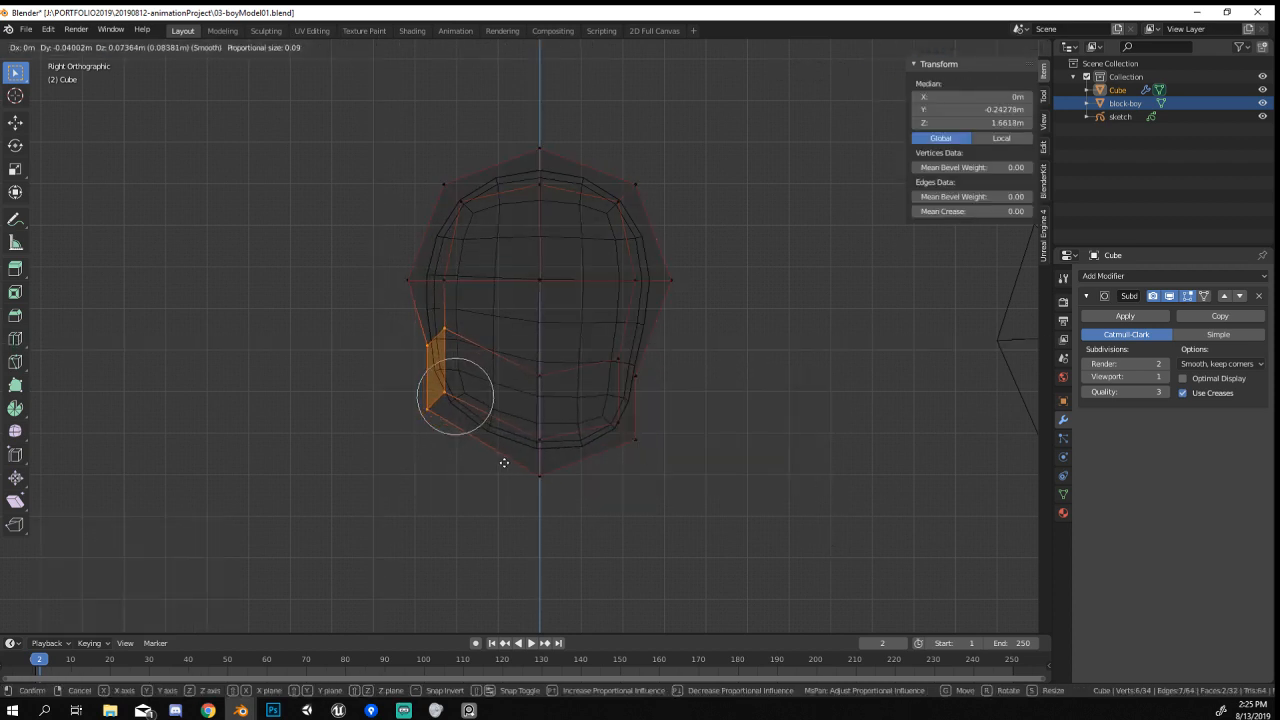
click(504, 463)
Rotate the head's lower back vertices and move them up and inward to slope the underside toward the neck.
key(a)
key(a)
drag(583, 341, 676, 454)
key(r)
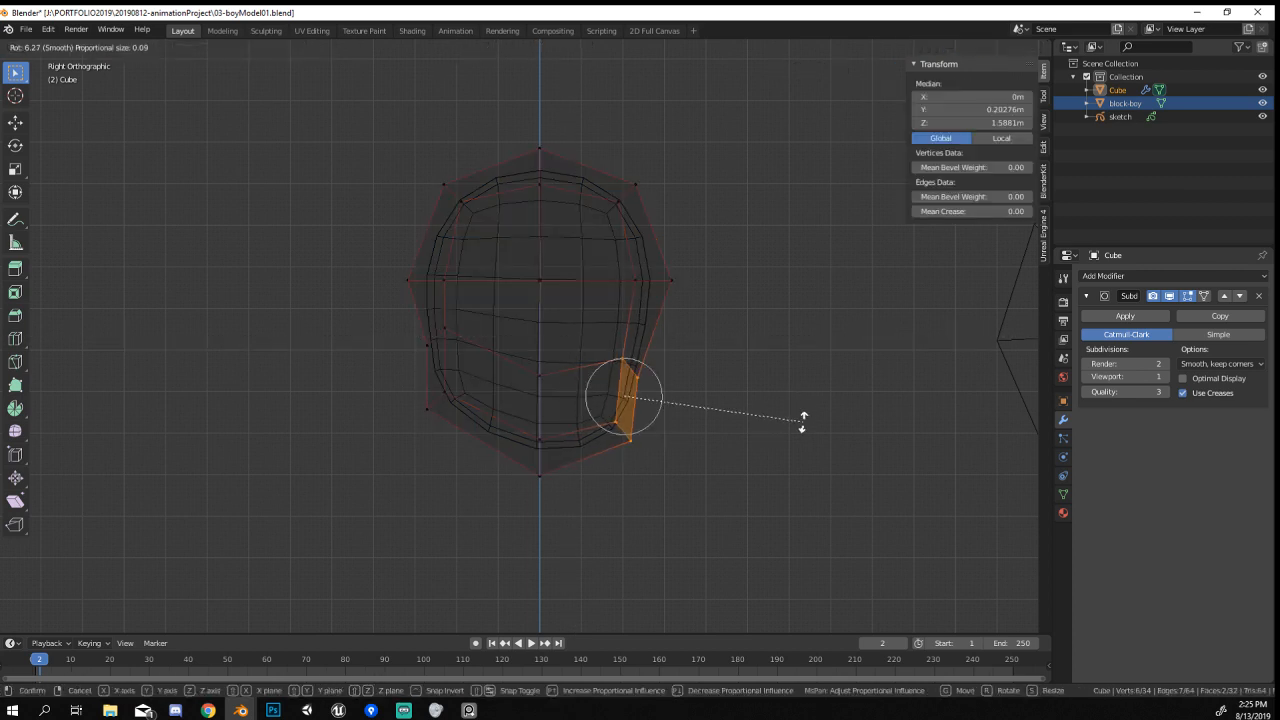
click(783, 503)
key(g)
click(775, 467)
Pull the vertices at the middle of the head's back outward with proportional size 0.35.
key(a)
key(a)
key(c)
click(680, 274)
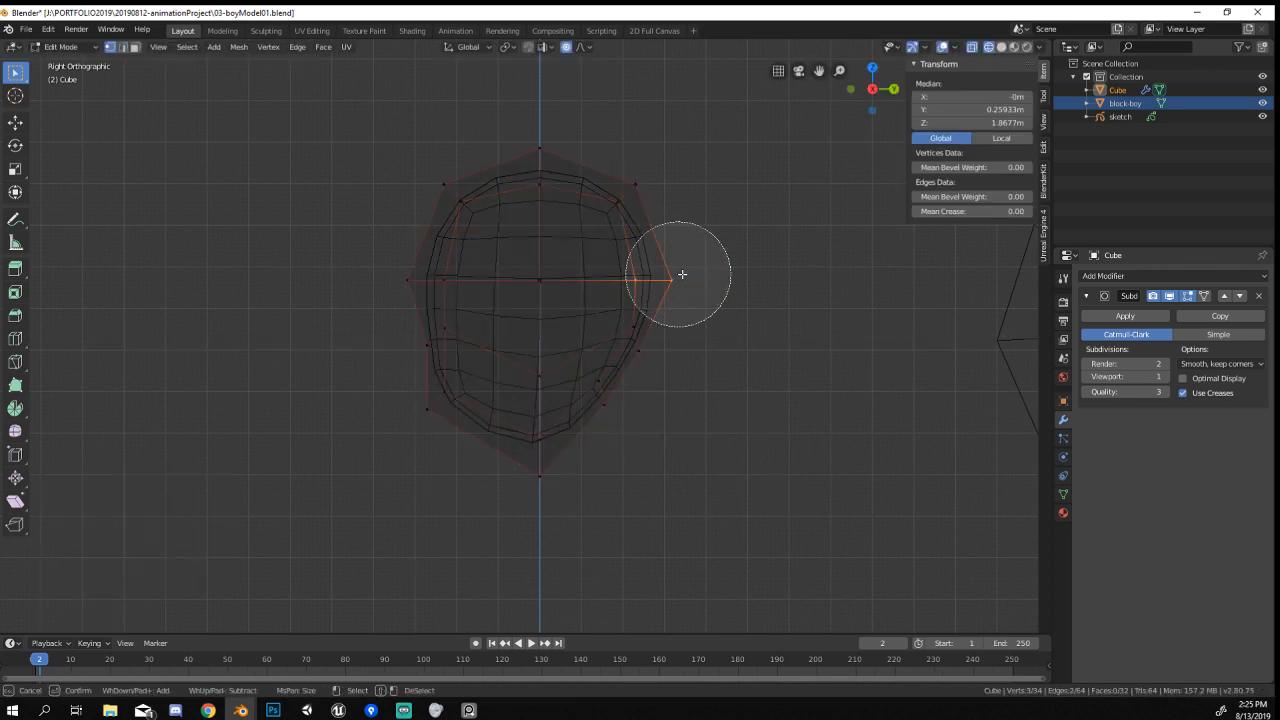
right_click(682, 274)
key(g)
scroll(697, 269, down, 14)
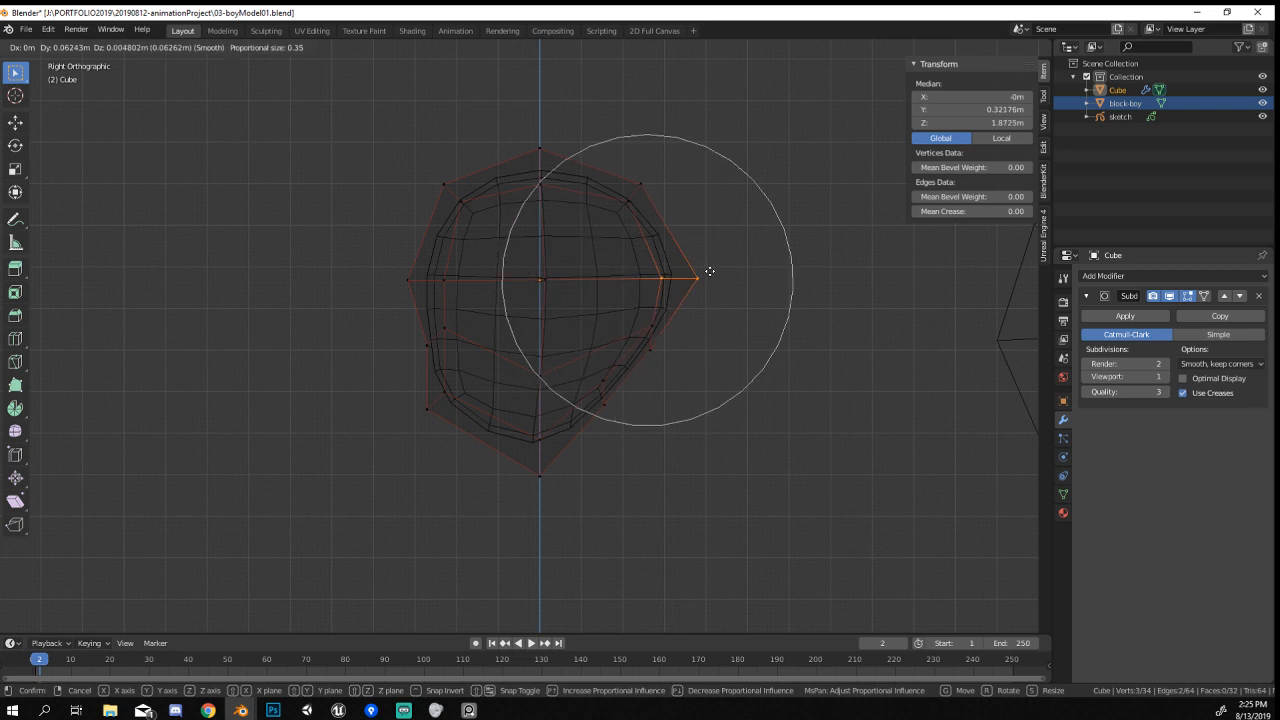
click(702, 269)
Pull the lower face's front centre vertex forward and slightly down with proportional size 0.26.
click(428, 344)
key(g)
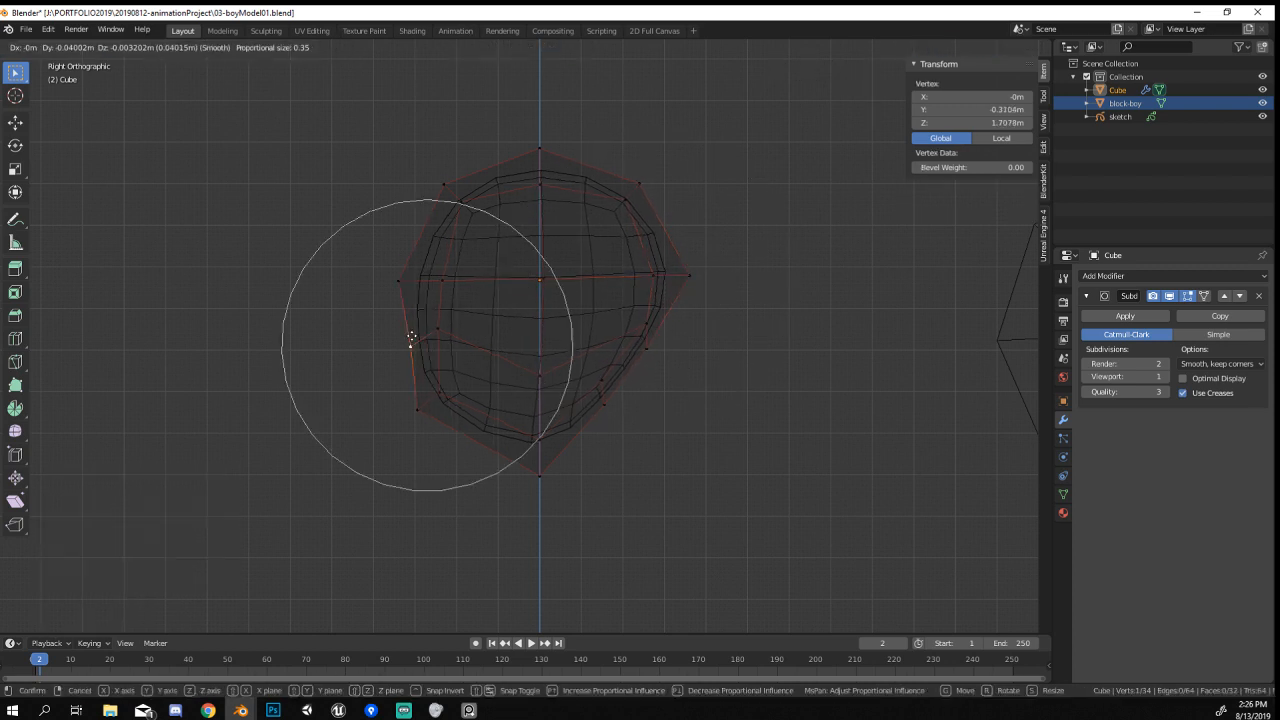
scroll(409, 340, up, 3)
click(409, 345)
Move the column of vertices under the head's centre up about 0.10 m to flatten the chin.
shift+click(540, 474)
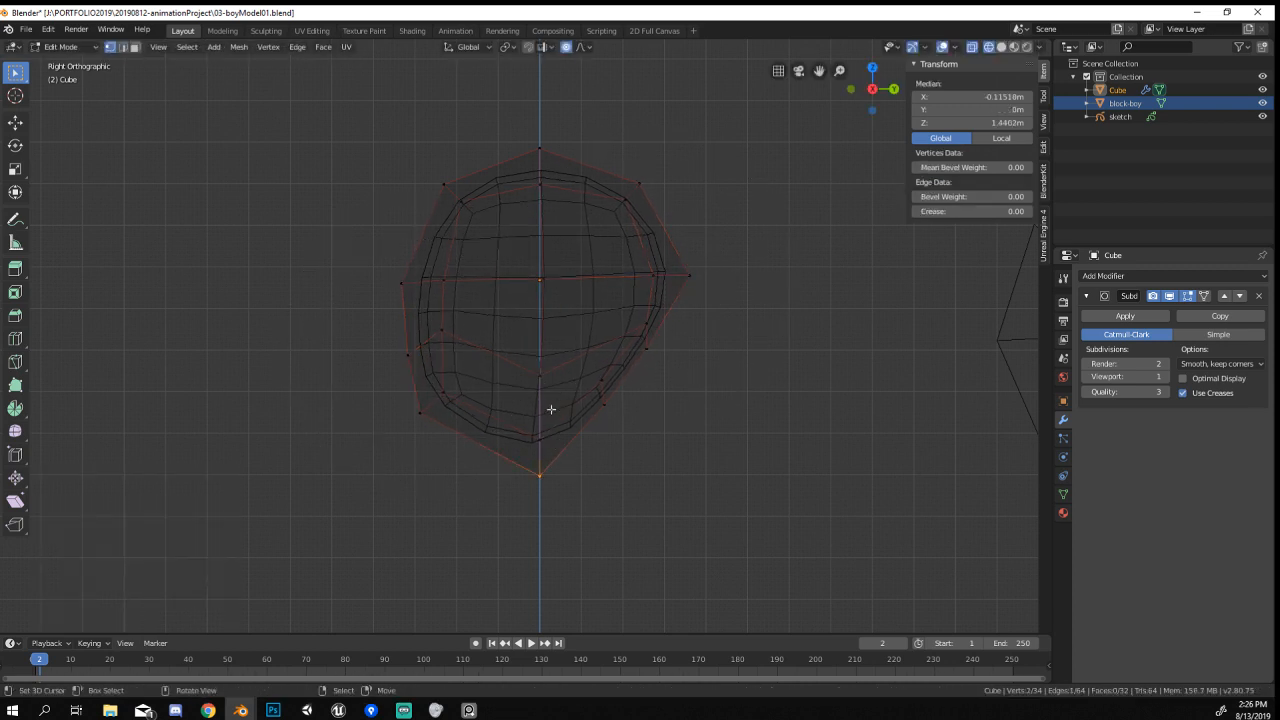
key(g)
key(Escape)
key(g)
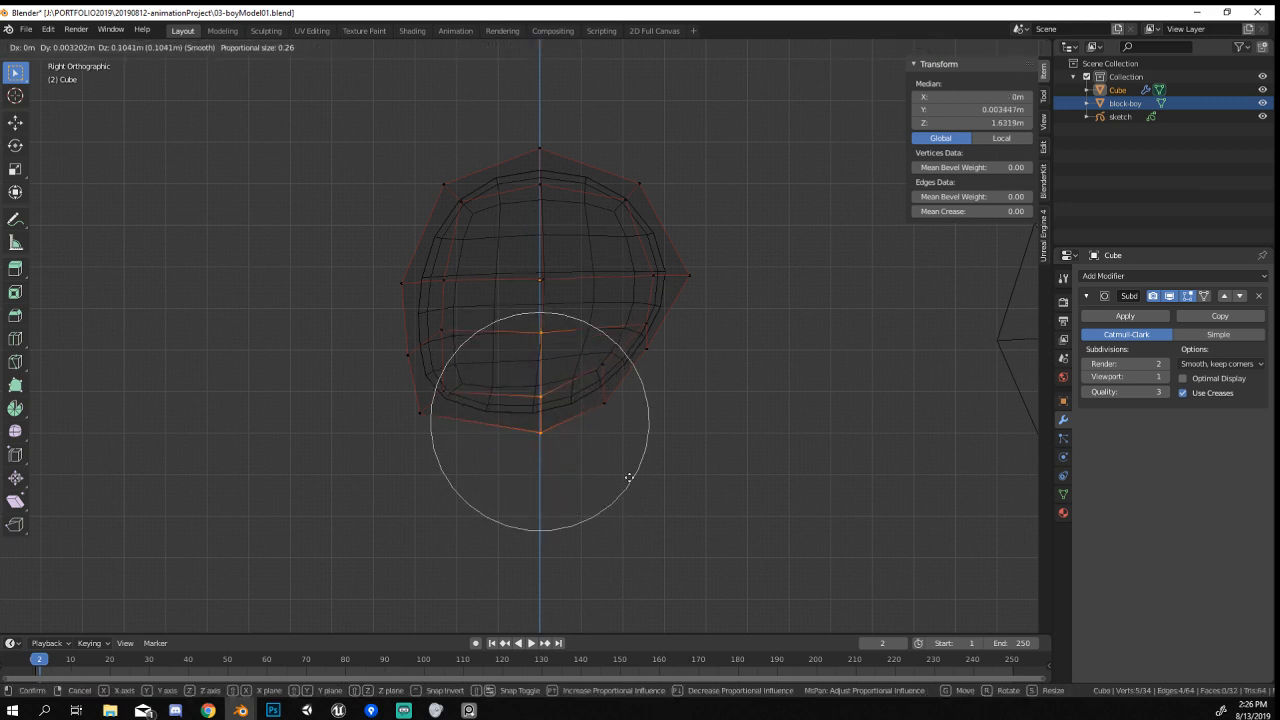
click(631, 477)
Shift the vertices along the front of the face back slightly, rotate them 4.1° and leave Edit Mode.
key(a)
key(alt+a)
key(c)
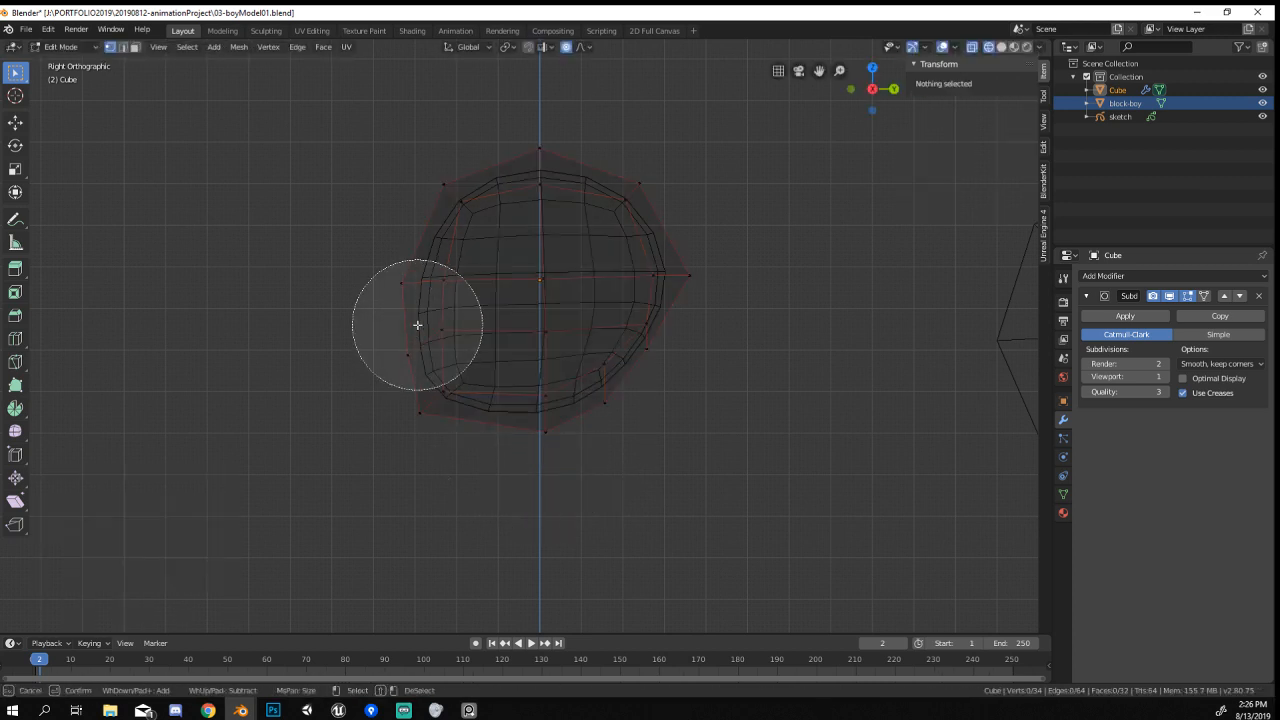
drag(414, 323, 426, 367)
right_click(426, 367)
key(g)
click(689, 380)
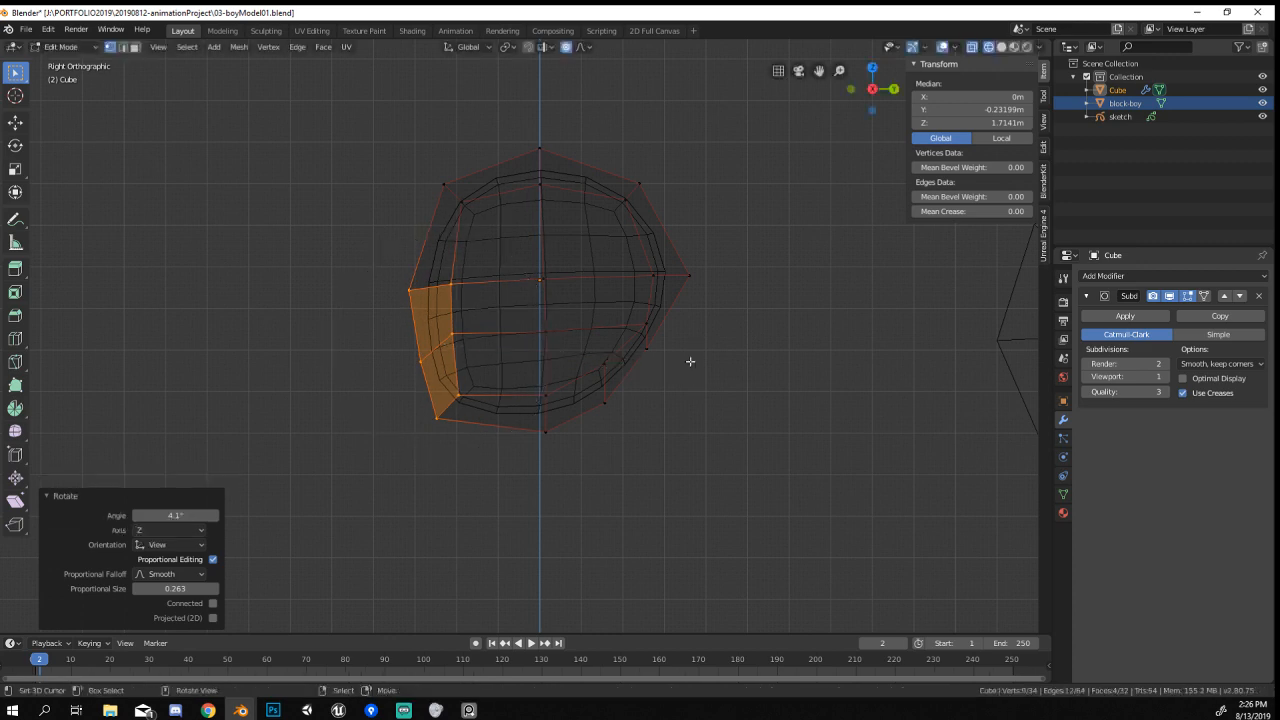
key(Tab)
Scale the head by 1.116 and lower it about 0.09 m.
scroll(626, 390, down, 7)
scroll(623, 388, up, 7)
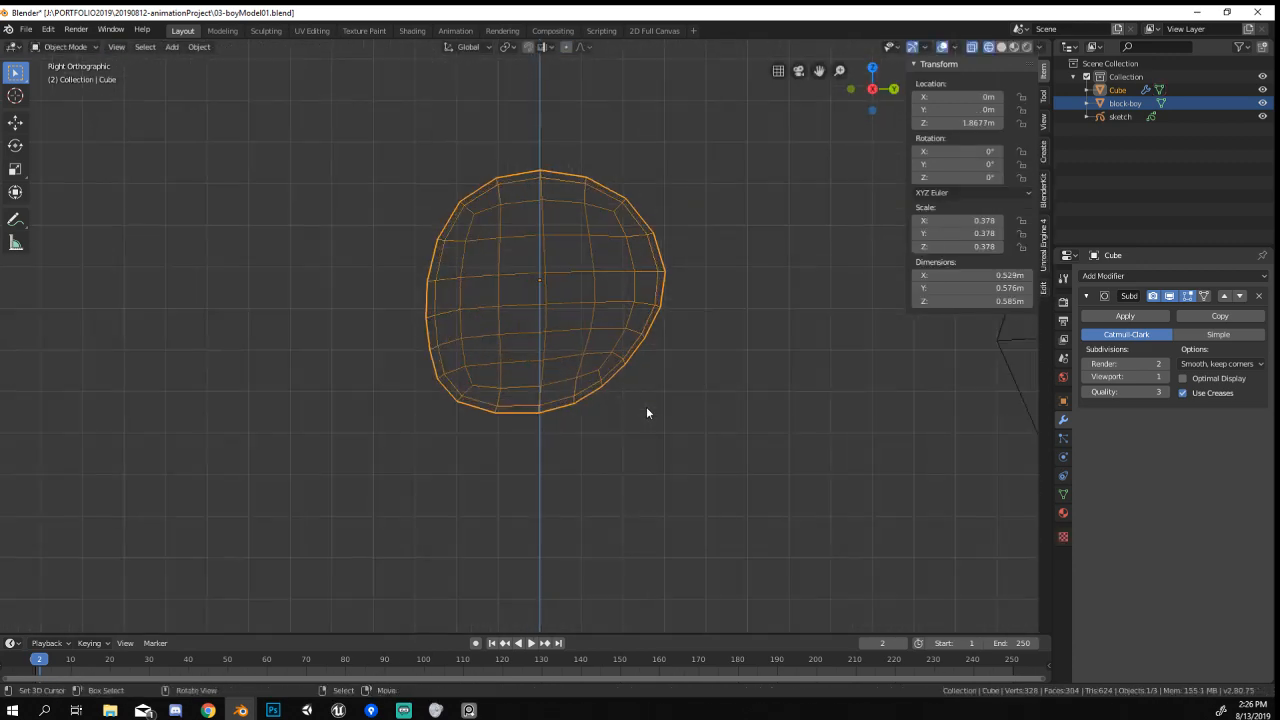
scroll(650, 410, down, 2)
key(s)
click(700, 440)
key(g)
key(z)
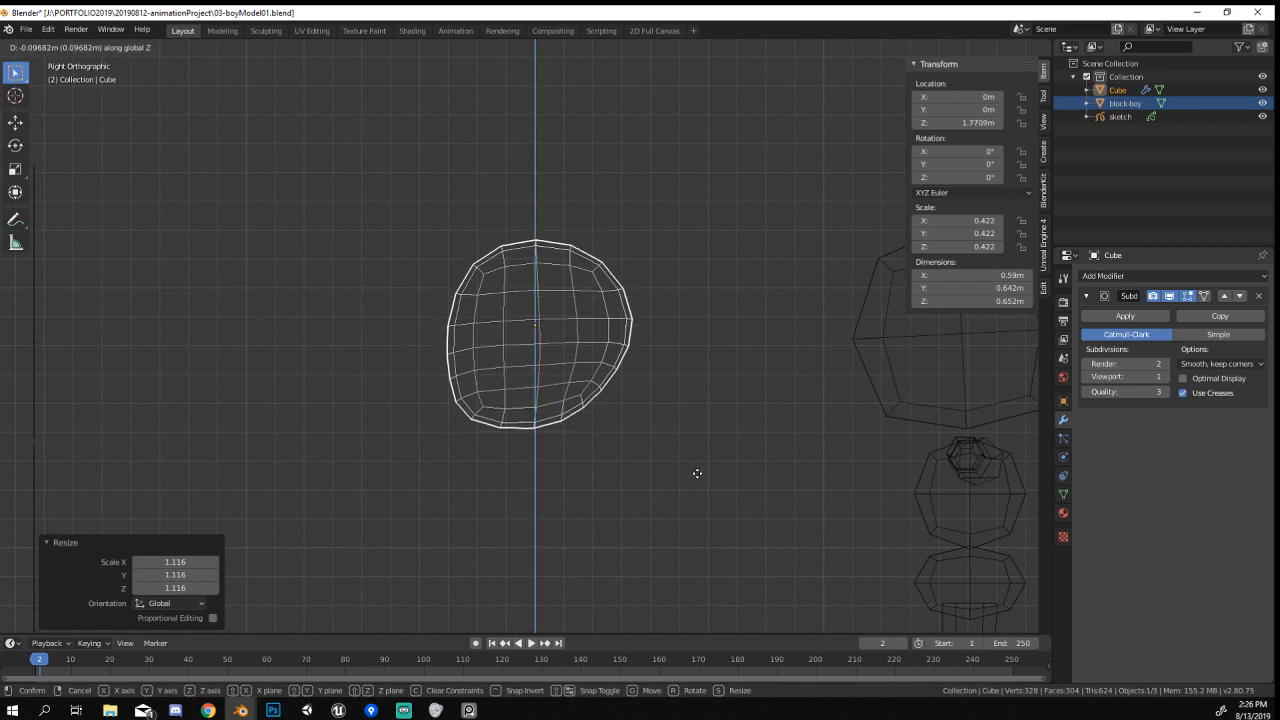
click(697, 471)
Return to solid shading and add a UV sphere at the front of the face, scaled to about 0.101, as an eye.
middle_drag(697, 471, 757, 492)
key(z)
click(755, 415)
mouse_move(755, 415)
middle_down()
mouse_move(736, 442)
mouse_move(555, 352)
middle_up()
key(shift+a)
mouse_move(565, 378)
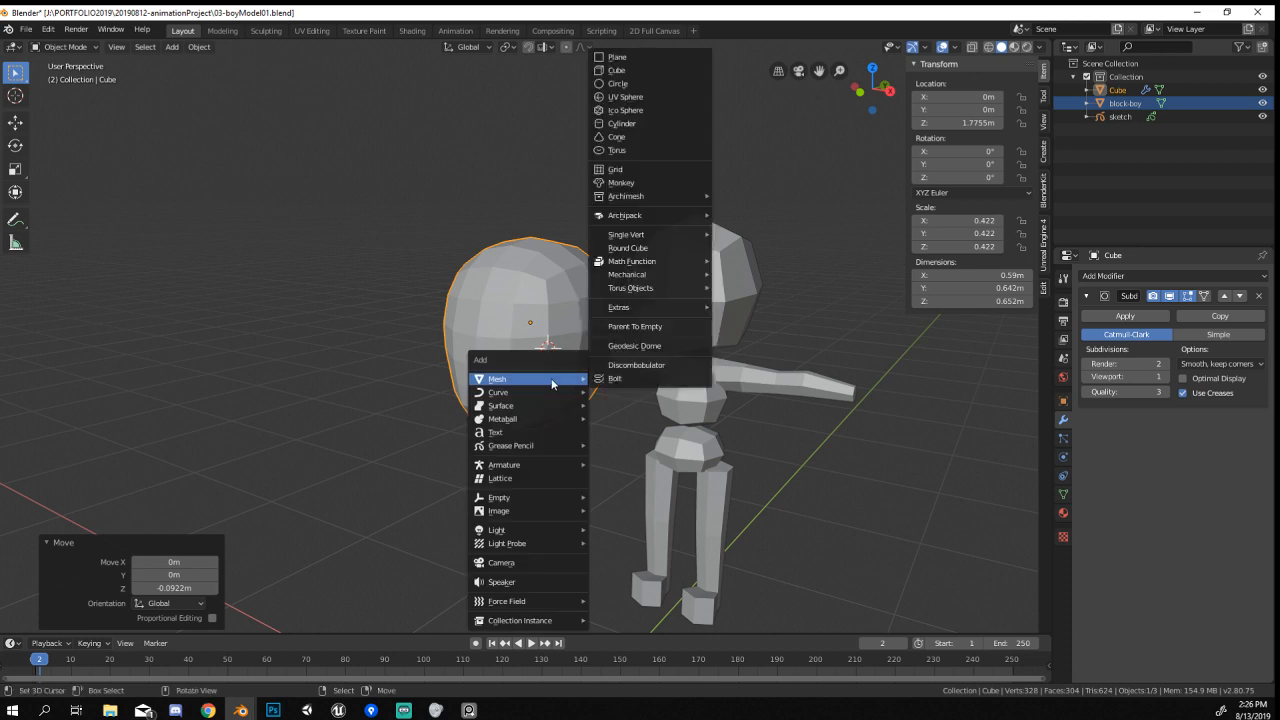
click(648, 97)
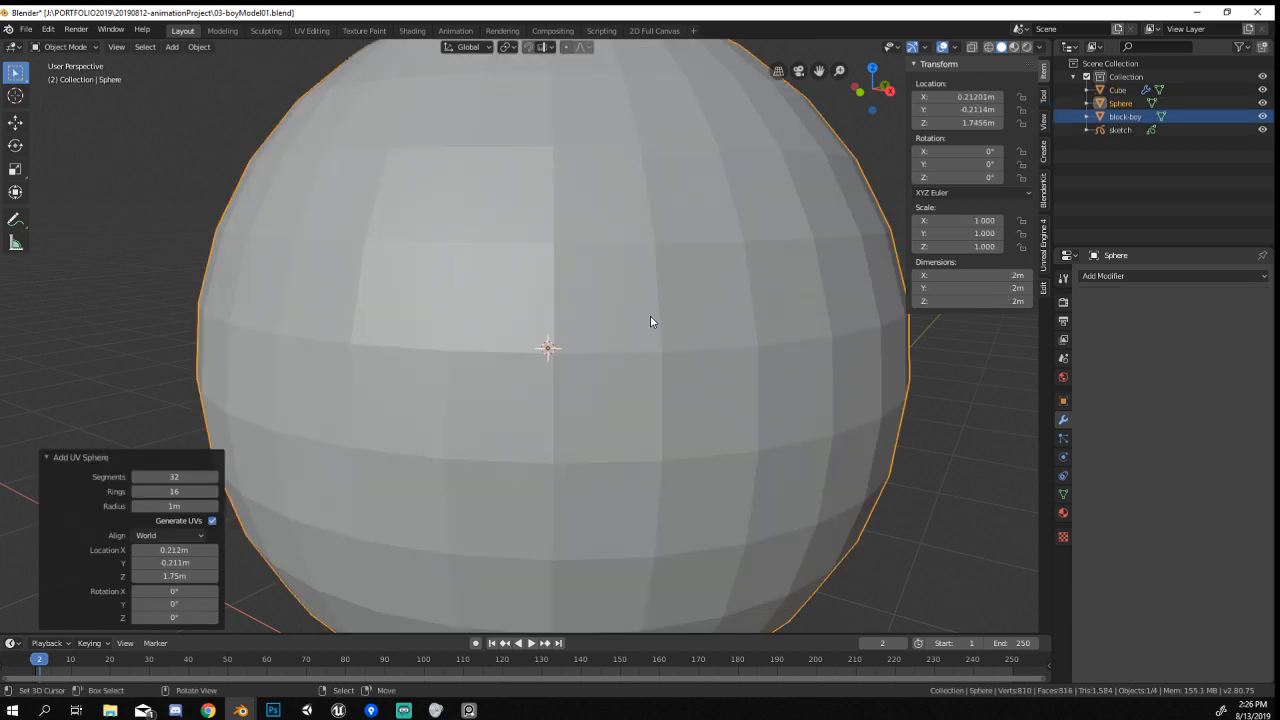
key(s)
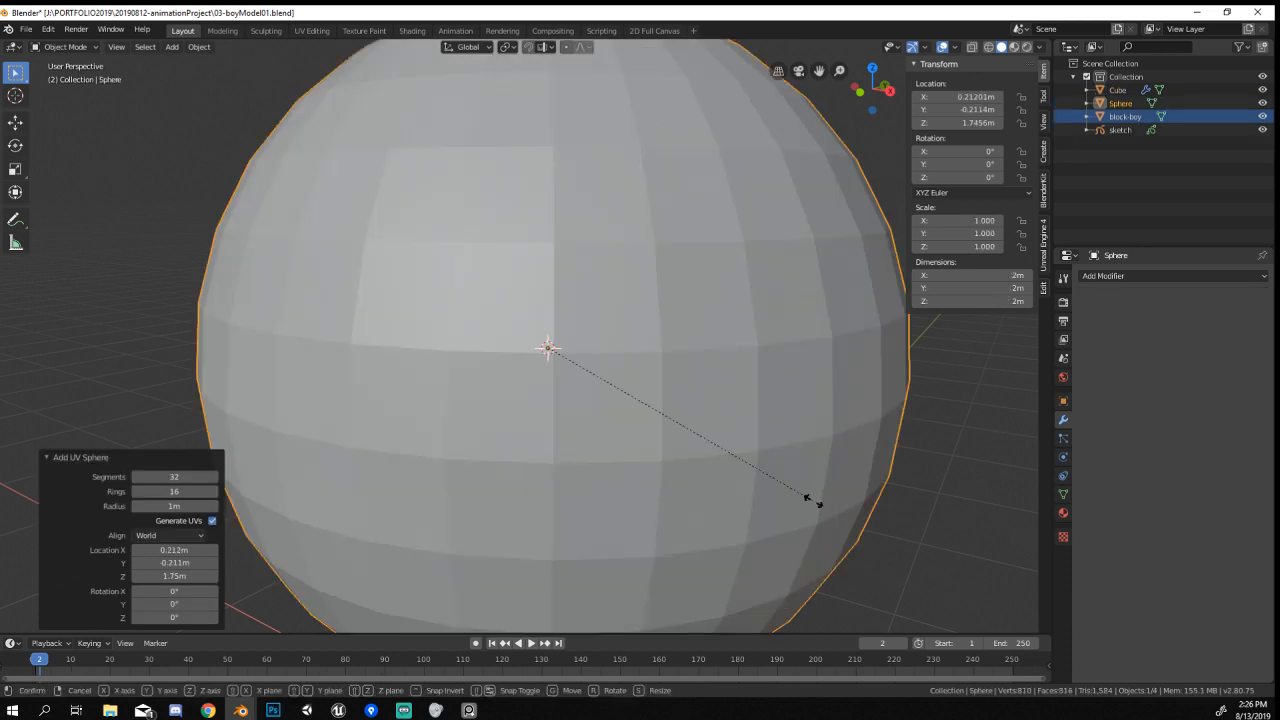
click(567, 377)
Switch to wireframe shading and rotate the eye sphere 90° in the right side view.
key(KP_1)
key(KP_3)
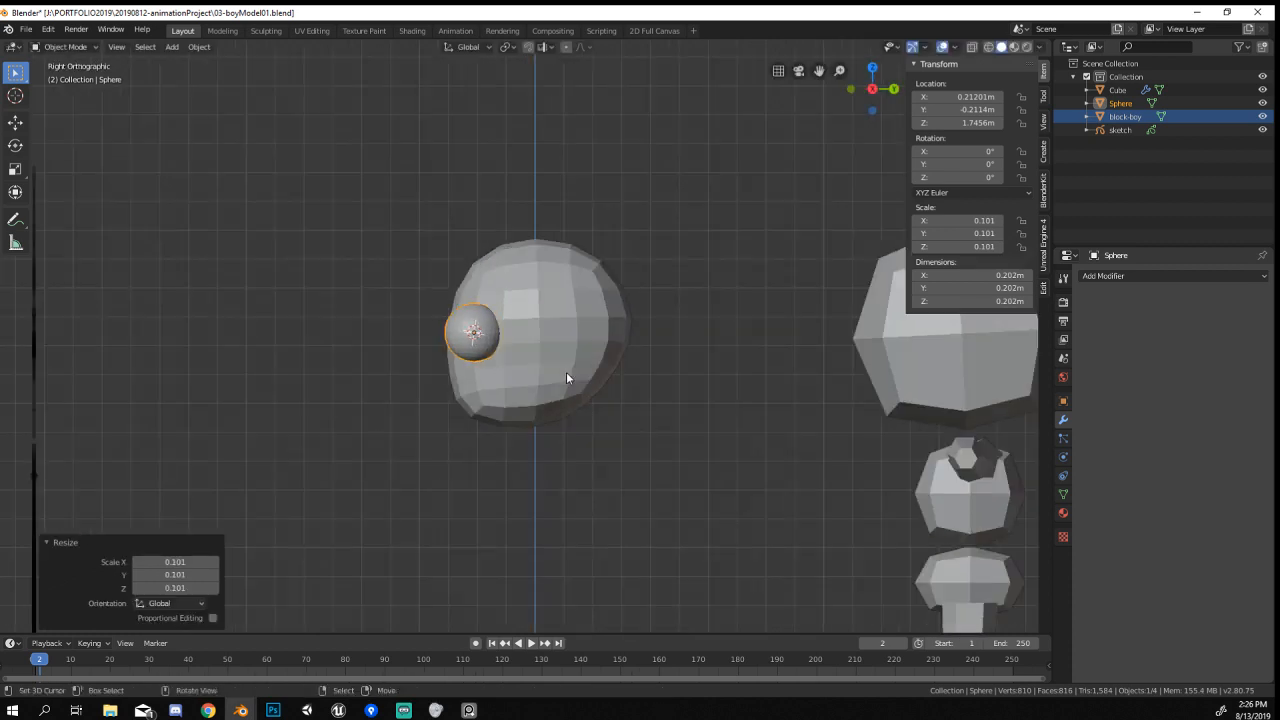
key(z)
click(527, 400)
scroll(640, 440, up, 4)
text(r)
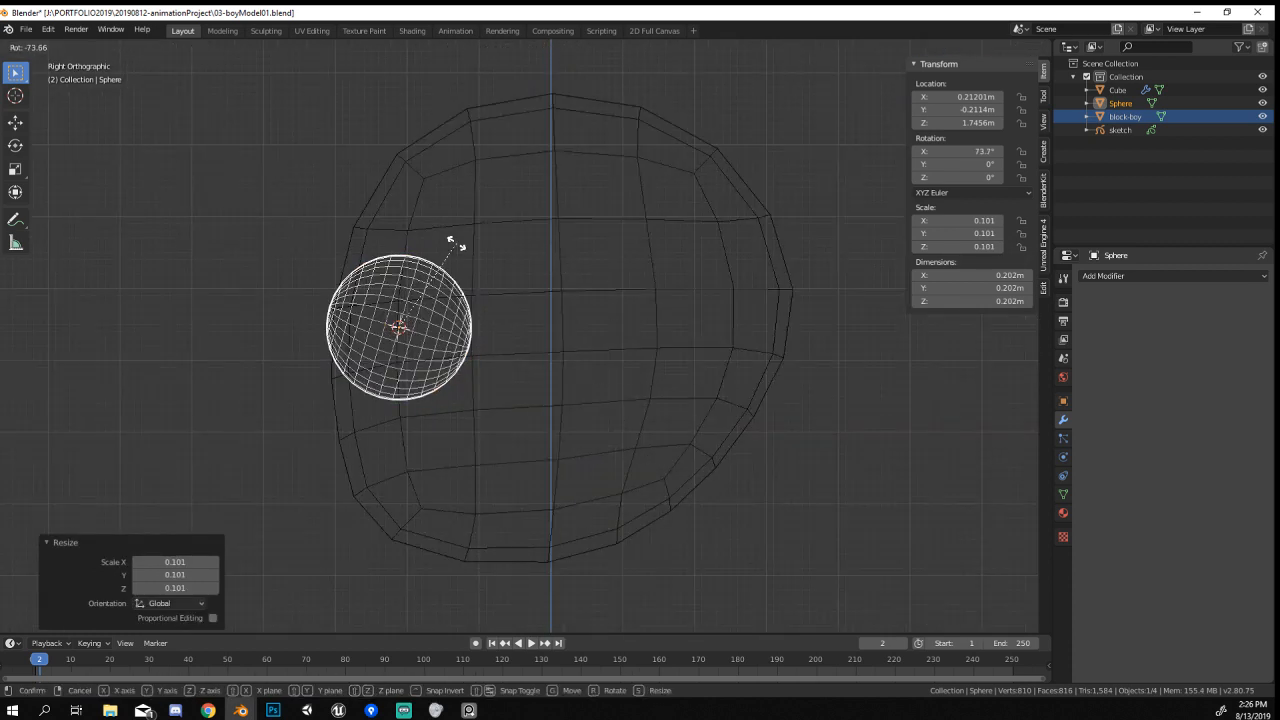
text(90)
key(Return)
Move the eye sphere back into the head to about Y -0.094 m, Z 1.728 m and scale it to about 0.097.
key(g)
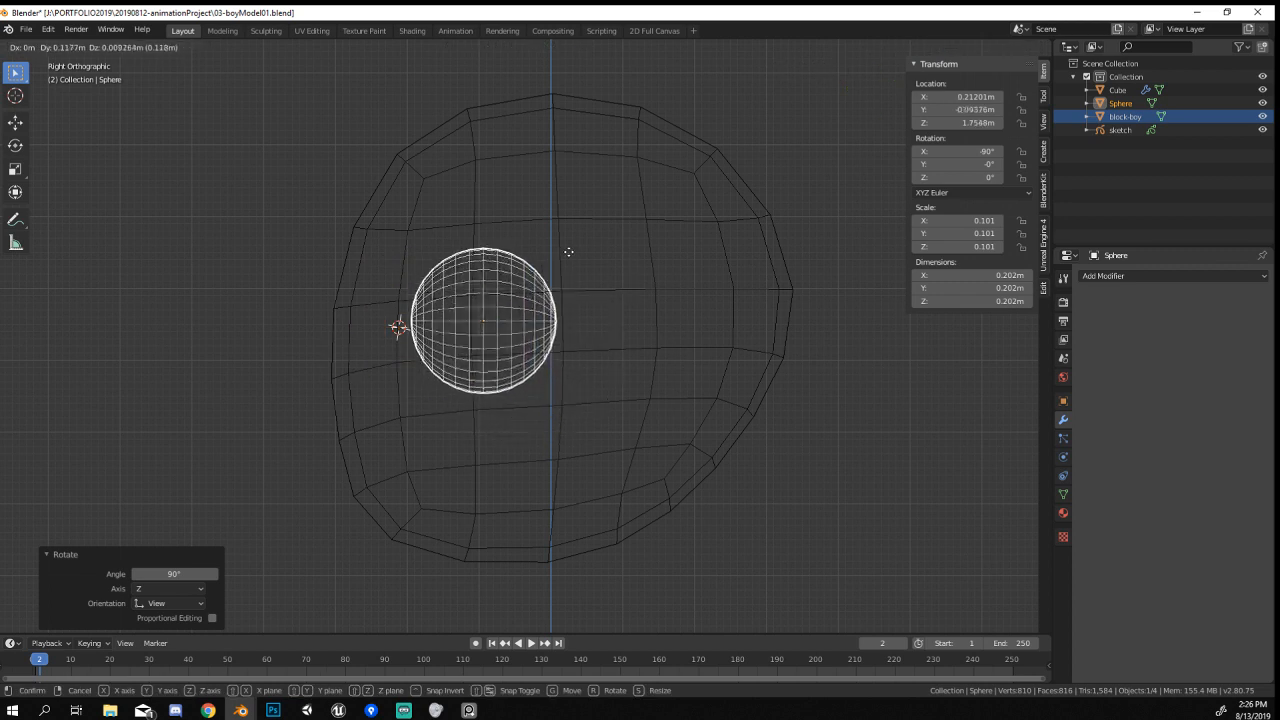
click(573, 254)
key(s)
click(620, 290)
key(g)
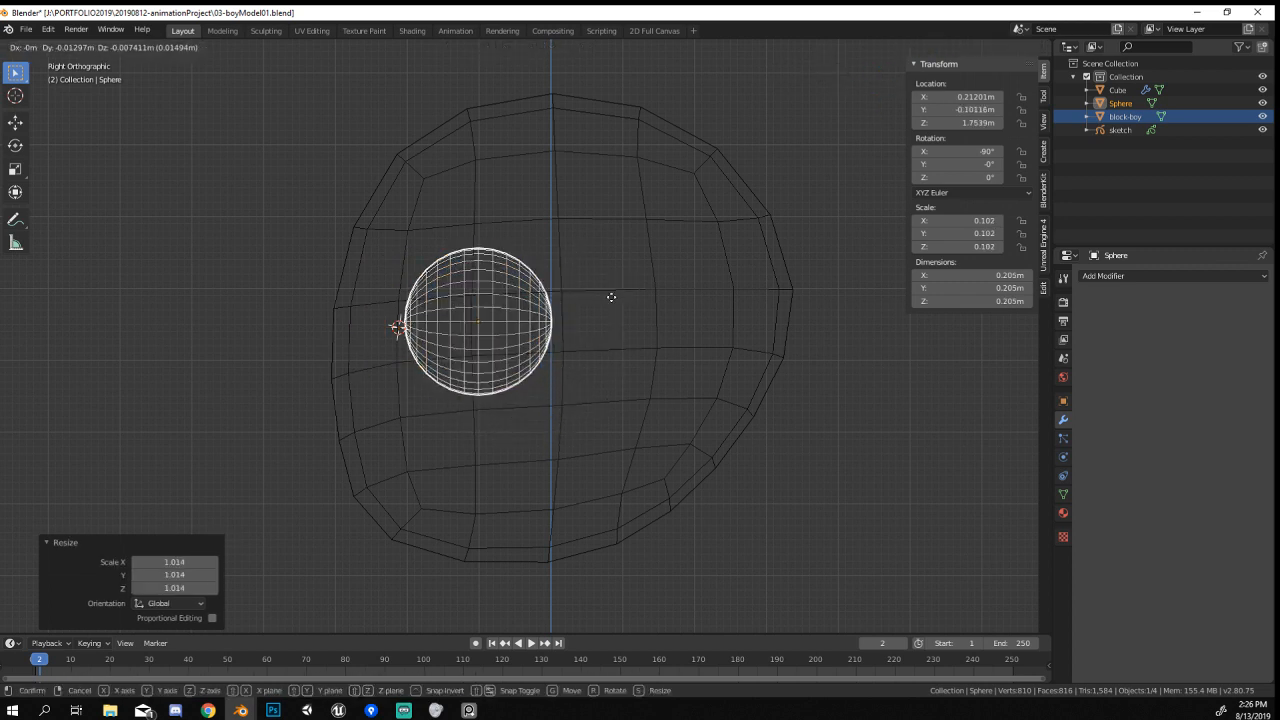
click(616, 318)
key(s)
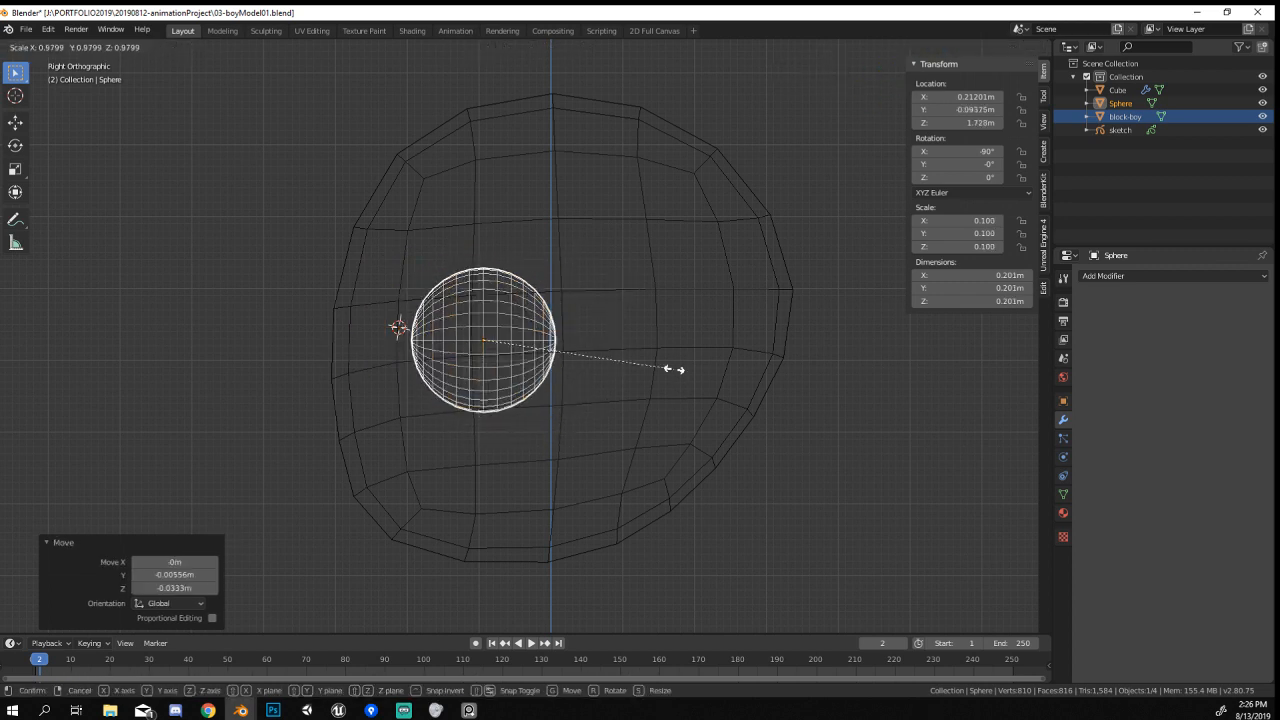
click(667, 367)
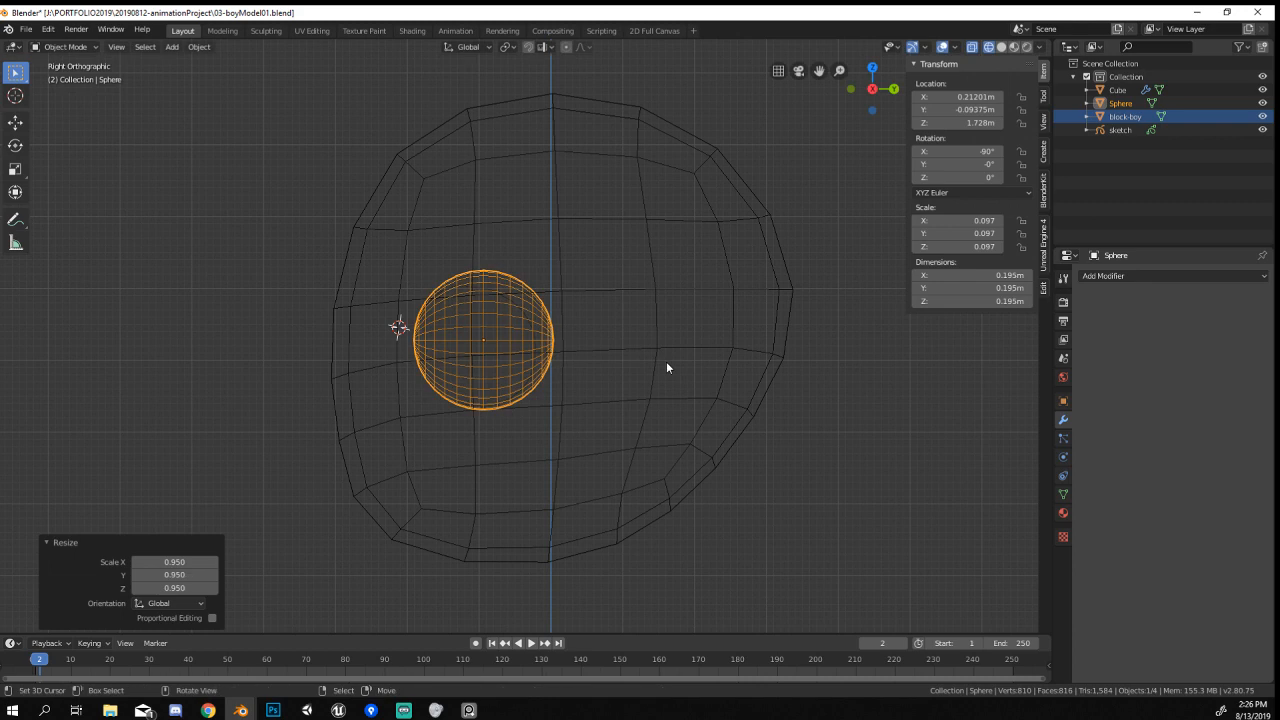
Move the eye sphere along the X axis to about 0.139 m in the front view.
key(KP_1)
key(g)
key(x)
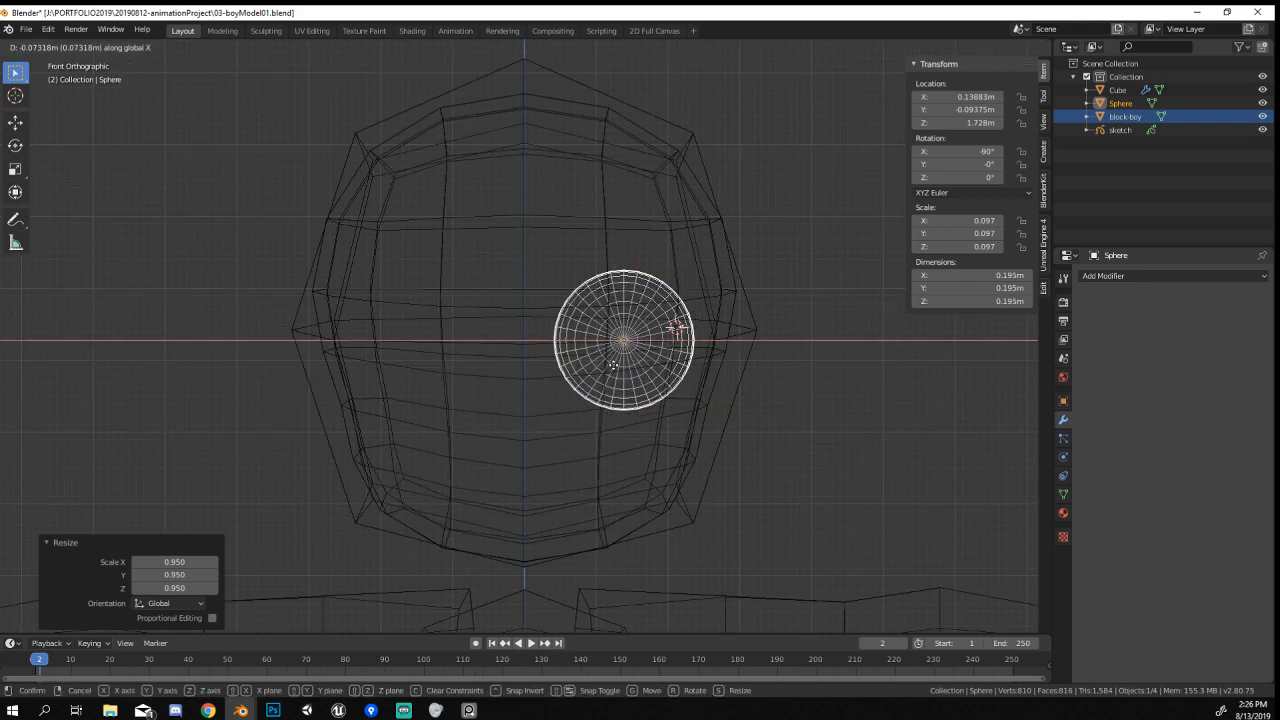
click(613, 365)
Move the block-boy blockout sideways along X so it stands clear of the new head.
scroll(739, 415, down, 10)
click(614, 388)
key(g)
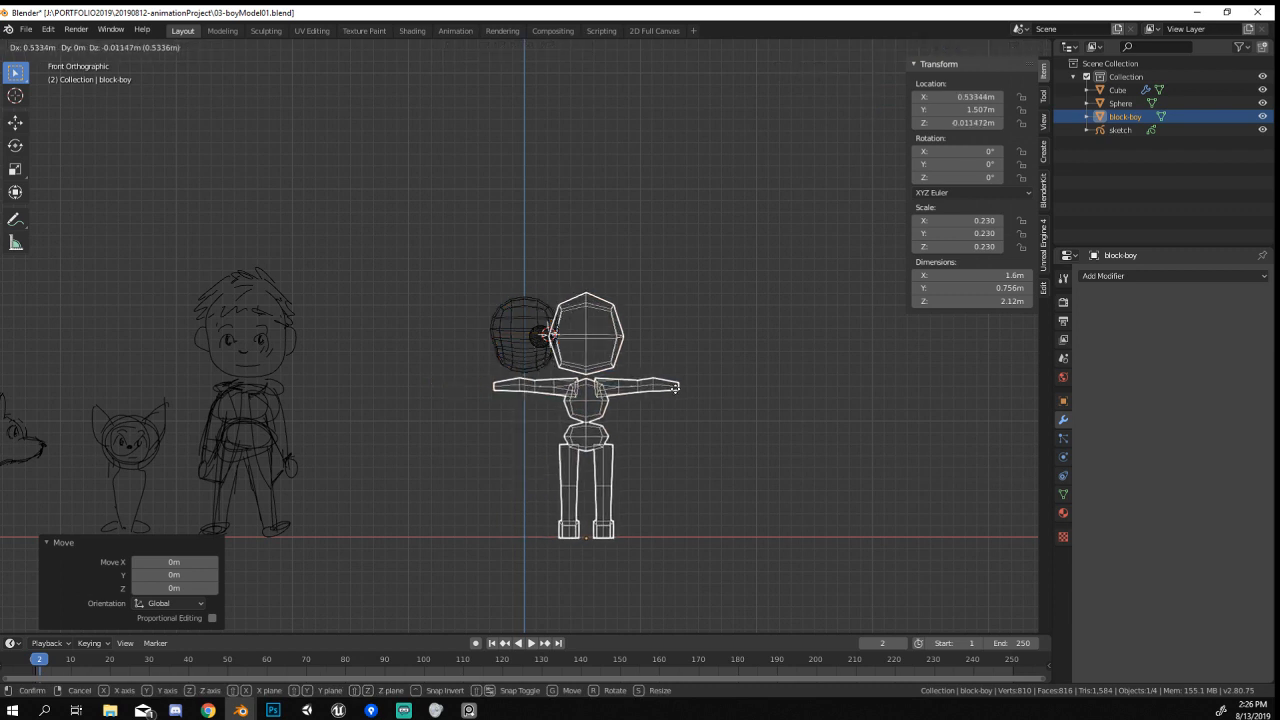
click(792, 400)
click(533, 373)
Scale the eye sphere to about 0.085 and move it to about X 0.109 m, Z 1.701 m.
scroll(550, 380, up, 4)
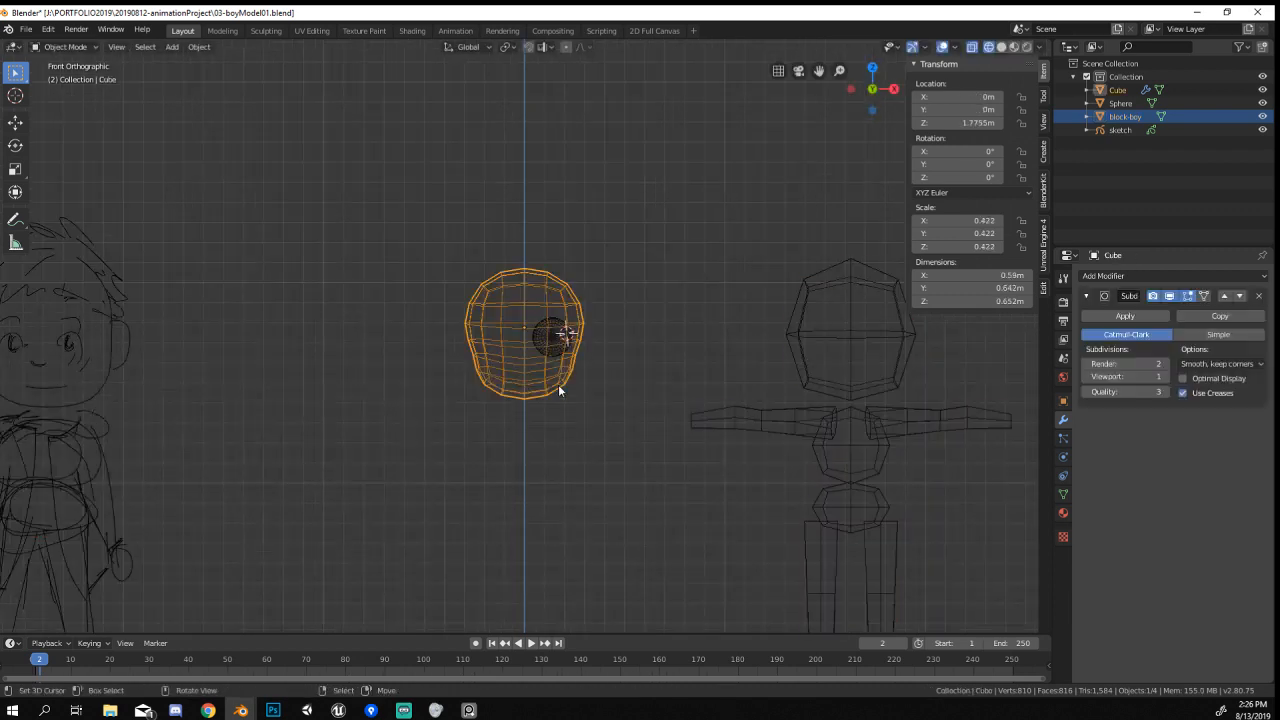
scroll(558, 388, up, 5)
click(559, 368)
scroll(560, 370, up, 1)
key(s)
click(785, 429)
key(g)
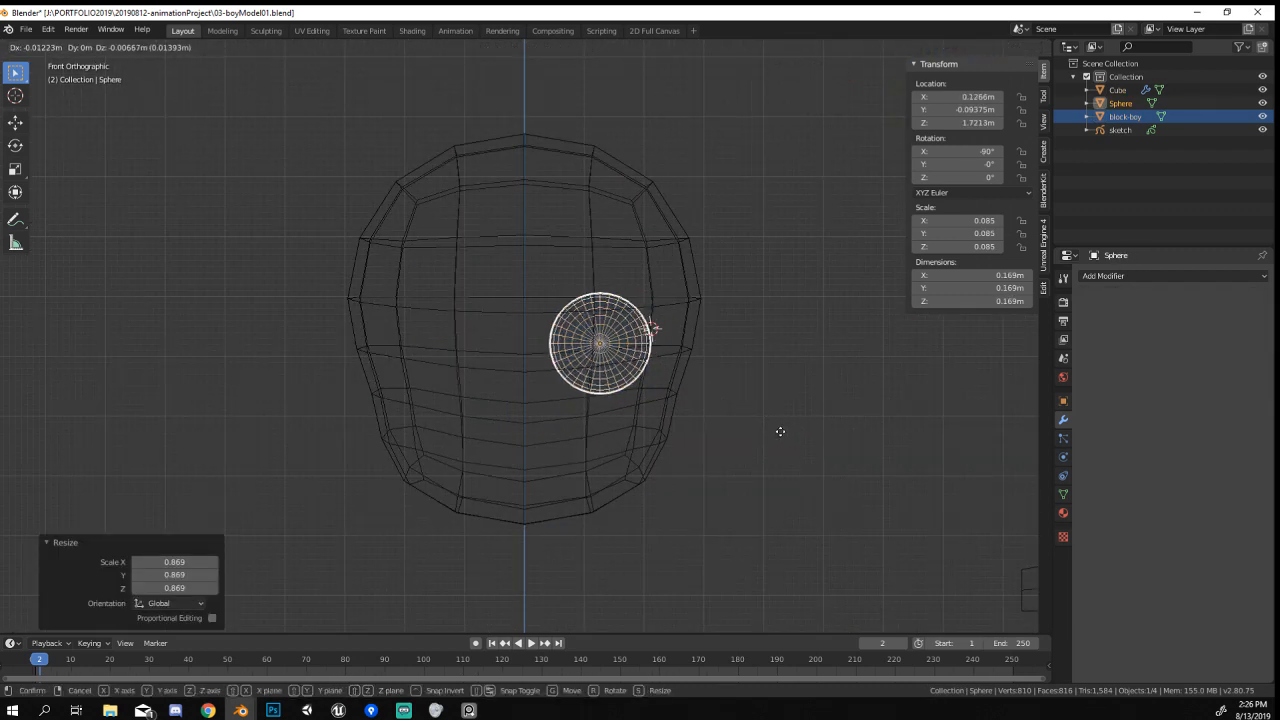
click(770, 450)
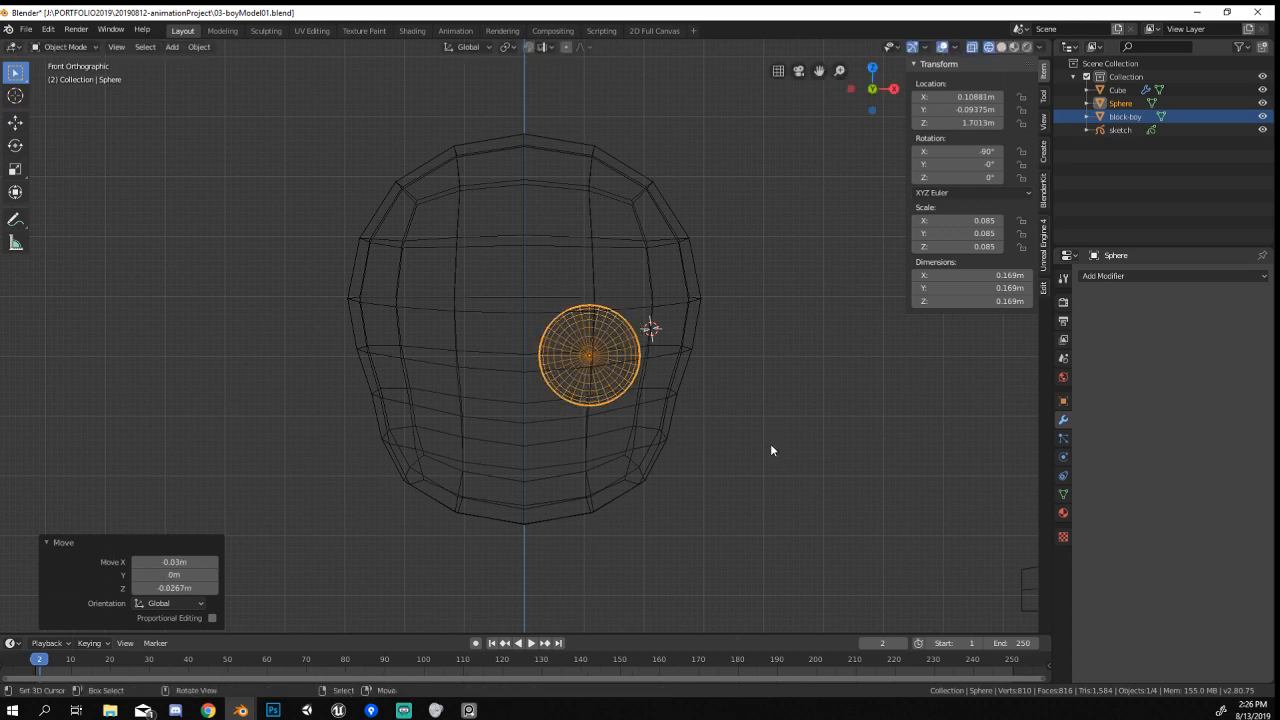
click(673, 454)
key(z)
click(764, 446)
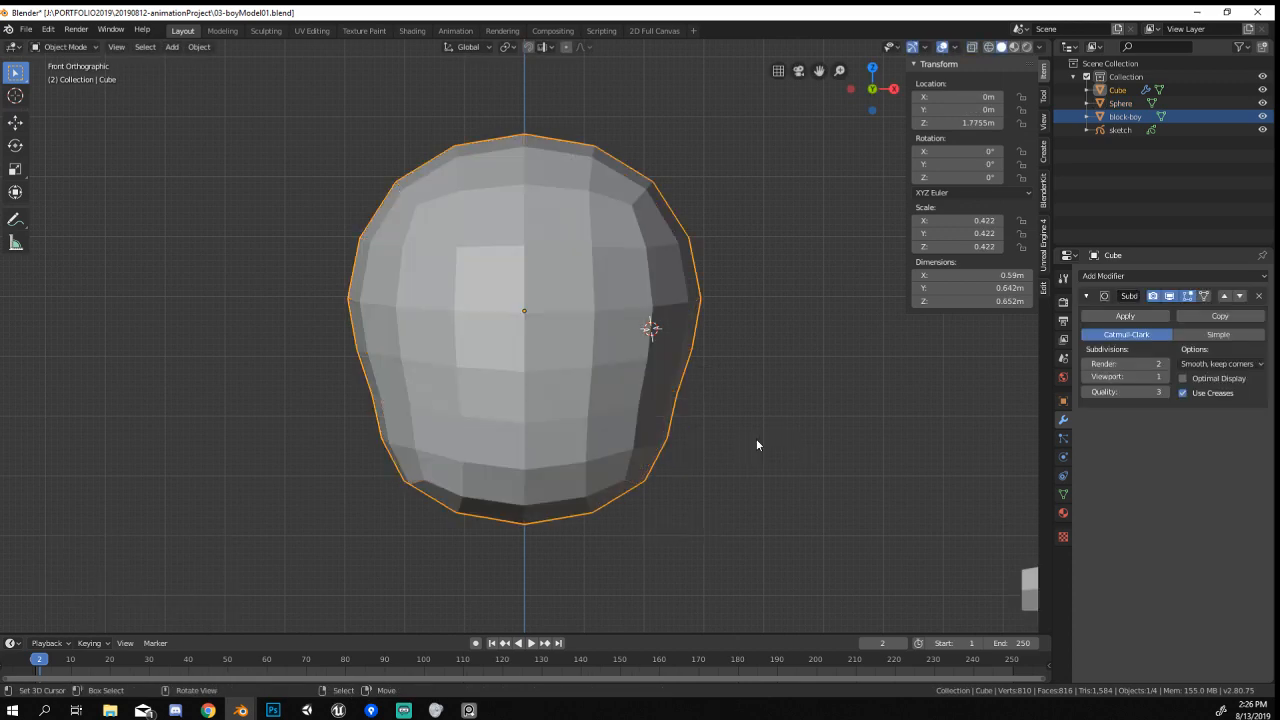
middle_drag(756, 440, 690, 450)
scroll(600, 416, up, 2)
key(Tab)
right_click(566, 404)
shift+right_click(629, 390)
middle_drag(629, 391, 708, 443)
key(g)
right_click(770, 439)
key(KP_1)
key(x)
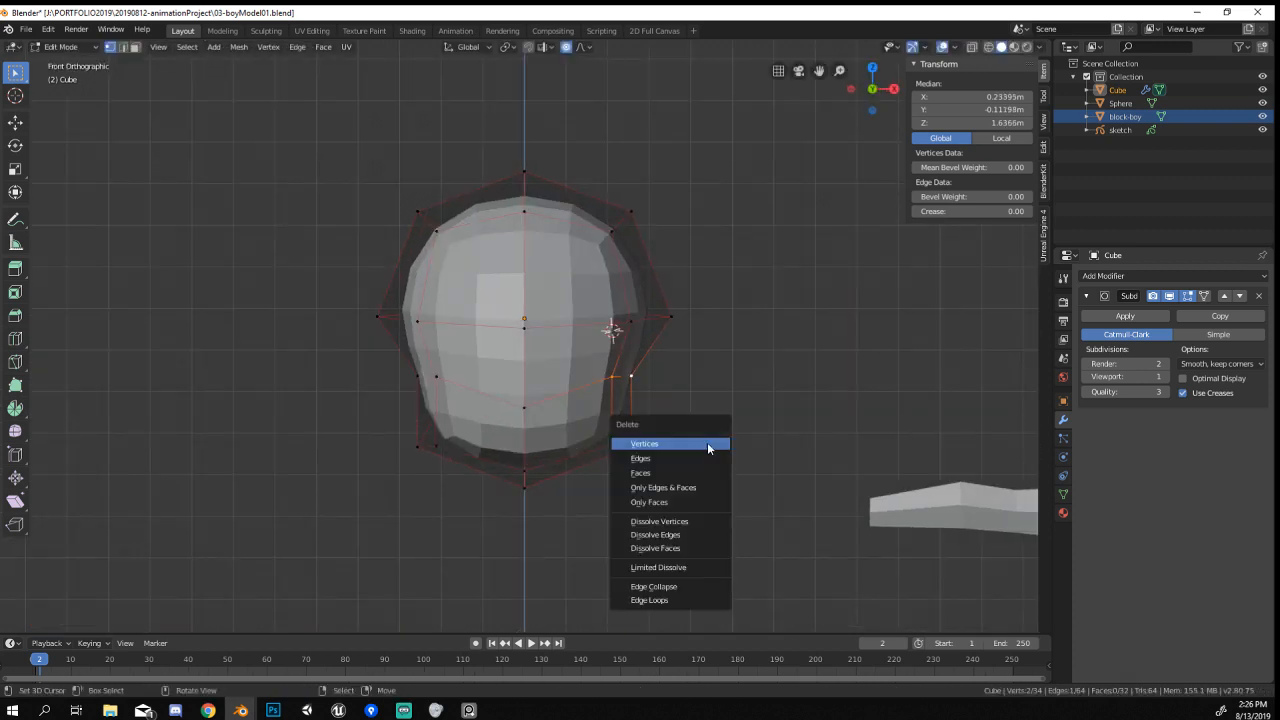
key(Tab)
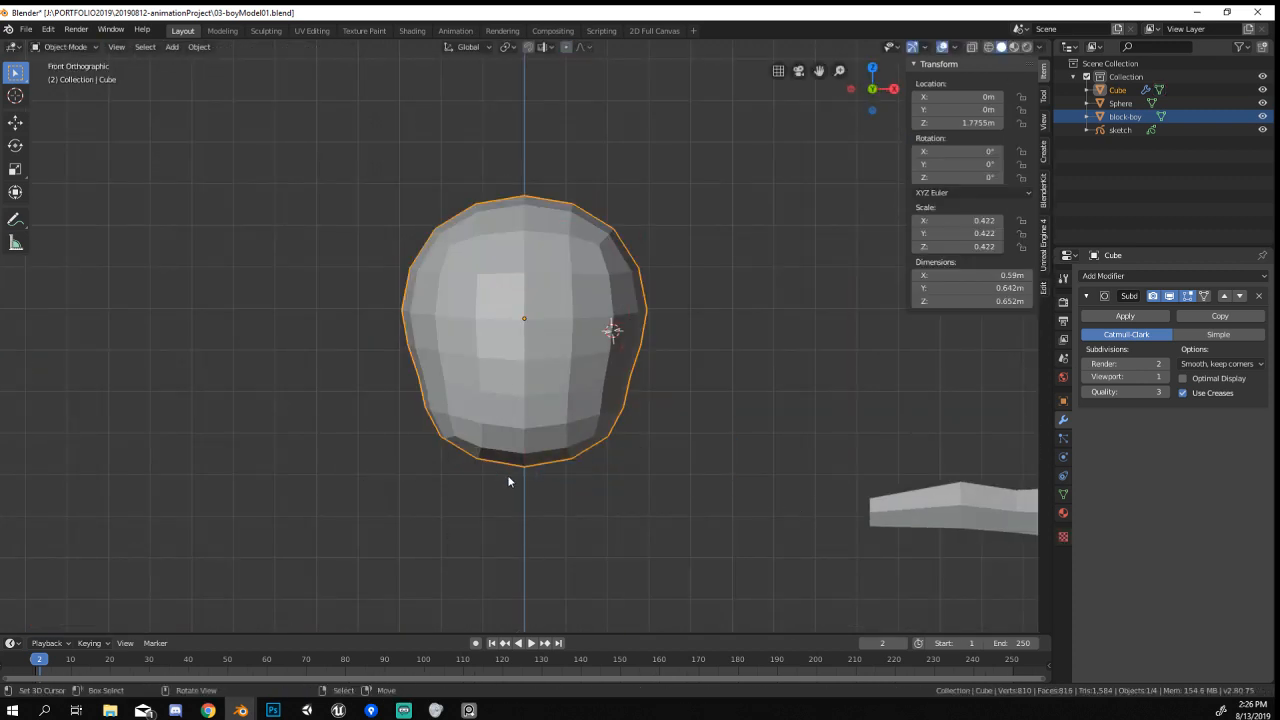
Switch to wireframe and delete all head vertices on the negative X side of the centre line.
key(z)
click(373, 474)
key(Tab)
key(alt+a)
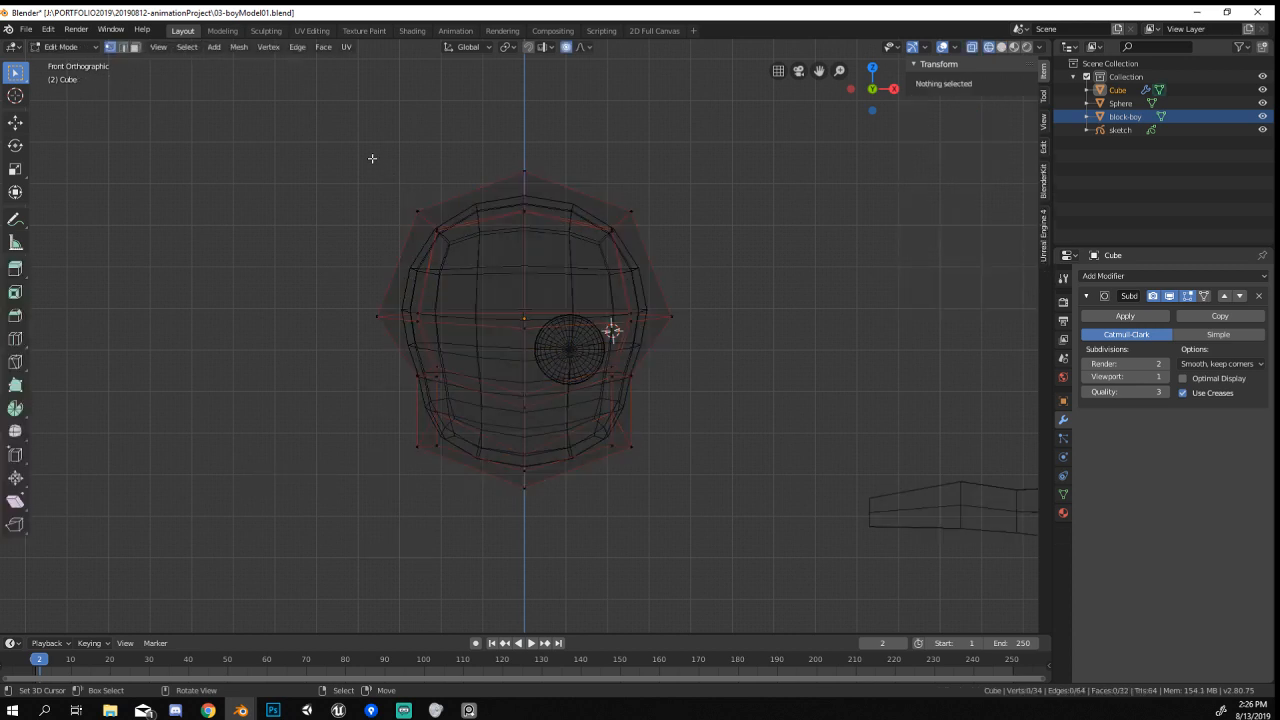
drag(363, 151, 509, 543)
key(x)
click(436, 524)
key(Tab)
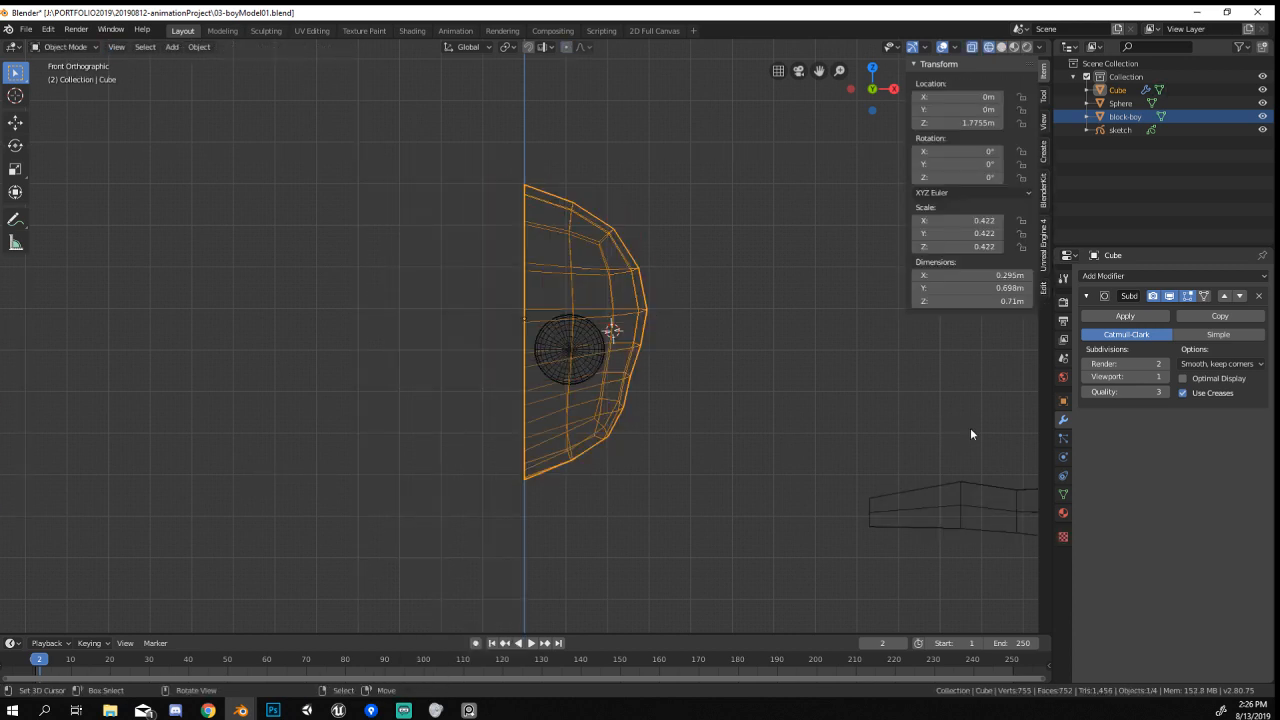
Drop the choice of a new modifier and undo deleting half of the head.
click(1124, 274)
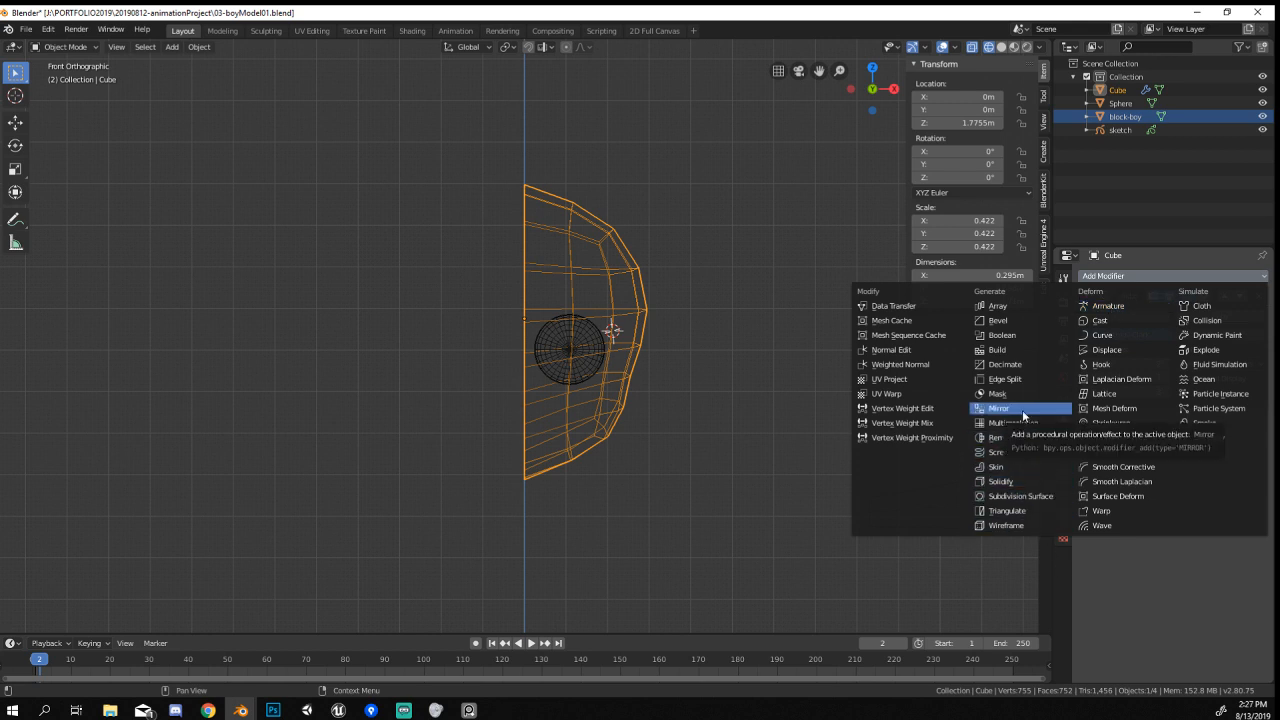
key(ctrl+z)
key(ctrl+z)
key(Tab)
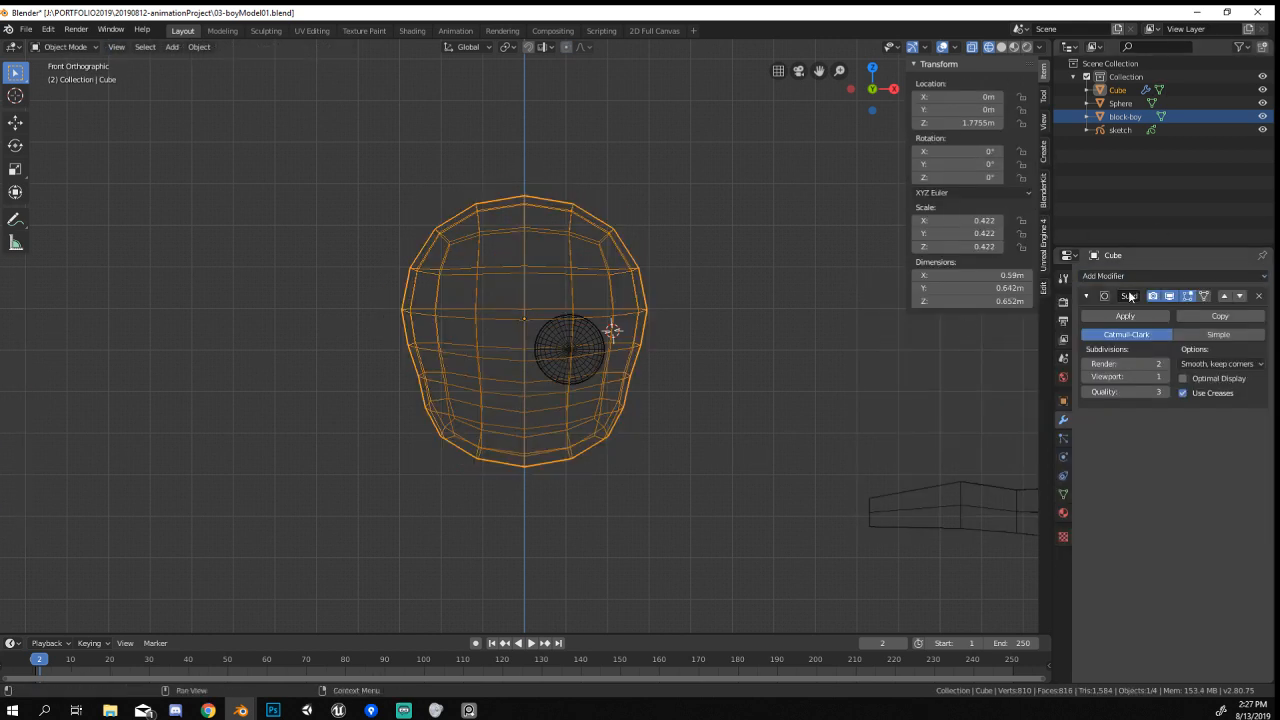
Enable X Mirror in the mesh editing options for the head.
click(1063, 277)
key(Tab)
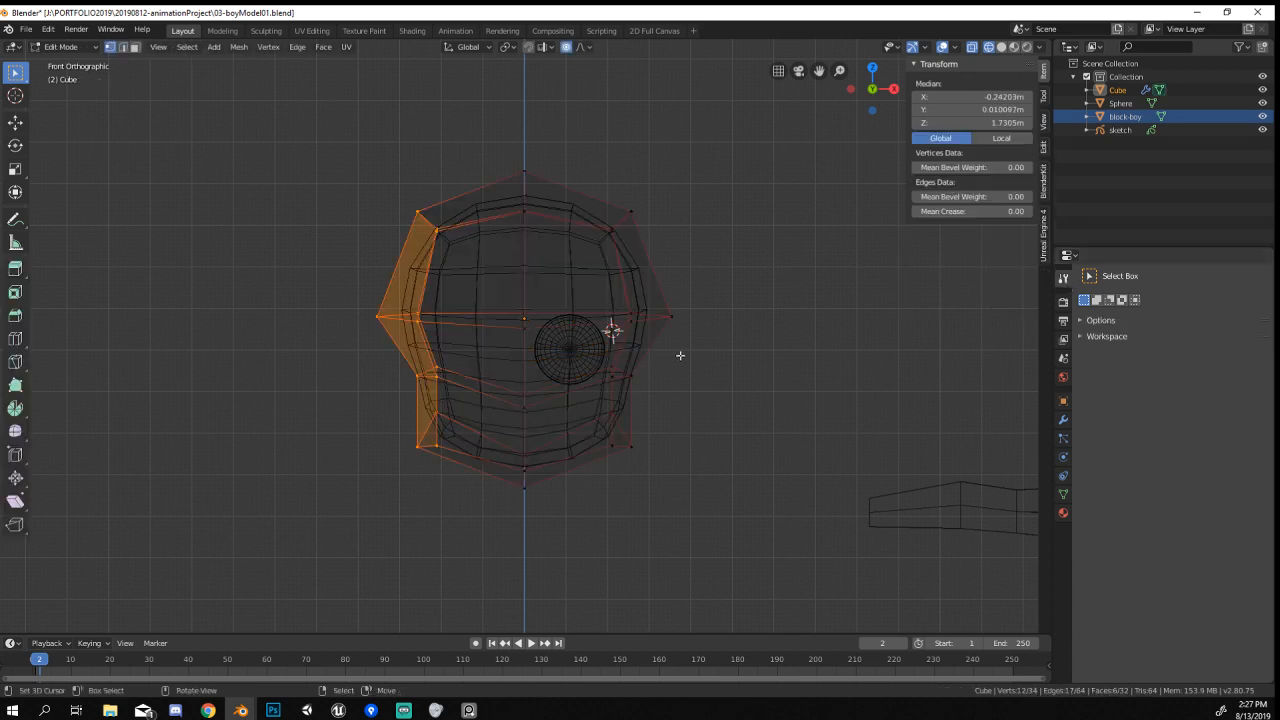
click(1100, 321)
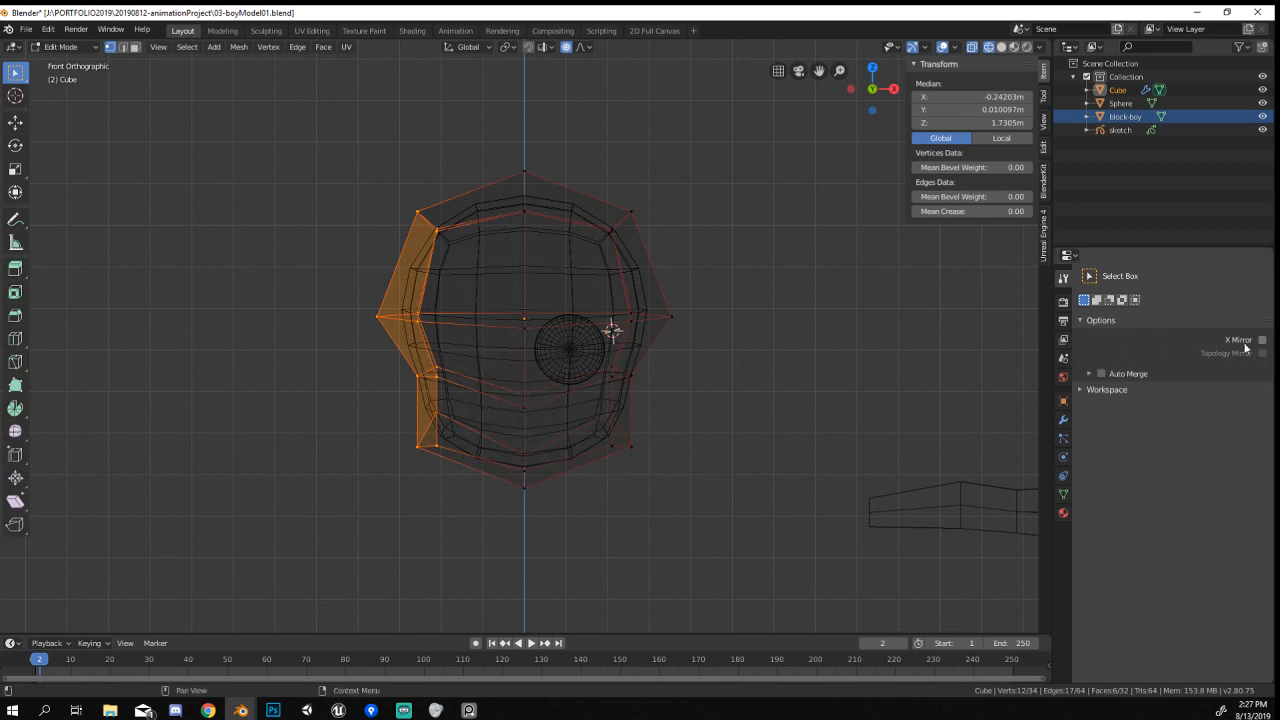
Move the head's outermost side vertex inward about 0.04 m with proportional editing.
right_click(682, 317)
key(g)
right_click(680, 350)
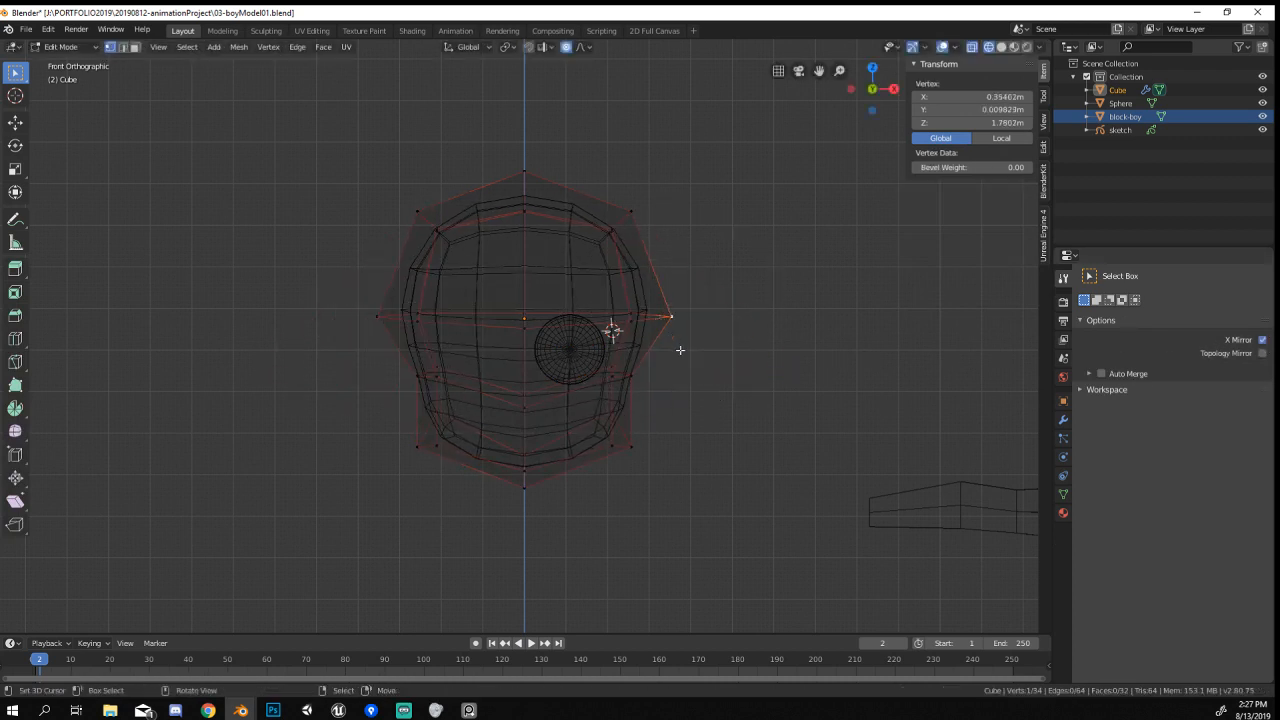
scroll(838, 355, up, 3)
key(g)
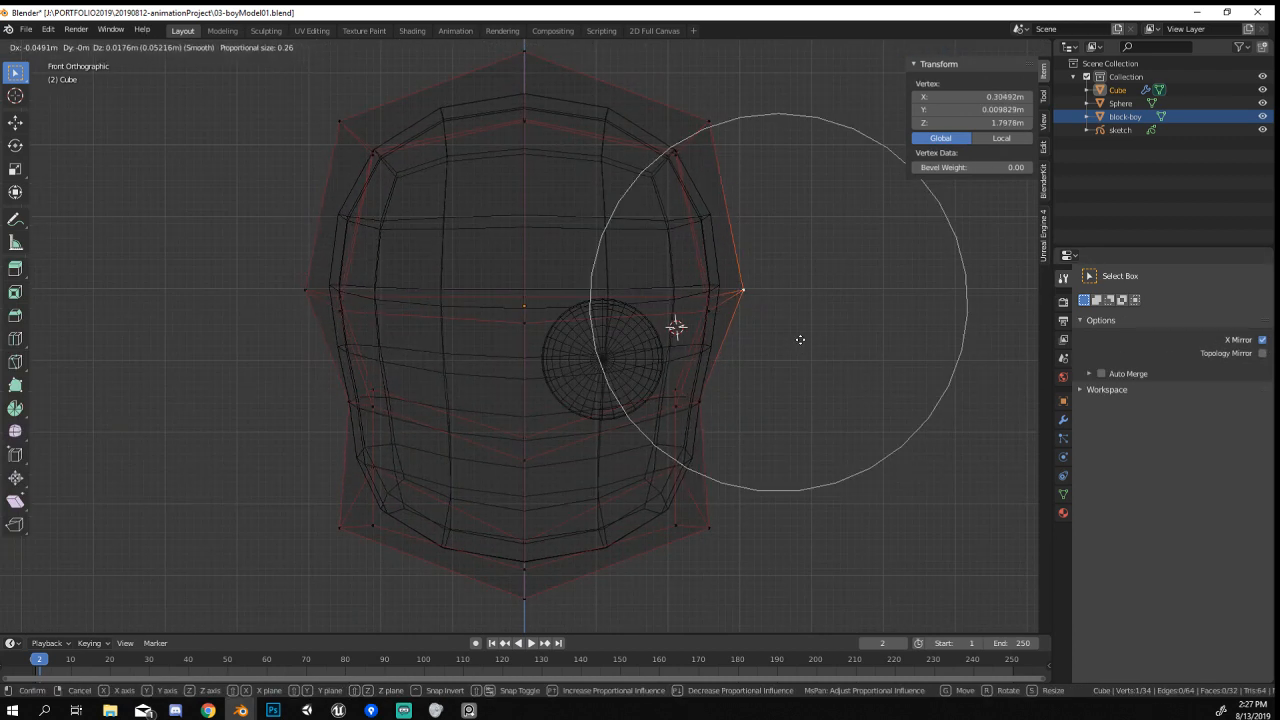
click(749, 371)
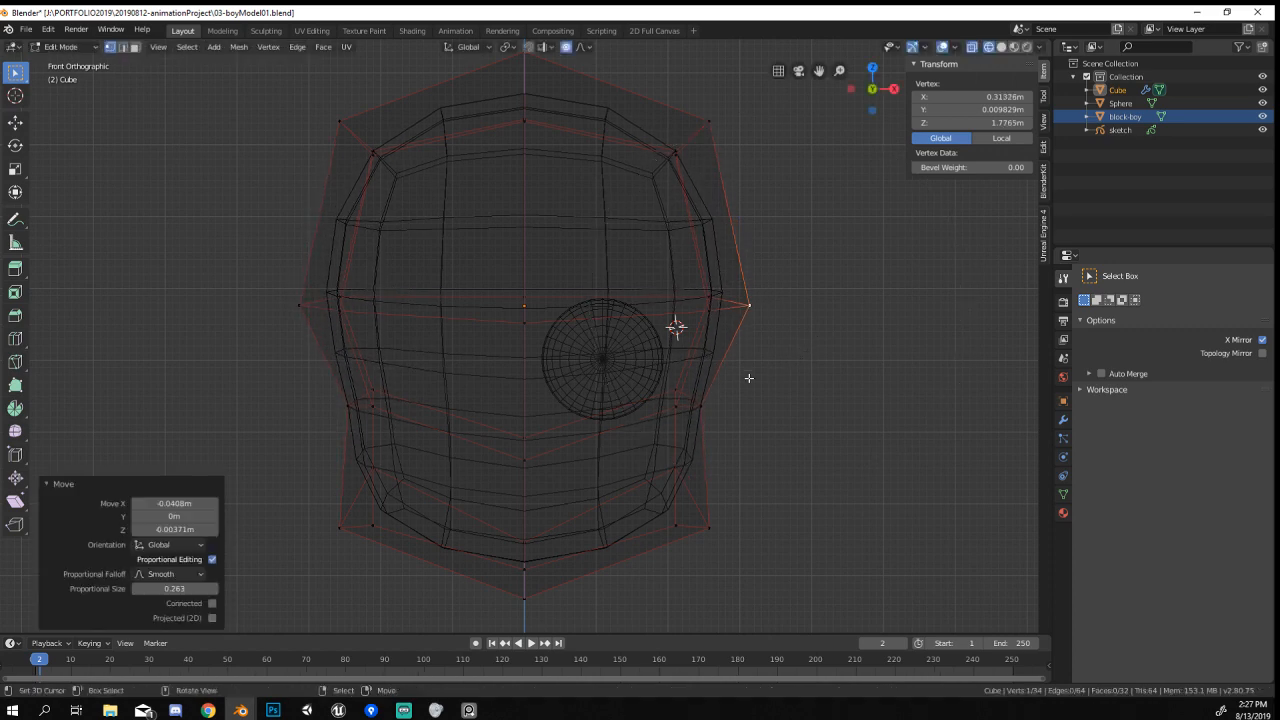
Move the two lower jaw-corner vertices on the positive X side inward about 0.01 m and slightly down with proportional editing.
right_click(714, 397)
scroll(734, 431, down, 2)
middle_drag(734, 432, 731, 434)
key(KP_3)
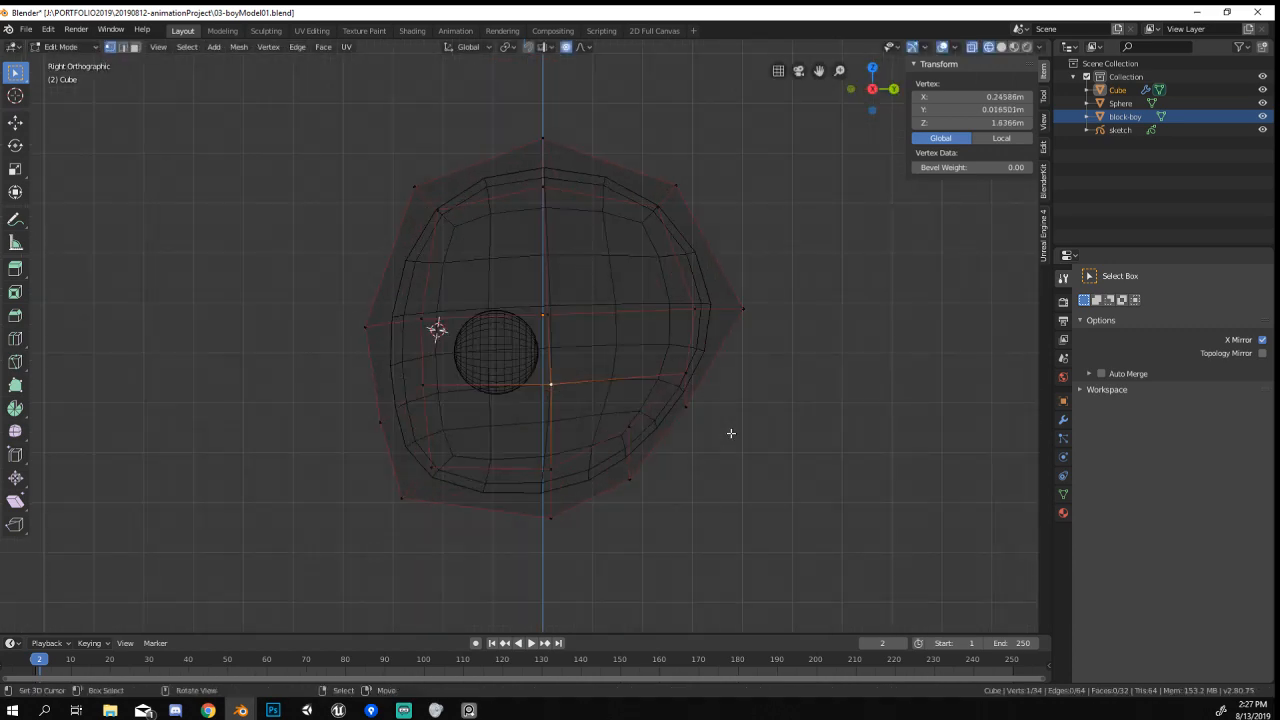
scroll(722, 434, up, 2)
scroll(690, 437, down, 3)
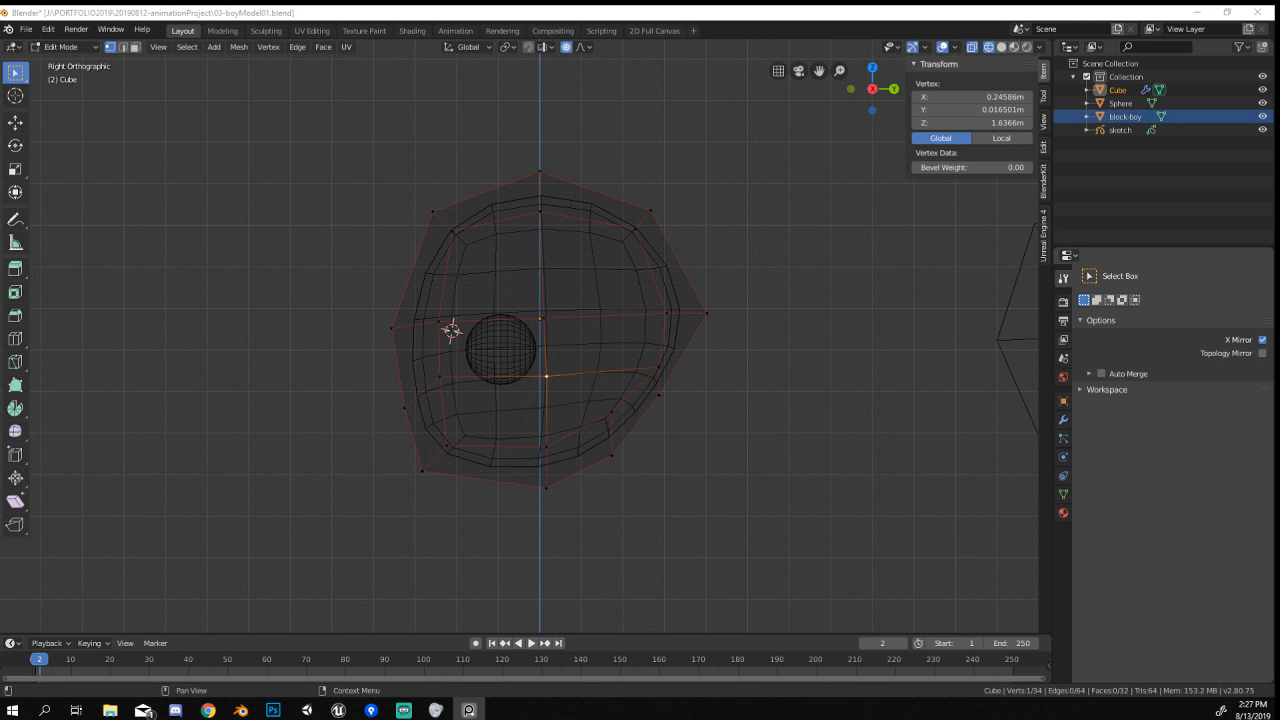
scroll(435, 463, up, 2)
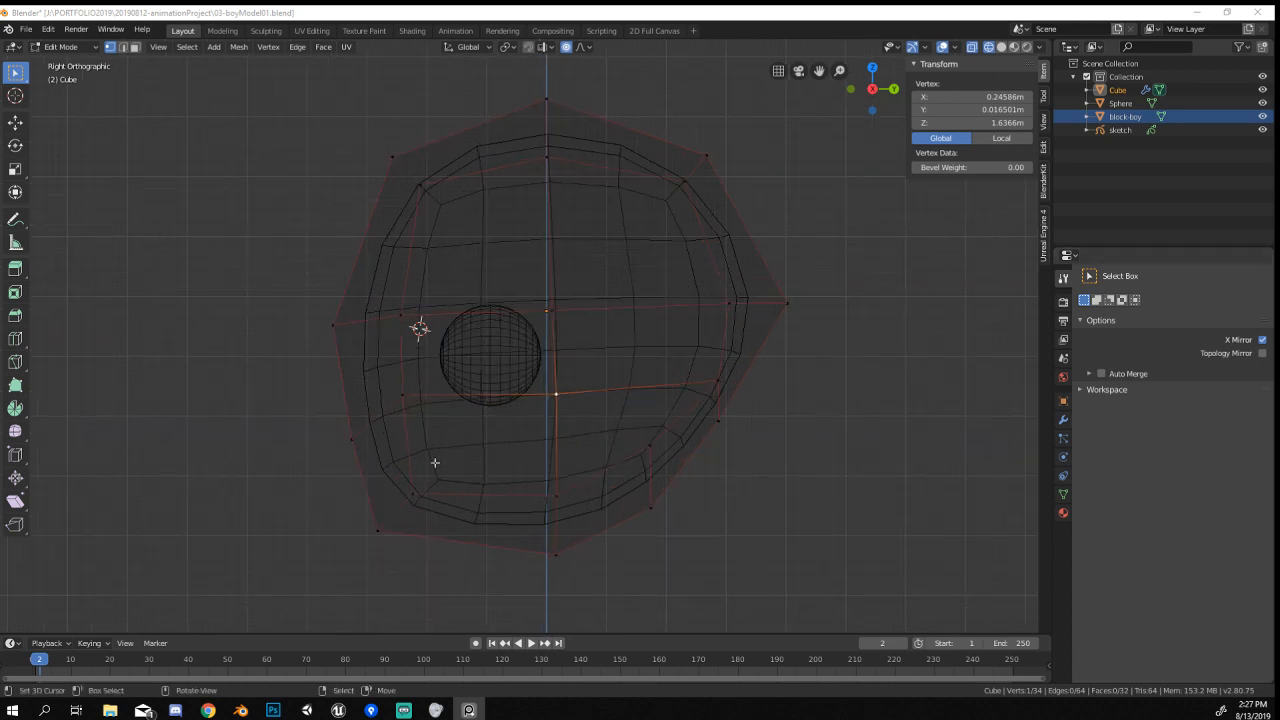
middle_drag(435, 463, 548, 468)
key(KP_1)
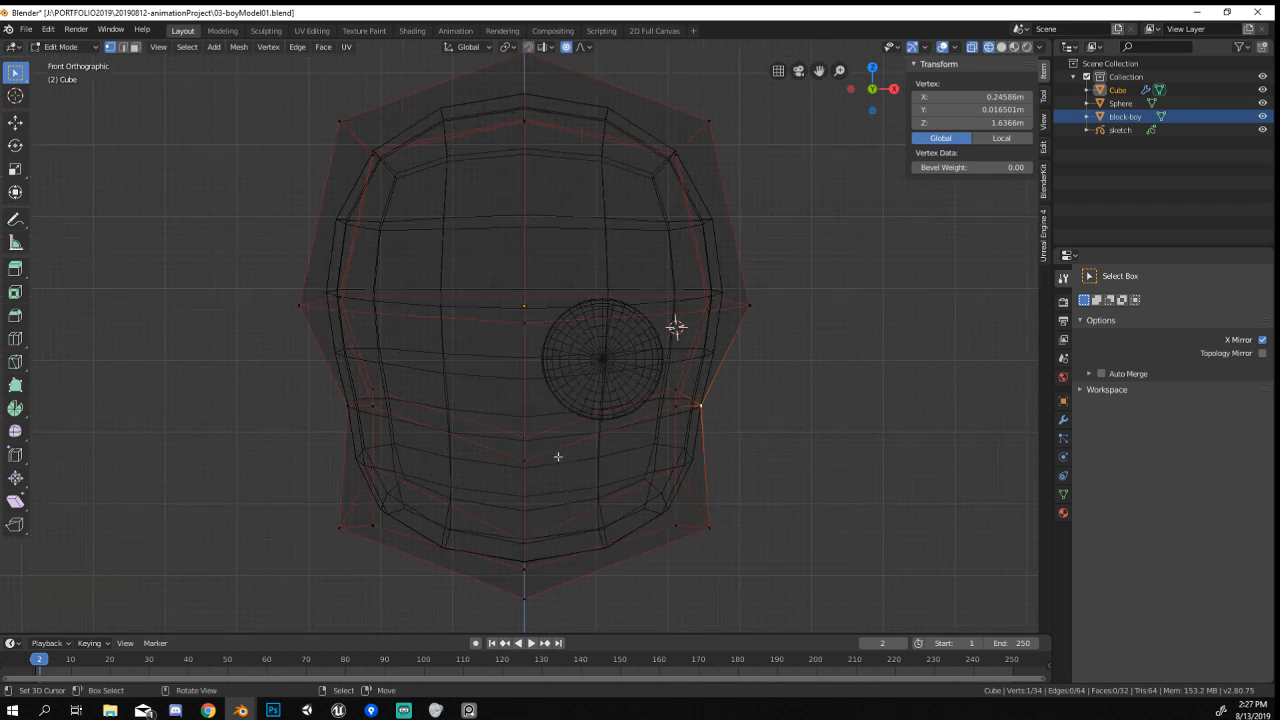
shift+right_click(711, 540)
key(g)
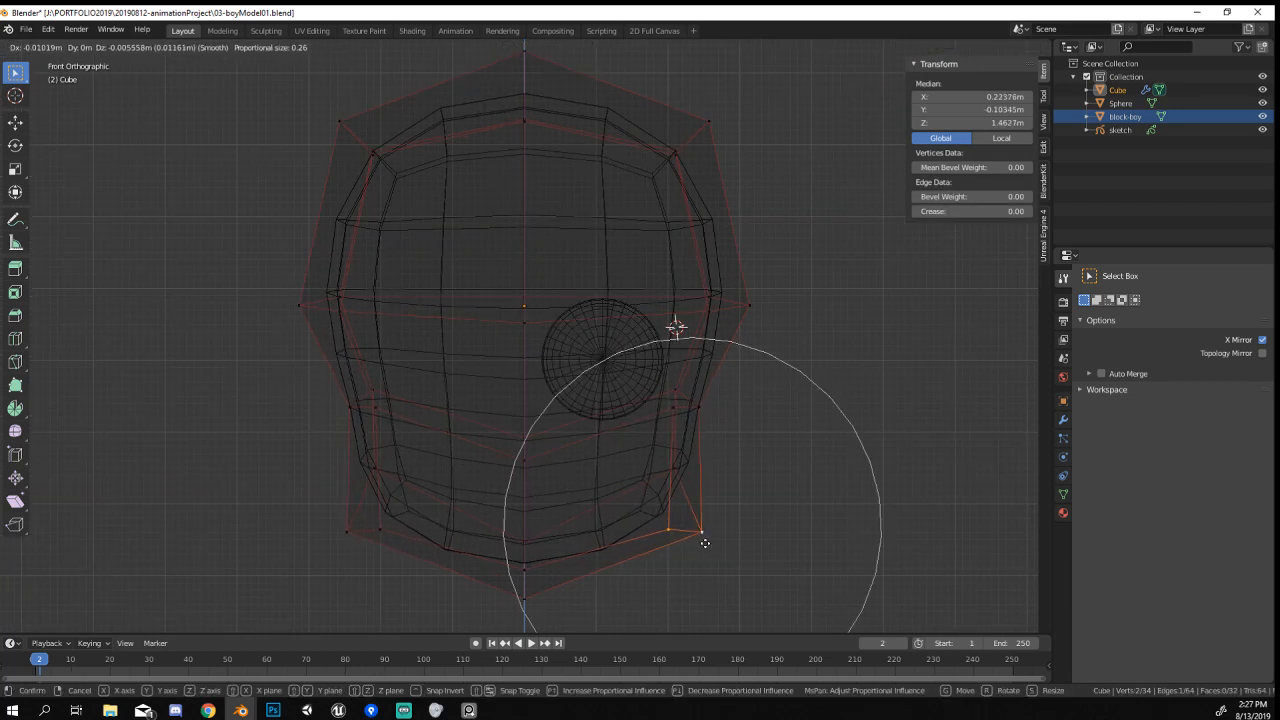
click(703, 543)
Move the front cheek vertex outward about 0.017 m and slightly down.
right_click(691, 430)
right_click(677, 421)
key(g)
click(689, 424)
Return to solid shading and move the vertex at the middle of the head's side inward about 0.036 m.
key(z)
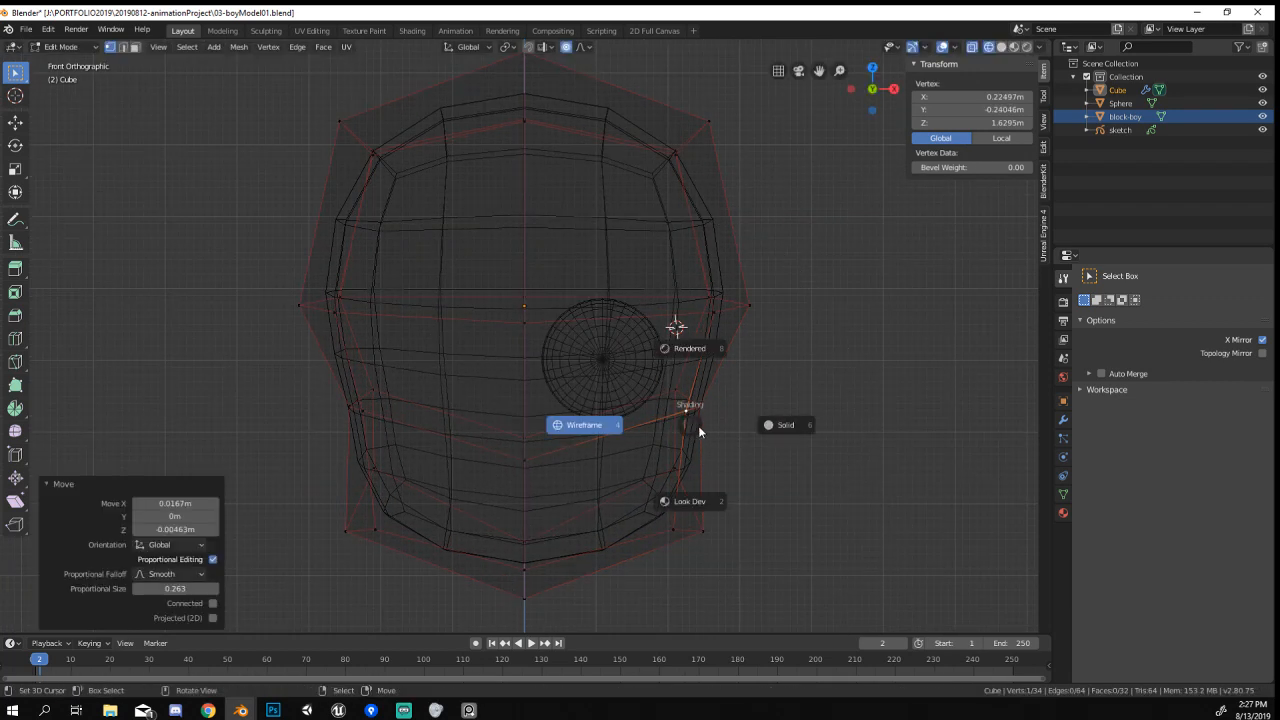
click(755, 430)
mouse_move(753, 438)
middle_down()
mouse_move(731, 486)
mouse_move(691, 469)
mouse_move(611, 483)
mouse_move(589, 350)
mouse_move(686, 371)
middle_up()
scroll(691, 469, down, 4)
right_click(604, 326)
key(g)
click(680, 370)
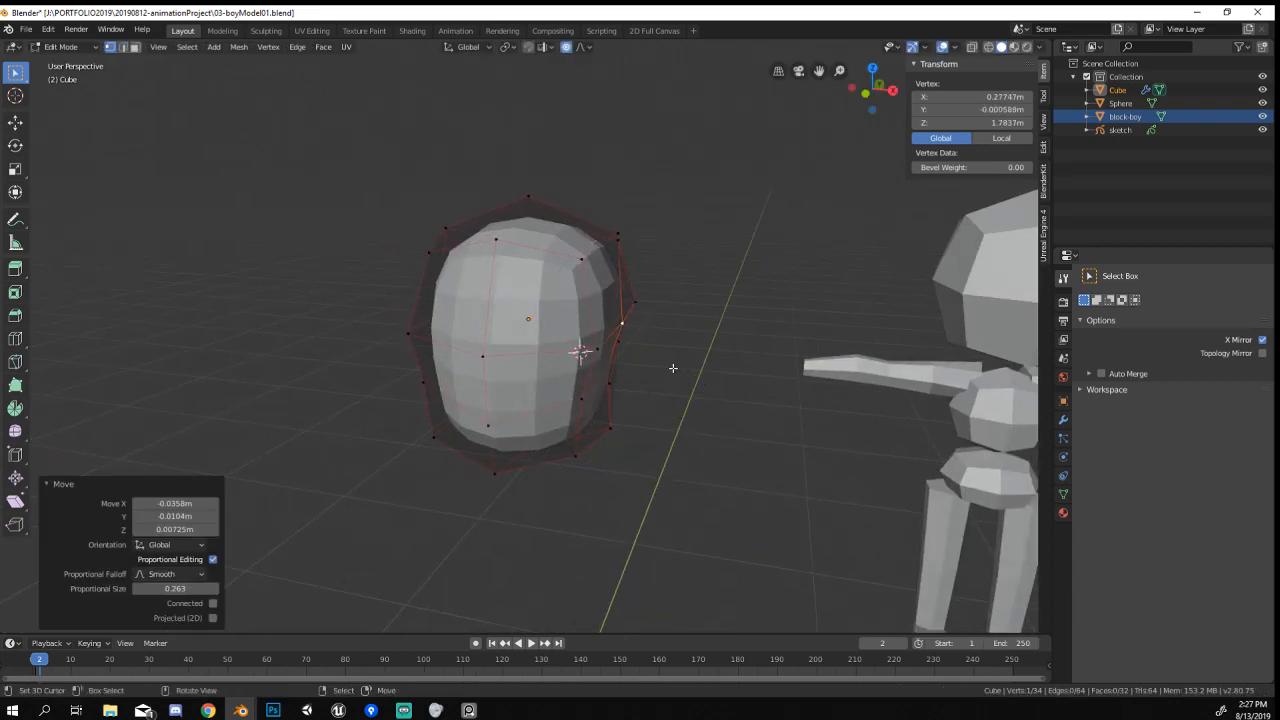
Switch to the front view in wireframe shading and leave Edit Mode.
key(KP_1)
key(z)
click(745, 367)
key(z)
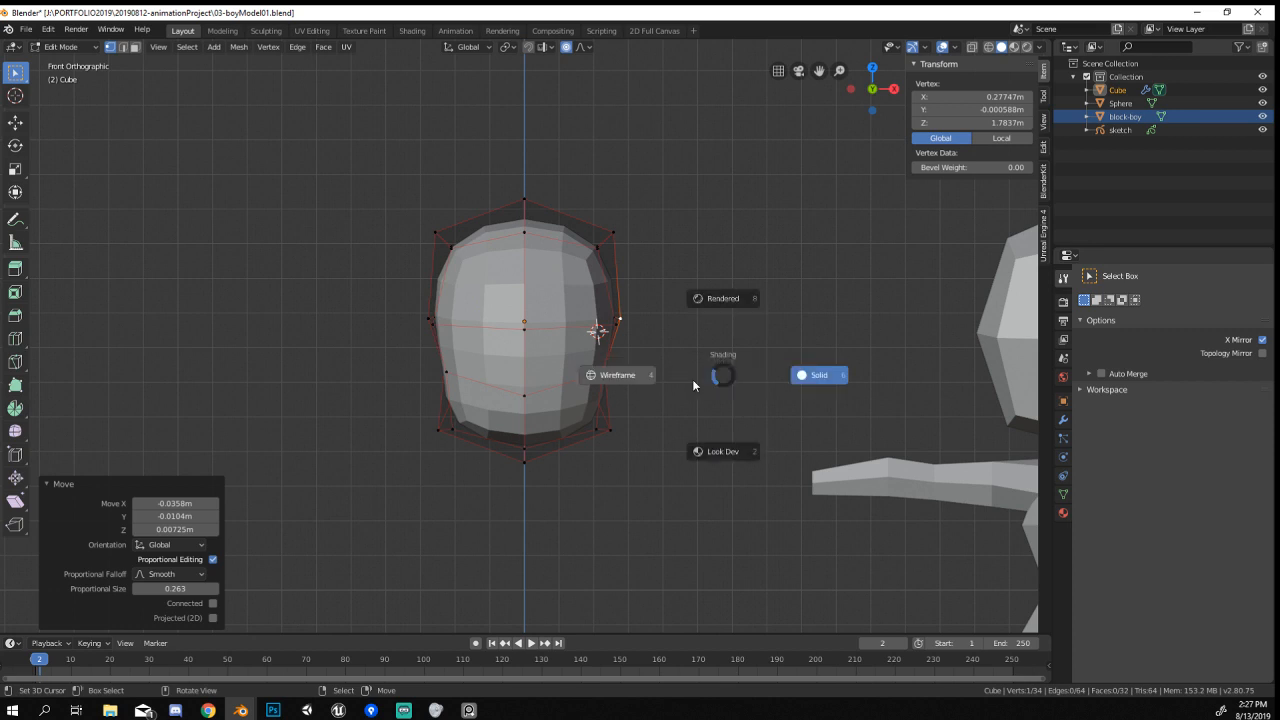
click(627, 375)
key(Tab)
Scale the eye sphere to about 0.078 and move it to about X 0.123 m, Z 1.691 m.
scroll(600, 370, up, 2)
right_click(589, 369)
key(s)
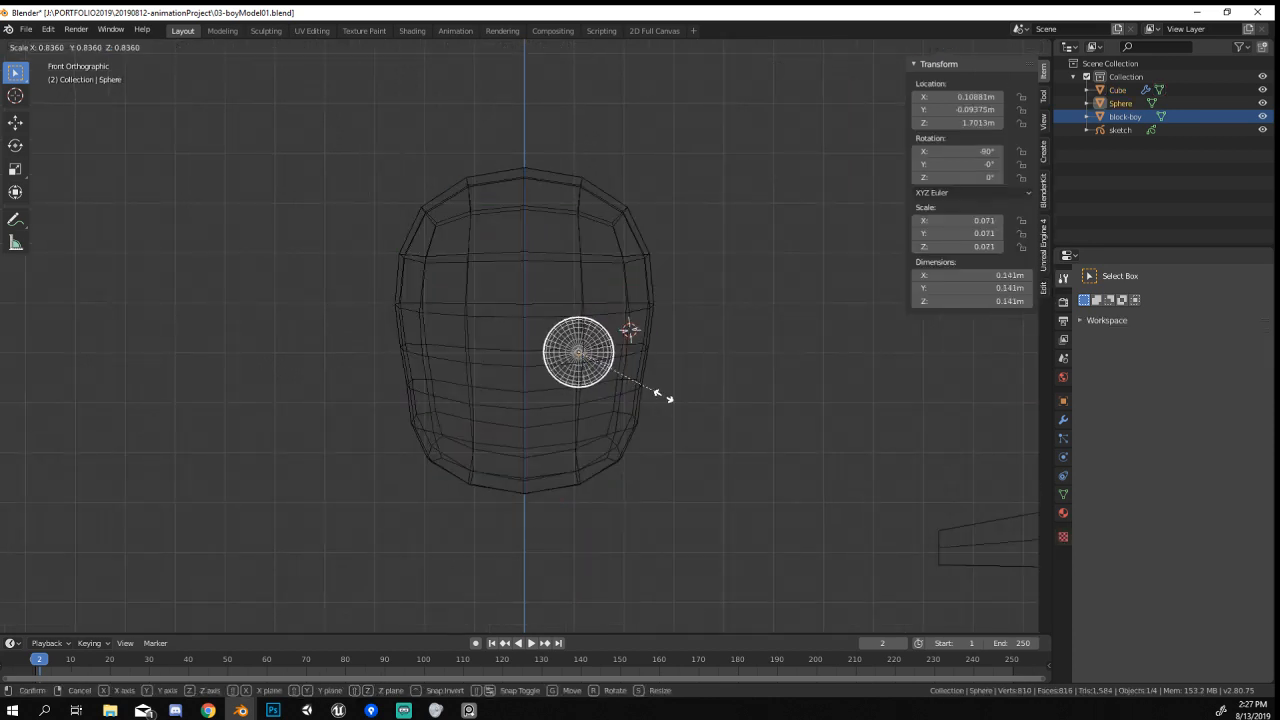
click(666, 397)
key(g)
click(676, 402)
key(s)
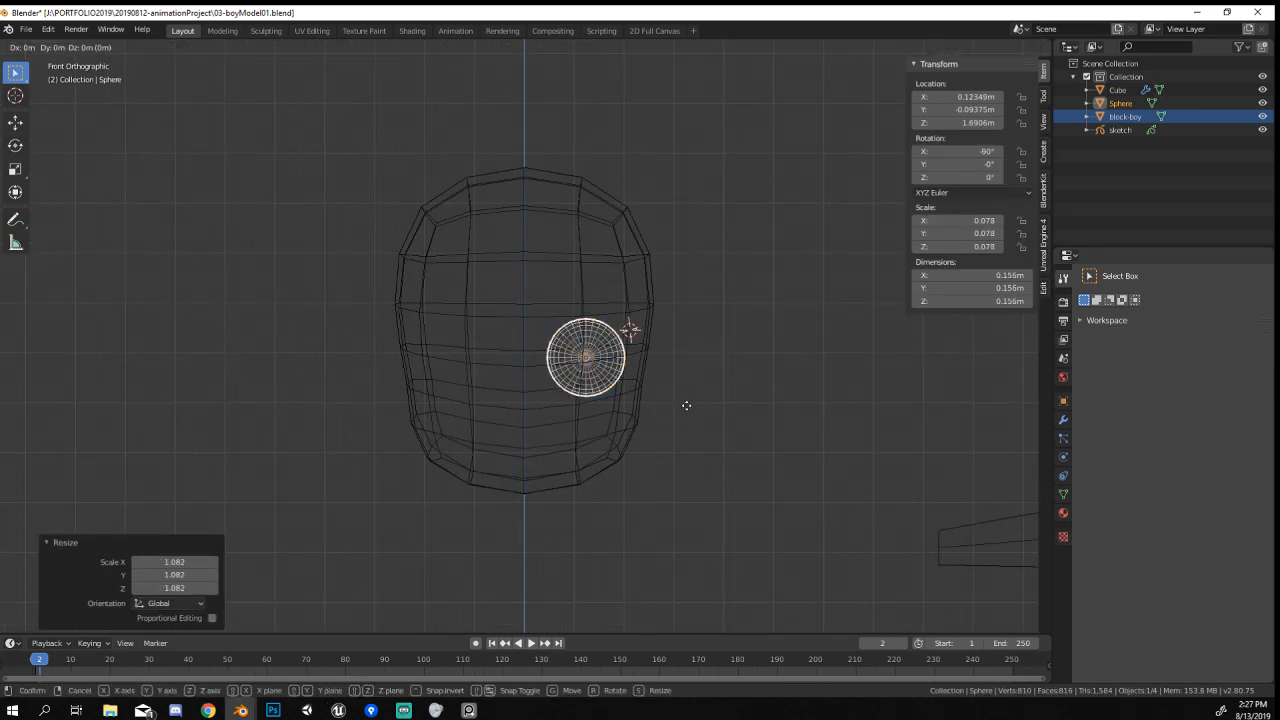
click(686, 405)
Add a Mirror modifier to the eye sphere, using the head Cube as the mirror object across X.
scroll(714, 403, up, 1)
click(1063, 419)
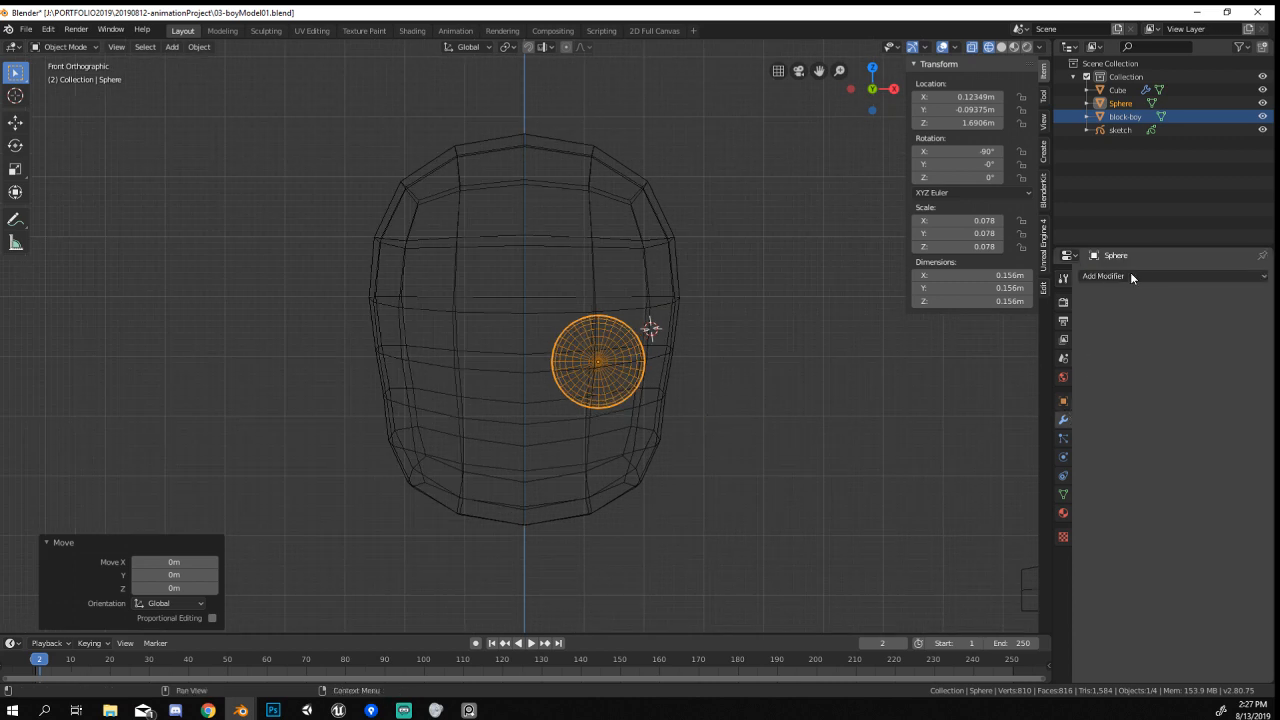
click(1128, 276)
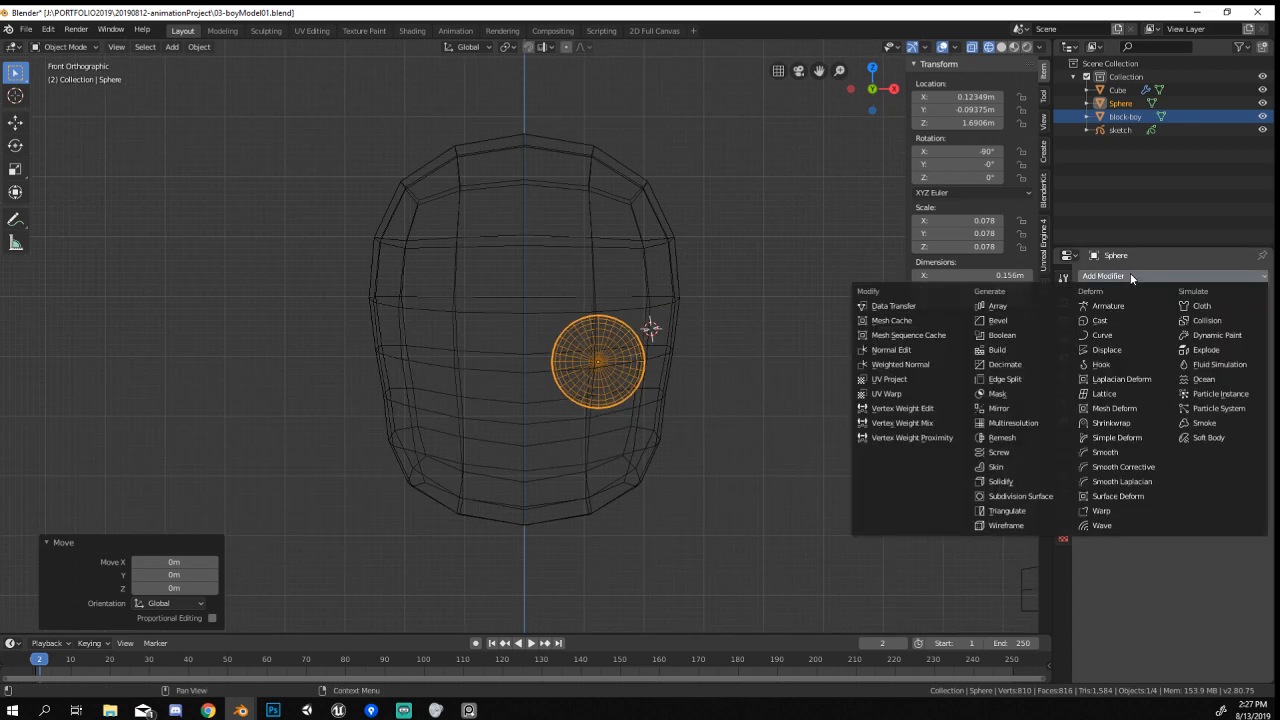
click(1012, 407)
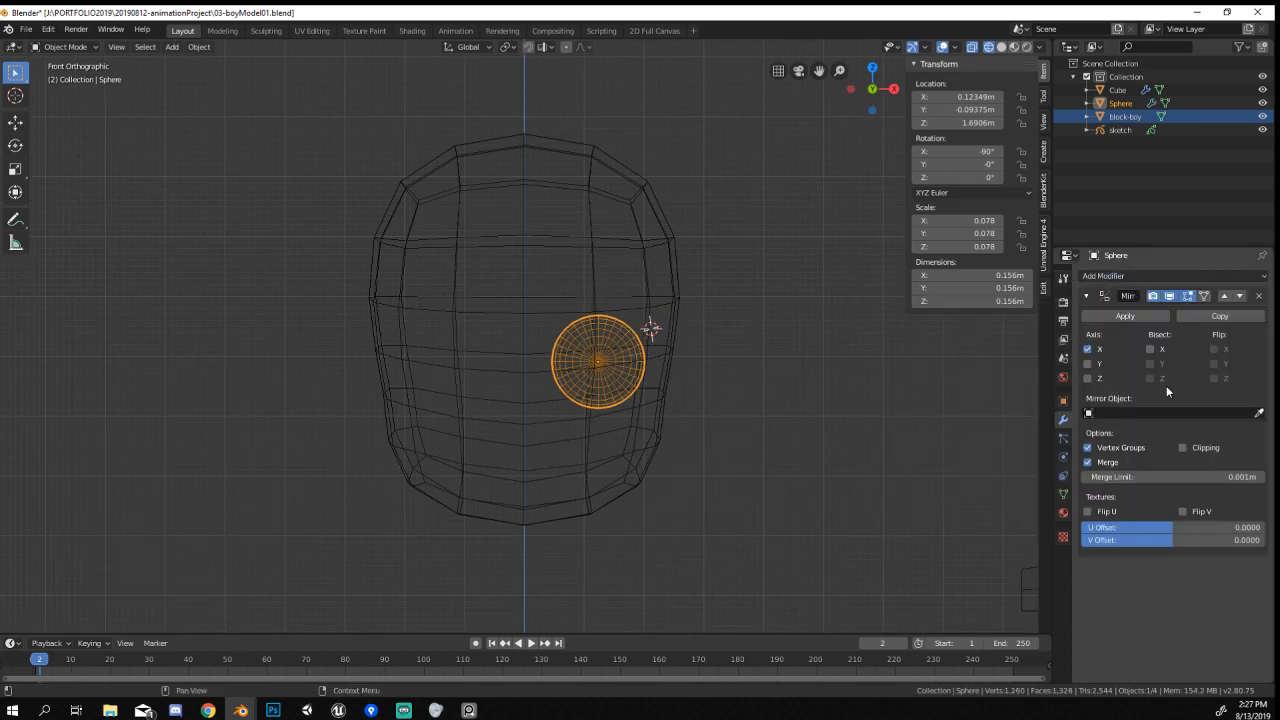
click(557, 287)
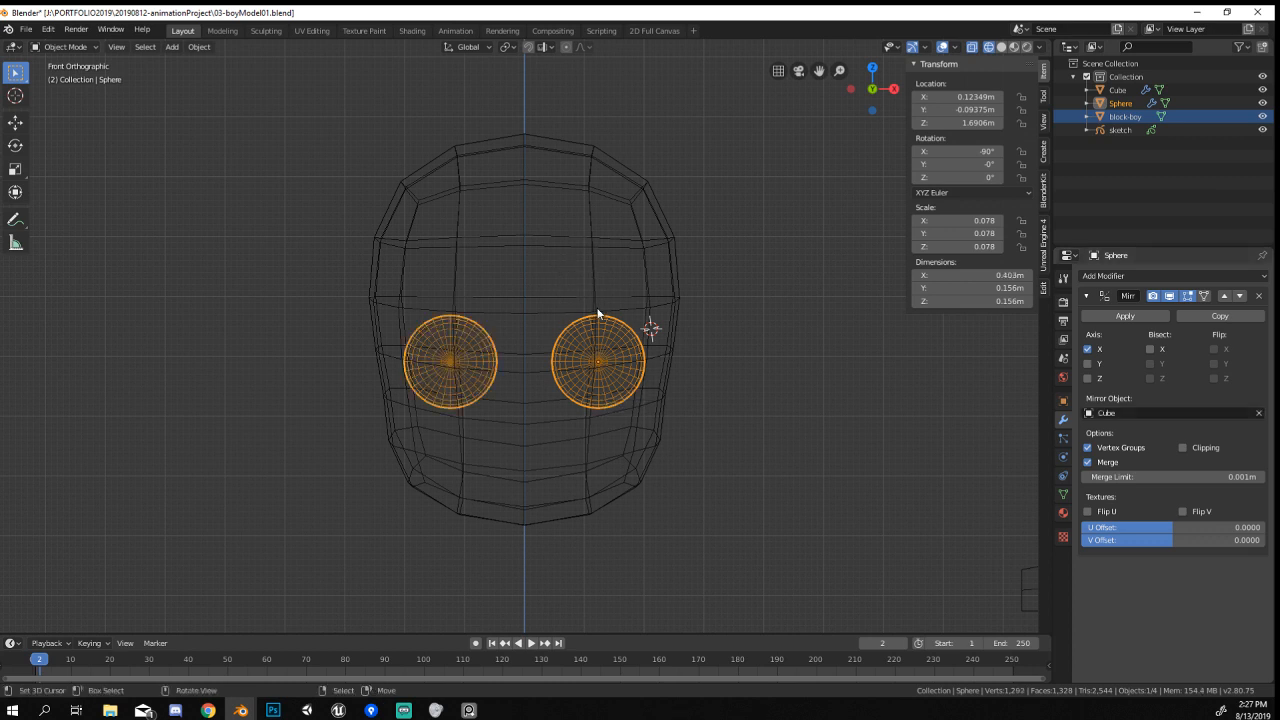
In the right view, move the eyes forward along Y to about -0.17 m, inside the front of the face.
key(KP_3)
key(g)
key(x)
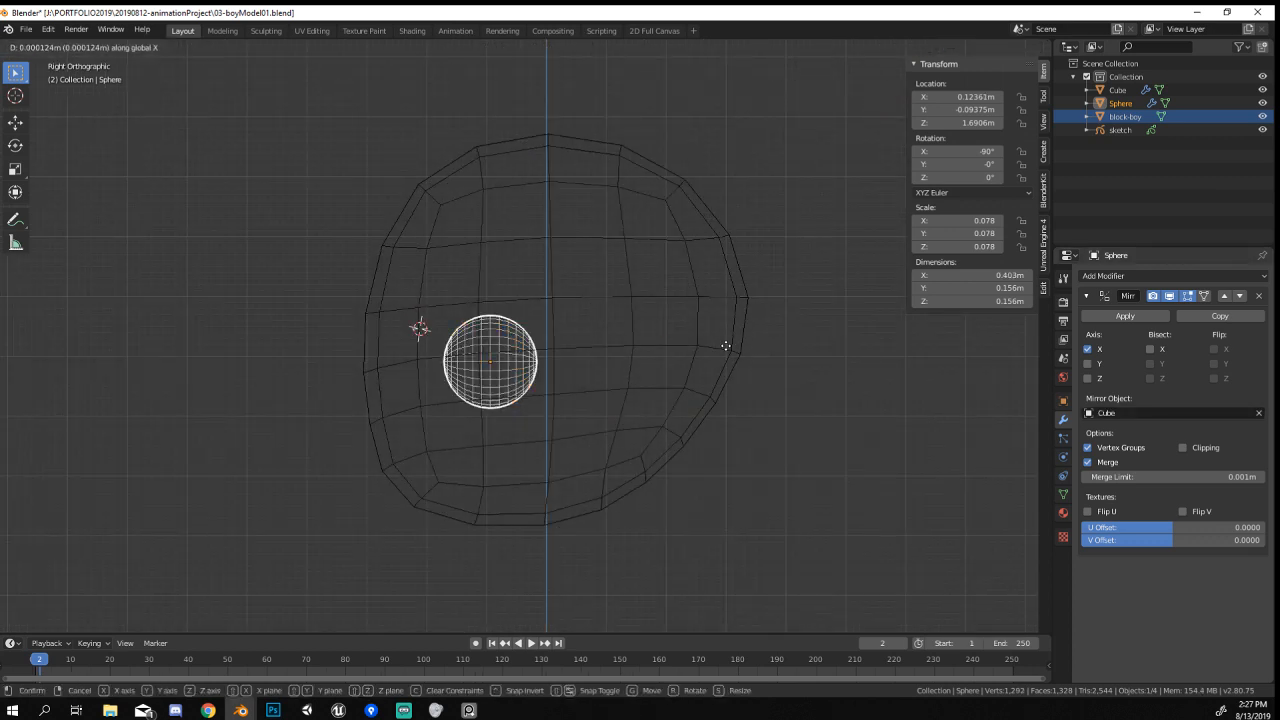
key(y)
click(703, 355)
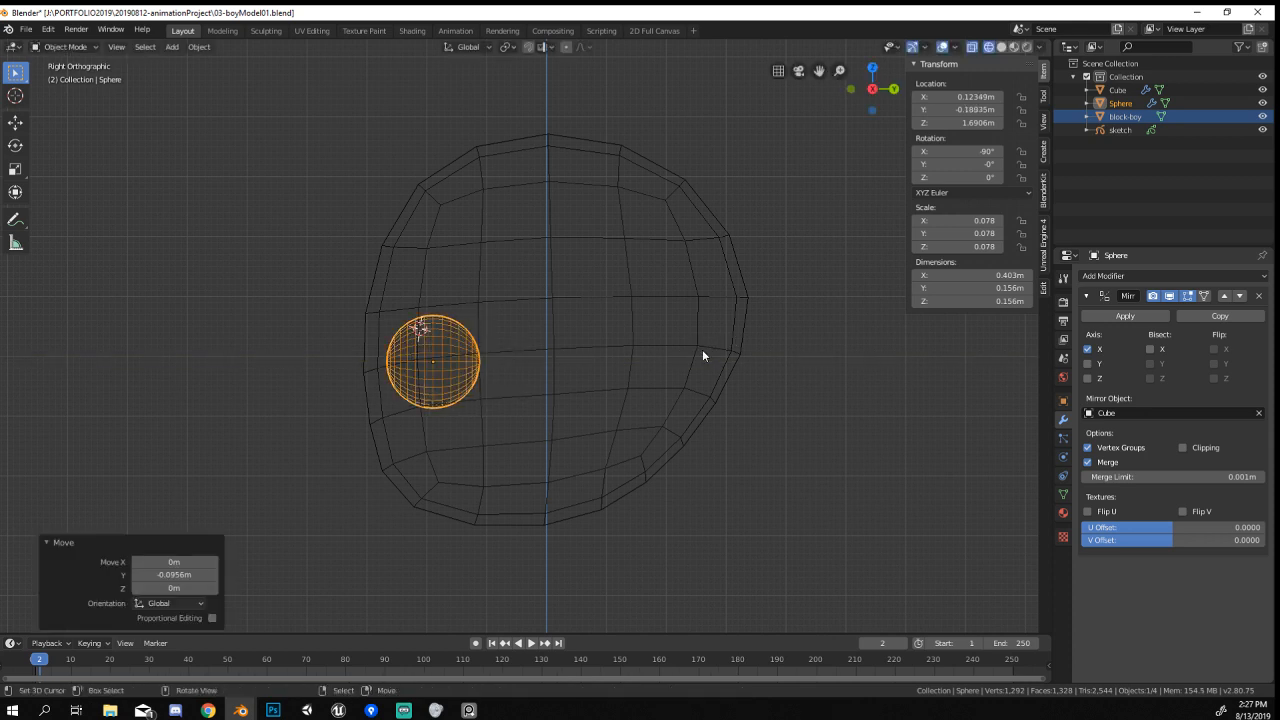
key(g)
key(y)
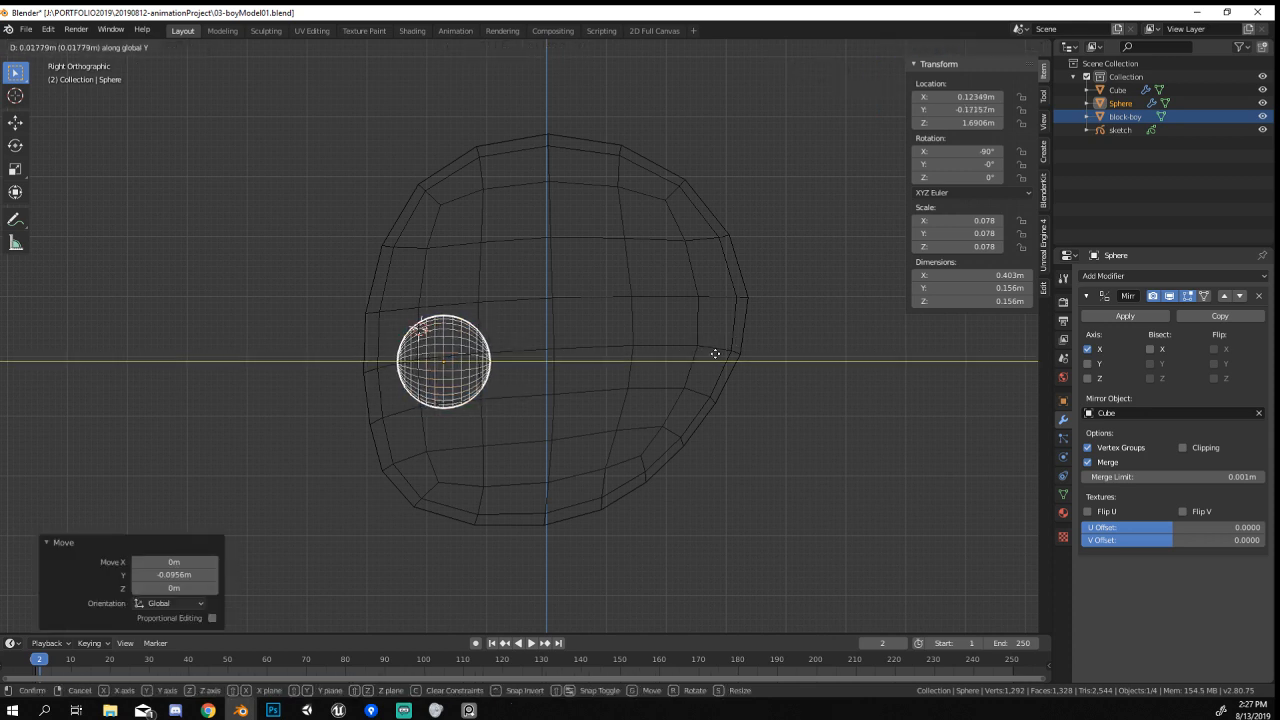
click(715, 354)
Edit the head mesh and move its lower front vertices down about 0.05 m with smooth proportional editing.
click(469, 509)
key(Tab)
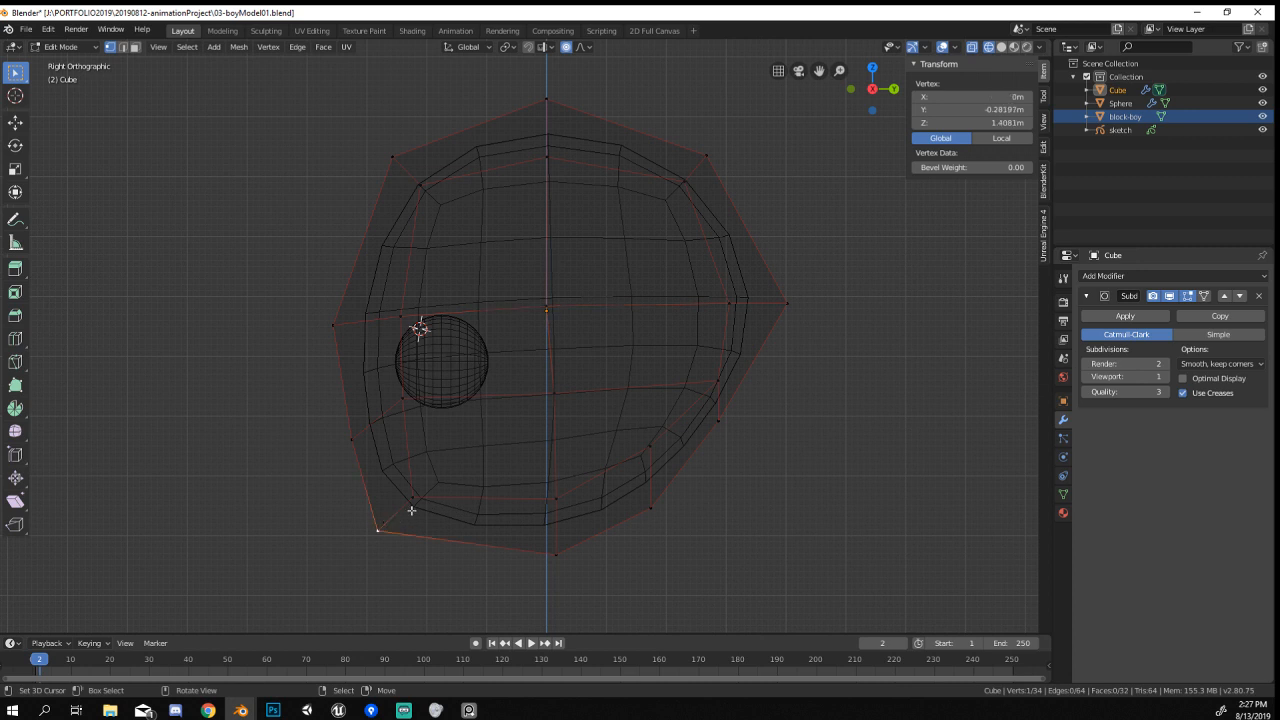
shift+click(411, 506)
shift+click(403, 403)
shift+click(359, 436)
key(g)
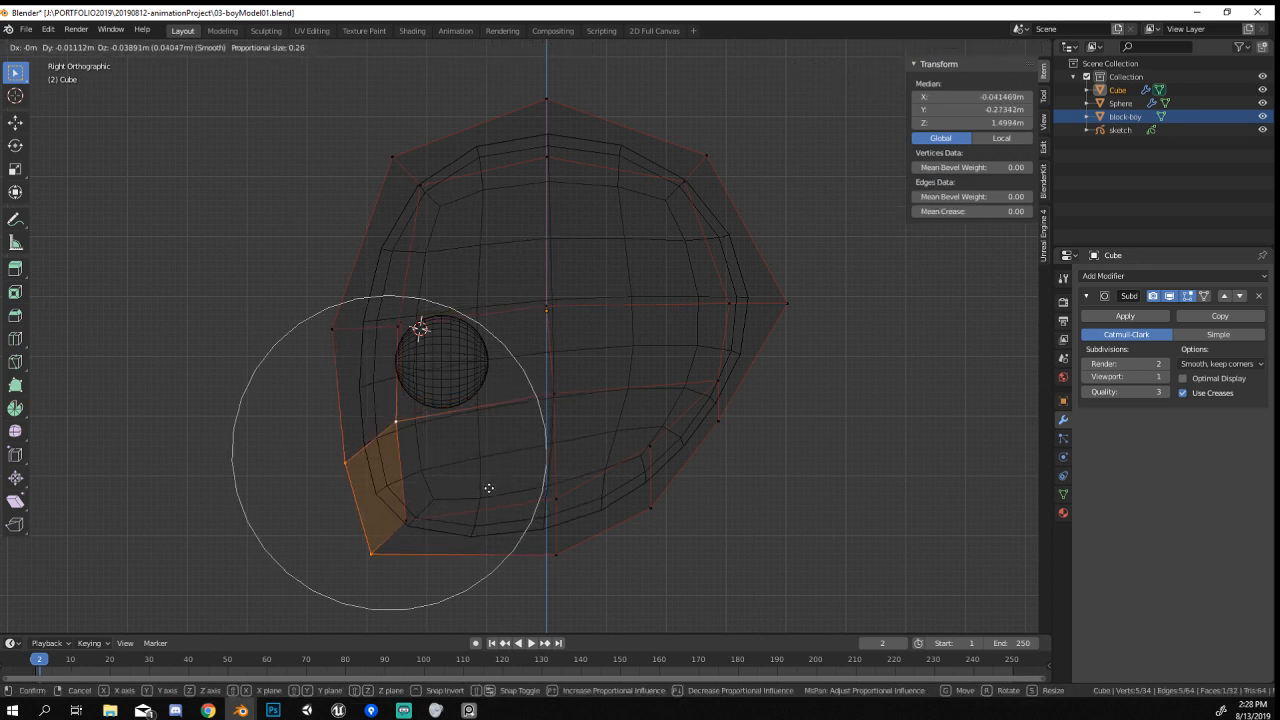
click(491, 496)
Rotate the selected lower face vertices and shift them back and slightly up to slope the chin backward.
key(r)
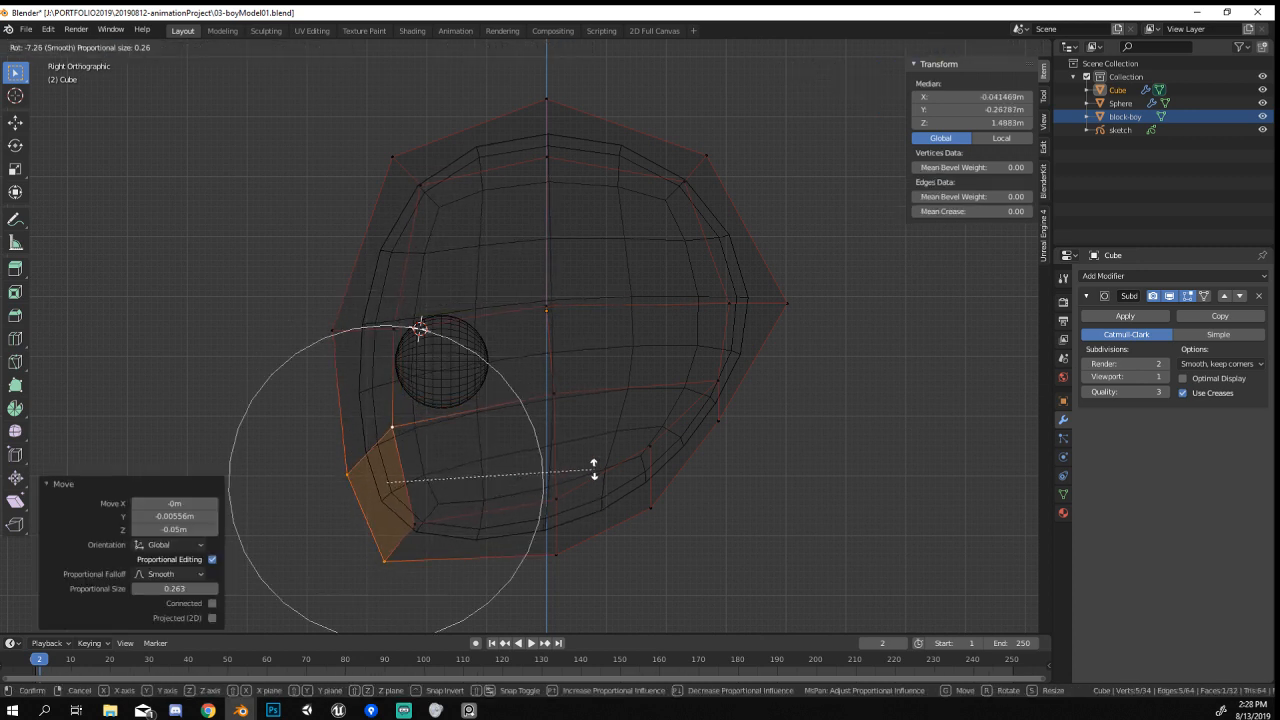
click(603, 428)
key(g)
click(611, 421)
key(r)
click(606, 404)
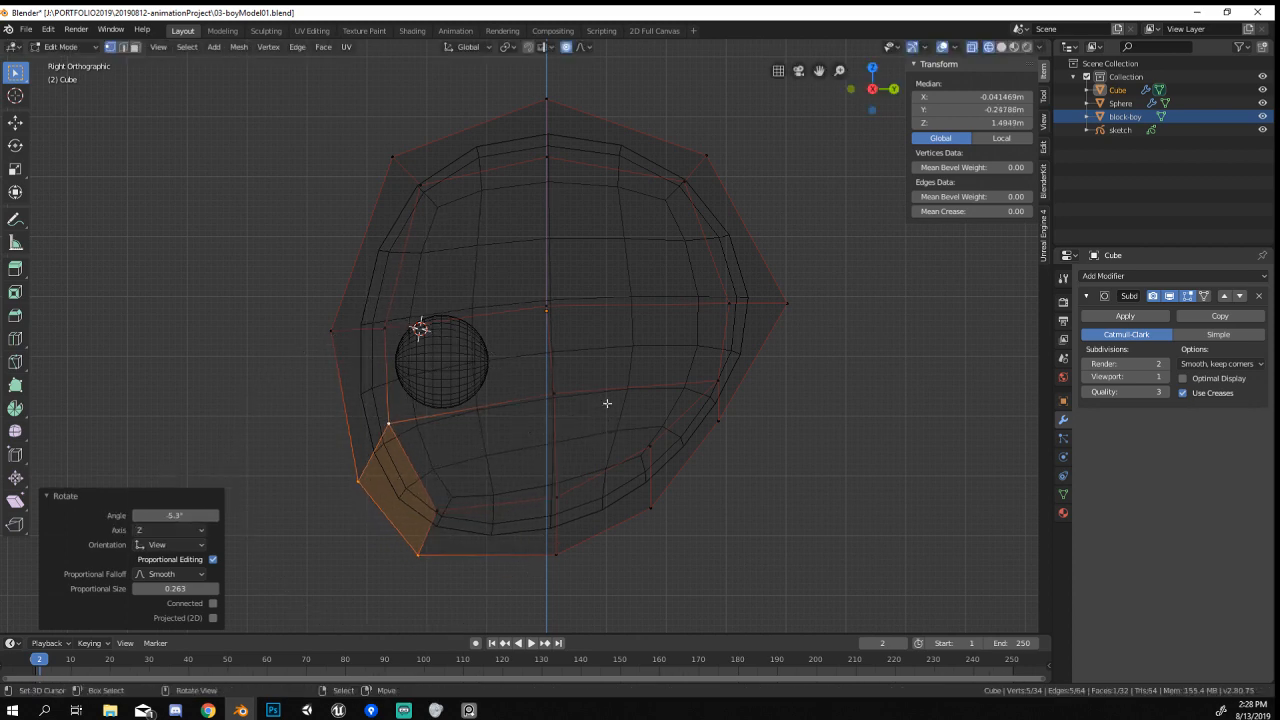
key(g)
click(606, 403)
Return to solid shading, leave Edit Mode and compare the head with the sketch and blockout.
mouse_move(525, 425)
middle_down()
mouse_move(543, 460)
mouse_move(717, 474)
mouse_move(740, 462)
middle_up()
key(z)
click(703, 465)
key(Tab)
middle_drag(572, 494, 620, 345)
scroll(291, 349, down, 6)
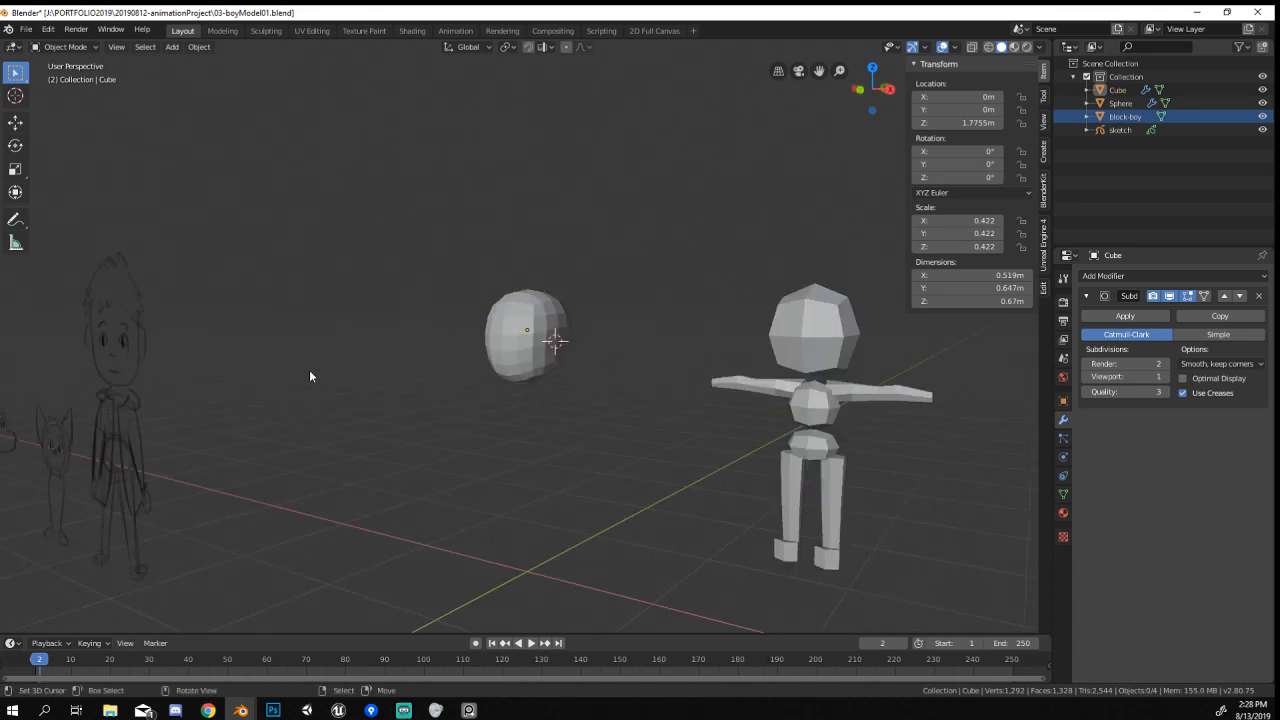
scroll(300, 401, up, 5)
middle_drag(577, 379, 536, 380)
Add a cube at the side of the head for the ear, flatten it to 0.317 along Y and scale it to 0.112 overall.
key(shift+a)
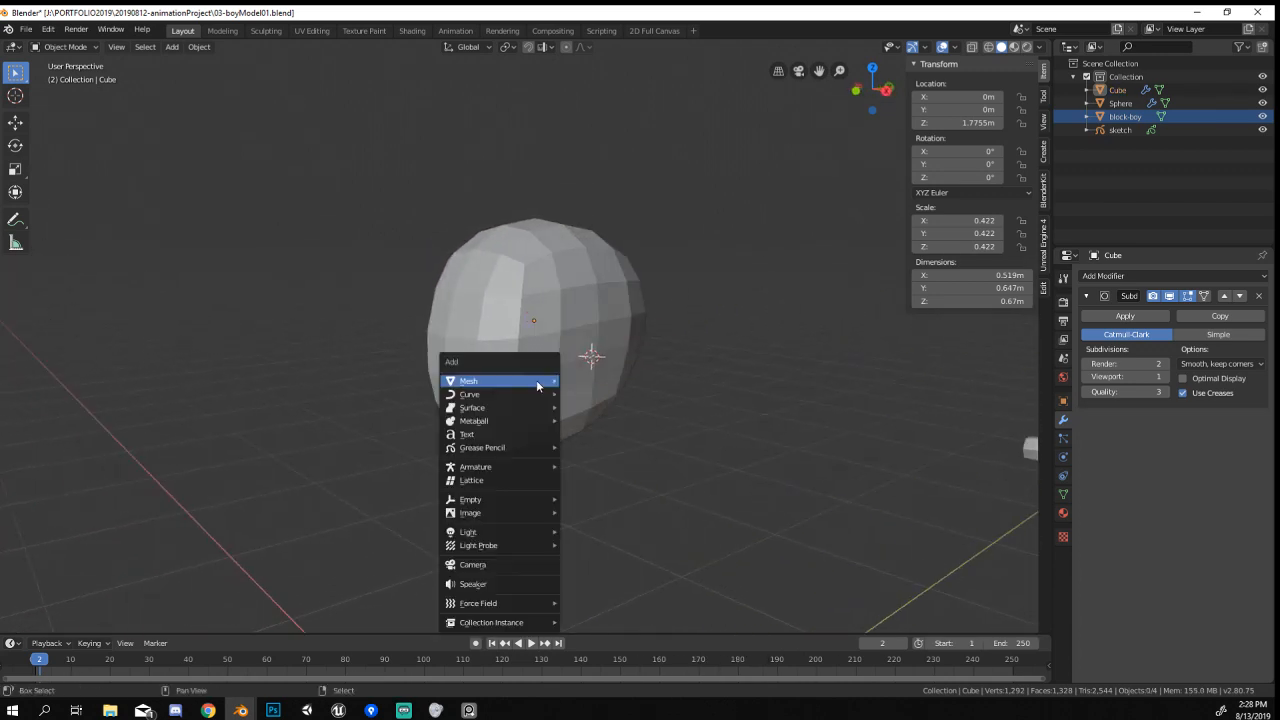
mouse_move(536, 380)
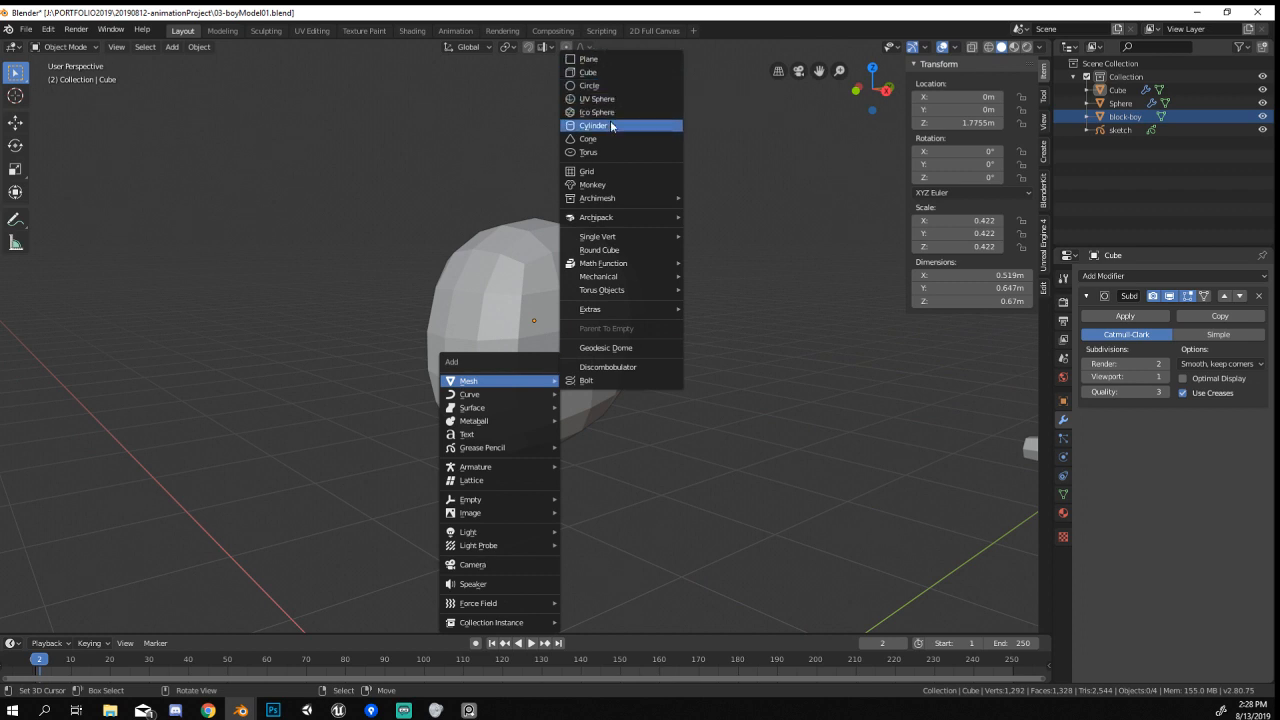
click(605, 72)
scroll(628, 145, down, 5)
key(s)
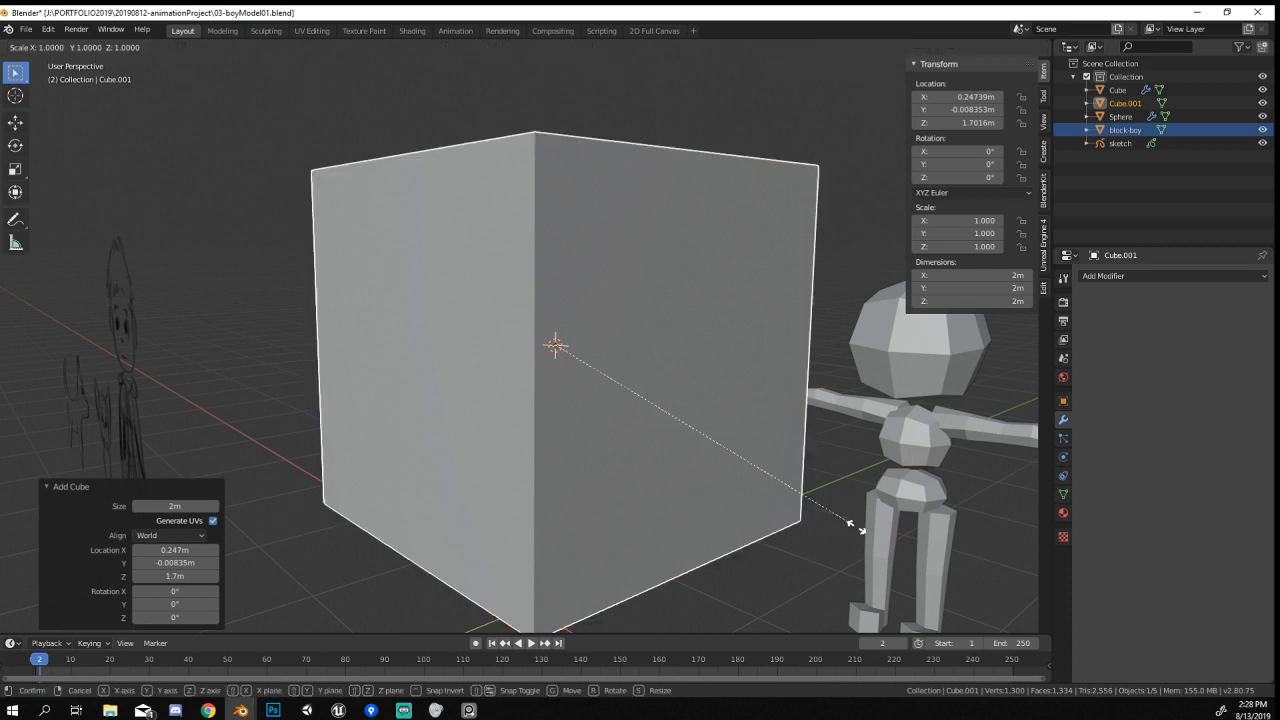
key(y)
click(646, 409)
key(s)
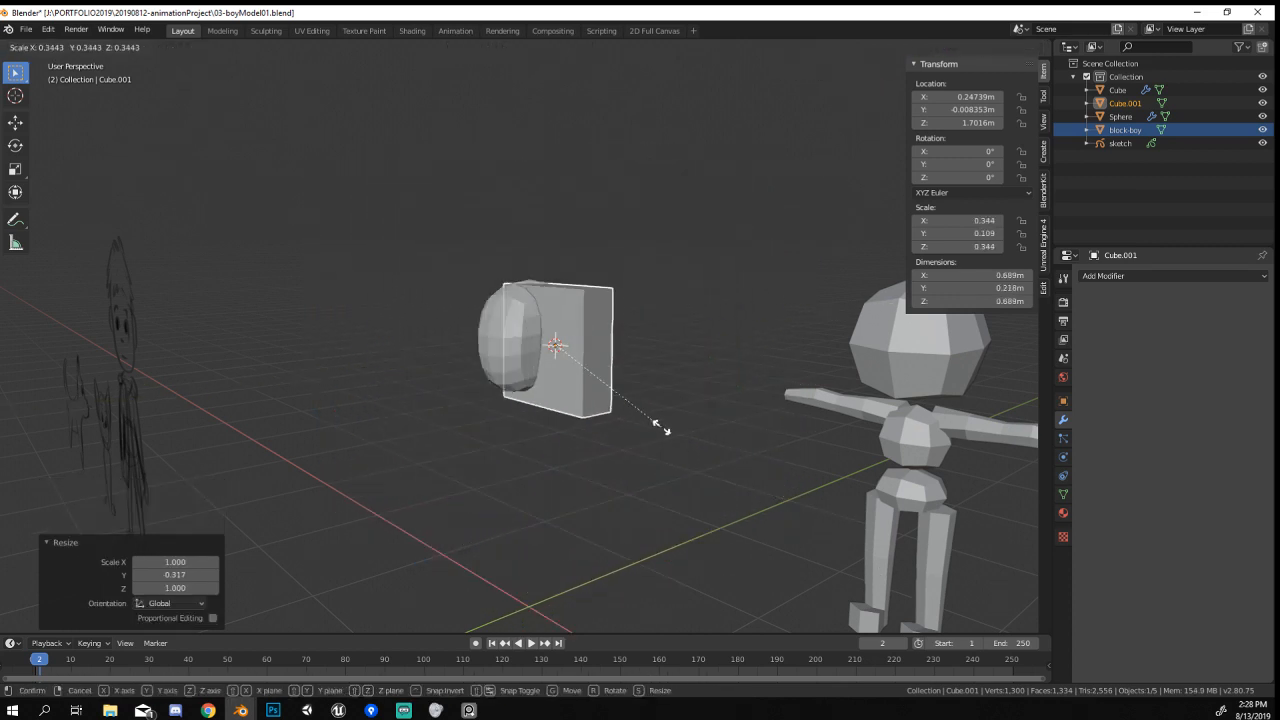
click(586, 380)
Rotate the ear cube about 47° around Z and reduce its scale to about 0.08.
scroll(731, 481, up, 5)
key(r)
key(y)
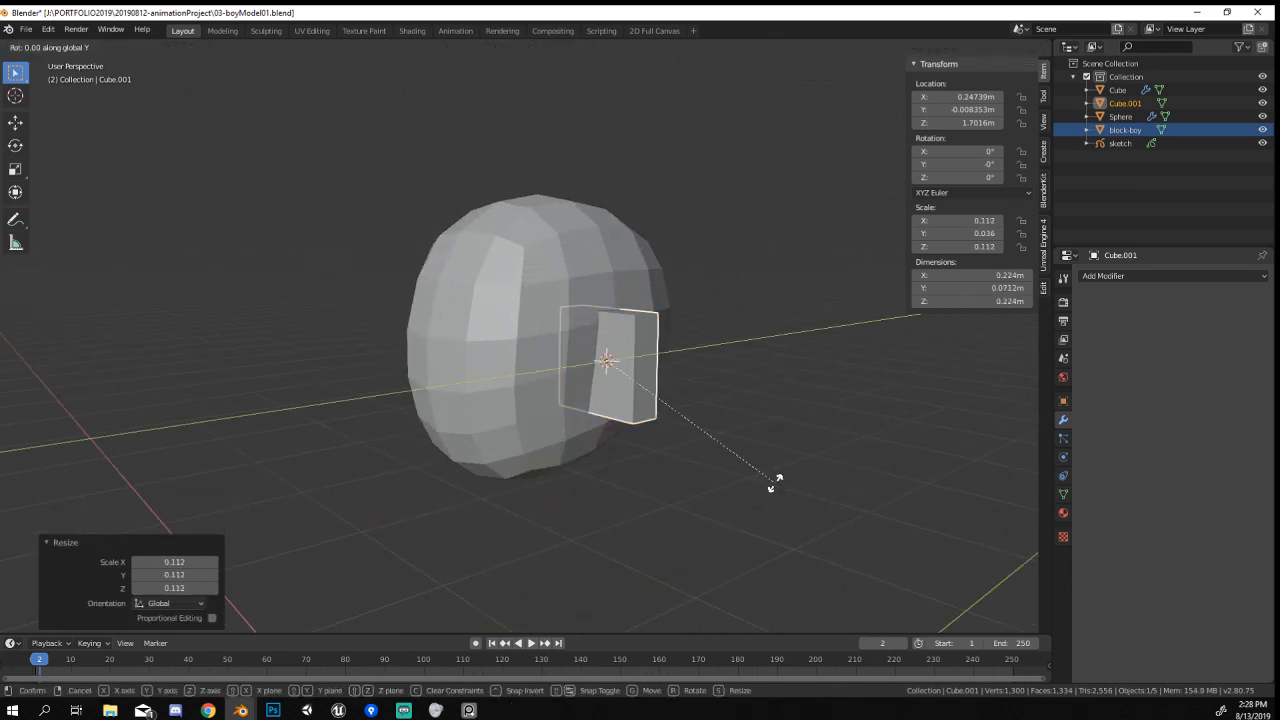
key(x)
key(z)
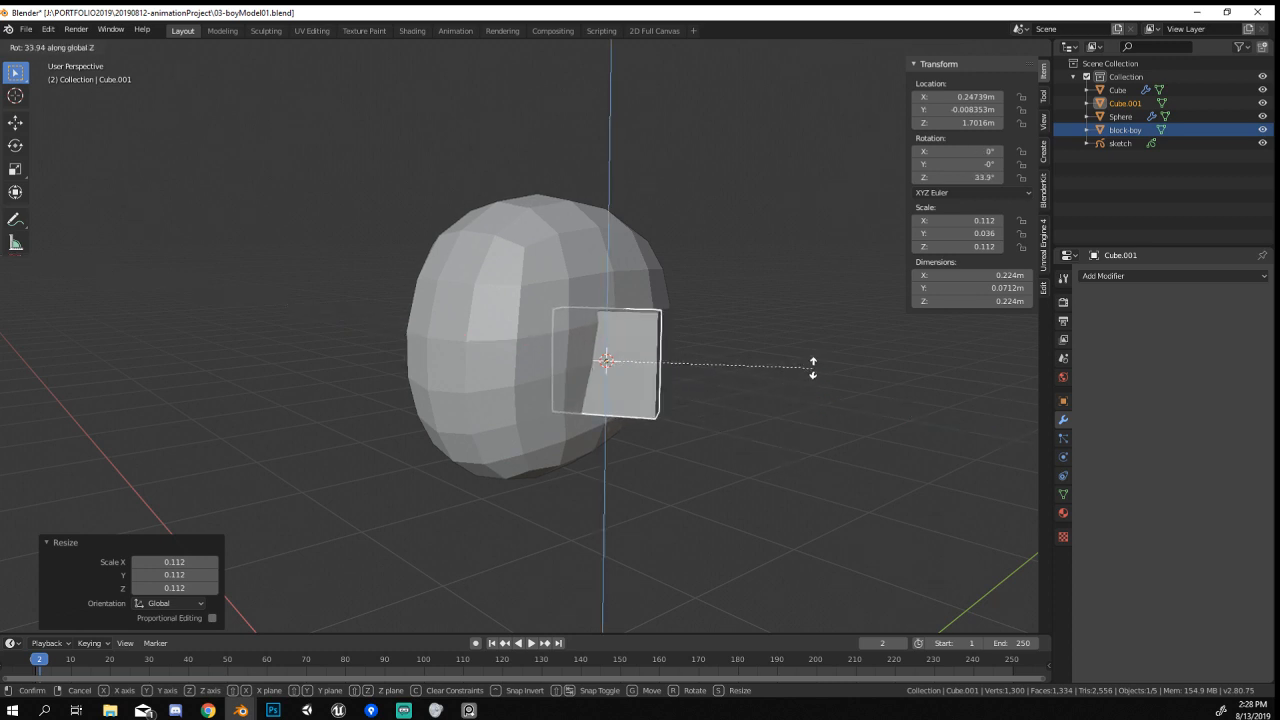
click(821, 386)
key(s)
click(742, 418)
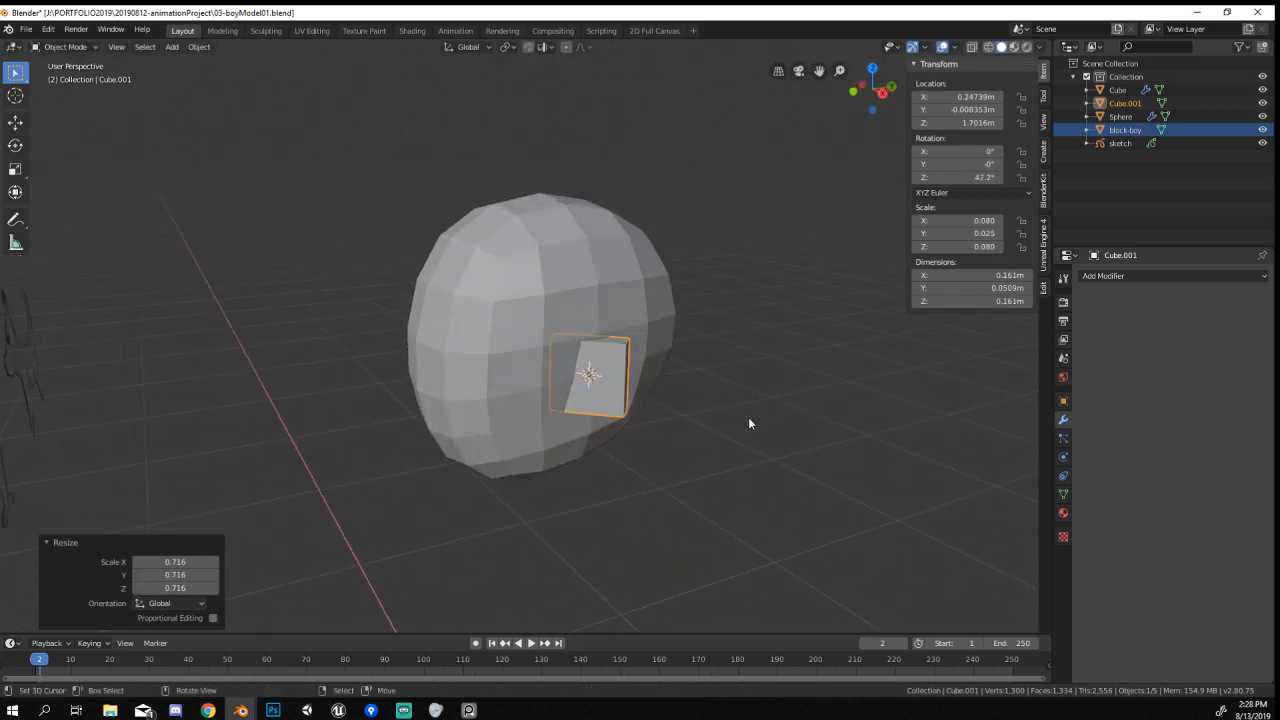
Add a Subdivision Surface modifier with viewport level 1 to the ear cube.
key(ctrl+1)
scroll(748, 417, up, 3)
key(Tab)
key(Tab)
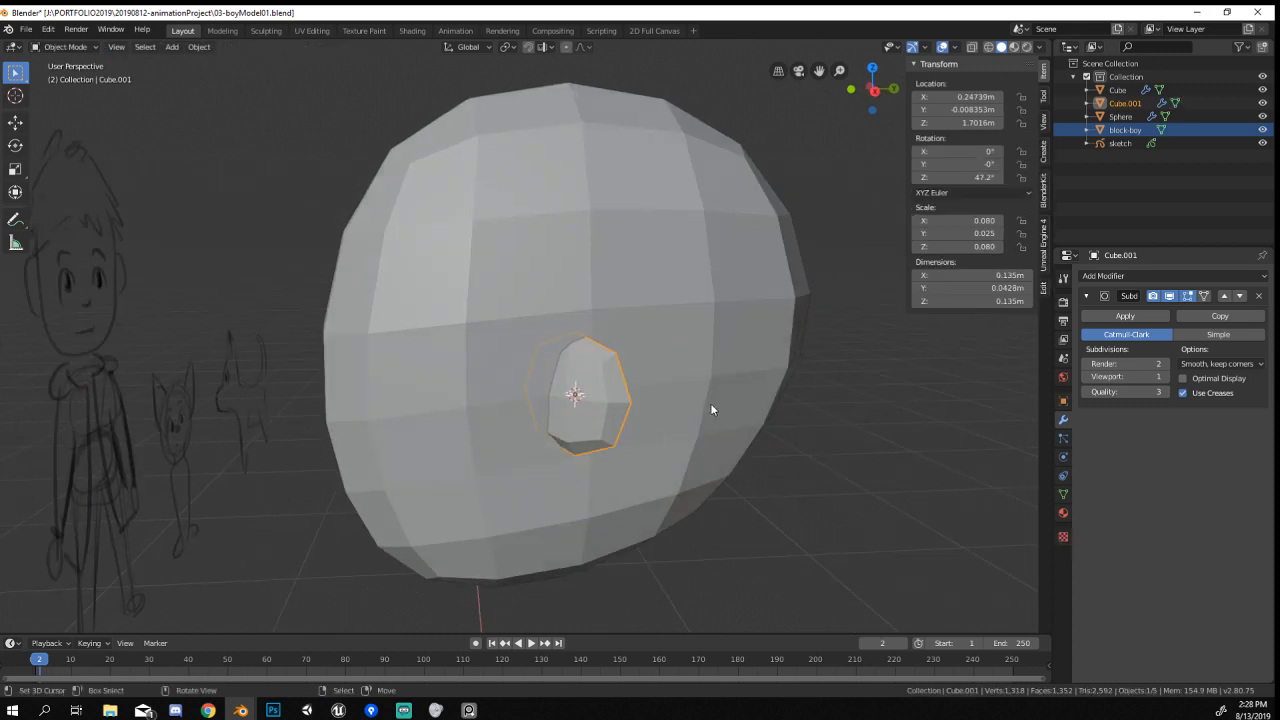
Enlarge the ear to a scale of about 0.154 and move it back to about Y 0.031 m.
key(s)
click(844, 497)
key(g)
click(885, 505)
scroll(814, 409, down, 4)
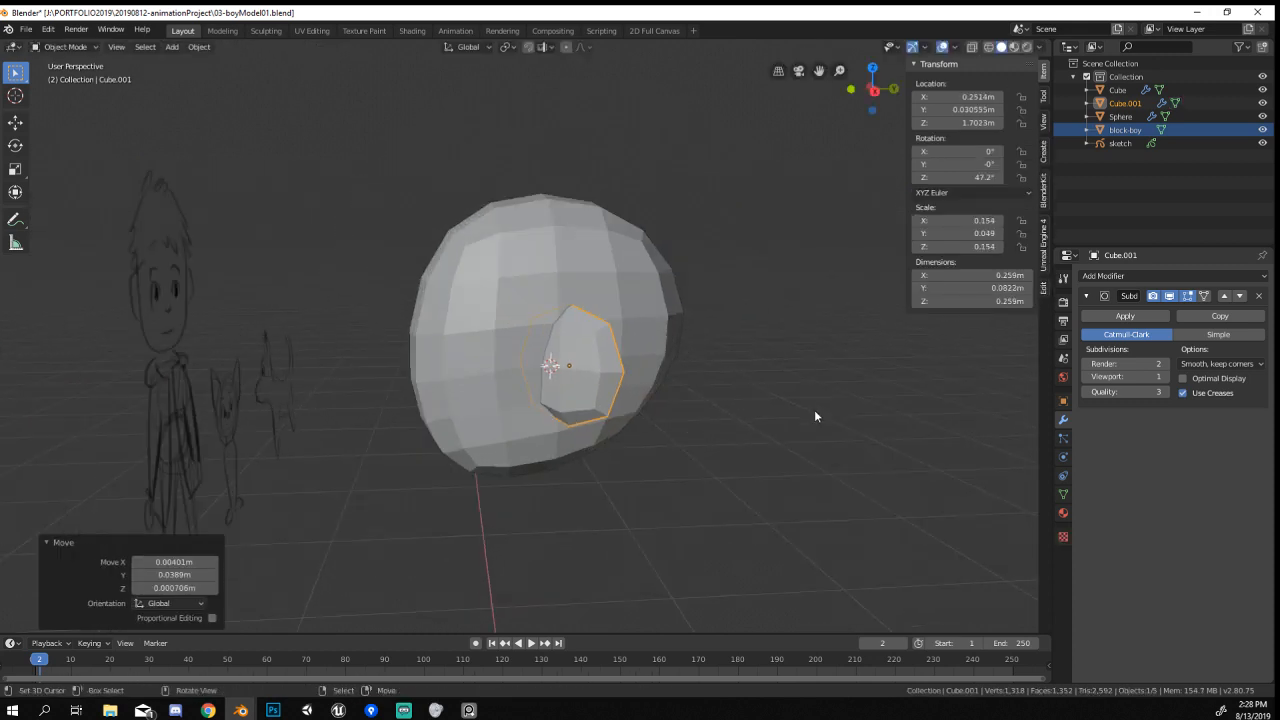
Select the ear and the eyes in wireframe and link the eyes' Mirror modifier to the ear.
middle_drag(814, 409, 840, 440)
key(z)
click(655, 417)
scroll(658, 418, up, 3)
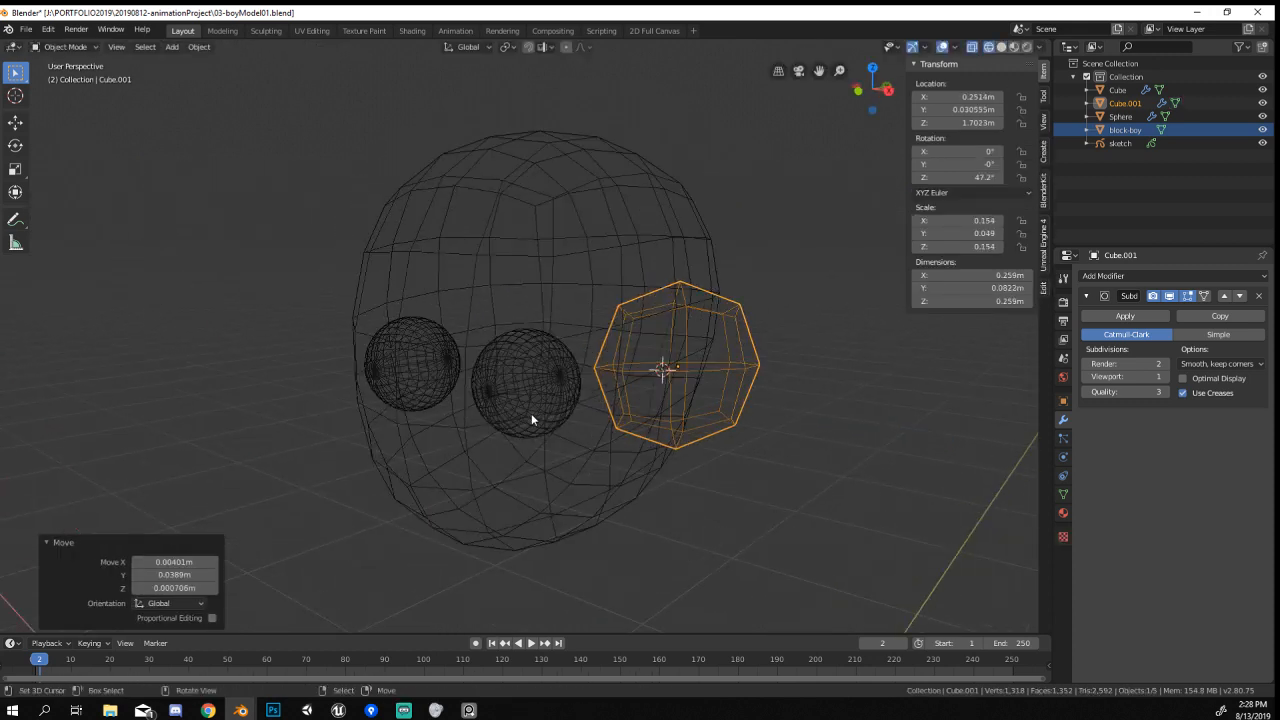
shift+right_click(531, 408)
key(alt+a)
right_click(720, 404)
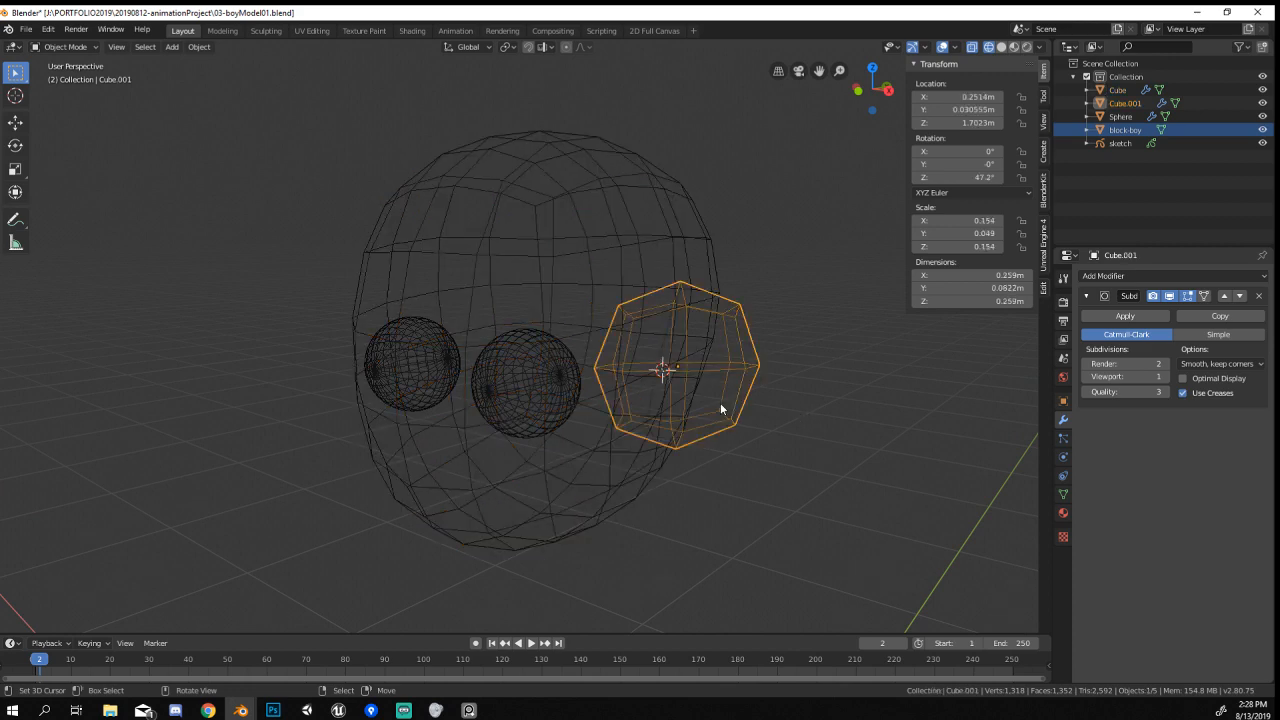
shift+right_click(518, 338)
key(ctrl+l)
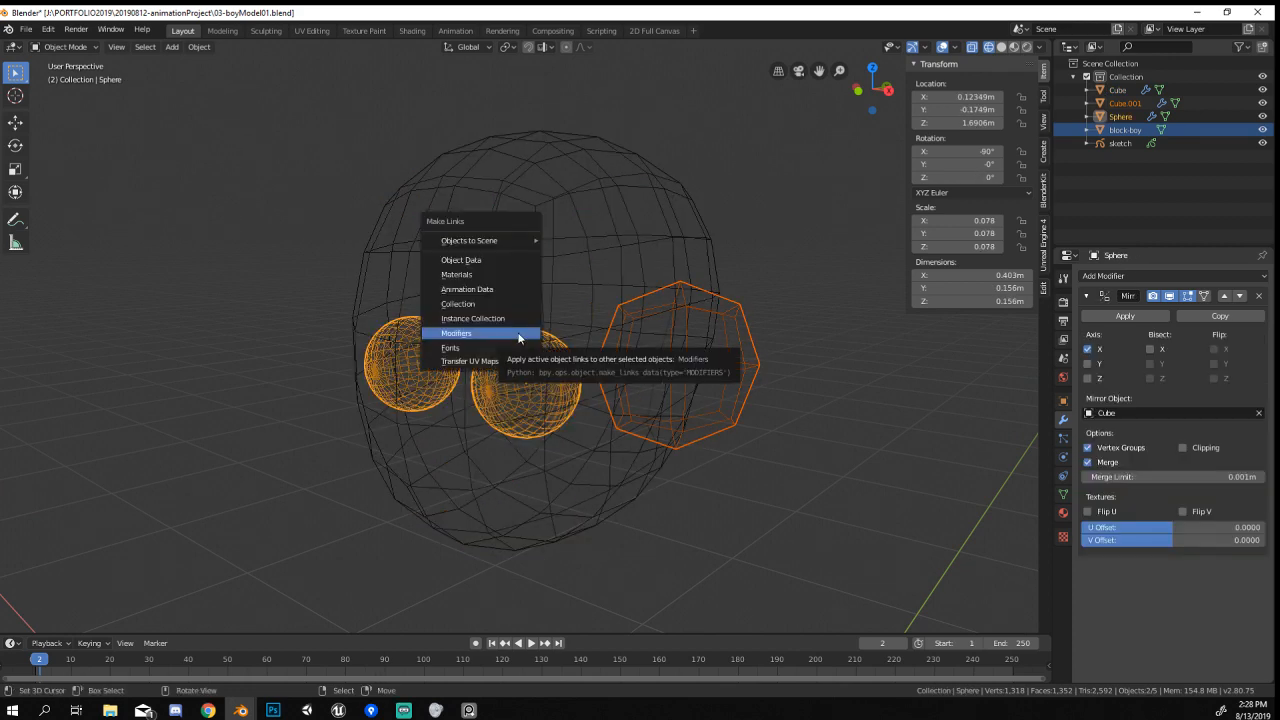
click(516, 336)
middle_drag(638, 420, 670, 415)
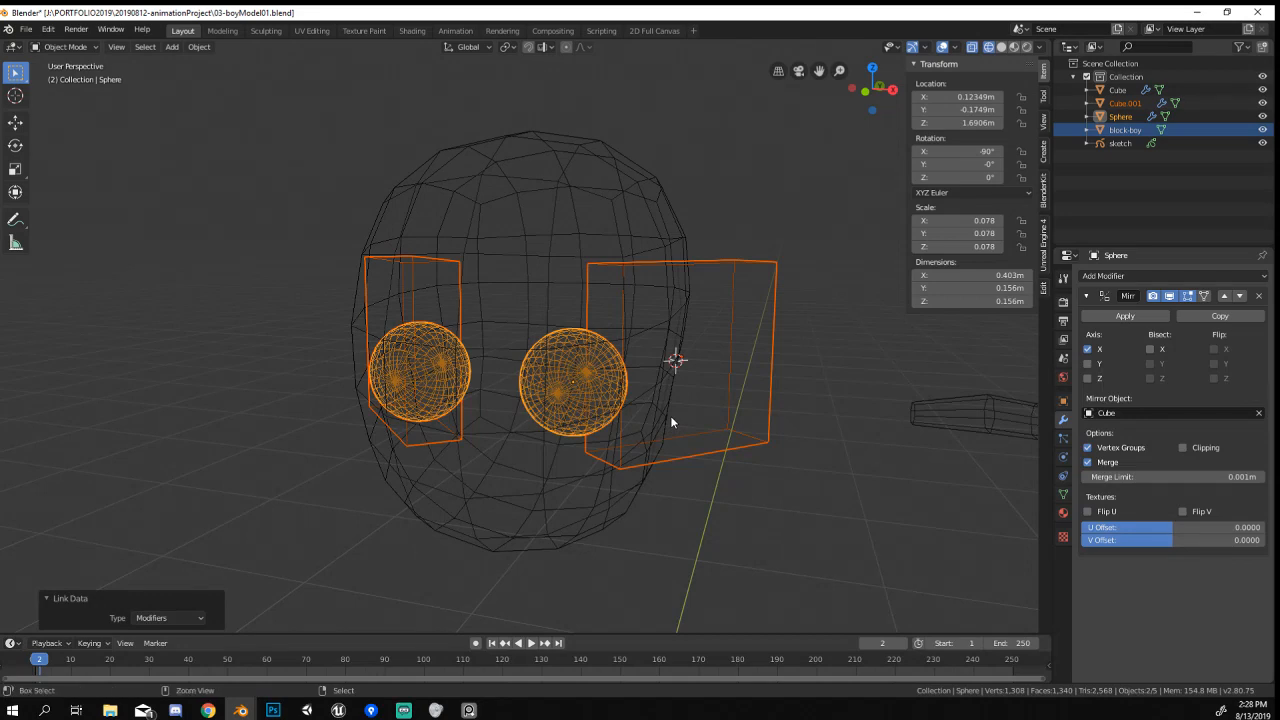
Add a level 1 subdivision to the ears alone and return the viewport to solid shading.
right_click(670, 415)
key(ctrl+1)
key(z)
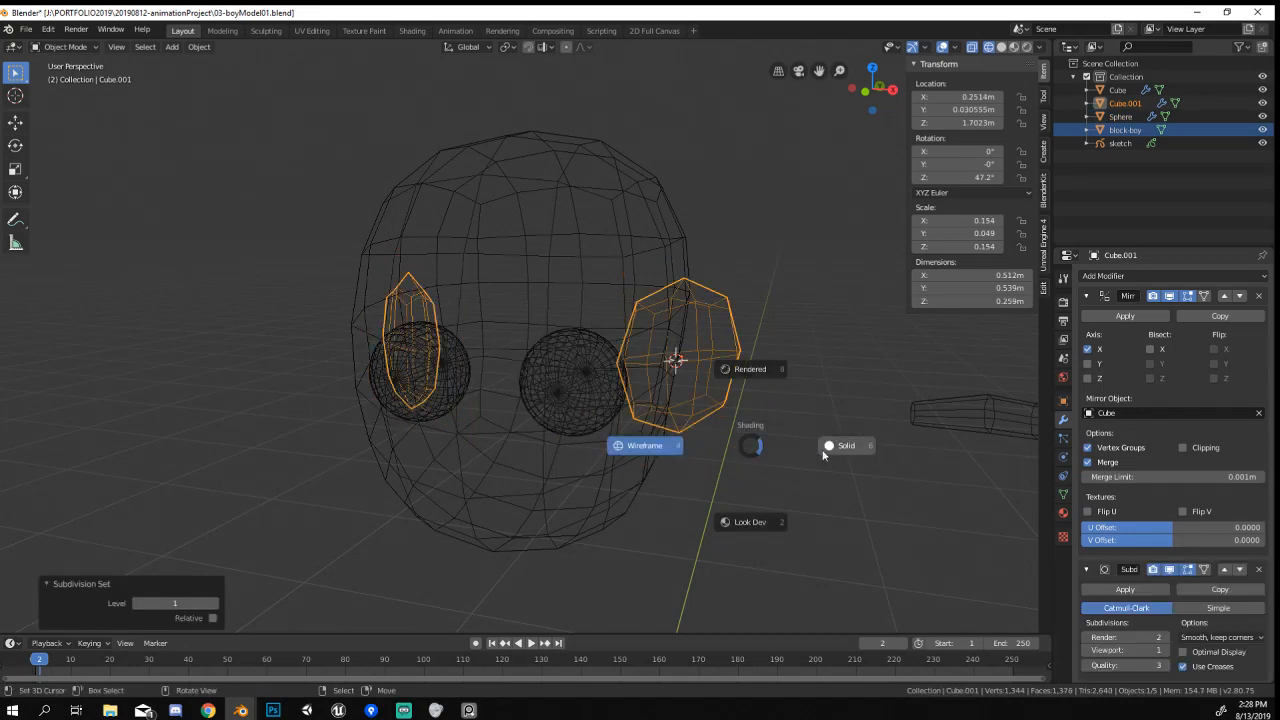
click(834, 446)
mouse_move(800, 490)
middle_down()
mouse_move(813, 477)
mouse_move(844, 491)
middle_up()
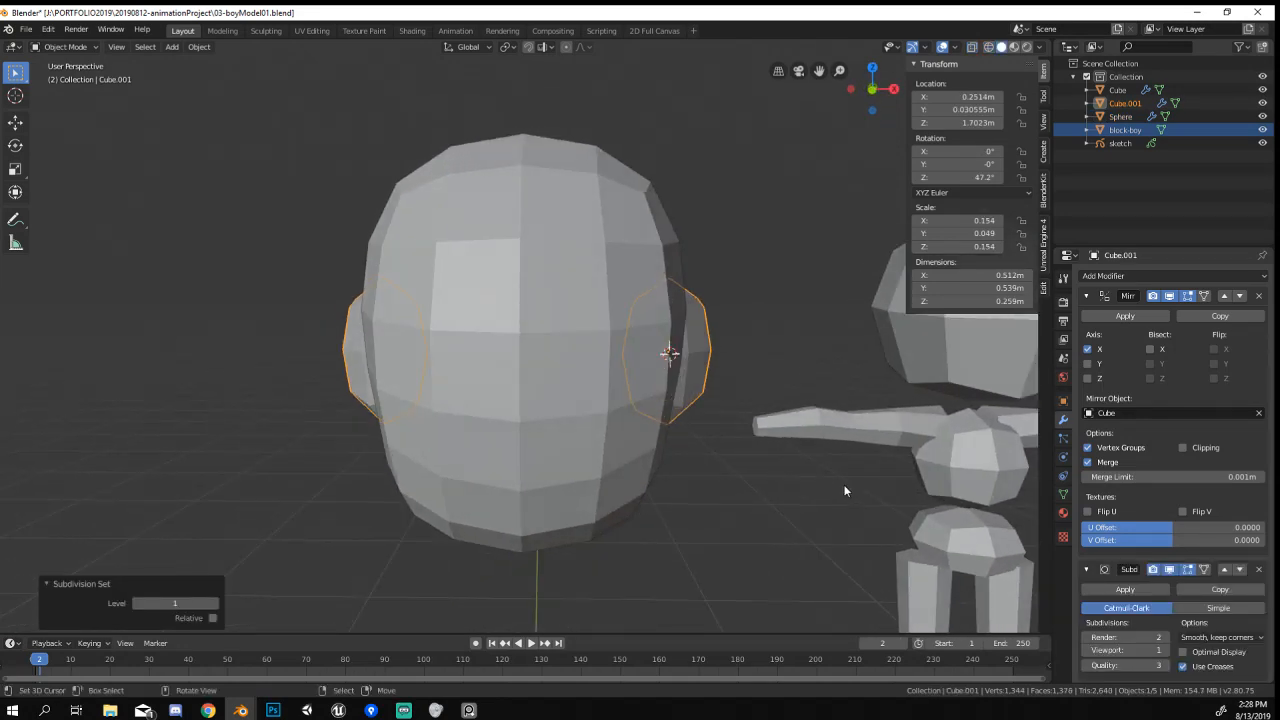
Tilt the ears in front view and move them about 0.008 m inward and 0.017 m down.
key(KP_1)
scroll(845, 490, down, 8)
scroll(651, 431, up, 5)
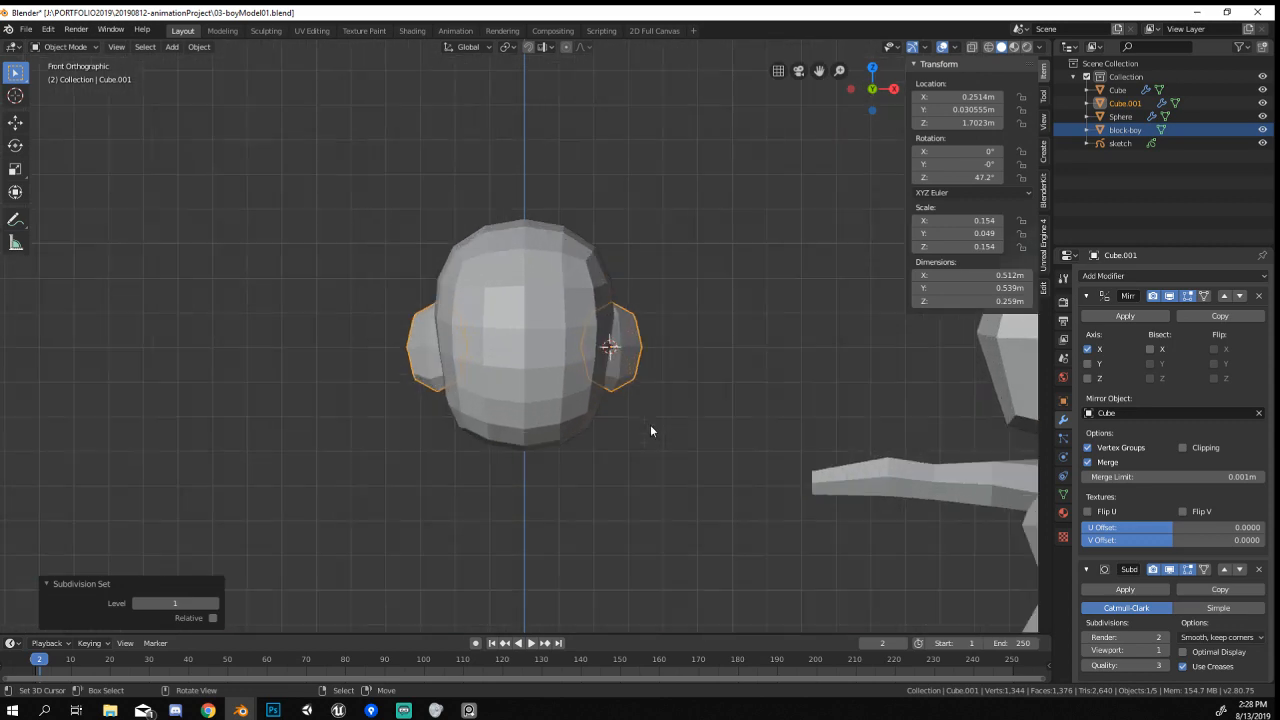
key(r)
click(737, 486)
key(g)
click(731, 487)
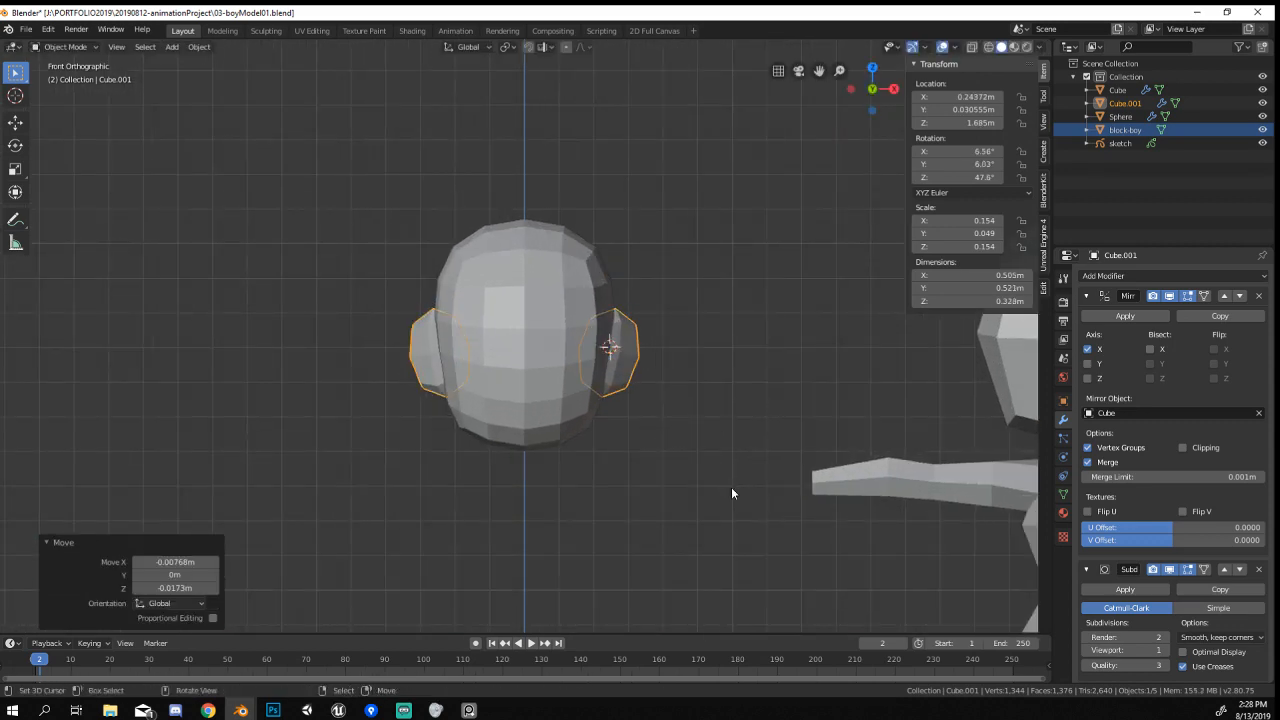
In right side view, move the ears back and down and enlarge them to a scale of about 0.175.
mouse_move(731, 487)
middle_down()
mouse_move(539, 413)
mouse_move(432, 427)
mouse_move(538, 479)
middle_up()
click(594, 430)
click(537, 388)
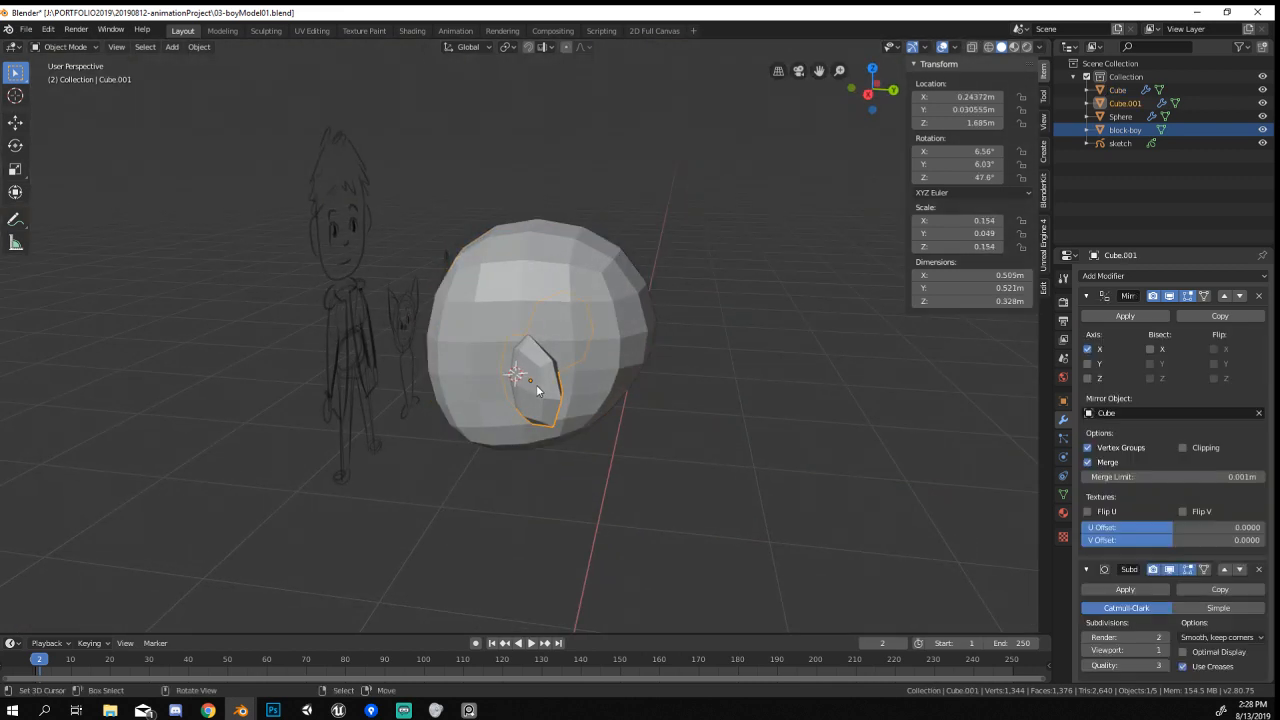
key(KP_3)
key(s)
click(609, 446)
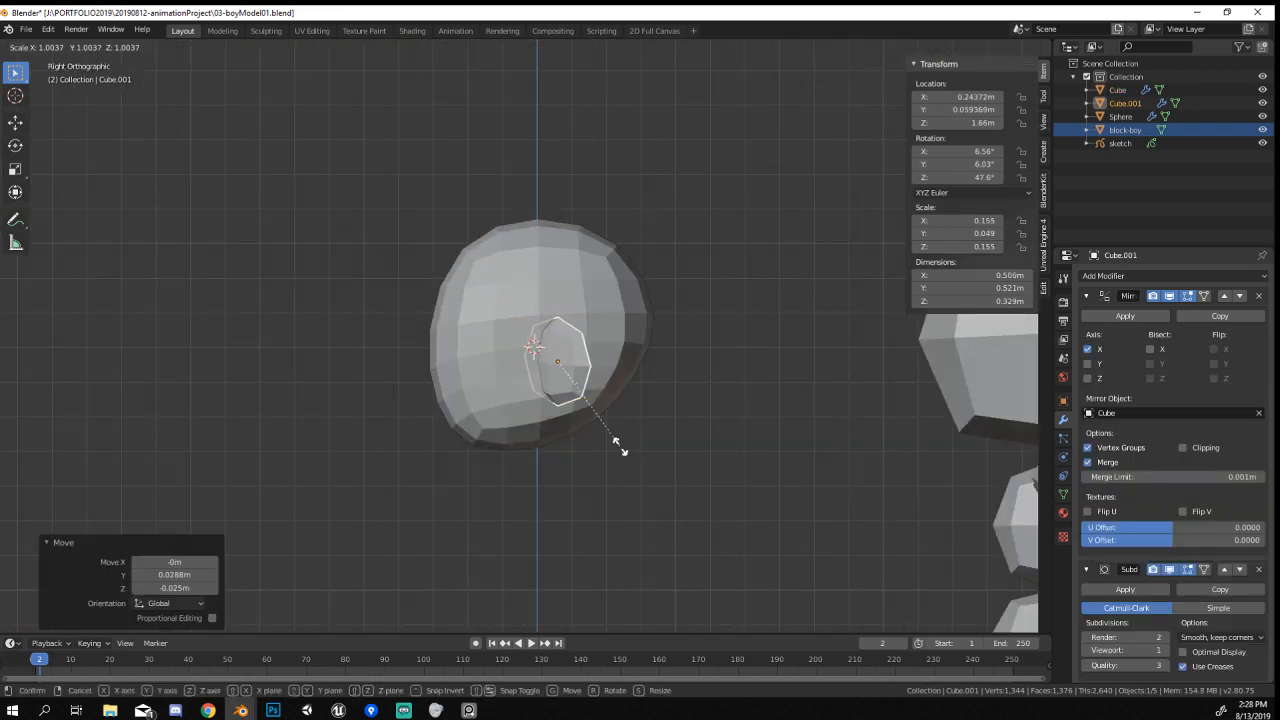
key(g)
click(643, 471)
key(s)
click(627, 456)
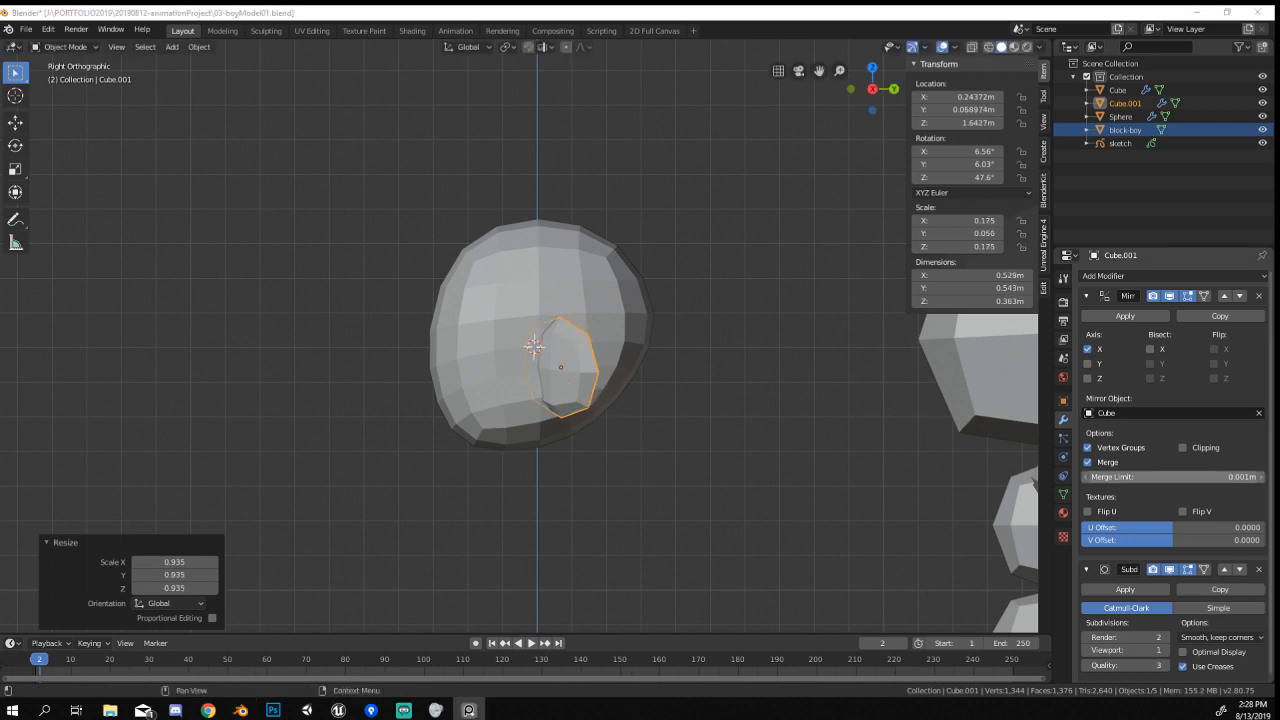
Move the ears about 0.04 m farther back and 0.09 m down toward the head's lower rear.
scroll(790, 424, up, 1)
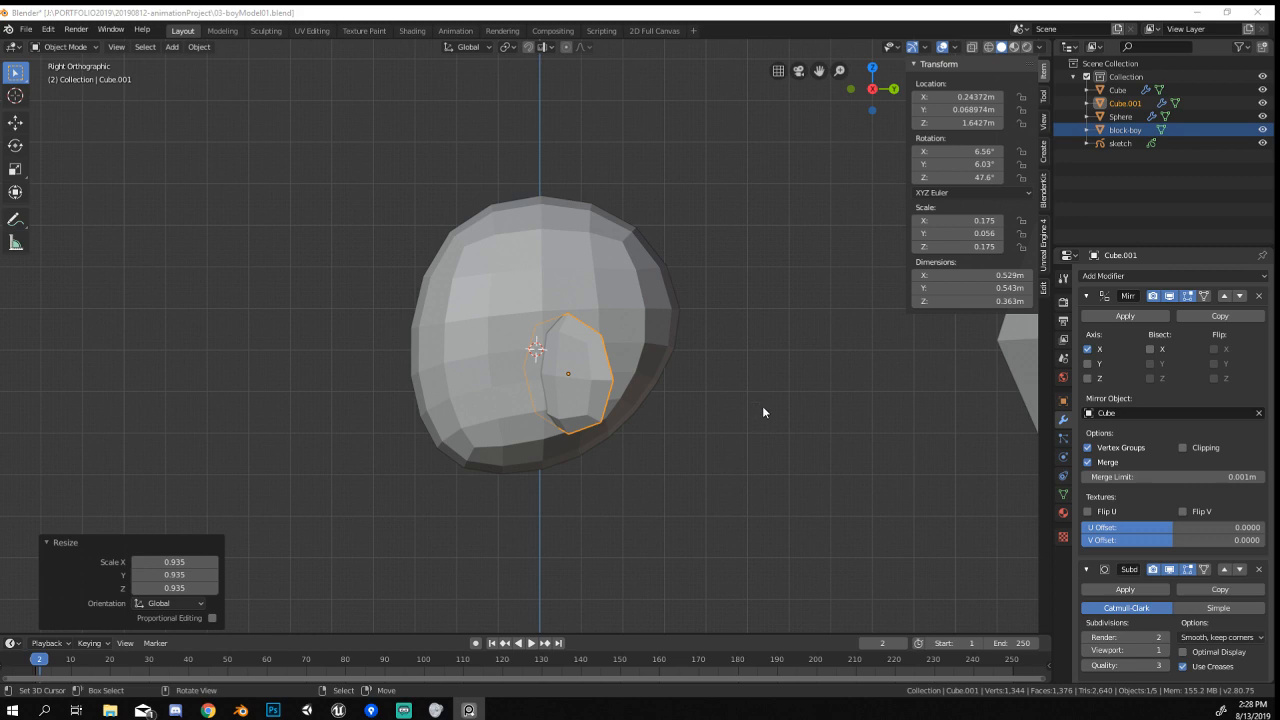
click(1087, 462)
key(s)
click(585, 403)
key(g)
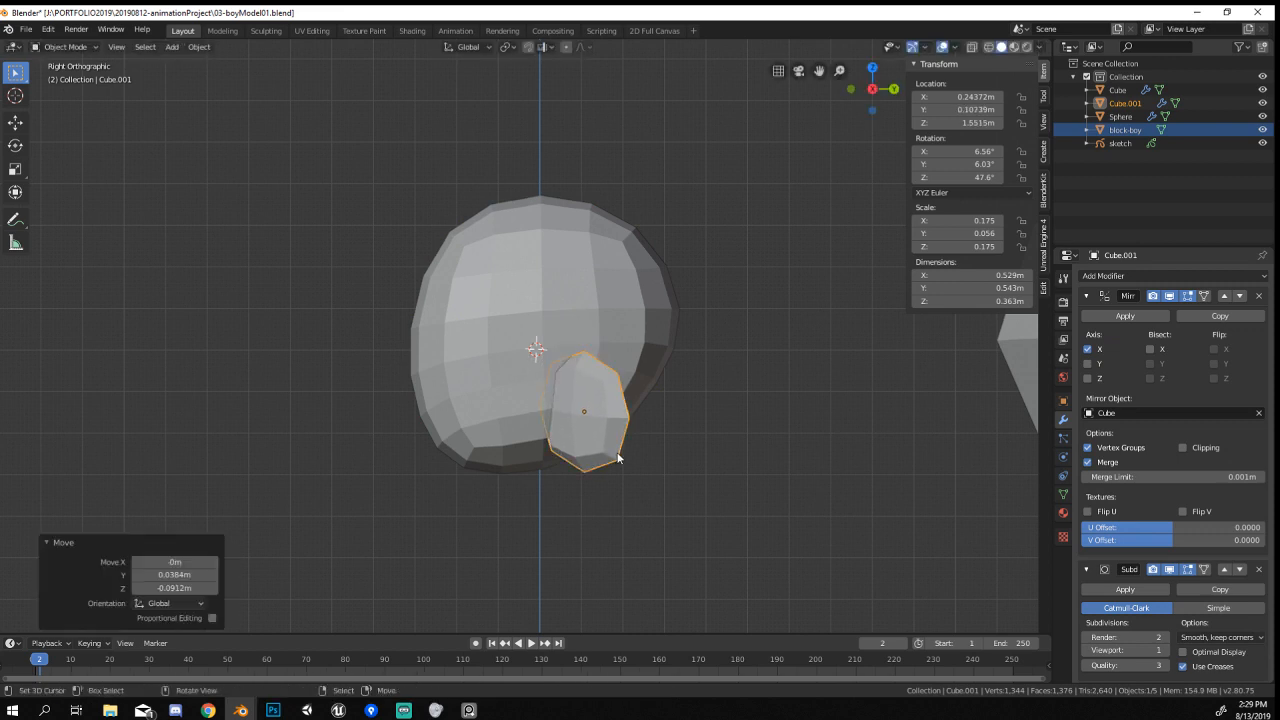
click(728, 445)
Resize the ears to a scale of about 0.158 and nudge them against the side of the head.
middle_drag(721, 447, 623, 488)
key(s)
click(845, 477)
key(g)
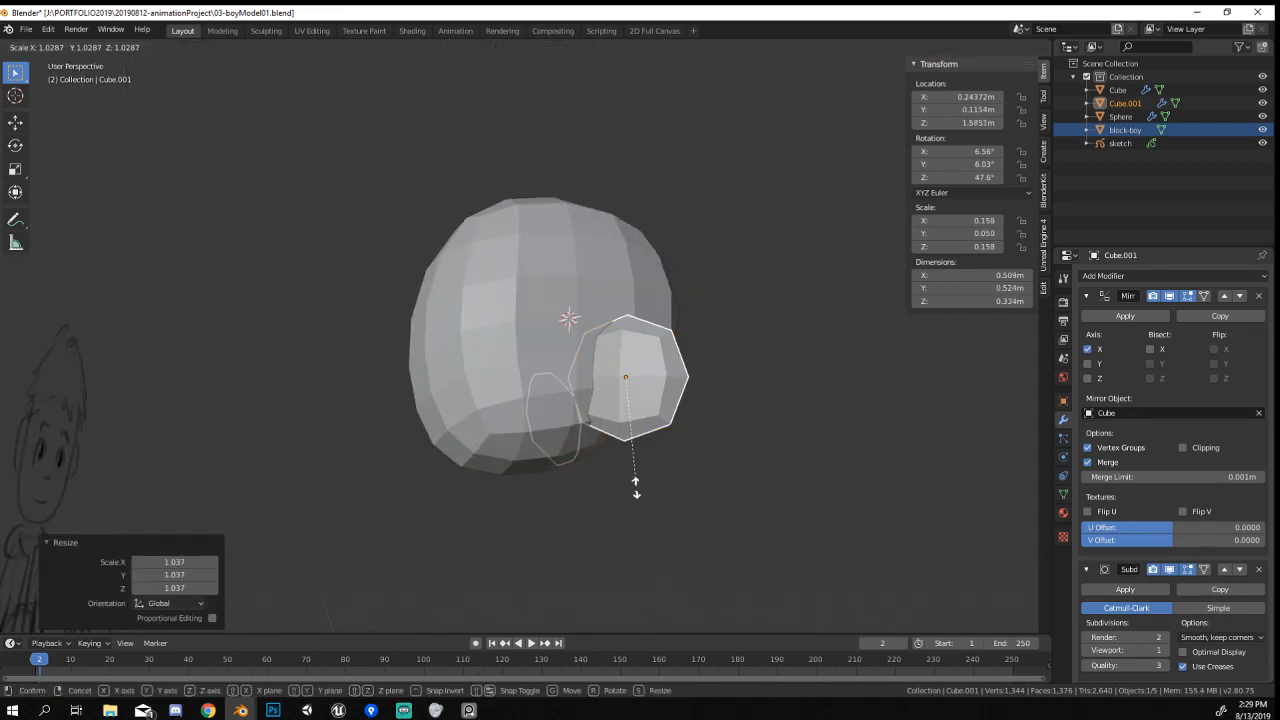
click(640, 490)
key(KP_3)
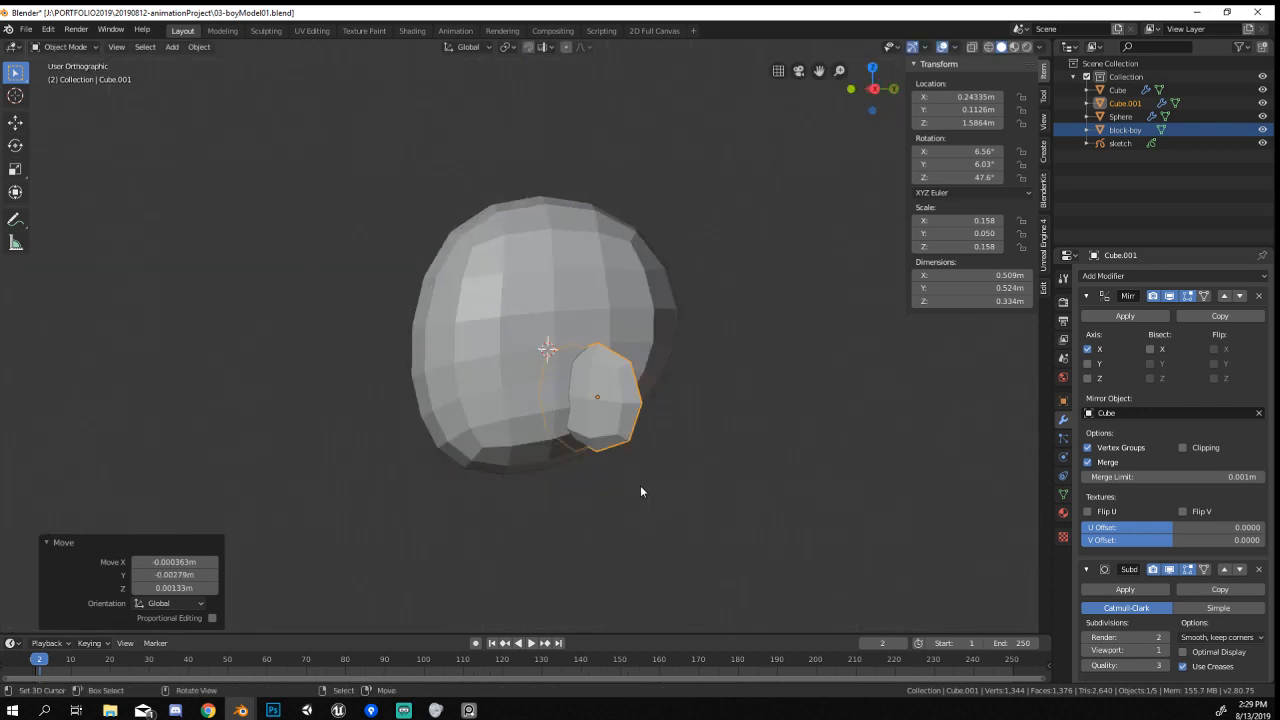
Move the head's middle edge loop about 0.03 m back and 0.06 m down with proportional editing, and scale it to about 0.875.
scroll(646, 486, up, 5)
click(516, 425)
key(Tab)
scroll(516, 425, down, 3)
alt+click(436, 326)
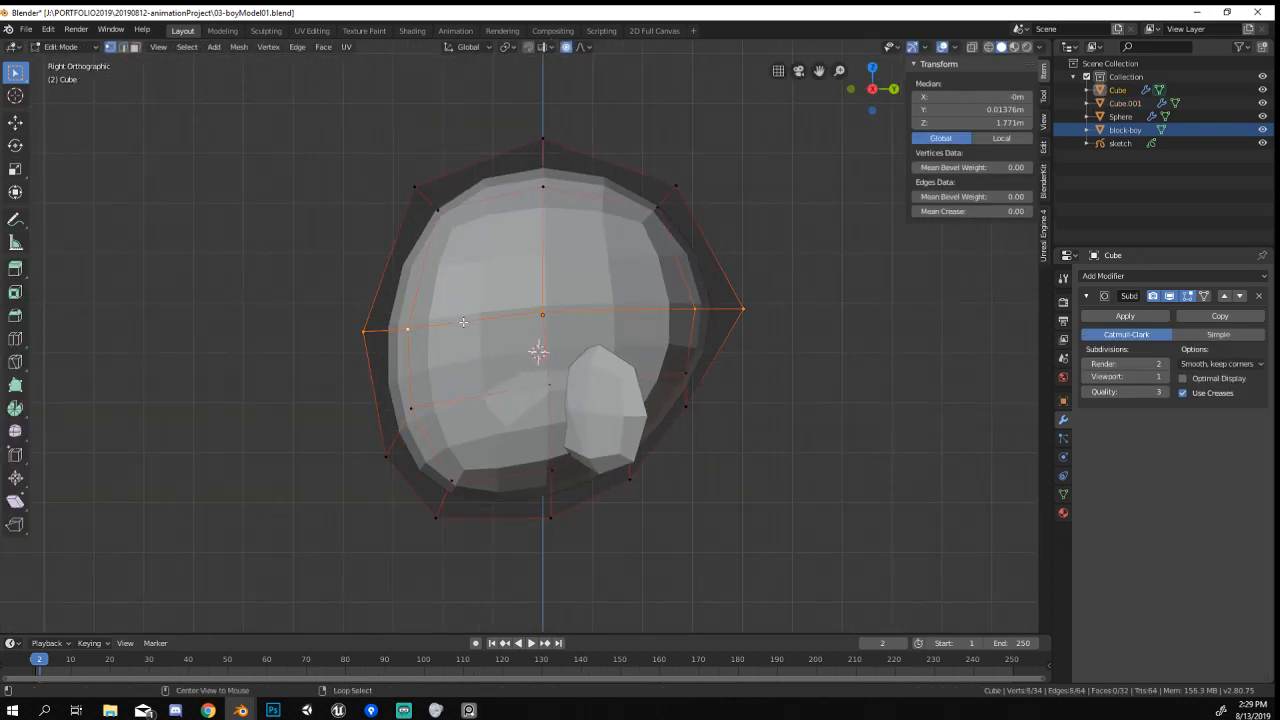
key(g)
click(760, 390)
key(s)
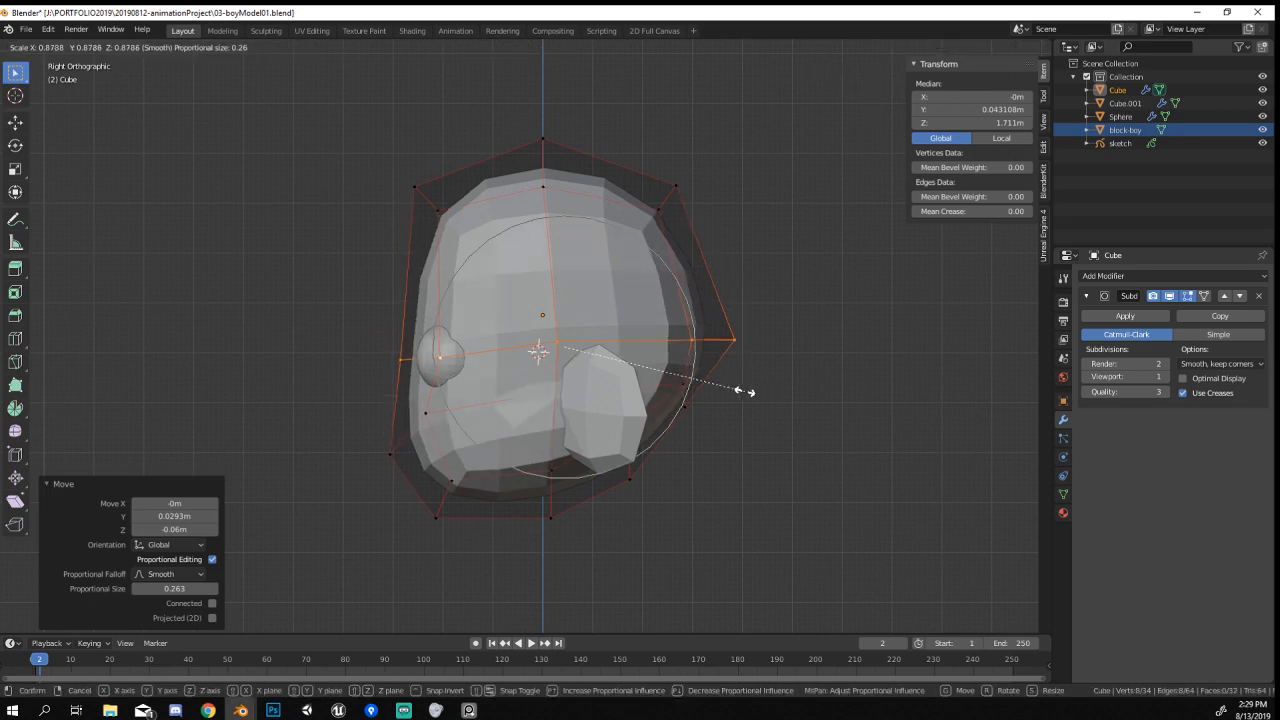
scroll(760, 395, up, 6)
click(755, 398)
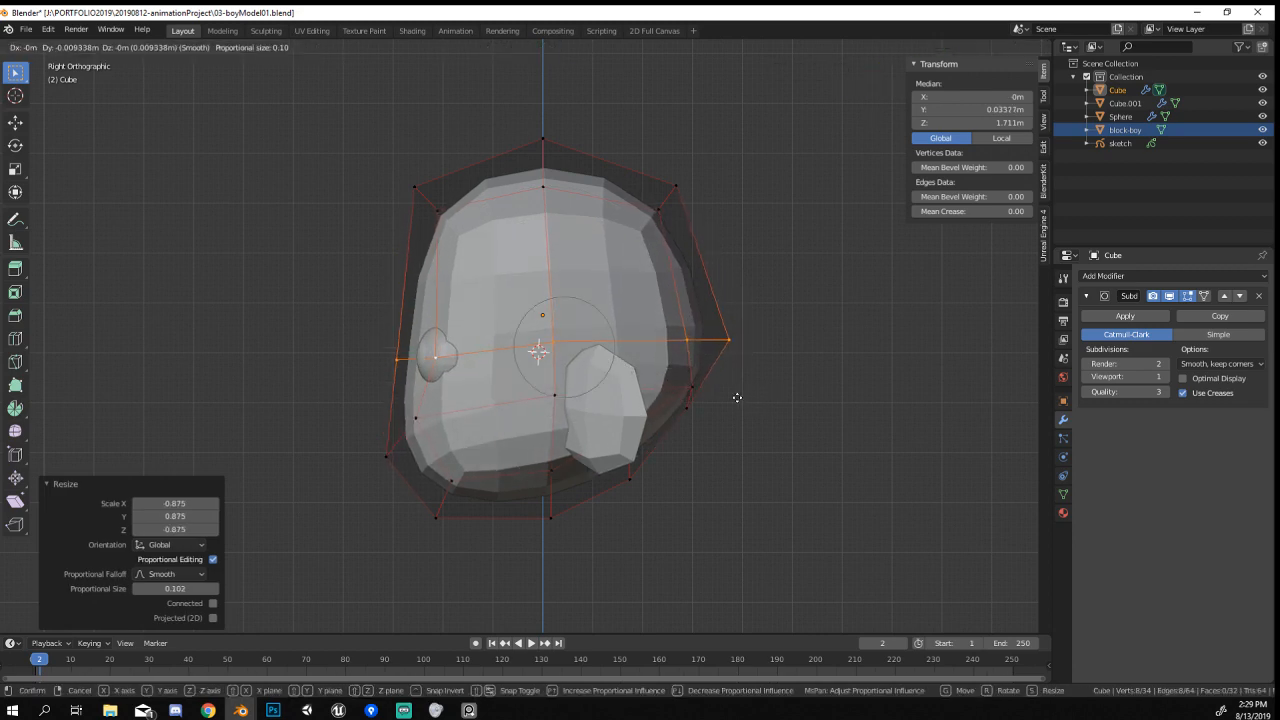
Rescale the head's middle edge loop to refine the head's width, and return to Object Mode.
key(Tab)
middle_drag(737, 397, 752, 490)
key(Tab)
key(s)
click(783, 498)
key(Tab)
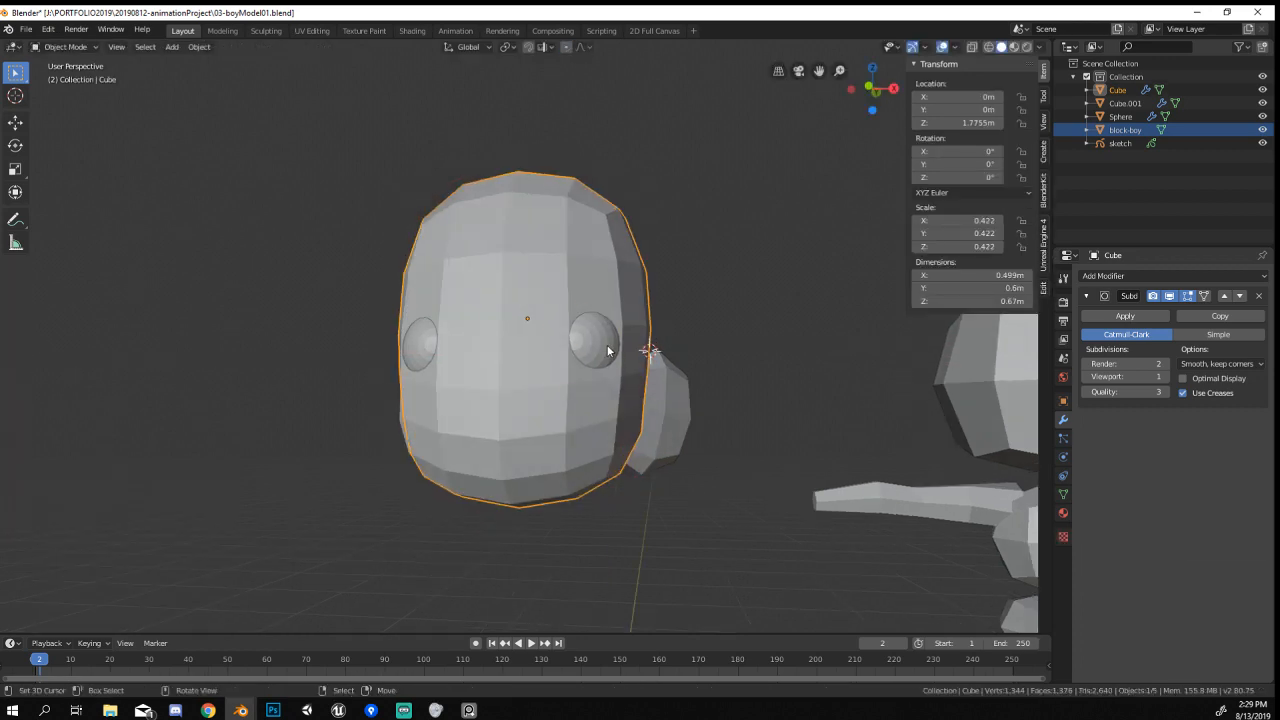
Select the eyes and reposition them closer together on the narrowed face.
click(609, 352)
middle_drag(611, 356, 553, 428)
key(g)
click(688, 403)
key(g)
click(548, 374)
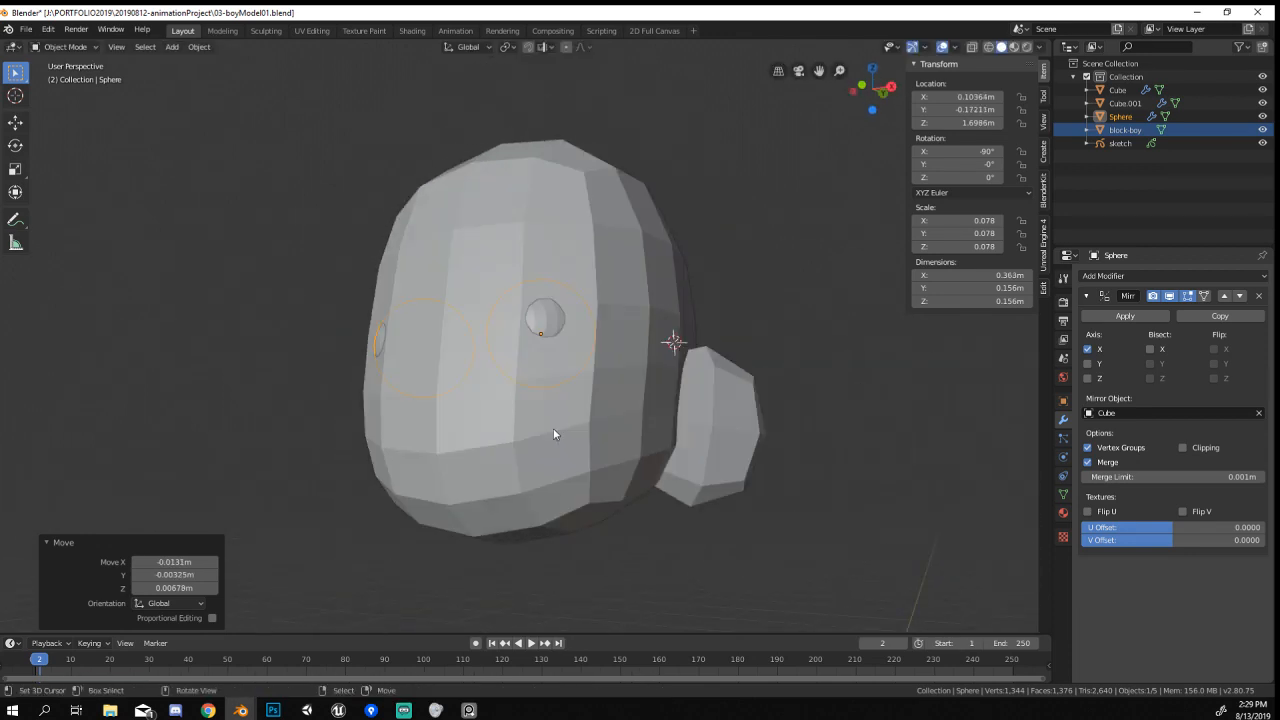
In wireframe side view, move the eyes about 0.01 m back and 0.019 m up, and return to solid shading.
key(KP_3)
key(z)
click(480, 437)
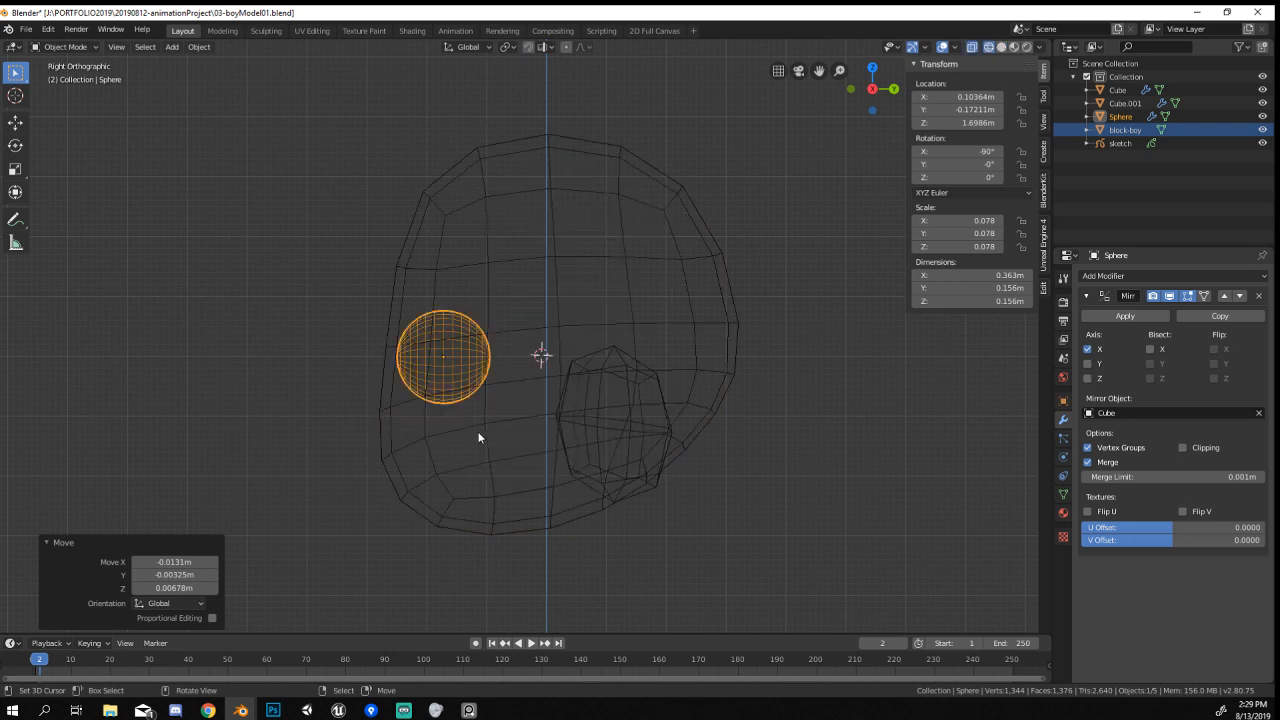
key(g)
click(529, 442)
key(g)
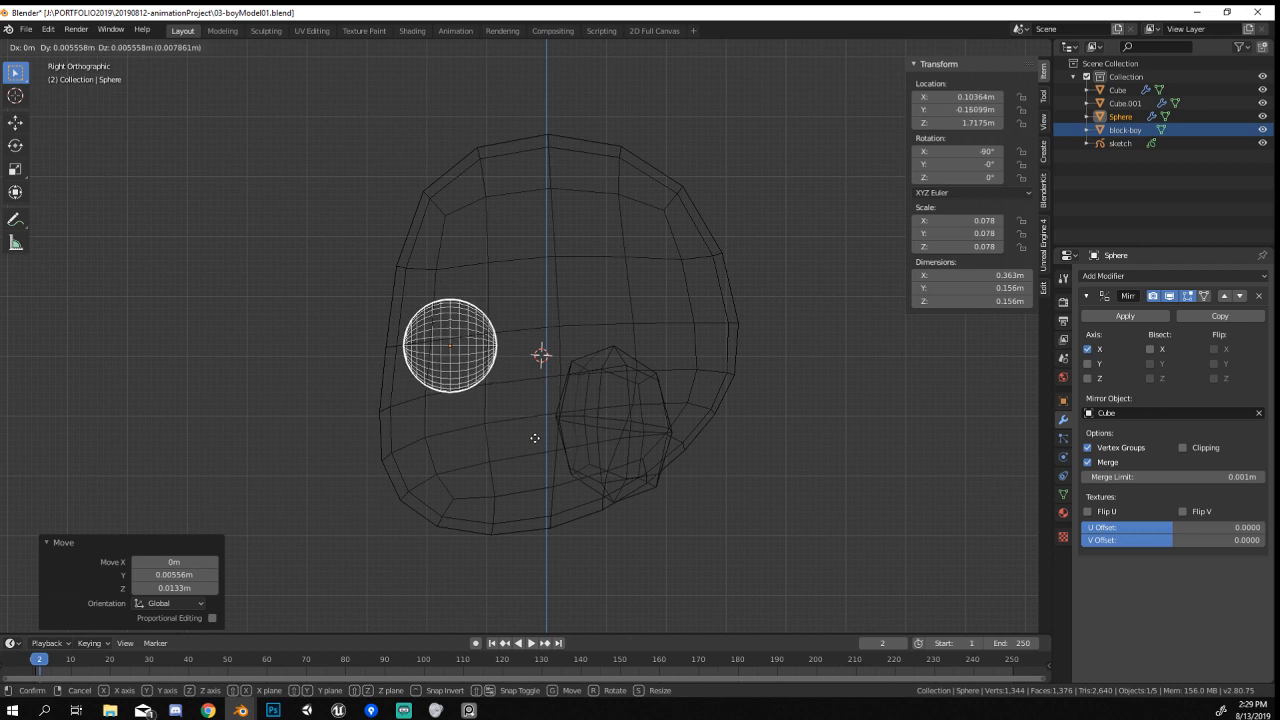
click(534, 439)
key(z)
click(596, 450)
middle_drag(596, 450, 569, 483)
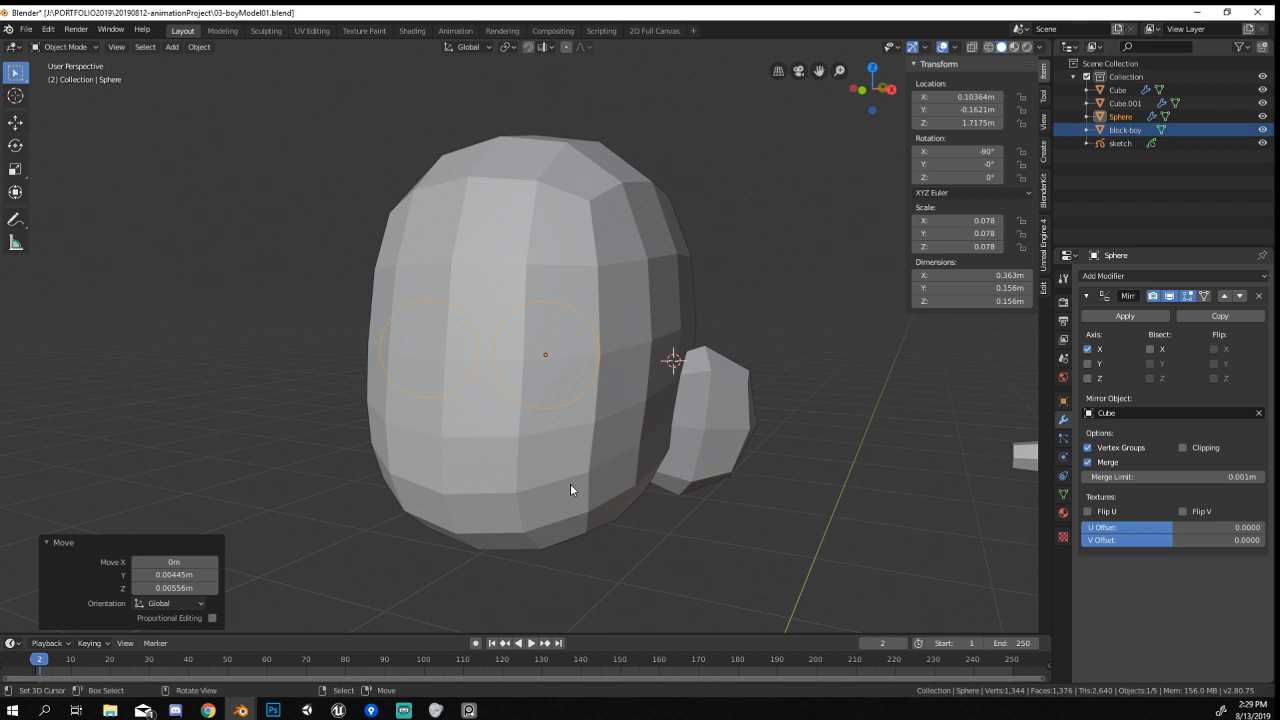
In wireframe side view, nudge the eyes forward to about Y -0.169 m and Z 1.72 m.
key(z)
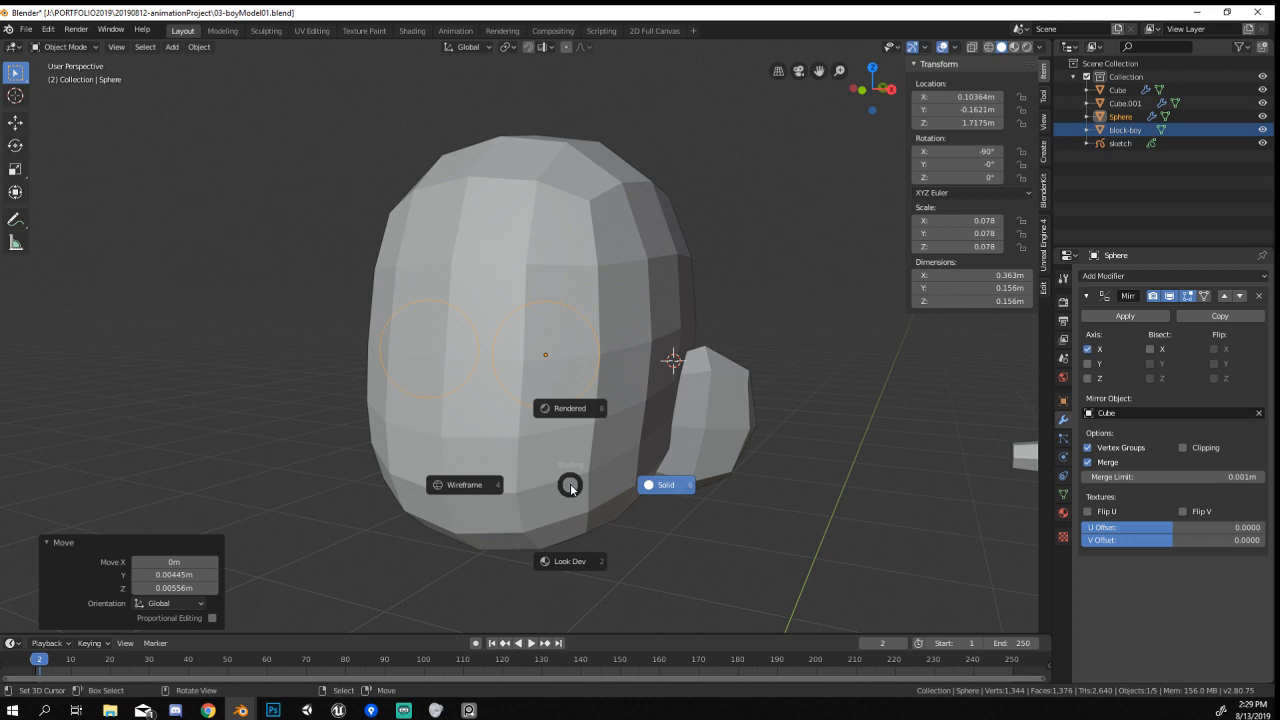
click(642, 482)
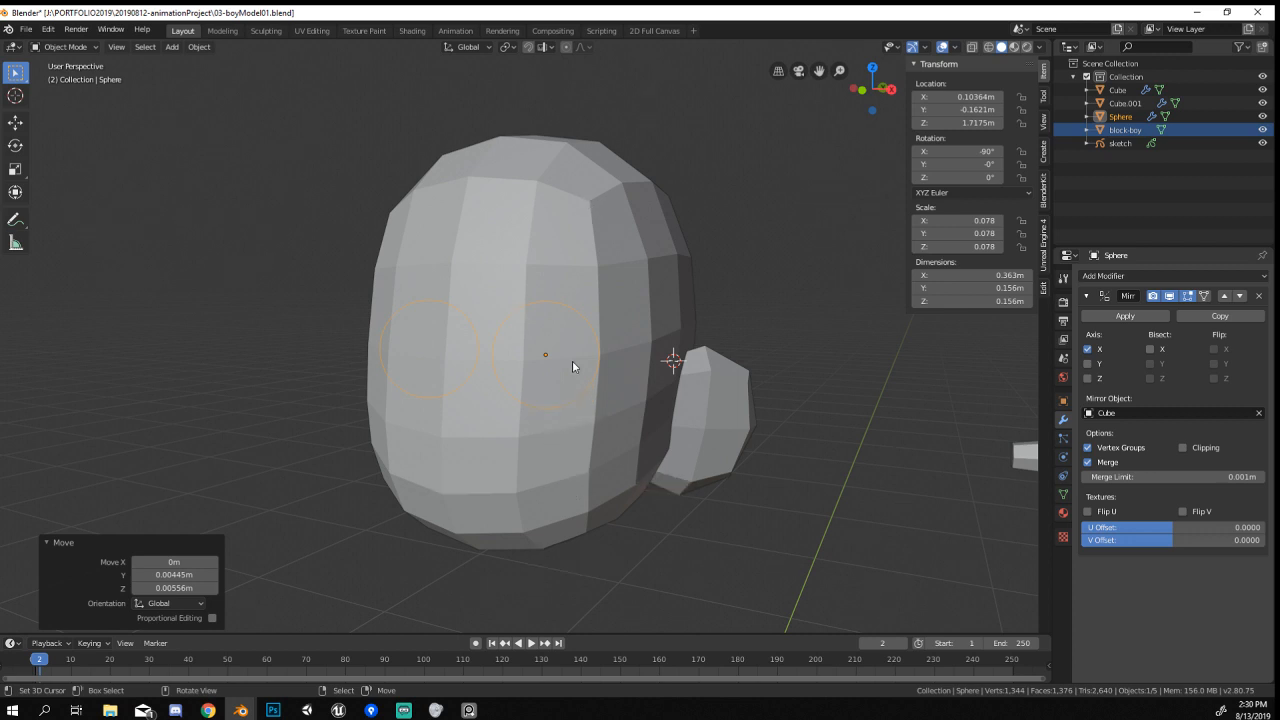
key(KP_3)
key(z)
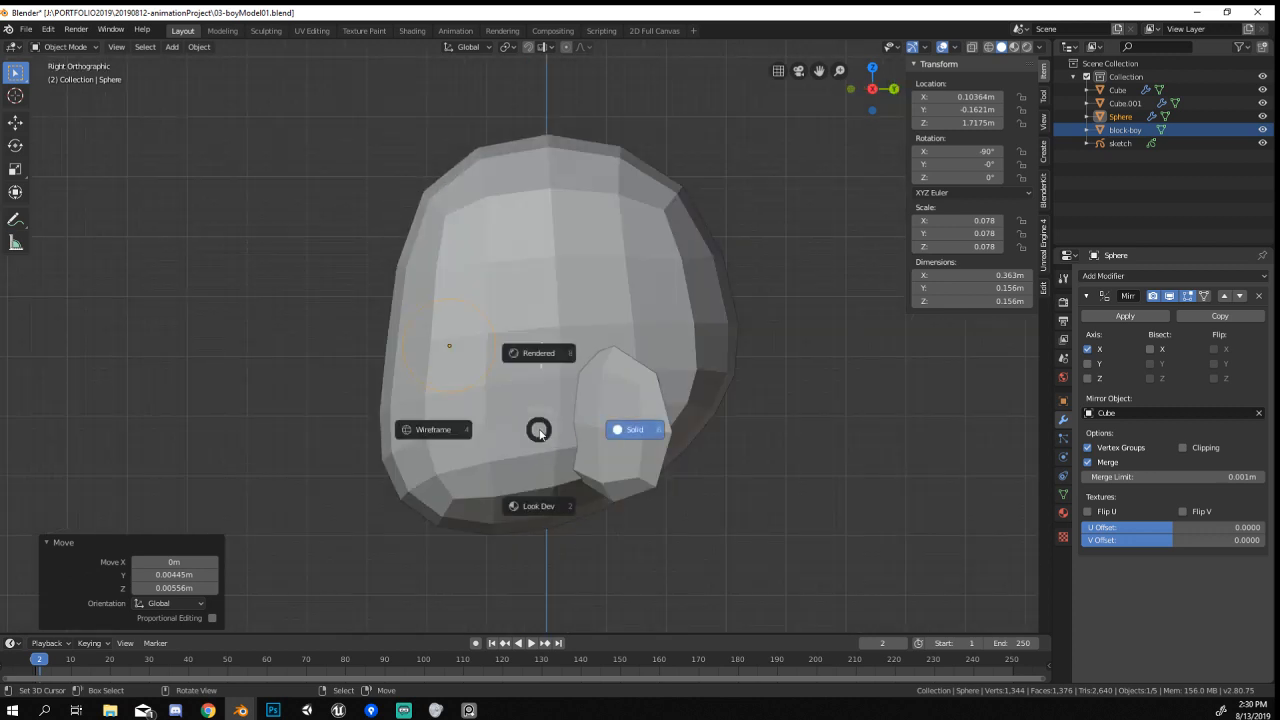
click(438, 448)
key(g)
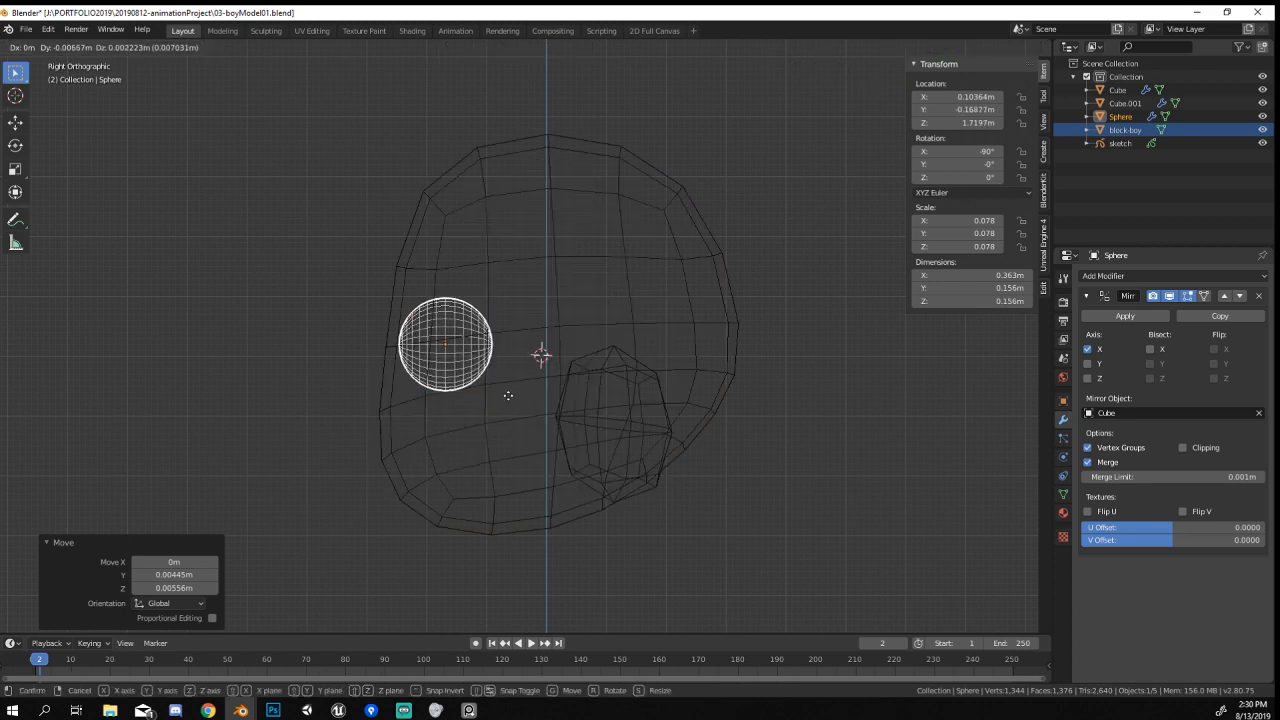
click(506, 395)
click(529, 417)
middle_drag(529, 417, 563, 534)
Shrink the eyes to a scale of about 0.071 and reposition them on the face with Z movement locked.
key(g)
key(shift+z)
click(555, 465)
key(s)
click(638, 484)
key(g)
key(shift+z)
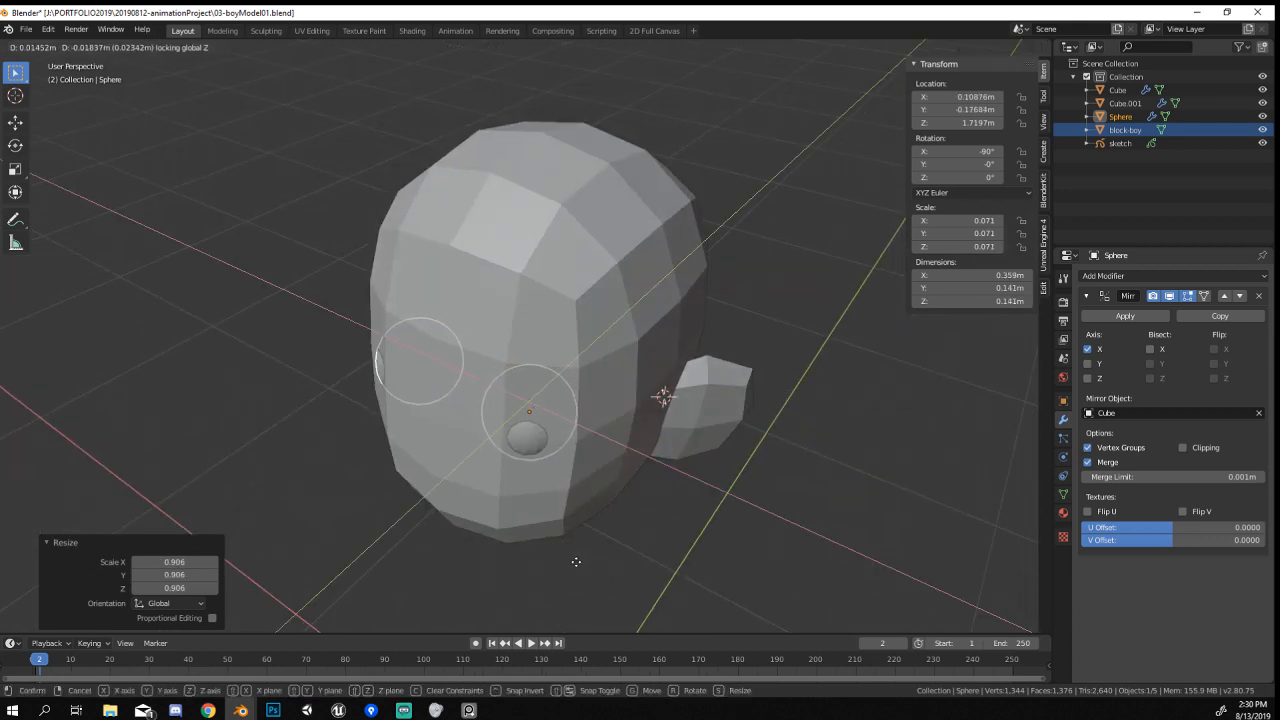
click(578, 563)
Select the head and display it in wireframe from the right side.
middle_drag(578, 563, 538, 476)
click(538, 476)
scroll(550, 485, down, 2)
key(KP_3)
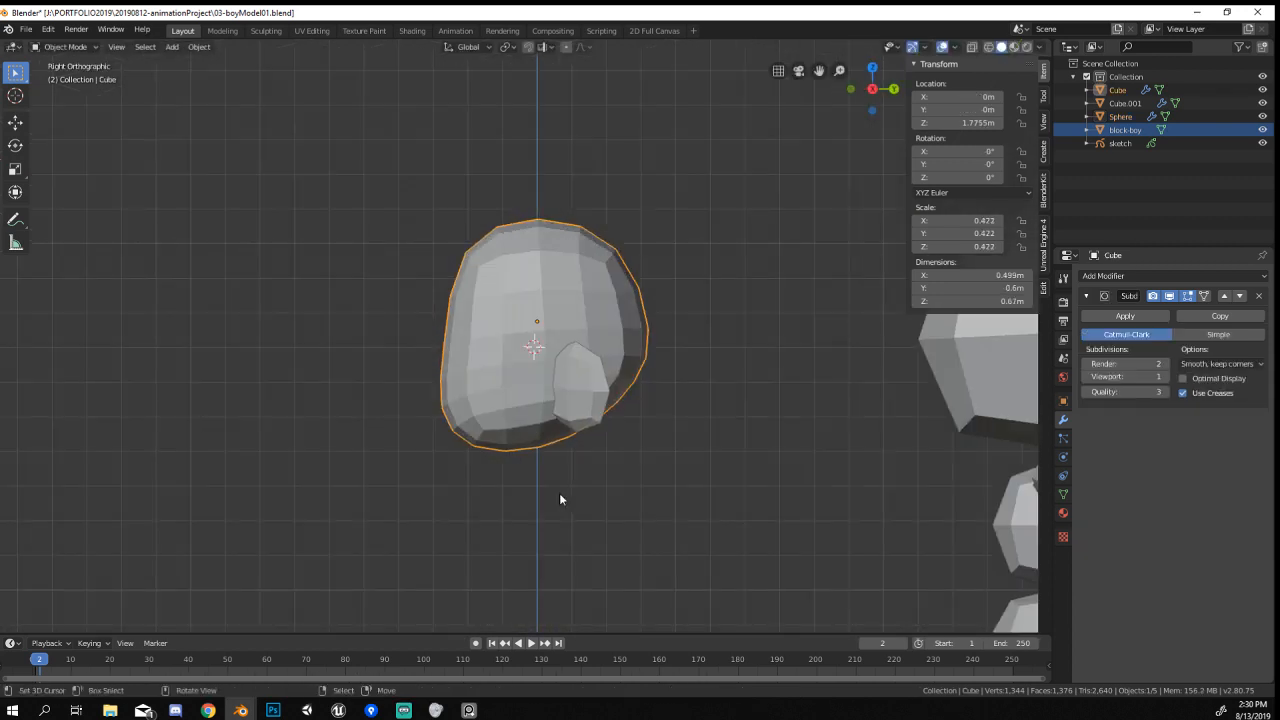
key(z)
click(474, 514)
scroll(517, 477, up, 4)
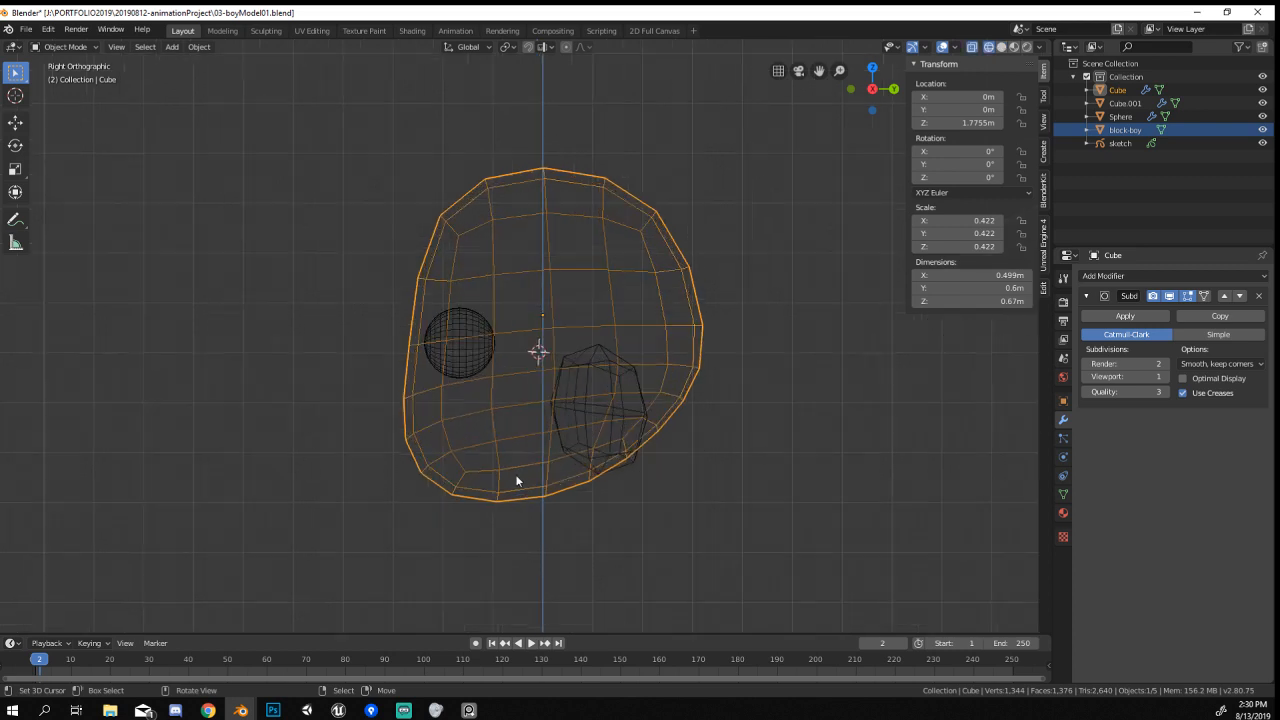
scroll(570, 464, up, 3)
key(shift+a)
mouse_move(570, 466)
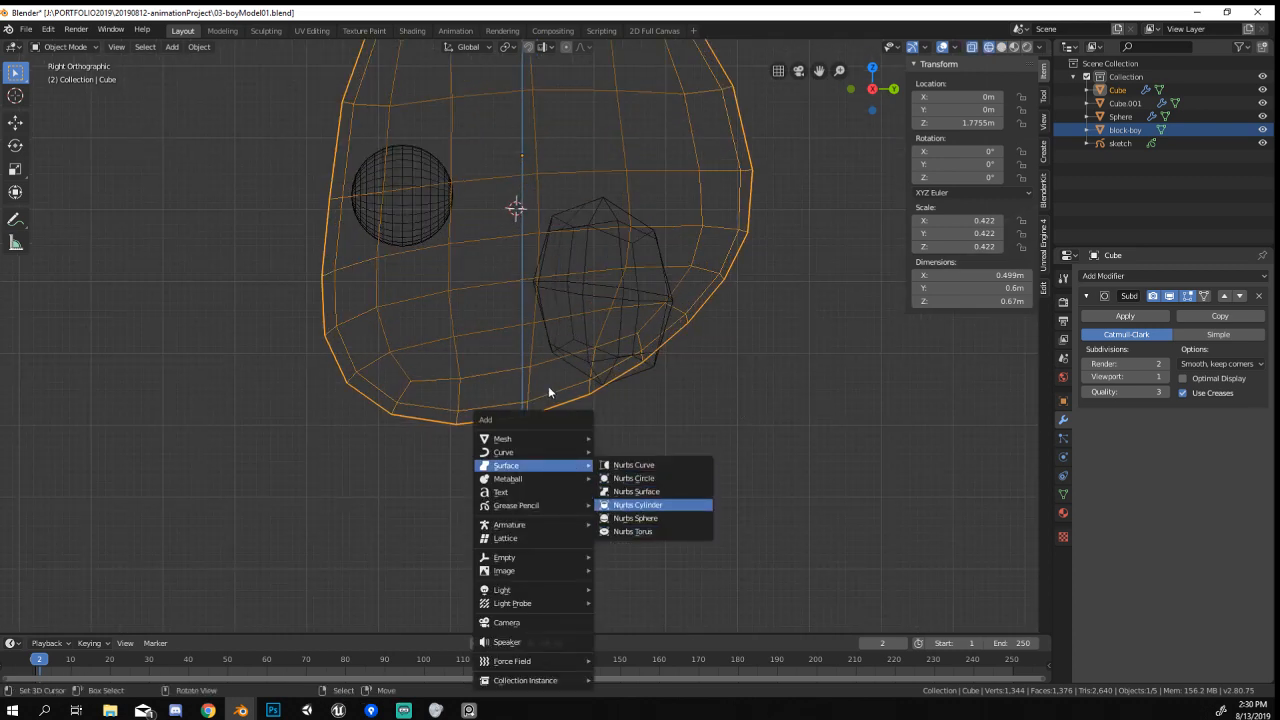
scroll(436, 397, down, 6)
scroll(438, 402, down, 3)
scroll(470, 410, up, 7)
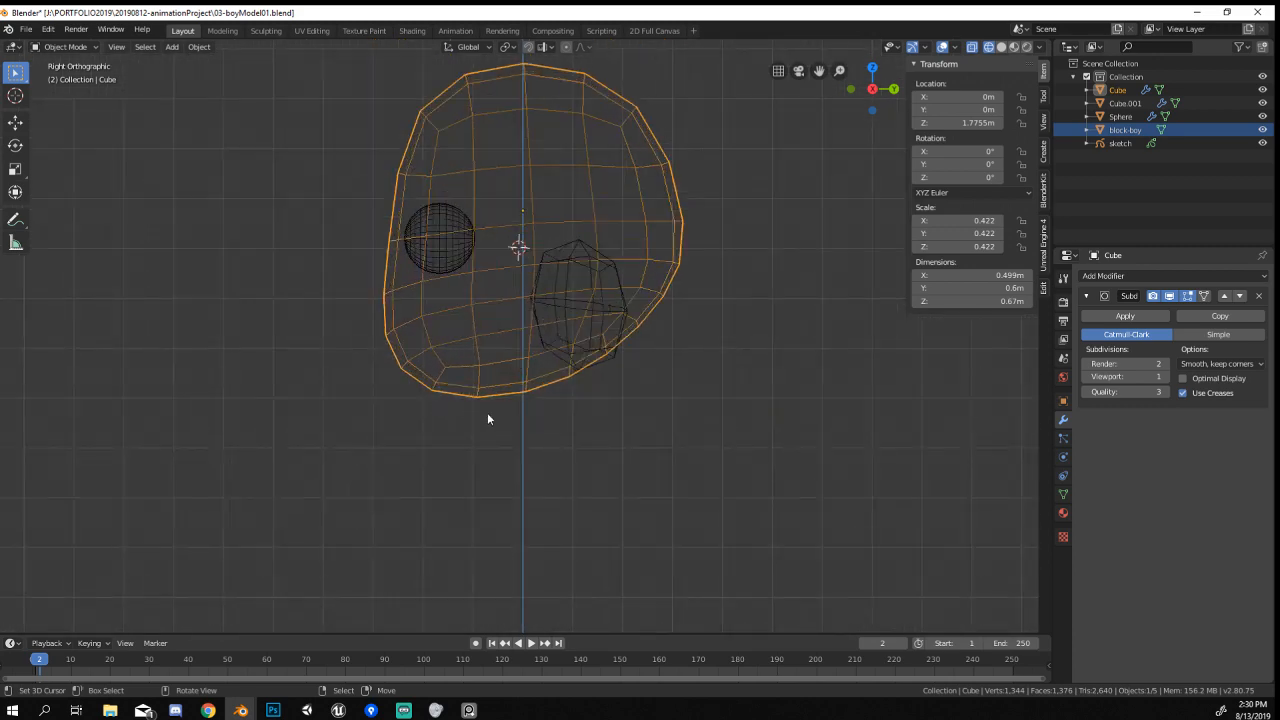
key(shift+a)
scroll(700, 490, down, 2)
key(Tab)
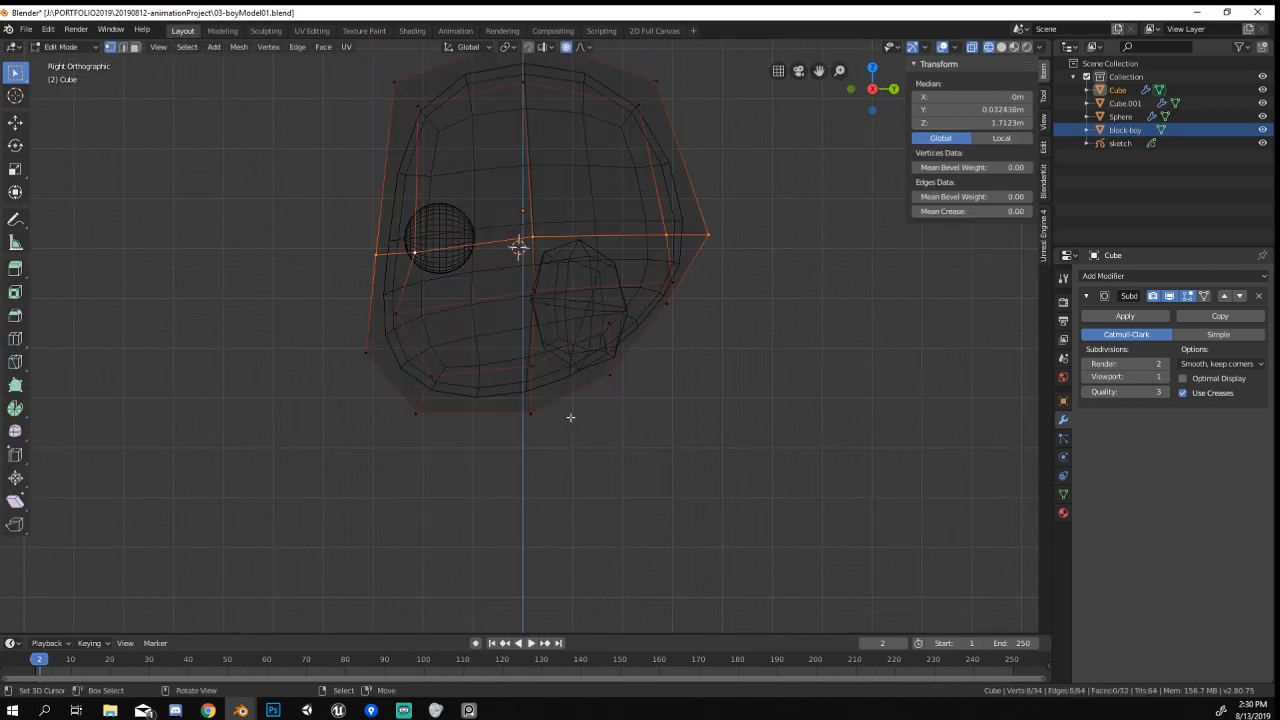
key(Tab)
Apply the head's Subdivision modifier and enter Edit Mode on its mesh.
middle_drag(580, 426, 487, 391)
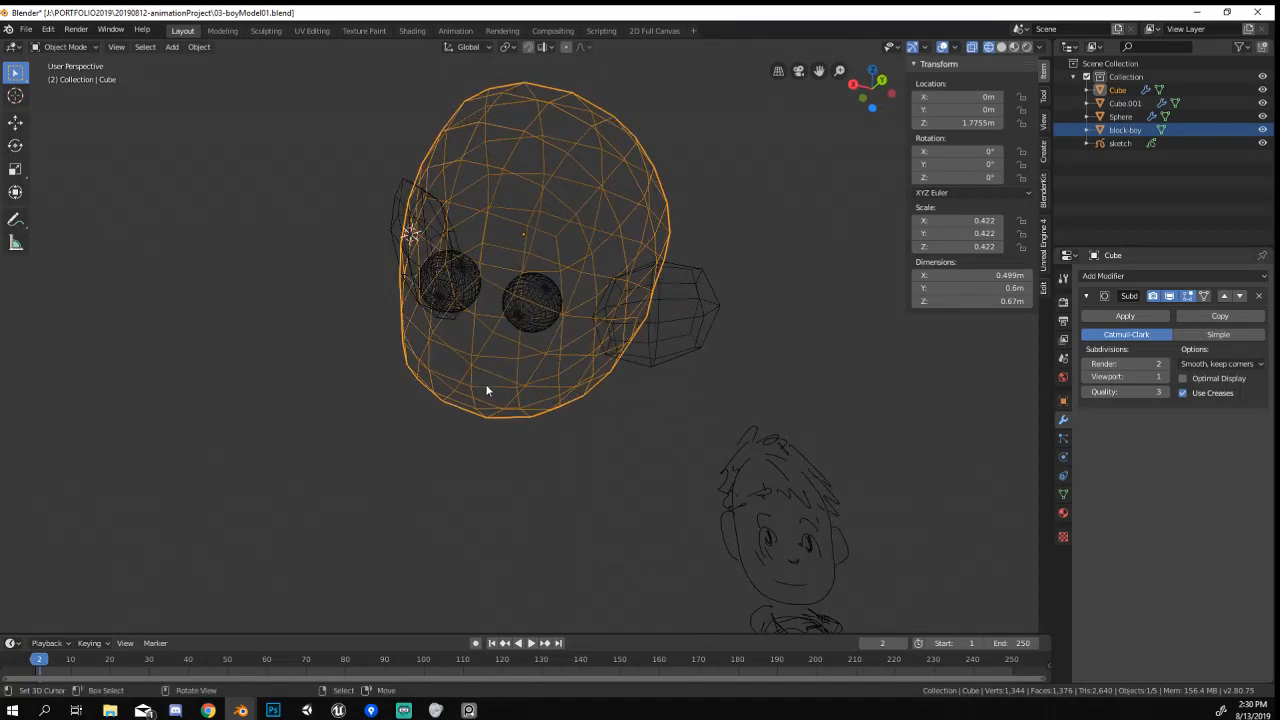
click(1144, 311)
key(Tab)
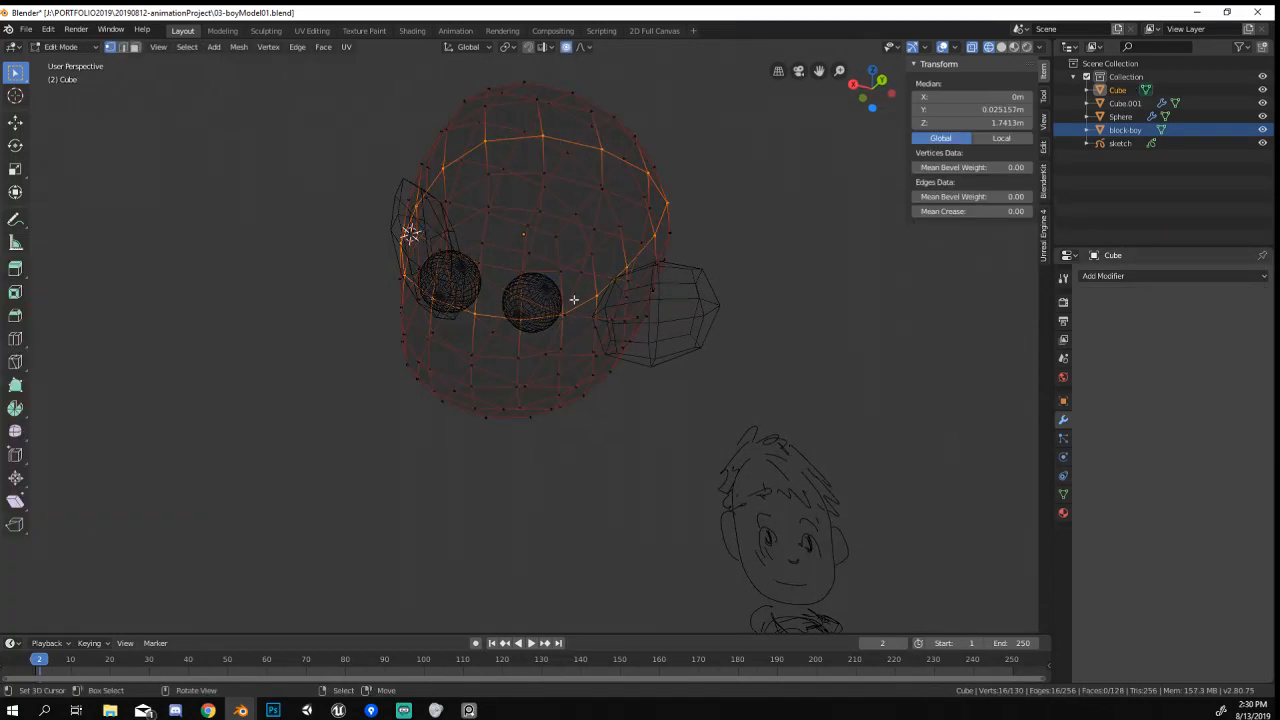
Switch to solid shading and select the four faces around a vertex on the head's lower back.
scroll(557, 405, up, 2)
key(z)
click(606, 415)
mouse_move(606, 415)
middle_down()
mouse_move(606, 303)
mouse_move(668, 357)
mouse_move(750, 383)
mouse_move(857, 366)
mouse_move(669, 346)
middle_up()
right_click(604, 294)
scroll(603, 290, down, 4)
scroll(590, 322, up, 1)
key(ctrl+KP_Add)
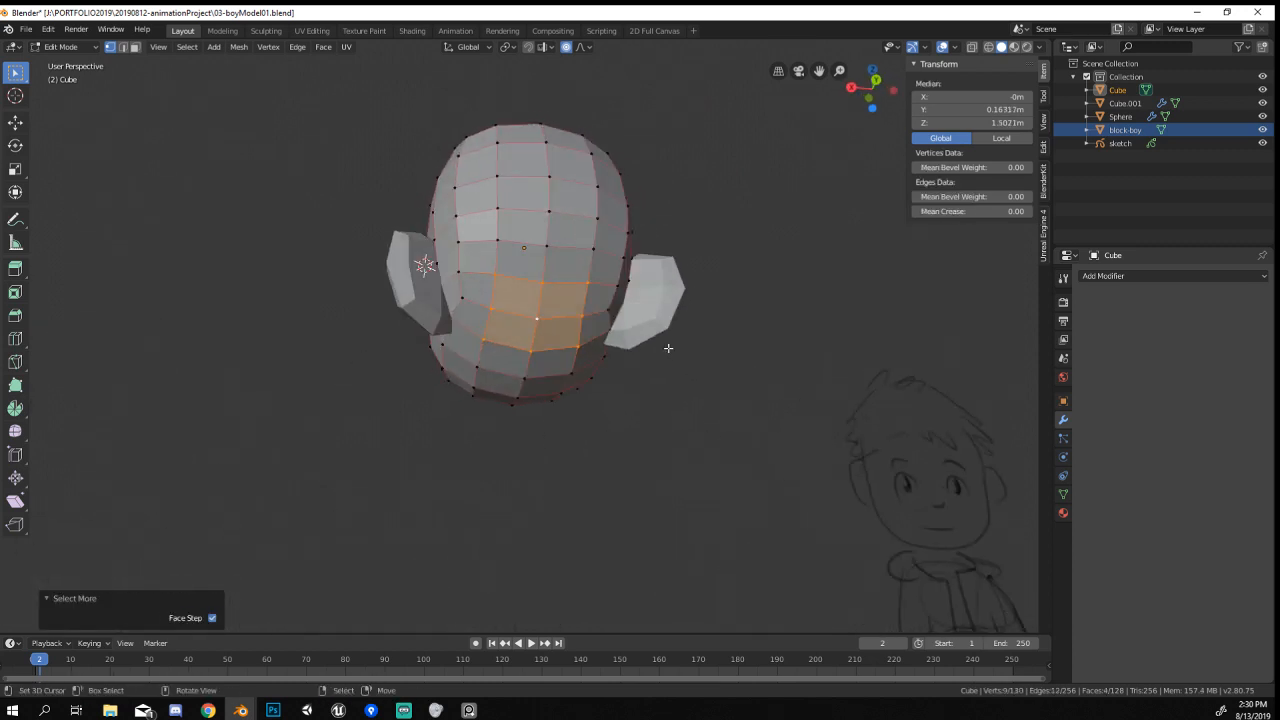
Save the current file.
right_click(668, 347)
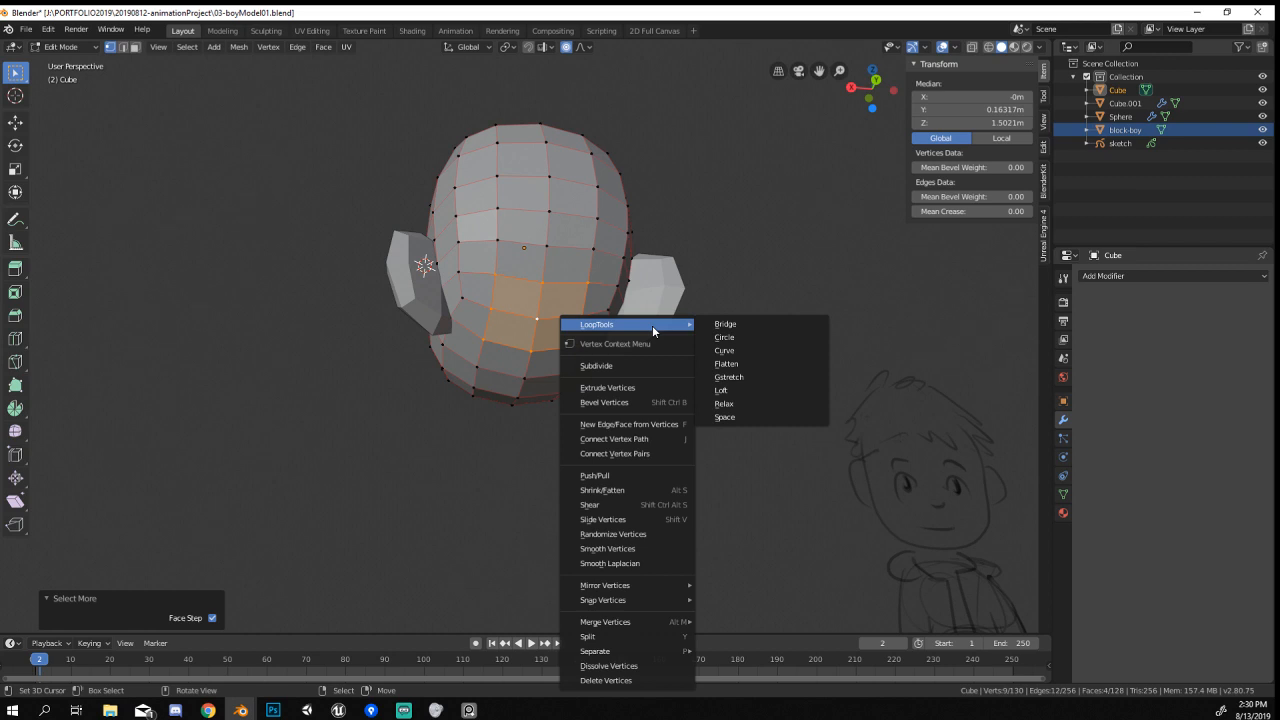
click(26, 30)
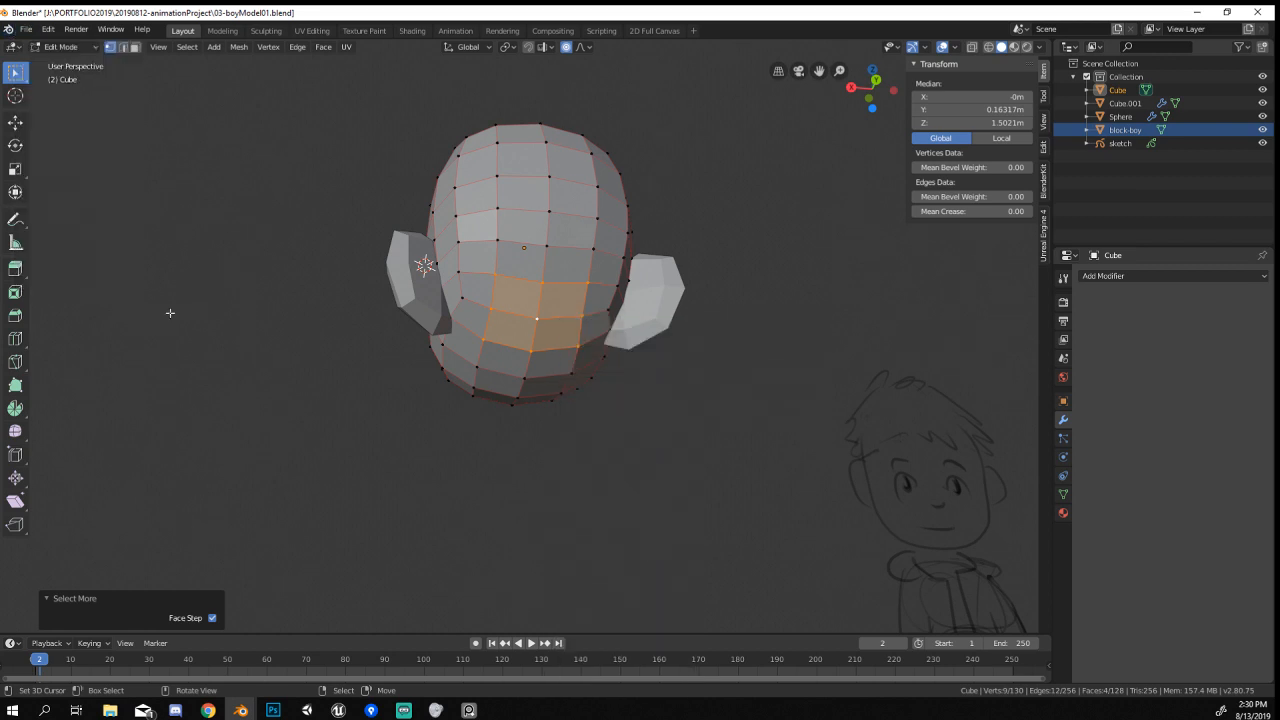
click(26, 30)
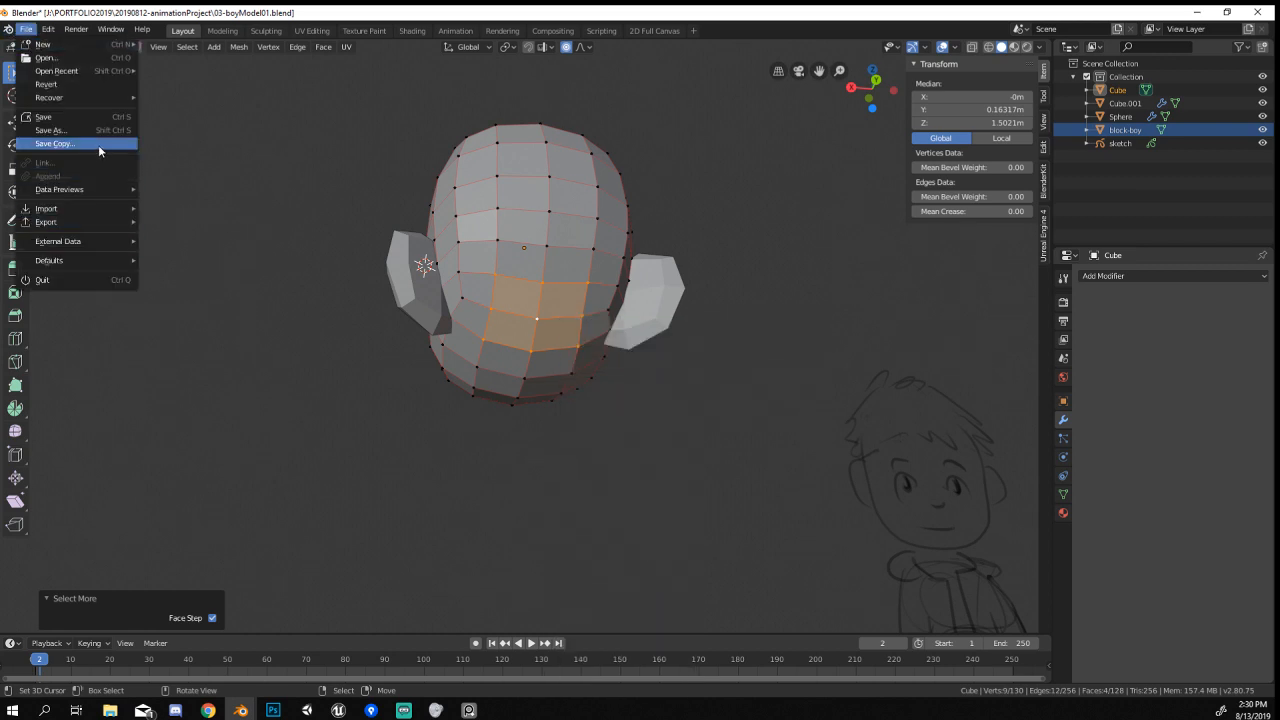
mouse_move(55, 30)
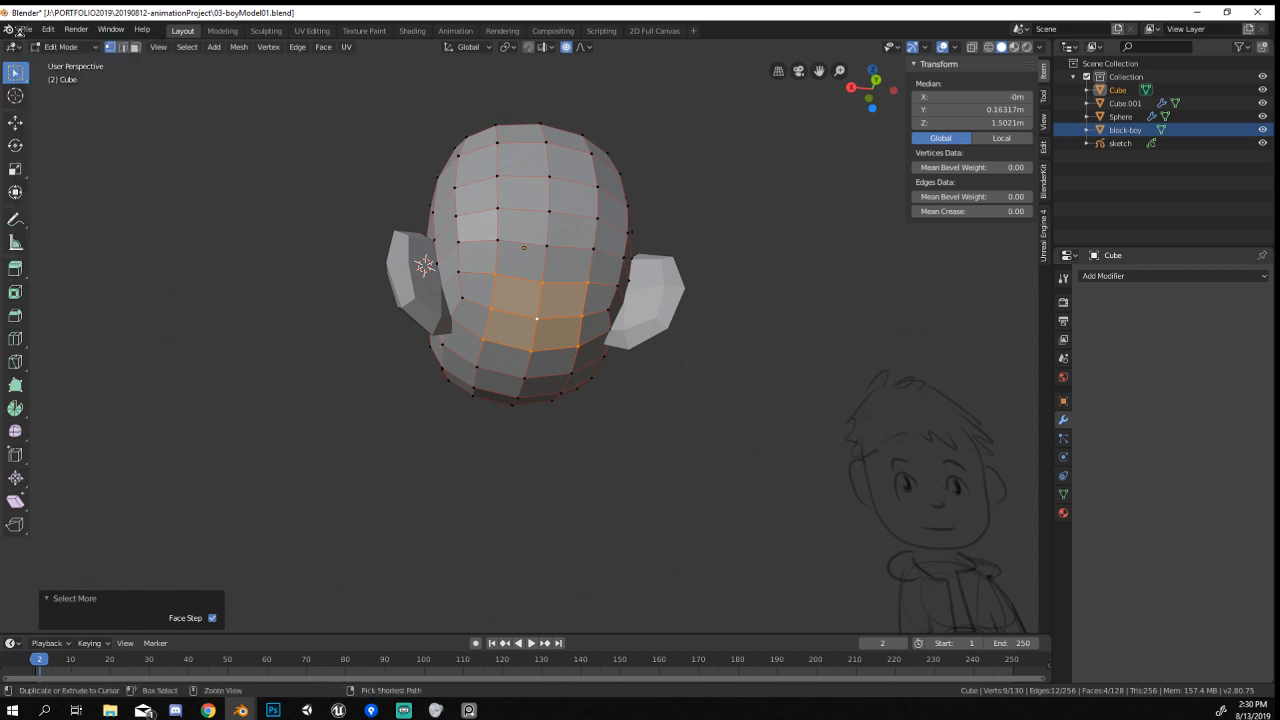
key(ctrl+s)
Search the add-ons in the preferences for "loop" to check LoopTools.
click(52, 30)
click(96, 205)
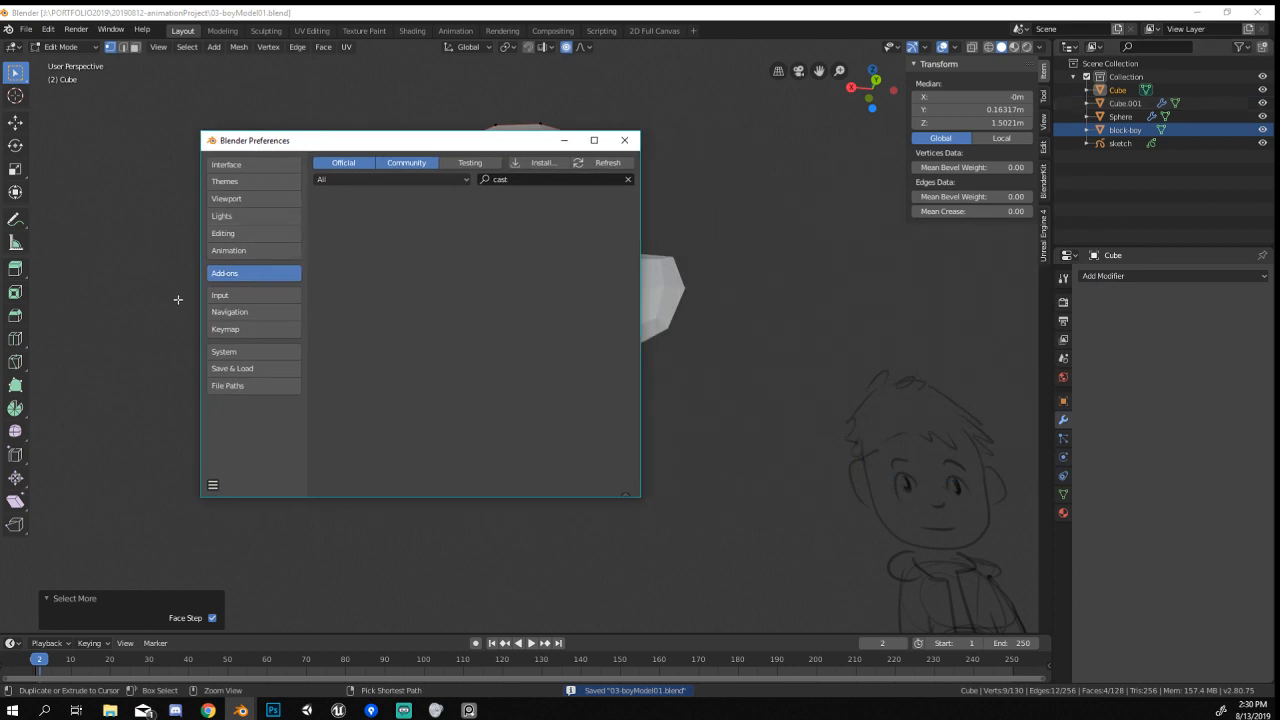
key(BackSpace)
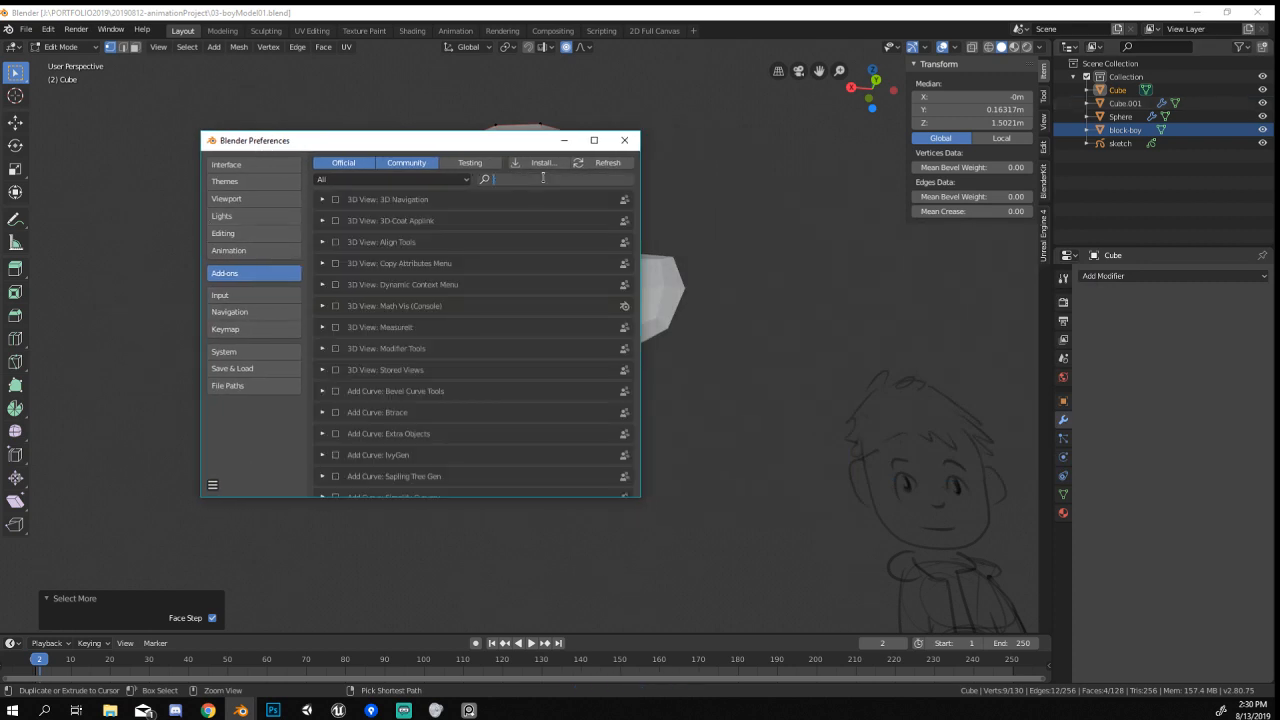
text(loop)
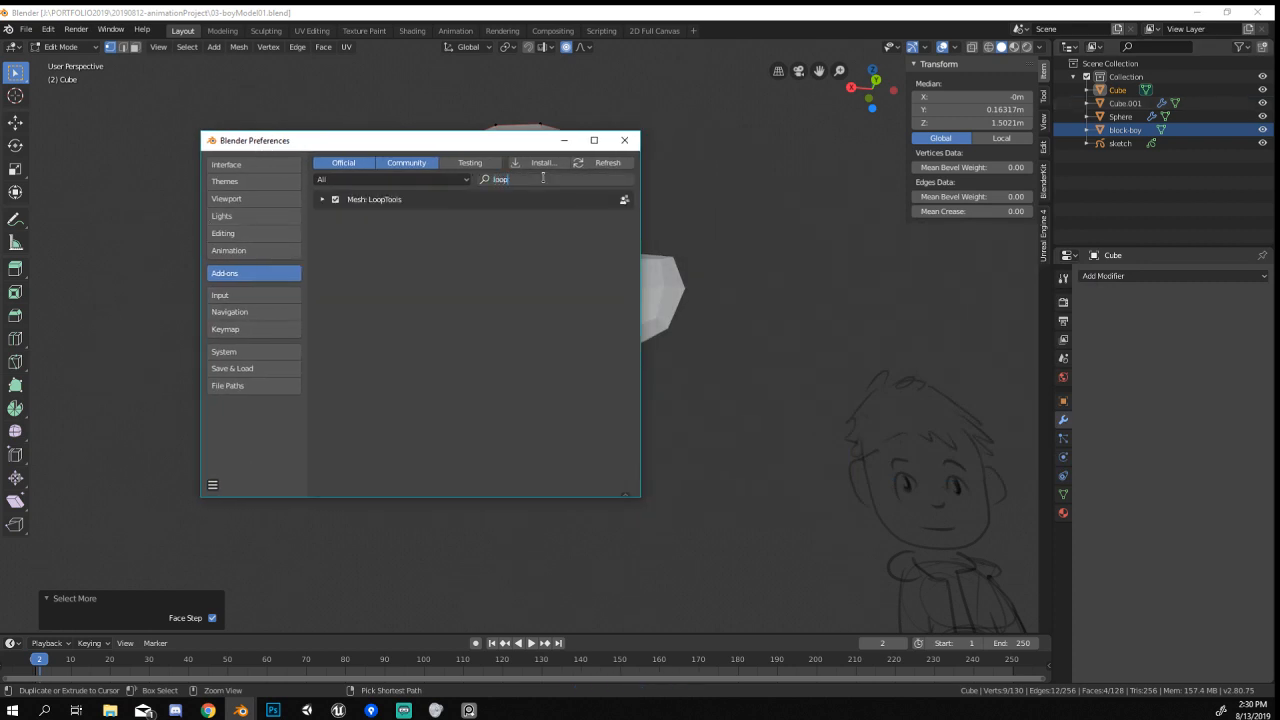
click(624, 141)
Apply LoopTools Circle to the four selected faces with an influence of about 72%.
mouse_move(560, 300)
middle_down()
mouse_move(575, 310)
mouse_move(564, 312)
middle_up()
scroll(564, 312, up, 2)
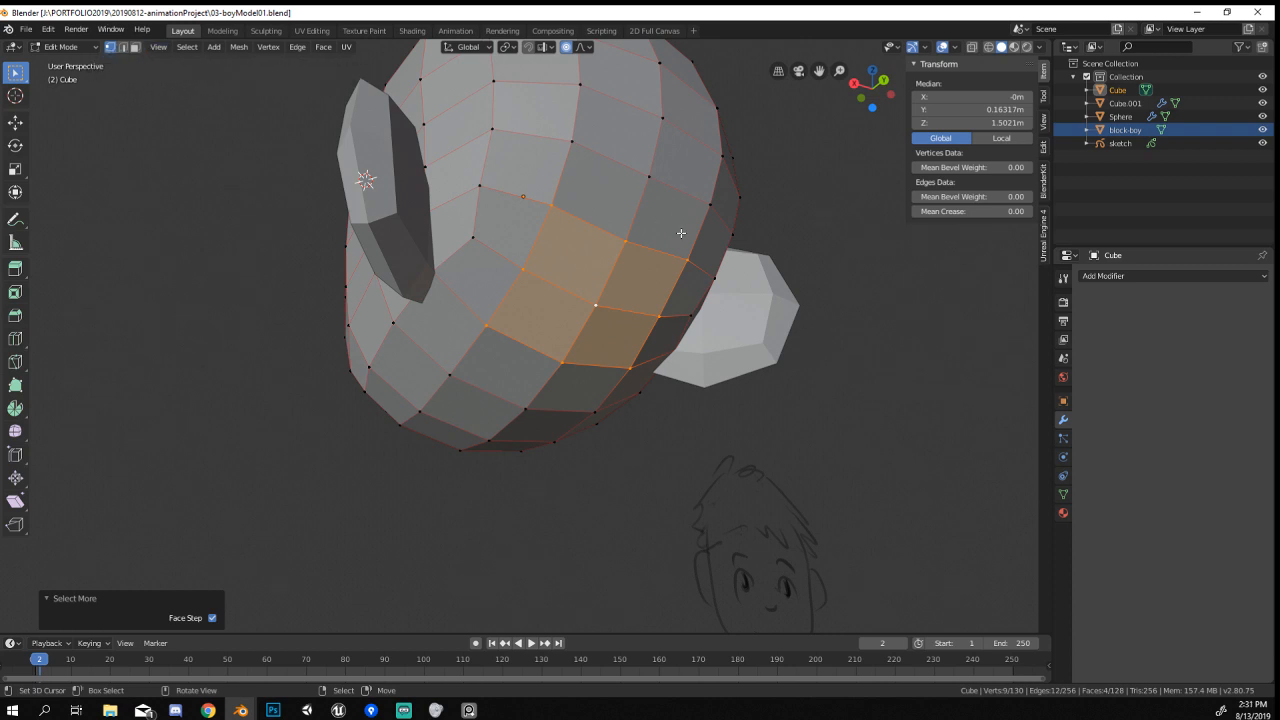
middle_drag(641, 247, 590, 250)
right_click(580, 242)
mouse_move(576, 241)
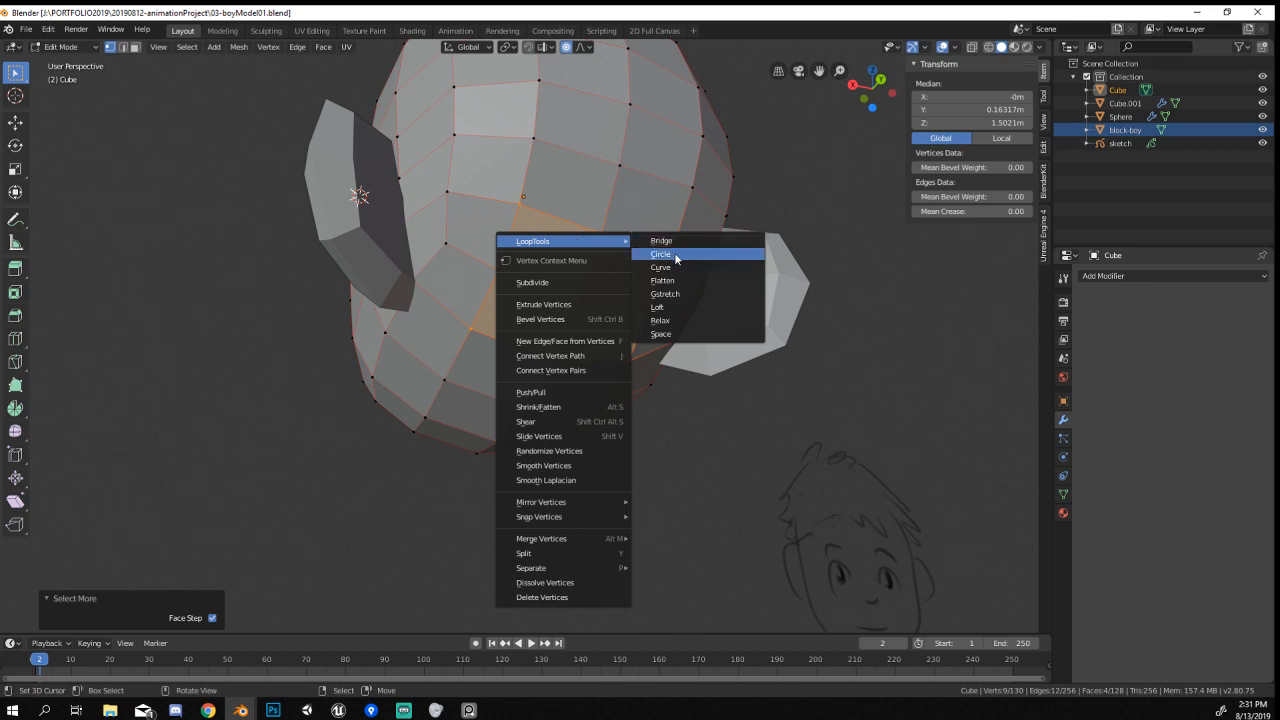
click(676, 258)
middle_drag(674, 256, 626, 266)
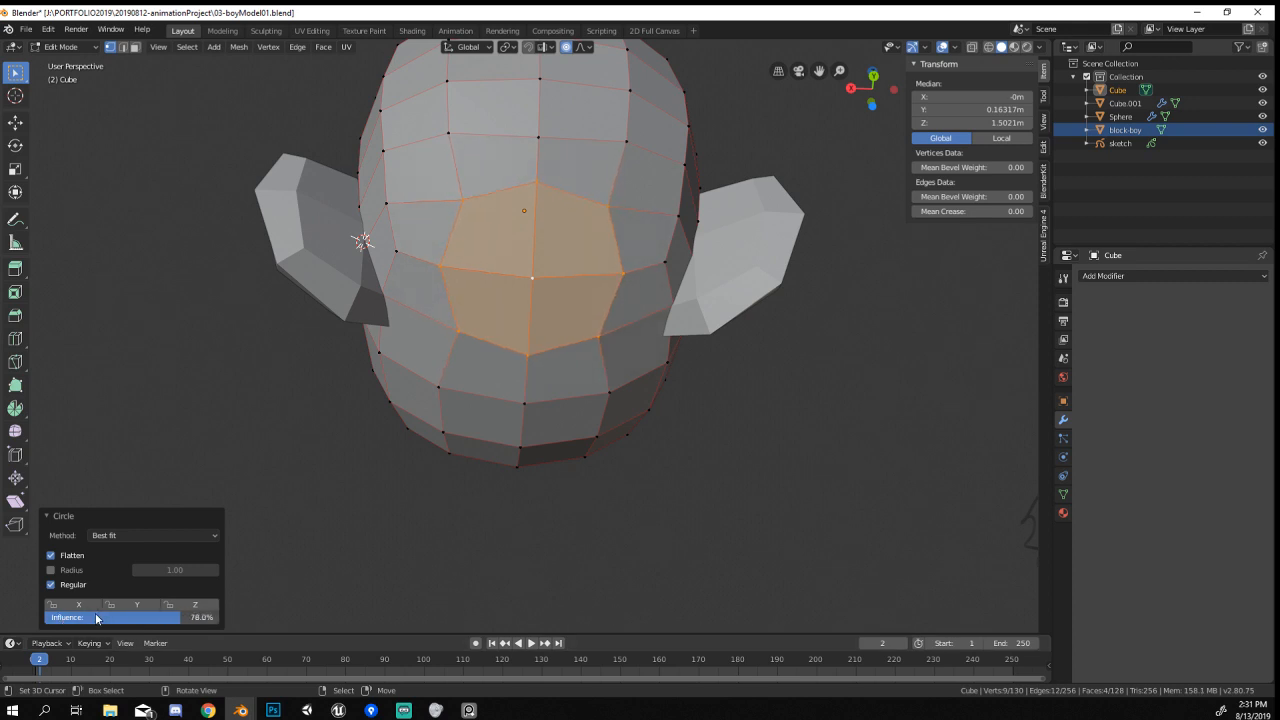
middle_drag(480, 462, 572, 452)
Try extruding the rounded faces about 0.254 m downward as a neck from the right side, and undo the attempt.
key(KP_1)
key(KP_3)
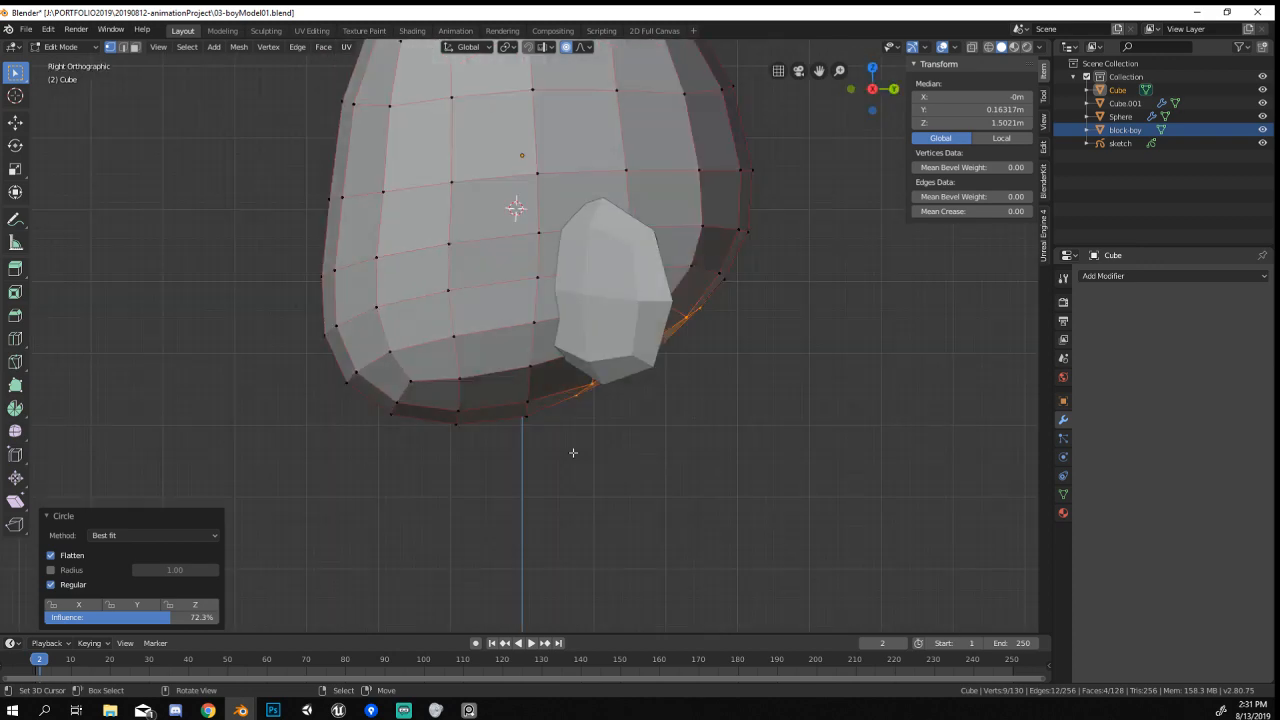
scroll(550, 457, down, 5)
scroll(529, 466, up, 2)
key(e)
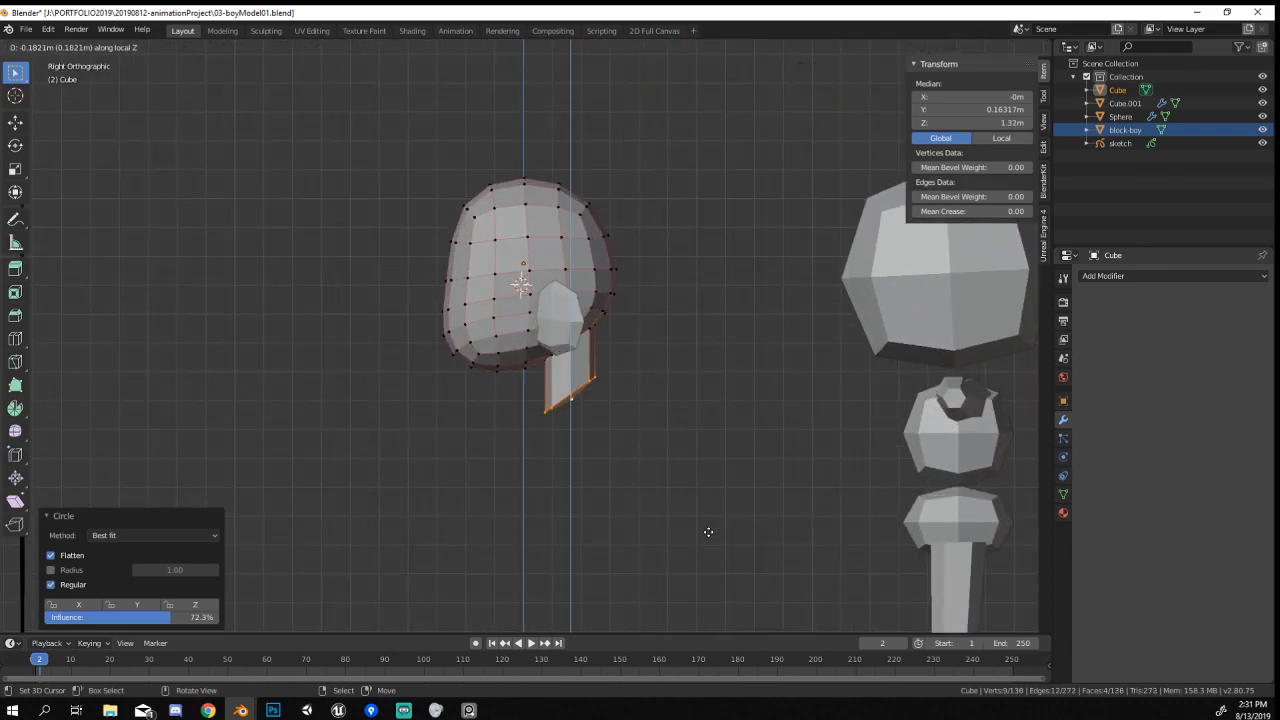
click(713, 550)
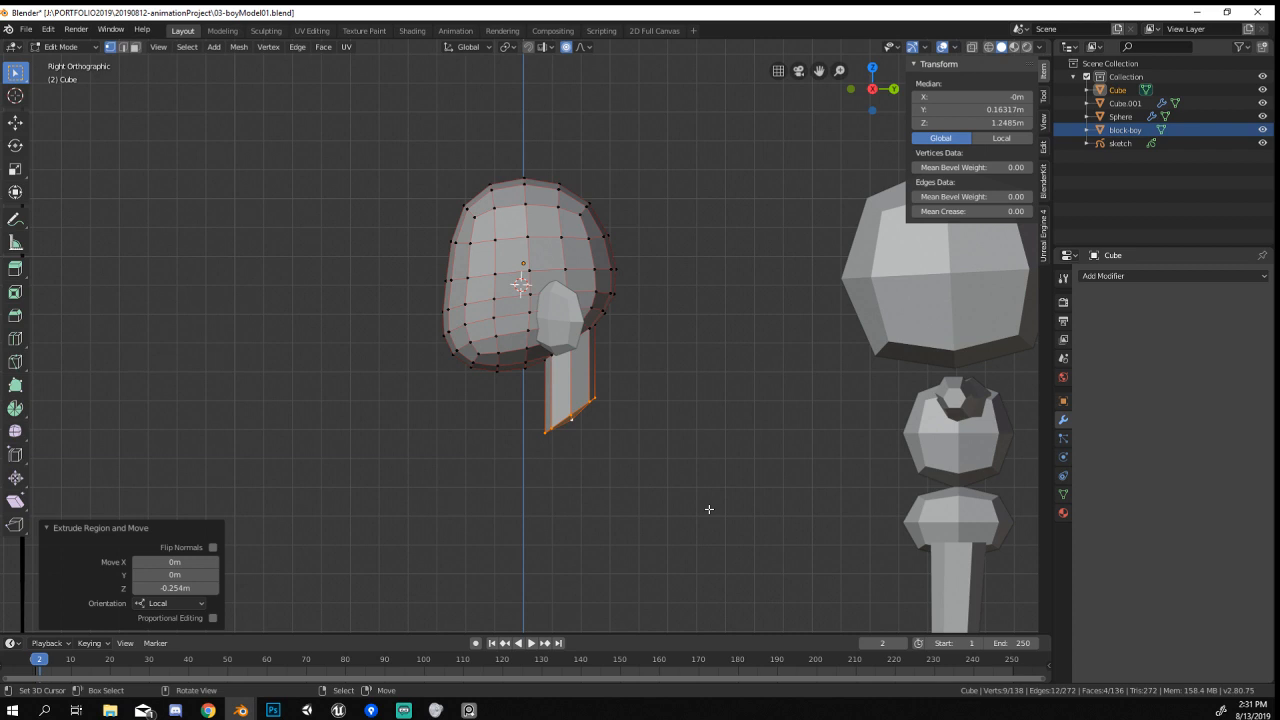
mouse_move(709, 509)
middle_down()
mouse_move(631, 480)
mouse_move(662, 469)
mouse_move(632, 434)
middle_up()
key(ctrl+z)
Select the four faces around a vertex farther forward under the head and round them with LoopTools Circle at 72.3% influence.
scroll(600, 402, up, 2)
right_click(572, 349)
key(ctrl+KP_Add)
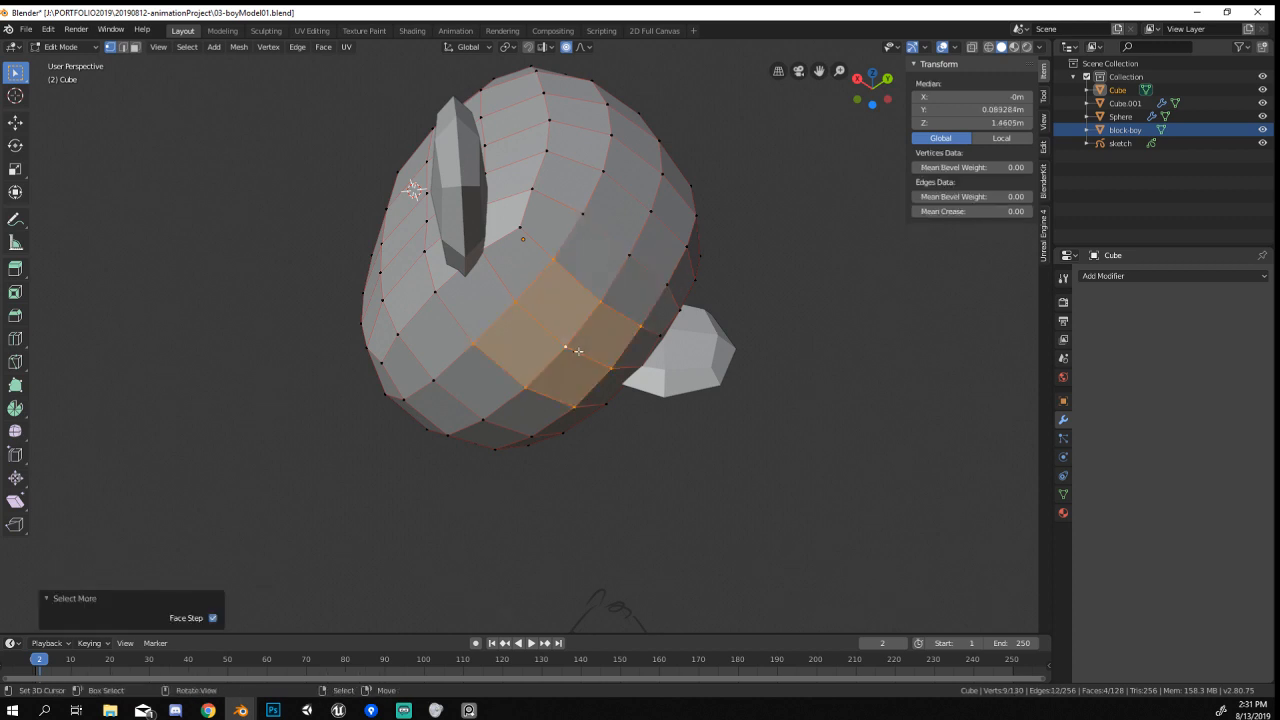
key(w)
mouse_move(577, 326)
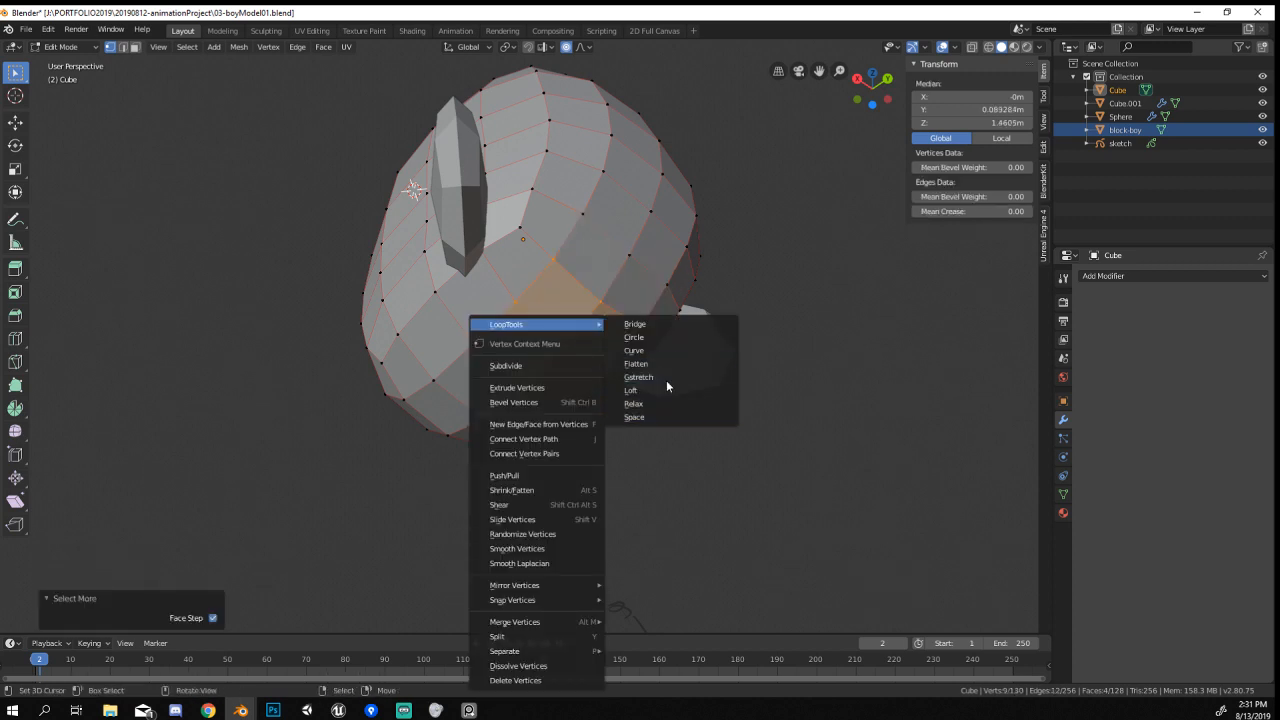
click(636, 337)
Extrude the rounded faces about 0.231 m downward as the neck and scale its end to about 0.586.
key(KP_1)
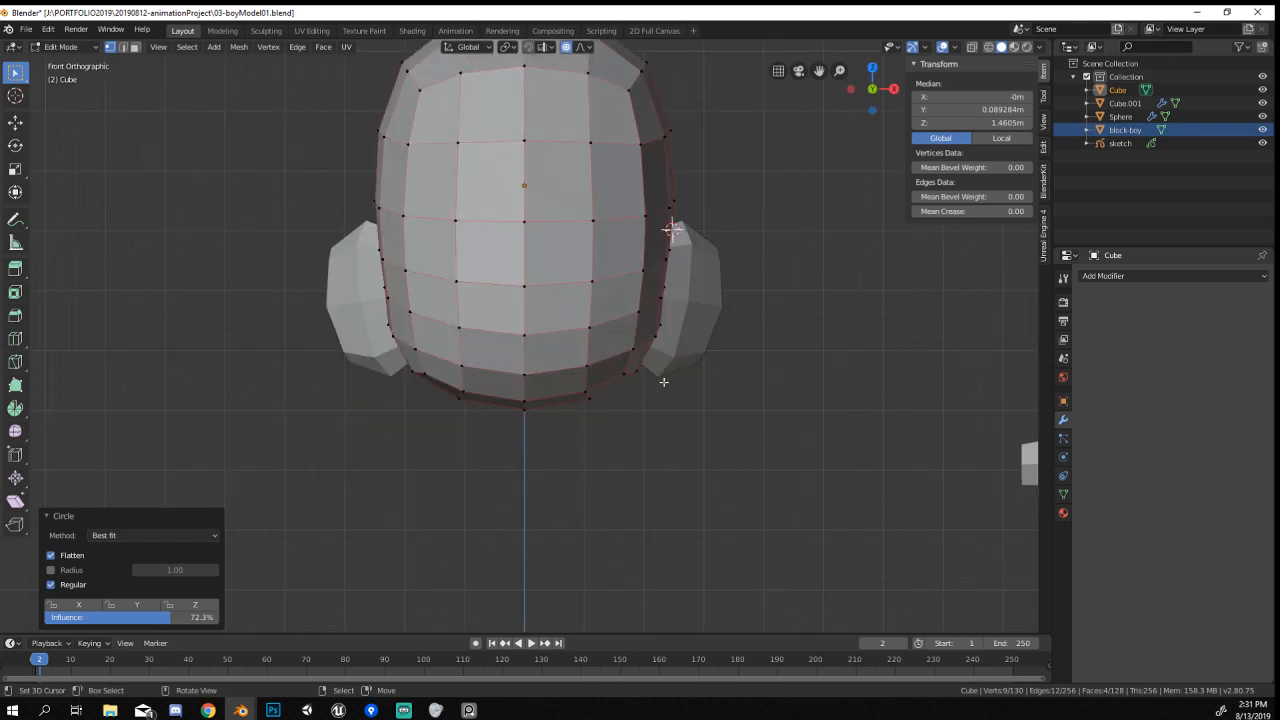
key(KP_3)
key(e)
click(675, 520)
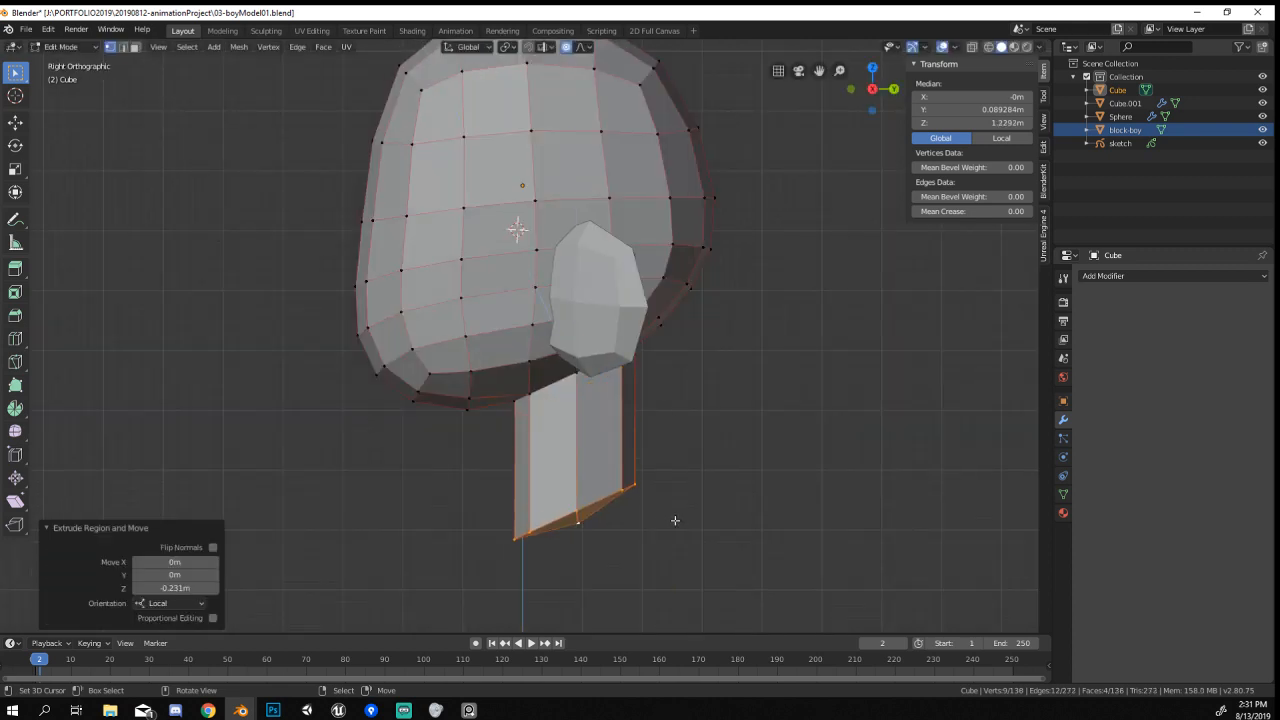
scroll(699, 519, down, 3)
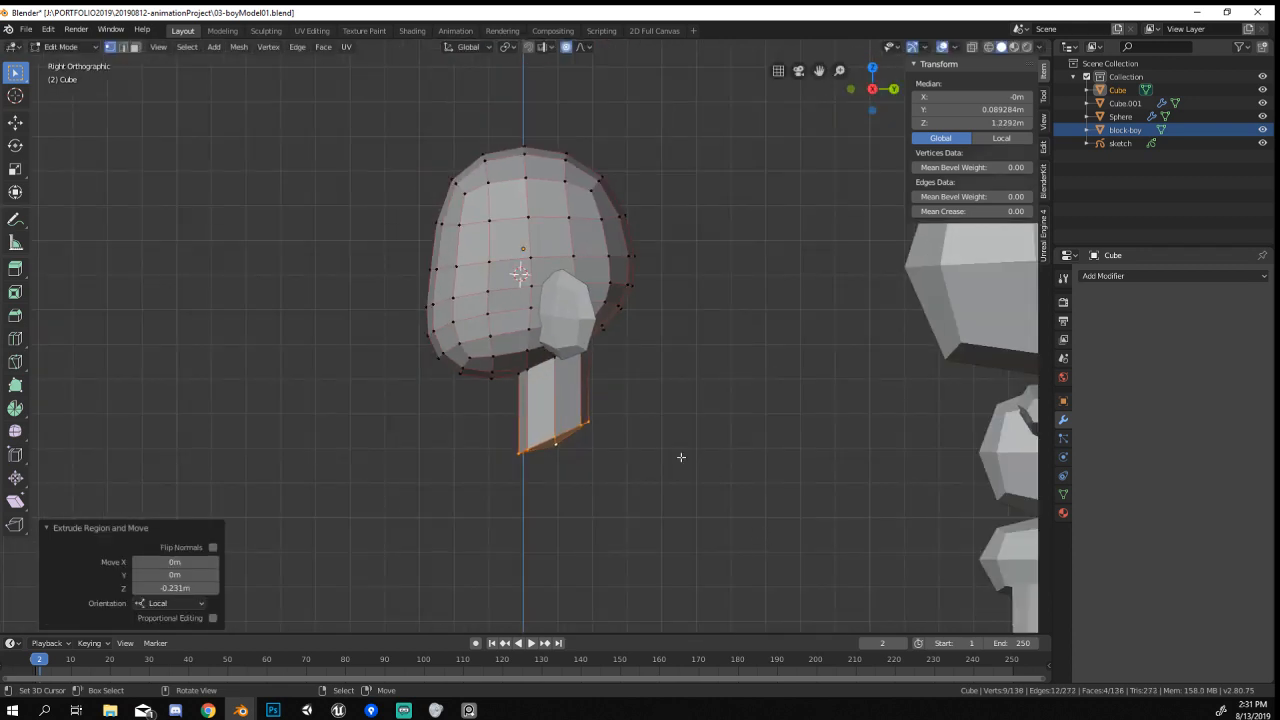
scroll(681, 470, up, 1)
key(s)
click(677, 514)
Add an edge loop around the middle of the neck, scaled to about 0.64 and raised about 0.04 m along Z.
key(ctrl+r)
click(605, 408)
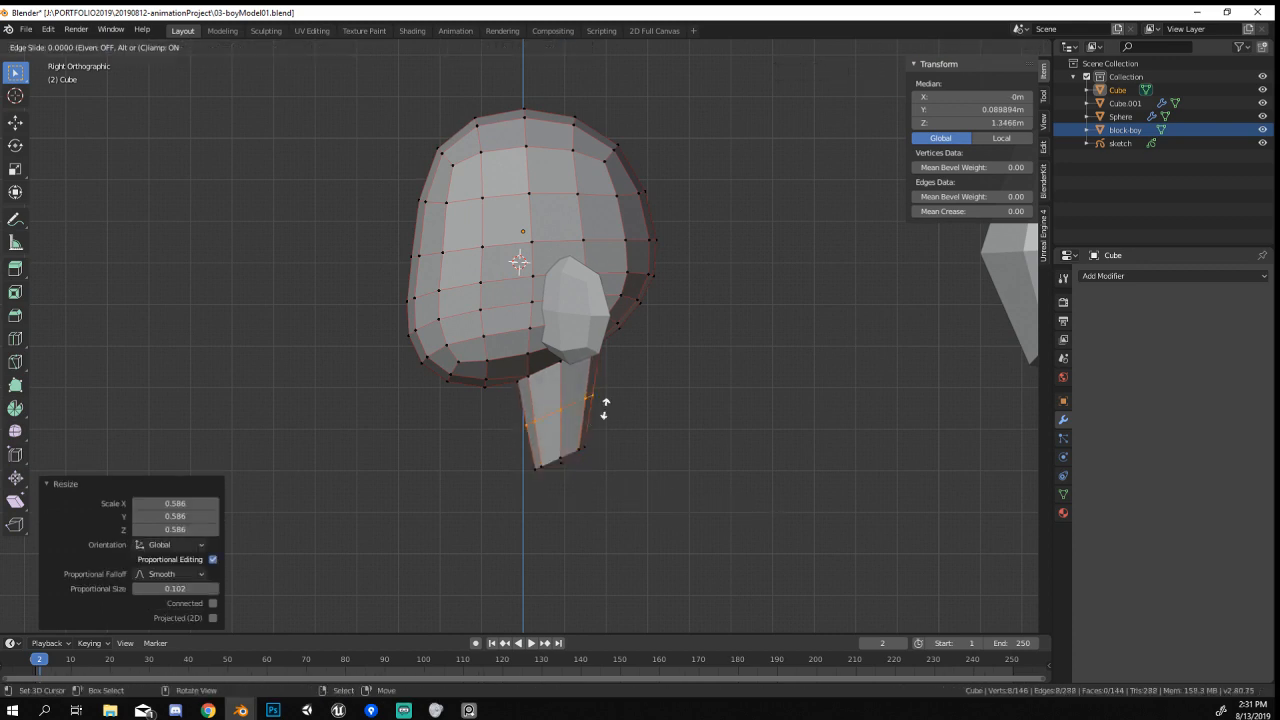
click(605, 408)
key(s)
click(680, 451)
key(g)
key(z)
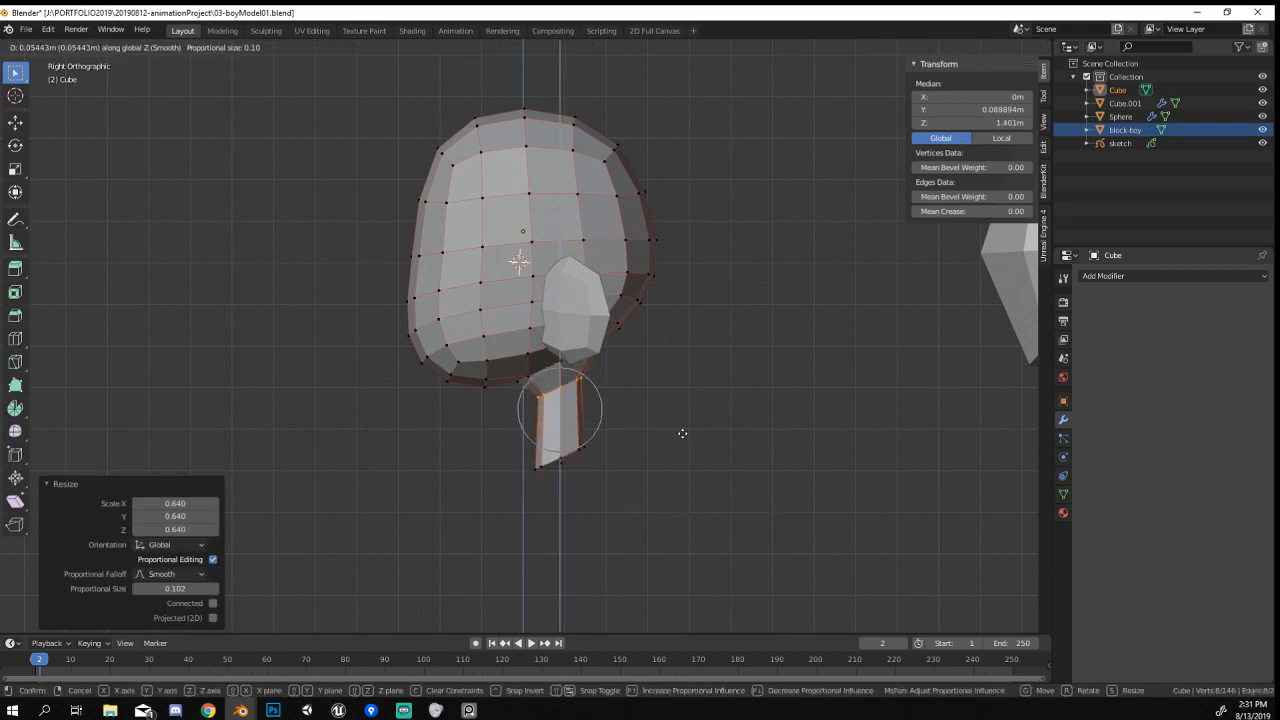
click(682, 433)
Widen the neck's upper edge loop by about 1.159 and nudge it slightly upward along Z.
key(Tab)
middle_drag(683, 440, 579, 451)
scroll(582, 448, up, 4)
key(Tab)
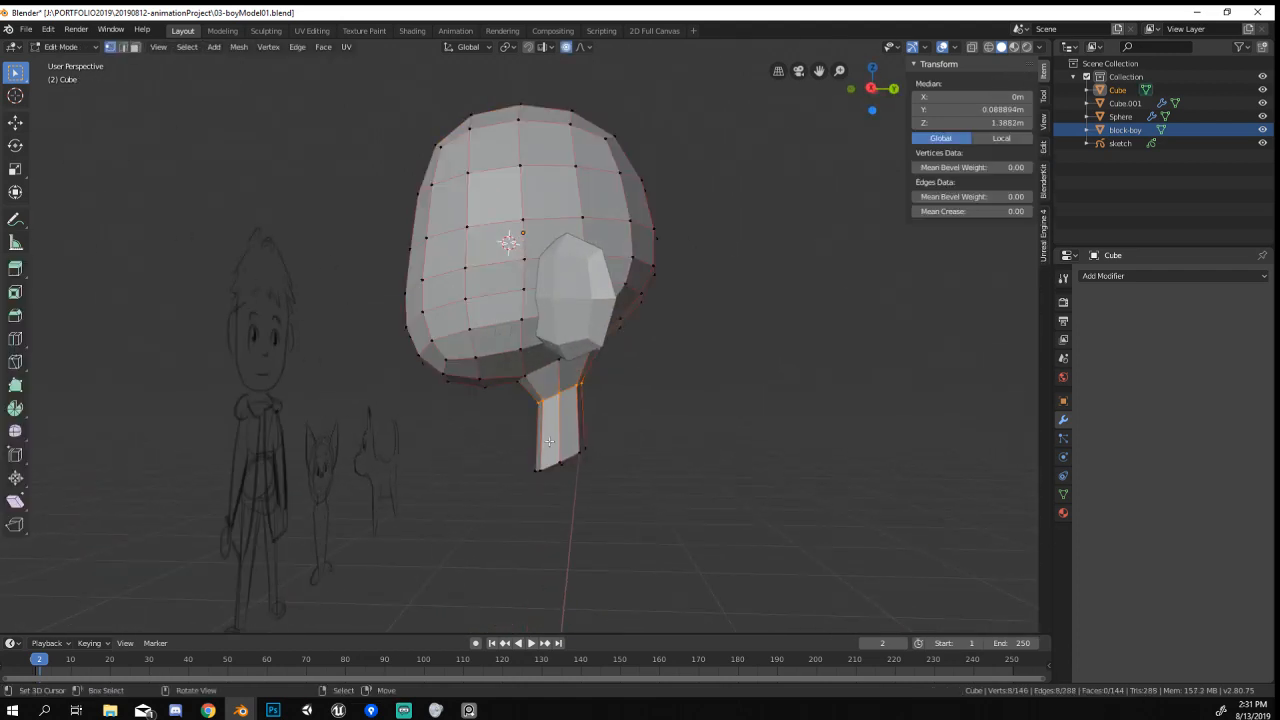
alt+right_click(570, 387)
key(s)
click(625, 413)
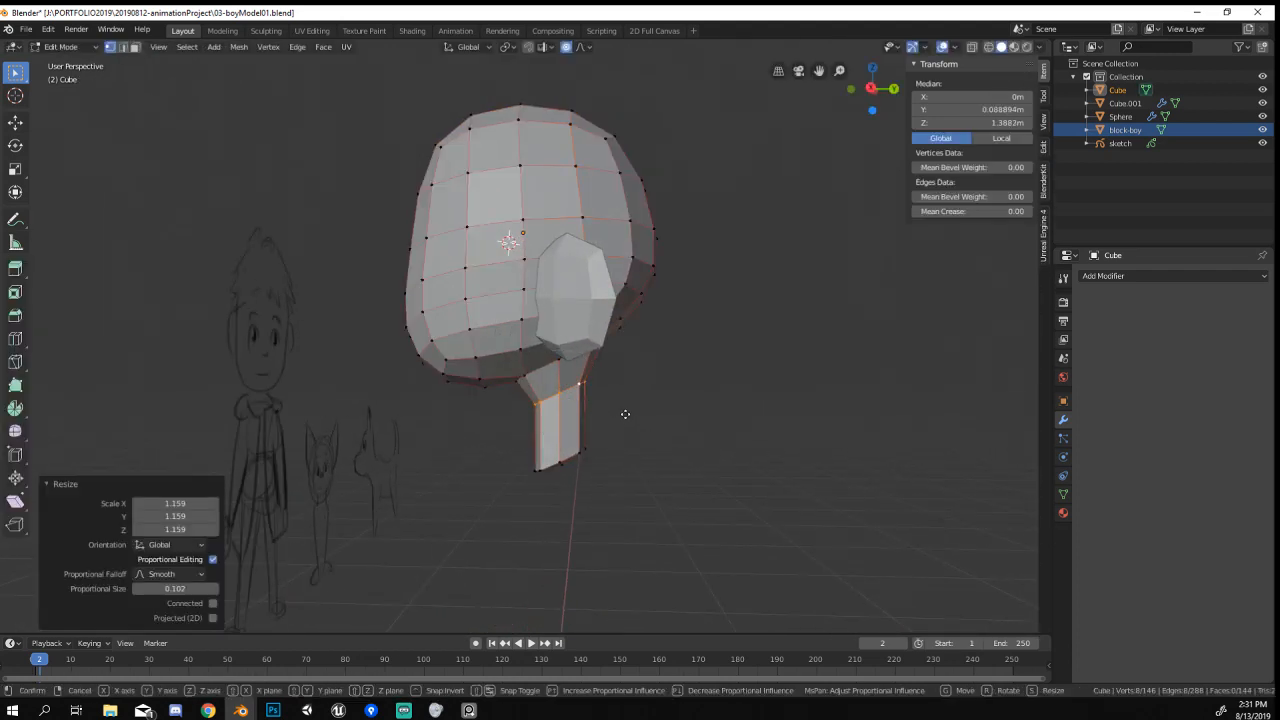
key(g)
key(z)
click(626, 410)
Delete the centre vertex of the neck's lower cap to open its end.
alt+right_click(579, 463)
alt+right_click(572, 457)
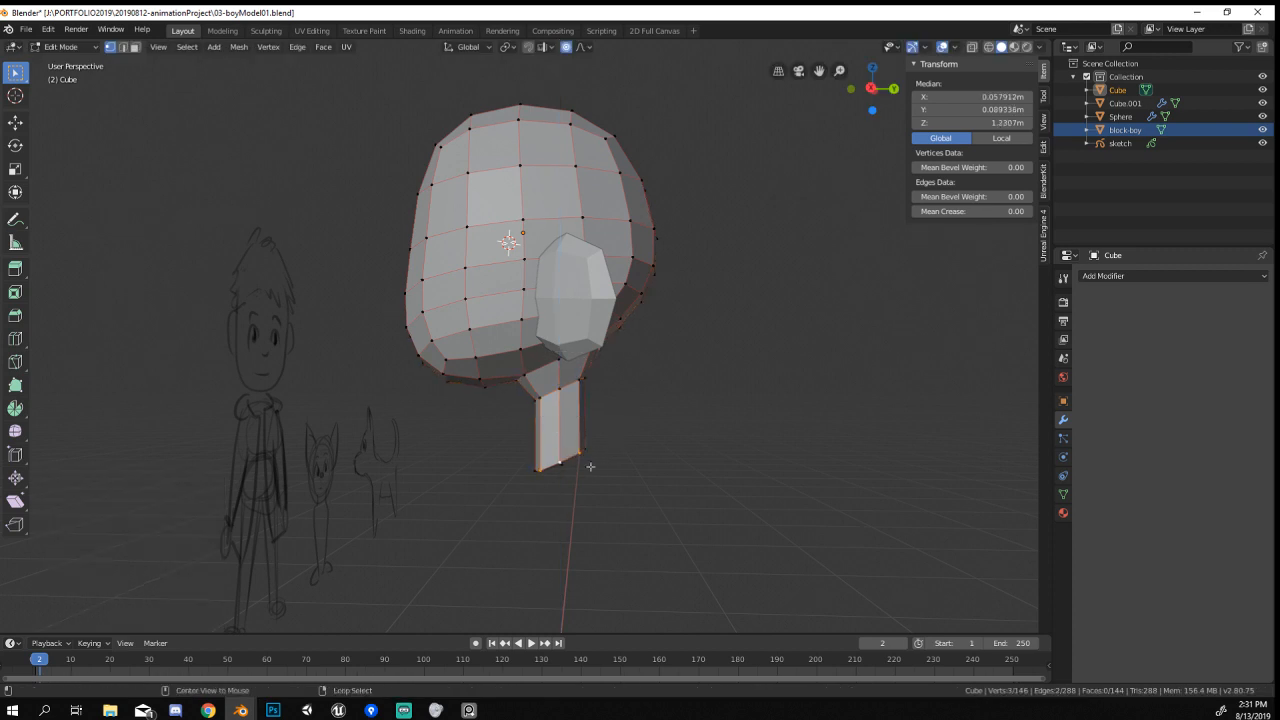
middle_drag(588, 463, 580, 402)
right_click(568, 437)
key(x)
click(572, 440)
Slide the neck's open edge loop upward to shorten the neck, and leave Edit Mode.
alt+right_click(574, 453)
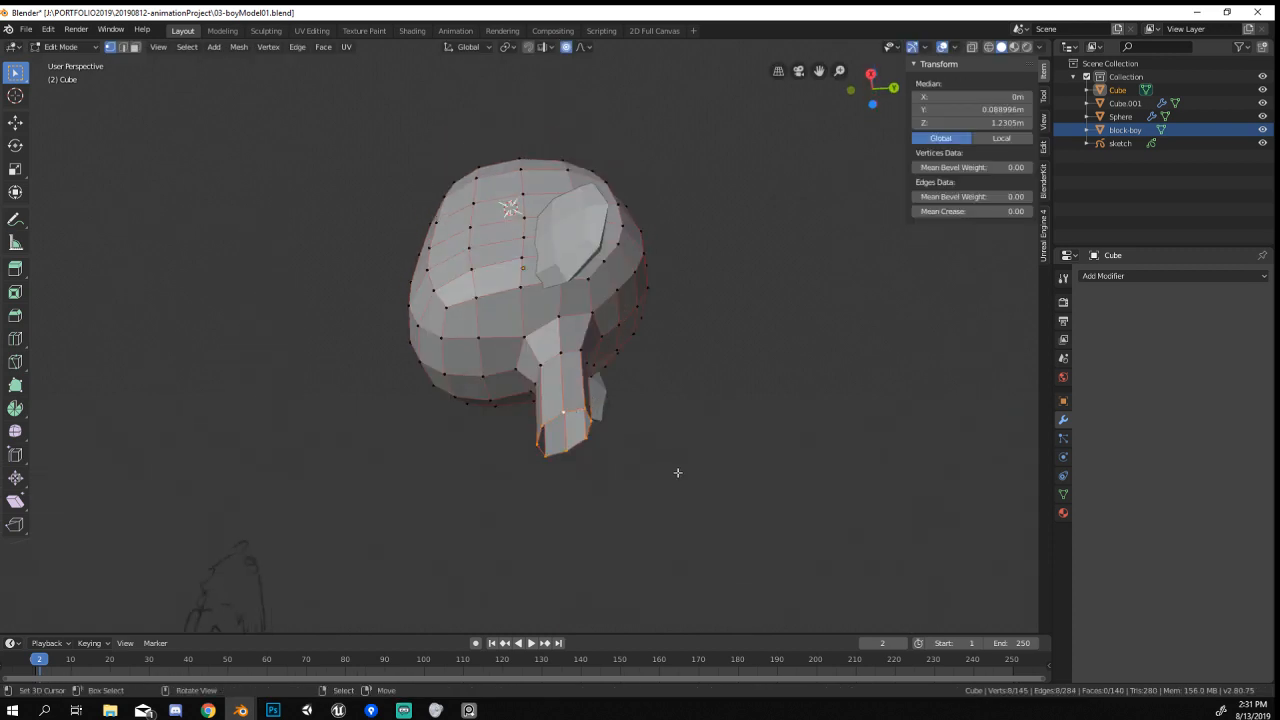
key(g)
key(g)
click(680, 463)
key(Tab)
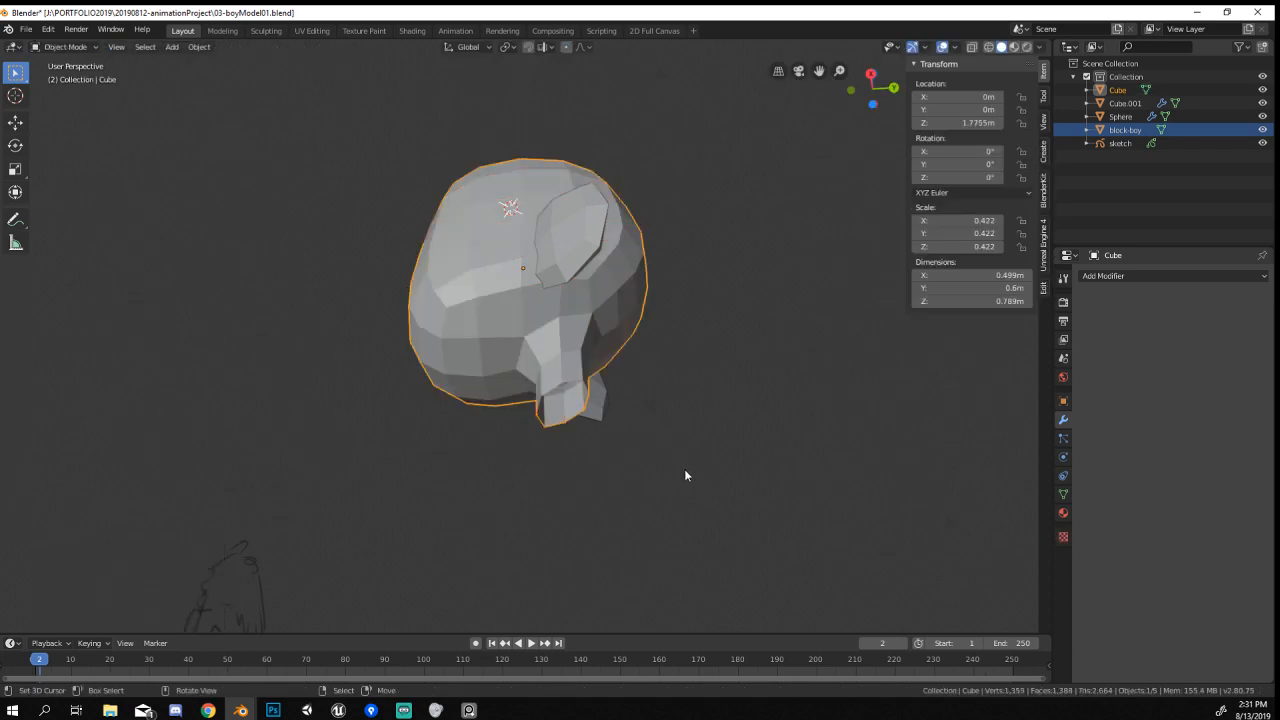
Widen the head by scaling it about 1.087 along X in front view.
middle_drag(684, 468, 812, 533)
scroll(821, 460, down, 4)
key(KP_1)
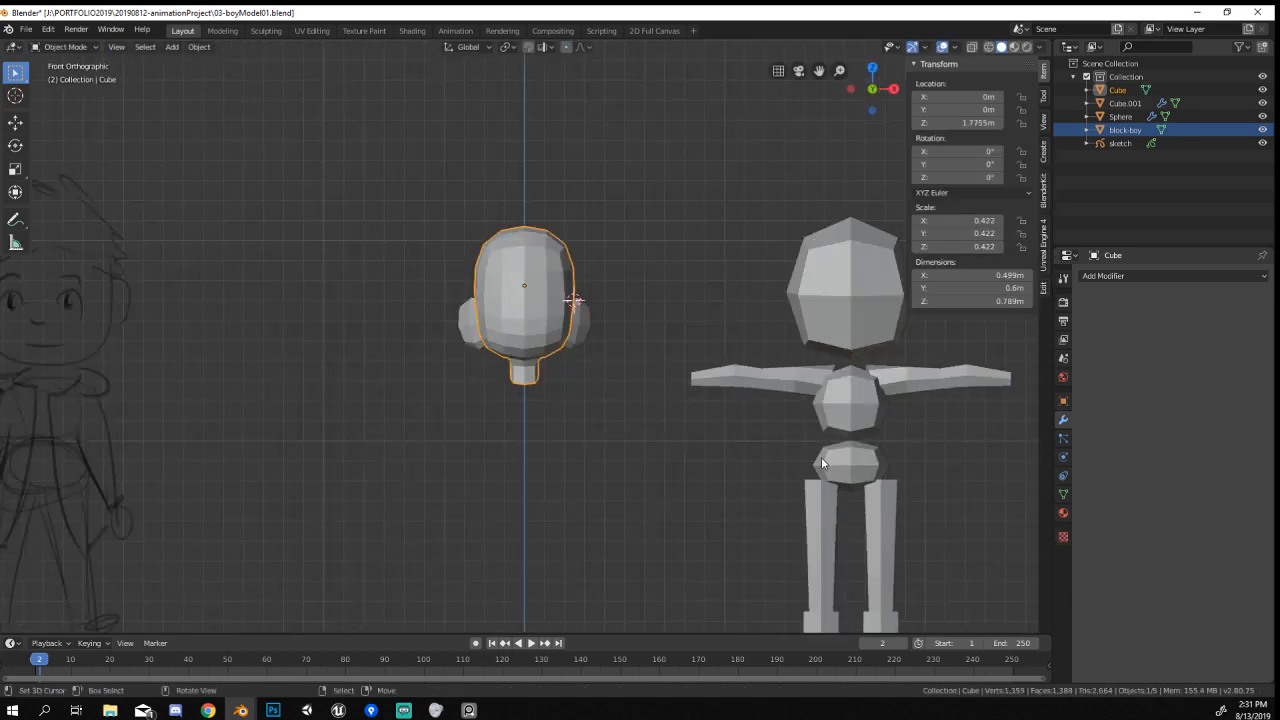
scroll(726, 400, up, 1)
key(s)
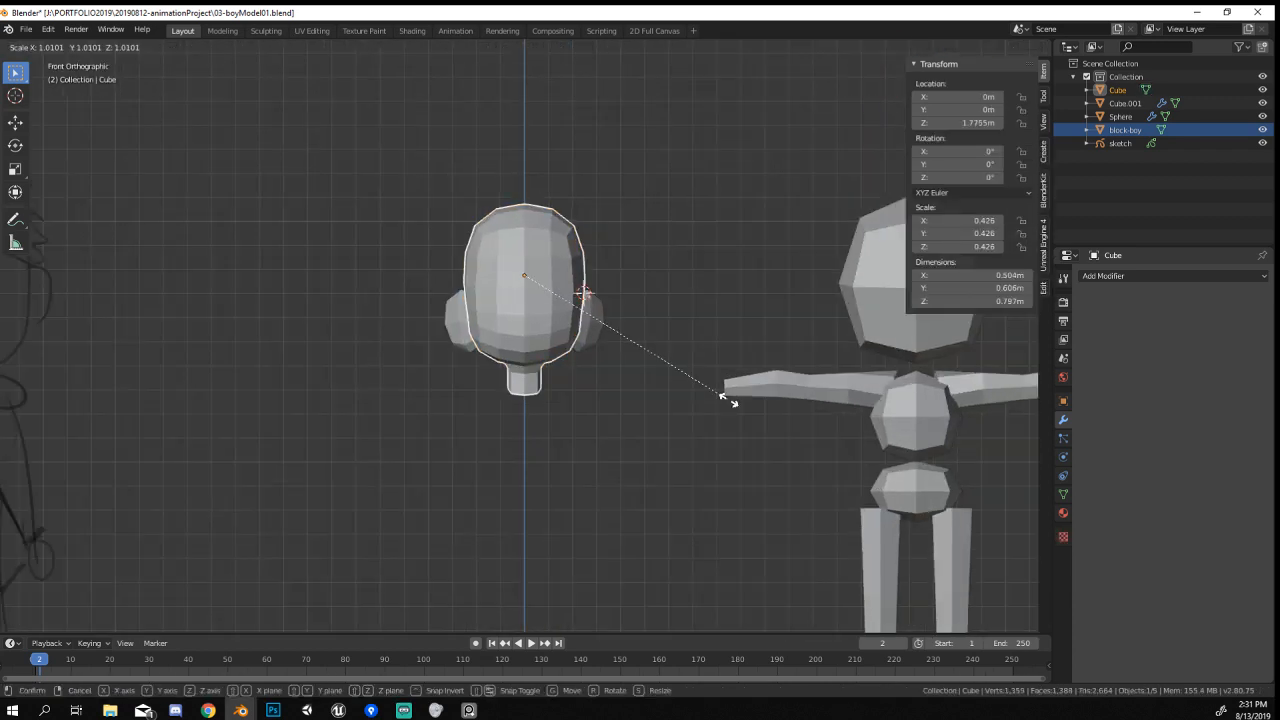
key(x)
click(746, 406)
Reposition the mirrored ears against the widened head and reselect the head.
scroll(730, 398, up, 2)
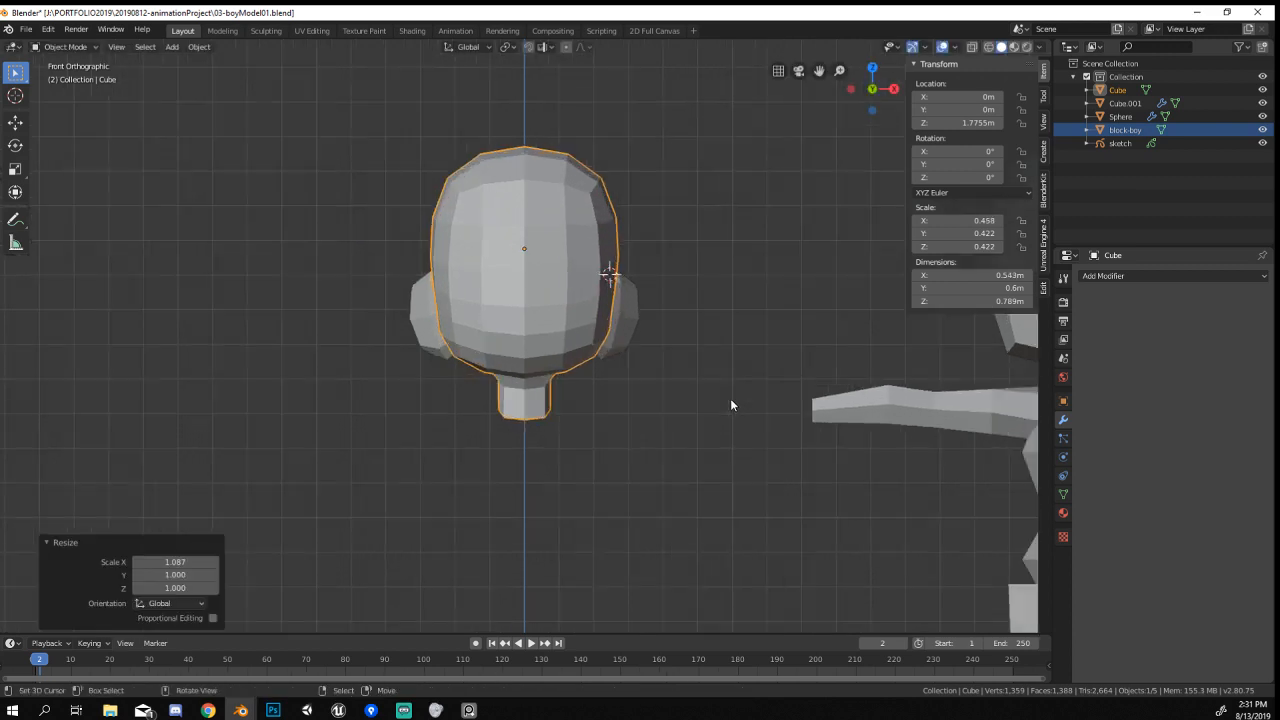
right_click(627, 326)
key(g)
click(692, 402)
middle_drag(693, 403, 575, 408)
right_click(565, 388)
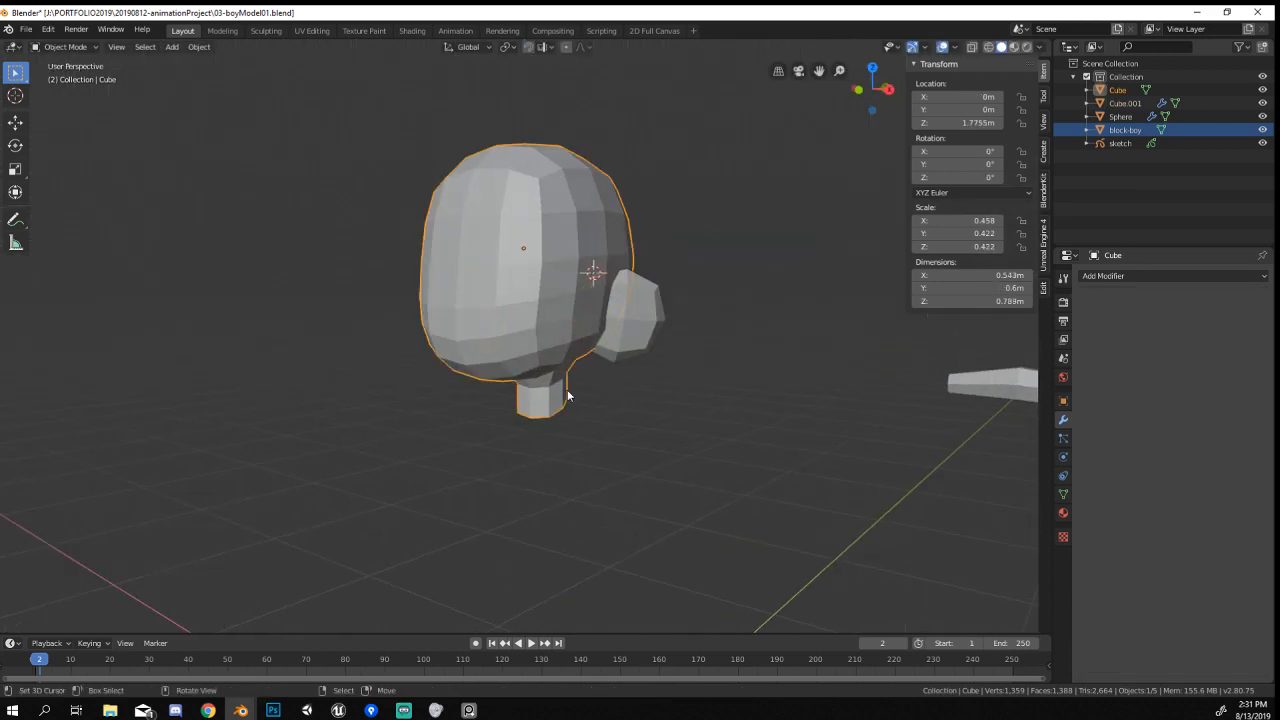
Examine the head and neck proportions beside the block-boy model from the side and at an angle.
scroll(630, 460, down, 3)
middle_drag(650, 490, 561, 493)
key(KP_1)
key(KP_3)
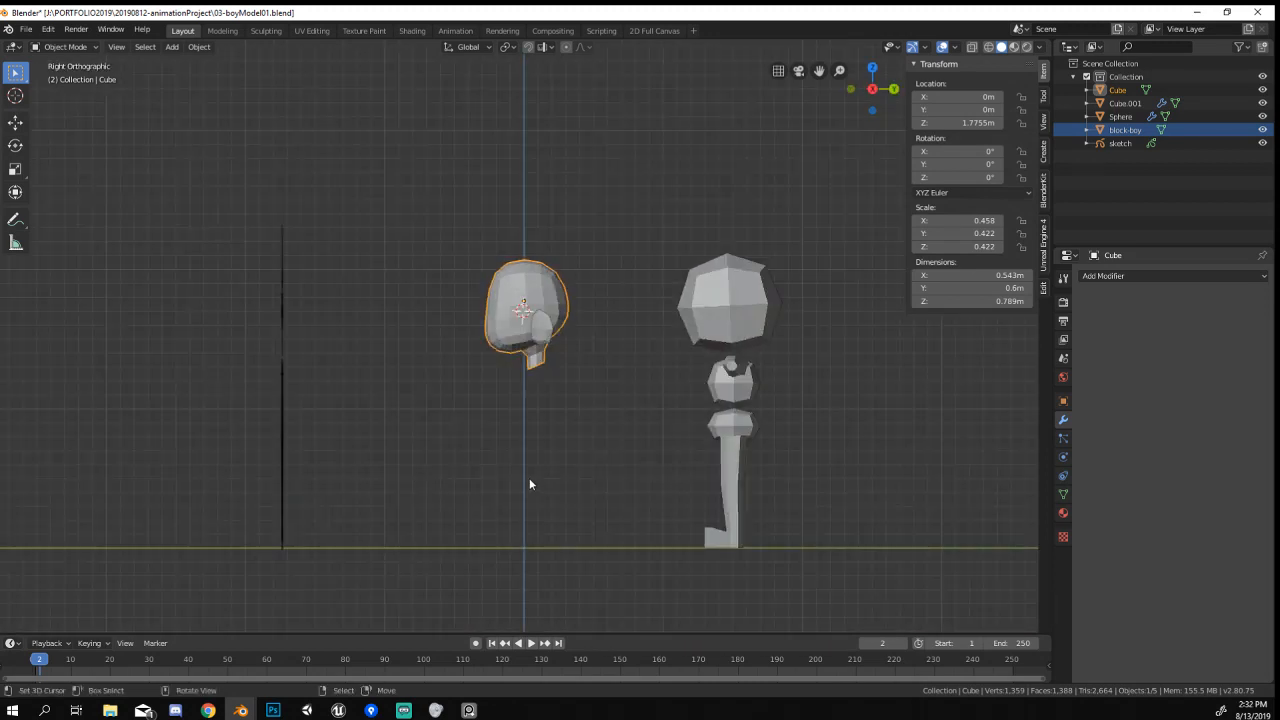
scroll(529, 478, up, 6)
scroll(528, 477, down, 6)
scroll(490, 330, up, 3)
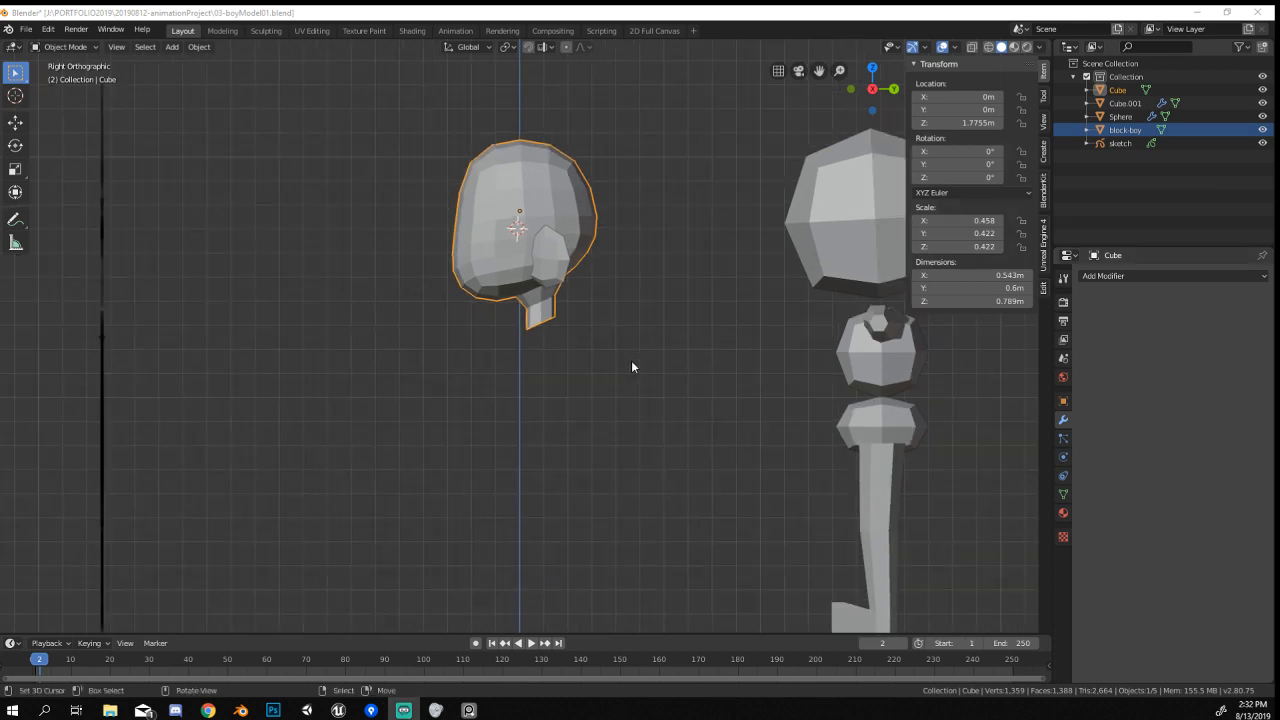
scroll(631, 360, down, 1)
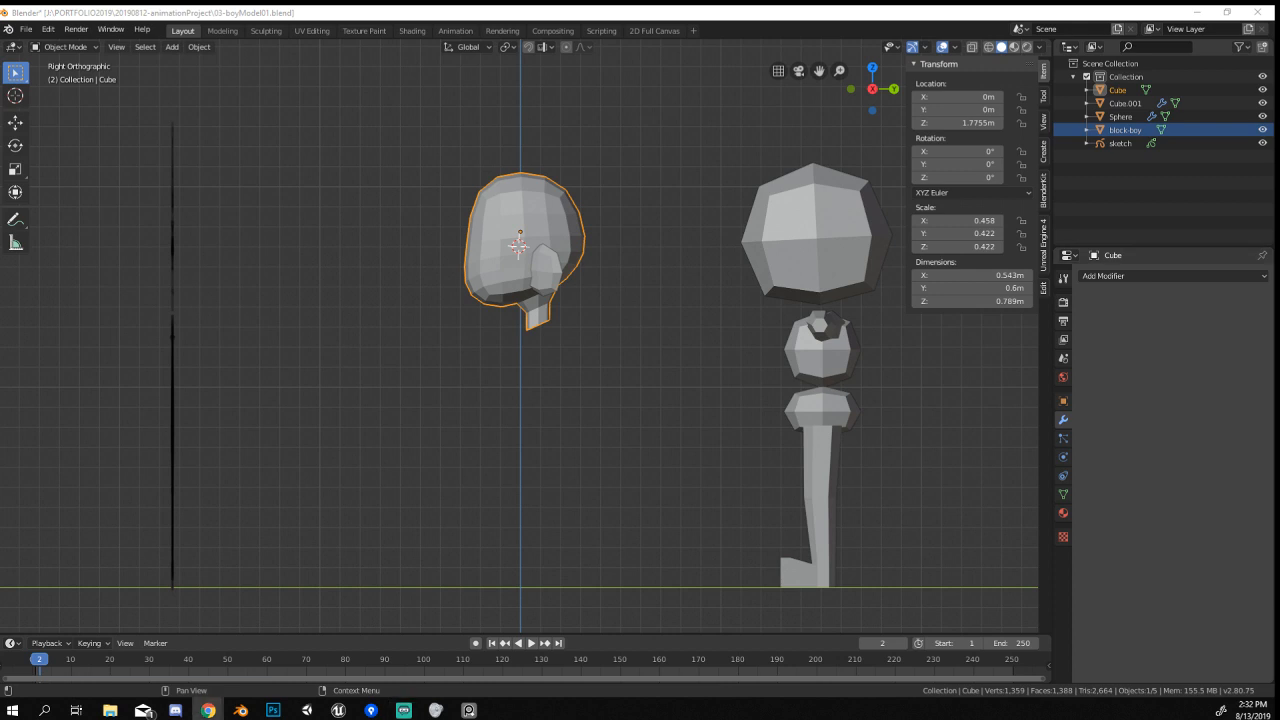
middle_drag(917, 500, 426, 466)
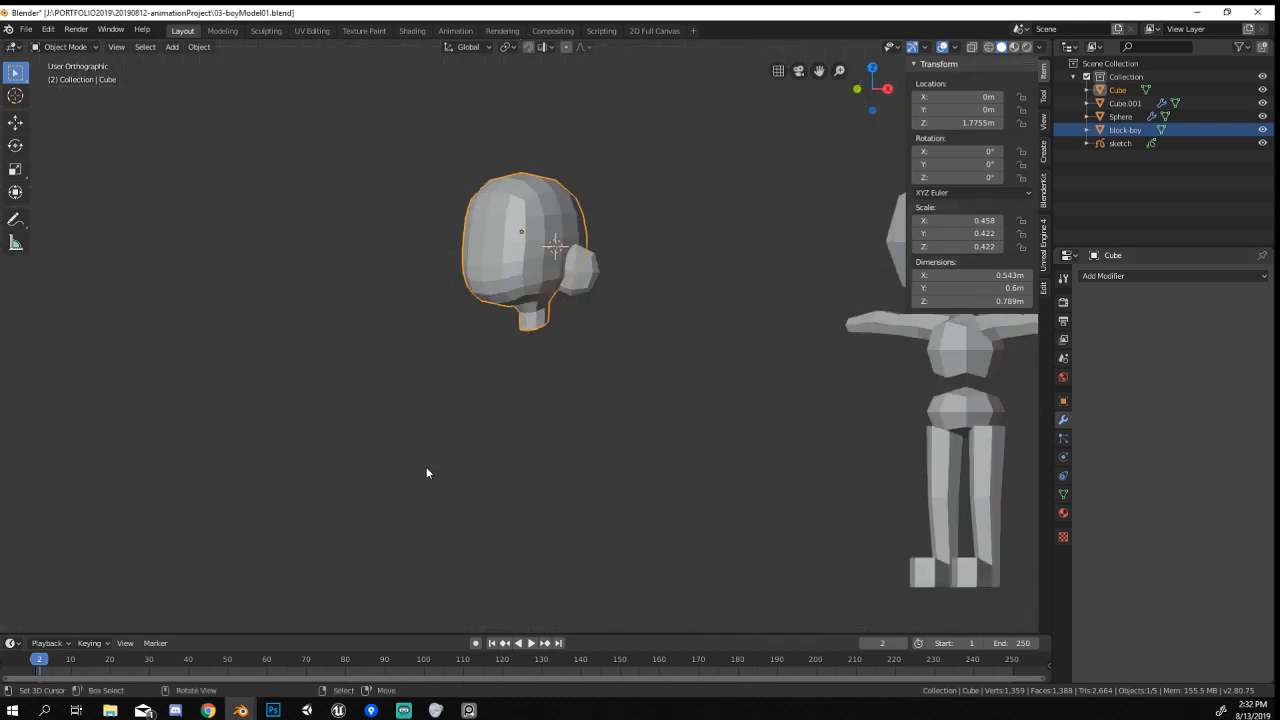
Extrude the neck's open bottom edge loop about 0.042 m straight down.
key(KP_3)
scroll(588, 270, up, 2)
key(shift+a)
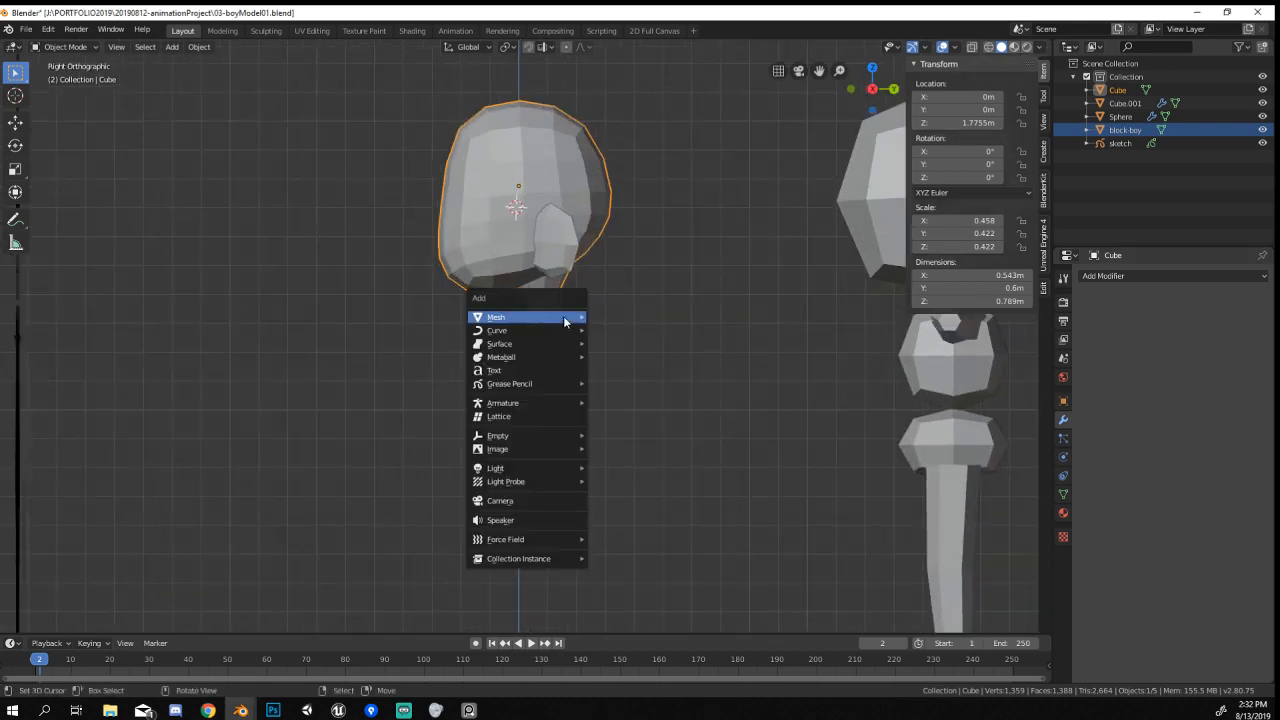
key(Escape)
key(Tab)
scroll(550, 335, up, 1)
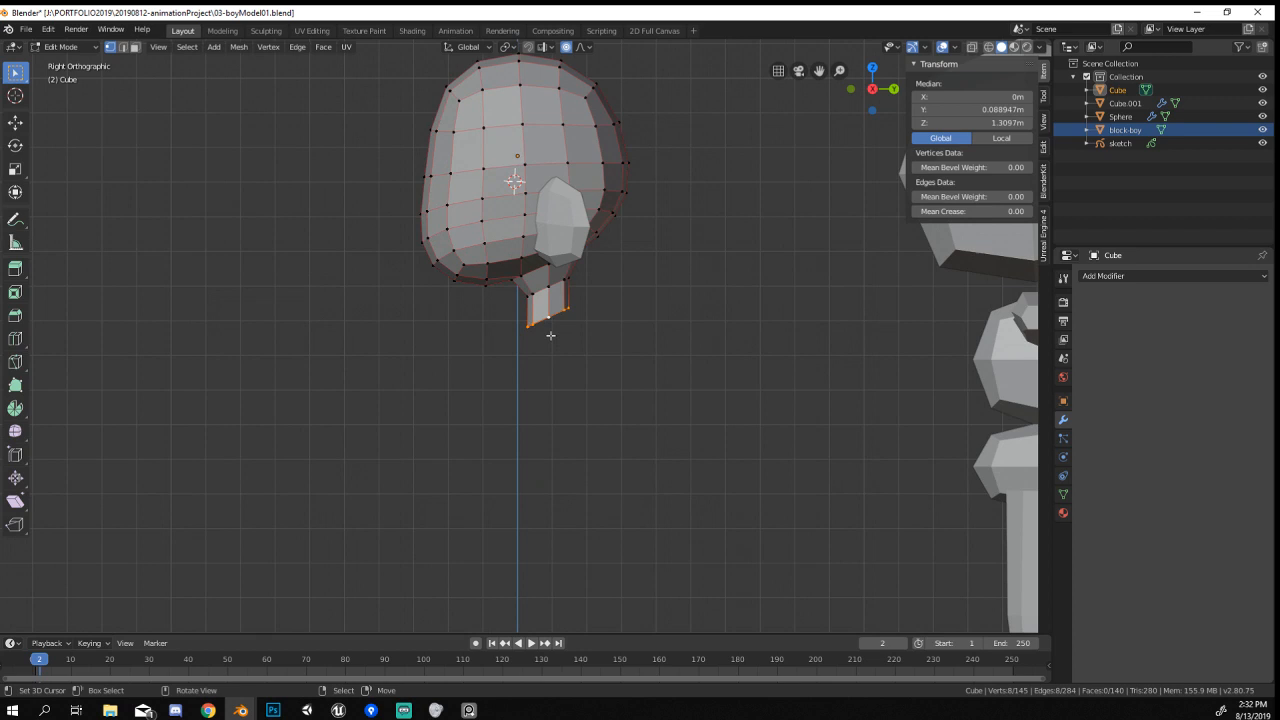
key(KP_1)
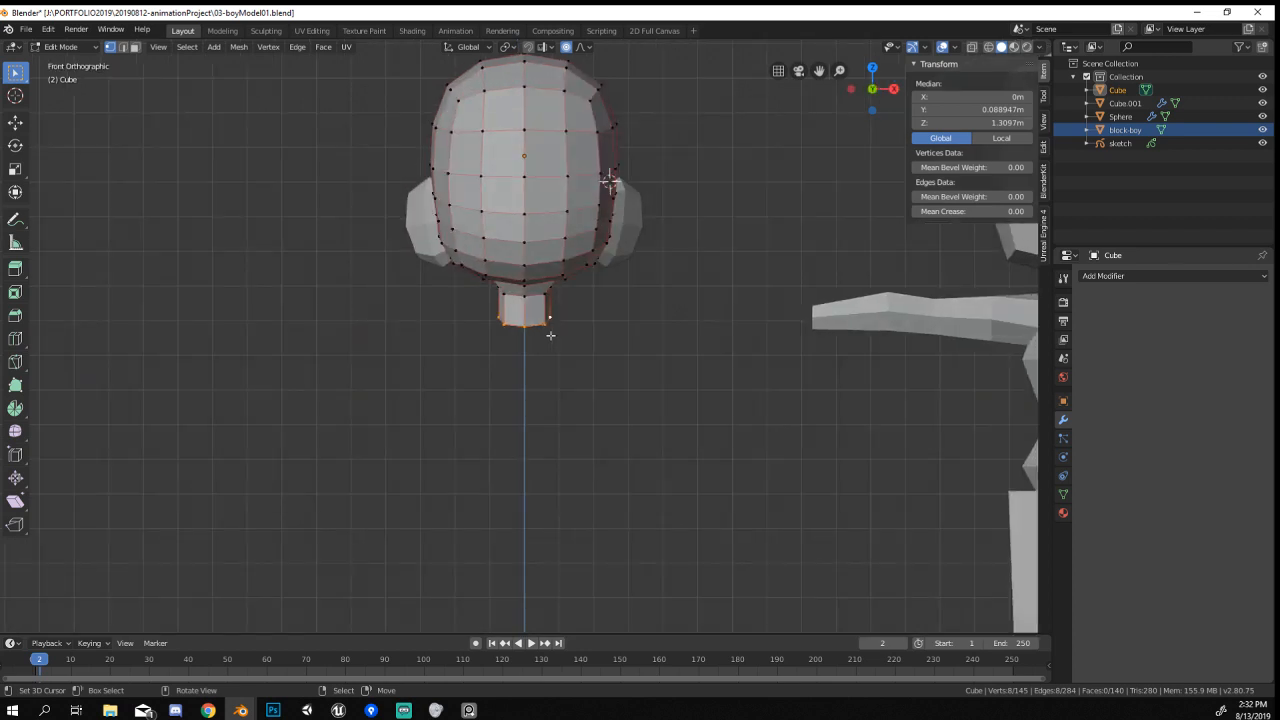
key(g)
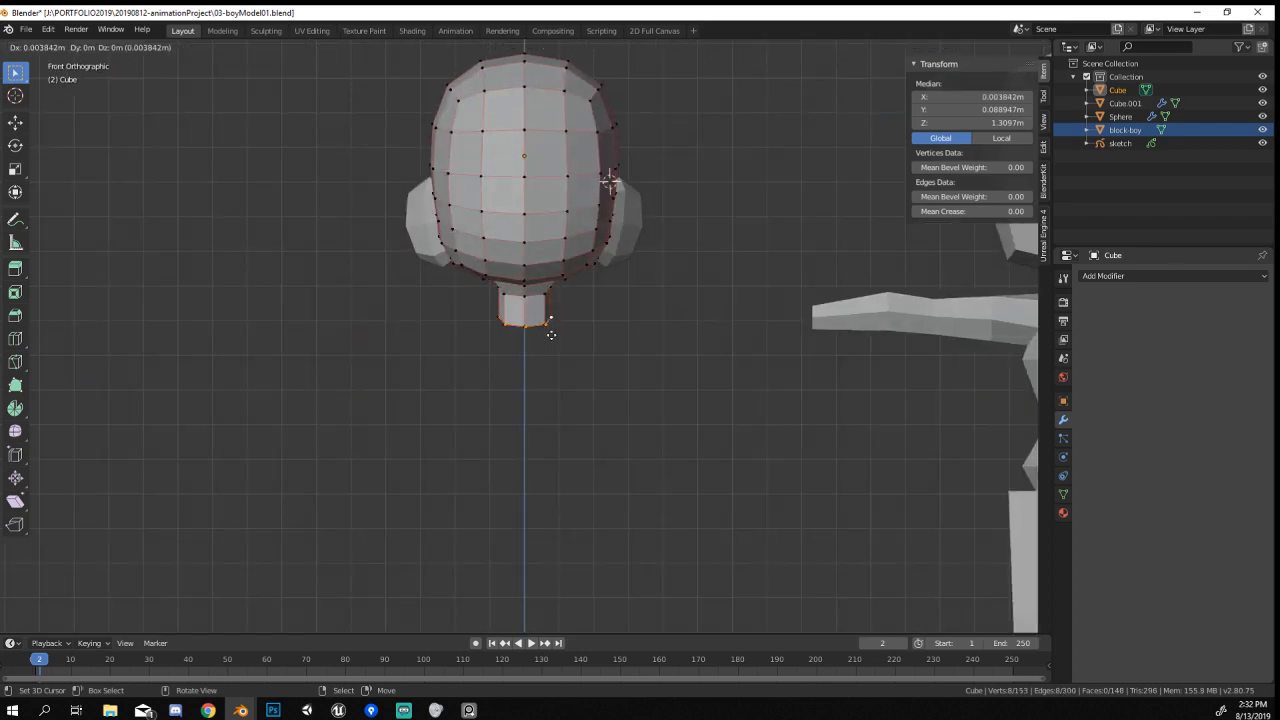
click(548, 350)
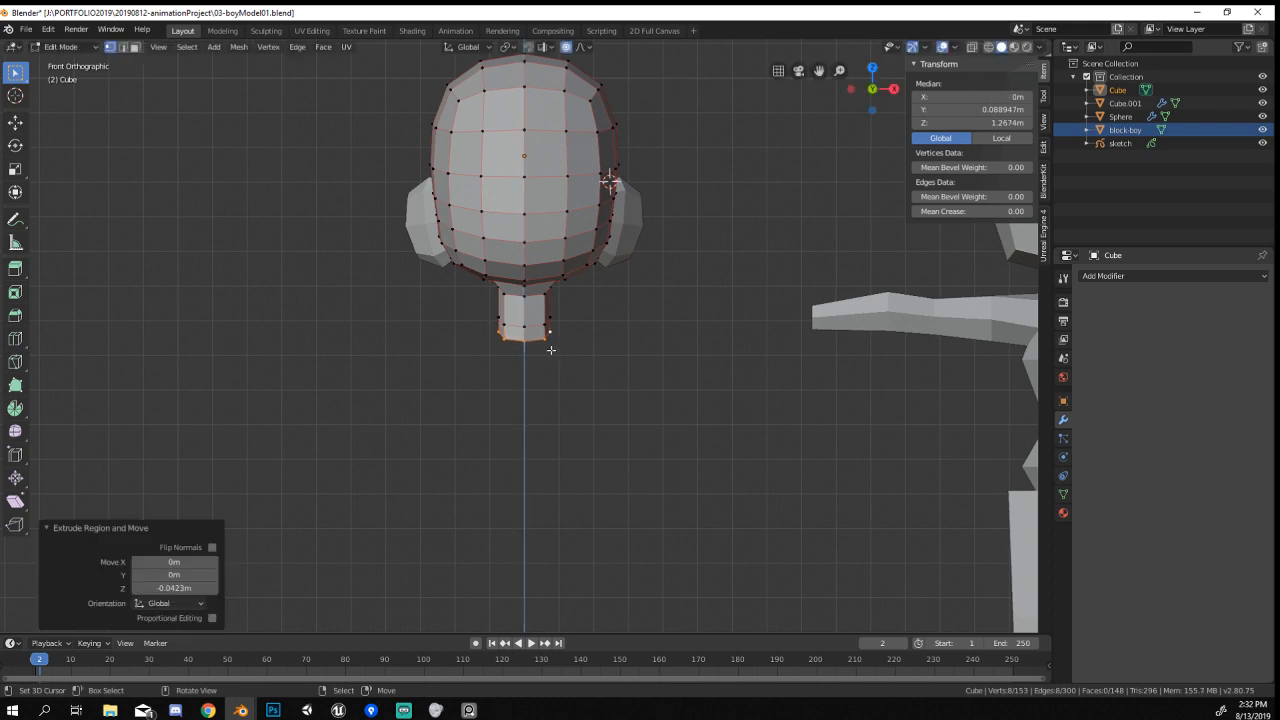
Scale the extruded neck loop to 1.8 to flare it outward.
key(s)
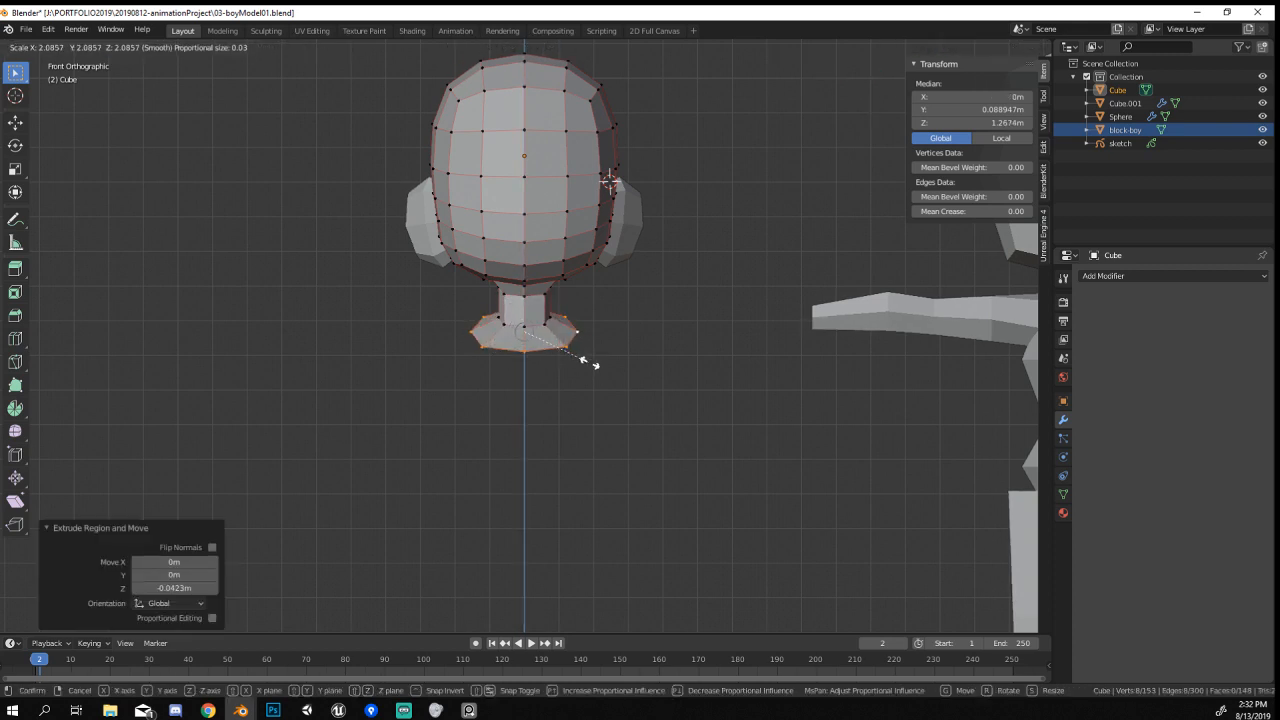
click(577, 364)
middle_drag(577, 364, 574, 406)
key(s)
key(Escape)
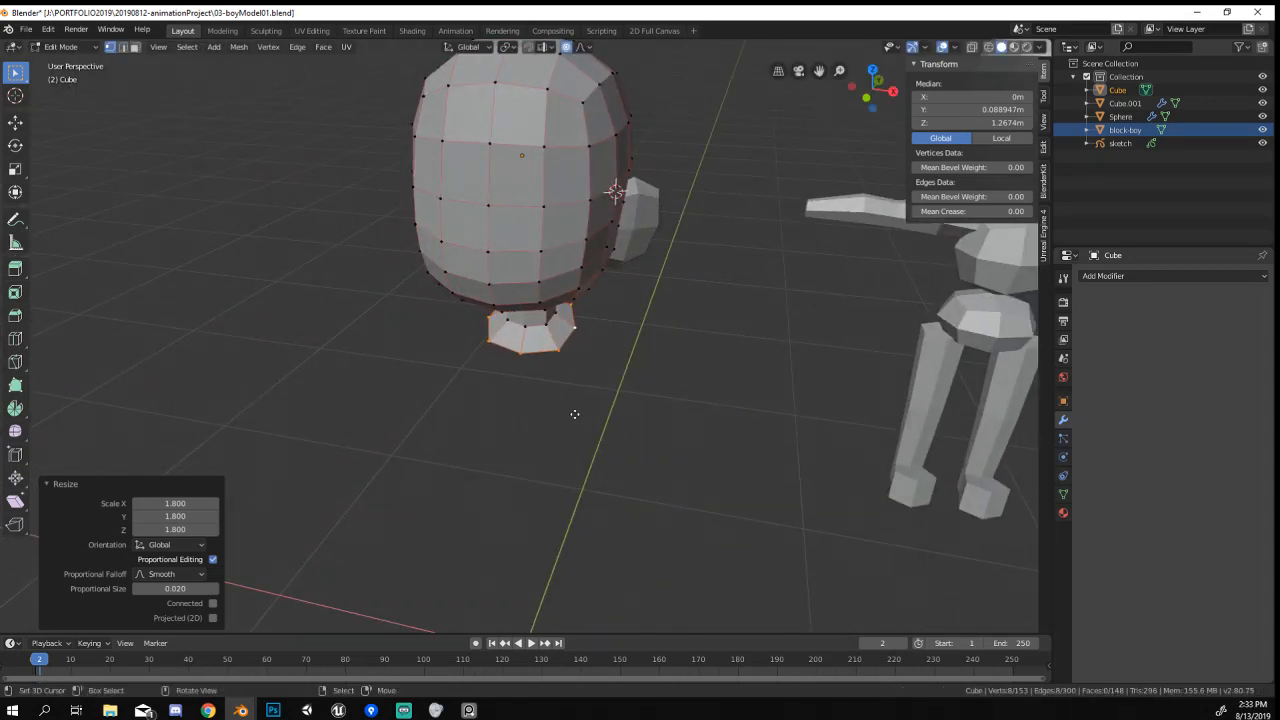
Extrude the flared loop in place, scale it to 1.296 and widen it along X to form the shoulders.
key(e)
key(Escape)
key(s)
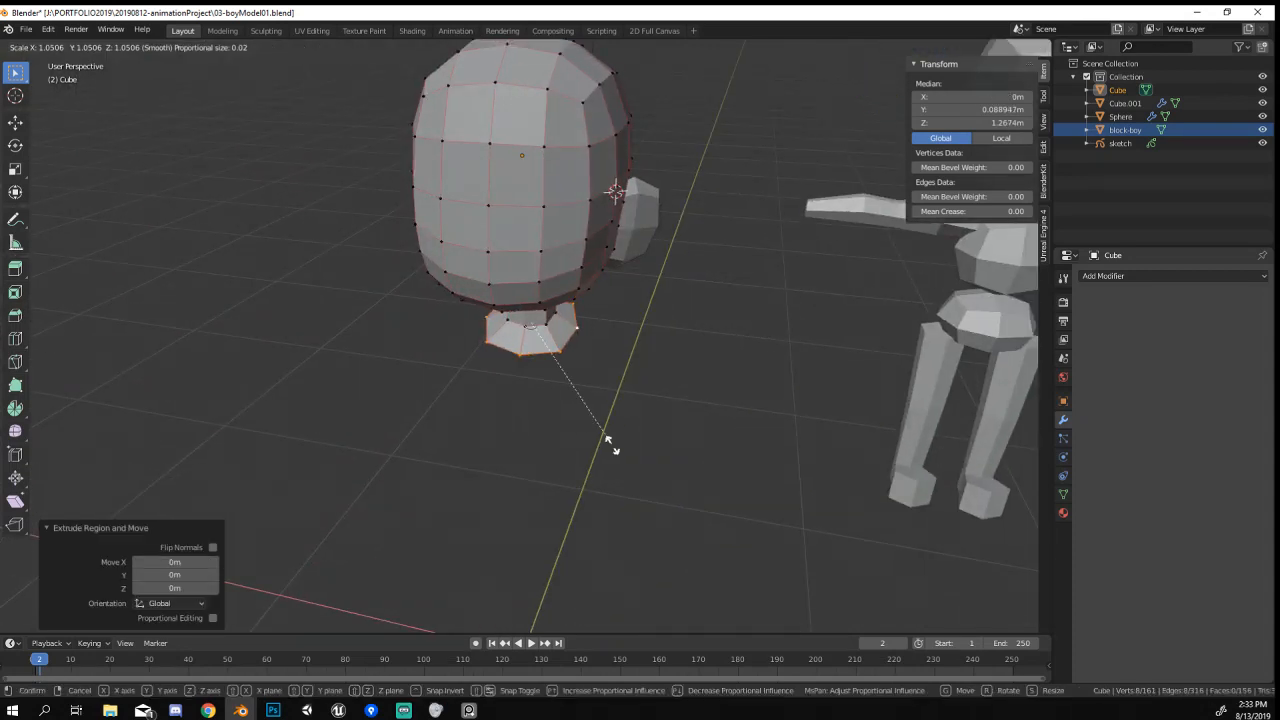
key(Escape)
key(s)
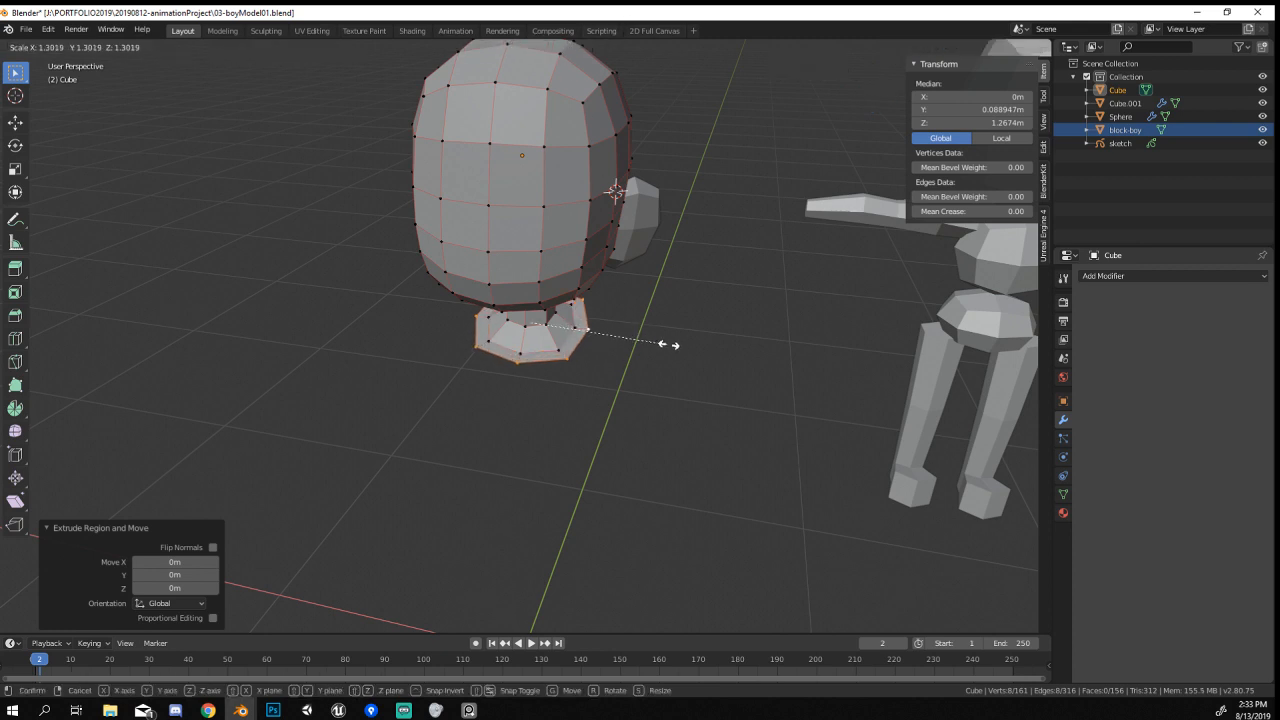
click(666, 346)
key(s)
key(x)
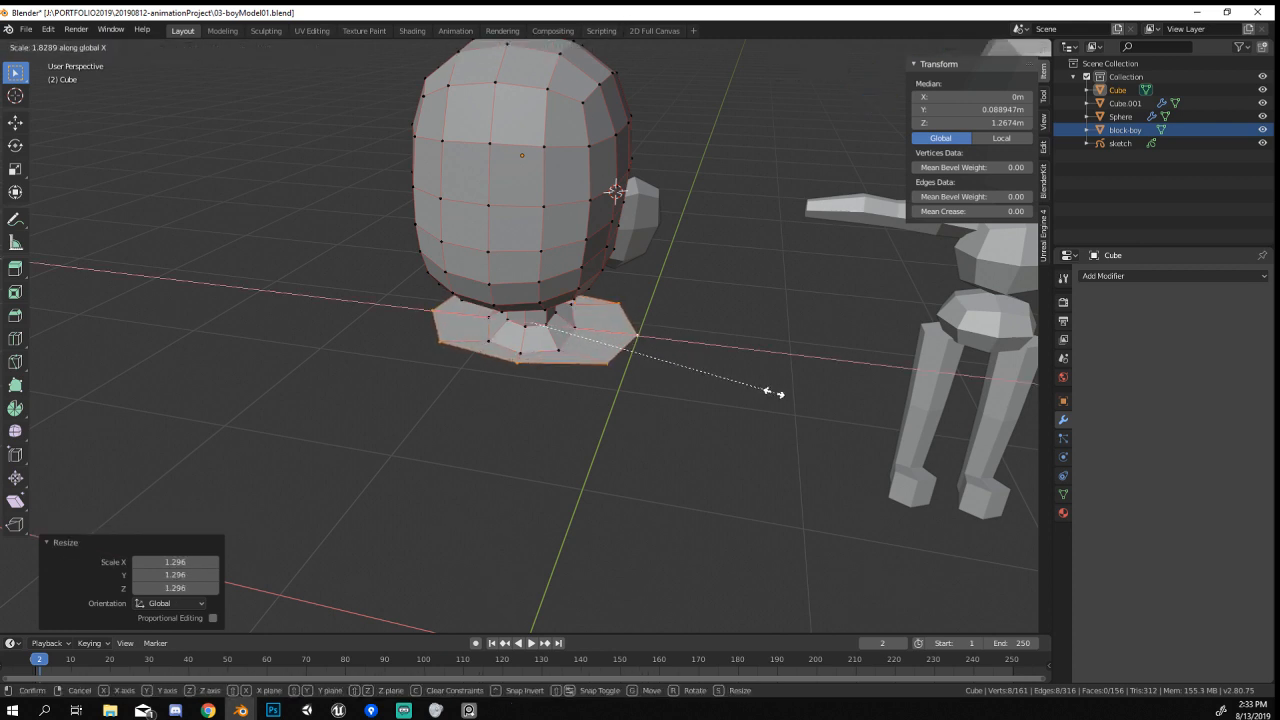
key(Escape)
Lower the outer shoulder loop 0.0585 m along Z and scale it to 0.78 in front view.
middle_drag(773, 394, 777, 366)
key(g)
key(z)
click(792, 384)
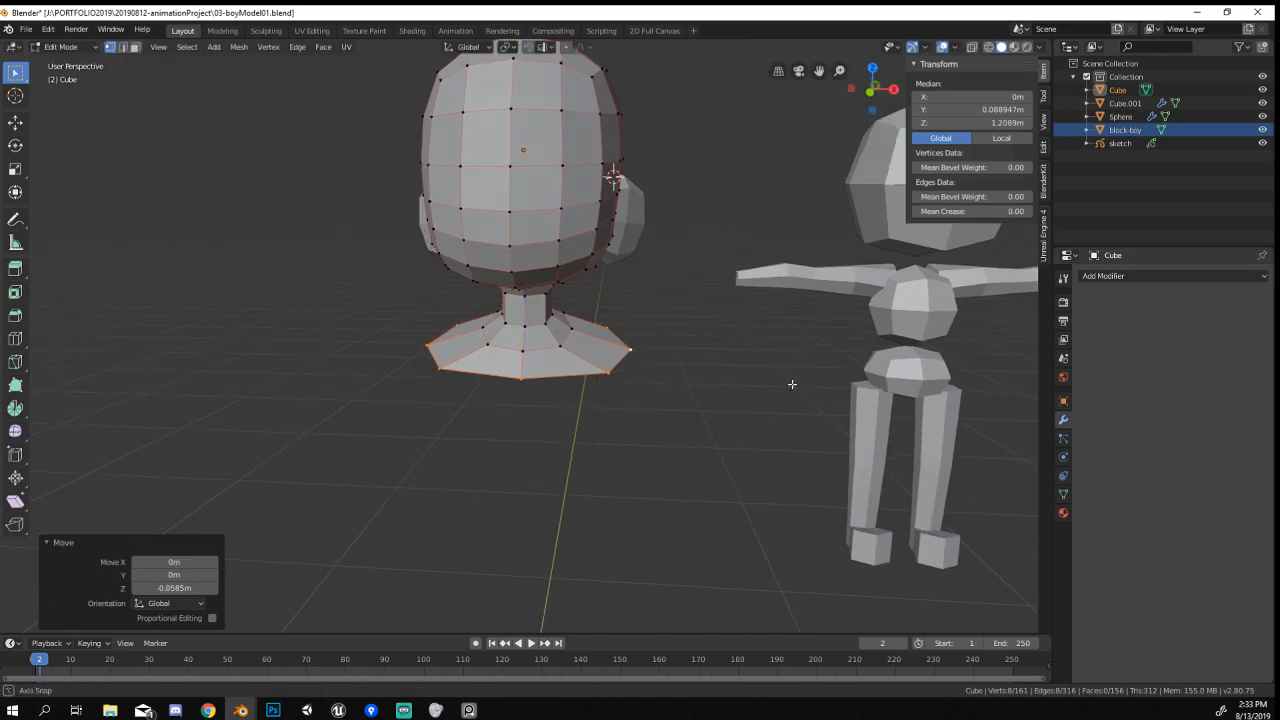
key(KP_1)
scroll(745, 414, down, 5)
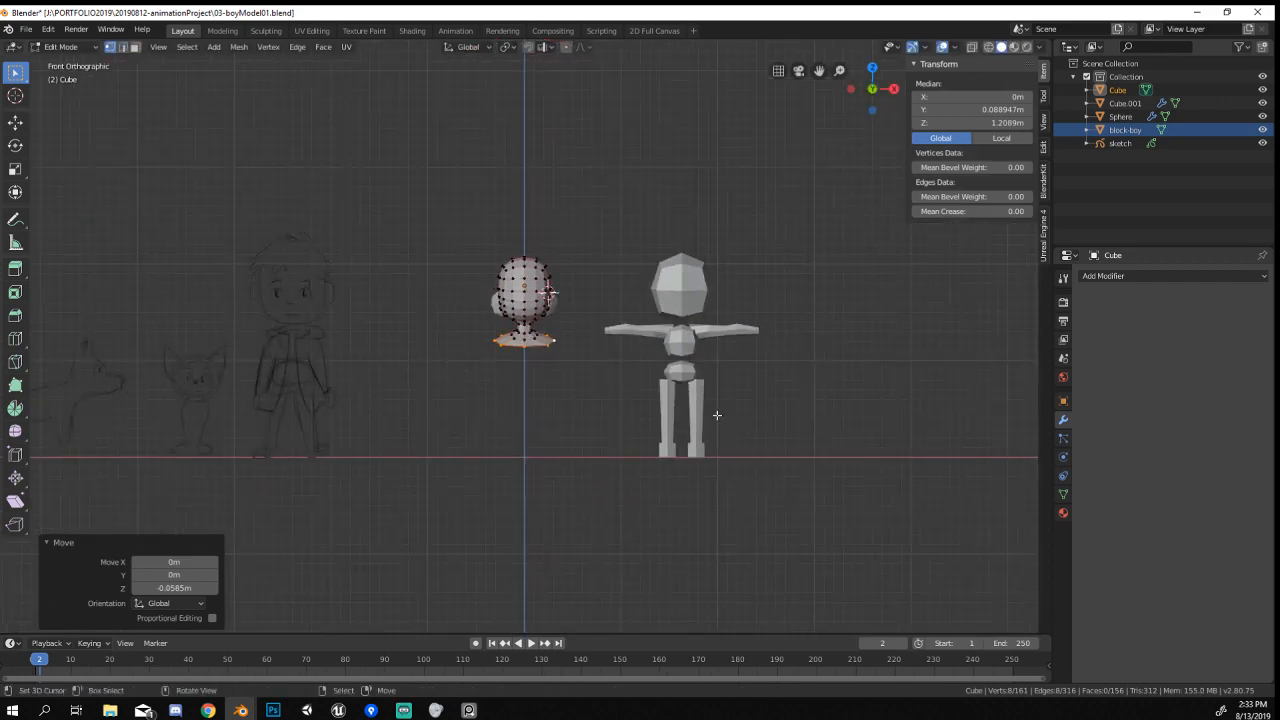
scroll(717, 415, up, 4)
key(s)
click(660, 408)
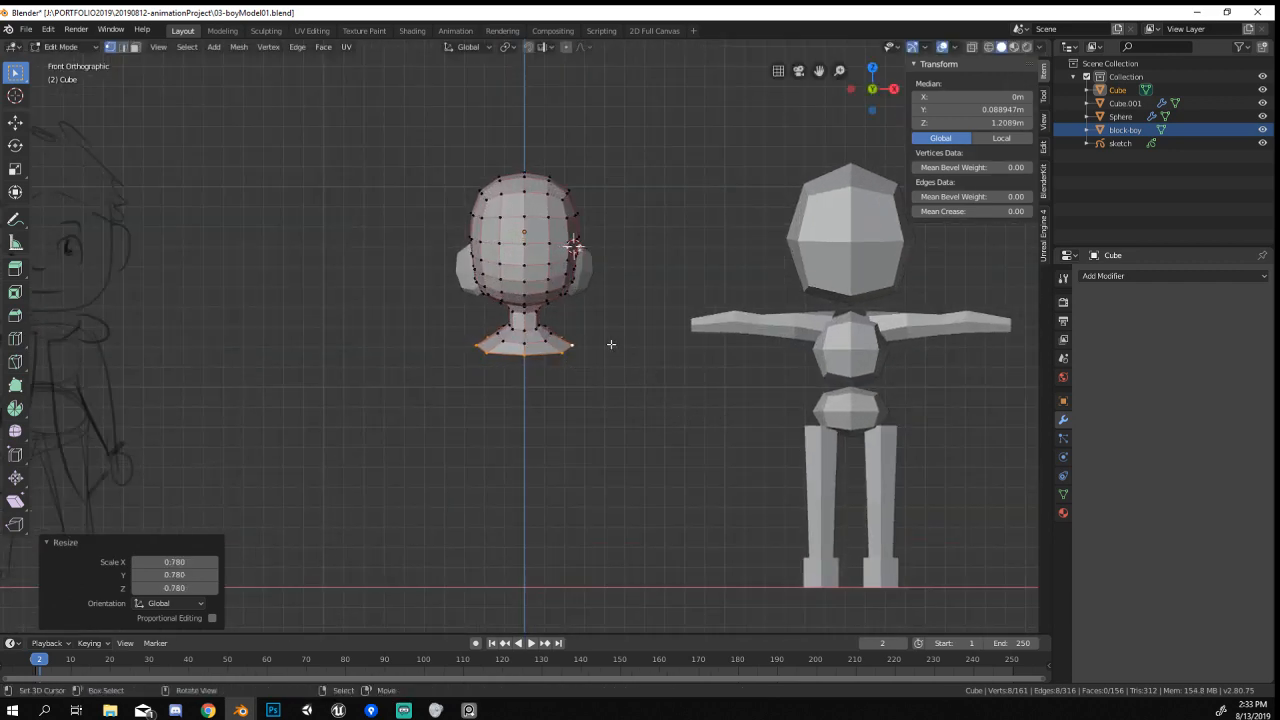
Raise the middle shoulder loop 0.004 m and the outer shoulder loop 0.0213 m along Z.
scroll(606, 346, up, 4)
key(g)
key(z)
click(559, 356)
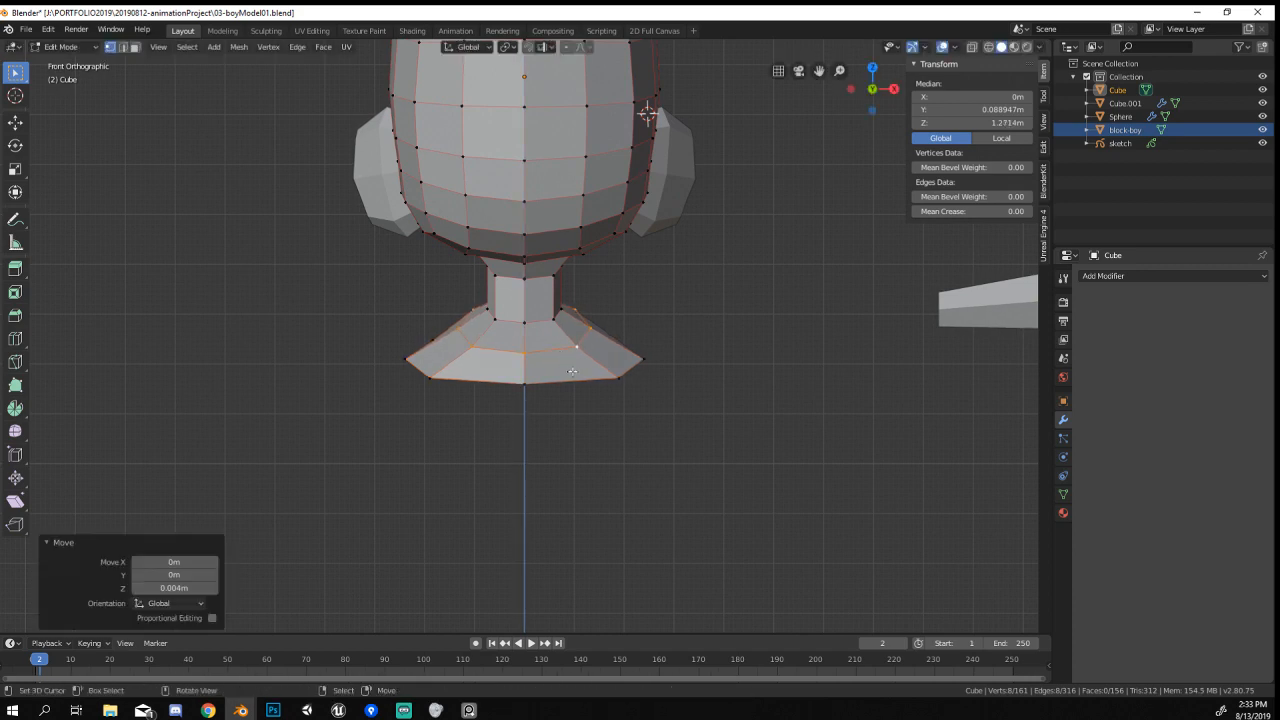
key(g)
key(z)
click(576, 366)
Scale the outer shoulder loop to 0.934 and stretch it by about 1.1 along Y in side view.
middle_drag(576, 366, 561, 423)
key(s)
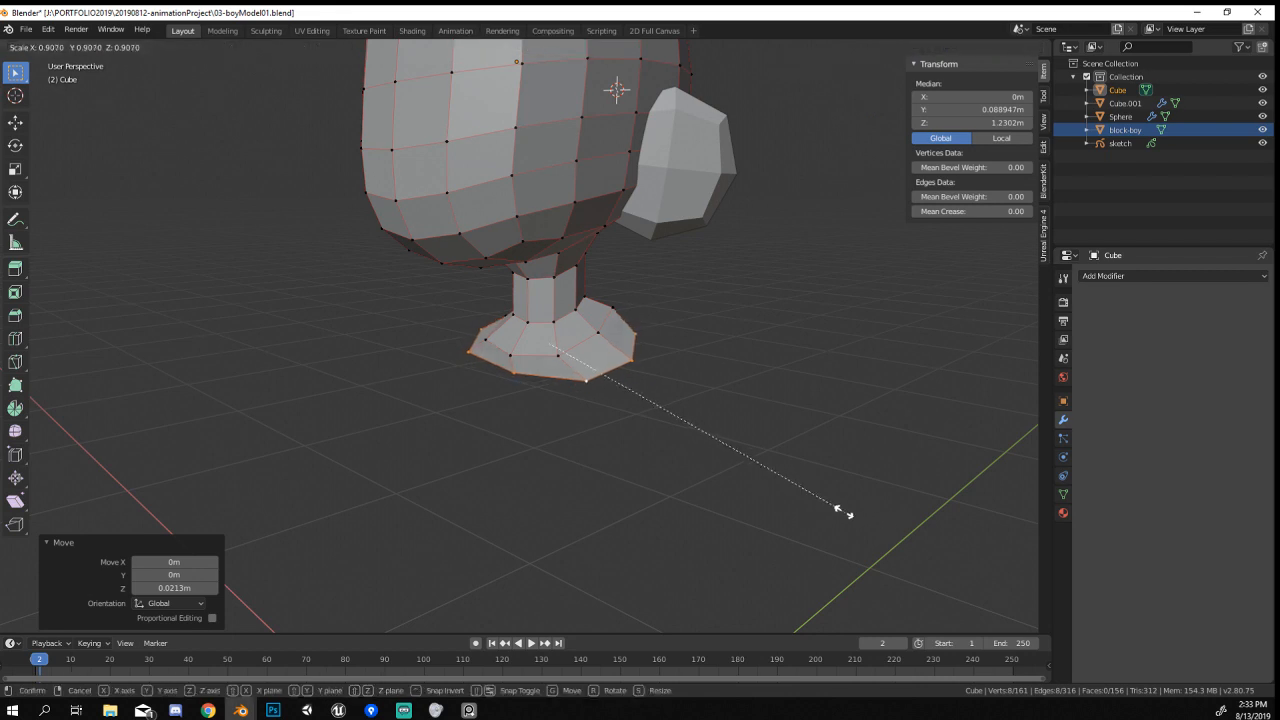
click(852, 516)
key(KP_1)
key(KP_3)
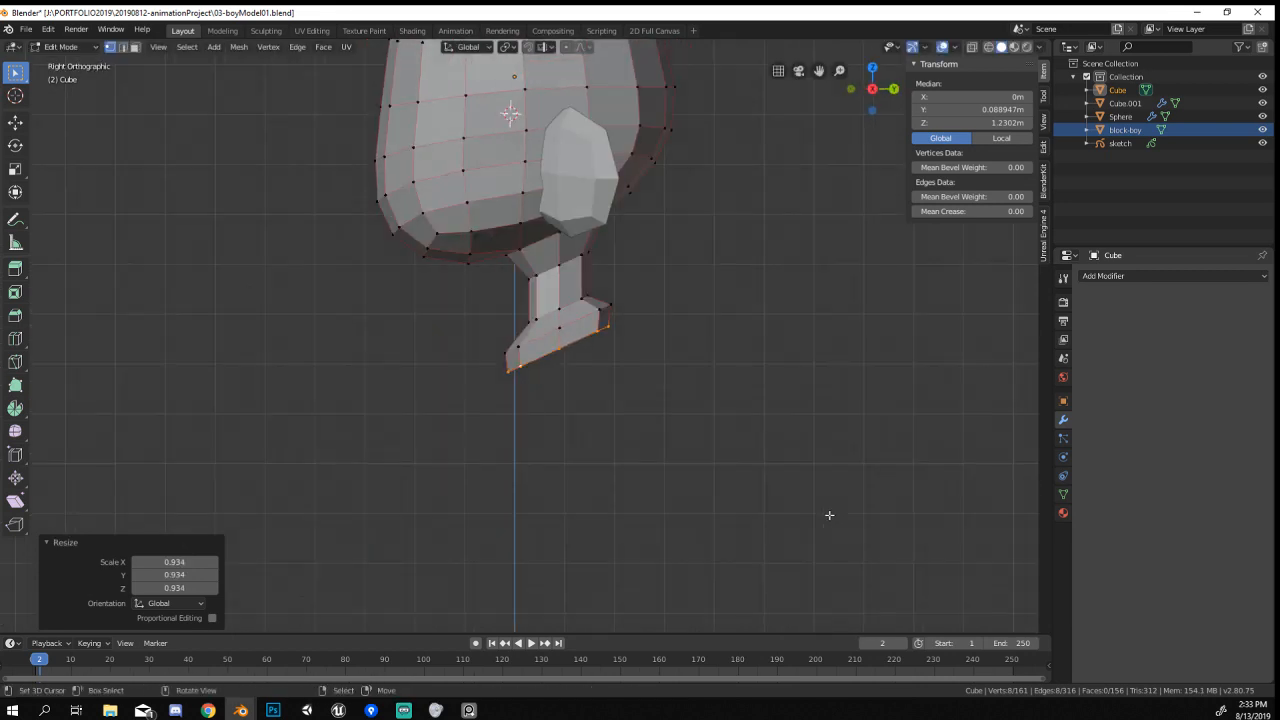
key(s)
key(y)
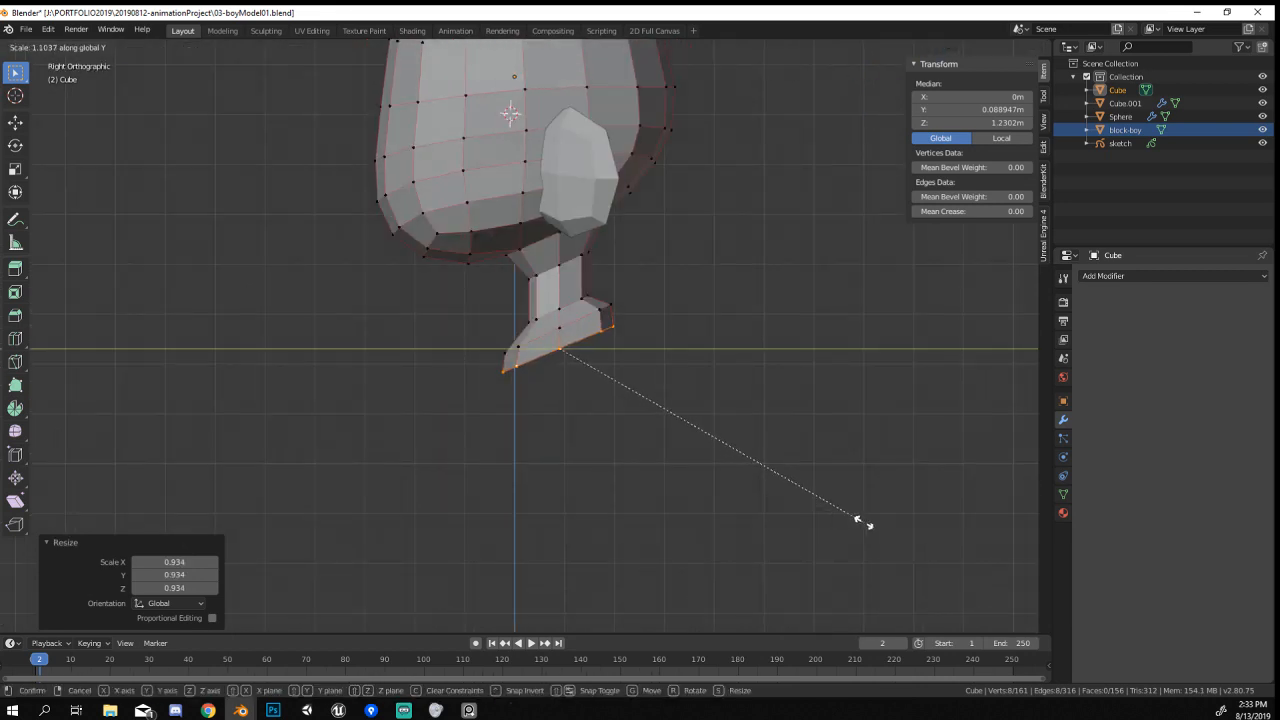
click(862, 523)
Slide the selected middle-loop shoulder vertices along their edges to even out the shoulder shape, and leave Edit Mode.
middle_drag(674, 357, 560, 390)
click(548, 382)
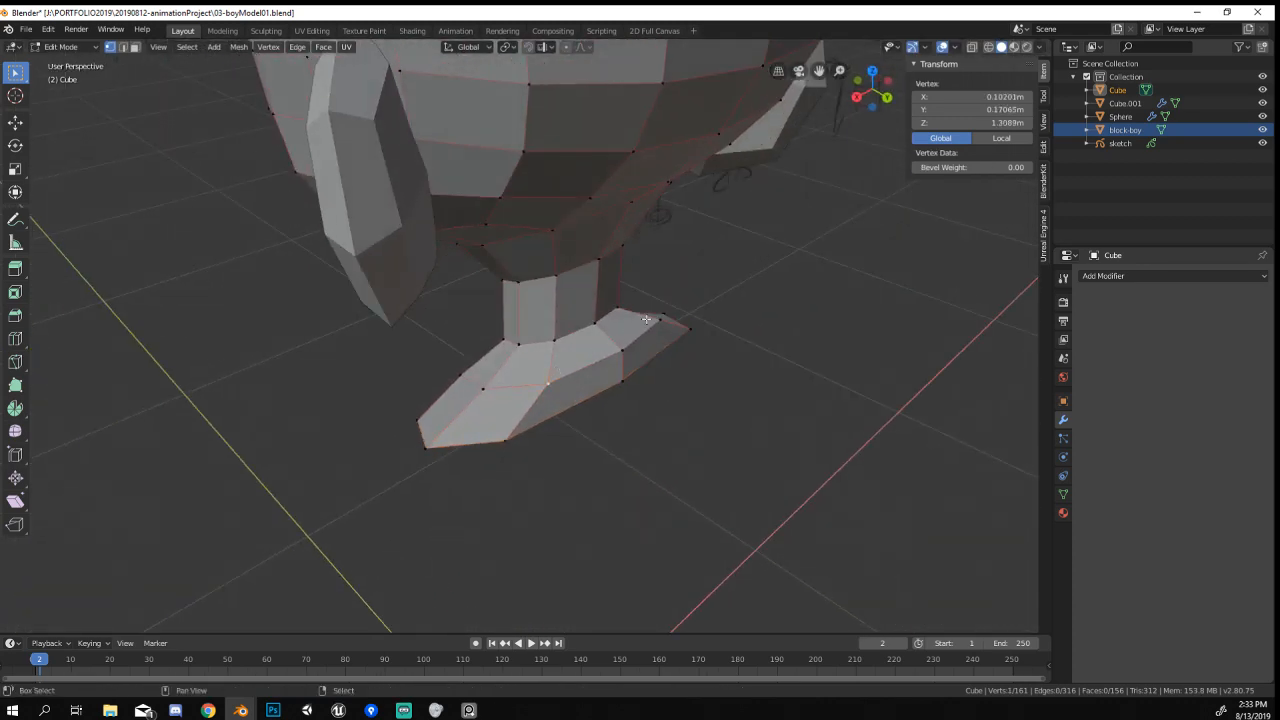
shift+click(626, 348)
middle_drag(628, 350, 158, 399)
key(g)
key(g)
click(721, 390)
key(g)
key(g)
click(724, 394)
key(Tab)
scroll(477, 348, down, 4)
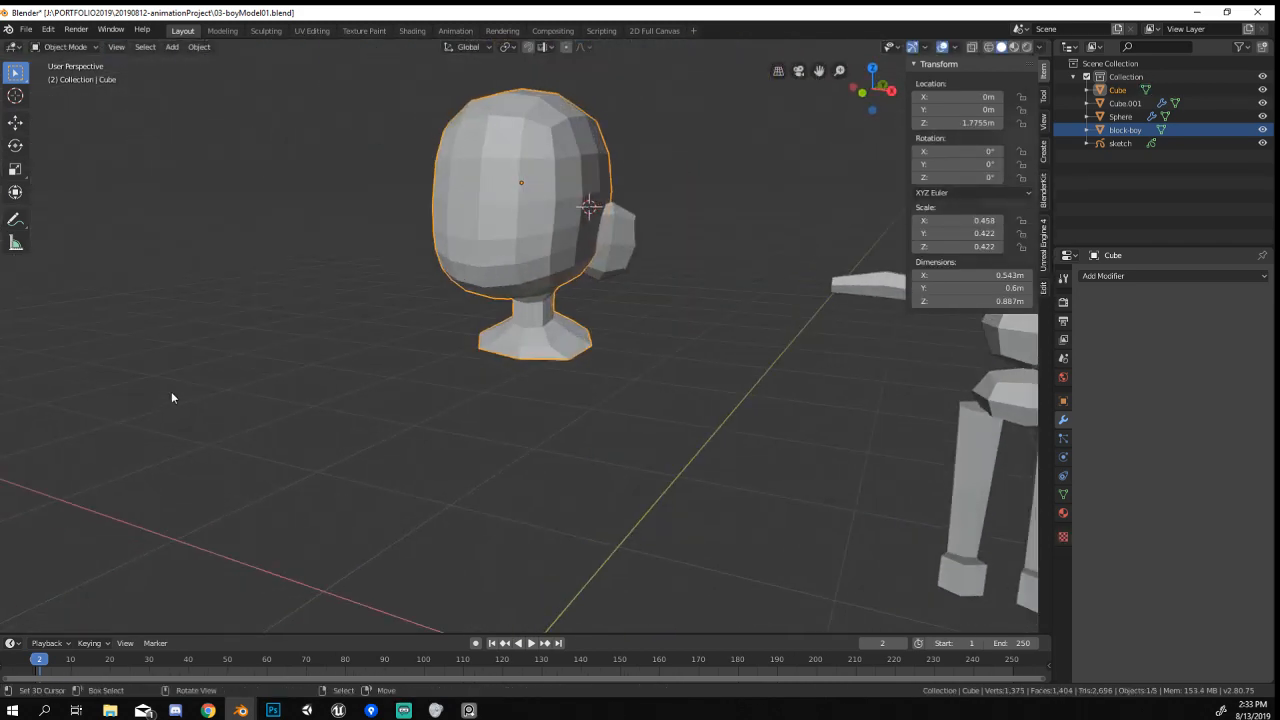
Extrude the shoulders' open bottom loop 0.362 m down along Z to start the torso.
key(KP_3)
key(Tab)
scroll(520, 380, up, 2)
alt+right_click(558, 345)
scroll(537, 388, down, 4)
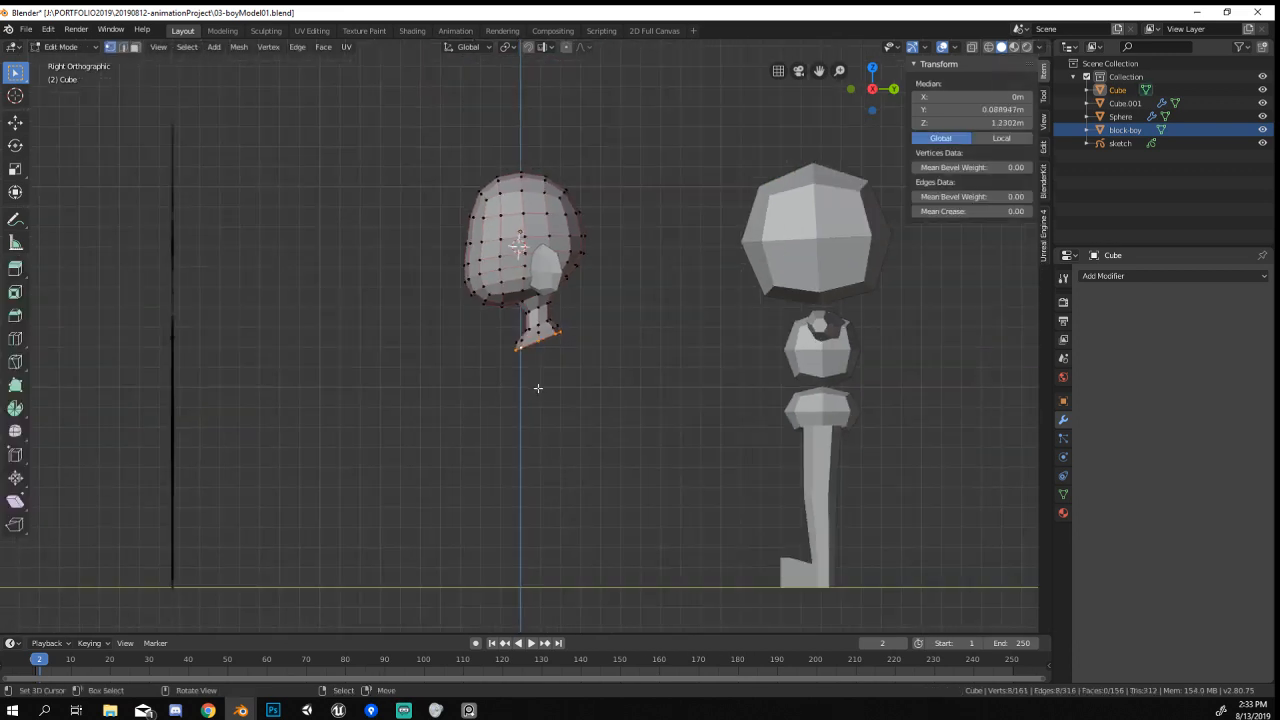
scroll(540, 394, up, 4)
scroll(547, 401, down, 3)
scroll(546, 401, down, 1)
key(e)
key(z)
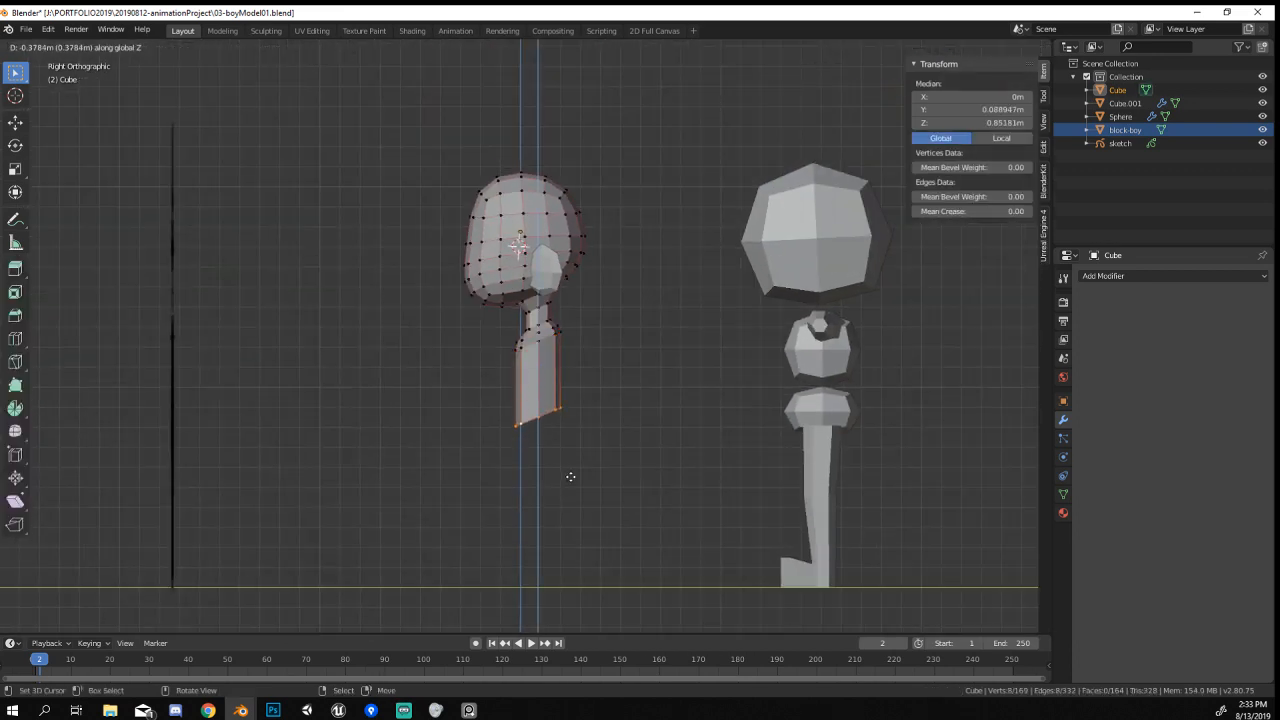
click(572, 472)
Rotate the torso's bottom loop 41.7° in side view, scale it down slightly and move it up about 0.113 m.
key(r)
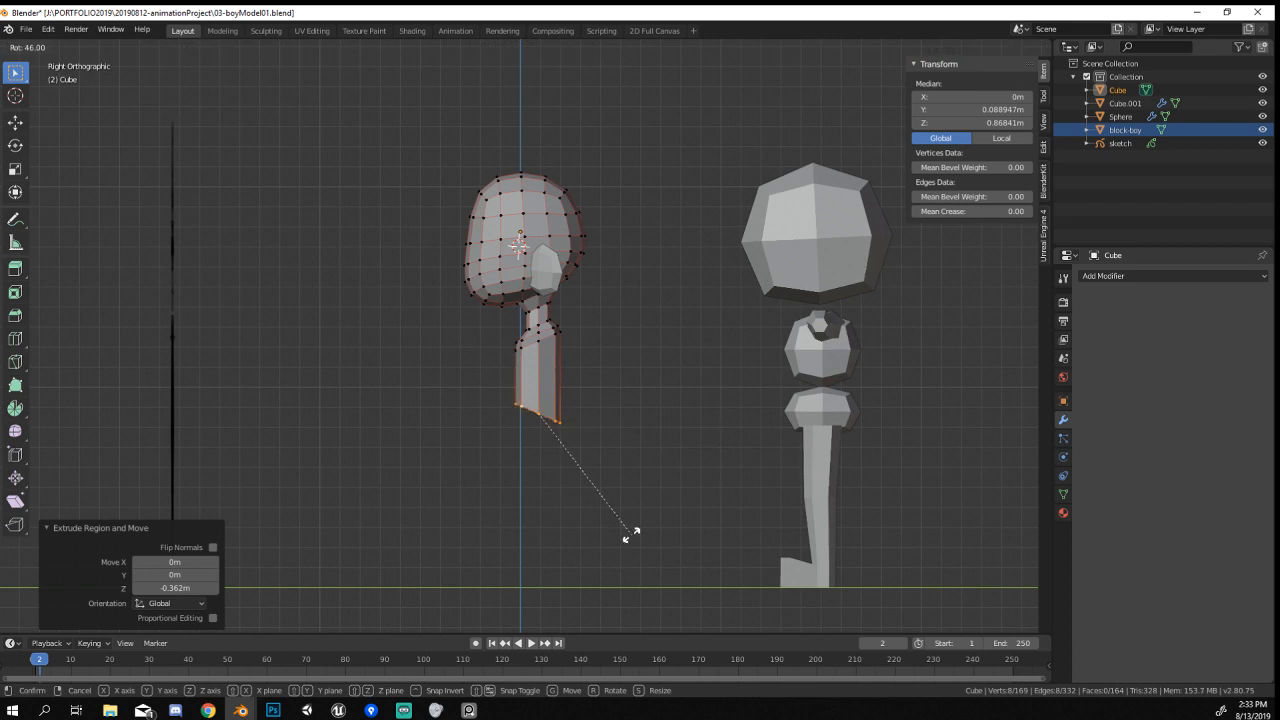
click(646, 522)
key(s)
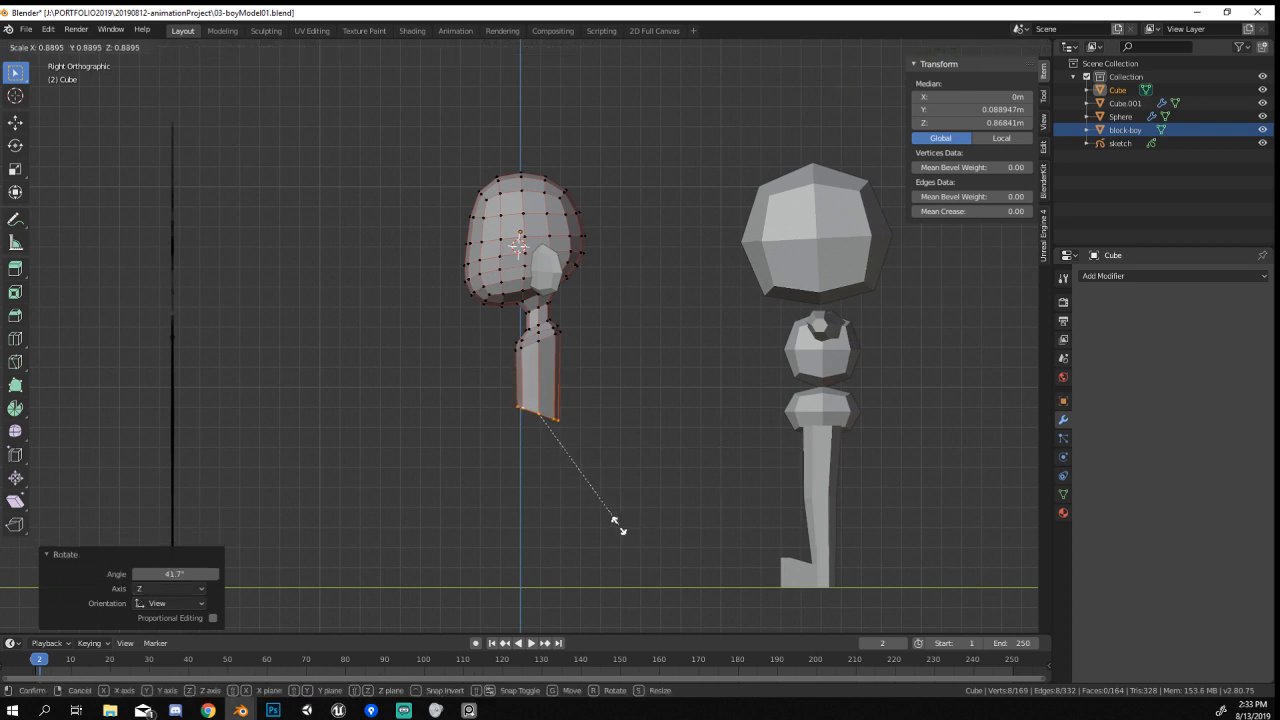
click(610, 514)
key(g)
click(608, 500)
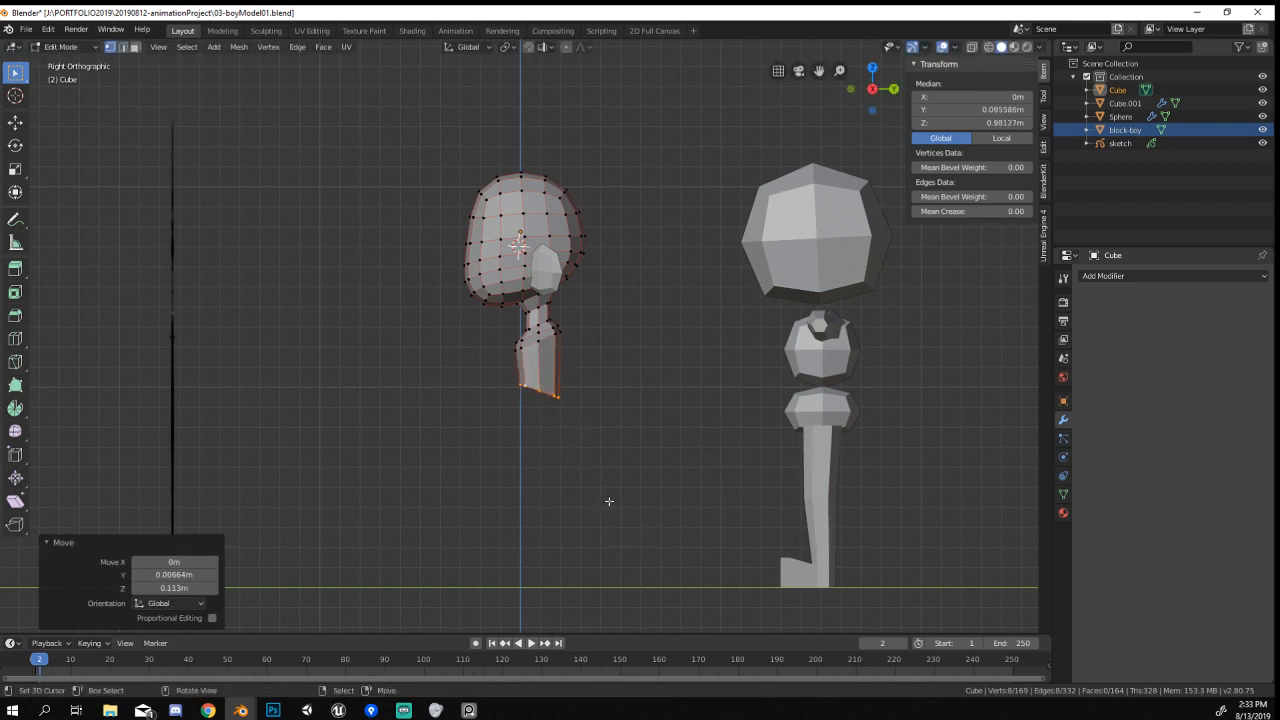
Grow the selection over the whole torso, shift it slightly forward and rotate it 4.94° in side view.
key(Tab)
key(Tab)
scroll(583, 449, up, 2)
key(ctrl+KP_Add)
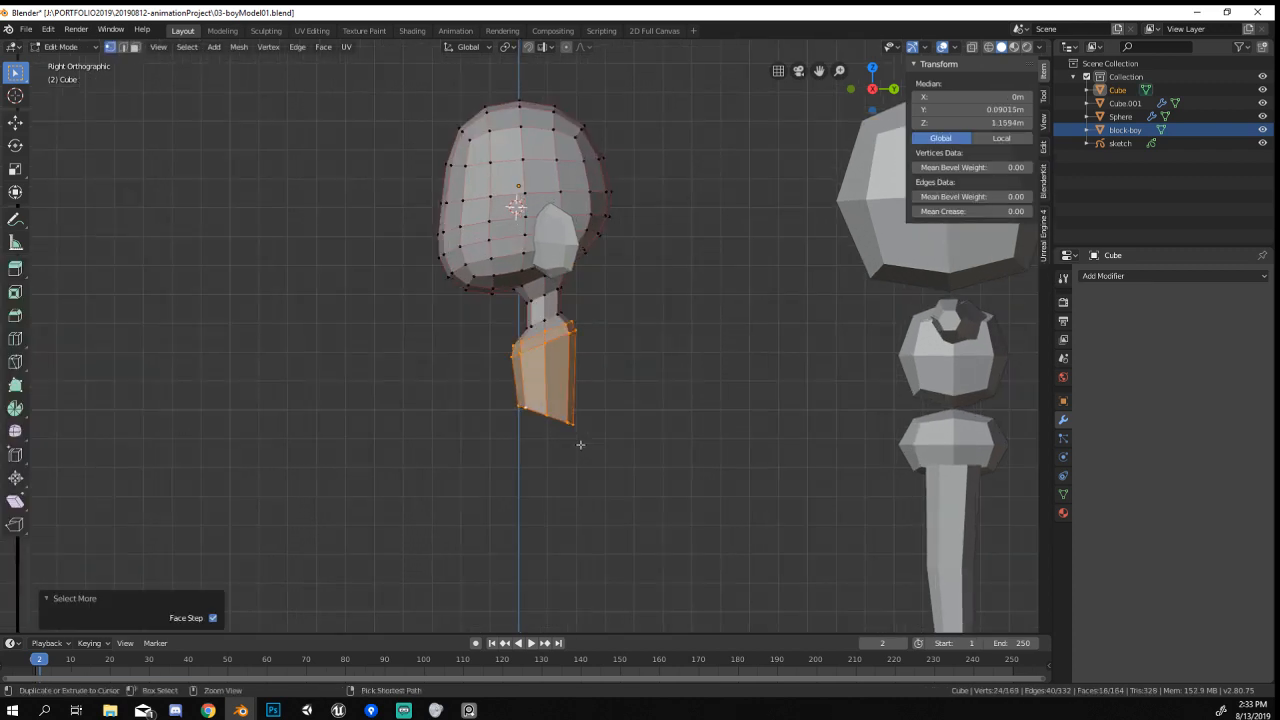
scroll(583, 449, up, 3)
key(g)
click(810, 508)
key(r)
click(814, 522)
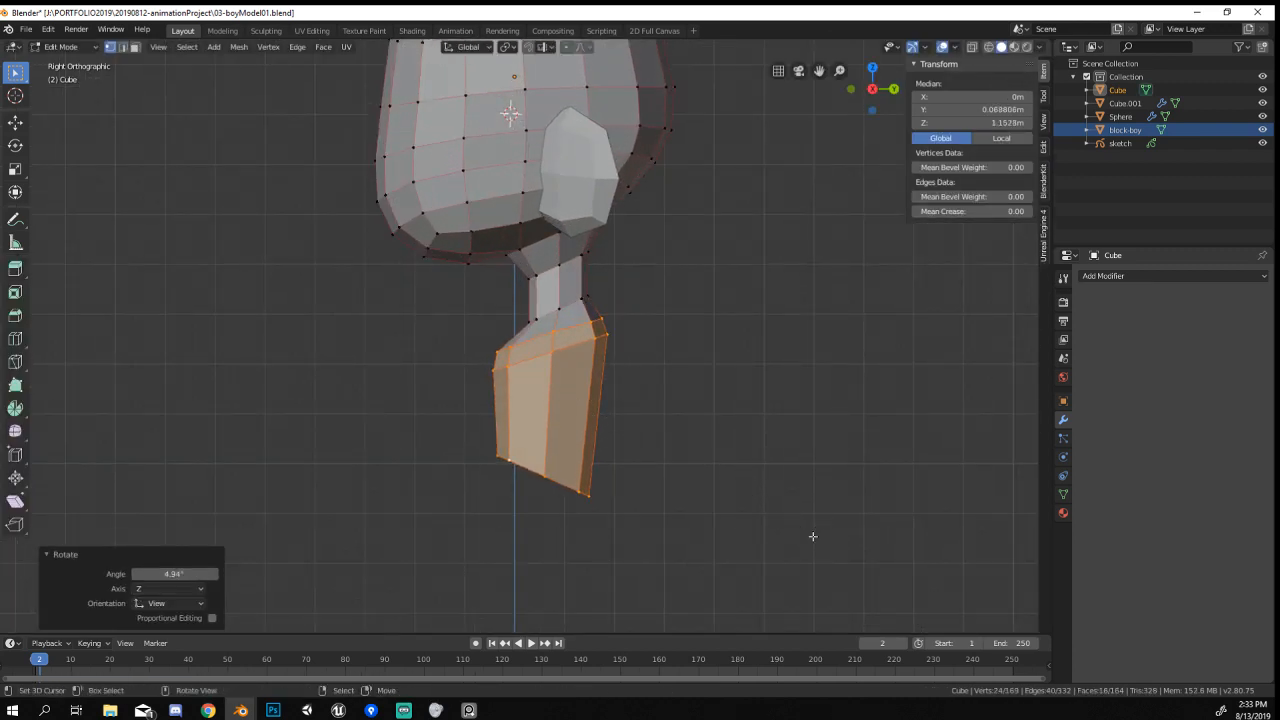
key(g)
click(814, 536)
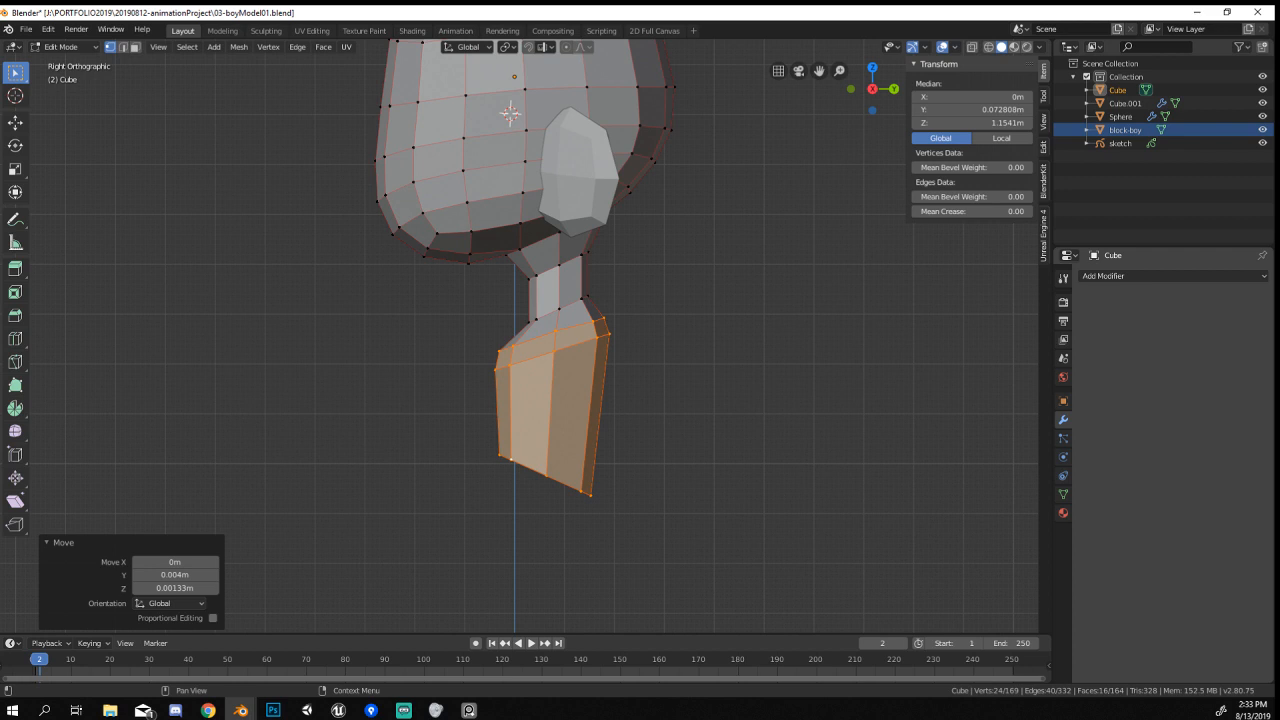
Select the two shoulder edge loops at the top of the torso and scale them down.
key(s)
right_click(862, 480)
alt+right_click(529, 338)
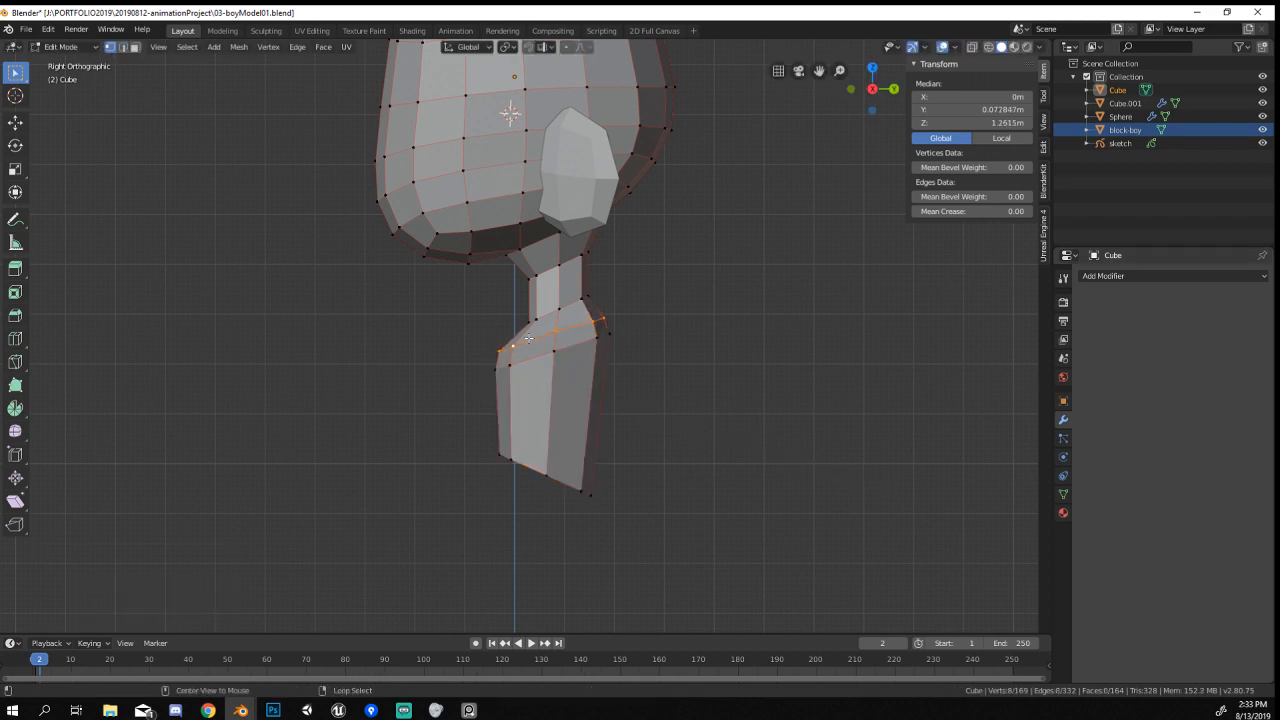
key(alt+s)
right_click(537, 358)
alt+shift+right_click(539, 357)
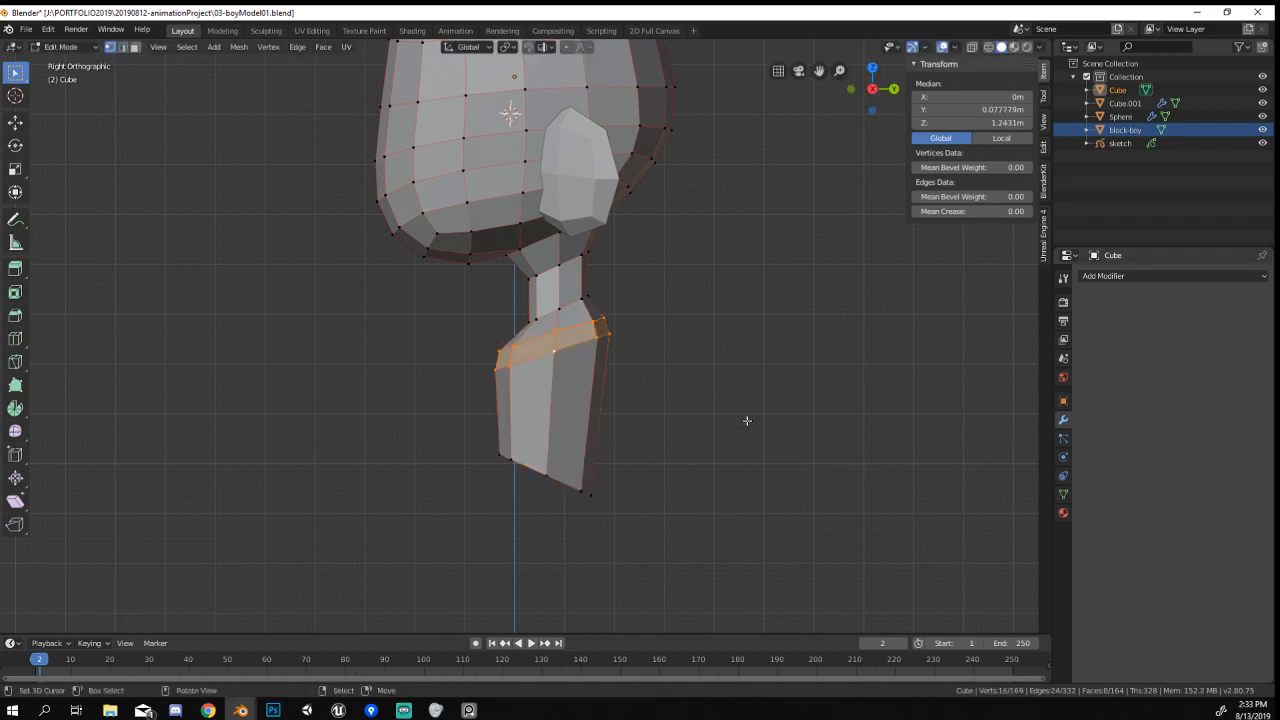
key(s)
click(698, 413)
key(Tab)
scroll(706, 405, down, 2)
middle_drag(707, 406, 731, 437)
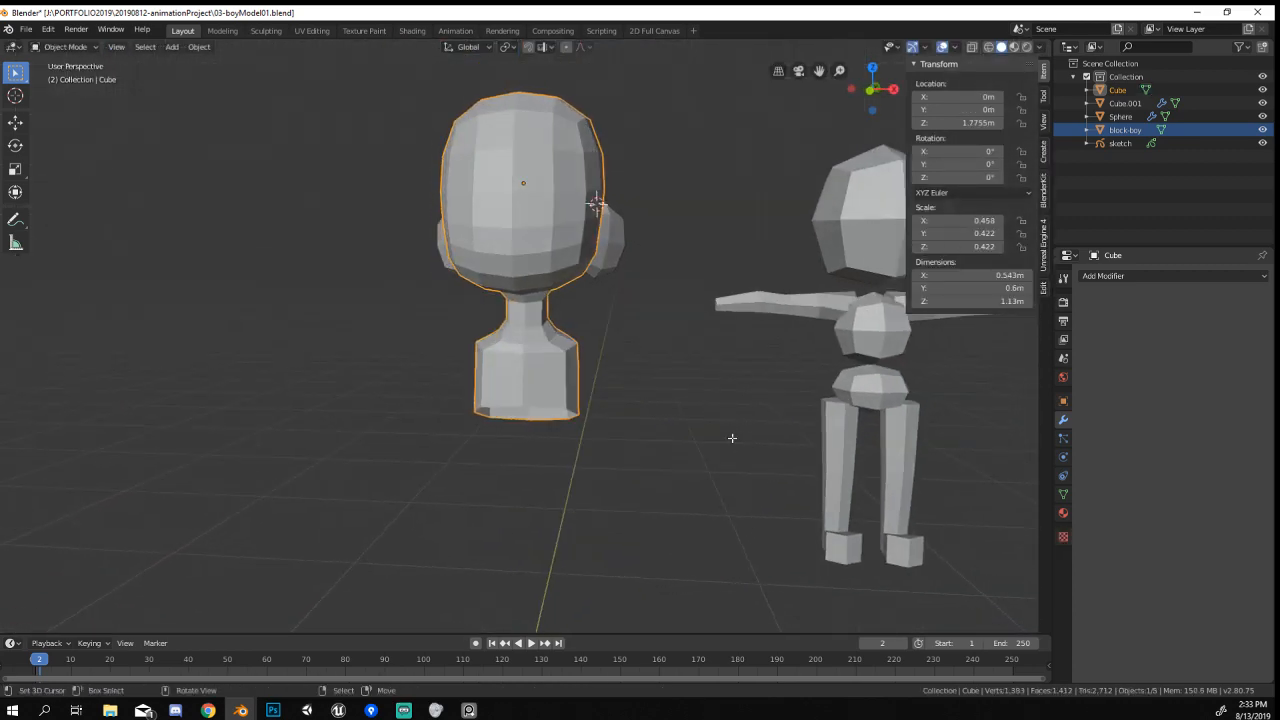
Narrow the torso's upper edge loop along X to about 0.94.
scroll(720, 420, up, 2)
key(Tab)
key(s)
key(x)
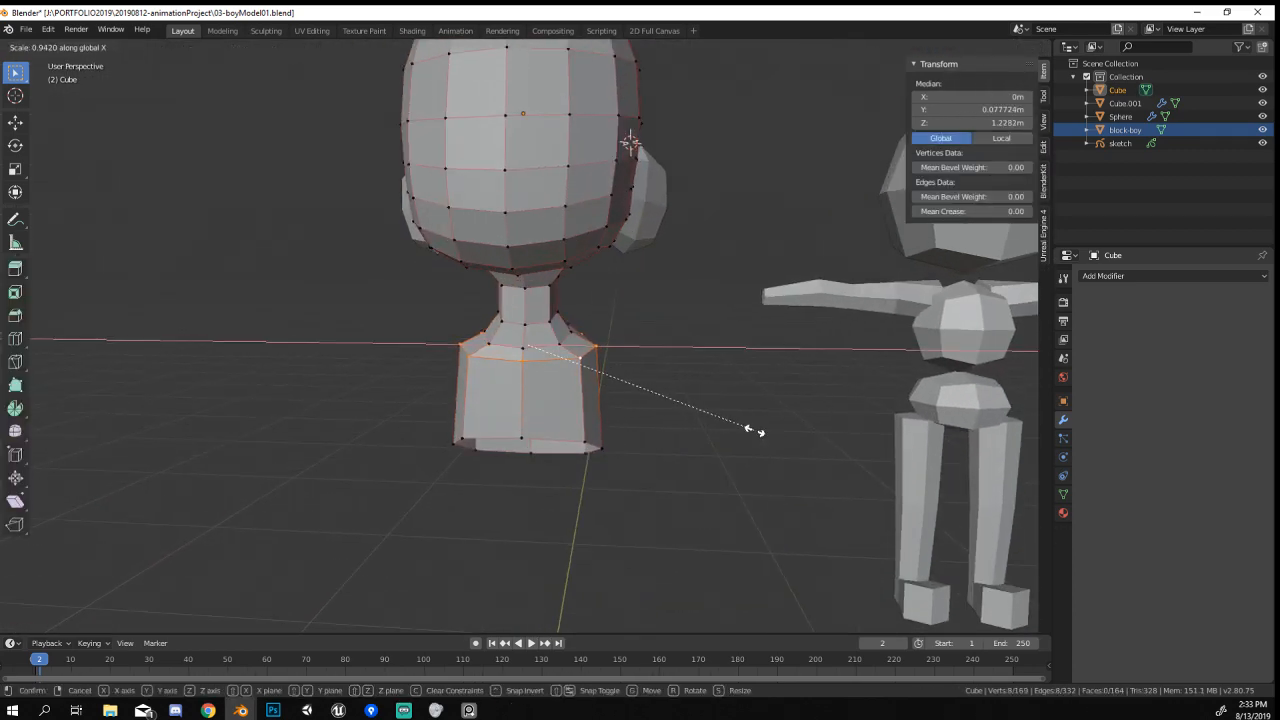
click(740, 431)
key(Tab)
scroll(742, 434, down, 3)
key(KP_1)
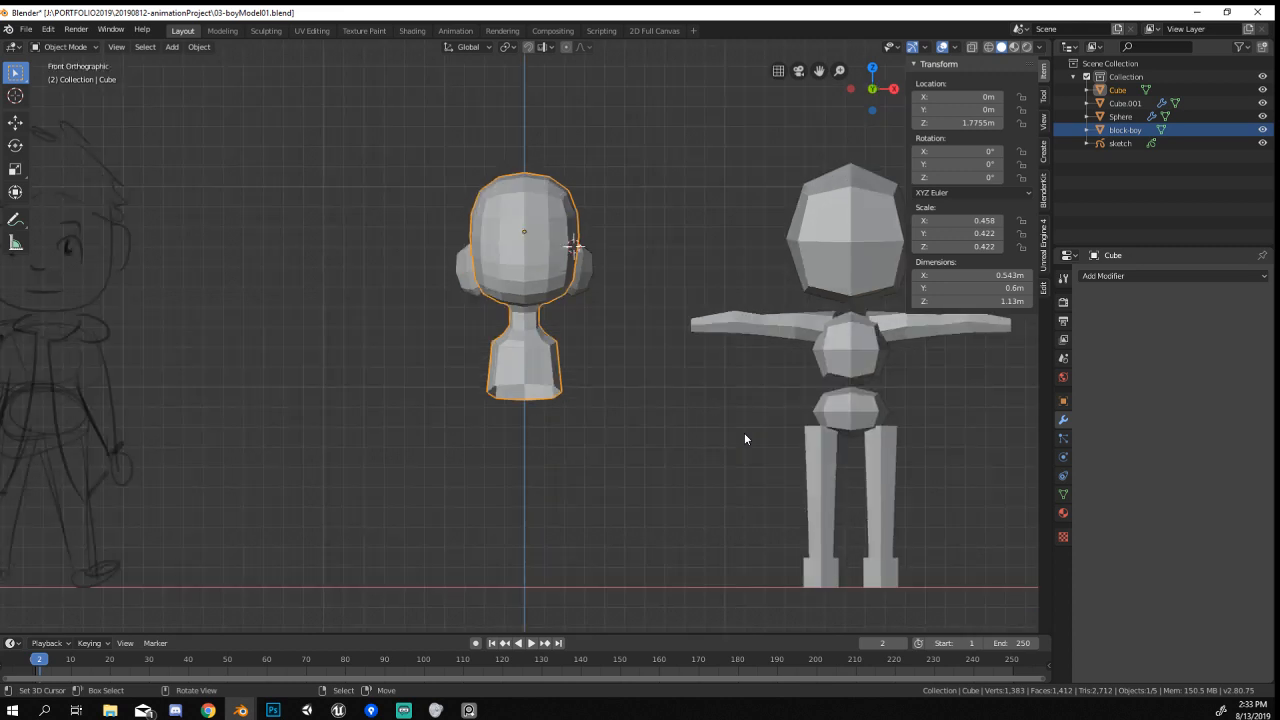
Raise the torso's open bottom loop 0.053 m along Z to shorten the torso.
scroll(683, 425, up, 1)
scroll(684, 415, down, 5)
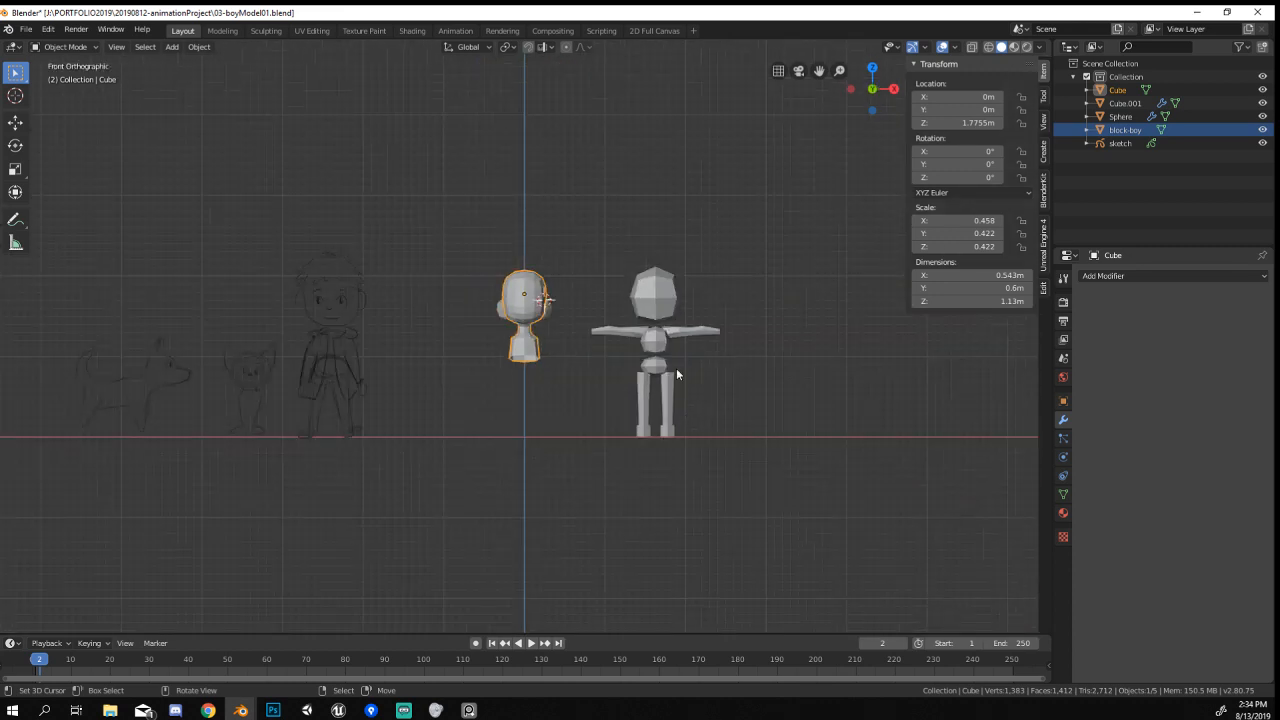
key(Tab)
scroll(646, 355, up, 6)
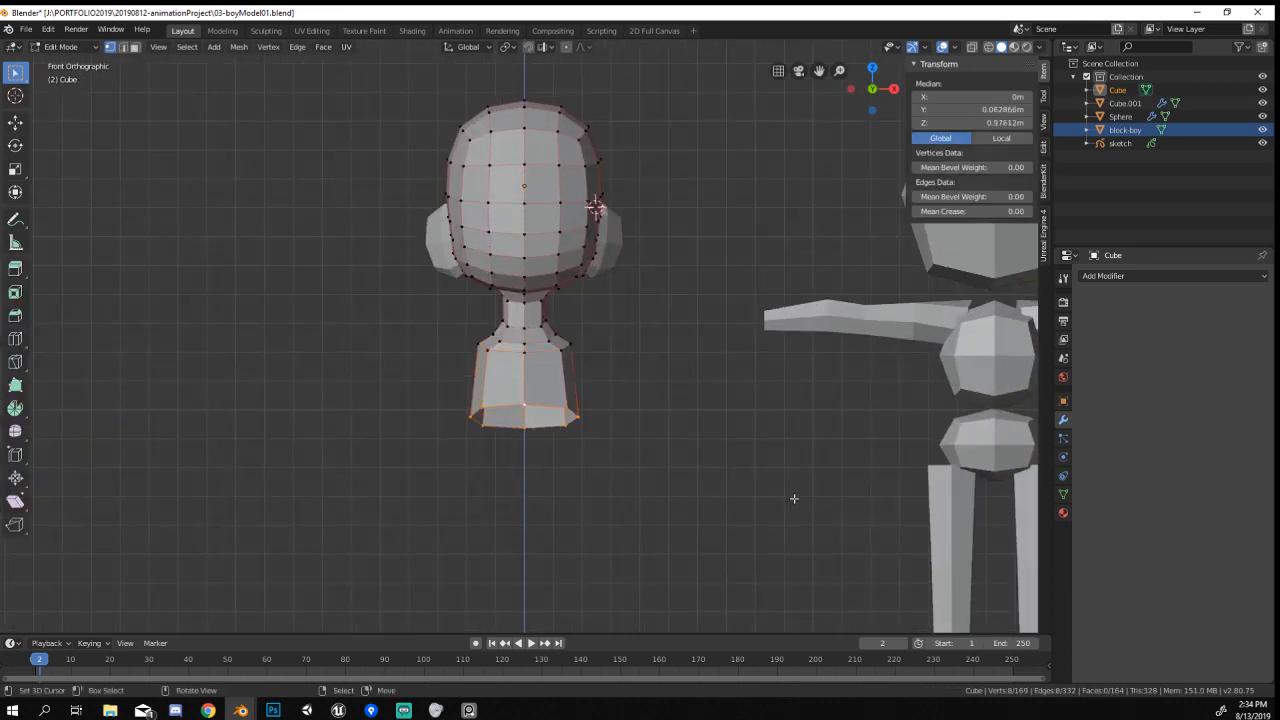
key(g)
key(z)
click(791, 483)
scroll(788, 484, down, 2)
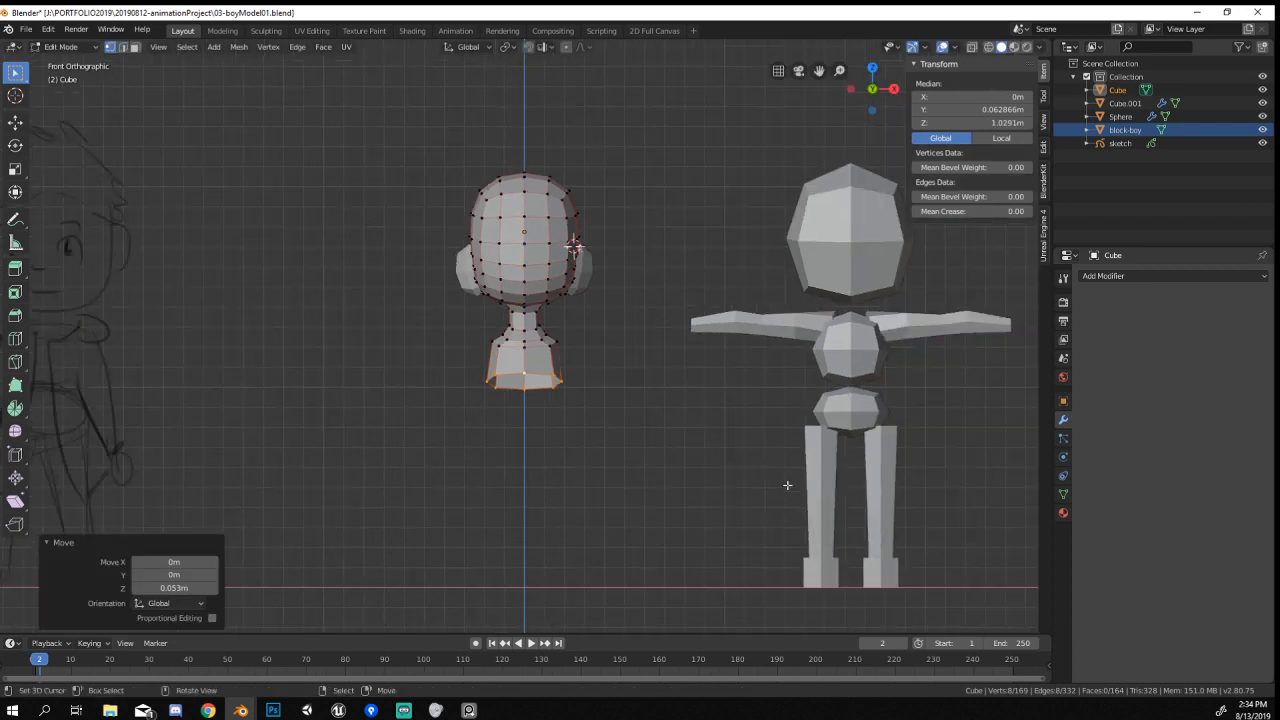
Extrude the torso's open bottom loop 0.236 m downward along Z.
key(e)
key(z)
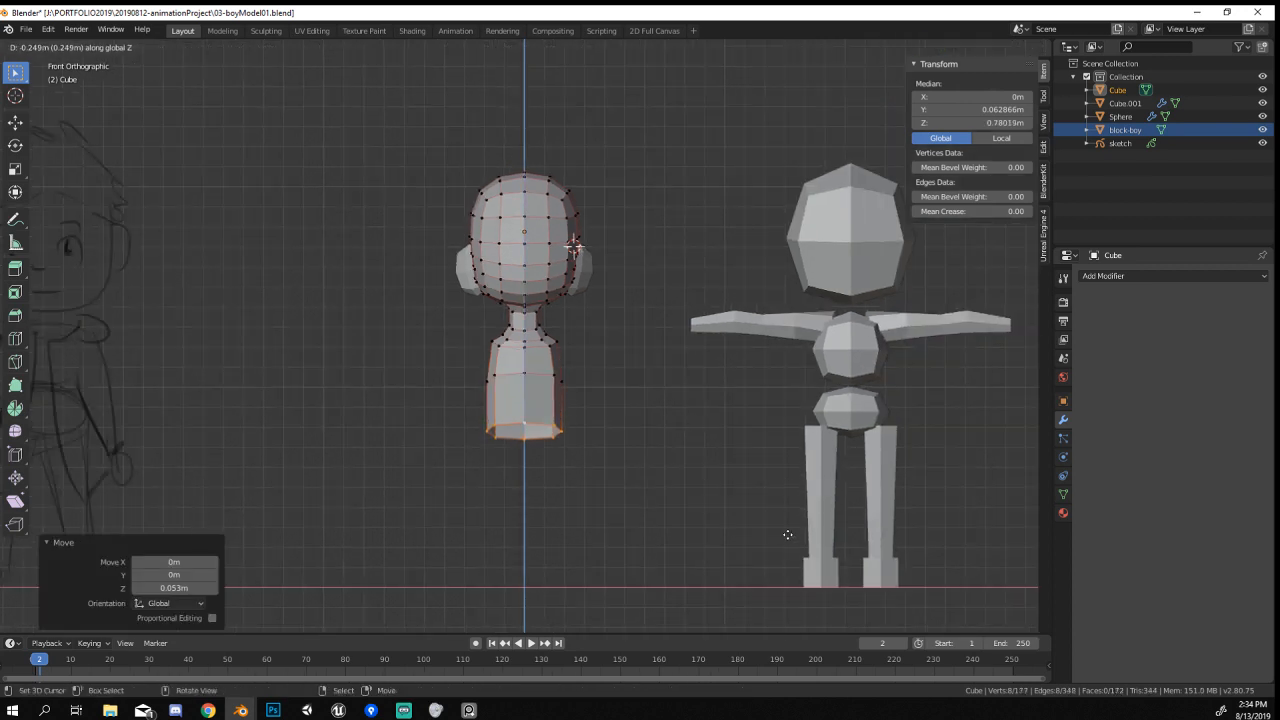
click(789, 532)
In side view, rotate the bottom loop so its back edge tilts upward and move it 0.0365 m along Y and 0.00384 m along Z.
key(KP_3)
scroll(792, 522, up, 3)
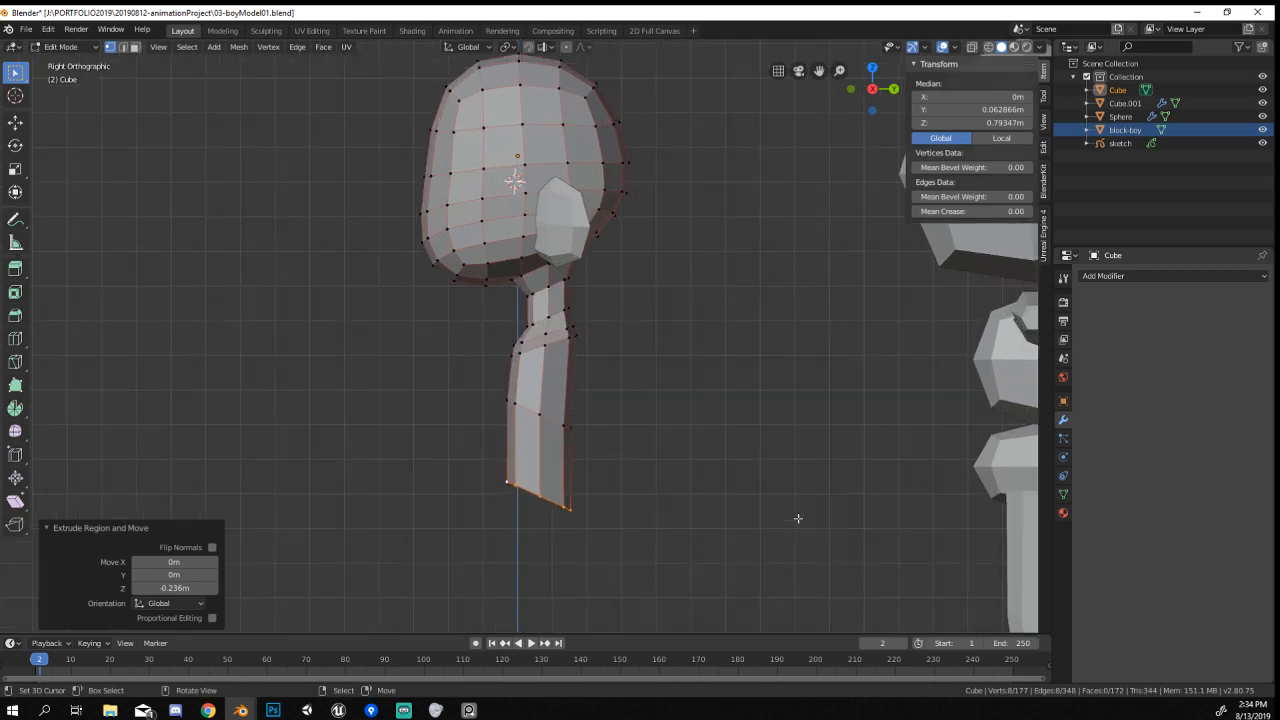
key(r)
click(738, 367)
key(g)
click(738, 372)
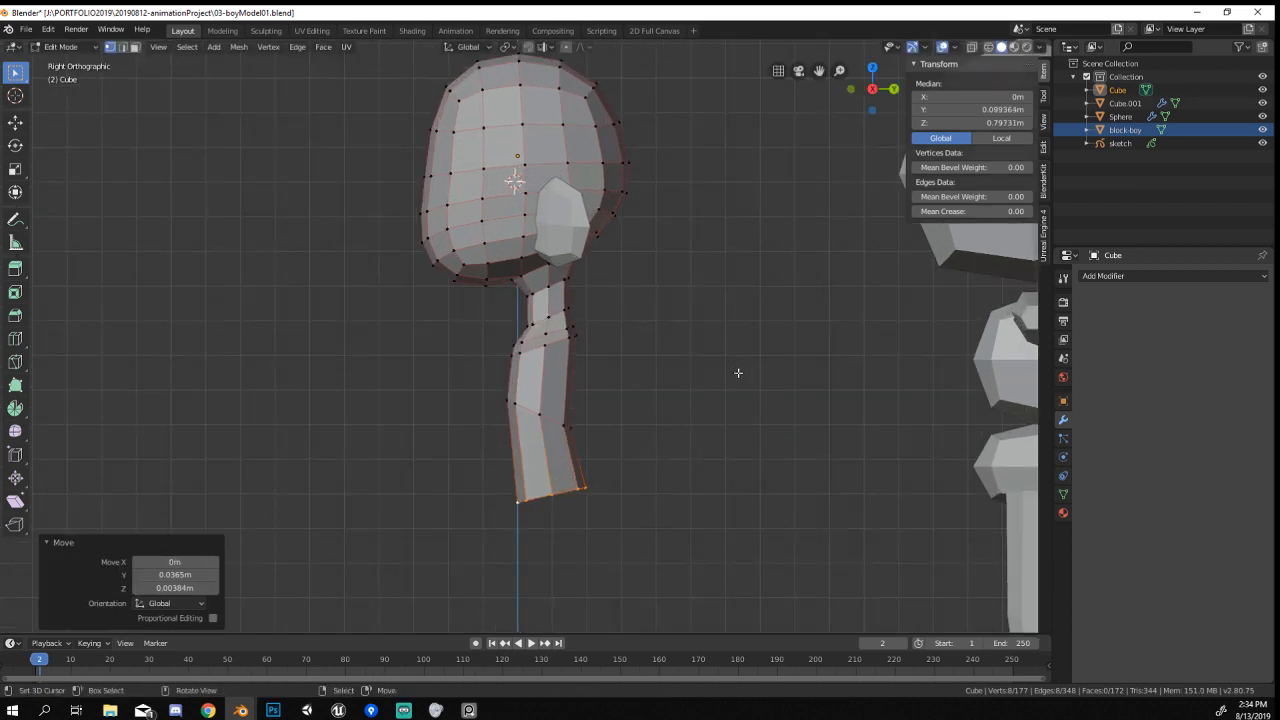
Move the torso's middle edge loop -0.025 m along Y and 0.00384 m along Z with smooth proportional editing at size 0.467.
alt+click(569, 416)
key(g)
key(o)
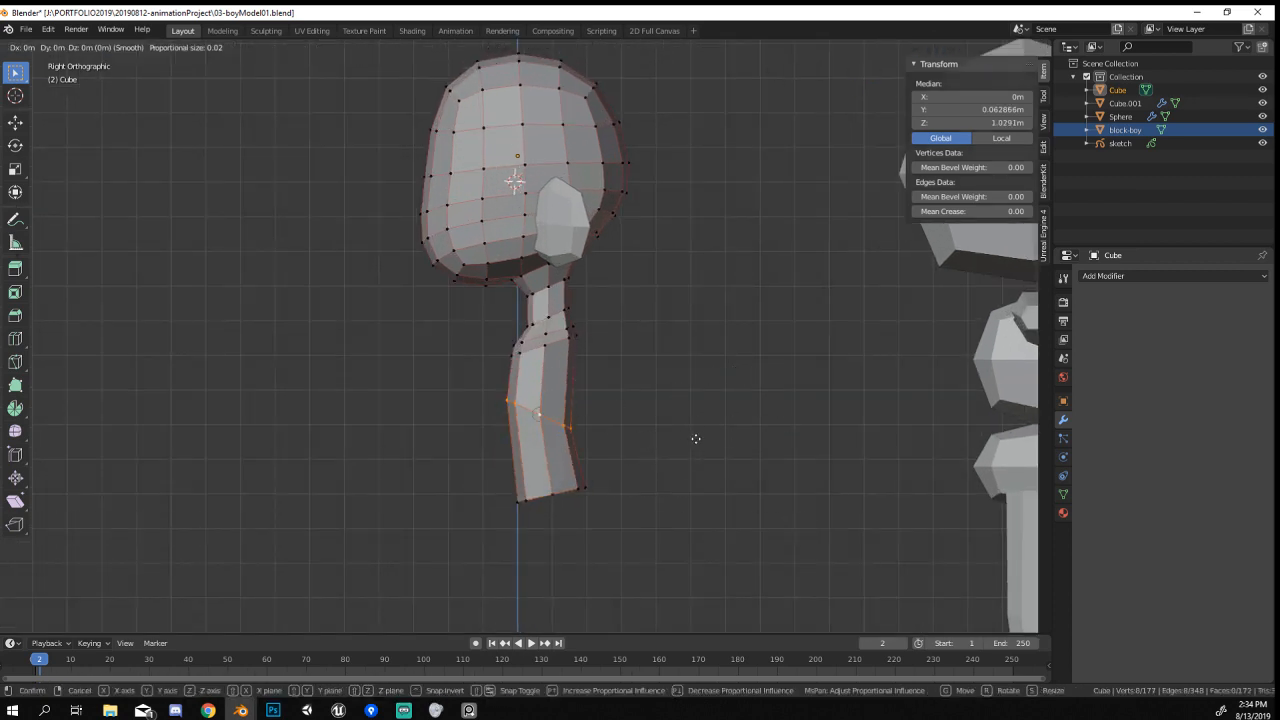
scroll(687, 438, down, 17)
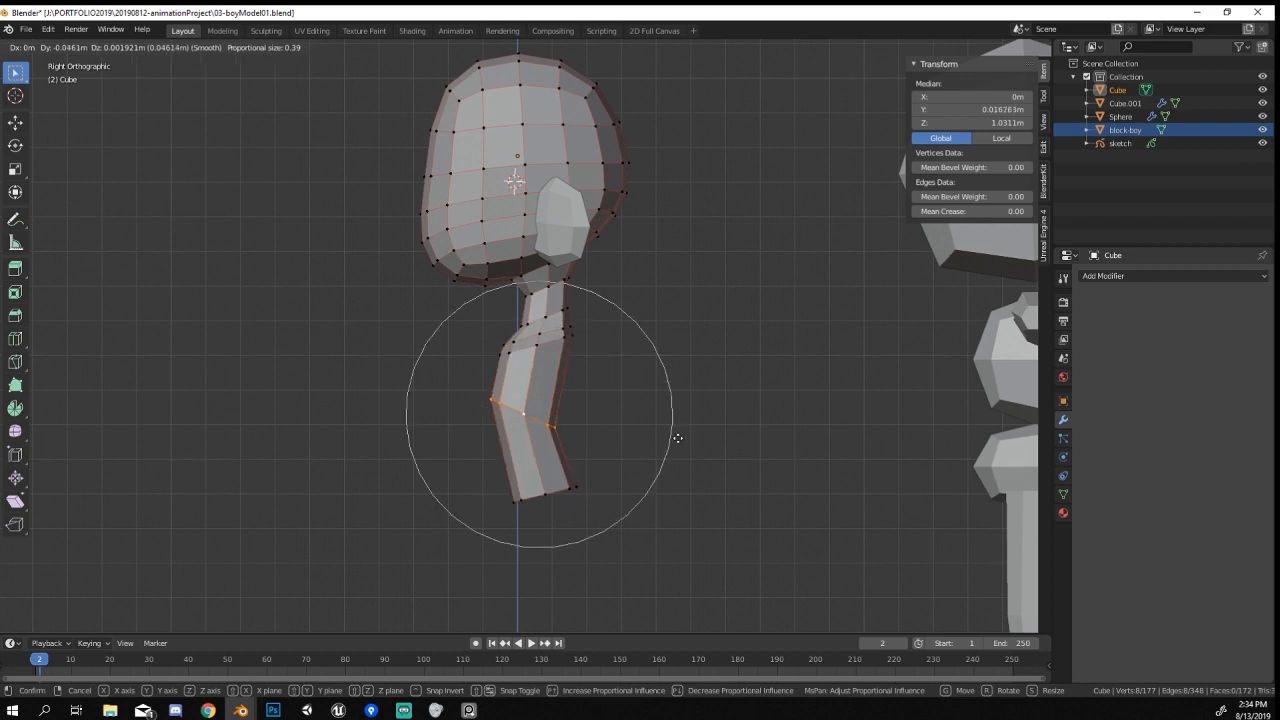
click(686, 438)
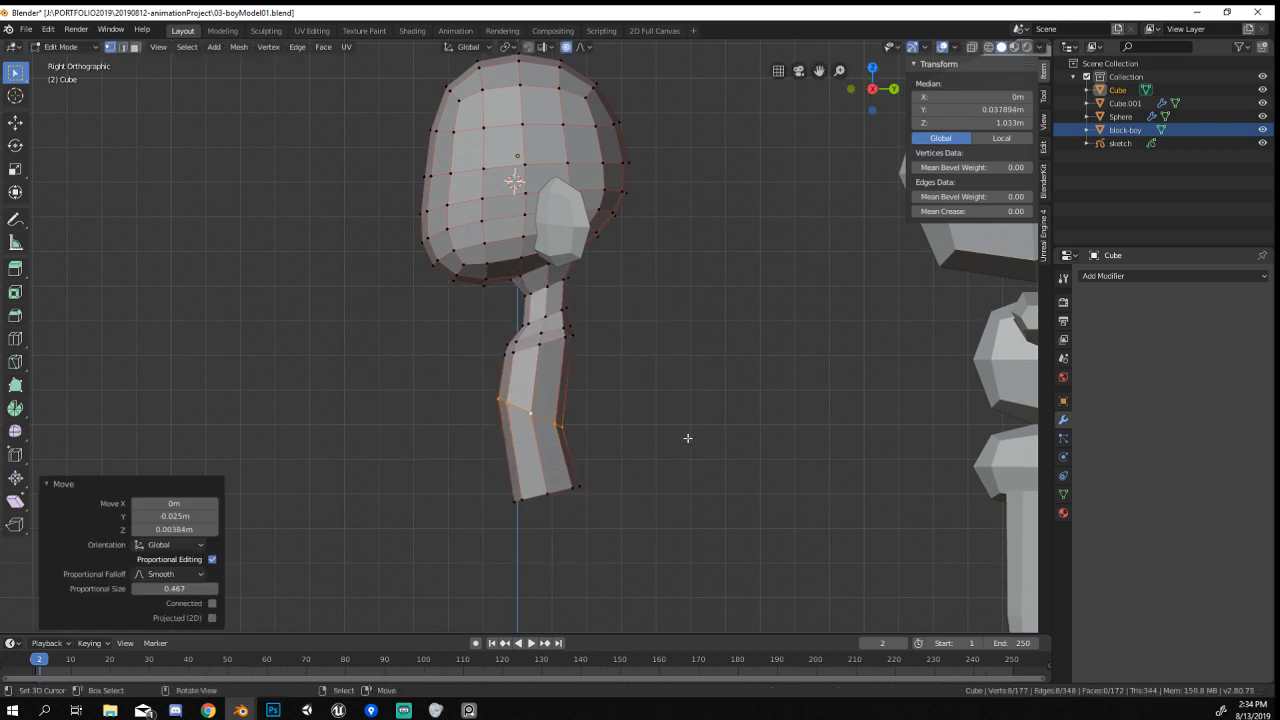
Edge-slide the torso's bottom loop slightly upward.
alt+right_click(548, 490)
key(g)
key(g)
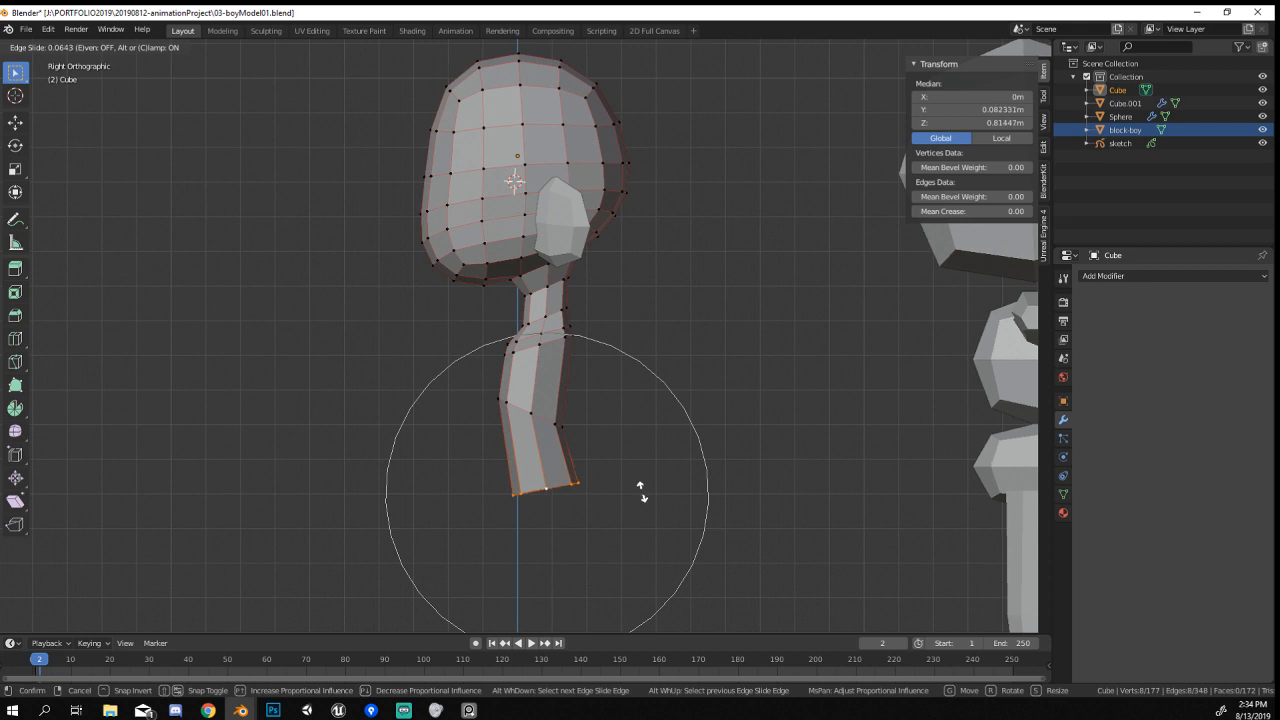
click(643, 491)
Select the vertical edge loop beside the torso's front centre line and edge-slide it.
scroll(640, 470, down, 2)
middle_drag(640, 470, 674, 438)
alt+right_click(601, 379)
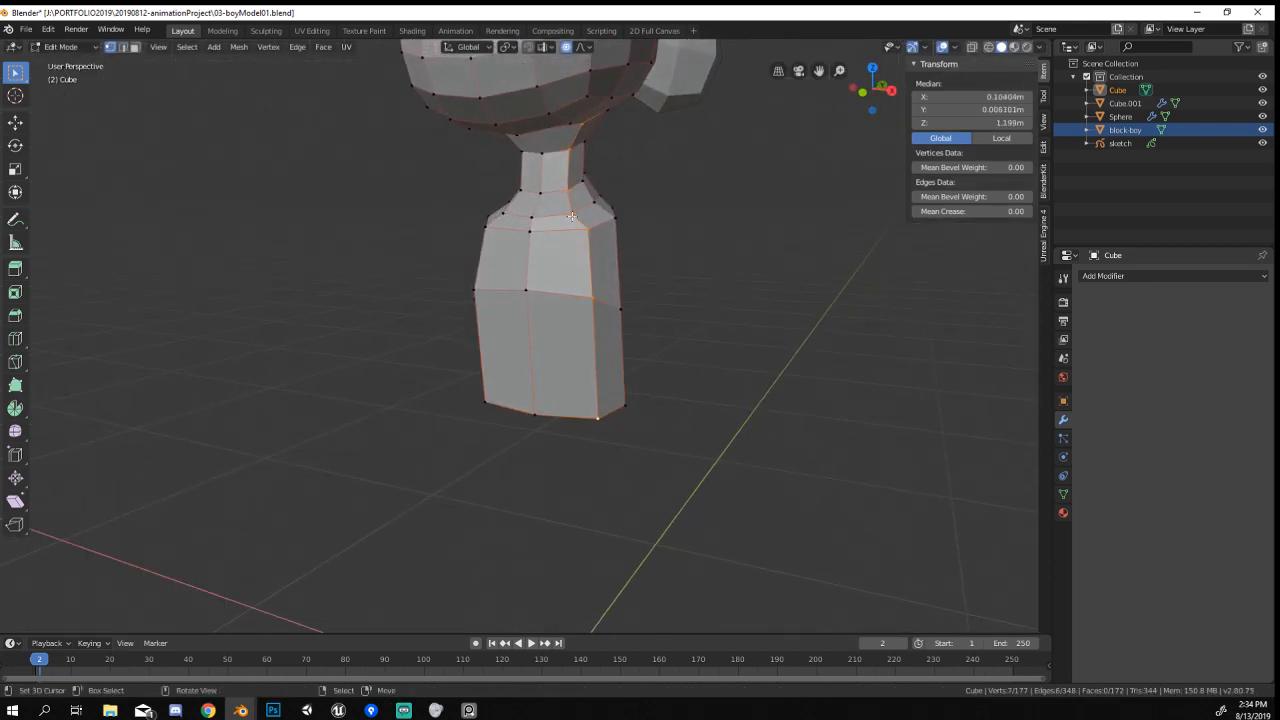
key(g)
key(g)
click(590, 443)
Select the vertical path of vertices down one side of the torso's back, slide it and move it to reshape the back.
mouse_move(590, 443)
middle_down()
mouse_move(638, 446)
mouse_move(491, 449)
mouse_move(500, 268)
middle_up()
right_click(478, 215)
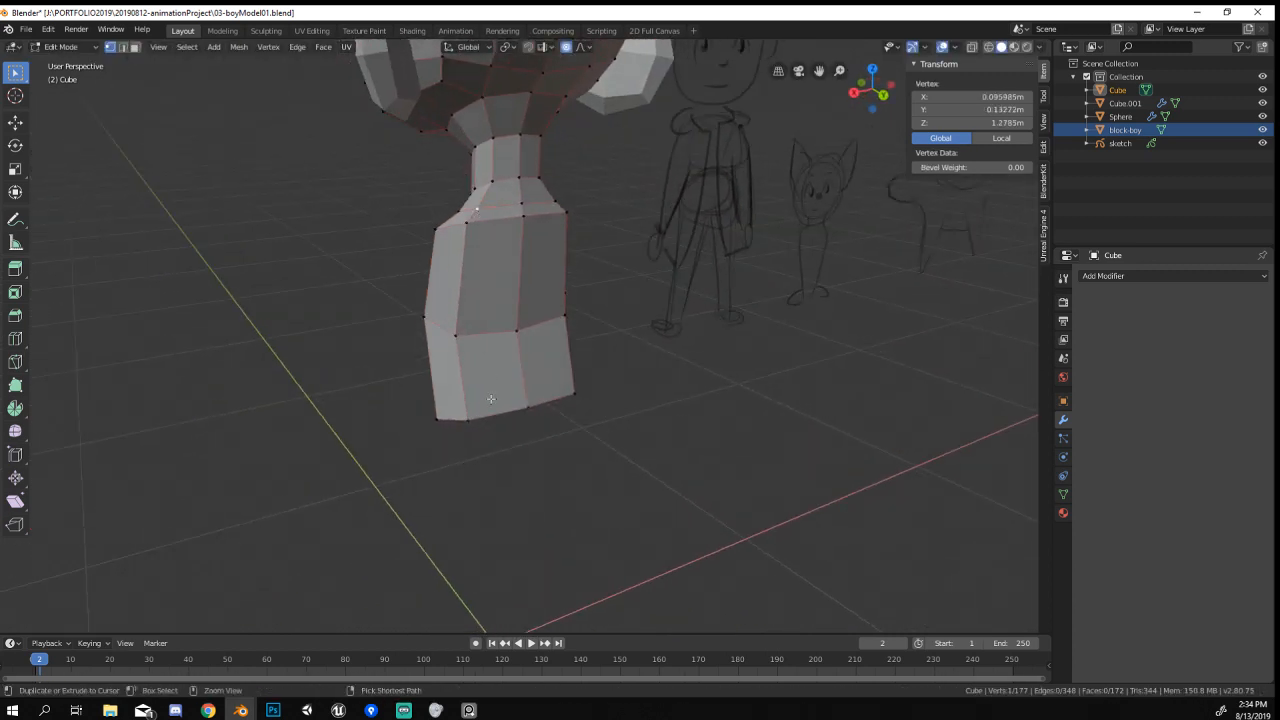
ctrl+right_click(484, 418)
mouse_move(484, 418)
middle_down()
mouse_move(527, 440)
mouse_move(645, 428)
mouse_move(727, 371)
mouse_move(677, 384)
mouse_move(586, 323)
mouse_move(774, 418)
mouse_move(651, 389)
middle_up()
key(g)
key(g)
click(520, 438)
key(g)
click(600, 437)
key(Tab)
scroll(728, 371, down, 2)
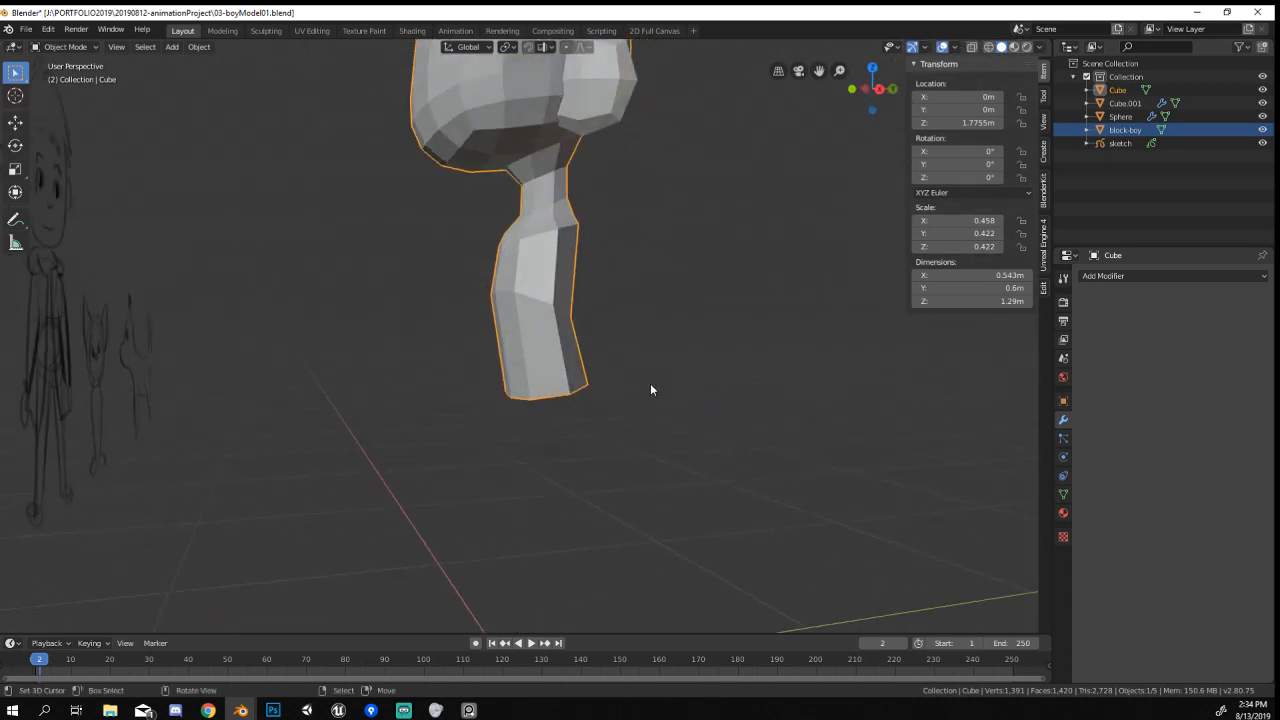
Select the torso's bottom loop again, compare it with the block-boy, and extrude it 0.0555 m downward along Z.
key(Tab)
alt+click(544, 399)
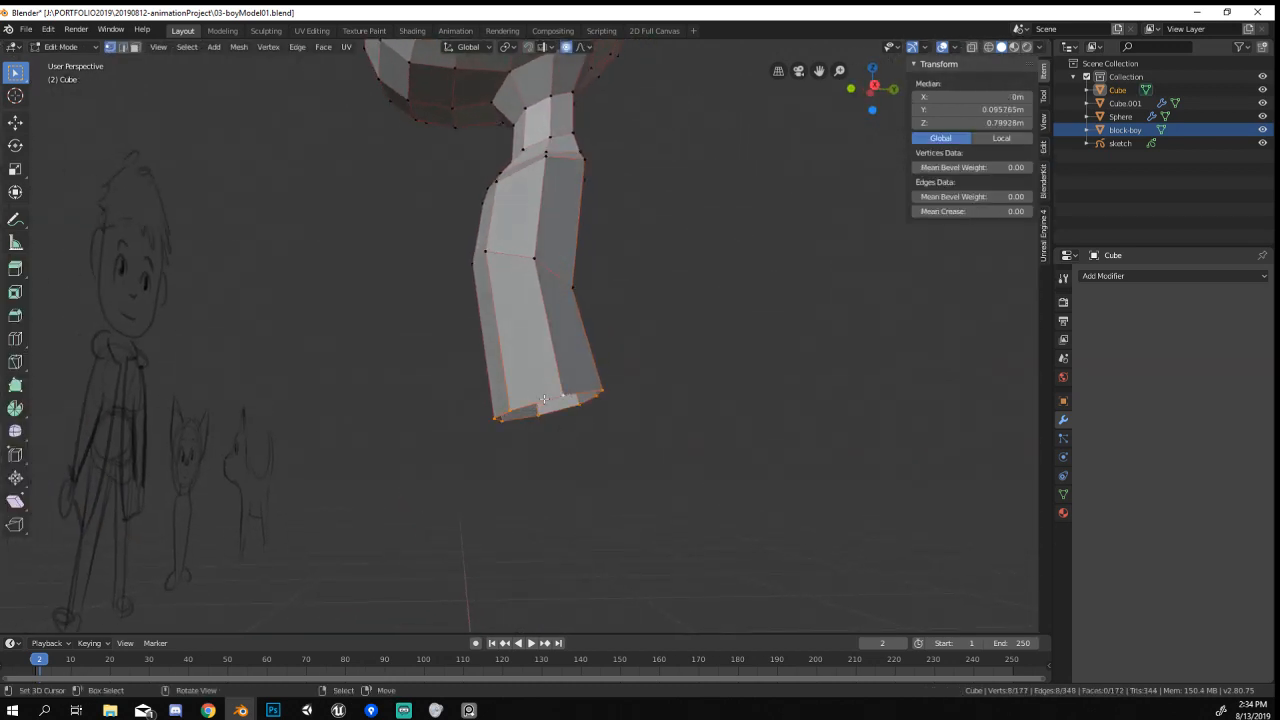
key(KP_3)
scroll(544, 399, down, 4)
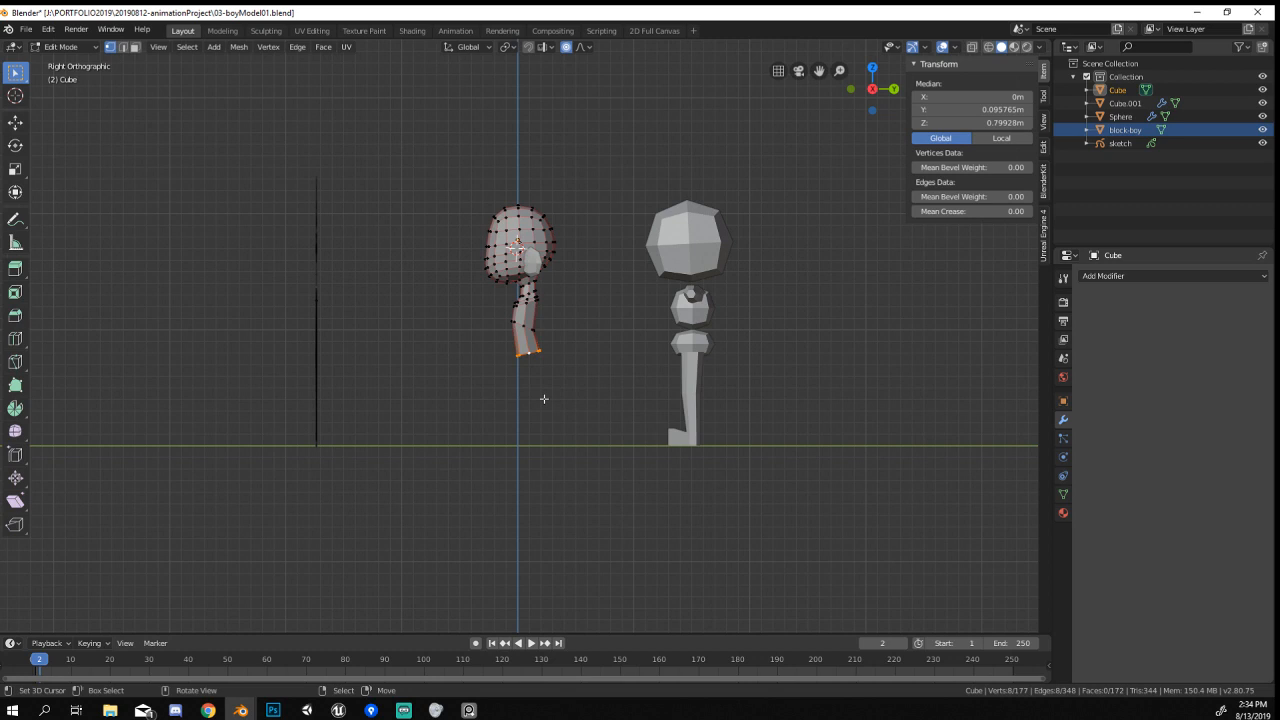
scroll(544, 399, up, 5)
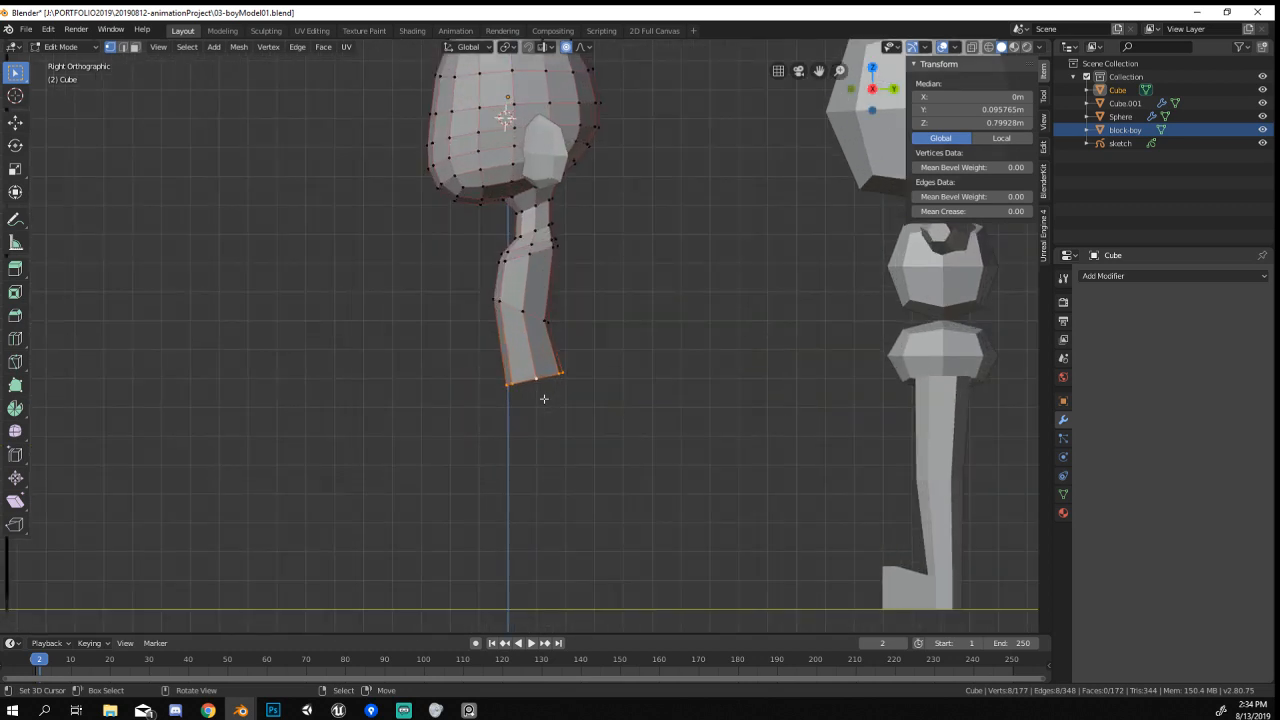
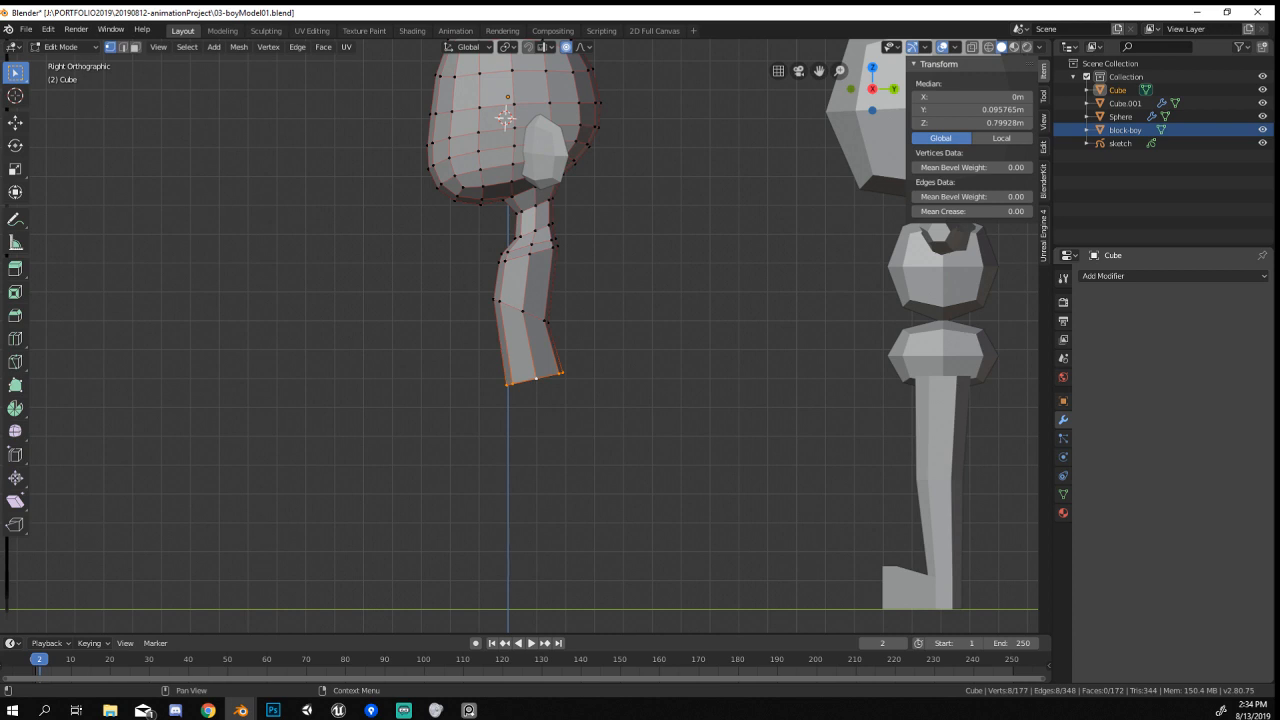
middle_drag(989, 445, 743, 397)
middle_drag(755, 415, 751, 389)
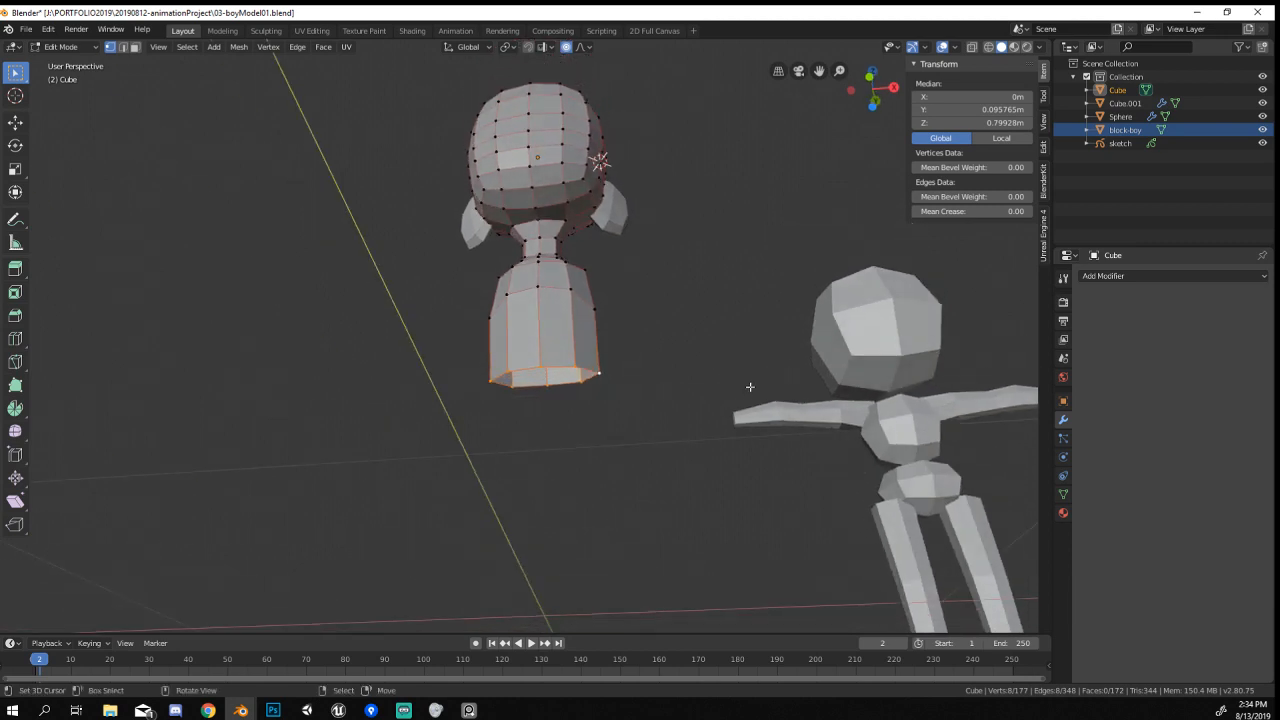
scroll(627, 365, up, 3)
key(e)
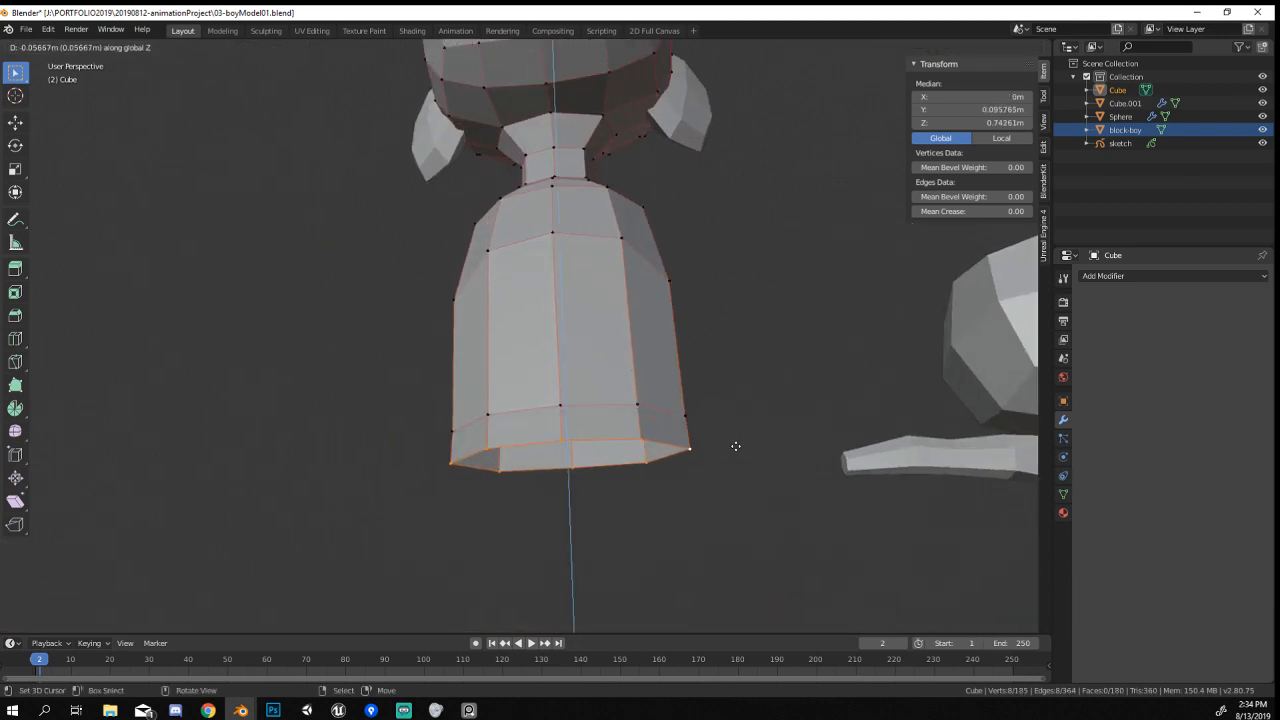
click(736, 446)
Scale the new bottom loop down to about 0.70 to taper the torso's end.
key(s)
key(o)
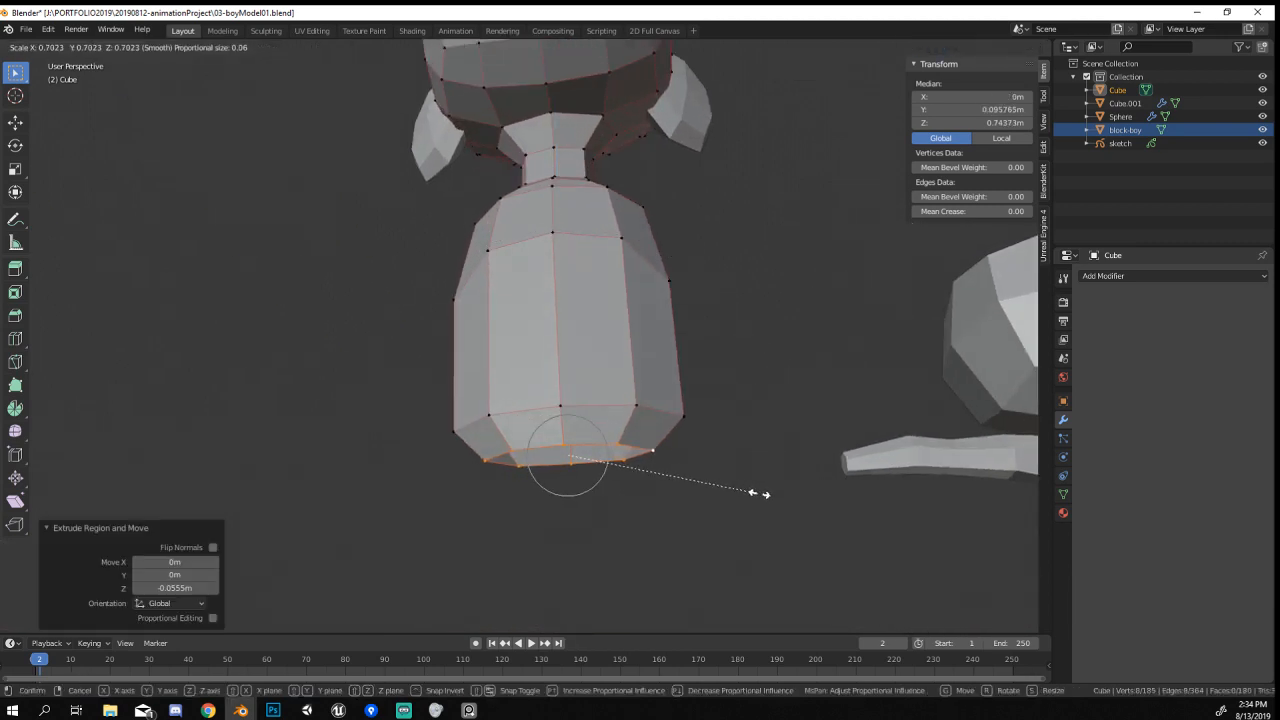
click(757, 493)
Fill the middle of the torso's open underside with two faces joining its front and back edges.
middle_drag(718, 380, 703, 480)
scroll(703, 480, down, 5)
middle_drag(589, 256, 577, 109)
scroll(577, 416, up, 6)
middle_drag(566, 354, 563, 296)
right_click(576, 328)
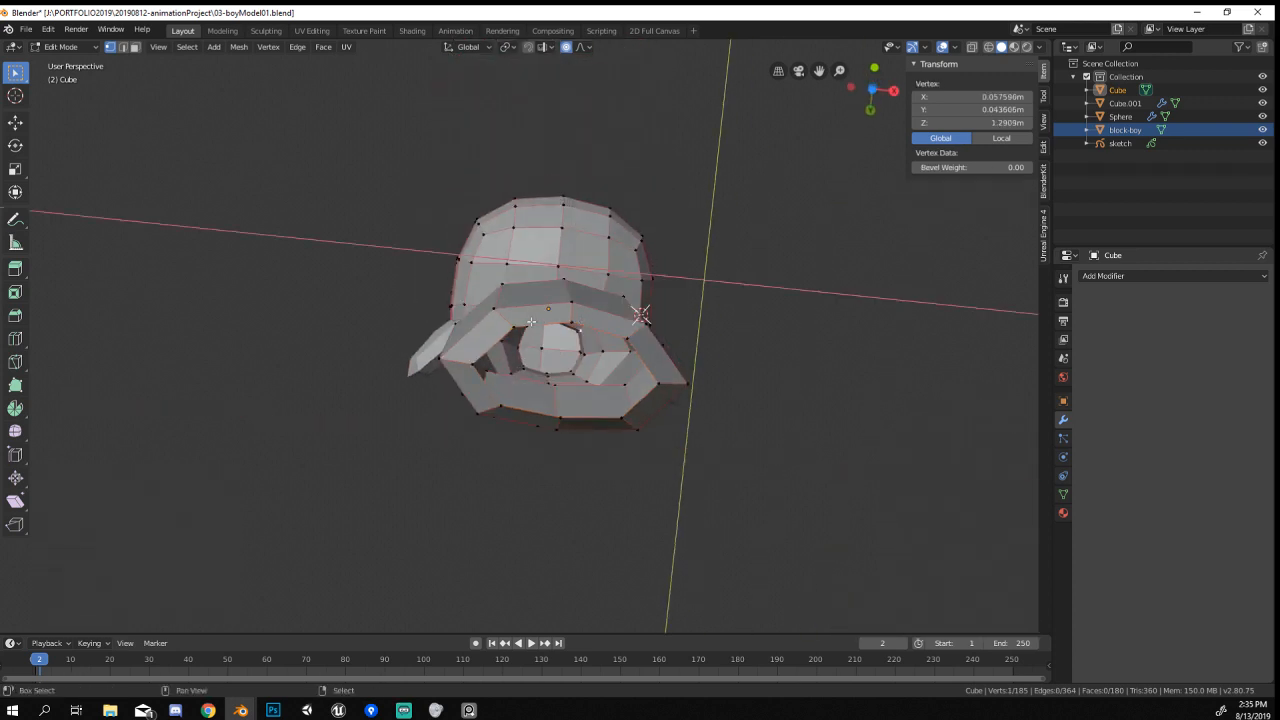
right_click(561, 418)
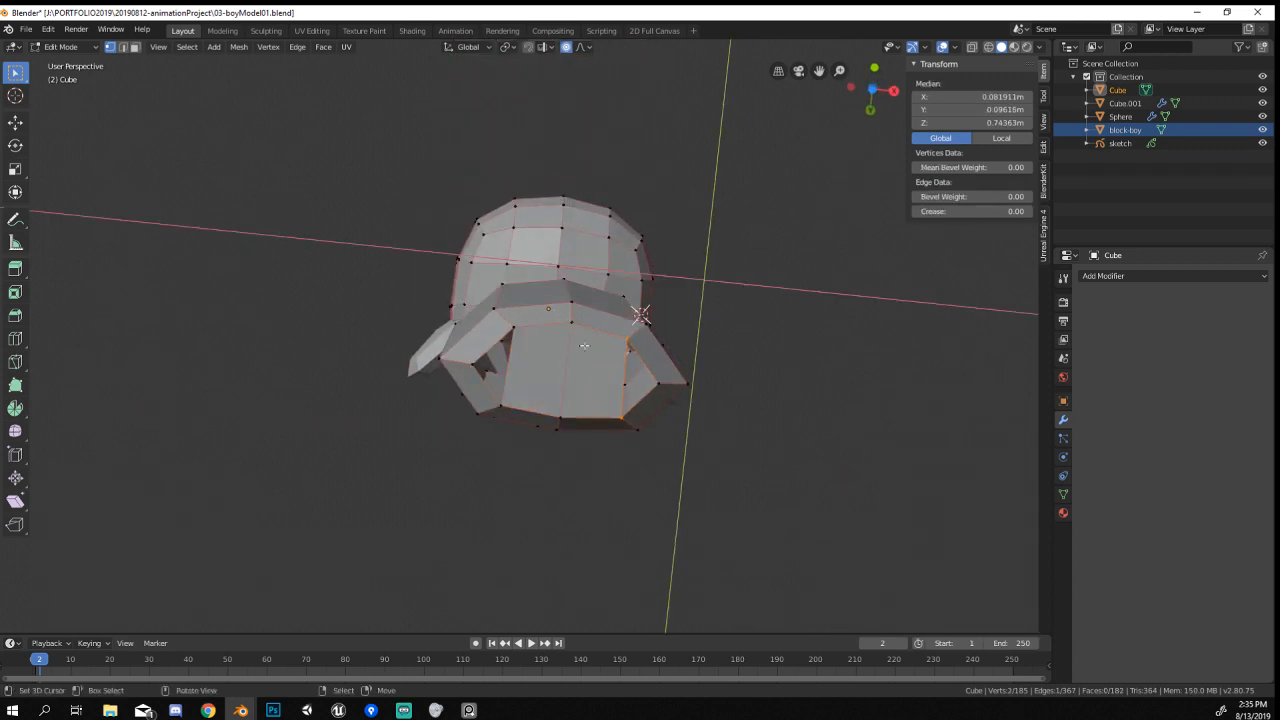
middle_drag(584, 346, 645, 359)
middle_drag(567, 321, 657, 405)
key(Tab)
key(Tab)
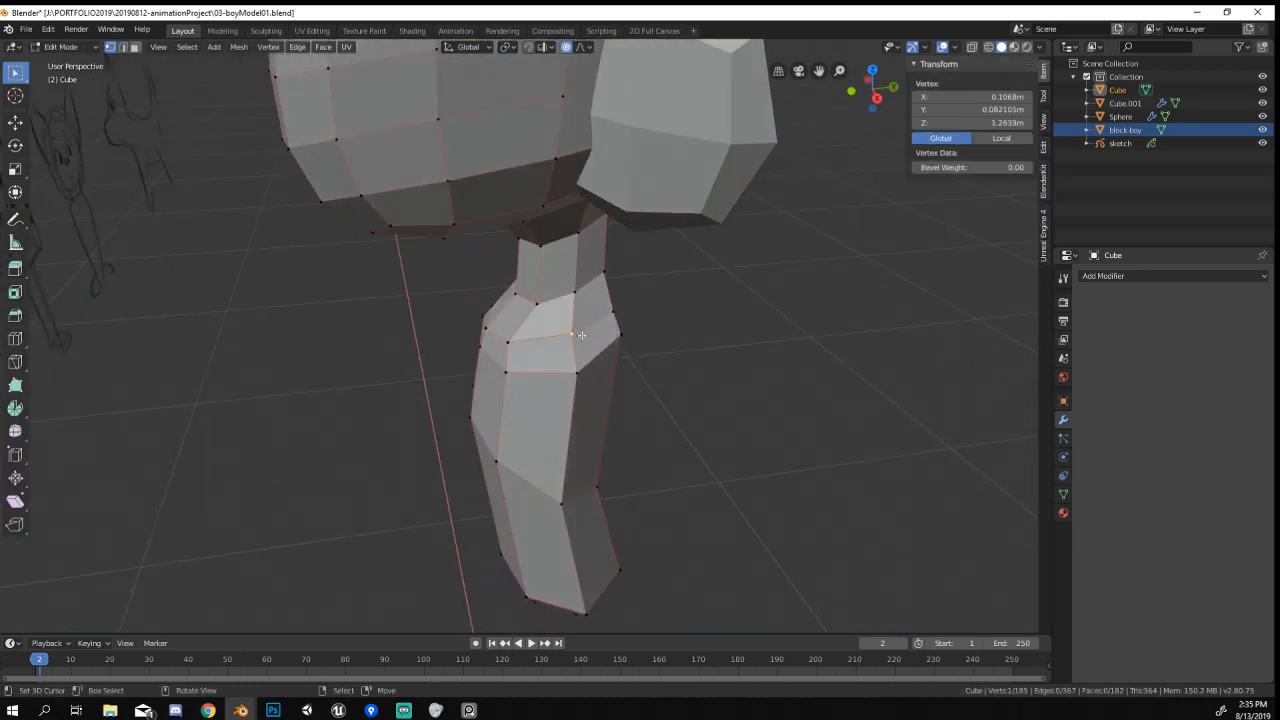
Try deleting the outer shoulder vertices on both sides of the torso in front view.
middle_drag(588, 361, 723, 368)
key(KP_1)
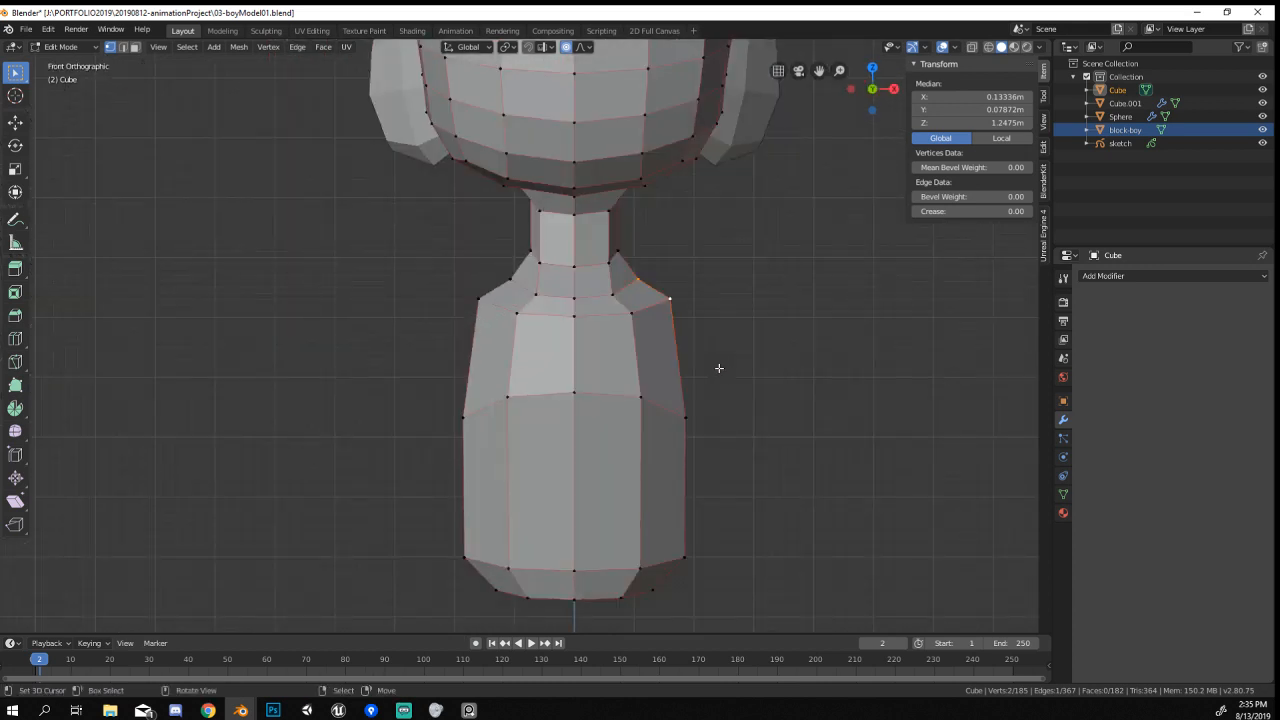
right_click(716, 366)
key(x)
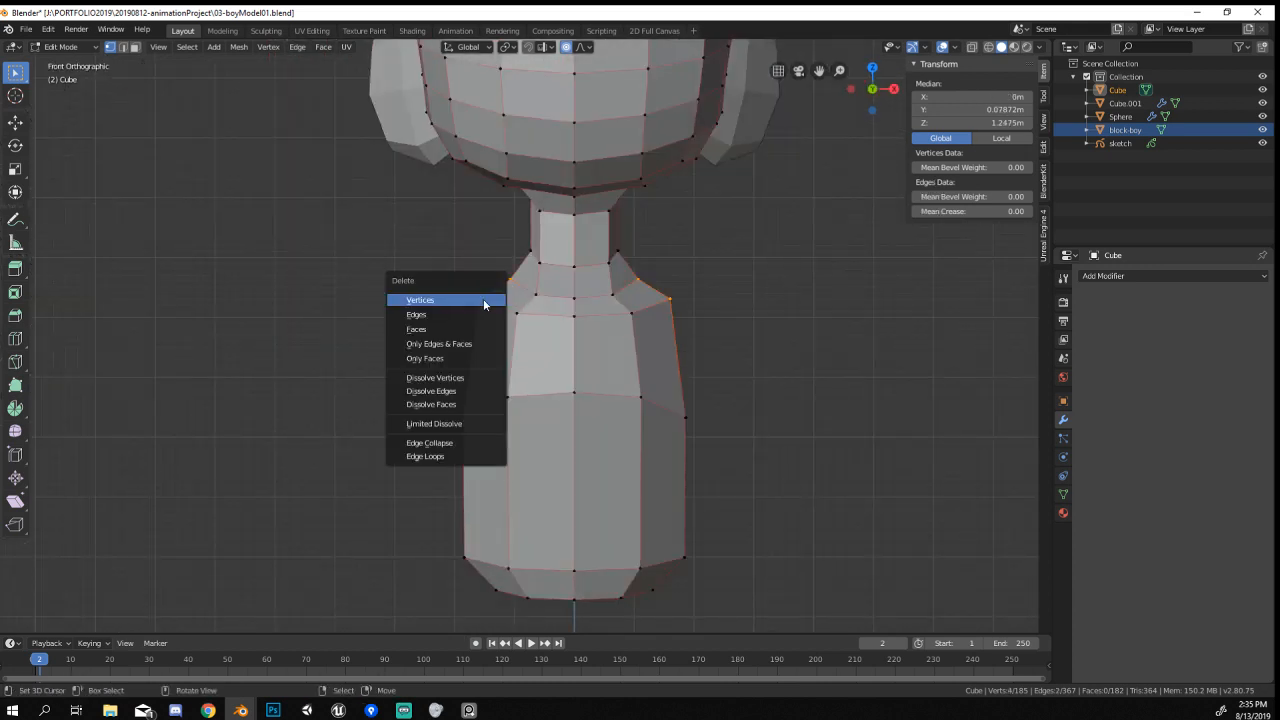
click(484, 301)
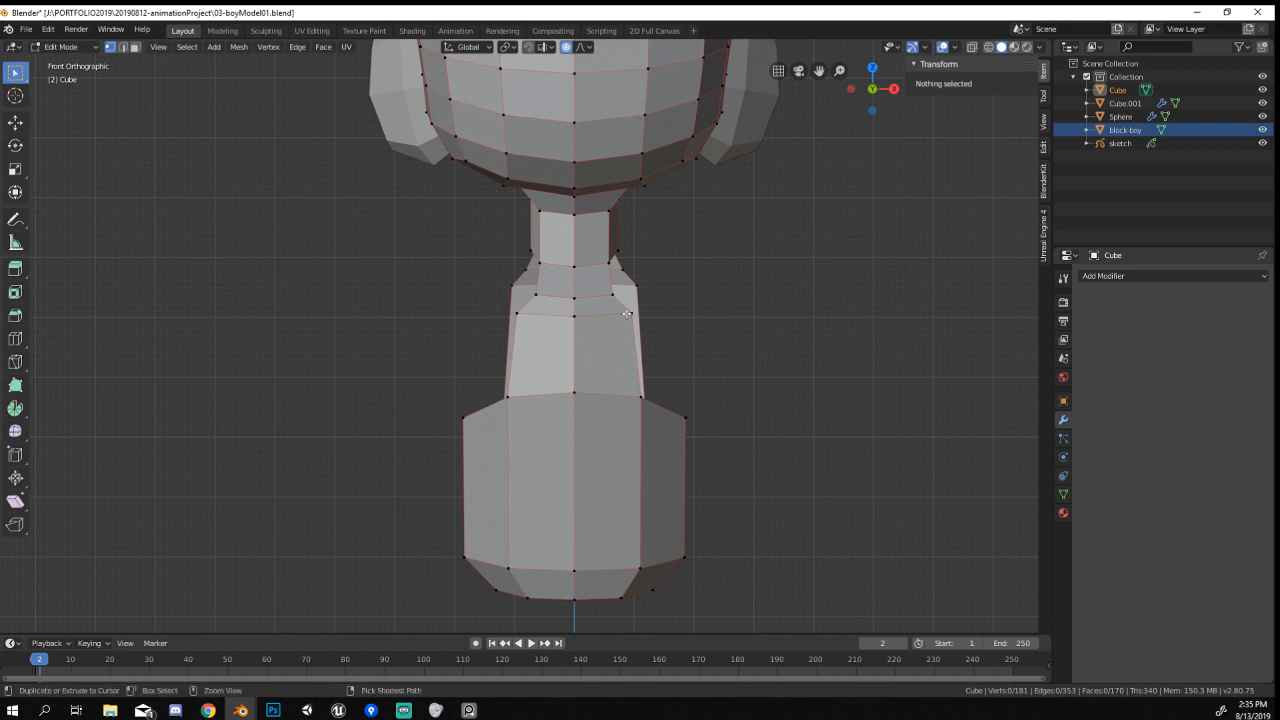
key(ctrl+z)
click(646, 276)
key(x)
click(649, 277)
key(ctrl+z)
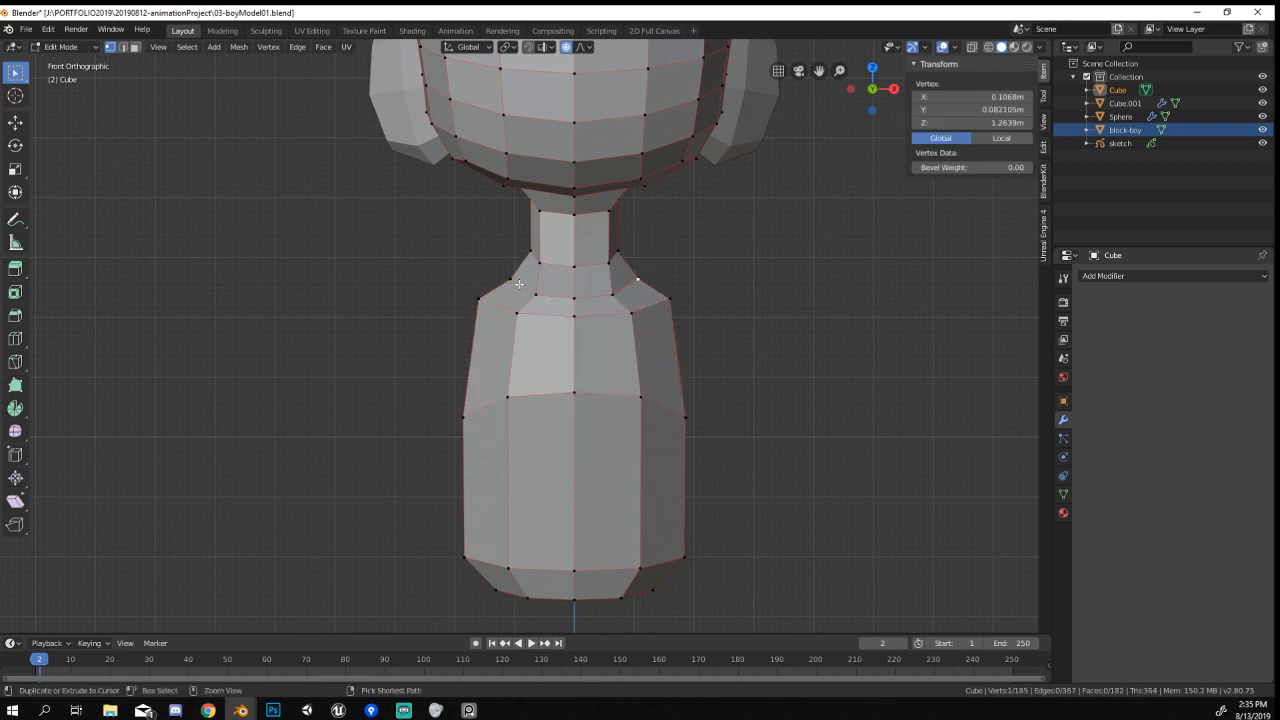
Delete the outer shoulder vertices on both sides of the torso to open the arm holes.
key(x)
click(693, 309)
middle_drag(691, 306, 529, 352)
middle_drag(499, 274, 623, 300)
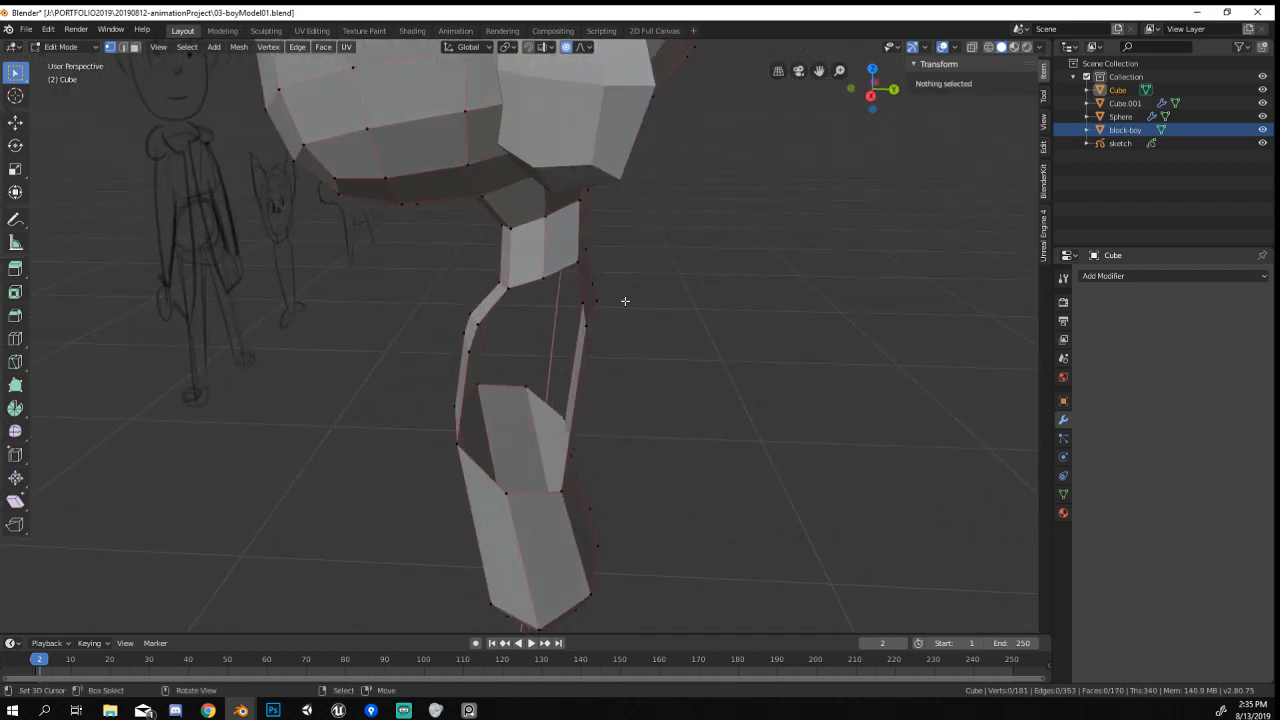
Select the upper border edges of the positive-X arm hole and extrude them 0.103 m along X and -0.0156 m along Z.
alt+click(523, 283)
middle_drag(523, 283, 584, 319)
middle_drag(510, 444, 634, 449)
right_click(654, 500)
key(KP_1)
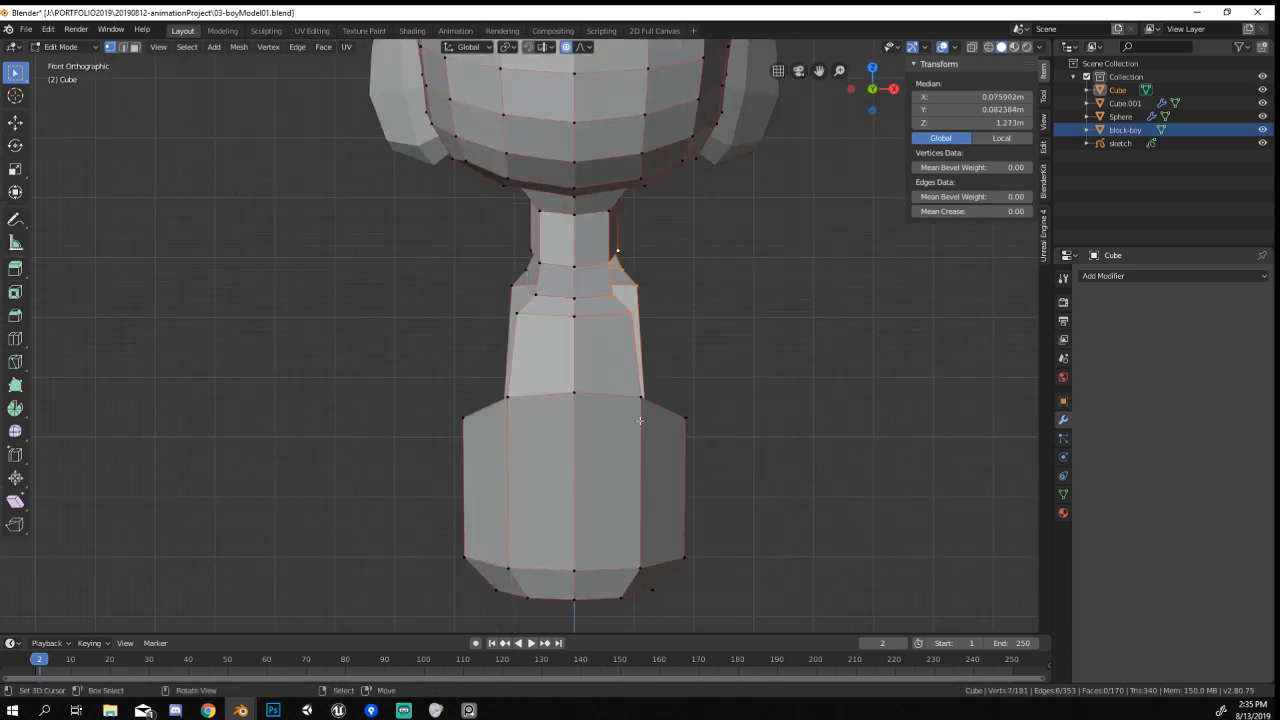
key(e)
click(726, 320)
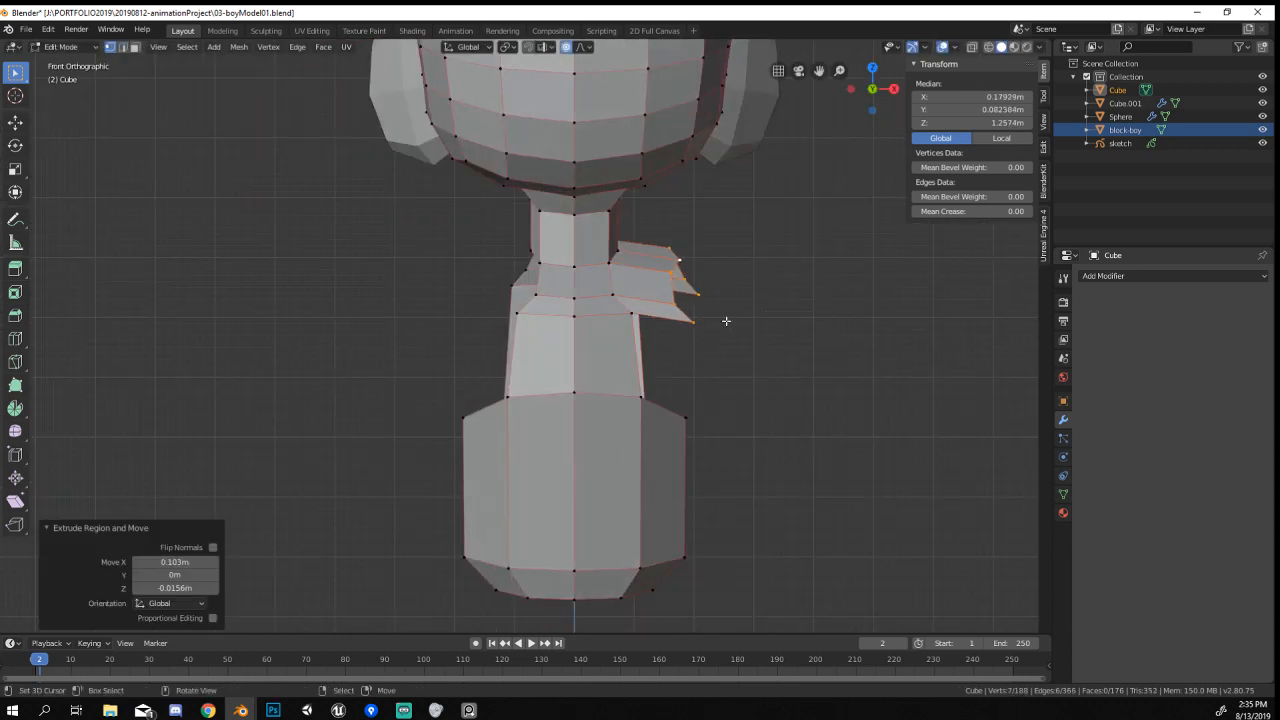
In wireframe shading, select all vertices on the negative-X half of the head and body mesh and delete them.
scroll(723, 317, down, 5)
key(z)
click(589, 340)
key(a)
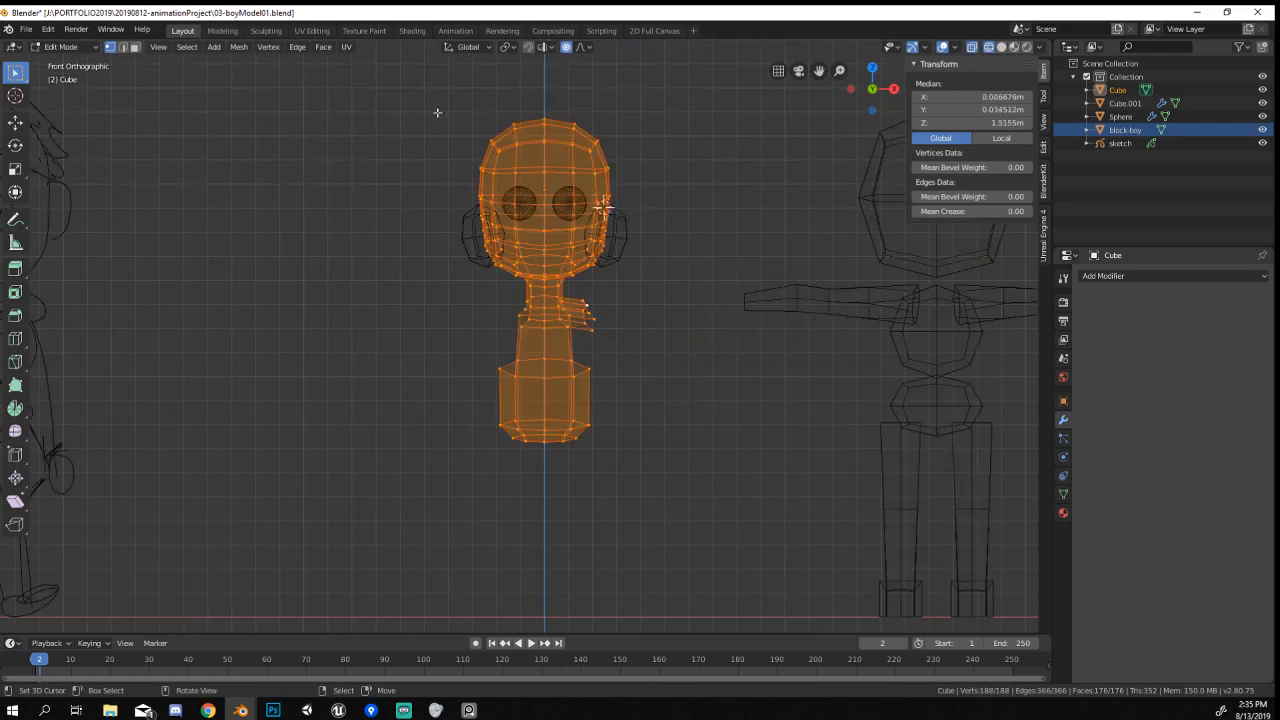
key(alt+a)
drag(414, 78, 539, 507)
key(x)
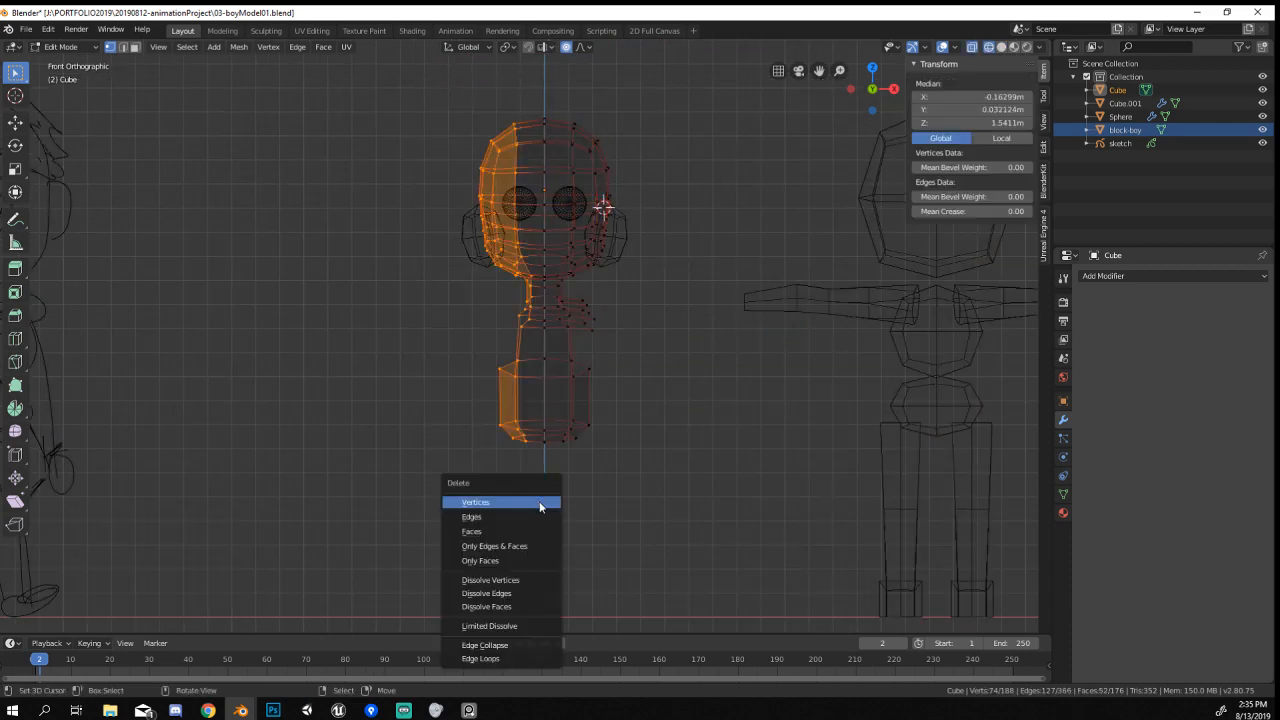
click(539, 507)
Add a Mirror modifier on the X axis to the half mesh and return to solid shading.
scroll(596, 291, up, 3)
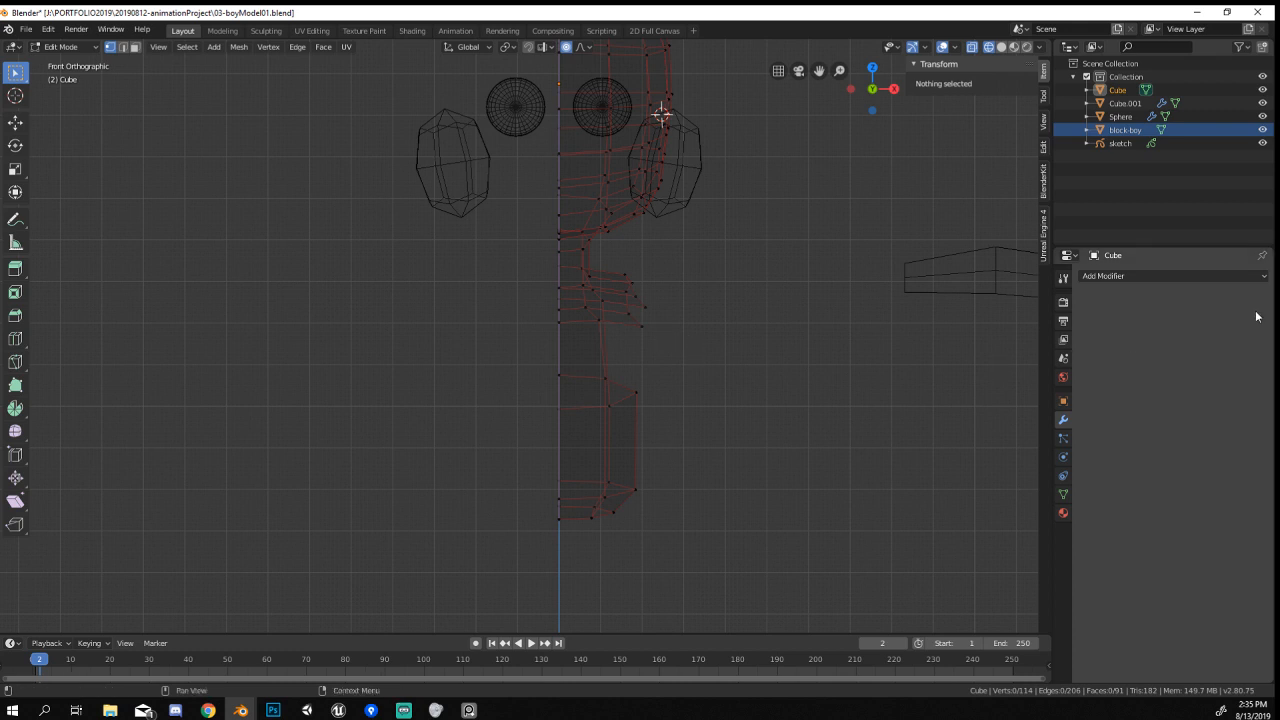
click(1120, 275)
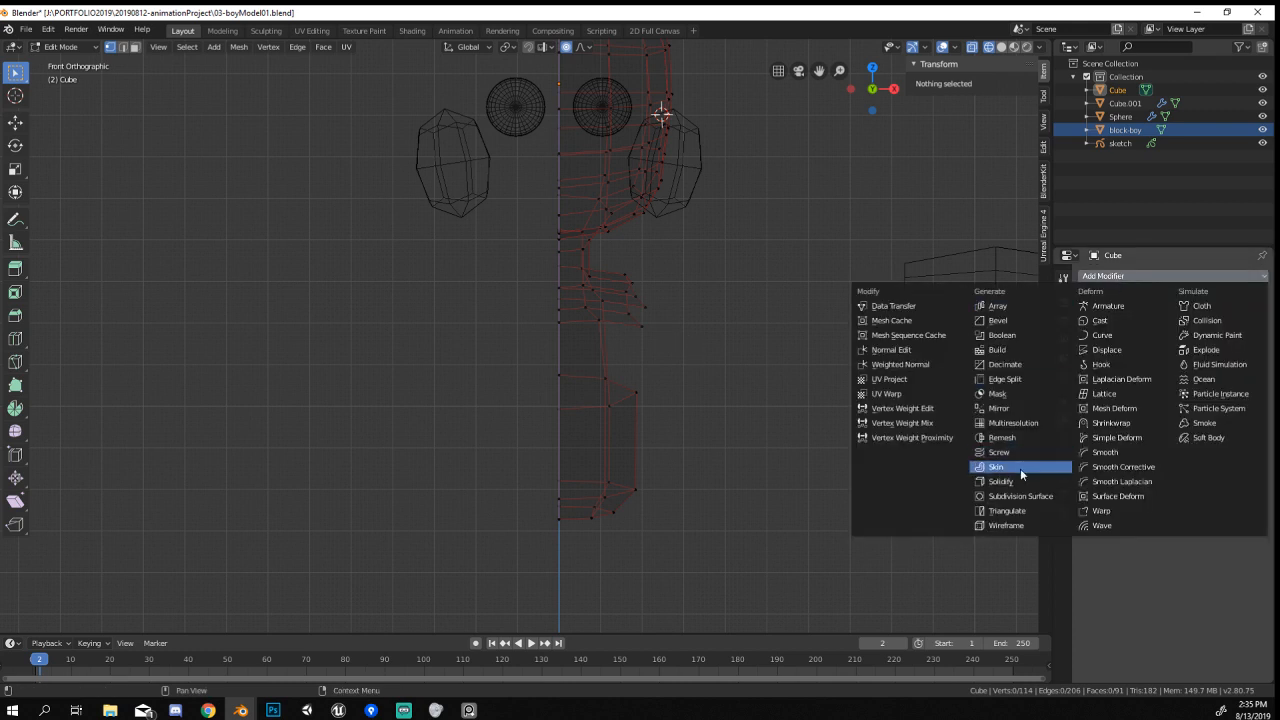
click(1020, 408)
scroll(711, 317, up, 1)
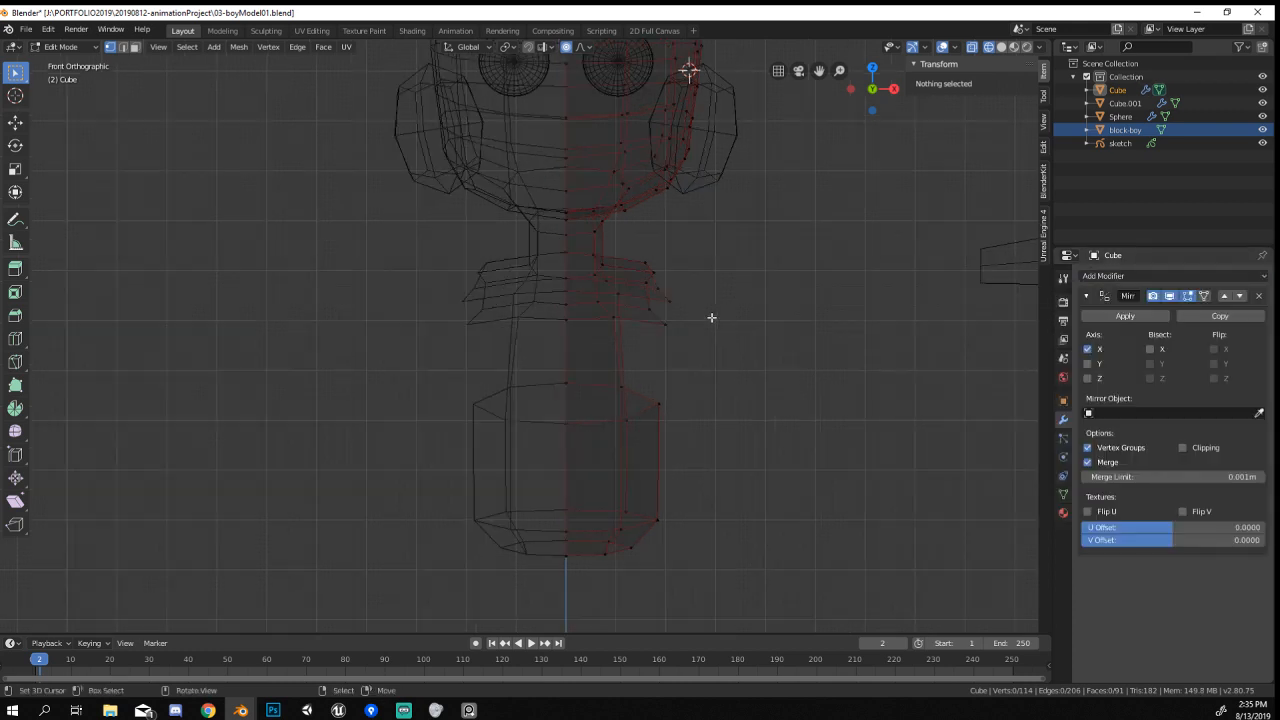
click(840, 334)
Select the extruded shoulder's outer edge and smooth it with the LoopTools Relax operation.
mouse_move(822, 343)
middle_down()
mouse_move(745, 335)
mouse_move(675, 377)
middle_up()
alt+click(637, 308)
right_click(674, 376)
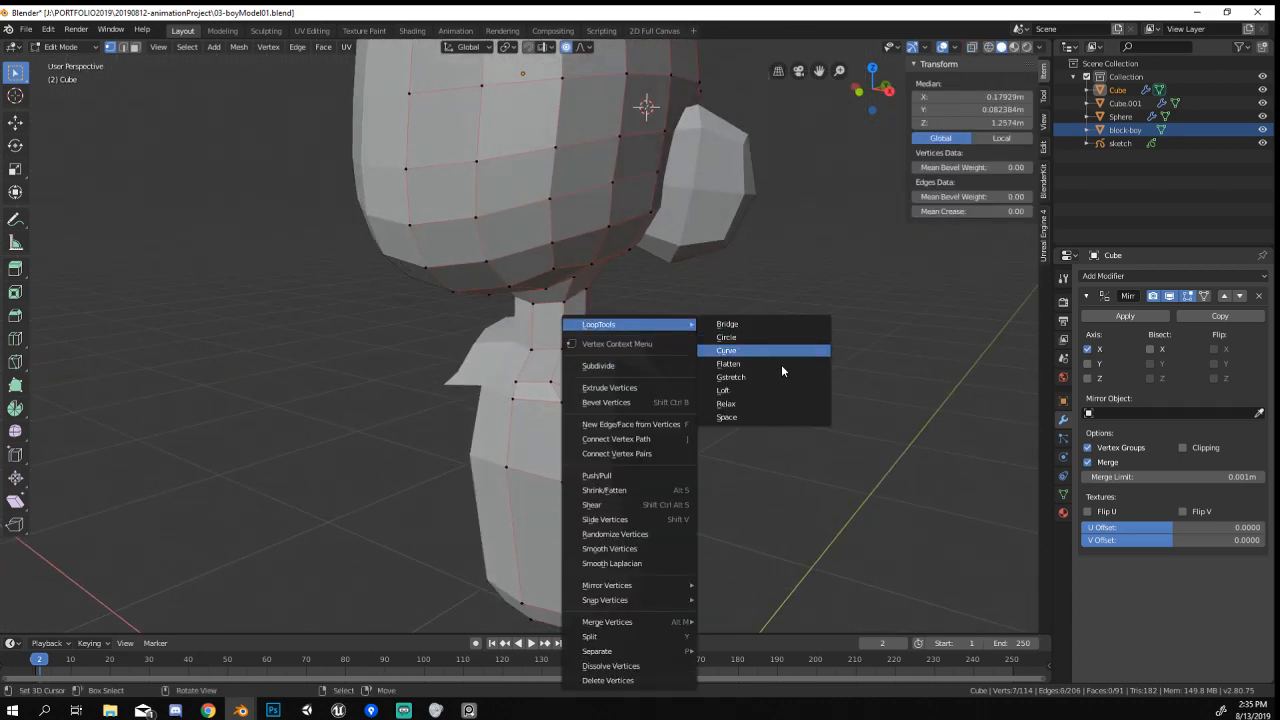
click(787, 408)
scroll(700, 425, up, 2)
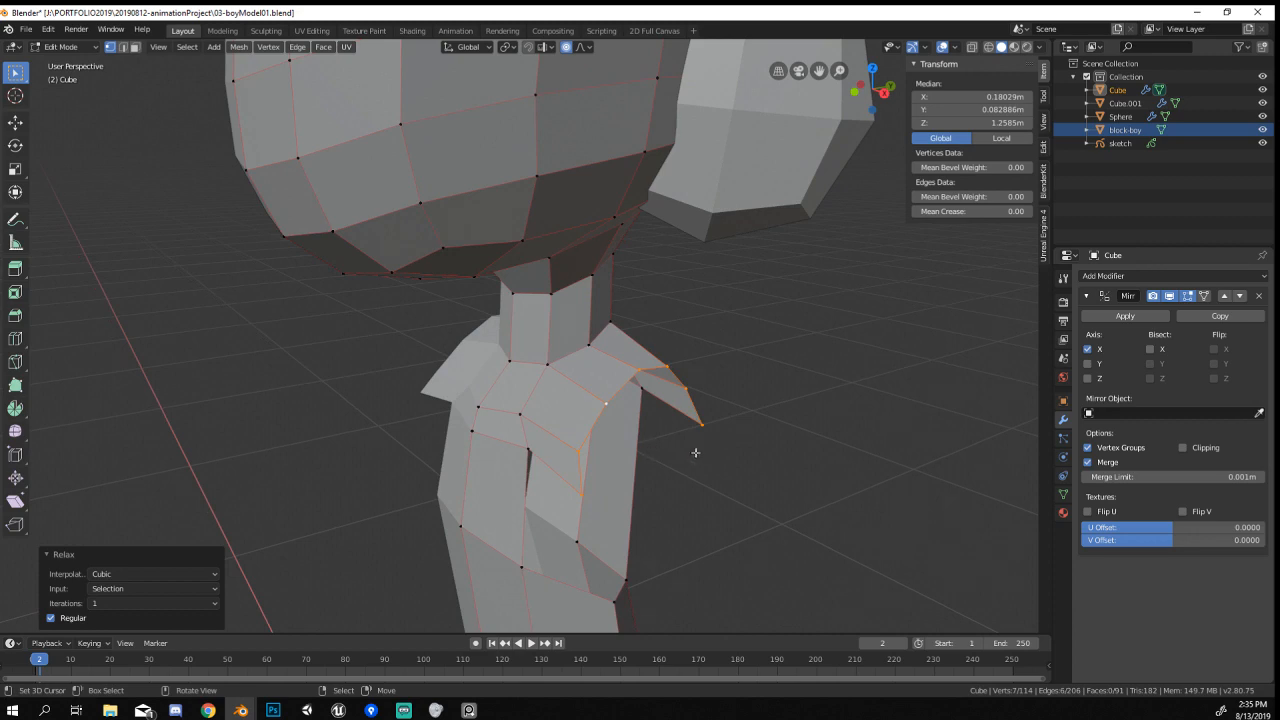
Slide a vertex near the shoulder along its edge and reselect the shoulder's whole outer edge.
mouse_move(675, 449)
middle_down()
mouse_move(766, 431)
mouse_move(908, 449)
mouse_move(650, 410)
mouse_move(449, 338)
mouse_move(673, 346)
middle_up()
right_click(480, 320)
key(g)
key(g)
click(482, 335)
alt+right_click(726, 379)
middle_drag(726, 379, 619, 396)
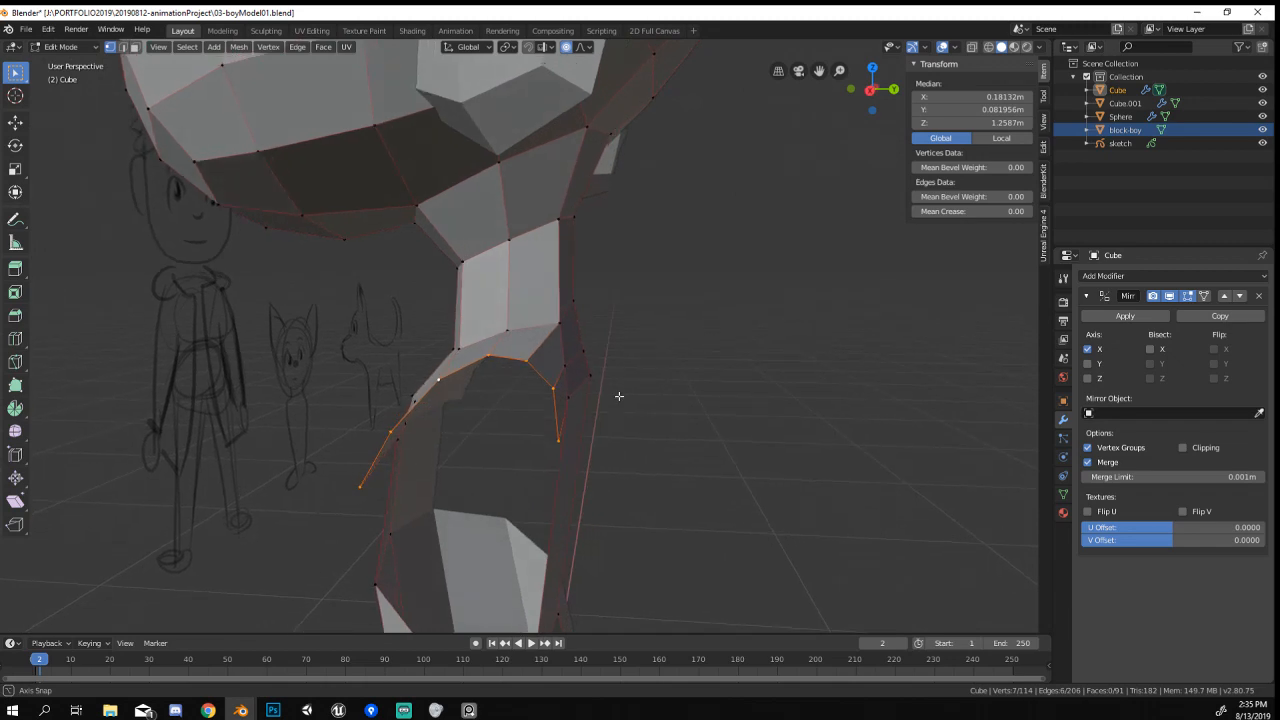
Try to scale down a short edge of the extruded shoulder.
right_click(535, 363)
middle_drag(535, 363, 660, 420)
key(s)
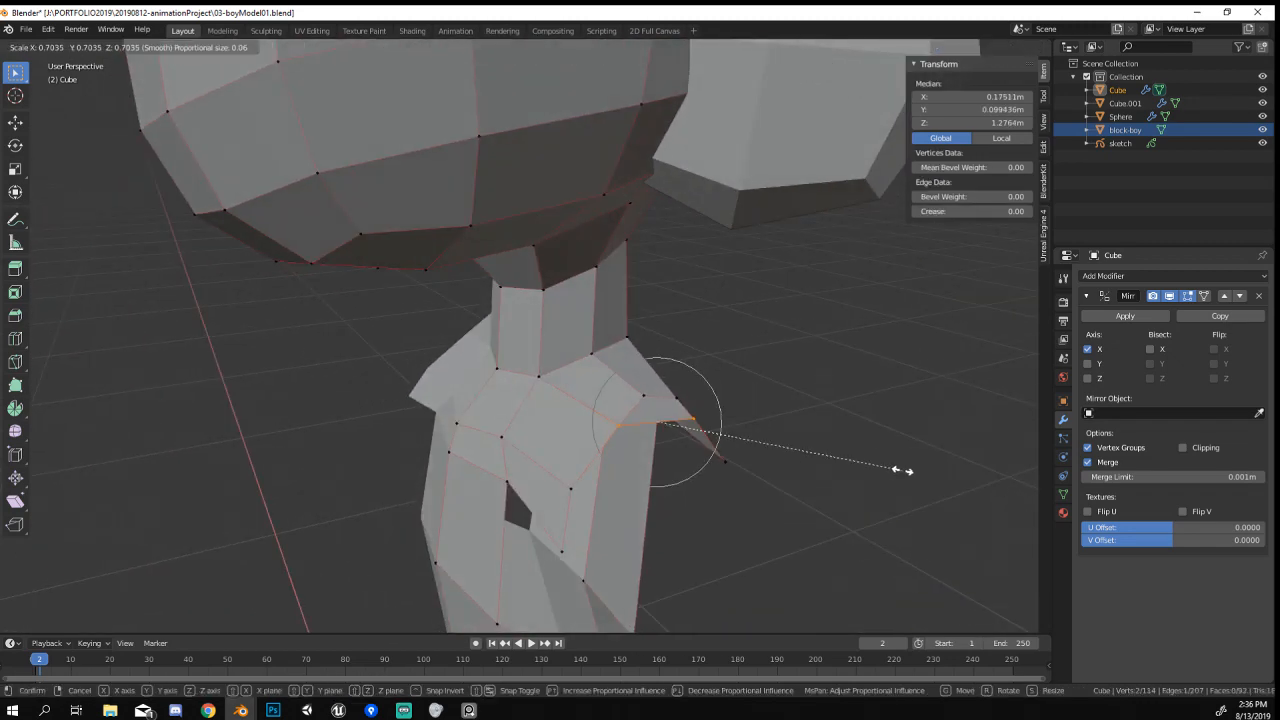
click(895, 470)
middle_drag(895, 470, 853, 464)
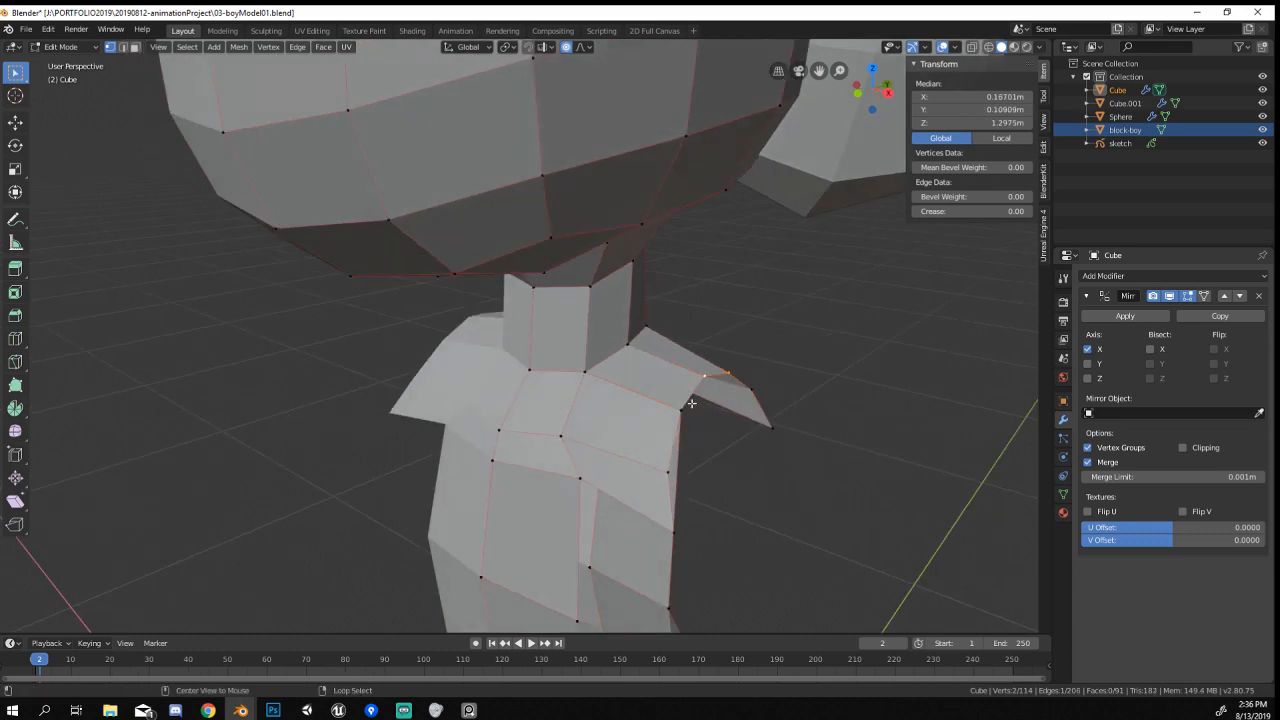
In front view, move the block-boy object about 1 m along X, farther away from the boy model.
key(KP_1)
scroll(790, 400, down, 6)
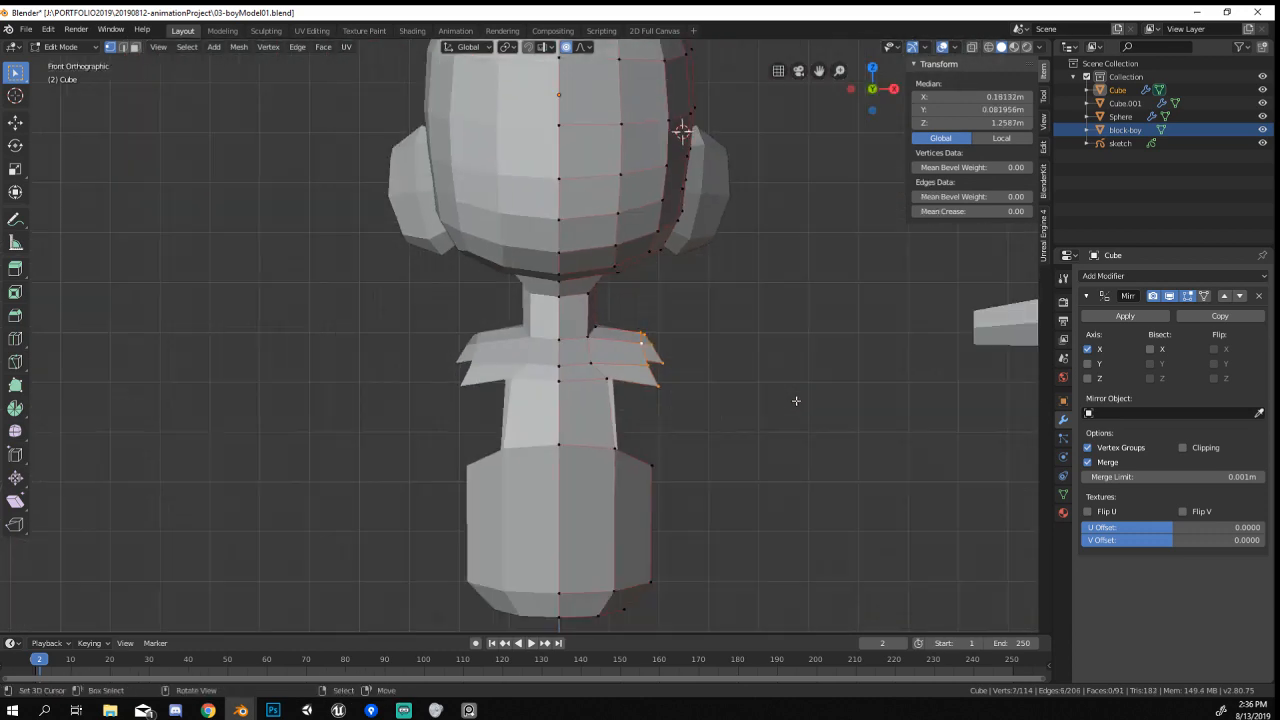
scroll(782, 403, down, 2)
key(Tab)
click(845, 335)
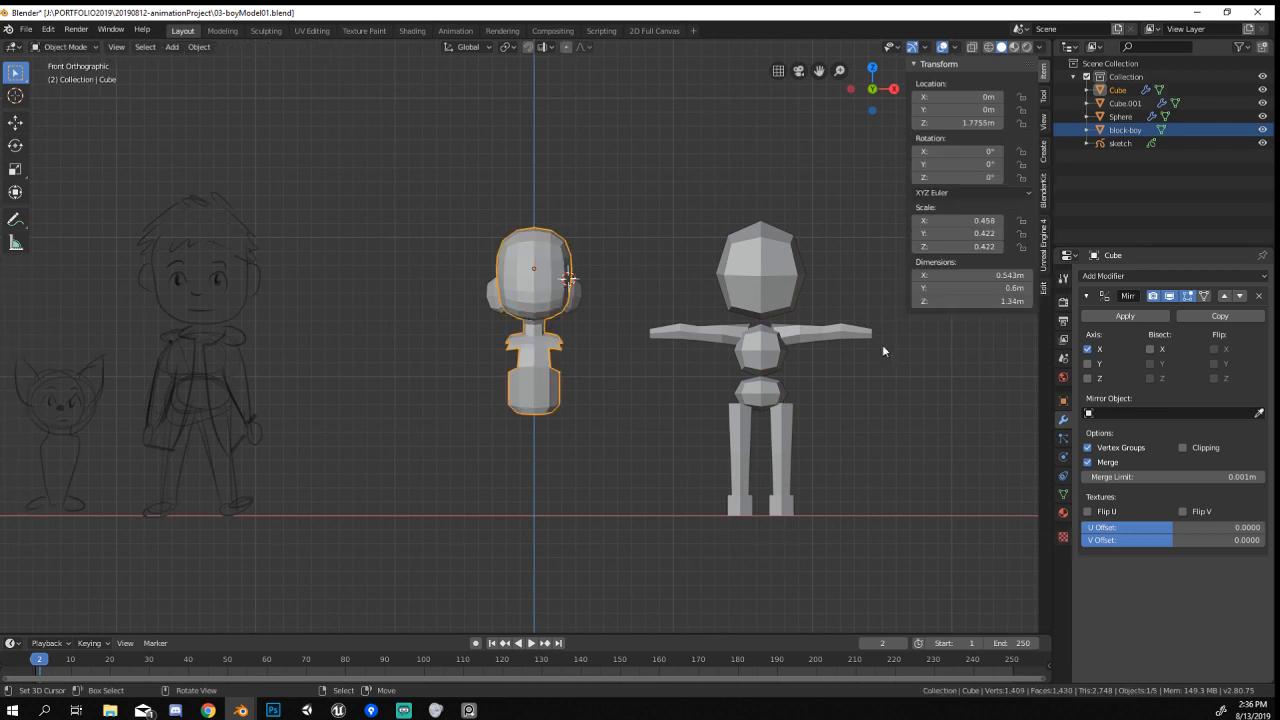
key(g)
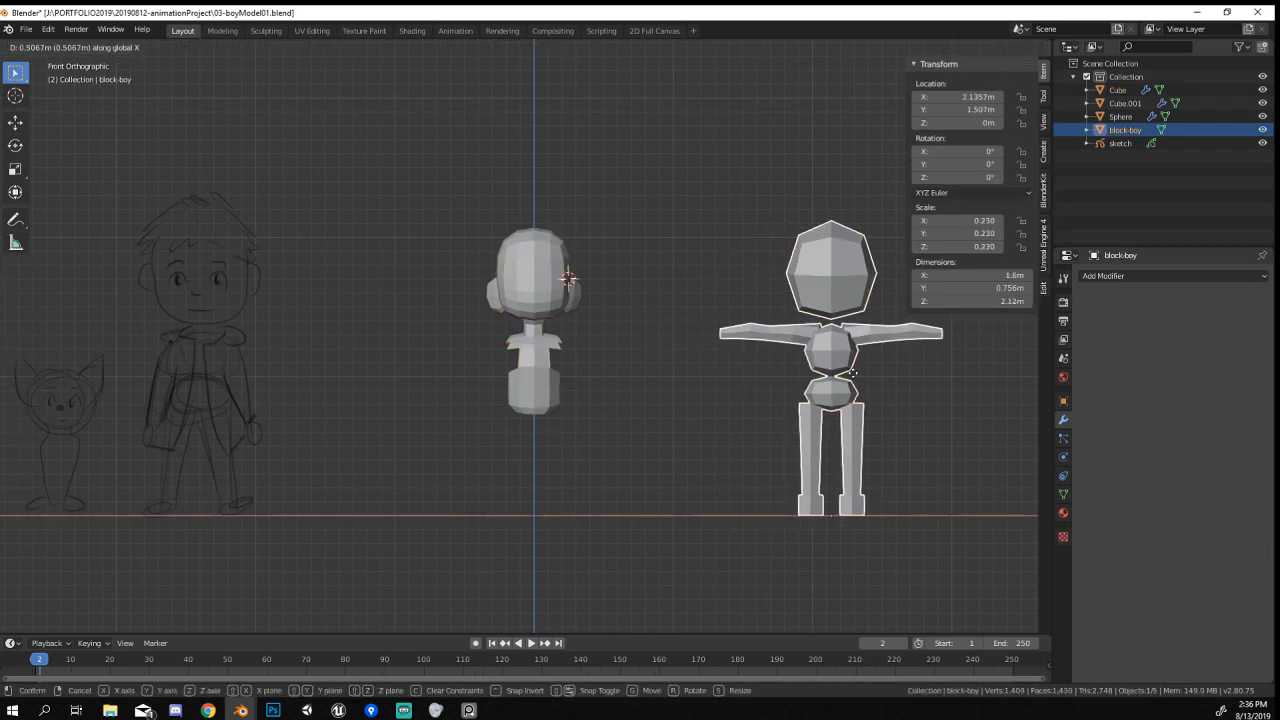
click(926, 375)
Try to duplicate the middle section of the block-boy's arm and place it beside the boy model.
key(Tab)
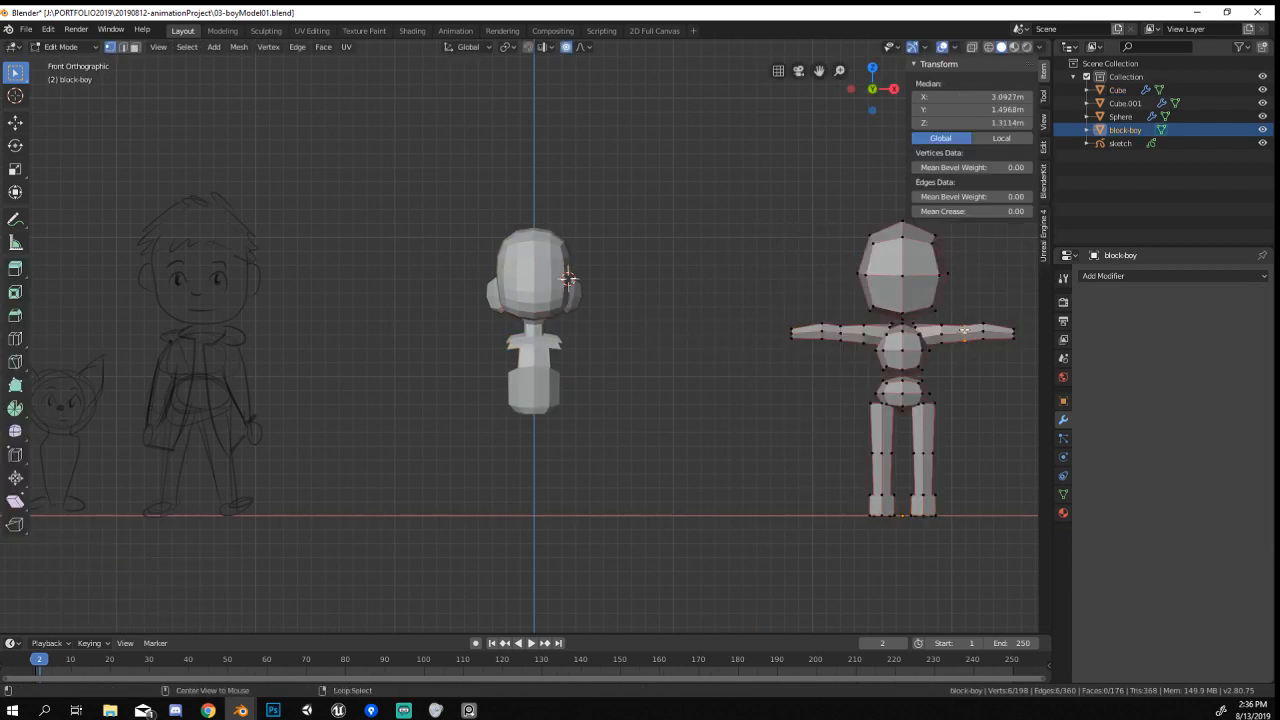
key(ctrl+KP_Add)
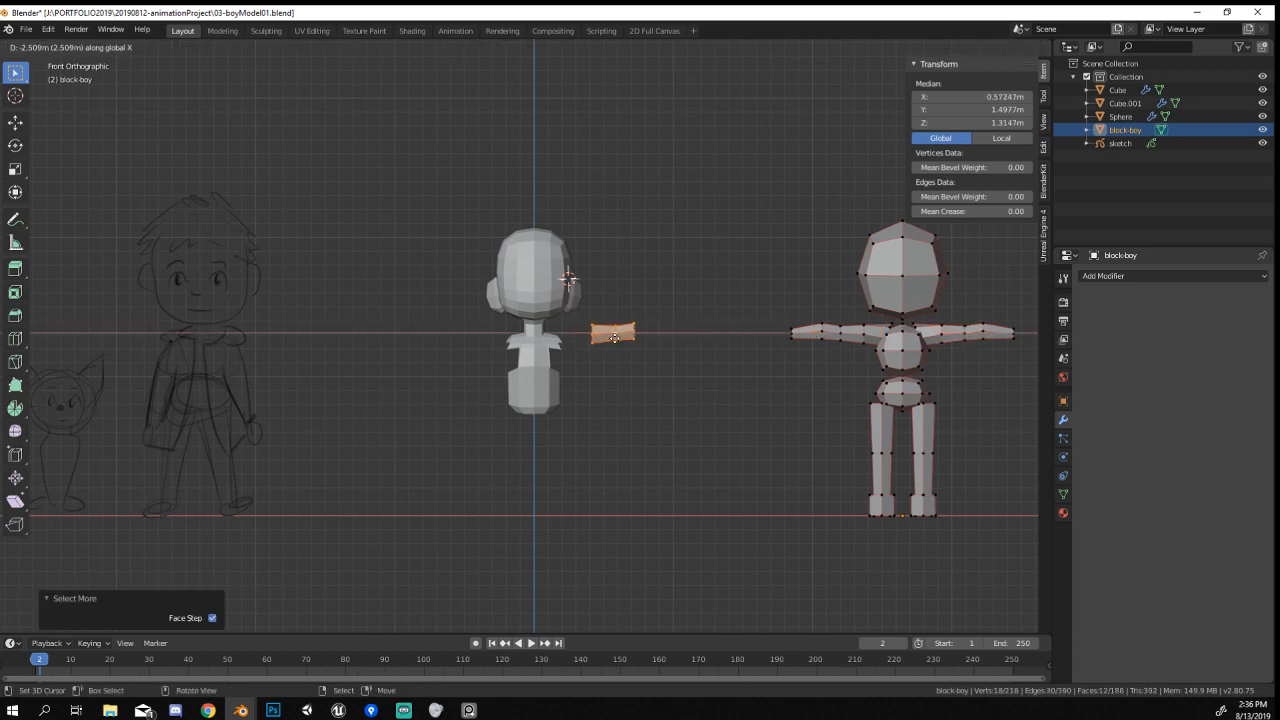
click(612, 337)
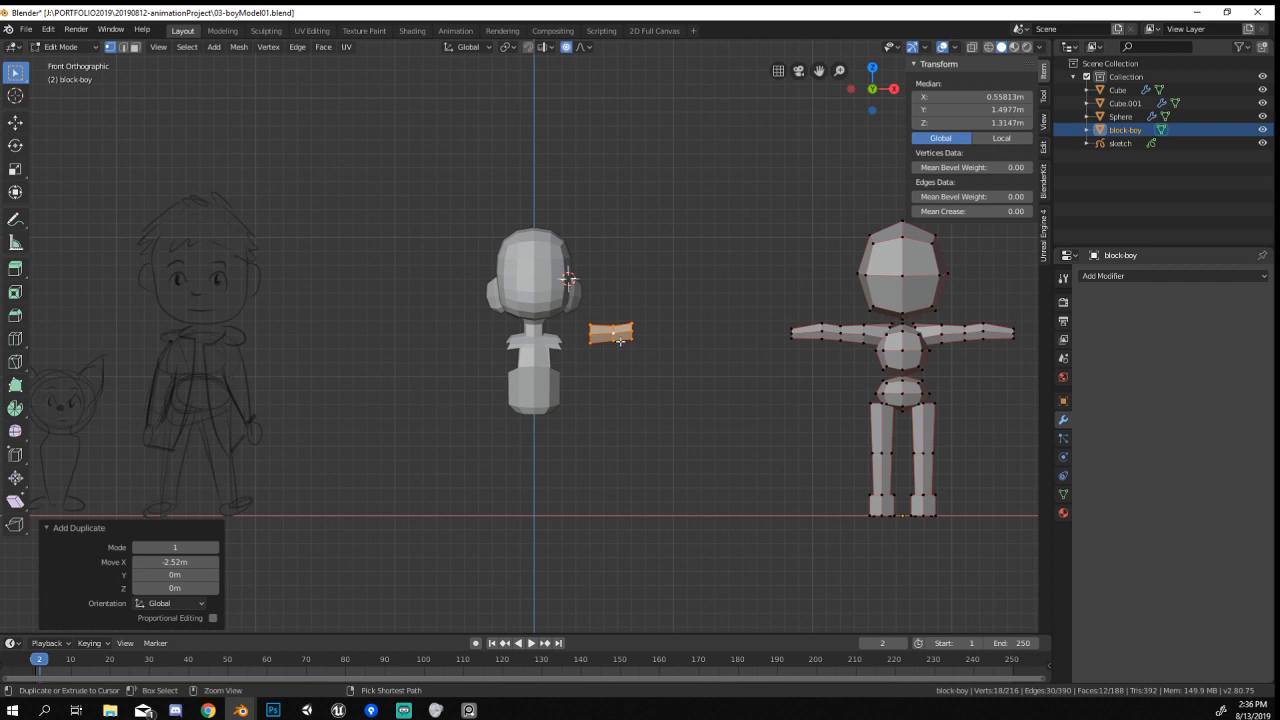
key(ctrl+z)
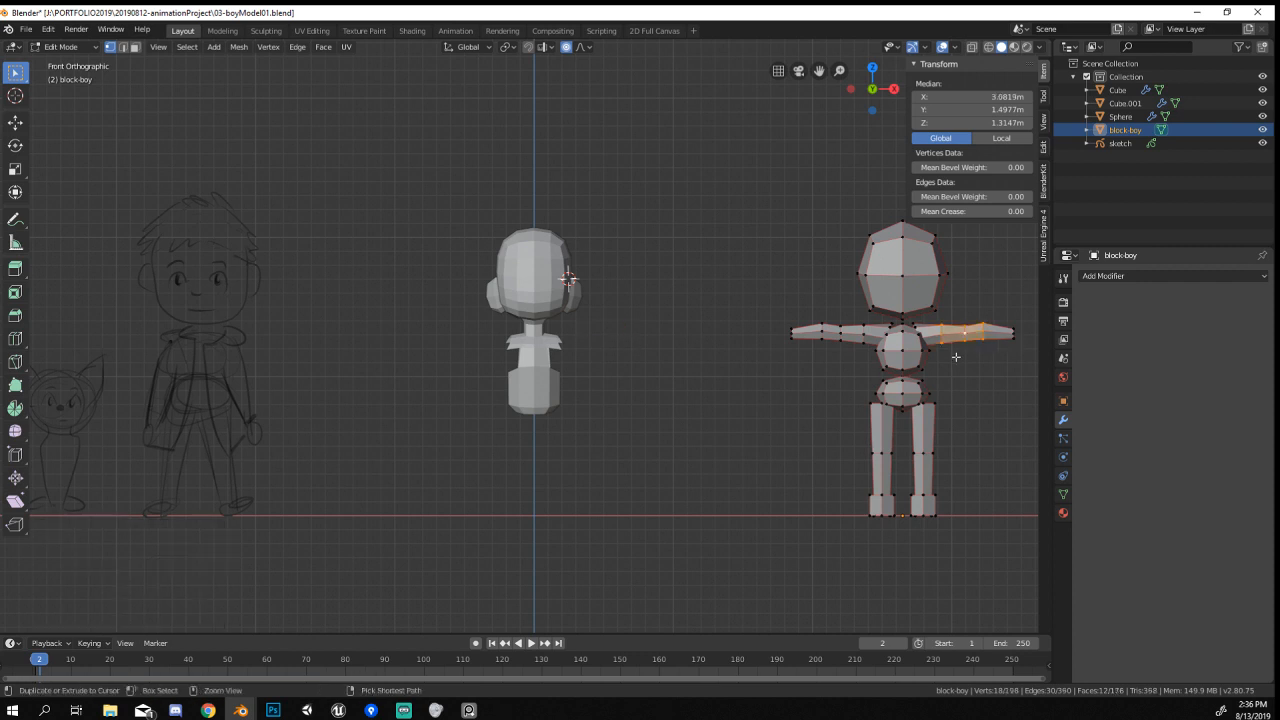
Duplicate the block-boy's arm without its shoulder-end vertices, shifting the copy -2.54 m along X and -0.0239 m along Z.
key(ctrl+KP_Add)
key(shift+z)
key(c)
middle_click(892, 342)
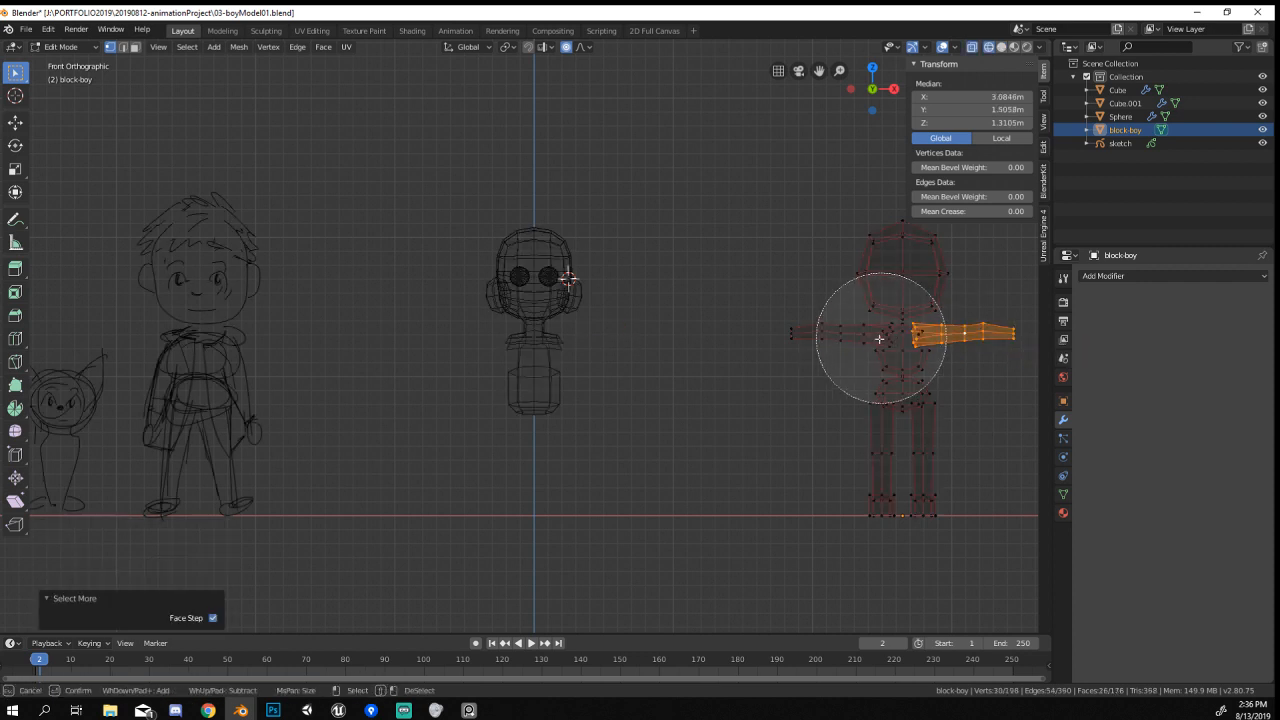
right_click(863, 346)
key(shift+d)
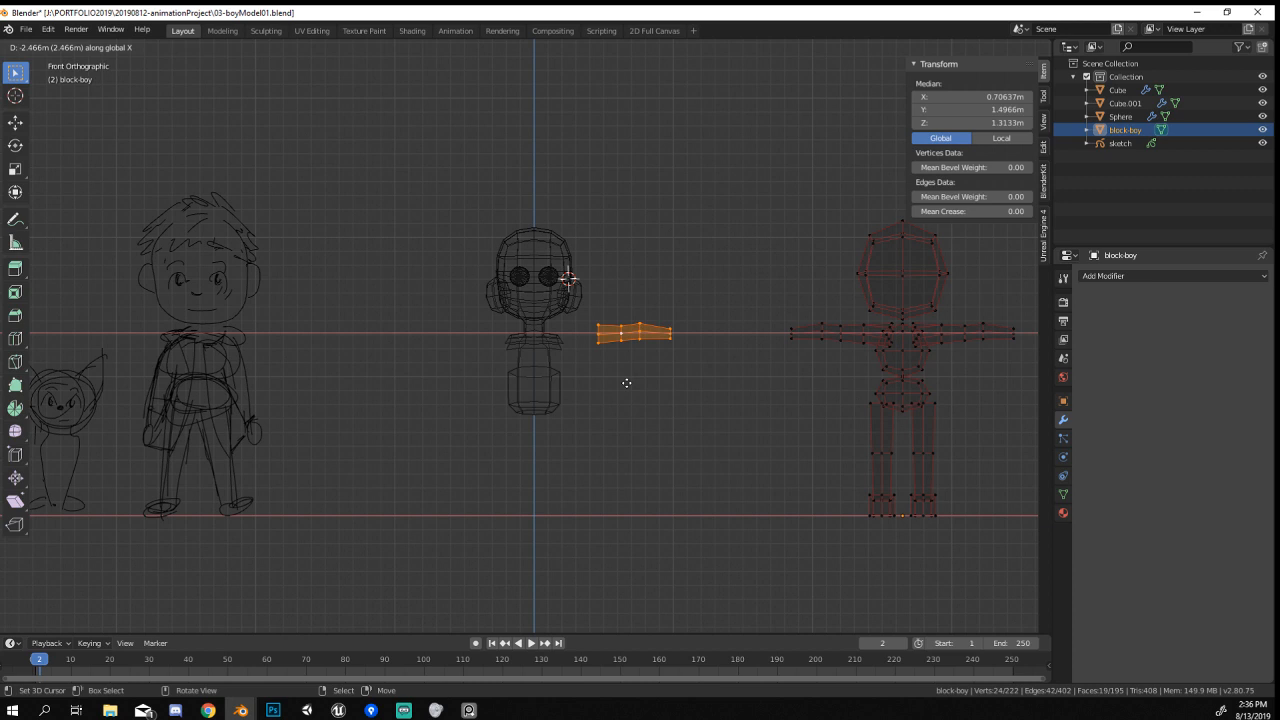
click(616, 383)
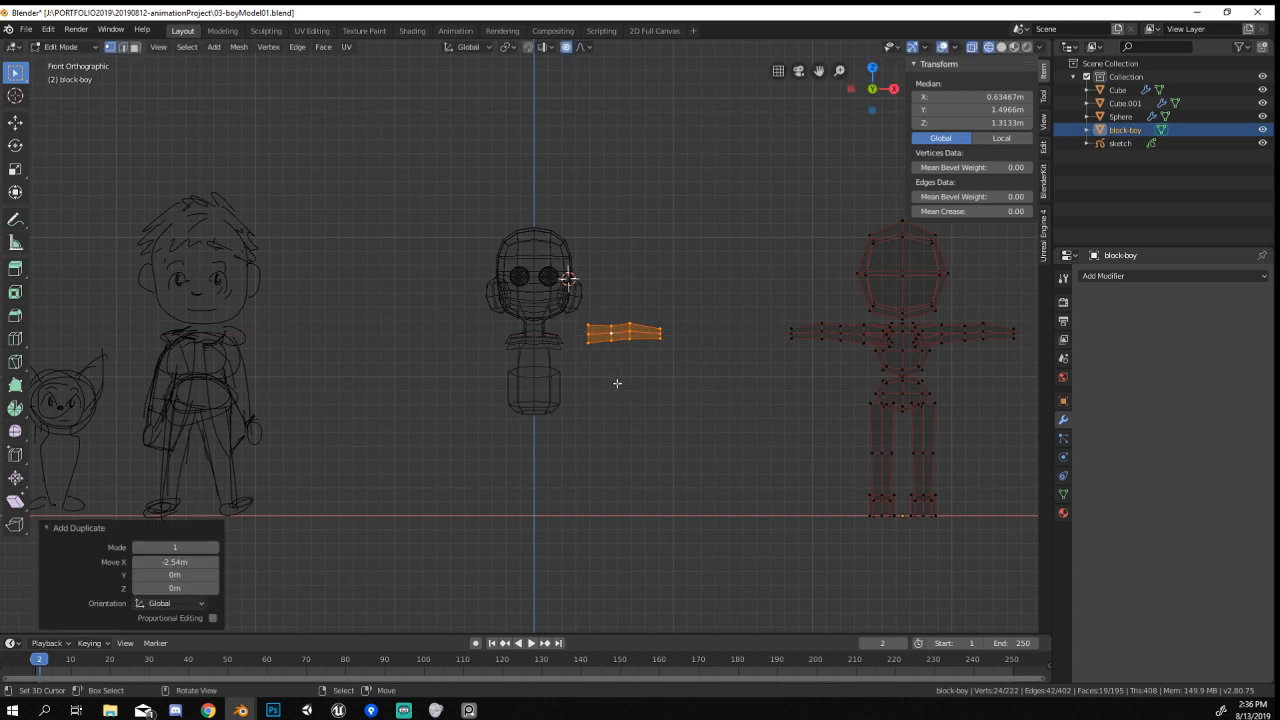
click(618, 386)
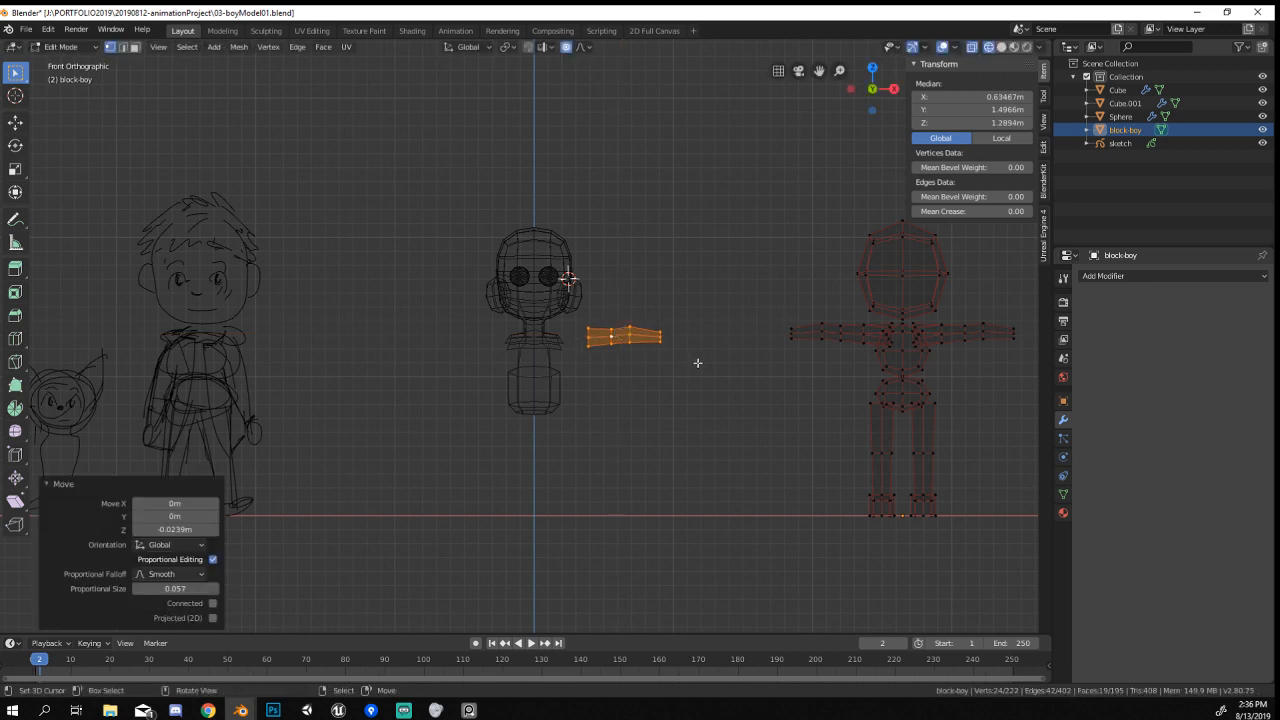
Separate the duplicated arm into its own object and join it to the boy's head and body mesh.
scroll(697, 363, up, 2)
click(812, 351)
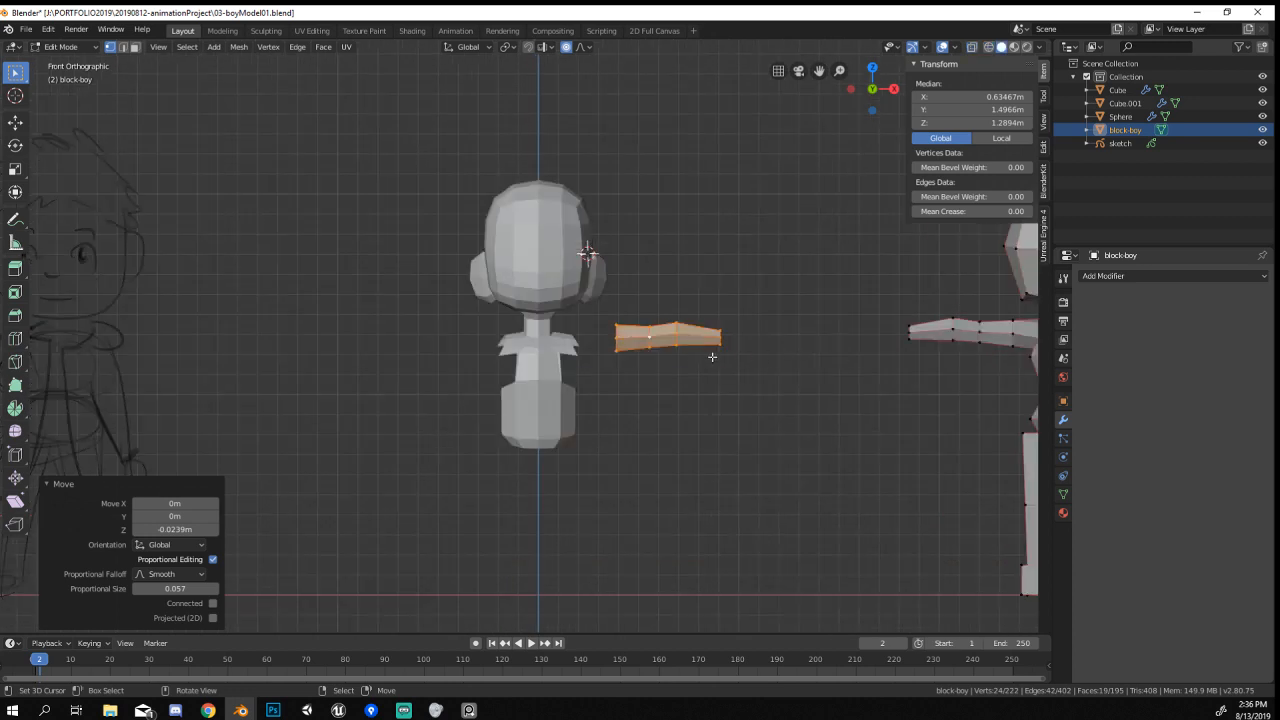
key(Tab)
key(Tab)
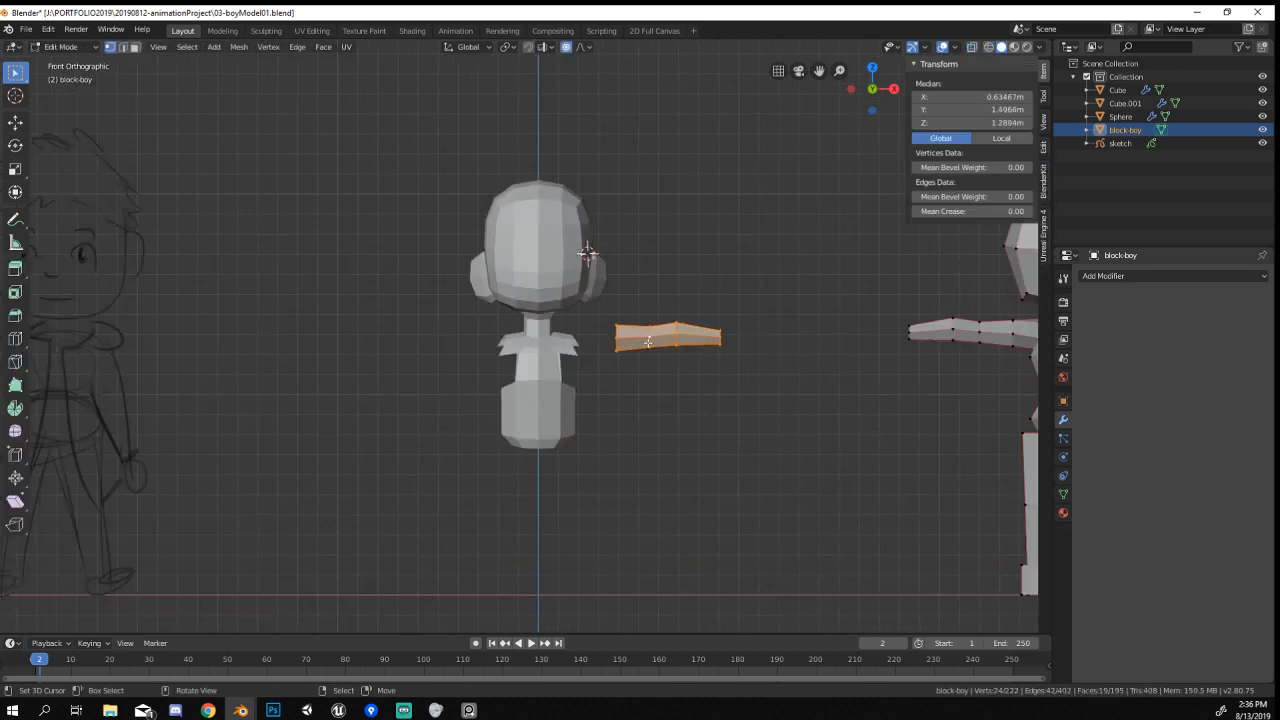
key(p)
click(648, 342)
key(Tab)
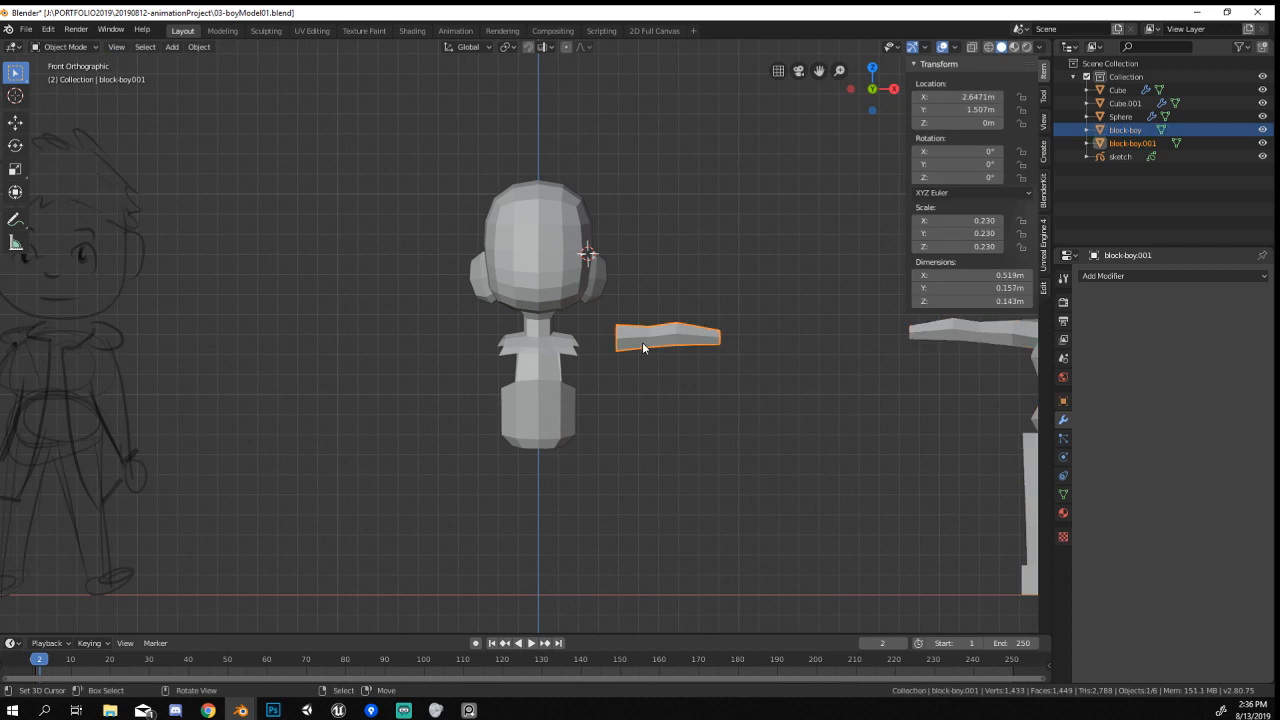
click(538, 364)
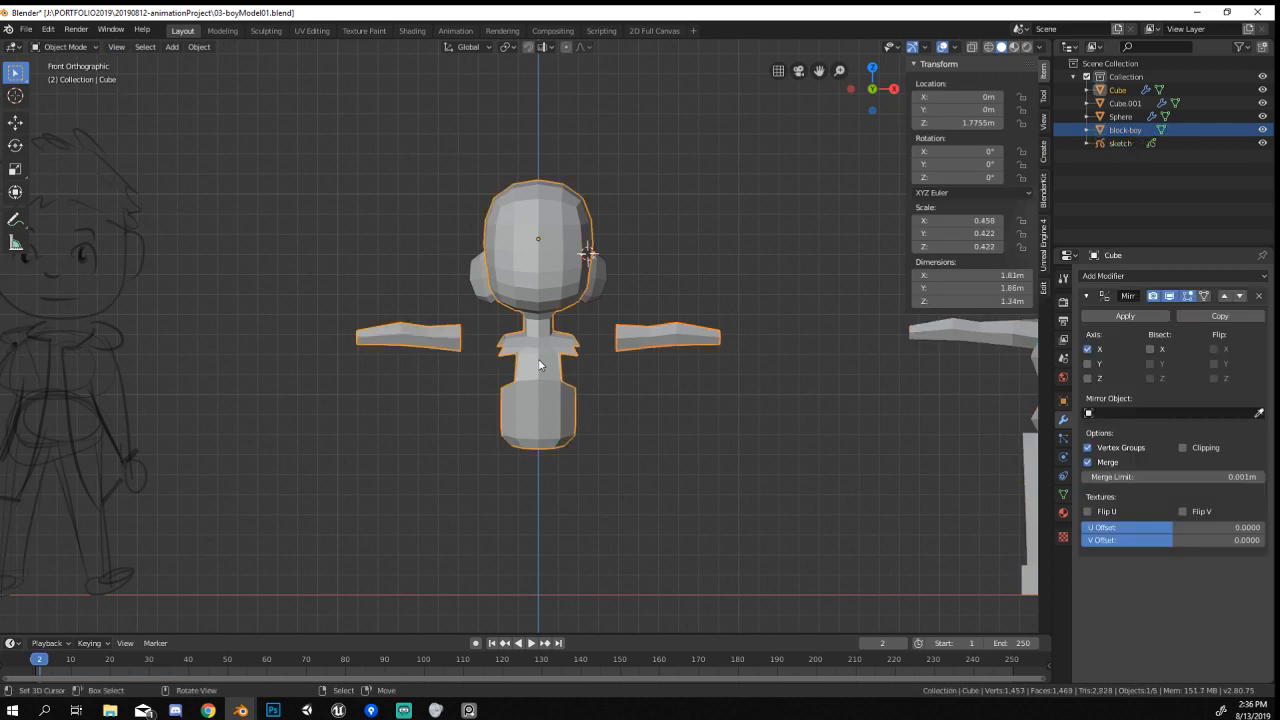
Select the whole joined arm and move it about -1.47 m along Y in top view to line up with the body.
key(Tab)
middle_drag(652, 398, 586, 428)
key(Tab)
middle_drag(729, 441, 733, 512)
key(Tab)
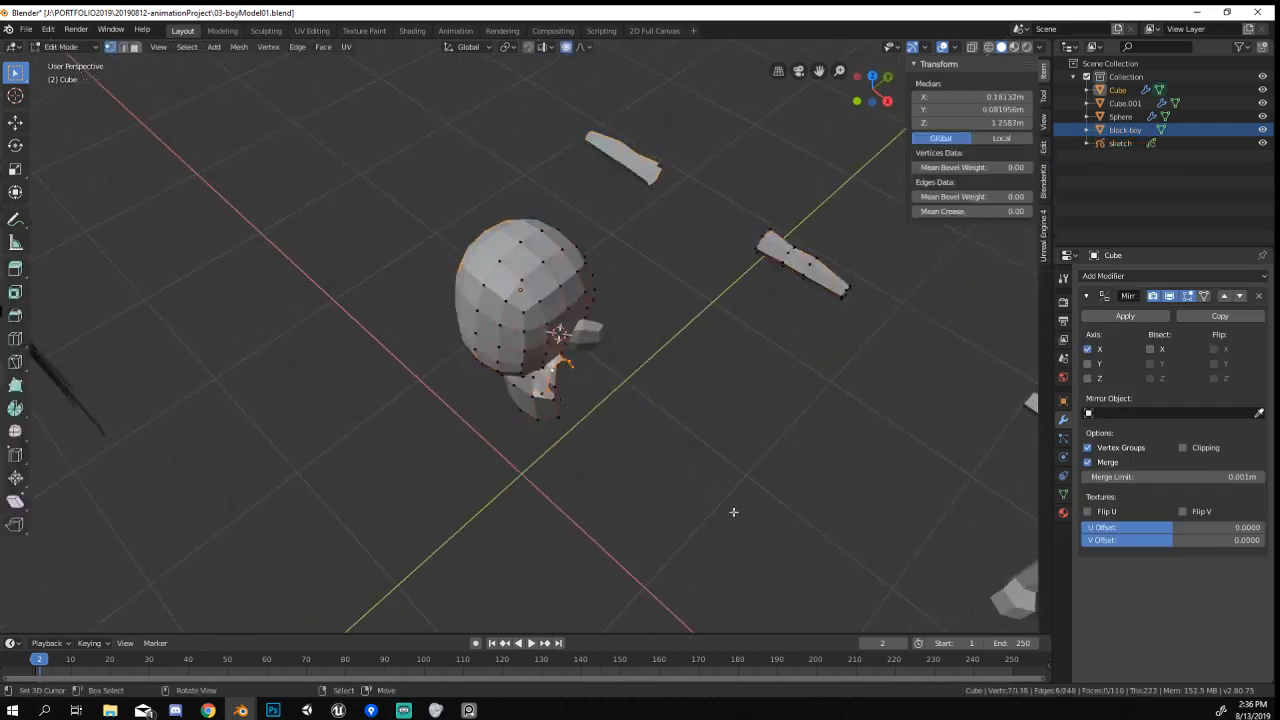
scroll(727, 471, down, 4)
key(ctrl+l)
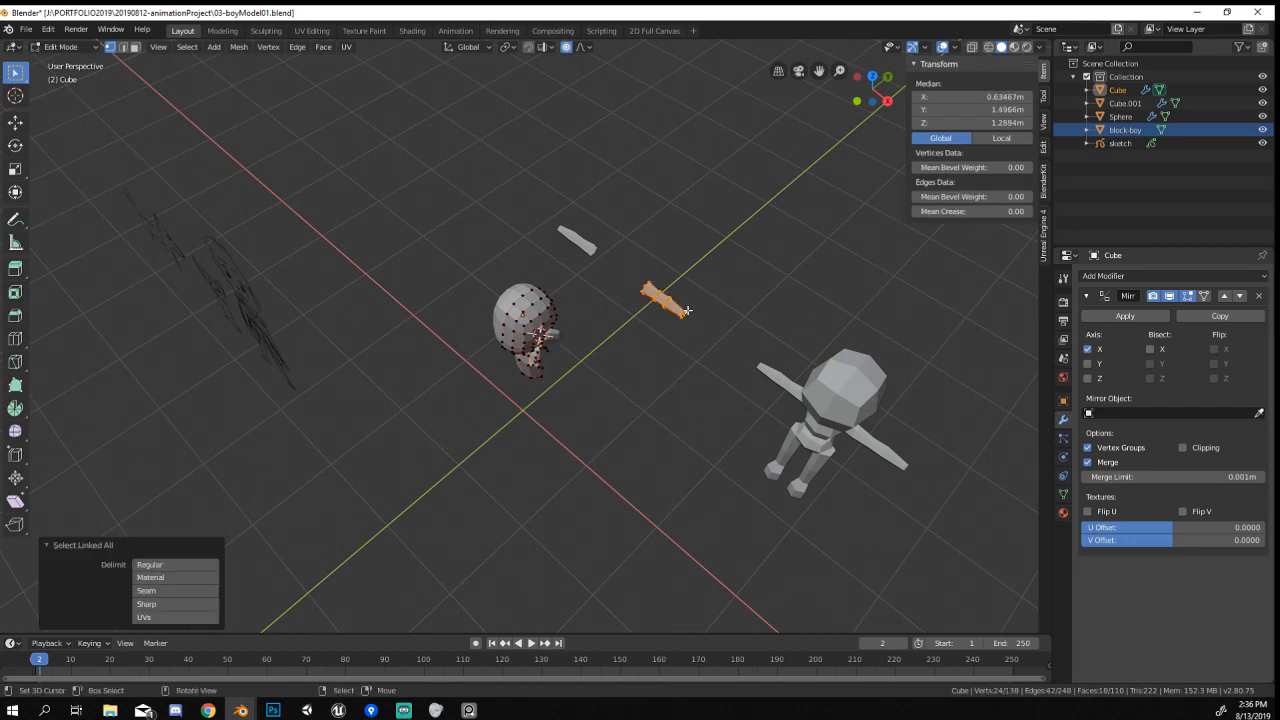
key(KP_7)
key(g)
key(y)
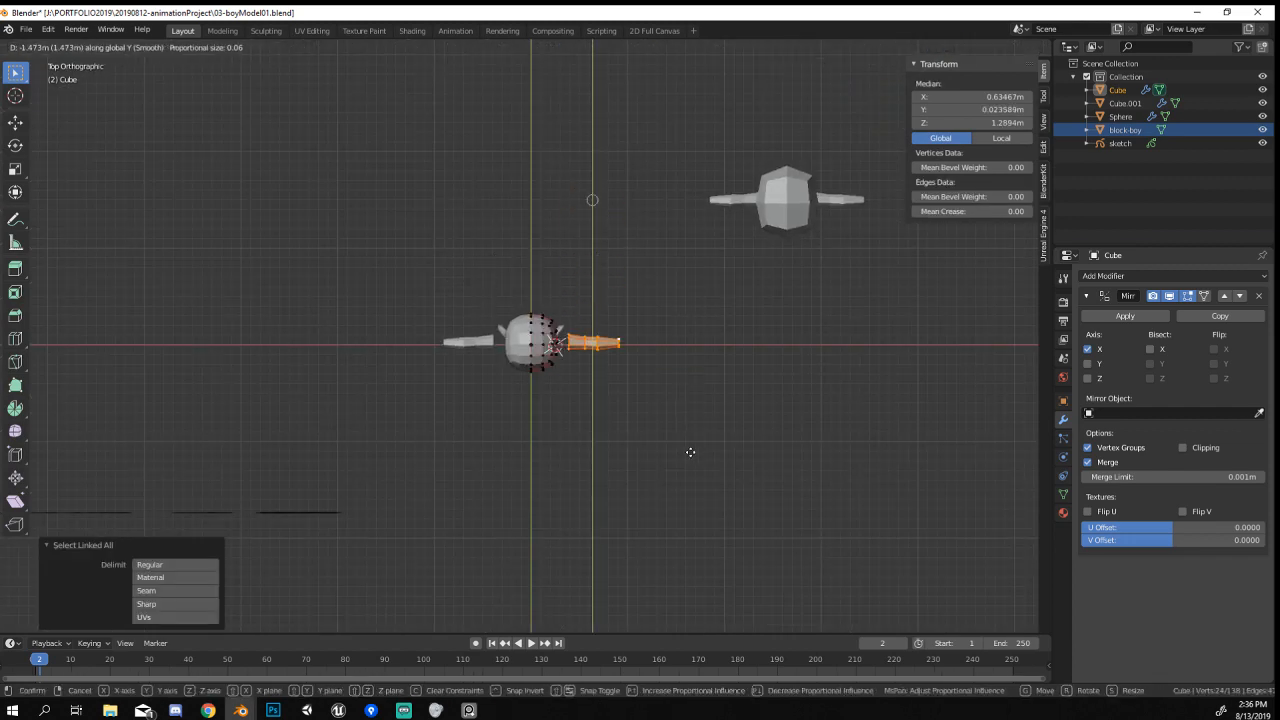
click(690, 452)
Reposition the upper edge running from the back of the neck base to the shoulder's outer end.
middle_drag(690, 452, 631, 354)
scroll(631, 354, up, 8)
middle_drag(714, 391, 692, 422)
scroll(597, 370, up, 2)
right_click(599, 357)
mouse_move(599, 357)
middle_down()
mouse_move(545, 398)
mouse_move(494, 394)
mouse_move(584, 346)
middle_up()
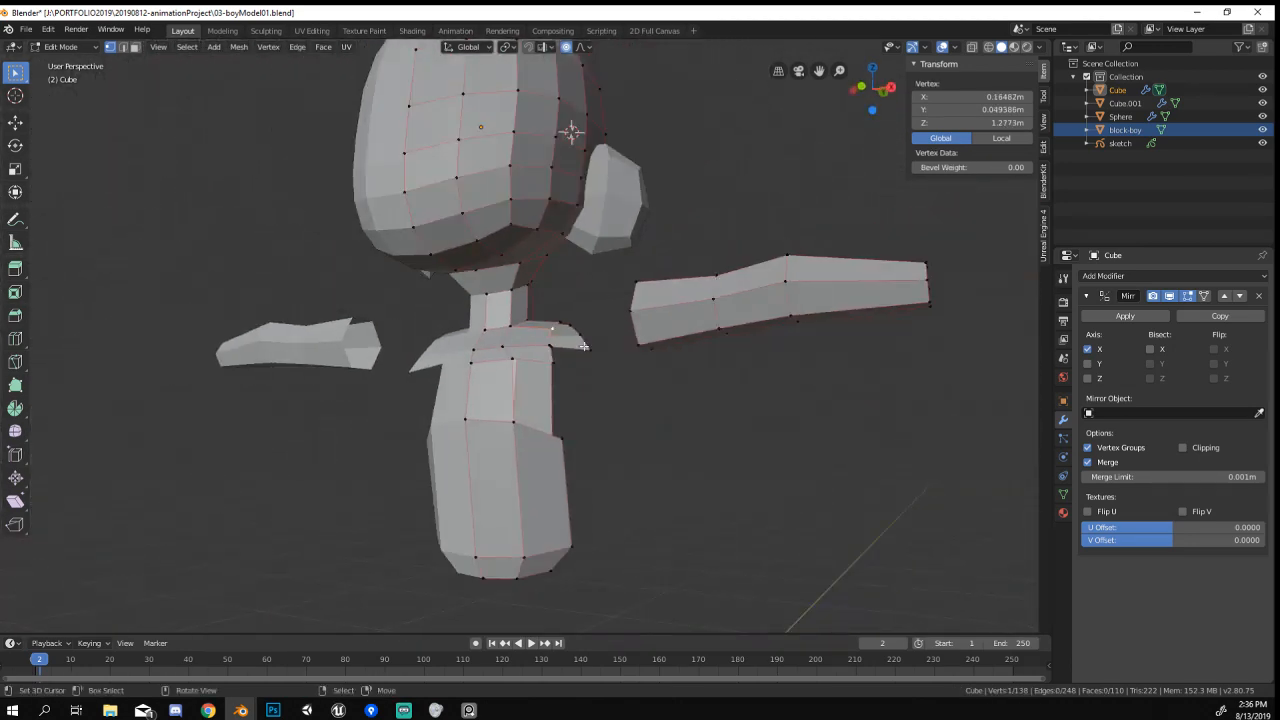
scroll(584, 346, down, 6)
middle_drag(657, 420, 591, 437)
scroll(591, 437, up, 8)
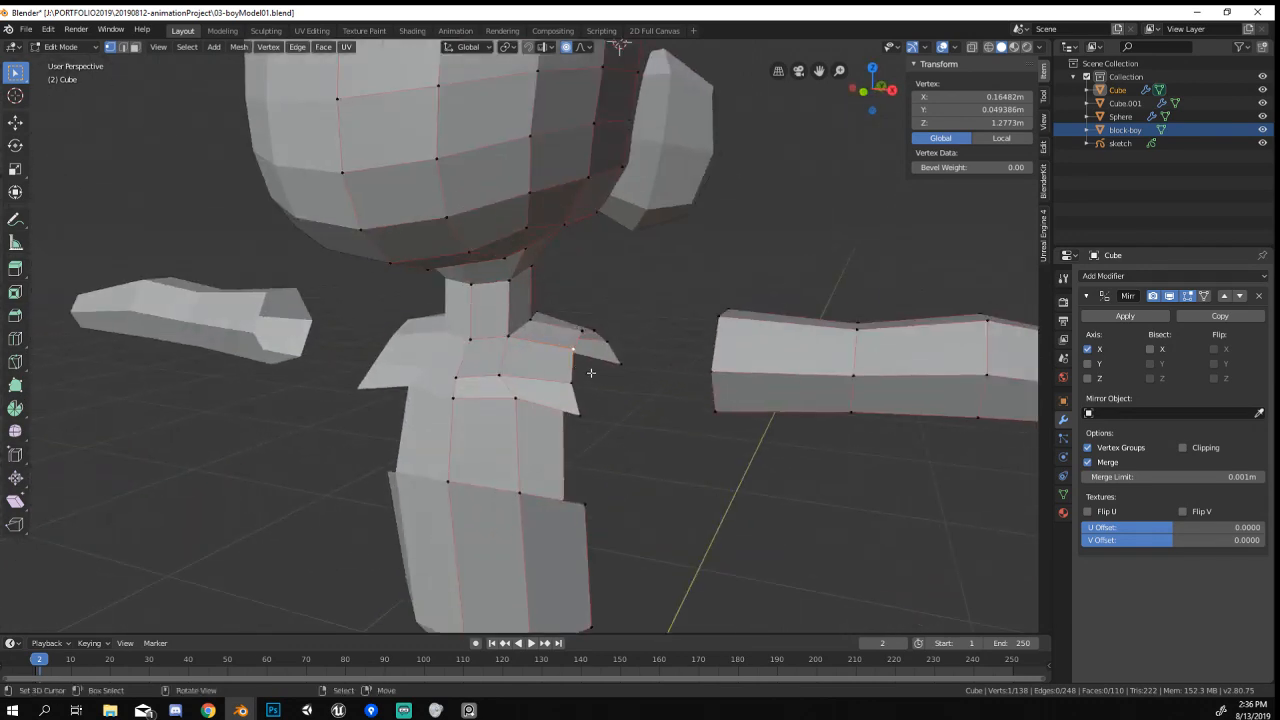
middle_drag(591, 373, 203, 439)
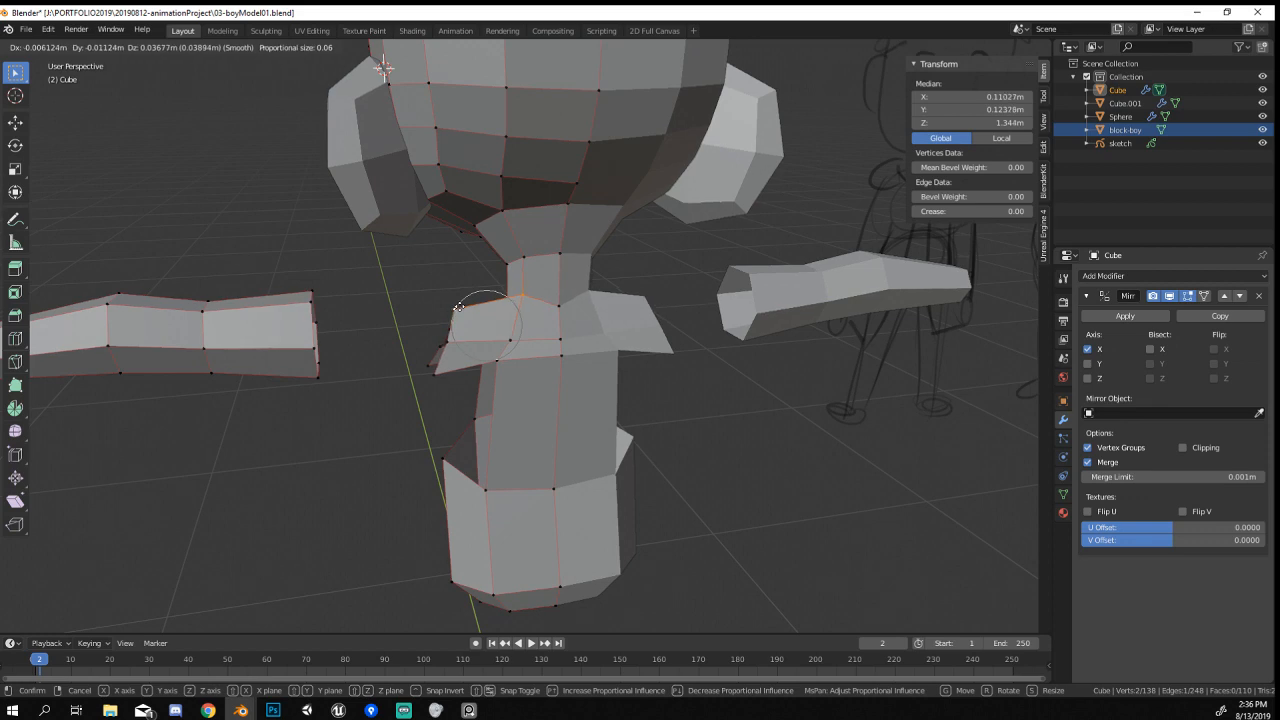
click(452, 307)
middle_drag(549, 320, 508, 316)
key(g)
click(580, 300)
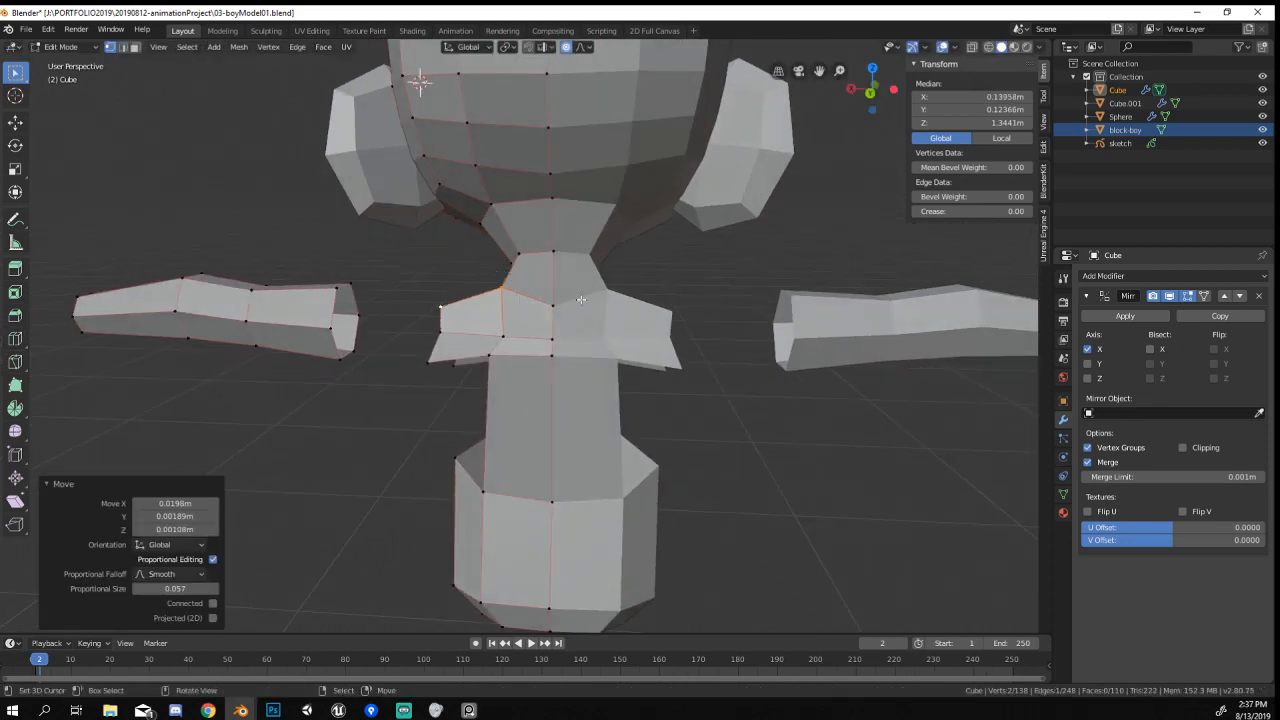
Move the centre vertex at the back of the neck base and adjust neighbouring vertices on the back of the shoulder.
right_click(553, 305)
key(g)
click(556, 295)
middle_drag(586, 337, 620, 370)
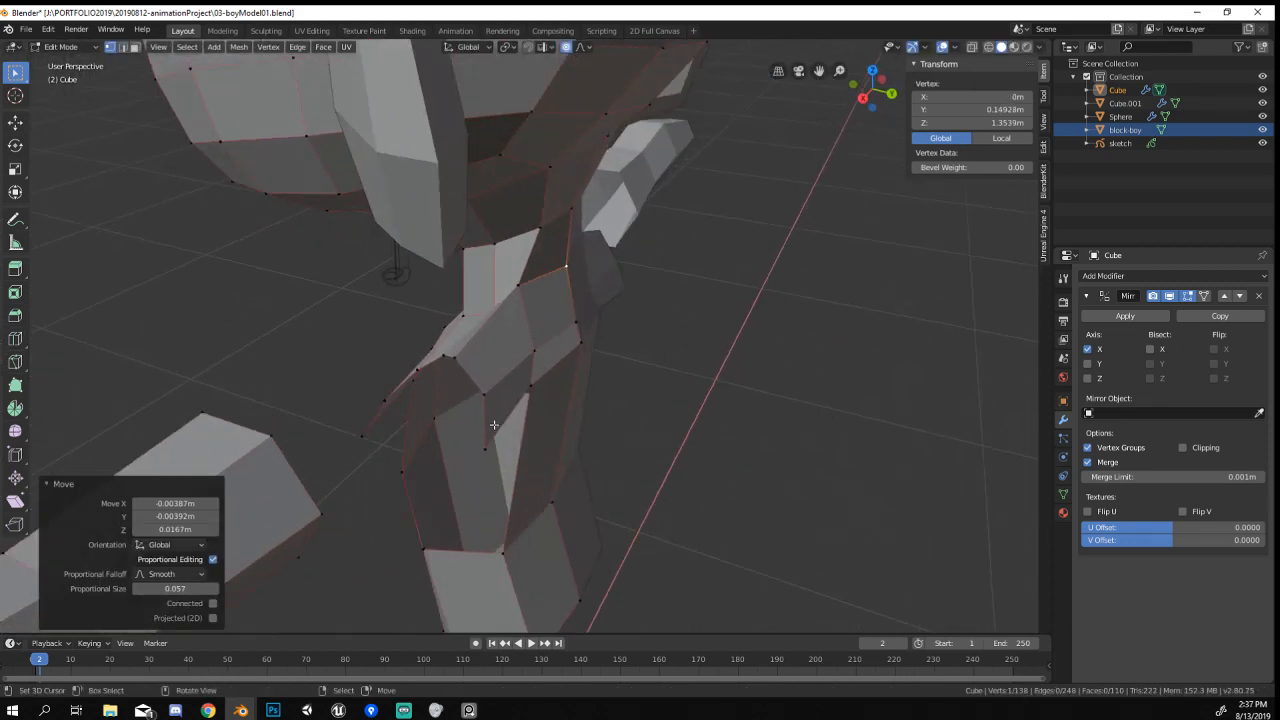
middle_drag(494, 425, 494, 383)
right_click(505, 326)
key(g)
click(504, 323)
shift+right_click(511, 378)
key(g)
click(508, 371)
Move and scale the upper front shoulder edge next to the neck base, and rotate it -12.3°.
right_click(479, 387)
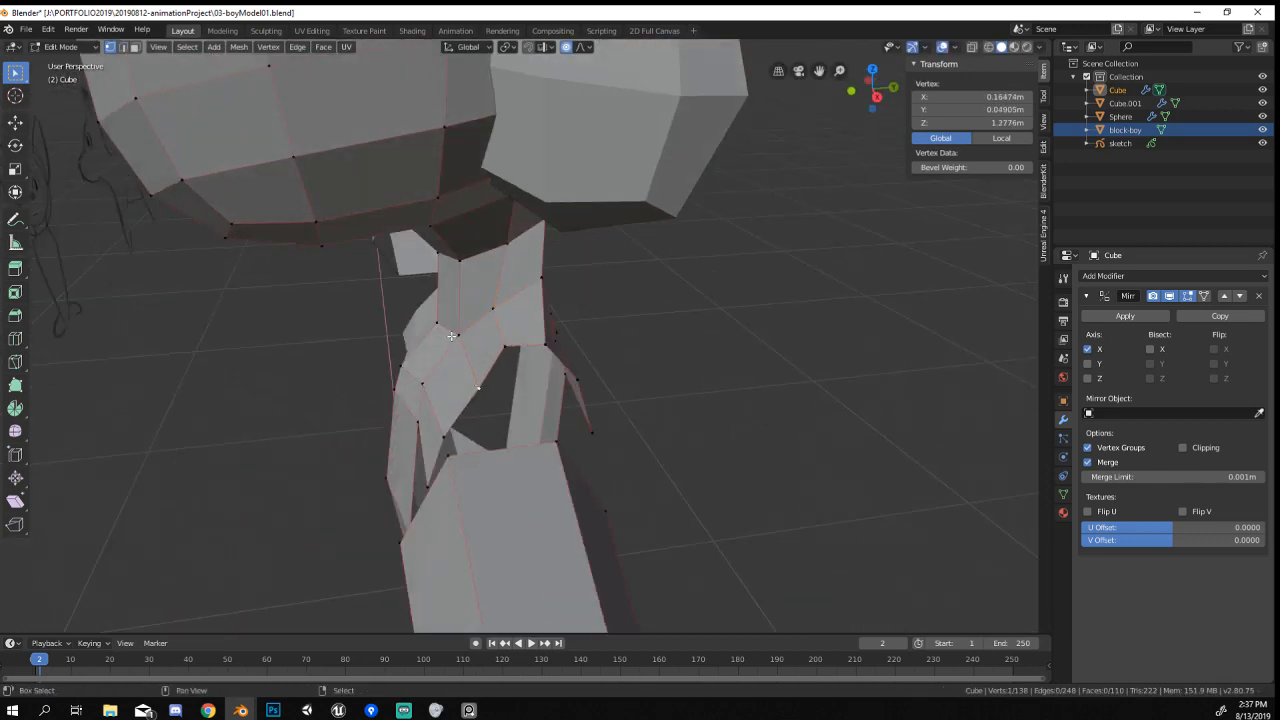
shift+right_click(457, 336)
middle_drag(457, 338, 694, 402)
key(g)
click(502, 386)
key(s)
click(716, 417)
key(g)
click(726, 417)
key(r)
click(727, 373)
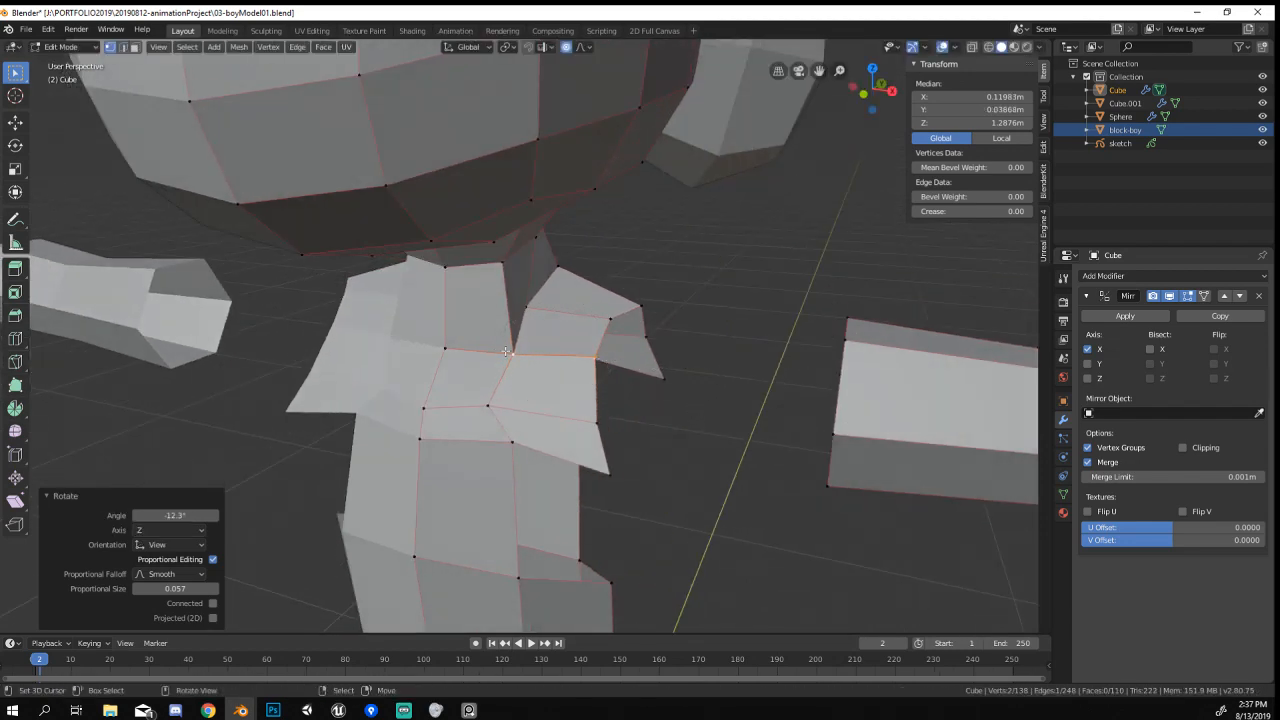
Reposition the vertex at the front of the neck base and check the upper body in Object Mode.
right_click(507, 352)
key(g)
click(503, 345)
key(Tab)
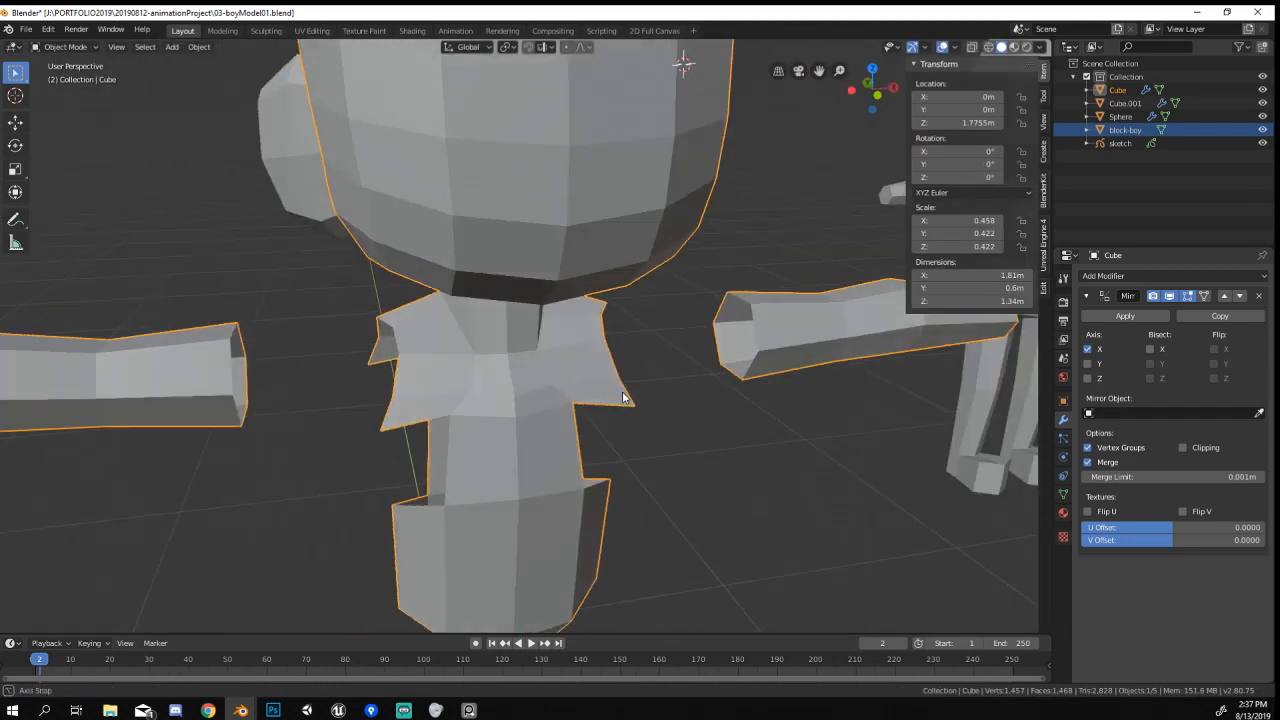
middle_drag(622, 397, 642, 394)
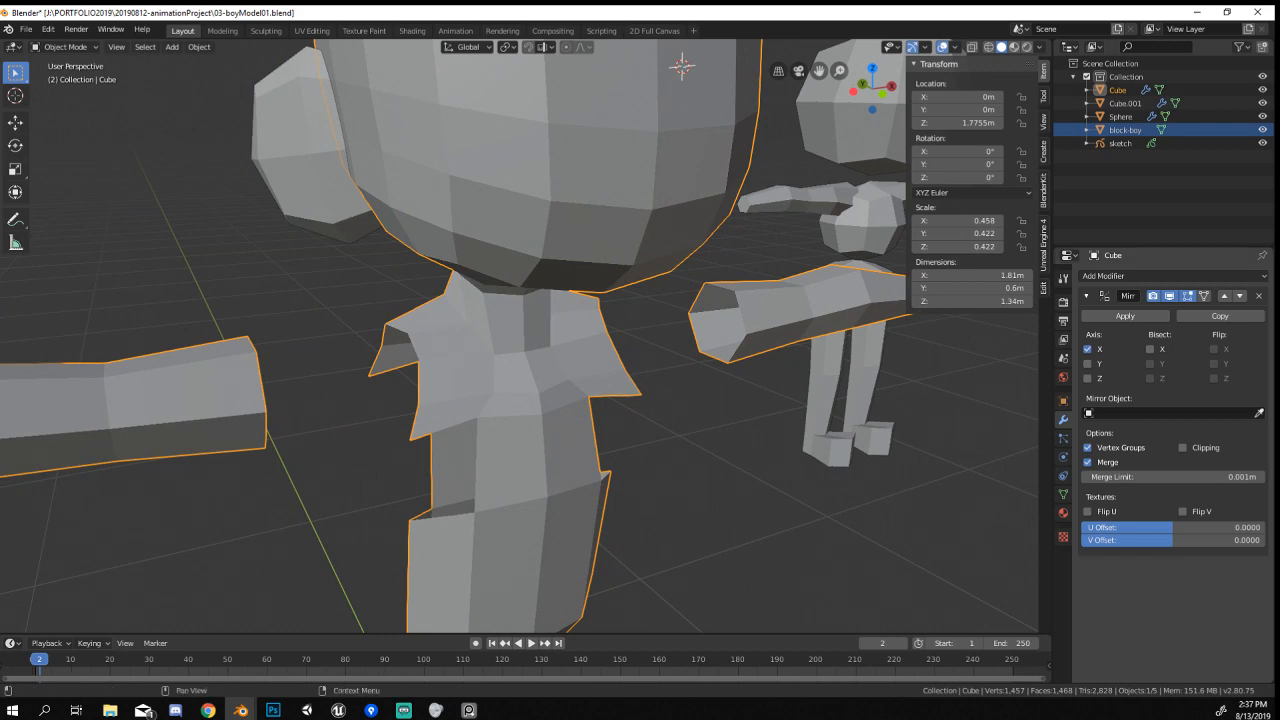
middle_drag(655, 567, 575, 588)
Fill two faces bridging the top of the shoulder opening to the upper edge of the arm.
key(Tab)
middle_drag(611, 369, 521, 363)
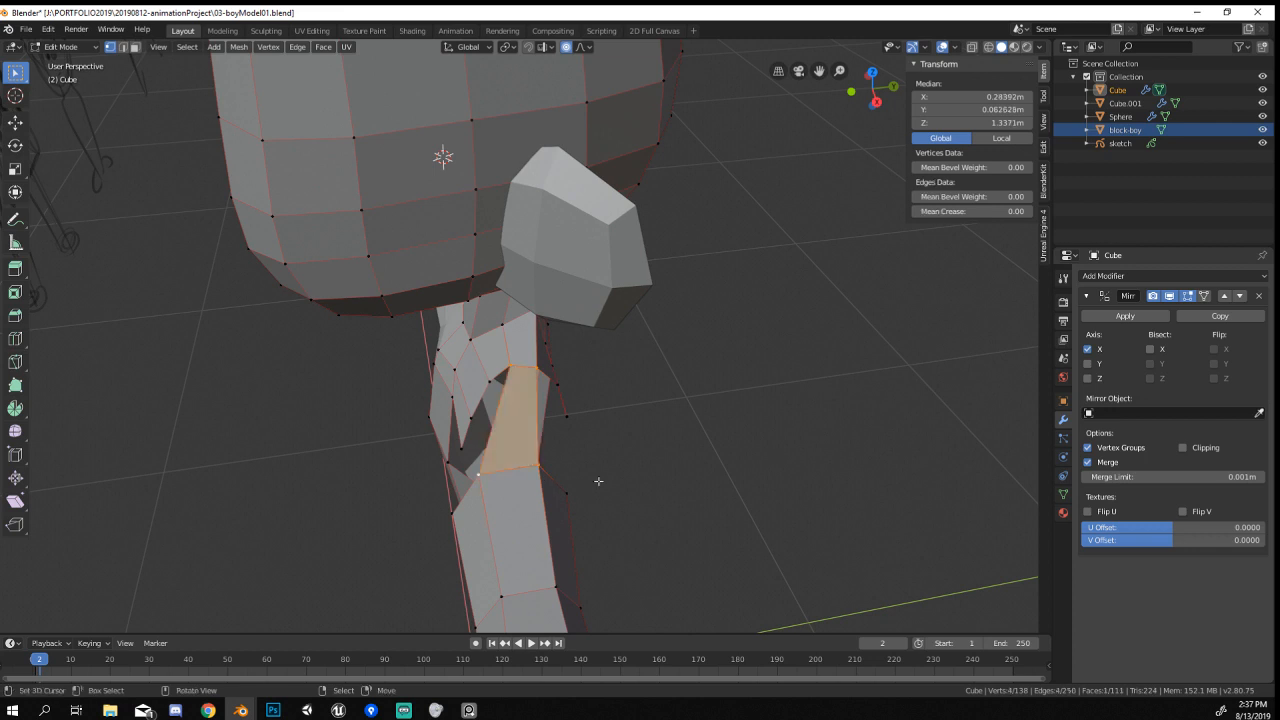
middle_drag(598, 481, 518, 459)
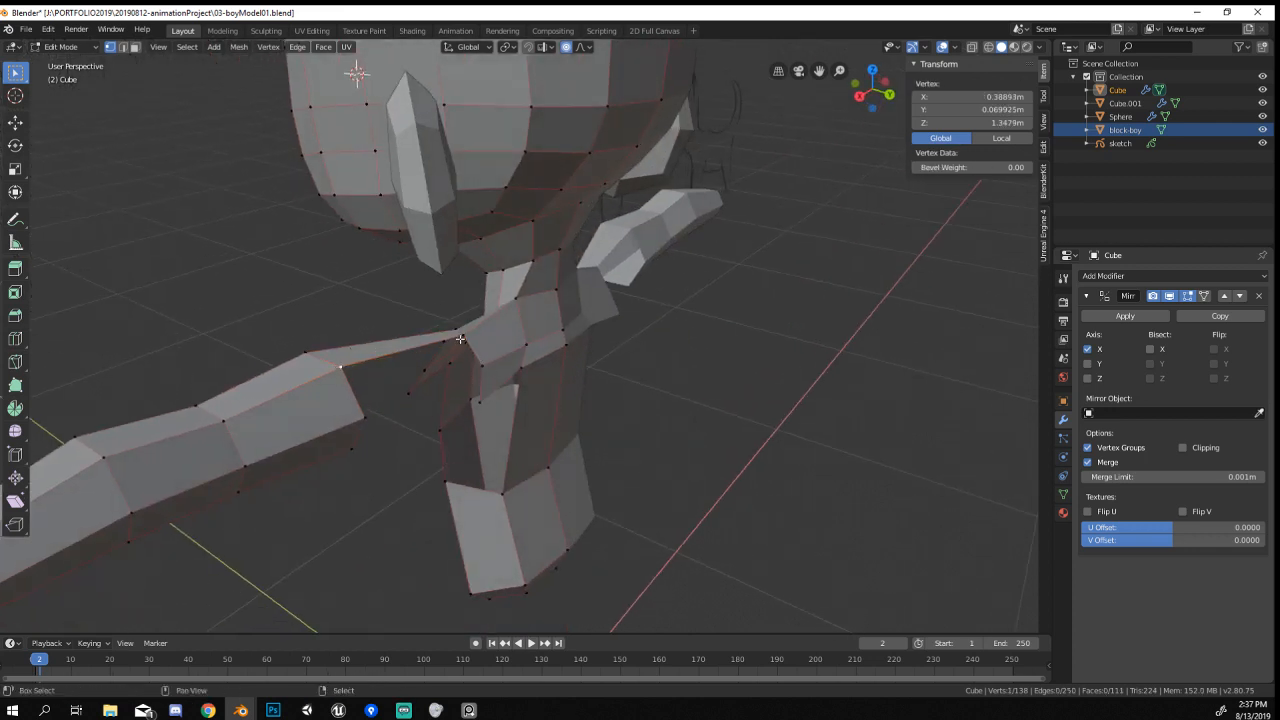
middle_drag(506, 353, 2, 371)
key(Tab)
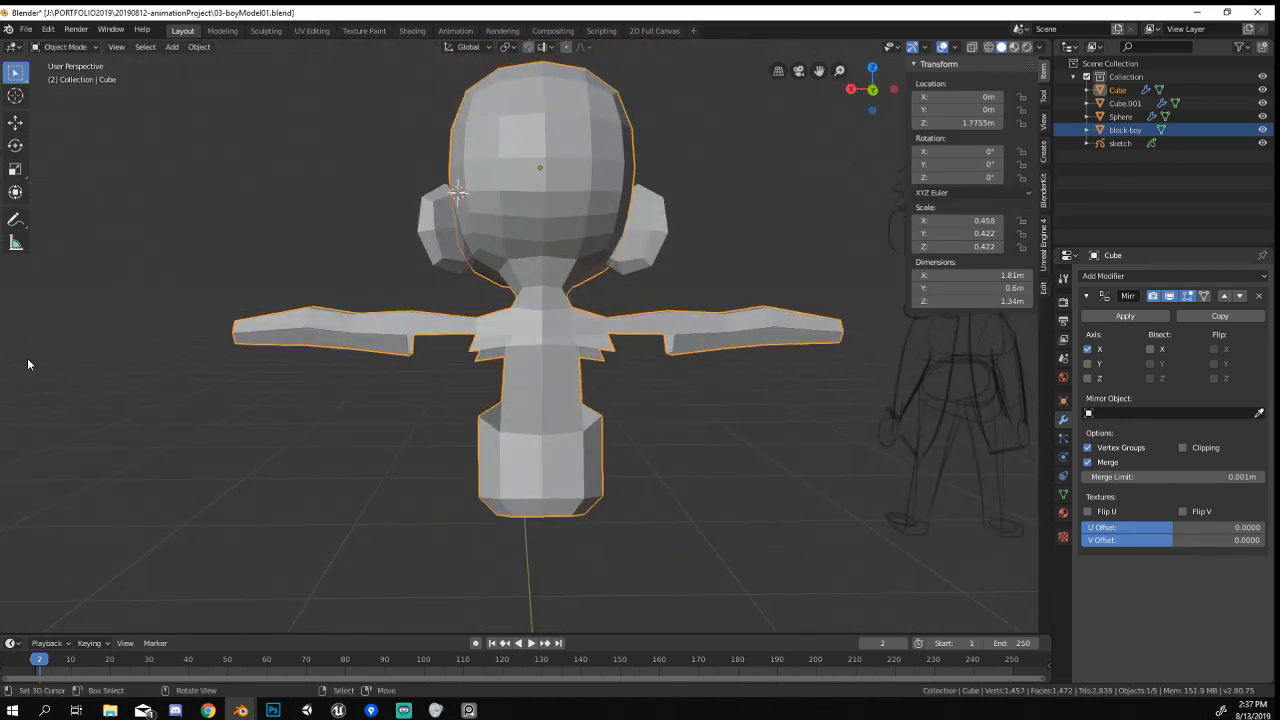
Fill another face between the shoulder and the arm and adjust an edge on the back of the head.
scroll(536, 415, up, 5)
key(Tab)
key(Tab)
middle_drag(445, 362, 411, 376)
key(Tab)
click(529, 367)
shift+click(531, 346)
key(g)
click(589, 408)
key(Tab)
scroll(587, 410, down, 7)
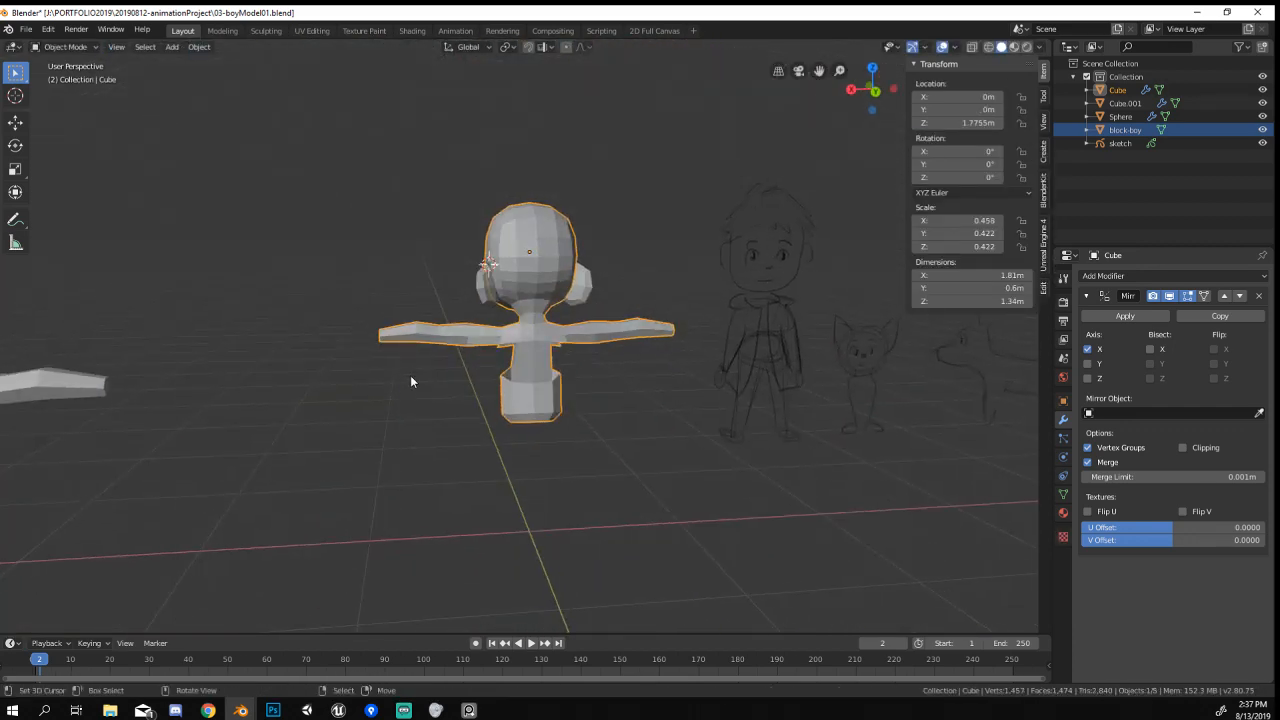
Select the outer arm in front wireframe view, scale it to 0.945 and move it closer to the torso.
key(KP_1)
scroll(410, 370, up, 7)
key(Tab)
key(z)
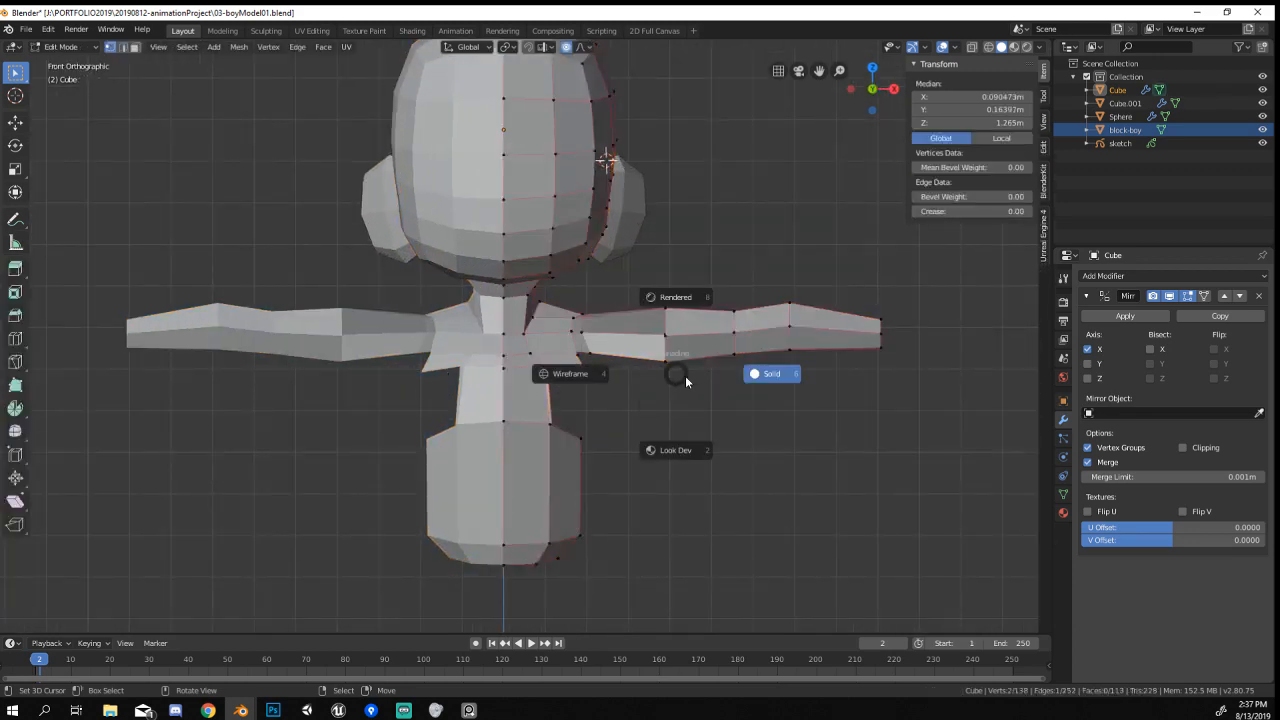
click(579, 384)
drag(640, 281, 936, 442)
key(s)
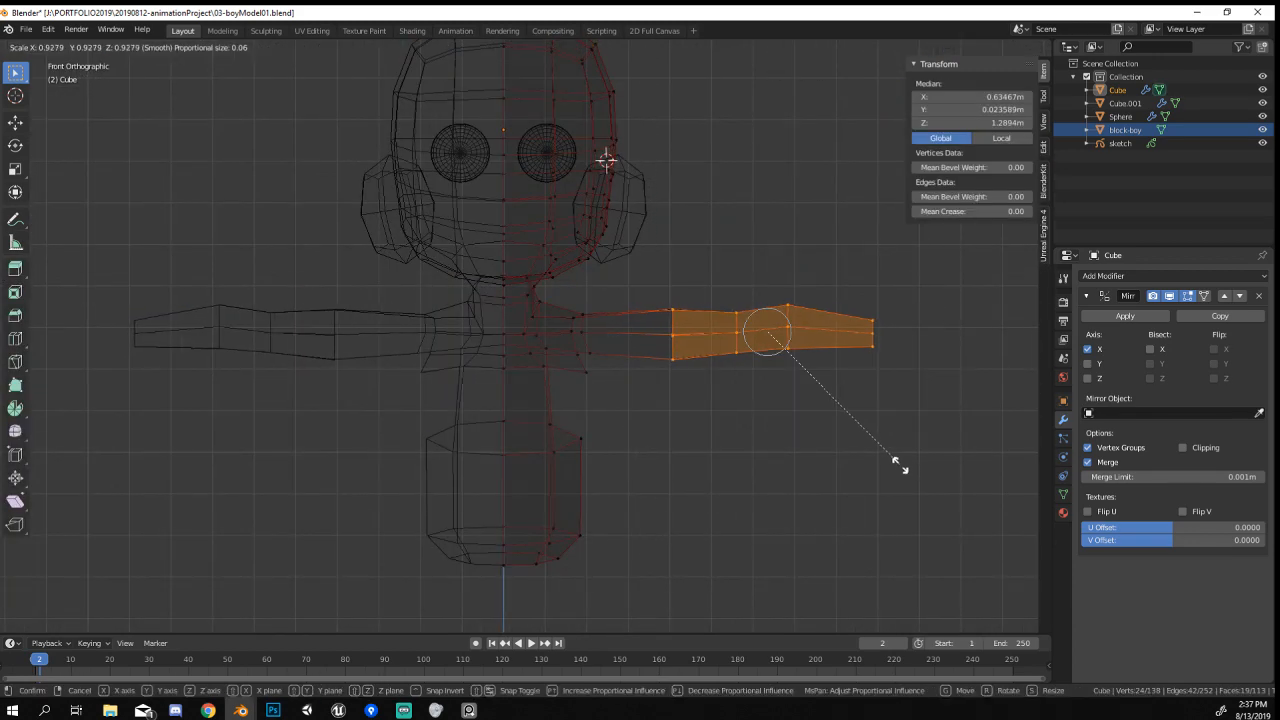
click(893, 464)
key(g)
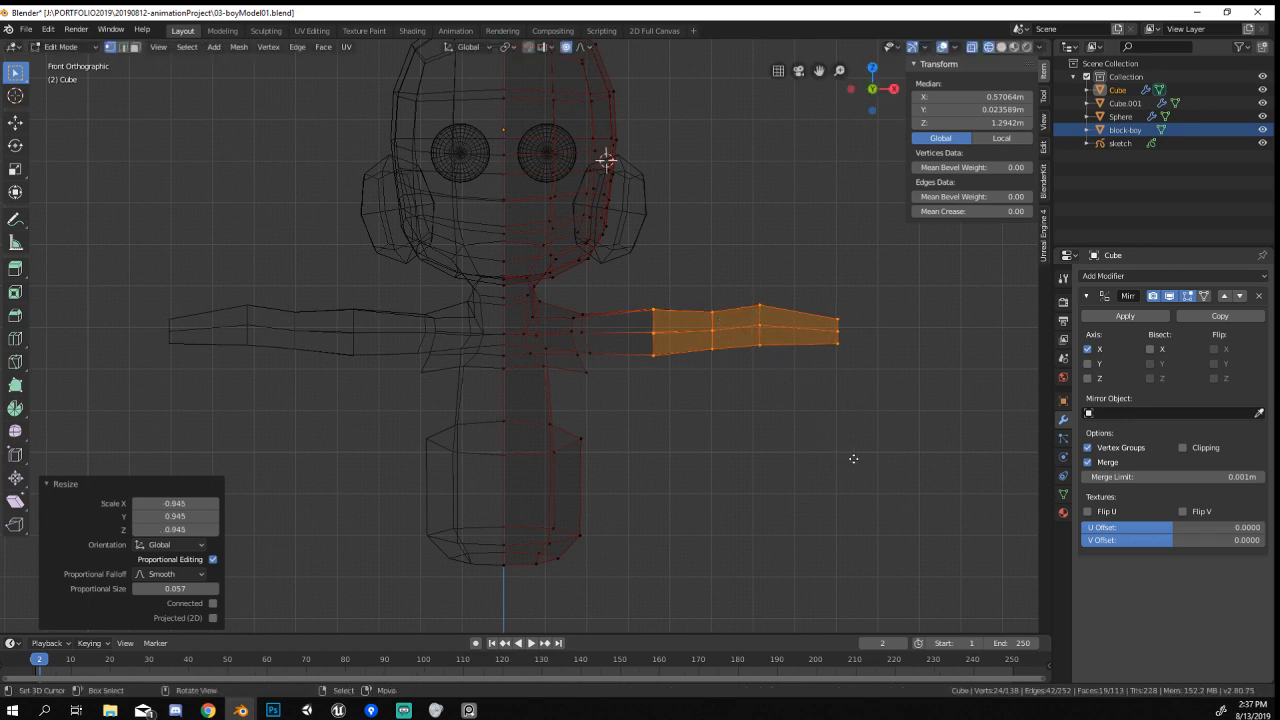
click(846, 457)
Rotate the selected outer arm -5.91° about Z and move it -0.0362 m along X.
key(Tab)
click(885, 391)
mouse_move(885, 391)
middle_down()
mouse_move(824, 478)
mouse_move(833, 504)
middle_up()
scroll(700, 498, up, 3)
key(Tab)
mouse_move(698, 498)
middle_down()
mouse_move(466, 480)
mouse_move(571, 493)
mouse_move(694, 457)
mouse_move(752, 481)
mouse_move(734, 514)
middle_up()
scroll(698, 460, down, 3)
key(r)
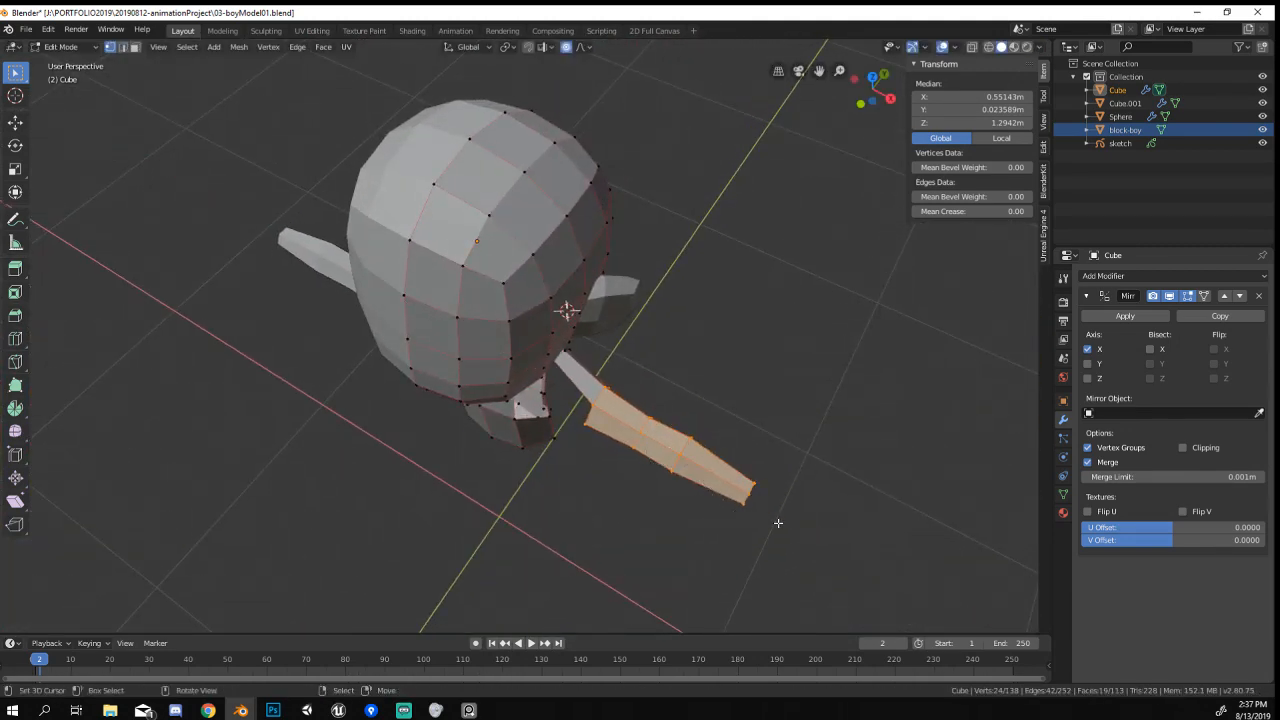
click(763, 528)
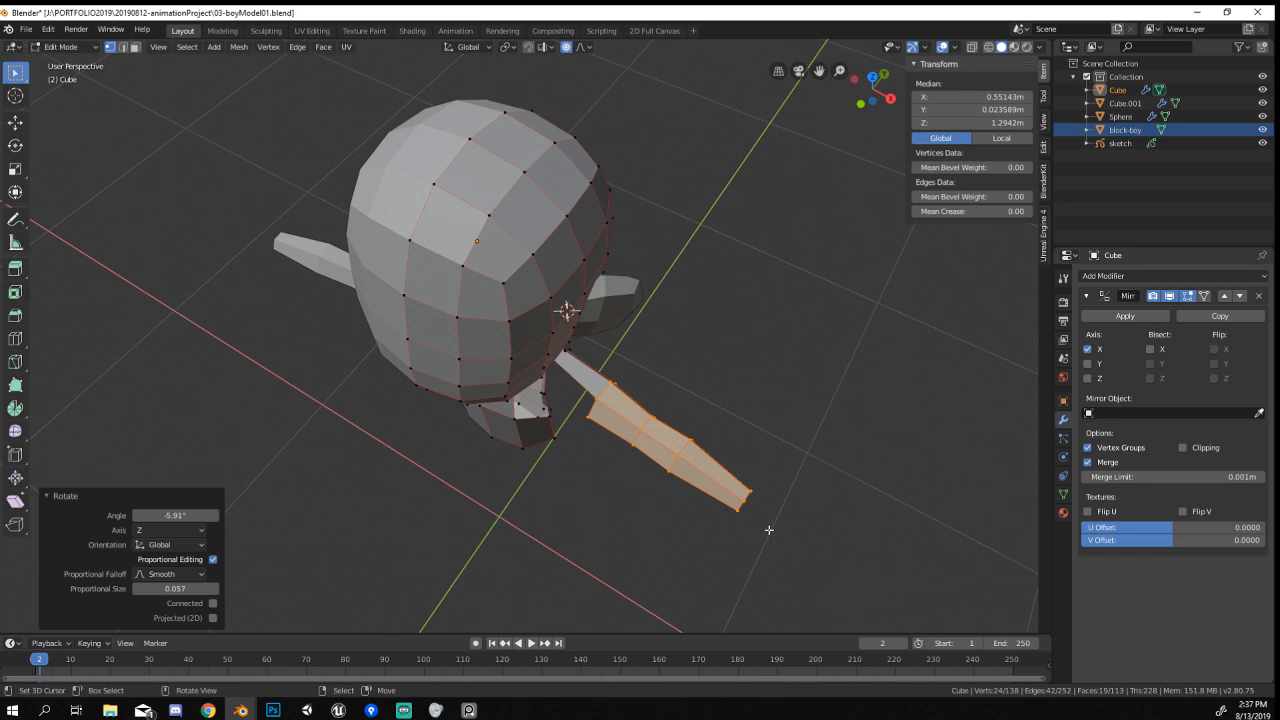
key(g)
key(x)
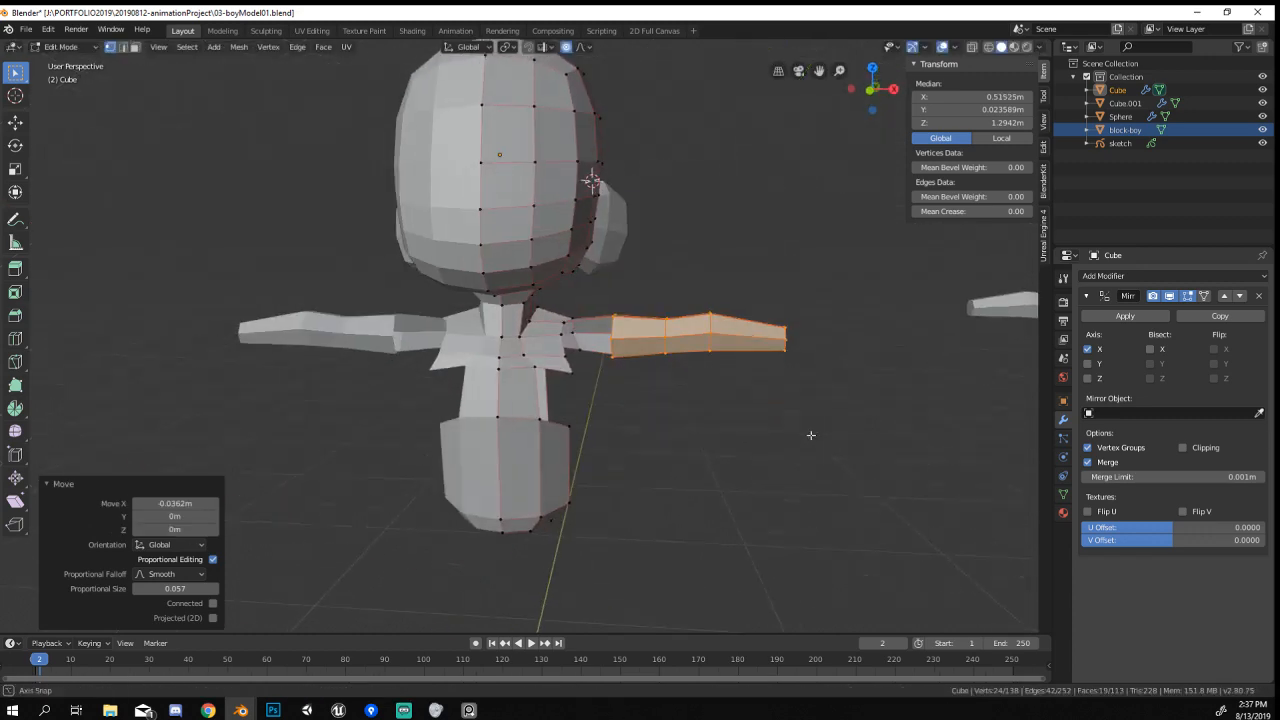
scroll(785, 420, up, 2)
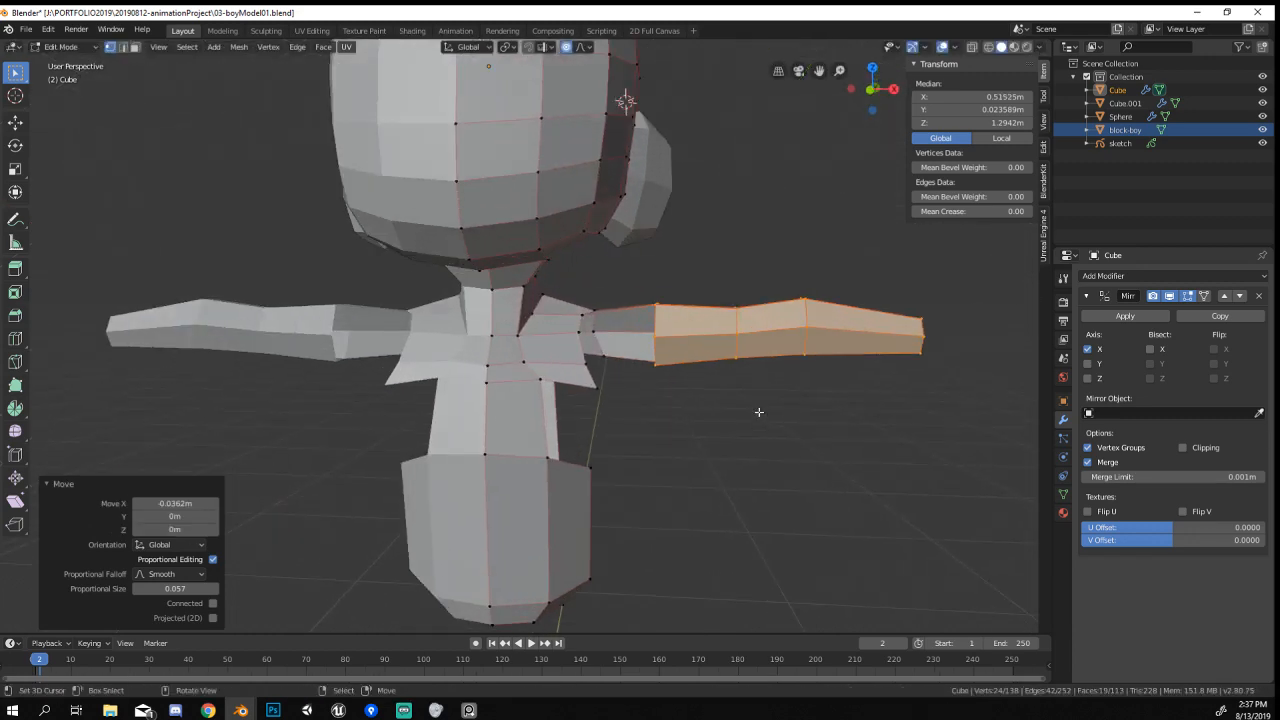
Examine the upper body in Object Mode and the gap between shoulder and arm from several sides.
key(Tab)
key(Home)
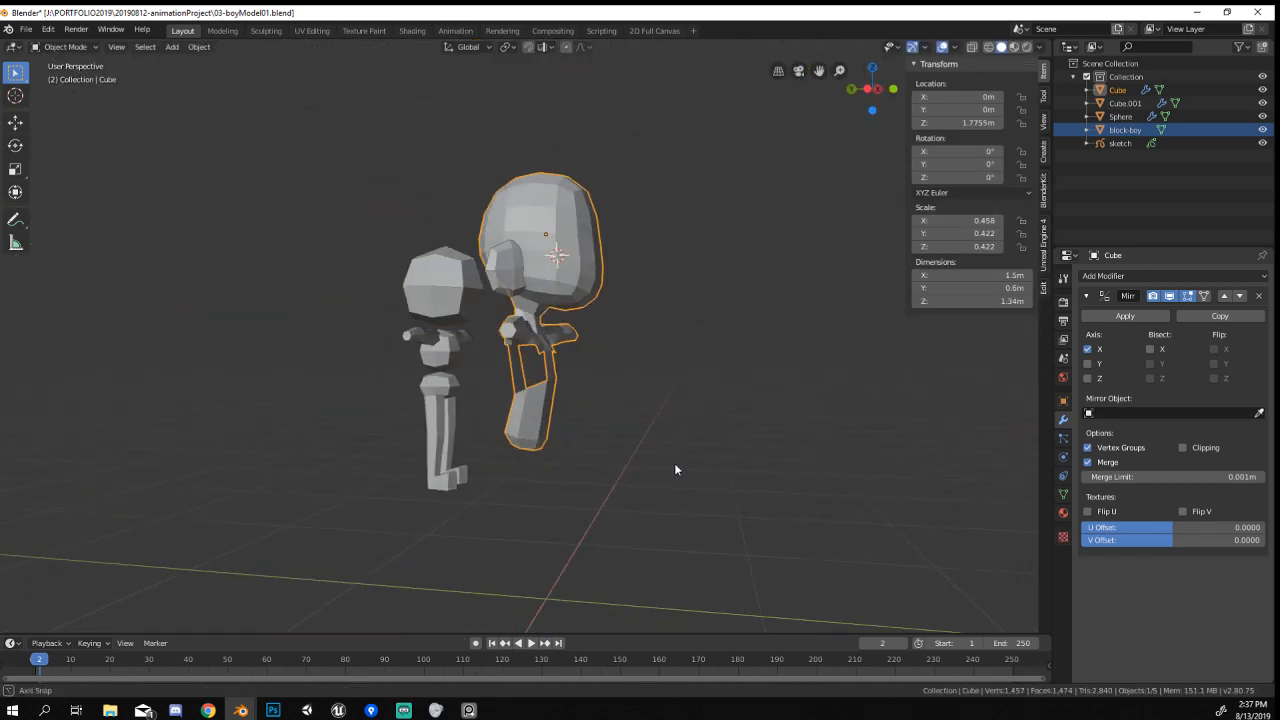
middle_drag(674, 463, 470, 410)
scroll(556, 352, up, 5)
middle_drag(556, 352, 672, 388)
scroll(780, 318, up, 3)
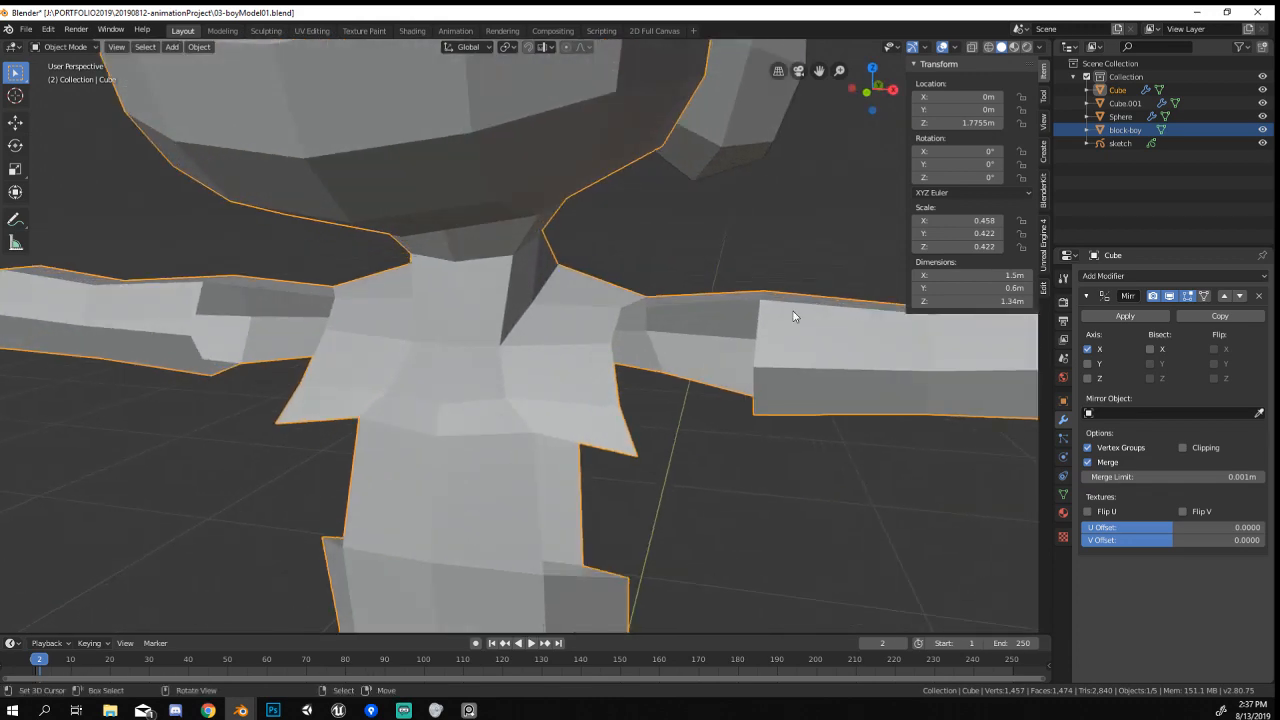
middle_drag(793, 311, 689, 362)
key(Tab)
middle_drag(600, 450, 547, 466)
Try to fill a face at the edge between the shoulder and the arm, and undo it.
click(547, 465)
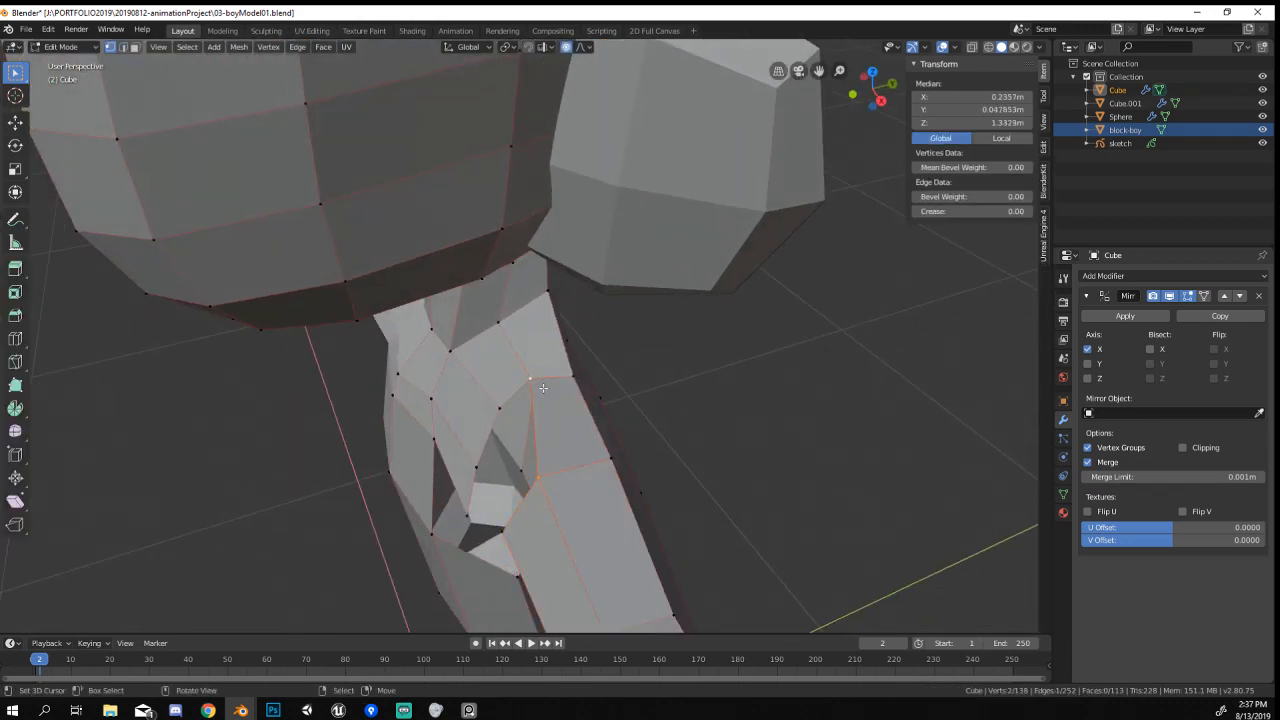
middle_drag(543, 388, 494, 349)
key(f)
key(ctrl+z)
Cut new edges across the front and back of the shoulder with the Knife tool.
scroll(494, 342, up, 3)
middle_drag(587, 330, 762, 300)
middle_drag(758, 301, 781, 295)
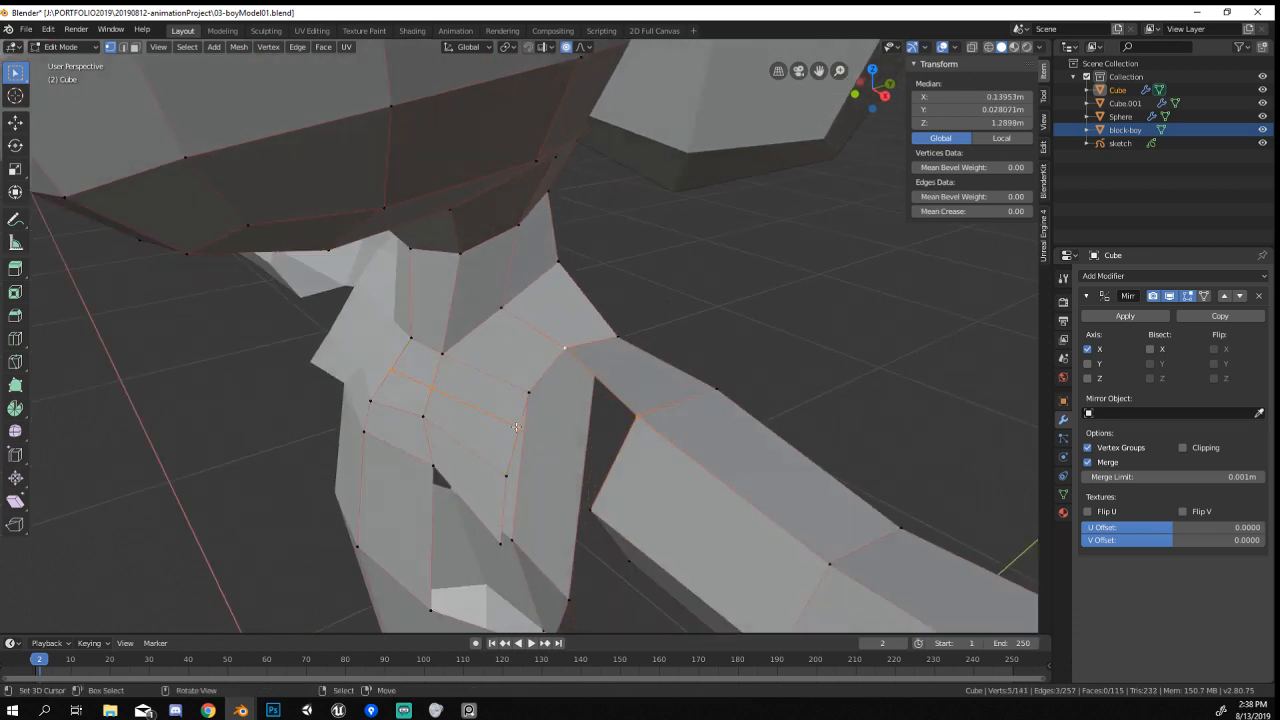
middle_drag(516, 427, 485, 438)
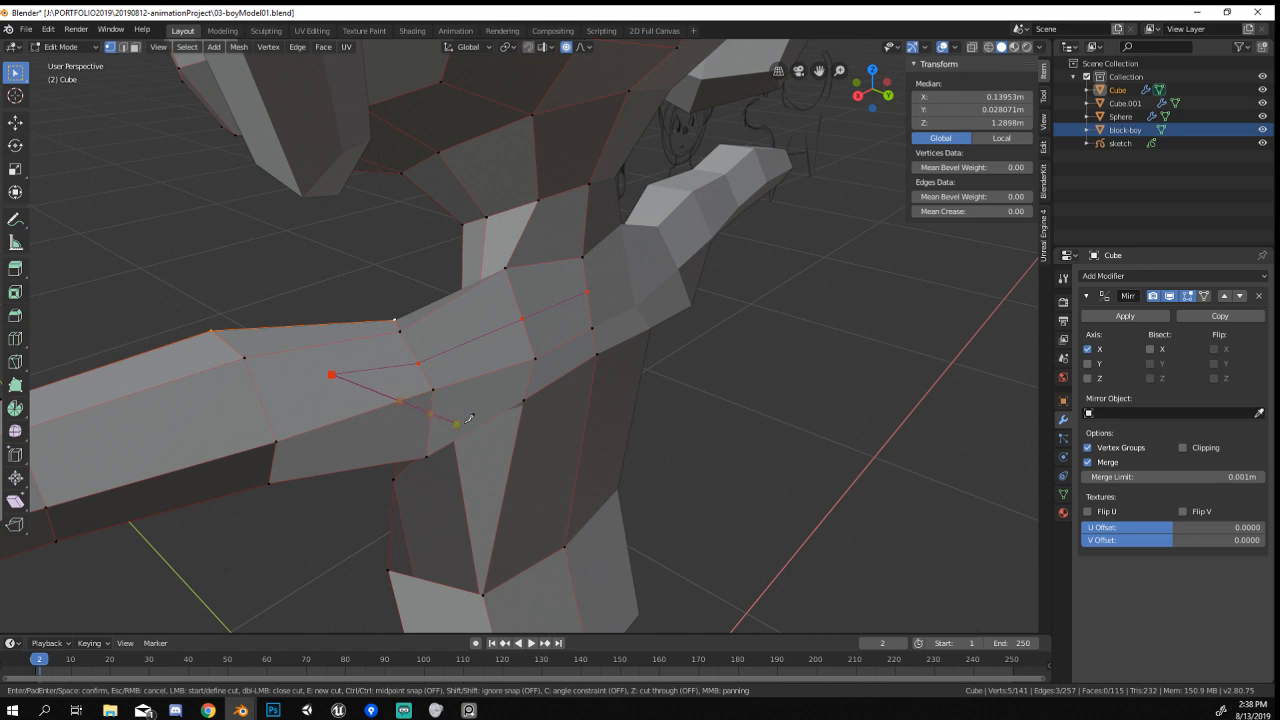
middle_drag(469, 418, 591, 458)
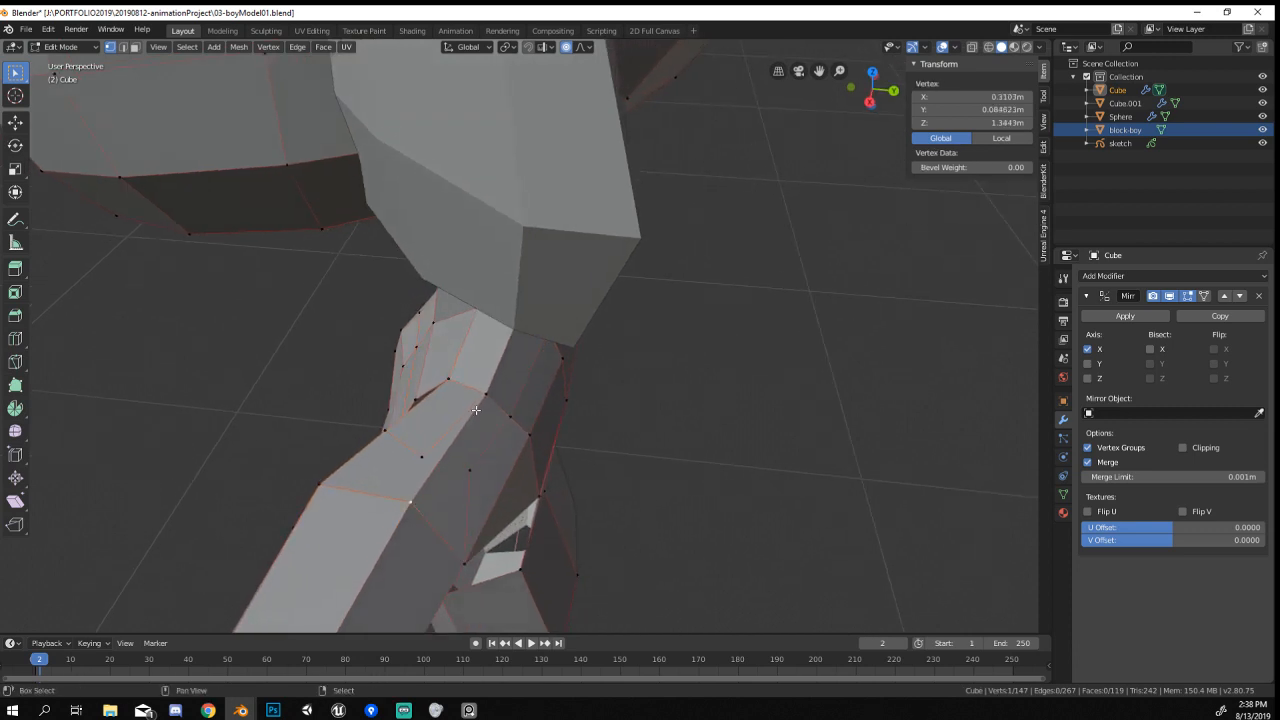
Delete the edge joining the shoulder to the upper arm with its faces, and refill the gap starting from the back.
key(x)
click(474, 446)
right_click(496, 402)
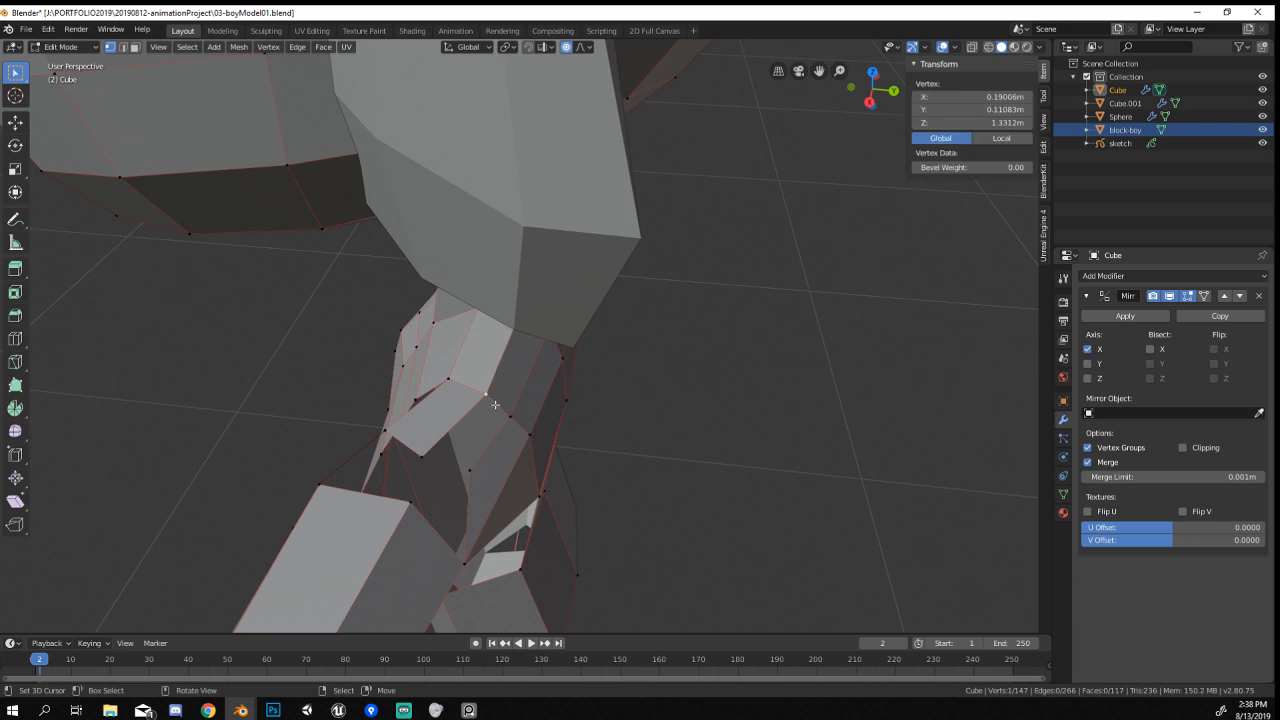
shift+right_click(509, 420)
key(f)
middle_drag(459, 486, 448, 484)
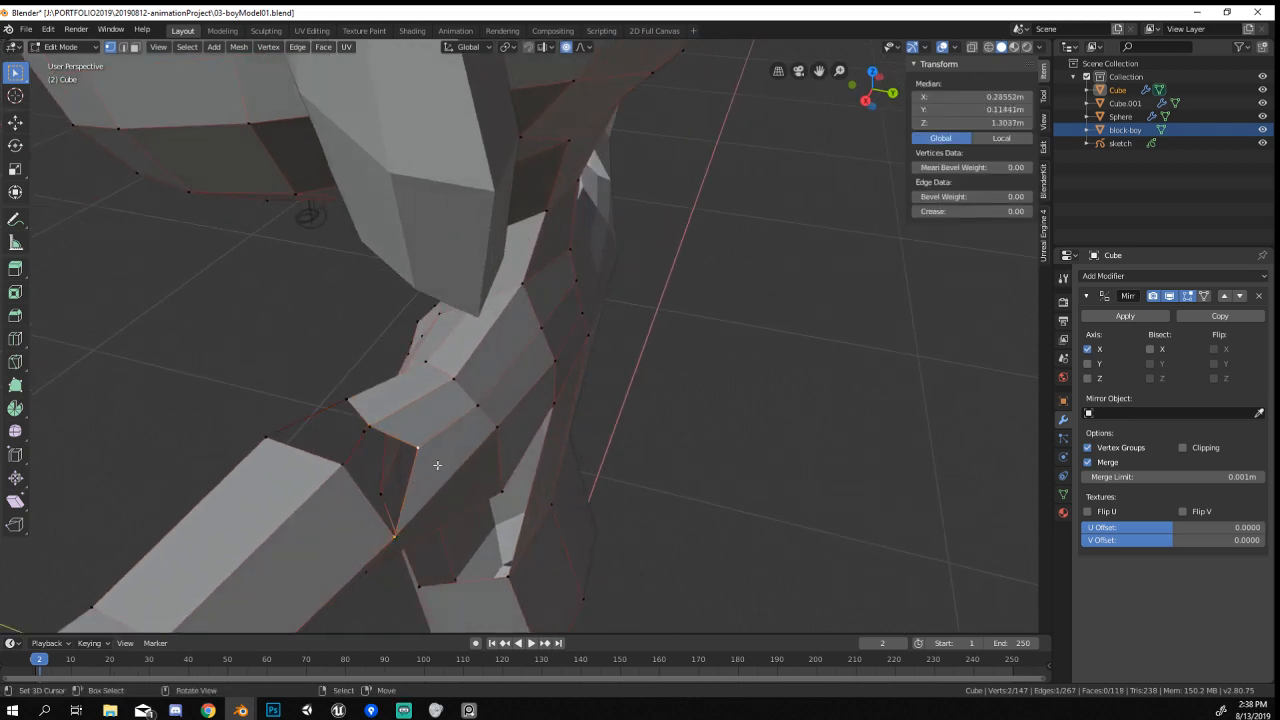
middle_drag(411, 480, 548, 470)
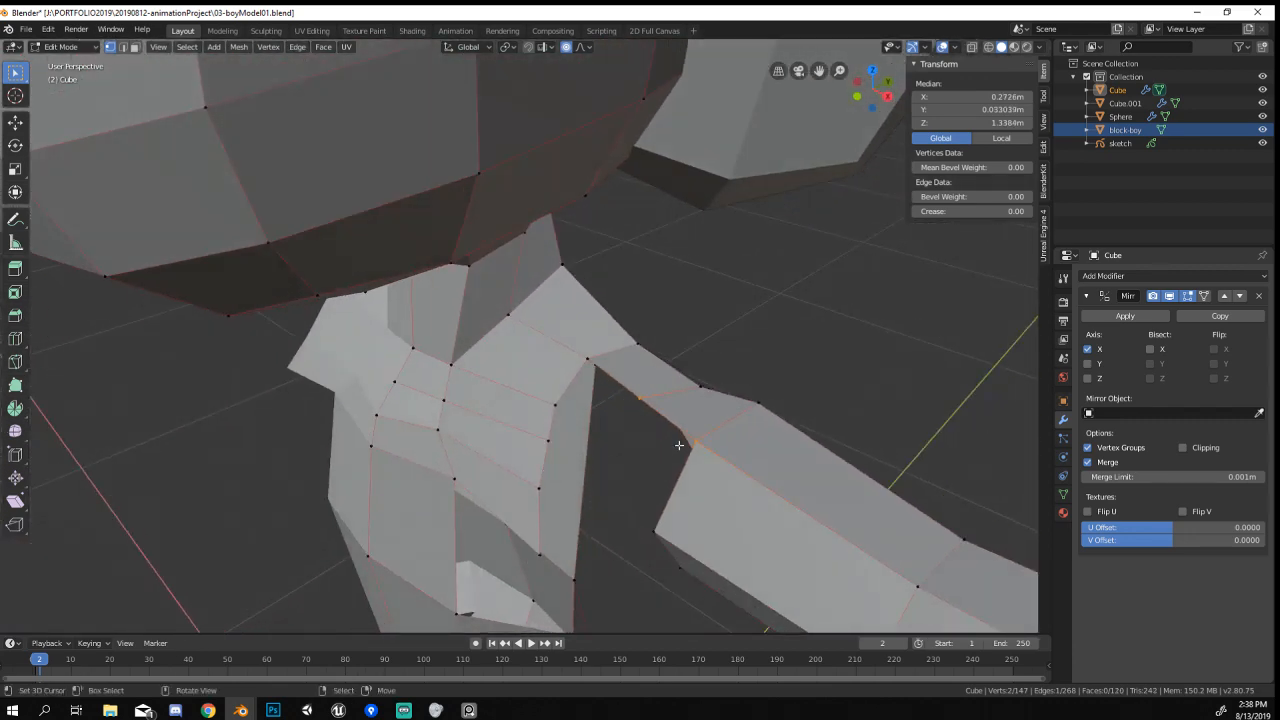
Reposition the vertex at the front of the shoulder gap and fill a face between it and the shoulder.
middle_drag(679, 445, 709, 436)
right_click(590, 397)
mouse_move(590, 397)
middle_down()
mouse_move(637, 409)
mouse_move(710, 385)
mouse_move(600, 423)
mouse_move(485, 370)
mouse_move(603, 375)
middle_up()
key(g)
click(515, 374)
right_click(599, 376)
shift+right_click(617, 327)
key(f)
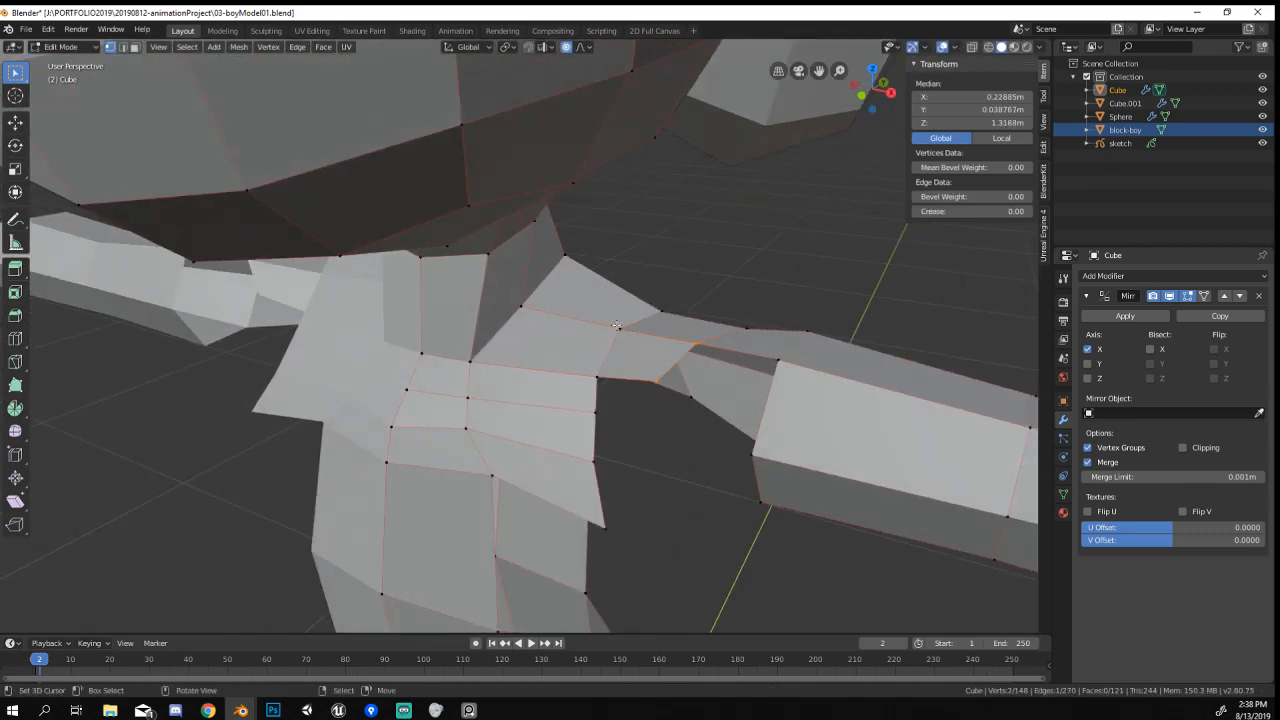
Fill two more faces bridging the front of the shoulder to the edge of the arm.
middle_drag(697, 351, 727, 347)
shift+right_click(790, 363)
key(f)
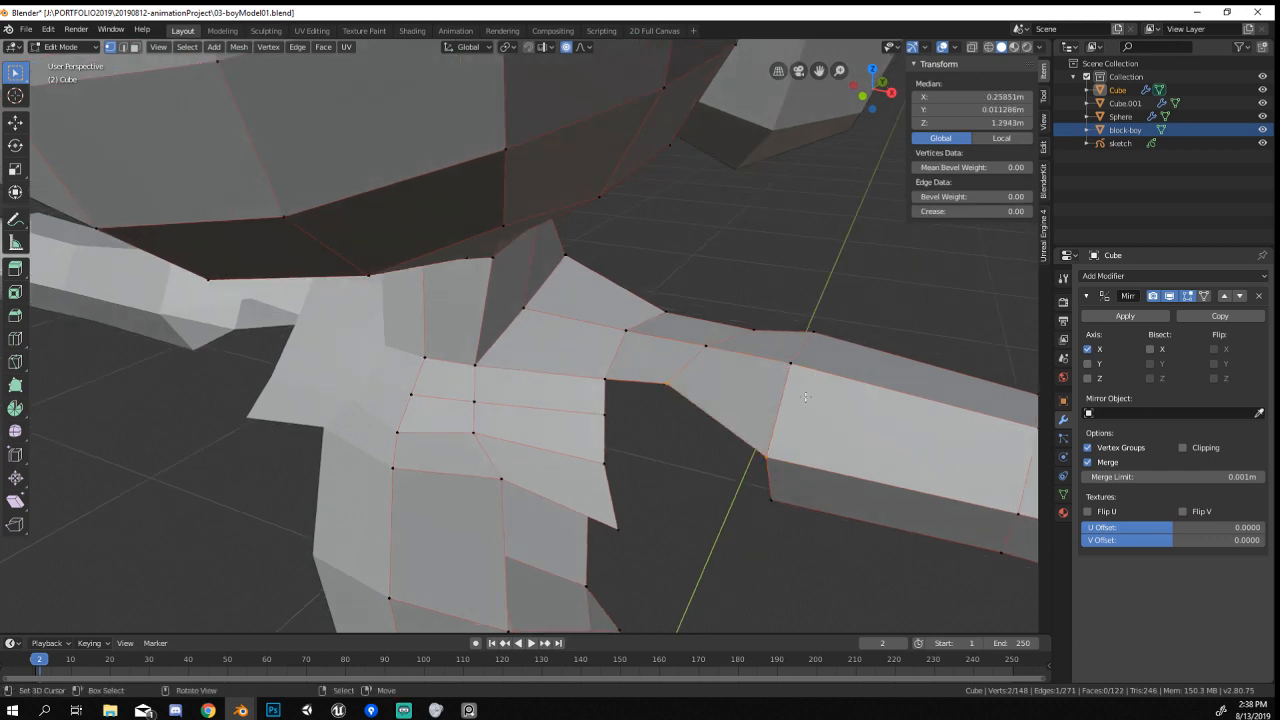
shift+right_click(613, 383)
key(f)
middle_drag(613, 383, 608, 417)
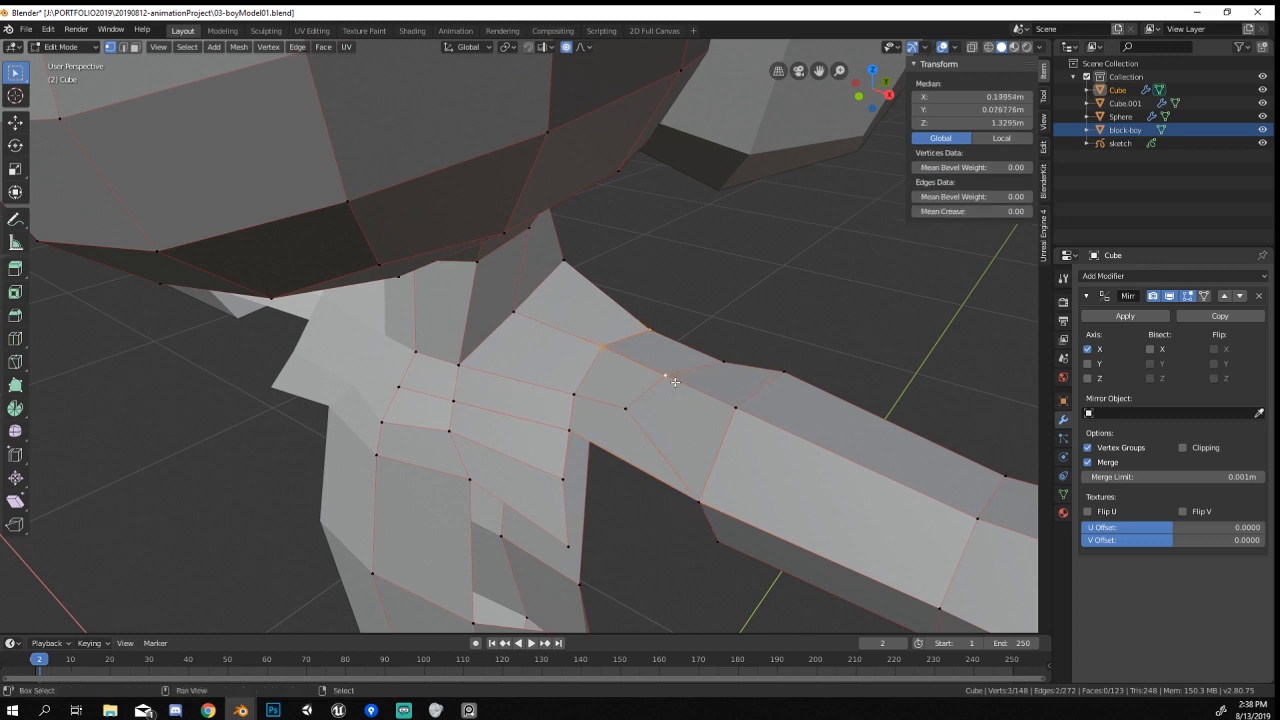
Move the face on top of the shoulder by X -0.024 m, Y -0.00336 m and Z 0.0131 m.
middle_drag(708, 409, 738, 377)
key(g)
click(719, 363)
scroll(735, 367, down, 1)
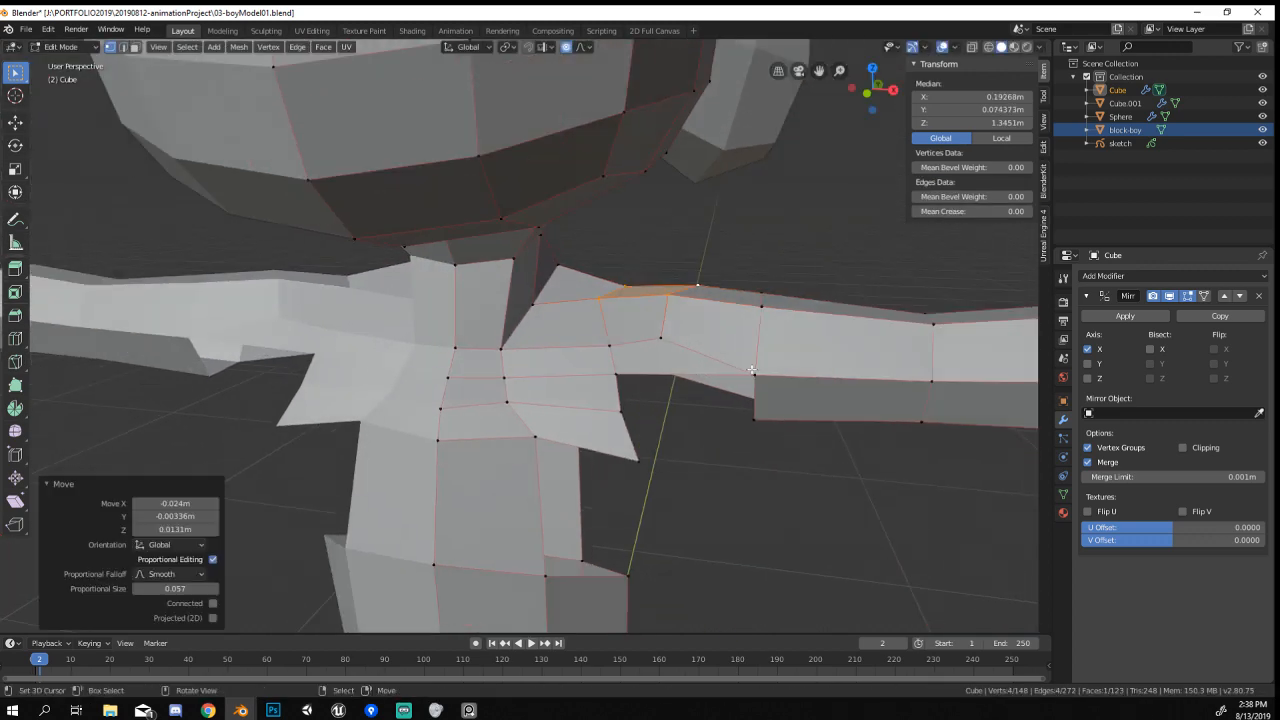
Slide the lower front vertex of the upper arm towards the shoulder and bring the vertex above it closer too.
right_click(752, 373)
key(g)
key(g)
click(691, 377)
right_click(761, 307)
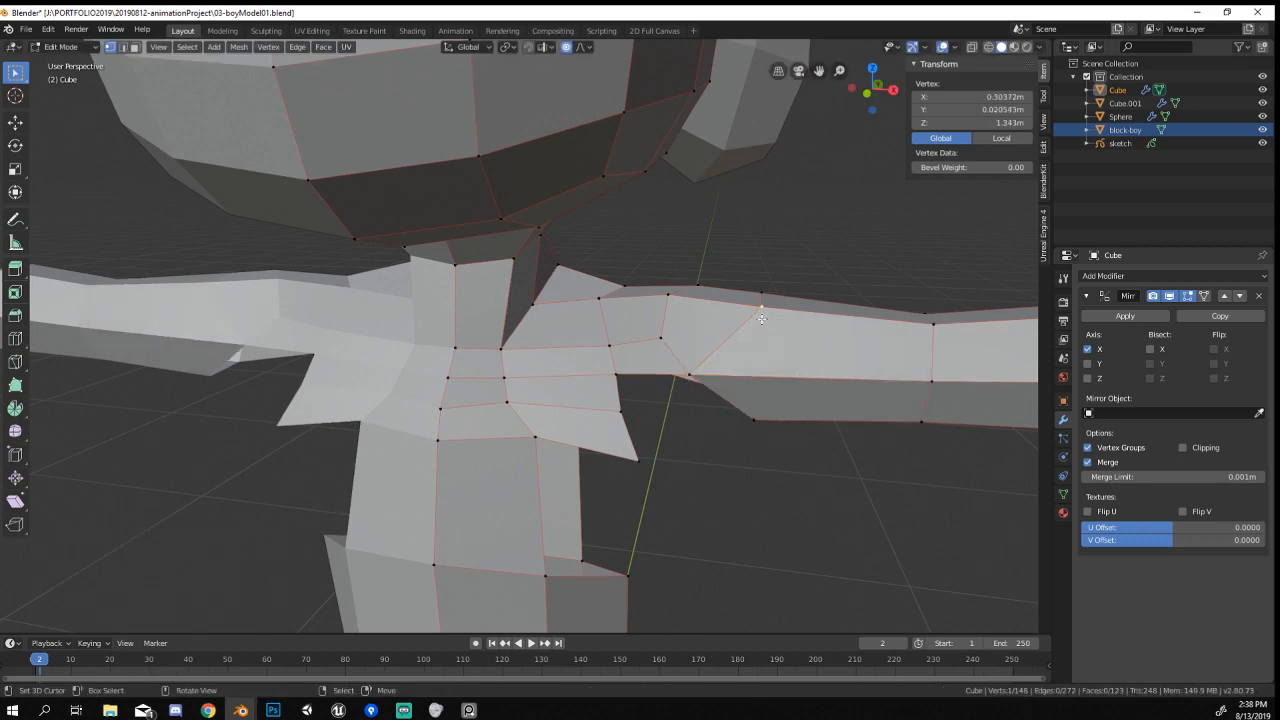
key(g)
click(716, 312)
Select the edge path down the front of the shoulder and move it X -0.00742 m, Y -0.0138 m, Z 0.00648 m.
middle_drag(716, 312, 588, 396)
right_click(492, 394)
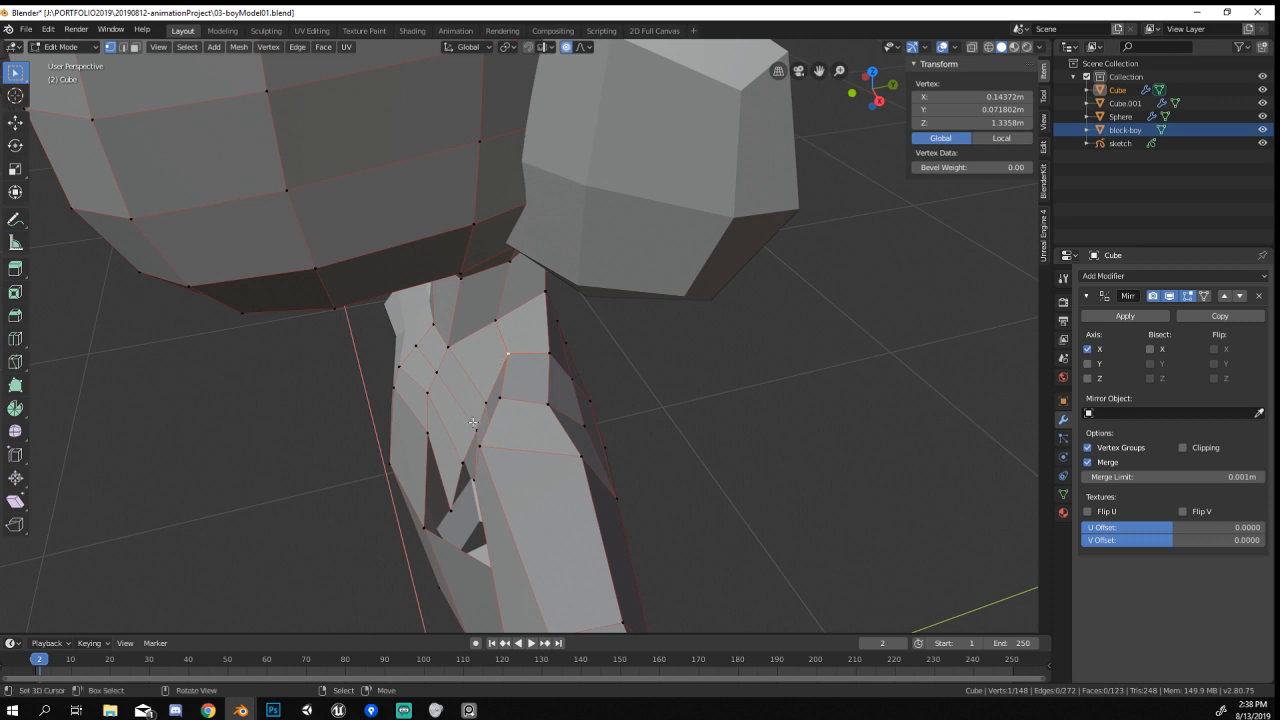
ctrl+right_click(477, 428)
middle_drag(481, 428, 468, 421)
key(g)
click(456, 414)
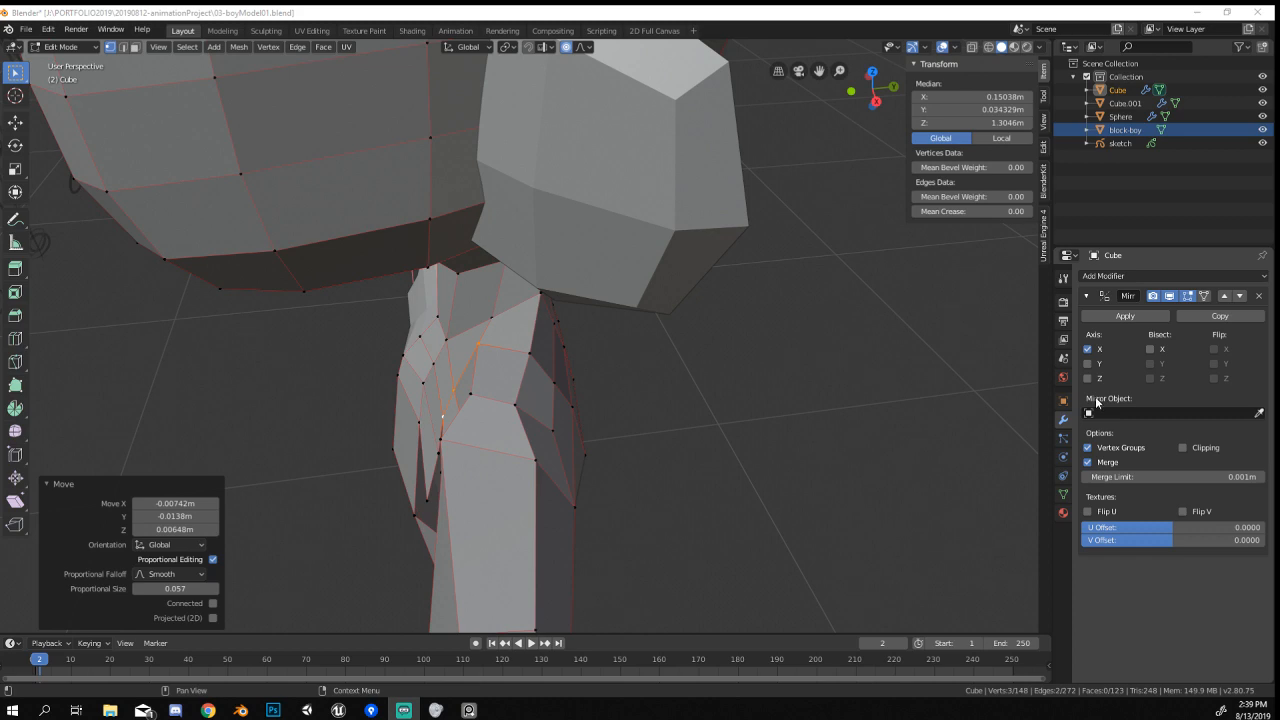
Extend the selection along the edge path over the shoulder to the back and smooth it with LoopTools Relax.
middle_drag(560, 450, 449, 383)
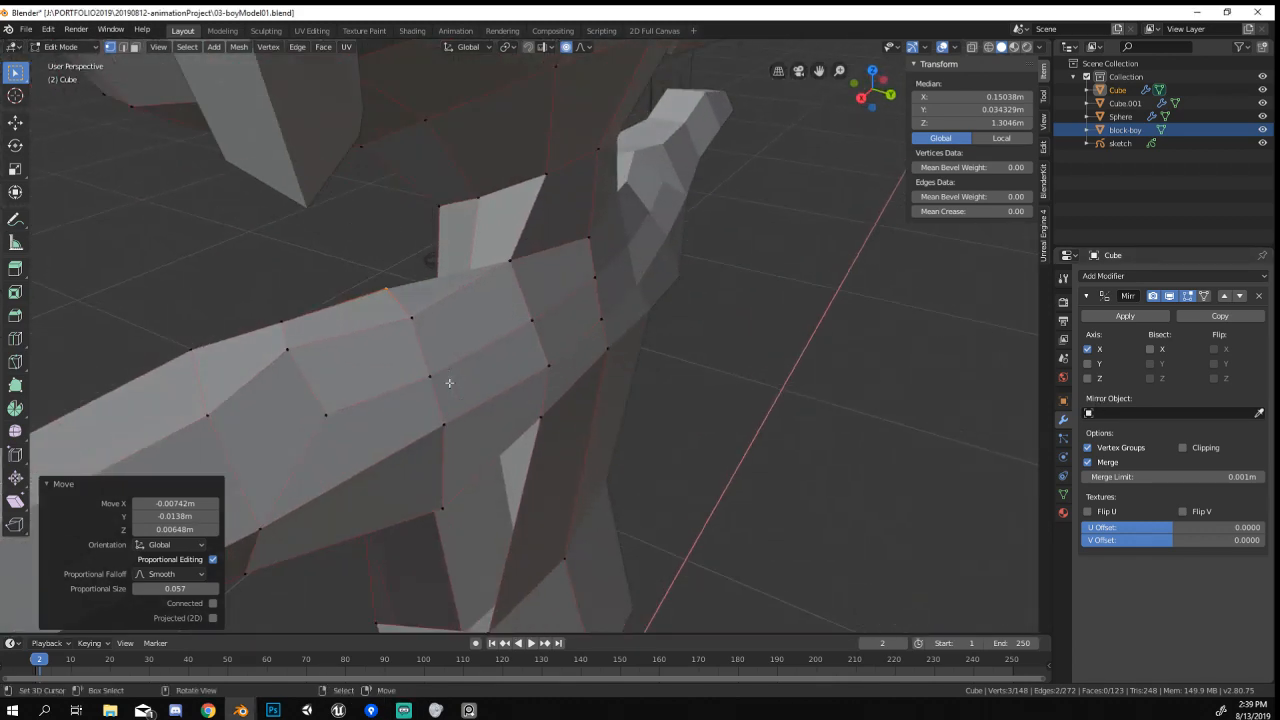
shift+right_click(489, 338)
middle_drag(489, 338, 447, 359)
key(w)
mouse_move(460, 321)
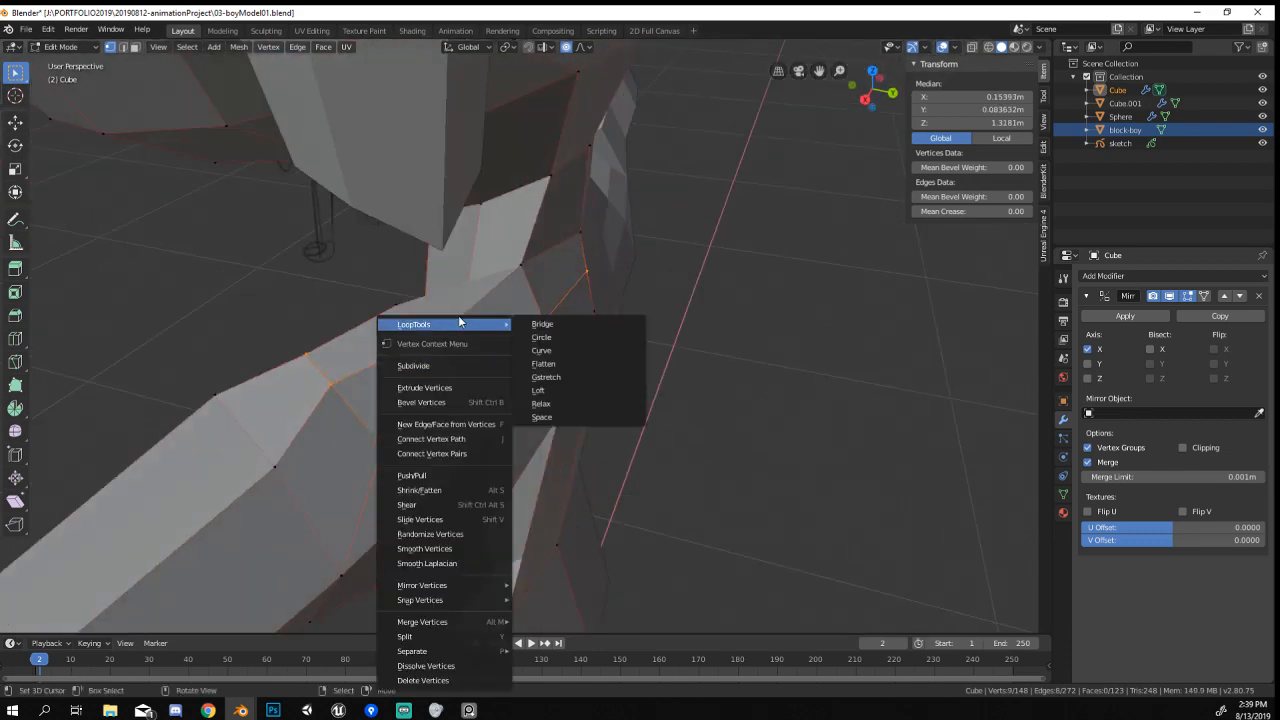
click(575, 405)
Slide the vertex at the side of the neck base by a factor of 0.260 and move it slightly outward.
middle_drag(443, 408, 680, 240)
click(541, 323)
key(g)
key(g)
click(537, 305)
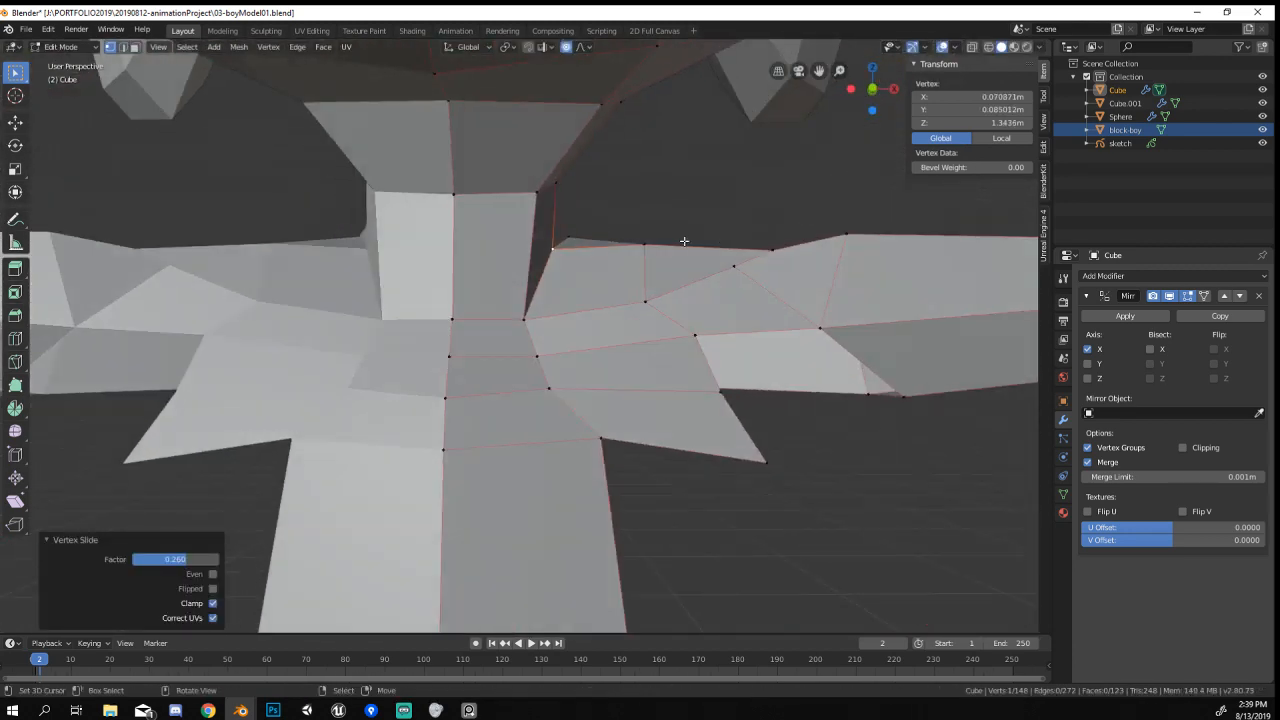
key(g)
click(702, 240)
Check the body in Object Mode, select the edge path around the upper arm joint and apply LoopTools Relax.
scroll(702, 240, down, 6)
key(Tab)
mouse_move(670, 371)
middle_down()
mouse_move(778, 383)
mouse_move(610, 409)
mouse_move(560, 395)
middle_up()
scroll(403, 361, up, 5)
key(Tab)
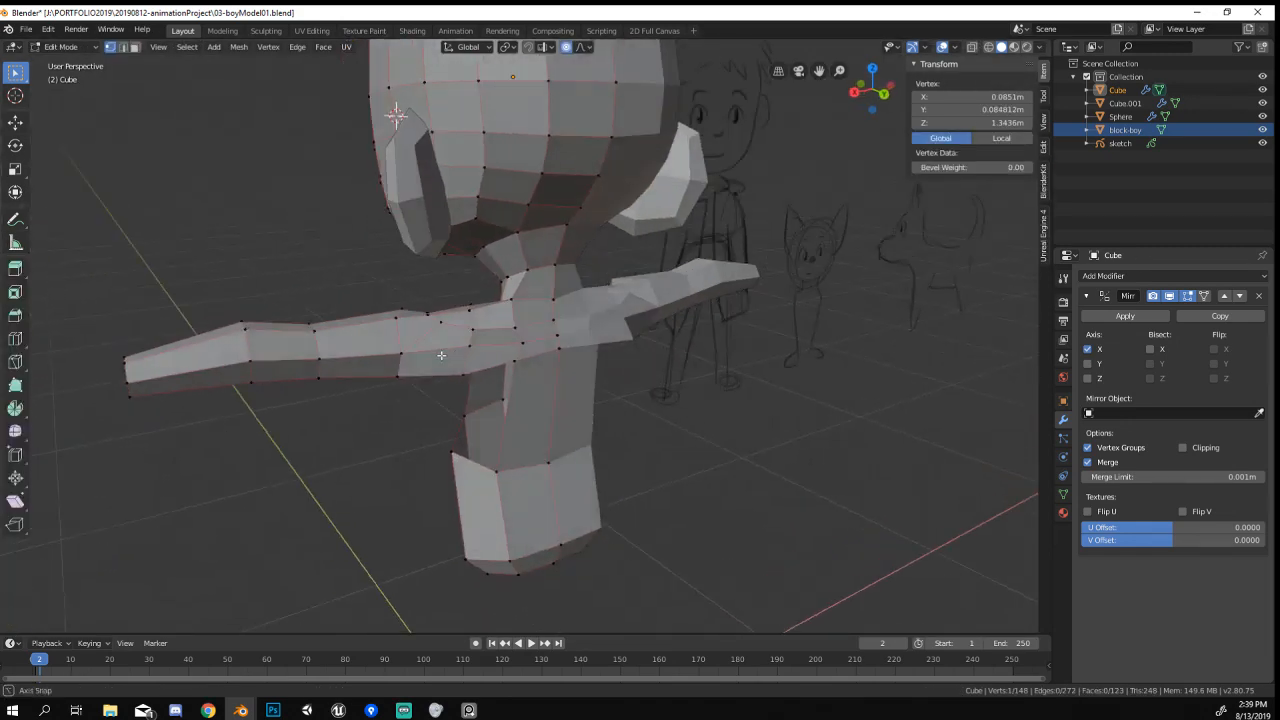
scroll(403, 361, up, 2)
middle_drag(379, 349, 615, 405)
ctrl+click(622, 410)
right_click(623, 416)
mouse_move(591, 322)
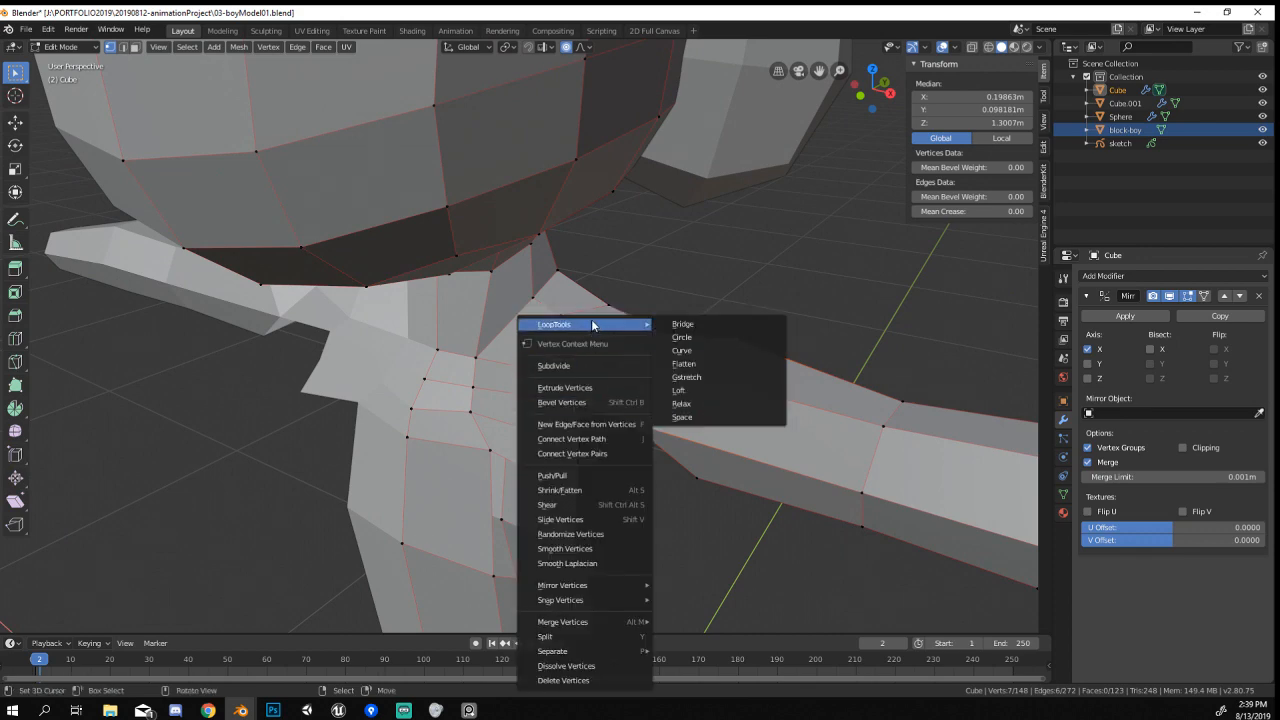
click(700, 405)
Select the forearm in front wireframe view and move it -0.0133 m in X and -0.02 m in Z.
key(Tab)
key(KP_Decimal)
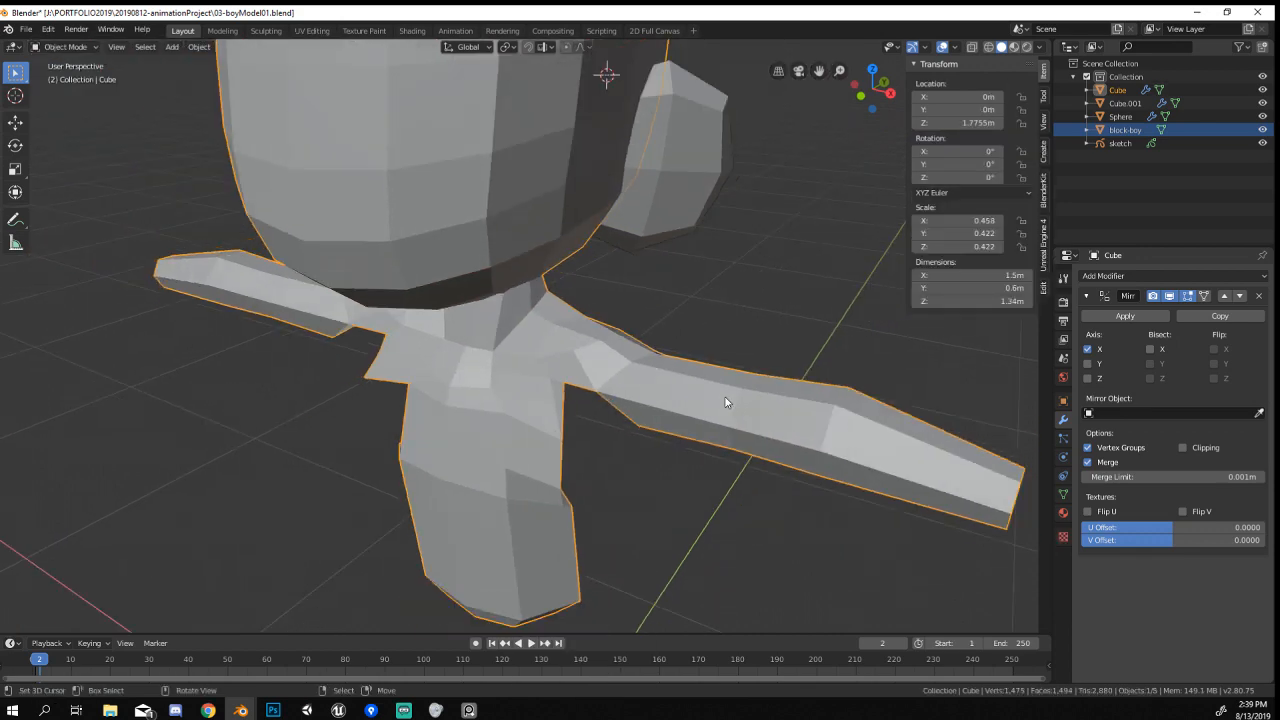
key(KP_1)
scroll(806, 357, down, 1)
key(Tab)
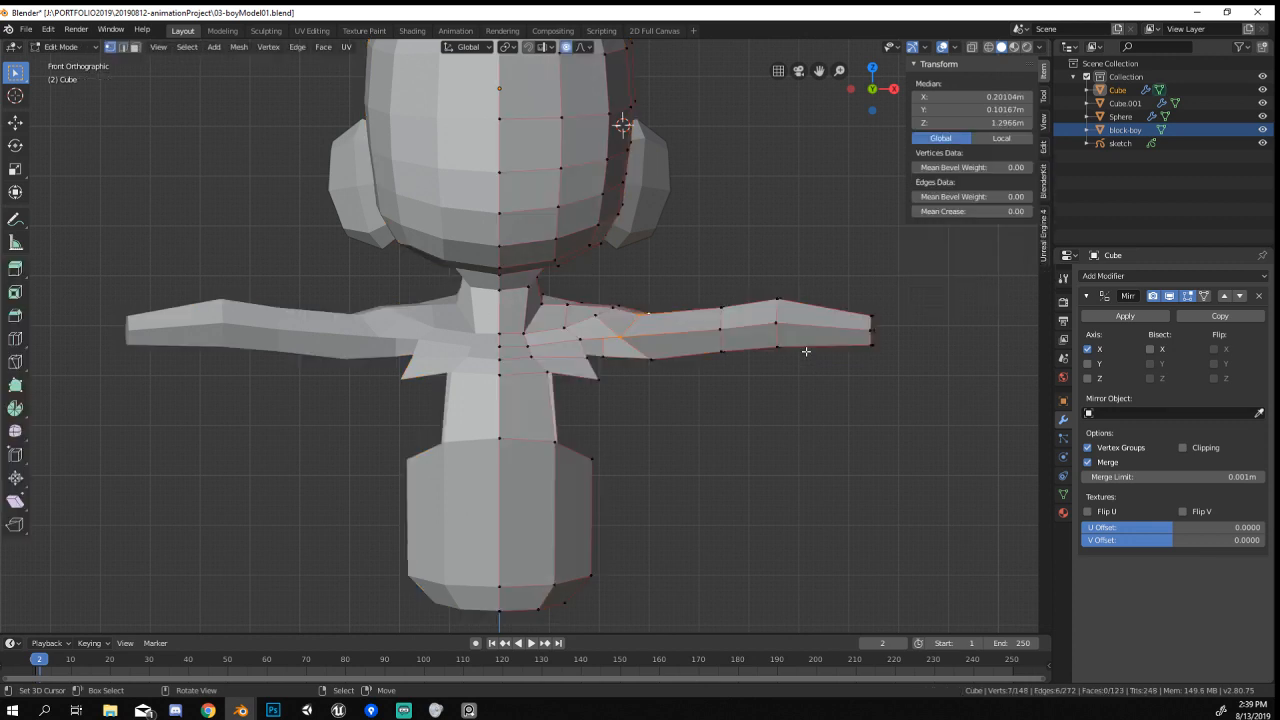
key(z)
click(731, 346)
click(694, 277)
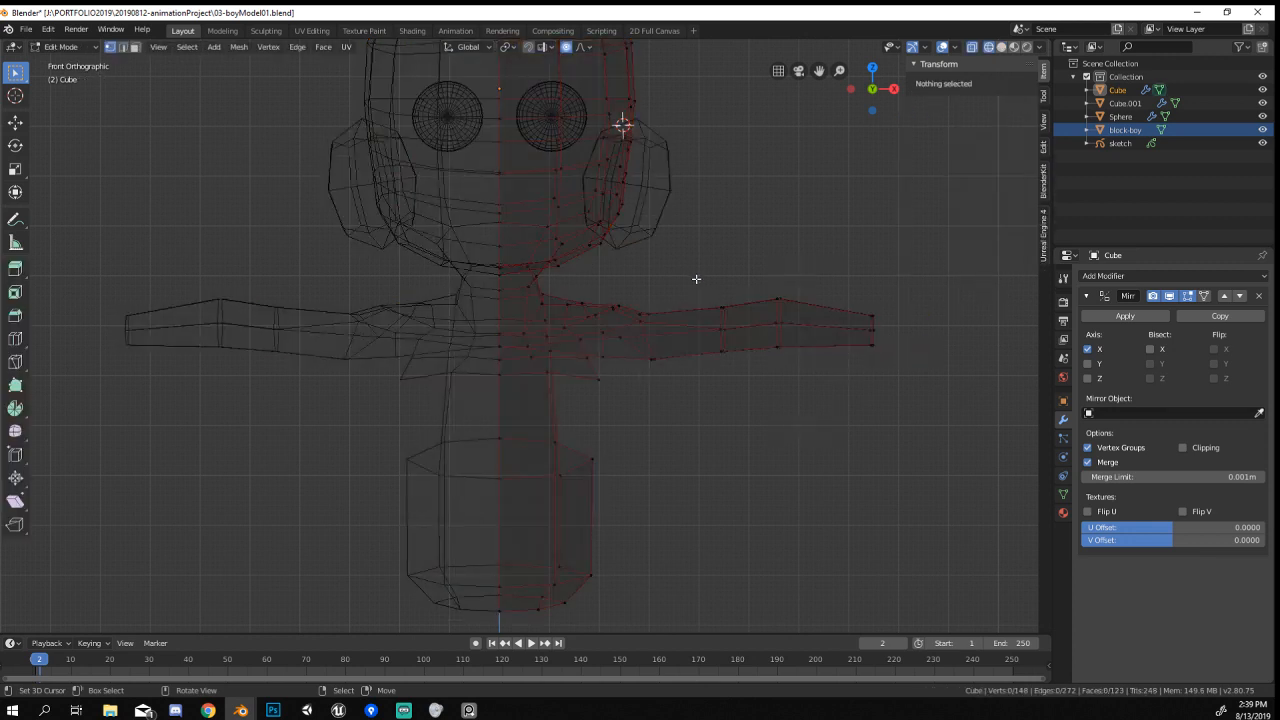
drag(700, 272, 878, 405)
key(g)
click(884, 425)
Thin the forearm with Shrink/Fatten and review the model in Object Mode with Solid shading.
key(s)
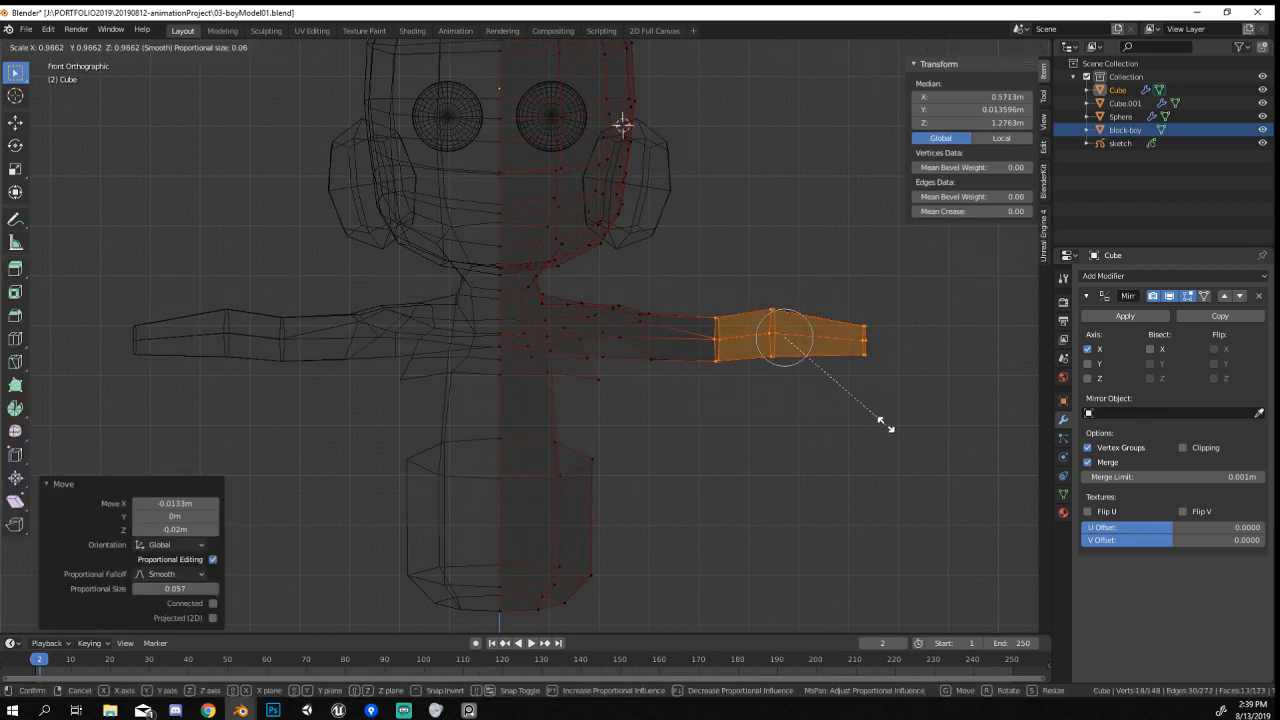
right_click(886, 425)
key(alt+s)
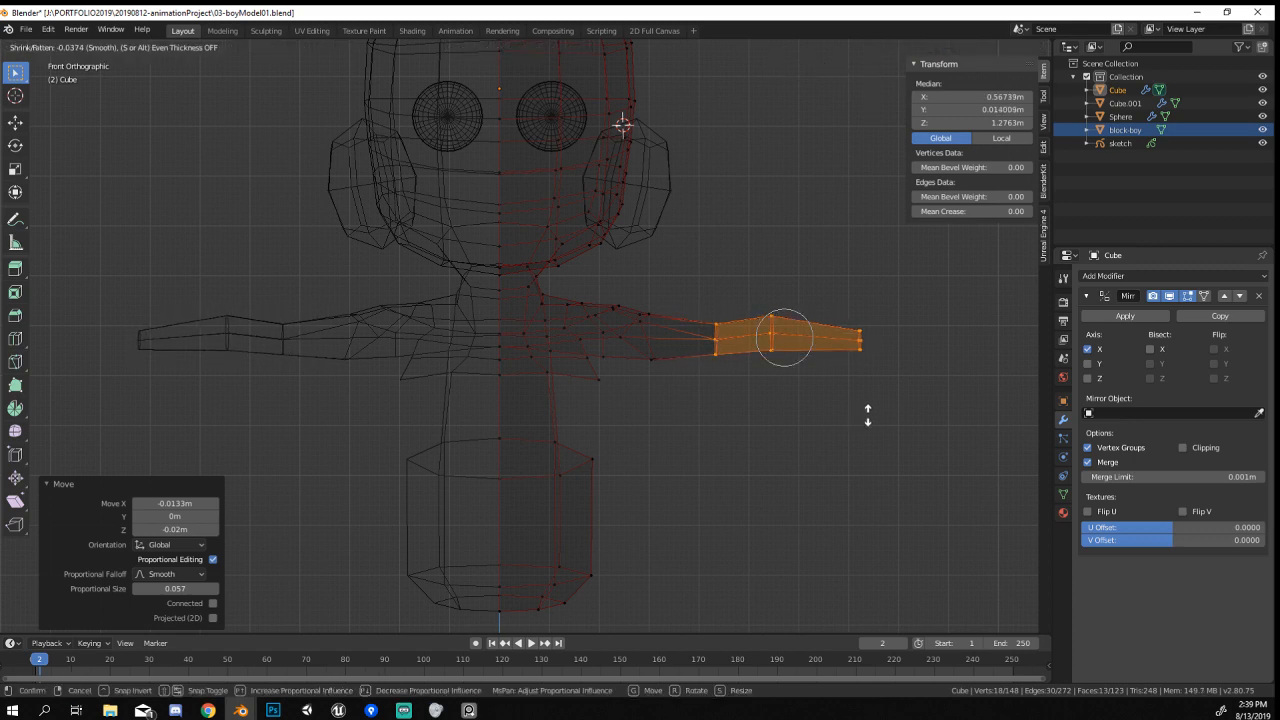
click(876, 417)
key(Tab)
key(z)
click(918, 418)
scroll(905, 414, down, 2)
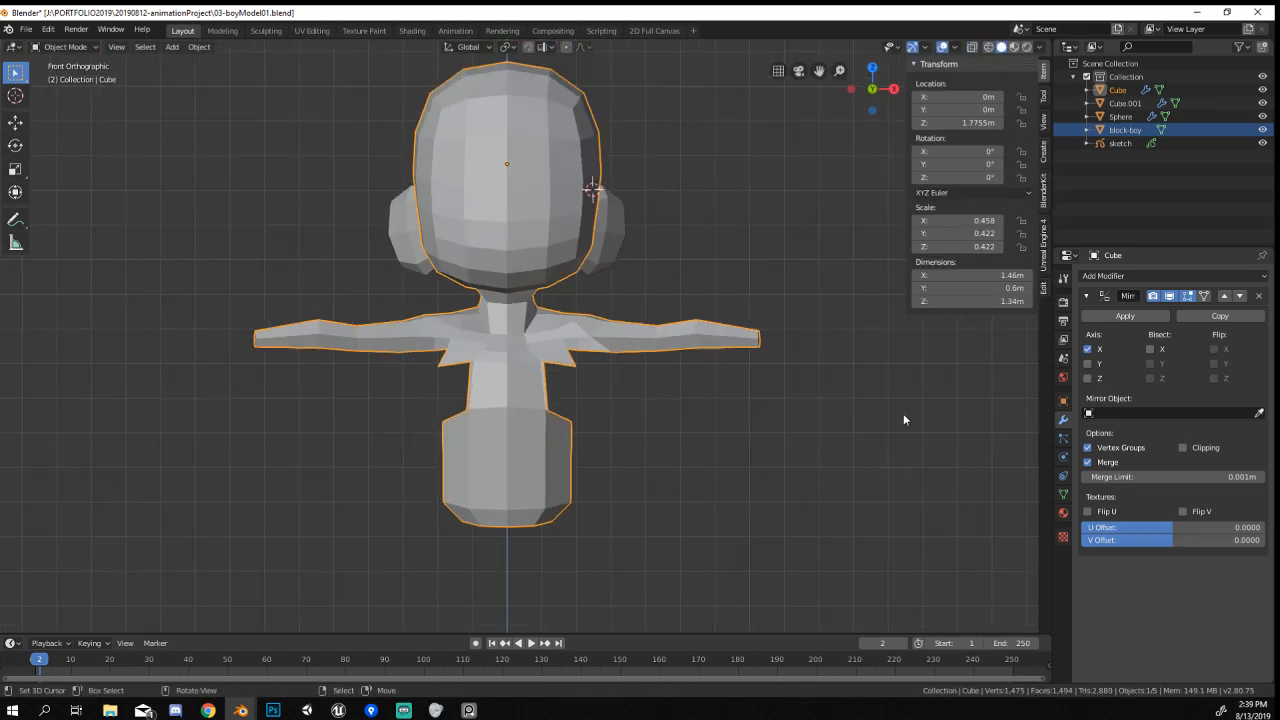
mouse_move(903, 414)
middle_down()
mouse_move(734, 458)
mouse_move(744, 476)
mouse_move(970, 417)
mouse_move(897, 432)
middle_up()
key(Tab)
key(Tab)
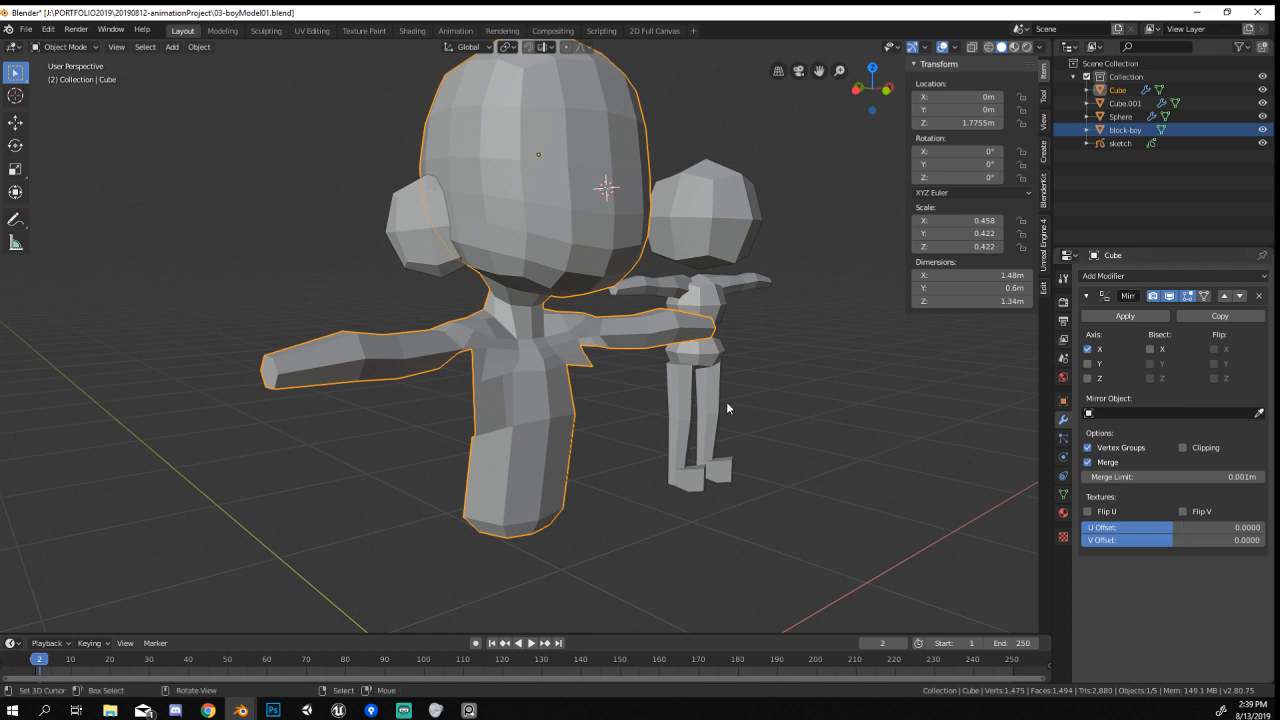
Bevel the vertical edge at the torso's side and move it 0.00793 m in X, -0.00519 m in Y and 0.023 m in Z.
middle_drag(728, 408, 549, 446)
scroll(549, 446, up, 4)
key(Tab)
middle_drag(803, 514, 742, 456)
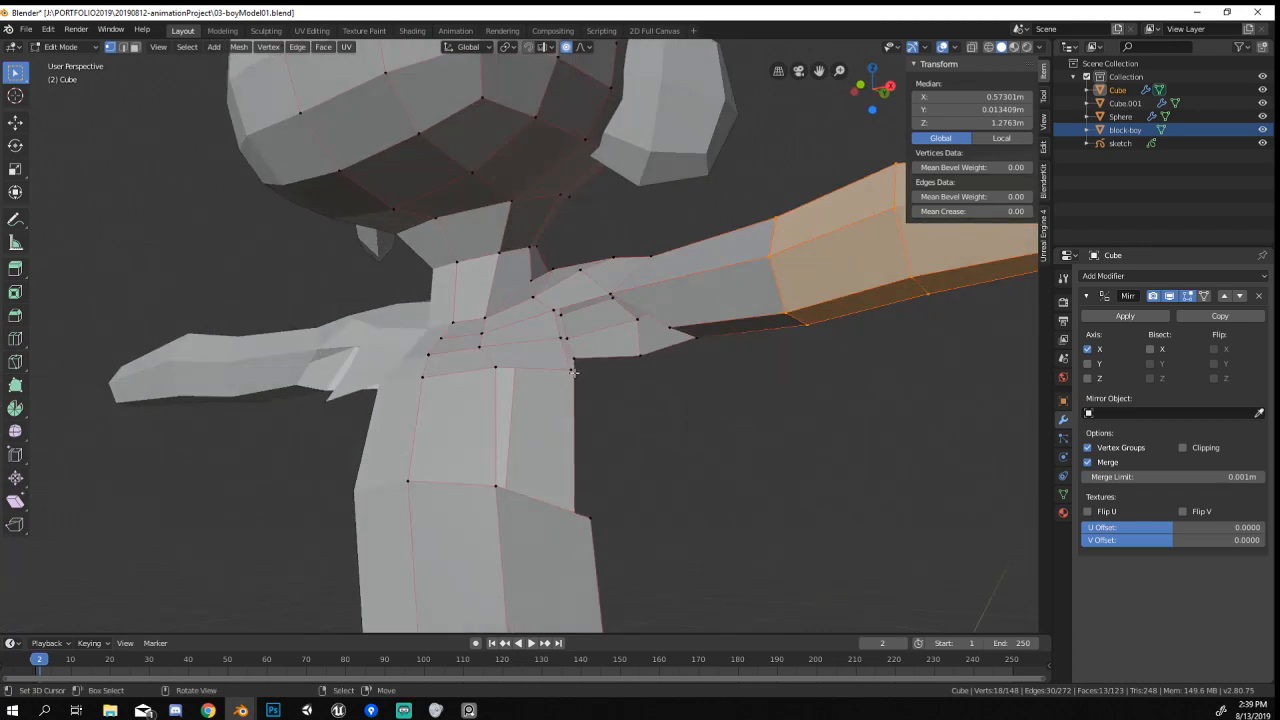
click(571, 370)
shift+click(496, 492)
middle_drag(496, 492, 650, 530)
scroll(594, 543, down, 3)
key(ctrl+b)
click(740, 441)
key(g)
click(658, 531)
Fill the gap in the torso's side beneath the arm and reposition the neighbouring armpit vertices, the last one by -0.0215 m in X.
scroll(535, 355, up, 3)
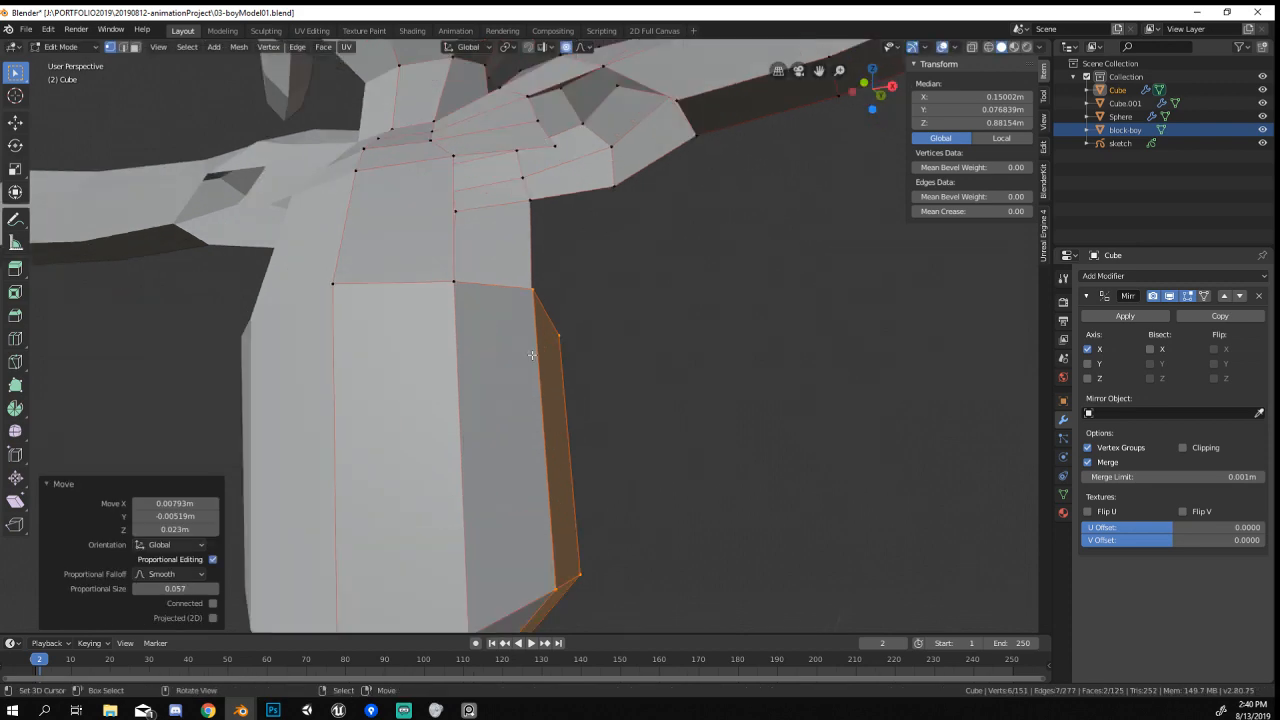
middle_drag(531, 353, 500, 409)
click(427, 318)
key(f)
right_click(514, 192)
middle_drag(520, 196, 618, 208)
key(g)
click(514, 194)
right_click(562, 142)
key(g)
click(536, 139)
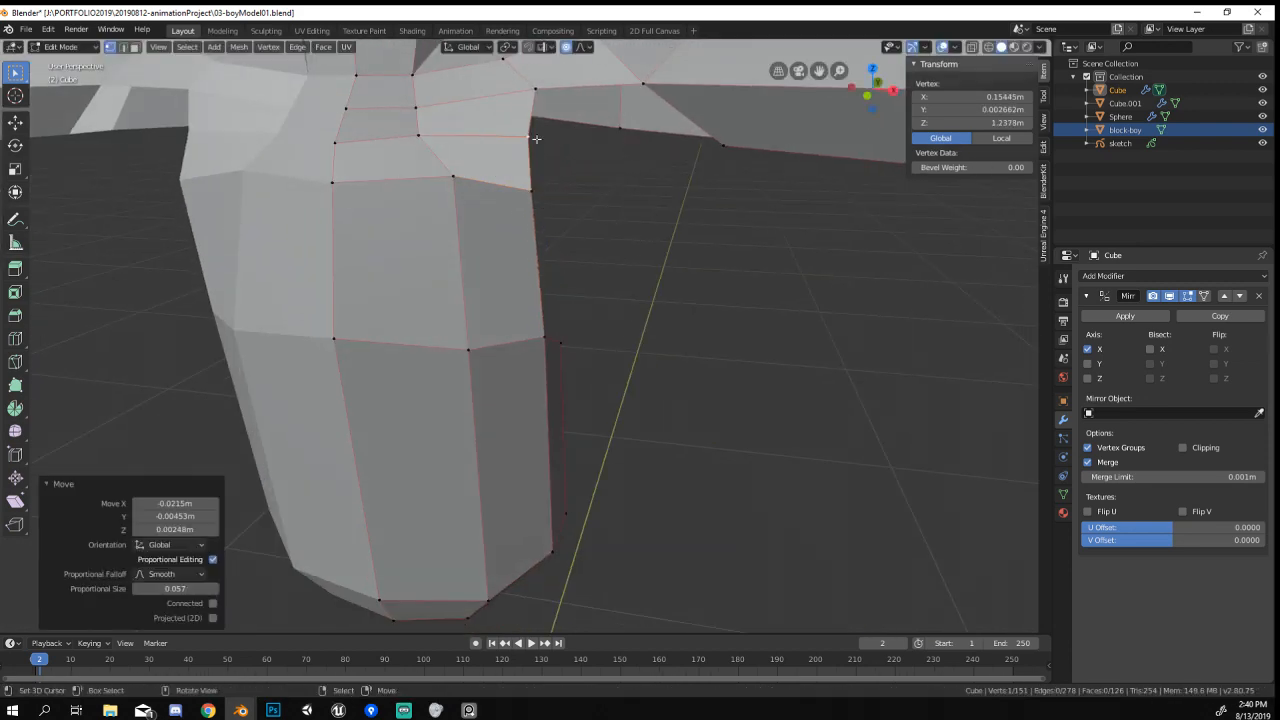
Move the vertical edge on the front of the torso 0.00592 m in X, 0.00389 m in Y and -0.00881 m in Z.
shift+middle_drag(535, 138, 583, 267)
right_click(490, 311)
shift+right_click(516, 464)
key(g)
click(473, 461)
middle_drag(473, 461, 574, 474)
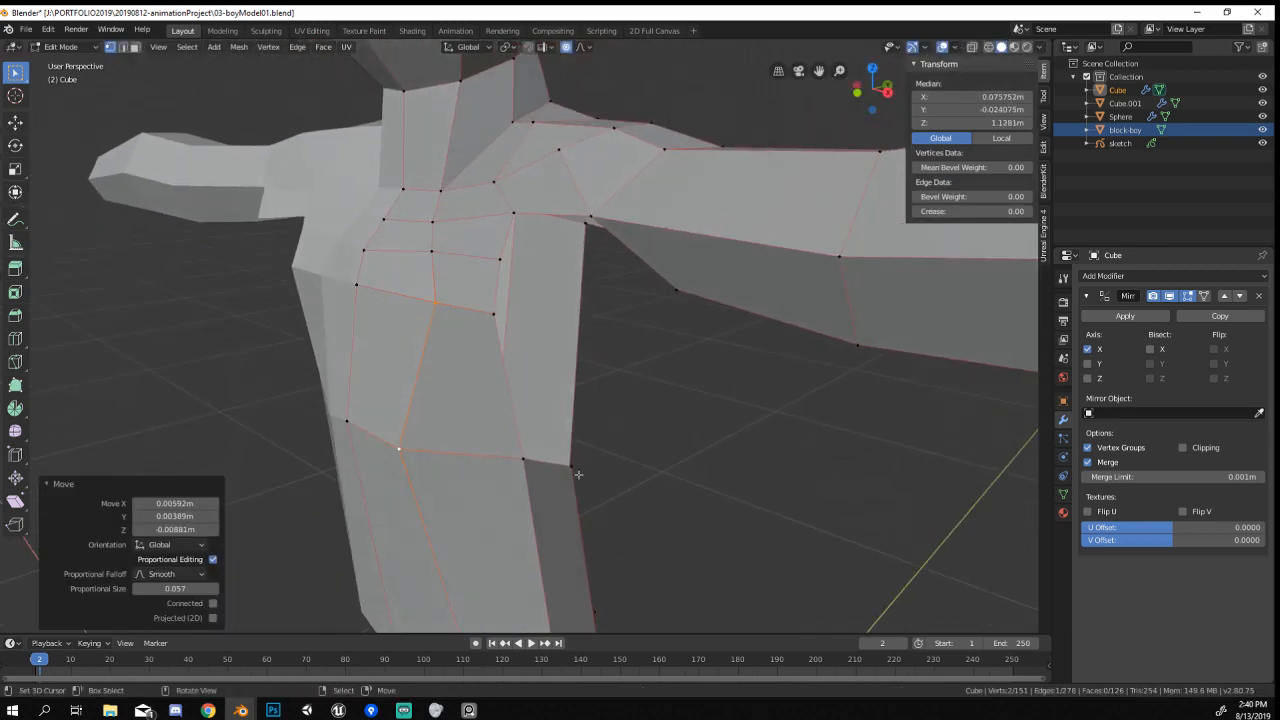
Select the edge path from the mid-torso up to the front of the armpit and examine the body in Object Mode.
scroll(565, 468, down, 1)
right_click(425, 427)
ctrl+right_click(488, 214)
scroll(501, 270, down, 2)
key(Tab)
scroll(570, 419, down, 4)
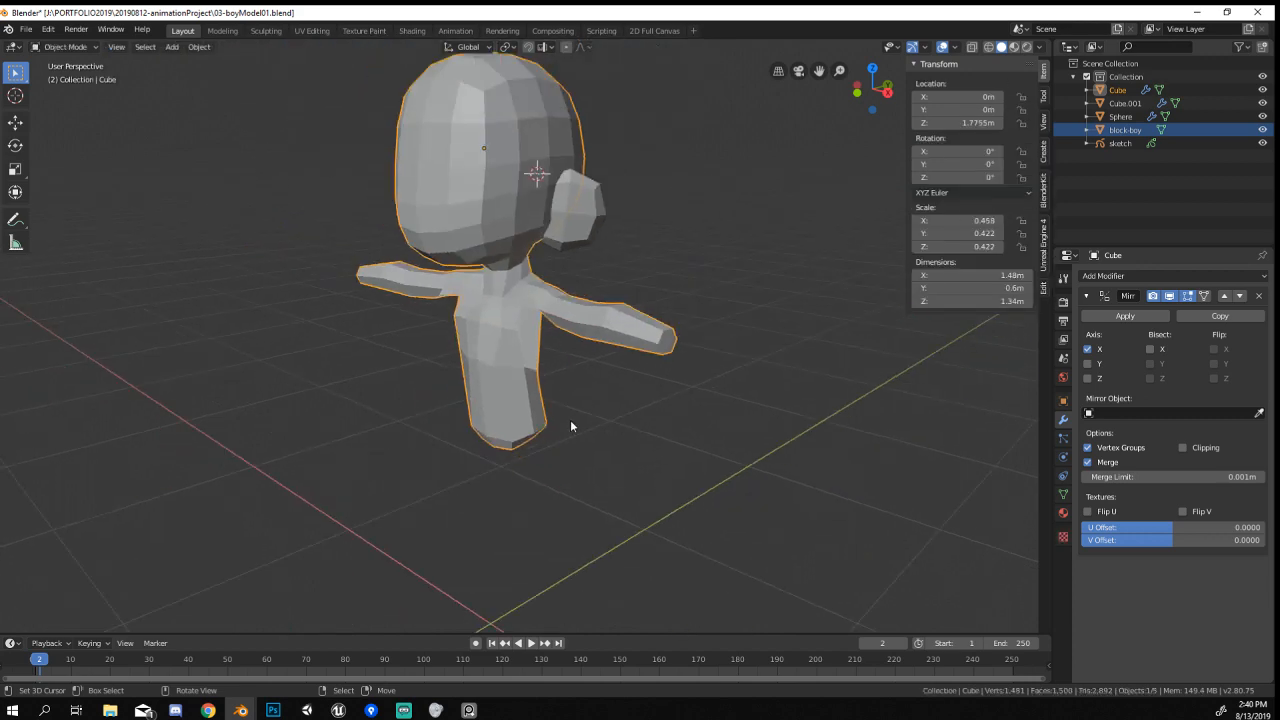
middle_drag(570, 419, 539, 401)
scroll(572, 380, up, 5)
key(Tab)
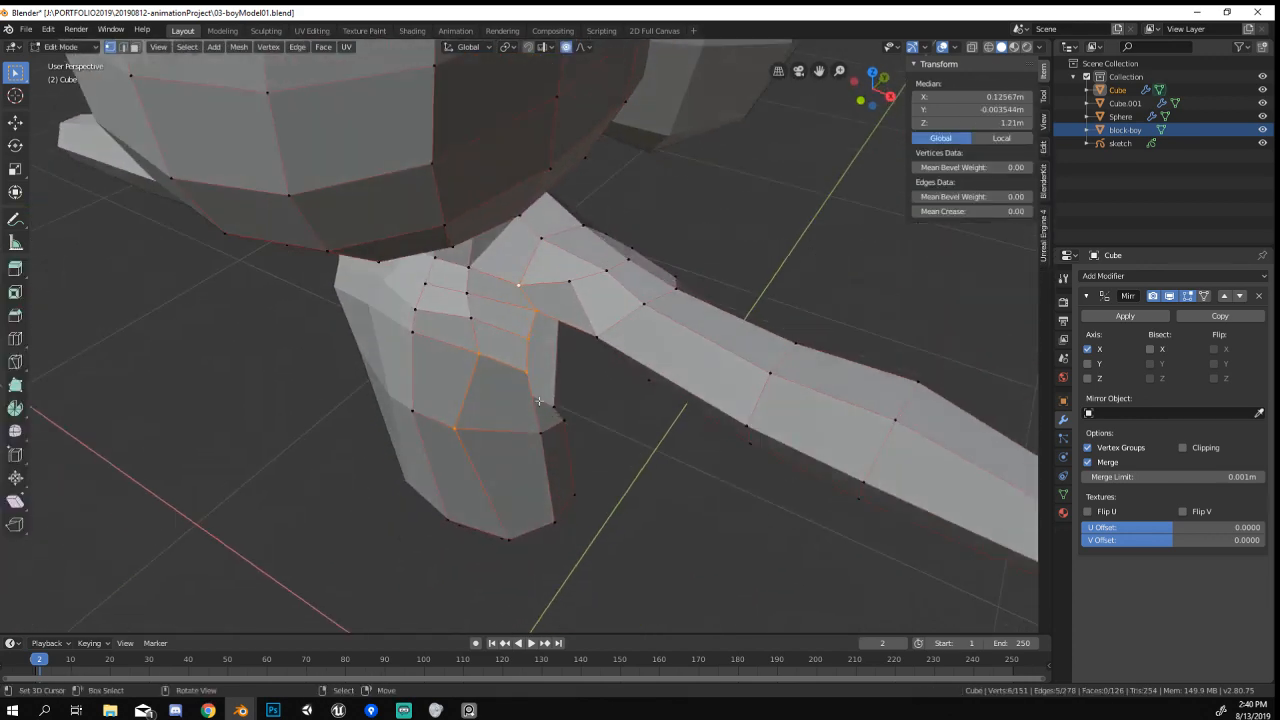
Adjust the vertices at the front of the armpit, insert a loop cut across the torso's side below it and reposition the cut.
shift+right_click(521, 343)
middle_drag(522, 350, 635, 419)
key(g)
click(615, 368)
key(ctrl+r)
click(590, 423)
right_click(593, 423)
key(g)
click(724, 415)
Delete the short horizontal edge loop across the upper chest.
alt+click(467, 355)
key(x)
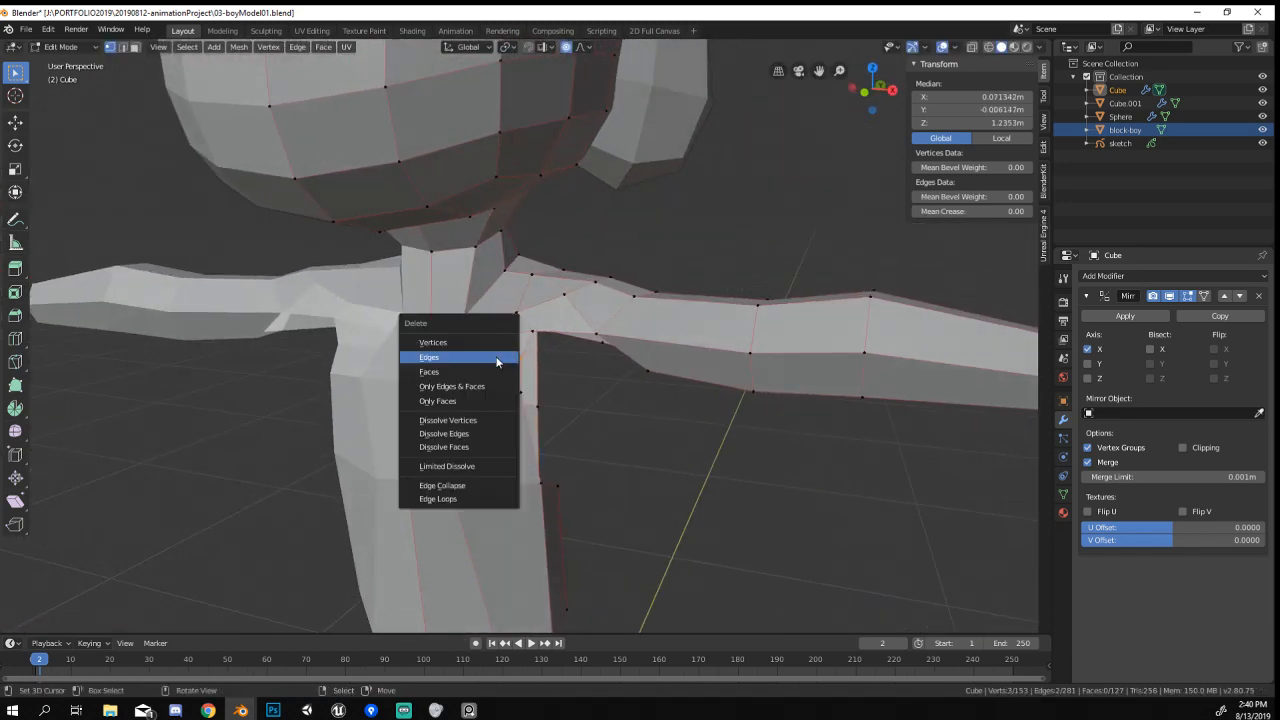
click(466, 498)
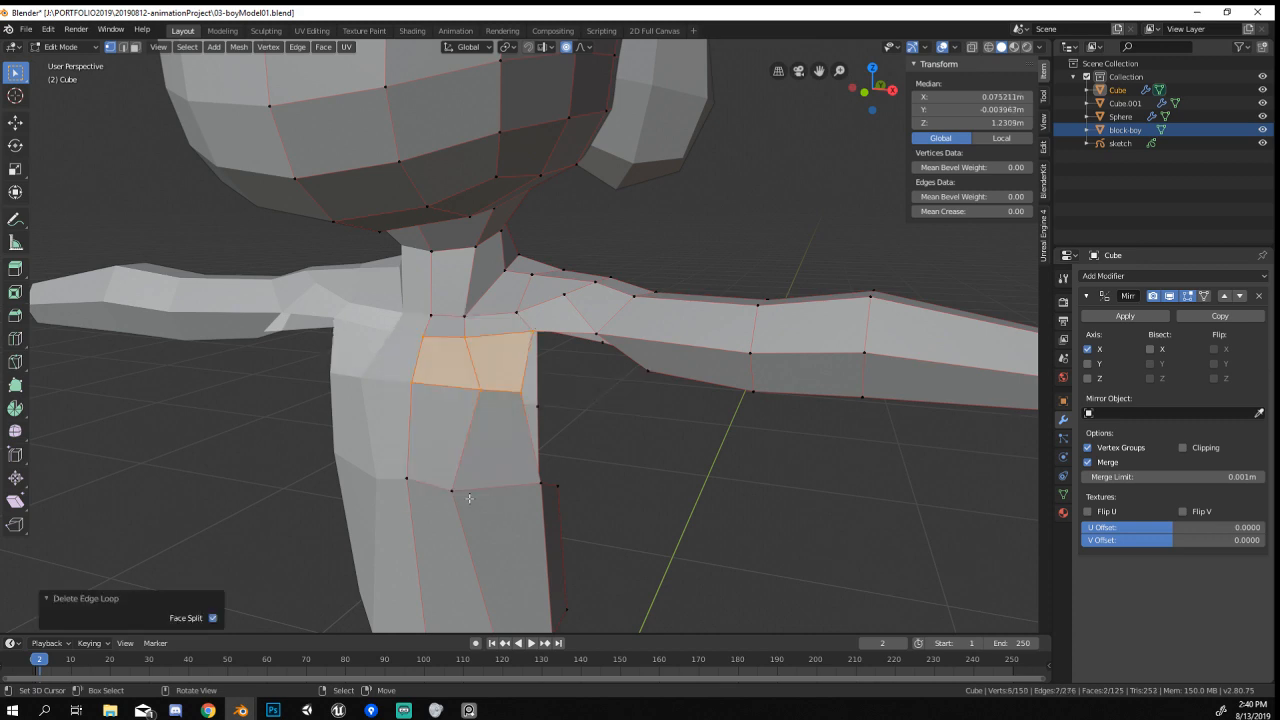
Fill the missing faces on the side of the upper back below the arm.
middle_drag(440, 440, 470, 458)
click(510, 487)
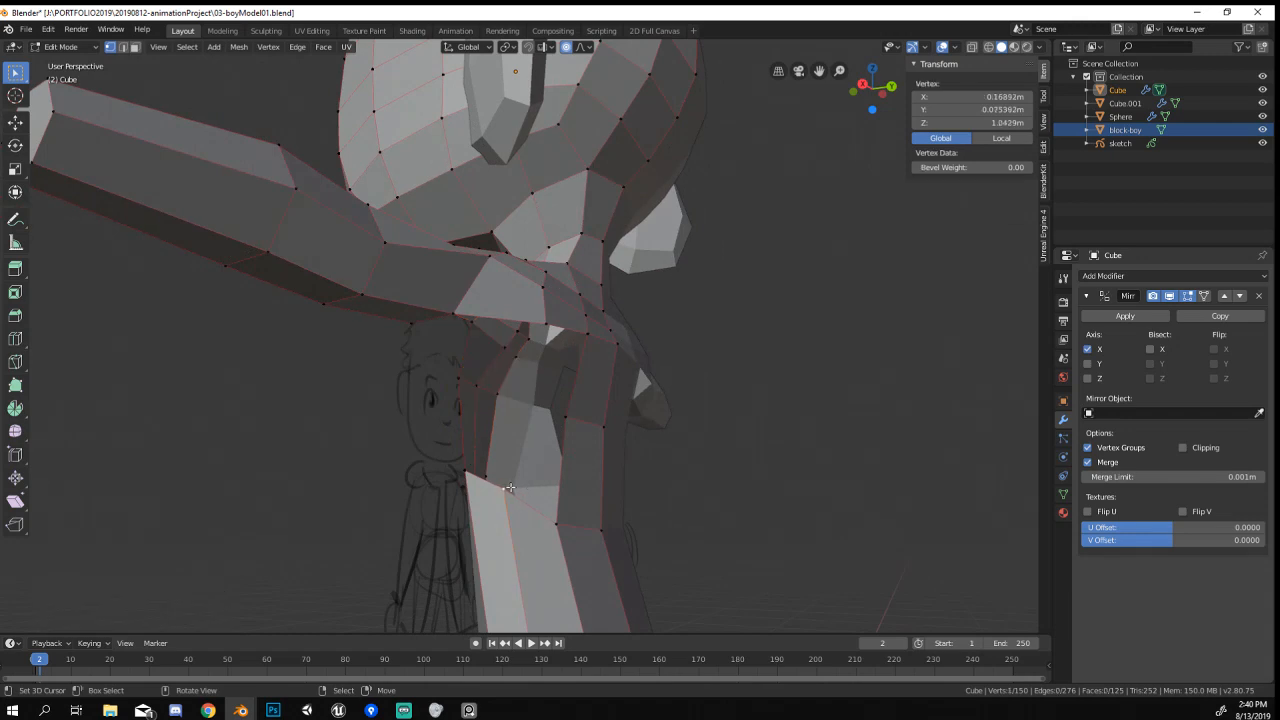
shift+right_click(510, 493)
key(f)
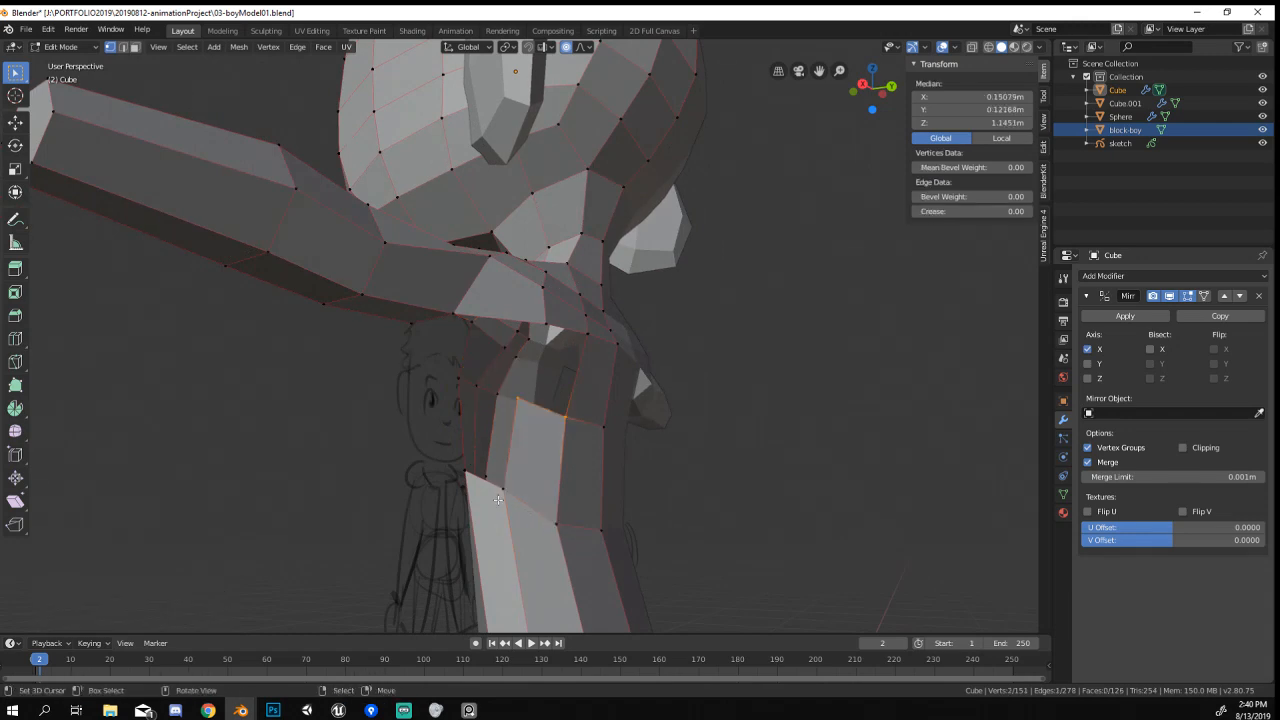
middle_drag(510, 493, 551, 505)
shift+right_click(481, 480)
middle_drag(481, 480, 722, 302)
Move the torso vertex below the armpit, and move and rotate the nearby edge to shape the arm joint.
right_click(482, 406)
key(g)
click(493, 403)
shift+right_click(668, 262)
right_click(714, 340)
shift+right_click(697, 305)
key(g)
click(625, 314)
key(r)
click(724, 369)
Select the edge path behind the upper arm joint, rotate it 46.8° in the view and reposition it.
middle_drag(724, 369, 466, 435)
right_click(454, 345)
ctrl+right_click(483, 275)
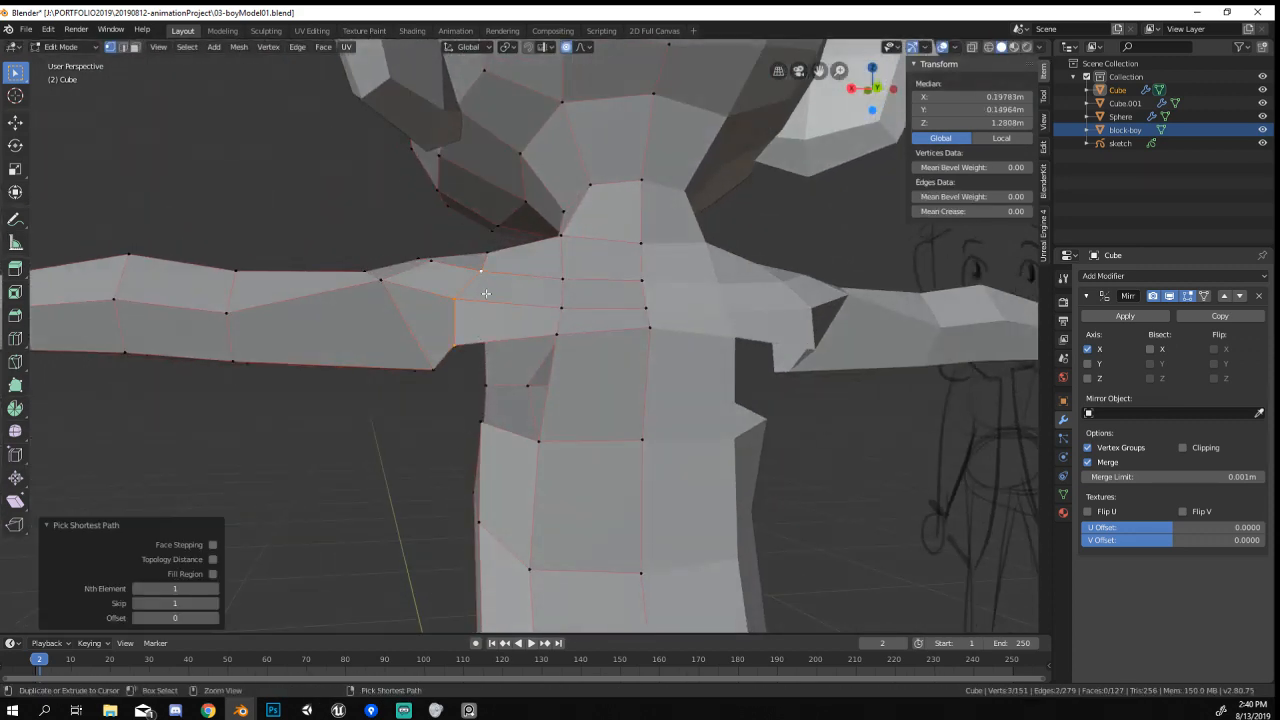
middle_drag(485, 285, 498, 378)
middle_drag(473, 332, 643, 354)
key(r)
click(600, 402)
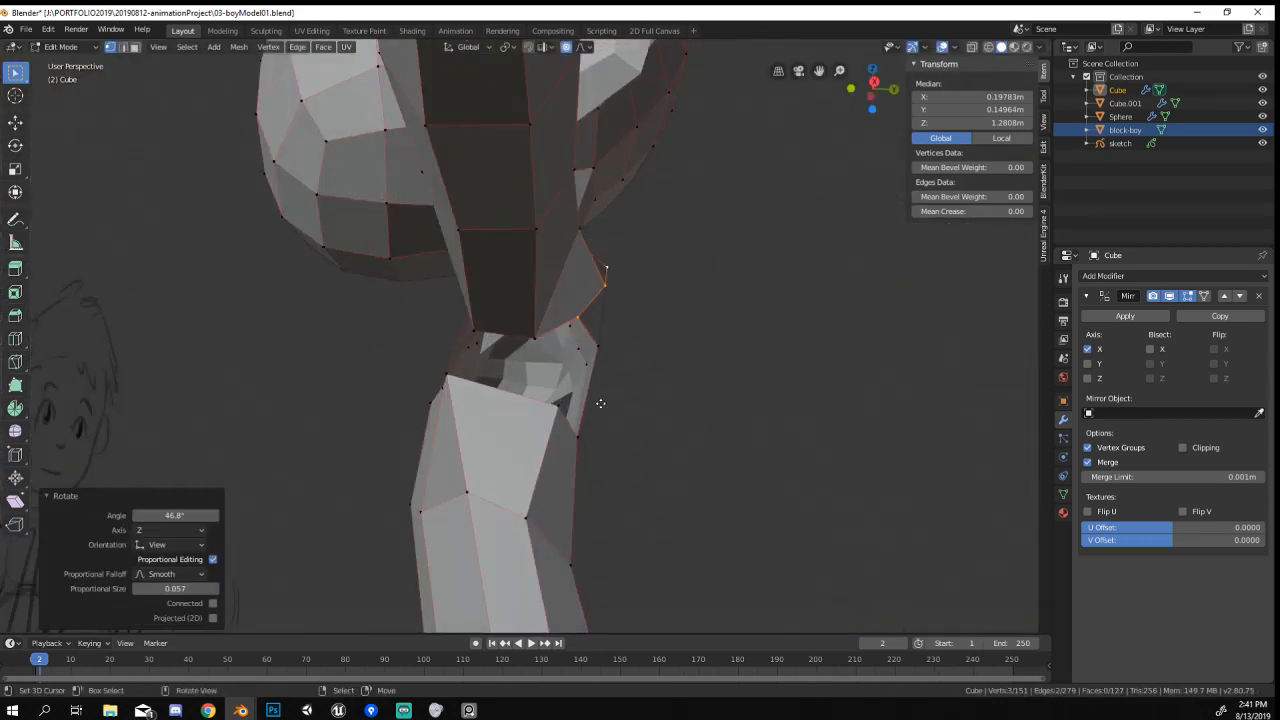
key(g)
click(584, 426)
Check the body in Object Mode and fill the gap under the armpit between the upper arm and the torso.
middle_drag(584, 426, 568, 357)
right_click(516, 355)
key(Tab)
scroll(516, 348, down, 2)
key(Tab)
scroll(568, 357, up, 2)
key(Tab)
middle_drag(562, 446, 638, 287)
key(Tab)
scroll(551, 377, up, 3)
shift+right_click(546, 297)
key(f)
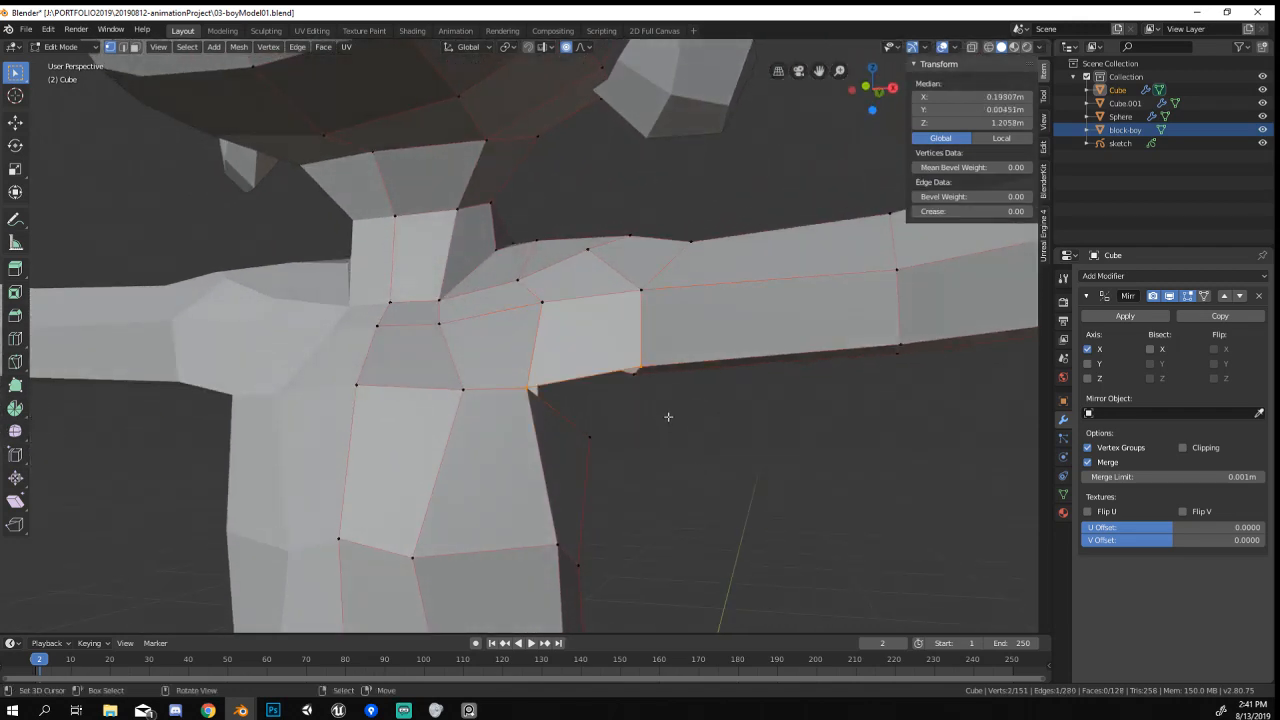
Slide the vertex at the back of the armpit along its edge.
middle_drag(668, 416, 562, 437)
right_click(484, 325)
key(g)
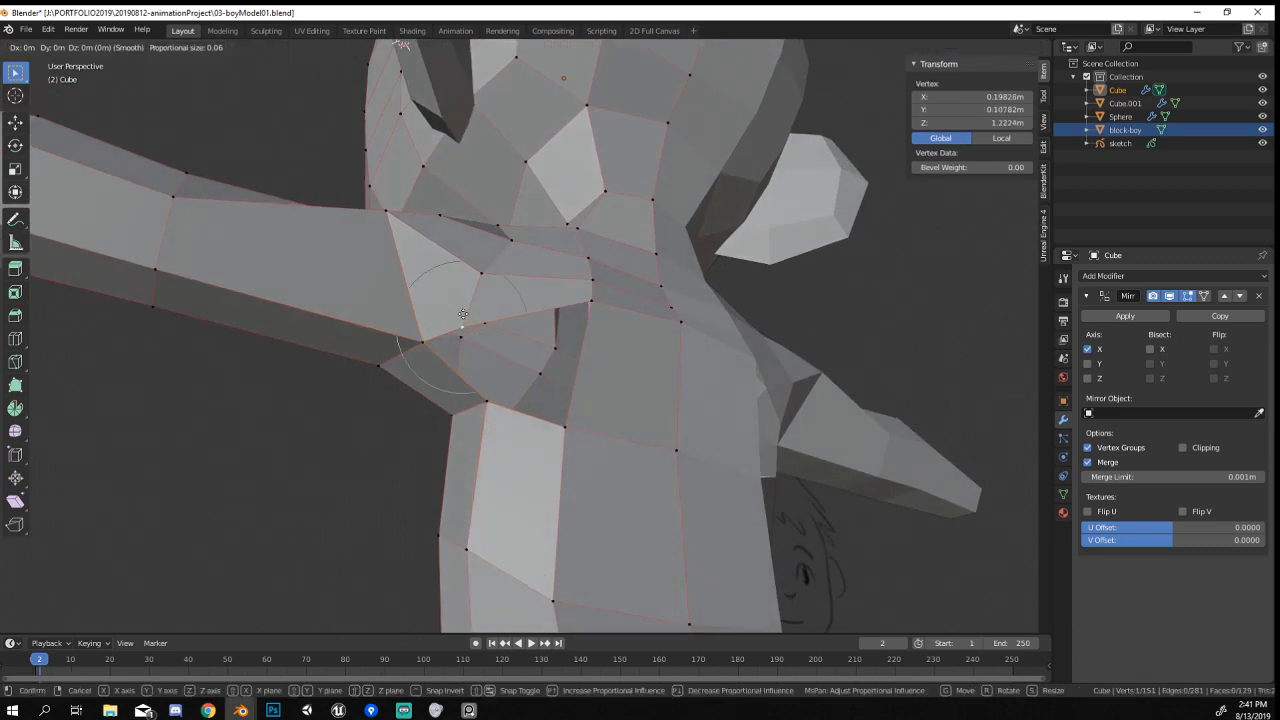
key(g)
click(493, 314)
Slide the horizontal edge across the upper back downward by a factor of 1.0000 and delete its vertices.
mouse_move(493, 316)
middle_down()
mouse_move(497, 433)
mouse_move(600, 395)
mouse_move(673, 338)
mouse_move(527, 329)
mouse_move(508, 369)
mouse_move(548, 368)
mouse_move(582, 333)
mouse_move(686, 303)
middle_up()
alt+click(555, 338)
ctrl+click(624, 330)
key(g)
key(g)
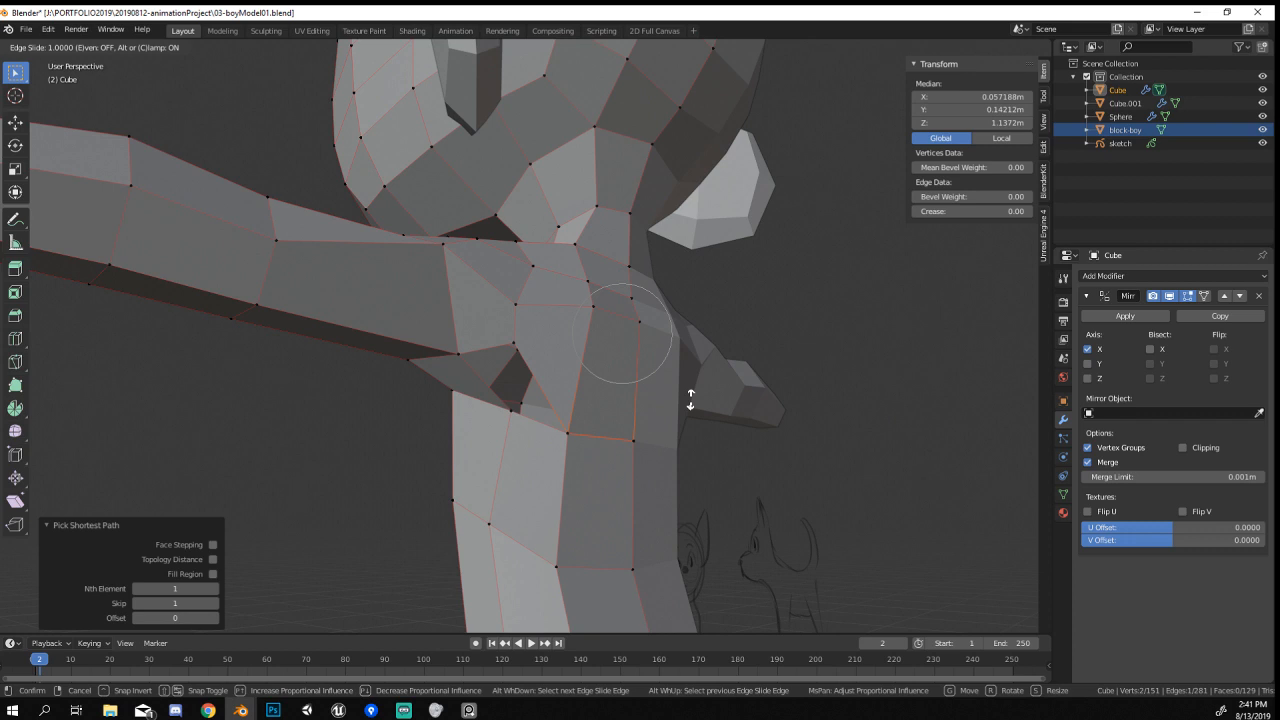
click(690, 398)
key(x)
click(594, 221)
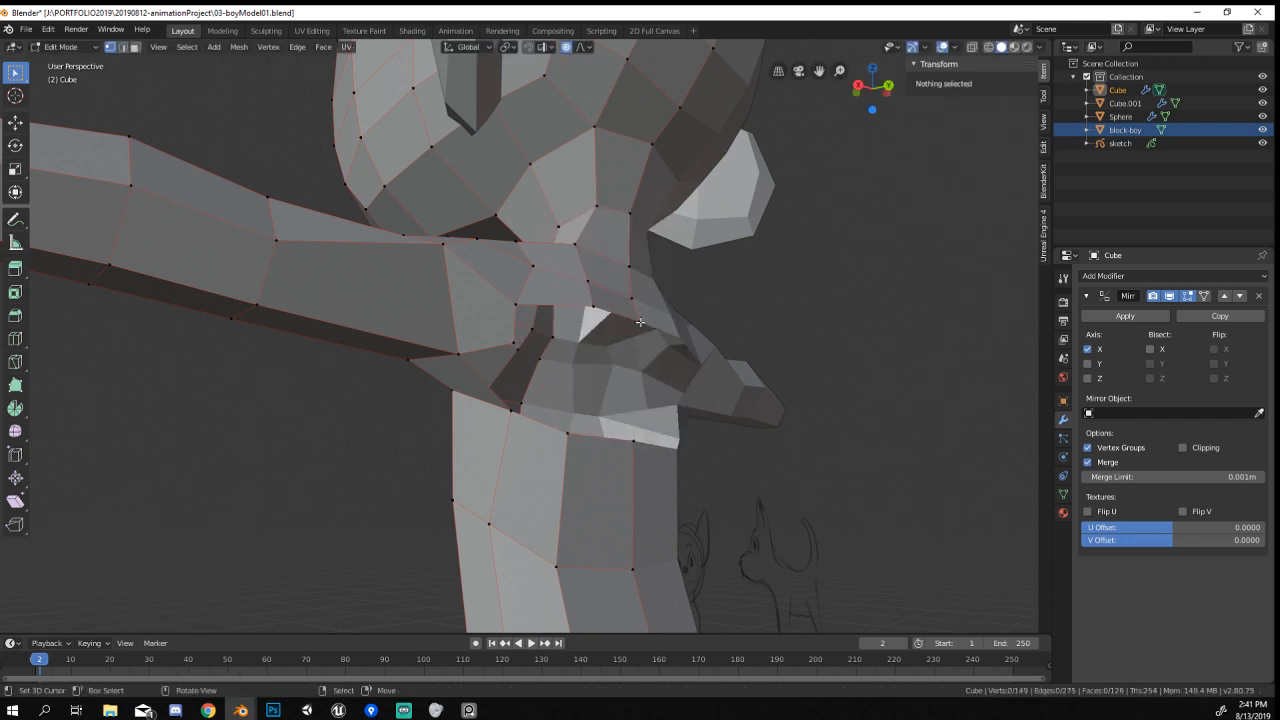
Rebuild the faces of the upper back between the shoulder blade, the spine and the armpit.
right_click(640, 322)
shift+right_click(594, 311)
key(f)
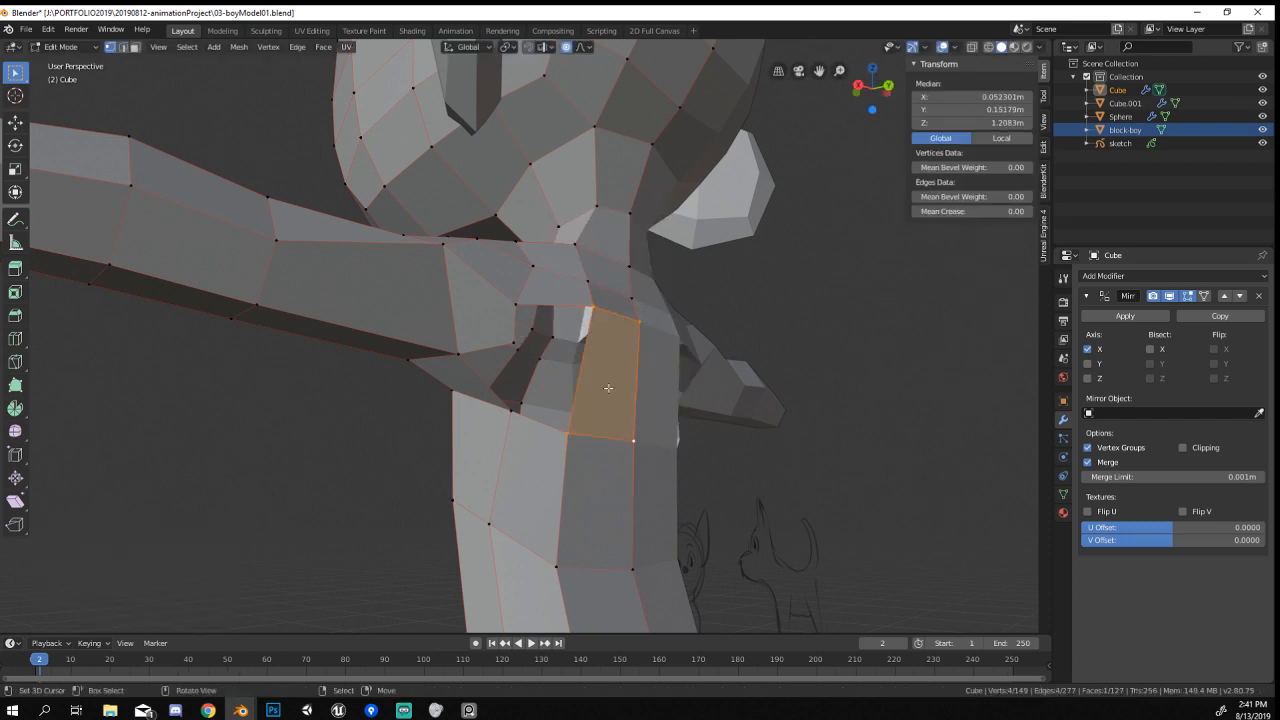
right_click(587, 309)
shift+right_click(631, 394)
key(j)
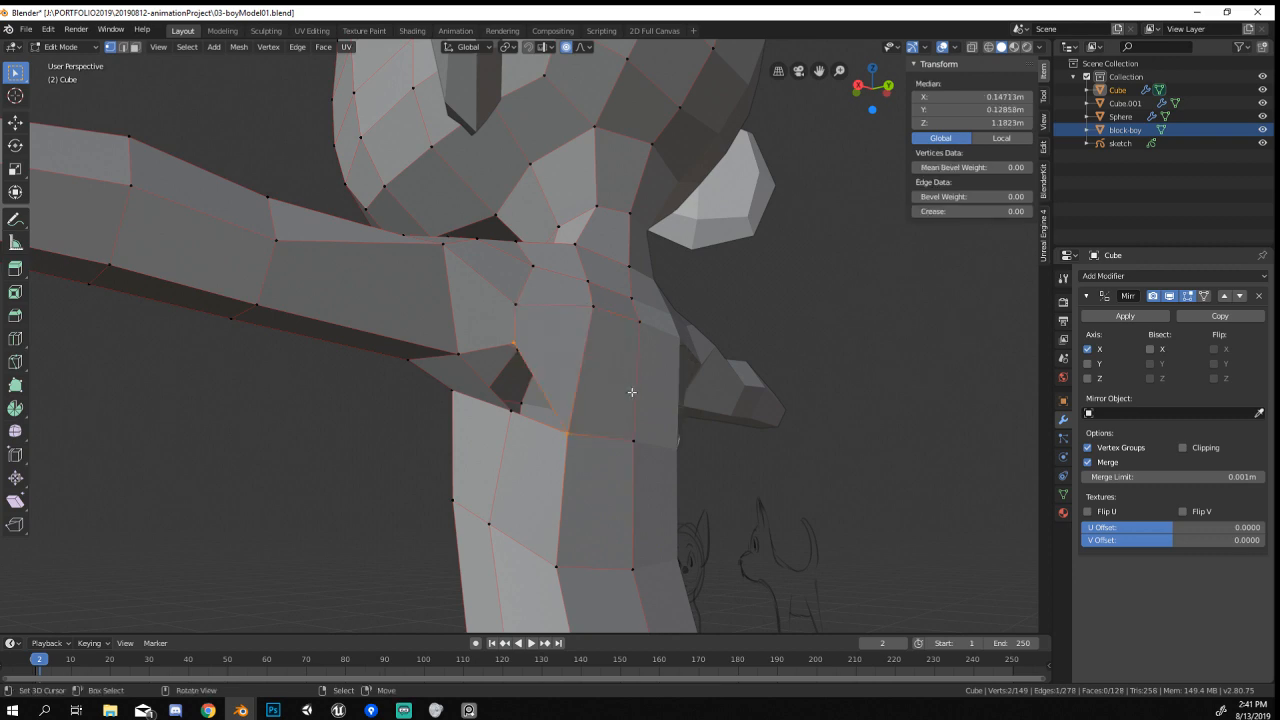
middle_drag(631, 394, 523, 417)
key(f)
Even out the upper back by moving three vertices toward the spine, the last one by -0.0216 m in X.
right_click(531, 433)
key(g)
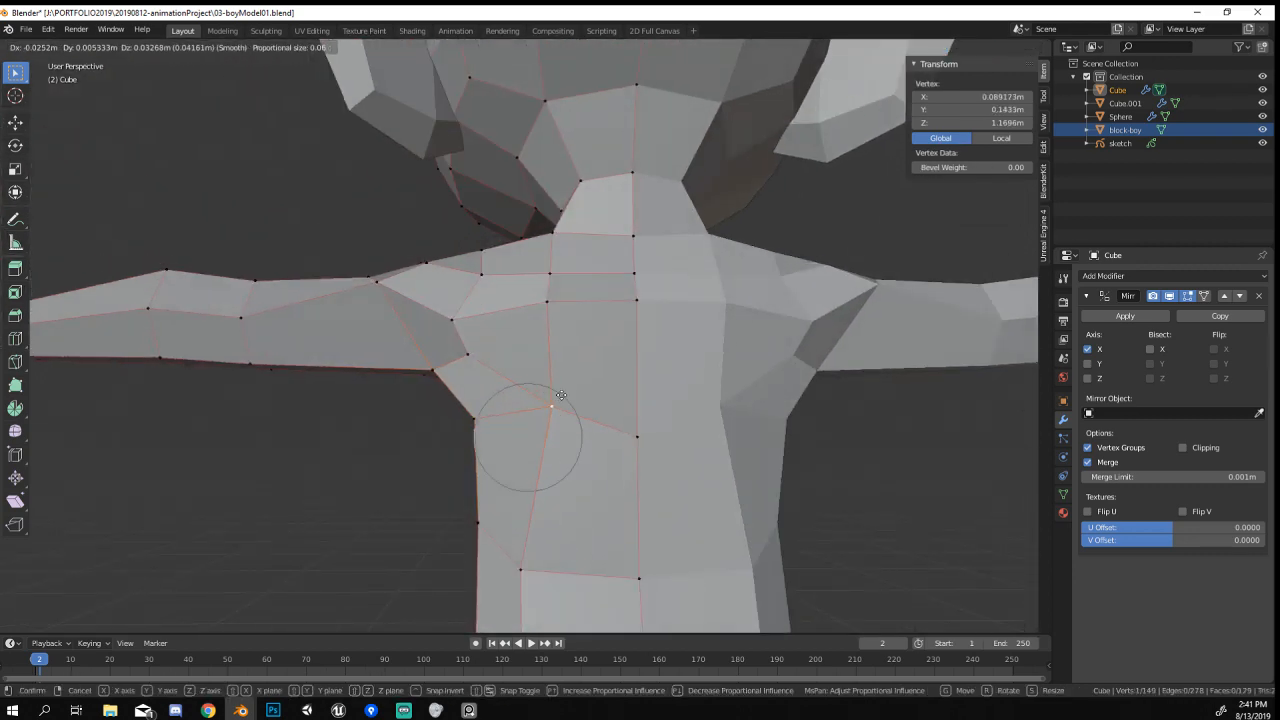
click(540, 393)
right_drag(472, 364, 499, 364)
right_drag(473, 324, 497, 317)
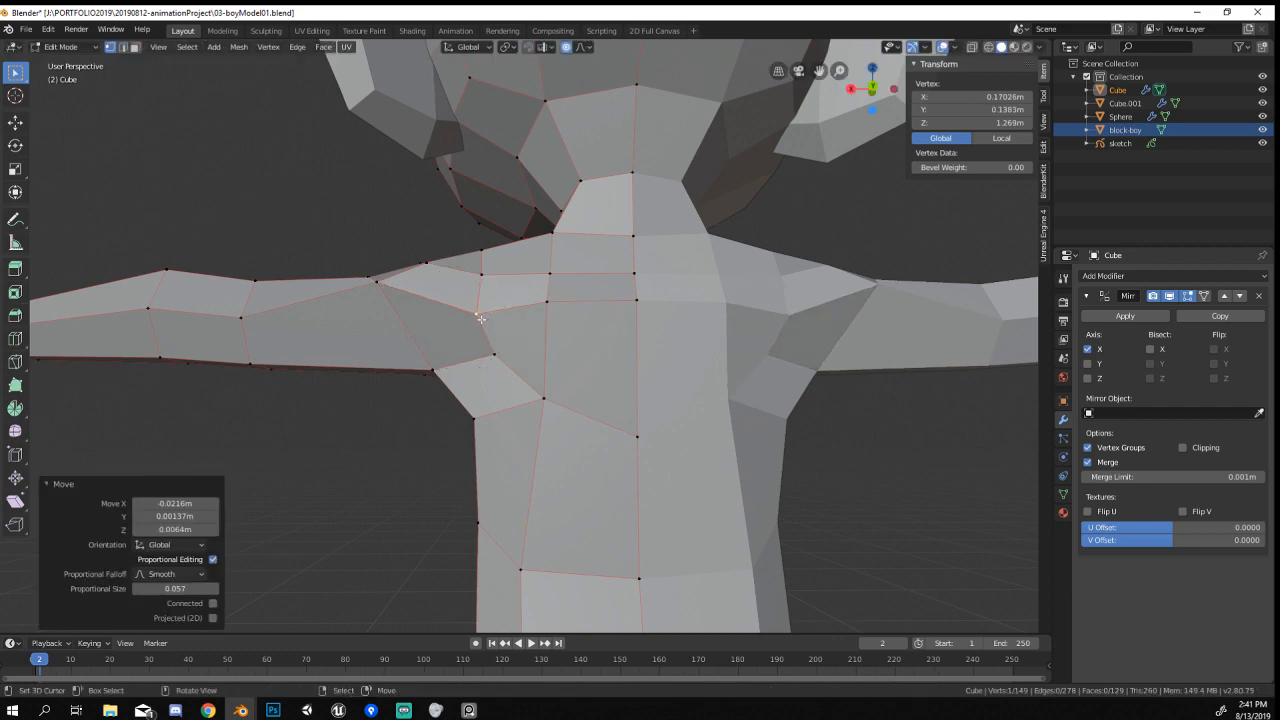
key(ctrl+r)
key(Escape)
scroll(465, 316, down, 1)
middle_drag(465, 316, 568, 342)
key(ctrl+r)
key(Escape)
key(ctrl+r)
key(Escape)
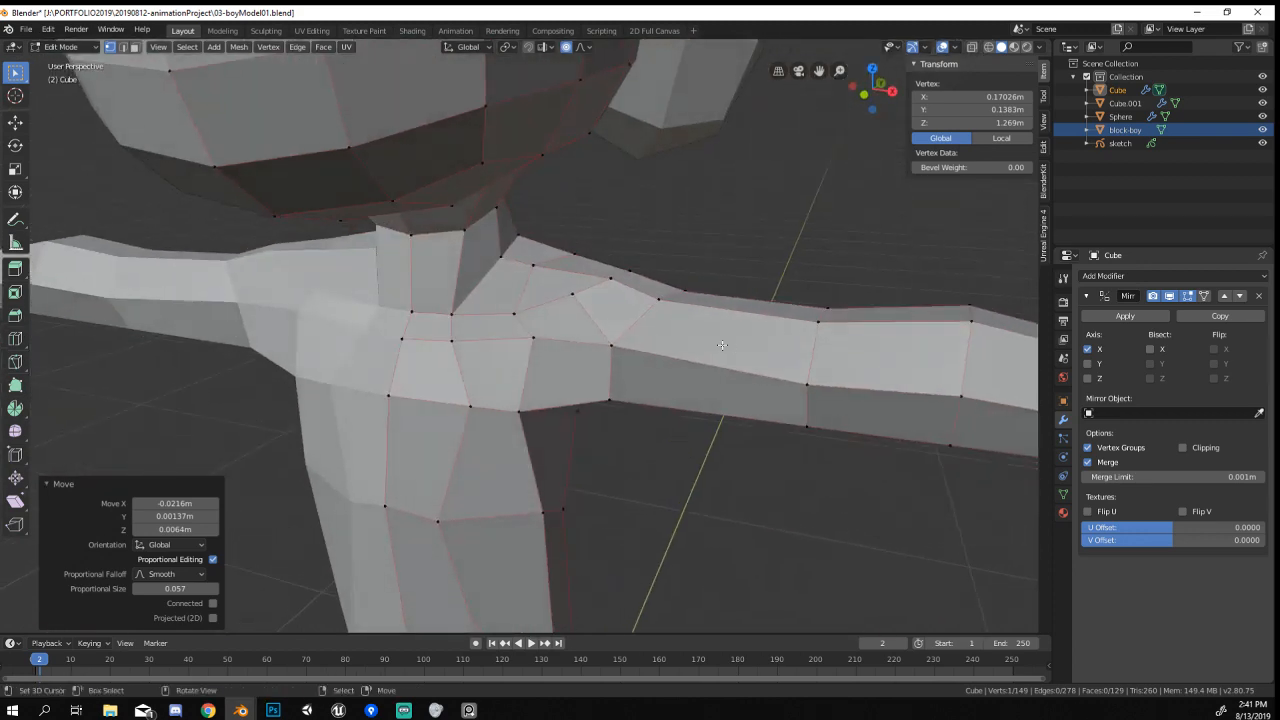
Try a loop cut running through the shoulder and down the front of the torso, and undo it.
key(ctrl+r)
click(569, 342)
right_click(569, 342)
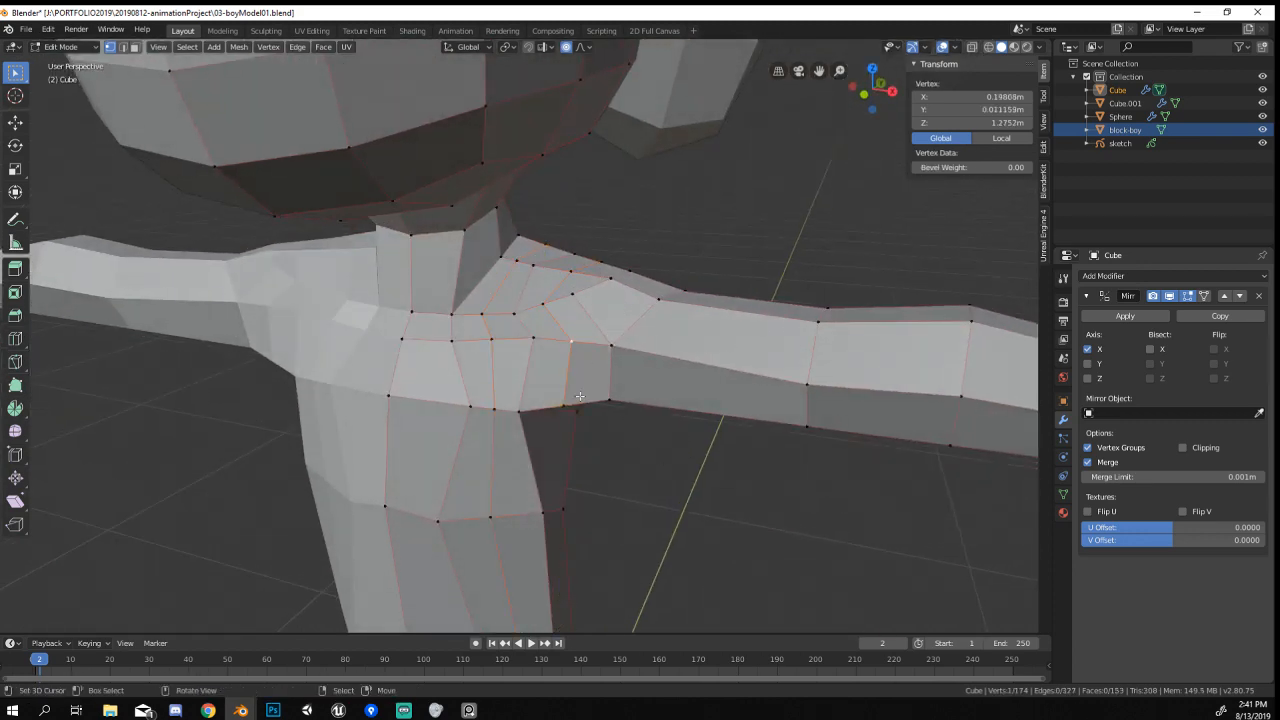
alt+click(570, 385)
middle_drag(566, 366, 507, 432)
key(ctrl+z)
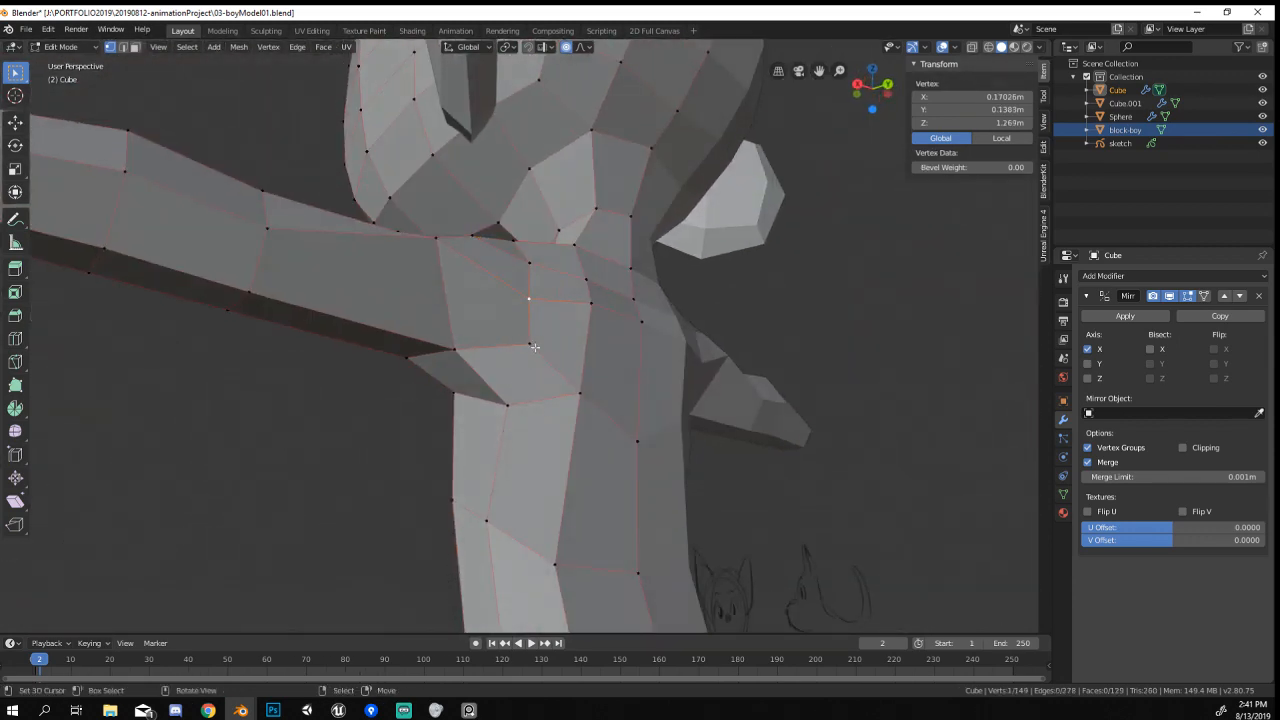
shift+right_click(515, 403)
shift+right_click(458, 352)
shift+right_click(584, 395)
key(x)
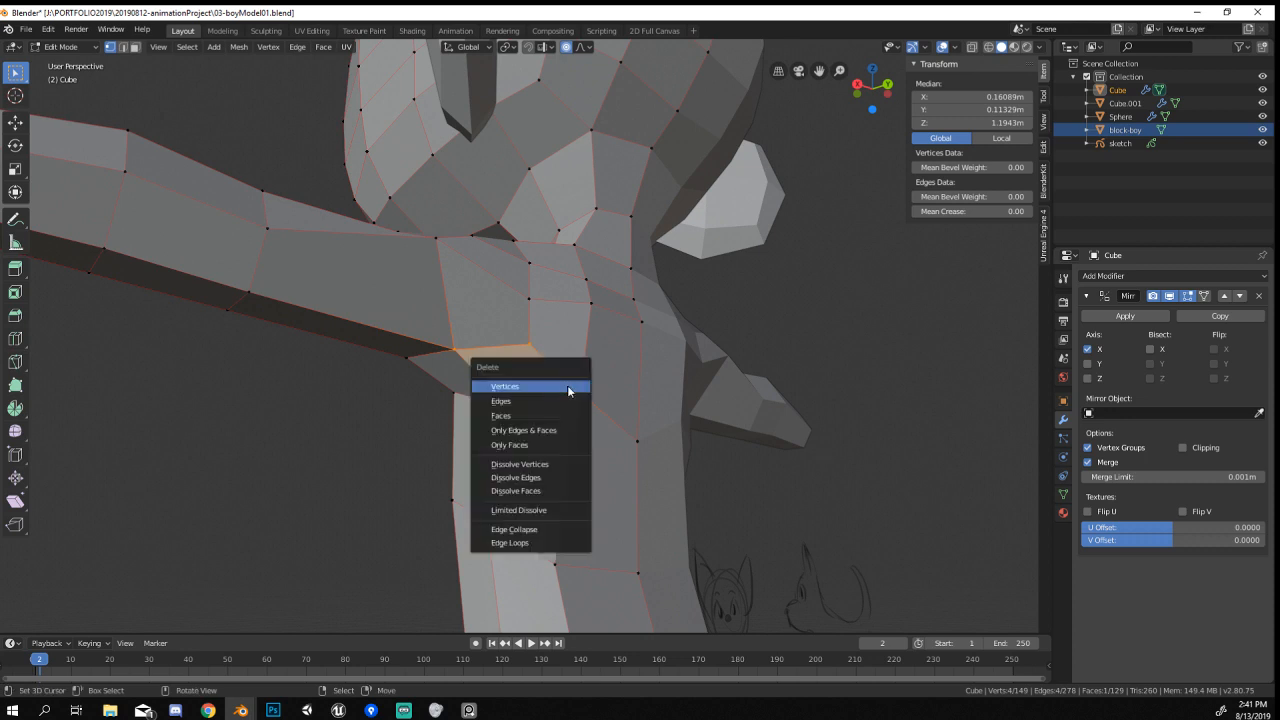
Merge two opposite corner vertices of the face behind the armpit at their center.
right_click(538, 352)
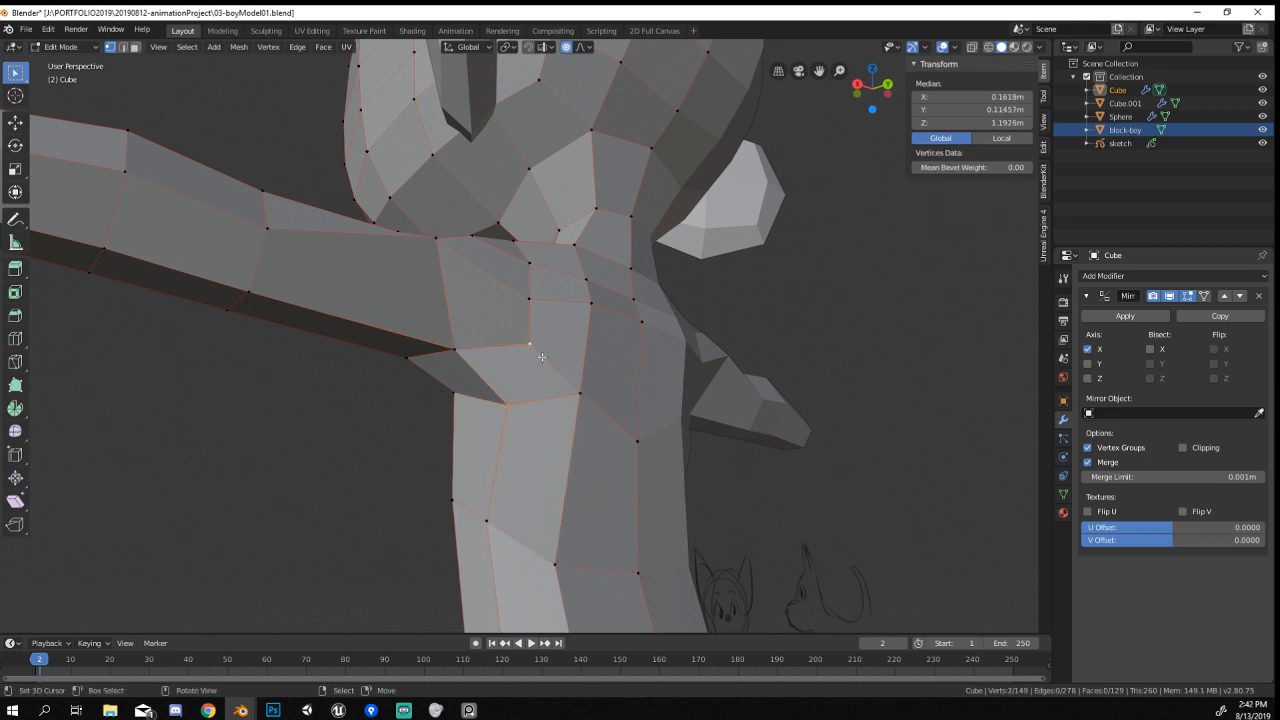
key(alt+m)
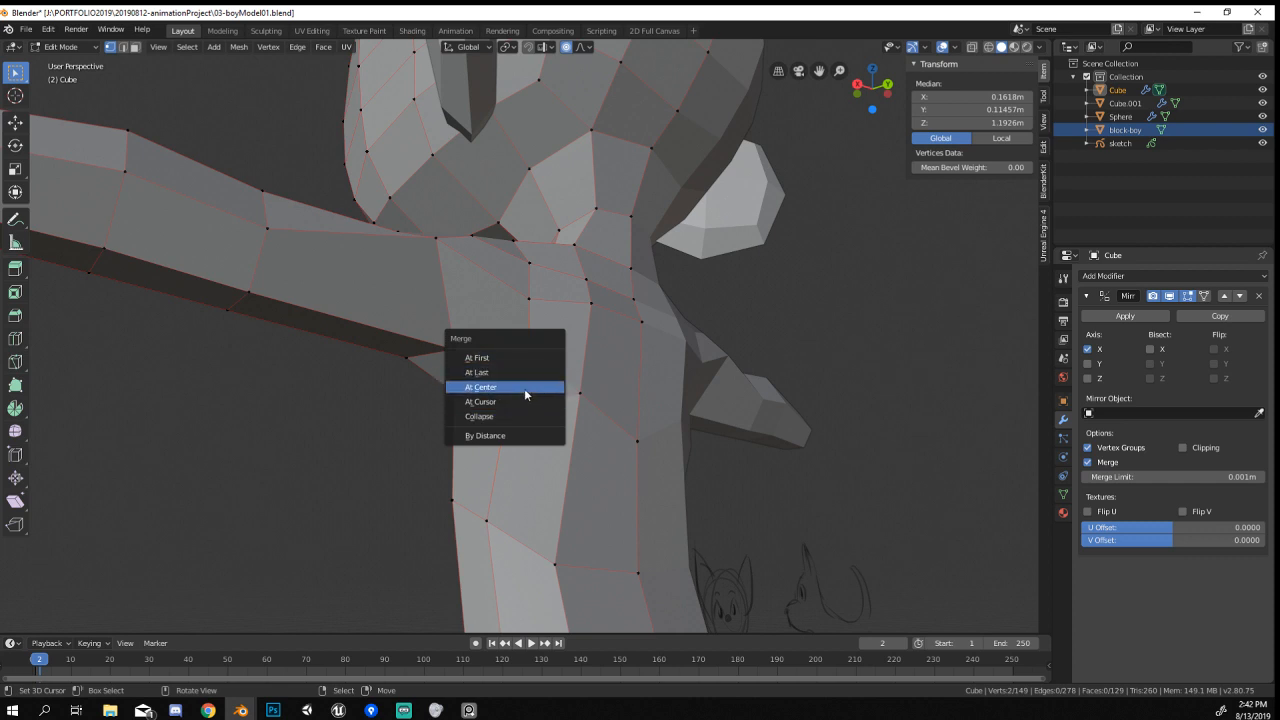
click(520, 387)
middle_drag(520, 387, 467, 343)
key(ctrl+r)
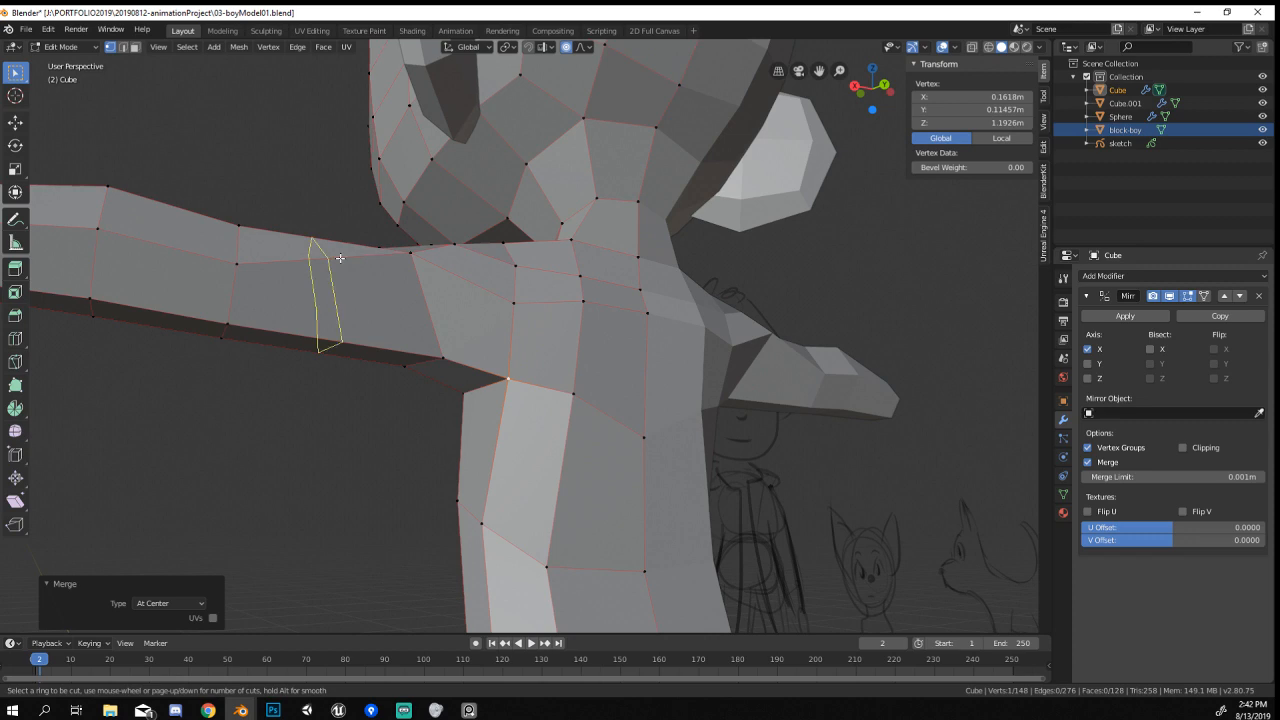
middle_drag(340, 258, 443, 300)
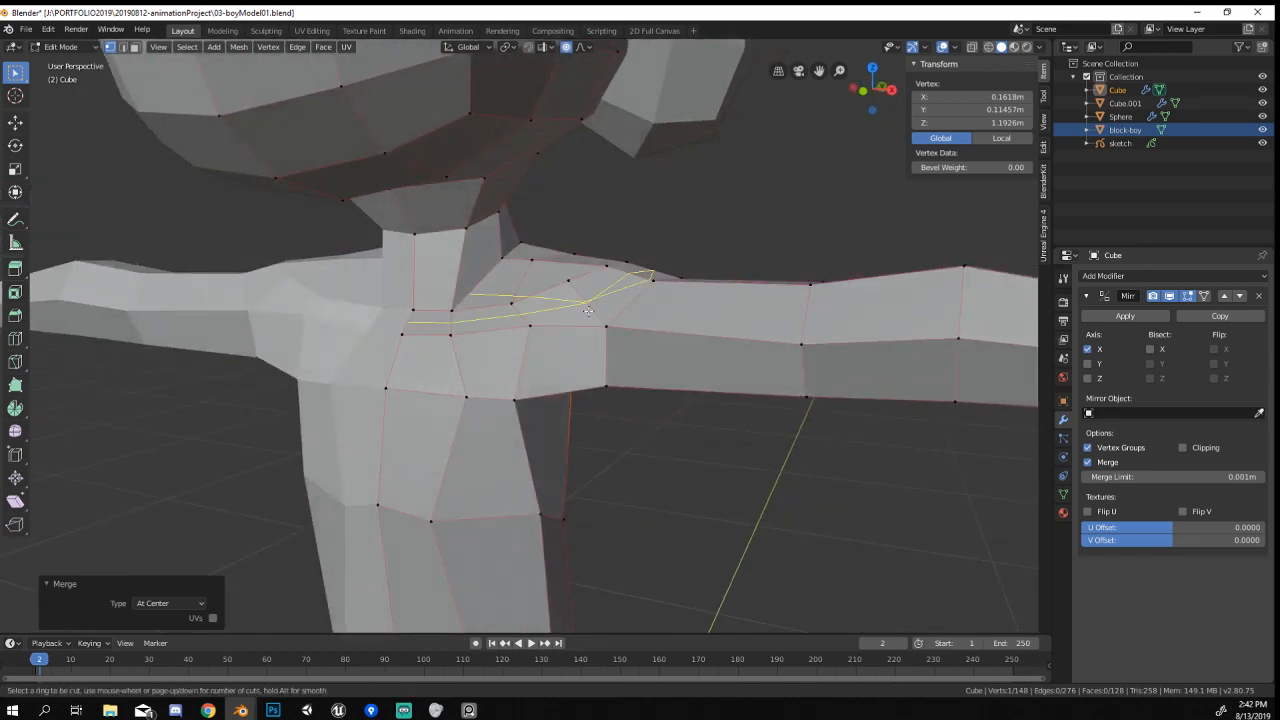
right_click(566, 394)
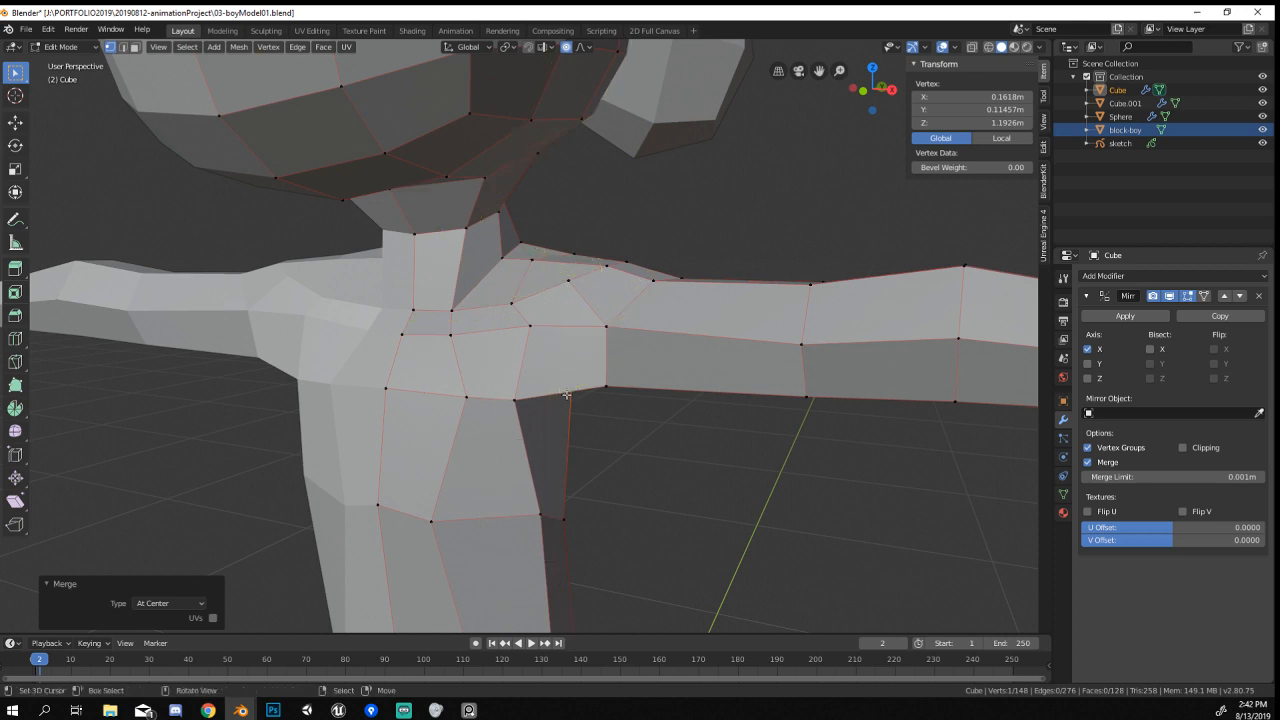
Scale the edge that spans the armpit from its front vertex to its back vertex.
scroll(534, 169, down, 5)
scroll(470, 330, up, 6)
middle_drag(534, 169, 560, 366)
click(449, 363)
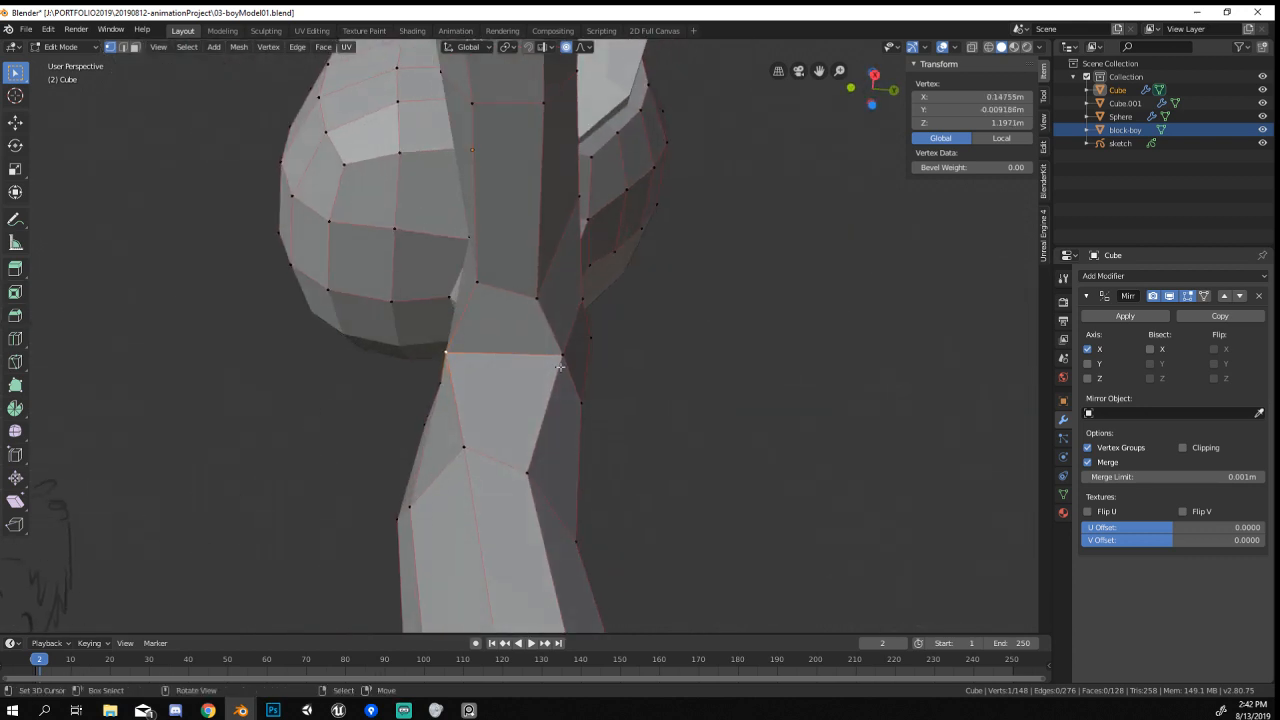
shift+click(561, 357)
key(s)
click(634, 414)
Review the body in Object Mode and reposition the vertex at the torso's side just below the chest.
middle_drag(634, 414, 640, 465)
scroll(764, 476, down, 6)
key(Tab)
scroll(815, 456, up, 3)
key(Tab)
scroll(555, 420, up, 5)
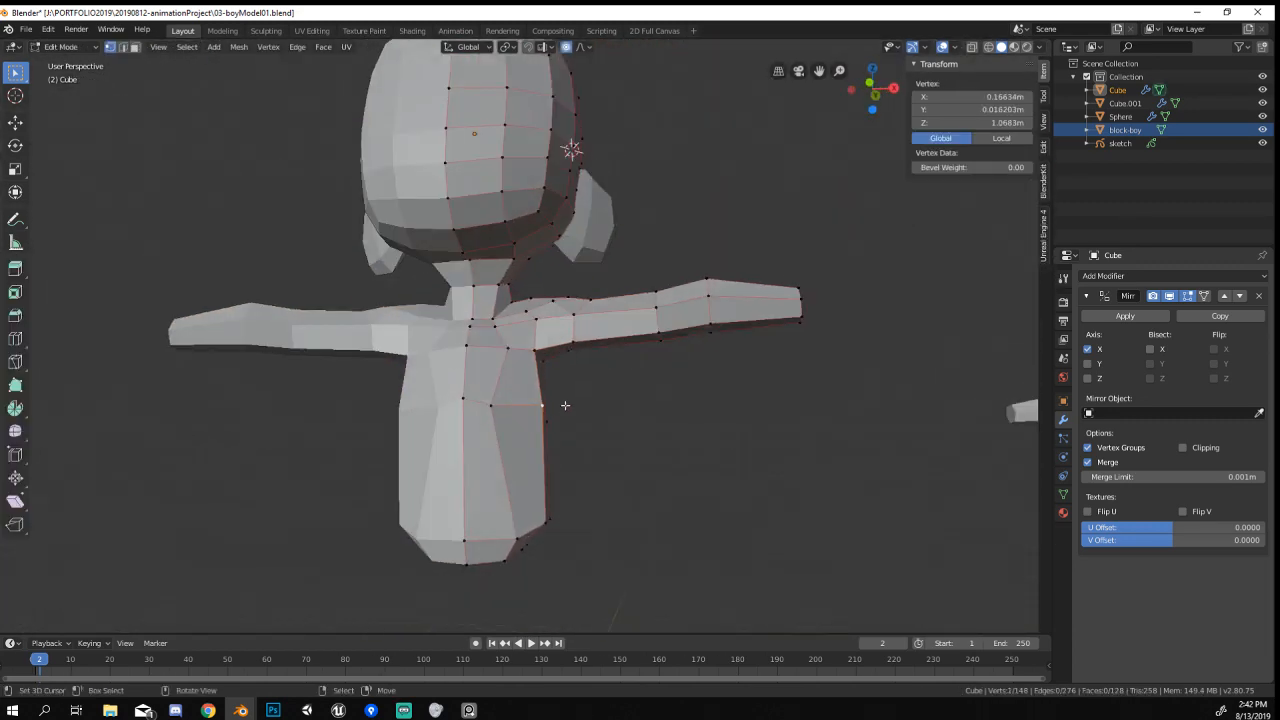
key(g)
click(550, 401)
Select the horizontal edge loop around the middle of the torso and apply LoopTools Relax.
mouse_move(550, 401)
middle_down()
mouse_move(331, 409)
mouse_move(533, 438)
mouse_move(520, 430)
middle_up()
alt+click(560, 430)
right_click(497, 424)
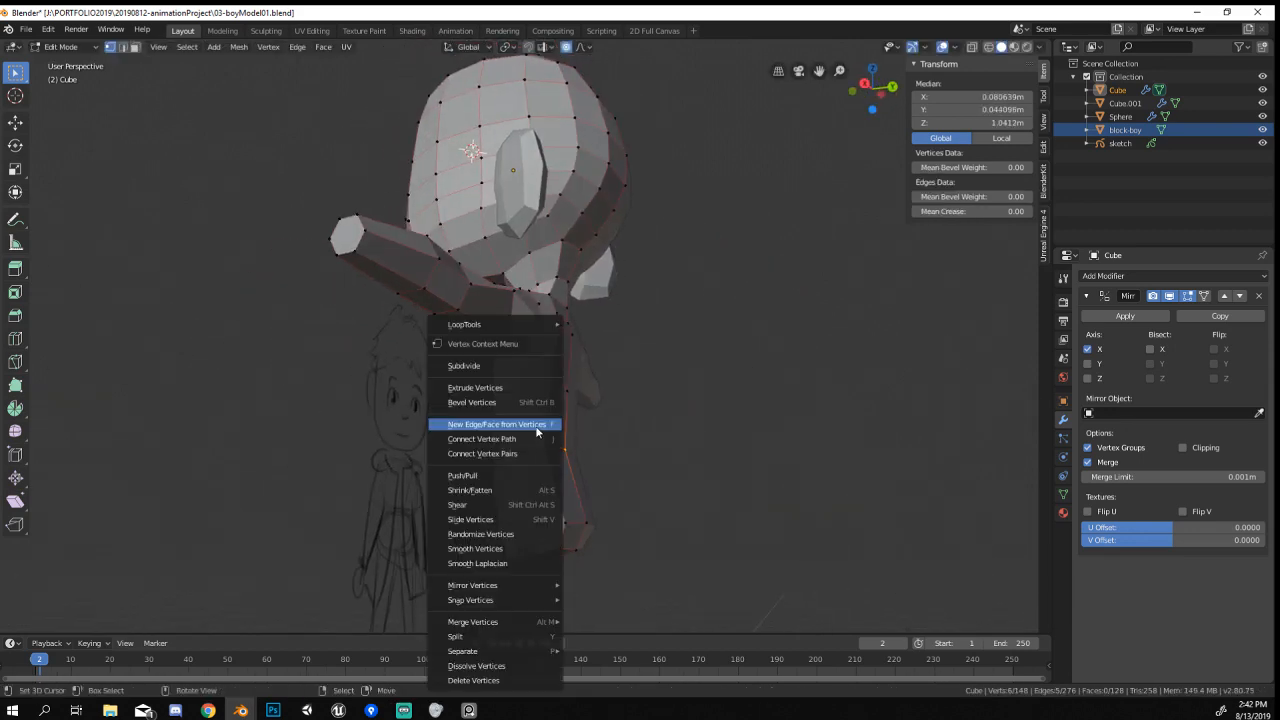
mouse_move(498, 326)
click(611, 405)
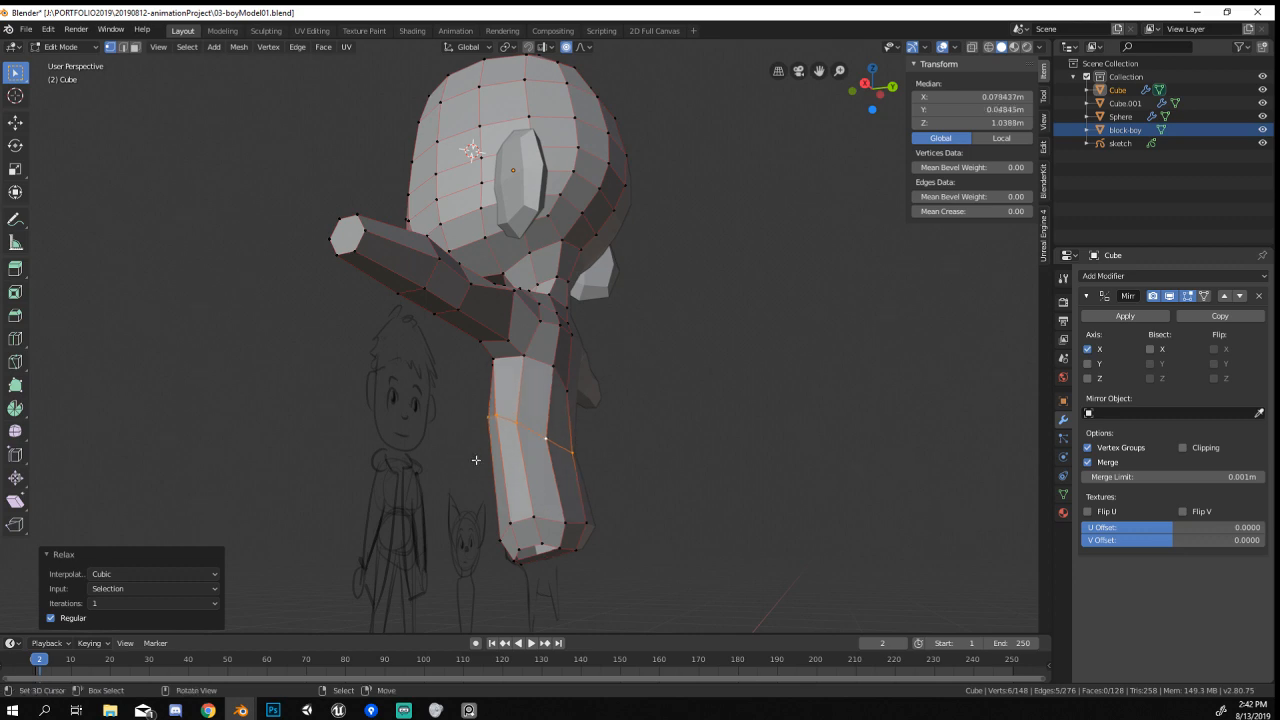
Examine the torso's shape from the front and sides in Object Mode and Sculpt Mode, and return to Edit Mode.
middle_drag(477, 460, 665, 464)
key(Tab)
scroll(642, 471, down, 2)
scroll(639, 470, up, 2)
key(Tab)
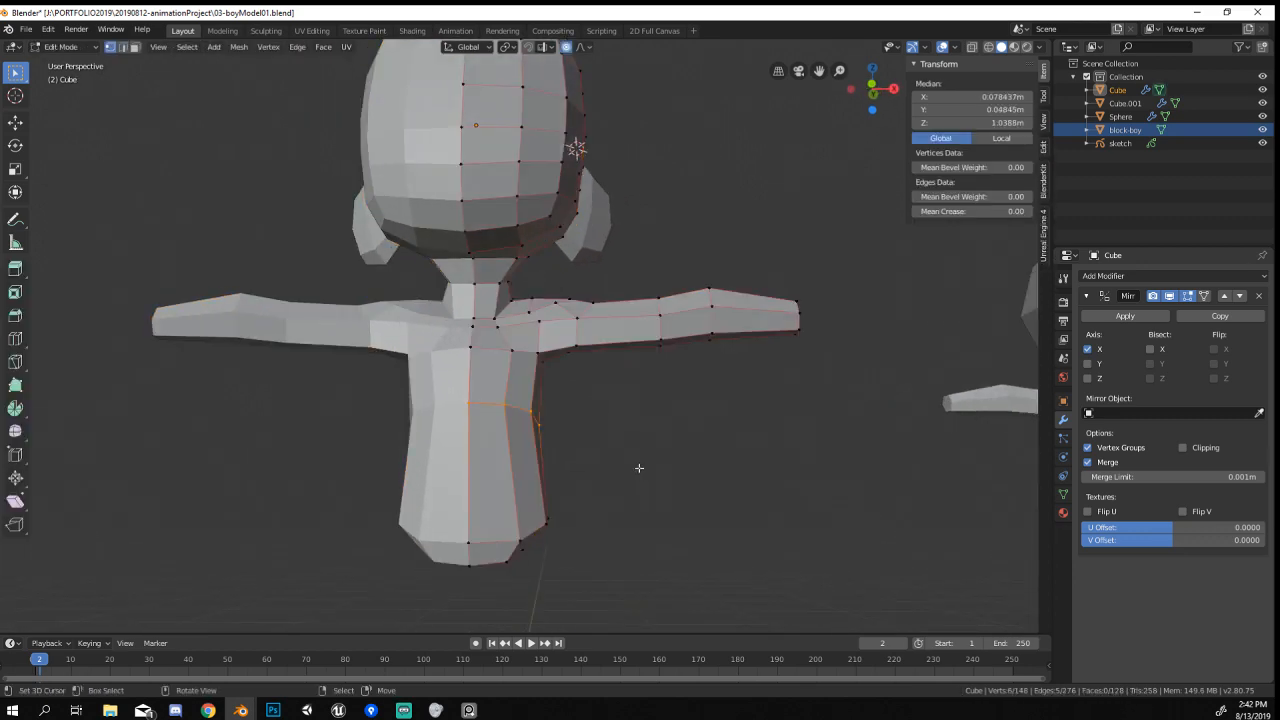
key(Tab)
click(72, 50)
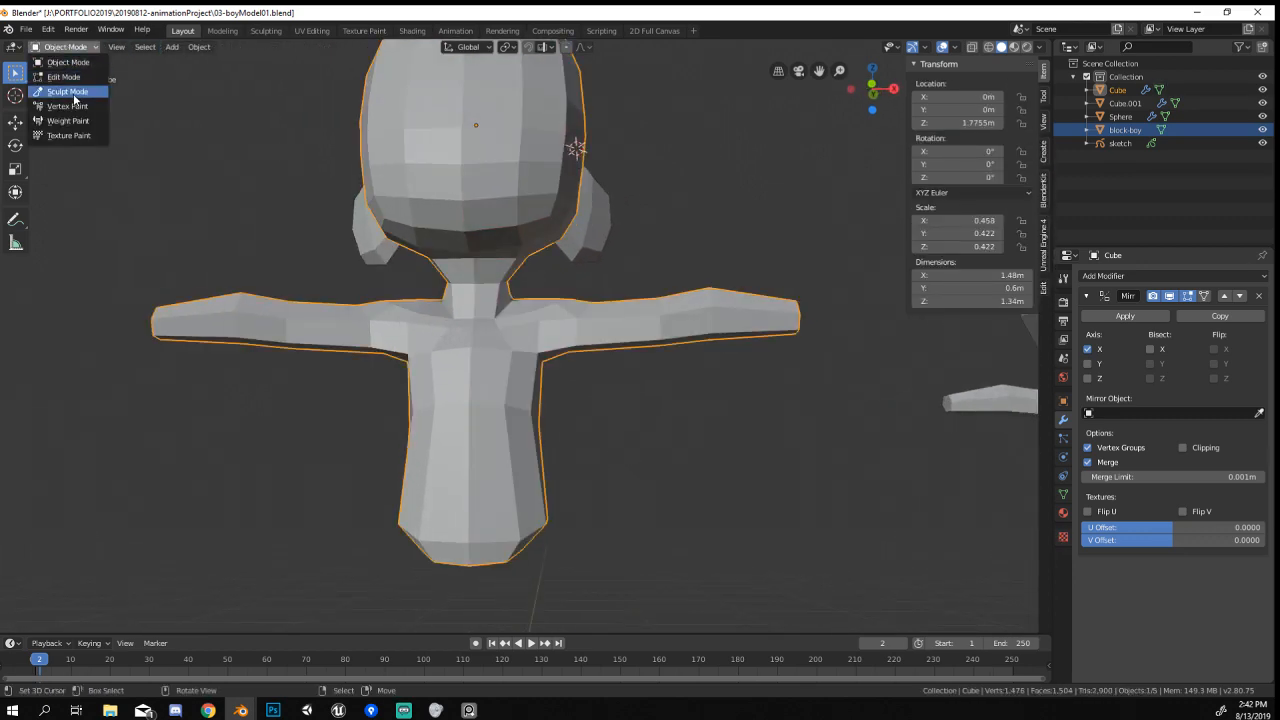
click(72, 92)
click(523, 396)
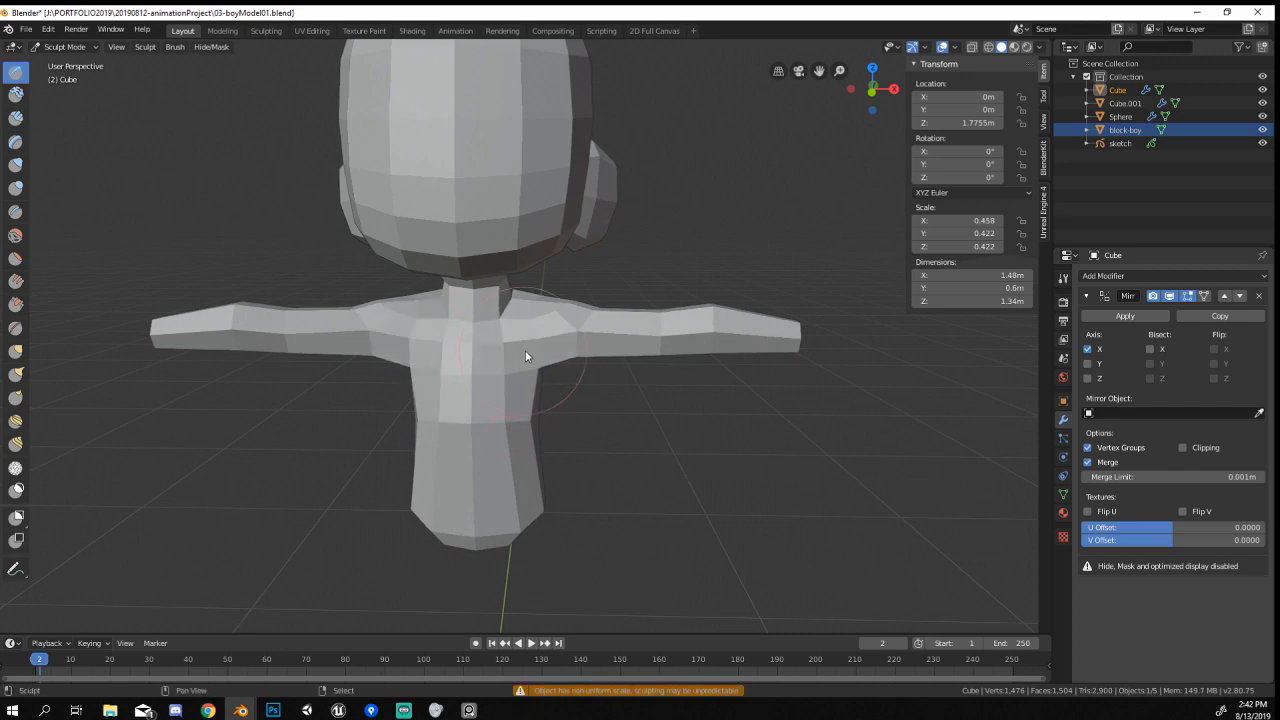
mouse_move(525, 350)
middle_down()
mouse_move(477, 366)
mouse_move(583, 334)
mouse_move(486, 340)
mouse_move(531, 360)
mouse_move(615, 349)
middle_up()
middle_drag(531, 392, 612, 380)
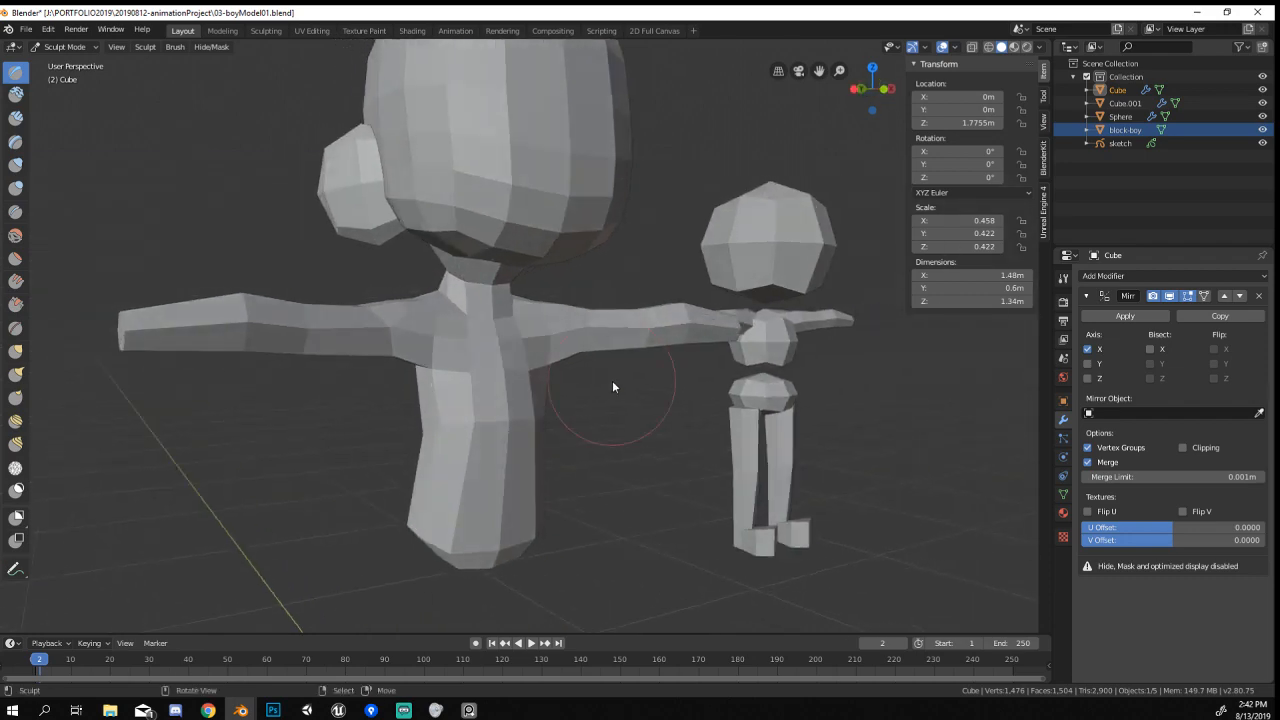
middle_drag(577, 476, 333, 408)
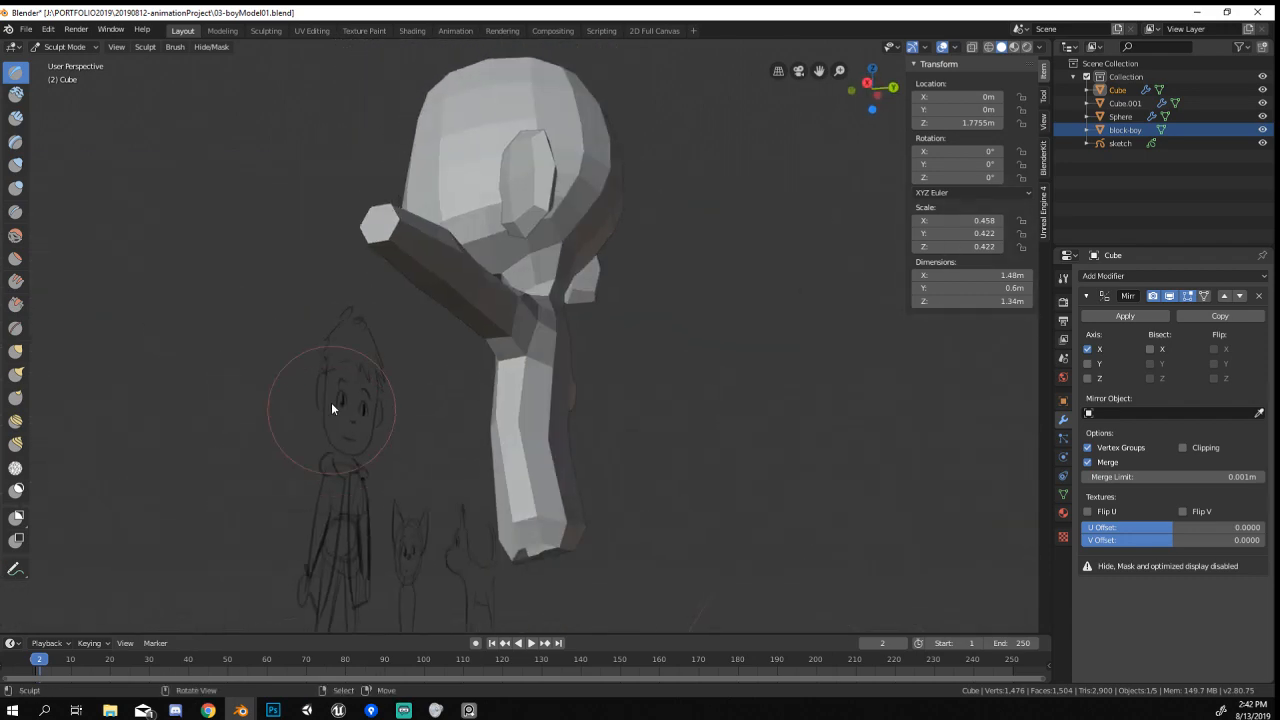
click(58, 46)
click(69, 77)
Push the upper chest vertex beside the centre line outward about 0.09 m using Shrink/Fatten with an enlarged proportional radius.
middle_drag(370, 340, 457, 390)
click(574, 345)
middle_drag(574, 345, 415, 407)
click(481, 344)
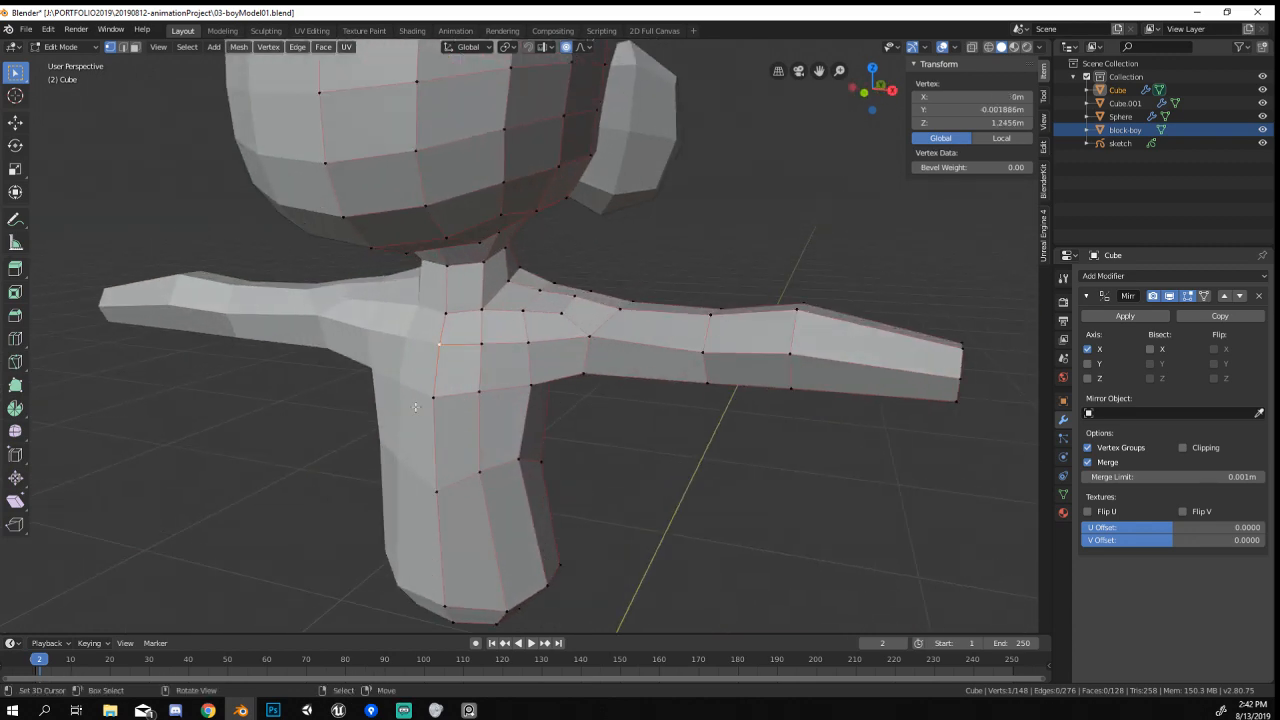
click(479, 392)
middle_drag(479, 392, 560, 420)
key(alt+s)
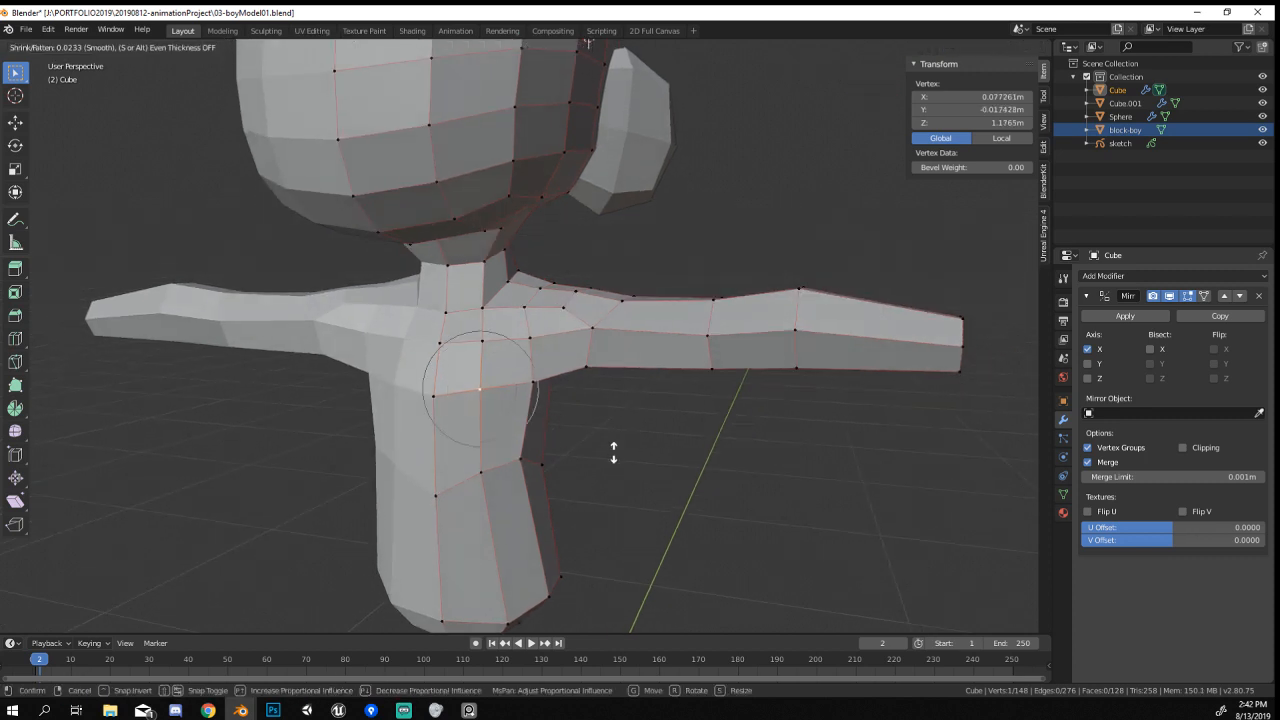
scroll(614, 452, down, 9)
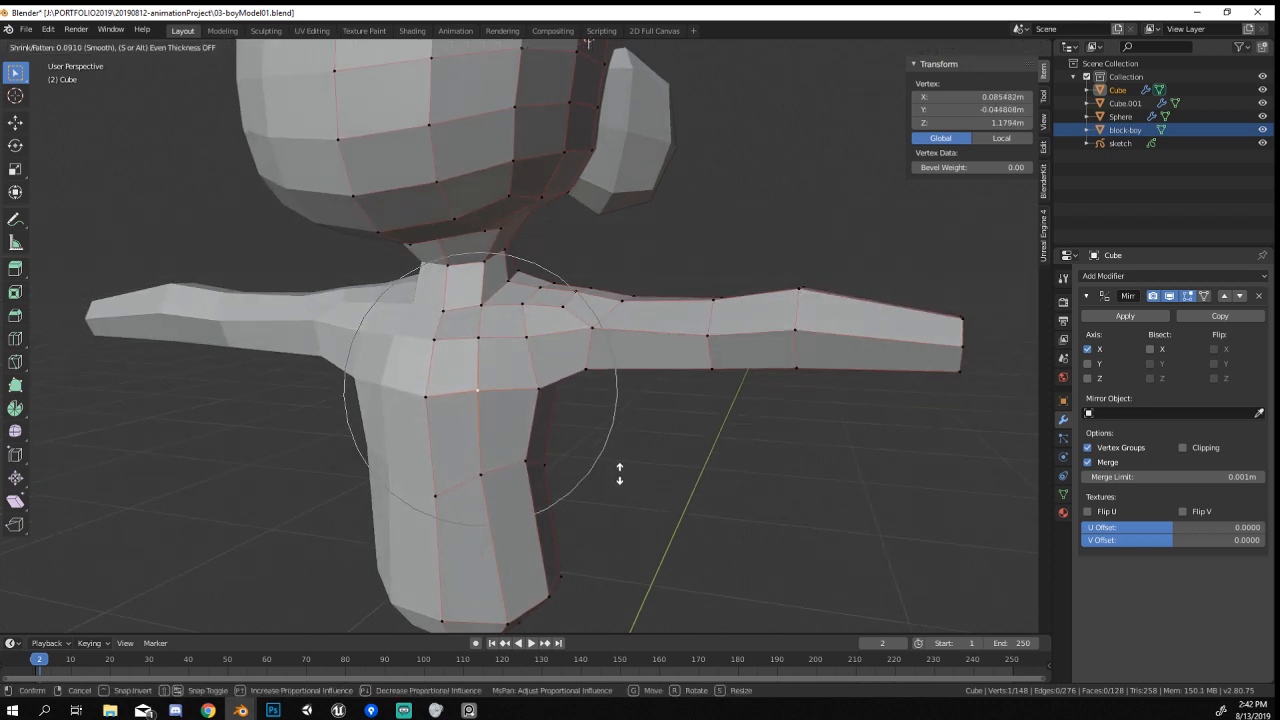
click(617, 470)
Select the centre-line vertex of the upper back and its neighbour and push both outward with proportional Shrink/Fatten.
key(Tab)
middle_drag(617, 470, 821, 447)
drag(822, 447, 935, 442)
key(Tab)
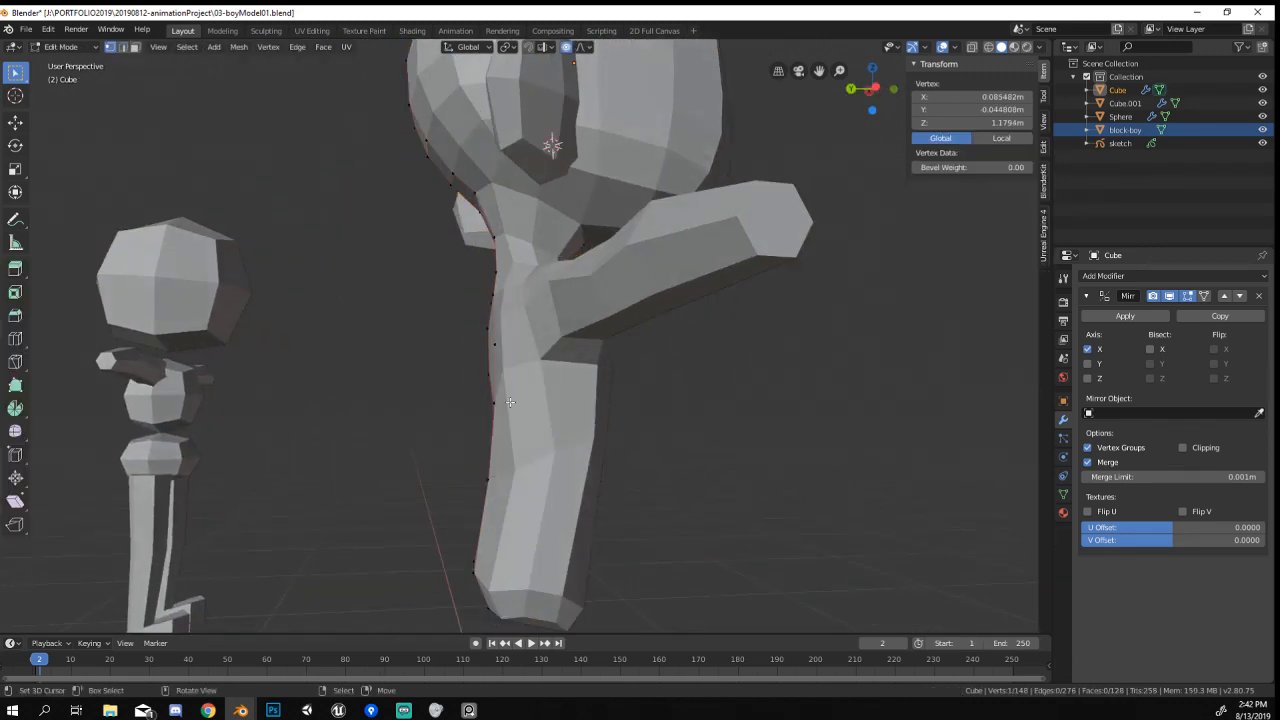
middle_drag(530, 375, 610, 365)
click(551, 342)
shift+click(507, 333)
key(alt+s)
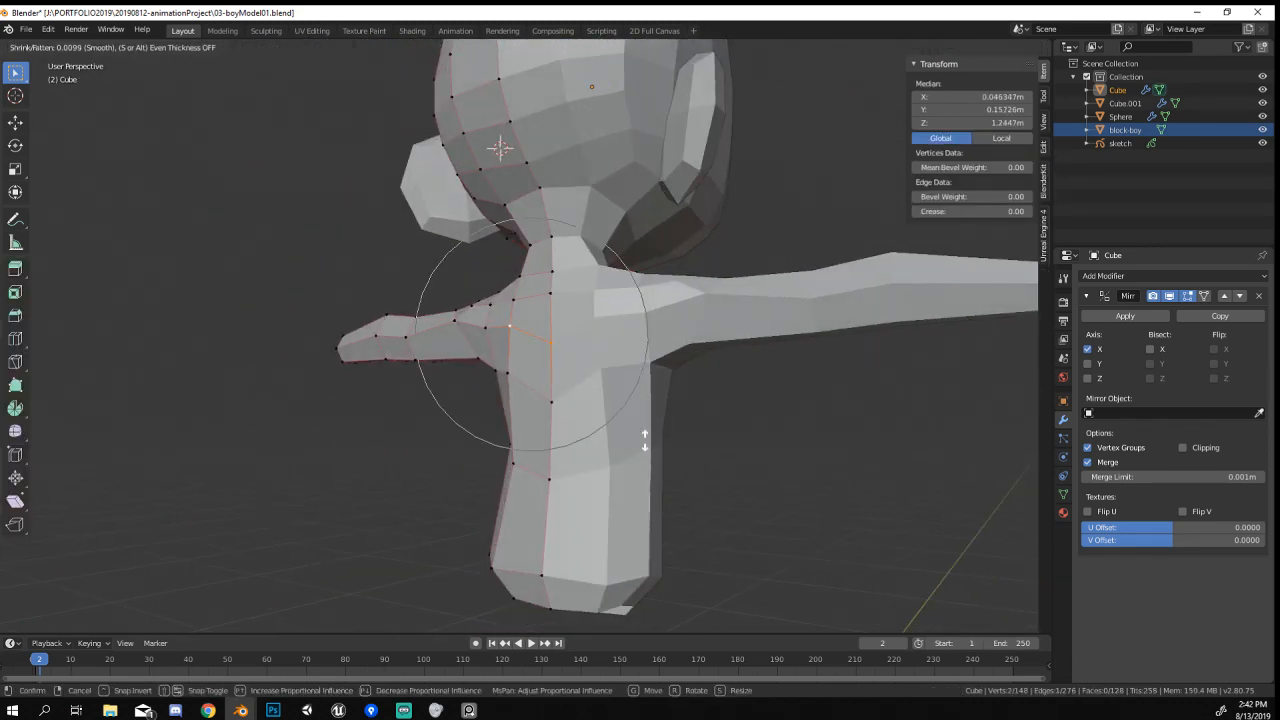
click(654, 451)
Adjust the centre-line vertex at the front base of the neck with proportional Shrink/Fatten.
key(Tab)
middle_drag(592, 455, 447, 396)
scroll(502, 361, up, 4)
key(Tab)
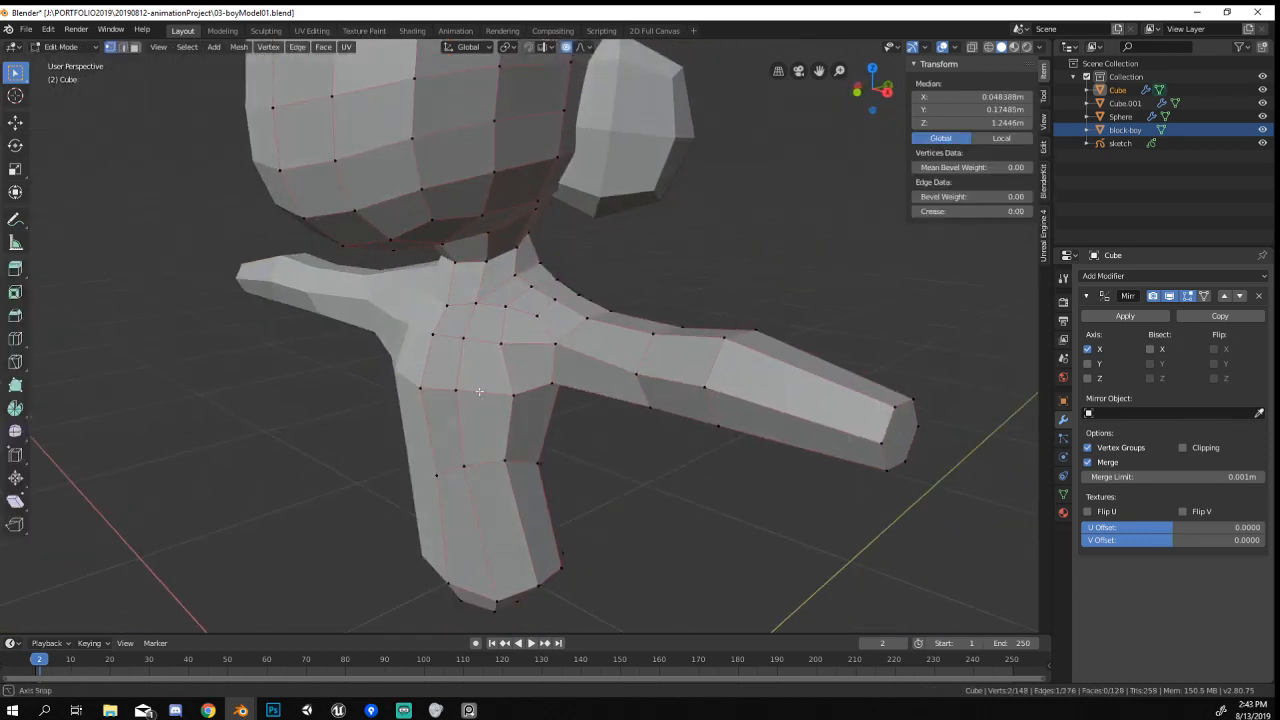
click(447, 306)
key(alt+s)
click(546, 455)
Examine the reshaped chest, shoulders and arms in Object Mode, mainly from the front orthographic view.
key(Tab)
middle_drag(546, 455, 619, 432)
scroll(616, 432, down, 3)
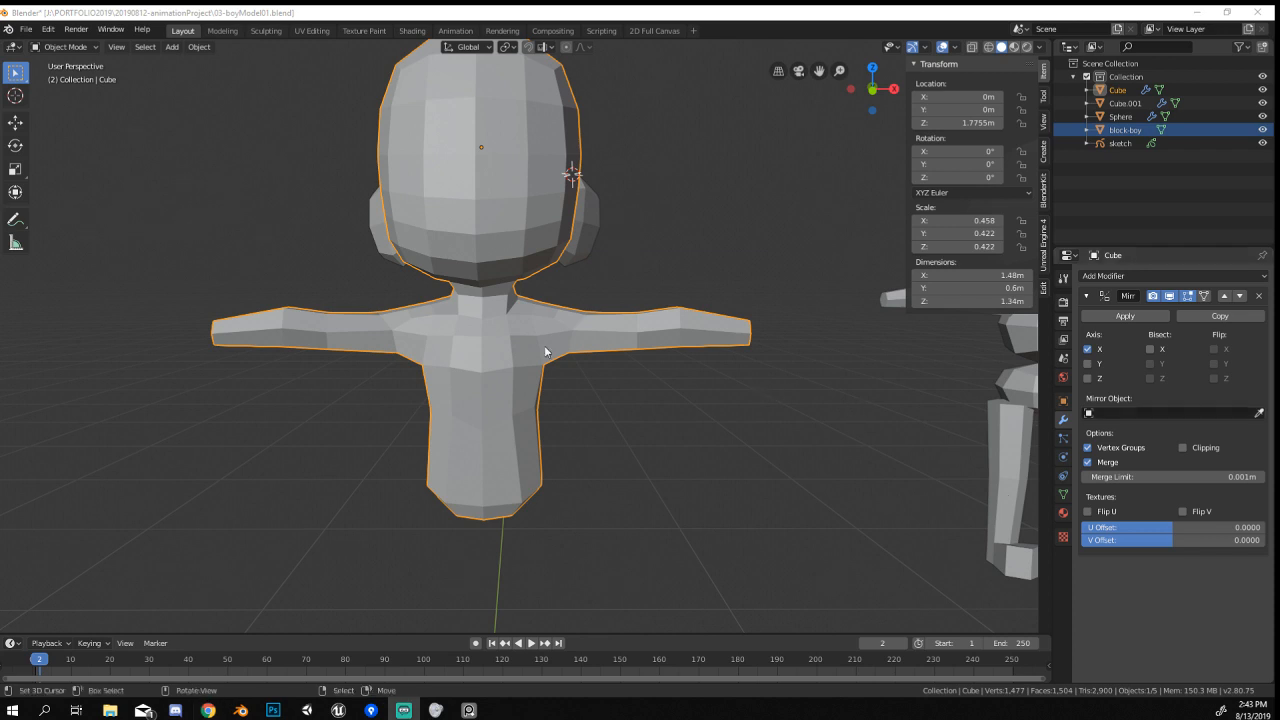
middle_drag(545, 352, 590, 324)
key(KP_1)
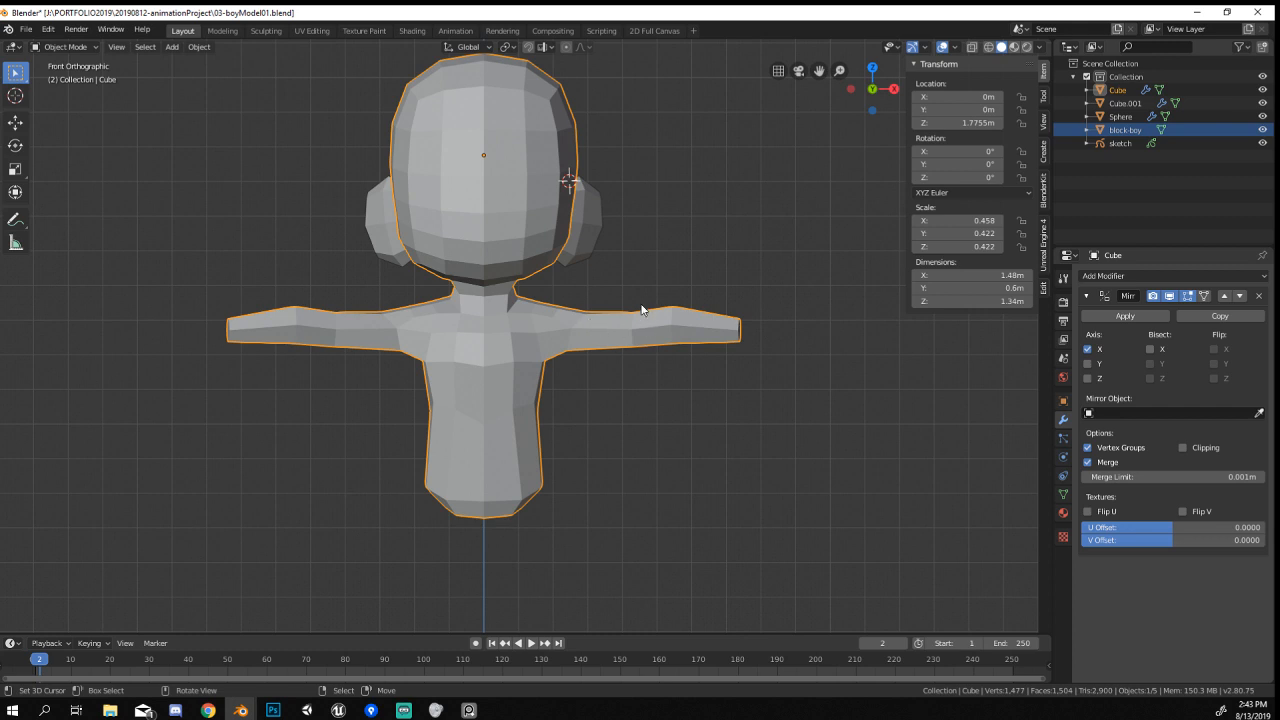
mouse_move(727, 438)
middle_down()
mouse_move(766, 423)
mouse_move(724, 412)
mouse_move(600, 517)
mouse_move(303, 547)
middle_up()
key(KP_1)
scroll(608, 437, down, 6)
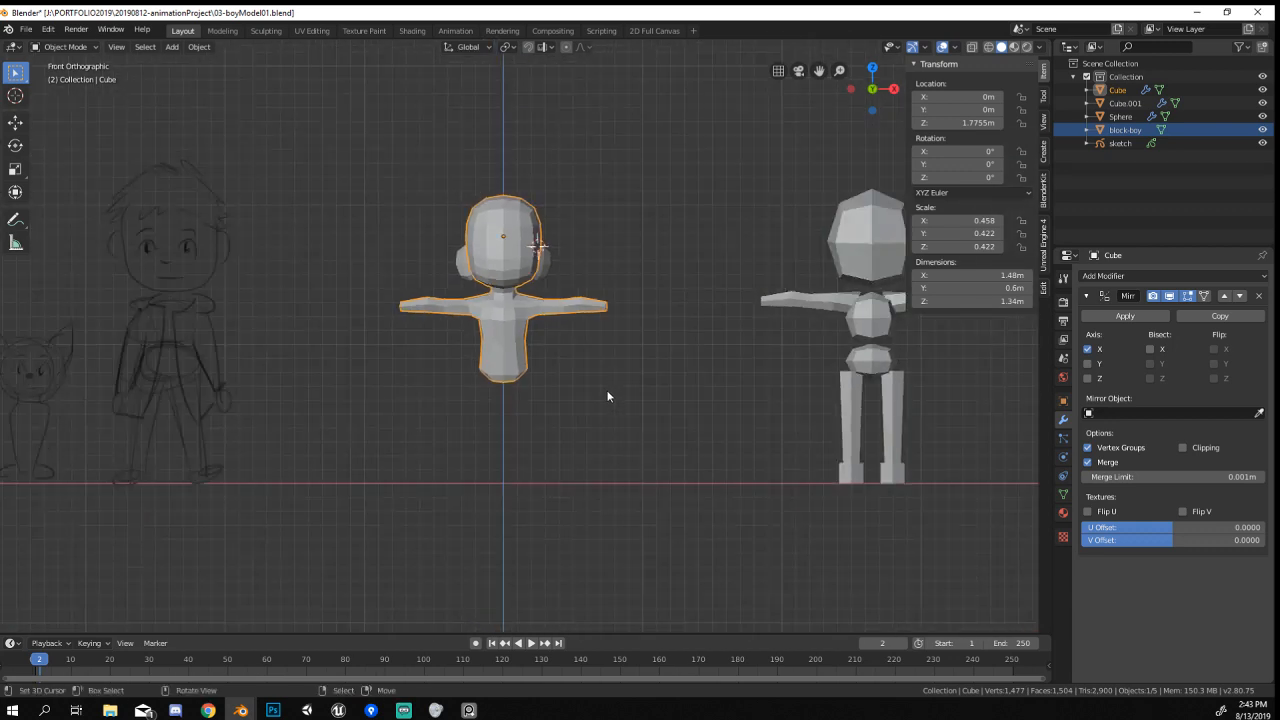
key(g)
key(x)
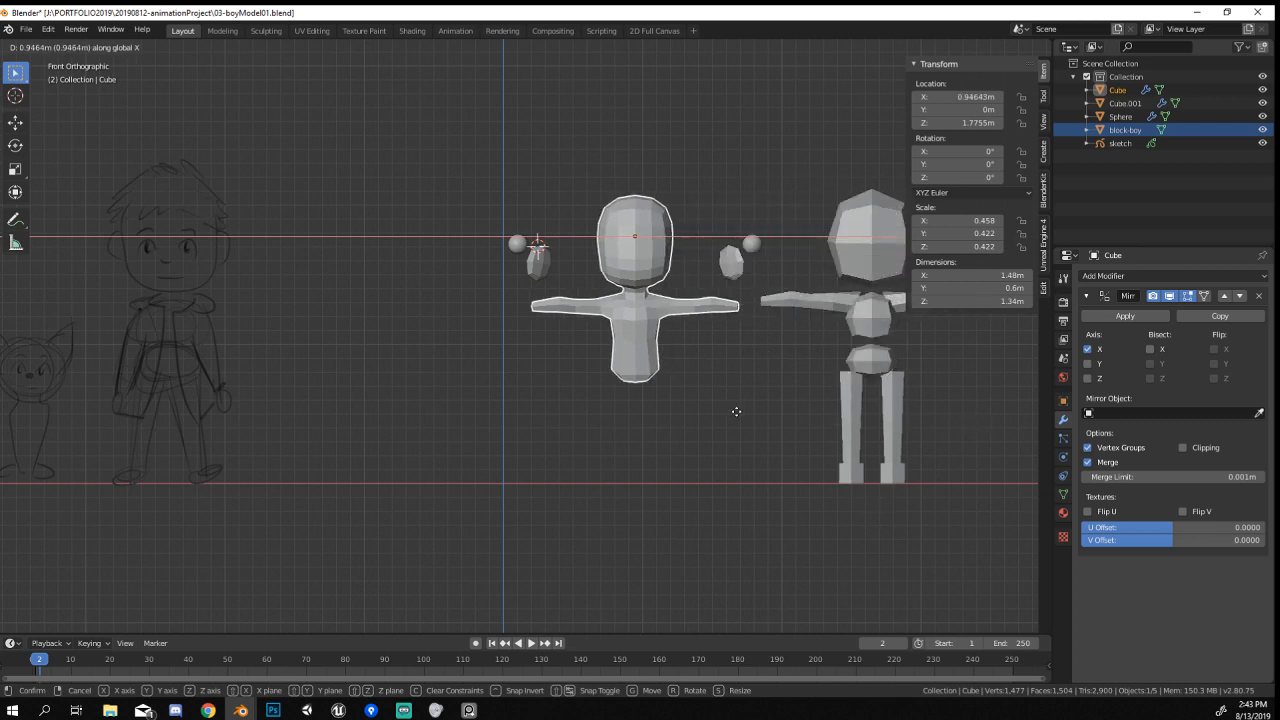
right_click(508, 390)
scroll(497, 388, down, 1)
key(g)
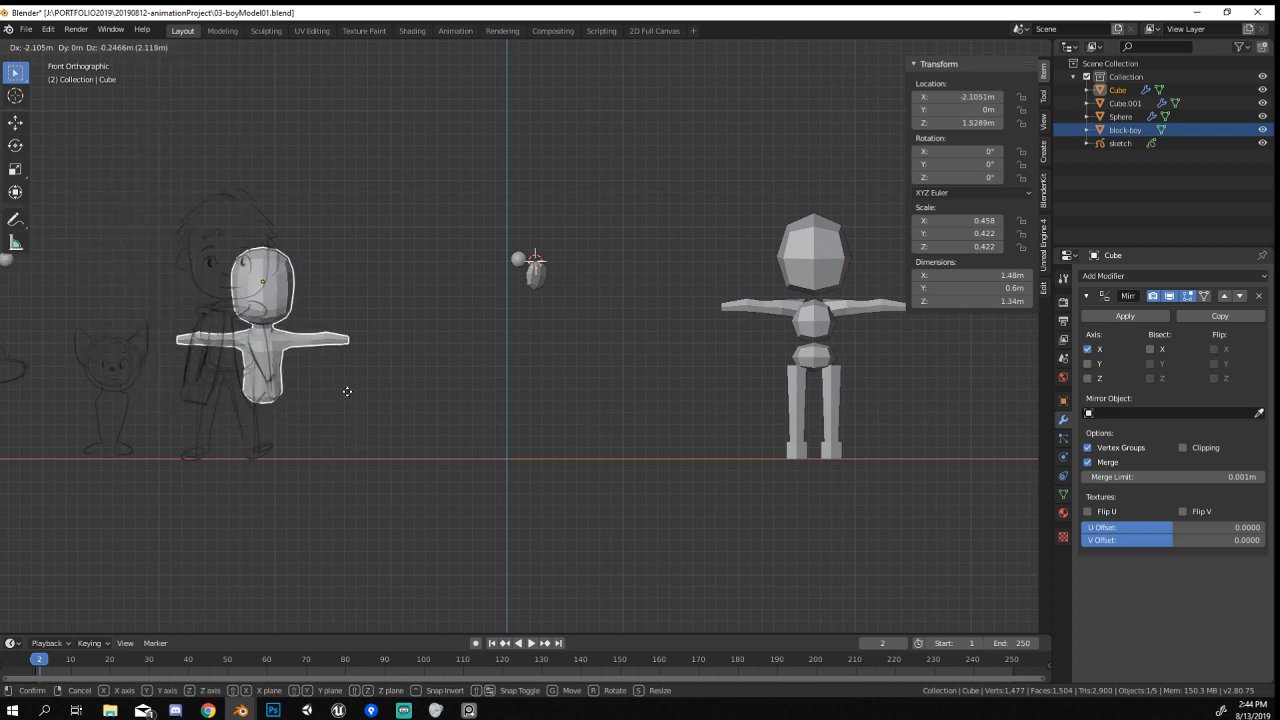
right_click(528, 398)
Compare the body's proportions and leg placement with the sketch and the block-boy model from the front.
middle_drag(606, 349, 563, 400)
key(KP_1)
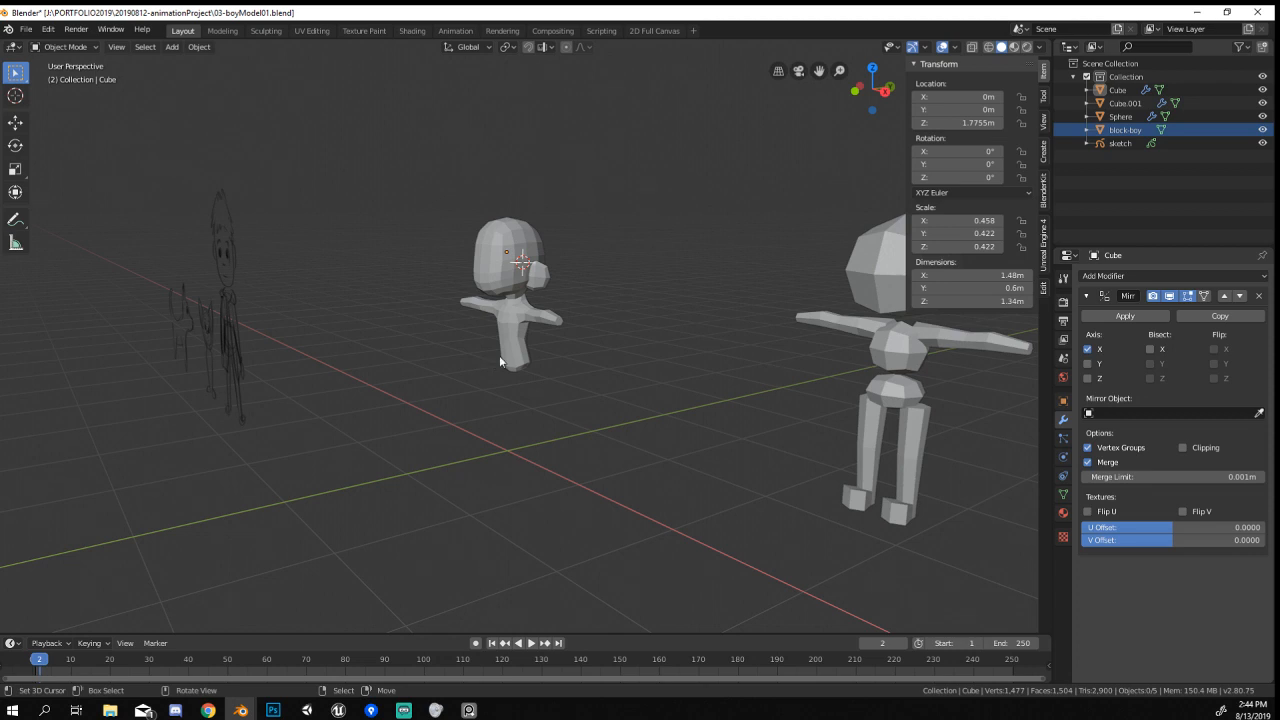
click(499, 358)
scroll(500, 362, up, 2)
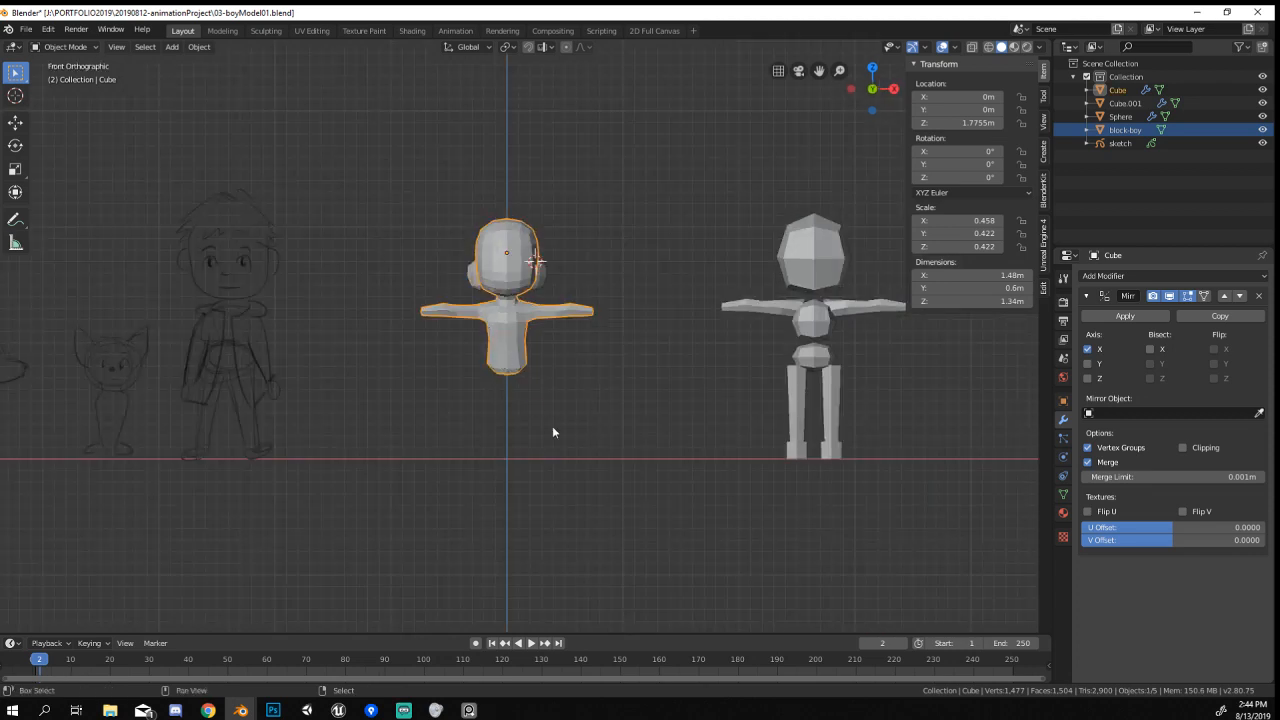
shift+middle_drag(553, 428, 503, 427)
ctrl+middle_drag(503, 427, 508, 292)
key(Tab)
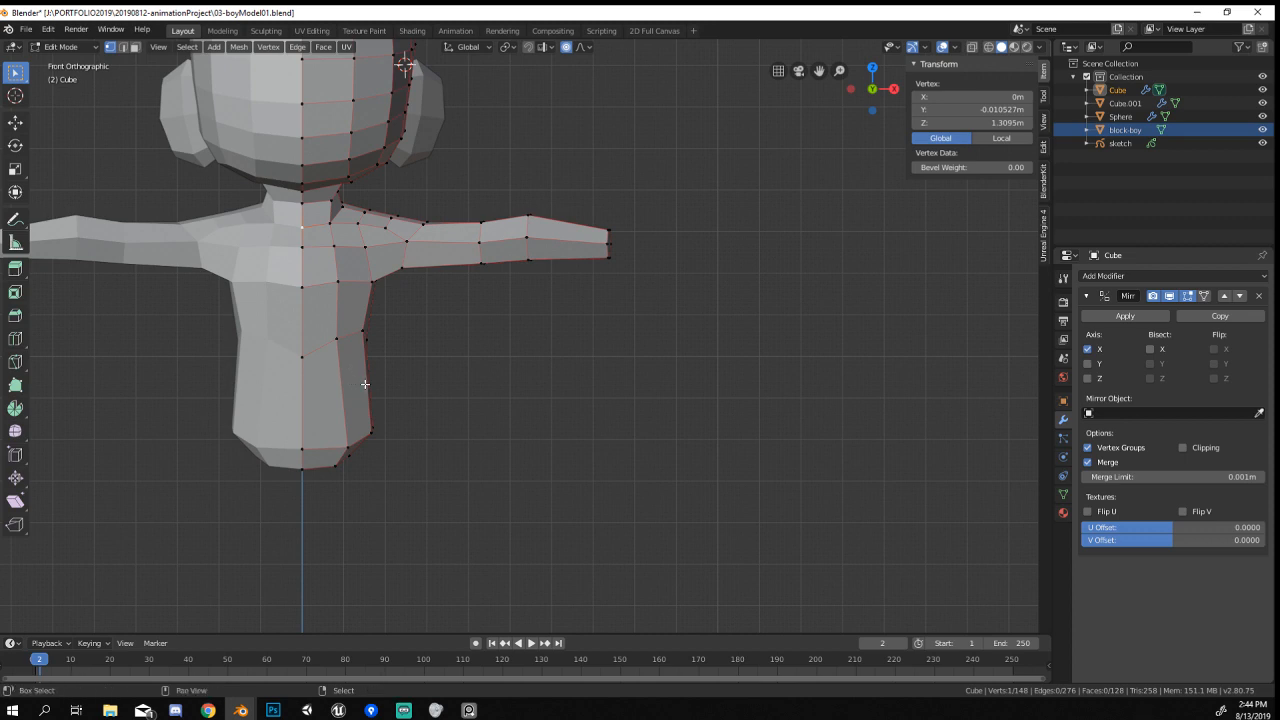
shift+middle_drag(365, 384, 785, 347)
key(Tab)
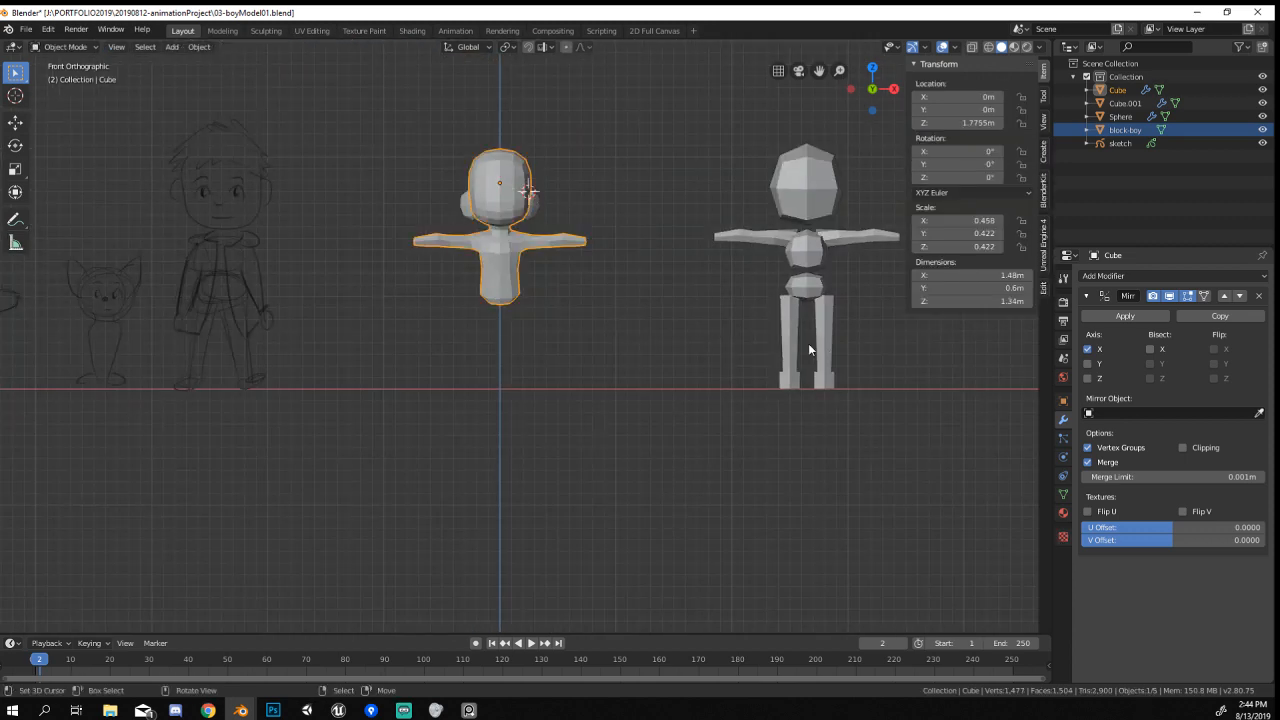
key(Tab)
ctrl+middle_drag(530, 383, 642, 393)
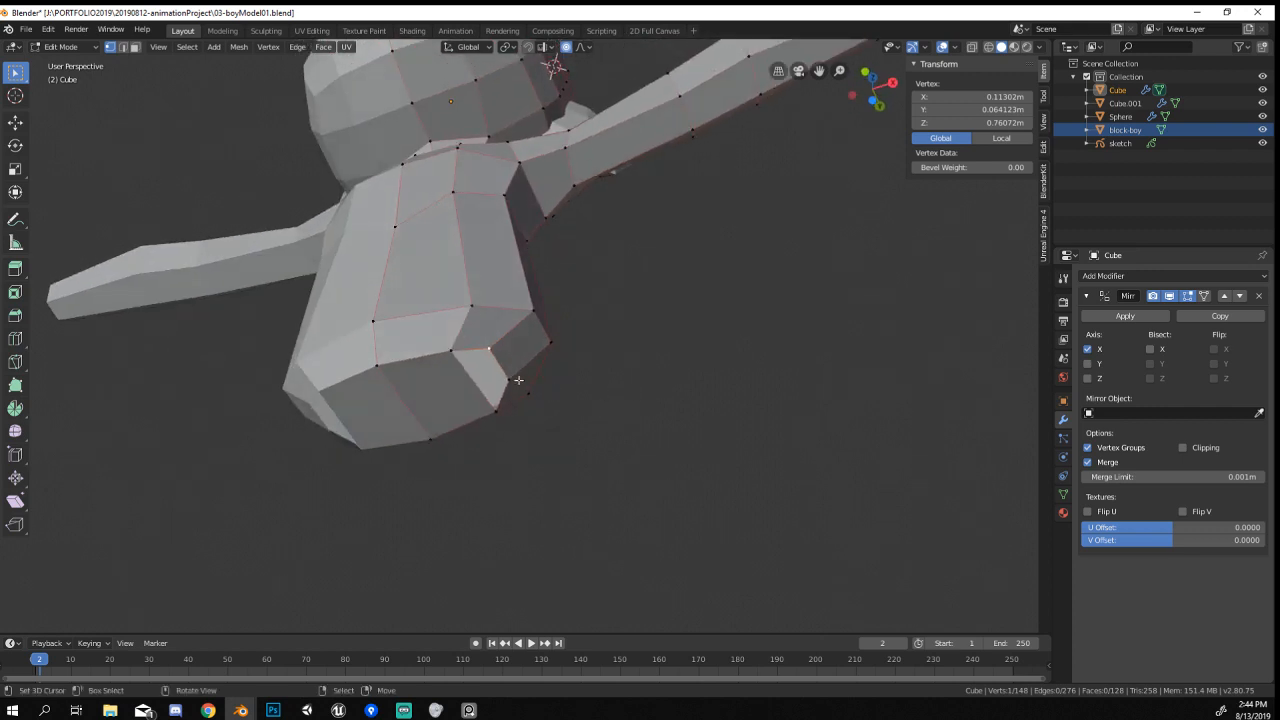
Select the edge at the torso's lower side corner and edge-slide it by a factor of 0.619.
shift+right_click(499, 351)
key(g)
key(g)
click(521, 336)
Move the lower side edge by 0.0423 m in X, 0.0172 m in Y and -0.0395 m in Z with proportional size 0.043.
middle_drag(524, 338, 582, 417)
key(g)
scroll(594, 438, up, 15)
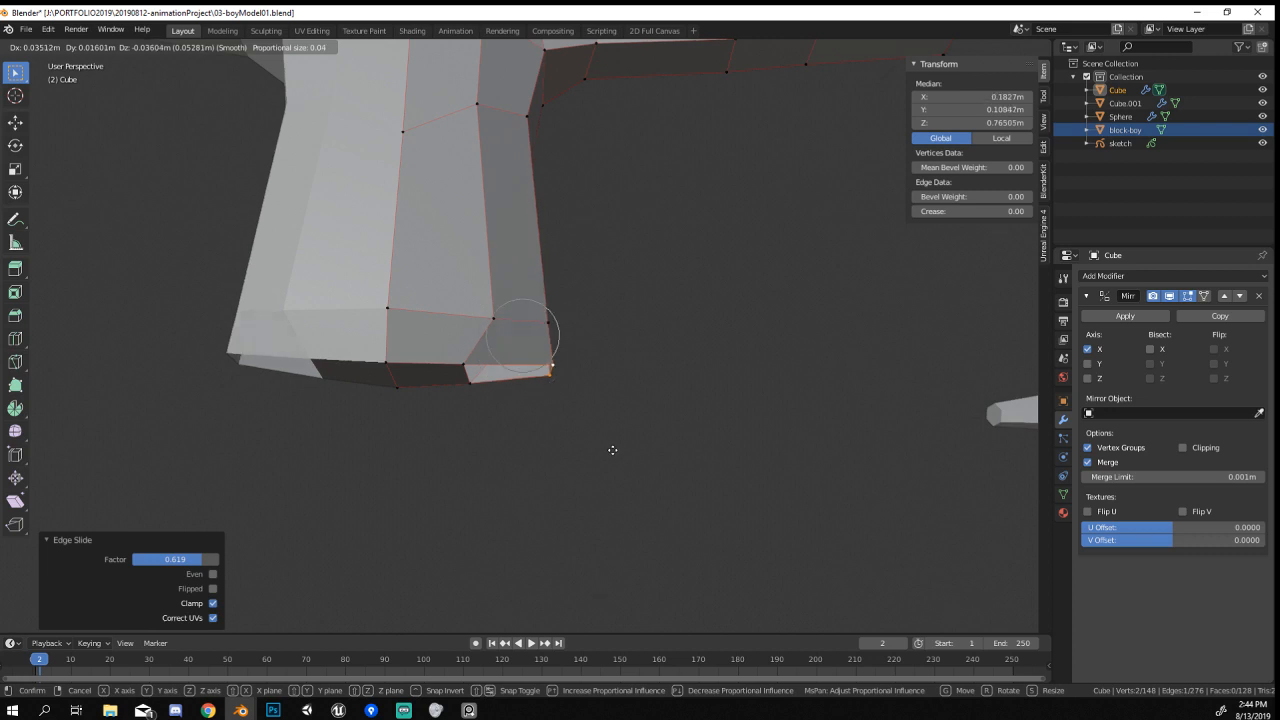
click(612, 454)
scroll(574, 417, down, 5)
middle_drag(574, 417, 545, 428)
scroll(563, 336, up, 3)
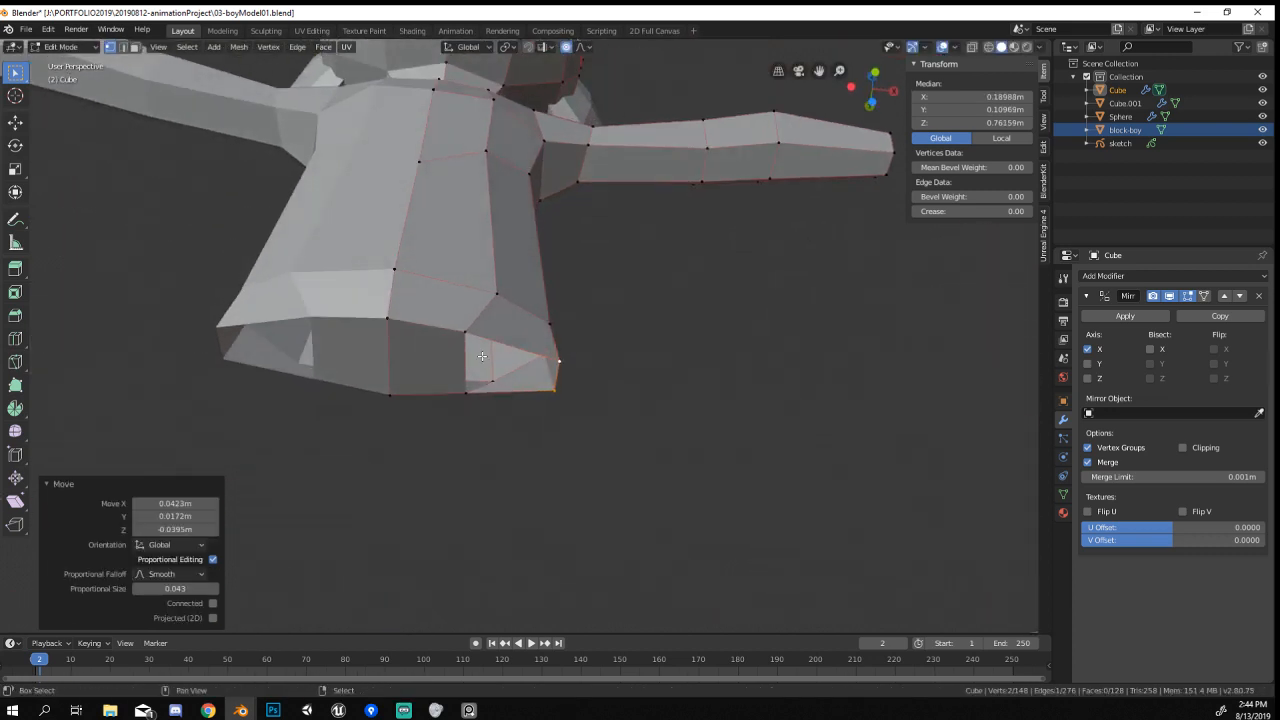
shift+right_click(467, 335)
shift+right_click(470, 387)
mouse_move(471, 386)
middle_down()
mouse_move(523, 420)
mouse_move(443, 469)
mouse_move(366, 469)
mouse_move(348, 420)
mouse_move(249, 449)
mouse_move(369, 470)
middle_up()
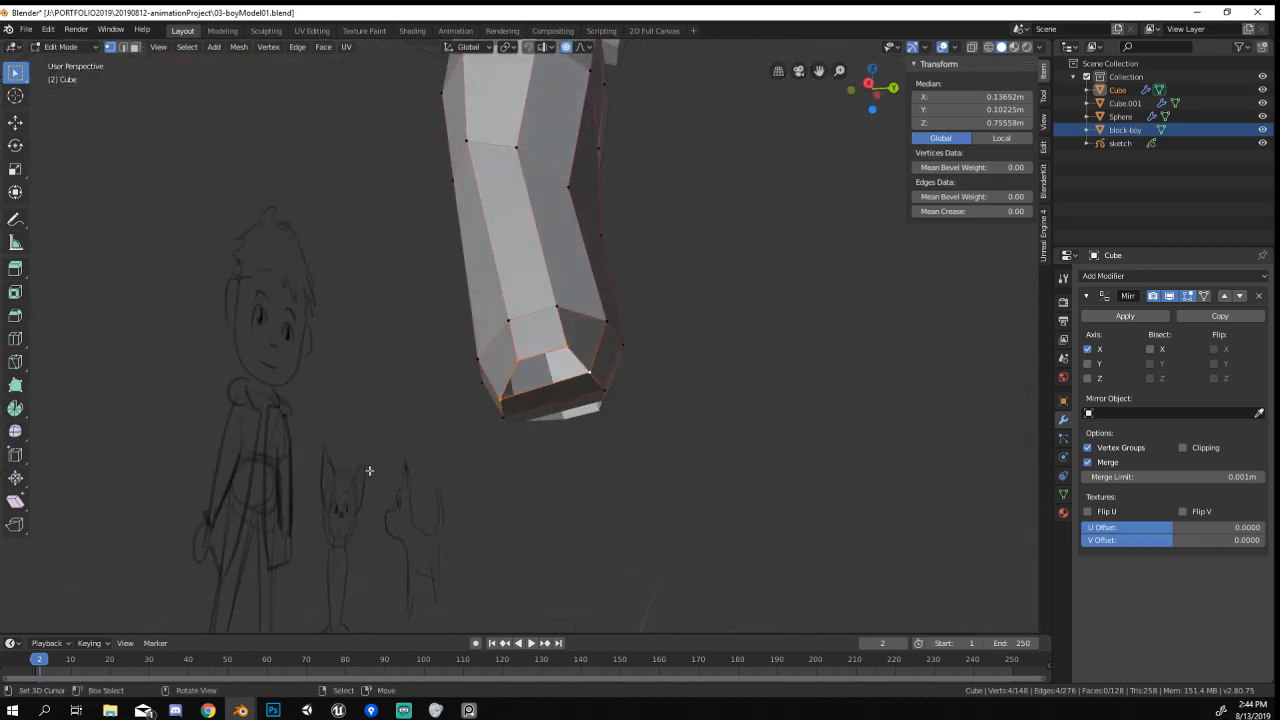
mouse_move(421, 425)
middle_down()
mouse_move(557, 434)
mouse_move(563, 460)
mouse_move(593, 458)
mouse_move(558, 441)
middle_up()
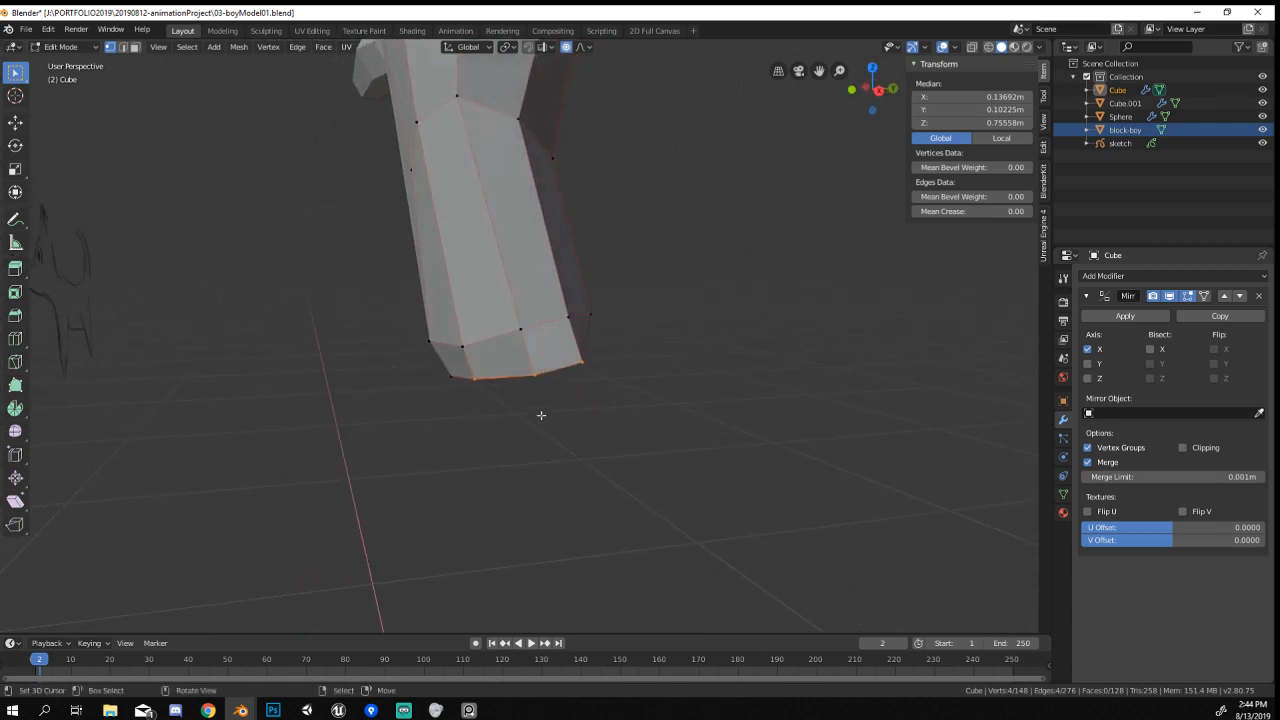
key(k)
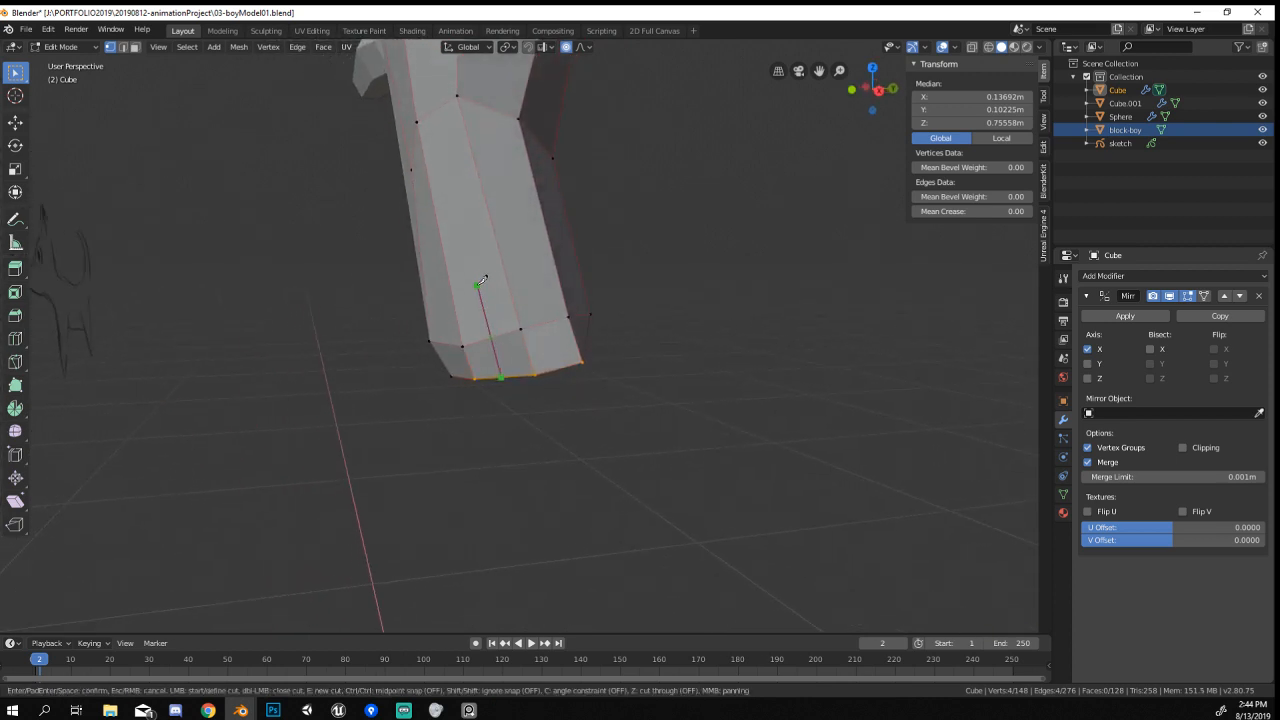
key(Escape)
Add one horizontal loop cut around the lower torso, slid to a factor of -0.553.
key(ctrl+r)
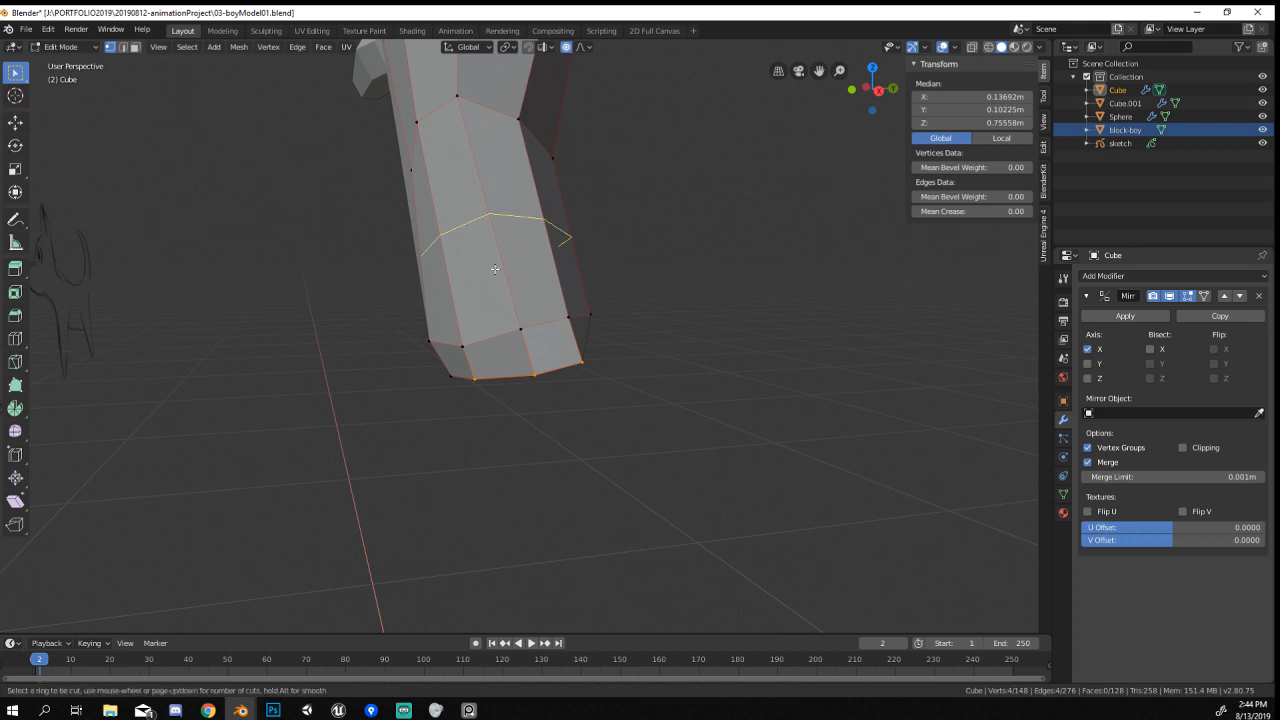
click(497, 277)
click(512, 330)
middle_drag(512, 330, 592, 357)
Knife an outline up from the torso's bottom edge, across the side of the hip and back down on its other side.
key(k)
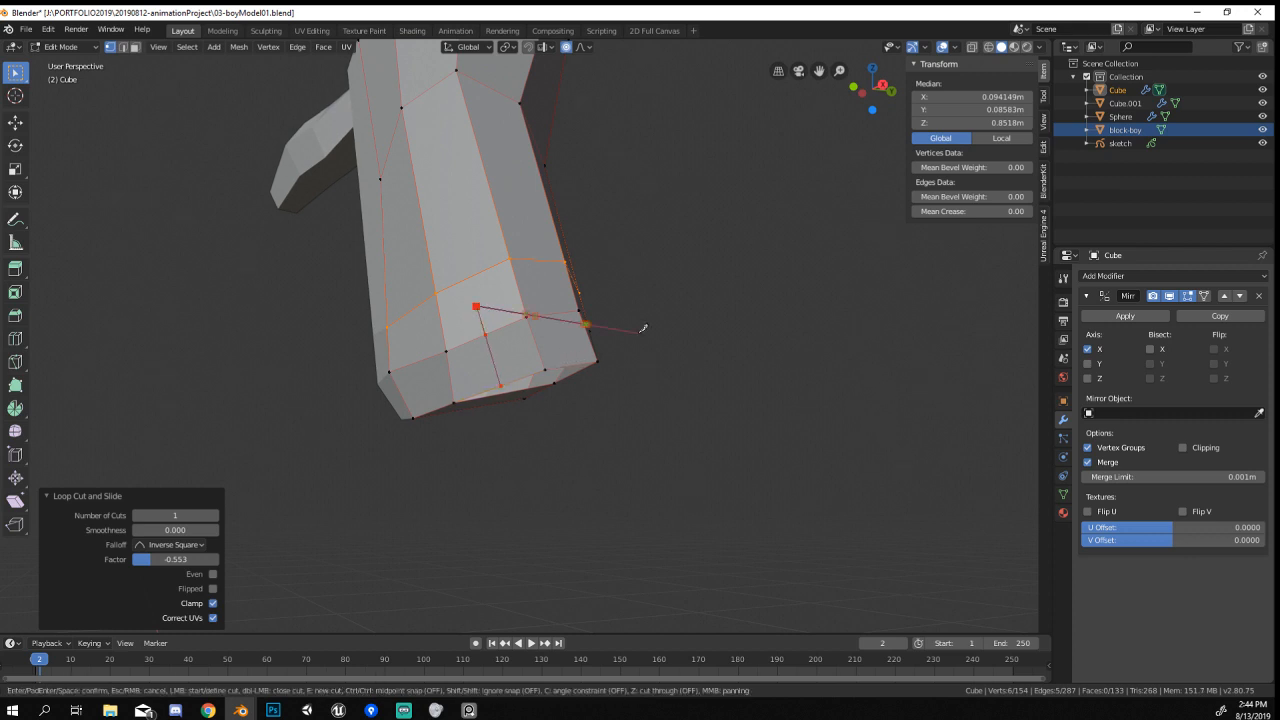
mouse_move(643, 328)
middle_down()
mouse_move(544, 290)
mouse_move(557, 289)
middle_up()
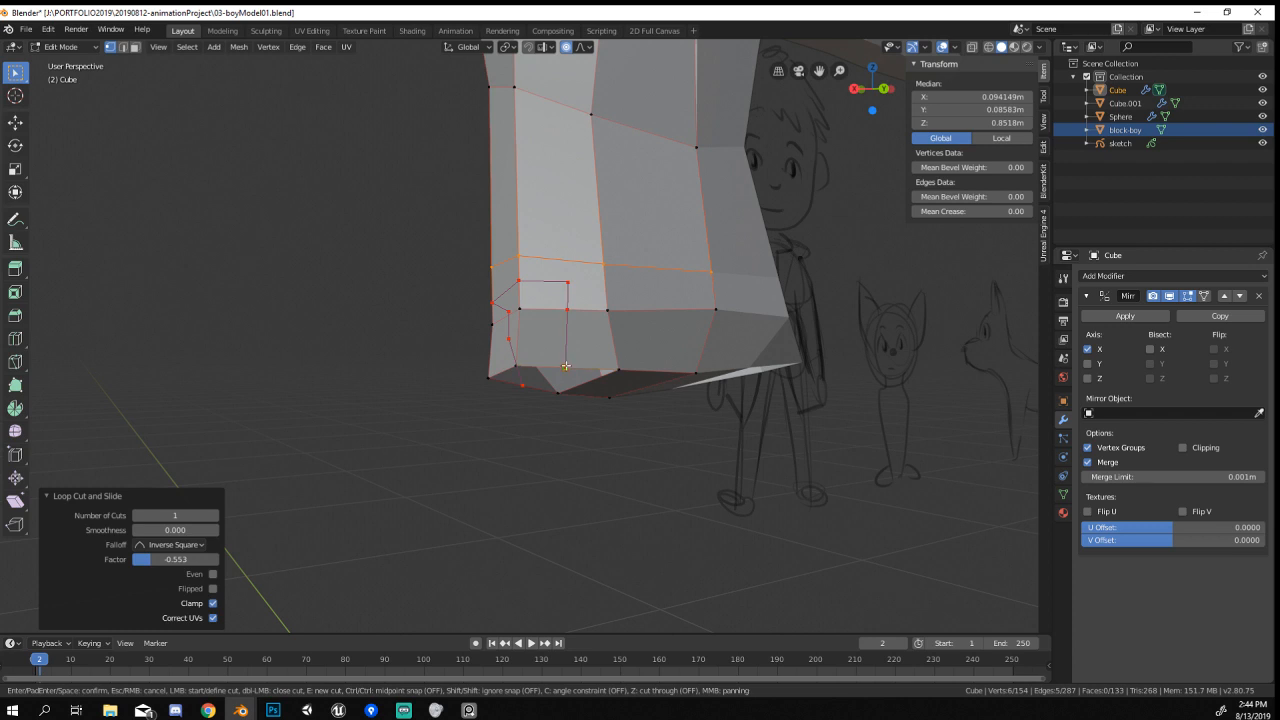
key(Return)
middle_drag(566, 366, 383, 297)
Knife an edge from each upper corner of the hip outline to the nearest loop-cut vertex, at the front and the back.
key(k)
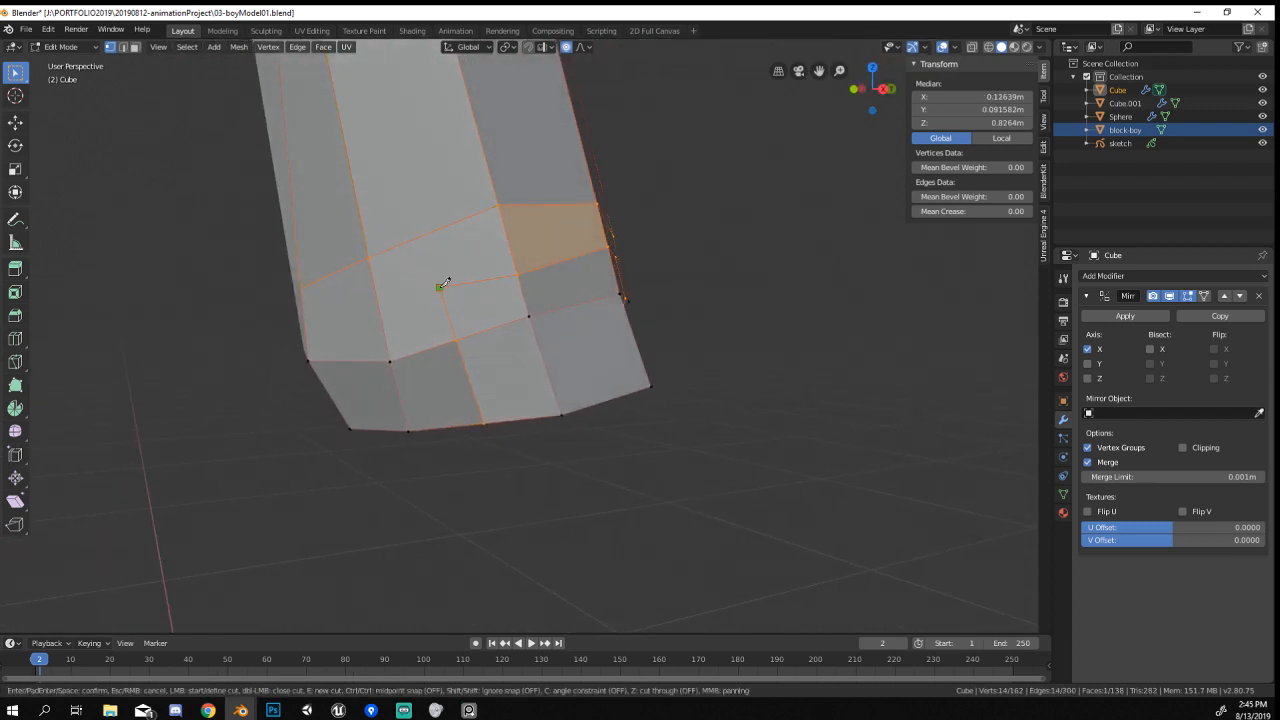
click(369, 257)
key(Return)
middle_drag(560, 318, 398, 322)
key(k)
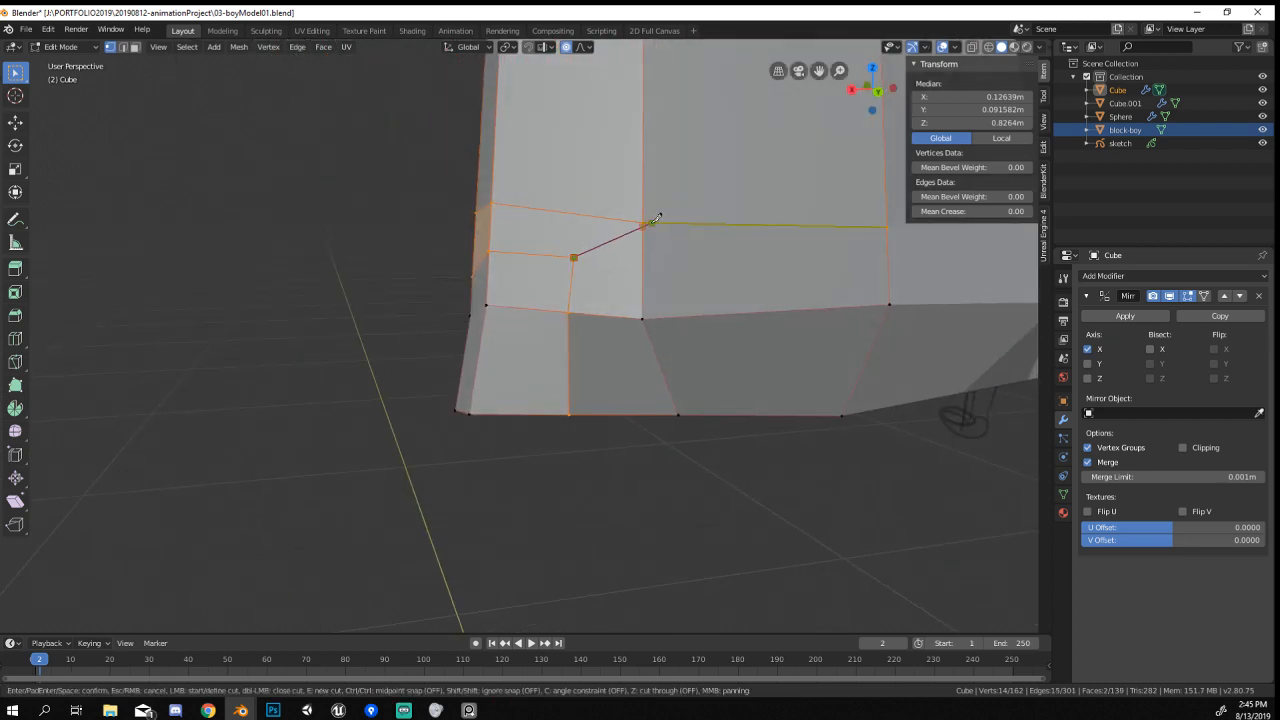
key(Return)
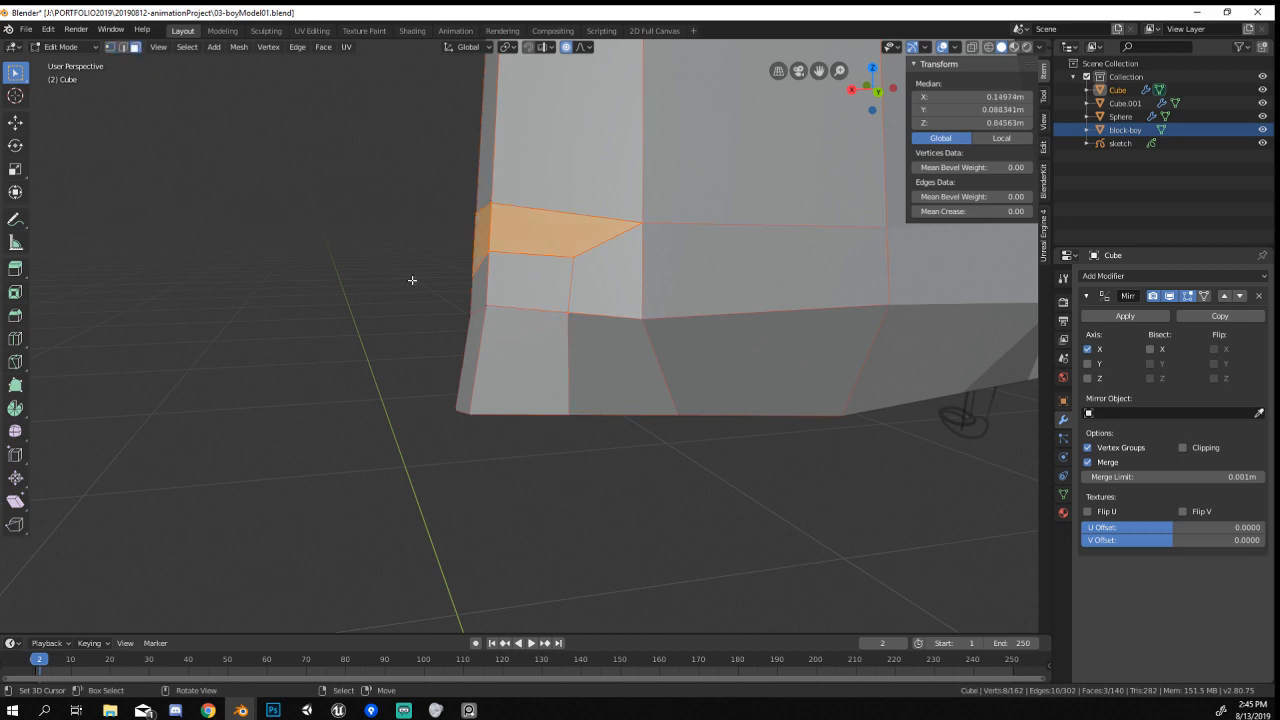
Examine the face flow around the new hip cuts by selecting individual faces and the face loop in face selection mode.
click(606, 284)
click(562, 238)
click(600, 348)
click(608, 296)
middle_drag(608, 296, 700, 362)
alt+click(507, 250)
scroll(515, 290, down, 2)
middle_drag(560, 412, 266, 406)
Select the two stacked faces at the back of the hip and move them -0.0303 m in X, 0.0156 m in Y and 0.0125 m in Z.
click(590, 310)
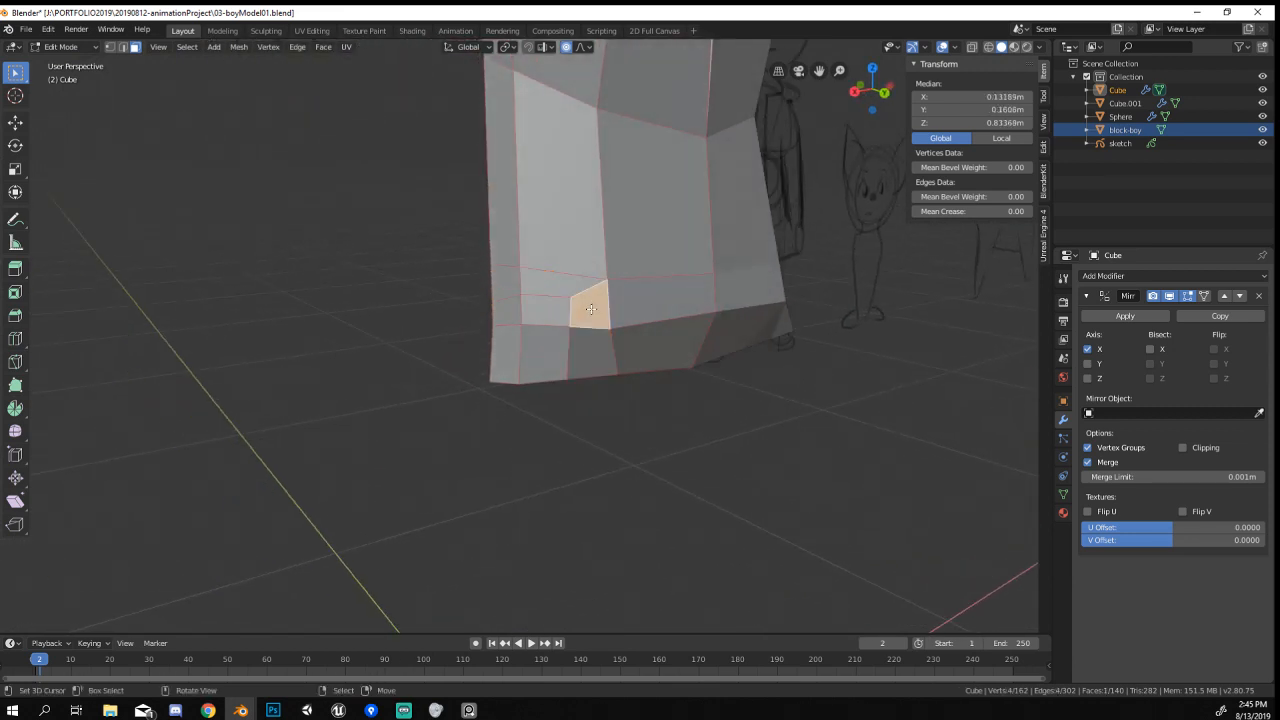
shift+click(593, 352)
middle_drag(595, 356, 647, 325)
key(g)
click(680, 313)
Scale the two selected back hip faces by 1.940 along X.
key(s)
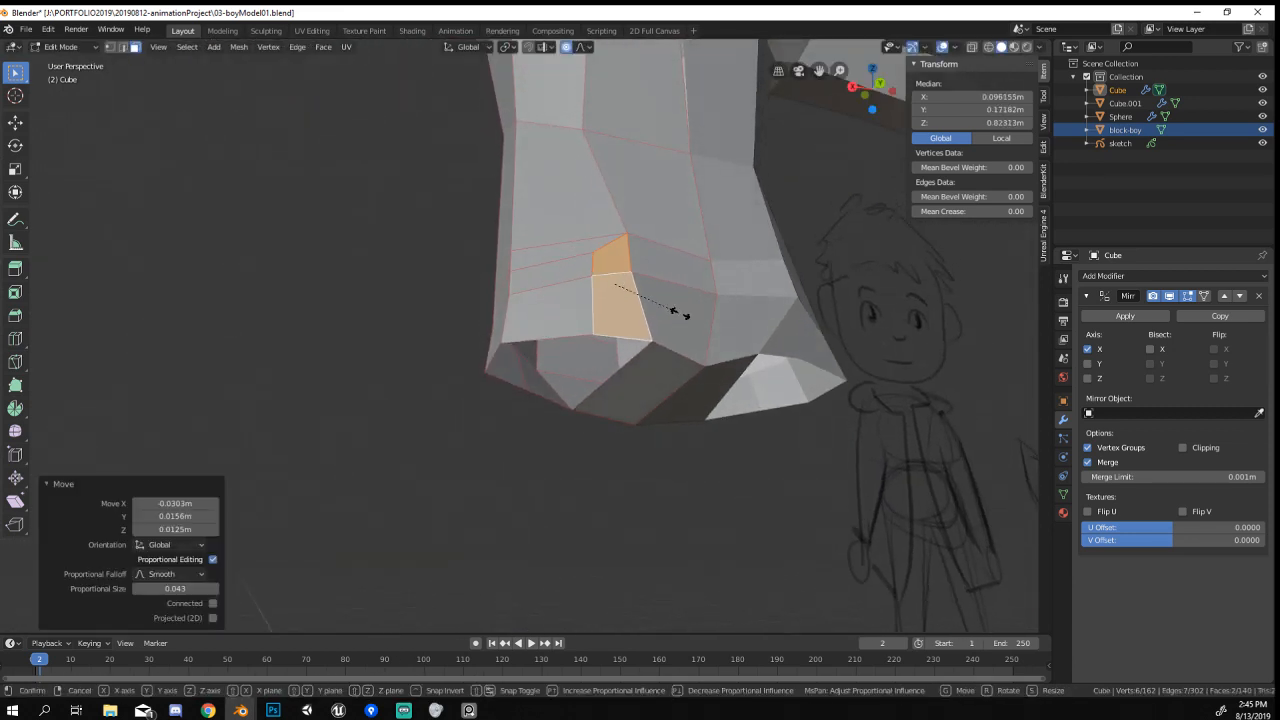
key(z)
key(x)
click(743, 340)
middle_drag(743, 342, 665, 345)
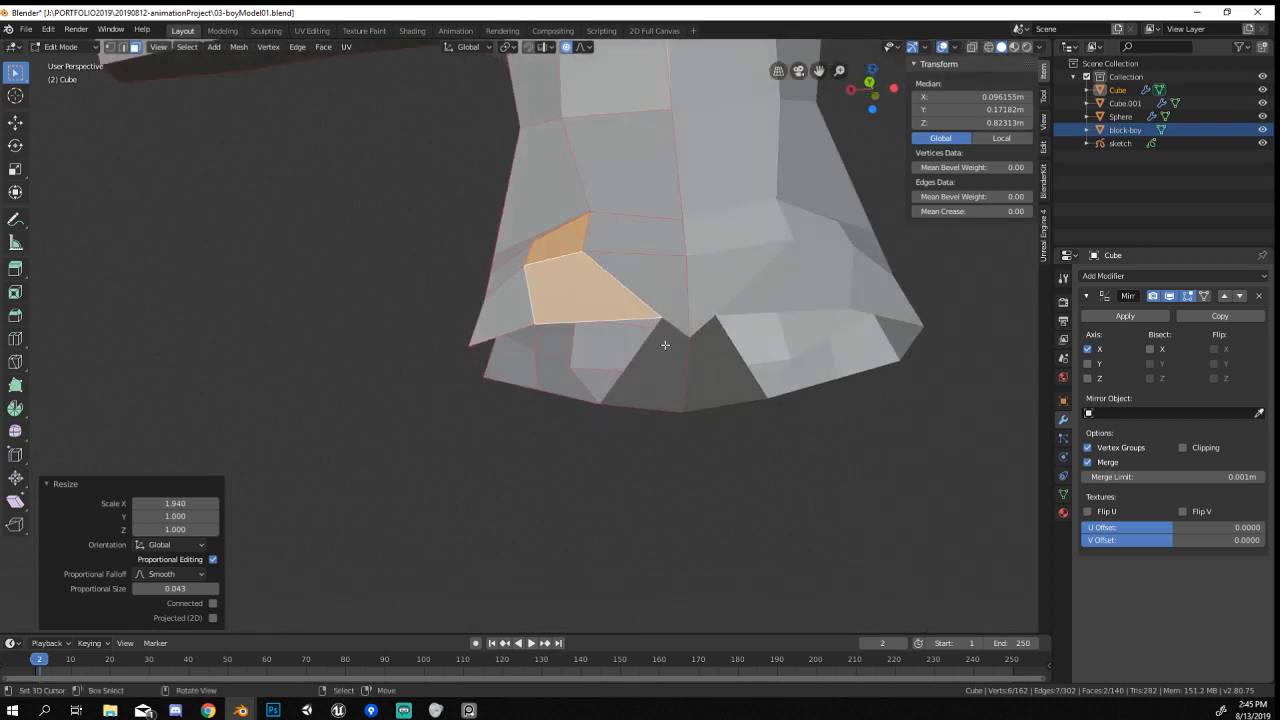
Move the two selected back hip faces 0.00909 m in X, 0.000726 m in Y and -0.00161 m in Z.
key(g)
click(655, 348)
middle_drag(582, 240, 584, 280)
Edge-slide the inner vertical edge of the upper back hip face toward the body's centre, then slide the horizontal edge above it upward.
click(123, 48)
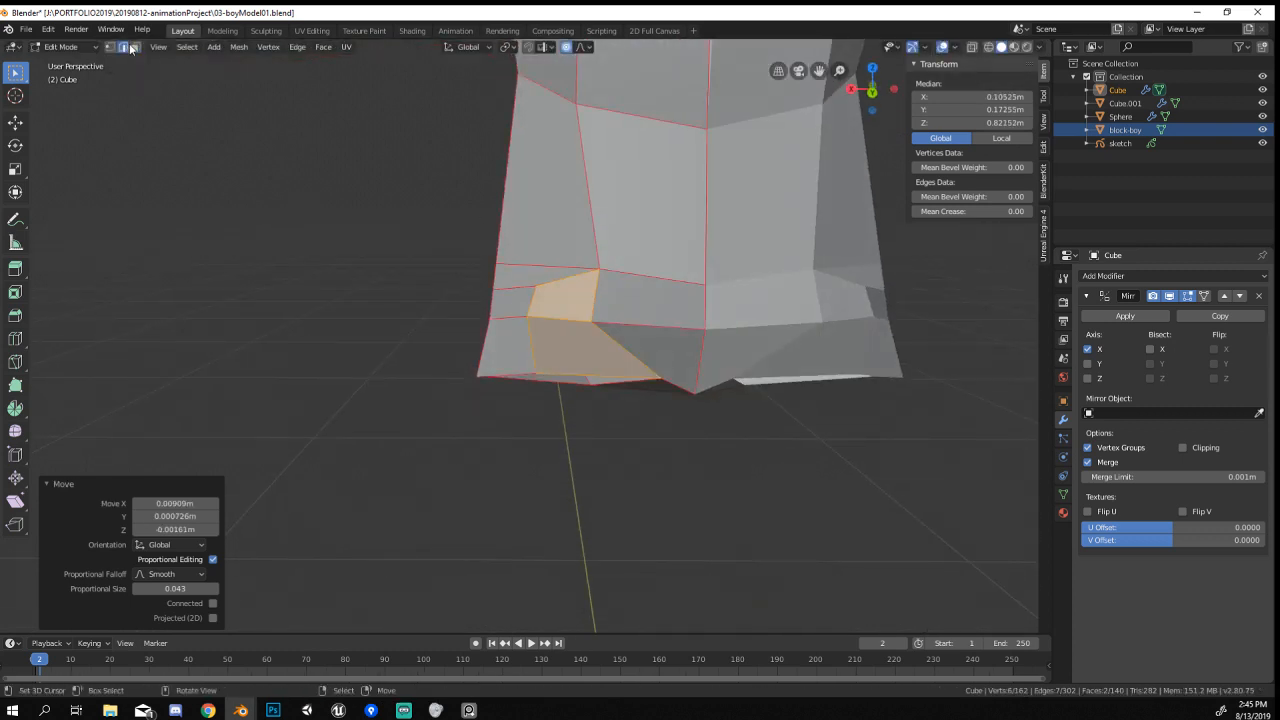
right_click(590, 289)
key(g)
key(g)
click(620, 294)
right_click(577, 259)
key(g)
key(g)
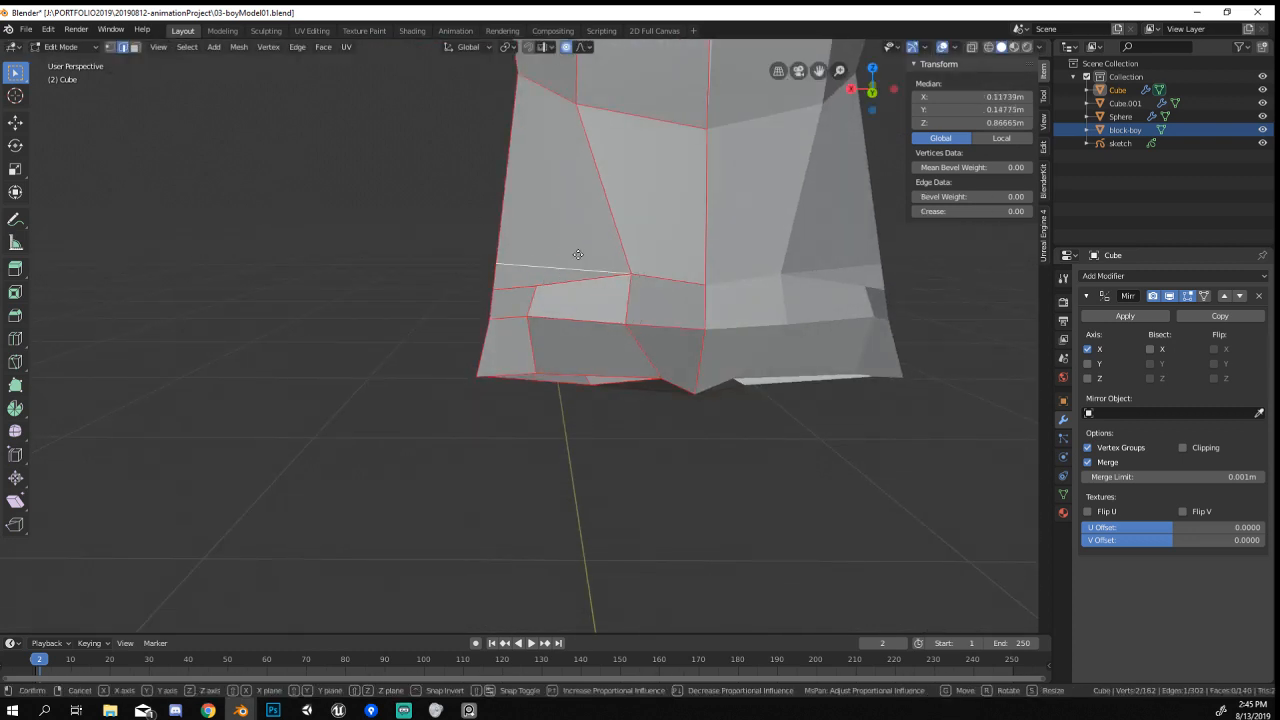
click(575, 236)
Switch to Sculpt Mode and brush over the back and sides of the hips to even out their surface.
mouse_move(575, 236)
middle_down()
mouse_move(746, 251)
mouse_move(726, 206)
mouse_move(615, 316)
mouse_move(443, 337)
mouse_move(734, 329)
mouse_move(563, 343)
mouse_move(633, 322)
middle_up()
key(Tab)
click(80, 46)
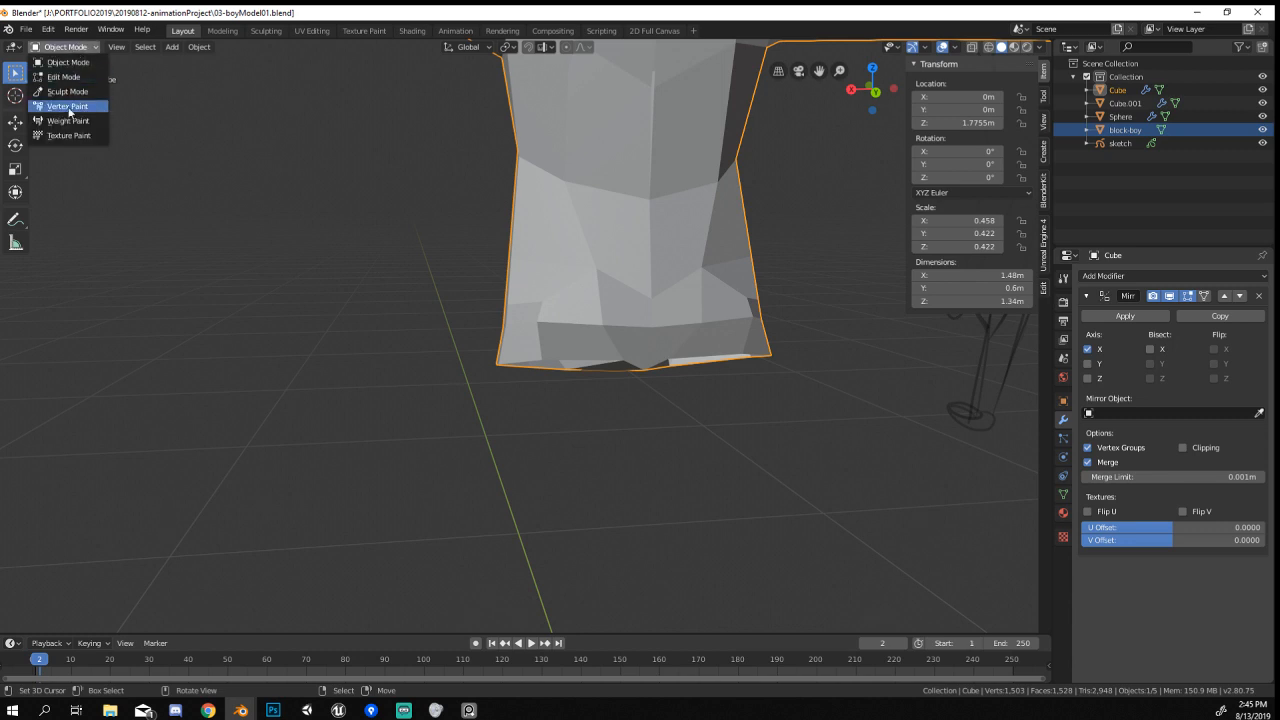
click(70, 91)
mouse_move(638, 291)
mouse_down()
mouse_move(606, 316)
mouse_move(598, 285)
mouse_up()
middle_drag(490, 284, 613, 275)
drag(560, 275, 500, 316)
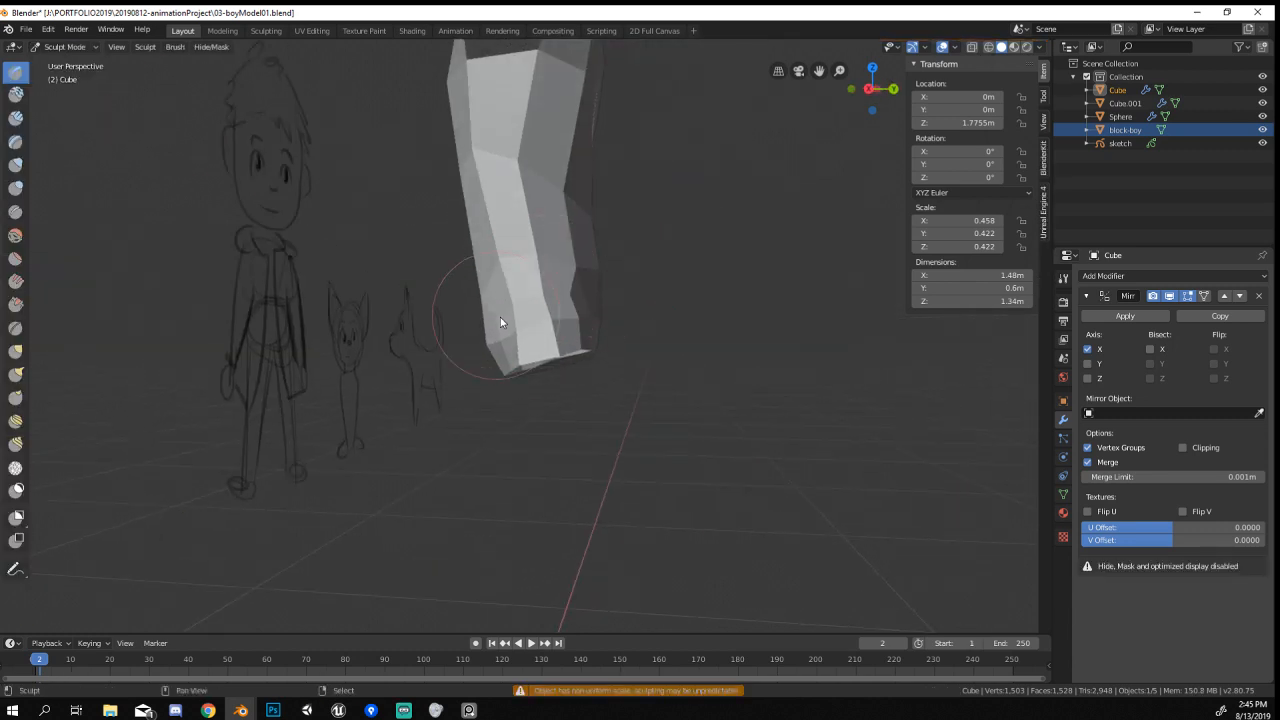
middle_drag(498, 316, 620, 311)
mouse_move(490, 318)
mouse_down()
mouse_move(440, 324)
mouse_move(520, 283)
mouse_move(543, 337)
mouse_move(509, 251)
mouse_up()
mouse_move(509, 251)
middle_down()
mouse_move(580, 277)
mouse_move(462, 276)
mouse_move(517, 300)
middle_up()
drag(517, 300, 613, 325)
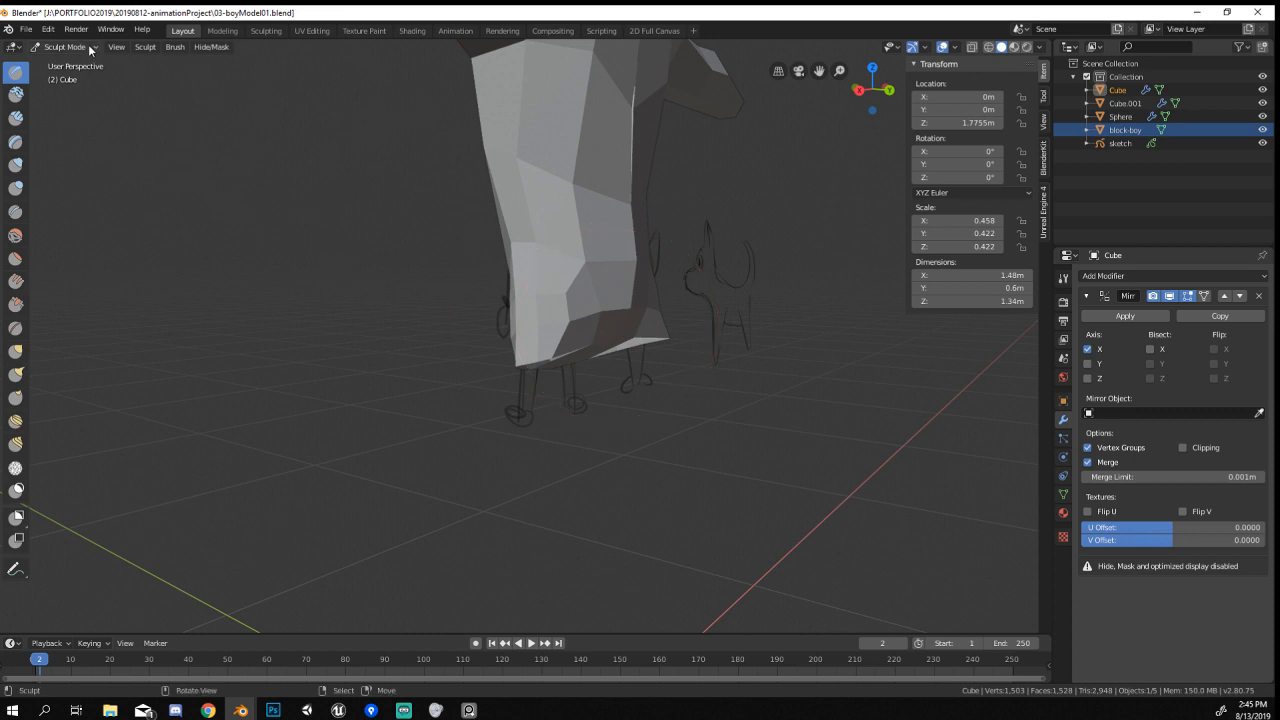
Return to Edit Mode and push out the centre vertex at the back of the hips with Shrink/Fatten, offset -0.0955 m and proportional size 0.218.
click(90, 50)
click(60, 76)
middle_drag(586, 300, 632, 354)
right_click(609, 332)
key(g)
scroll(650, 368, down, 14)
right_click(625, 322)
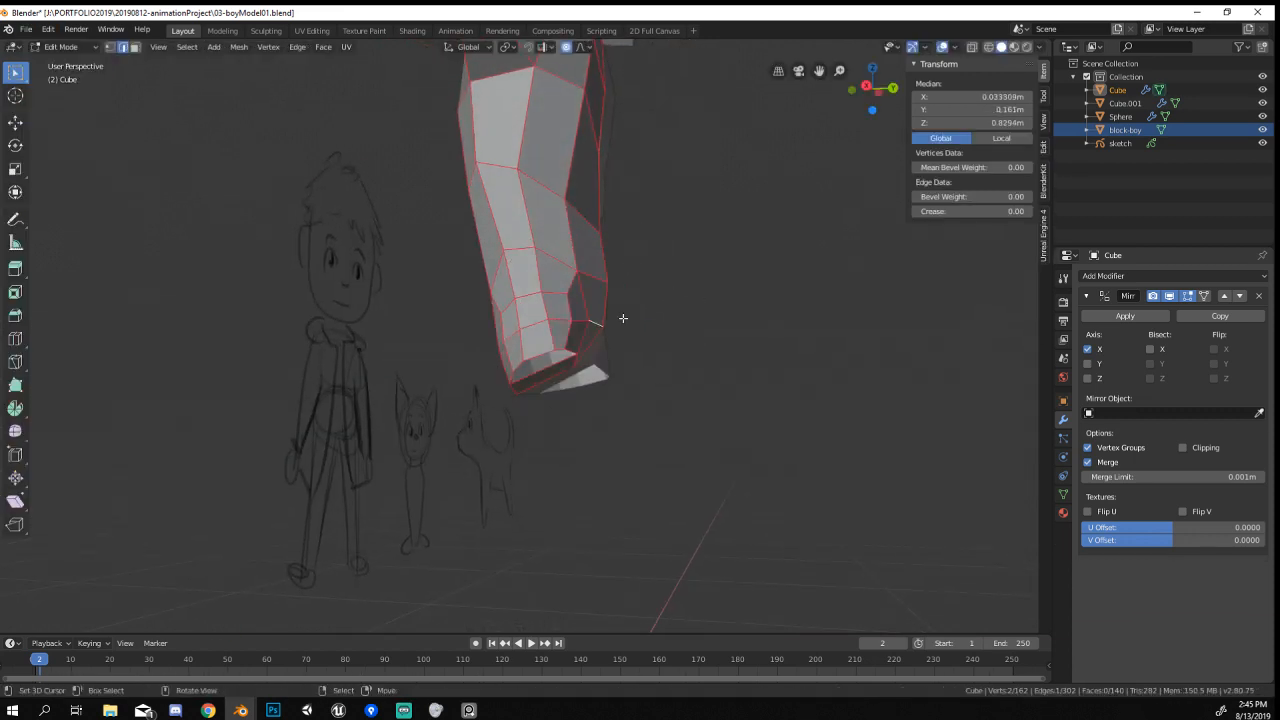
right_click(604, 328)
key(alt+s)
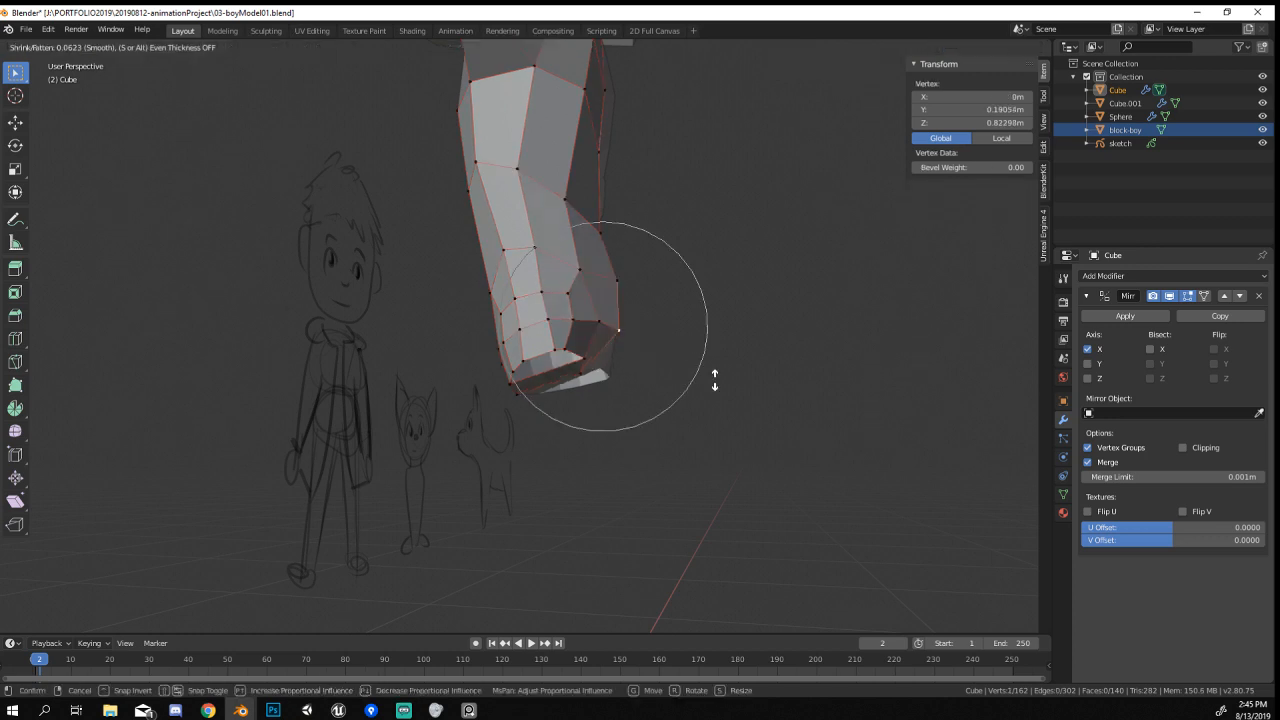
click(722, 391)
Push out the centre vertex at the front of the hips with Shrink/Fatten, using an offset of -0.0315 m and proportional size 0.218.
key(KP_3)
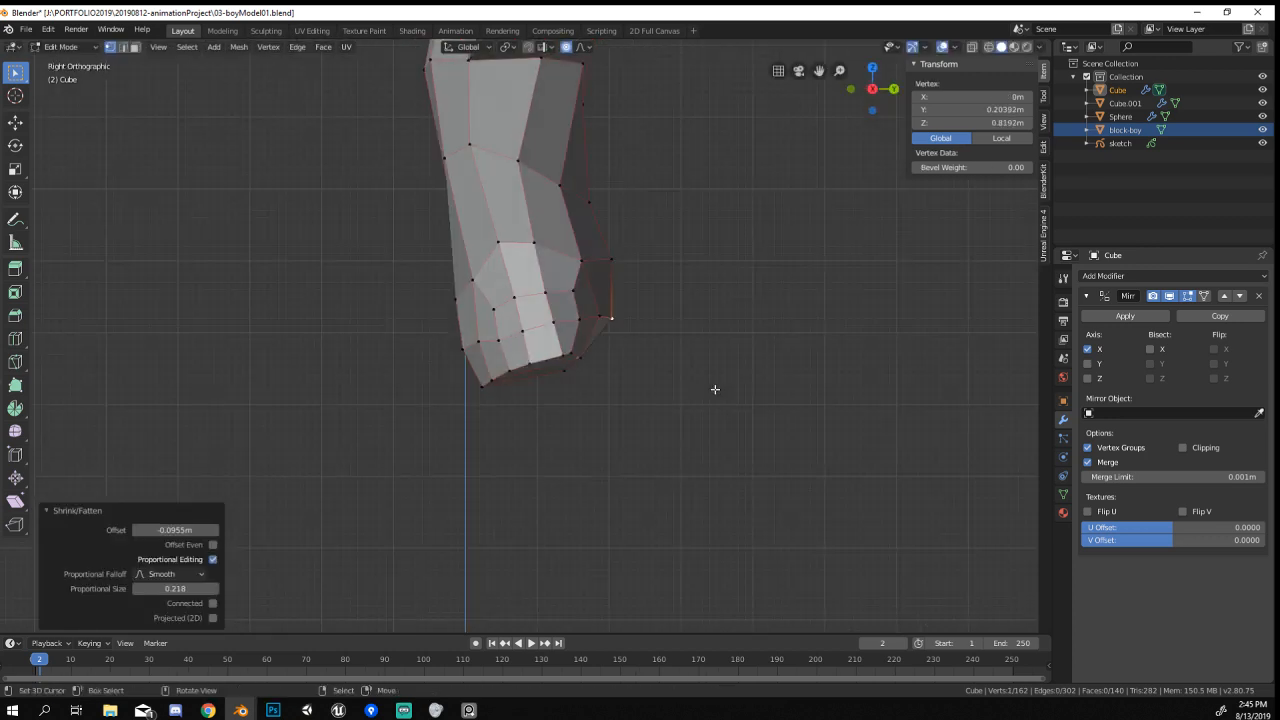
shift+scroll(714, 386, up, 5)
key(Tab)
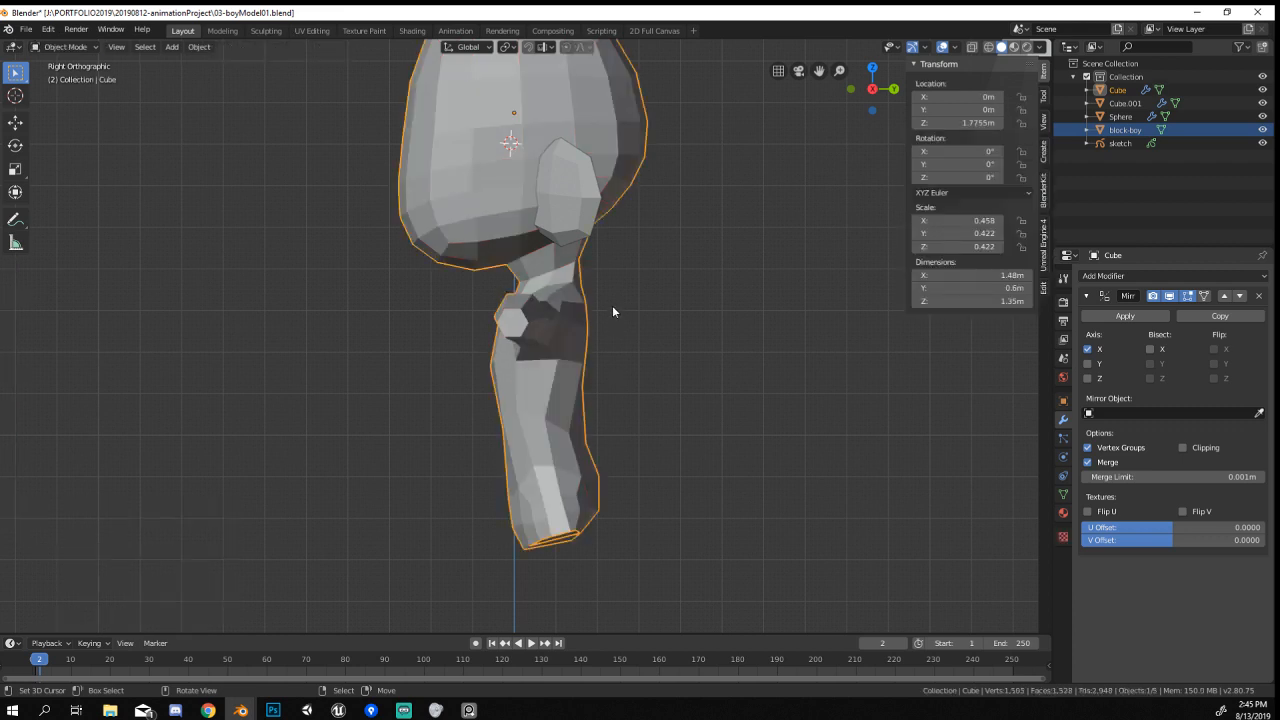
shift+scroll(517, 541, down, 4)
key(Tab)
middle_drag(543, 491, 542, 442)
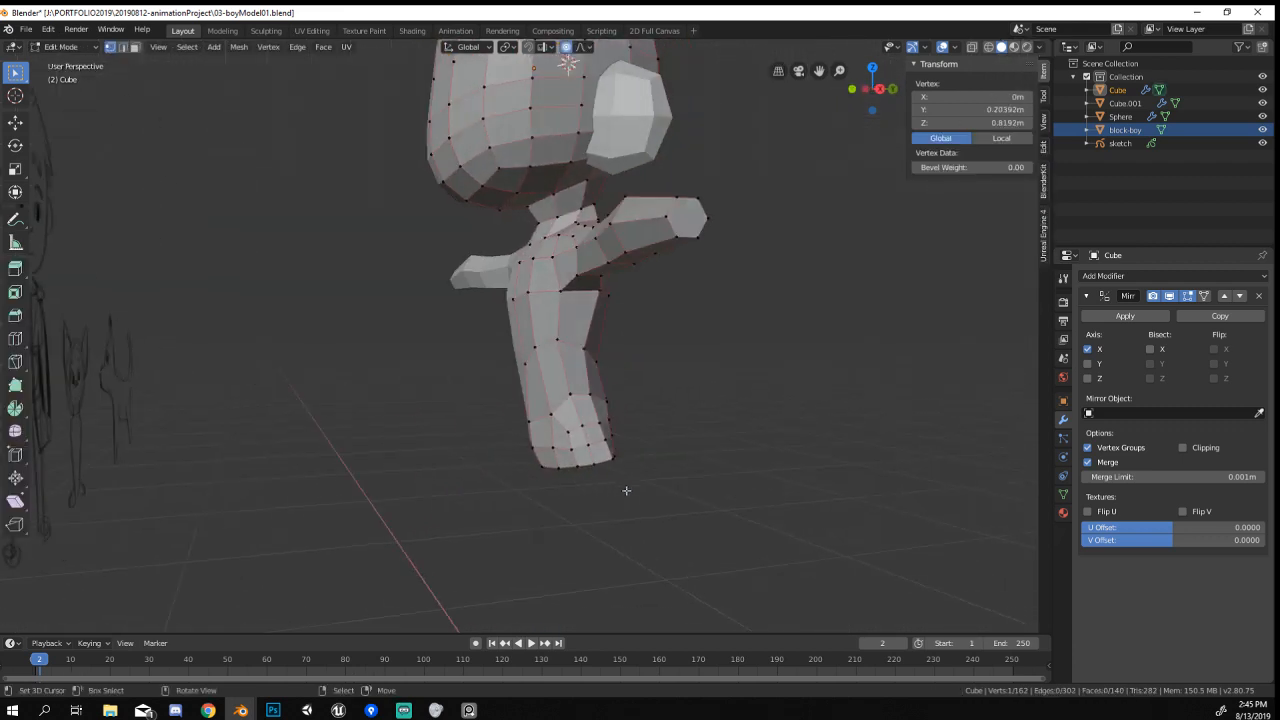
key(g)
click(542, 442)
key(alt+s)
click(644, 512)
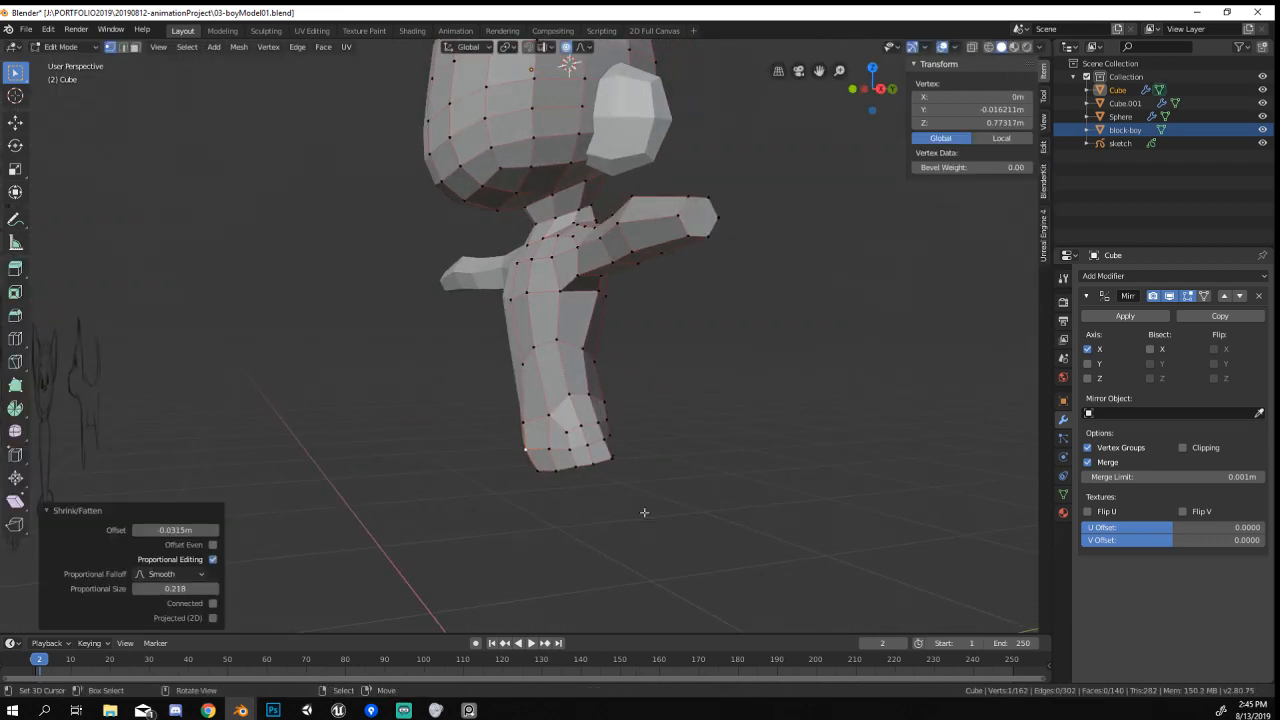
key(g)
click(586, 423)
key(Tab)
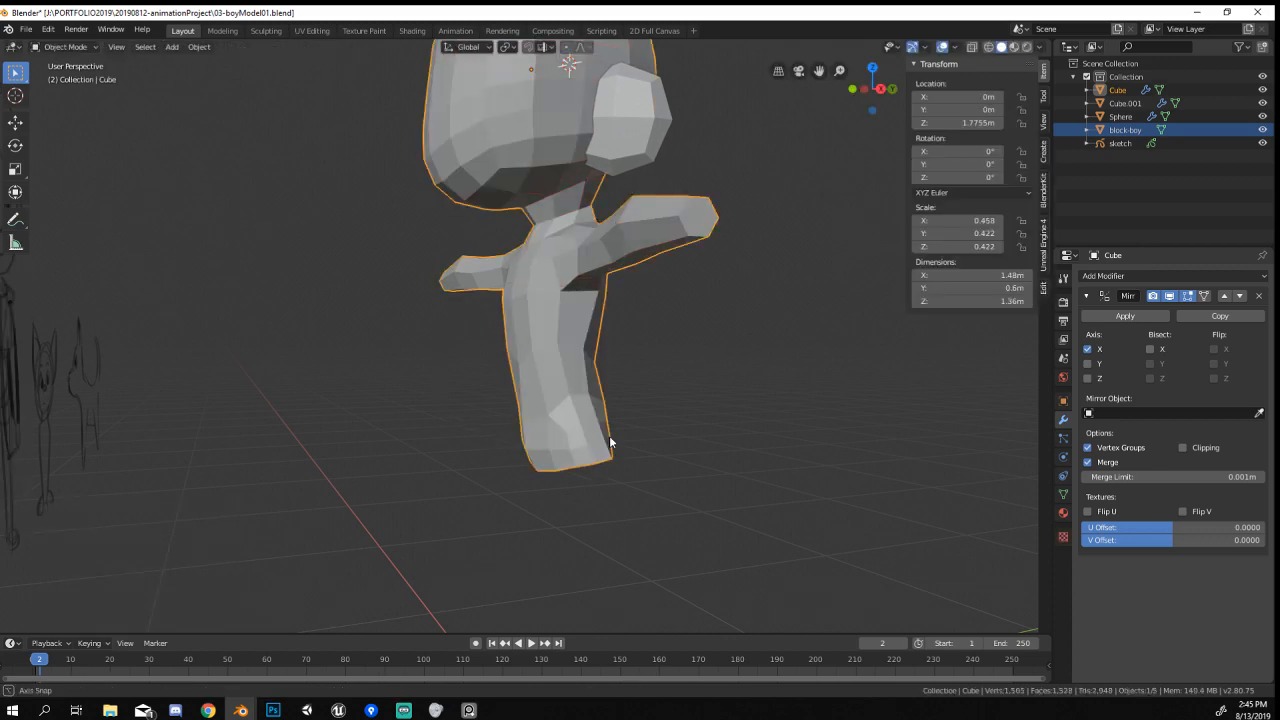
Select the edge loop around the leg opening and relax it with cubic interpolation, one iteration and regular spacing.
middle_drag(586, 423, 705, 424)
scroll(491, 503, up, 2)
middle_drag(491, 503, 489, 358)
key(Tab)
key(ctrl+KP_Add)
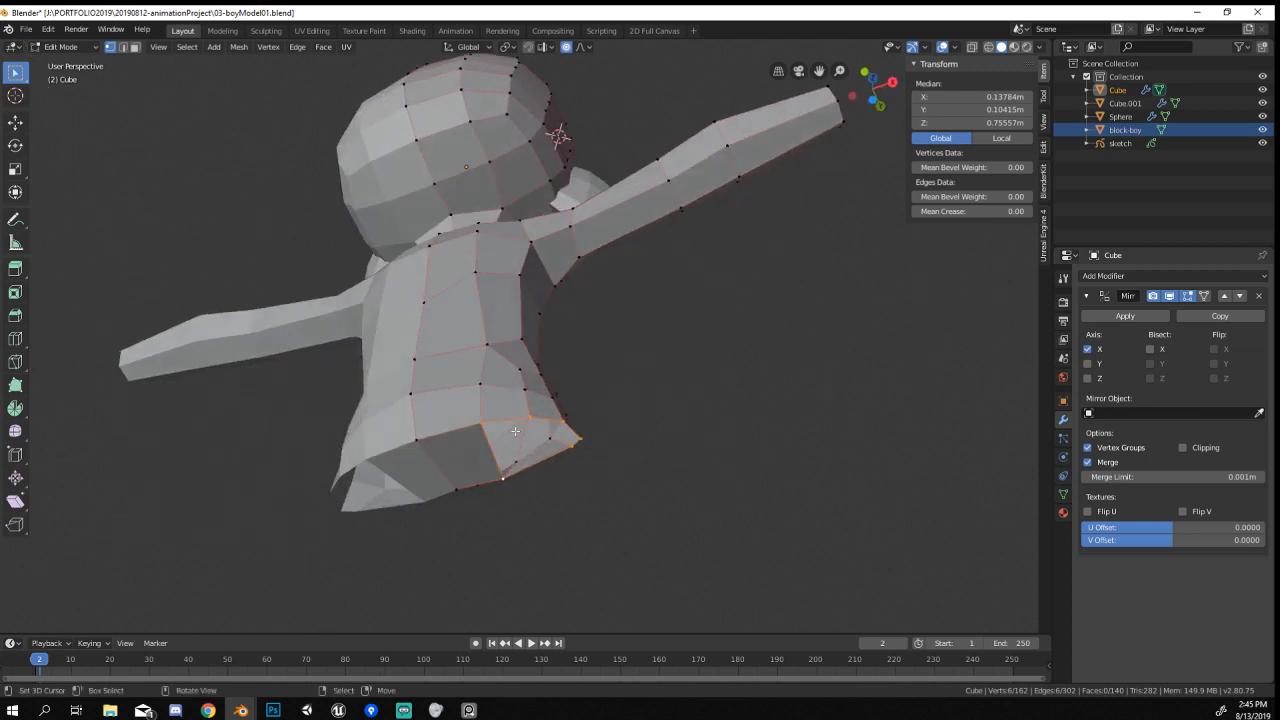
right_click(489, 358)
mouse_move(475, 324)
click(600, 408)
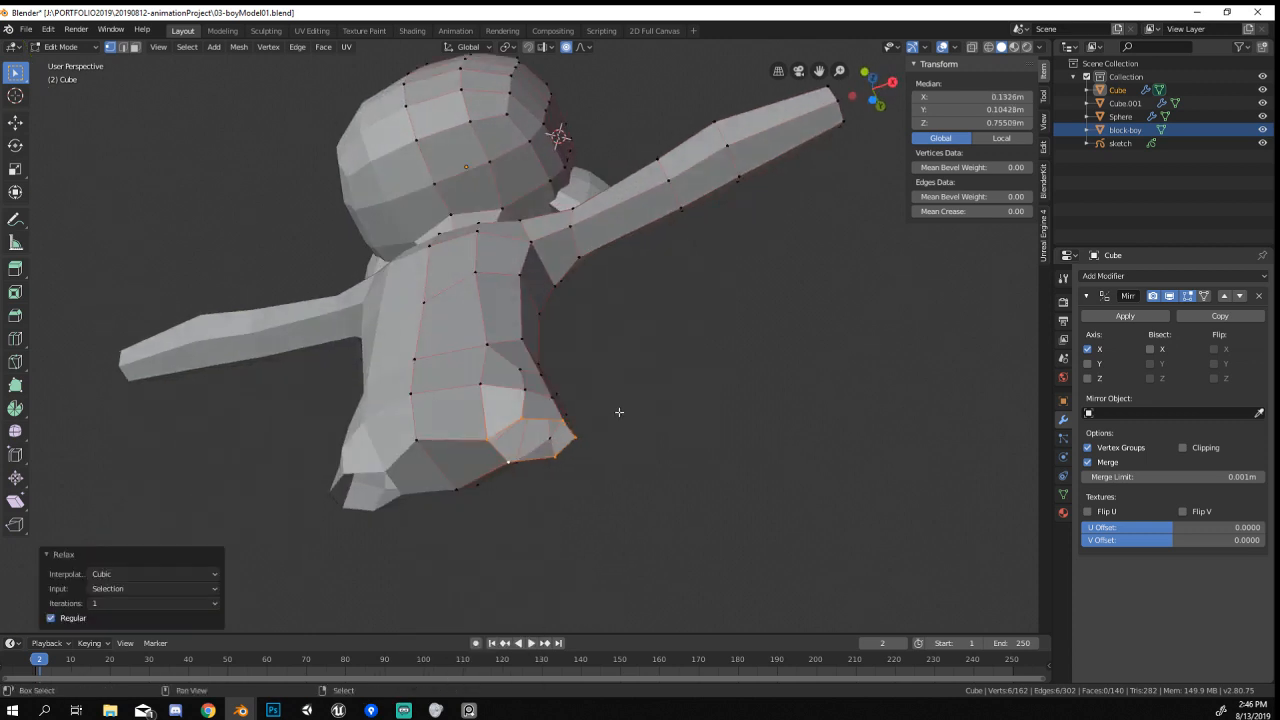
Scale the leg-opening loop by 1.401 with proportional size 0.102, and move it -0.0223 m in X and 0.00307 m in Y.
middle_drag(615, 410, 655, 440)
key(s)
scroll(686, 471, up, 3)
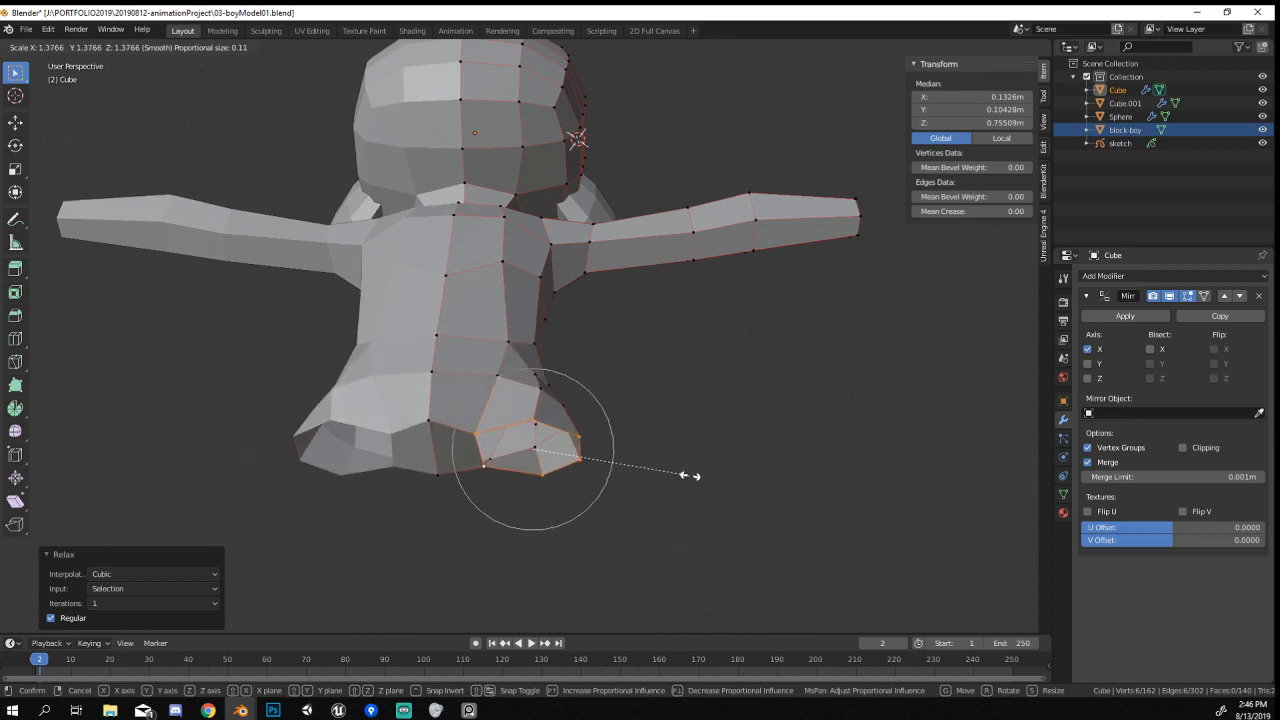
click(689, 480)
middle_drag(689, 480, 700, 517)
key(g)
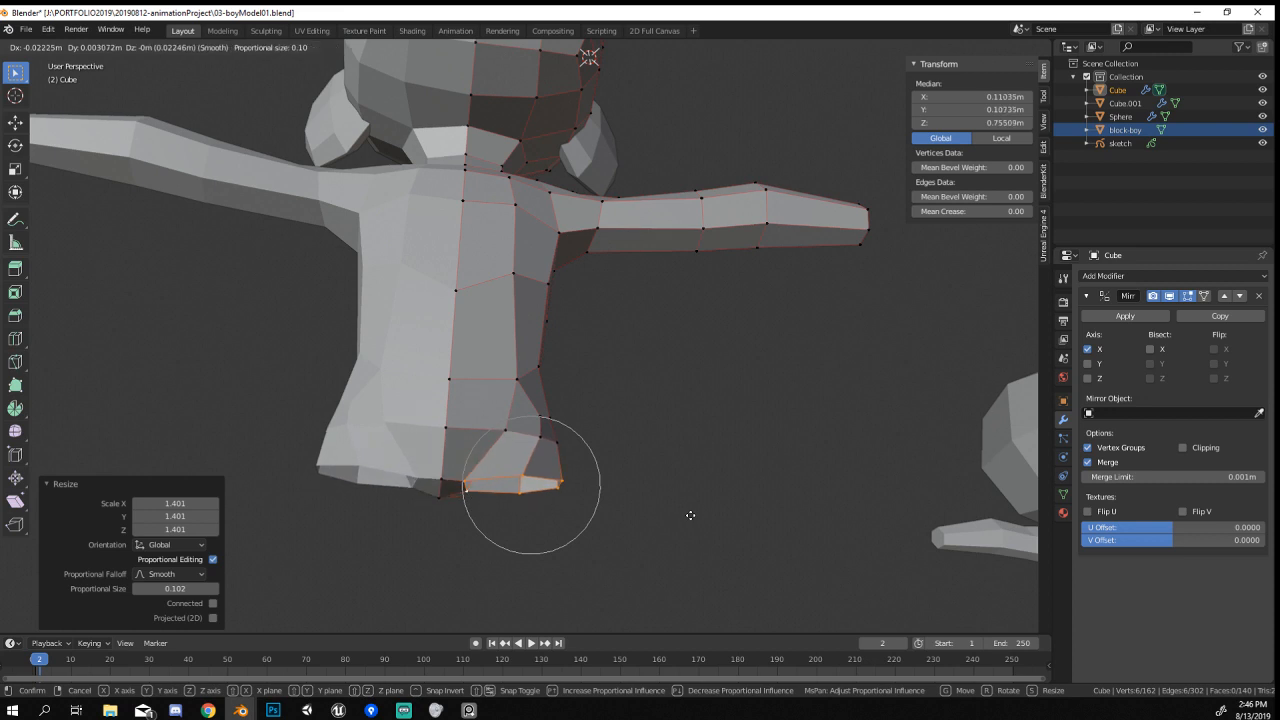
click(690, 515)
Extrude the leg-opening loop down to the ground in the front view, 0.0299 m in X and -0.754 m in Z.
scroll(690, 515, down, 5)
key(KP_1)
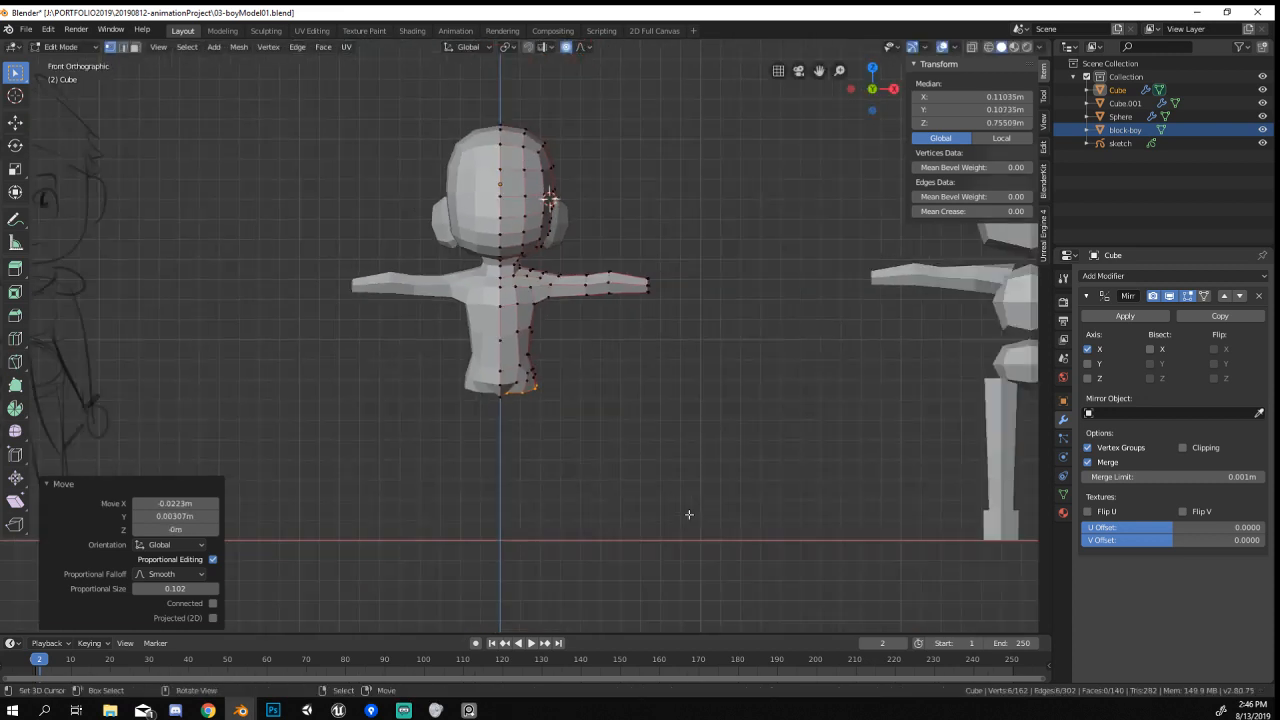
shift+middle_drag(688, 514, 686, 449)
key(e)
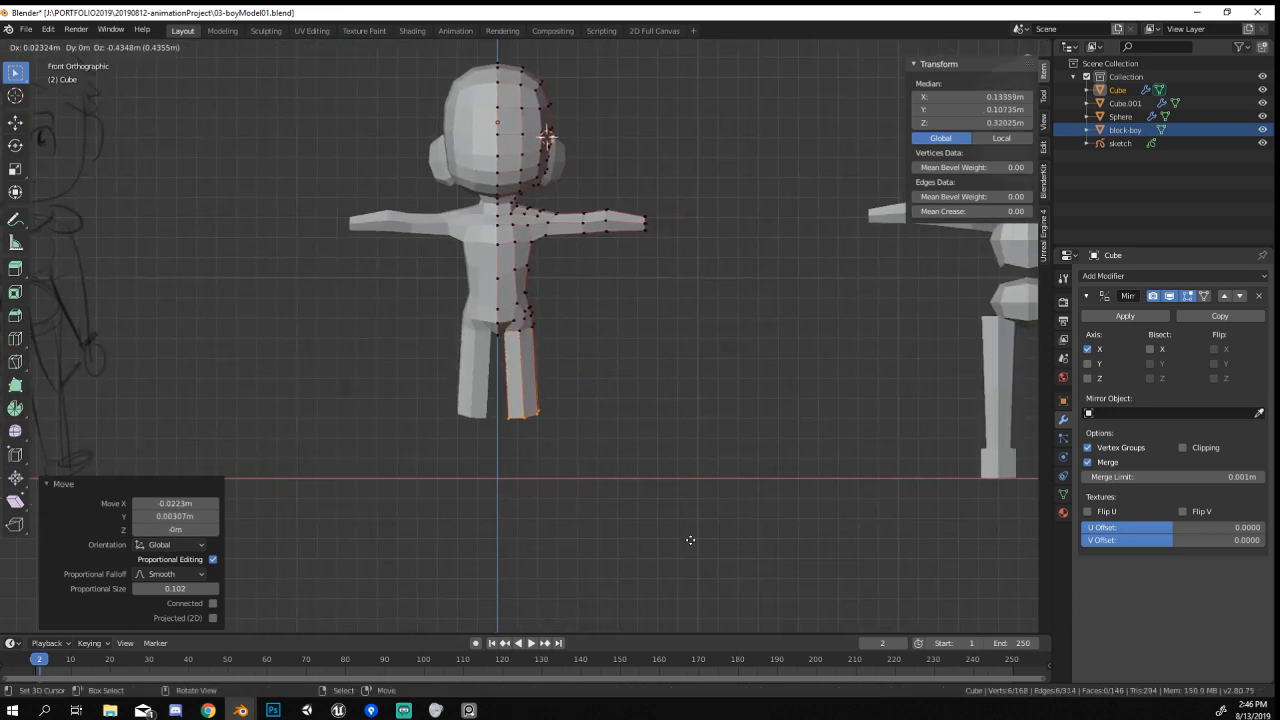
click(692, 603)
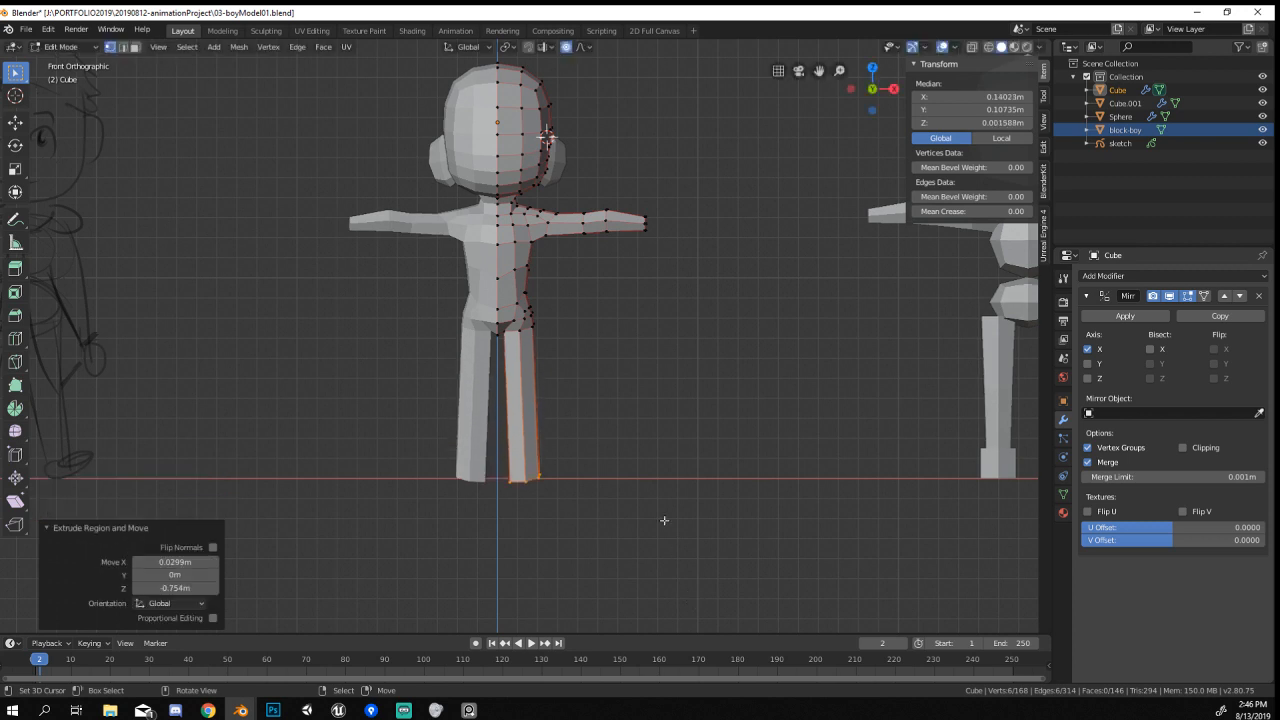
Flatten the bottom loop of the leg by scaling it to 0 along Z.
key(s)
key(z)
key(0)
key(Return)
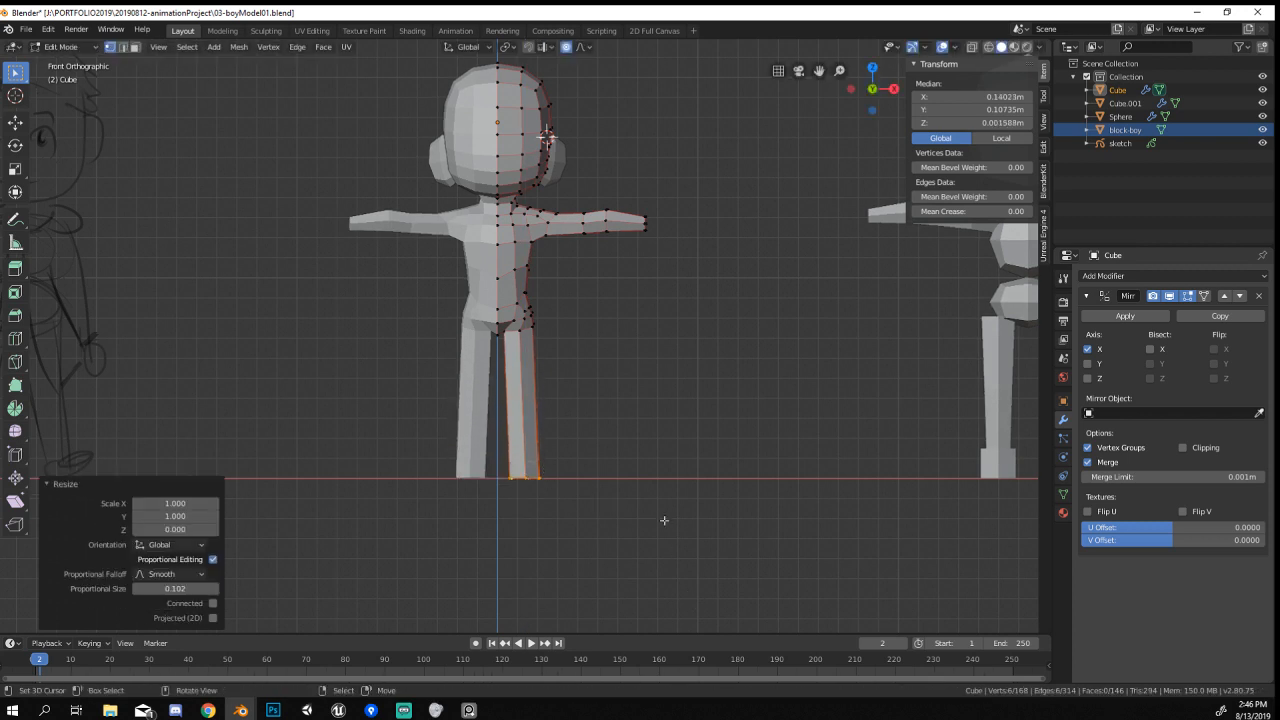
middle_drag(780, 297, 583, 348)
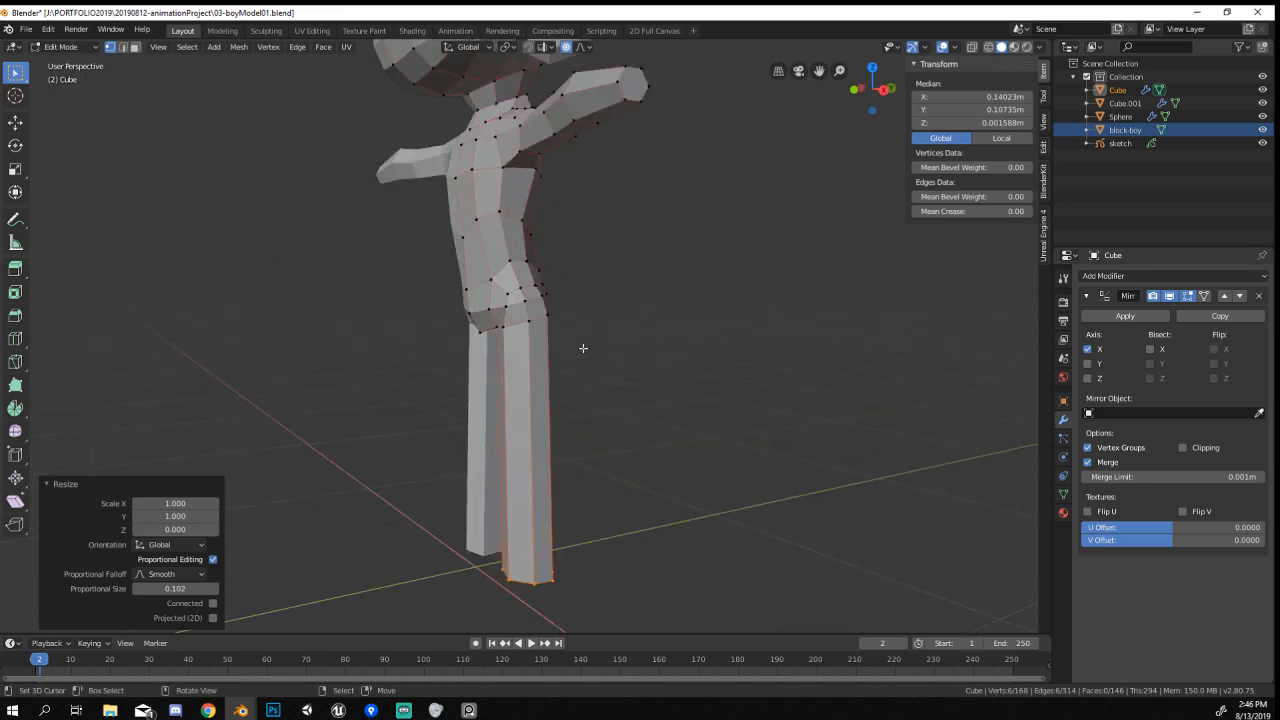
scroll(583, 348, down, 5)
middle_drag(602, 443, 710, 441)
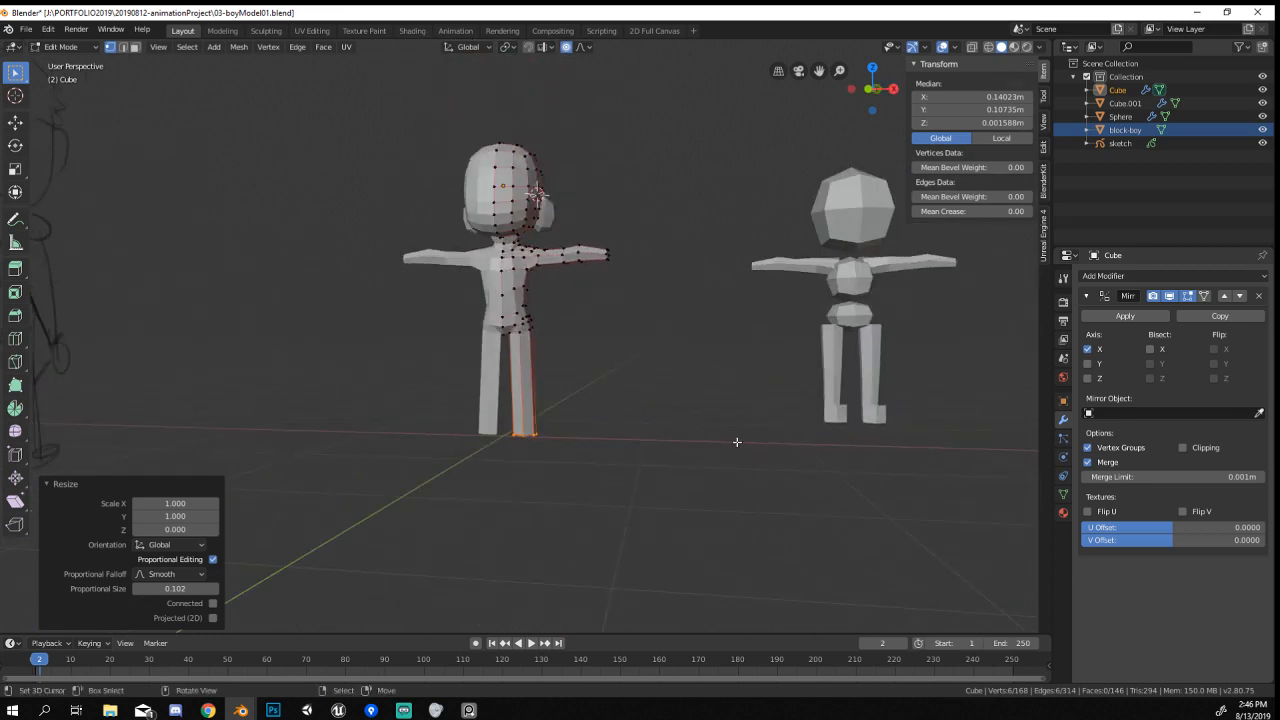
key(KP_1)
key(s)
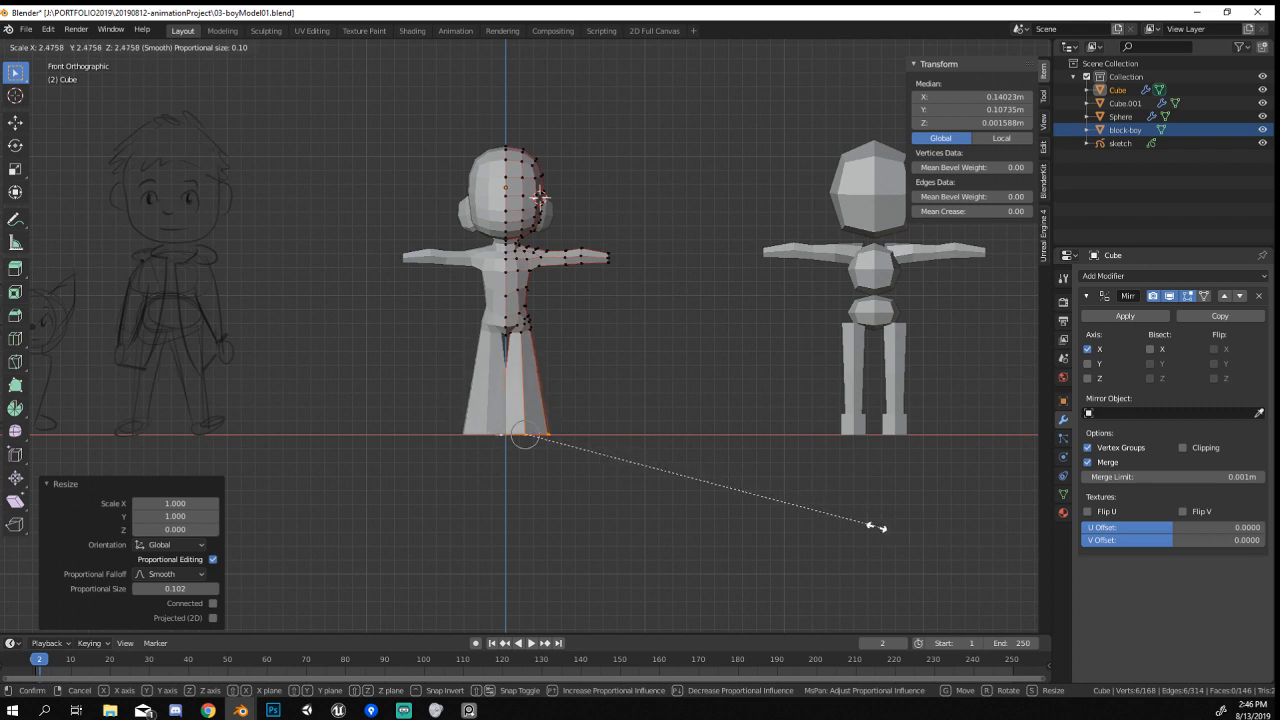
right_click(590, 498)
key(s)
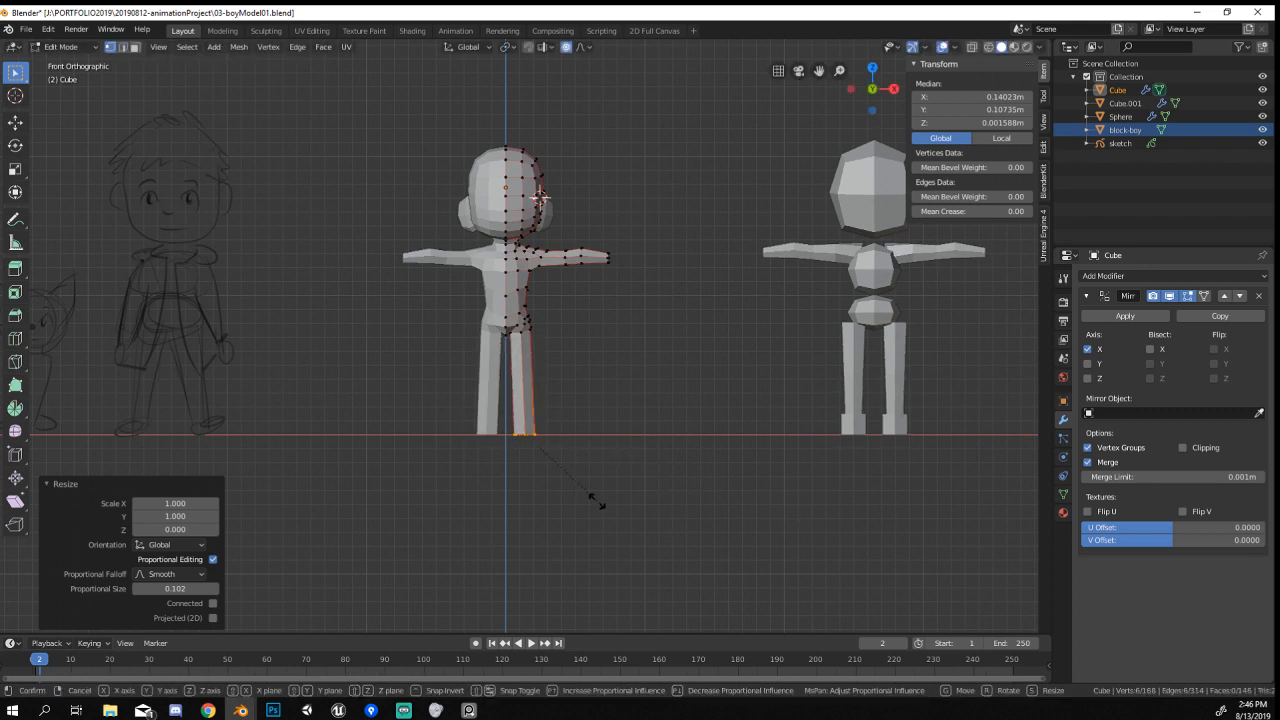
right_click(600, 508)
In the side view, move the front hip vertex about 0.04 m forward and the rear one 0.04 m in Y and 0.012 m in Z, proportional size 0.198.
key(KP_3)
scroll(600, 508, up, 6)
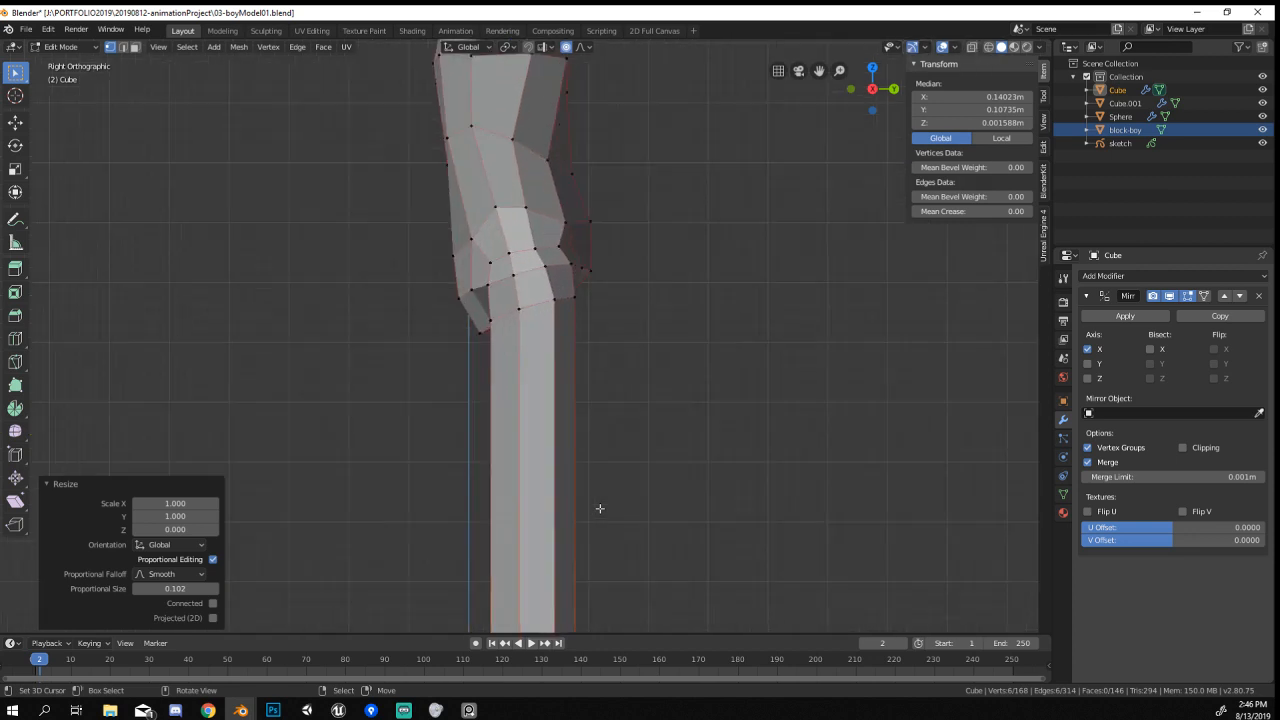
shift+middle_drag(573, 506, 571, 408)
click(479, 222)
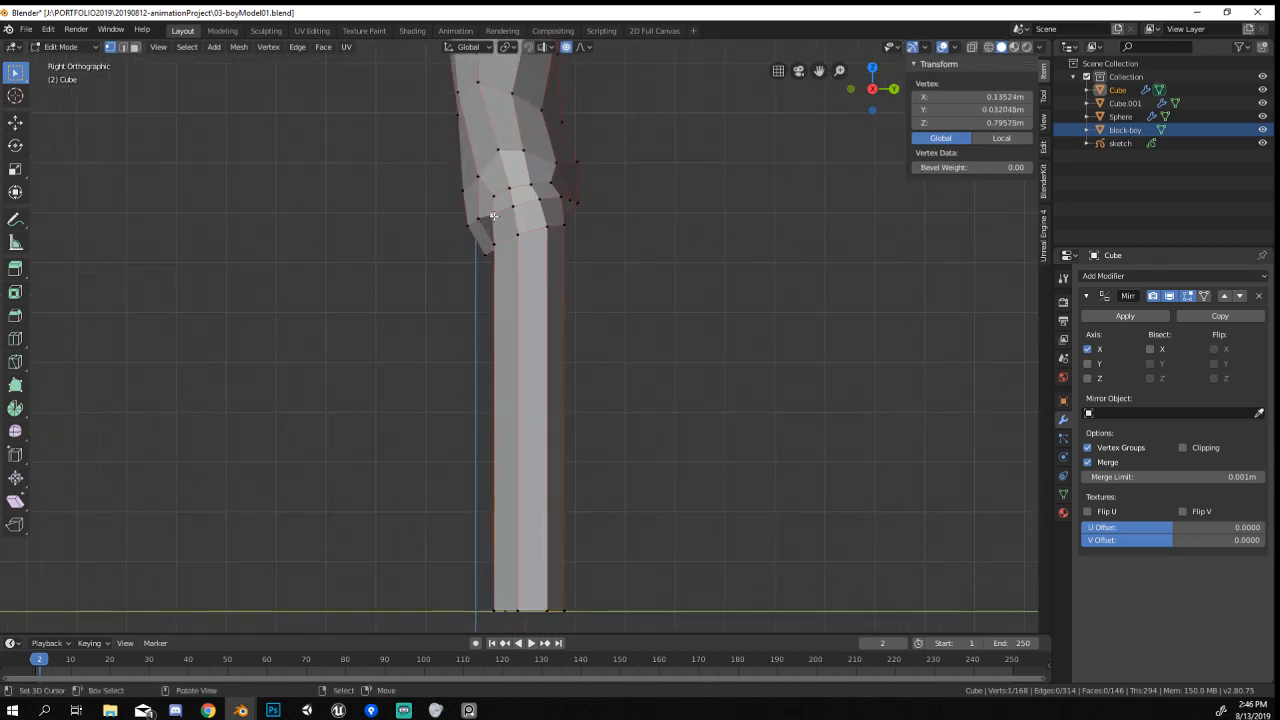
key(g)
scroll(469, 277, down, 7)
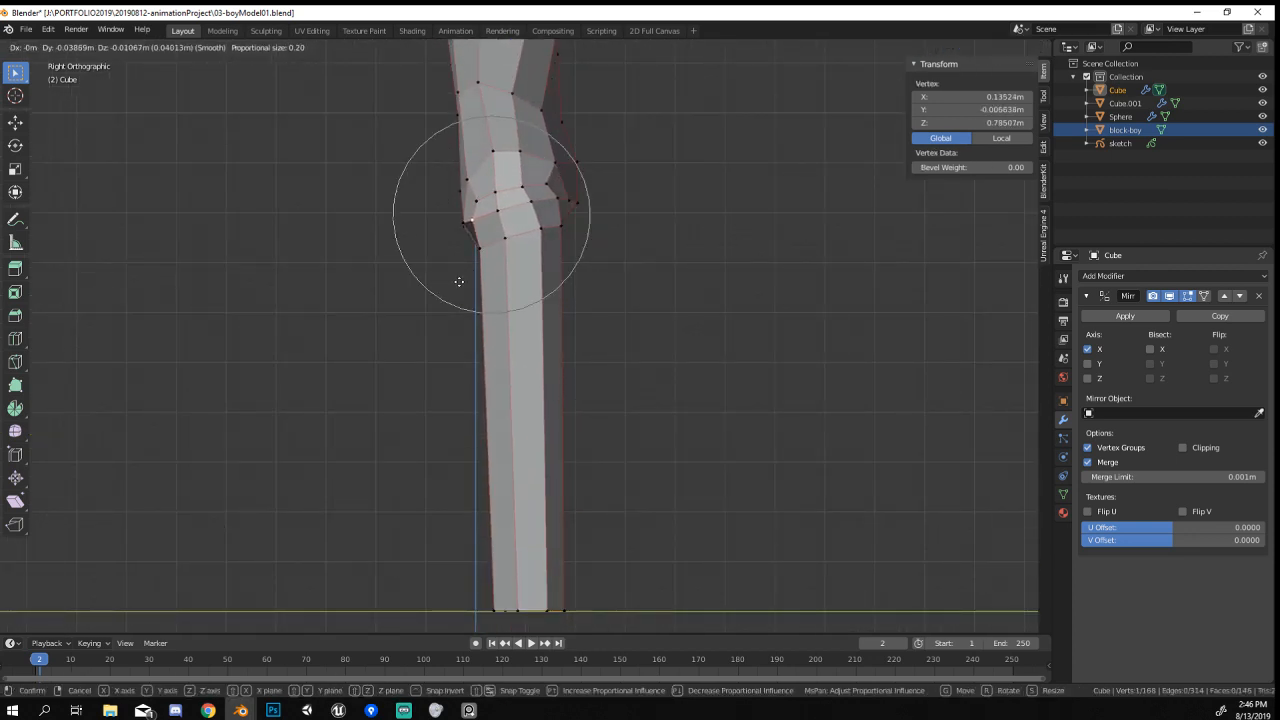
click(457, 286)
click(559, 184)
key(g)
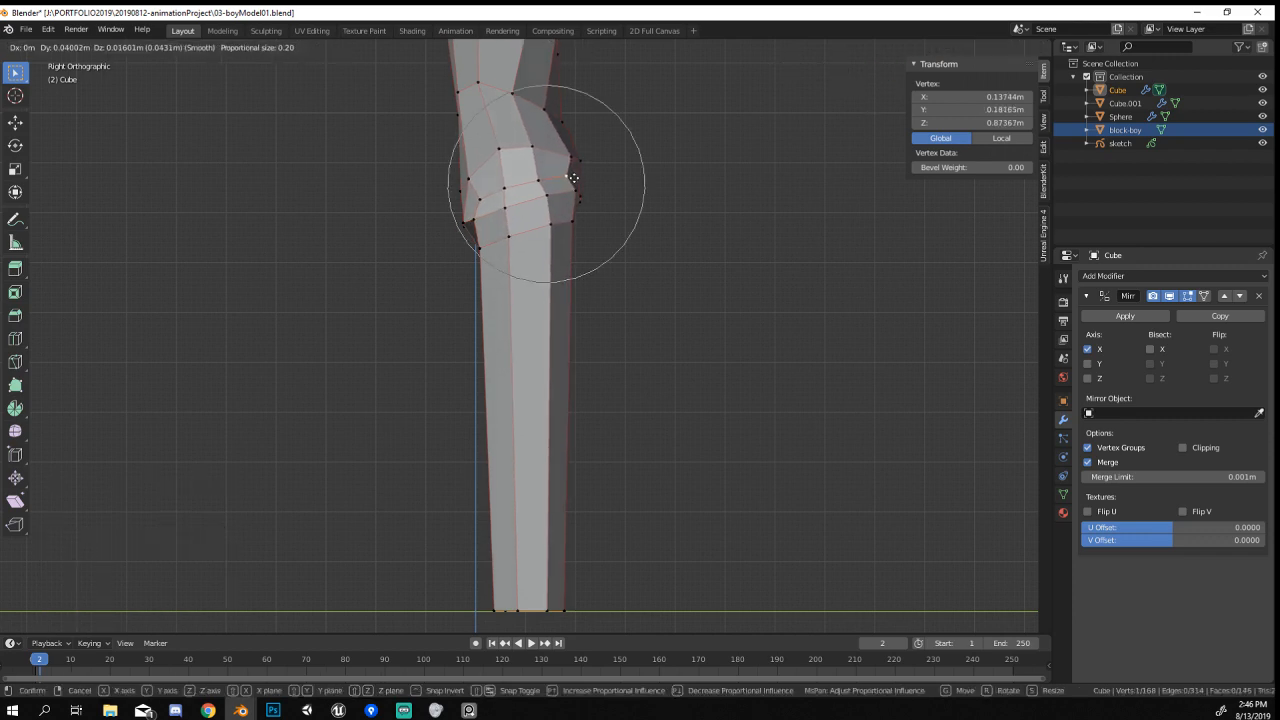
click(574, 202)
Switch to wireframe shading and add one centred loop cut across the leg at knee height.
key(z)
click(571, 371)
key(ctrl+r)
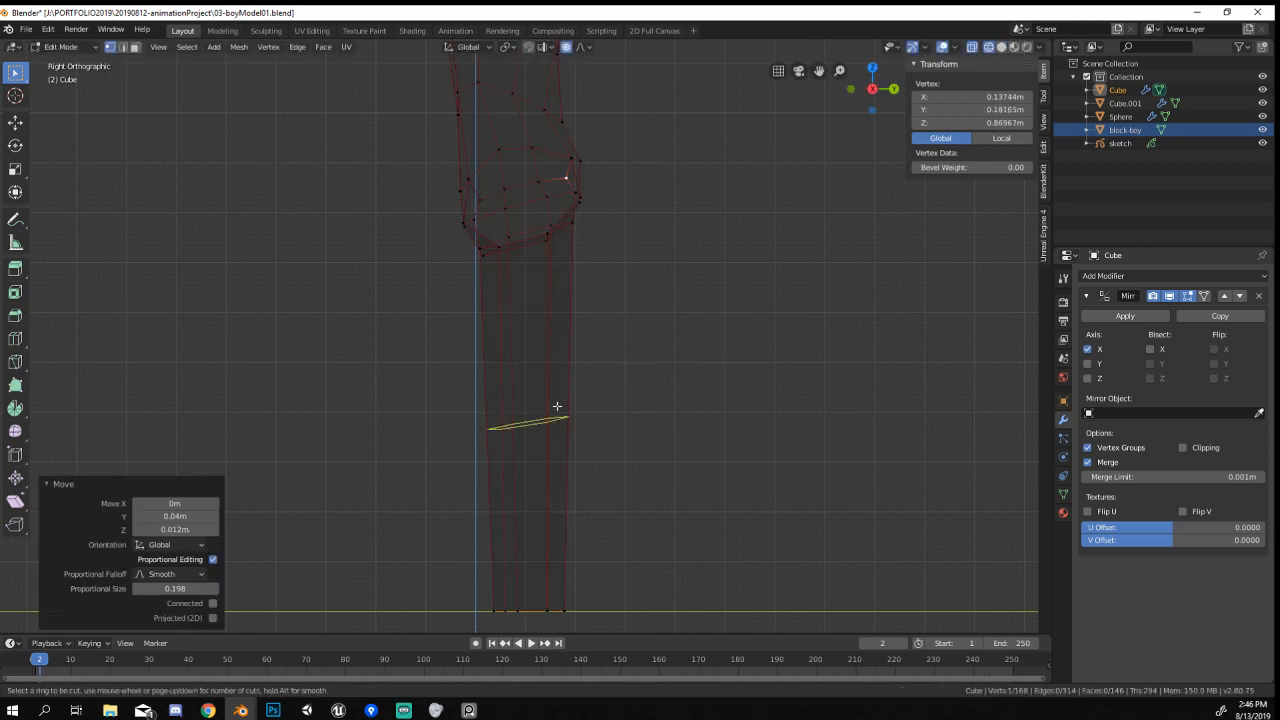
click(557, 404)
right_click(557, 404)
Scale the knee loop by 0.831 and move it -0.0133 m in Y and -0.008 m in Z.
key(s)
click(690, 448)
key(g)
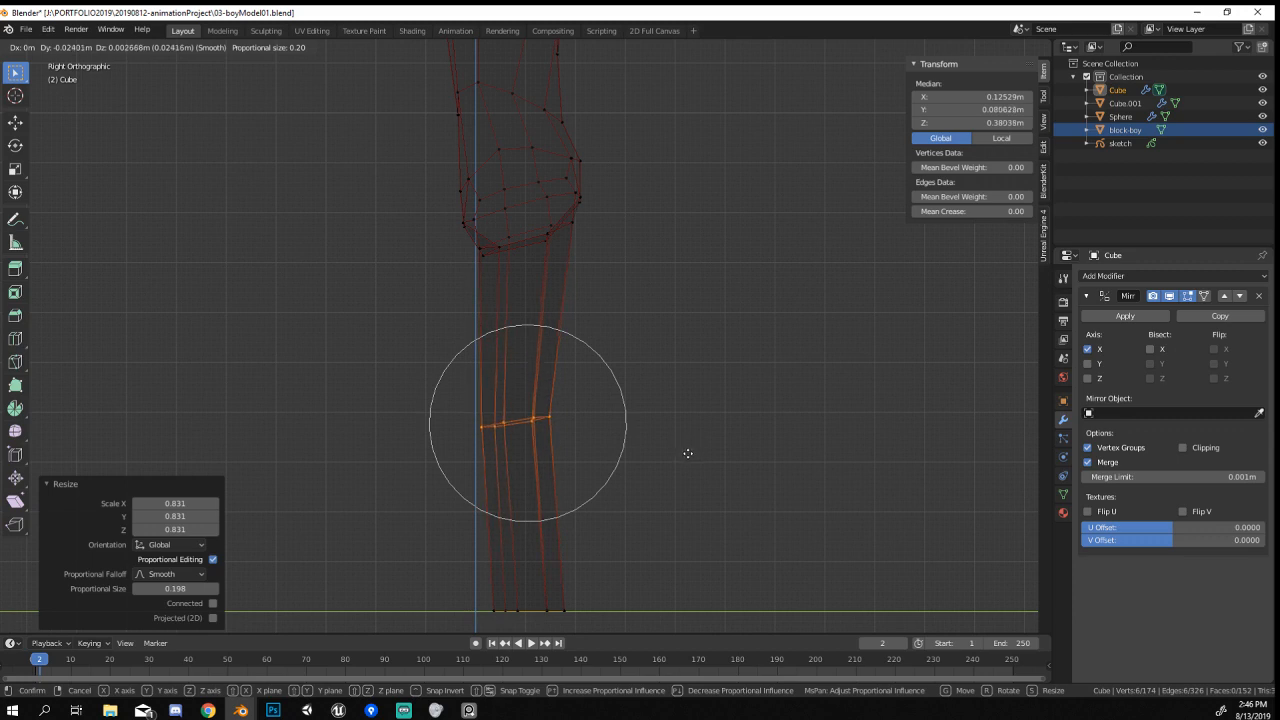
click(686, 452)
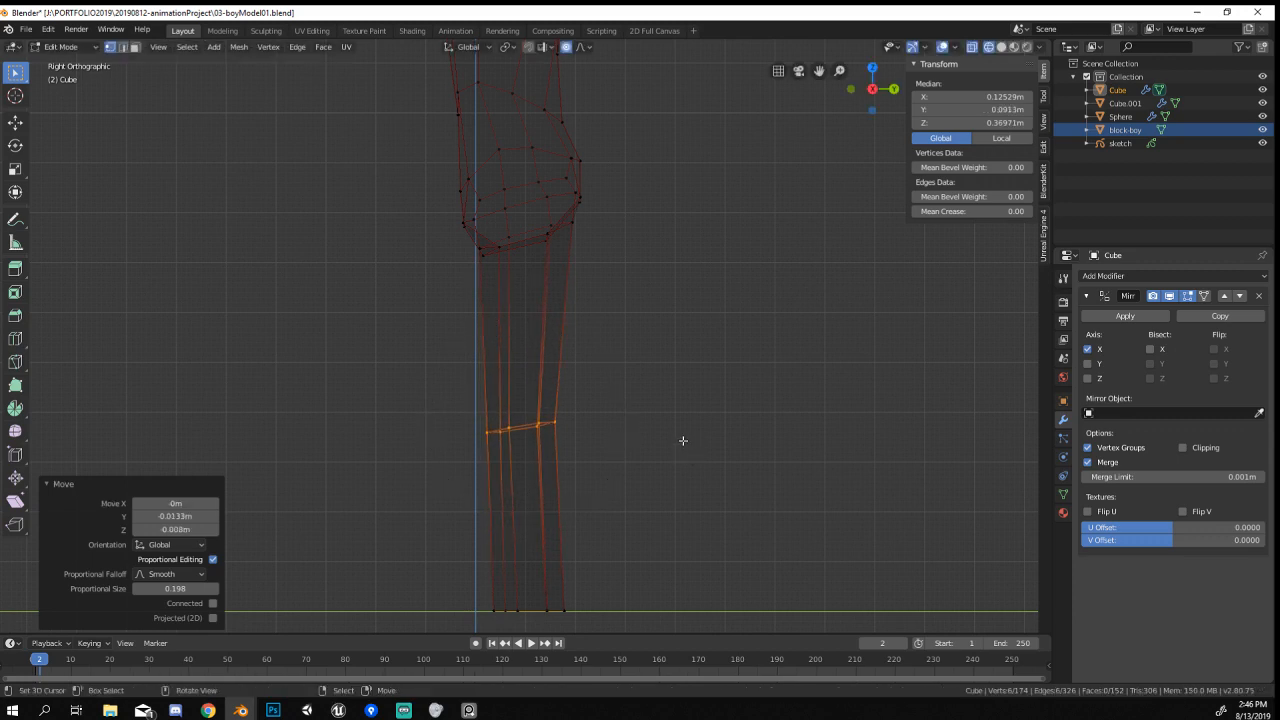
Add one centred loop cut across the thigh and scale it by 1.145 in the front view.
key(ctrl+r)
click(557, 335)
right_click(557, 335)
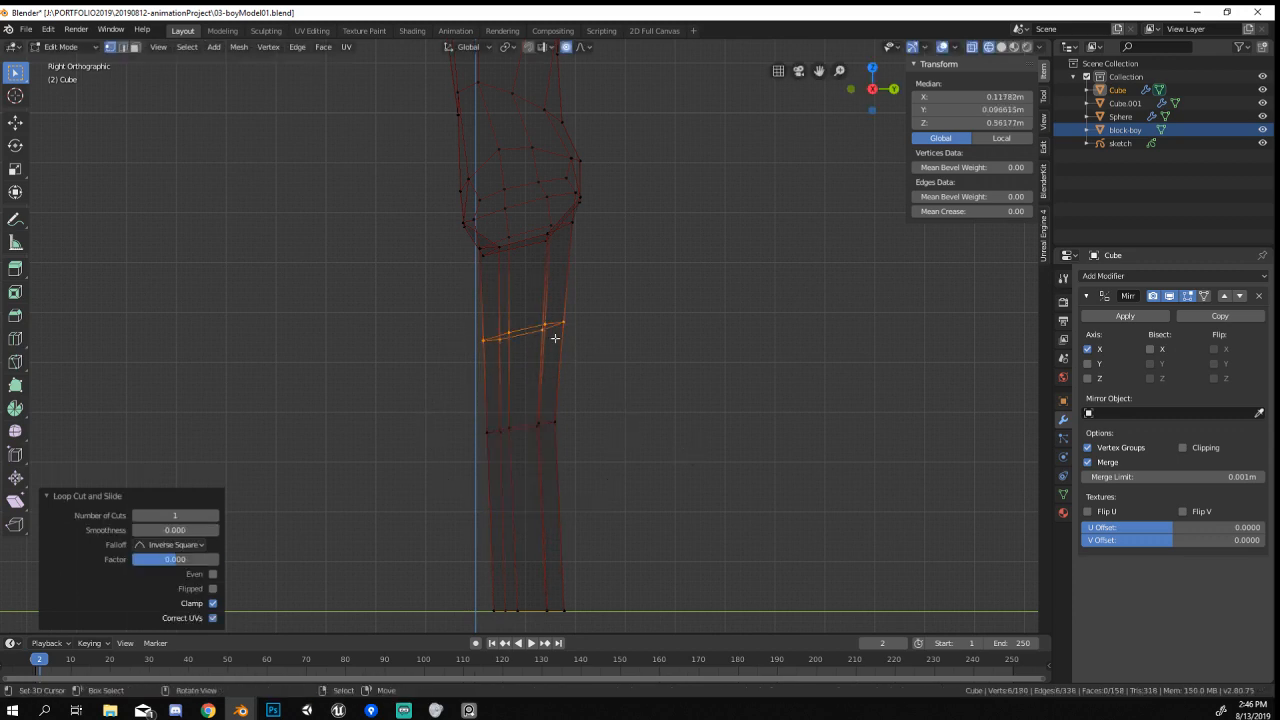
key(KP_1)
key(s)
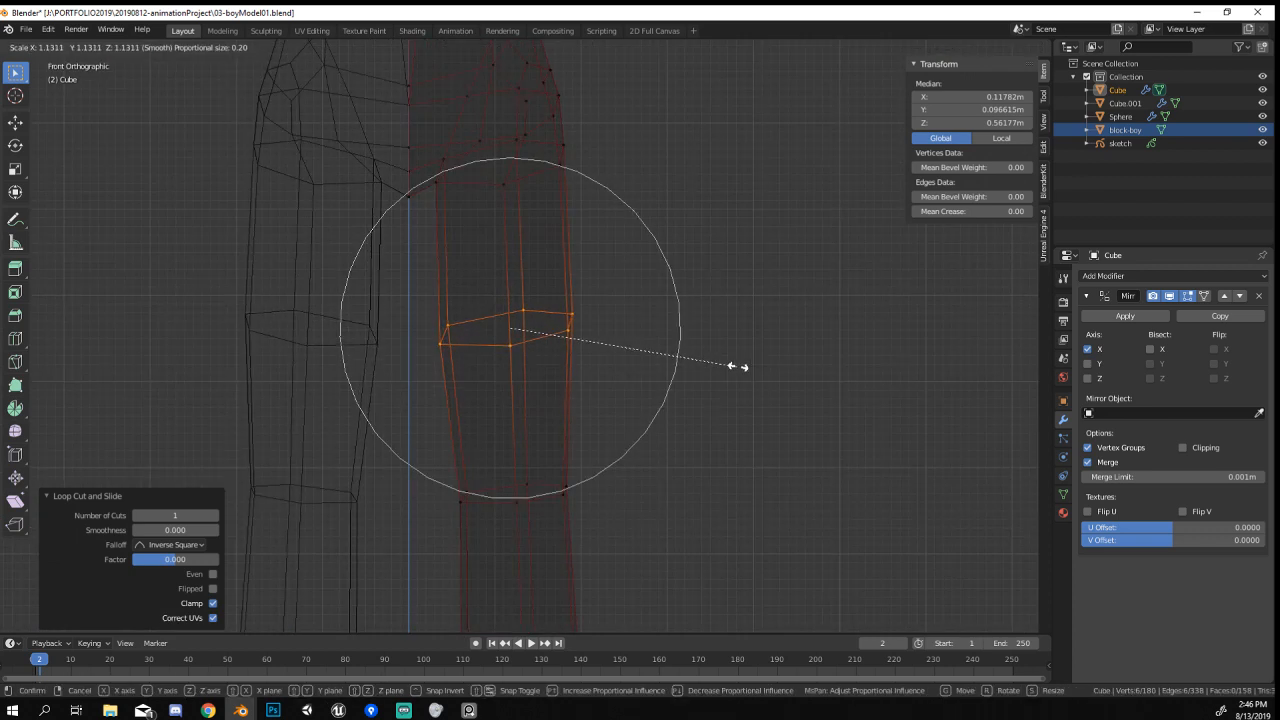
click(736, 366)
Move the thigh loop 0.00618 m in X and 0.00926 m in Z, and scale it down slightly.
key(g)
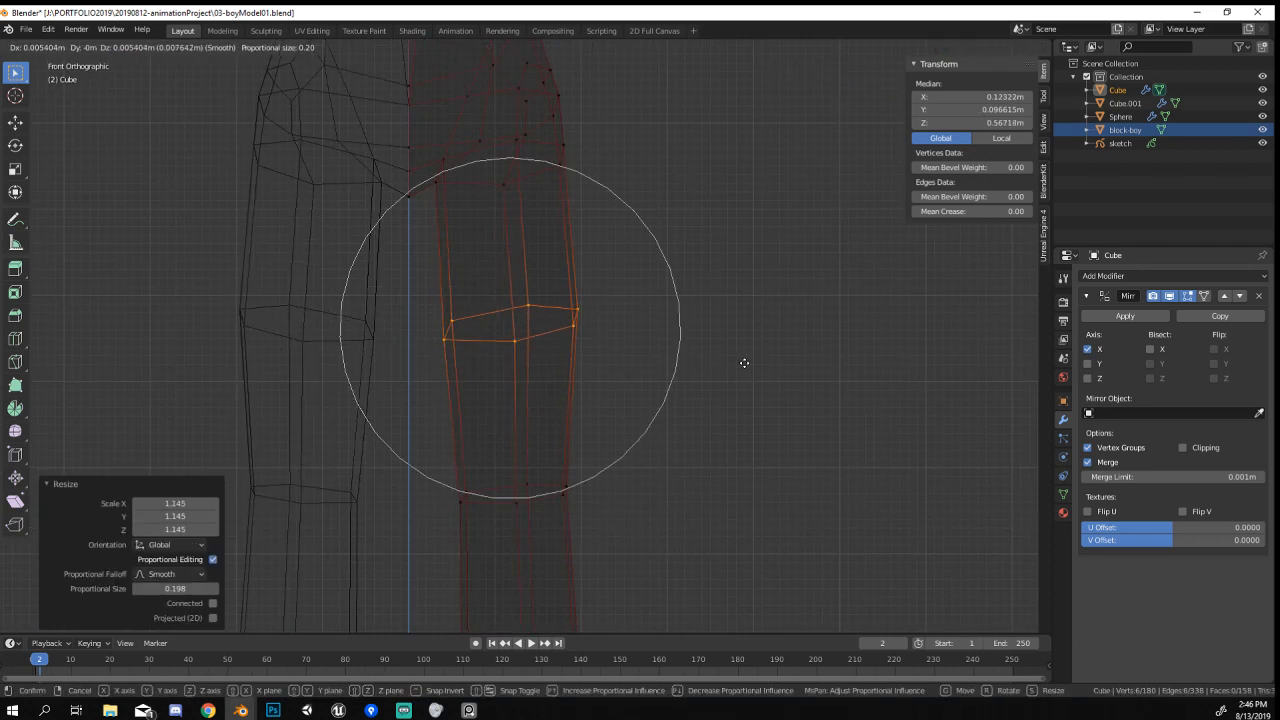
click(745, 360)
key(s)
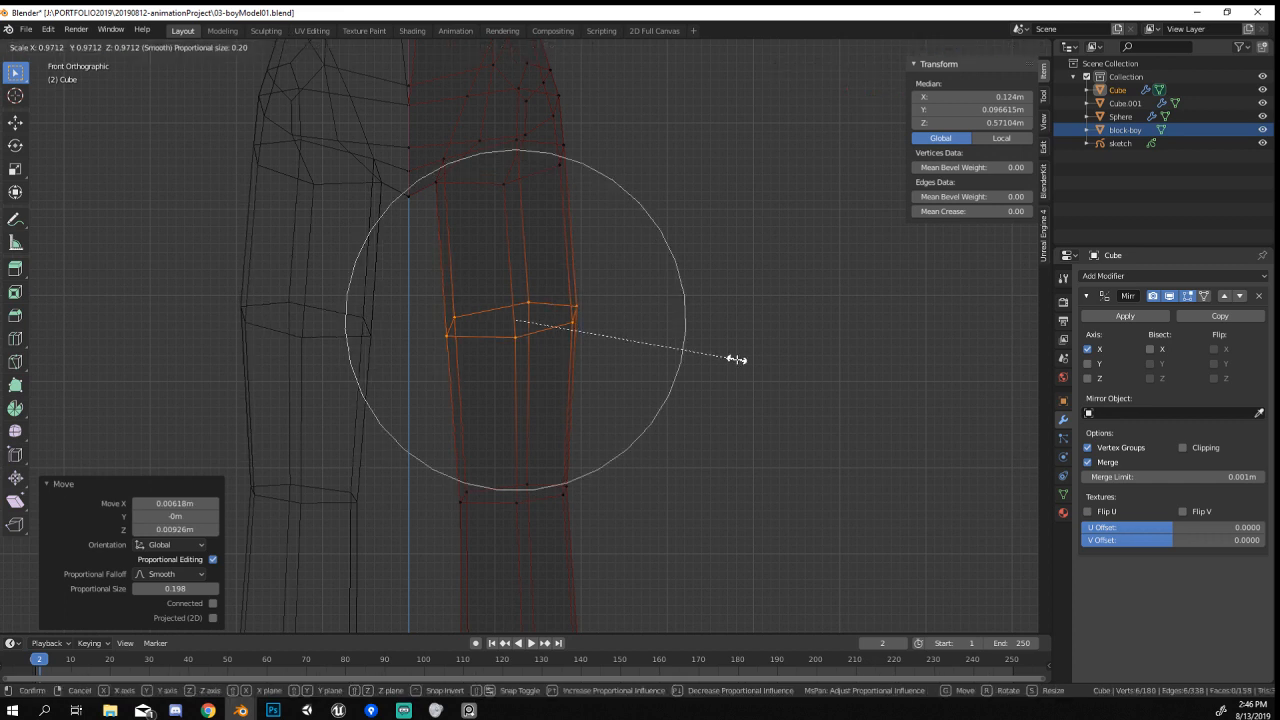
click(724, 362)
Add one centred loop cut across the shin, move it about -0.013 m in X and 0.06 m in Z, and scale it by 1.065.
shift+middle_drag(634, 431, 687, 146)
key(ctrl+r)
click(608, 358)
right_click(607, 361)
key(g)
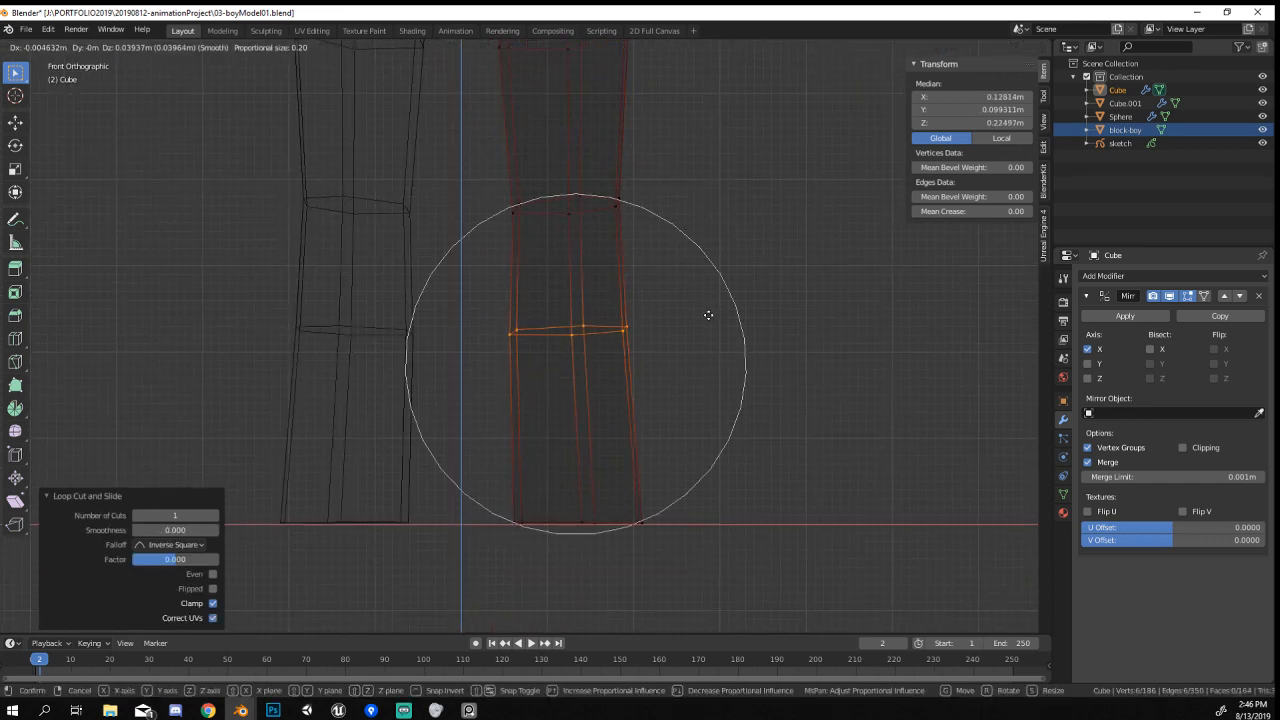
click(702, 306)
key(s)
click(713, 307)
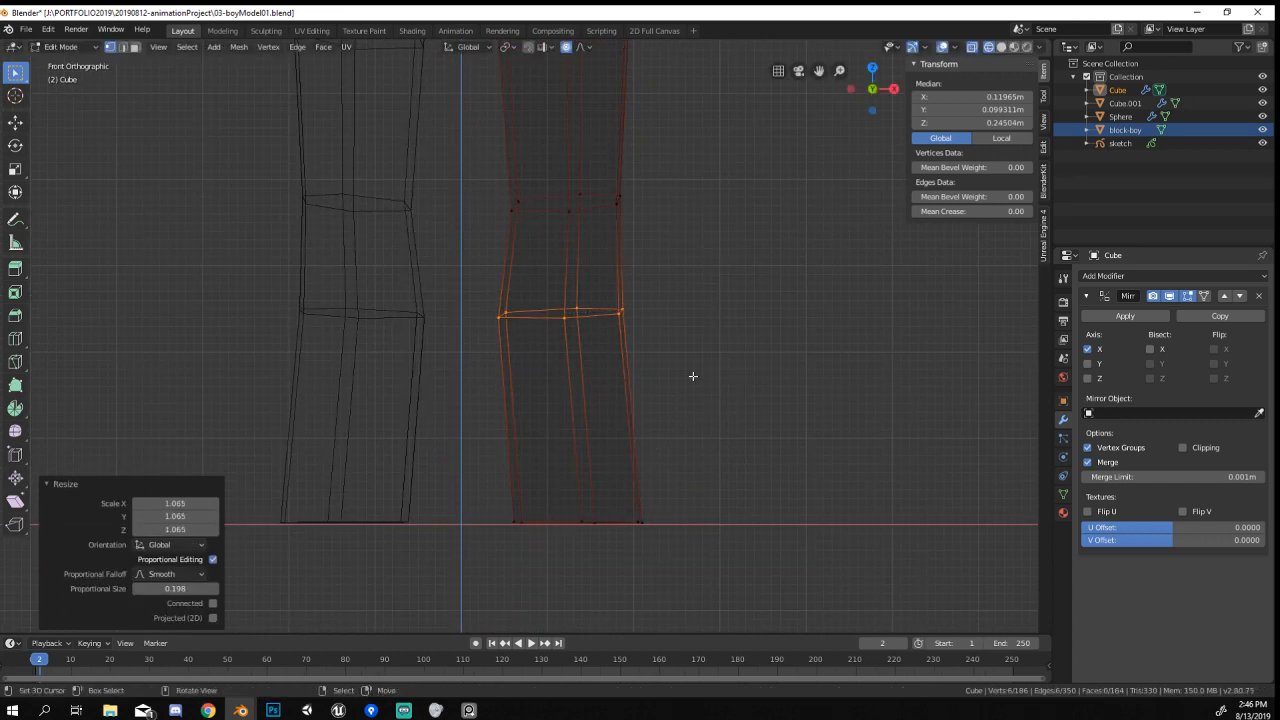
Add one centred loop cut above the ankle, scale it to about 0.63 with proportional size 0.14, and adjust its position.
key(ctrl+r)
click(620, 451)
right_click(620, 451)
key(s)
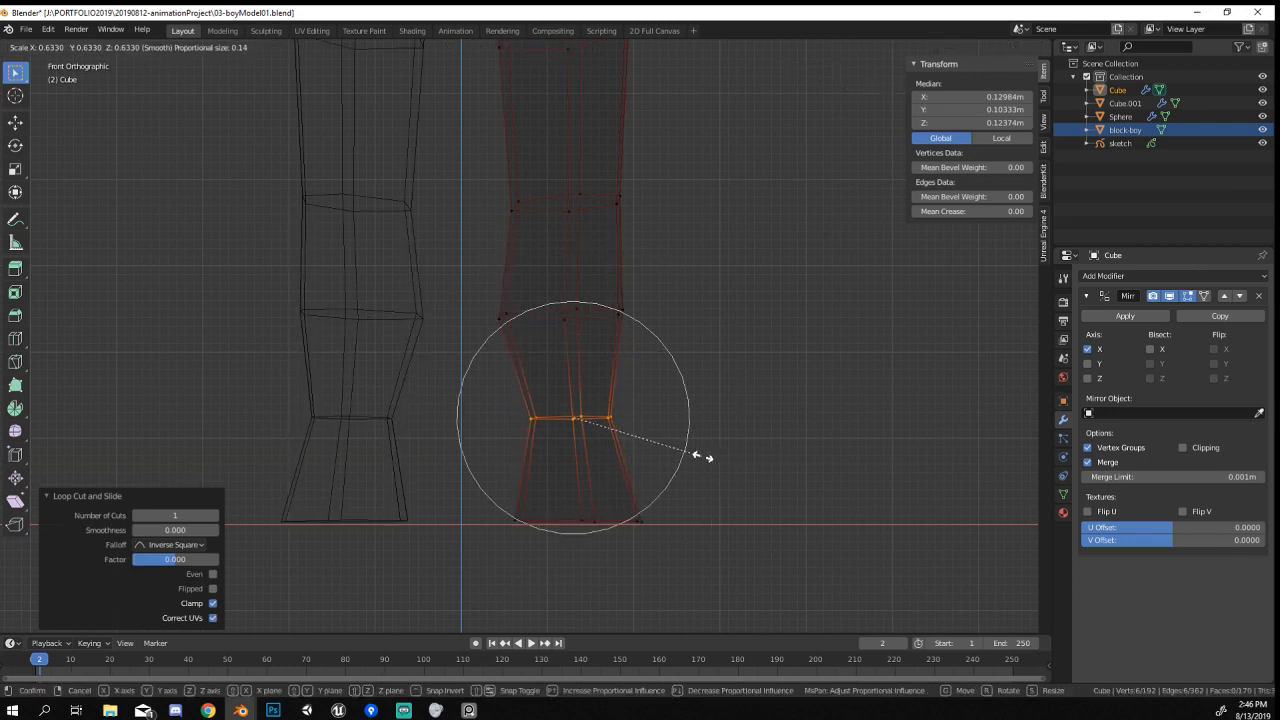
click(707, 458)
key(g)
click(720, 469)
key(Tab)
scroll(719, 443, down, 5)
shift+middle_drag(665, 260, 671, 380)
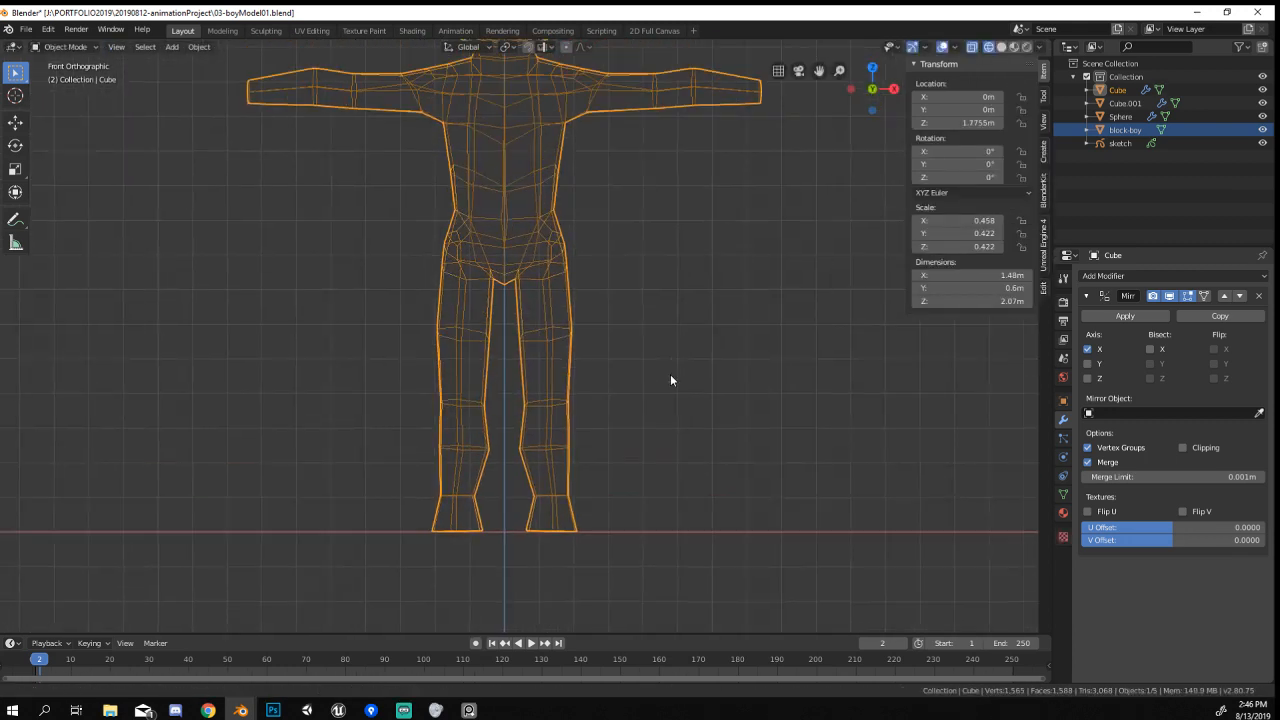
scroll(597, 346, up, 2)
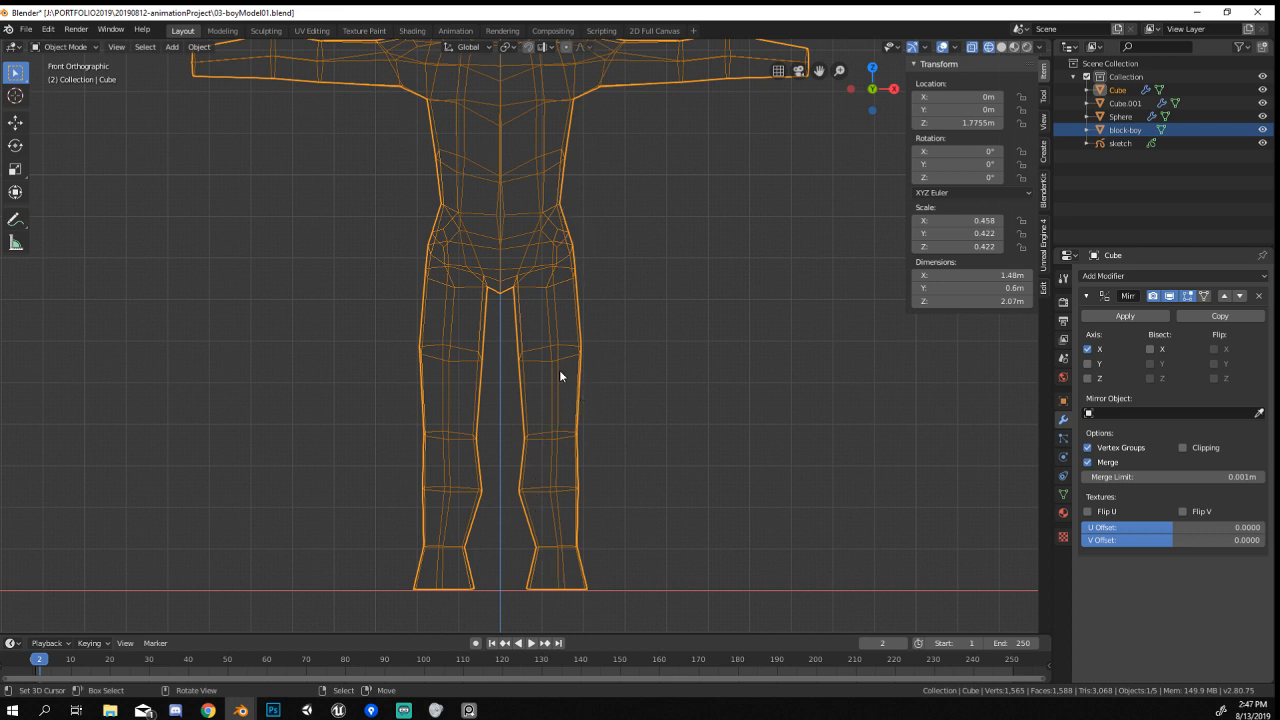
Raise the knee loop about 0.045 m in Z with proportional editing and compare the figure with the sketch.
key(Tab)
alt+click(563, 430)
key(g)
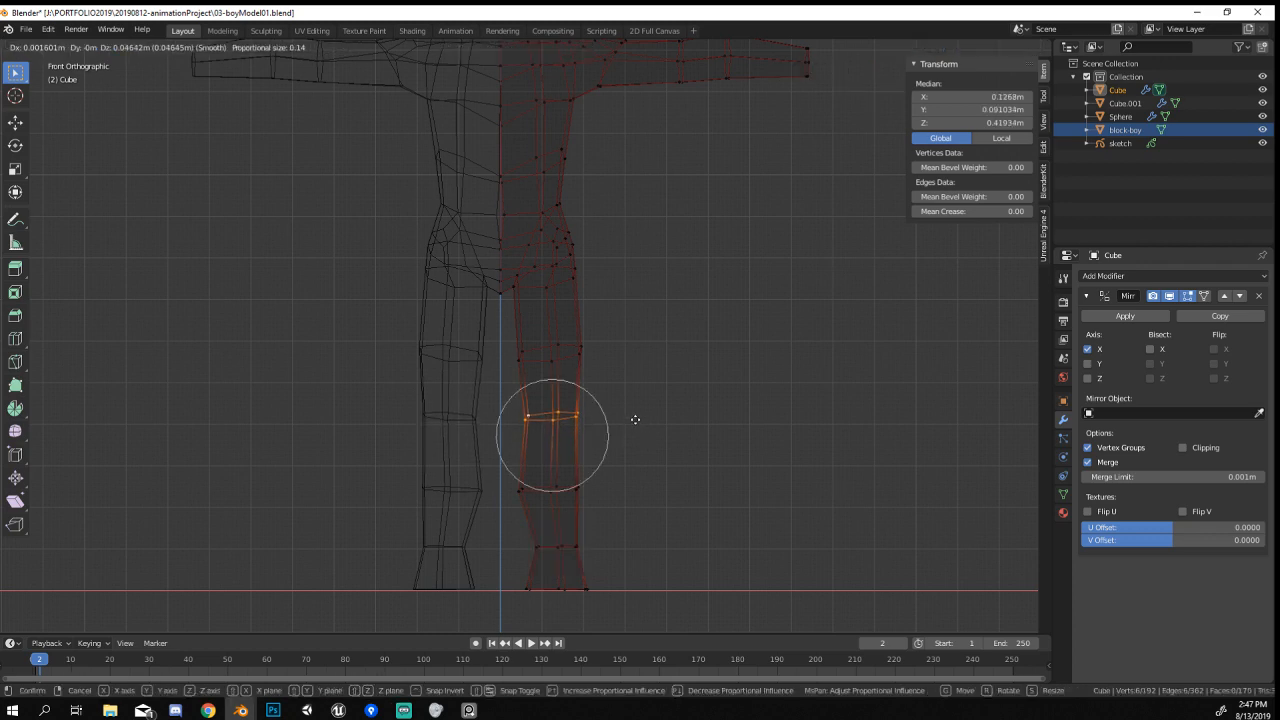
scroll(635, 419, down, 3)
click(637, 421)
key(Tab)
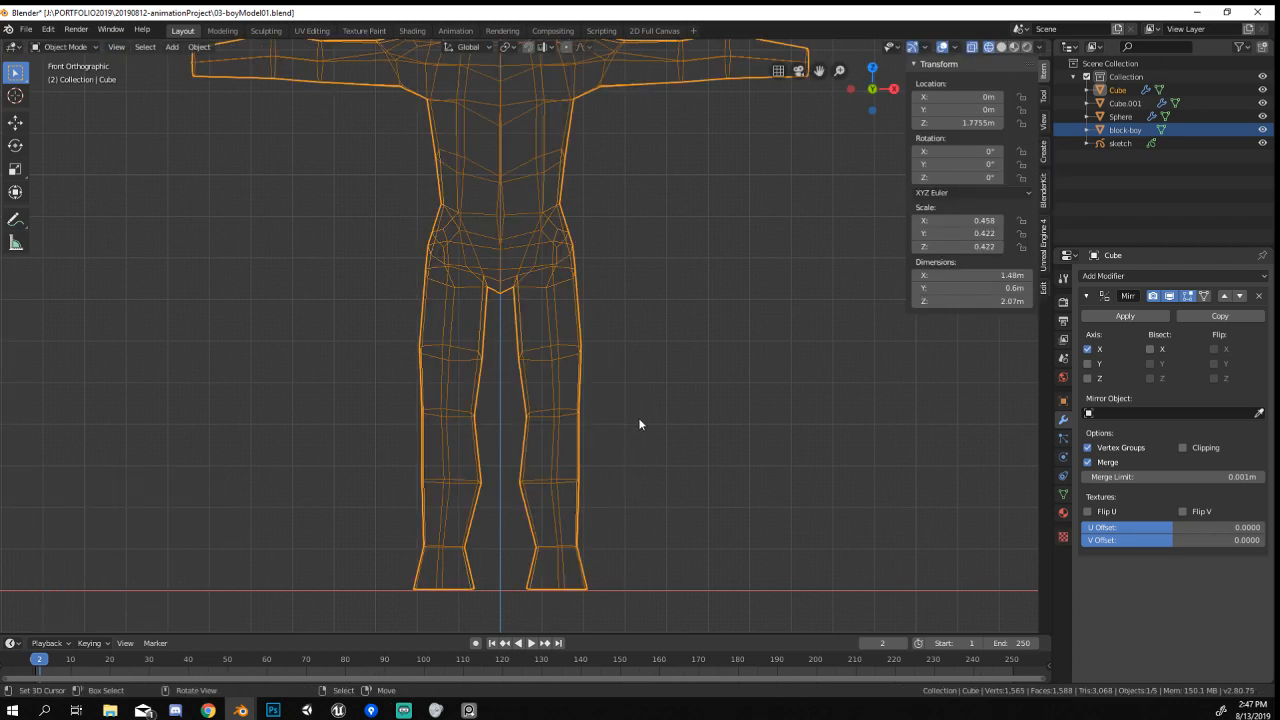
scroll(639, 424, down, 5)
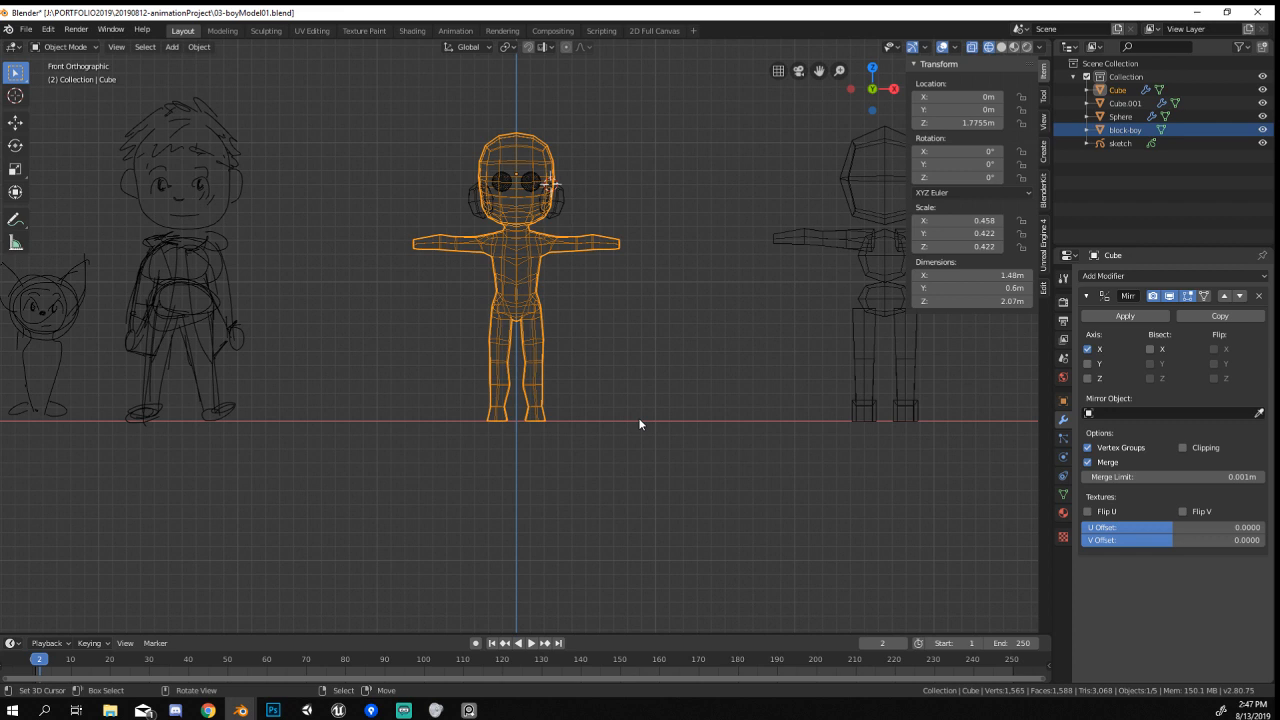
Grow the selection from the bottom leg loop up to the whole leg and adjust its thickness with Shrink/Fatten.
key(Tab)
scroll(522, 320, up, 6)
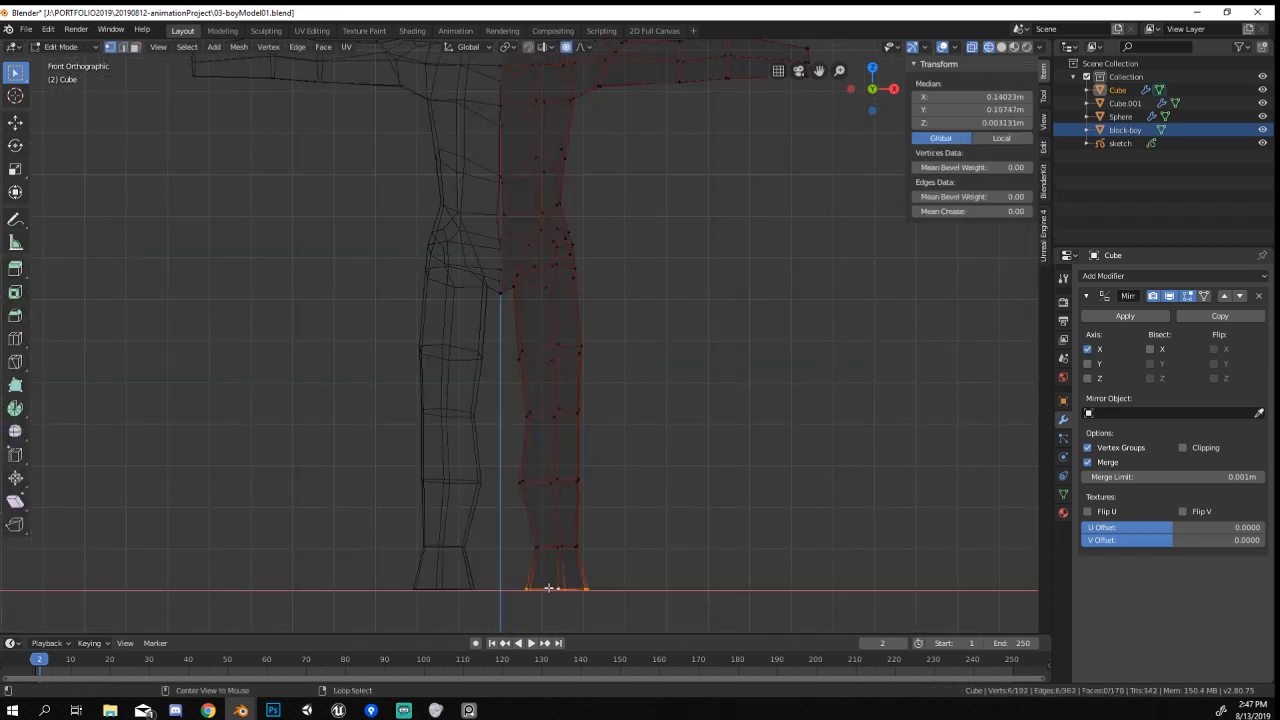
key(ctrl+KP_Add)
key(ctrl+KP_Add)
key(ctrl+KP_Add)
key(ctrl+KP_Add)
key(ctrl+KP_Add)
key(ctrl+KP_Add)
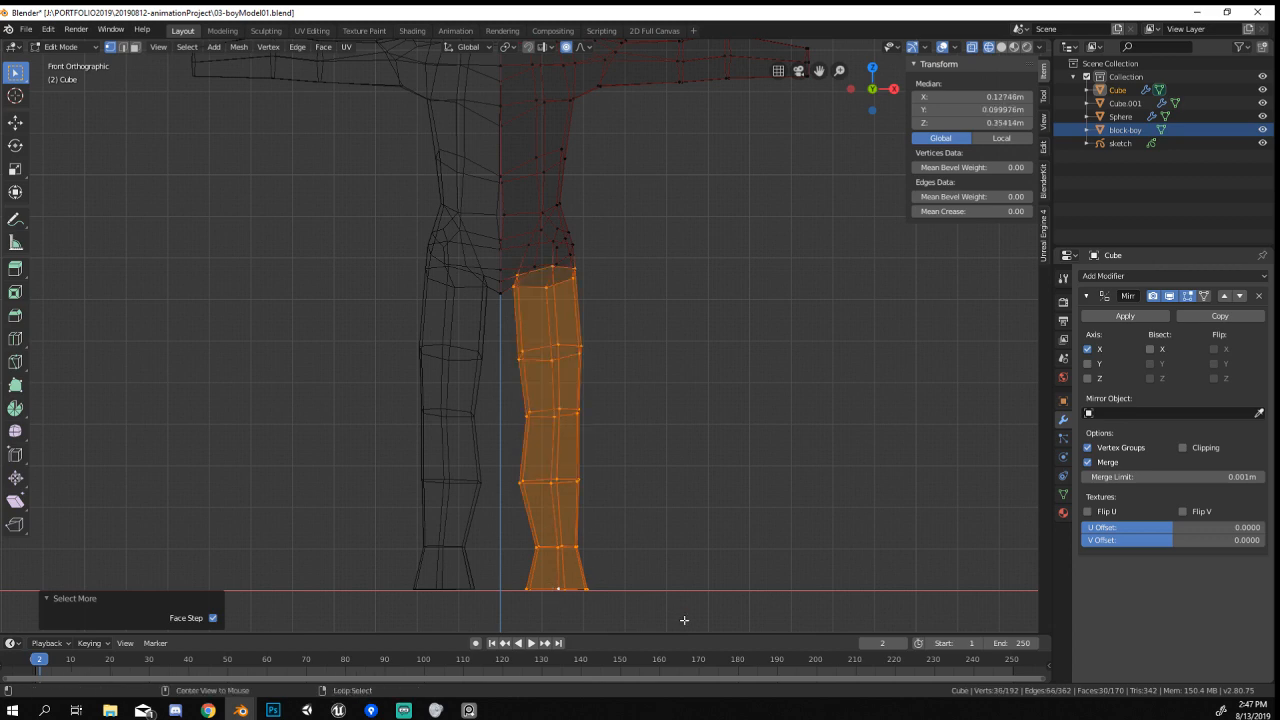
key(alt+s)
click(696, 621)
scroll(694, 620, down, 6)
key(Tab)
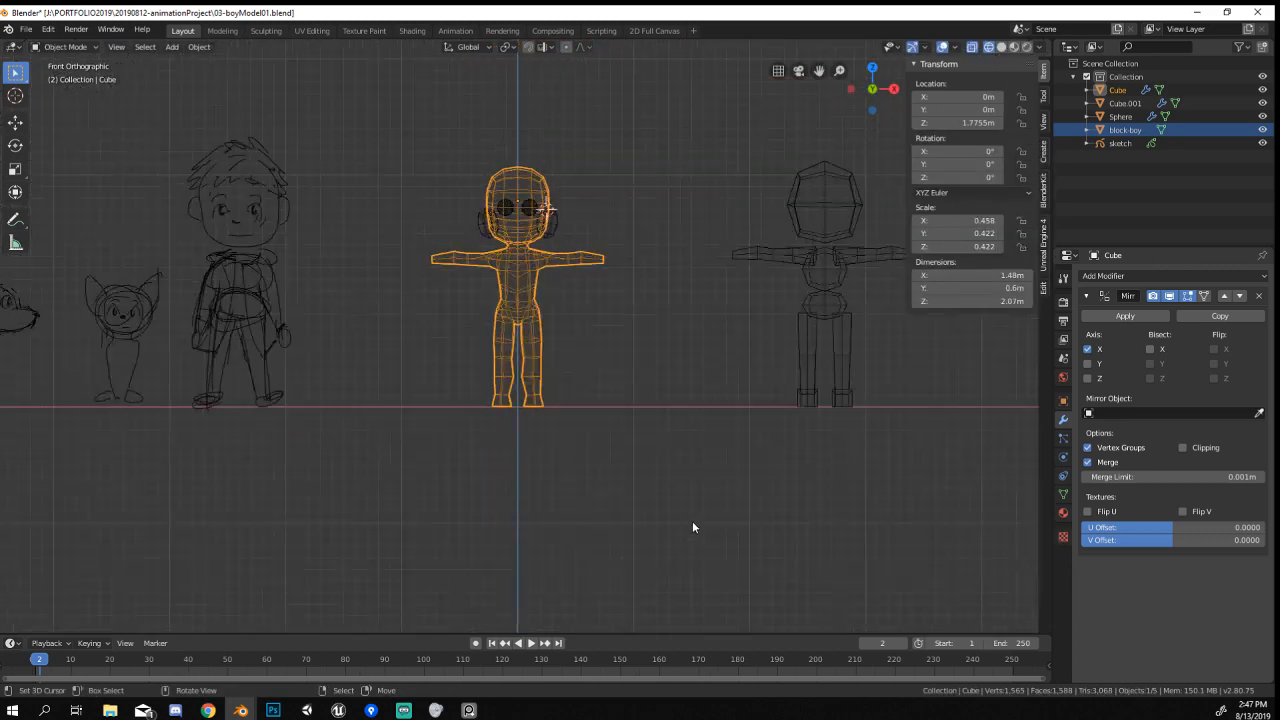
Select the lower pelvis and upper leg vertices and raise them about 0.056 m in Z with proportional size 0.51.
key(Tab)
scroll(591, 247, up, 2)
key(alt+a)
drag(471, 297, 594, 324)
key(g)
key(z)
scroll(592, 305, down, 5)
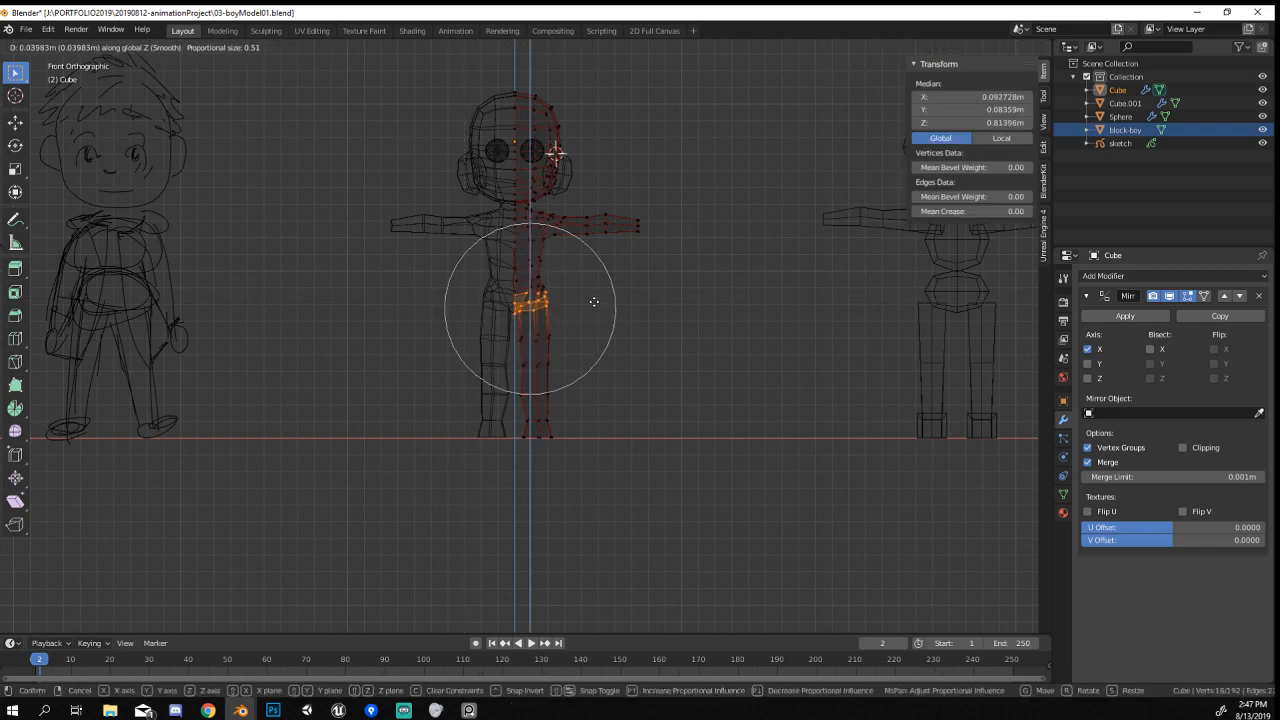
click(594, 299)
key(Tab)
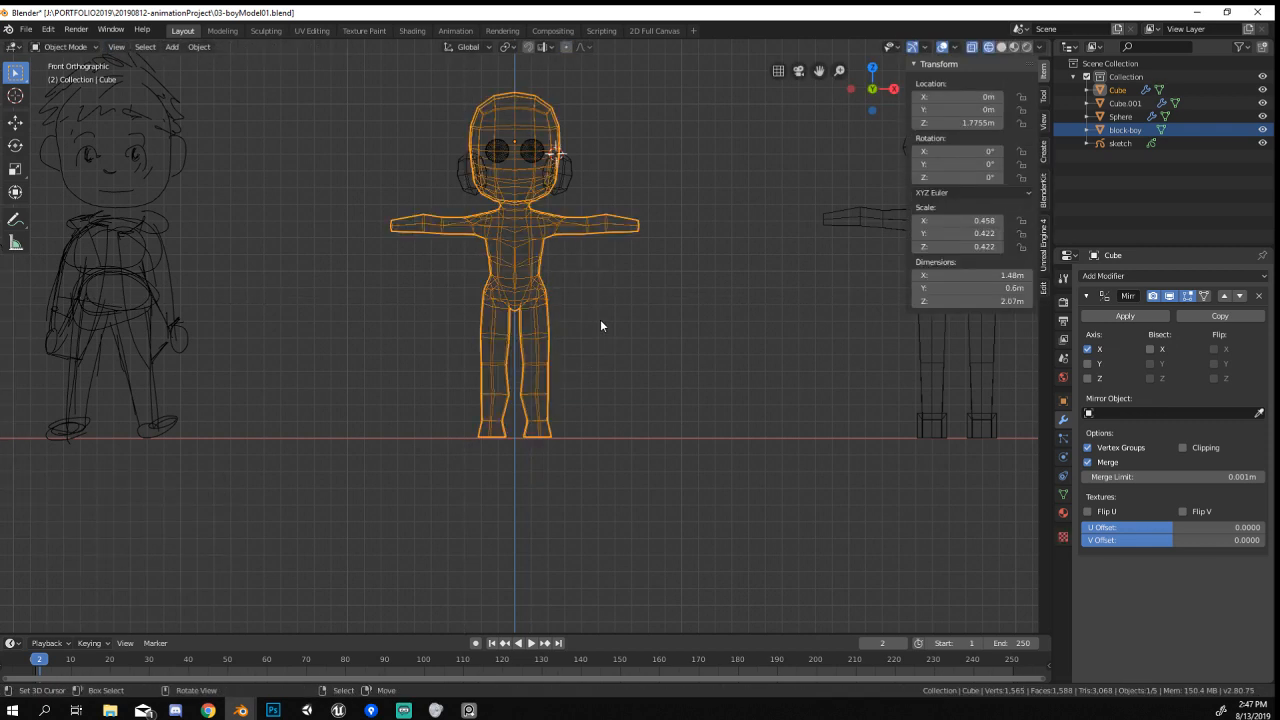
Show the body mesh in the right side view with wireframe shading in Edit Mode.
key(z)
click(670, 321)
mouse_move(670, 321)
middle_down()
mouse_move(491, 332)
mouse_move(532, 329)
middle_up()
key(KP_3)
scroll(533, 333, up, 2)
key(Tab)
scroll(533, 360, down, 1)
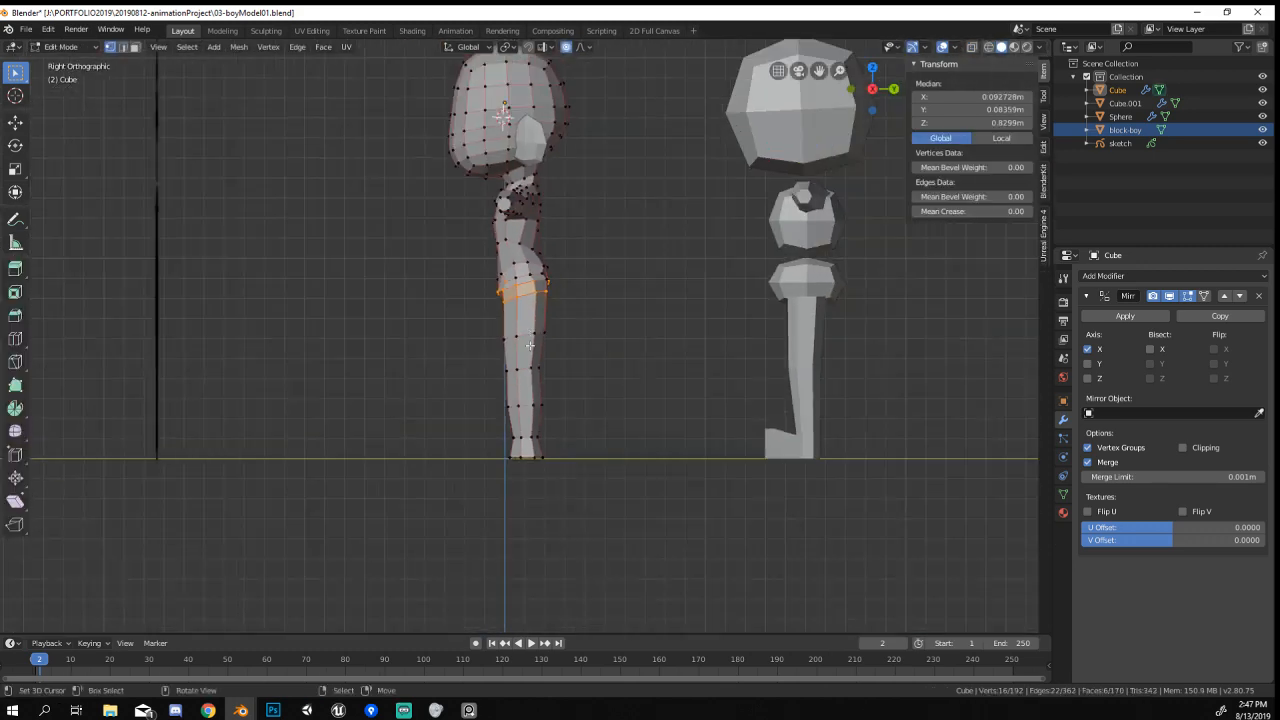
key(z)
click(627, 396)
key(z)
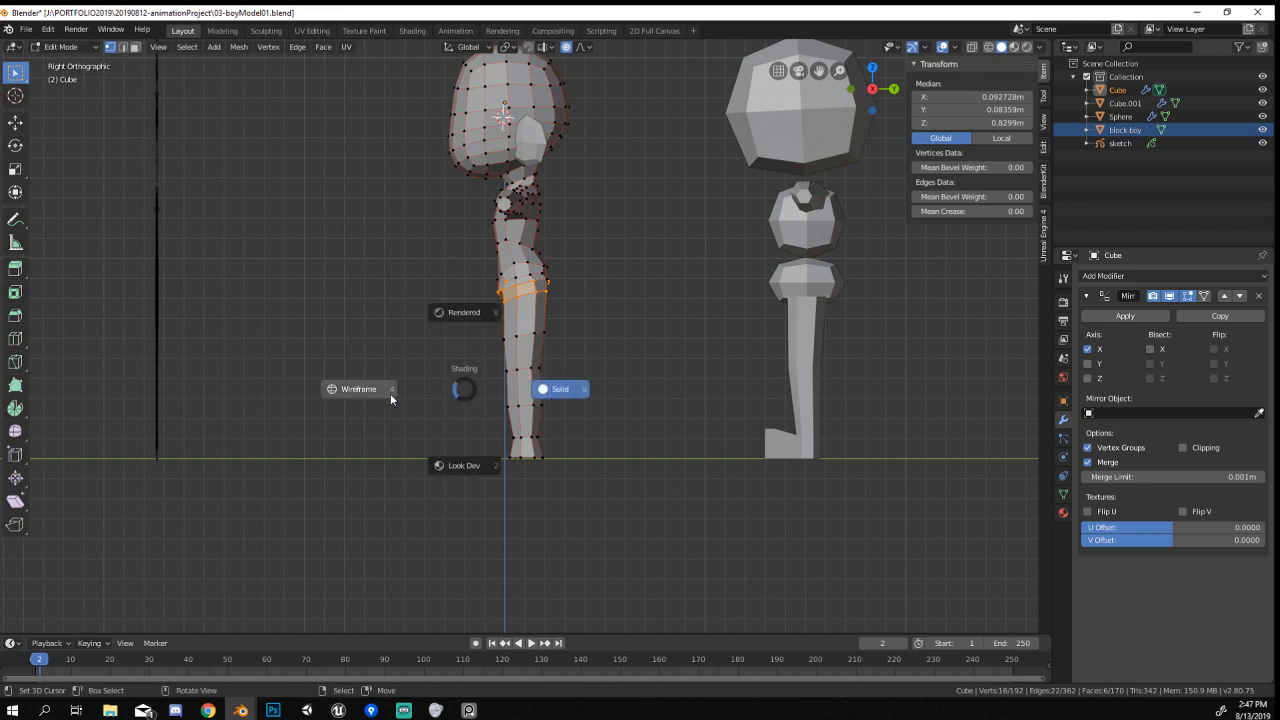
click(391, 394)
Try to move the bottom leg loop about -0.053 m in Y with proportional size 1.46.
key(a)
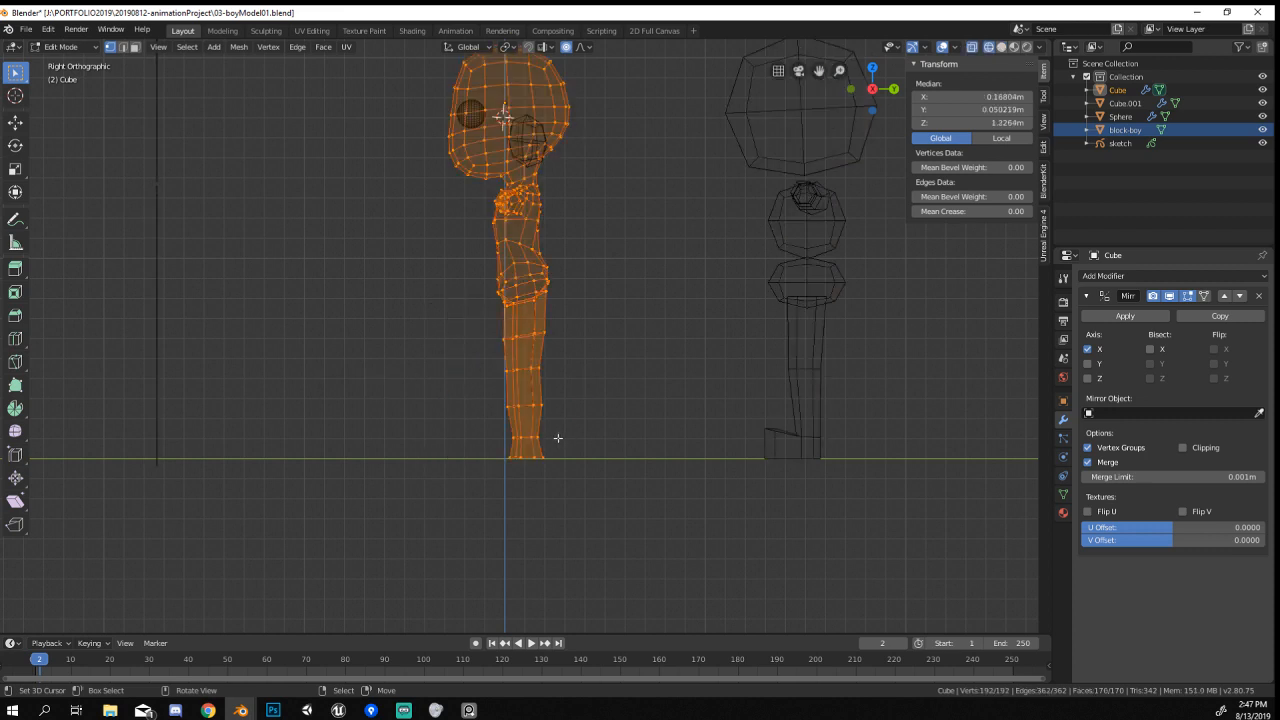
key(alt+a)
key(b)
drag(446, 455, 640, 498)
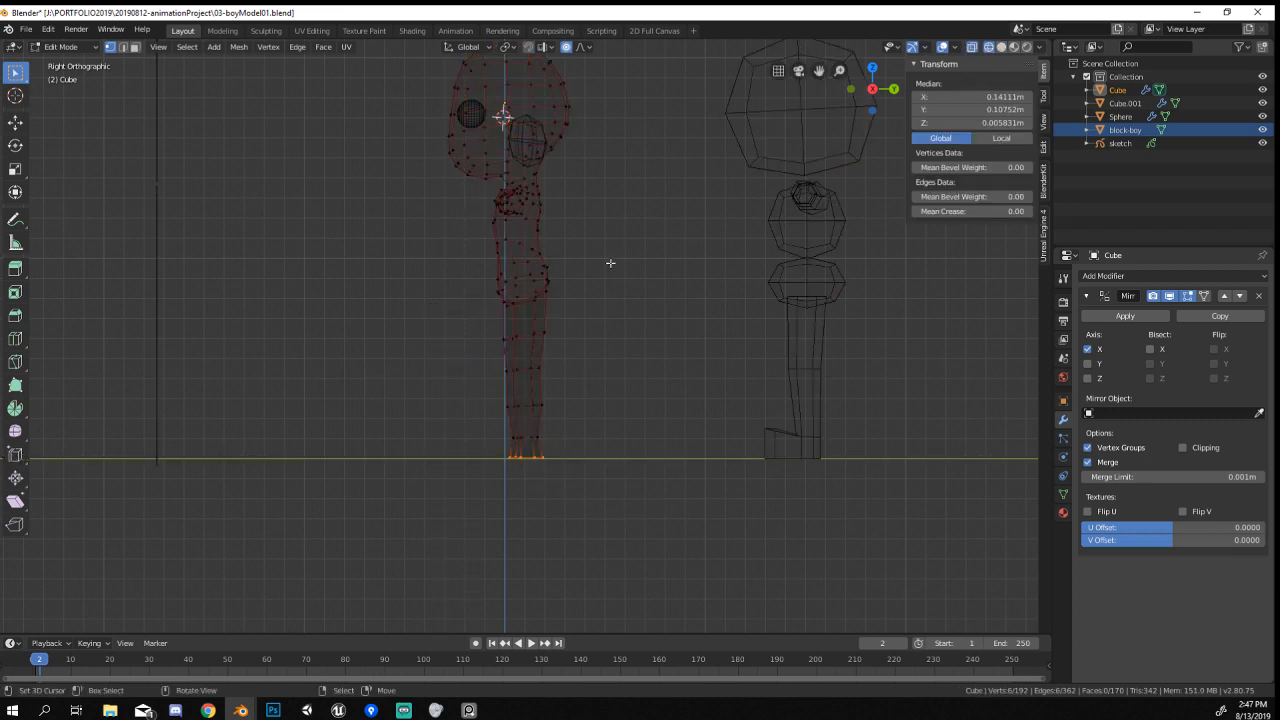
key(g)
key(y)
scroll(610, 264, down, 10)
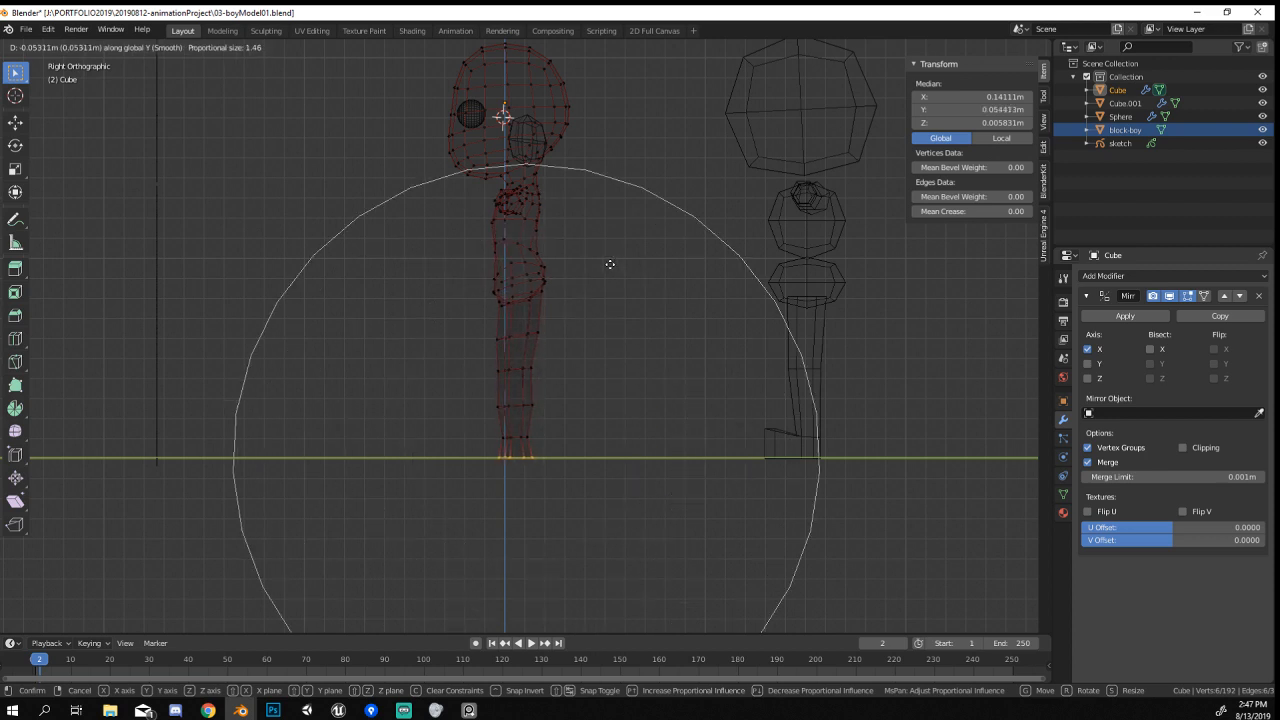
click(609, 265)
Move a hip vertex -0.0963 m in Y with proportional size 0.826 to shift the pelvis and torso forward.
click(548, 288)
key(g)
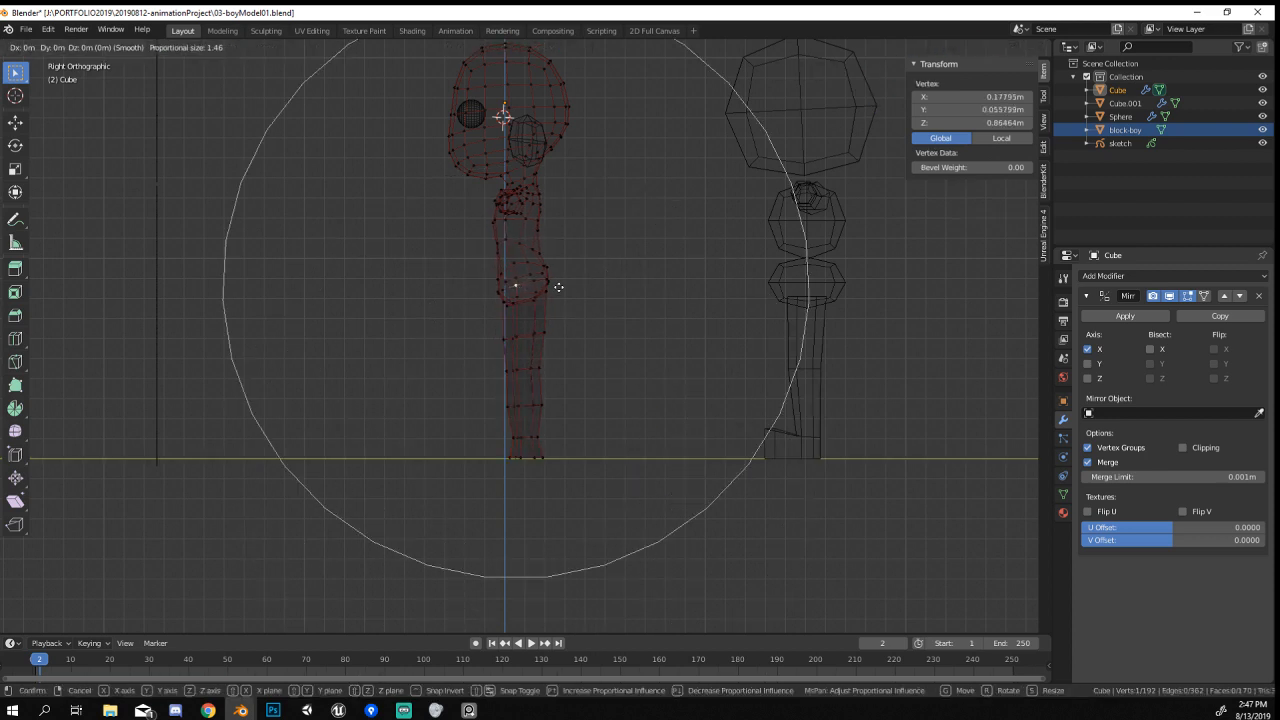
key(x)
key(y)
scroll(547, 289, up, 6)
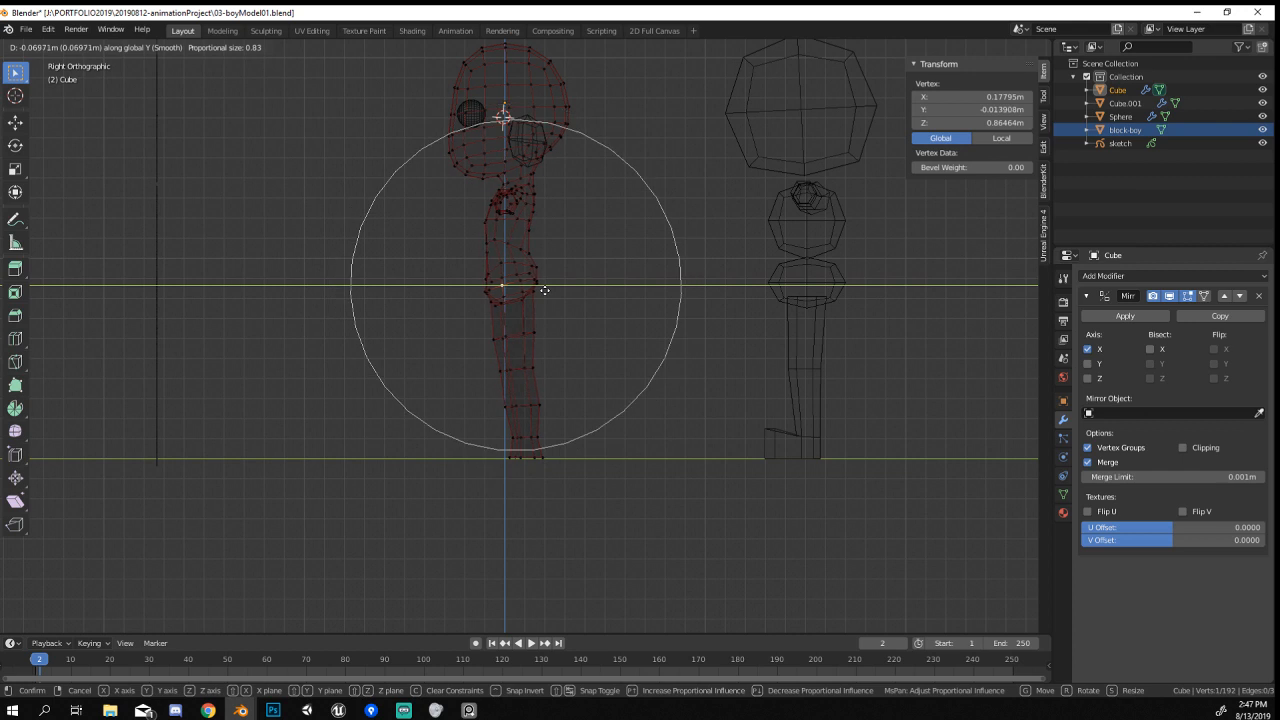
click(539, 290)
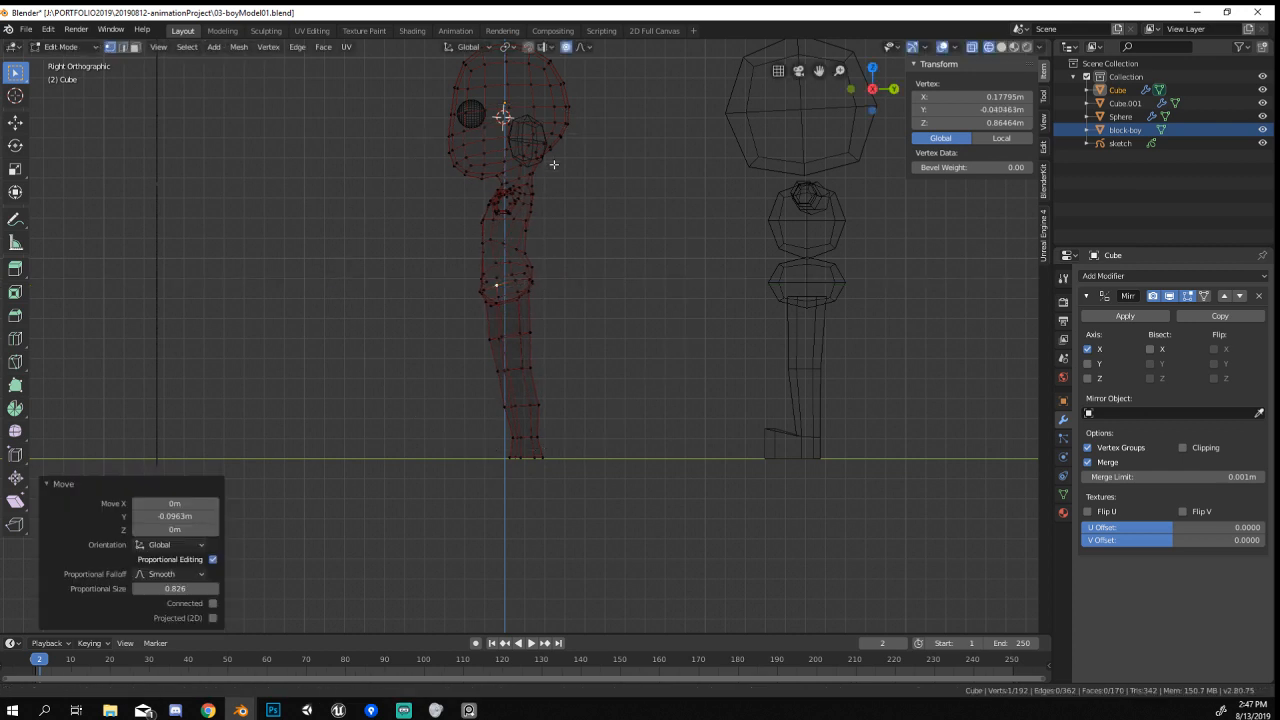
Select the bottom leg loop and move it -0.0664 m in Y with proportional size 0.826.
shift+scroll(514, 92, up, 3)
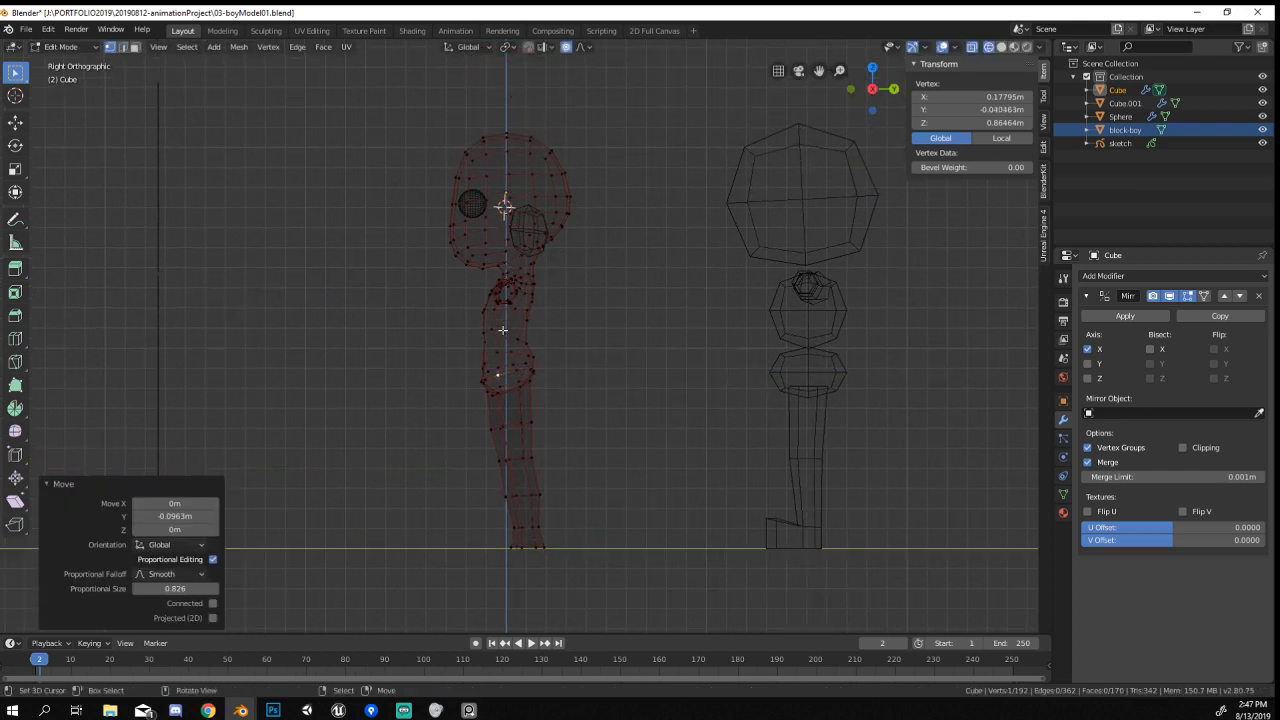
alt+click(522, 196)
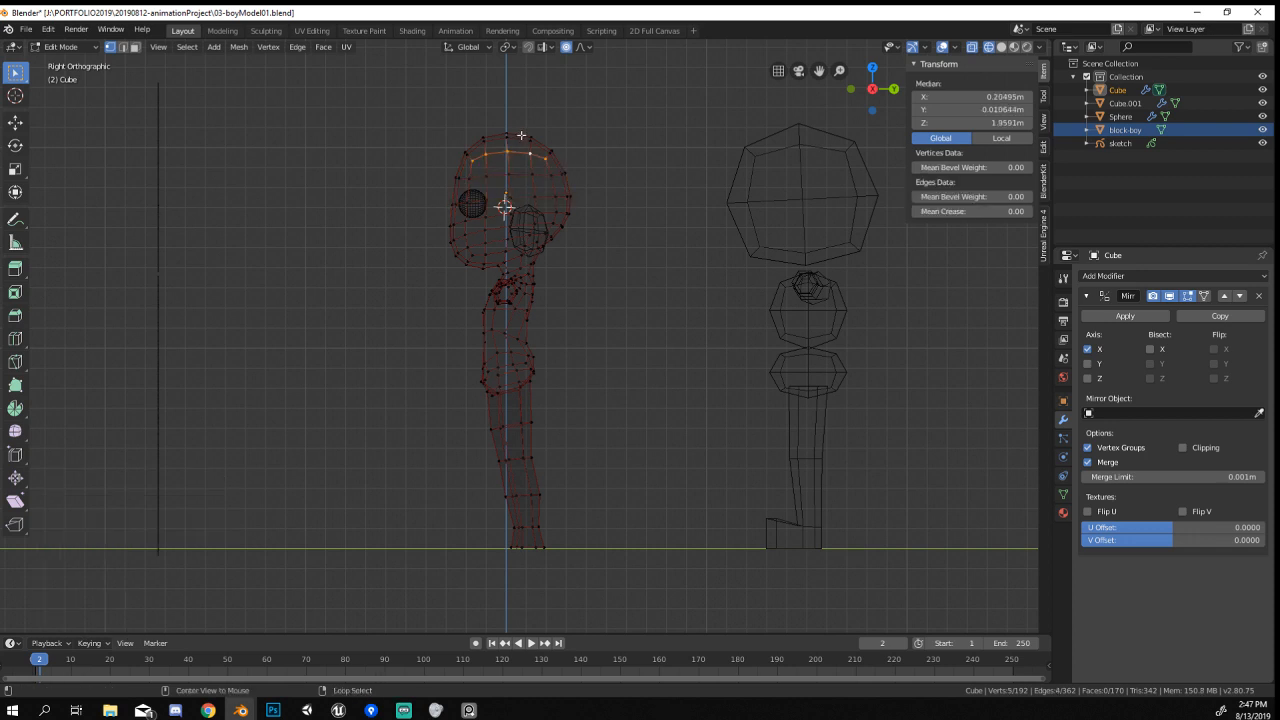
alt+click(521, 292)
shift+middle_drag(551, 297, 560, 237)
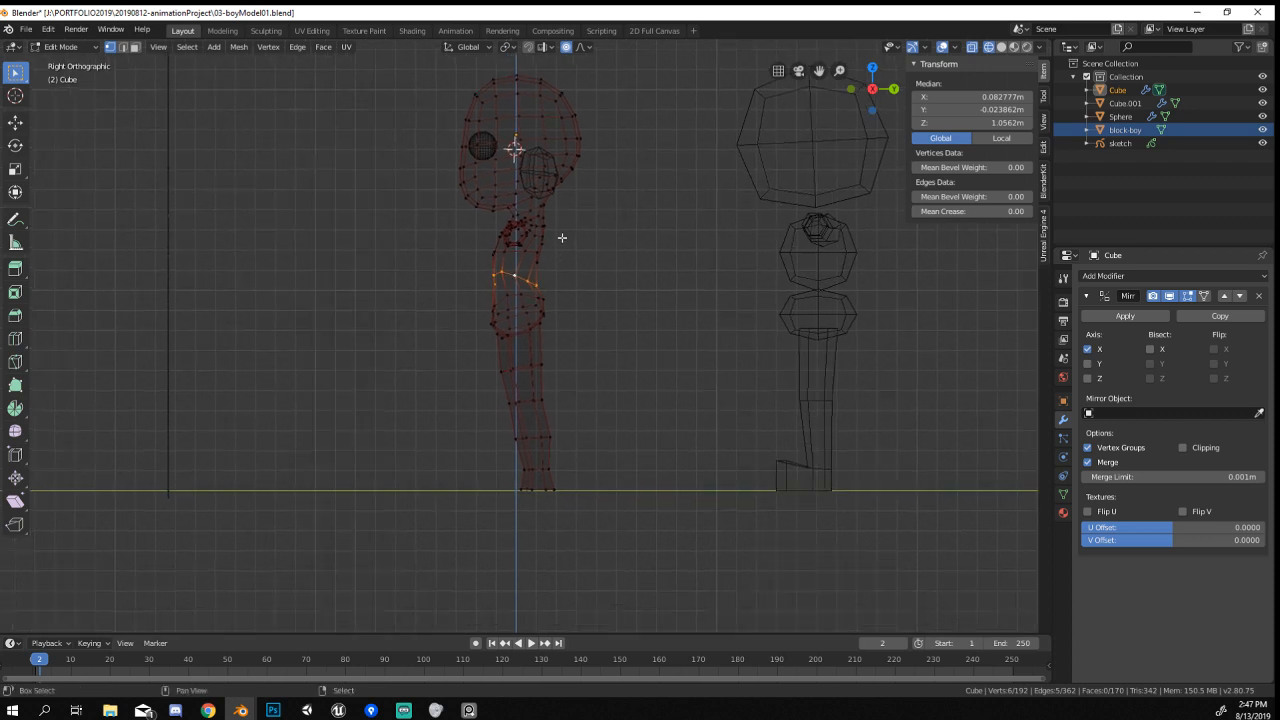
scroll(554, 434, up, 1)
key(a)
key(a)
drag(499, 510, 652, 564)
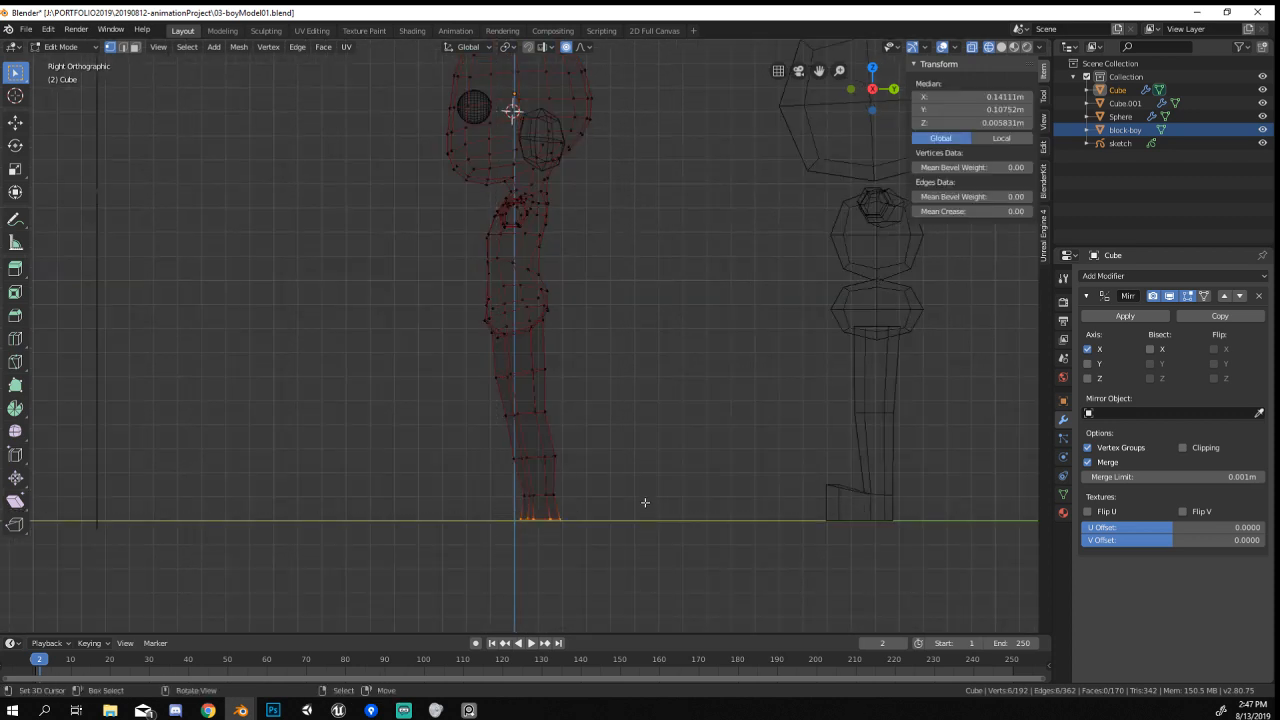
key(g)
key(y)
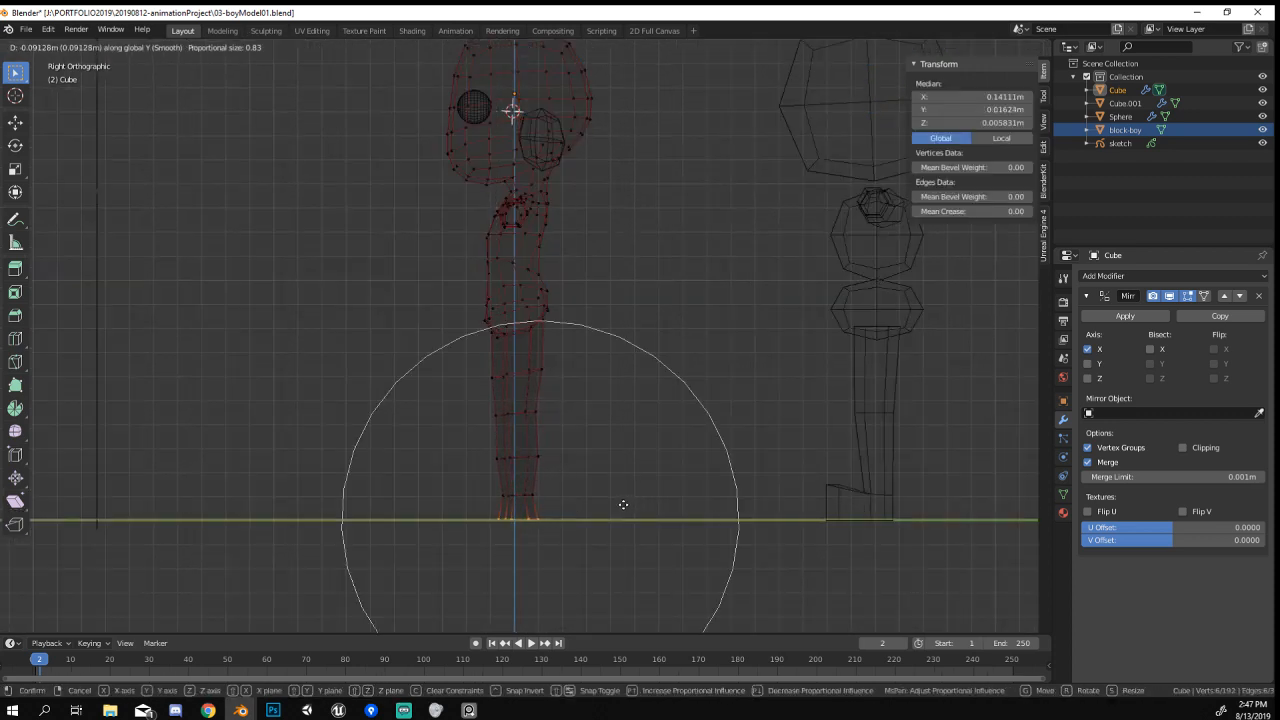
click(628, 505)
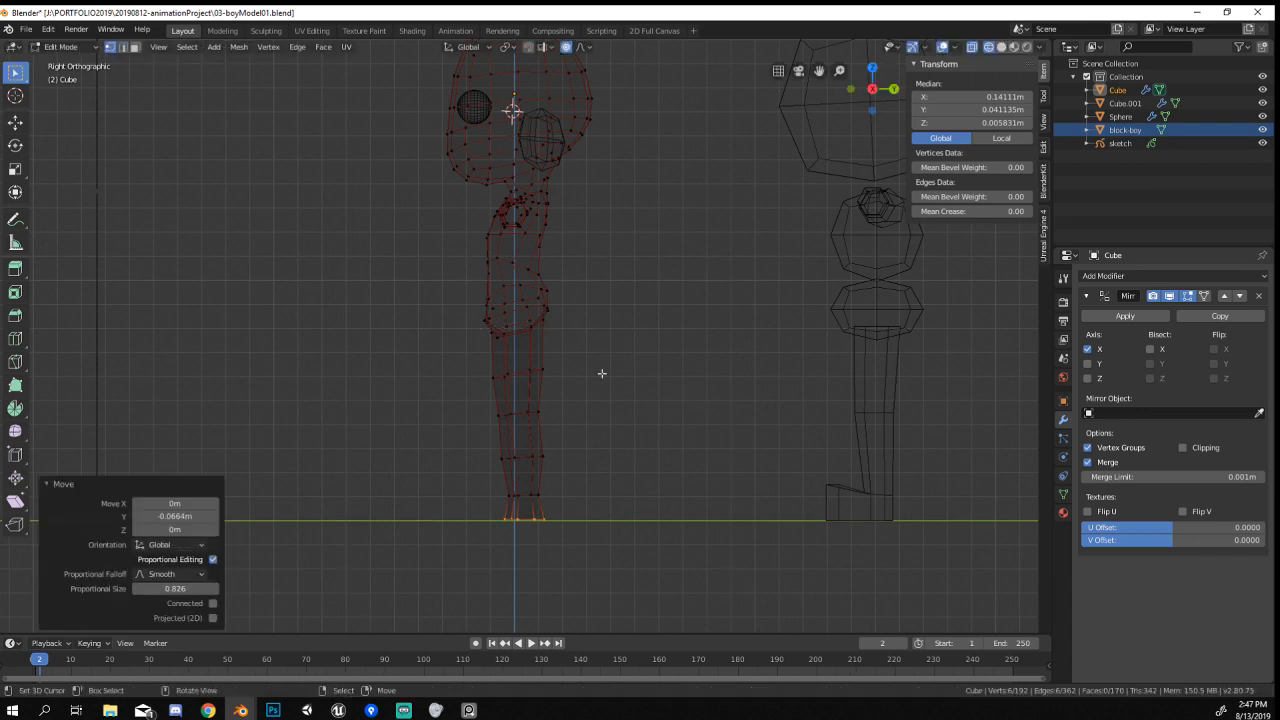
Make another Y-axis adjustment in the side view, and check the legs in solid shading from a perspective view.
key(g)
key(y)
click(560, 482)
mouse_move(505, 430)
middle_down()
mouse_move(591, 486)
mouse_move(628, 455)
mouse_move(744, 452)
mouse_move(812, 470)
mouse_move(660, 500)
mouse_move(527, 485)
mouse_move(625, 473)
mouse_move(617, 369)
middle_up()
key(Tab)
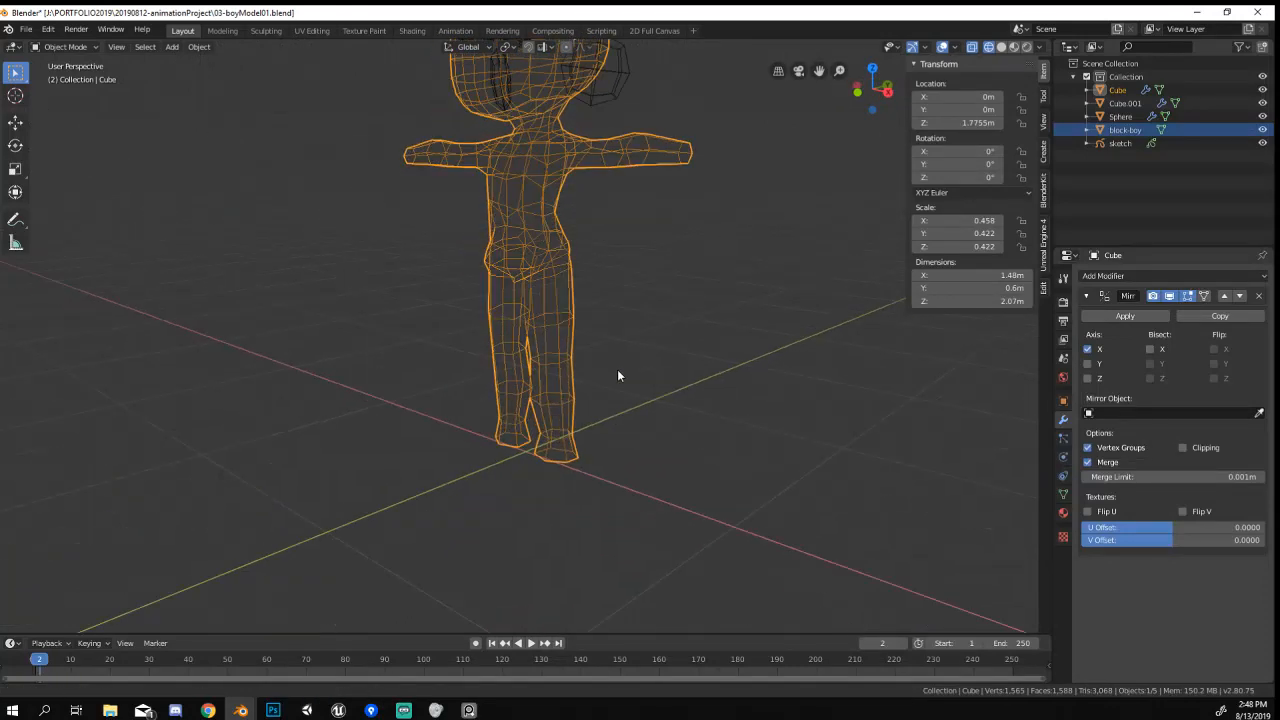
scroll(603, 296, up, 4)
key(z)
click(730, 296)
middle_drag(730, 296, 670, 306)
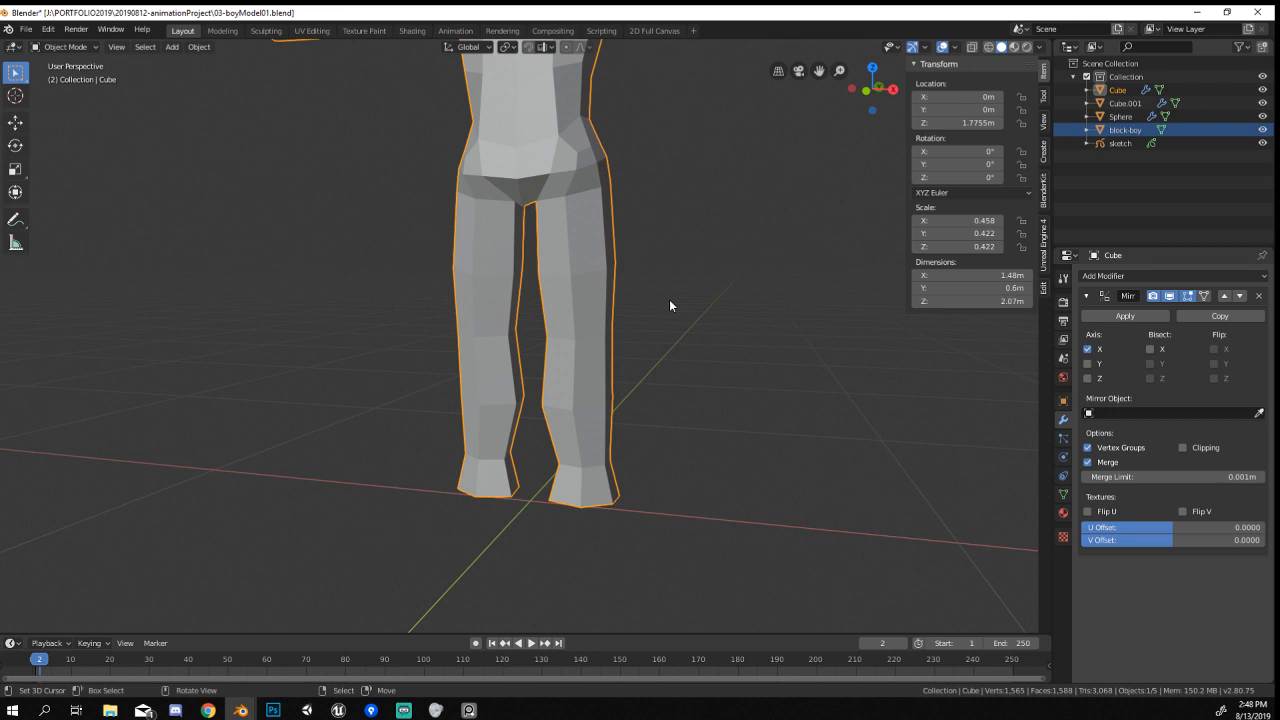
Reposition the crotch vertex on the centre line between the legs and check the shape in Object Mode.
middle_drag(561, 314, 590, 321)
scroll(575, 300, up, 3)
scroll(551, 358, down, 1)
shift+middle_drag(541, 184, 530, 271)
key(Tab)
key(g)
click(441, 289)
key(g)
key(g)
click(445, 288)
key(Tab)
key(Tab)
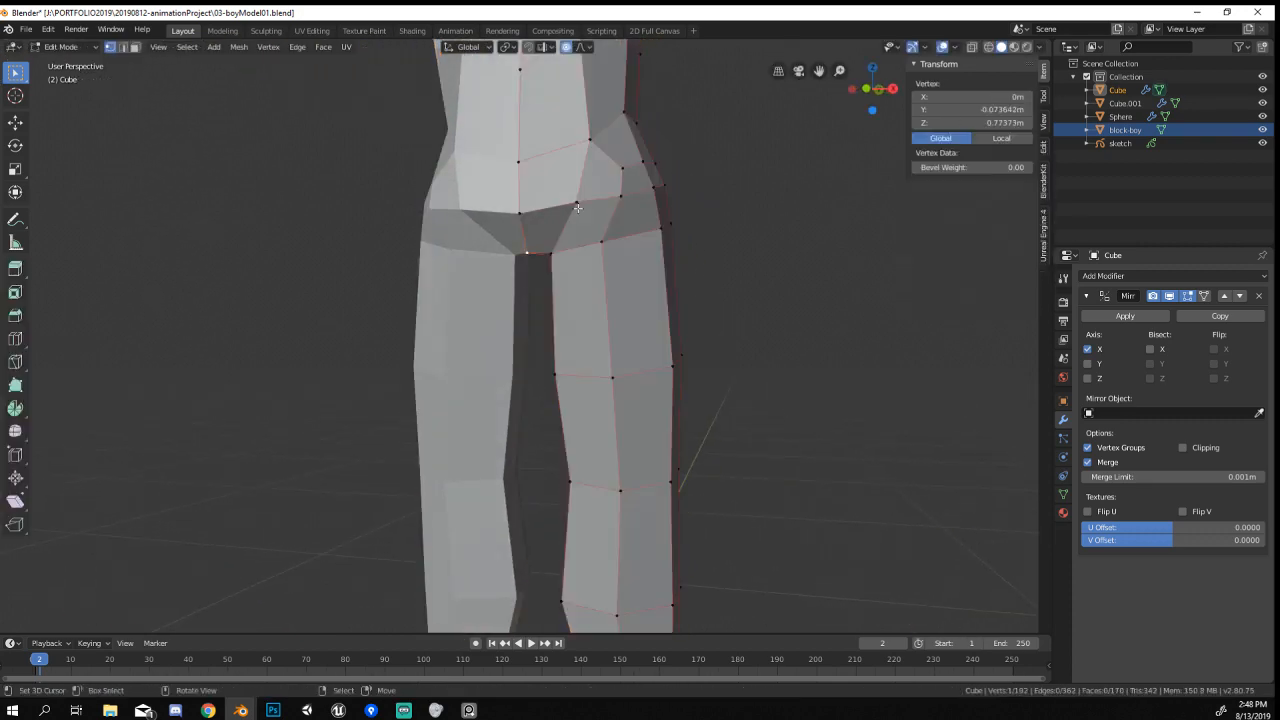
Move the front groin vertex about -0.008 m in X and -0.007 m in Z with proportional size 0.11.
key(g)
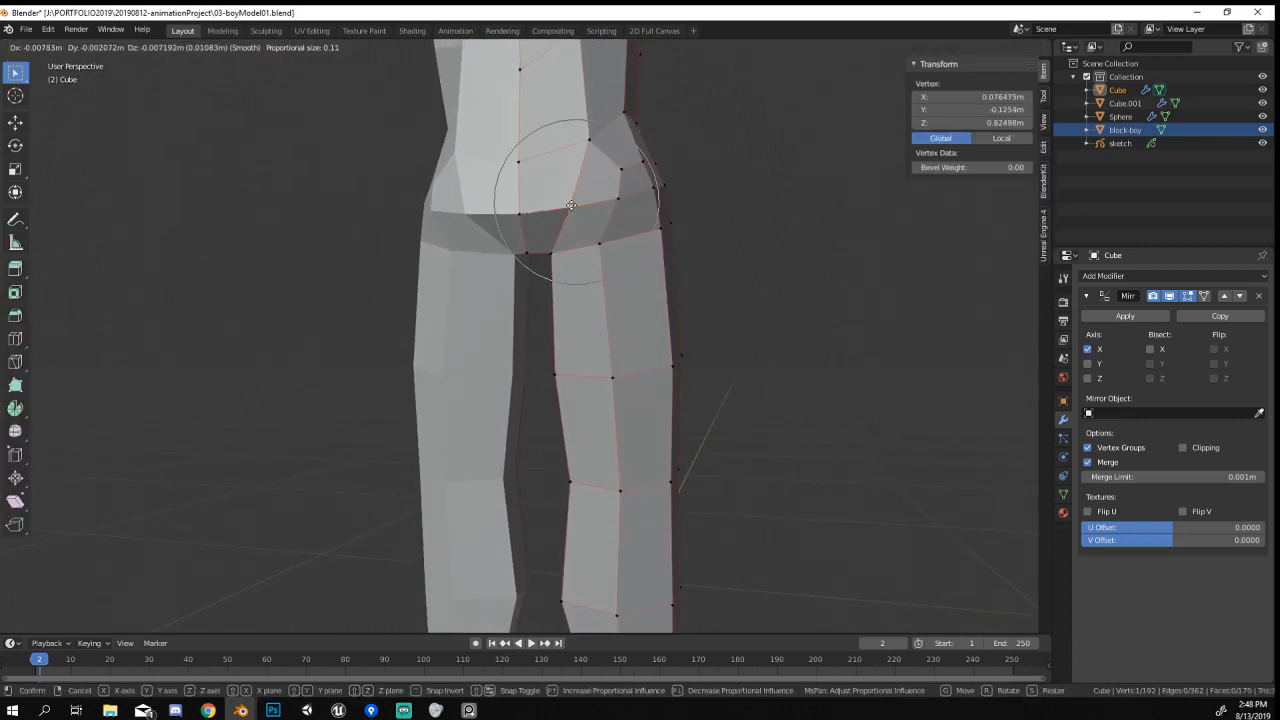
click(571, 205)
key(Tab)
scroll(606, 286, down, 4)
middle_drag(606, 286, 586, 320)
Apply Shrink/Fatten with an offset of -0.0513 m to the front centre vertex of the lower belly, proportional size 0.112.
key(Tab)
scroll(515, 241, up, 3)
click(625, 272)
scroll(629, 274, down, 3)
scroll(586, 320, up, 3)
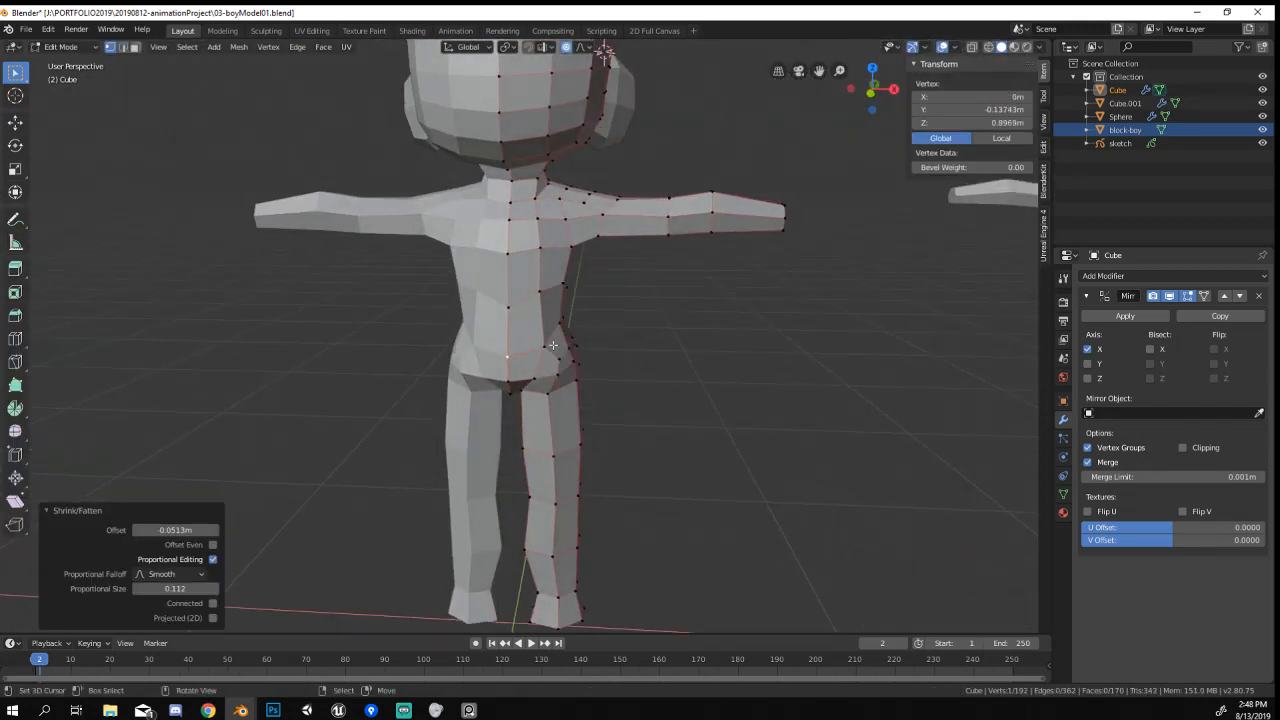
Reposition the armpit vertex and move the waist-side vertex about 0.0097 m in X and -0.0039 m in Z, proportional size 0.239.
scroll(553, 345, up, 3)
click(597, 190)
scroll(597, 190, down, 3)
key(g)
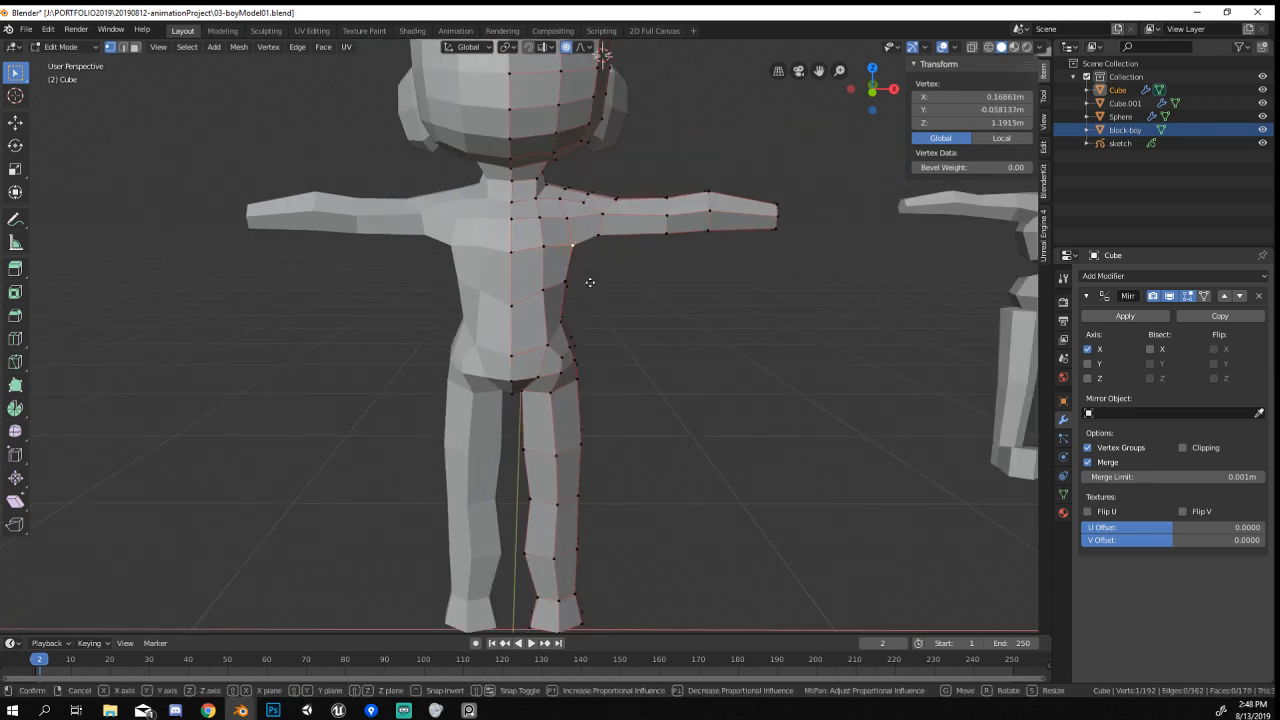
click(580, 280)
middle_drag(580, 280, 569, 266)
click(567, 320)
key(g)
click(576, 306)
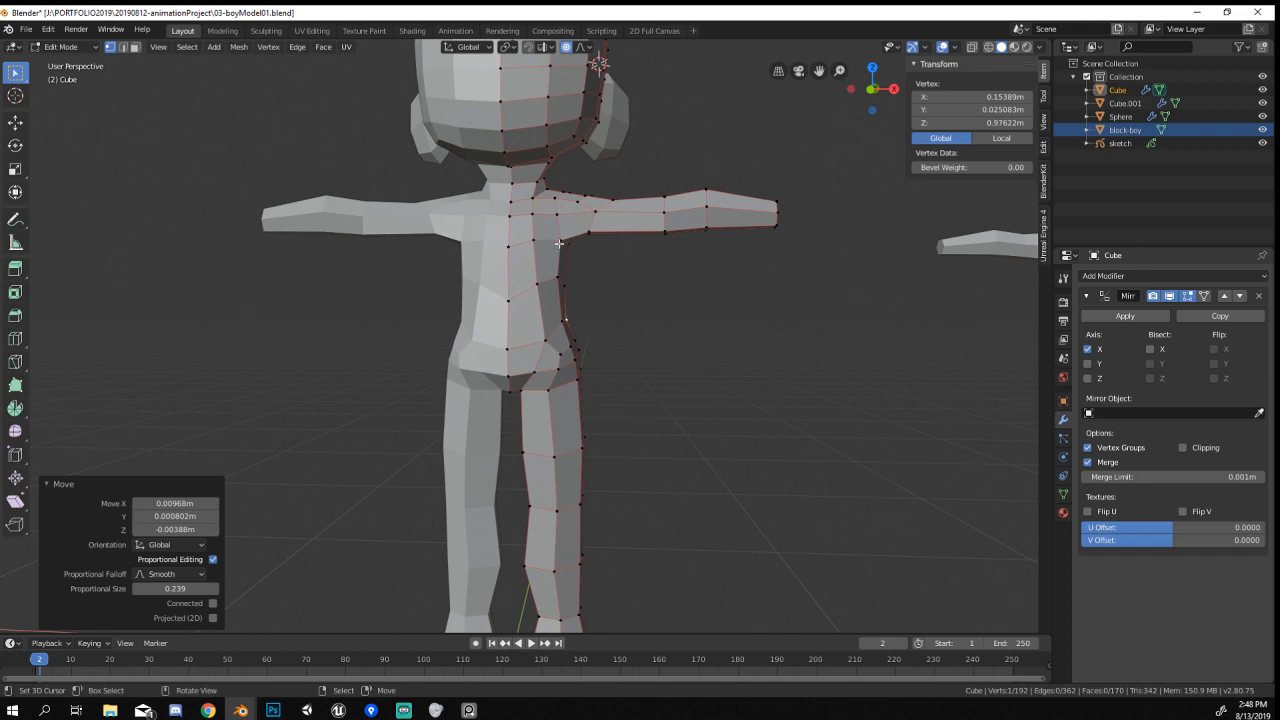
Adjust the outer chest vertex below the armpit and another upper-torso vertex, checking the torso in Object Mode.
click(559, 243)
key(g)
click(553, 242)
middle_drag(553, 242, 312, 262)
click(512, 210)
key(g)
click(516, 211)
key(Tab)
middle_drag(516, 211, 765, 237)
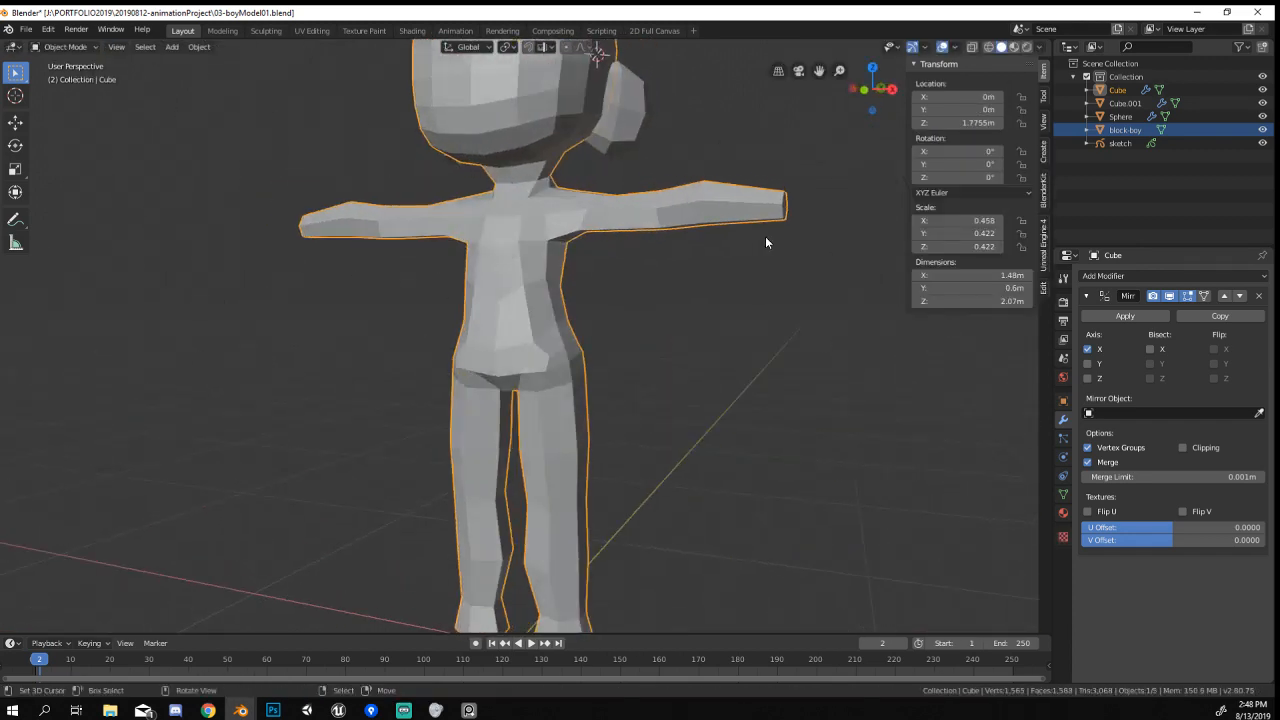
scroll(765, 237, down, 3)
scroll(562, 391, down, 4)
middle_drag(562, 391, 643, 391)
scroll(643, 391, up, 5)
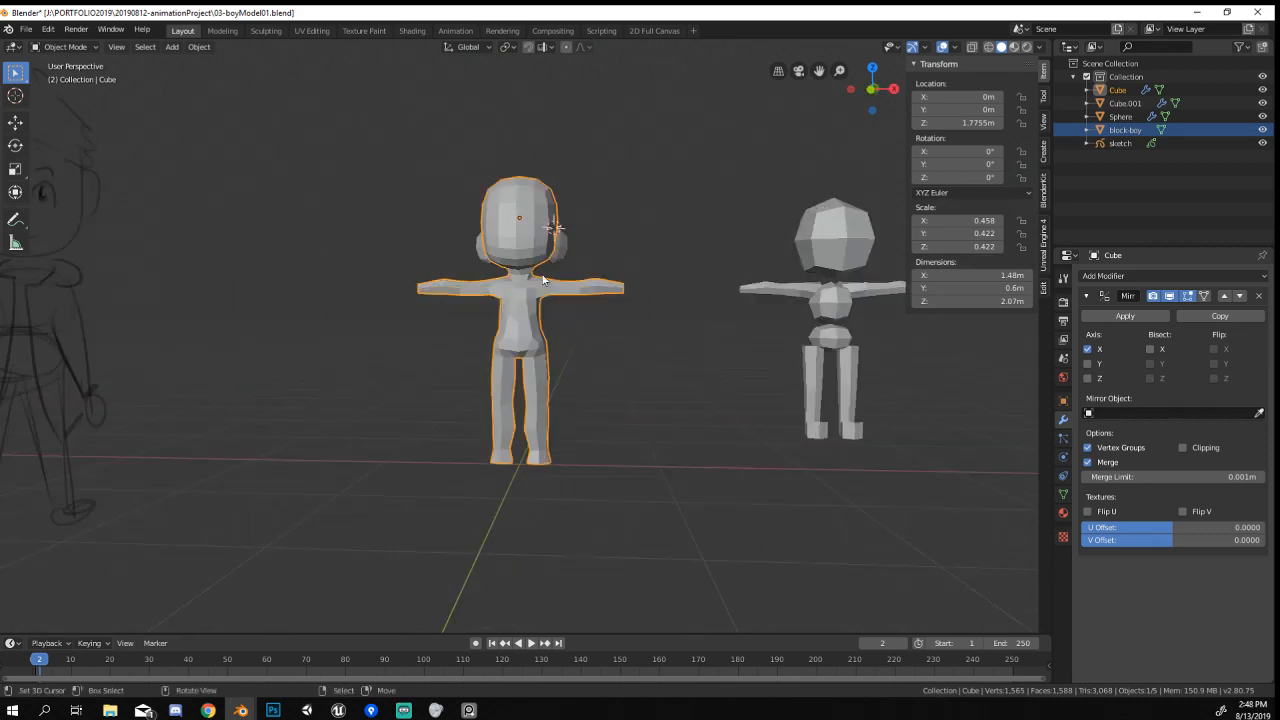
Move the front shoulder vertex about 0.011 m in X and -0.002 m in Z, and check the body in front view.
key(Tab)
click(551, 236)
key(g)
click(552, 236)
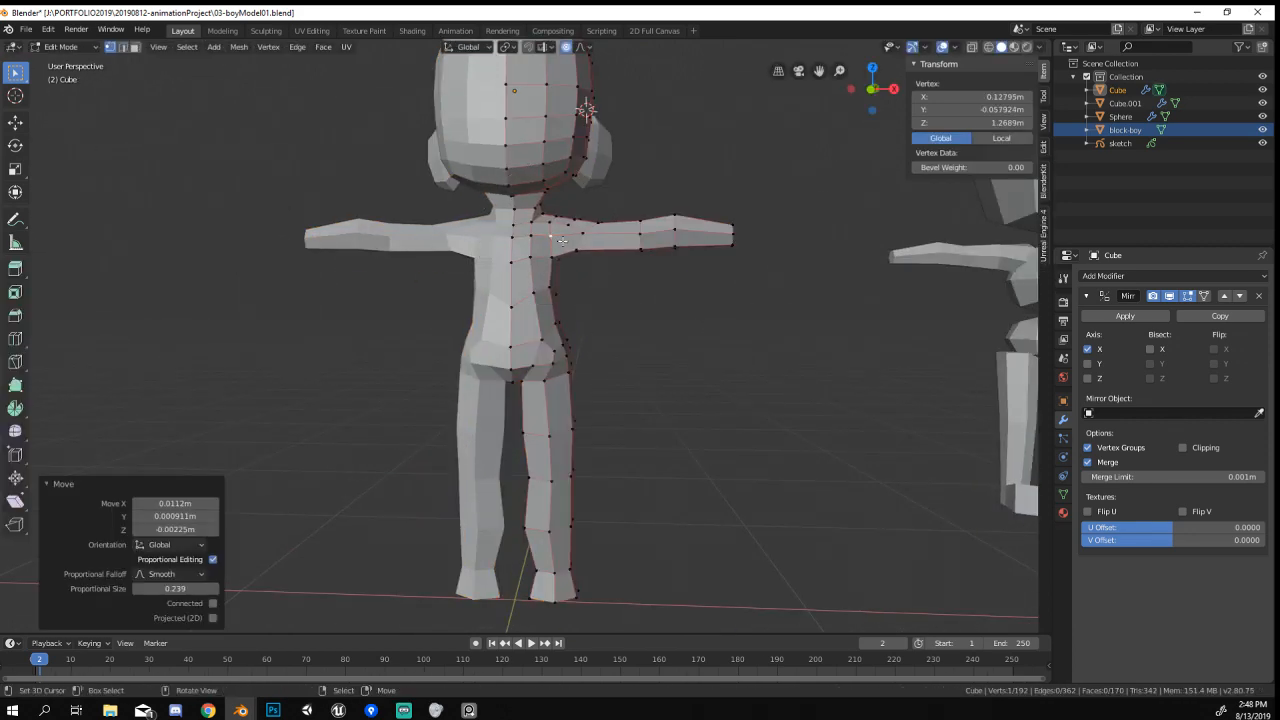
key(Tab)
scroll(616, 312, down, 5)
mouse_move(616, 312)
middle_down()
mouse_move(821, 327)
mouse_move(885, 314)
mouse_move(607, 322)
middle_up()
key(KP_1)
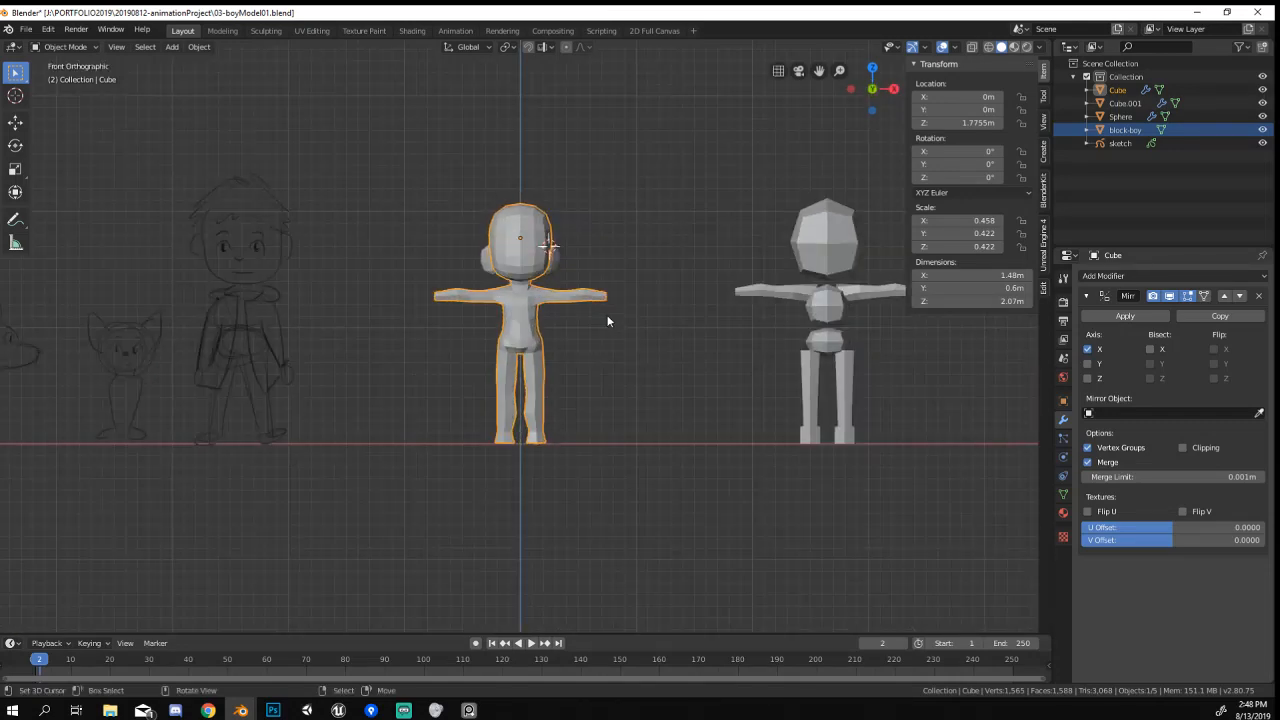
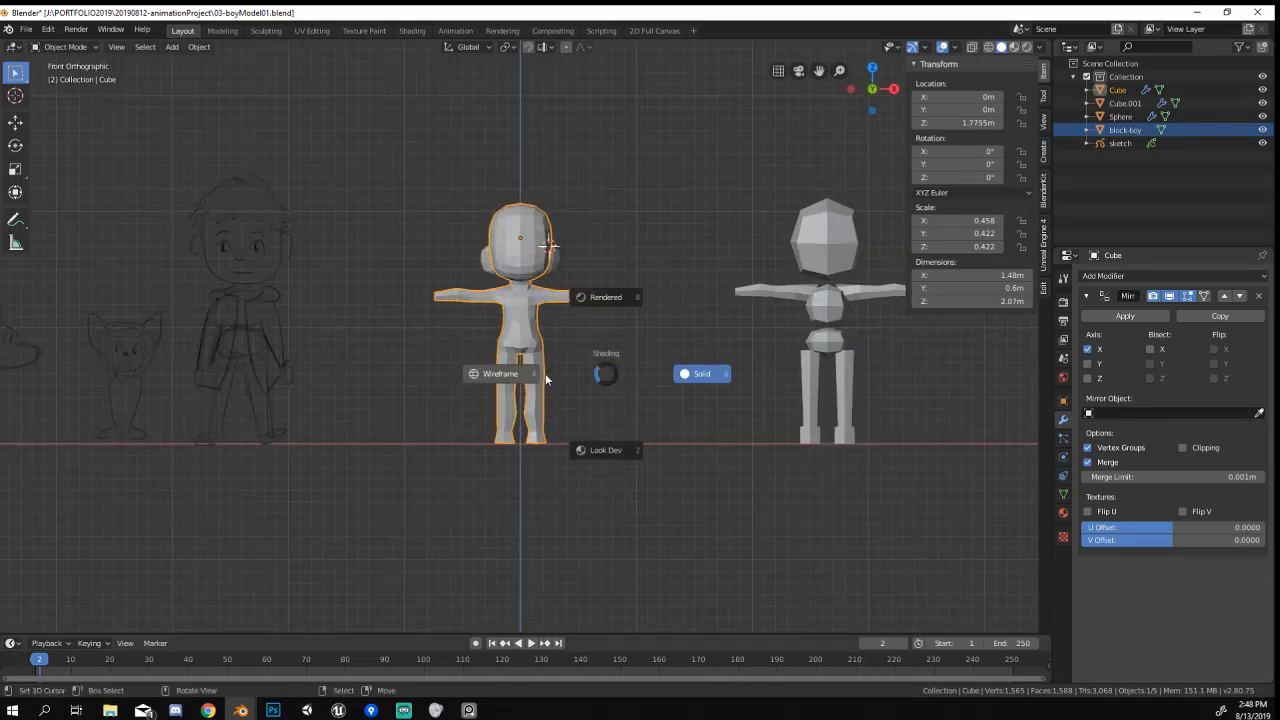
In wireframe, select all the hip vertices and lower them about 0.051 m along Z with proportional size 0.39.
click(545, 373)
scroll(541, 362, up, 4)
key(z)
key(Escape)
key(Tab)
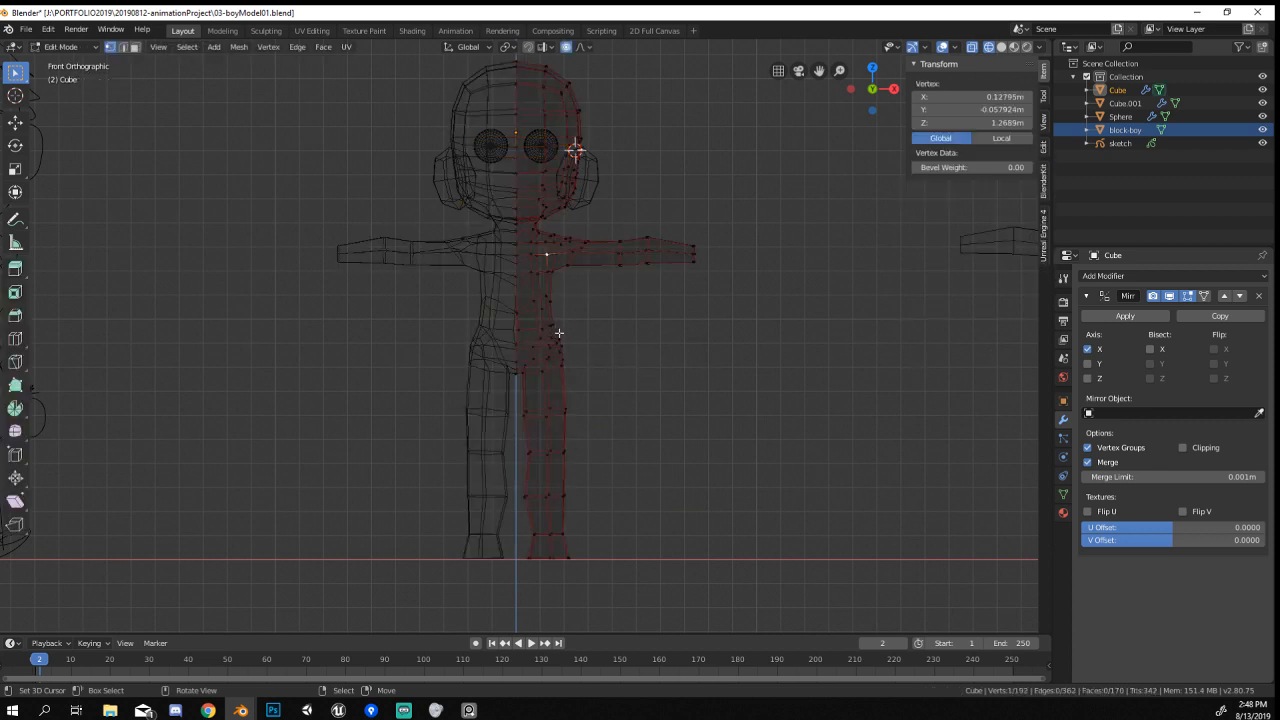
key(a)
key(a)
drag(453, 321, 638, 386)
scroll(599, 361, up, 1)
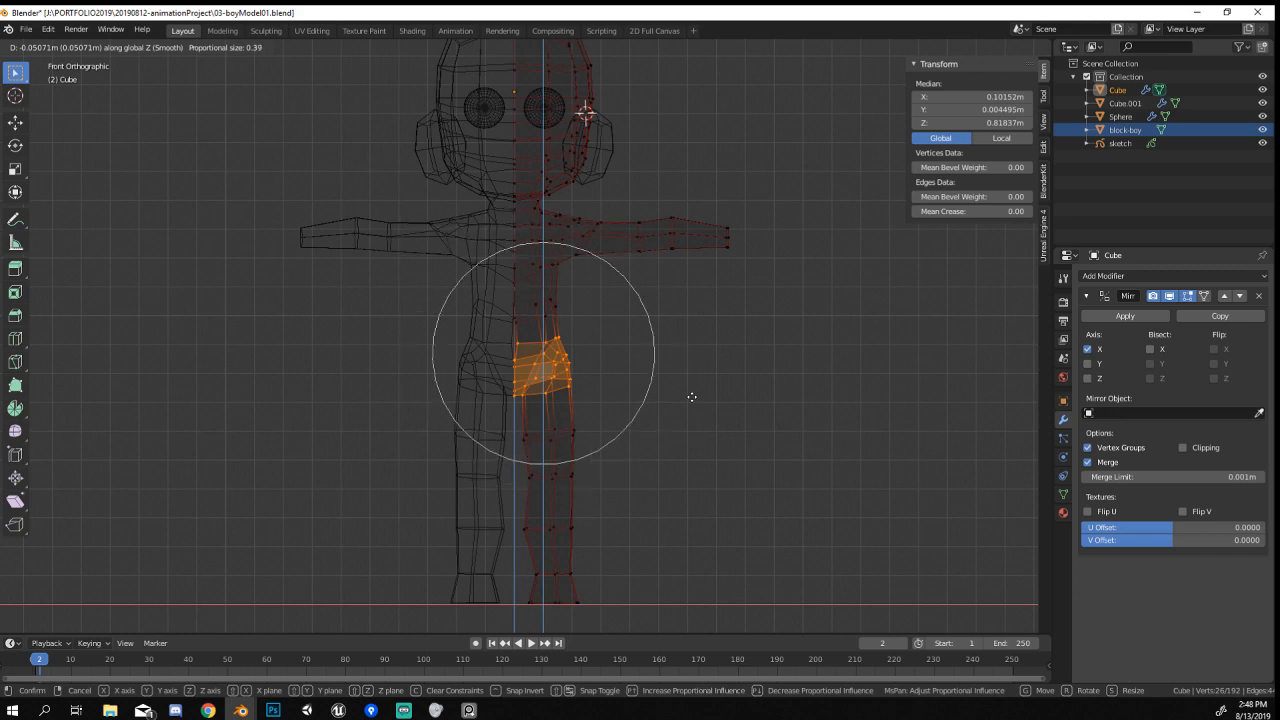
click(691, 397)
key(Tab)
Turn on Clipping and turn off Merge in the Mirror modifier, and move the off-centre lower-back vertex about -0.0166 m in X onto the centre line.
scroll(413, 297, up, 5)
key(Tab)
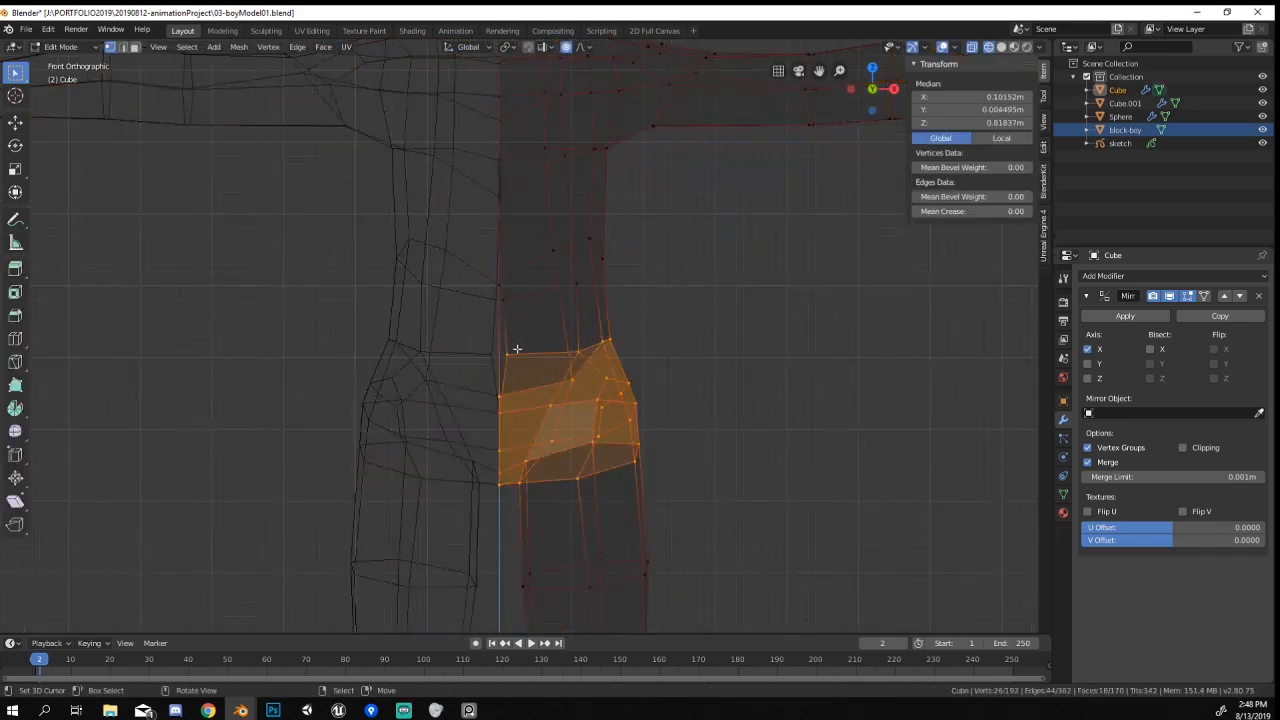
click(512, 356)
key(g)
click(511, 357)
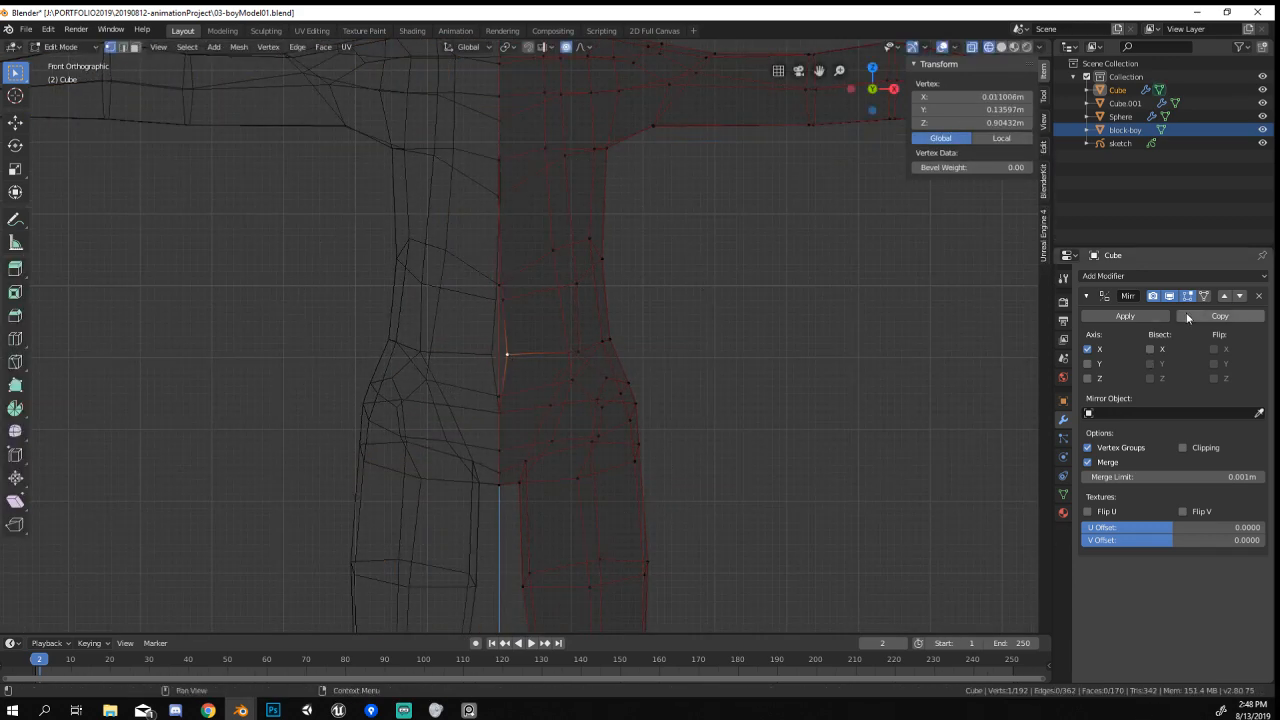
click(1183, 447)
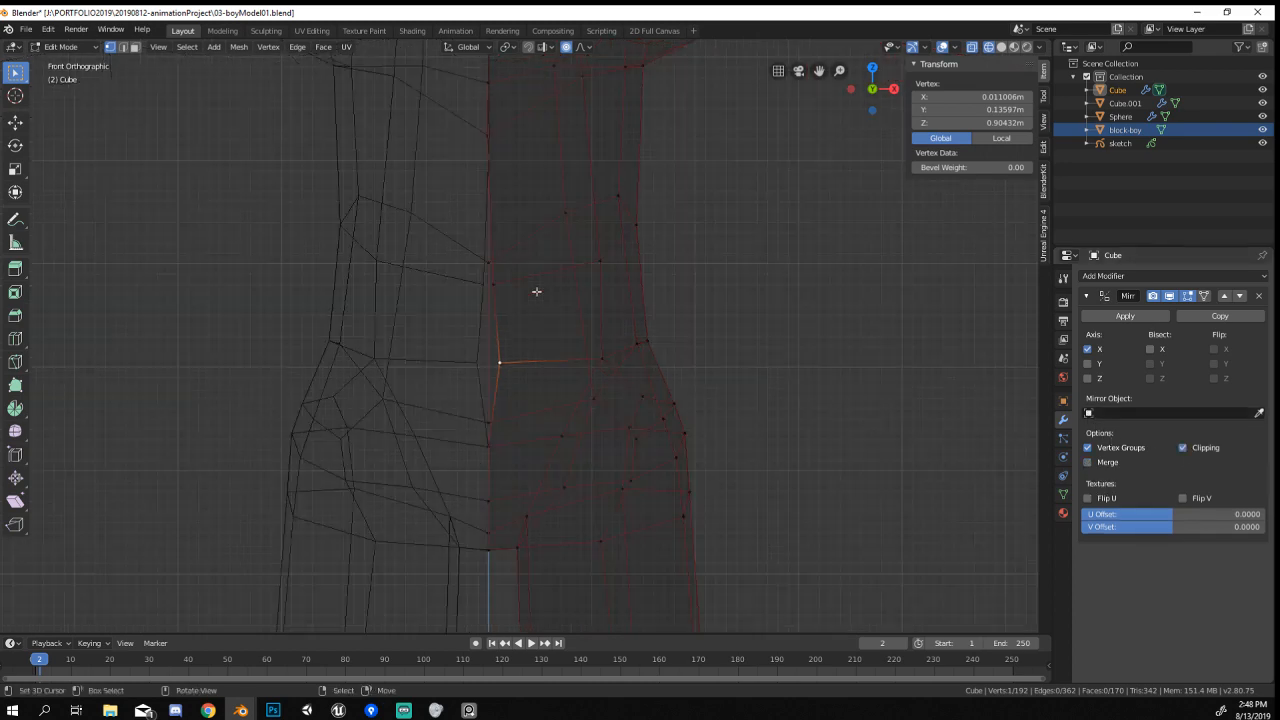
scroll(509, 332, up, 2)
key(g)
scroll(503, 334, up, 3)
click(502, 333)
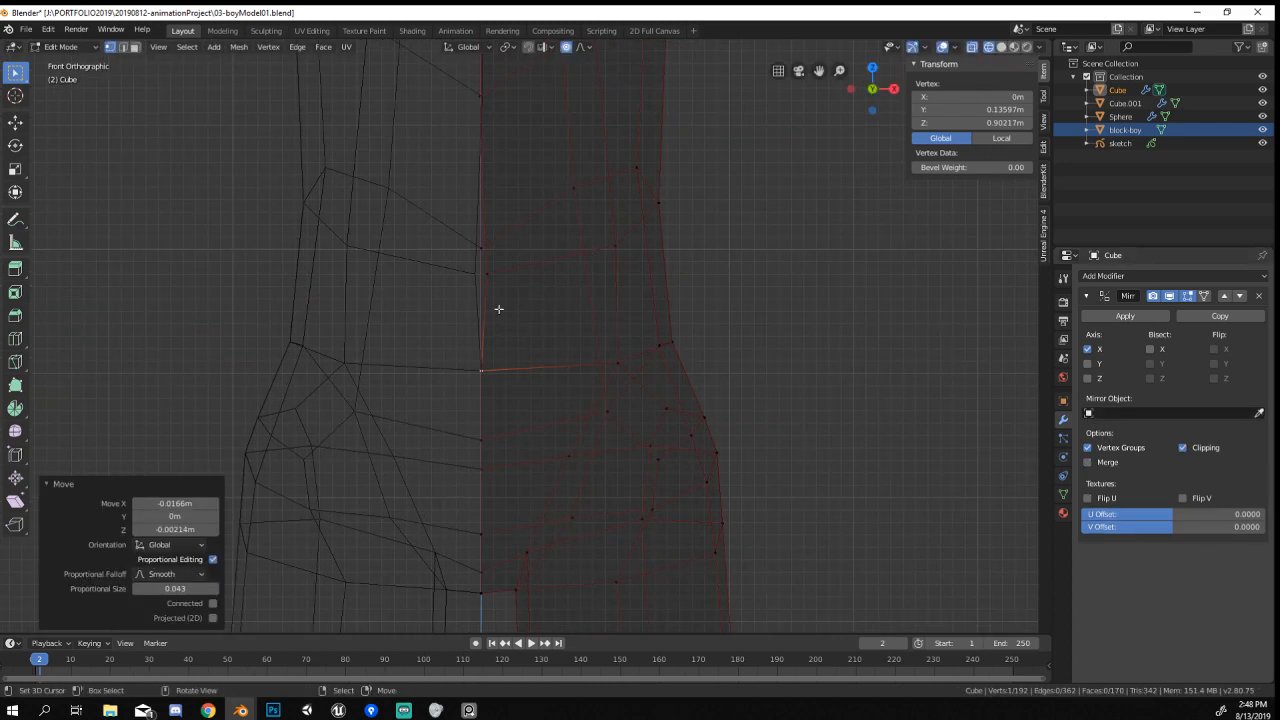
Snap the remaining waist and torso centre vertices onto the mirror line with proportional size 0.043.
click(491, 277)
key(g)
click(480, 278)
click(483, 256)
key(g)
click(491, 257)
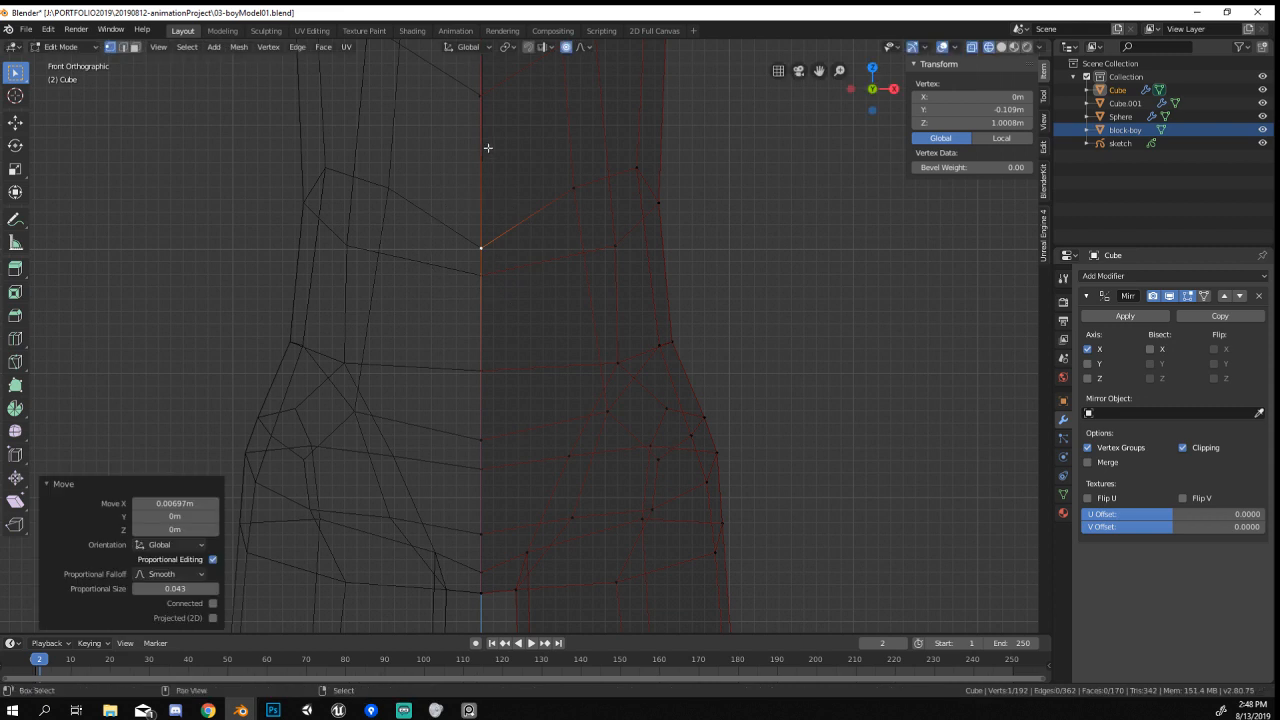
shift+middle_drag(488, 146, 493, 240)
click(487, 191)
key(g)
click(495, 191)
scroll(530, 202, down, 5)
key(Tab)
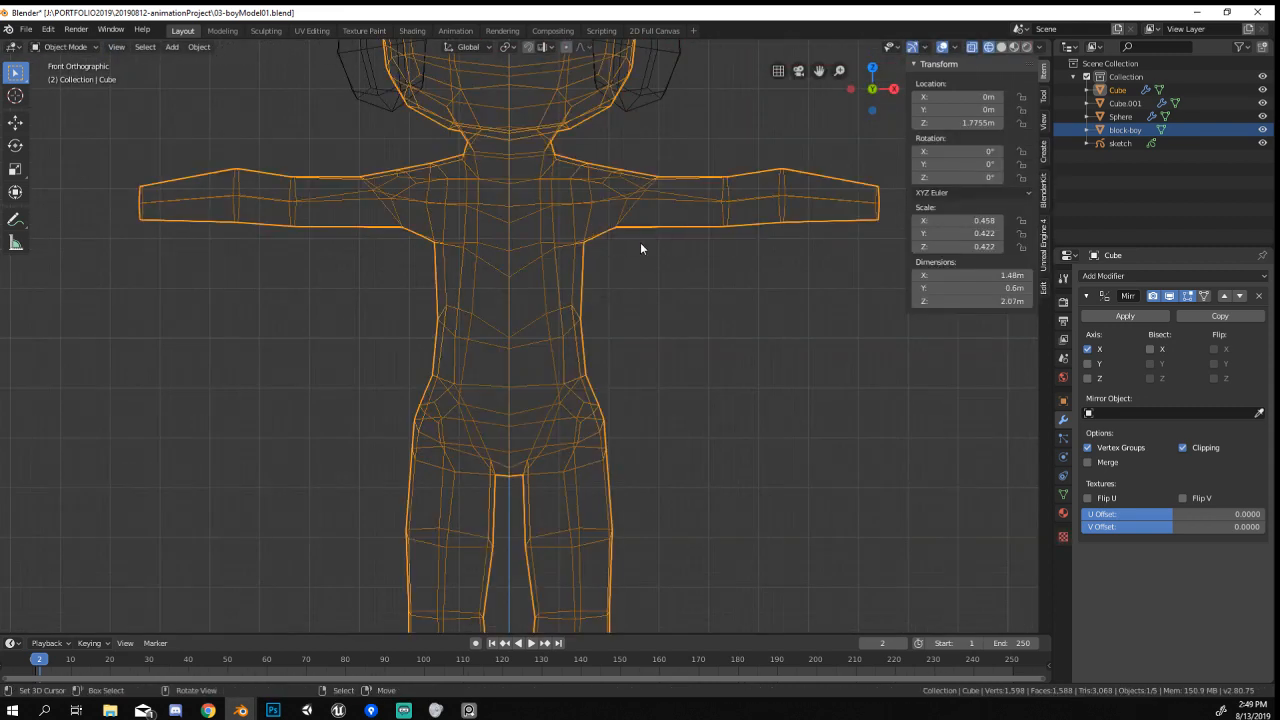
Examine the body in solid shading from the front, back and sides.
key(shift+z)
scroll(680, 290, down, 6)
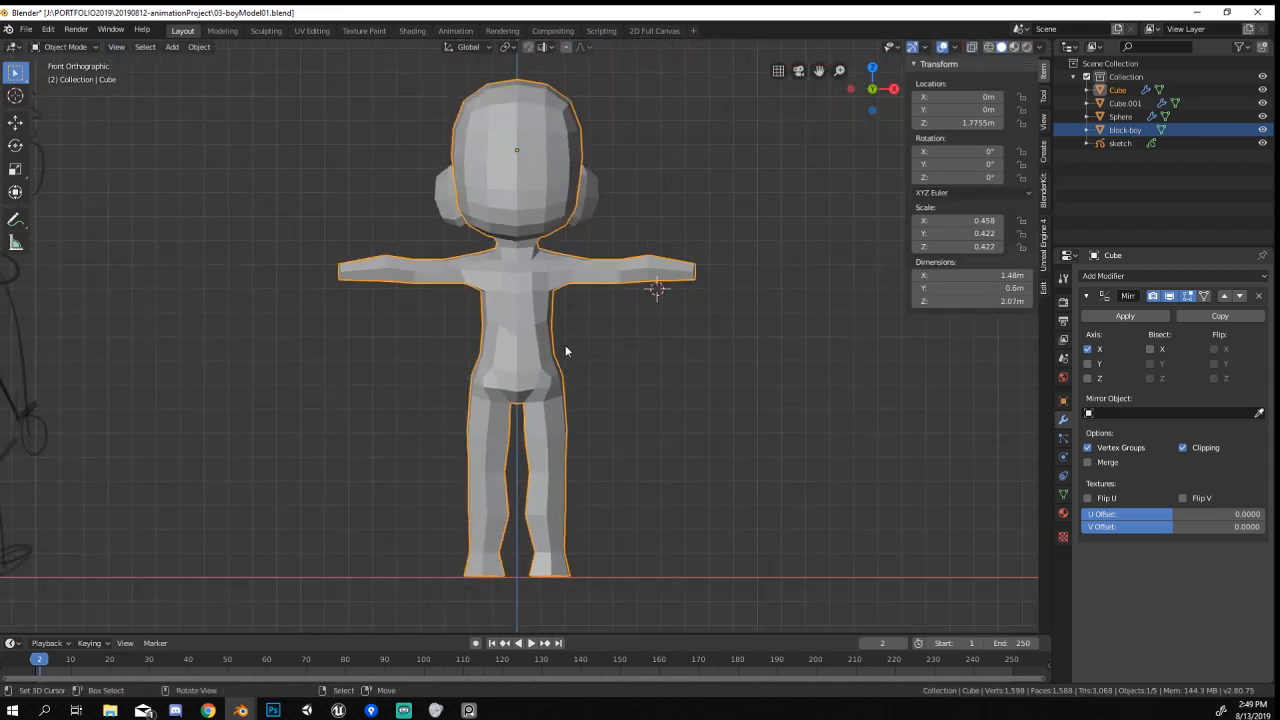
mouse_move(566, 349)
middle_down()
mouse_move(471, 363)
mouse_move(173, 351)
middle_up()
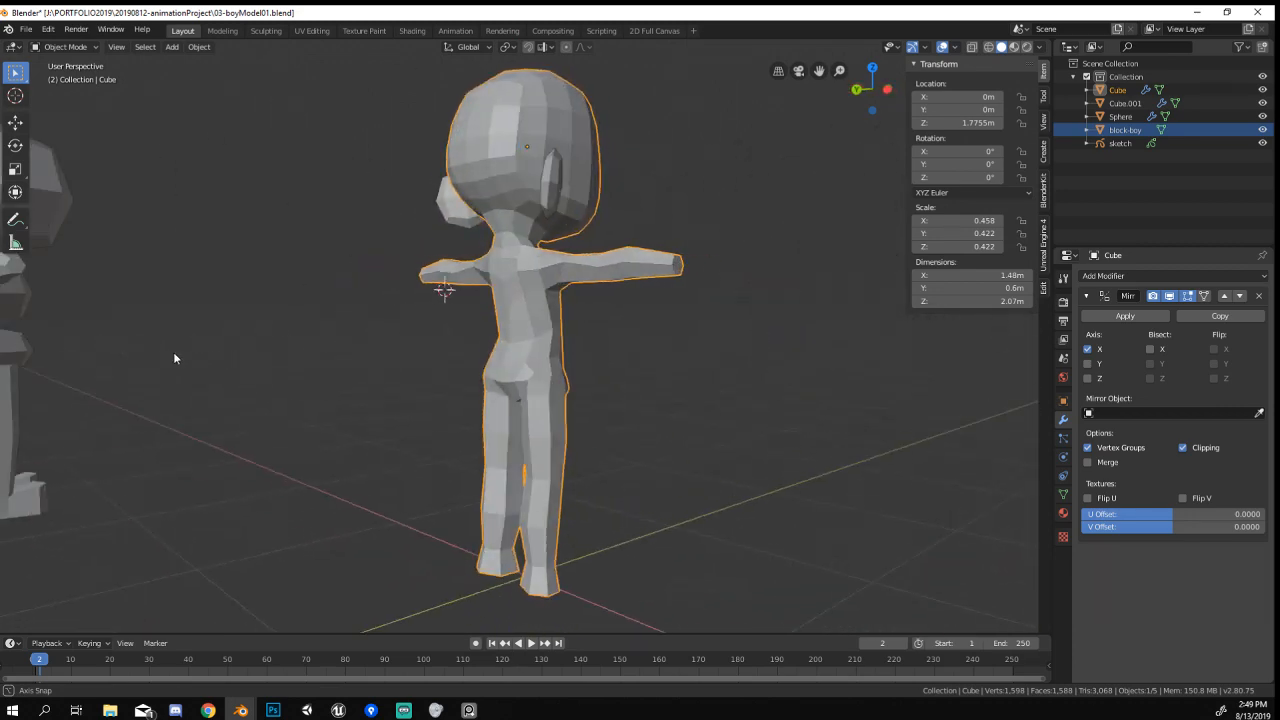
right_click(190, 340)
click(193, 337)
middle_drag(567, 360, 314, 347)
mouse_move(680, 400)
middle_down()
mouse_move(623, 411)
mouse_move(677, 403)
mouse_move(694, 460)
mouse_move(617, 459)
mouse_move(646, 388)
mouse_move(612, 238)
middle_up()
Scale the edge loop just below the knee to about 0.836 with proportional size 0.04, and check the legs in Object Mode.
scroll(623, 426, up, 3)
right_click(646, 388)
click(617, 403)
scroll(612, 240, up, 2)
key(Tab)
key(s)
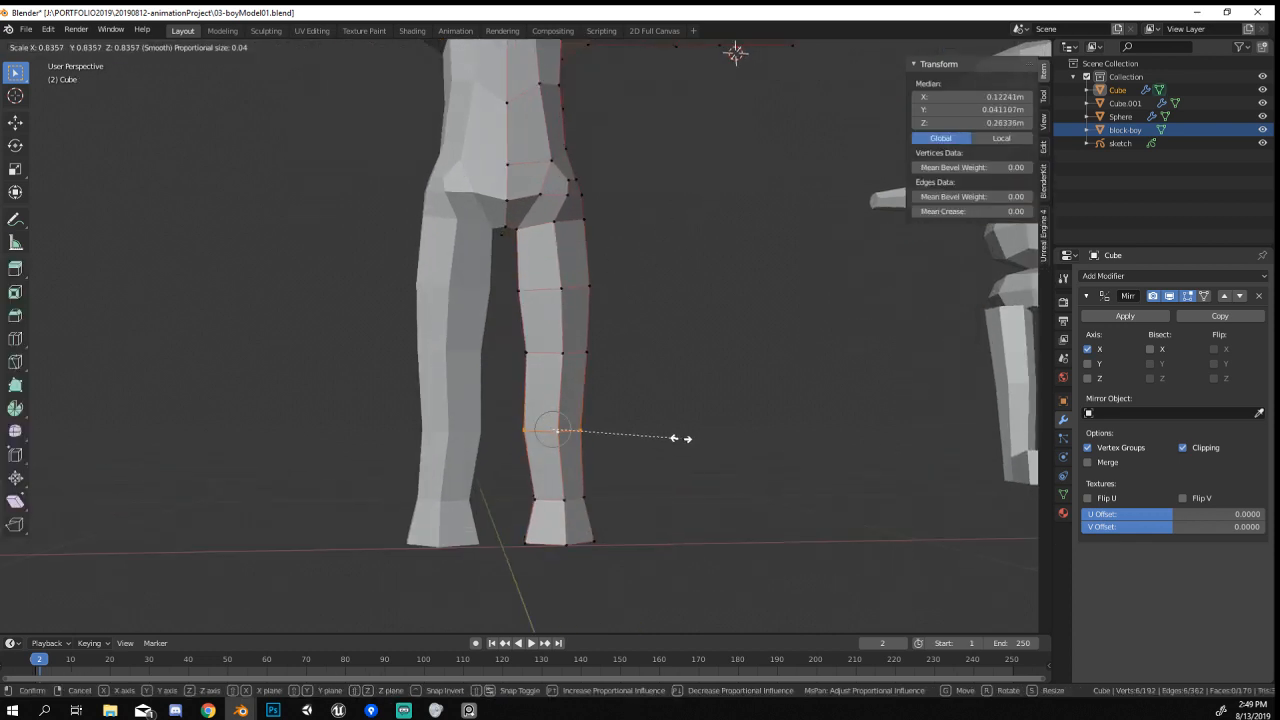
click(677, 438)
key(Escape)
key(Tab)
scroll(685, 428, down, 4)
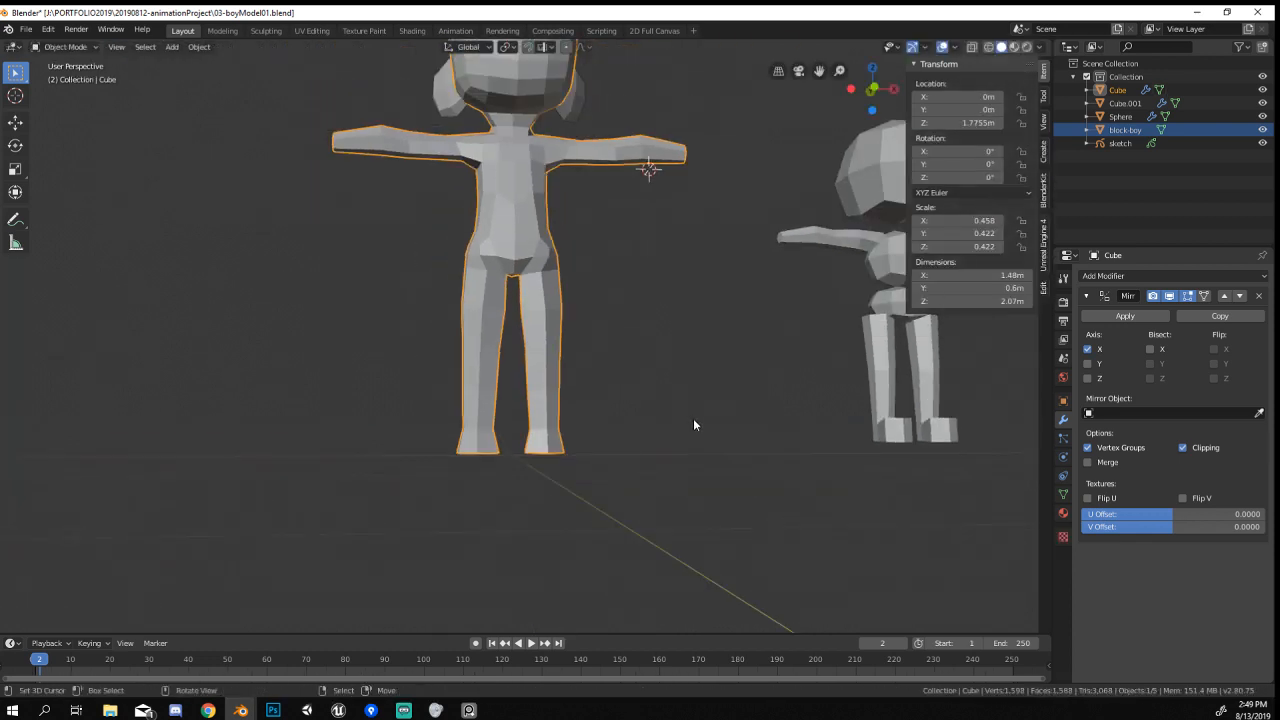
Rotate the selected lower-leg edge loop by about -5.5° in side view and scale it to about 1.12 along Y.
middle_drag(693, 418, 550, 419)
key(KP_3)
key(Tab)
scroll(551, 426, up, 6)
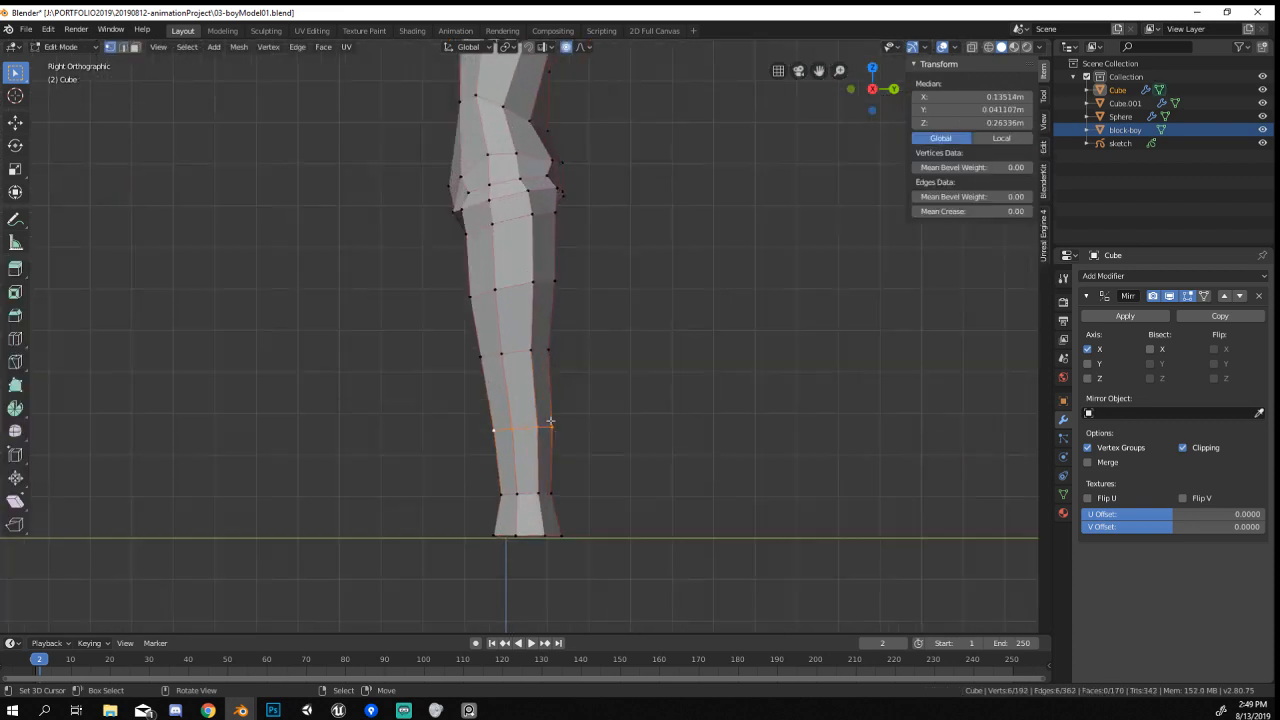
key(r)
click(762, 401)
key(s)
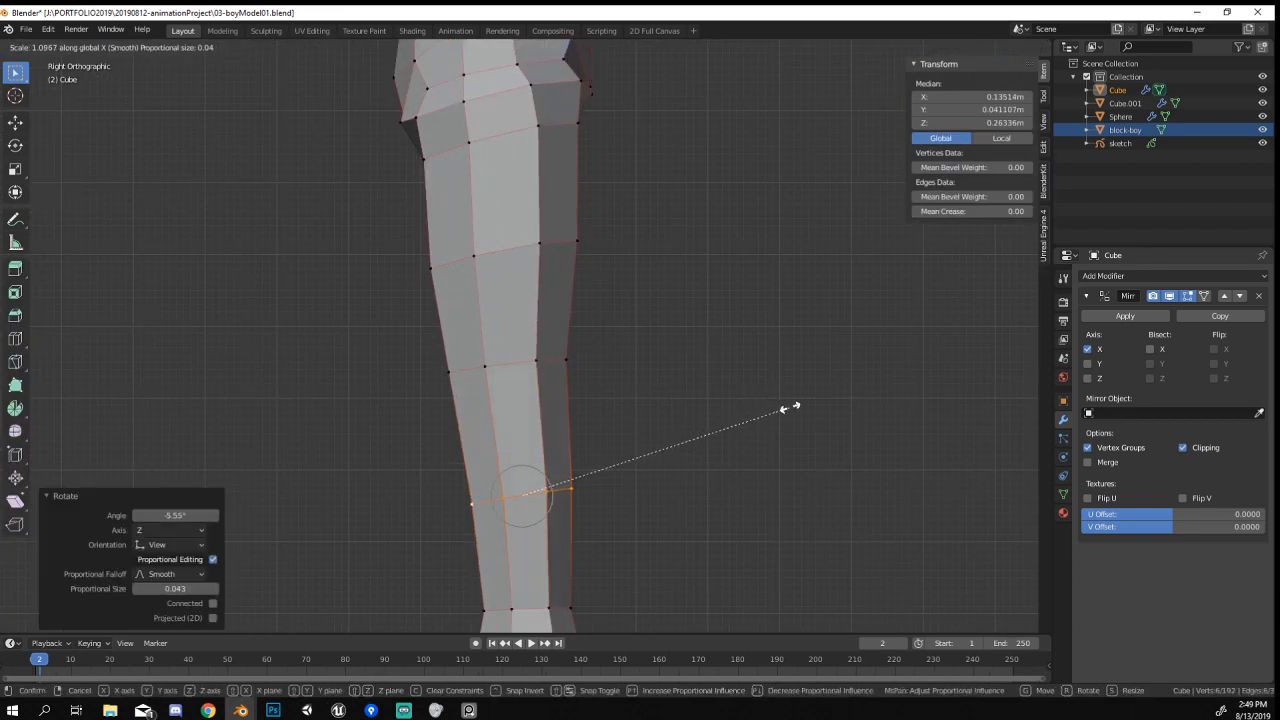
click(795, 411)
Move the lower-leg edge loop up the calf by about 0.044 m.
key(g)
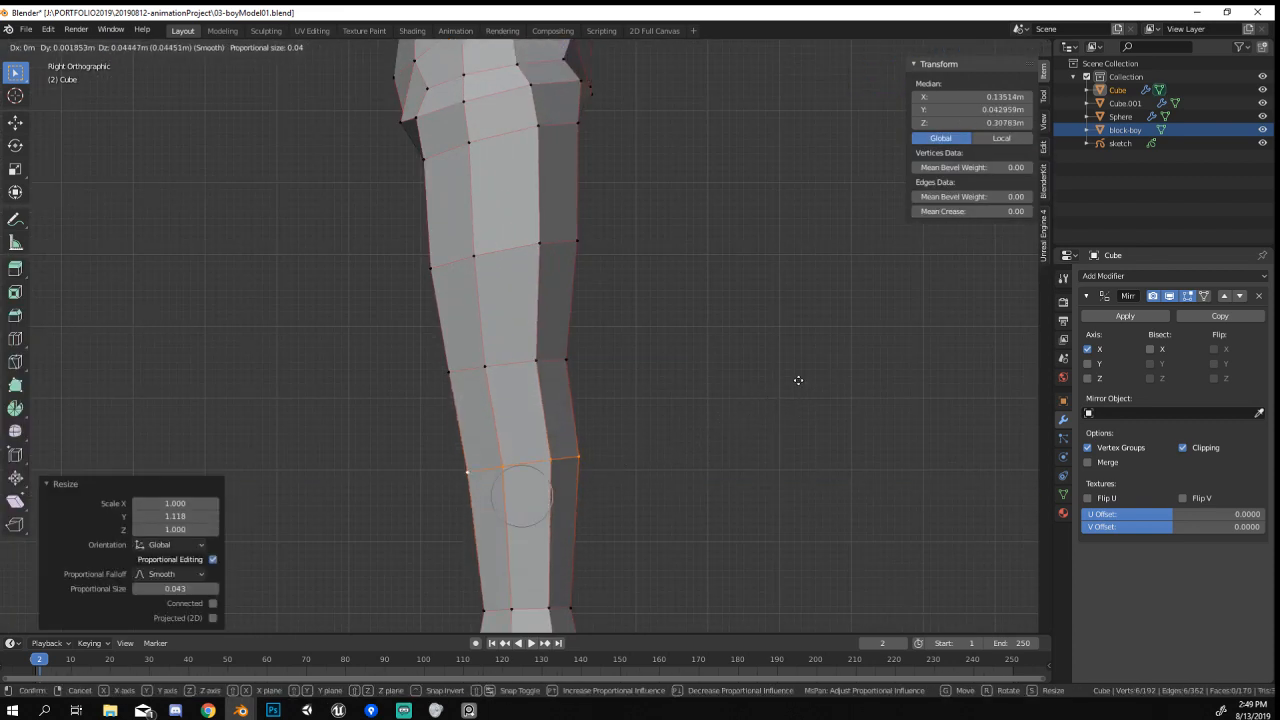
key(Escape)
key(Tab)
Move the foot's inner bottom corner vertex about 0.023 m outward along X, keeping its height locked.
middle_drag(798, 379, 732, 474)
scroll(619, 477, up, 3)
middle_drag(615, 494, 634, 549)
key(Tab)
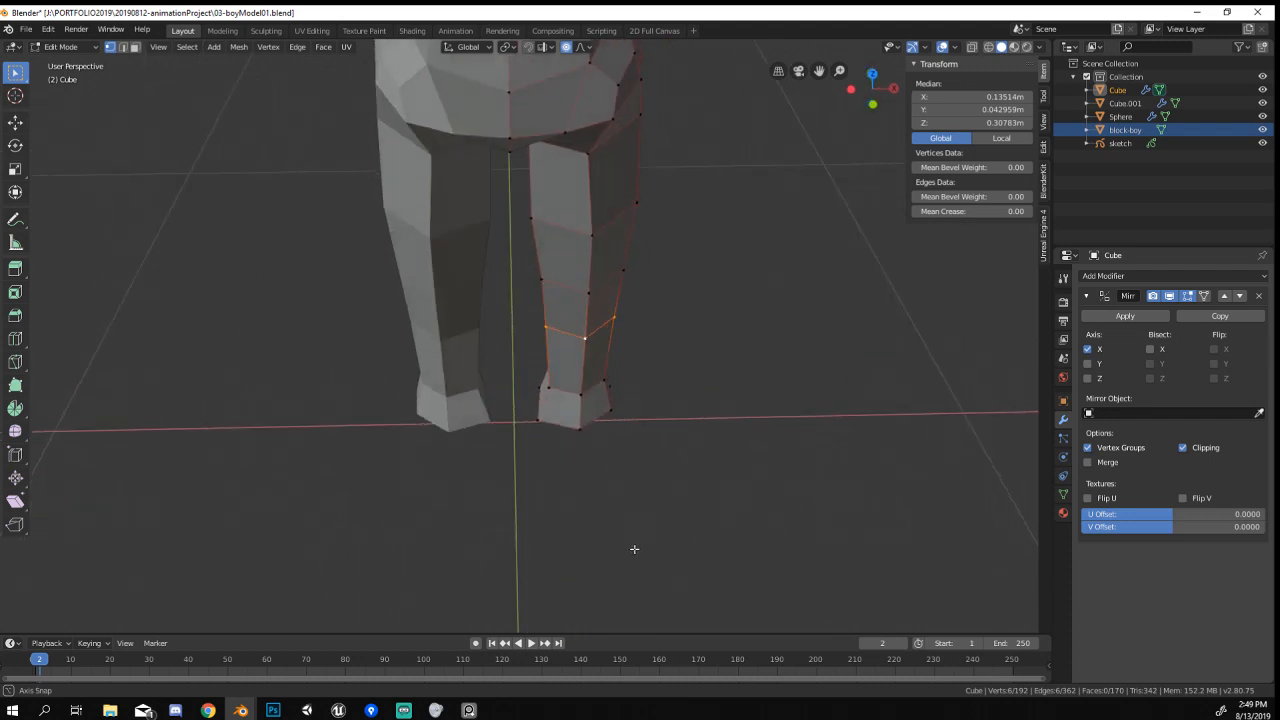
click(541, 416)
key(g)
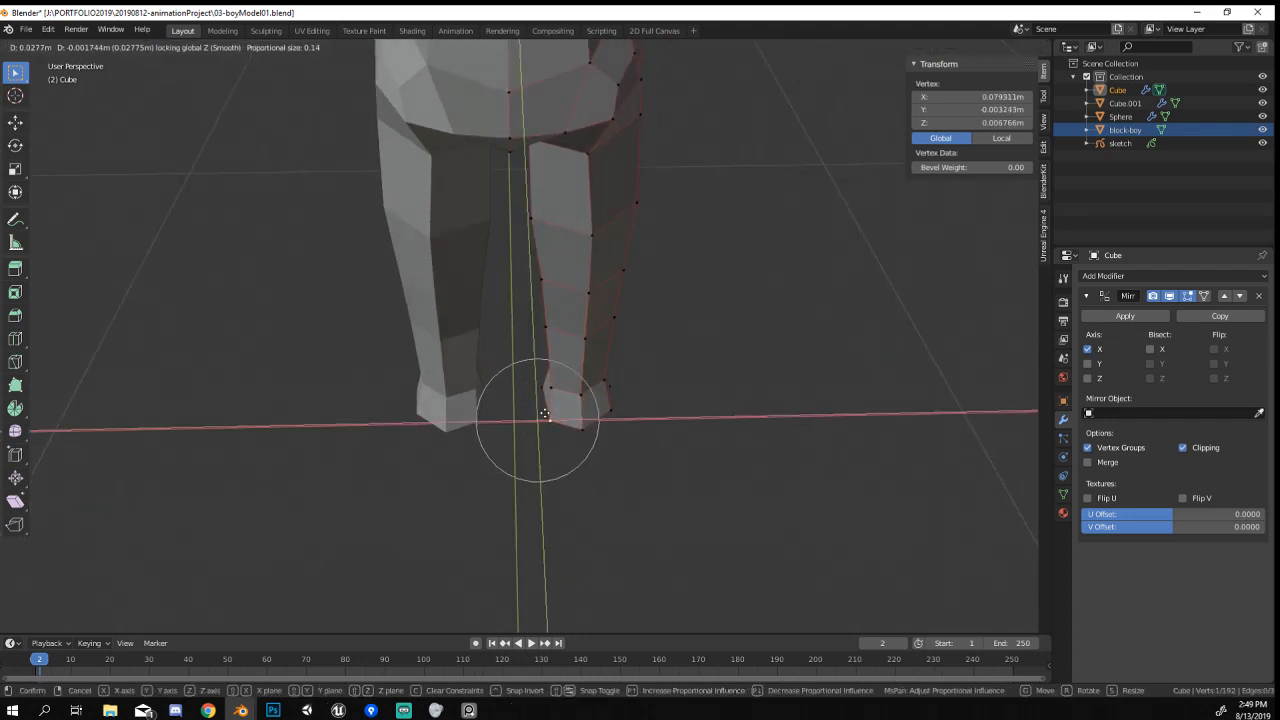
click(543, 412)
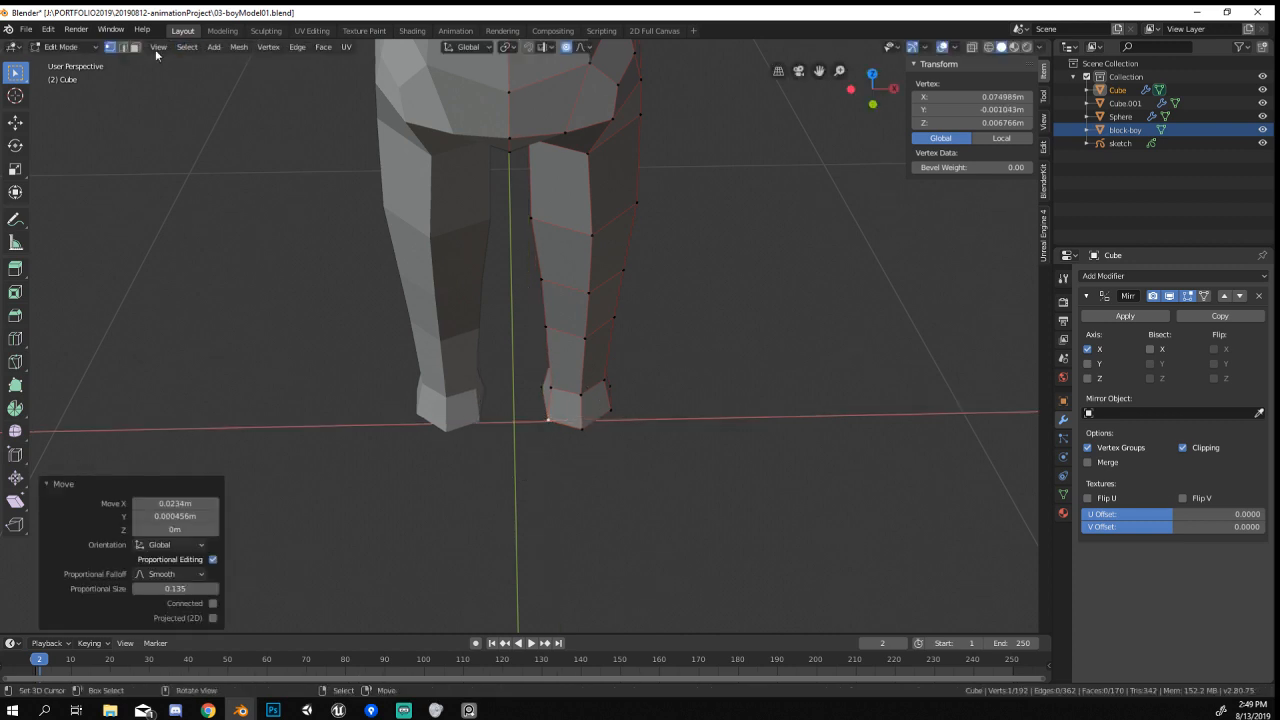
Extrude the two front foot faces forward and scale the extruded end to about 0.71 in Z.
click(566, 406)
middle_drag(658, 414, 540, 374)
click(432, 435)
key(s)
key(z)
click(685, 445)
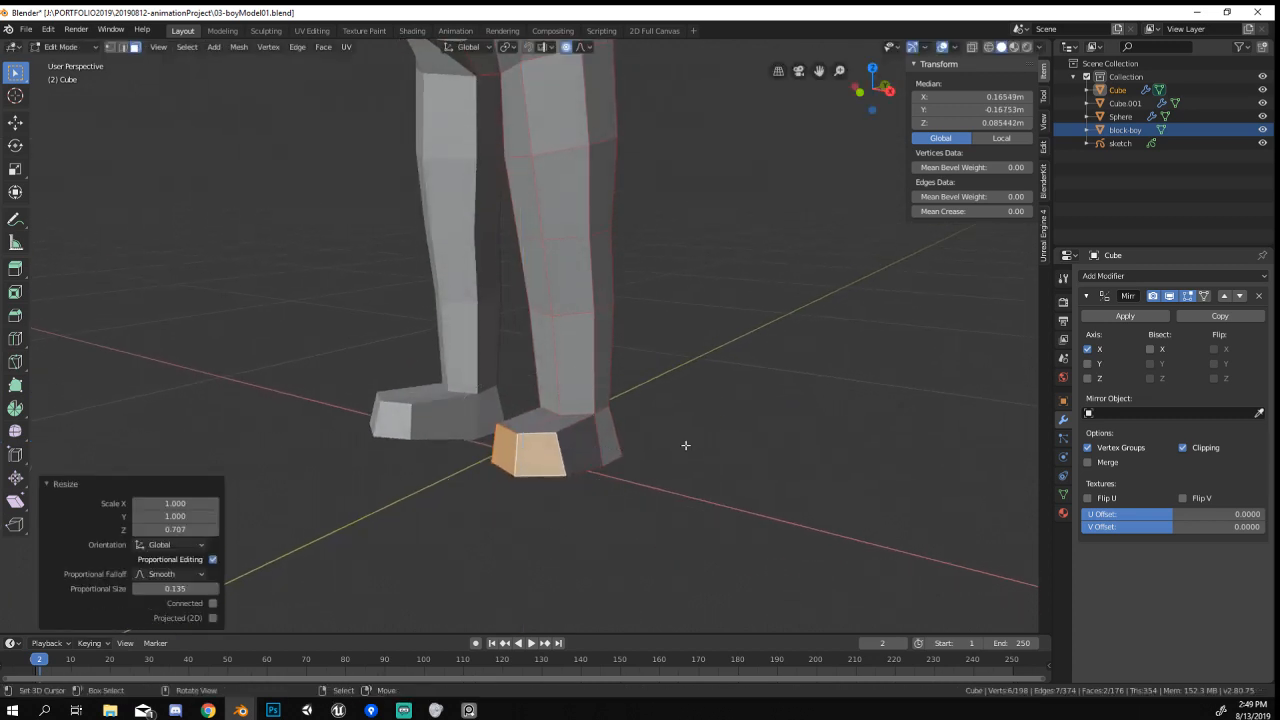
Move the toe faces about 0.042 m forward and 0.026 m down in the right side view.
scroll(685, 445, down, 3)
middle_drag(703, 434, 744, 415)
key(KP_3)
scroll(743, 414, up, 3)
key(g)
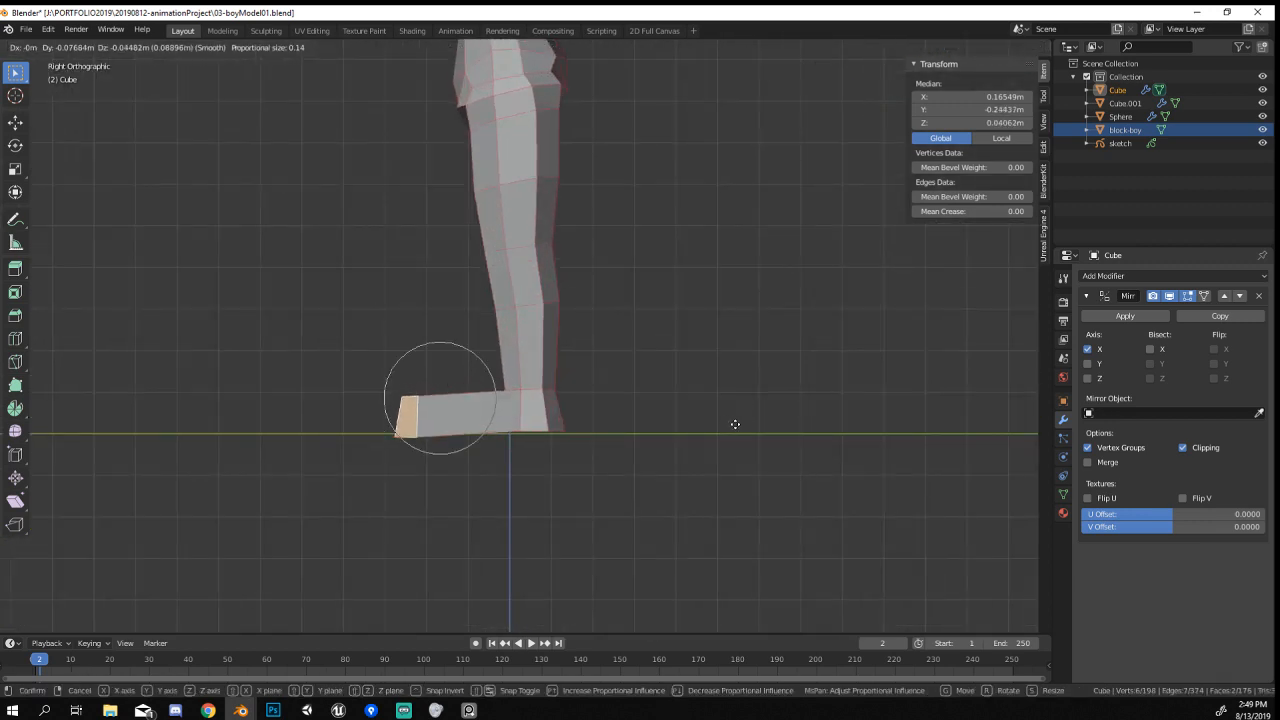
click(745, 416)
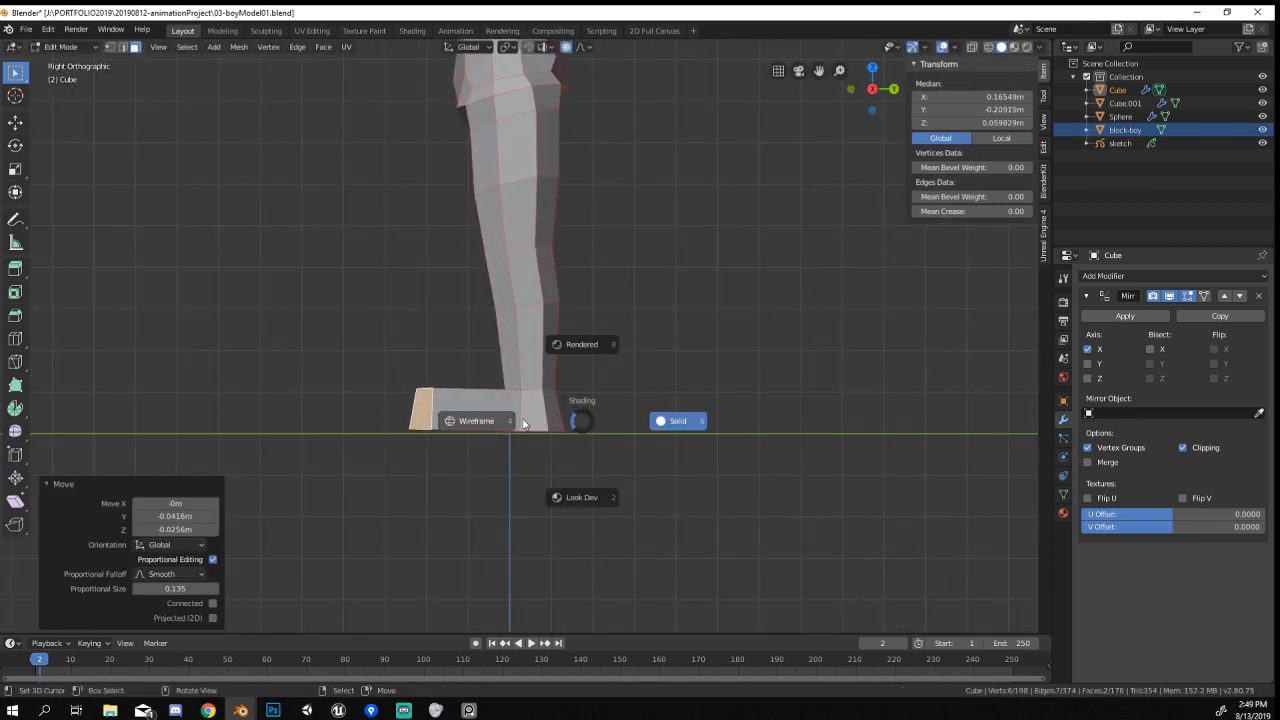
Select all of the sole's vertices in wireframe, set their median Z to 0, and flatten them with a Z scale of 0.
click(476, 420)
key(a)
click(110, 47)
key(alt+a)
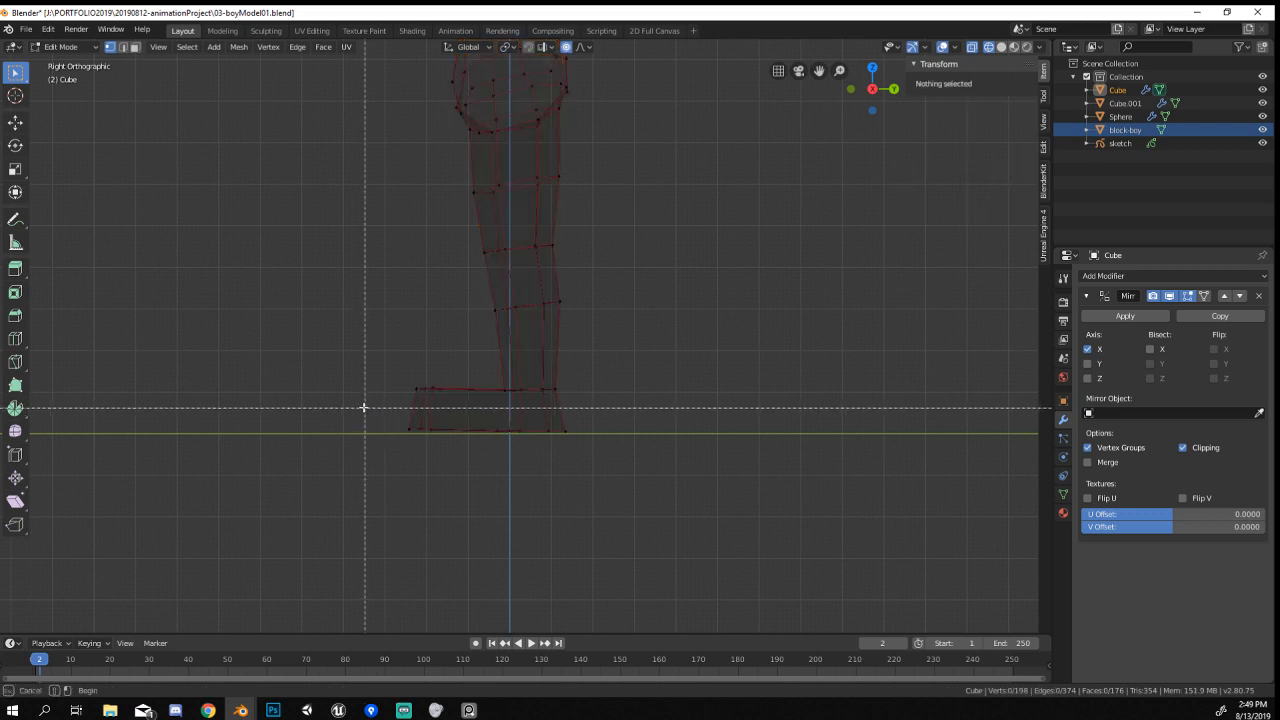
drag(363, 406, 800, 505)
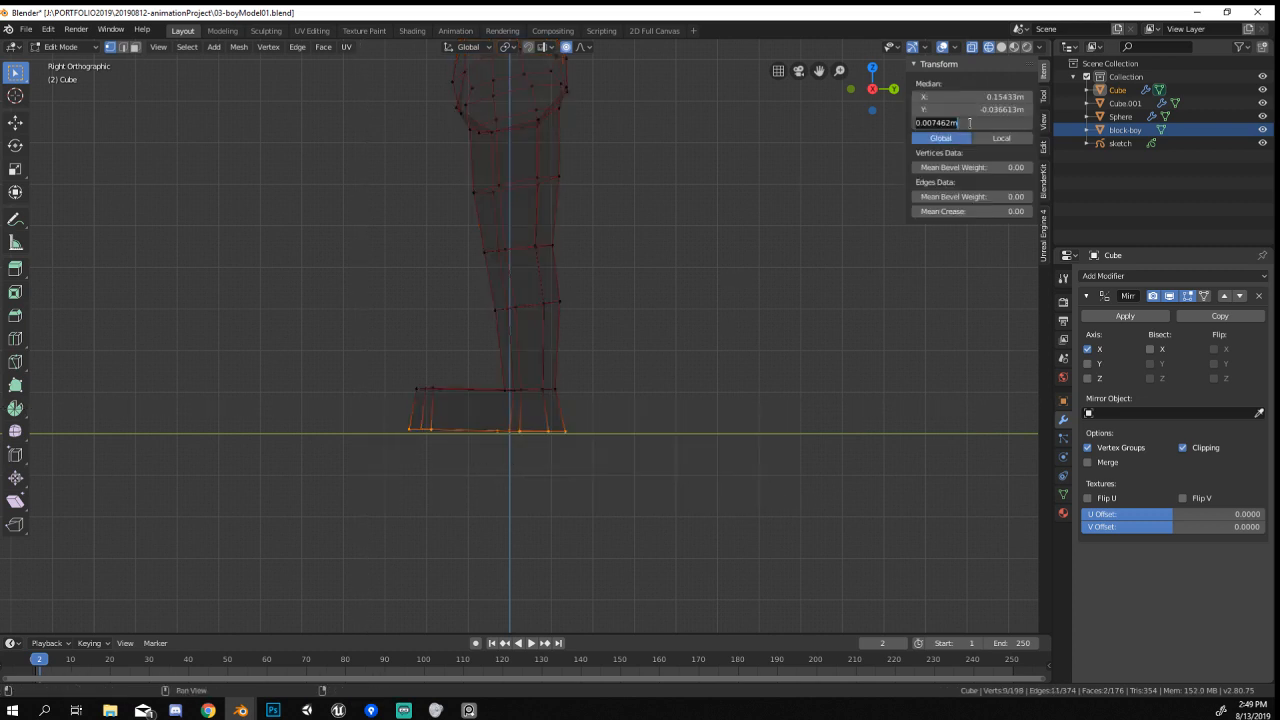
middle_drag(640, 360, 689, 370)
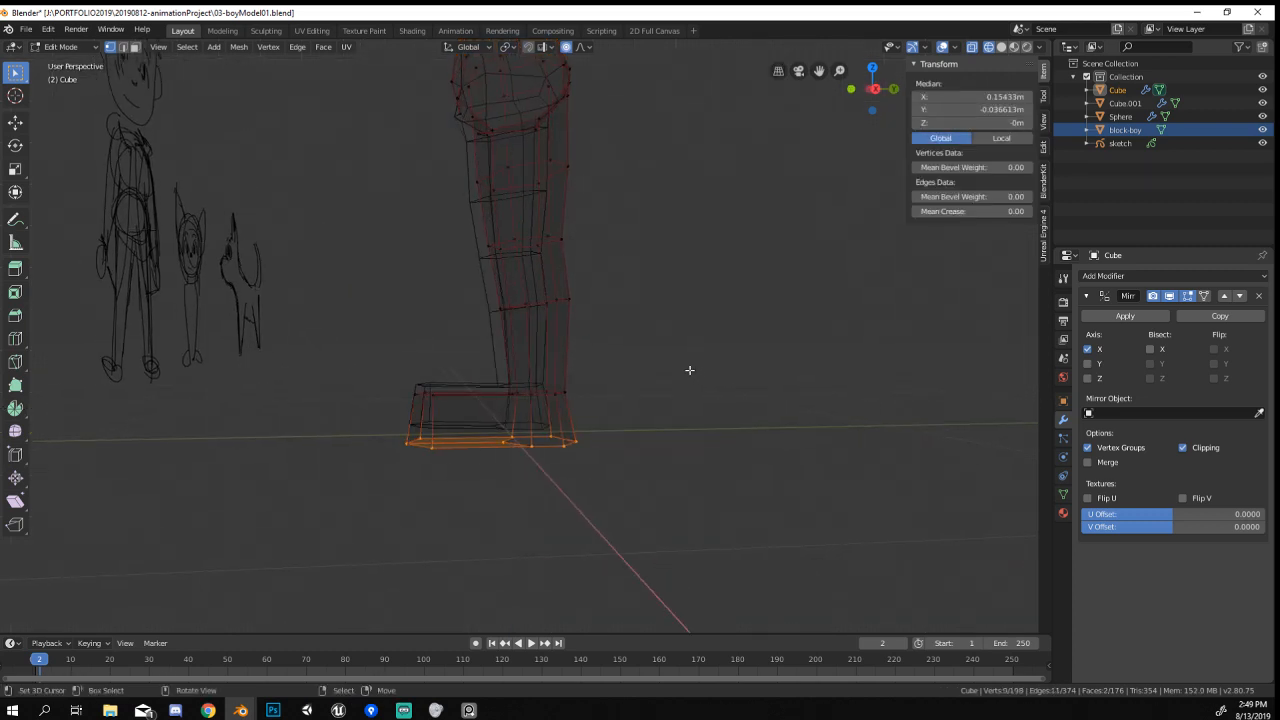
key(KP_3)
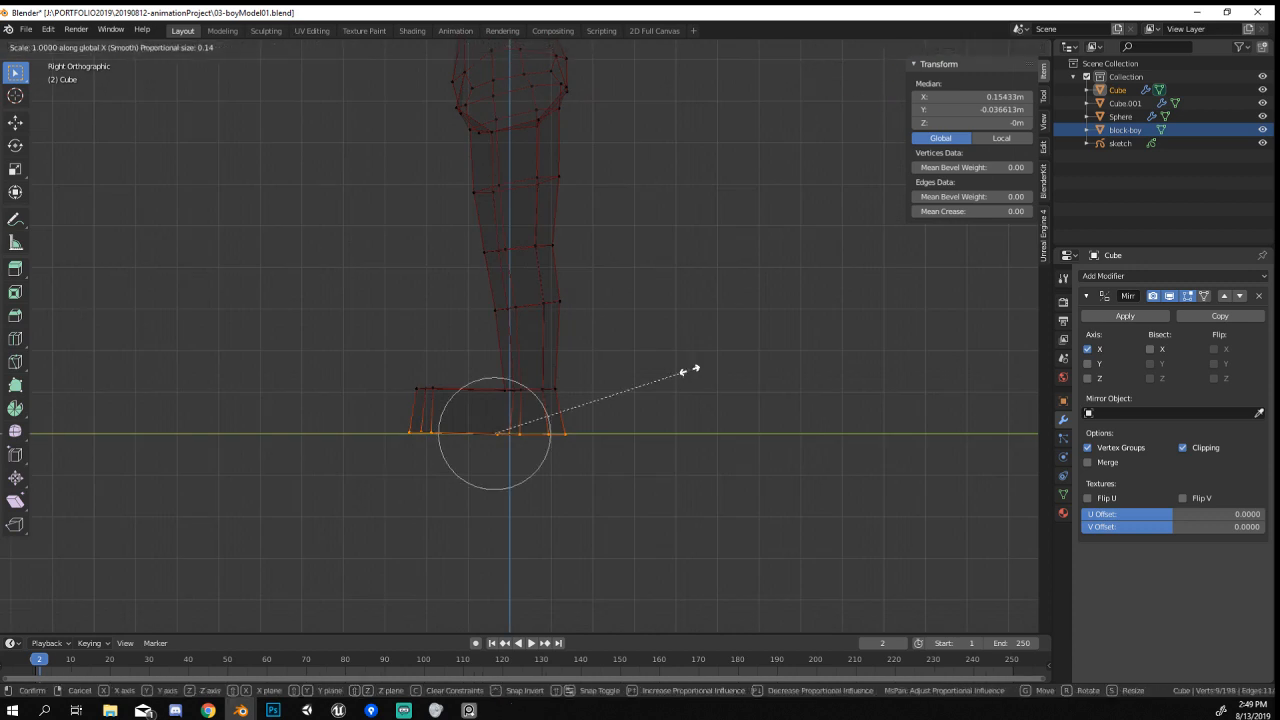
text(0)
key(Return)
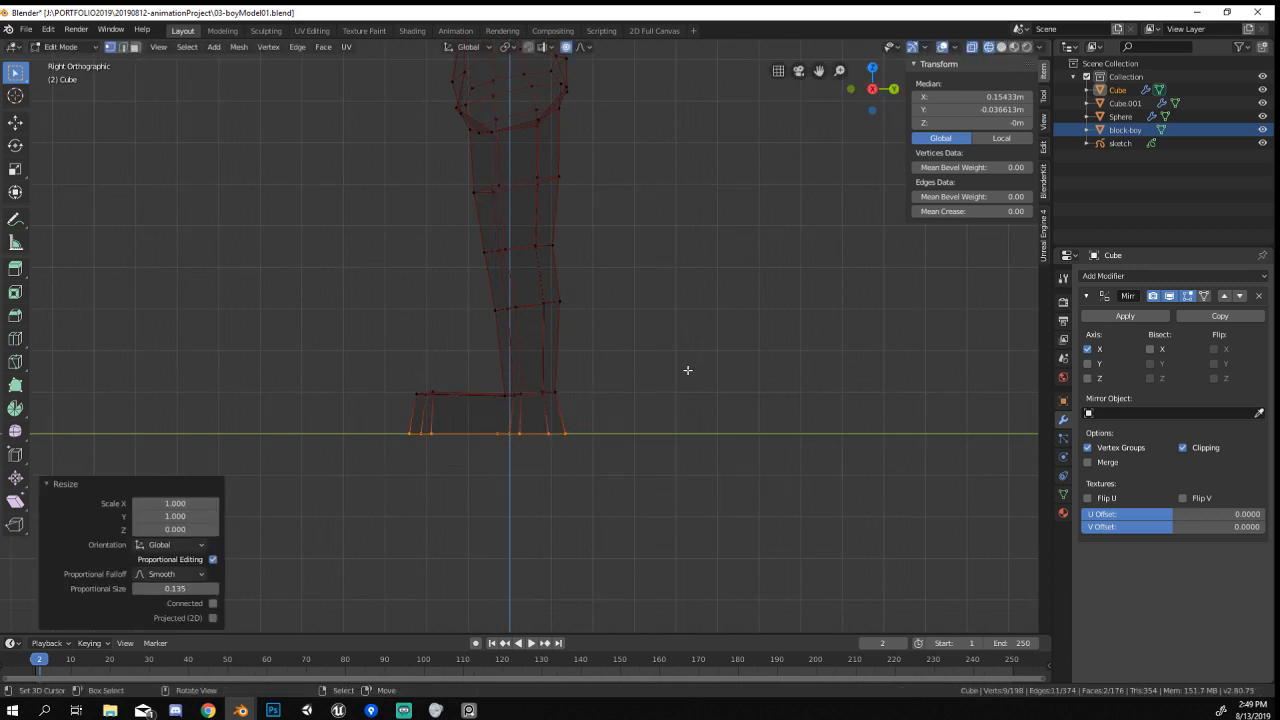
Add an edge loop across the middle of the foot between ankle and toe.
middle_drag(687, 370, 769, 401)
click(848, 398)
mouse_move(848, 398)
middle_down()
mouse_move(656, 449)
mouse_move(643, 338)
mouse_move(604, 445)
middle_up()
scroll(642, 340, up, 1)
Move the toe's inner vertical edge about 0.04 m towards the body's centre line.
click(587, 396)
shift+click(594, 348)
key(g)
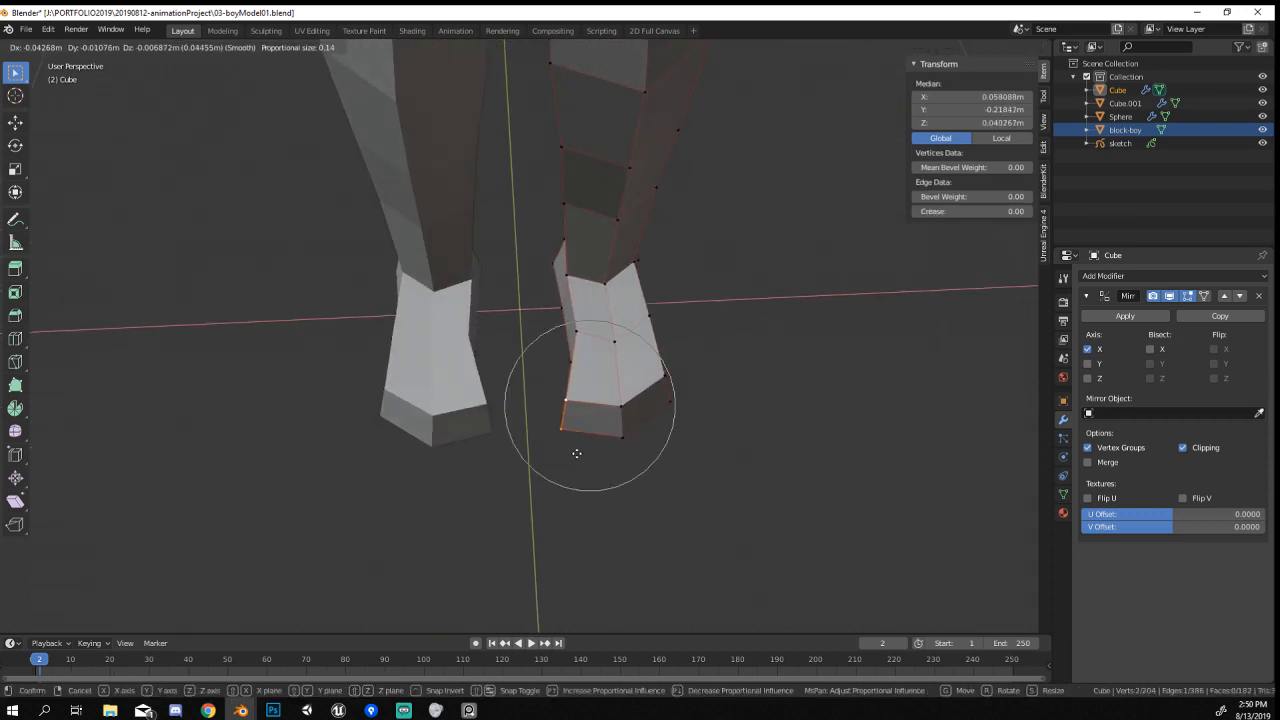
click(576, 455)
Reposition the toe's outer vertical edge to widen and round the front of the foot.
middle_drag(682, 426, 662, 443)
click(647, 411)
shift+click(657, 431)
key(g)
click(654, 445)
key(g)
click(664, 438)
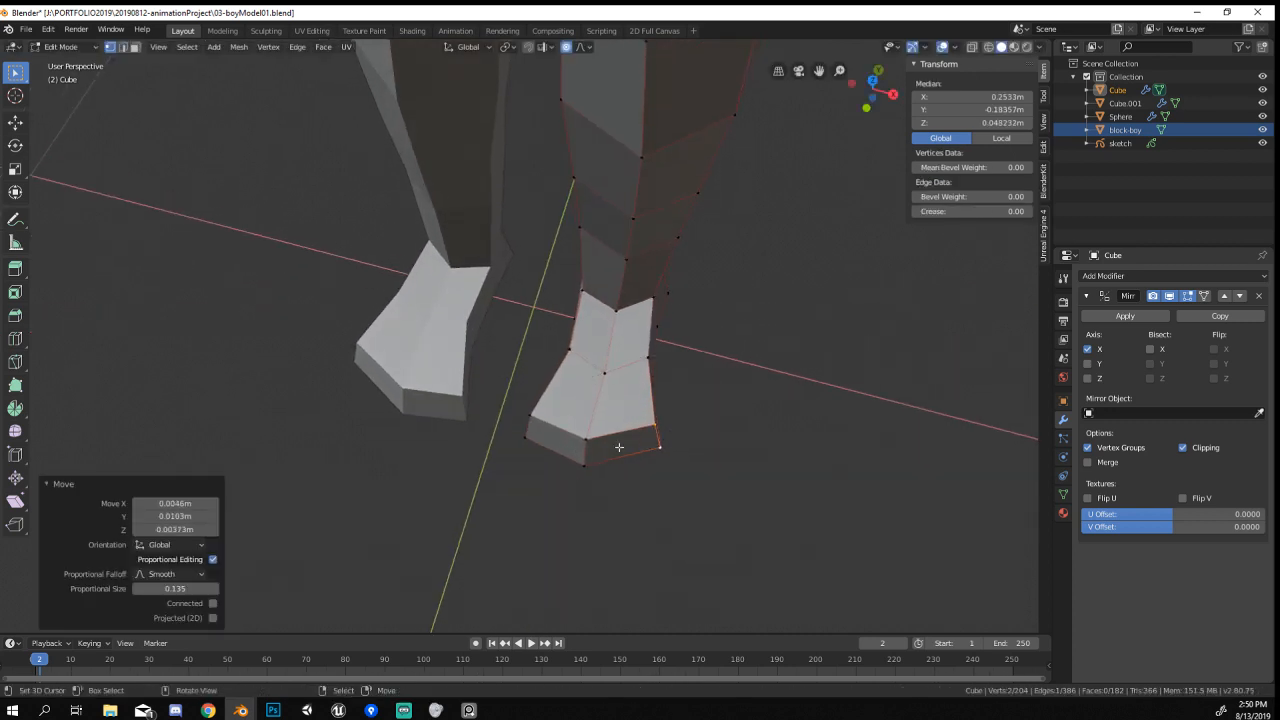
Shift the toe's inner vertical edge about 0.009 m outward along X.
middle_drag(480, 428, 533, 406)
click(543, 434)
key(g)
click(551, 437)
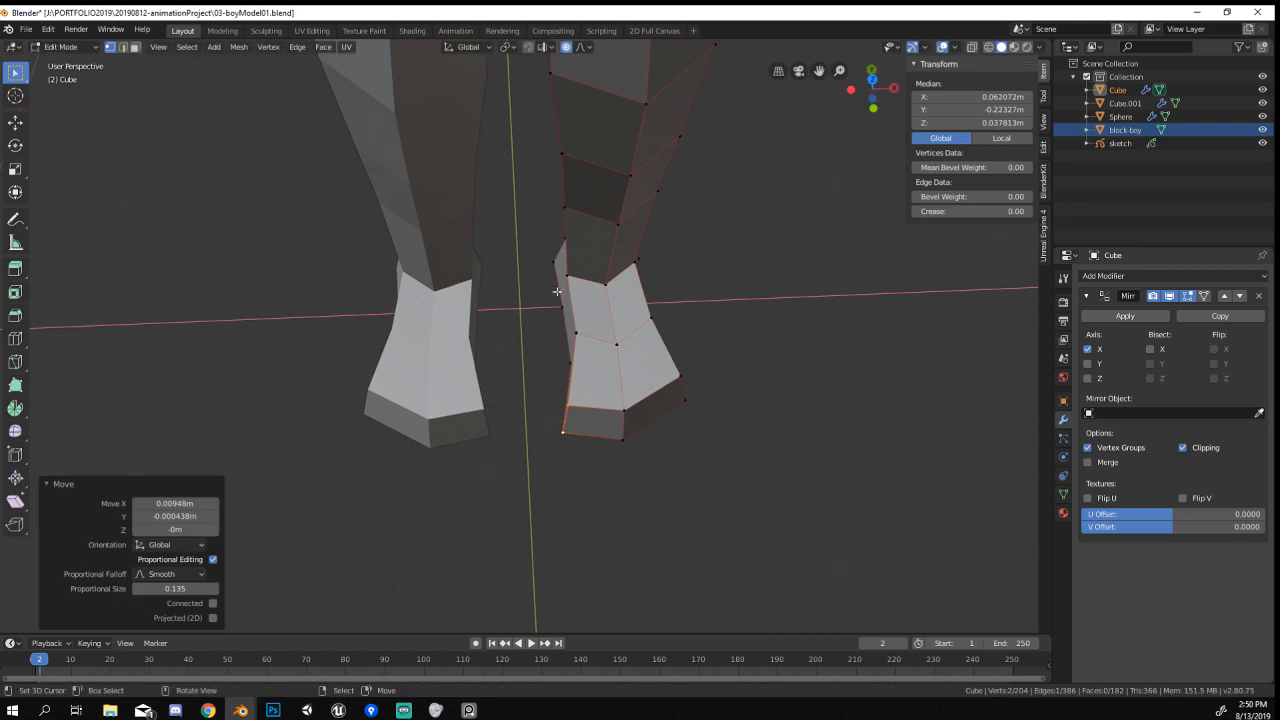
Move the heel's inner side face about 0.012 m towards the centre line and rotate it slightly.
click(557, 289)
middle_drag(552, 258, 589, 264)
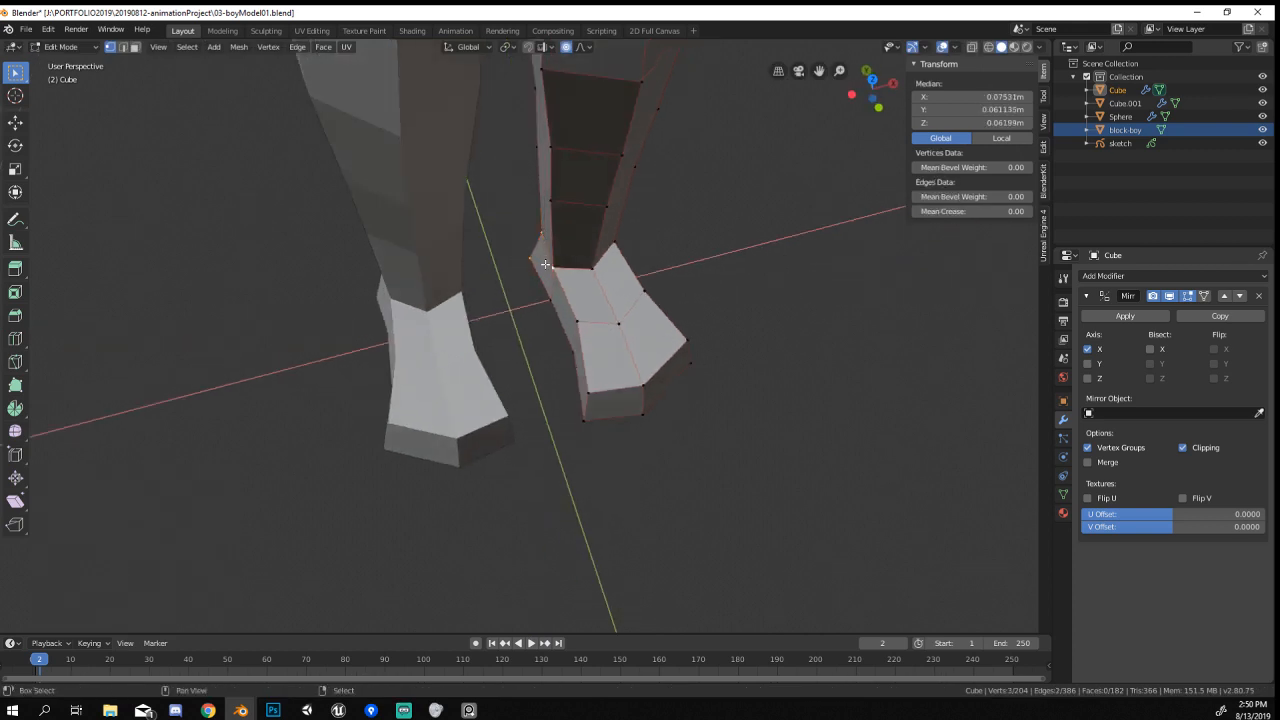
middle_drag(560, 329, 522, 338)
key(g)
click(518, 336)
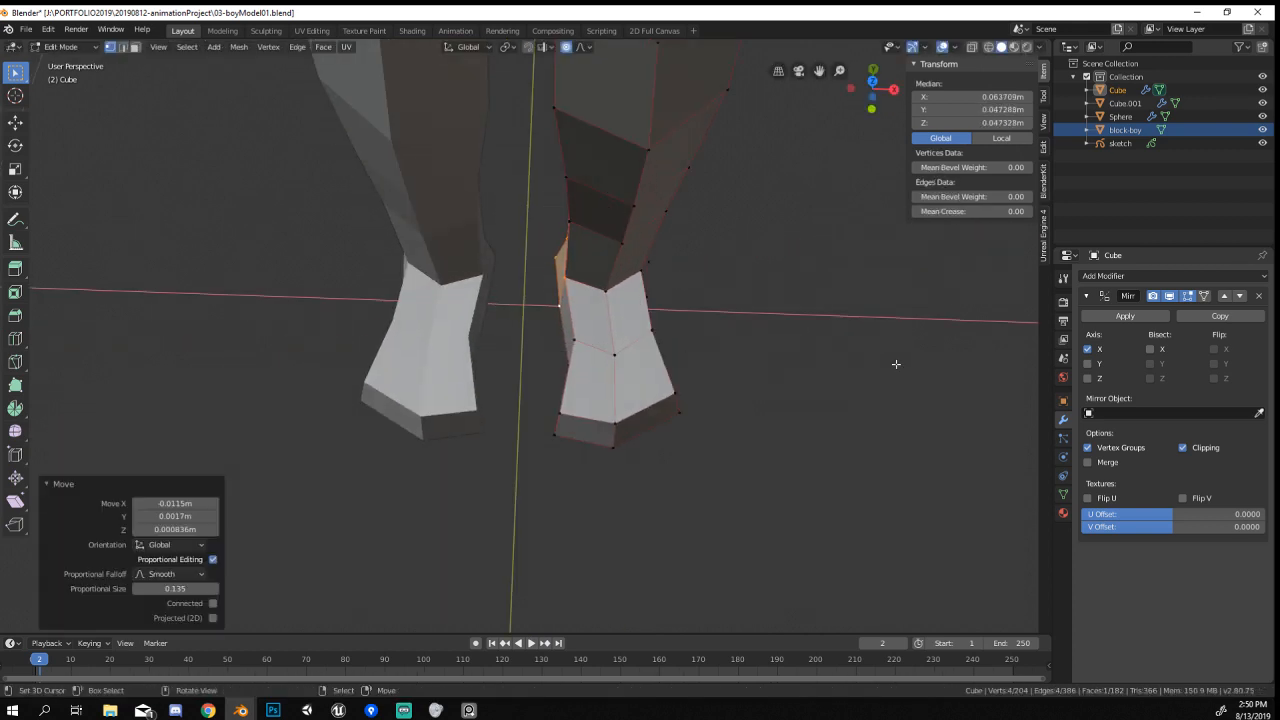
key(r)
click(886, 349)
Slide the front ankle edges up the leg with an edge slide factor of about 0.2.
middle_drag(886, 349, 664, 346)
shift+click(597, 296)
key(g)
key(g)
click(677, 345)
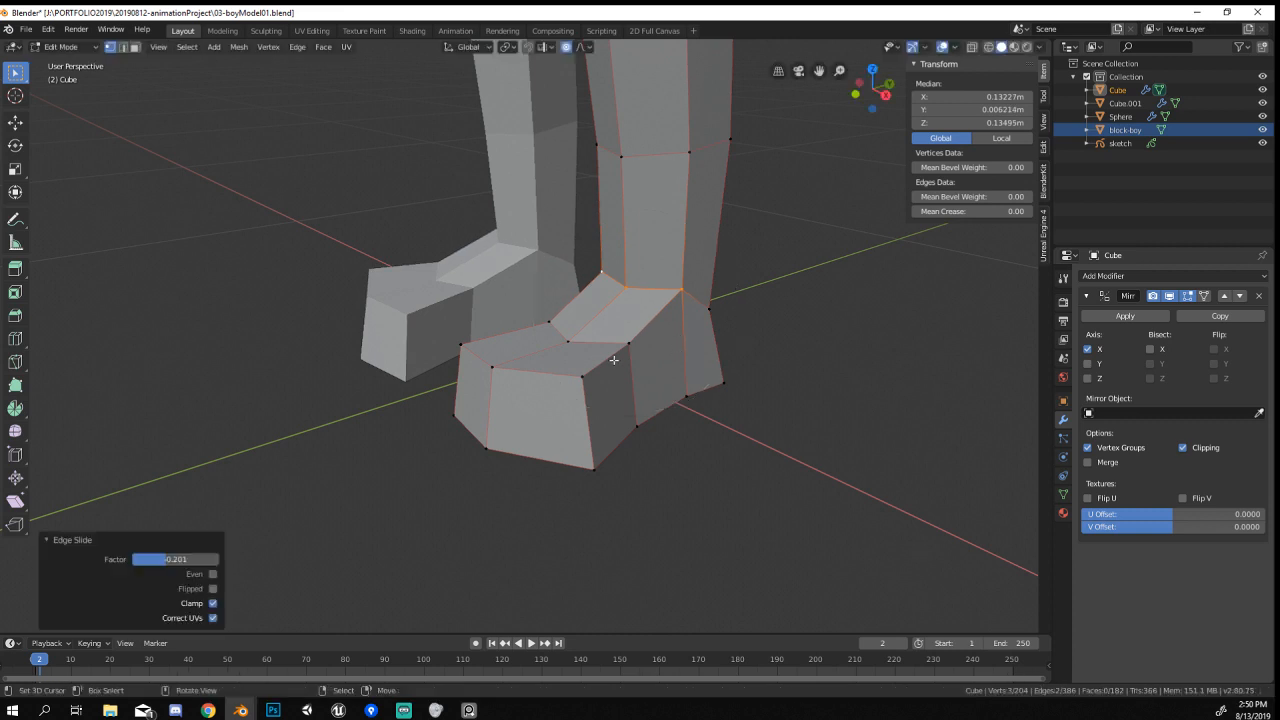
Try to slide the toe's top front edges down by a factor of about 0.29.
click(627, 344)
key(g)
key(g)
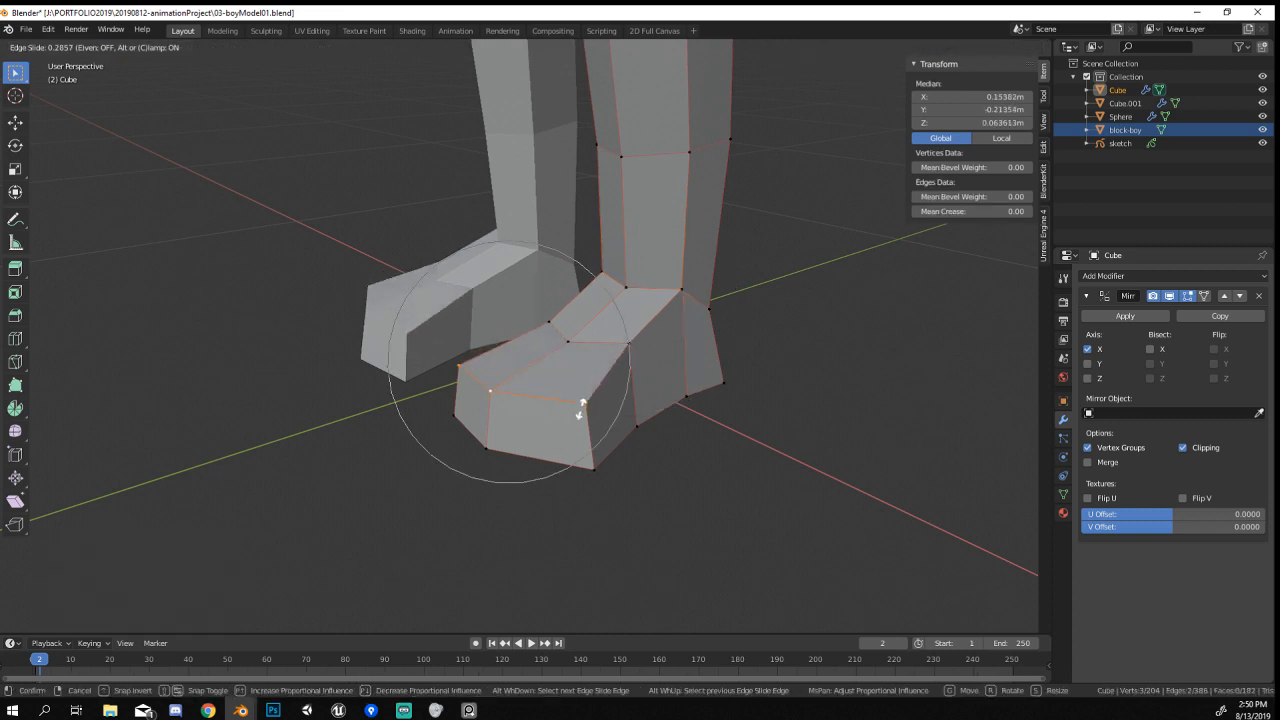
click(582, 412)
key(Tab)
scroll(584, 414, down, 4)
middle_drag(584, 414, 560, 386)
Undo the edge slide on the toe's top front edges.
key(Tab)
key(ctrl+z)
key(ctrl+z)
key(ctrl+z)
key(Tab)
scroll(530, 393, down, 5)
scroll(613, 390, up, 6)
Move the toe's front faces further forward in side view, enlarge them, and raise them about 0.01 m.
key(Tab)
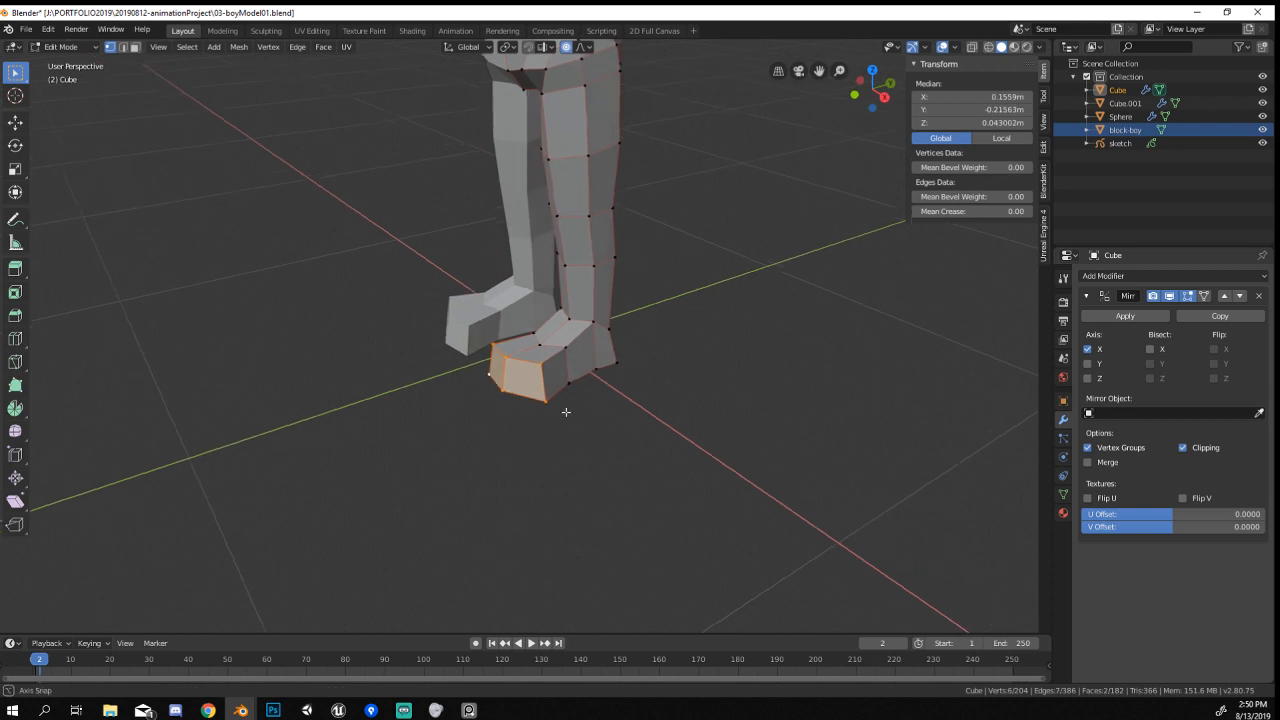
key(KP_3)
key(s)
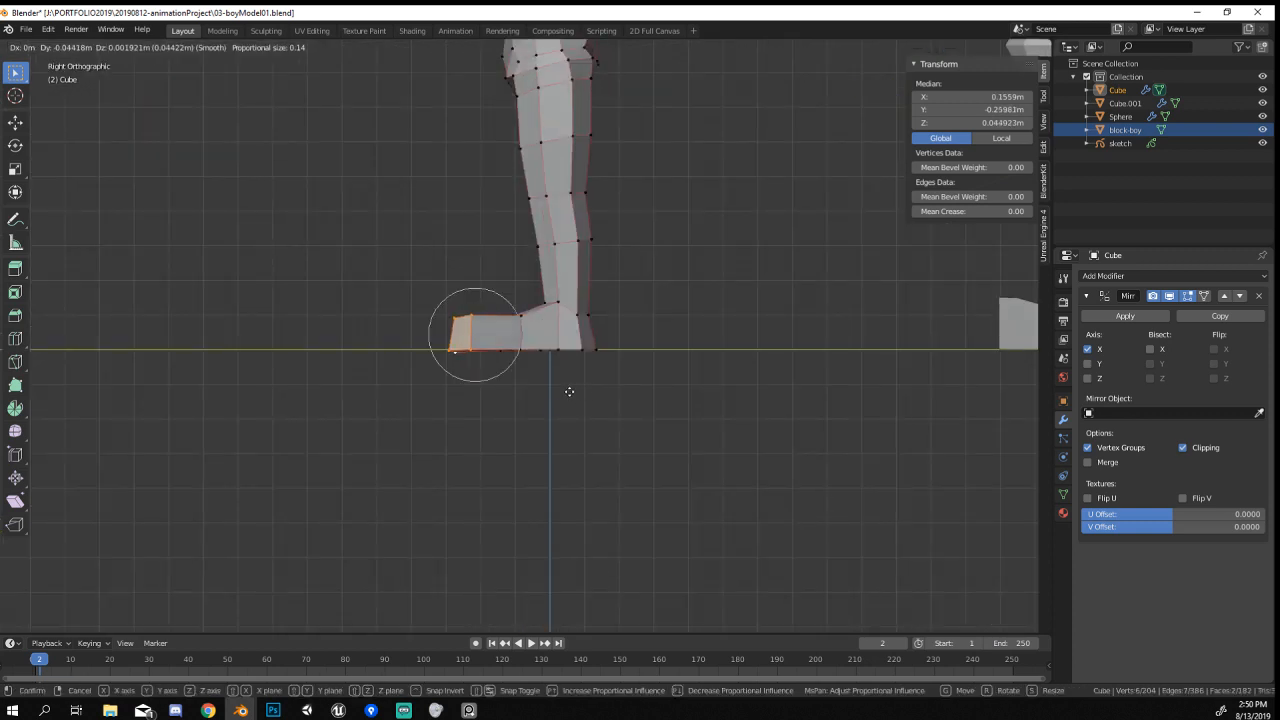
click(586, 394)
key(g)
click(596, 398)
Rotate the toe's front faces by about 1.7° in front view to level the foot with the ground.
middle_drag(596, 398, 711, 397)
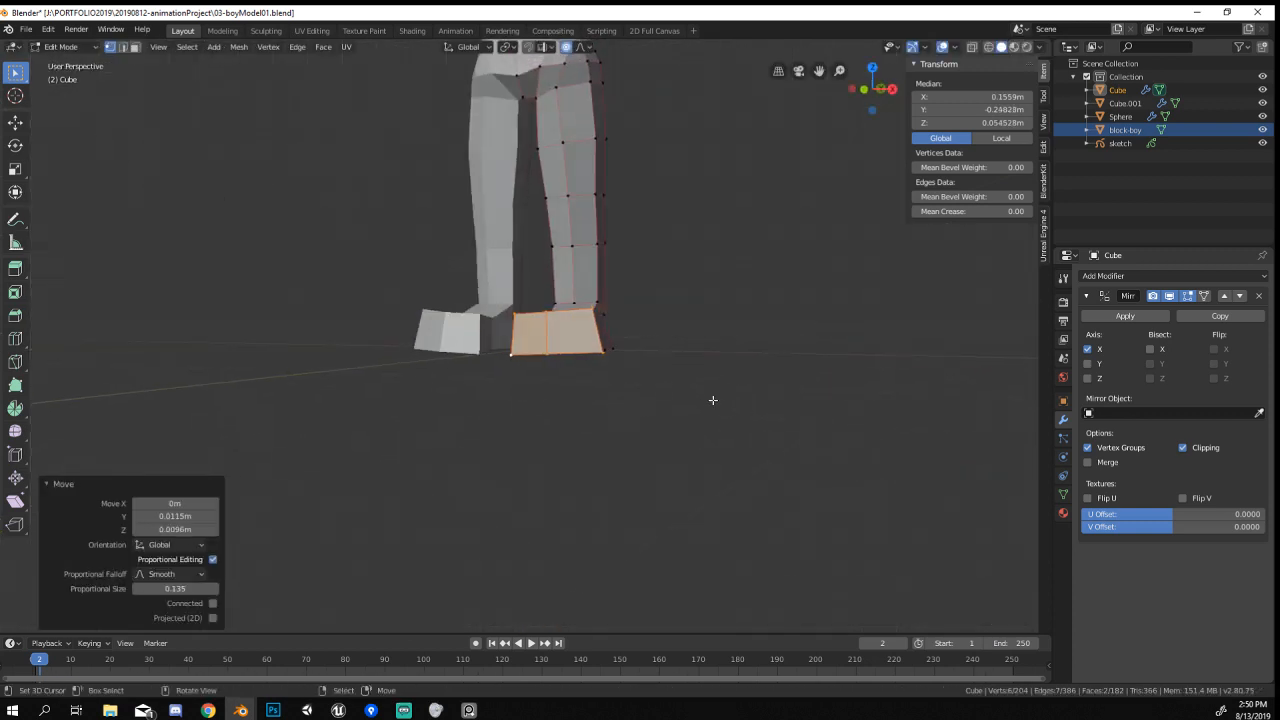
scroll(676, 405, up, 3)
key(KP_1)
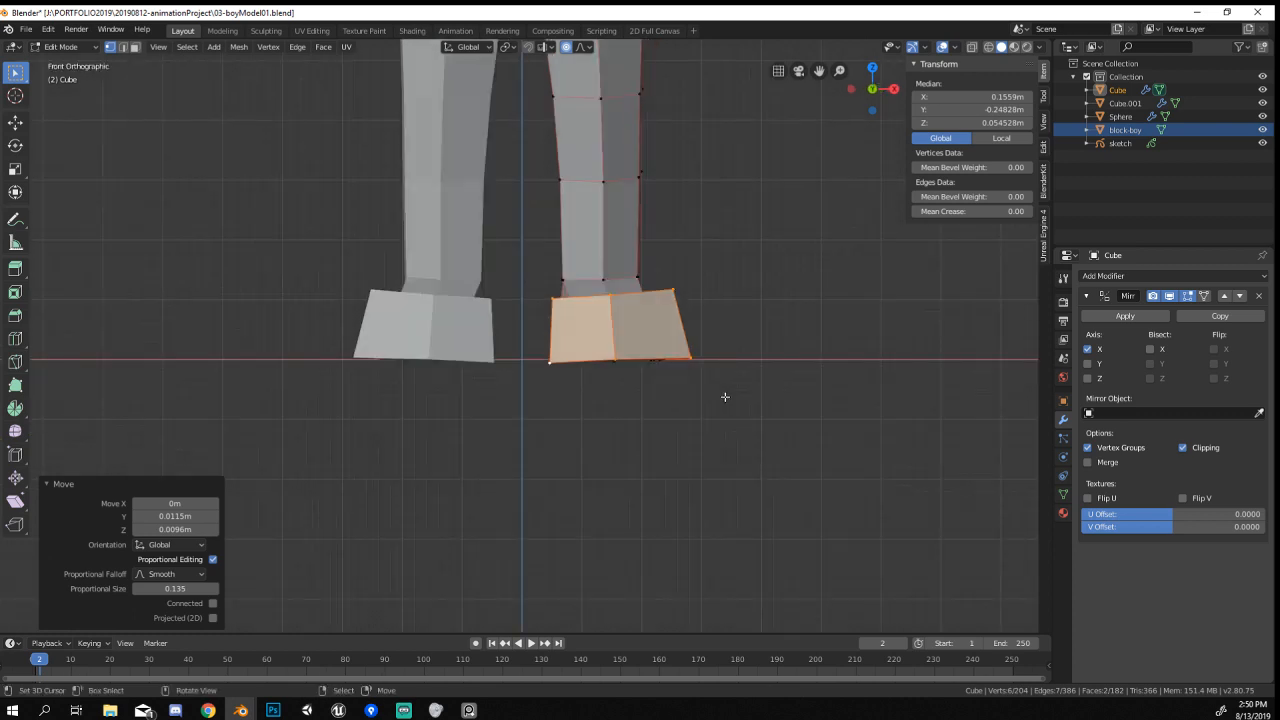
key(r)
click(858, 432)
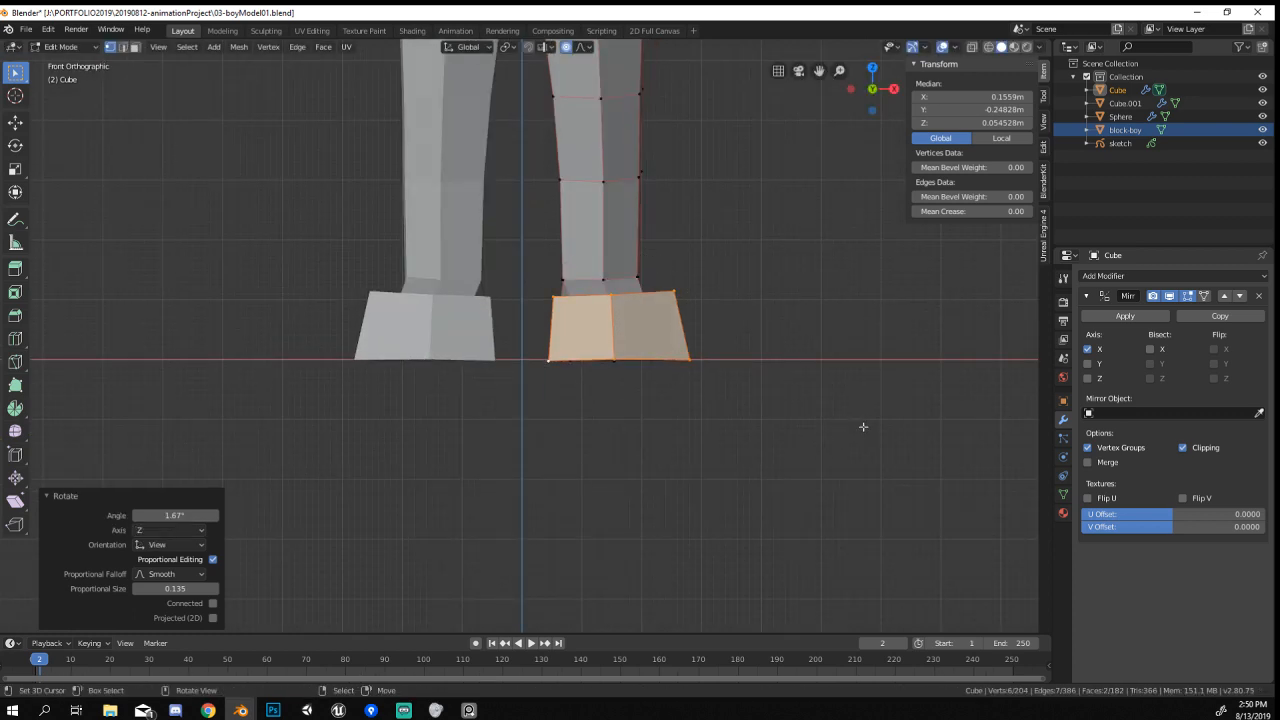
Fill the open heel part of the foot's sole with faces.
middle_drag(860, 429, 705, 336)
scroll(723, 330, down, 4)
scroll(723, 330, up, 3)
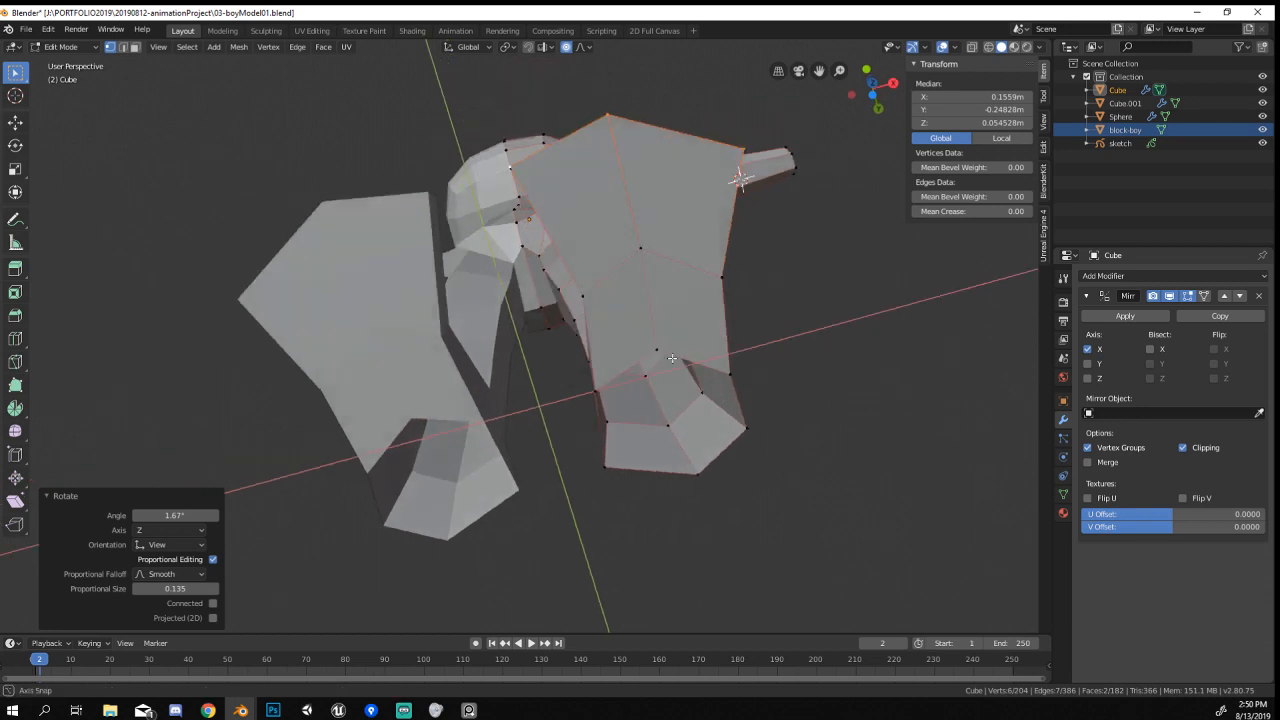
click(657, 347)
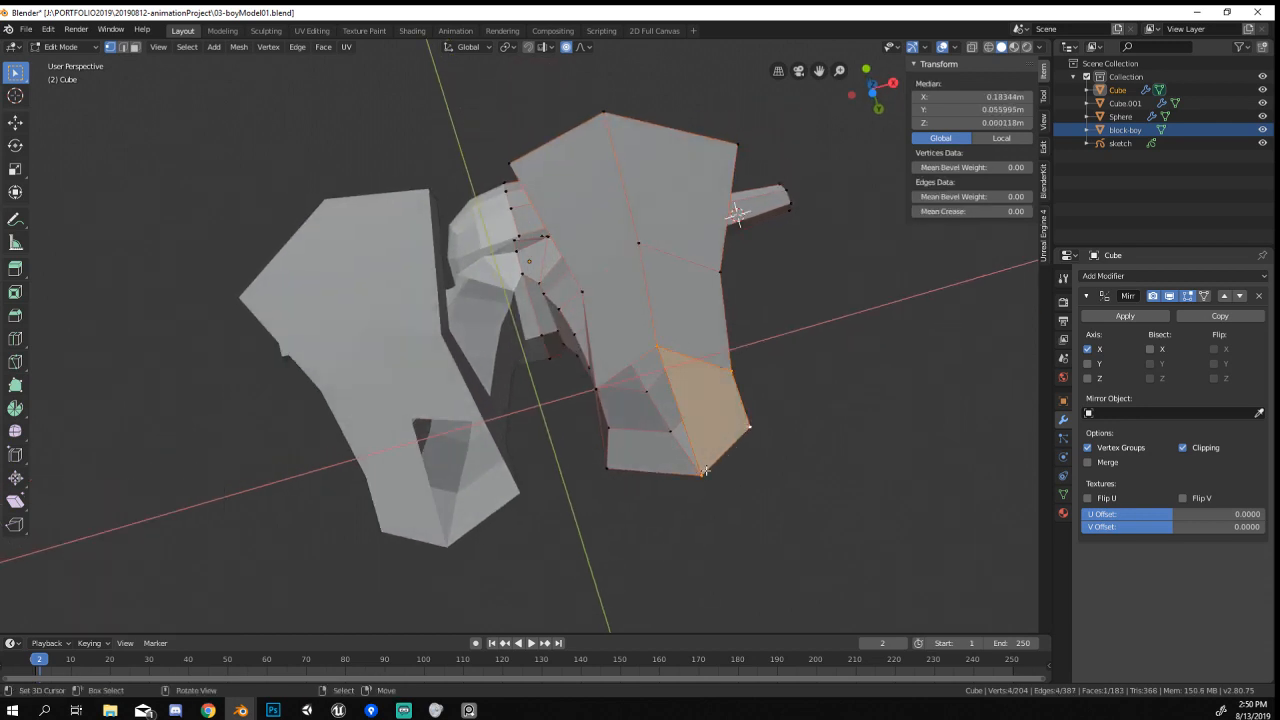
key(f)
Examine the whole character's body and new feet from several angles in Object Mode.
middle_drag(664, 396, 622, 517)
key(Tab)
scroll(622, 517, down, 11)
scroll(517, 306, up, 5)
scroll(517, 306, down, 3)
mouse_move(520, 310)
middle_down()
mouse_move(549, 337)
mouse_move(603, 298)
middle_up()
scroll(603, 304, up, 5)
middle_drag(657, 191, 514, 363)
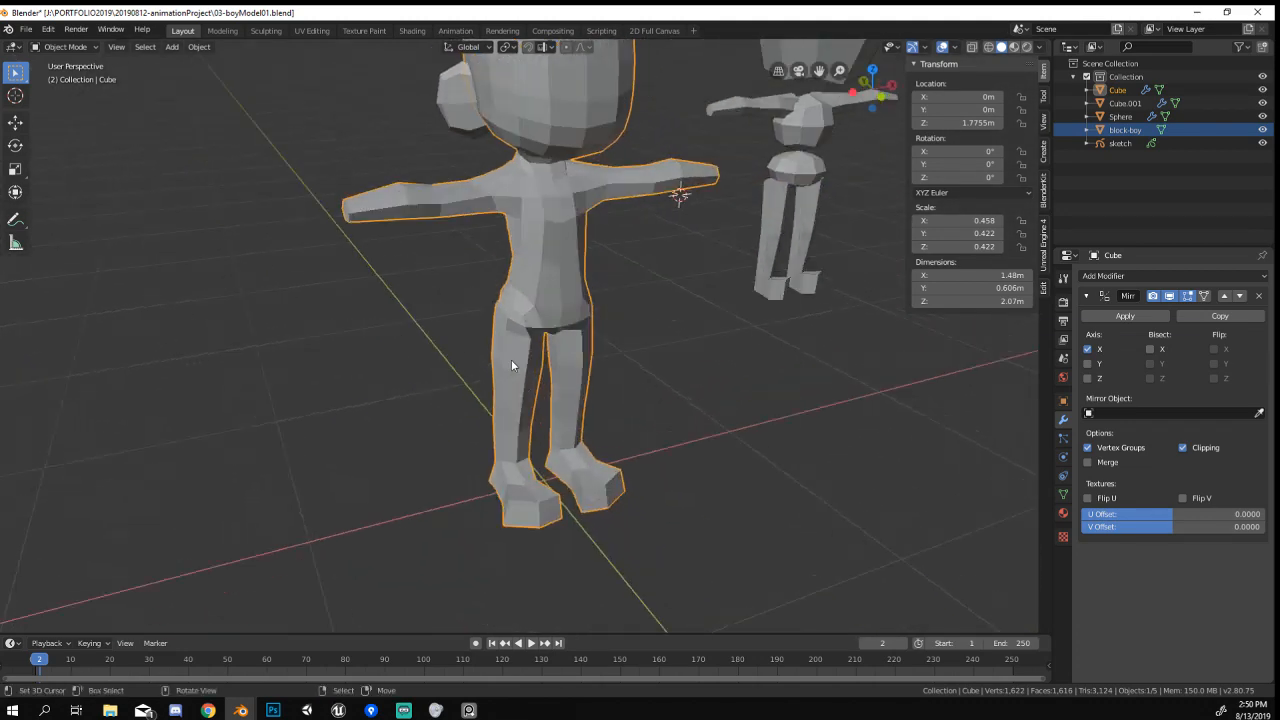
Reposition the two vertices on the front of the hip just above the leg.
key(Tab)
scroll(536, 254, up, 4)
middle_drag(649, 304, 534, 290)
scroll(530, 288, up, 2)
click(513, 282)
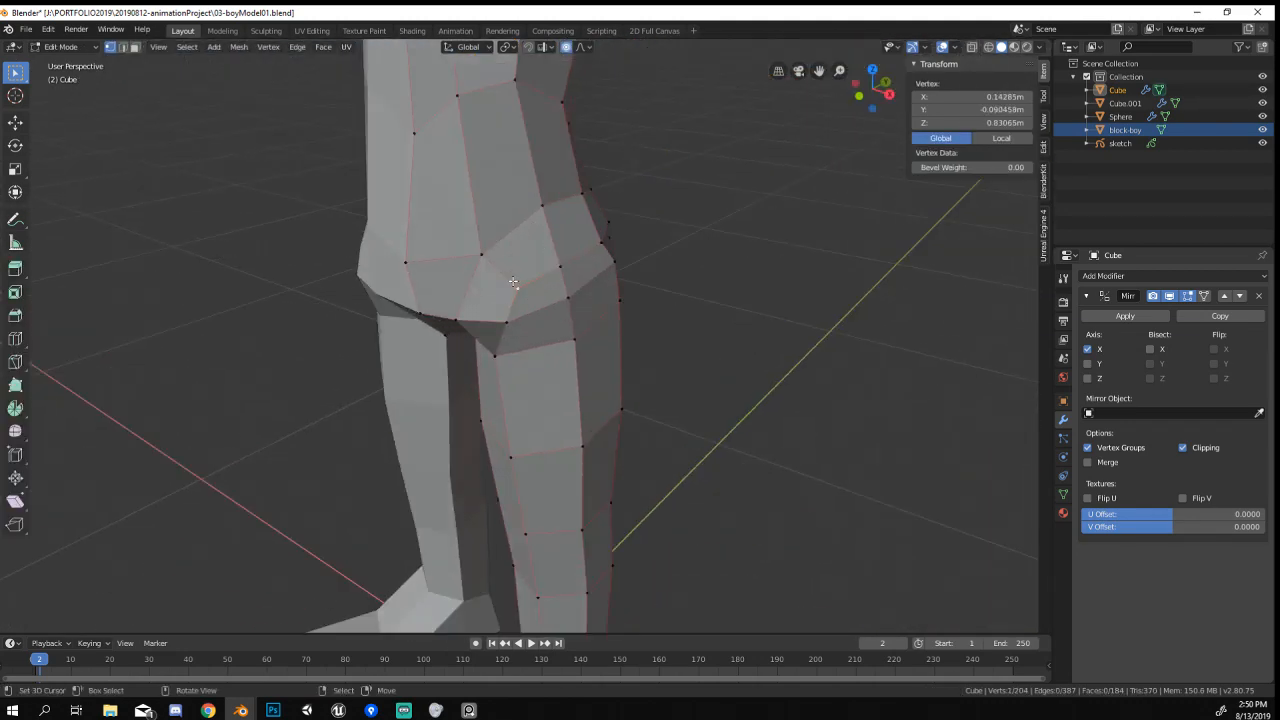
click(543, 262)
Slide the edge at the front of the upper hip upward and scale it to about 0.89.
click(483, 255)
shift+click(542, 207)
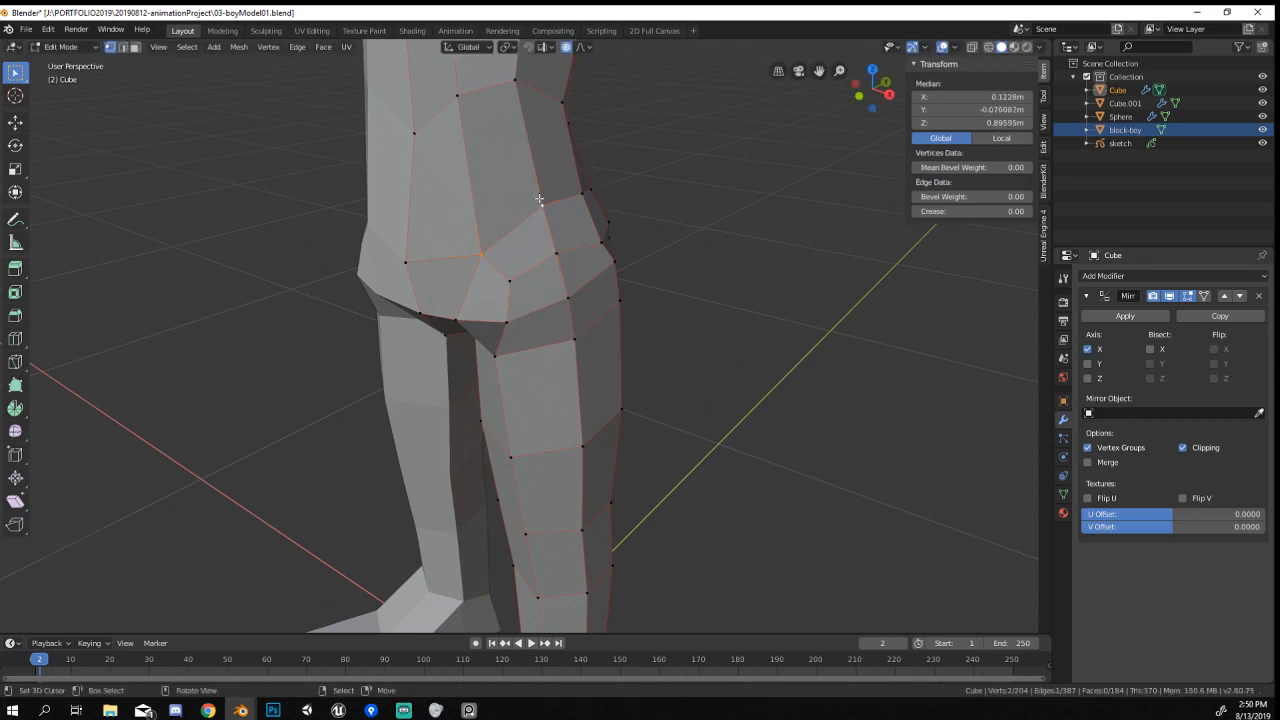
key(g)
key(g)
click(540, 207)
shift+middle_drag(540, 207, 585, 404)
mouse_move(585, 404)
middle_down()
mouse_move(549, 397)
mouse_move(556, 384)
mouse_move(501, 392)
middle_up()
key(s)
click(565, 380)
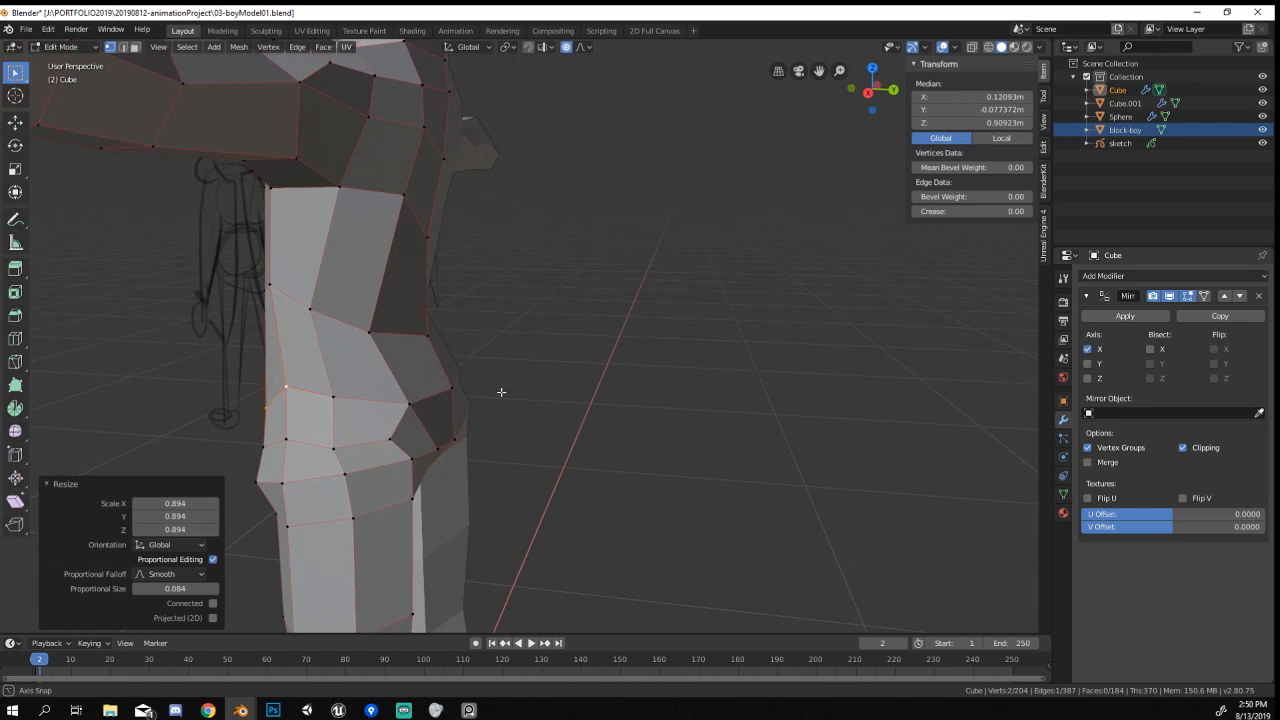
Slide the back hip edge up with a factor of about 0.23 and move the neighbouring side hip vertex upward.
click(432, 398)
click(422, 388)
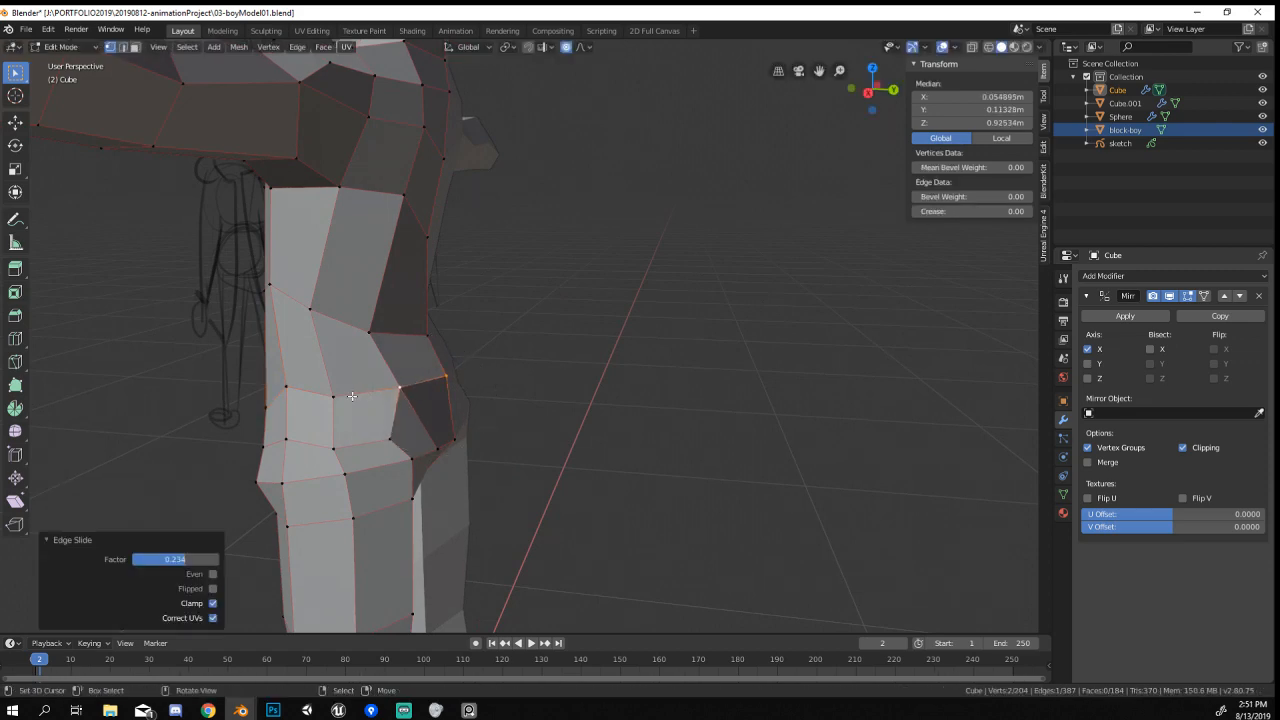
click(338, 397)
key(g)
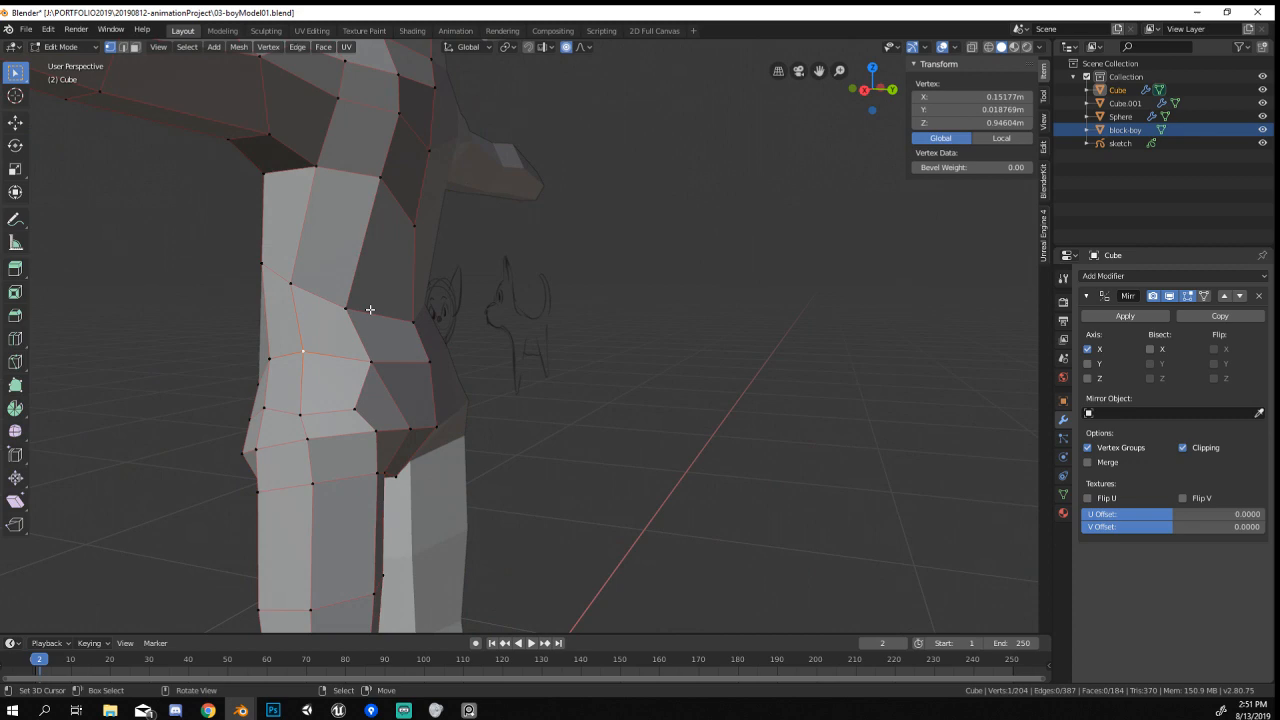
Reposition the vertex at the back of the waist to smooth the torso's side profile.
click(343, 304)
key(g)
click(357, 306)
key(Tab)
middle_drag(358, 306, 565, 332)
scroll(469, 350, down, 5)
Select the edge path across the front of the waist and move it to even out the torso's shape.
key(Tab)
scroll(596, 298, up, 3)
scroll(594, 294, down, 2)
ctrl+click(583, 309)
key(g)
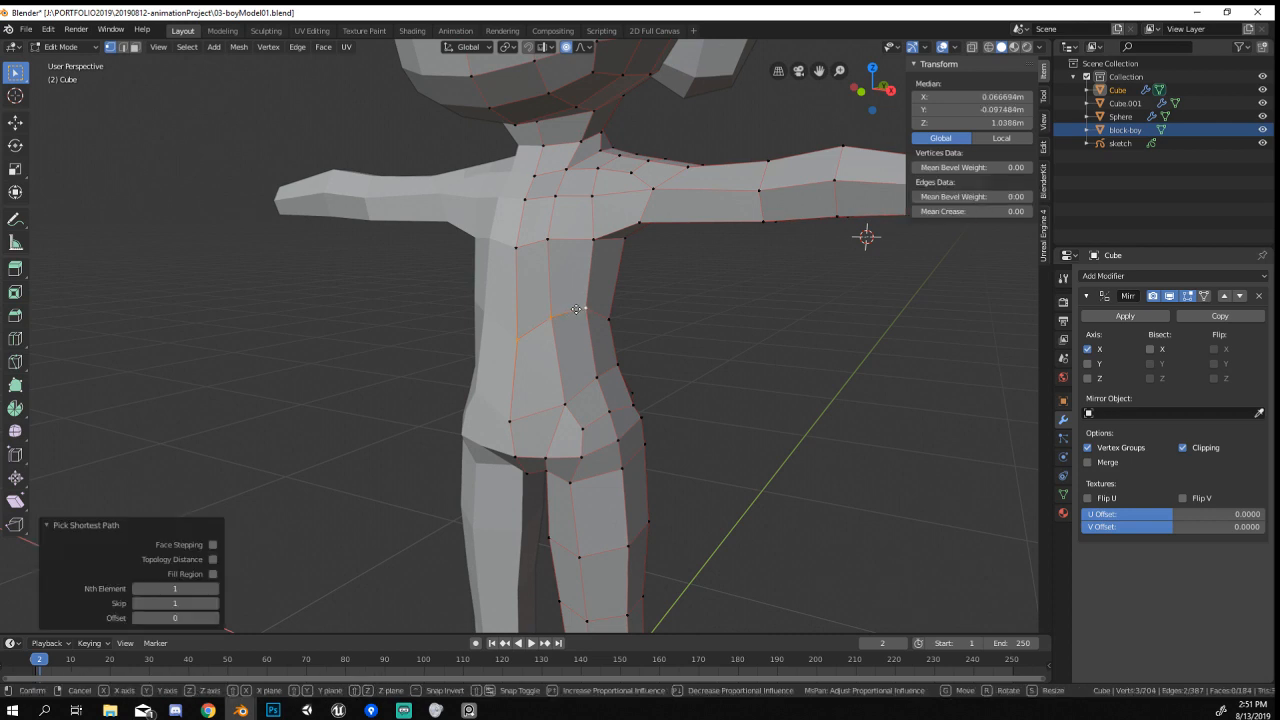
click(579, 327)
Add a horizontal edge loop around the torso between the armpit and waist and nudge its side vertex slightly.
middle_drag(580, 297, 467, 286)
click(465, 284)
right_drag(533, 265, 528, 262)
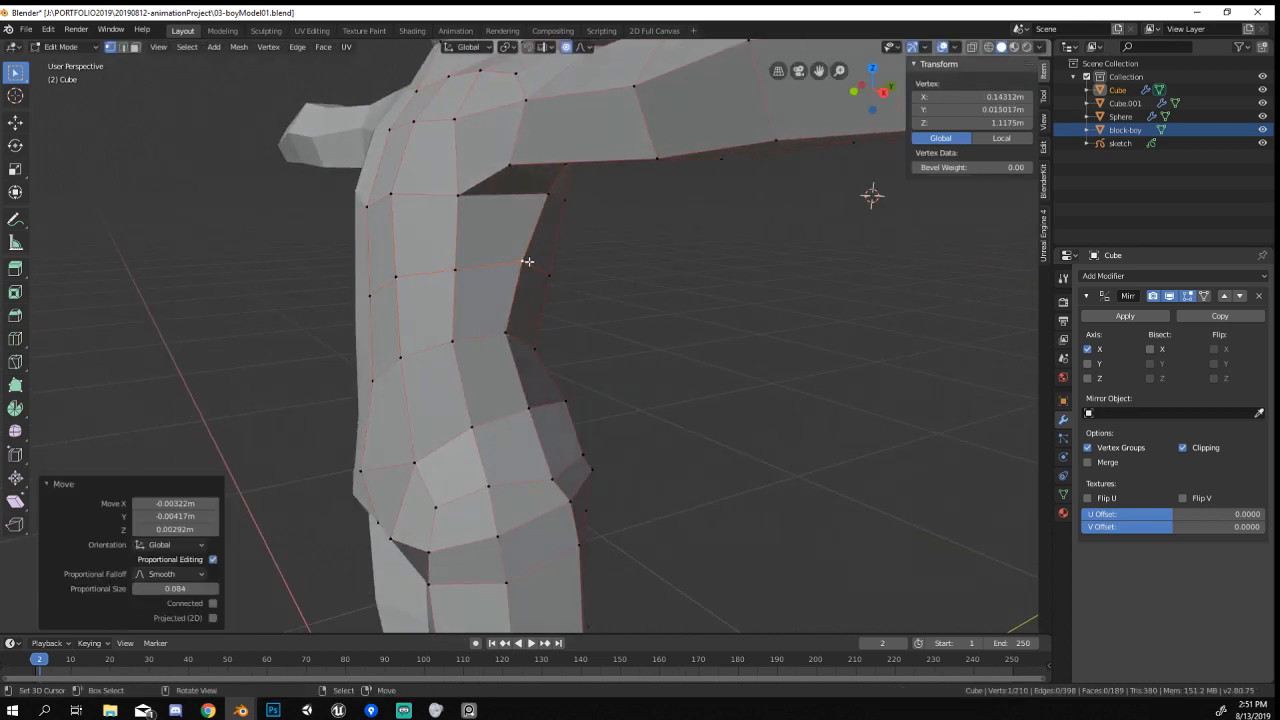
Reposition the vertices along the side of the waist to even out the torso's vertical edges.
right_drag(509, 331, 469, 336)
click(469, 335)
middle_drag(469, 335, 391, 279)
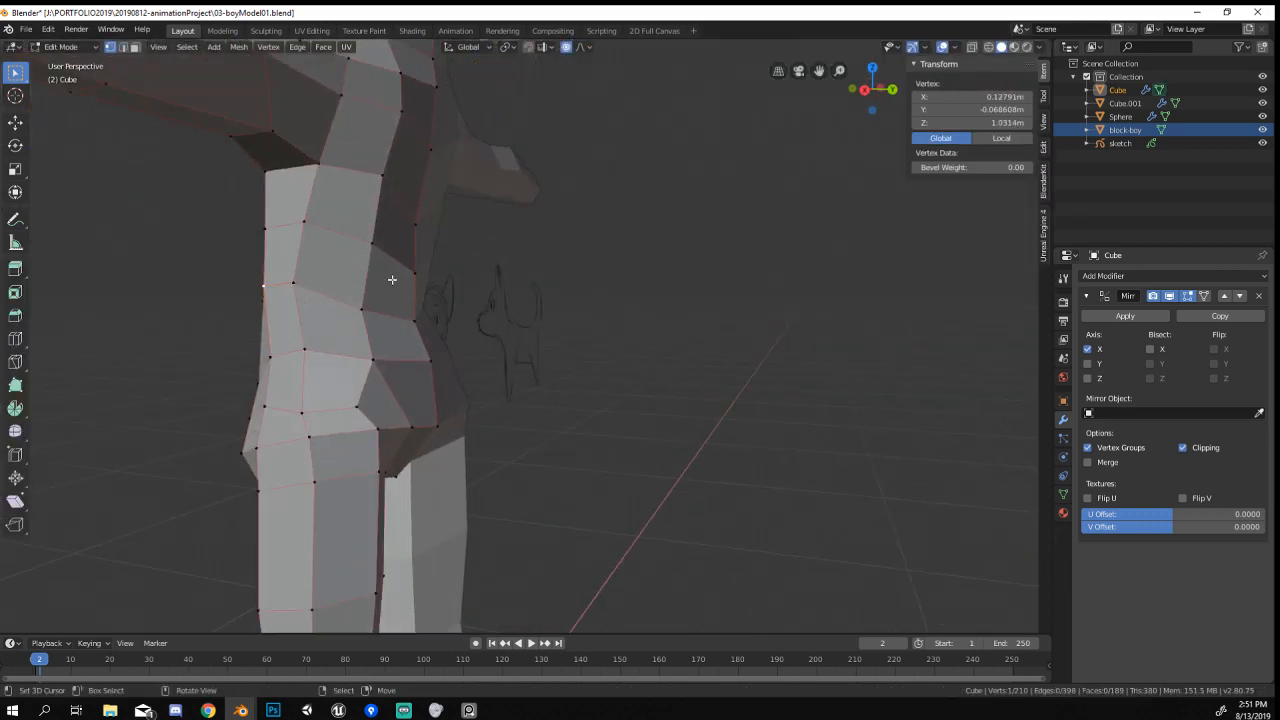
click(318, 237)
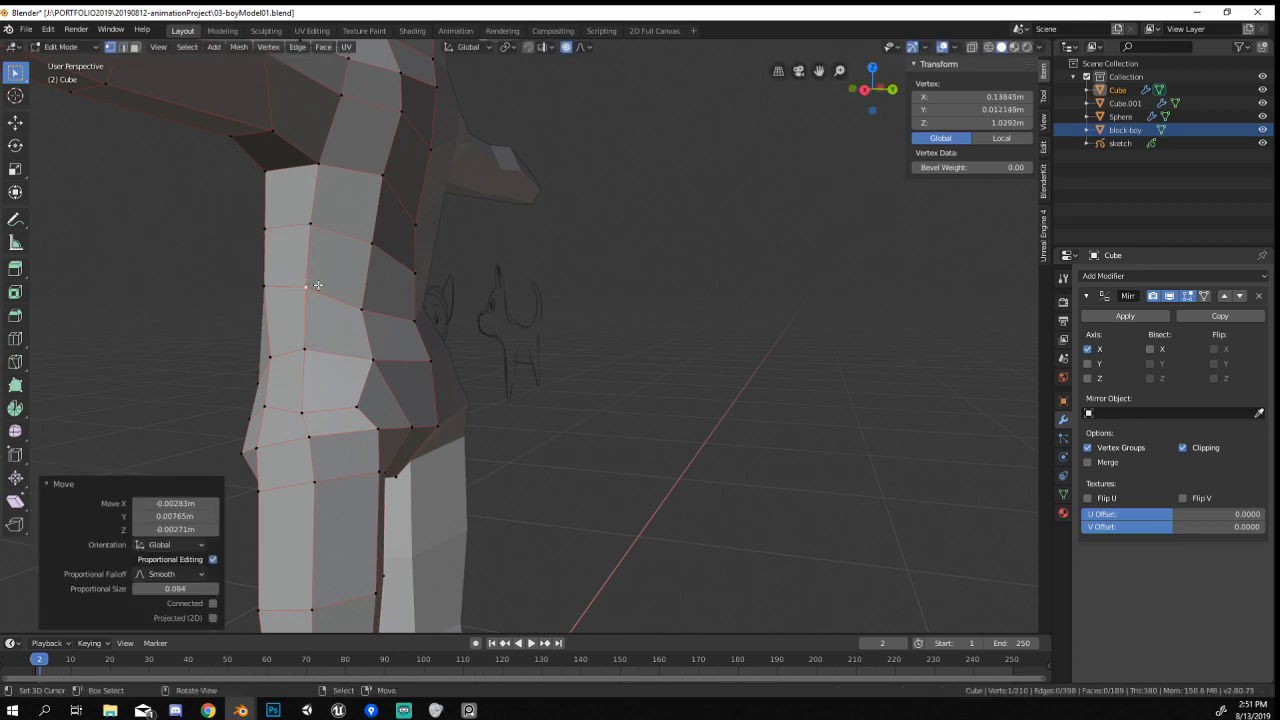
Add an edge loop around the upper arm and round it with LoopTools Circle at 72.3% influence.
key(Tab)
scroll(499, 321, down, 3)
middle_drag(499, 321, 608, 352)
key(Tab)
shift+middle_drag(608, 352, 600, 460)
scroll(612, 271, up, 3)
shift+middle_drag(666, 292, 553, 361)
scroll(604, 385, up, 2)
click(573, 369)
alt+right_click(460, 326)
middle_drag(460, 328, 533, 362)
key(w)
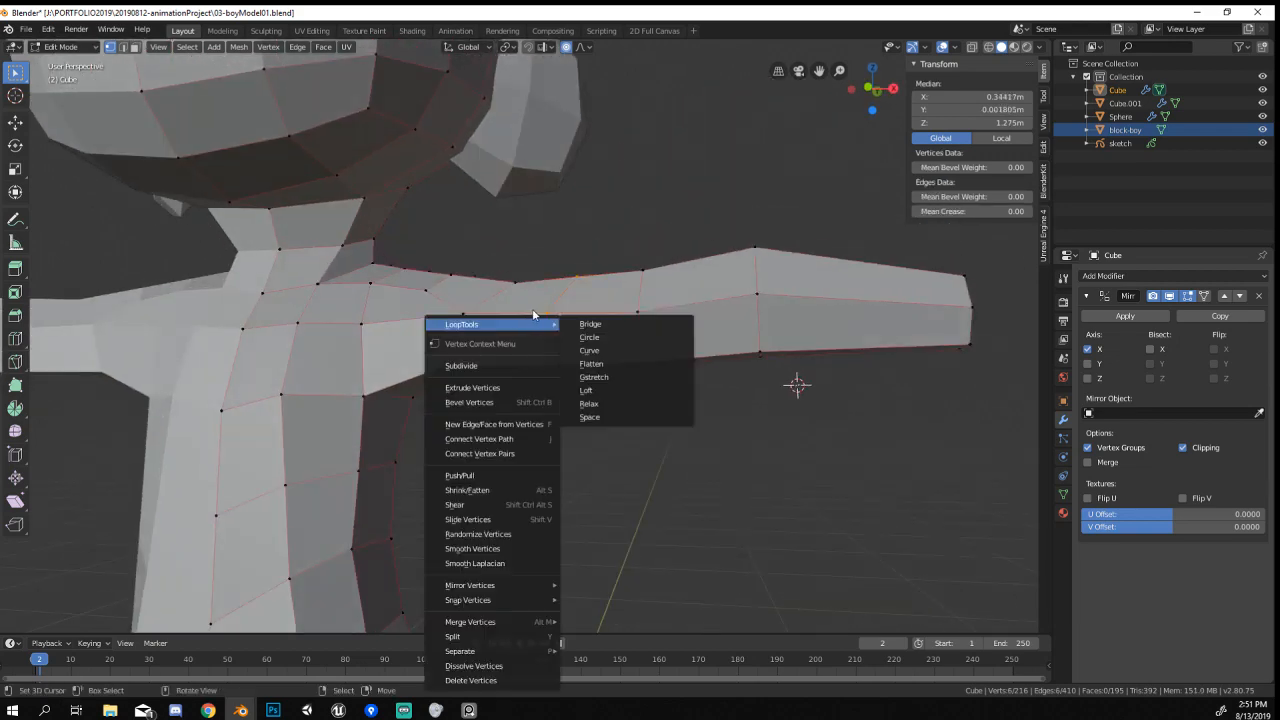
click(614, 337)
Round the next edge loop along the arm, just before the elbow, with LoopTools Circle at 72.3% influence.
middle_drag(614, 337, 603, 452)
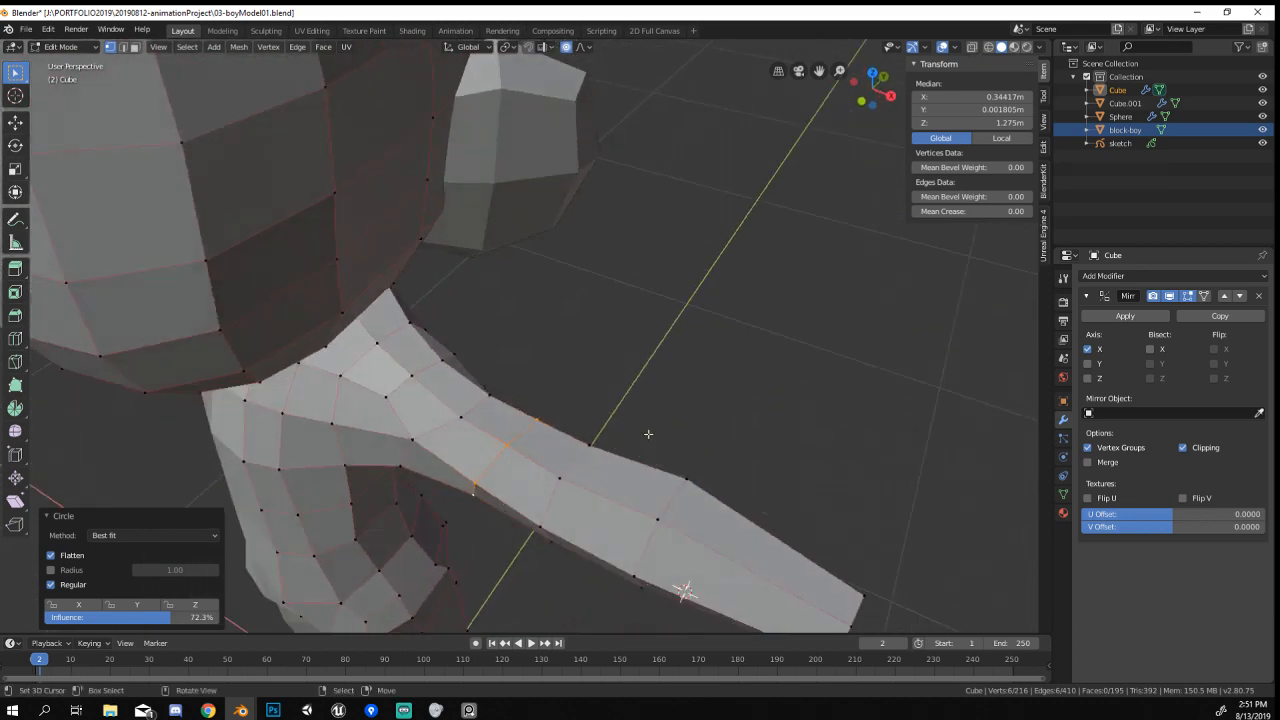
right_click(581, 456)
mouse_move(556, 326)
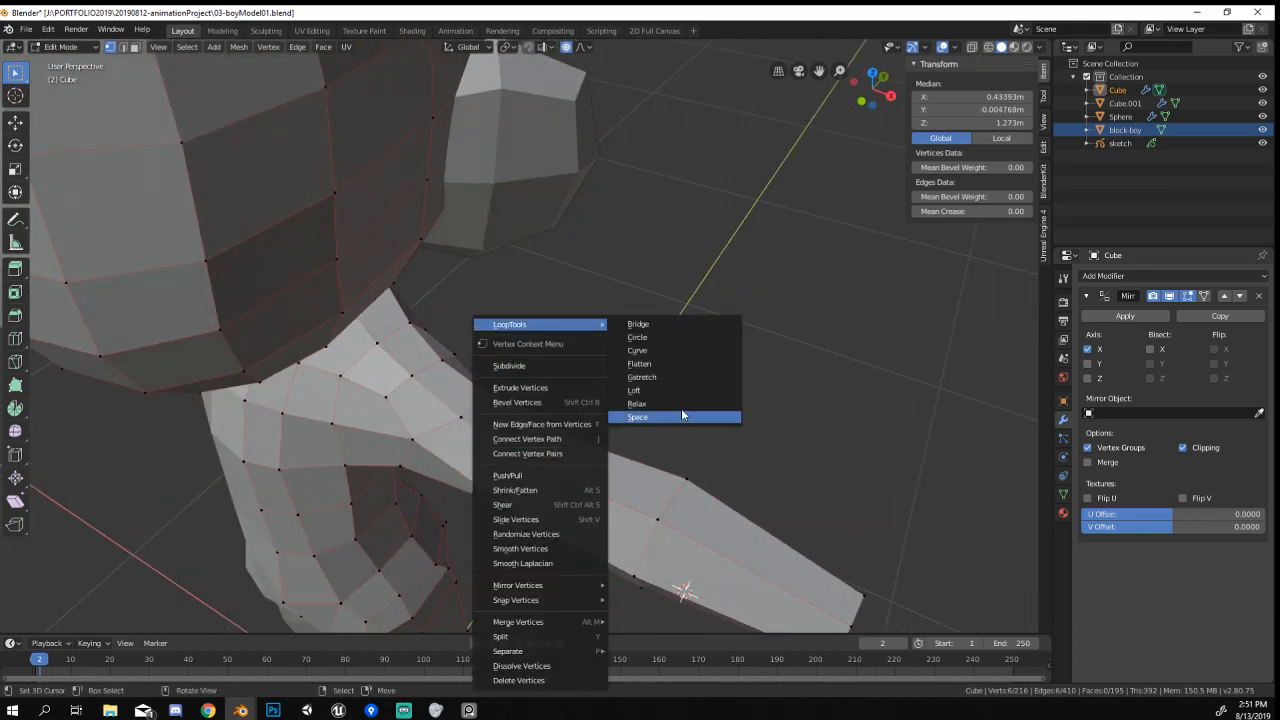
click(661, 337)
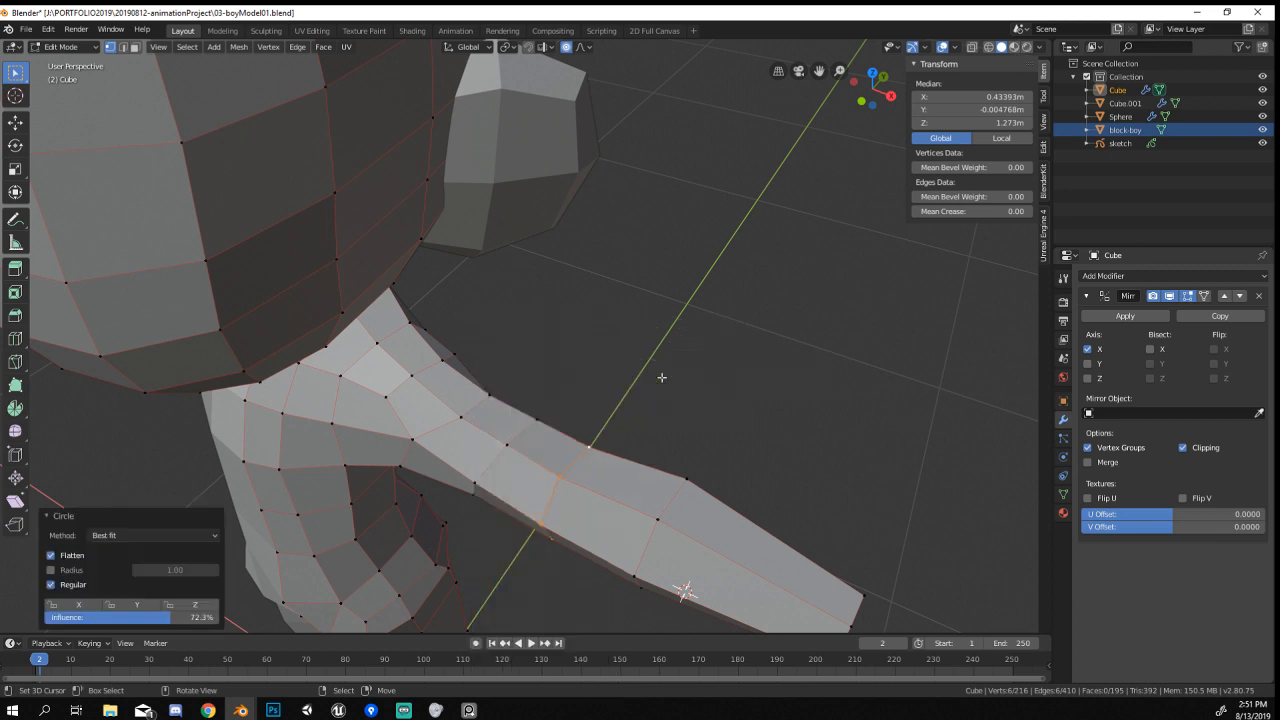
middle_drag(766, 523, 708, 469)
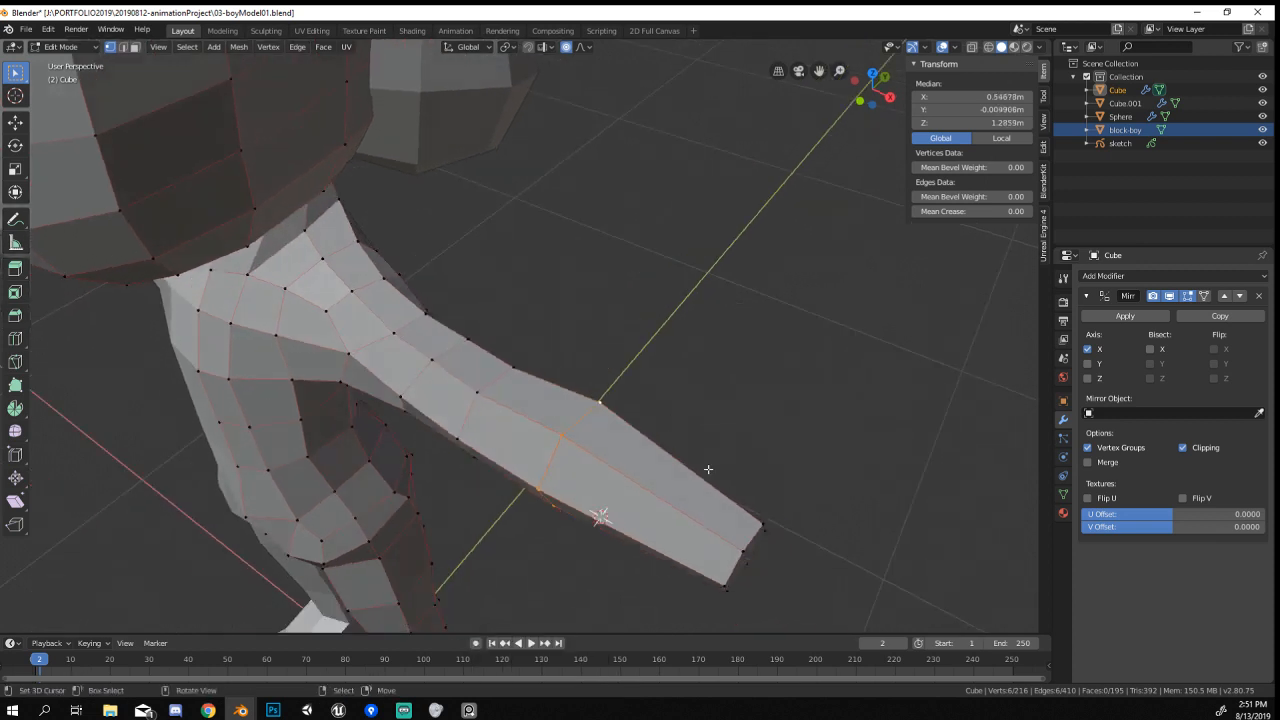
Delete the face capping the end of the arm.
alt+click(750, 541)
middle_drag(750, 541, 732, 507)
key(x)
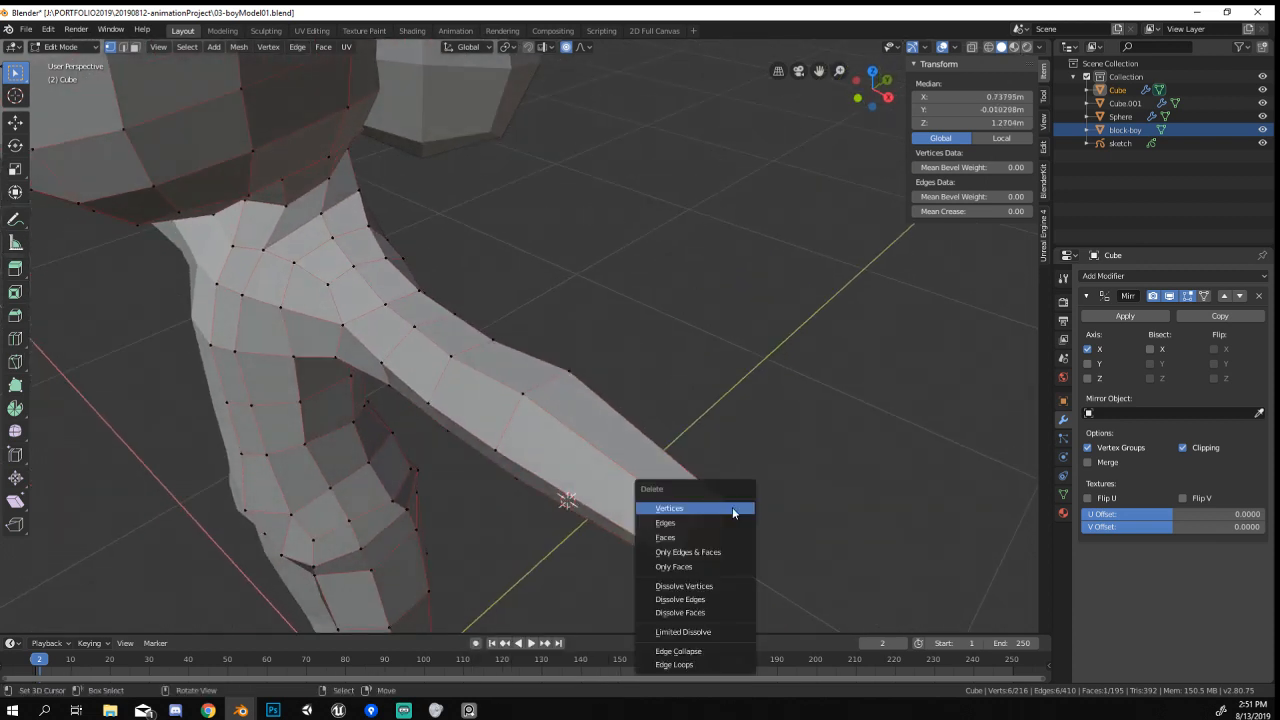
key(Escape)
key(z)
key(Escape)
key(x)
click(714, 508)
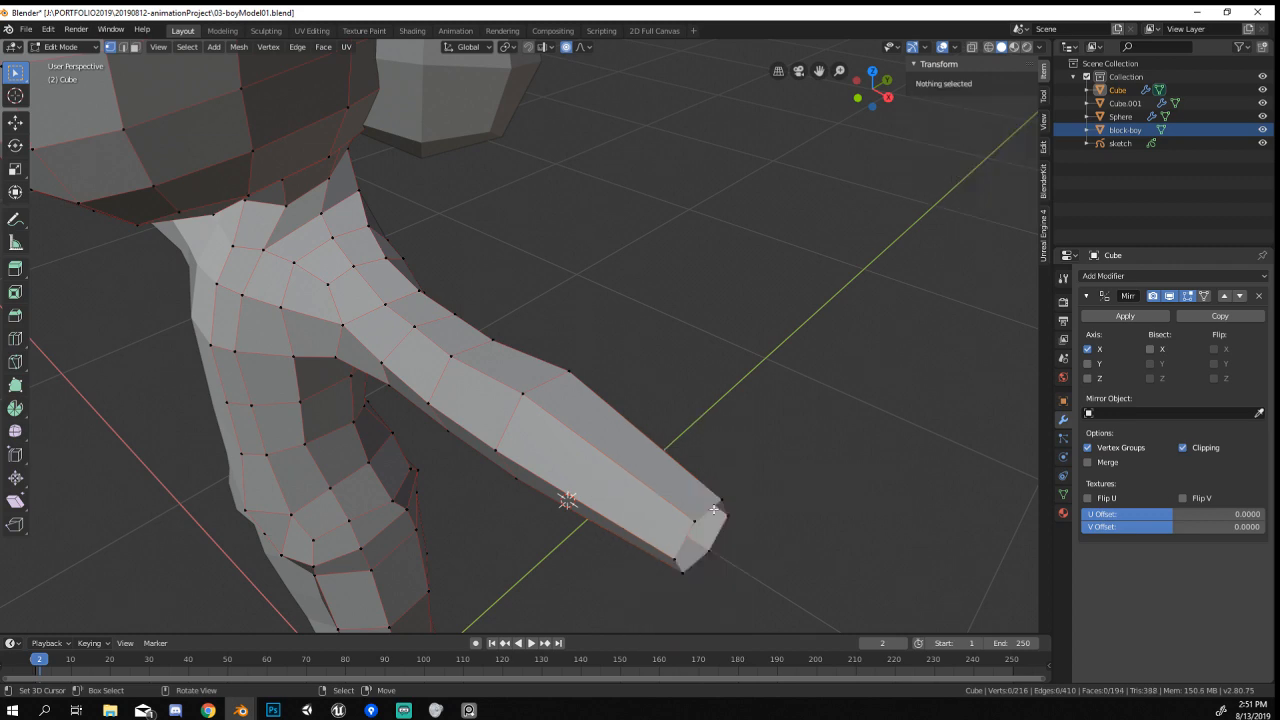
Extrude the open edge loop at the arm's end outward about 0.159 m along X.
alt+click(716, 512)
key(KP_1)
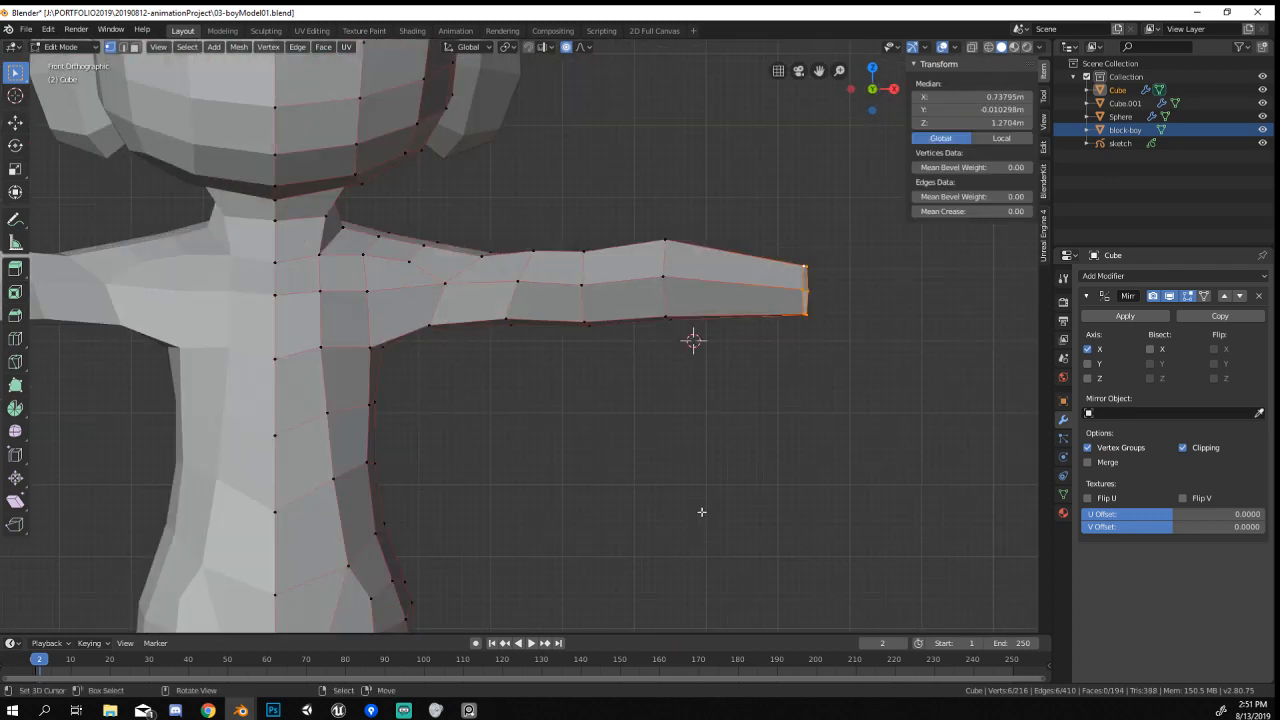
shift+middle_drag(849, 274, 682, 333)
scroll(674, 251, down, 3)
scroll(700, 298, up, 1)
key(e)
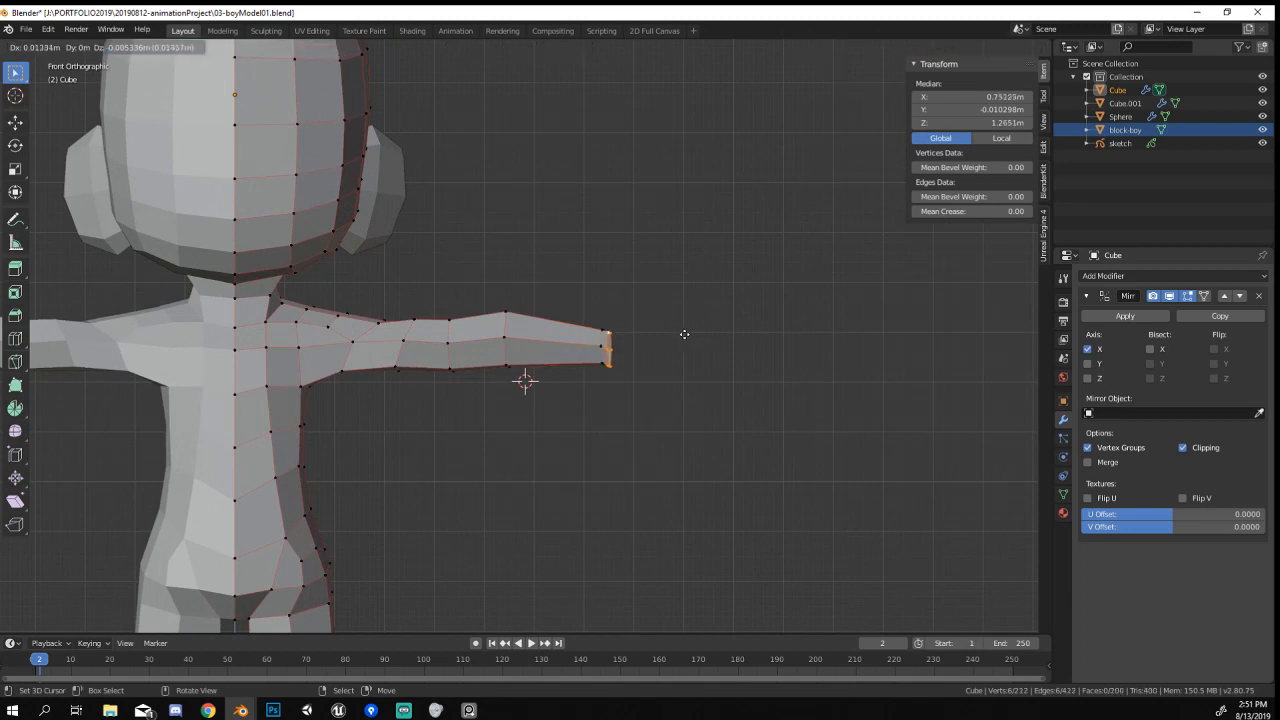
key(z)
key(y)
key(x)
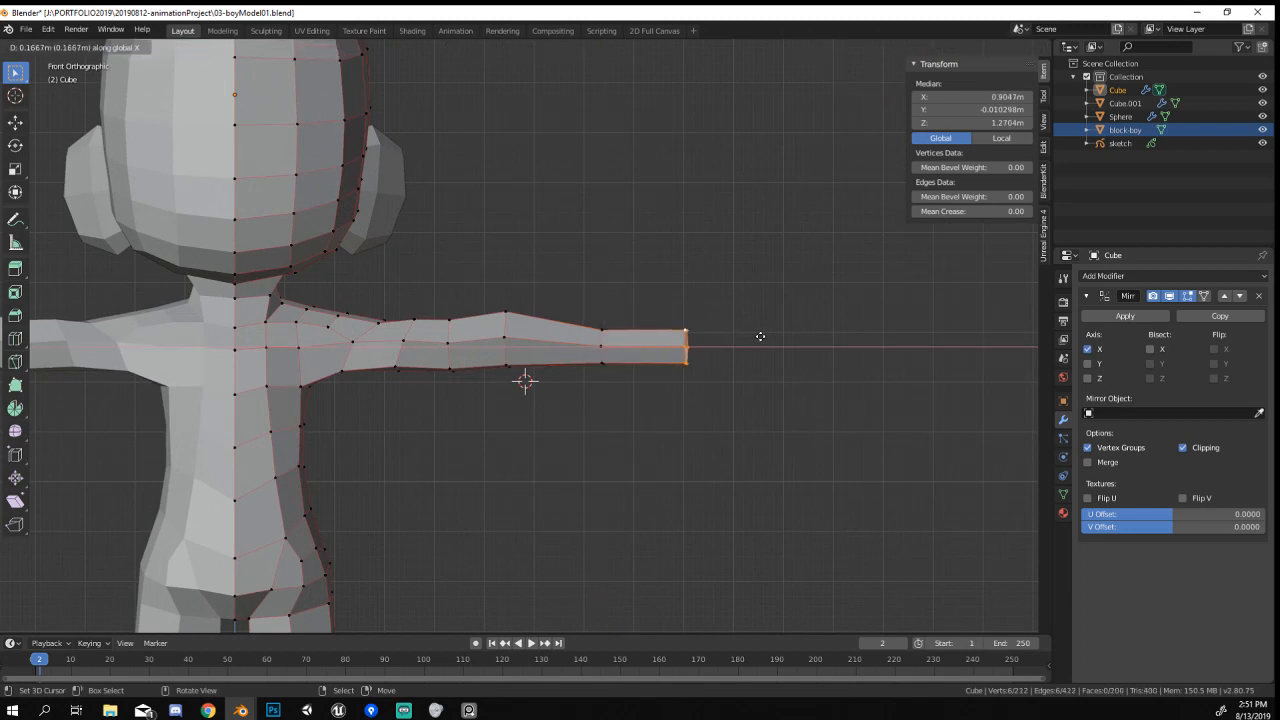
key(x)
key(x)
key(x)
click(755, 332)
middle_drag(756, 332, 743, 406)
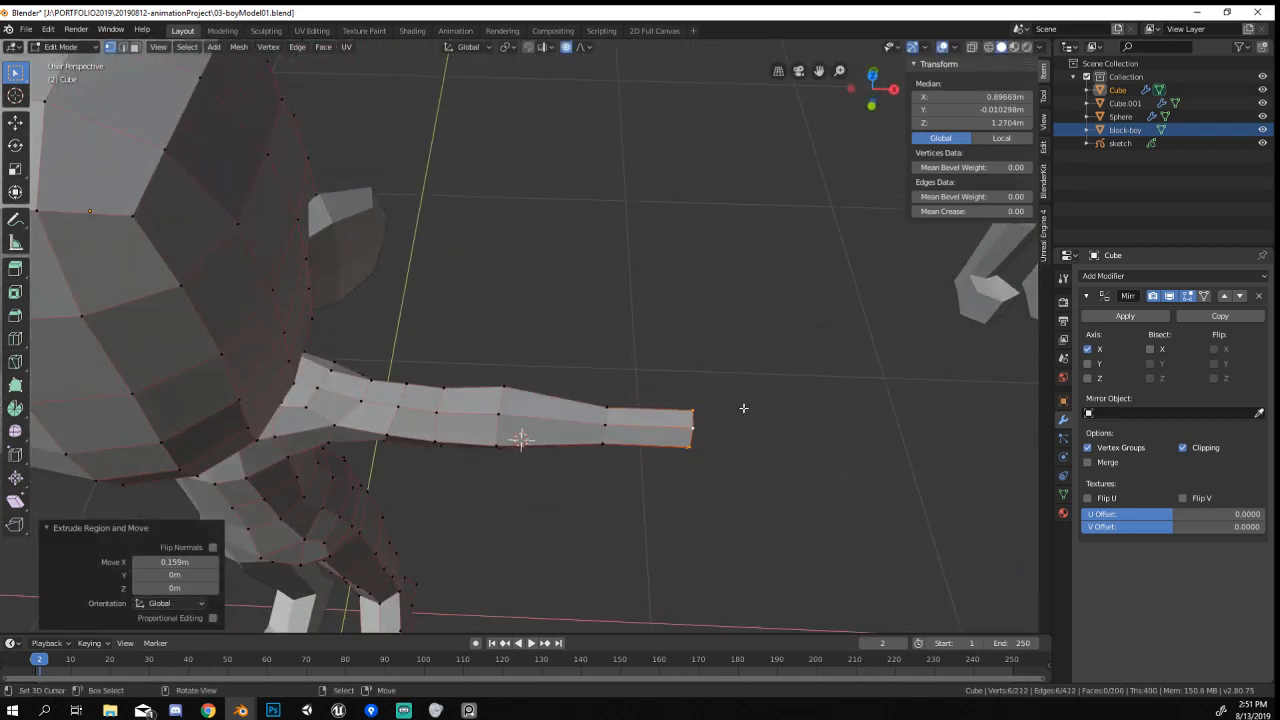
Pull the extruded end loop back about 0.1 m along X and scale it to 0.845 in Z.
key(g)
key(z)
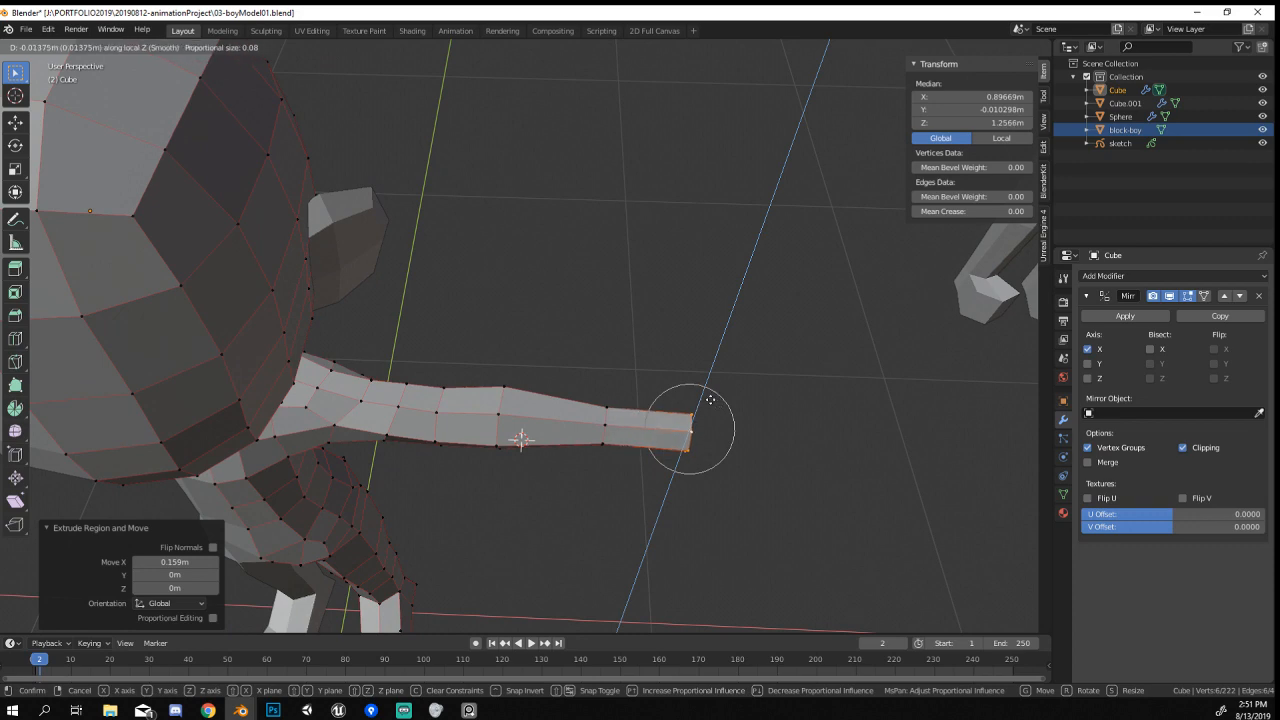
key(y)
key(x)
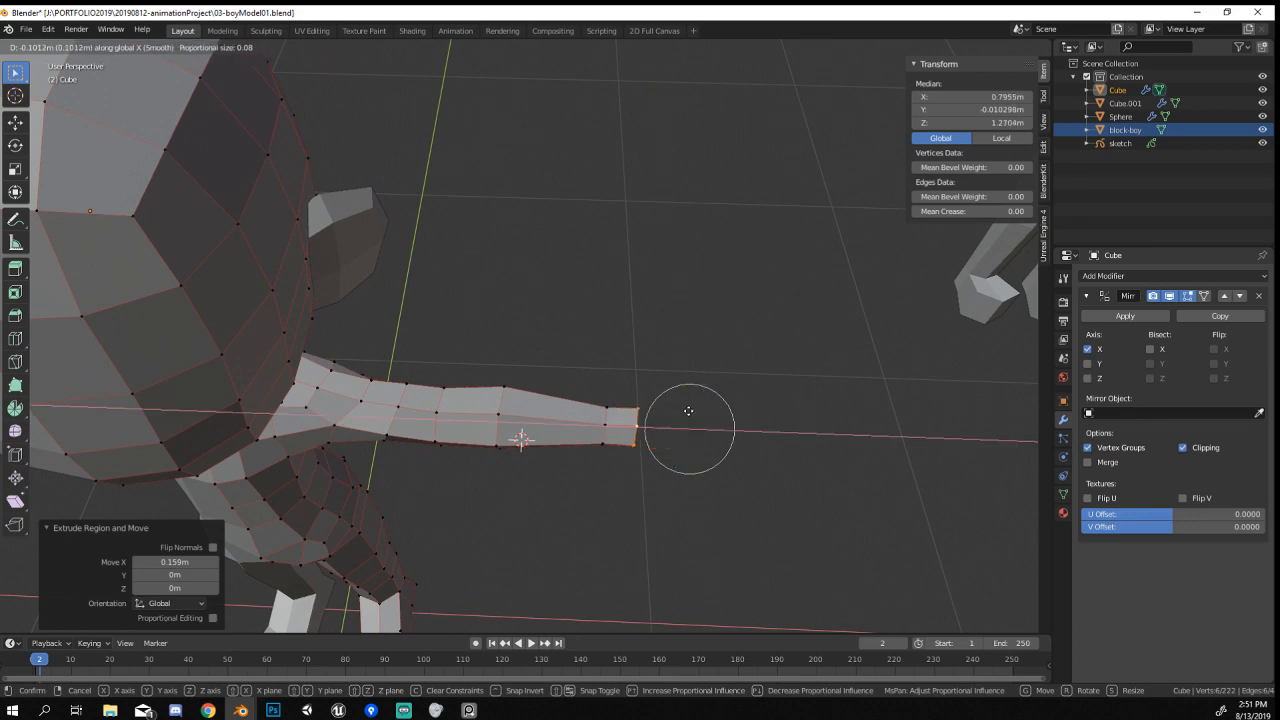
click(686, 408)
middle_drag(686, 408, 737, 328)
key(s)
key(z)
click(720, 336)
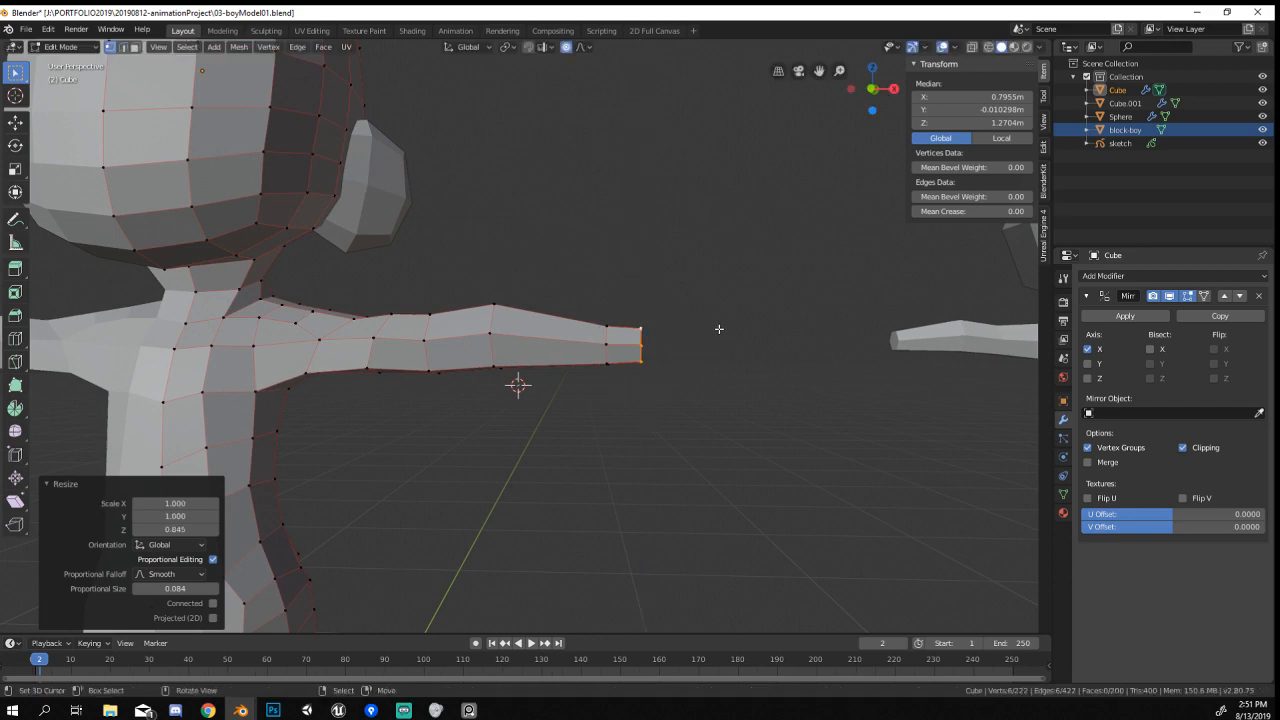
Scale the elbow edge loop down to about 0.93.
scroll(717, 330, down, 3)
key(s)
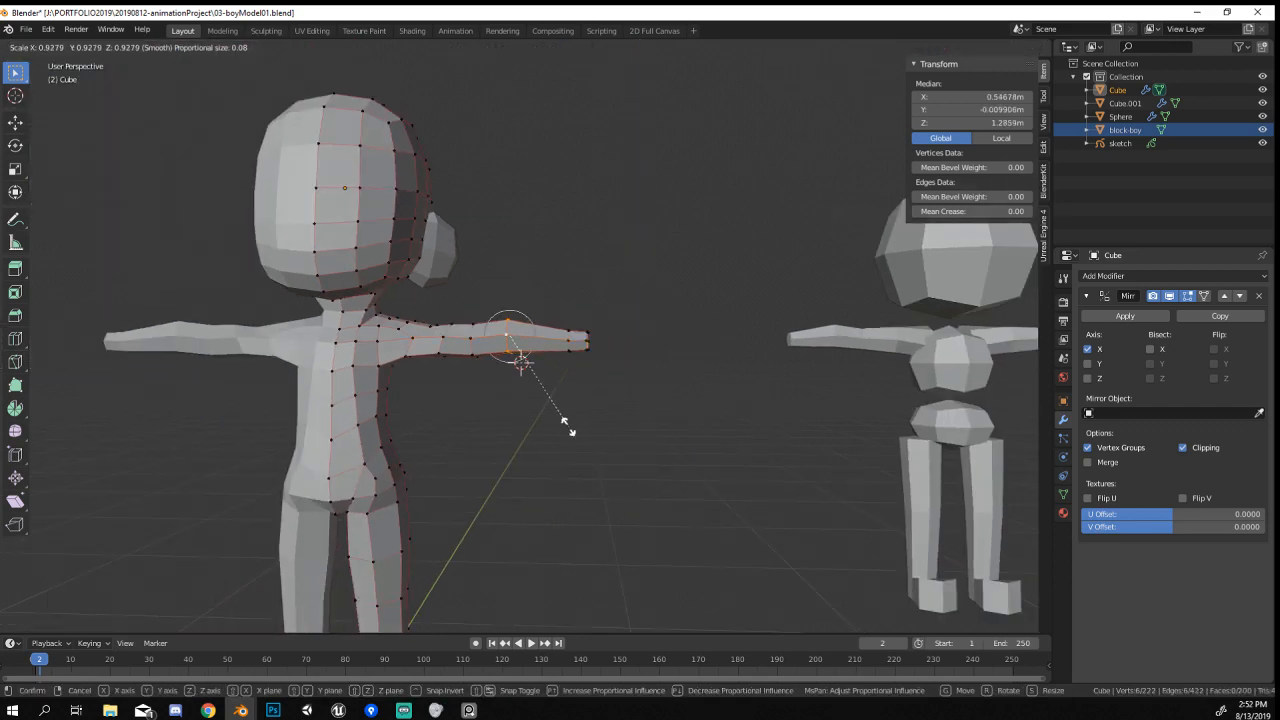
click(571, 428)
key(s)
key(Escape)
key(Tab)
middle_drag(614, 405, 491, 506)
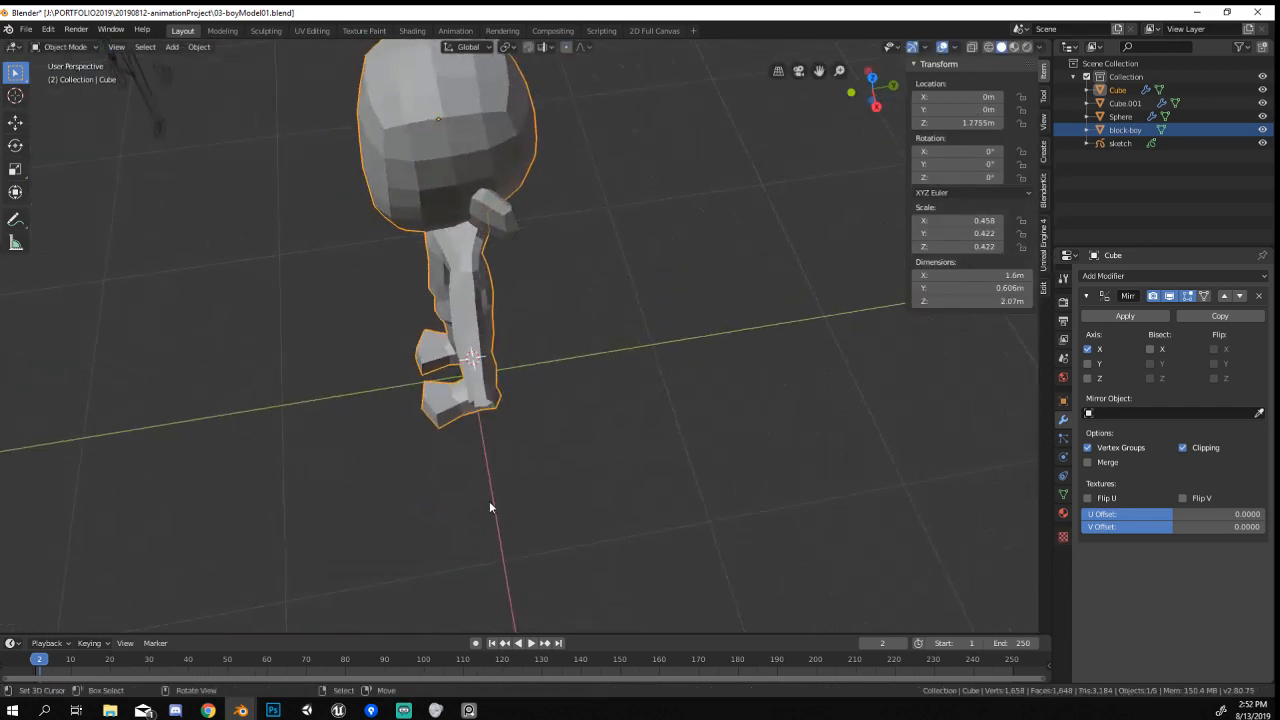
Scale down the edge loop just above the elbow and shift it toward the back of the arm.
key(Tab)
scroll(494, 363, up, 5)
middle_drag(494, 363, 485, 288)
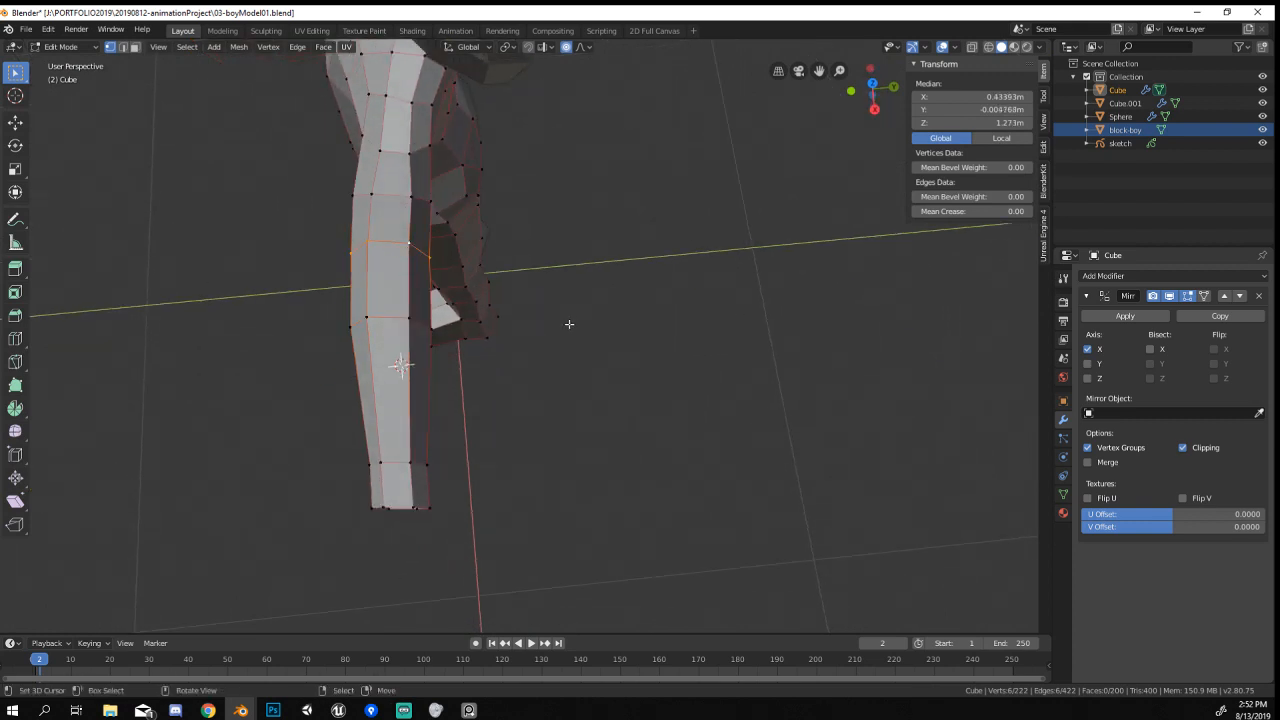
key(s)
click(535, 321)
key(g)
click(549, 327)
key(Tab)
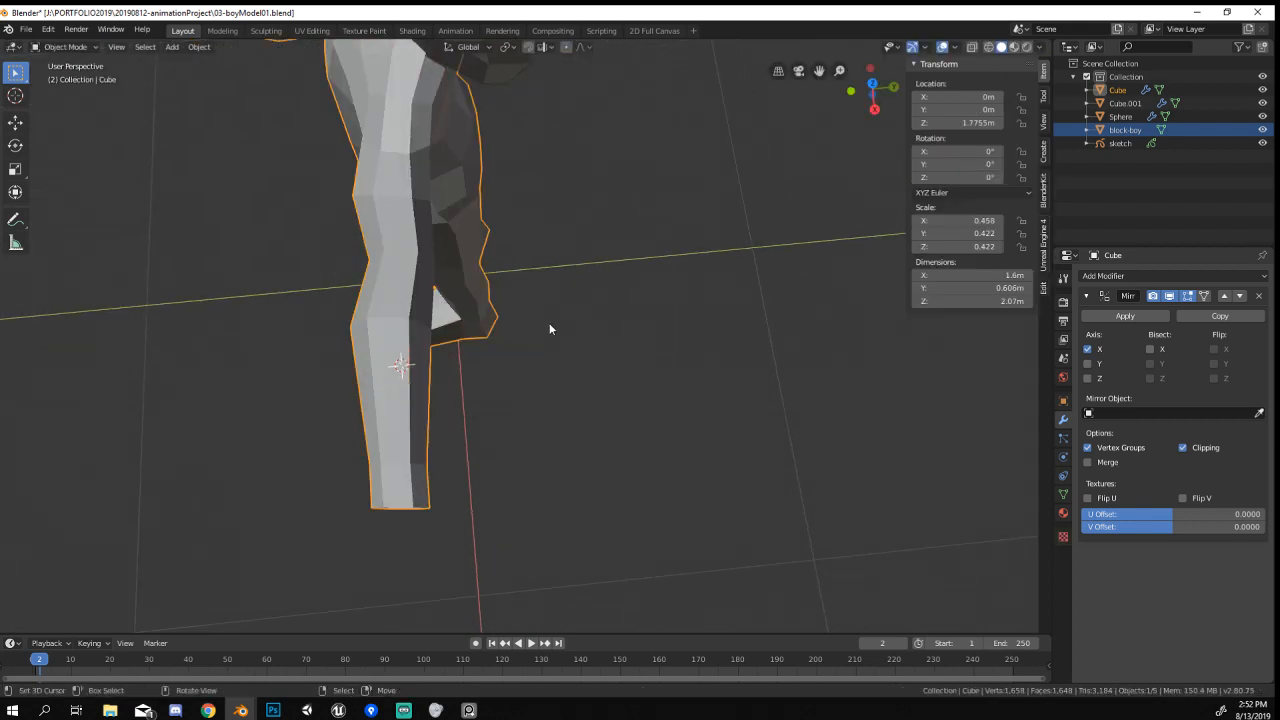
Select the wrist section in wireframe from above, rotate it toward the front and move it about -0.011 m in X and -0.02 m in Y.
key(Tab)
scroll(522, 384, down, 2)
key(KP_7)
scroll(525, 380, up, 4)
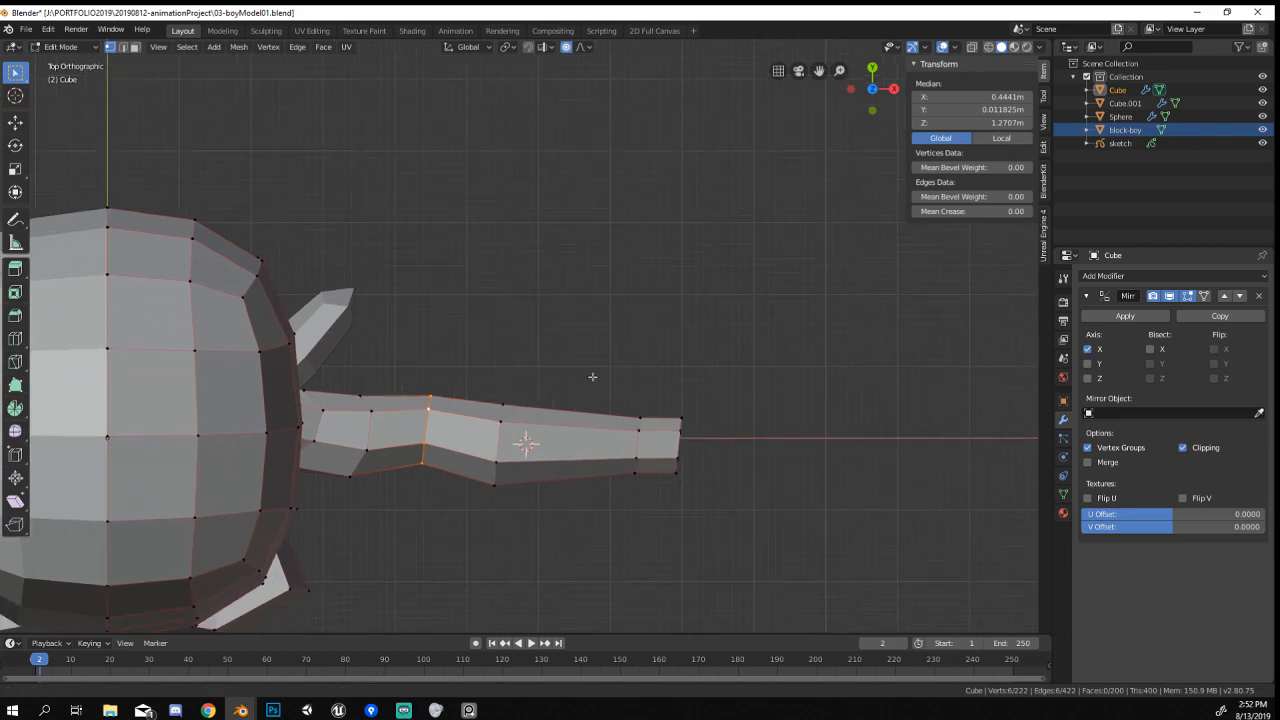
key(z)
click(503, 334)
drag(592, 306, 771, 420)
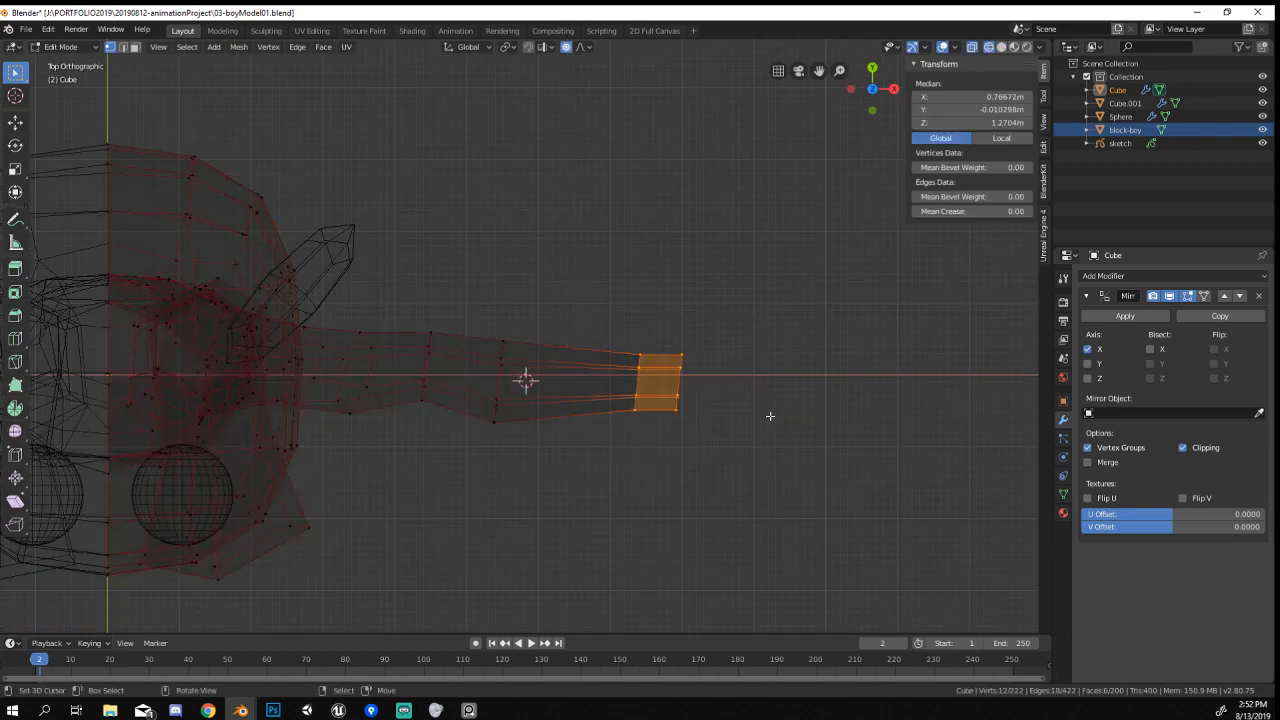
key(r)
click(789, 448)
key(g)
click(785, 464)
scroll(777, 449, down, 2)
key(z)
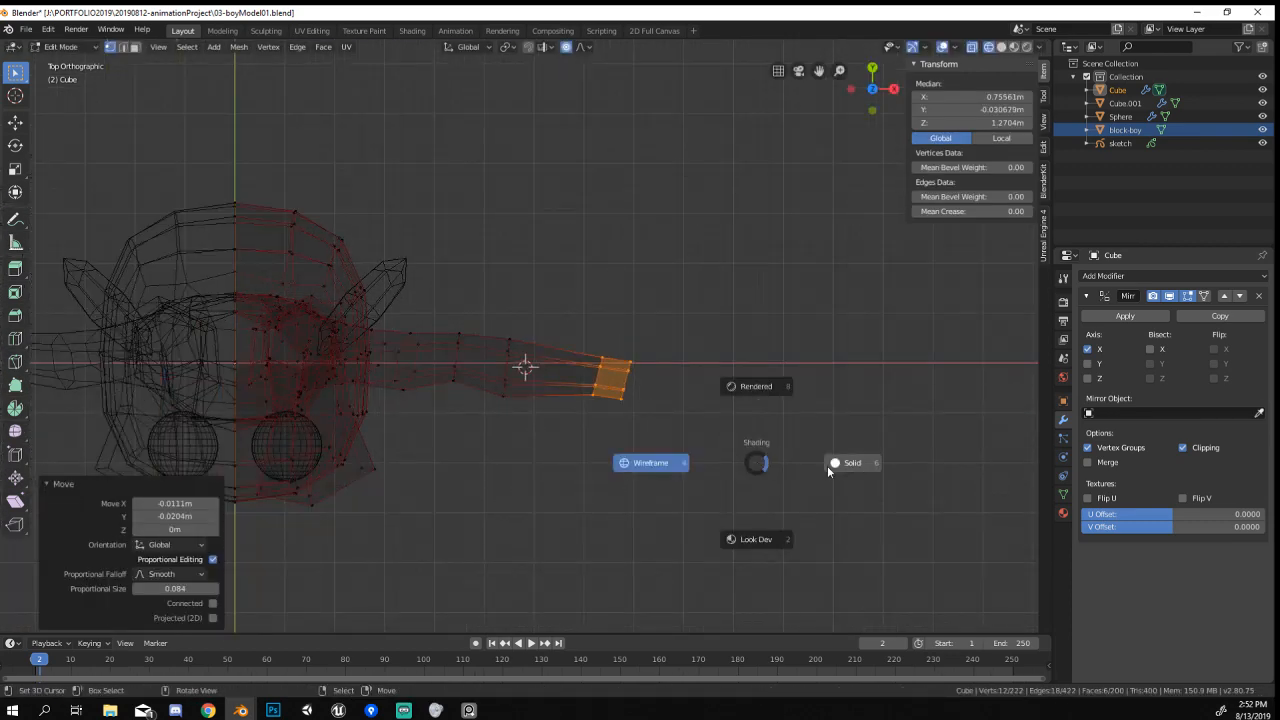
click(831, 463)
mouse_move(831, 463)
middle_down()
mouse_move(737, 443)
mouse_move(737, 336)
mouse_move(617, 297)
mouse_move(465, 325)
mouse_move(514, 320)
middle_up()
key(KP_7)
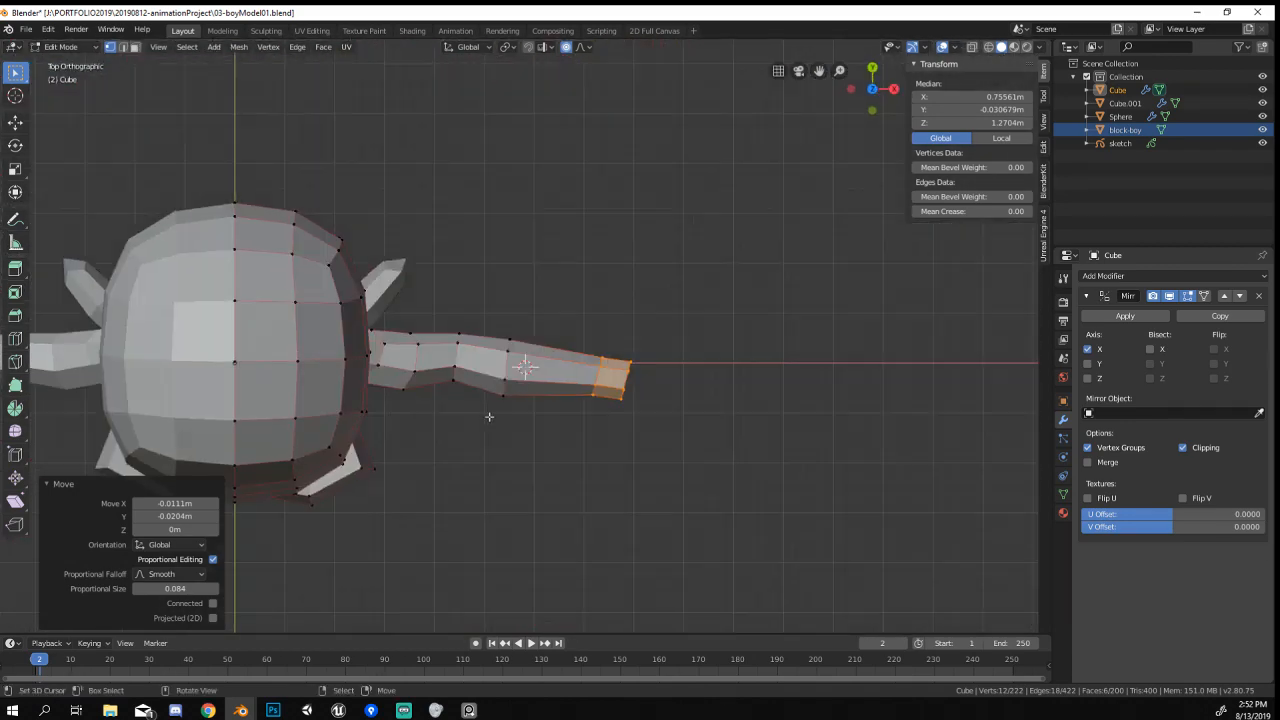
Scale the edge loop at the end of the wrist to 0.809 in Z.
key(g)
key(Escape)
key(Tab)
scroll(680, 435, down, 3)
middle_drag(684, 431, 640, 392)
key(KP_1)
key(Tab)
scroll(691, 327, up, 5)
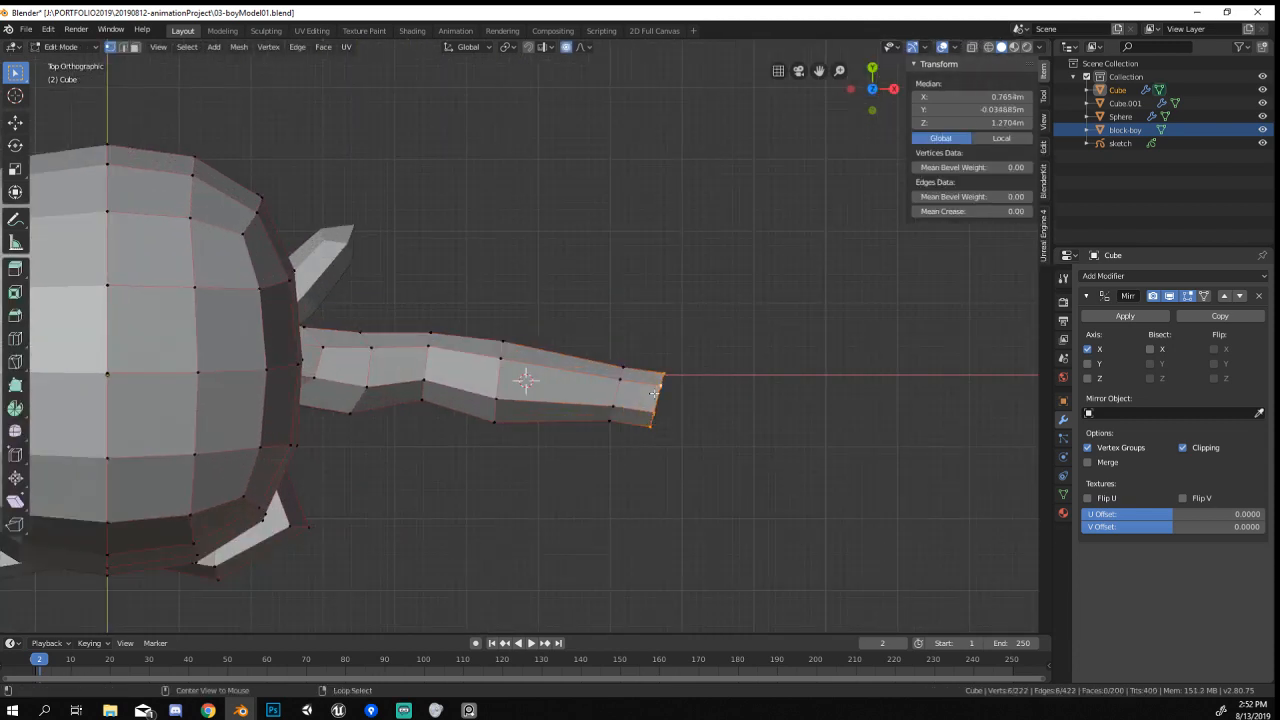
middle_drag(690, 330, 757, 357)
key(s)
key(z)
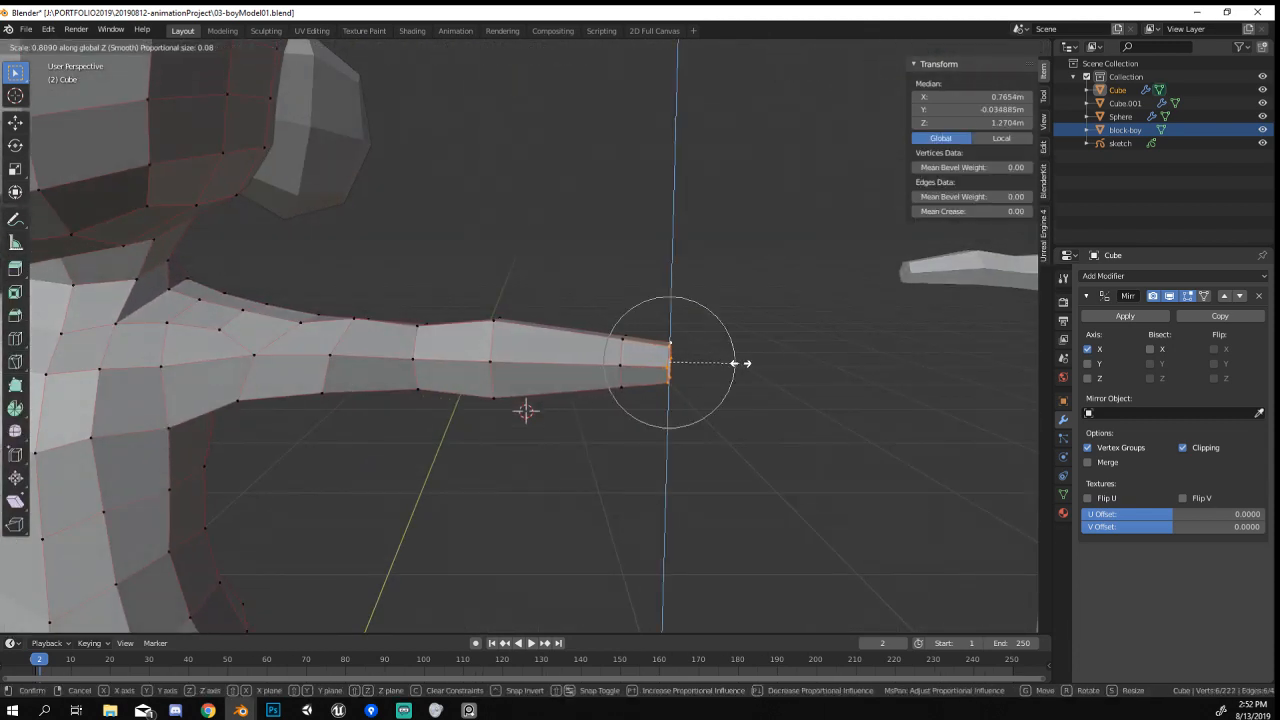
click(741, 363)
Extrude the wrist's end loop about 0.071 m in X and -0.019 m in Y, and scale it to 1.63.
key(KP_7)
key(g)
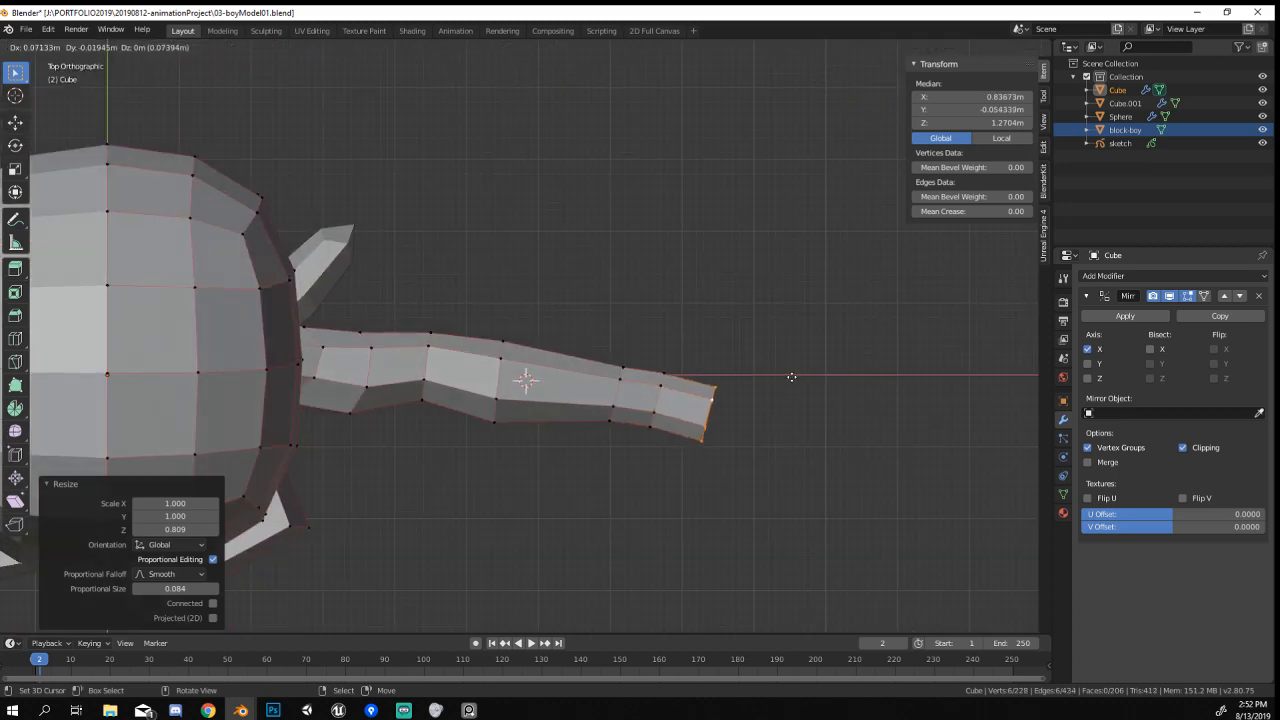
key(Escape)
key(s)
click(851, 403)
Extrude the widened end loop 0.13 m in X and about -0.034 m in Y to form the palm.
middle_drag(851, 403, 719, 271)
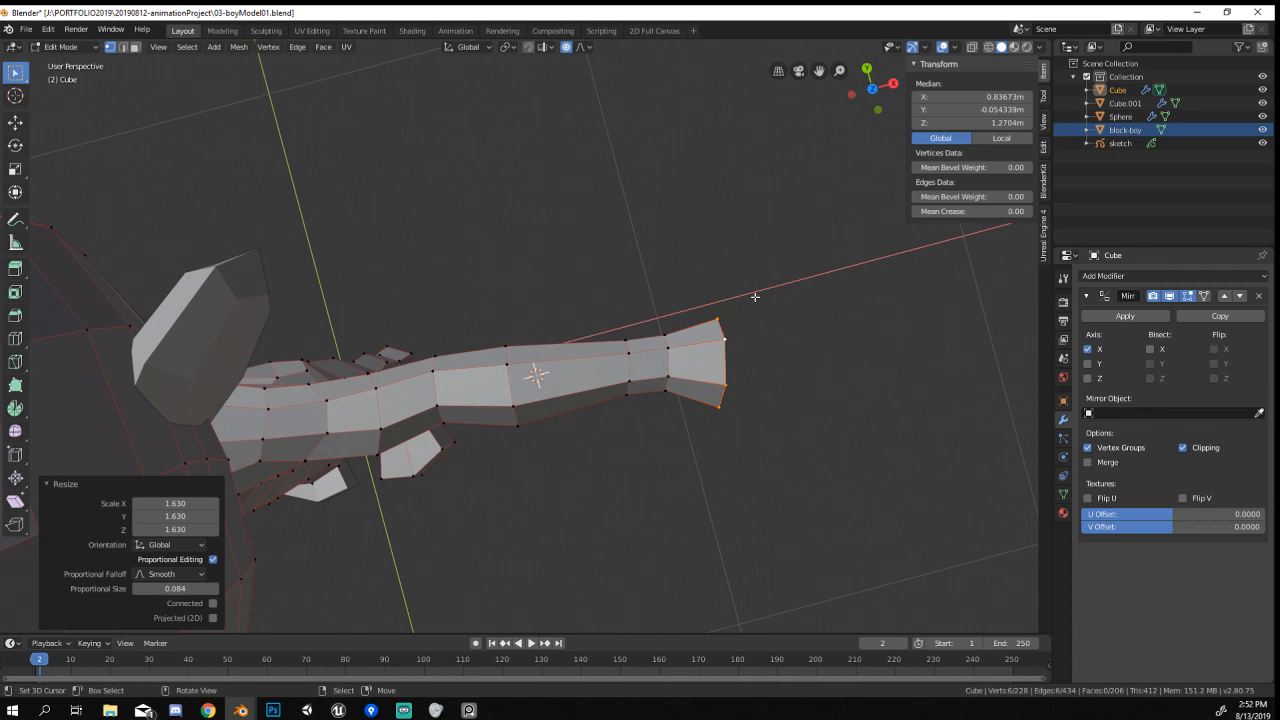
key(e)
click(837, 308)
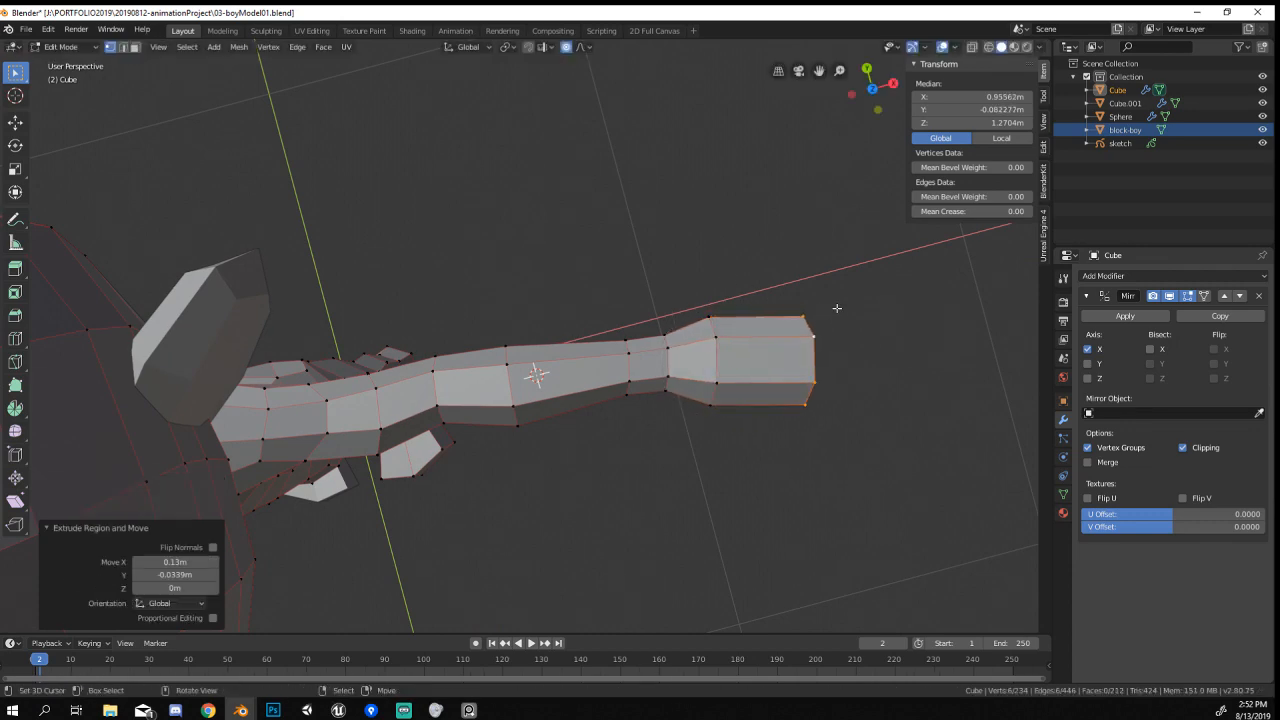
Reposition and rescale the edge loop where the forearm meets the wrist.
alt+click(625, 368)
key(x)
middle_drag(708, 425, 590, 328)
key(g)
click(659, 251)
key(s)
click(694, 254)
key(Tab)
key(KP_7)
key(Tab)
Extrude the palm's end loop about 0.023 m in X and -0.008 m in Y, and scale it to 0.765.
alt+click(613, 363)
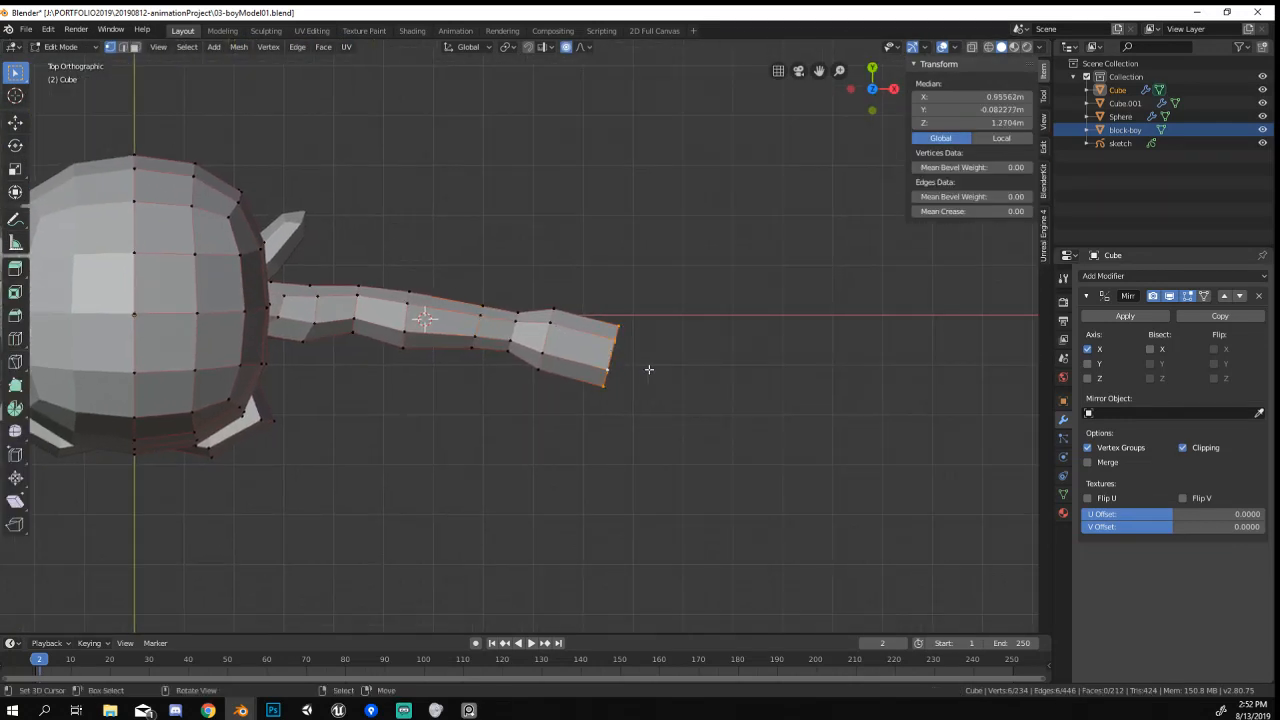
key(e)
click(663, 374)
key(s)
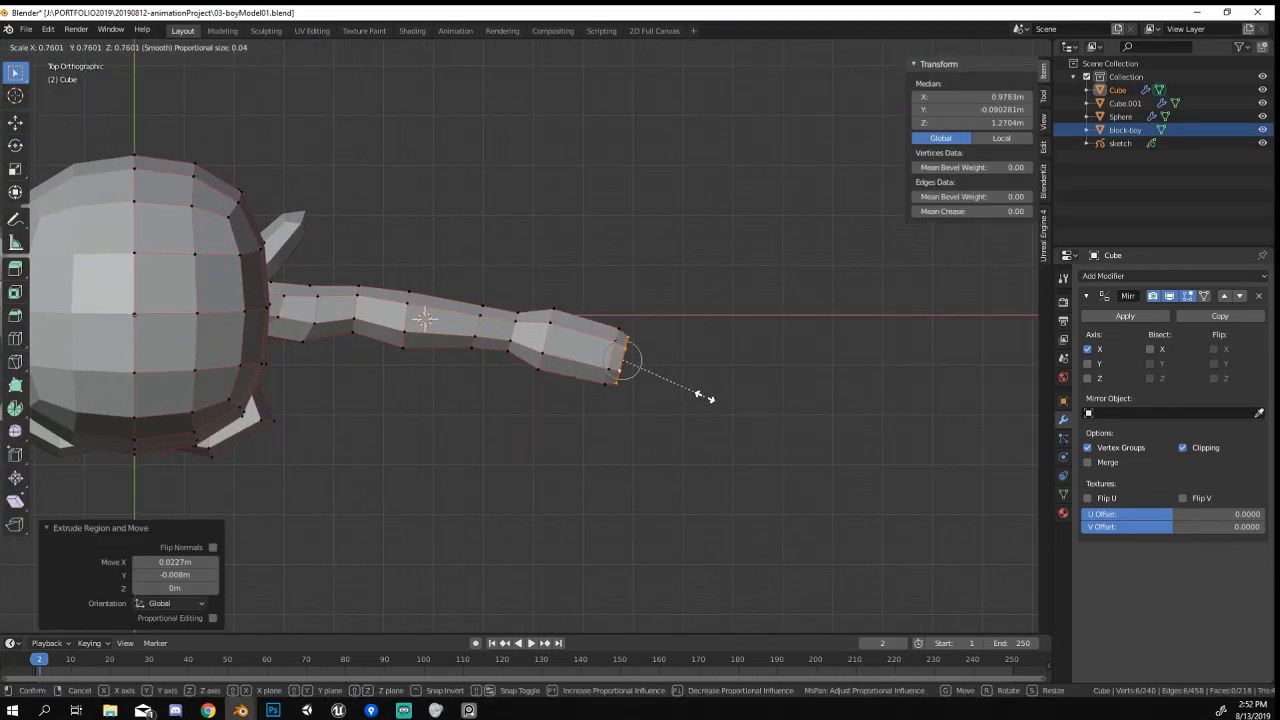
click(706, 397)
Fill the middle of the palm's open end with a four-sided face between its upper and lower vertices.
middle_drag(747, 410, 597, 323)
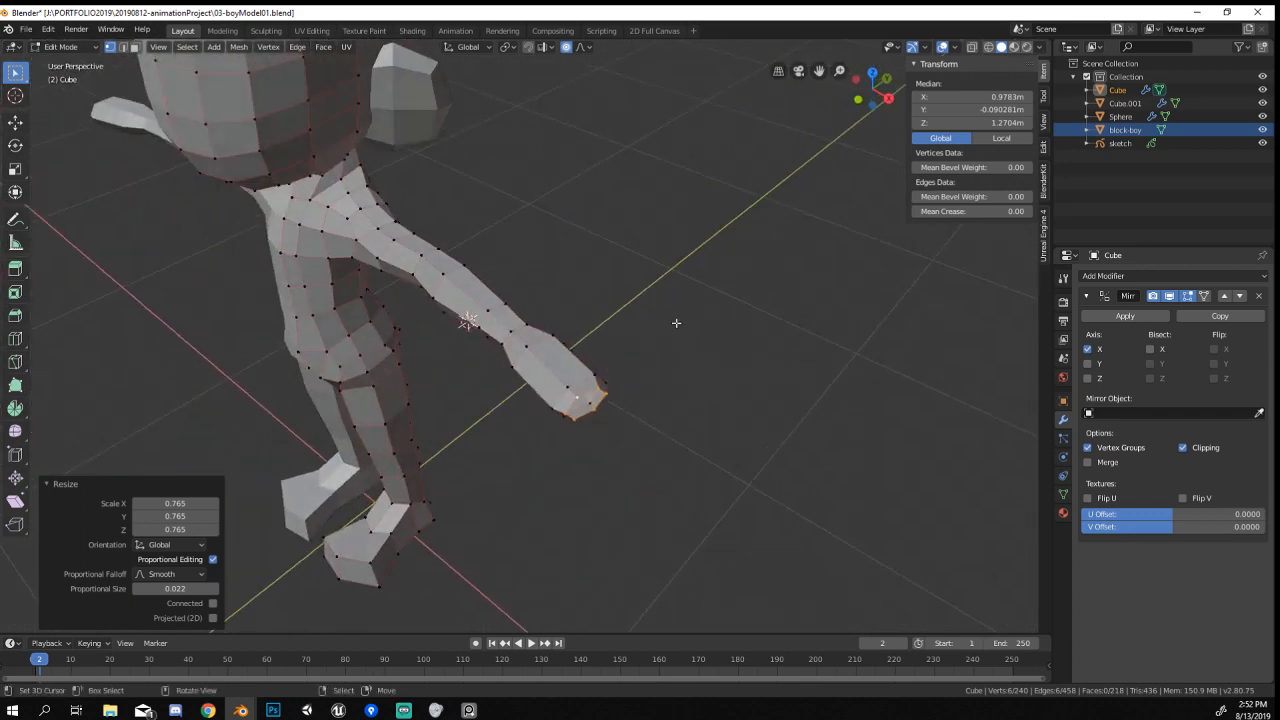
scroll(598, 380, up, 4)
middle_drag(598, 380, 500, 290)
click(520, 322)
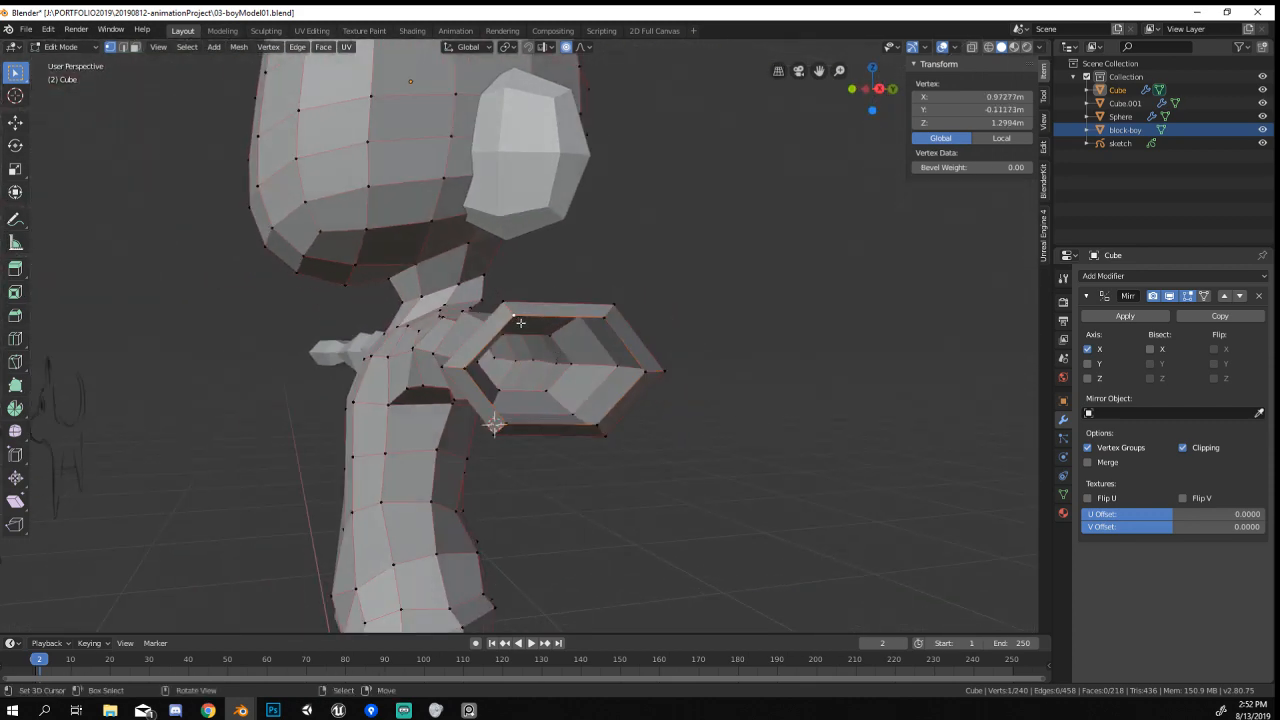
shift+click(586, 316)
shift+right_click(508, 423)
key(f)
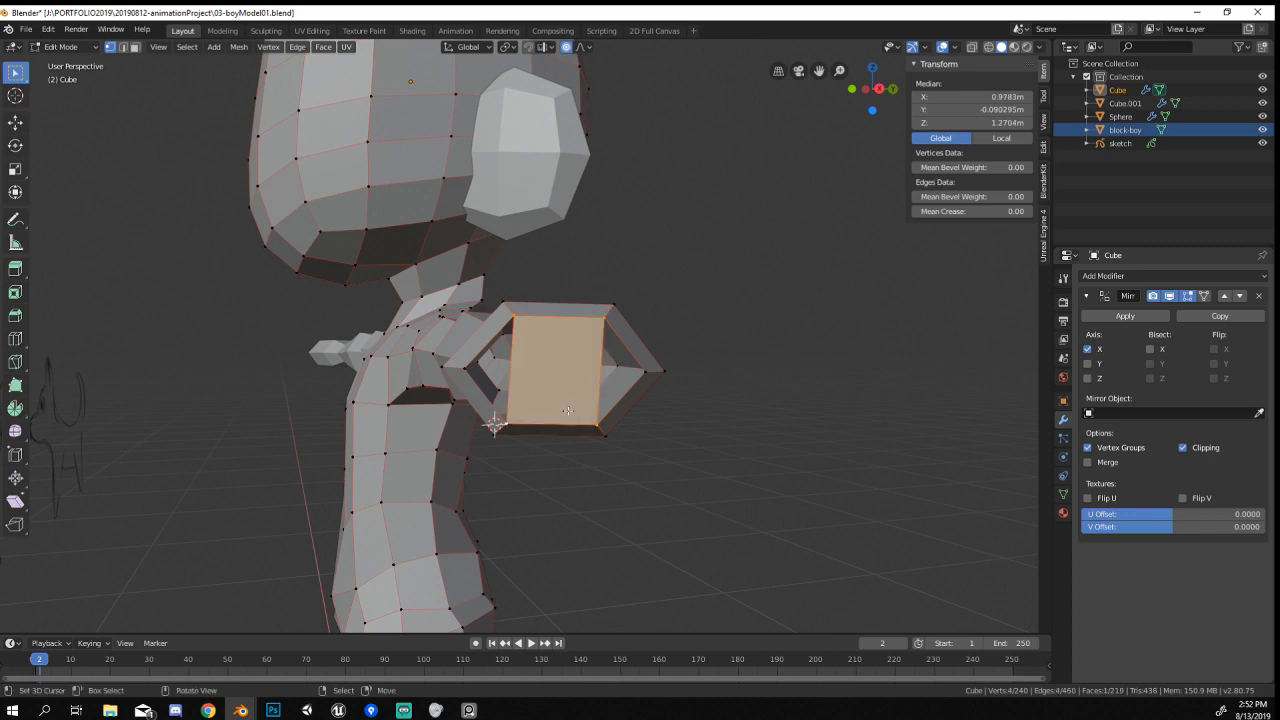
Close the remaining gaps on both sides of the palm's end with triangular faces.
middle_drag(576, 412, 656, 434)
right_click(676, 388)
shift+right_click(669, 482)
right_click(734, 418)
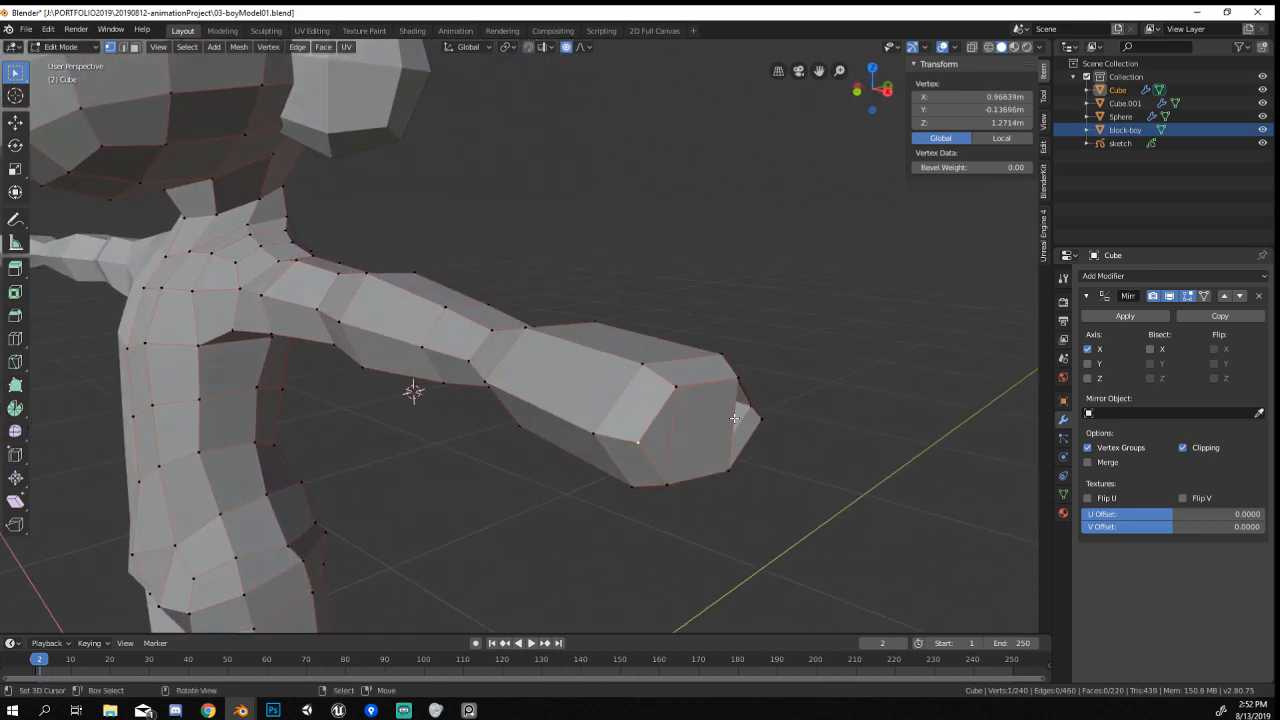
key(f)
middle_drag(732, 457, 729, 466)
Select the hand from the wrist outward through the mesh and scale it by 1.222 along Z.
key(KP_1)
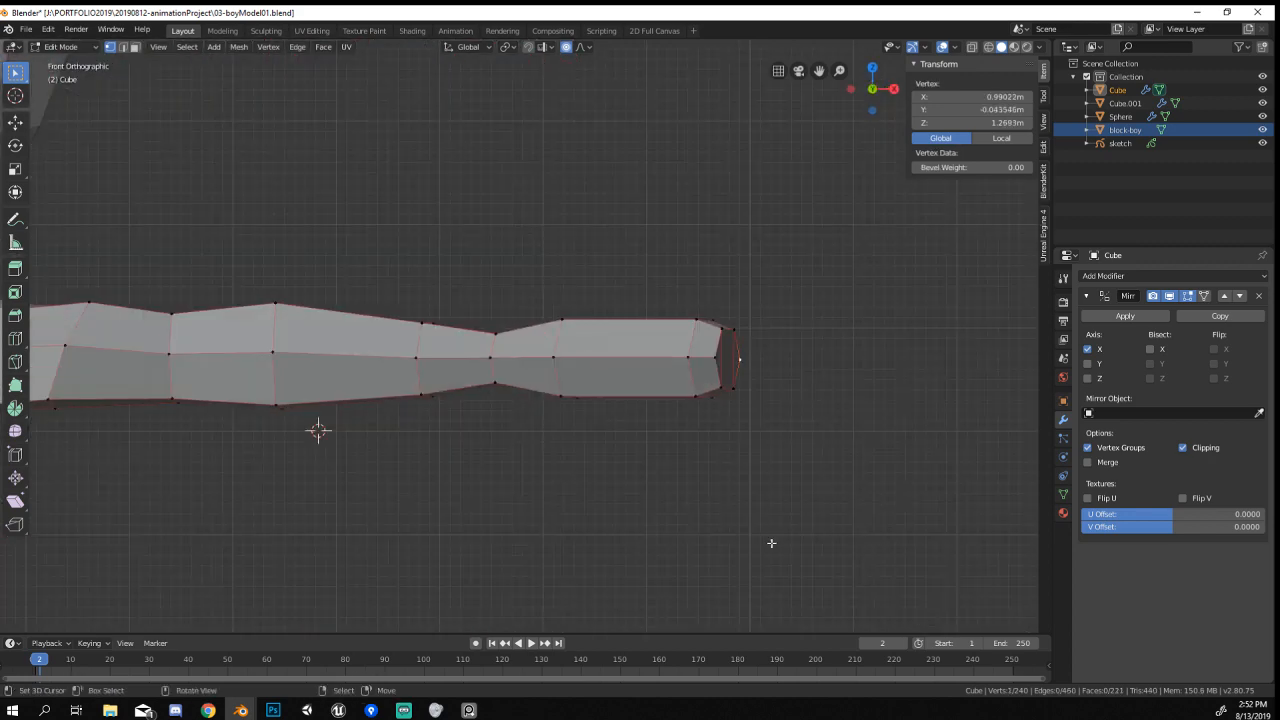
scroll(810, 556, down, 5)
shift+middle_drag(517, 409, 625, 419)
scroll(642, 394, up, 5)
key(z)
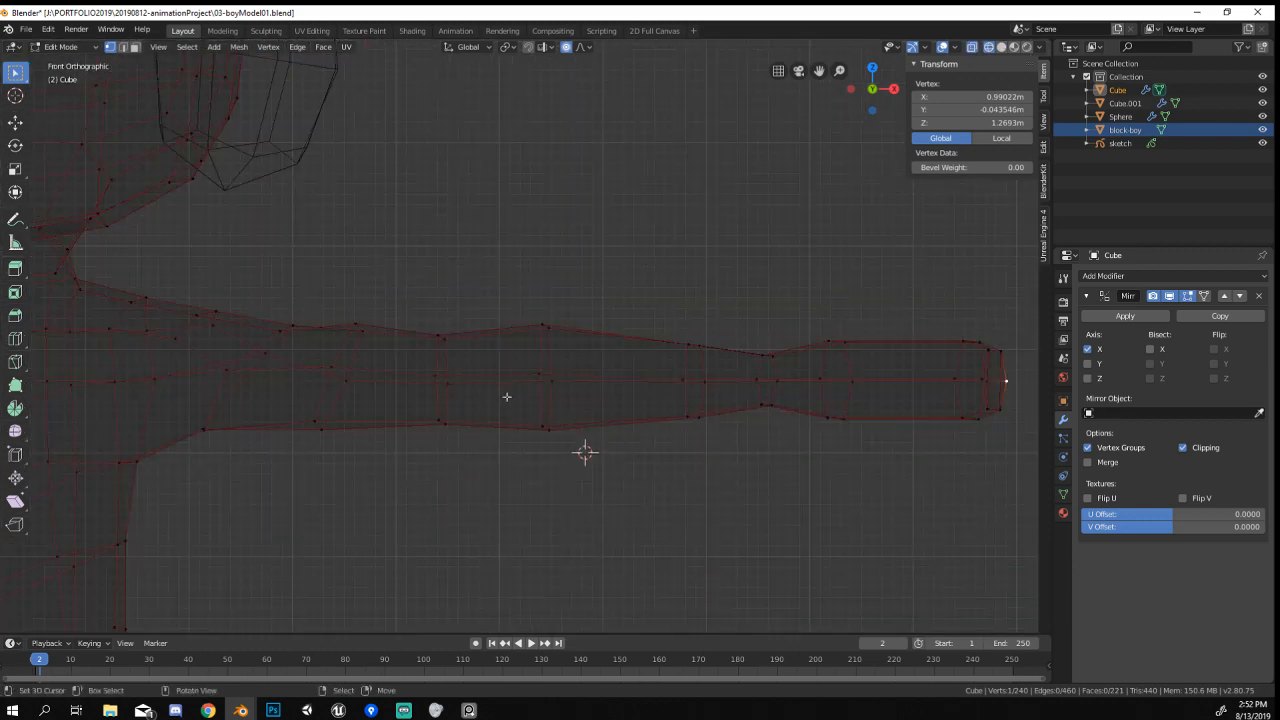
key(b)
drag(750, 318, 969, 513)
key(s)
key(z)
click(975, 538)
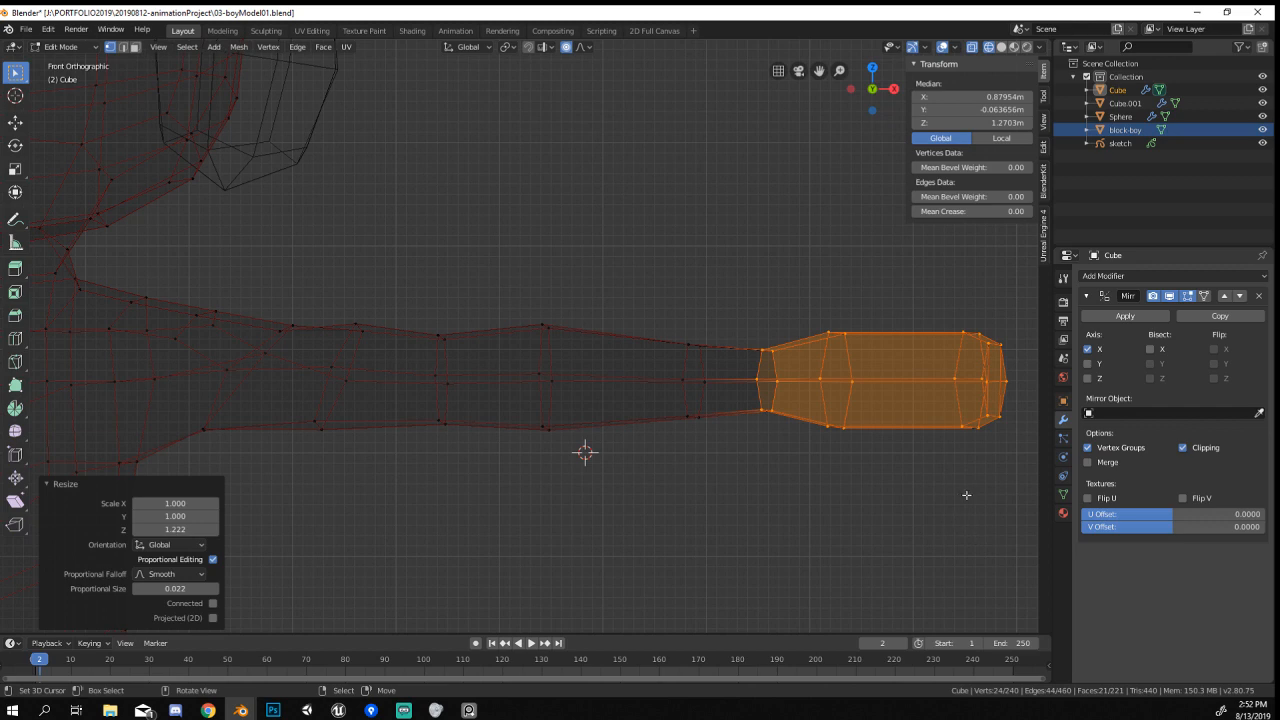
Move the selected hand about -0.0077 m in X and -0.0148 m in Z with proportional editing, and return to solid object view.
key(g)
click(850, 445)
key(z)
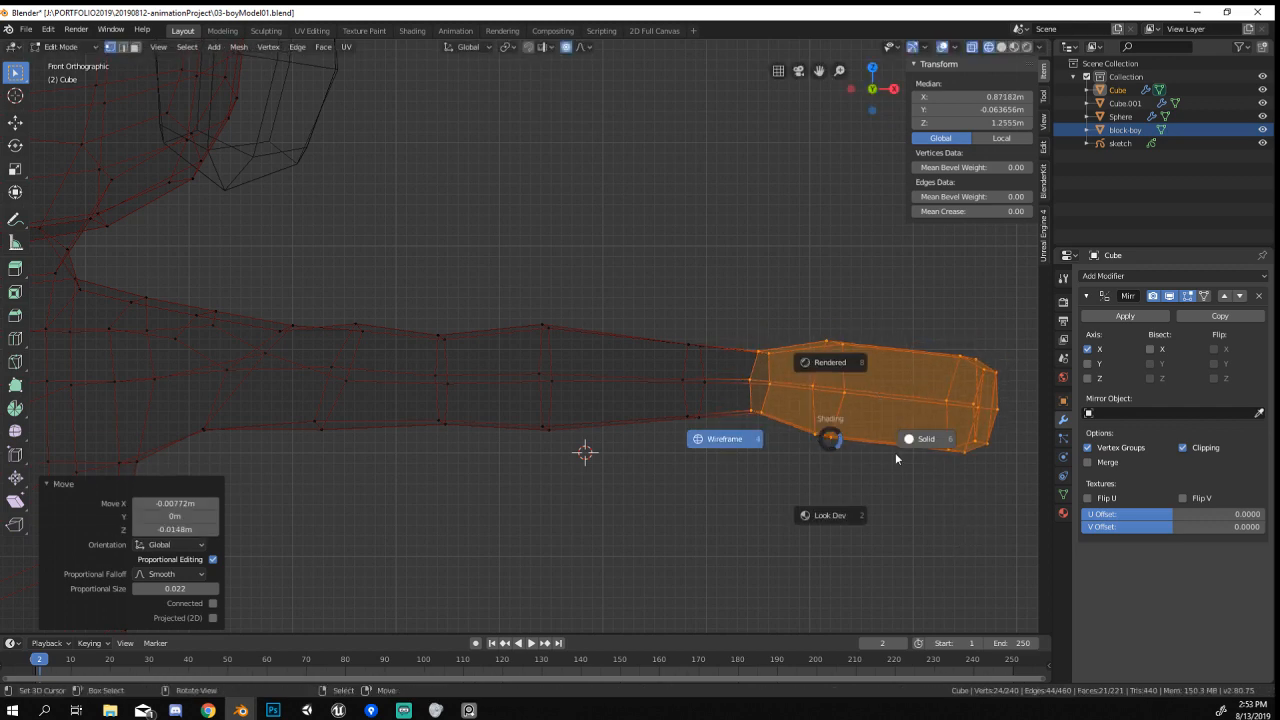
click(896, 455)
scroll(745, 451, down, 6)
key(Tab)
mouse_move(757, 451)
middle_down()
mouse_move(665, 562)
mouse_move(573, 564)
mouse_move(728, 452)
middle_up()
scroll(707, 435, down, 2)
scroll(707, 435, up, 5)
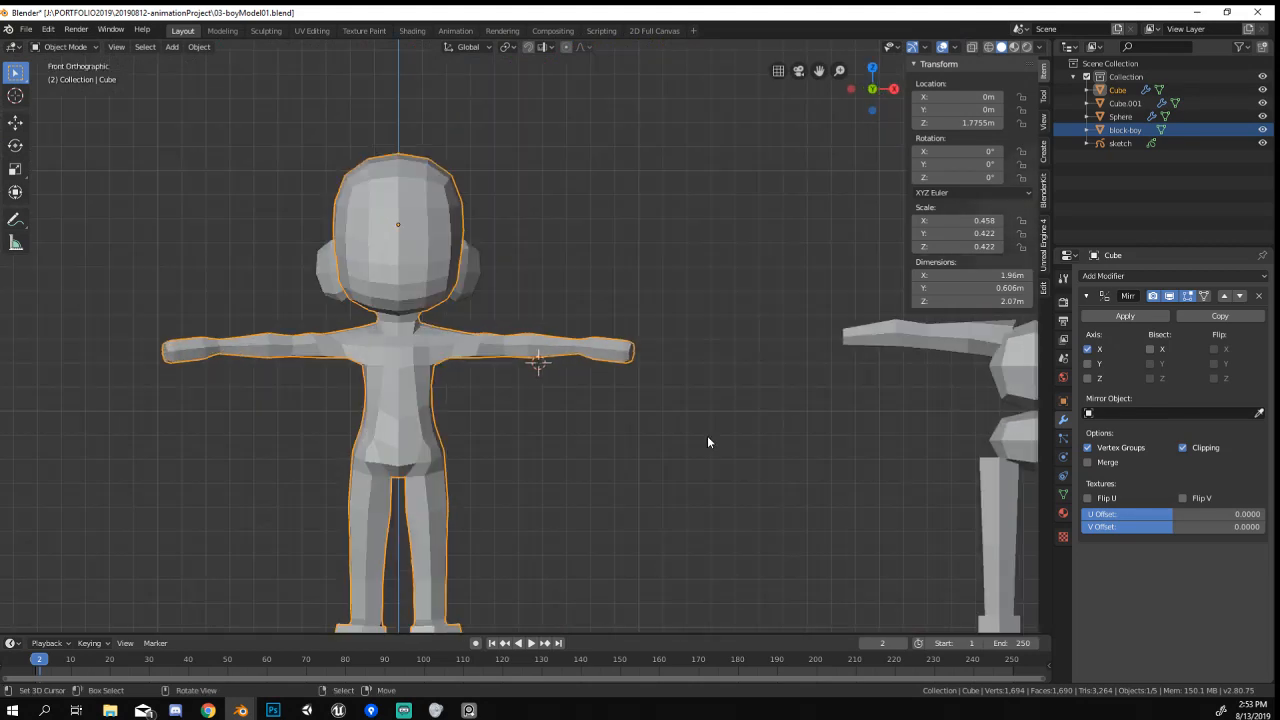
Select the outer forearm, wrist and hand vertices through the mesh and move them slightly toward the body.
key(Tab)
scroll(707, 441, up, 5)
key(z)
click(557, 403)
key(alt+a)
key(b)
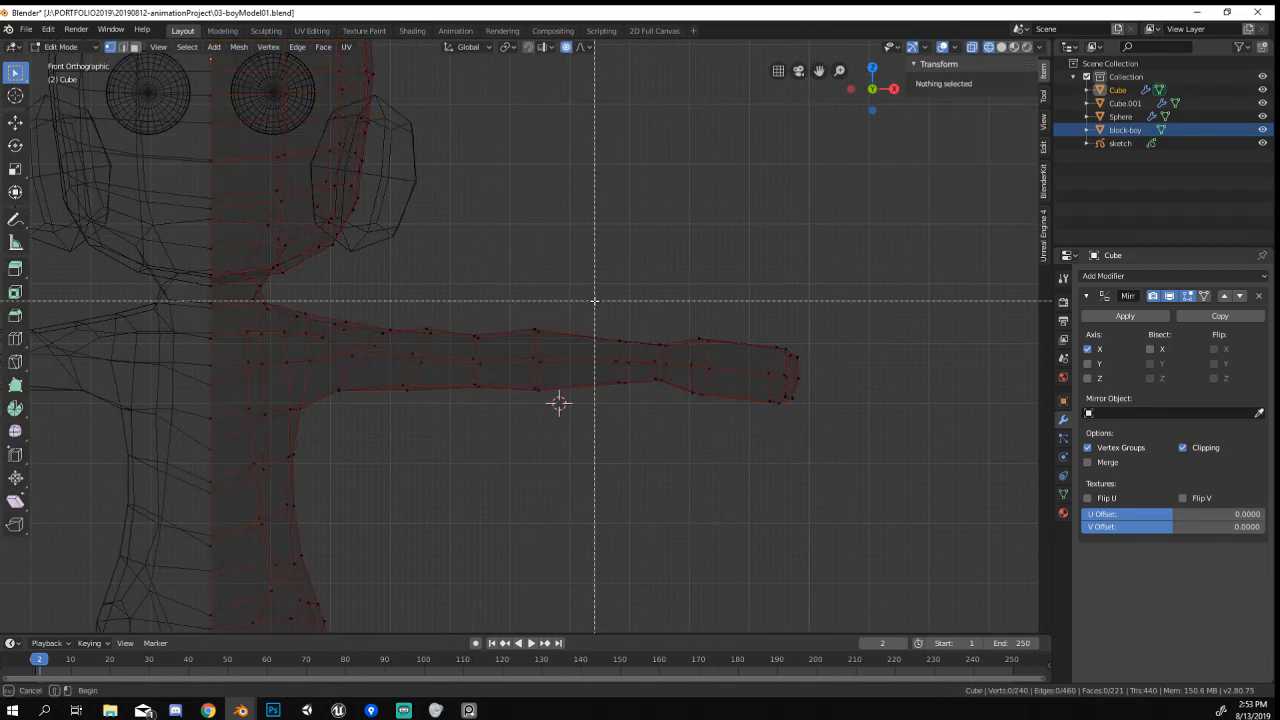
drag(594, 301, 874, 464)
key(g)
click(847, 466)
Shorten the hand by moving its end vertices about -0.0289 m in X and 0.0011 m in Z.
key(alt+a)
key(b)
drag(730, 319, 831, 437)
key(g)
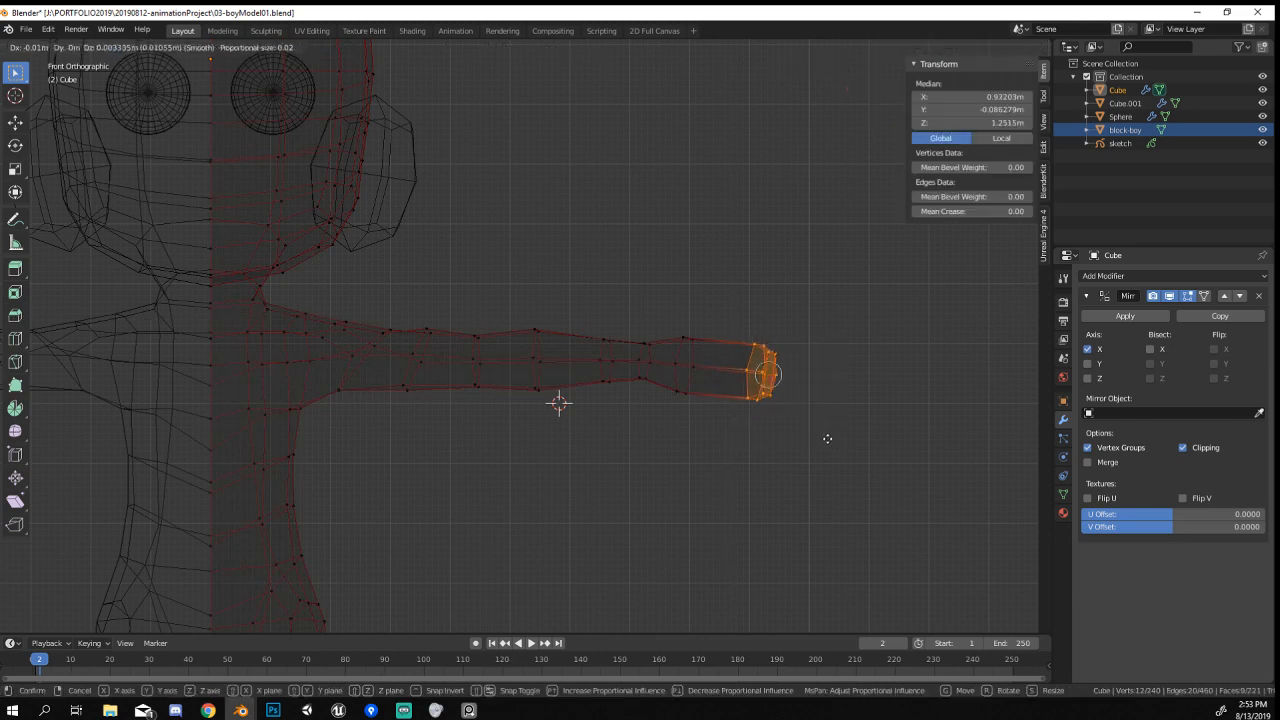
click(817, 440)
key(z)
click(911, 452)
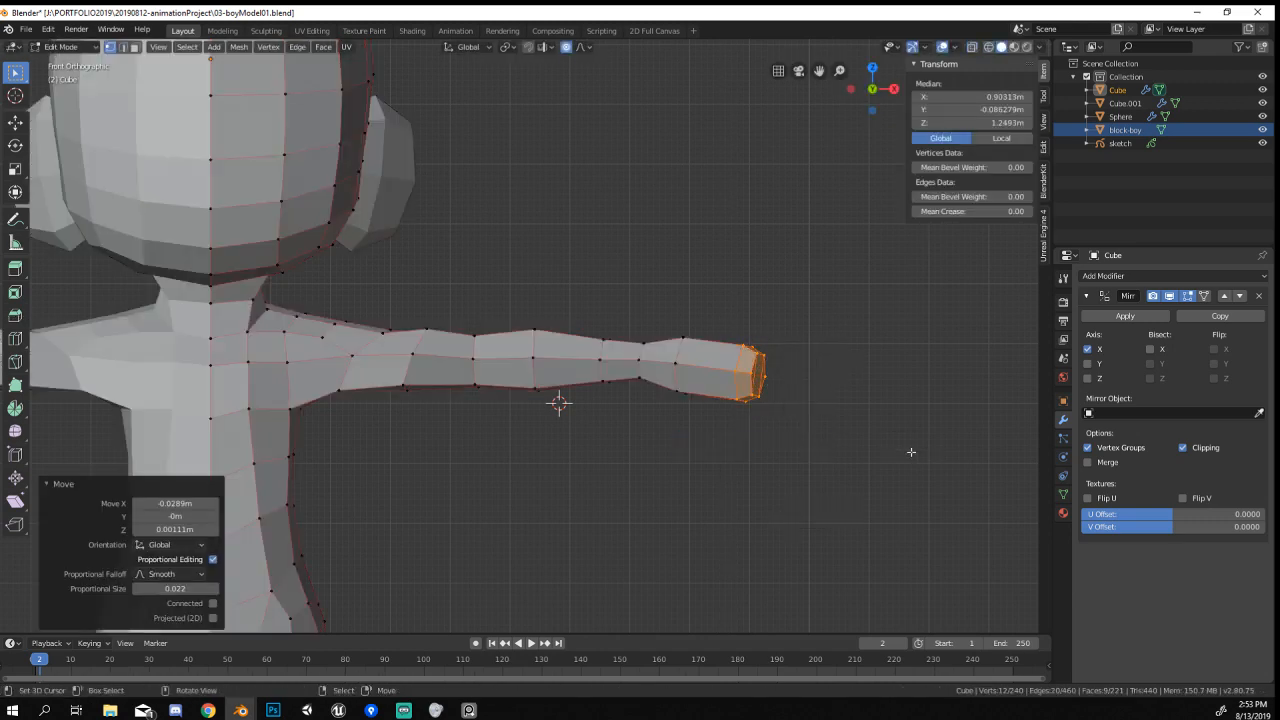
key(Tab)
scroll(537, 485, down, 8)
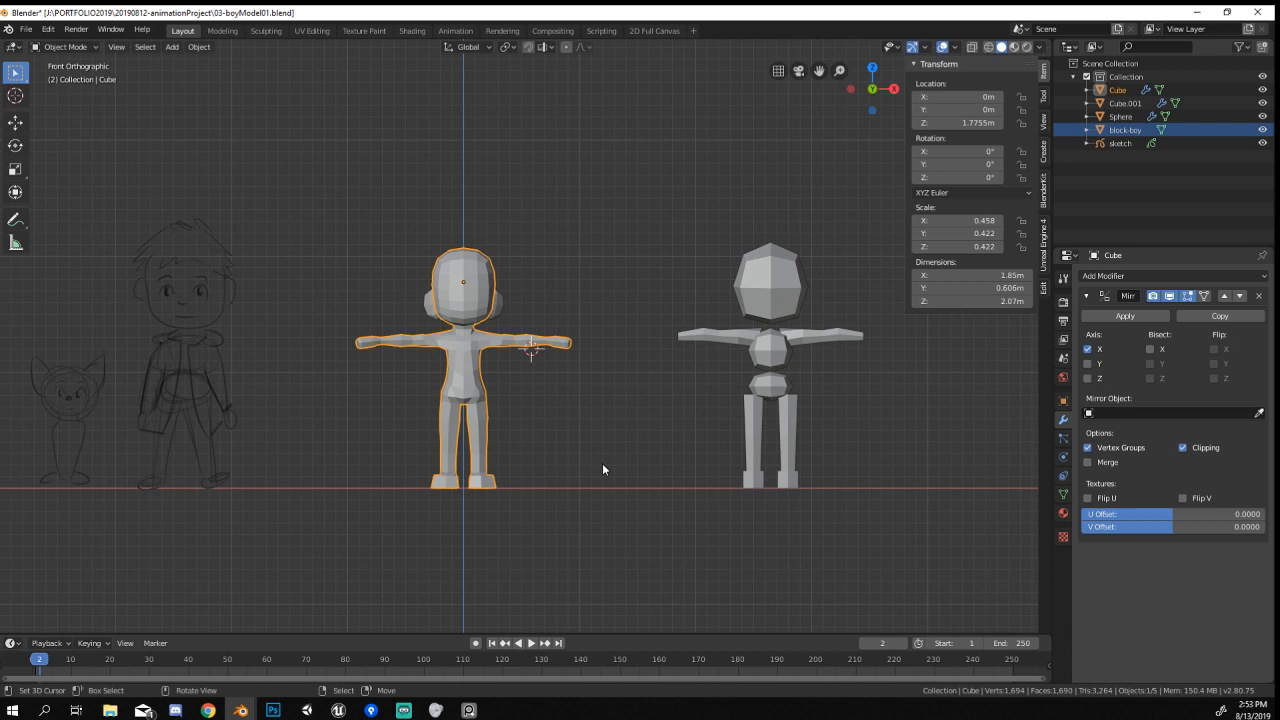
Scale the ear's mesh along its local Y axis.
scroll(605, 308, up, 4)
scroll(605, 308, down, 3)
middle_drag(605, 308, 610, 616)
scroll(686, 412, up, 5)
scroll(562, 431, down, 1)
key(KP_5)
scroll(562, 430, up, 4)
middle_drag(637, 433, 592, 392)
click(596, 397)
key(Tab)
key(s)
key(y)
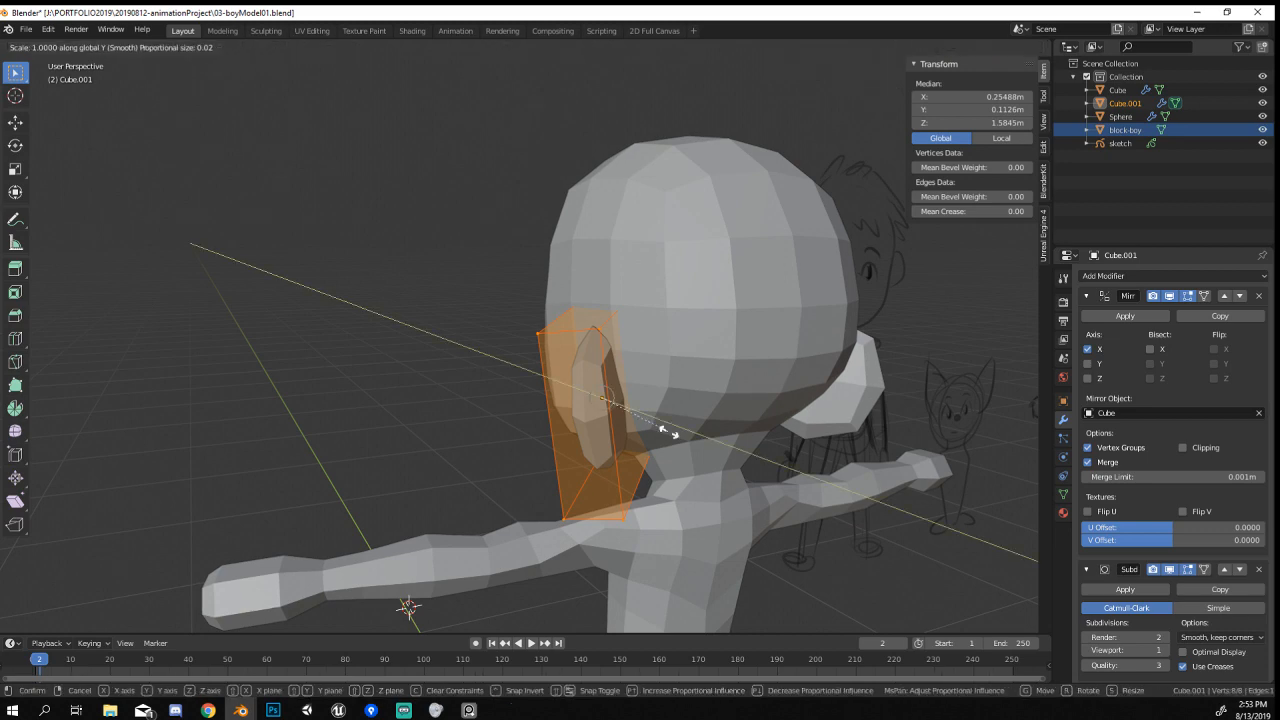
key(y)
click(701, 441)
key(Tab)
Compare the boy model's proportions with the reference sketch and the block-out figure from several angles.
middle_drag(701, 441, 725, 372)
scroll(676, 364, down, 3)
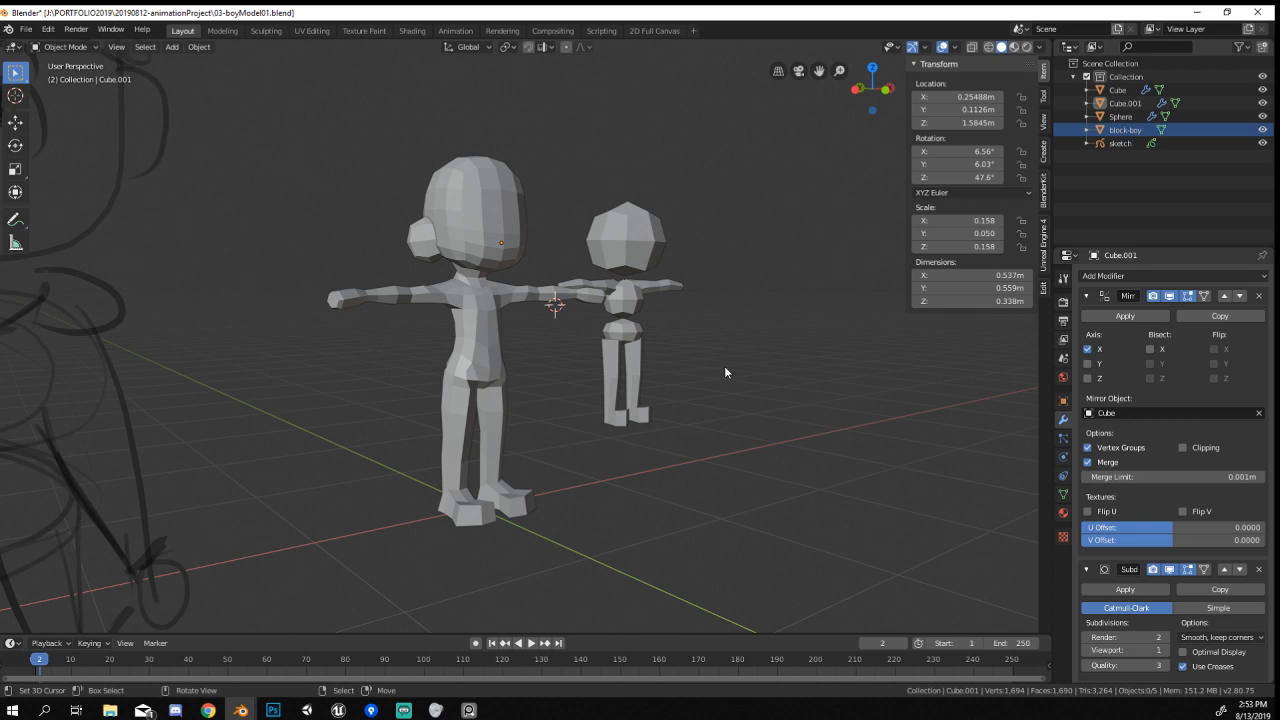
middle_drag(697, 345, 503, 306)
scroll(503, 306, up, 5)
key(shift+a)
mouse_move(510, 313)
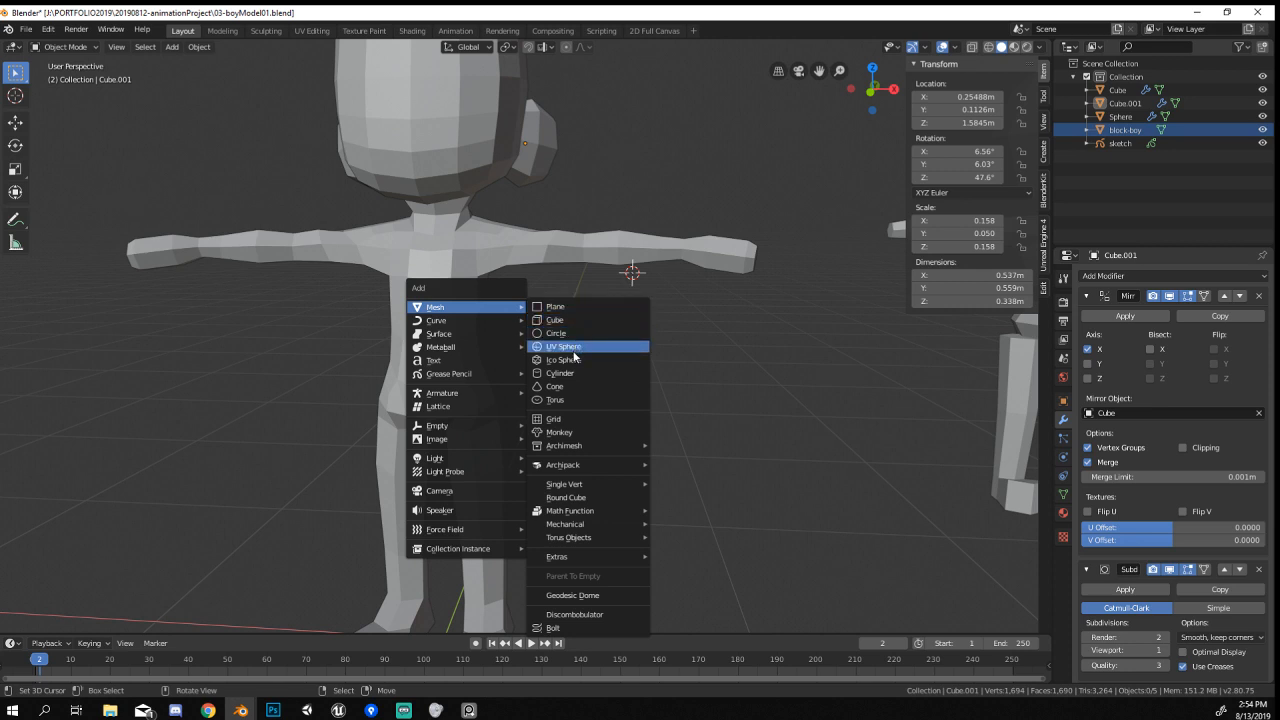
key(Escape)
scroll(590, 303, down, 6)
middle_drag(590, 303, 348, 400)
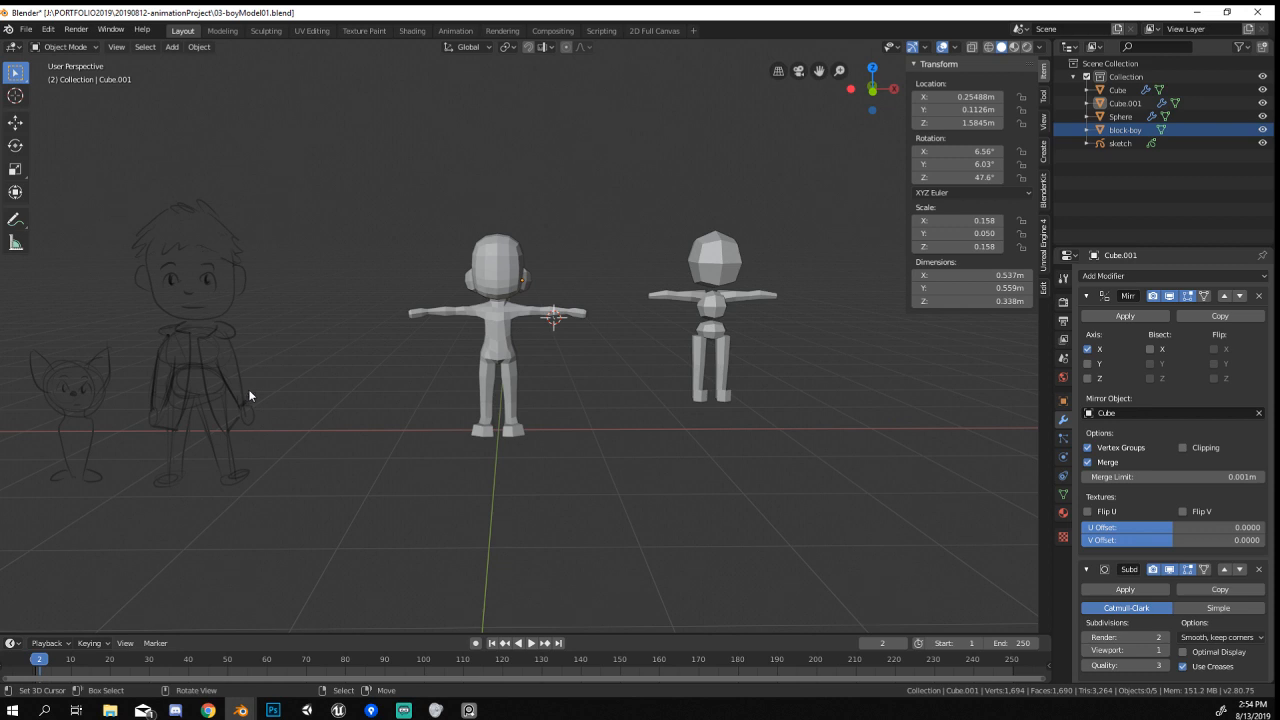
scroll(251, 397, up, 4)
mouse_move(388, 460)
middle_down()
mouse_move(255, 461)
mouse_move(339, 467)
mouse_move(515, 435)
mouse_move(634, 449)
middle_up()
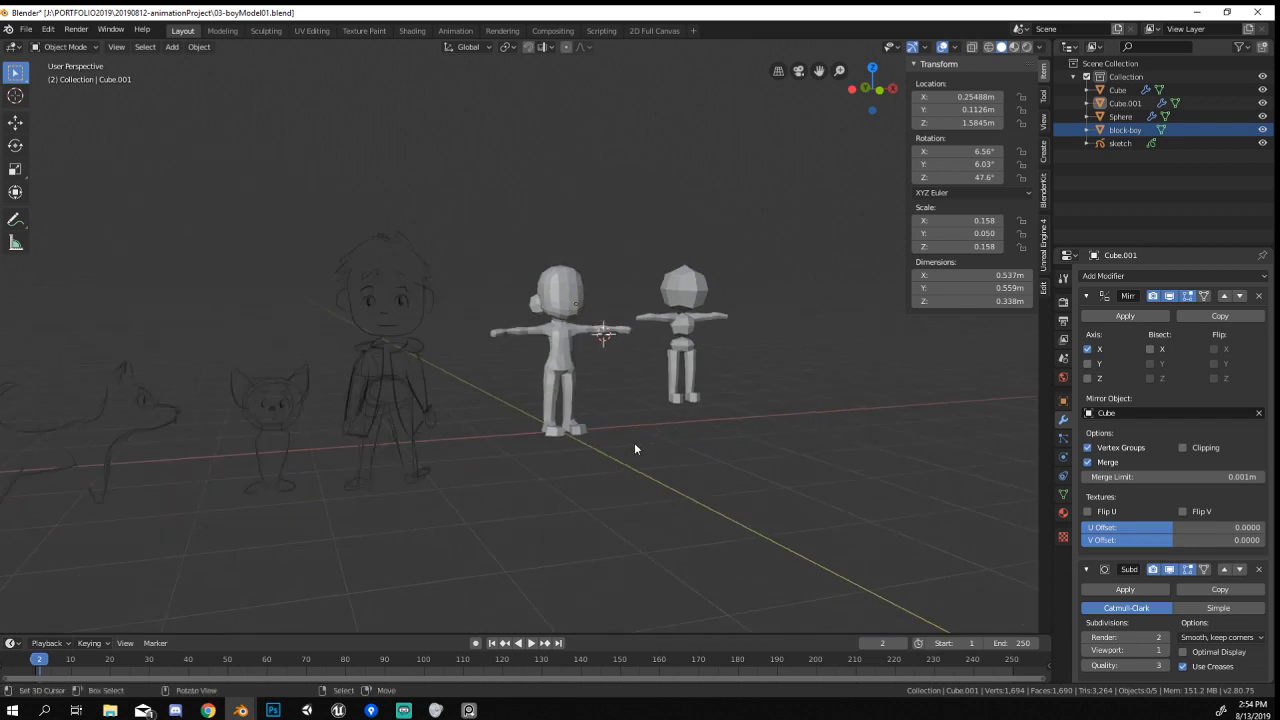
scroll(634, 449, up, 2)
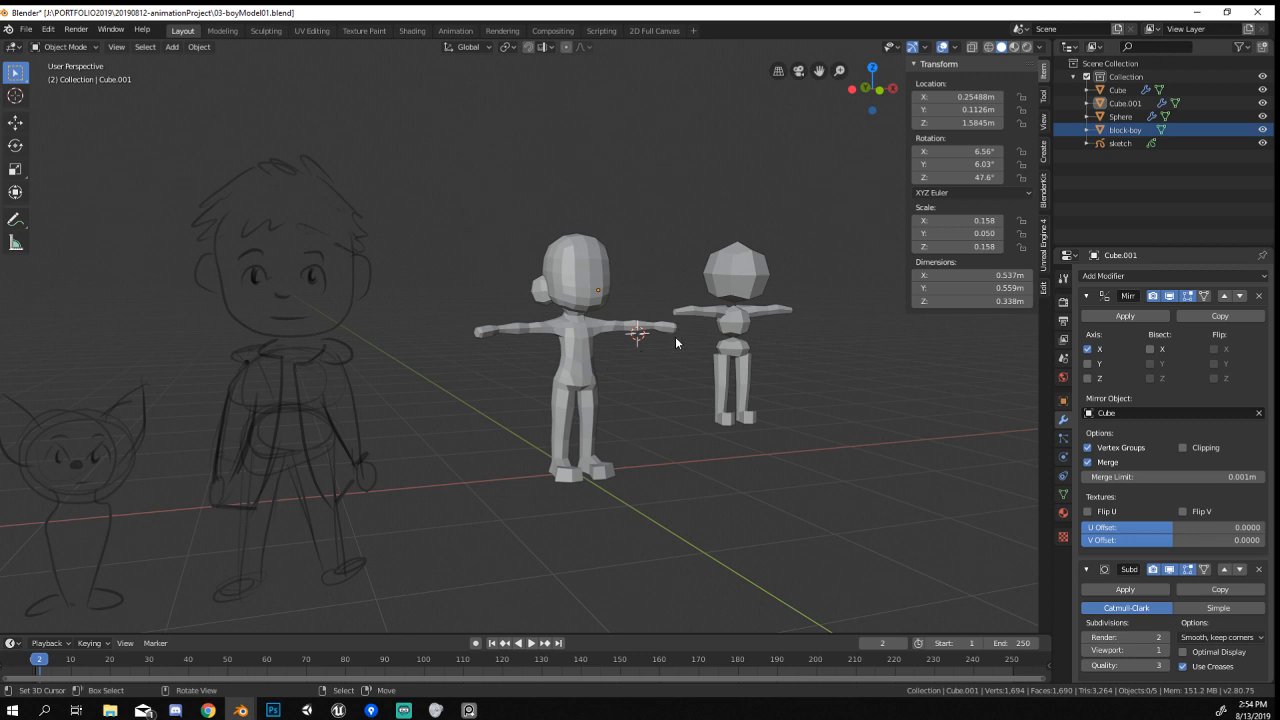
mouse_move(675, 336)
middle_down()
mouse_move(564, 356)
mouse_move(631, 509)
middle_up()
key(shift+s)
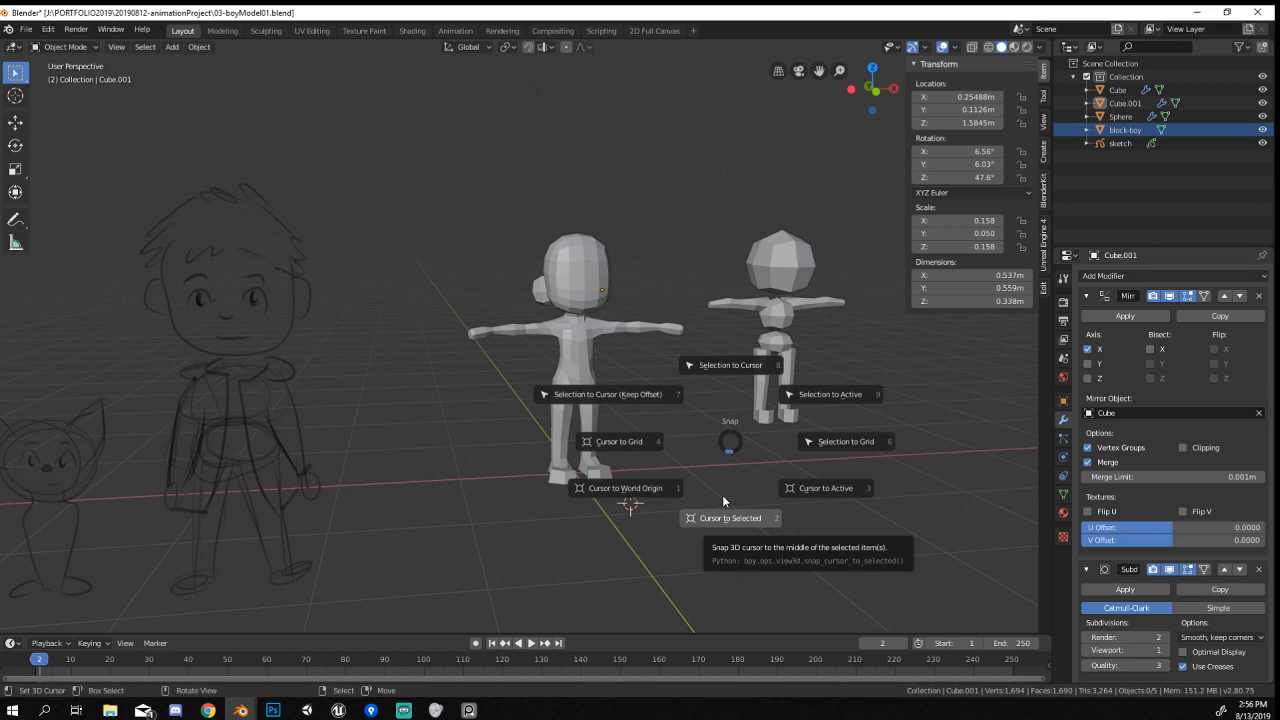
key(Escape)
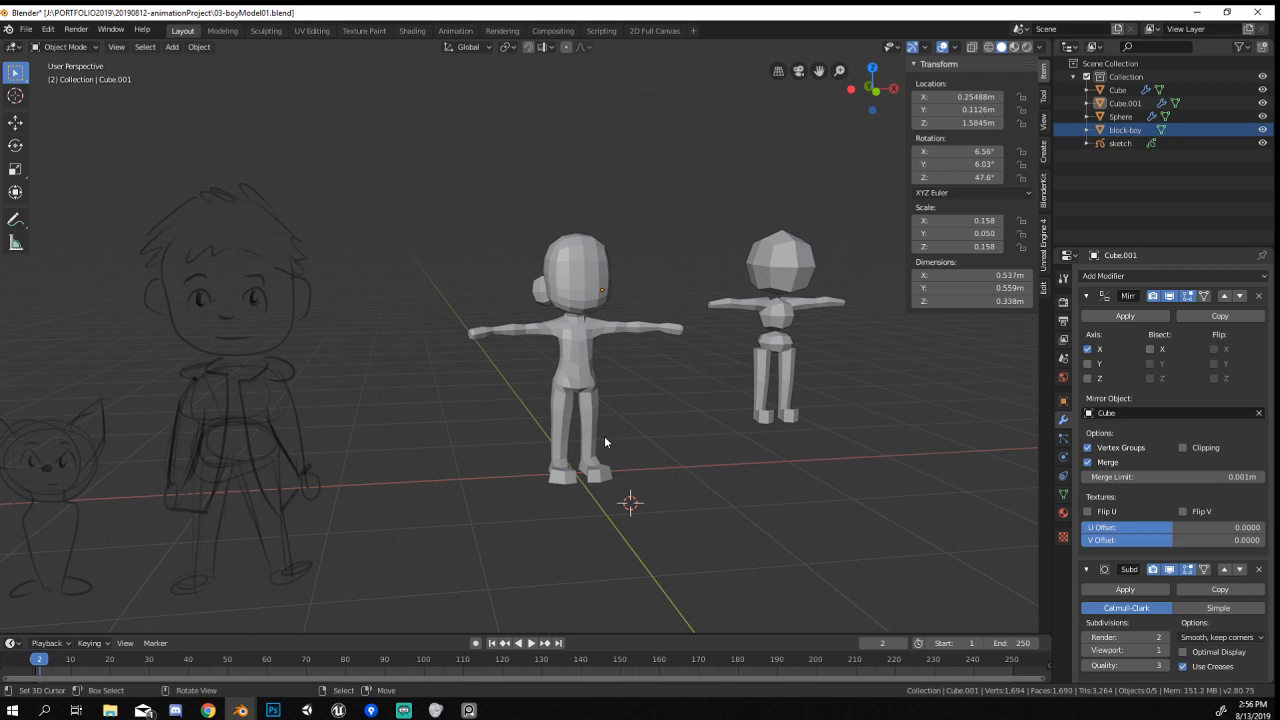
Slide the body's front vertex above the inner thigh along its edge with a factor of 0.110.
middle_drag(644, 508, 588, 502)
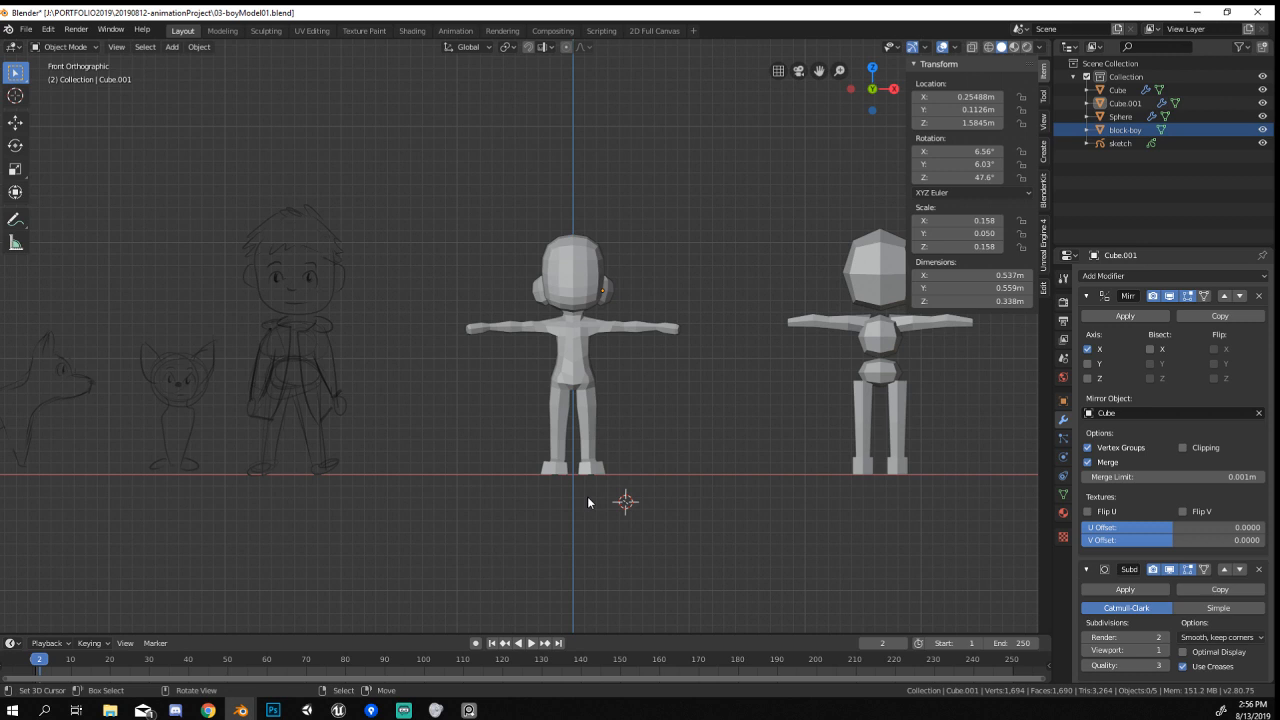
scroll(651, 277, up, 6)
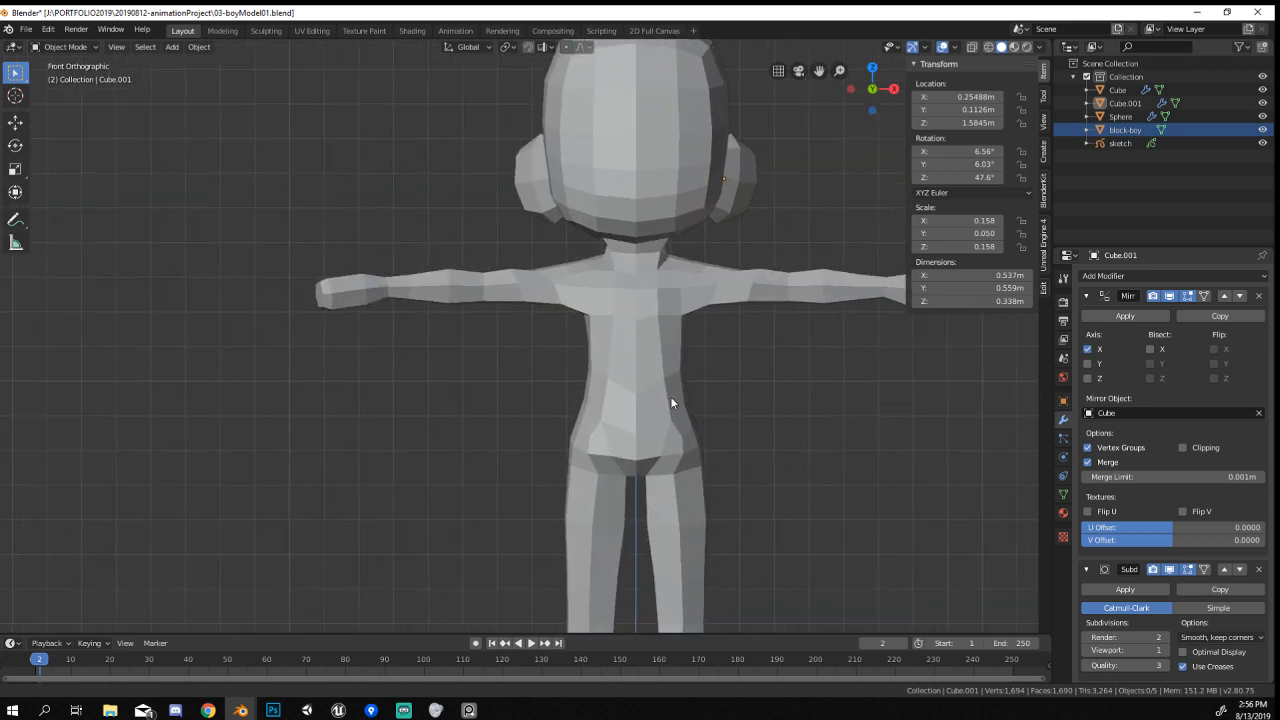
click(612, 337)
key(Tab)
scroll(634, 345, up, 2)
right_click(636, 391)
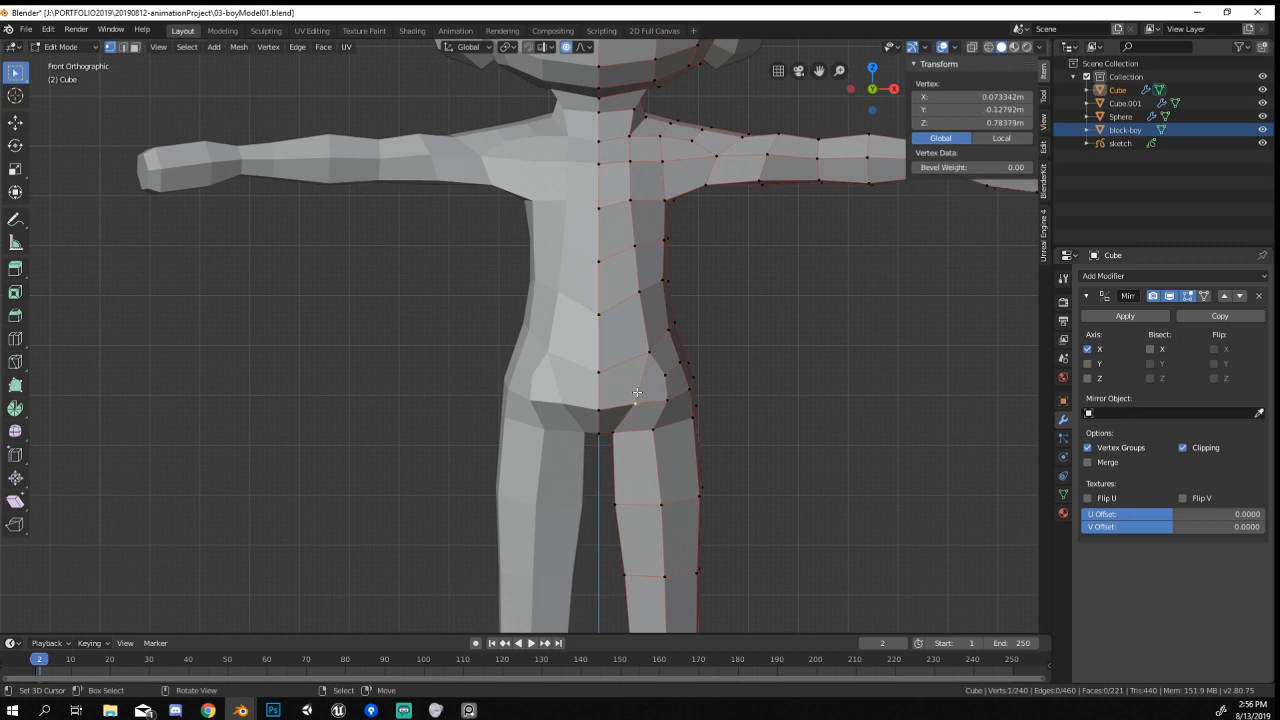
key(g)
key(g)
click(636, 391)
key(g)
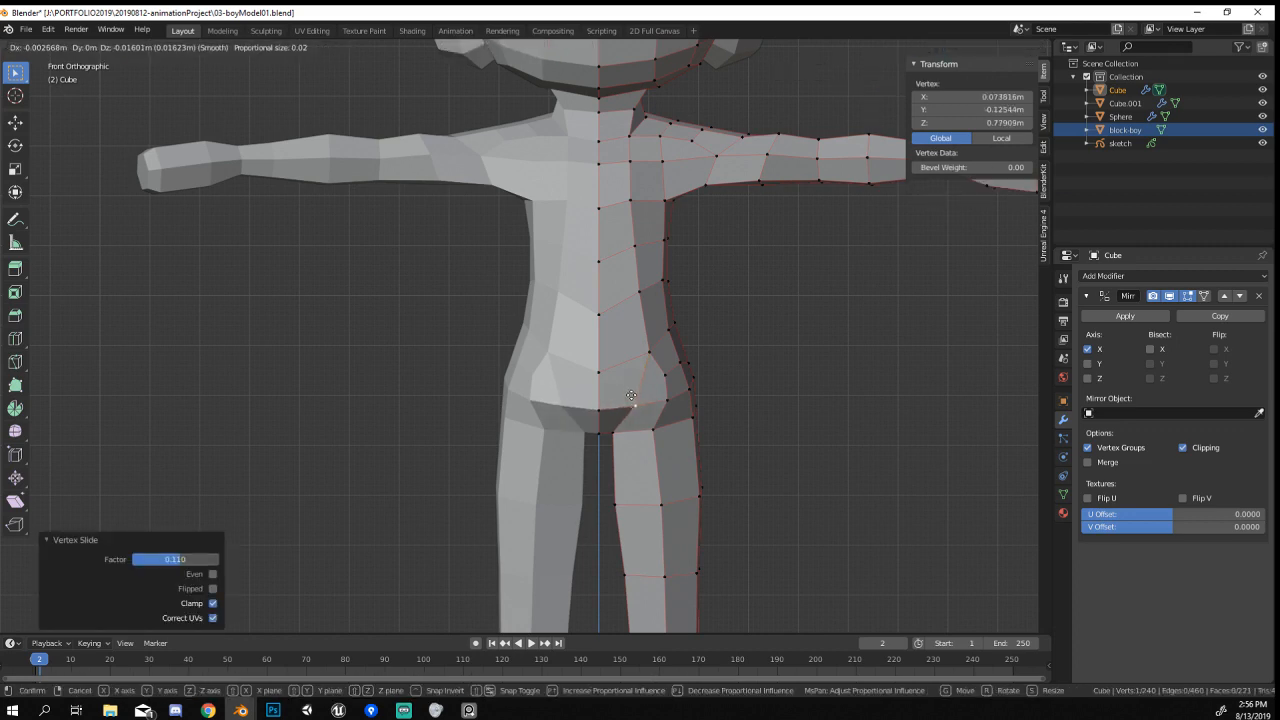
click(668, 396)
key(Tab)
Review the whole body's silhouette from the front.
scroll(665, 390, down, 5)
middle_drag(656, 381, 603, 394)
key(KP_1)
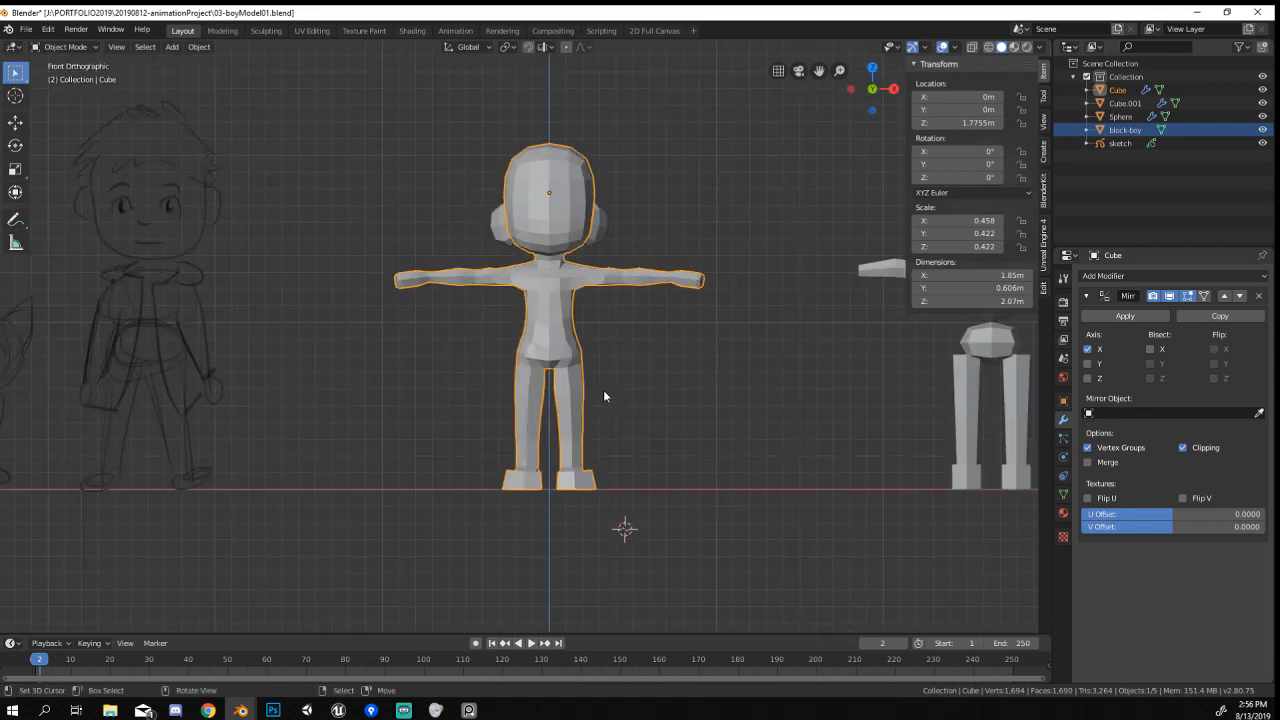
scroll(603, 396, up, 4)
scroll(608, 375, down, 6)
scroll(610, 362, up, 5)
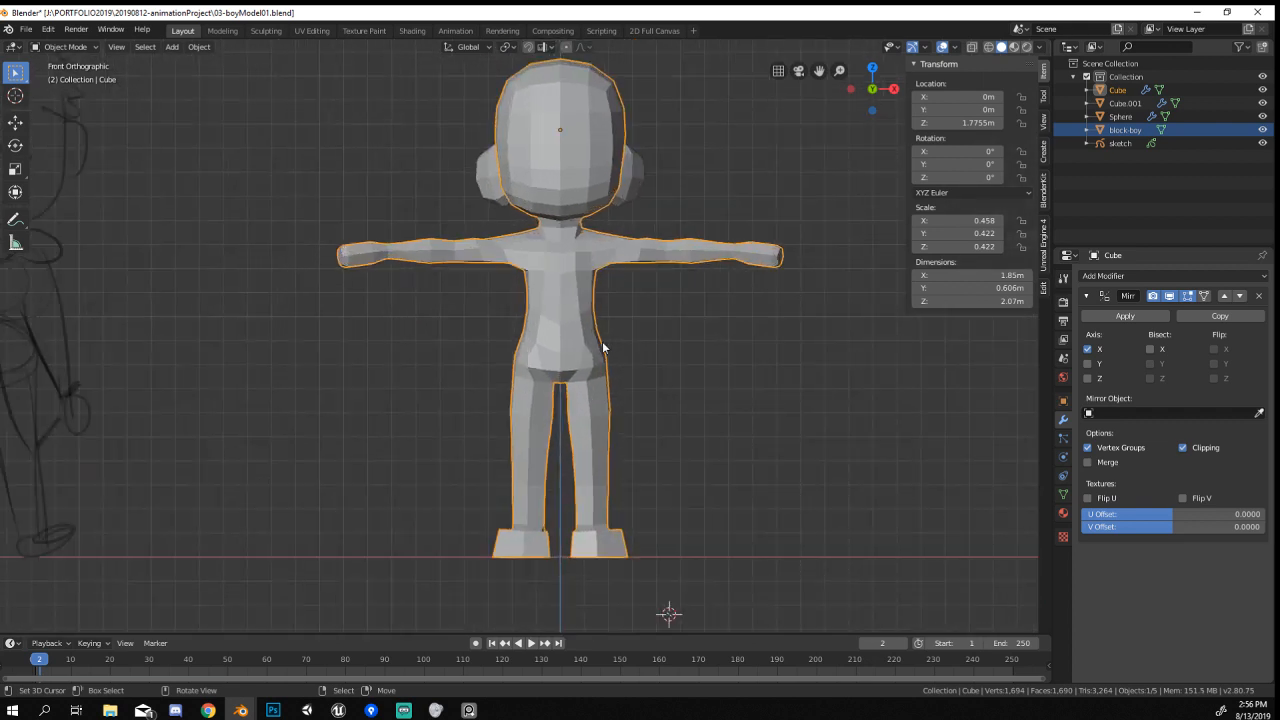
Circle-select the vertices around the hip and upper thigh on the editable half of the body.
key(Tab)
scroll(640, 352, up, 2)
shift+middle_drag(688, 369, 645, 369)
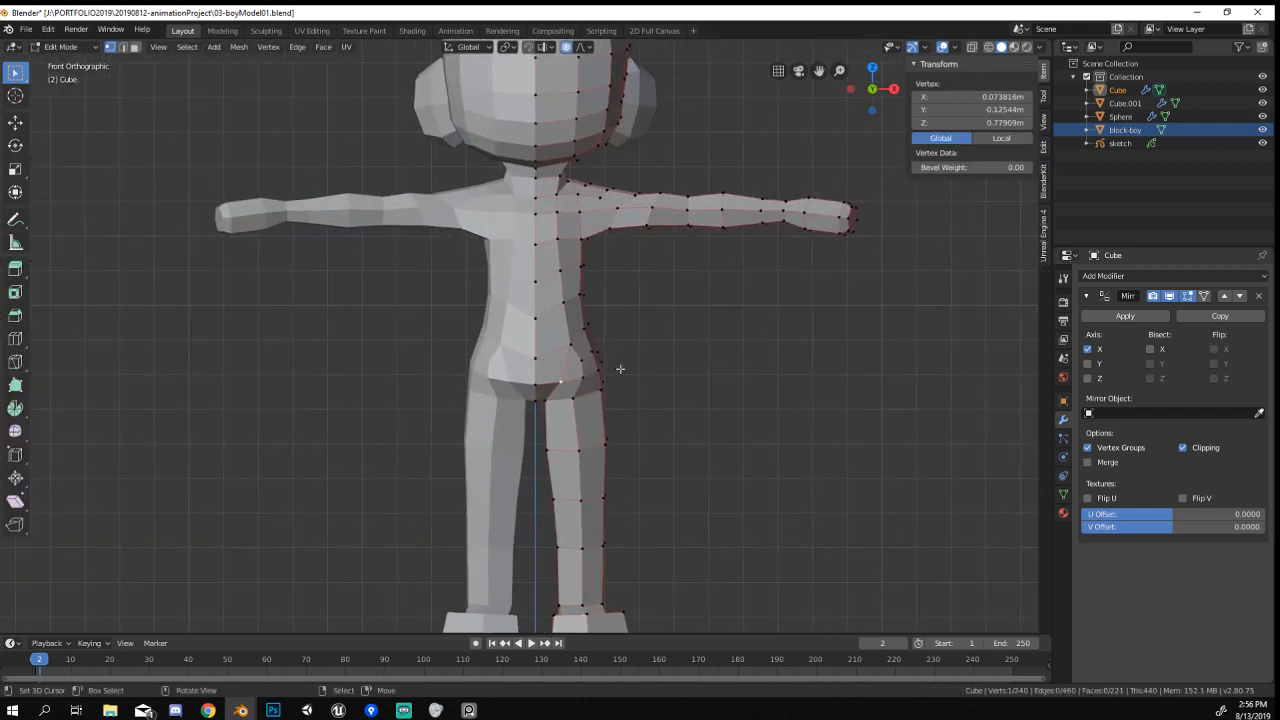
key(c)
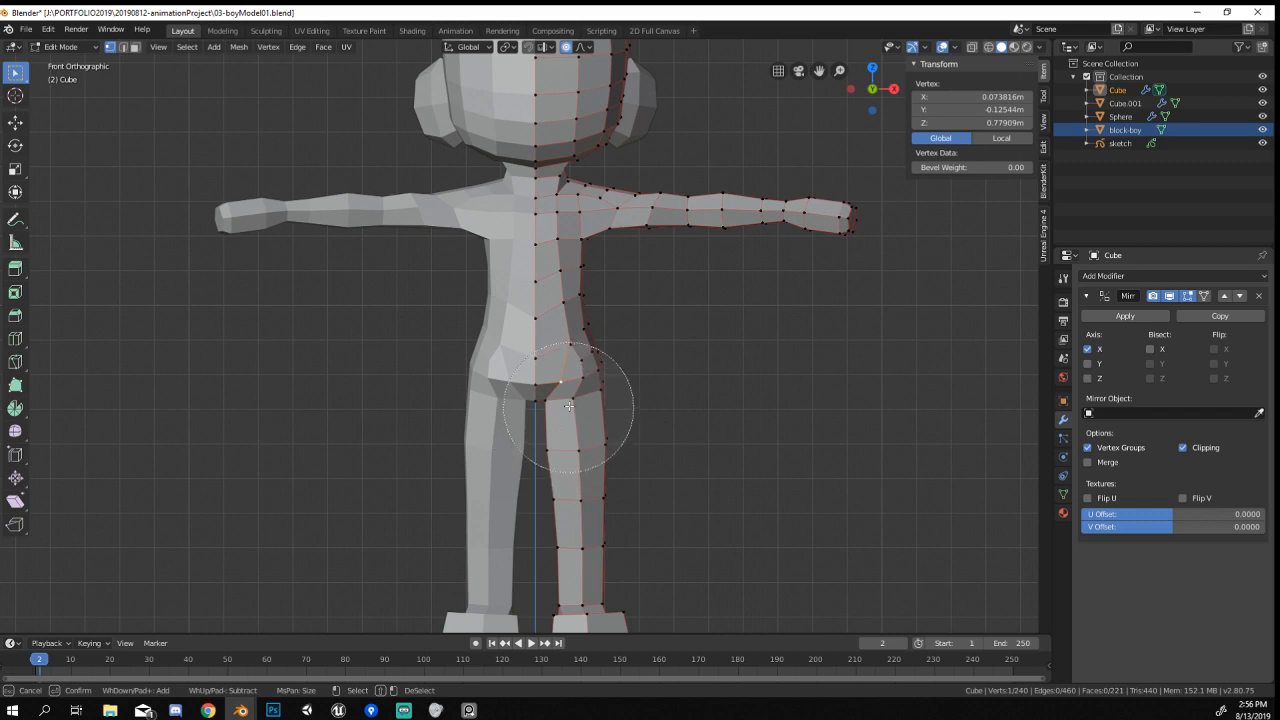
drag(568, 406, 595, 380)
key(Escape)
mouse_move(697, 386)
middle_down()
mouse_move(437, 394)
mouse_move(789, 406)
middle_up()
key(c)
click(477, 386)
key(Escape)
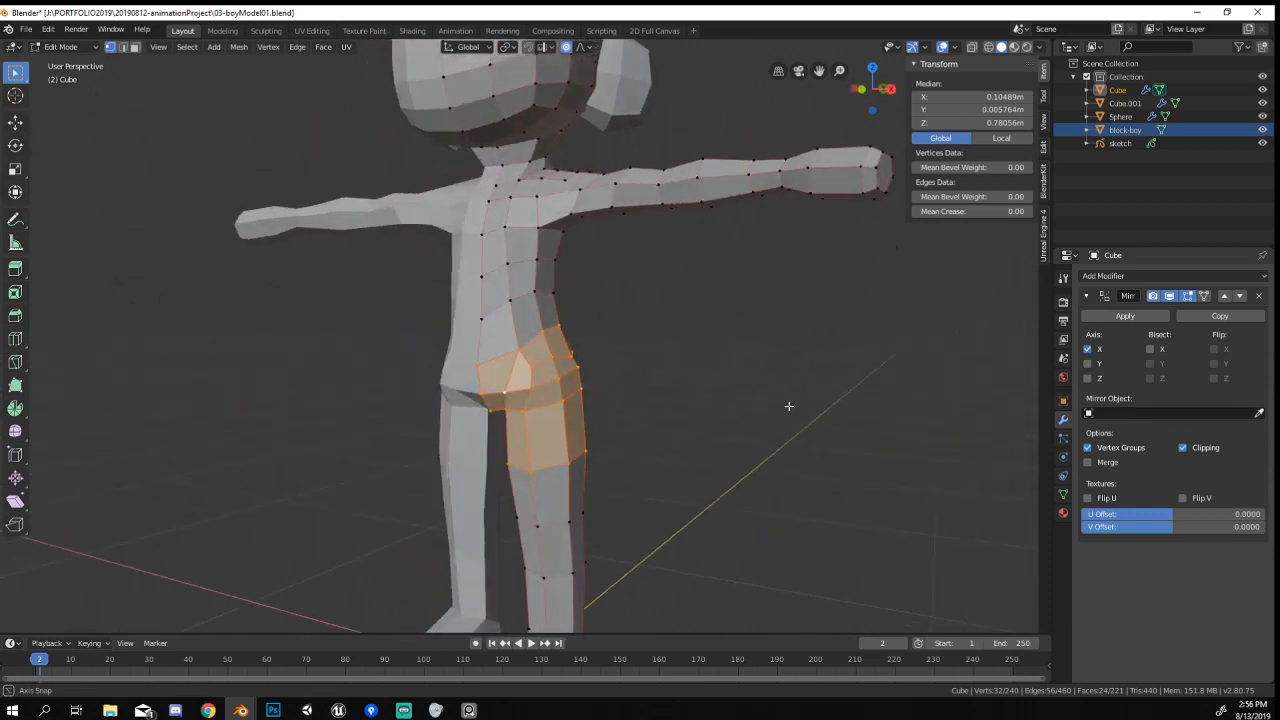
Examine the selected hip and upper thigh and the overall body shape from several angles.
scroll(640, 470, down, 3)
middle_drag(629, 477, 620, 466)
scroll(631, 464, up, 4)
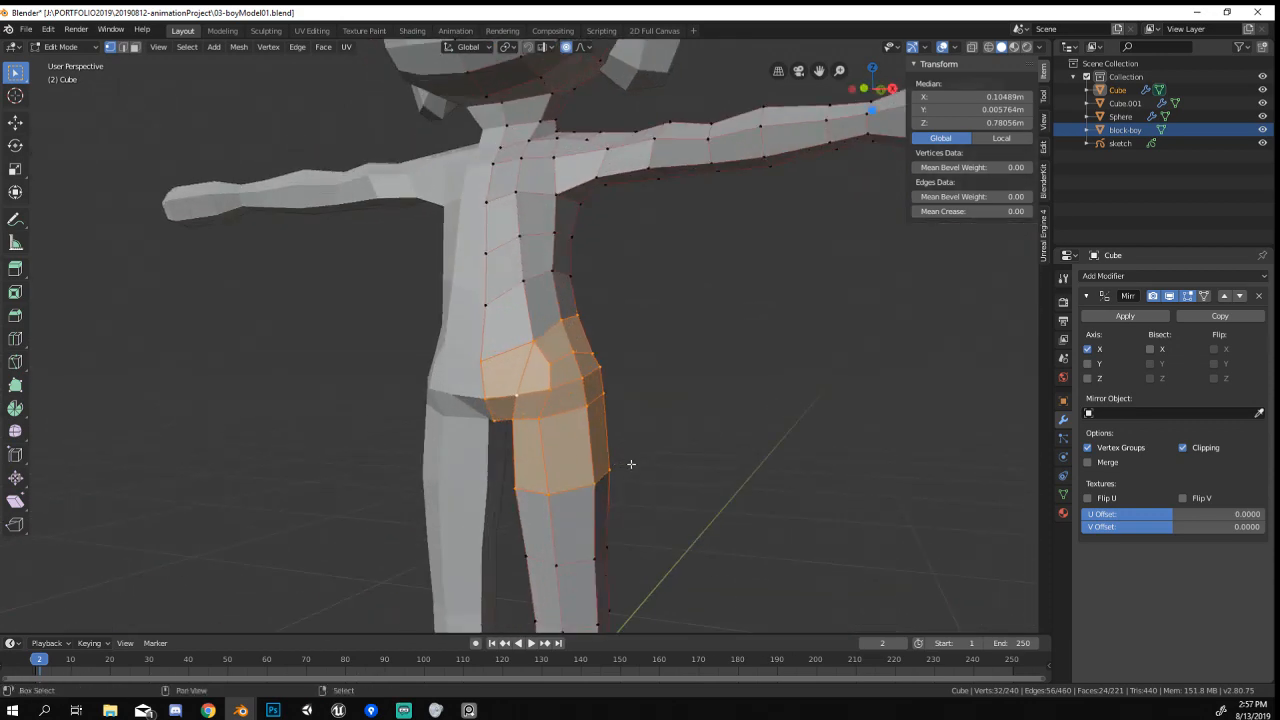
middle_drag(572, 386, 635, 433)
scroll(588, 430, down, 7)
scroll(595, 429, up, 3)
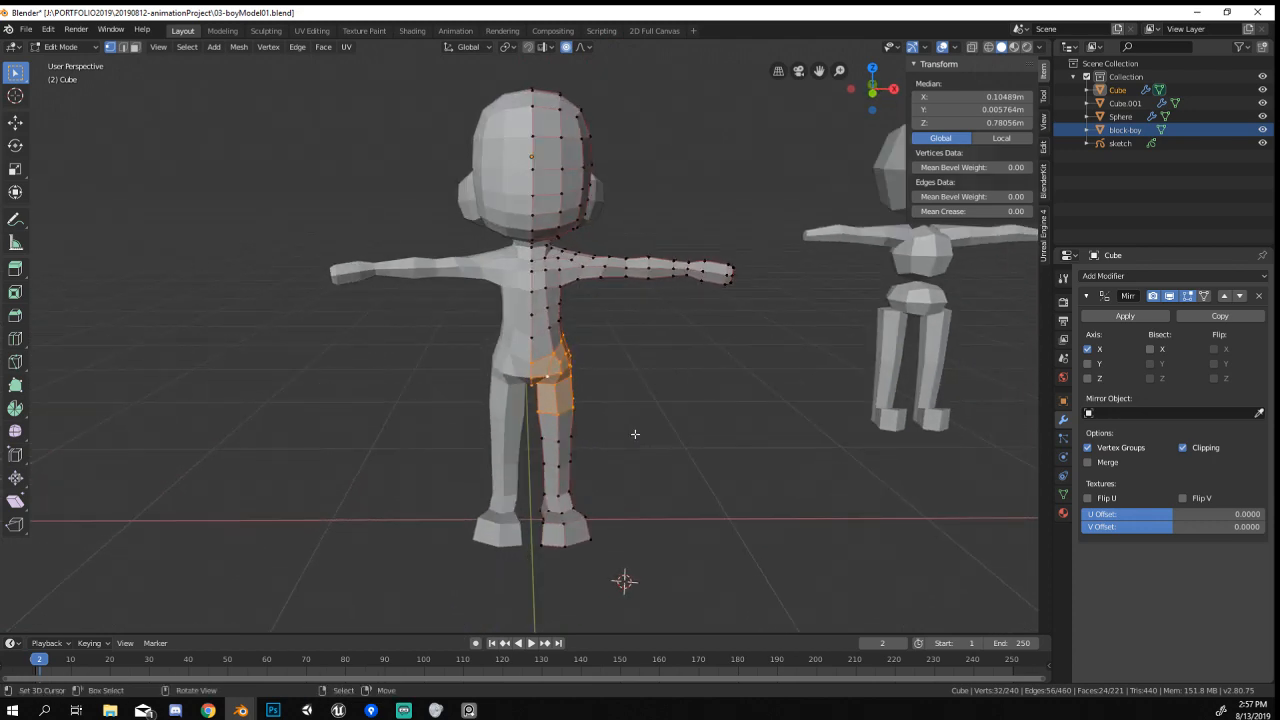
scroll(630, 405, up, 3)
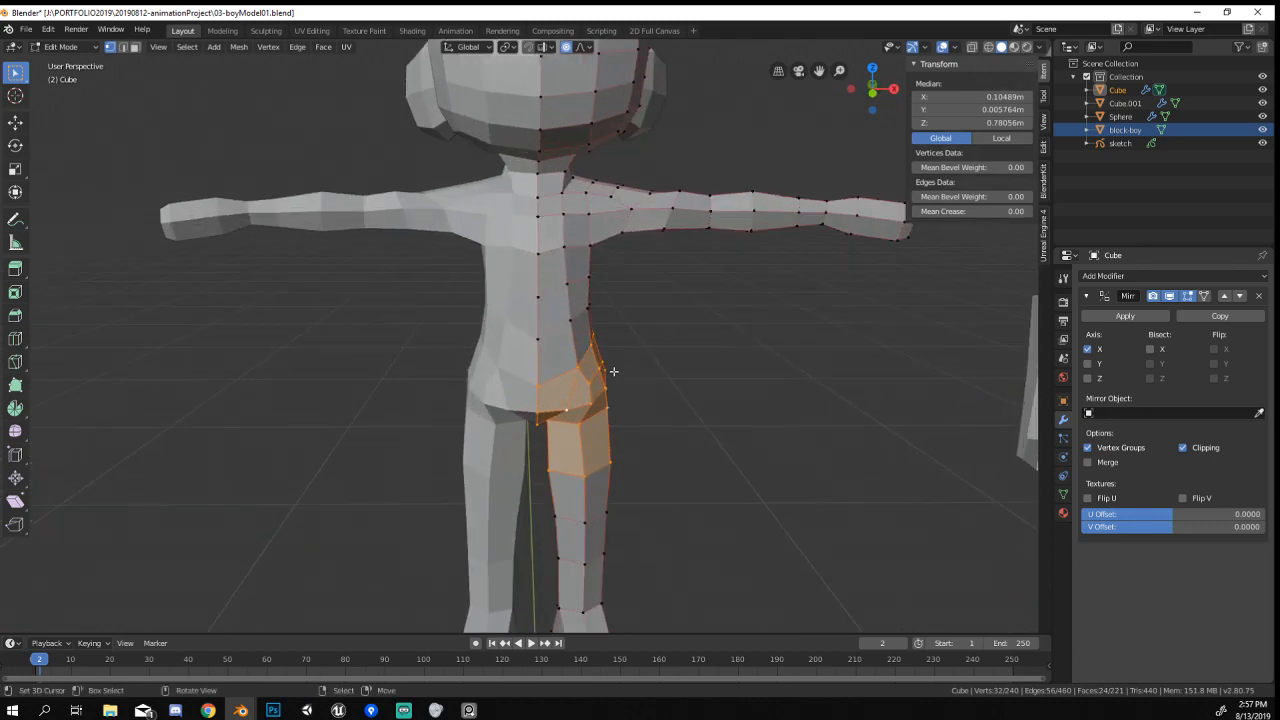
middle_drag(630, 405, 652, 318)
scroll(640, 320, down, 4)
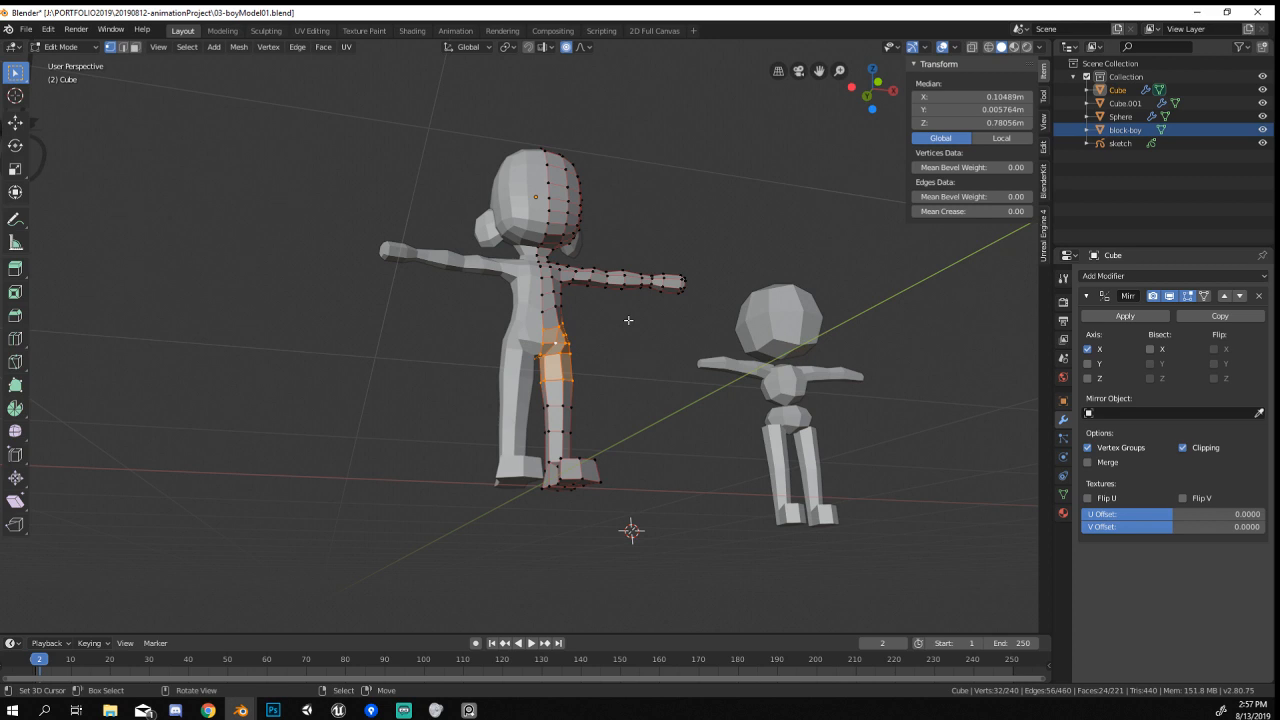
scroll(590, 390, up, 7)
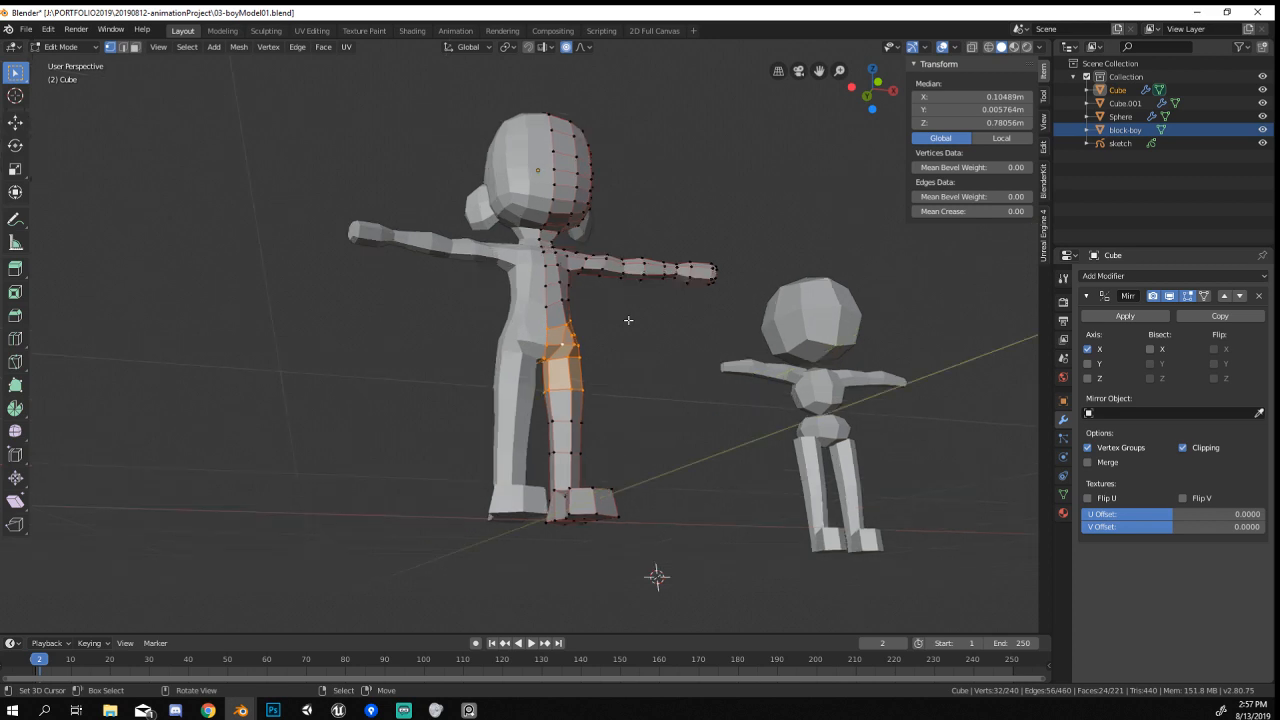
Extrude the selected hip and upper-thigh faces in place to start a pair of shorts.
scroll(581, 418, down, 4)
middle_drag(581, 418, 484, 465)
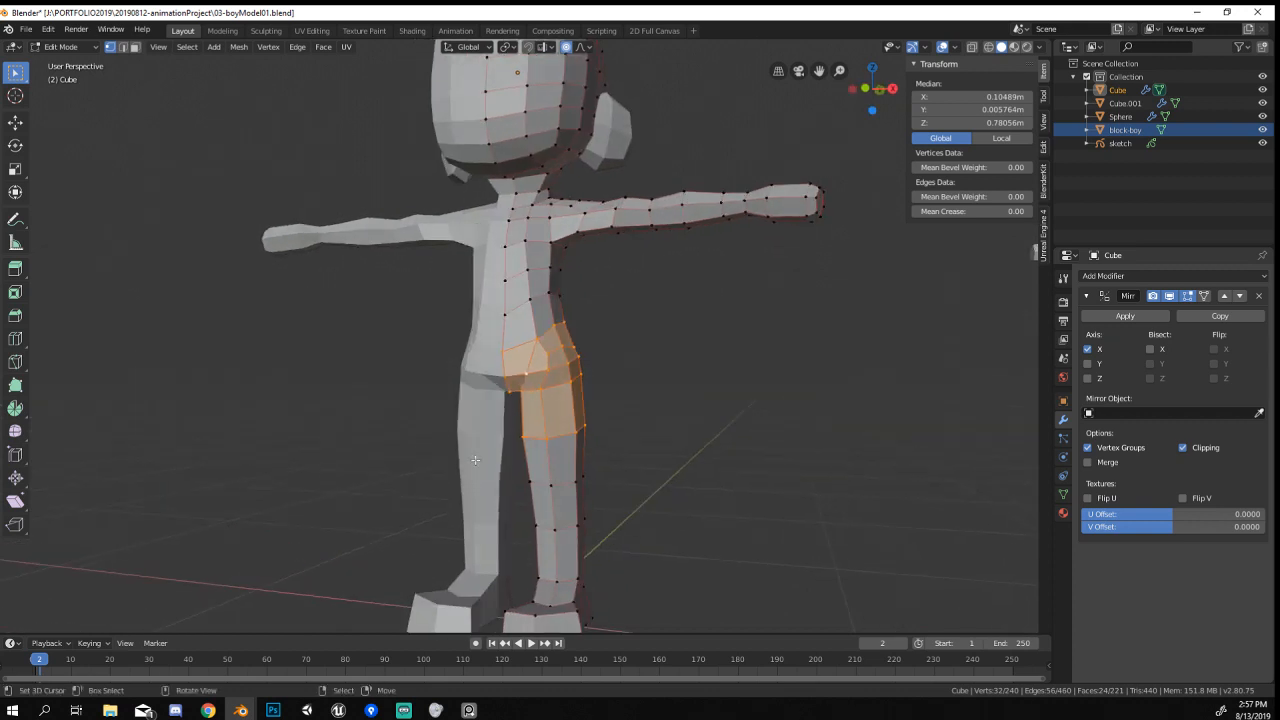
scroll(475, 460, up, 6)
scroll(643, 434, down, 3)
middle_drag(643, 434, 677, 451)
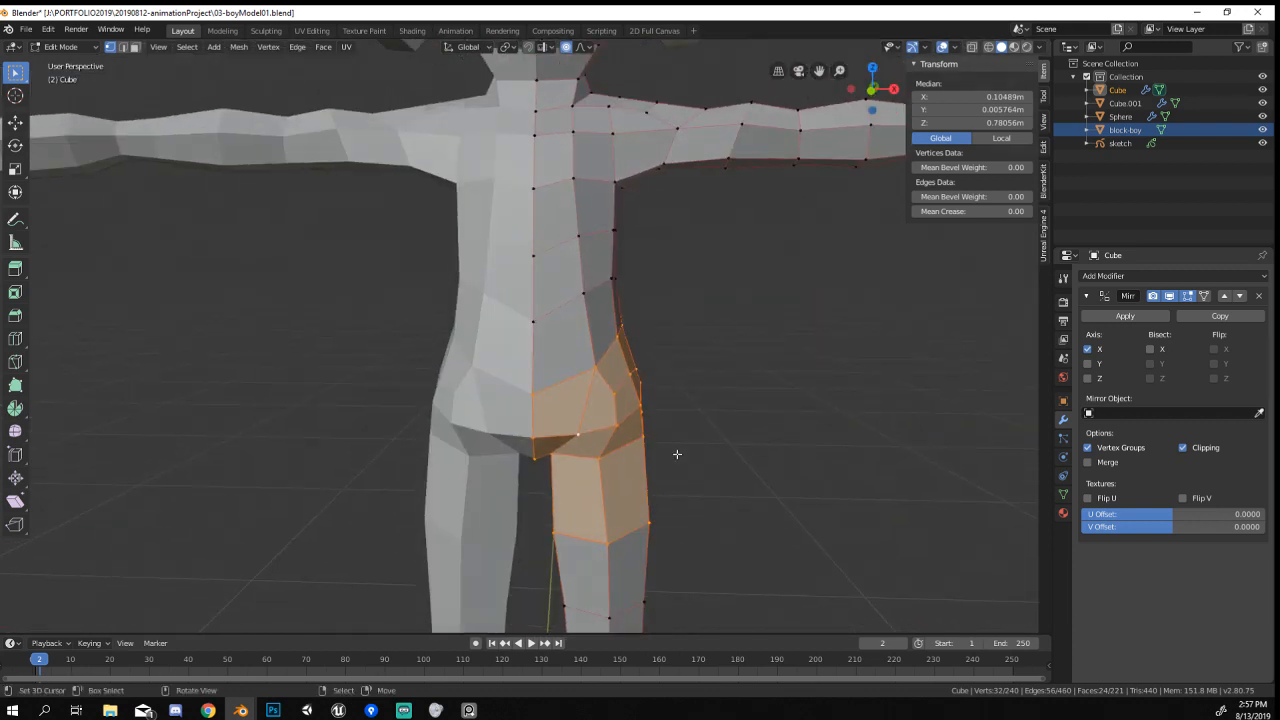
key(e)
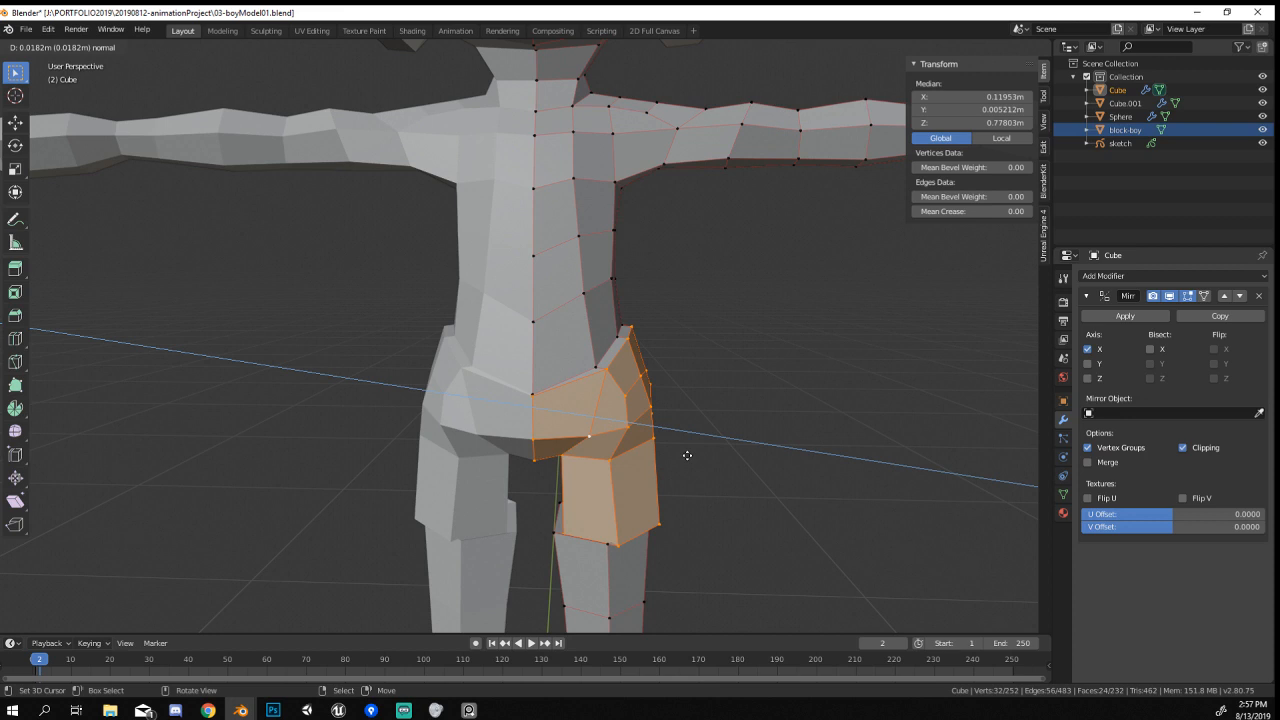
right_click(687, 455)
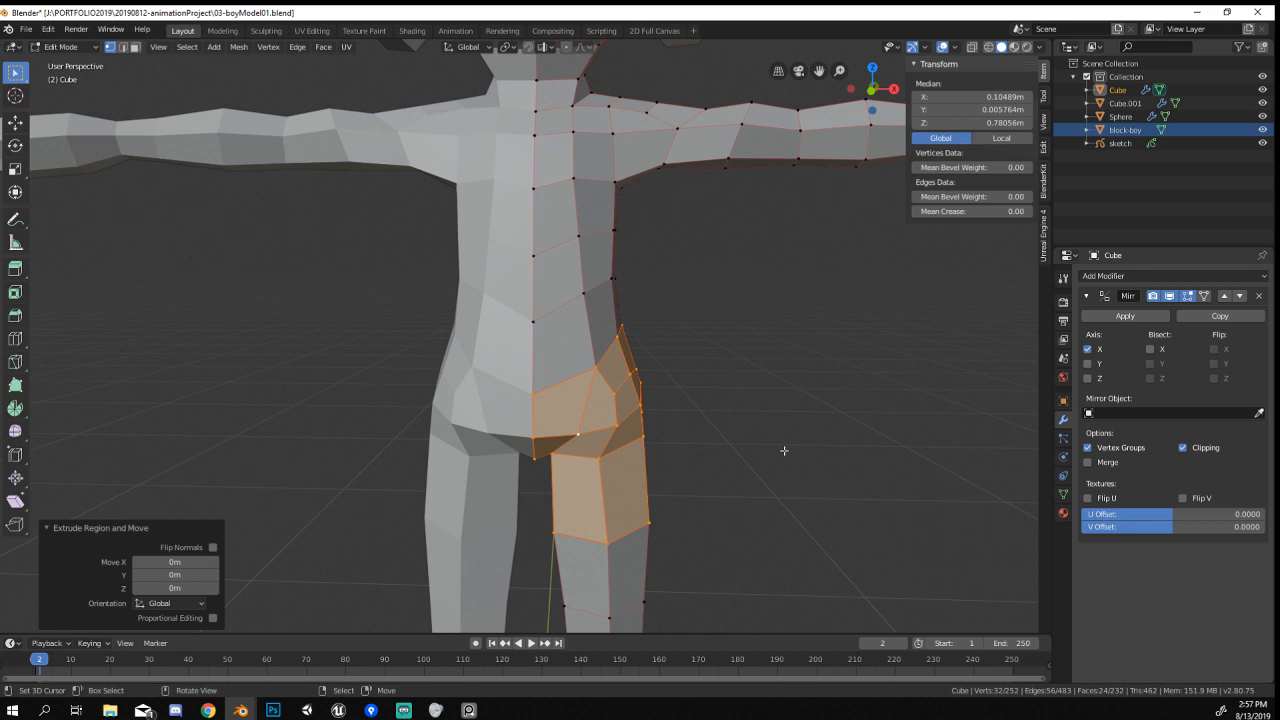
key(alt+s)
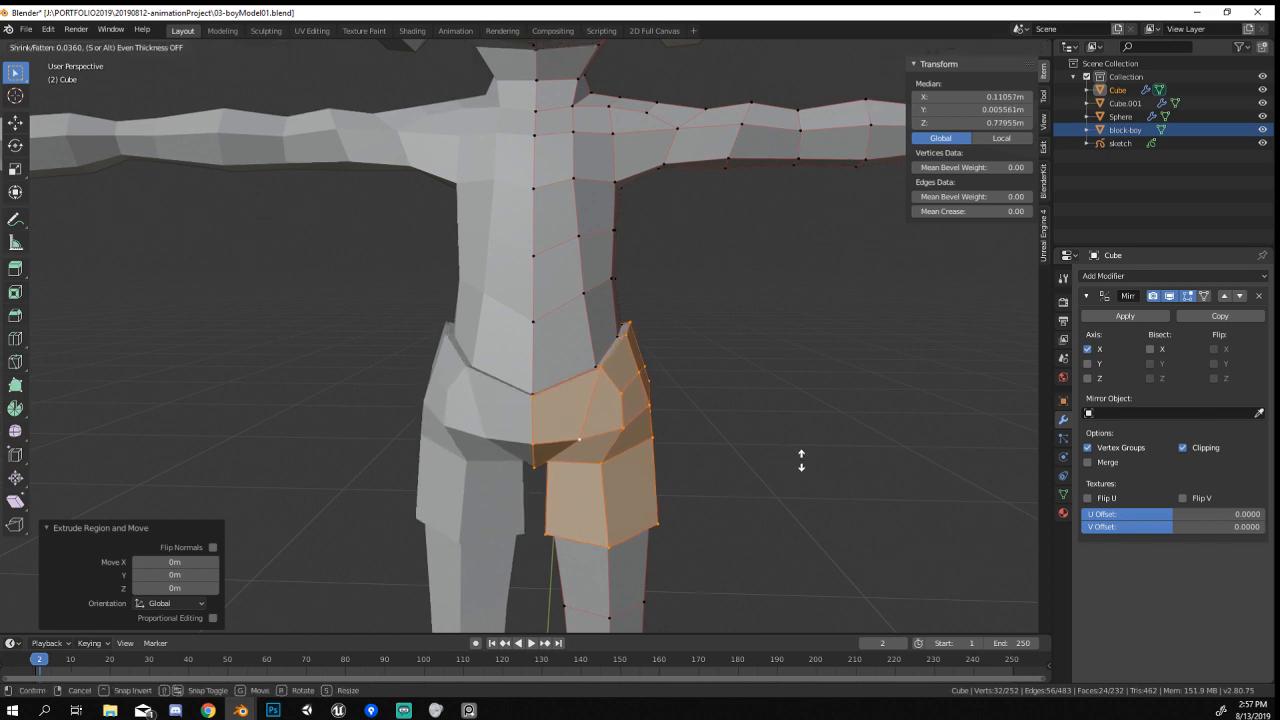
click(801, 460)
key(ctrl+z)
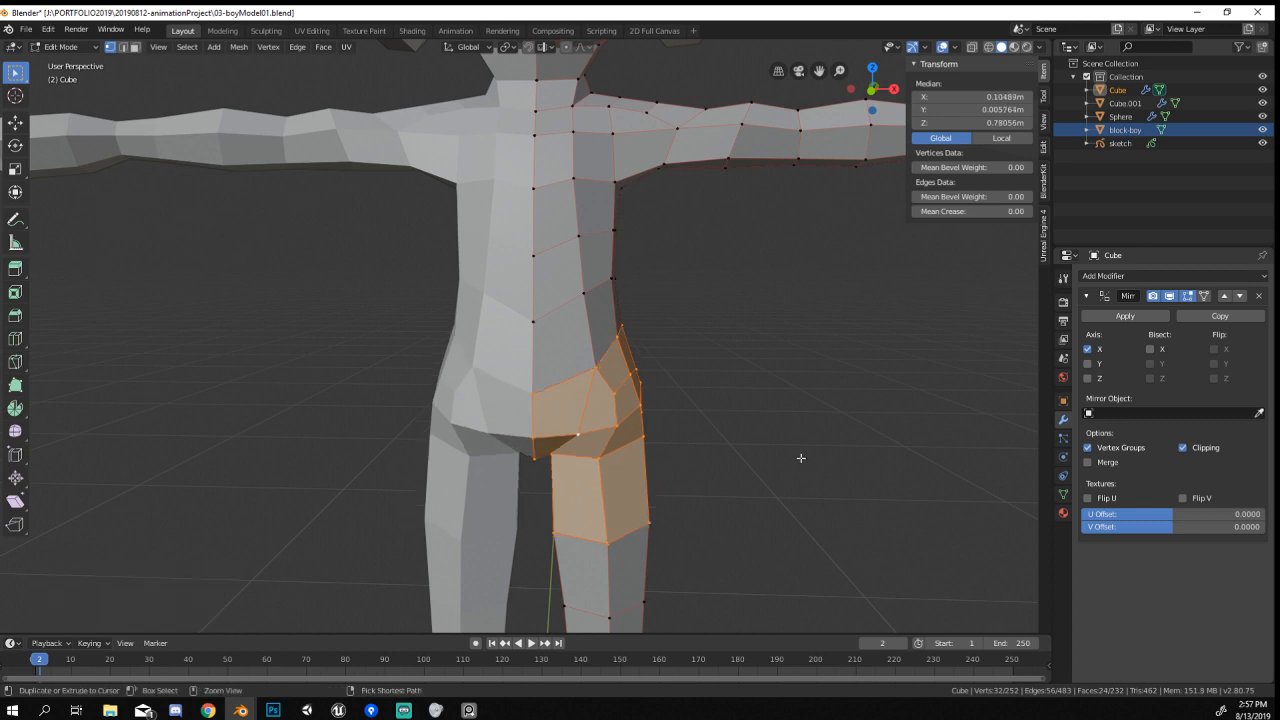
Fatten the extruded shorts faces outward along their normals by about 0.022.
key(alt+s)
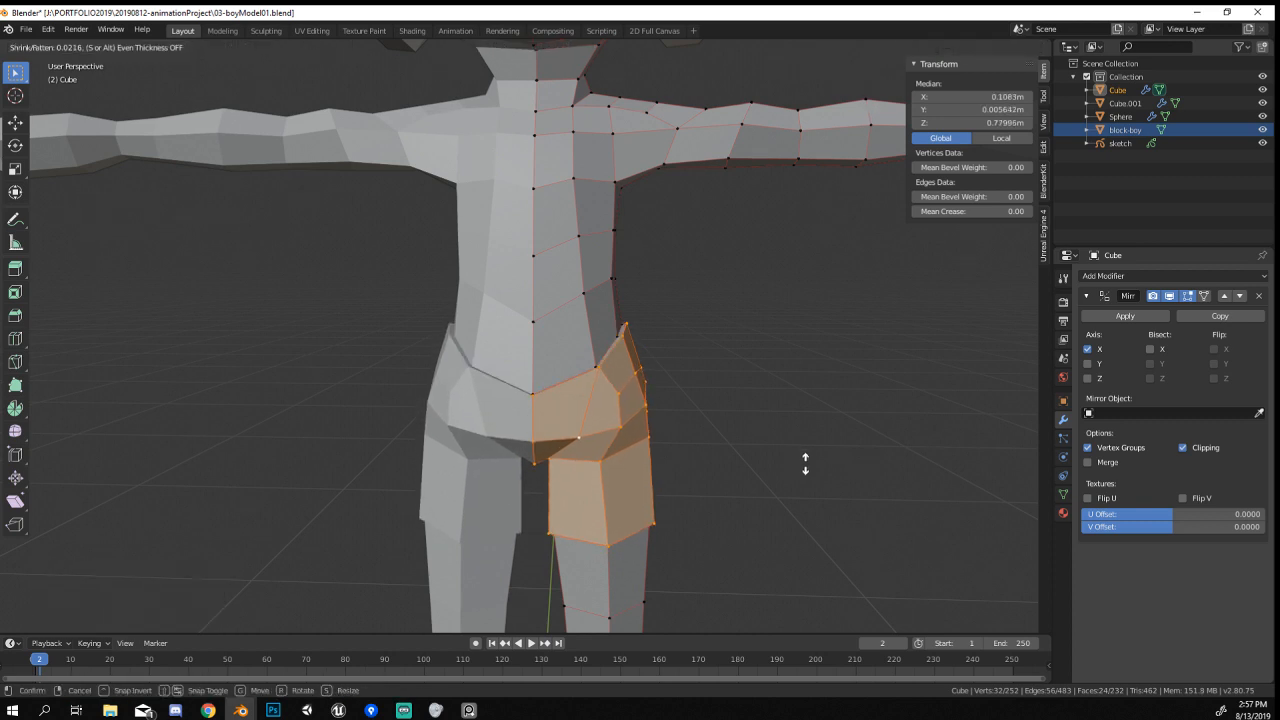
click(806, 464)
key(Tab)
mouse_move(566, 403)
middle_down()
mouse_move(614, 457)
mouse_move(561, 404)
middle_up()
key(Tab)
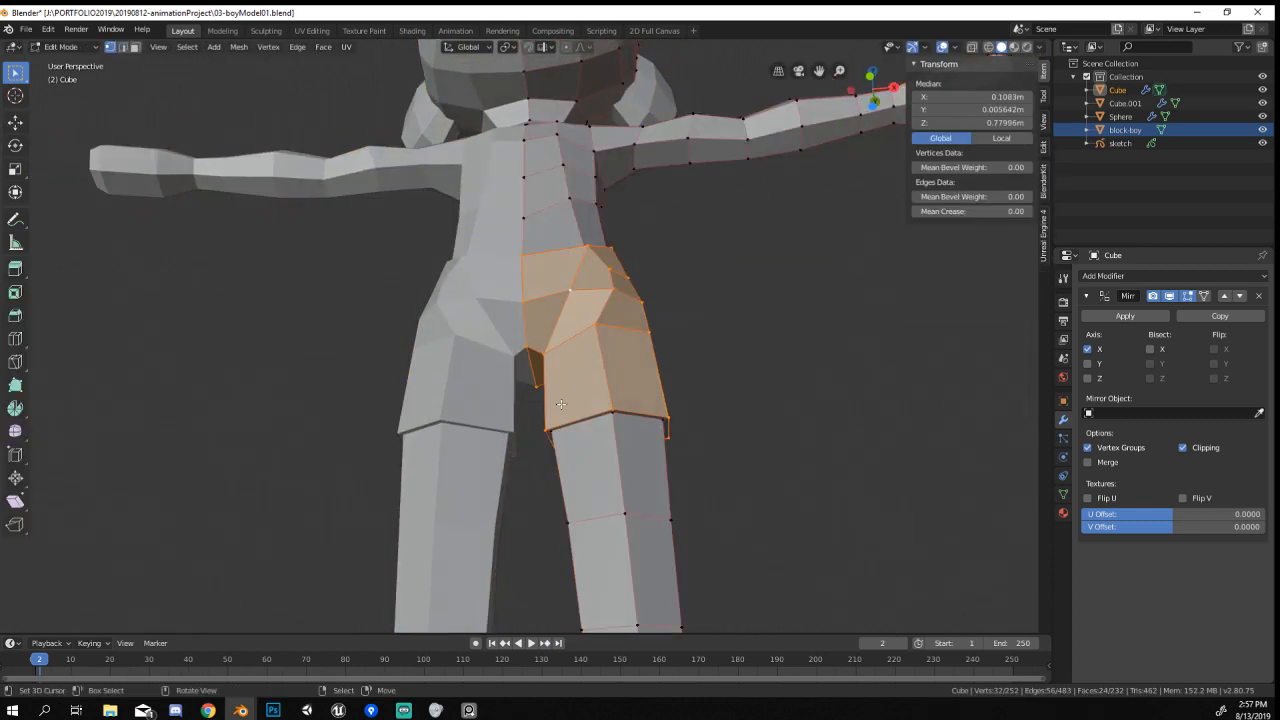
Select the edge loop at the shorts' leg opening and scale it around the thigh.
scroll(561, 404, up, 1)
alt+click(606, 434)
middle_drag(660, 454, 934, 477)
key(s)
click(737, 471)
Reposition the edge loop around the upper leg of the shorts and check the shape in Object Mode.
alt+click(643, 412)
key(g)
click(665, 452)
key(Tab)
scroll(690, 455, down, 3)
scroll(551, 377, up, 2)
key(Tab)
middle_drag(551, 377, 680, 392)
key(Tab)
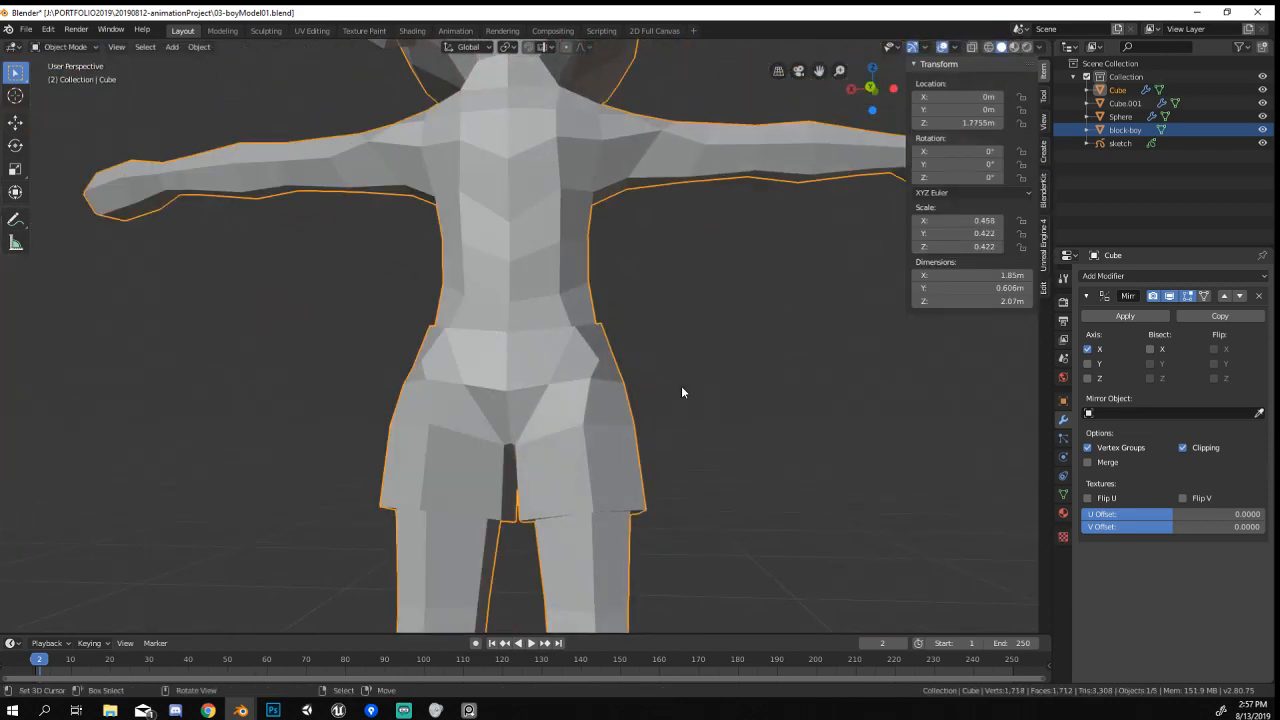
Try to reshape the shorts' hip surface with a resized brush in Sculpt Mode, undo the strokes and return to Edit Mode.
middle_drag(459, 341, 493, 341)
click(65, 47)
click(60, 89)
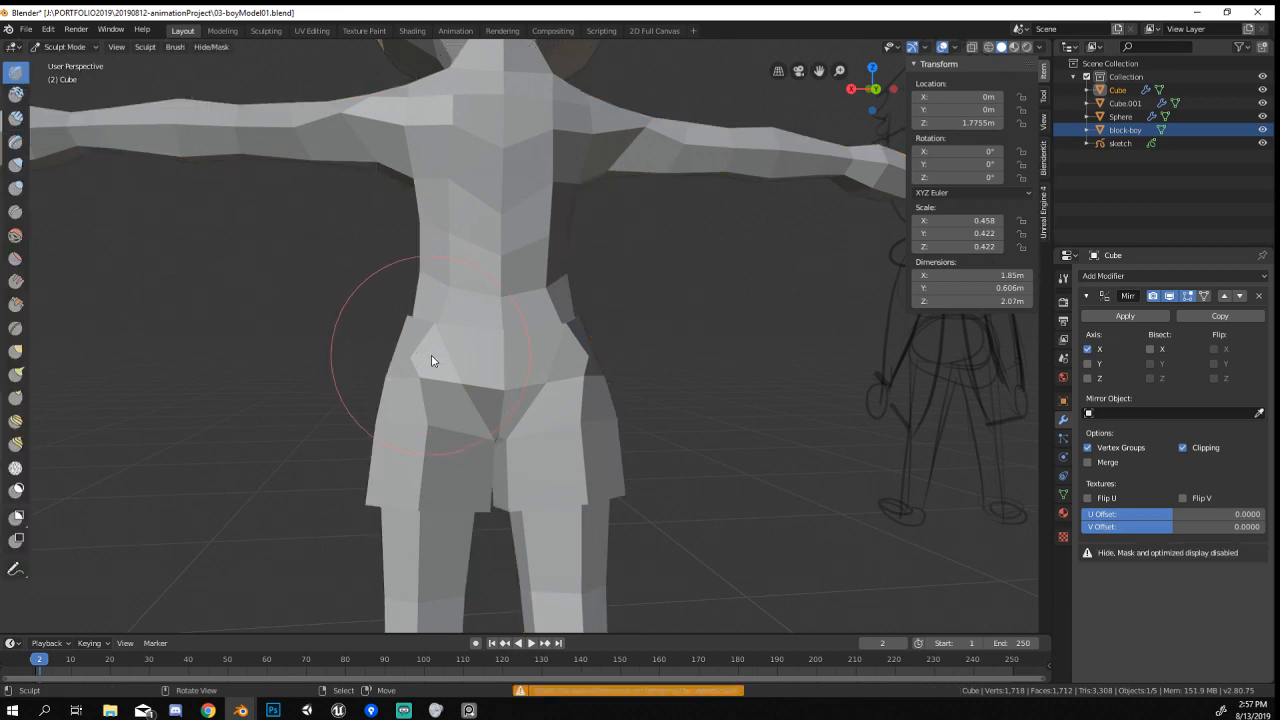
key(f)
click(452, 402)
drag(454, 403, 534, 413)
middle_drag(534, 413, 620, 446)
key(ctrl+z)
key(ctrl+z)
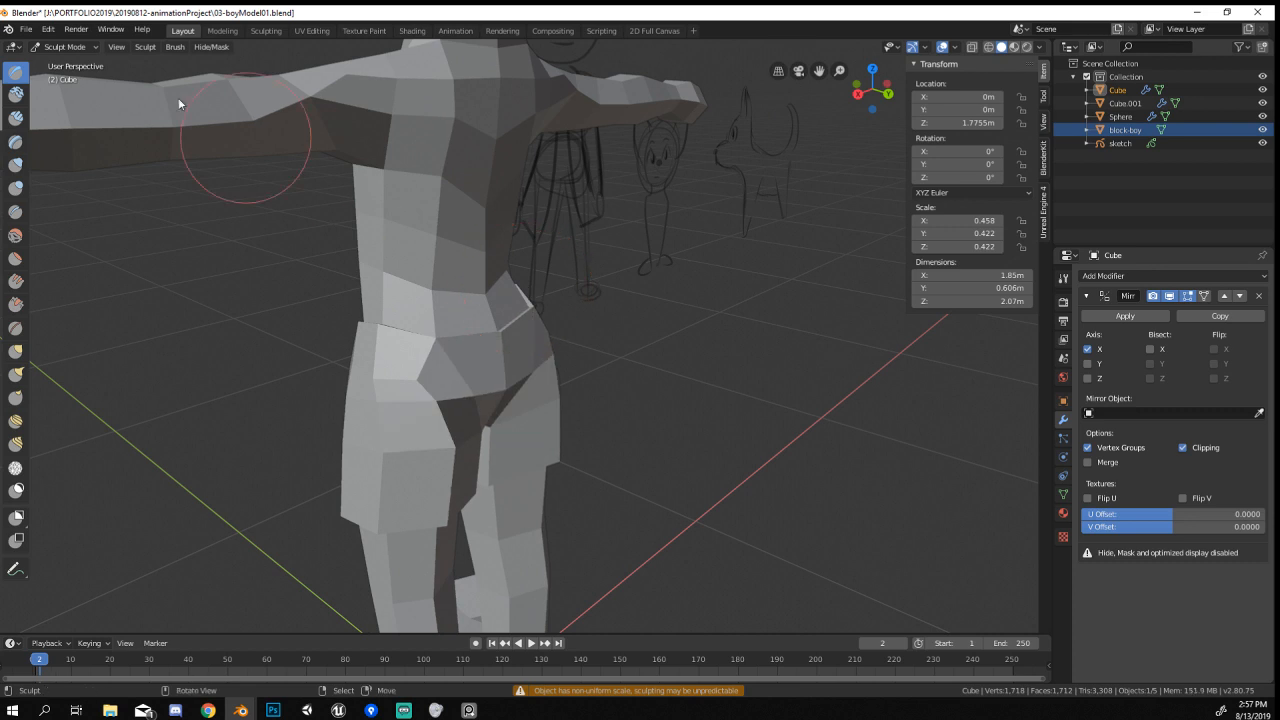
click(65, 47)
click(60, 64)
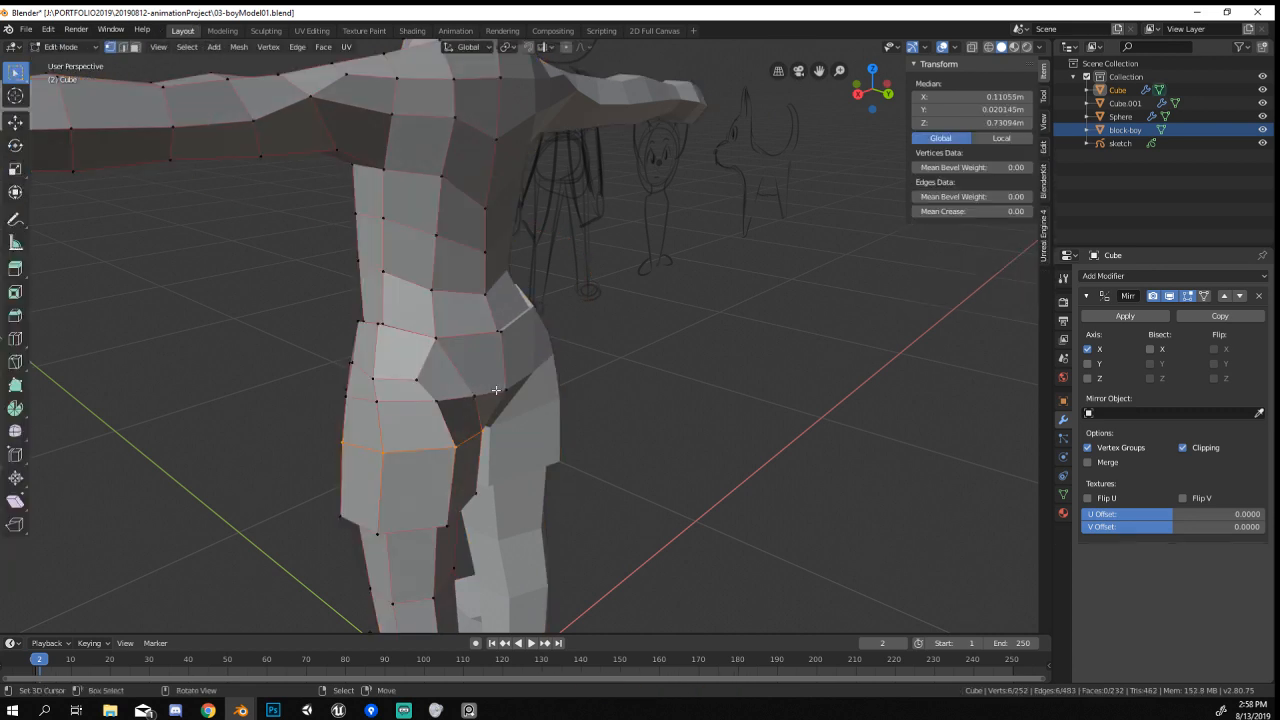
Relax the shorts' lower hip edge loop above the crotch with cubic interpolation and one iteration, repeating the operation twice.
alt+click(496, 389)
right_click(345, 400)
mouse_move(320, 322)
click(488, 408)
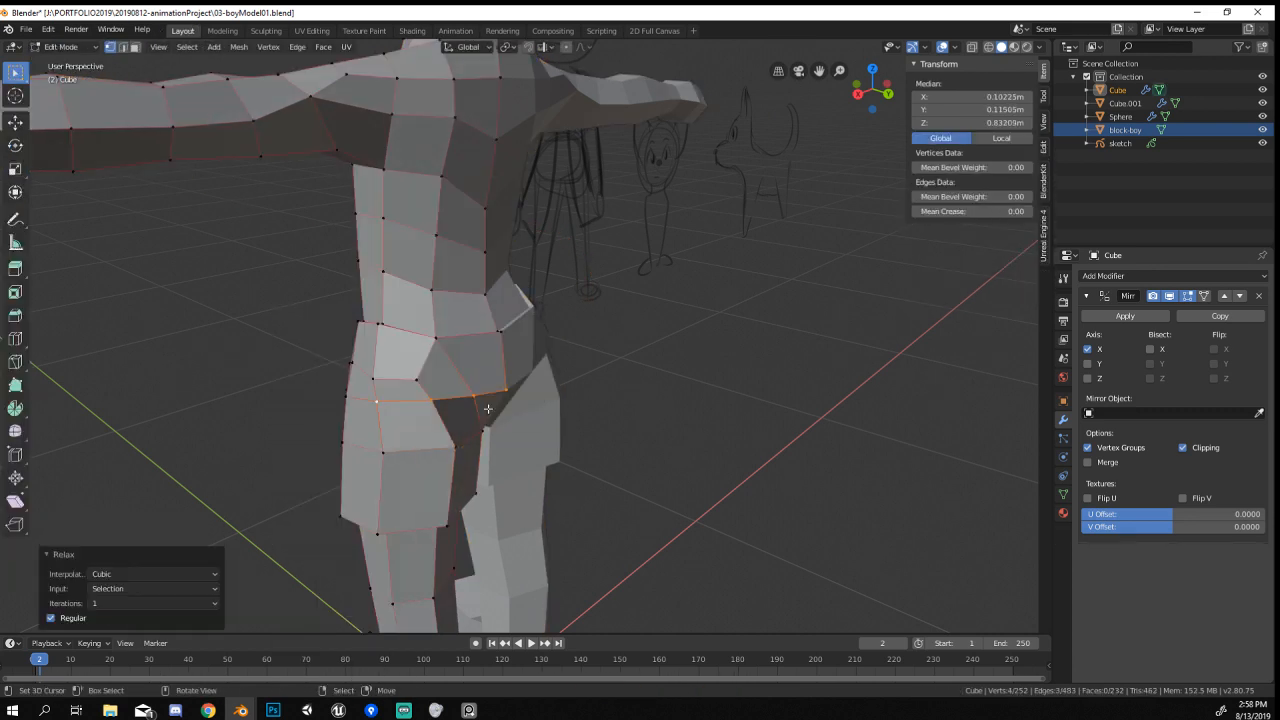
key(shift+r)
key(shift+r)
Reposition and scale the relaxed hip edge loop to even out the shorts.
middle_drag(480, 407, 509, 487)
key(g)
click(572, 407)
key(s)
click(582, 409)
key(g)
click(588, 411)
Move individual vertices around the shorts' crotch to clean up their shape.
click(482, 456)
key(g)
middle_drag(495, 492, 822, 412)
click(472, 461)
key(g)
click(462, 466)
click(473, 447)
key(g)
click(551, 479)
click(526, 393)
Preview the body with a level 1 Subdivision Surface modifier from several angles and remove the modifier.
key(Tab)
scroll(530, 352, up, 2)
scroll(585, 380, down, 4)
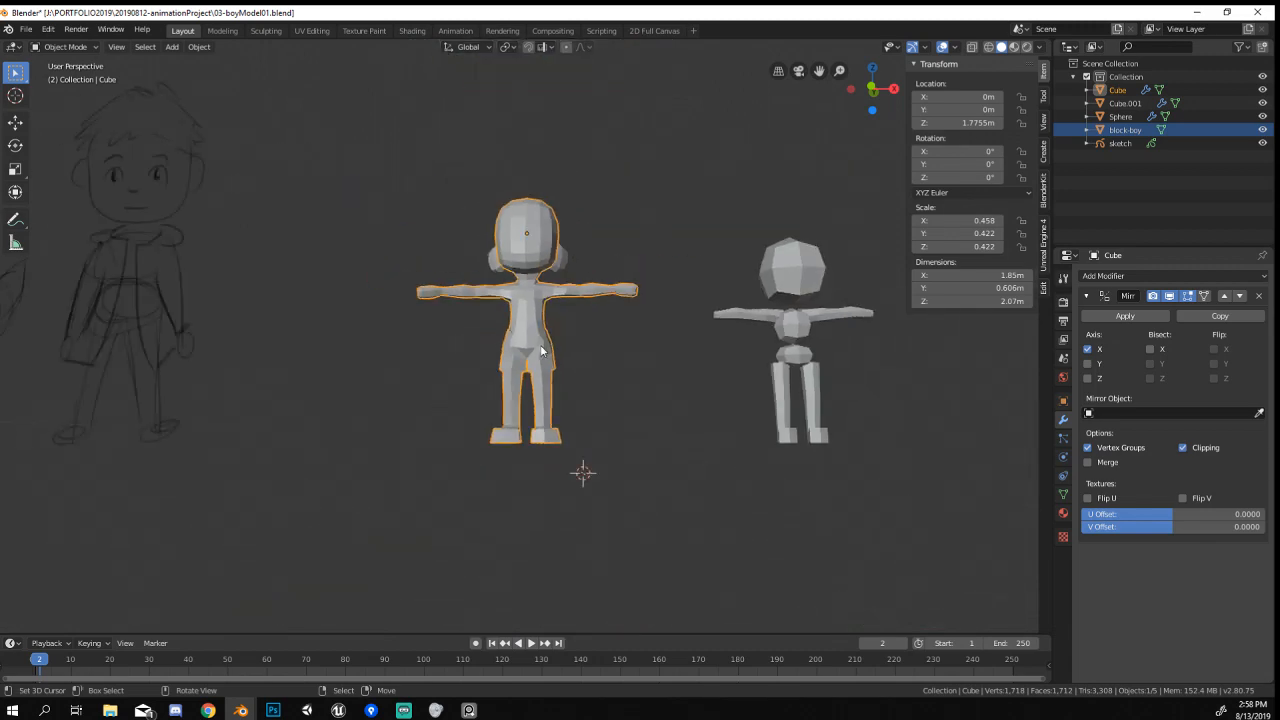
scroll(610, 380, up, 2)
key(ctrl+1)
middle_drag(615, 381, 557, 449)
scroll(536, 366, up, 4)
scroll(683, 397, down, 3)
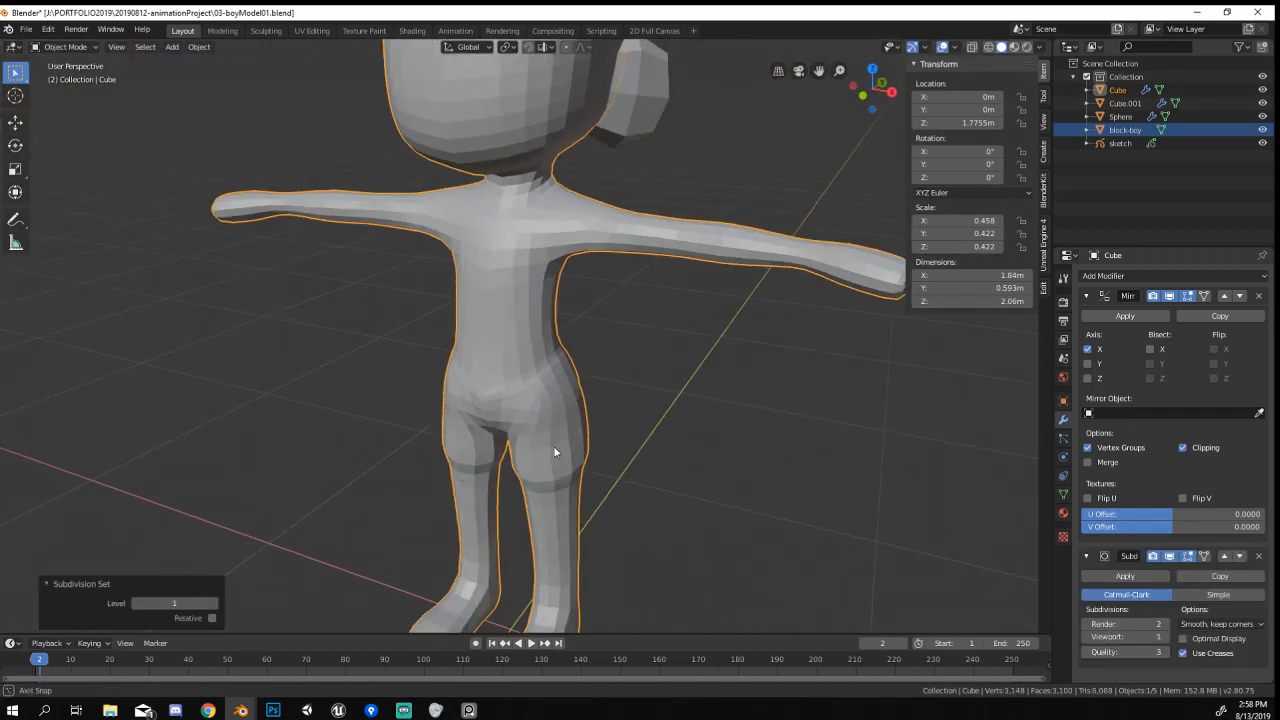
scroll(605, 427, down, 2)
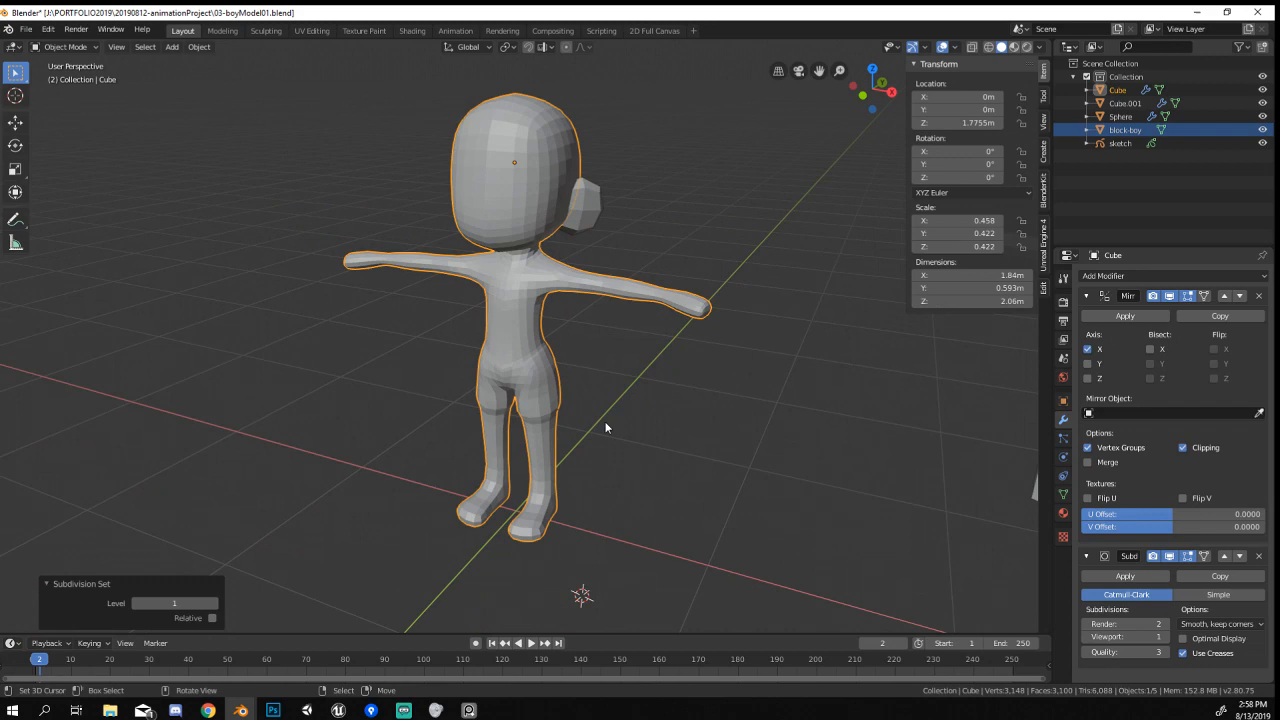
click(1261, 557)
Scale the shorts' leg-opening loop by 1.012 and nudge it slightly outward along X.
middle_drag(598, 462, 650, 376)
scroll(620, 374, up, 4)
mouse_move(590, 372)
middle_down()
mouse_move(540, 367)
mouse_move(552, 363)
mouse_move(563, 434)
mouse_move(593, 396)
middle_up()
key(Tab)
key(s)
click(766, 503)
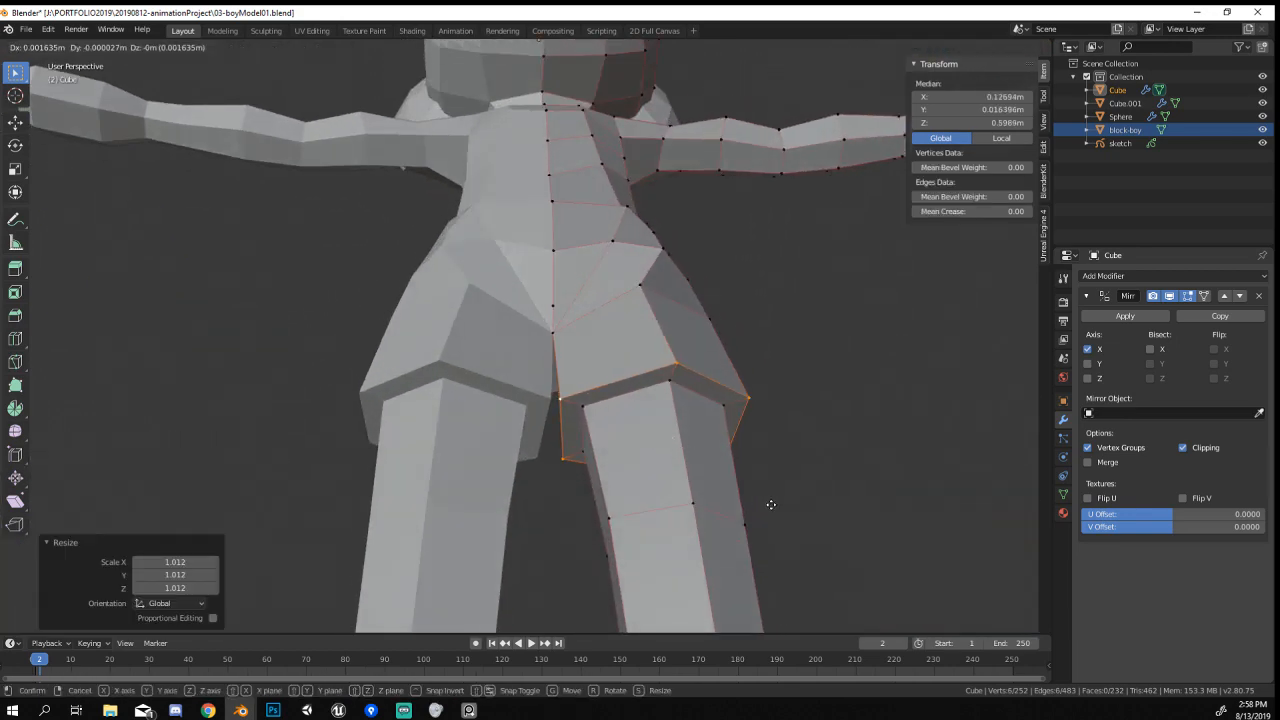
key(Tab)
middle_drag(726, 457, 740, 522)
scroll(600, 470, down, 4)
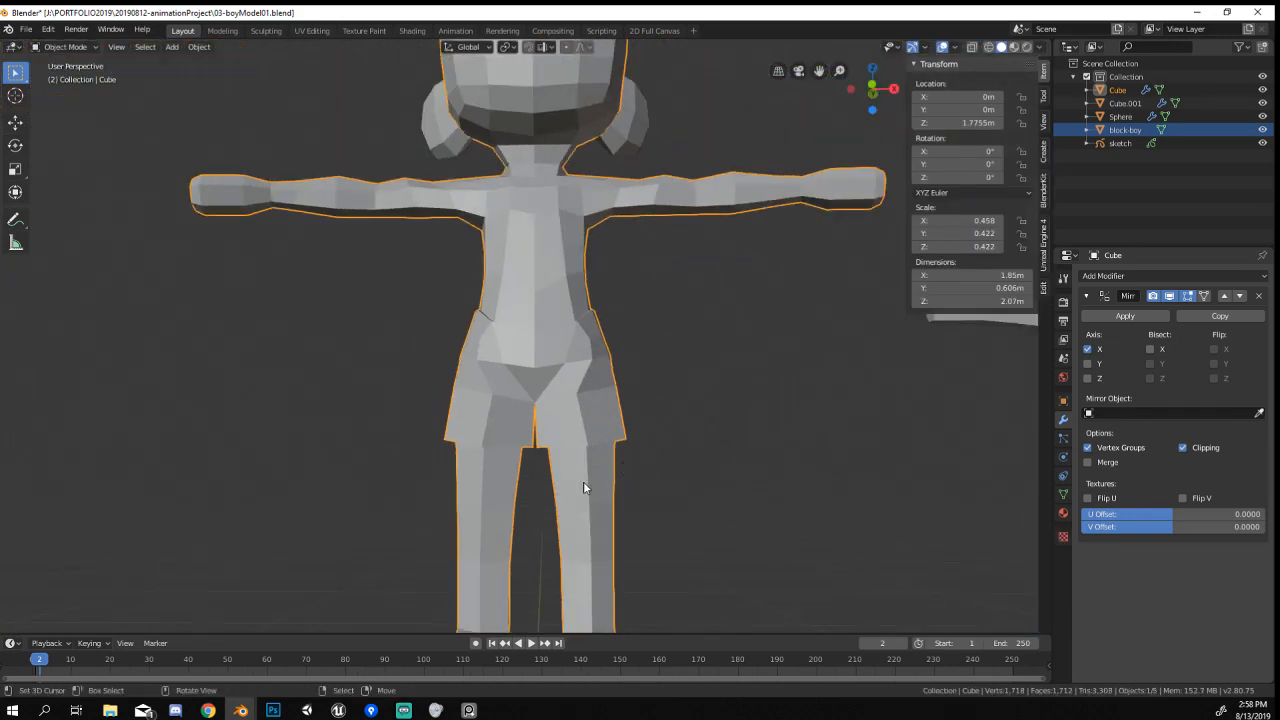
Select the front crotch vertex on the centre line and turn off the mirror modifier's clipping and the X Mirror option.
key(Tab)
scroll(555, 467, up, 5)
key(Tab)
key(Tab)
scroll(560, 460, up, 5)
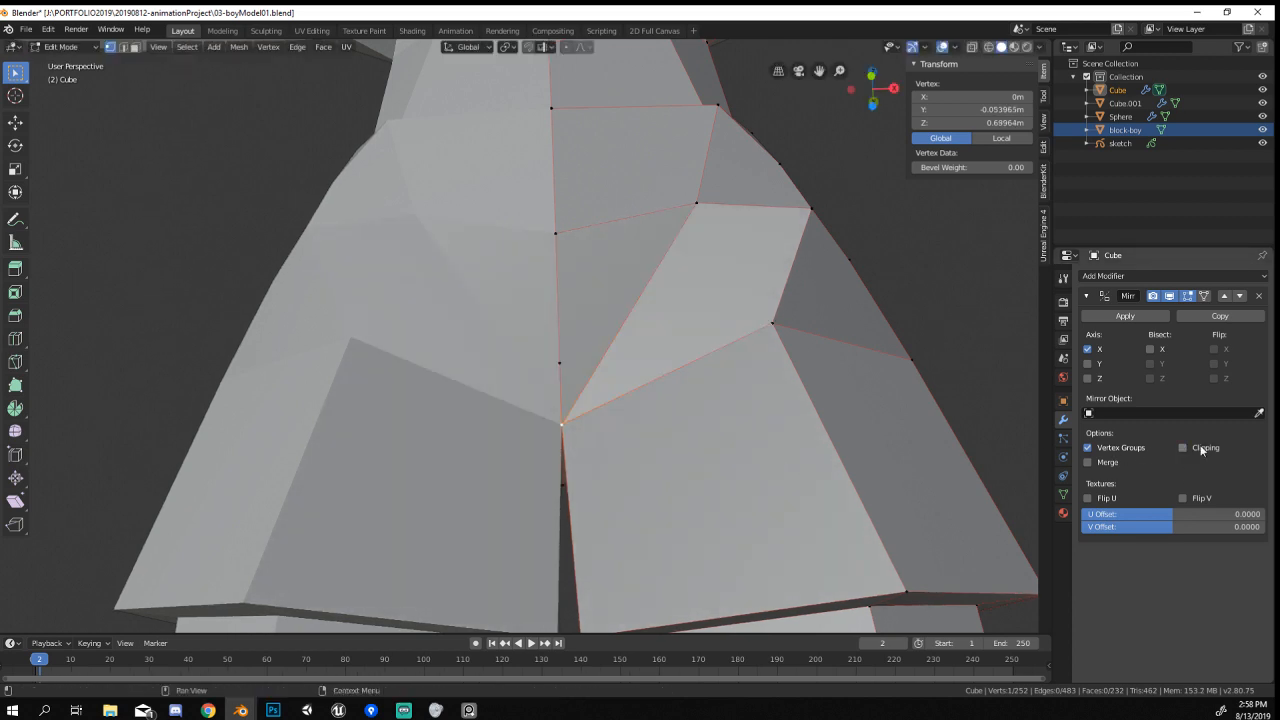
click(1063, 279)
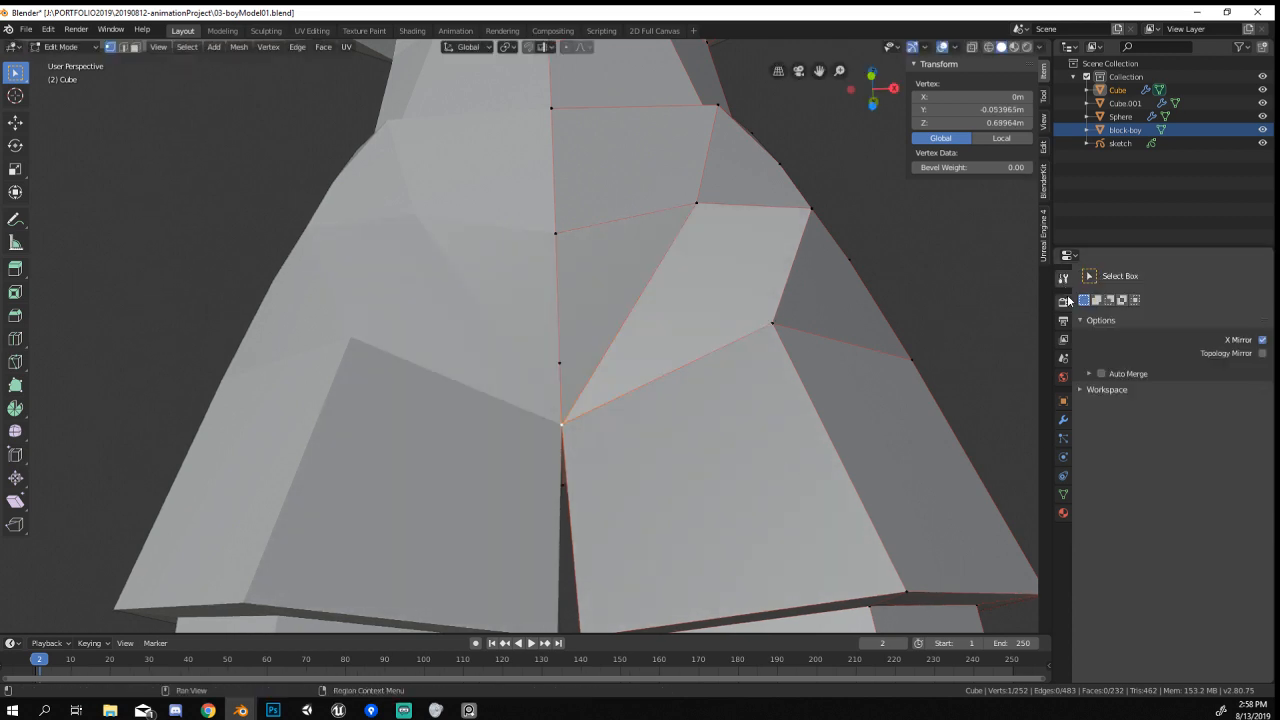
Move the front crotch vertex off the centre line toward the editable leg.
key(g)
click(755, 381)
middle_drag(755, 381, 550, 380)
right_click(621, 323)
key(g)
right_click(618, 329)
key(Tab)
scroll(644, 342, down, 6)
Select the vertices along the shorts' waistline on the editable half and re-enable the mirror modifier's clipping.
key(Tab)
right_click(478, 423)
alt+right_click(553, 381)
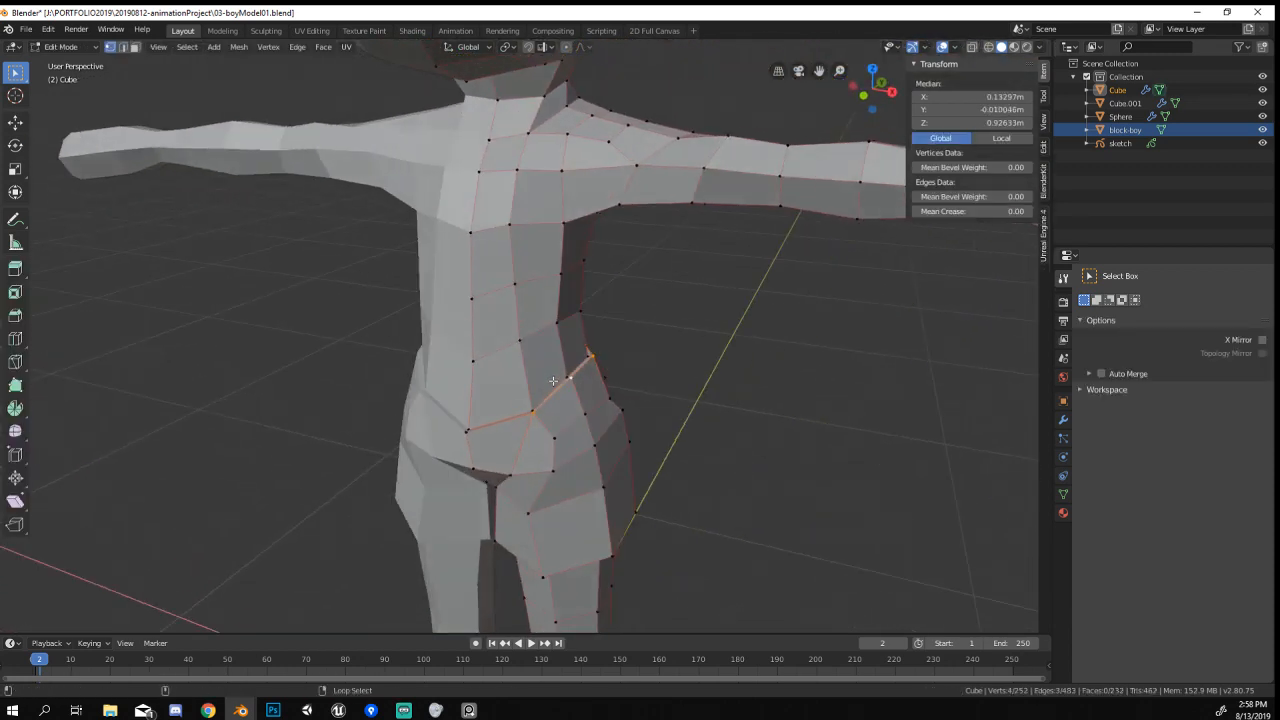
key(c)
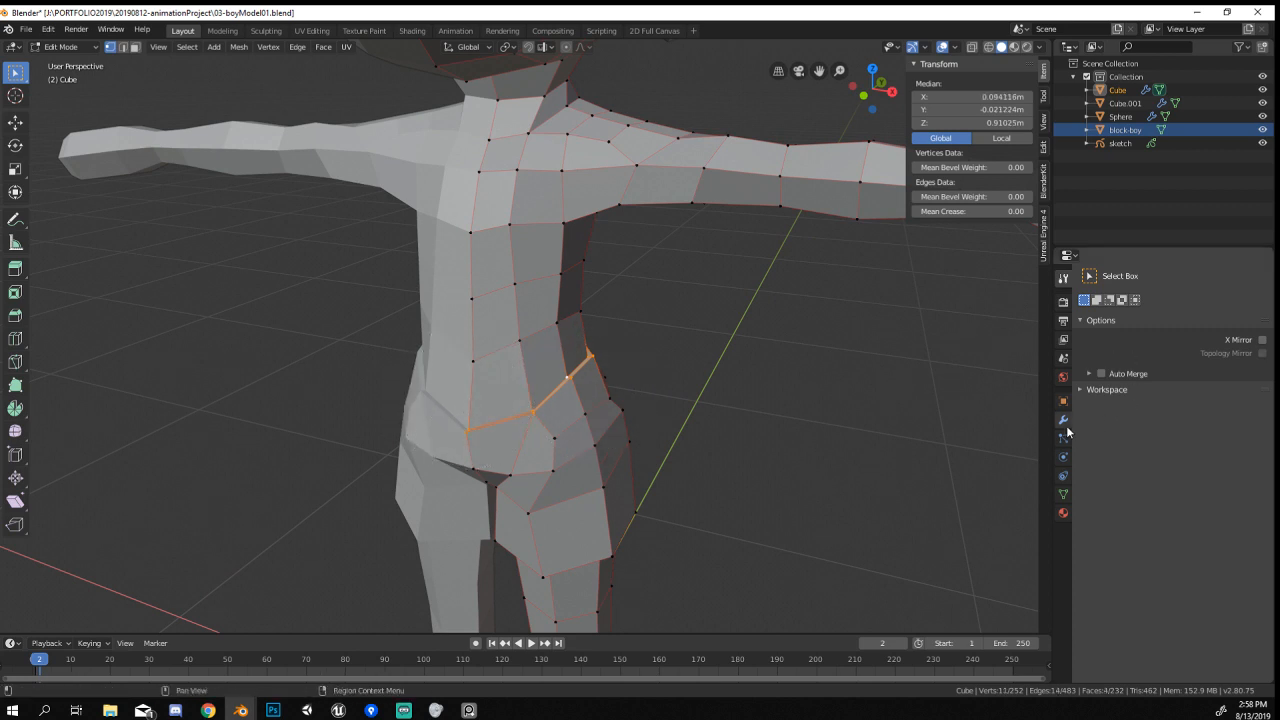
click(1064, 421)
middle_drag(710, 370, 506, 316)
scroll(506, 316, up, 3)
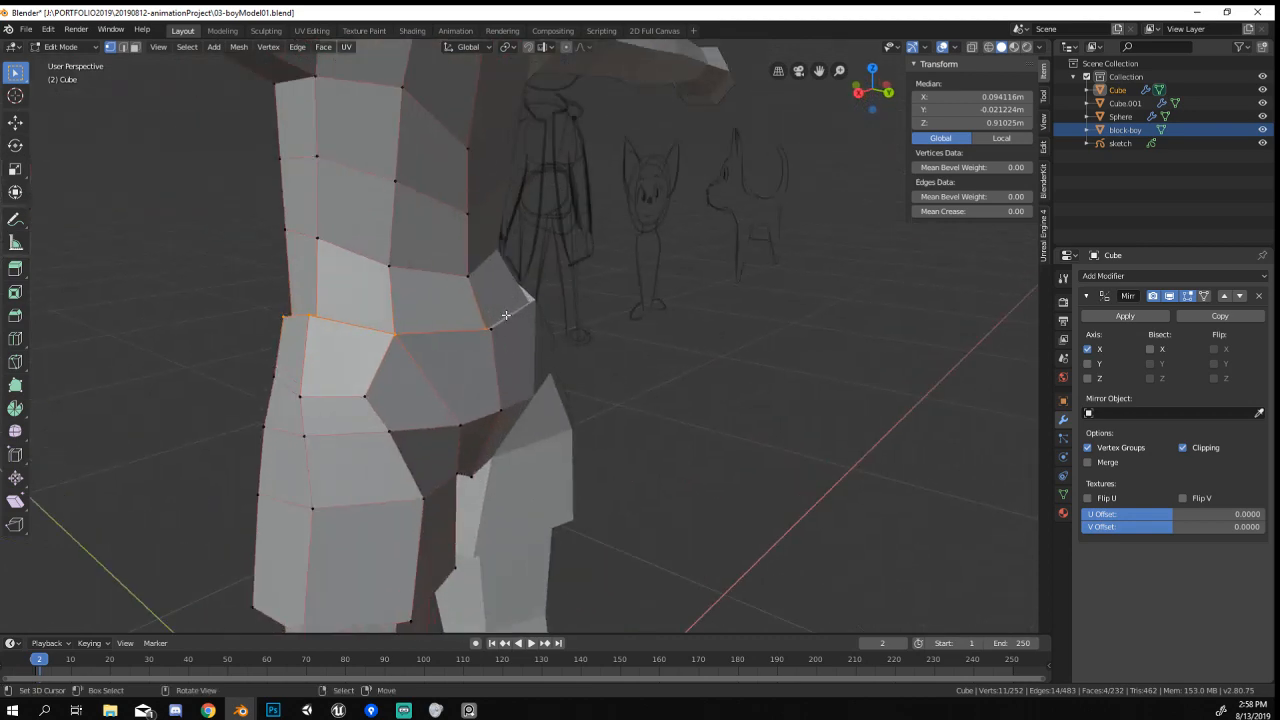
Level the selected waistline in the front view by rotating it 17.4° and scaling it down along Z.
key(KP_1)
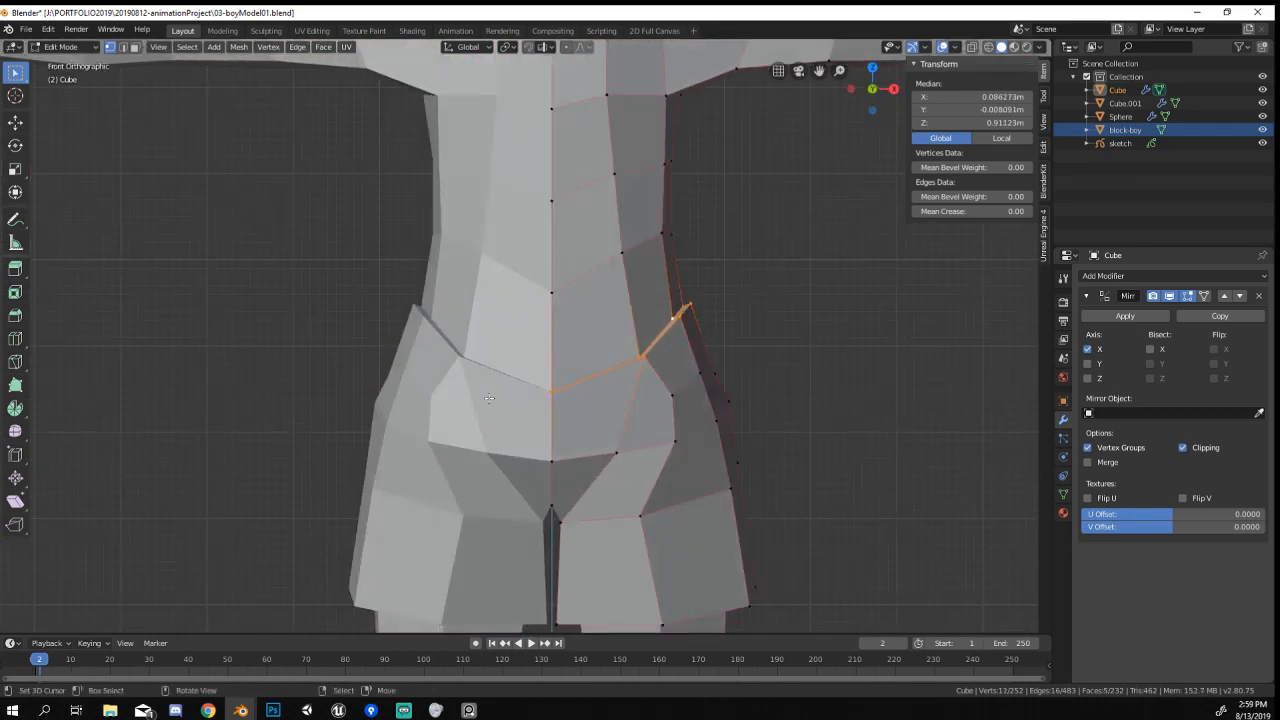
key(r)
click(885, 510)
key(s)
key(z)
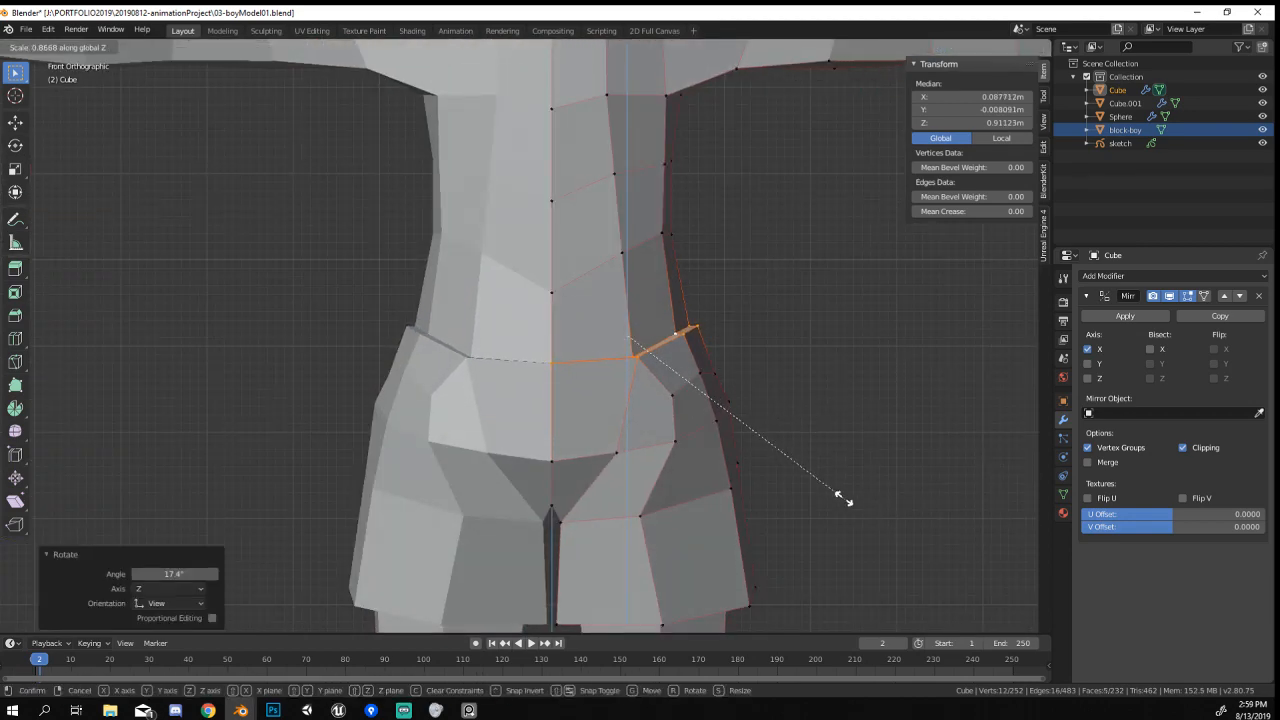
click(764, 433)
key(g)
click(757, 431)
Examine the shorts and the overall body proportions from the front and at an angle.
key(Tab)
scroll(757, 431, down, 5)
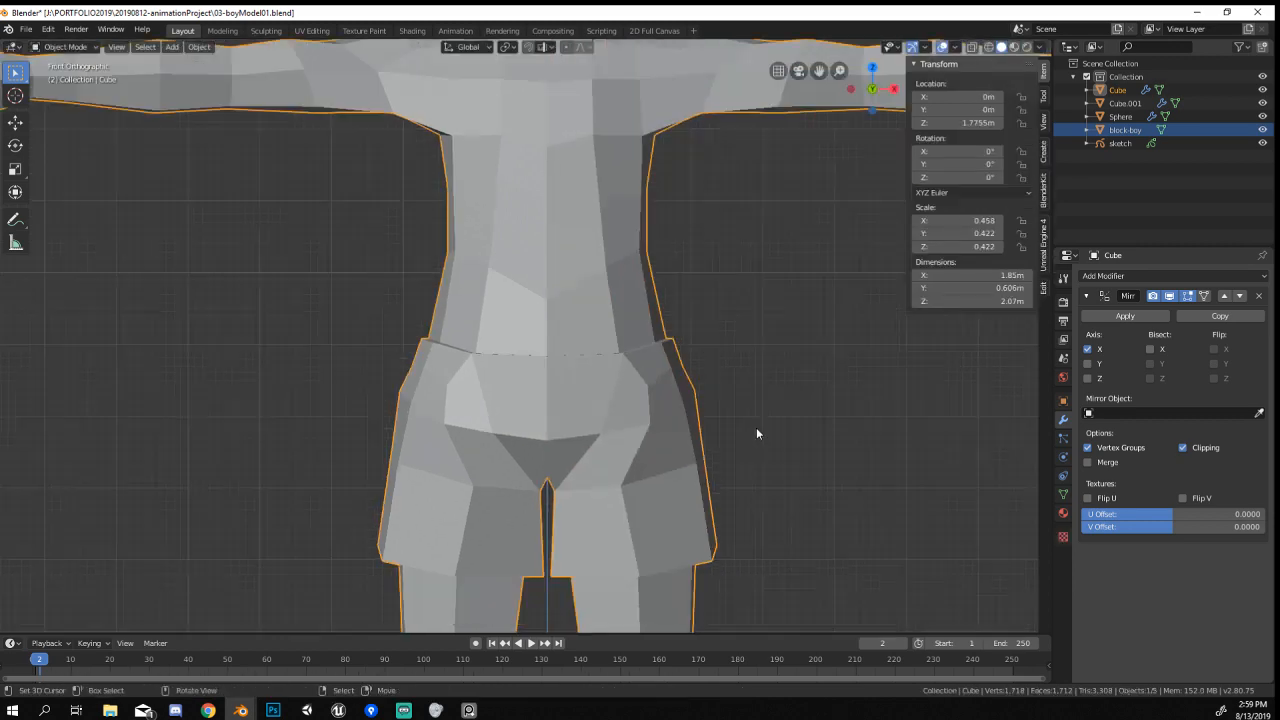
mouse_move(621, 511)
middle_down()
mouse_move(537, 506)
mouse_move(603, 505)
middle_up()
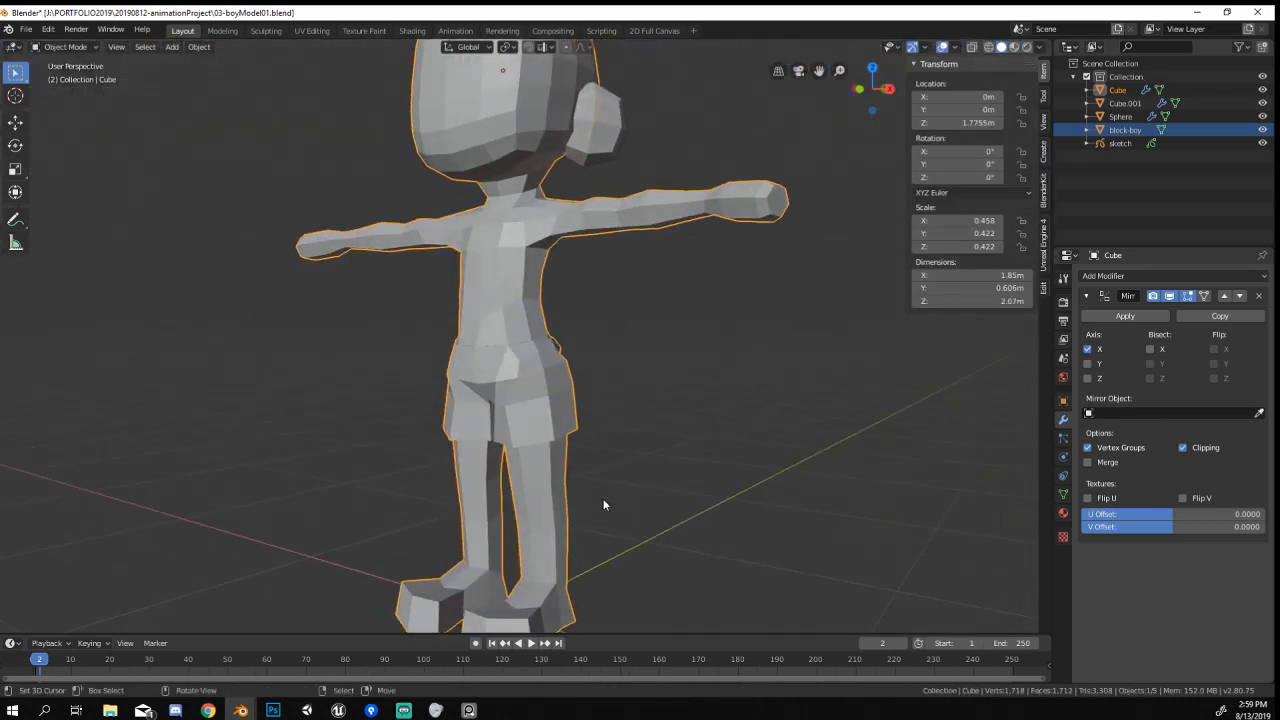
key(KP_1)
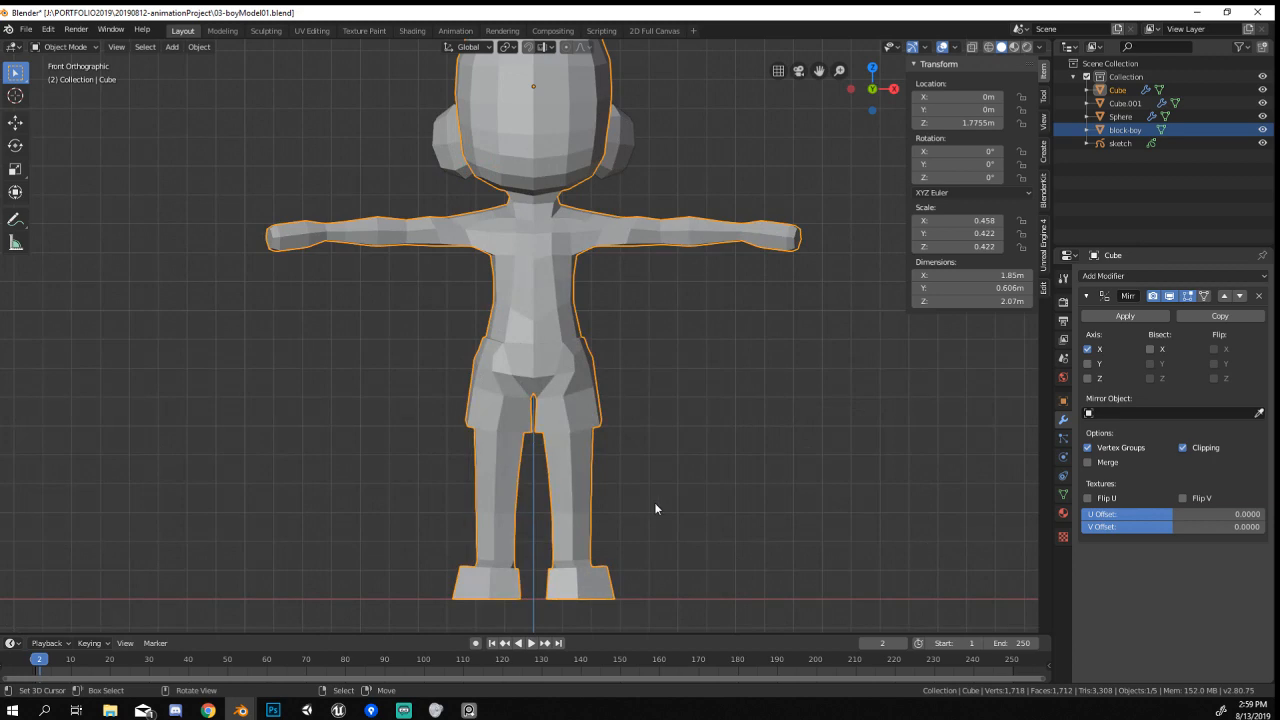
scroll(650, 507, up, 2)
middle_drag(646, 506, 429, 463)
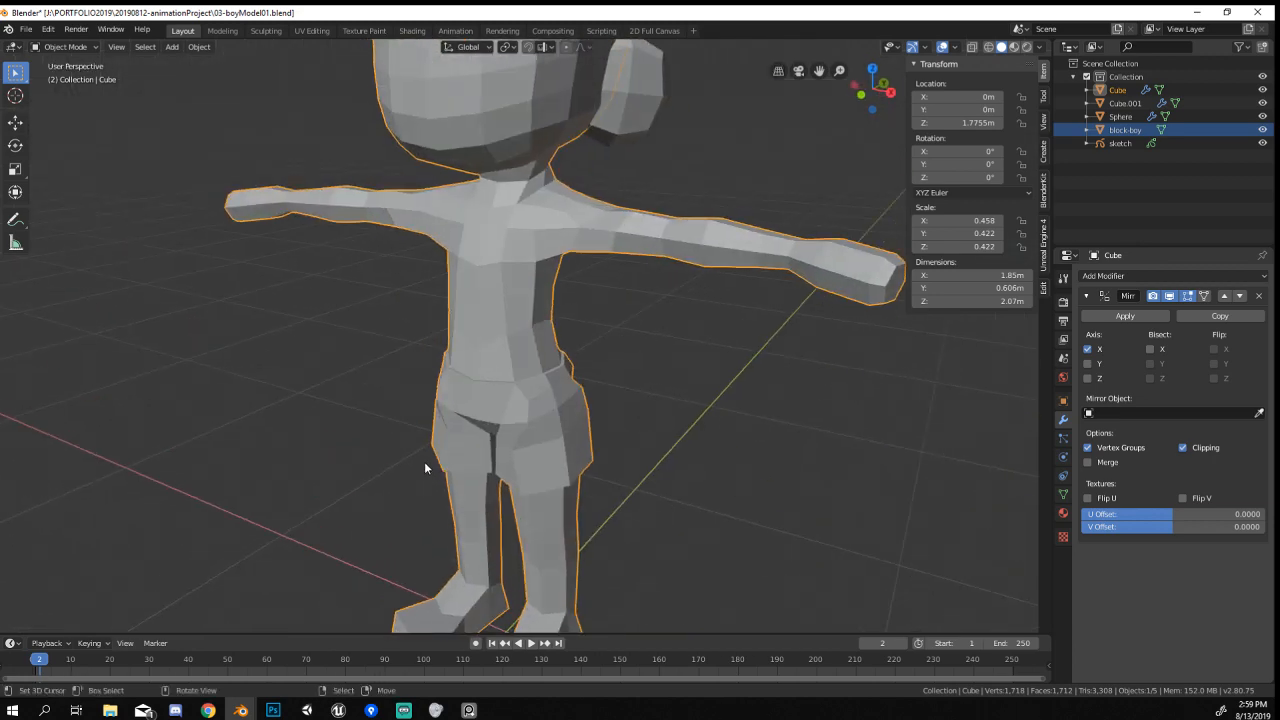
Select the chest, shoulder and upper-arm faces on the front of the editable half, leaving out the row above the shorts.
key(Tab)
key(KP_1)
scroll(425, 462, up, 4)
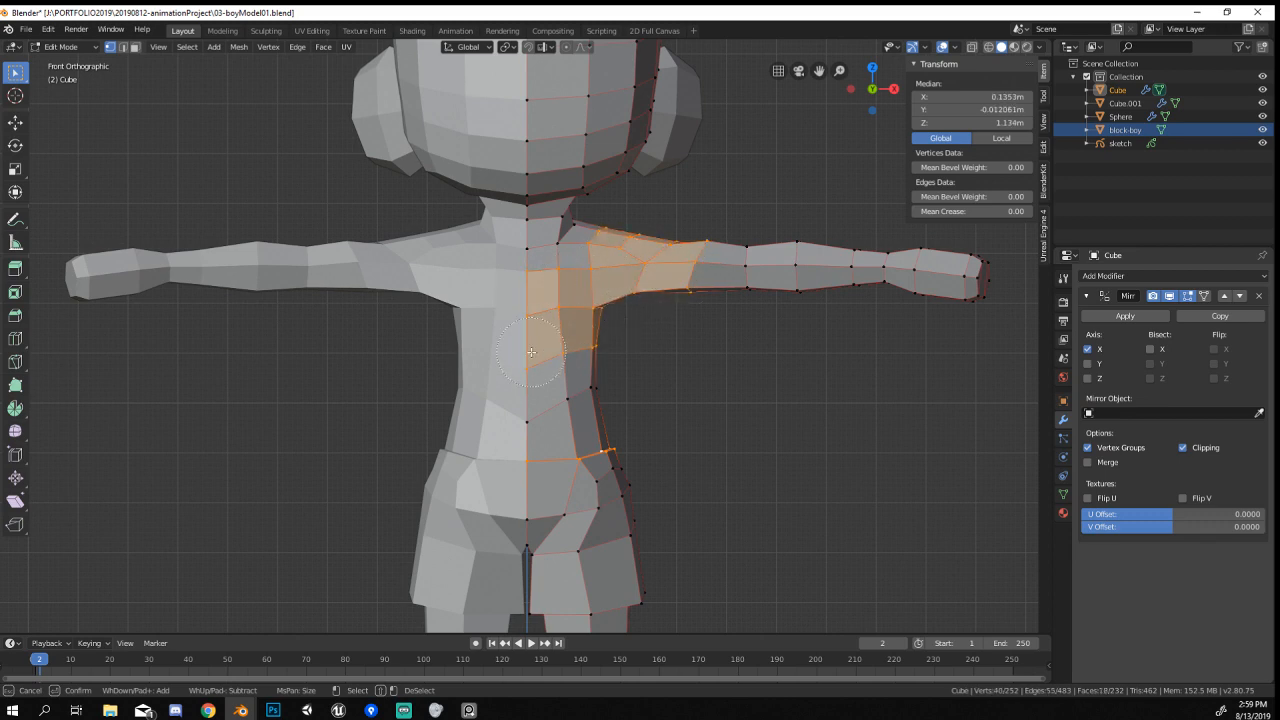
key(Escape)
middle_drag(523, 405, 509, 509)
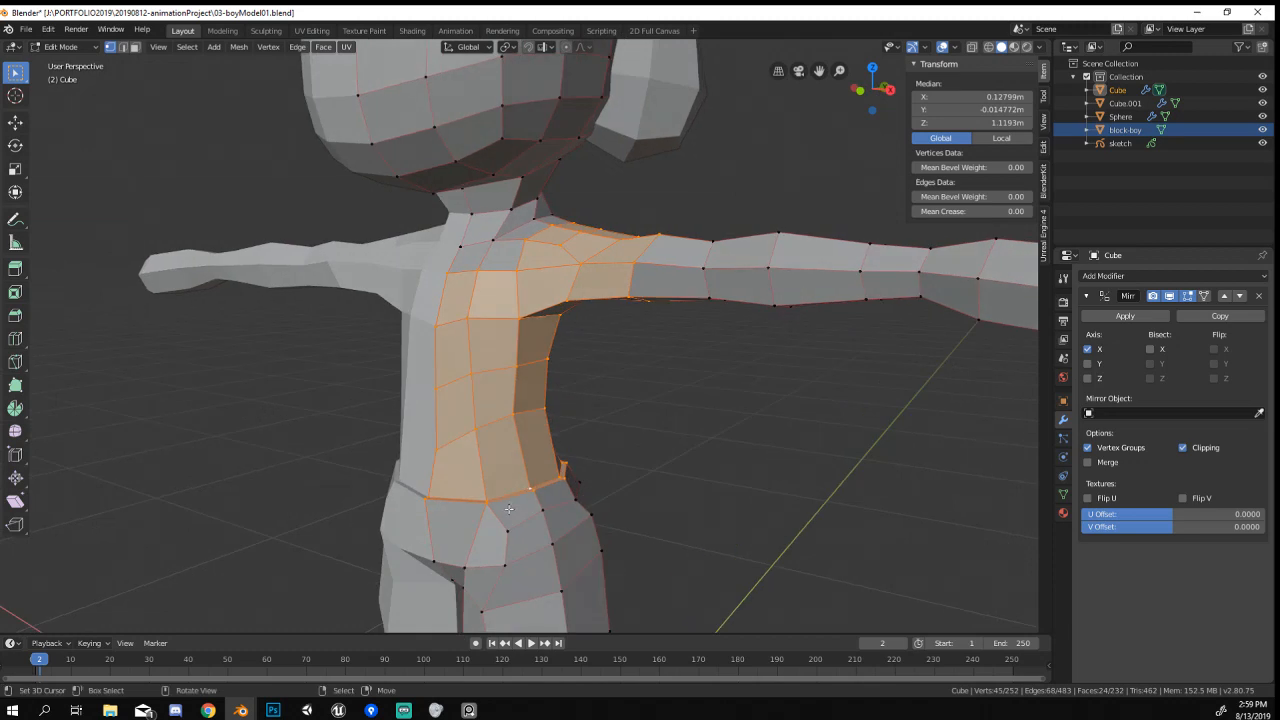
middle_drag(626, 472, 475, 468)
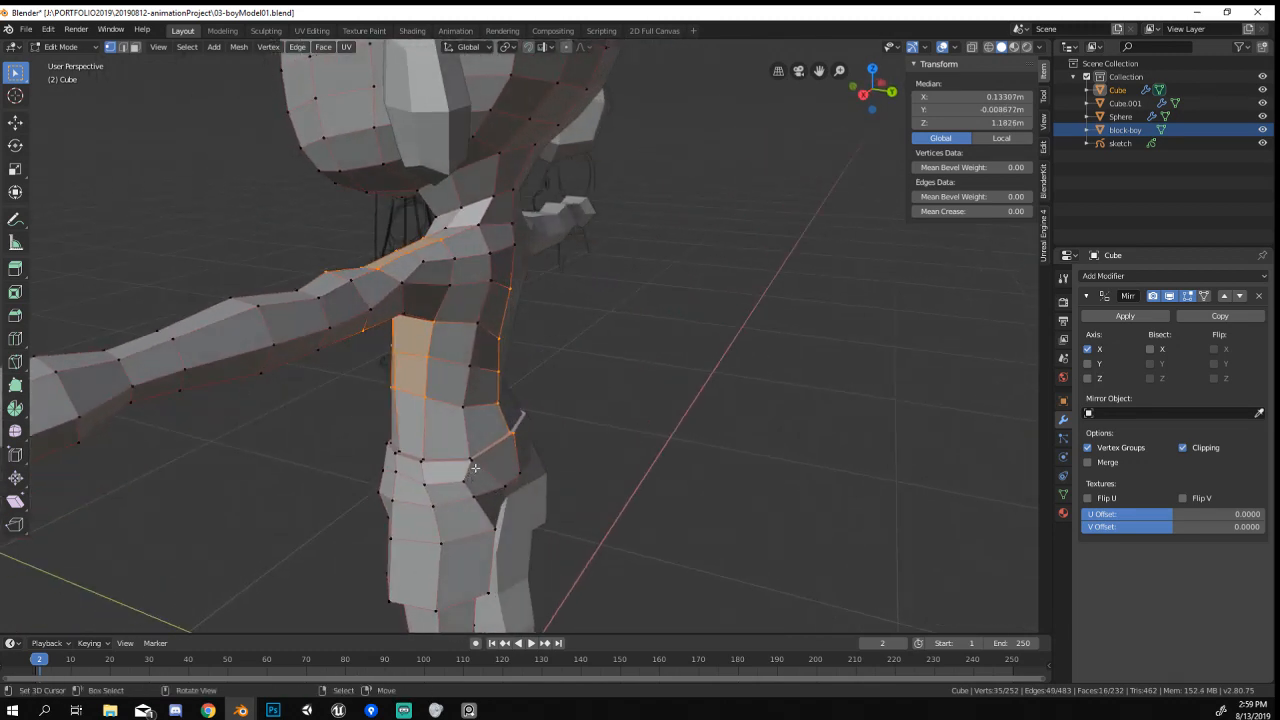
middle_drag(557, 434, 475, 432)
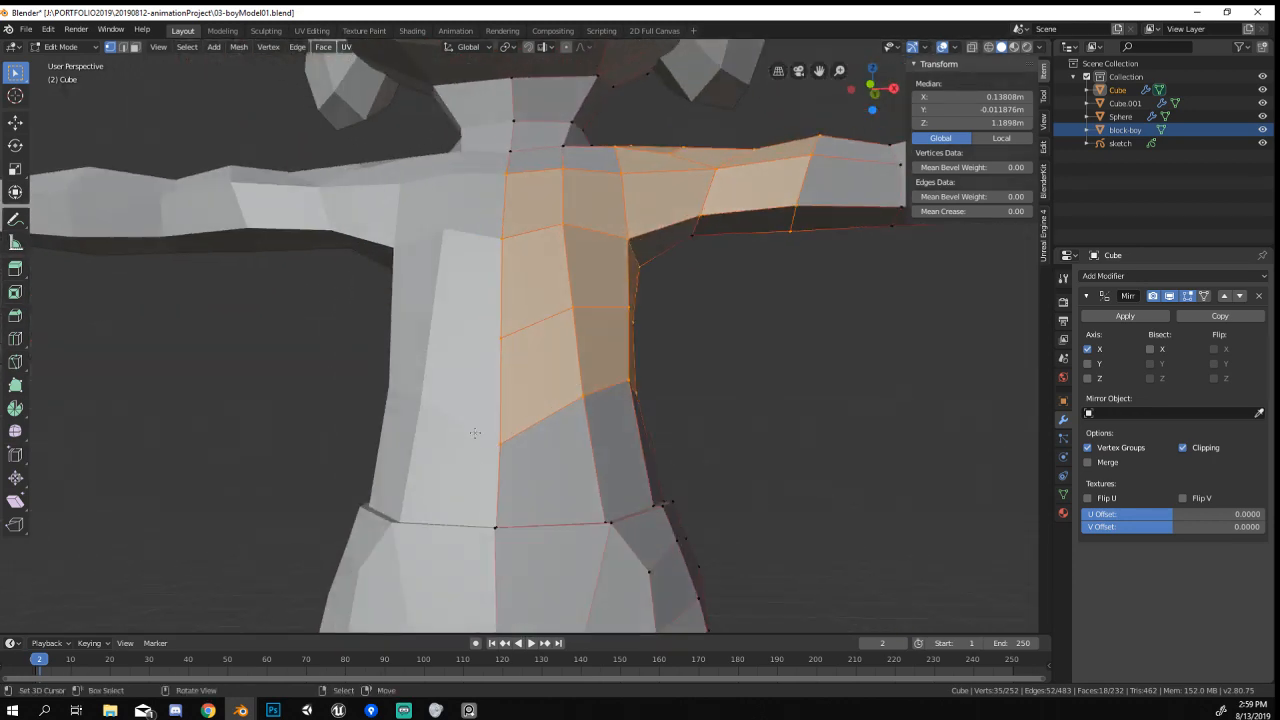
Add the torso faces under the arm, on the back and behind the shoulder to the selection.
middle_drag(524, 377, 429, 309)
key(c)
mouse_move(429, 309)
mouse_down()
mouse_move(443, 235)
mouse_move(316, 223)
mouse_up()
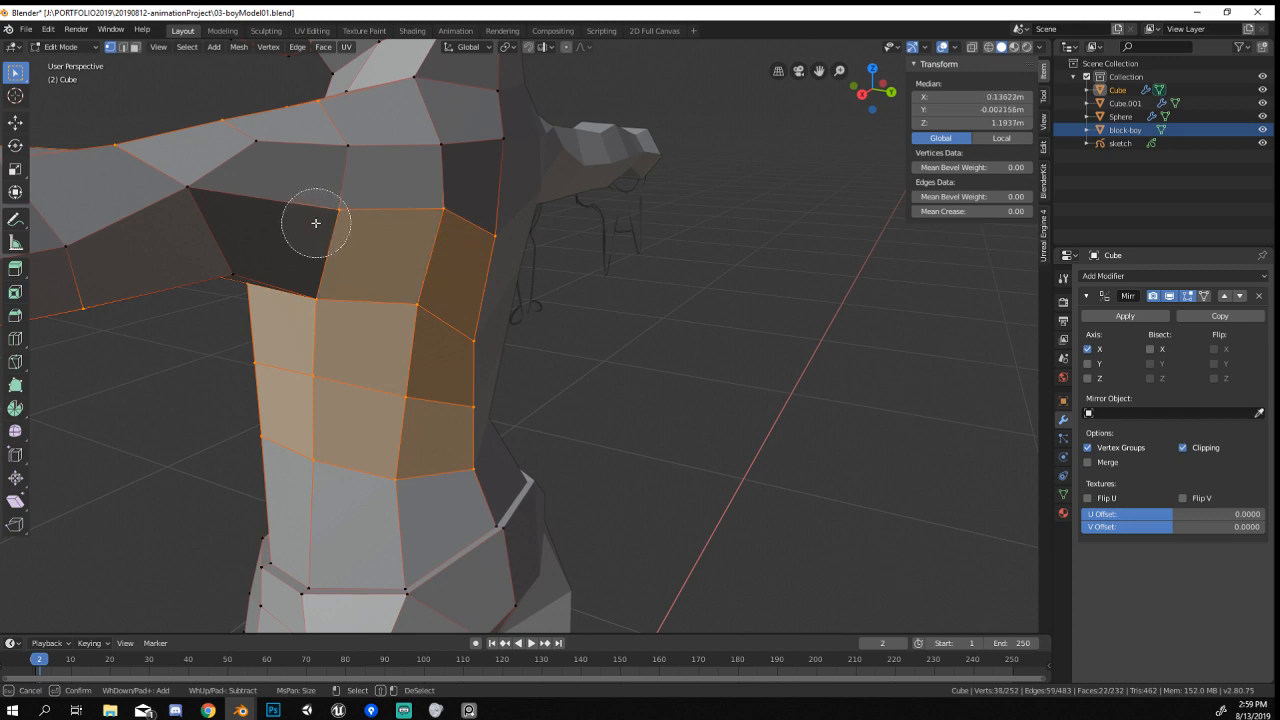
drag(313, 168, 462, 162)
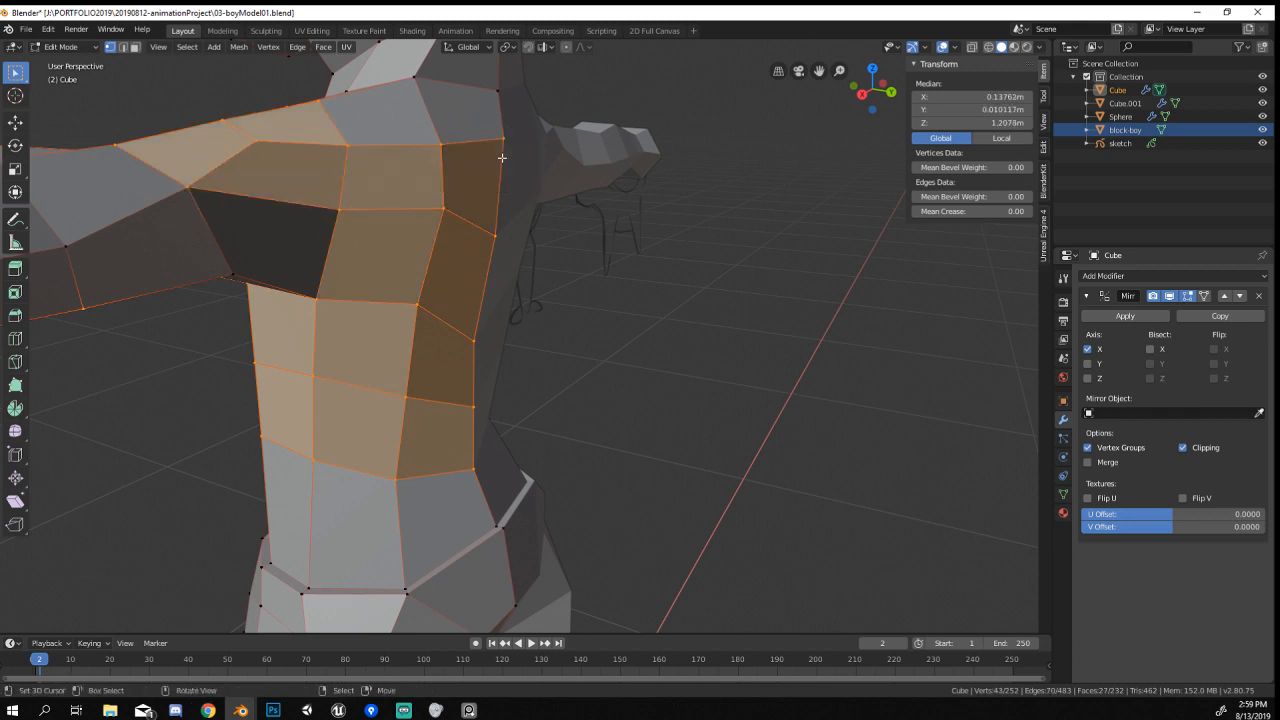
middle_drag(502, 157, 366, 338)
key(c)
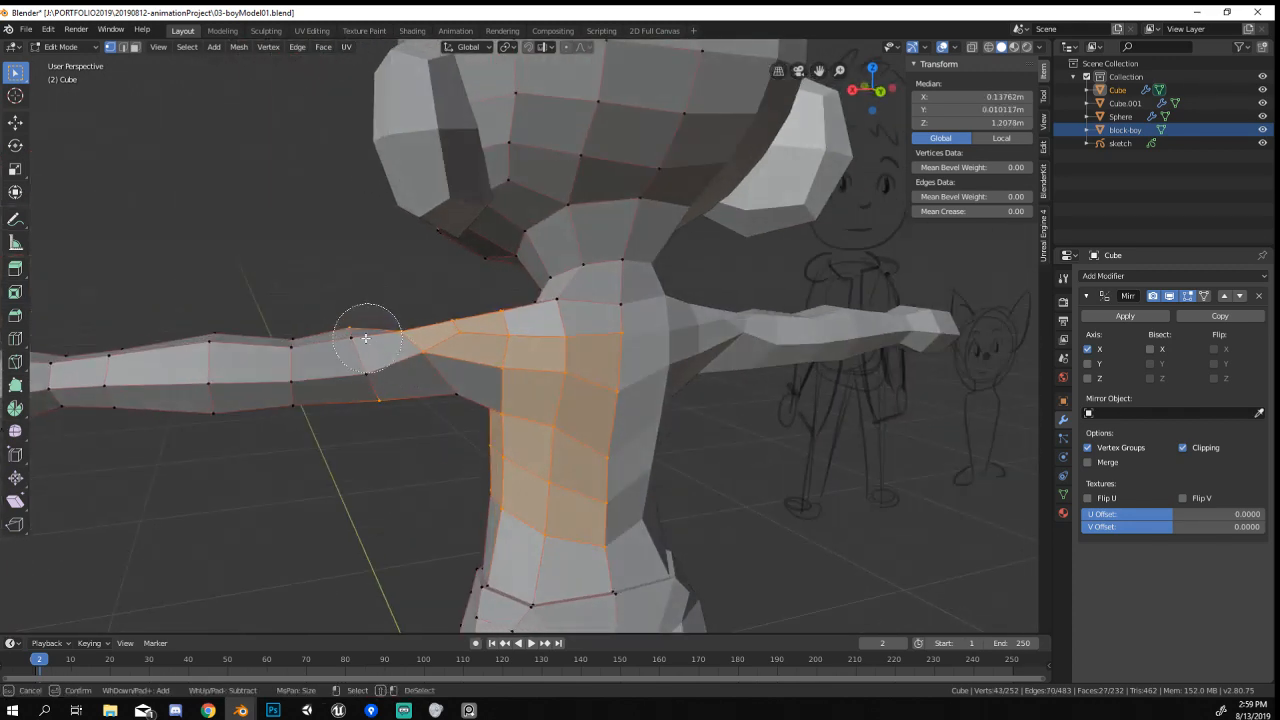
Add the remaining faces around the shoulder and upper arm to the shirt selection.
middle_drag(444, 474, 689, 426)
drag(644, 390, 760, 345)
key(Return)
mouse_move(760, 345)
middle_down()
mouse_move(562, 430)
mouse_move(553, 453)
middle_up()
key(Escape)
scroll(574, 381, down, 5)
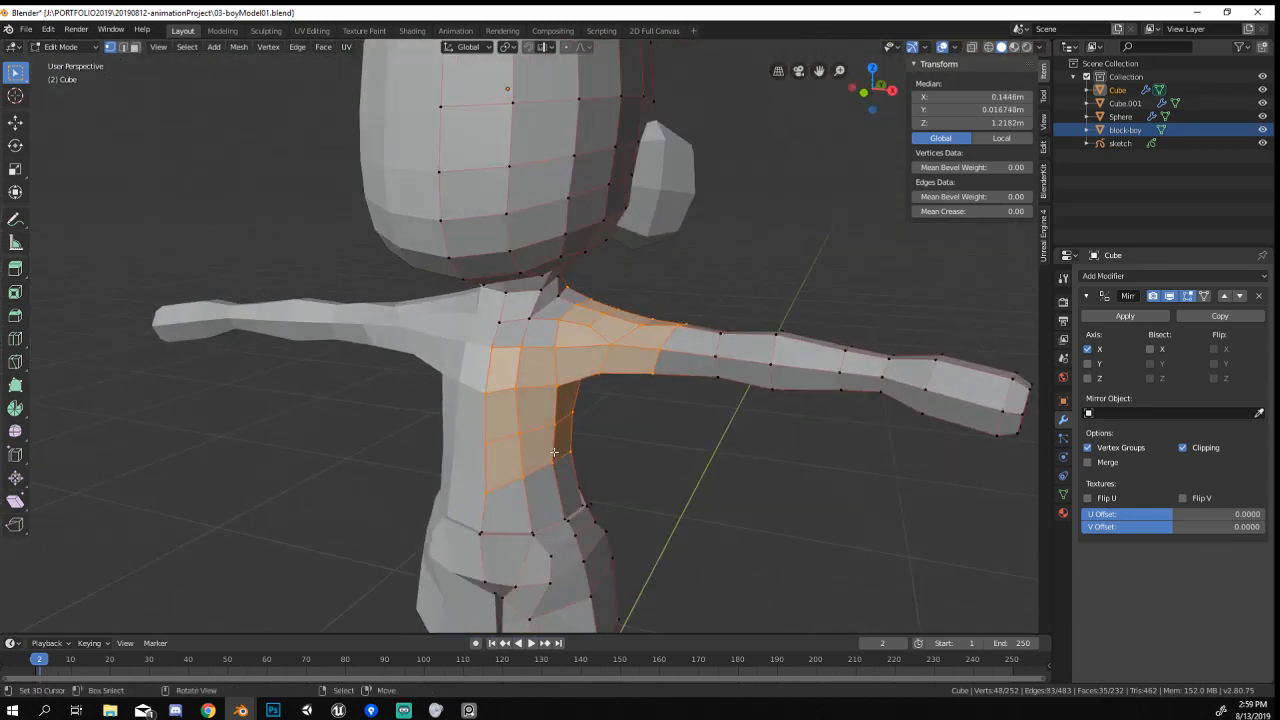
Grow the shirt selection by one step with Face Step on, down to the shorts' waistline.
scroll(568, 441, up, 5)
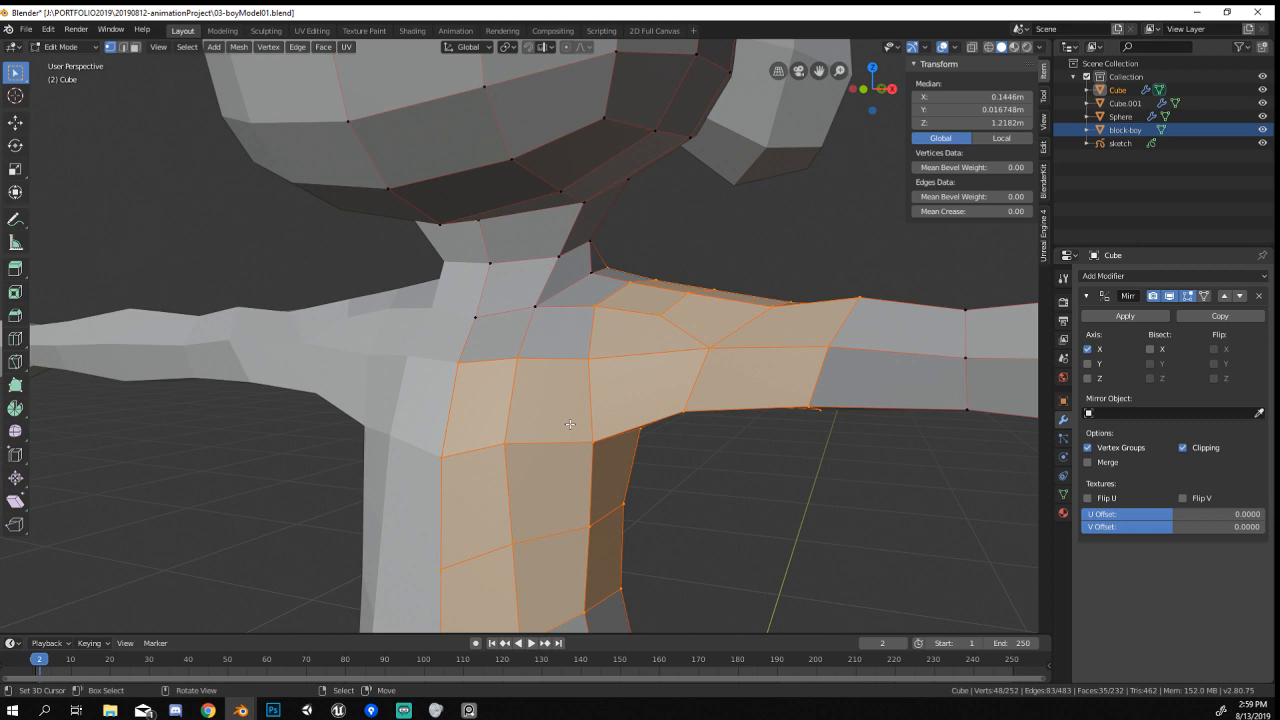
scroll(569, 424, down, 5)
middle_drag(569, 400, 621, 468)
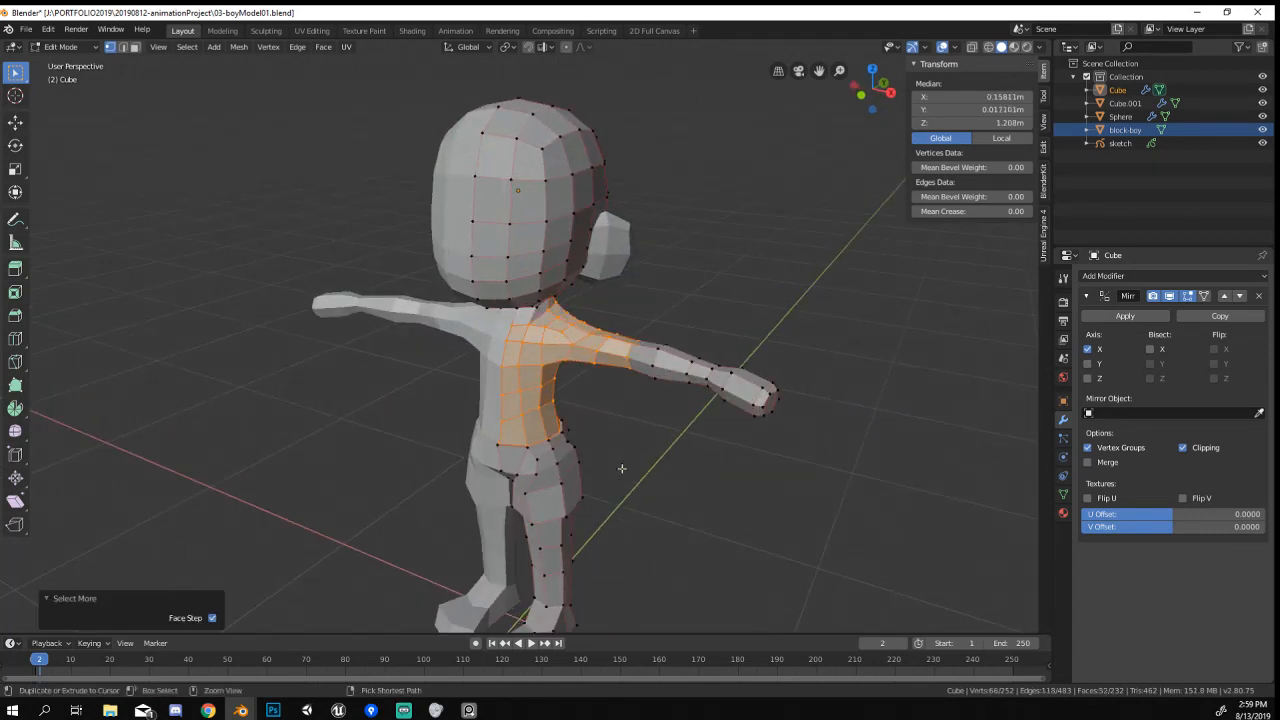
Show the model as wireframe and deselect the outermost ring of vertices on the arm to shorten the sleeve.
key(z)
middle_drag(633, 405, 657, 390)
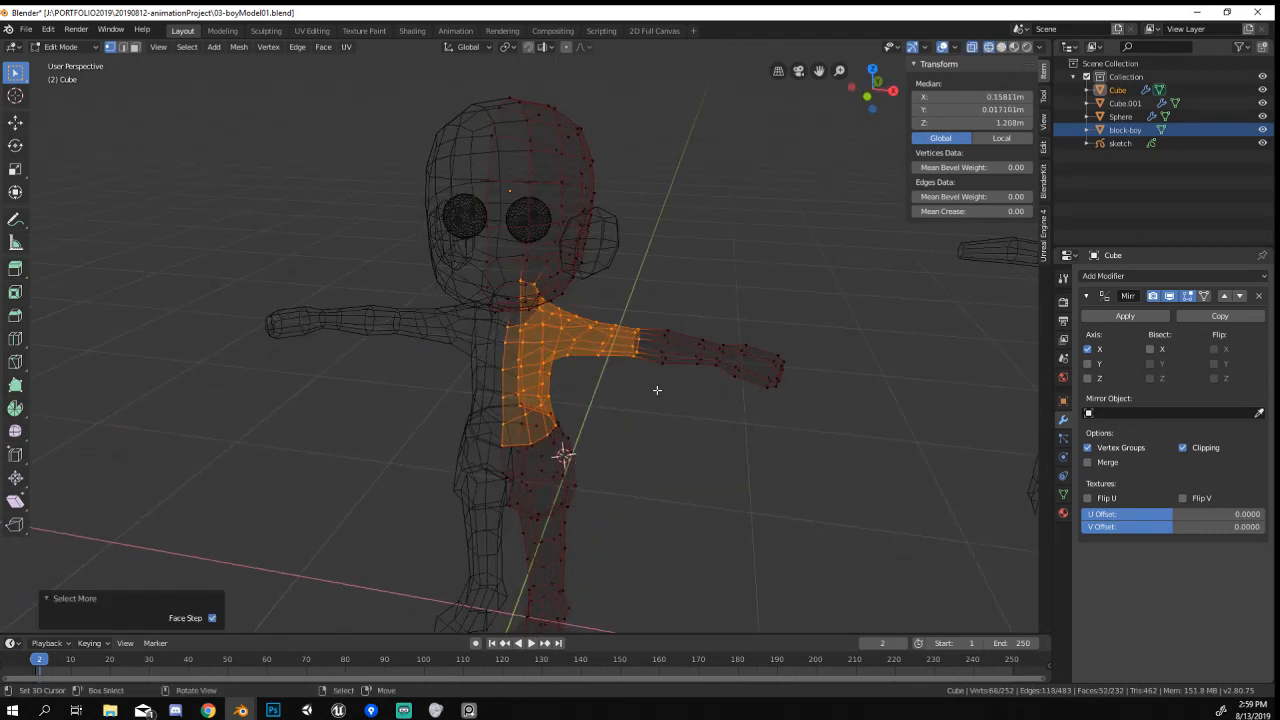
drag(649, 358, 656, 356)
right_click(656, 356)
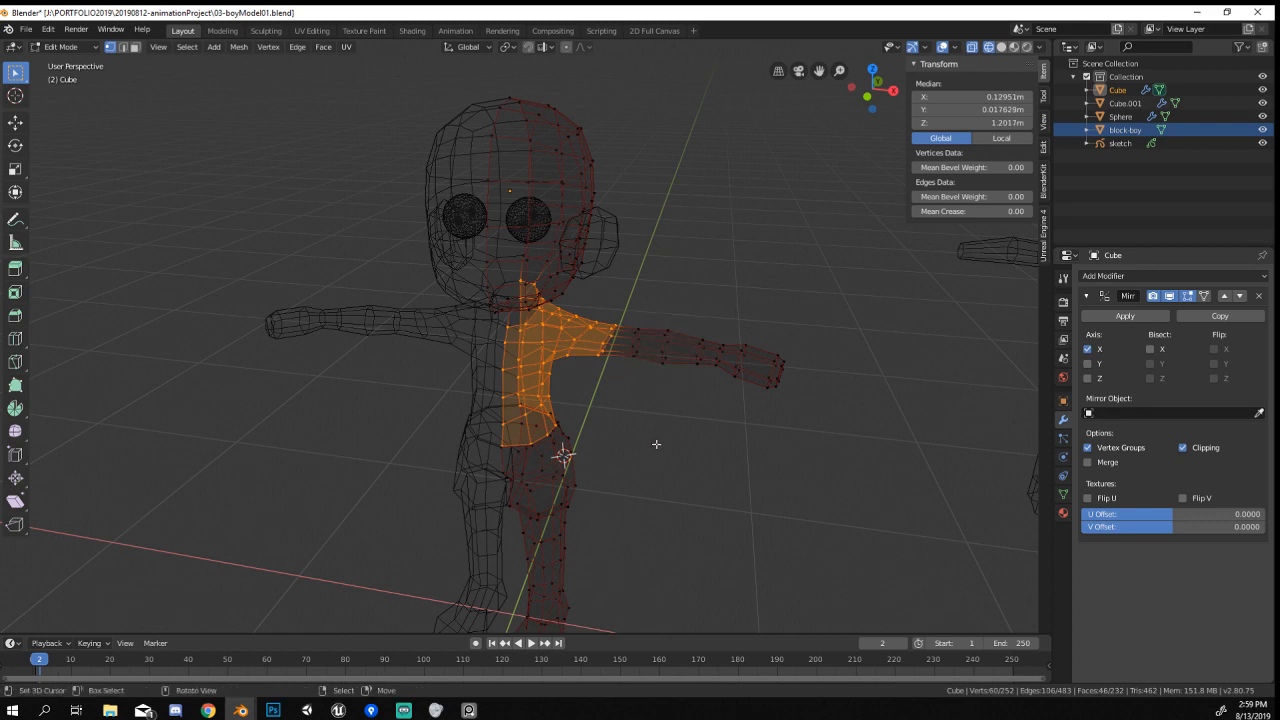
middle_drag(656, 444, 643, 423)
middle_drag(626, 328, 490, 280)
scroll(510, 280, up, 2)
Deselect the neck vertices to leave only the shirt's torso and short sleeve selected.
key(x)
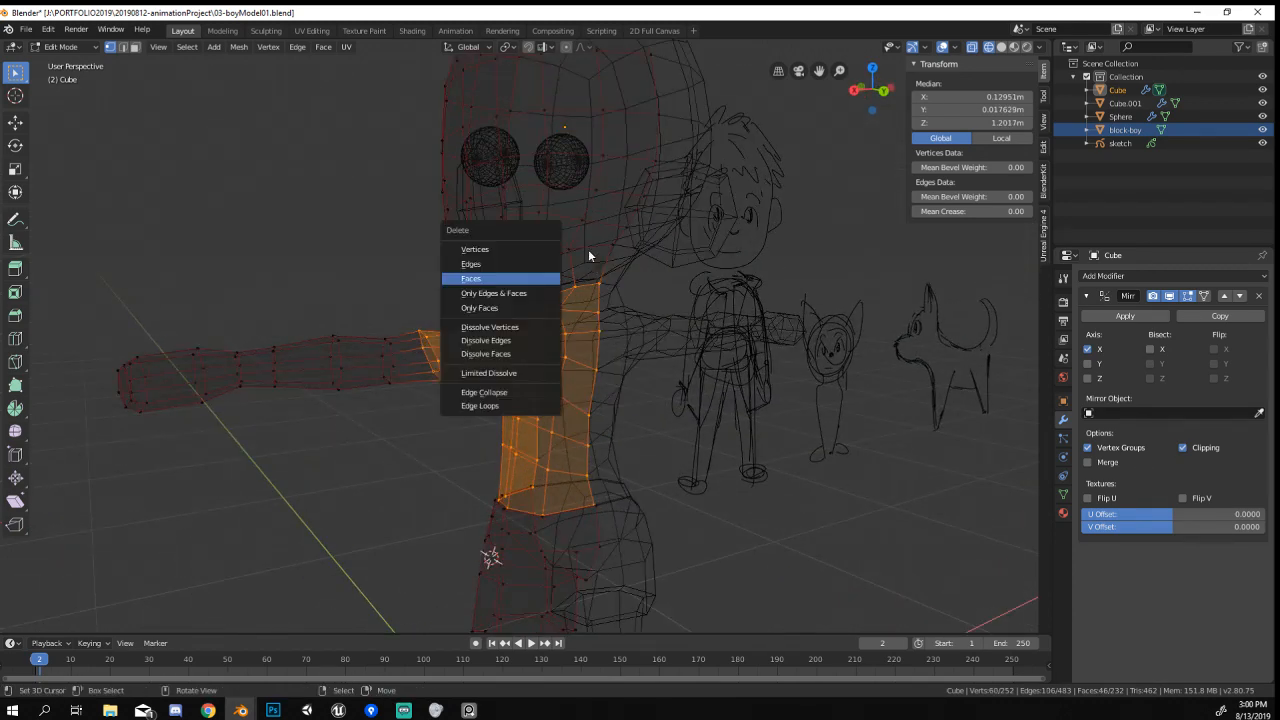
key(Escape)
key(c)
right_click(600, 258)
mouse_move(600, 258)
middle_down()
mouse_move(620, 350)
mouse_move(663, 431)
mouse_move(603, 431)
mouse_move(622, 451)
mouse_move(660, 433)
mouse_move(756, 428)
middle_up()
key(KP_1)
click(697, 393)
Extrude the selected shirt faces in place and fatten them outward with a Shrink/Fatten offset of 0.0406 m.
key(e)
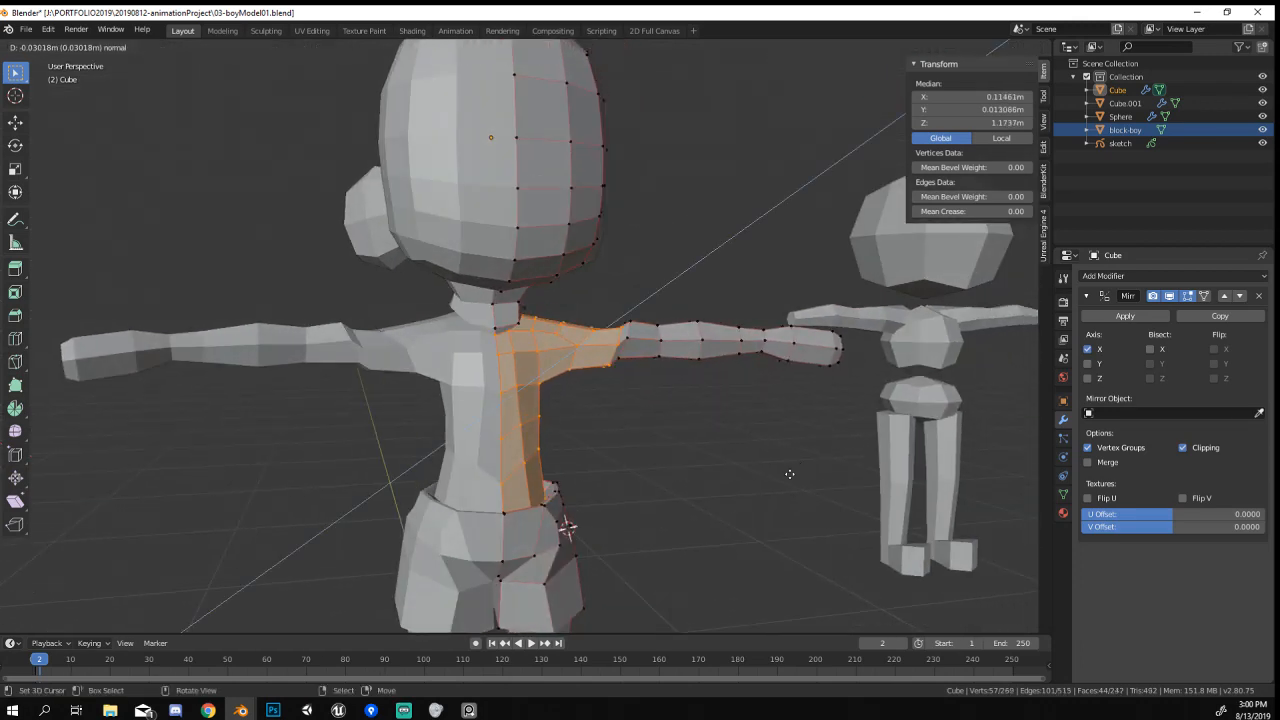
right_click(795, 471)
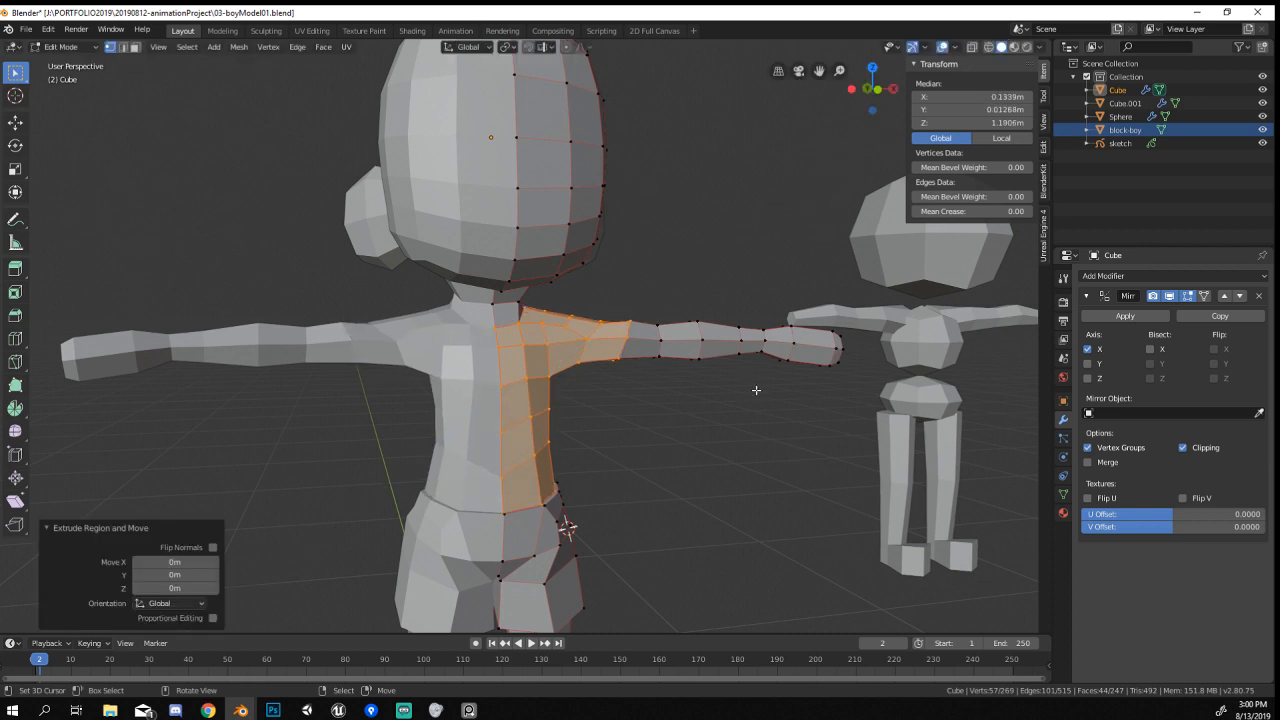
key(alt+s)
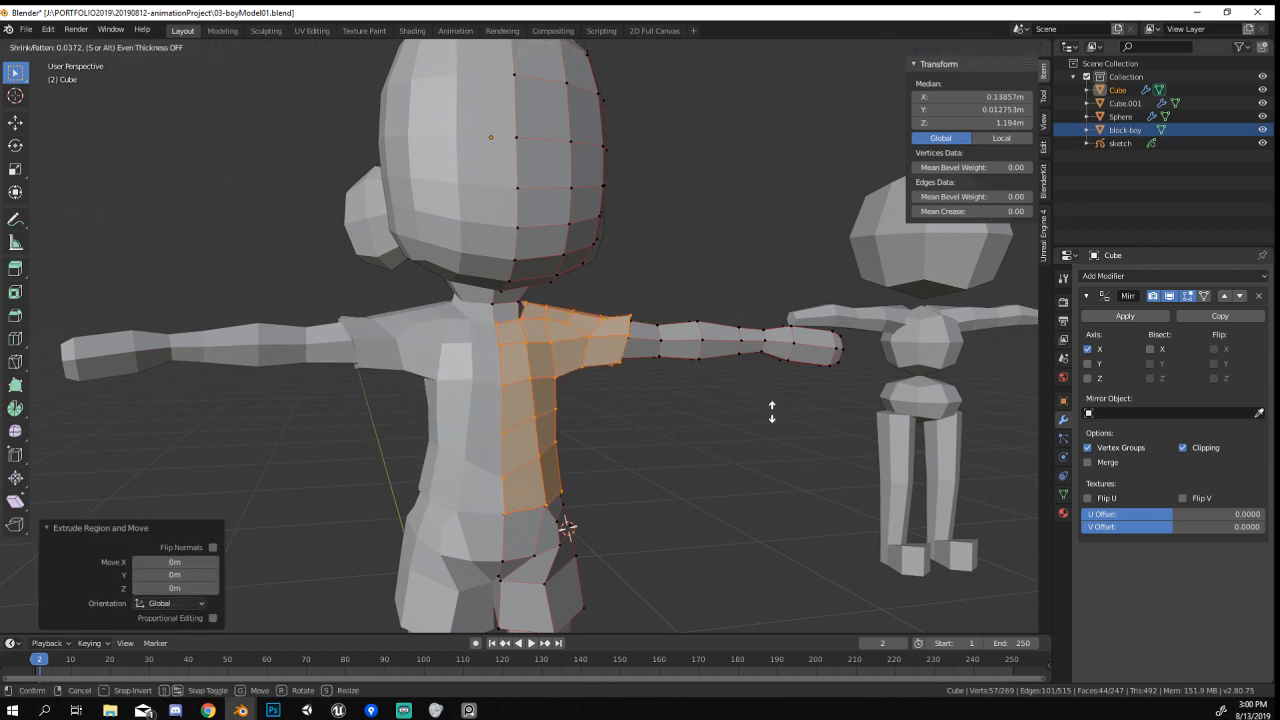
click(771, 412)
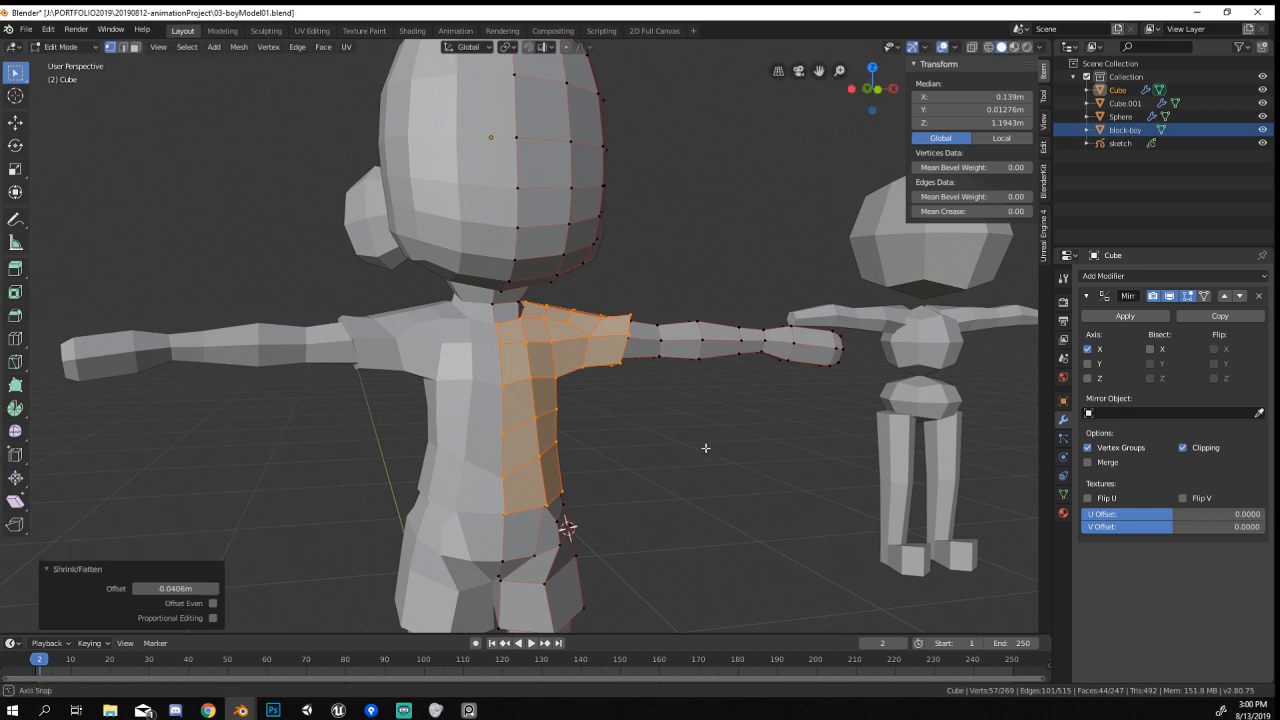
Select the front centre edge of the shirt's hem and fatten it outward over the shorts' waistband.
middle_drag(706, 447, 560, 400)
shift+middle_drag(484, 515, 640, 405)
scroll(529, 348, up, 6)
click(608, 356)
shift+click(512, 383)
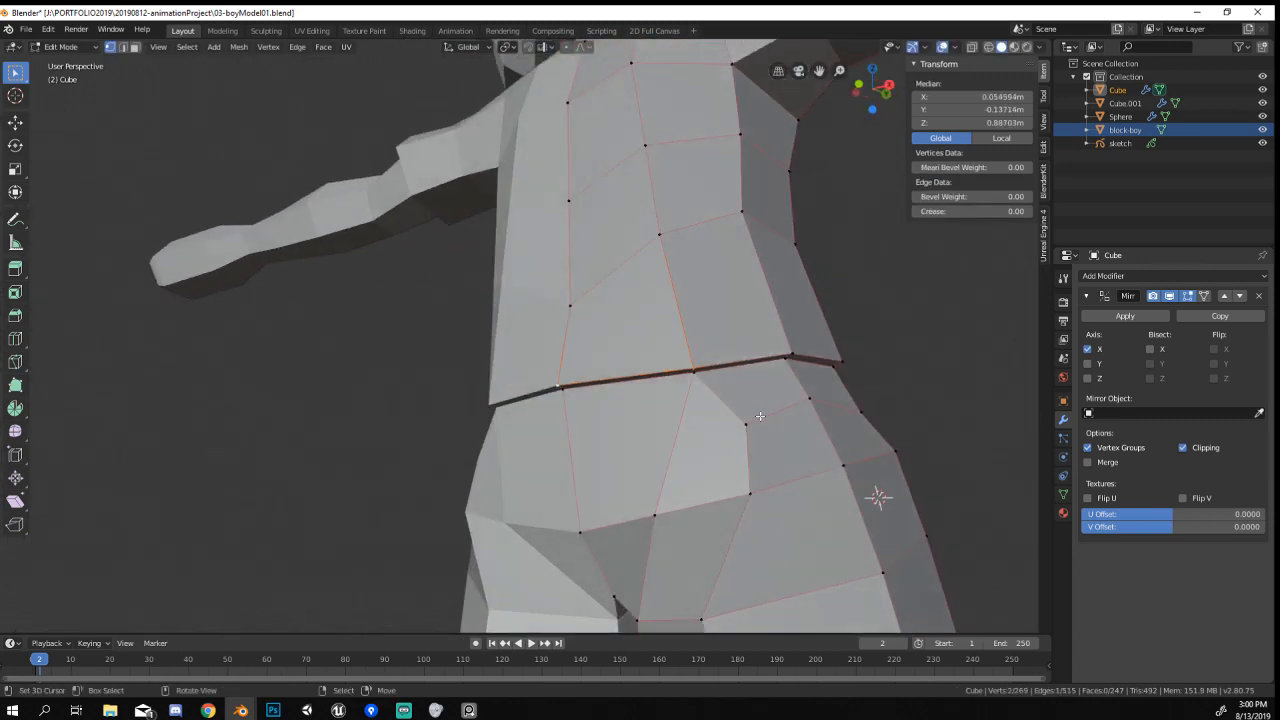
key(r)
right_click(779, 392)
key(alt+s)
click(786, 421)
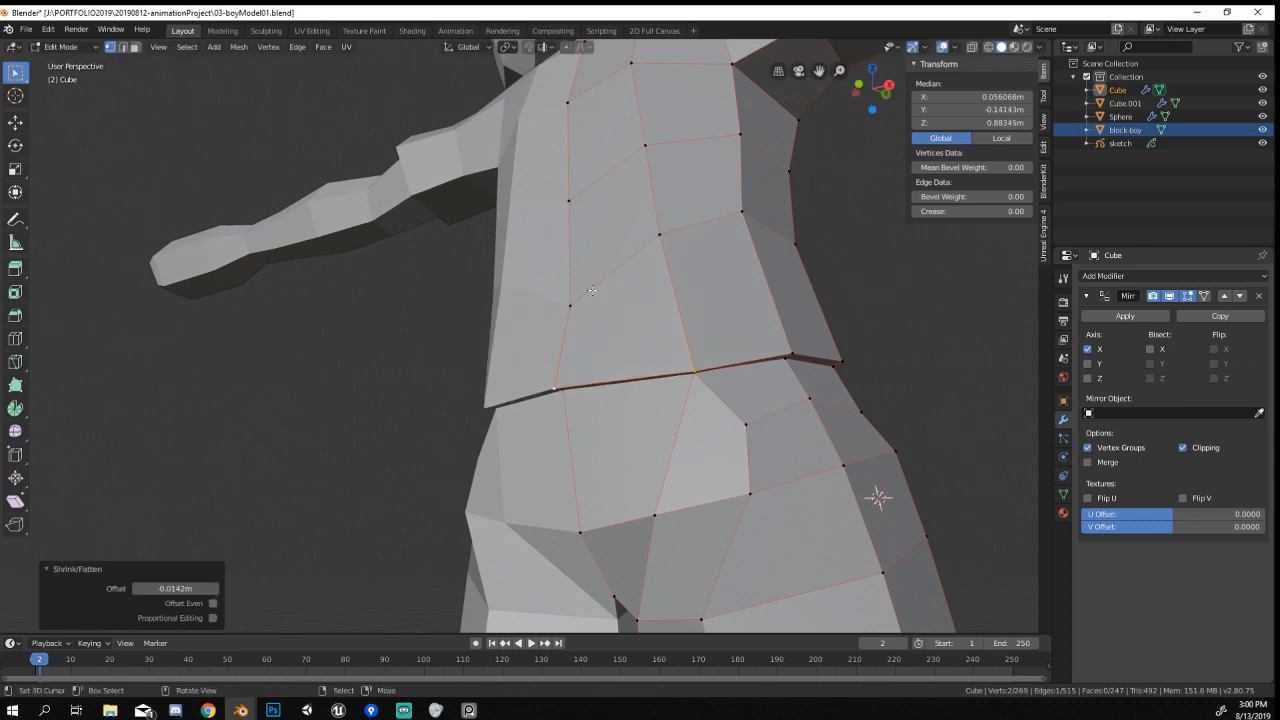
key(ctrl+z)
key(alt+s)
click(677, 366)
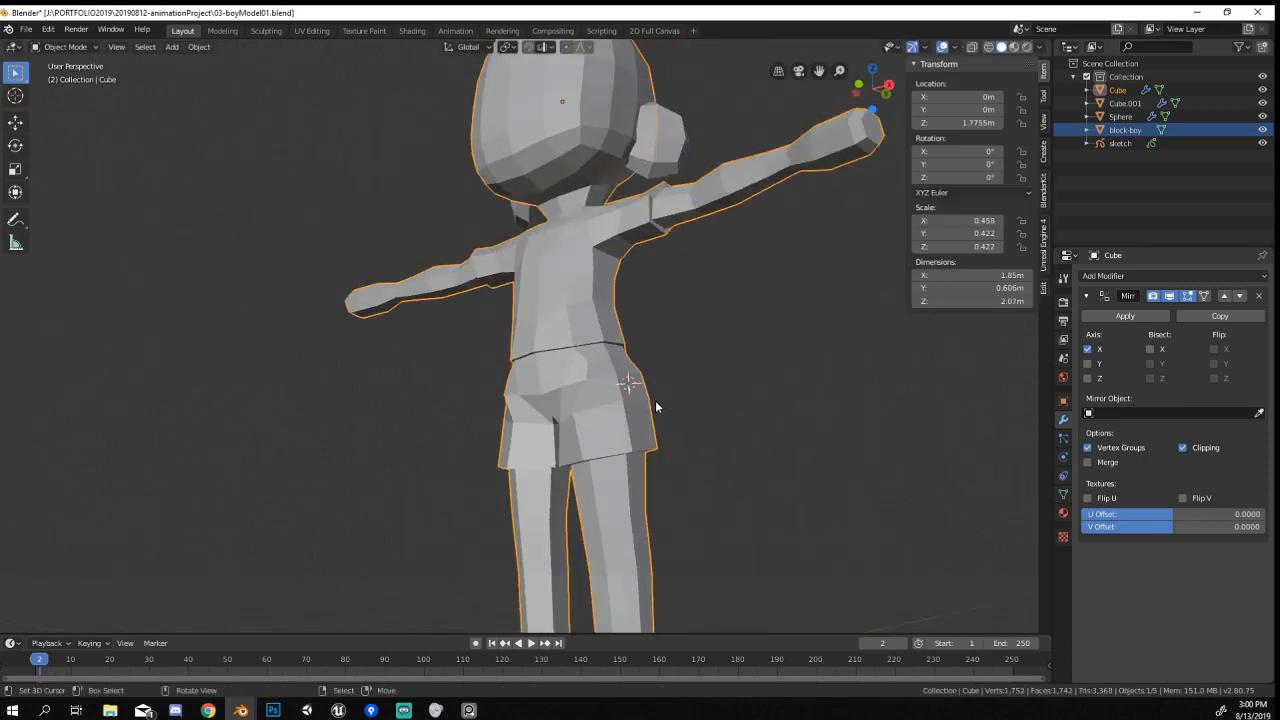
Select the edge loop around the sleeve opening, scale it by 1.163 and move it slightly down.
middle_drag(655, 407, 727, 450)
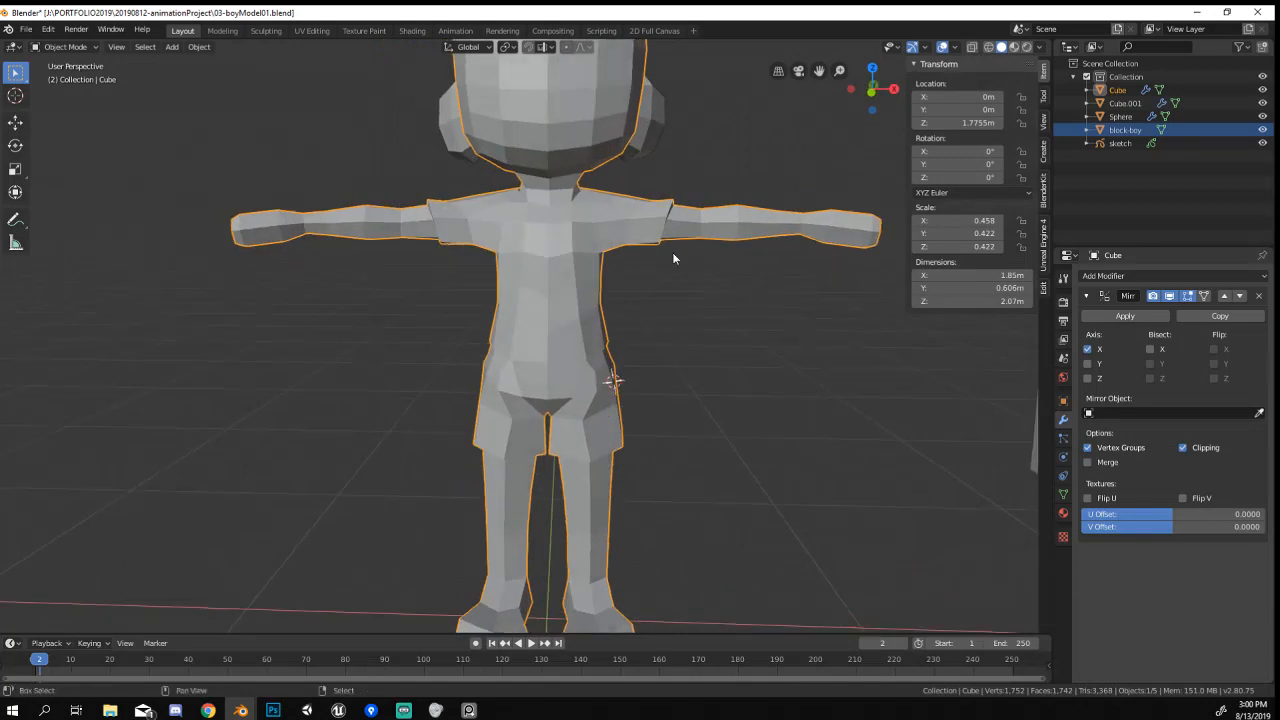
shift+middle_drag(672, 252, 616, 335)
scroll(616, 335, up, 2)
key(Tab)
alt+click(662, 297)
middle_drag(662, 300, 632, 334)
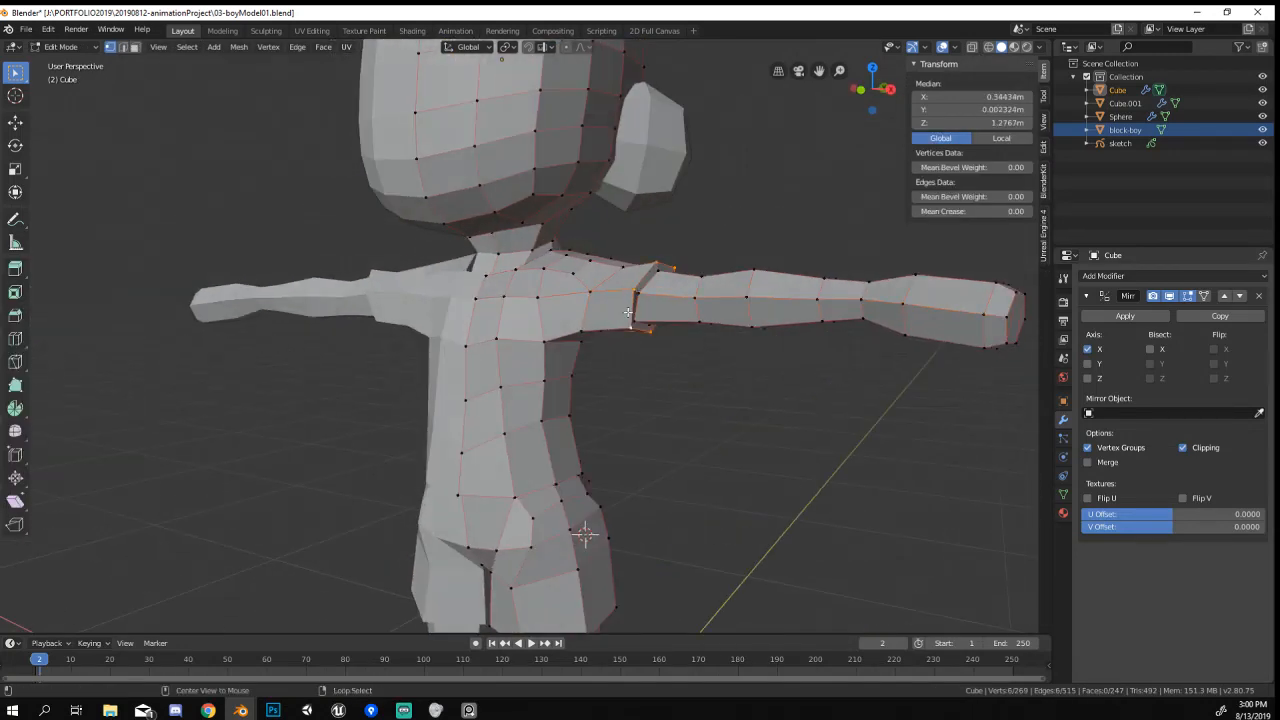
key(s)
click(744, 402)
key(g)
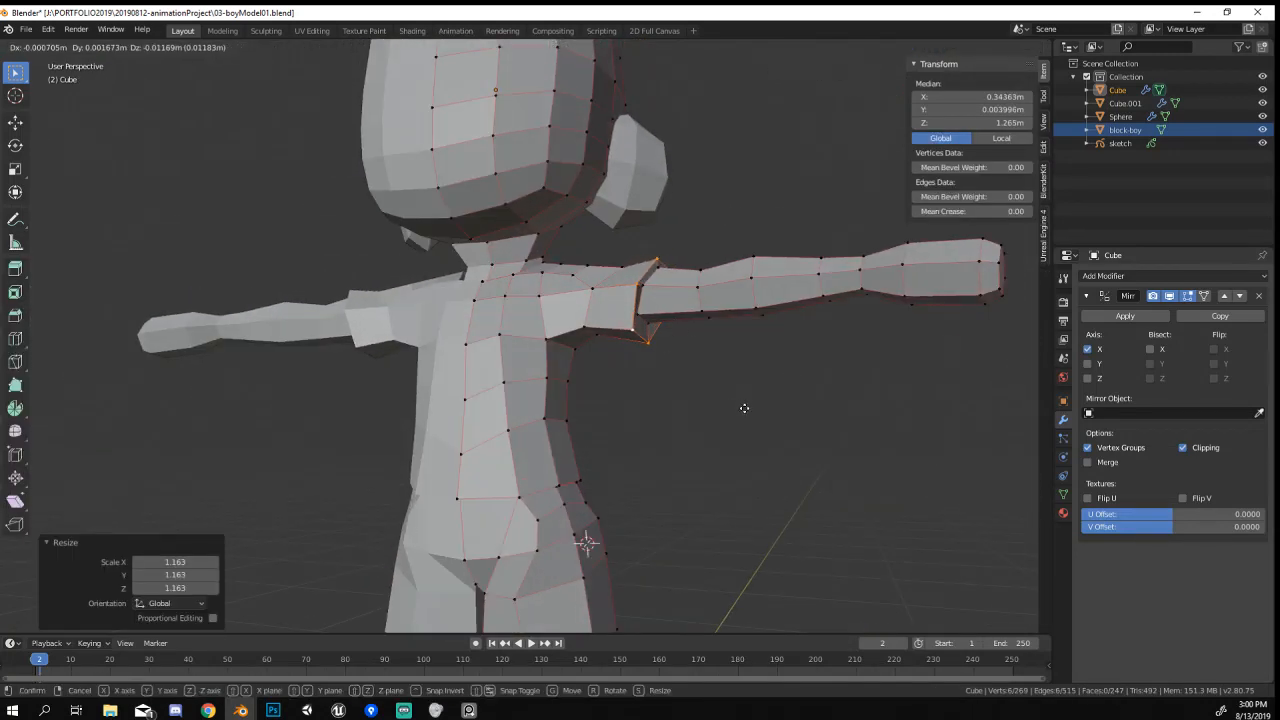
click(747, 406)
Scale the sleeve opening by 0.927 and nudge it back up around the arm.
key(s)
click(733, 402)
key(g)
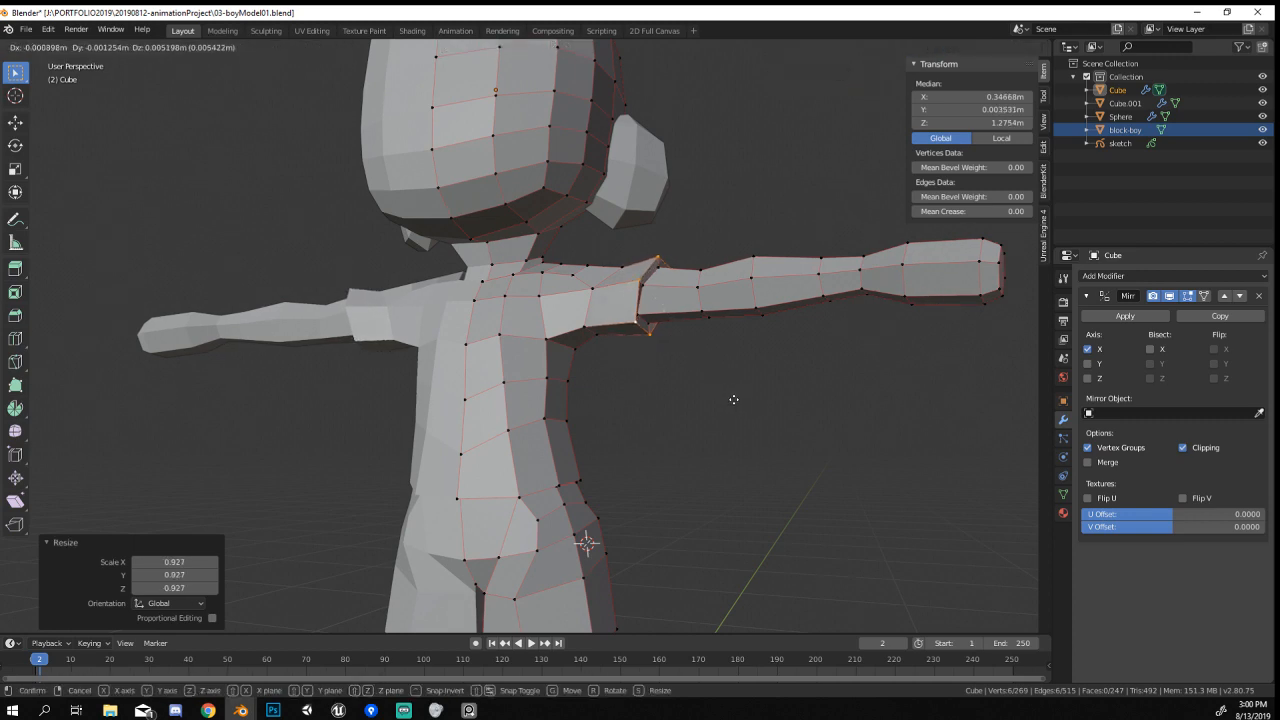
click(734, 400)
Try to flare the sleeve opening by scaling its edge loop up about 1.5 times.
key(Tab)
middle_drag(734, 400, 688, 403)
key(Tab)
key(s)
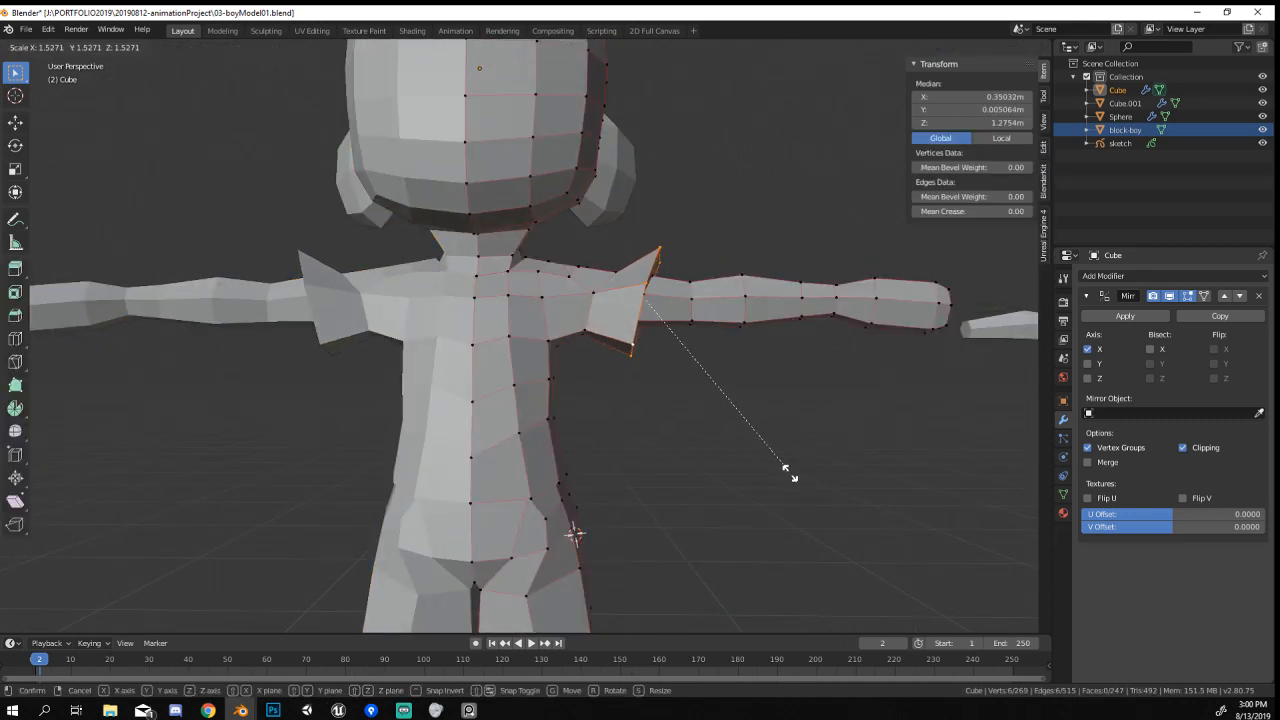
click(788, 472)
key(Tab)
middle_drag(712, 509, 737, 523)
scroll(720, 470, up, 4)
key(Tab)
key(Tab)
key(Tab)
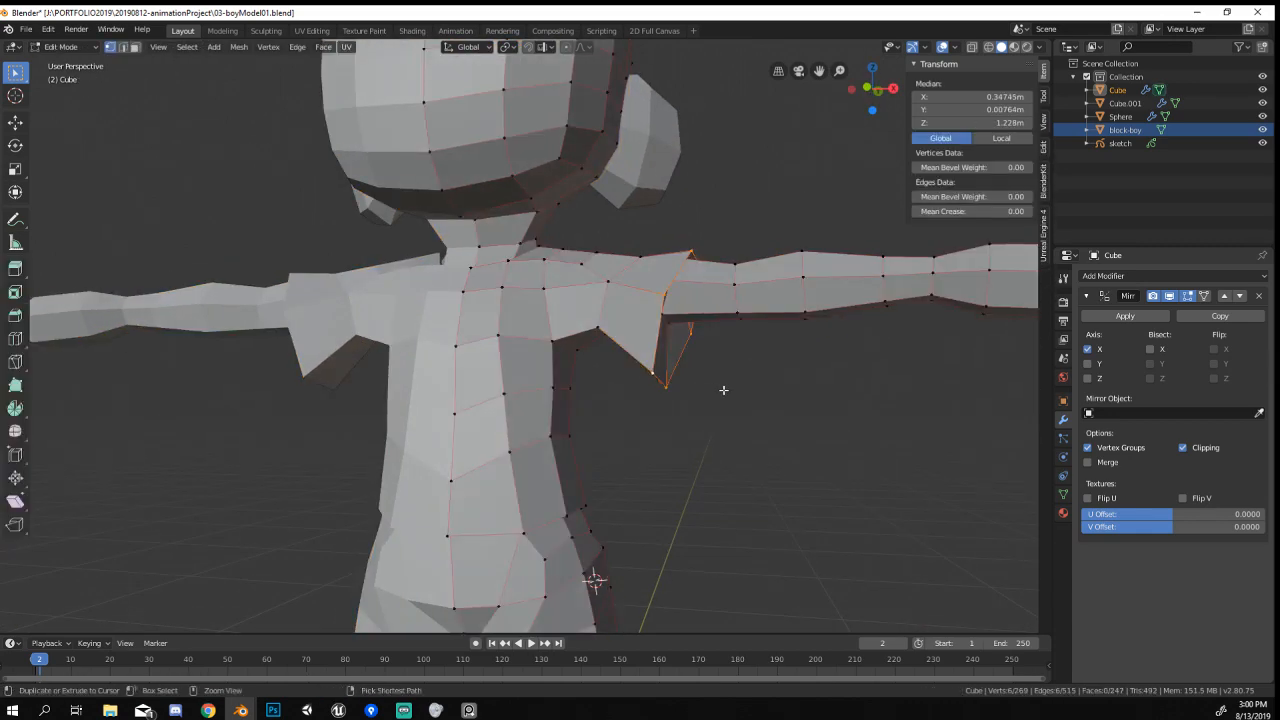
middle_drag(725, 389, 661, 387)
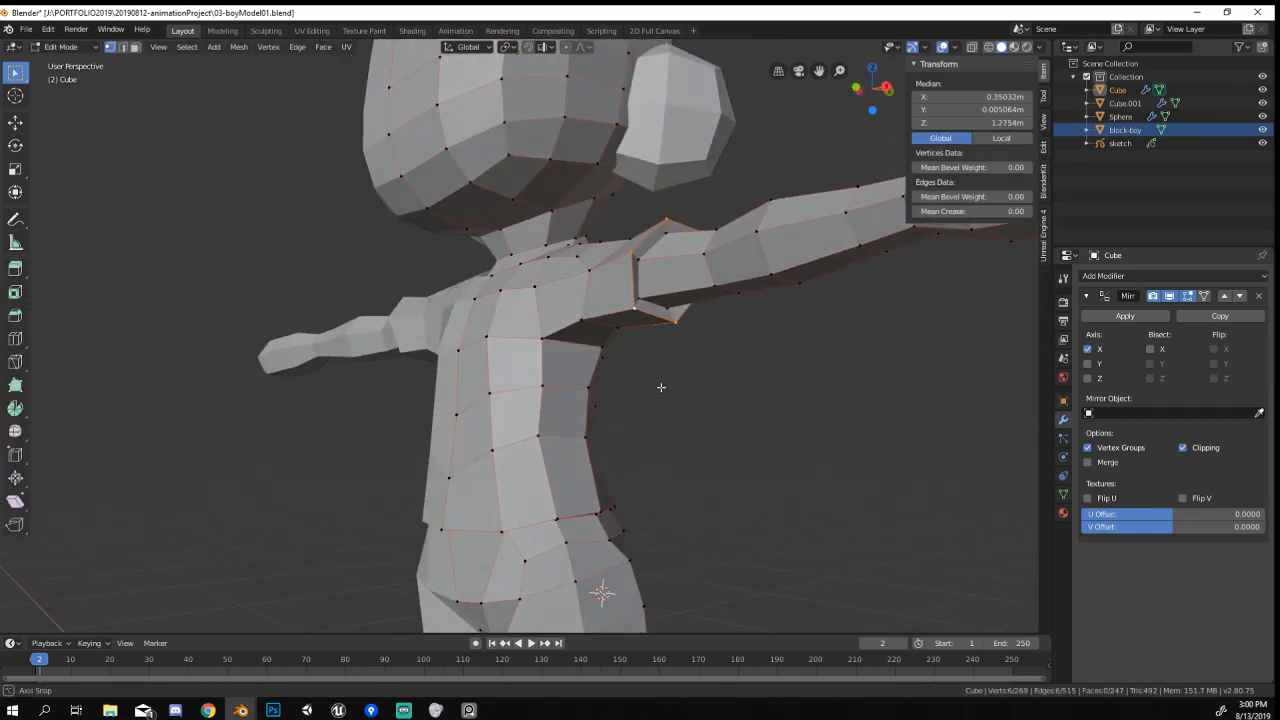
Select the inner edge loop where the arm enters the sleeve, rotate it and shift it about 5 mm toward the body.
alt+right_click(648, 303)
middle_drag(649, 304, 735, 300)
key(r)
click(785, 252)
key(Tab)
key(Tab)
click(817, 272)
key(g)
click(811, 270)
scroll(568, 261, up, 2)
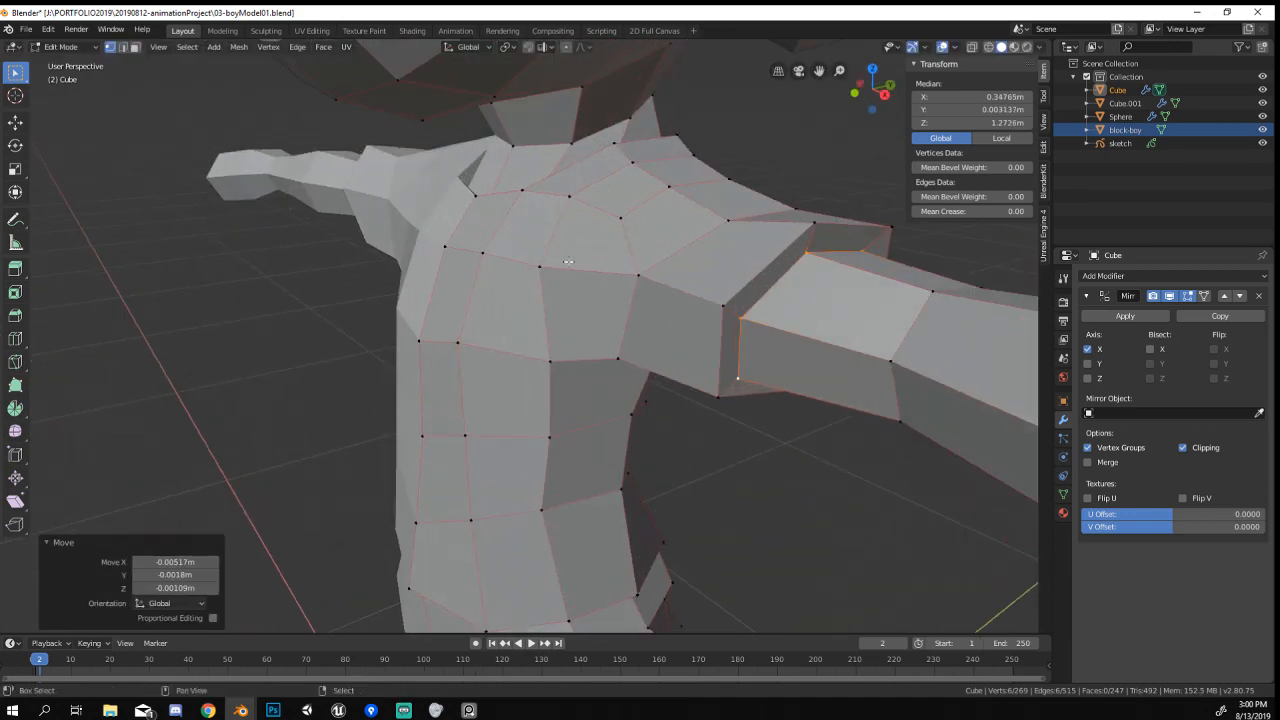
Select the rim face at the front of the shirt's neckline and rotate it about 7° with smooth proportional editing.
shift+middle_drag(568, 261, 604, 373)
right_click(563, 284)
mouse_move(564, 284)
middle_down()
mouse_move(582, 314)
mouse_move(531, 336)
mouse_move(558, 283)
mouse_move(478, 310)
mouse_move(706, 409)
middle_up()
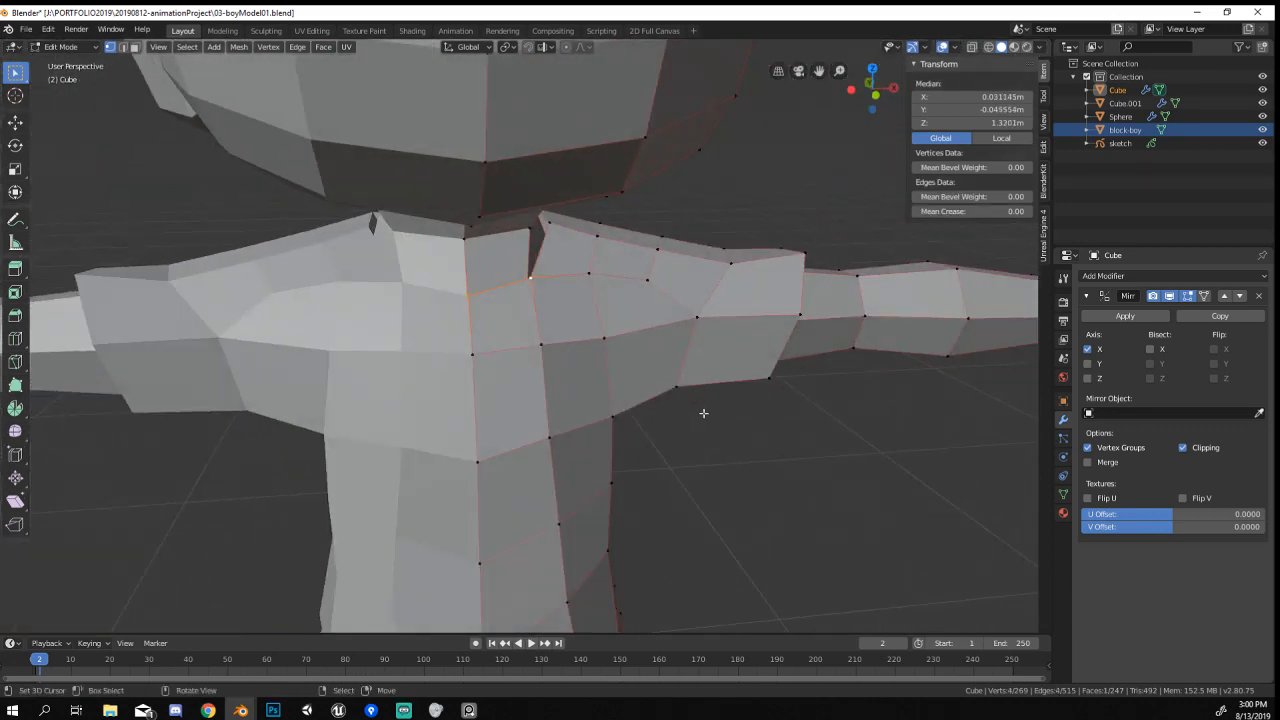
key(r)
click(708, 346)
key(r)
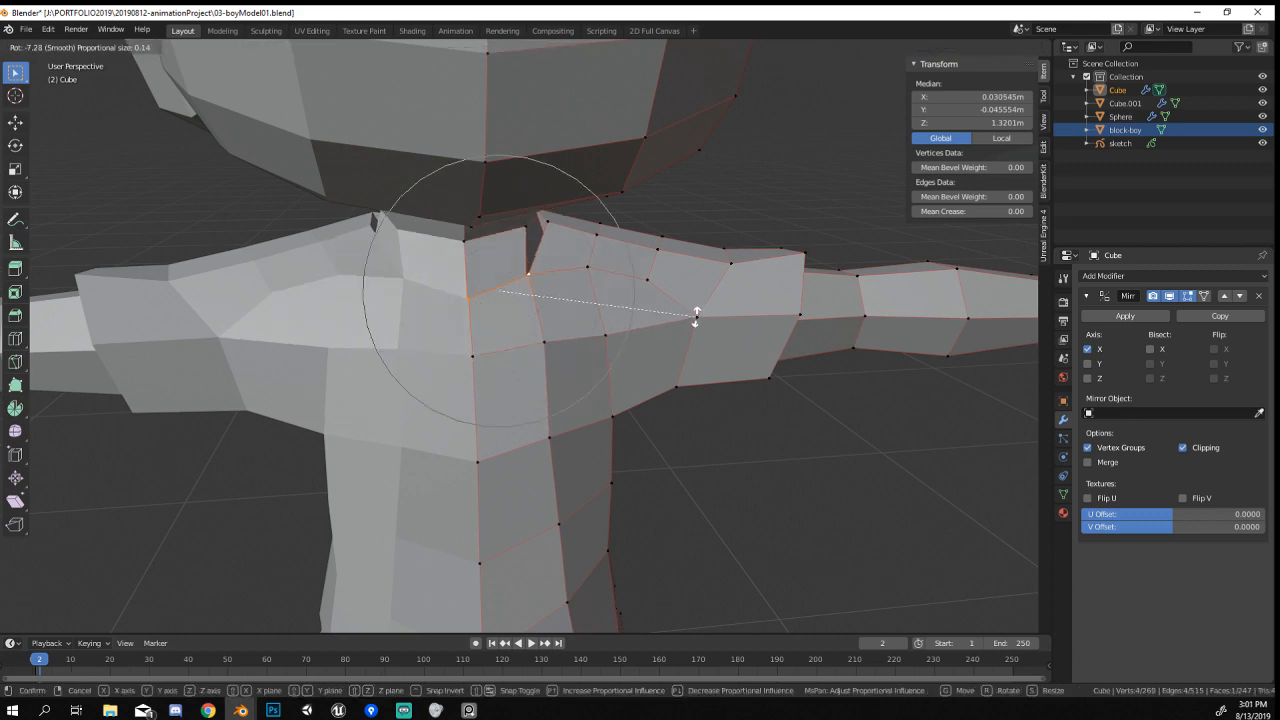
click(696, 314)
Reposition the front of the neckline with proportional moves and check the shirt on the whole character.
key(g)
click(705, 340)
middle_drag(705, 340, 650, 382)
key(g)
click(556, 364)
key(Tab)
scroll(556, 366, down, 5)
key(Tab)
scroll(556, 306, up, 4)
key(Tab)
scroll(564, 311, down, 2)
scroll(564, 312, down, 2)
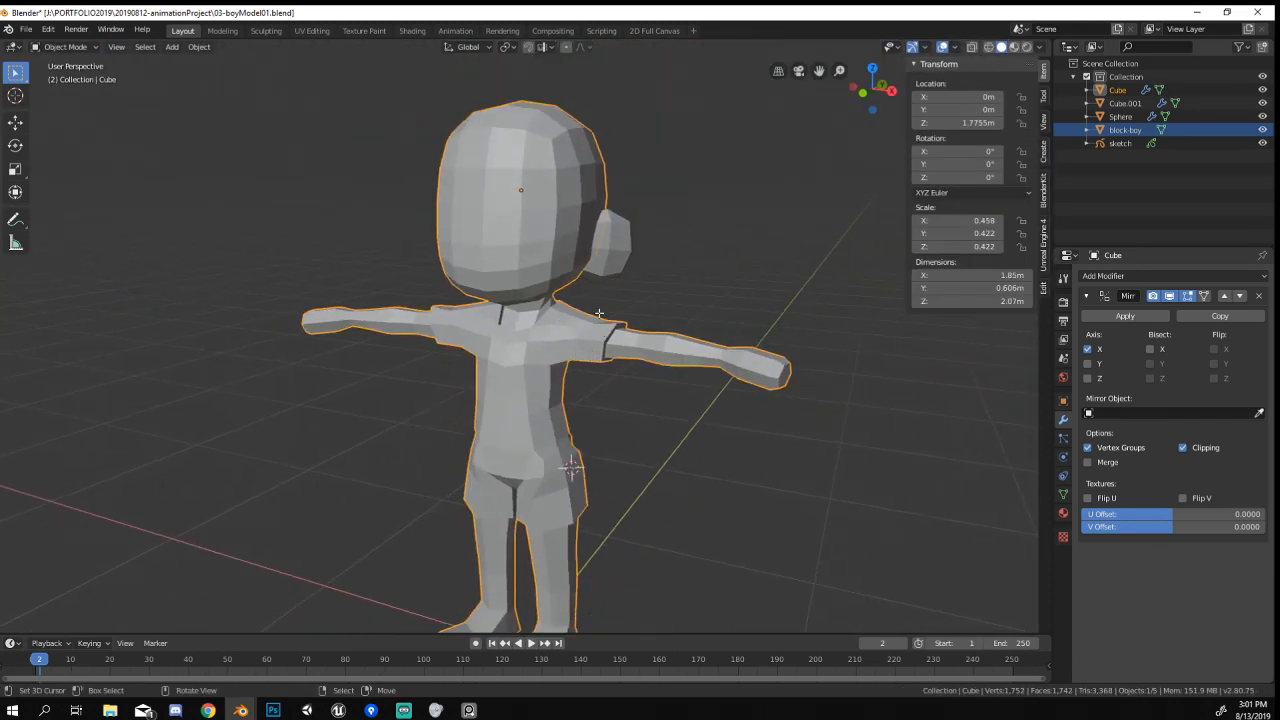
Move the neckline edge at the side of the neck outward about 0.02 m with smooth proportional editing.
key(Tab)
scroll(578, 310, up, 4)
middle_drag(578, 310, 530, 285)
click(535, 274)
key(g)
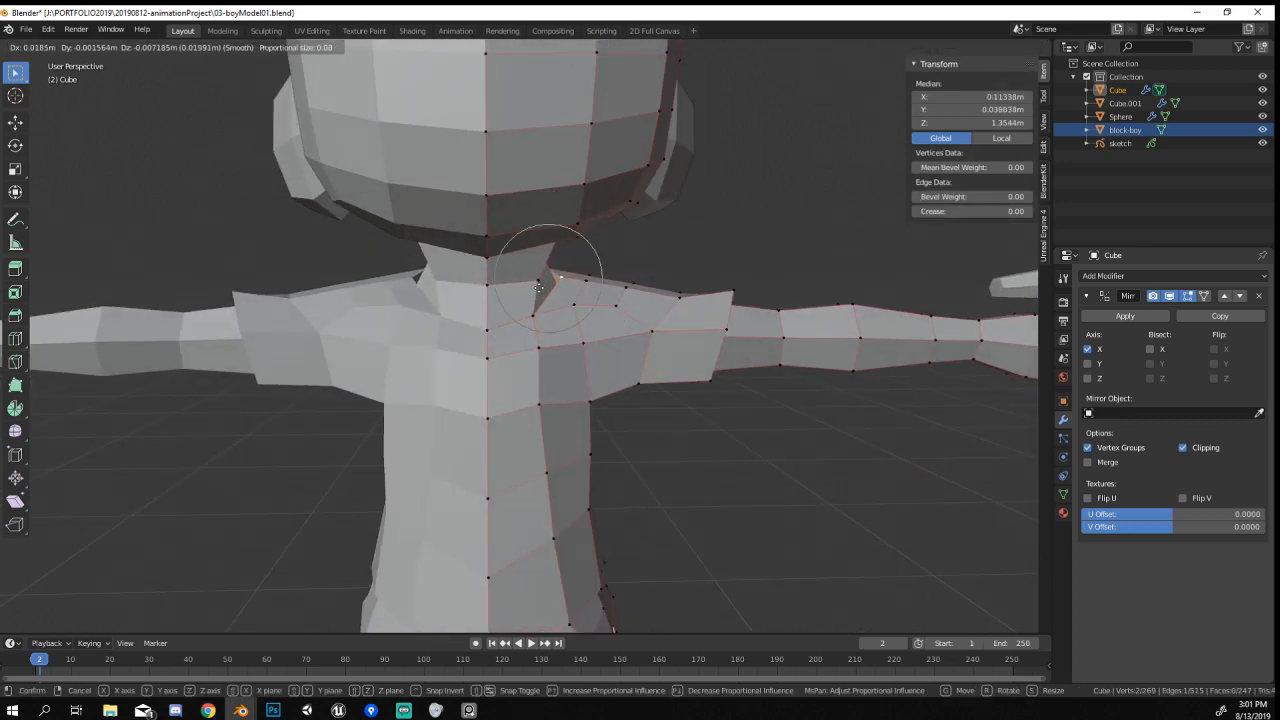
click(544, 288)
key(Tab)
middle_drag(545, 287, 456, 263)
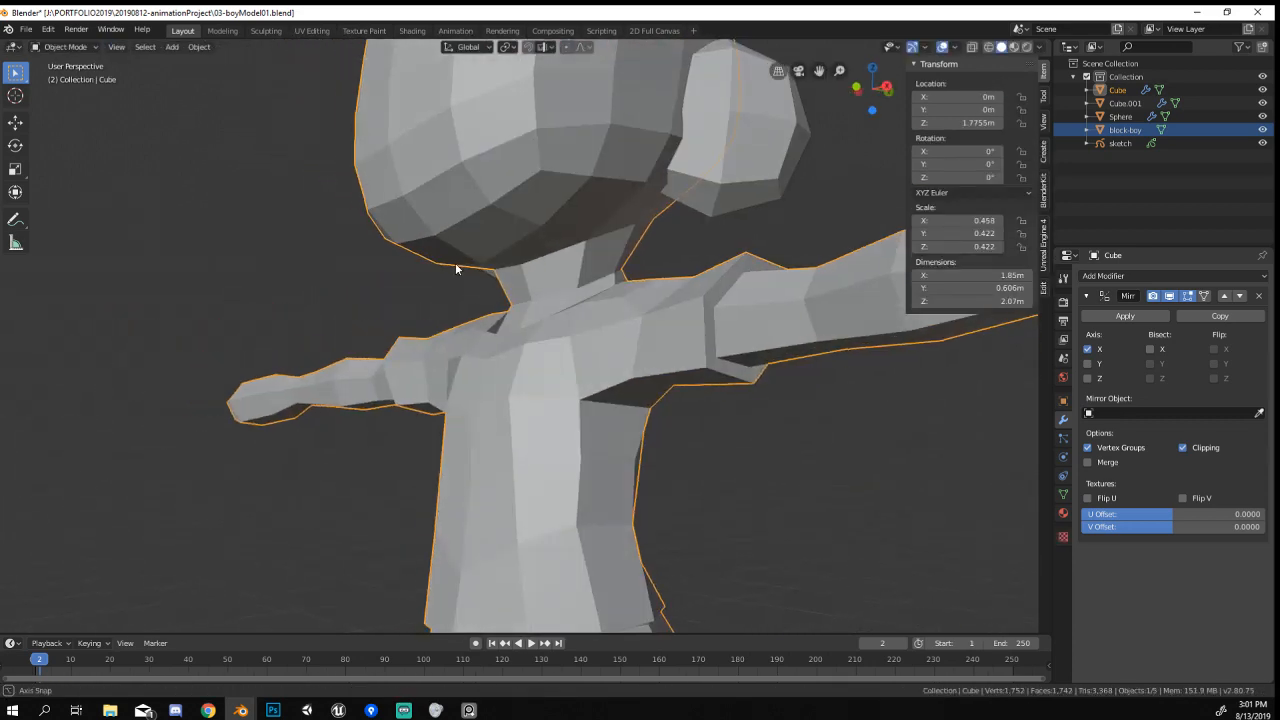
Move the side of the neck below the jaw inward and check the whole character.
key(Tab)
click(576, 246)
middle_drag(578, 245, 611, 238)
key(g)
click(598, 236)
key(Tab)
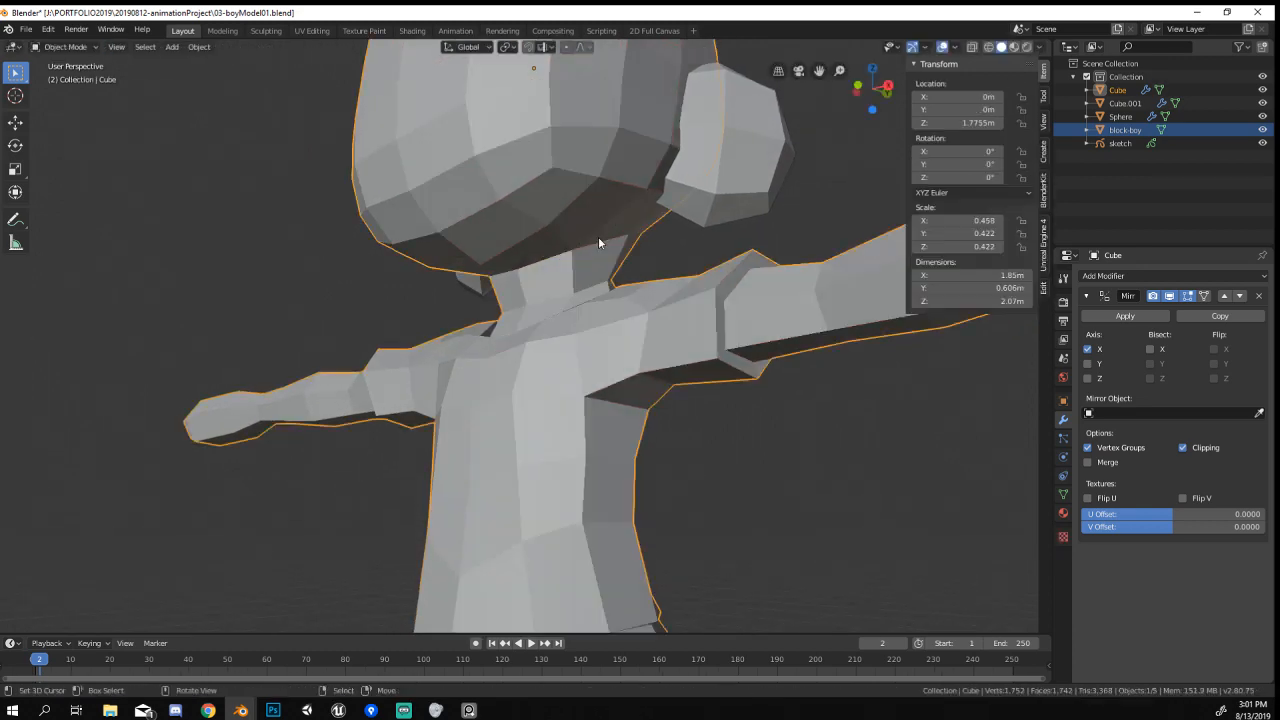
scroll(560, 440, down, 6)
middle_drag(533, 412, 591, 451)
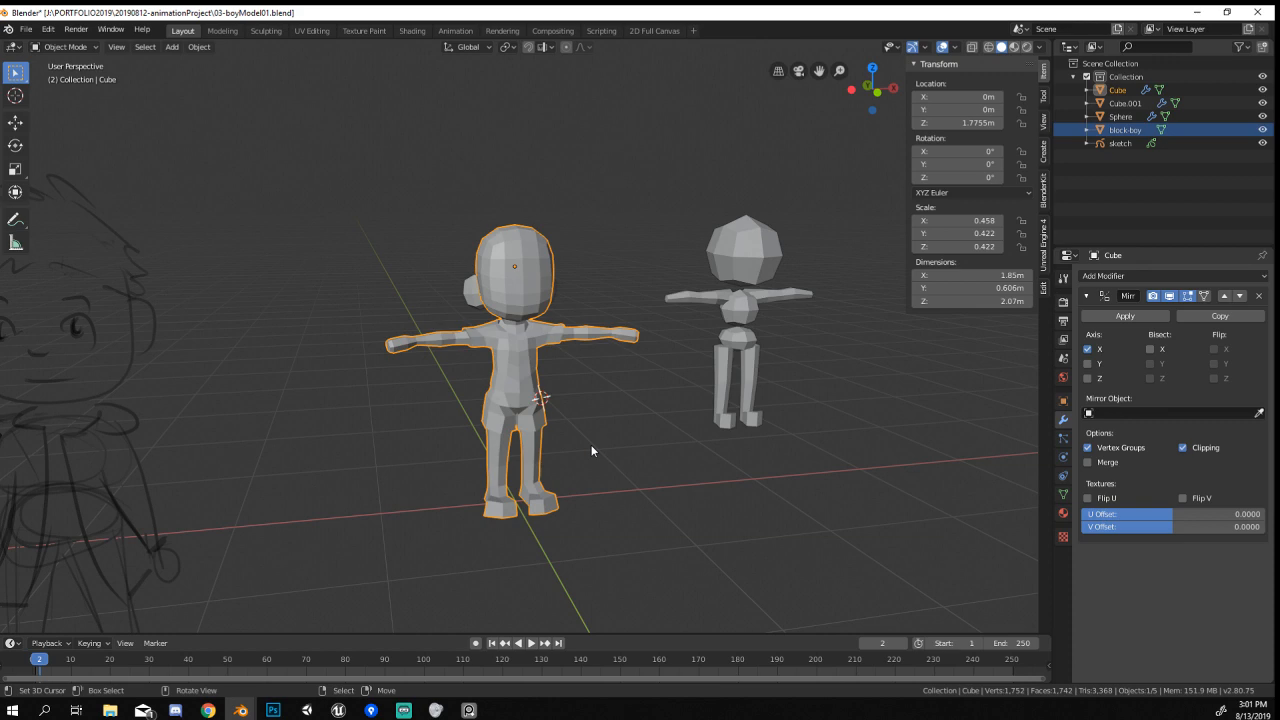
Extrude the two faces on the front side of the hand near the wrist to begin a thumb, and scale them to about 0.54.
scroll(591, 451, up, 5)
middle_drag(600, 445, 538, 419)
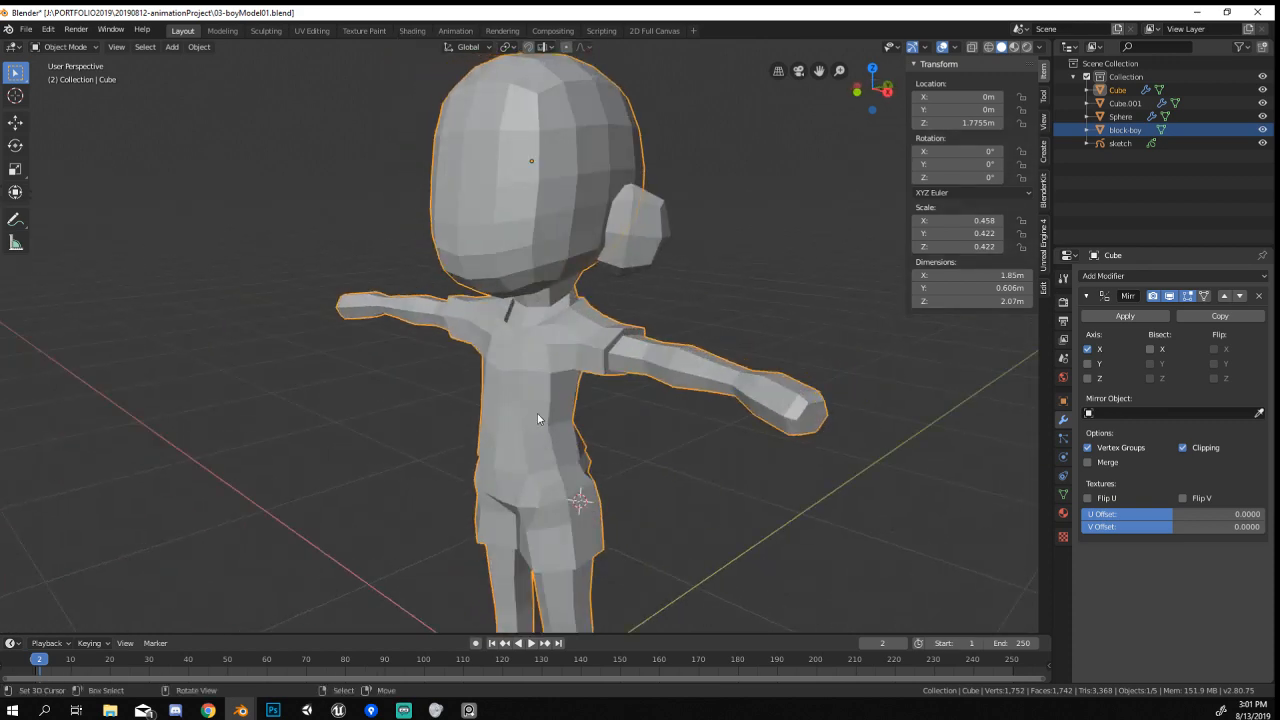
middle_drag(670, 395, 546, 382)
key(Tab)
scroll(602, 427, up, 5)
scroll(546, 382, up, 3)
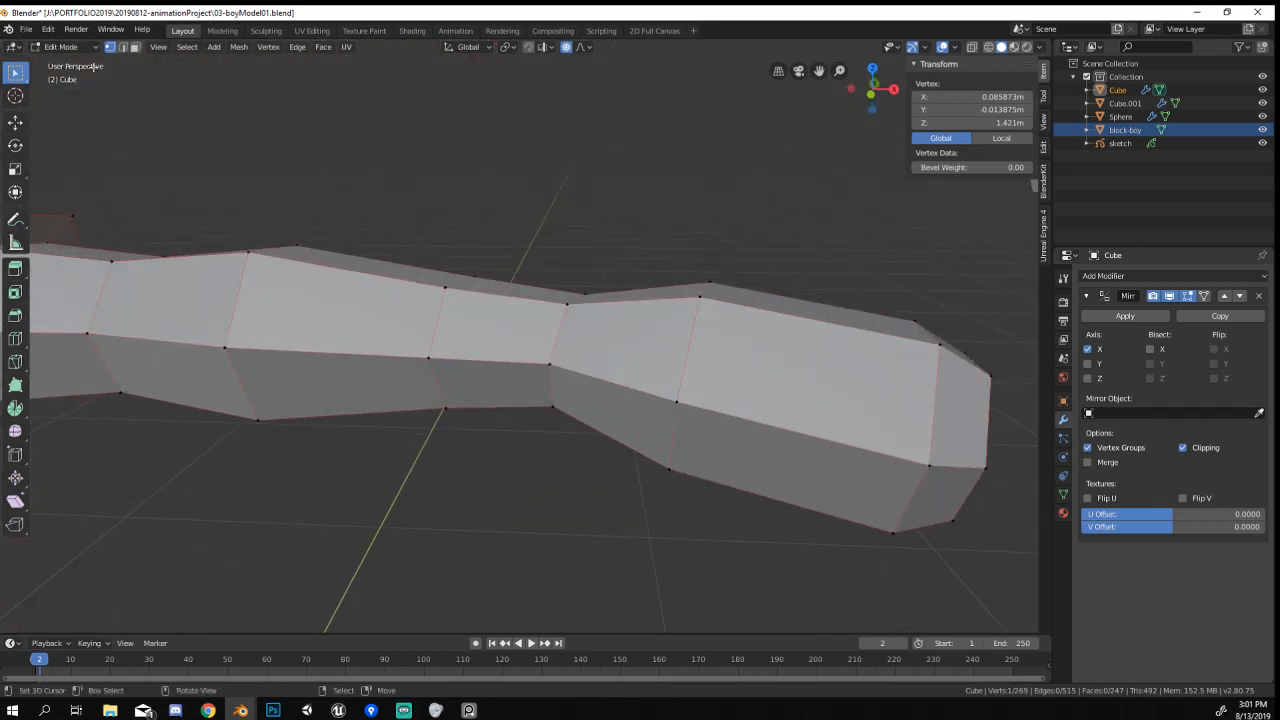
click(135, 47)
middle_drag(635, 439, 636, 518)
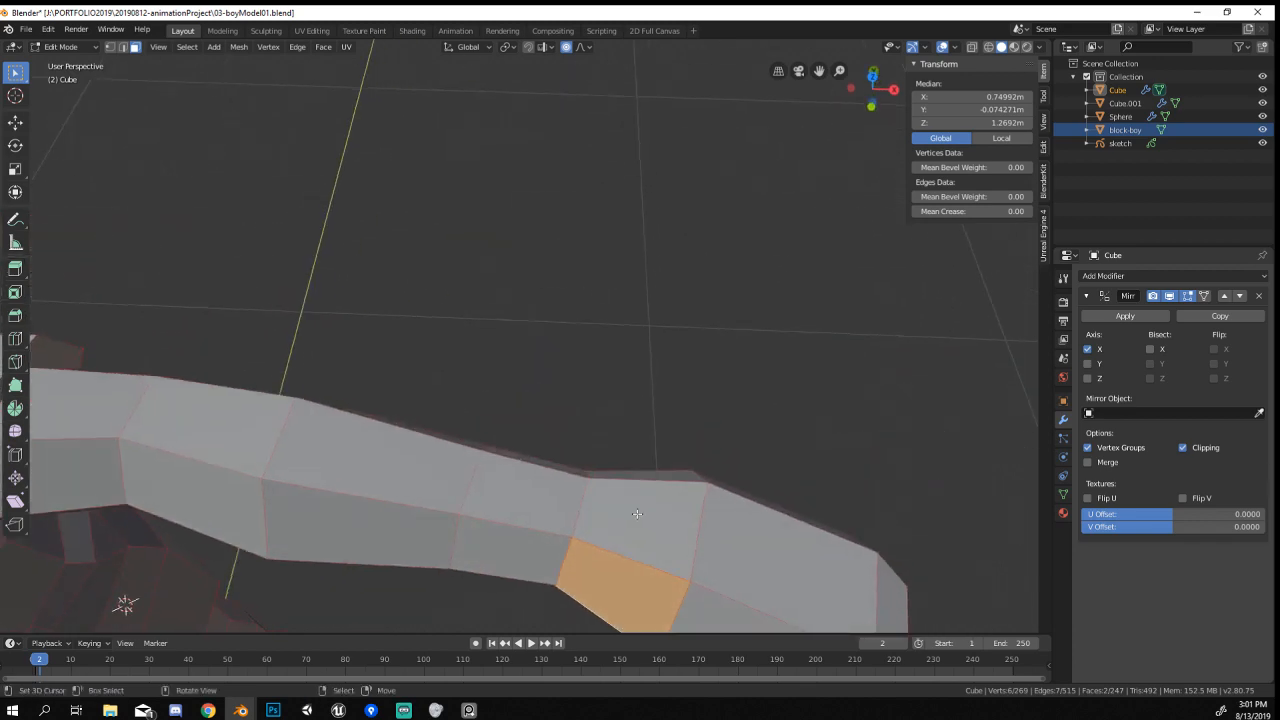
scroll(640, 516, down, 1)
shift+middle_drag(717, 442, 642, 536)
key(e)
click(674, 416)
key(s)
click(650, 464)
Shift the thumb stub's end faces about 0.05 m toward the hand and rotate them about 21° around Z with smooth proportional editing.
key(g)
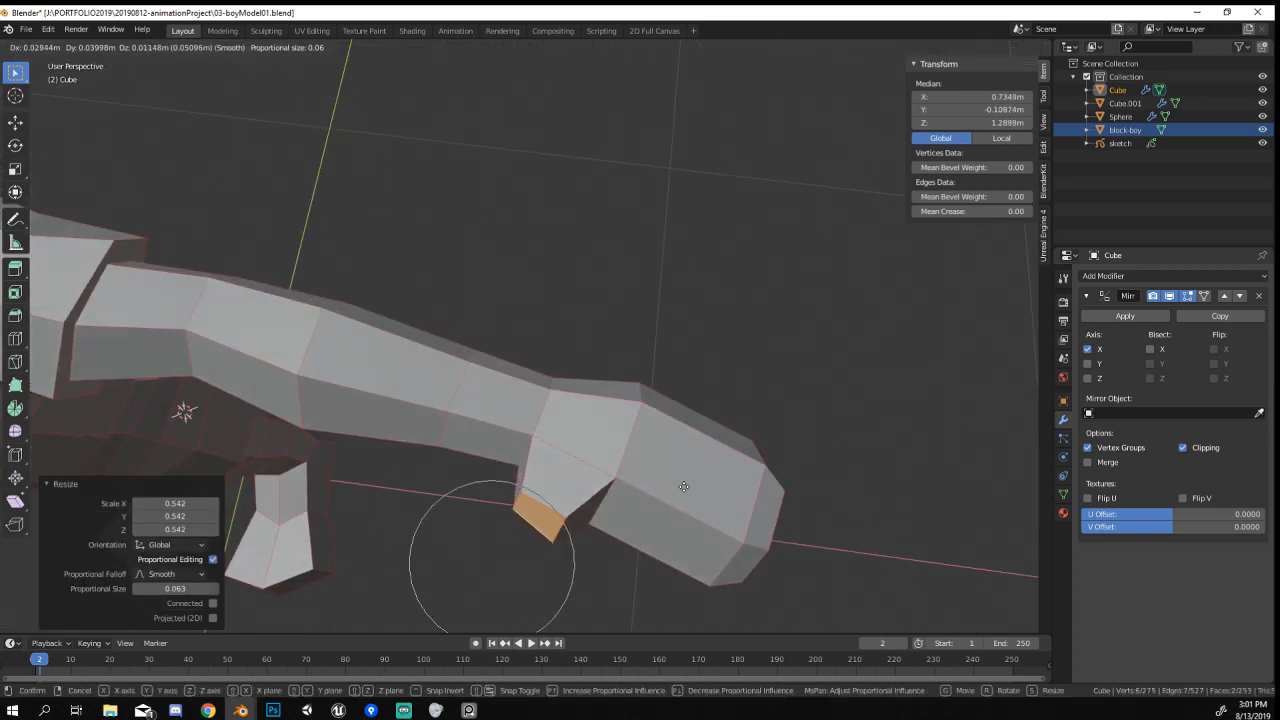
click(675, 495)
key(r)
key(z)
scroll(651, 377, up, 6)
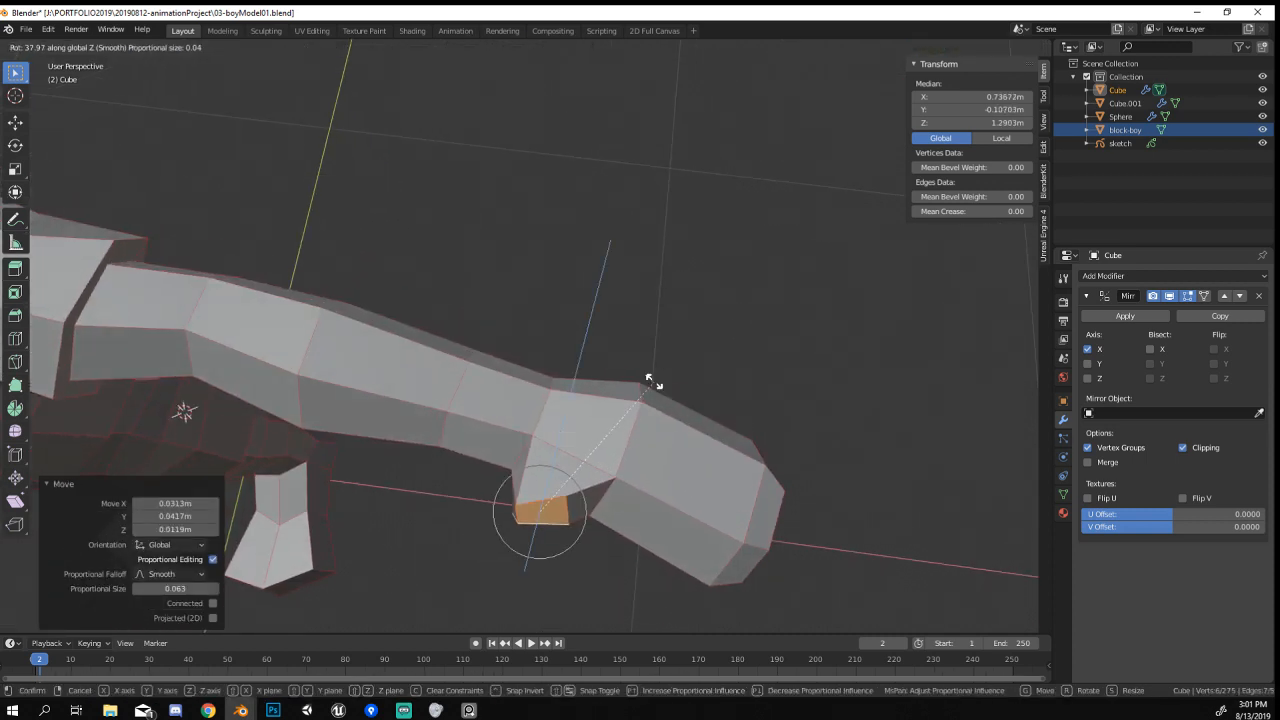
click(651, 377)
Tilt and reposition the thumb stub's end faces with alternating rotations and moves, finishing by lowering them about 0.016 m.
middle_drag(651, 377, 702, 258)
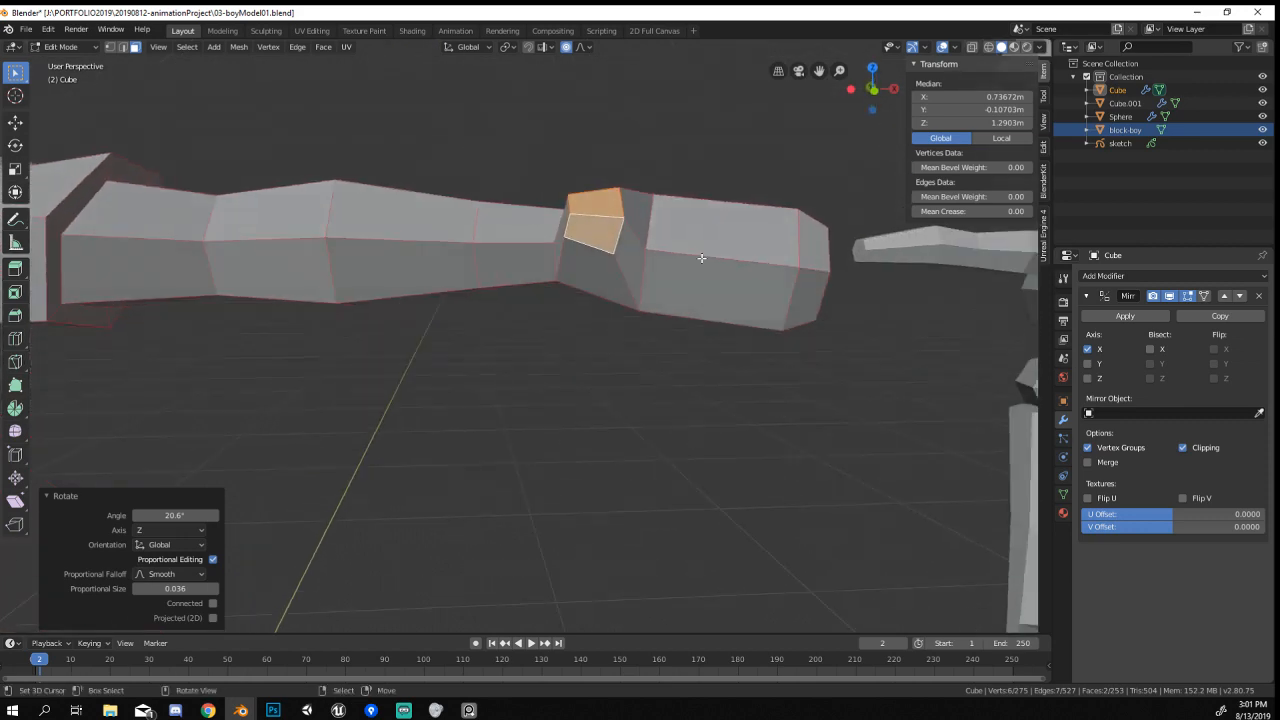
key(r)
click(729, 333)
middle_drag(729, 337, 703, 377)
key(g)
click(758, 258)
key(r)
click(623, 361)
key(g)
click(628, 377)
Extrude the stub's end faces about 0.05 m into a thumb and shift the end about 0.043 m along X.
key(e)
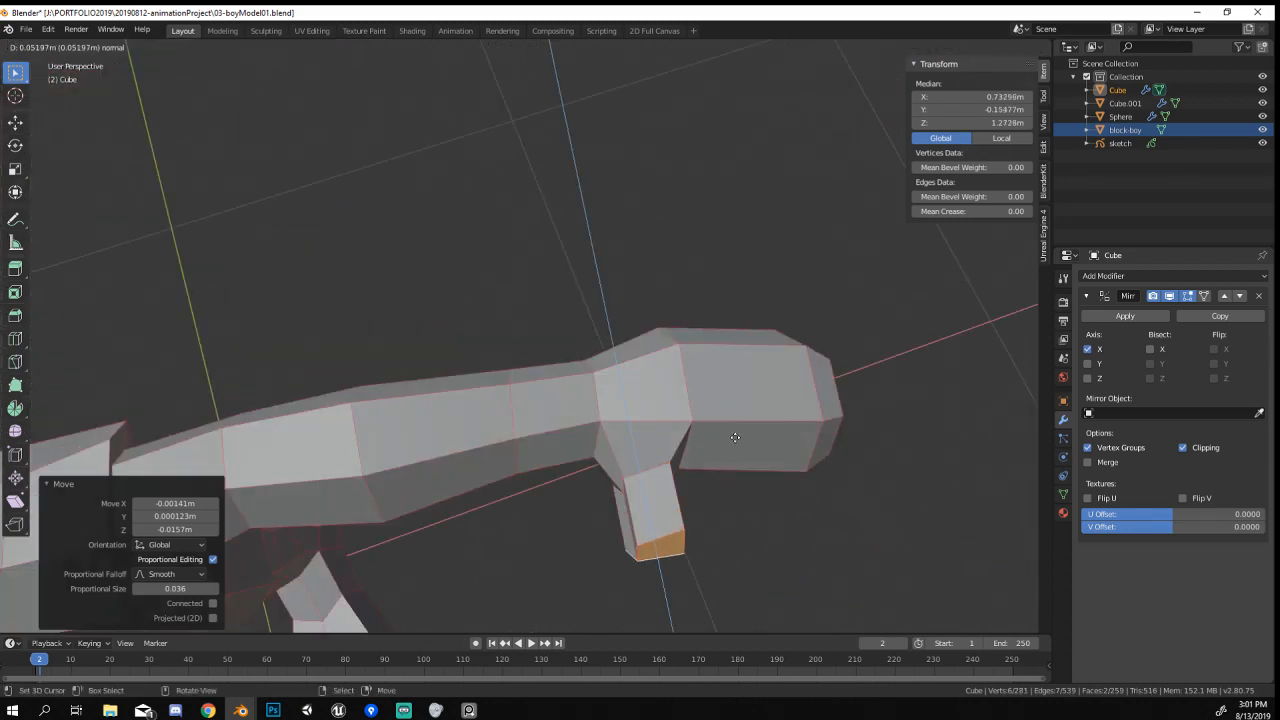
click(736, 438)
middle_drag(736, 438, 676, 462)
key(g)
click(730, 474)
Relax the thumb's end faces with LoopTools and rotate them about 30° around Z.
right_click(730, 474)
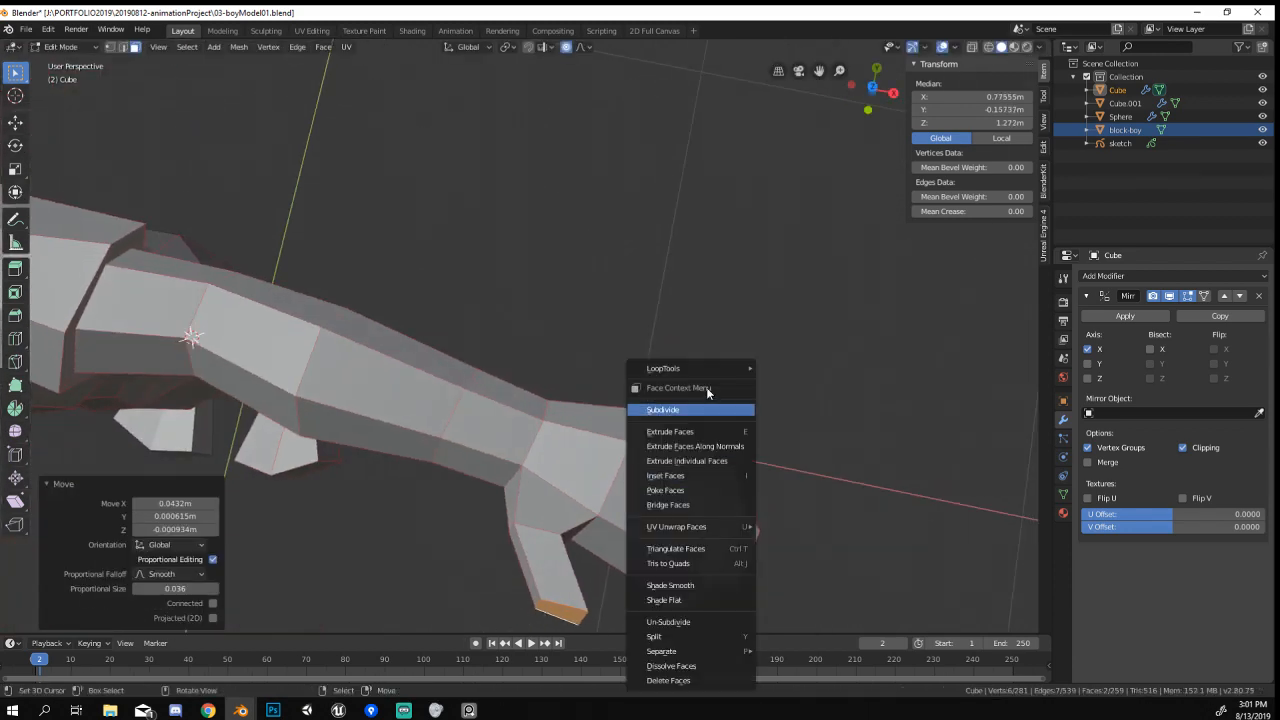
mouse_move(740, 366)
click(801, 445)
middle_drag(797, 448, 637, 437)
key(r)
key(z)
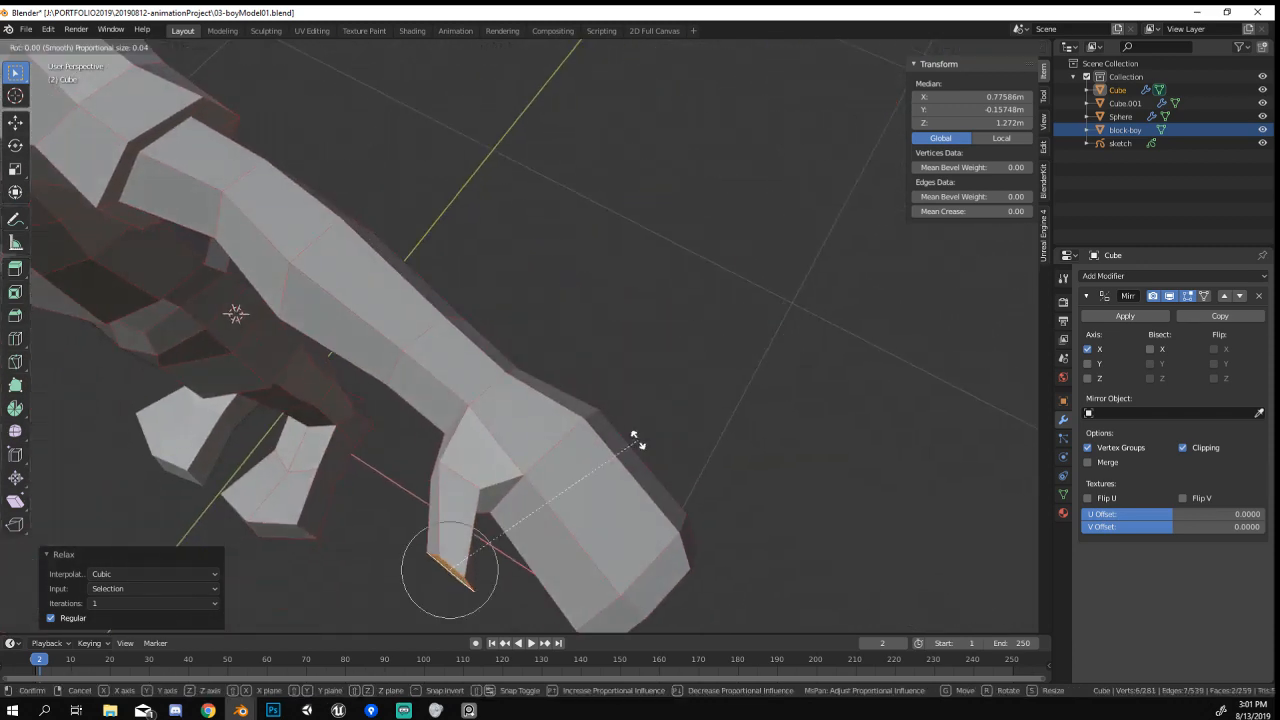
click(530, 398)
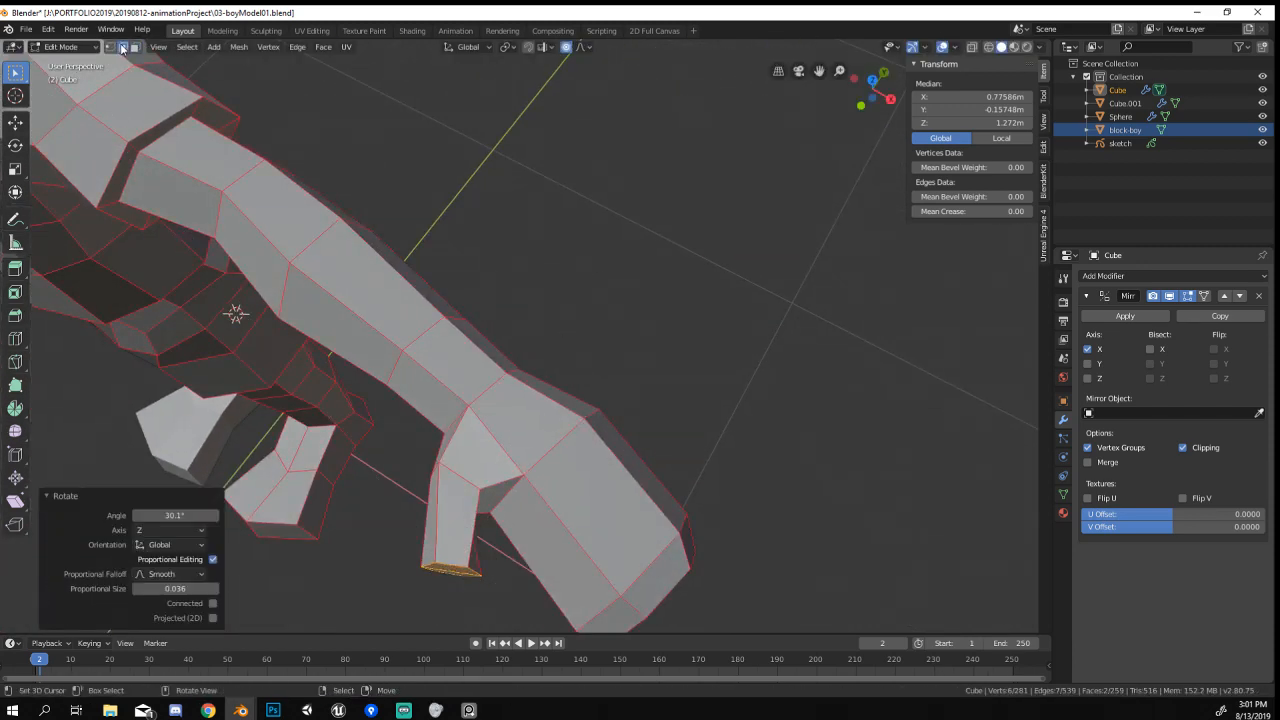
Select the edge loop around the thumb's base, relax it repeatedly with cubic interpolation, and rescale it.
click(123, 48)
alt+click(462, 477)
middle_drag(506, 482, 483, 370)
right_click(445, 240)
mouse_move(445, 243)
click(582, 316)
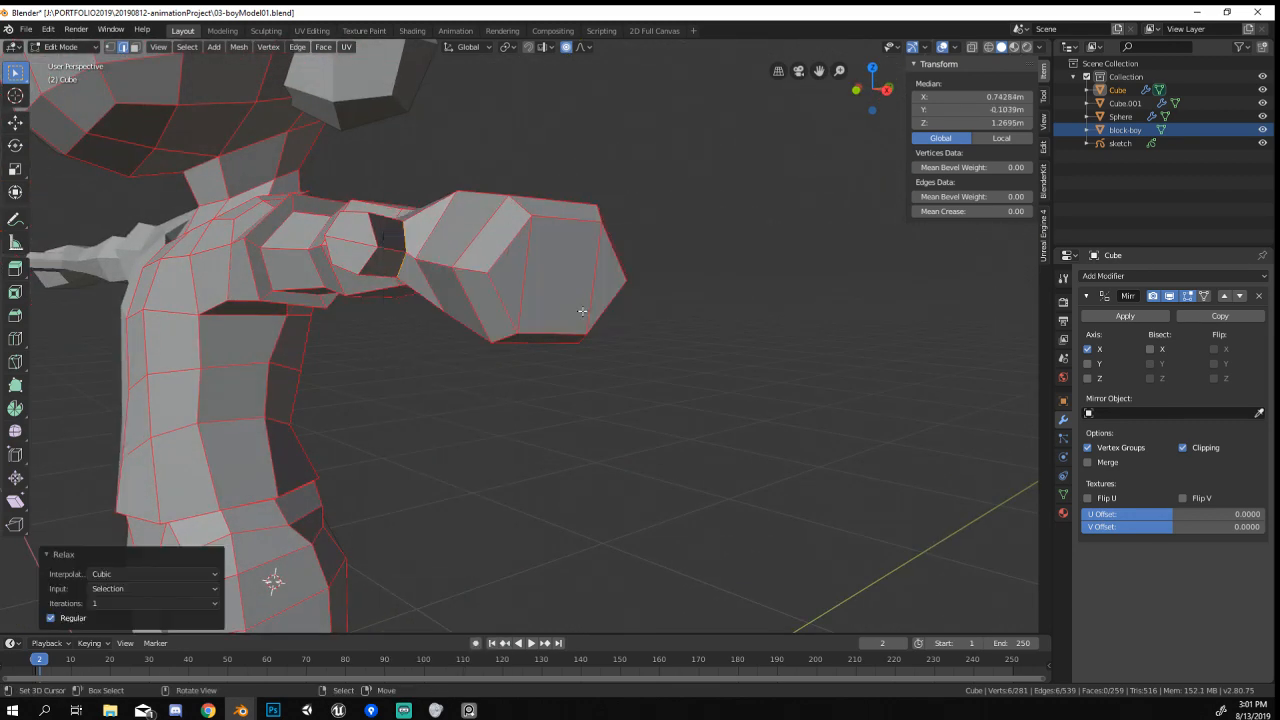
key(shift+r)
key(shift+r)
middle_drag(466, 320, 590, 462)
key(s)
click(591, 471)
key(Tab)
key(Tab)
Extrude the thumb's end faces about 0.011 m and scale them to about 0.75 to taper the tip.
click(133, 47)
click(495, 366)
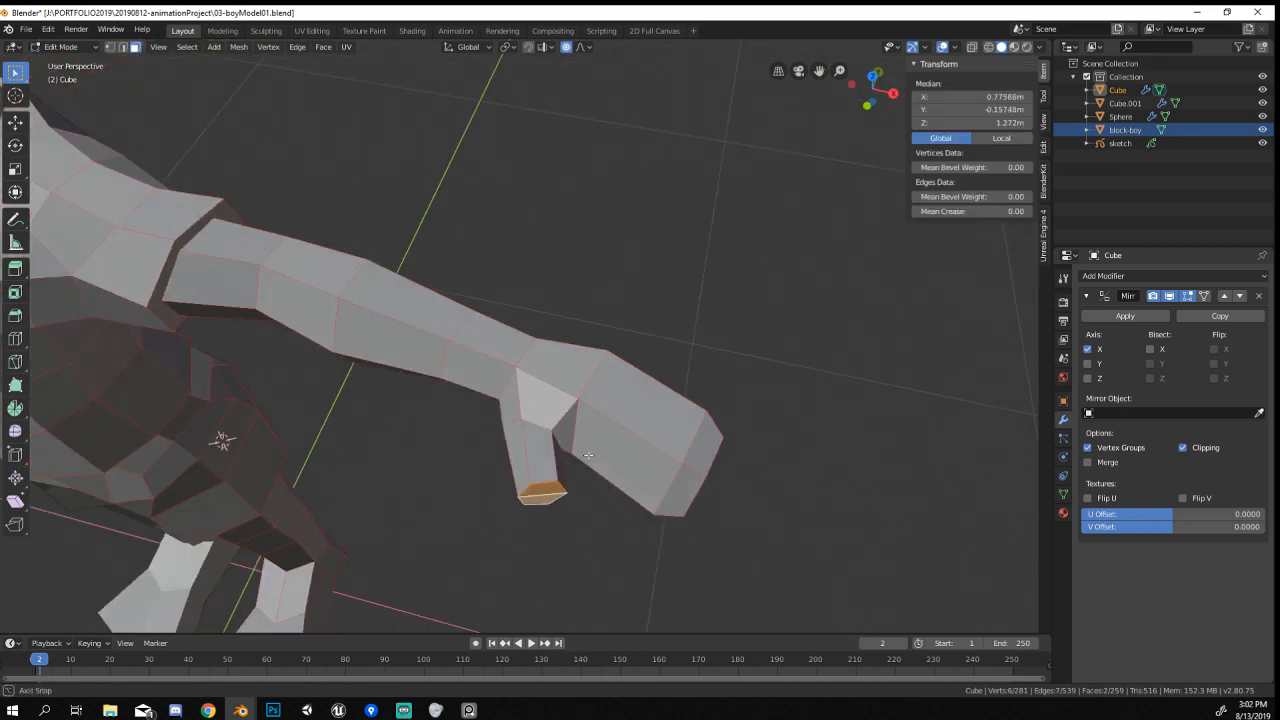
key(e)
click(594, 466)
key(s)
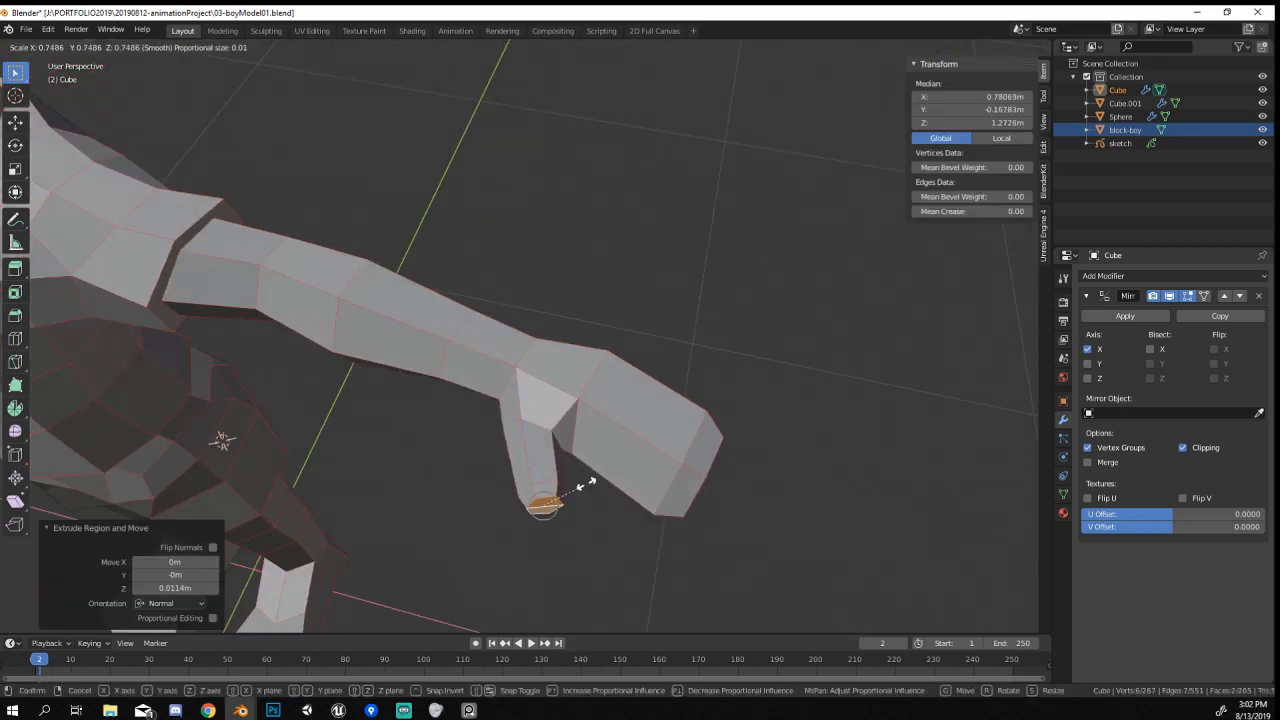
click(586, 484)
Grow the selection from the tip over the whole thumb and thicken it with Shrink/Fatten.
key(Tab)
scroll(570, 492, down, 7)
middle_drag(551, 501, 535, 296)
key(Tab)
scroll(529, 293, up, 5)
key(ctrl+KP_Add)
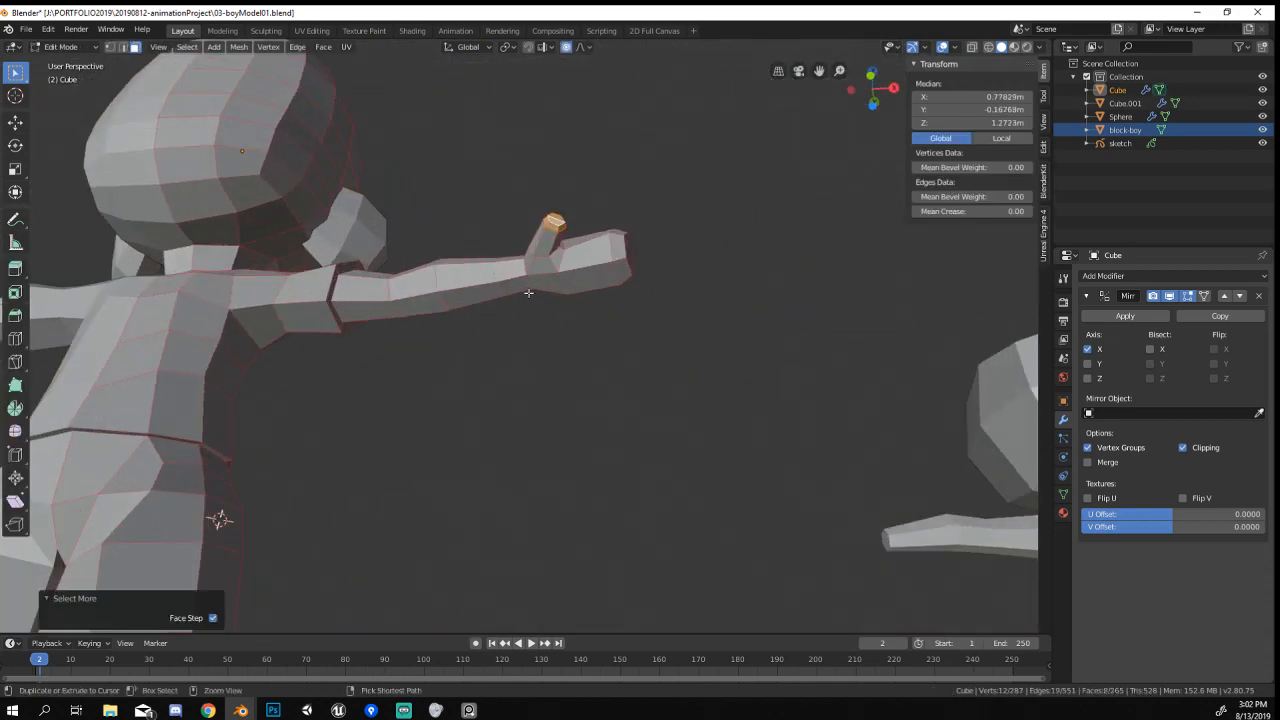
key(ctrl+KP_Add)
key(alt+s)
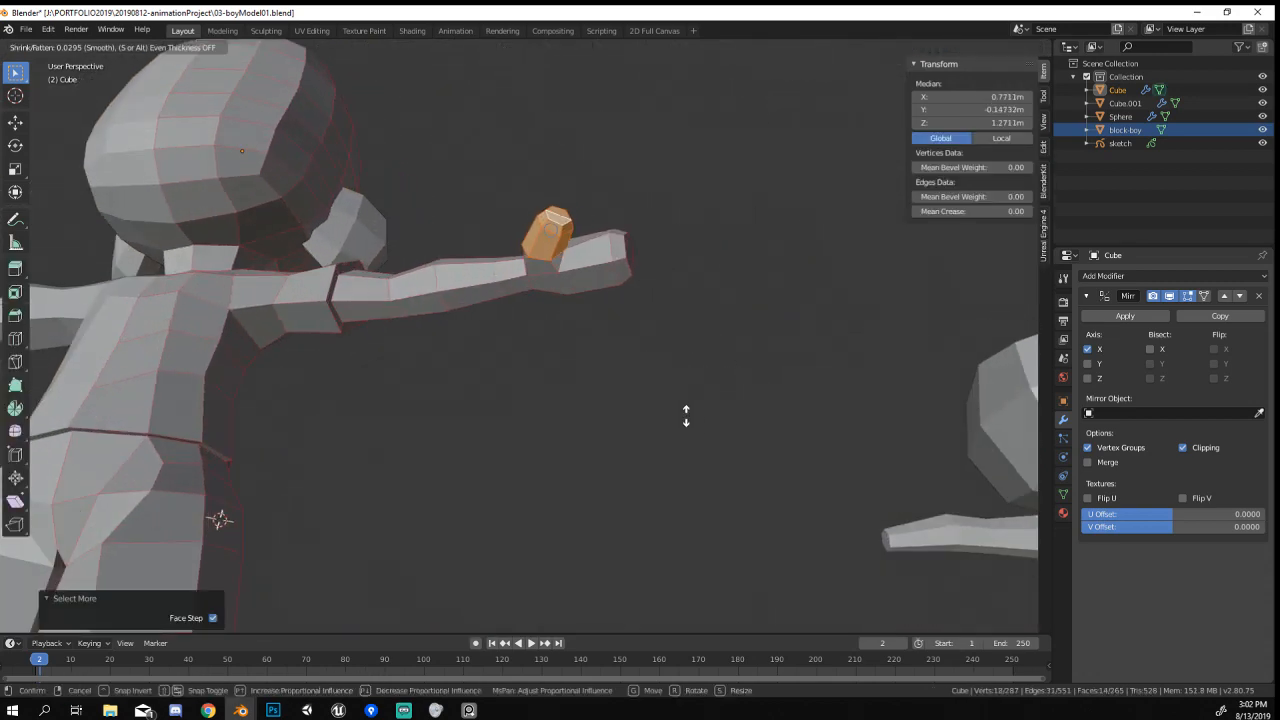
click(682, 412)
Select the loop of faces around the palm and flatten it along Z to about 0.72 with smooth proportional editing.
scroll(669, 401, down, 6)
middle_drag(669, 401, 523, 429)
scroll(562, 558, up, 5)
scroll(562, 558, down, 5)
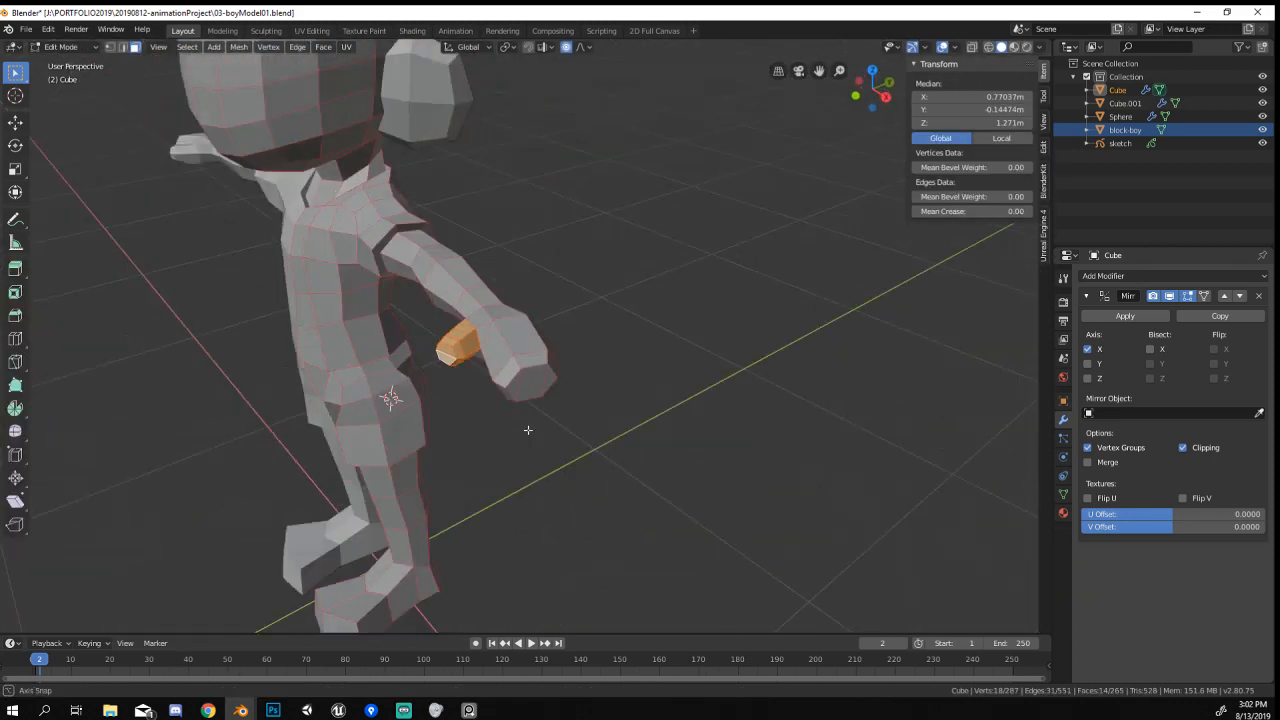
scroll(570, 479, up, 5)
middle_drag(570, 479, 518, 396)
alt+click(487, 370)
key(s)
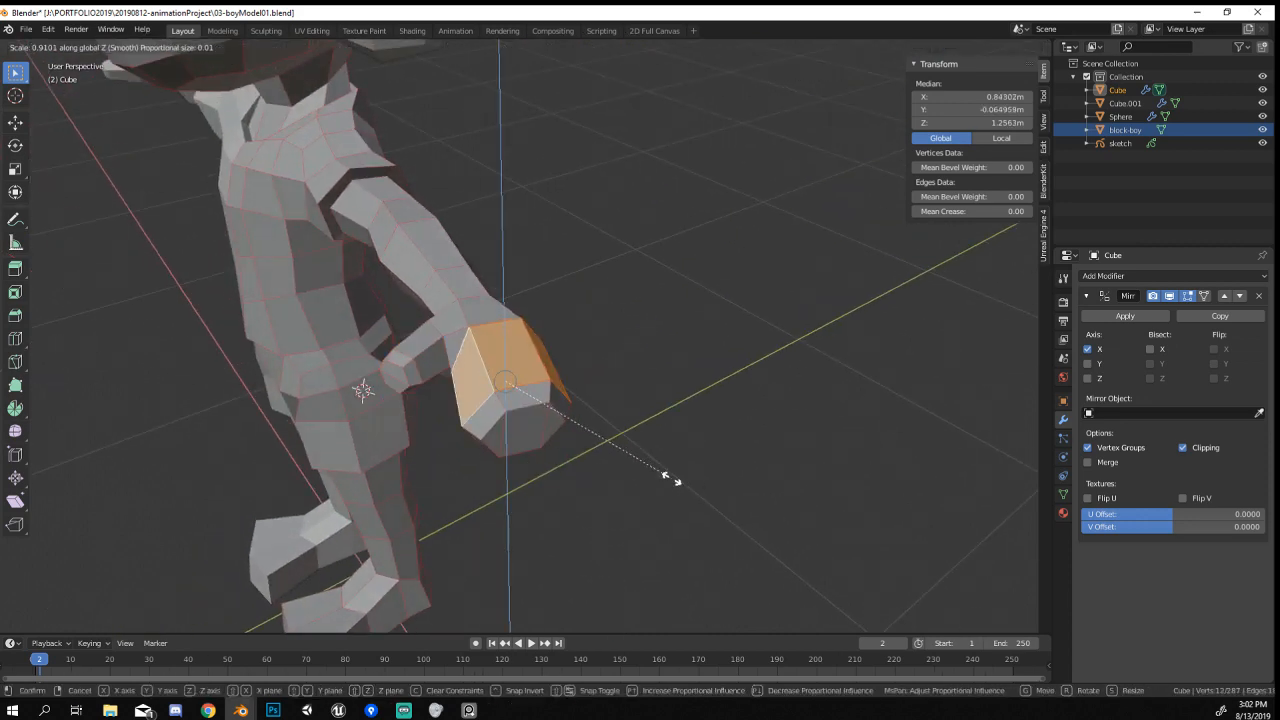
key(z)
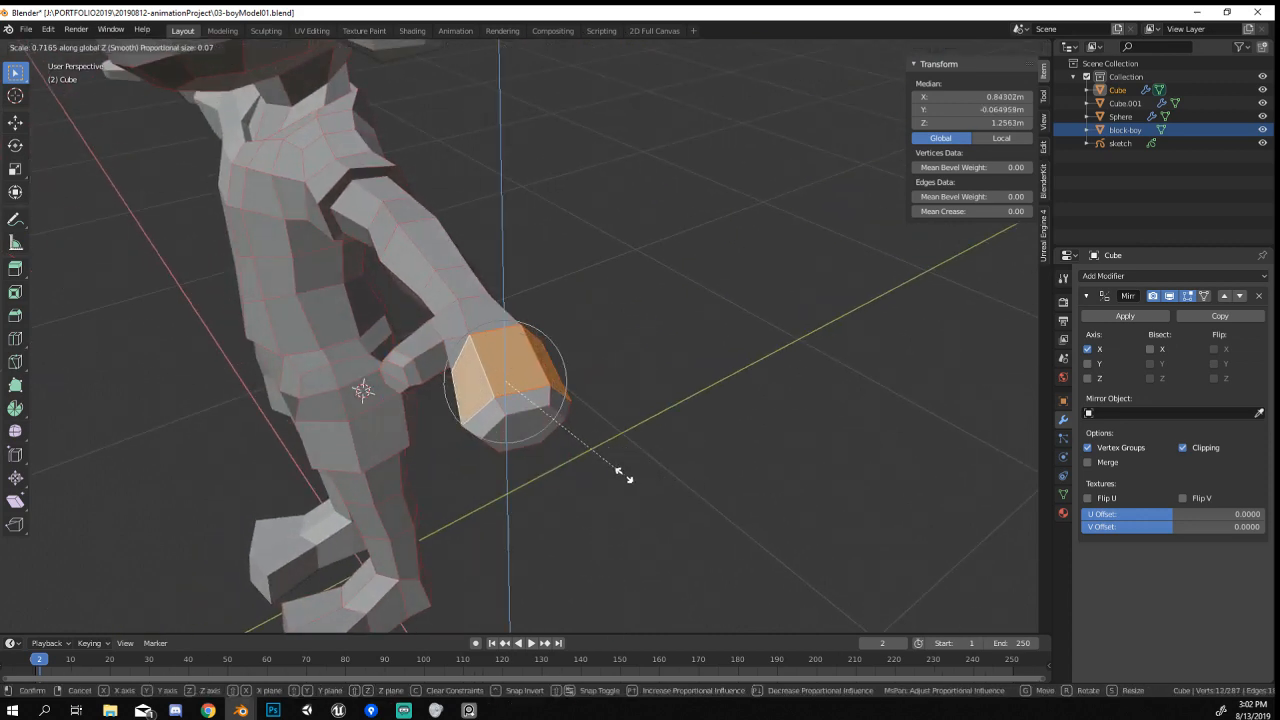
click(623, 471)
key(Tab)
middle_drag(623, 471, 726, 449)
scroll(745, 460, down, 6)
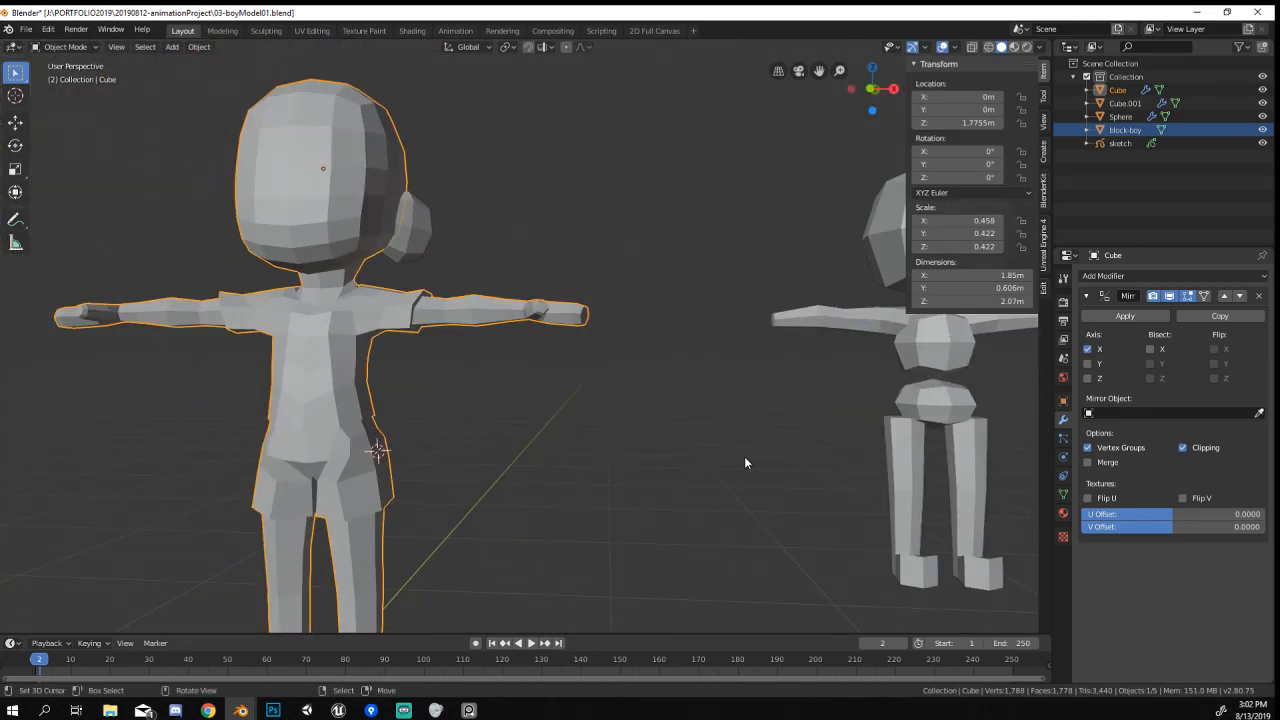
Save the model as a new incremented file named 03-boyModel02.blend.
mouse_move(690, 500)
middle_down()
mouse_move(724, 502)
mouse_move(670, 519)
middle_up()
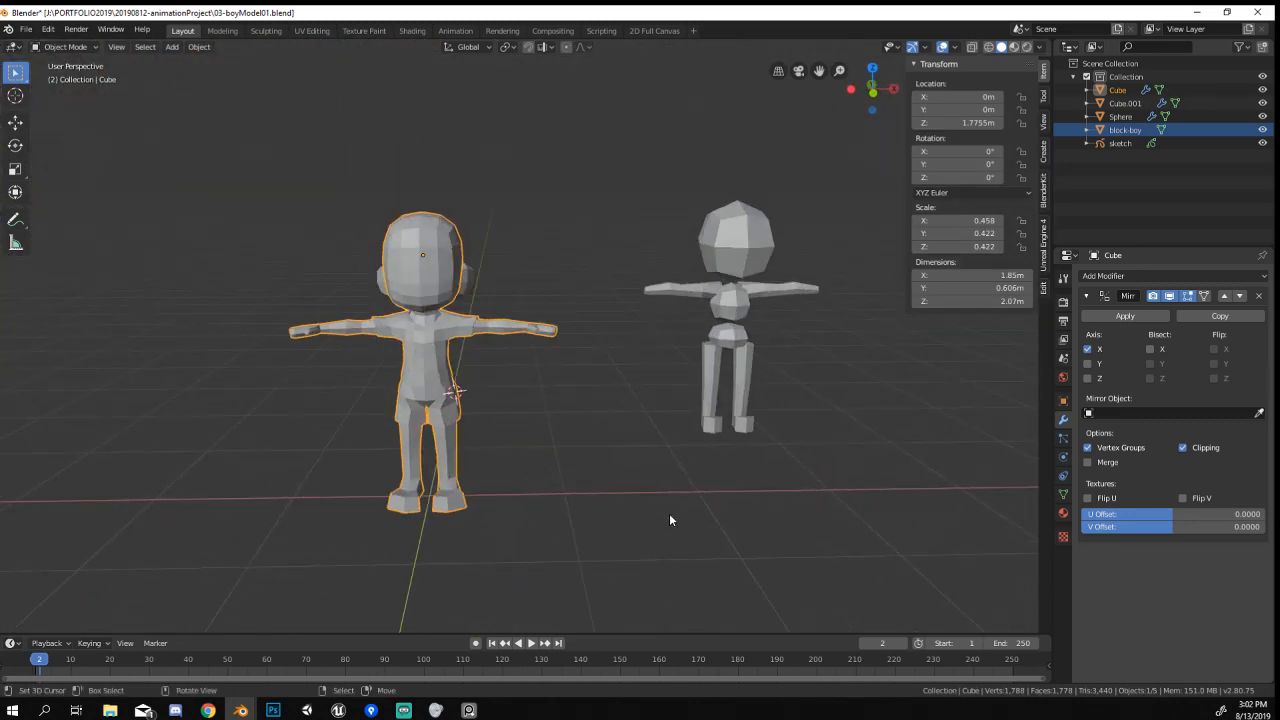
key(ctrl+shift+s)
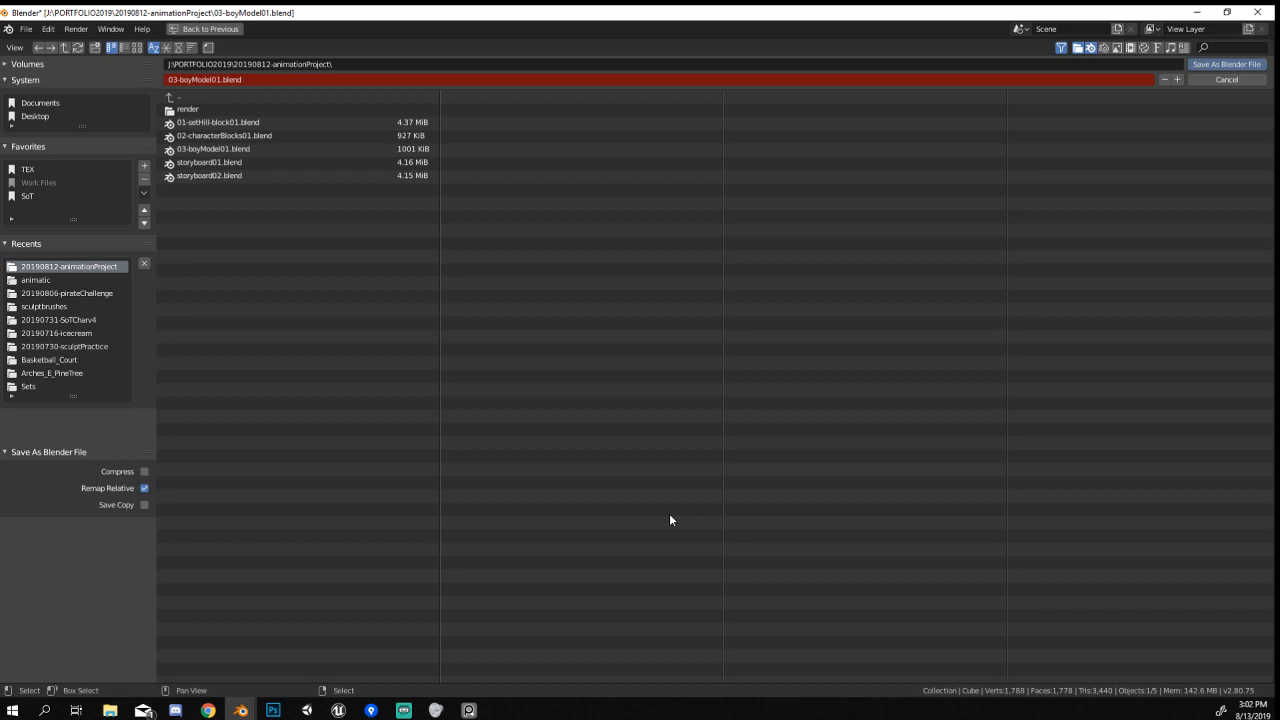
key(KP_Add)
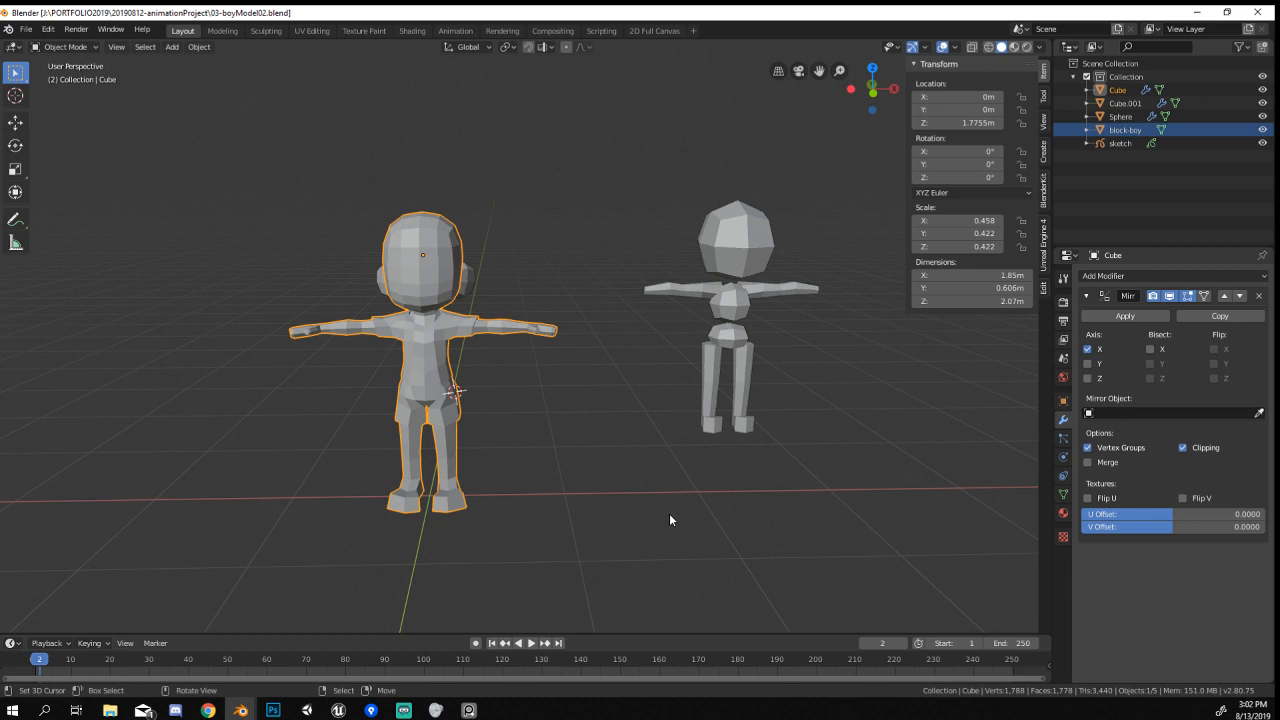
Try pushing the head face beside the eye inward about 0.037 m with smooth proportional editing.
mouse_move(559, 533)
middle_down()
mouse_move(470, 412)
mouse_move(378, 410)
mouse_move(672, 487)
middle_up()
scroll(600, 462, down, 1)
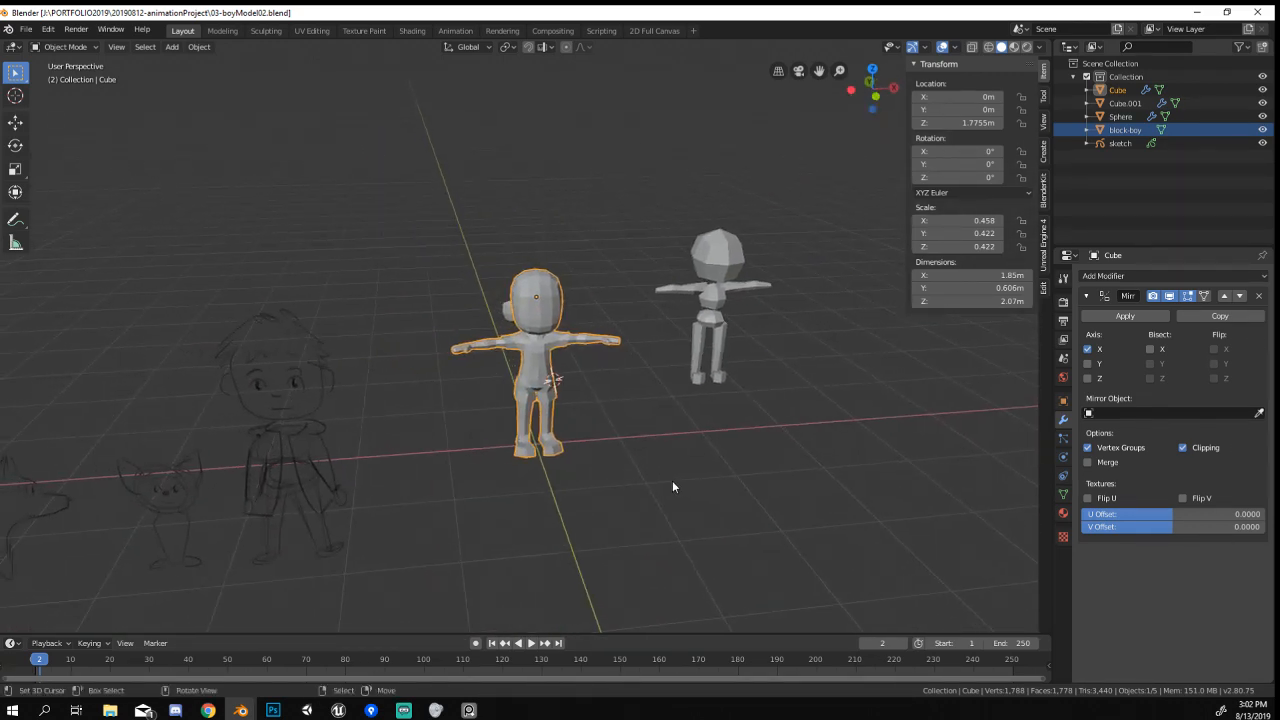
key(Tab)
scroll(606, 434, up, 6)
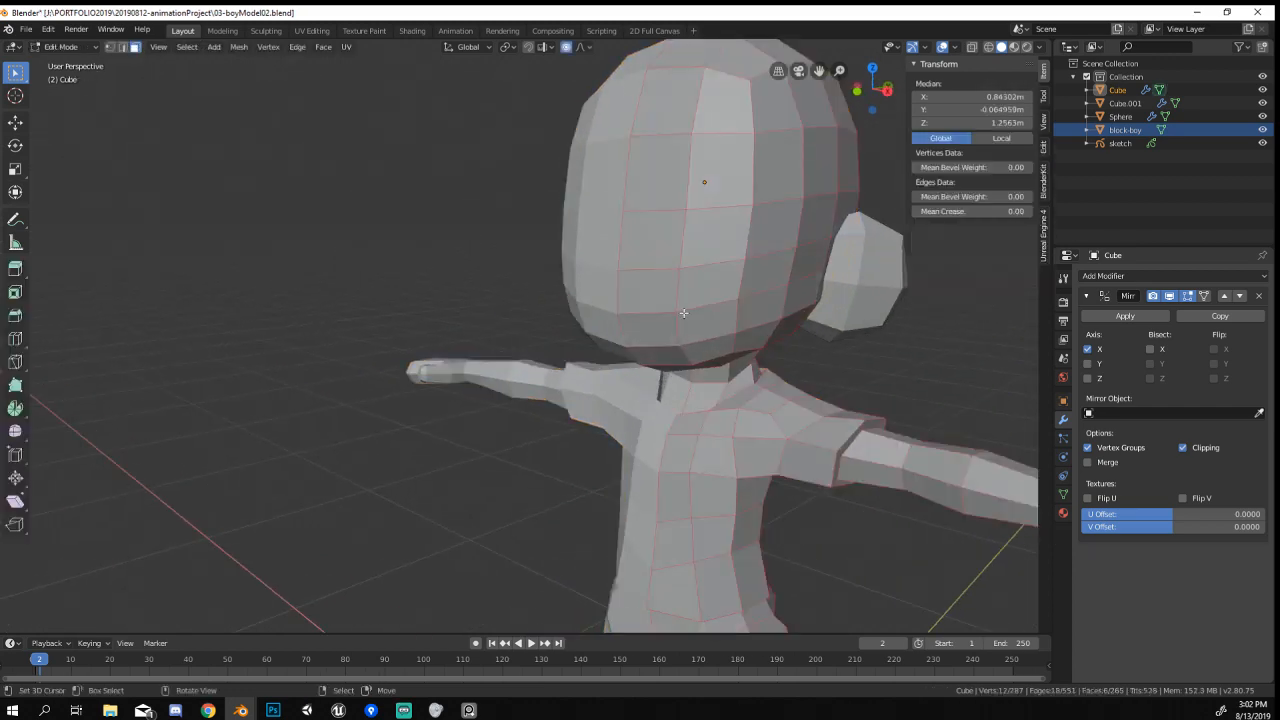
middle_drag(683, 313, 620, 298)
click(614, 285)
click(652, 342)
middle_drag(652, 342, 709, 310)
key(g)
click(602, 325)
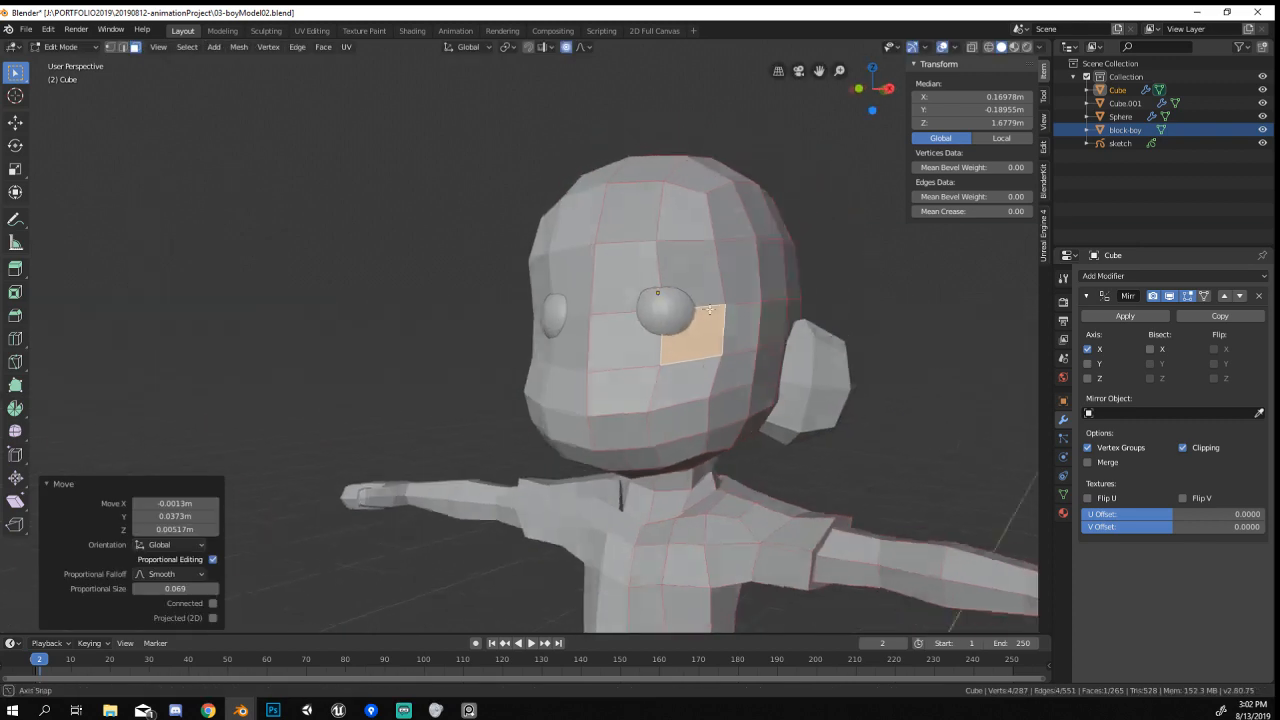
Examine the whole character's proportions, clothing and new thumb from several angles.
scroll(709, 310, down, 8)
key(Tab)
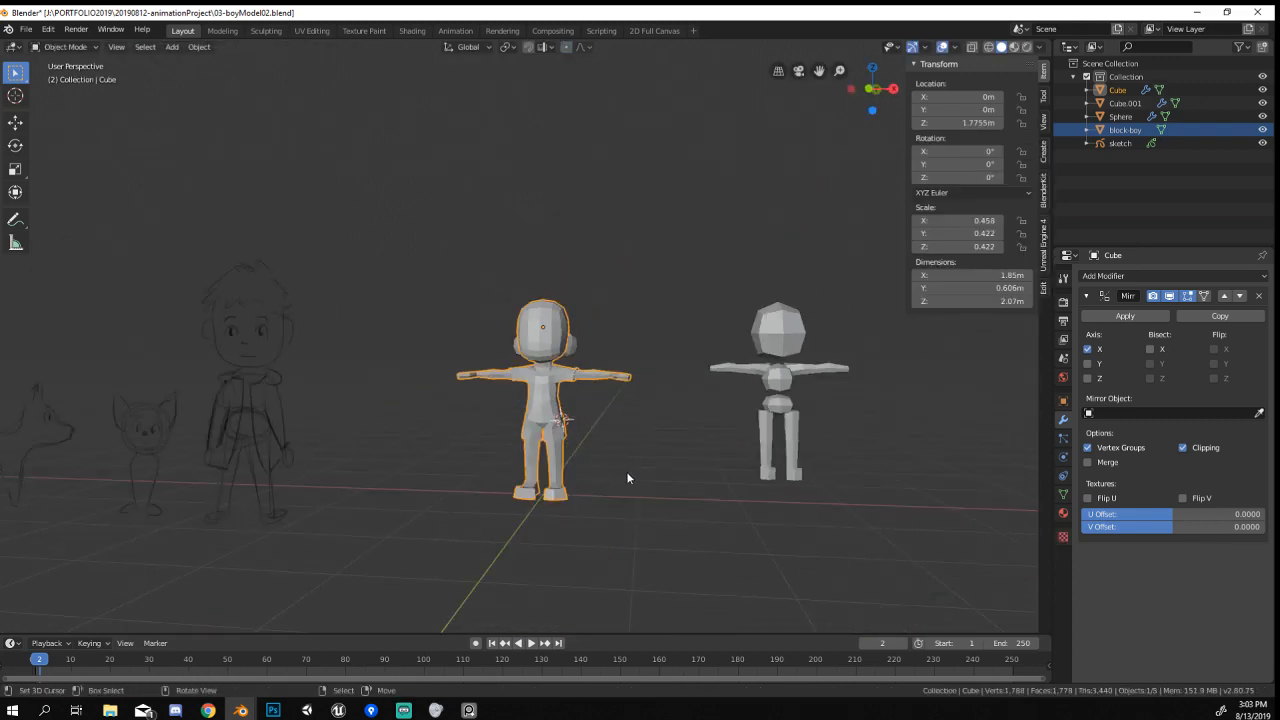
middle_drag(627, 478, 530, 377)
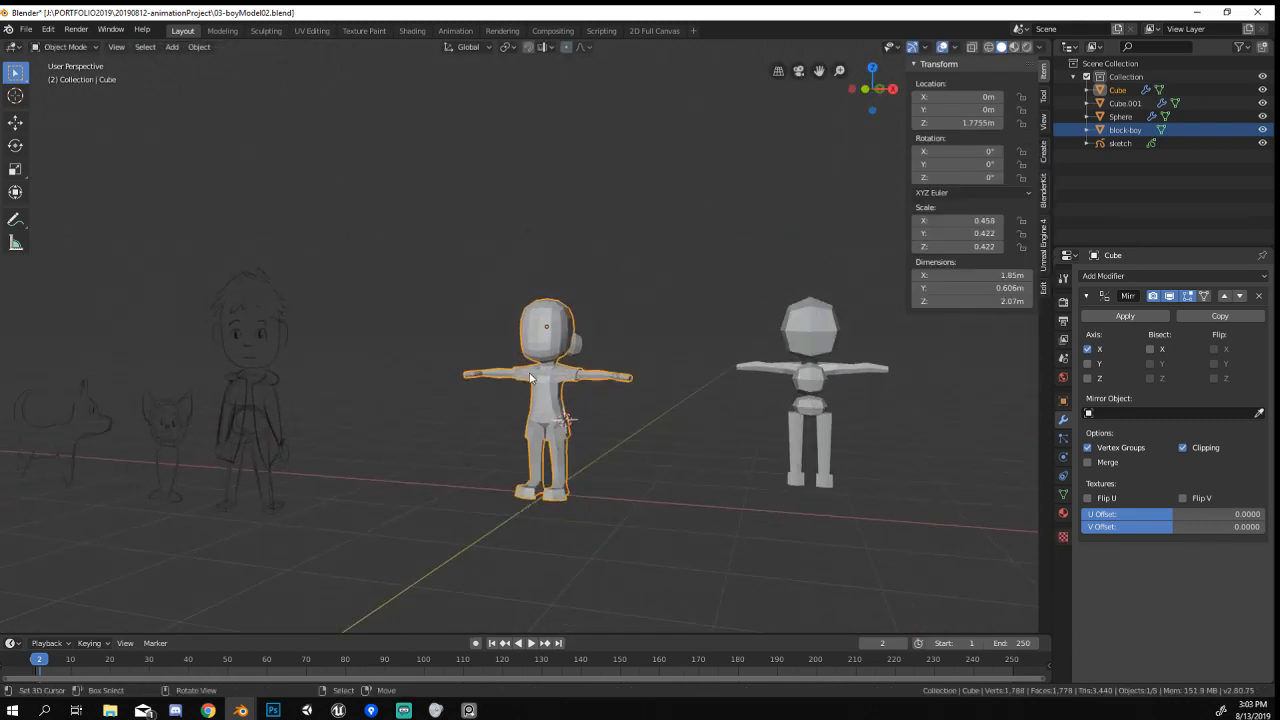
scroll(530, 377, up, 4)
scroll(598, 467, down, 1)
scroll(500, 321, up, 3)
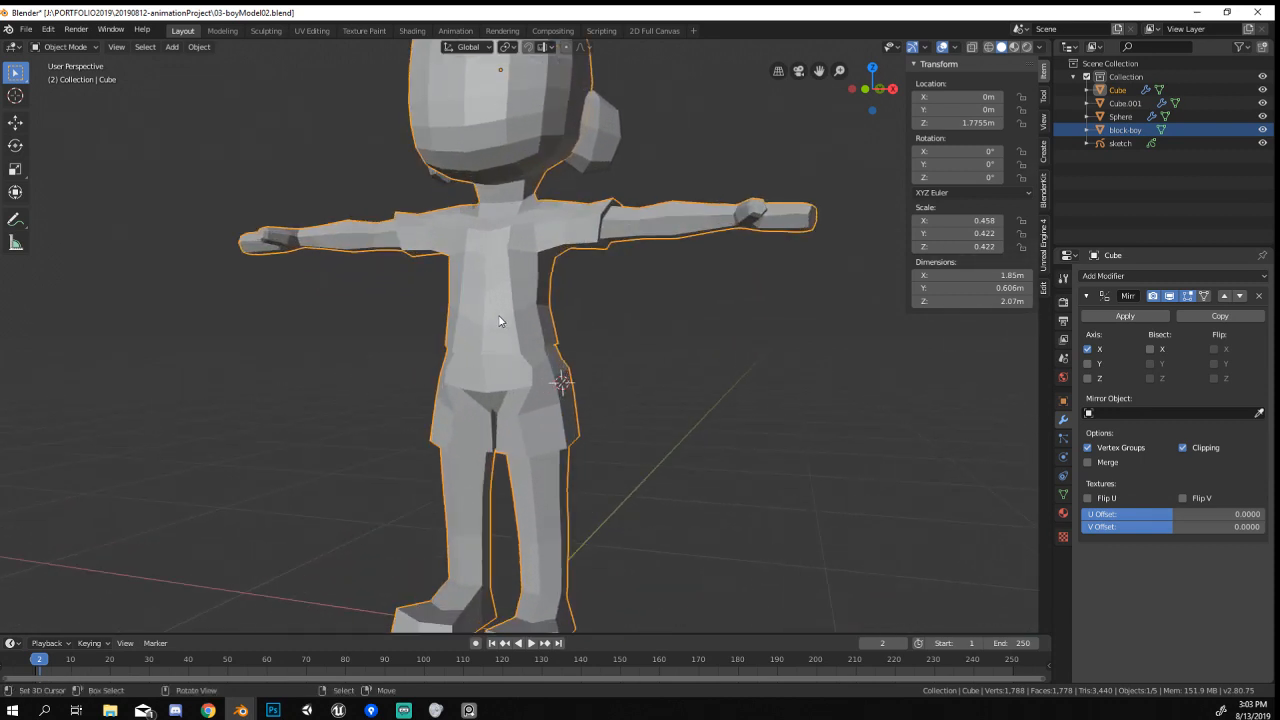
scroll(500, 321, down, 4)
scroll(702, 468, up, 3)
middle_drag(702, 468, 602, 517)
scroll(577, 514, up, 3)
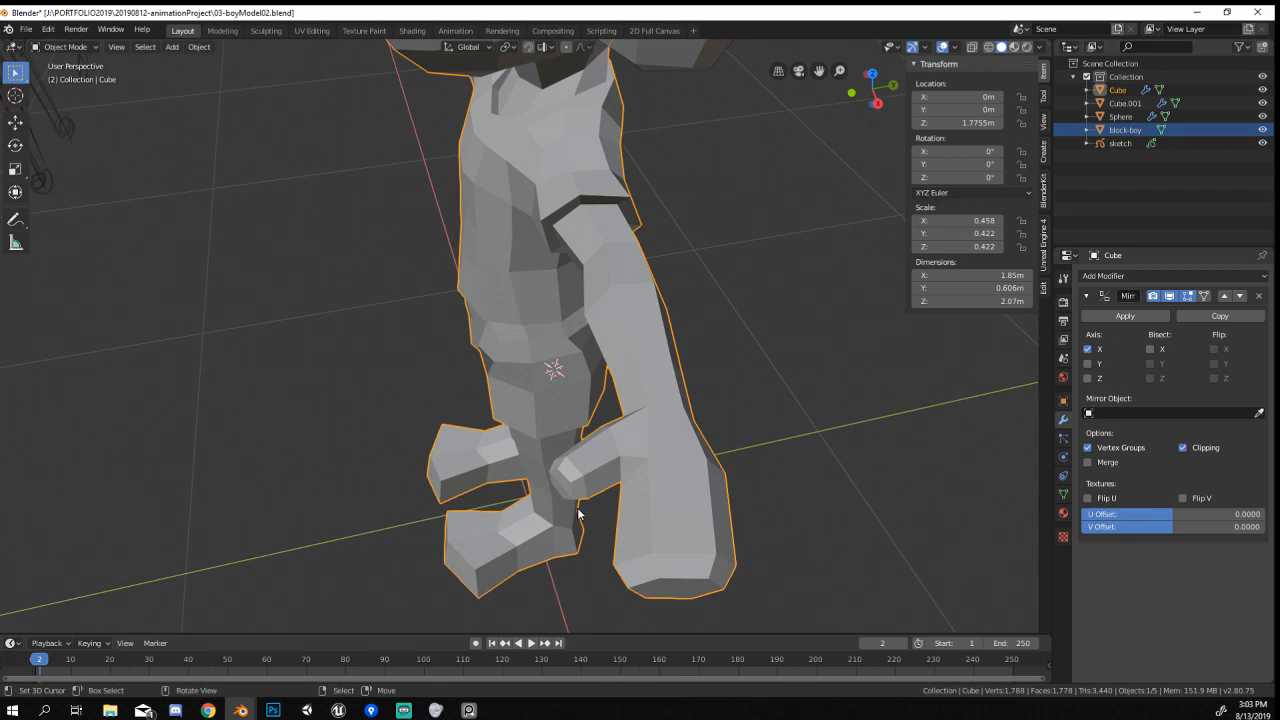
scroll(577, 514, down, 3)
middle_drag(577, 514, 494, 456)
Add a level 1 Subdivision Surface modifier to the character and place it above the Mirror modifier.
key(ctrl+1)
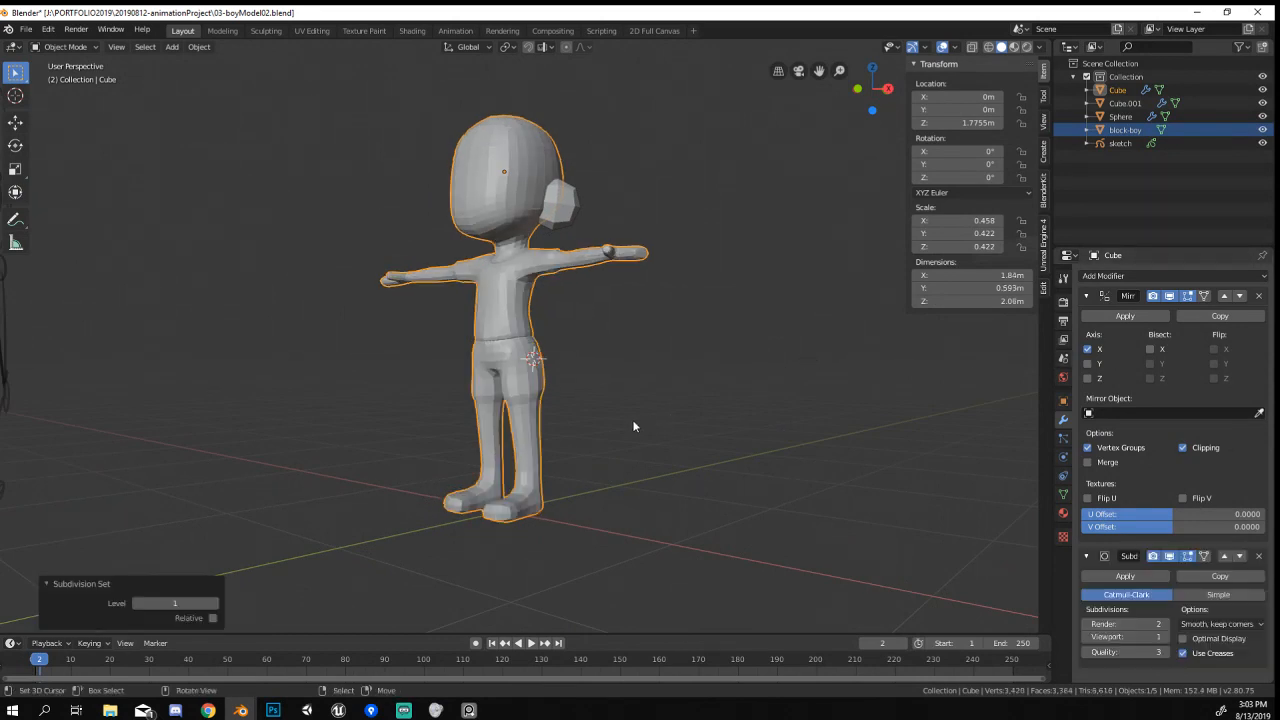
middle_drag(634, 428, 689, 445)
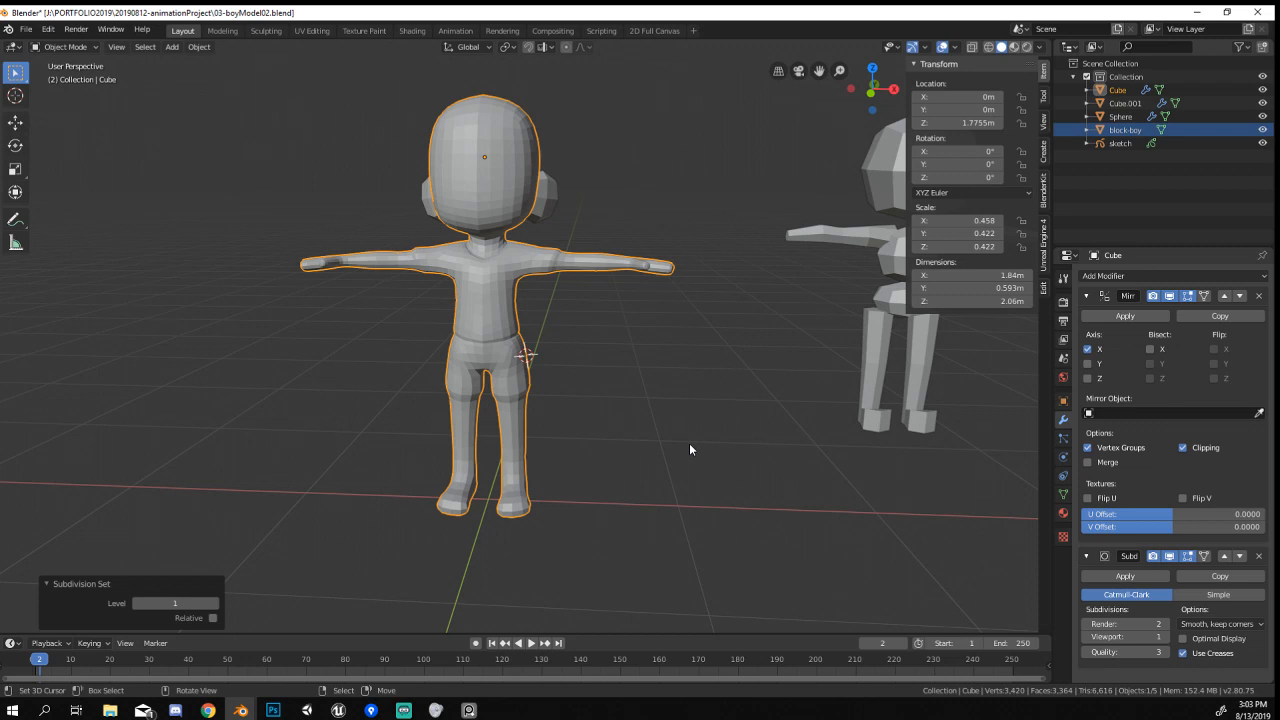
click(1224, 558)
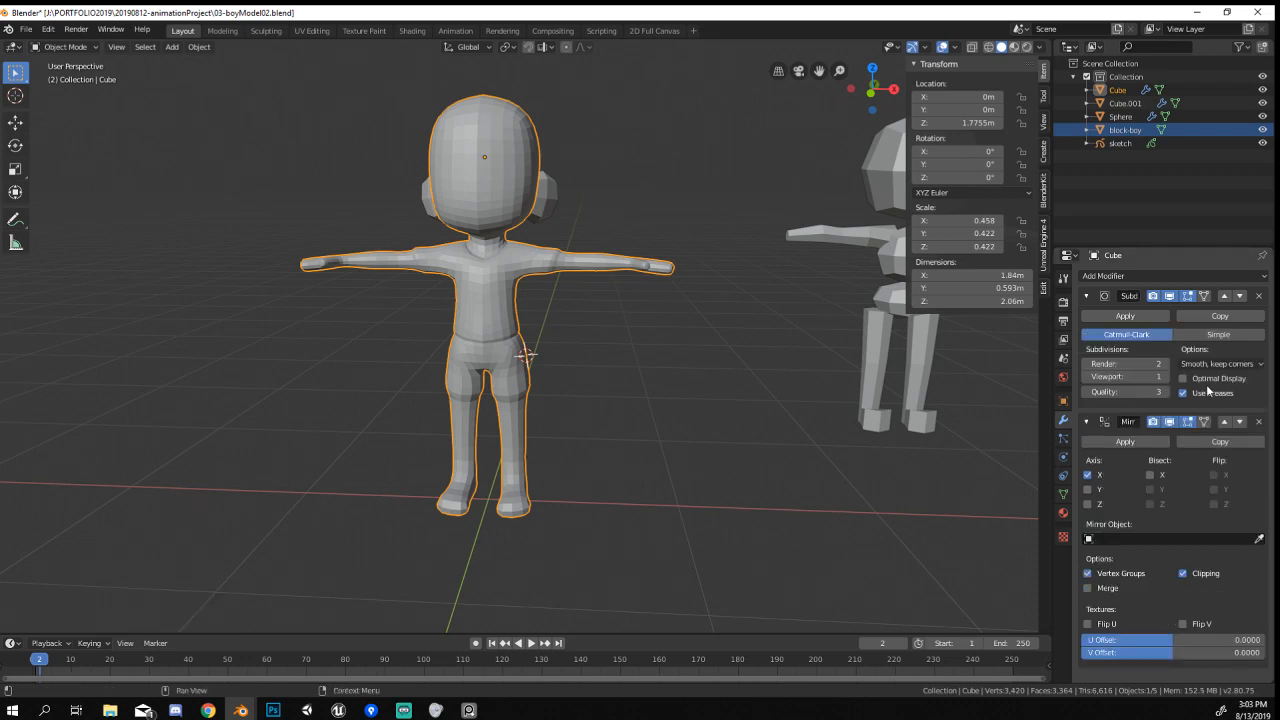
middle_drag(410, 446, 484, 482)
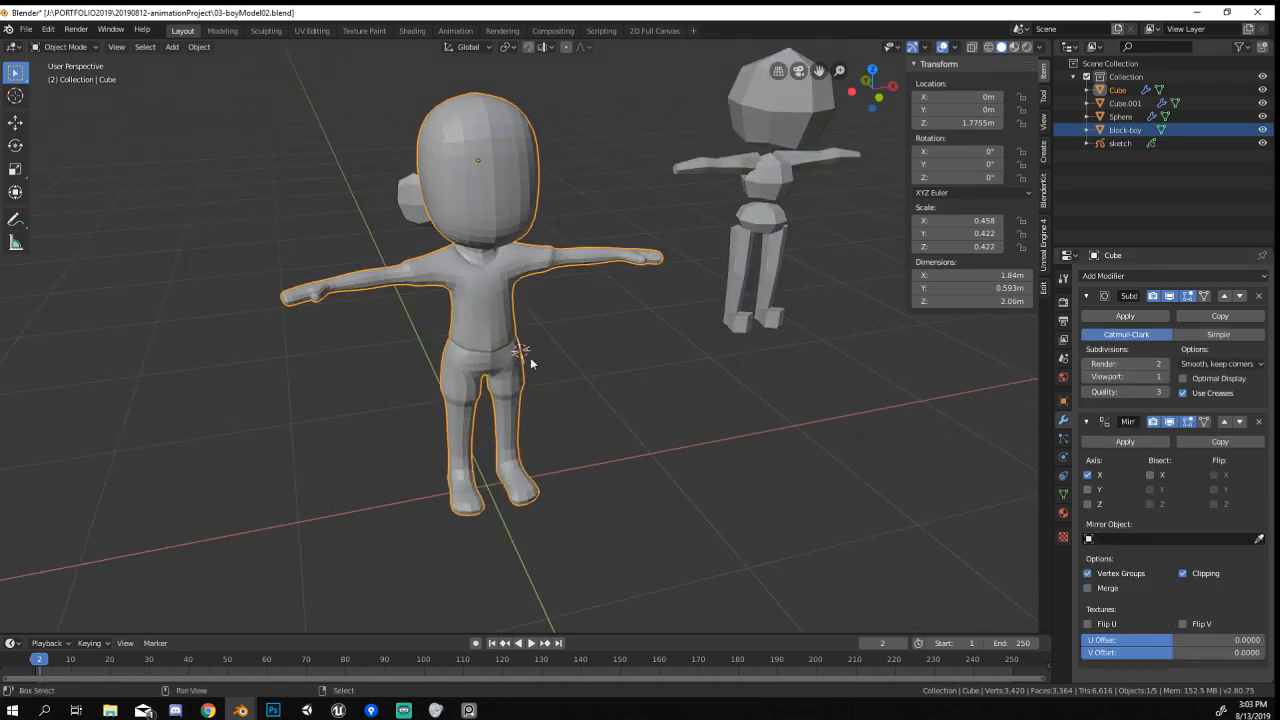
Turn off proportional editing and try to scale the edge loop along the character's mirror centre line in front view.
middle_drag(568, 470, 520, 494)
scroll(465, 204, up, 4)
key(Tab)
shift+middle_drag(465, 204, 524, 350)
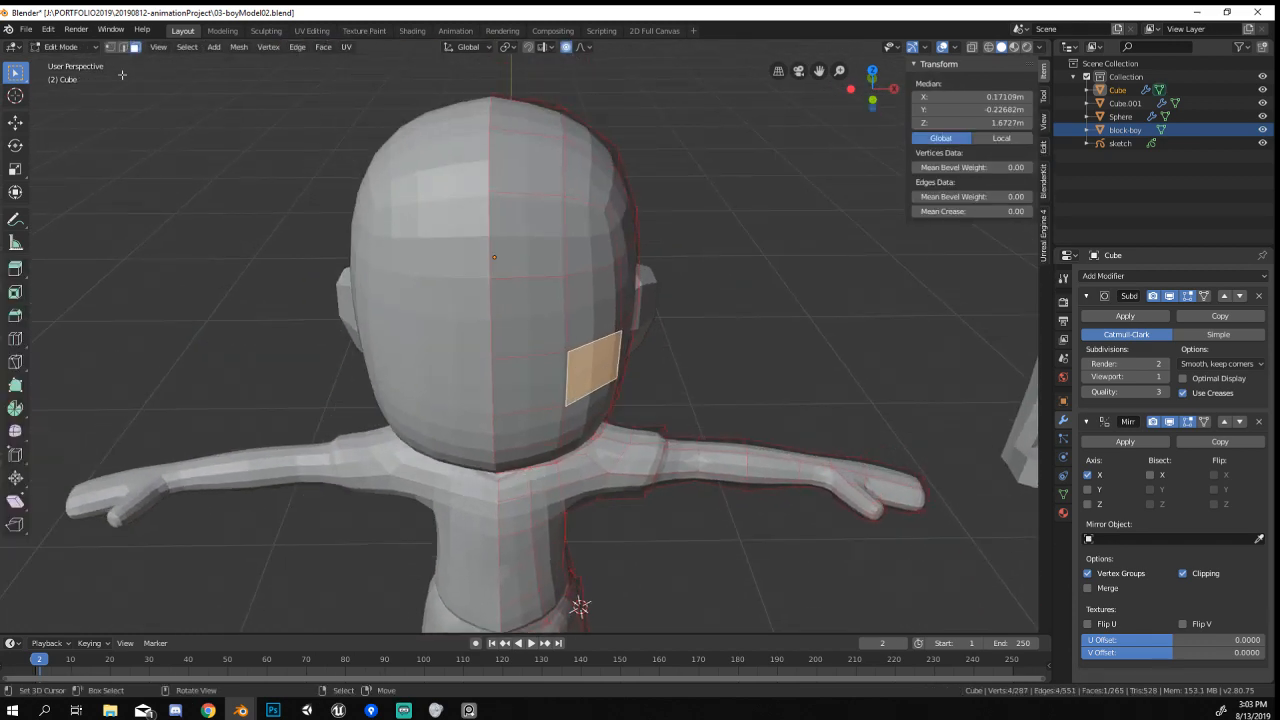
click(123, 47)
alt+click(472, 304)
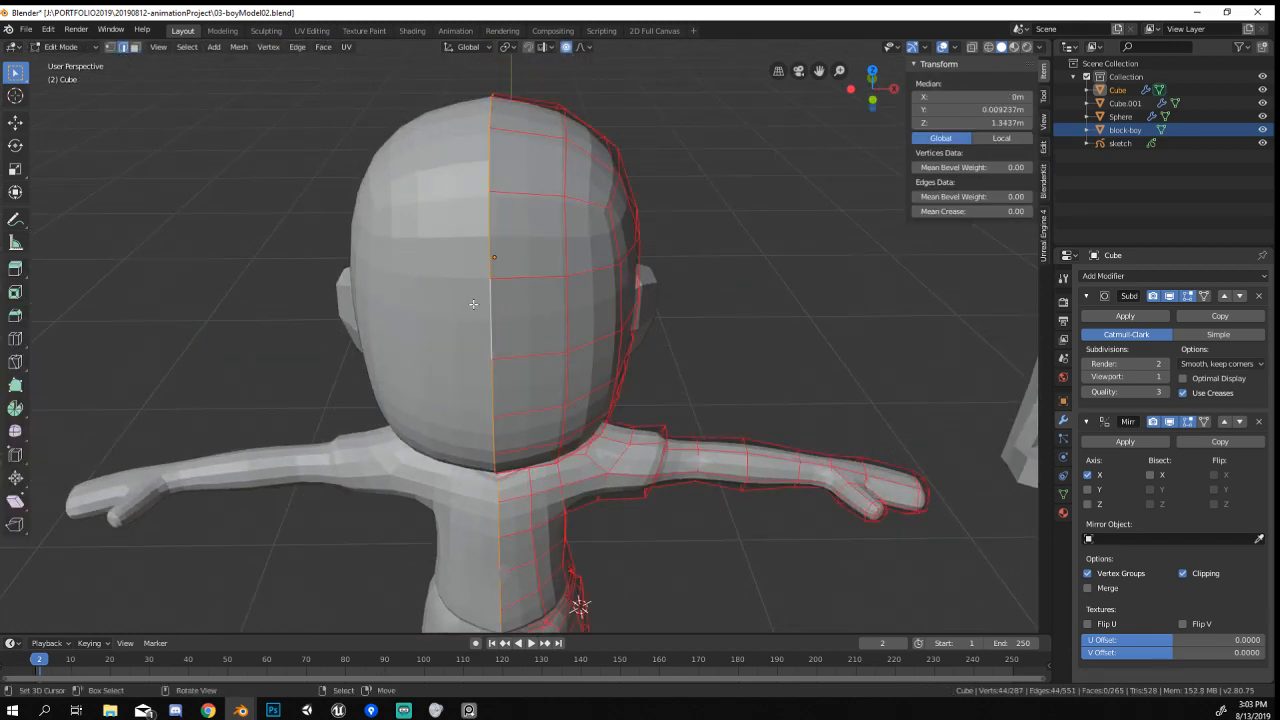
key(KP_1)
scroll(473, 304, down, 5)
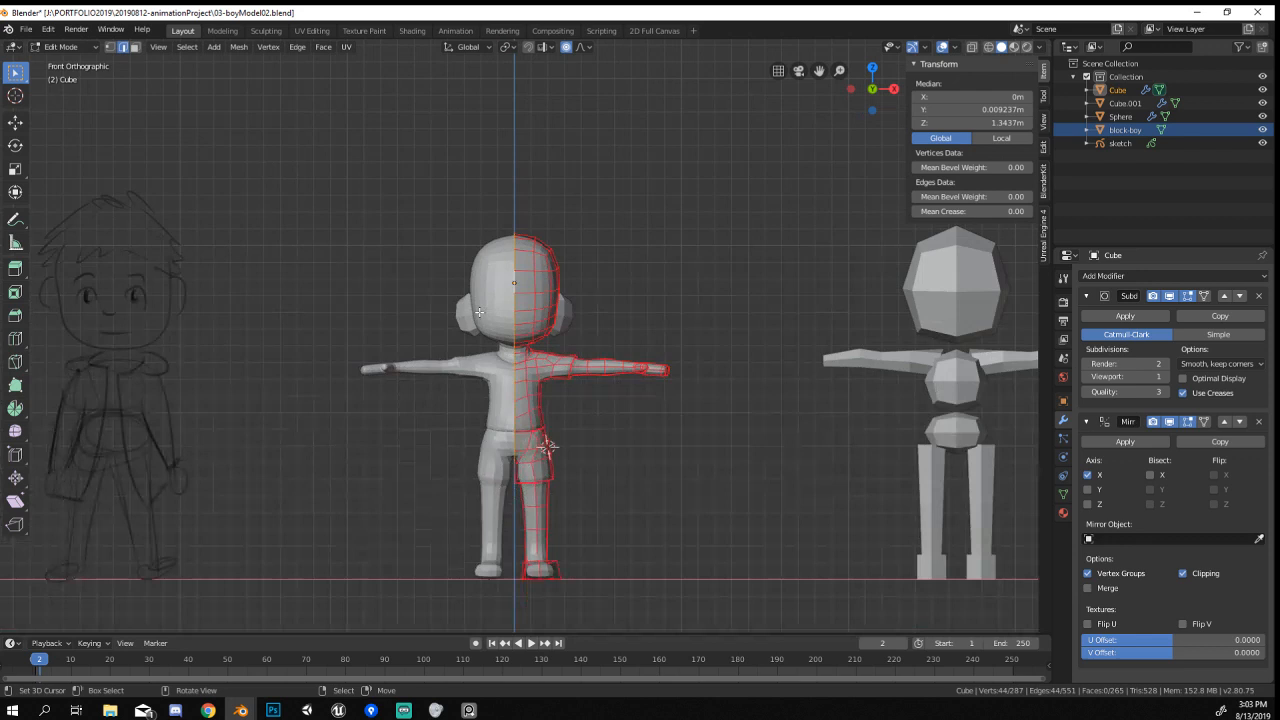
key(s)
click(771, 214)
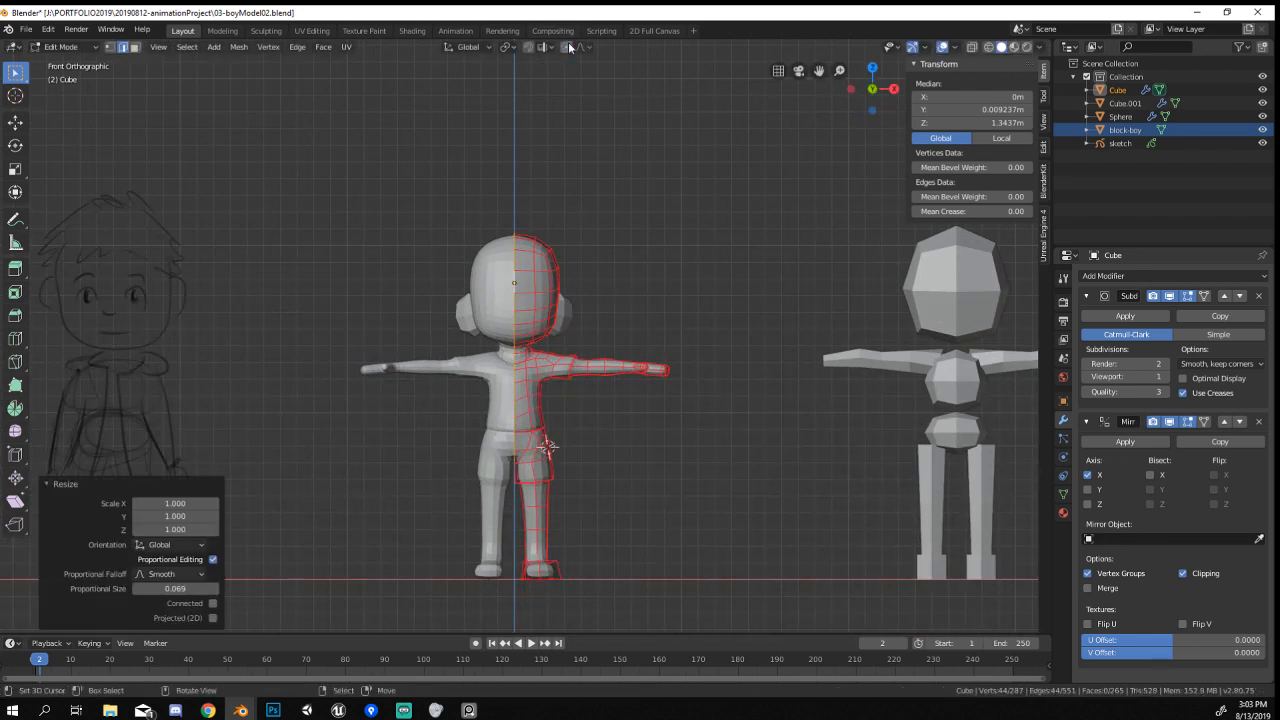
key(s)
click(772, 228)
key(Tab)
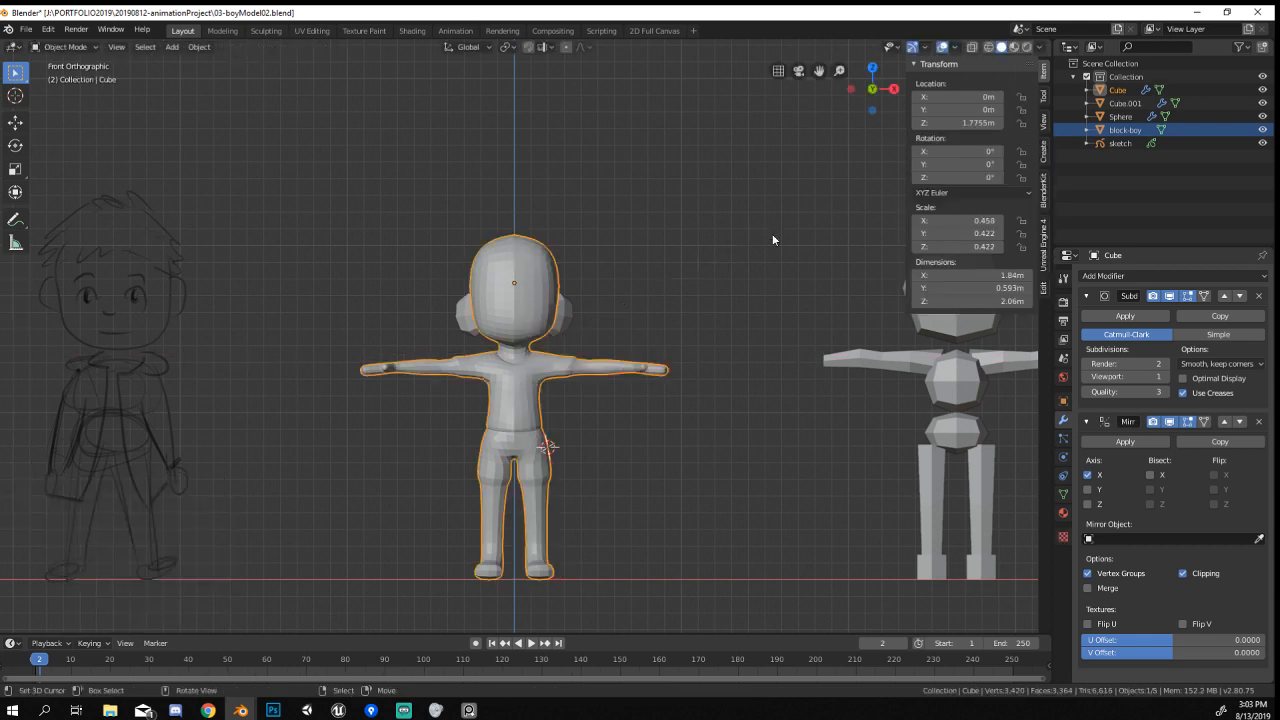
Apply smooth shading to the character's body mesh.
middle_drag(772, 240, 606, 344)
scroll(606, 344, up, 4)
right_click(606, 344)
click(603, 330)
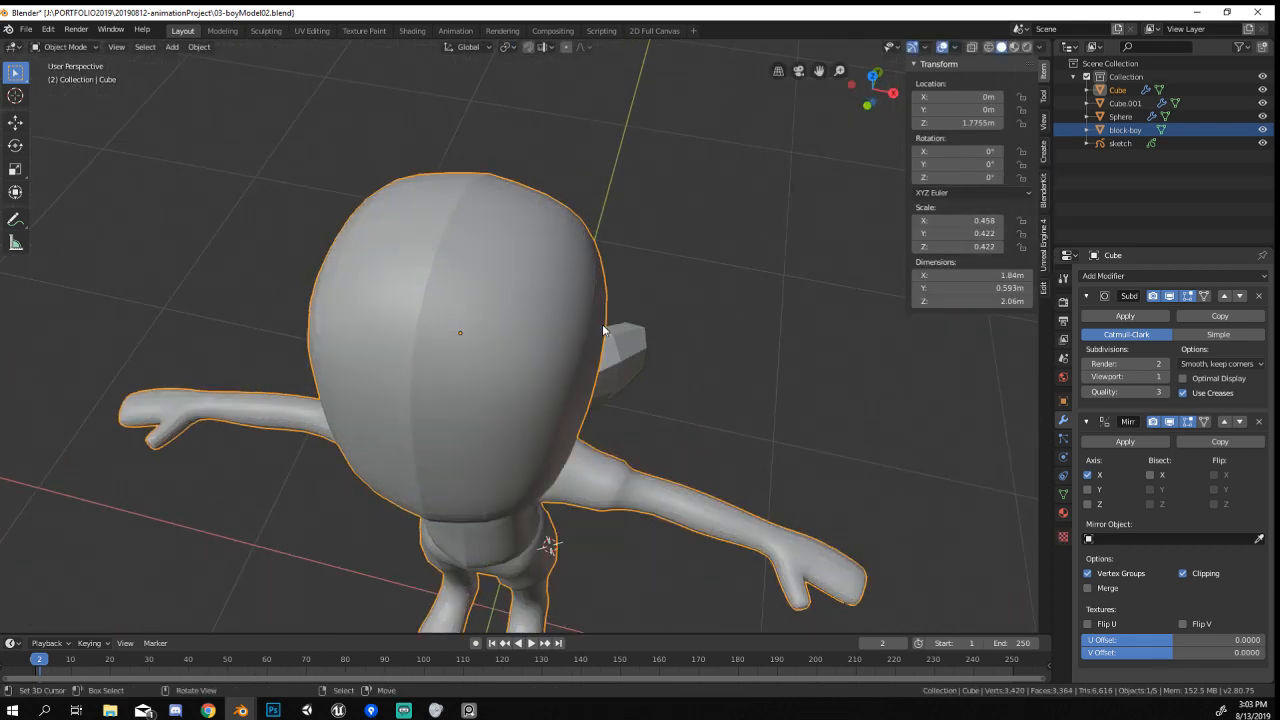
scroll(605, 335, down, 1)
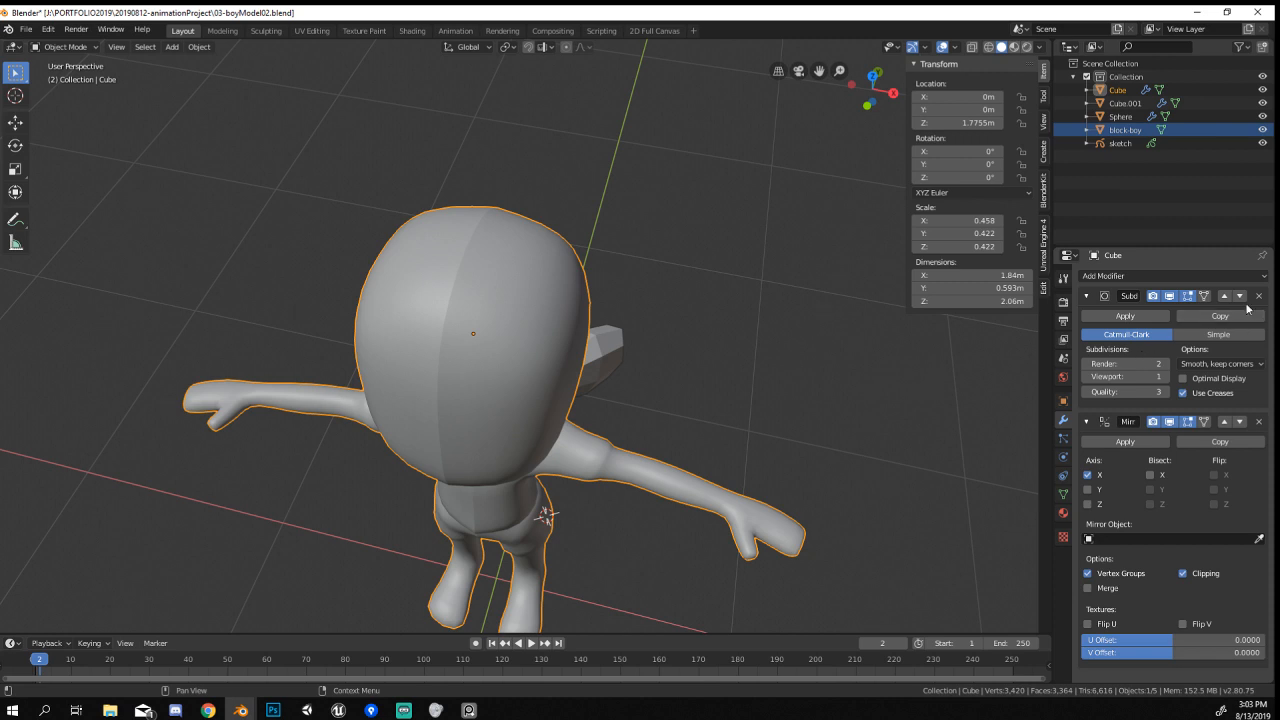
Place the character's Subdivision Surface modifier below the Mirror modifier and enable Merge on the mirror.
click(1240, 297)
middle_drag(830, 485, 890, 385)
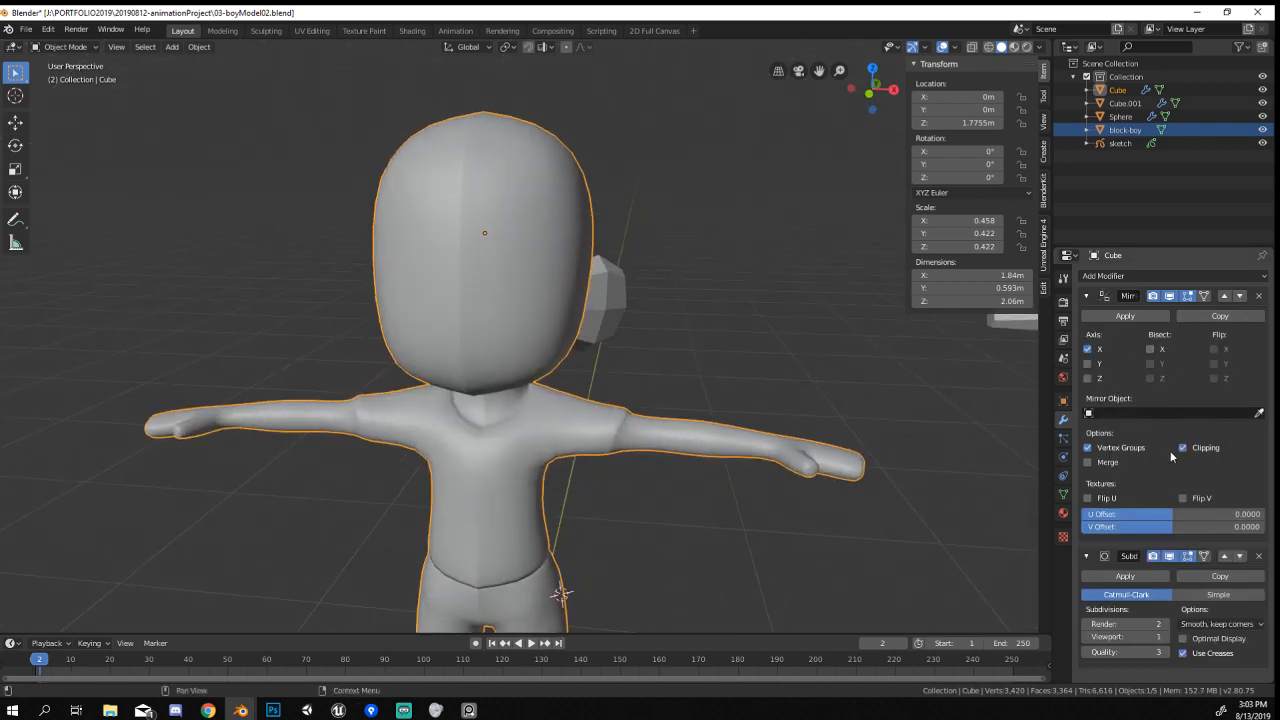
click(1110, 463)
middle_drag(800, 440, 690, 472)
scroll(725, 440, down, 5)
scroll(690, 472, up, 3)
Apply smooth shading to the ears, then reselect the body.
click(590, 309)
right_click(590, 309)
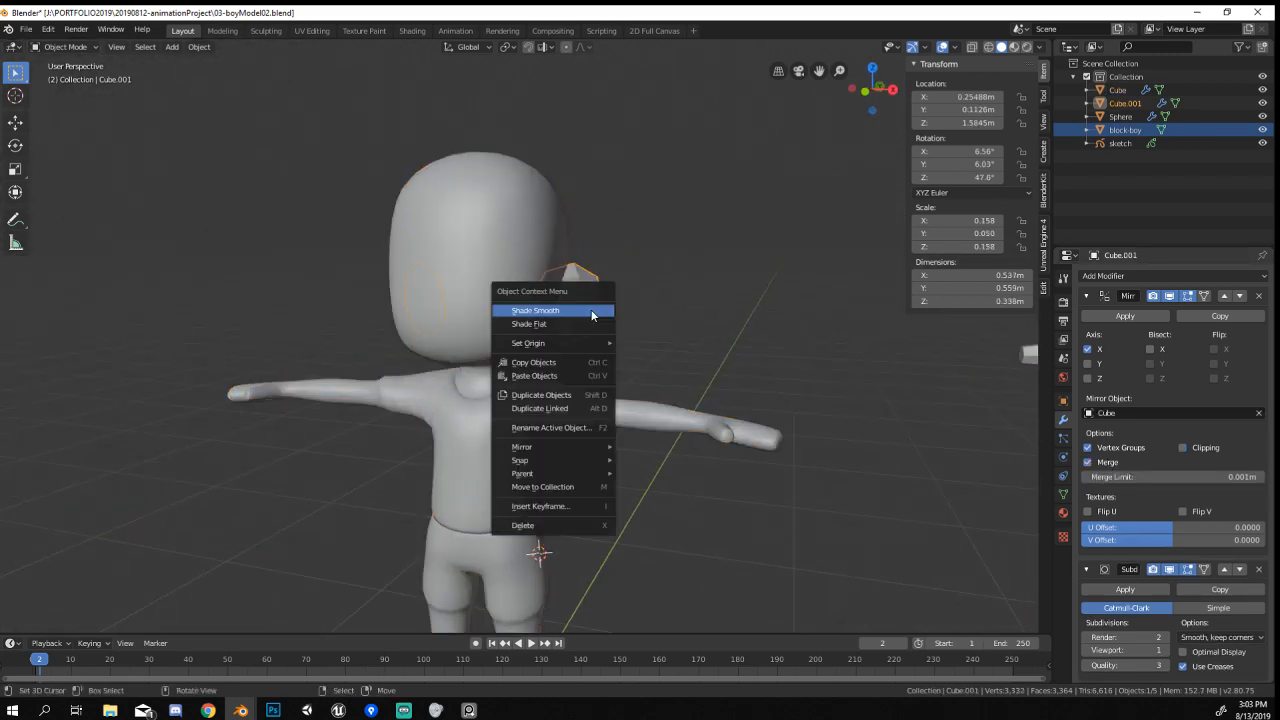
key(Escape)
click(606, 404)
middle_drag(606, 404, 607, 447)
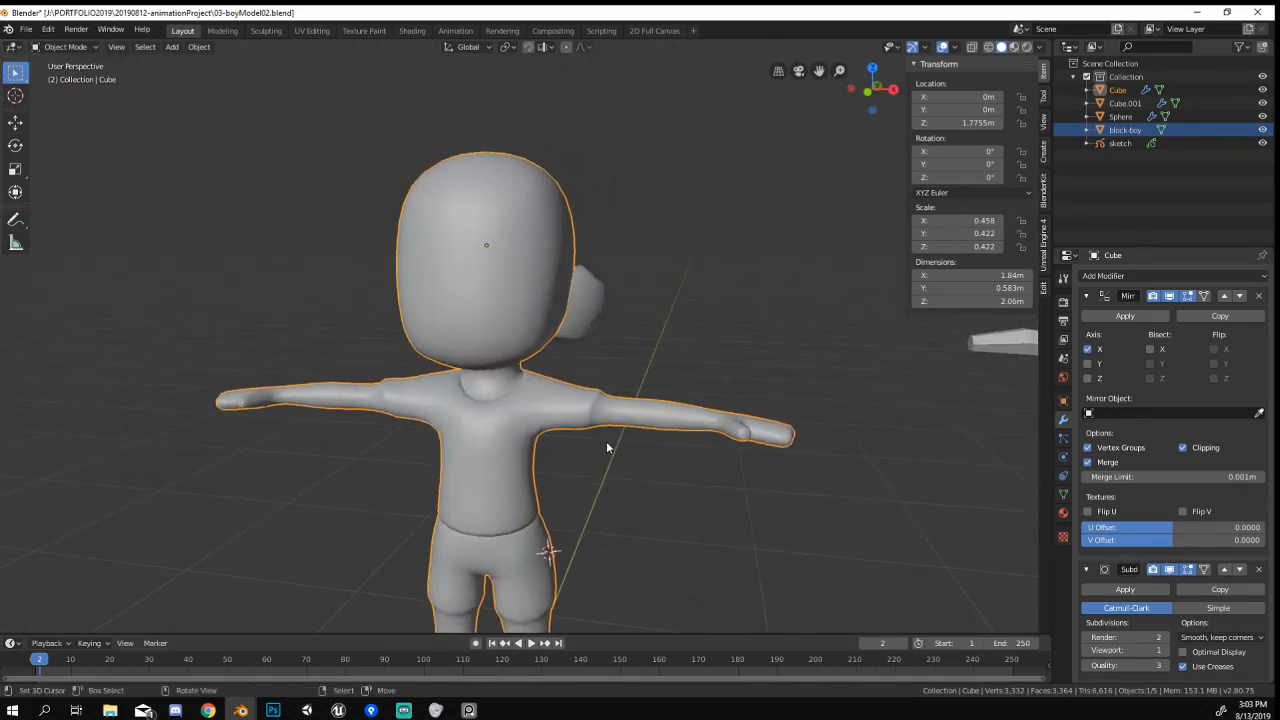
Remove the Subdivision Surface modifier from the body and check the unsubdivided character from the front.
click(1259, 569)
scroll(560, 420, down, 3)
mouse_move(560, 420)
middle_down()
mouse_move(576, 400)
mouse_move(557, 396)
middle_up()
scroll(530, 300, down, 1)
scroll(534, 237, up, 2)
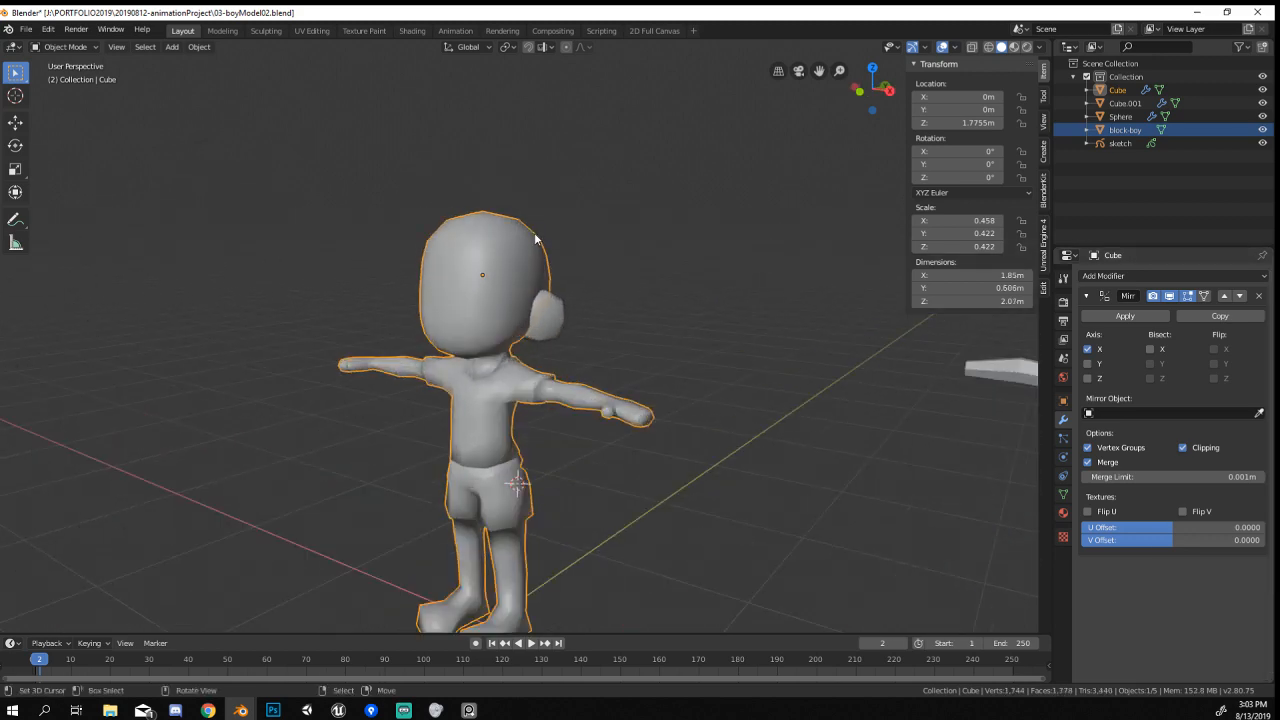
key(KP_1)
scroll(537, 245, down, 1)
scroll(538, 250, up, 2)
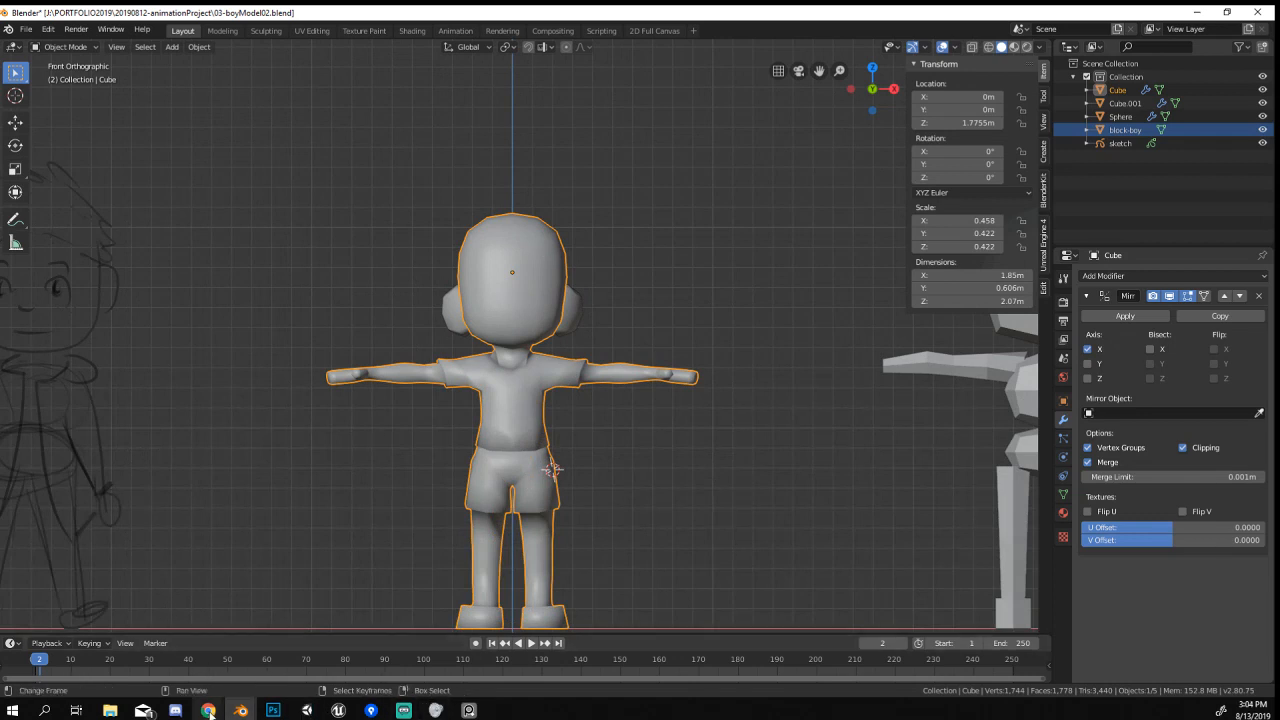
click(469, 711)
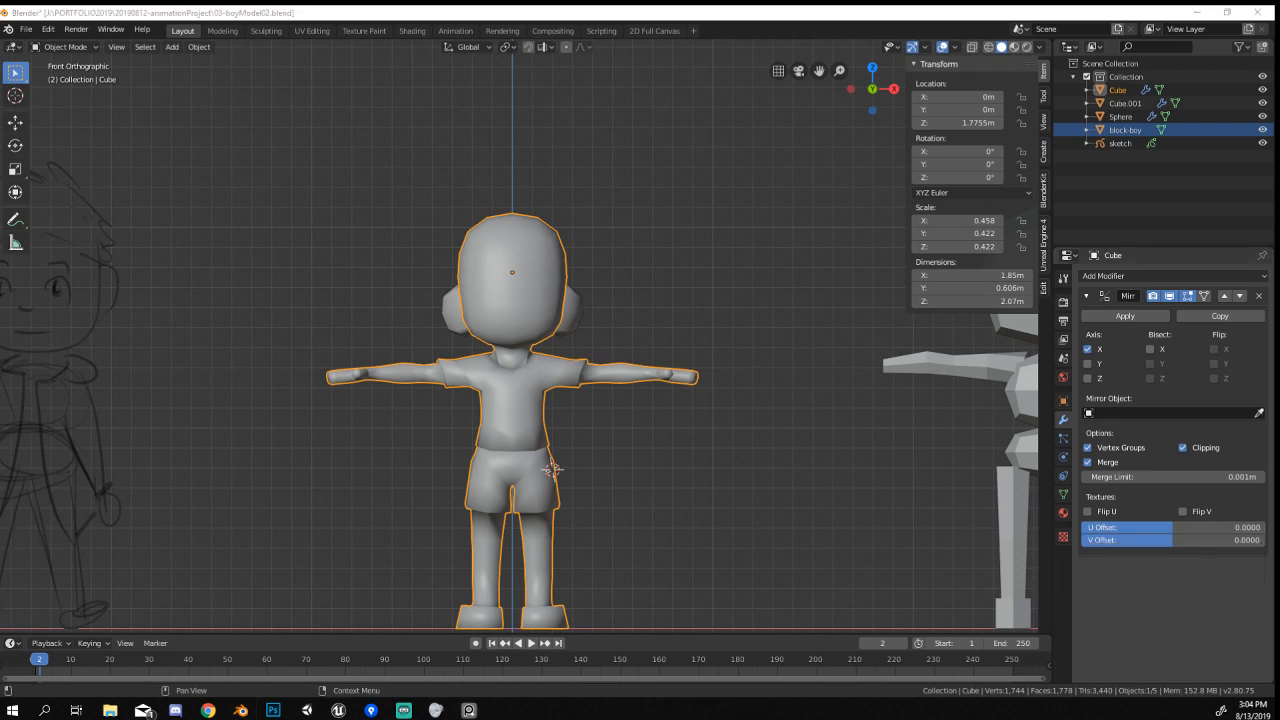
key(super+d)
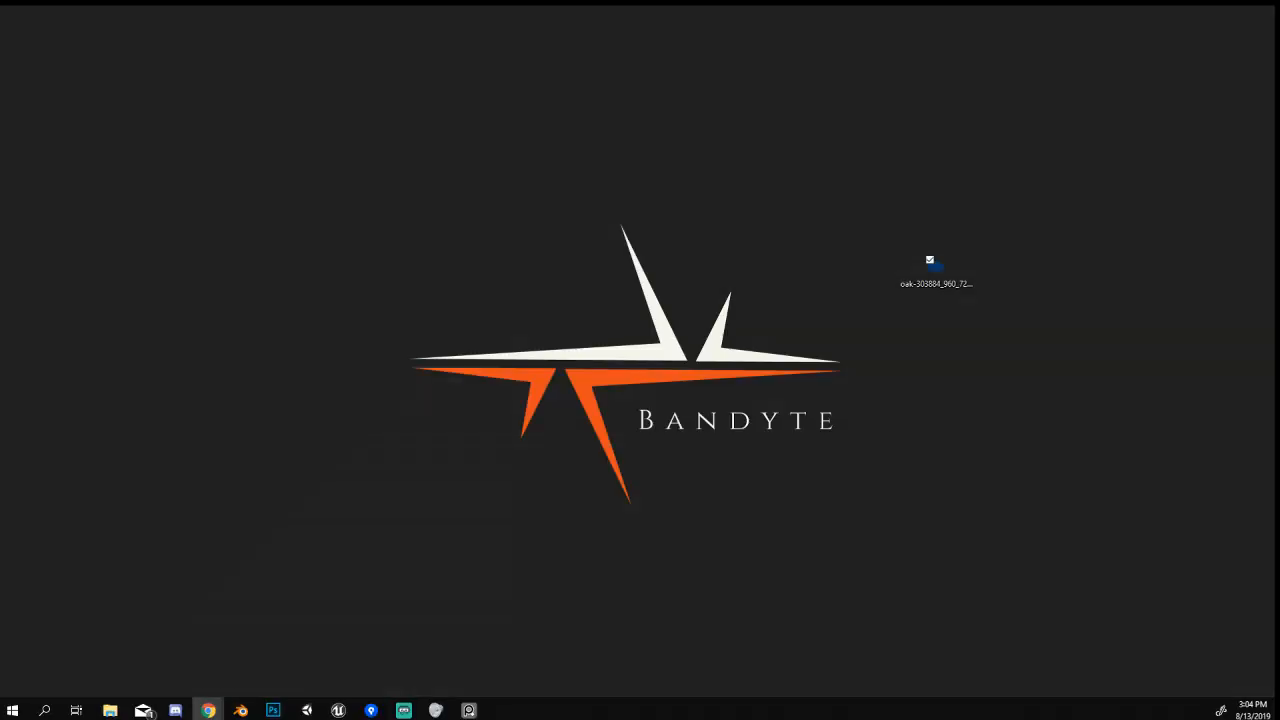
key(super+d)
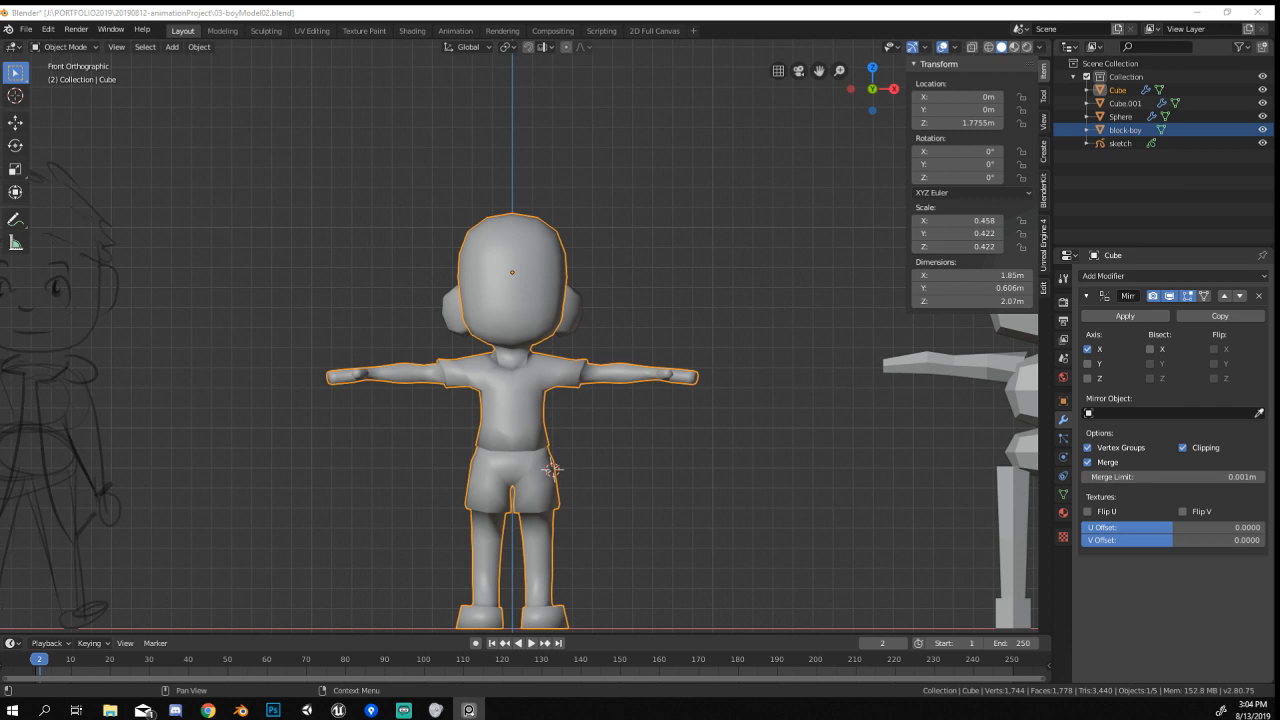
Save the current model file.
middle_drag(590, 417, 479, 366)
key(ctrl+s)
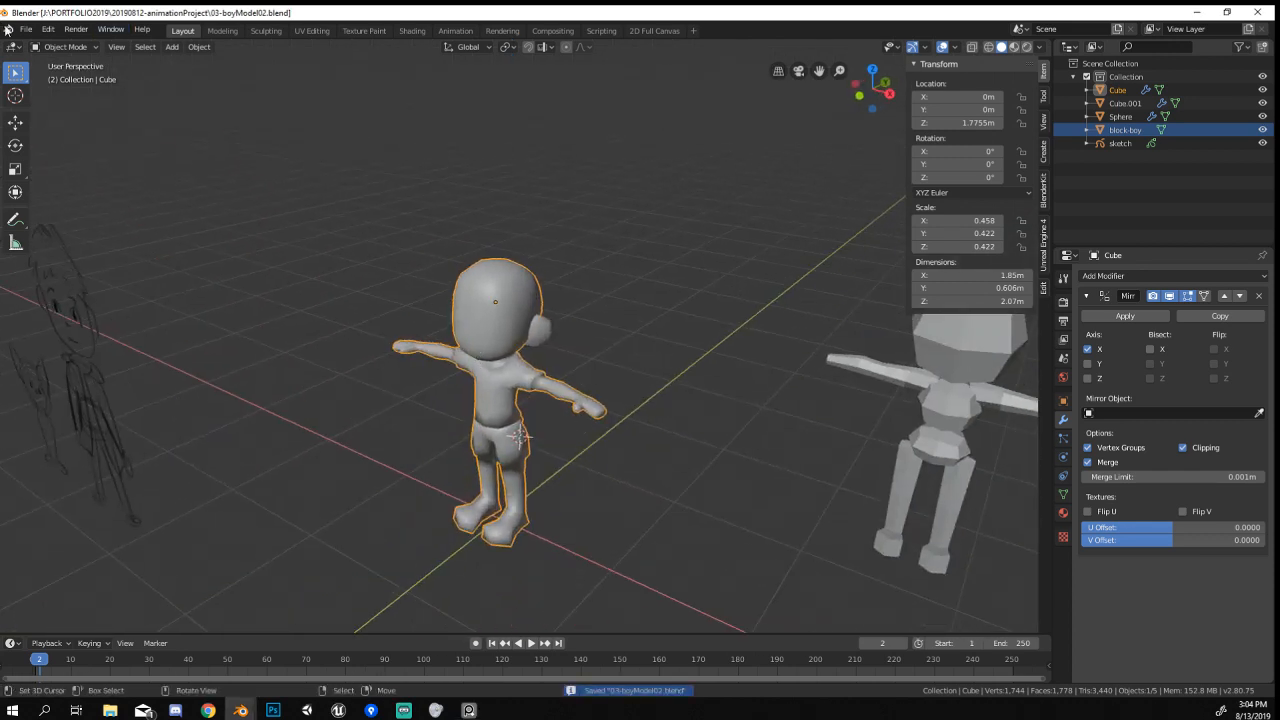
click(25, 29)
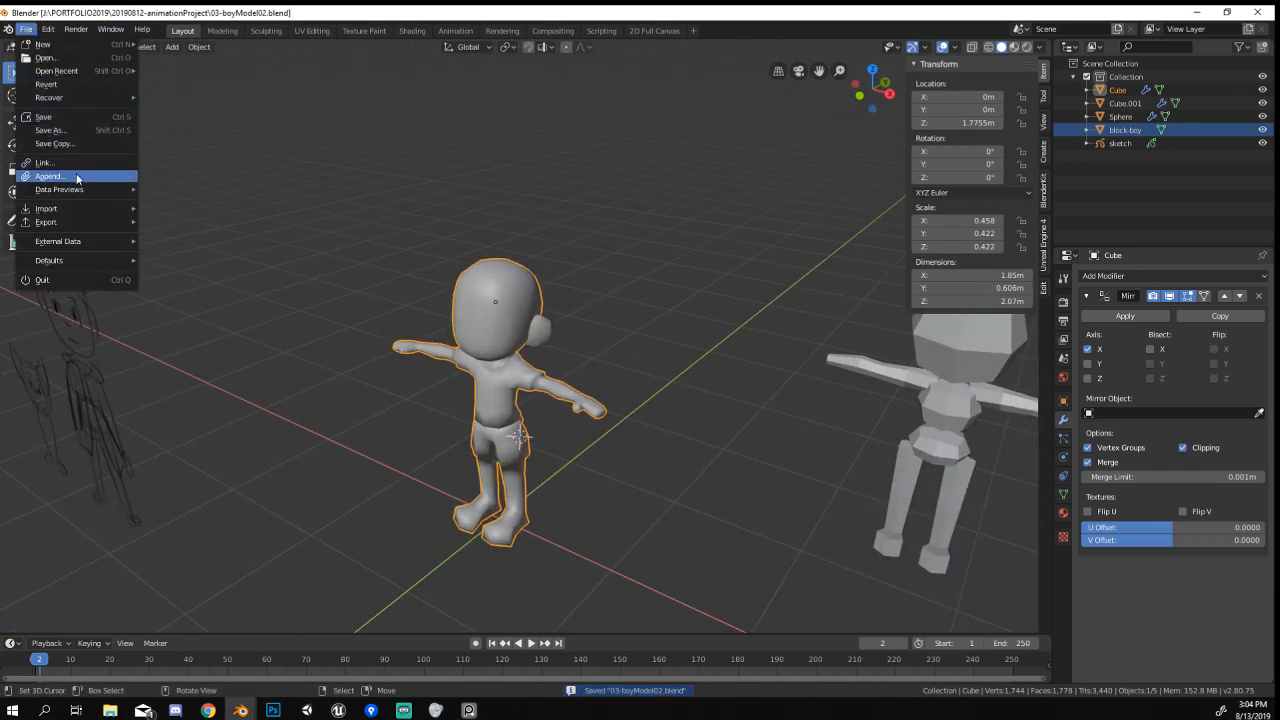
mouse_move(44, 26)
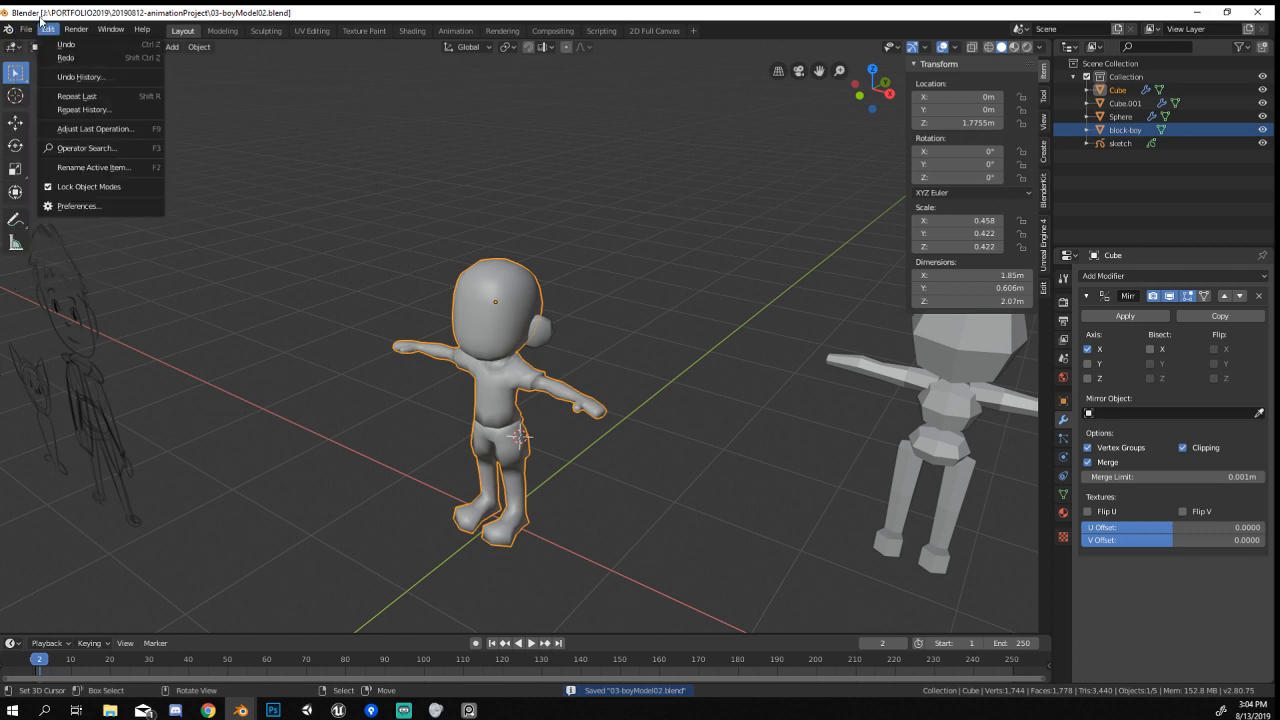
click(80, 207)
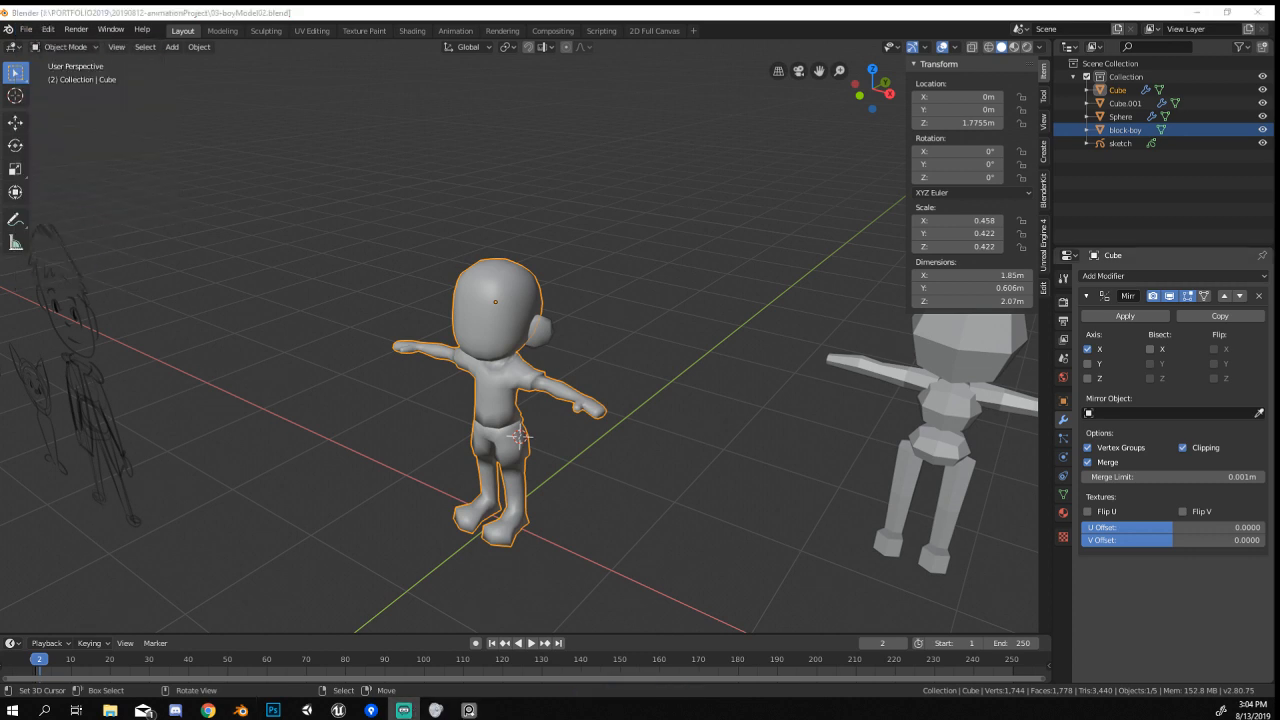
click(469, 710)
right_drag(1050, 290, 1240, 649)
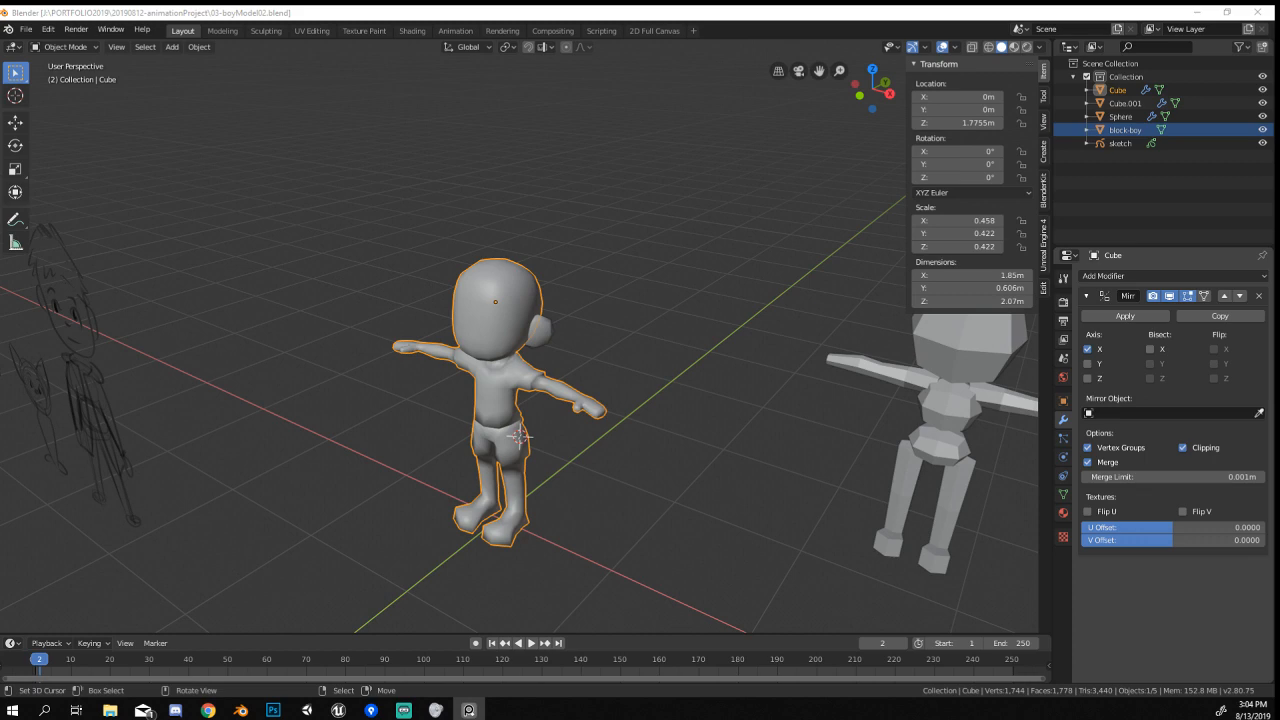
middle_drag(392, 359, 141, 394)
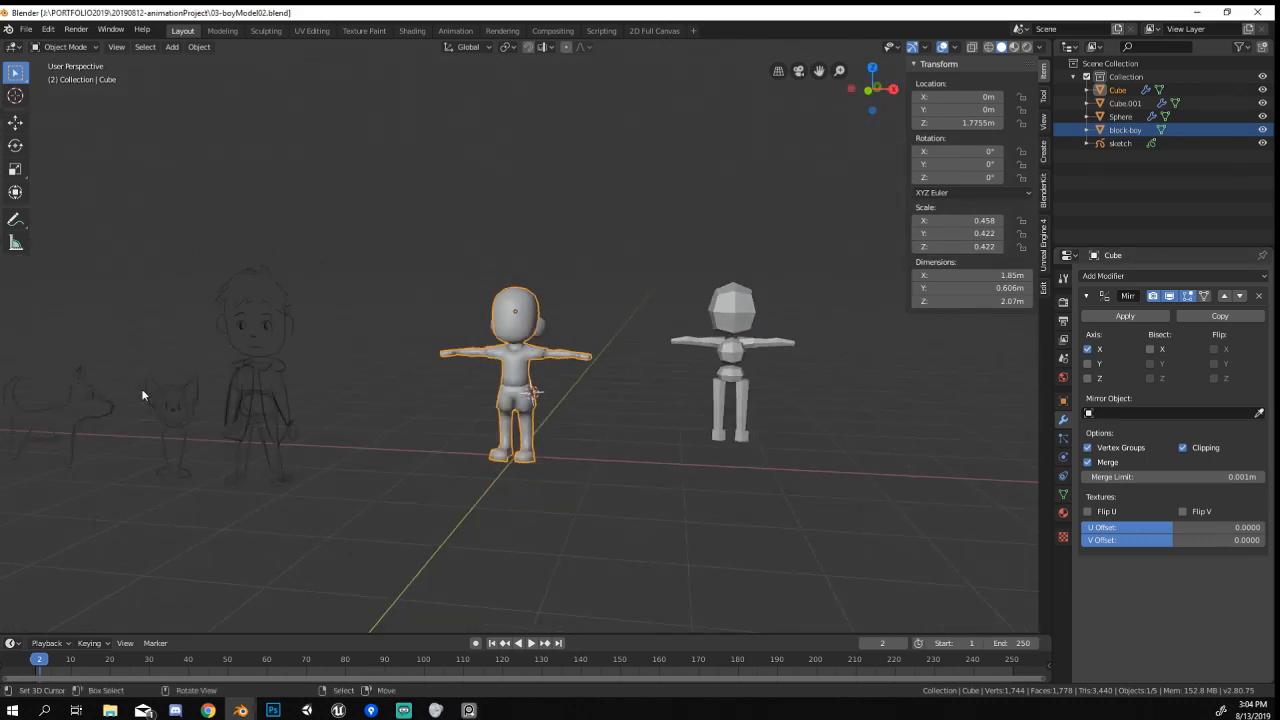
scroll(598, 337, up, 5)
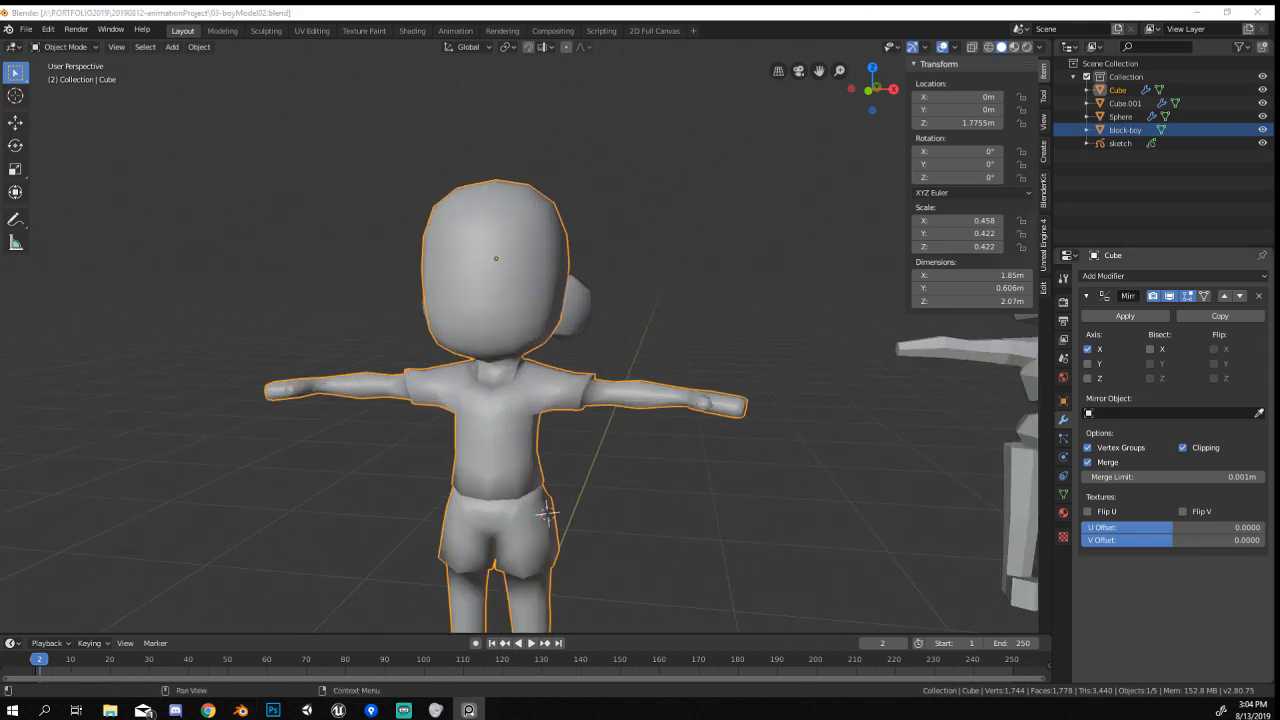
middle_drag(468, 346, 505, 355)
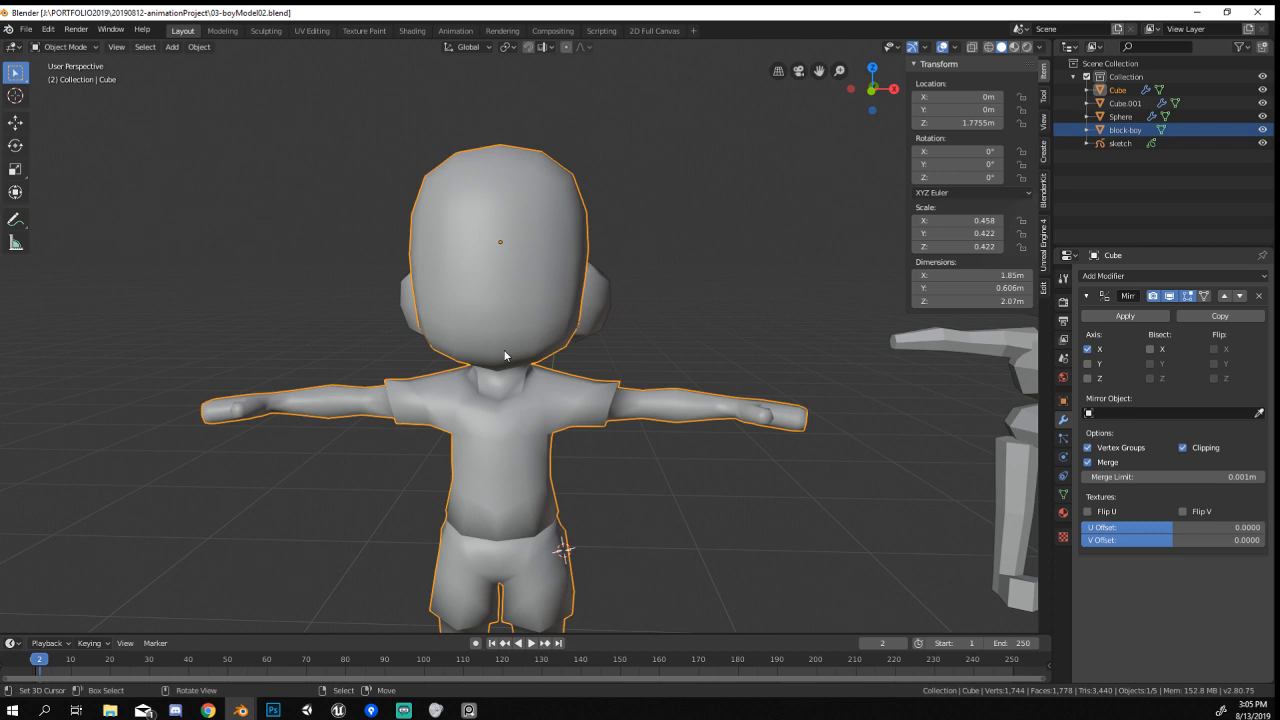
Adjust the position of the shirt's underarm edge where the sleeve meets the torso.
scroll(608, 378, up, 5)
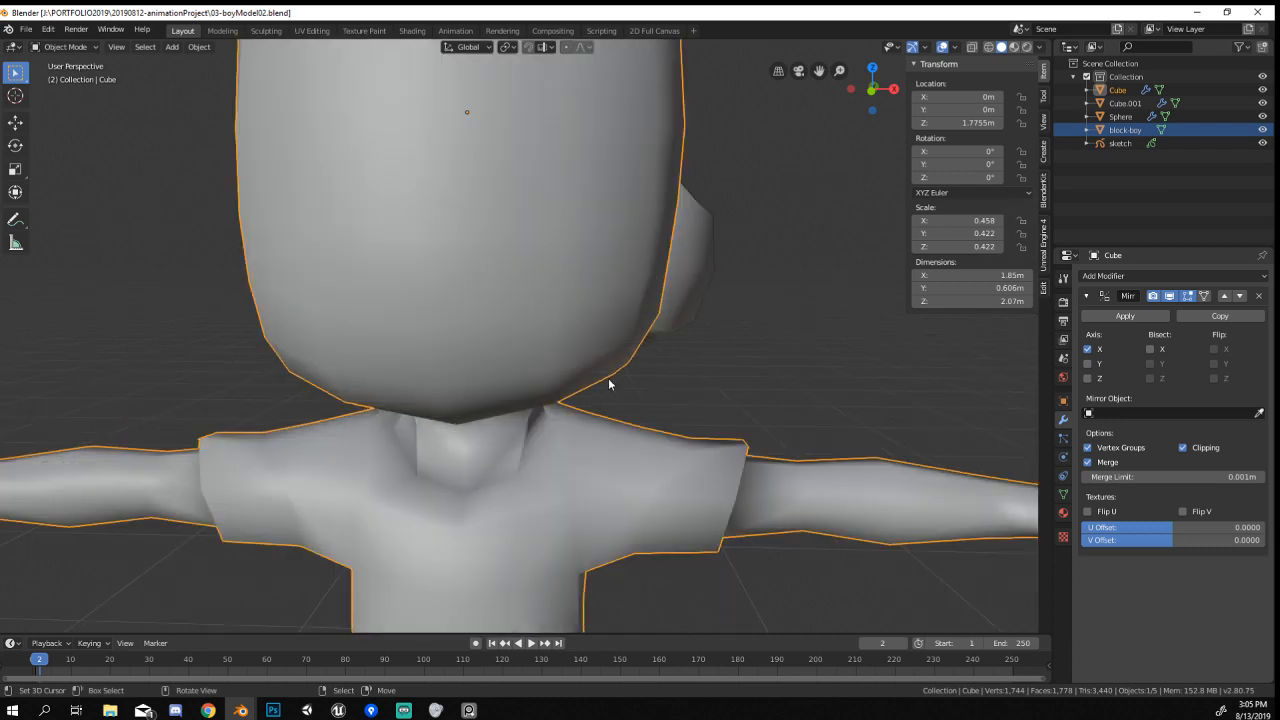
key(Tab)
scroll(651, 414, up, 2)
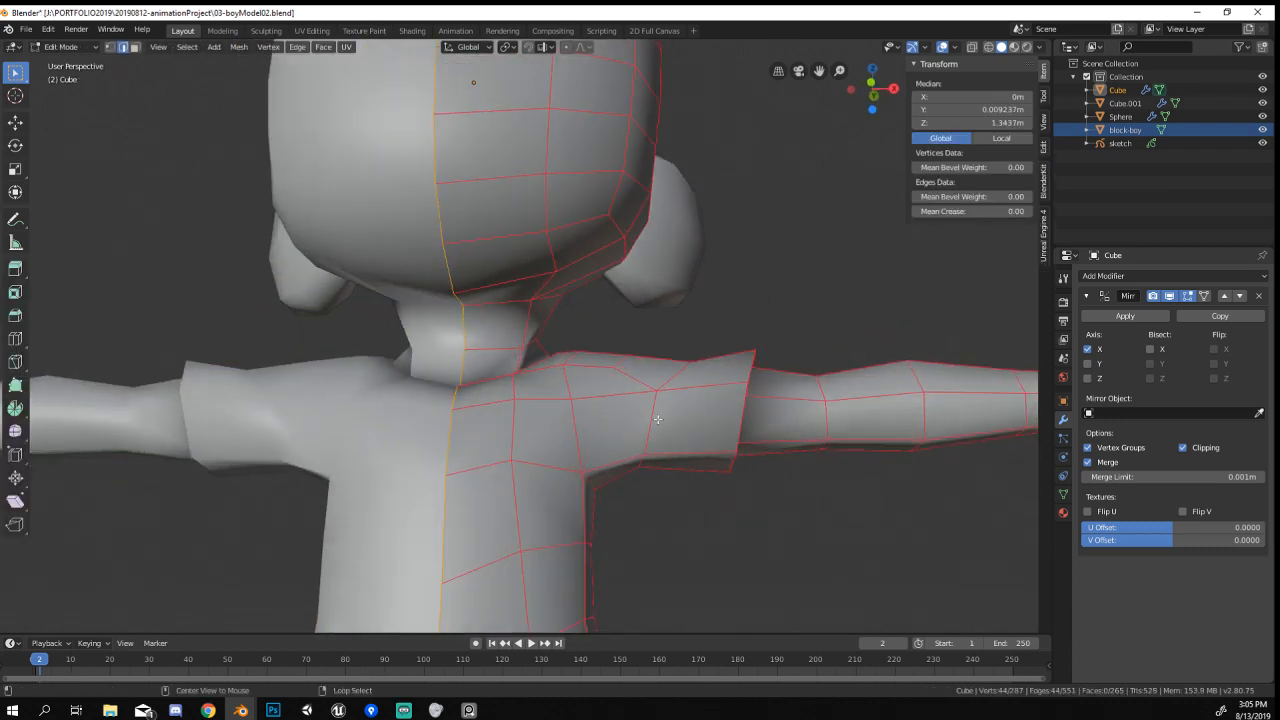
click(651, 414)
middle_drag(651, 414, 626, 433)
scroll(554, 476, down, 3)
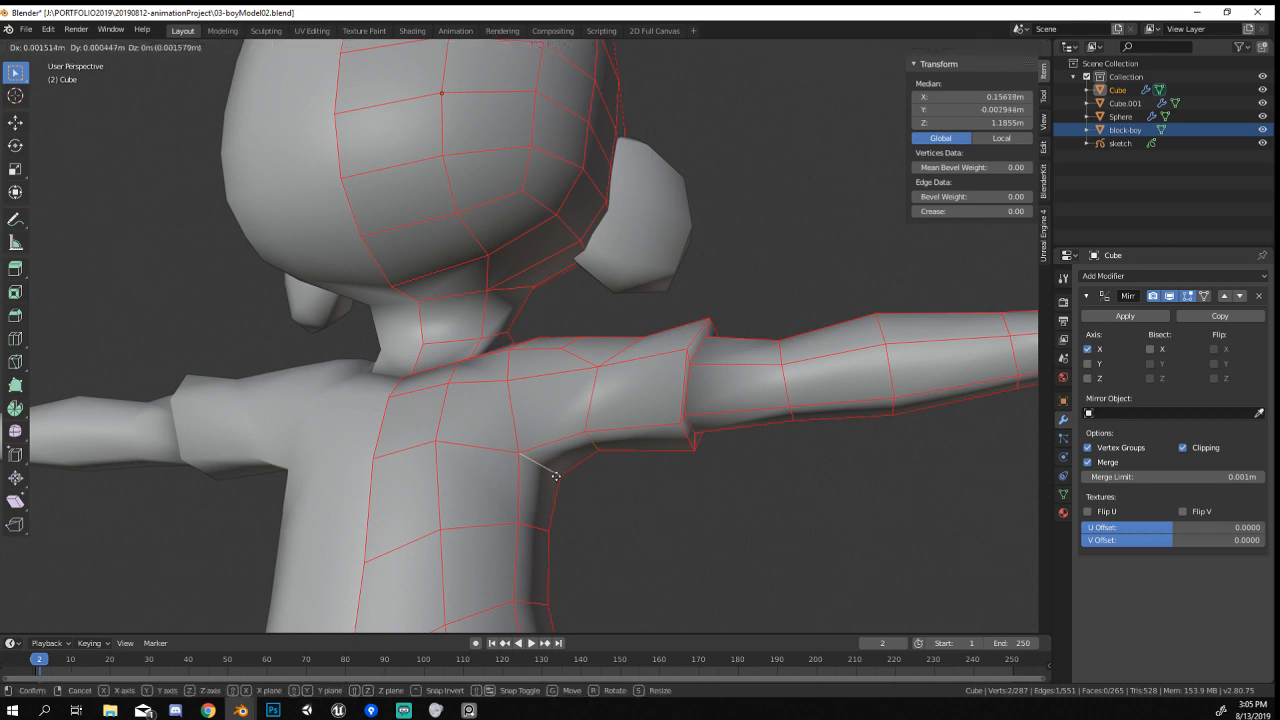
key(Tab)
scroll(640, 503, down, 3)
middle_drag(640, 503, 322, 514)
scroll(627, 539, down, 2)
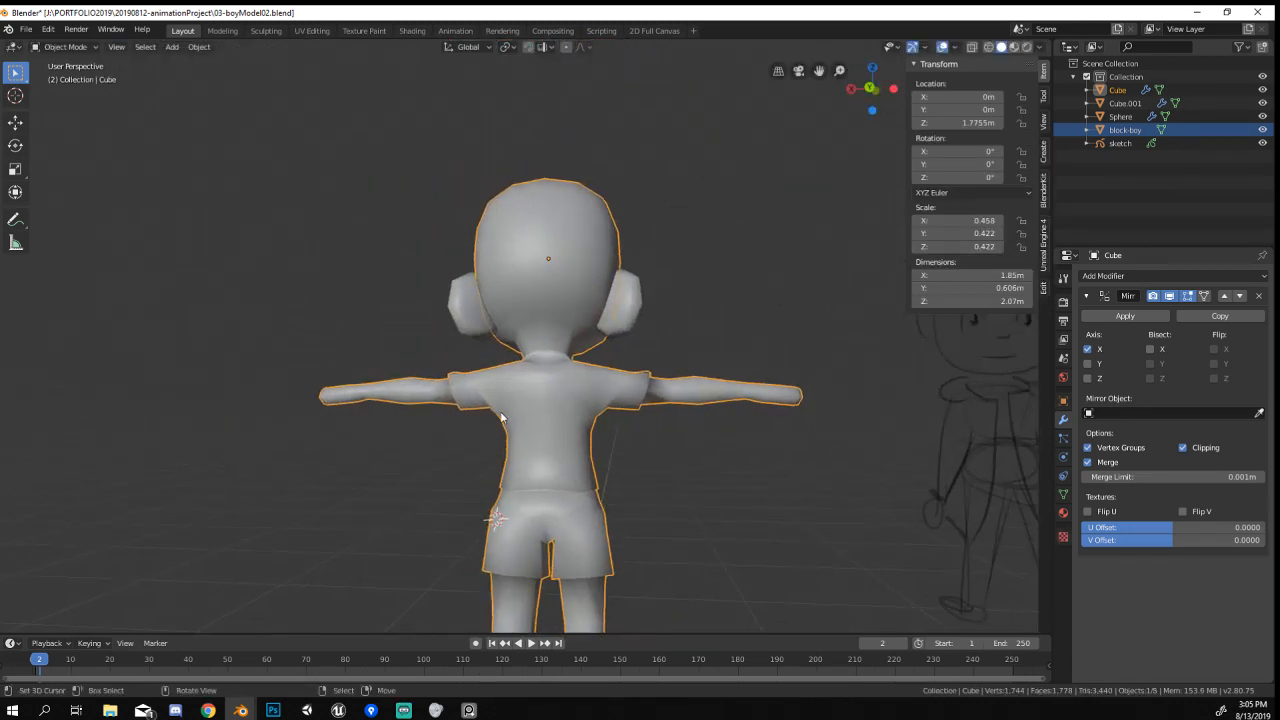
Examine the shirt, underarm and head shape from several angles, with and without the mesh wires shown.
scroll(518, 416, up, 3)
key(Tab)
middle_drag(520, 416, 700, 445)
key(Tab)
middle_drag(604, 448, 640, 431)
scroll(537, 284, up, 2)
scroll(589, 284, down, 3)
mouse_move(589, 284)
shift+middle_down()
mouse_move(734, 387)
mouse_move(600, 394)
mouse_move(626, 399)
shift+middle_up()
key(Tab)
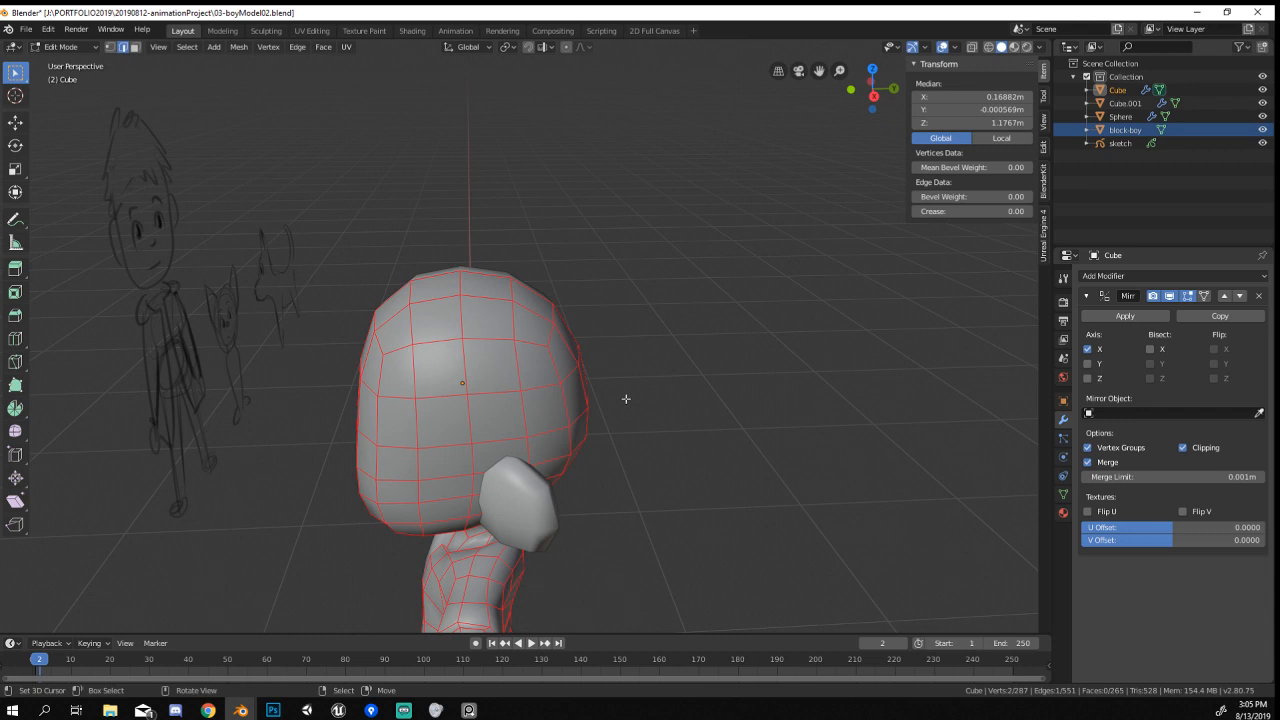
middle_drag(522, 405, 531, 397)
scroll(531, 397, down, 2)
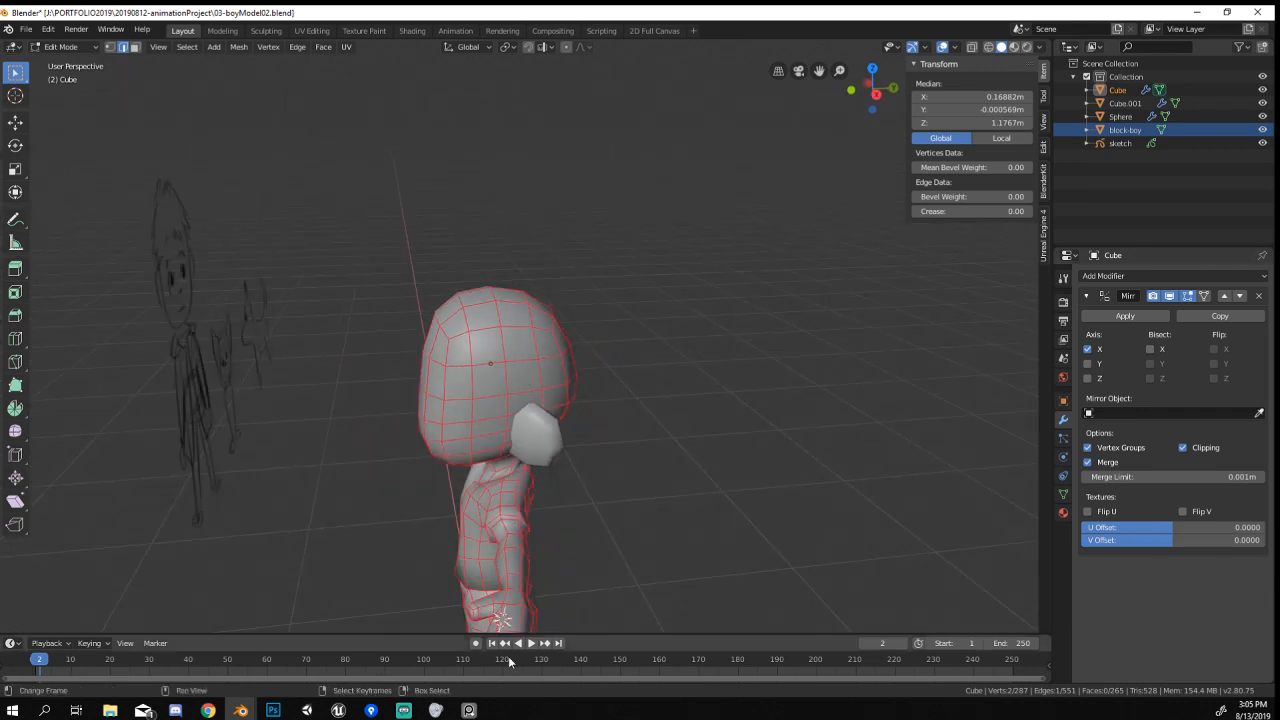
key(Tab)
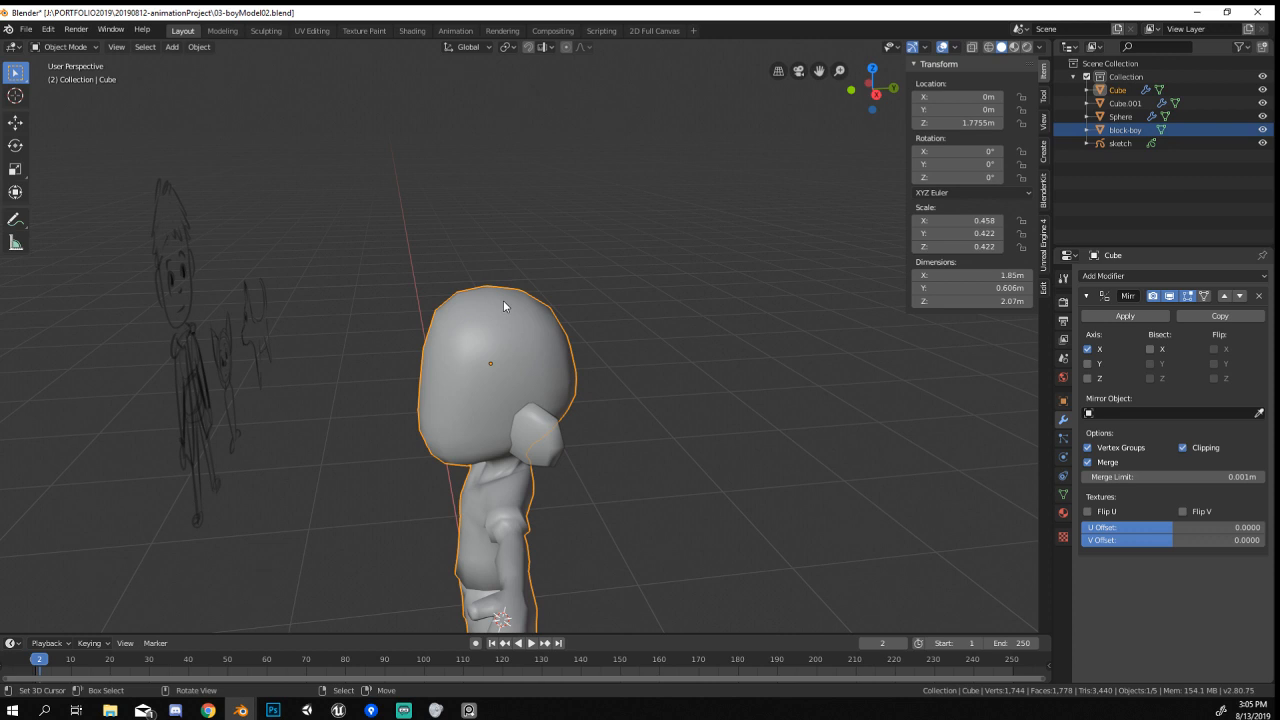
Place the 3D cursor on top of the character's head and check its position from several angles.
shift+right_click(503, 300)
middle_drag(503, 300, 585, 300)
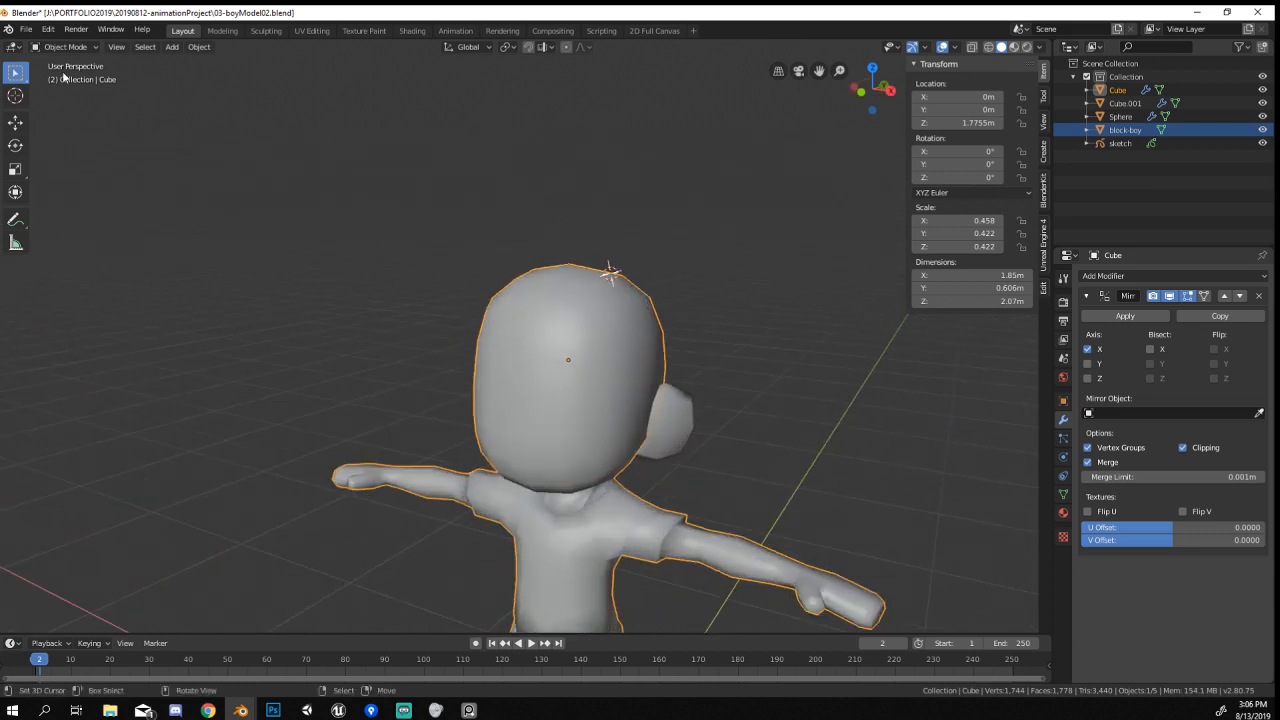
scroll(323, 256, down, 6)
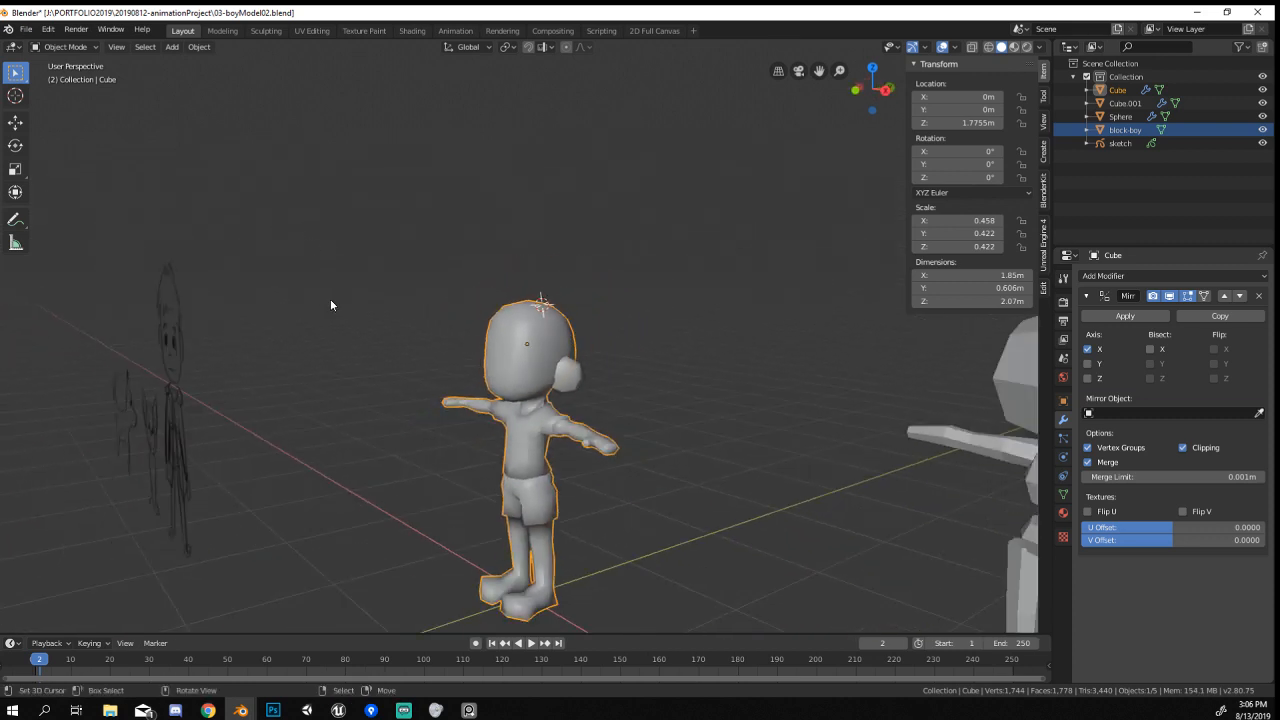
scroll(523, 288, up, 4)
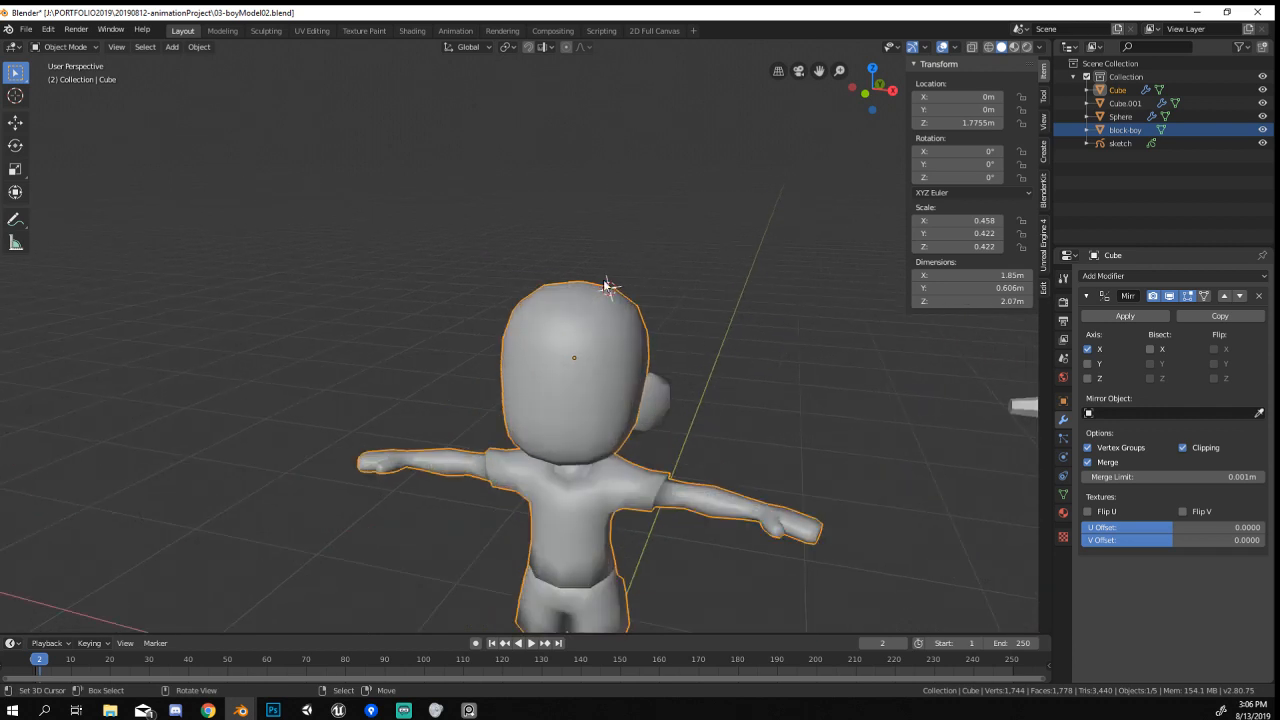
scroll(605, 285, down, 2)
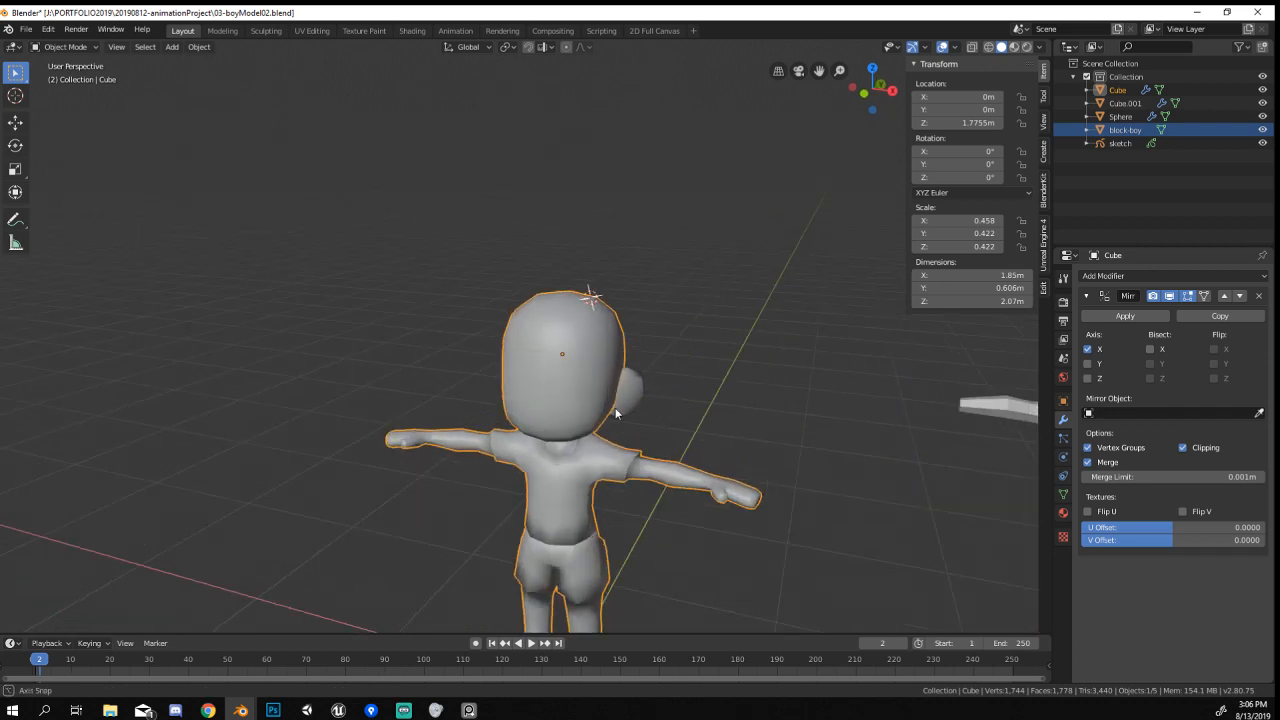
middle_drag(605, 285, 586, 338)
scroll(586, 338, up, 2)
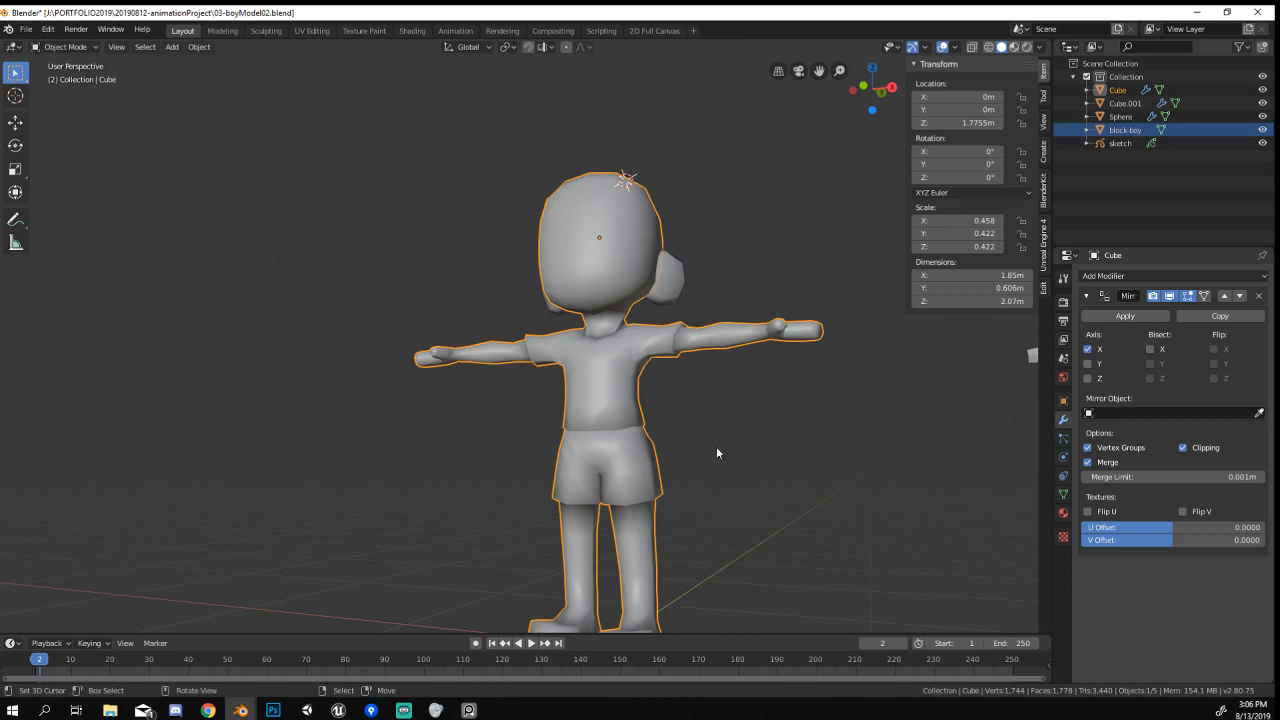
Save the current character model file.
mouse_move(600, 448)
middle_down()
mouse_move(565, 520)
mouse_move(537, 500)
mouse_move(467, 500)
mouse_move(727, 539)
mouse_move(505, 580)
mouse_move(625, 457)
mouse_move(645, 414)
middle_up()
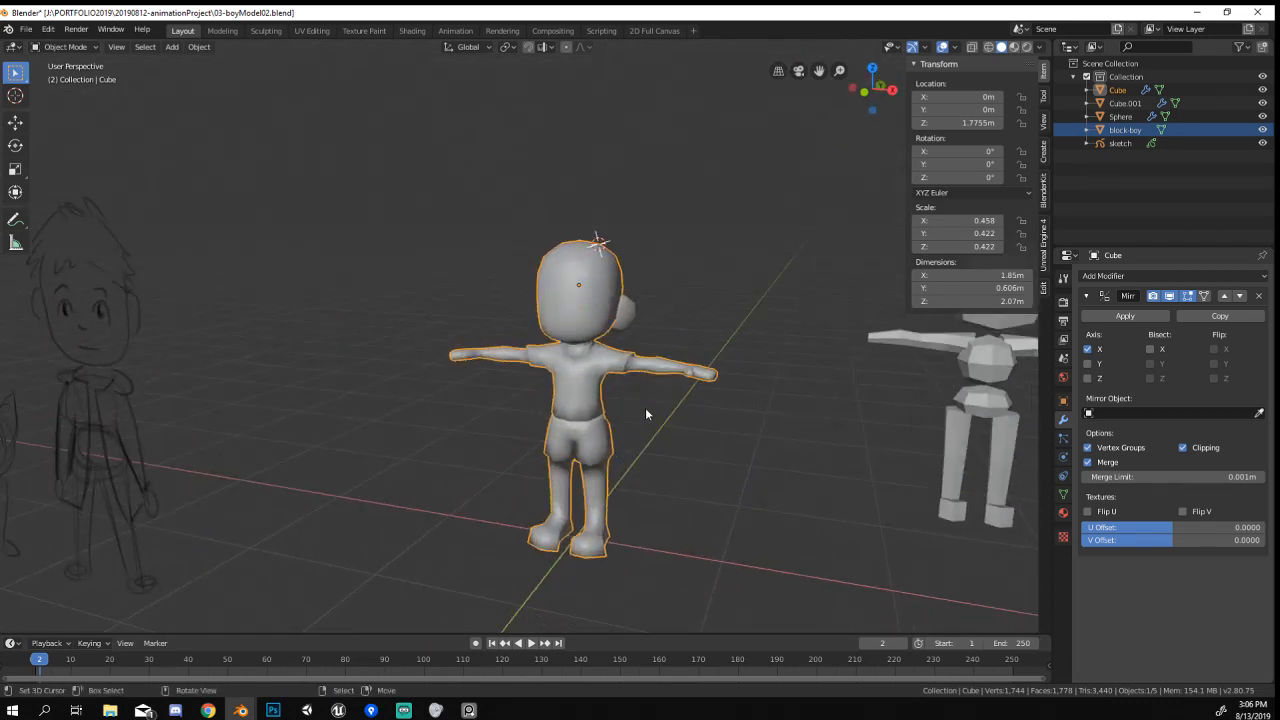
scroll(645, 413, up, 5)
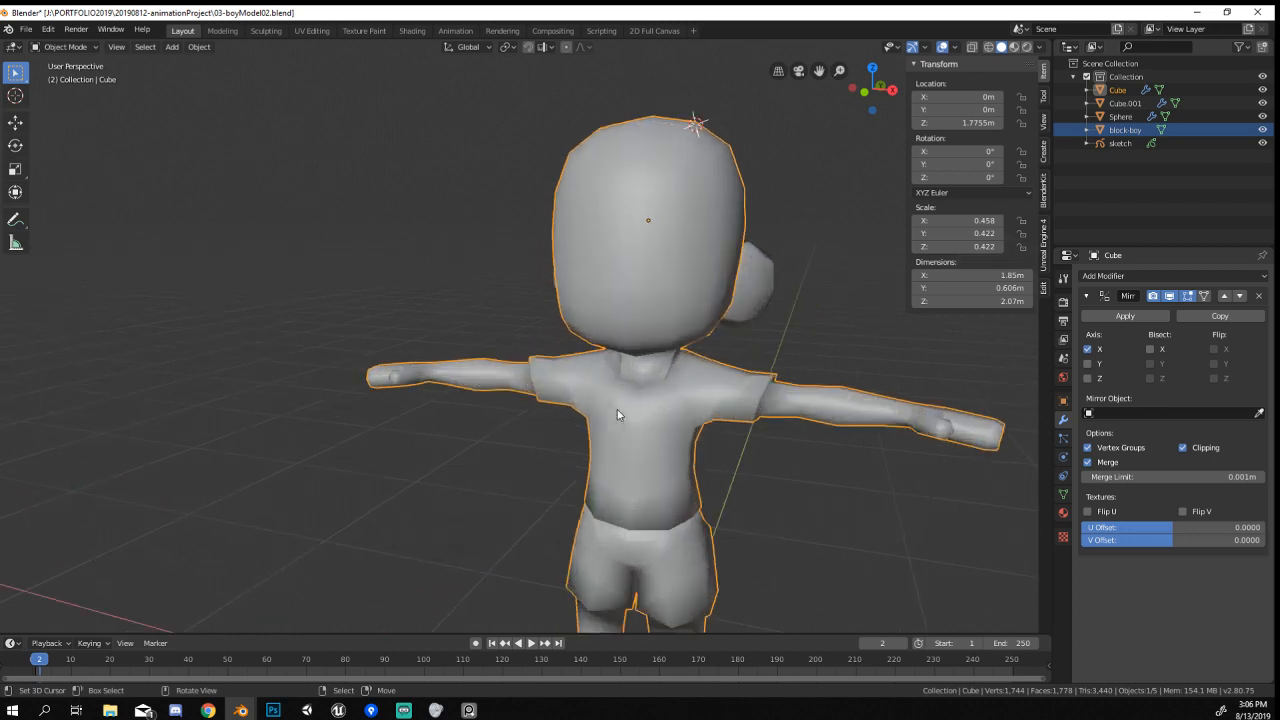
middle_drag(617, 409, 595, 383)
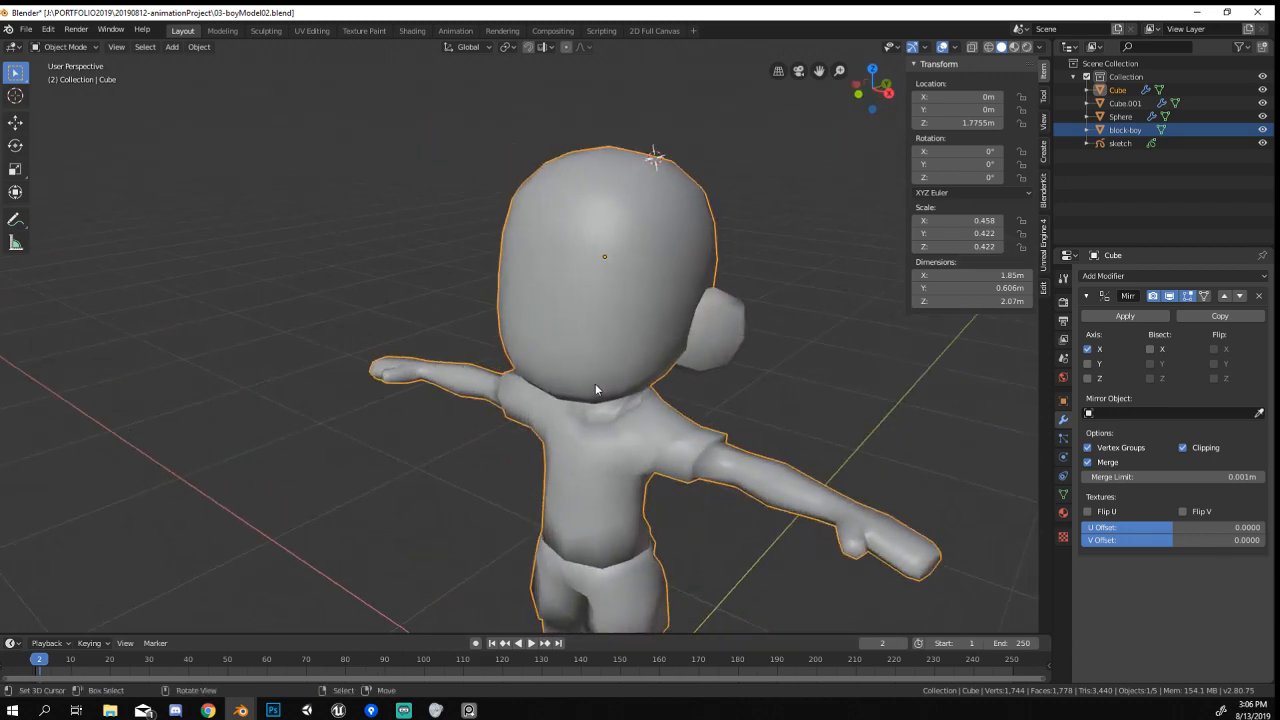
middle_drag(646, 289, 700, 300)
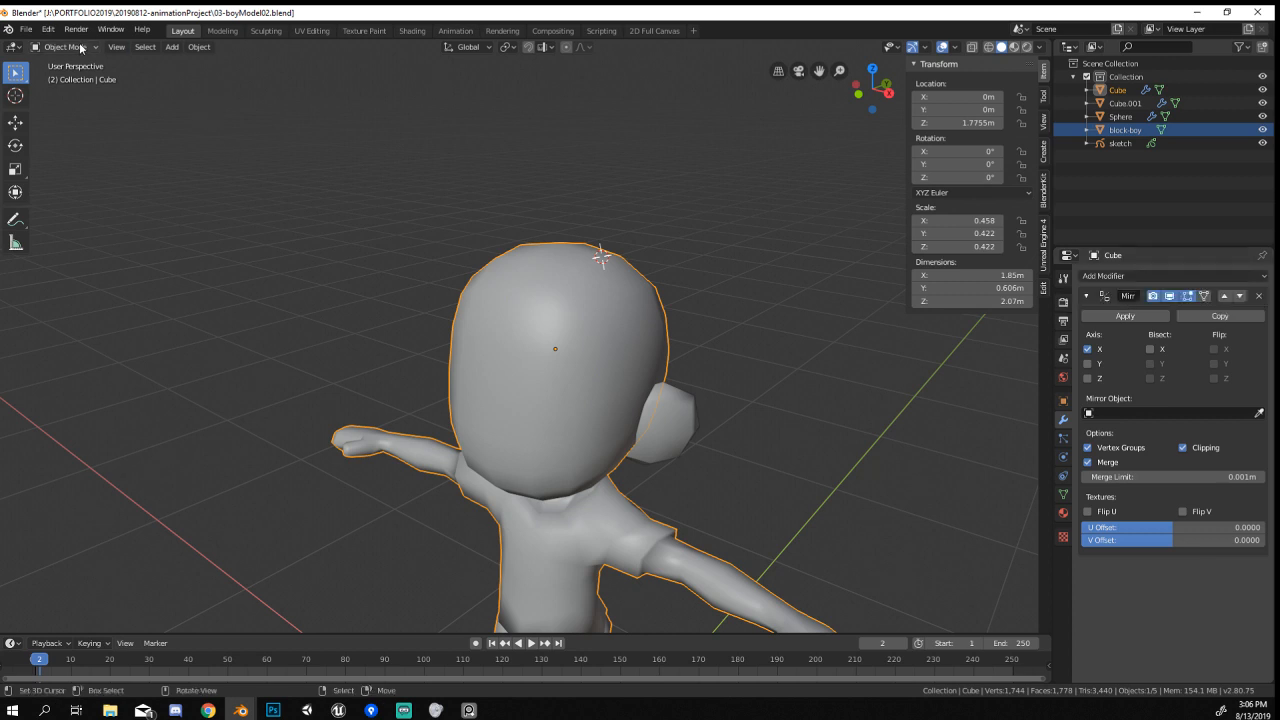
key(ctrl+s)
Search the add-on preferences for "bevel" and enable the Add Curve: Bevel Curve Tools add-on.
click(28, 30)
mouse_move(49, 30)
click(89, 186)
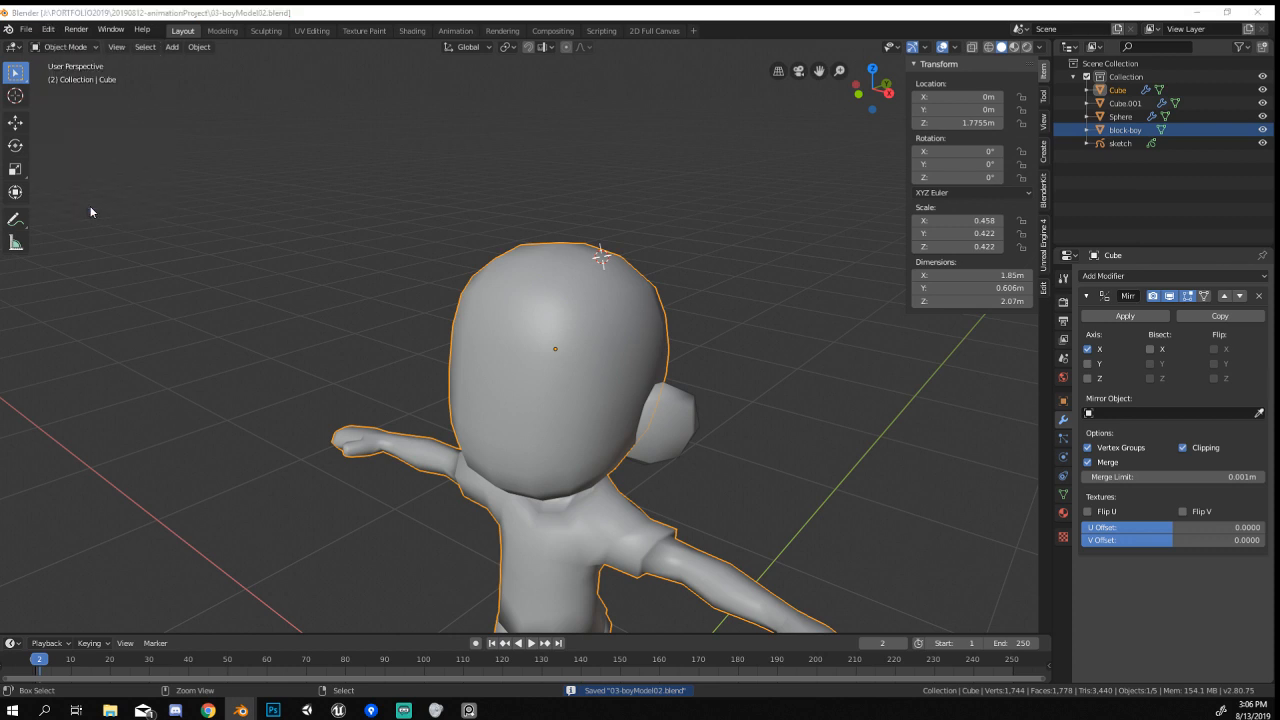
drag(640, 162, 417, 173)
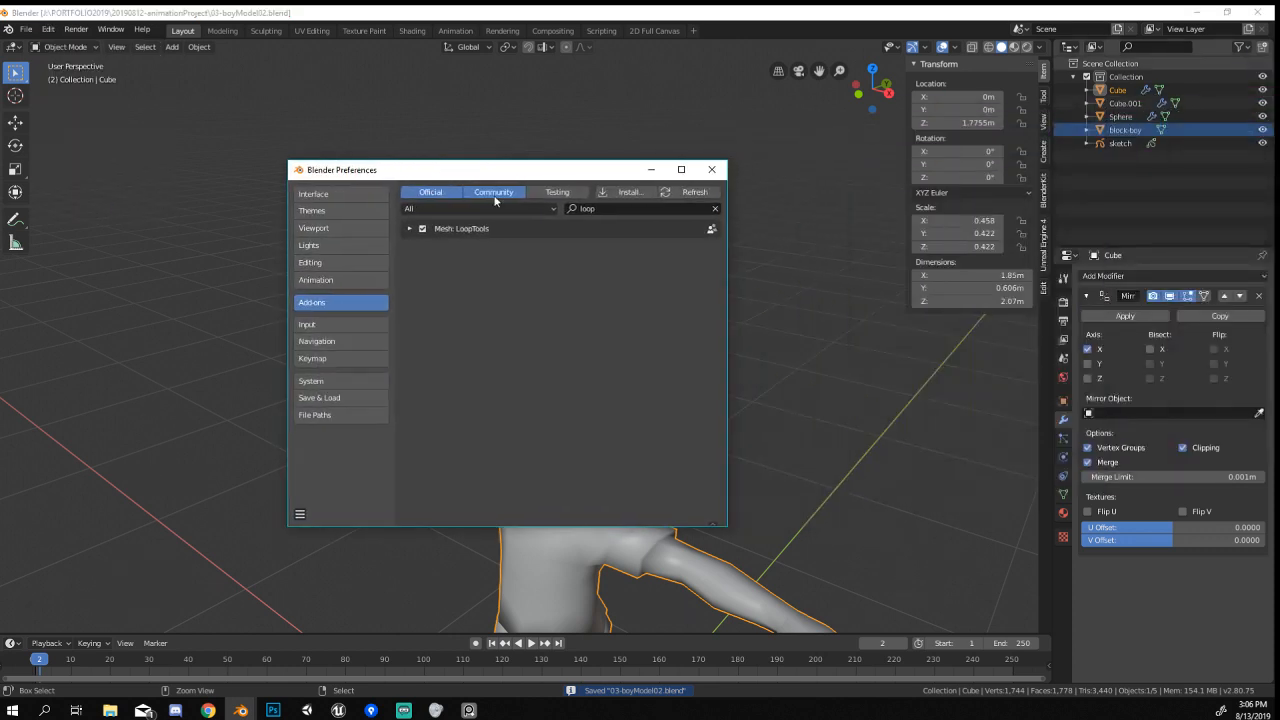
click(612, 207)
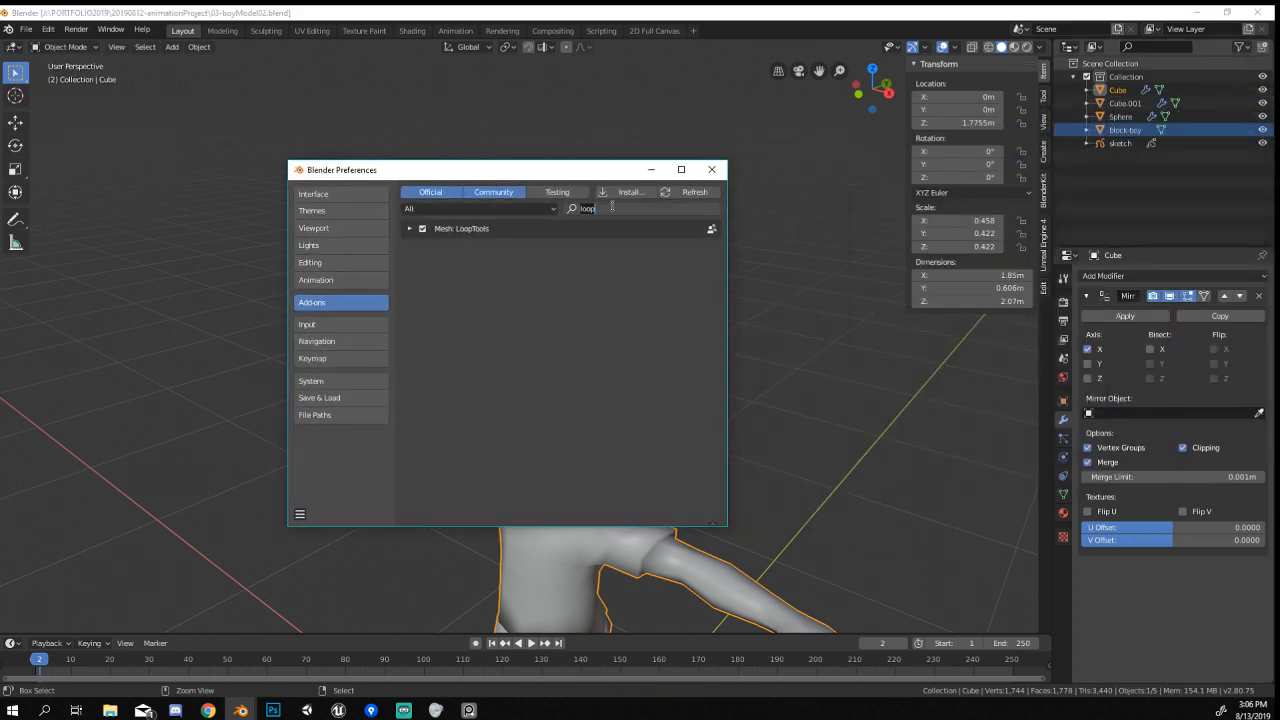
text(bevel)
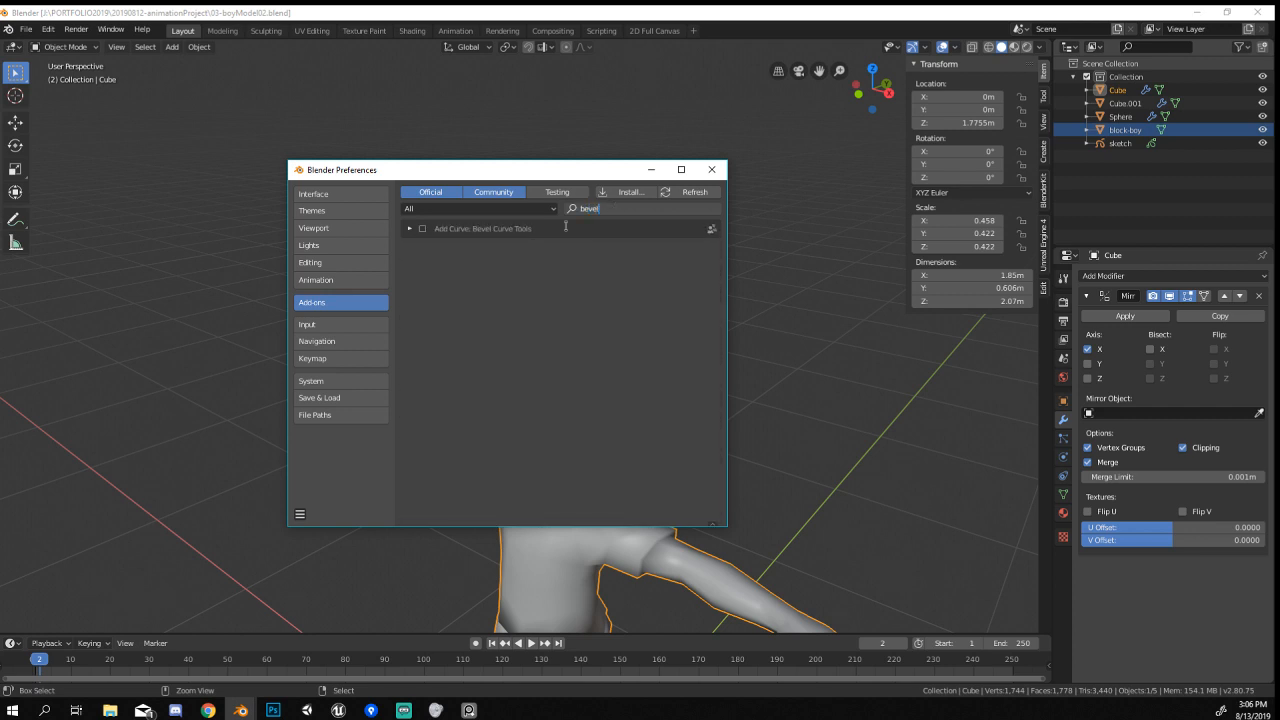
key(Return)
click(422, 229)
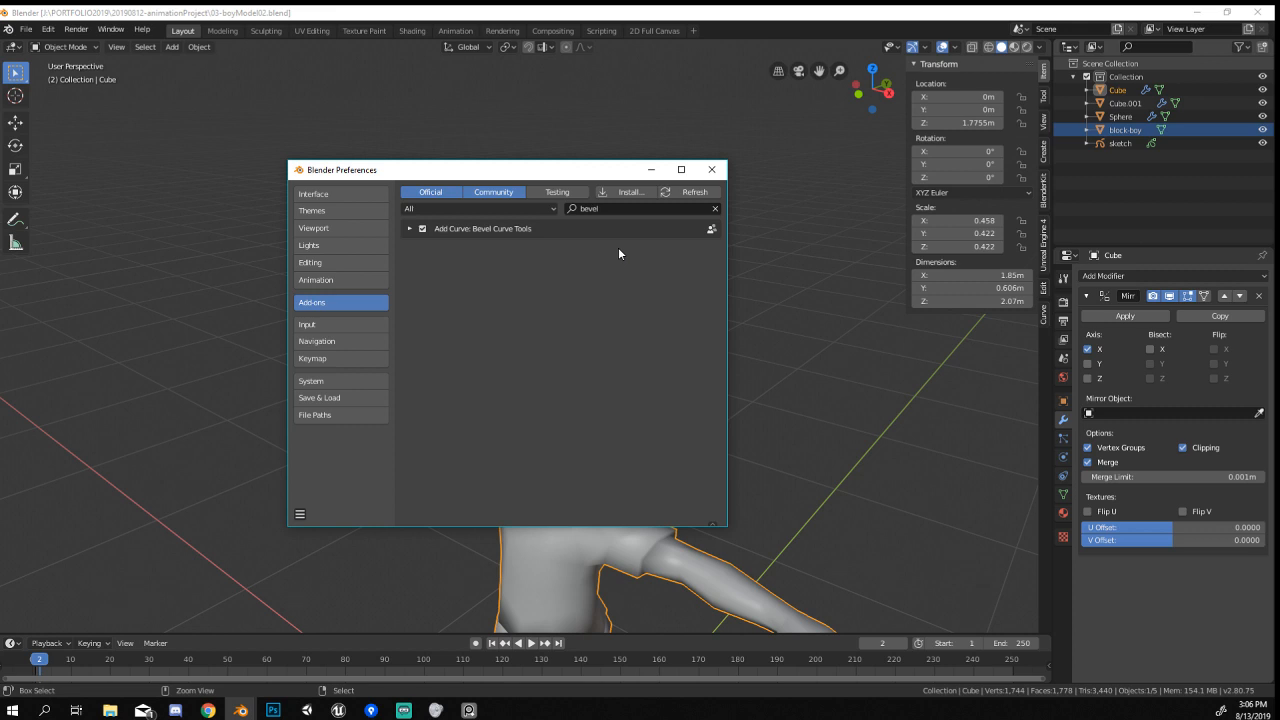
click(708, 171)
Add a new beveled Bezier curve with a triangle profile at the 3D cursor on the character's head.
mouse_move(729, 264)
middle_down()
mouse_move(680, 211)
mouse_move(568, 190)
mouse_move(751, 203)
mouse_move(731, 209)
mouse_move(769, 237)
mouse_move(732, 248)
middle_up()
key(shift+a)
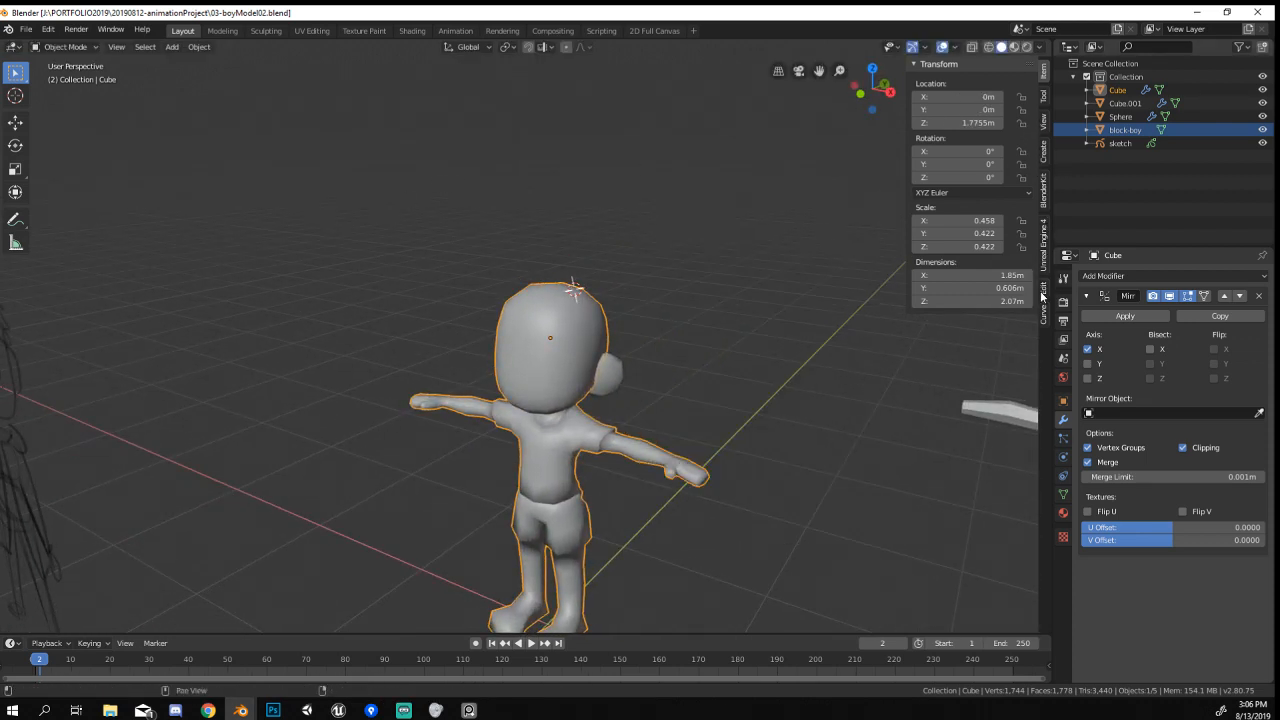
click(1044, 314)
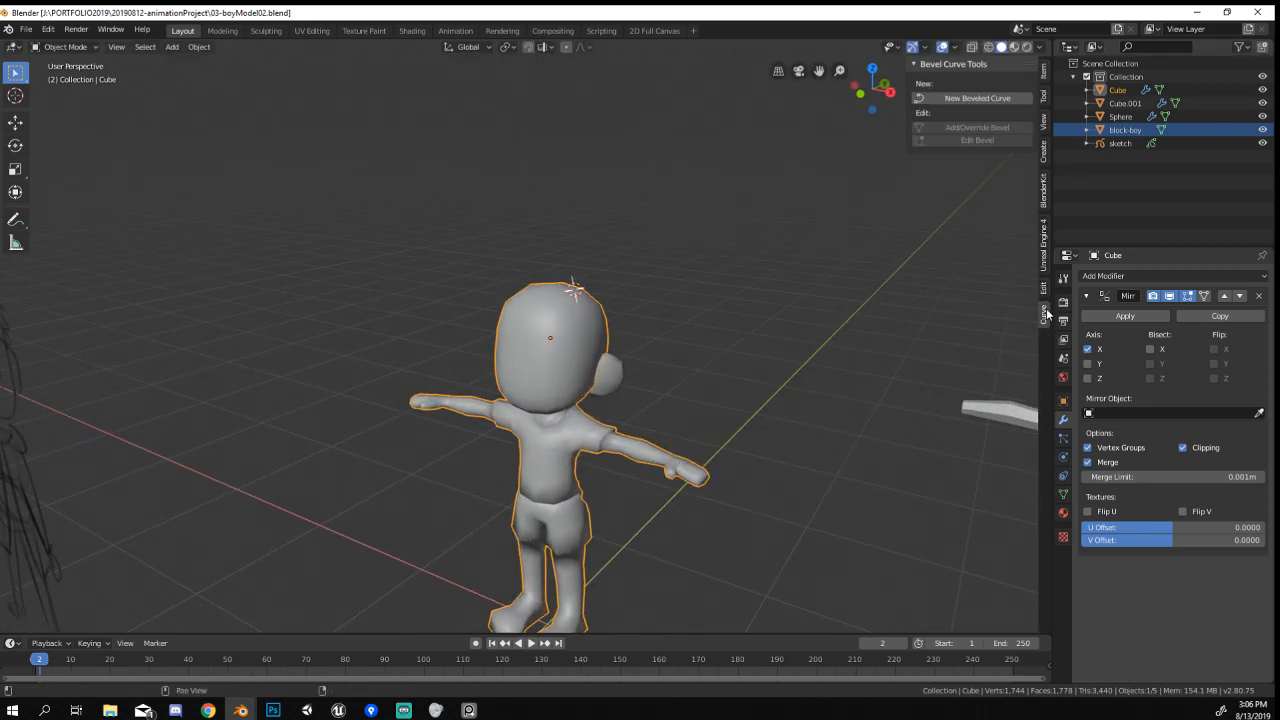
click(997, 97)
key(g)
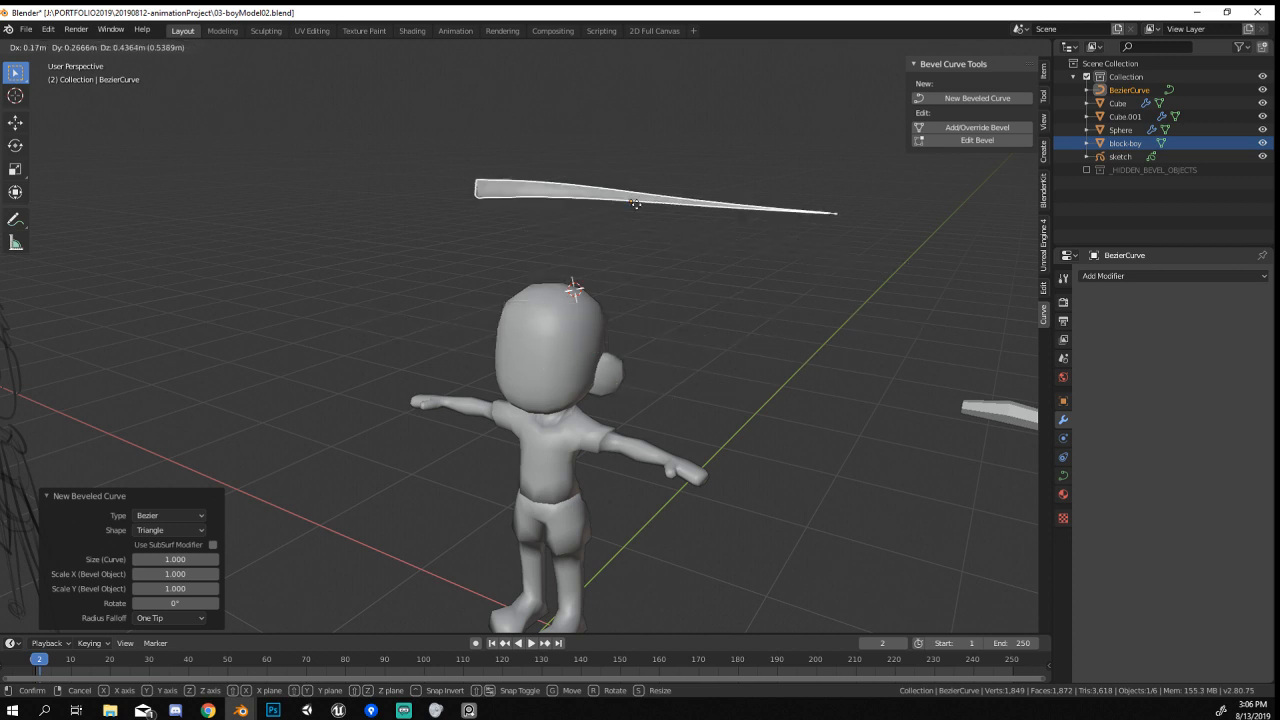
click(636, 204)
key(Tab)
key(g)
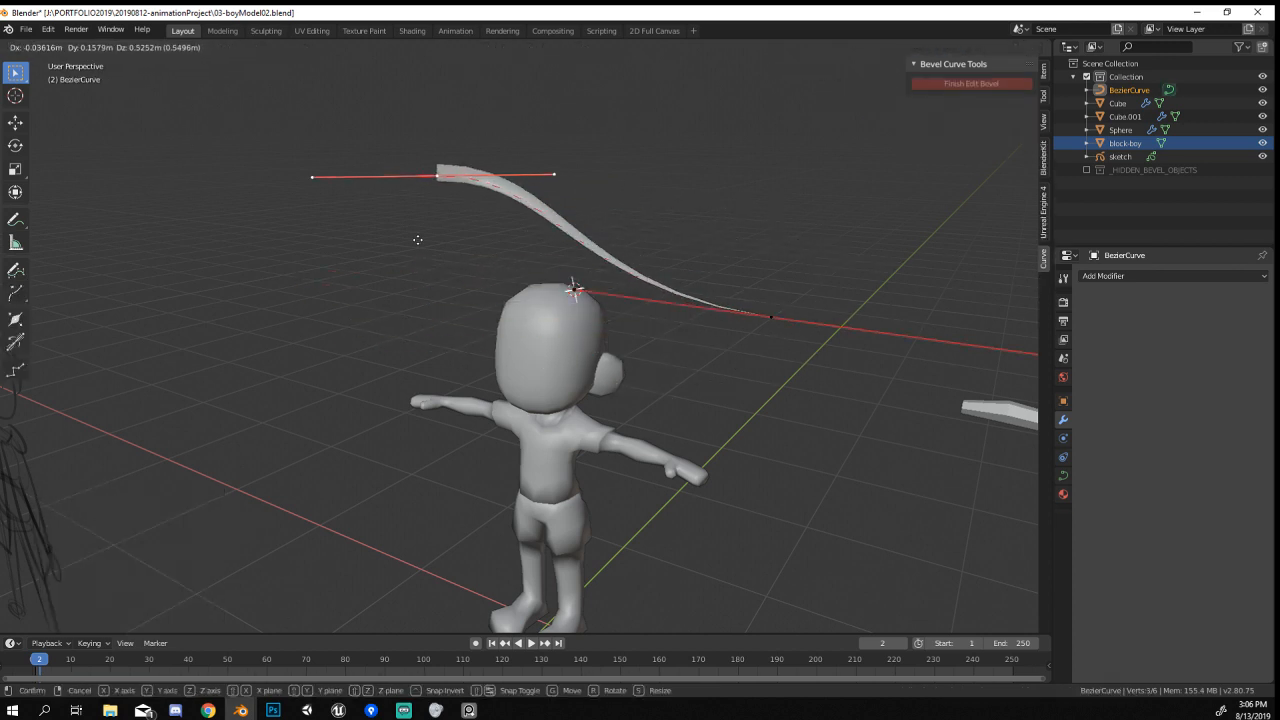
right_click(571, 256)
key(Tab)
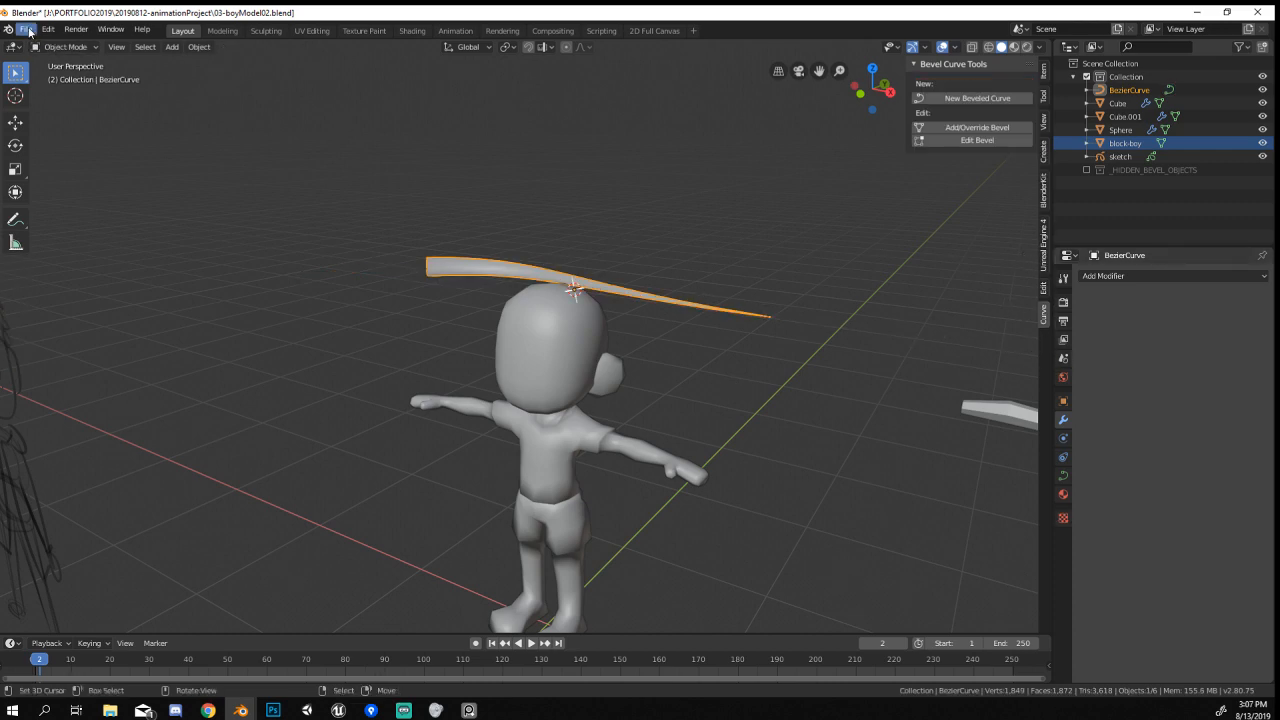
Turn on proportional editing with smooth falloff for the curve's control points and try moving its thick end towards the head.
middle_drag(450, 185, 448, 267)
key(Tab)
key(g)
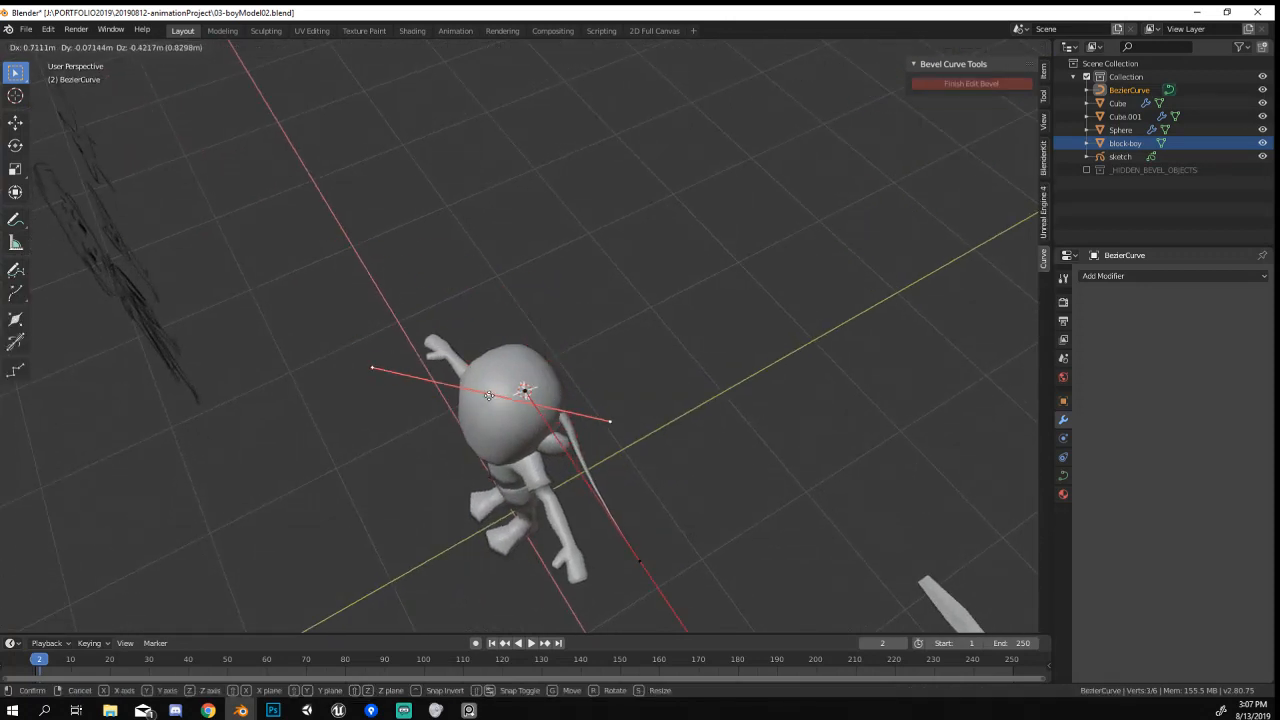
right_click(492, 399)
click(566, 48)
click(589, 49)
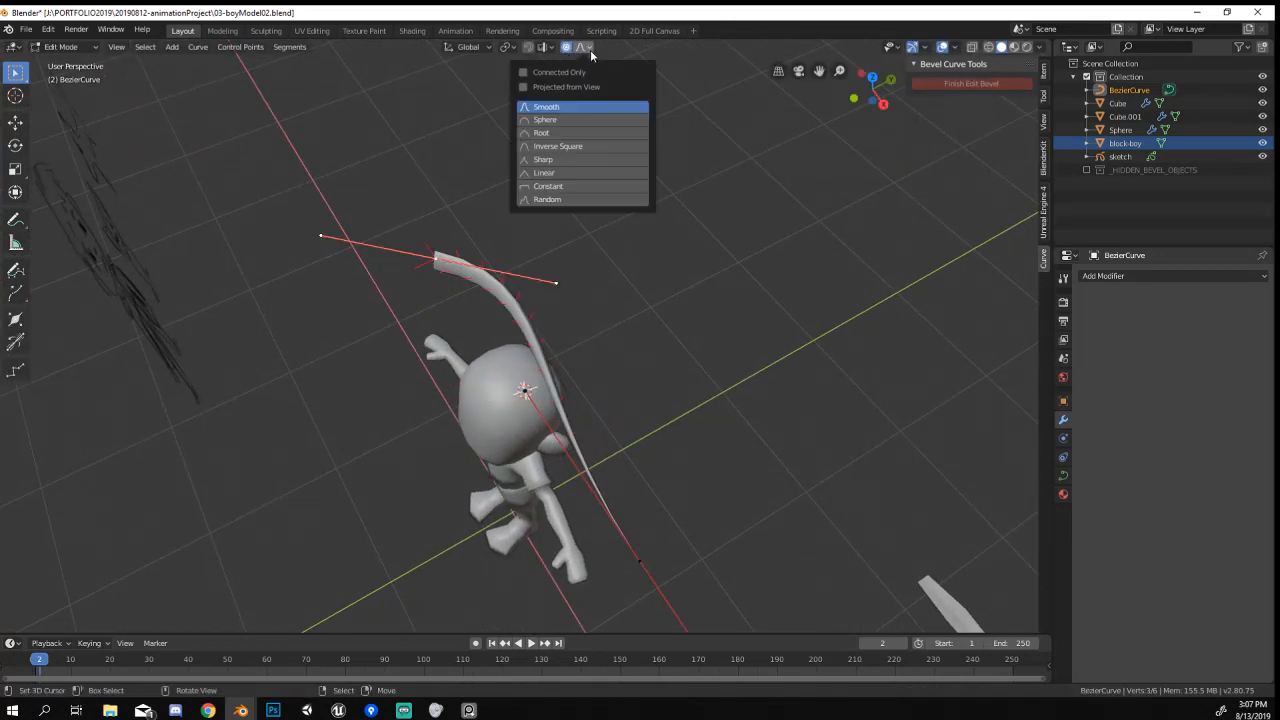
click(585, 49)
key(g)
right_click(506, 424)
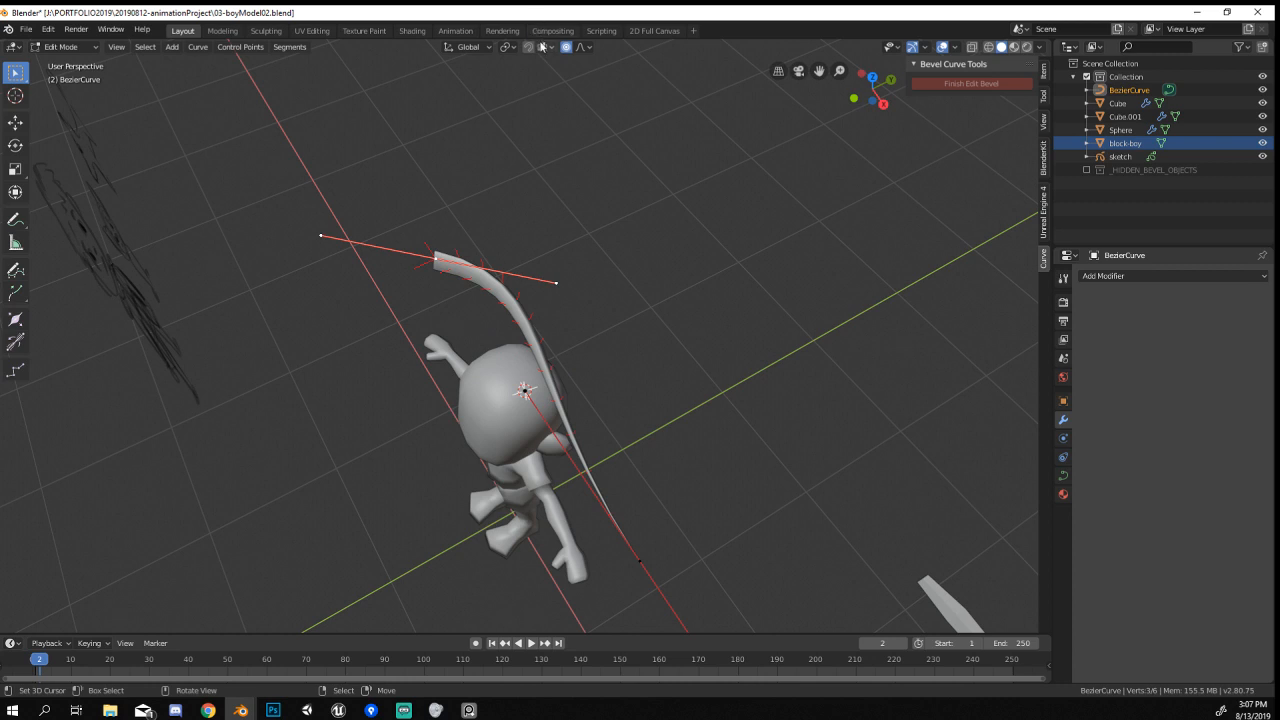
Turn on snapping to faces and place the curve's thick-end control point on the surface of the head.
click(528, 47)
click(544, 47)
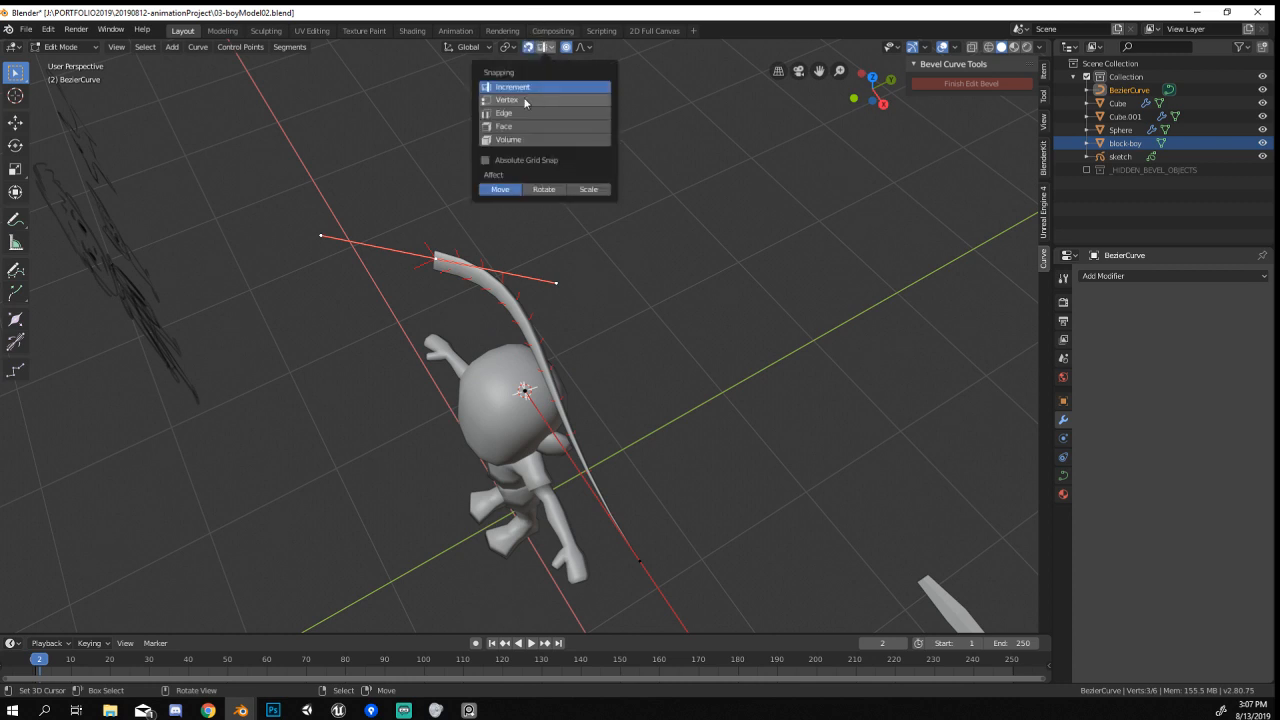
click(505, 126)
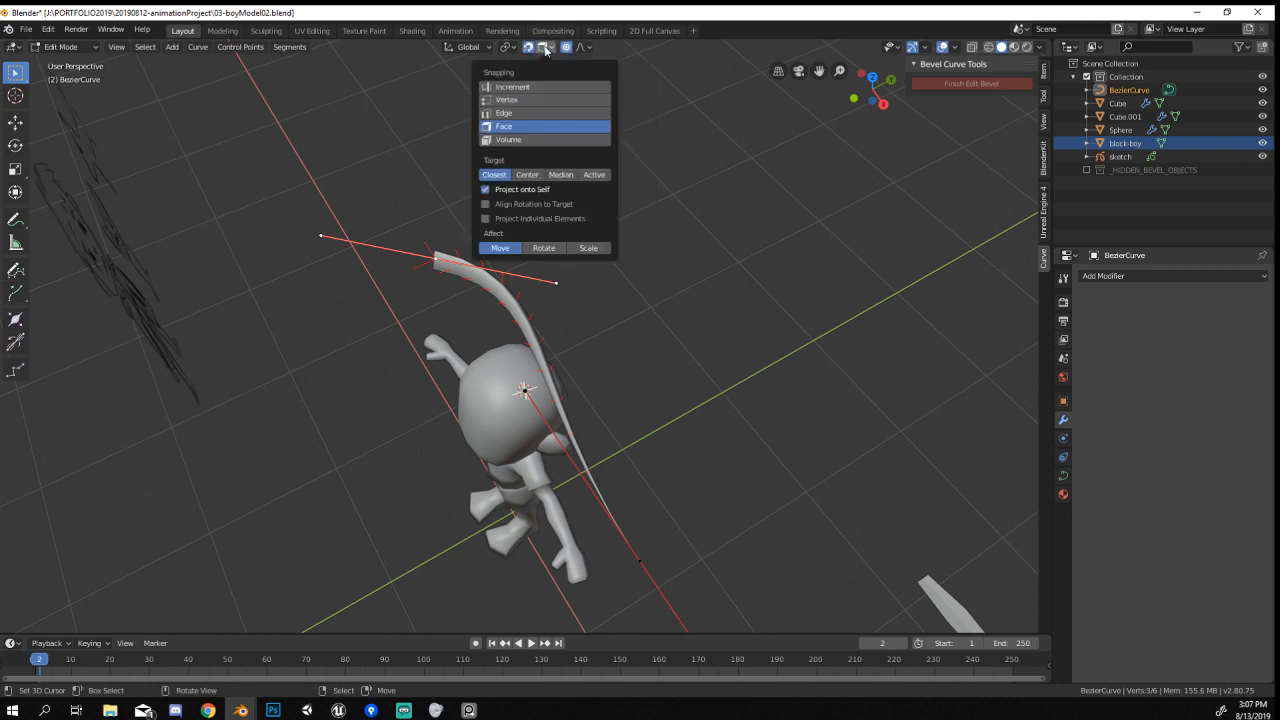
key(g)
click(434, 257)
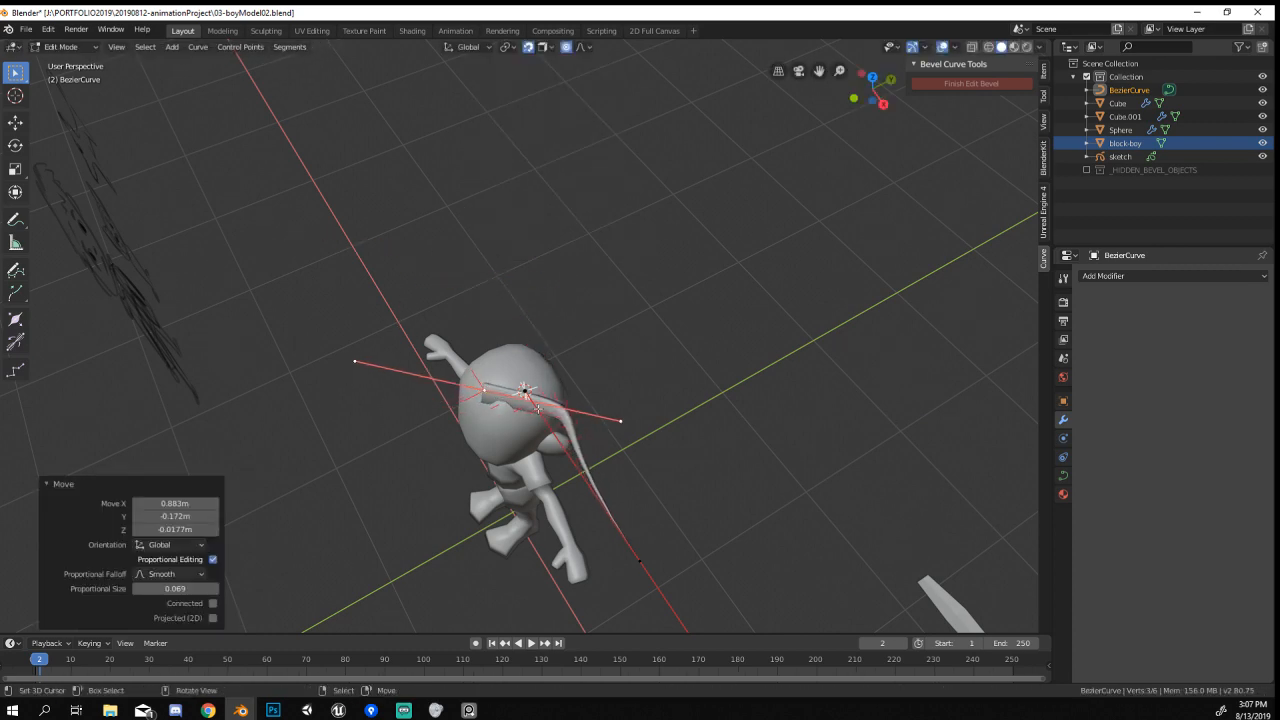
Rotate the thick-end control point about -61.9° and shorten its handles.
middle_drag(434, 257, 563, 331)
key(r)
click(555, 161)
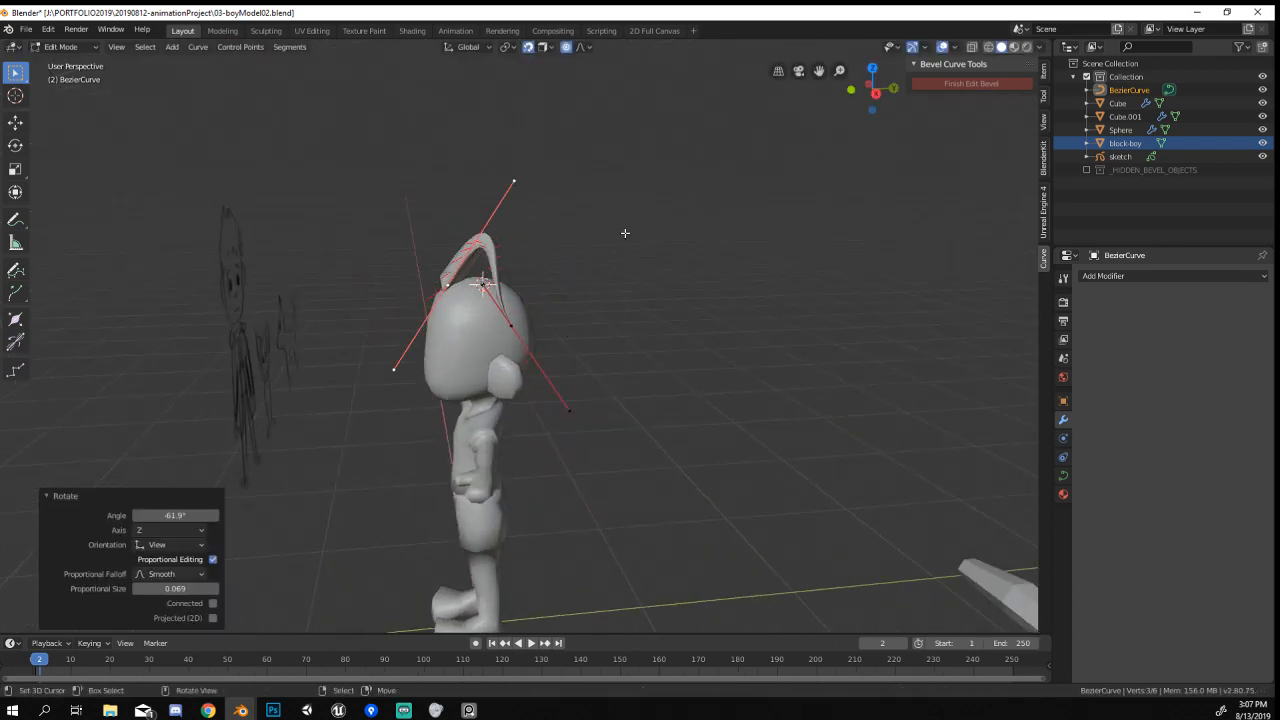
key(s)
click(513, 258)
Enlarge the strand's radius at the thick end by about 2.266 and sink that end into the head.
key(alt+s)
click(613, 274)
key(g)
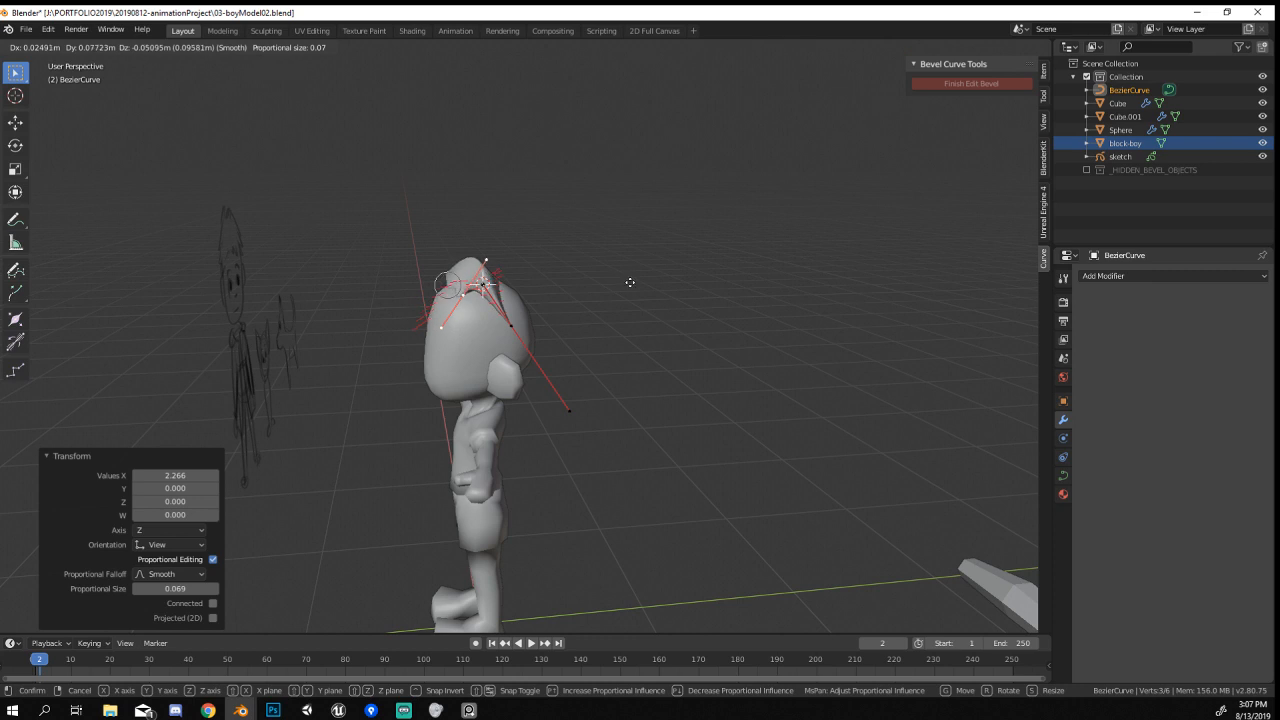
click(630, 282)
Bring the strand's thin tip in close to the head and shorten the tip's handles.
middle_drag(630, 282, 777, 396)
right_click(799, 243)
key(g)
click(595, 270)
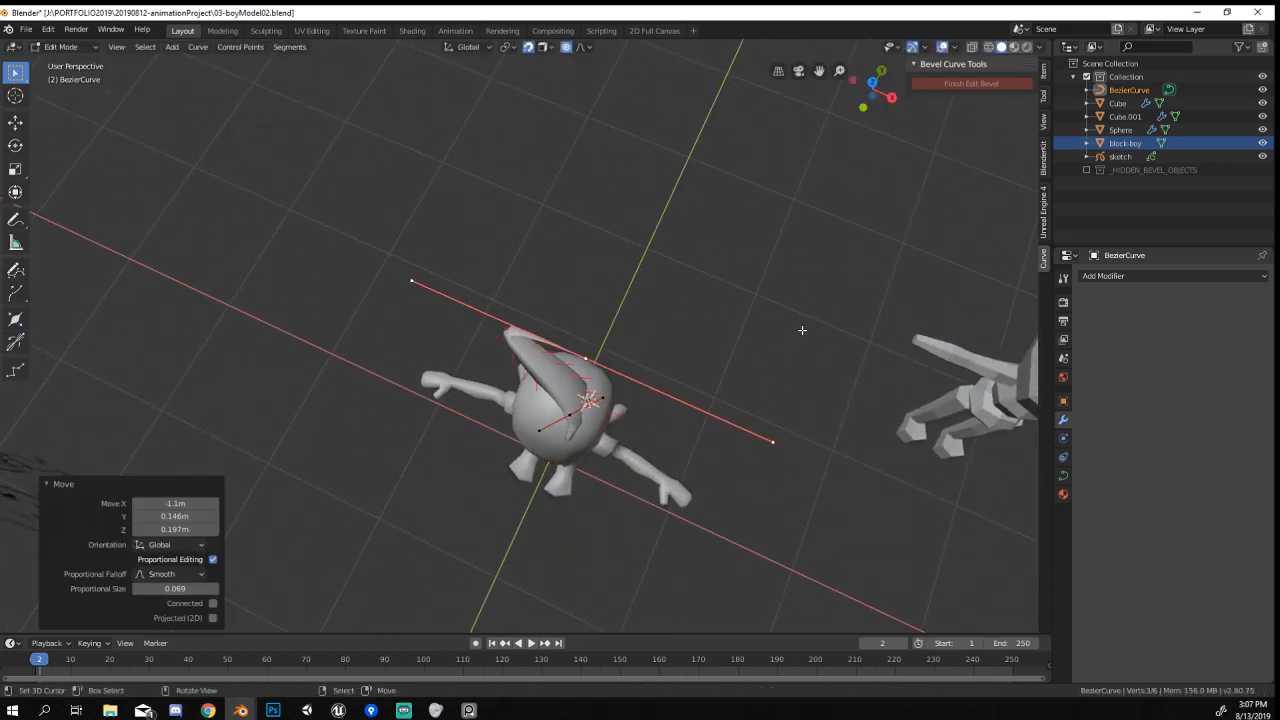
key(s)
click(620, 350)
Reposition the tip in side view, rotate it about 100° and raise it about 0.155 m to curve the strand.
middle_drag(620, 350, 501, 256)
key(g)
click(540, 327)
key(r)
click(519, 426)
key(g)
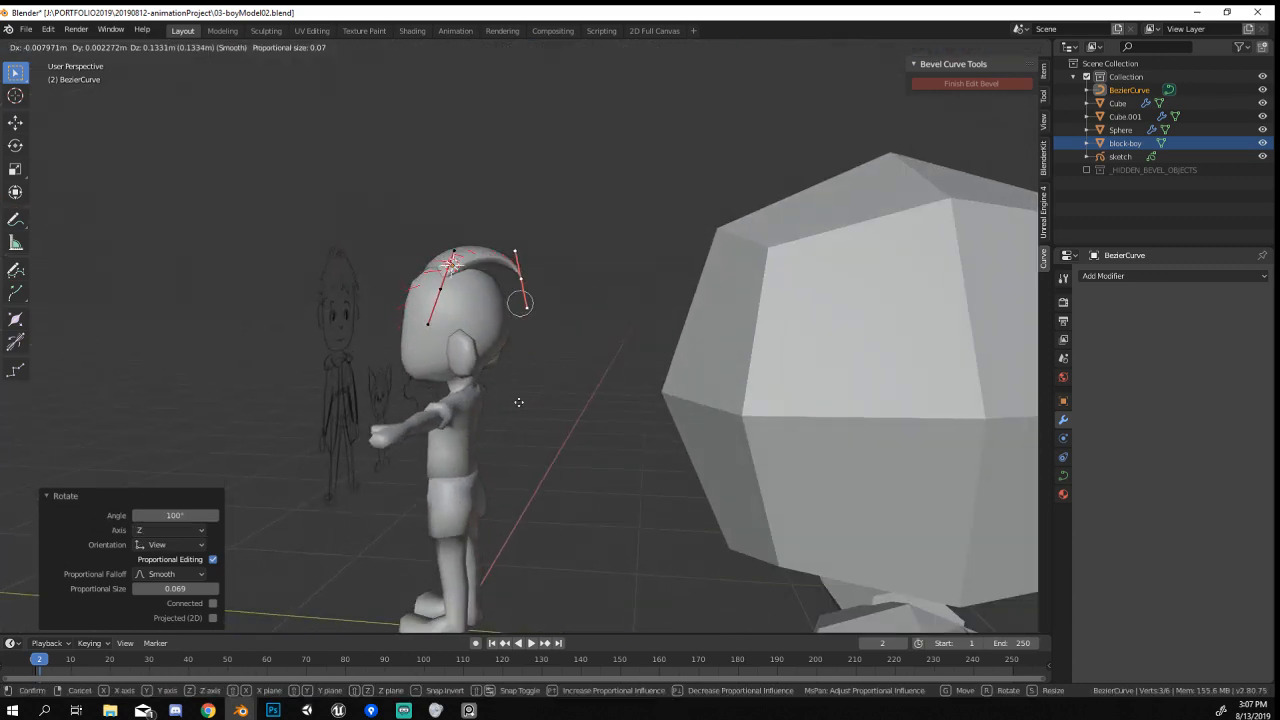
click(521, 395)
mouse_move(523, 383)
middle_down()
mouse_move(591, 380)
mouse_move(700, 403)
mouse_move(537, 391)
middle_up()
Swing the strand's tip to the front of the head, rotate it about 49.5° and shift it sideways about 0.218 m.
key(g)
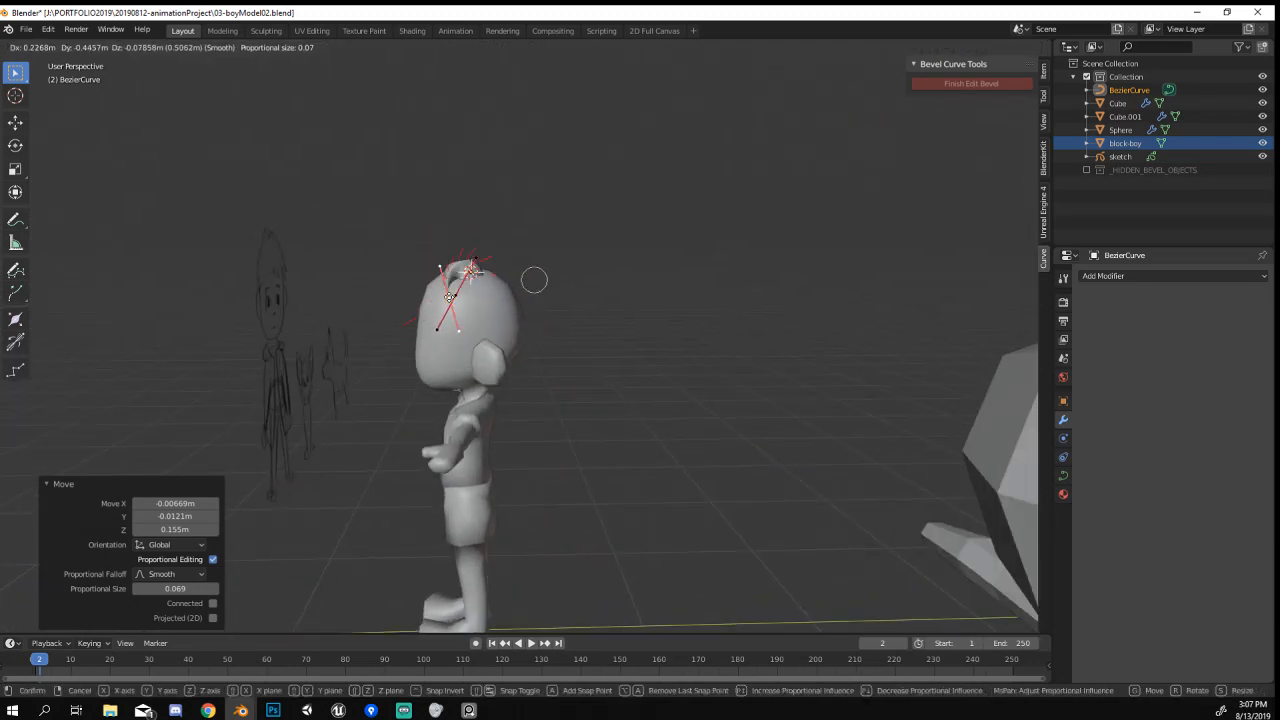
click(405, 287)
key(r)
click(543, 410)
key(g)
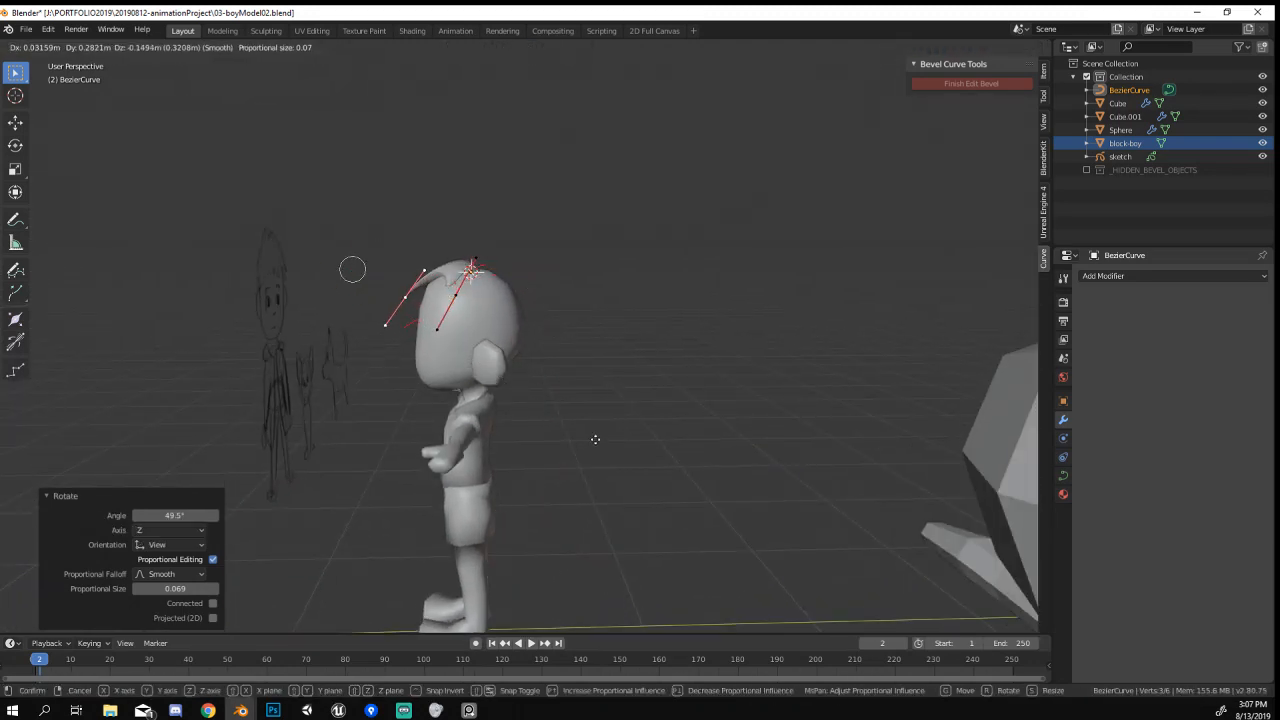
click(595, 439)
middle_drag(595, 439, 700, 380)
key(g)
click(756, 337)
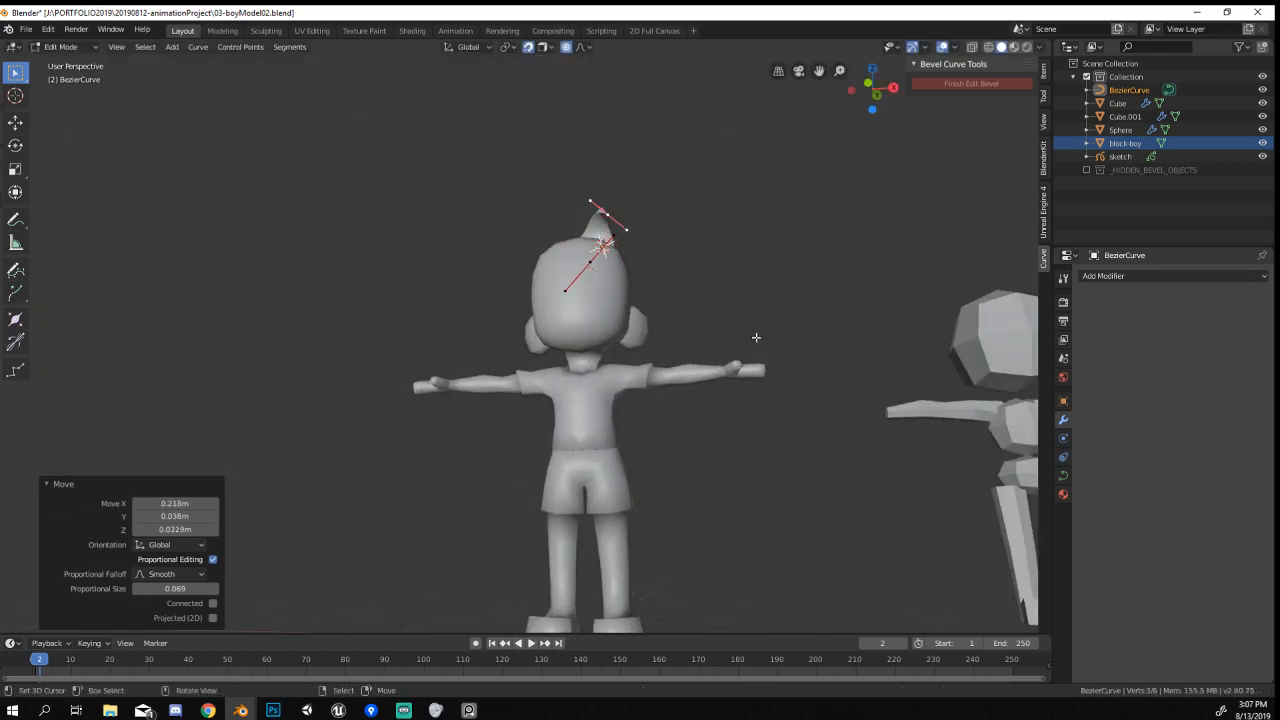
Reposition the strand's thick base on the scalp and nudge its tip slightly.
middle_drag(756, 337, 730, 290)
key(g)
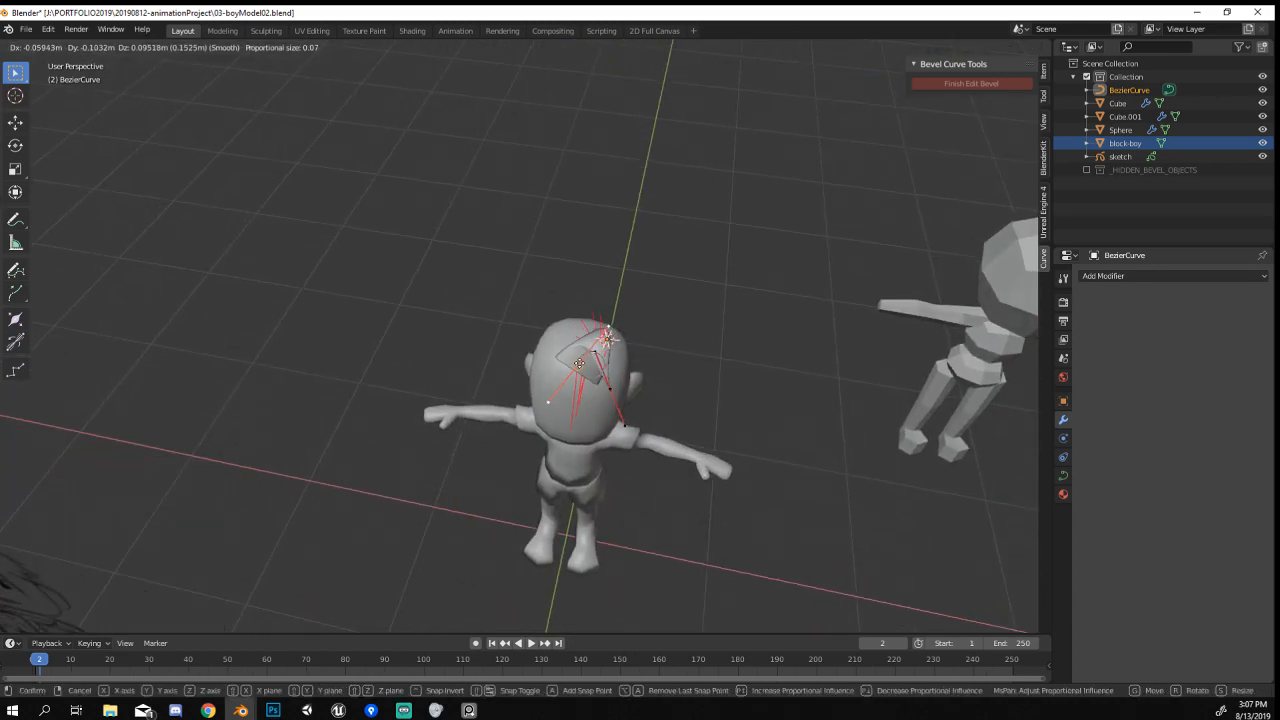
click(606, 340)
mouse_move(606, 340)
middle_down()
mouse_move(563, 357)
mouse_move(766, 311)
middle_up()
scroll(755, 305, up, 2)
right_click(556, 154)
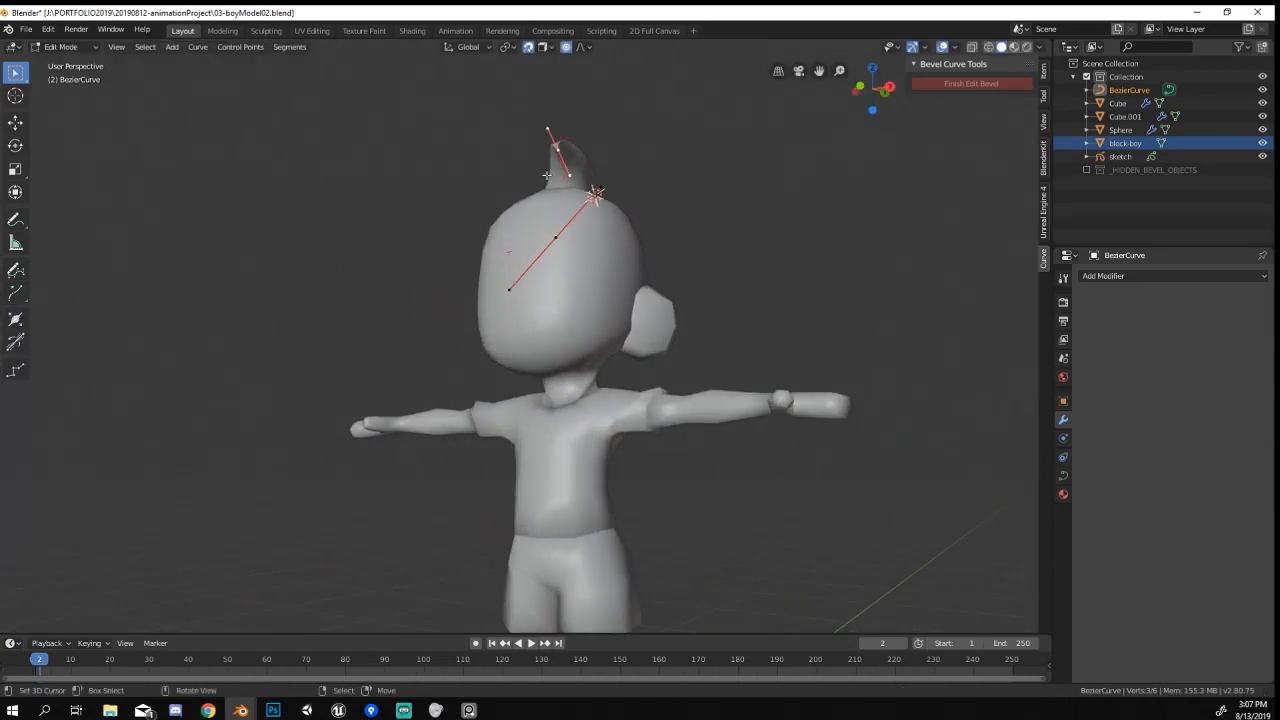
middle_drag(547, 175, 450, 205)
key(g)
click(526, 271)
Examine how the hair strand sits on the head from the side and front, in wireframe and solid shading.
key(z)
click(430, 273)
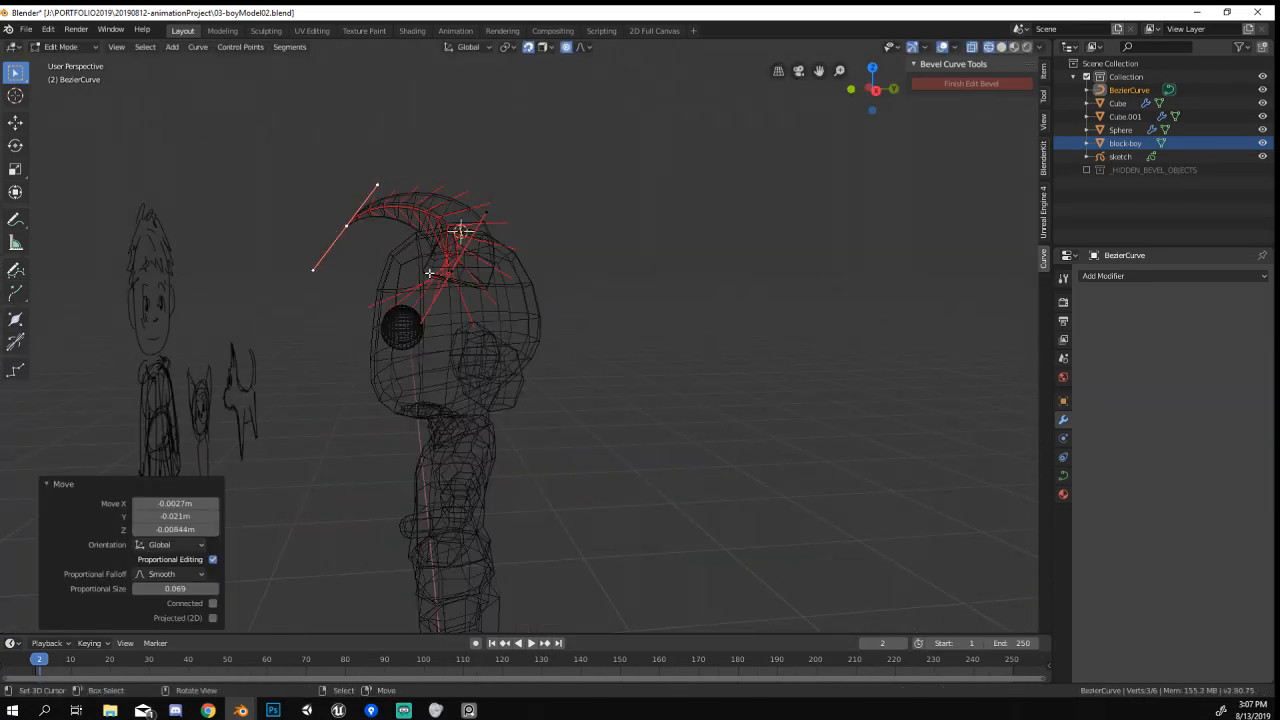
middle_drag(430, 273, 657, 266)
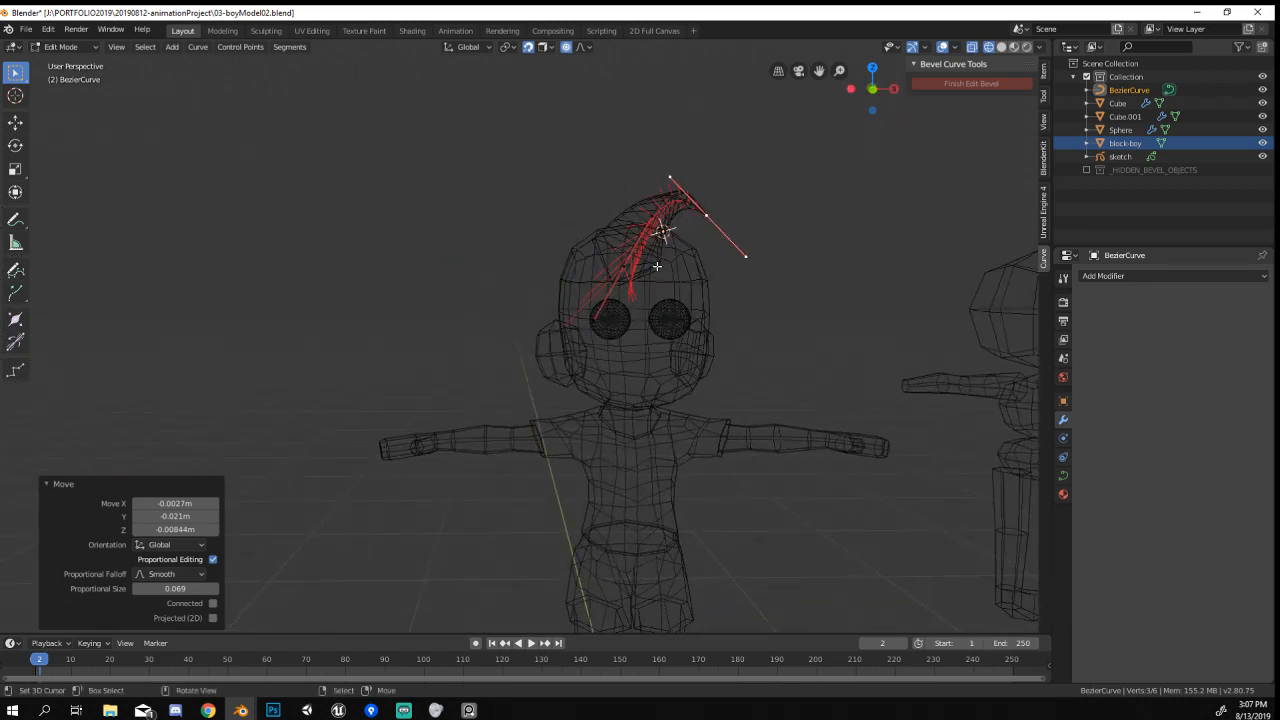
click(657, 266)
key(z)
click(728, 276)
middle_drag(728, 287, 622, 300)
scroll(766, 306, down, 3)
key(Tab)
key(Tab)
scroll(620, 270, up, 3)
key(Tab)
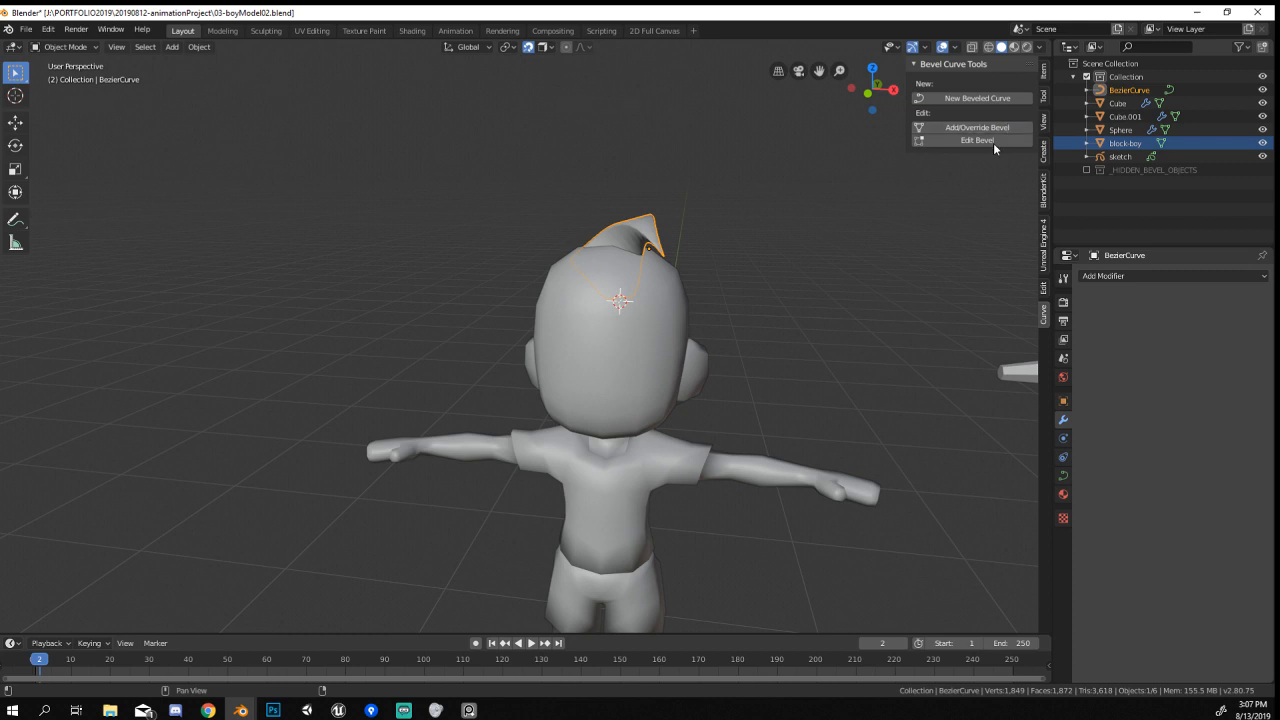
Open the hair strand's bevel profile for editing and move one of the two points at its peak.
click(993, 141)
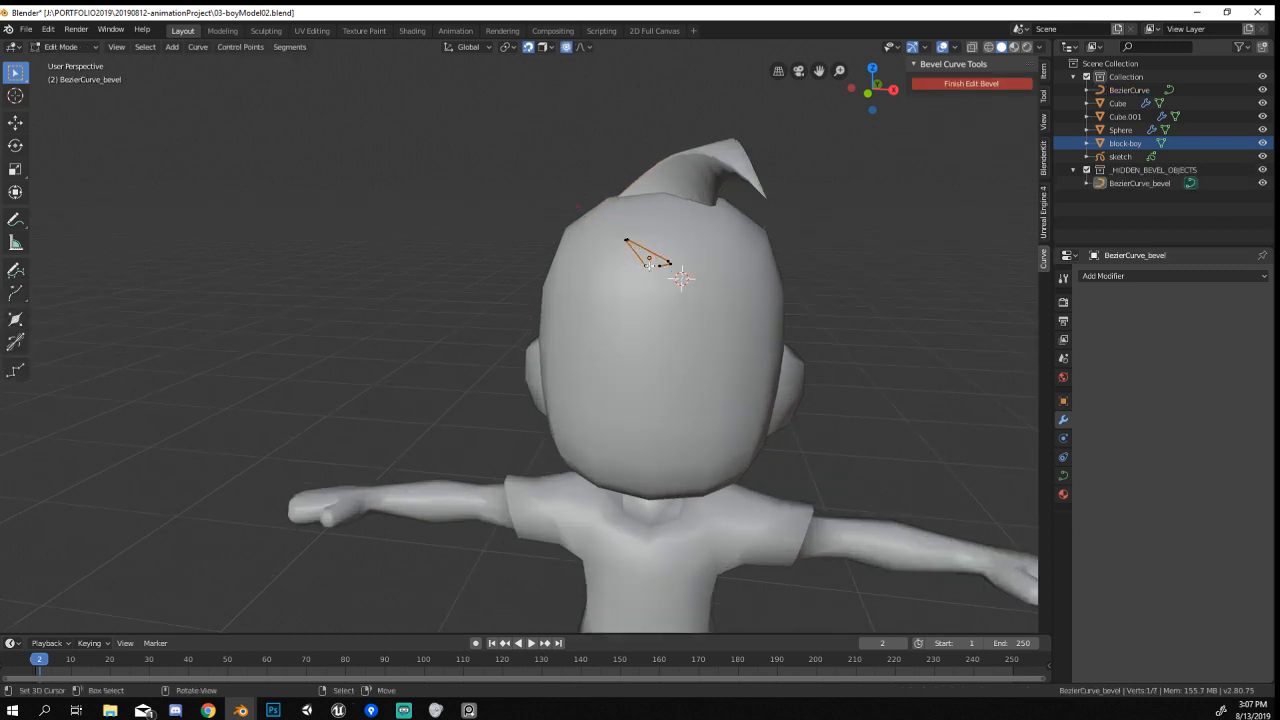
key(KP_Decimal)
scroll(649, 265, down, 10)
middle_drag(649, 265, 457, 318)
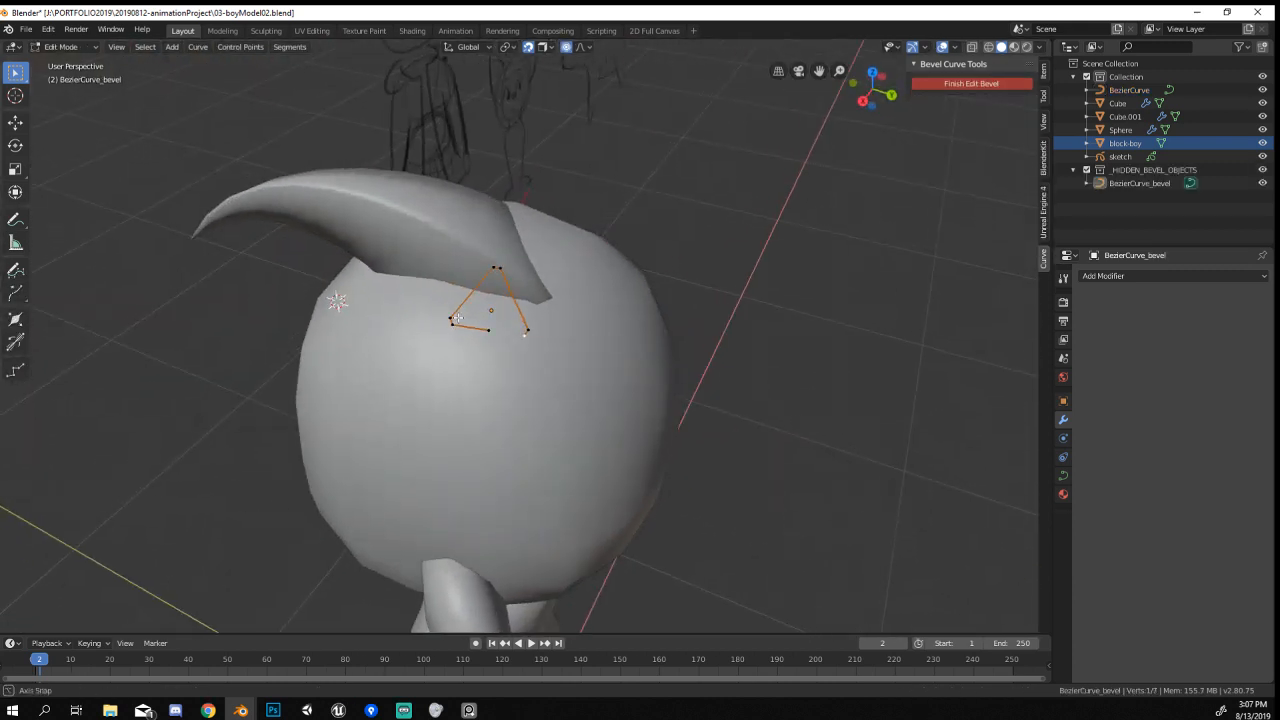
scroll(495, 244, up, 2)
key(g)
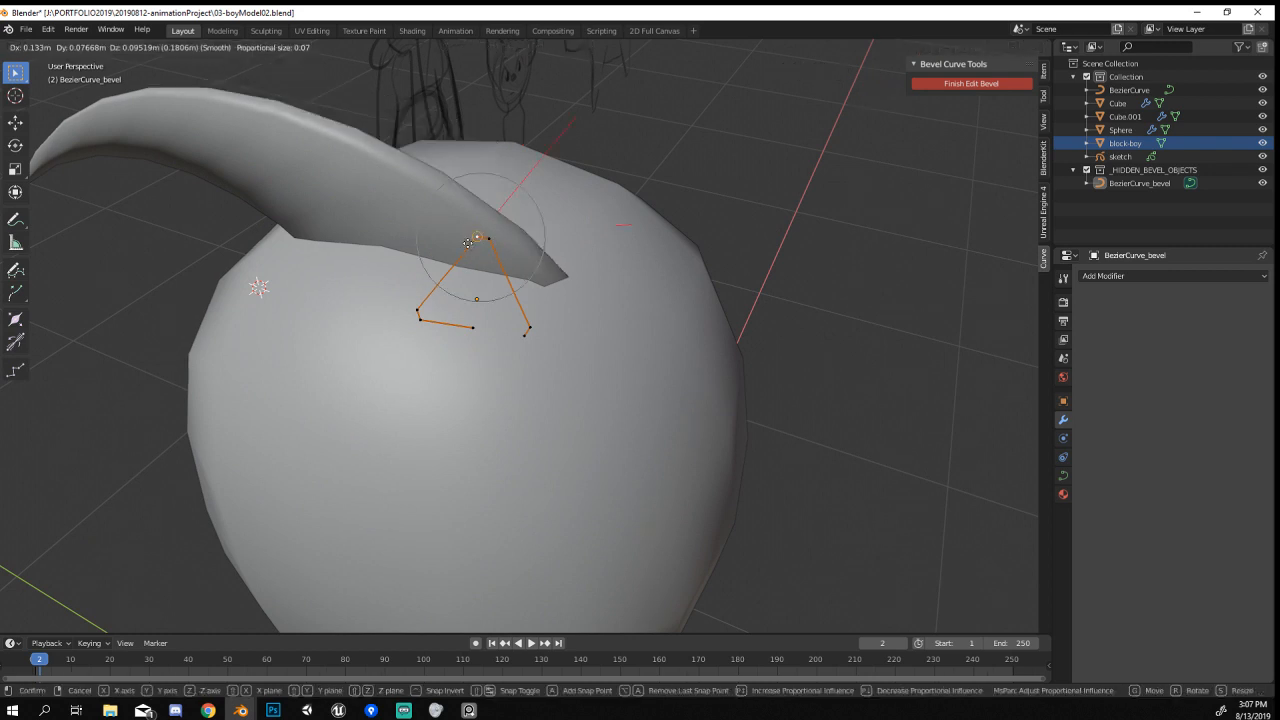
click(462, 268)
right_click(462, 268)
Spread the bevel profile's two peak points apart with a smaller proportional influence to flatten the peak.
key(g)
scroll(507, 282, up, 12)
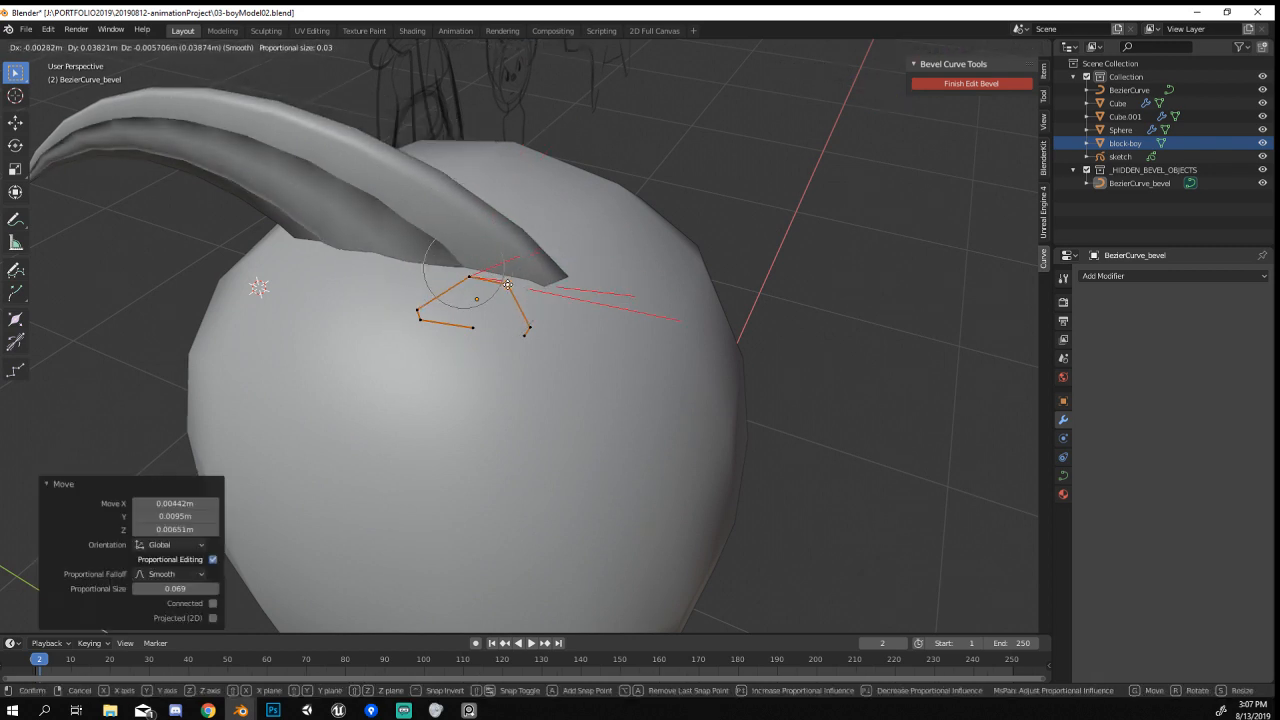
click(473, 281)
right_click(451, 276)
key(g)
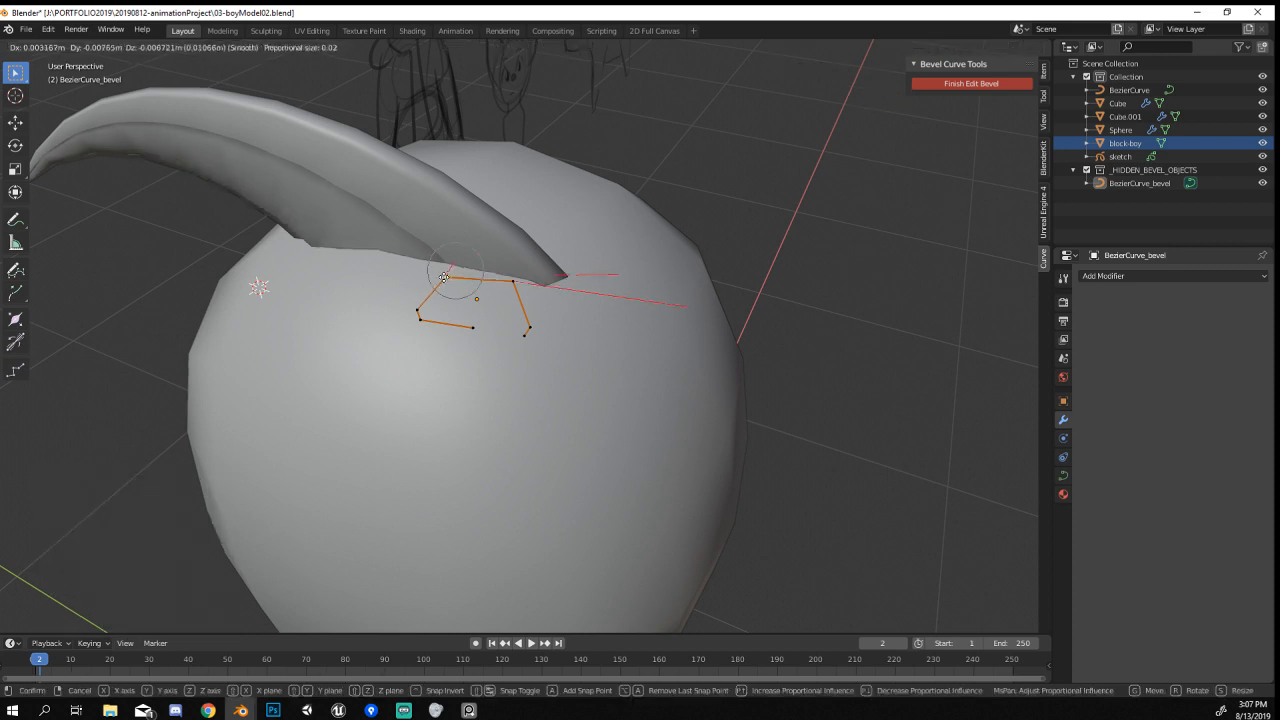
click(443, 277)
Turn off snapping and move both peak points off the head by about -0.124, -0.082 and -0.13 m in X, Y and Z.
middle_drag(443, 277, 575, 230)
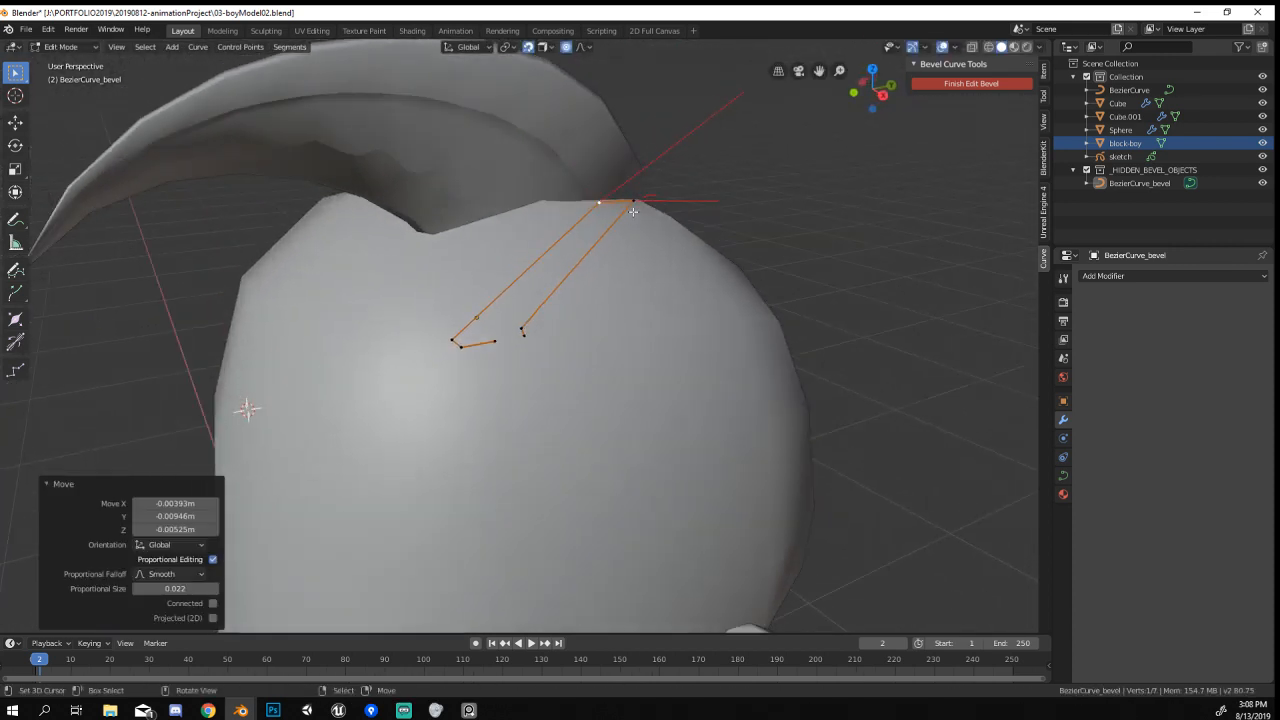
shift+right_click(634, 207)
middle_drag(743, 234, 806, 214)
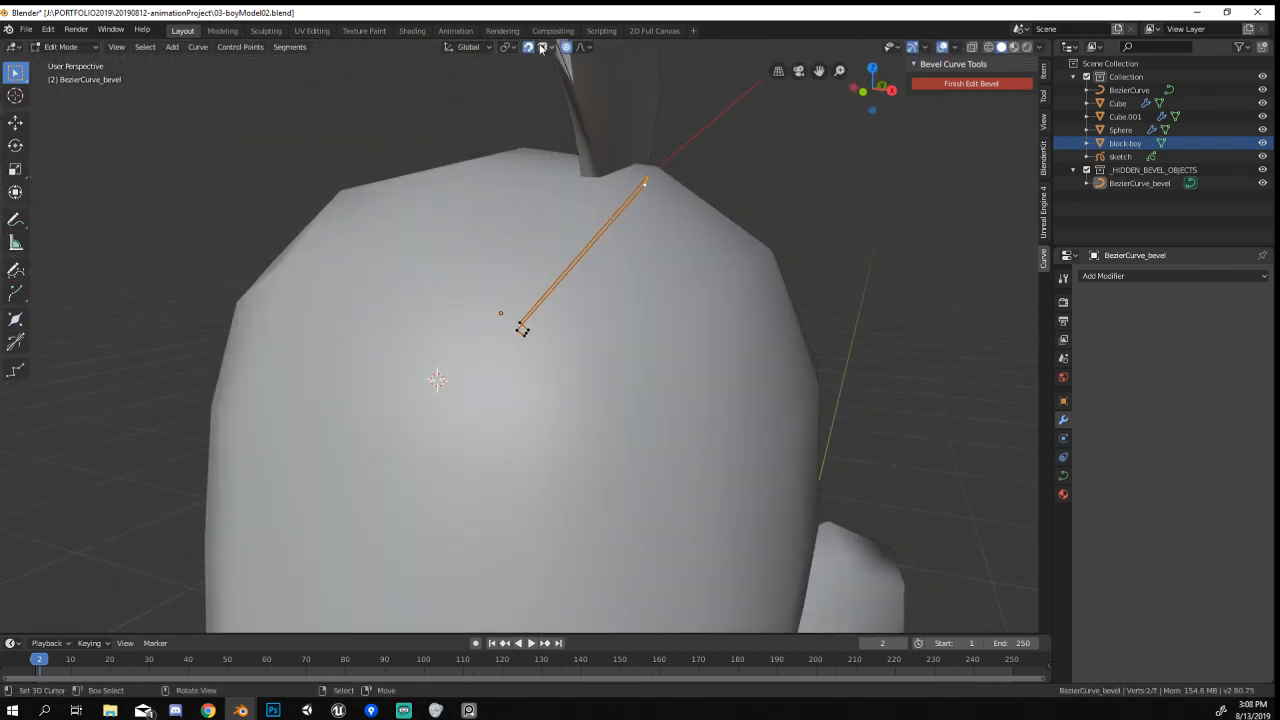
key(g)
click(234, 221)
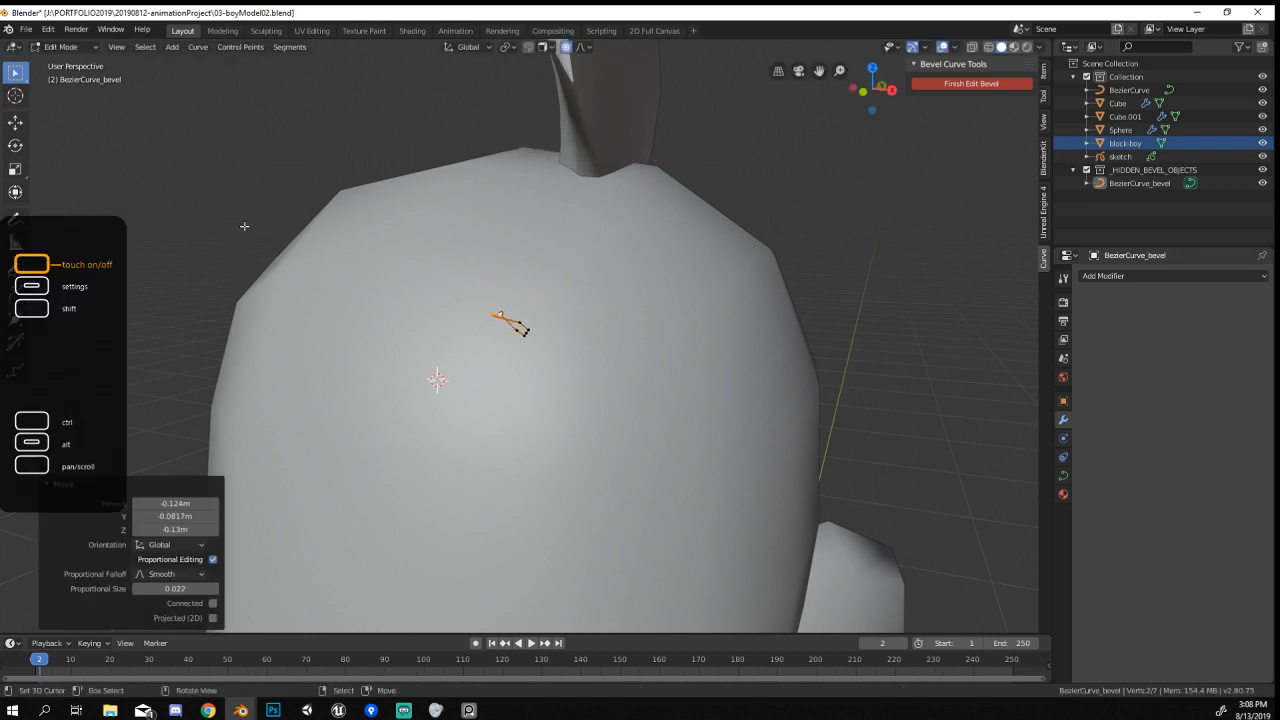
Rotate the profile's two peak points about -8.3° and shift them to even out the flat-topped cross-section.
middle_drag(300, 240, 270, 350)
key(r)
middle_drag(480, 341, 566, 308)
middle_drag(555, 351, 457, 366)
scroll(430, 336, up, 4)
key(g)
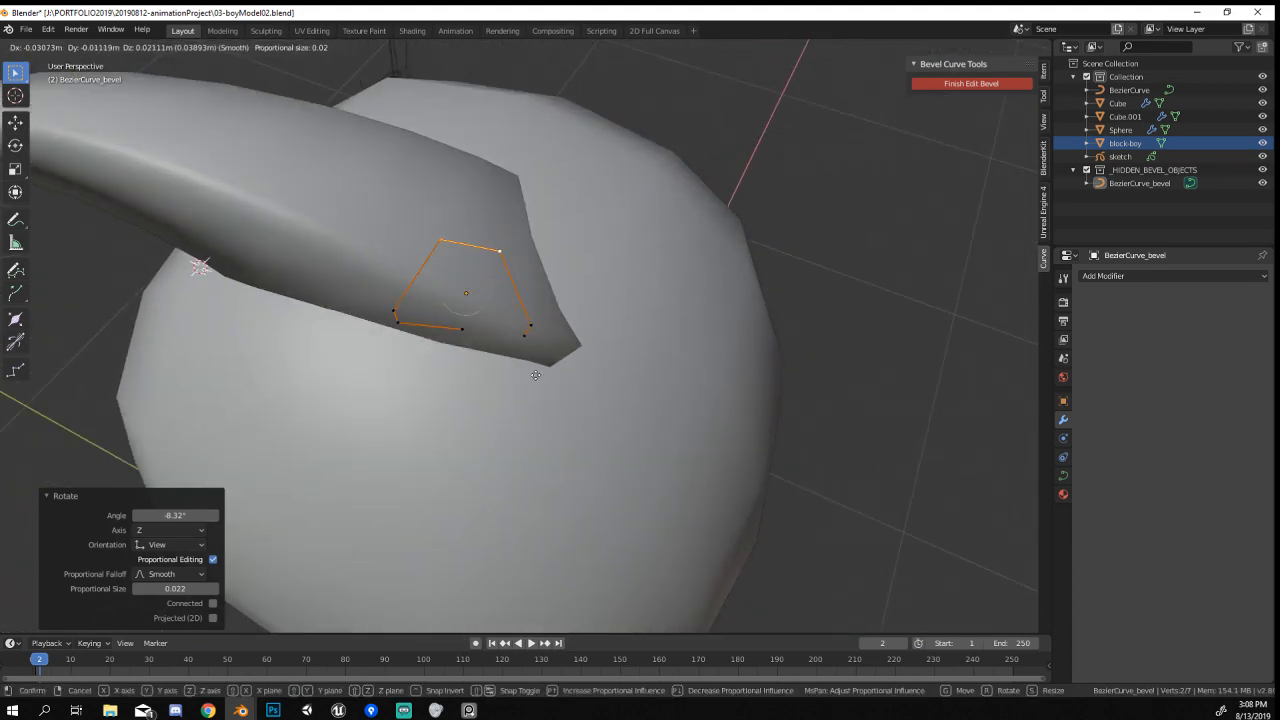
click(534, 378)
Check the thicker strand on the head, then nudge the points along one side of the bevel profile inward.
middle_drag(534, 382, 500, 388)
scroll(515, 390, down, 5)
key(Tab)
middle_drag(758, 384, 665, 325)
key(Tab)
scroll(560, 340, up, 4)
middle_drag(524, 335, 512, 389)
click(525, 319)
key(g)
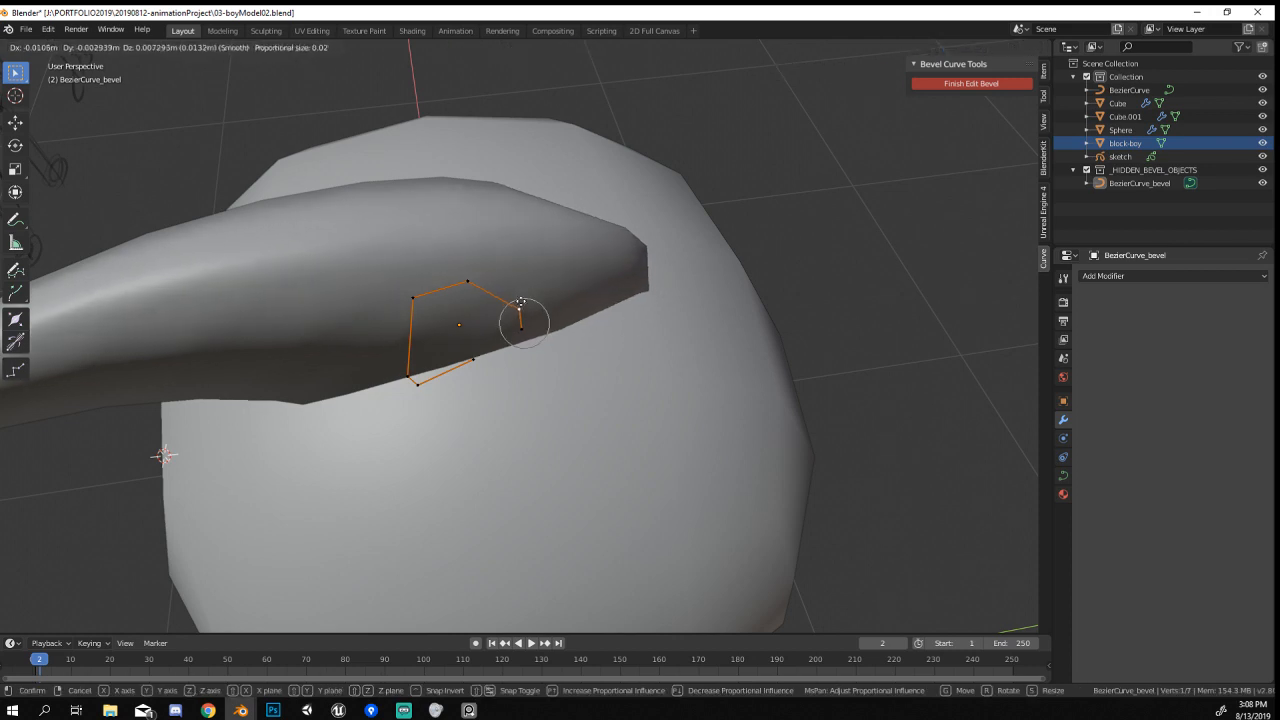
right_drag(520, 300, 522, 302)
right_drag(524, 332, 516, 341)
Join the two open ends of the bevel profile with a segment and leave its editing.
middle_drag(462, 365, 448, 315)
shift+right_click(464, 329)
key(f)
middle_drag(669, 390, 501, 299)
key(Tab)
scroll(760, 368, down, 5)
Adjust the strand's control points on the head, lower its tip and rotate the tip about -6.3°.
click(558, 312)
click(586, 367)
middle_drag(588, 367, 587, 300)
key(g)
click(565, 335)
click(380, 282)
key(g)
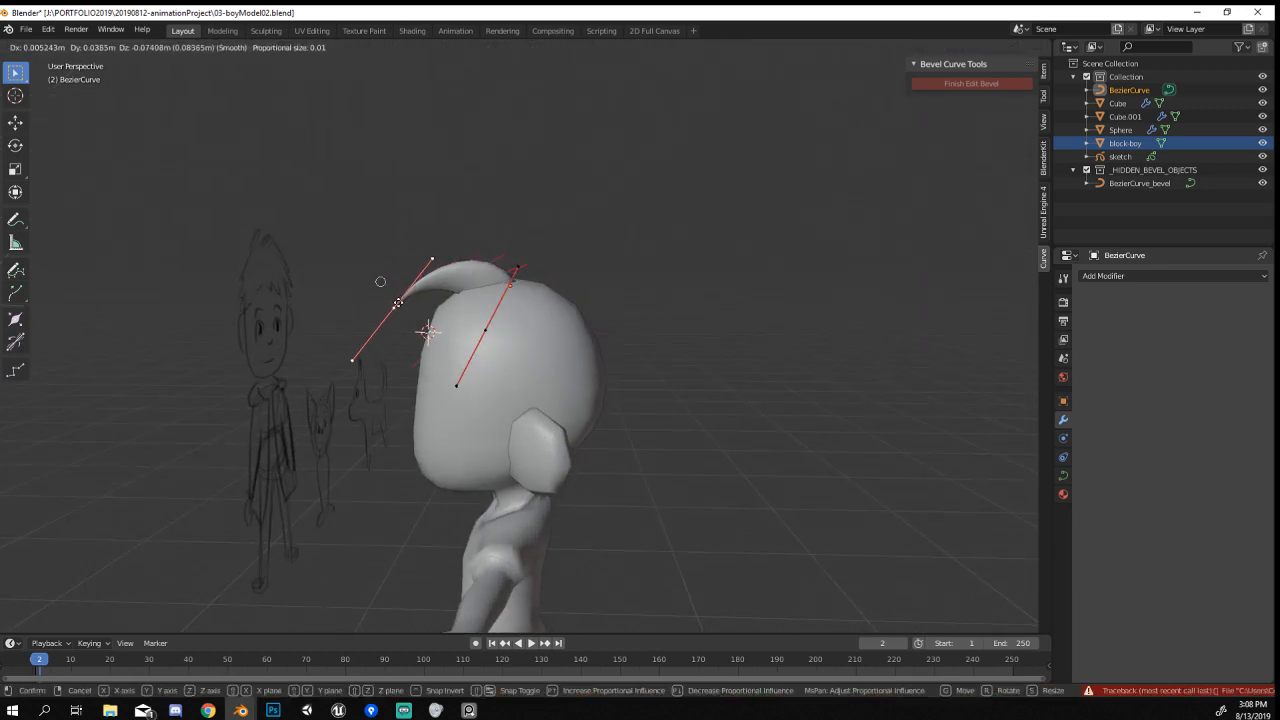
click(371, 317)
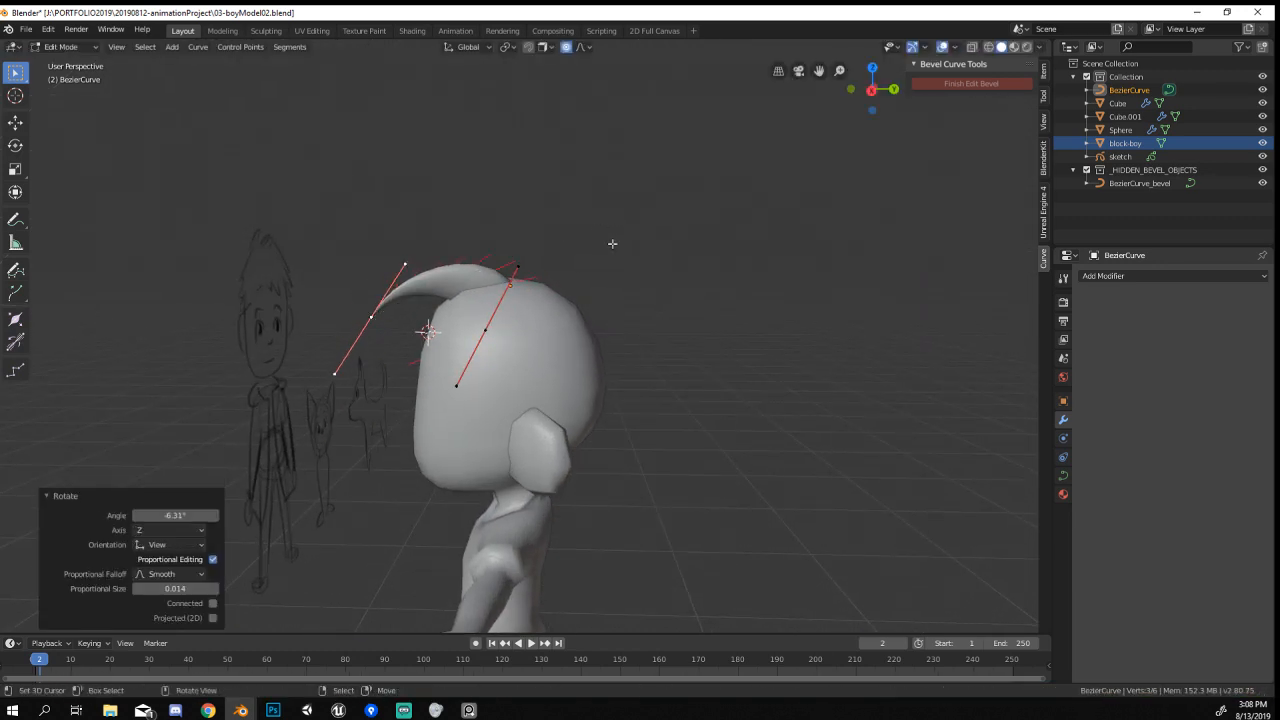
Duplicate the hair strand beside the original, rotate the copy's tip to sweep sideways and shift it forward.
middle_drag(612, 243, 632, 394)
click(589, 378)
key(r)
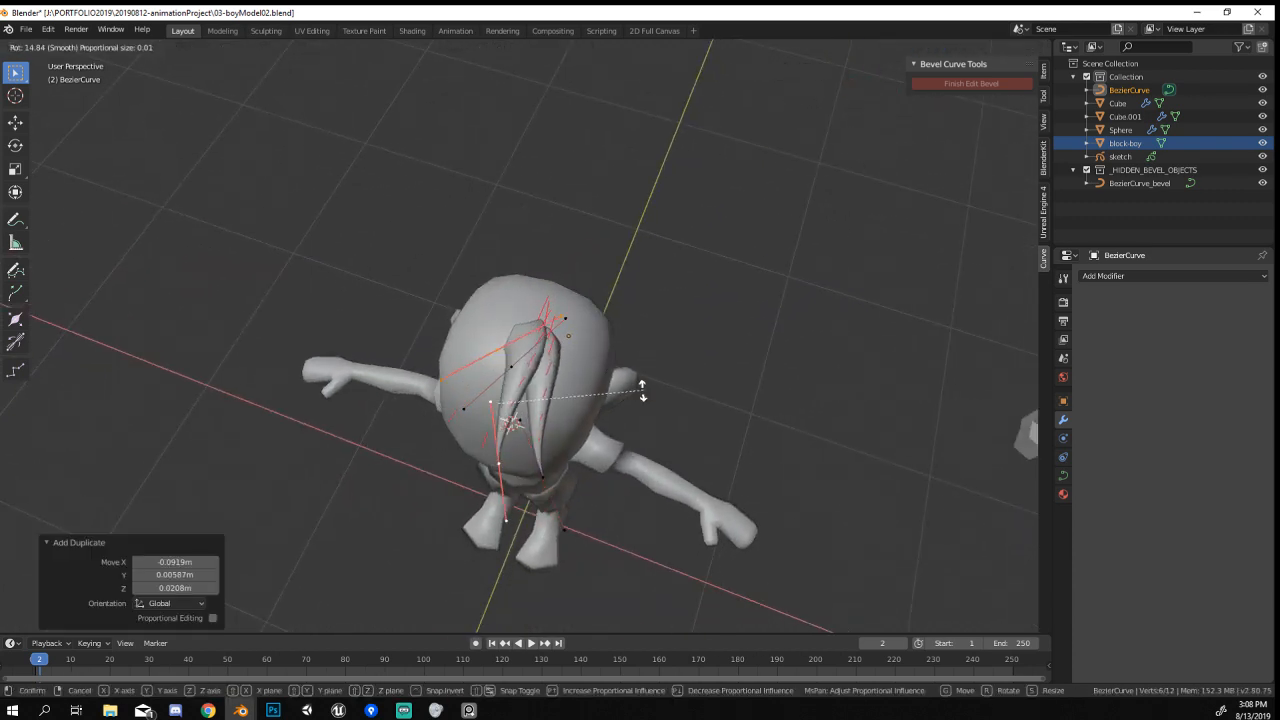
click(620, 446)
key(g)
key(g)
click(597, 429)
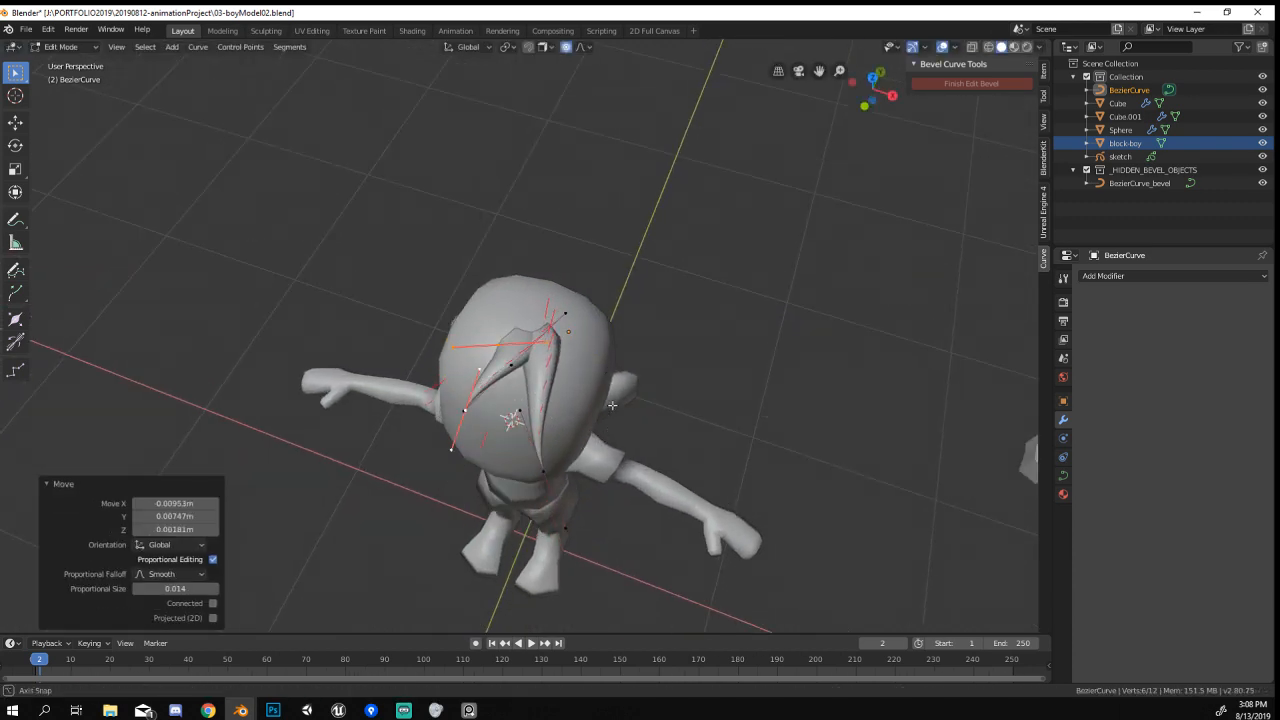
middle_drag(597, 429, 515, 320)
key(g)
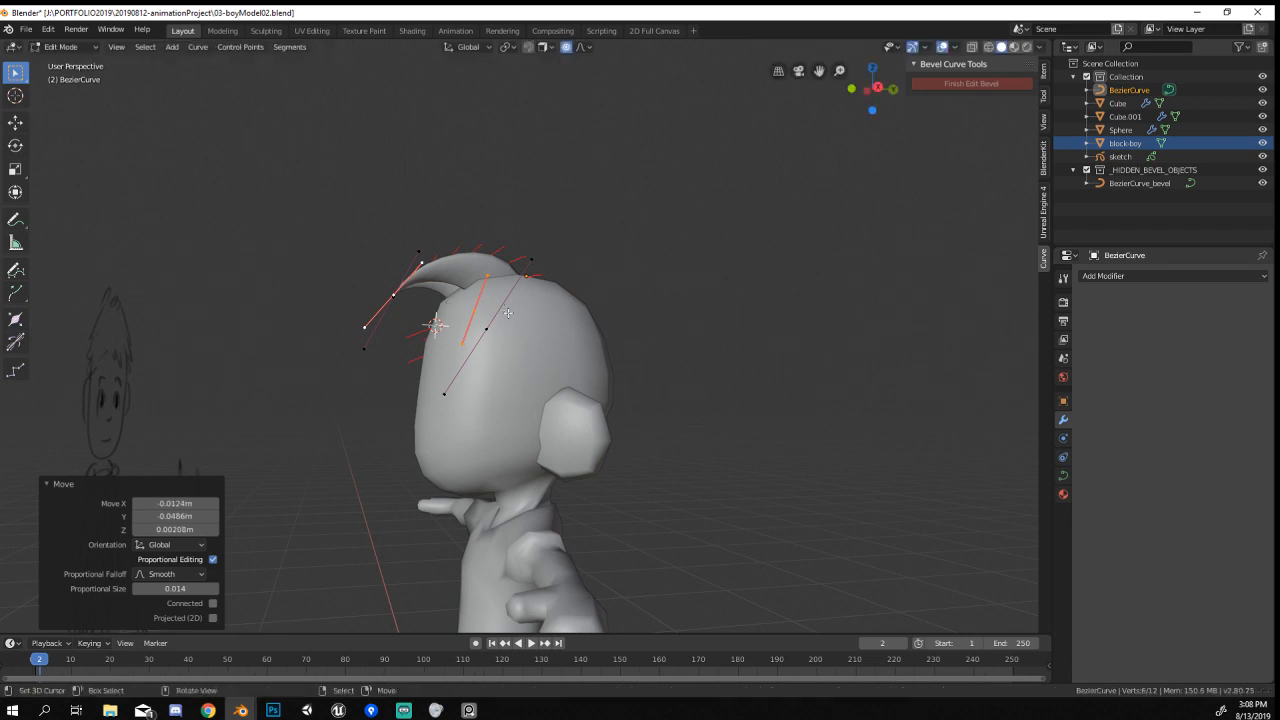
Reposition the base point of one of the two strands on the scalp and rotate it 68°.
middle_drag(703, 341, 600, 485)
key(g)
click(681, 302)
key(g)
click(396, 447)
key(r)
click(446, 492)
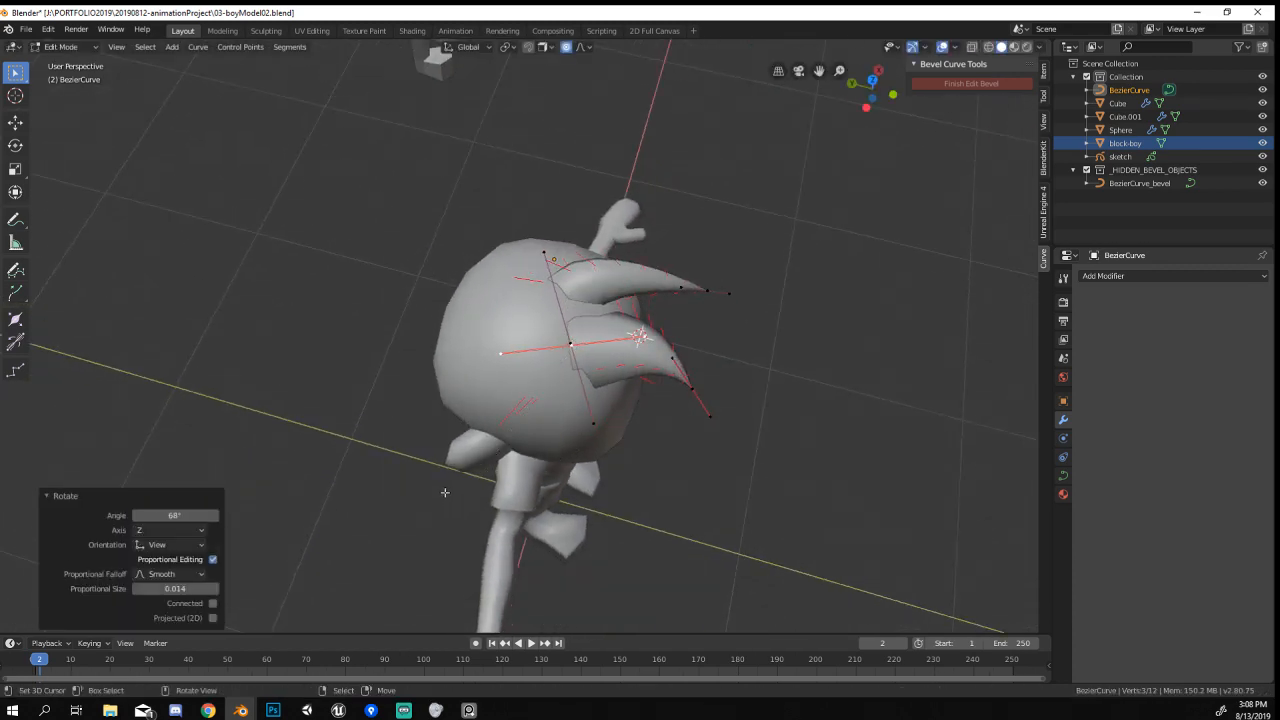
Move the strand's base point about 0.085 m along Y and -0.035 m along Z, then rotate it to lift the strand.
middle_drag(443, 491, 440, 355)
key(g)
click(460, 373)
key(r)
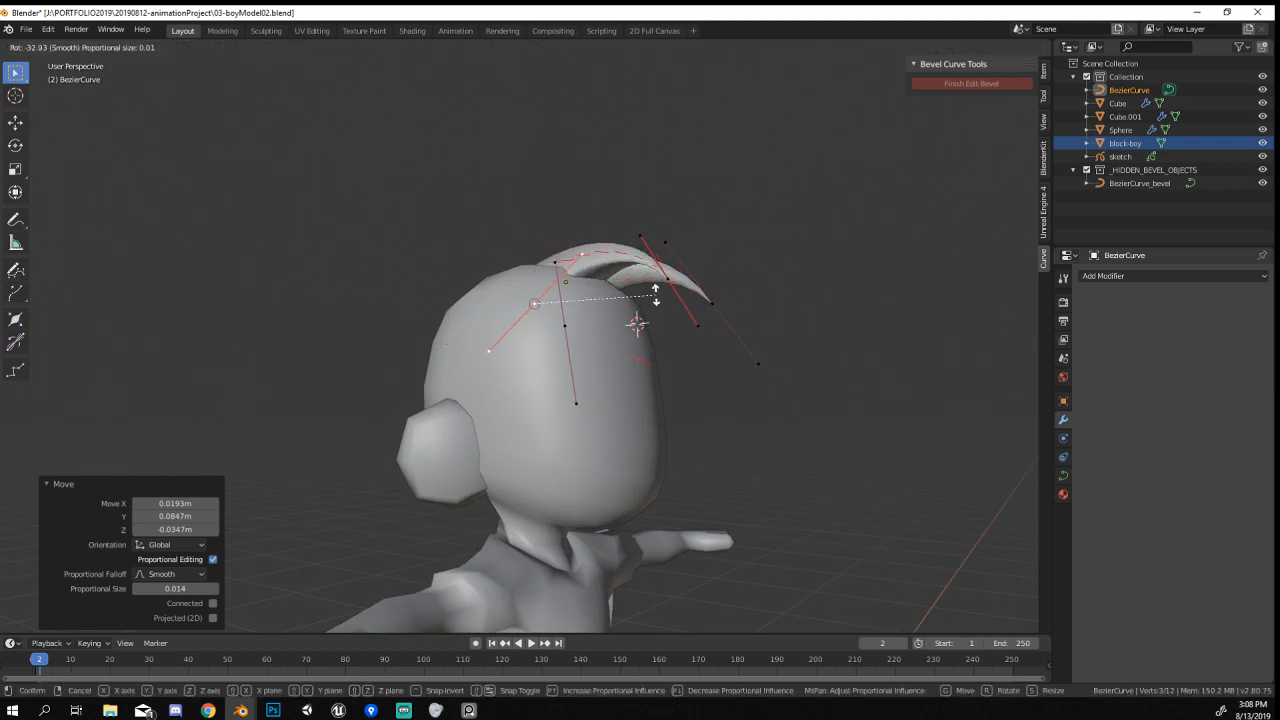
click(688, 313)
middle_drag(688, 313, 531, 290)
Reposition one strand's tip at the front of the head and rotate the other strand's tip.
click(352, 310)
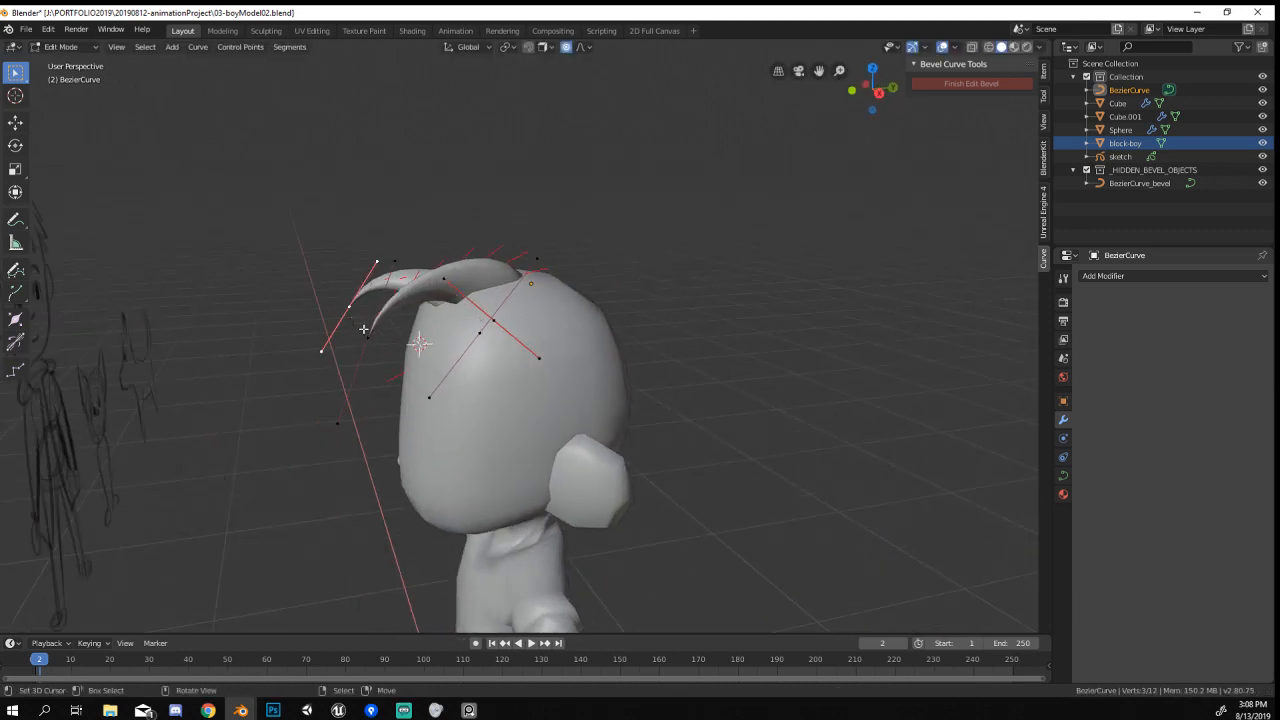
middle_drag(369, 350, 418, 378)
key(g)
click(291, 323)
click(523, 444)
key(r)
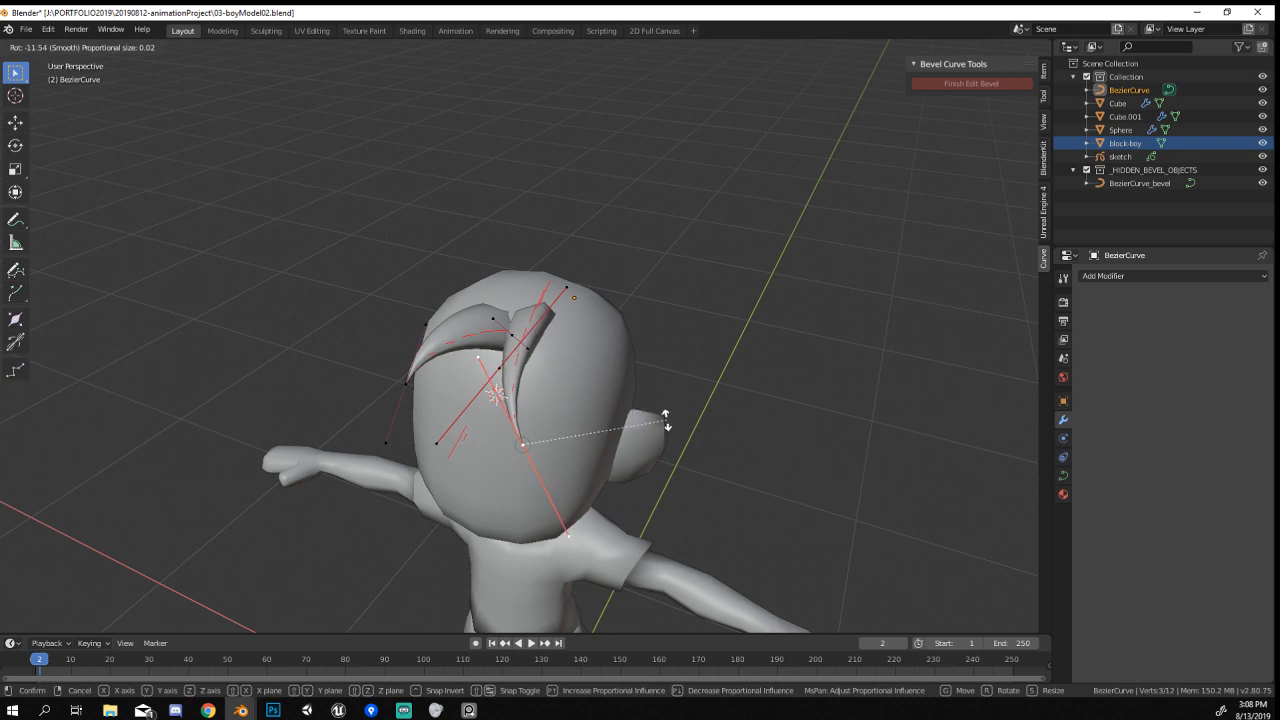
click(665, 420)
Duplicate a strand as a third lock beside the first two and scale the copy.
key(Tab)
middle_drag(702, 346, 591, 387)
key(Tab)
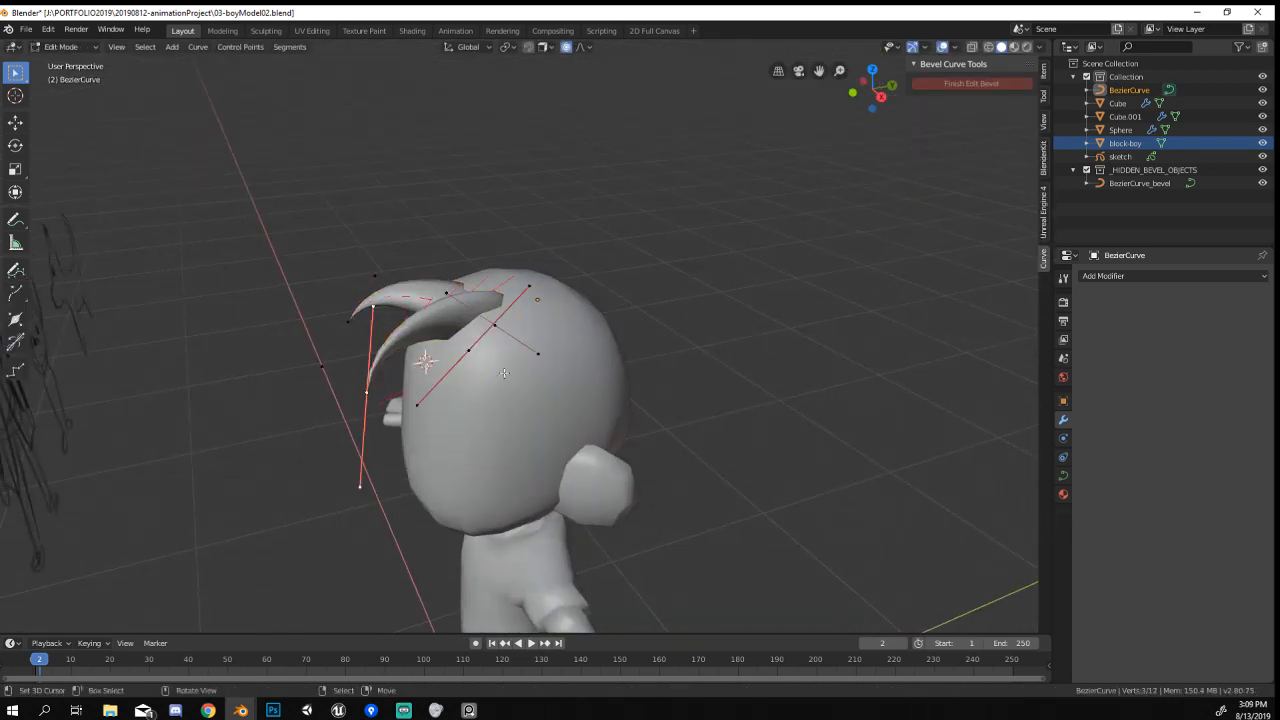
middle_drag(504, 373, 585, 440)
key(shift+d)
click(600, 468)
click(700, 446)
middle_drag(700, 444, 655, 386)
key(s)
click(590, 387)
Rotate the third strand's tip about 7.3° and reposition it in front of the forehead.
right_click(376, 420)
middle_drag(373, 420, 666, 320)
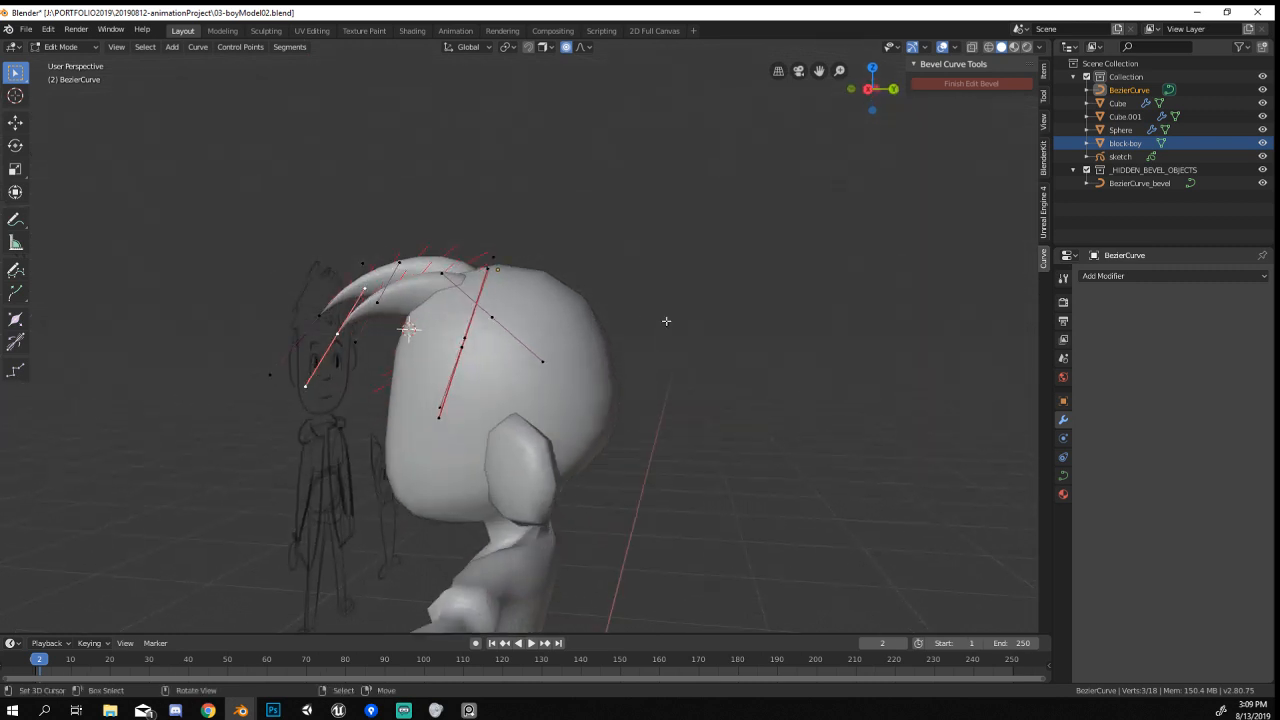
key(r)
click(607, 496)
key(r)
click(611, 485)
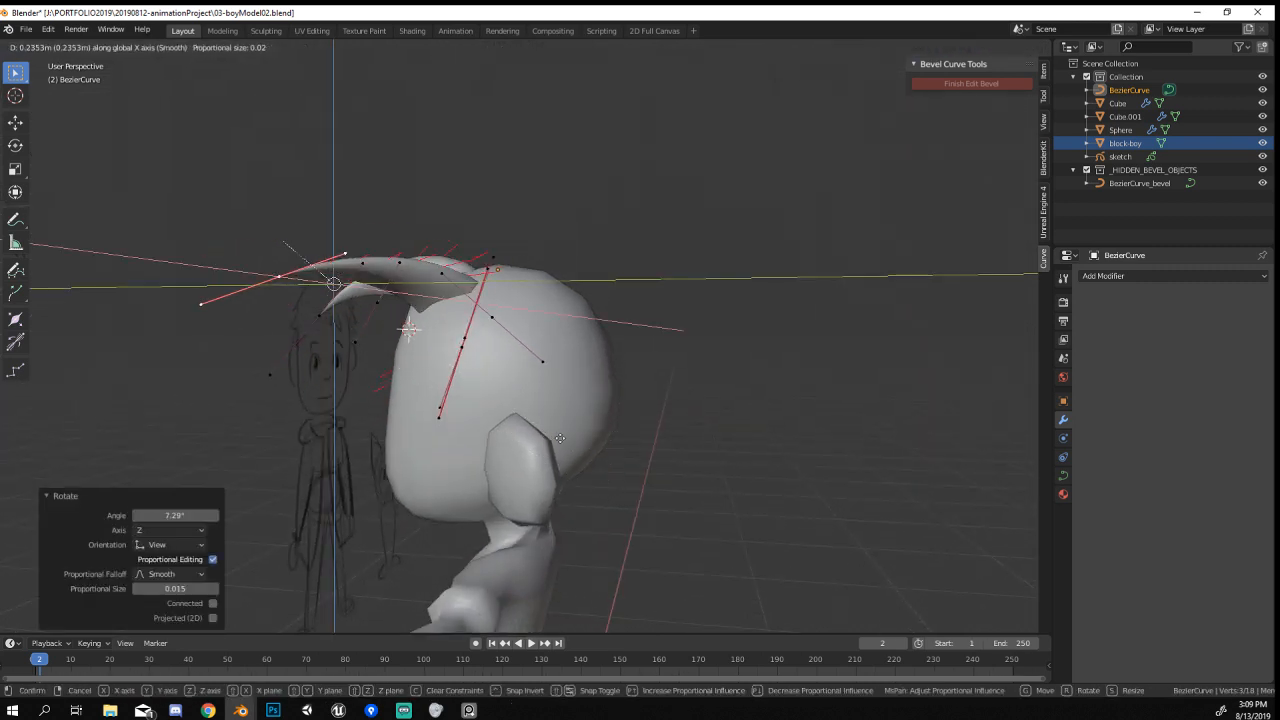
right_click(606, 425)
mouse_move(606, 425)
middle_down()
mouse_move(700, 346)
mouse_move(661, 350)
mouse_move(770, 396)
mouse_move(771, 449)
mouse_move(608, 428)
middle_up()
key(g)
click(682, 345)
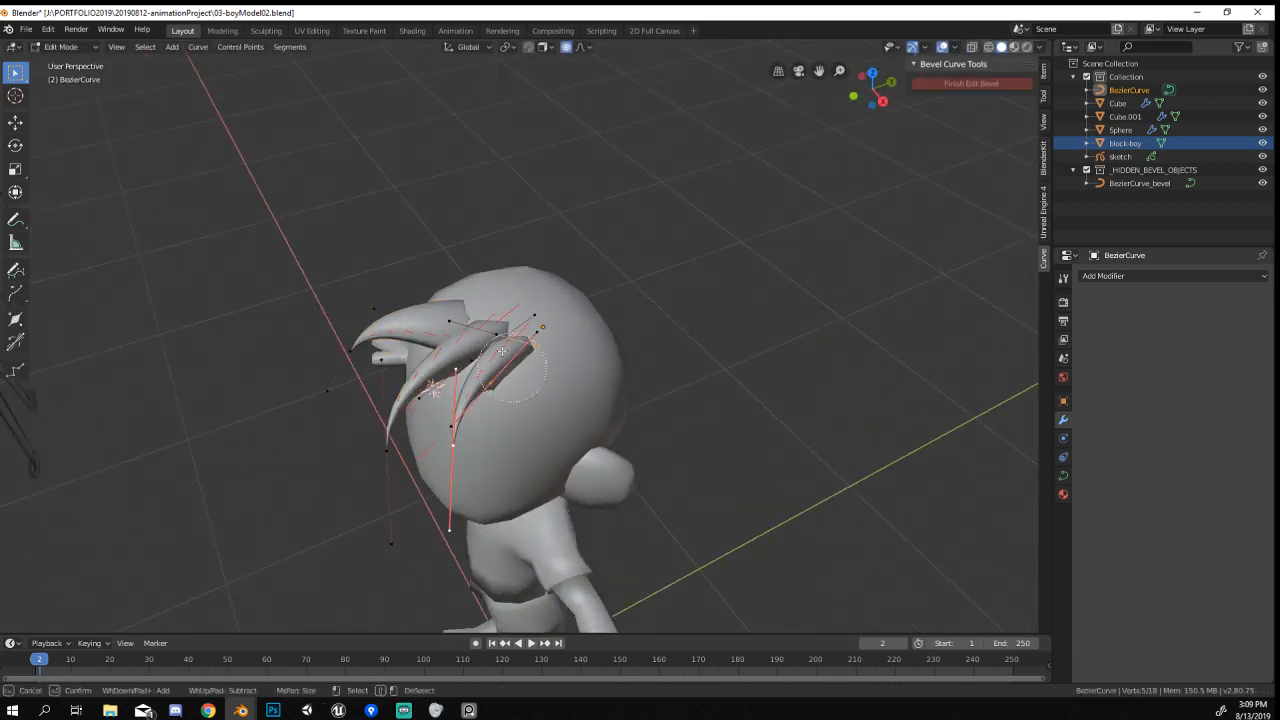
Duplicate all three strands, rotate the copies 29.5° and move them above the originals as a second layer.
middle_drag(496, 340, 576, 247)
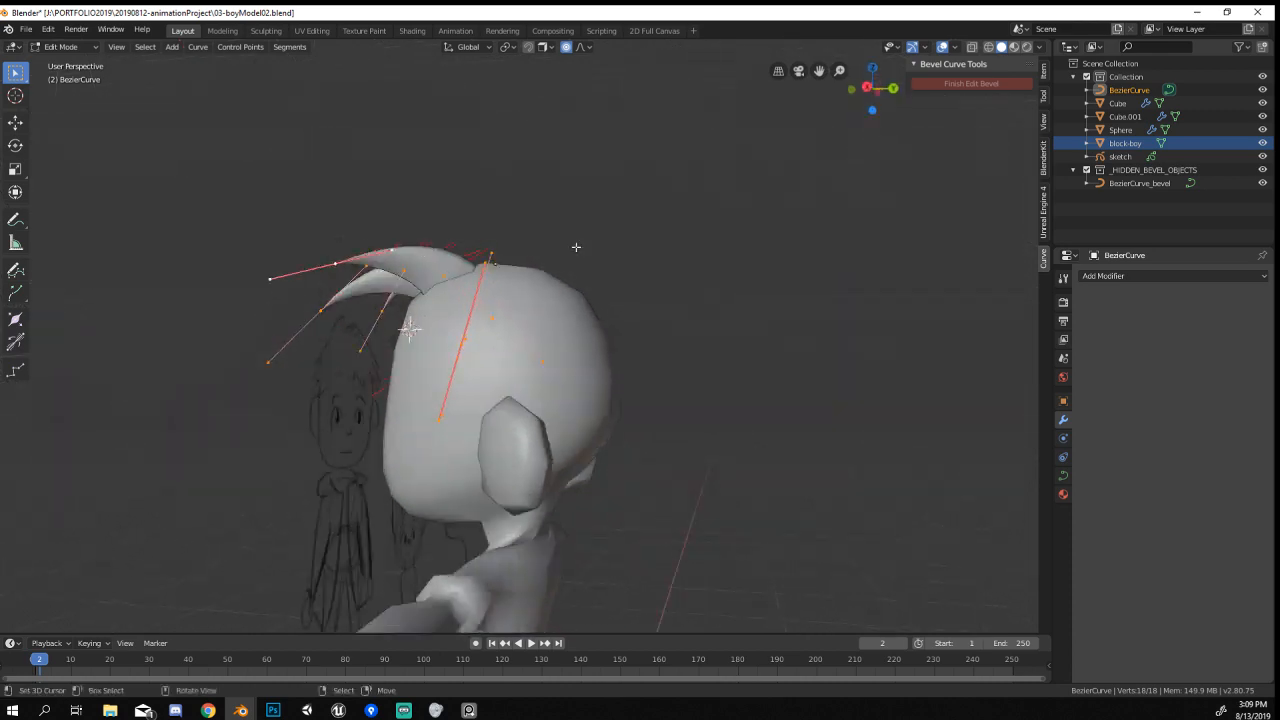
key(shift+d)
click(783, 304)
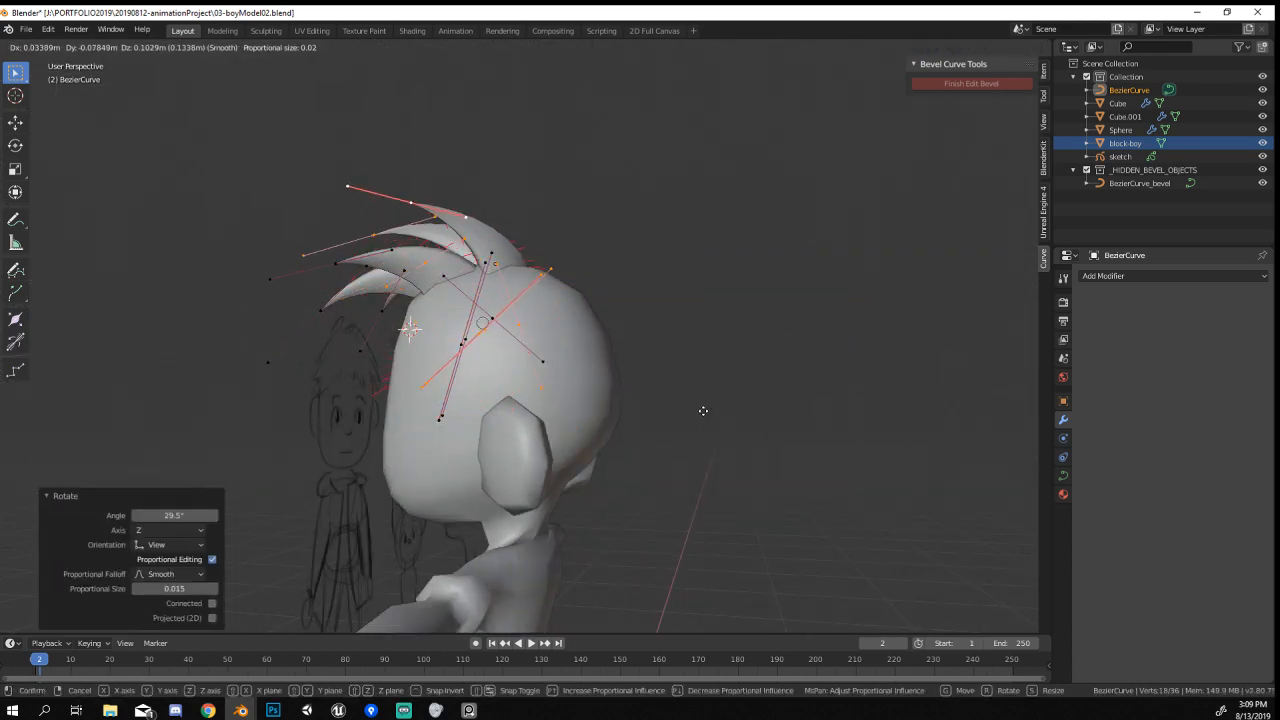
click(703, 410)
Rotate an upper strand's tip about 59.6° and raise it to make the lock stick up.
mouse_move(640, 391)
middle_down()
mouse_move(759, 444)
mouse_move(383, 240)
mouse_move(450, 300)
middle_up()
click(730, 447)
key(r)
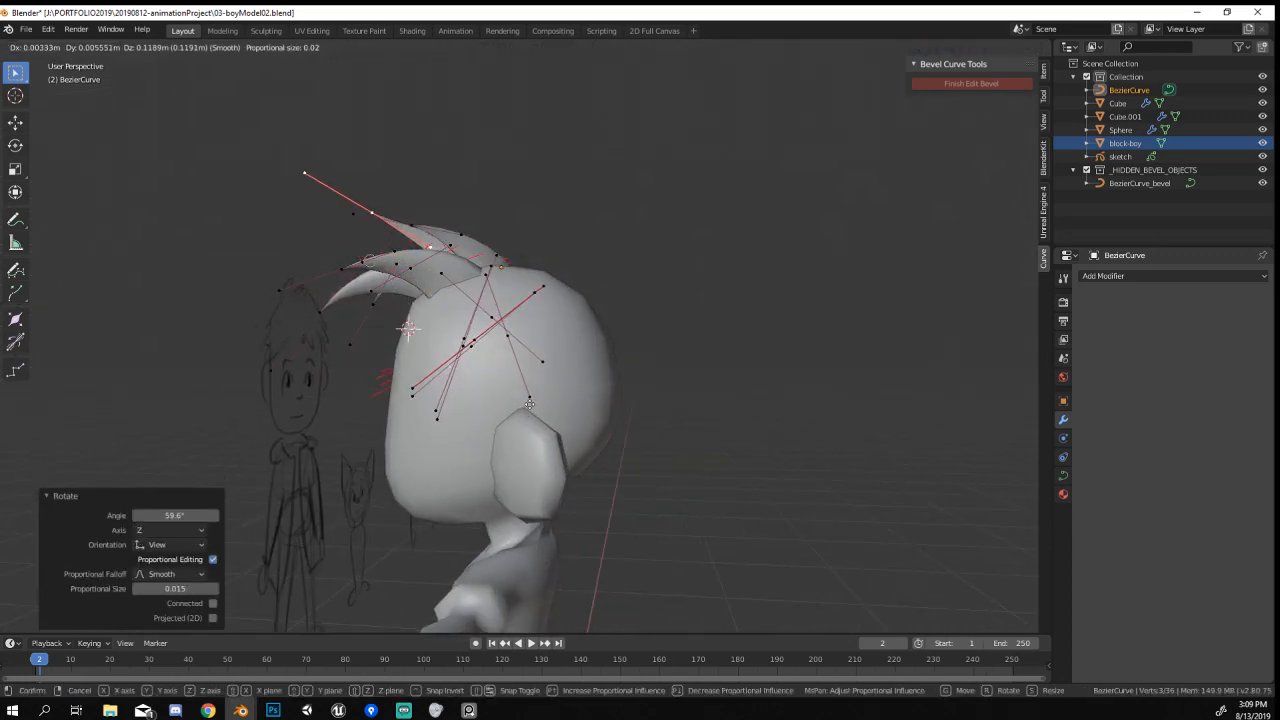
click(622, 395)
Enlarge the whole hair curve object and shift it slightly on the head.
key(Tab)
mouse_move(622, 395)
middle_down()
mouse_move(817, 379)
mouse_move(677, 460)
mouse_move(306, 474)
mouse_move(634, 346)
middle_up()
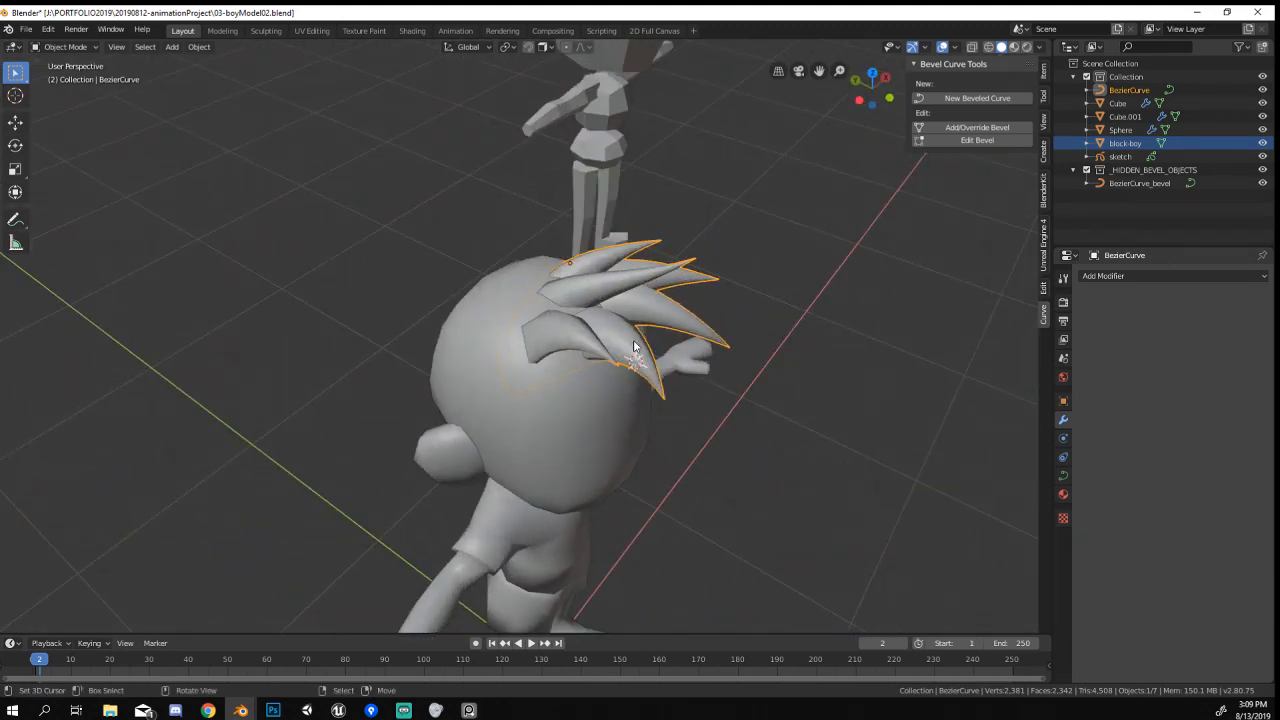
click(785, 388)
key(Tab)
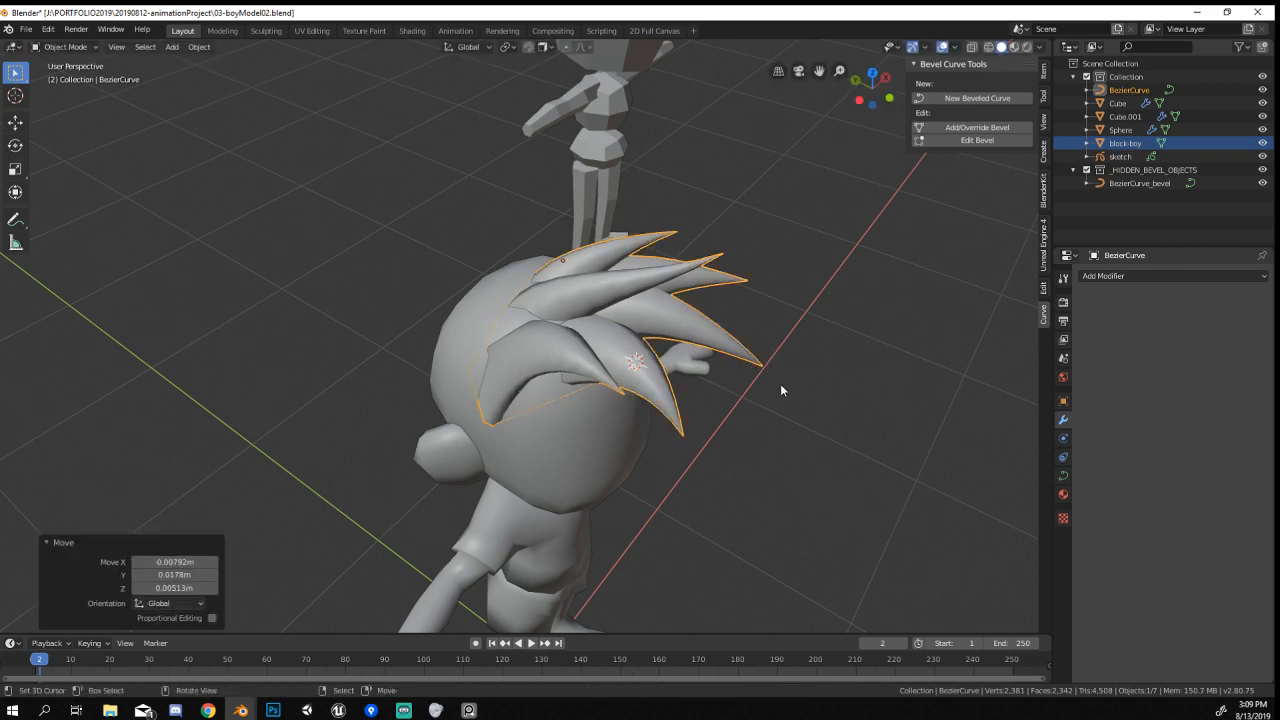
Select the tips of several strands together and move them in the side view.
middle_drag(780, 383, 373, 304)
scroll(661, 304, down, 5)
key(Tab)
scroll(530, 310, up, 4)
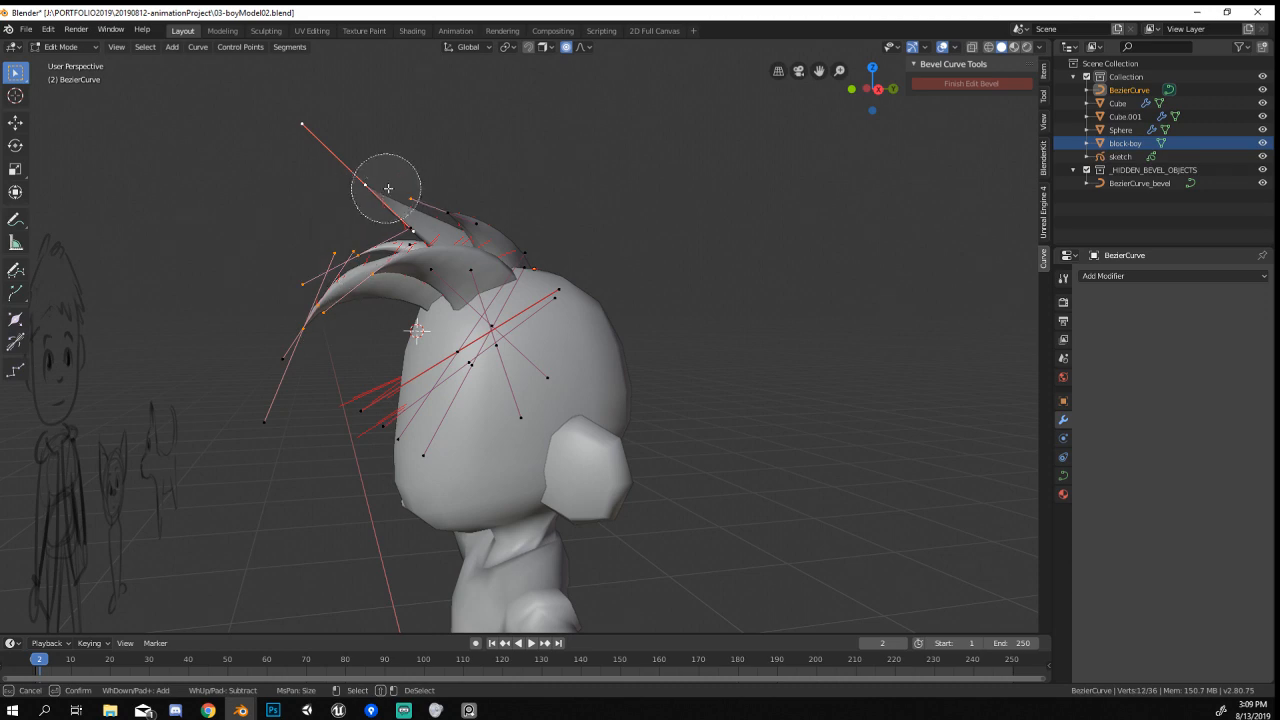
key(g)
click(350, 252)
Swing an upper strand's tip across the head and reposition its raised end to vary the locks.
middle_drag(350, 252, 507, 330)
key(g)
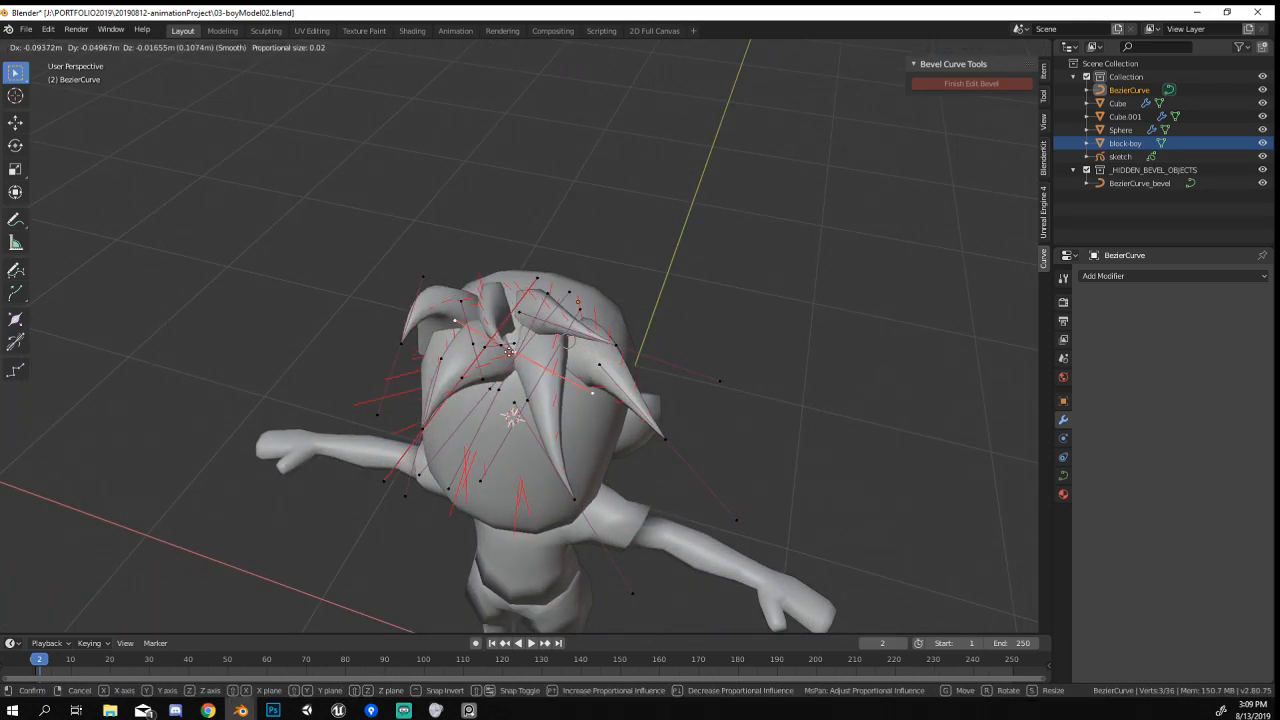
click(533, 368)
click(607, 346)
middle_drag(607, 346, 378, 285)
key(g)
click(360, 221)
Inspect the hair from the front and shift a strand's base point about 0.06 m along X.
key(Tab)
middle_drag(560, 284, 768, 246)
scroll(600, 362, up, 2)
middle_drag(512, 424, 554, 406)
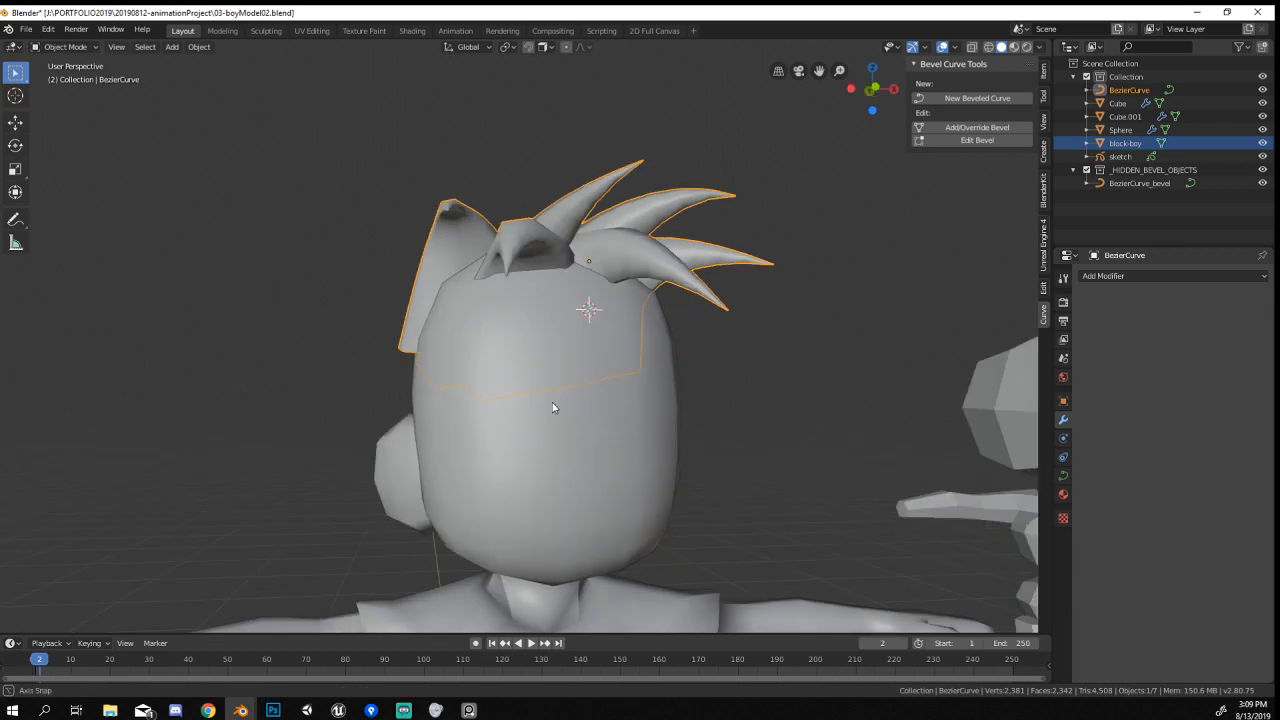
key(Tab)
click(500, 343)
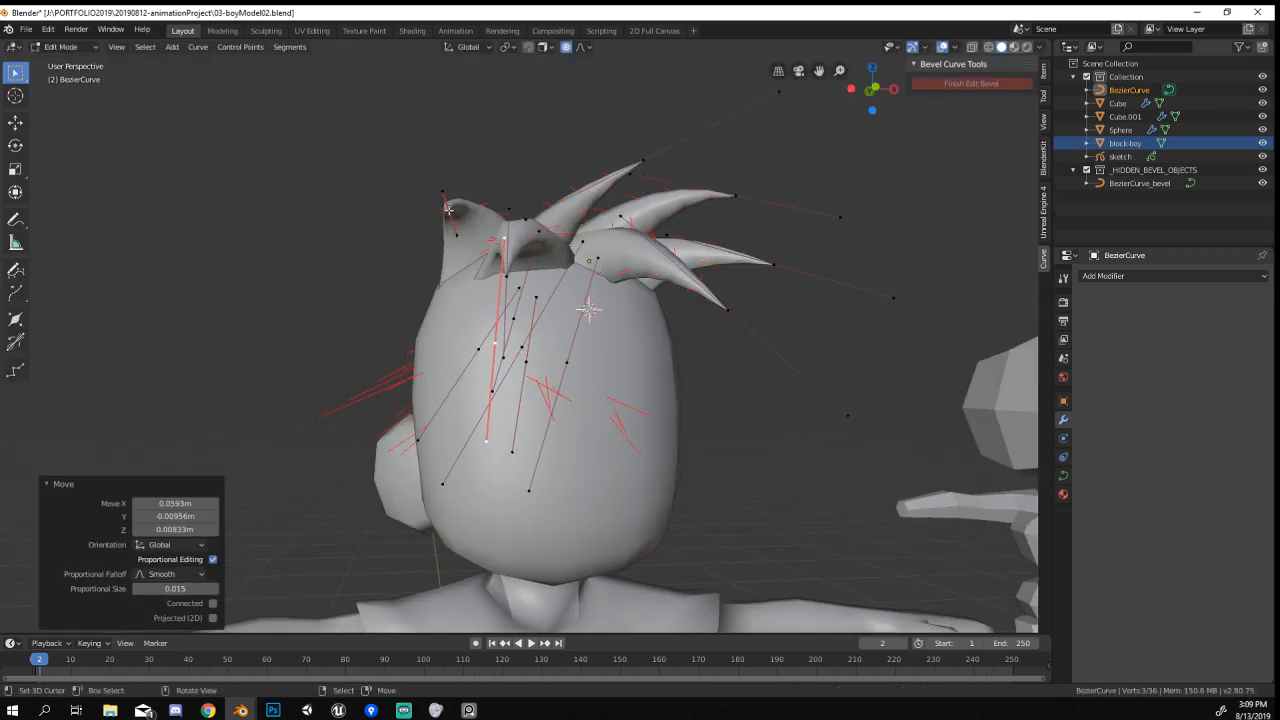
Move another strand's base point about 0.061 m along X and 0.033 m up.
middle_drag(435, 210, 520, 290)
shift+right_click(520, 290)
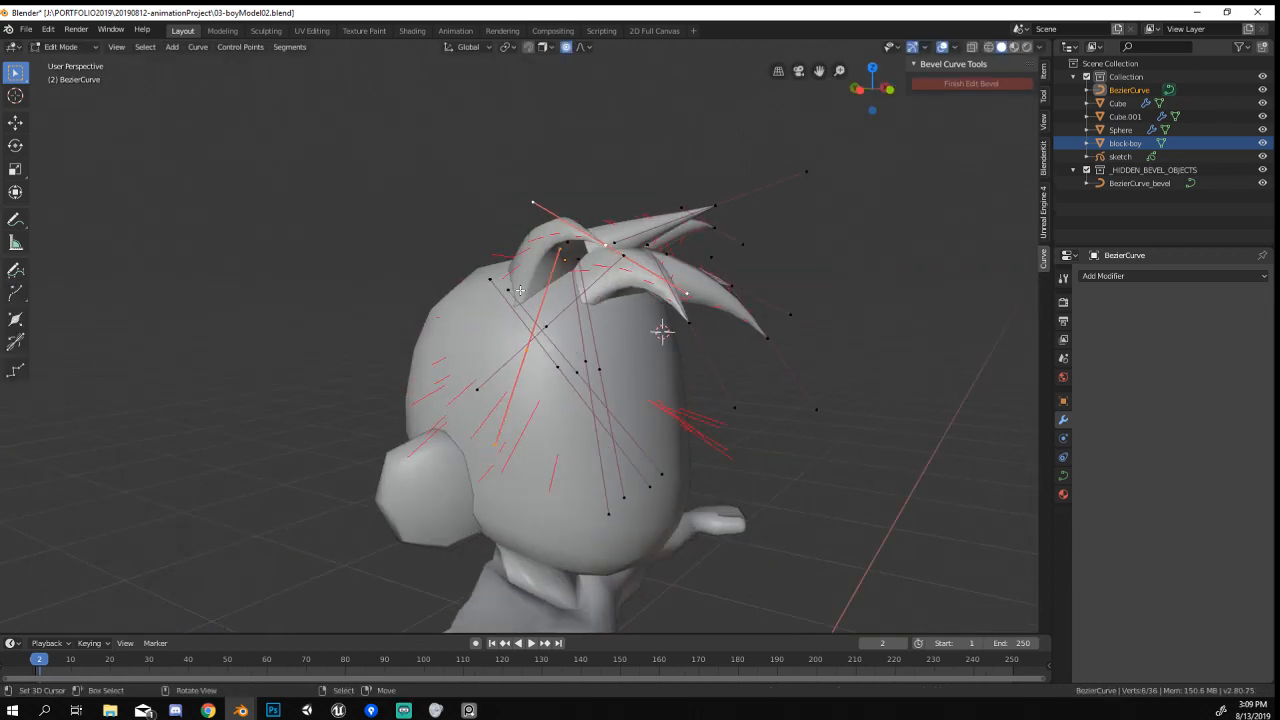
middle_drag(607, 313, 517, 292)
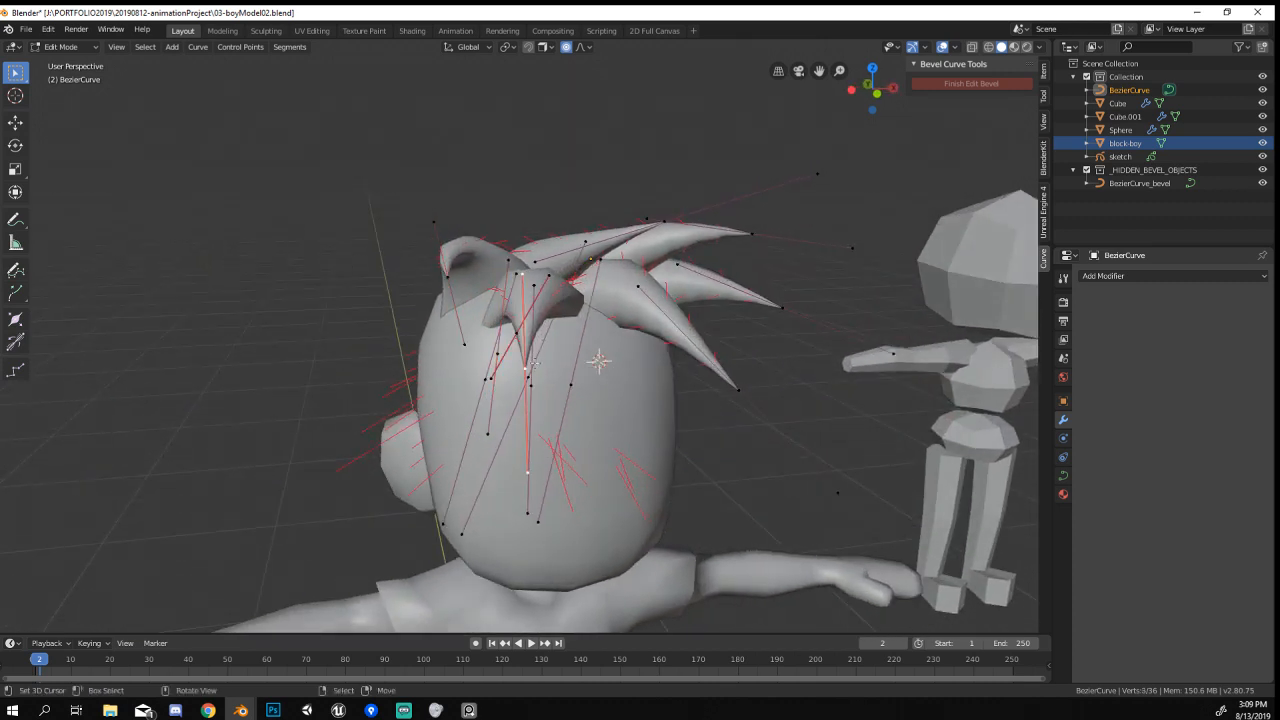
middle_drag(535, 360, 518, 334)
click(553, 313)
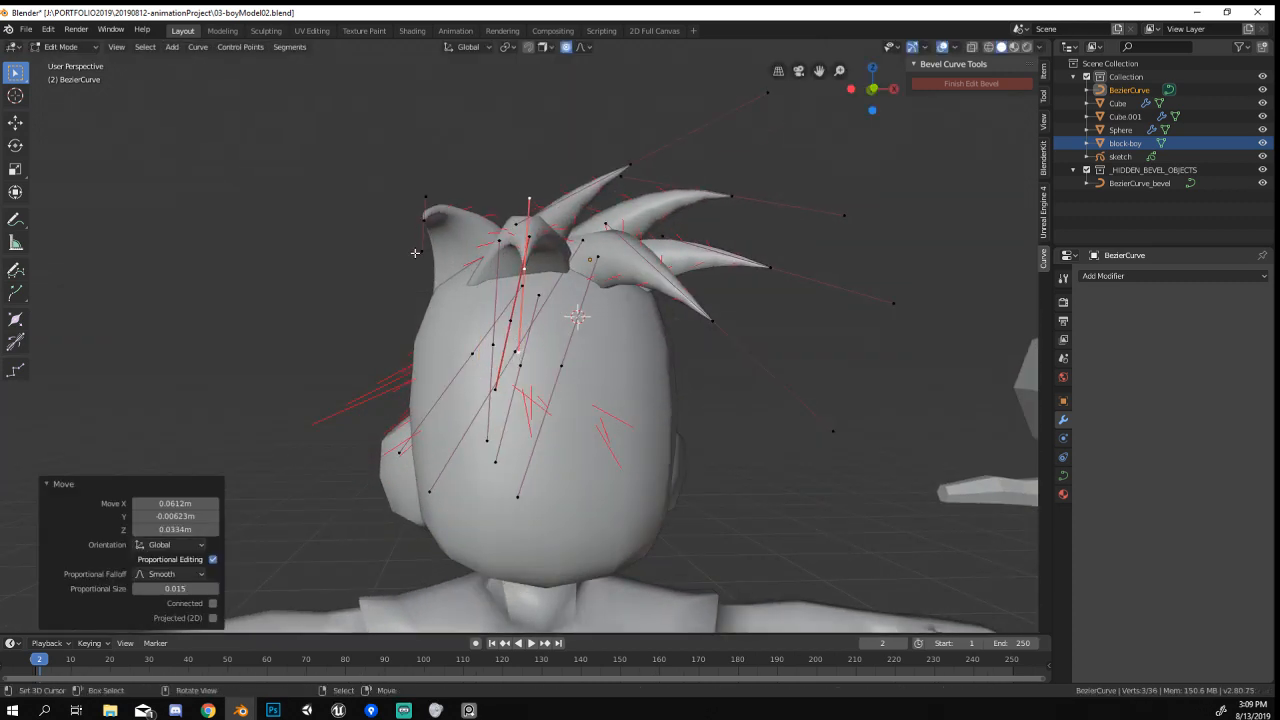
Select the raised tip of the upper side strand and move it slightly outward.
right_click(430, 219)
key(g)
click(422, 231)
Select the whole upper side strand, duplicate it beside the head and rotate the copy.
key(ctrl+l)
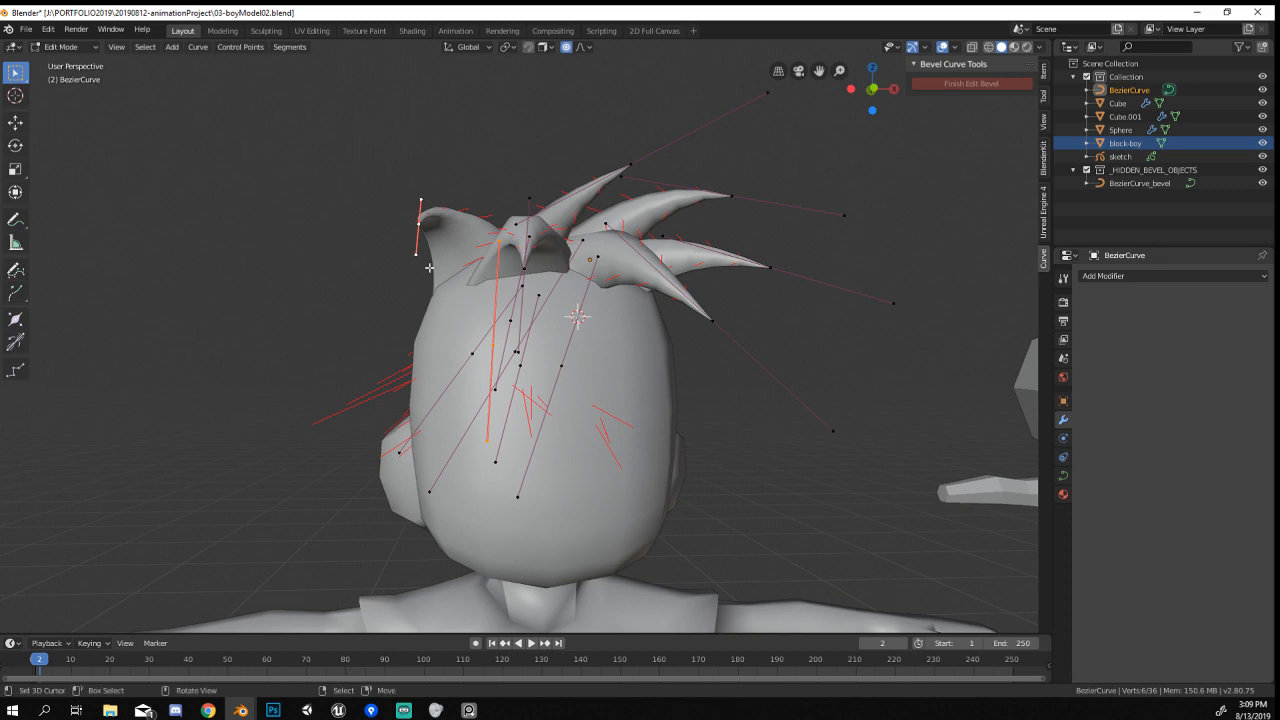
click(330, 319)
key(r)
click(332, 362)
Move the copied strand about 0.025 m along Y and 0.07 m down, and enlarge it slightly.
middle_drag(340, 362, 649, 390)
key(g)
click(535, 378)
key(s)
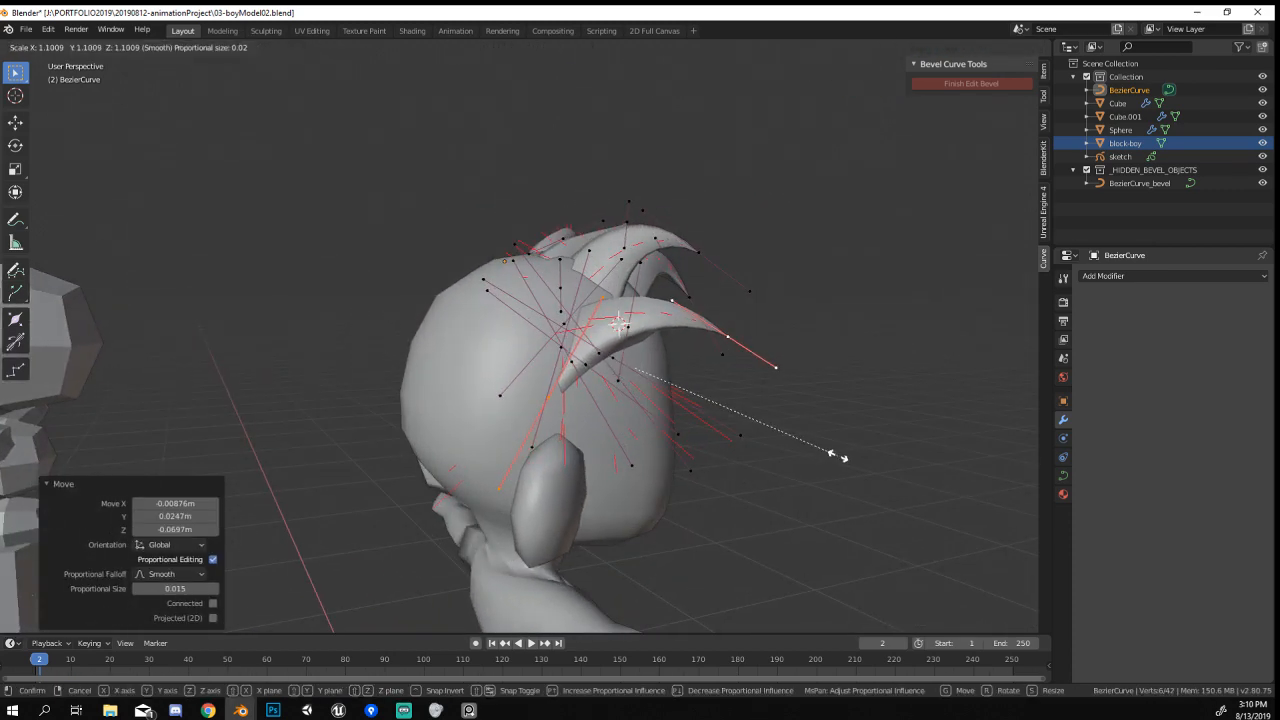
Rotate the copied strand -21.3° about the Z axis and move it against the side of the head.
middle_drag(808, 316, 808, 405)
key(r)
click(784, 470)
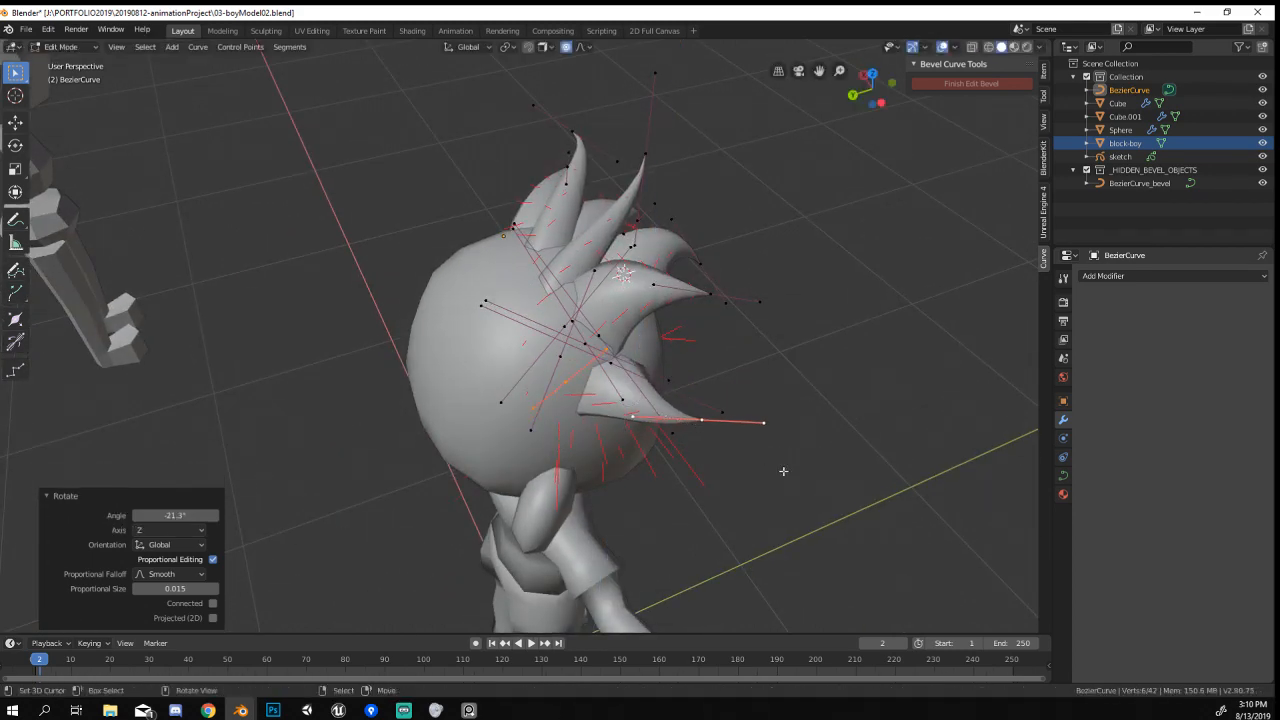
key(g)
click(764, 487)
Fatten the copied strand by a factor of 1.174 and adjust its position on the head.
click(800, 503)
key(g)
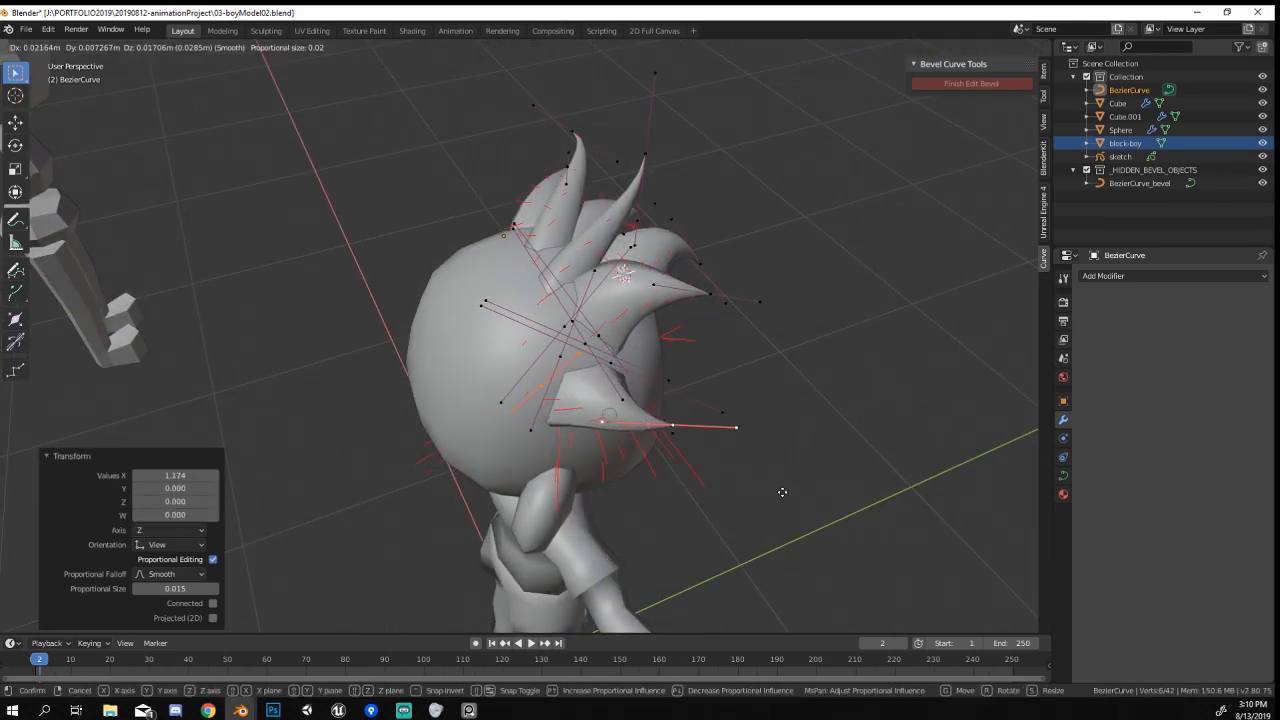
click(780, 461)
Examine the hair outside Edit Mode from several angles, in both wireframe and solid shading.
middle_drag(780, 460, 748, 377)
key(Tab)
scroll(626, 374, down, 3)
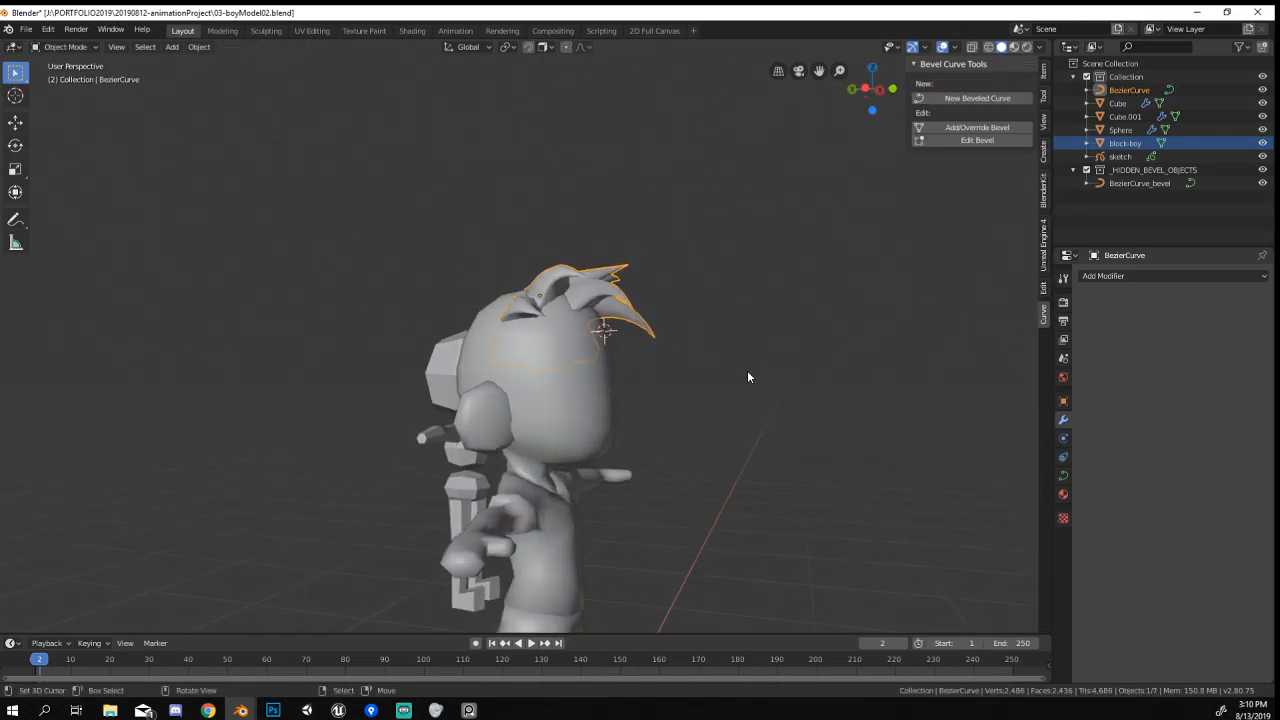
mouse_move(748, 377)
middle_down()
mouse_move(571, 354)
mouse_move(355, 393)
mouse_move(414, 506)
mouse_move(650, 400)
mouse_move(651, 314)
mouse_move(805, 378)
mouse_move(683, 406)
mouse_move(665, 363)
mouse_move(520, 368)
mouse_move(681, 409)
mouse_move(615, 365)
middle_up()
key(Tab)
click(598, 371)
middle_drag(523, 363, 618, 385)
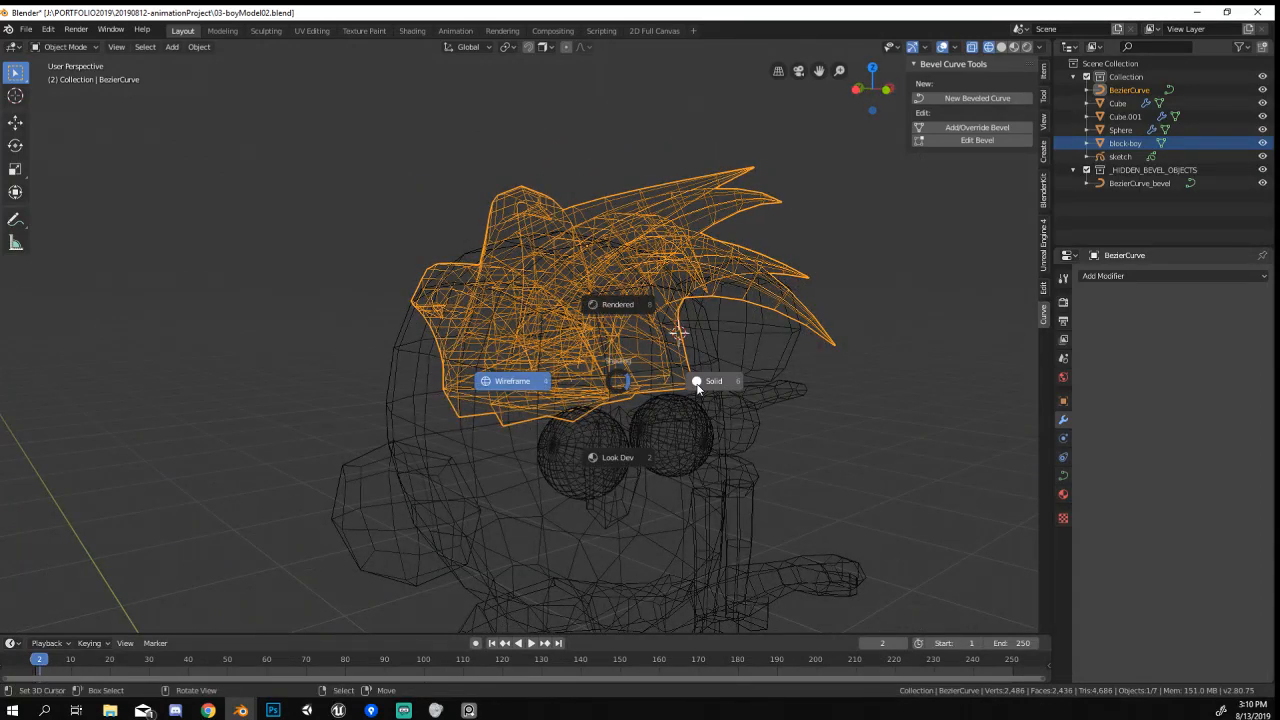
mouse_move(512, 412)
middle_down()
mouse_move(626, 447)
mouse_move(634, 430)
mouse_move(644, 444)
middle_up()
Duplicate the side strand in Edit Mode and move the copy below it, above the ear.
key(Tab)
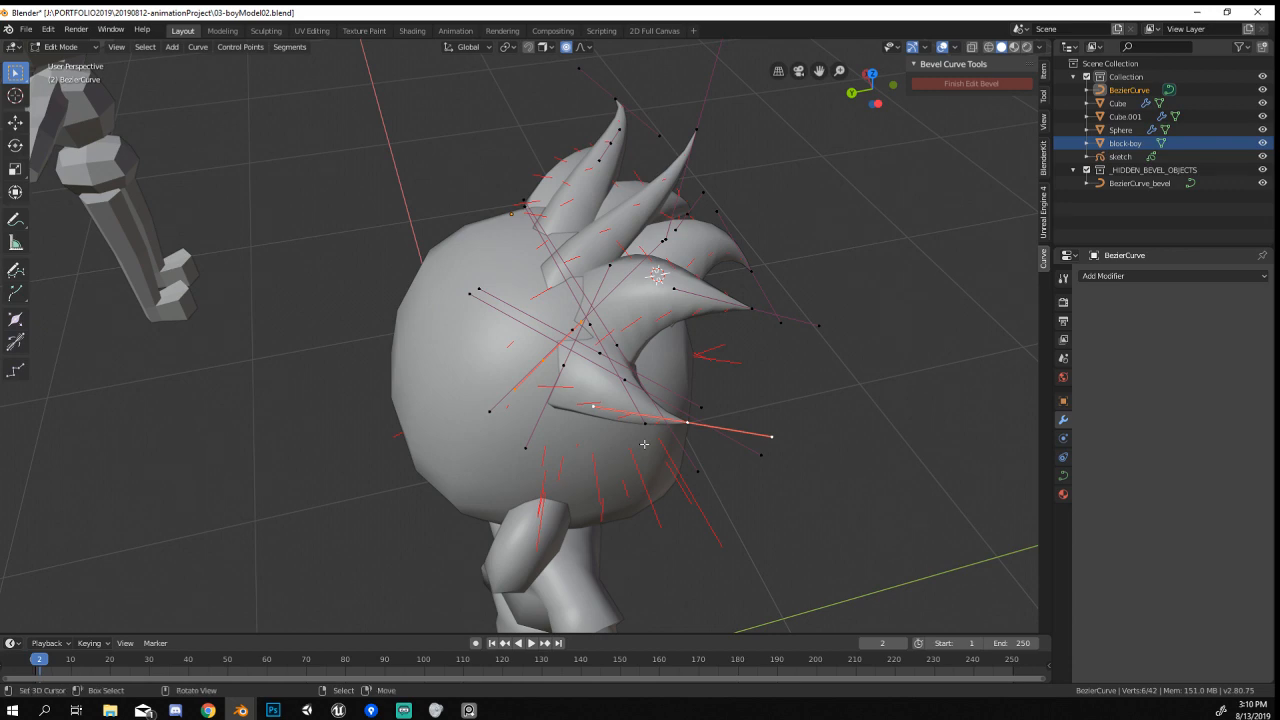
click(586, 502)
middle_drag(590, 498, 578, 405)
key(g)
click(704, 360)
Rotate the new side strand's tip 56.2° in the view plane and move it.
click(567, 356)
key(r)
click(637, 490)
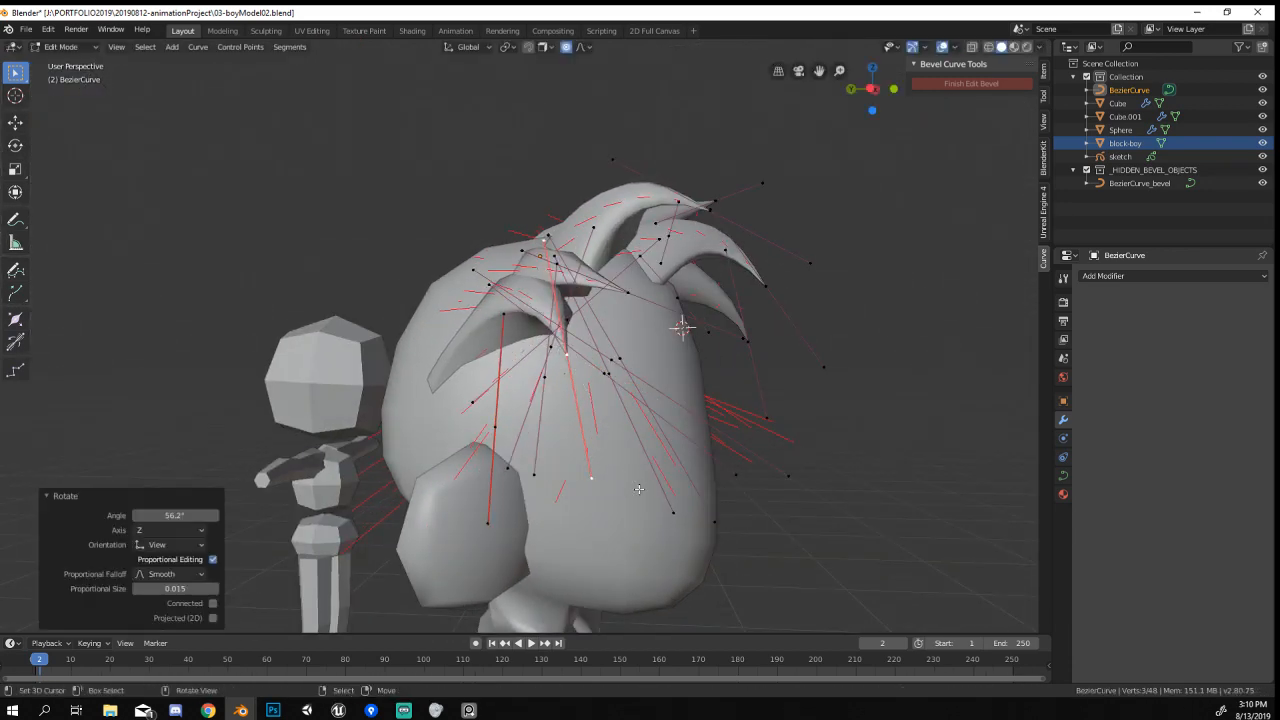
key(g)
click(521, 483)
Reposition the new side strand's base point on the head and adjust the strand from the front.
key(g)
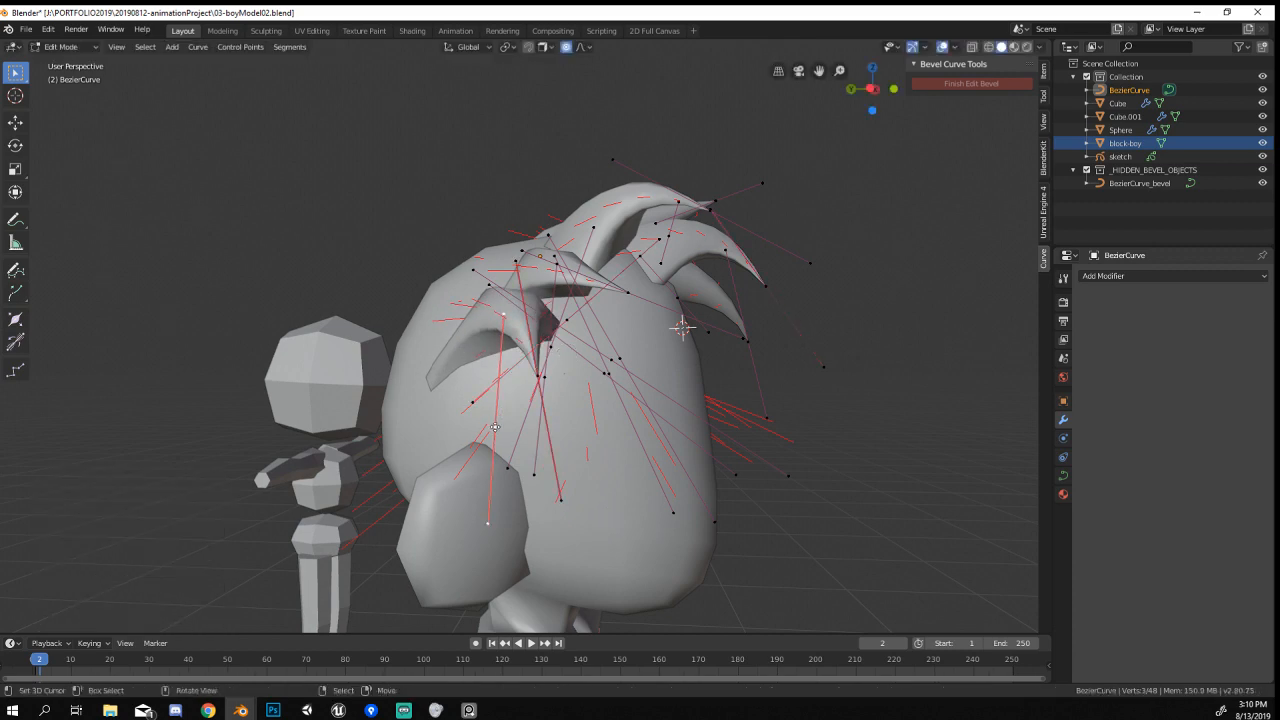
click(505, 398)
middle_drag(505, 398, 392, 400)
click(328, 375)
Rotate the new side strand's tip and move it about -0.031 m along X and 0.014 m up.
key(r)
click(523, 505)
key(g)
click(501, 498)
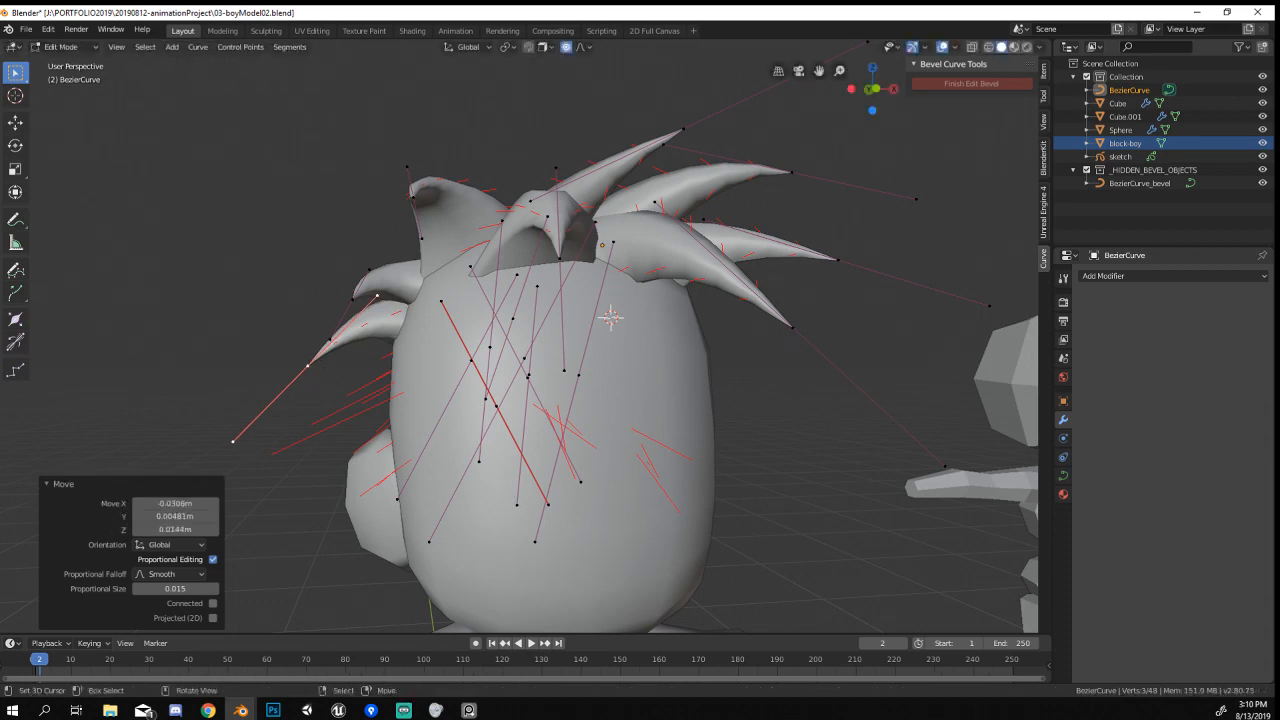
Rotate the lower side strand's tip further and scale its handles.
key(r)
click(486, 515)
key(s)
click(406, 448)
Select a control point on the upper side strand and reposition it to curve the strand outward.
middle_drag(390, 411, 433, 411)
click(456, 278)
key(g)
click(441, 244)
Move the lower side strand's tip handle about 0.034 m along X and 0.043 m down.
middle_drag(441, 248, 385, 320)
click(359, 338)
key(g)
right_drag(378, 356, 378, 356)
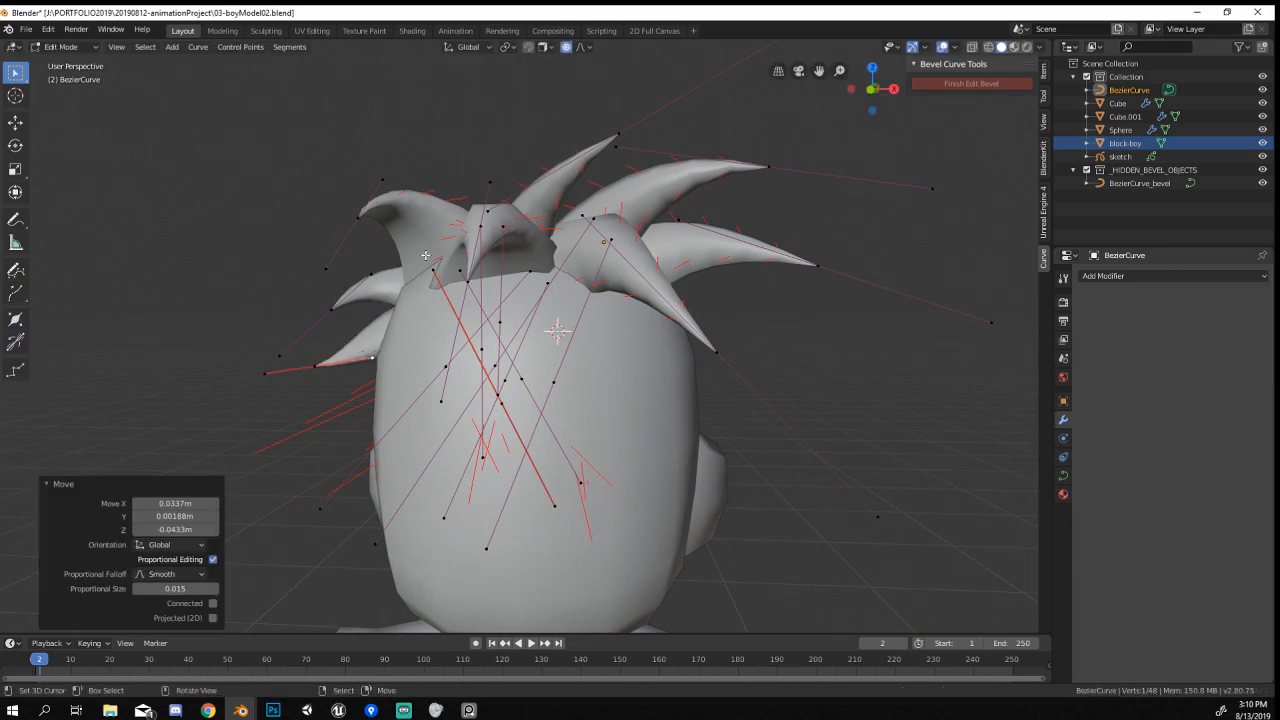
right_drag(423, 253, 397, 225)
Duplicate a side strand and place the copy about 0.02 m along Y and 0.116 m lower, near the ear.
key(Tab)
mouse_move(393, 392)
middle_down()
mouse_move(541, 354)
mouse_move(400, 378)
middle_up()
scroll(488, 477, down, 2)
middle_drag(487, 483, 640, 500)
key(Tab)
middle_drag(532, 339, 601, 378)
click(594, 428)
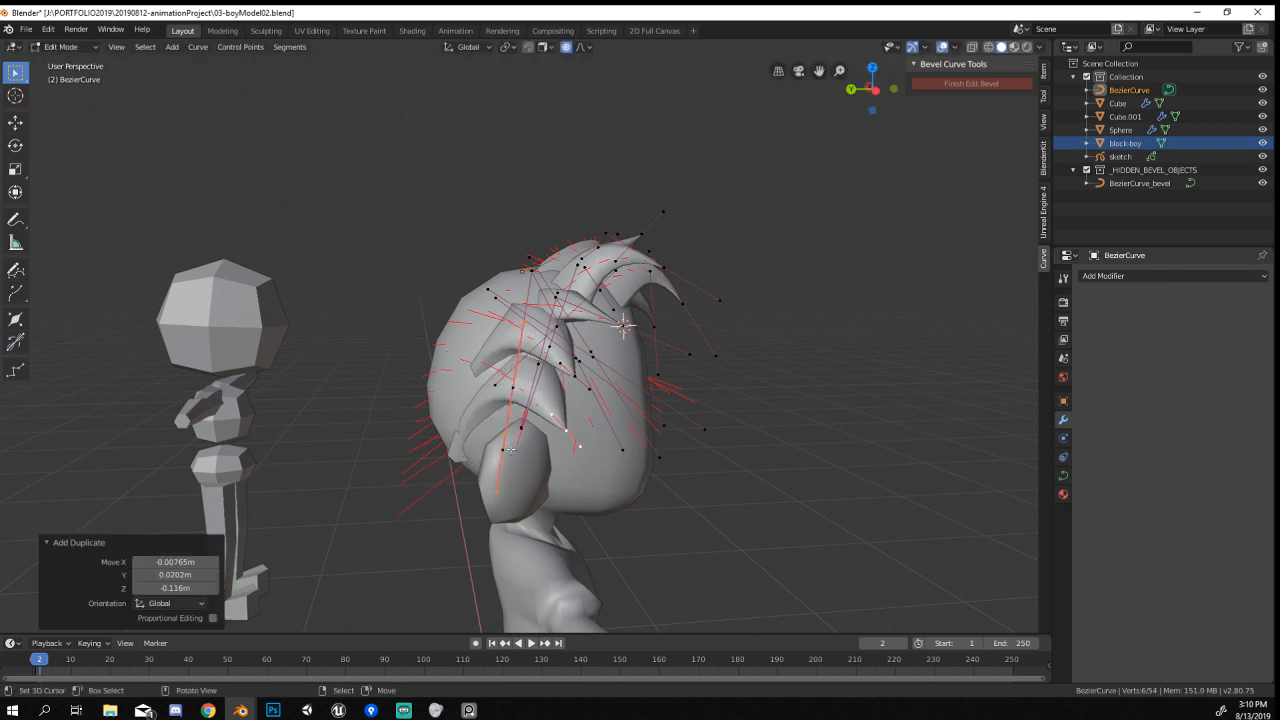
Adjust the base thickness of the copy near the ear and move its base about 0.018 m along Y and 0.054 m up.
middle_drag(508, 394, 580, 420)
key(alt+s)
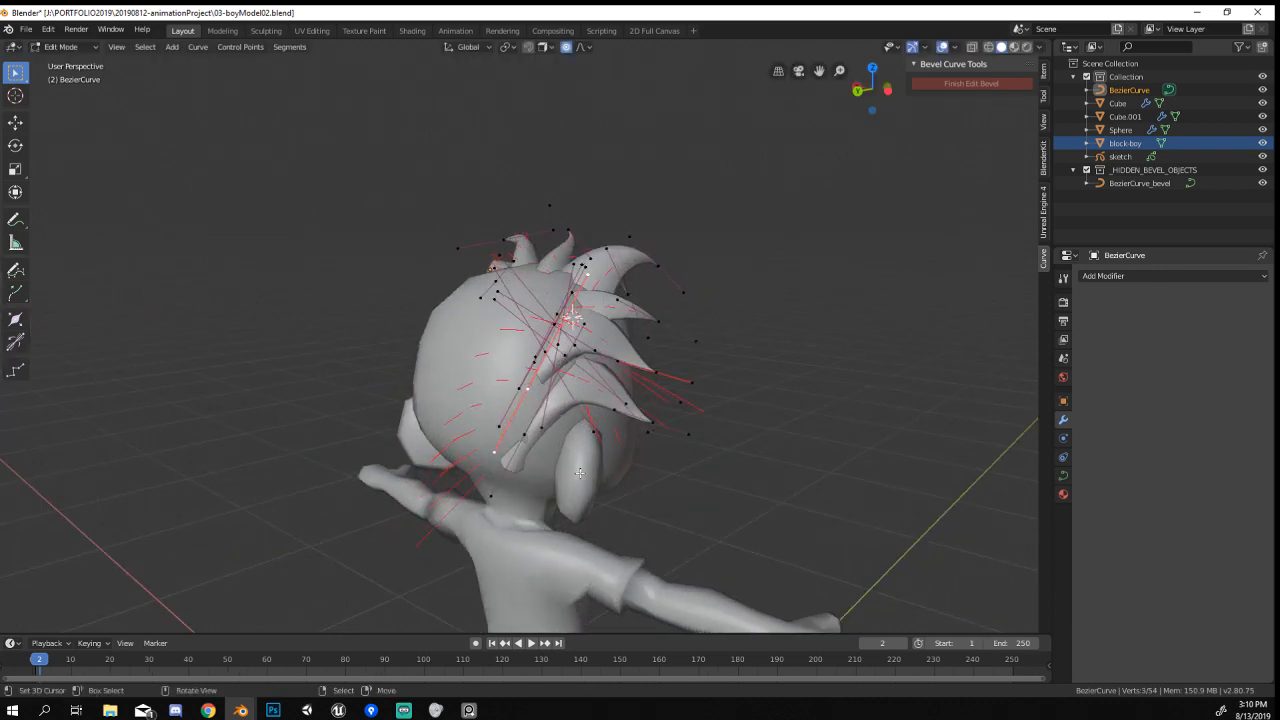
key(g)
click(642, 520)
middle_drag(643, 523, 712, 444)
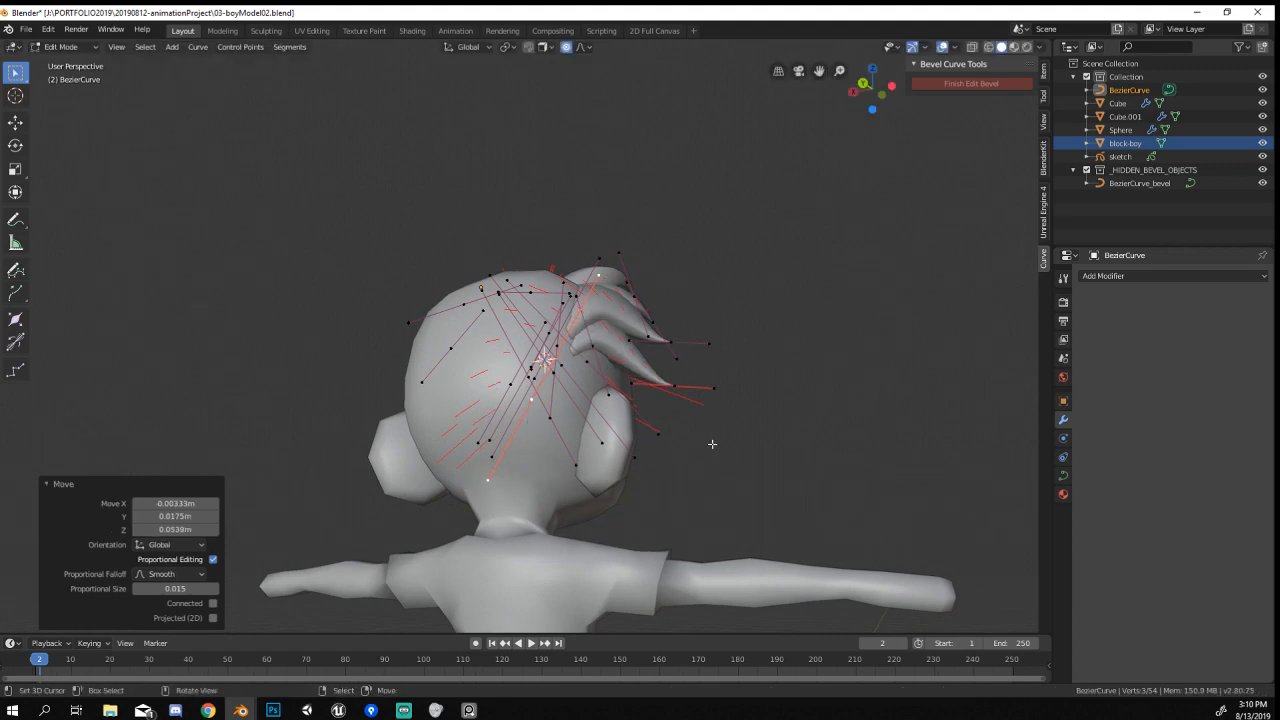
click(630, 582)
Select the tip of the strand near the ear and move it outward and about 0.02 m up.
middle_drag(634, 562, 526, 500)
right_click(522, 362)
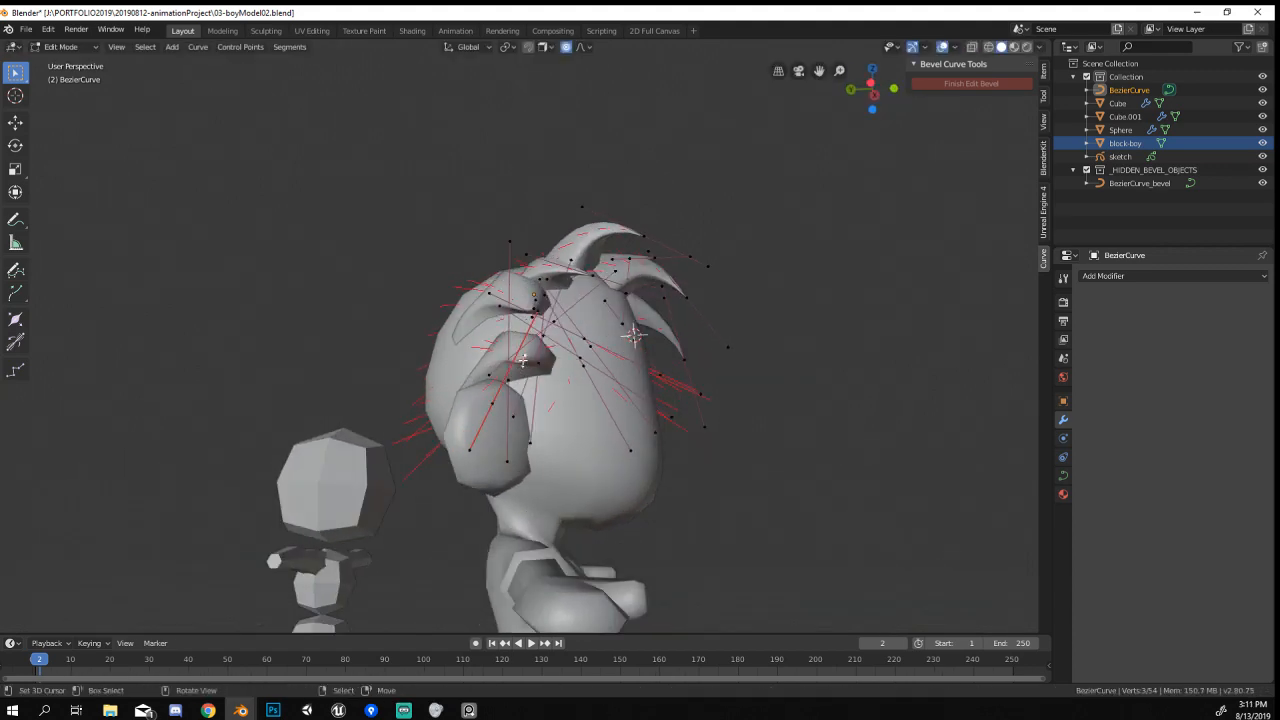
click(490, 337)
middle_drag(490, 338, 526, 313)
key(g)
click(355, 372)
key(g)
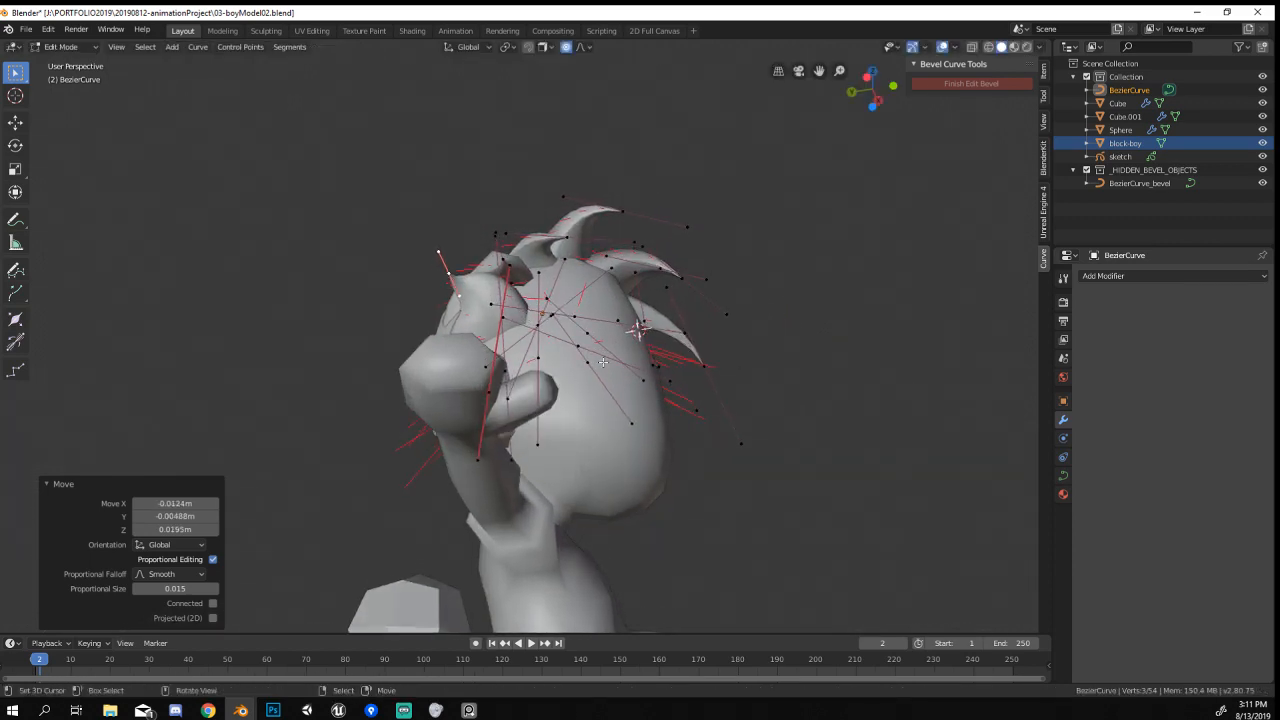
Select the strands on the near-ear side of the head and separate them into their own curve object.
key(Tab)
middle_drag(494, 421, 592, 262)
key(Tab)
middle_drag(620, 355, 530, 338)
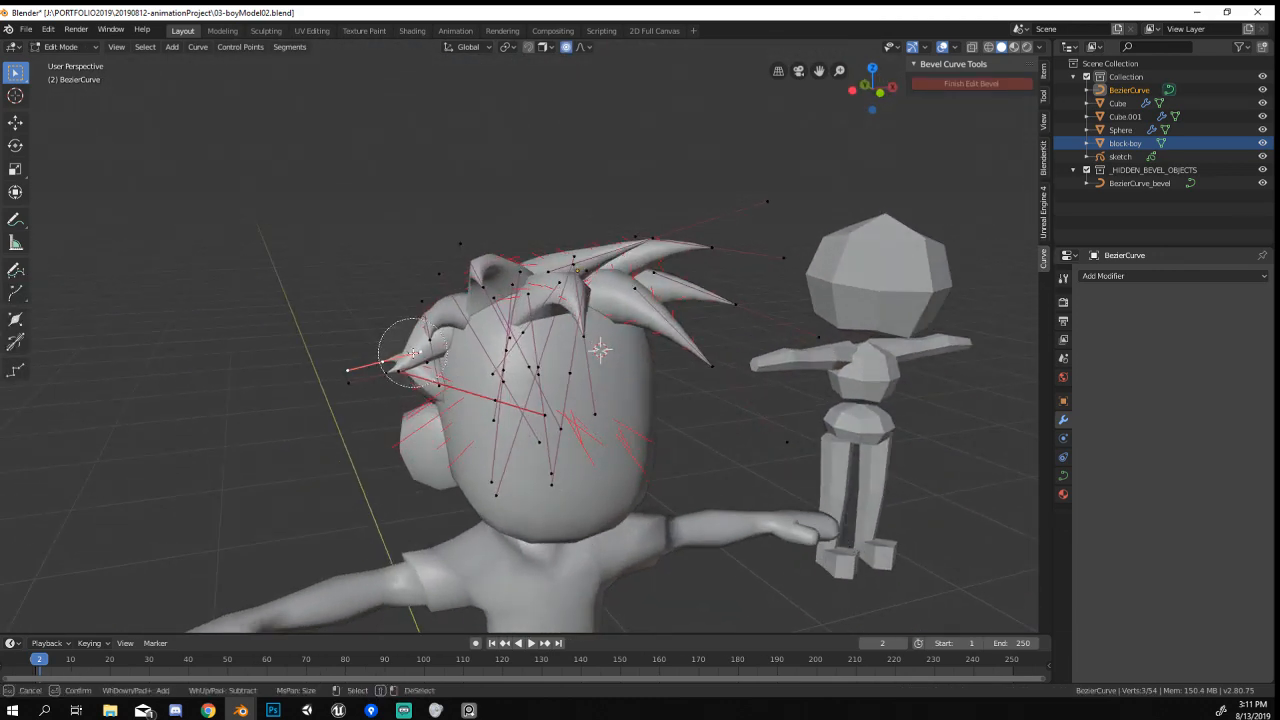
mouse_move(414, 354)
middle_down()
mouse_move(440, 335)
mouse_move(400, 355)
middle_up()
key(g)
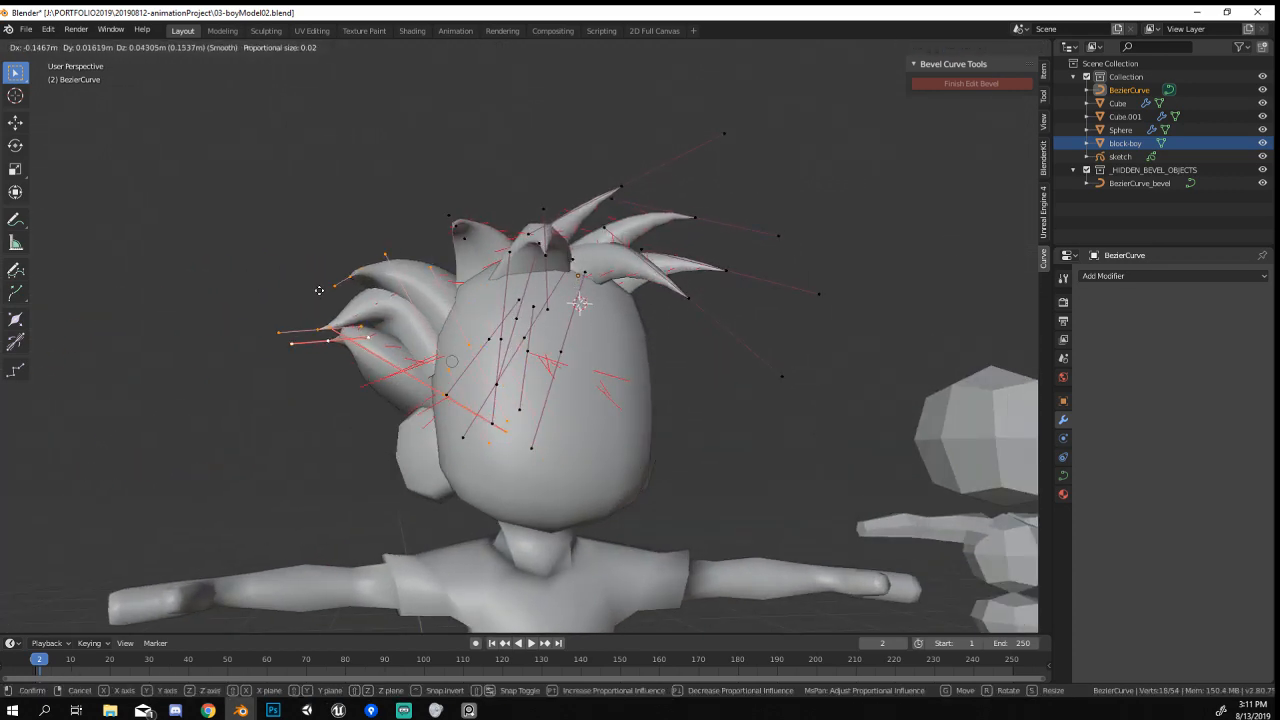
right_click(399, 263)
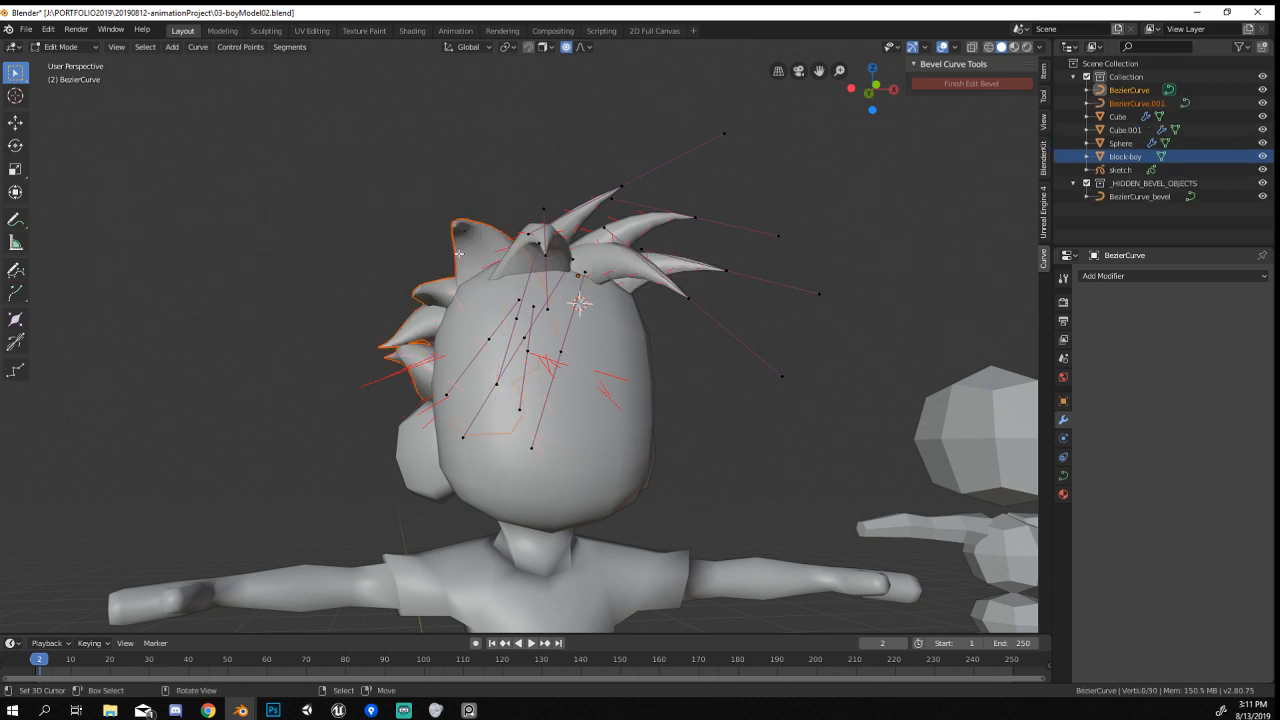
key(g)
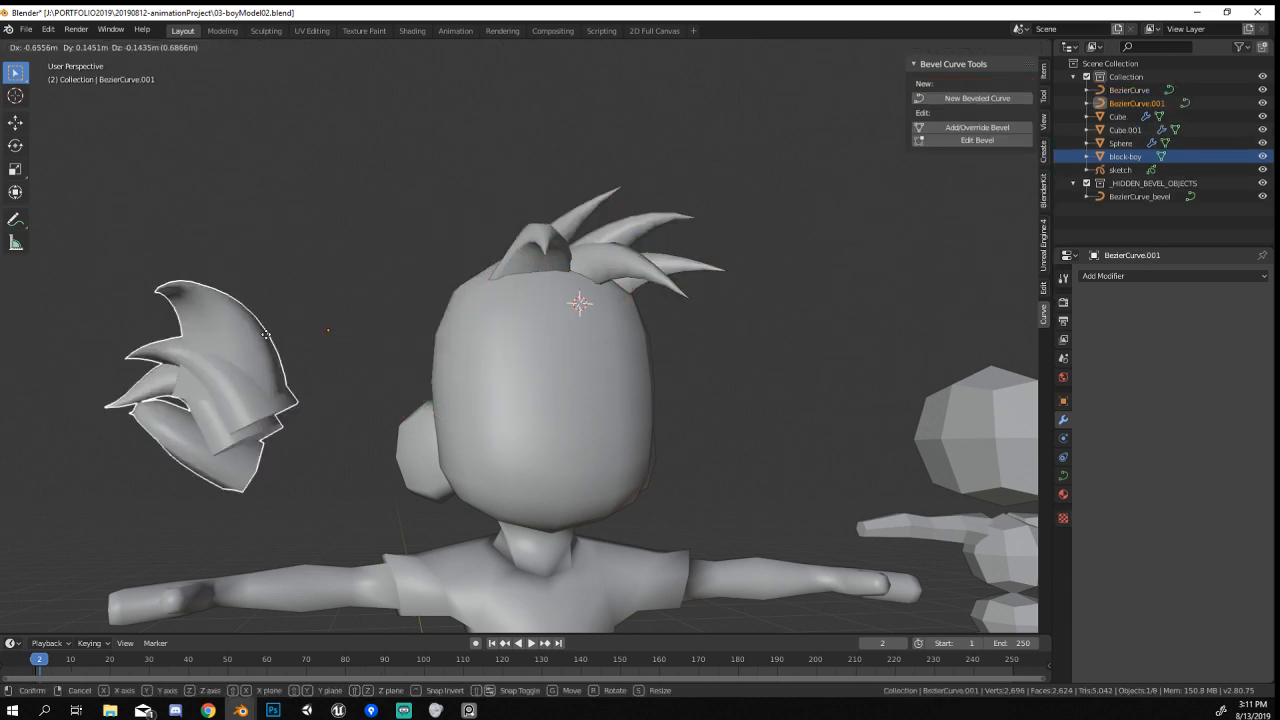
right_click(555, 305)
Edit the remaining hair curve, duplicate its outermost strand onto the opposite side of the head and scale the copy.
middle_drag(555, 305, 487, 360)
right_click(603, 275)
key(Tab)
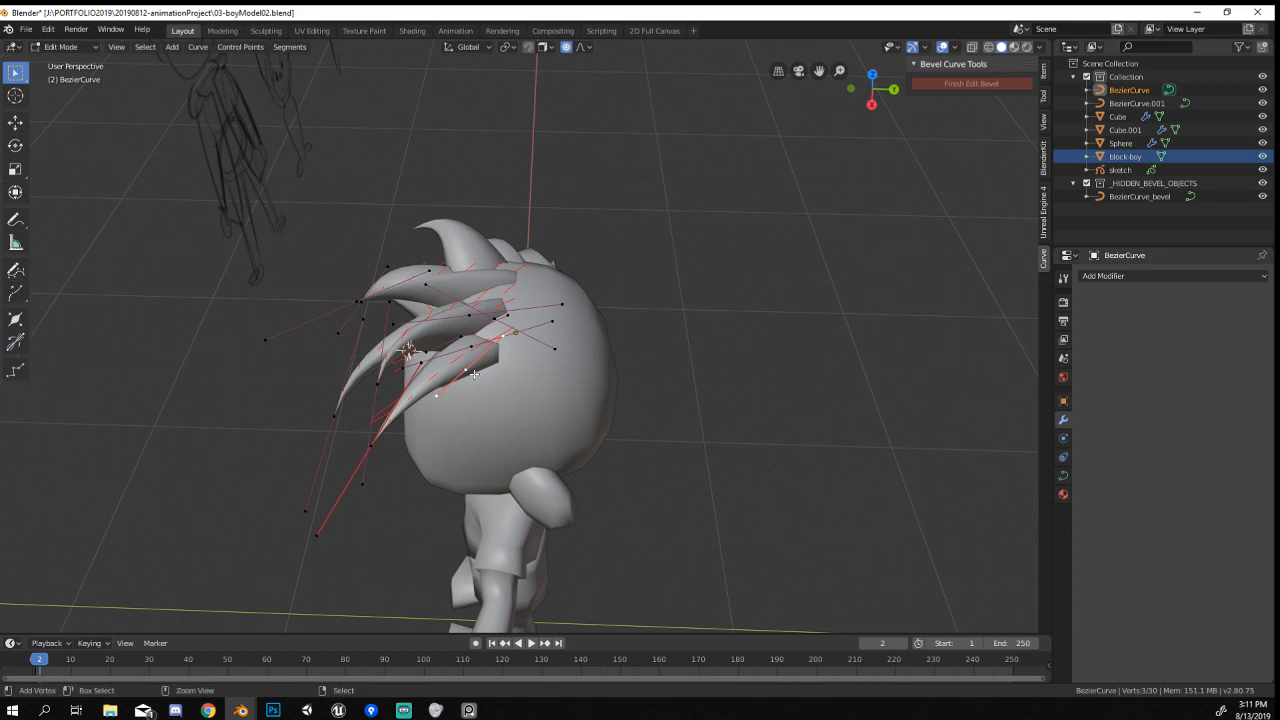
mouse_move(474, 374)
middle_down()
mouse_move(500, 380)
mouse_move(475, 390)
middle_up()
key(g)
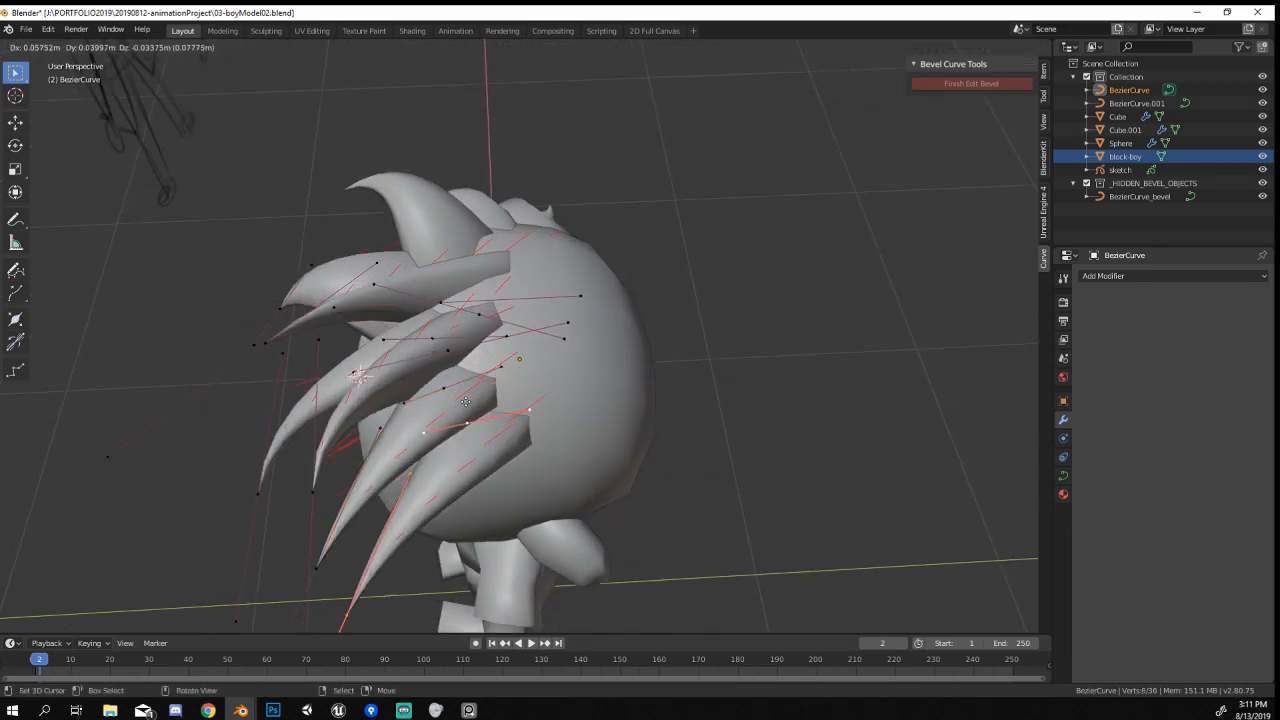
click(480, 396)
key(s)
click(770, 488)
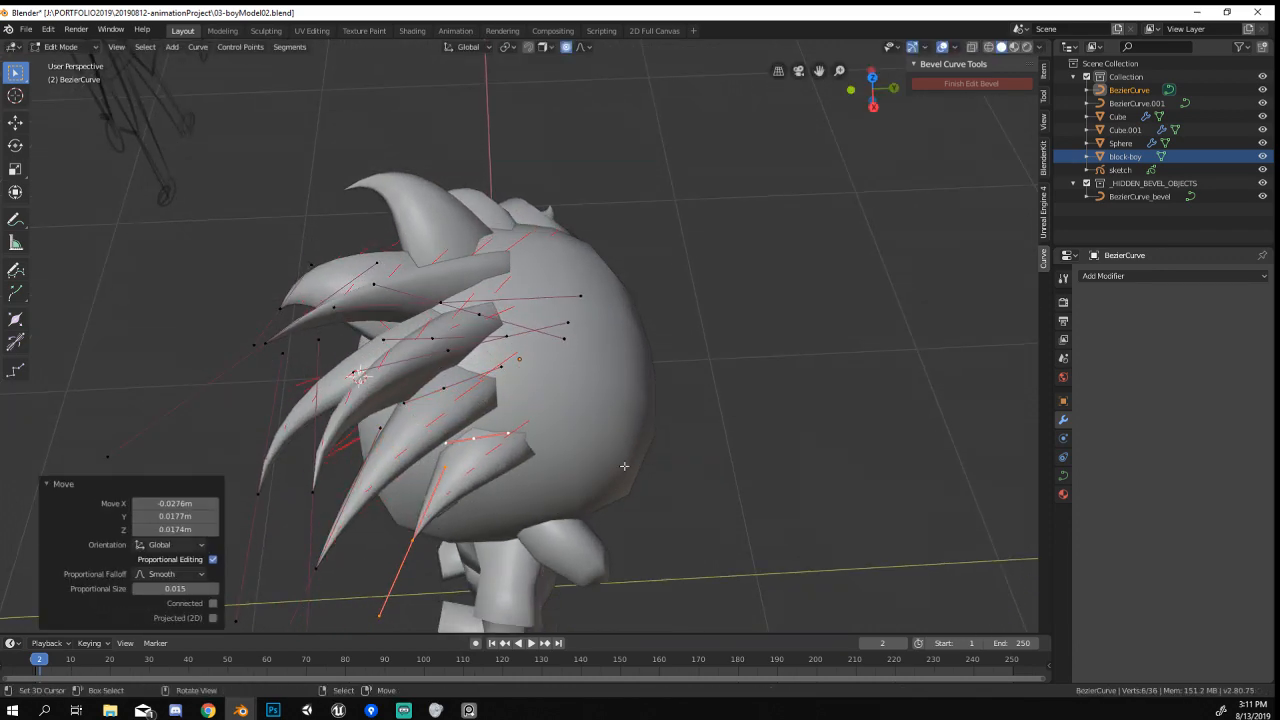
Undo the last adjustments made to the duplicated strand.
middle_drag(770, 488, 394, 355)
key(ctrl+z)
key(ctrl+z)
key(ctrl+z)
key(ctrl+z)
key(ctrl+z)
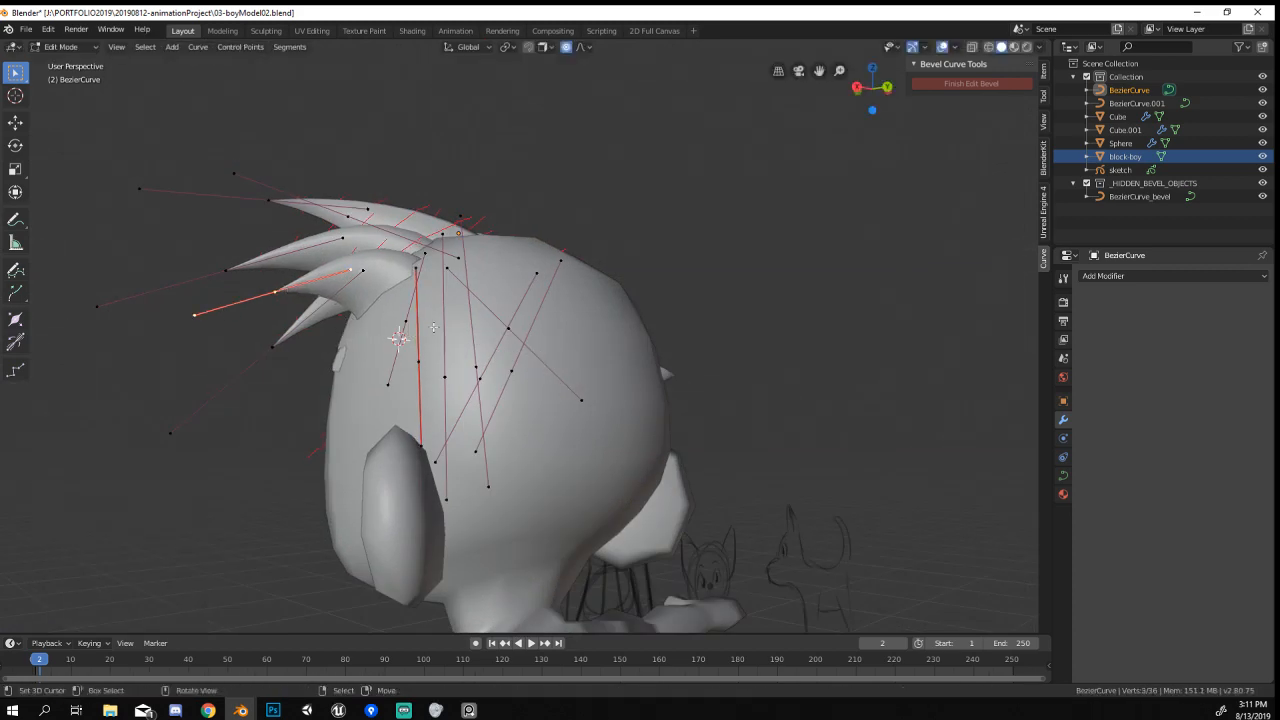
Move and rotate the duplicated side strand to fit the head above the ear, and leave Edit Mode.
middle_drag(537, 411, 624, 287)
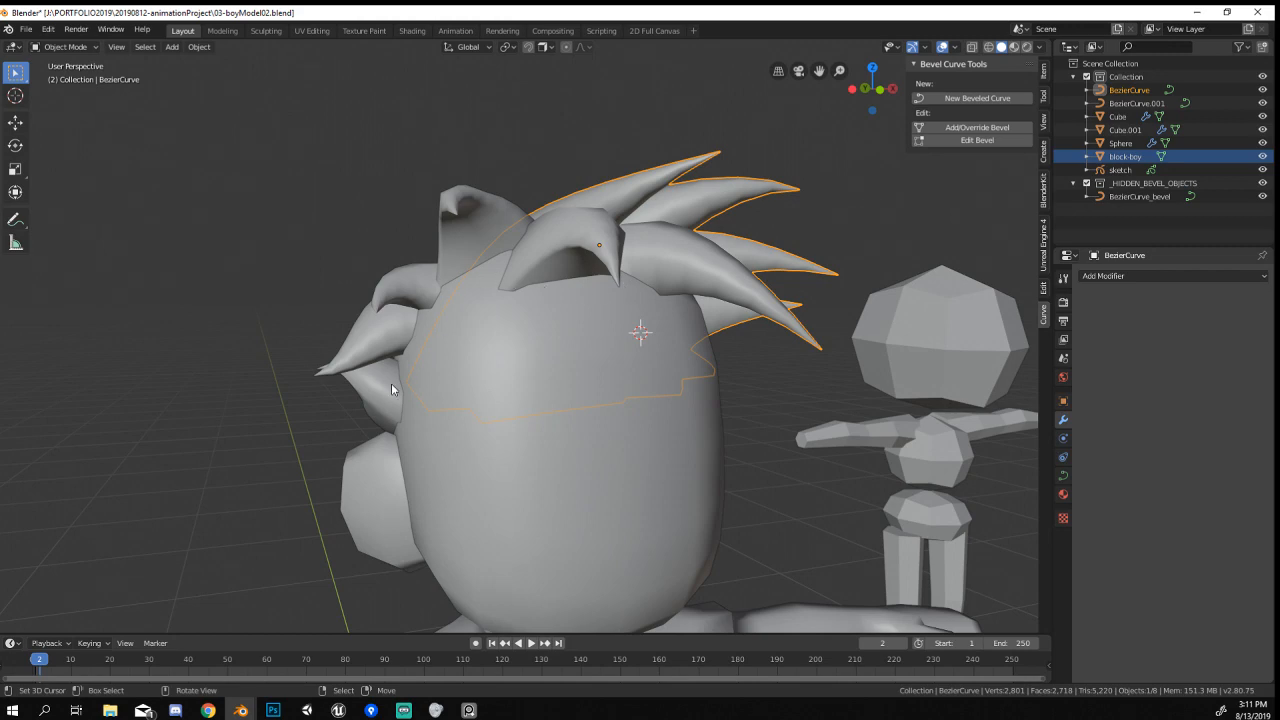
middle_drag(391, 384, 184, 376)
key(Tab)
click(506, 355)
middle_drag(556, 359, 486, 365)
key(g)
click(508, 350)
key(r)
click(519, 343)
key(Tab)
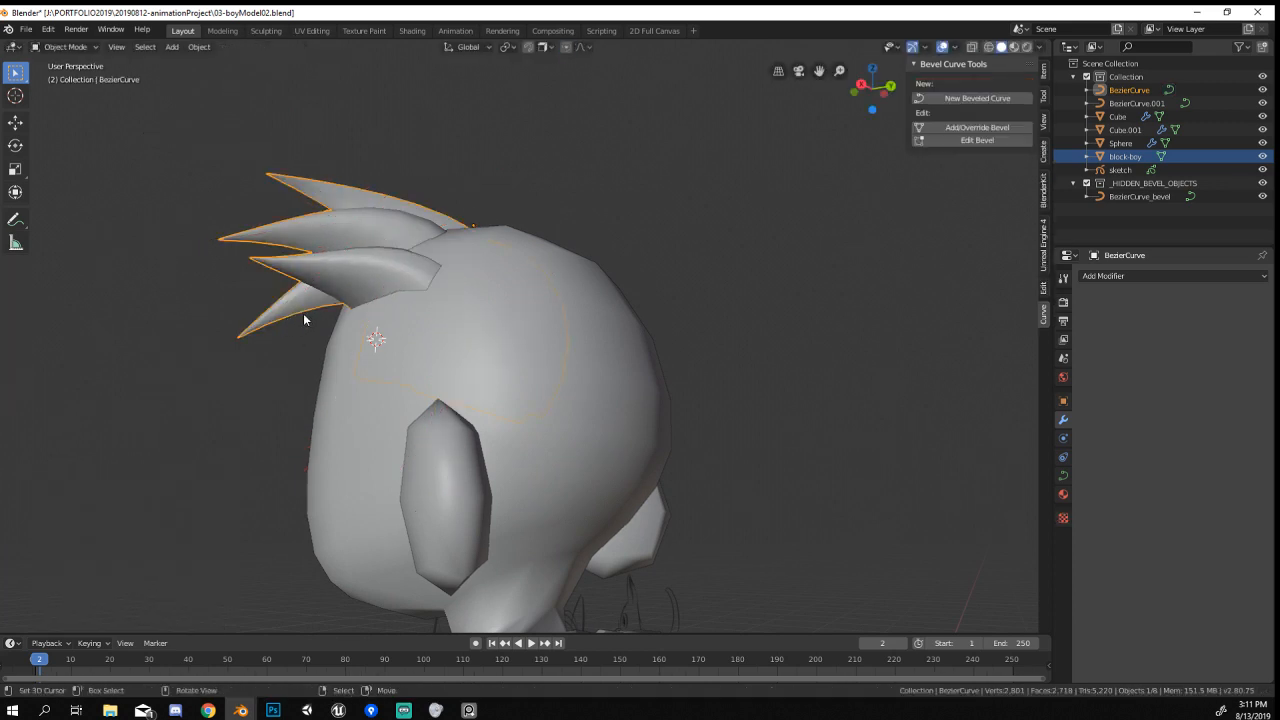
Duplicate the side strand in Edit Mode and place the copy about 0.089 m along Y and 0.089 m lower.
key(Tab)
middle_drag(304, 315, 396, 343)
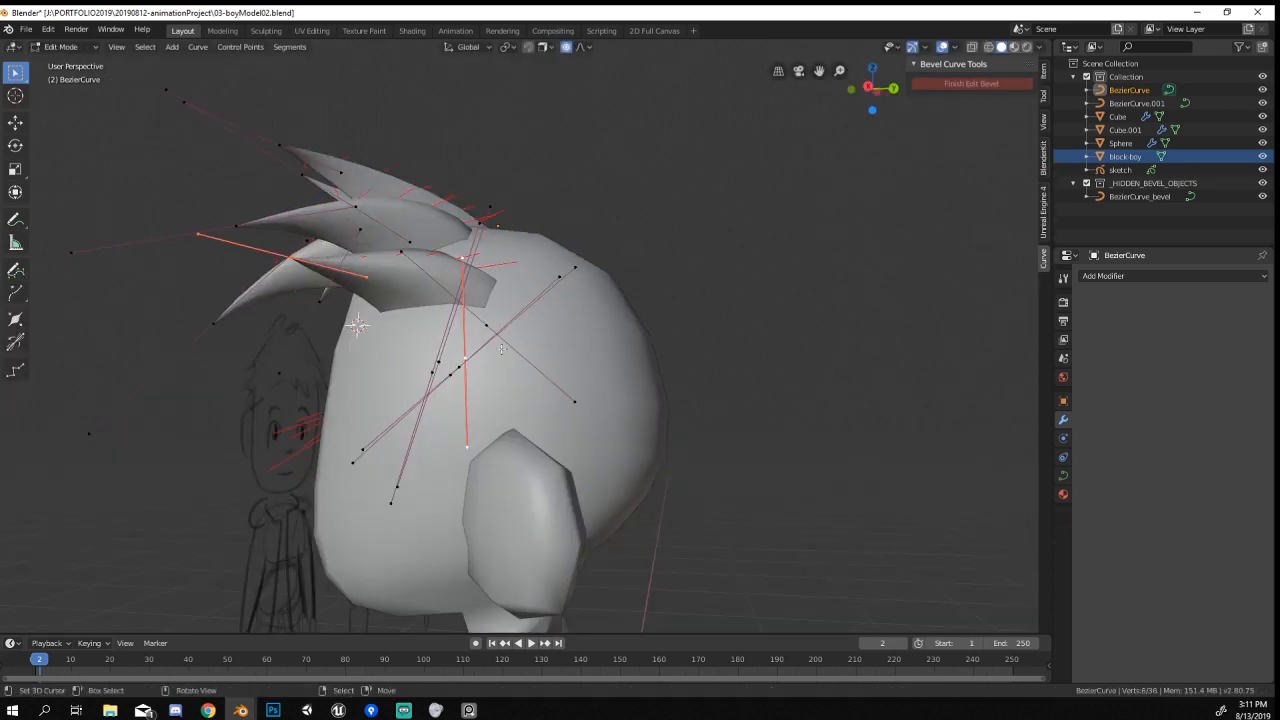
middle_drag(501, 349, 528, 378)
key(shift+d)
click(592, 450)
Rotate the lowest side strand 14.8° about the Z axis.
middle_drag(594, 451, 600, 508)
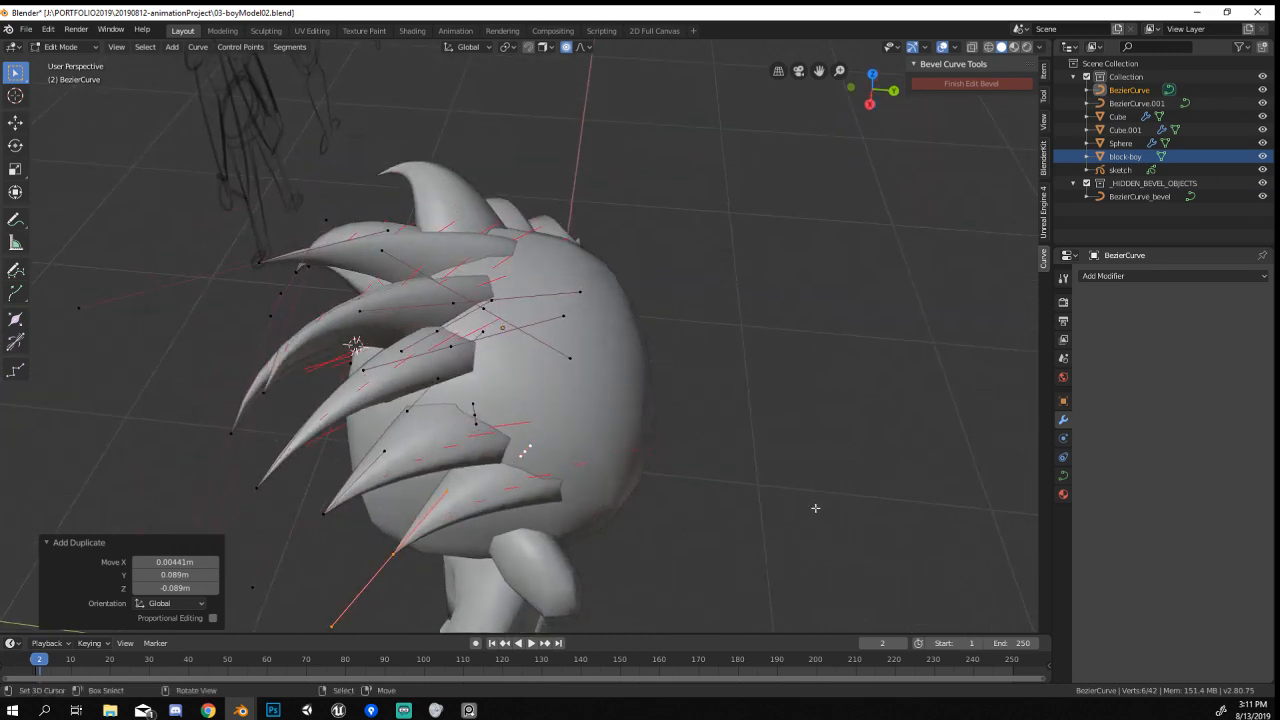
key(r)
click(814, 434)
middle_drag(814, 434, 691, 322)
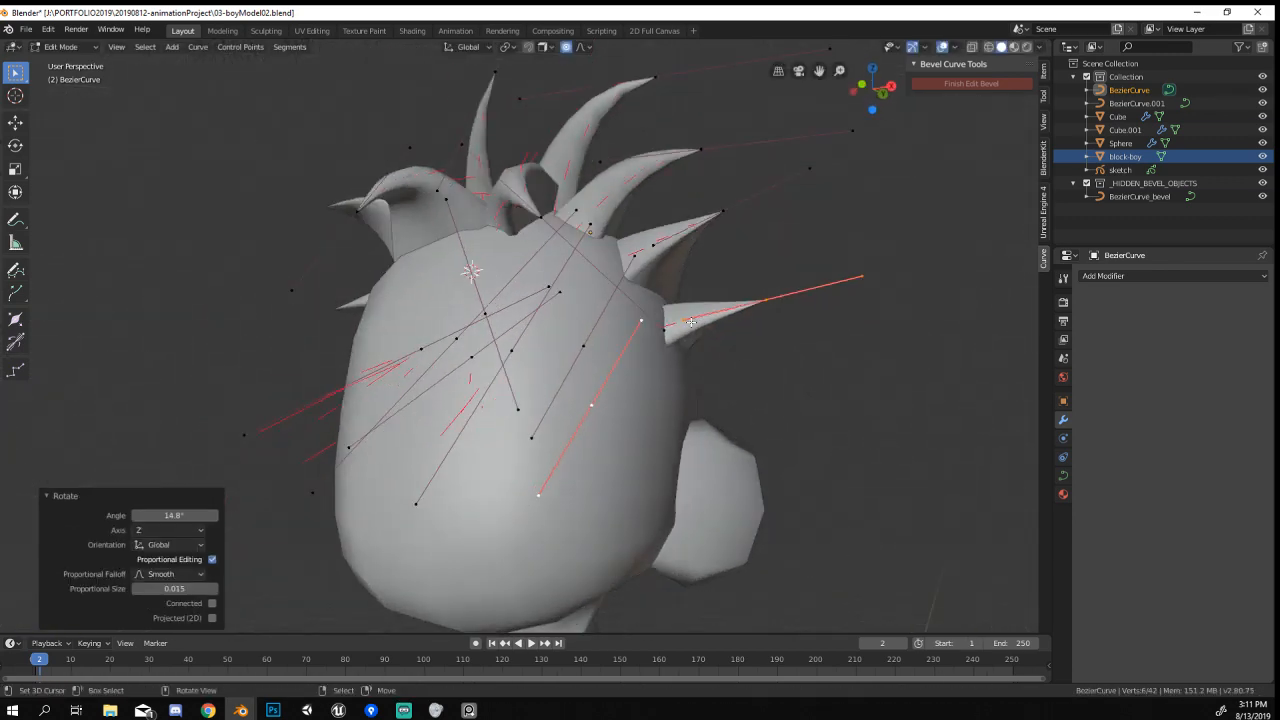
Fatten the base of the strand above the lowest one by a factor of about 1.35.
click(650, 248)
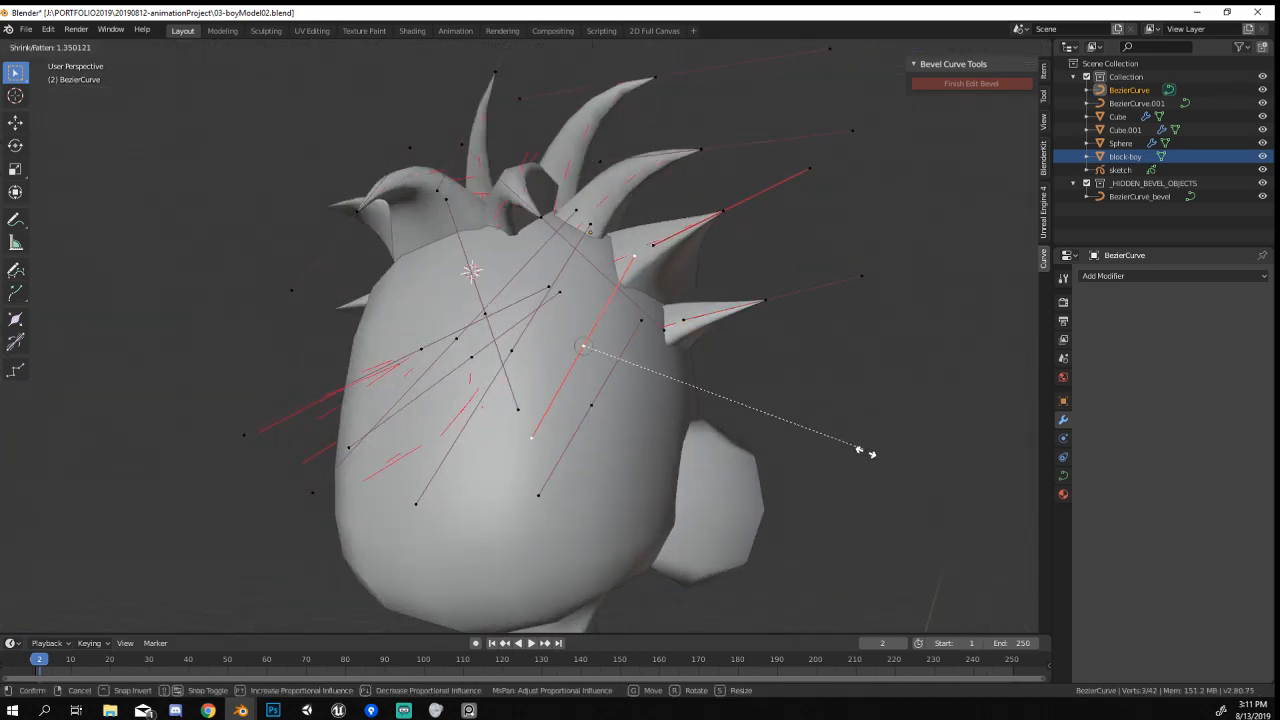
click(860, 450)
click(546, 290)
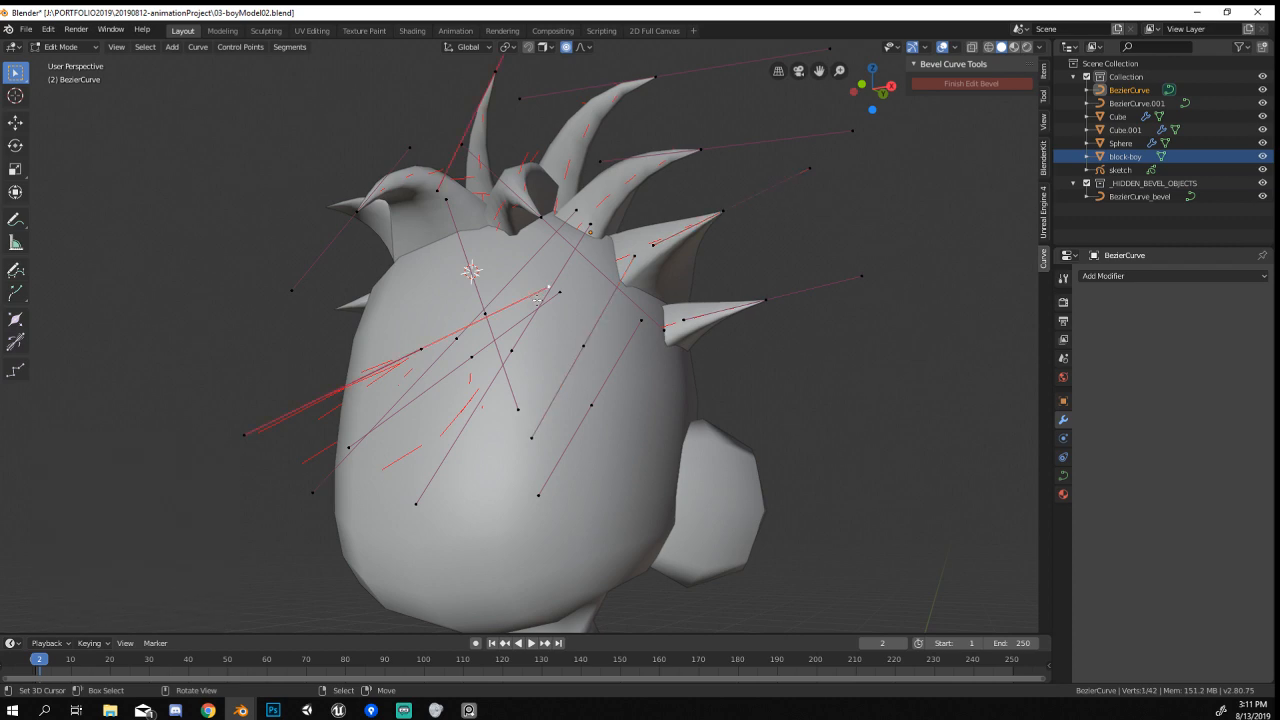
click(674, 384)
Move an upper strand's base point about 0.008 m along X and shift it farther back along Y.
key(g)
click(672, 375)
middle_drag(672, 375, 562, 372)
key(g)
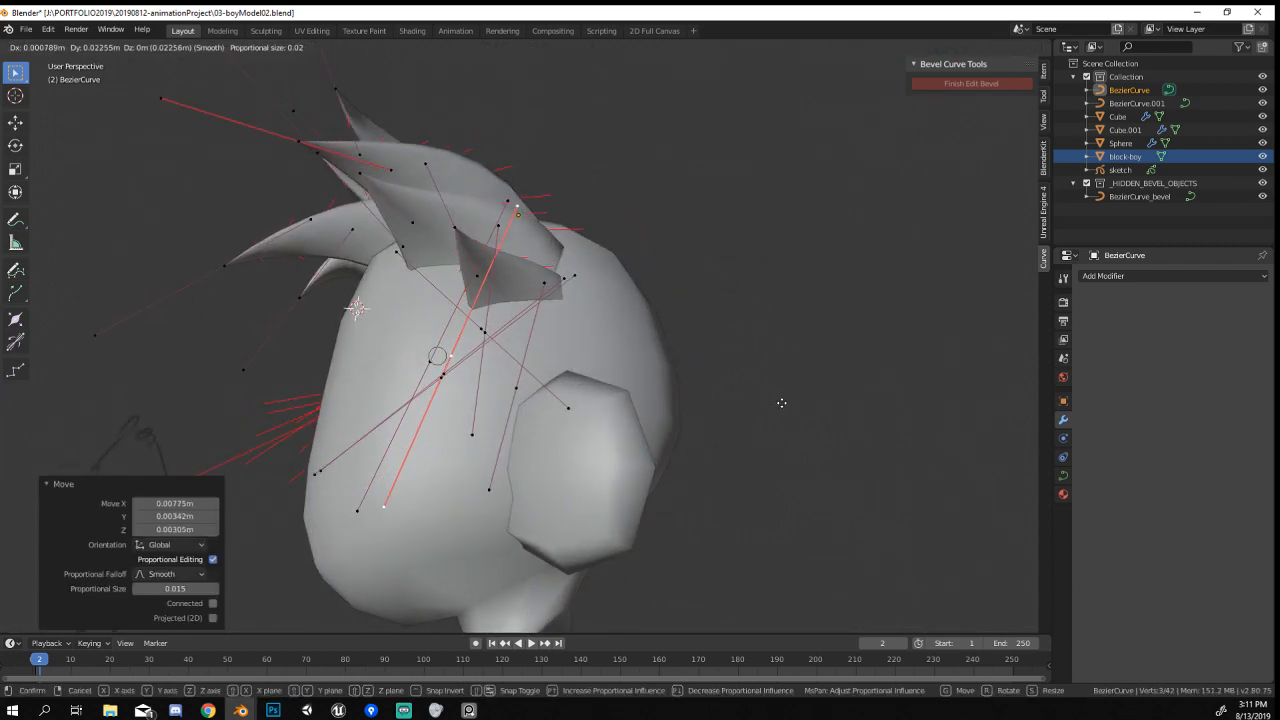
click(782, 403)
Duplicate the lowest side strand and place the copy about 0.073 m along Y and 0.047 m lower.
key(Tab)
middle_drag(887, 405, 403, 292)
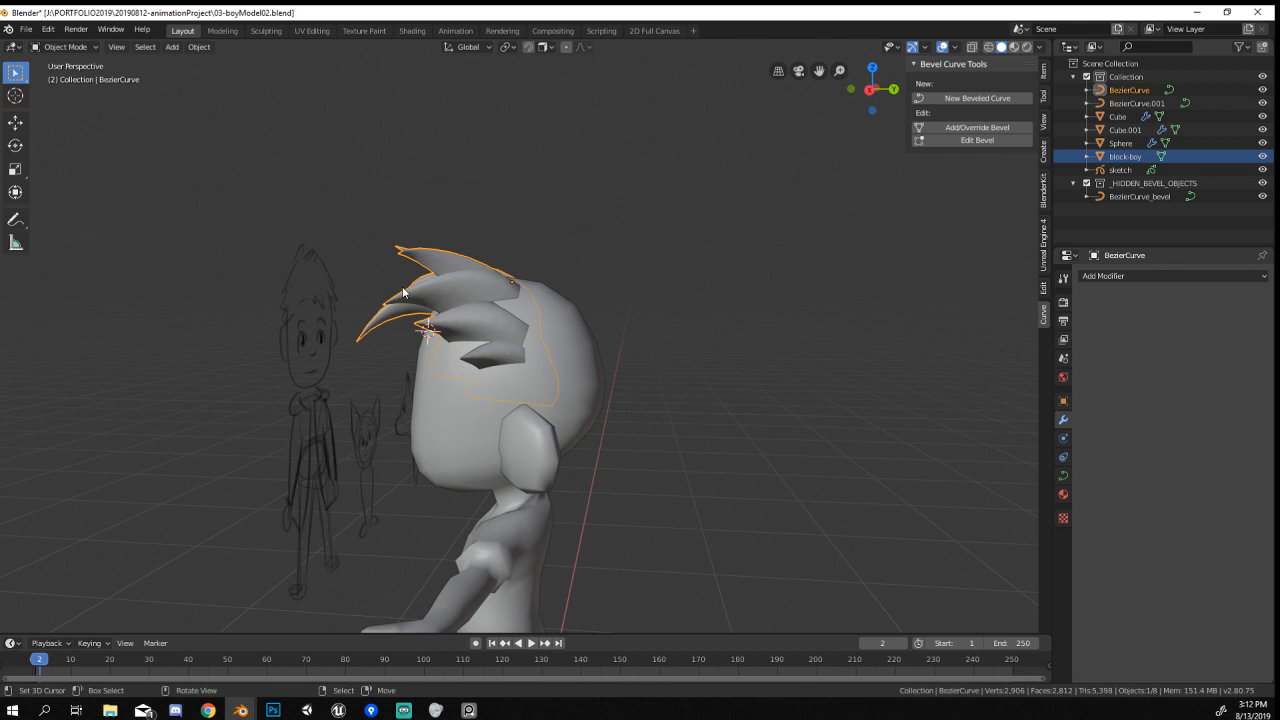
middle_drag(561, 430, 566, 389)
scroll(557, 432, up, 3)
key(Tab)
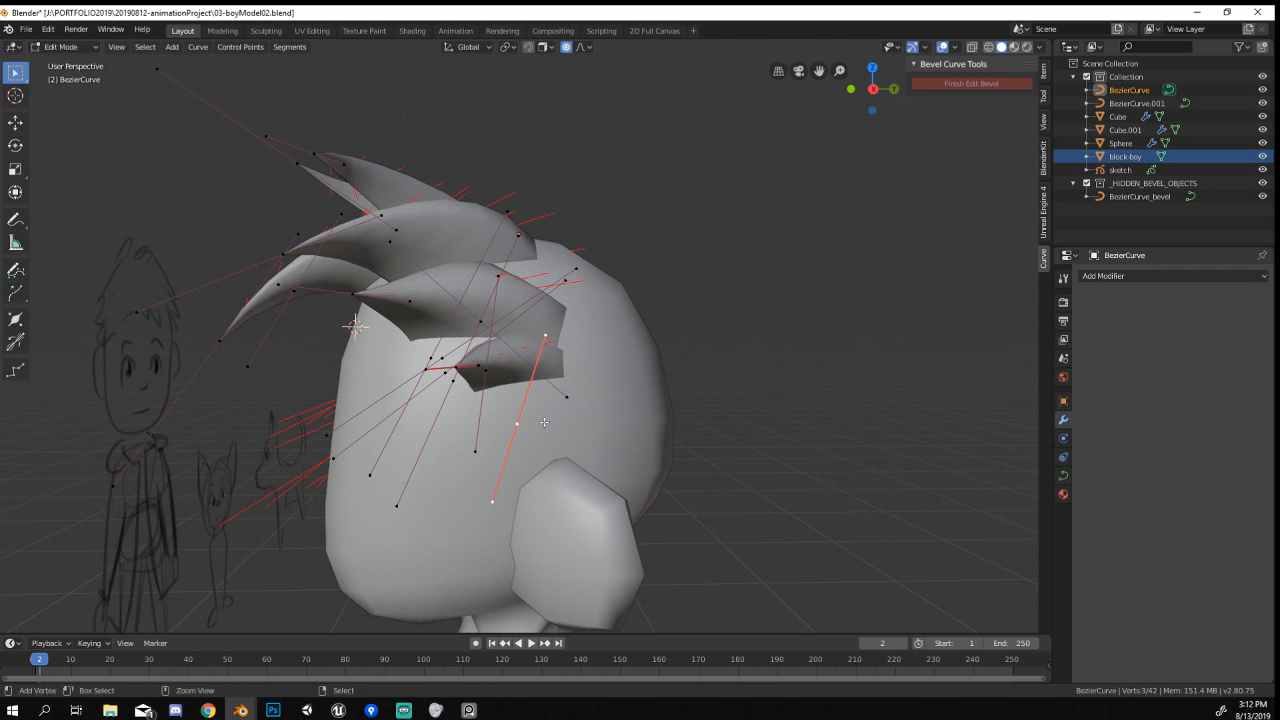
middle_drag(537, 405, 513, 380)
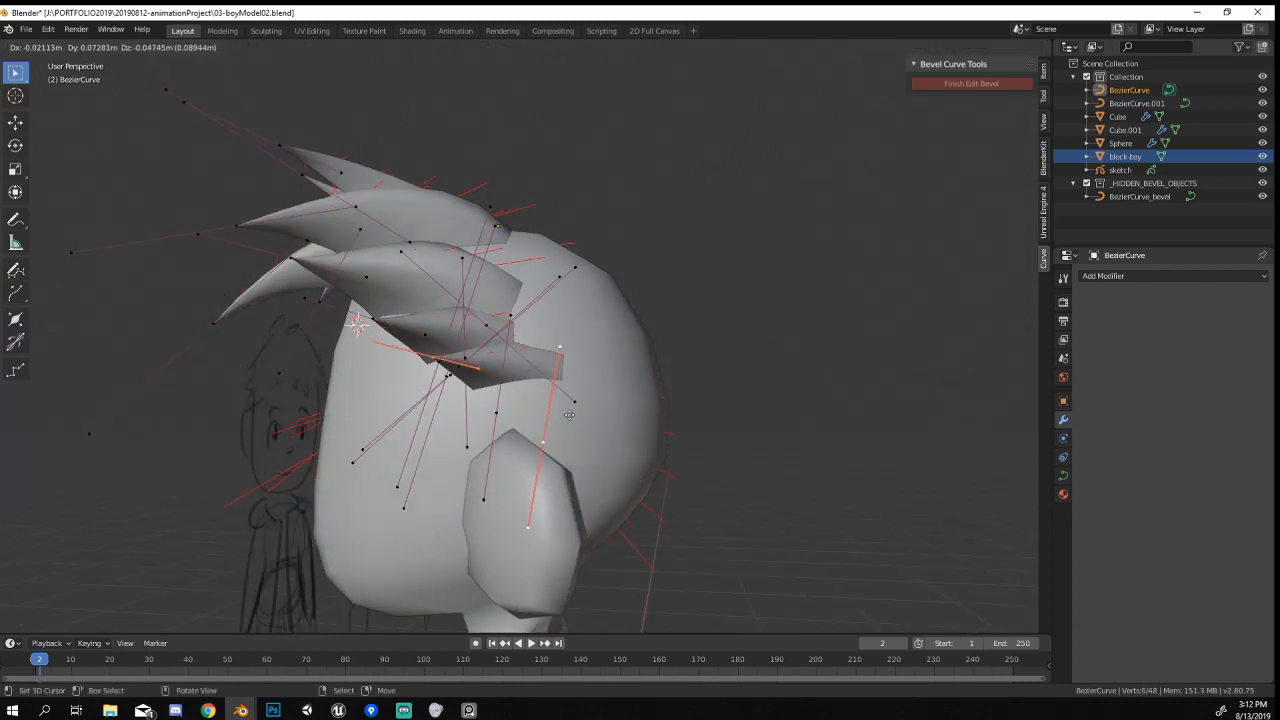
click(569, 416)
Rotate the new lowest strand by -8.73° about the view axis and move it along X above the ear.
middle_drag(575, 414, 460, 402)
key(r)
click(868, 334)
key(g)
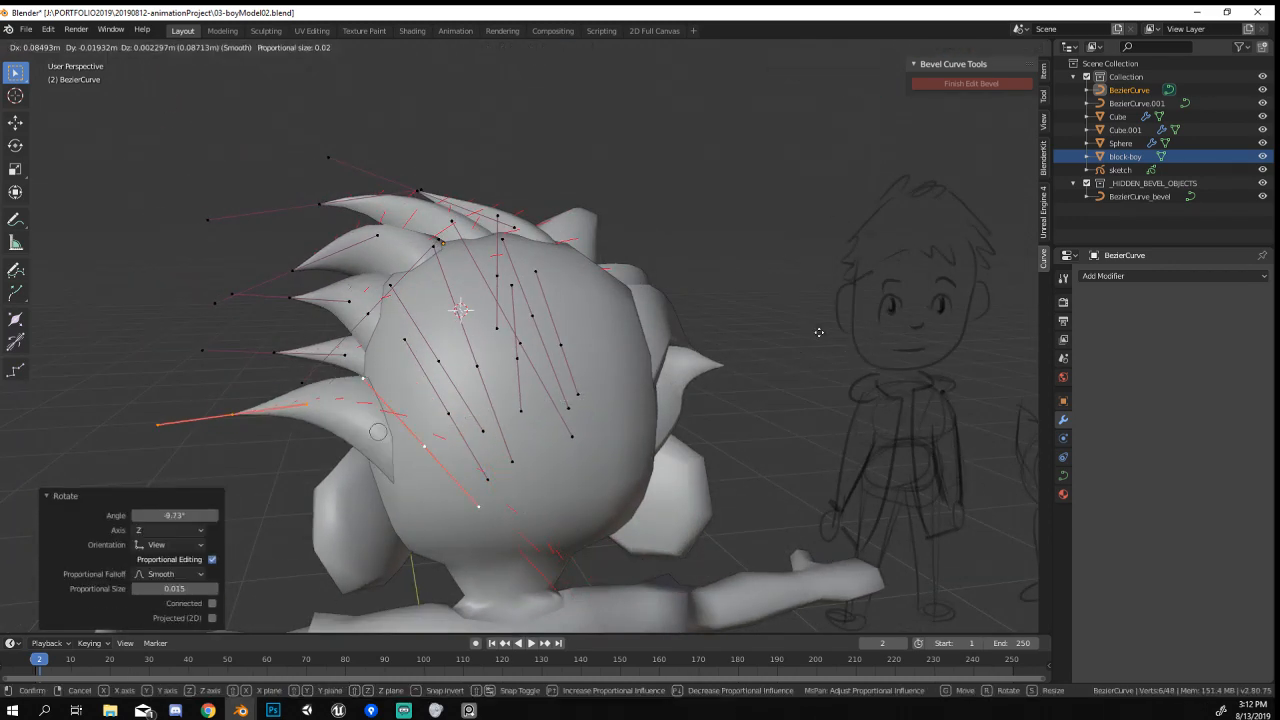
click(806, 323)
Rotate the new strand again and move its tip about -0.05 m in X, 0.07 m in Y and 0.04 m lower.
middle_drag(640, 376, 856, 374)
key(r)
click(814, 429)
middle_drag(814, 429, 297, 409)
key(g)
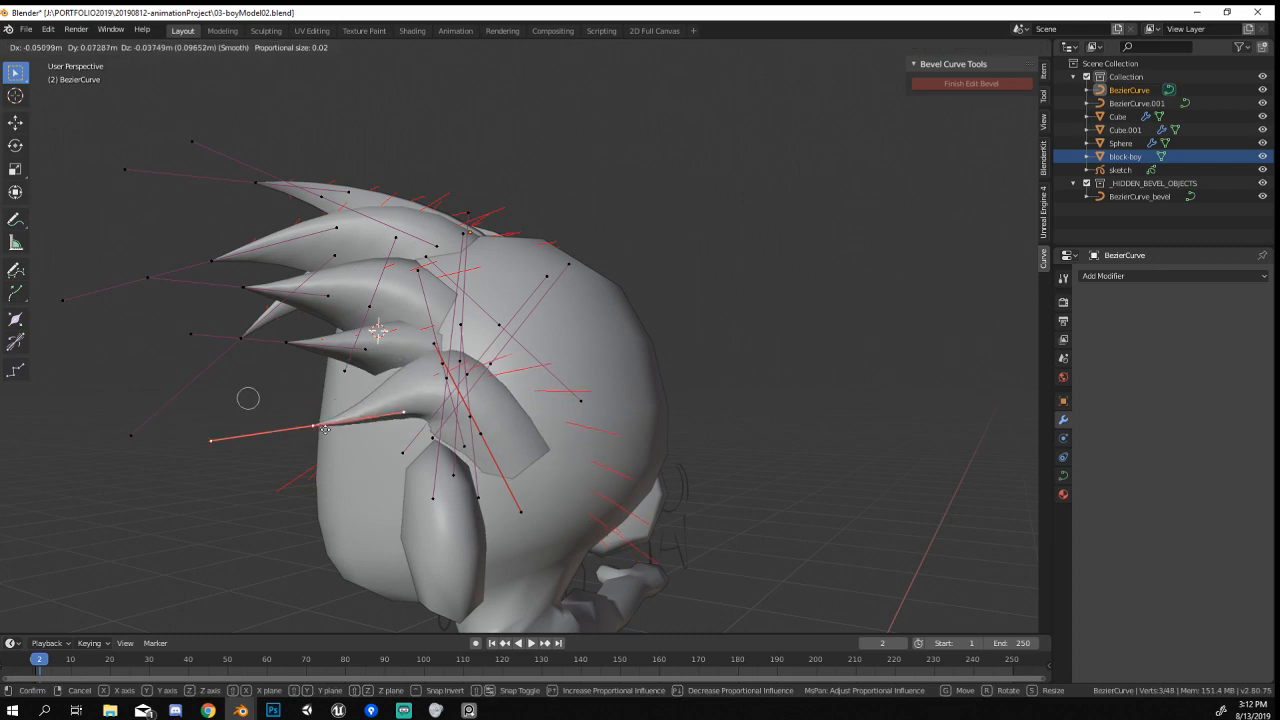
click(344, 442)
Reposition the new strand's base point and rotate it -39.8° about the view axis.
click(615, 433)
key(g)
click(771, 177)
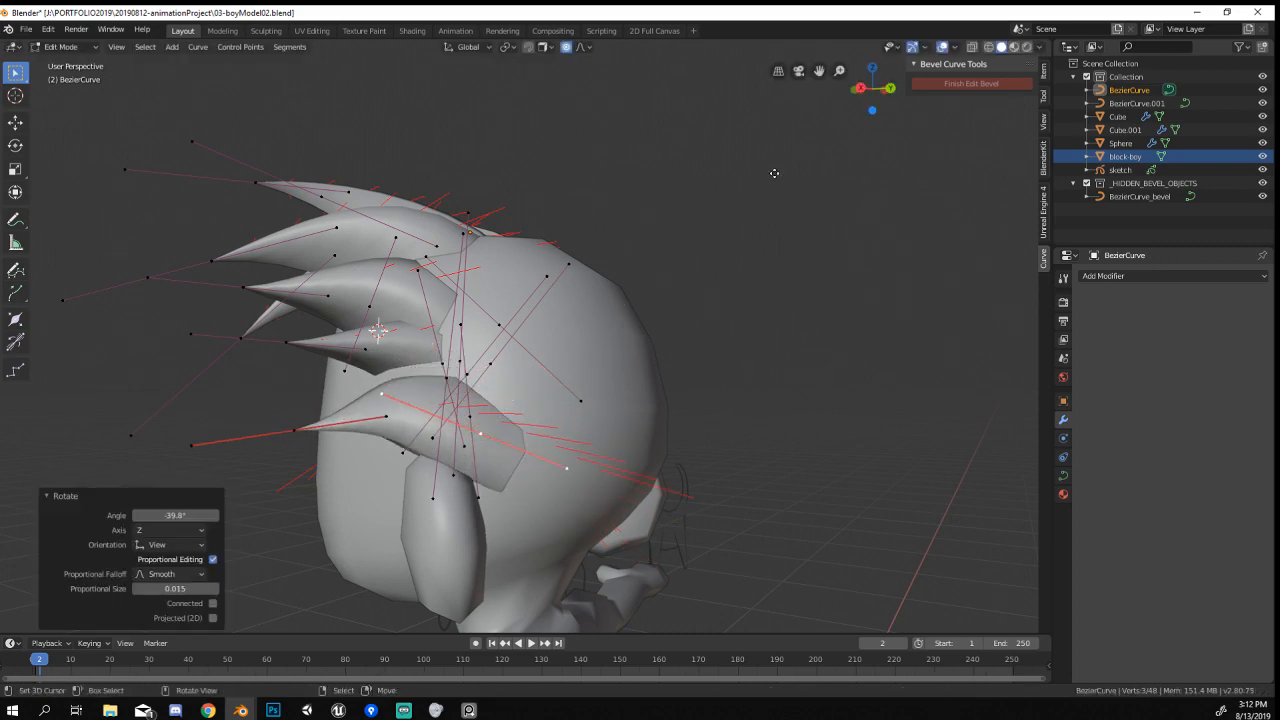
key(g)
click(766, 157)
Rotate the tip of the second-lowest side strand -34.9° about the view axis and reposition its tip and base points.
mouse_move(690, 272)
middle_down()
mouse_move(737, 281)
mouse_move(721, 385)
mouse_move(798, 391)
mouse_move(815, 421)
mouse_move(619, 421)
mouse_move(806, 333)
middle_up()
key(Tab)
key(Tab)
key(r)
click(800, 230)
key(g)
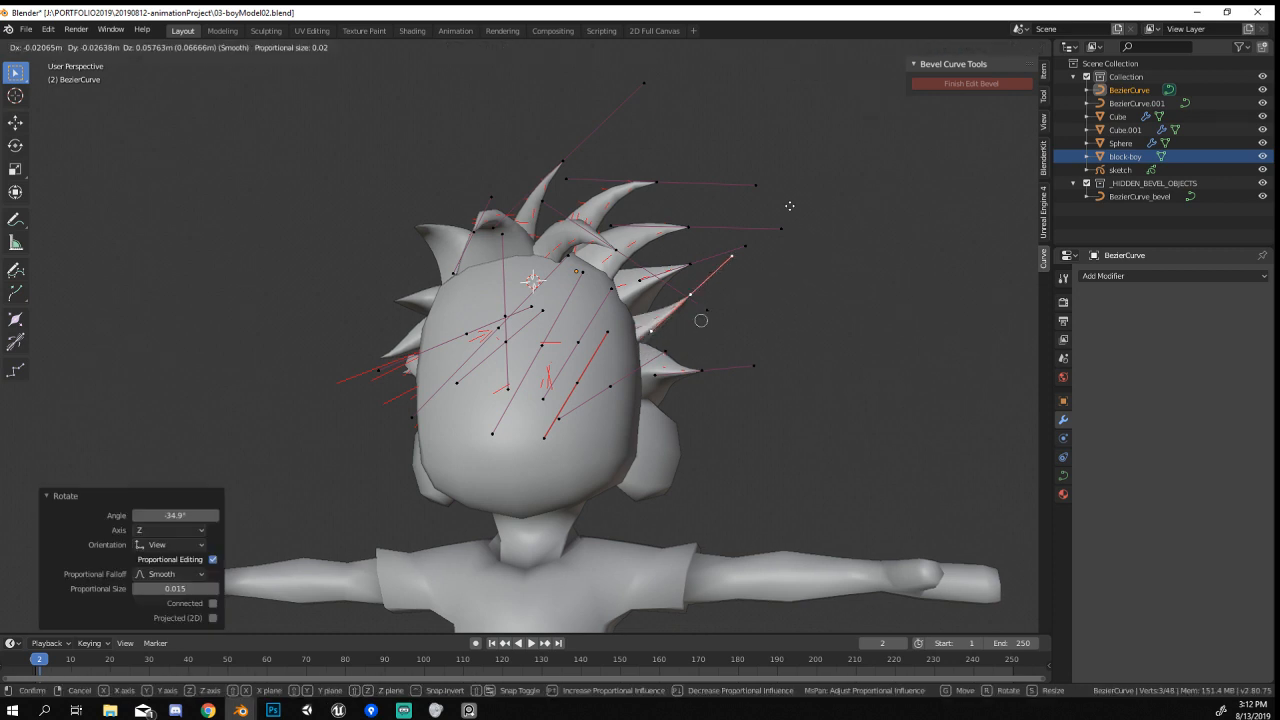
click(776, 187)
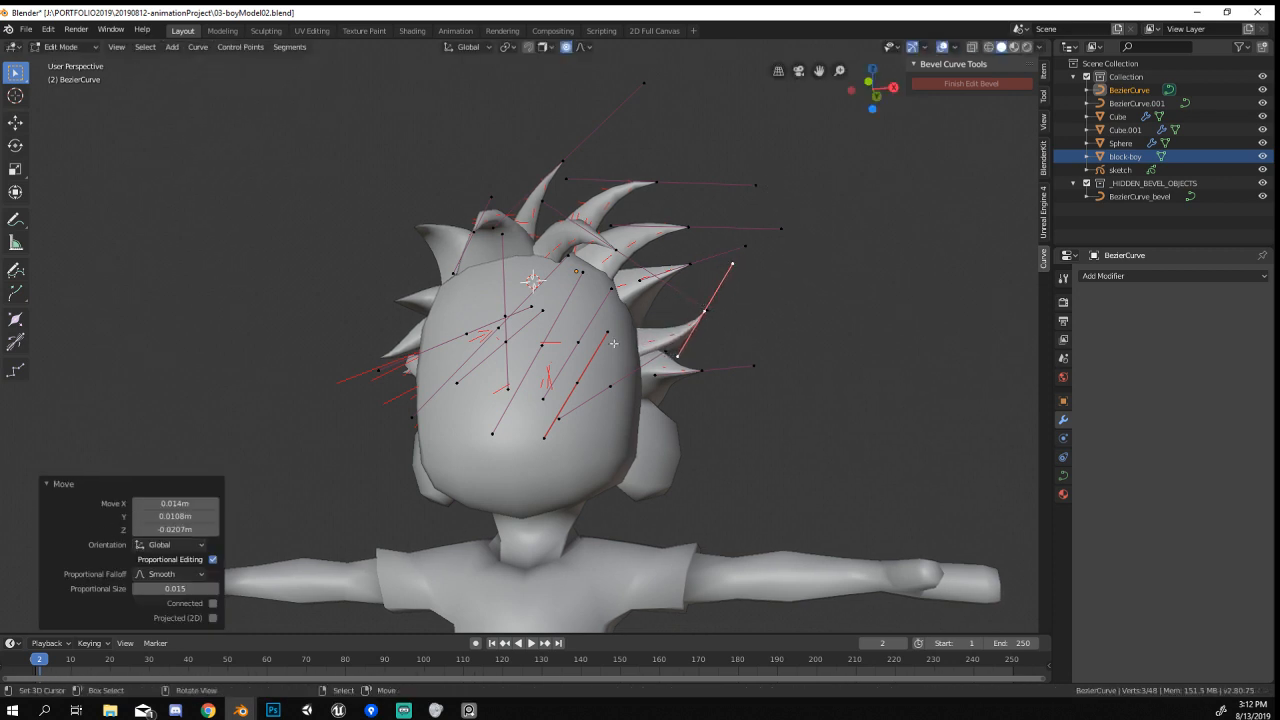
key(g)
click(636, 302)
Rotate the third-lowest side strand's tip and move it outward, and raise its base handle about 0.02 m.
key(g)
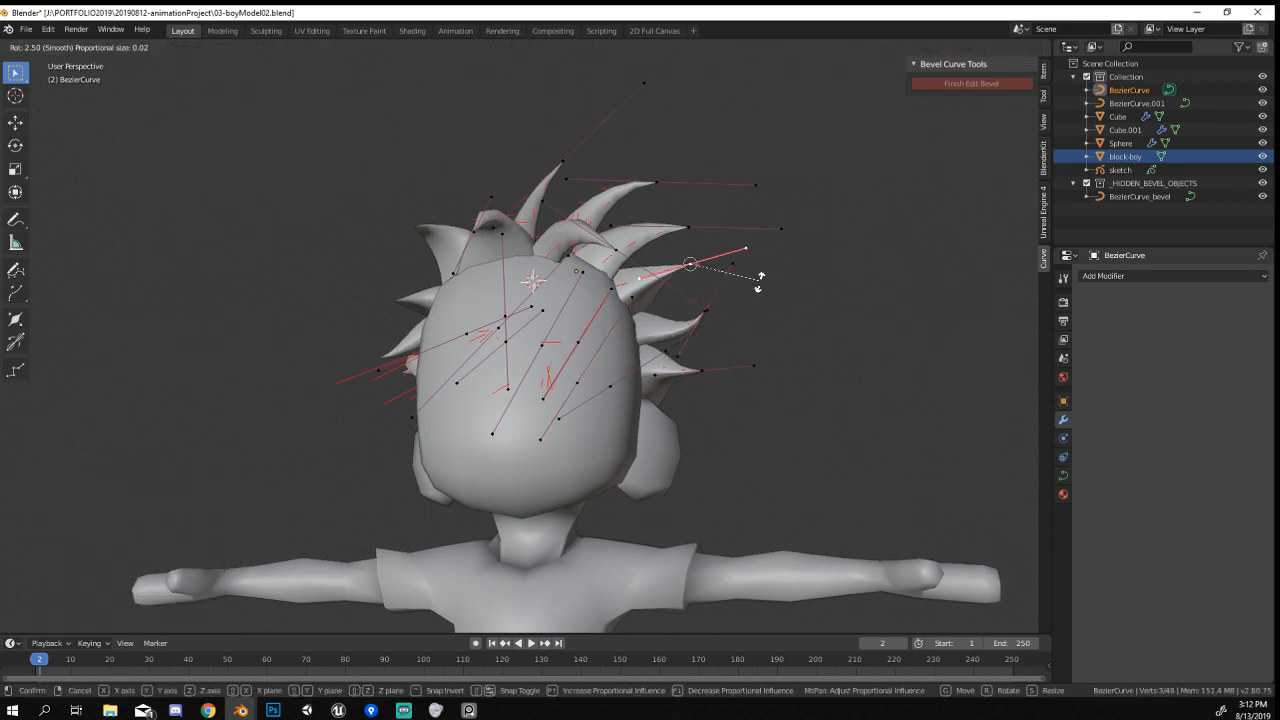
click(634, 332)
key(g)
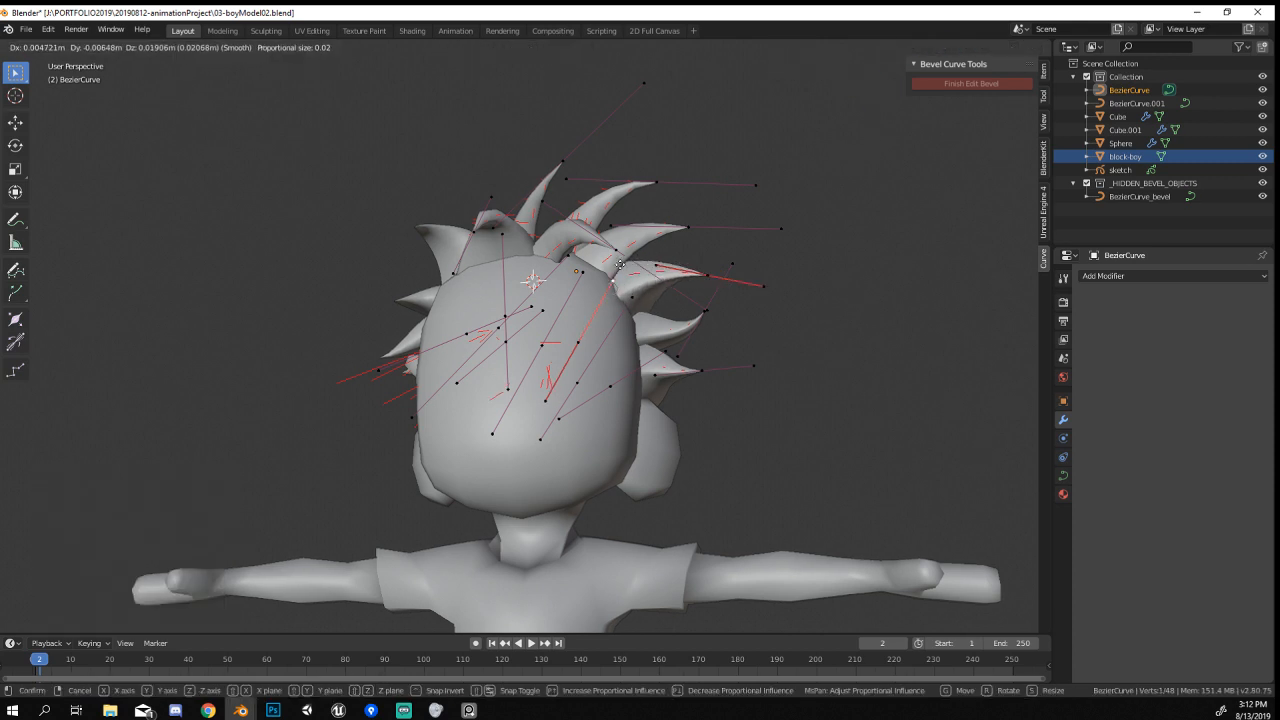
click(629, 258)
Duplicate the lowest side strand and place the copy 0.089 m along Y and 0.118 m lower.
key(Tab)
mouse_move(549, 395)
middle_down()
mouse_move(671, 396)
mouse_move(712, 415)
mouse_move(496, 417)
mouse_move(316, 452)
mouse_move(409, 421)
mouse_move(474, 339)
mouse_move(492, 468)
mouse_move(453, 495)
middle_up()
key(Tab)
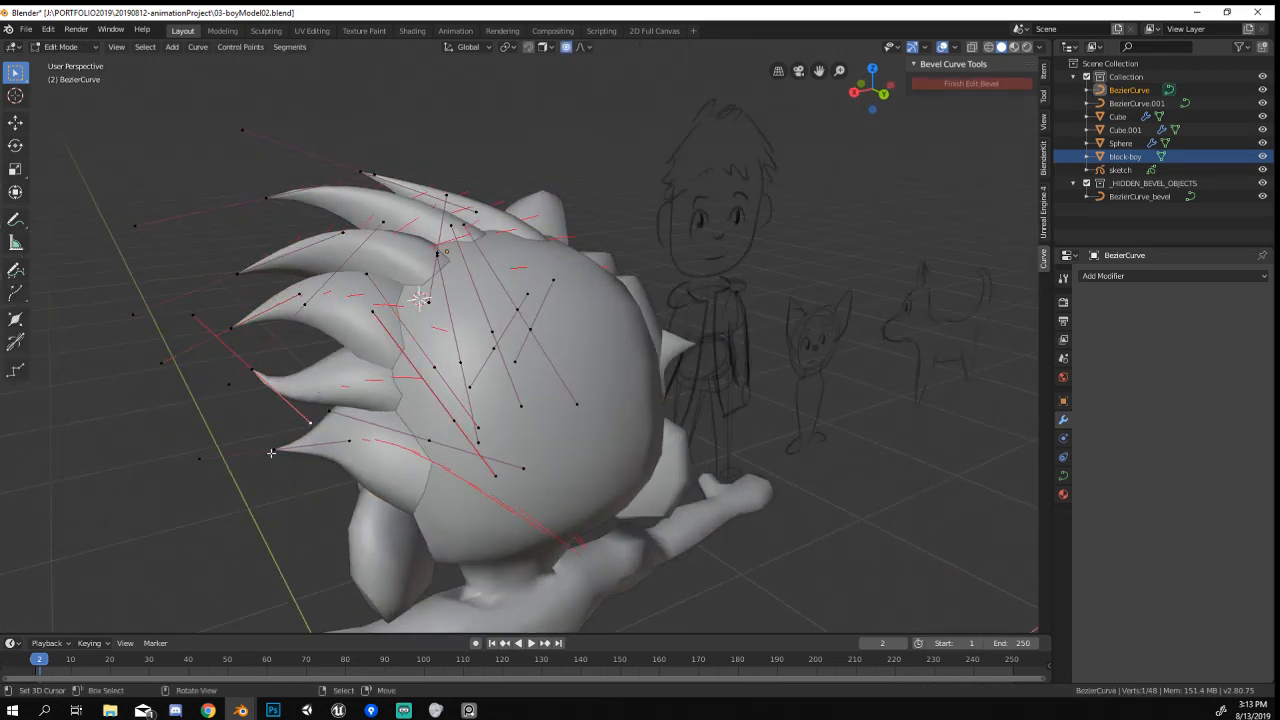
middle_drag(279, 453, 344, 366)
click(331, 409)
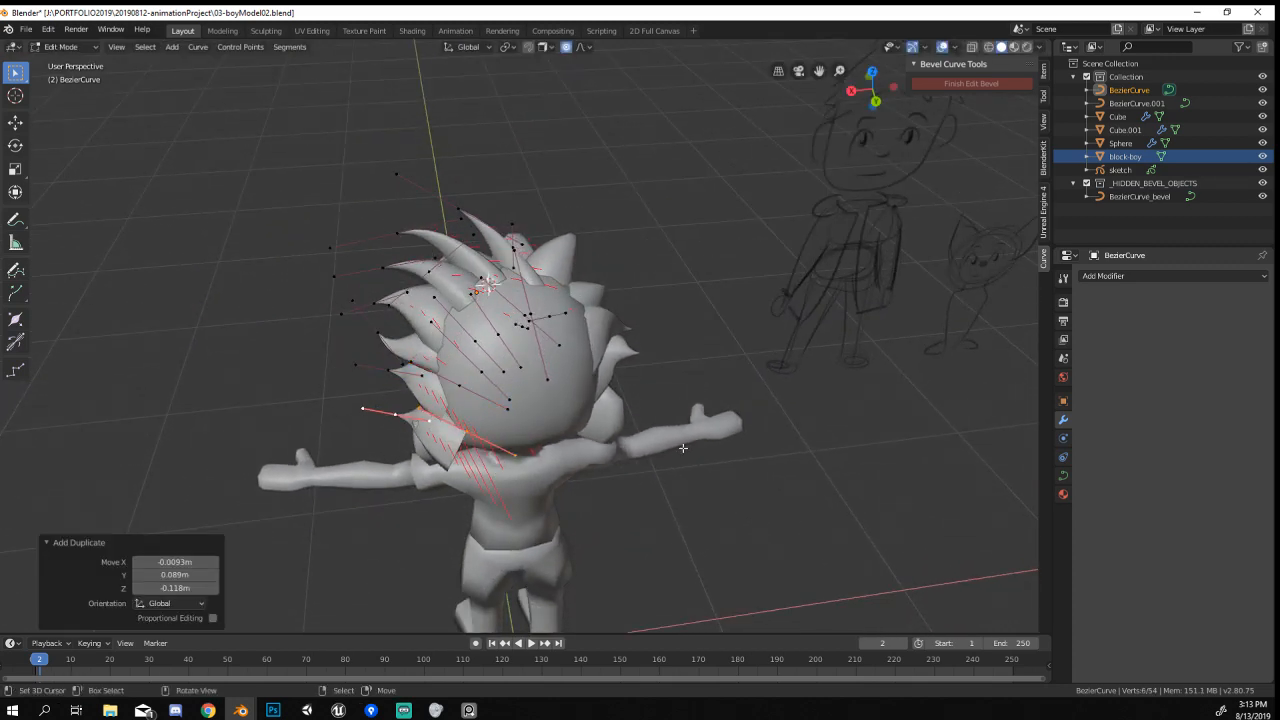
Rotate the copied strand 89.1° about the Z axis and move it toward the back of the head.
click(455, 205)
middle_drag(412, 305, 522, 270)
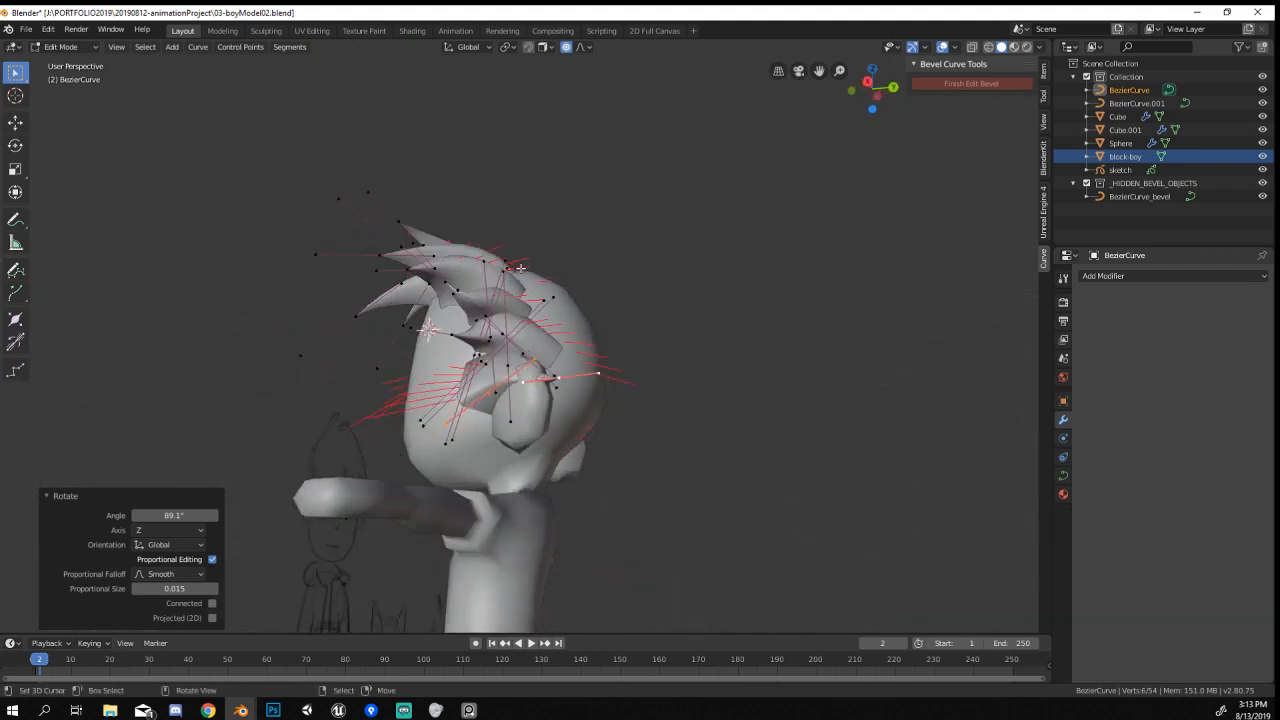
key(g)
click(597, 274)
Reorient the copied strand at the nape and scale it uniformly by -0.770.
key(r)
click(777, 435)
key(g)
click(746, 474)
middle_drag(744, 474, 680, 557)
key(g)
click(645, 470)
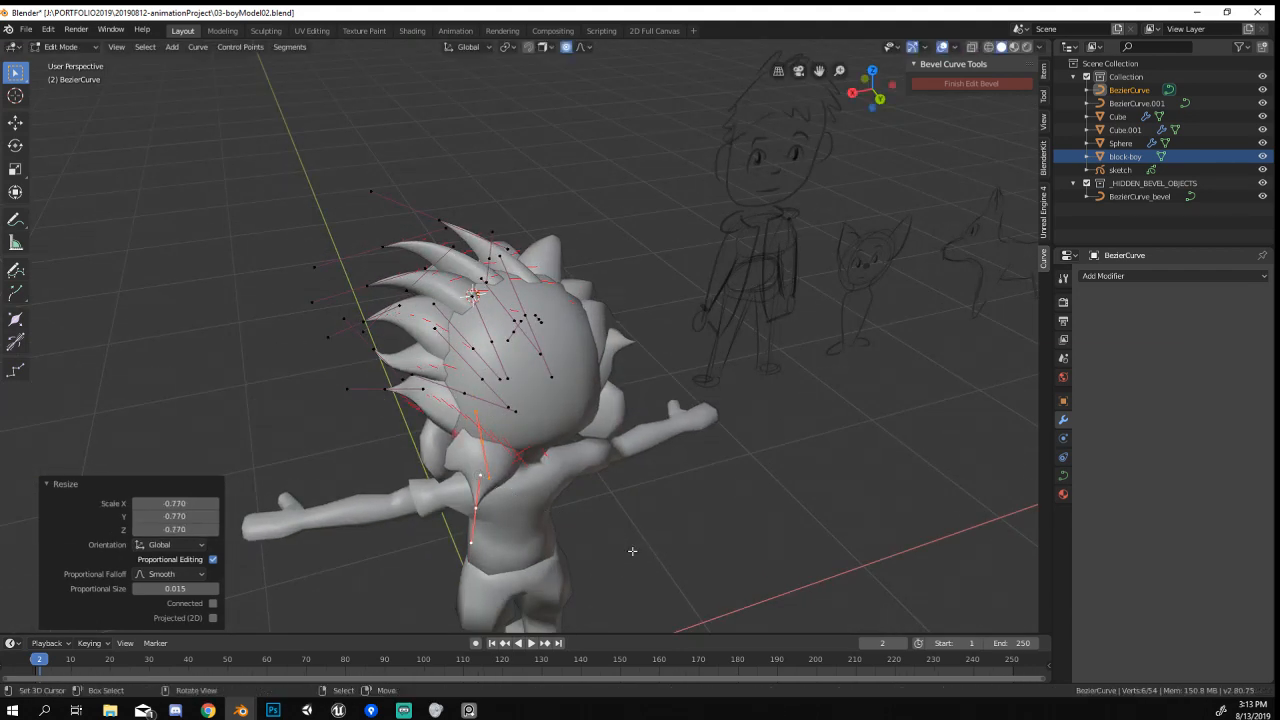
Rotate the nape strand -23.8° about the Z axis and move it against the back of the head behind the ear.
key(g)
click(640, 528)
click(650, 545)
key(g)
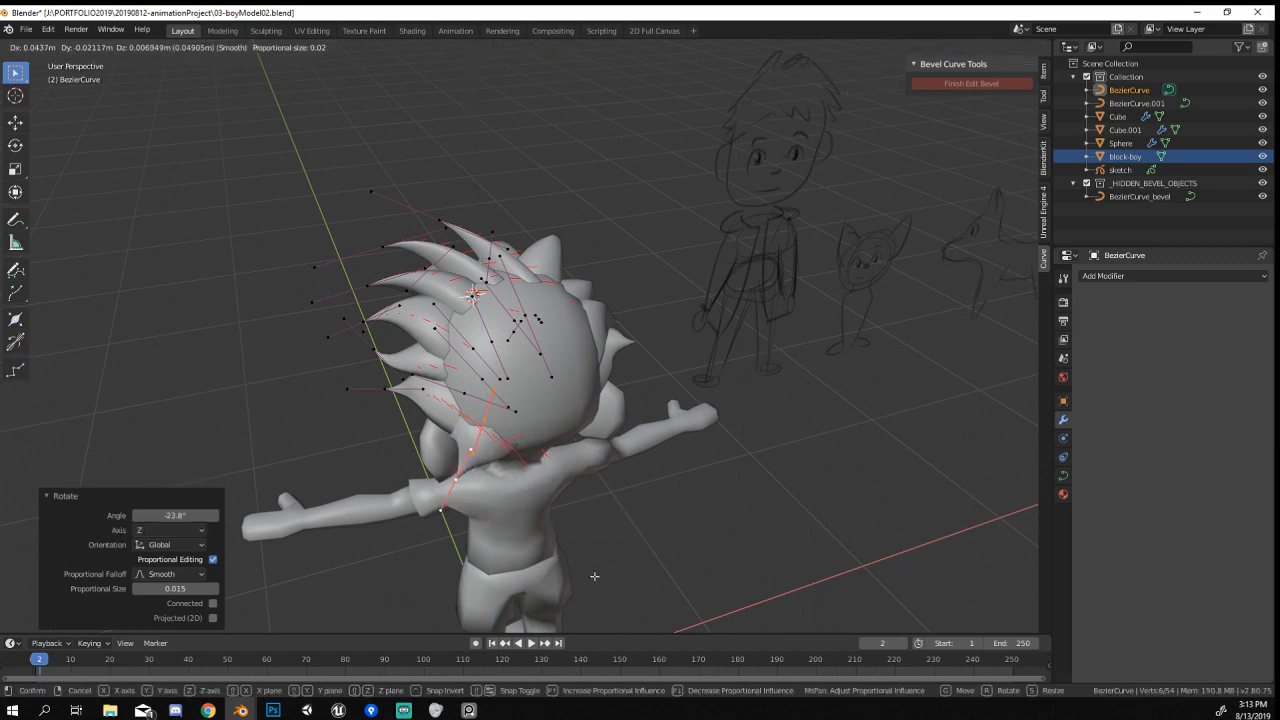
click(470, 470)
Duplicate the nape strand and offset the copy by -0.104 m in X, -0.0357 m in Y and -0.0384 m in Z.
middle_drag(470, 470, 555, 440)
scroll(550, 435, up, 2)
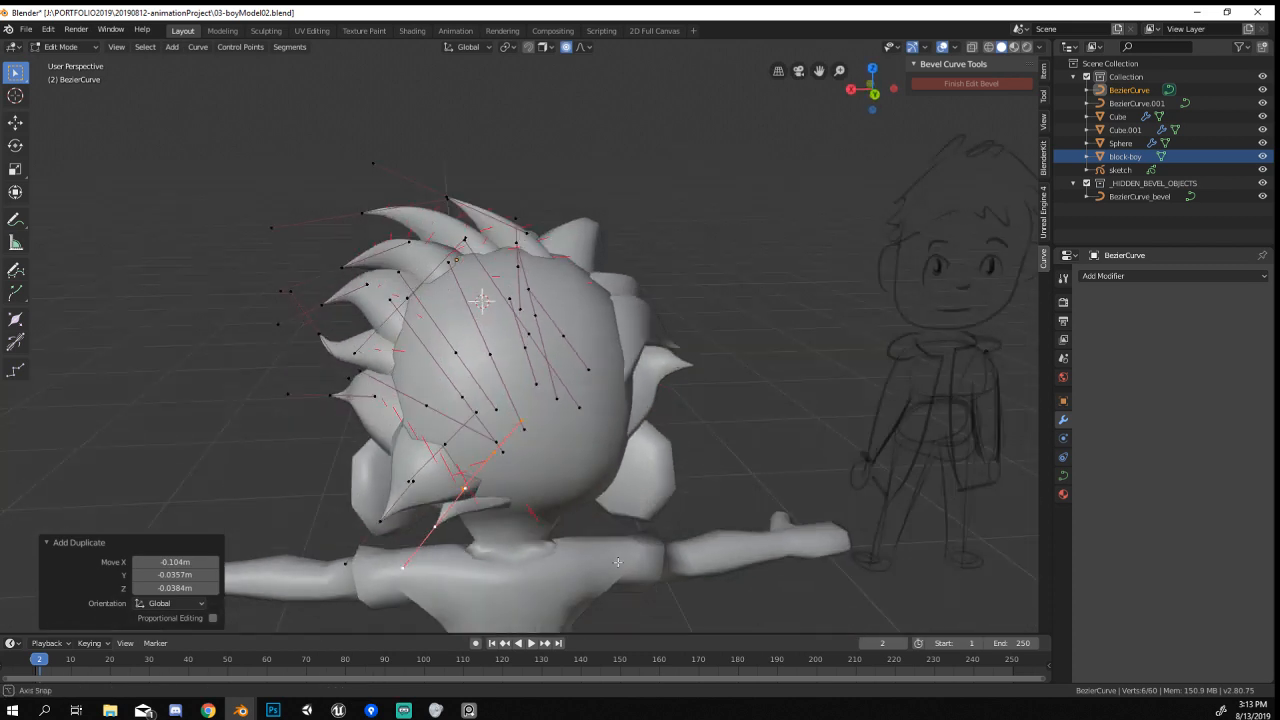
middle_drag(640, 520, 681, 546)
Rotate and reposition the duplicated nape strand's tip, and shrink its base point by a factor of about 0.93.
click(449, 559)
key(g)
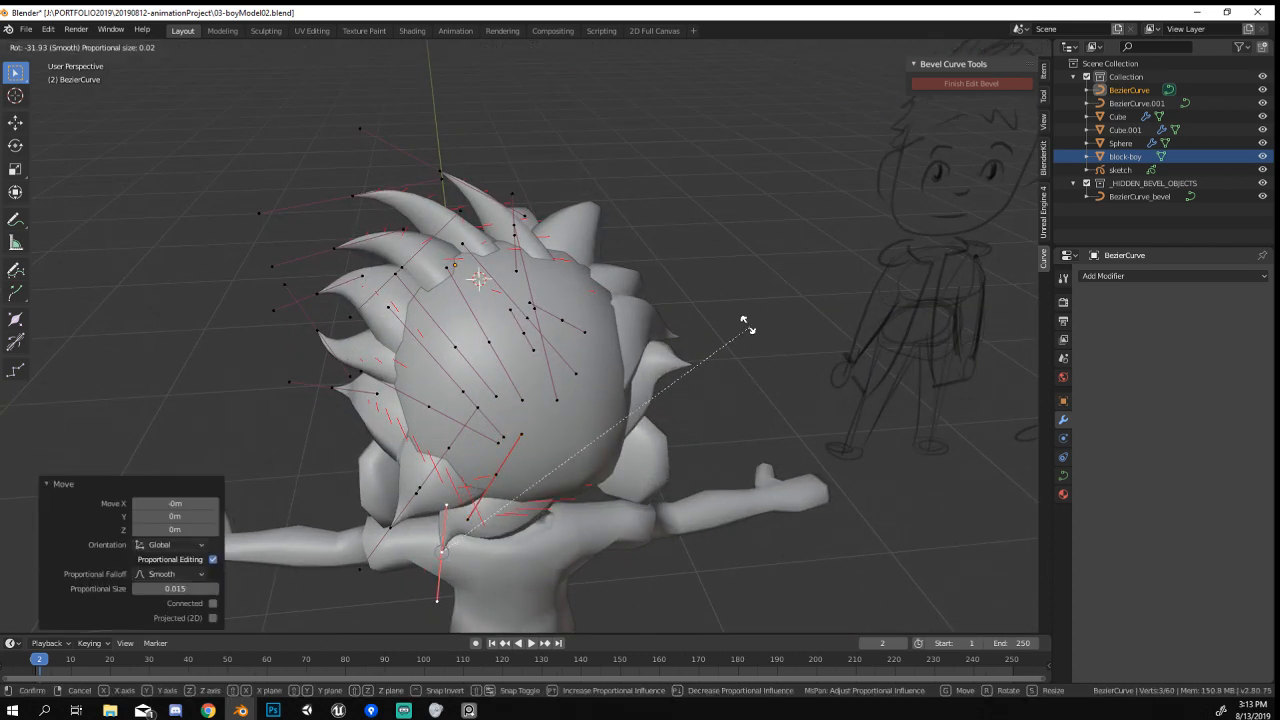
click(490, 432)
right_click(504, 471)
key(alt+s)
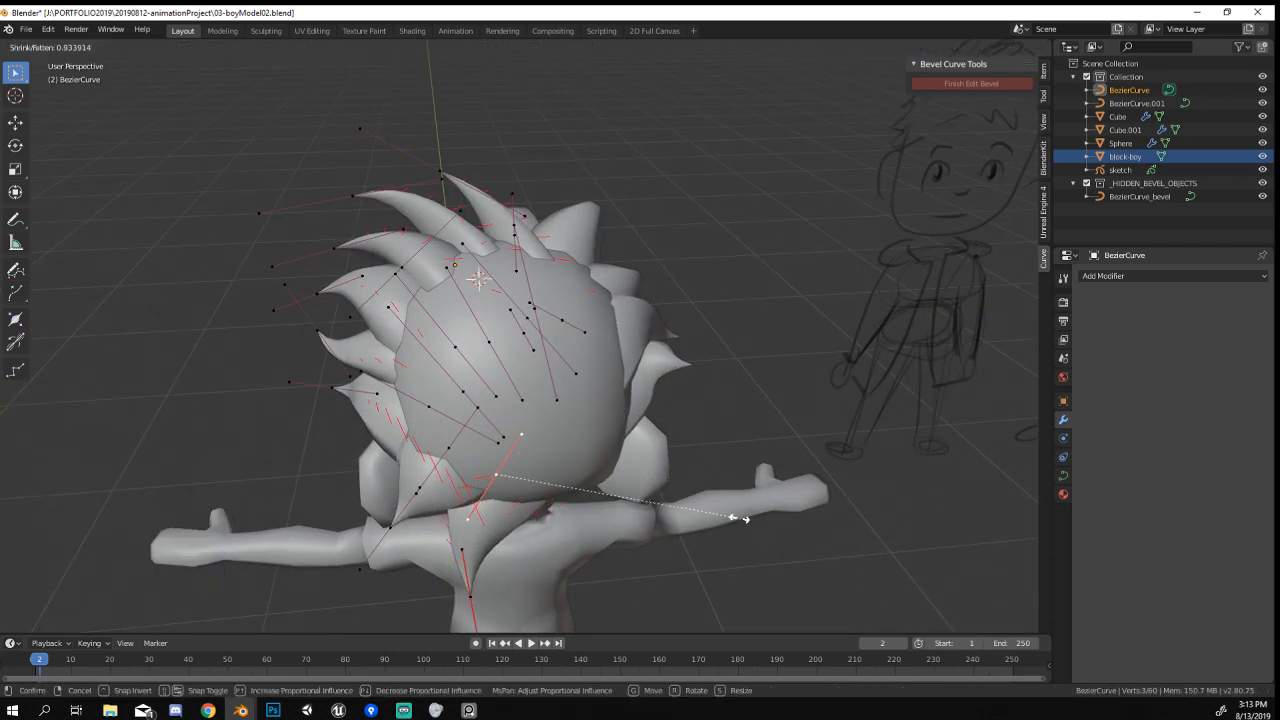
click(735, 520)
Shrink the base of the strand behind the ear by 0.864 and move it 0.0278 m along X and 0.0164 m lower.
right_click(440, 454)
click(590, 495)
key(g)
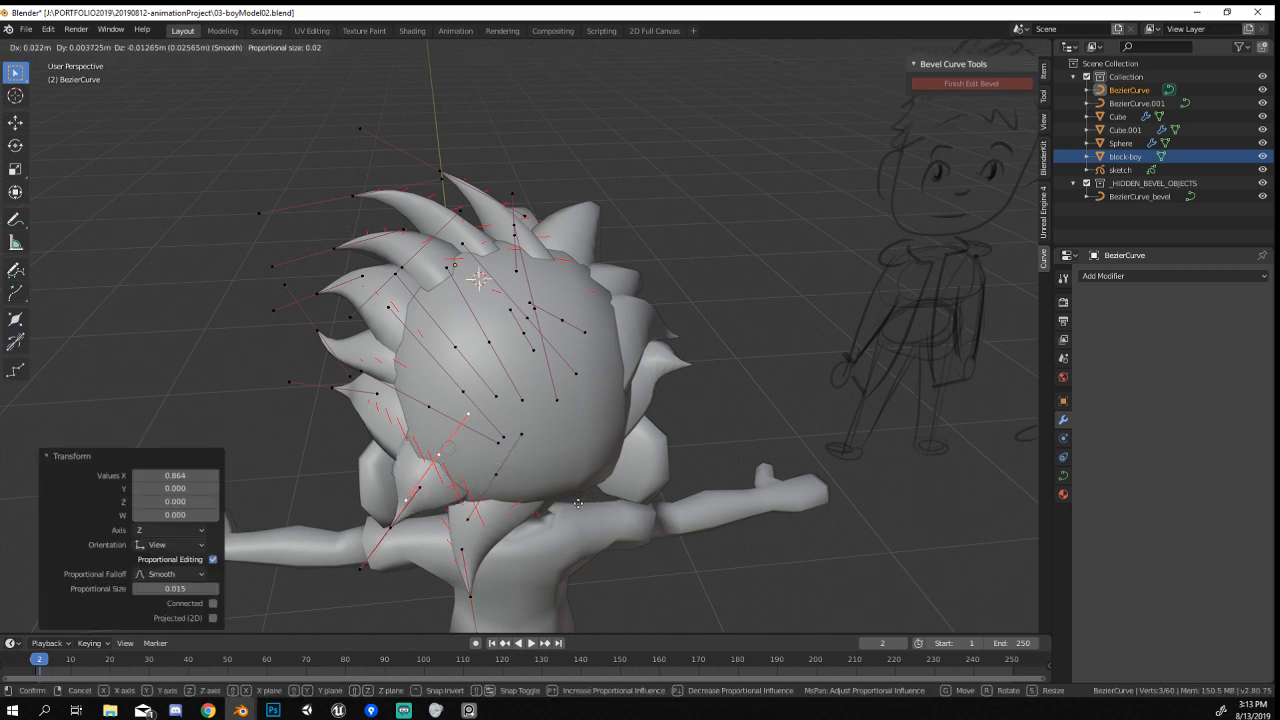
click(574, 503)
middle_drag(574, 505, 608, 402)
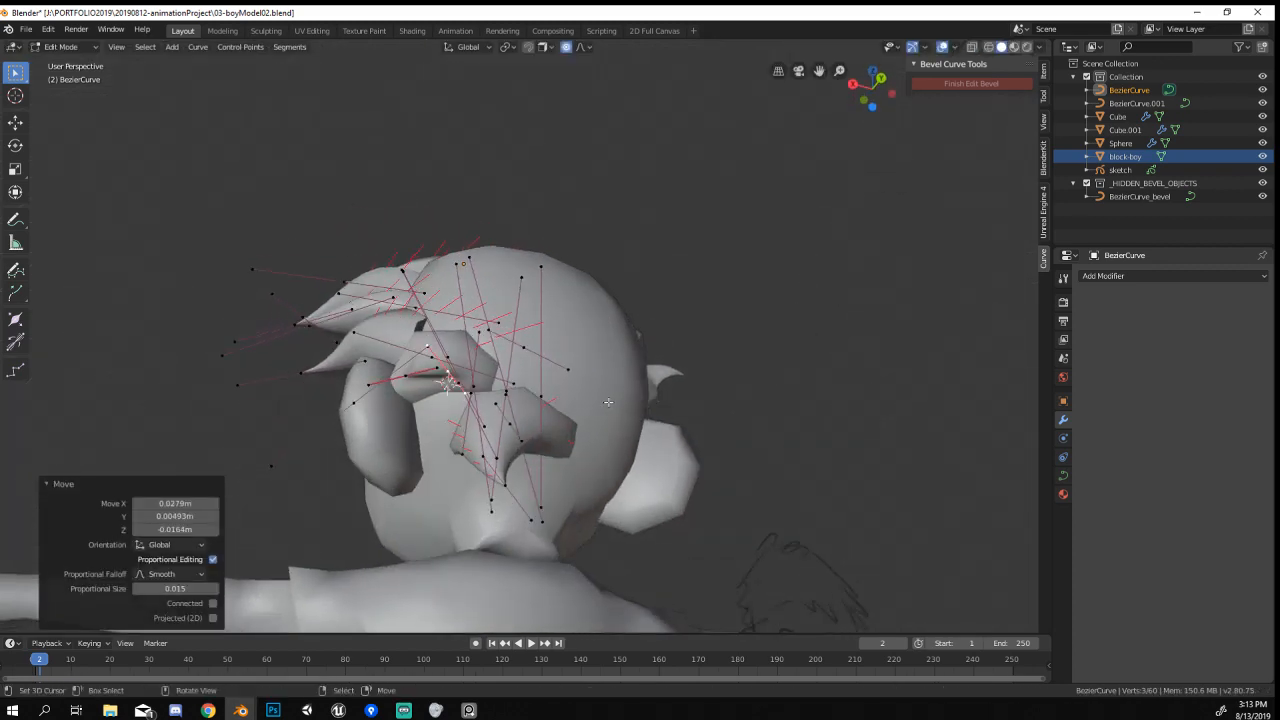
Refine the base positions of the back strands so they sit against the head.
click(660, 498)
middle_drag(660, 498, 668, 436)
key(g)
click(678, 502)
Move the tip of the strand behind the ear lower and farther outward to lengthen the strand.
right_click(480, 444)
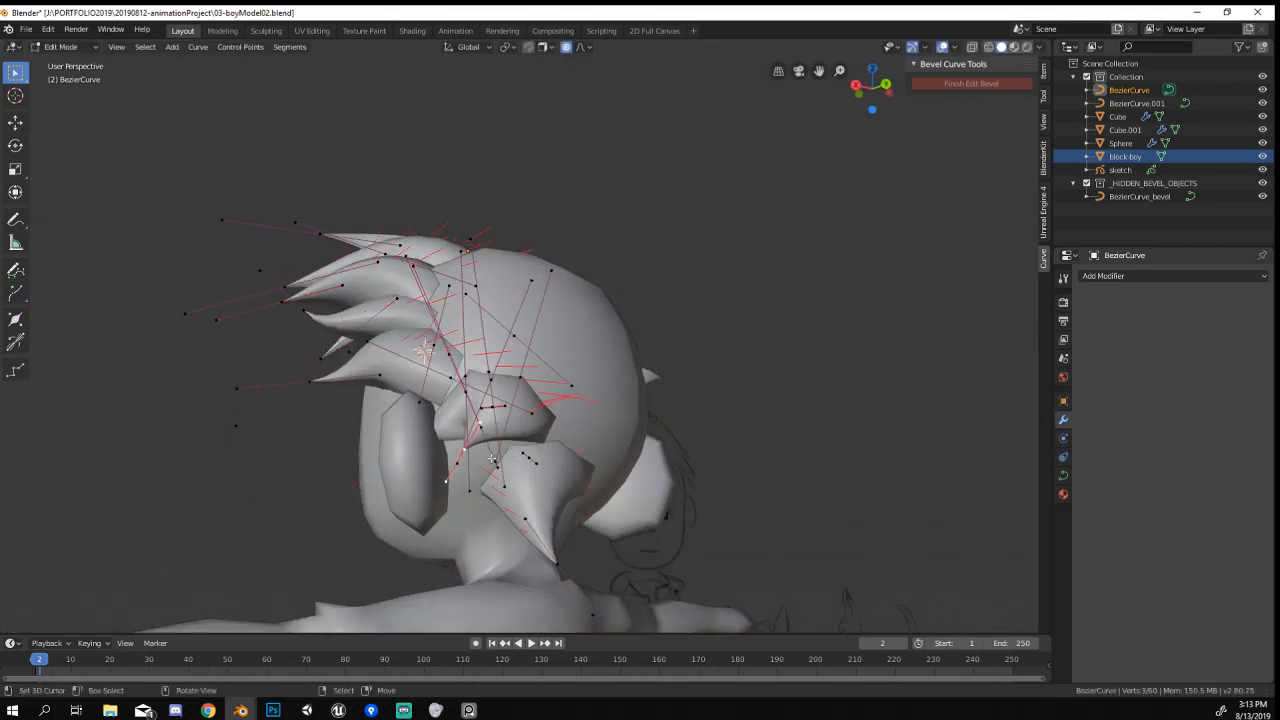
middle_drag(491, 458, 365, 468)
key(g)
click(385, 520)
middle_drag(390, 520, 489, 515)
key(Tab)
key(Tab)
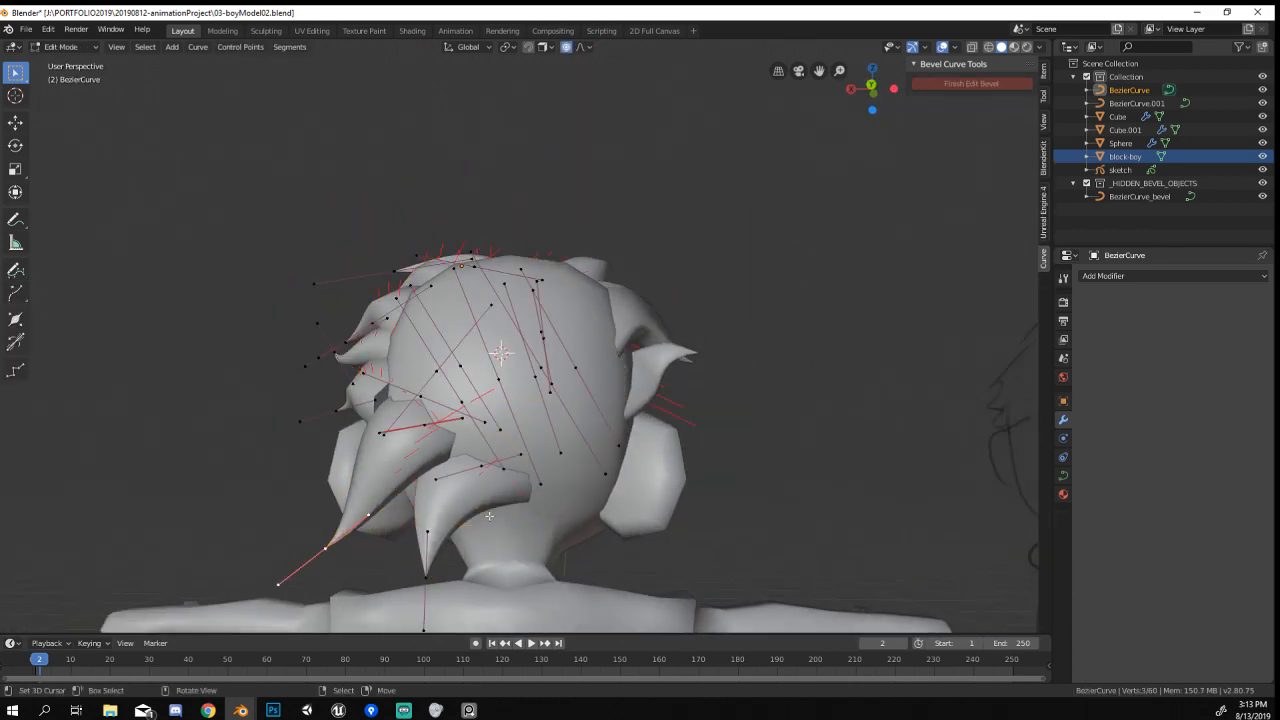
Rotate the lower nape strand's tip -33.9° about the view axis and move it 0.0338 m along X and 0.00775 m up.
key(r)
click(481, 455)
key(g)
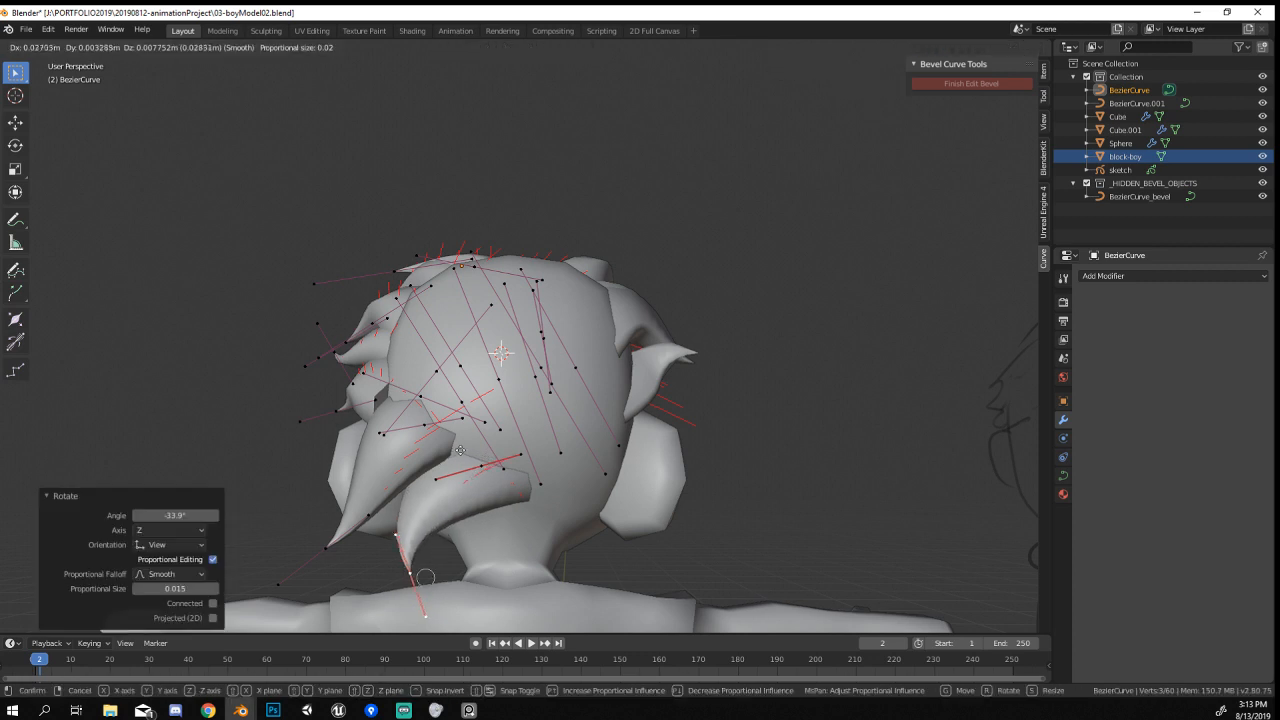
click(482, 470)
middle_drag(482, 470, 456, 496)
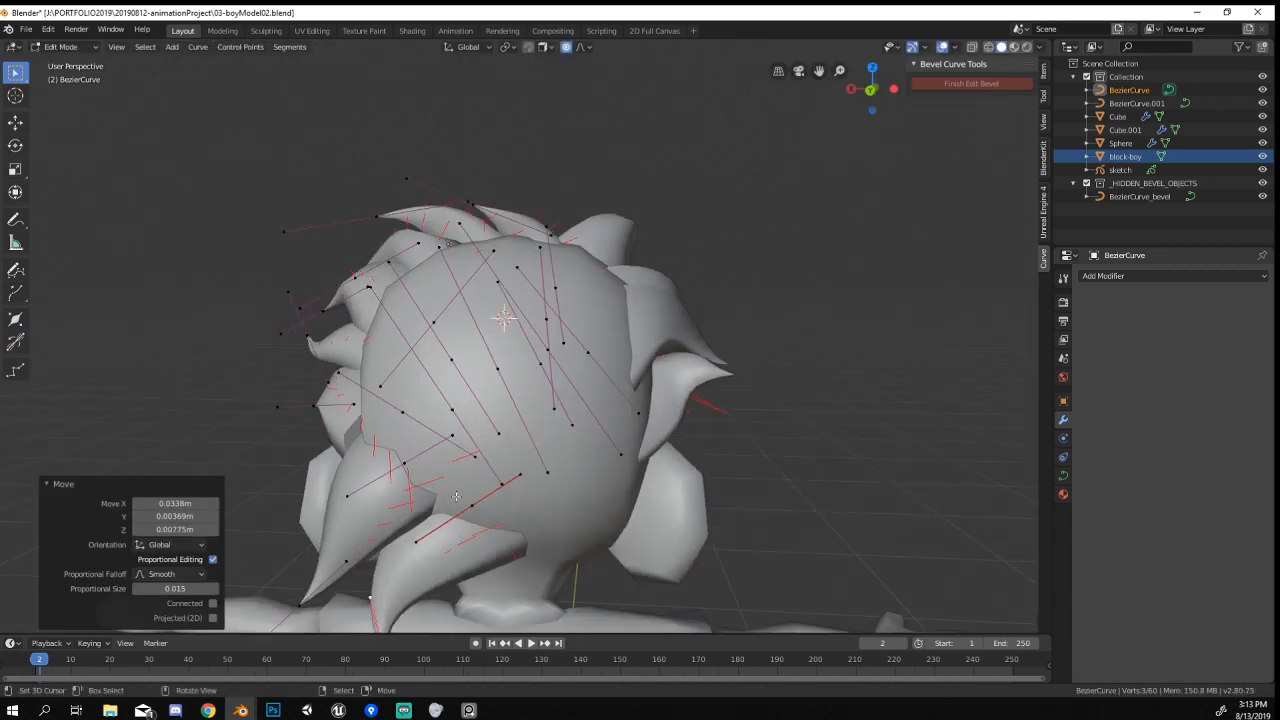
Separate the two back strands from the hair curve into their own curve object and leave Edit Mode.
shift+click(331, 566)
key(p)
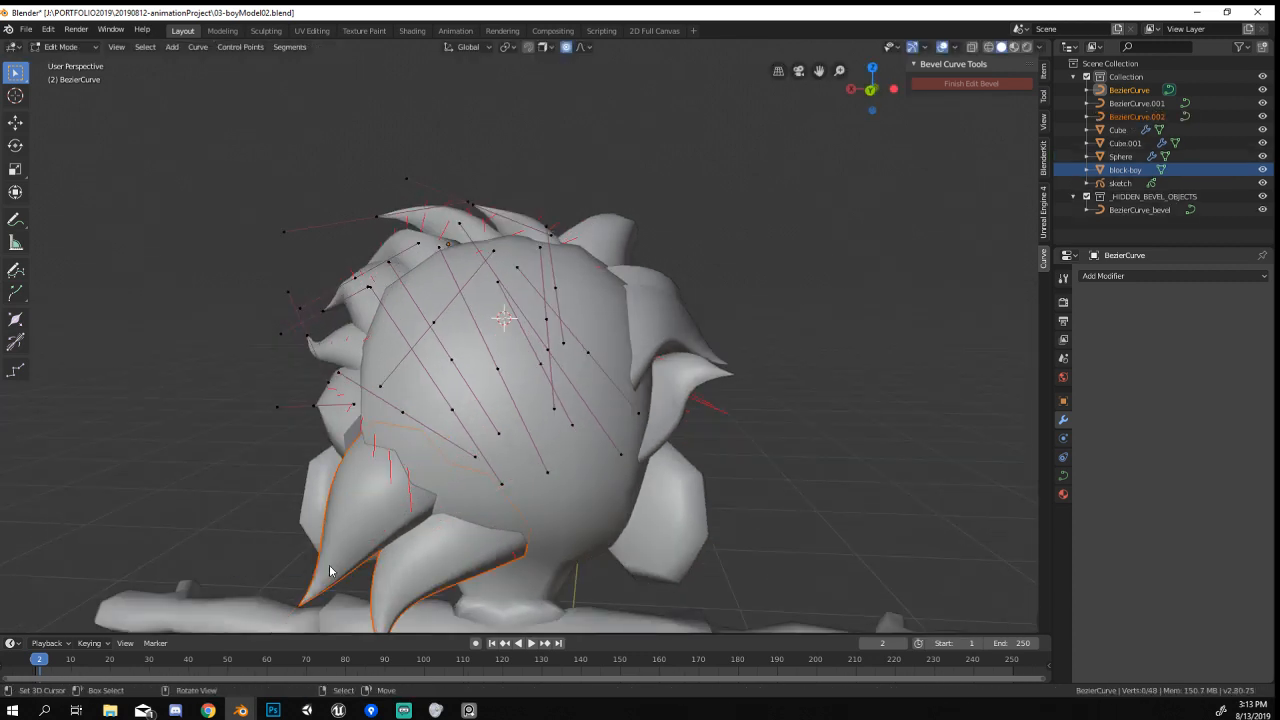
key(Tab)
Move the separated back-strand object about 0.16 m up on the back of the head.
scroll(335, 566, down, 3)
right_click(447, 507)
key(g)
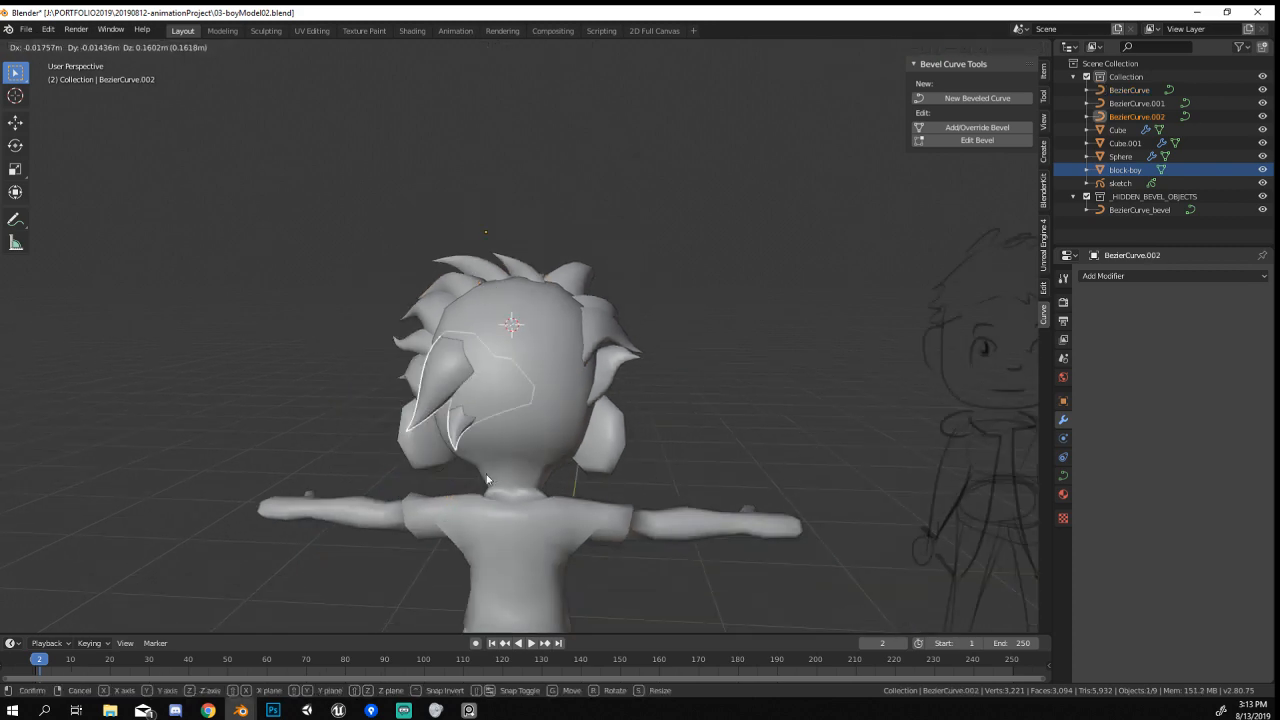
click(486, 474)
mouse_move(486, 474)
middle_down()
mouse_move(719, 497)
mouse_move(709, 441)
mouse_move(552, 449)
mouse_move(536, 426)
mouse_move(461, 488)
middle_up()
scroll(536, 426, up, 2)
In the main hair curve, nudge the lowest side strand's base point about -0.007 m along X and refine the strand's position.
right_click(437, 430)
key(Tab)
mouse_move(460, 434)
middle_down()
mouse_move(438, 450)
mouse_move(417, 441)
mouse_move(500, 387)
middle_up()
key(g)
click(436, 445)
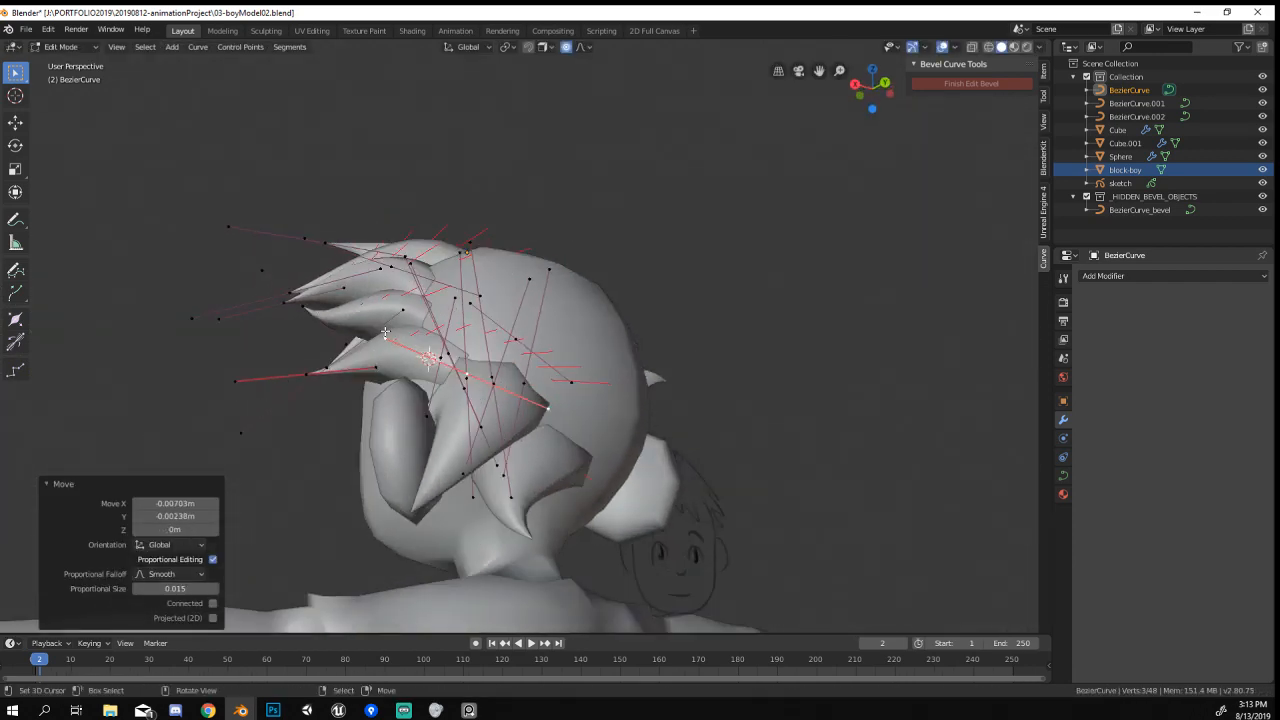
key(g)
click(392, 336)
middle_drag(392, 336, 679, 447)
key(g)
click(785, 370)
key(Tab)
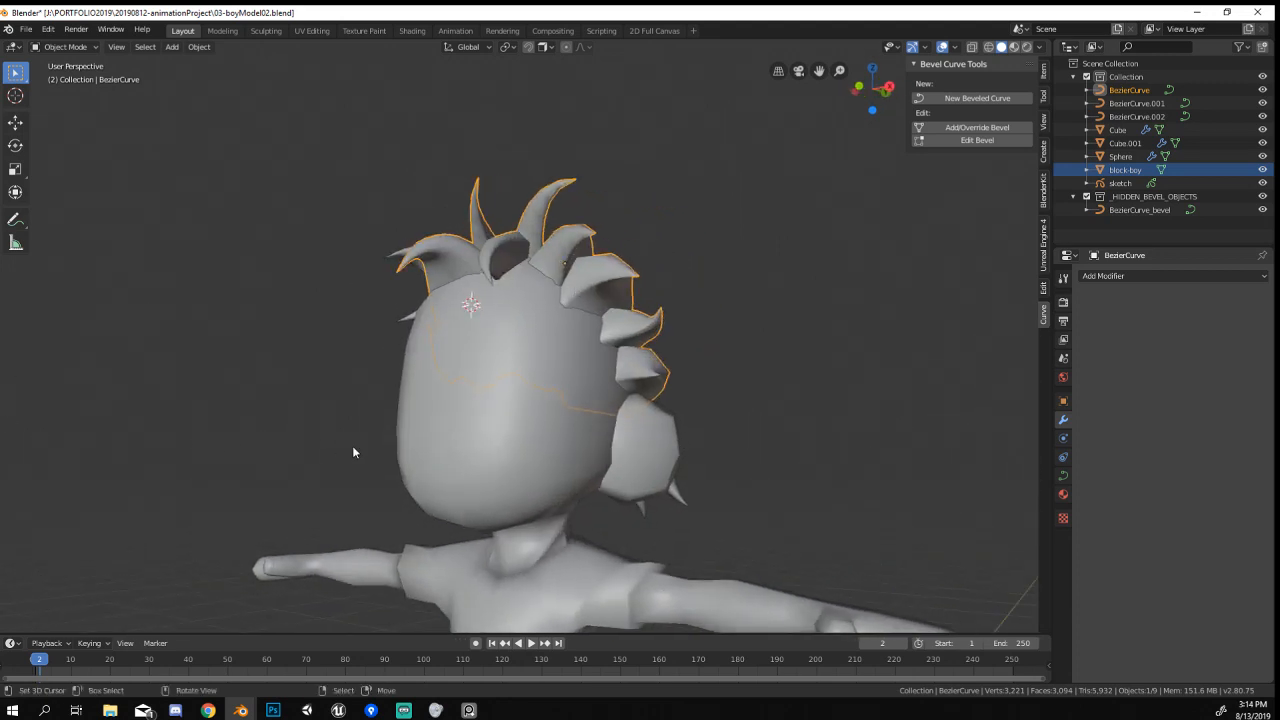
Duplicate the curved hair lock at the nape, rotate the copy about 73° around the global Z axis, and place it across the nape.
mouse_move(473, 485)
middle_down()
mouse_move(549, 507)
mouse_move(337, 507)
mouse_move(565, 449)
middle_up()
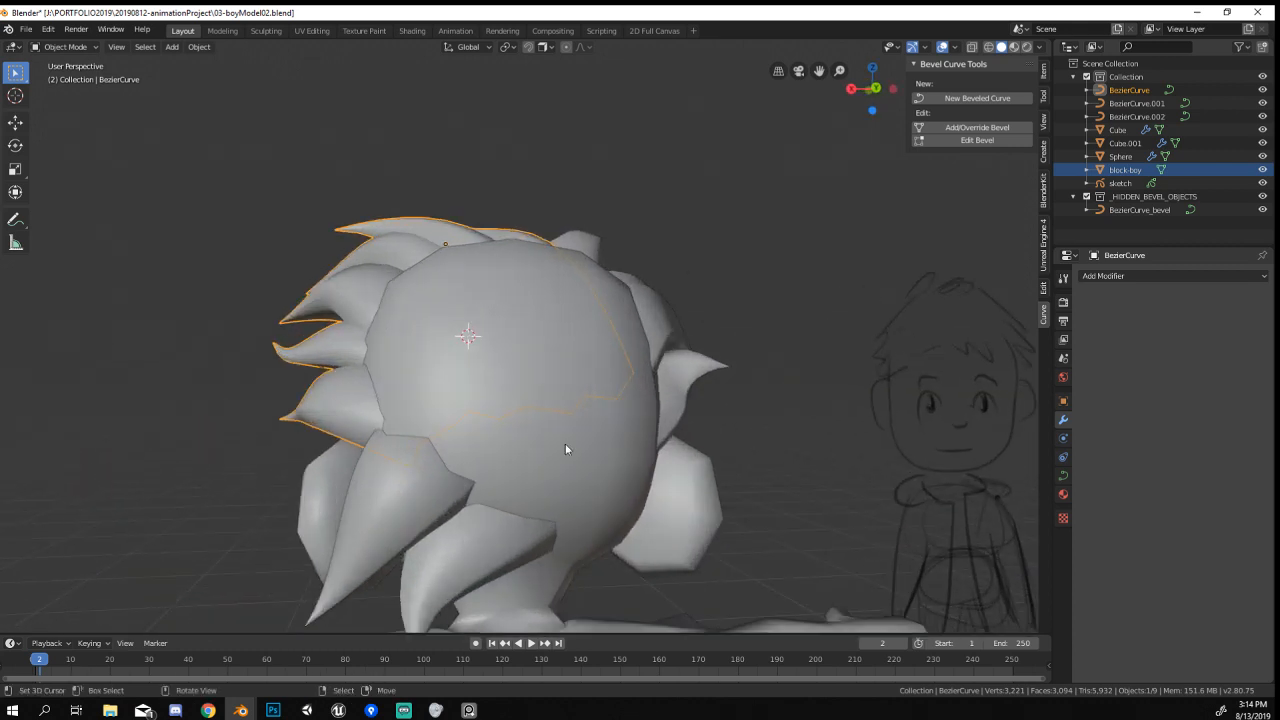
right_click(502, 533)
key(Tab)
mouse_move(502, 533)
middle_down()
mouse_move(467, 522)
mouse_move(484, 543)
middle_up()
right_click(465, 512)
scroll(466, 511, down, 4)
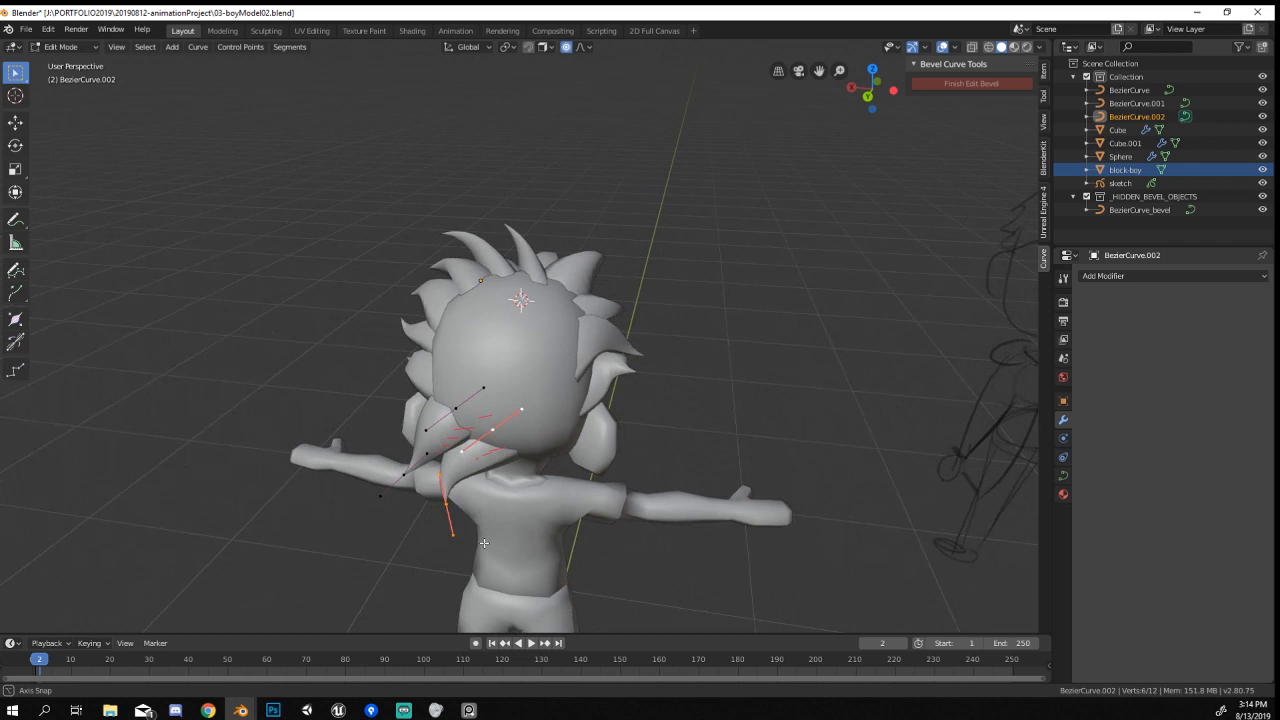
click(550, 536)
key(r)
click(637, 403)
key(g)
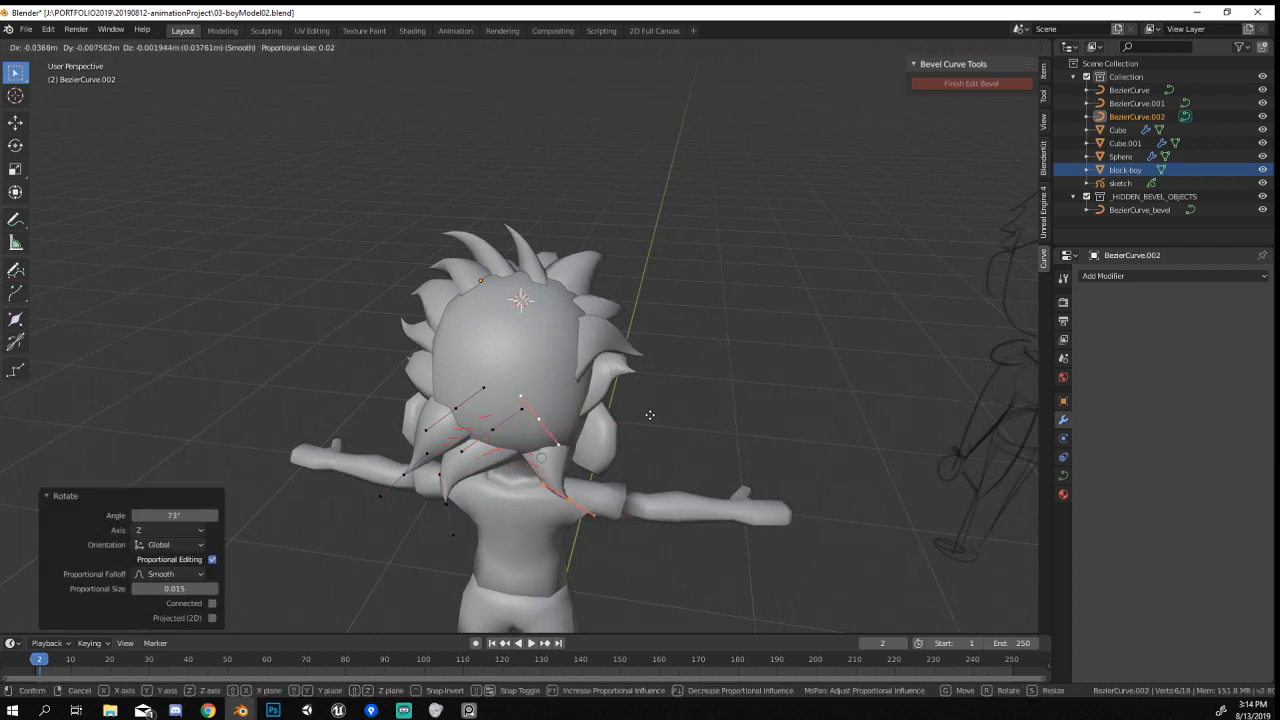
click(648, 425)
Rotate the tip point of the duplicated nape lock around the global Z axis and reposition it.
middle_drag(645, 430, 602, 453)
right_click(555, 498)
key(r)
key(z)
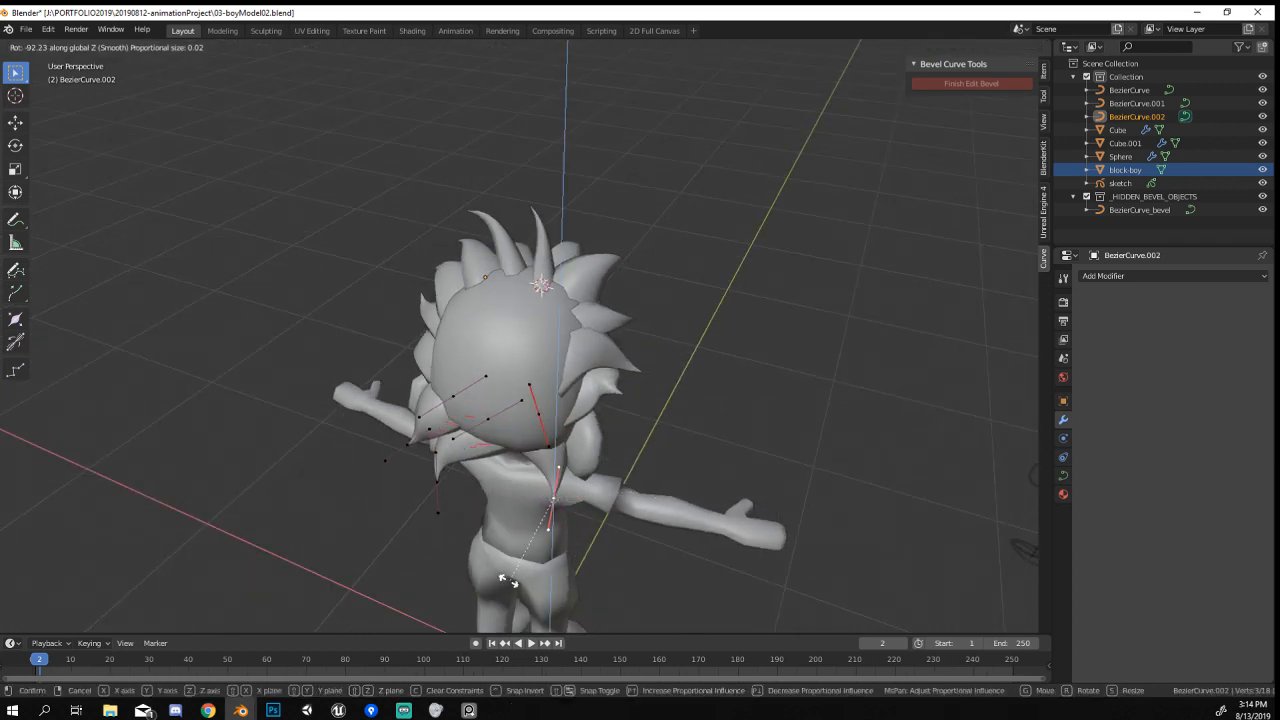
click(510, 578)
key(g)
click(530, 560)
Duplicate the nape lock into the gap between its neighbours and rotate and move the copy's tip.
middle_drag(538, 540, 490, 430)
click(489, 432)
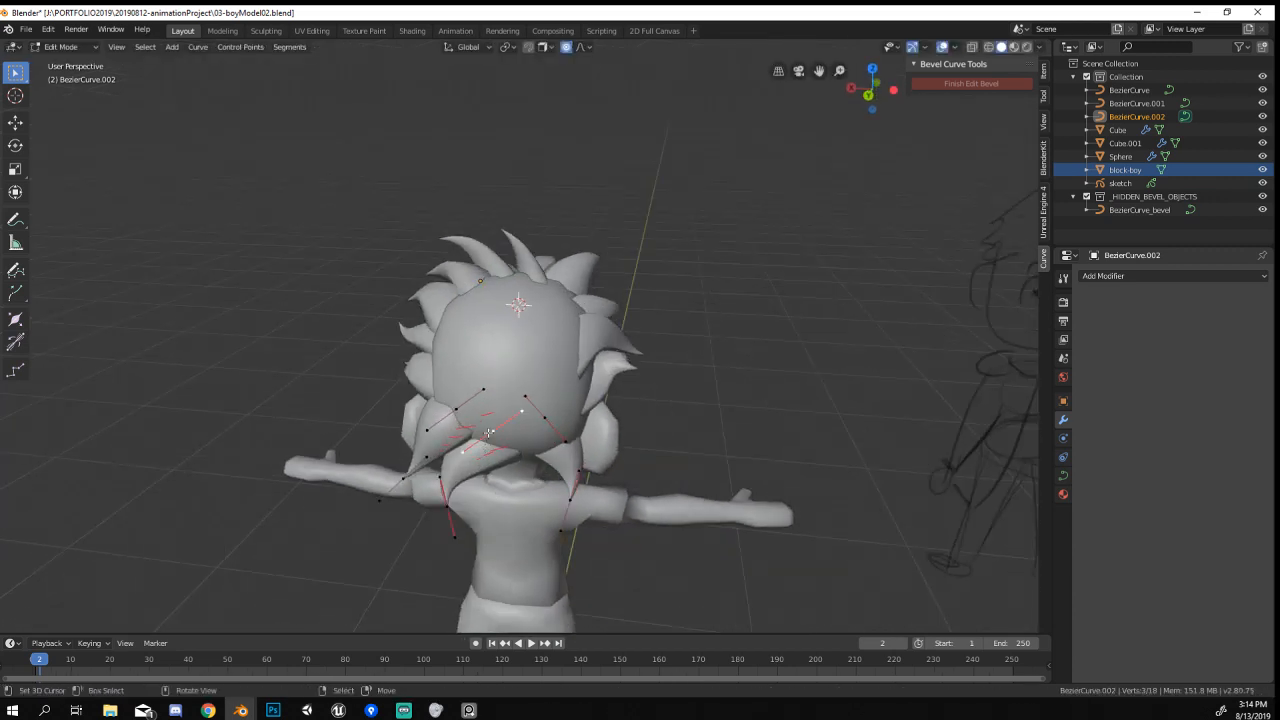
click(545, 436)
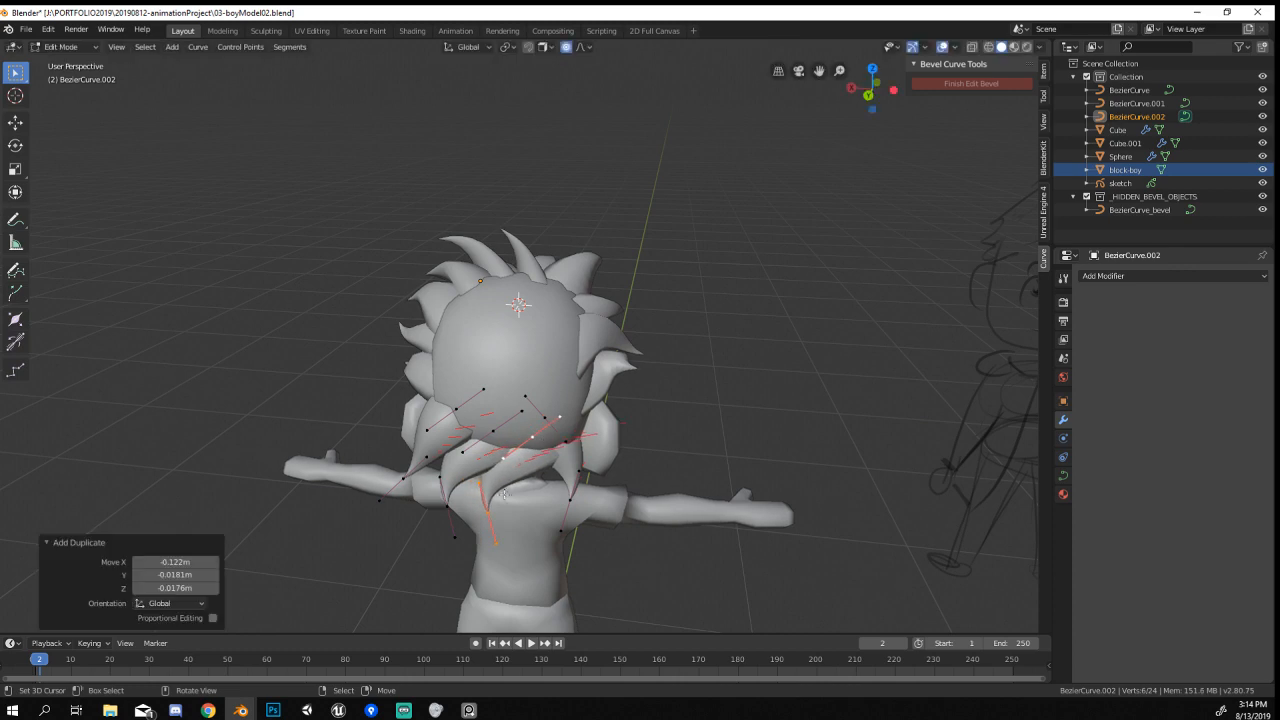
right_click(502, 496)
middle_drag(503, 494, 783, 525)
key(r)
click(512, 569)
key(g)
click(571, 530)
key(g)
click(440, 505)
Reposition individual control points of the nape locks and finish editing the nape hair curve.
right_click(541, 474)
key(g)
click(547, 498)
right_click(563, 490)
key(g)
click(560, 497)
key(Tab)
right_click(783, 526)
Duplicate a lock within the side hair curve BezierCurve.001, and move and scale the copy over the upper back of the head.
scroll(720, 530, down, 2)
mouse_move(648, 531)
middle_down()
mouse_move(697, 545)
mouse_move(660, 530)
middle_up()
scroll(500, 430, up, 2)
scroll(306, 342, up, 2)
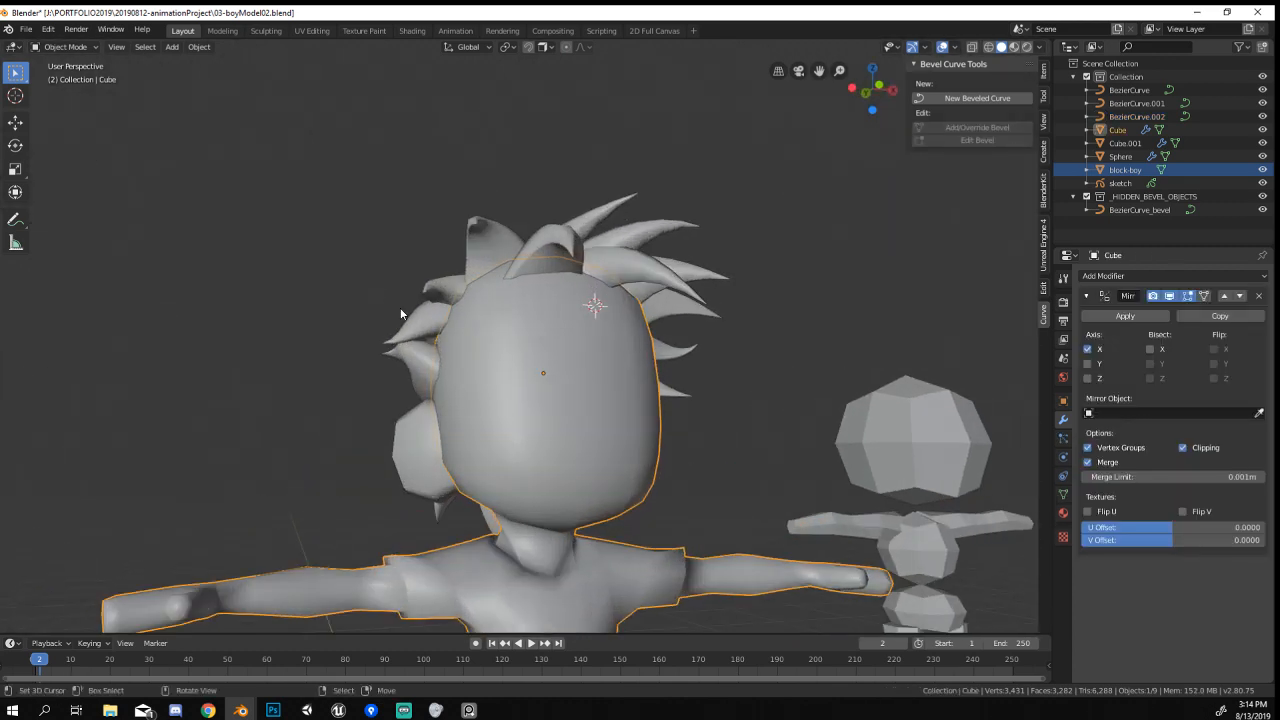
right_click(410, 334)
middle_drag(424, 334, 104, 363)
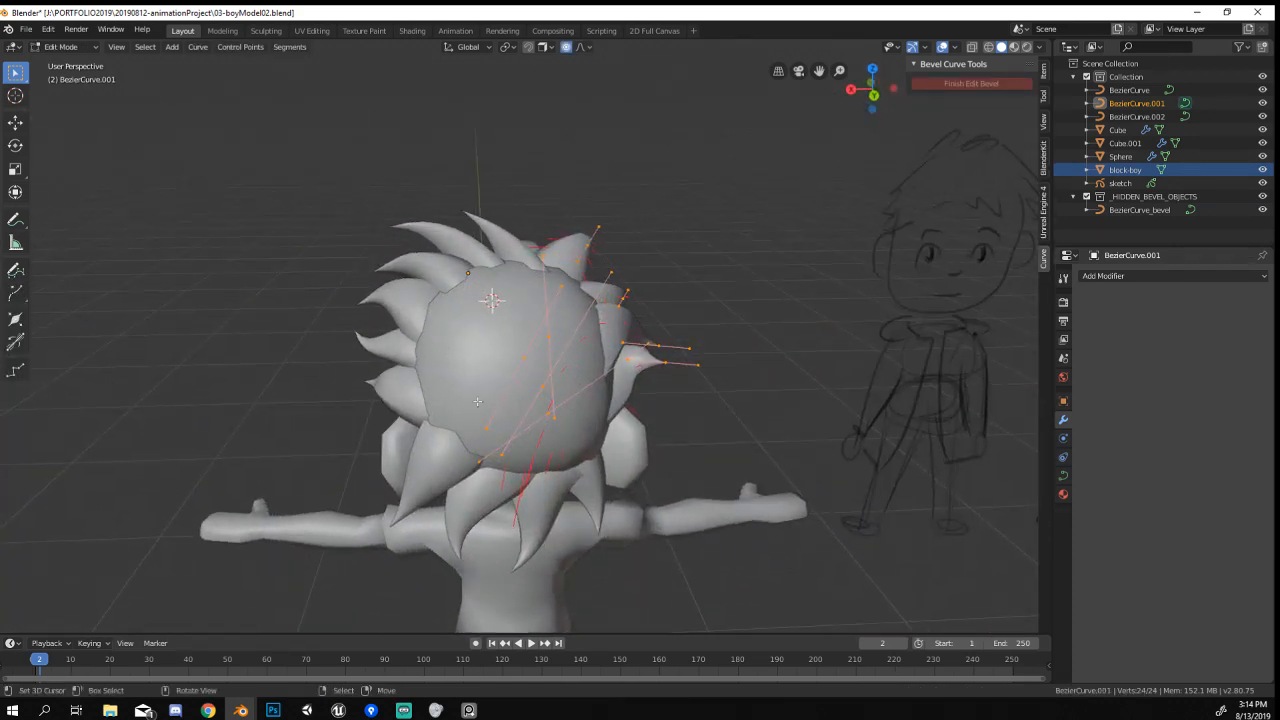
middle_drag(780, 243, 612, 261)
key(g)
click(641, 420)
key(s)
click(677, 278)
click(740, 305)
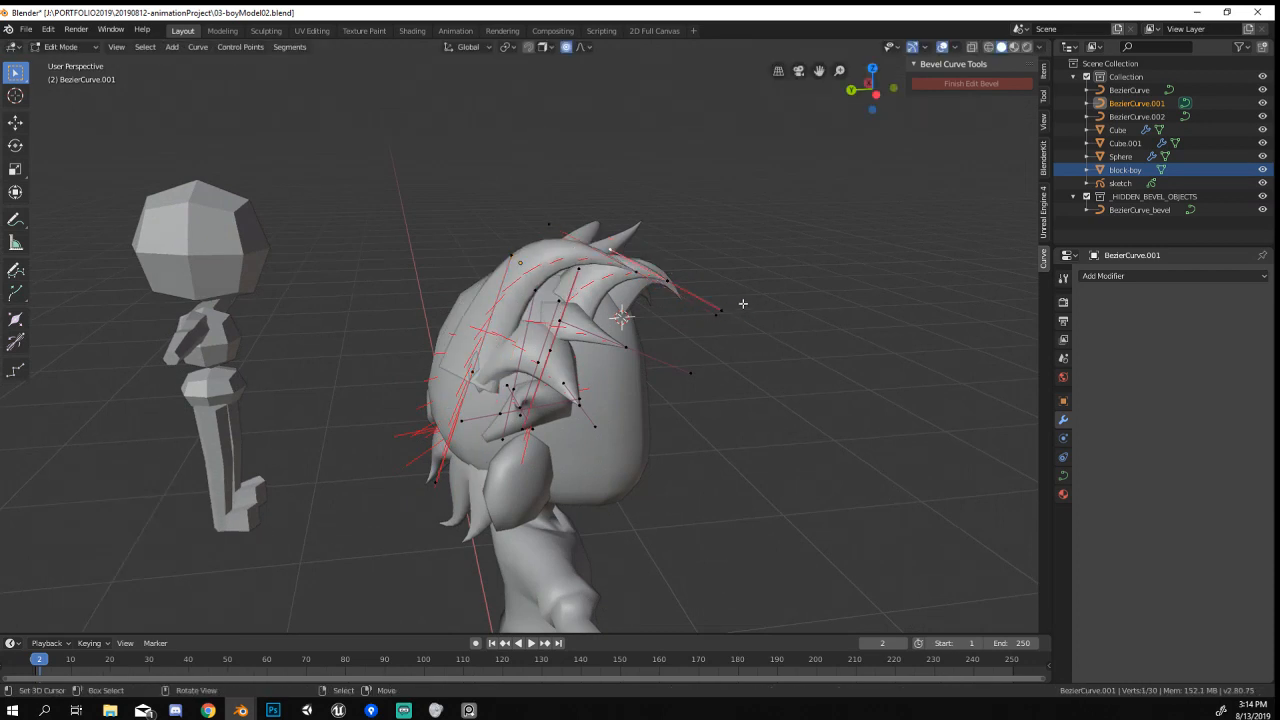
Rotate the new lock's tip and scale it to 0.794, and shrink and reposition its root point.
key(r)
click(709, 217)
right_click(472, 371)
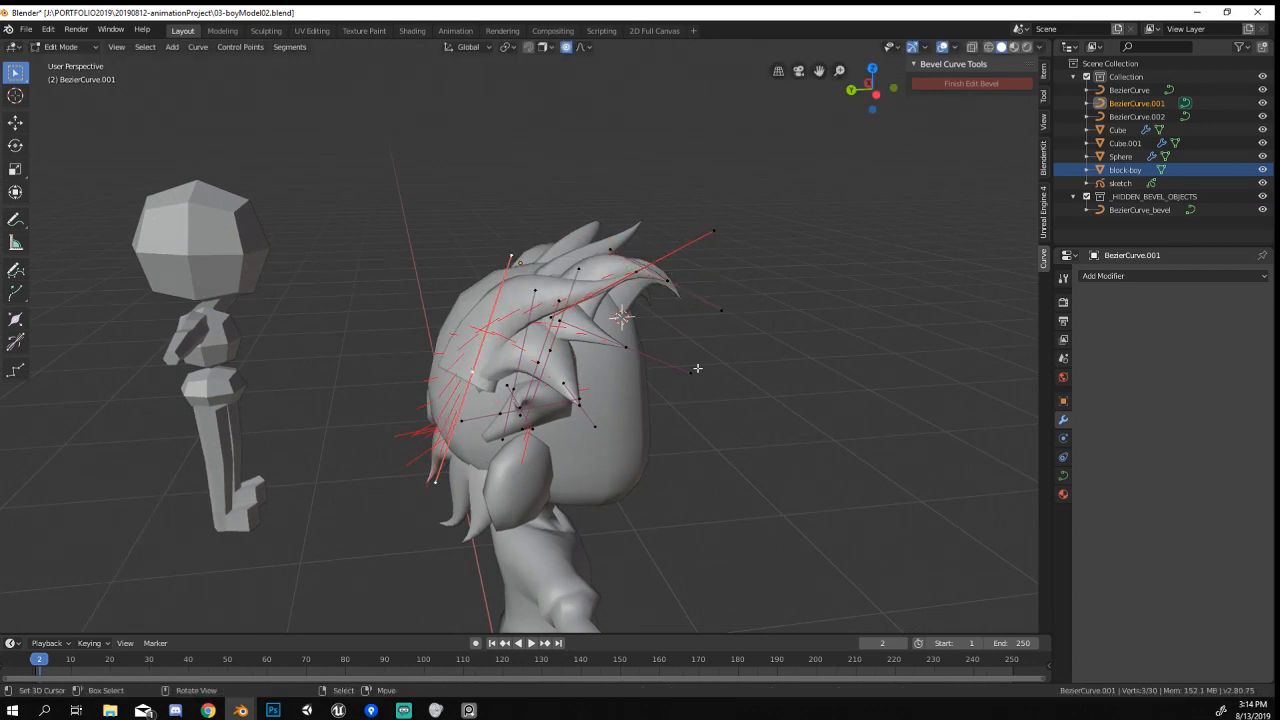
key(s)
click(621, 399)
key(g)
click(634, 379)
Move the new lock's tip higher and separate the lock into its own curve object.
drag(649, 279, 737, 314)
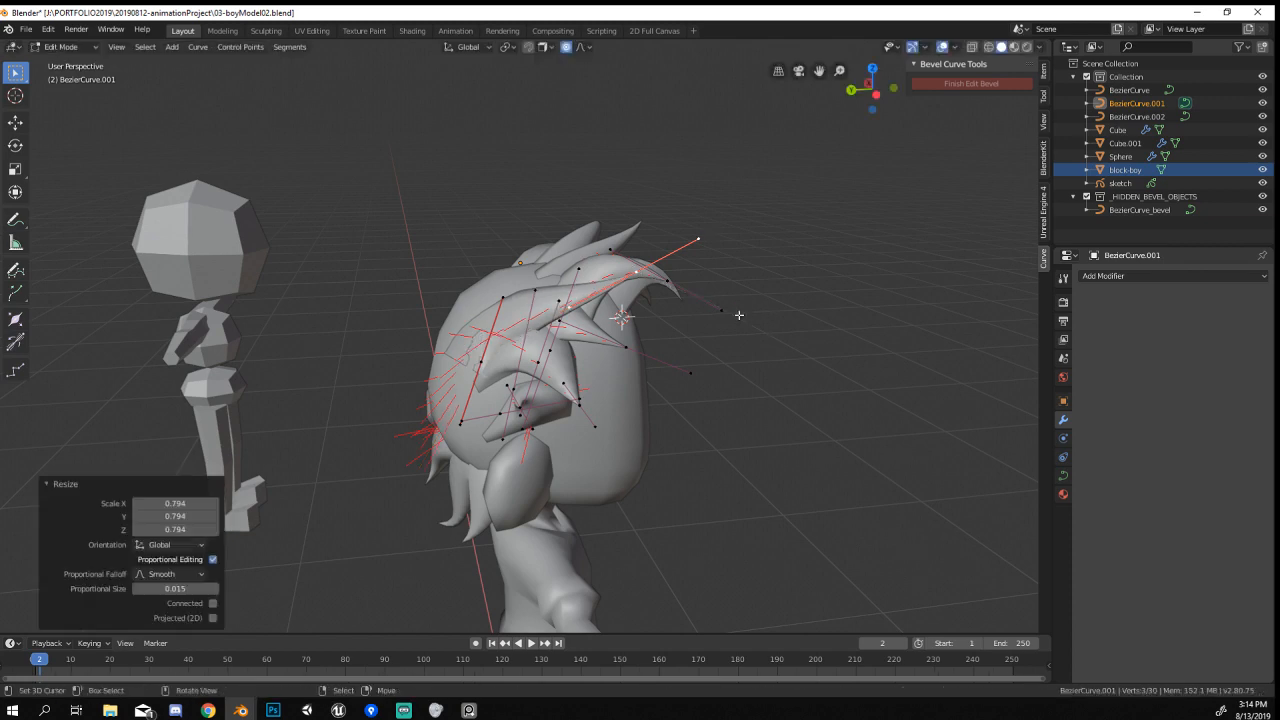
middle_drag(689, 289, 769, 284)
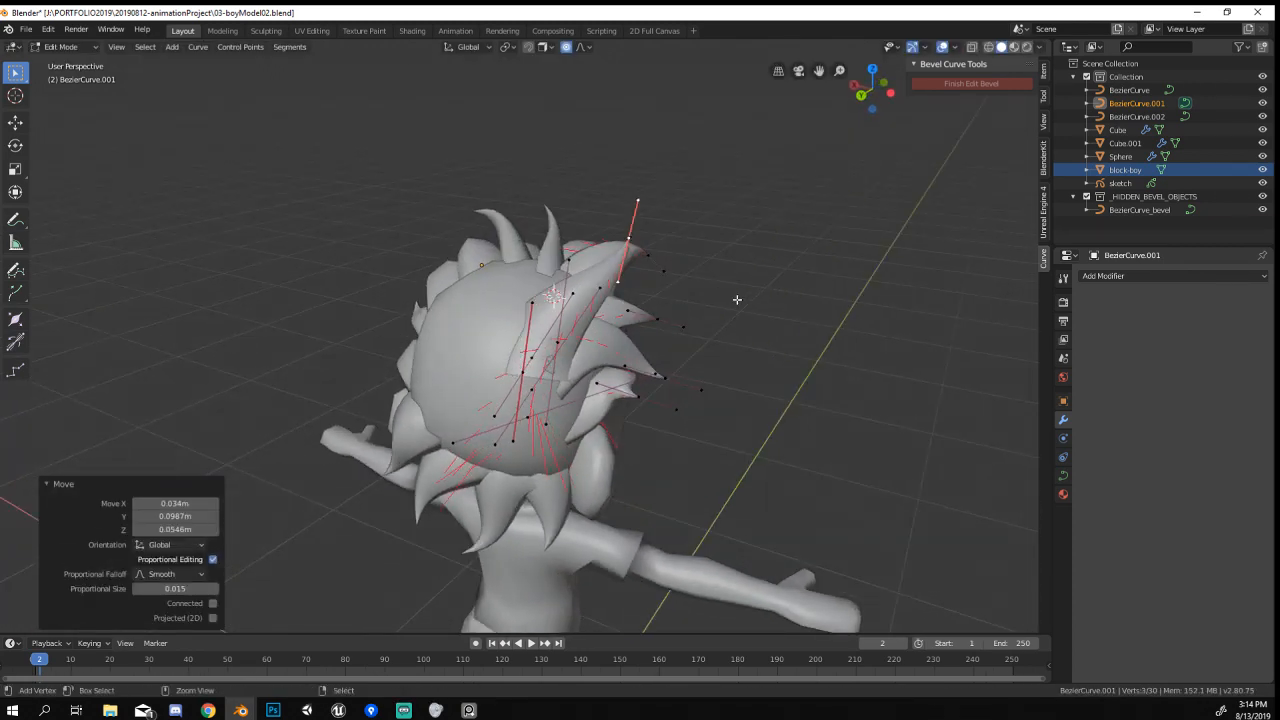
key(Tab)
click(740, 303)
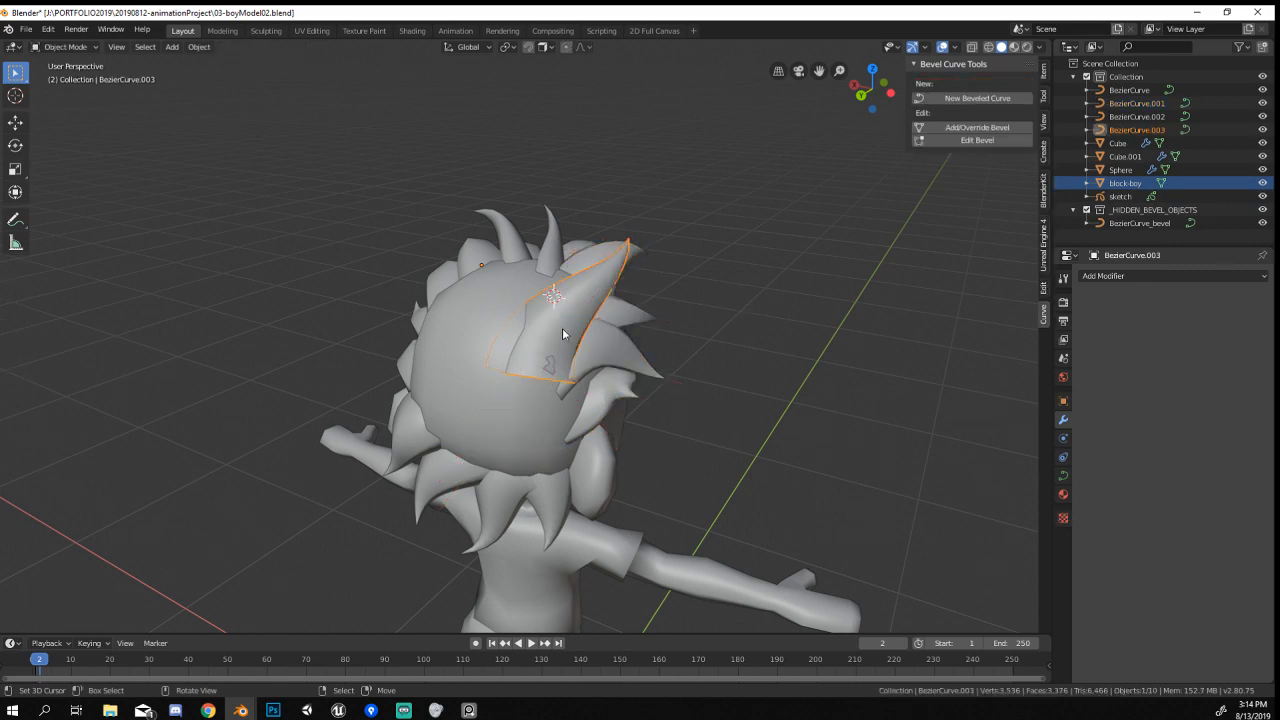
Adjust the radius of the separated lock's root point and move the root into the head.
key(Tab)
middle_drag(524, 374, 400, 364)
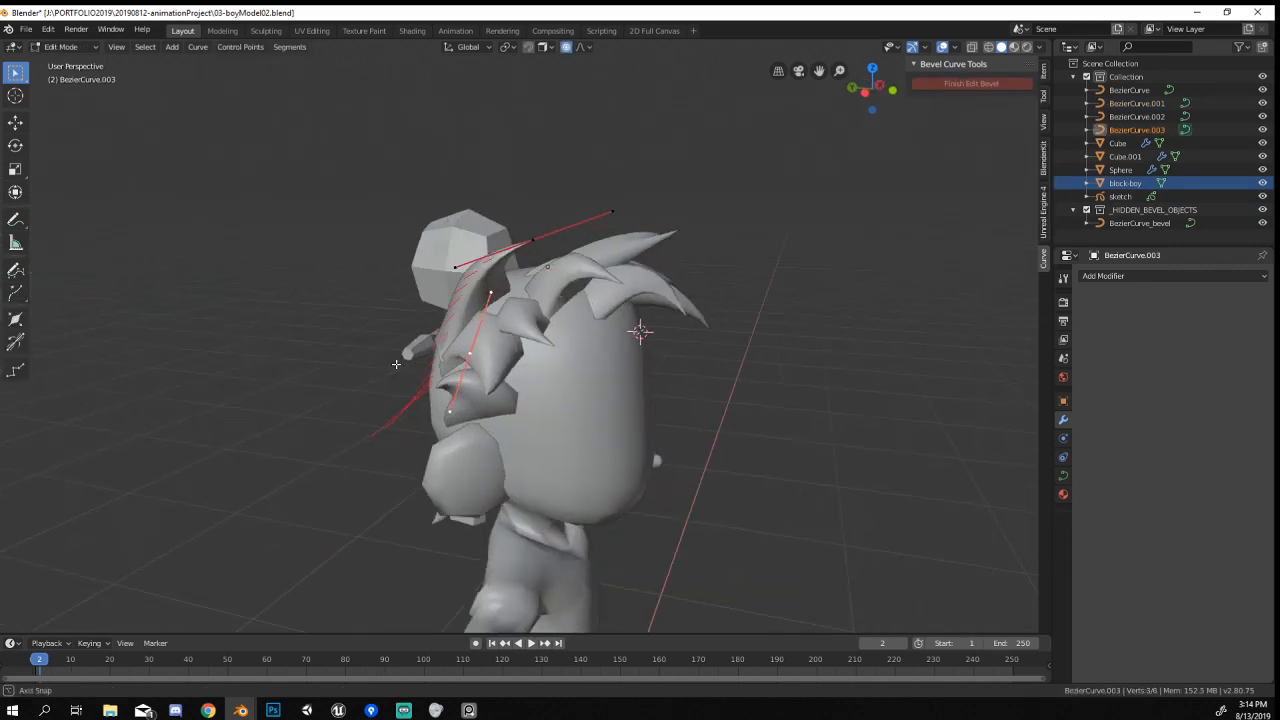
key(alt+s)
click(382, 413)
mouse_move(384, 412)
middle_down()
mouse_move(500, 418)
mouse_move(560, 392)
mouse_move(552, 404)
mouse_move(396, 419)
middle_up()
key(g)
click(578, 402)
Pull the separated lock's tip handle backward to give the lock a stronger curve.
right_click(508, 277)
key(s)
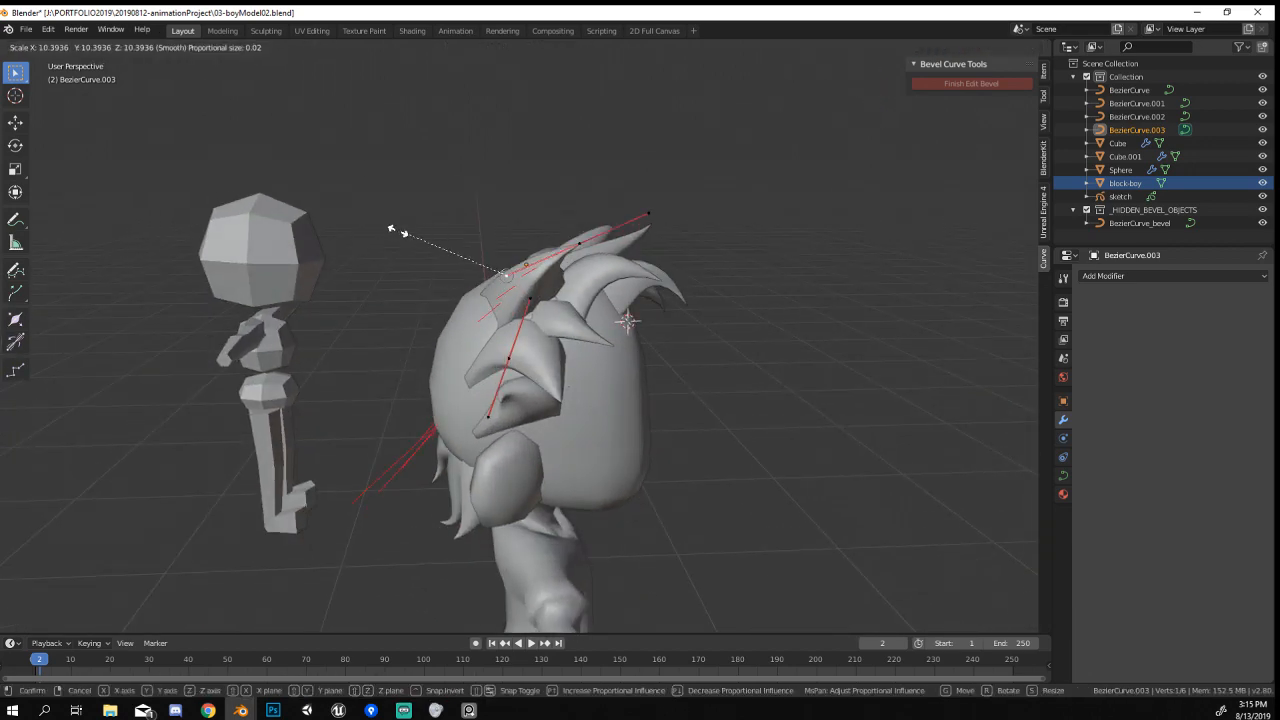
right_click(400, 234)
key(g)
click(443, 246)
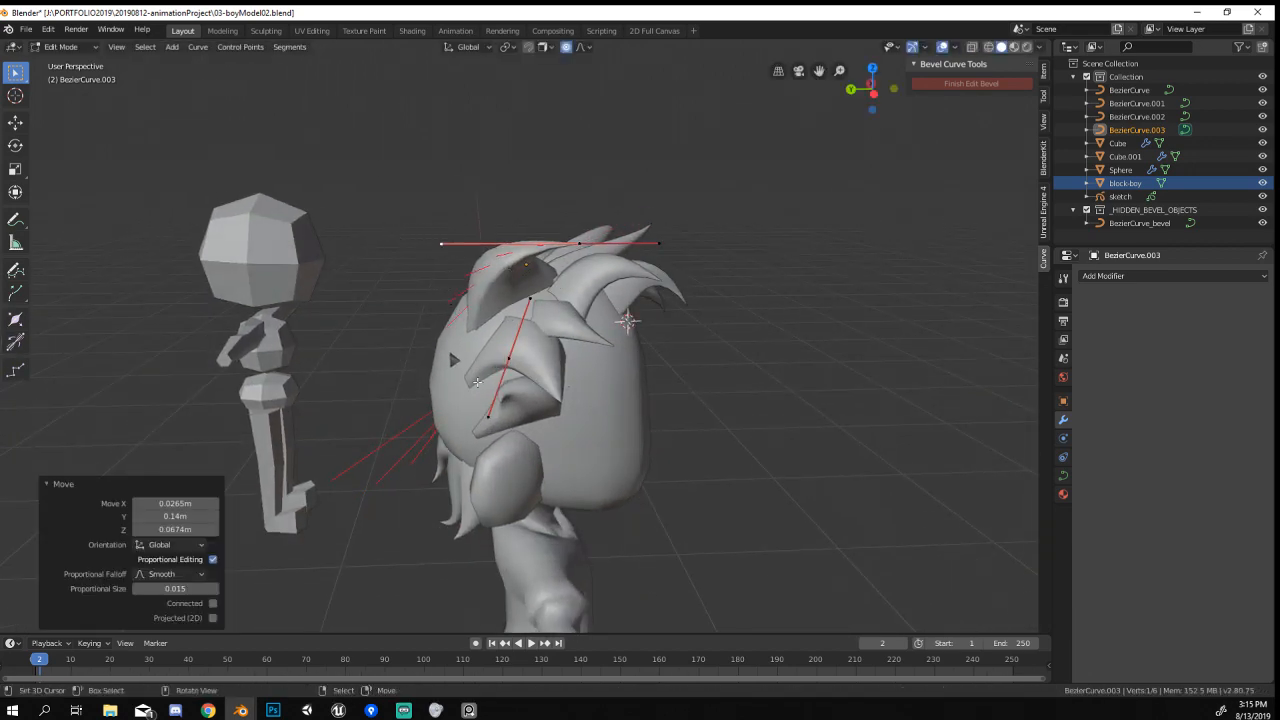
Reposition and rotate the separated lock's root point, shifting it horizontally without changing its height.
middle_drag(443, 250, 508, 290)
right_click(507, 361)
key(g)
click(507, 369)
middle_drag(507, 369, 540, 330)
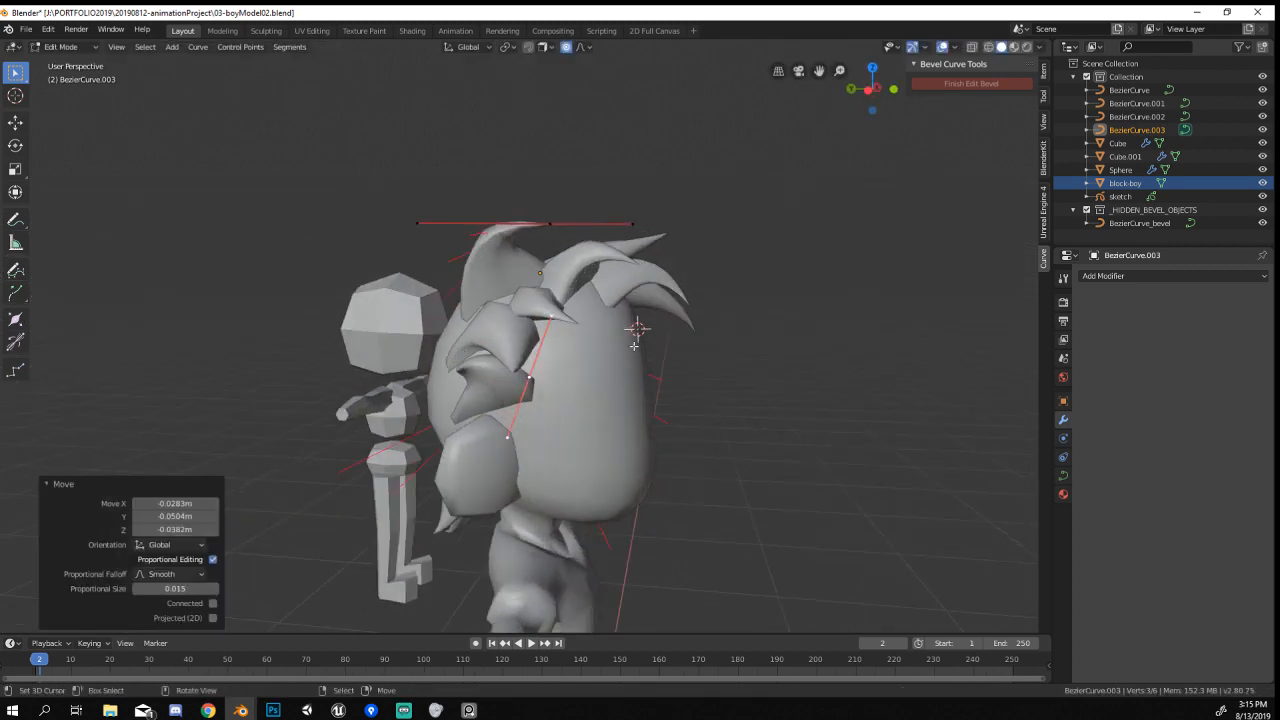
key(r)
click(601, 267)
key(g)
key(shift+z)
click(627, 267)
Move the separated lock's tip slightly forward above the head.
middle_drag(627, 267, 662, 268)
right_click(607, 218)
key(g)
click(631, 210)
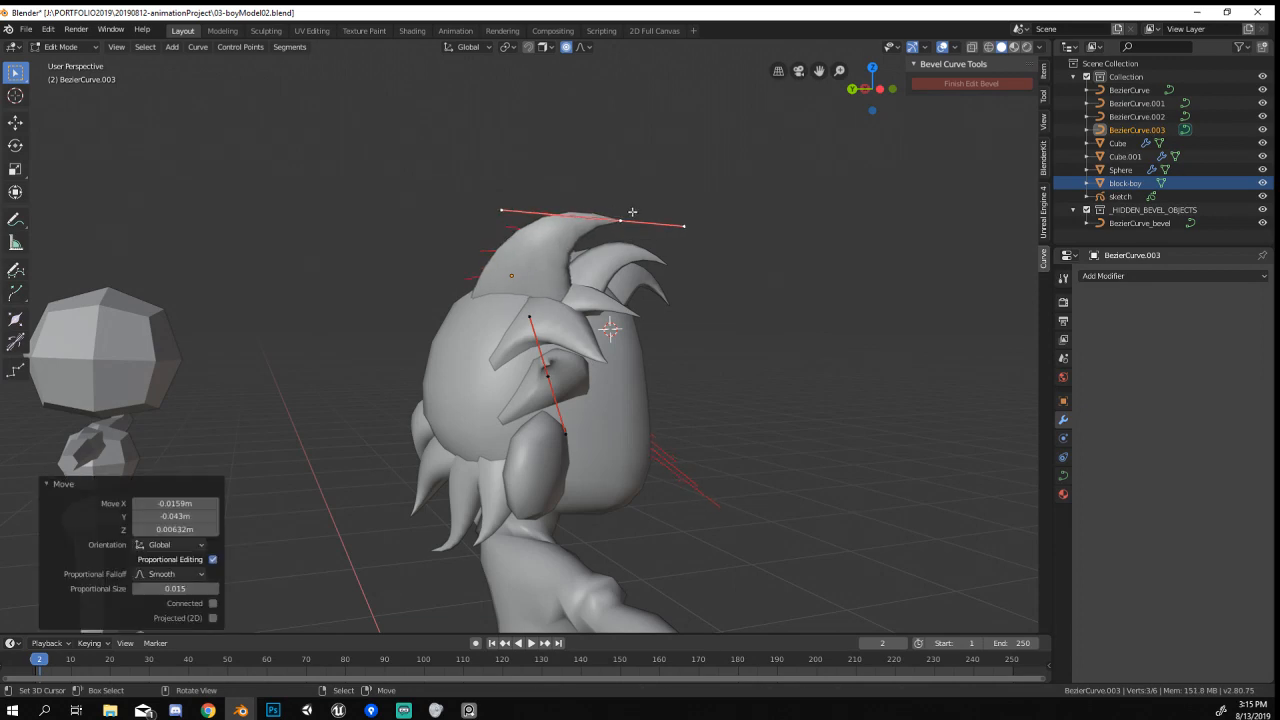
Duplicate the whole separated lock and place the copy below the original.
middle_drag(631, 210, 791, 405)
key(a)
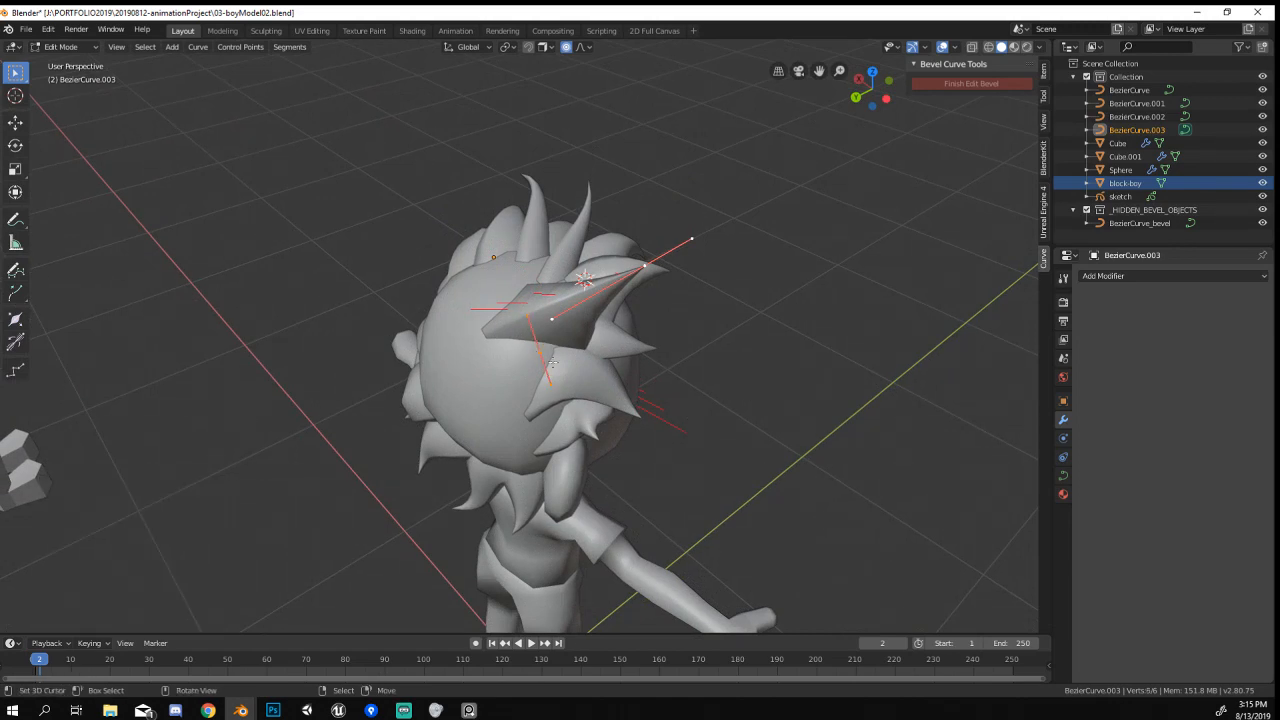
middle_drag(668, 394, 709, 413)
key(shift+d)
click(686, 466)
middle_drag(686, 466, 608, 356)
click(536, 404)
Move and scale down the root point of the duplicated lock to fit it against the head.
middle_drag(538, 405, 500, 451)
key(g)
click(710, 416)
key(s)
click(614, 435)
key(g)
click(618, 399)
Rotate the duplicated lock's tip about 64.4° in the view plane and move it outward from the head.
right_drag(442, 302, 435, 299)
middle_drag(435, 299, 560, 385)
key(r)
click(610, 495)
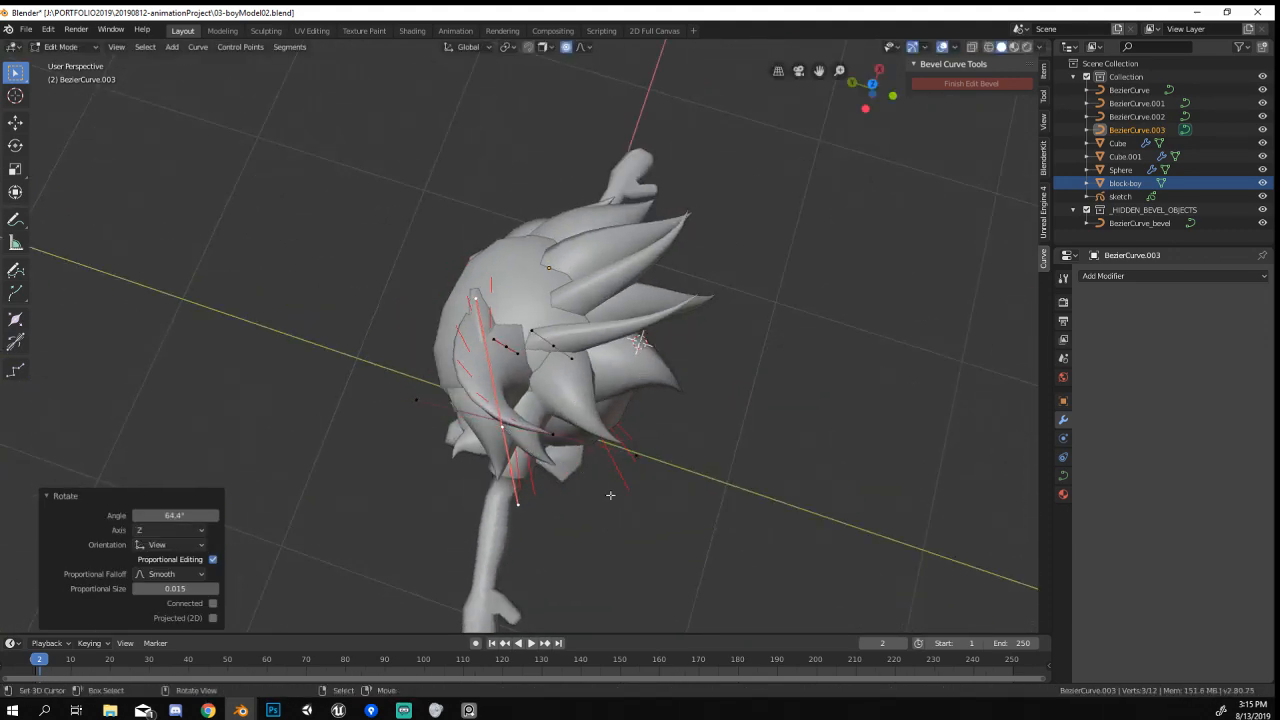
middle_drag(610, 495, 462, 372)
key(g)
click(584, 406)
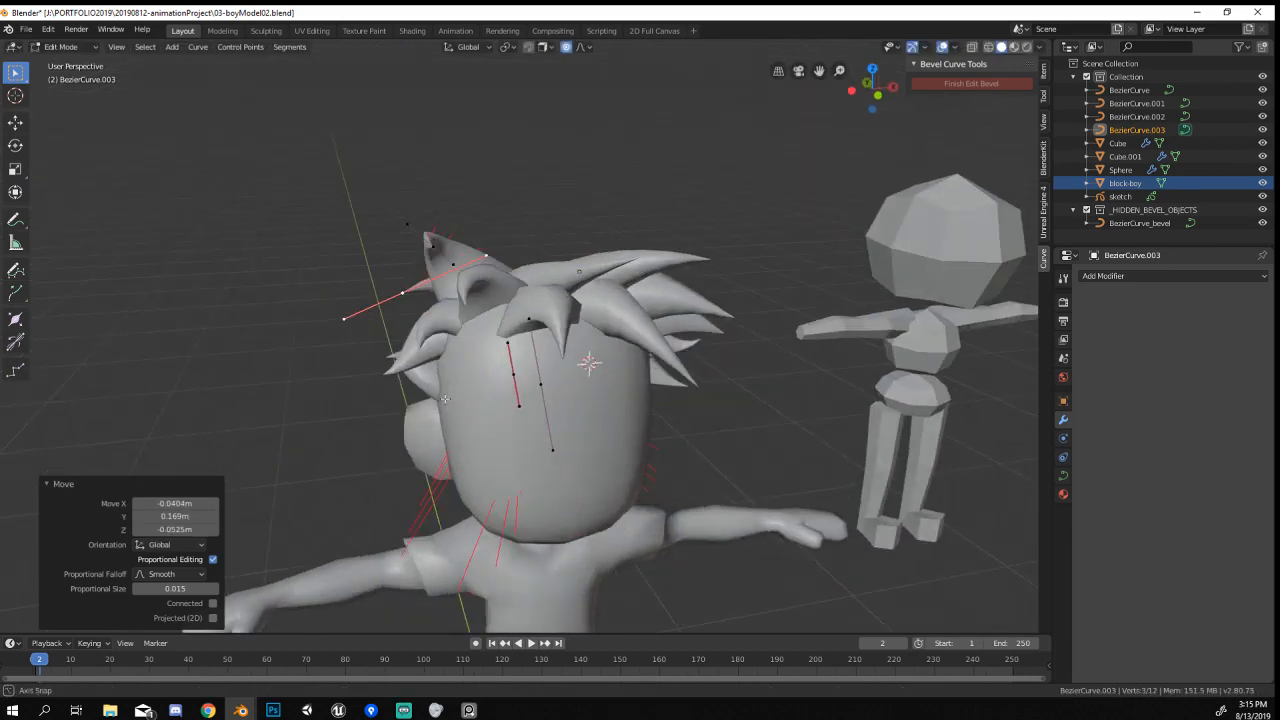
Rotate the duplicated lock's tip to point sideways and fine-tune its position beside the head.
key(r)
click(771, 414)
key(g)
click(728, 413)
middle_drag(728, 413, 754, 340)
key(g)
click(907, 318)
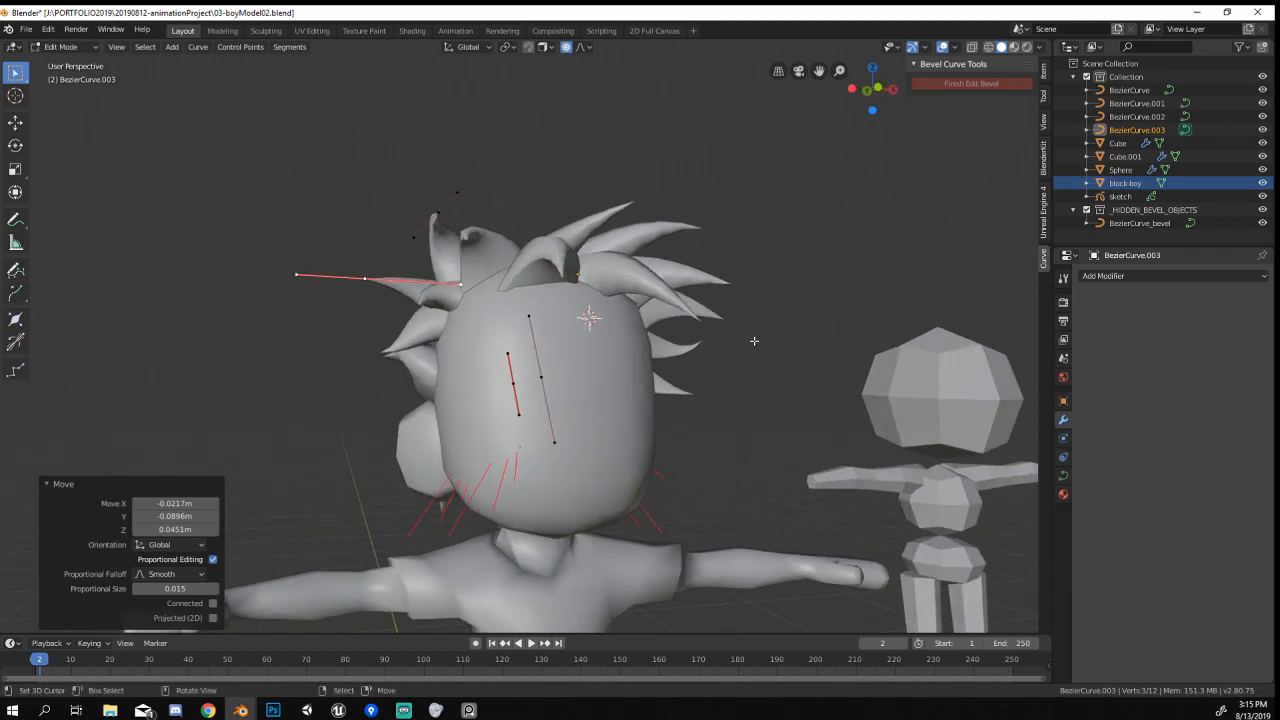
Move the upper separated lock's tip about 0.05 m lower and finish editing that curve.
right_click(483, 413)
key(Tab)
scroll(570, 257, down, 3)
mouse_move(570, 257)
middle_down()
mouse_move(697, 363)
mouse_move(643, 338)
mouse_move(626, 420)
mouse_move(555, 384)
mouse_move(370, 353)
mouse_move(243, 276)
mouse_move(249, 237)
mouse_move(109, 247)
mouse_move(271, 257)
mouse_move(391, 299)
mouse_move(415, 282)
middle_up()
scroll(271, 257, down, 4)
scroll(368, 291, up, 4)
scroll(415, 282, up, 3)
key(Tab)
key(g)
click(430, 222)
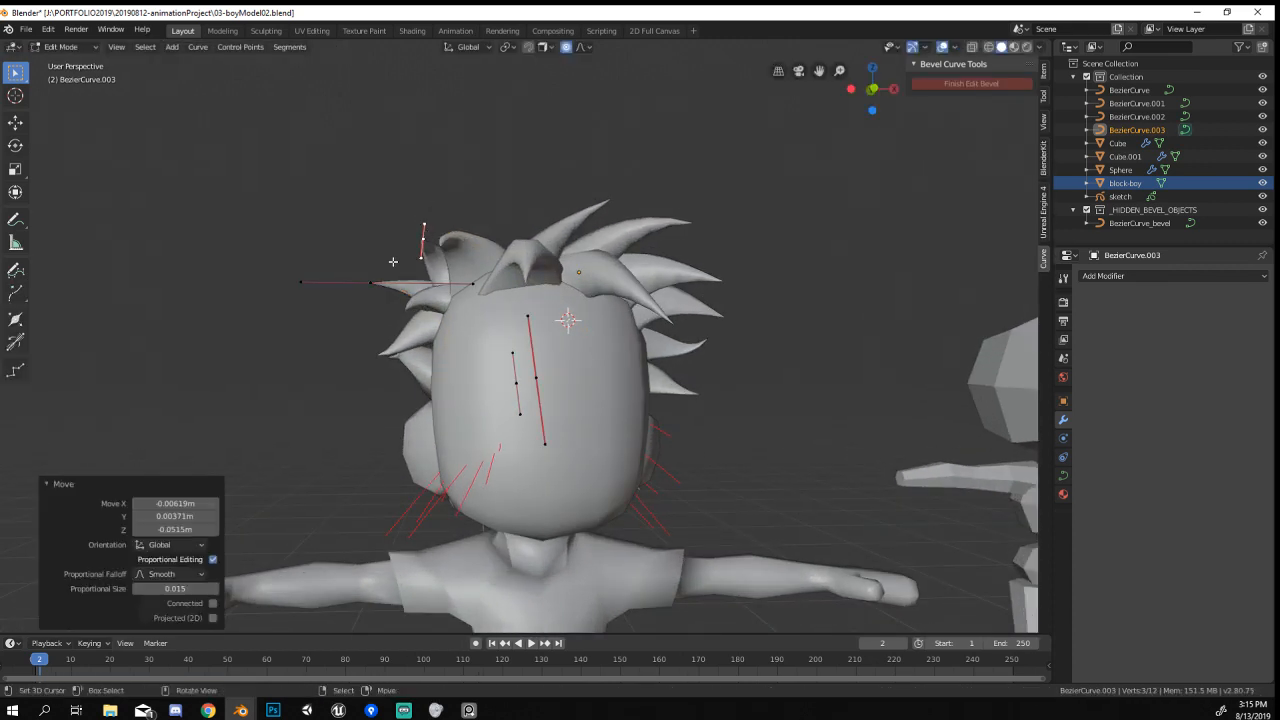
key(g)
click(582, 281)
key(Tab)
Lower the tip of an upper lock in the main hair curve BezierCurve and finish editing it.
right_click(612, 224)
key(Tab)
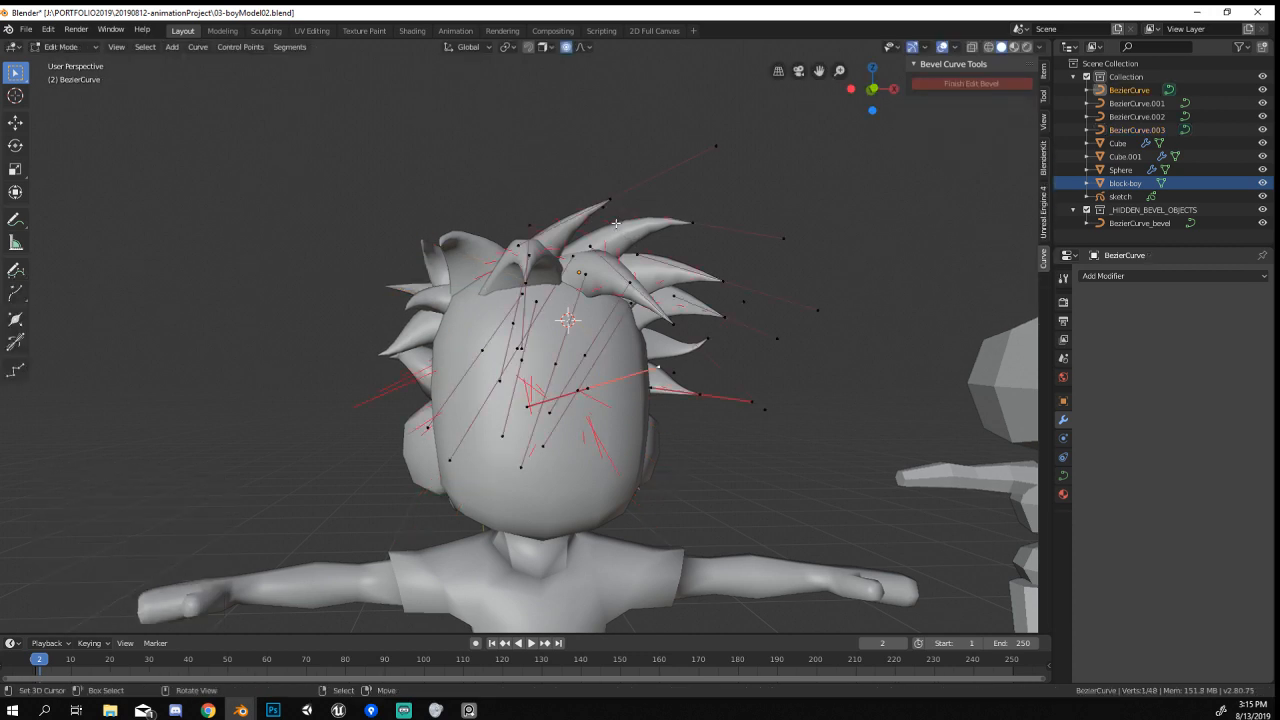
right_click(613, 216)
key(g)
right_click(616, 216)
key(g)
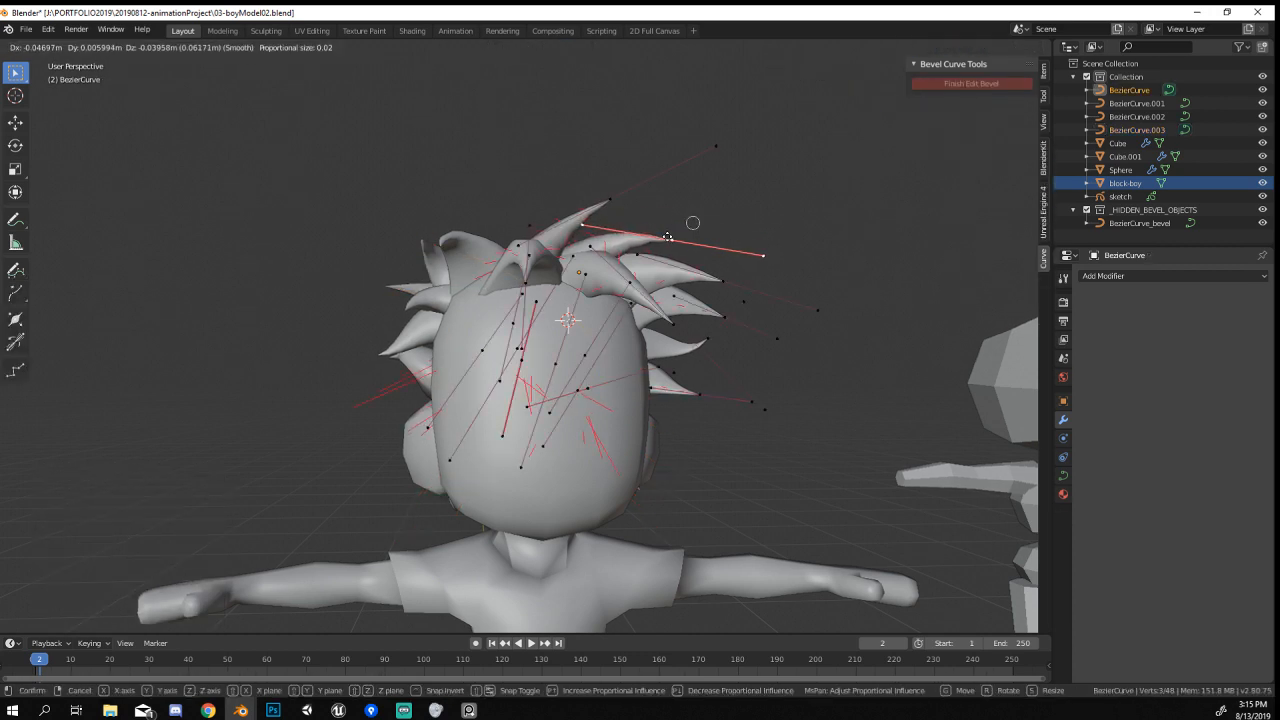
click(690, 220)
key(g)
click(612, 216)
key(Tab)
middle_drag(612, 216, 650, 244)
key(Tab)
key(Tab)
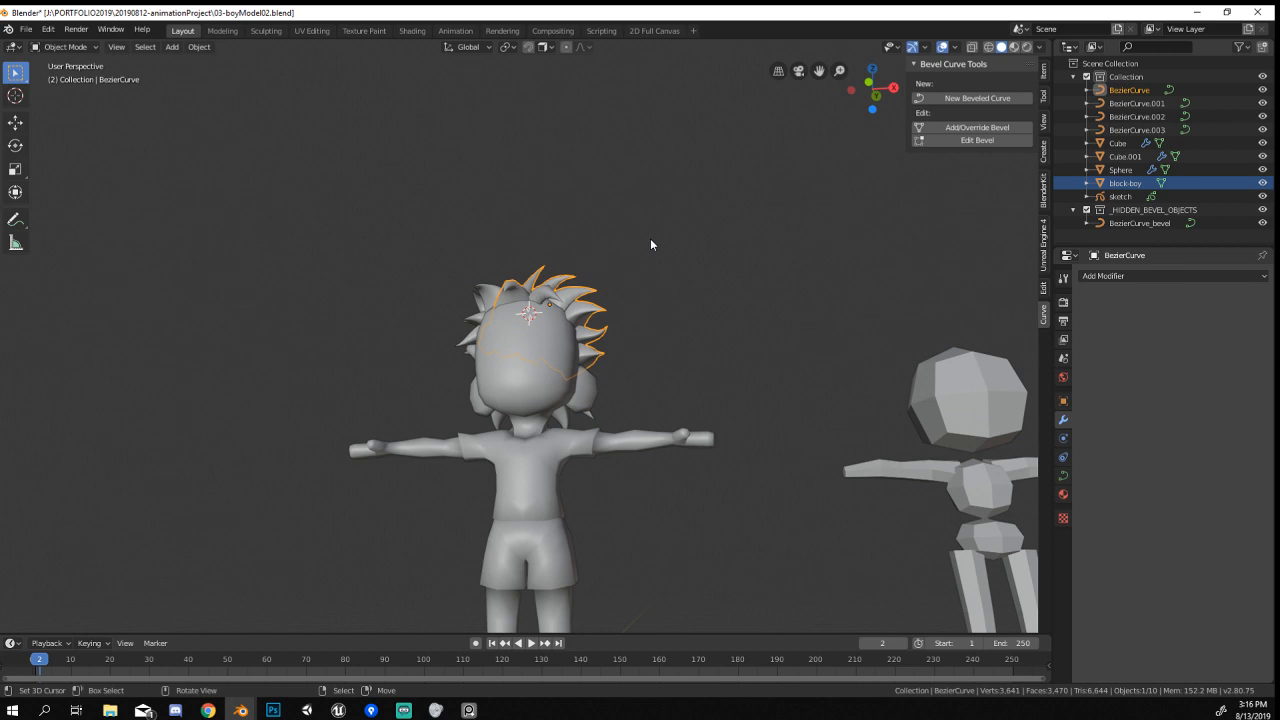
Switch to the reference image board and examine the hair on the boy sketches.
mouse_move(1279, 290)
right_down()
mouse_move(1001, 292)
mouse_move(755, 268)
right_up()
scroll(750, 265, up, 5)
scroll(755, 272, up, 3)
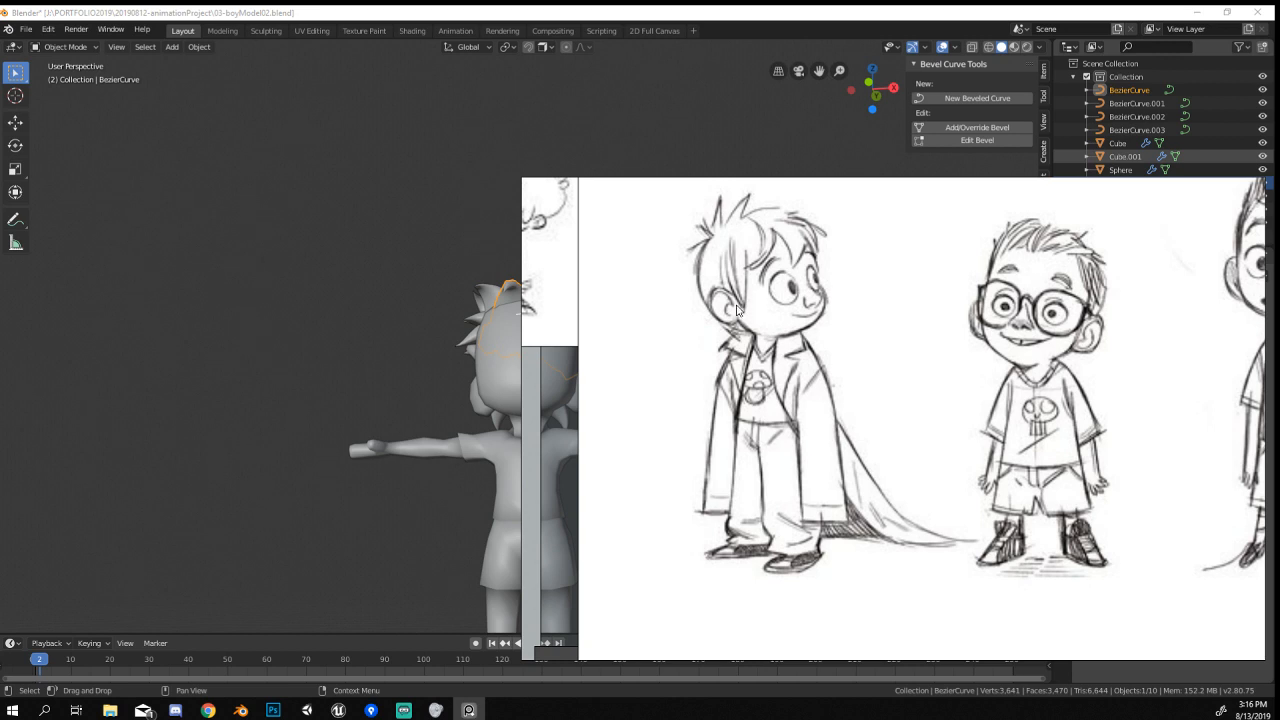
right_drag(737, 310, 1279, 290)
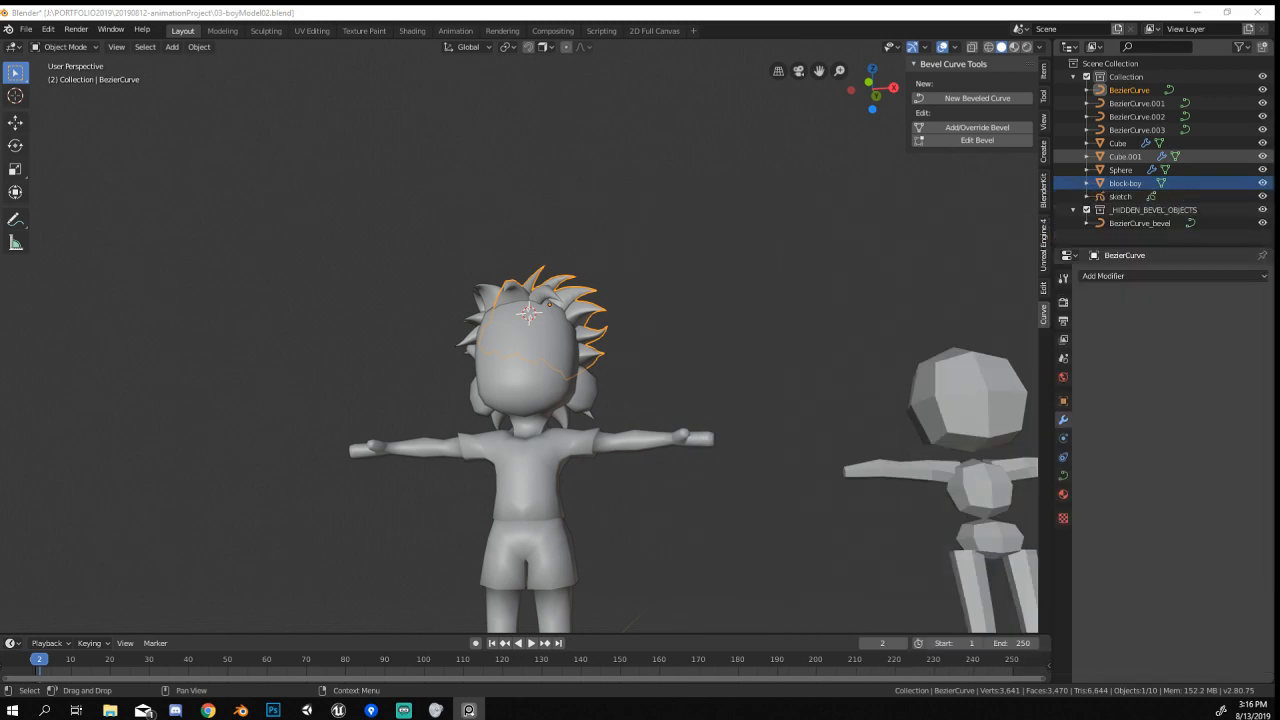
Delete all four hair curves, BezierCurve through BezierCurve.003, from the boy's head.
middle_drag(545, 389, 555, 318)
shift+right_click(481, 309)
shift+right_click(468, 396)
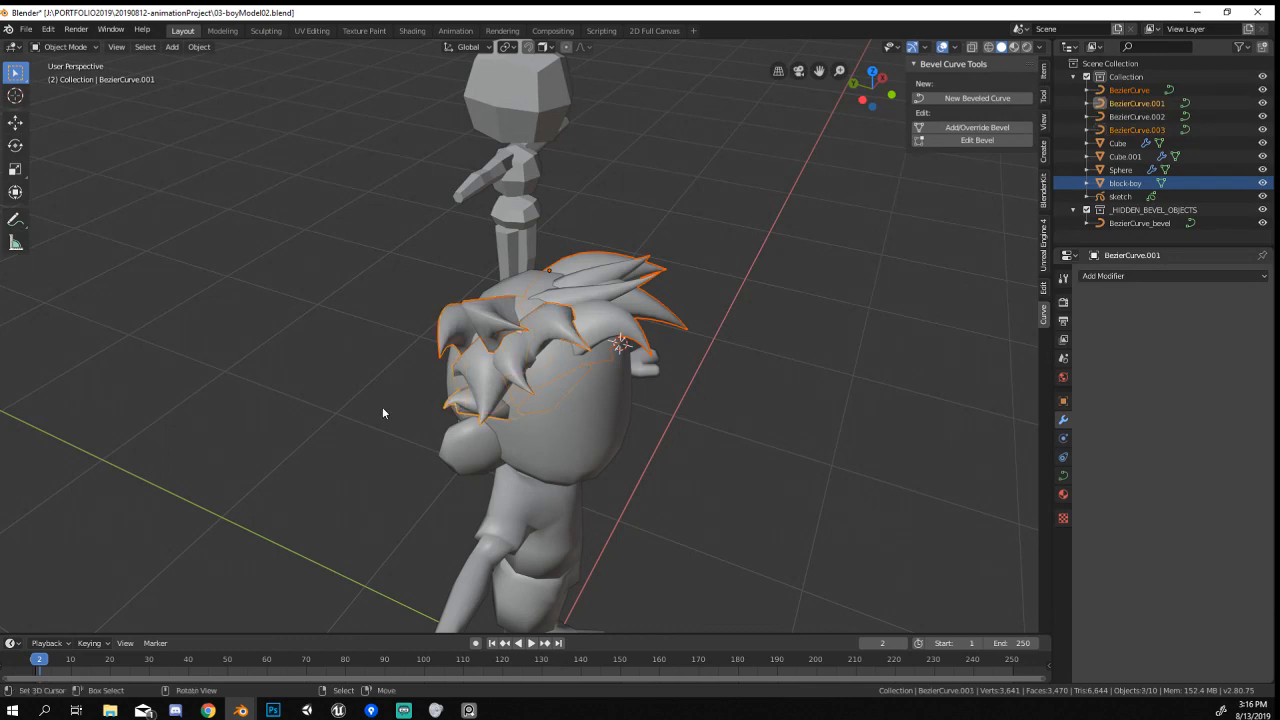
middle_drag(382, 413, 486, 452)
shift+right_click(489, 450)
key(x)
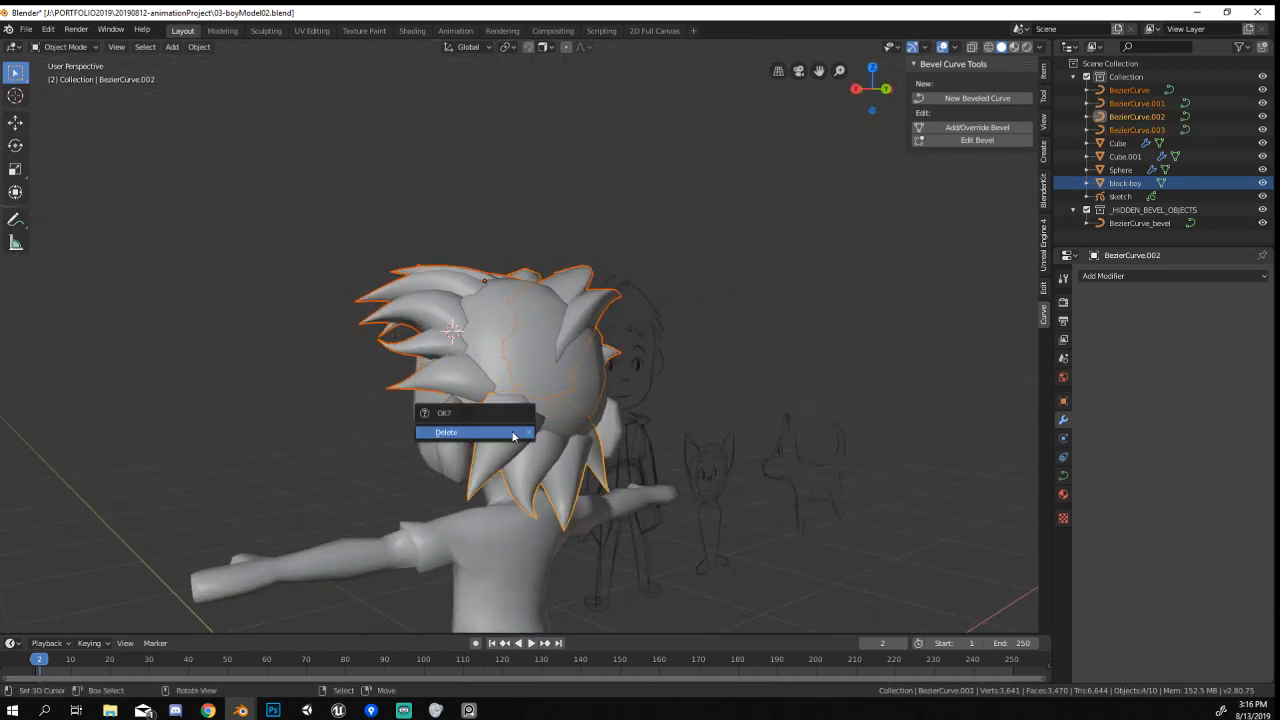
click(513, 433)
middle_drag(408, 463, 678, 469)
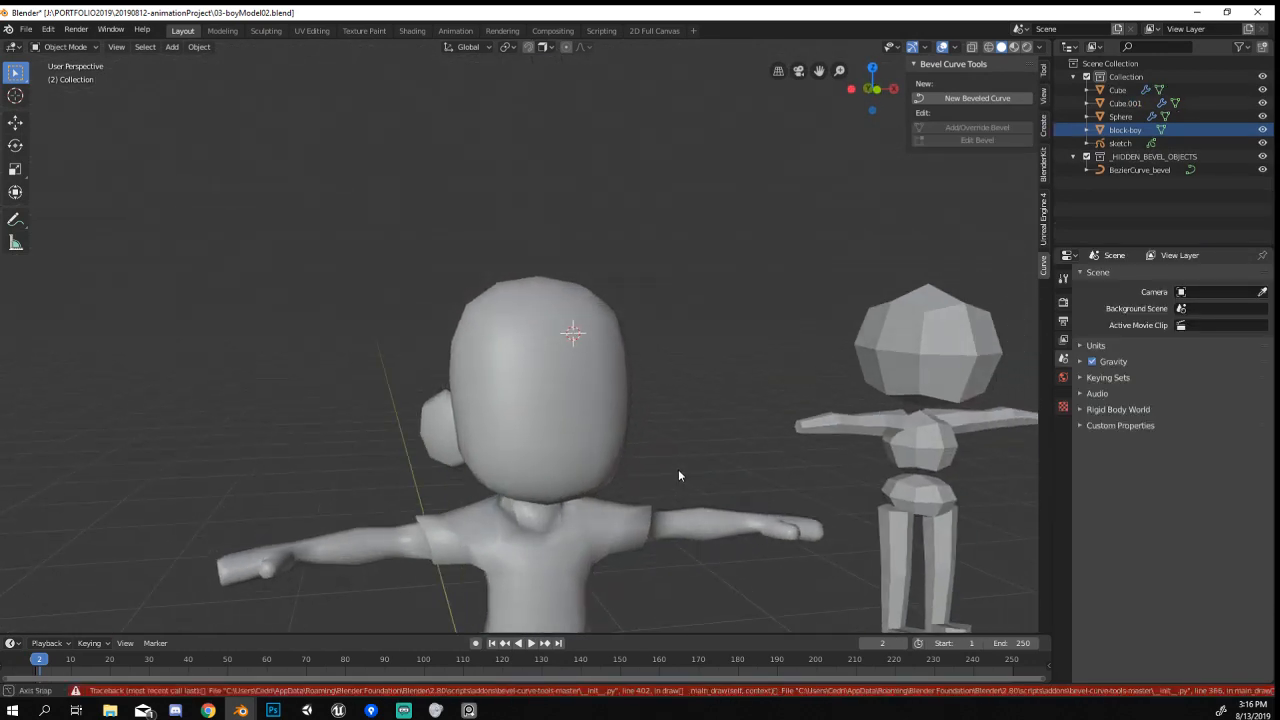
Open the program's Preferences.
click(20, 31)
click(19, 32)
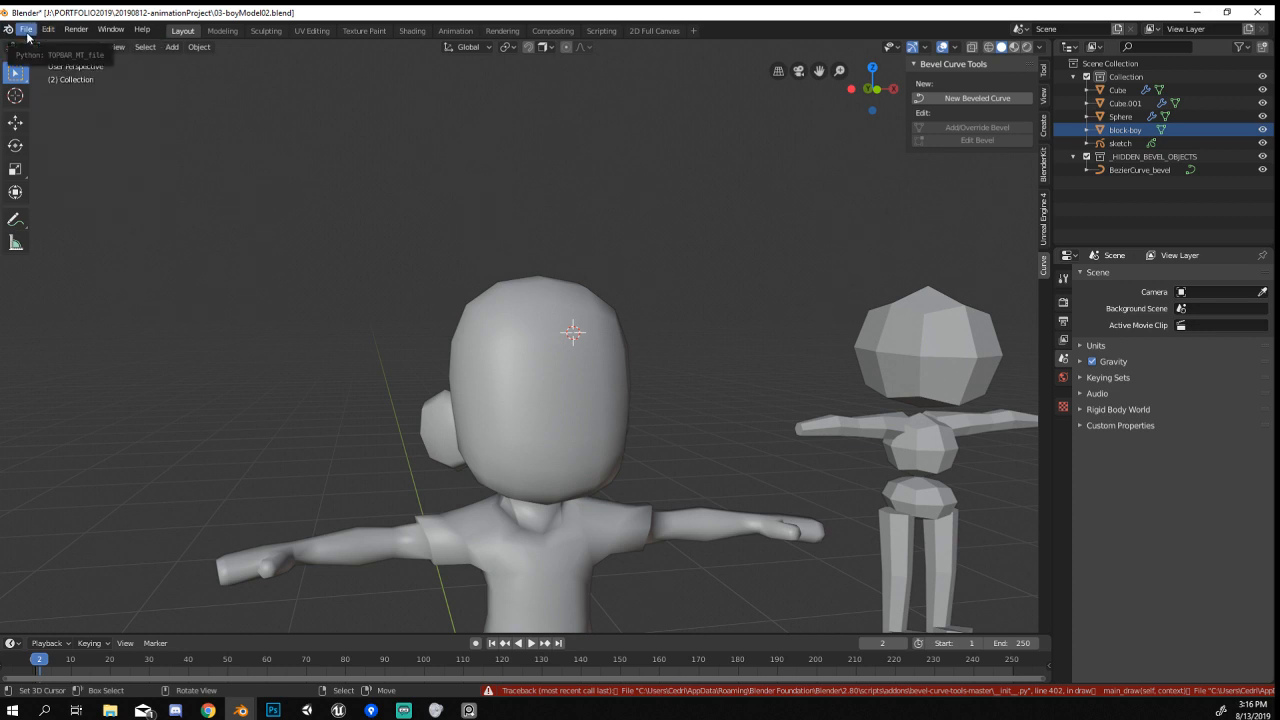
click(27, 36)
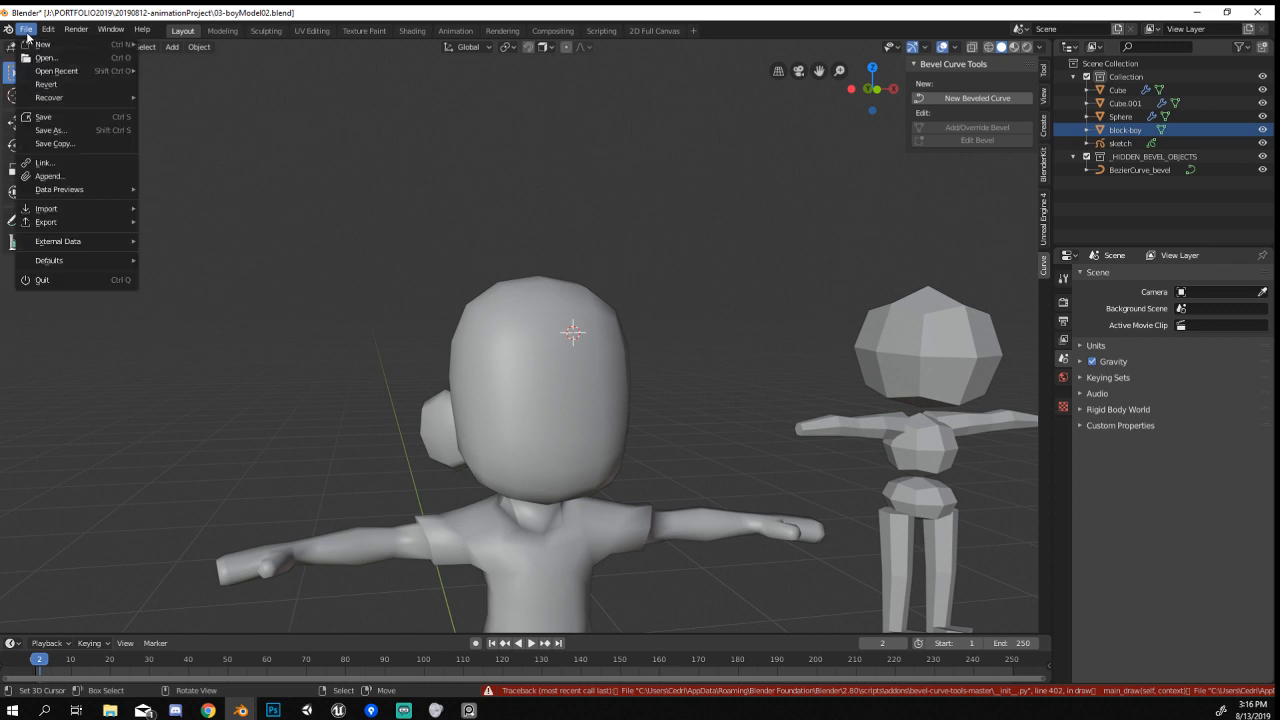
mouse_move(50, 27)
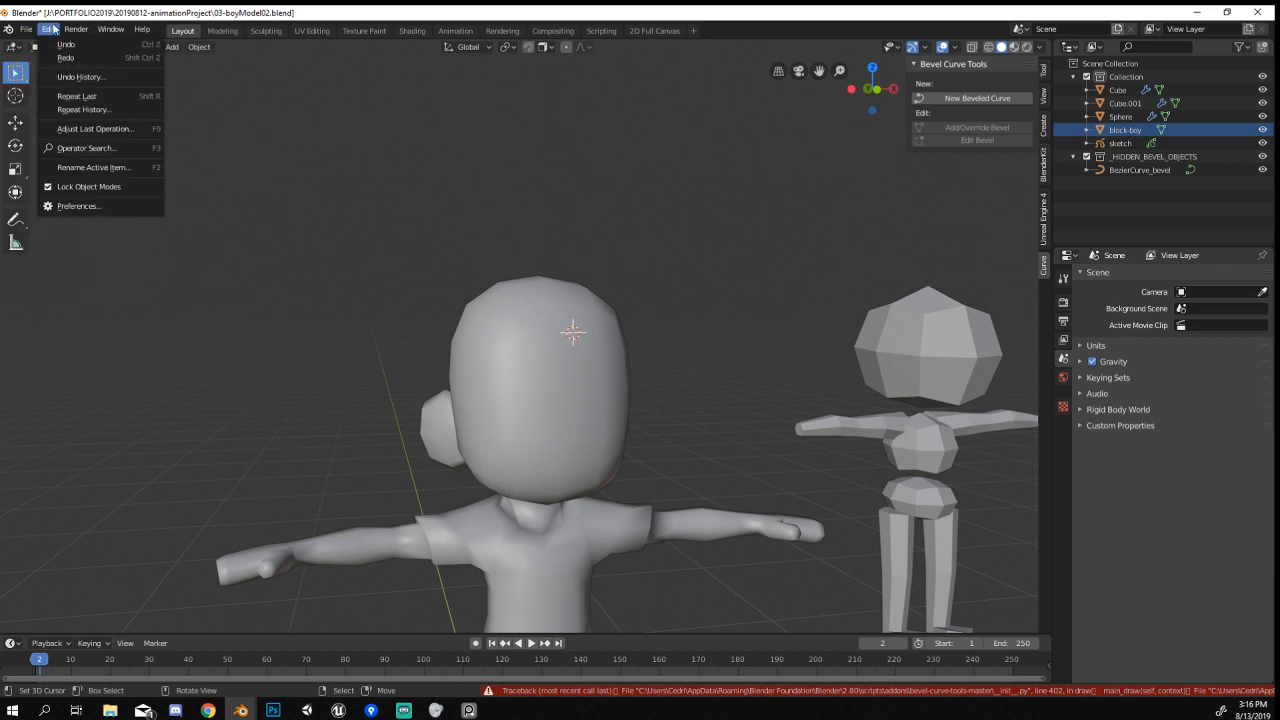
click(115, 206)
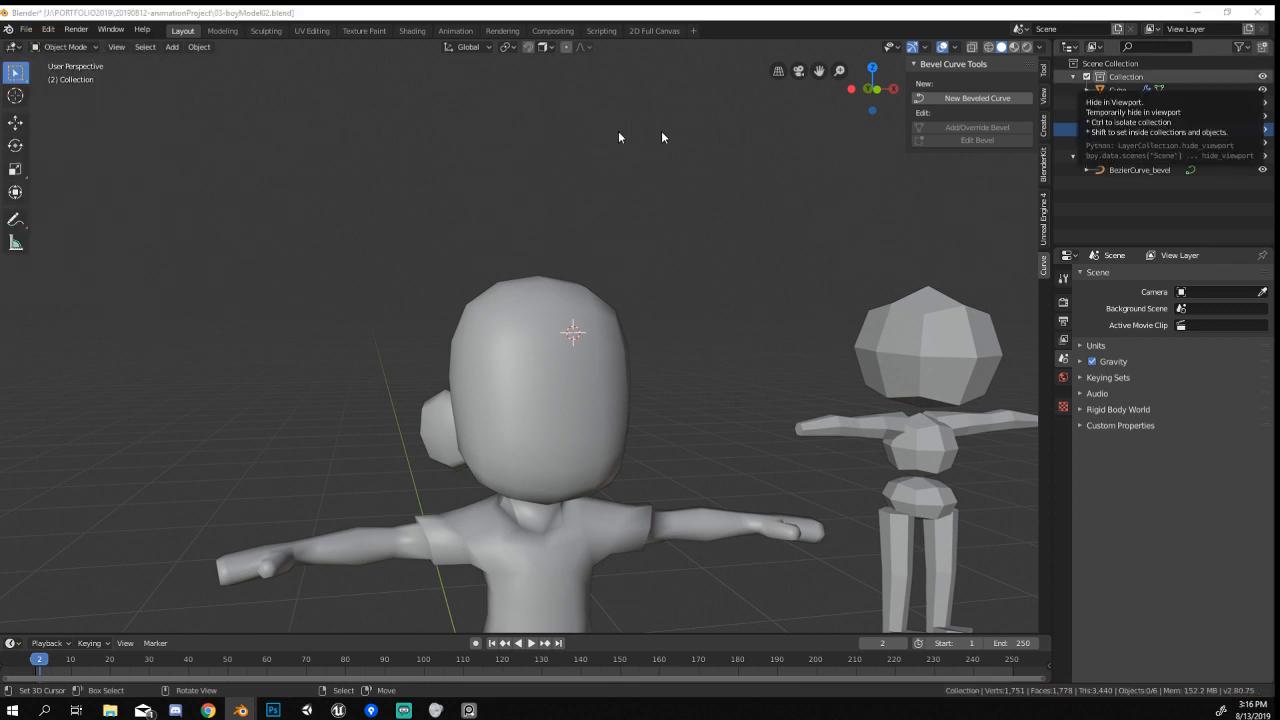
Disable the Bevel Curve Tools add-on, close the Preferences and save the file.
click(489, 189)
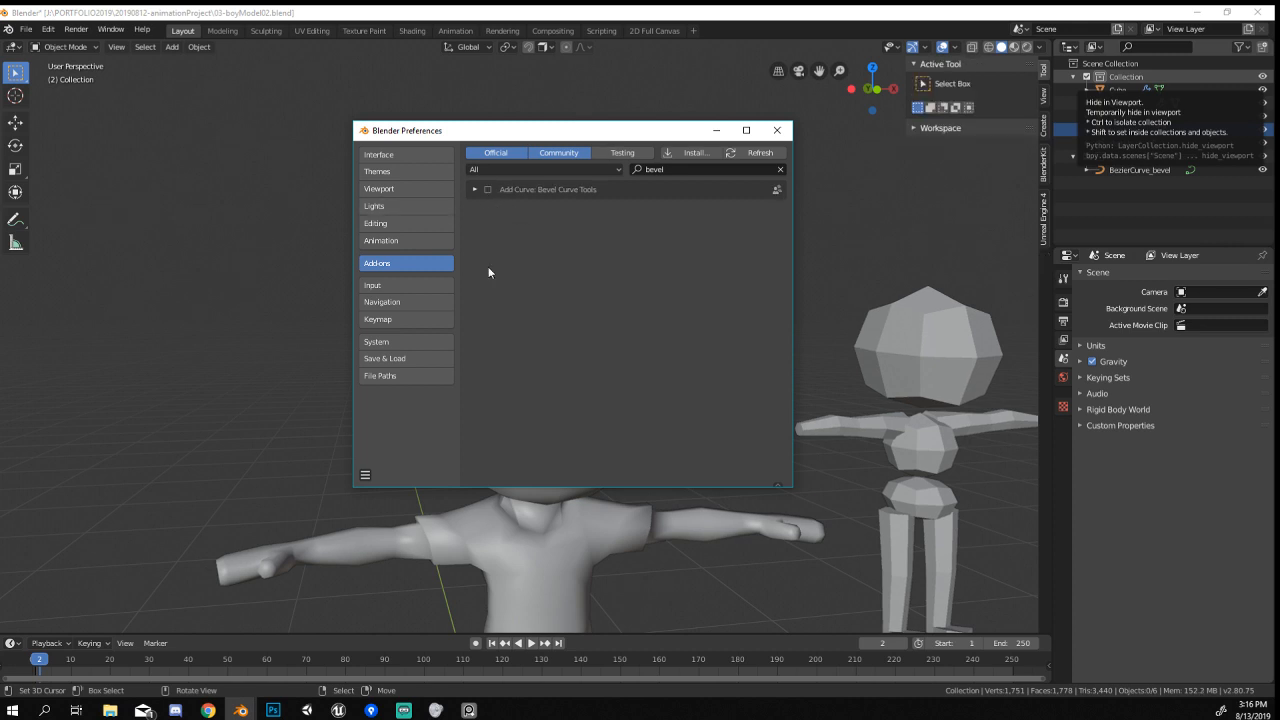
click(777, 130)
middle_drag(748, 276, 602, 314)
key(ctrl+s)
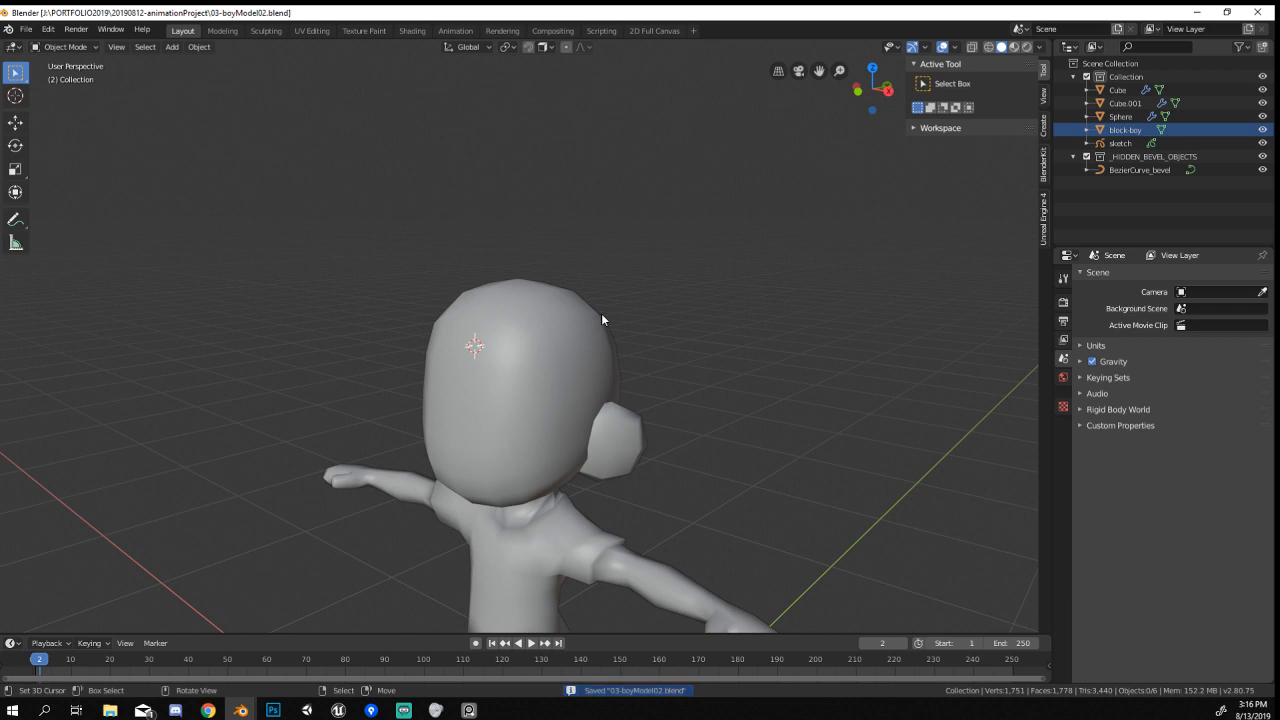
Select the boy's body mesh, Cube, and apply its Mirror modifier.
scroll(601, 313, down, 5)
scroll(520, 382, up, 5)
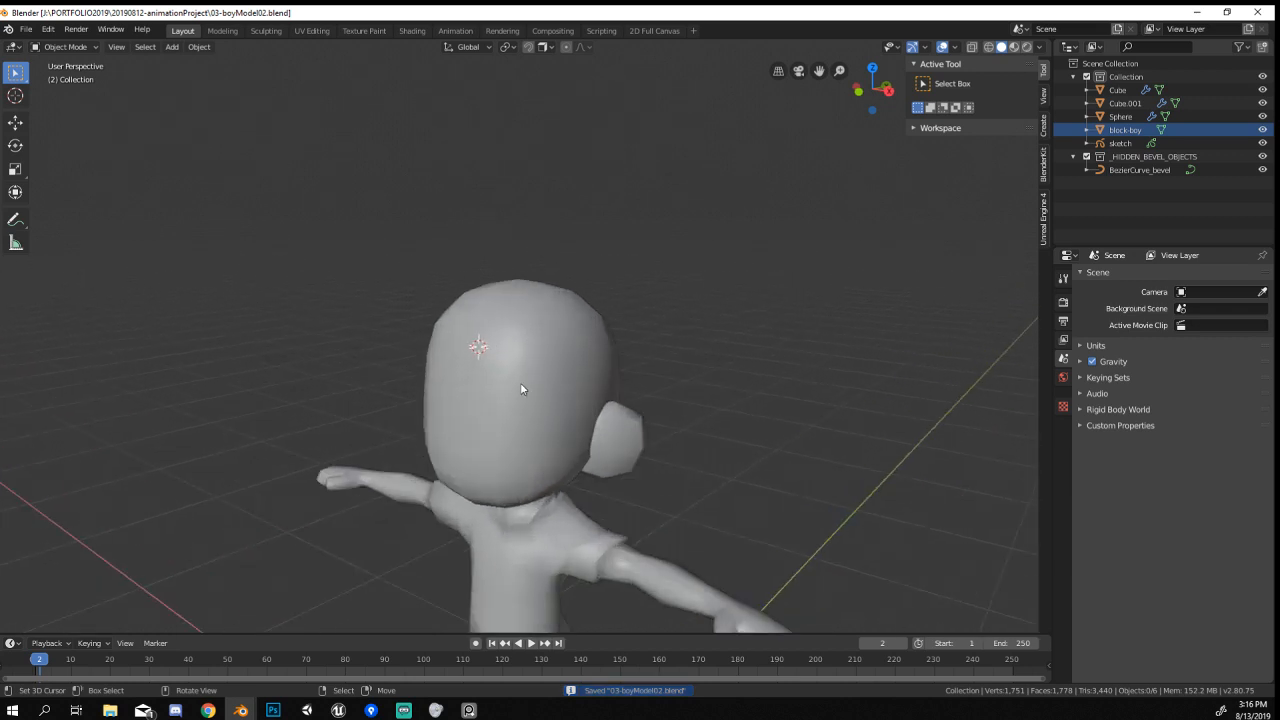
middle_drag(520, 382, 567, 395)
key(KP_1)
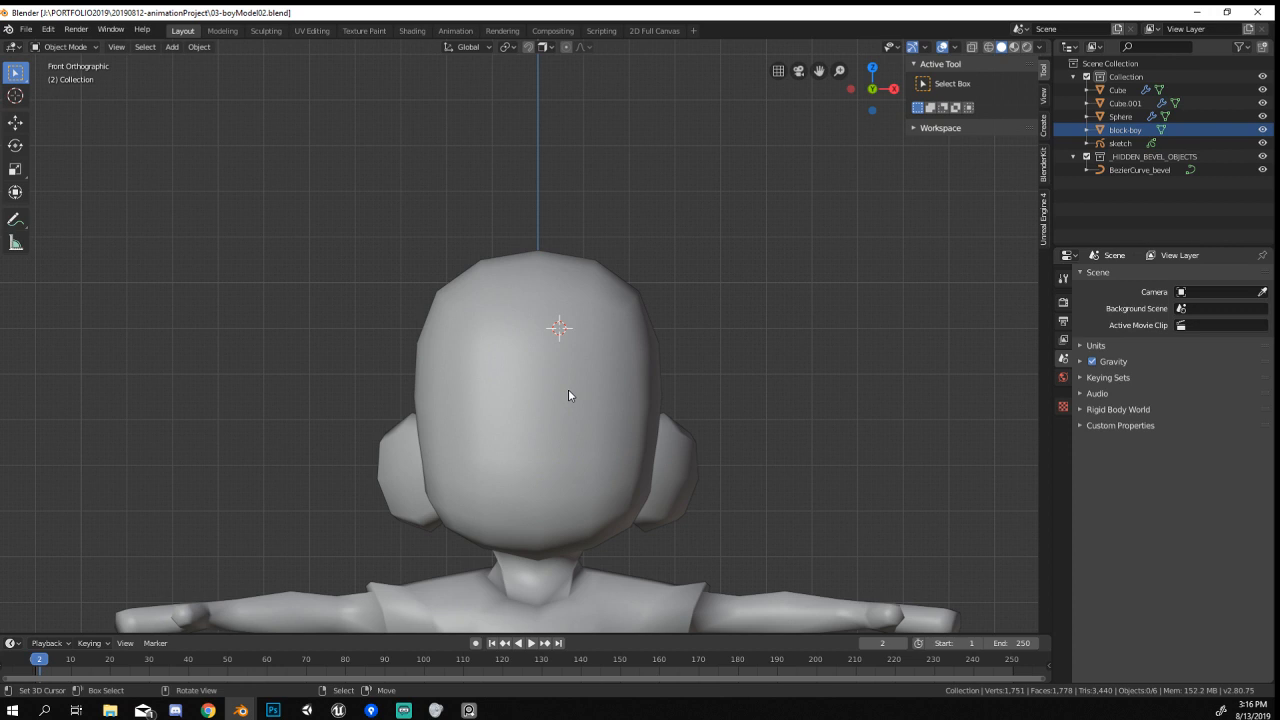
click(568, 431)
shift+middle_drag(674, 466, 660, 312)
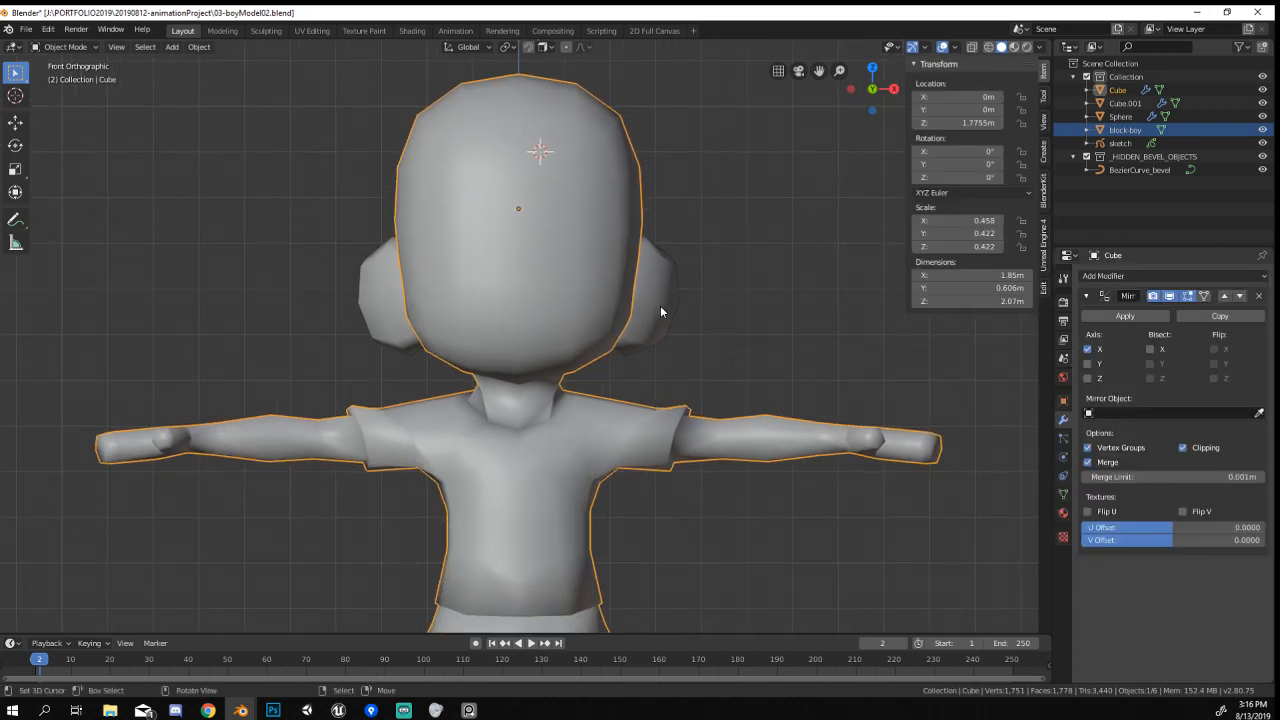
scroll(660, 311, down, 5)
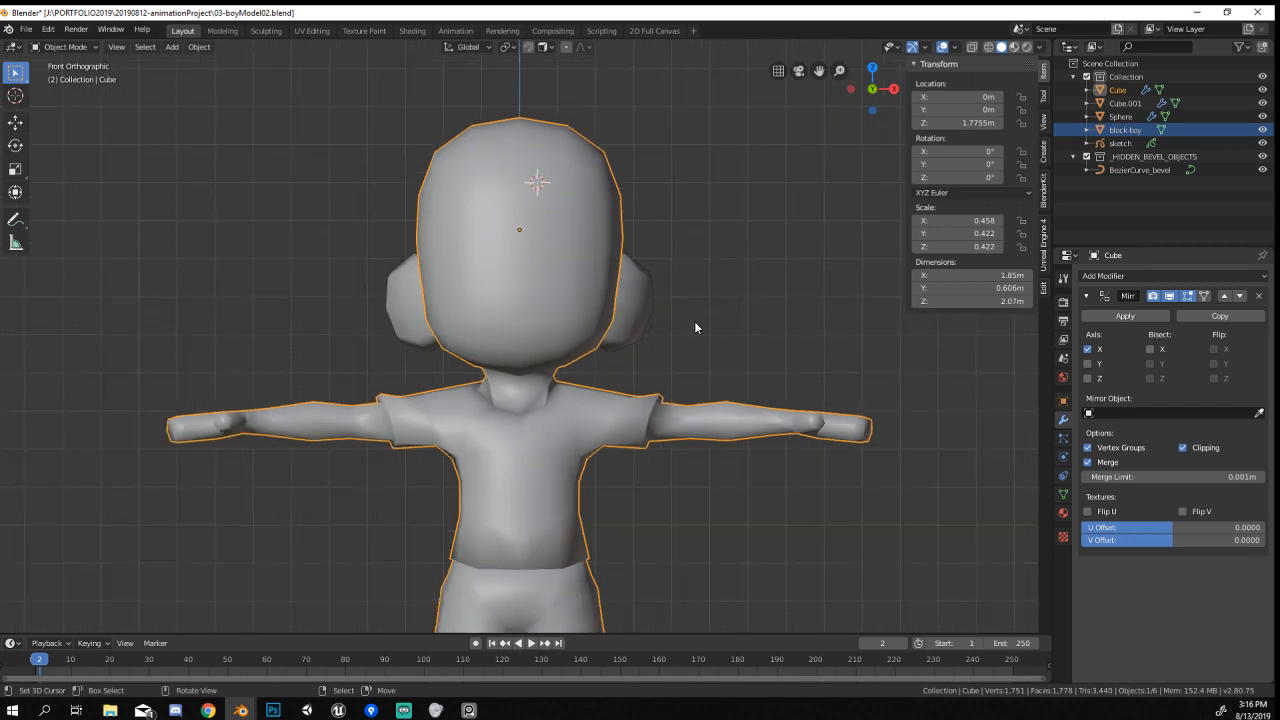
scroll(634, 349, up, 4)
shift+middle_drag(623, 480, 623, 309)
scroll(622, 316, up, 2)
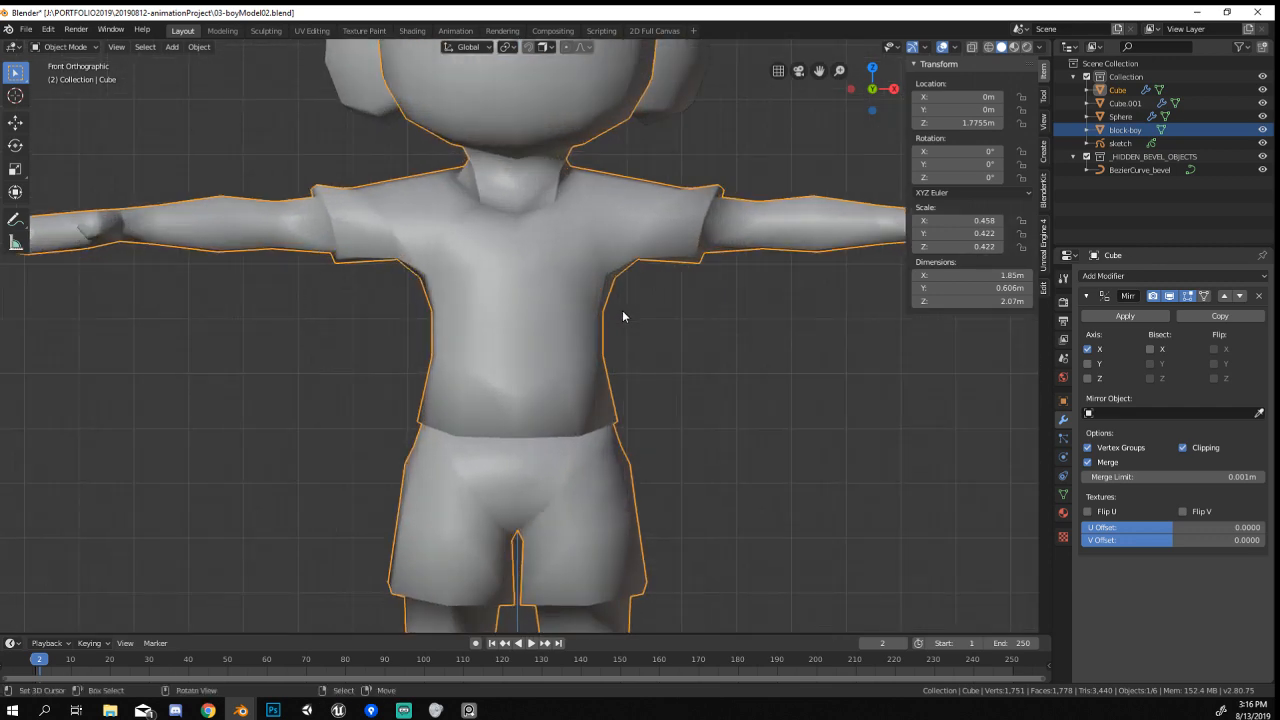
click(1087, 297)
click(1087, 297)
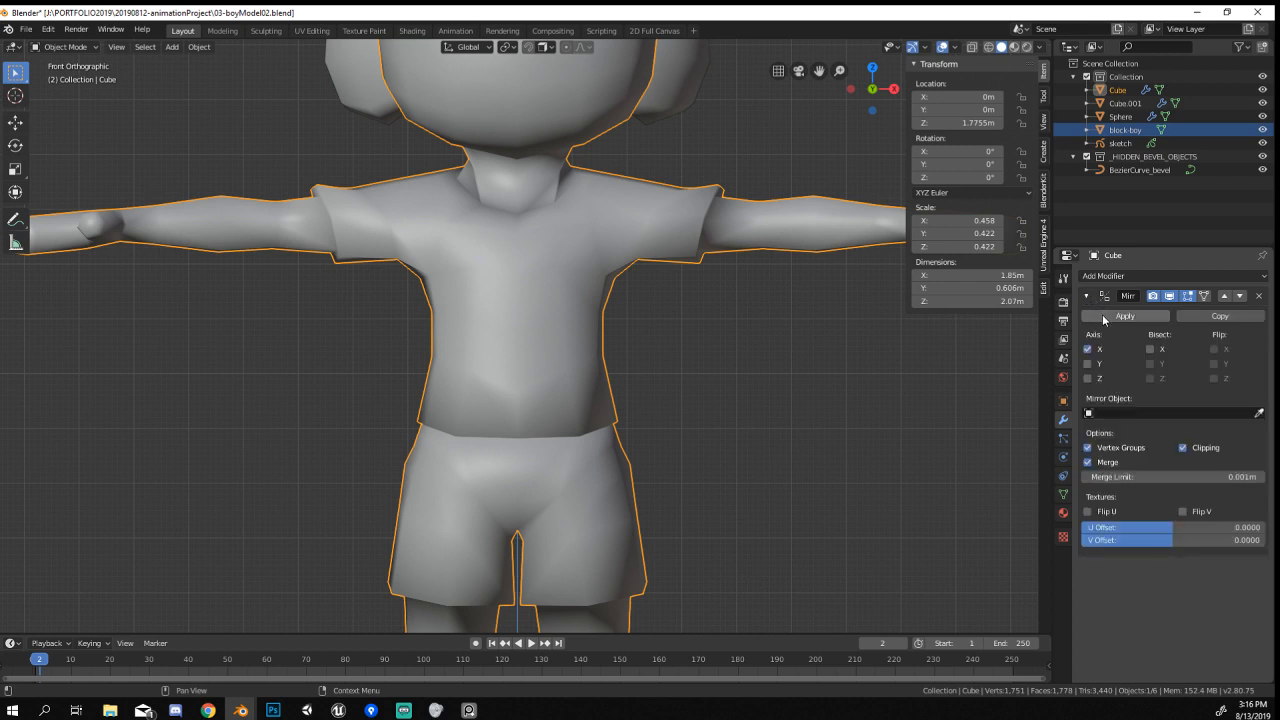
click(1104, 317)
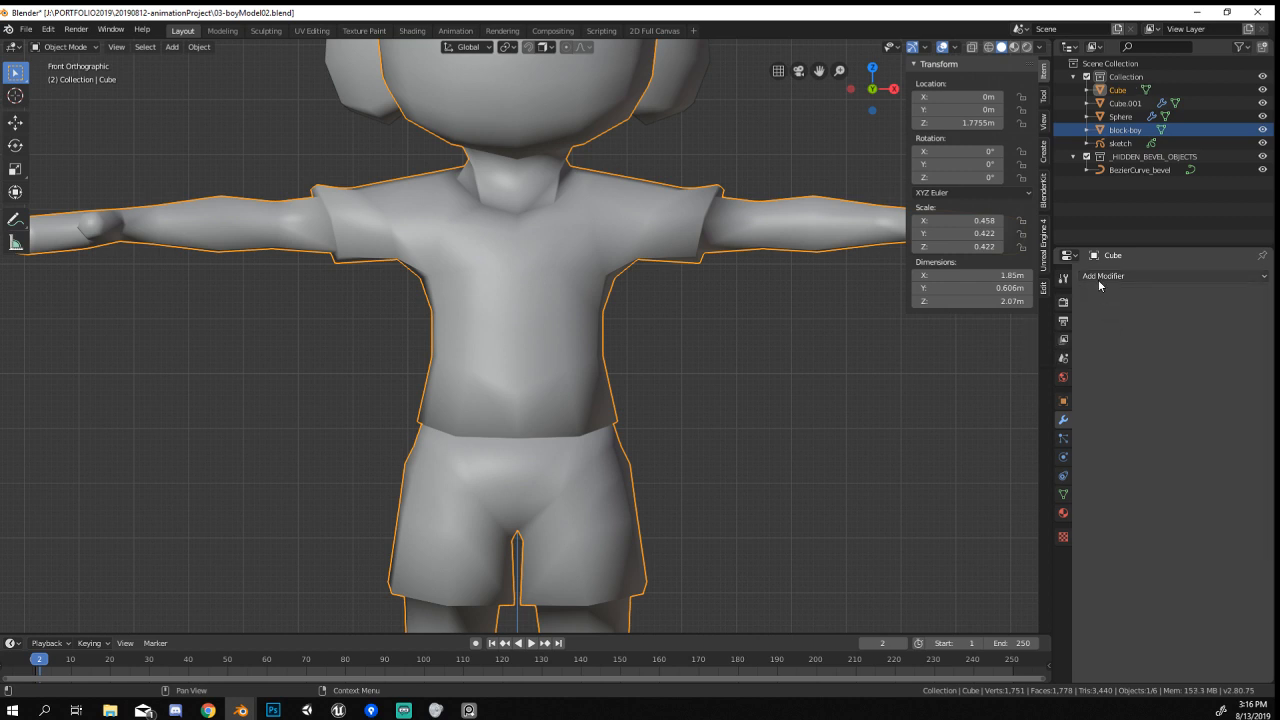
Add a Multiresolution modifier to the body mesh and subdivide it once.
click(1100, 277)
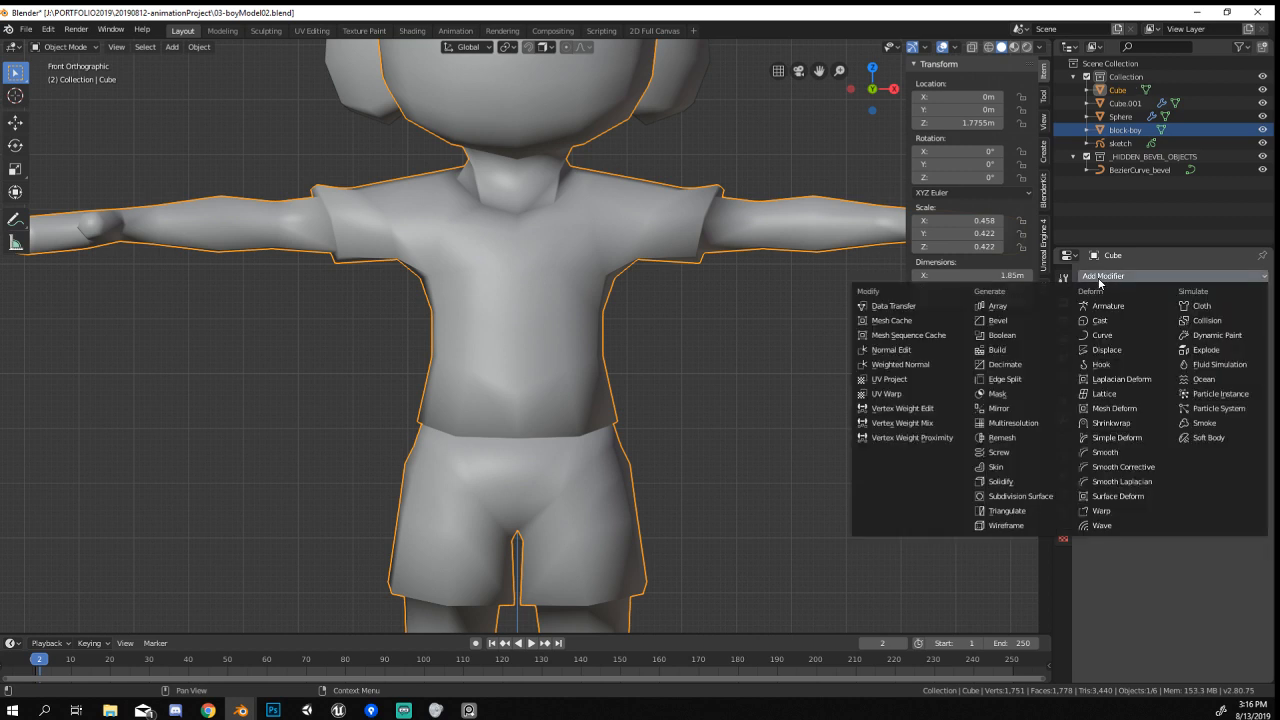
click(1010, 423)
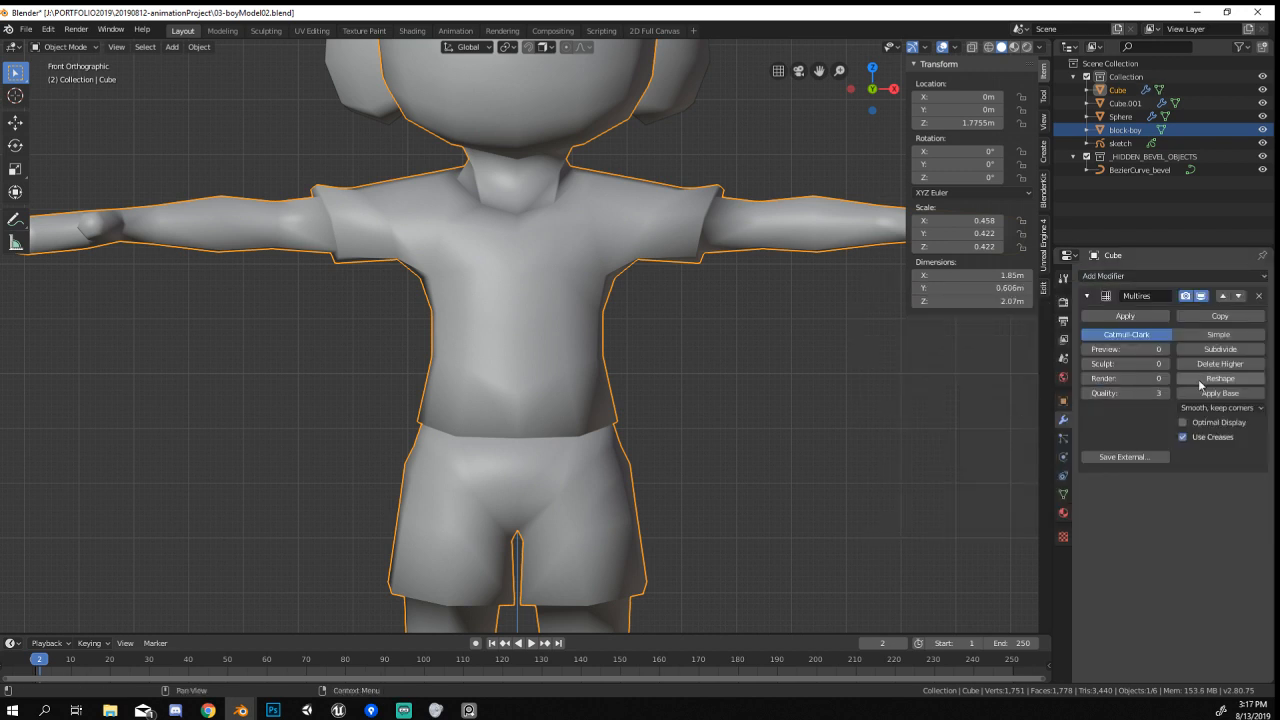
click(1220, 350)
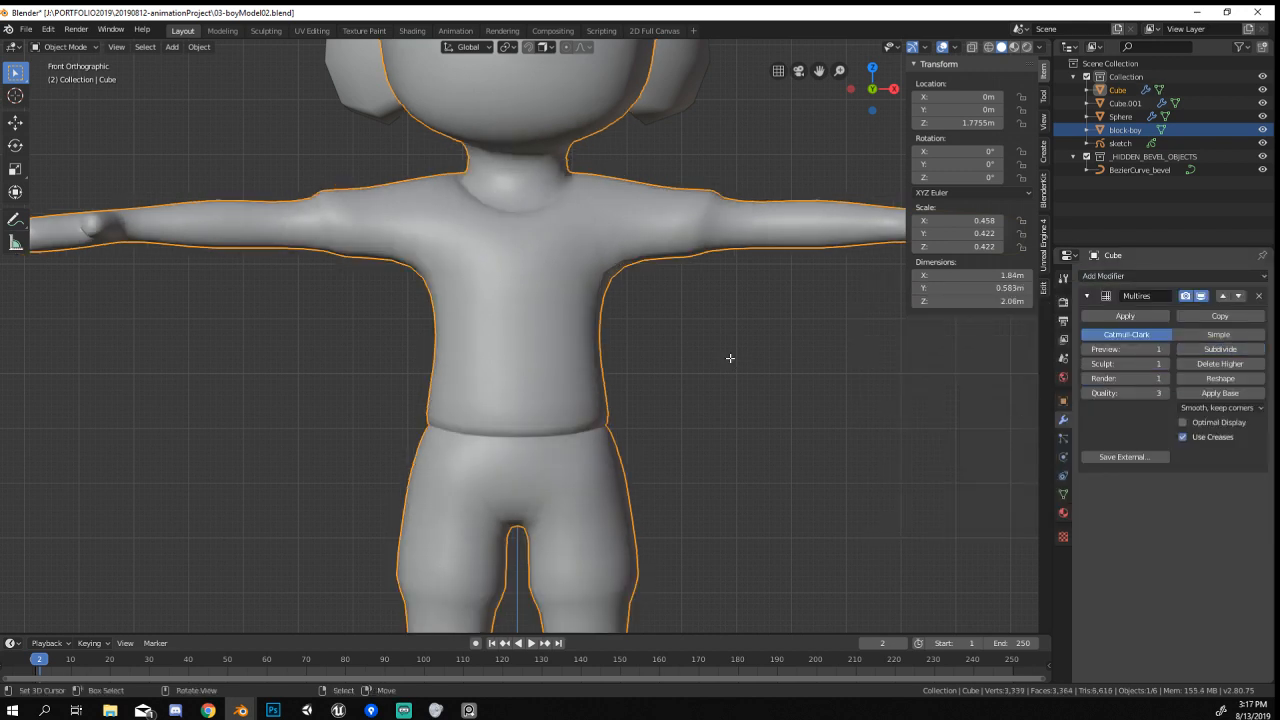
Bevel the edge loop around the hem of one shirt sleeve on the body mesh.
key(Tab)
key(Tab)
middle_drag(790, 380, 742, 501)
key(Tab)
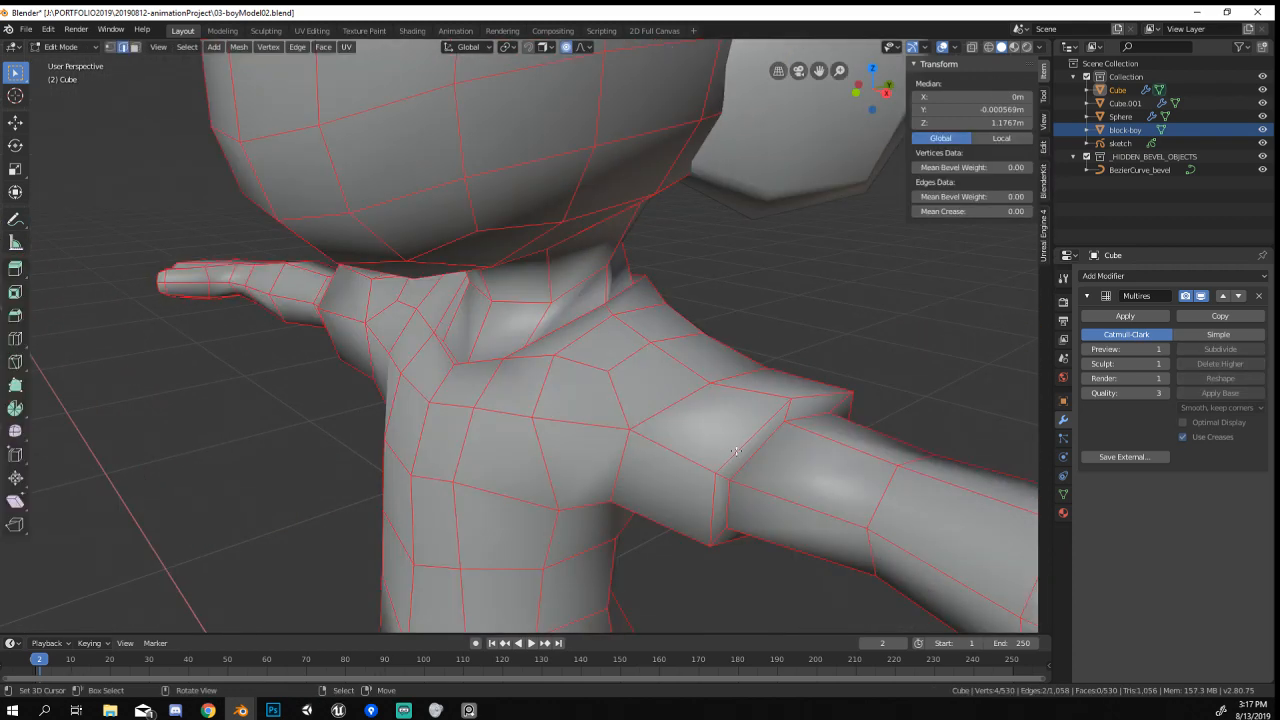
alt+click(735, 451)
middle_drag(735, 451, 723, 357)
key(ctrl+b)
click(848, 385)
key(Tab)
key(Tab)
key(Tab)
scroll(723, 357, down, 1)
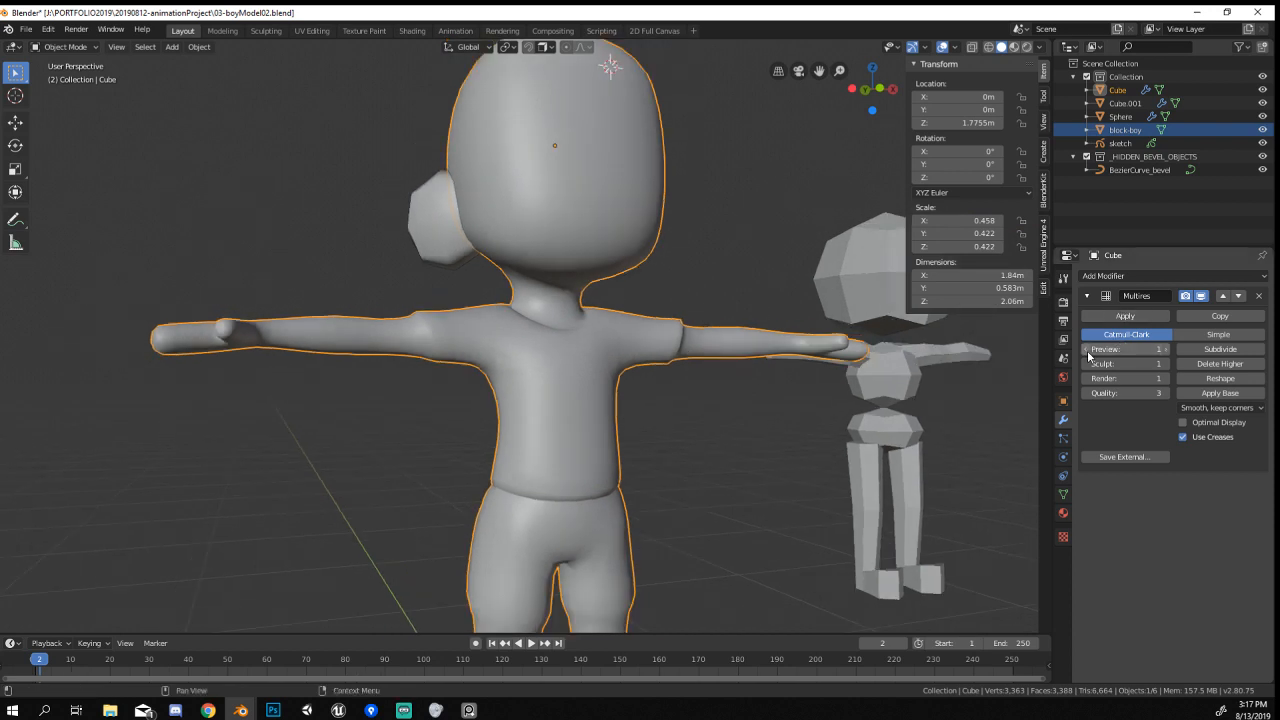
Check the subdivided body in wireframe, remove its Multiresolution modifier and return to solid shading.
click(1087, 350)
click(1166, 351)
mouse_move(676, 312)
shift+middle_down()
mouse_move(690, 420)
mouse_move(590, 410)
shift+middle_up()
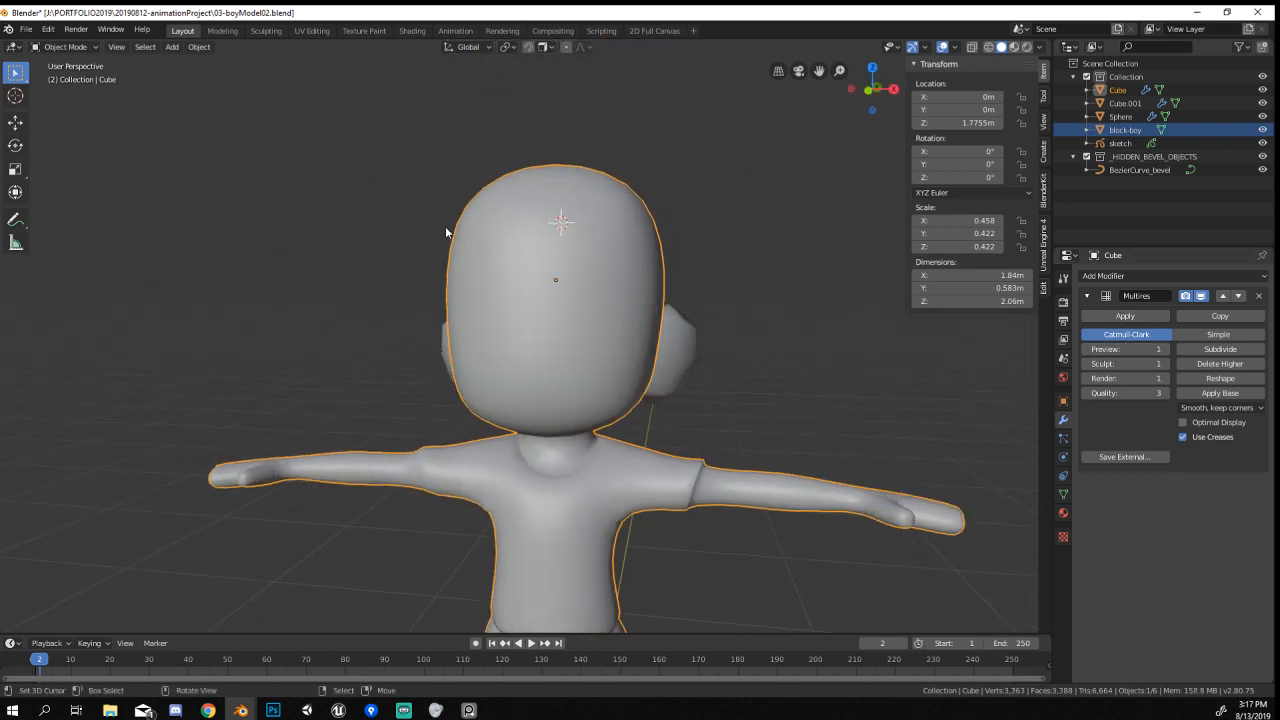
key(z)
key(z)
click(415, 298)
mouse_move(560, 320)
middle_down()
mouse_move(494, 343)
mouse_move(352, 340)
mouse_move(644, 302)
mouse_move(558, 323)
middle_up()
scroll(638, 300, down, 2)
click(1258, 297)
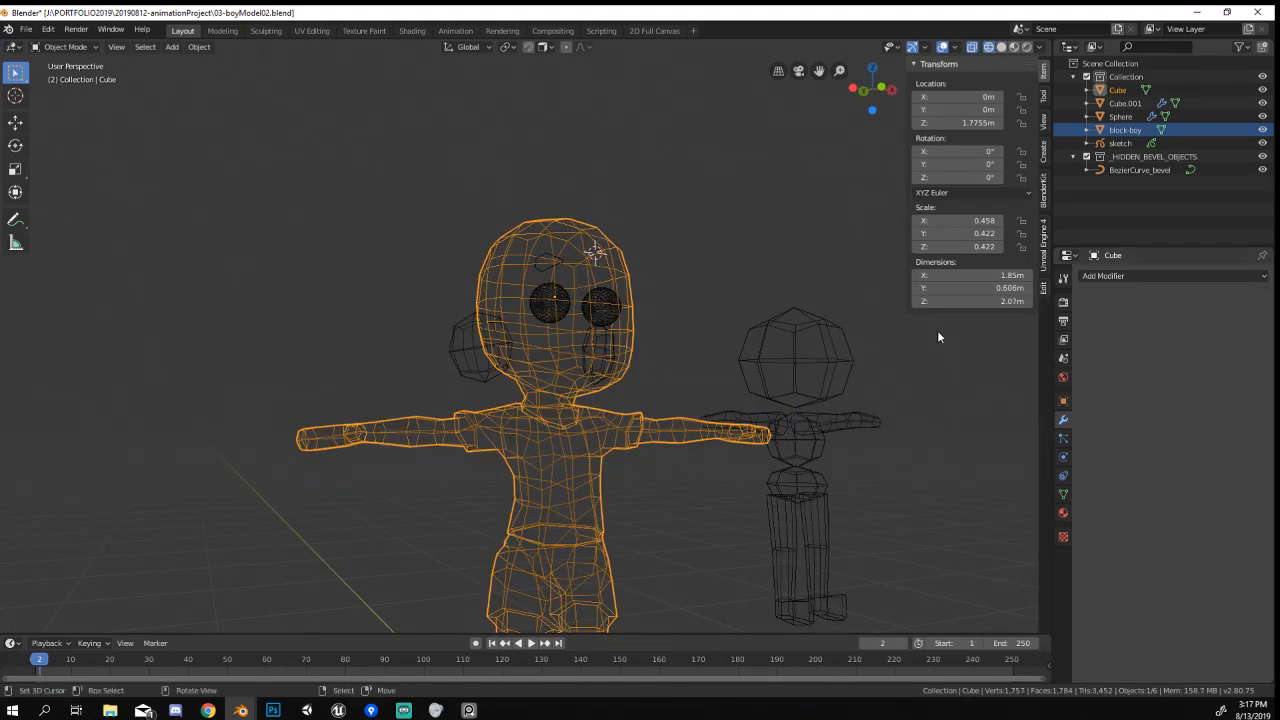
key(z)
click(745, 384)
Enter Edit Mode on the body mesh and switch to face selection.
middle_drag(740, 380, 610, 358)
key(Tab)
scroll(608, 350, up, 4)
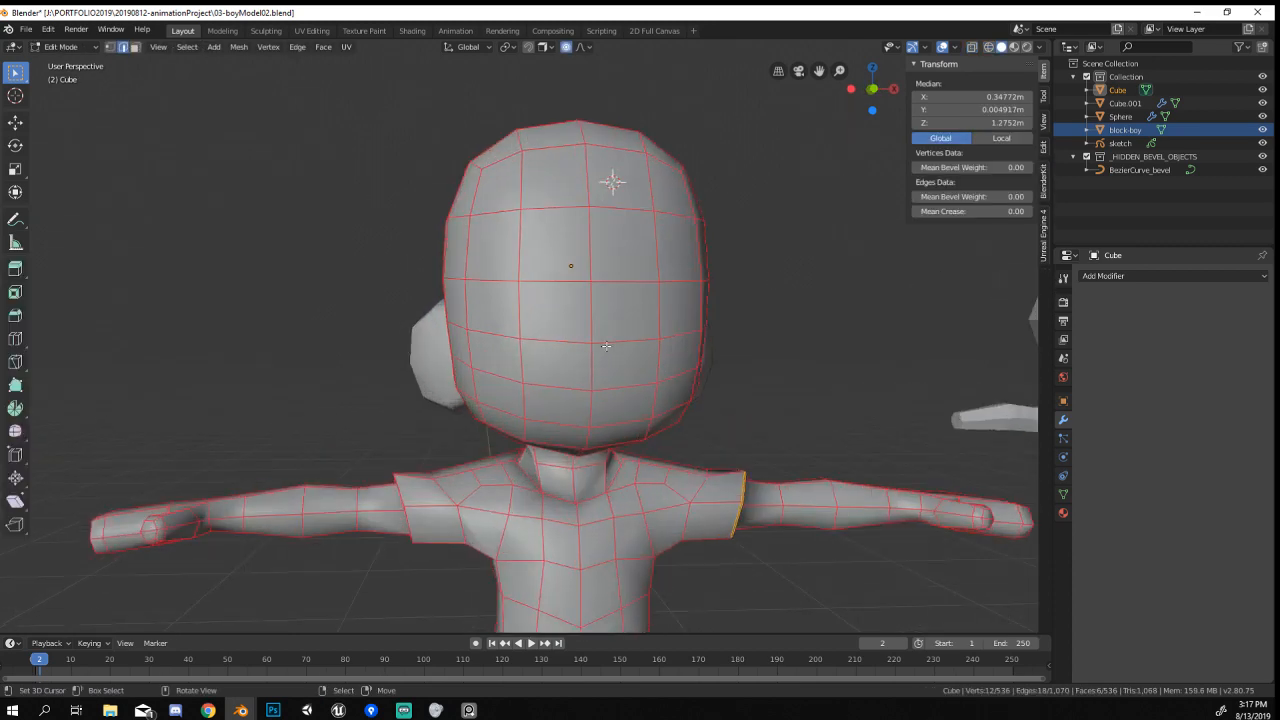
scroll(600, 335, down, 2)
right_click(571, 318)
right_click(545, 292)
middle_drag(505, 345, 470, 355)
key(alt+Tab)
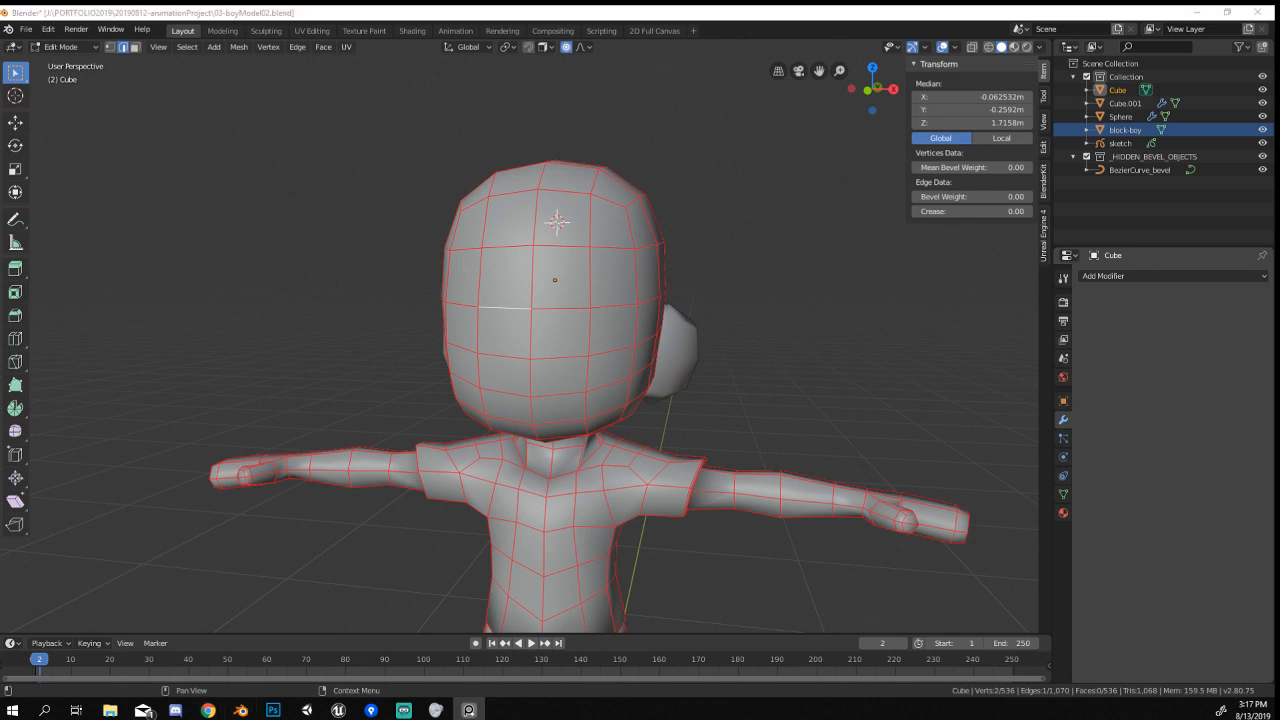
key(alt+Tab)
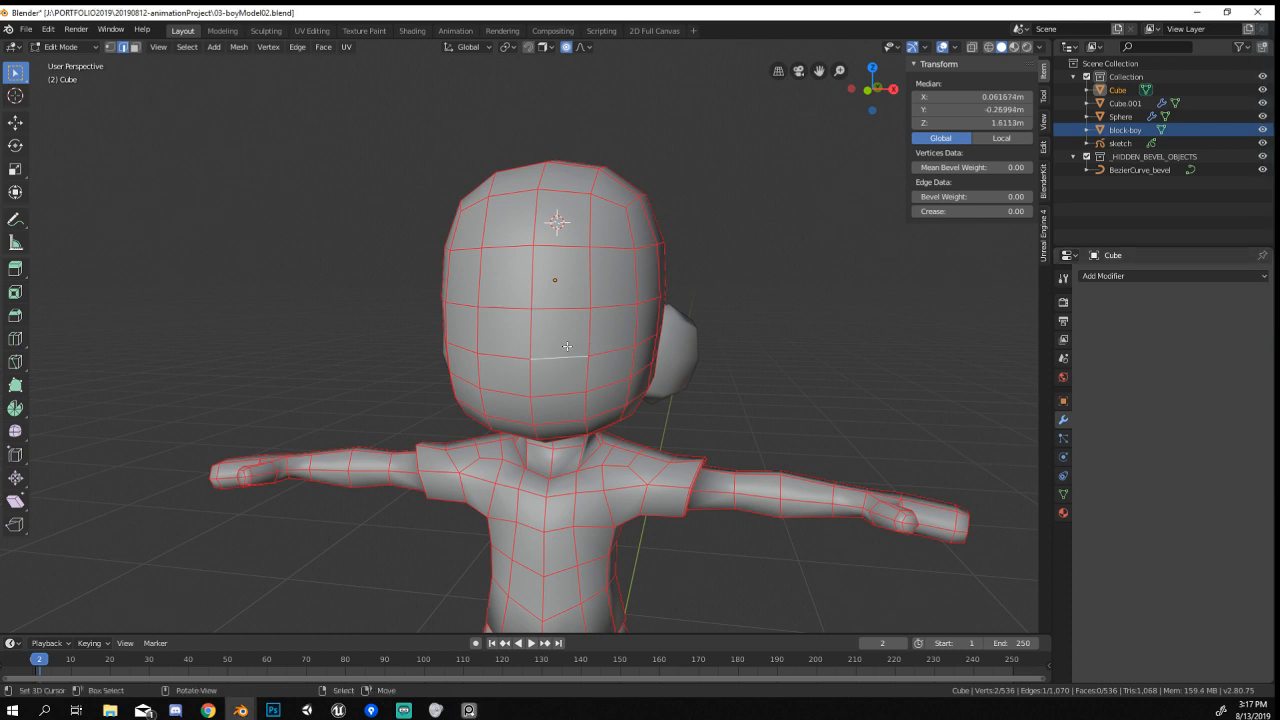
scroll(501, 371, up, 2)
scroll(501, 371, up, 2)
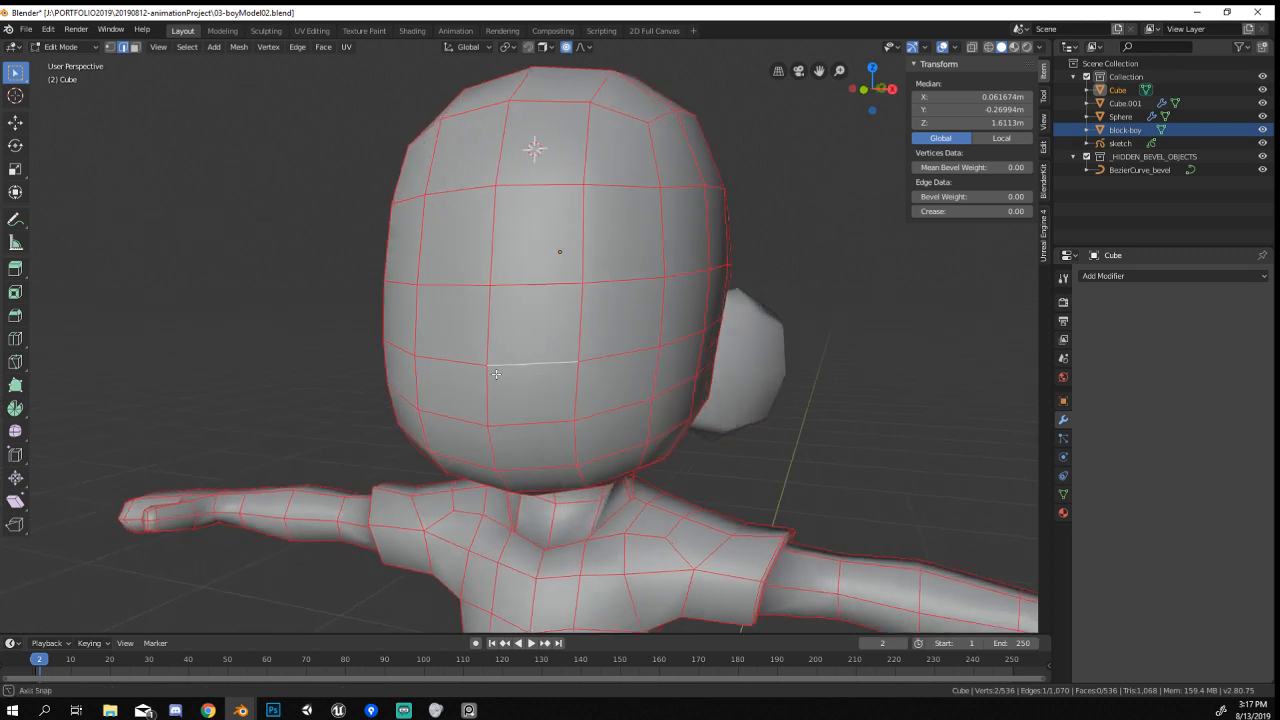
middle_drag(501, 371, 435, 341)
click(134, 47)
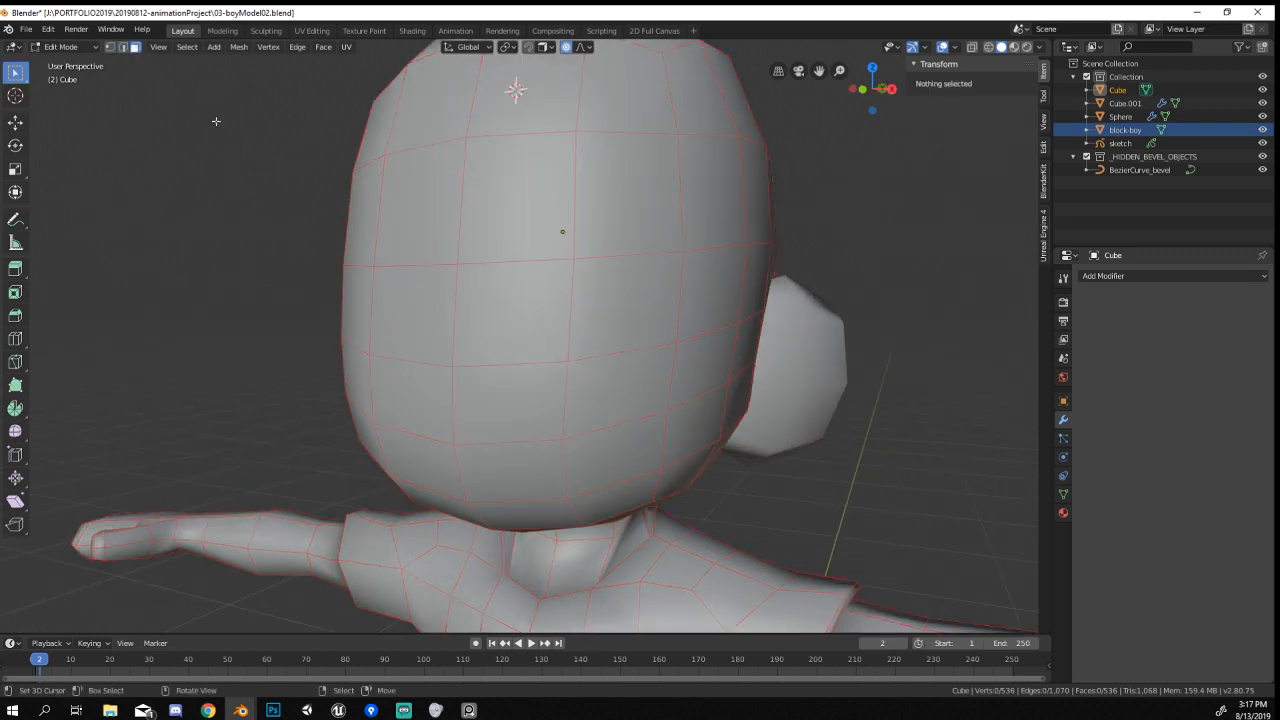
Select the four faces around the mouth area at the front of the head.
click(467, 322)
shift+click(404, 333)
shift+click(481, 420)
shift+click(412, 395)
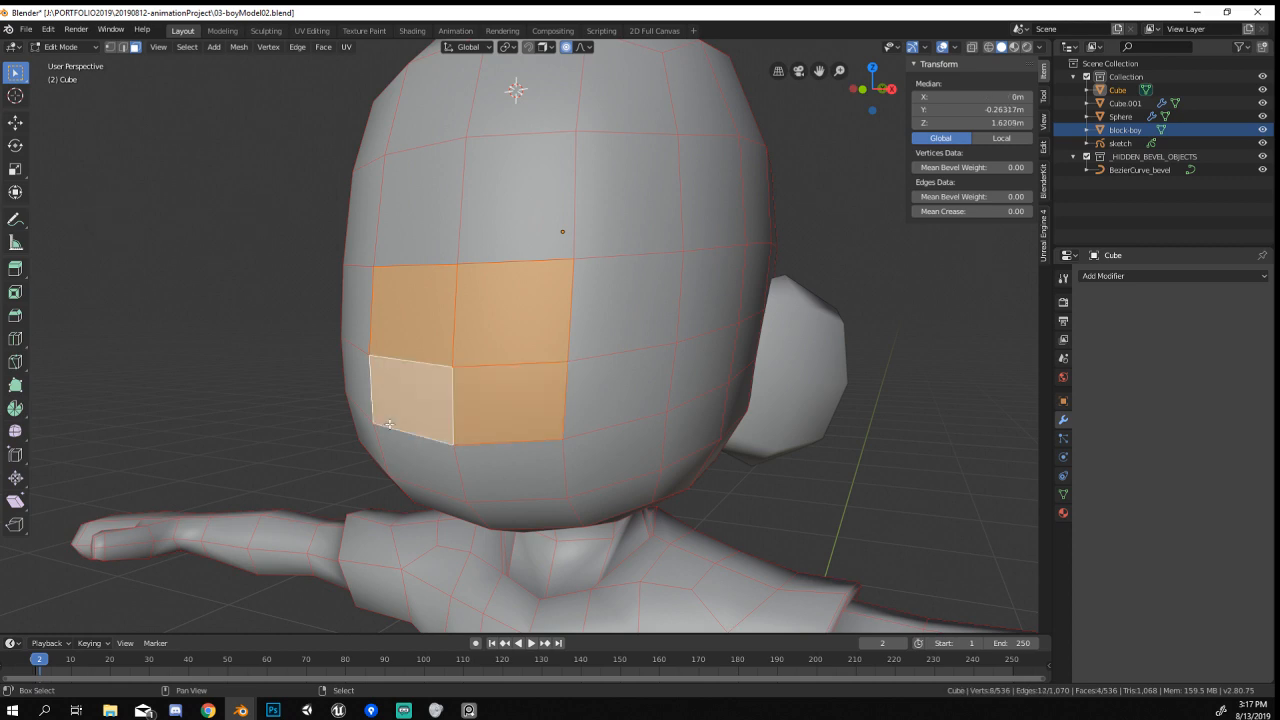
middle_drag(412, 395, 493, 409)
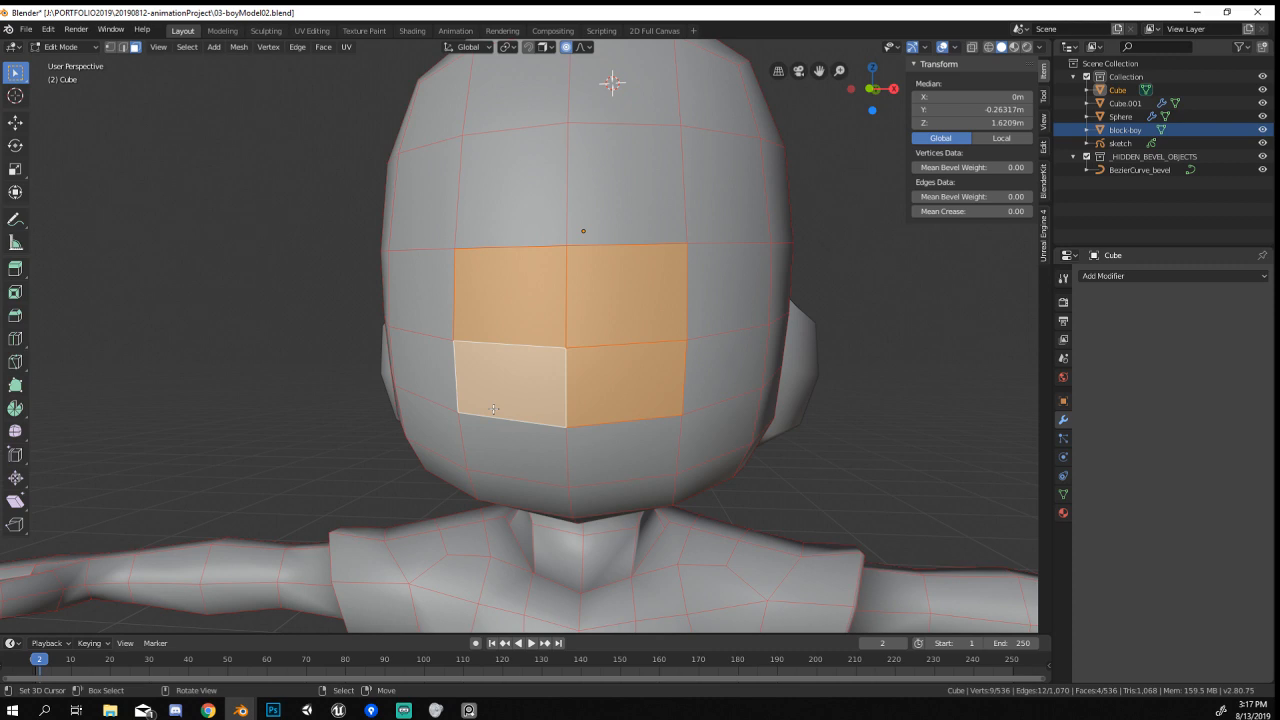
scroll(595, 427, down, 5)
key(Tab)
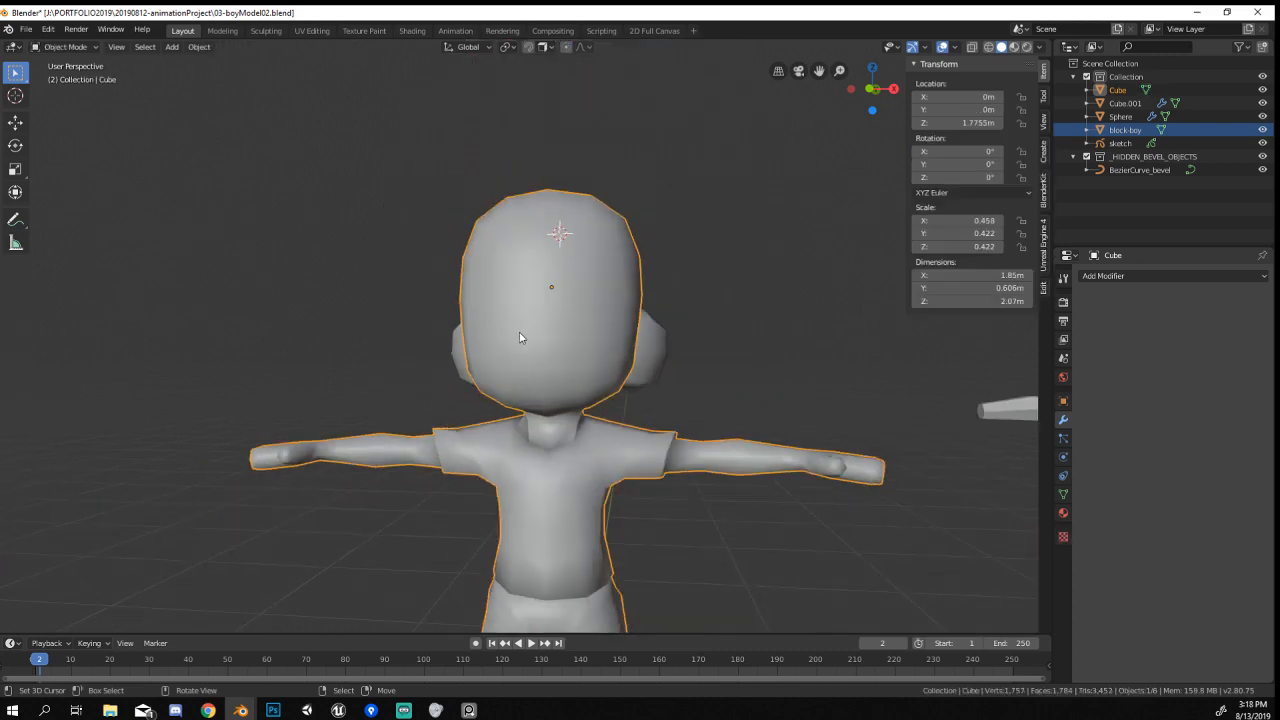
key(Tab)
middle_drag(521, 338, 610, 381)
scroll(548, 380, up, 1)
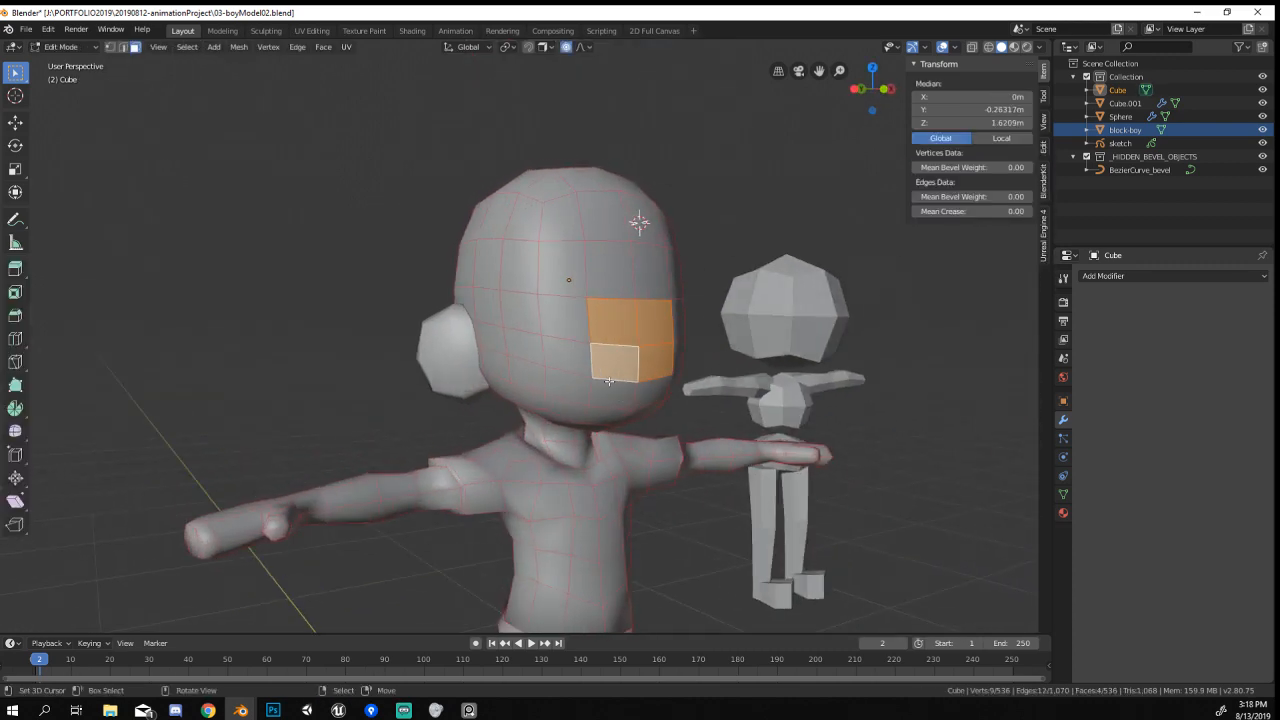
Select a face loop on the head and grow the selection until it covers the whole head.
alt+click(594, 302)
mouse_move(594, 302)
middle_down()
mouse_move(475, 398)
mouse_move(556, 398)
mouse_move(603, 299)
middle_up()
key(ctrl+KP_Add)
key(ctrl+KP_Add)
key(ctrl+KP_Add)
key(ctrl+KP_Add)
key(ctrl+KP_Add)
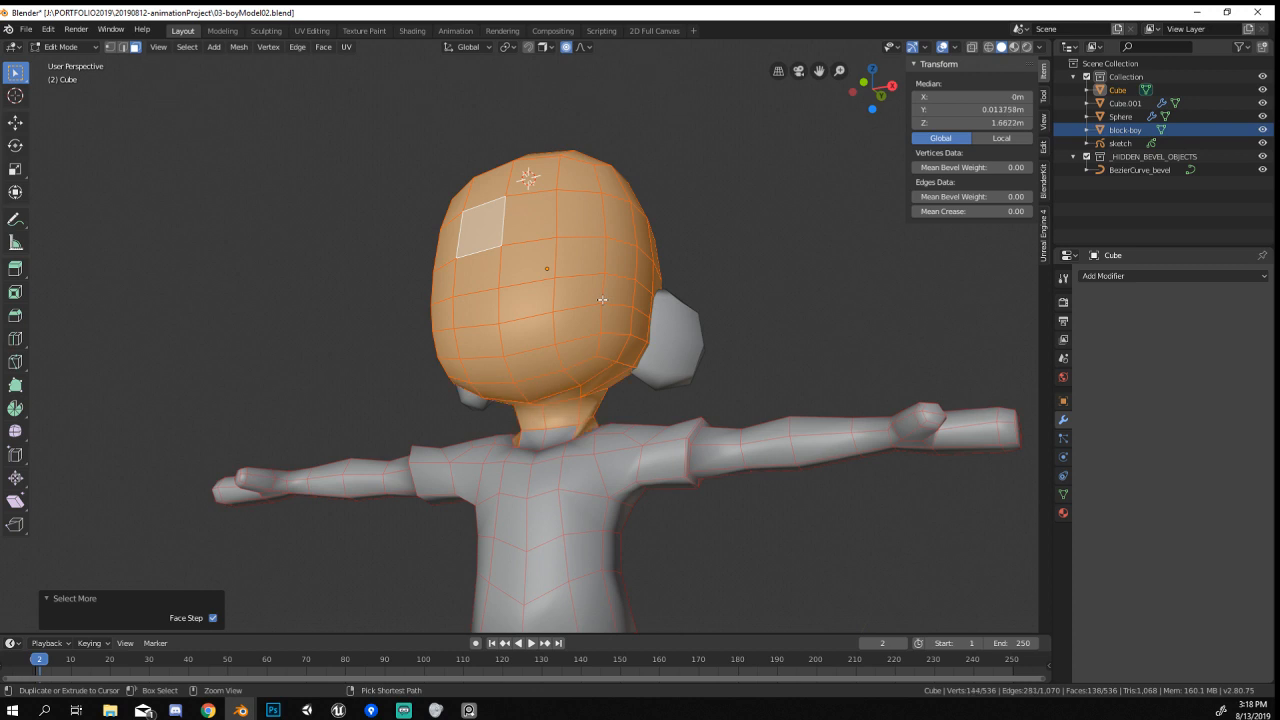
right_click(602, 298)
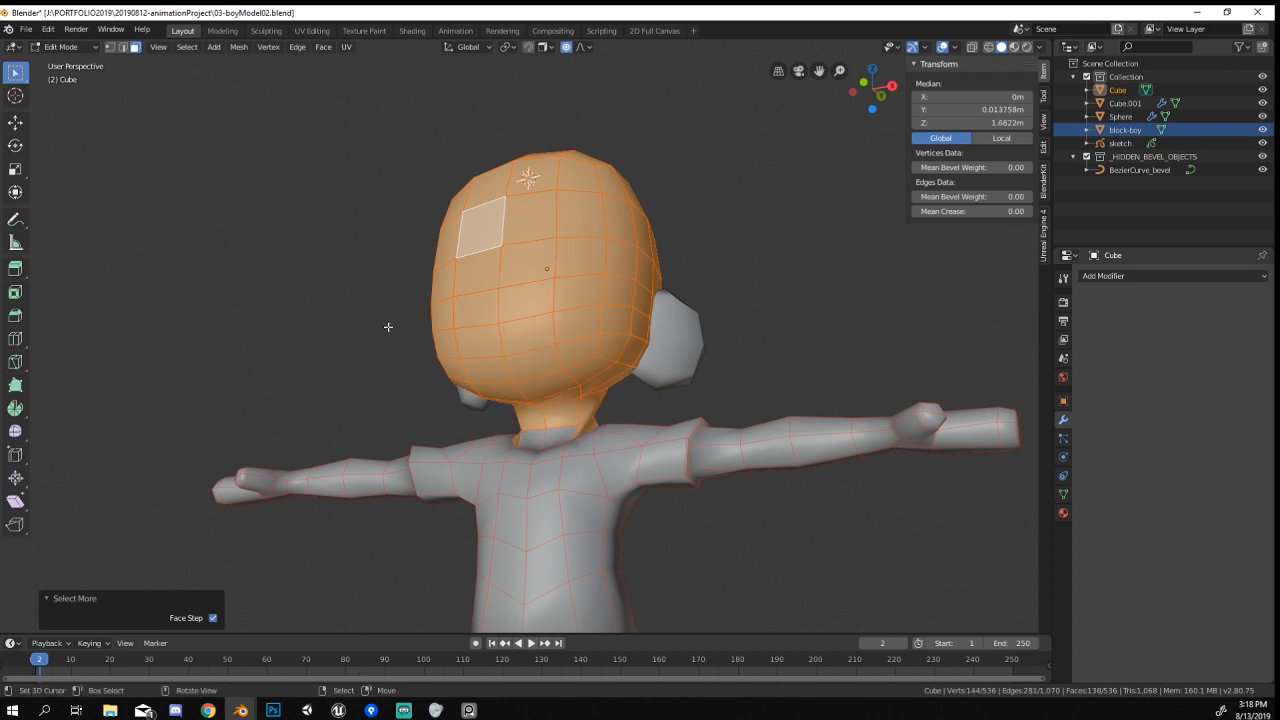
Switch to wireframe shading and use circle select to limit the face selection to the head and upper neck.
key(z)
click(518, 382)
middle_drag(518, 382, 532, 455)
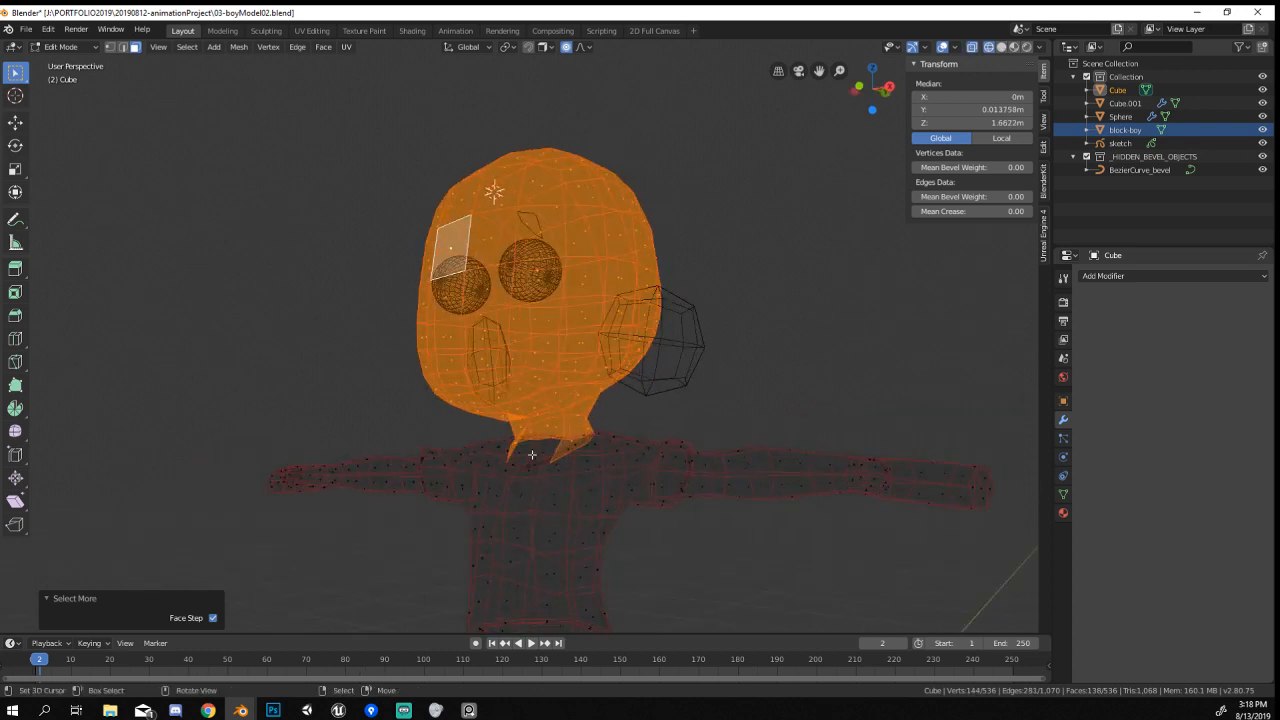
alt+shift+click(586, 433)
scroll(586, 433, down, 5)
key(c)
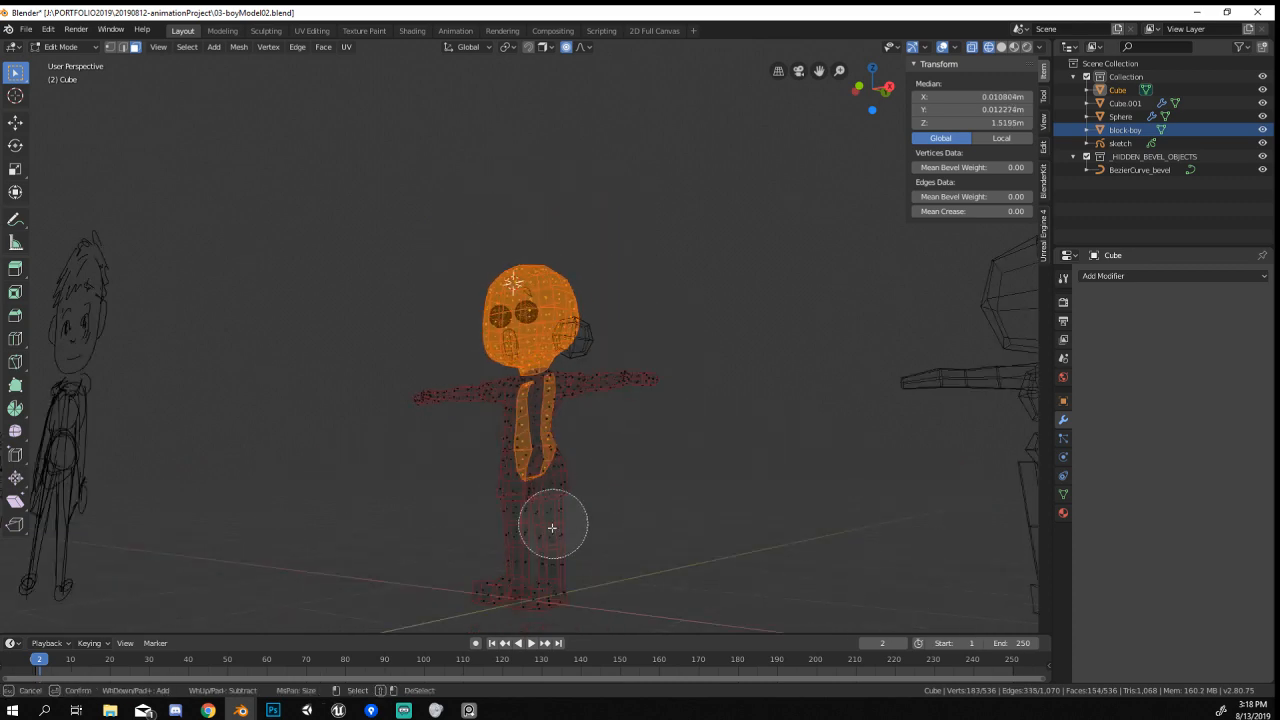
middle_drag(546, 442, 553, 415)
key(Escape)
scroll(547, 408, up, 4)
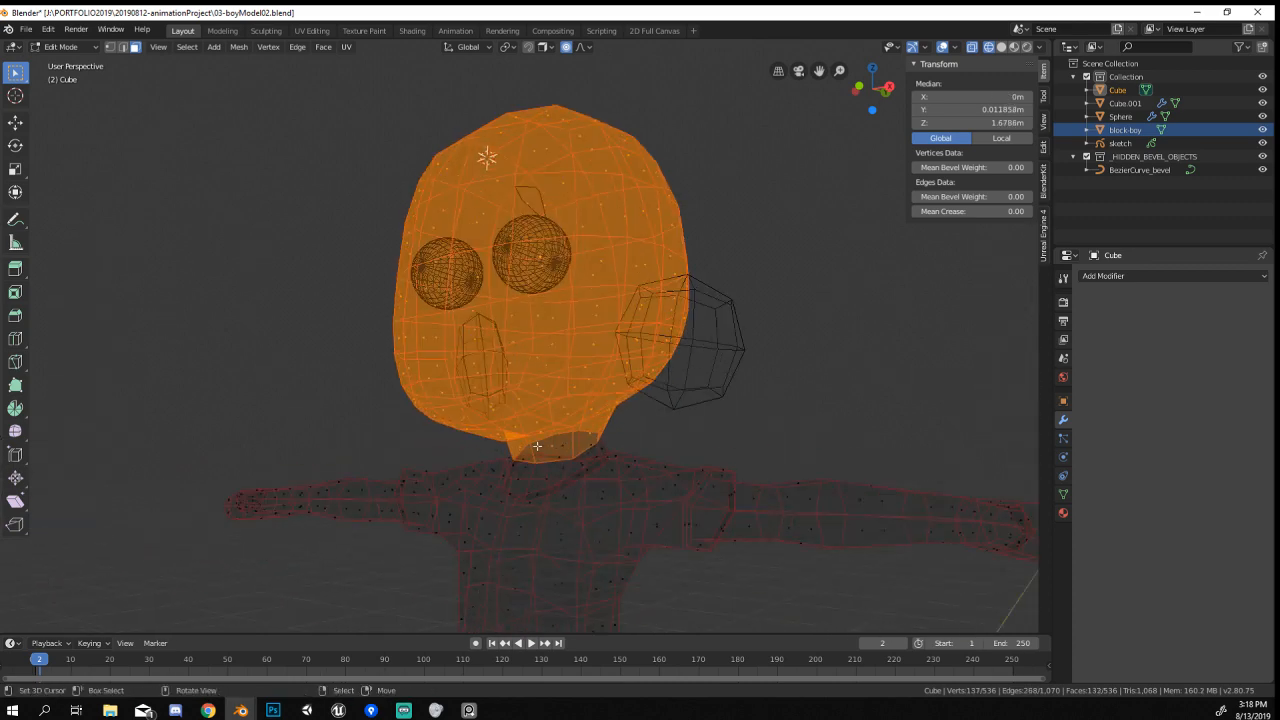
Duplicate the selected head faces in place, separate the copy into its own object and select that object.
key(shift+d)
key(Escape)
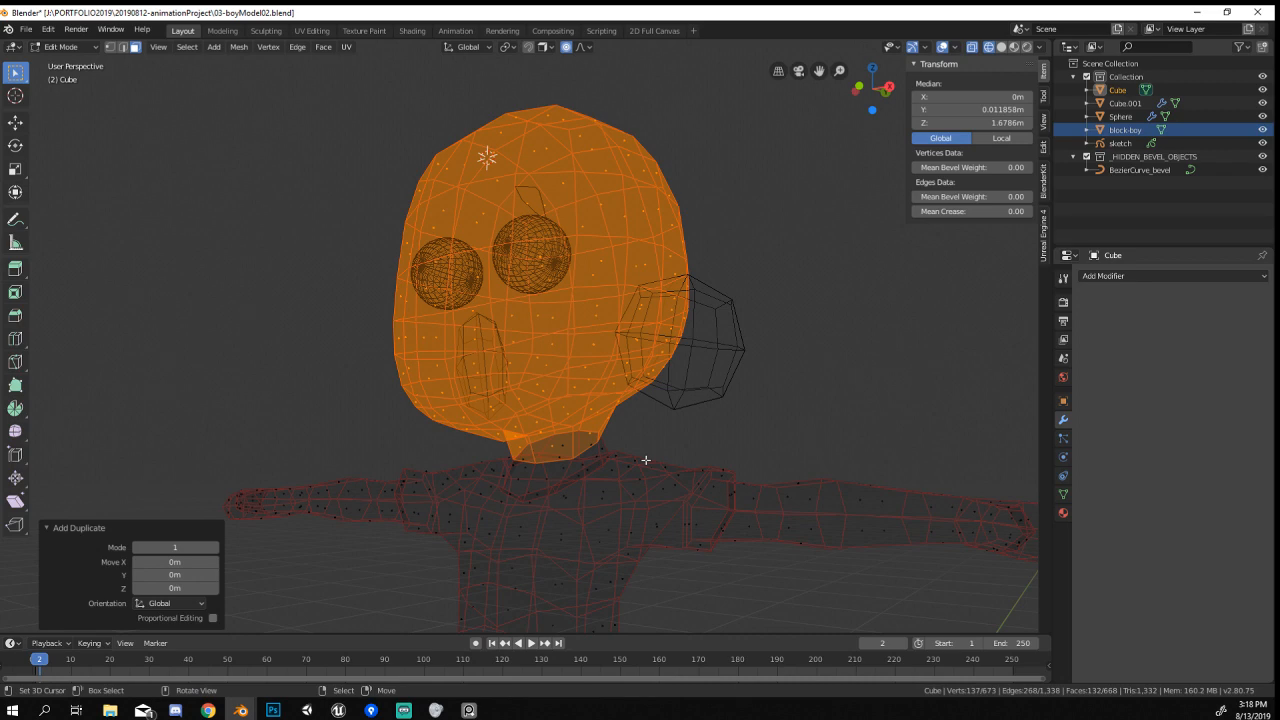
key(p)
click(648, 459)
click(593, 295)
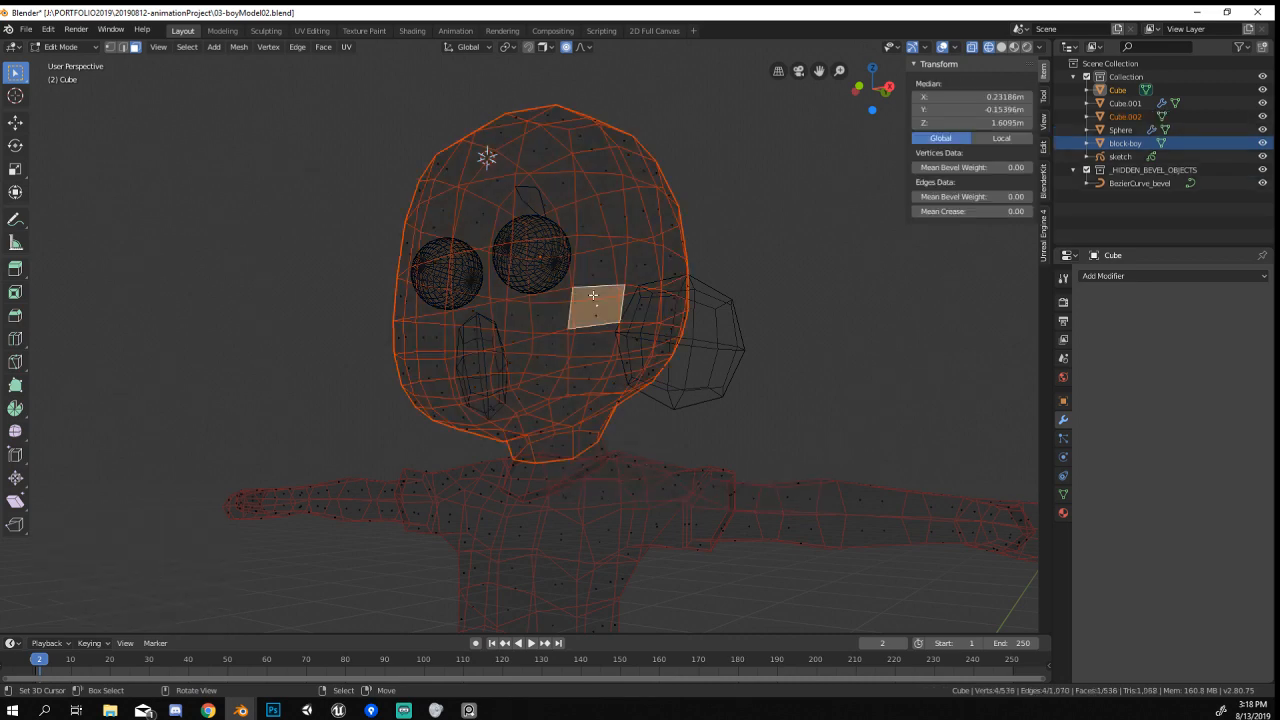
key(Tab)
click(598, 278)
alt+middle_drag(600, 287, 635, 312)
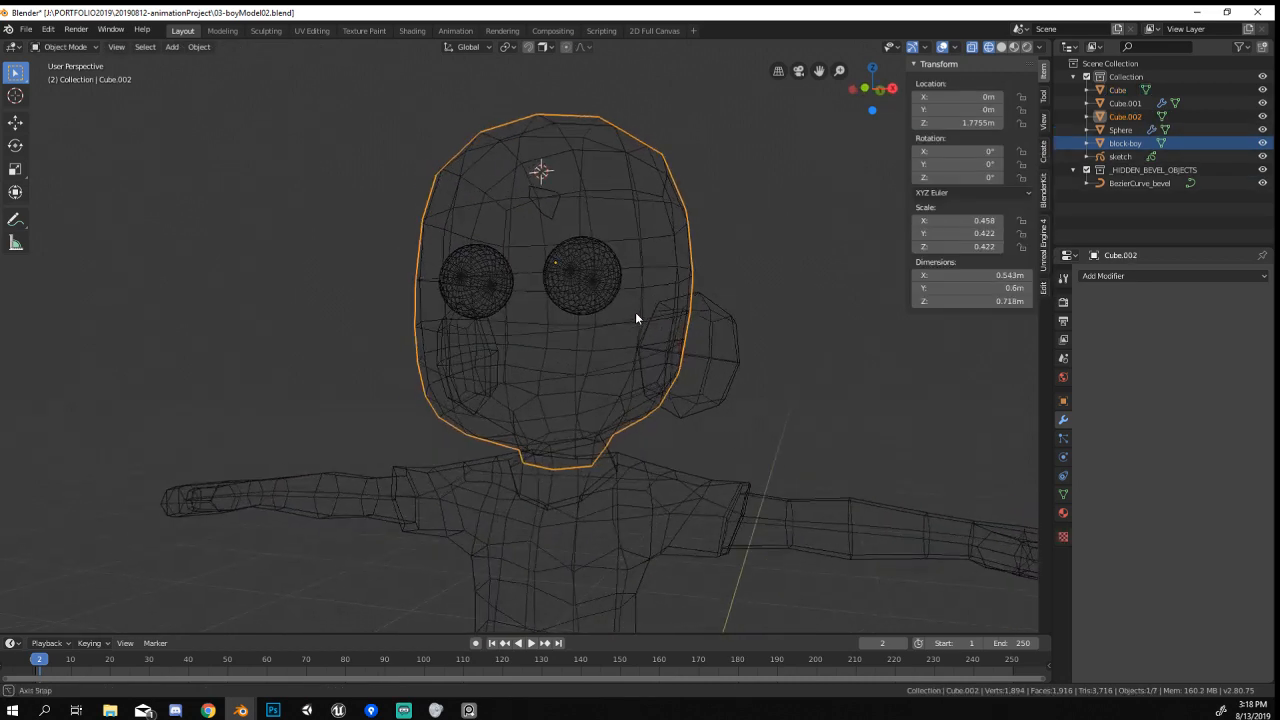
Undo the separation of the head copy, going back to the duplicated head faces selected within the body mesh.
click(630, 317)
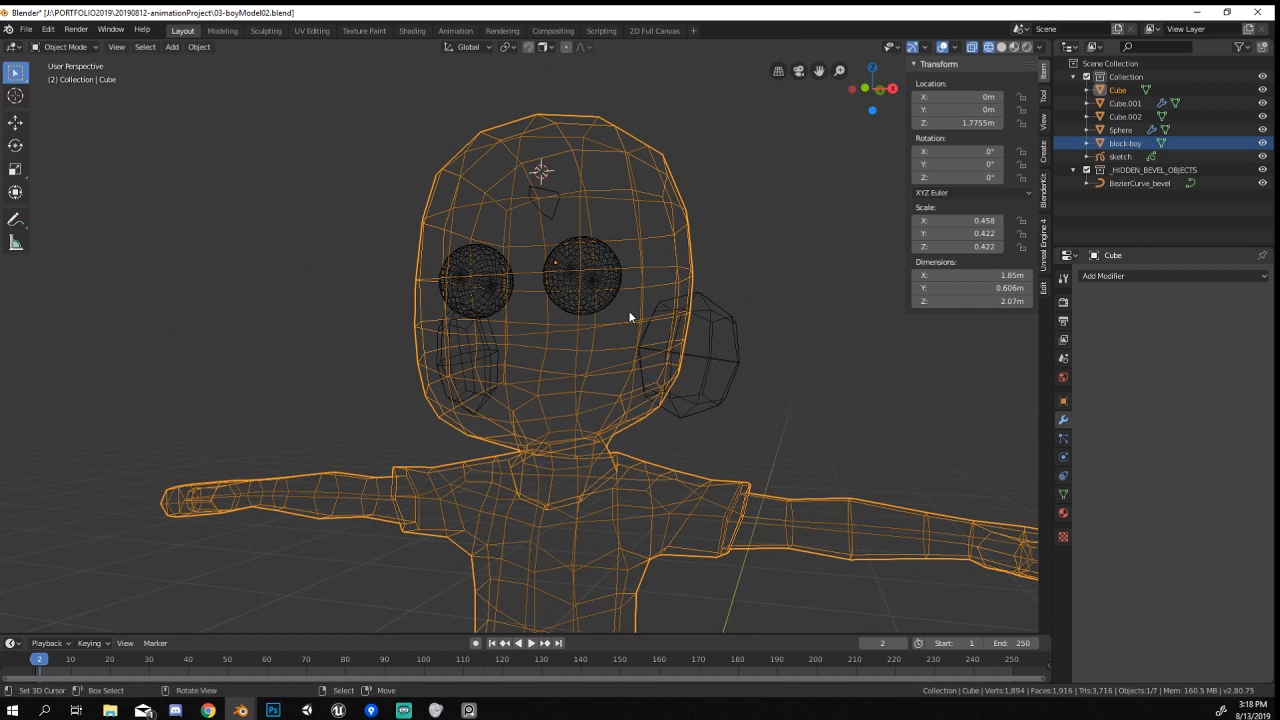
key(Tab)
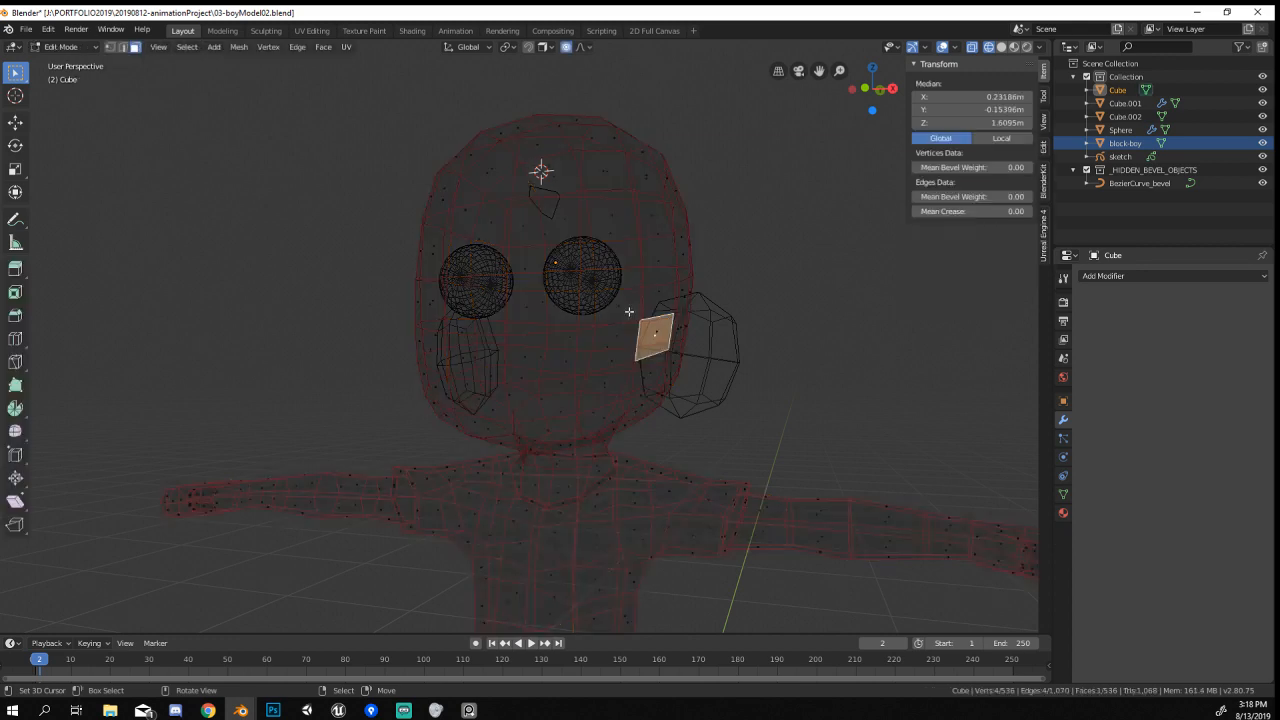
key(ctrl+z)
key(ctrl+z)
key(ctrl+z)
key(ctrl+z)
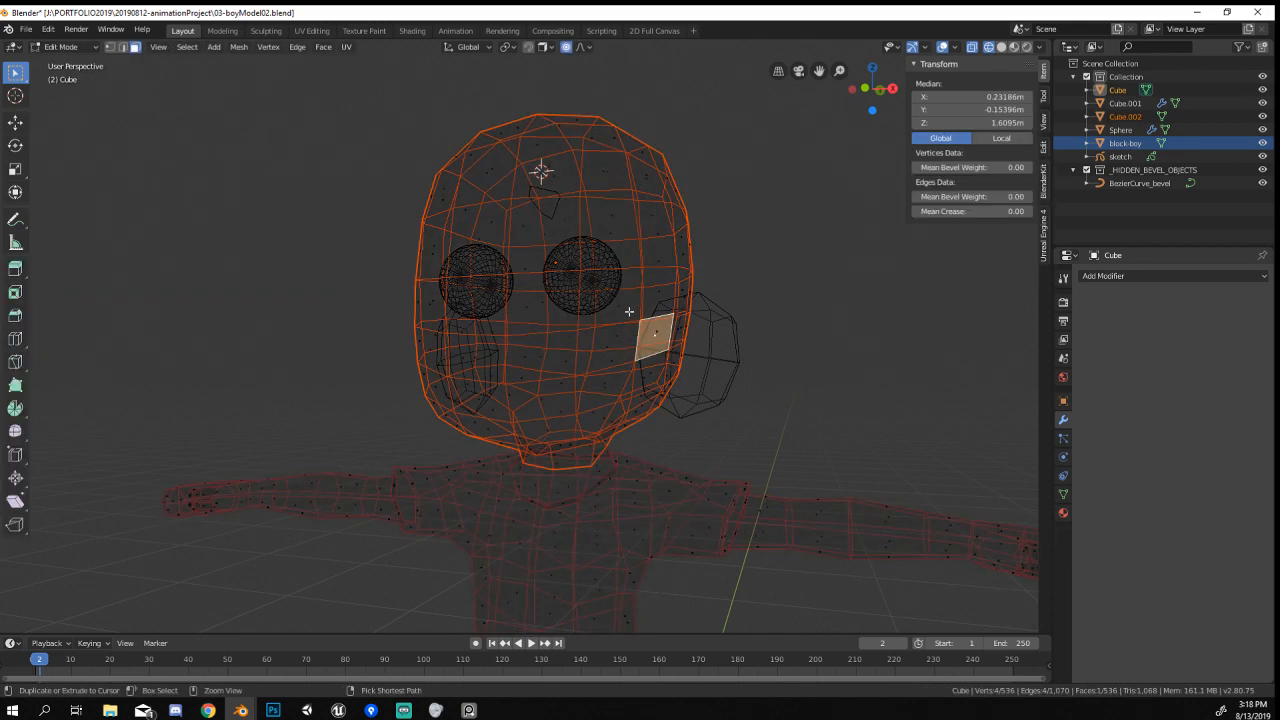
key(ctrl+z)
key(ctrl+z)
middle_drag(629, 311, 645, 342)
key(g)
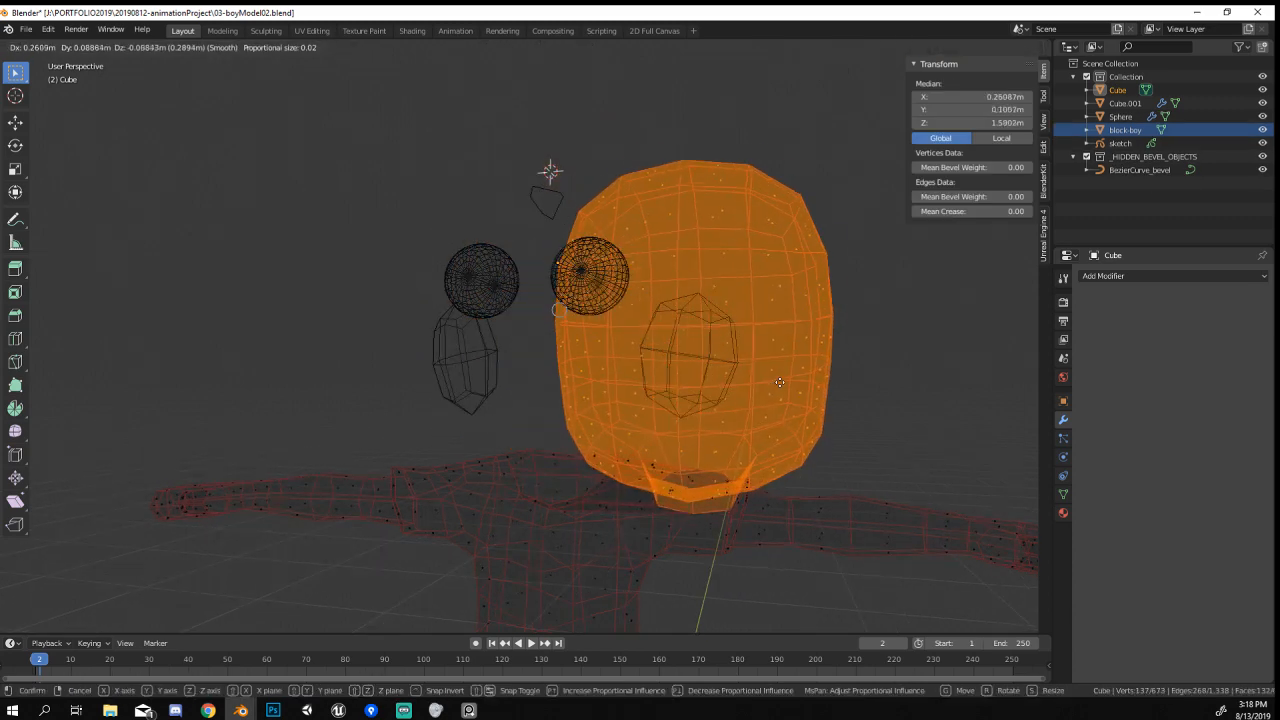
right_click(681, 333)
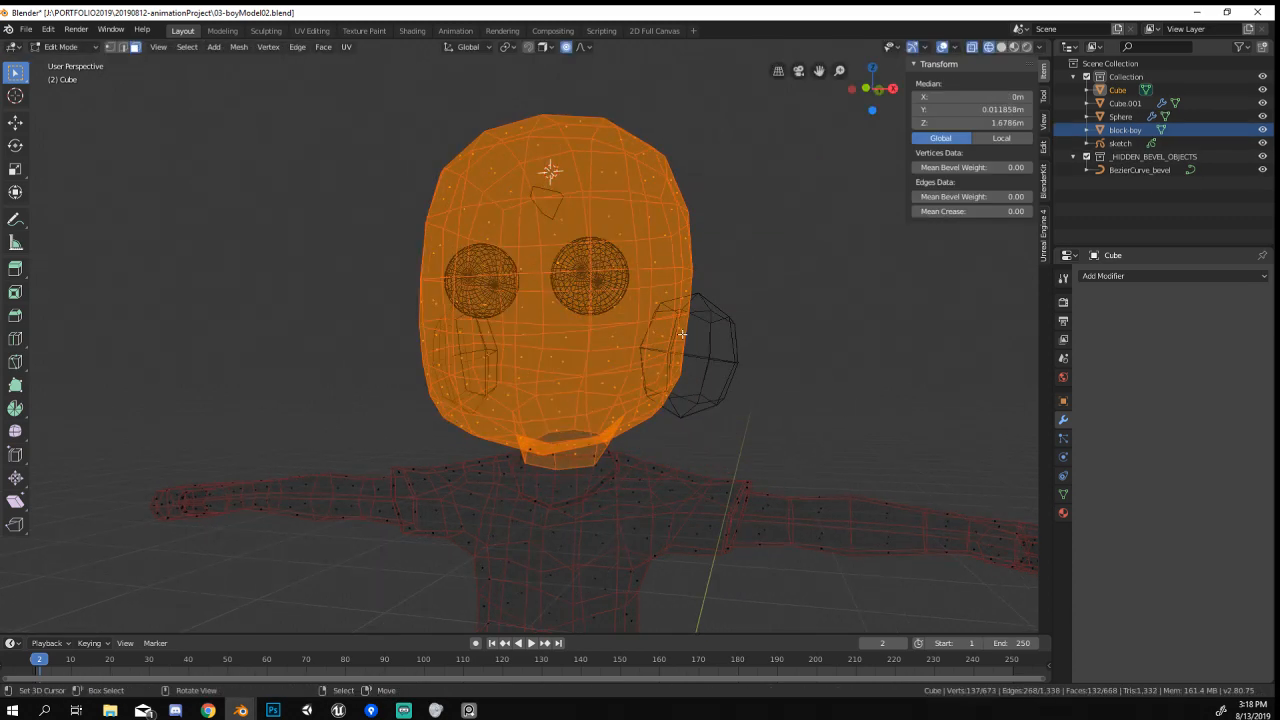
key(g)
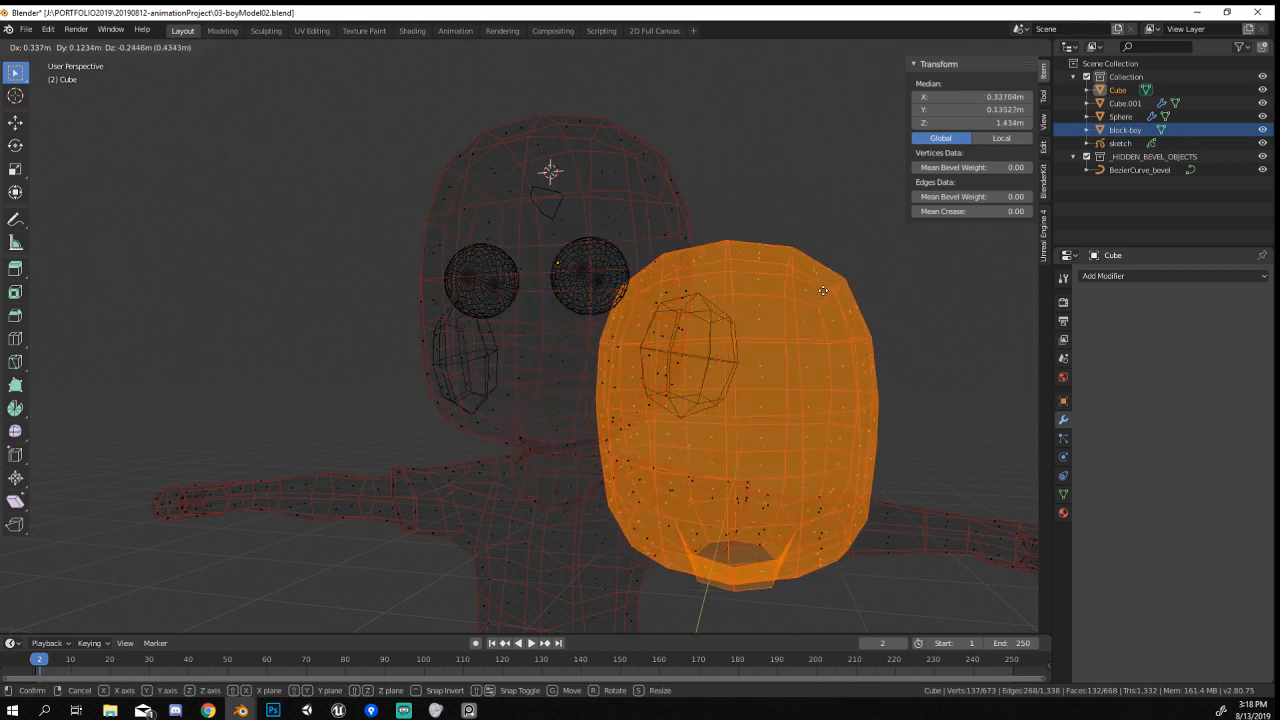
right_click(875, 336)
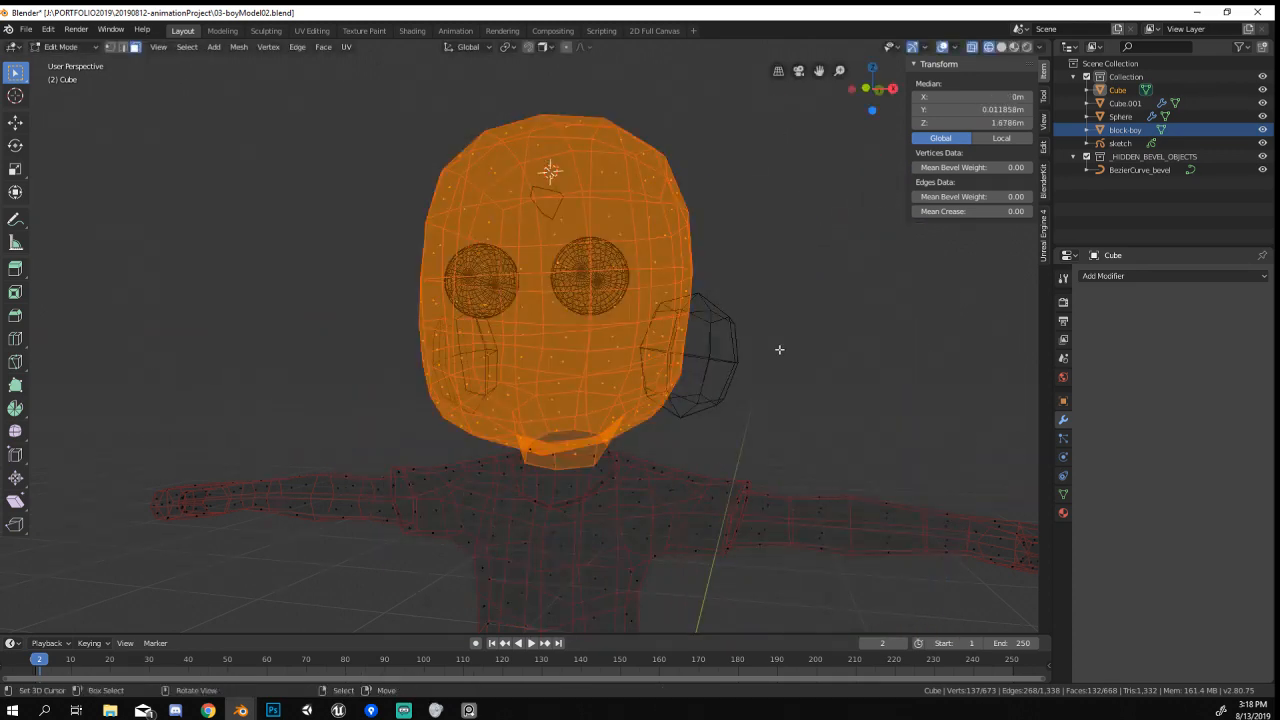
Separate the selected duplicate head faces from the body into their own object.
key(p)
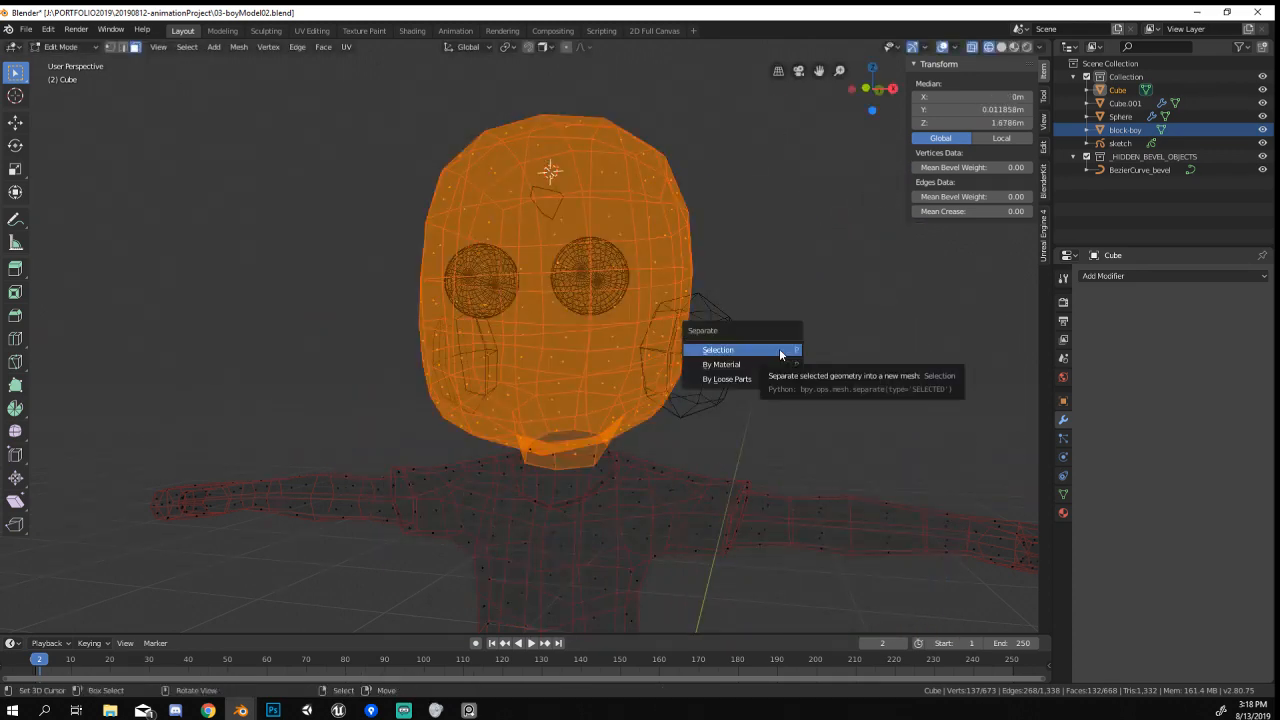
click(780, 355)
Circle-select the body mesh's faces around the chin, lower face and neck.
middle_drag(586, 434, 605, 423)
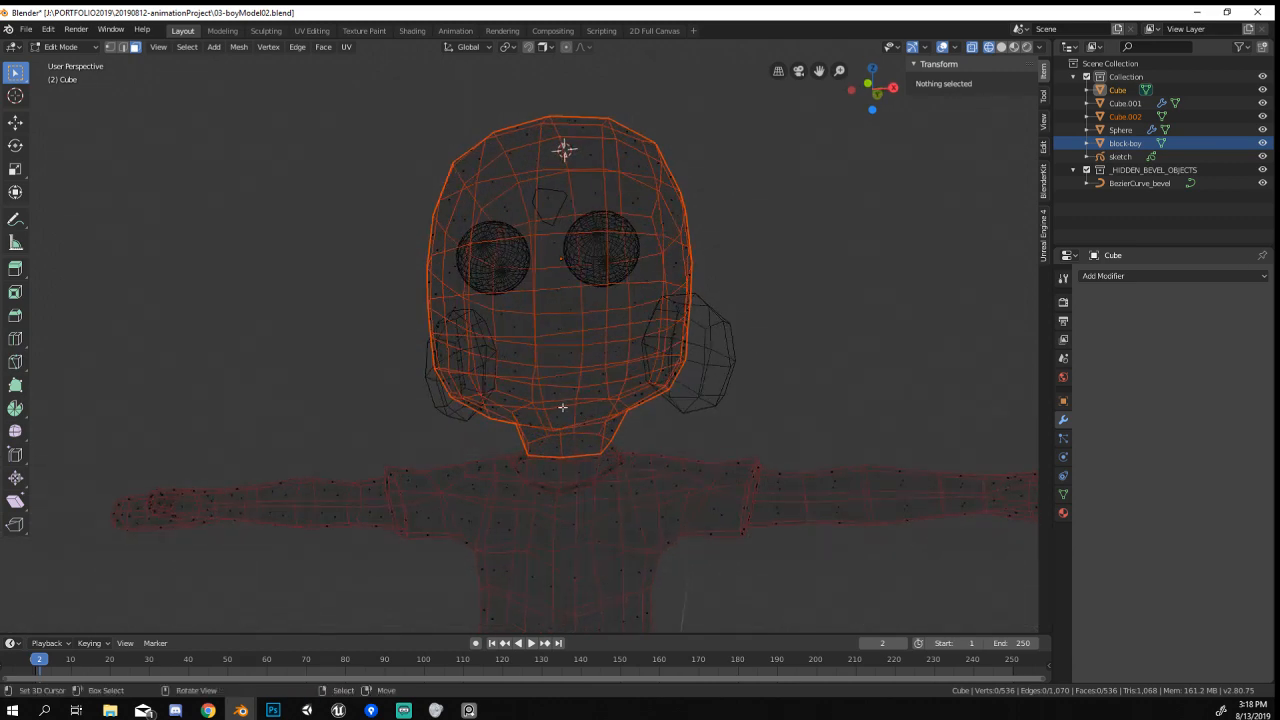
key(c)
drag(554, 418, 598, 408)
right_click(598, 408)
mouse_move(598, 408)
middle_down()
mouse_move(598, 395)
mouse_move(545, 396)
middle_up()
key(c)
drag(545, 396, 630, 380)
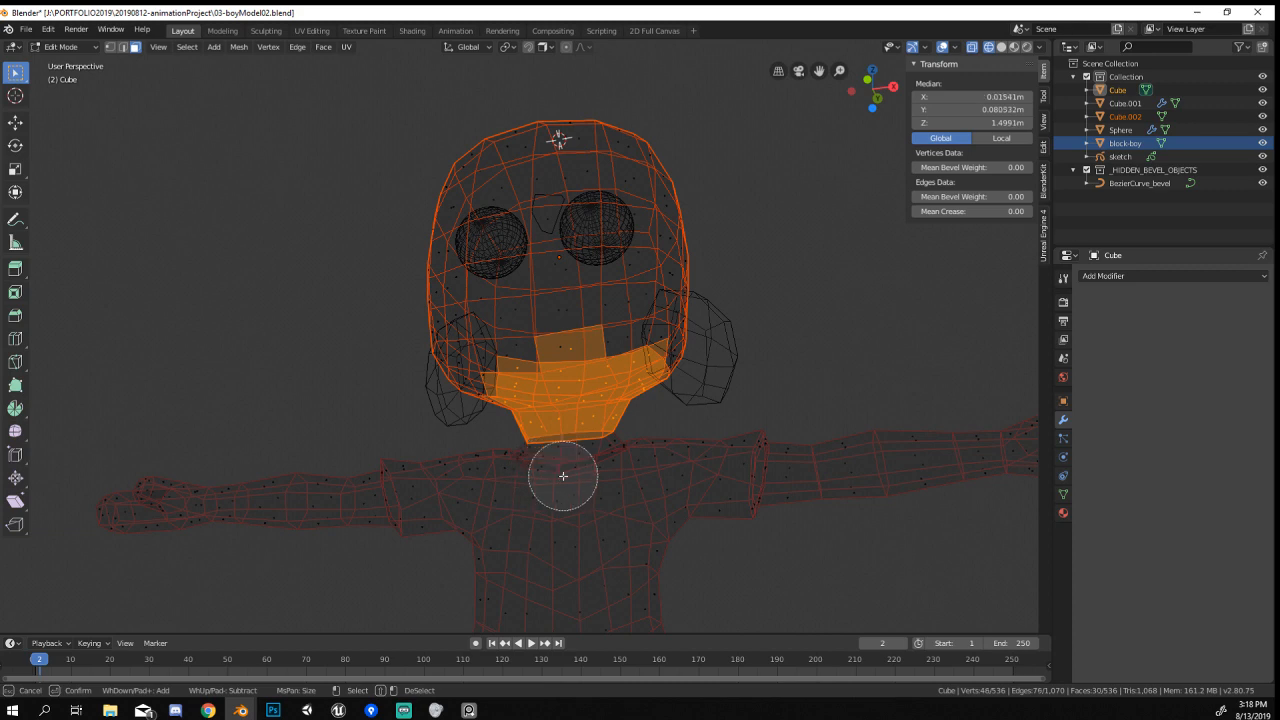
Enlarge the selection circle and extend the face selection over the whole head, undoing the stroke that spills onto the shoulder.
scroll(610, 390, down, 5)
mouse_move(663, 300)
mouse_down()
mouse_move(530, 243)
mouse_move(678, 567)
mouse_up()
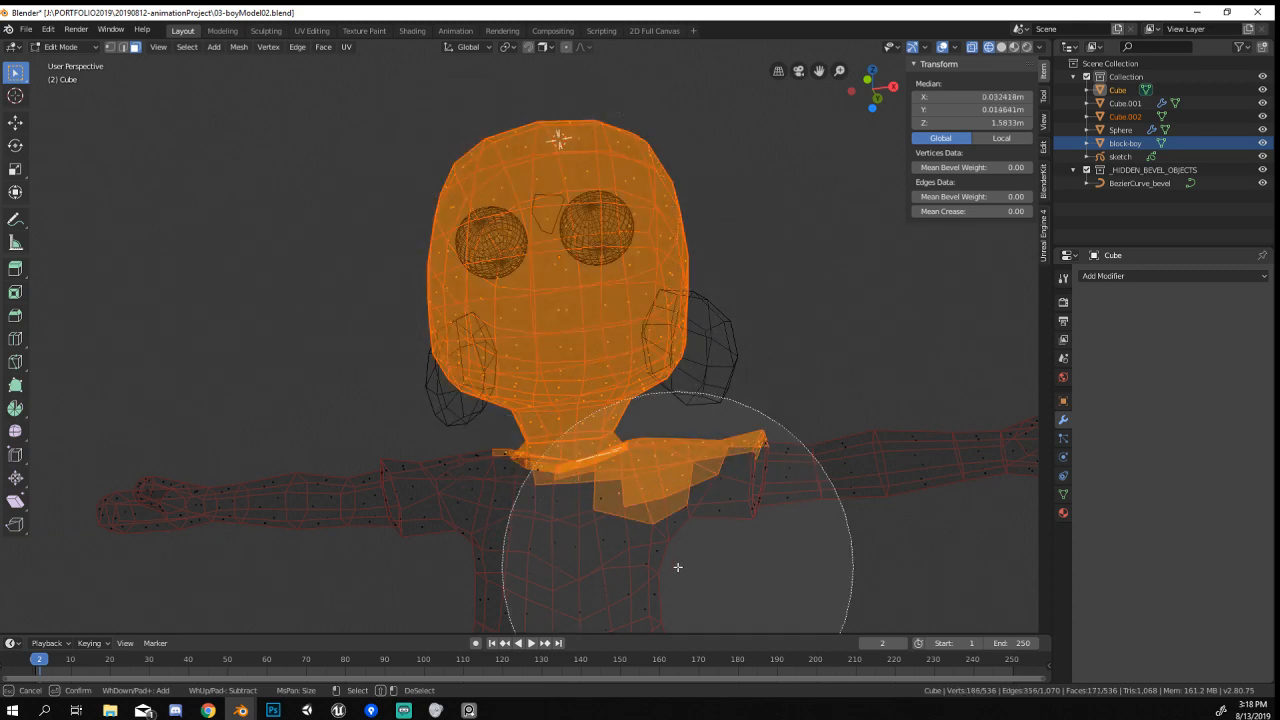
right_click(678, 567)
key(ctrl+z)
key(c)
mouse_move(588, 261)
mouse_down()
mouse_move(554, 214)
mouse_move(552, 256)
mouse_up()
right_click(552, 257)
Deselect the stray collar faces below the neck with a smaller selection circle.
key(c)
scroll(567, 520, up, 6)
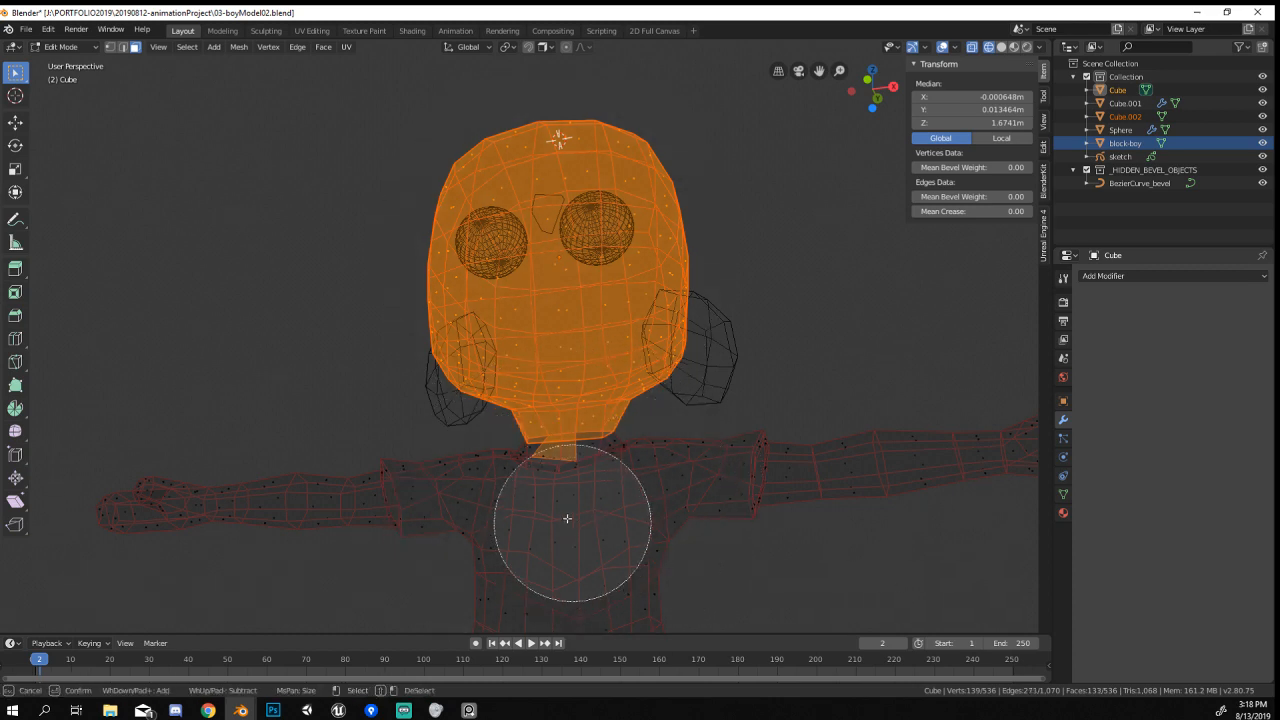
scroll(567, 515, up, 5)
middle_click(558, 481)
right_click(566, 488)
mouse_move(596, 490)
middle_down()
mouse_move(552, 518)
mouse_move(651, 521)
middle_up()
Separate the selected original head faces from the body into a new object and return to Object Mode.
key(p)
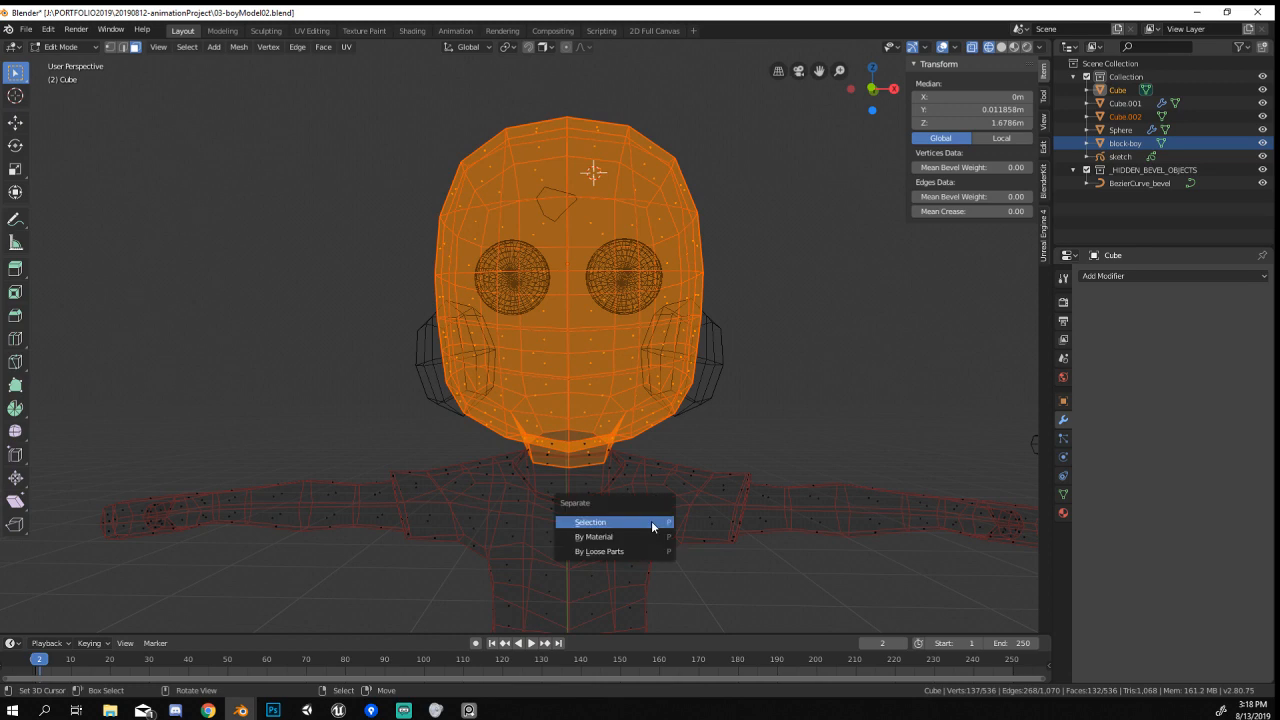
click(651, 521)
key(Tab)
Rename the head object Cube.002 as head-Block, hide it and select the remaining head.
click(614, 396)
key(g)
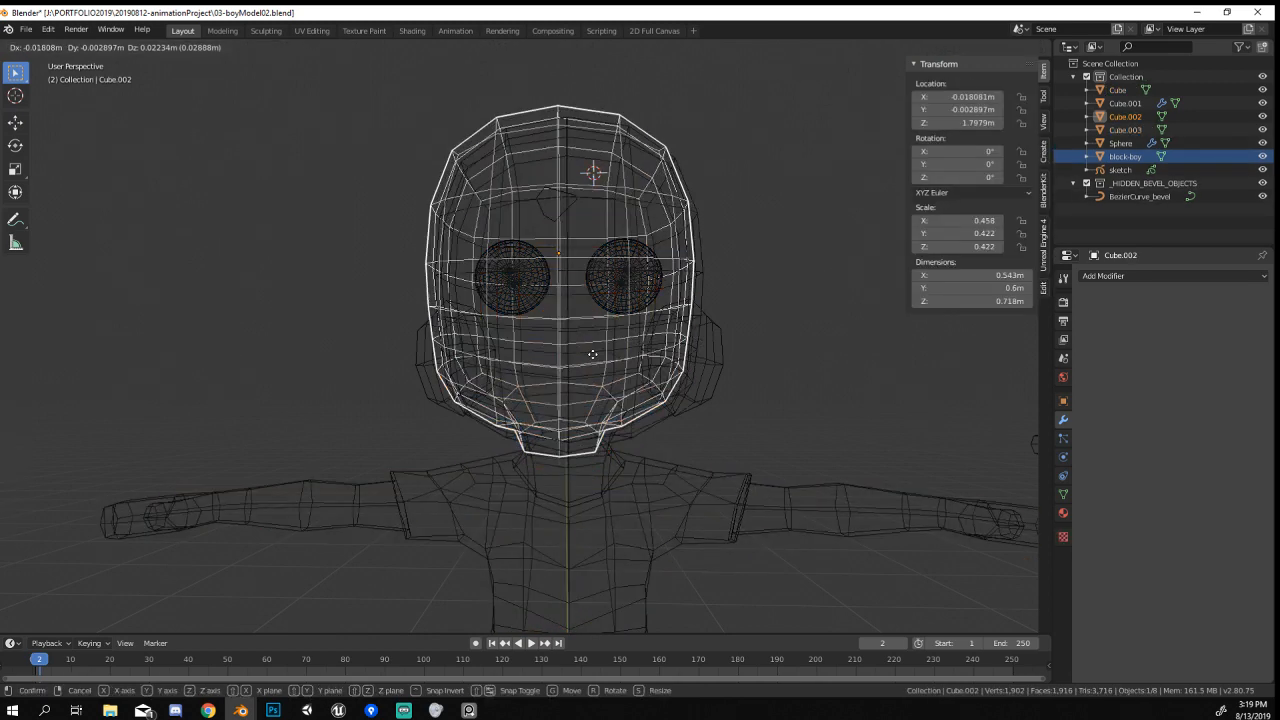
right_click(940, 430)
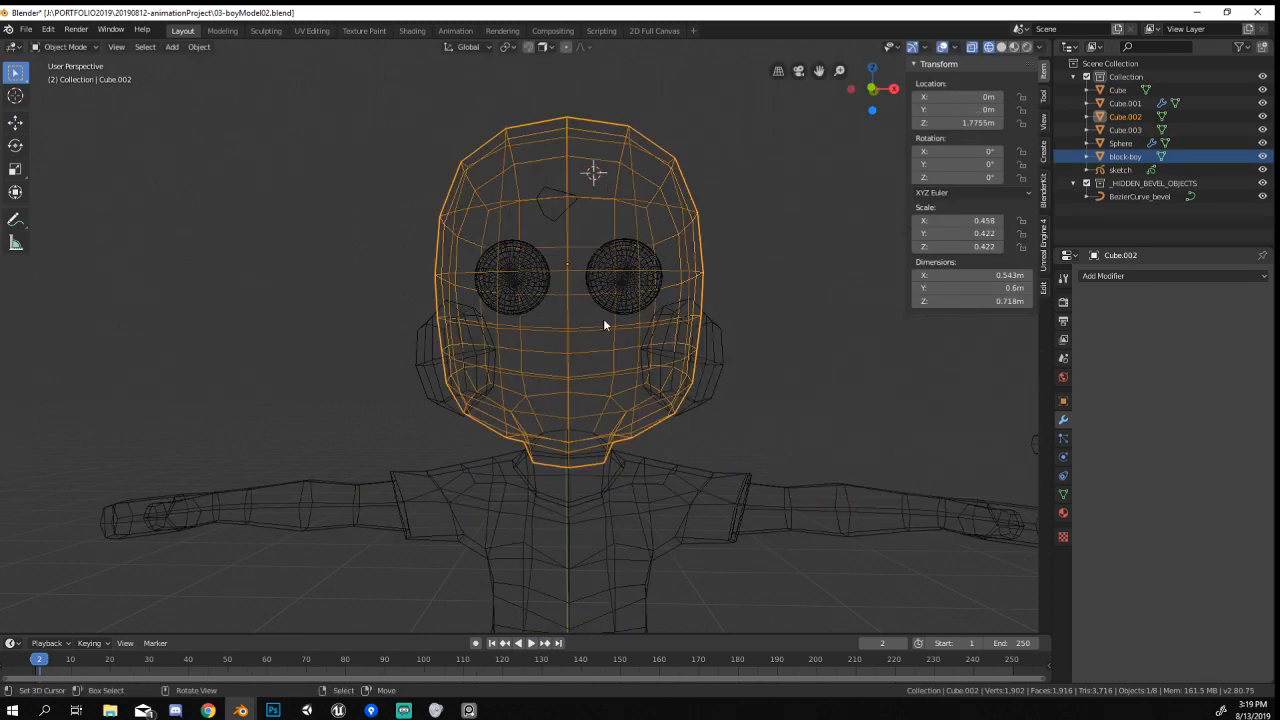
click(1126, 116)
double_click(1126, 116)
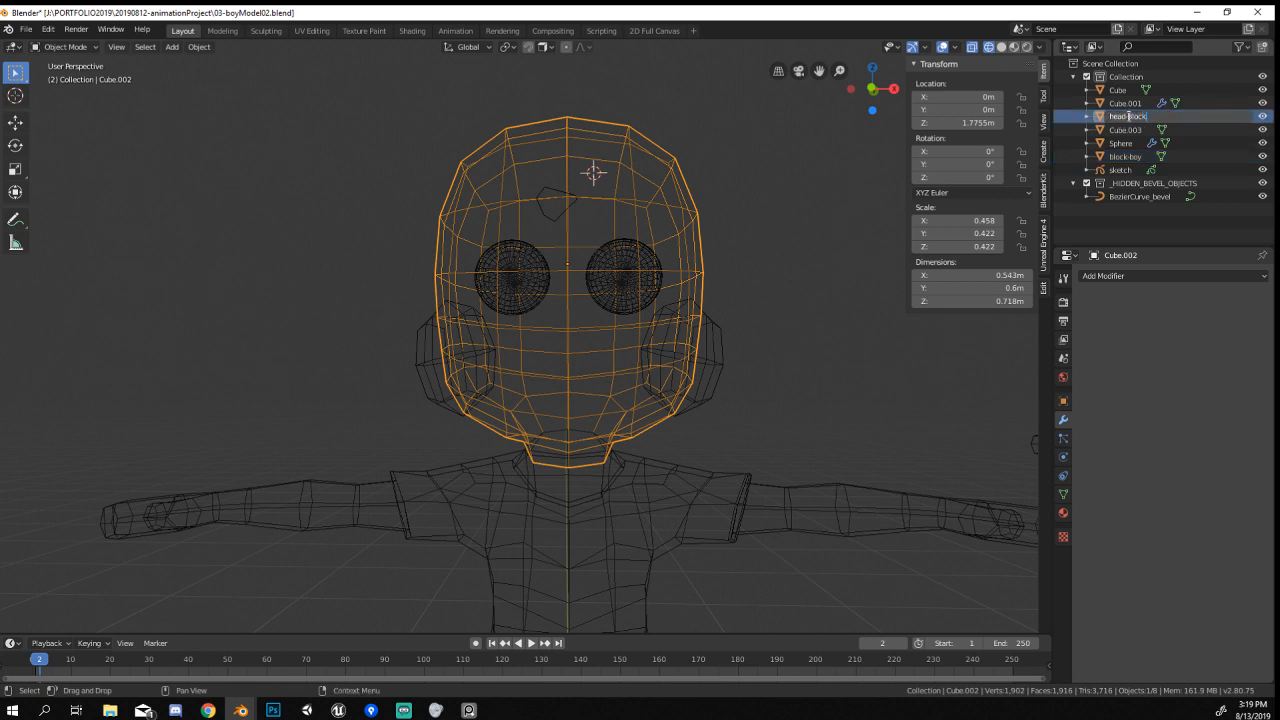
key(Return)
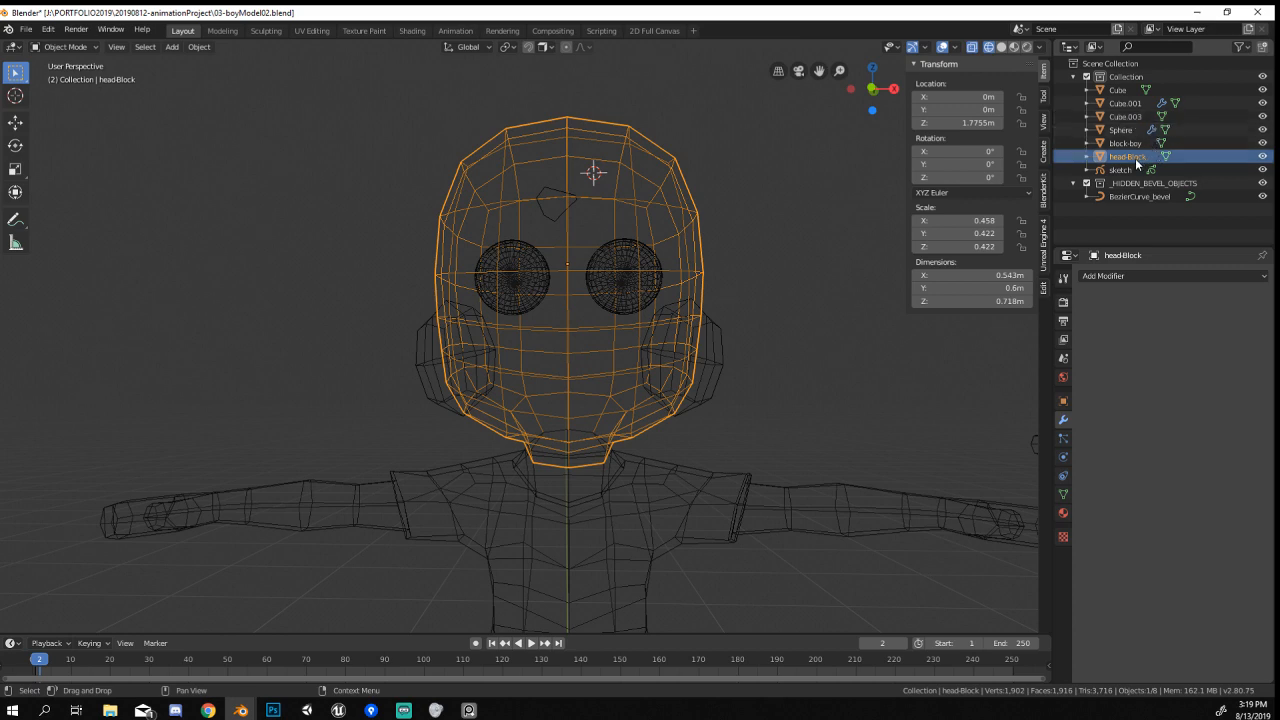
click(1262, 157)
click(694, 229)
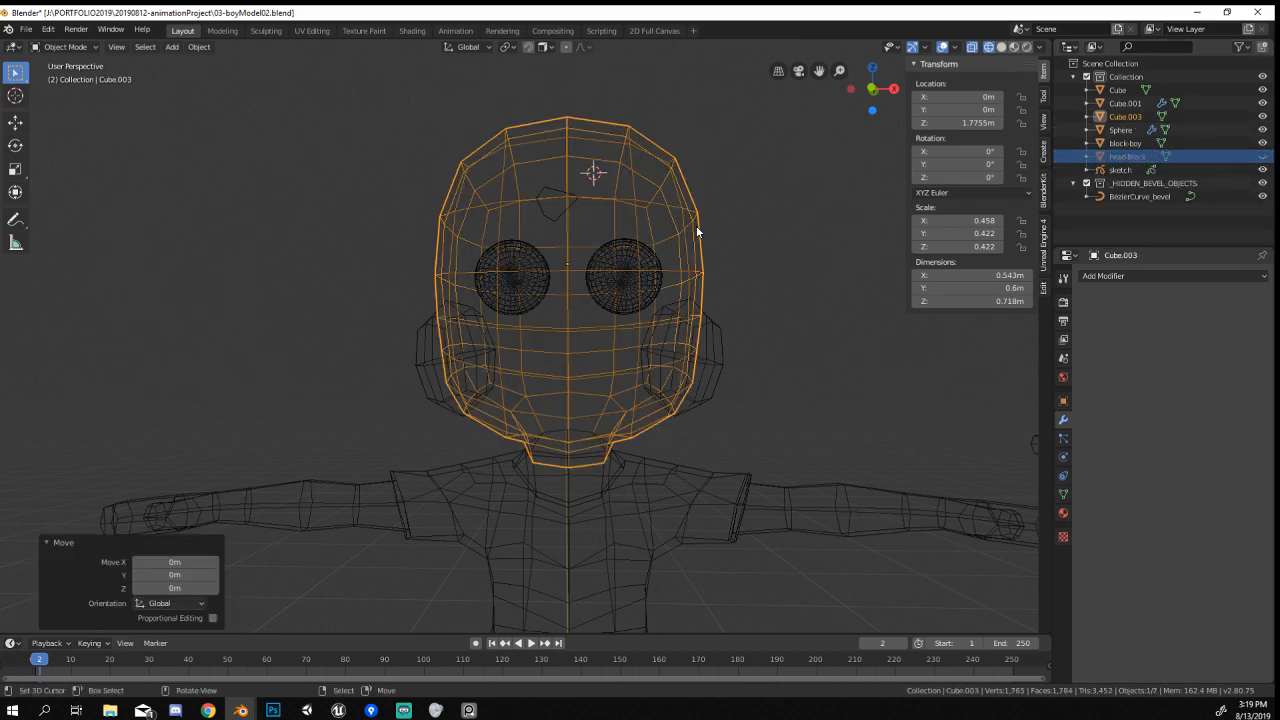
Delete the leftover BezierCurve_bevel curve and the _HIDDEN_BEVEL_OBJECTS collection.
middle_drag(694, 229, 627, 265)
click(505, 236)
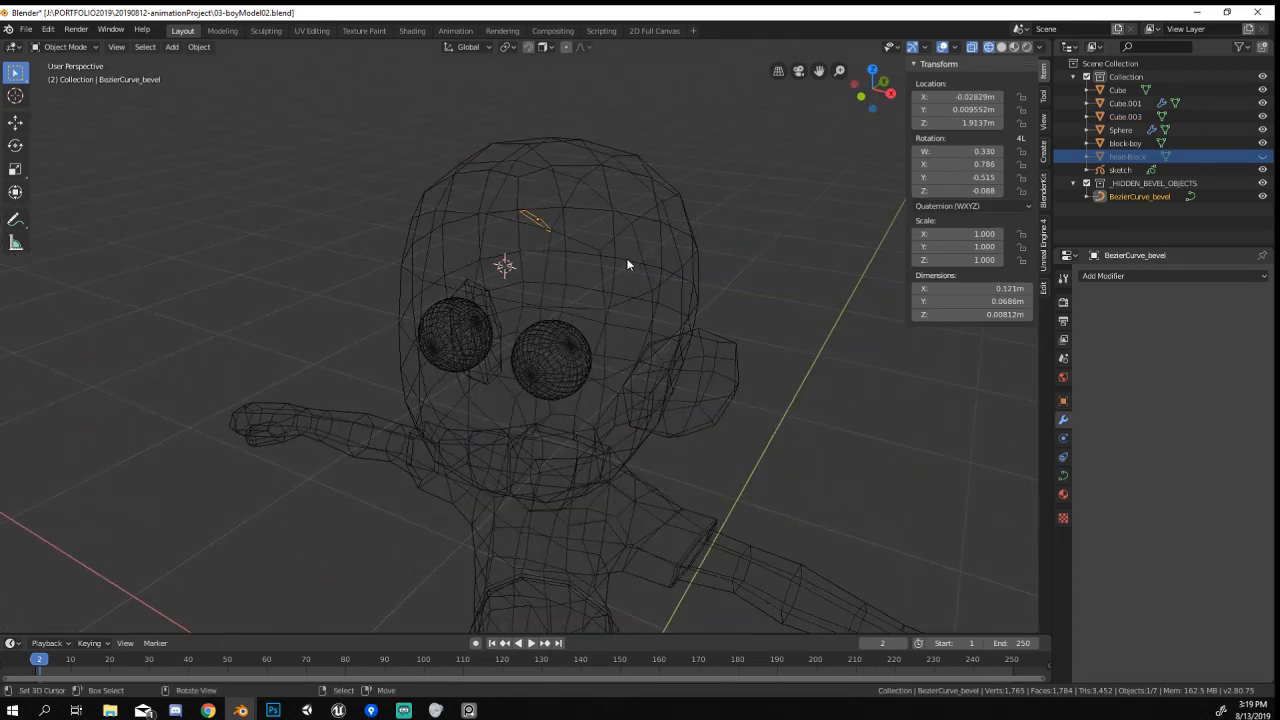
click(1150, 183)
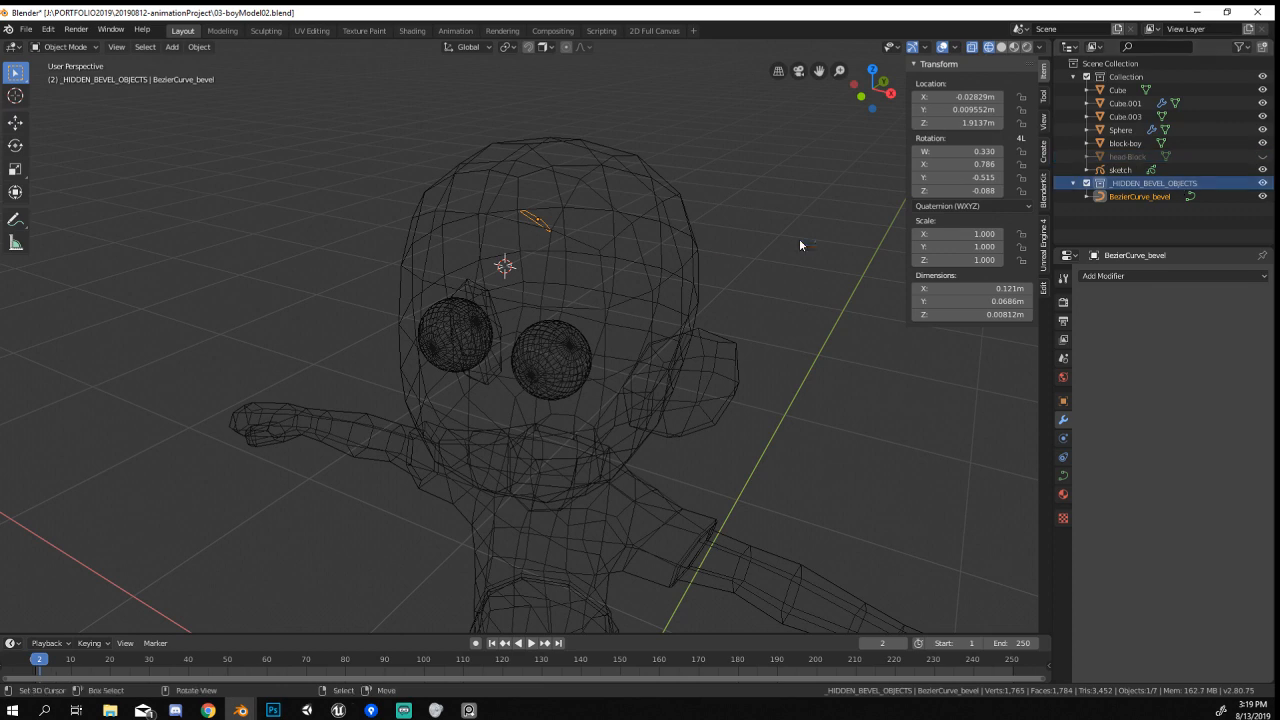
key(x)
click(799, 238)
key(x)
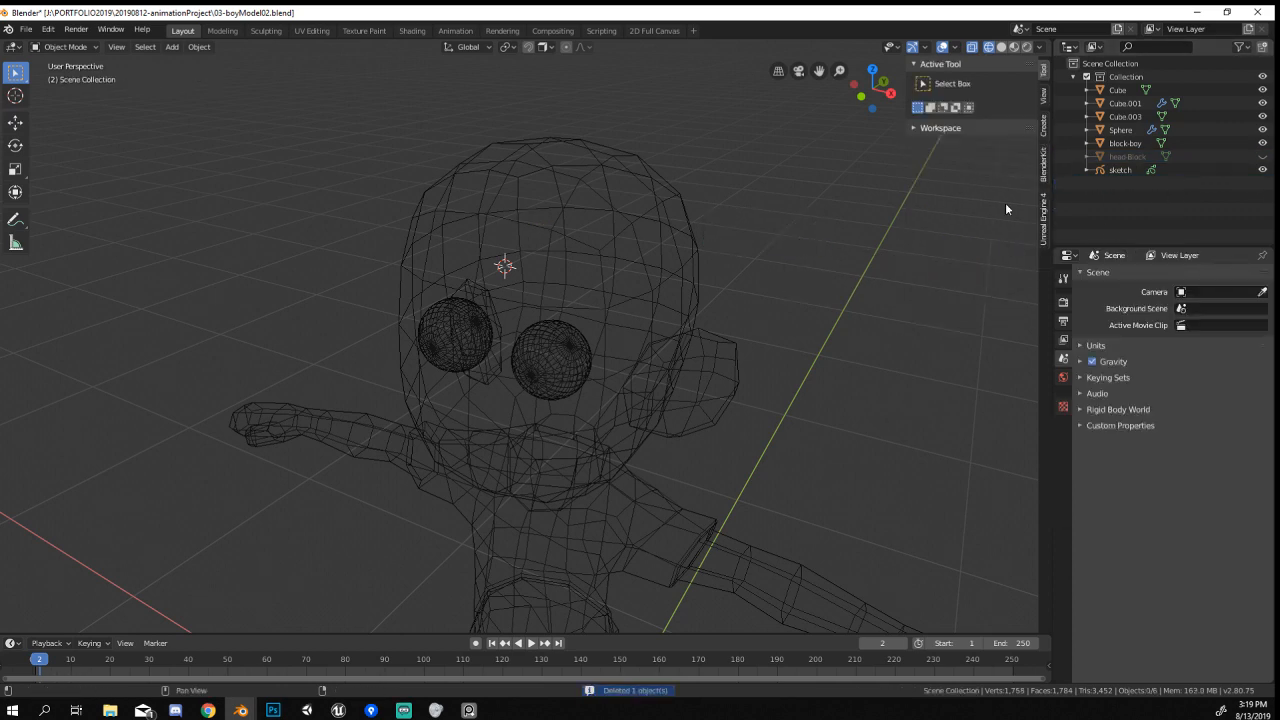
Select the mirrored ears object and switch the viewport to solid shading.
middle_drag(1005, 202, 637, 340)
click(479, 305)
click(480, 305)
middle_drag(505, 307, 590, 270)
key(x)
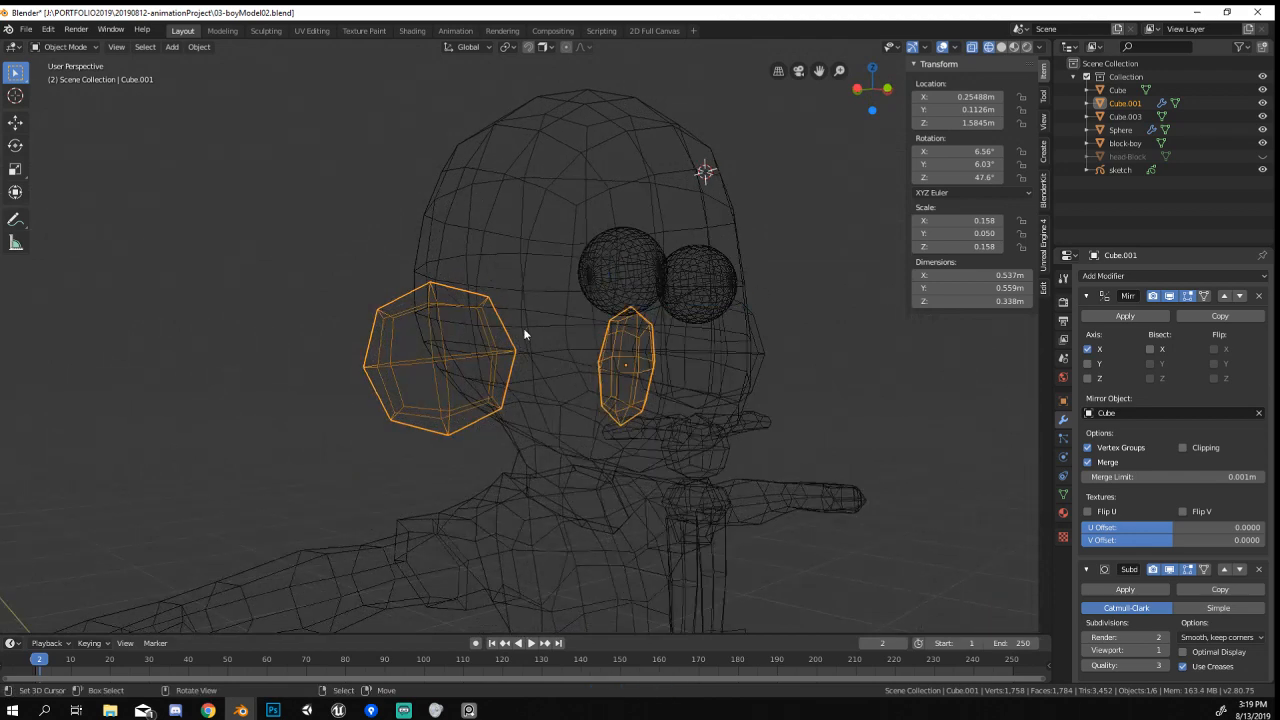
key(z)
click(620, 365)
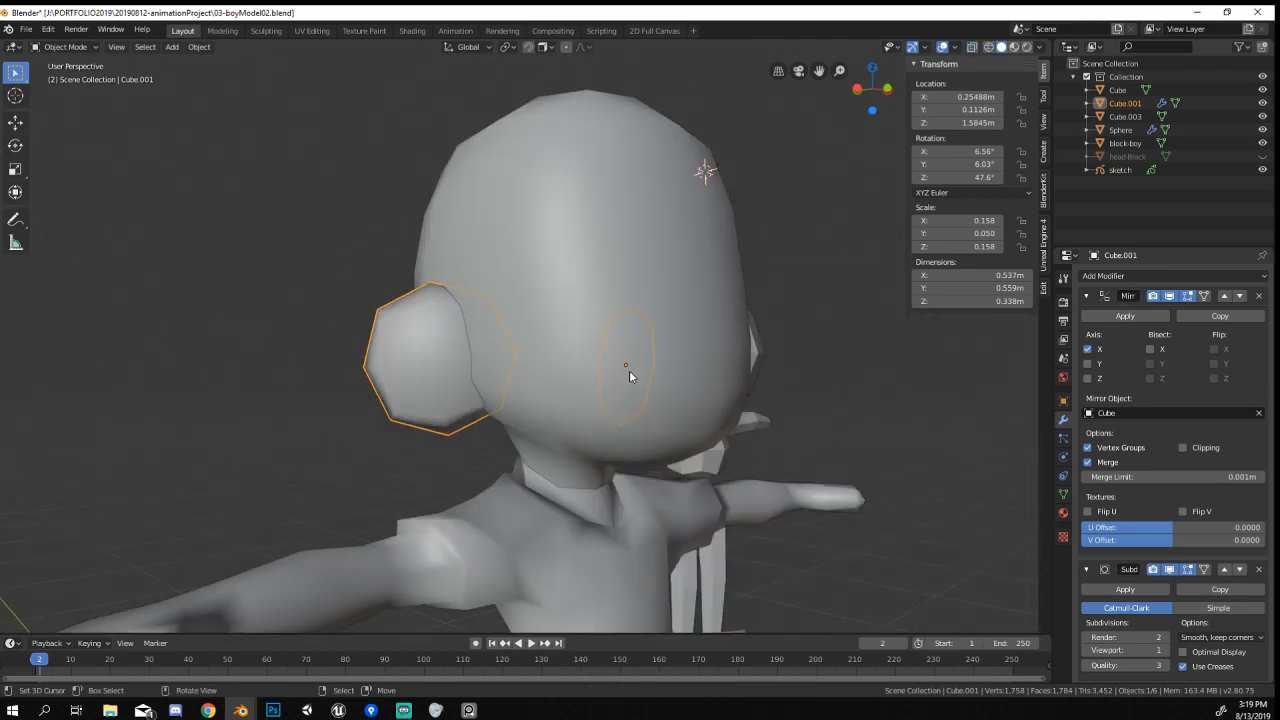
Select the visible head object Cube.003 and rename it head-sculpt.
middle_drag(629, 370, 625, 221)
click(625, 221)
double_click(1123, 116)
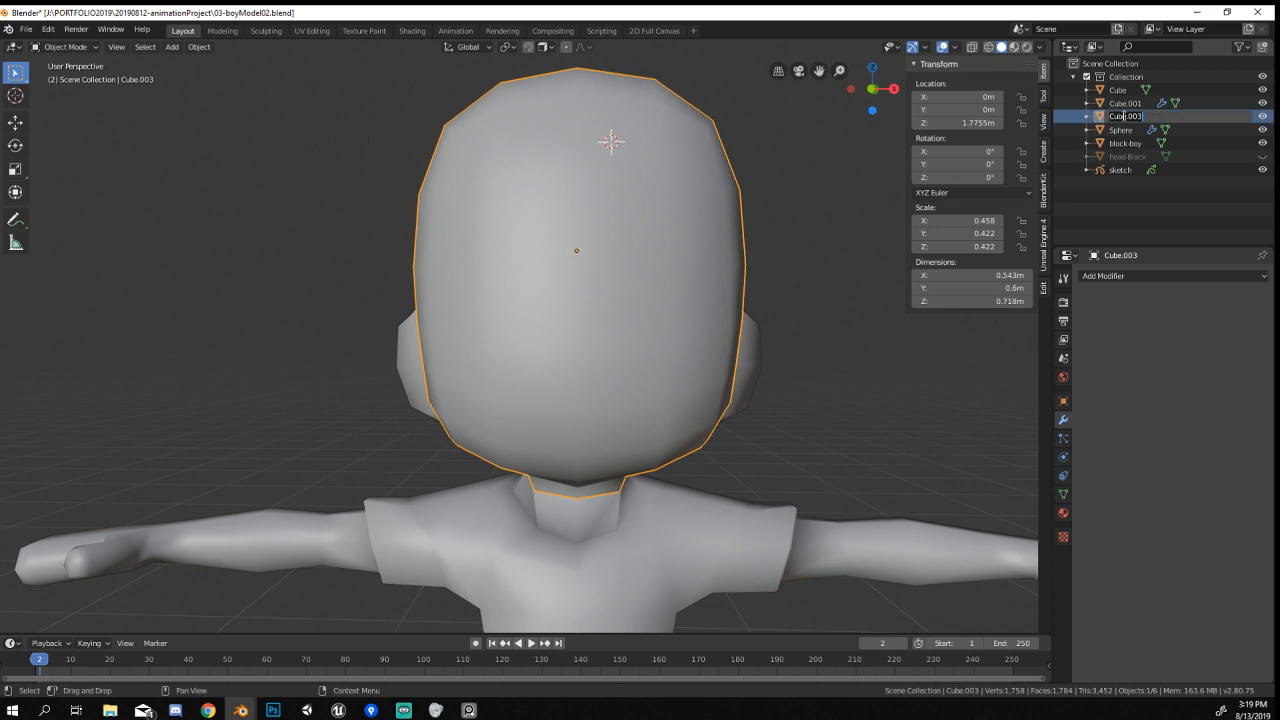
text(head-sculpt)
key(Return)
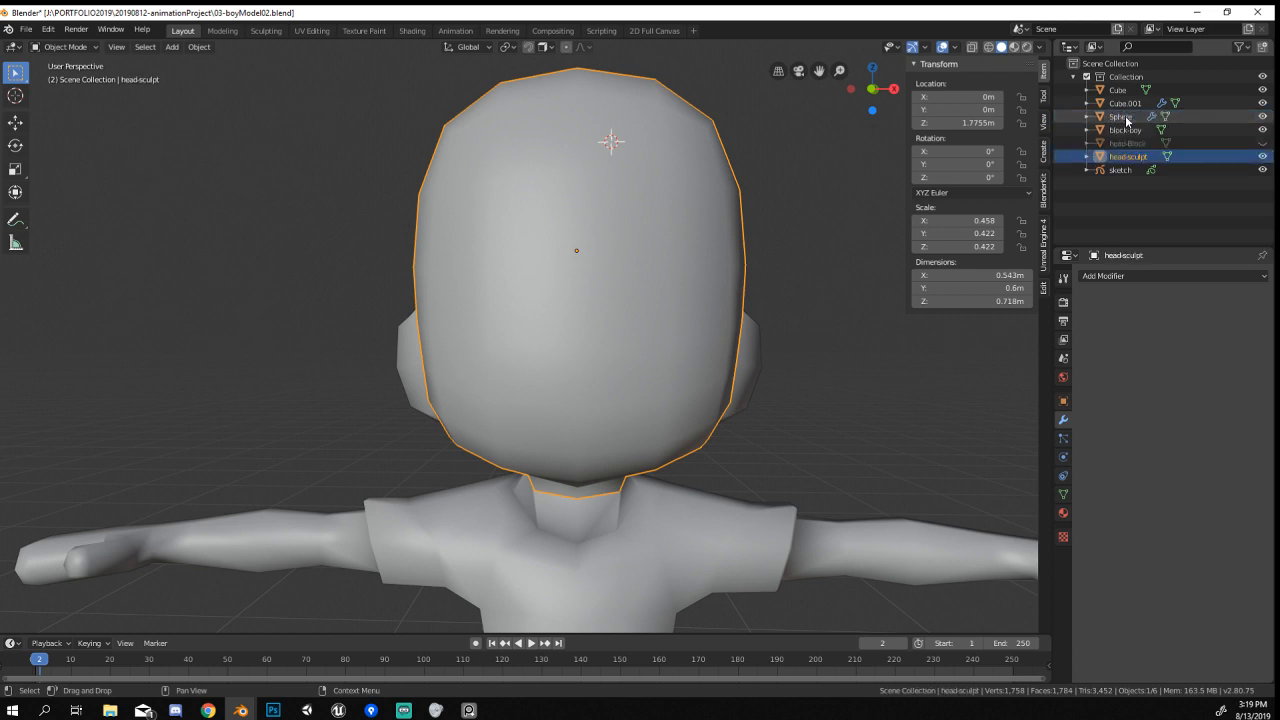
Switch the head-sculpt object to Sculpt Mode and frame the head.
click(66, 47)
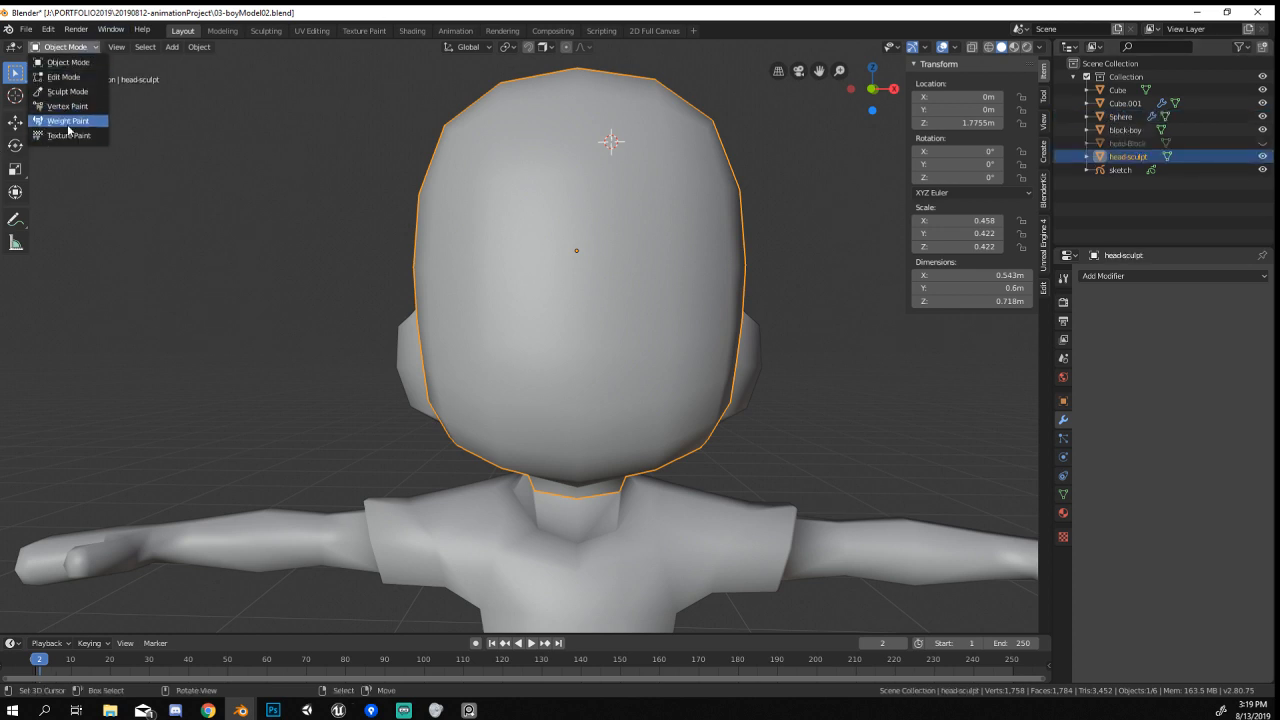
click(75, 91)
scroll(457, 318, down, 6)
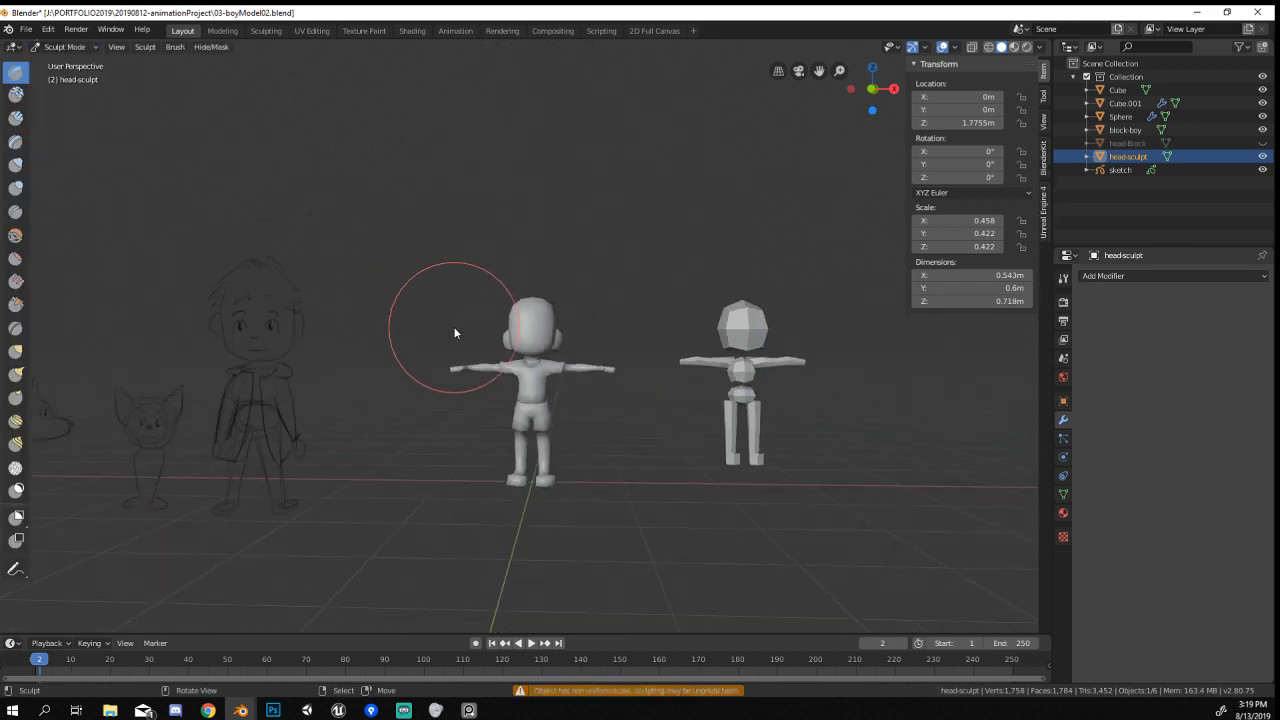
scroll(457, 318, up, 4)
click(469, 710)
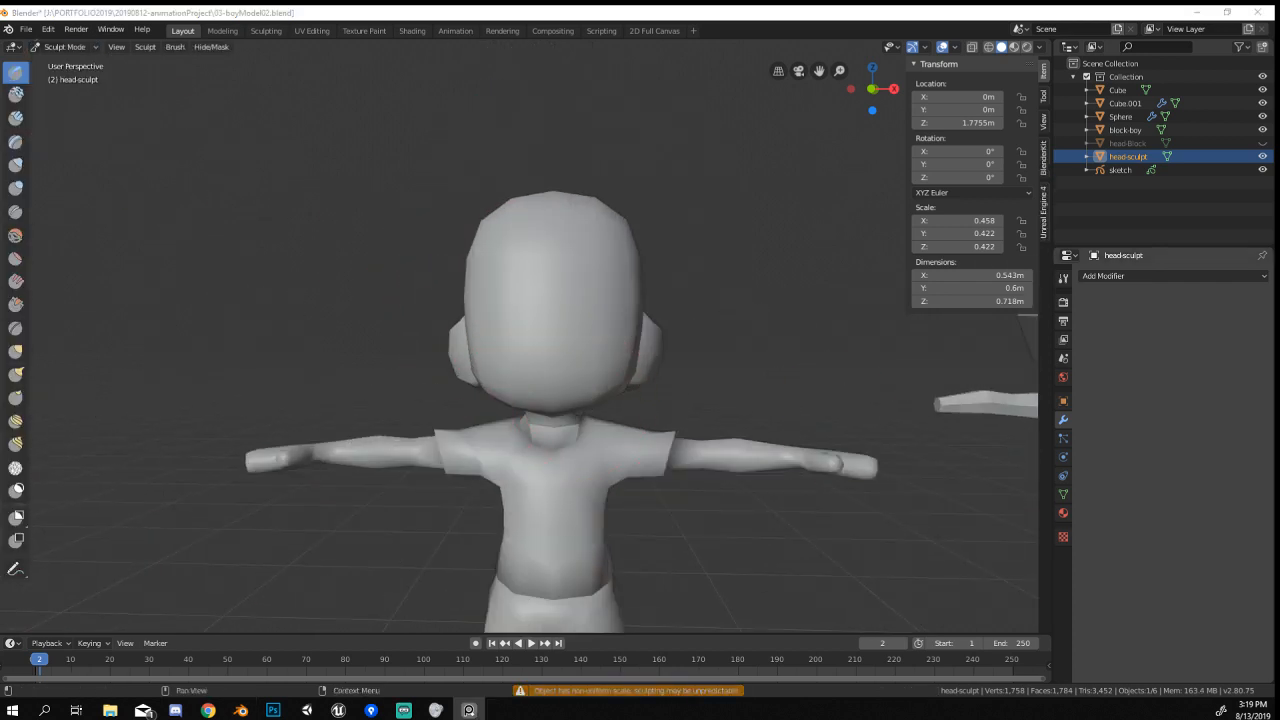
scroll(765, 263, up, 5)
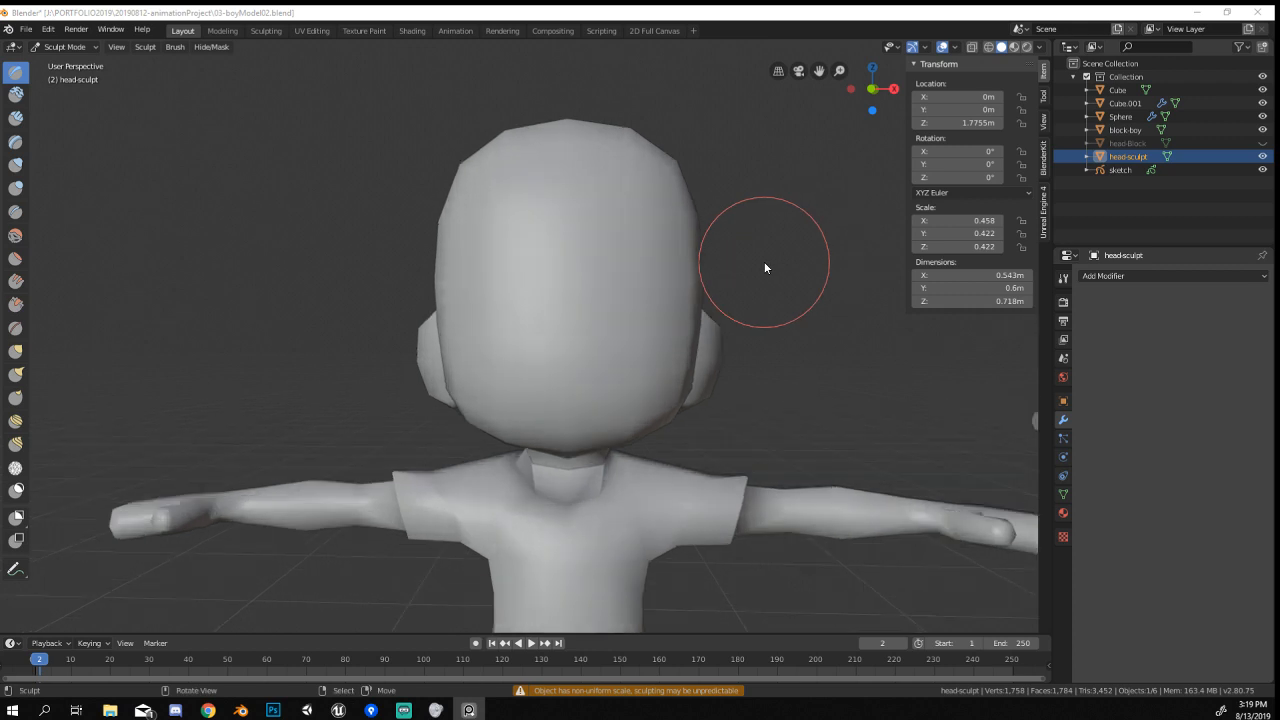
click(16, 188)
click(1039, 47)
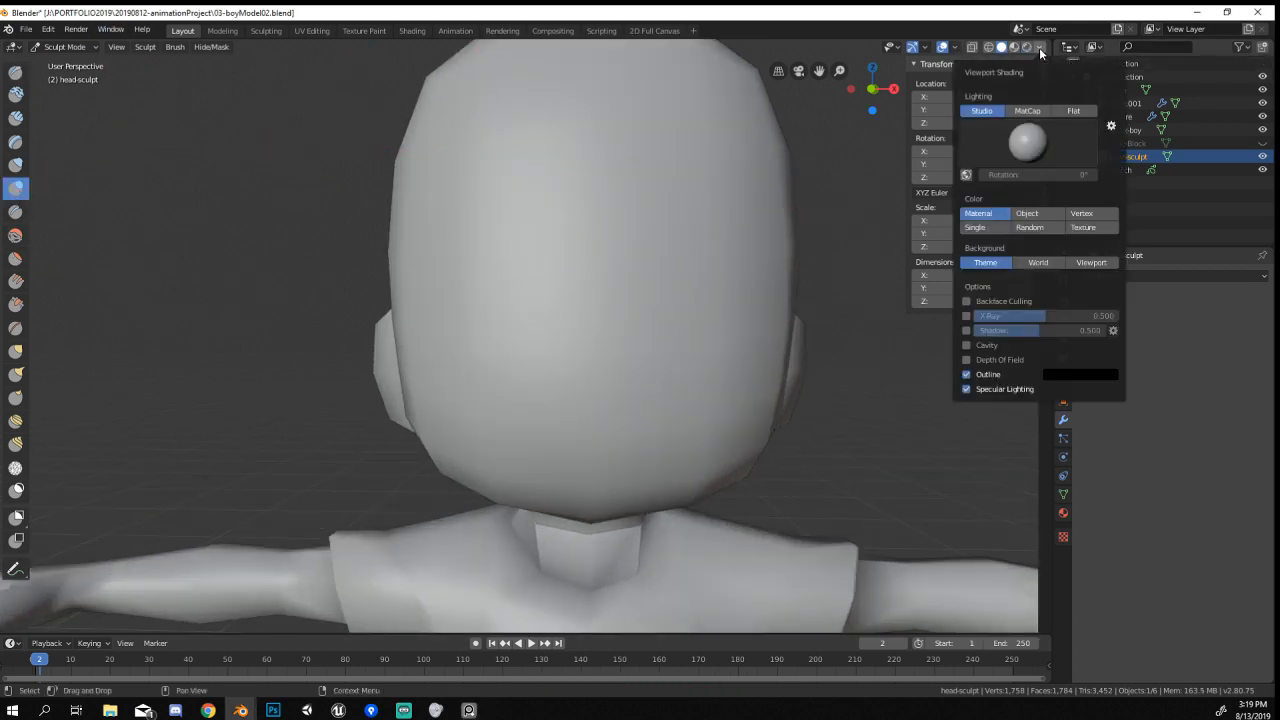
click(958, 50)
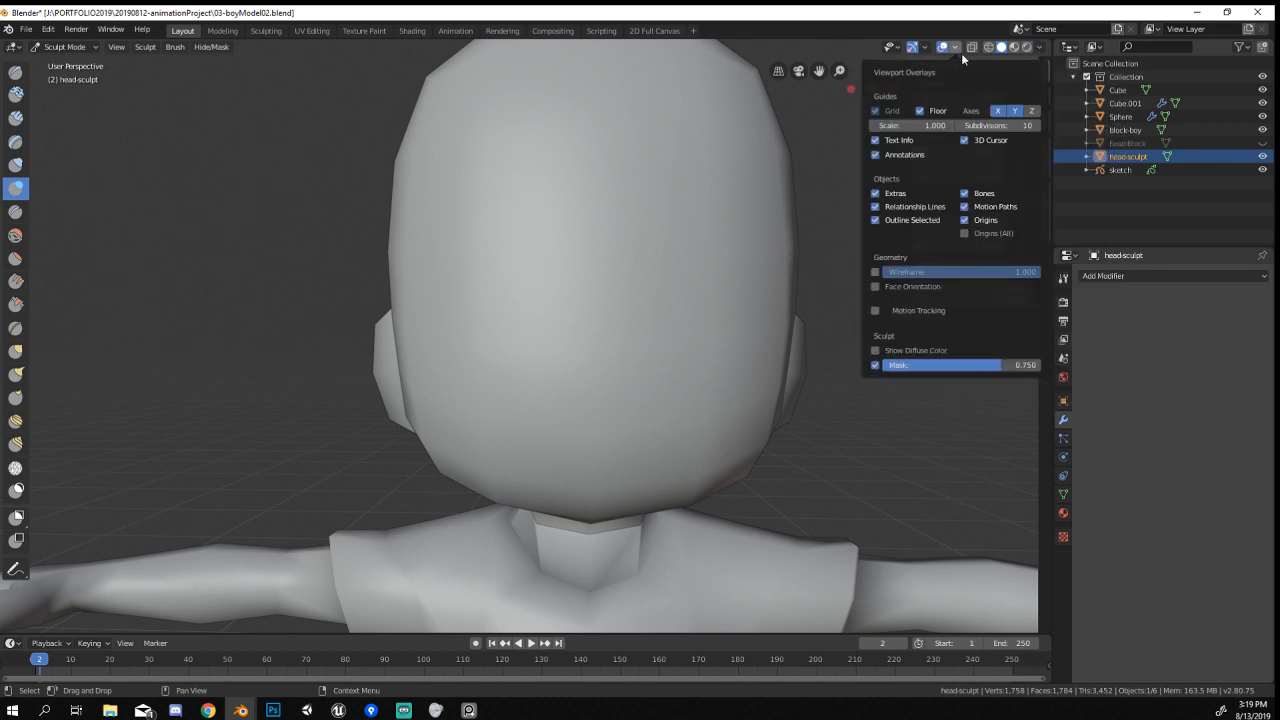
Switch to the Sculpting workspace and bring the head into close view.
click(278, 30)
scroll(568, 342, up, 4)
shift+middle_drag(501, 191, 528, 536)
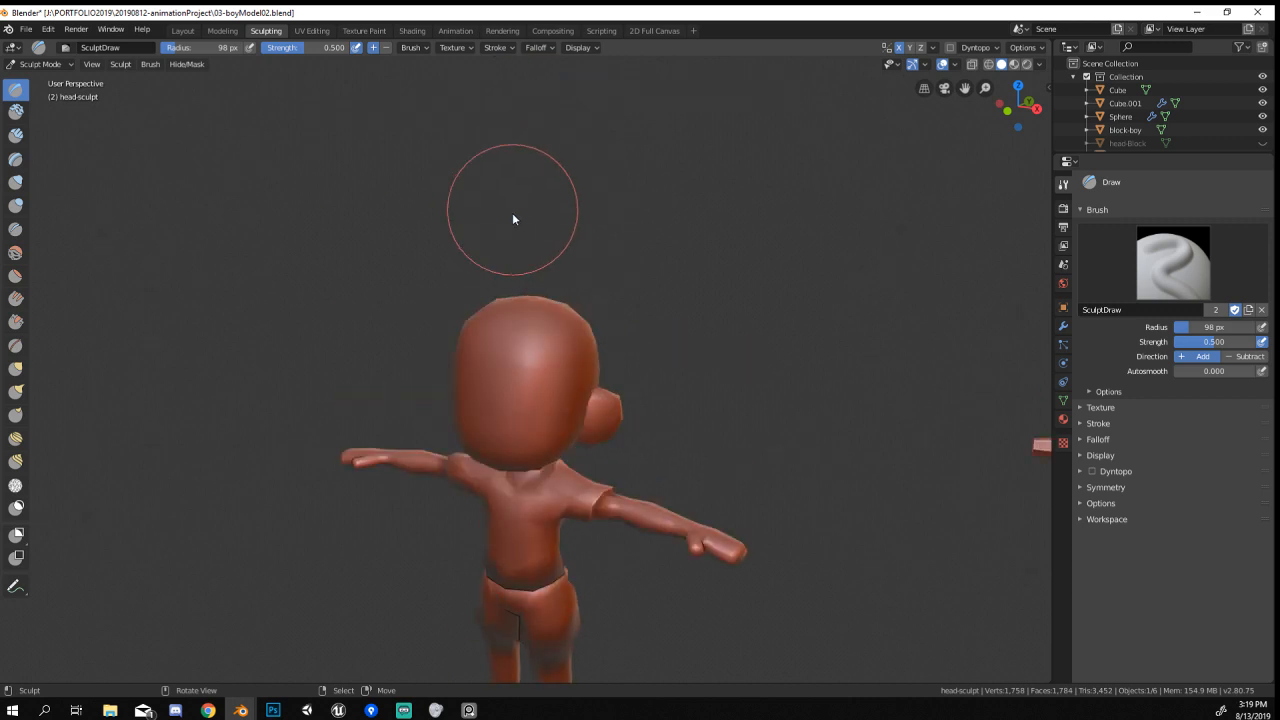
mouse_move(512, 212)
ctrl+middle_down()
mouse_move(540, 683)
mouse_move(587, 622)
mouse_move(555, 605)
ctrl+middle_up()
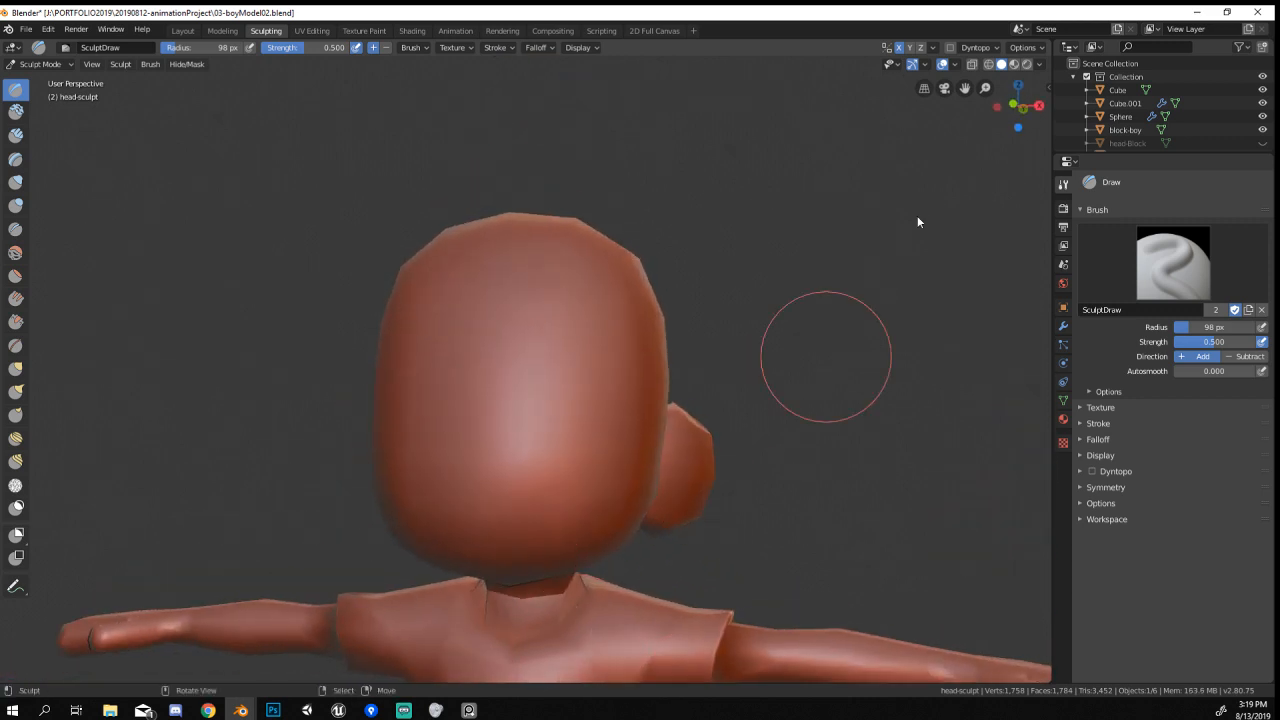
Turn on dynamic topology for the head, accept the data warning, and set its detail size to 30 px.
click(949, 47)
click(899, 90)
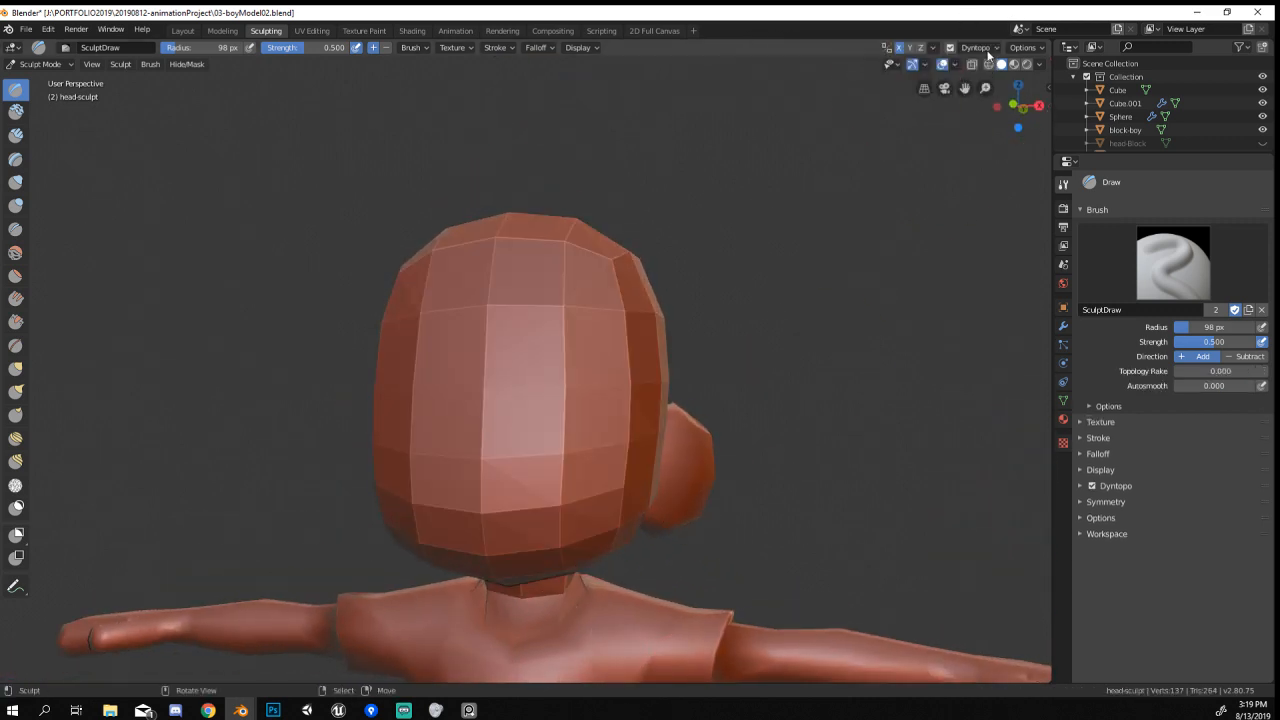
click(988, 47)
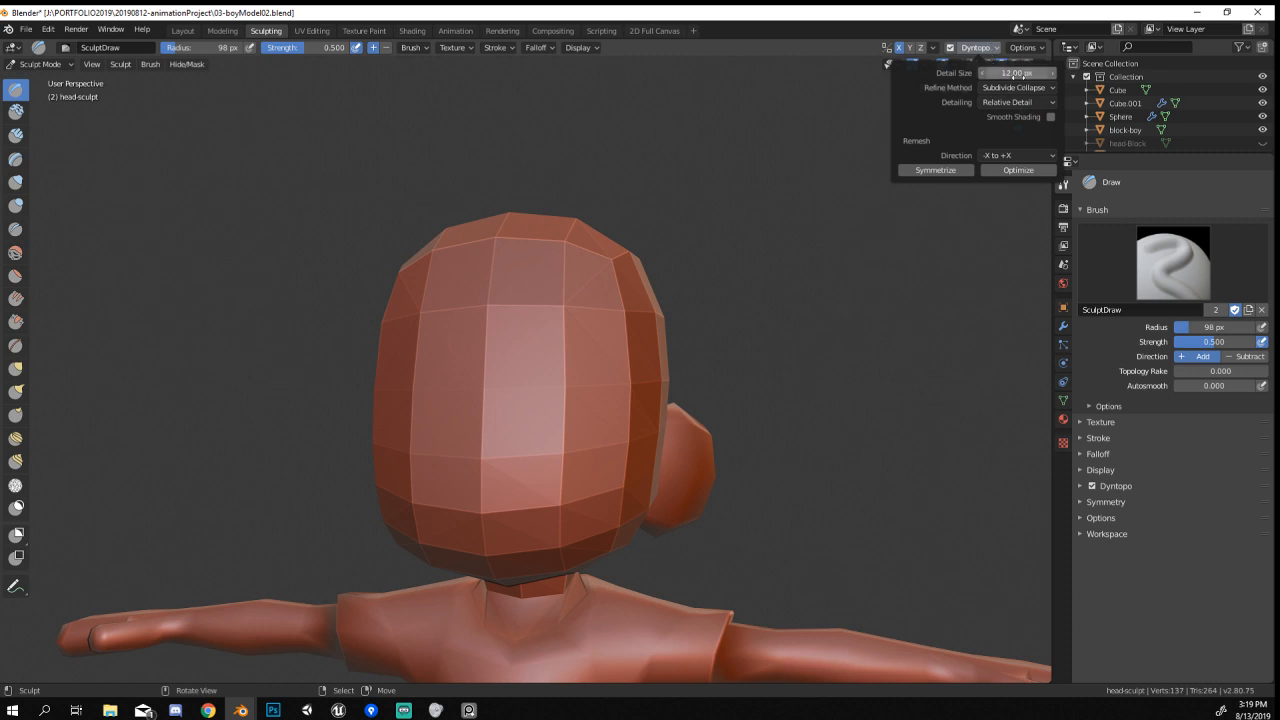
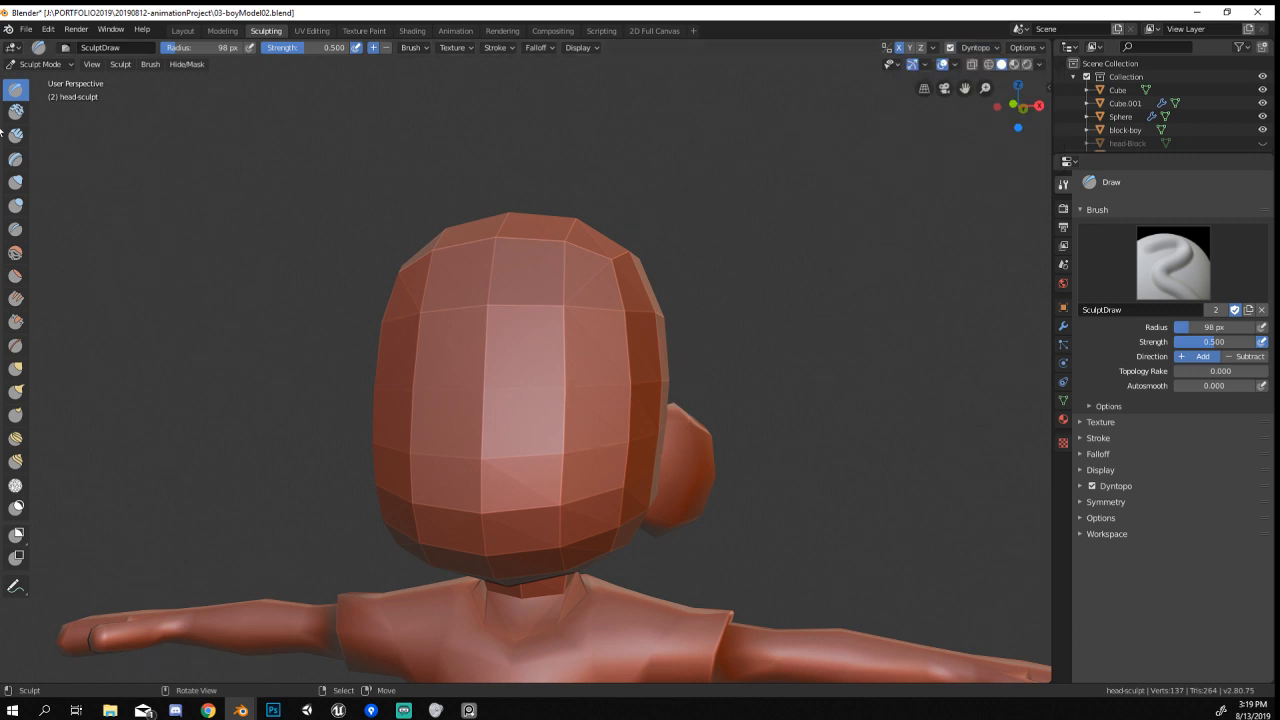
Set the Draw brush radius to 81 px and sculpt the first strokes on the head around the eyes and nose.
mouse_move(565, 390)
mouse_down()
mouse_move(451, 364)
mouse_move(600, 415)
mouse_up()
key(ctrl+z)
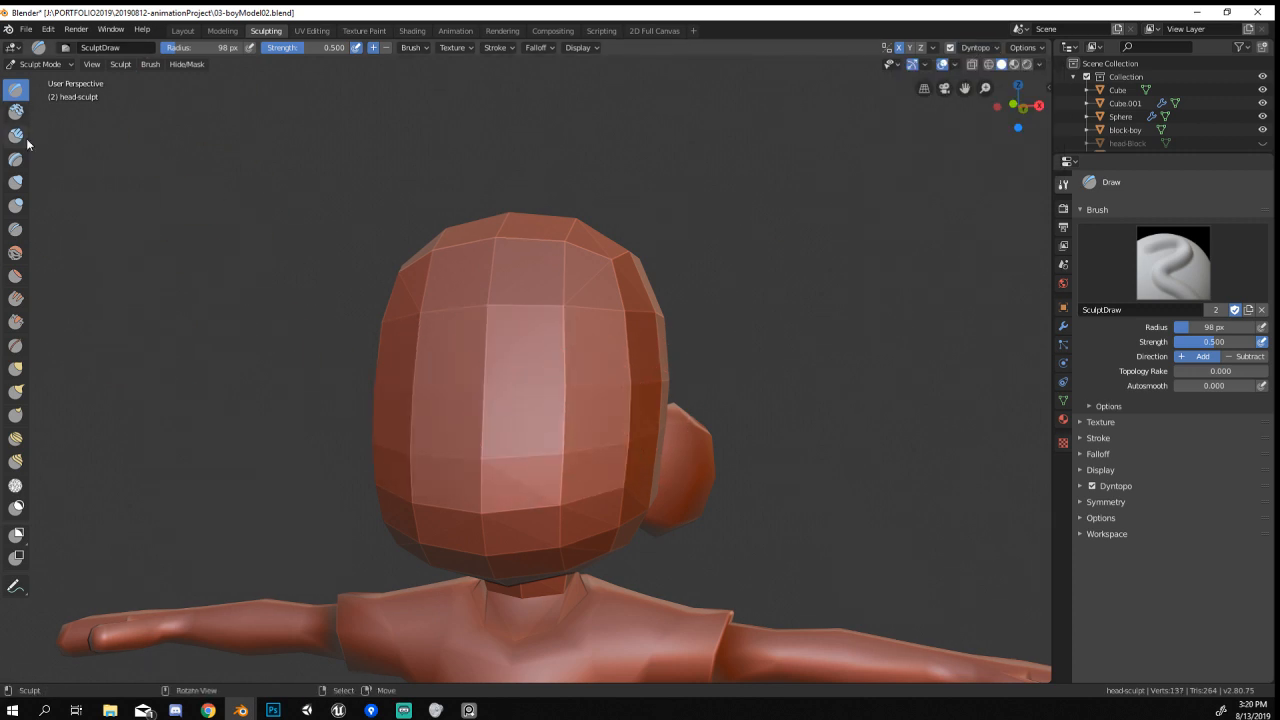
key(f)
click(541, 380)
middle_drag(536, 413, 545, 408)
key(f)
click(507, 423)
mouse_move(556, 400)
mouse_down()
mouse_move(583, 393)
mouse_move(583, 374)
mouse_up()
middle_drag(583, 374, 532, 392)
drag(526, 408, 550, 400)
mouse_move(553, 398)
middle_down()
mouse_move(493, 388)
mouse_move(636, 363)
mouse_move(497, 409)
mouse_move(523, 414)
middle_up()
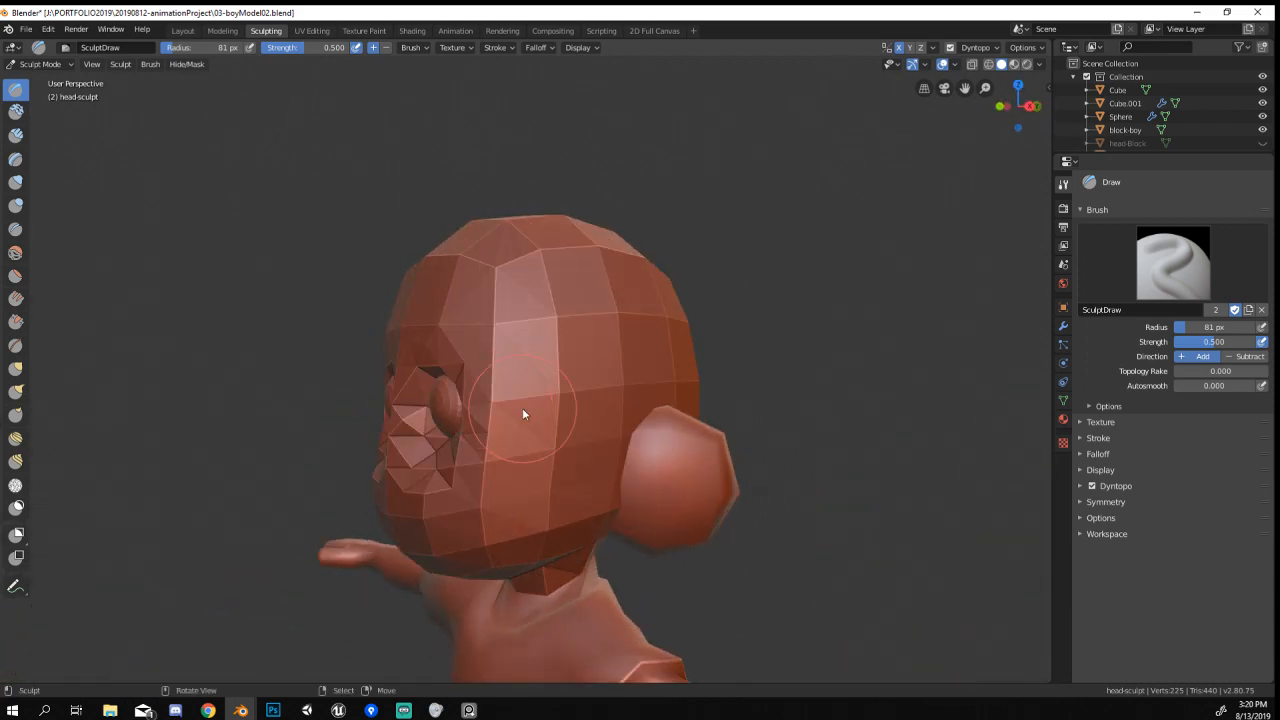
Return the head to Object Mode and display the model in wireframe shading.
click(38, 64)
click(45, 79)
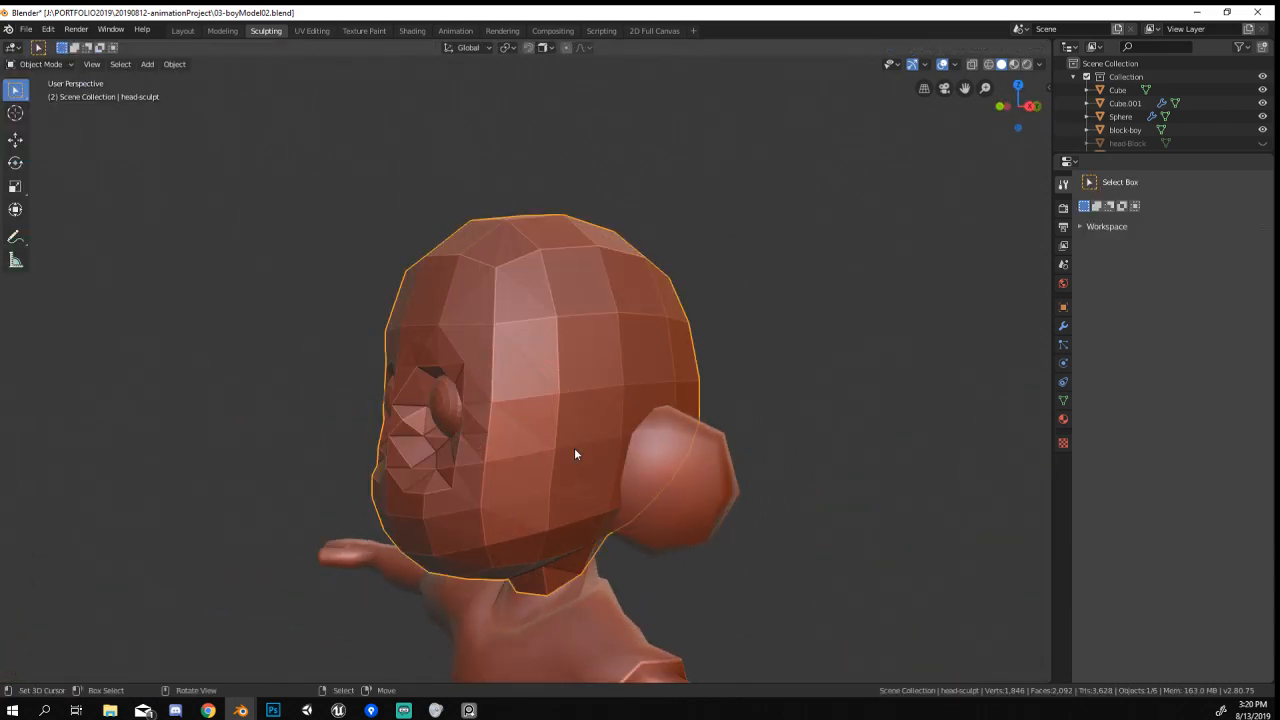
key(z)
click(452, 489)
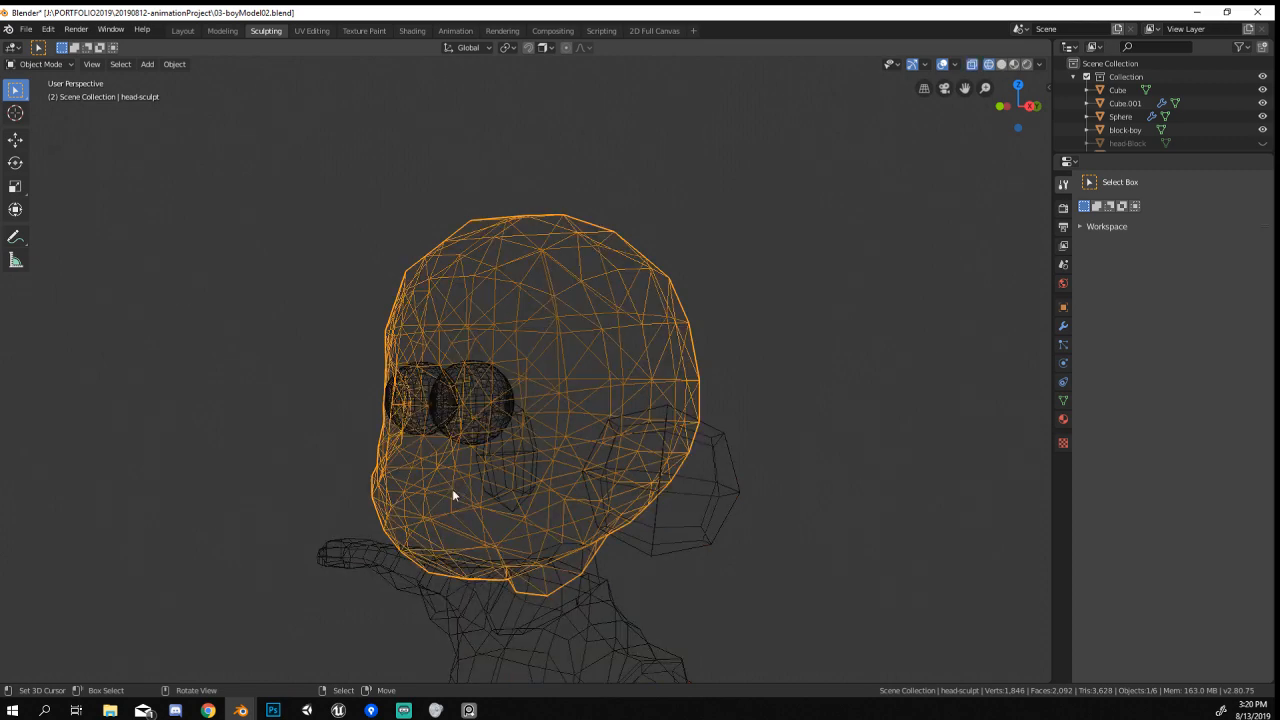
Select the mirrored eye spheres, reposition them inside the head from the side and scale them up.
key(KP_3)
click(446, 426)
key(s)
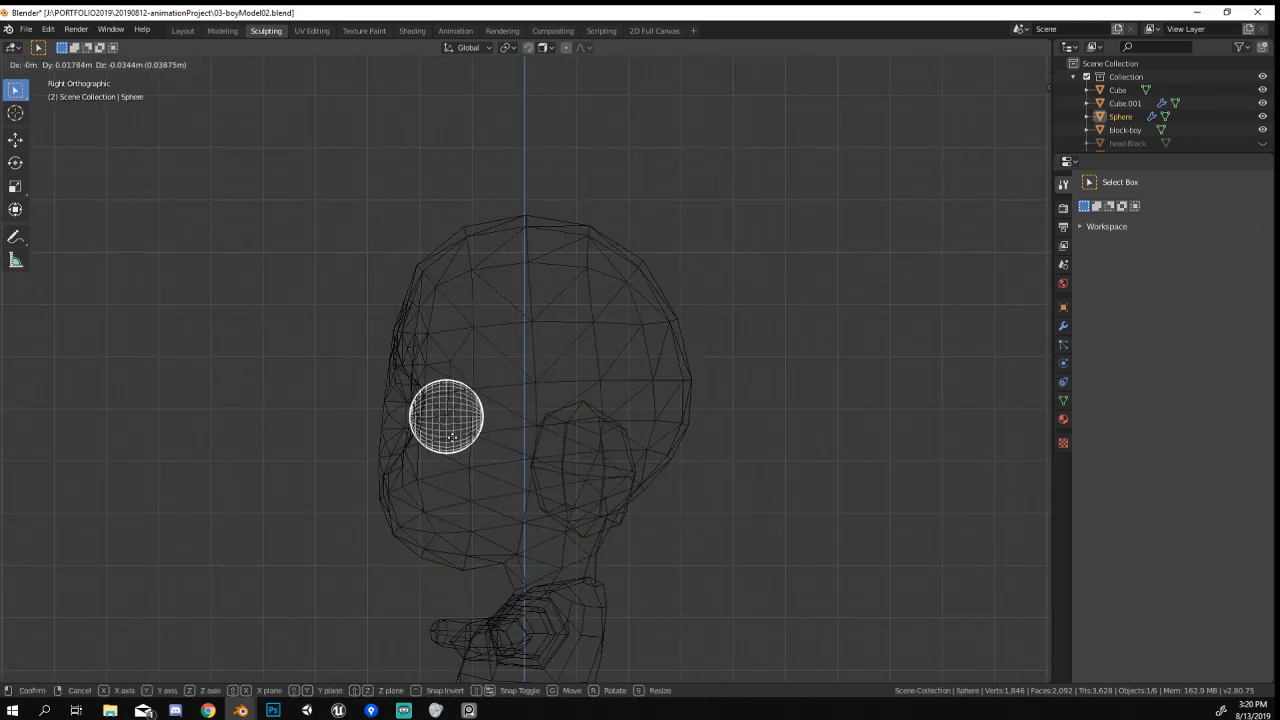
click(457, 449)
middle_drag(457, 449, 580, 430)
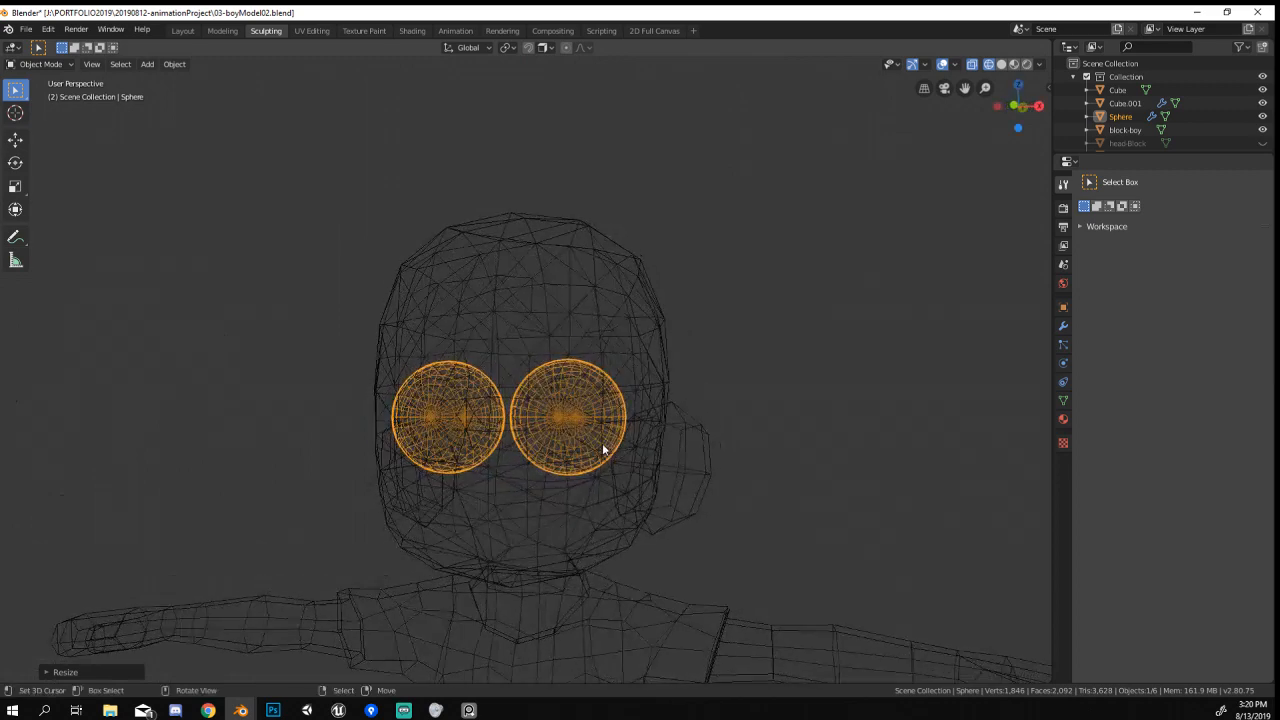
key(s)
click(630, 500)
Move the eye spheres deeper into the head in the right side view and enlarge them further.
key(KP_3)
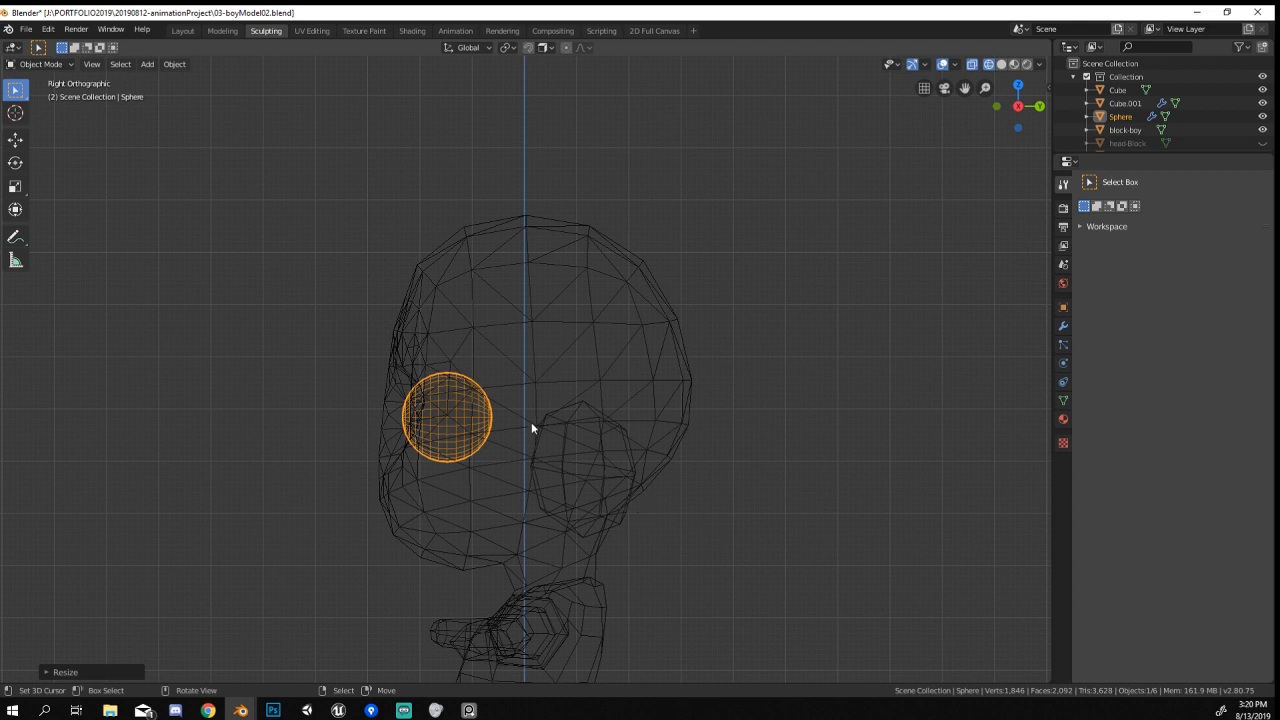
key(s)
click(460, 459)
key(g)
click(480, 460)
key(s)
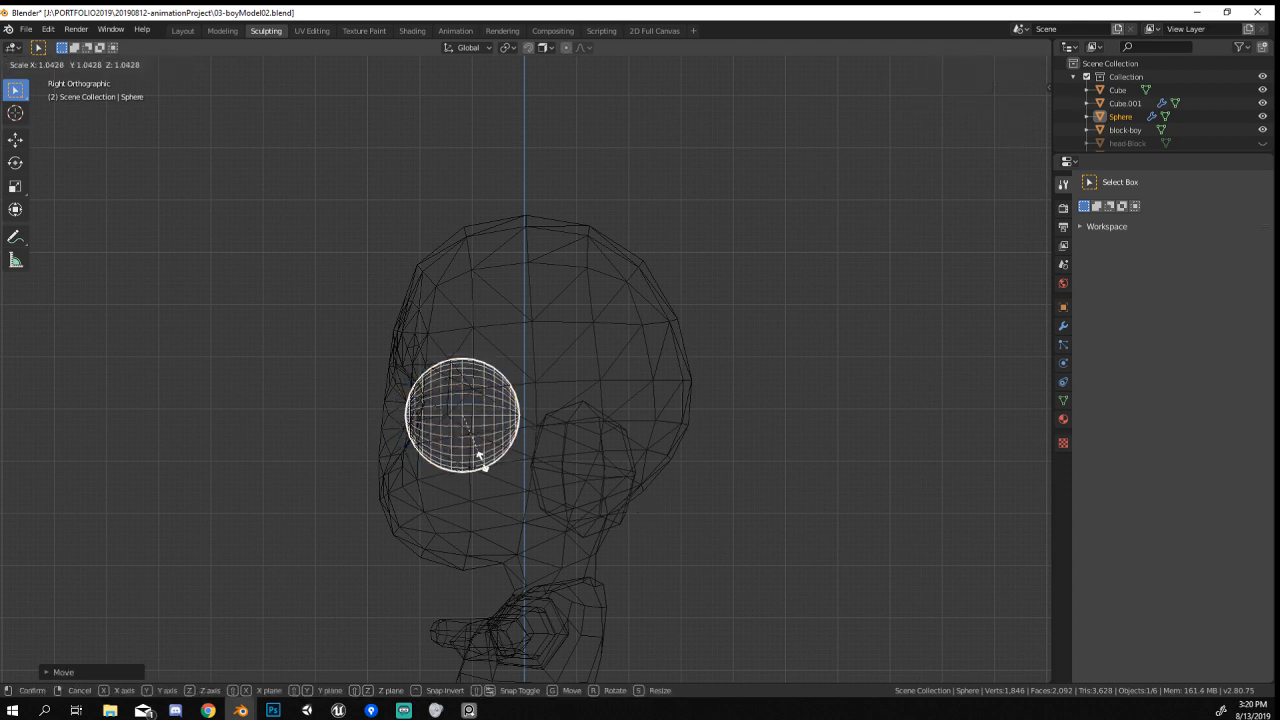
click(486, 474)
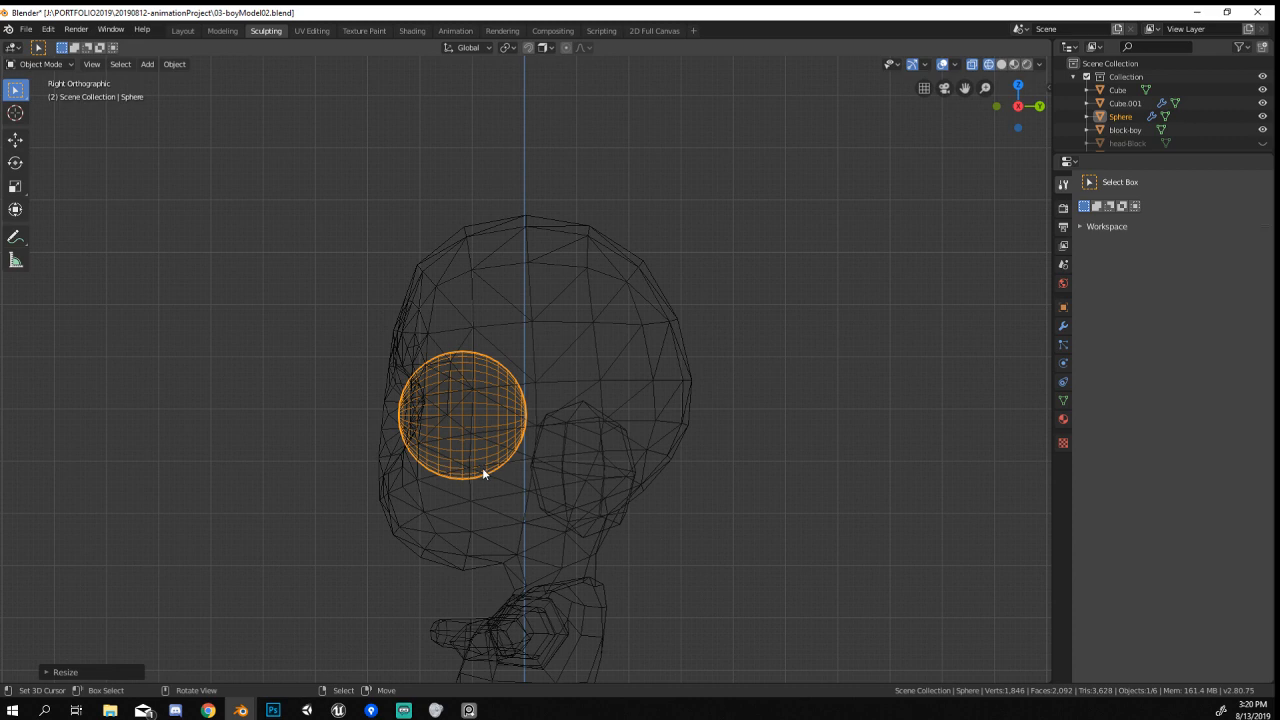
middle_drag(483, 473, 499, 481)
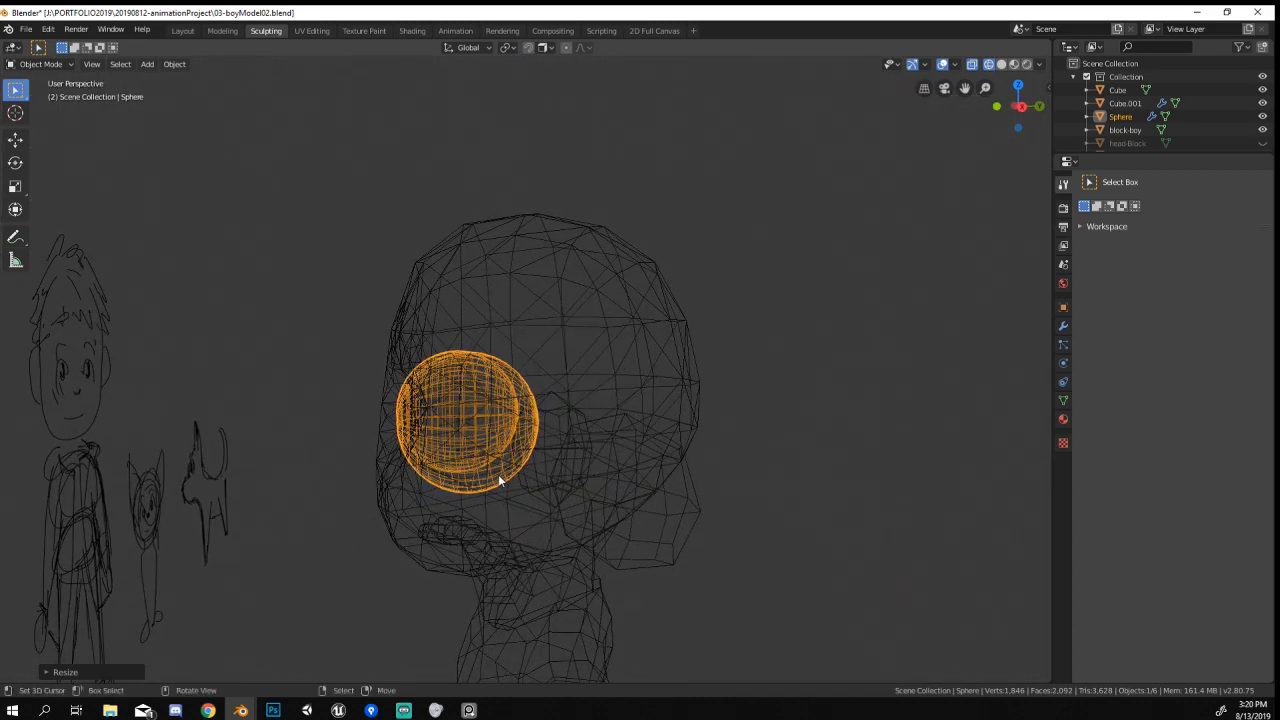
In the front view, scale the eyes down slightly and move them apart so the two spheres no longer overlap.
key(KP_1)
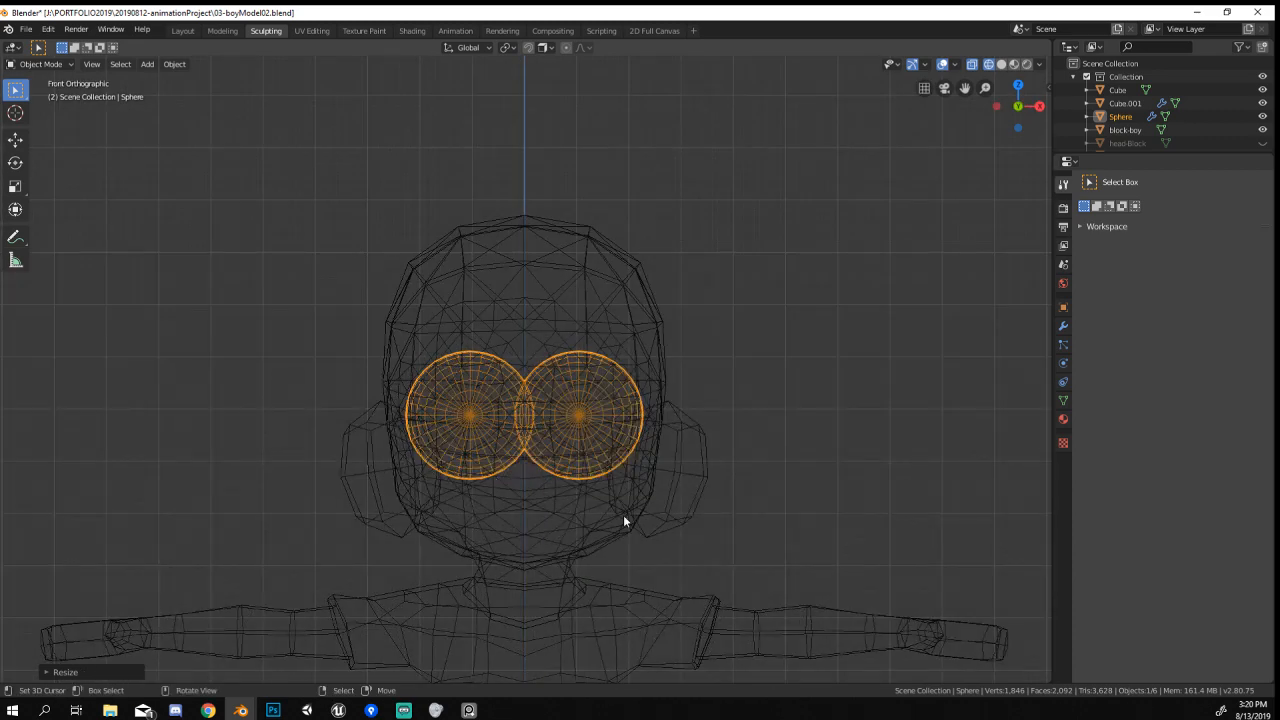
key(s)
click(612, 511)
key(g)
click(614, 514)
key(s)
click(610, 512)
key(g)
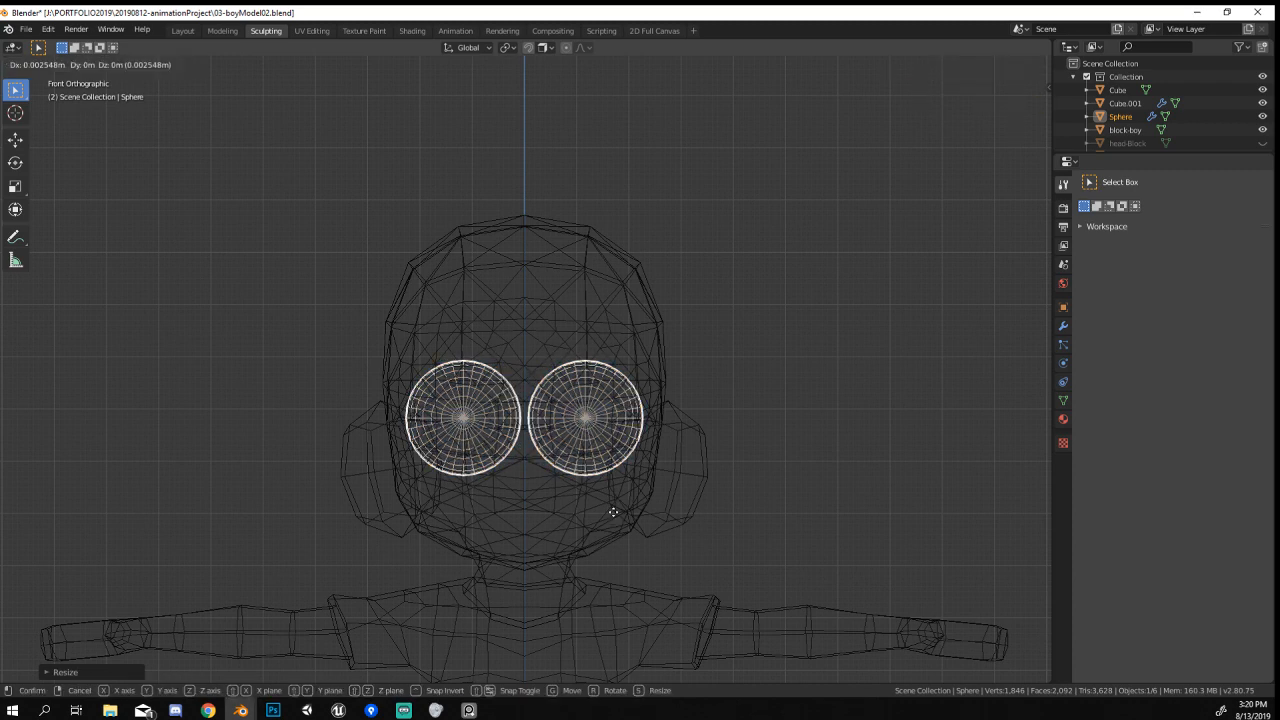
click(611, 513)
Switch back to solid shading and nudge the eyes into position in the side view.
key(z)
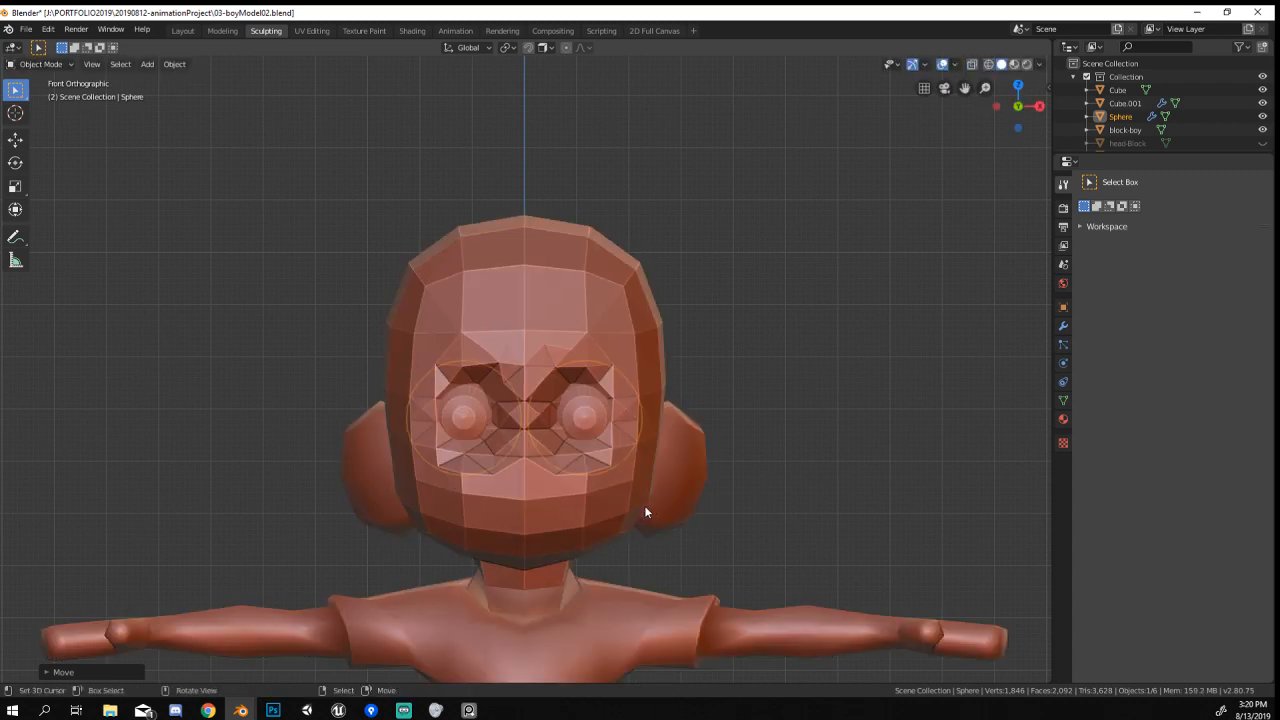
middle_drag(644, 505, 545, 508)
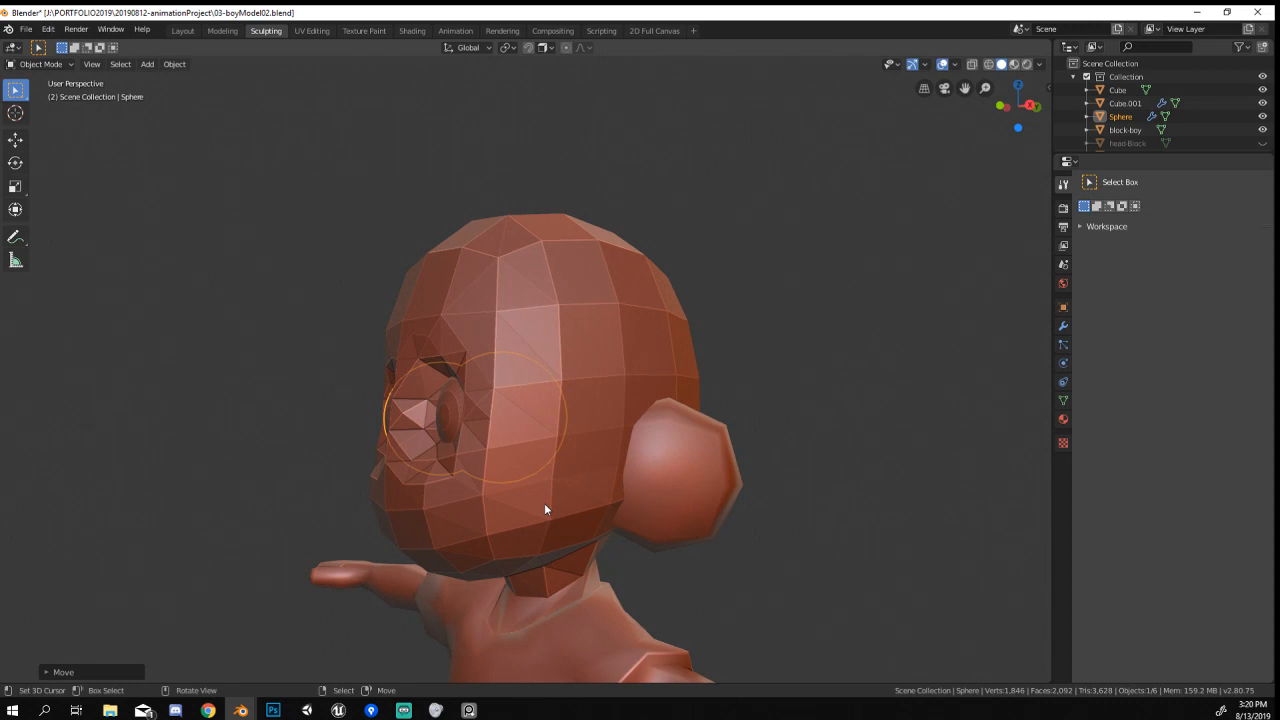
key(KP_1)
key(KP_3)
key(g)
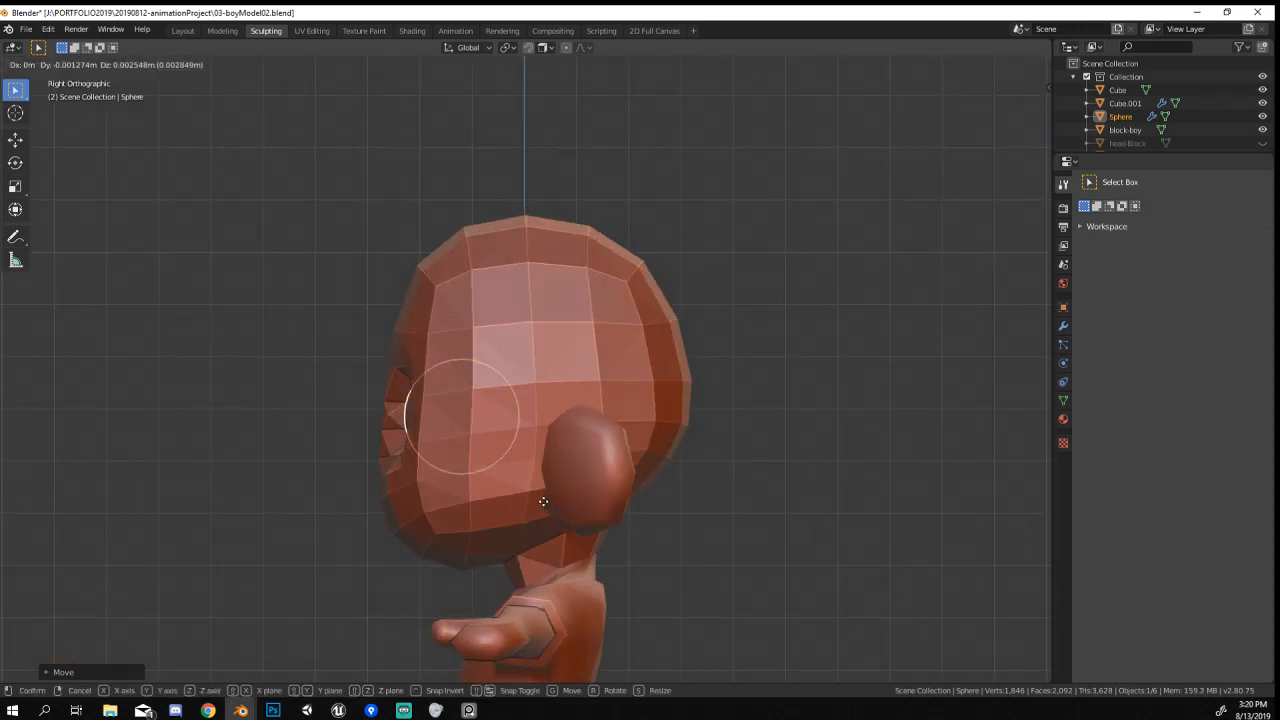
click(540, 501)
Select the head-sculpt object and put it back into Sculpt Mode.
right_click(466, 505)
middle_drag(346, 300, 420, 328)
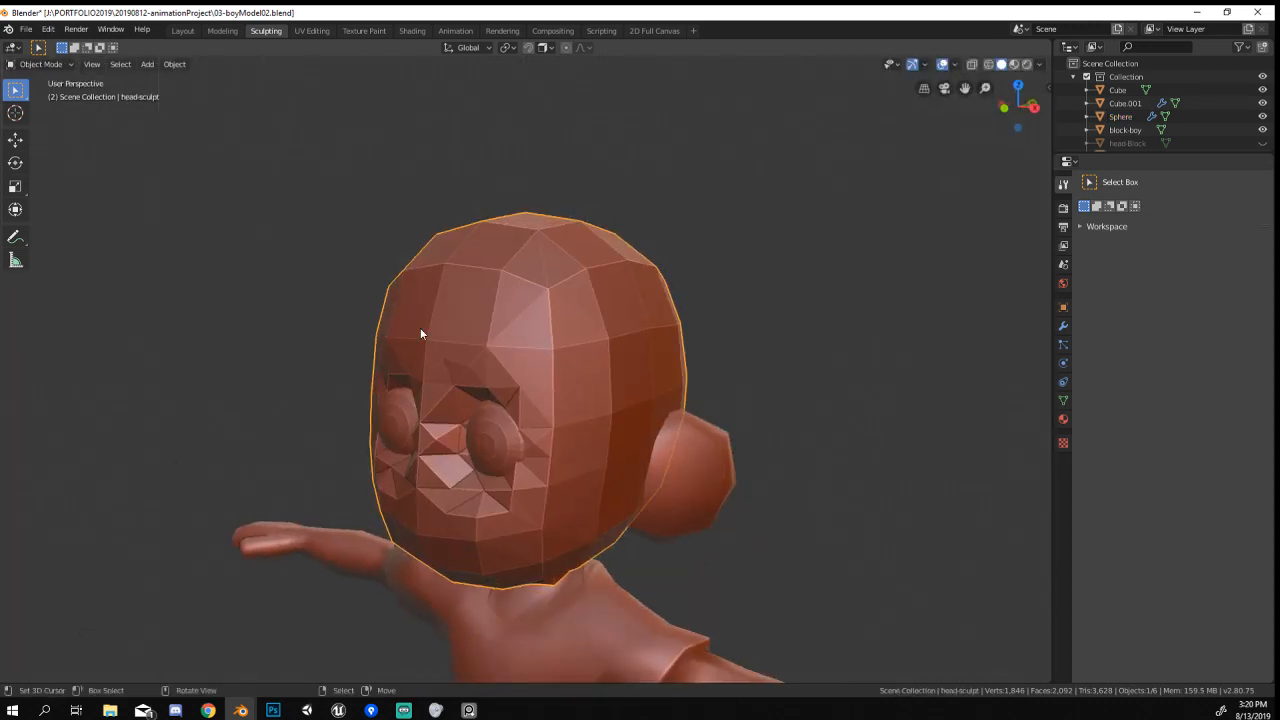
click(38, 64)
click(40, 110)
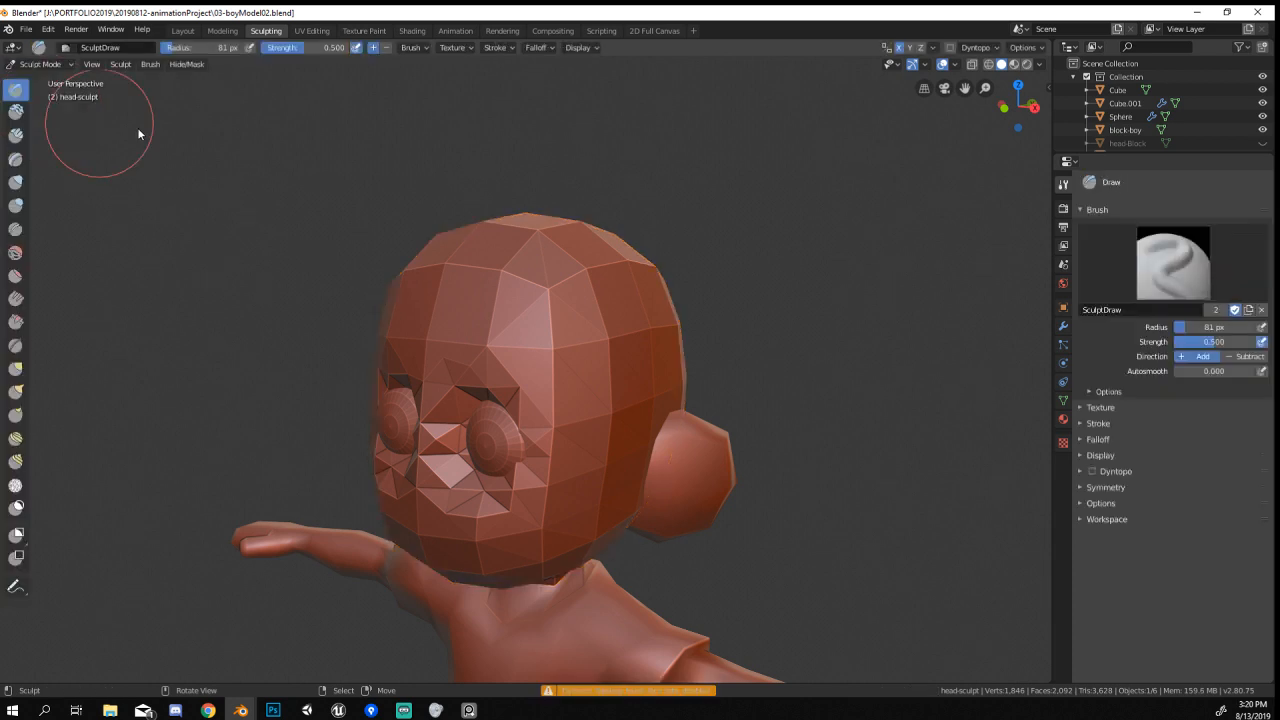
Re-enable dynamic topology for the head, accept the data warning, and adjust its detail size.
click(1023, 47)
mouse_move(998, 50)
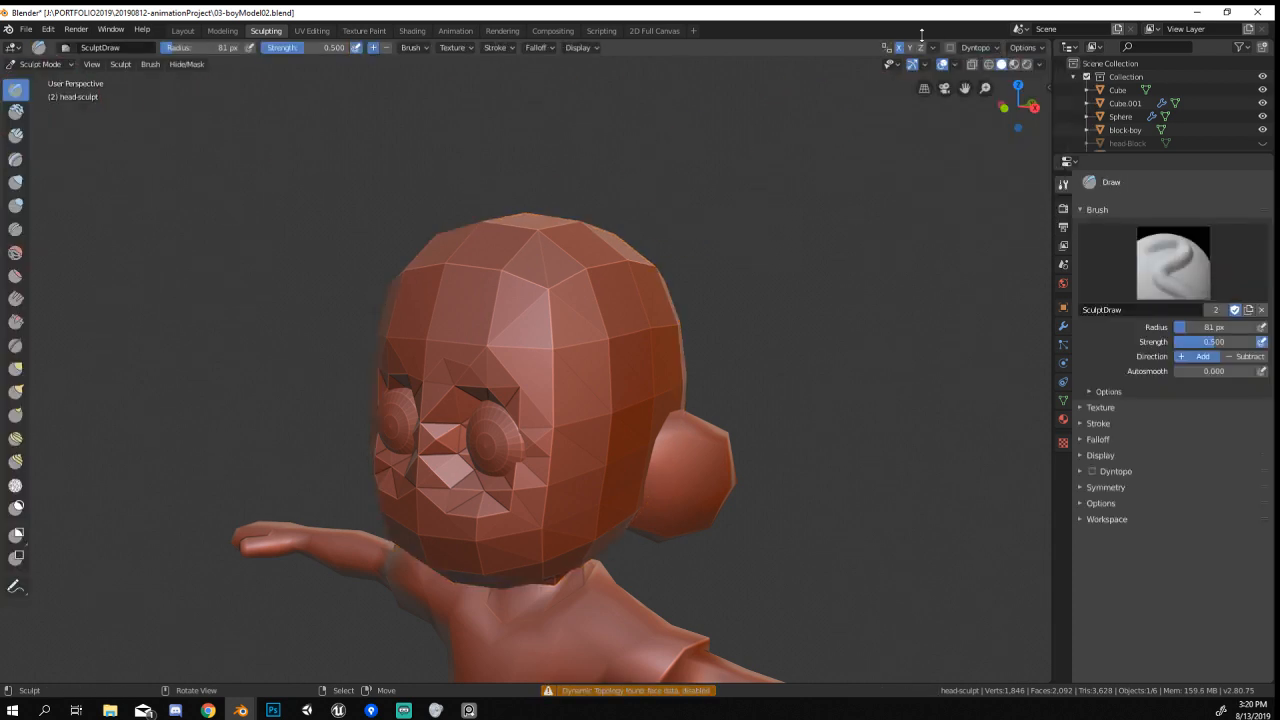
click(950, 47)
click(962, 87)
click(968, 48)
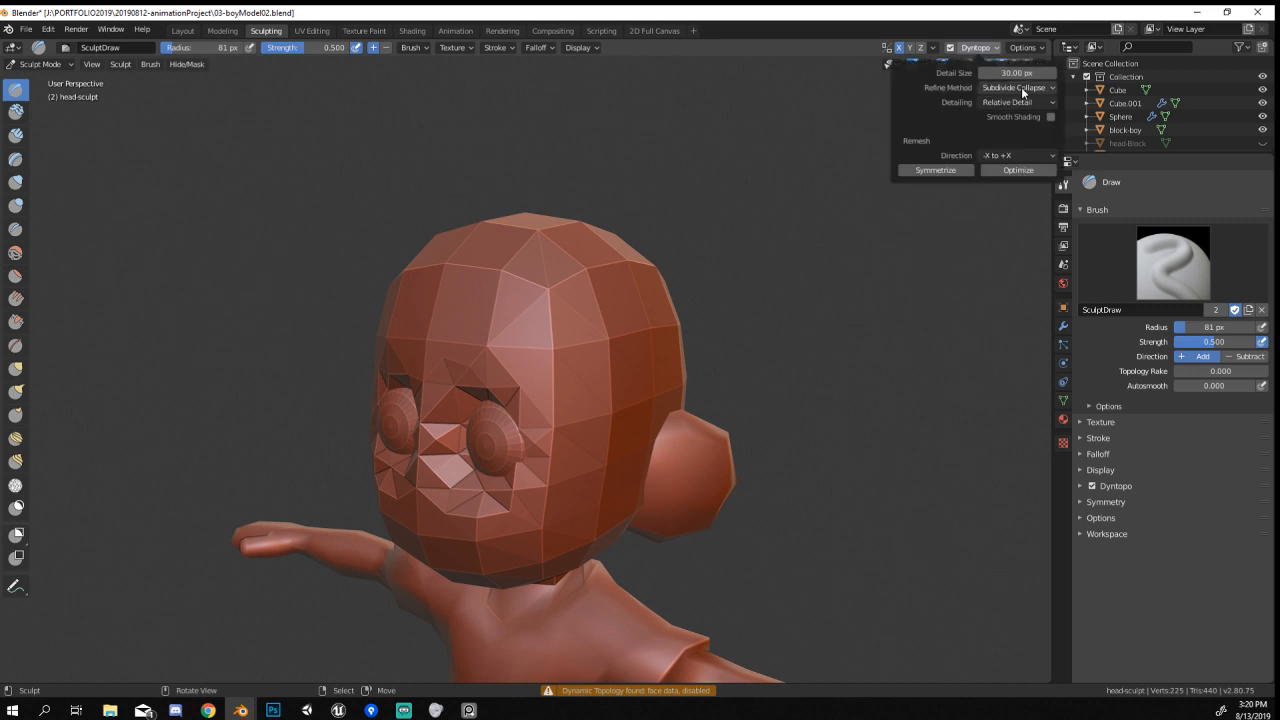
click(1012, 73)
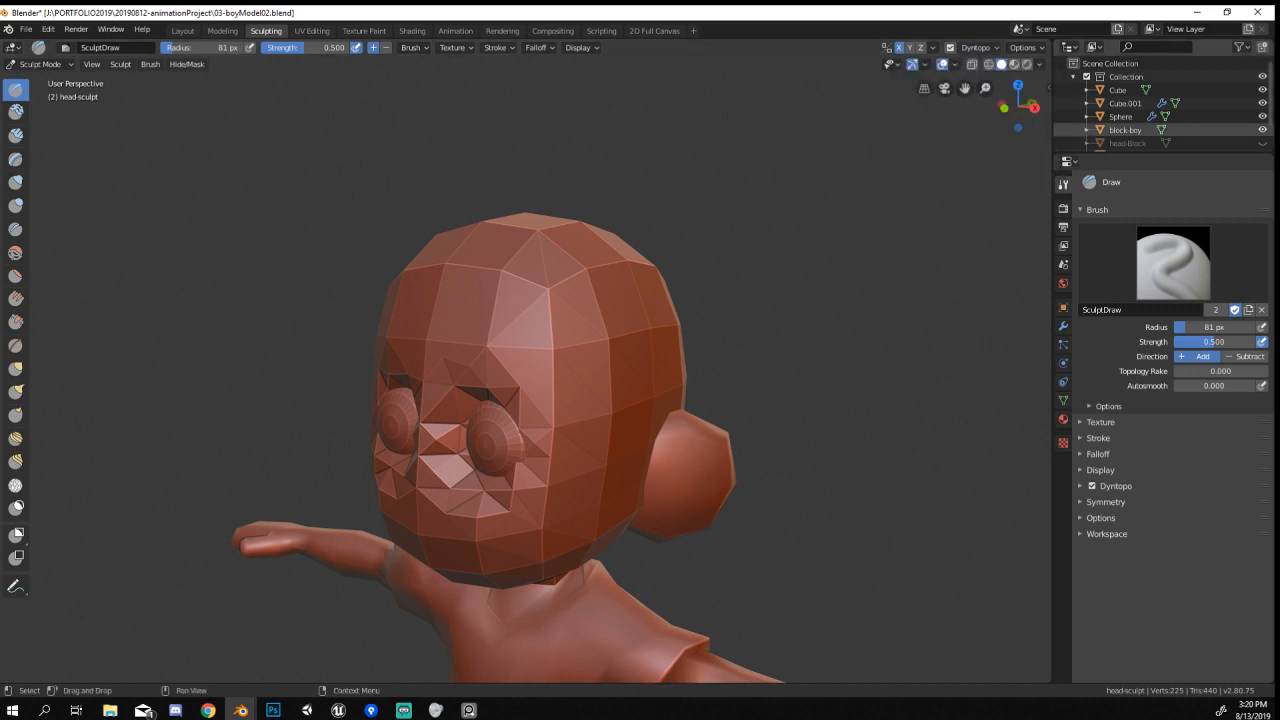
Carve the eye sockets around both eyeballs and shape the nose bridge with the Draw brush.
middle_drag(505, 374, 559, 352)
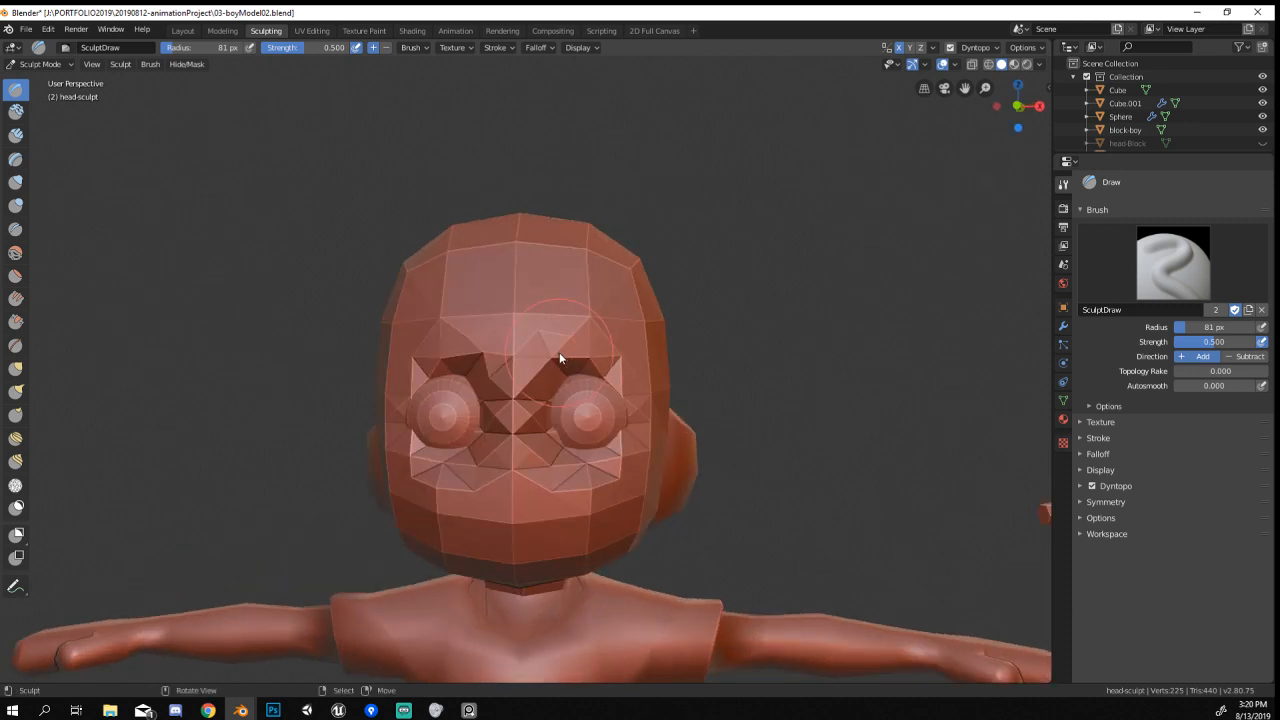
mouse_move(559, 352)
mouse_down()
mouse_move(640, 434)
mouse_move(604, 391)
mouse_move(564, 385)
mouse_move(619, 411)
mouse_move(608, 414)
mouse_up()
mouse_move(608, 414)
middle_down()
mouse_move(572, 396)
mouse_move(534, 417)
mouse_move(548, 393)
mouse_move(615, 387)
mouse_move(501, 413)
mouse_move(556, 437)
mouse_move(540, 510)
mouse_move(503, 437)
mouse_move(480, 440)
mouse_move(534, 420)
middle_up()
mouse_move(475, 425)
ctrl+mouse_down()
mouse_move(434, 425)
mouse_move(457, 421)
ctrl+mouse_up()
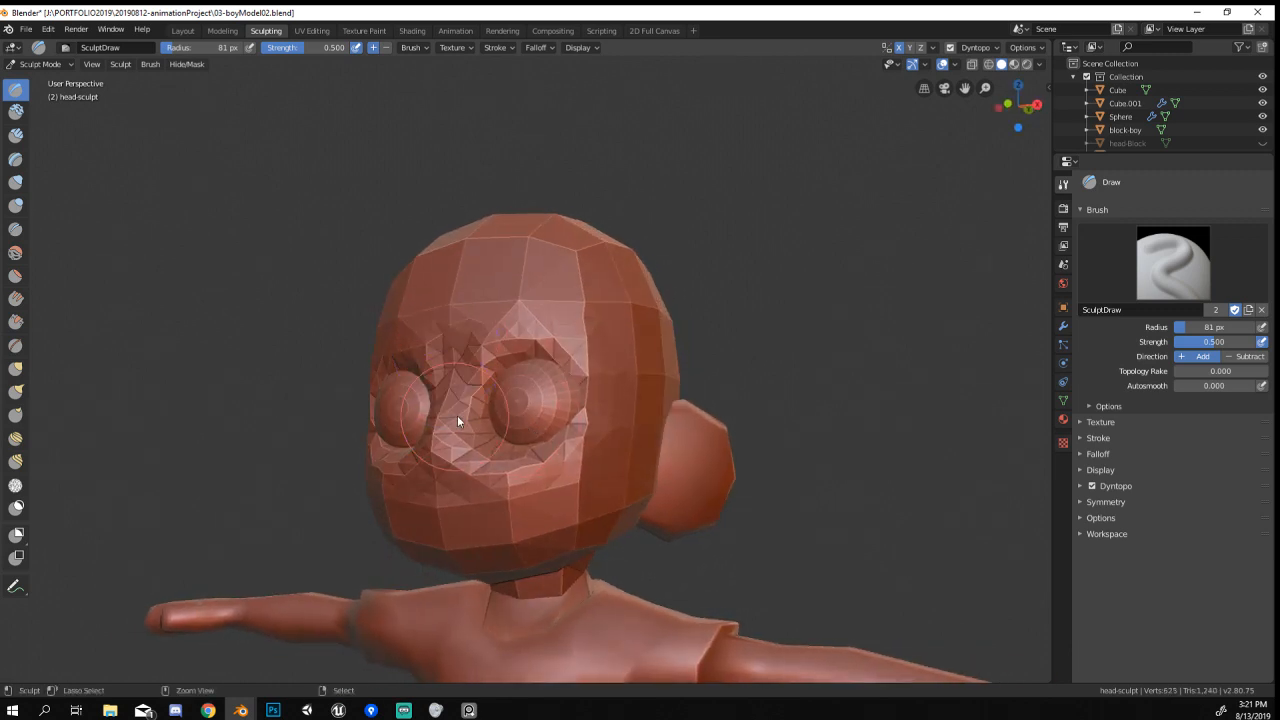
Shrink the Draw brush and build up a protruding nose at the centre of the face.
middle_drag(538, 426, 594, 434)
key(f)
click(499, 438)
mouse_move(459, 444)
mouse_down()
mouse_move(483, 434)
mouse_move(468, 446)
mouse_up()
mouse_move(562, 432)
middle_down()
mouse_move(496, 438)
mouse_move(552, 434)
middle_up()
drag(474, 447, 453, 451)
middle_drag(535, 438, 475, 443)
Set the Draw brush radius to 117 px and sculpt the cheek from beside the nose to the outer eye.
key(f)
click(553, 442)
mouse_move(467, 464)
mouse_down()
mouse_move(449, 451)
mouse_move(488, 343)
mouse_move(536, 440)
mouse_move(503, 461)
mouse_move(550, 404)
mouse_up()
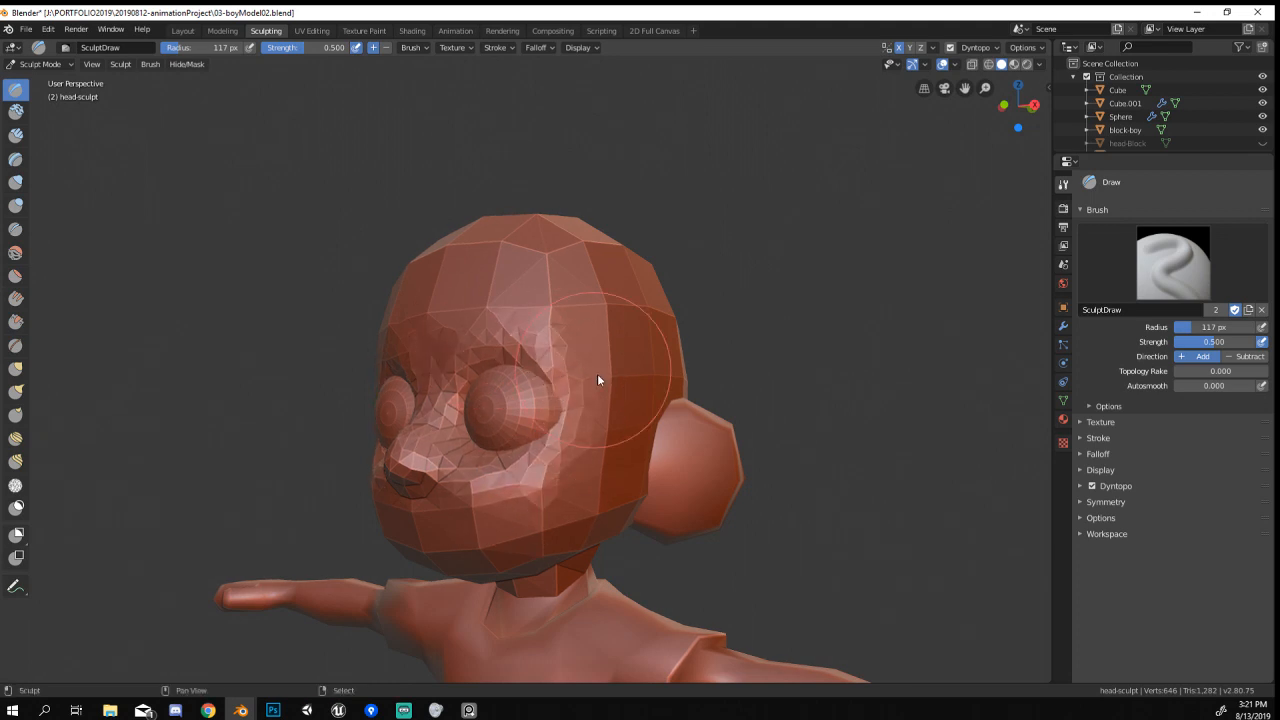
Set the Draw brush radius to 79 px and build up the brows above the eyes.
mouse_move(597, 380)
middle_down()
mouse_move(709, 357)
mouse_move(594, 409)
middle_up()
key(f)
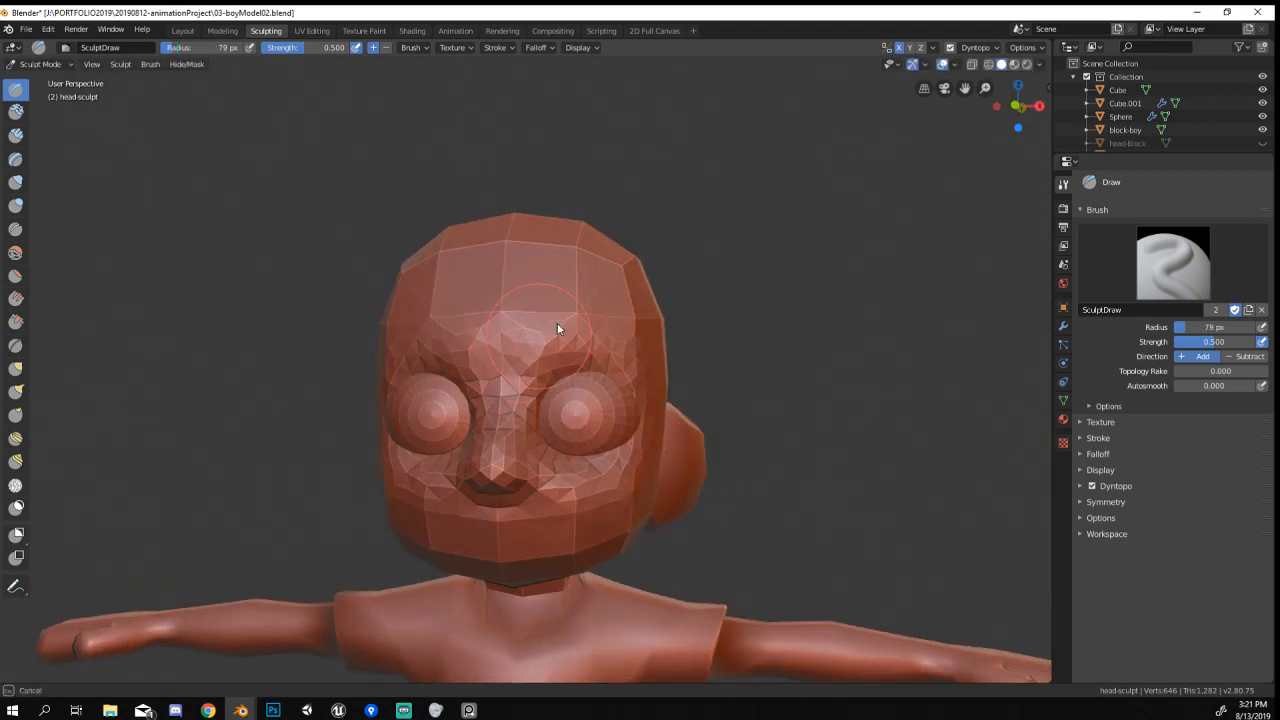
drag(557, 323, 638, 298)
drag(526, 358, 568, 332)
Set the Draw brush radius to 170 px and round out the forehead up to the crown.
mouse_move(562, 338)
middle_down()
mouse_move(568, 370)
mouse_move(480, 331)
middle_up()
key(f)
click(542, 333)
drag(458, 298, 560, 222)
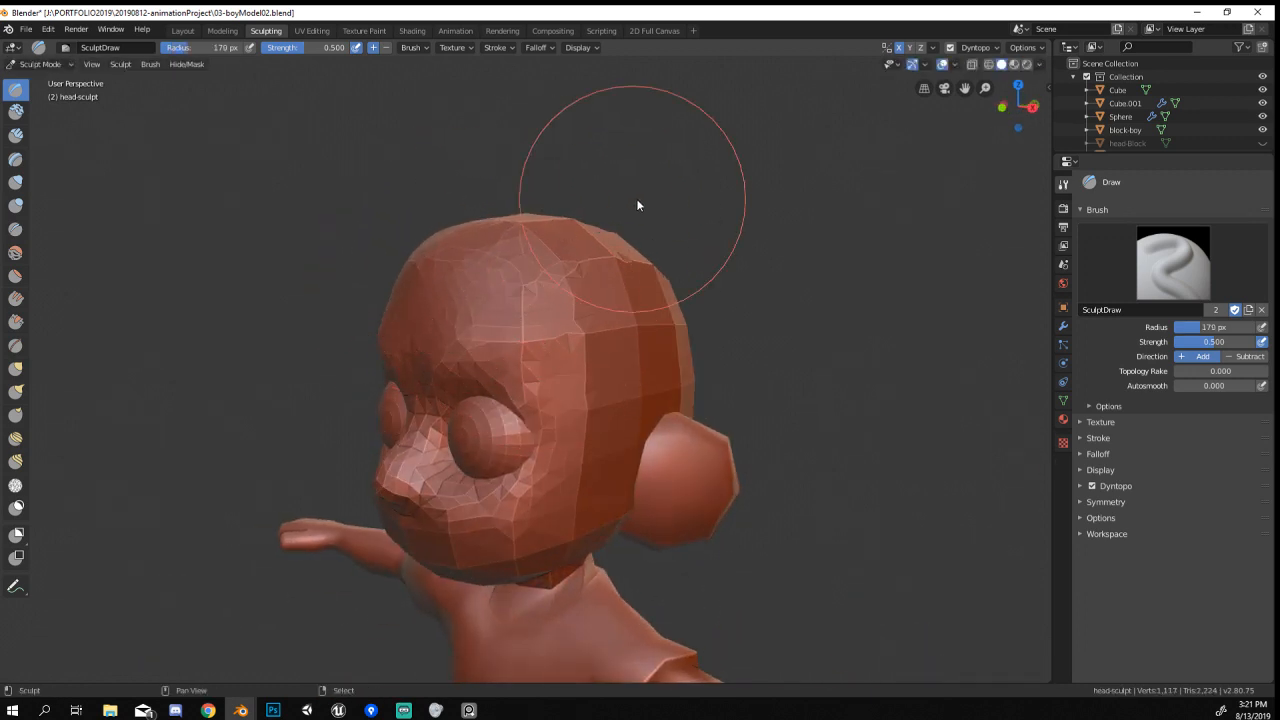
Sculpt the cheek, side and back of the head with the large Draw brush to fill out the skull.
mouse_move(637, 205)
middle_down()
mouse_move(608, 280)
mouse_move(543, 289)
mouse_move(586, 283)
mouse_move(565, 346)
mouse_move(598, 325)
middle_up()
mouse_move(566, 438)
mouse_down()
mouse_move(509, 486)
mouse_move(563, 460)
mouse_up()
middle_drag(612, 440, 517, 477)
mouse_move(590, 432)
mouse_down()
mouse_move(576, 325)
mouse_move(612, 382)
mouse_move(552, 366)
mouse_up()
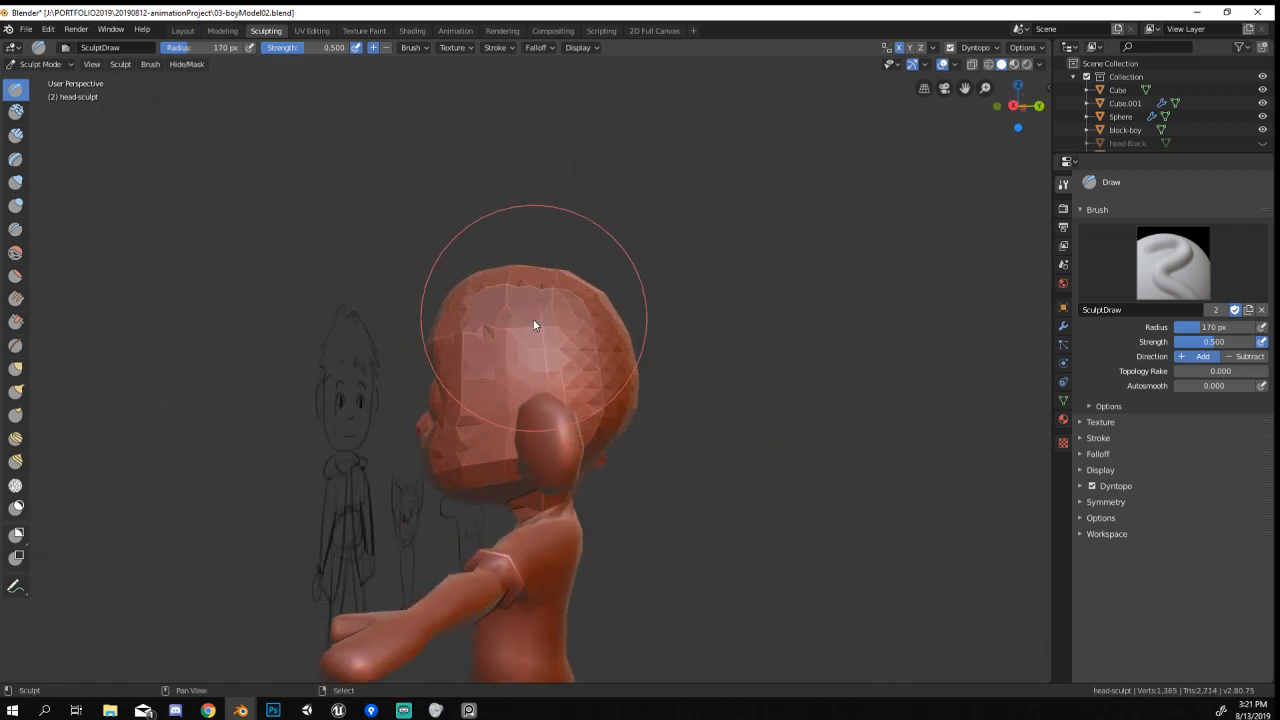
mouse_move(534, 324)
middle_down()
mouse_move(646, 371)
mouse_move(717, 377)
mouse_move(588, 434)
mouse_move(571, 514)
mouse_move(627, 486)
mouse_move(640, 341)
middle_up()
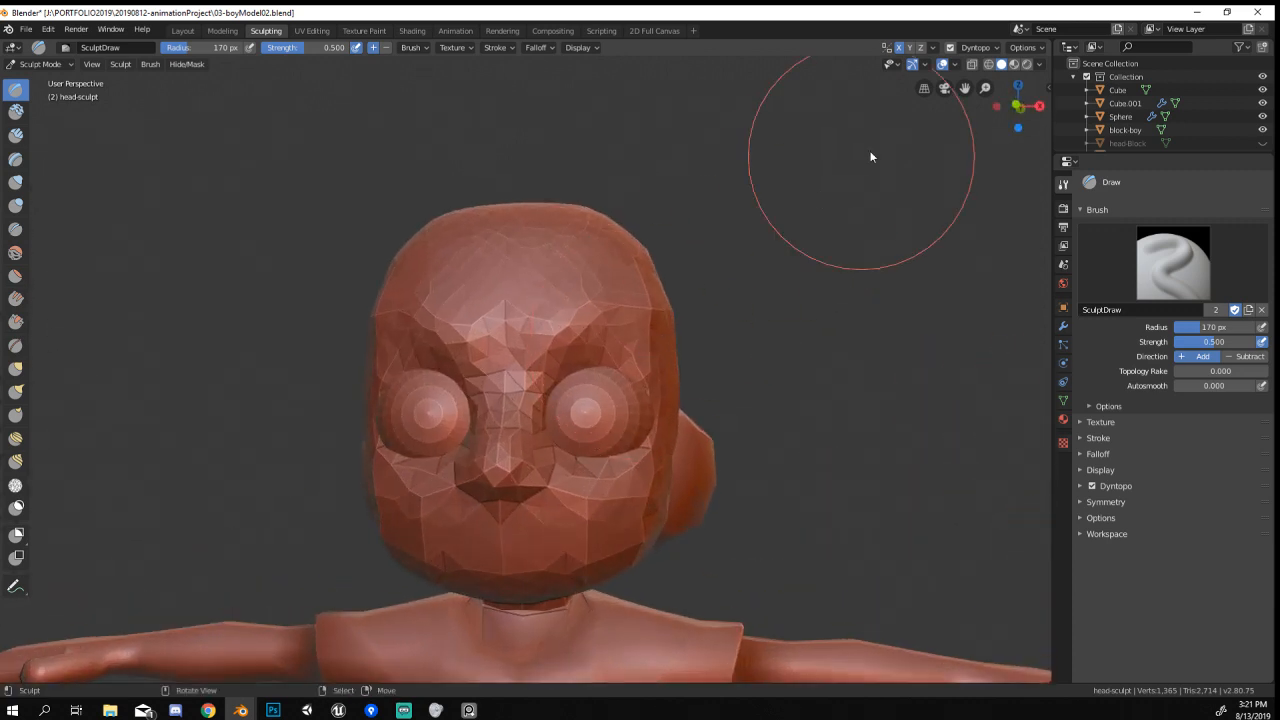
Set the dynamic topology detail size to 6.80 px and sculpt finer brow ridges using a 79 px Draw brush.
click(972, 48)
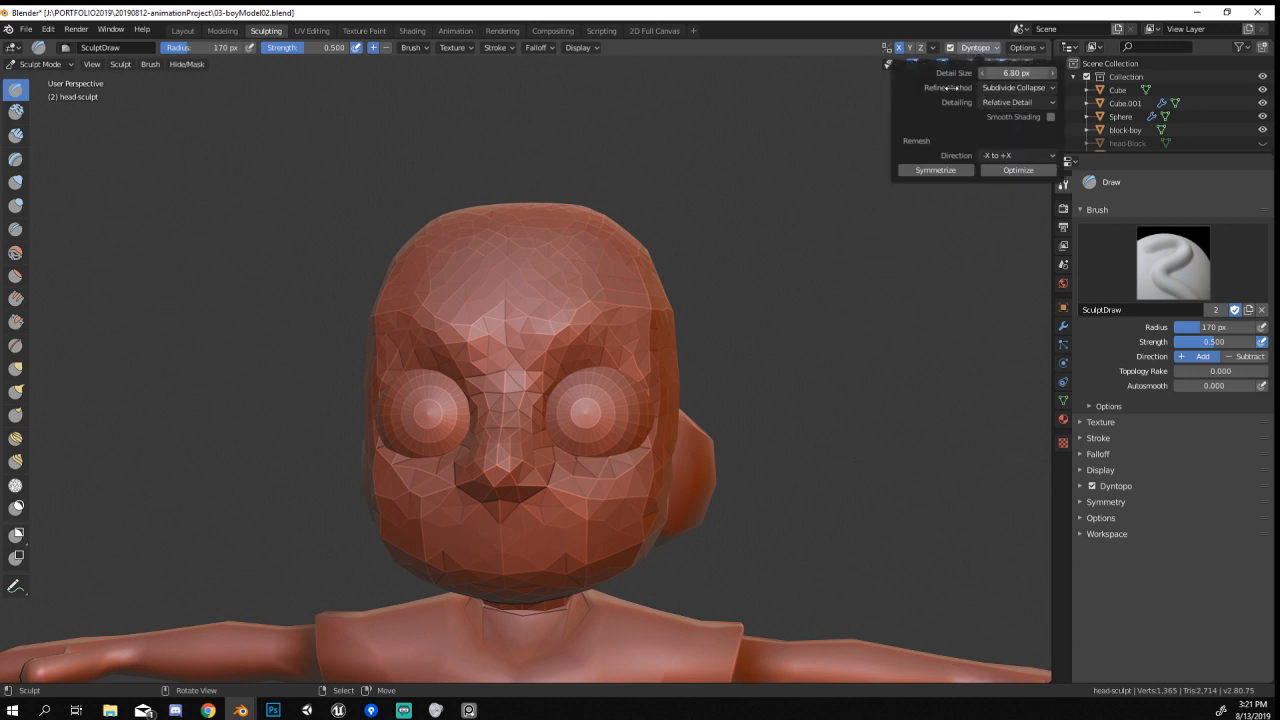
key(f)
click(481, 376)
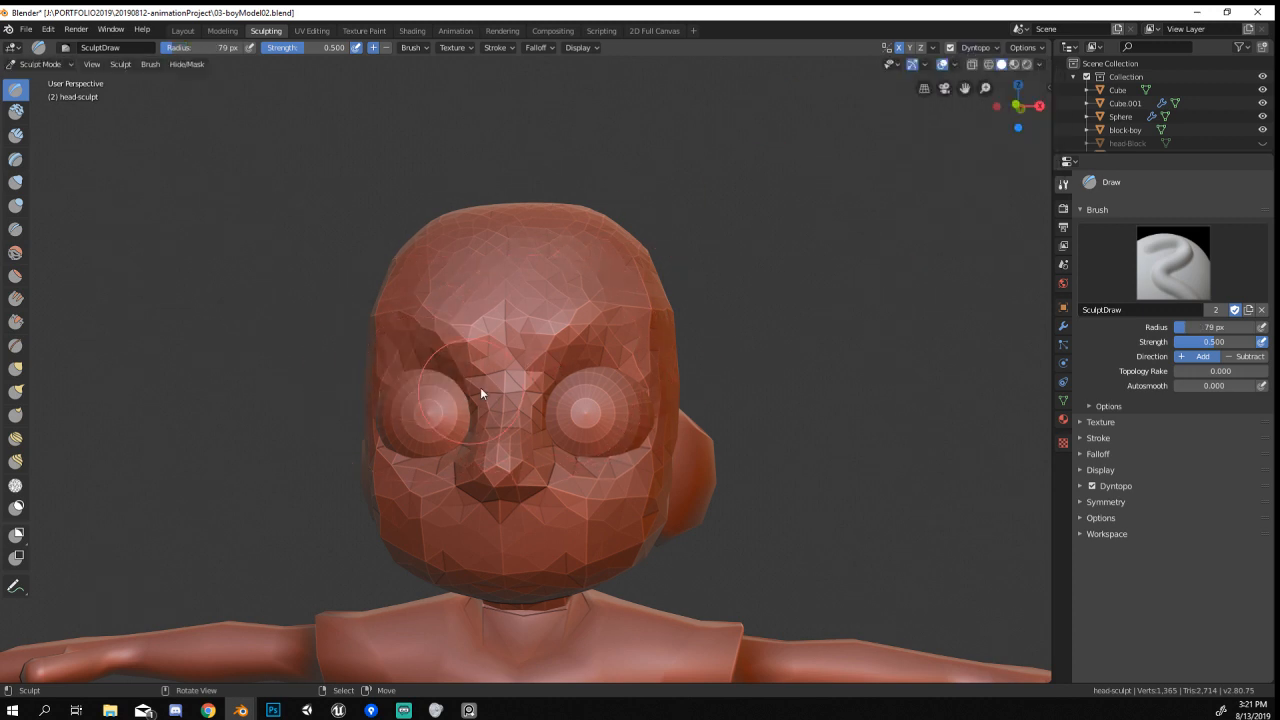
mouse_move(555, 349)
mouse_down()
mouse_move(651, 346)
mouse_move(548, 332)
mouse_move(648, 302)
mouse_up()
drag(551, 350, 620, 323)
middle_drag(620, 322, 471, 358)
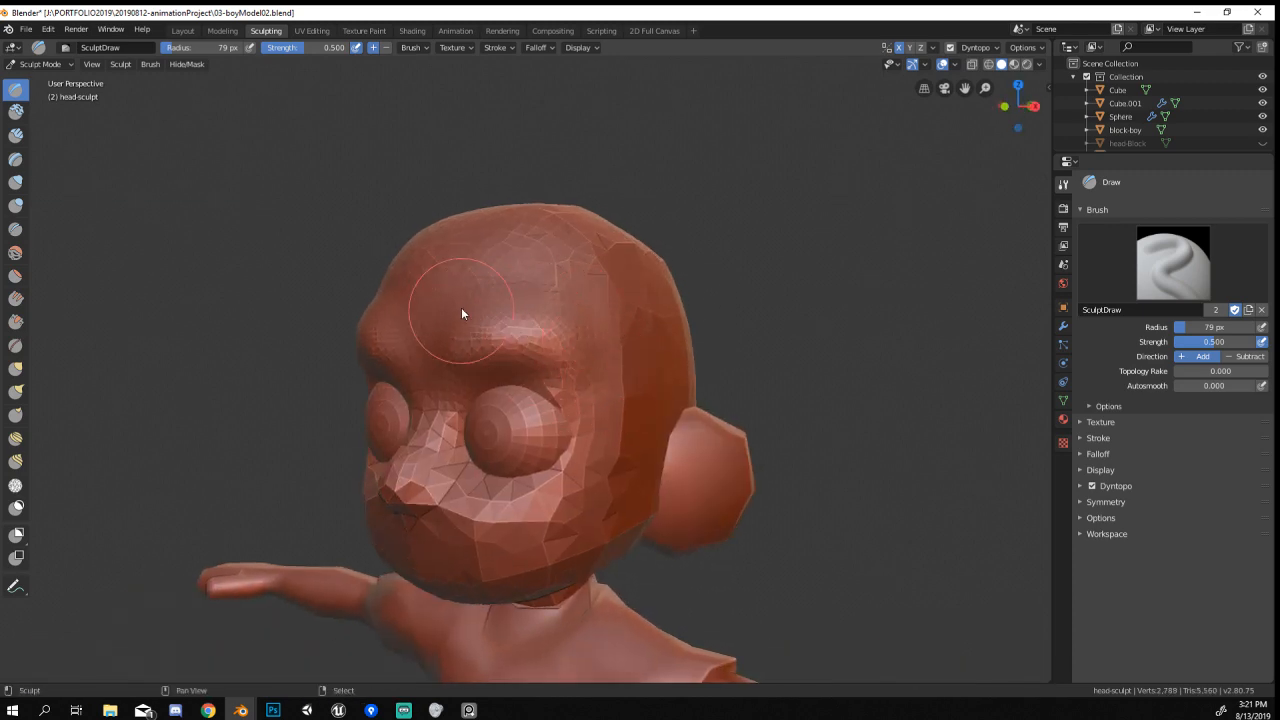
Switch to the Grab brush with a 152 px radius and reshape the brows, eye area and lower face.
mouse_move(594, 320)
alt+middle_down()
mouse_move(609, 289)
mouse_move(591, 363)
alt+middle_up()
key(g)
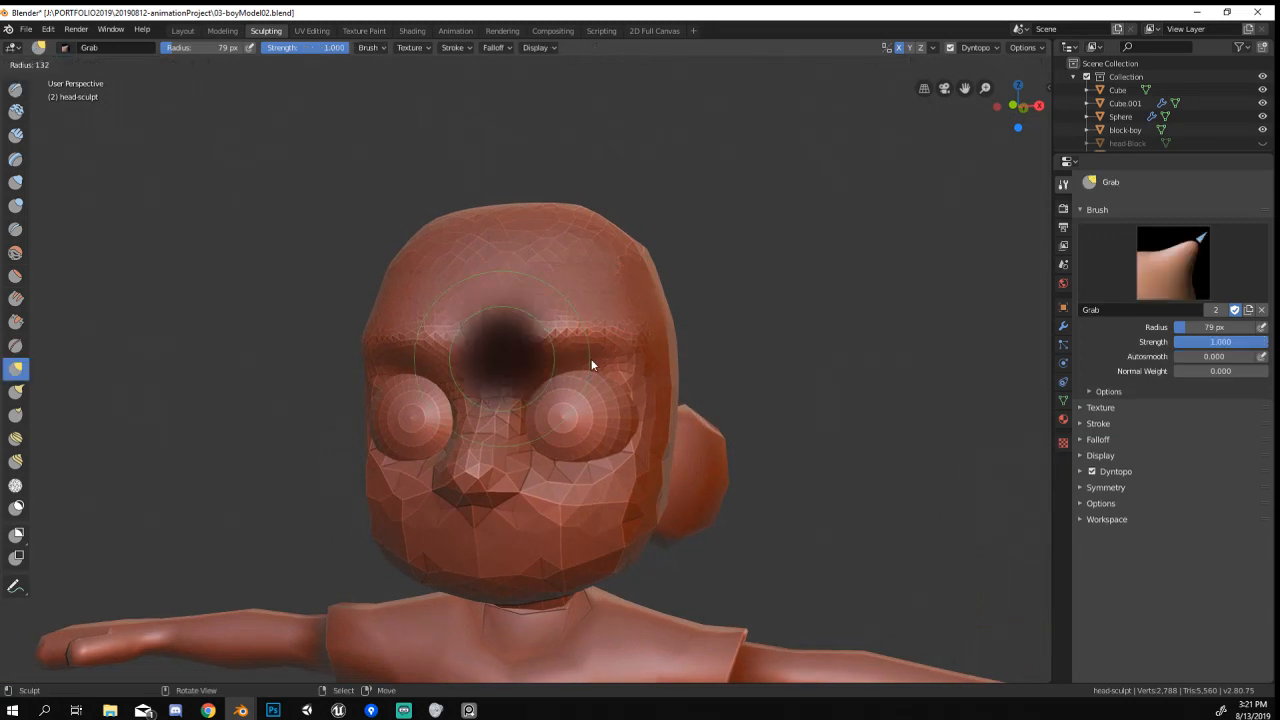
mouse_move(533, 412)
middle_down()
mouse_move(573, 393)
mouse_move(561, 414)
mouse_move(501, 414)
mouse_move(573, 410)
mouse_move(666, 449)
mouse_move(631, 449)
mouse_move(666, 489)
mouse_move(466, 534)
mouse_move(364, 502)
mouse_move(371, 529)
mouse_move(420, 409)
middle_up()
key(f)
click(420, 409)
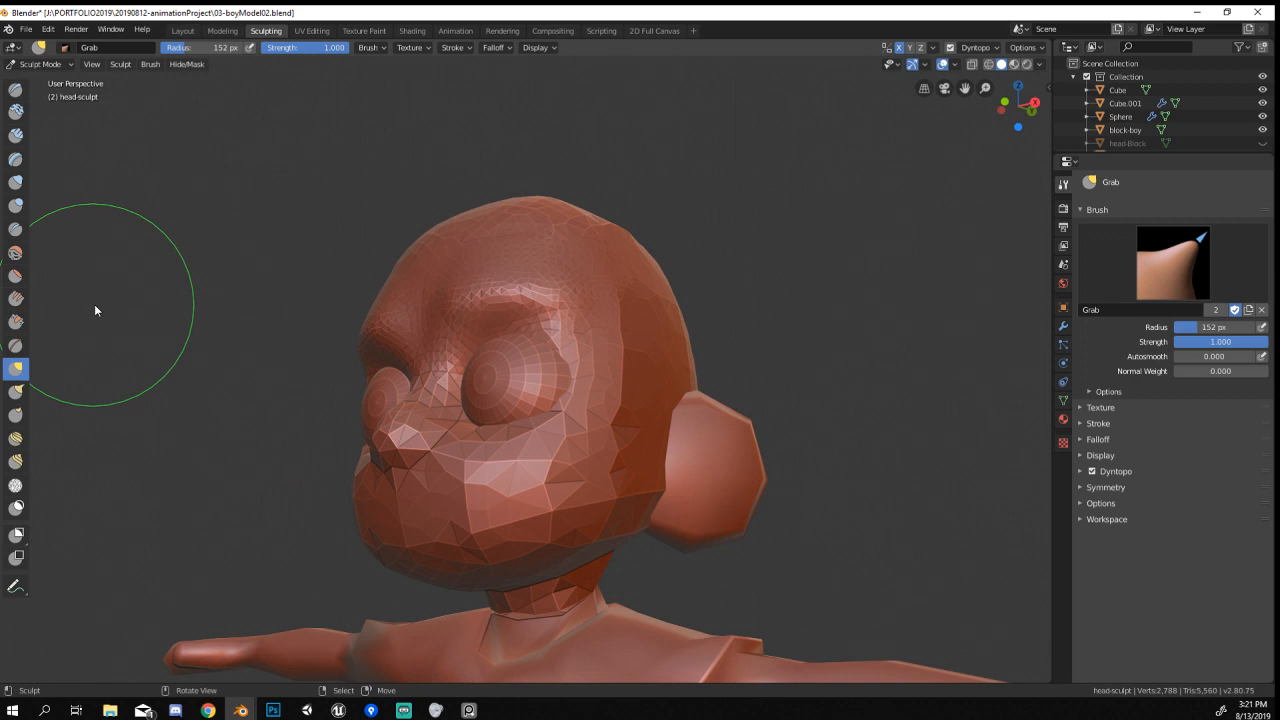
Smooth the forehead and the area above the brows using the Flatten/Contrast brush at radii of 89 px and 182 px.
click(16, 275)
mouse_move(454, 284)
mouse_down()
mouse_move(426, 314)
mouse_move(509, 286)
mouse_up()
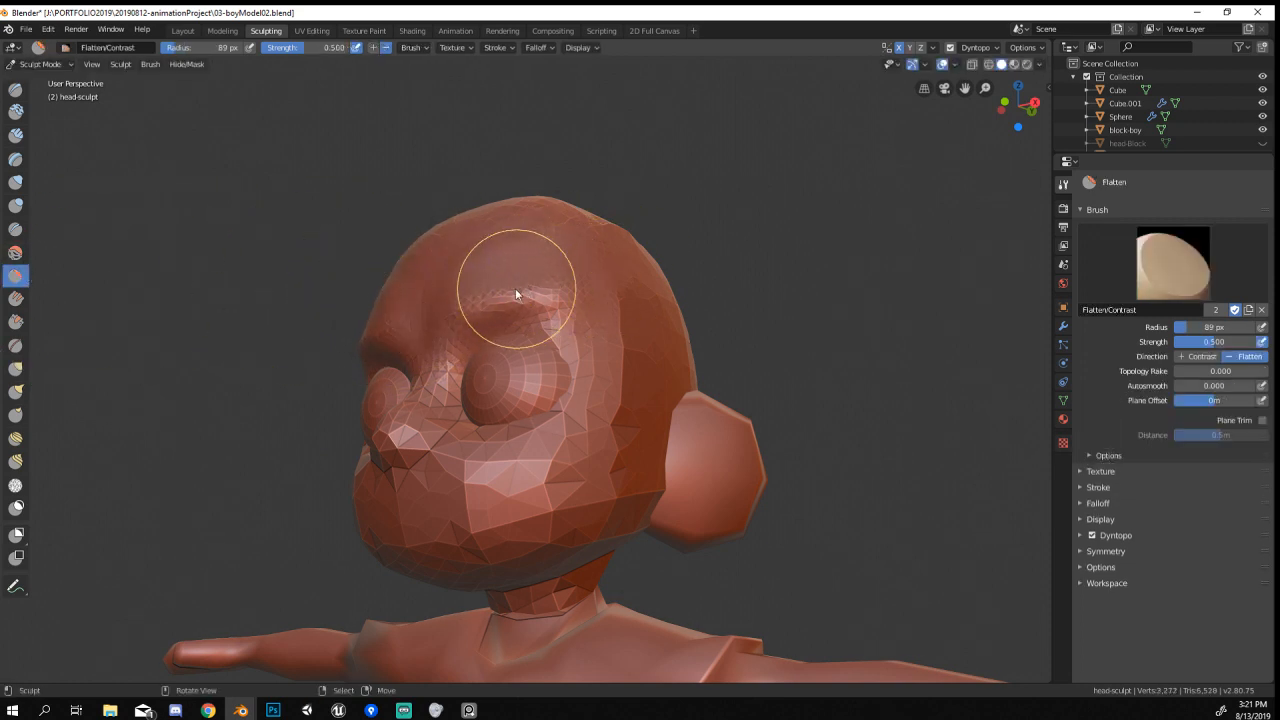
middle_drag(509, 286, 437, 300)
middle_drag(457, 251, 548, 287)
key(f)
click(592, 284)
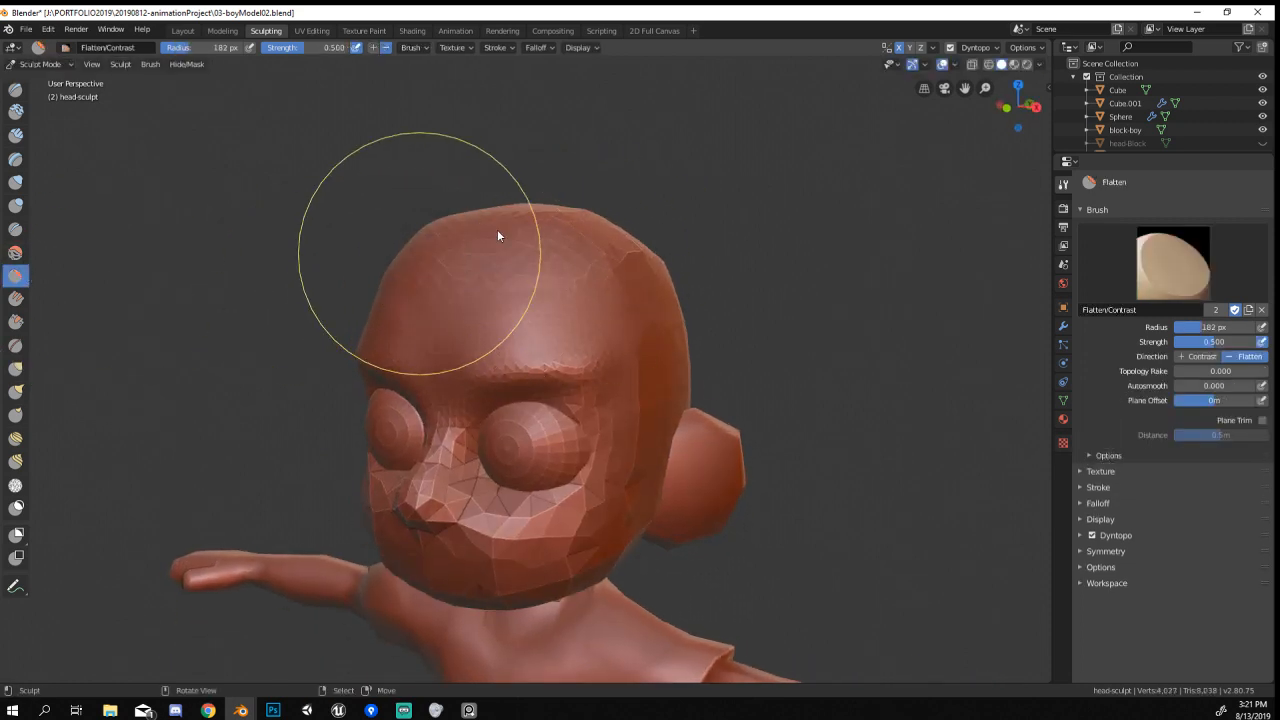
mouse_move(497, 232)
mouse_down()
mouse_move(583, 282)
mouse_move(625, 280)
mouse_up()
Reshape the brow ridges and nose bridge with the Grab brush, working at radii of 116, 161 and 105 px.
mouse_move(625, 280)
middle_down()
mouse_move(542, 261)
mouse_move(577, 303)
middle_up()
key(g)
key(f)
click(533, 303)
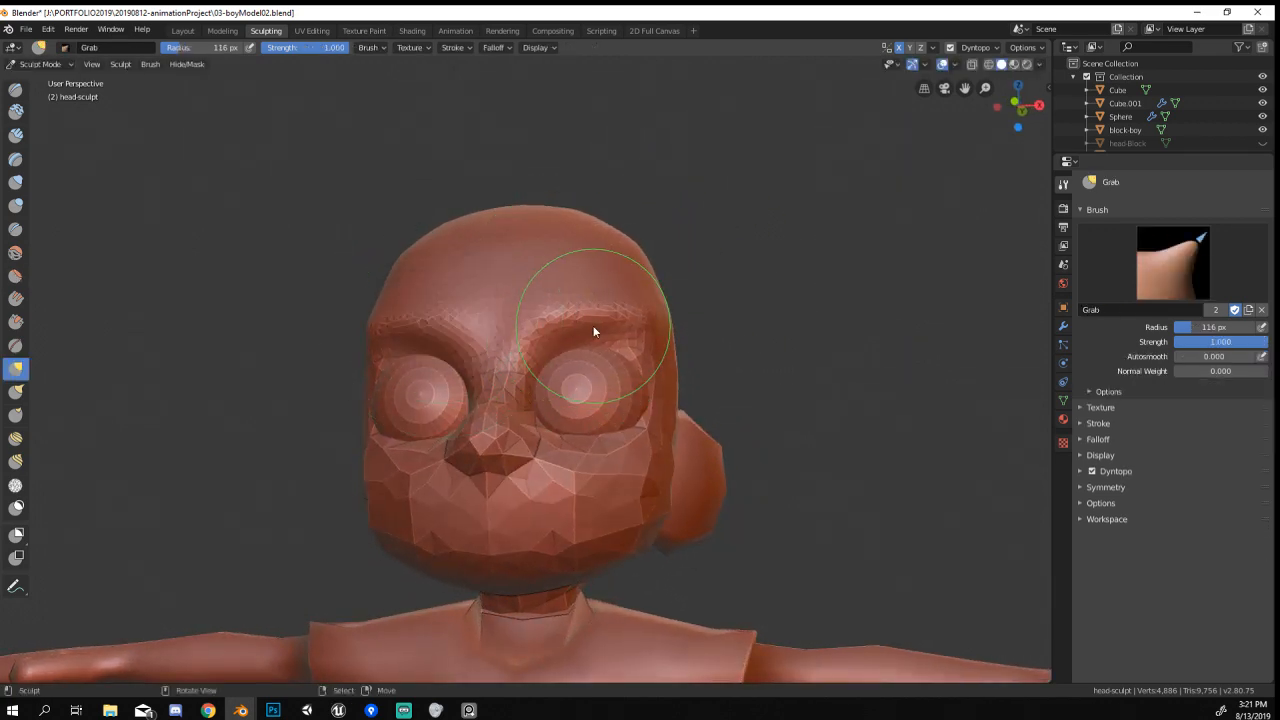
drag(593, 327, 589, 314)
mouse_move(577, 317)
middle_down()
mouse_move(565, 324)
mouse_move(578, 320)
mouse_move(606, 363)
mouse_move(660, 357)
mouse_move(641, 368)
middle_up()
key(f)
click(565, 324)
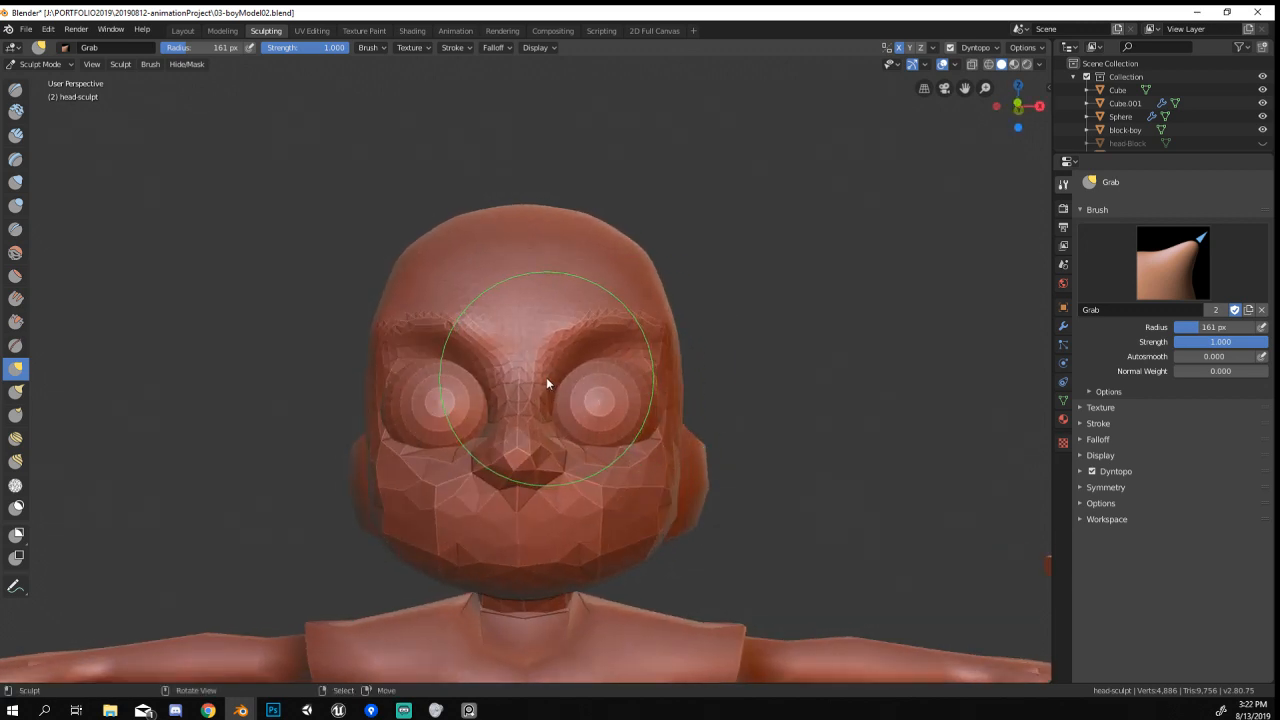
key(f)
click(509, 377)
drag(554, 370, 546, 370)
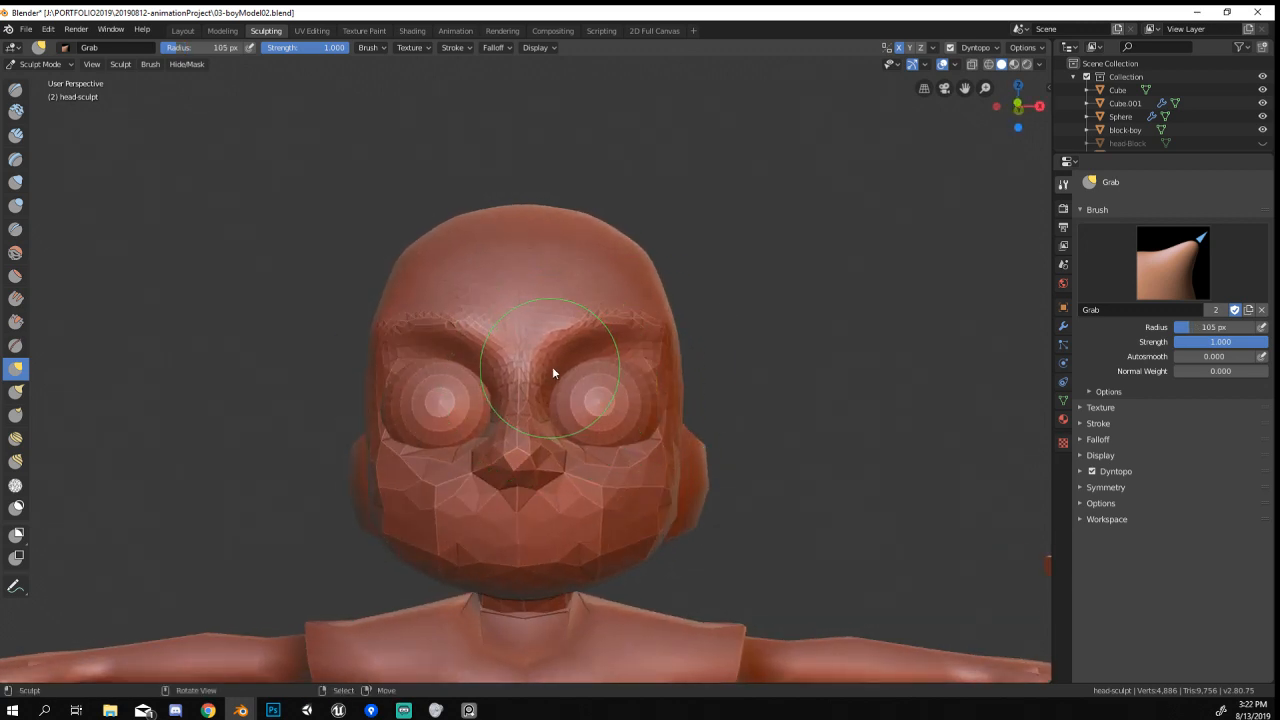
Set the Grab brush radius to 173 px and adjust the eye area and brows from several angles.
middle_drag(557, 364, 557, 369)
key(f)
click(418, 366)
middle_drag(420, 372, 487, 348)
key(f)
click(410, 363)
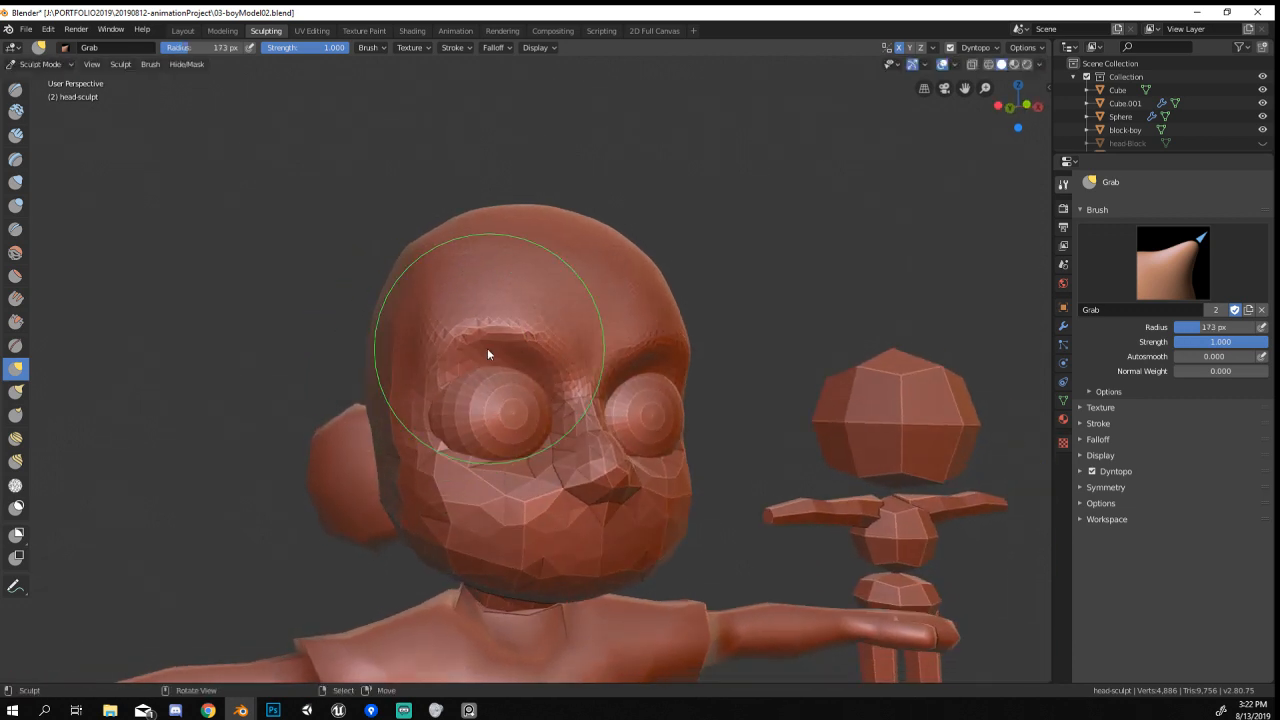
middle_drag(467, 429, 486, 425)
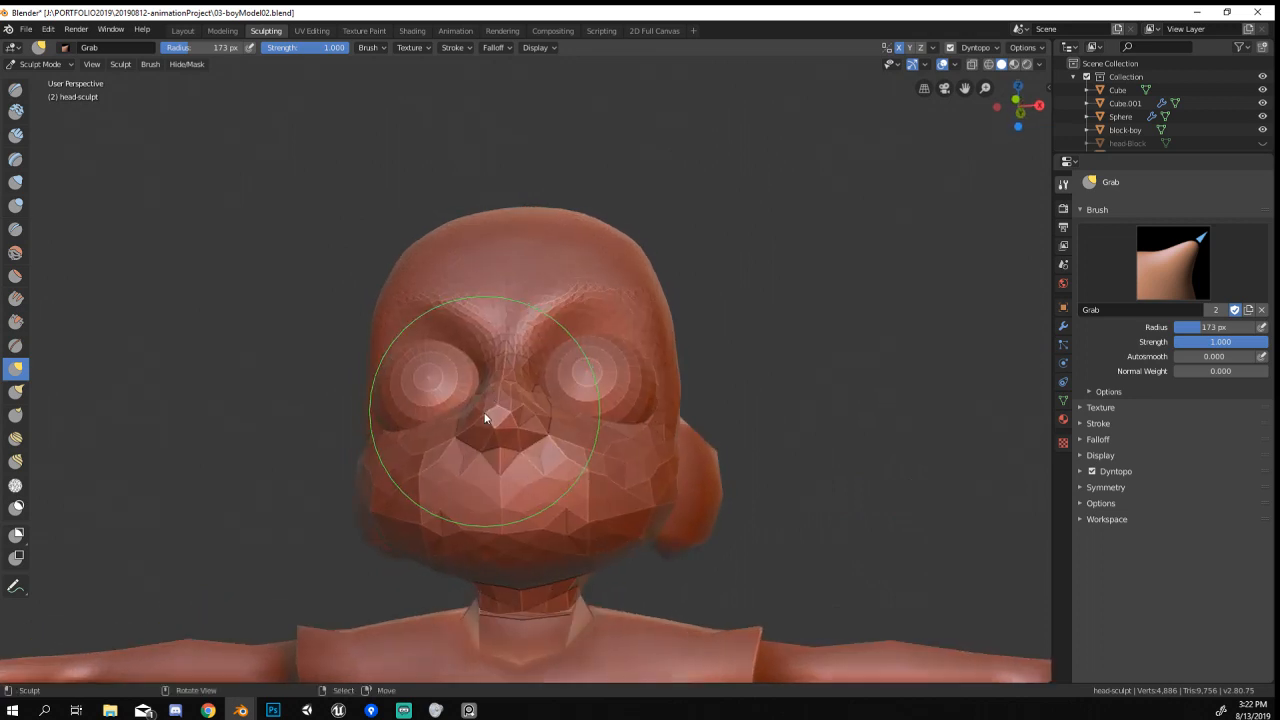
Build up the cheeks, muzzle and jaw with the Clay Strips brush at a 72 px radius and 0.500 strength.
click(16, 135)
key(f)
click(560, 491)
mouse_move(545, 480)
mouse_down()
mouse_move(449, 527)
mouse_move(733, 501)
mouse_move(557, 480)
mouse_move(598, 458)
mouse_up()
middle_drag(580, 467, 476, 491)
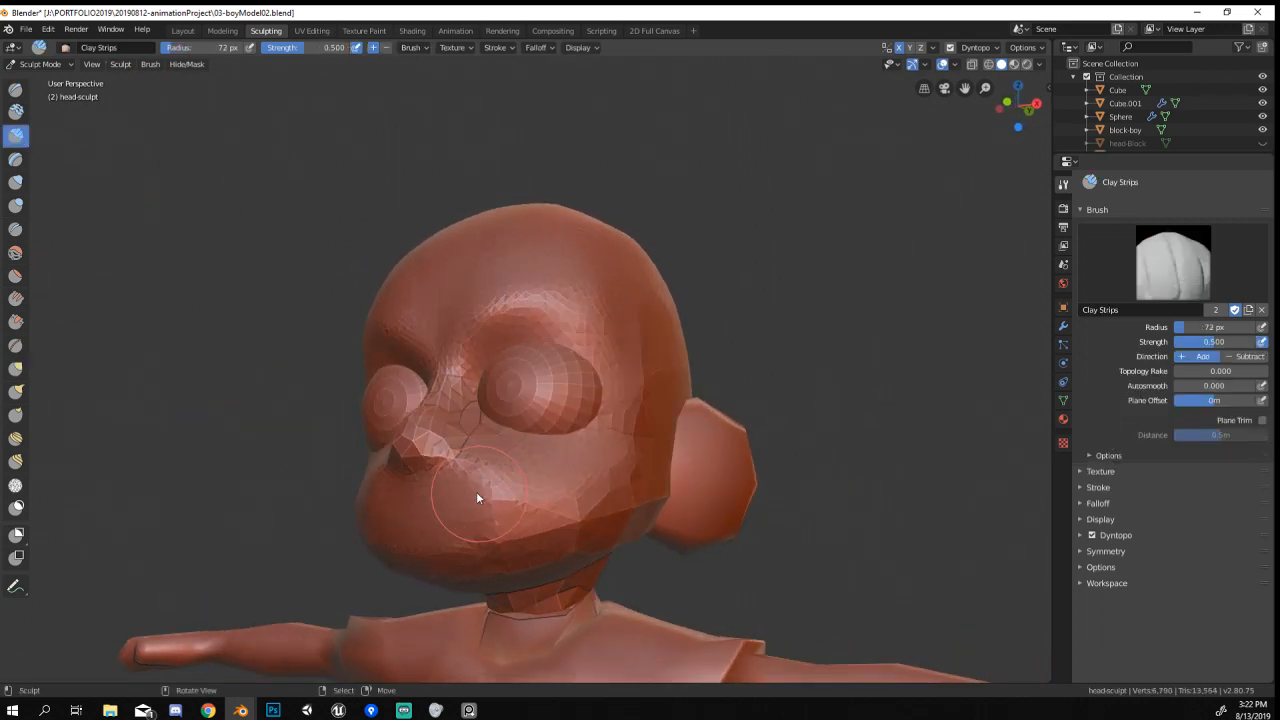
middle_drag(704, 482, 506, 539)
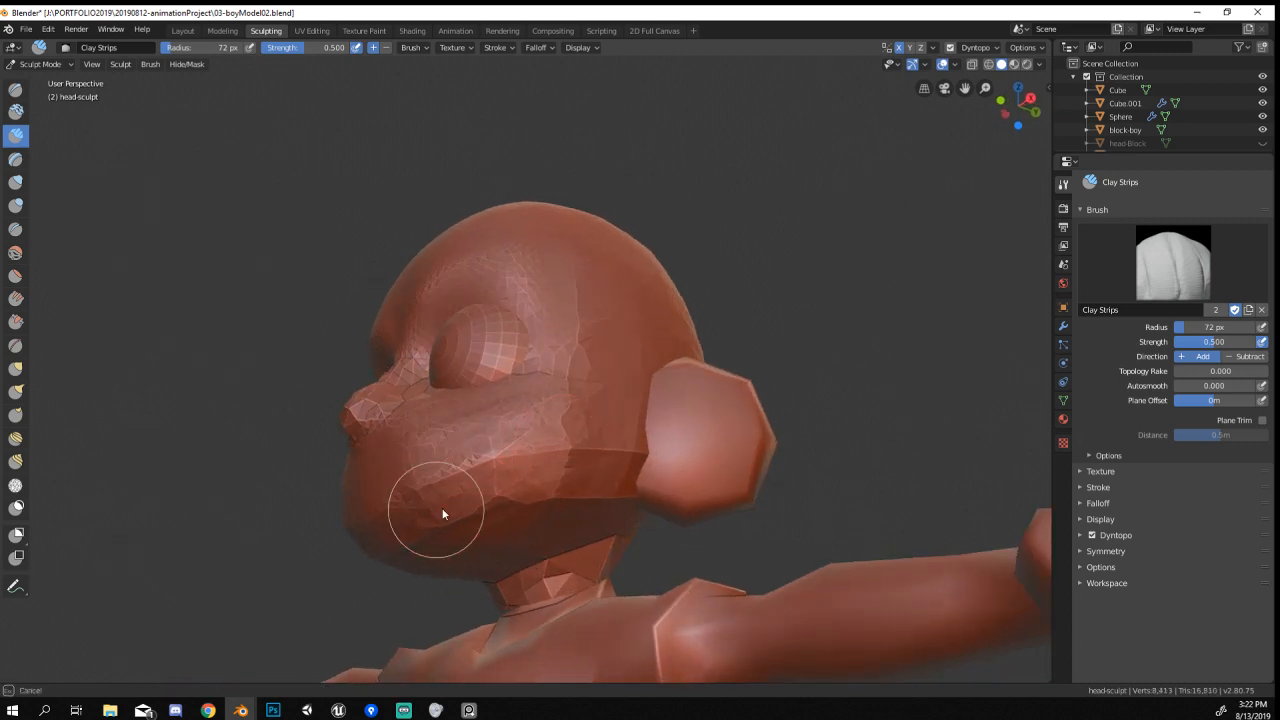
middle_drag(394, 486, 613, 324)
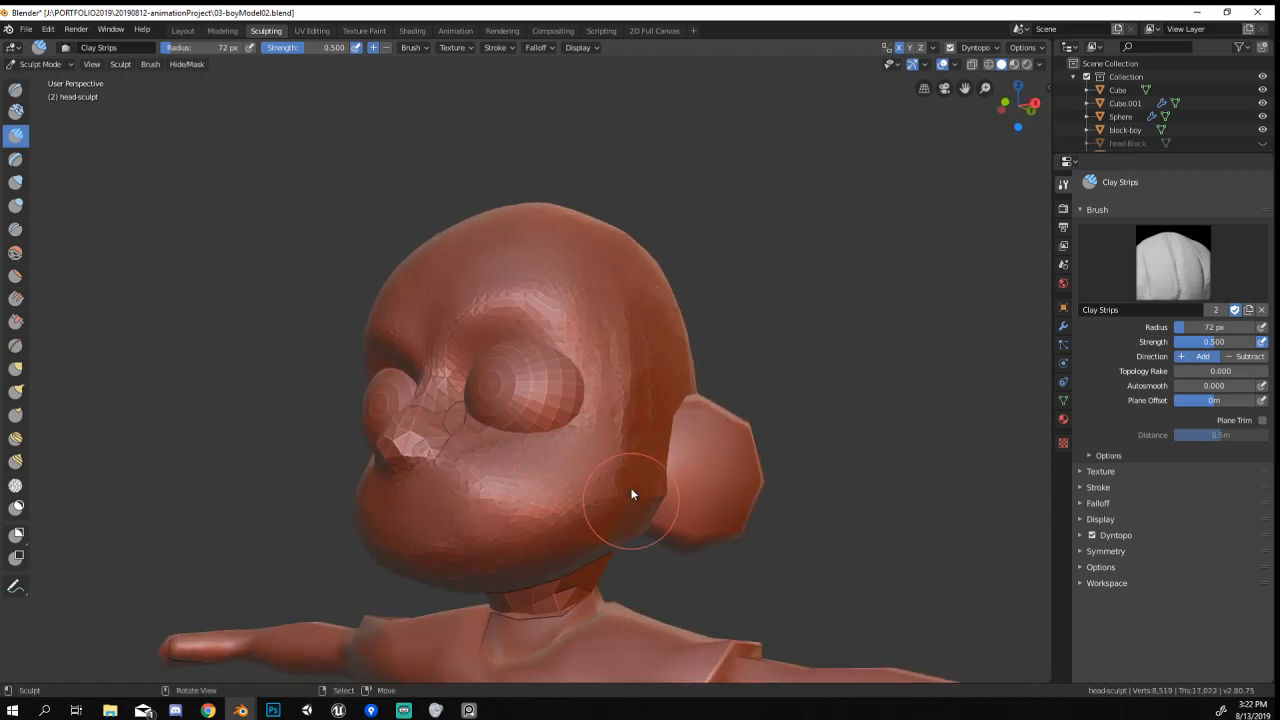
mouse_move(521, 451)
middle_down()
mouse_move(483, 447)
mouse_move(614, 420)
mouse_move(564, 449)
mouse_move(510, 387)
mouse_move(516, 433)
mouse_move(489, 434)
mouse_move(497, 443)
mouse_move(486, 423)
middle_up()
Swell the tip of the nose into a rounder bulb with the Inflate brush.
key(g)
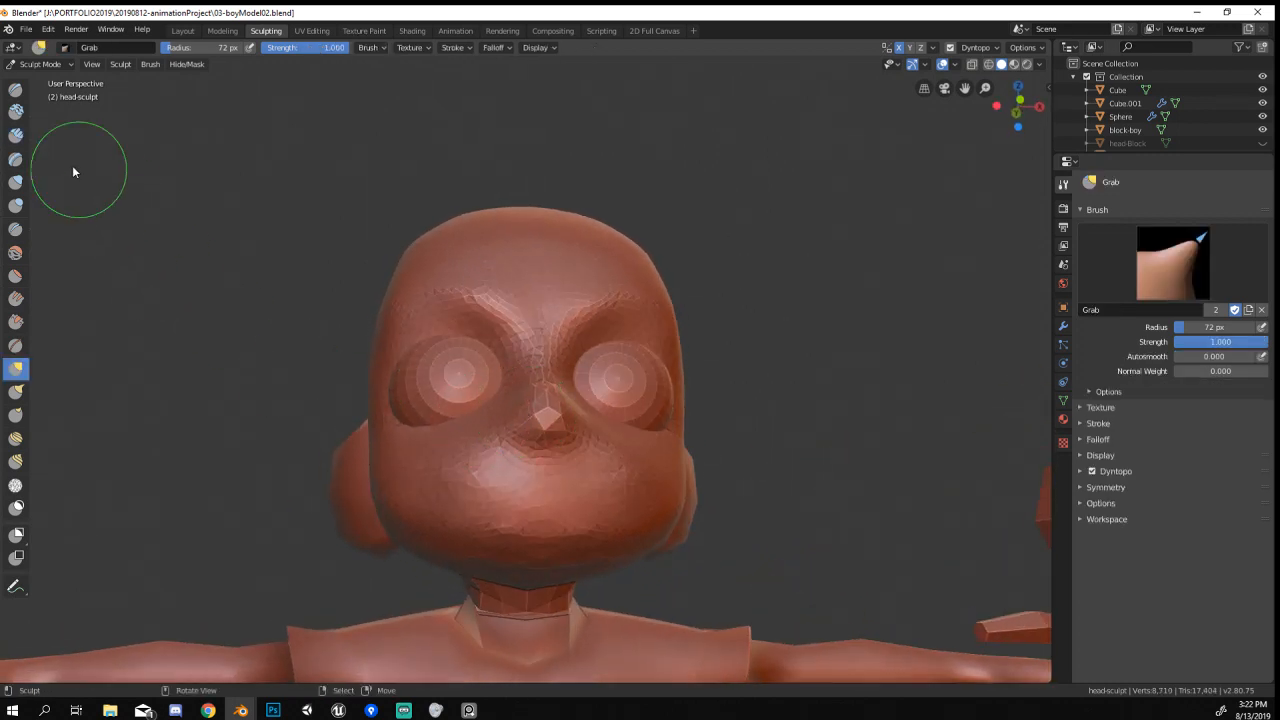
click(15, 182)
drag(550, 424, 542, 430)
mouse_move(542, 430)
middle_down()
mouse_move(515, 398)
mouse_move(379, 455)
mouse_move(386, 467)
mouse_move(404, 389)
mouse_move(401, 464)
middle_up()
Reshape the mouth and chin profile with the Grab brush at radii of 167 px and 143 px.
key(g)
key(f)
click(367, 469)
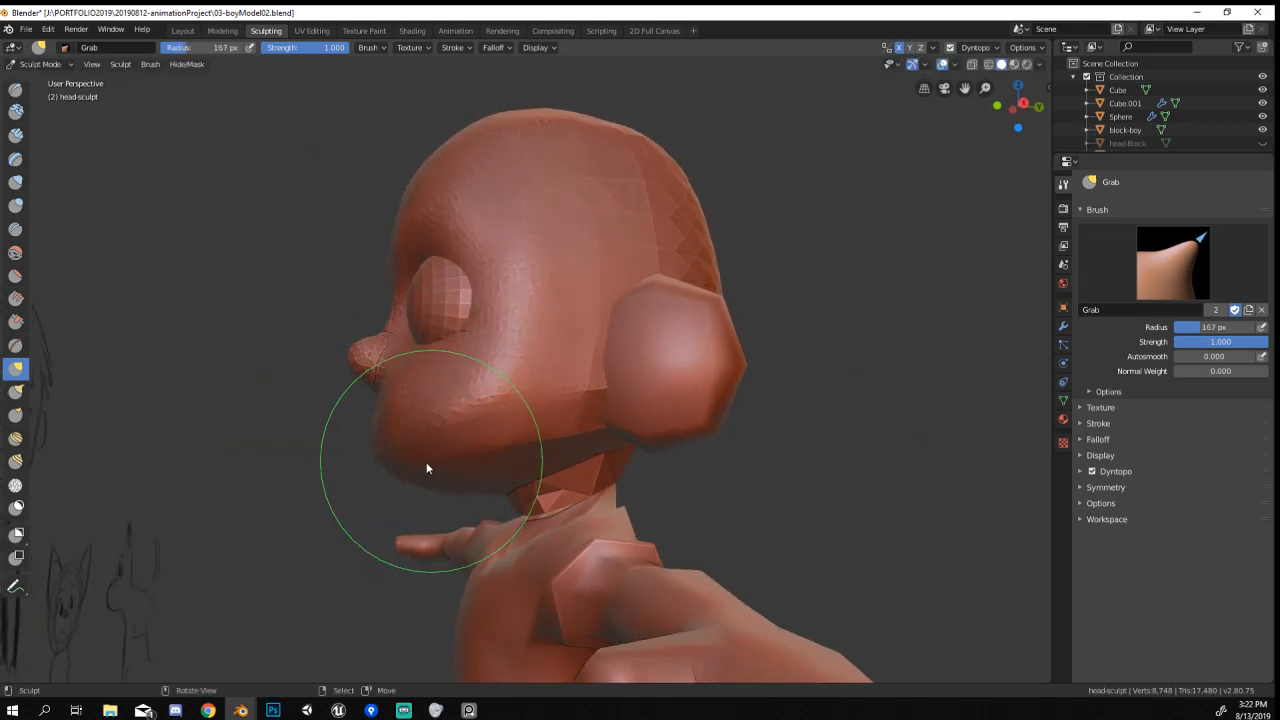
key(f)
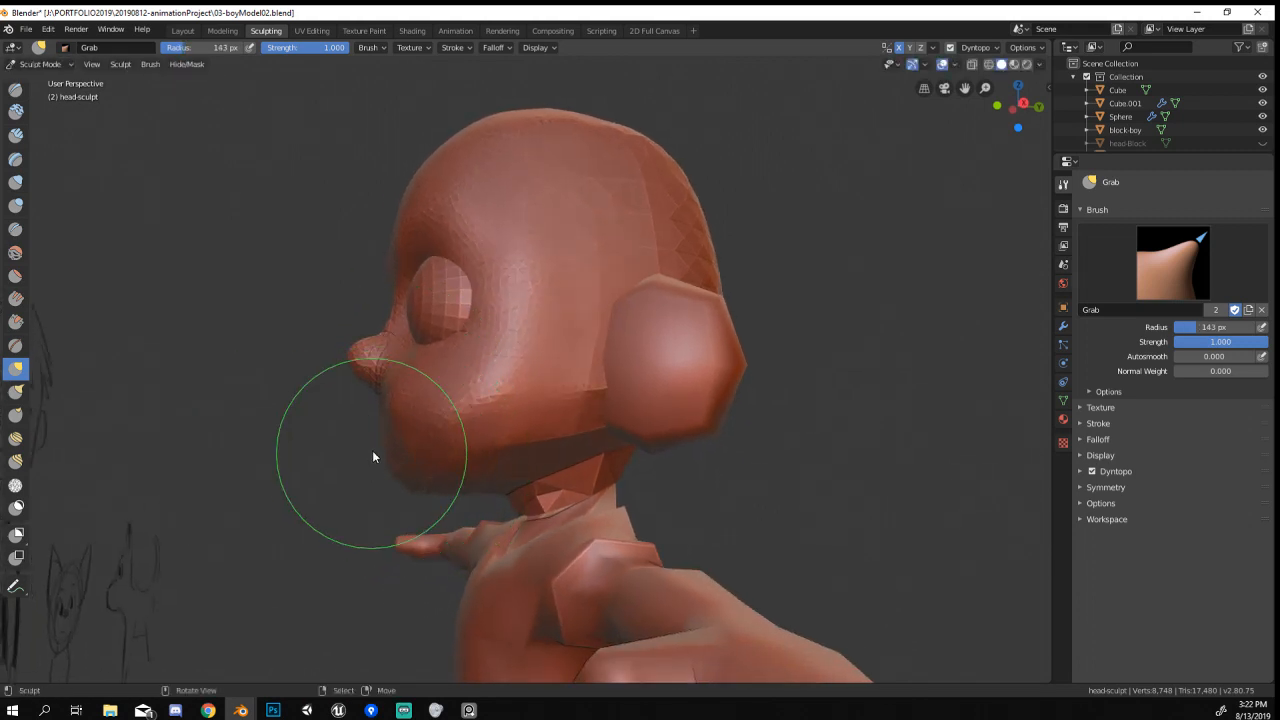
click(392, 439)
mouse_move(392, 439)
middle_down()
mouse_move(588, 373)
mouse_move(611, 386)
mouse_move(711, 386)
mouse_move(666, 397)
mouse_move(591, 368)
mouse_move(584, 450)
middle_up()
Refine the underside and sides of the nose with the Grab brush at 91, 100 and 72 px, undoing one stroke.
mouse_move(584, 450)
middle_down()
mouse_move(449, 457)
mouse_move(518, 455)
middle_up()
ctrl+middle_drag(518, 455, 524, 361)
key(f)
click(493, 368)
drag(559, 408, 561, 405)
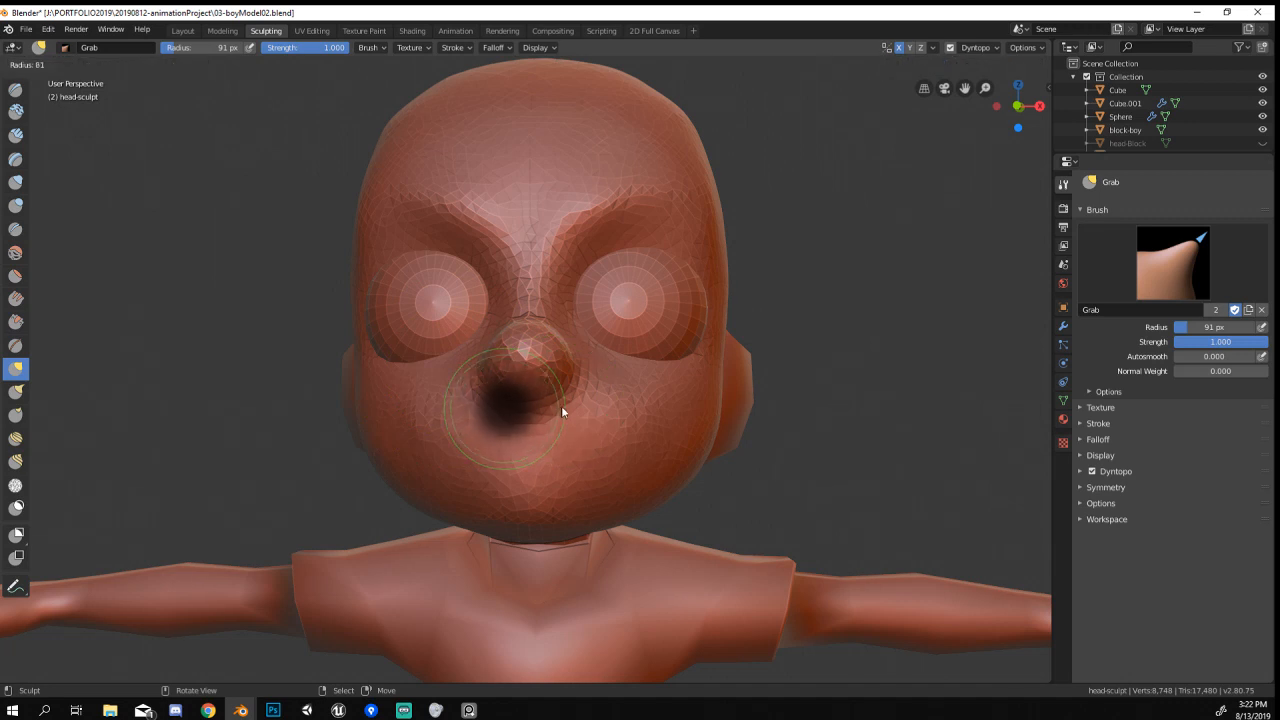
key(ctrl+z)
key(f)
click(543, 398)
middle_drag(543, 398, 521, 401)
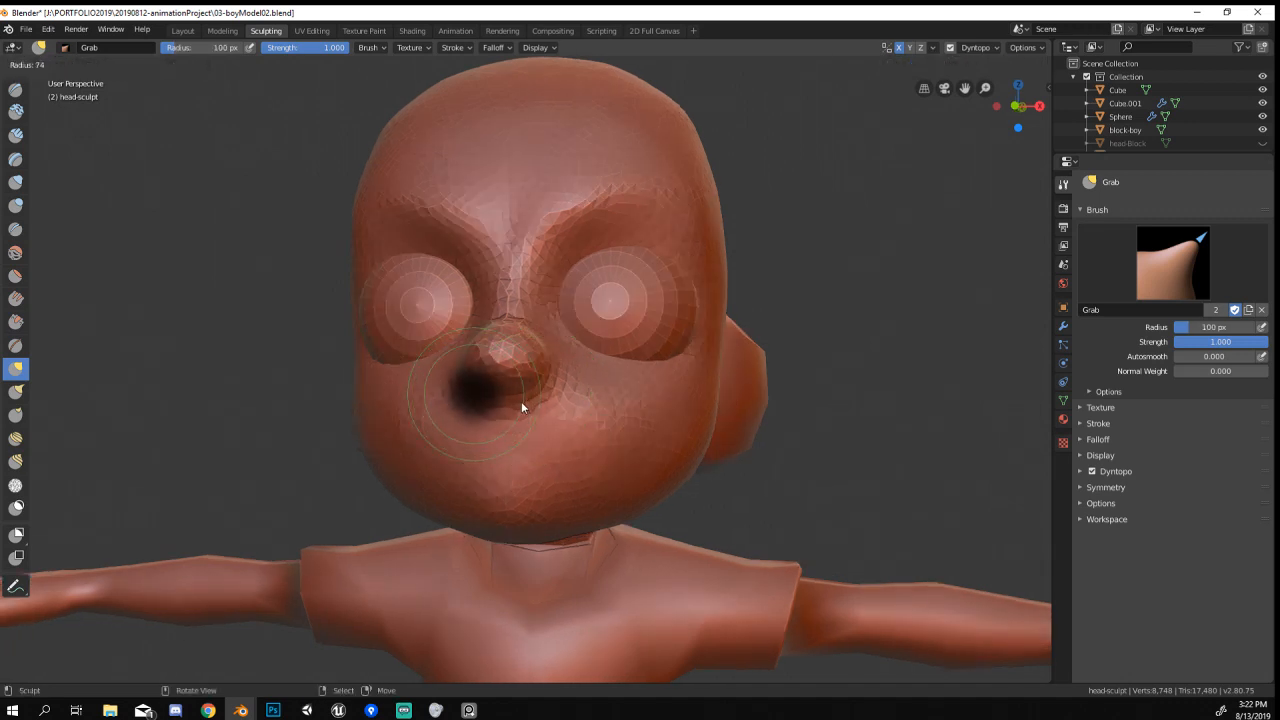
key(f)
click(549, 379)
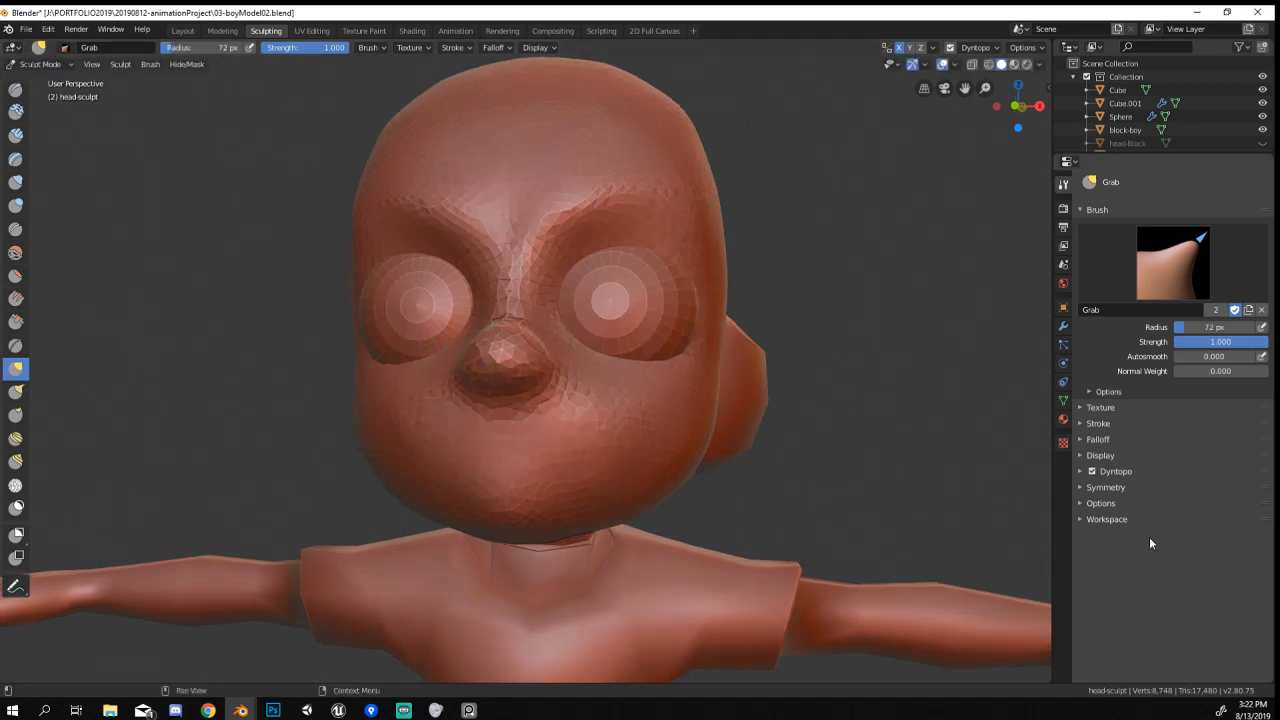
key(alt+Tab)
key(alt+Tab)
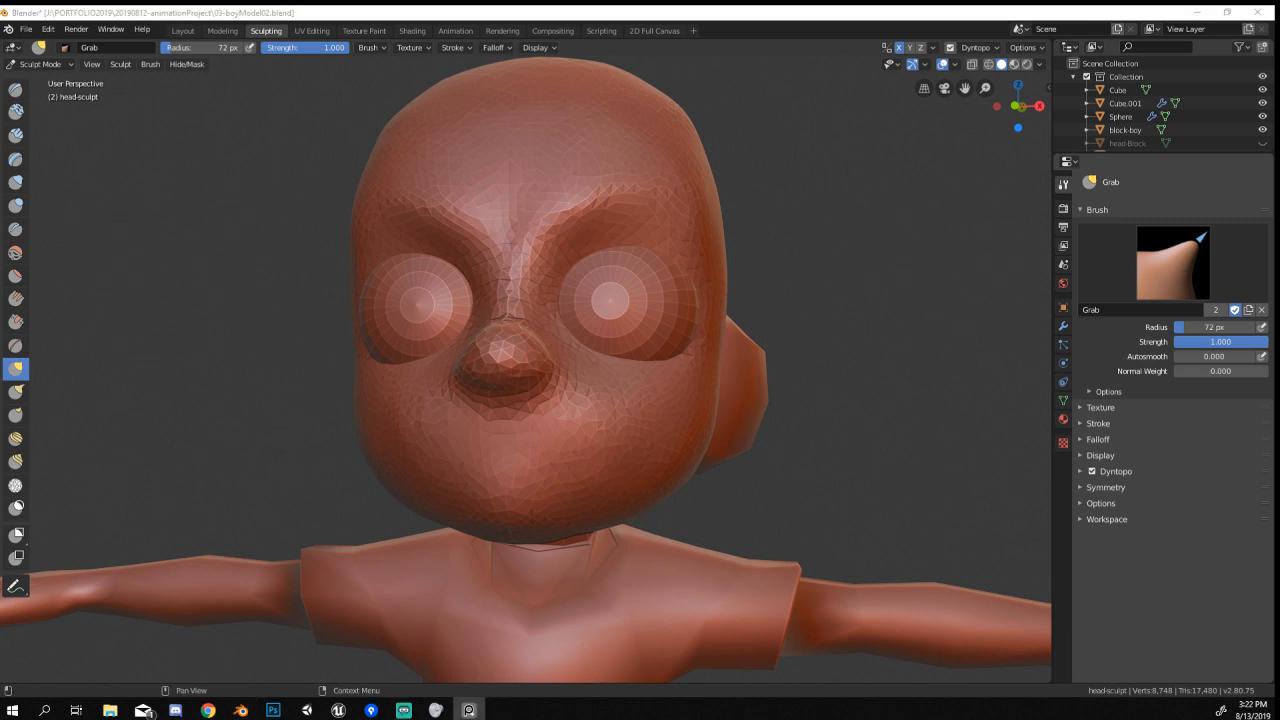
key(alt+Tab)
Select the Crease brush, resize it and smooth the brow ridge above the eye.
middle_drag(766, 471, 710, 468)
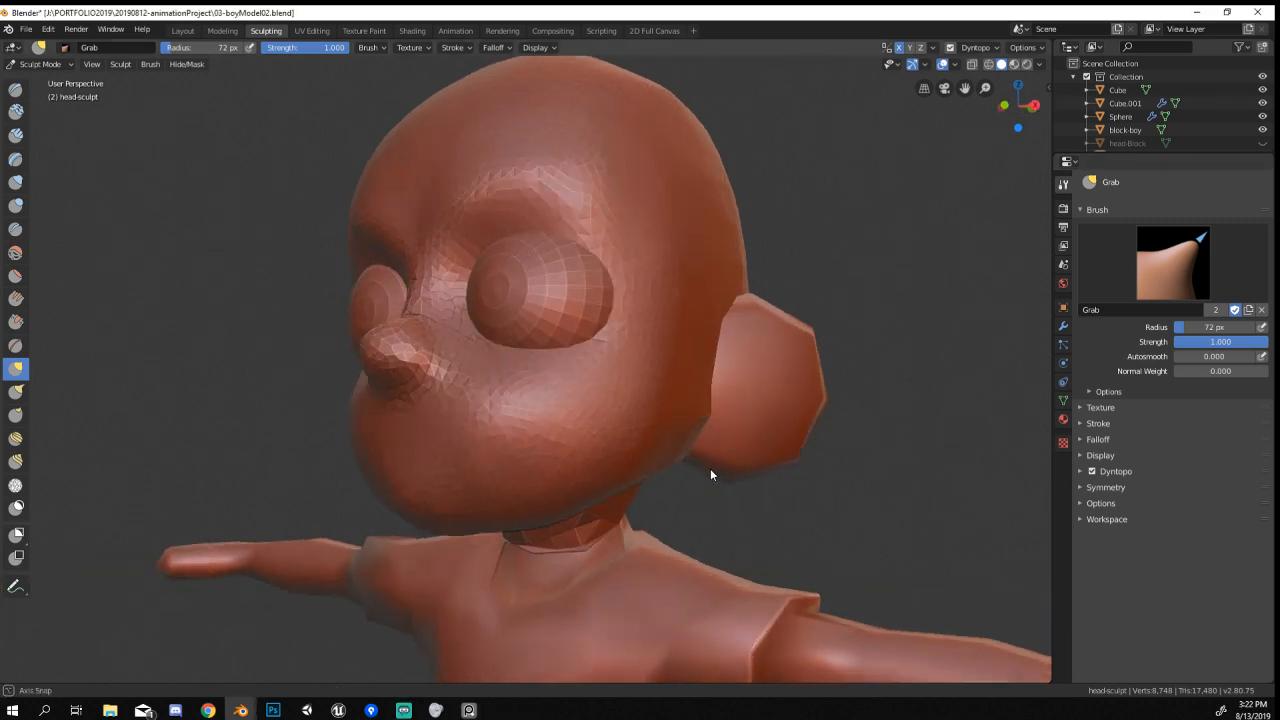
middle_drag(560, 334, 594, 403)
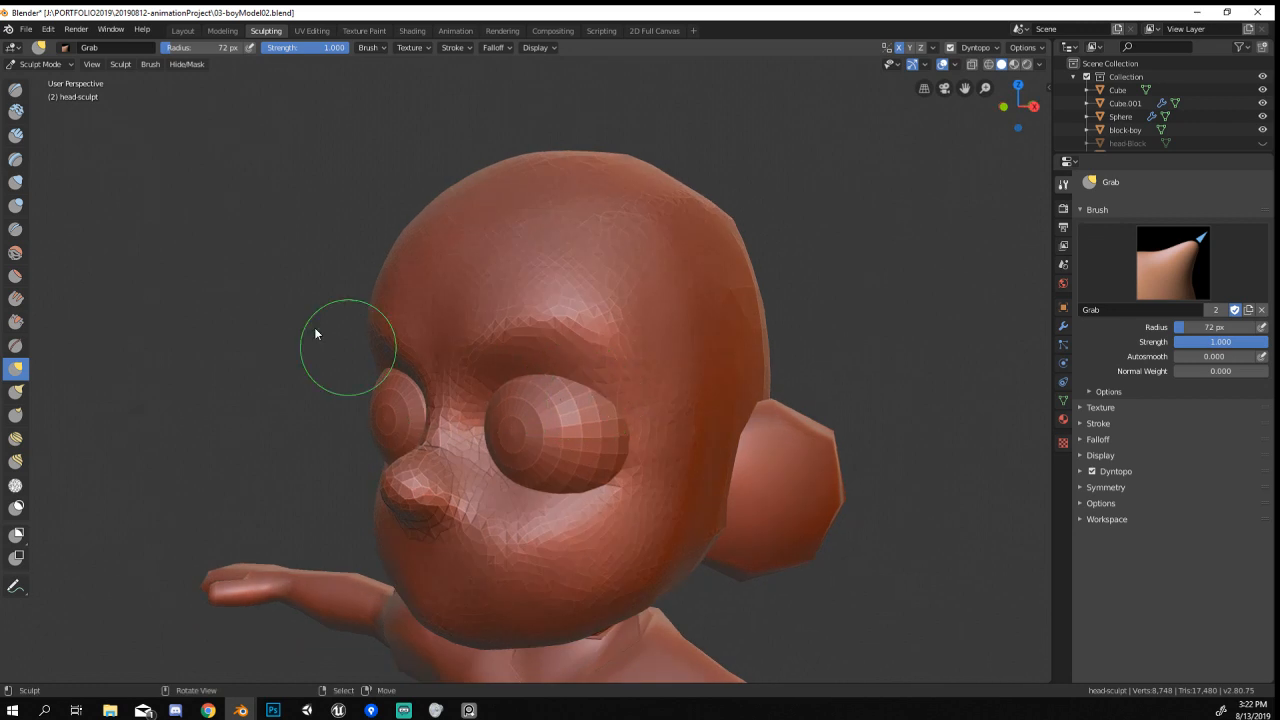
click(15, 229)
key(f)
click(483, 331)
mouse_move(483, 331)
shift+mouse_down()
mouse_move(663, 350)
mouse_move(676, 370)
shift+mouse_up()
Set the Grab brush radius to 225 px and reshape the overall face outline and brows.
key(g)
mouse_move(597, 302)
middle_down()
mouse_move(474, 340)
mouse_move(578, 350)
mouse_move(529, 303)
mouse_move(590, 299)
mouse_move(560, 312)
mouse_move(590, 462)
mouse_move(524, 516)
mouse_move(453, 491)
mouse_move(416, 575)
mouse_move(497, 580)
mouse_move(437, 566)
mouse_move(491, 409)
mouse_move(447, 517)
middle_up()
key(f)
click(497, 366)
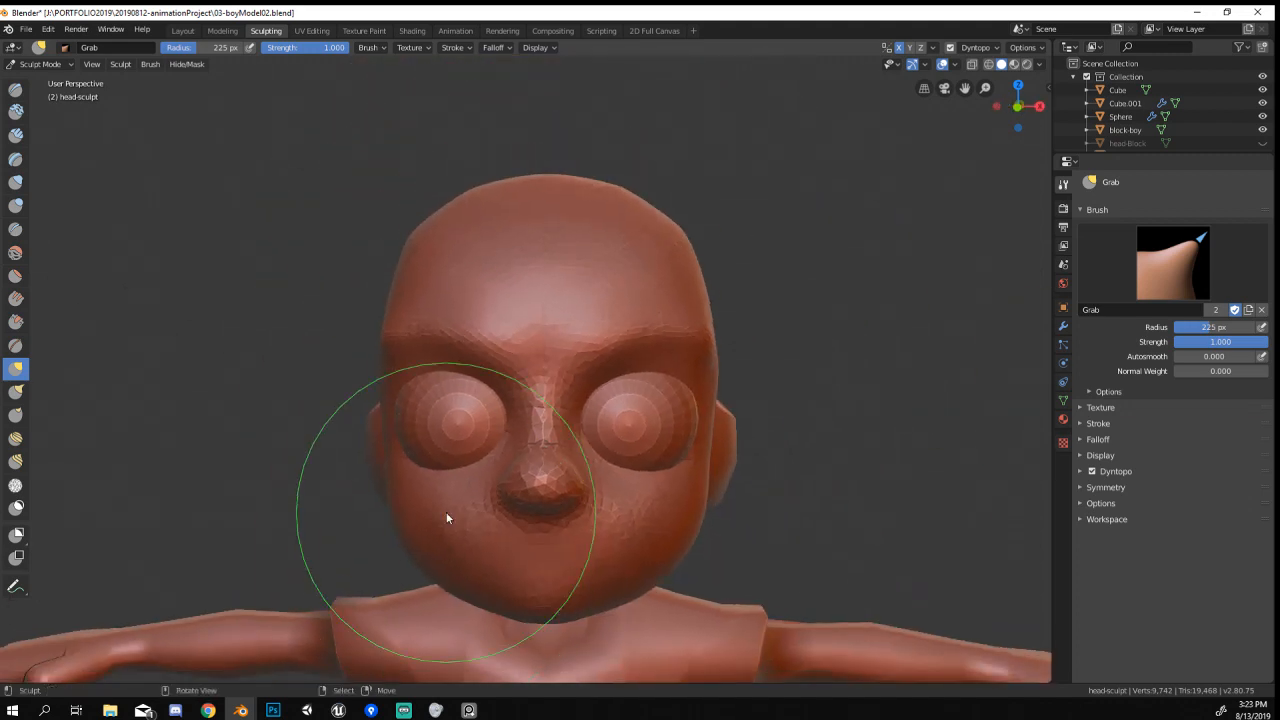
Switch to Object Mode, scale the eye spheres down to about 0.82 and reposition them in the sockets.
click(40, 64)
click(48, 68)
click(612, 507)
key(s)
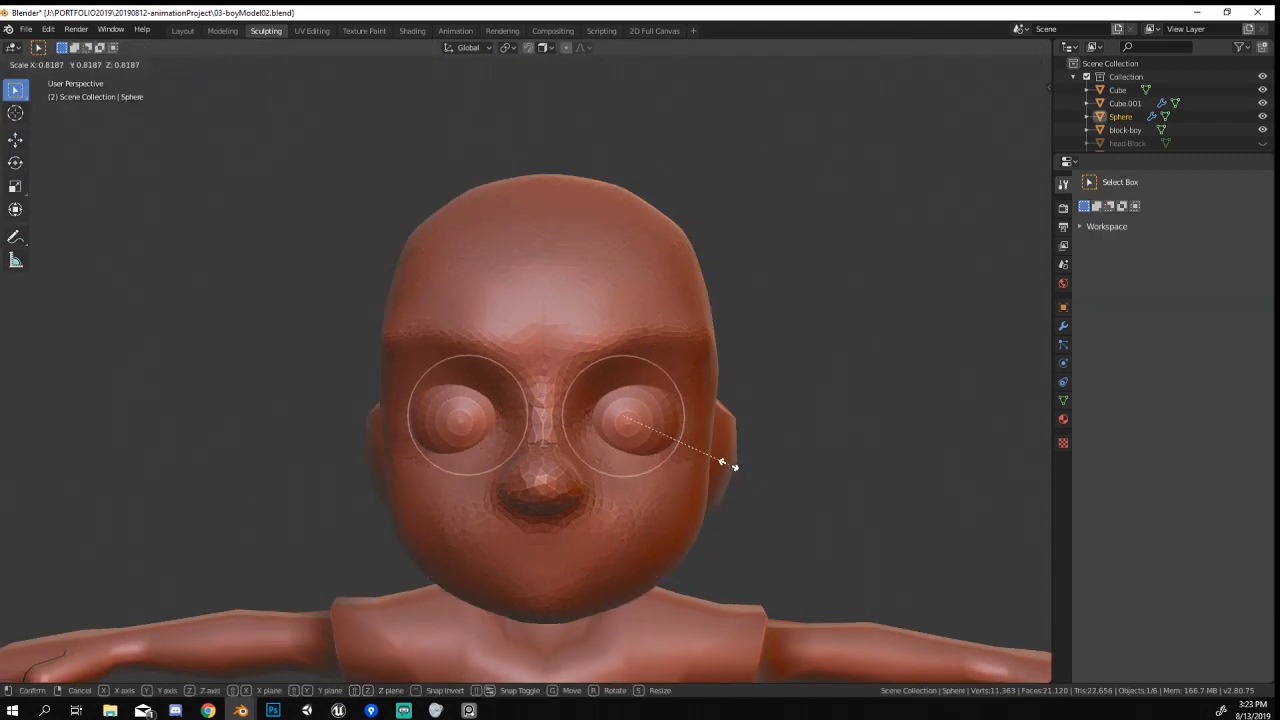
click(728, 463)
mouse_move(728, 463)
middle_down()
mouse_move(640, 487)
mouse_move(684, 436)
mouse_move(714, 430)
mouse_move(731, 463)
middle_up()
key(g)
click(735, 463)
Scale the eye spheres down again to about 0.95 and adjust their position in the head.
key(s)
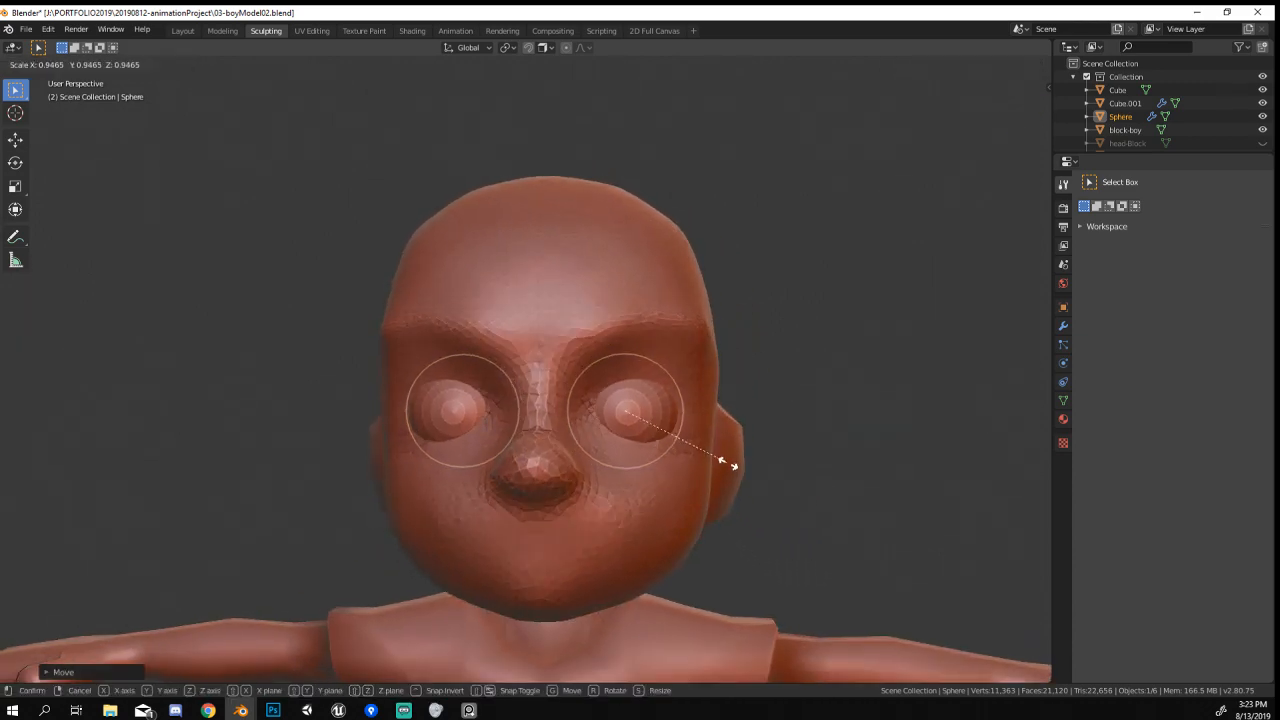
click(725, 461)
key(g)
click(727, 465)
middle_drag(727, 468, 689, 471)
Return the head mesh to Sculpt Mode and reshape the nose and lower face with large Grab brushes, ending at 238 px.
click(665, 501)
click(40, 64)
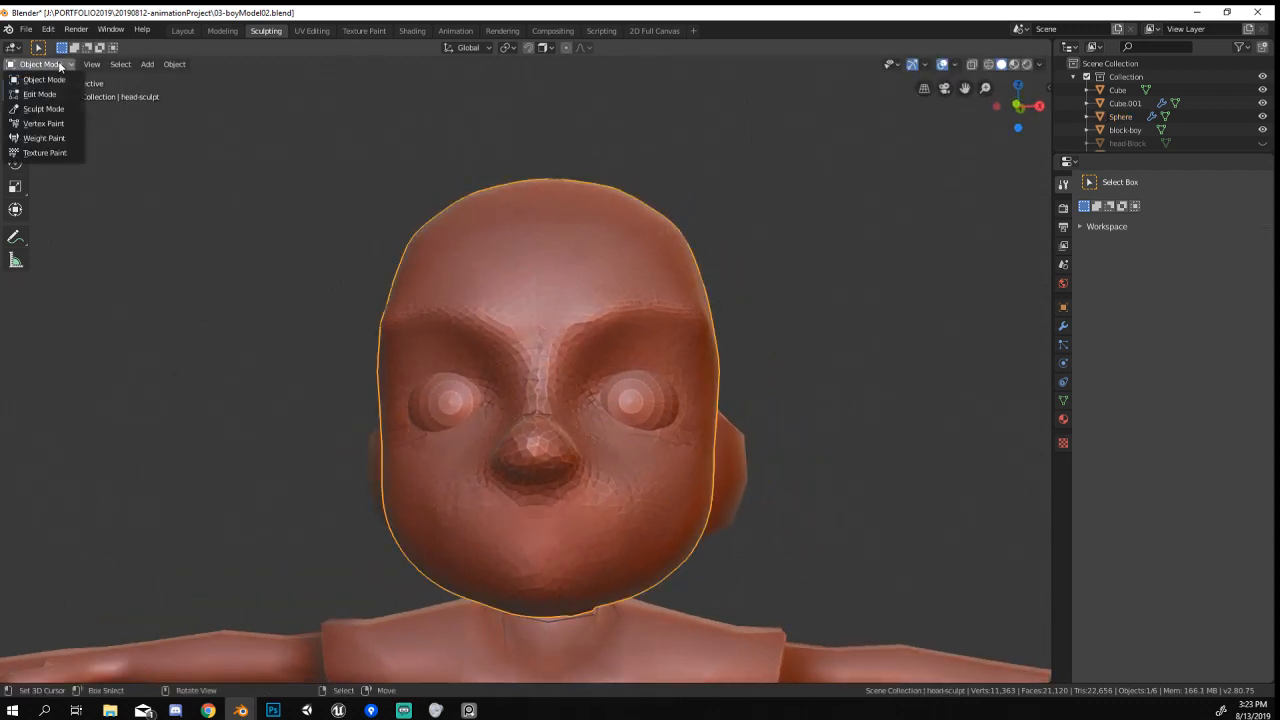
click(50, 108)
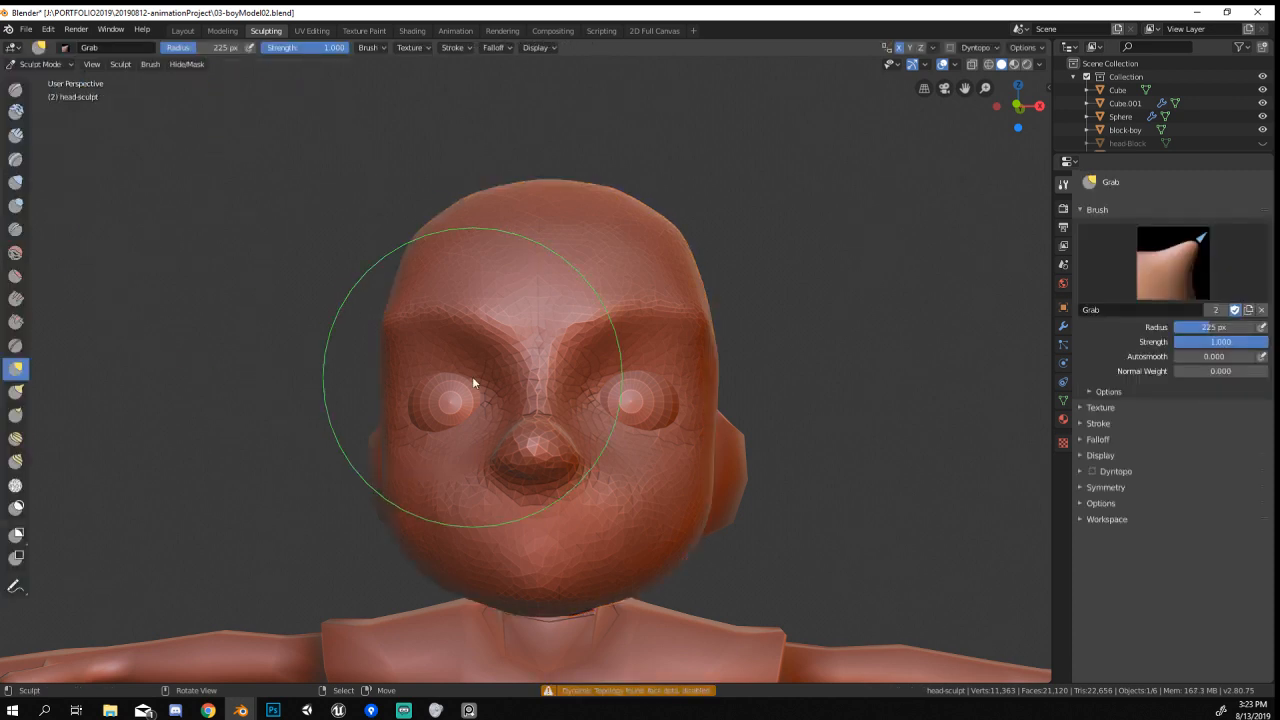
drag(557, 456, 556, 461)
key(f)
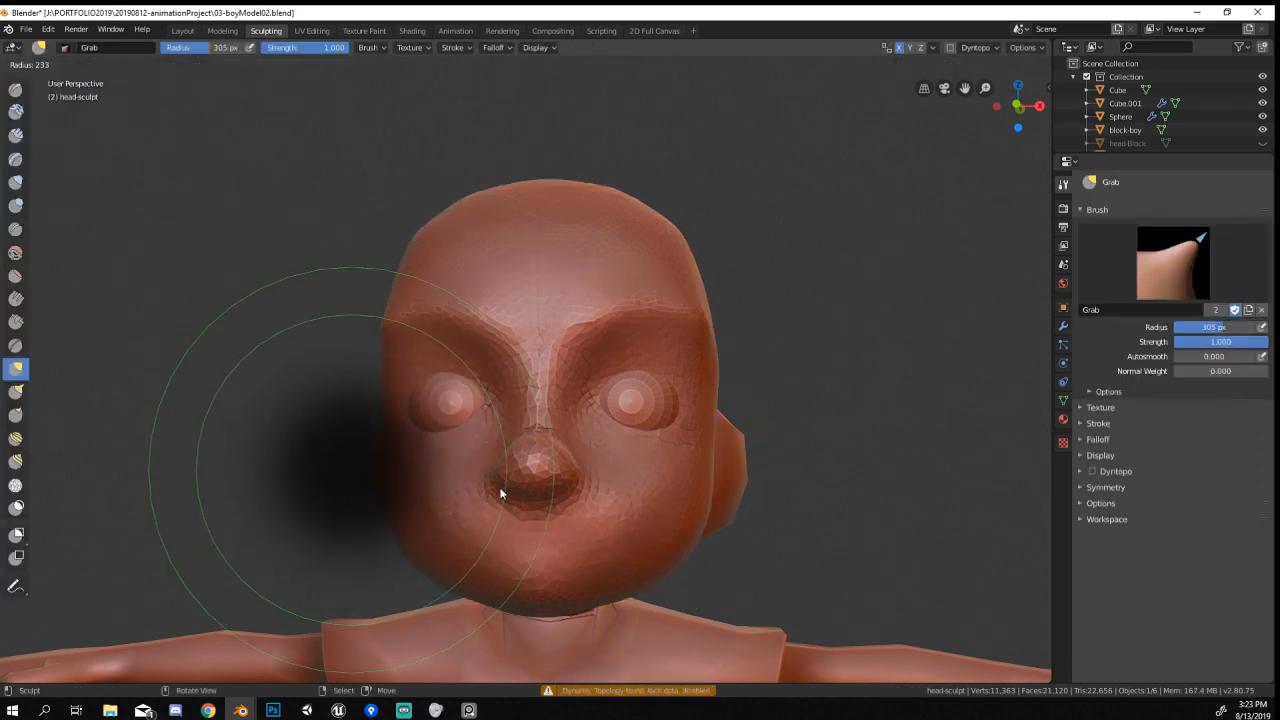
click(501, 486)
key(f)
mouse_move(541, 473)
middle_down()
mouse_move(575, 470)
mouse_move(490, 495)
middle_up()
click(611, 482)
key(f)
click(602, 484)
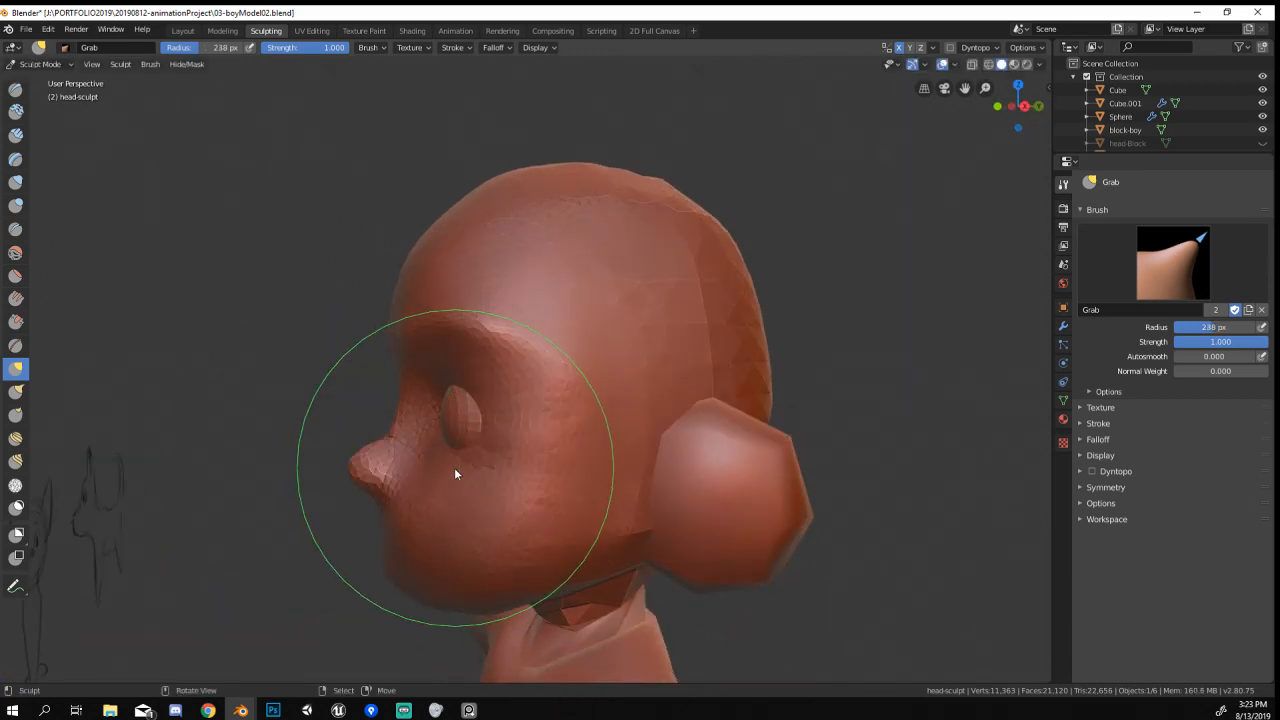
Build up the rim of the eye socket with the Blob brush, reducing its radius from 62 px to 54 px.
middle_drag(475, 450, 538, 453)
scroll(542, 440, up, 3)
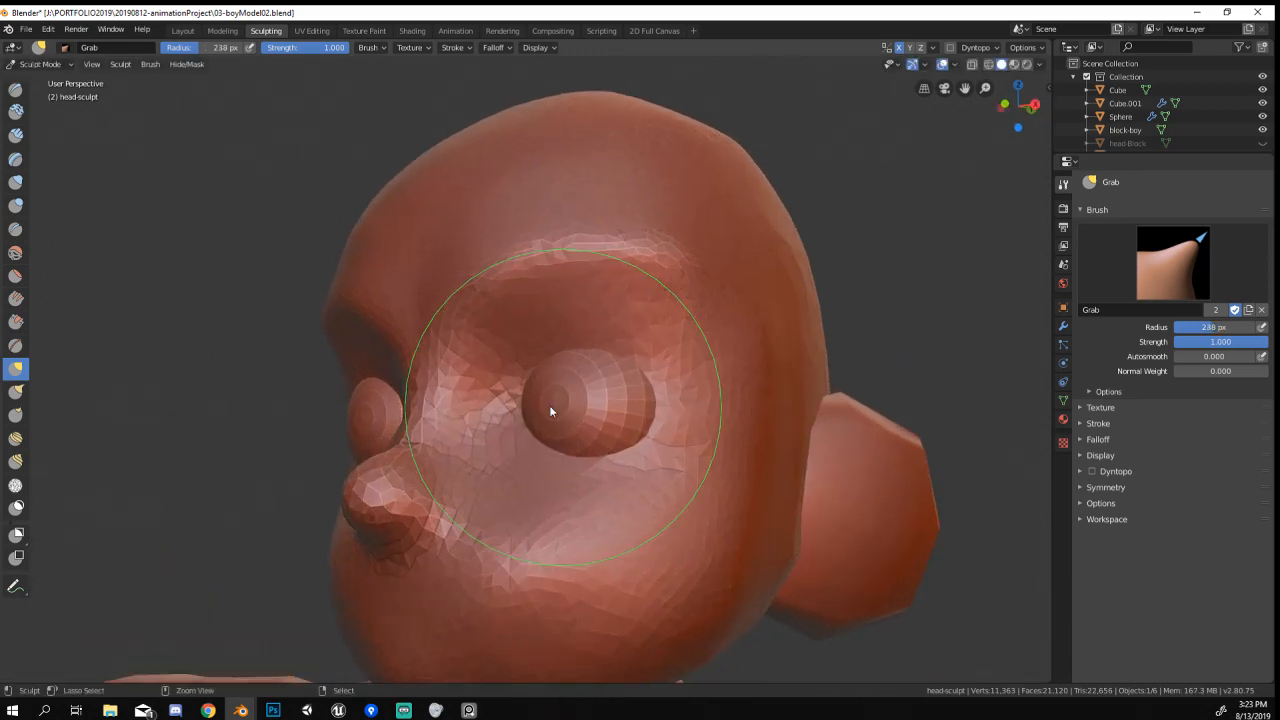
click(16, 182)
click(16, 205)
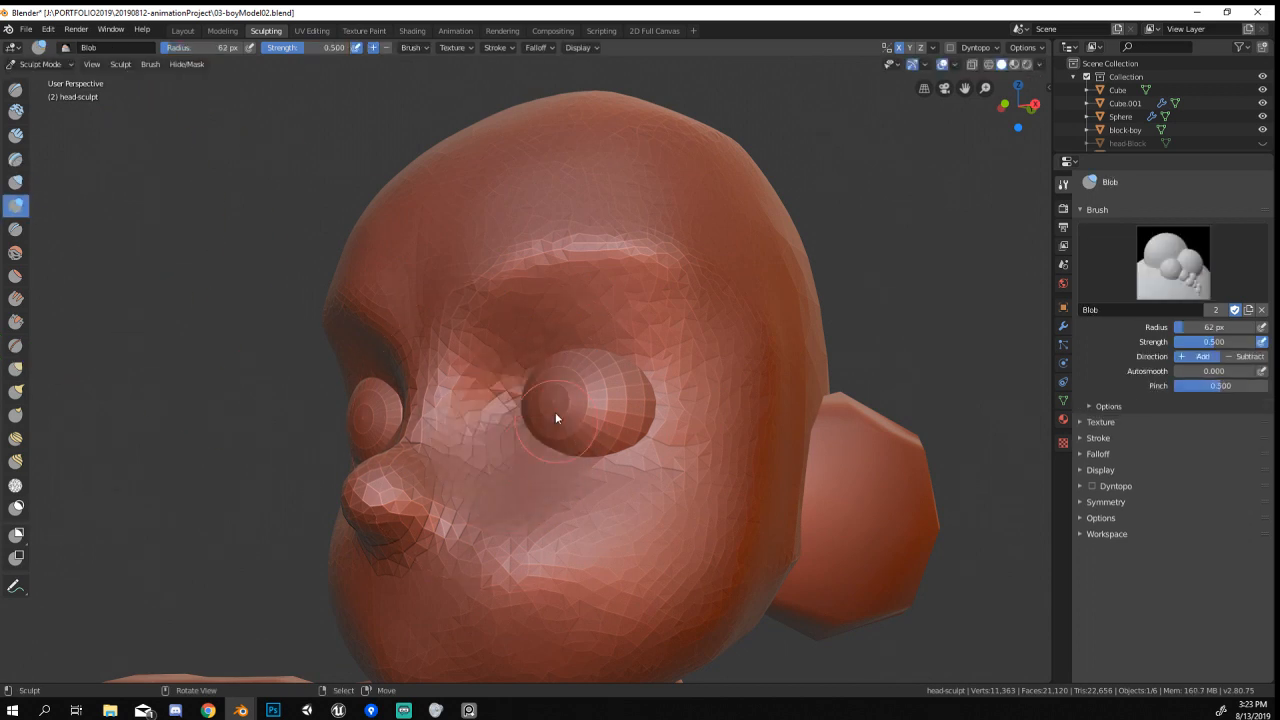
middle_drag(555, 412, 612, 403)
mouse_move(586, 410)
mouse_down()
mouse_move(611, 383)
mouse_move(643, 396)
mouse_move(611, 434)
mouse_move(671, 438)
mouse_move(690, 395)
mouse_move(589, 410)
mouse_move(600, 390)
mouse_move(710, 337)
mouse_up()
key(f)
click(550, 382)
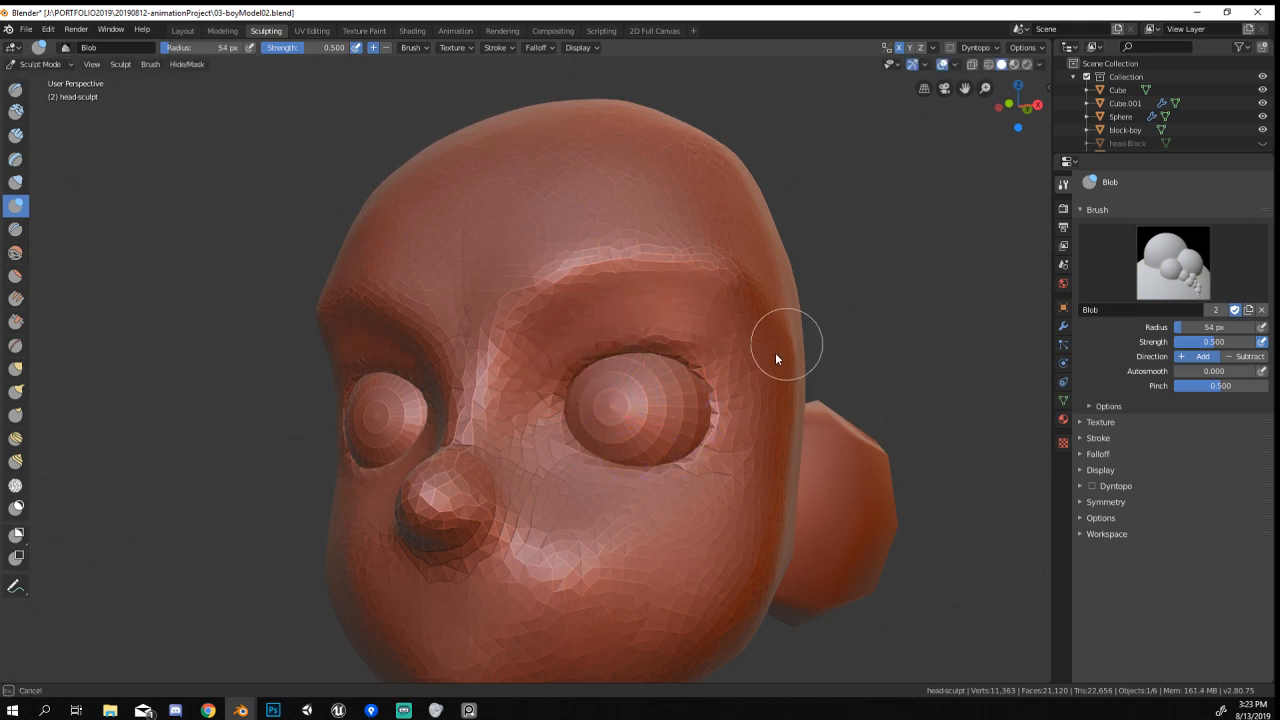
Add volume to the upper eyelid and inner eye corner with the Blob brush at 54 px and 68 px.
mouse_move(775, 350)
middle_down()
mouse_move(762, 320)
mouse_move(563, 357)
middle_up()
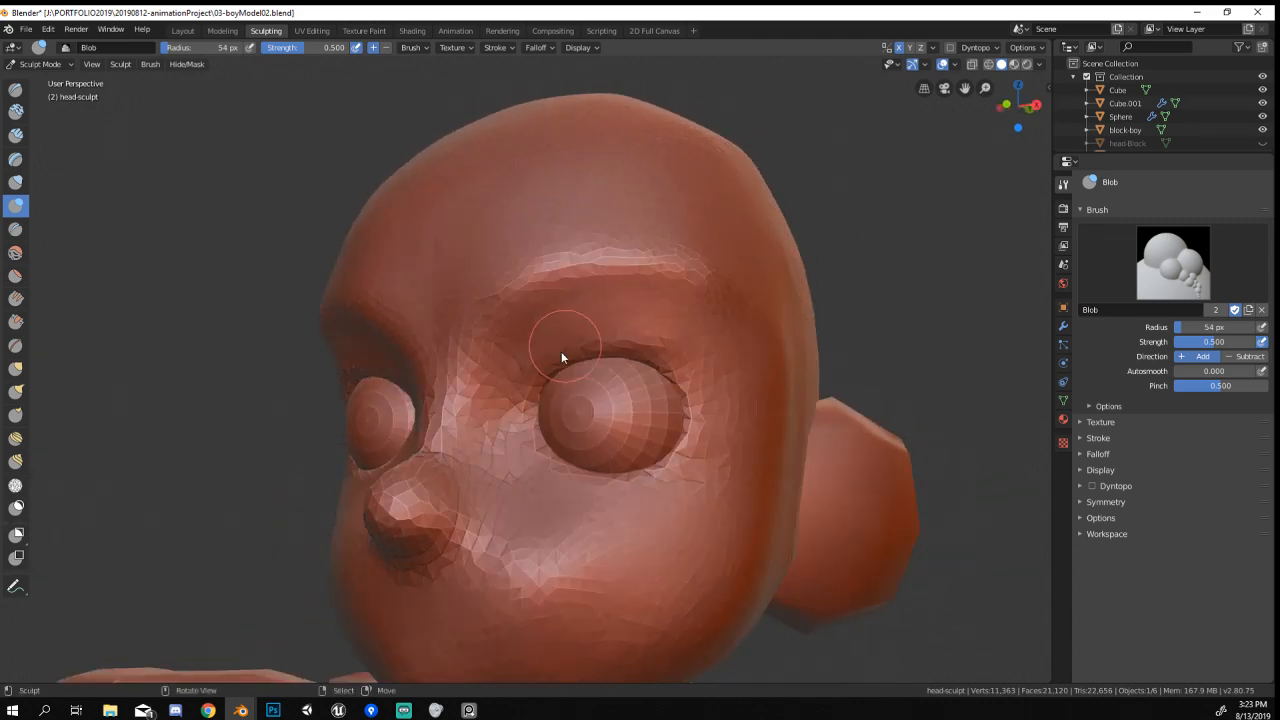
drag(581, 332, 692, 330)
key(f)
click(645, 336)
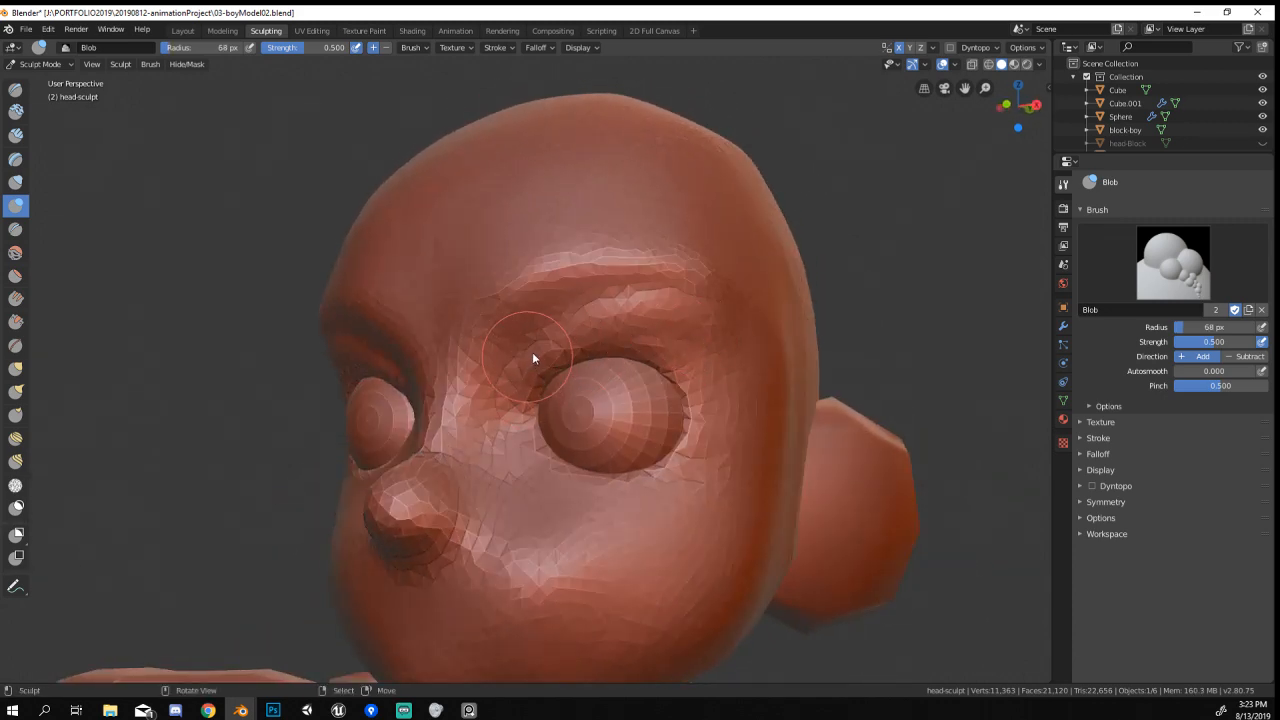
mouse_move(532, 352)
mouse_down()
mouse_move(699, 327)
mouse_move(482, 360)
mouse_move(539, 343)
mouse_up()
Sculpt the eyelid volume all around the eyeball, including the lower lid, with the 68 px Blob brush.
mouse_move(539, 343)
middle_down()
mouse_move(718, 312)
mouse_move(632, 352)
middle_up()
drag(614, 350, 764, 405)
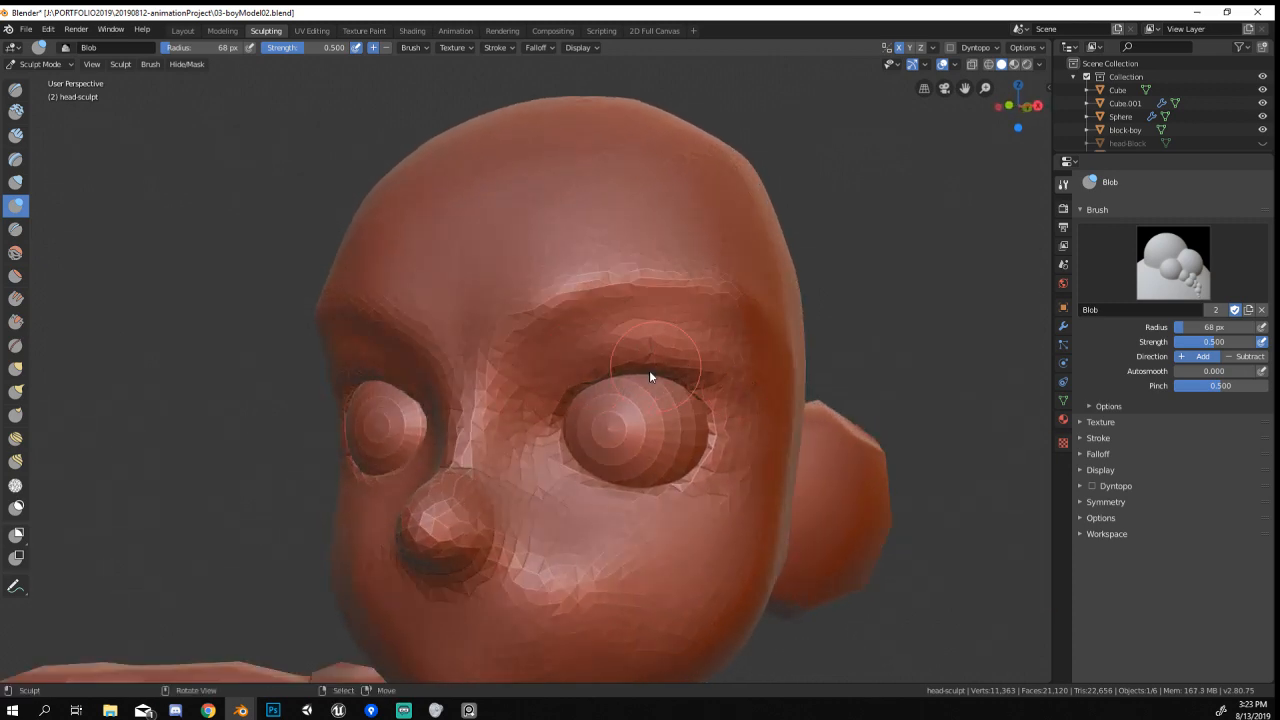
mouse_move(598, 383)
mouse_down()
mouse_move(556, 375)
mouse_move(558, 445)
mouse_up()
drag(548, 420, 539, 402)
mouse_move(538, 404)
middle_down()
mouse_move(594, 406)
mouse_move(560, 480)
middle_up()
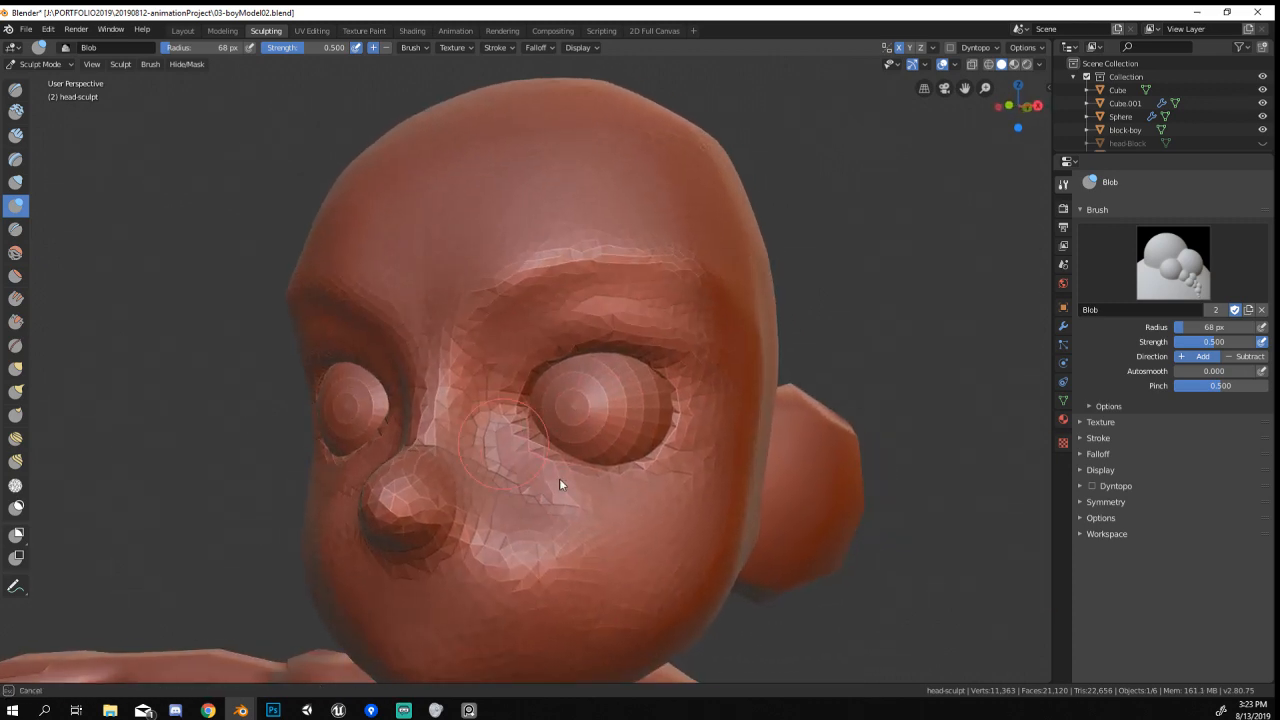
drag(693, 449, 648, 487)
mouse_move(516, 395)
mouse_down()
mouse_move(505, 437)
mouse_move(650, 463)
mouse_move(690, 408)
mouse_up()
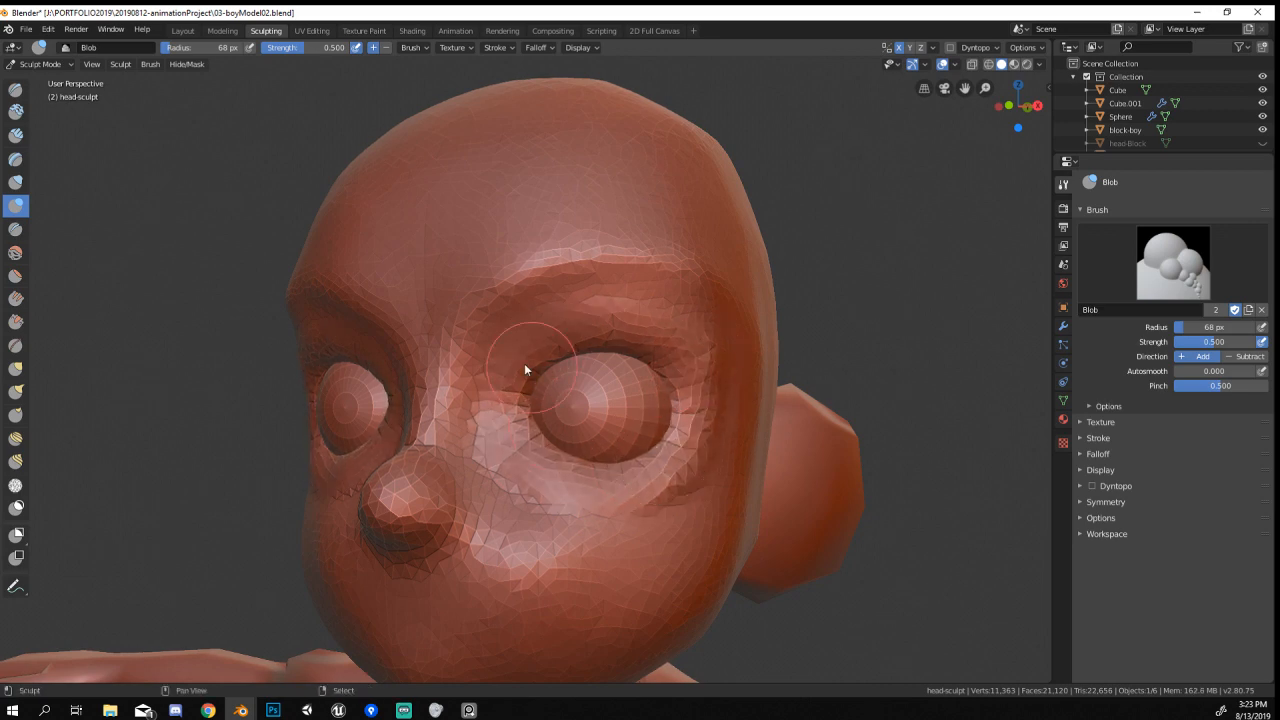
Switch to the Grab brush and pull the lids and socket edges around the eyeball, varying the brush size.
mouse_move(651, 409)
middle_down()
mouse_move(716, 370)
mouse_move(695, 391)
mouse_move(649, 374)
mouse_move(589, 473)
mouse_move(643, 490)
middle_up()
key(g)
key(f)
click(757, 514)
key(f)
click(589, 460)
key(f)
click(640, 437)
mouse_move(563, 405)
mouse_down()
mouse_move(564, 420)
mouse_move(602, 370)
mouse_up()
Pull the eyelids and outer brow around the eye into shape with the Grab brush, bringing its radius to 125 px.
key(f)
click(554, 406)
mouse_move(600, 370)
middle_down()
mouse_move(688, 352)
mouse_move(640, 366)
middle_up()
key(f)
click(592, 411)
mouse_move(580, 406)
middle_down()
mouse_move(545, 435)
mouse_move(586, 422)
middle_up()
key(f)
click(559, 421)
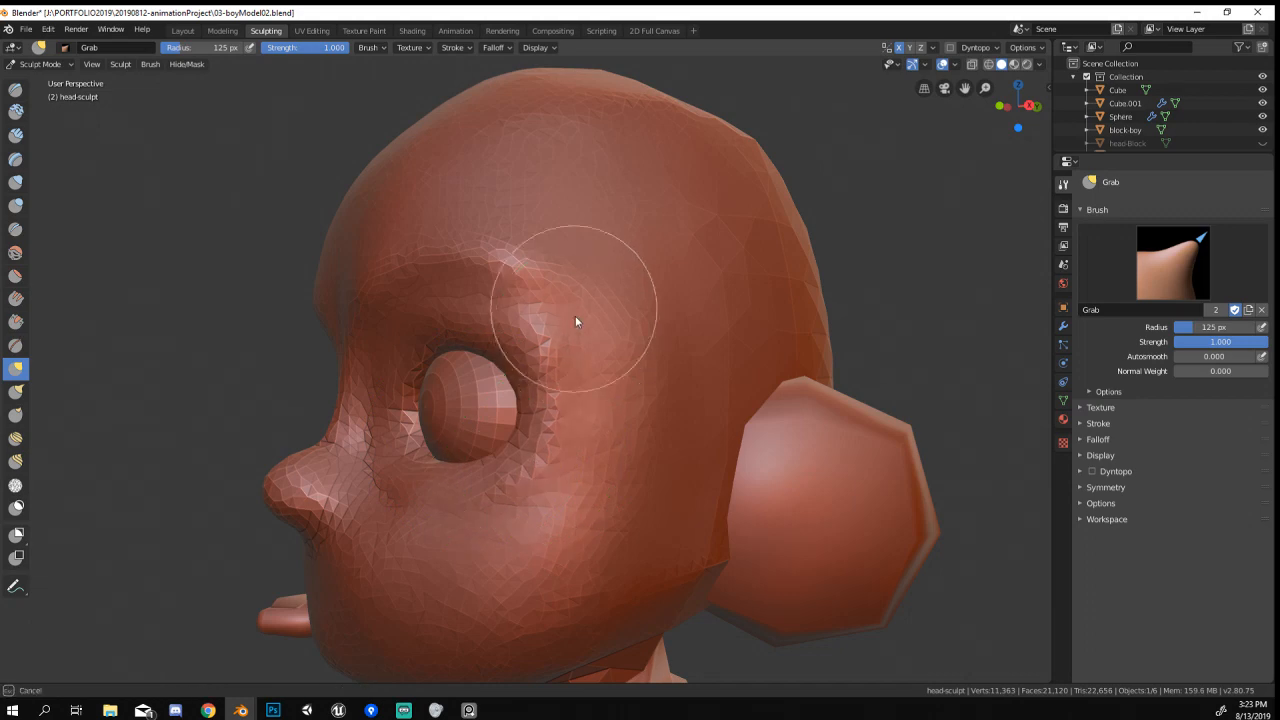
drag(575, 315, 571, 333)
Resize the Grab brush and adjust the eye socket's shape as seen from the front.
scroll(565, 420, down, 4)
mouse_move(565, 430)
middle_down()
mouse_move(619, 499)
mouse_move(661, 482)
mouse_move(687, 446)
mouse_move(659, 455)
mouse_move(638, 392)
middle_up()
scroll(639, 460, up, 2)
scroll(651, 400, up, 2)
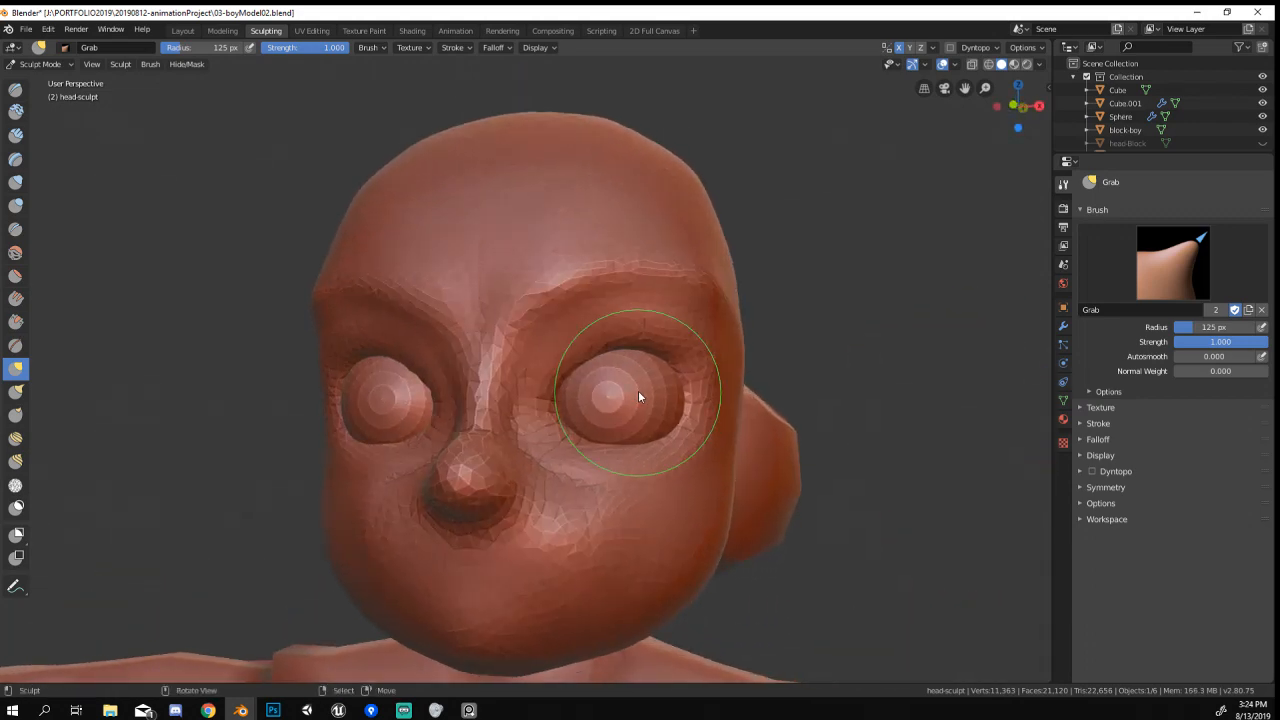
key(f)
click(648, 391)
drag(612, 390, 588, 372)
mouse_move(586, 371)
middle_down()
mouse_move(671, 374)
mouse_move(553, 390)
mouse_move(449, 463)
mouse_move(540, 479)
middle_up()
Reshape the lower cheeks from below with a large Grab brush, using radii of 253 px and 209 px.
key(f)
click(389, 466)
key(f)
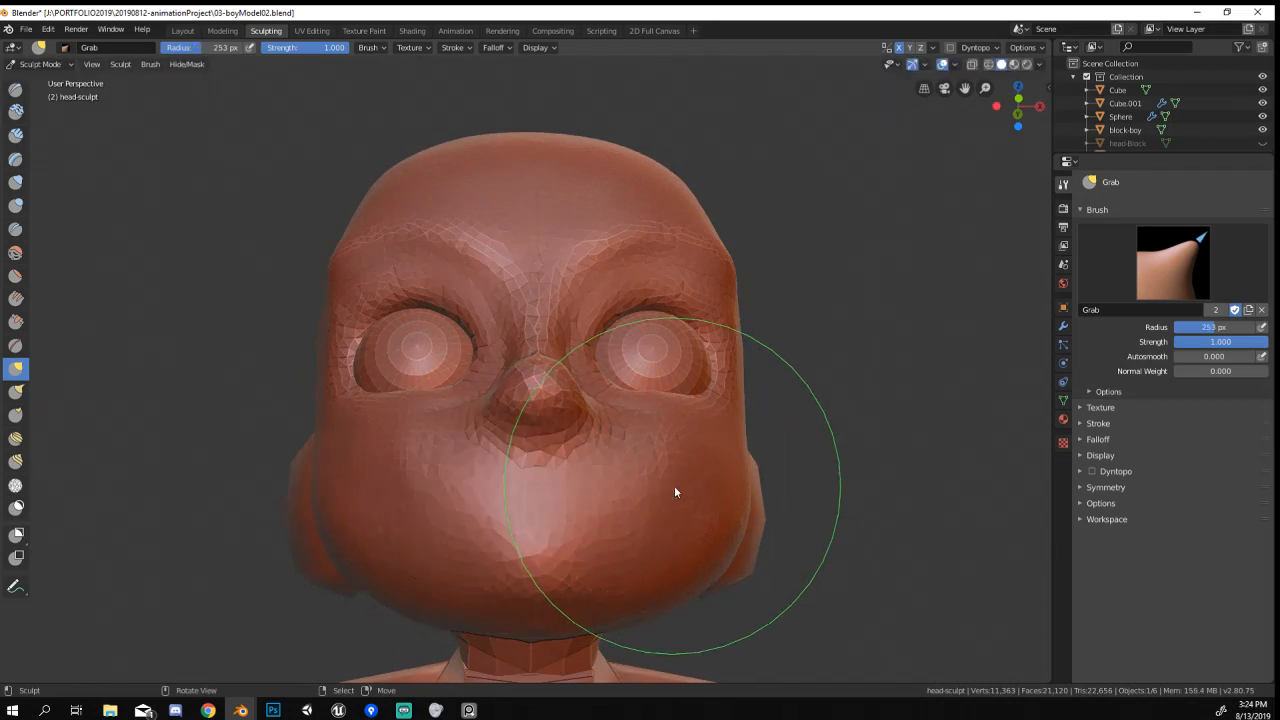
click(678, 495)
mouse_move(678, 495)
middle_down()
mouse_move(637, 549)
mouse_move(629, 331)
mouse_move(571, 399)
mouse_move(597, 381)
middle_up()
key(f)
click(543, 462)
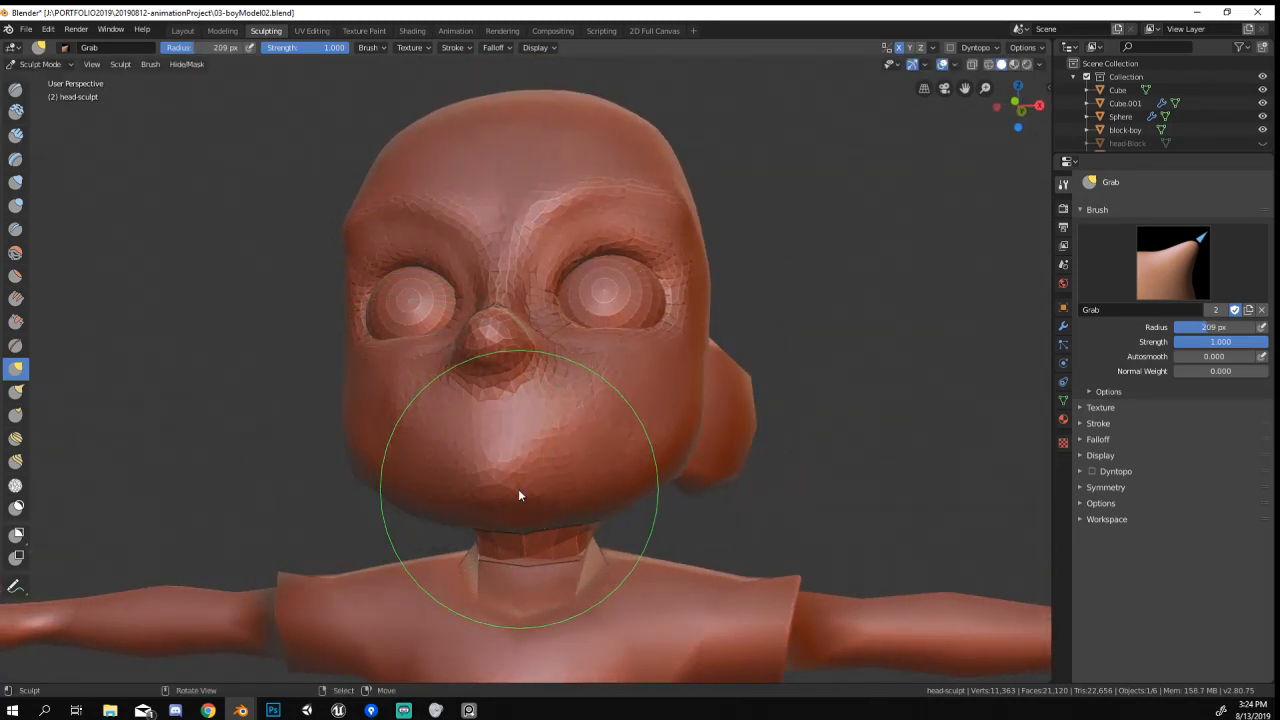
Pull the chin and lower jaw into shape with the Grab brush at 155 px.
key(f)
click(516, 485)
drag(531, 486, 544, 481)
mouse_move(543, 486)
middle_down()
mouse_move(592, 505)
mouse_move(674, 486)
mouse_move(500, 537)
mouse_move(509, 494)
middle_up()
mouse_move(509, 443)
middle_down()
mouse_move(474, 469)
mouse_move(494, 440)
mouse_move(522, 451)
middle_up()
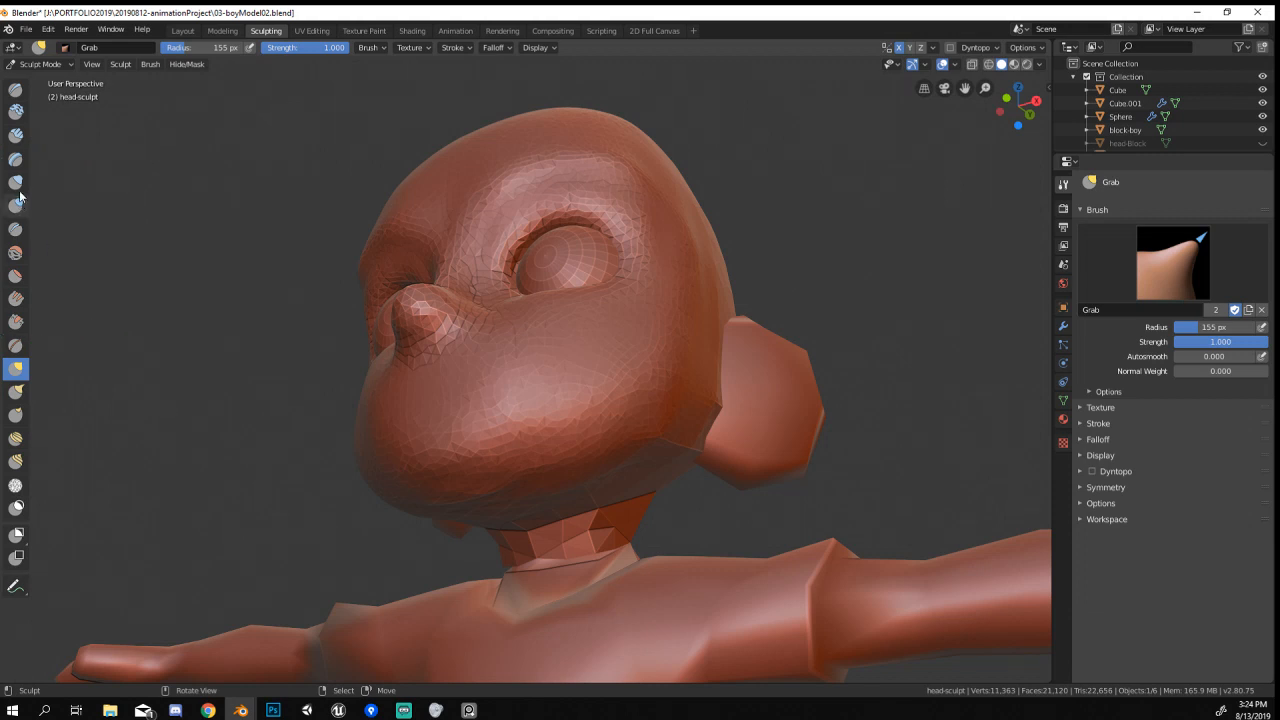
Build up the jaw and lower cheek with the Clay Strips brush at 91 px.
click(16, 135)
key(f)
click(444, 441)
drag(423, 475, 574, 440)
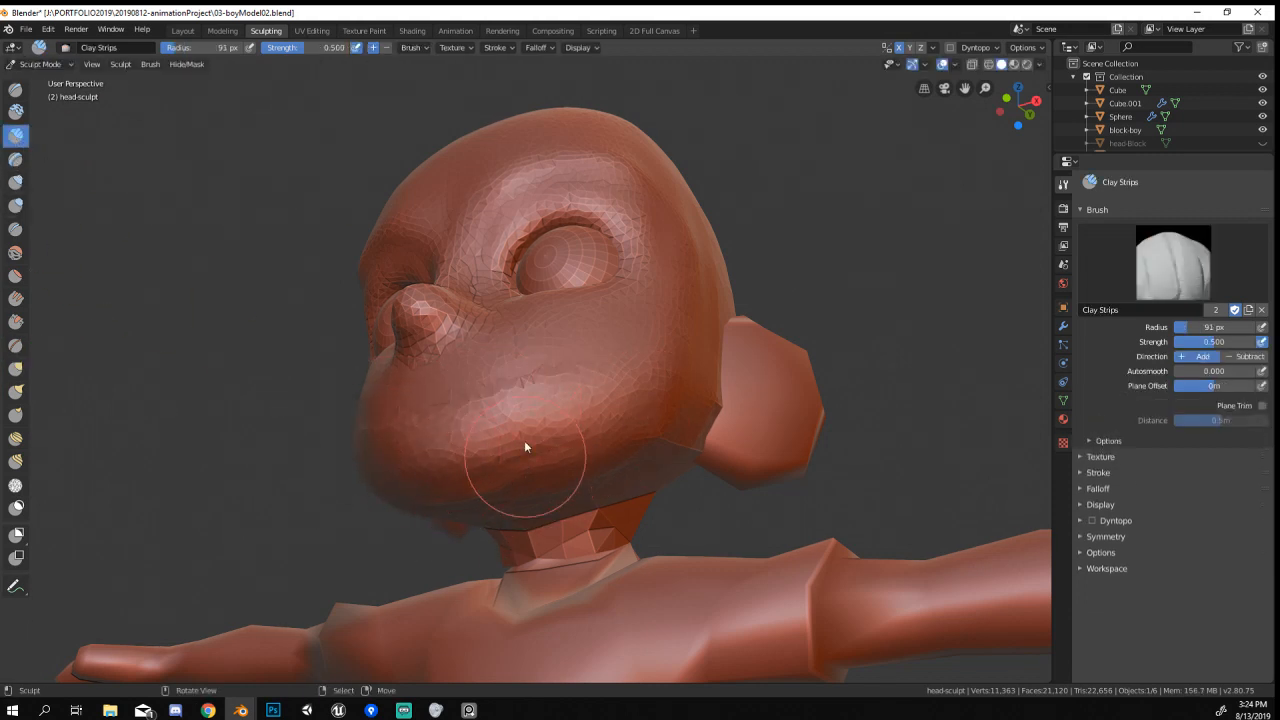
middle_drag(524, 455, 519, 437)
drag(469, 460, 617, 435)
middle_drag(617, 441, 543, 502)
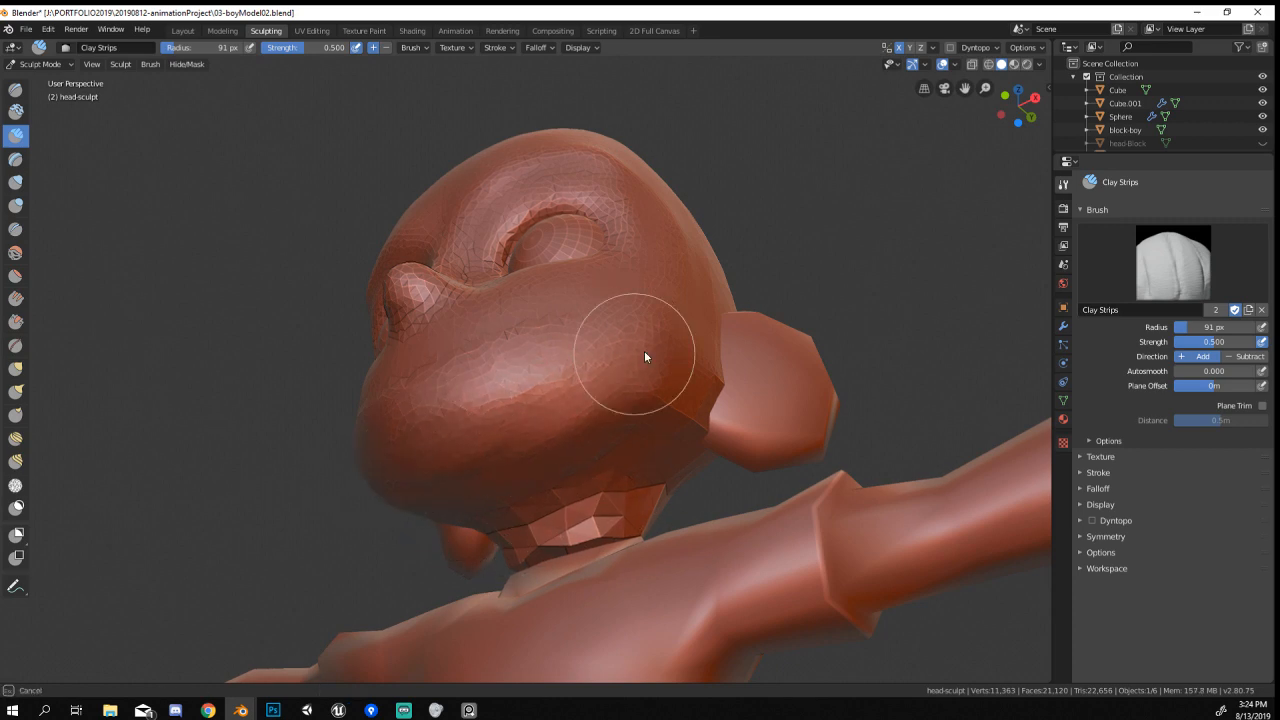
Add volume to the side and back of the skull with the Clay Strips brush at 169 px.
middle_drag(623, 383, 666, 495)
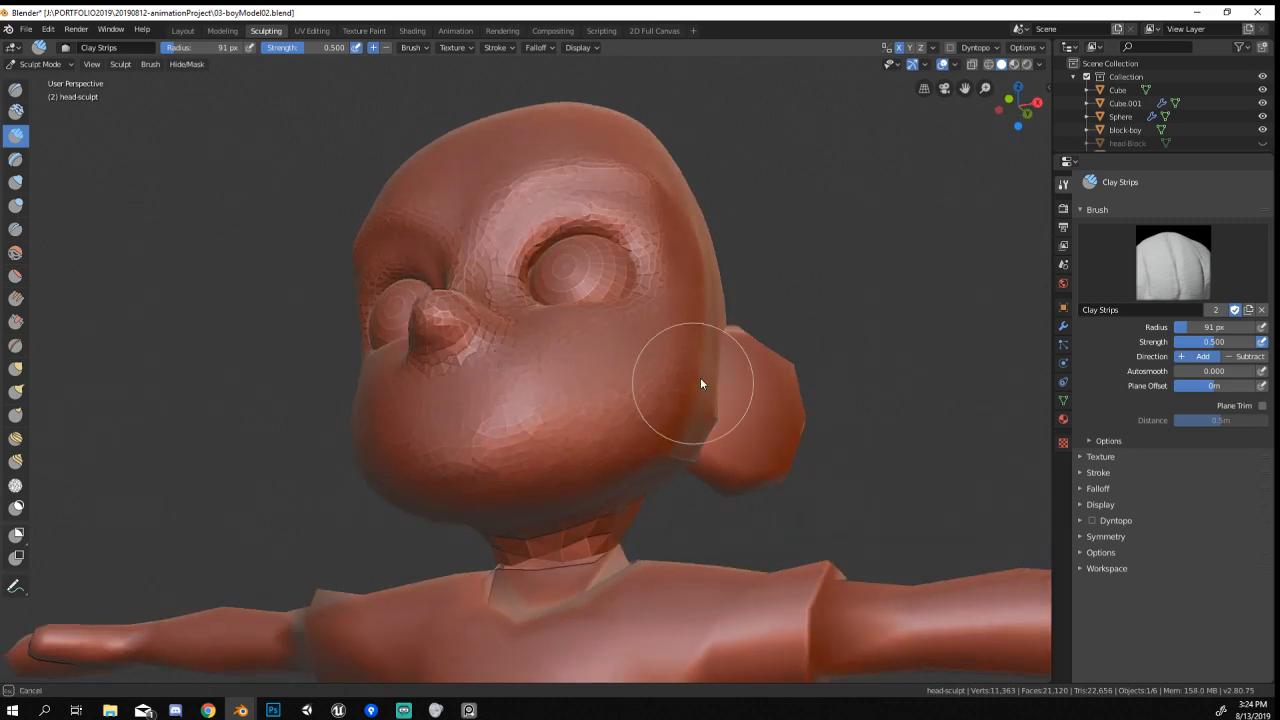
mouse_move(700, 380)
middle_down()
mouse_move(566, 437)
mouse_move(605, 415)
mouse_move(503, 266)
middle_up()
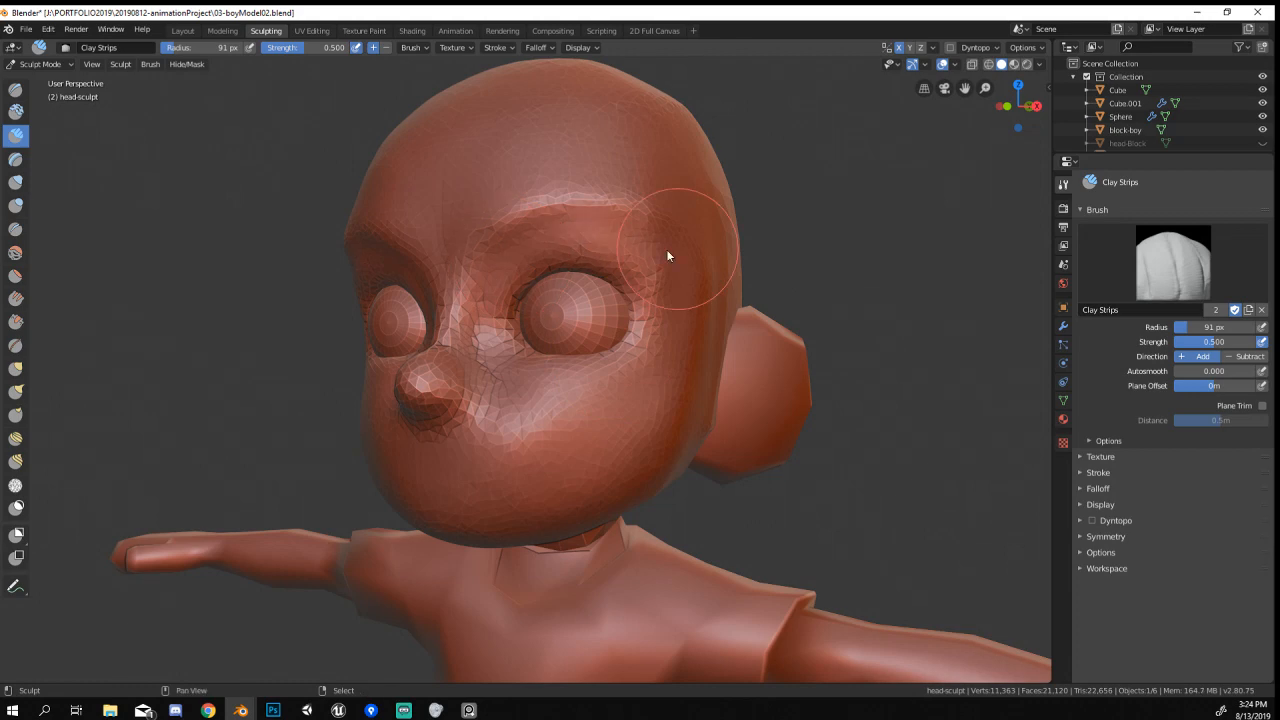
mouse_move(666, 260)
middle_down()
mouse_move(623, 277)
mouse_move(610, 301)
mouse_move(531, 300)
mouse_move(657, 349)
mouse_move(600, 406)
mouse_move(546, 405)
middle_up()
key(f)
click(570, 400)
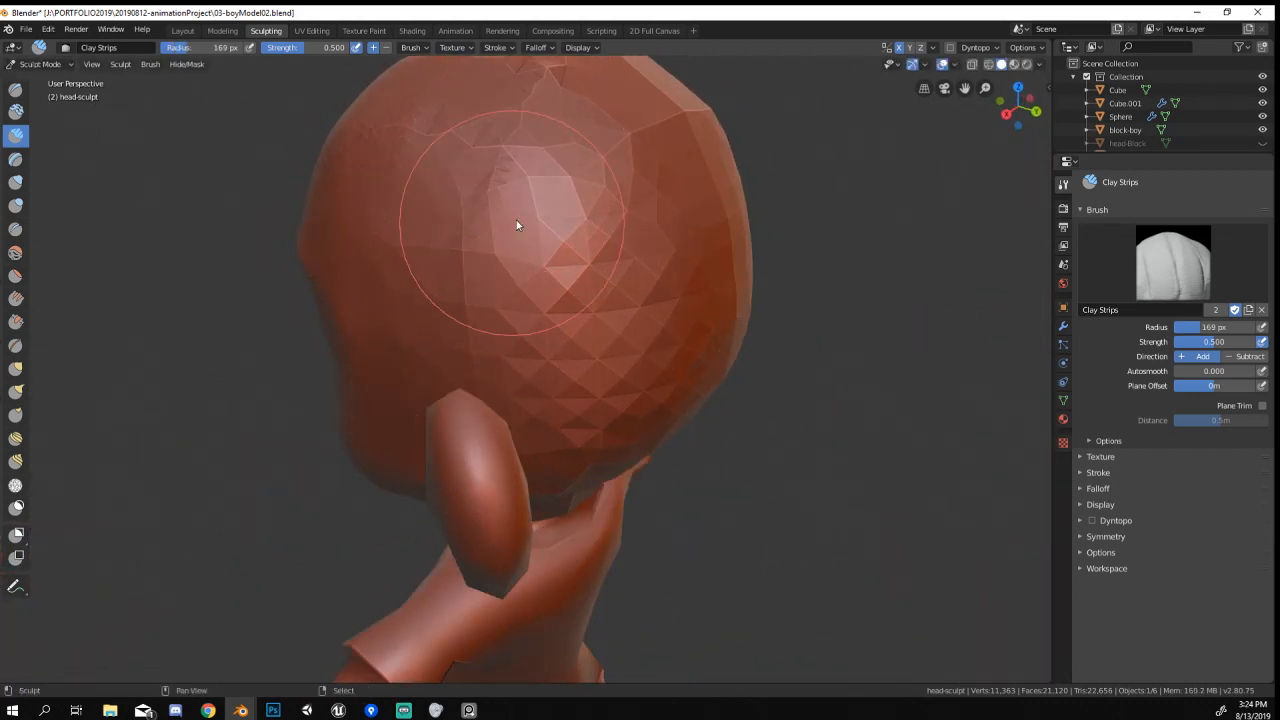
middle_drag(543, 350, 600, 245)
mouse_move(684, 239)
mouse_down()
mouse_move(667, 220)
mouse_move(582, 294)
mouse_move(604, 220)
mouse_up()
mouse_move(604, 220)
middle_down()
mouse_move(612, 286)
mouse_move(787, 189)
middle_up()
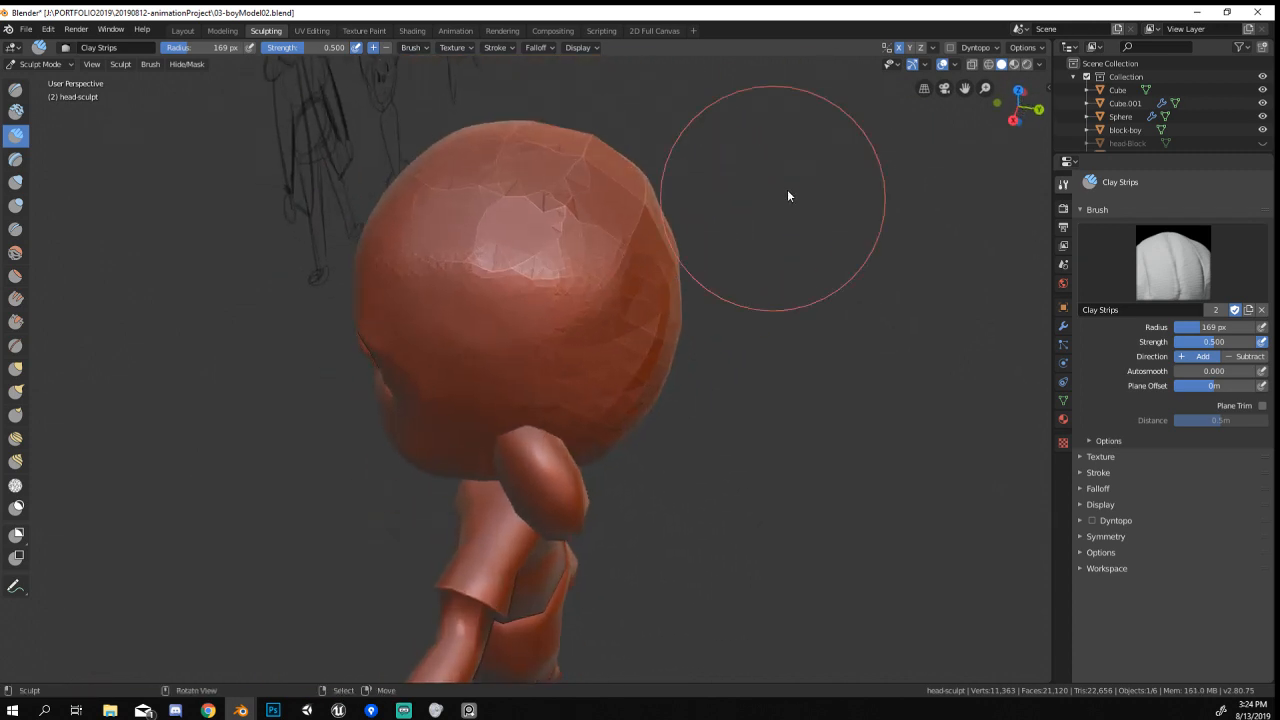
Enable dynamic topology (Dyntopo) for the head sculpt and open its detail settings.
click(950, 47)
click(925, 90)
click(976, 47)
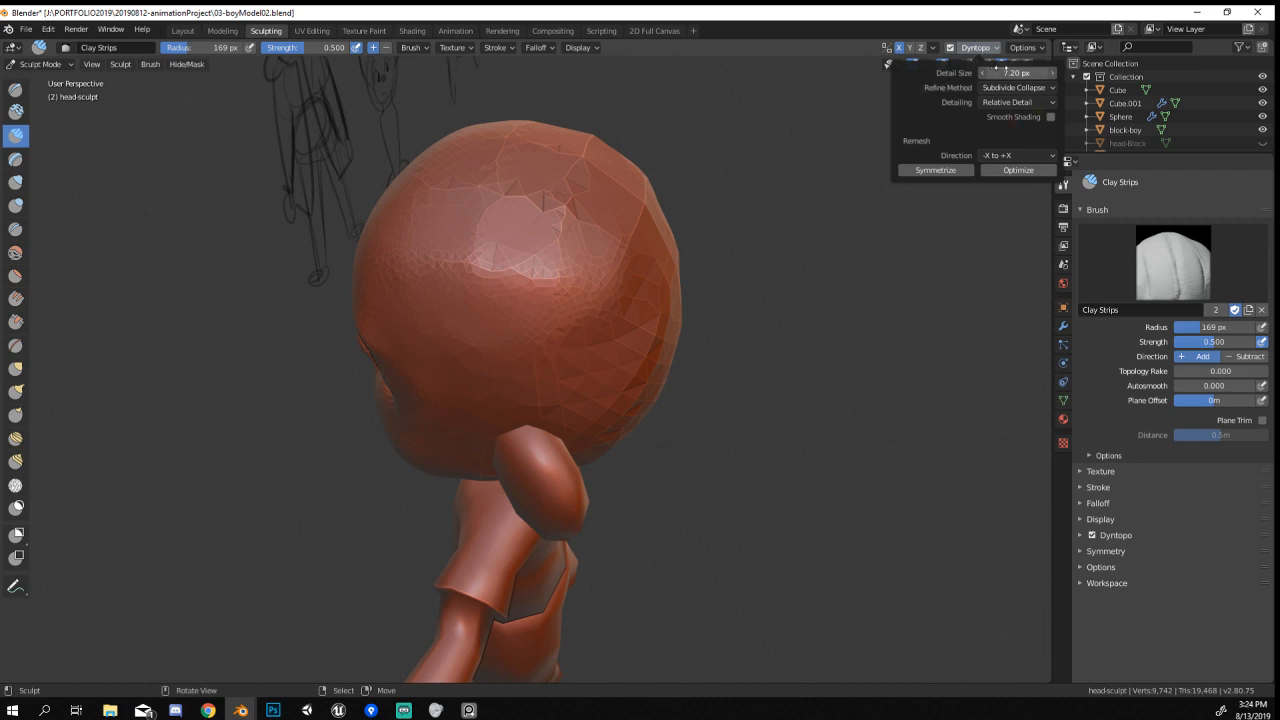
Reduce the Clay Strips radius to 123 px and rework the faceted surface at the back of the head.
key(bracketleft)
key(bracketleft)
key(bracketleft)
mouse_move(589, 313)
mouse_down()
mouse_move(658, 317)
mouse_move(542, 315)
mouse_up()
middle_drag(577, 229, 652, 263)
mouse_move(560, 290)
mouse_down()
mouse_move(523, 200)
mouse_move(526, 362)
mouse_up()
mouse_move(545, 330)
middle_down()
mouse_move(691, 200)
mouse_move(674, 209)
middle_up()
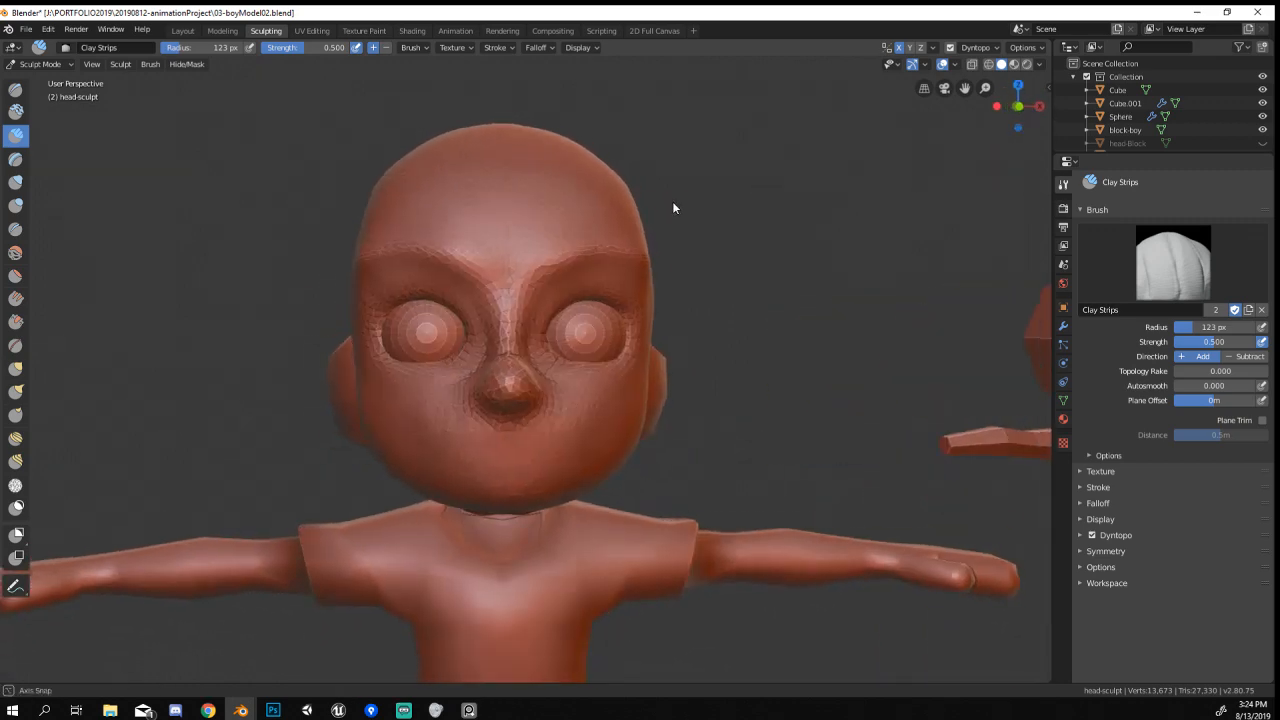
Build up the brow ridge, nose bridge and nose tip with the Clay Strips brush at 96 px.
scroll(620, 266, up, 6)
shift+middle_drag(580, 274, 567, 371)
key(f)
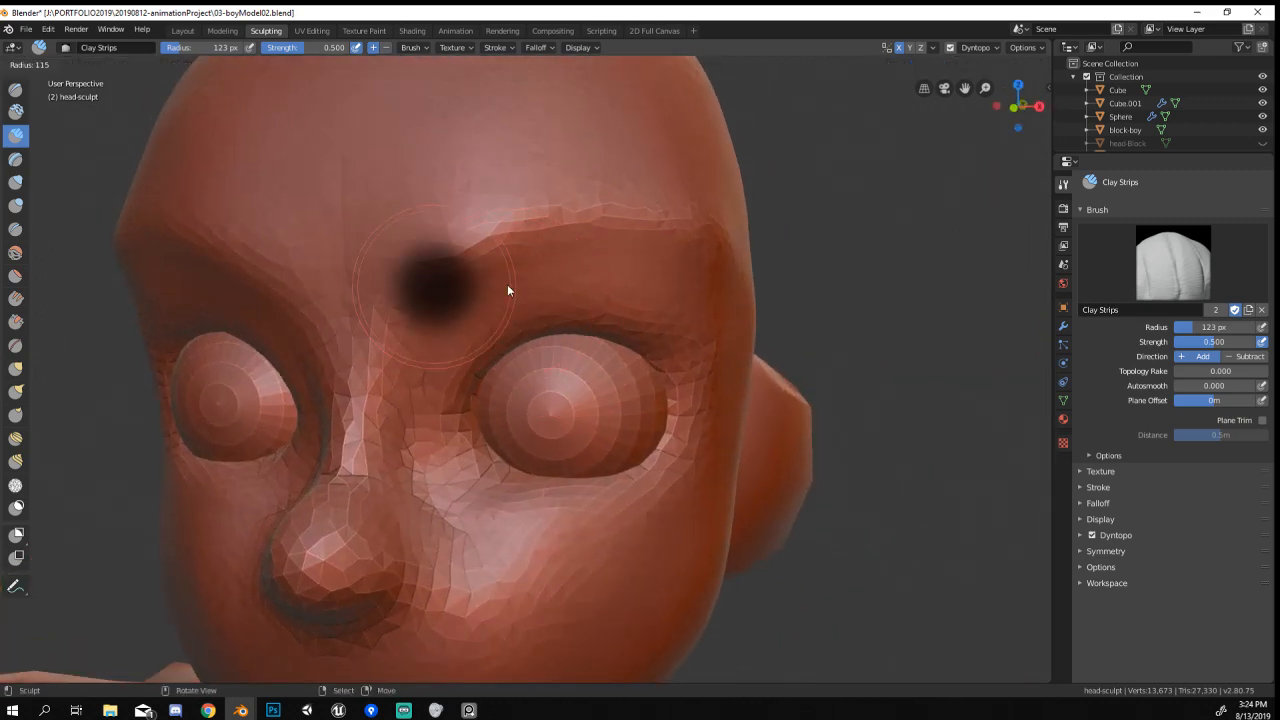
click(507, 287)
drag(434, 278, 702, 241)
mouse_move(492, 240)
mouse_down()
mouse_move(463, 309)
mouse_move(434, 214)
mouse_move(451, 280)
mouse_move(382, 390)
mouse_up()
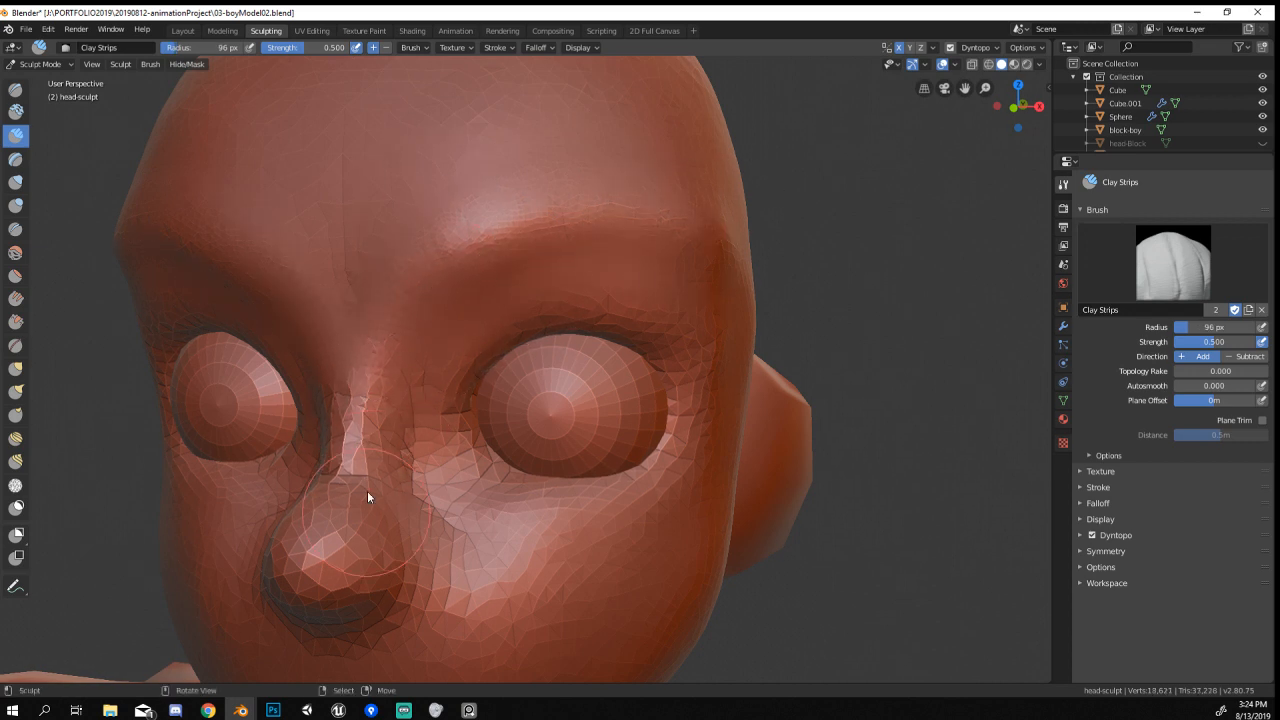
middle_drag(372, 462, 422, 375)
drag(422, 375, 425, 446)
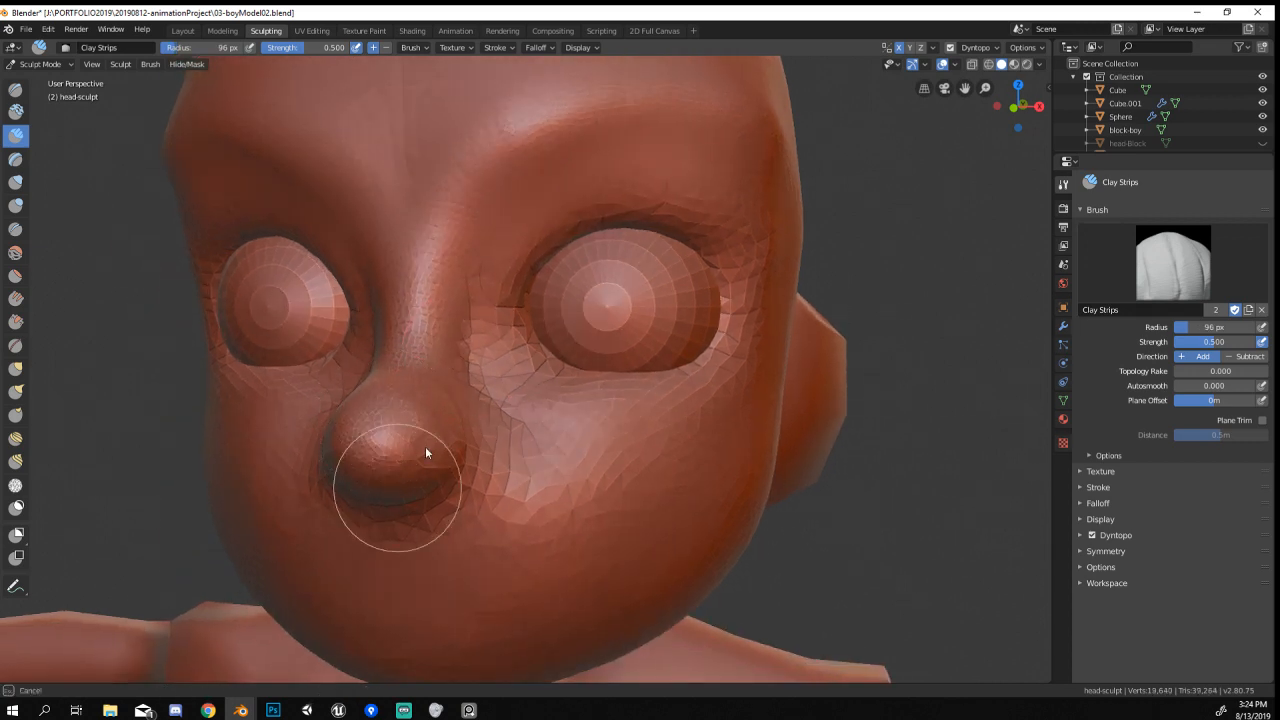
Tighten the crease under and beside the nose with the Pinch brush, using radii of 50 px and 61 px.
scroll(440, 490, down, 5)
mouse_move(451, 528)
middle_down()
mouse_move(430, 448)
mouse_move(464, 406)
mouse_move(527, 388)
middle_up()
scroll(517, 314, up, 4)
key(g)
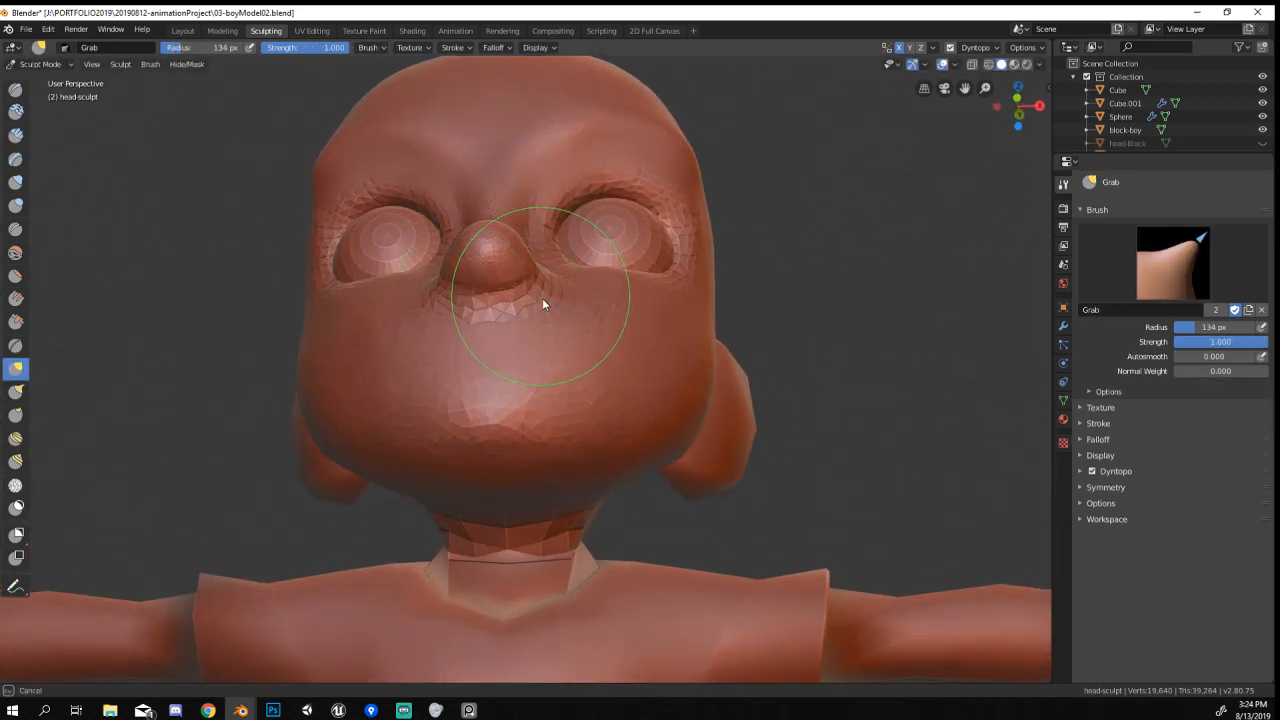
scroll(533, 304, up, 3)
key(p)
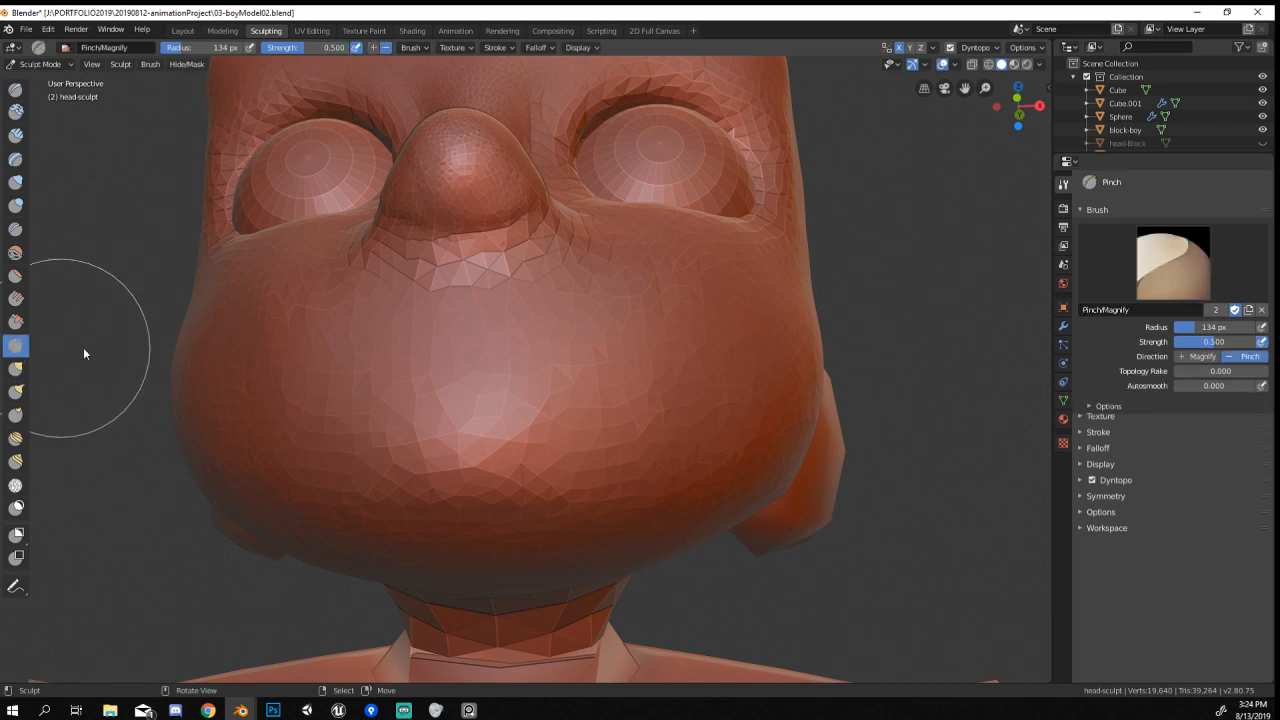
mouse_move(509, 234)
mouse_down()
mouse_move(503, 245)
mouse_move(535, 251)
mouse_up()
middle_drag(535, 251, 423, 366)
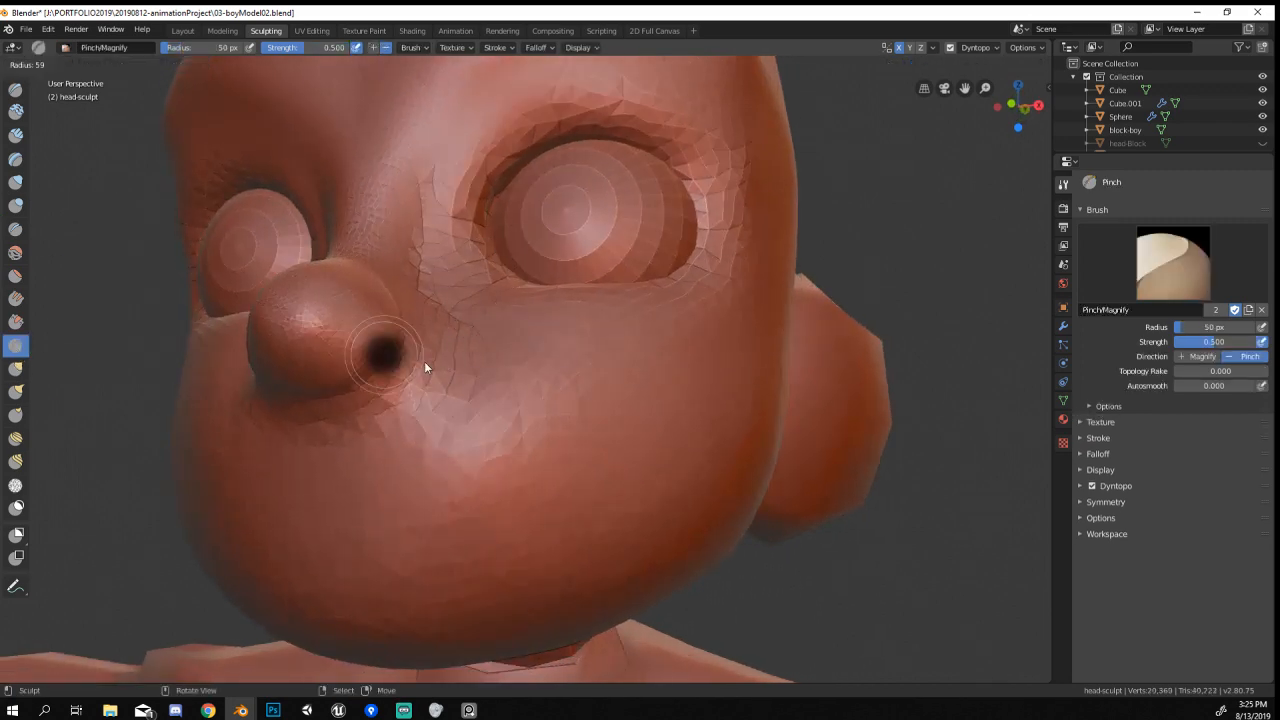
key(f)
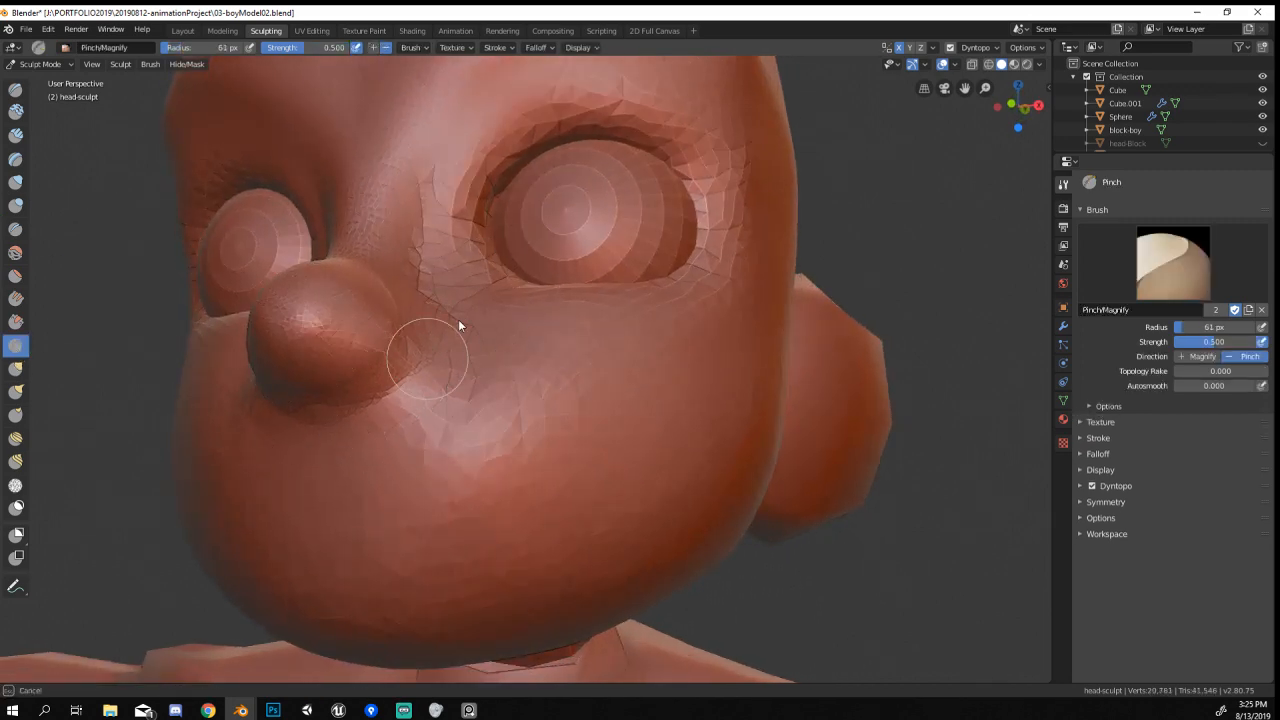
middle_drag(458, 319, 424, 385)
mouse_move(424, 385)
mouse_down()
mouse_move(442, 440)
mouse_move(406, 421)
mouse_move(404, 494)
mouse_move(391, 458)
mouse_move(420, 455)
mouse_move(398, 441)
mouse_move(423, 429)
mouse_up()
Puff out the nostril wings with the Inflate brush, using radii of 70 px and 78 px.
click(16, 182)
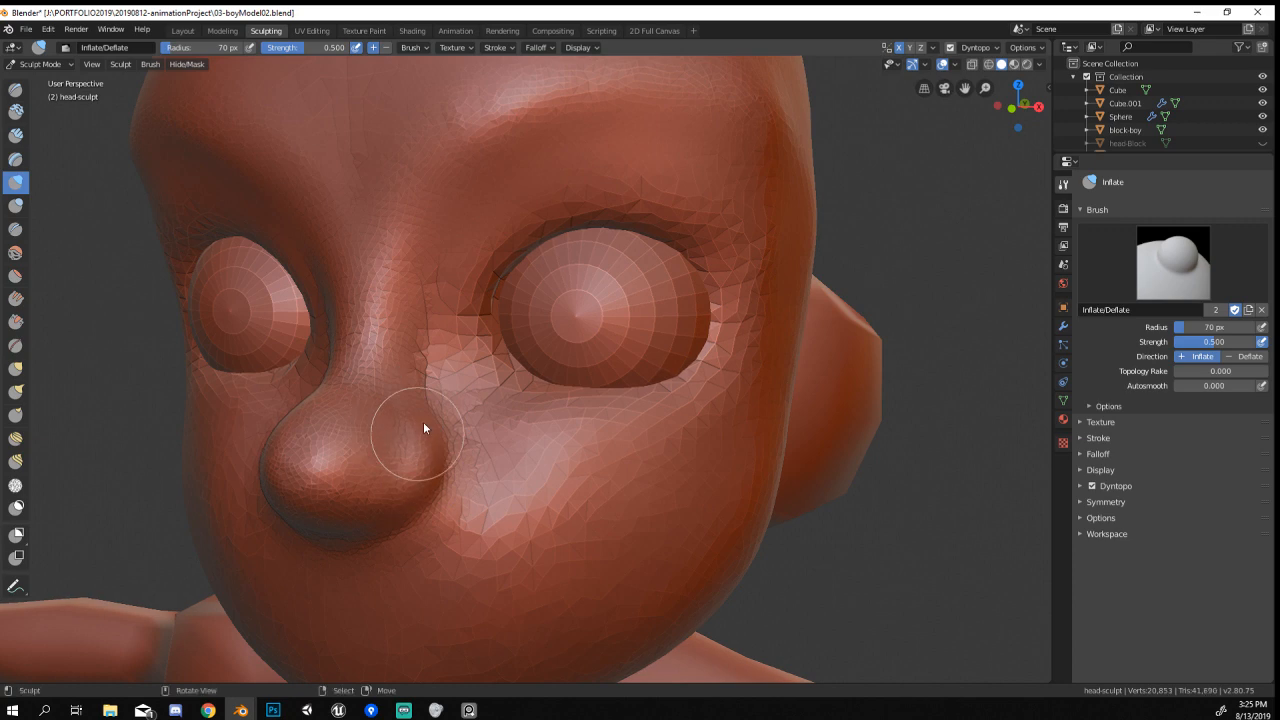
mouse_move(423, 429)
middle_down()
mouse_move(491, 409)
mouse_move(429, 480)
mouse_move(412, 474)
mouse_move(416, 436)
middle_up()
key(f)
click(471, 464)
mouse_move(472, 466)
mouse_down()
mouse_move(473, 486)
mouse_move(471, 465)
mouse_move(435, 523)
mouse_move(472, 478)
mouse_up()
mouse_move(482, 412)
middle_down()
mouse_move(559, 371)
mouse_move(479, 389)
middle_up()
key(f)
click(466, 388)
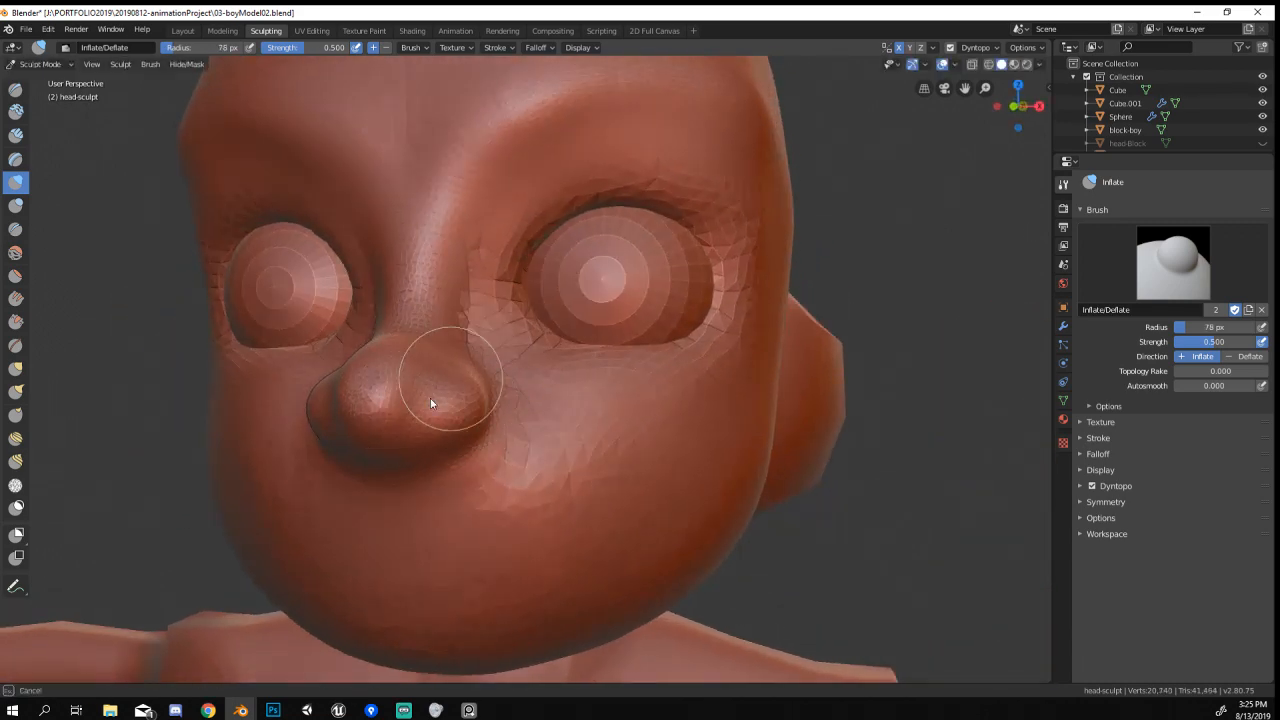
Shape the nose in side and three-quarter view with the Grab brush at 109 px and 96 px.
mouse_move(426, 454)
middle_down()
mouse_move(491, 371)
mouse_move(554, 322)
mouse_move(449, 369)
mouse_move(500, 374)
mouse_move(428, 429)
mouse_move(368, 502)
mouse_move(342, 477)
middle_up()
key(g)
key(f)
click(552, 369)
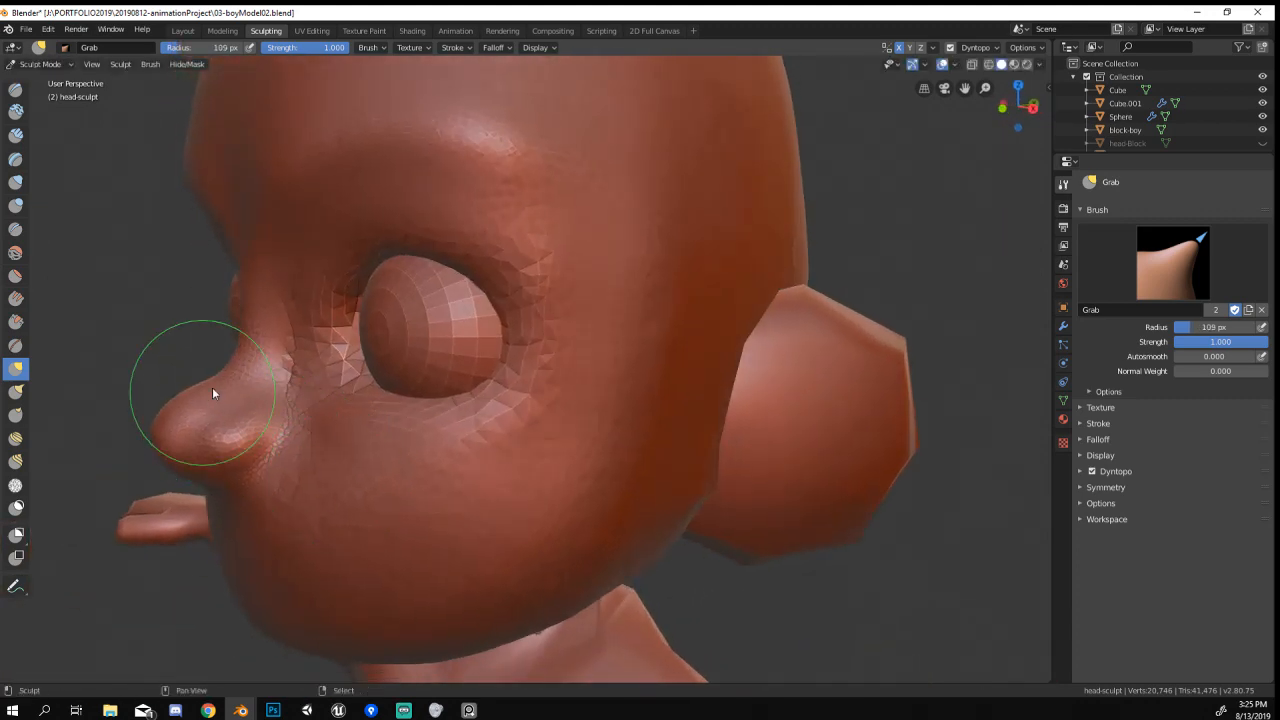
shift+middle_drag(212, 388, 311, 392)
middle_drag(311, 392, 376, 367)
key(f)
click(290, 385)
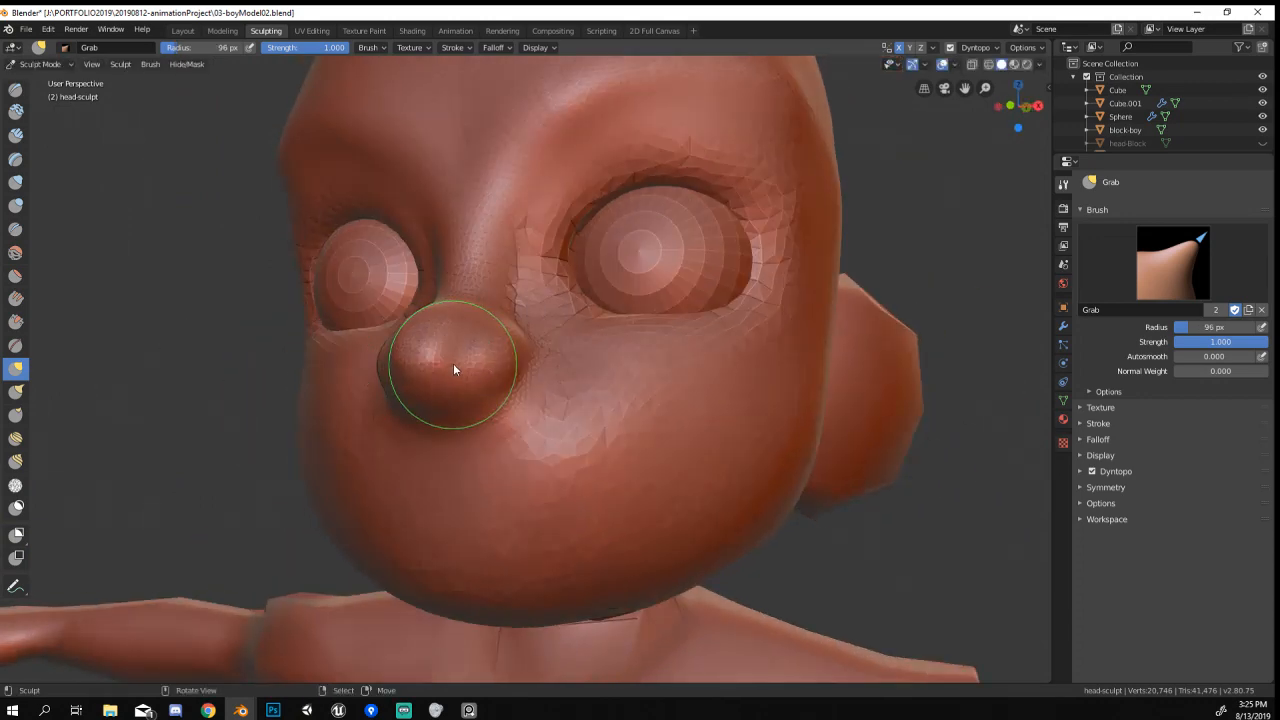
Enlarge the Grab brush to 186 px, push the nose back toward the face and adjust its tip.
key(f)
click(511, 365)
middle_drag(511, 365, 385, 406)
drag(233, 397, 300, 395)
mouse_move(300, 395)
middle_down()
mouse_move(552, 387)
mouse_move(595, 413)
mouse_move(612, 378)
mouse_move(486, 531)
mouse_move(551, 443)
mouse_move(591, 423)
mouse_move(508, 437)
mouse_move(577, 389)
middle_up()
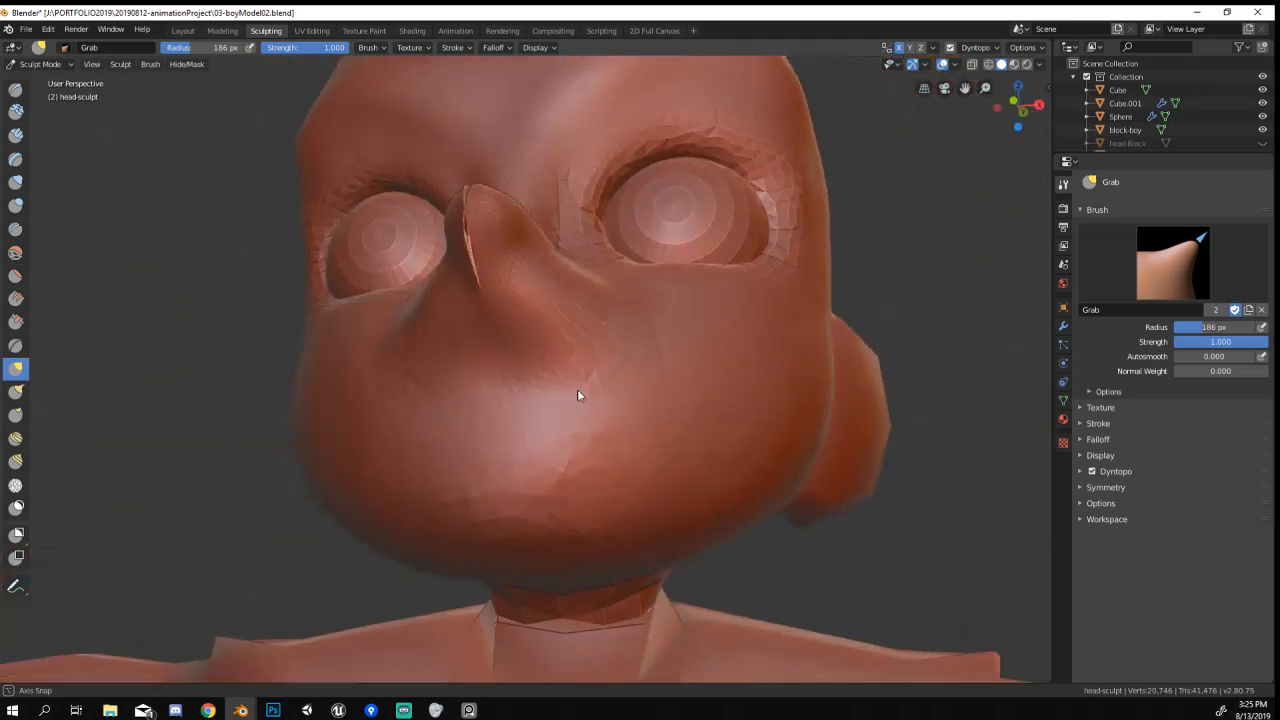
mouse_move(451, 194)
mouse_down()
mouse_move(523, 271)
mouse_move(549, 325)
mouse_up()
middle_drag(549, 325, 329, 416)
Refine the nose profile with the Grab brush at 87 px, and raise the radius to 147 px.
key(f)
click(203, 338)
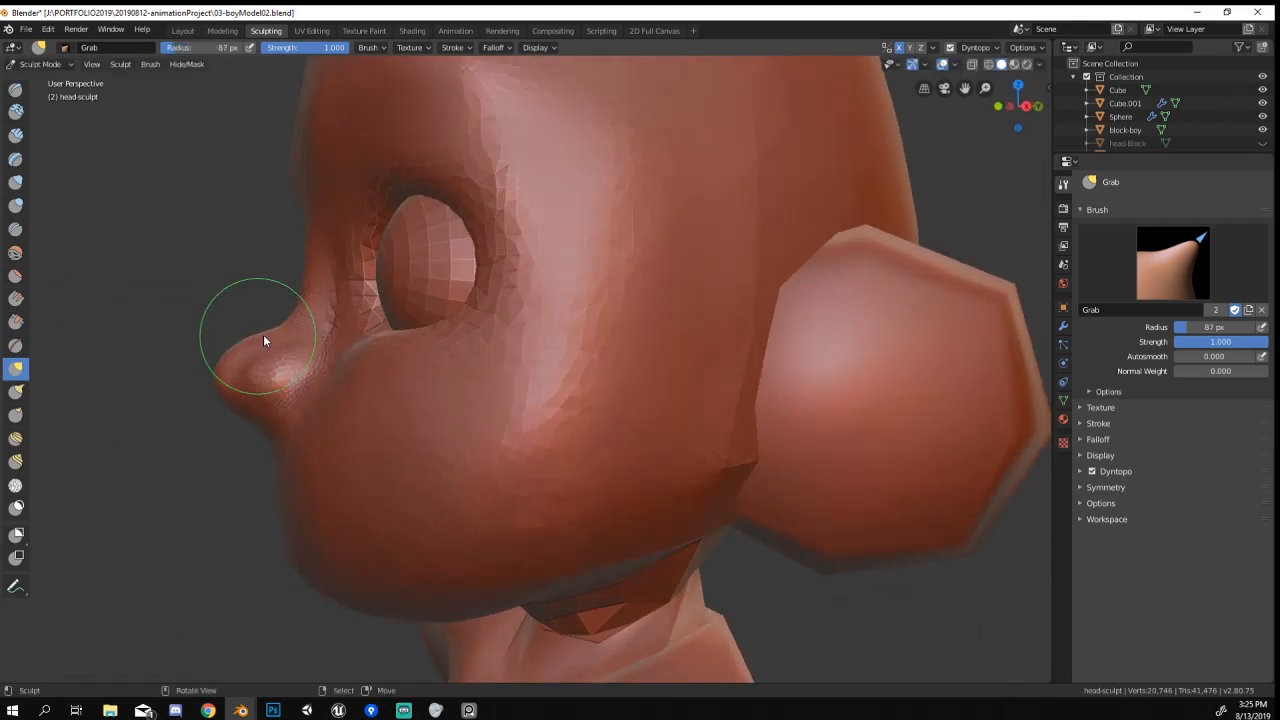
drag(298, 328, 262, 323)
key(f)
click(304, 325)
middle_drag(318, 323, 400, 315)
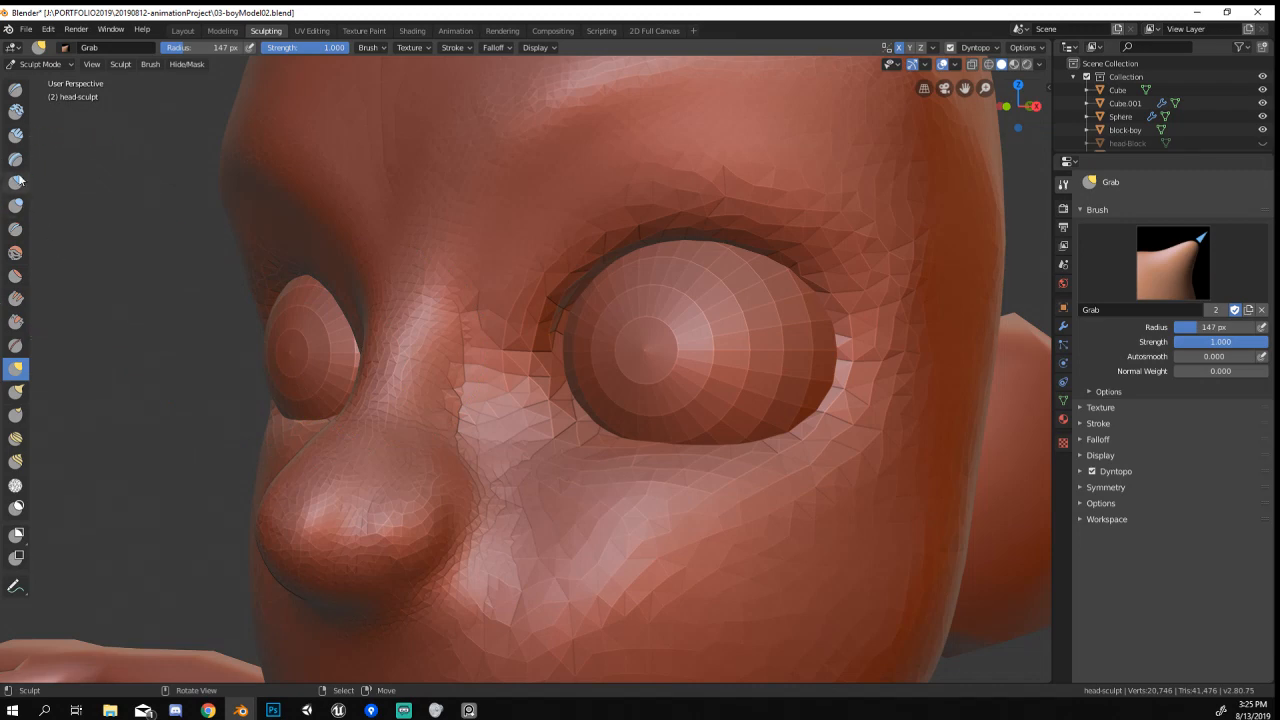
Fill in the cheek beside the nose and the inner eye corner with the Clay Strips brush at 85 px.
click(15, 135)
mouse_move(458, 411)
mouse_down()
mouse_move(524, 479)
mouse_move(471, 402)
mouse_move(462, 326)
mouse_move(550, 491)
mouse_up()
mouse_move(537, 365)
ctrl+middle_down()
mouse_move(514, 515)
mouse_move(583, 503)
mouse_move(545, 495)
ctrl+middle_up()
ctrl+middle_drag(545, 495, 610, 435)
ctrl+middle_drag(590, 440, 545, 530)
drag(531, 443, 520, 355)
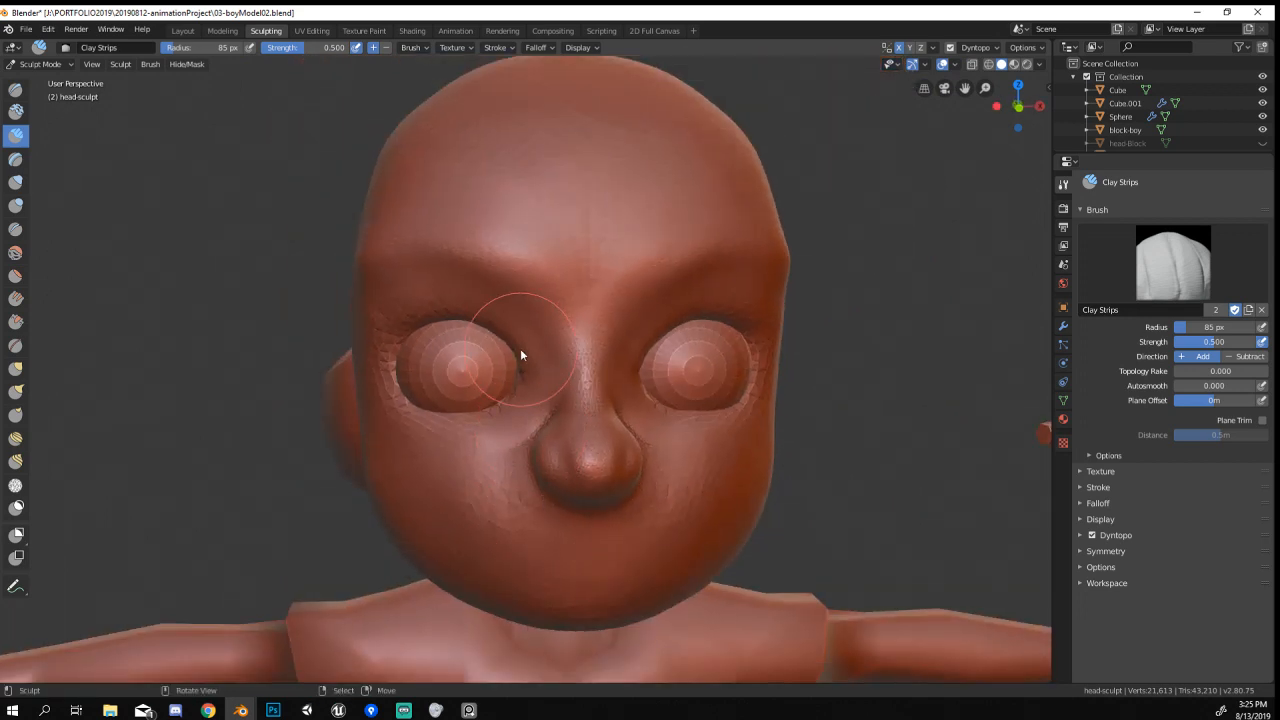
Switch to the Flatten brush and level the forehead between the brows and above the brow ridge.
mouse_move(760, 371)
middle_down()
mouse_move(708, 423)
mouse_move(586, 329)
mouse_move(557, 260)
mouse_move(654, 236)
mouse_move(601, 248)
mouse_move(654, 266)
middle_up()
key(g)
key(f)
click(635, 243)
click(15, 275)
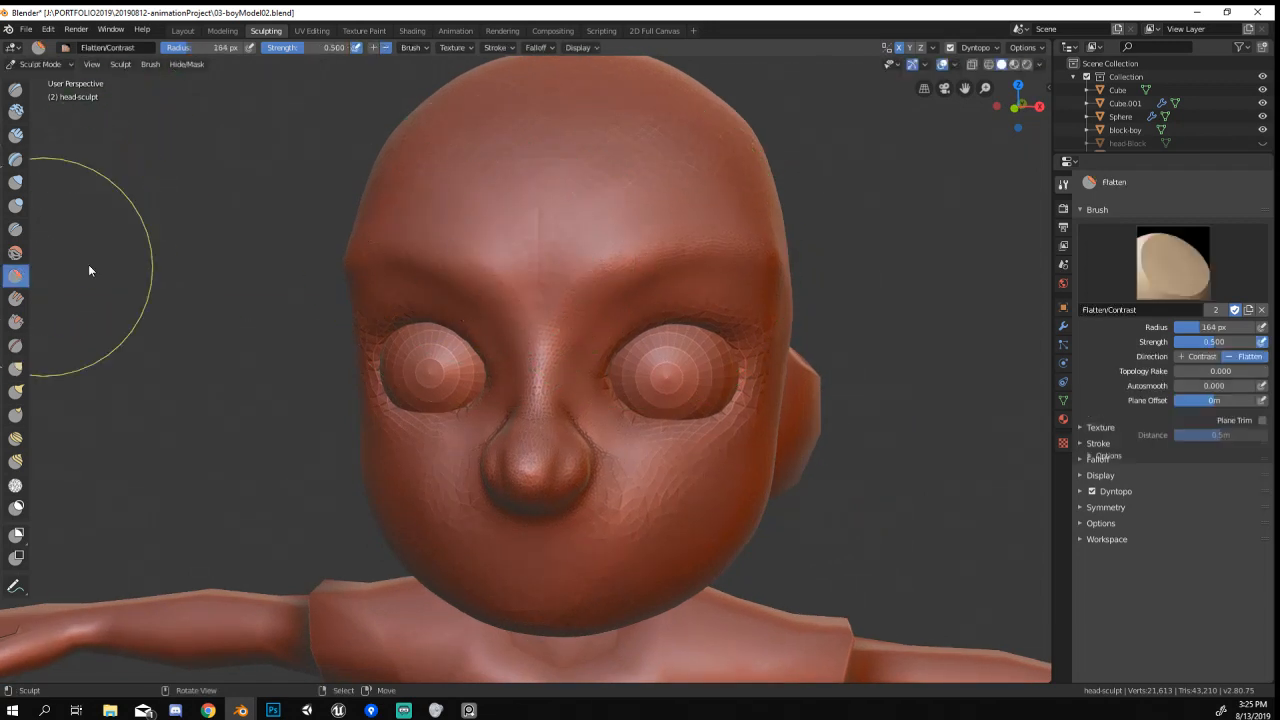
key(f)
click(553, 278)
mouse_move(553, 278)
mouse_down()
mouse_move(729, 212)
mouse_move(557, 328)
mouse_move(606, 257)
mouse_up()
Sharpen the upper eyelid and brow edge with the Pinch brush, reducing its radius from 109 px to 99 px.
mouse_move(606, 257)
middle_down()
mouse_move(700, 209)
mouse_move(609, 229)
mouse_move(506, 289)
mouse_move(487, 354)
mouse_move(269, 284)
middle_up()
scroll(655, 218, down, 2)
scroll(634, 220, up, 4)
click(16, 345)
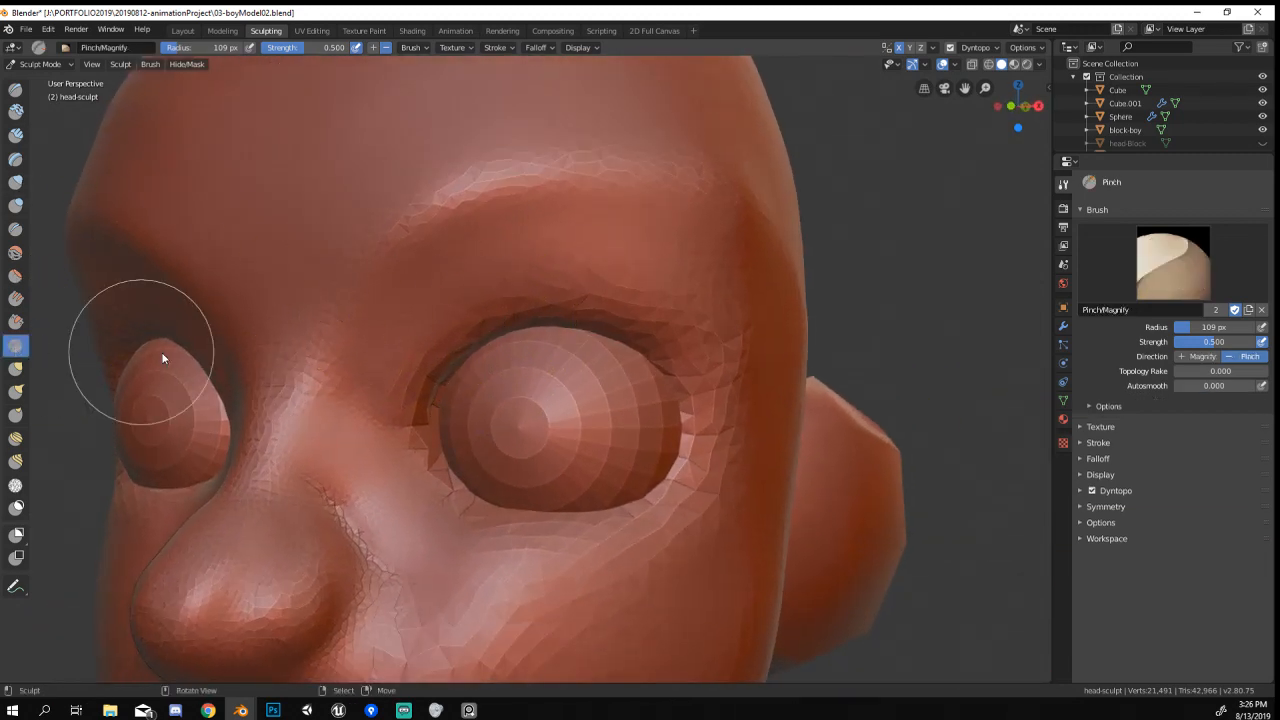
key(f)
click(468, 370)
mouse_move(466, 370)
mouse_down()
mouse_move(632, 311)
mouse_move(682, 340)
mouse_move(427, 362)
mouse_move(660, 331)
mouse_move(408, 384)
mouse_move(609, 284)
mouse_move(686, 382)
mouse_move(514, 323)
mouse_move(651, 263)
mouse_up()
key(f)
click(676, 336)
Pinch the lower eyelid rim and inner eye corner, using brush radii of 99 px and 77 px.
mouse_move(651, 263)
middle_down()
mouse_move(714, 343)
mouse_move(521, 458)
middle_up()
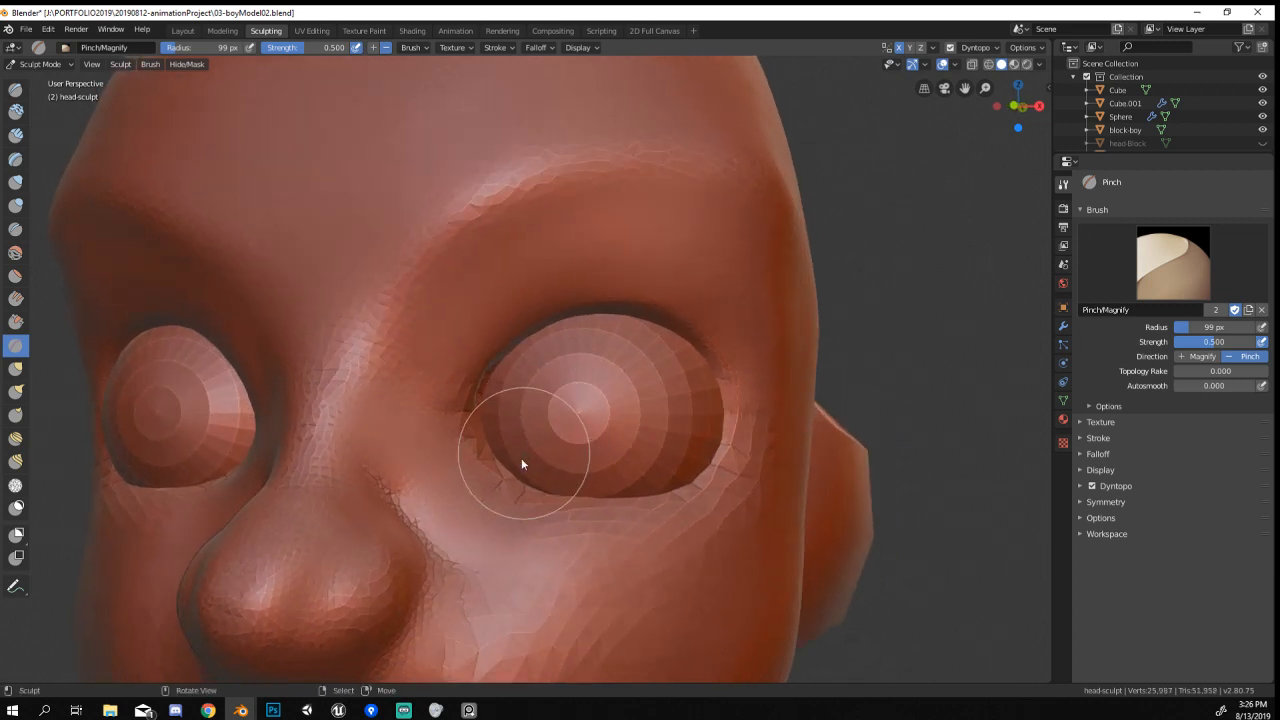
mouse_move(521, 463)
mouse_down()
mouse_move(551, 491)
mouse_move(489, 477)
mouse_move(681, 495)
mouse_move(545, 505)
mouse_move(475, 440)
mouse_up()
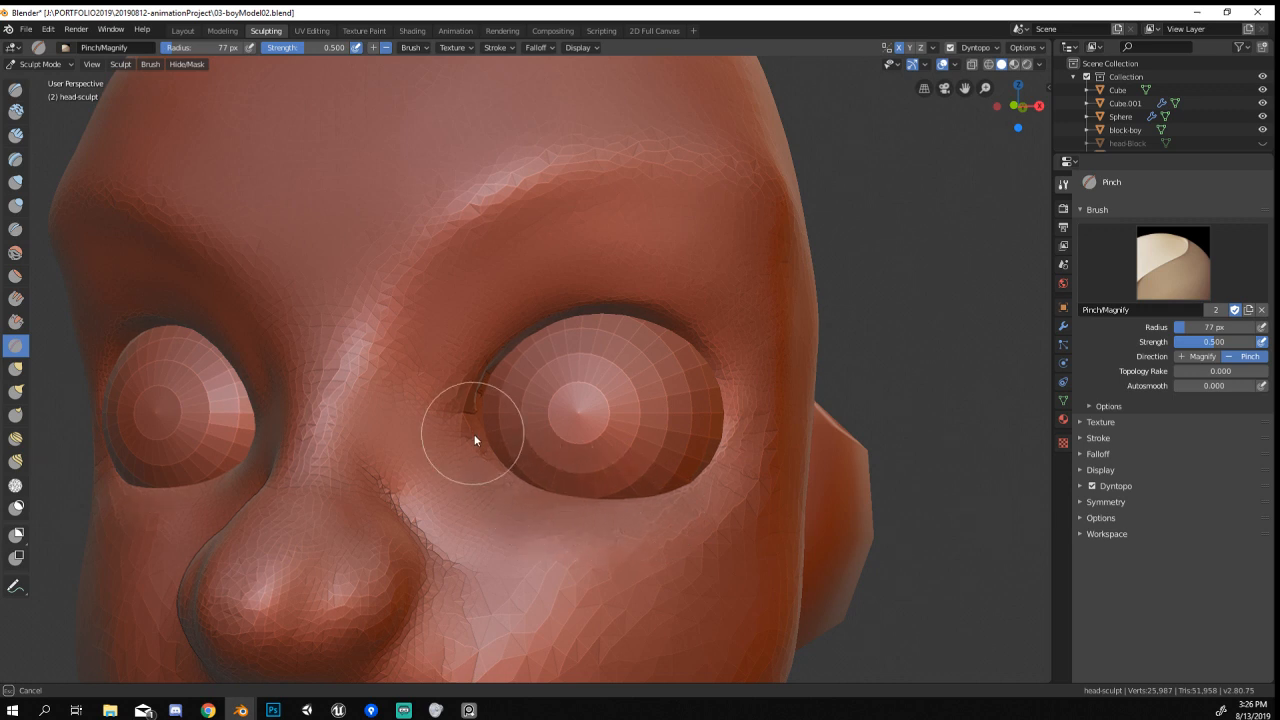
Switch to the Grab brush at a 252 px radius and adjust the cheek beneath the eye.
scroll(737, 389, down, 8)
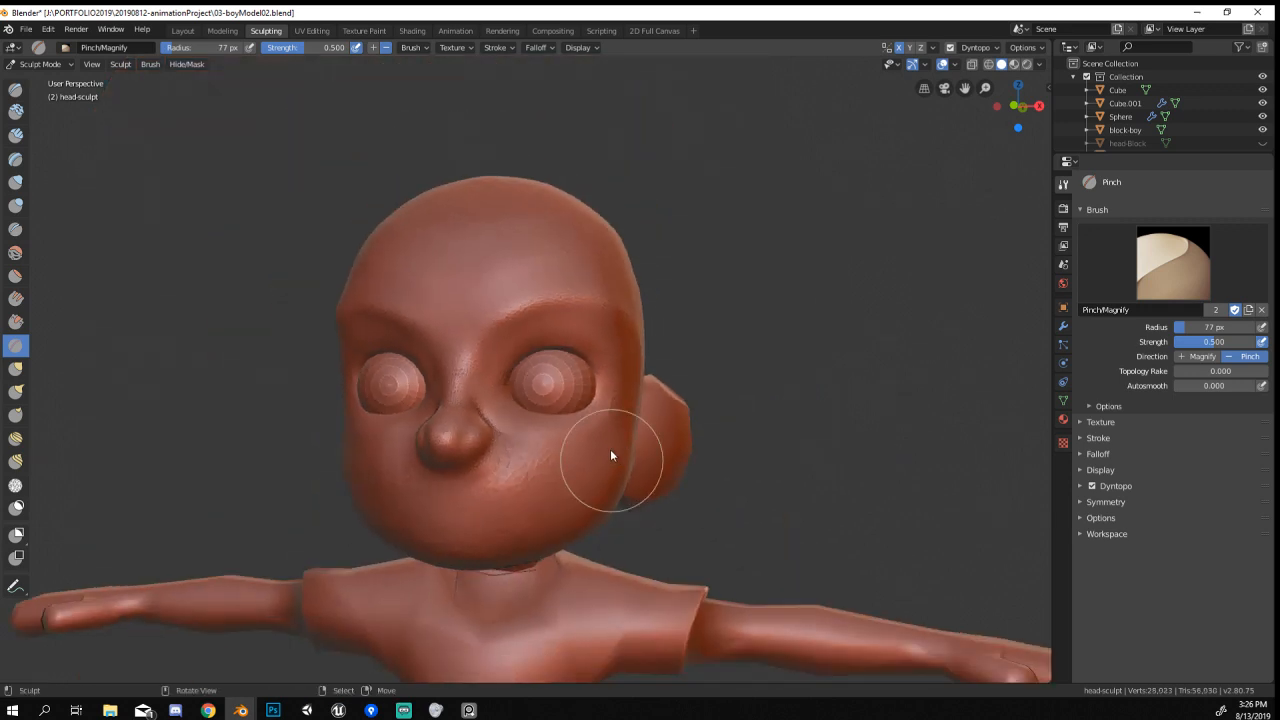
middle_drag(612, 455, 623, 429)
scroll(608, 386, up, 6)
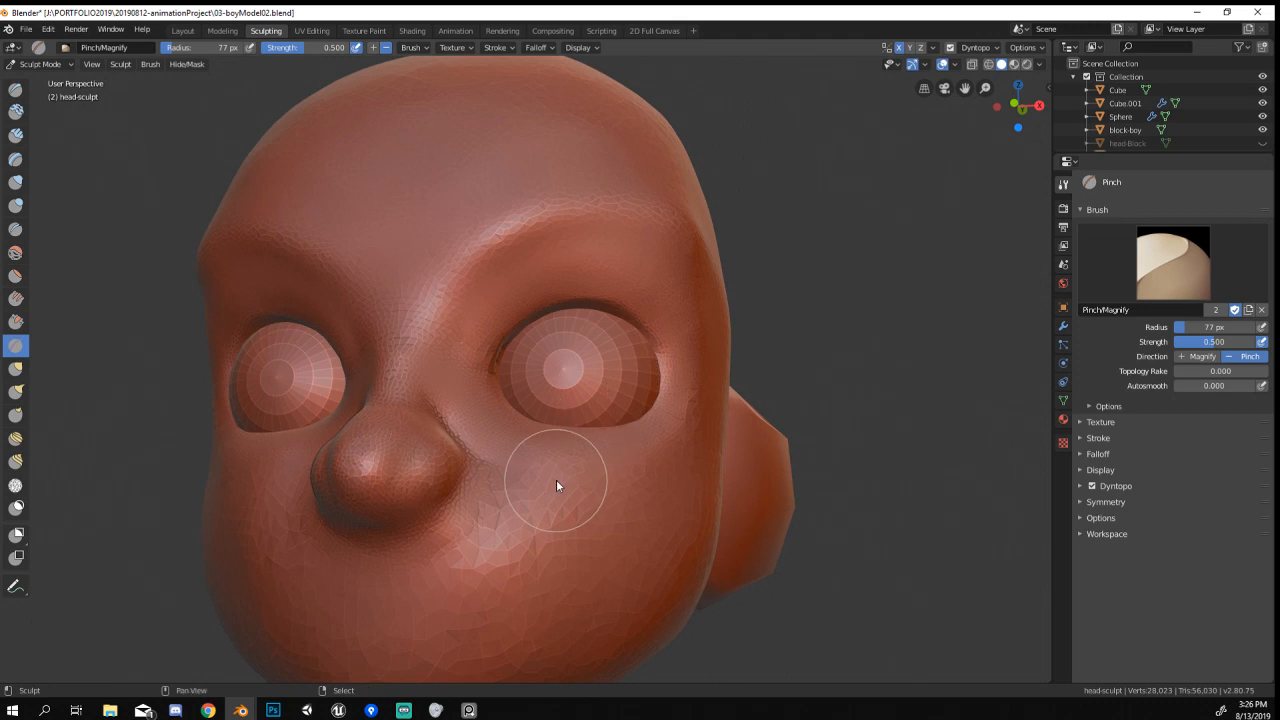
middle_drag(556, 484, 543, 414)
key(f)
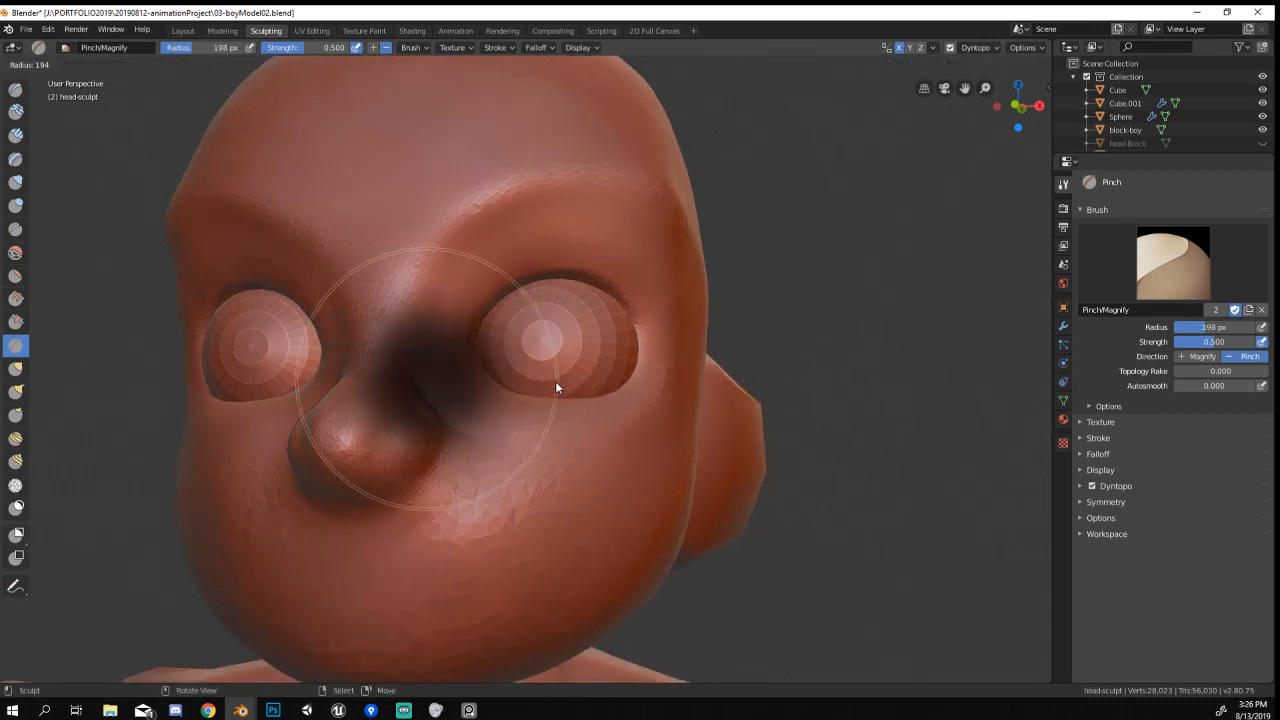
click(570, 384)
key(g)
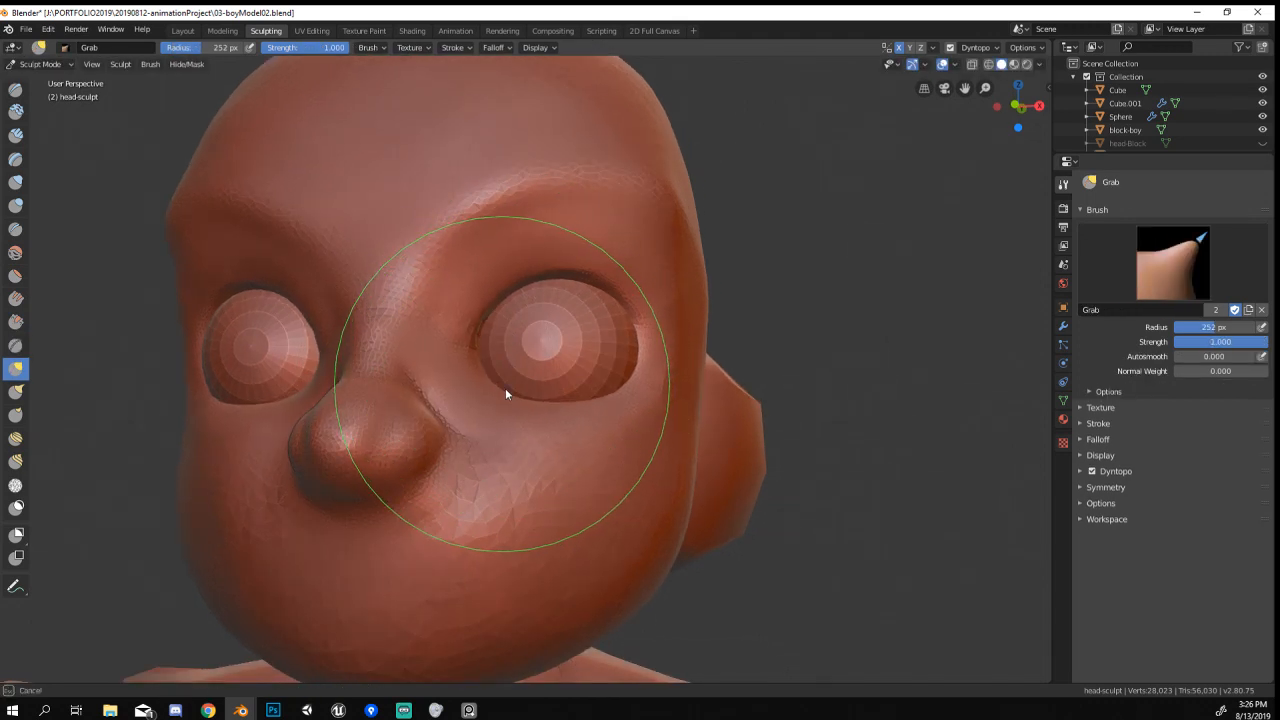
mouse_move(505, 393)
middle_down()
mouse_move(594, 368)
mouse_move(469, 391)
mouse_move(517, 389)
mouse_move(508, 368)
middle_up()
Reshape the temple and outer side of the face beside the eye with the Grab brush, using radii of 297 px and 271 px.
key(bracketleft)
key(bracketleft)
key(f)
click(668, 349)
middle_drag(664, 347, 604, 330)
key(f)
click(664, 316)
key(f)
click(708, 291)
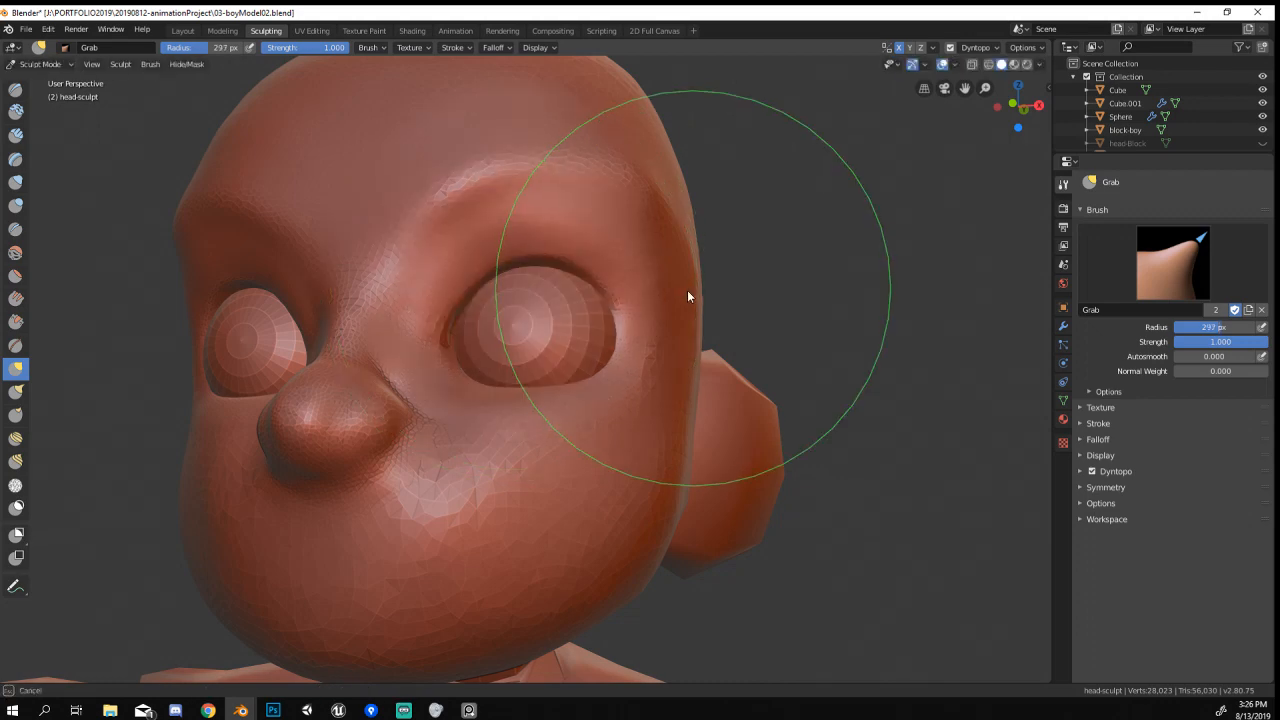
drag(687, 291, 680, 291)
mouse_move(676, 293)
middle_down()
mouse_move(686, 314)
mouse_move(713, 307)
middle_up()
key(f)
click(666, 316)
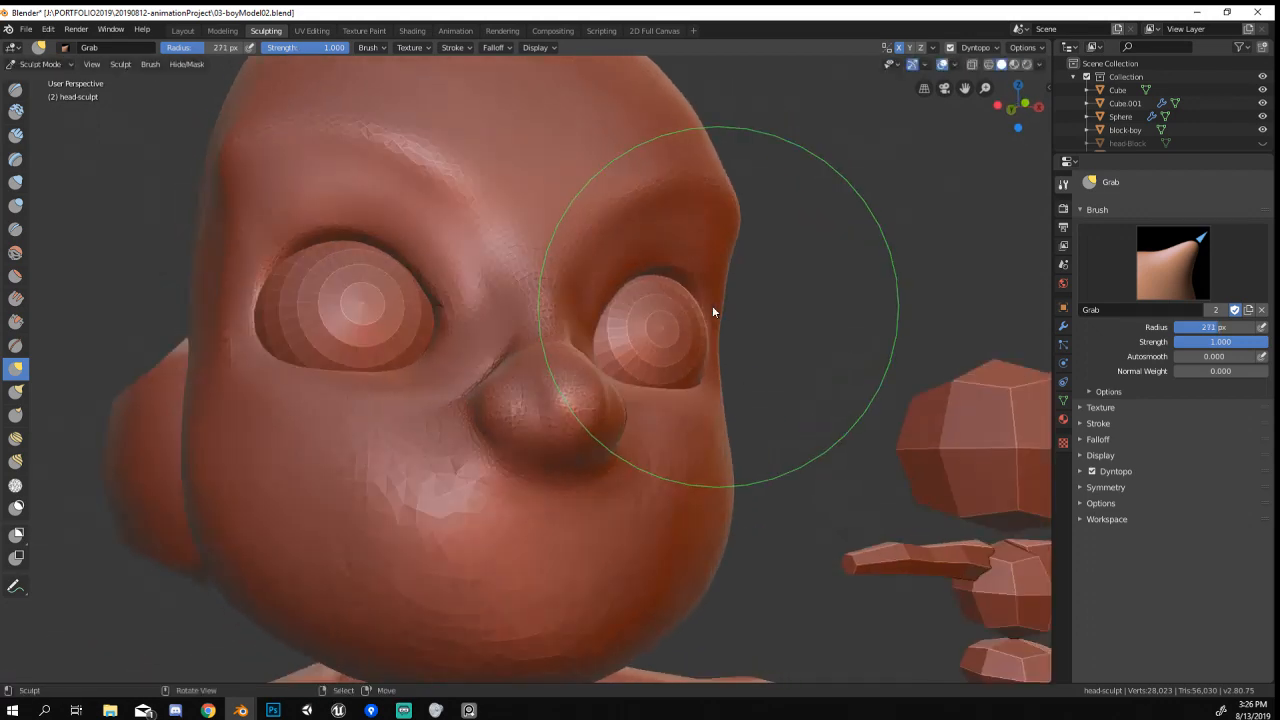
Switch to the Inflate brush at 108 px and build up the outer end of the brow toward the temple.
scroll(713, 311, down, 5)
middle_drag(628, 408, 550, 419)
scroll(554, 418, up, 3)
middle_drag(600, 350, 563, 317)
click(16, 183)
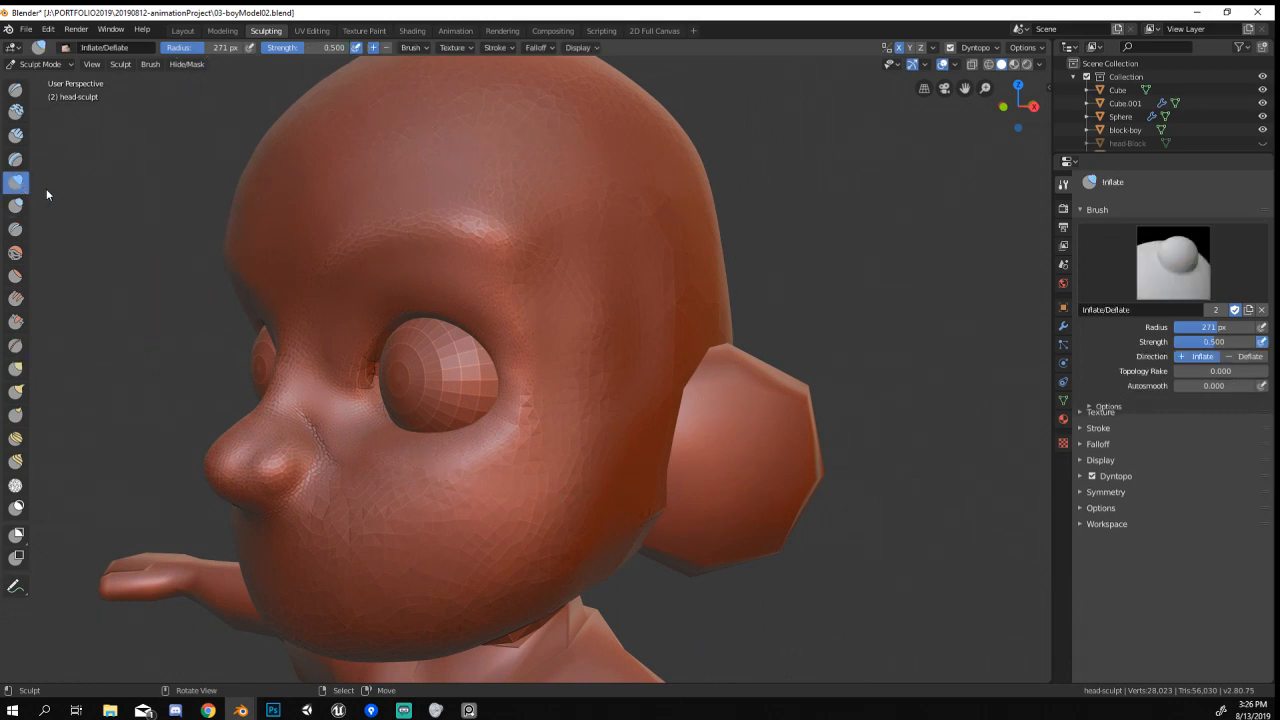
key(f)
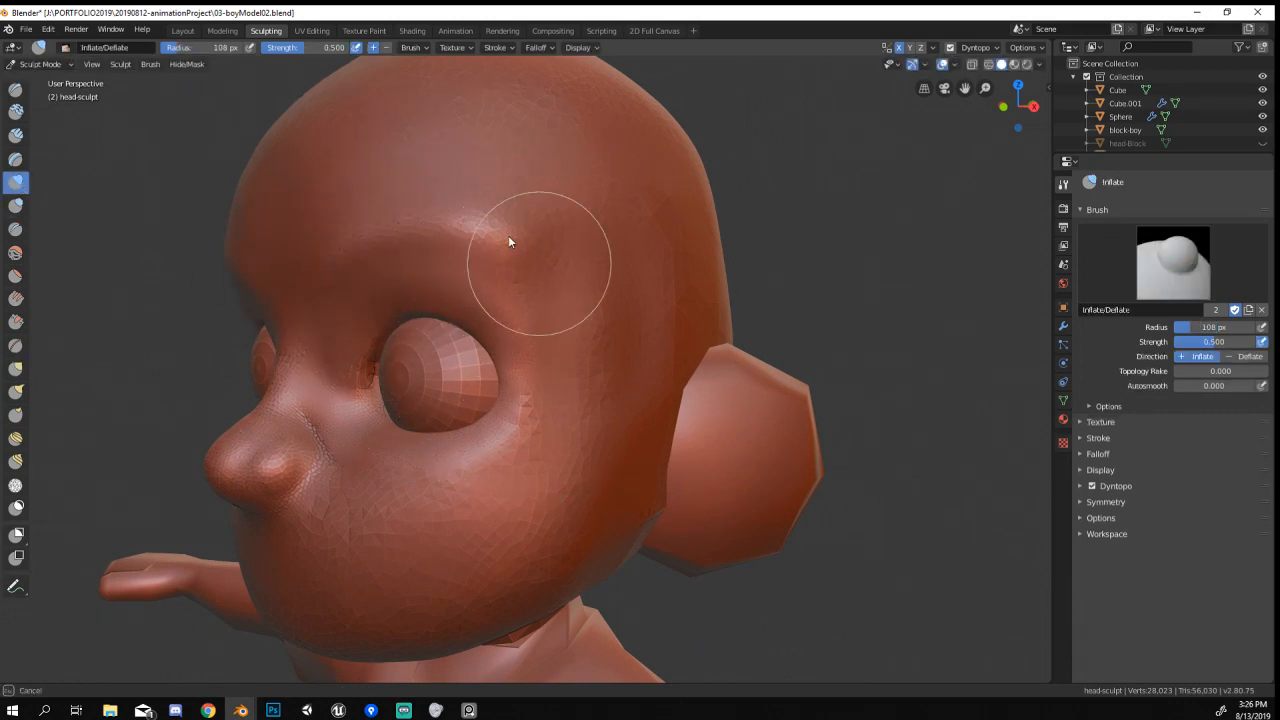
mouse_move(508, 241)
mouse_down()
mouse_move(534, 283)
mouse_move(446, 220)
mouse_move(545, 284)
mouse_up()
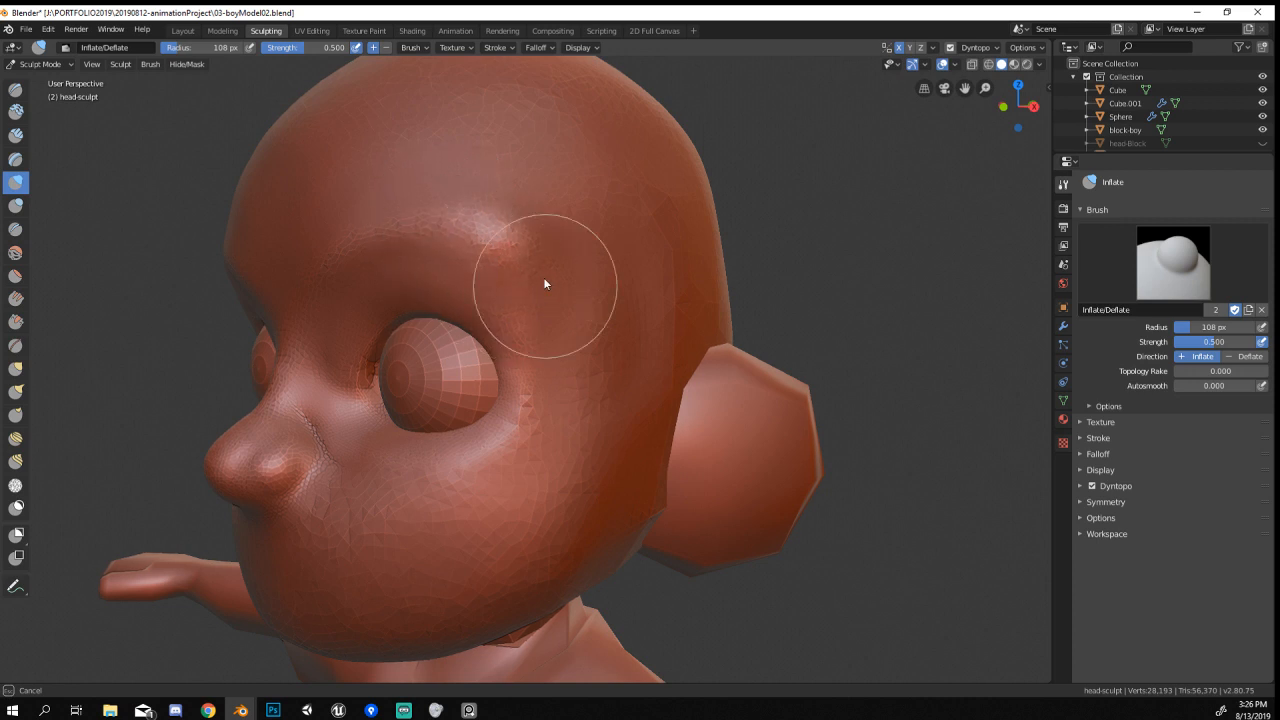
Examine the brows, eye sockets and overall face shape from the front and at three-quarter angles.
middle_drag(584, 264, 642, 286)
scroll(560, 350, down, 5)
middle_drag(500, 389, 528, 370)
key(f)
click(475, 303)
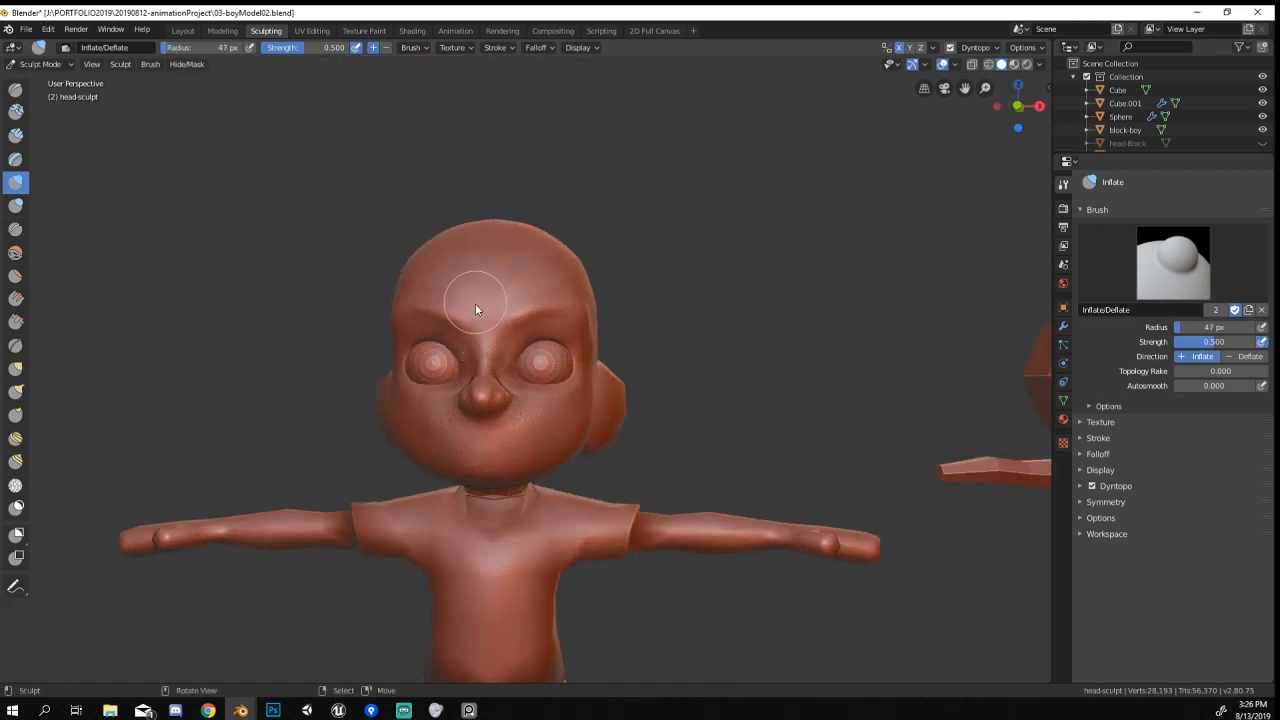
mouse_move(496, 262)
mouse_down()
mouse_move(548, 458)
mouse_move(566, 414)
mouse_up()
middle_drag(631, 412, 550, 382)
mouse_move(468, 385)
shift+mouse_down()
mouse_move(503, 412)
mouse_move(522, 408)
shift+mouse_up()
mouse_move(528, 395)
middle_down()
mouse_move(540, 371)
mouse_move(592, 363)
mouse_move(582, 296)
middle_up()
middle_drag(586, 298, 556, 304)
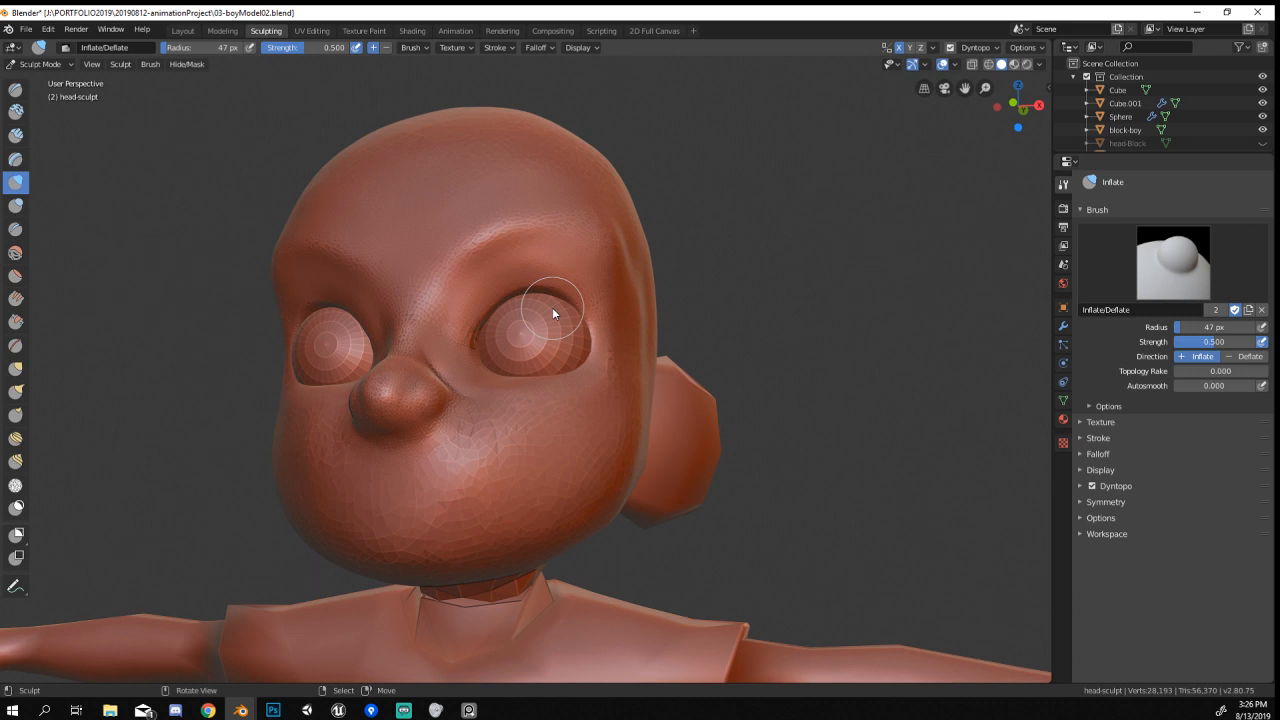
mouse_move(398, 304)
middle_down()
mouse_move(420, 319)
mouse_move(465, 293)
mouse_move(477, 312)
middle_up()
Switch to the Grab brush at 190 px and nudge the socket area between the nose bridge and the eye.
key(f)
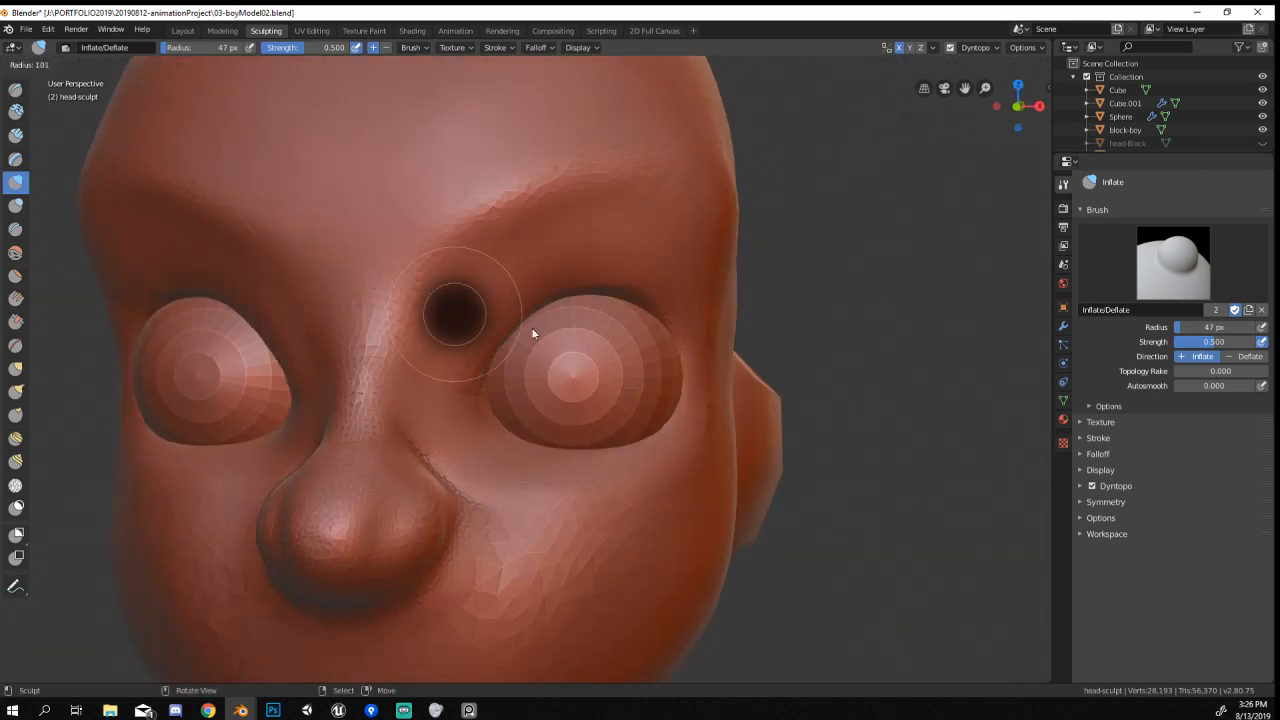
click(540, 333)
key(g)
key(f)
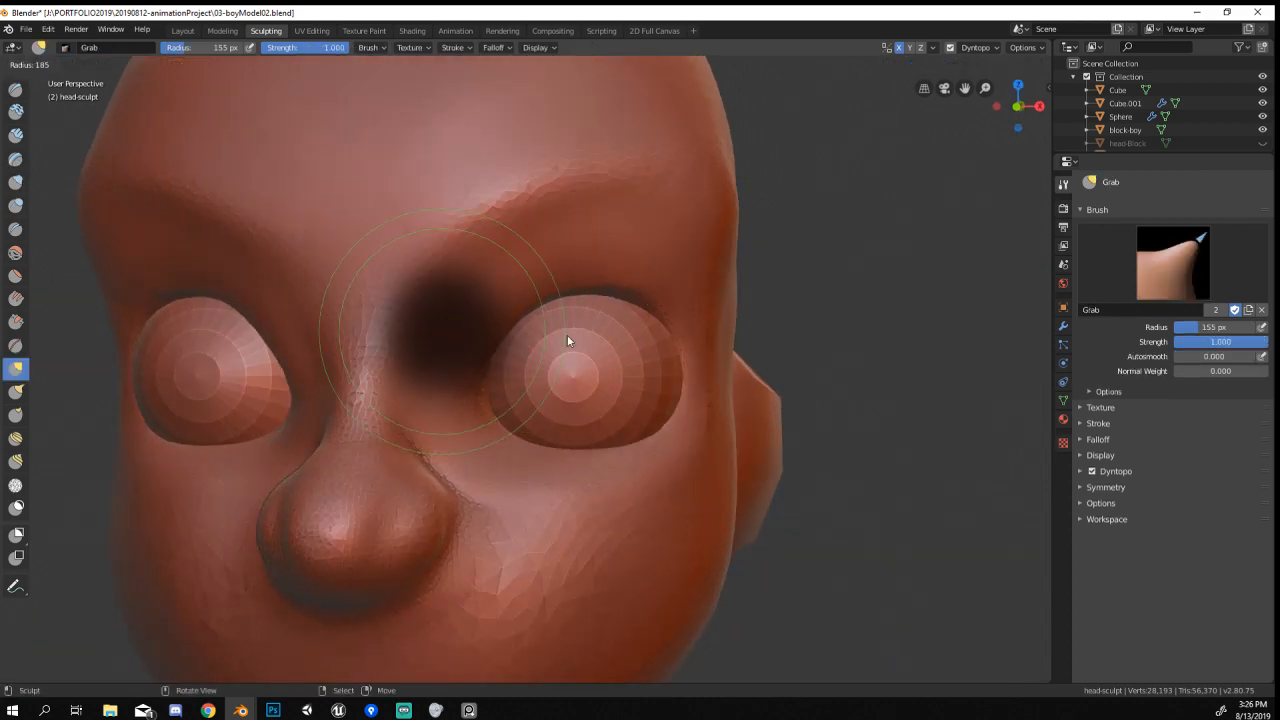
click(569, 339)
drag(510, 319, 508, 318)
Adjust the inner eye corner from the side with the Grab brush at 196 px.
middle_drag(507, 316, 436, 308)
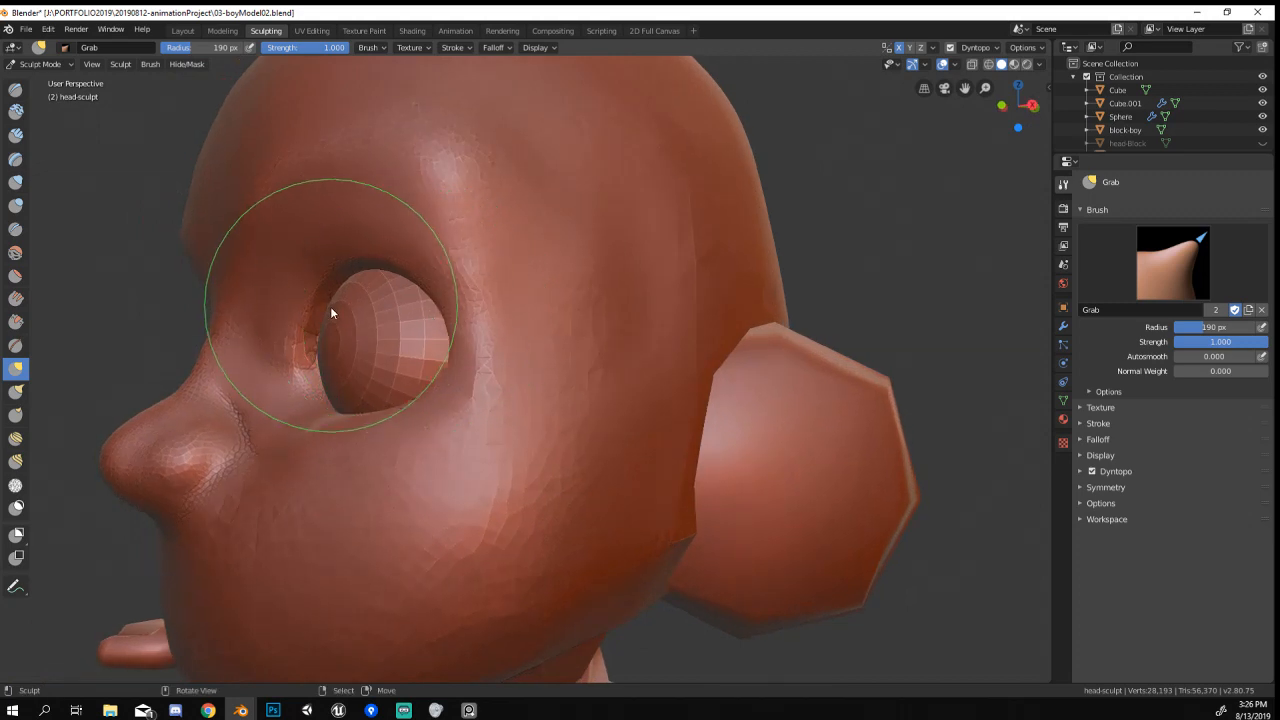
scroll(340, 307, up, 2)
key(f)
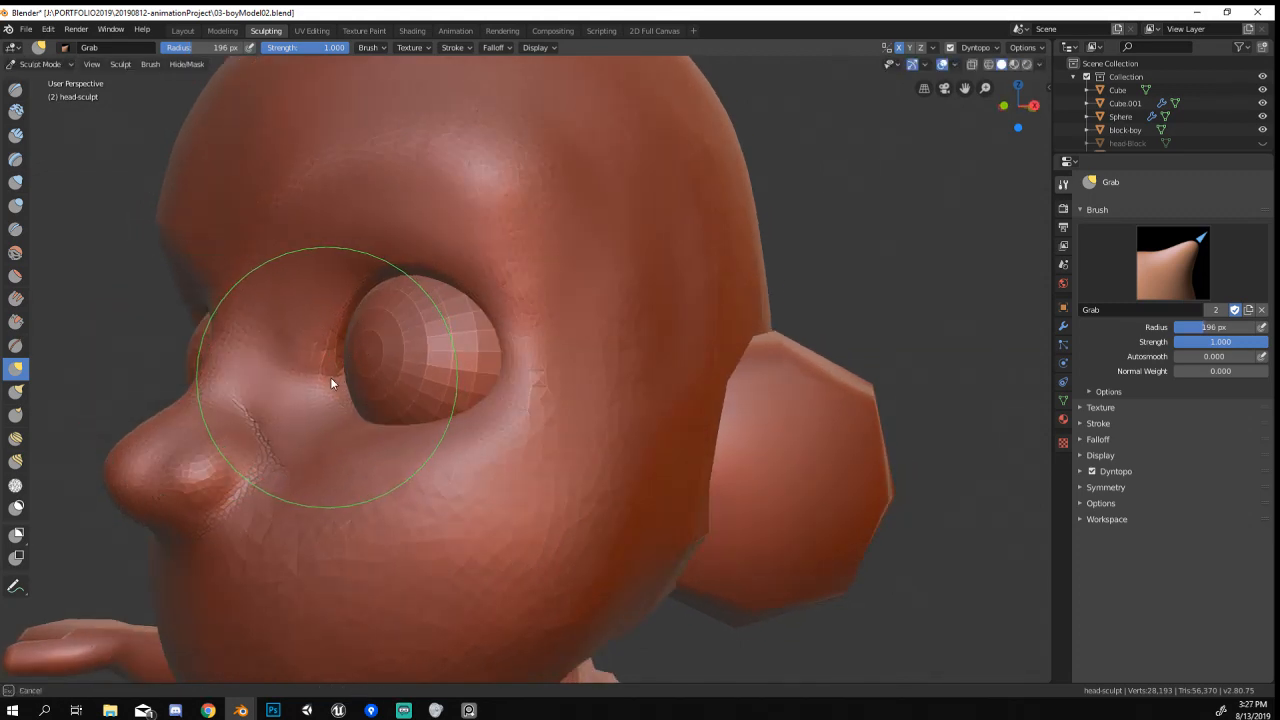
click(345, 372)
Shift the brow above the eye with the Grab brush and set its radius to 189 px.
mouse_move(345, 372)
middle_down()
mouse_move(390, 380)
mouse_move(407, 318)
mouse_move(454, 332)
mouse_move(366, 329)
mouse_move(462, 252)
middle_up()
key(f)
click(454, 240)
drag(525, 199, 538, 204)
key(f)
click(534, 206)
mouse_move(534, 208)
middle_down()
mouse_move(563, 242)
mouse_move(537, 235)
middle_up()
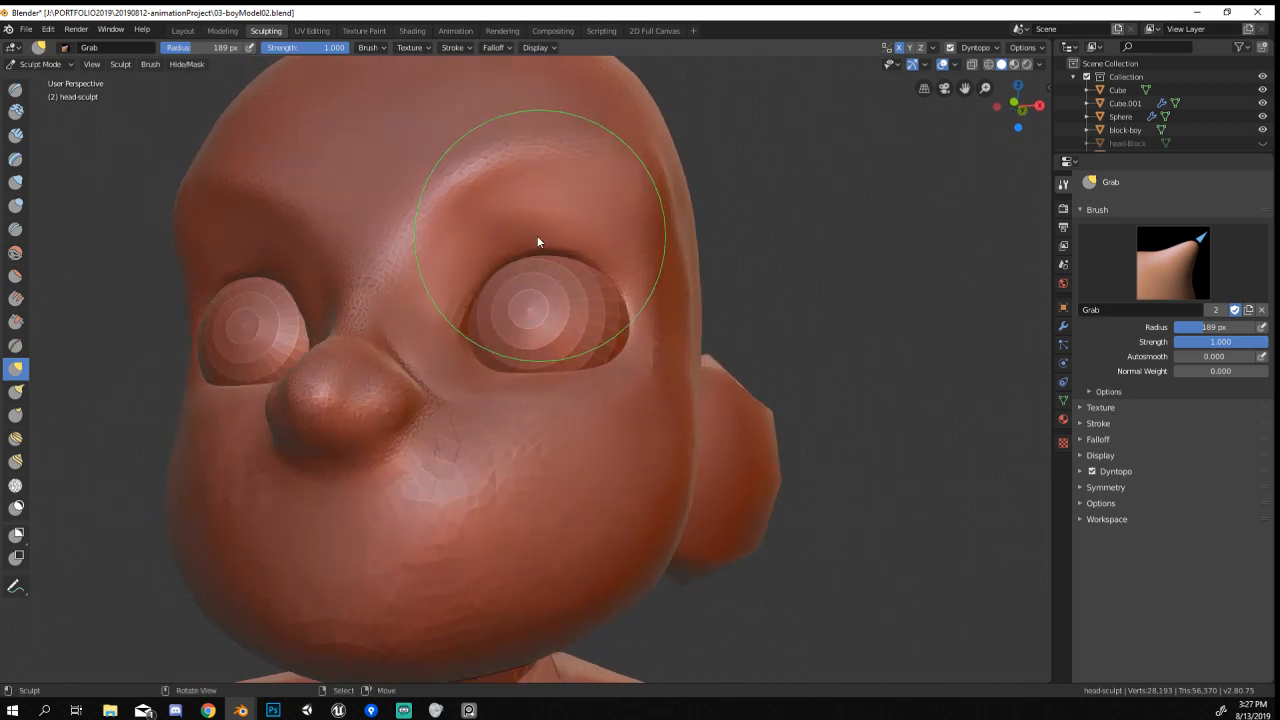
Reduce the Grab radius to 141 px and nudge the upper eyelid near the inner eye corner.
key(f)
click(485, 292)
mouse_move(484, 294)
middle_down()
mouse_move(413, 341)
mouse_move(502, 354)
mouse_move(482, 404)
mouse_move(472, 394)
mouse_move(490, 392)
middle_up()
scroll(502, 354, up, 2)
key(f)
click(558, 238)
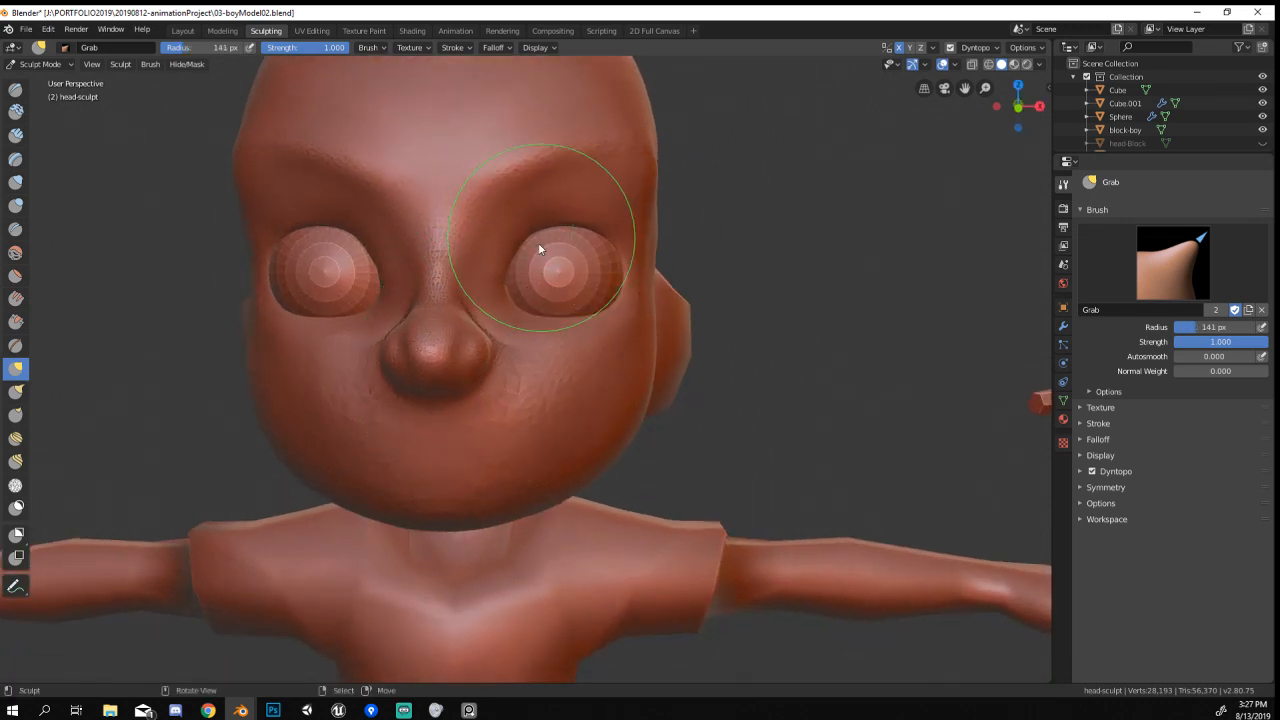
key(f)
click(556, 243)
drag(525, 246, 520, 242)
Pull the inner part of the brow ridge upward and inward with the Grab brush at 164 px.
key(f)
click(519, 169)
key(f)
click(531, 170)
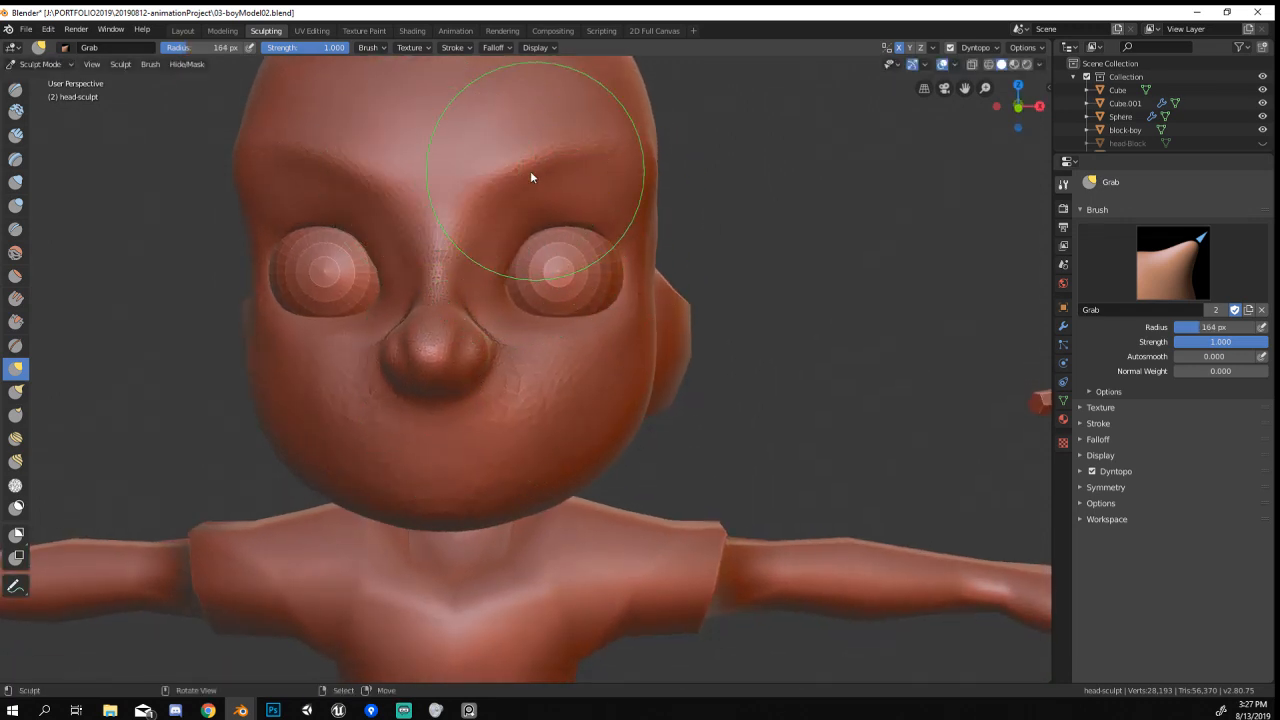
drag(517, 176, 508, 168)
Nudge the outer end of the brow with the Grab brush at 174 px.
middle_drag(586, 168, 550, 168)
key(f)
click(583, 167)
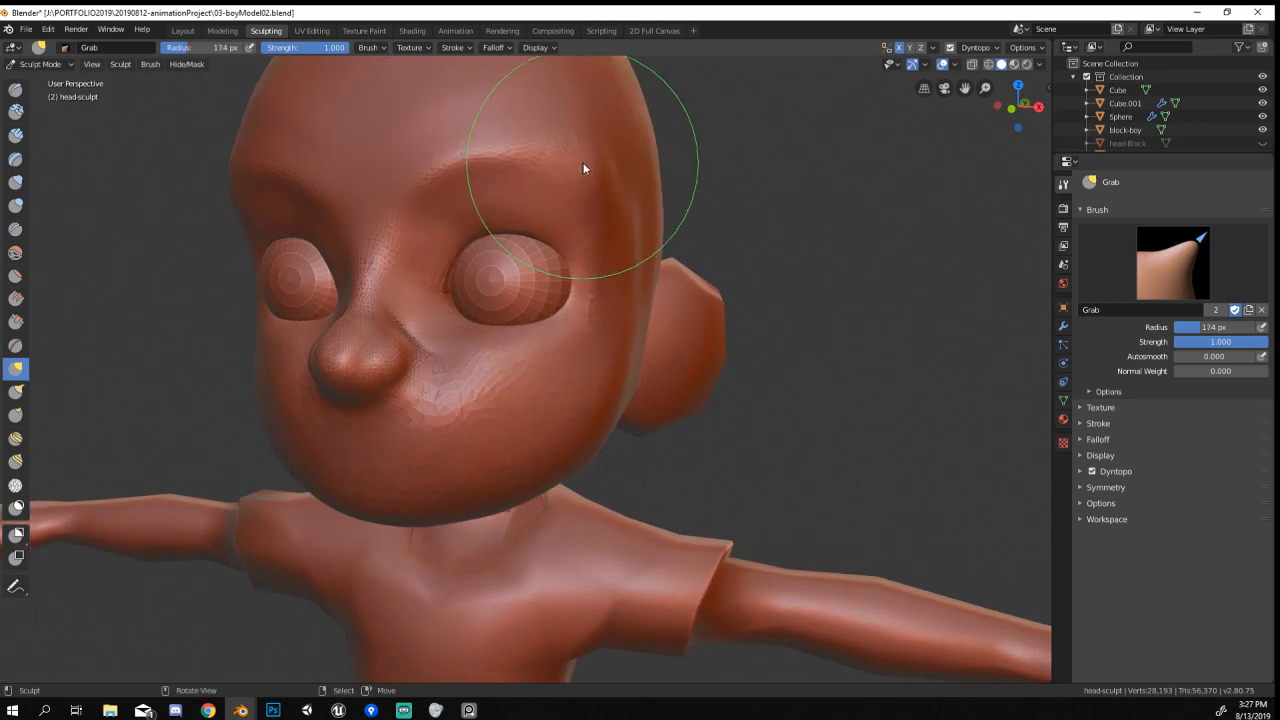
drag(584, 167, 589, 173)
Raise the outer brow corner from the side with the Grab brush at 108 px.
mouse_move(584, 172)
middle_down()
mouse_move(533, 168)
mouse_move(471, 191)
middle_up()
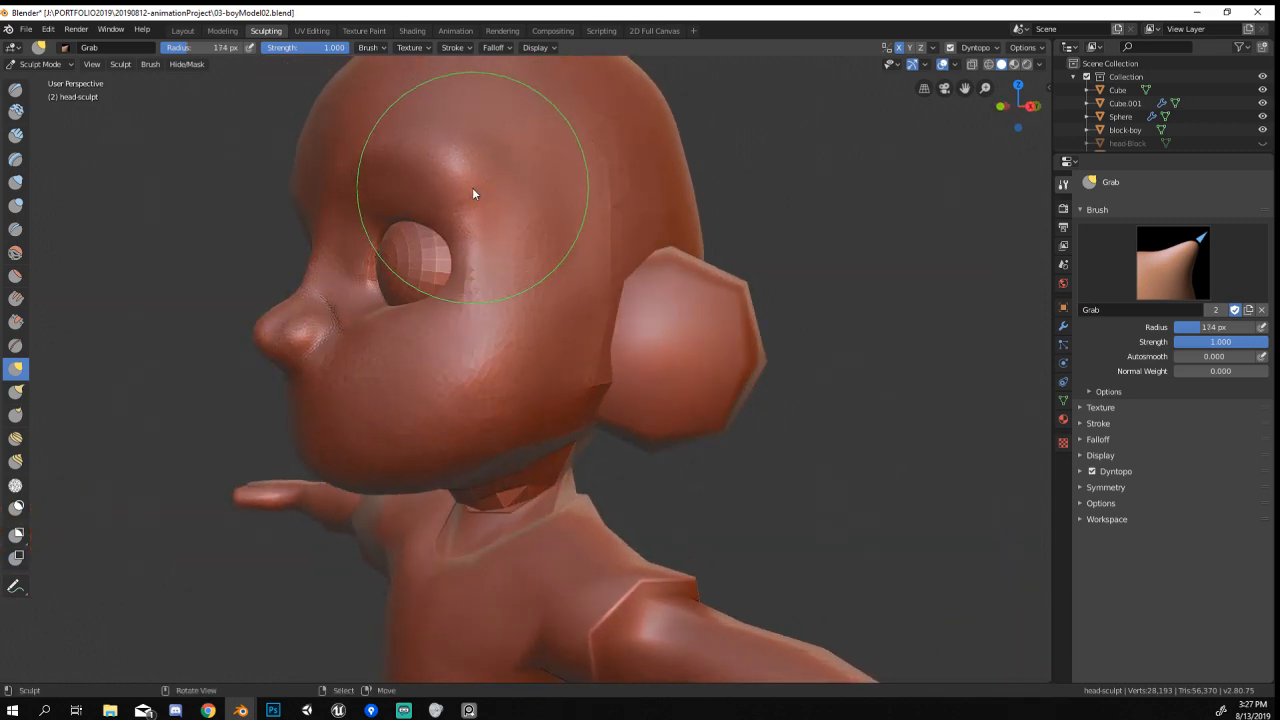
key(f)
click(503, 196)
drag(473, 196, 459, 148)
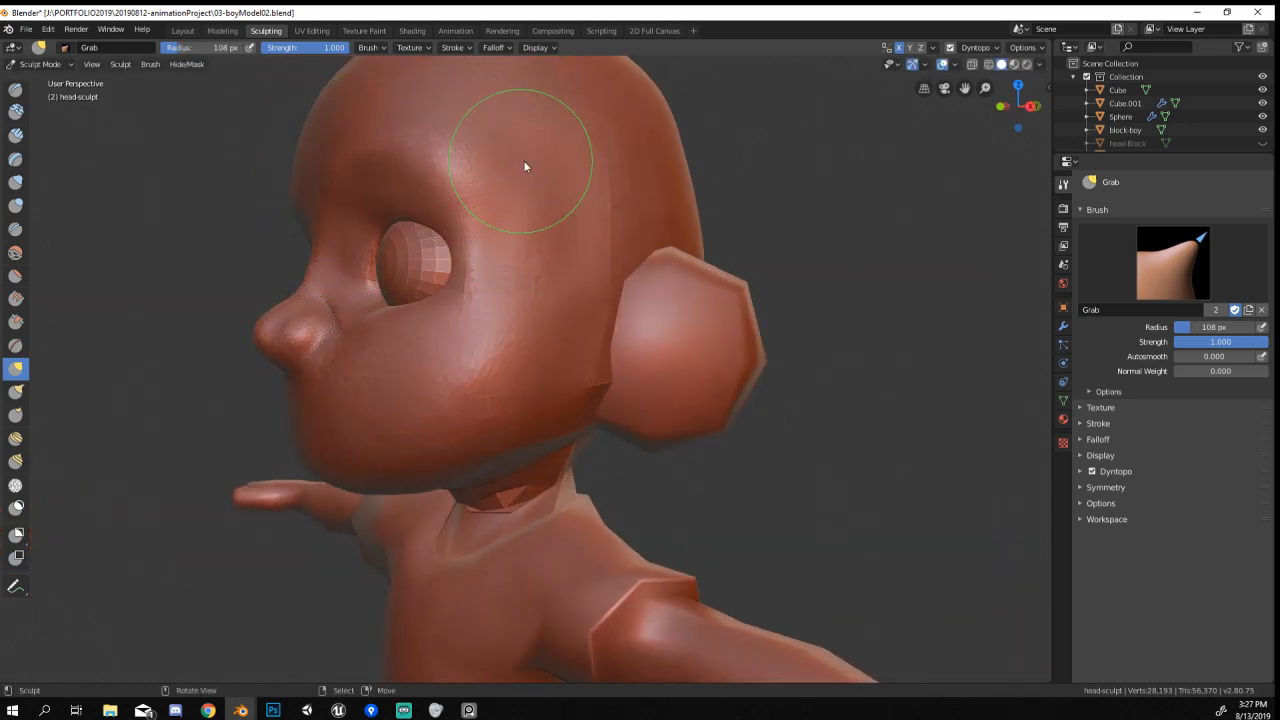
mouse_move(525, 162)
middle_down()
mouse_move(619, 149)
mouse_move(568, 205)
mouse_move(580, 220)
mouse_move(546, 323)
mouse_move(420, 306)
mouse_move(491, 301)
mouse_move(511, 328)
mouse_move(529, 277)
middle_up()
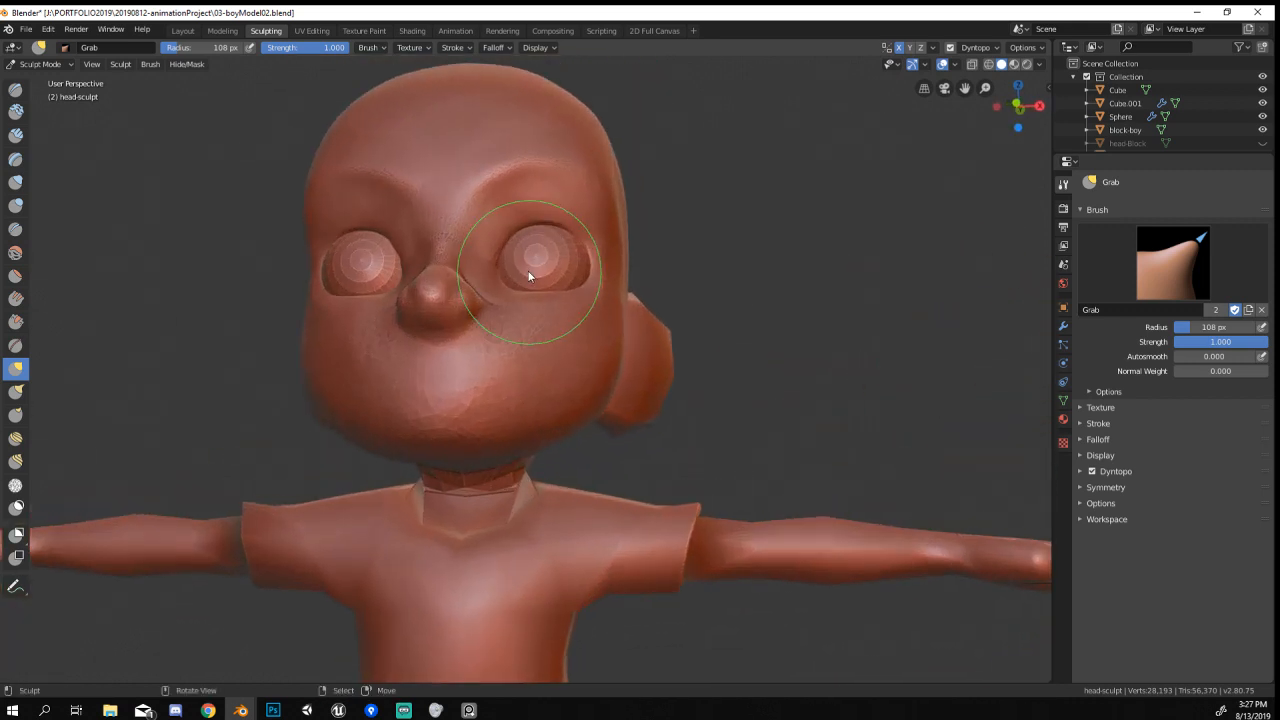
Switch to the Crease brush and carve a horizontal mouth line below the nose at a 63 px radius.
click(16, 231)
scroll(470, 362, up, 4)
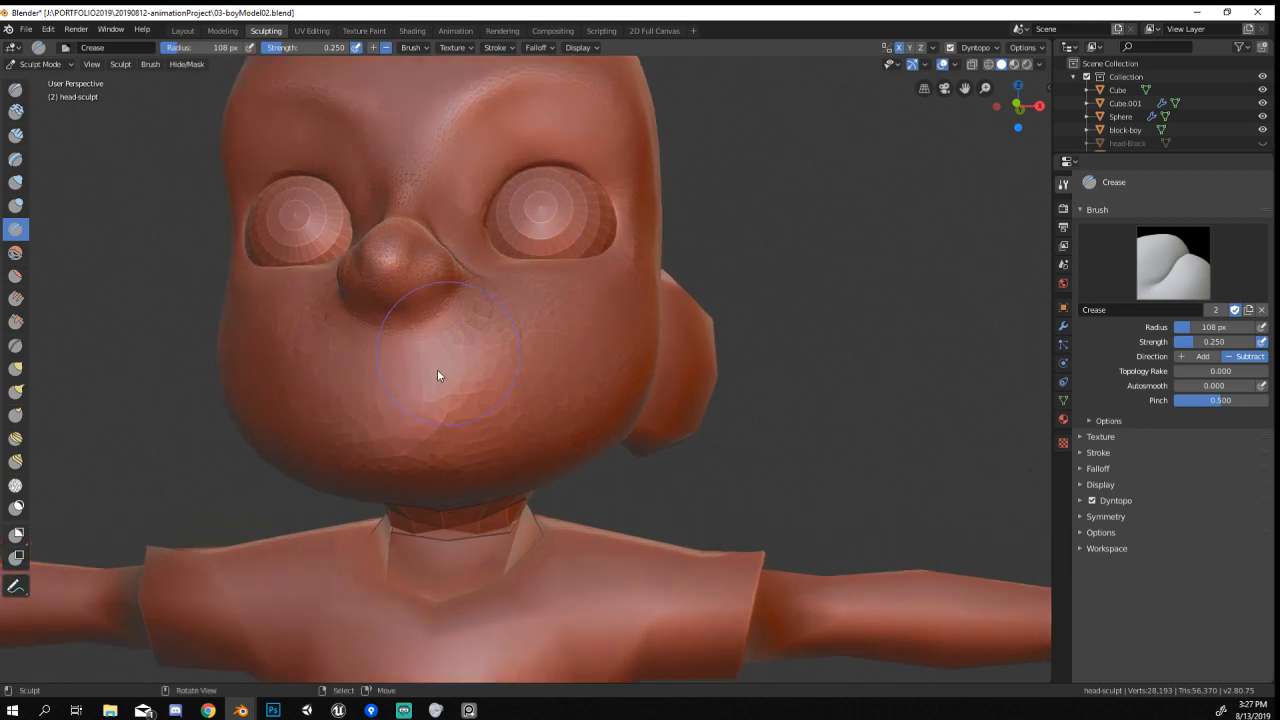
drag(366, 383, 491, 371)
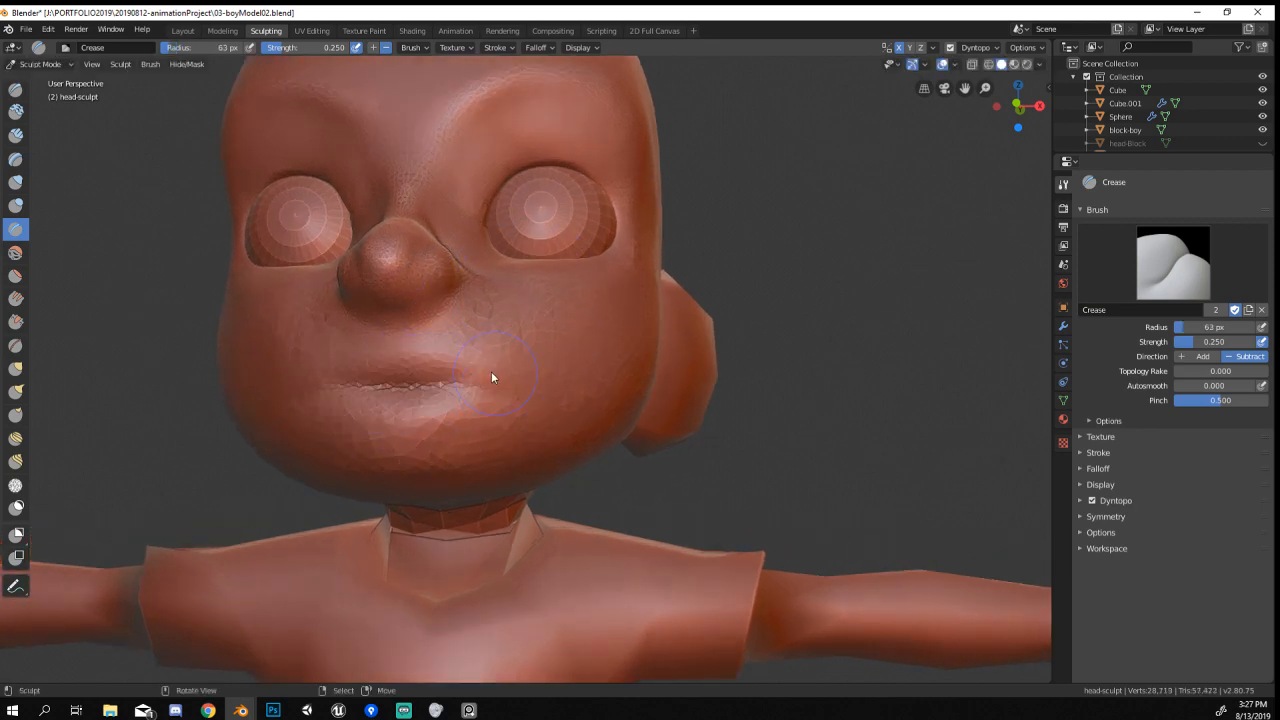
middle_drag(491, 371, 361, 389)
drag(361, 394, 477, 366)
mouse_move(477, 366)
middle_down()
mouse_move(537, 334)
mouse_move(480, 354)
middle_up()
key(ctrl+z)
Extend and deepen the mouth line across the lower face with further Crease strokes.
mouse_move(371, 389)
mouse_down()
mouse_move(460, 380)
mouse_move(440, 386)
mouse_move(474, 400)
mouse_move(497, 391)
mouse_up()
mouse_move(495, 388)
ctrl+middle_down()
mouse_move(471, 462)
mouse_move(556, 458)
mouse_move(491, 478)
mouse_move(451, 465)
mouse_move(448, 409)
mouse_move(479, 411)
mouse_move(474, 397)
ctrl+middle_up()
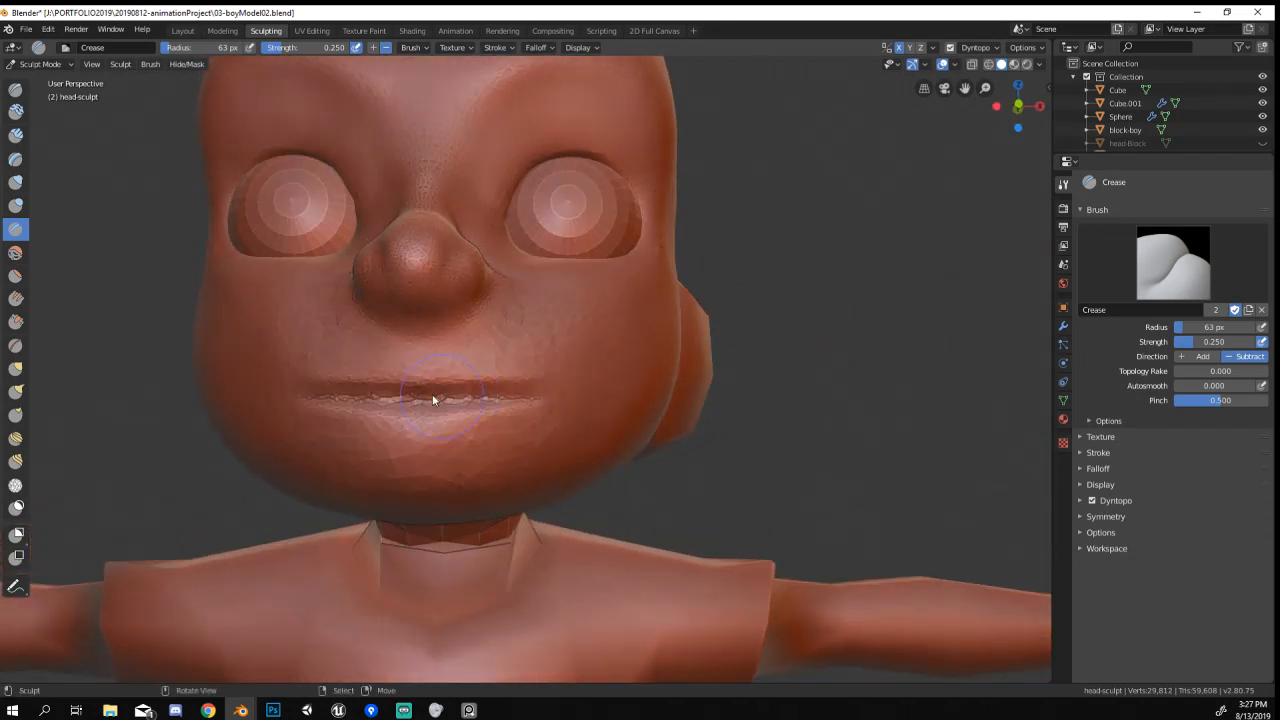
key(f)
click(416, 403)
drag(313, 406, 473, 408)
Switch to the Grab brush at 253 px and pull the cheek beside the mouth corner forward from below.
mouse_move(473, 408)
middle_down()
mouse_move(398, 415)
mouse_move(466, 380)
mouse_move(443, 474)
mouse_move(410, 356)
middle_up()
key(g)
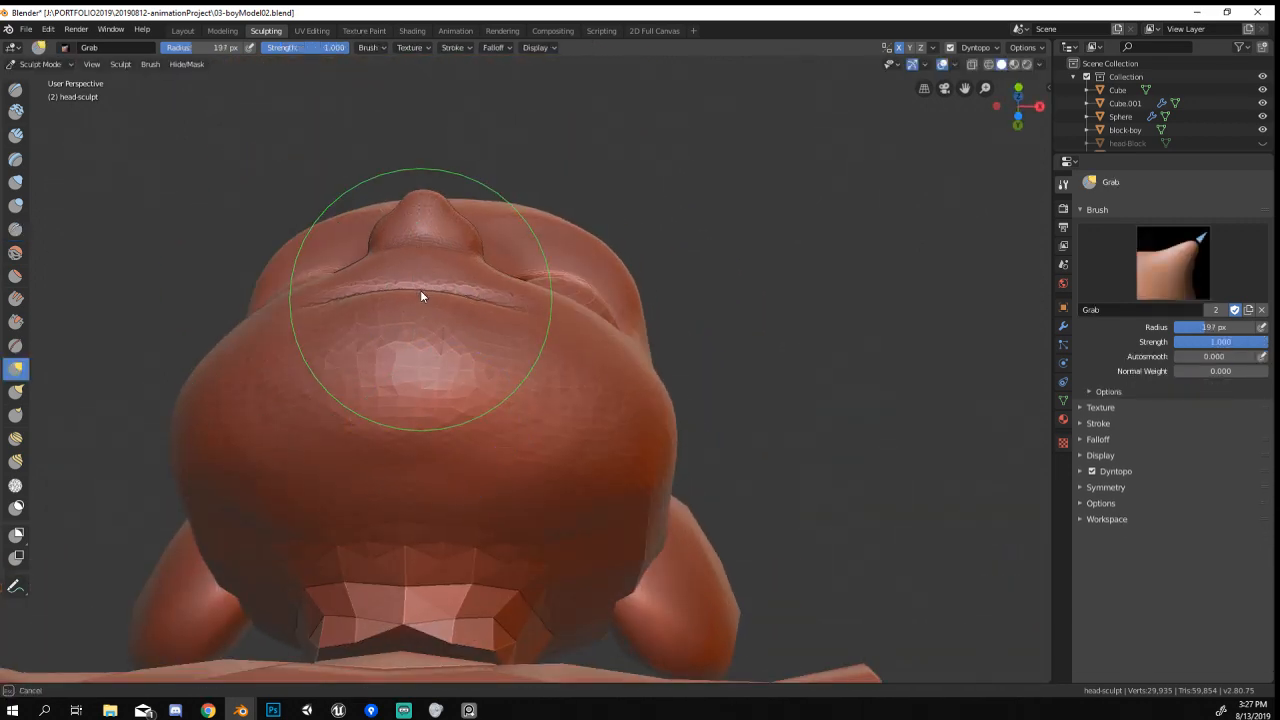
mouse_move(419, 292)
middle_down()
mouse_move(326, 370)
mouse_move(403, 343)
middle_up()
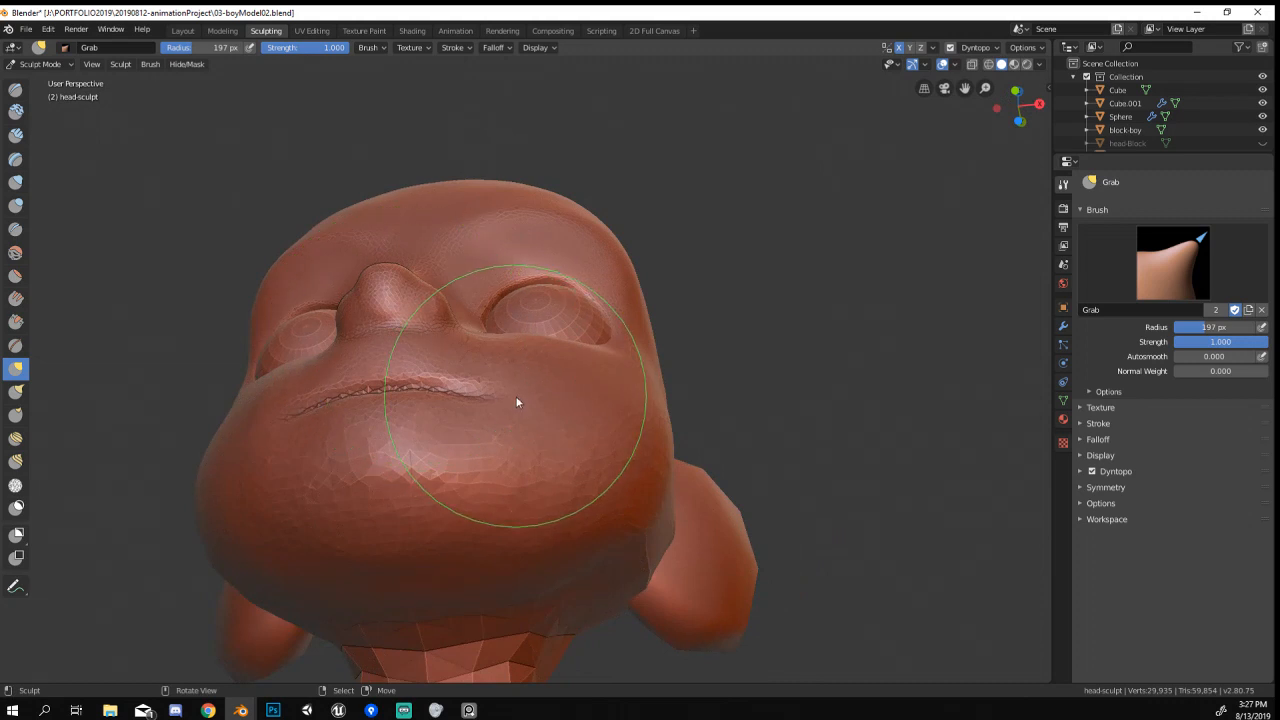
middle_drag(512, 398, 537, 363)
key(f)
click(577, 362)
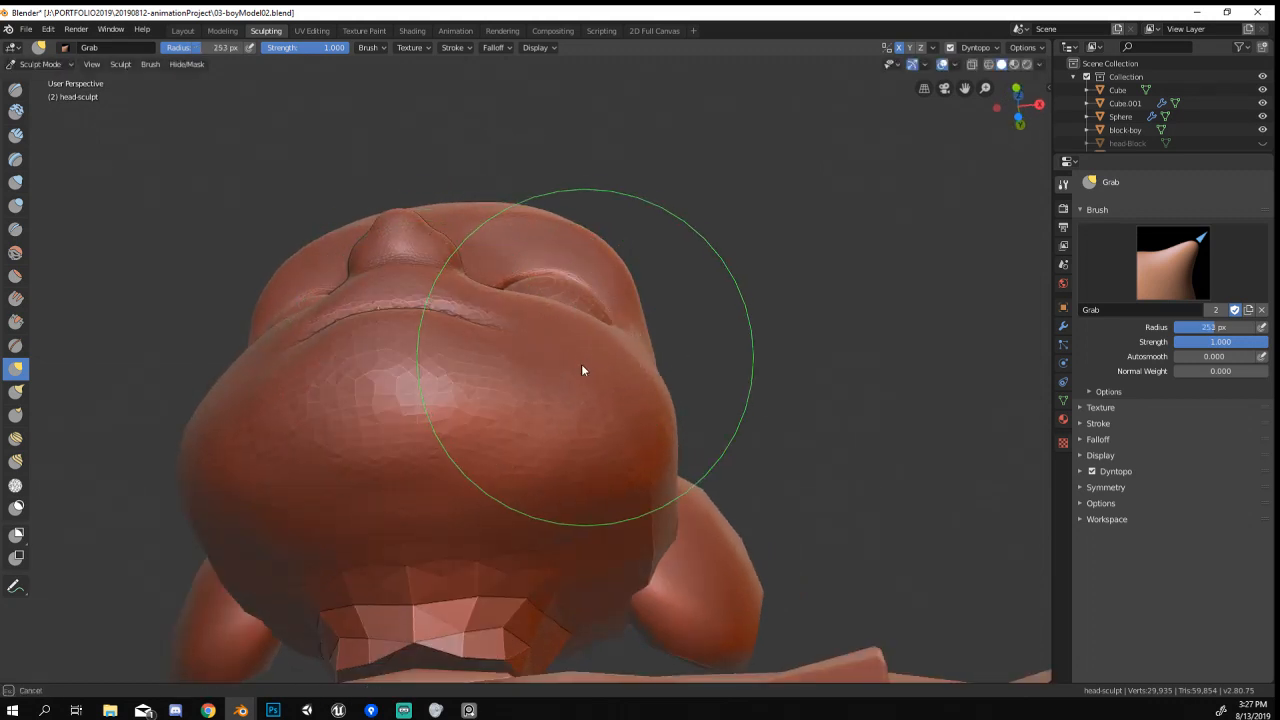
drag(583, 368, 598, 341)
Lift the lower cheek near the jaw with the Grab brush at 190 px.
mouse_move(590, 350)
middle_down()
mouse_move(472, 435)
mouse_move(510, 419)
middle_up()
key(f)
click(462, 448)
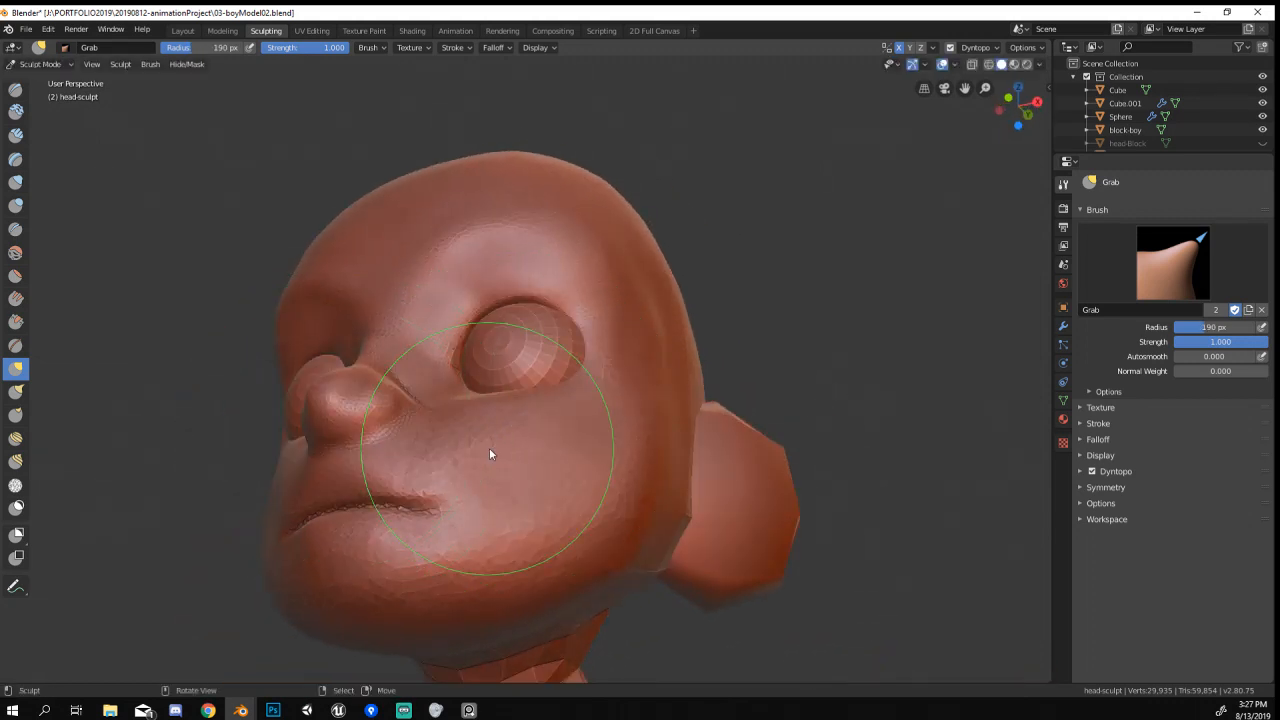
drag(609, 485, 602, 460)
mouse_move(582, 372)
middle_down()
mouse_move(635, 400)
mouse_move(560, 478)
middle_up()
mouse_move(525, 482)
middle_down()
mouse_move(639, 474)
mouse_move(517, 485)
mouse_move(532, 442)
middle_up()
middle_drag(532, 442, 470, 330)
mouse_move(460, 335)
middle_down()
mouse_move(489, 366)
mouse_move(217, 266)
middle_up()
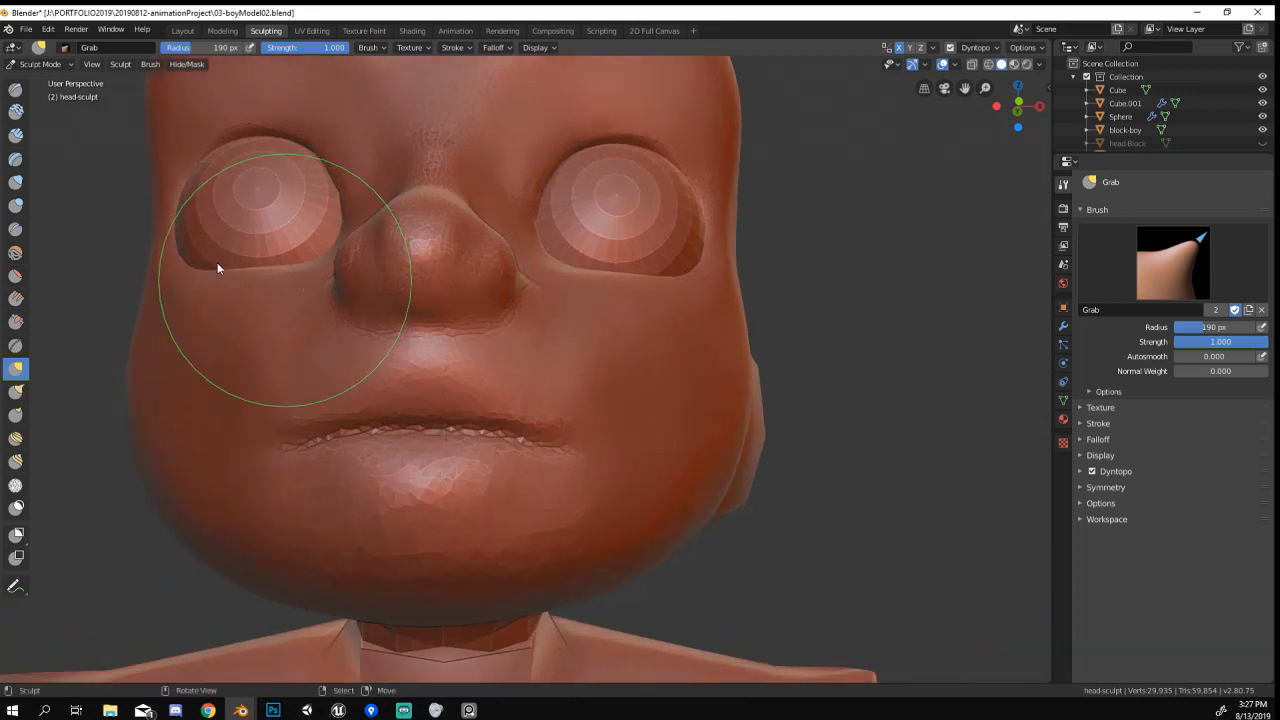
Build up the upper lip and the area beneath the nose with the Inflate brush, using radii of 49 px and 96 px.
click(15, 182)
scroll(290, 352, up, 1)
key(f)
click(291, 430)
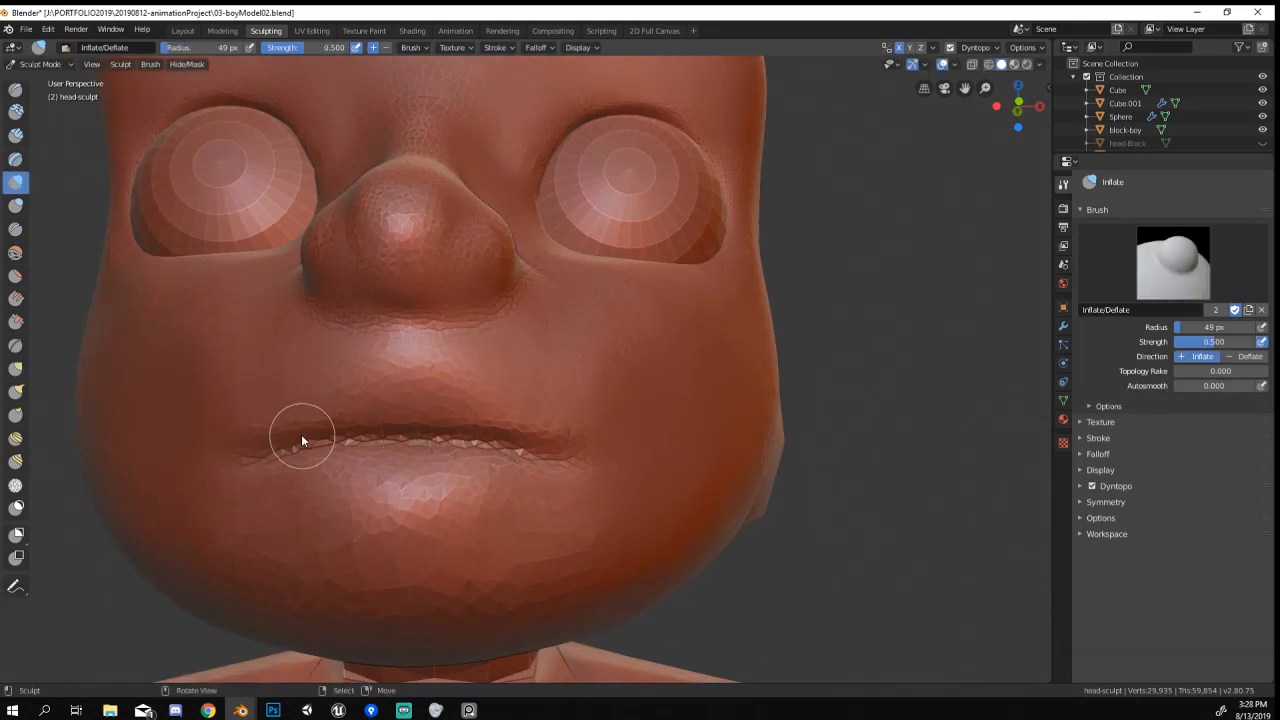
mouse_move(301, 434)
mouse_down()
mouse_move(390, 391)
mouse_move(429, 406)
mouse_move(273, 445)
mouse_move(438, 389)
mouse_up()
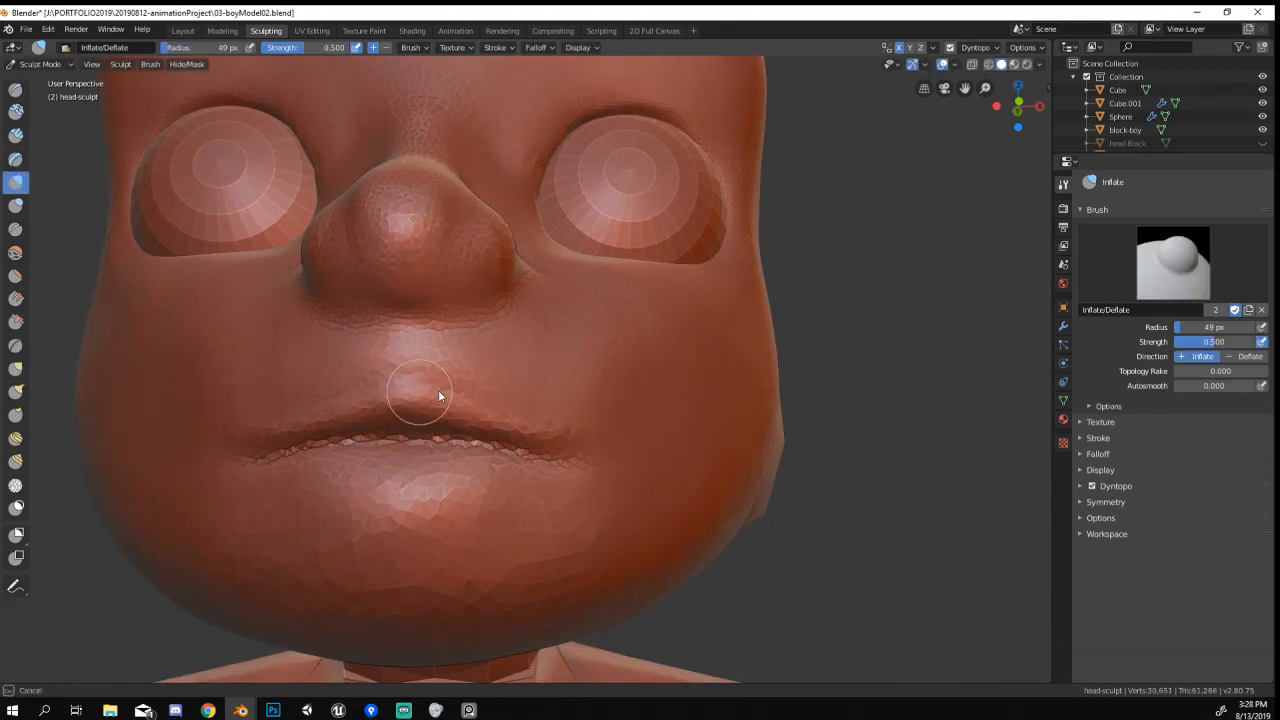
mouse_move(271, 414)
mouse_down()
mouse_move(371, 384)
mouse_move(441, 394)
mouse_up()
drag(254, 413, 320, 395)
key(f)
click(351, 395)
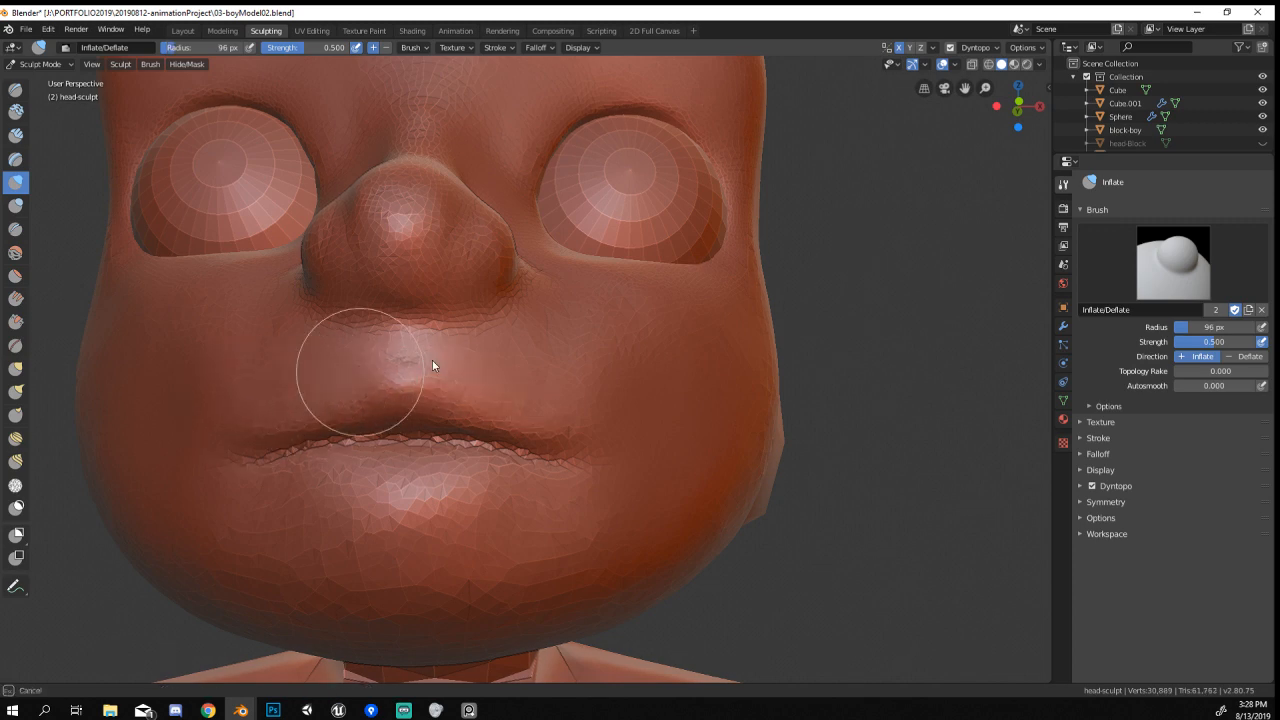
Inflate the lower lip beneath the mouth line at a 61 px radius.
mouse_move(498, 339)
middle_down()
mouse_move(538, 328)
mouse_move(430, 420)
middle_up()
key(f)
click(395, 453)
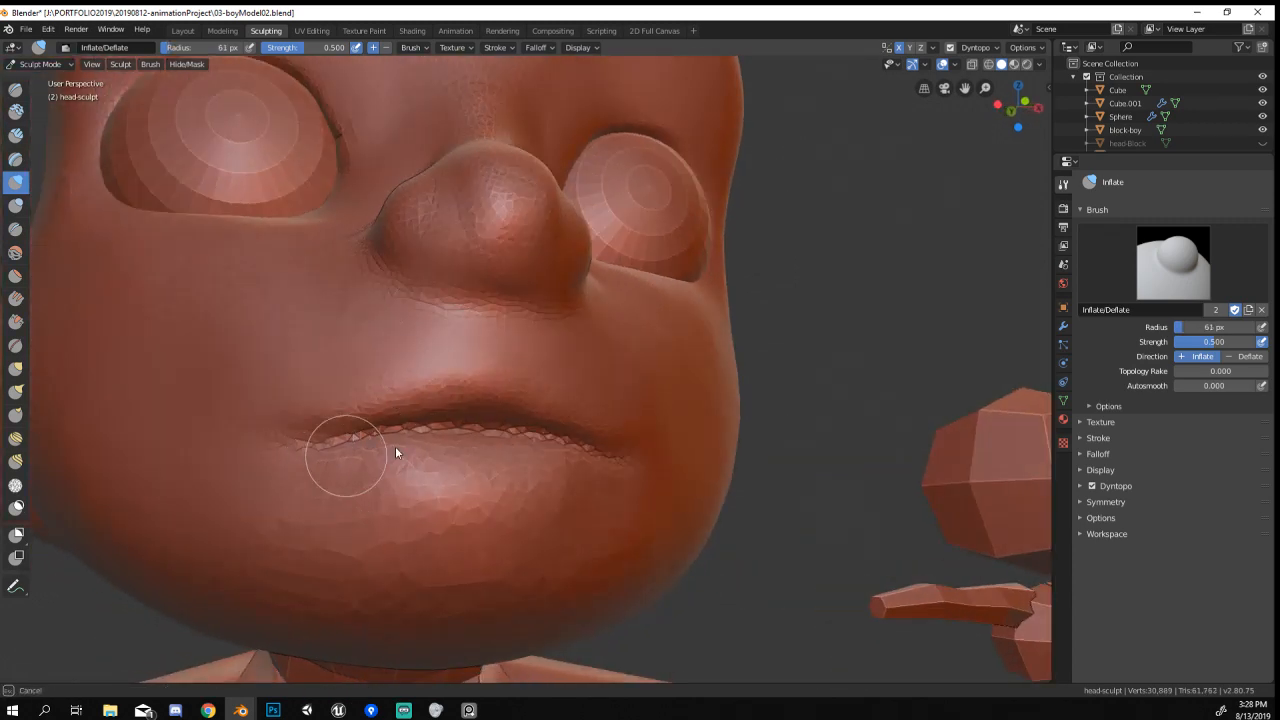
mouse_move(366, 456)
mouse_down()
mouse_move(431, 486)
mouse_move(446, 534)
mouse_up()
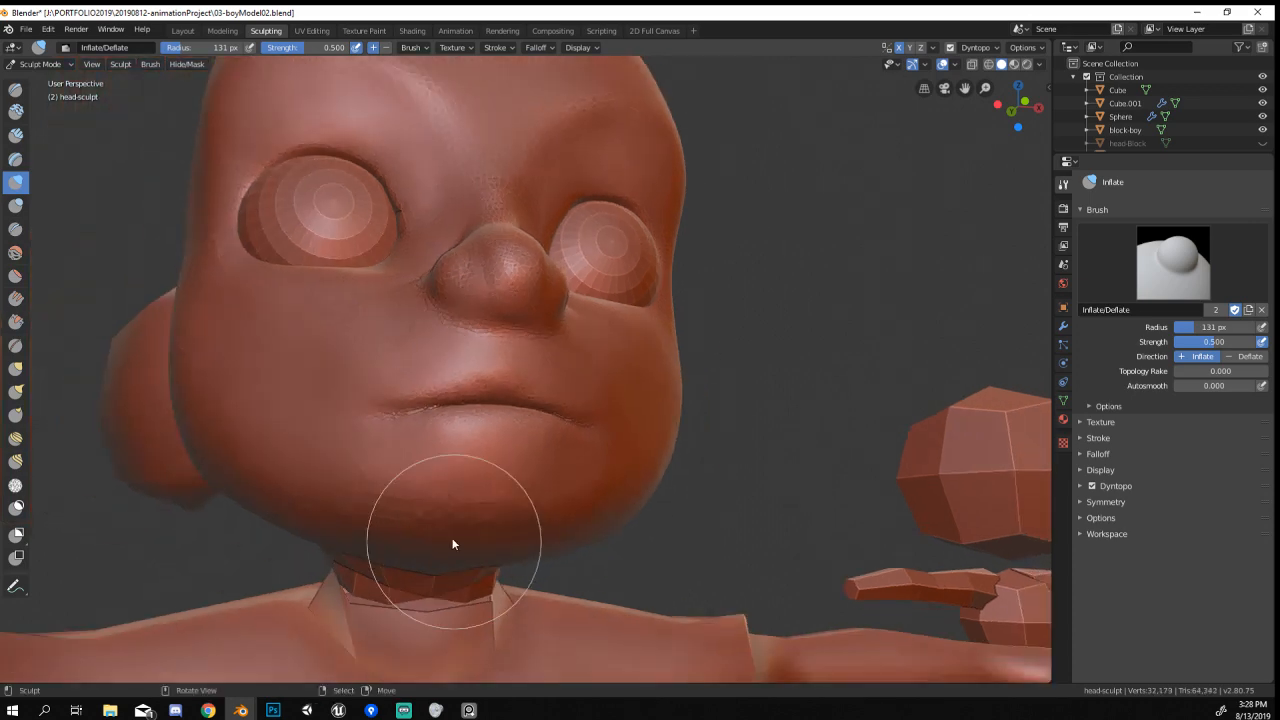
Inflate the chin beneath the lower lip with the brush radius set to 107 px.
middle_drag(453, 543, 398, 498)
ctrl+middle_drag(398, 498, 394, 484)
key(f)
click(379, 484)
drag(326, 478, 525, 482)
mouse_move(524, 482)
middle_down()
mouse_move(356, 490)
mouse_move(443, 483)
mouse_move(474, 517)
mouse_move(380, 594)
mouse_move(414, 534)
mouse_move(363, 596)
middle_up()
scroll(417, 489, down, 5)
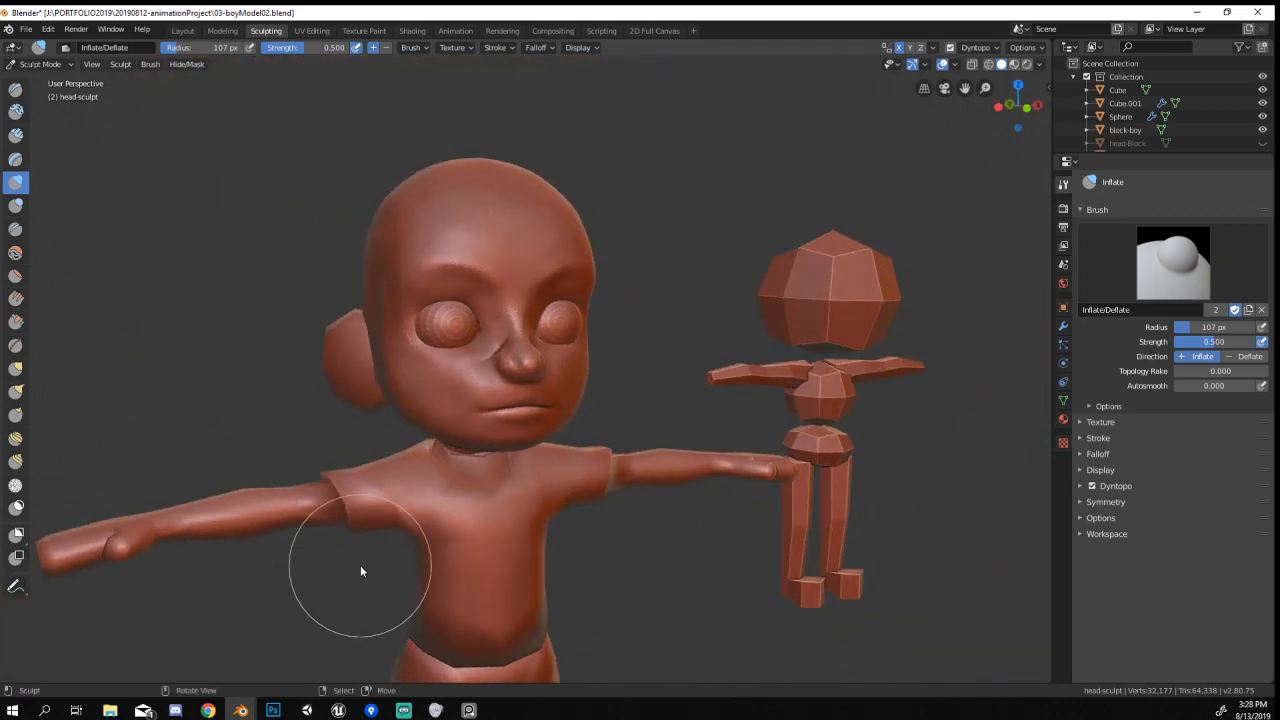
Switch from Sculpt Mode to Object Mode and shade the eye spheres smooth.
key(alt+Tab)
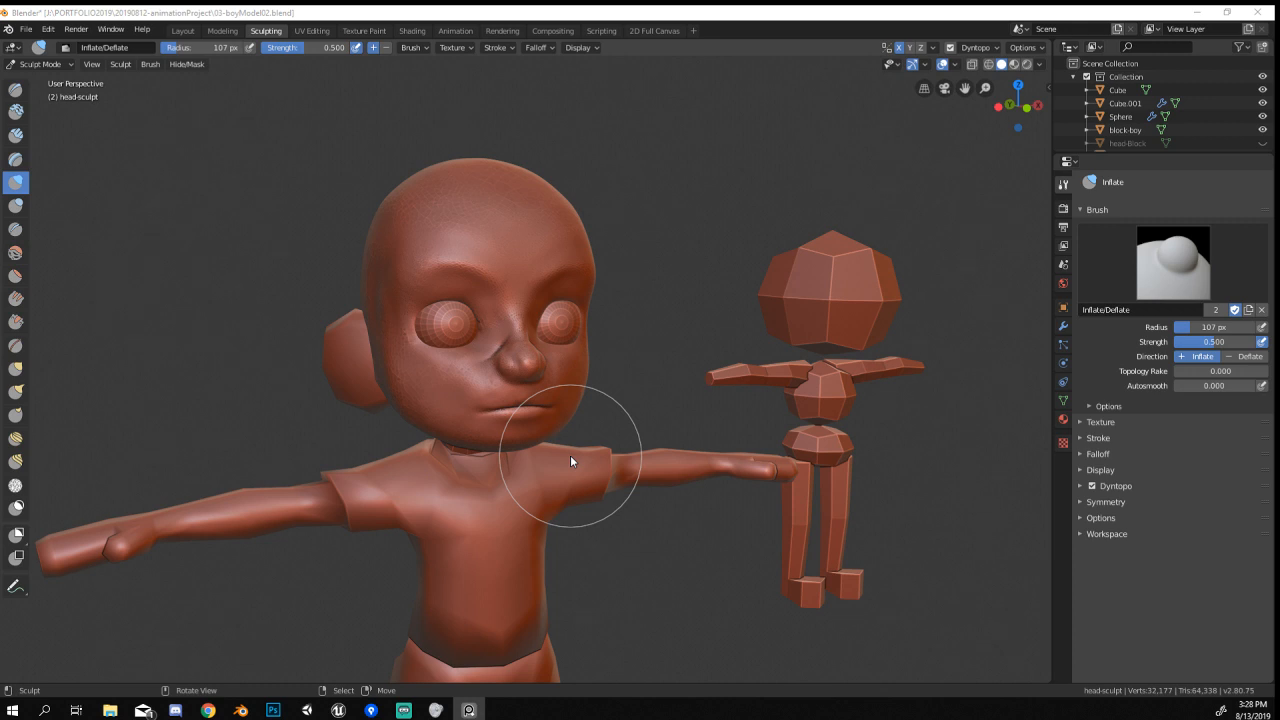
mouse_move(570, 455)
middle_down()
mouse_move(392, 333)
mouse_move(466, 349)
mouse_move(472, 286)
mouse_move(452, 304)
mouse_move(424, 390)
mouse_move(486, 353)
mouse_move(450, 528)
middle_up()
key(f)
click(466, 320)
mouse_move(450, 528)
middle_down()
mouse_move(473, 531)
mouse_move(466, 443)
mouse_move(480, 366)
mouse_move(557, 371)
mouse_move(455, 363)
mouse_move(445, 427)
mouse_move(342, 459)
mouse_move(441, 437)
mouse_move(460, 322)
mouse_move(508, 260)
mouse_move(514, 271)
middle_up()
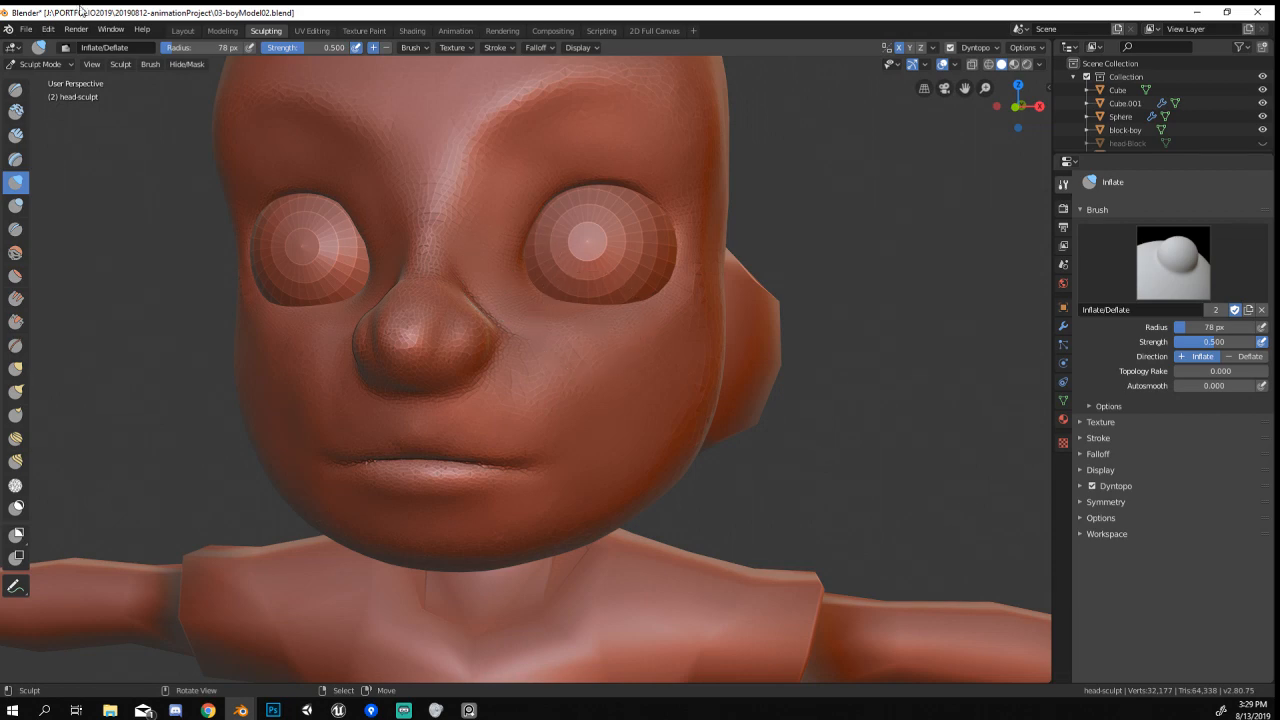
click(42, 64)
click(49, 80)
right_click(611, 268)
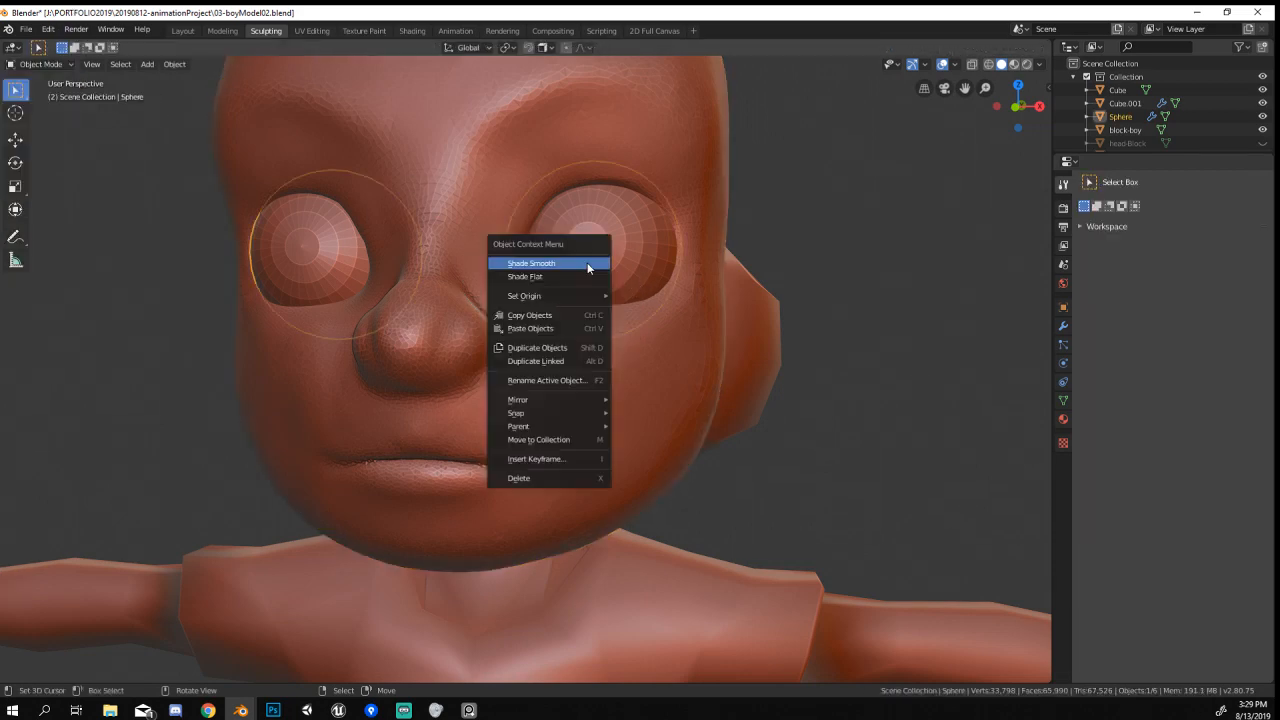
click(556, 266)
Reselect the head-sculpt object and put it back into Sculpt Mode.
scroll(530, 254, down, 3)
middle_drag(530, 254, 544, 280)
click(42, 64)
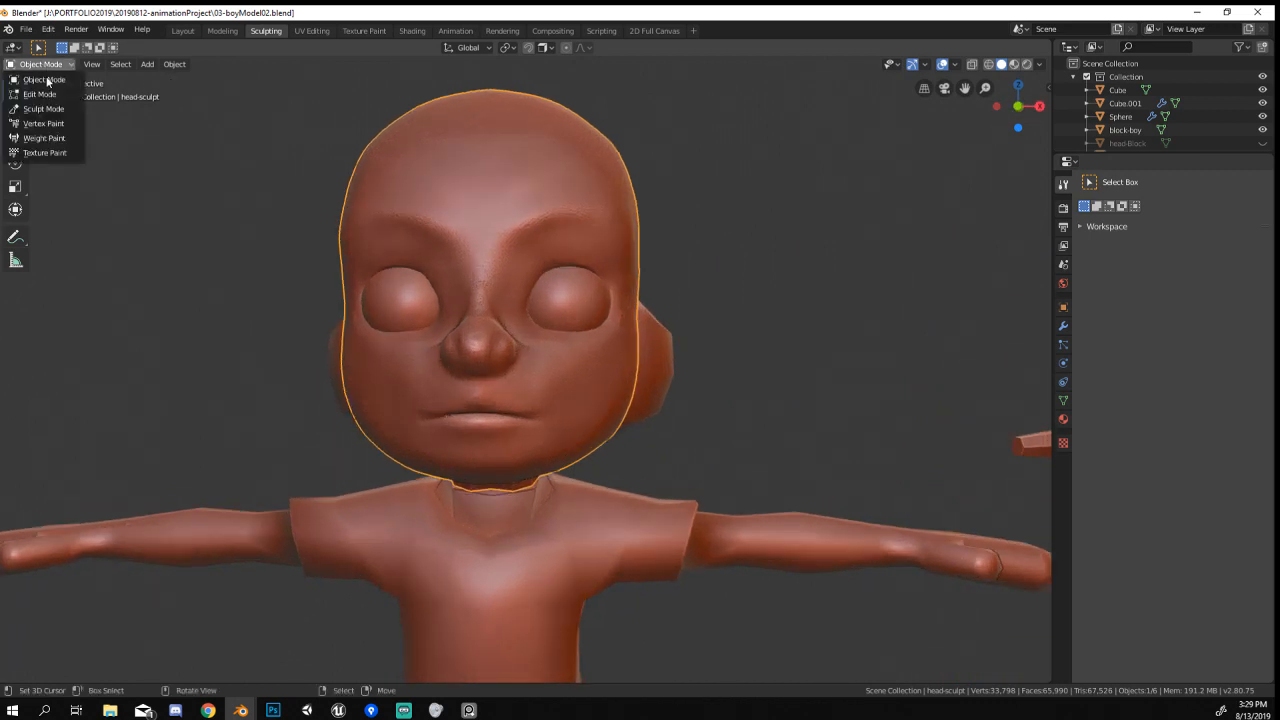
click(45, 106)
middle_drag(593, 375, 563, 371)
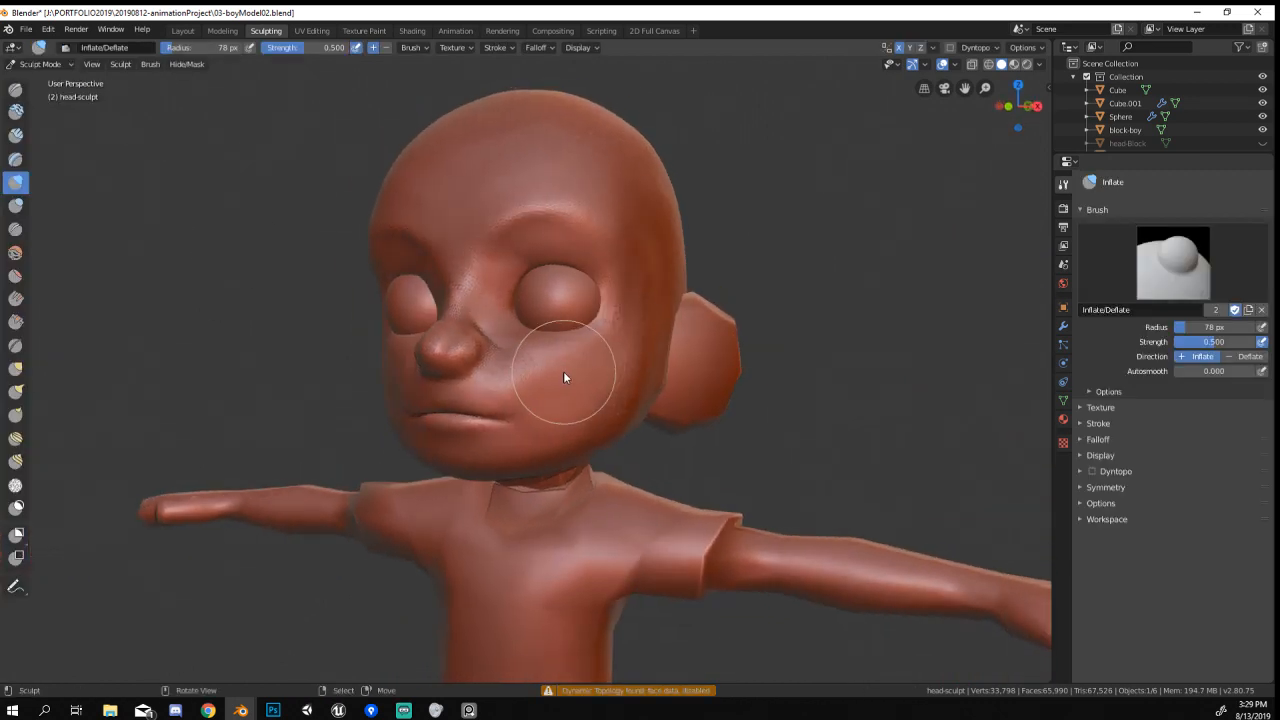
Maximize the 3D viewport so that it fills the whole window.
key(ctrl+space)
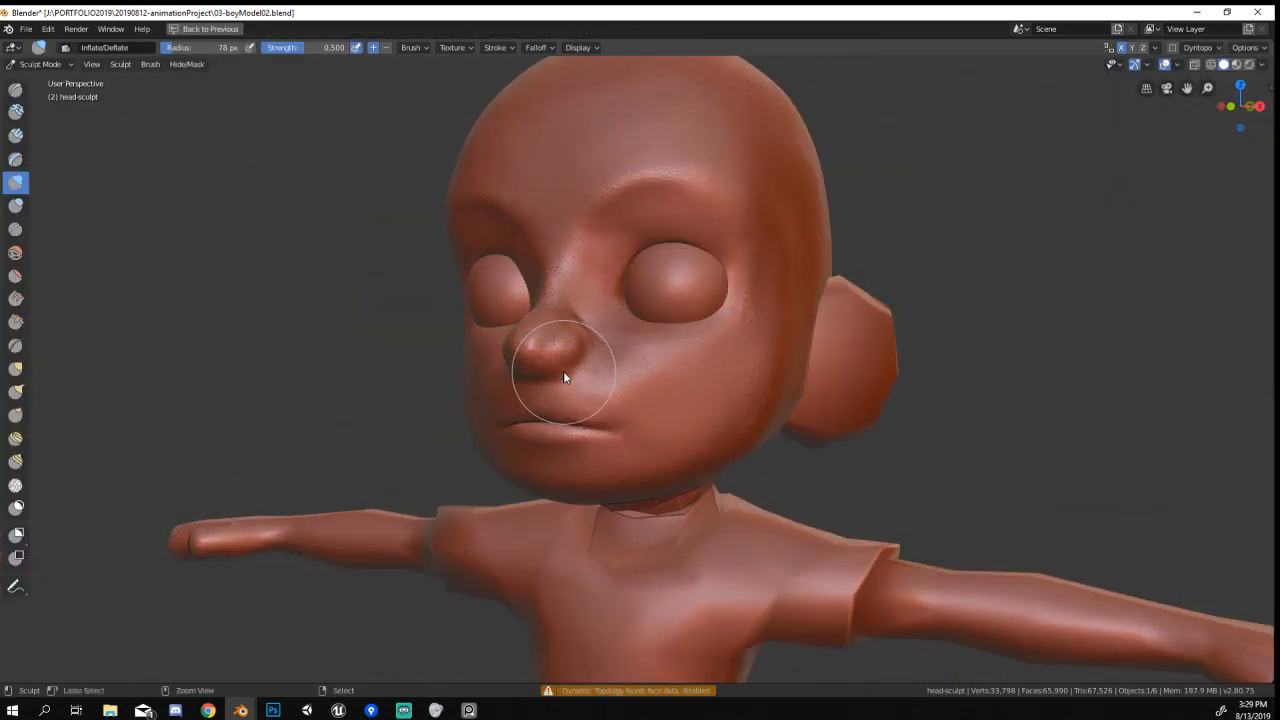
click(728, 366)
key(ctrl+space)
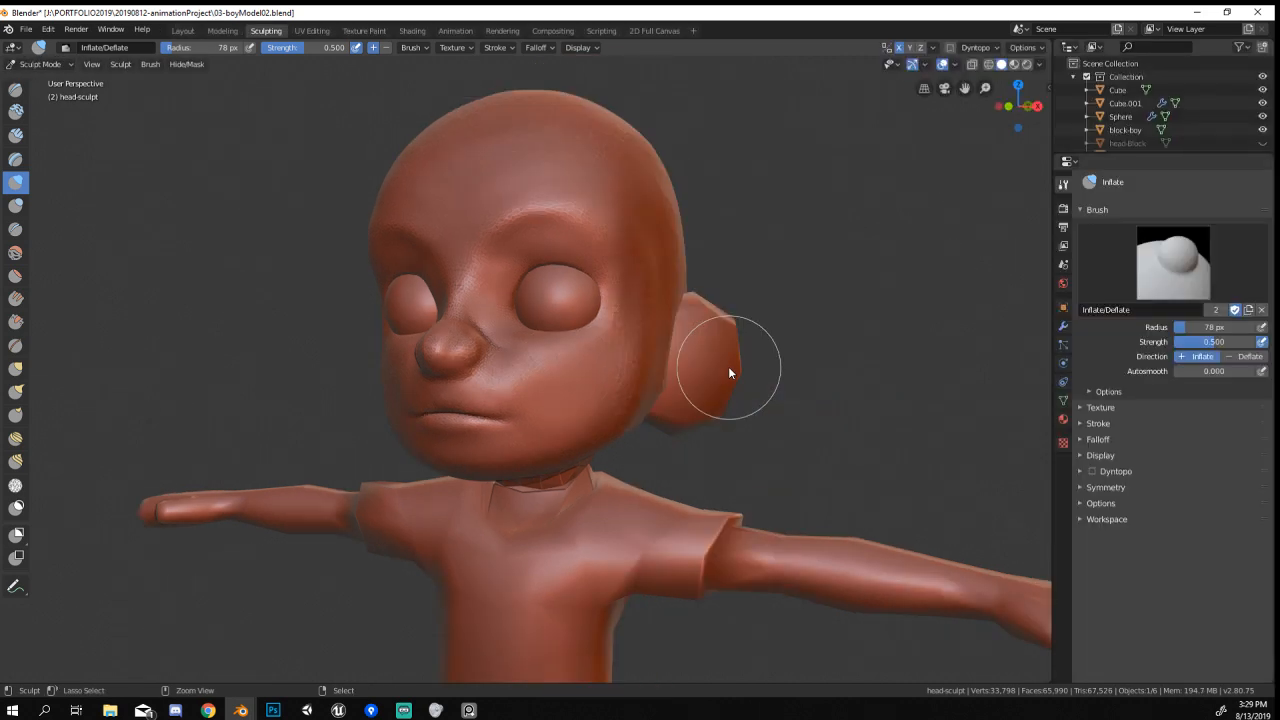
key(ctrl+space)
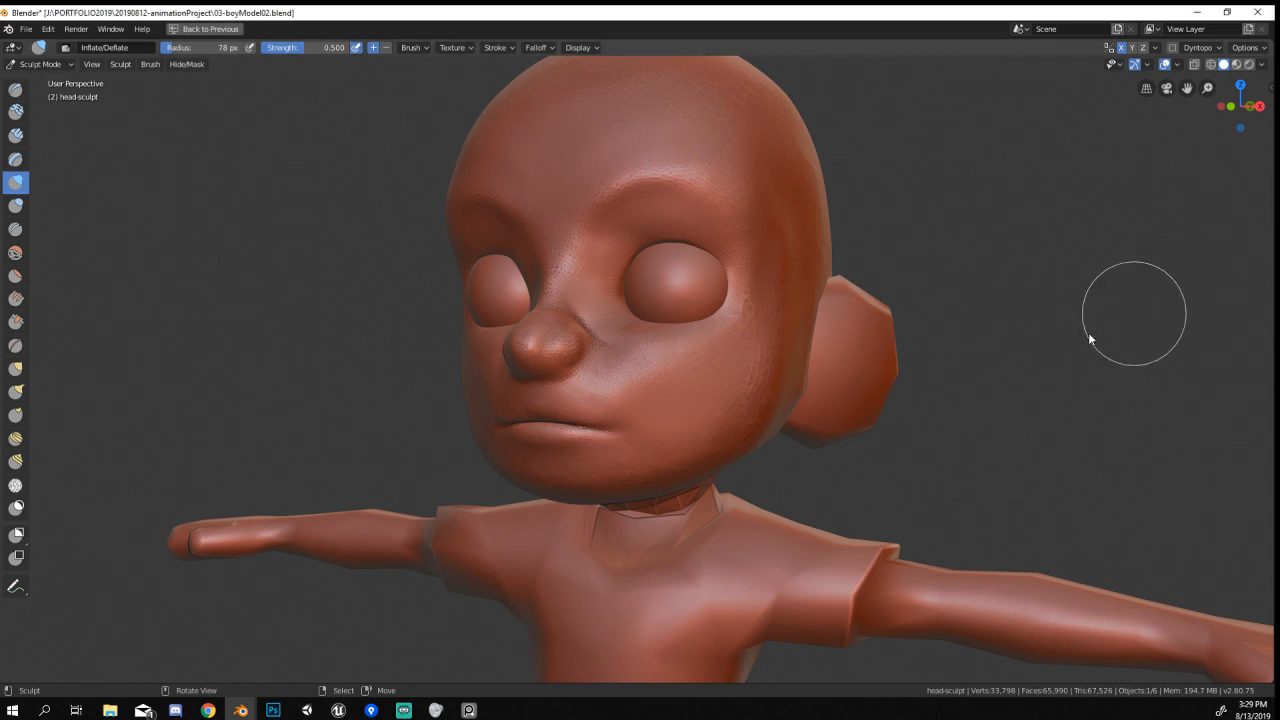
middle_drag(1088, 332, 1015, 395)
key(shift+F11)
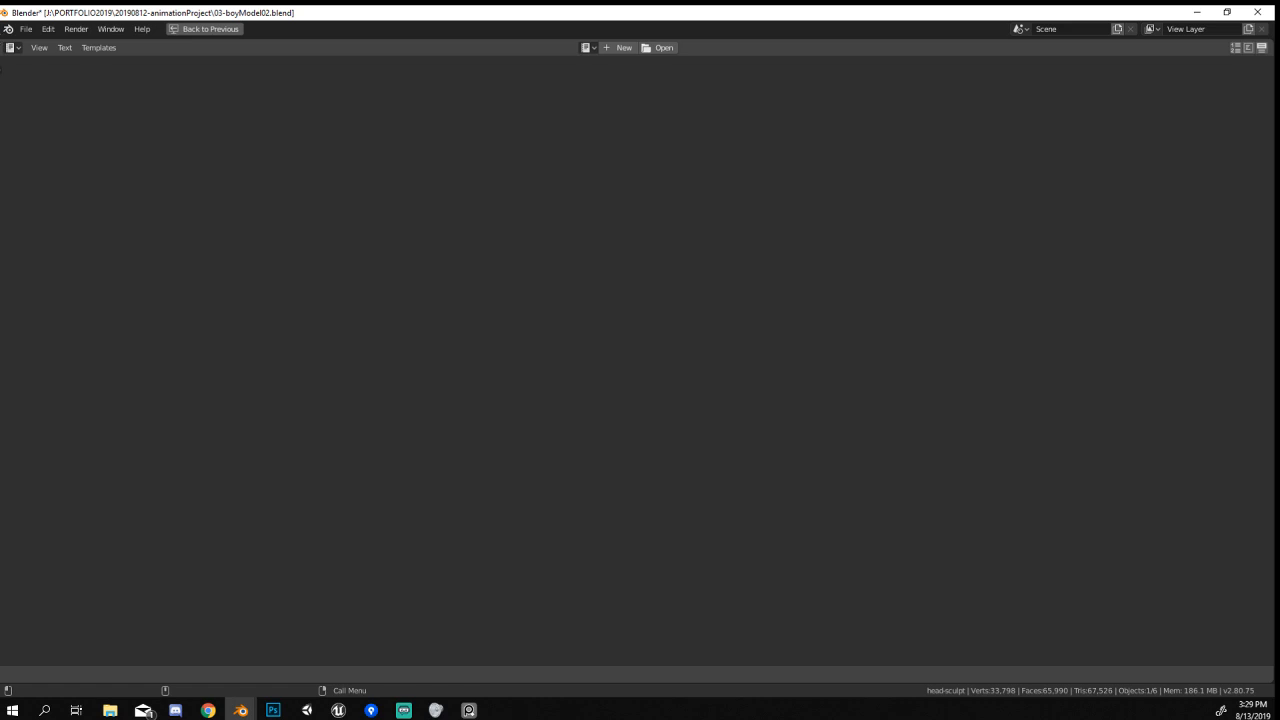
click(13, 47)
click(36, 96)
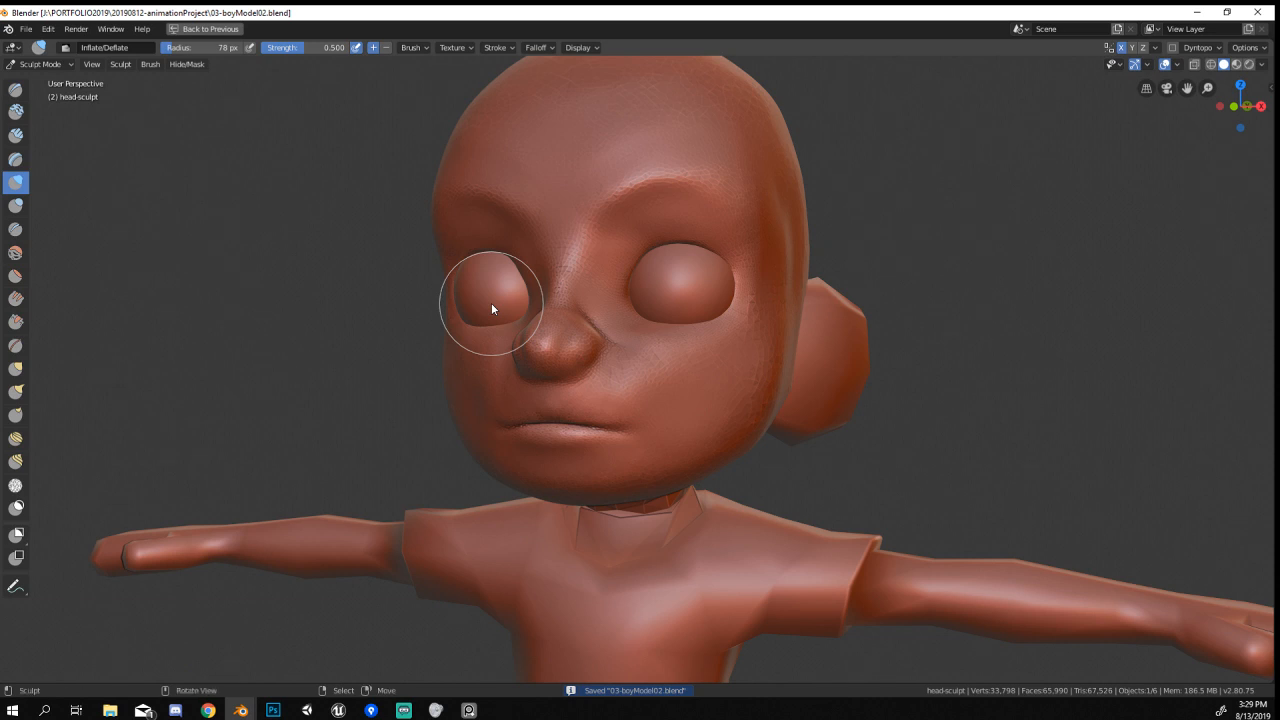
key(shift+F11)
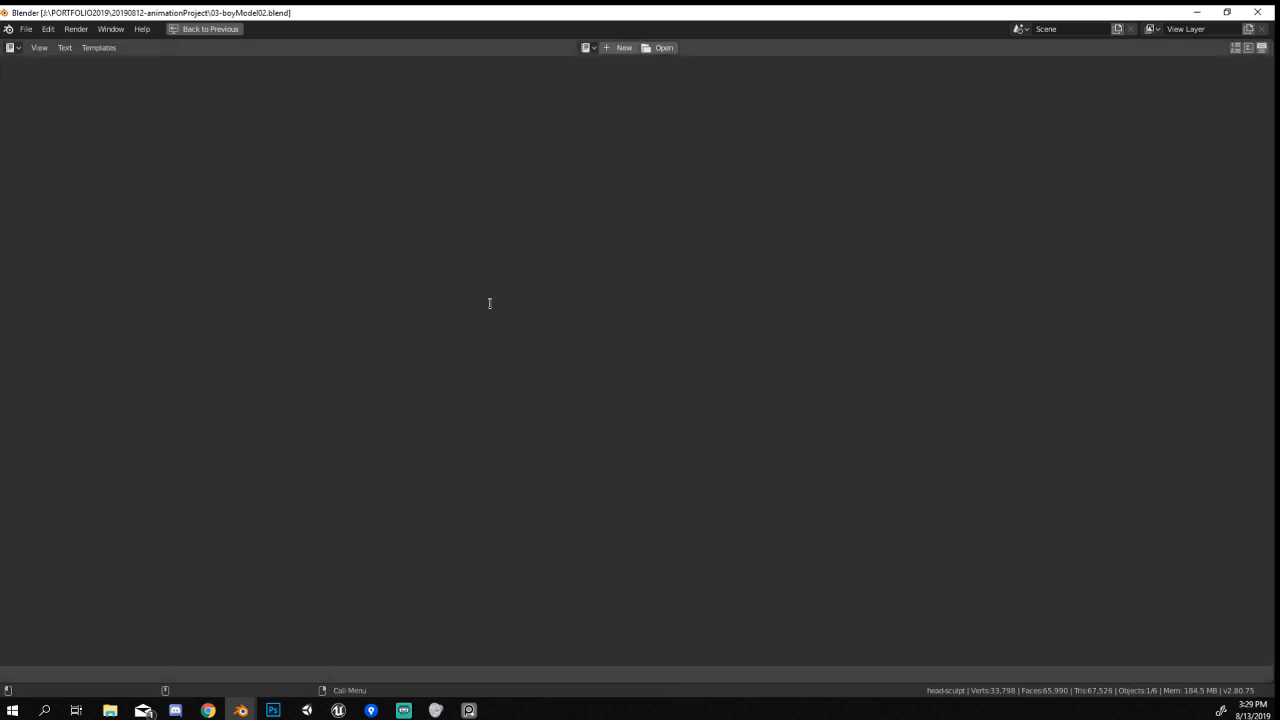
click(12, 47)
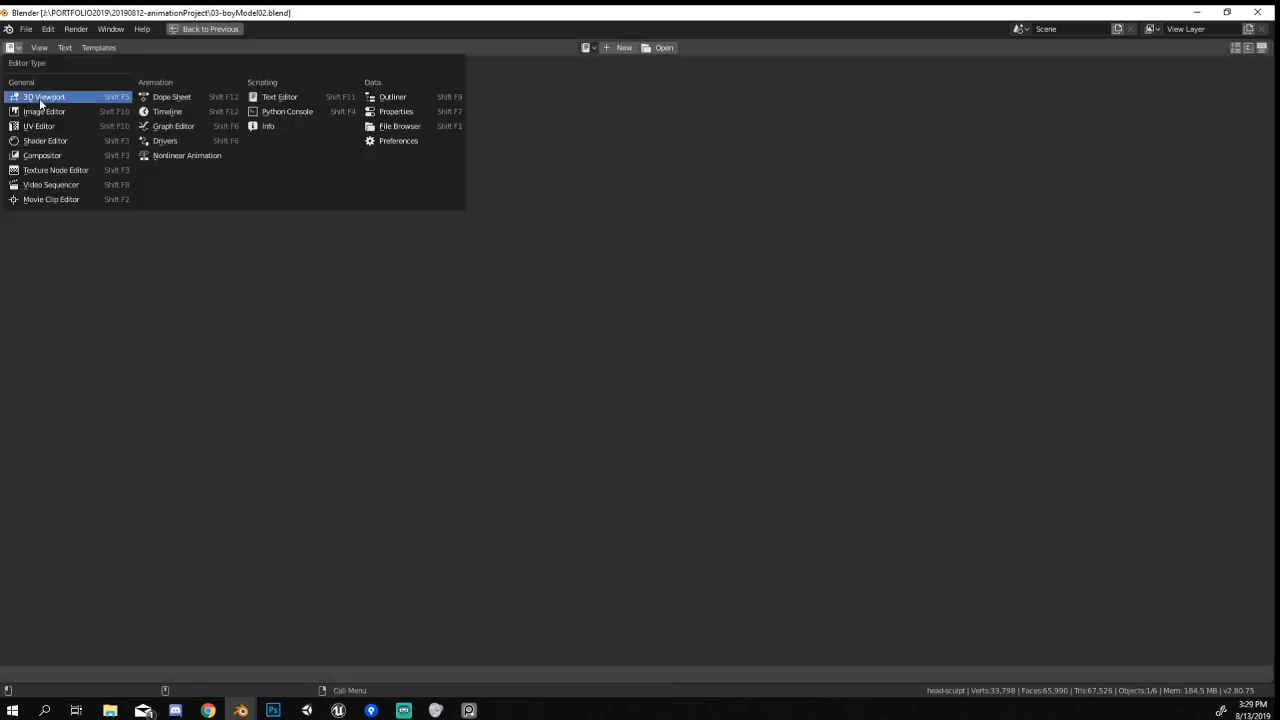
click(40, 100)
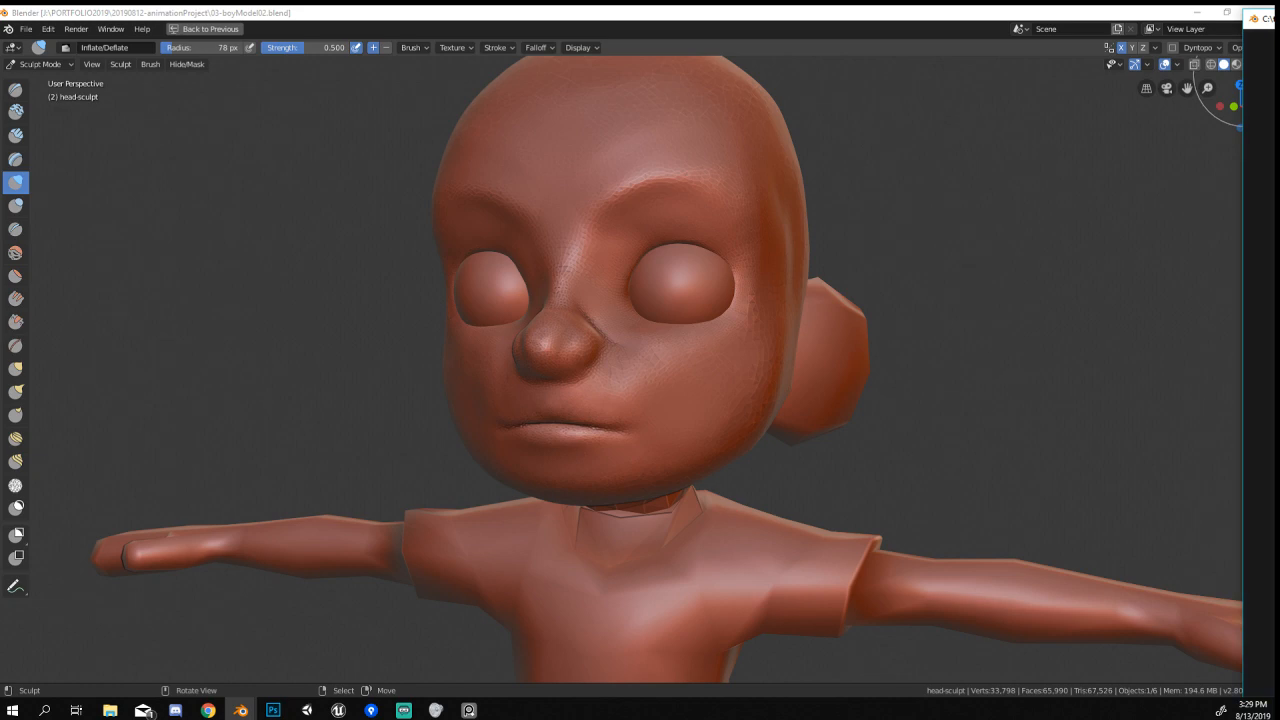
Examine the rendered turnaround of the samurai character in the image playback window and close it.
drag(1278, 22, 689, 65)
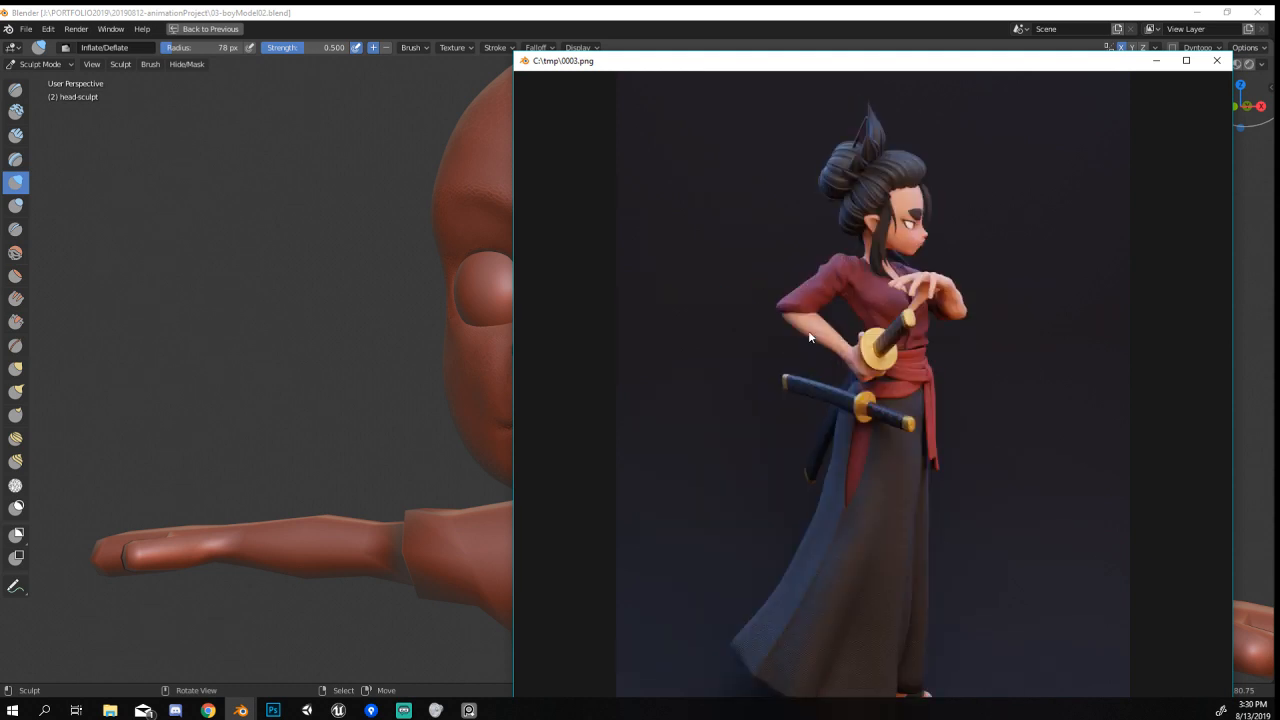
drag(783, 68, 668, 106)
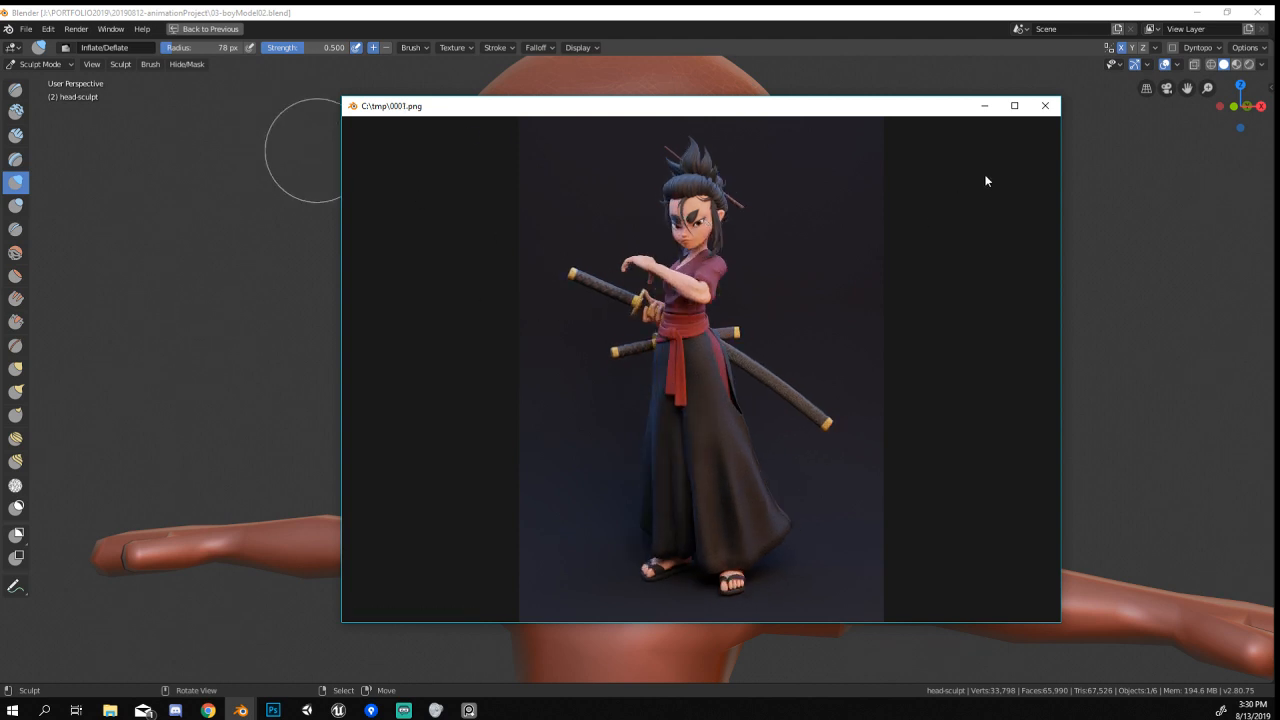
click(1043, 106)
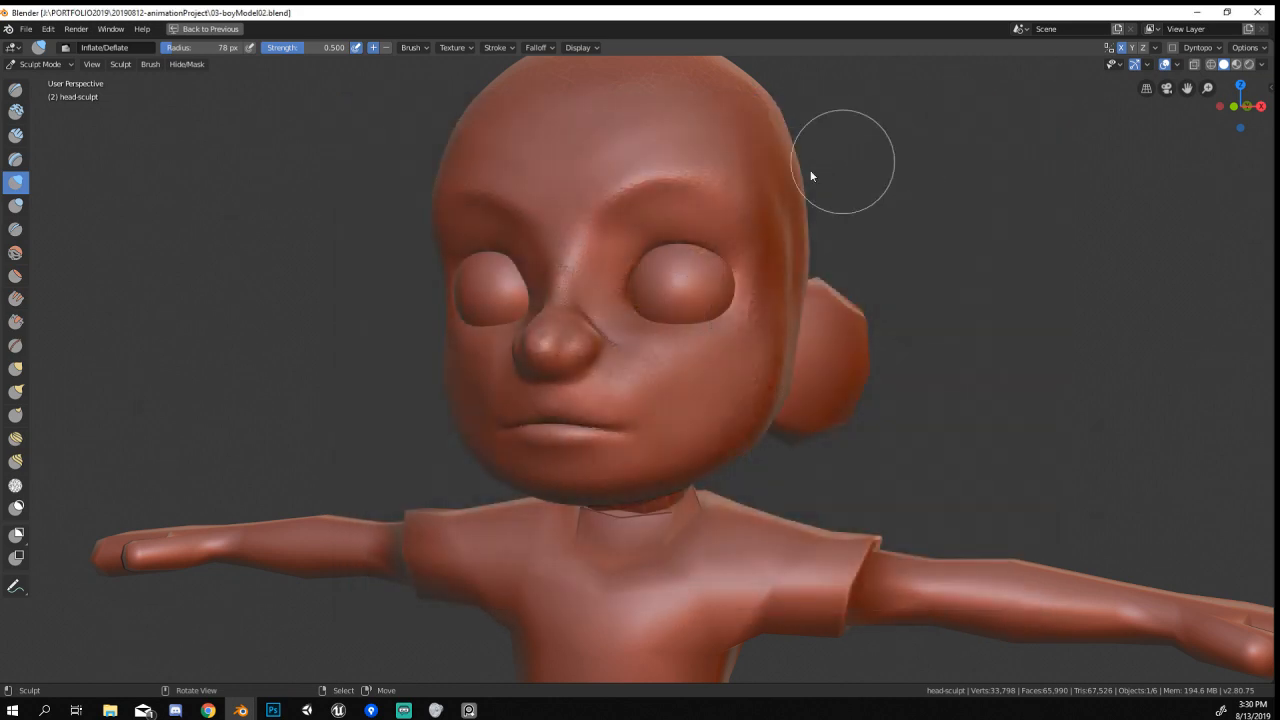
Build up the cheek beneath the outer eye with the Clay Strips brush at a 117 px radius.
mouse_move(660, 238)
middle_down()
mouse_move(600, 357)
mouse_move(694, 371)
mouse_move(751, 360)
mouse_move(606, 334)
mouse_move(537, 409)
middle_up()
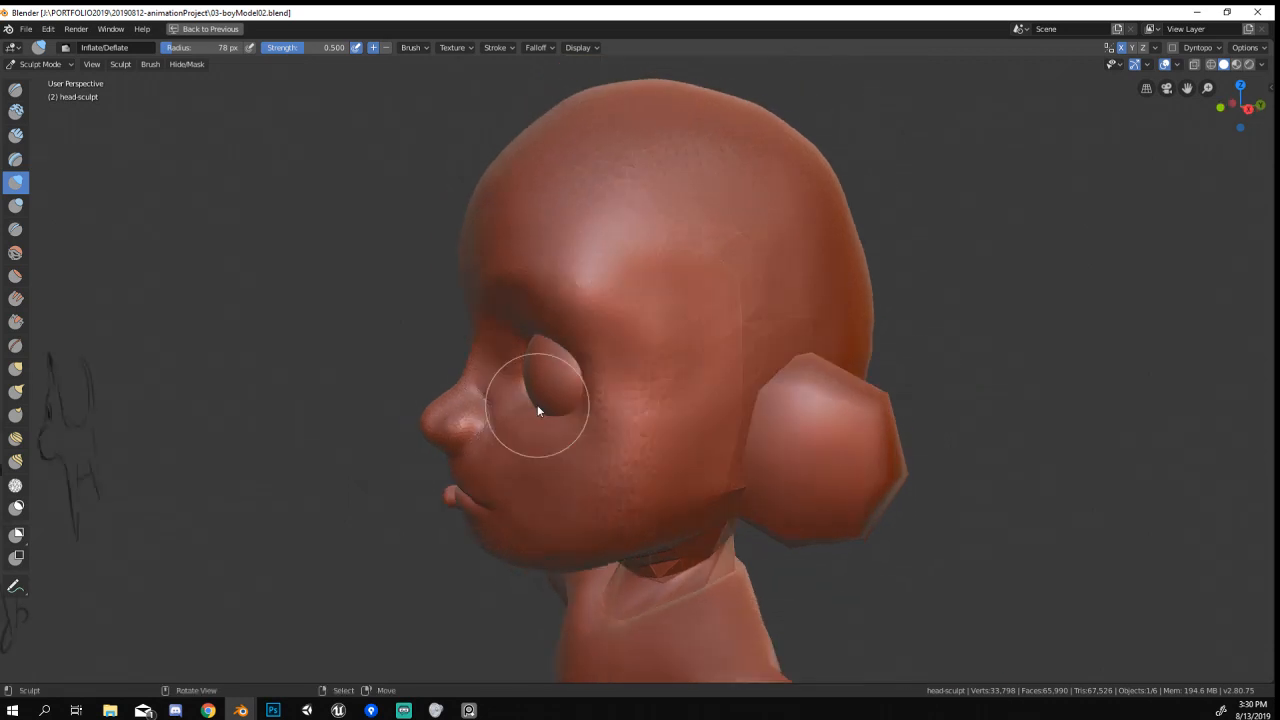
key(f)
click(640, 414)
mouse_move(640, 414)
middle_down()
mouse_move(688, 384)
mouse_move(677, 361)
middle_up()
scroll(406, 298, up, 2)
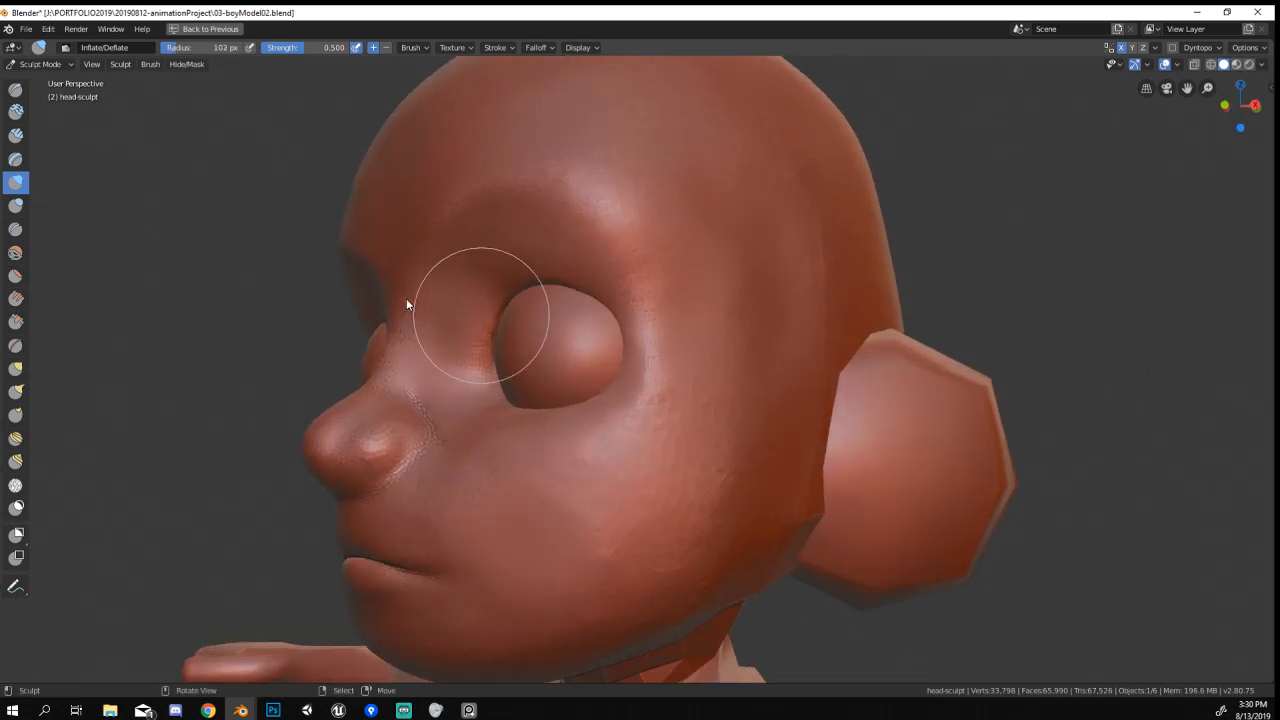
click(22, 135)
key(f)
click(733, 454)
mouse_move(696, 435)
mouse_down()
mouse_move(579, 484)
mouse_move(530, 487)
mouse_move(718, 417)
mouse_move(638, 478)
mouse_up()
middle_drag(638, 482, 769, 443)
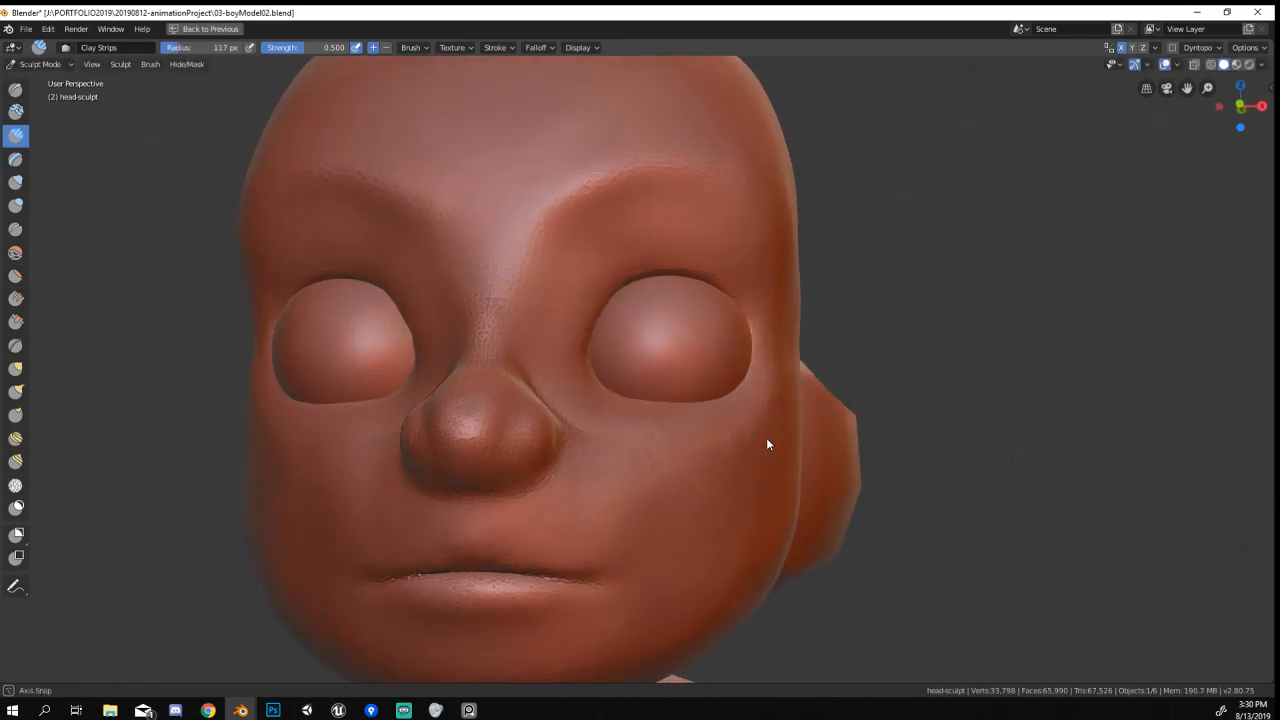
Pull the head's underside down into the neck with the Grab brush at 183 px.
scroll(700, 480, down, 3)
middle_drag(626, 514, 520, 420)
scroll(590, 348, up, 2)
mouse_move(589, 348)
middle_down()
mouse_move(611, 468)
mouse_move(494, 522)
middle_up()
key(g)
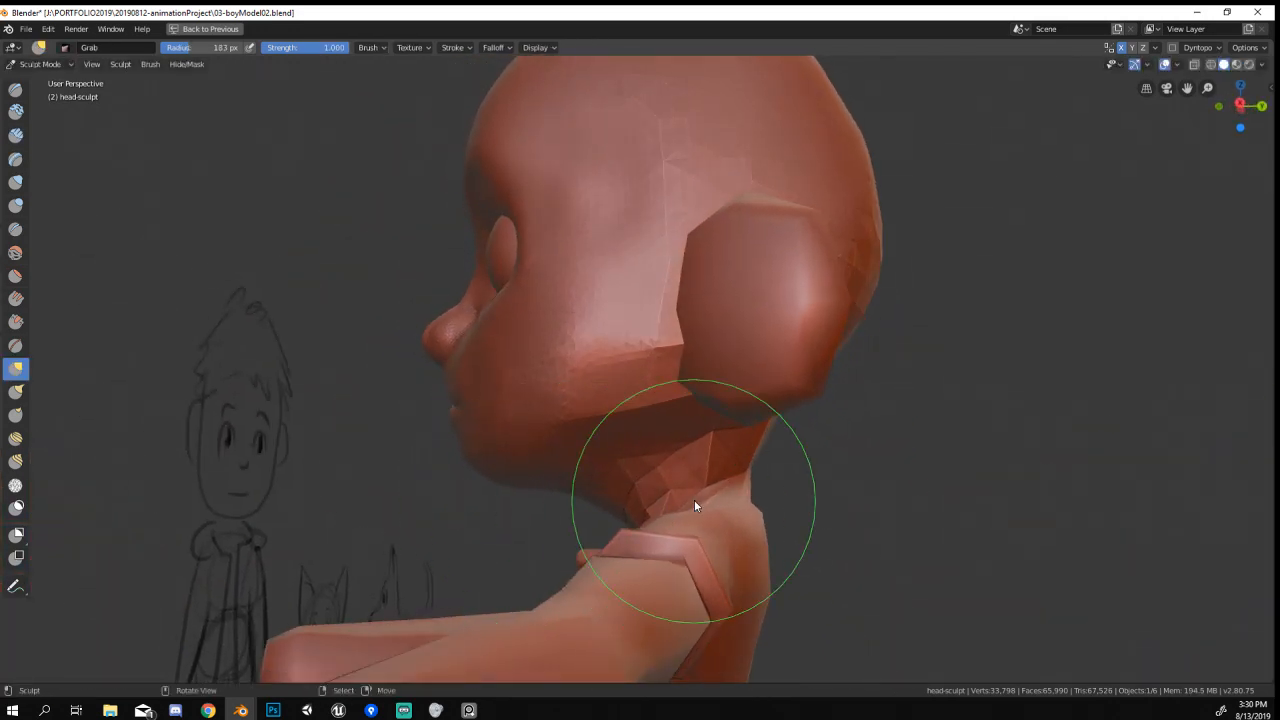
drag(715, 477, 725, 498)
middle_drag(714, 472, 780, 436)
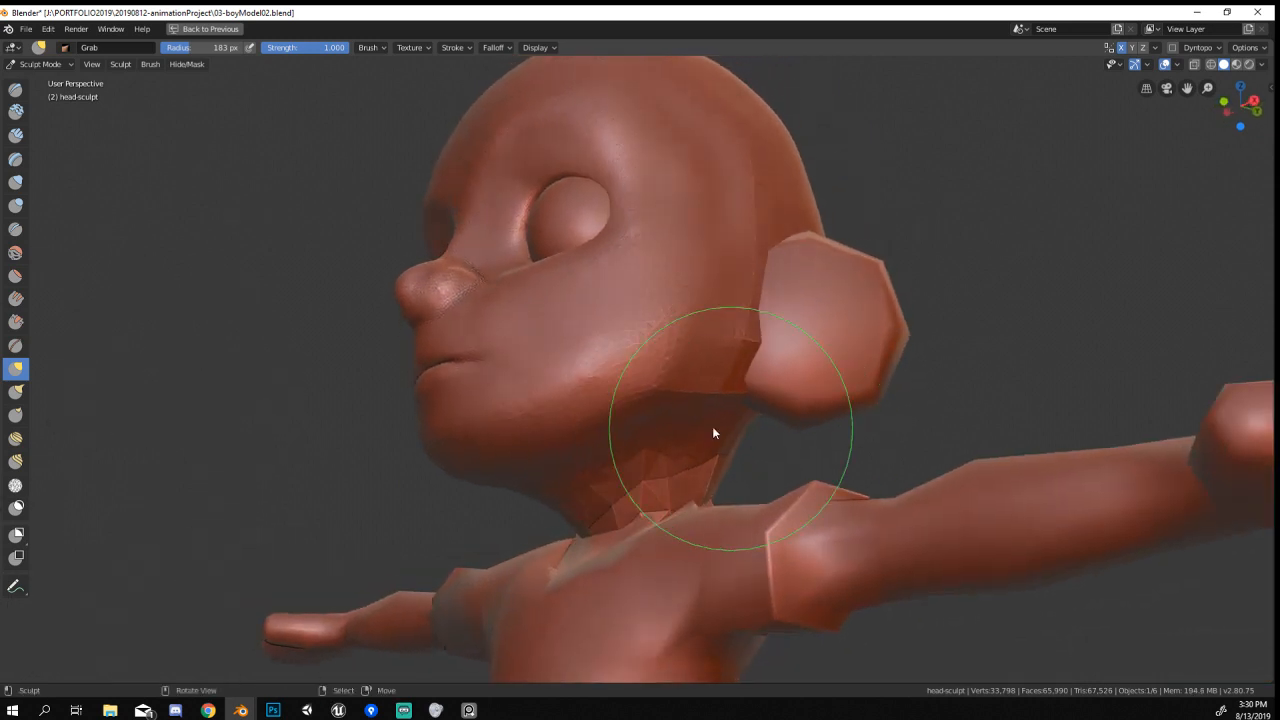
Bulge the neck below the jaw with the Blob brush and enable dynamic topology, accepting the vertex data warning.
scroll(581, 416, up, 2)
click(16, 205)
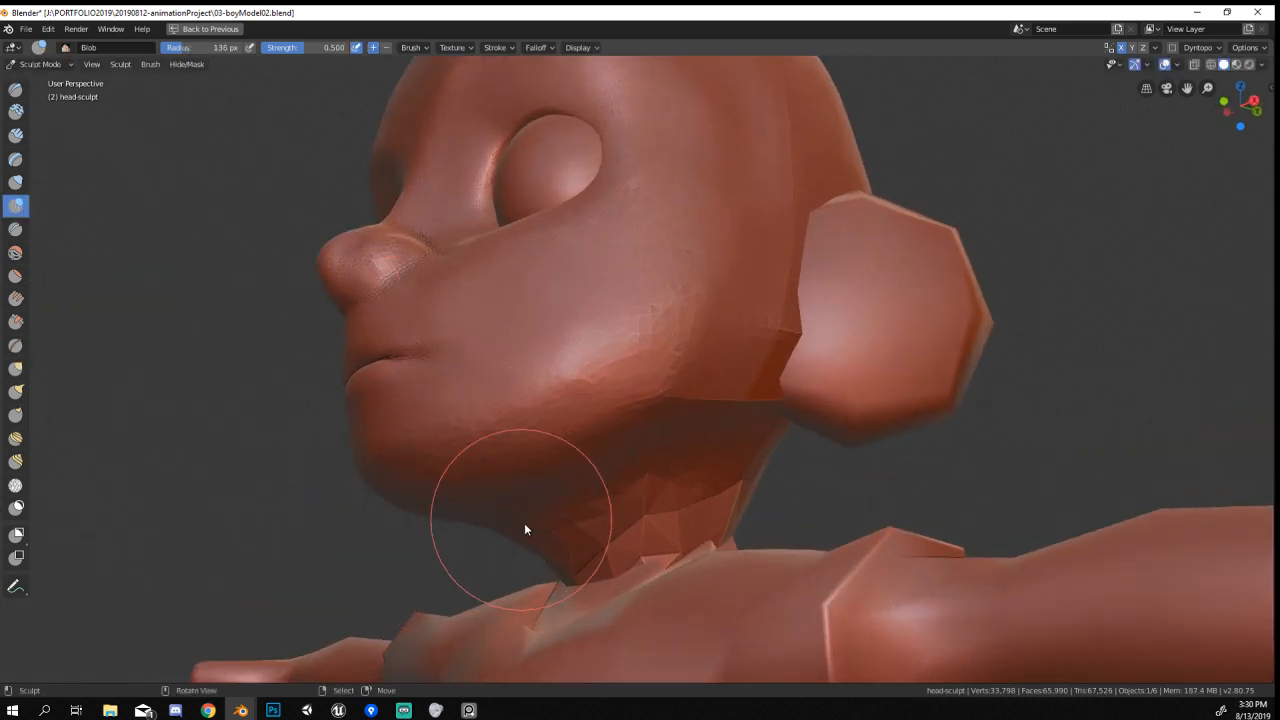
mouse_move(623, 527)
mouse_down()
mouse_move(563, 557)
mouse_move(544, 548)
mouse_move(755, 369)
mouse_up()
click(1173, 48)
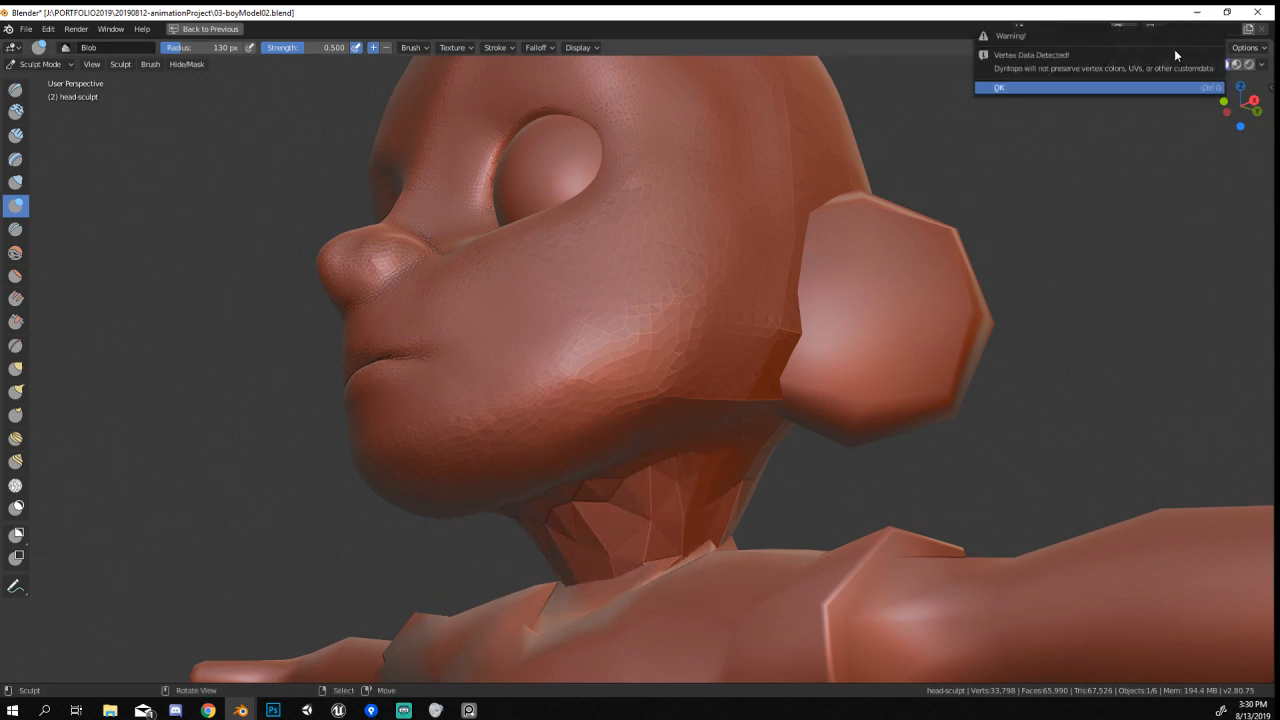
click(1160, 88)
Fill out the faceted neck under the jaw with Blob strokes and switch to the Grab brush at 198 px.
mouse_move(724, 510)
mouse_down()
mouse_move(549, 530)
mouse_move(655, 496)
mouse_move(606, 516)
mouse_up()
middle_drag(633, 480, 598, 488)
mouse_move(610, 500)
mouse_down()
mouse_move(671, 543)
mouse_move(750, 508)
mouse_up()
mouse_move(735, 515)
mouse_down()
mouse_move(627, 568)
mouse_move(616, 550)
mouse_up()
key(g)
key(f)
click(671, 551)
middle_drag(625, 519, 580, 502)
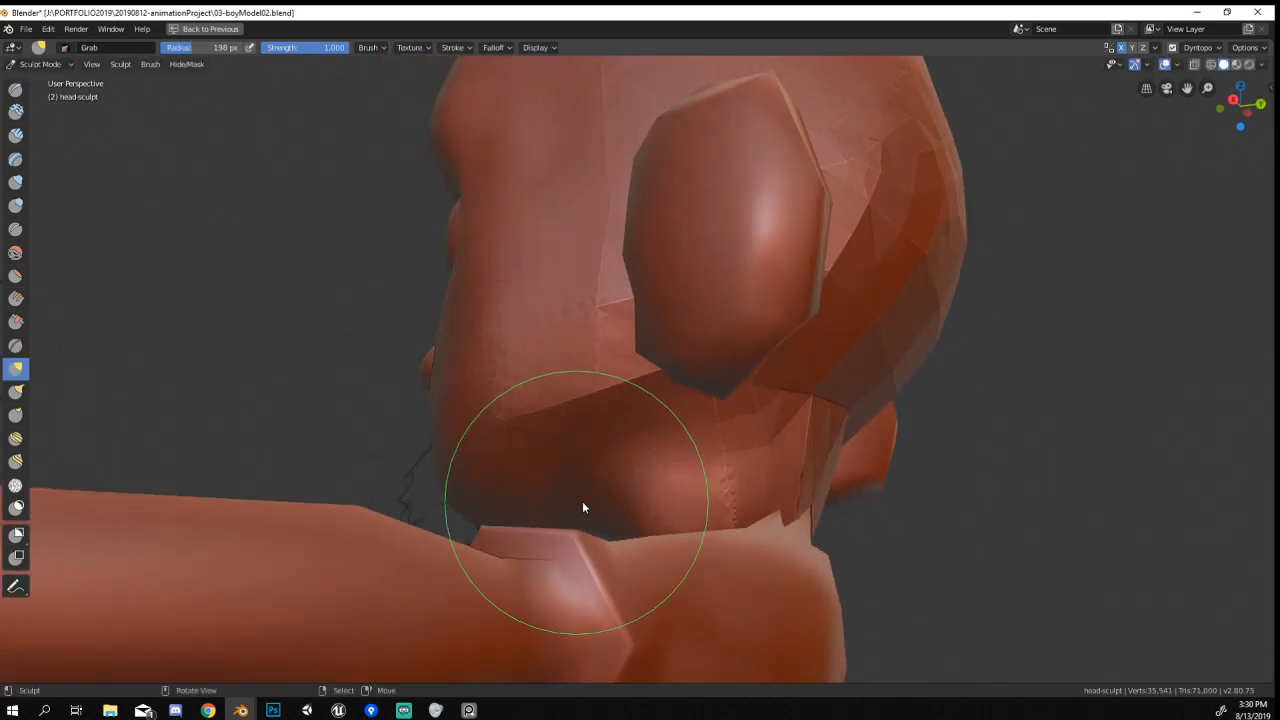
Round out the faceted back of the head with vertical Clay Strips strokes at a 135 px radius.
middle_drag(784, 508, 471, 397)
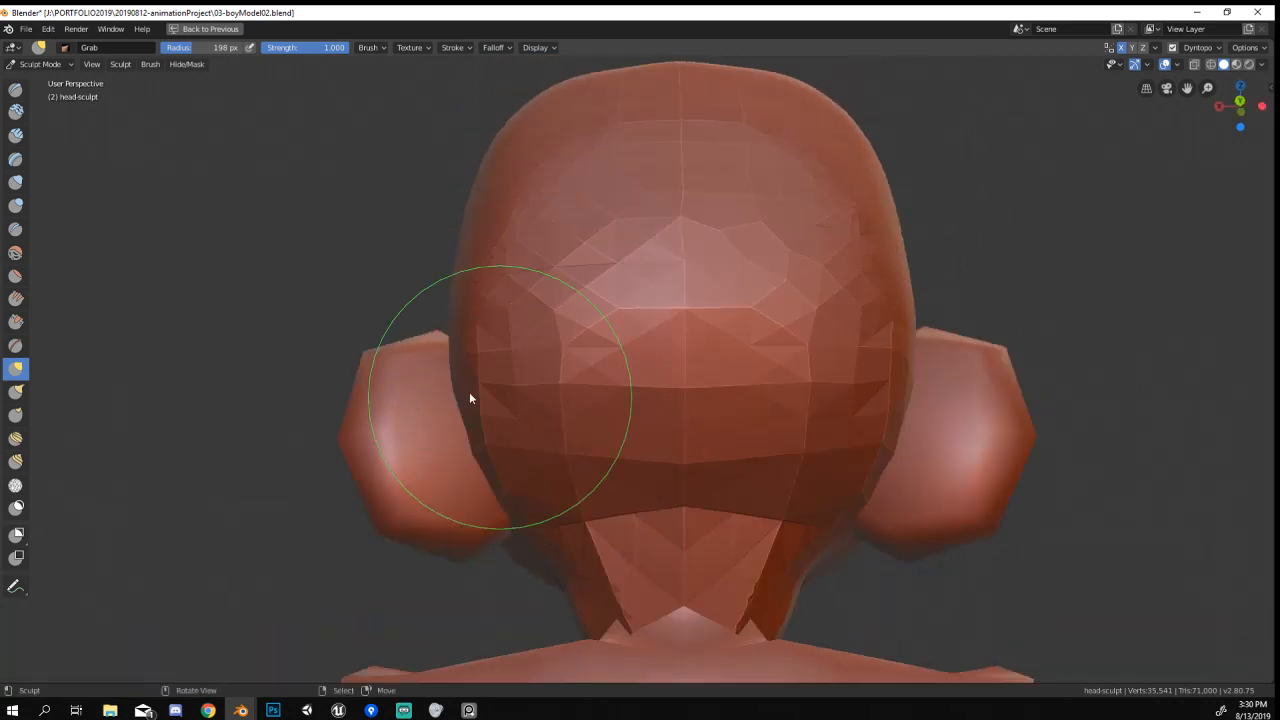
click(15, 136)
key(f)
click(630, 322)
drag(668, 250, 657, 415)
drag(644, 150, 561, 368)
drag(586, 177, 502, 342)
drag(600, 225, 582, 391)
drag(657, 323, 644, 420)
drag(602, 400, 590, 495)
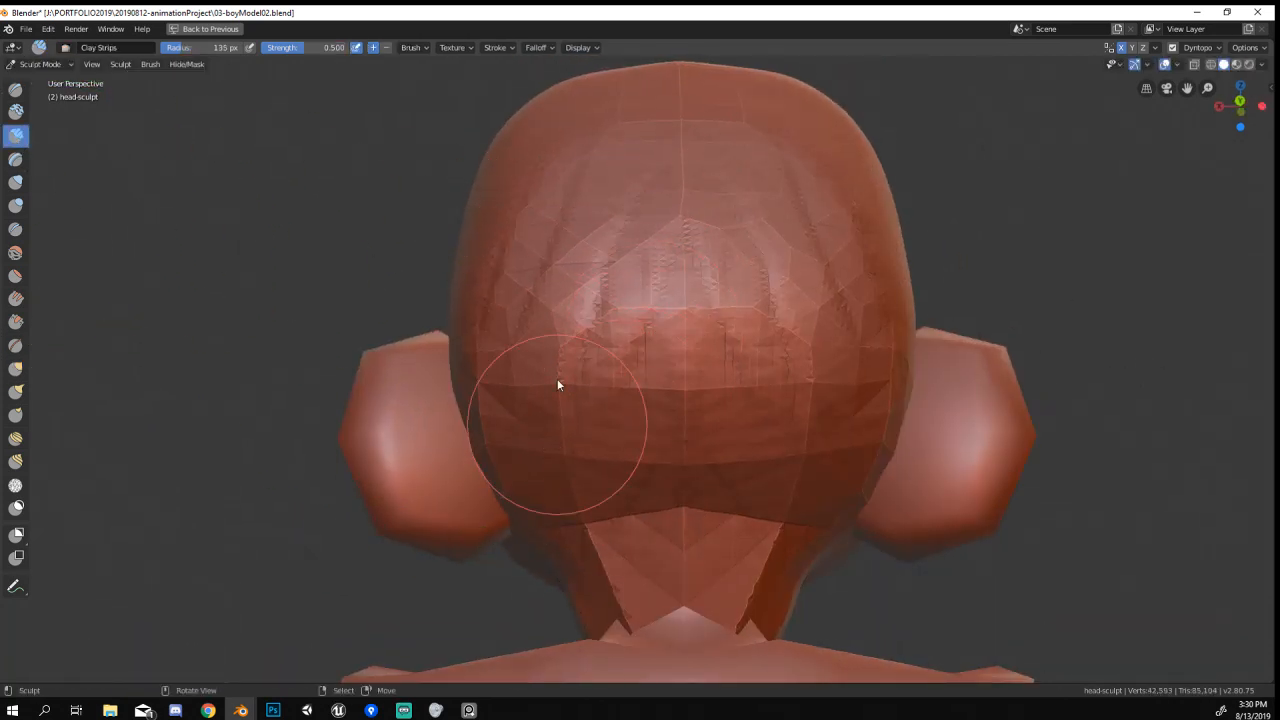
drag(497, 360, 530, 490)
Cover the facets behind and above the ear with Clay Strips strokes and smooth the side of the head.
mouse_move(583, 443)
middle_down()
mouse_move(626, 431)
mouse_move(685, 643)
middle_up()
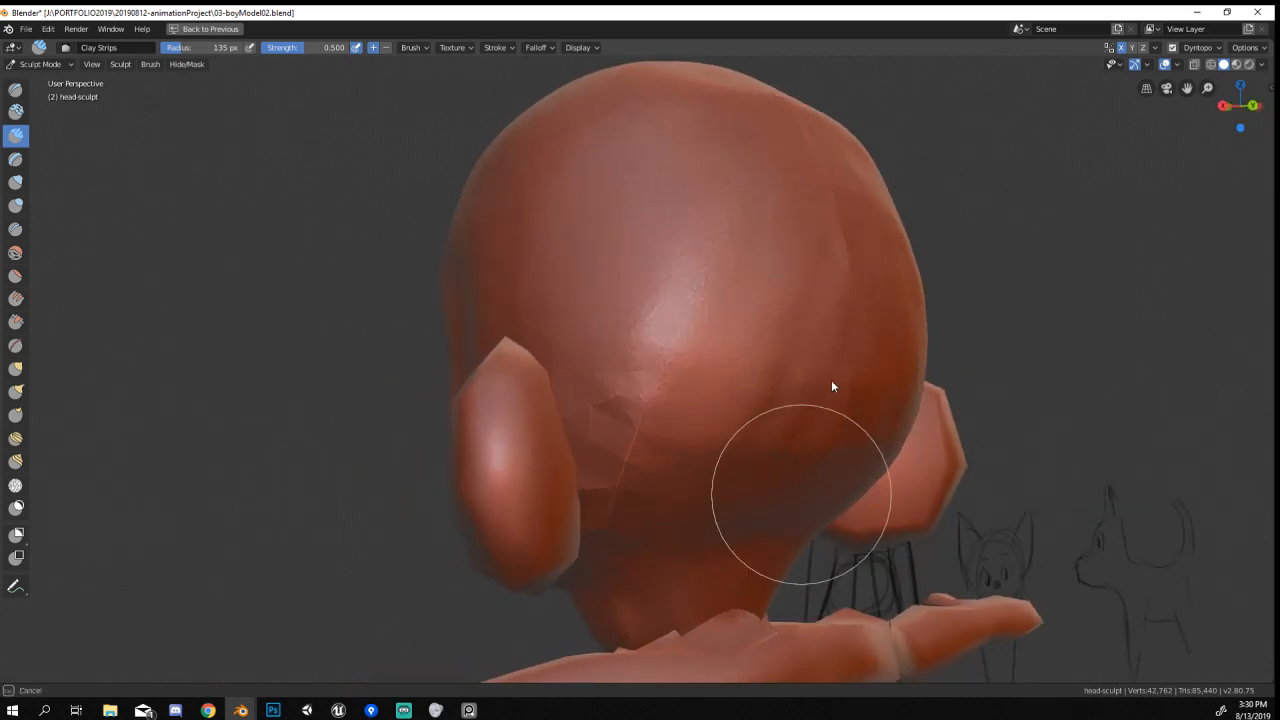
middle_drag(715, 268, 775, 280)
drag(686, 330, 686, 445)
drag(666, 362, 664, 495)
middle_drag(568, 356, 660, 366)
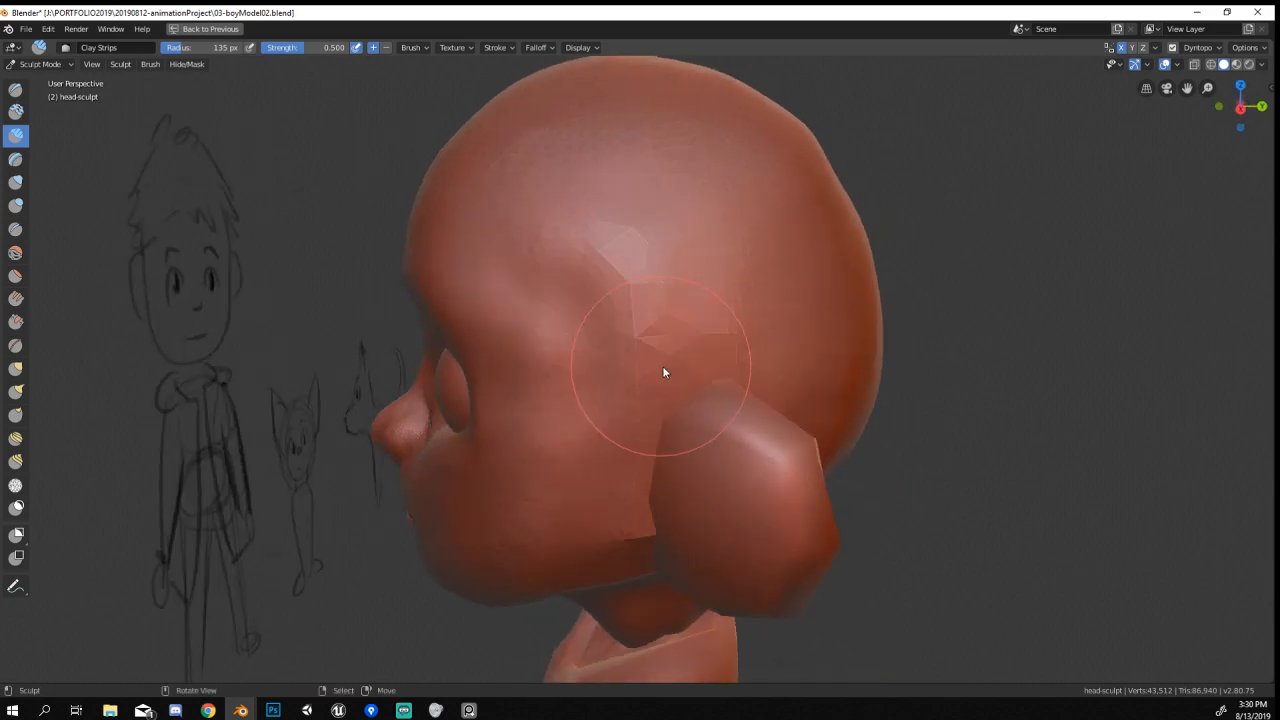
drag(666, 371, 659, 500)
shift+drag(633, 213, 699, 475)
Check the head's proportions against the full body and switch to Object Mode.
middle_drag(694, 466, 735, 405)
scroll(640, 470, down, 3)
mouse_move(620, 470)
middle_down()
mouse_move(643, 484)
mouse_move(673, 478)
mouse_move(622, 518)
mouse_move(618, 566)
middle_up()
middle_drag(618, 566, 600, 592)
mouse_move(600, 592)
ctrl+middle_down()
mouse_move(579, 642)
mouse_move(643, 597)
mouse_move(569, 580)
mouse_move(588, 562)
ctrl+middle_up()
scroll(786, 406, up, 4)
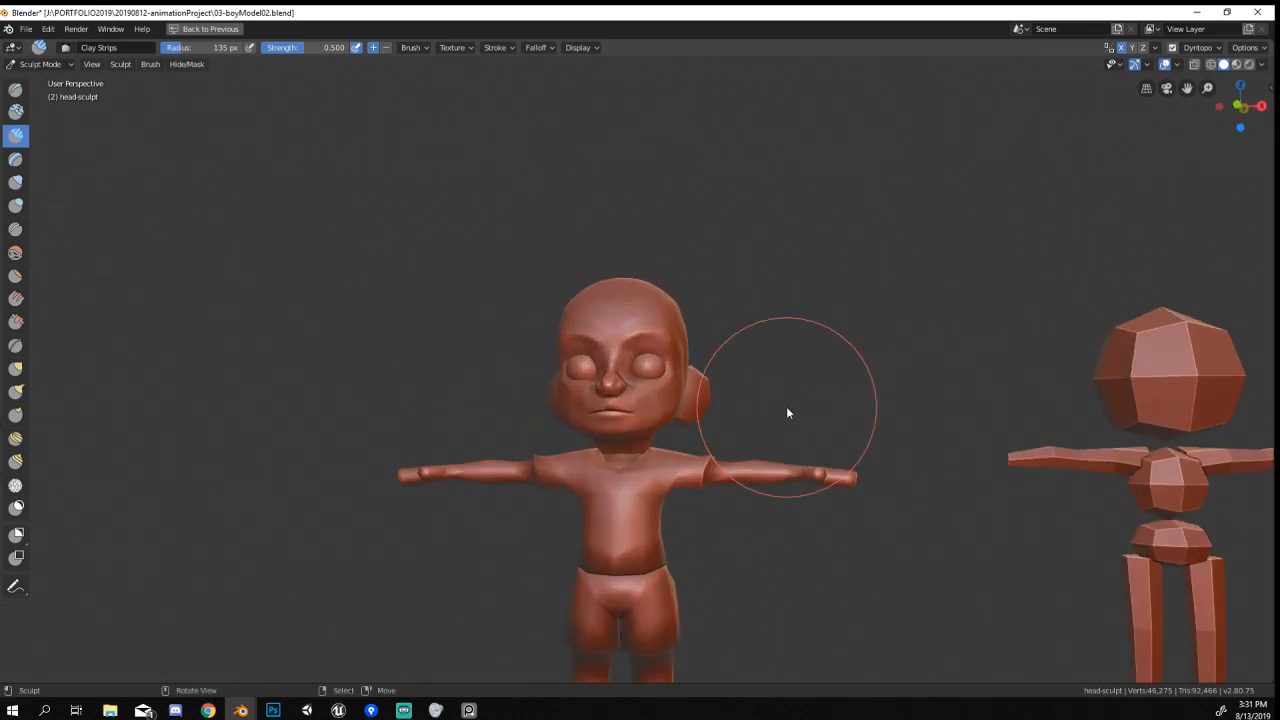
click(40, 64)
click(43, 80)
scroll(678, 410, down, 3)
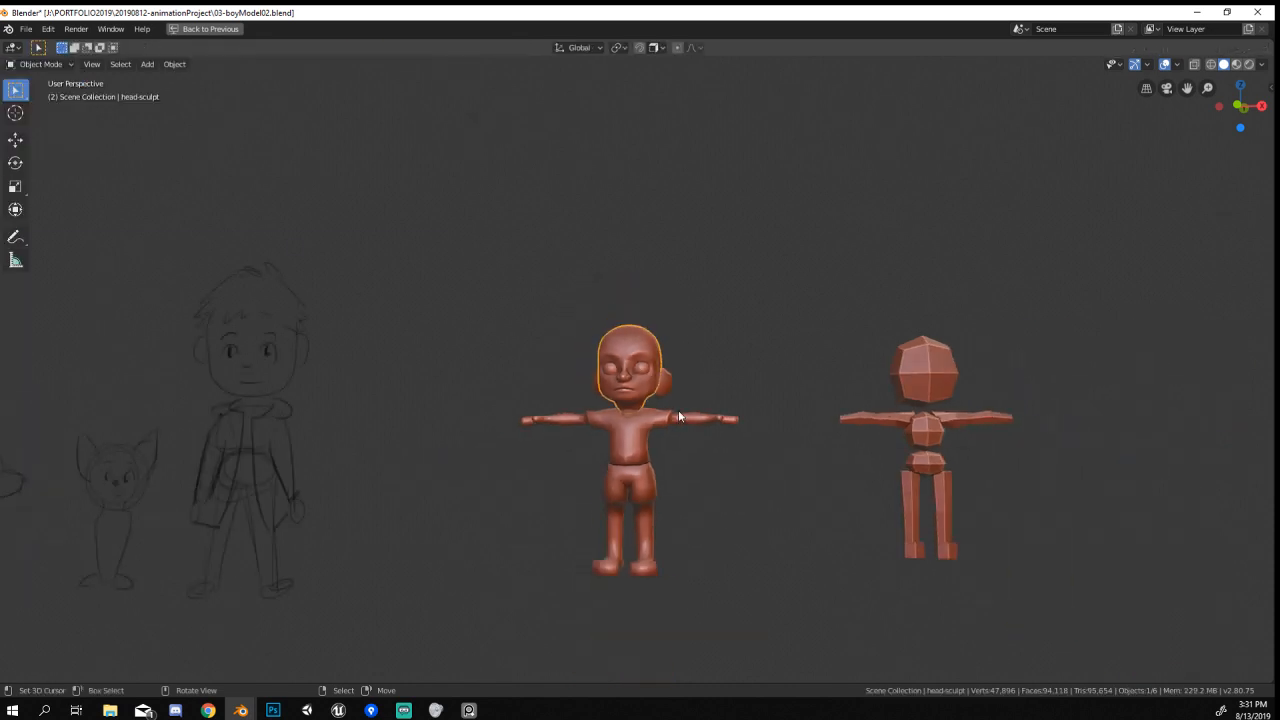
scroll(799, 455, up, 3)
key(s)
right_click(778, 450)
shift+right_click(654, 371)
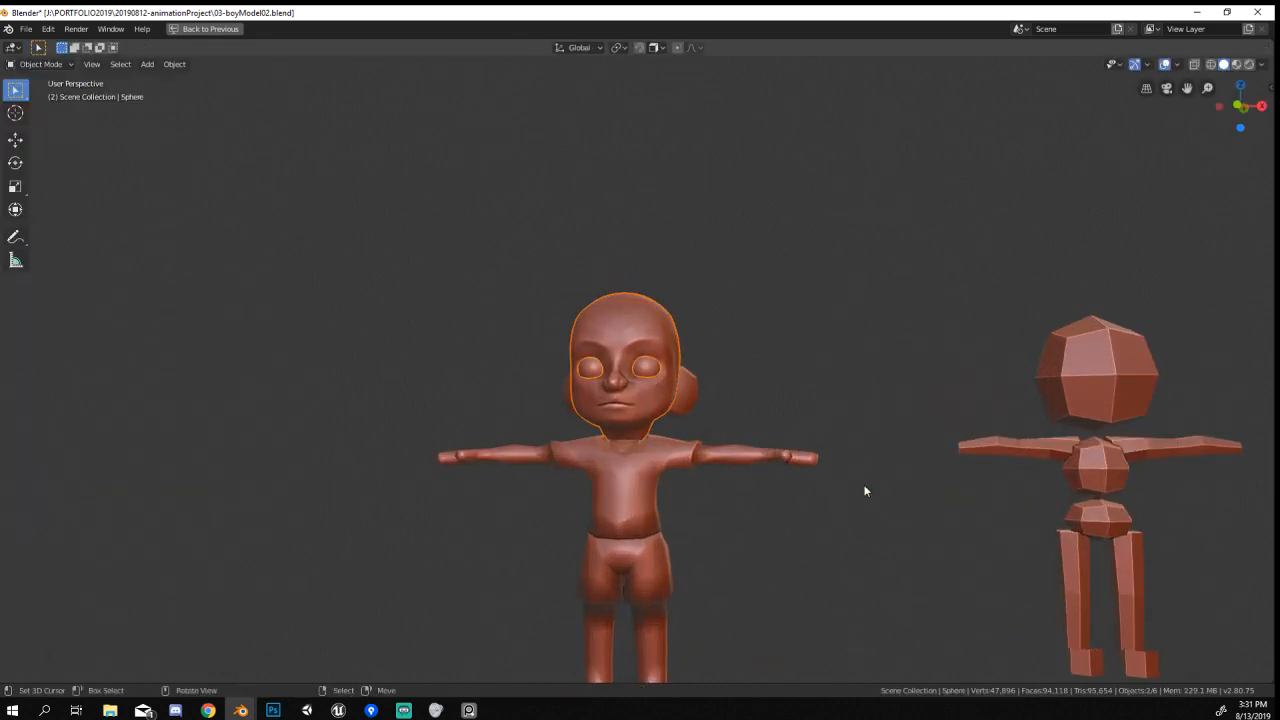
key(s)
click(860, 486)
Parent the eye spheres to the head-sculpt object.
scroll(676, 396, up, 4)
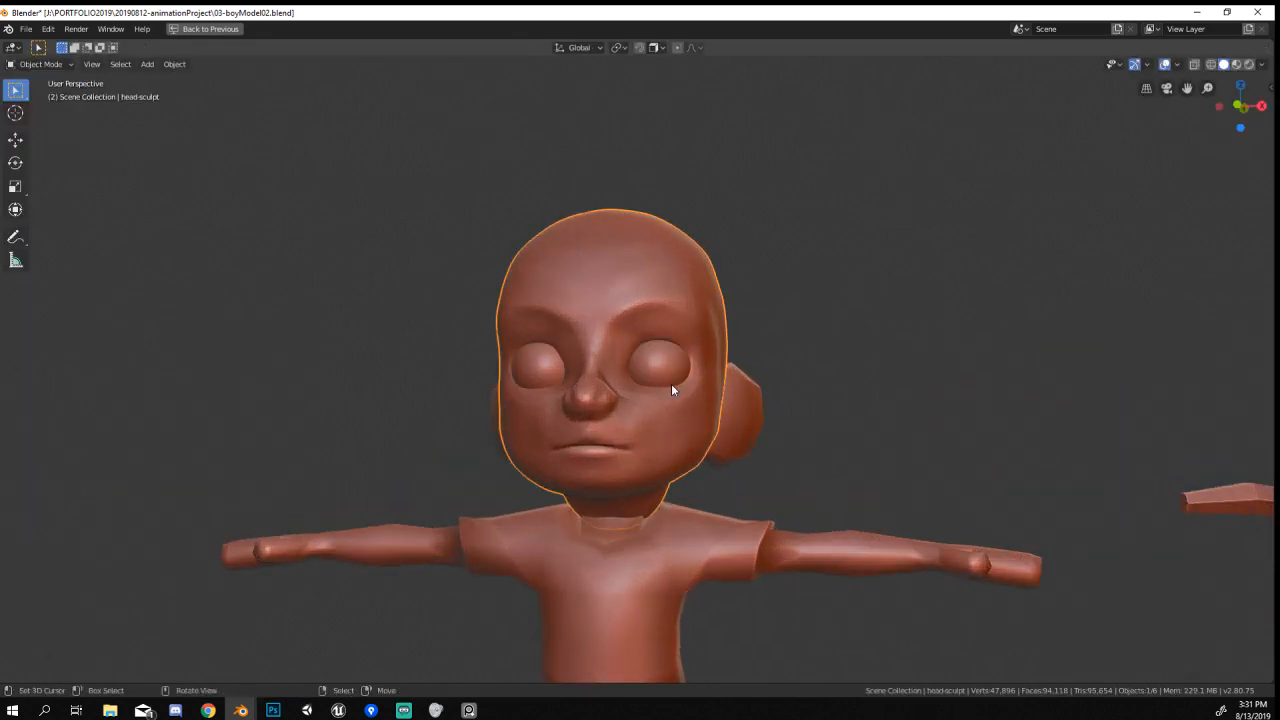
shift+right_click(632, 252)
key(ctrl+p)
click(632, 252)
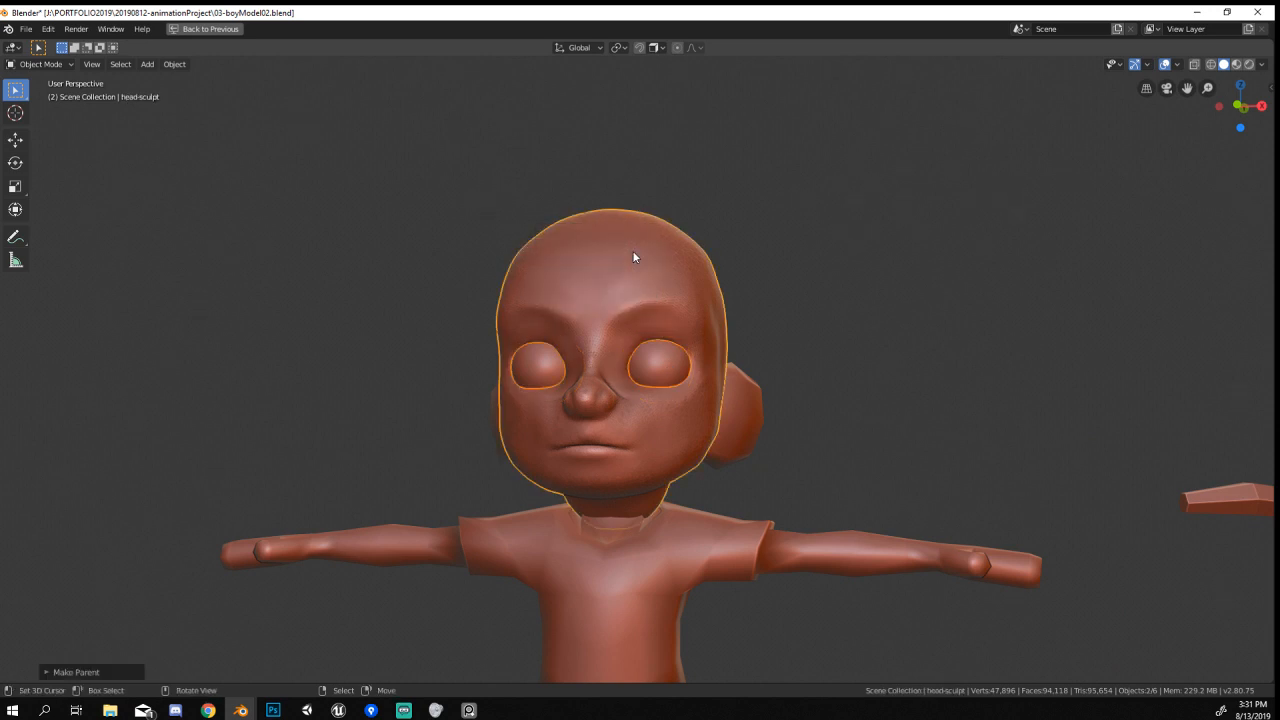
Scale the head with its eyes down to about 0.89 and shrink the ears to match.
right_click(632, 257)
key(s)
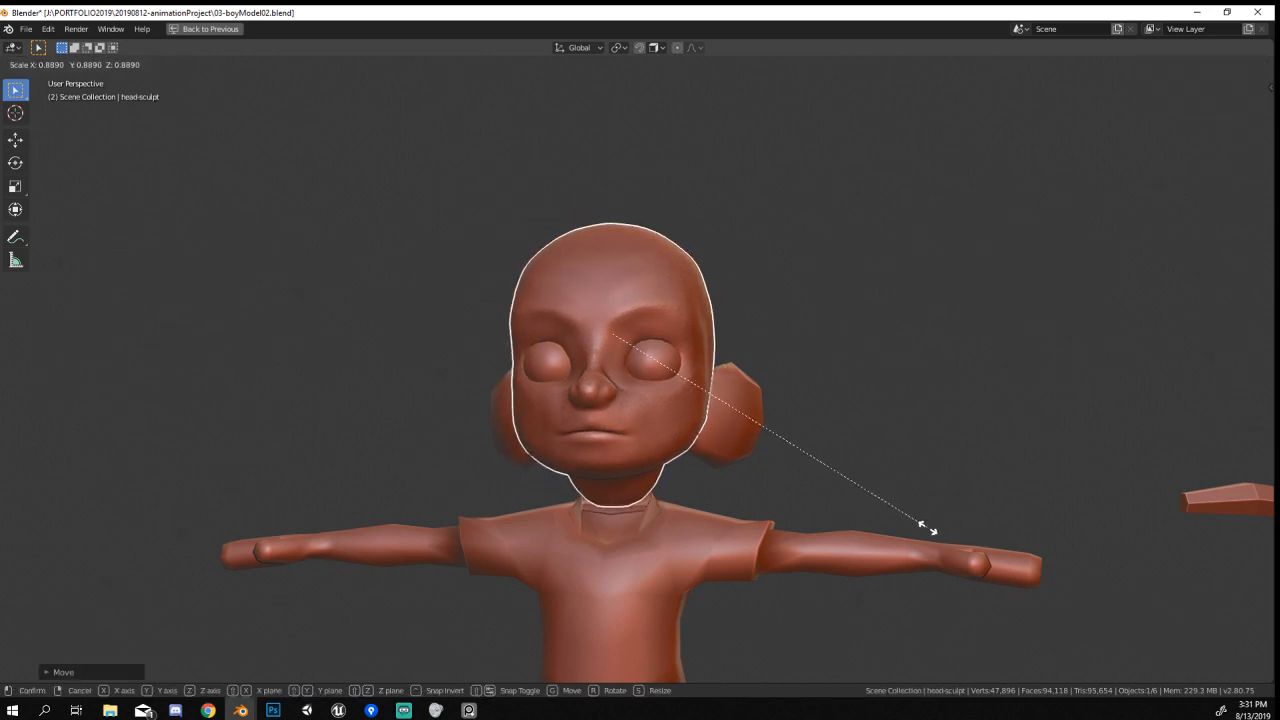
click(797, 475)
right_click(714, 437)
key(s)
click(842, 488)
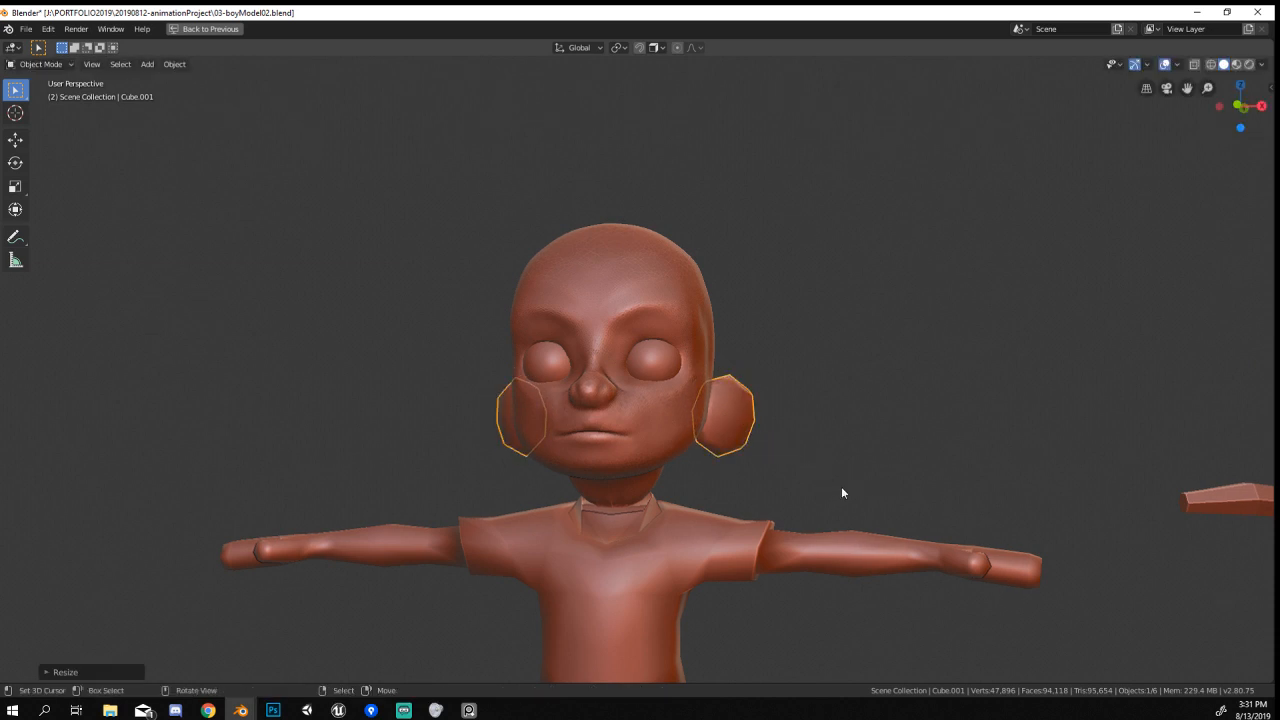
Select the head together with the ears, reposition them vertically over the neck, and check the proportions against the full body.
middle_drag(842, 490, 700, 470)
shift+right_click(618, 435)
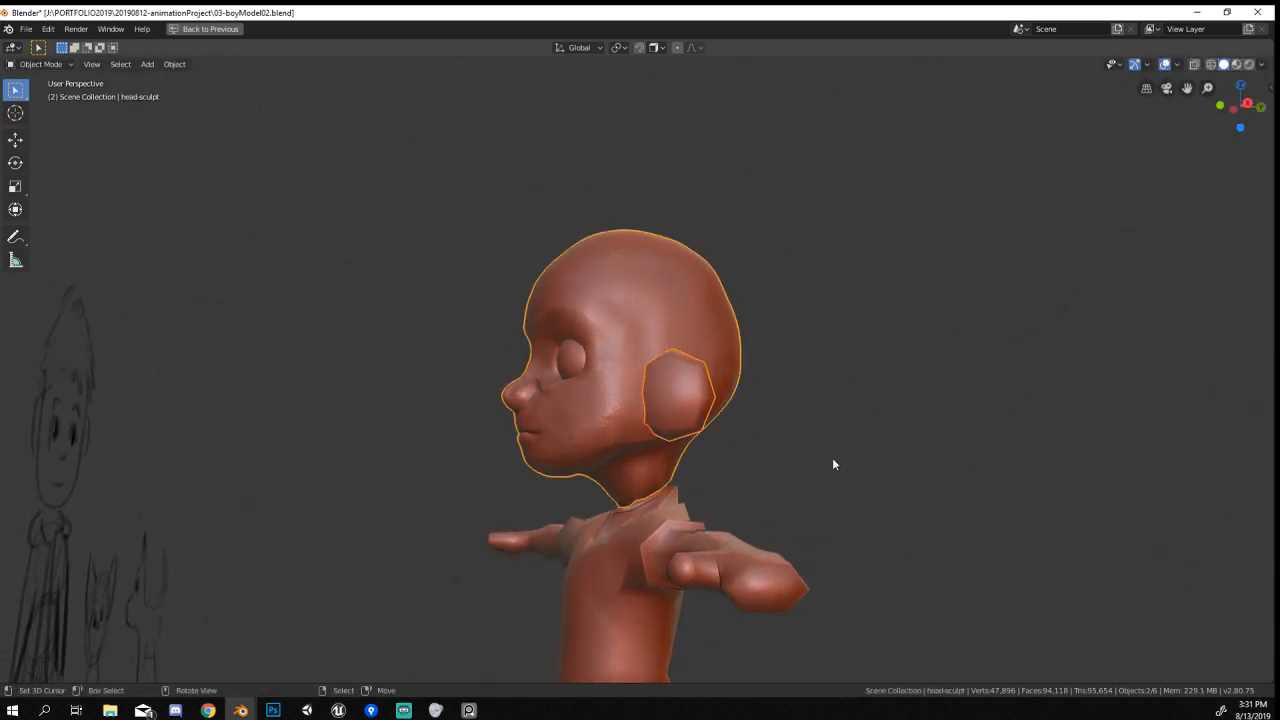
key(g)
key(z)
click(831, 471)
mouse_move(831, 471)
middle_down()
mouse_move(531, 537)
mouse_move(738, 536)
mouse_move(556, 546)
middle_up()
scroll(738, 536, down, 4)
scroll(634, 464, up, 4)
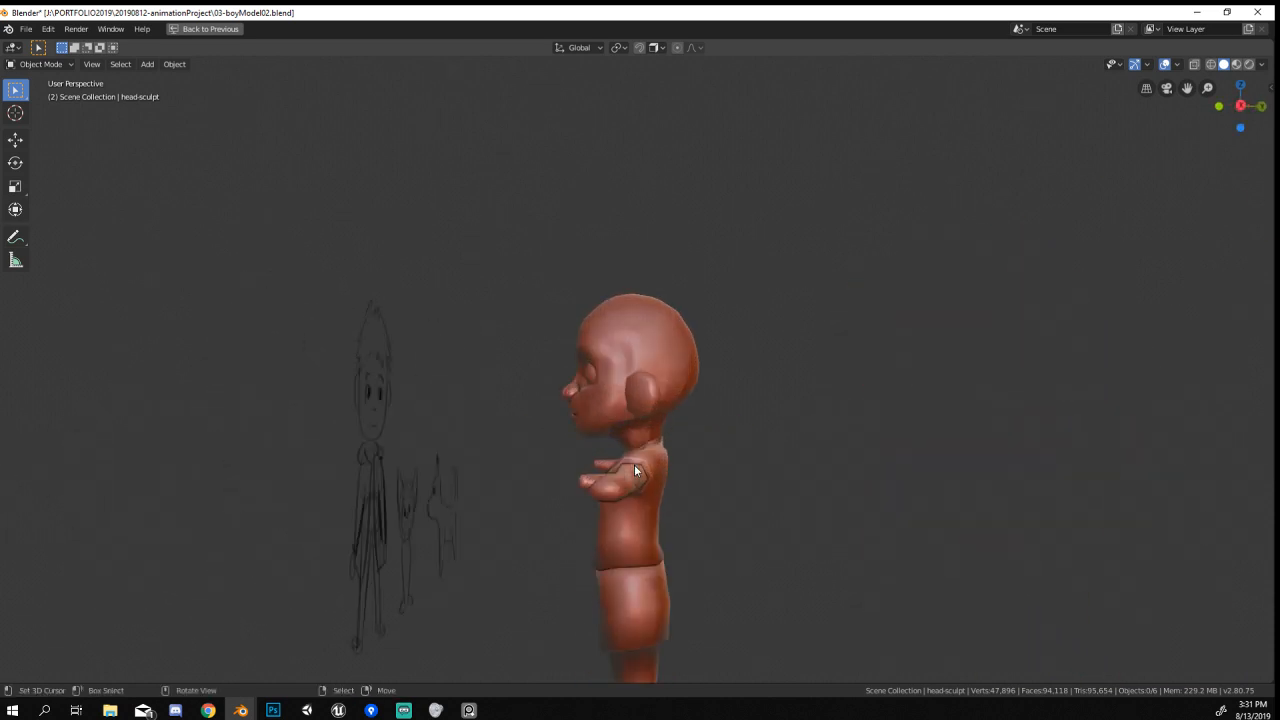
middle_drag(633, 462, 762, 445)
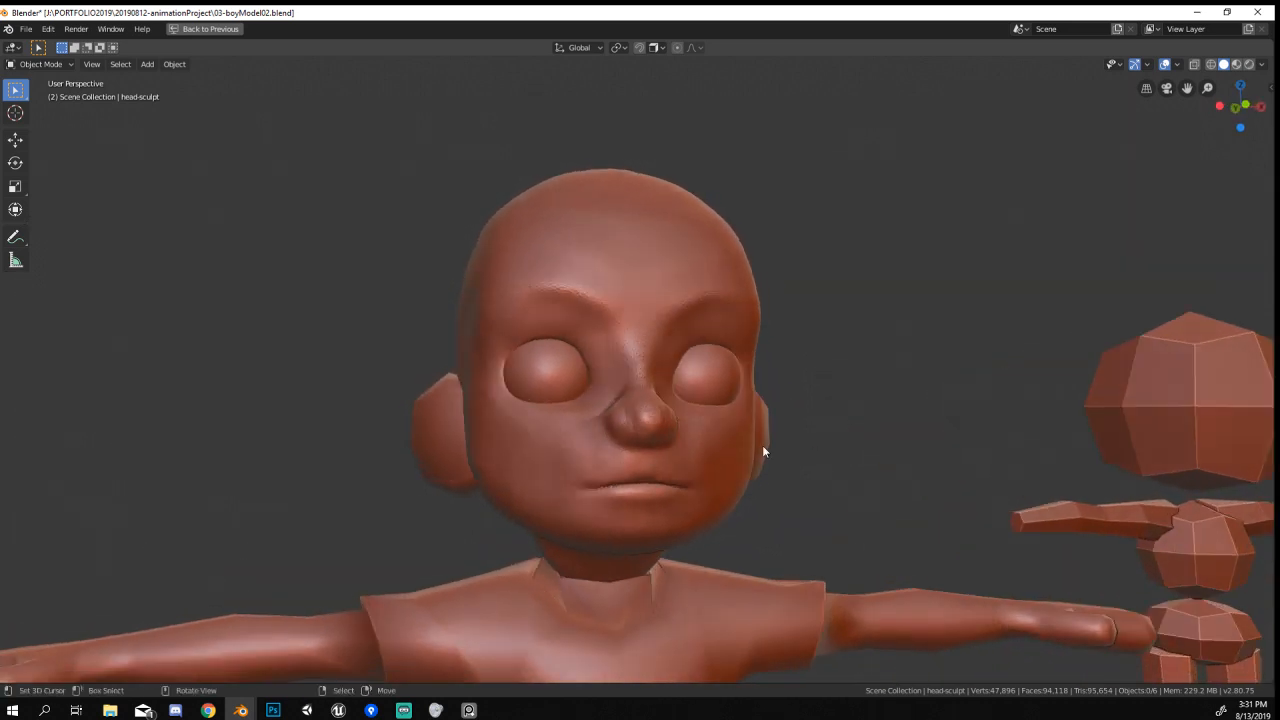
Enter Sculpt Mode on the head and pull the jaw corner up towards the ear with the Grab brush at 152 px.
click(762, 447)
middle_drag(803, 505, 769, 505)
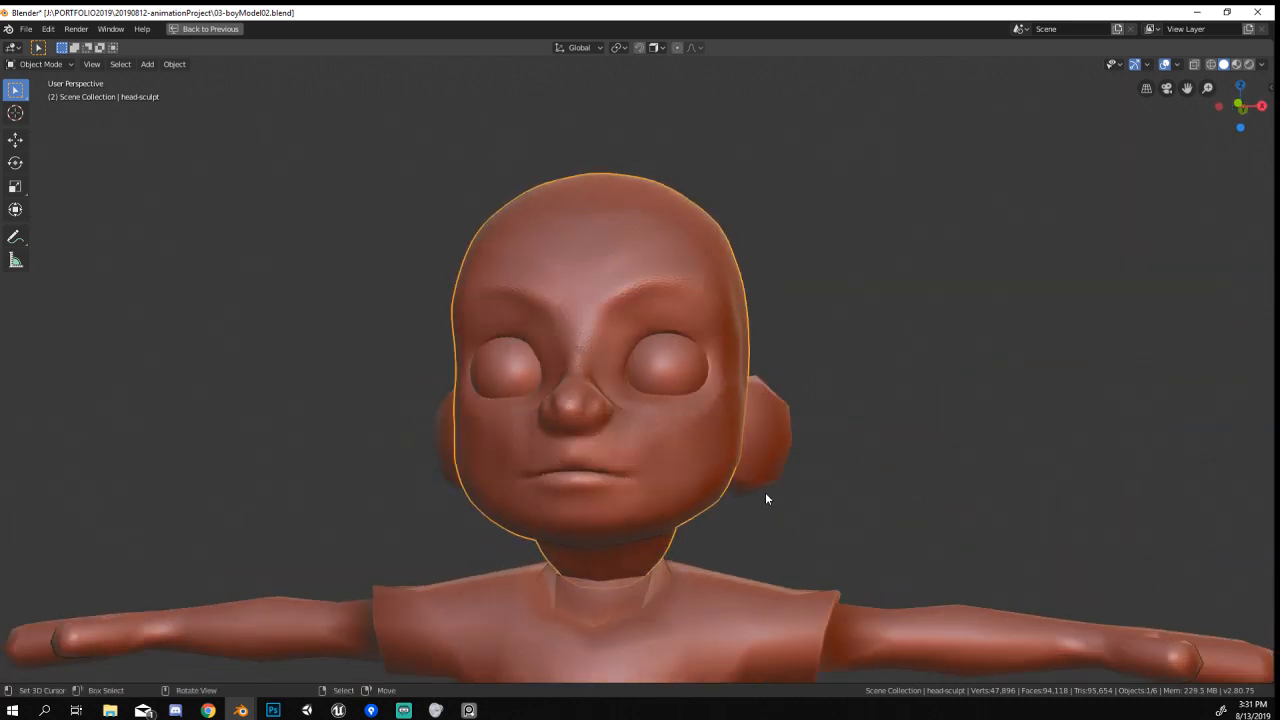
click(40, 64)
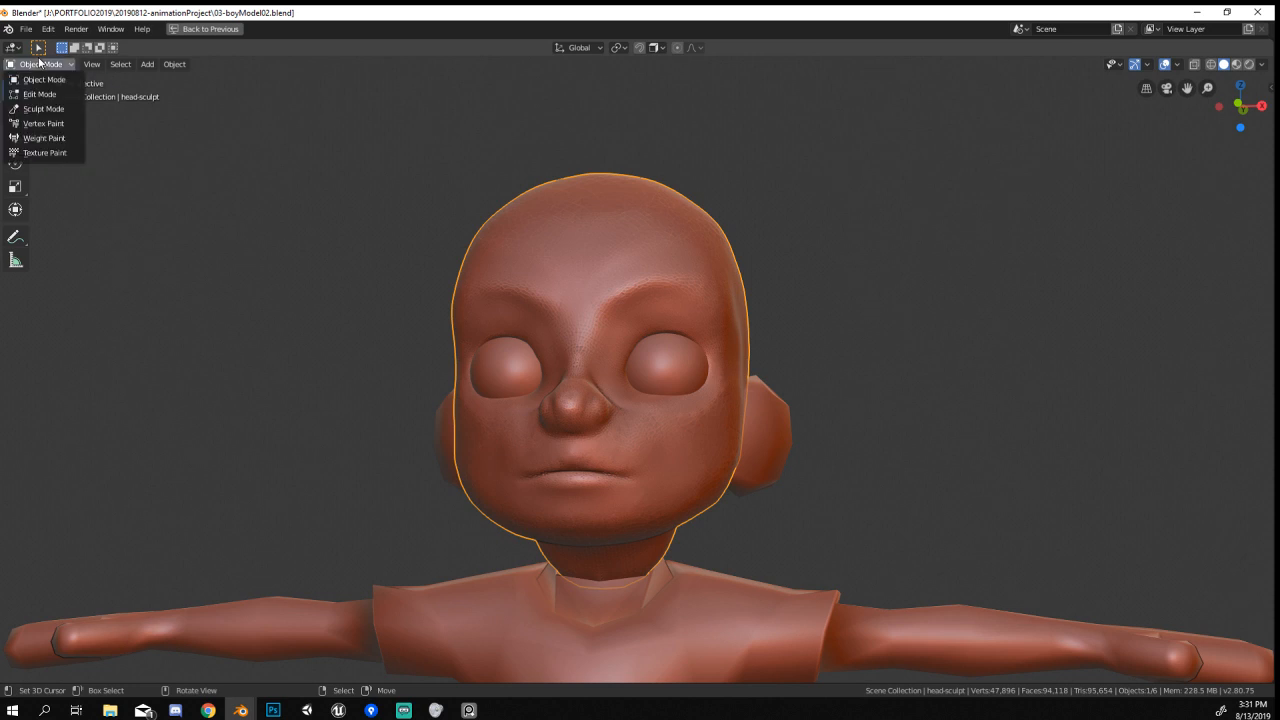
click(45, 109)
mouse_move(823, 480)
middle_down()
mouse_move(577, 310)
mouse_move(570, 425)
mouse_move(523, 491)
mouse_move(504, 487)
middle_up()
key(f)
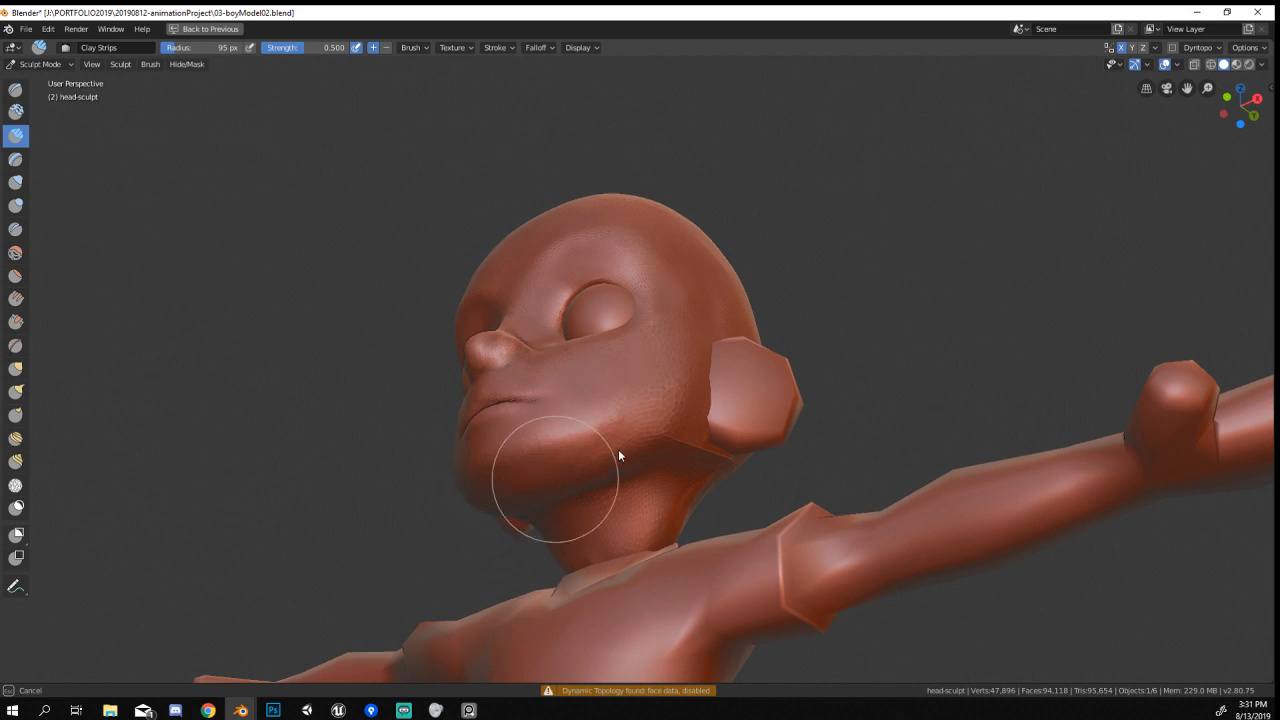
middle_drag(618, 456, 578, 454)
key(g)
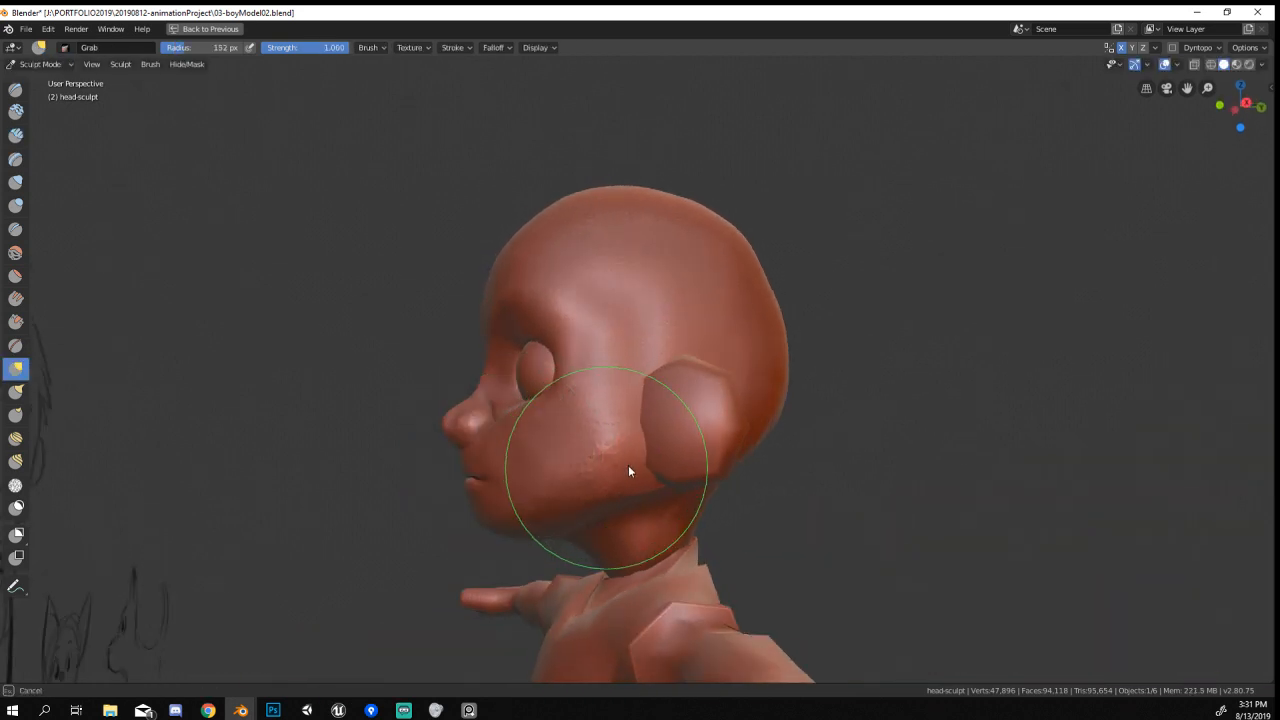
drag(629, 467, 670, 398)
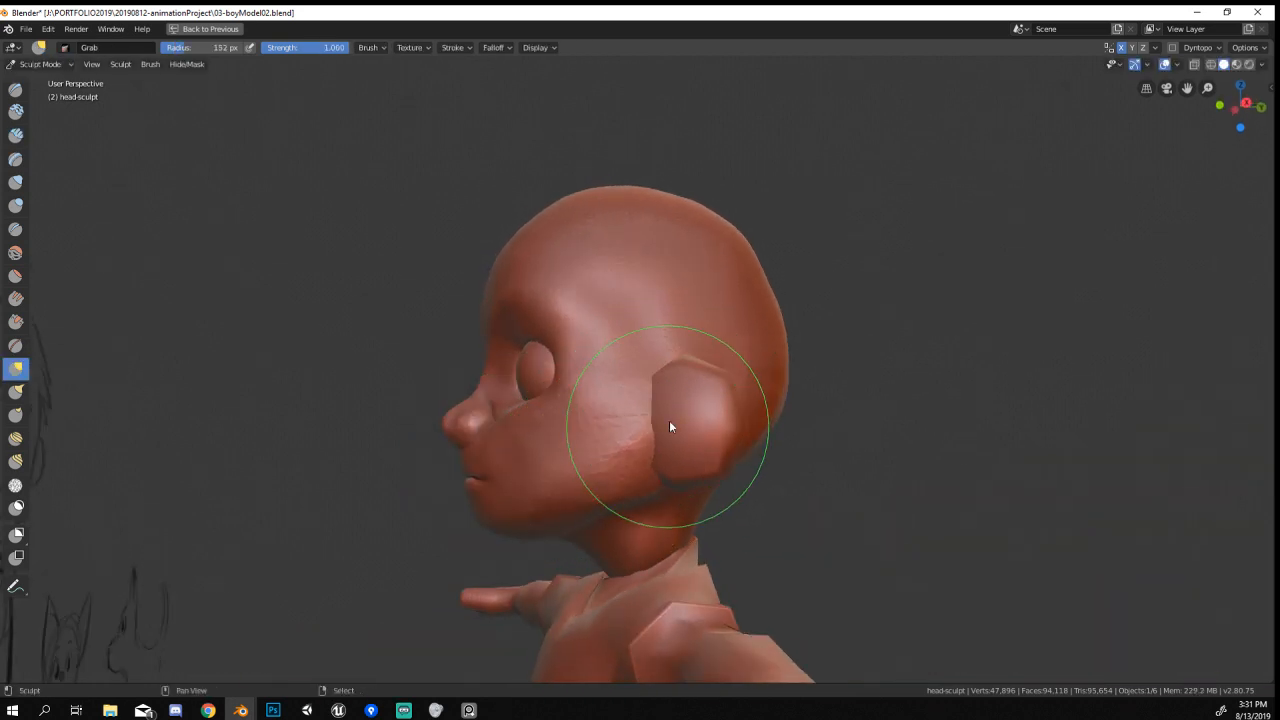
middle_drag(664, 434, 446, 432)
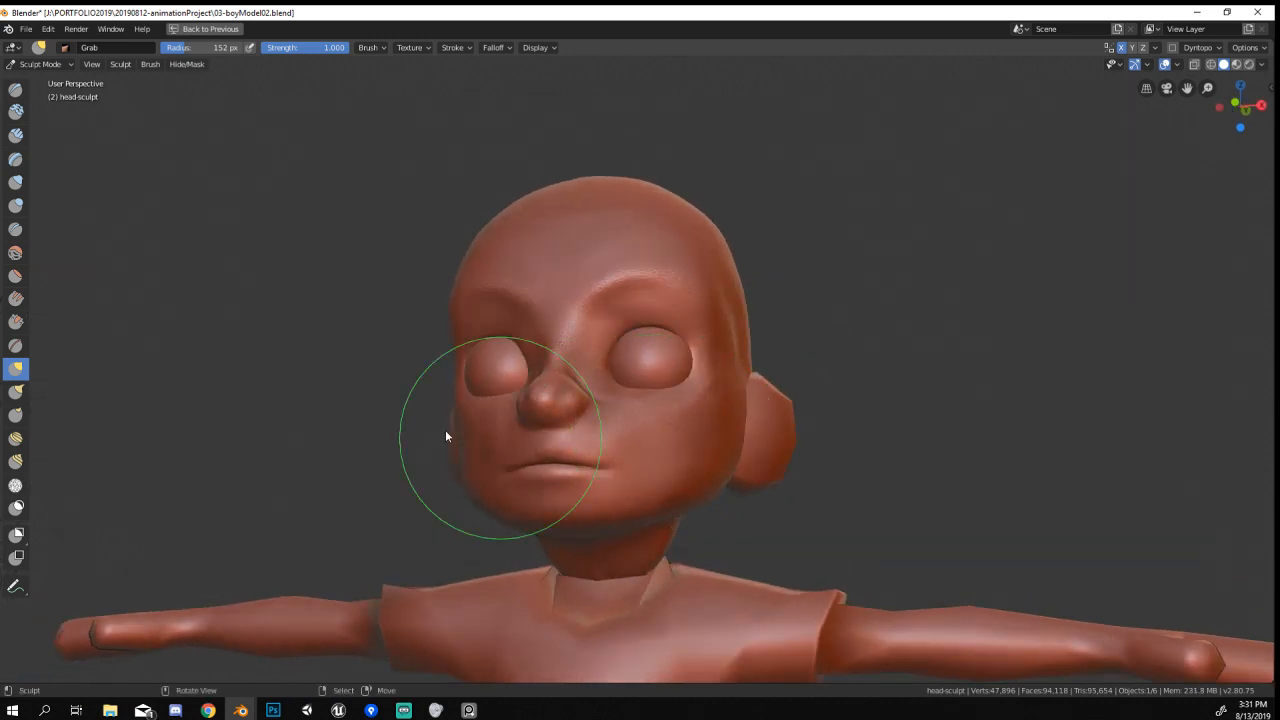
Flatten the side of the face between the cheek and the ear with the Flatten/Contrast brush at 100 px.
click(15, 275)
mouse_move(420, 360)
middle_down()
mouse_move(523, 378)
mouse_move(617, 472)
middle_up()
mouse_move(617, 472)
mouse_down()
mouse_move(683, 419)
mouse_move(603, 560)
mouse_move(740, 397)
mouse_up()
mouse_move(792, 329)
middle_down()
mouse_move(714, 429)
mouse_move(605, 500)
mouse_move(544, 508)
mouse_move(626, 481)
mouse_move(685, 514)
mouse_move(551, 480)
middle_up()
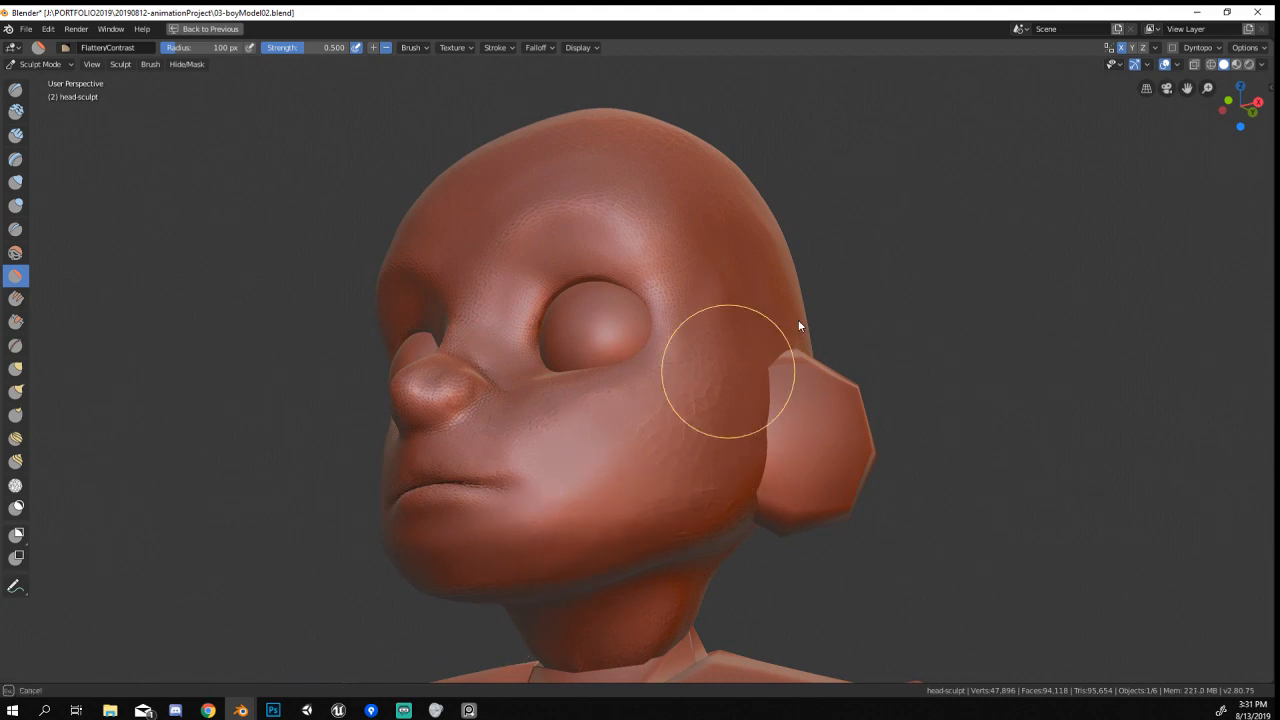
middle_drag(798, 325, 697, 429)
scroll(693, 490, down, 3)
mouse_move(689, 546)
middle_down()
mouse_move(771, 523)
mouse_move(592, 549)
mouse_move(583, 480)
mouse_move(694, 351)
middle_up()
middle_drag(463, 363, 592, 291)
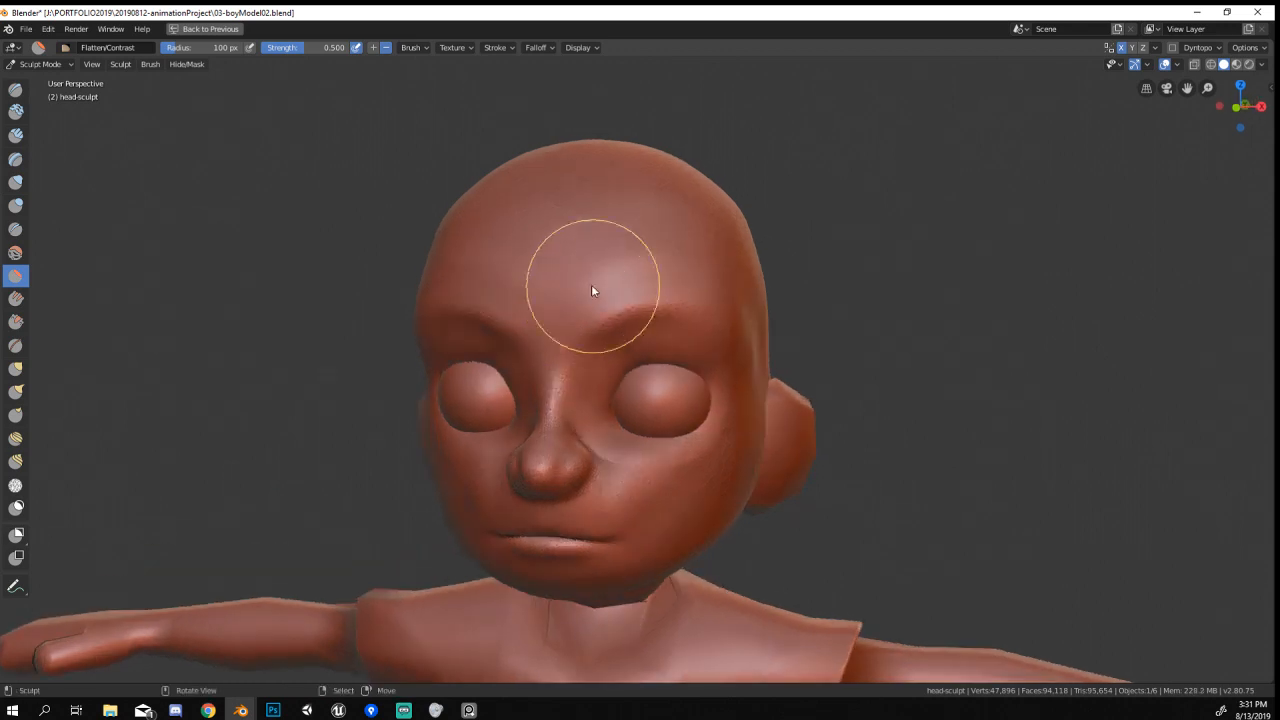
middle_drag(772, 276, 736, 290)
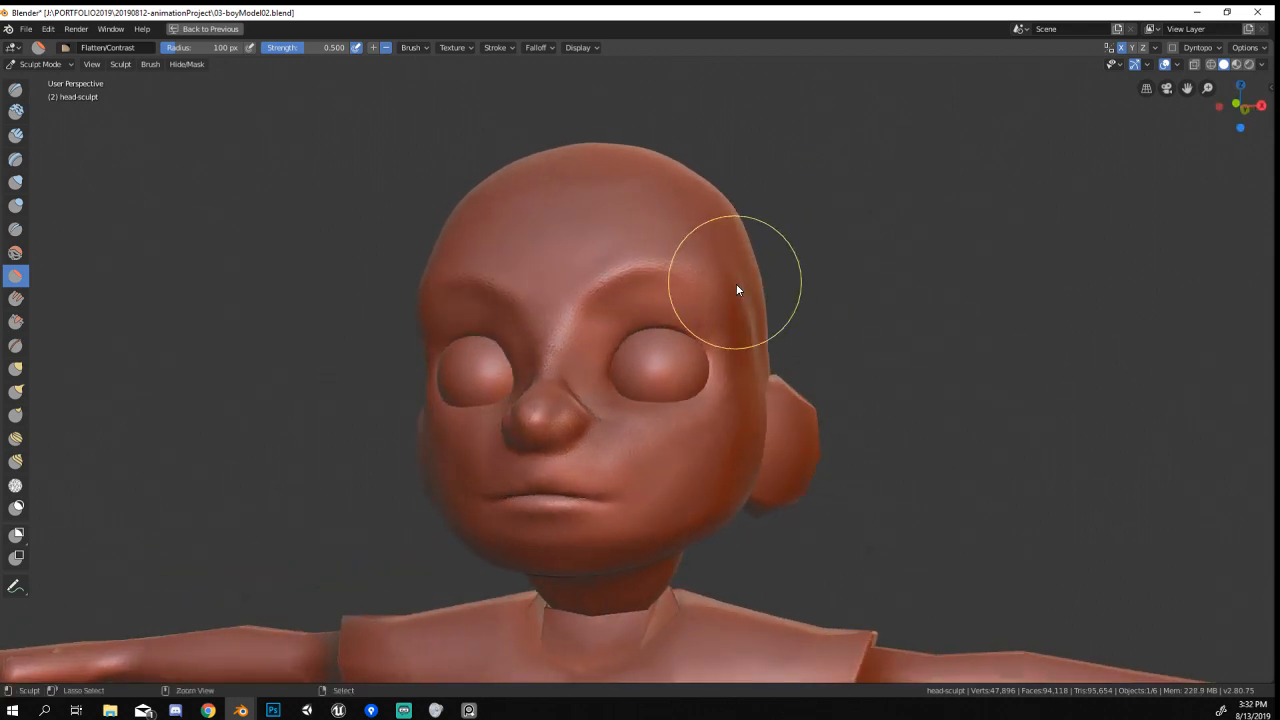
Sharpen the brow ridges and nose bridge with the Pinch/Magnify brush, using radii of 61 px and 96 px.
scroll(736, 290, up, 2)
click(16, 345)
mouse_move(520, 263)
mouse_down()
mouse_move(614, 240)
mouse_move(517, 297)
mouse_move(666, 226)
mouse_move(723, 237)
mouse_move(610, 275)
mouse_move(536, 346)
mouse_move(519, 328)
mouse_move(532, 297)
mouse_up()
middle_drag(532, 297, 526, 348)
key(f)
click(505, 388)
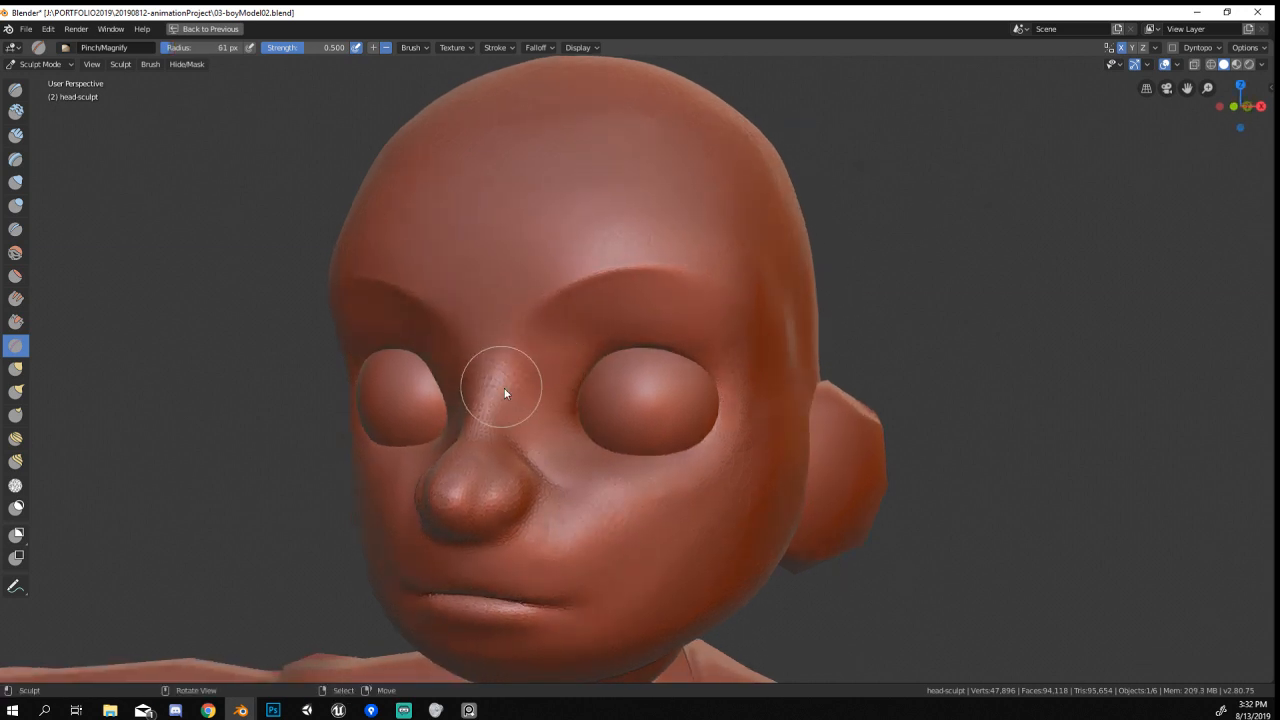
mouse_move(489, 303)
middle_down()
mouse_move(489, 319)
mouse_move(492, 297)
mouse_move(669, 286)
mouse_move(670, 303)
middle_up()
key(f)
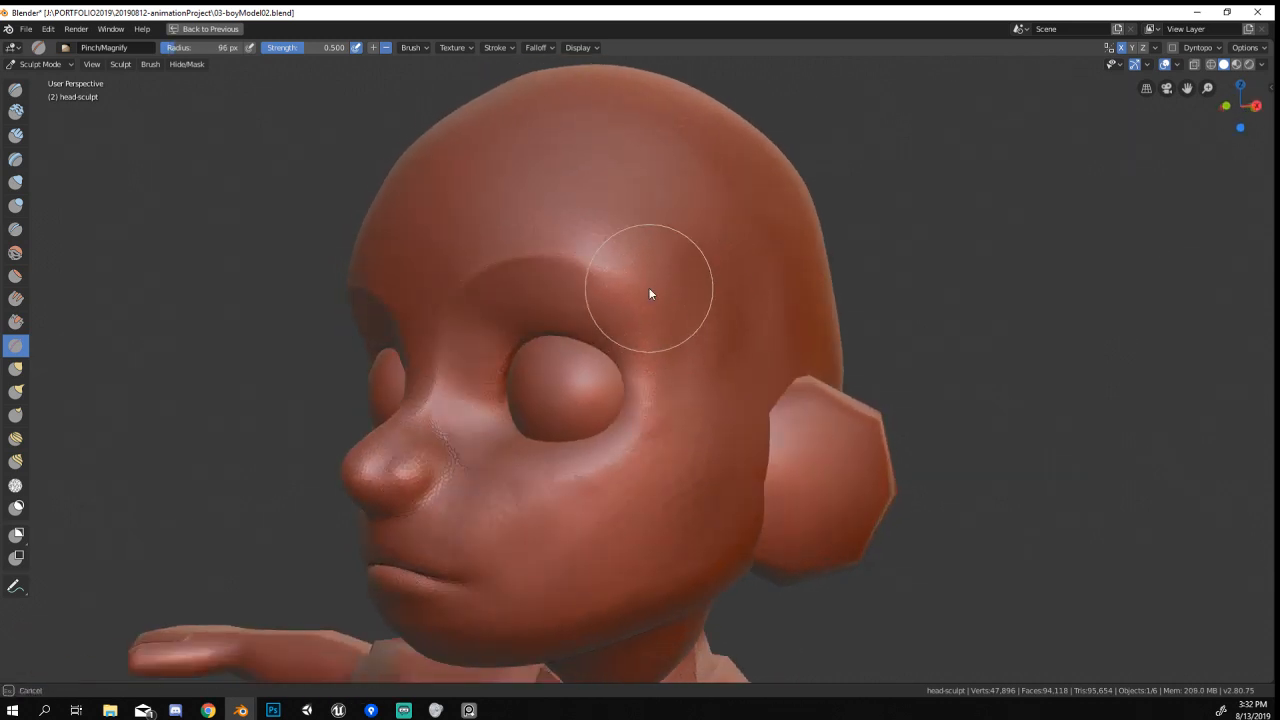
mouse_move(577, 469)
middle_down()
mouse_move(763, 380)
mouse_move(772, 365)
mouse_move(746, 346)
middle_up()
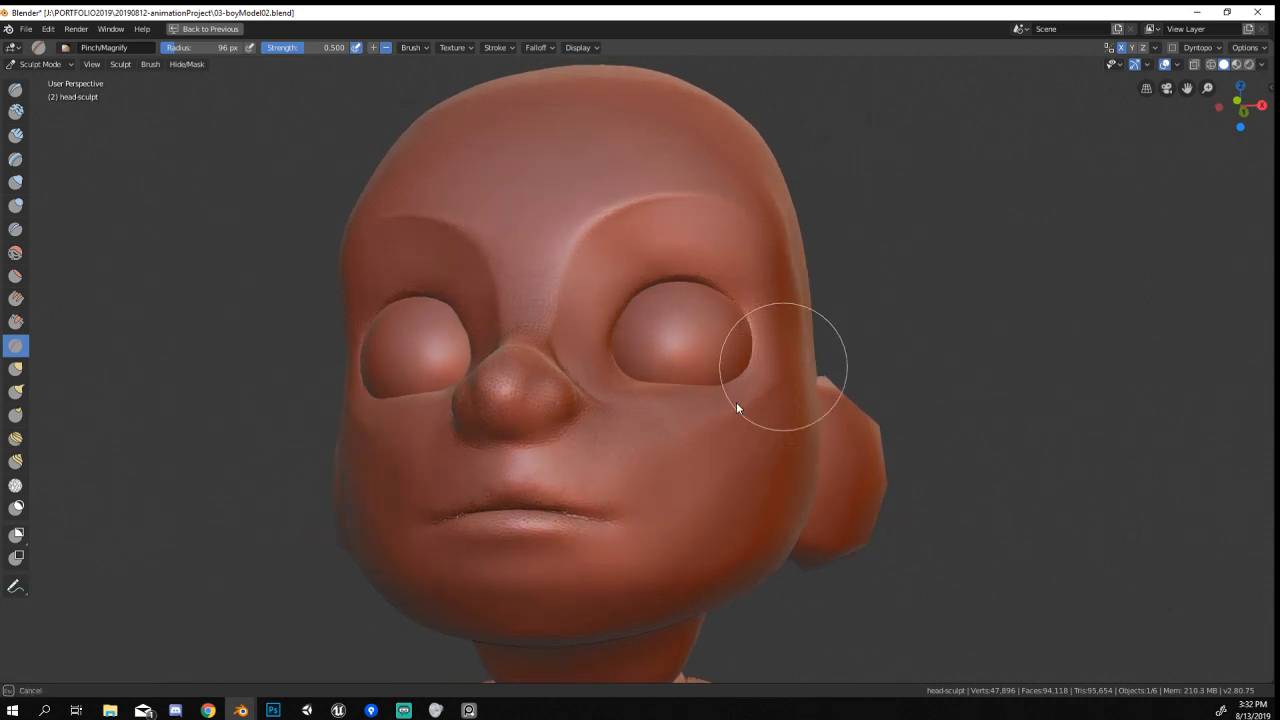
Flatten the cheeks below the eyes down towards the jaw with the Flatten/Contrast brush at 81 px.
click(16, 276)
middle_drag(186, 297, 655, 411)
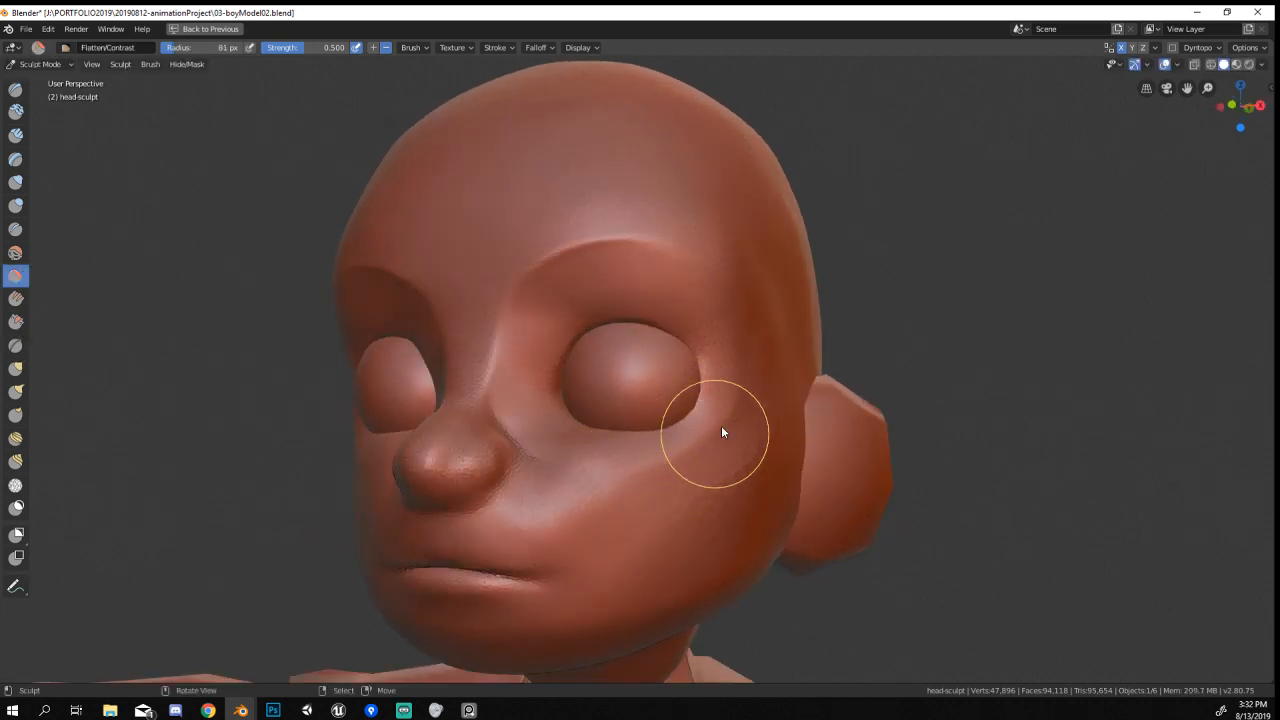
mouse_move(722, 432)
mouse_down()
mouse_move(681, 457)
mouse_move(702, 480)
mouse_move(658, 537)
mouse_up()
mouse_move(658, 537)
middle_down()
mouse_move(770, 354)
mouse_move(791, 389)
mouse_move(754, 391)
middle_up()
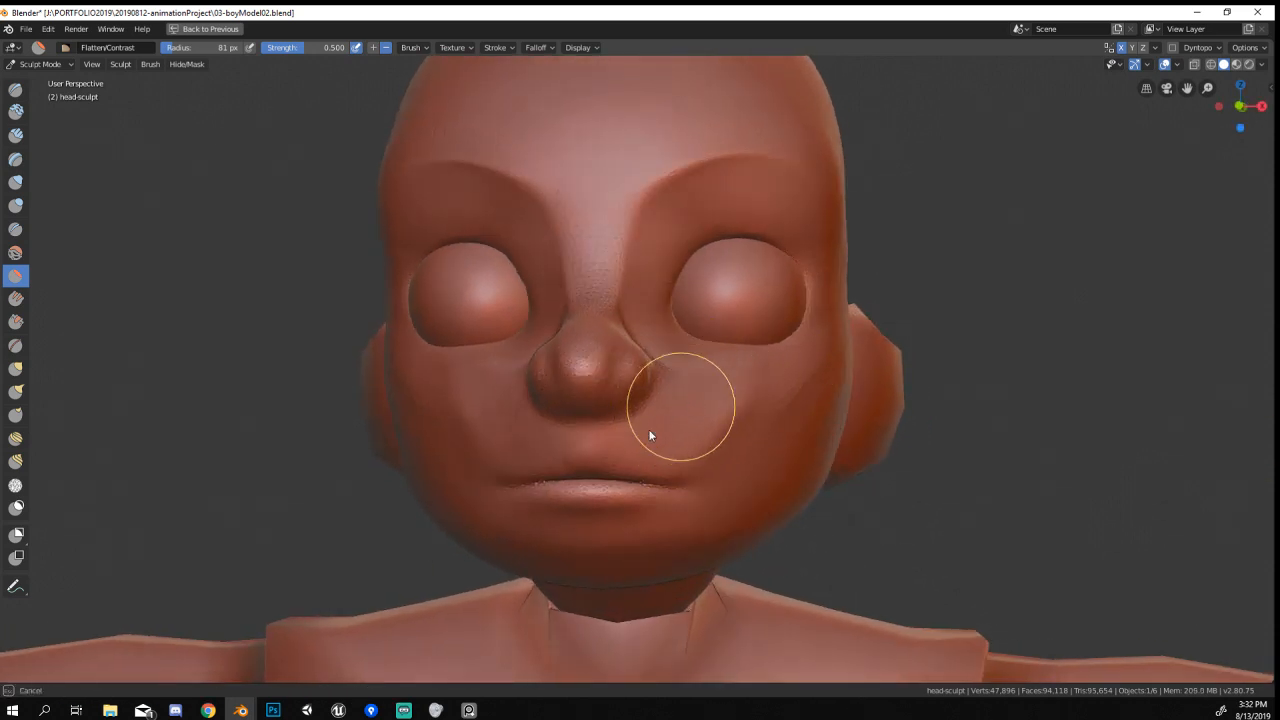
middle_drag(569, 457, 686, 417)
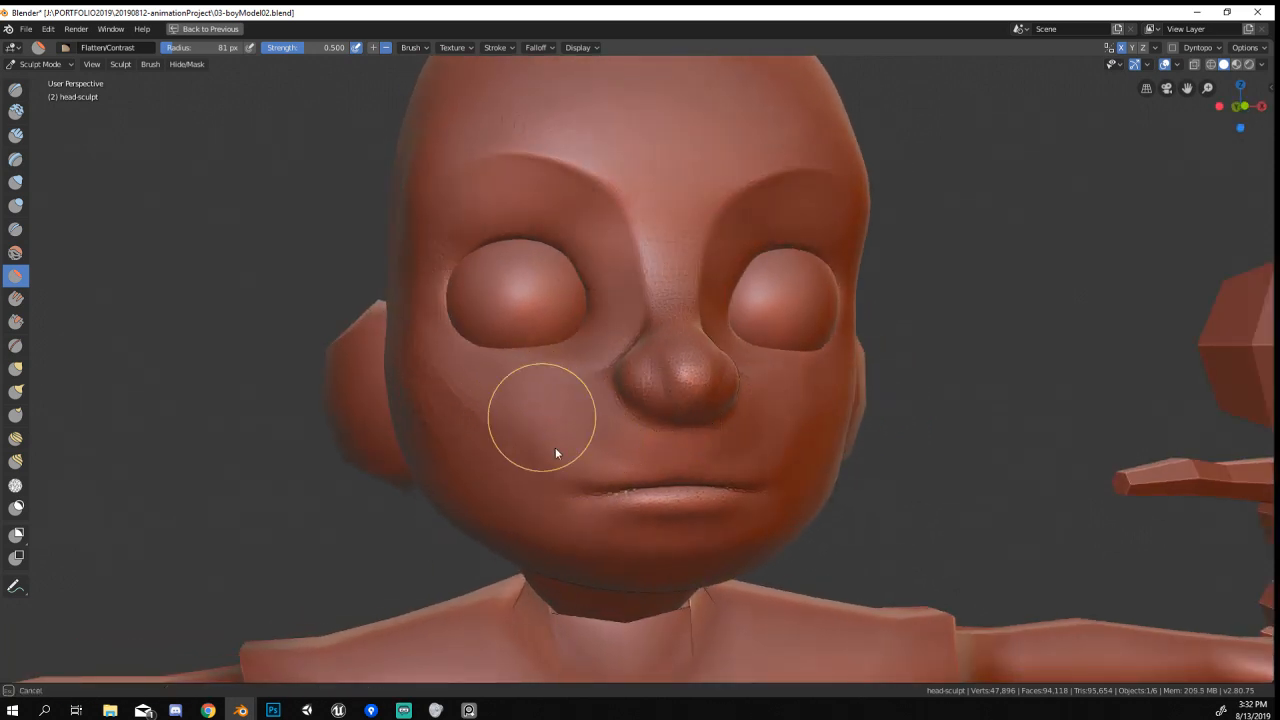
mouse_move(429, 366)
middle_down()
mouse_move(551, 414)
mouse_move(503, 397)
mouse_move(434, 409)
mouse_move(579, 374)
mouse_move(574, 403)
middle_up()
Fill out the area above the upper lip and around the mouth corners with the Inflate/Deflate brush at 94 px.
key(g)
scroll(574, 403, up, 2)
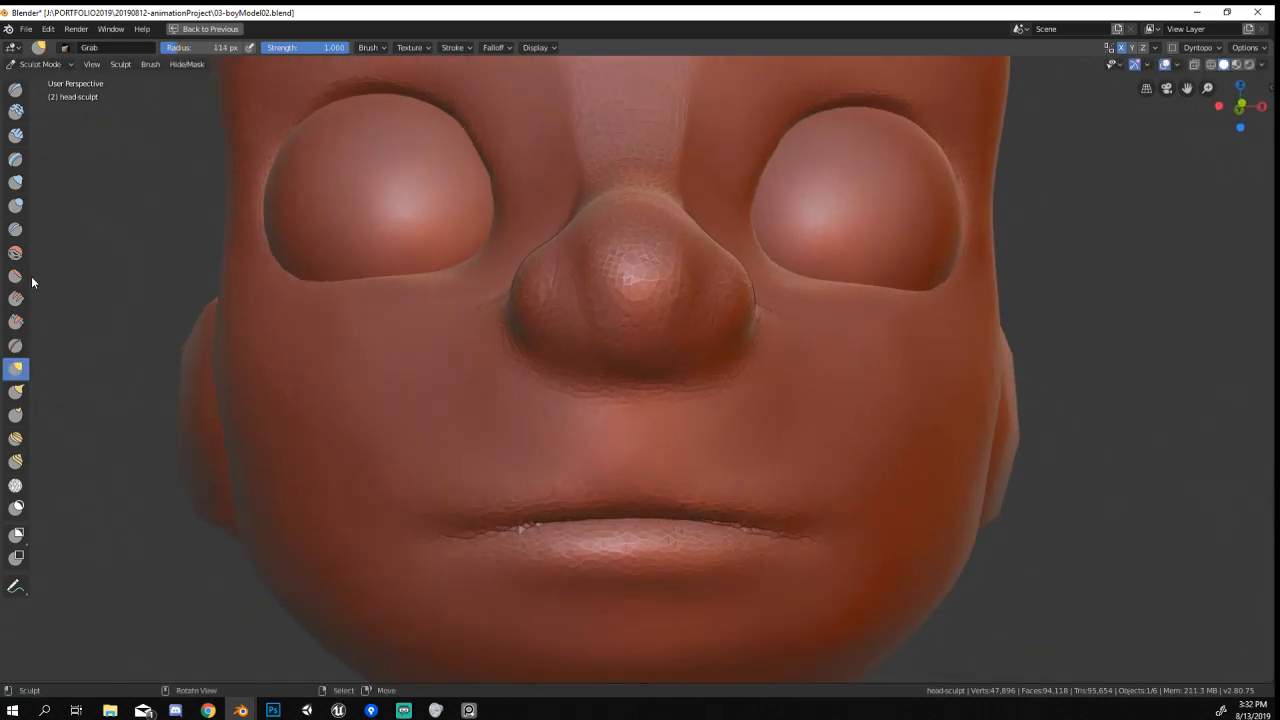
click(16, 182)
mouse_move(517, 497)
mouse_down()
mouse_move(560, 491)
mouse_move(543, 485)
mouse_move(635, 423)
mouse_move(477, 473)
mouse_move(477, 422)
mouse_move(553, 423)
mouse_move(424, 486)
mouse_move(480, 468)
mouse_up()
mouse_move(480, 468)
middle_down()
mouse_move(525, 411)
mouse_move(443, 428)
middle_up()
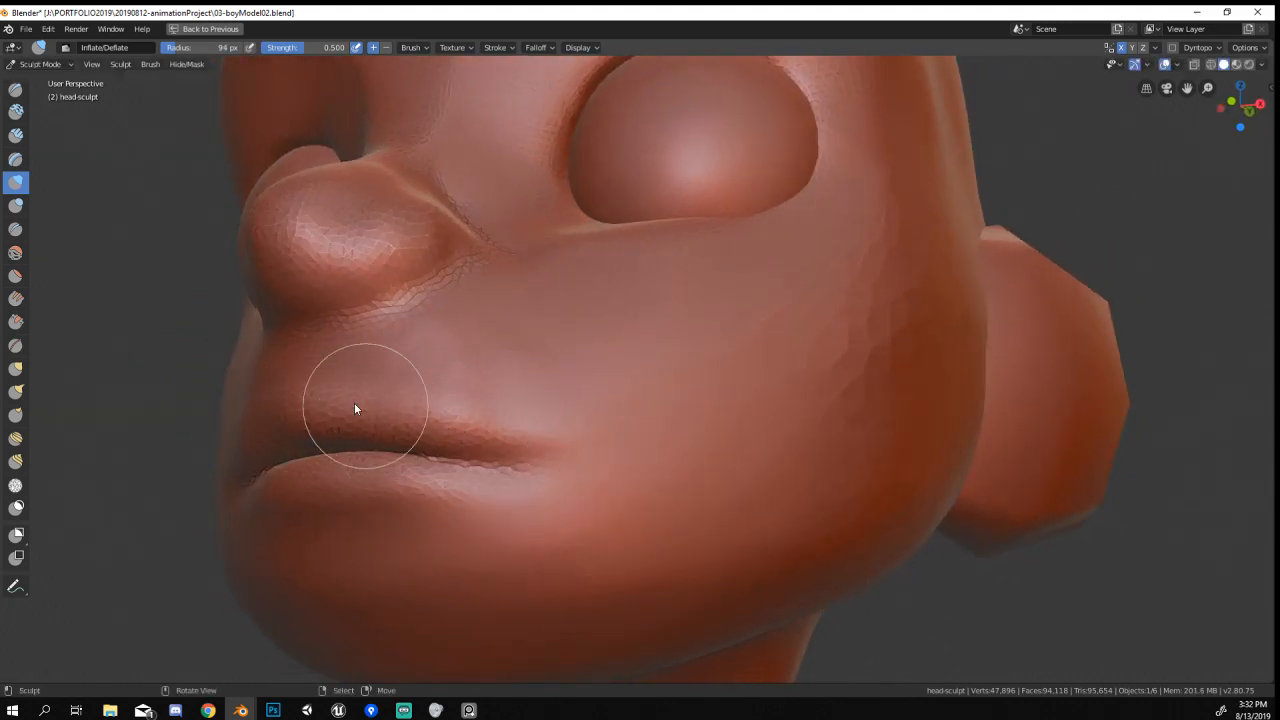
mouse_move(514, 337)
middle_down()
mouse_move(411, 543)
mouse_move(510, 547)
middle_up()
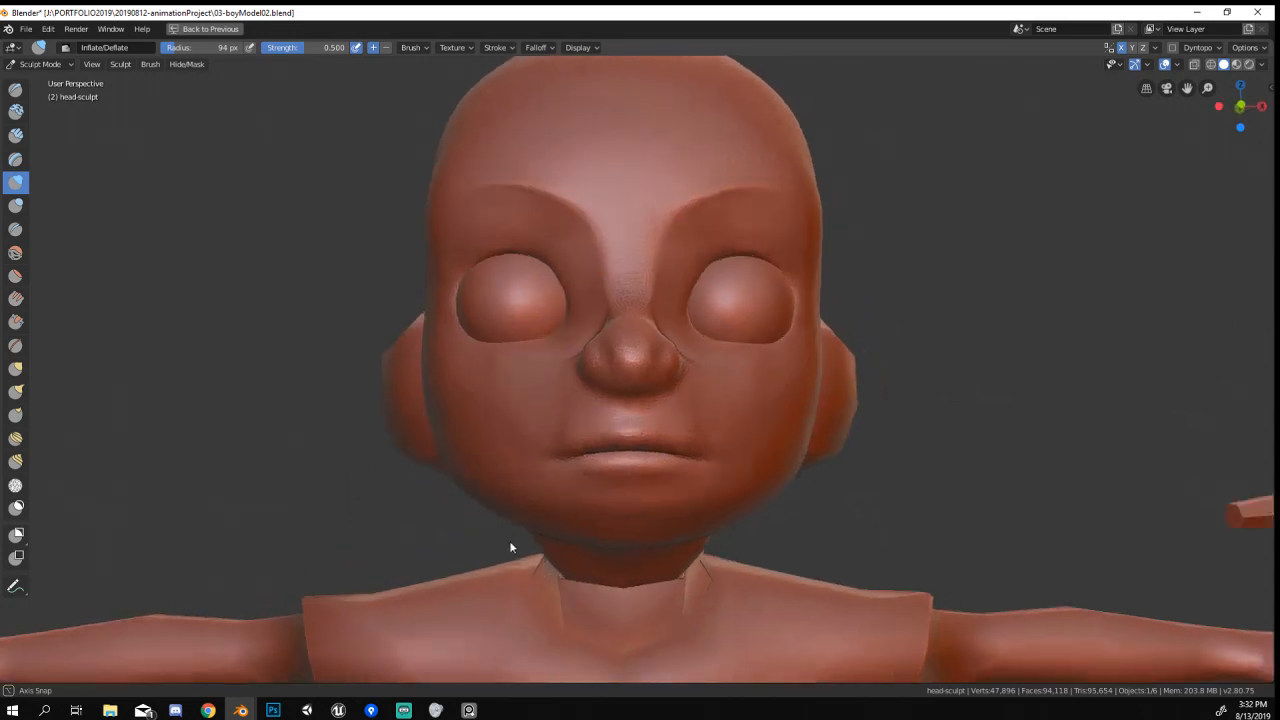
scroll(530, 485, up, 3)
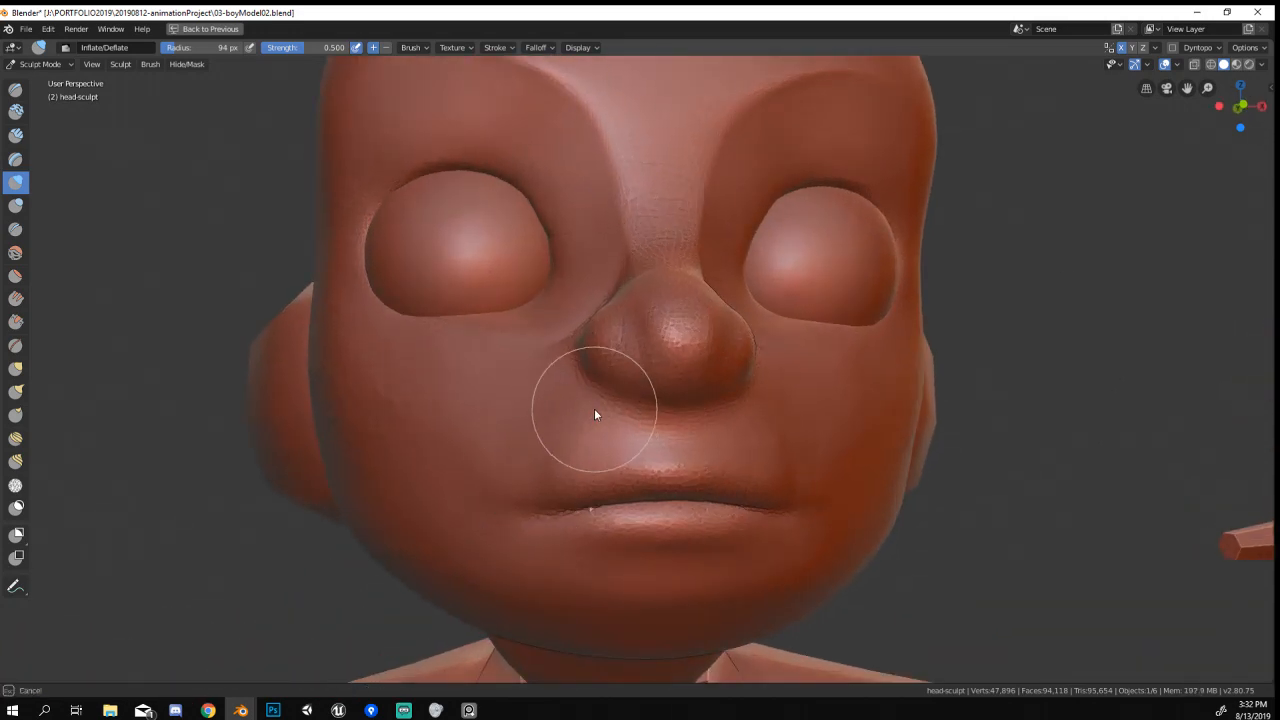
scroll(500, 500, down, 4)
Enable dynamic topology and rework the faceted cheek and jaw with the Inflate/Deflate brush at 93 px.
mouse_move(466, 517)
middle_down()
mouse_move(443, 477)
mouse_move(423, 484)
mouse_move(414, 463)
mouse_move(509, 417)
mouse_move(694, 380)
mouse_move(705, 366)
mouse_move(754, 357)
mouse_move(774, 371)
mouse_move(631, 394)
middle_up()
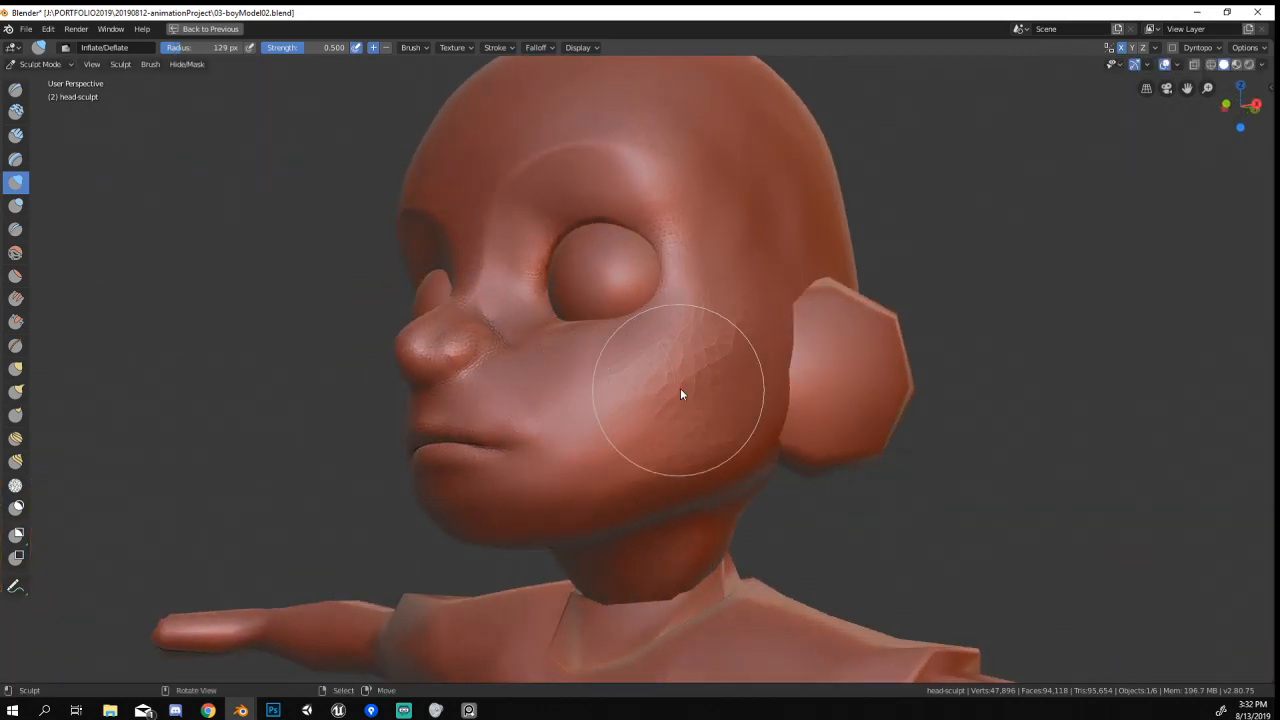
click(1173, 47)
click(1151, 86)
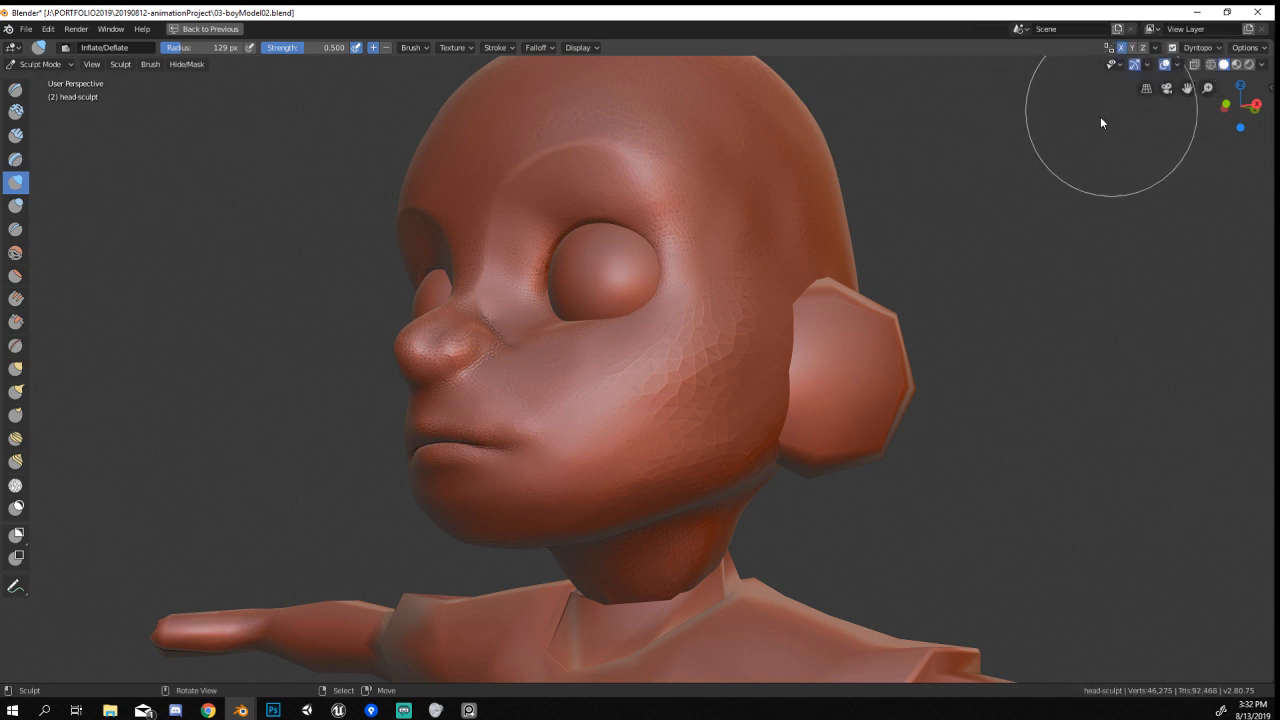
key(f)
click(737, 351)
mouse_move(637, 394)
mouse_down()
mouse_move(659, 345)
mouse_move(752, 366)
mouse_up()
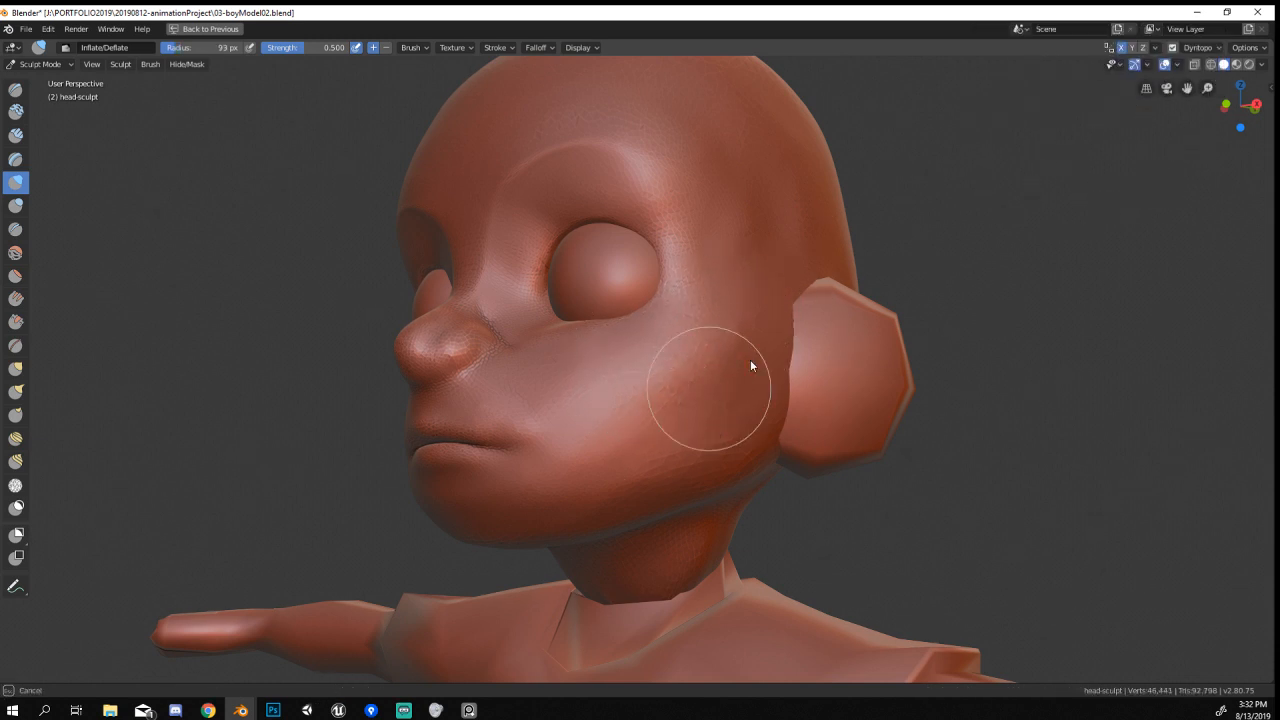
mouse_move(752, 366)
middle_down()
mouse_move(714, 357)
mouse_move(704, 423)
middle_up()
mouse_move(704, 423)
mouse_down()
mouse_move(794, 420)
mouse_move(725, 400)
mouse_up()
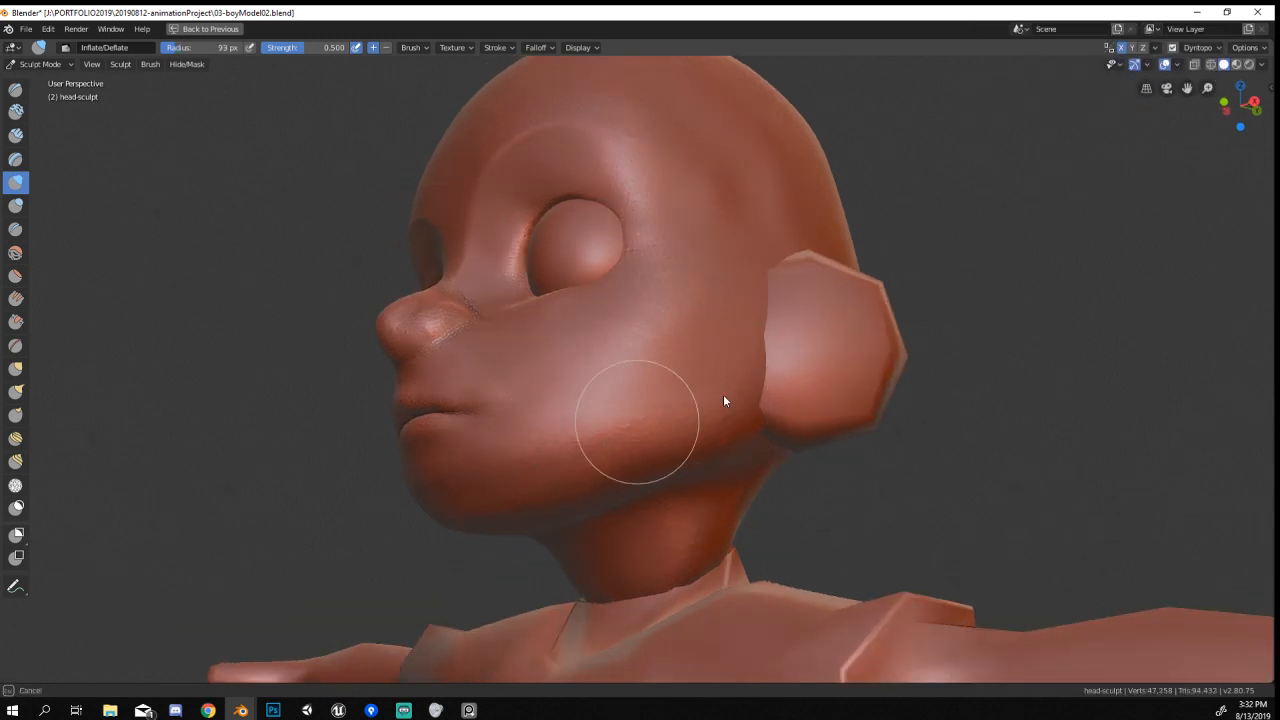
middle_drag(738, 245, 831, 280)
Carve the nostrils into the underside of the nose with the Blob brush in subtract direction.
scroll(771, 272, up, 4)
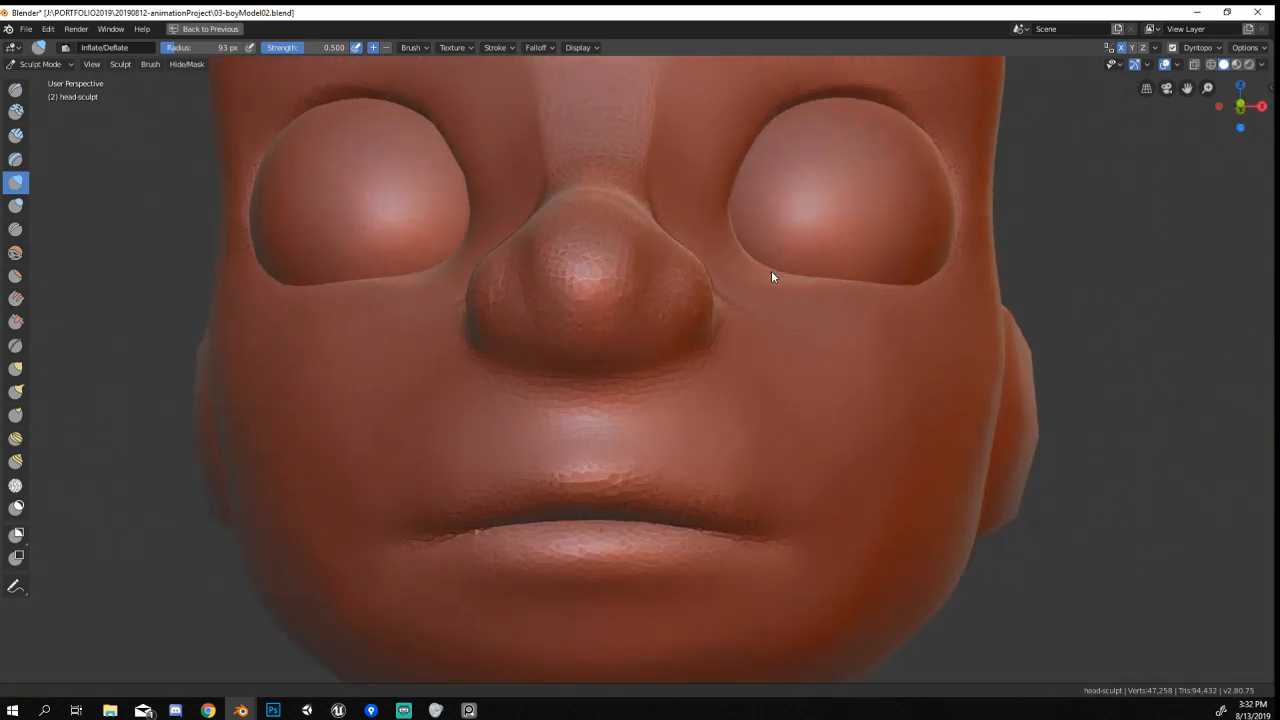
click(16, 205)
mouse_move(470, 330)
middle_down()
mouse_move(526, 357)
mouse_move(557, 345)
middle_up()
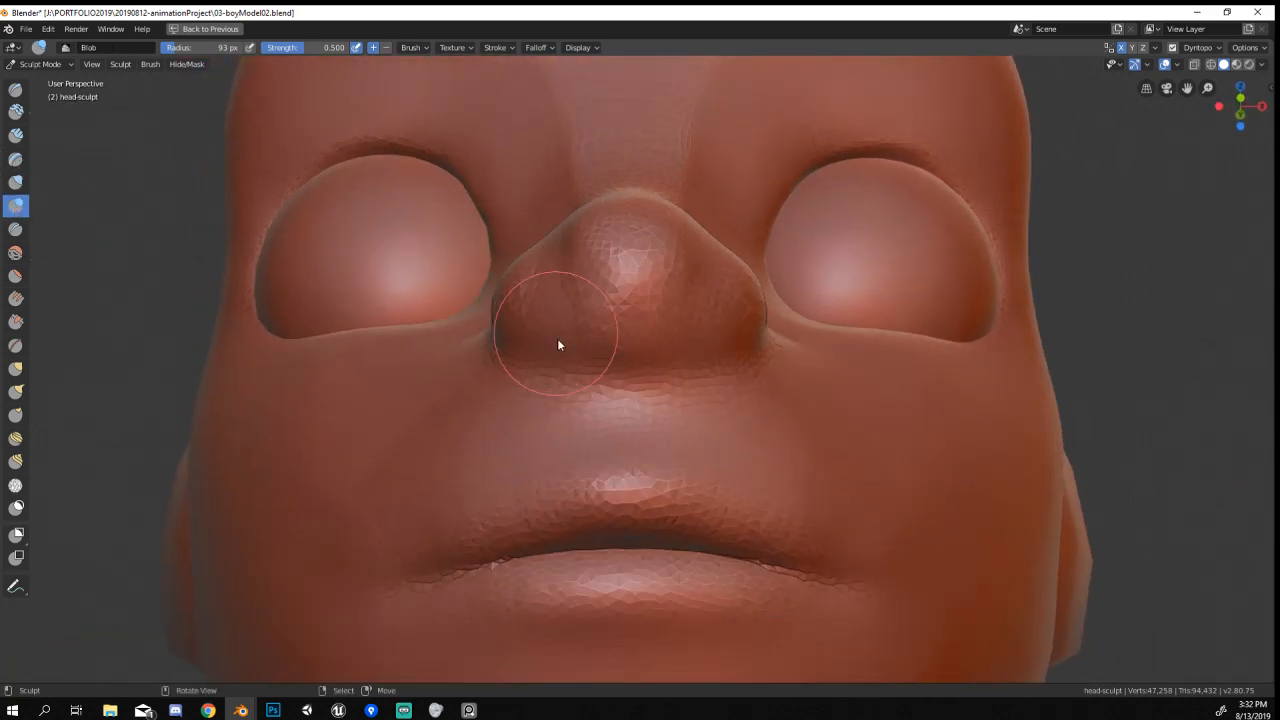
key(f)
click(534, 341)
mouse_move(571, 344)
ctrl+mouse_down()
mouse_move(551, 344)
mouse_move(578, 322)
mouse_move(564, 328)
ctrl+mouse_up()
mouse_move(560, 330)
ctrl+middle_down()
mouse_move(536, 391)
mouse_move(471, 458)
mouse_move(543, 366)
ctrl+middle_up()
scroll(471, 458, up, 4)
scroll(451, 396, up, 3)
Reshape the nostril wing from the side with the Grab brush at 178 px.
key(g)
key(f)
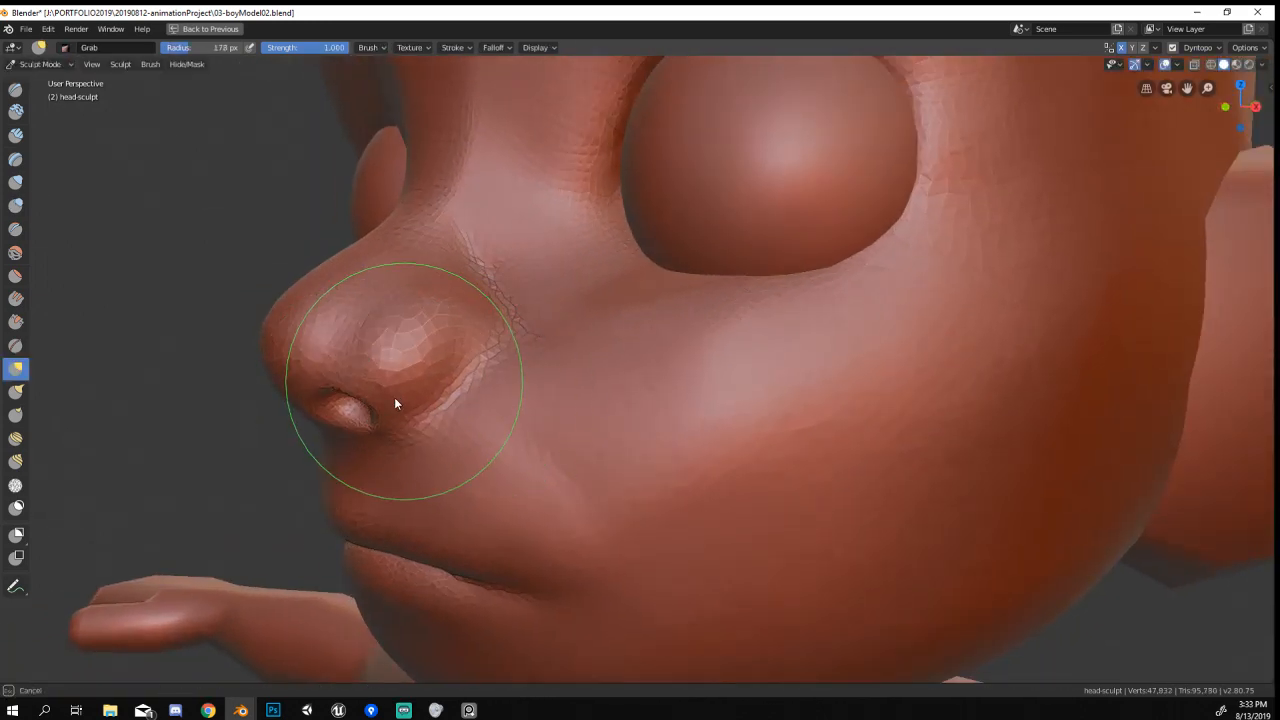
drag(394, 403, 408, 389)
middle_drag(408, 389, 457, 329)
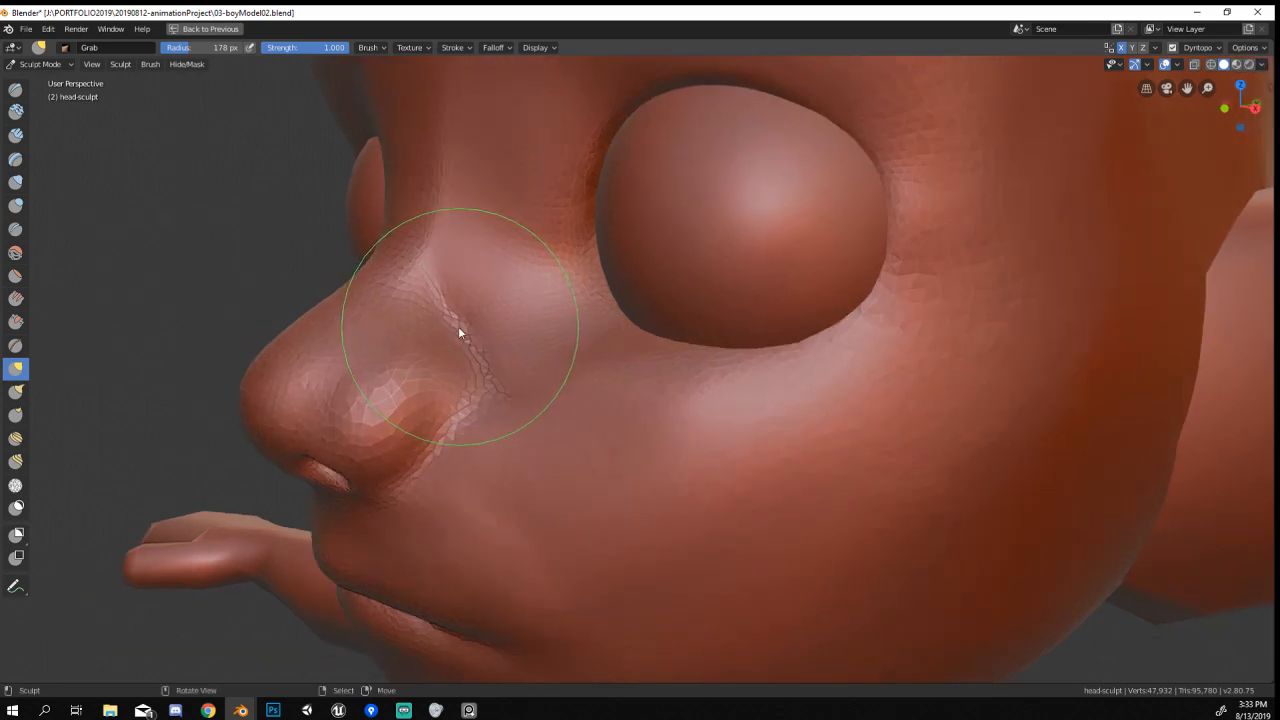
key(f)
click(451, 409)
Adjust the outer contour of the nostril wings with short Grab strokes, resizing the brush between strokes.
mouse_move(429, 375)
alt+middle_down()
mouse_move(510, 357)
mouse_move(492, 366)
alt+middle_up()
shift+middle_drag(594, 350, 534, 388)
key(f)
click(652, 337)
drag(686, 293, 683, 309)
mouse_move(685, 305)
mouse_down()
mouse_move(681, 324)
mouse_move(666, 294)
mouse_up()
key(f)
click(662, 321)
mouse_move(690, 296)
middle_down()
mouse_move(652, 305)
mouse_move(664, 365)
middle_up()
key(f)
click(624, 441)
Refine the upper sides of the nostril wings with Grab strokes at 104 px and 130 px.
middle_drag(629, 484, 639, 386)
shift+middle_drag(642, 390, 586, 343)
key(f)
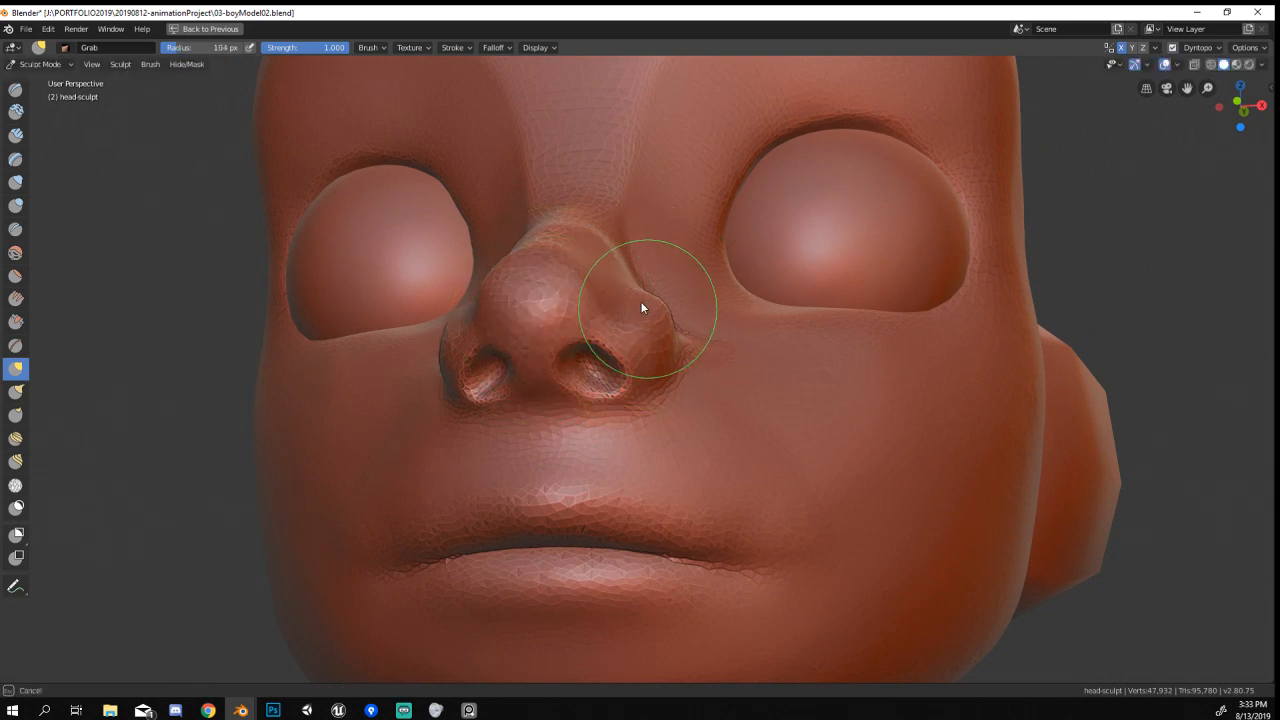
drag(641, 302, 640, 302)
middle_drag(634, 315, 651, 310)
key(f)
click(667, 307)
mouse_move(675, 265)
mouse_down()
mouse_move(661, 270)
mouse_move(662, 255)
mouse_move(697, 294)
mouse_up()
middle_drag(697, 294, 622, 318)
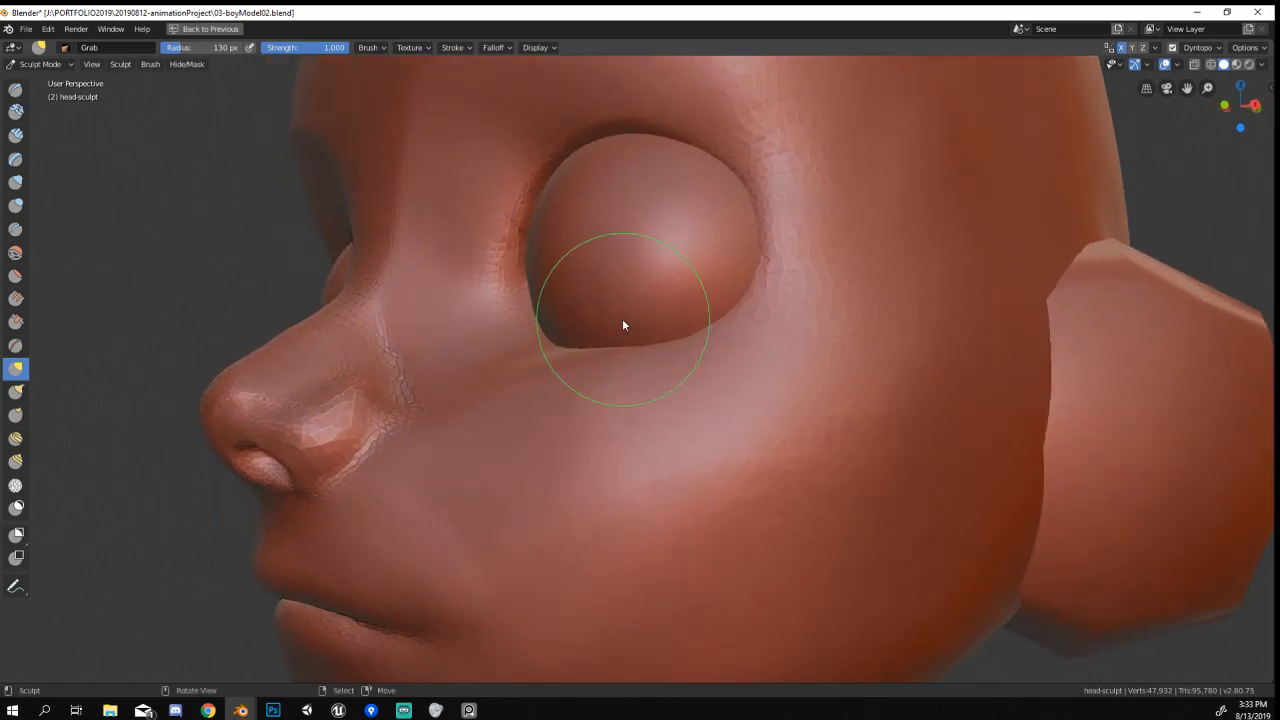
Adjust the nose's bridge and profile from the side with Grab strokes, enlarging the brush to 164 px.
mouse_move(480, 405)
shift+middle_down()
mouse_move(588, 366)
mouse_move(470, 415)
shift+middle_up()
key(f)
click(371, 359)
drag(371, 359, 366, 357)
middle_drag(366, 357, 358, 372)
key(f)
click(364, 366)
drag(348, 343, 352, 349)
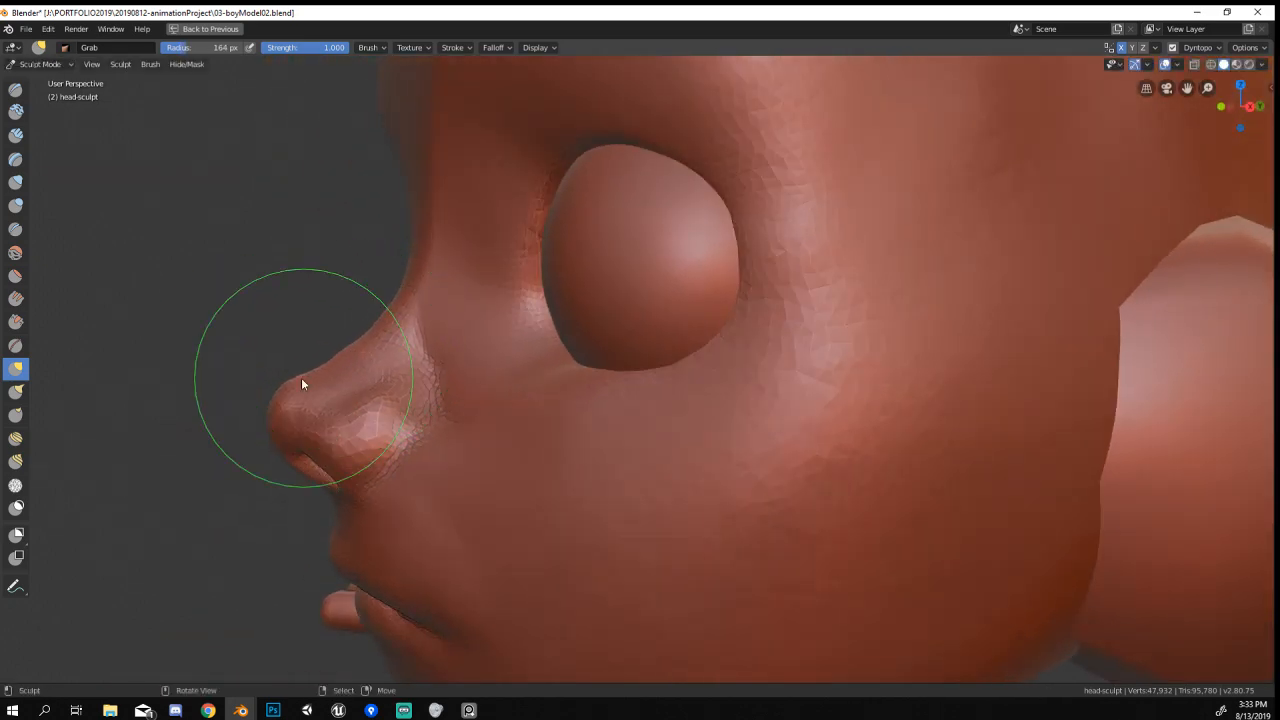
Reshape the nose from the front and below with short Grab strokes, reducing the brush to 155 px.
mouse_move(294, 371)
middle_down()
mouse_move(390, 354)
mouse_move(375, 358)
middle_up()
key(f)
click(644, 266)
key(f)
click(634, 267)
drag(634, 267, 631, 273)
mouse_move(631, 273)
middle_down()
mouse_move(630, 254)
mouse_move(637, 268)
middle_up()
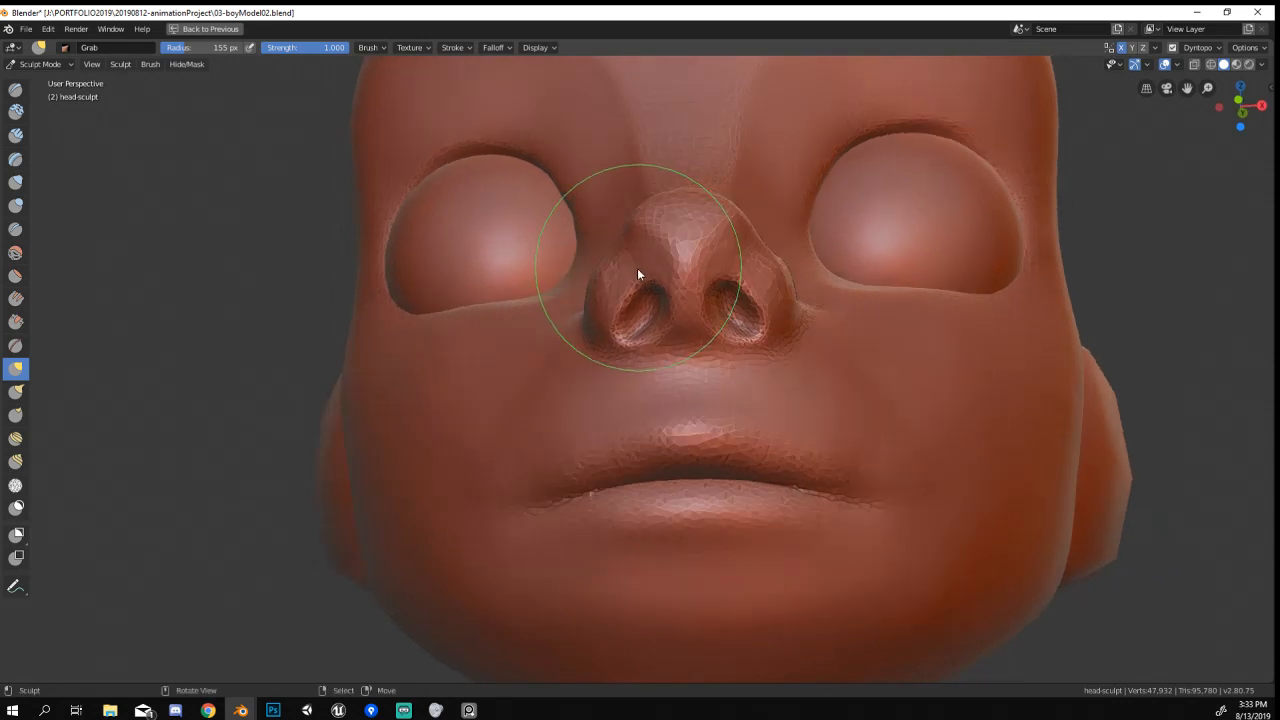
Flatten the side surface of the nose with the Flatten/Contrast brush at 91 px.
click(15, 275)
key(f)
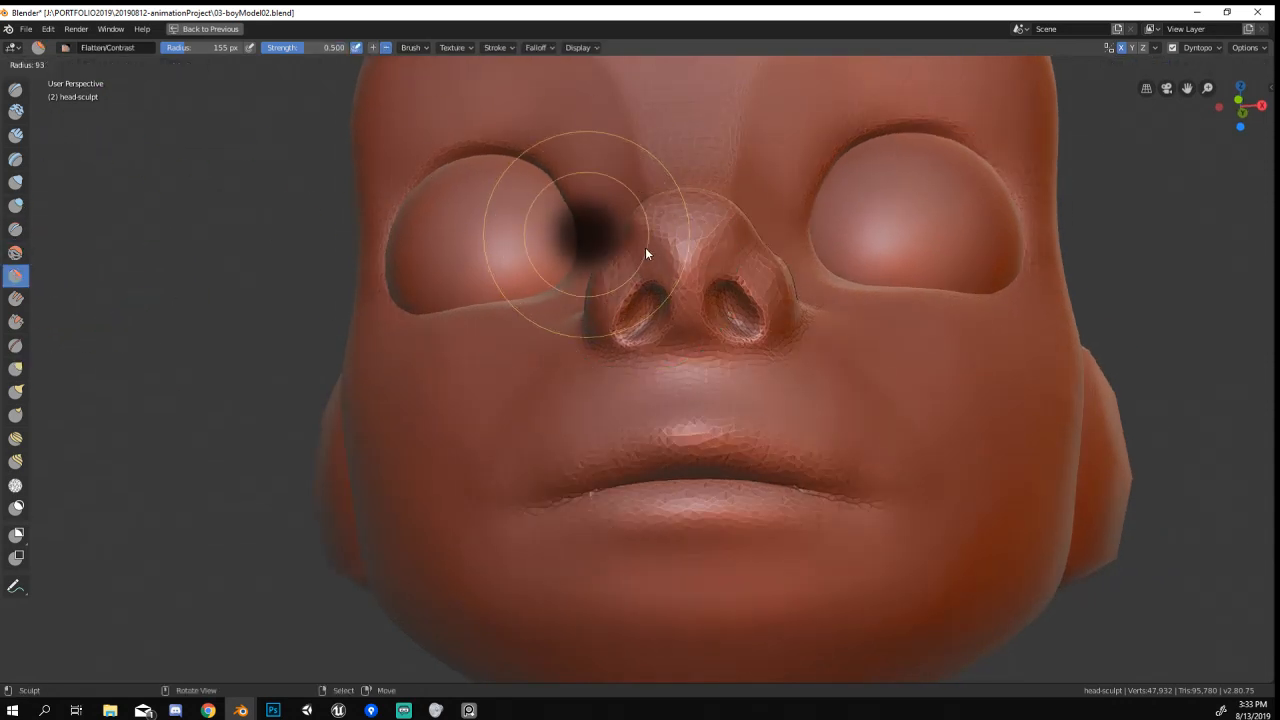
click(650, 255)
mouse_move(670, 237)
middle_down()
mouse_move(648, 299)
mouse_move(588, 305)
middle_up()
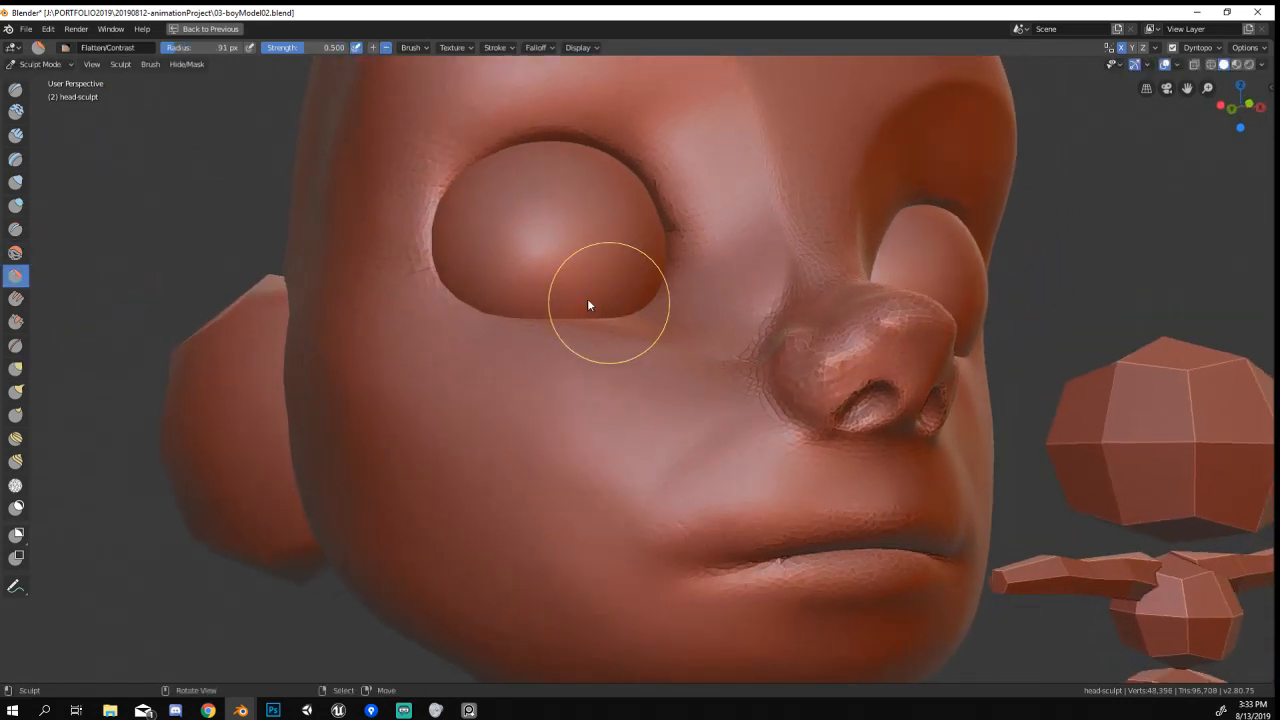
Build up the nostril wing and the side of the nose with Inflate/Deflate strokes, starting at 91 px.
click(15, 182)
mouse_move(848, 350)
mouse_down()
mouse_move(864, 358)
mouse_move(808, 400)
mouse_move(846, 374)
mouse_move(945, 363)
mouse_move(943, 309)
mouse_move(771, 354)
mouse_up()
mouse_move(771, 354)
middle_down()
mouse_move(847, 341)
mouse_move(829, 357)
mouse_move(740, 366)
mouse_move(780, 397)
mouse_move(648, 416)
middle_up()
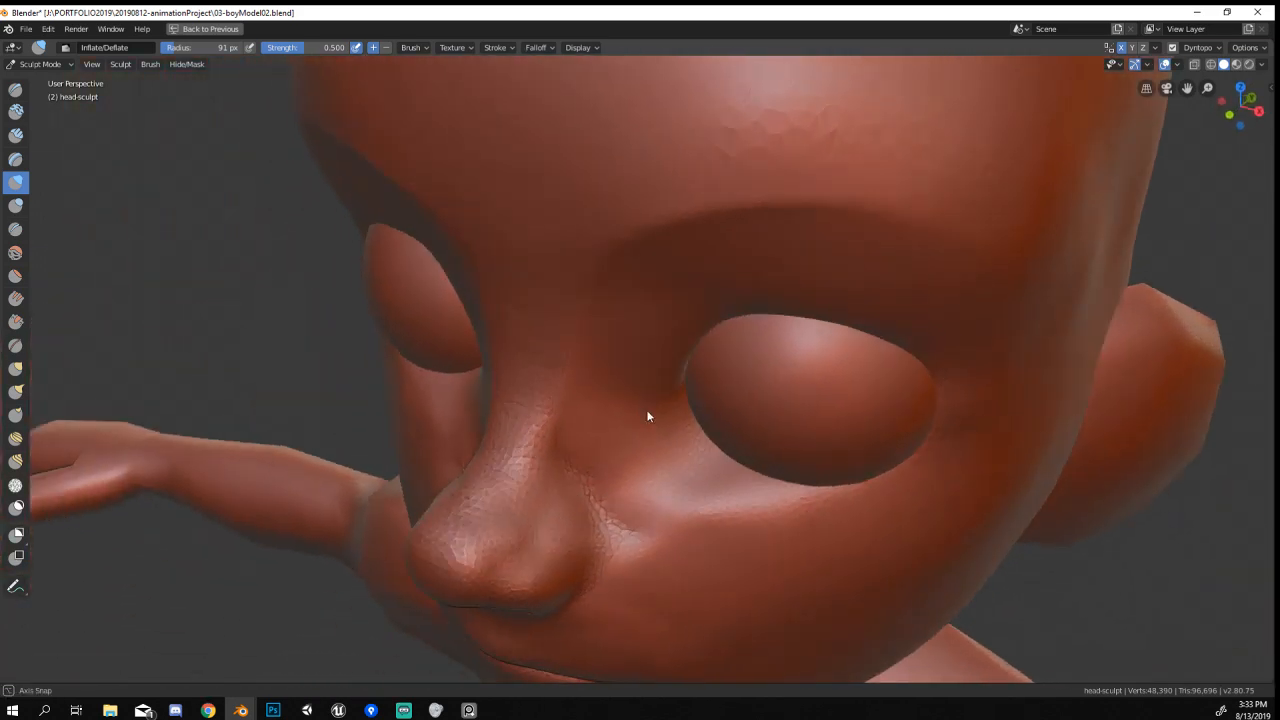
key(f)
click(512, 522)
drag(494, 506, 525, 448)
mouse_move(525, 448)
middle_down()
mouse_move(465, 366)
mouse_move(431, 360)
mouse_move(480, 386)
mouse_move(543, 390)
middle_up()
Define the transition between the side of the nose and the cheek with Crease strokes.
click(18, 230)
key(f)
click(564, 428)
drag(580, 412, 540, 498)
mouse_move(548, 408)
middle_down()
mouse_move(560, 457)
mouse_move(560, 446)
middle_up()
mouse_move(551, 488)
mouse_down()
mouse_move(521, 469)
mouse_move(557, 370)
mouse_move(527, 428)
mouse_move(542, 401)
mouse_move(567, 437)
mouse_move(562, 362)
mouse_move(570, 478)
mouse_move(571, 366)
mouse_up()
Add volume beside the nose bridge with the Blob brush at 101 px.
click(16, 205)
key(f)
click(558, 430)
key(f)
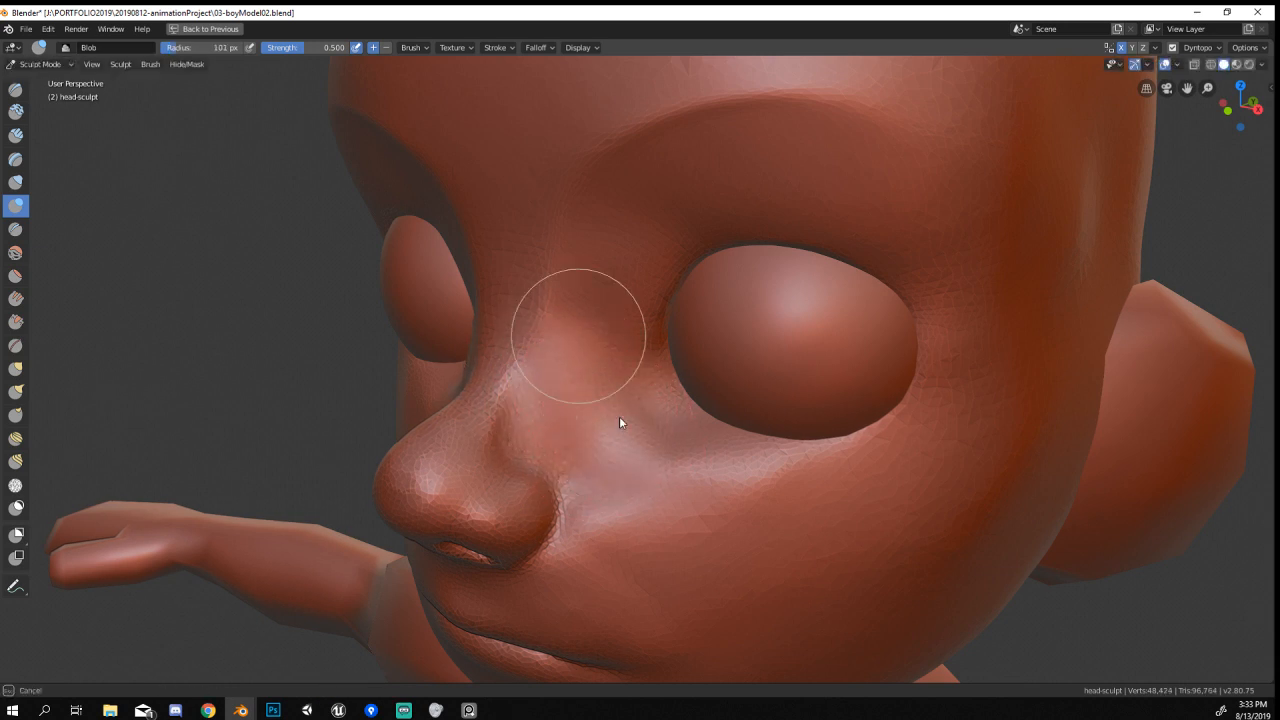
mouse_move(613, 452)
middle_down()
mouse_move(669, 429)
mouse_move(740, 446)
mouse_move(666, 460)
mouse_move(609, 434)
mouse_move(546, 378)
middle_up()
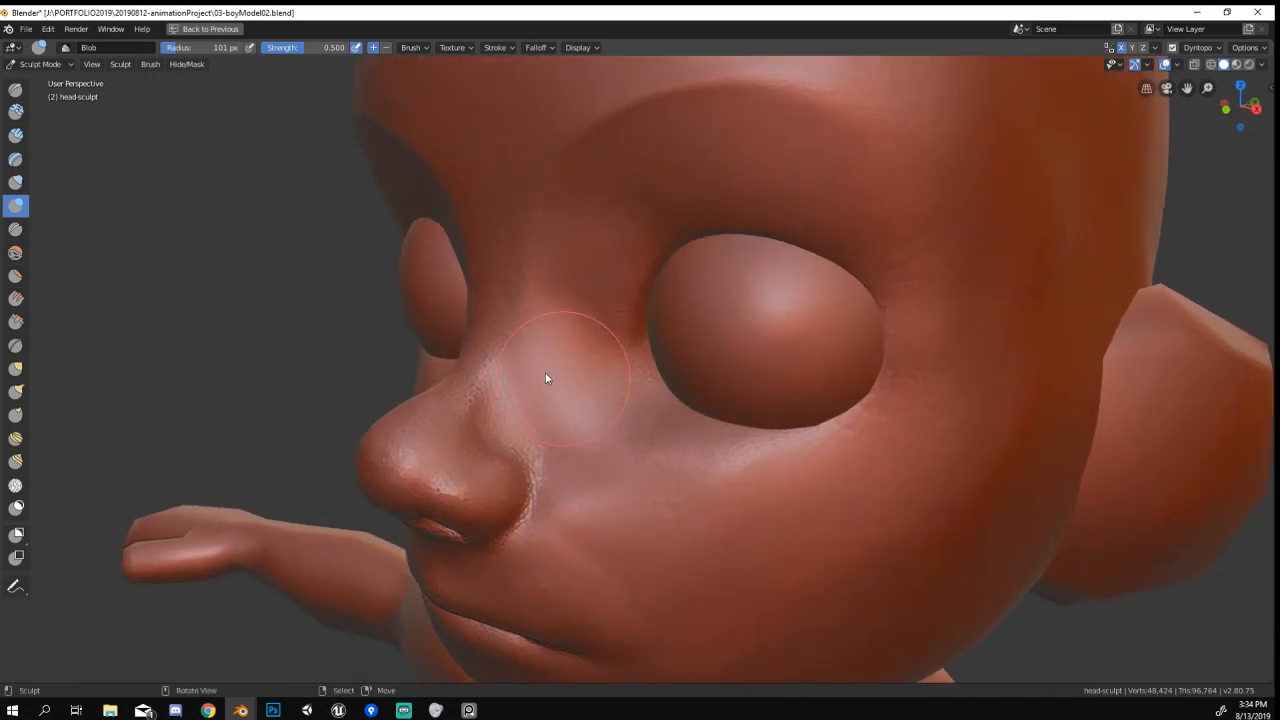
Even out the area from the brow down to the inner cheek with the Flatten/Contrast brush at 131 px.
click(17, 277)
middle_drag(590, 218, 644, 206)
key(f)
click(756, 206)
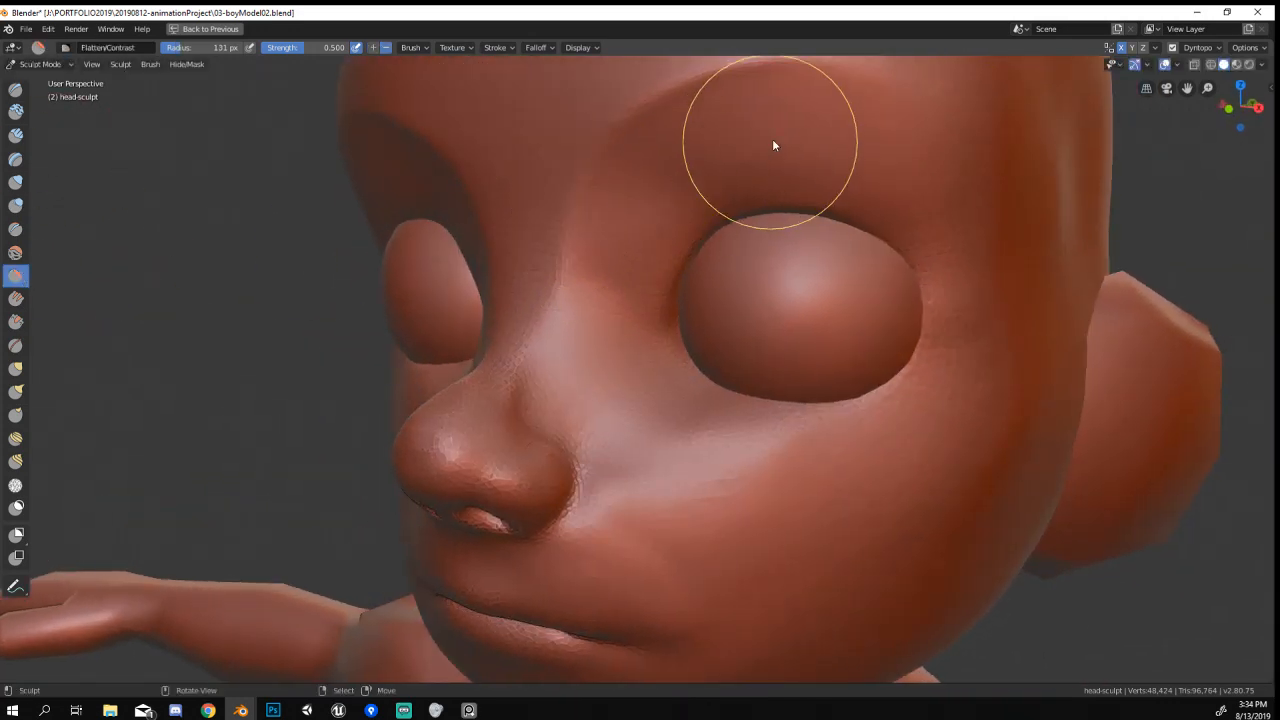
mouse_move(773, 145)
mouse_down()
mouse_move(720, 210)
mouse_move(614, 391)
mouse_move(619, 406)
mouse_move(622, 290)
mouse_move(633, 269)
mouse_move(694, 431)
mouse_up()
Flatten the cheek and brow areas with Flatten/Contrast at 100 px, then use 57 px and turn off dynamic topology.
key(f)
click(814, 411)
mouse_move(800, 412)
mouse_down()
mouse_move(698, 426)
mouse_move(826, 420)
mouse_move(914, 314)
mouse_move(894, 203)
mouse_move(866, 174)
mouse_move(826, 166)
mouse_up()
mouse_move(826, 166)
middle_down()
mouse_move(846, 363)
mouse_move(966, 303)
middle_up()
key(f)
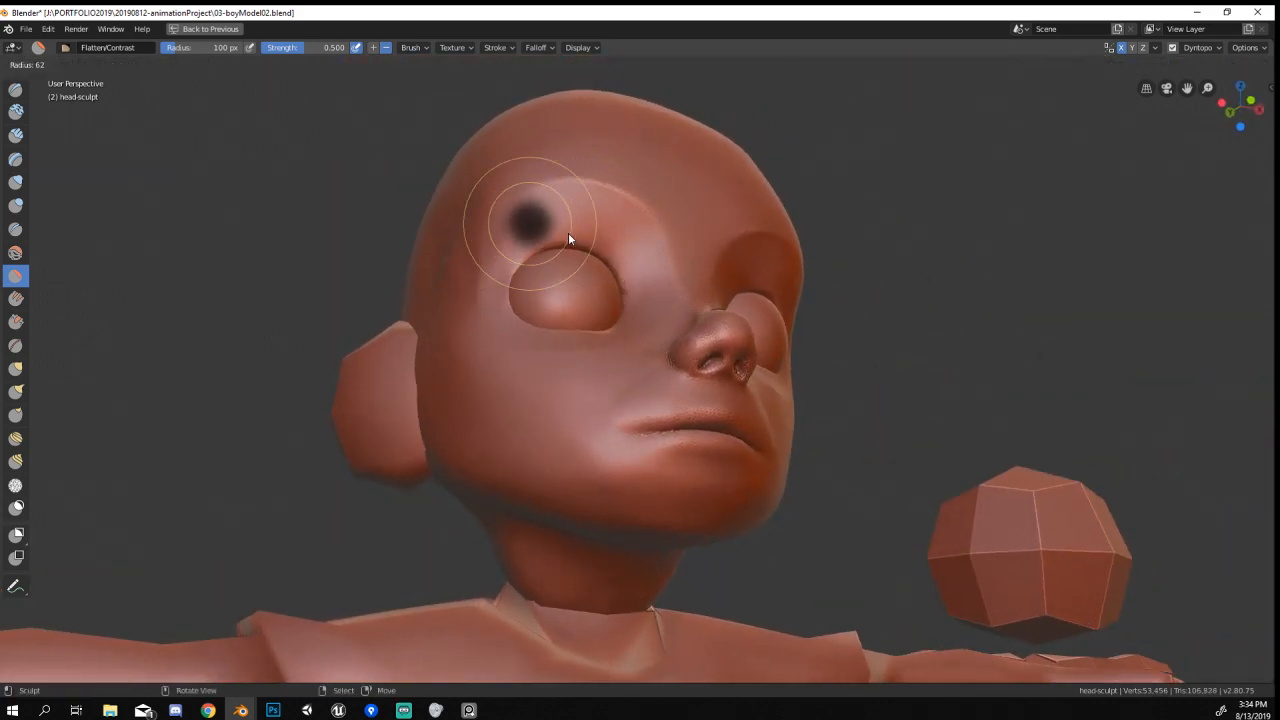
click(566, 236)
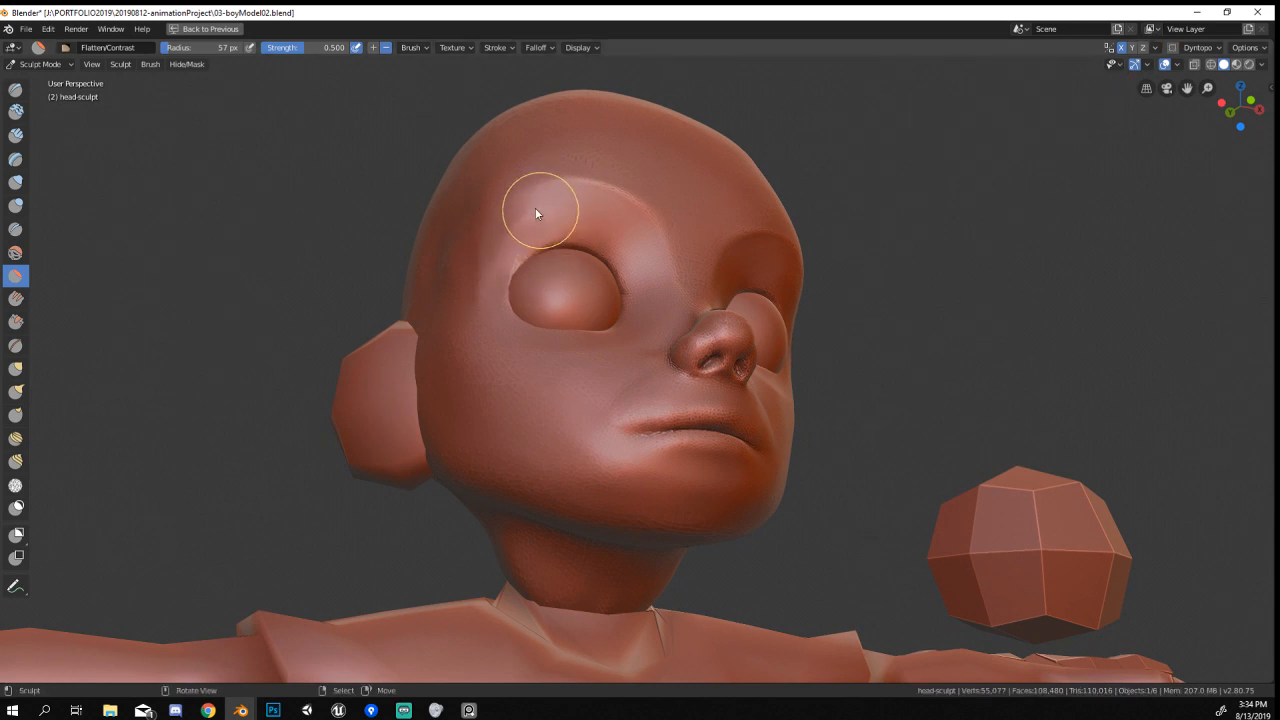
mouse_move(563, 208)
middle_down()
mouse_move(528, 279)
mouse_move(563, 200)
mouse_move(554, 297)
mouse_move(493, 333)
mouse_move(561, 303)
mouse_move(533, 391)
mouse_move(514, 400)
mouse_move(664, 308)
mouse_move(630, 325)
middle_up()
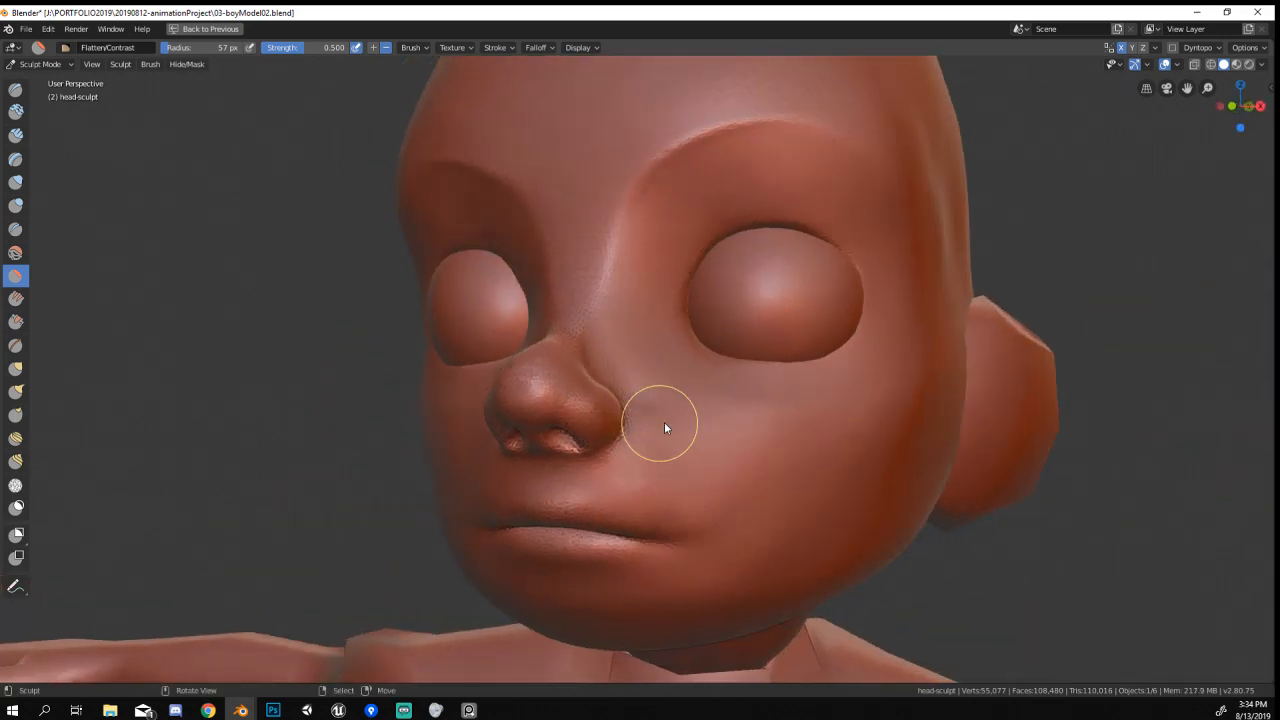
Flatten the cheek beside the nose and under the eye with the Flatten/Contrast brush at 70 px.
key(bracketright)
key(bracketright)
middle_drag(697, 408, 696, 452)
mouse_move(690, 445)
mouse_down()
mouse_move(674, 431)
mouse_move(940, 408)
mouse_move(824, 423)
mouse_move(938, 343)
mouse_up()
ctrl+middle_drag(930, 345, 800, 465)
mouse_move(800, 465)
middle_down()
mouse_move(842, 470)
mouse_move(903, 443)
mouse_move(825, 459)
mouse_move(820, 432)
middle_up()
middle_drag(820, 432, 815, 412)
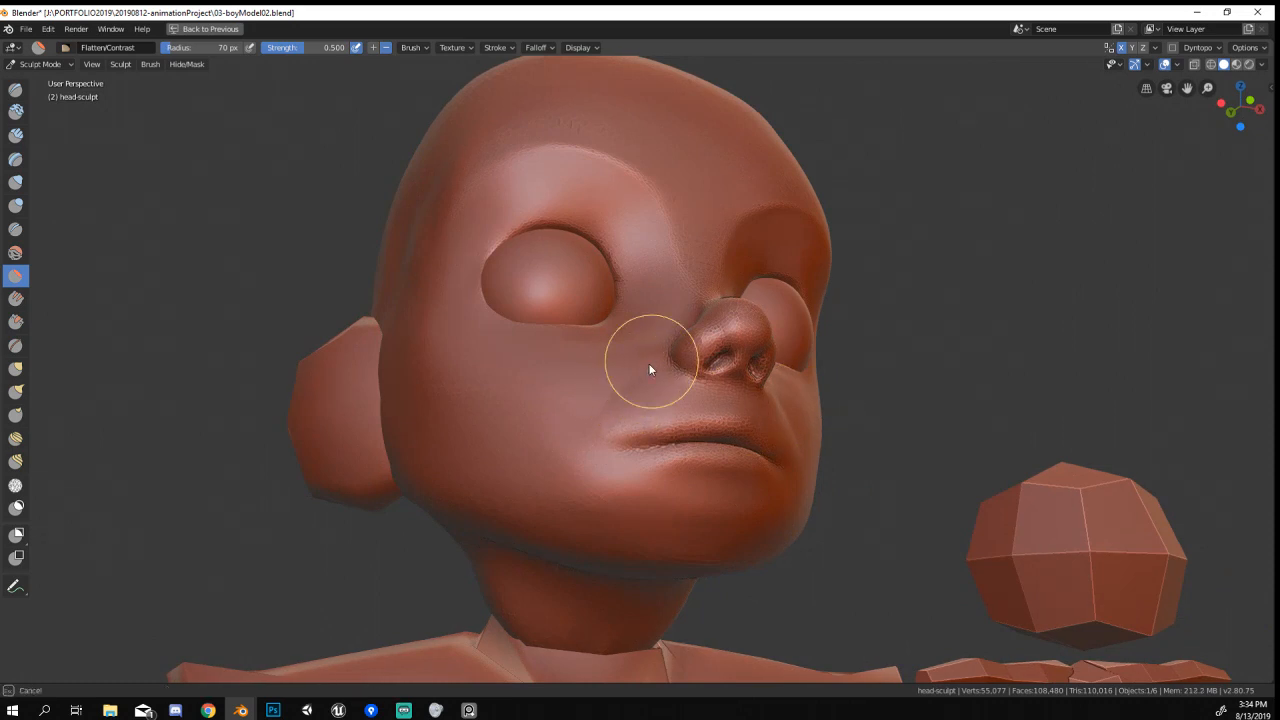
Refine the cheek planes on both sides of the face with the Flatten/Contrast brush at 61 px.
mouse_move(578, 483)
middle_down()
mouse_move(517, 491)
mouse_move(572, 462)
mouse_move(643, 456)
middle_up()
key(f)
click(566, 461)
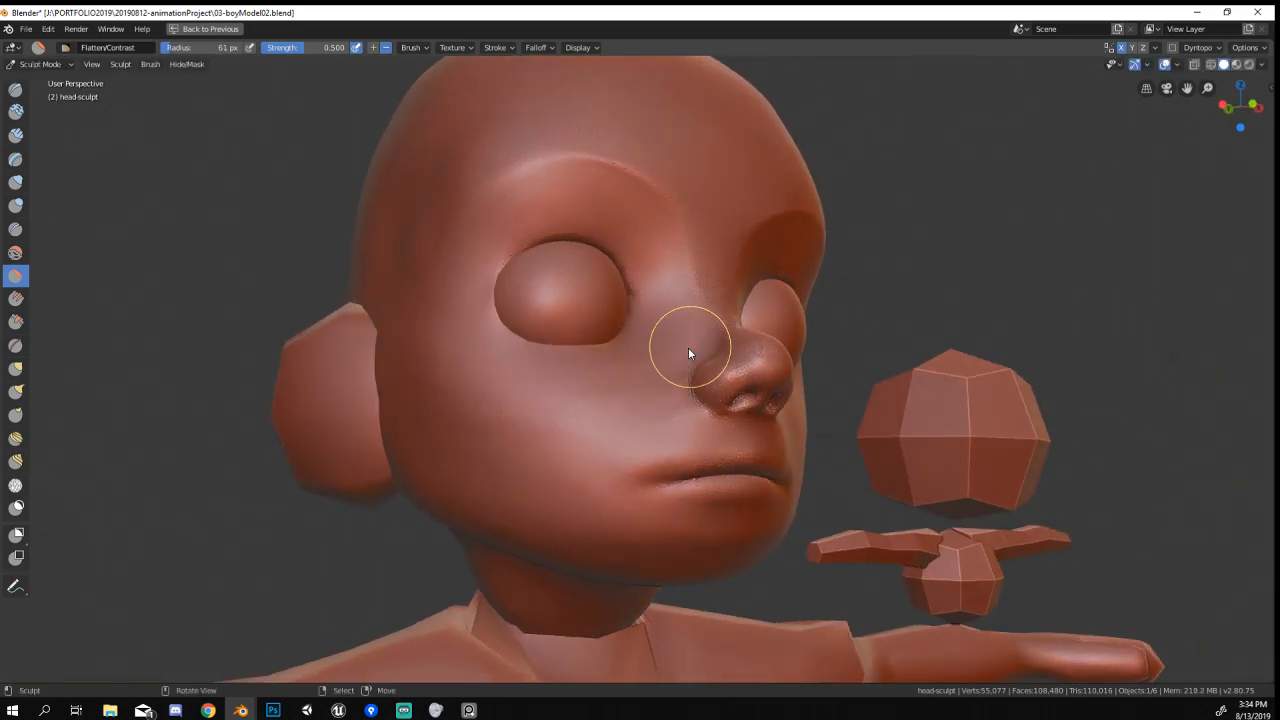
scroll(686, 343, down, 3)
middle_drag(686, 343, 597, 350)
ctrl+middle_drag(620, 525, 628, 434)
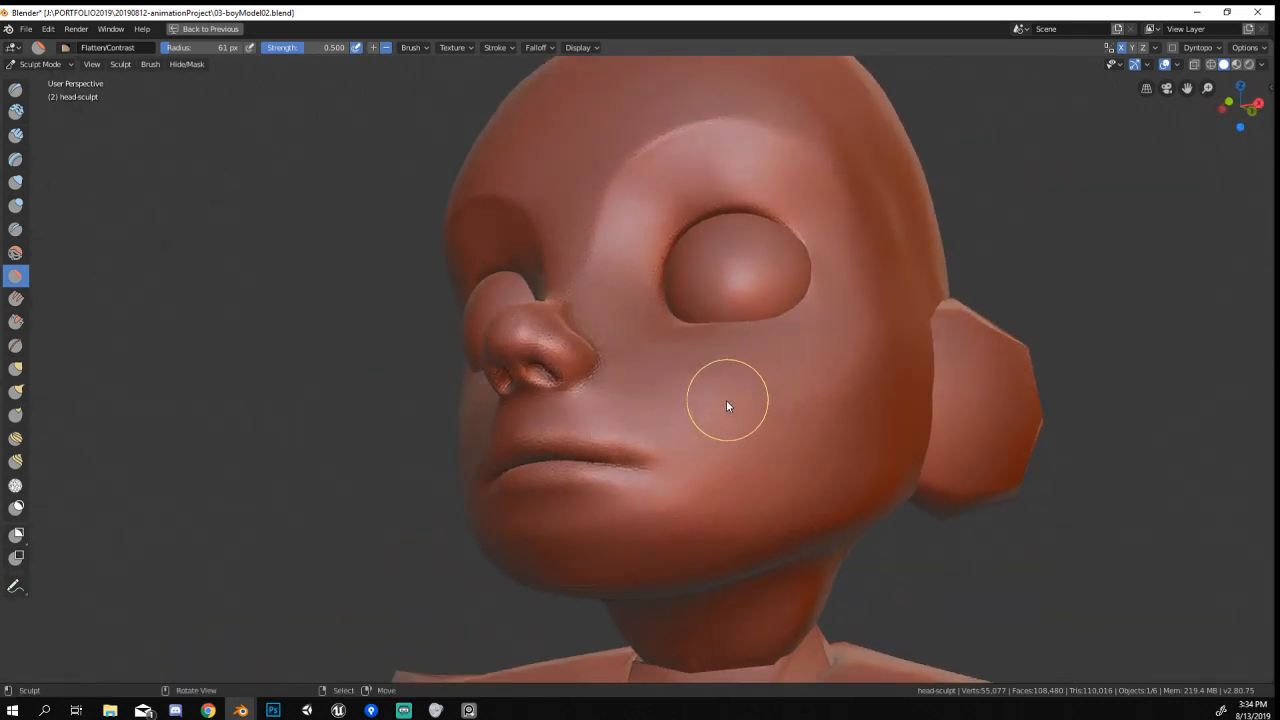
ctrl+middle_drag(742, 406, 748, 518)
mouse_move(748, 518)
ctrl+middle_down()
mouse_move(646, 600)
mouse_move(694, 414)
ctrl+middle_up()
Adjust the jaw and cheek contour with Grab strokes at 165 px and 199 px.
key(g)
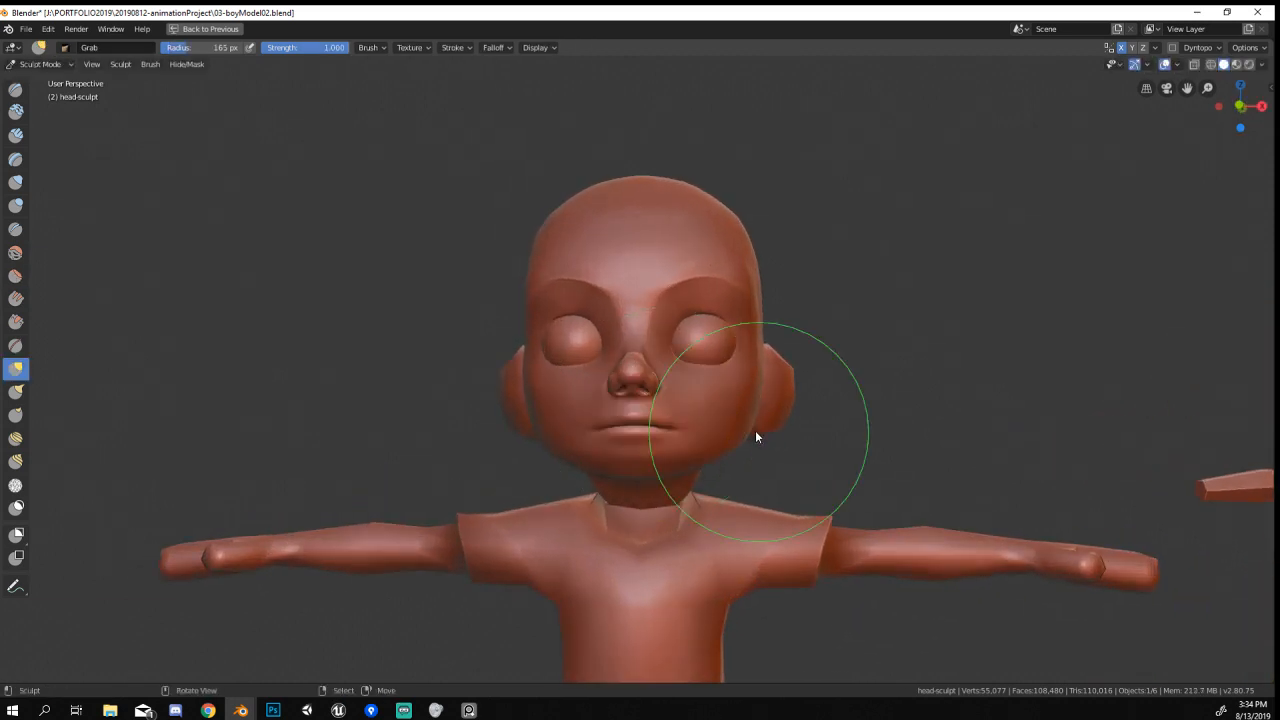
mouse_move(757, 443)
mouse_down()
mouse_move(740, 433)
mouse_move(764, 392)
mouse_move(745, 401)
mouse_up()
mouse_move(745, 401)
middle_down()
mouse_move(649, 406)
mouse_move(724, 381)
middle_up()
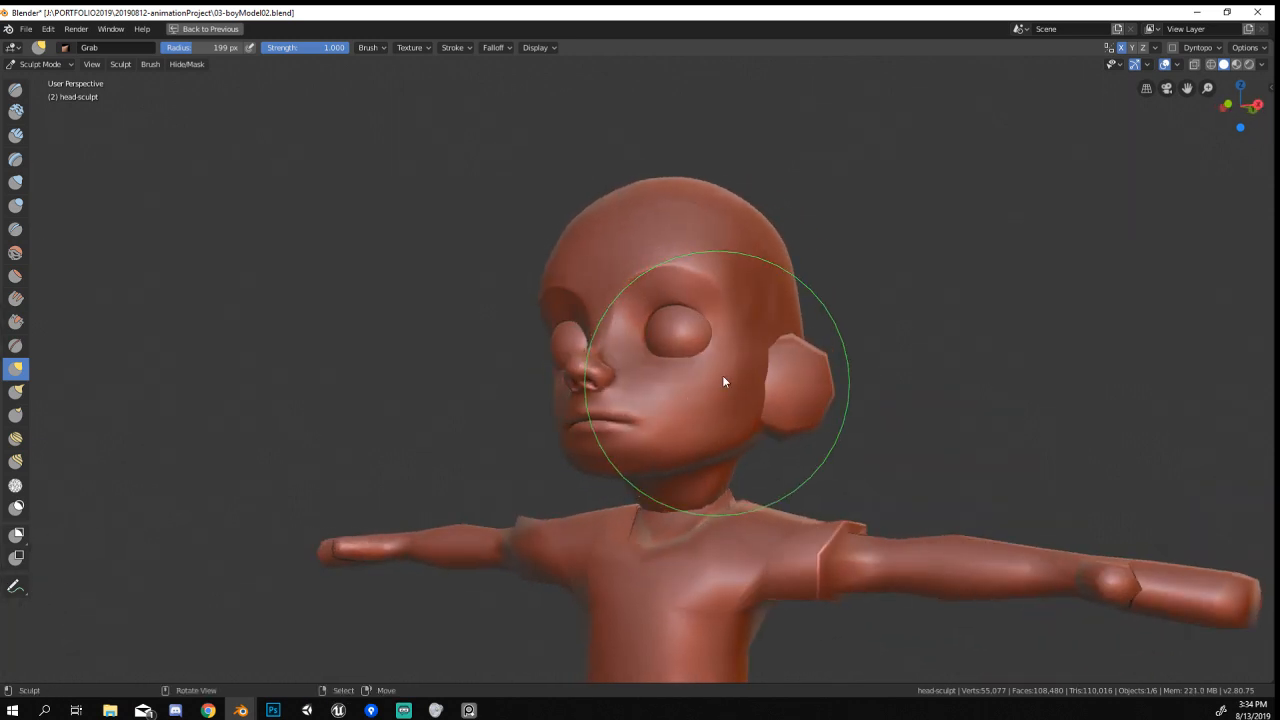
drag(716, 340, 717, 346)
Adjust the head's side profile around the mouth and forehead with the Grab brush at 202 px and 245 px.
mouse_move(744, 357)
middle_down()
mouse_move(849, 346)
mouse_move(740, 394)
mouse_move(732, 426)
mouse_move(638, 467)
mouse_move(629, 451)
mouse_move(571, 437)
mouse_move(579, 400)
mouse_move(571, 408)
middle_up()
key(f)
click(568, 436)
key(f)
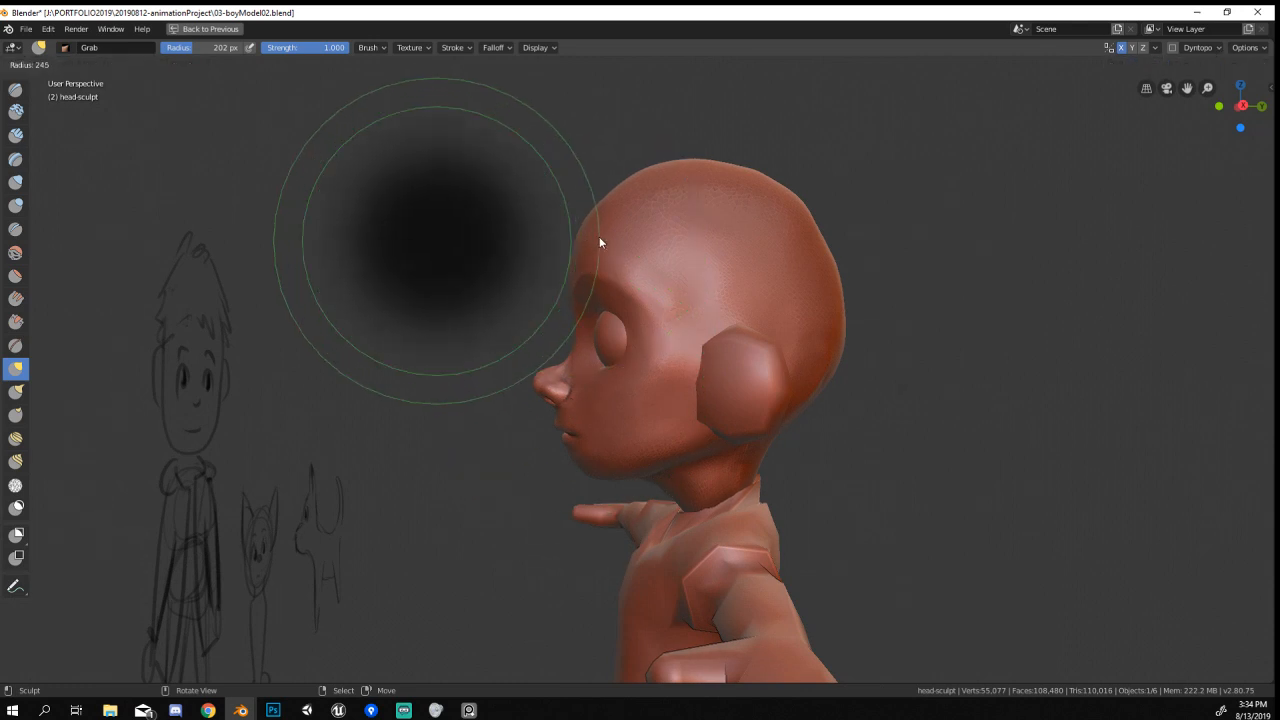
click(592, 237)
middle_drag(585, 236, 561, 248)
scroll(561, 248, down, 5)
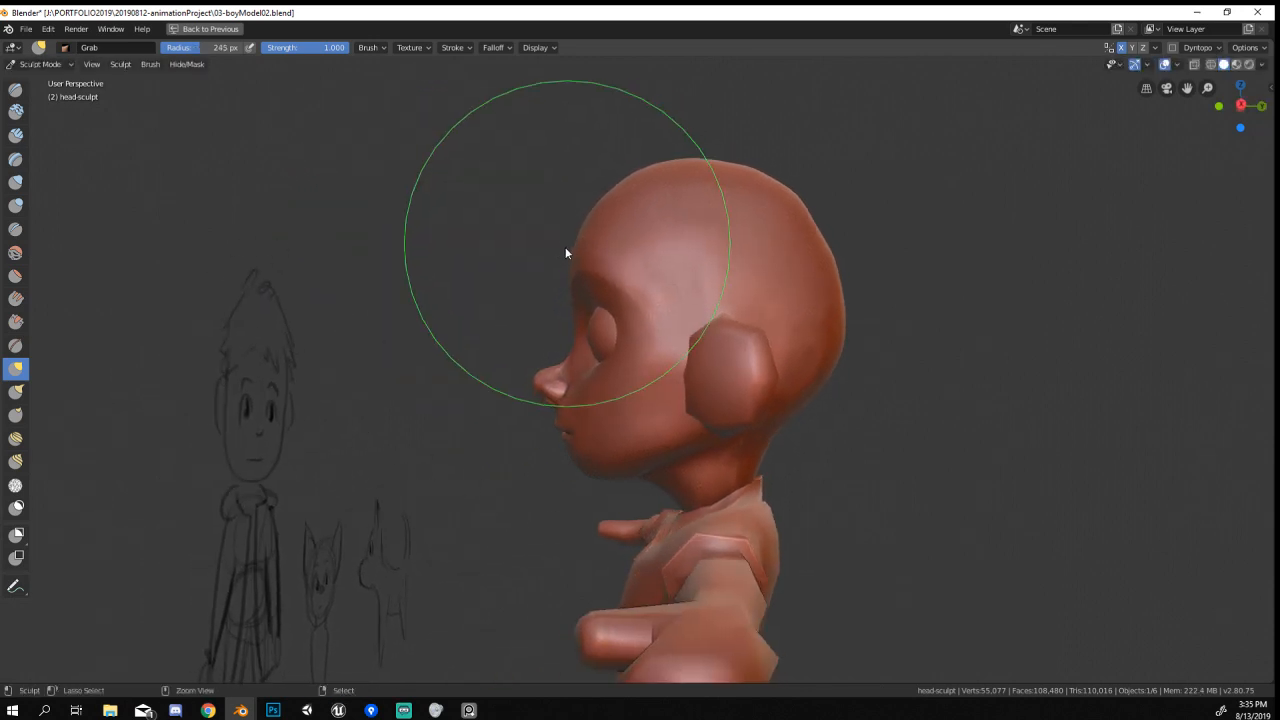
middle_drag(474, 397, 612, 398)
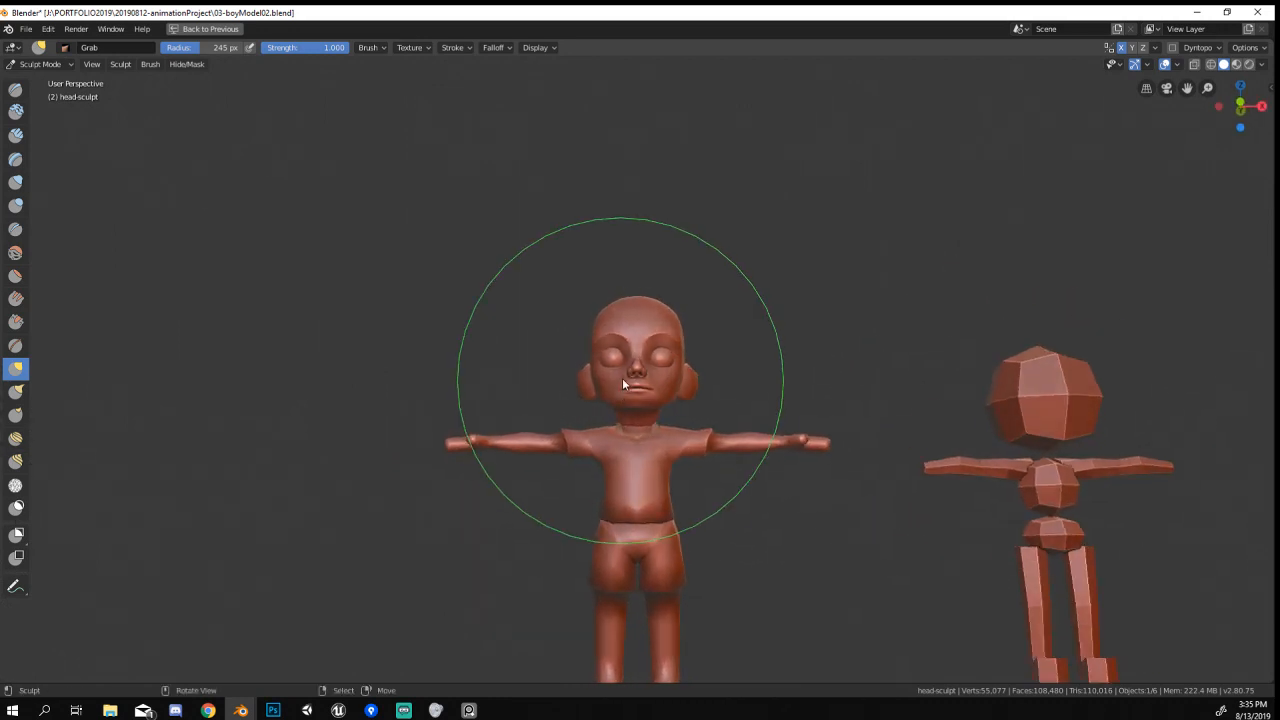
Refine the nose and central face proportions from several angles with the Grab brush at 162 px and 152 px.
scroll(622, 380, up, 10)
key(f)
click(688, 400)
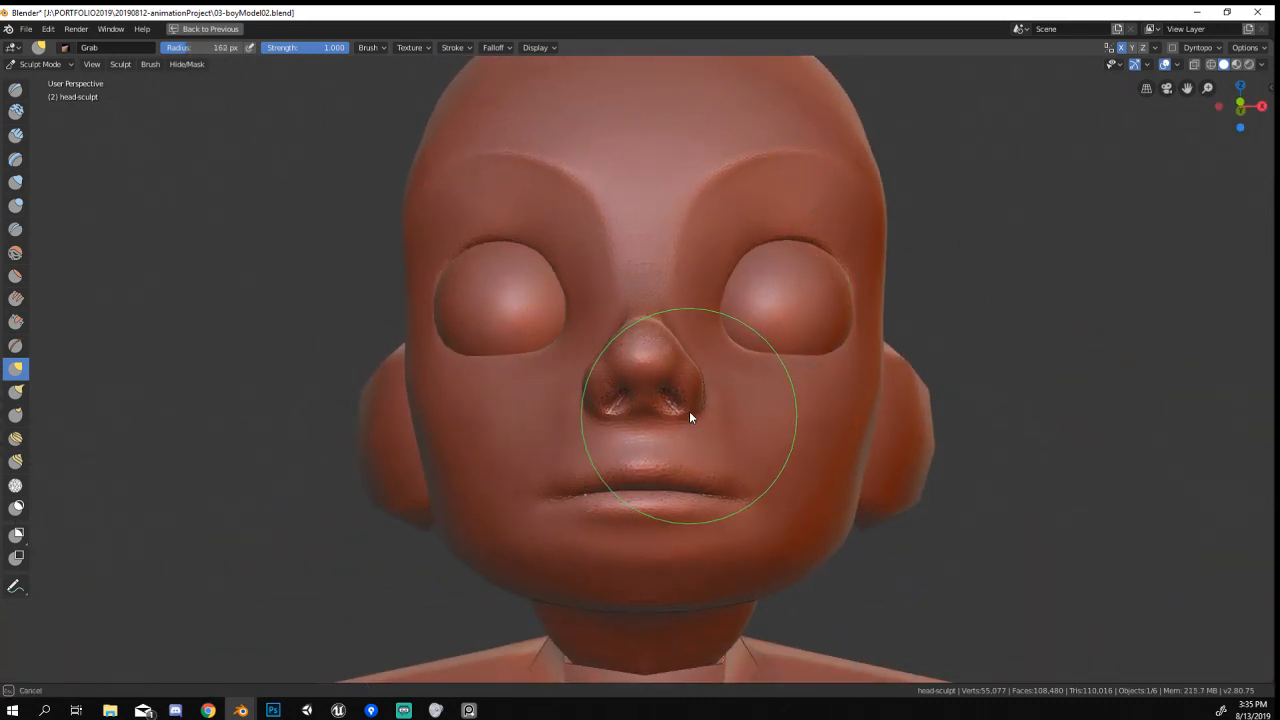
mouse_move(691, 417)
middle_down()
mouse_move(537, 398)
mouse_move(458, 362)
mouse_move(465, 397)
mouse_move(473, 384)
mouse_move(508, 409)
mouse_move(557, 374)
middle_up()
key(f)
click(440, 386)
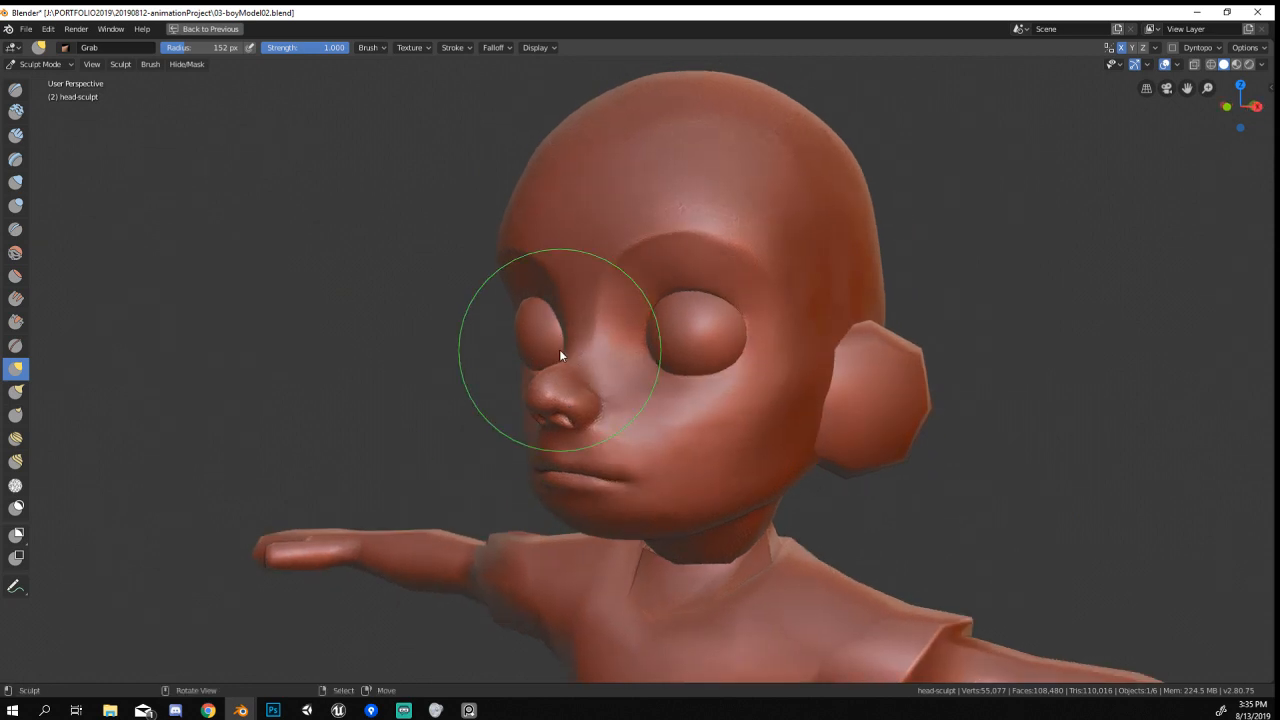
mouse_move(560, 355)
middle_down()
mouse_move(654, 483)
mouse_move(697, 484)
mouse_move(597, 498)
middle_up()
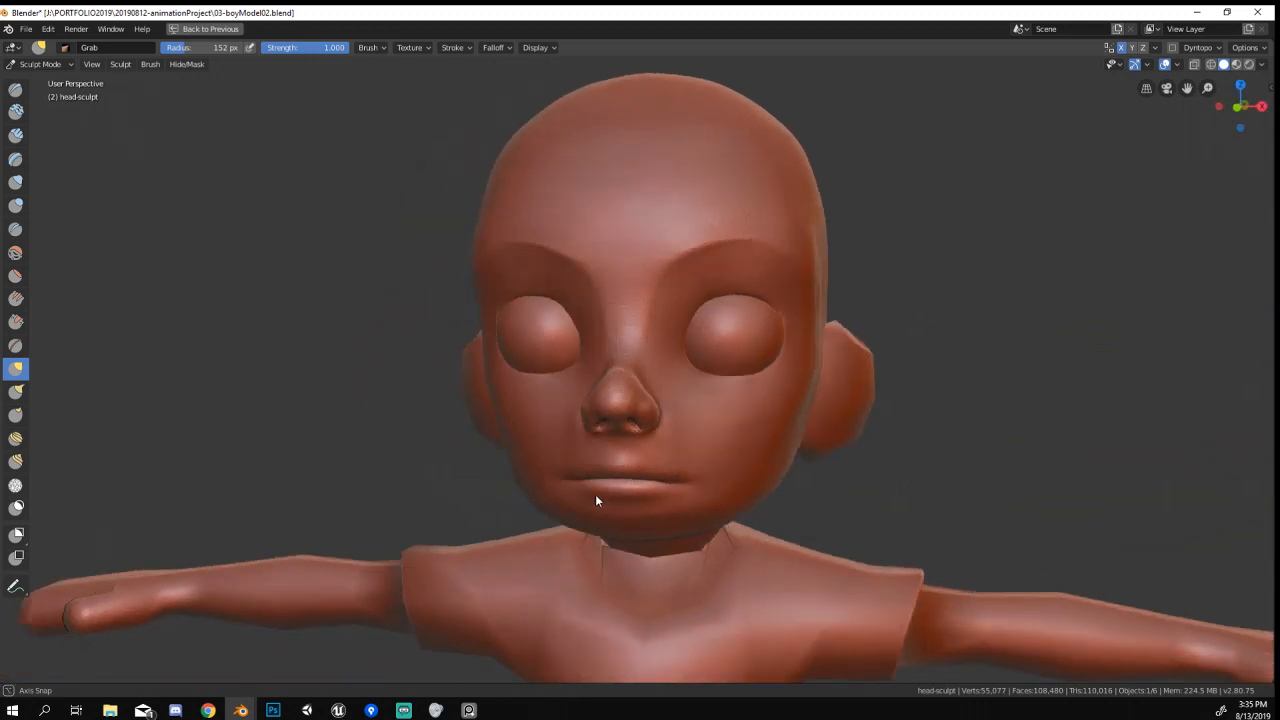
scroll(695, 249, up, 2)
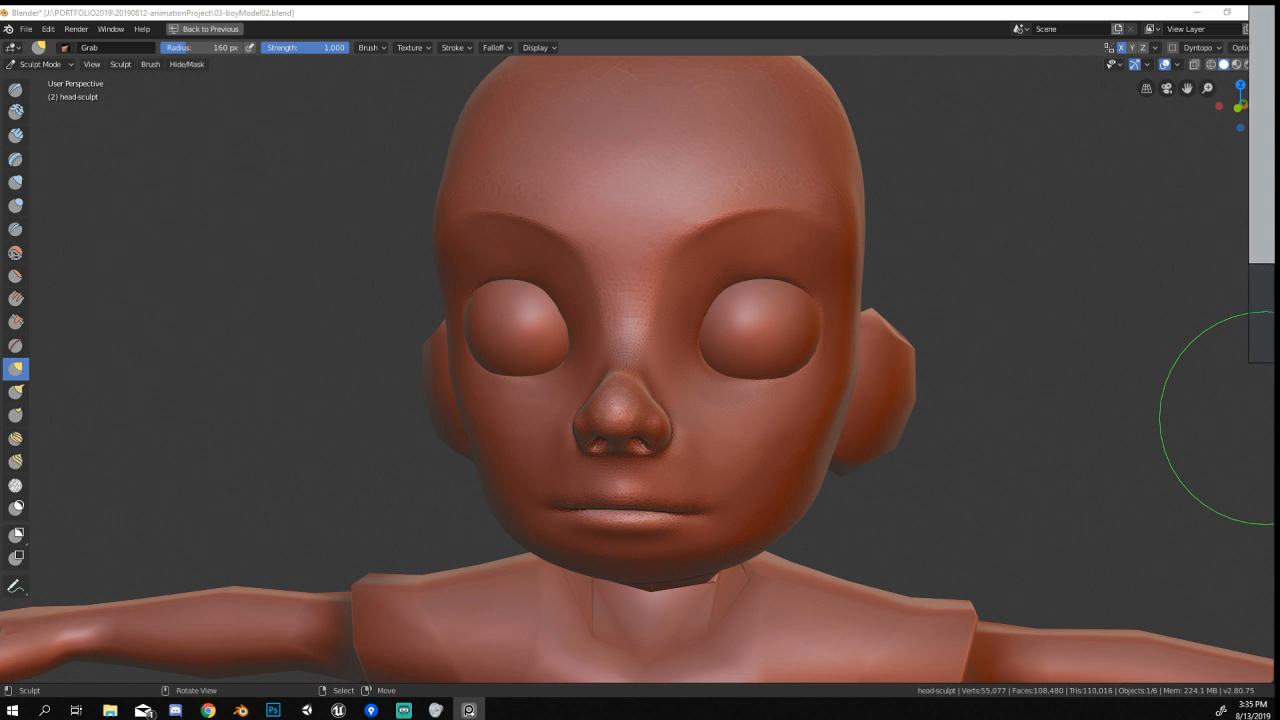
Add volume to the lips with Blob strokes at 80 px, working from below and from the front.
middle_drag(641, 510, 660, 450)
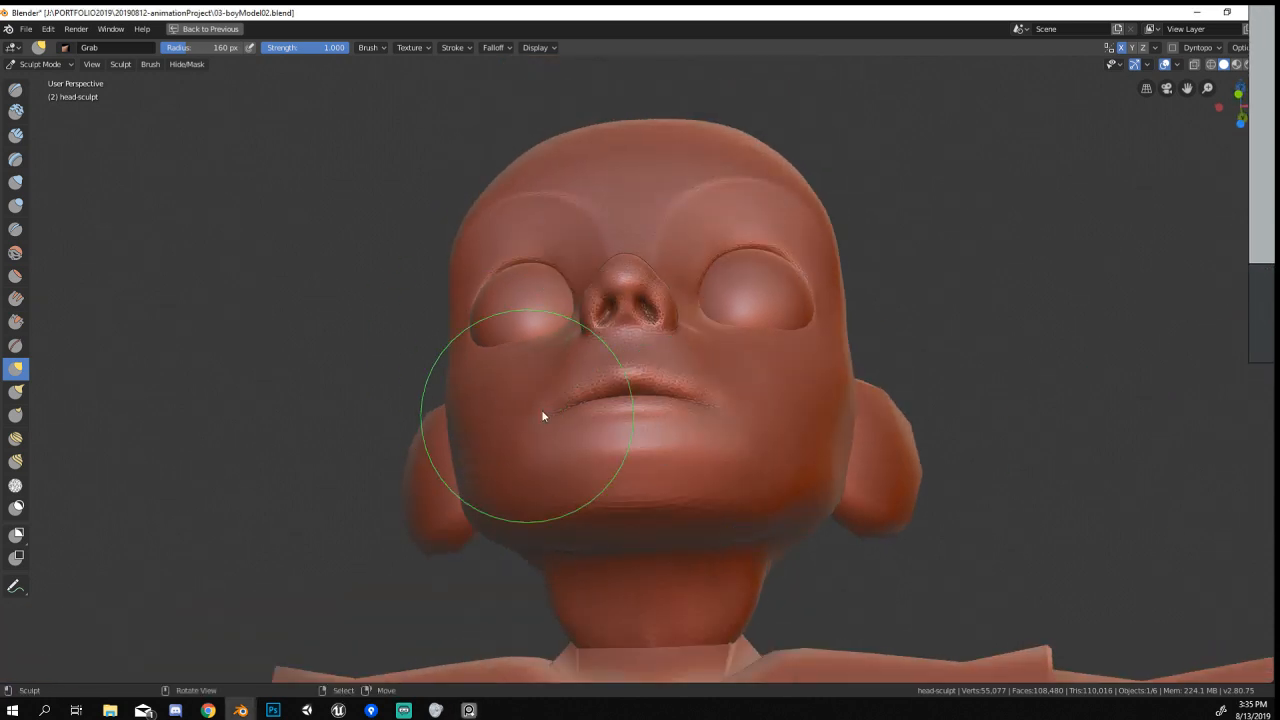
middle_drag(540, 417, 643, 373)
scroll(643, 374, up, 3)
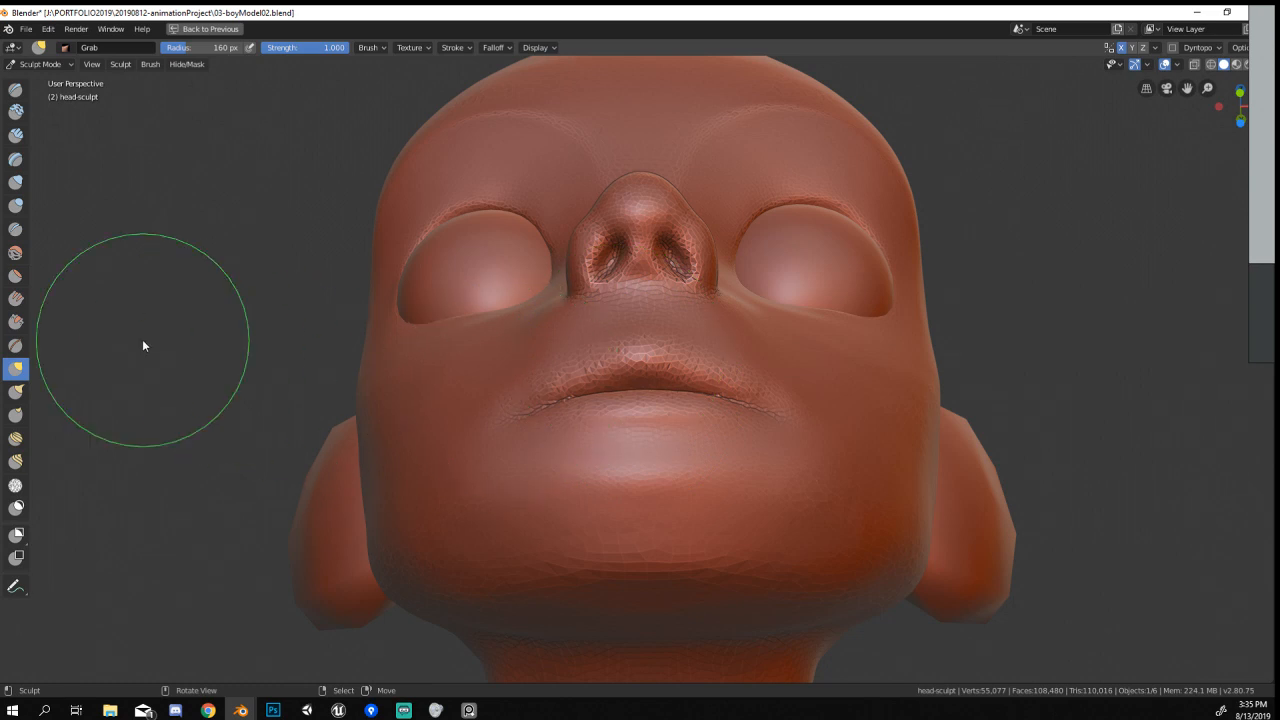
click(15, 203)
key(f)
click(580, 420)
mouse_move(614, 418)
mouse_down()
mouse_move(672, 420)
mouse_move(562, 415)
mouse_up()
mouse_move(646, 397)
middle_down()
mouse_move(577, 437)
mouse_move(502, 521)
mouse_move(568, 514)
mouse_move(643, 426)
mouse_move(683, 430)
middle_up()
scroll(568, 514, up, 2)
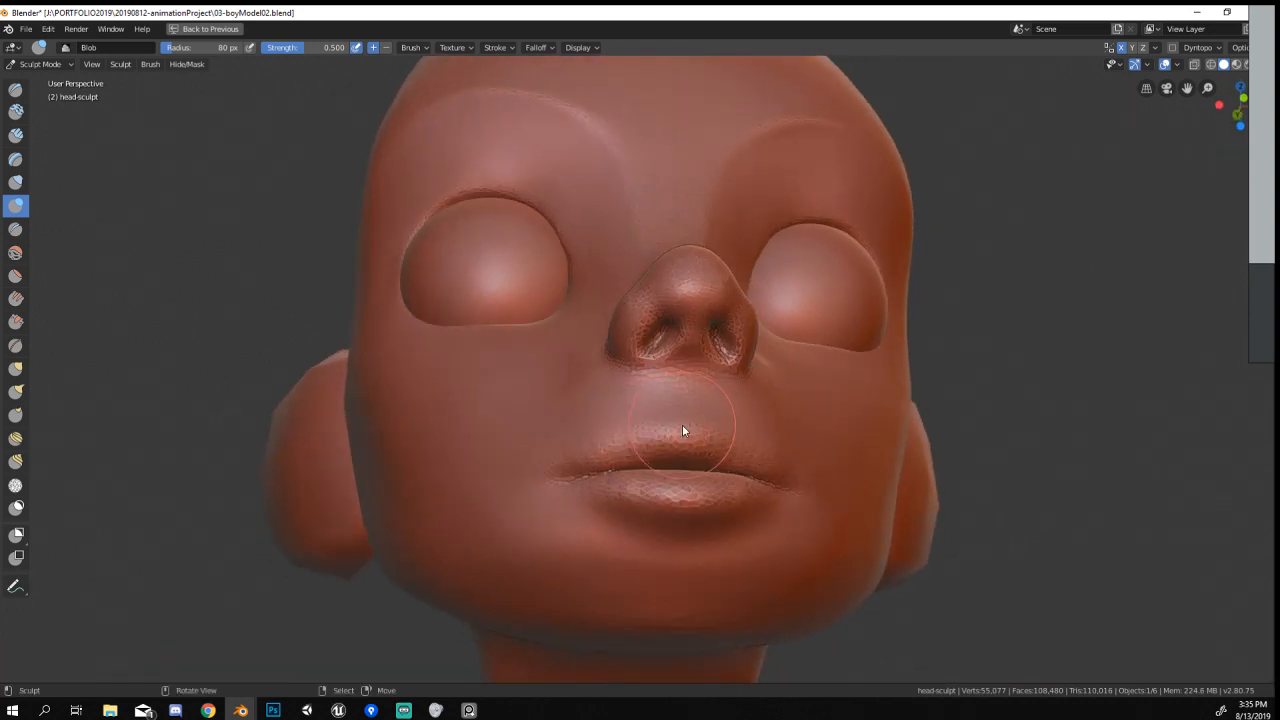
mouse_move(700, 432)
mouse_down()
mouse_move(632, 449)
mouse_move(614, 429)
mouse_up()
Adjust the mouth corners and upper lip with short Grab strokes, setting the brush to 122 px.
mouse_move(766, 380)
middle_down()
mouse_move(626, 489)
mouse_move(698, 456)
mouse_move(729, 419)
mouse_move(457, 510)
mouse_move(557, 502)
mouse_move(586, 420)
middle_up()
scroll(665, 426, down, 3)
scroll(570, 484, up, 1)
key(g)
key(f)
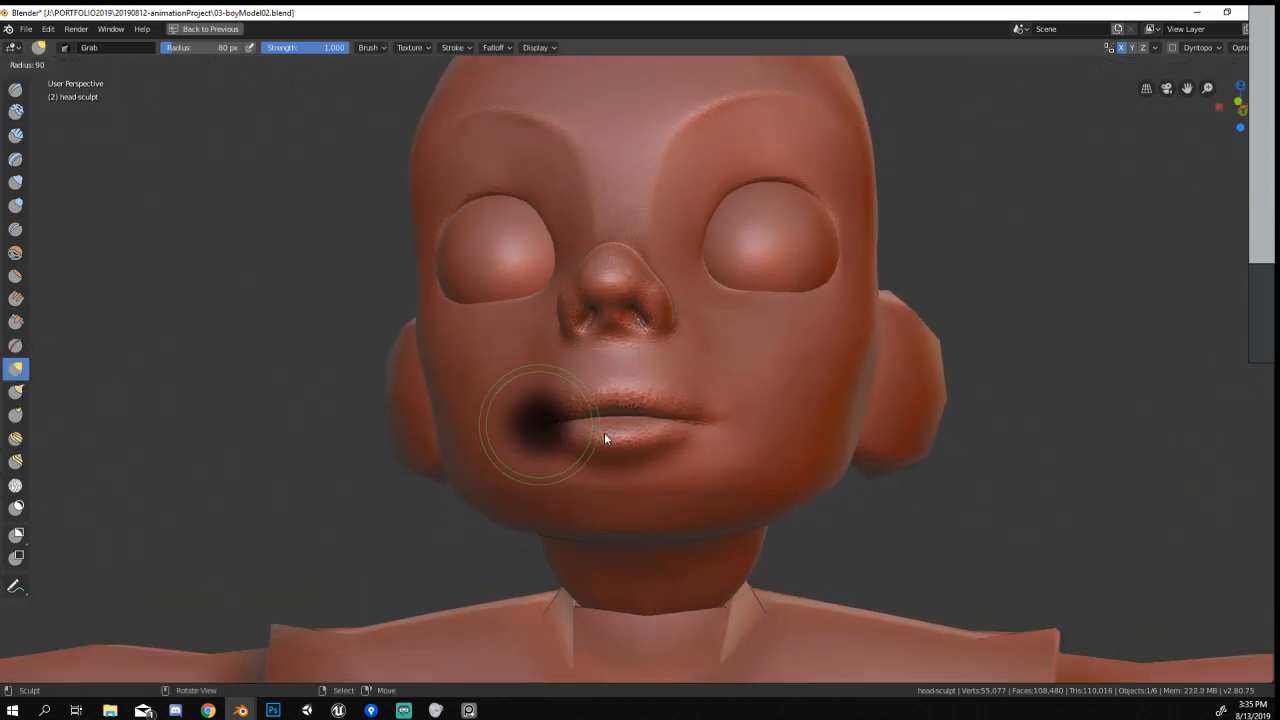
click(674, 443)
drag(704, 430, 698, 426)
key(f)
click(646, 409)
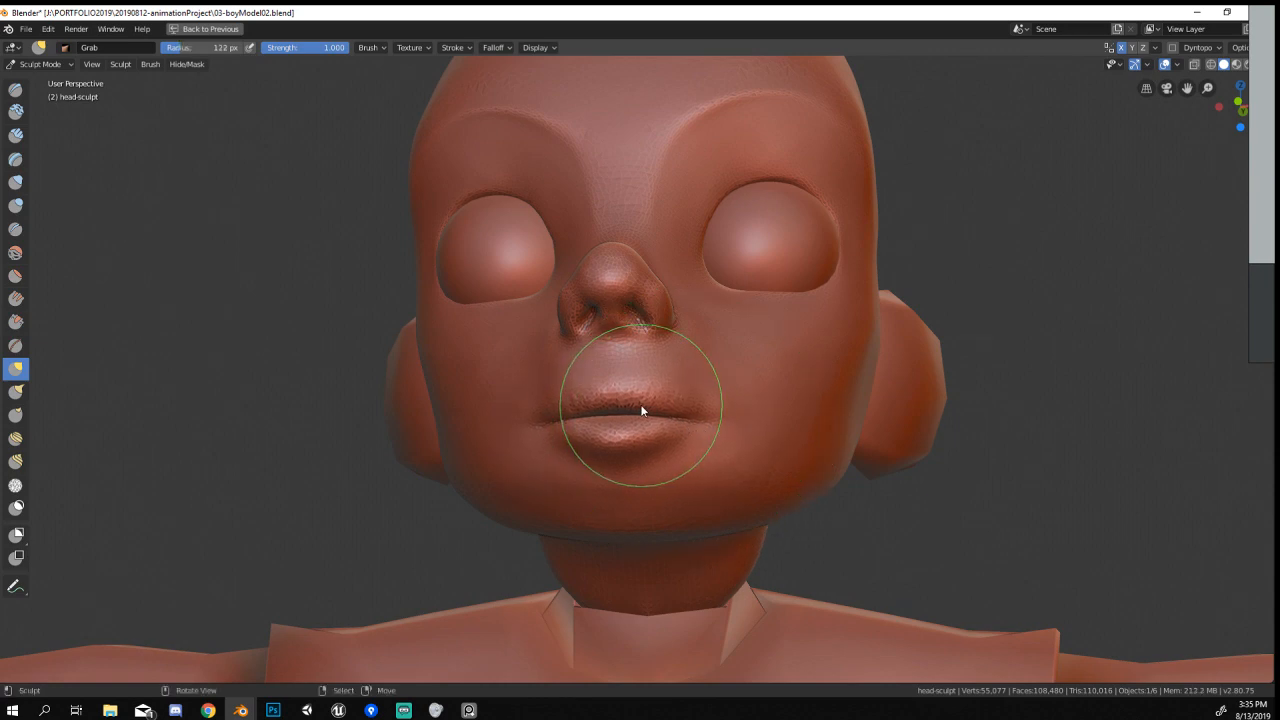
Shape the mouth area from a three-quarter view with the Grab brush at 159 px.
mouse_move(642, 399)
middle_down()
mouse_move(537, 412)
mouse_move(674, 400)
mouse_move(708, 423)
middle_up()
key(f)
click(571, 419)
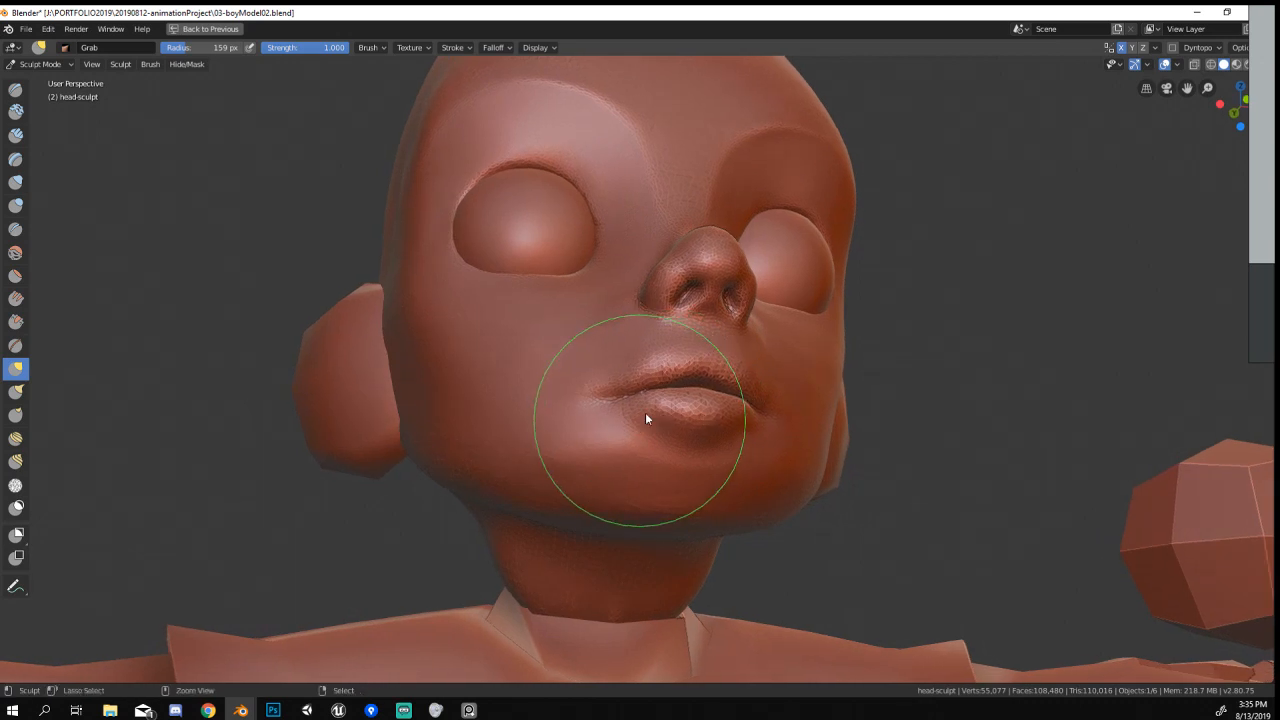
Sharpen the edges of the upper and lower lips with Pinch/Magnify strokes at 43 px.
scroll(651, 420, up, 2)
click(16, 346)
middle_drag(610, 350, 624, 394)
key(f)
click(594, 430)
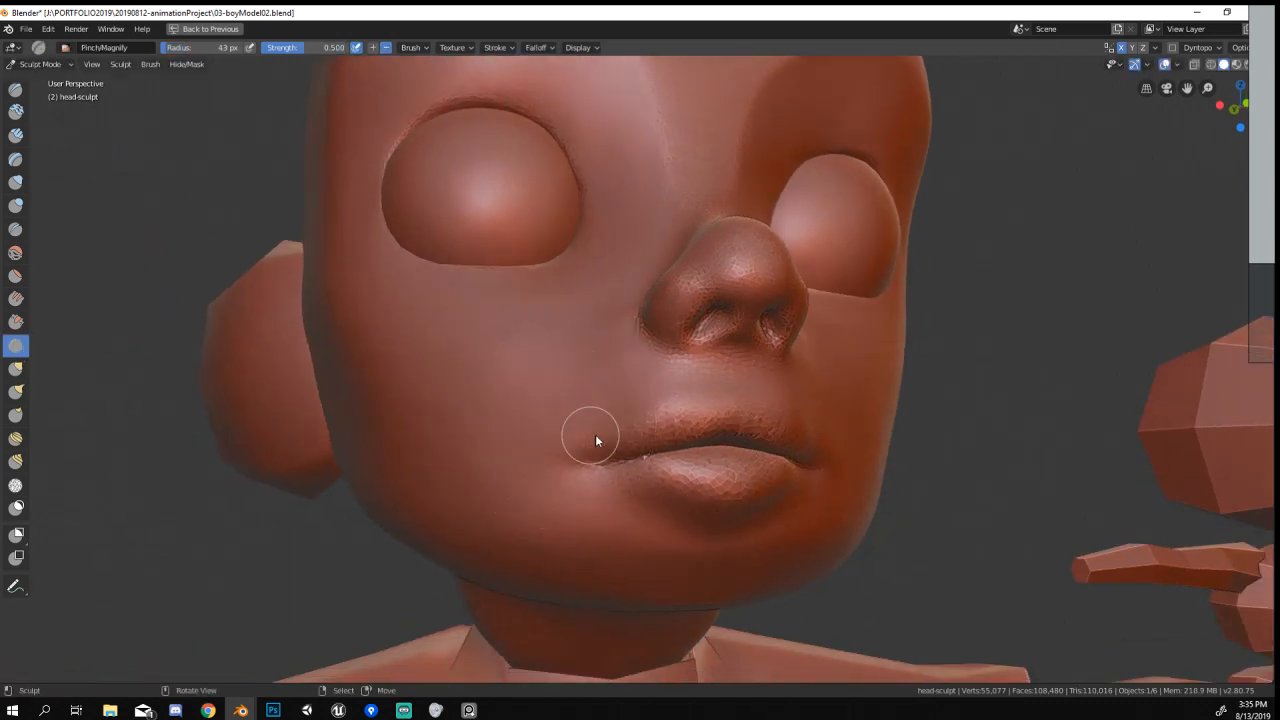
mouse_move(604, 442)
mouse_down()
mouse_move(733, 387)
mouse_move(788, 412)
mouse_up()
mouse_move(630, 481)
mouse_down()
mouse_move(778, 514)
mouse_move(746, 465)
mouse_up()
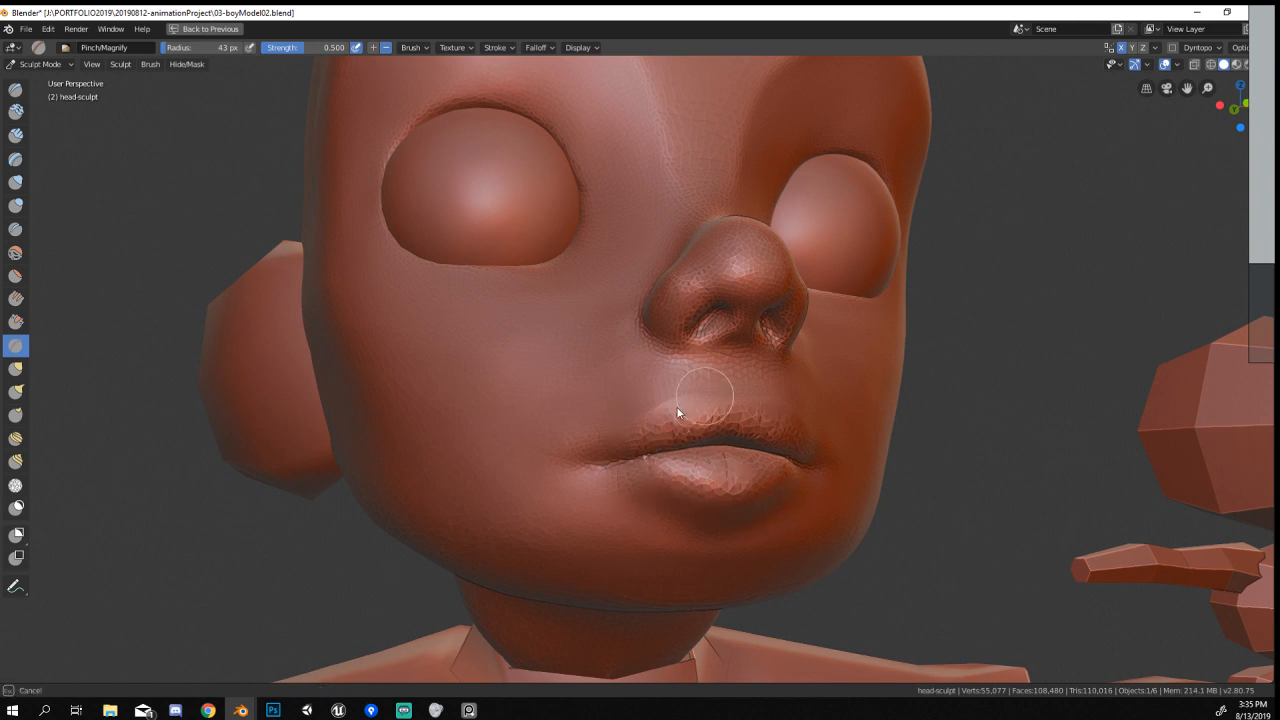
Re-enable dynamic topology and deepen the line between the lips with inverted Inflate strokes, enlarging the brush to 68 px.
click(1173, 47)
click(1147, 84)
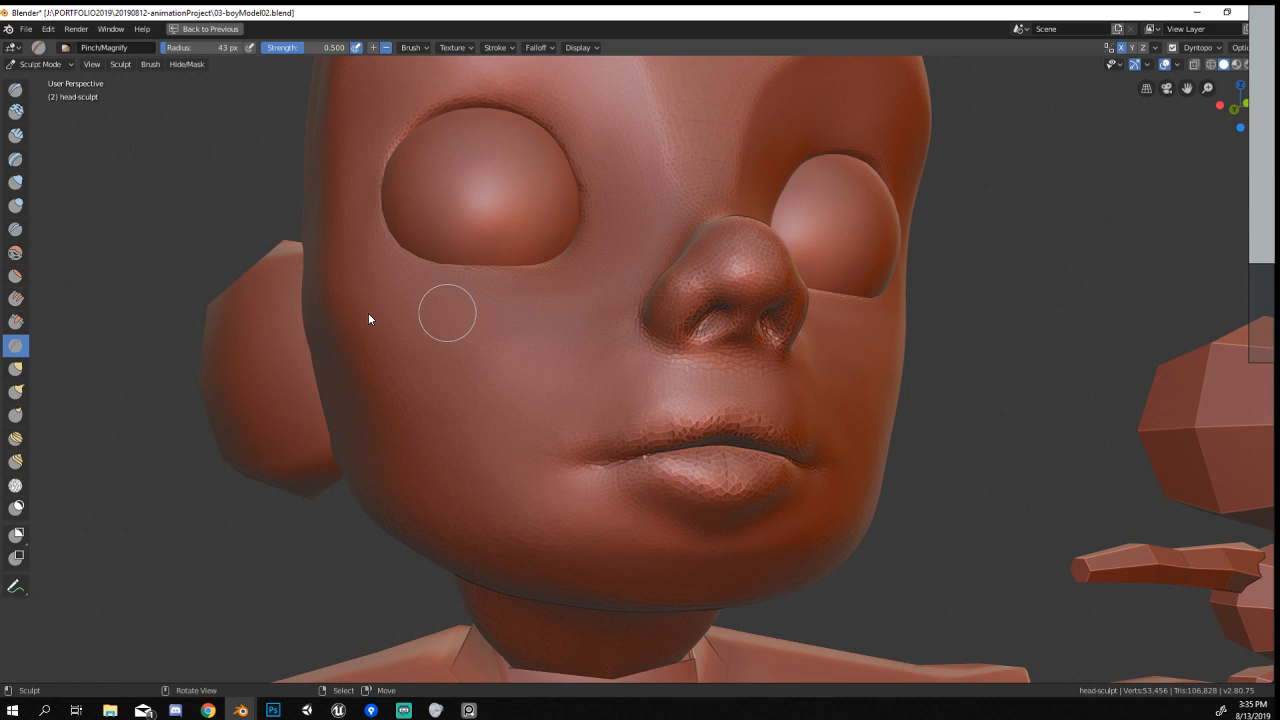
click(16, 182)
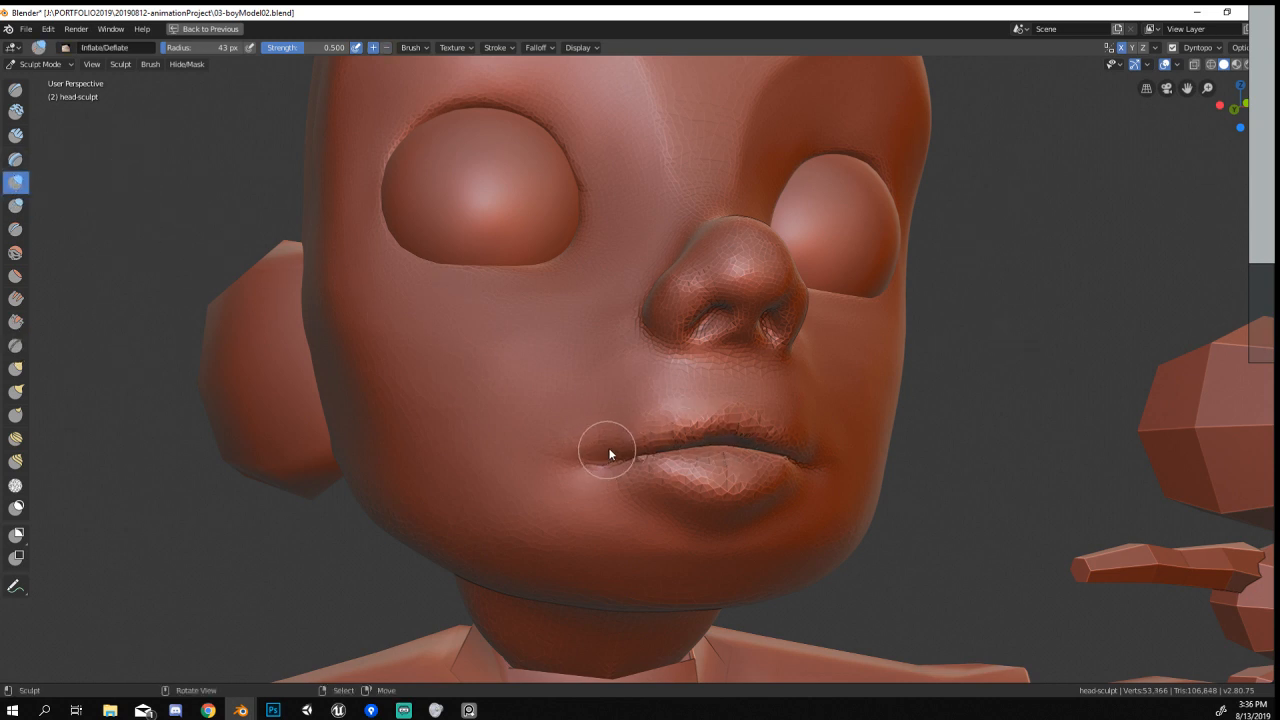
mouse_move(600, 443)
ctrl+mouse_down()
mouse_move(690, 436)
mouse_move(612, 420)
mouse_move(743, 410)
mouse_move(797, 425)
mouse_move(750, 390)
ctrl+mouse_up()
key(f)
click(688, 440)
Refine the lips and mouth corners at a 68 px brush radius, checking the shape from the side and front.
scroll(786, 320, down, 5)
mouse_move(786, 320)
middle_down()
mouse_move(497, 484)
mouse_move(434, 491)
mouse_move(697, 480)
mouse_move(523, 500)
mouse_move(551, 399)
mouse_move(428, 460)
mouse_move(517, 394)
middle_up()
scroll(523, 500, up, 4)
scroll(530, 350, up, 3)
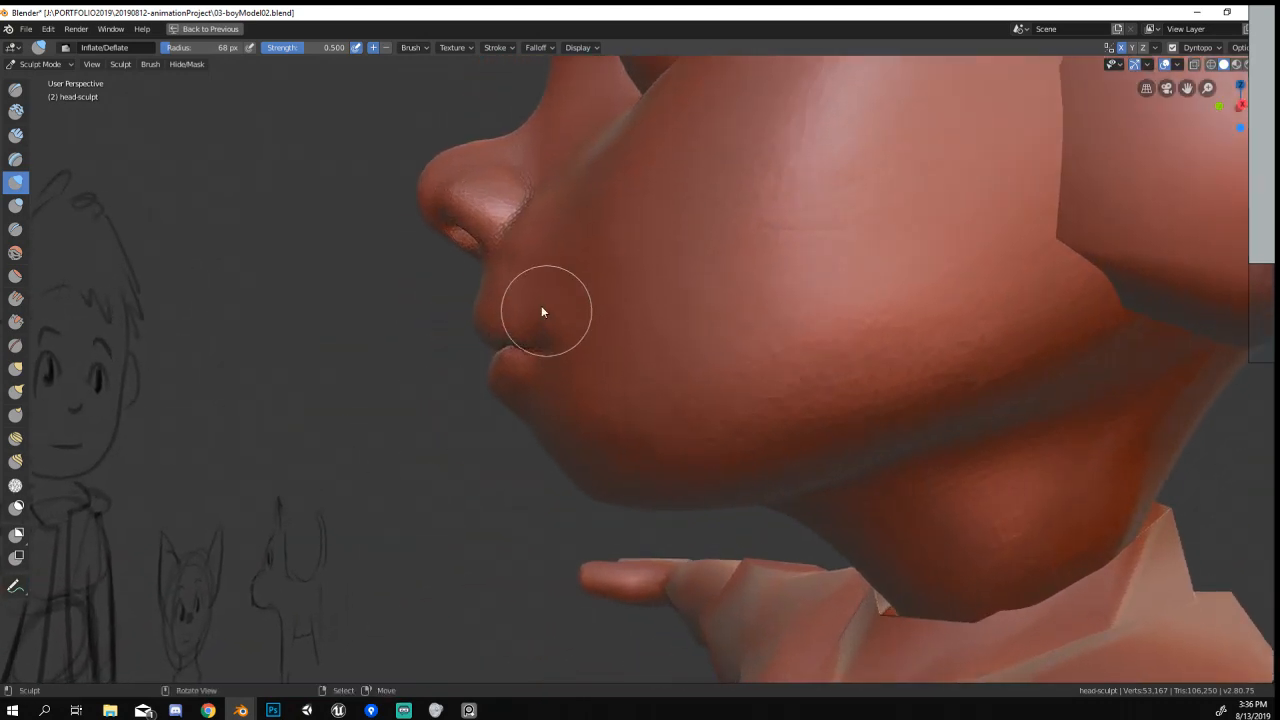
middle_drag(466, 360, 497, 348)
middle_drag(620, 310, 466, 305)
scroll(590, 340, down, 4)
middle_drag(520, 405, 604, 424)
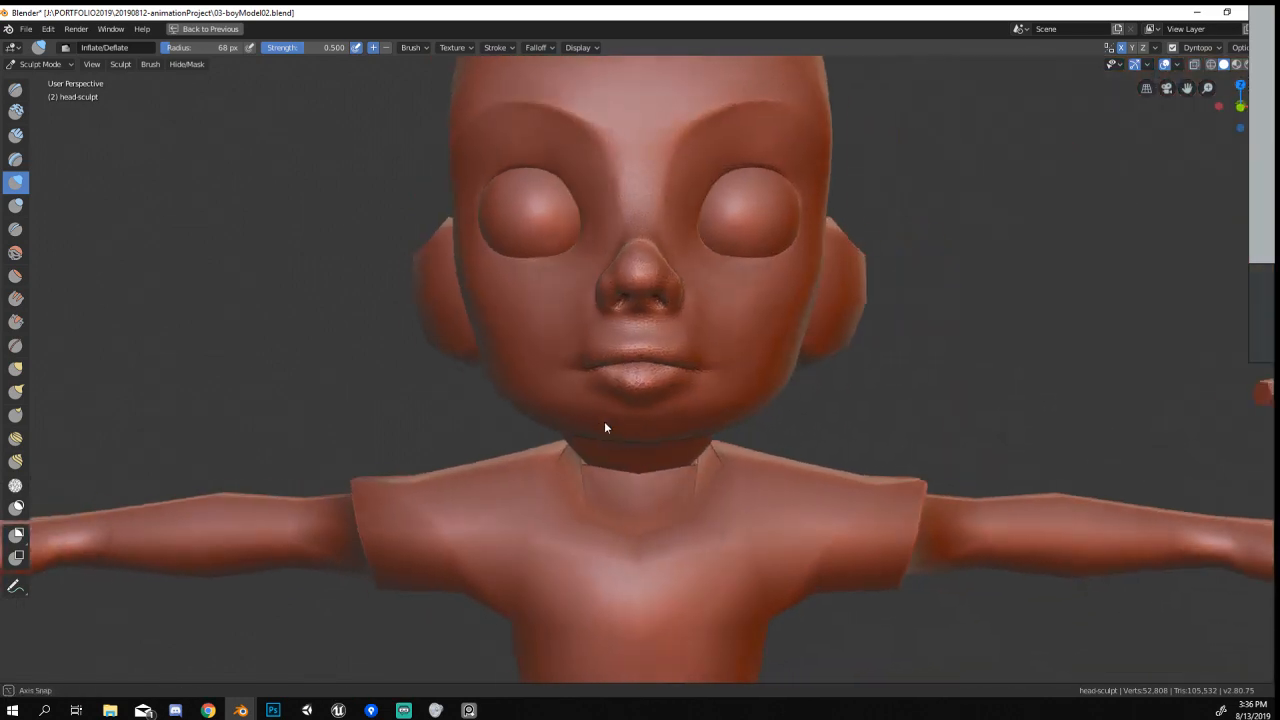
scroll(530, 480, down, 2)
middle_drag(492, 514, 526, 374)
scroll(543, 349, up, 4)
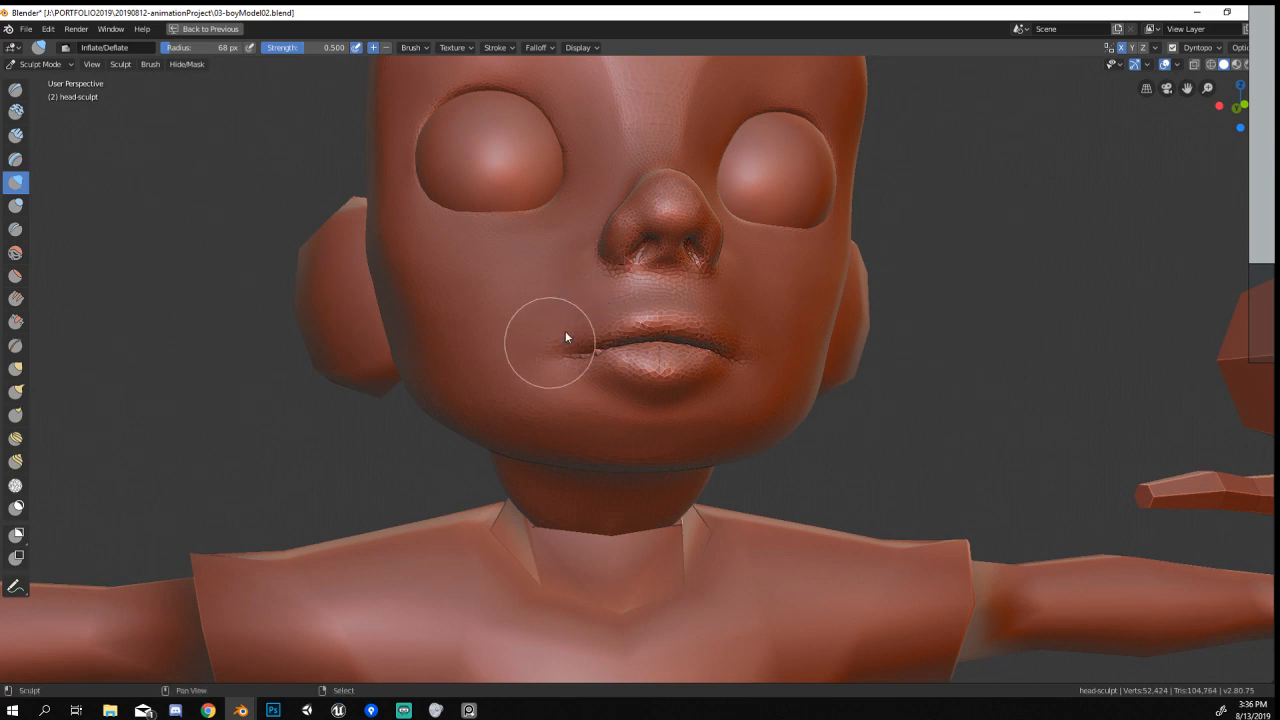
Check the head from the side and a three-quarter view, and set the Grab brush radius to 141 px.
scroll(557, 343, down, 5)
mouse_move(530, 380)
middle_down()
mouse_move(395, 455)
mouse_move(331, 446)
mouse_move(400, 449)
middle_up()
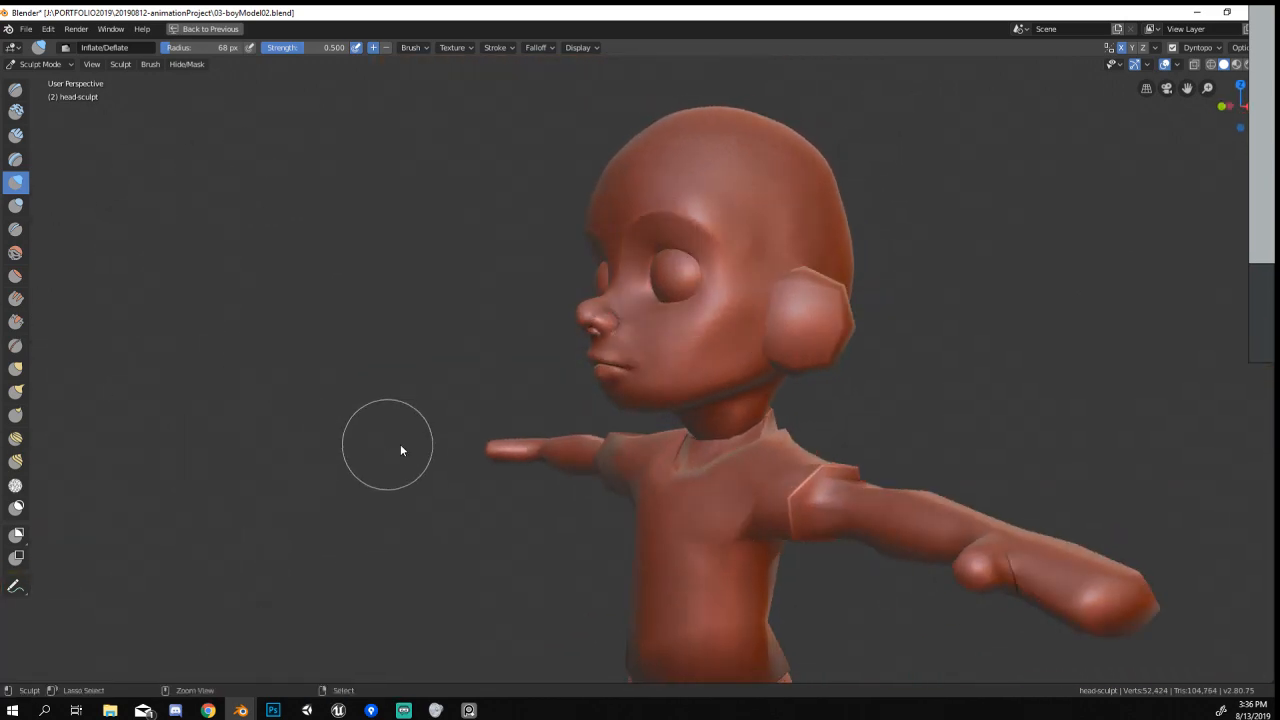
scroll(555, 314, up, 5)
mouse_move(611, 330)
middle_down()
mouse_move(663, 297)
mouse_move(729, 317)
mouse_move(729, 363)
middle_up()
key(g)
key(f)
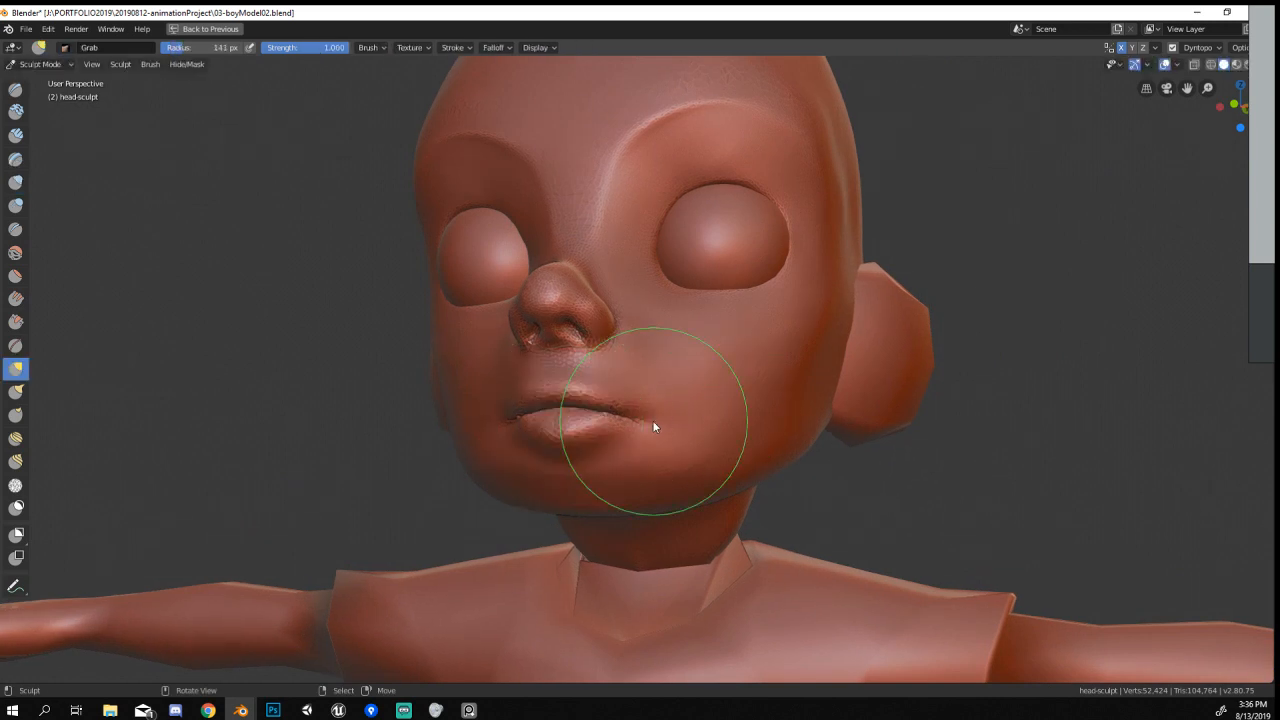
click(653, 421)
Tighten the lip edges from a low front view with the Pinch/Magnify brush at 58 px.
middle_drag(691, 421, 663, 311)
scroll(663, 311, up, 3)
click(16, 346)
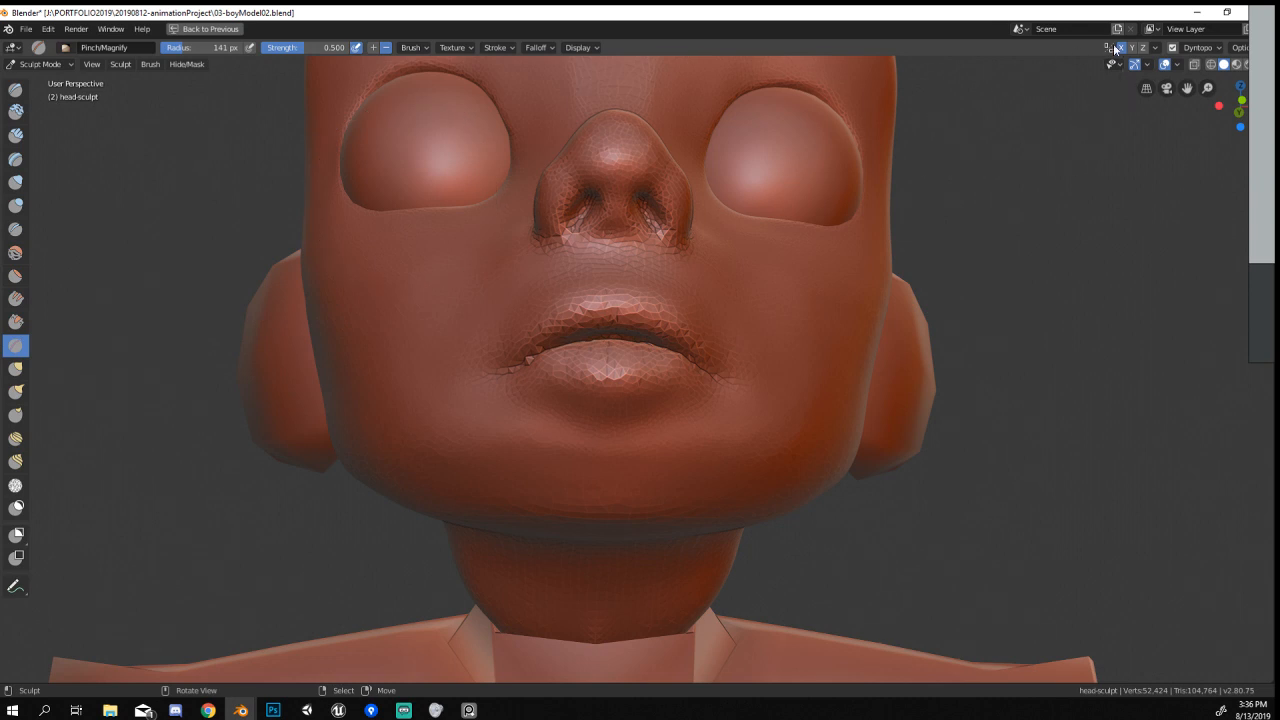
key(f)
click(603, 357)
scroll(579, 388, up, 1)
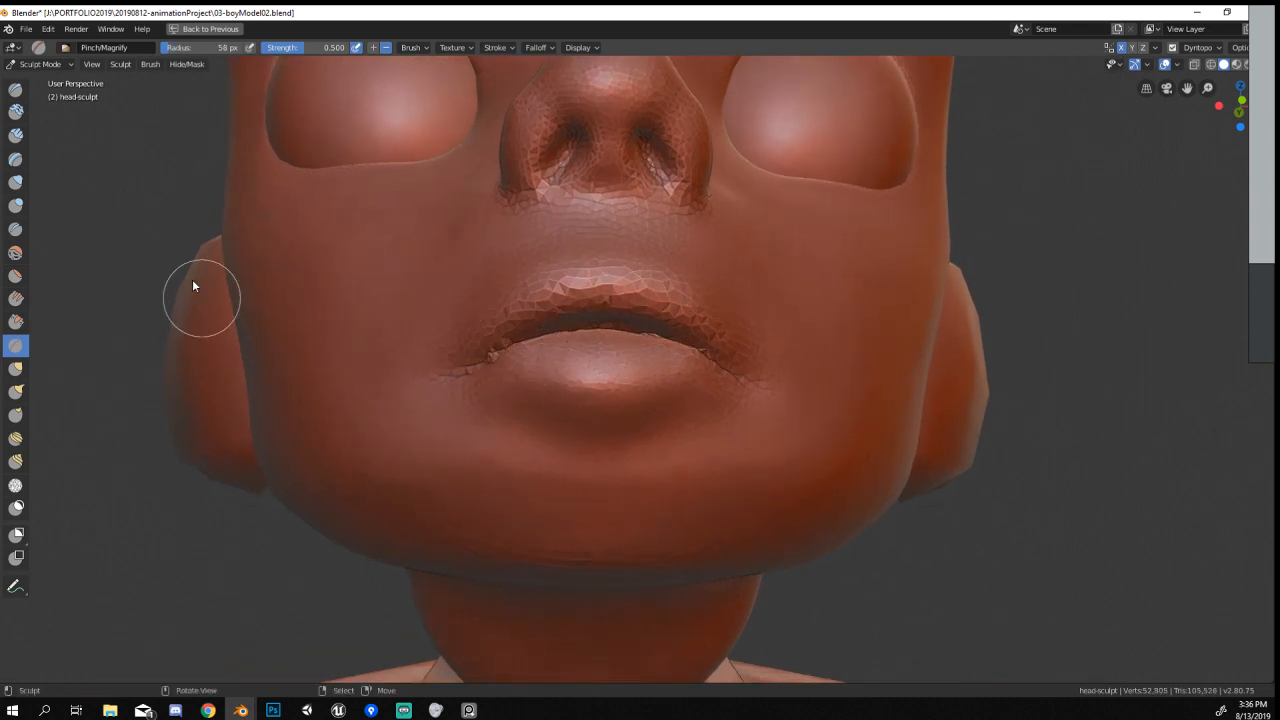
Build up the upper lip and the mouth corner with Inflate strokes at 58 px.
click(16, 183)
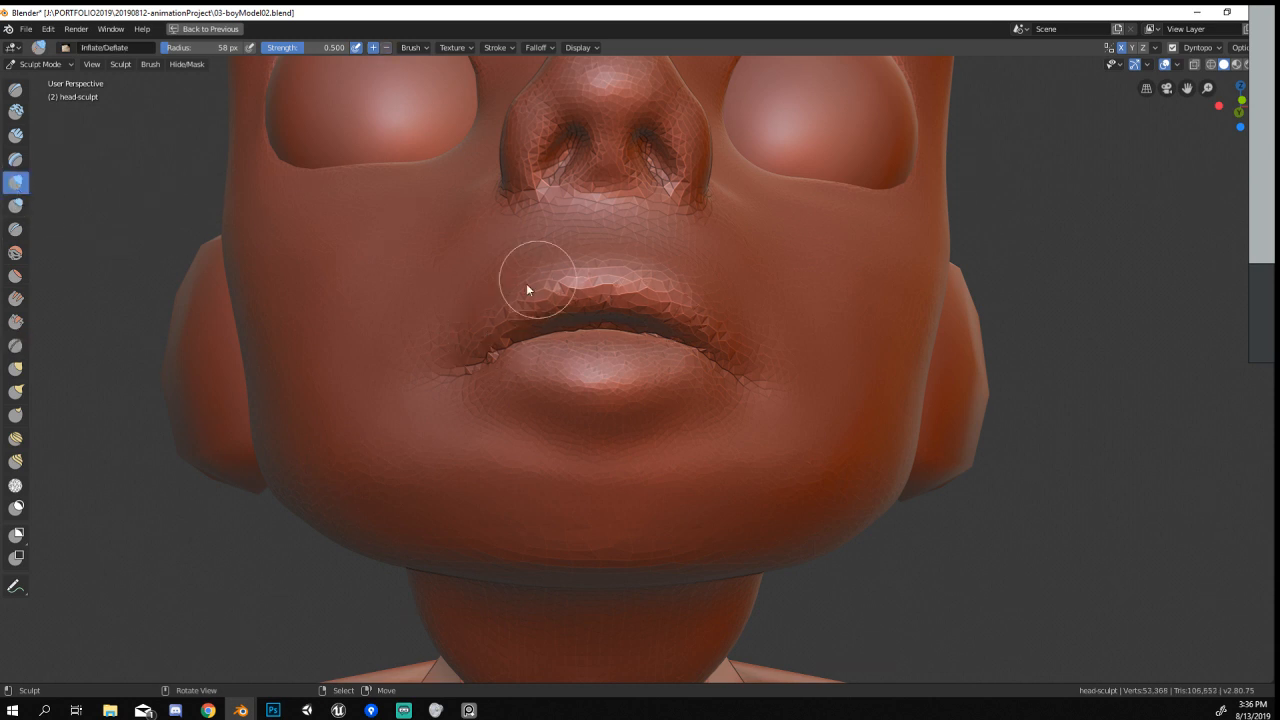
mouse_move(526, 283)
mouse_down()
mouse_move(585, 305)
mouse_move(519, 313)
mouse_up()
middle_drag(506, 316, 698, 304)
drag(641, 308, 606, 274)
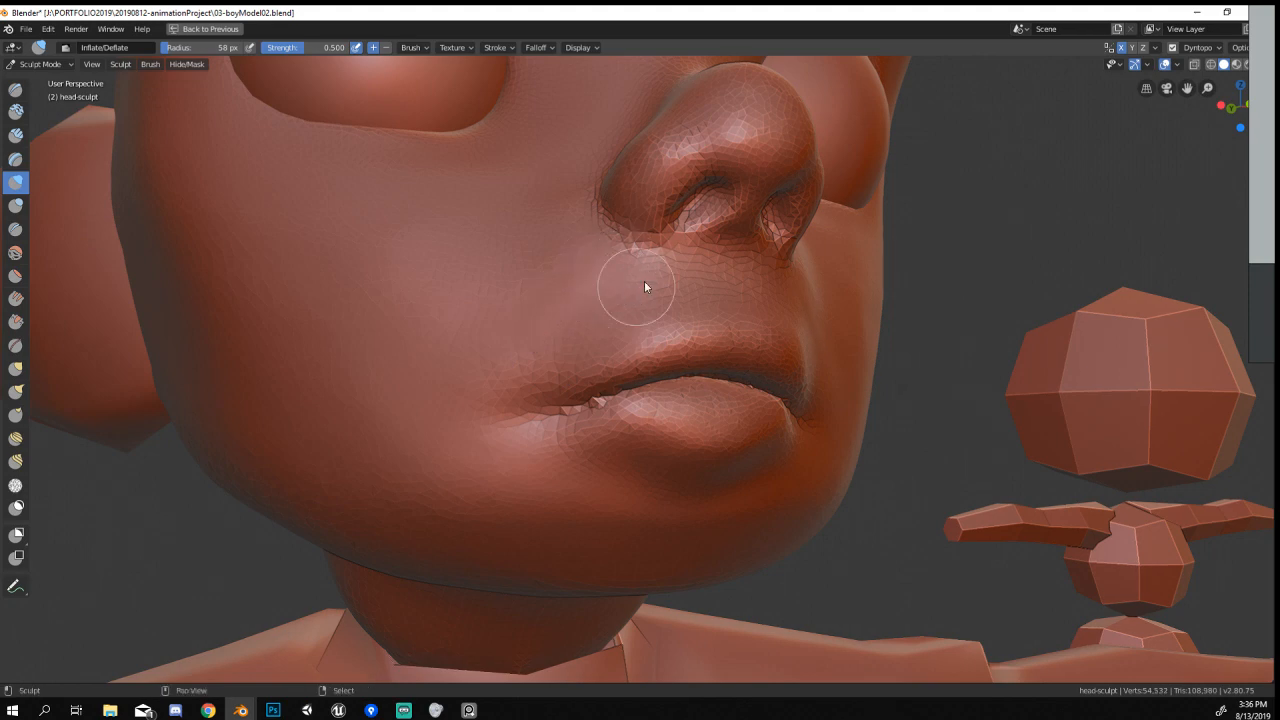
drag(540, 350, 692, 296)
Define the corner of the mouth with a Crease brush stroke at 54 px from a three-quarter view.
scroll(550, 385, down, 4)
middle_drag(550, 385, 527, 408)
scroll(581, 325, up, 4)
middle_drag(581, 325, 504, 364)
key(p)
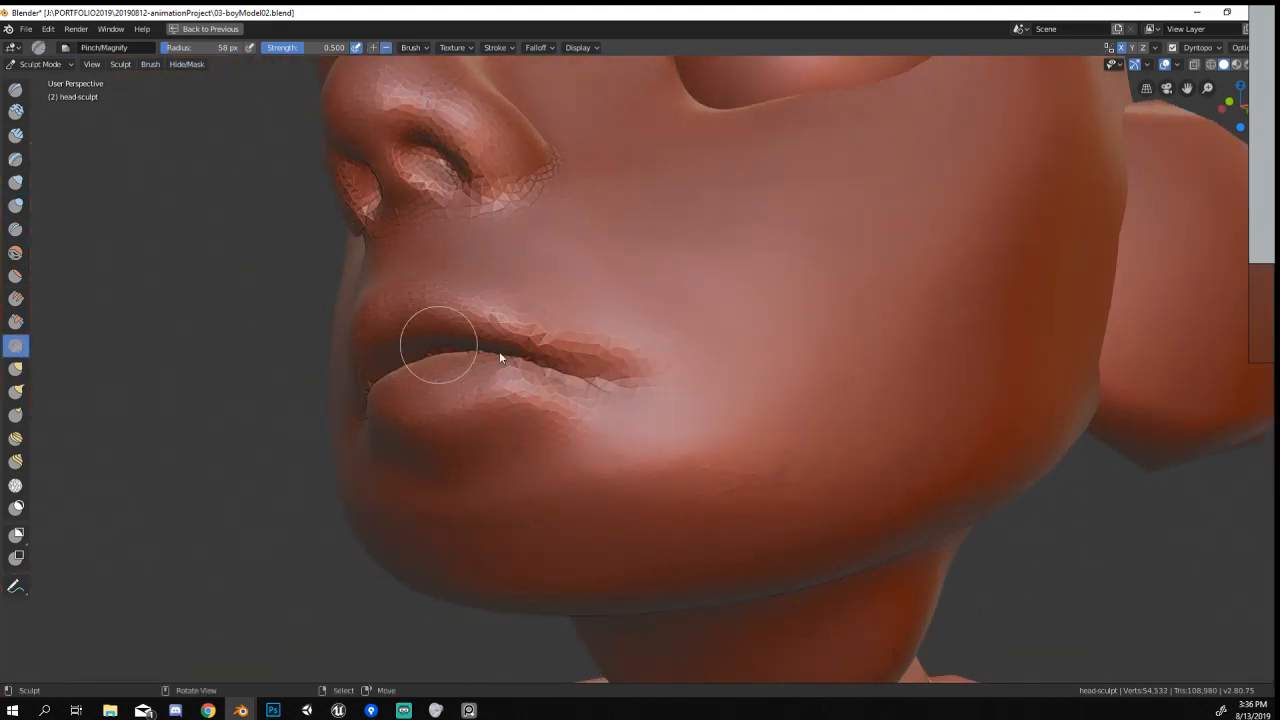
click(15, 229)
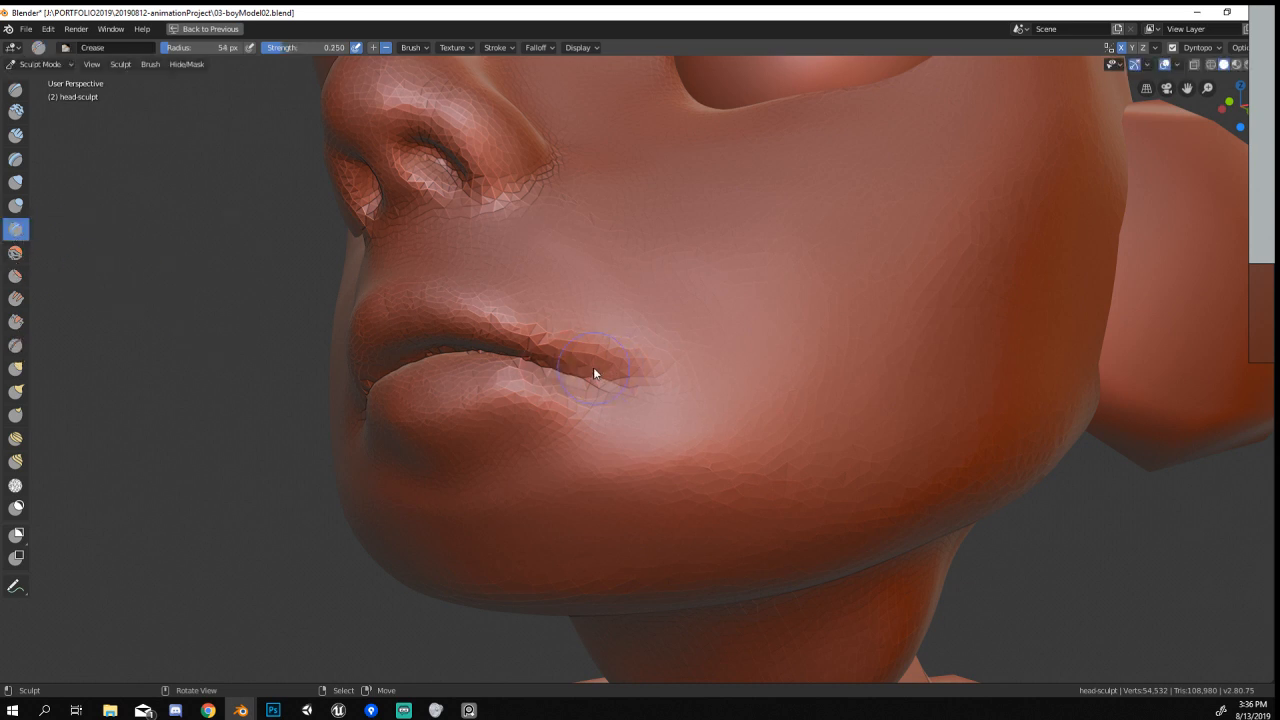
mouse_move(593, 367)
mouse_down()
mouse_move(588, 380)
mouse_move(645, 379)
mouse_move(654, 365)
mouse_up()
ctrl+middle_drag(648, 363, 560, 520)
mouse_move(560, 525)
middle_down()
mouse_move(595, 533)
mouse_move(554, 609)
mouse_move(609, 534)
mouse_move(594, 520)
mouse_move(626, 355)
middle_up()
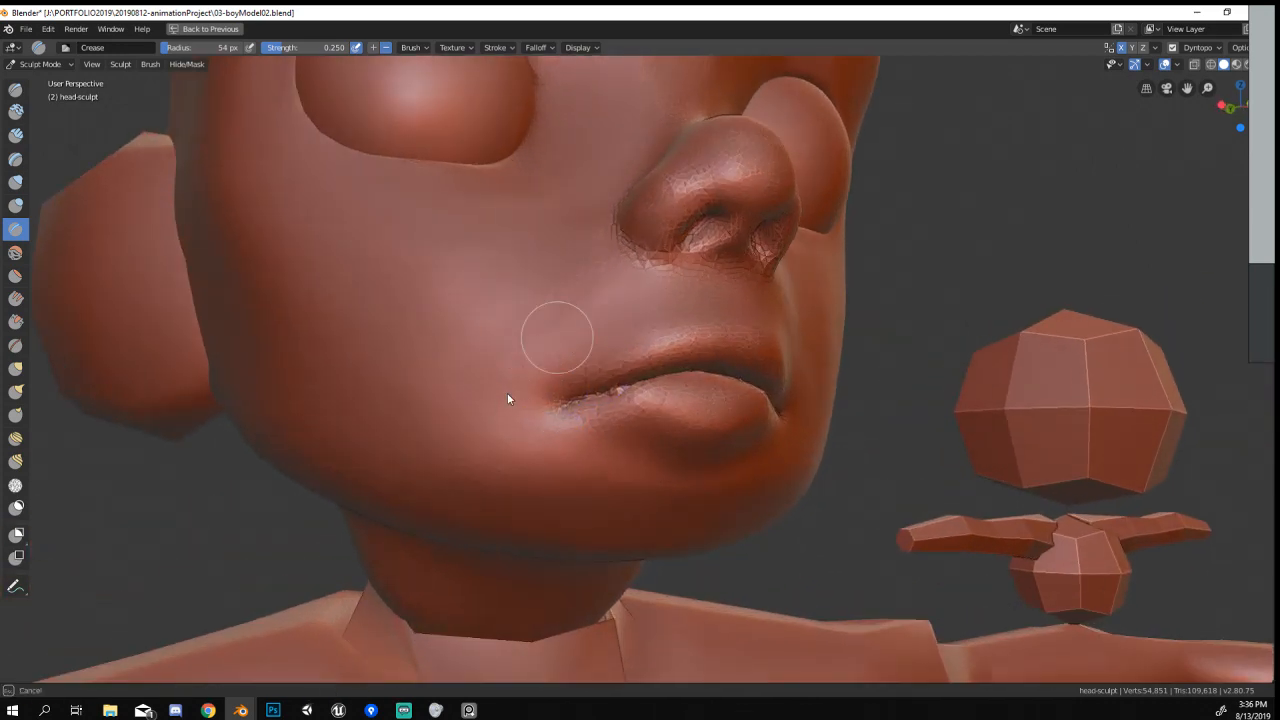
Adjust the face profile from the side with a short stroke of the resized Grab brush.
mouse_move(508, 393)
ctrl+middle_down()
mouse_move(565, 410)
mouse_move(556, 337)
mouse_move(537, 443)
mouse_move(423, 420)
mouse_move(580, 414)
mouse_move(474, 486)
mouse_move(640, 500)
mouse_move(596, 490)
mouse_move(660, 488)
mouse_move(449, 496)
mouse_move(520, 350)
ctrl+middle_up()
mouse_move(520, 350)
middle_down()
mouse_move(474, 356)
mouse_move(457, 322)
middle_up()
key(g)
key(f)
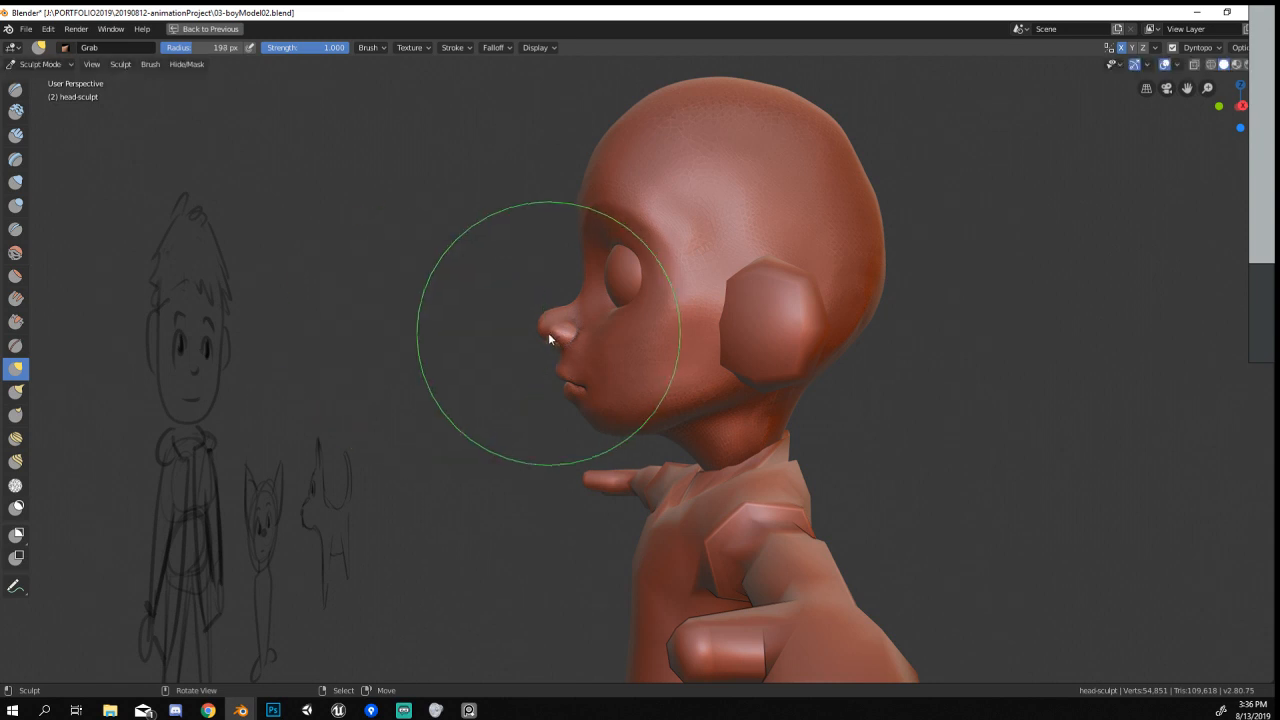
mouse_move(562, 332)
middle_down()
mouse_move(575, 332)
mouse_move(565, 363)
mouse_move(558, 300)
mouse_move(501, 354)
mouse_move(496, 340)
middle_up()
key(f)
click(465, 320)
key(f)
click(444, 319)
drag(490, 288, 500, 290)
Try pulling both brows down into an angry frown with the Grab brush at 229 px, and undo it.
mouse_move(505, 289)
middle_down()
mouse_move(777, 297)
mouse_move(531, 394)
mouse_move(457, 406)
mouse_move(377, 397)
mouse_move(449, 386)
mouse_move(506, 329)
mouse_move(731, 255)
mouse_move(669, 362)
mouse_move(722, 354)
mouse_move(670, 345)
middle_up()
key(f)
click(683, 188)
drag(676, 187, 700, 207)
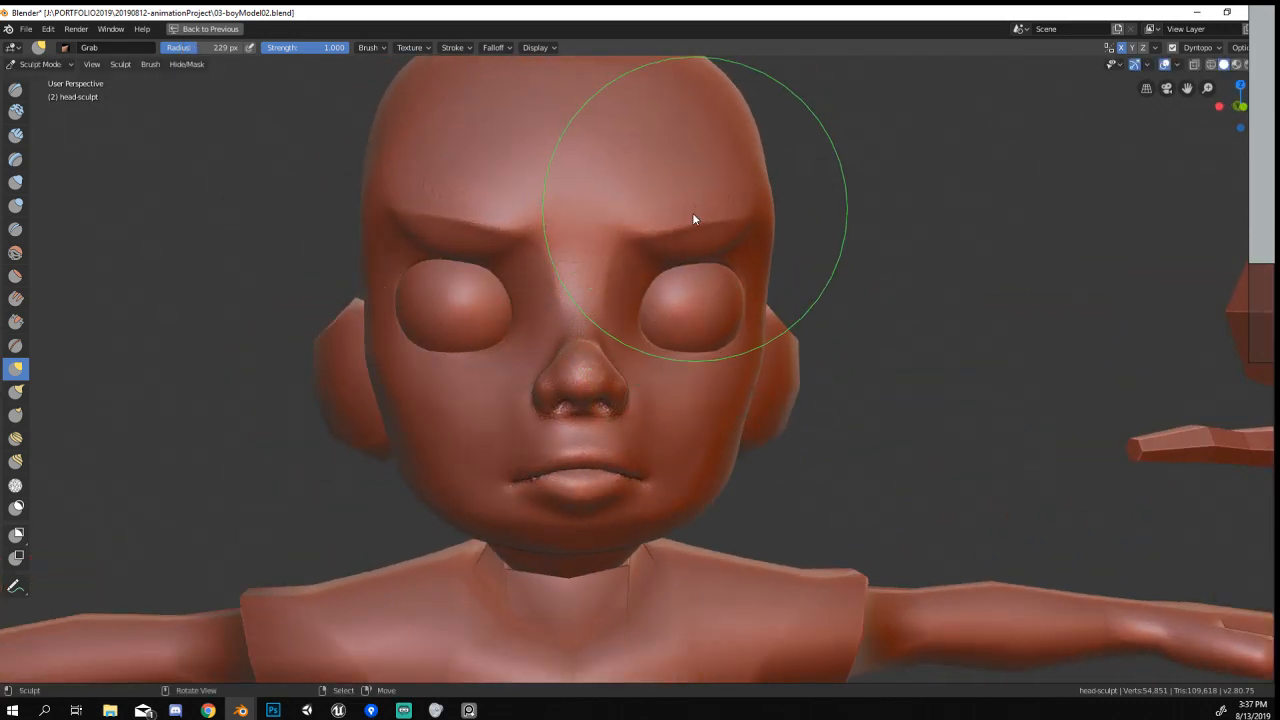
mouse_move(692, 212)
middle_down()
mouse_move(611, 234)
mouse_move(684, 211)
middle_up()
key(ctrl+z)
Try pulling down the inner brow area with the Grab brush at 182 px, and undo it.
key(f)
click(606, 204)
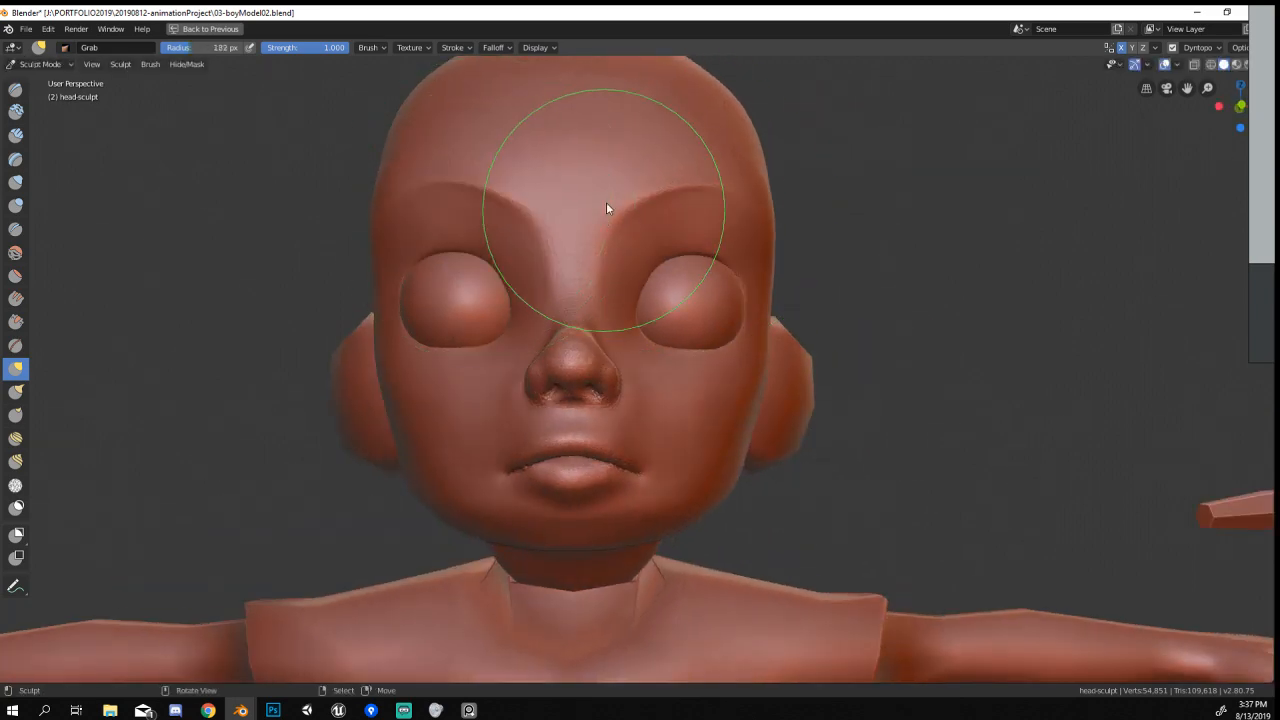
drag(612, 192, 615, 220)
middle_drag(626, 219, 605, 211)
key(ctrl+z)
Try lowering and raising the middle of the brows with the Grab brush at 232 px.
key(f)
click(686, 163)
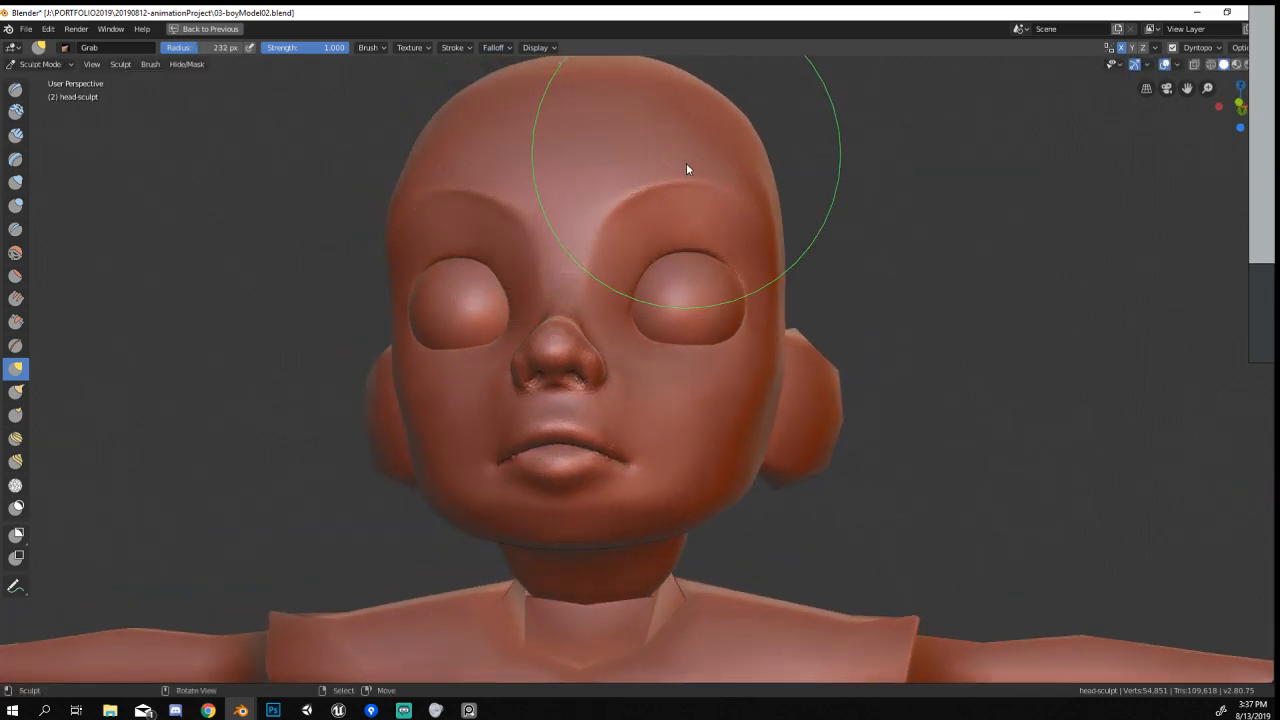
drag(686, 163, 678, 192)
mouse_move(678, 192)
middle_down()
mouse_move(602, 246)
mouse_move(662, 212)
middle_up()
key(ctrl+z)
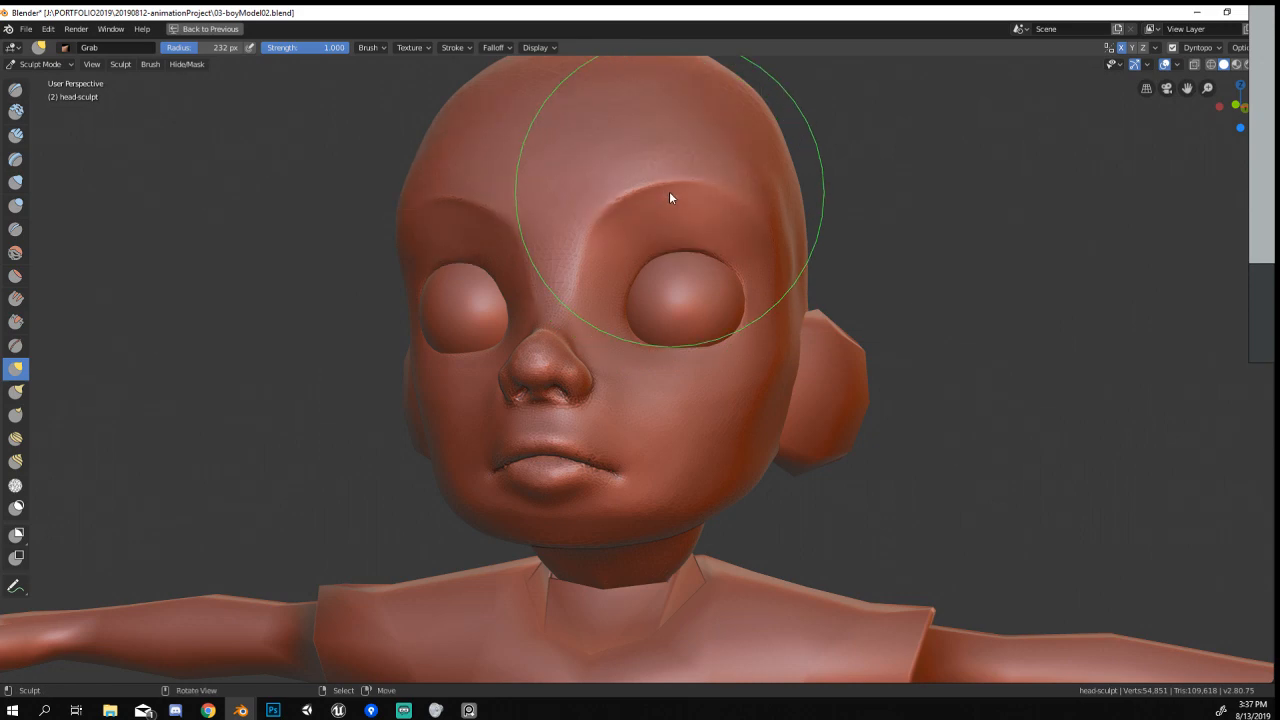
drag(669, 191, 674, 167)
middle_drag(674, 167, 733, 193)
middle_drag(688, 254, 650, 251)
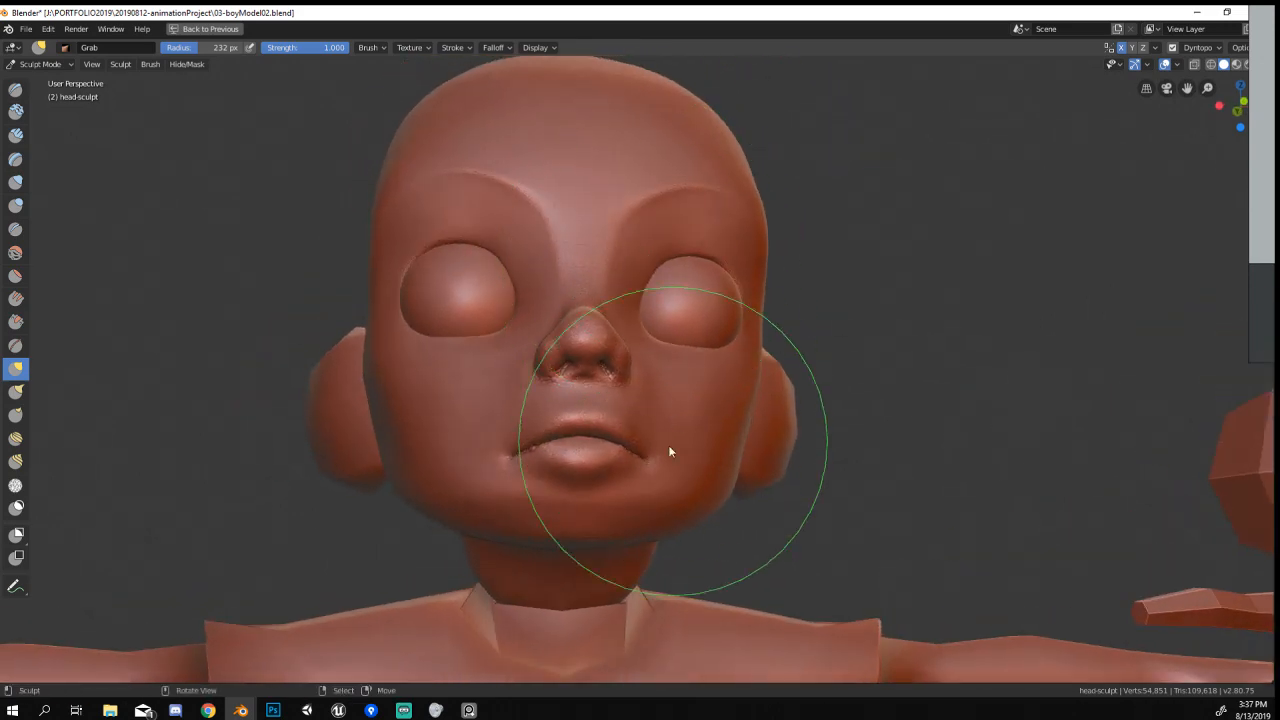
Try lifting the mouth corners into a smile with the Grab brush, reducing its radius to 150 px.
key(f)
click(636, 452)
drag(656, 454, 671, 424)
mouse_move(671, 424)
middle_down()
mouse_move(597, 432)
mouse_move(574, 465)
middle_up()
key(f)
click(558, 466)
drag(587, 467, 601, 443)
mouse_move(601, 443)
middle_down()
mouse_move(696, 415)
mouse_move(678, 430)
middle_up()
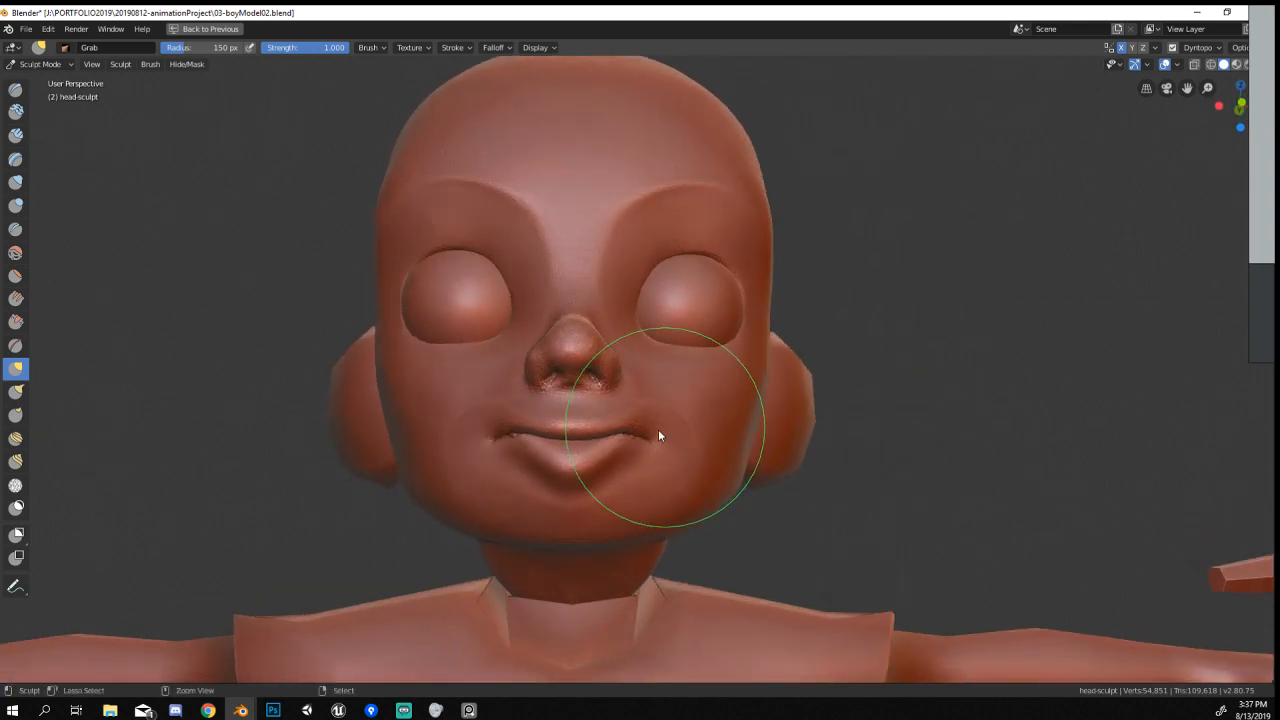
drag(658, 431, 661, 423)
Try raising and widening the nostril wings with the Grab brush at 150 px.
middle_drag(661, 423, 618, 416)
drag(620, 413, 626, 394)
middle_drag(626, 394, 680, 400)
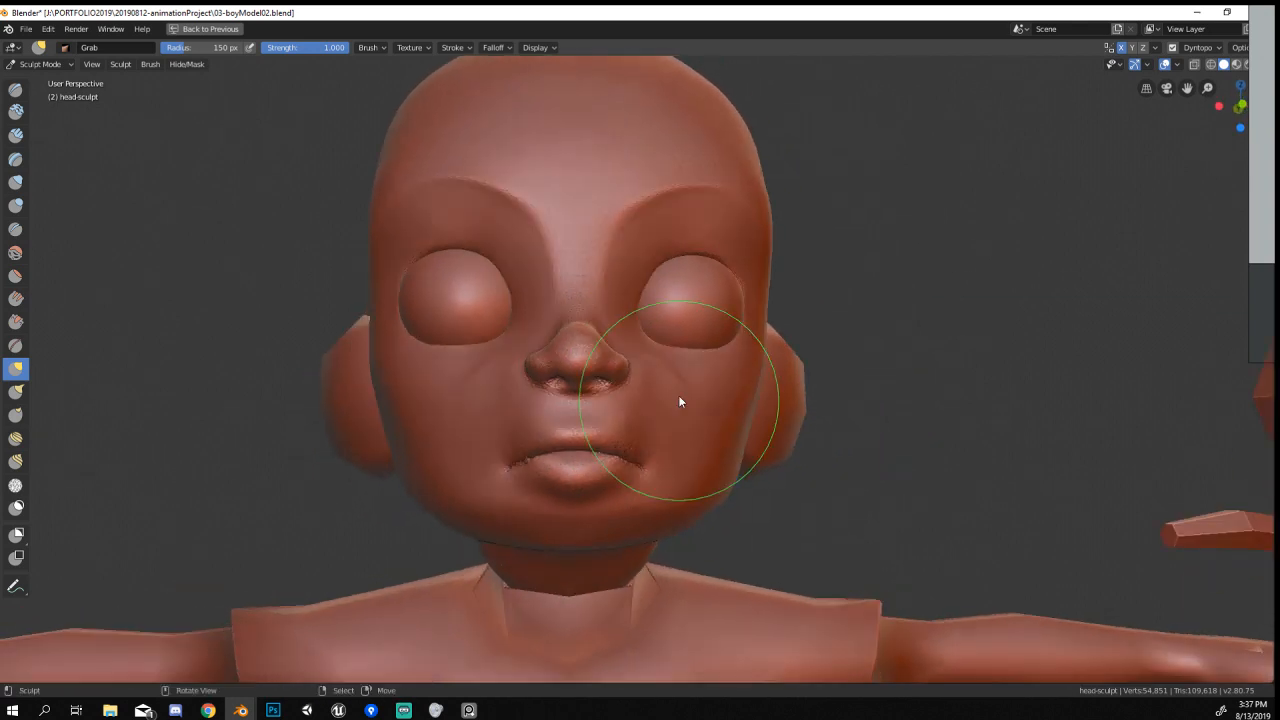
Turn off X symmetry and dynamic topology, and set the Grab brush radius to 184 px over the nose area.
click(1122, 48)
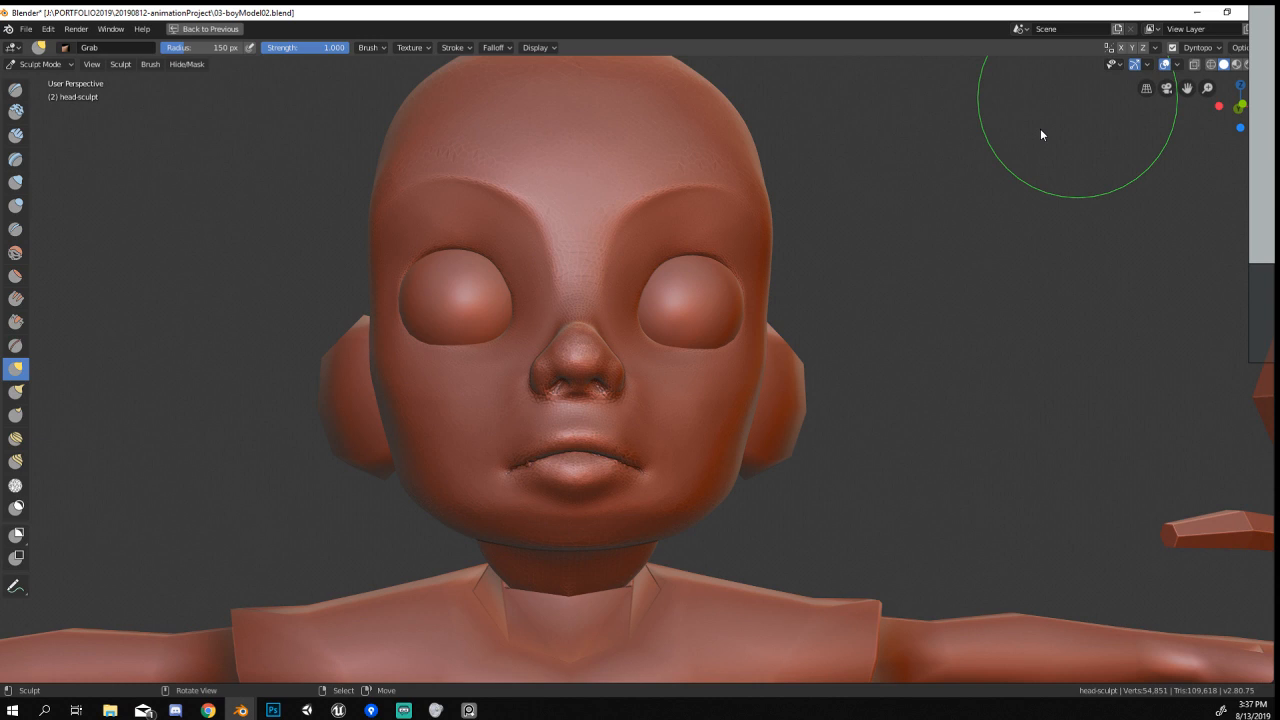
click(1173, 49)
key(f)
click(605, 416)
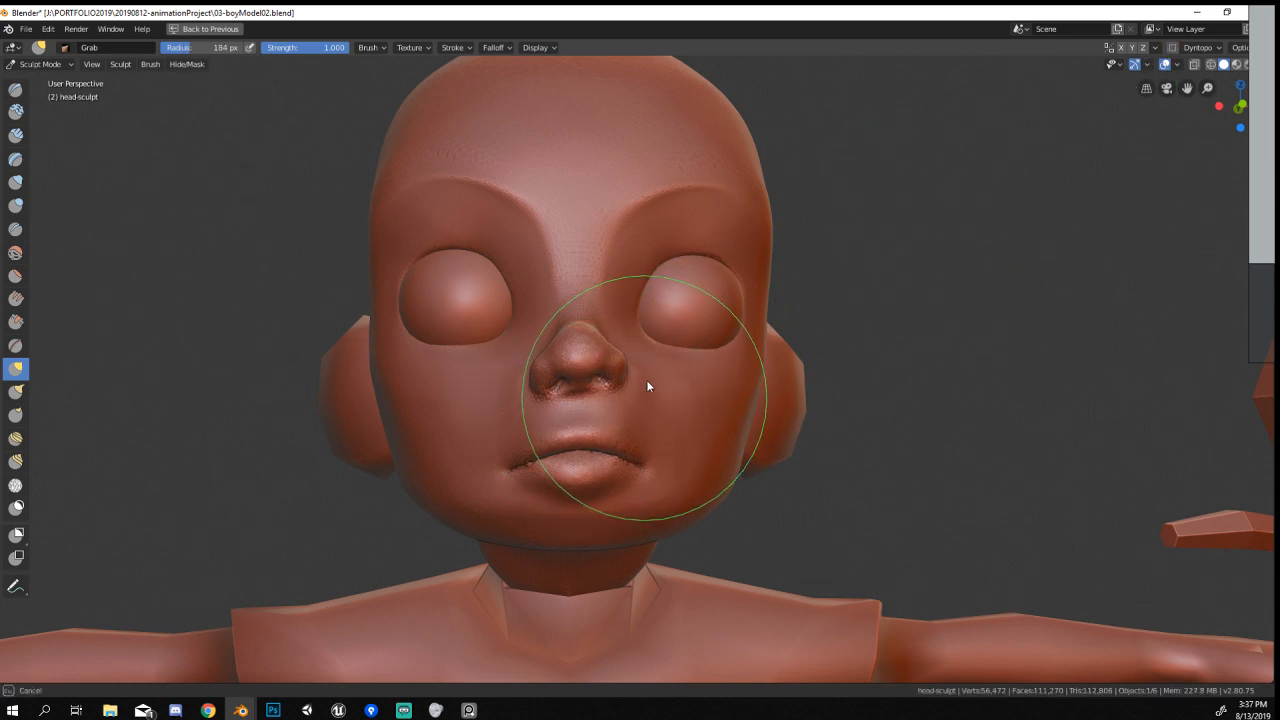
Try pulling the brow above the character's left eye into an angled frown with the Grab brush.
drag(646, 380, 651, 388)
mouse_move(652, 390)
middle_down()
mouse_move(633, 400)
mouse_move(607, 388)
middle_up()
key(ctrl+z)
drag(606, 281, 643, 194)
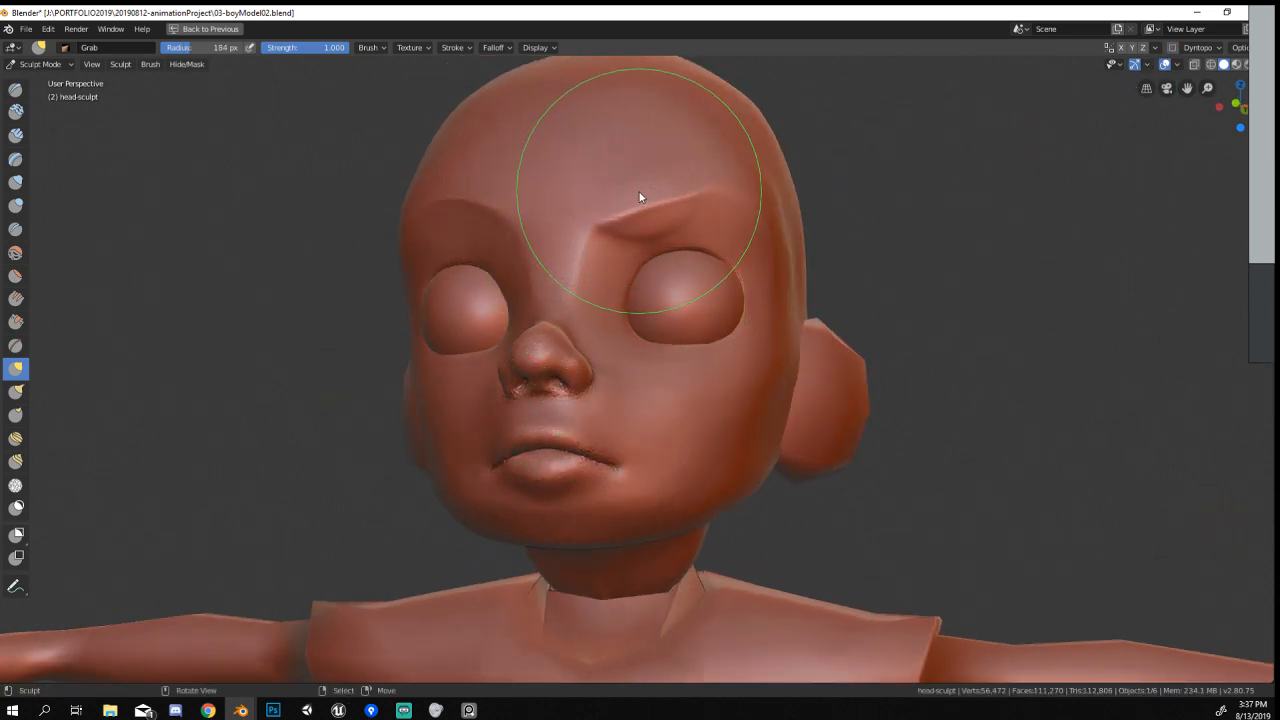
middle_drag(643, 194, 657, 249)
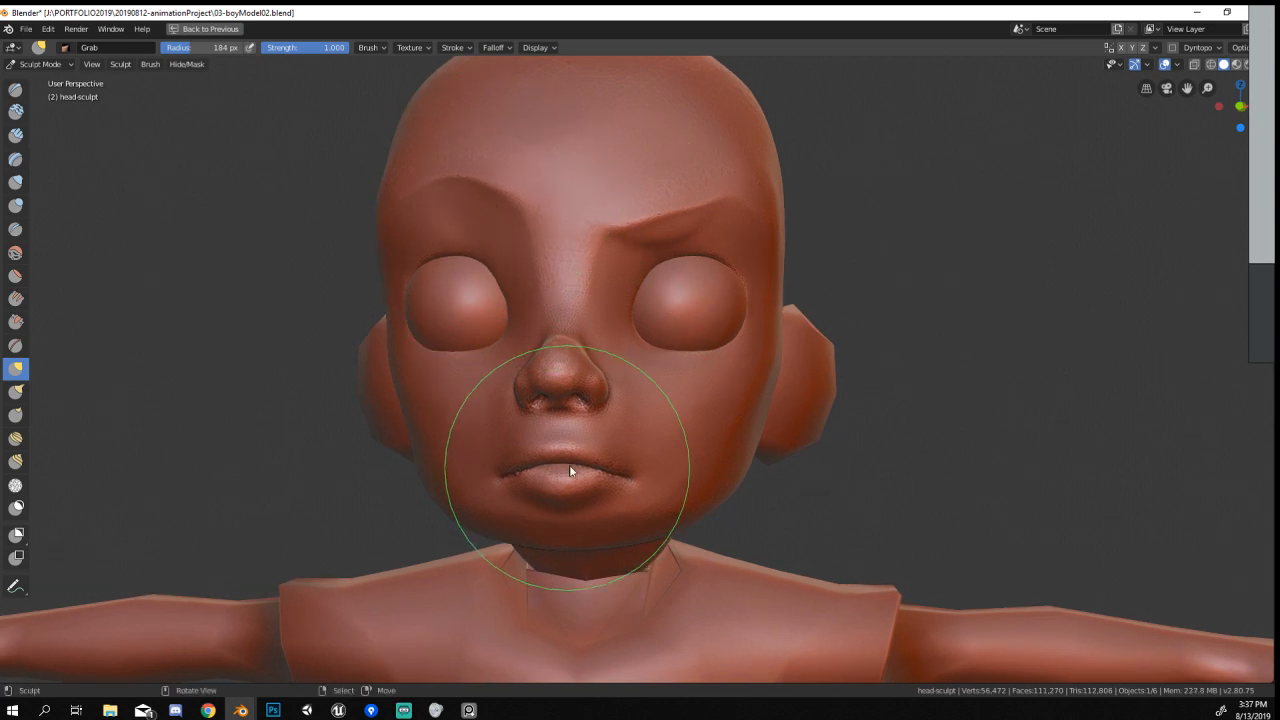
Try shaping a lopsided mouth by pulling its left corner outward and upward with the Grab brush at 145 and 162 px radius.
drag(569, 465, 631, 457)
middle_drag(631, 457, 640, 430)
key(f)
click(620, 446)
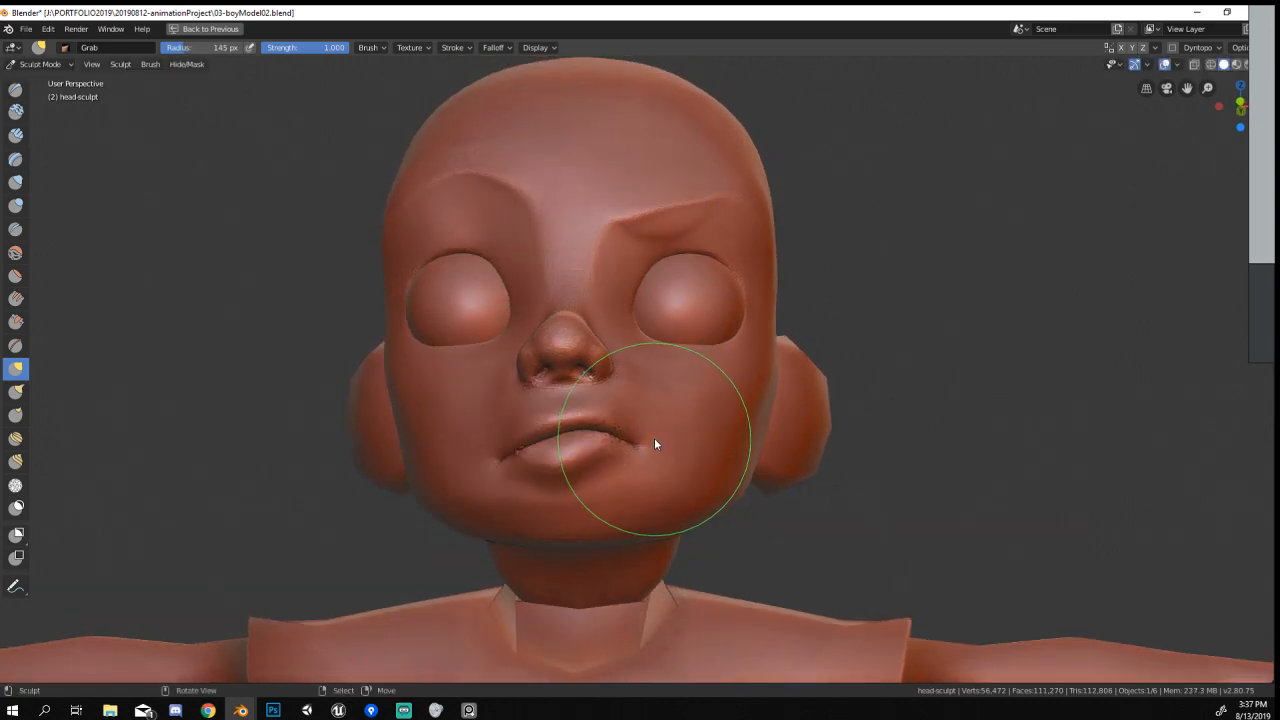
drag(654, 440, 664, 417)
mouse_move(664, 415)
middle_down()
mouse_move(690, 411)
mouse_move(559, 441)
middle_up()
key(f)
click(570, 442)
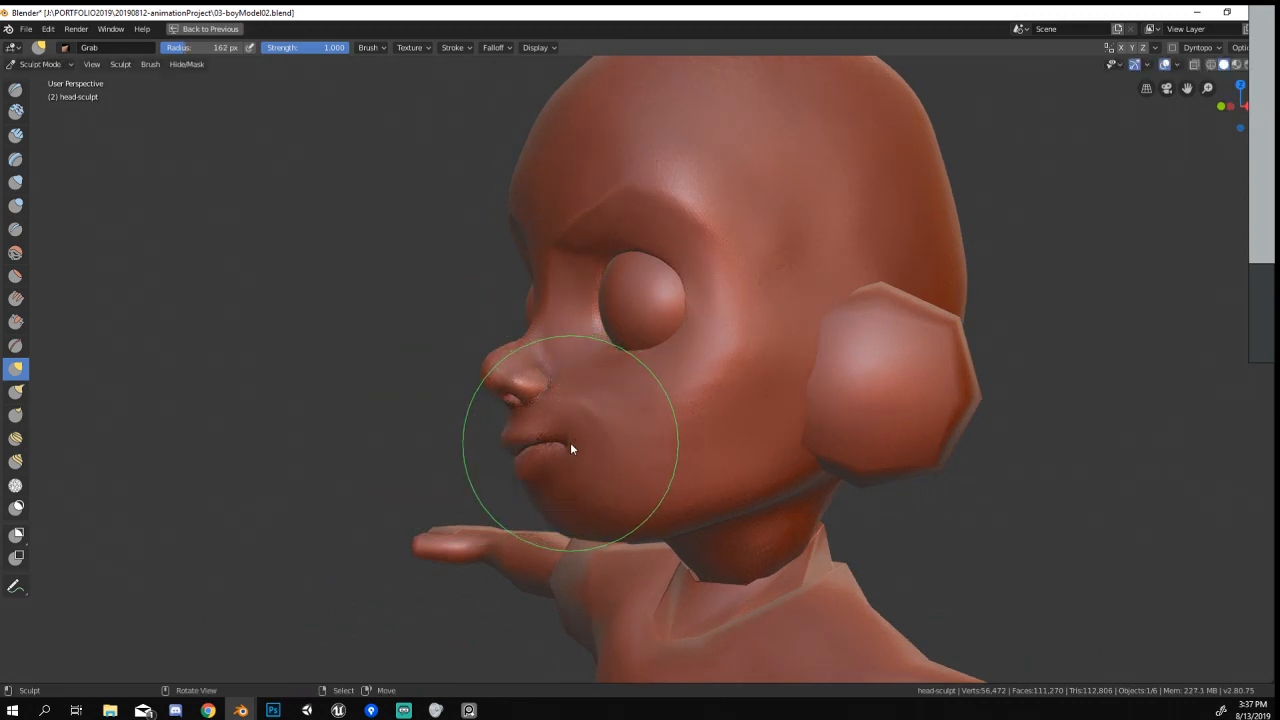
drag(570, 442, 581, 443)
mouse_move(581, 443)
middle_down()
mouse_move(721, 420)
mouse_move(626, 447)
mouse_move(680, 352)
middle_up()
Try an angry expression by lowering the inner ends of both brows with the Grab brush at 146 px radius.
scroll(683, 431, down, 7)
ctrl+middle_drag(680, 352, 695, 248)
key(f)
click(490, 268)
key(f)
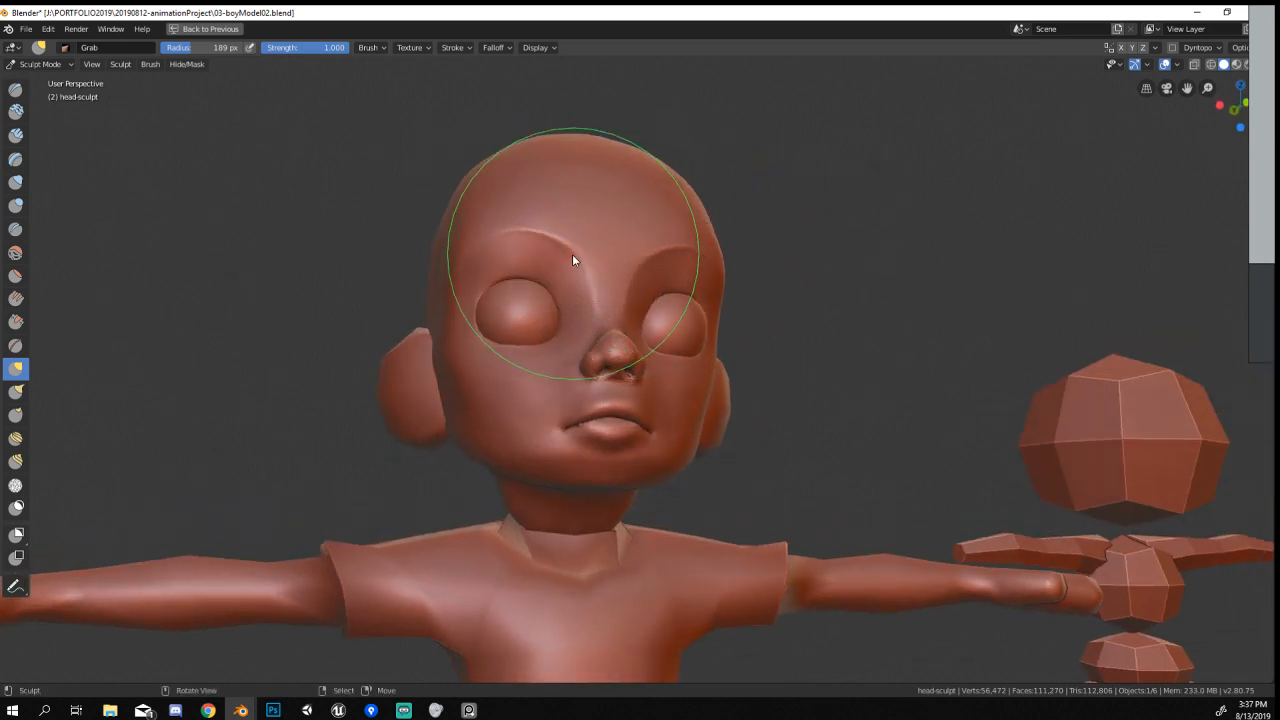
middle_drag(582, 265, 571, 288)
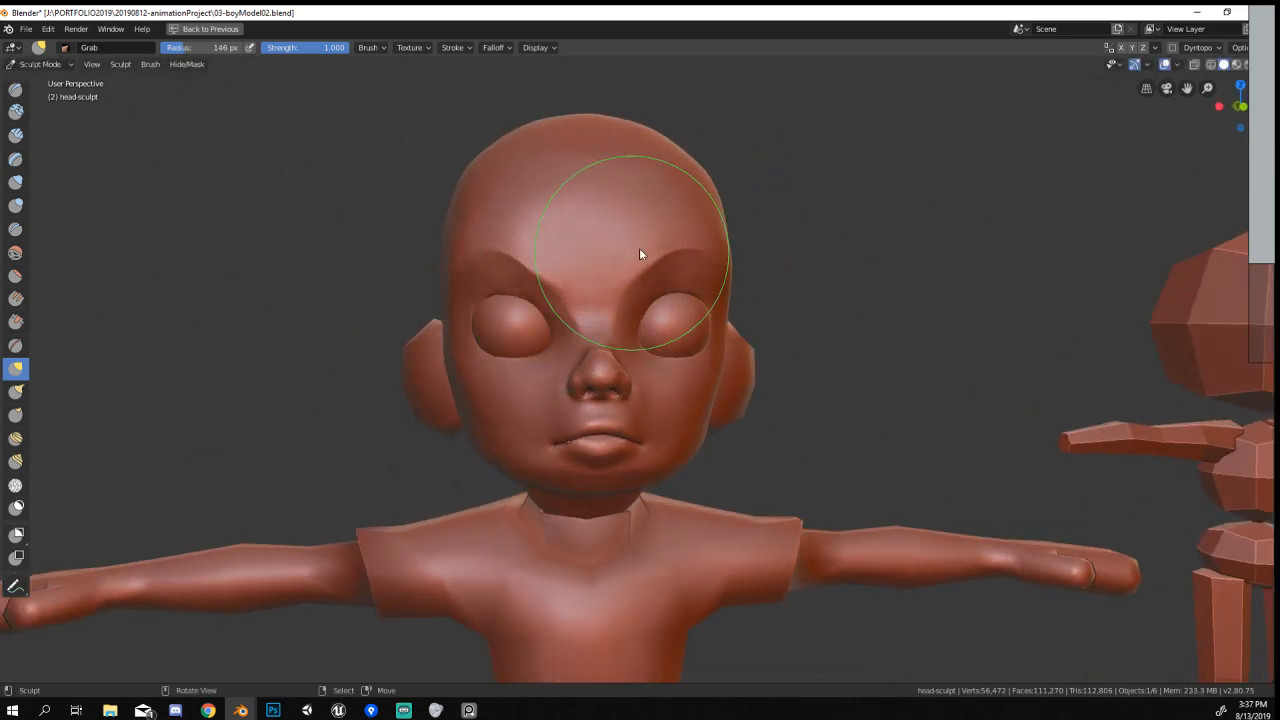
mouse_move(664, 252)
mouse_down()
mouse_move(684, 252)
mouse_move(629, 270)
mouse_up()
mouse_move(551, 284)
mouse_down()
mouse_move(512, 255)
mouse_move(575, 272)
mouse_up()
Try deepening the frown between the brows with small Grab strokes at 110 px radius.
middle_drag(575, 272, 557, 274)
key(f)
click(535, 272)
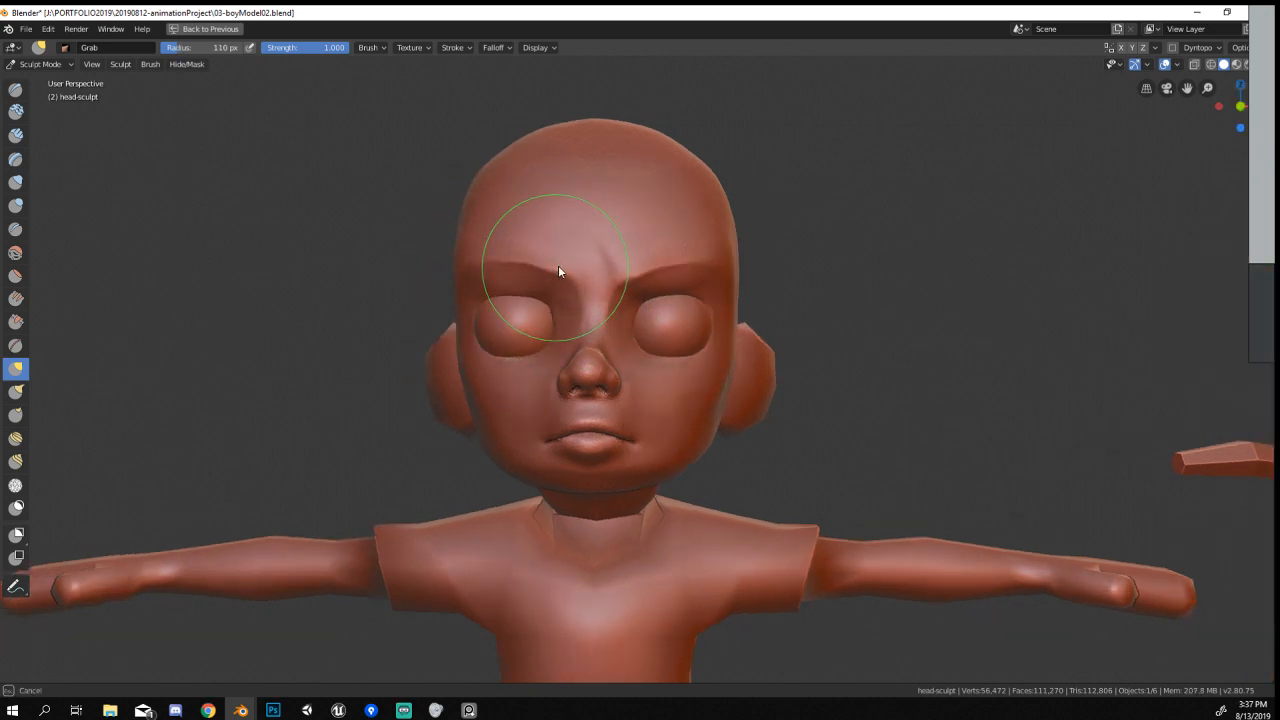
drag(597, 281, 593, 290)
Set the Grab brush radius to 131 px and examine the frowning face from the side and front.
mouse_move(593, 290)
middle_down()
mouse_move(537, 315)
mouse_move(595, 302)
mouse_move(494, 340)
mouse_move(525, 357)
mouse_move(598, 355)
middle_up()
key(f)
click(597, 384)
key(f)
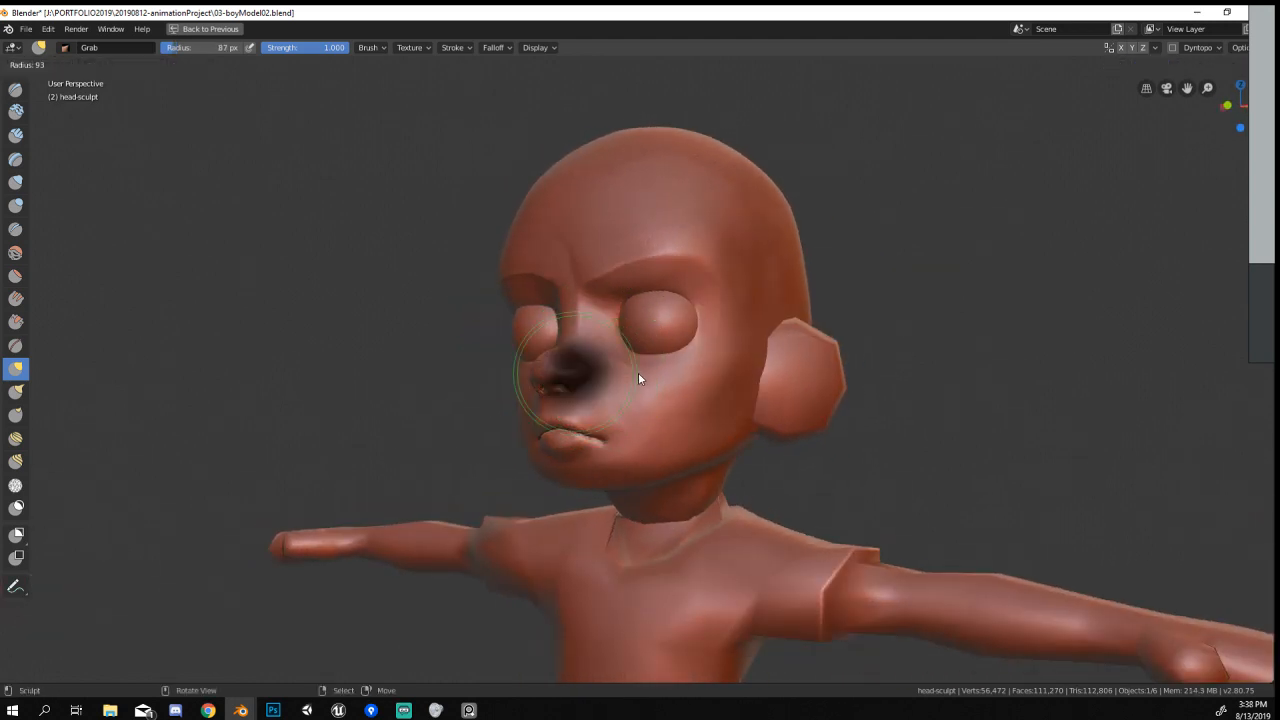
click(645, 372)
middle_drag(677, 367, 611, 358)
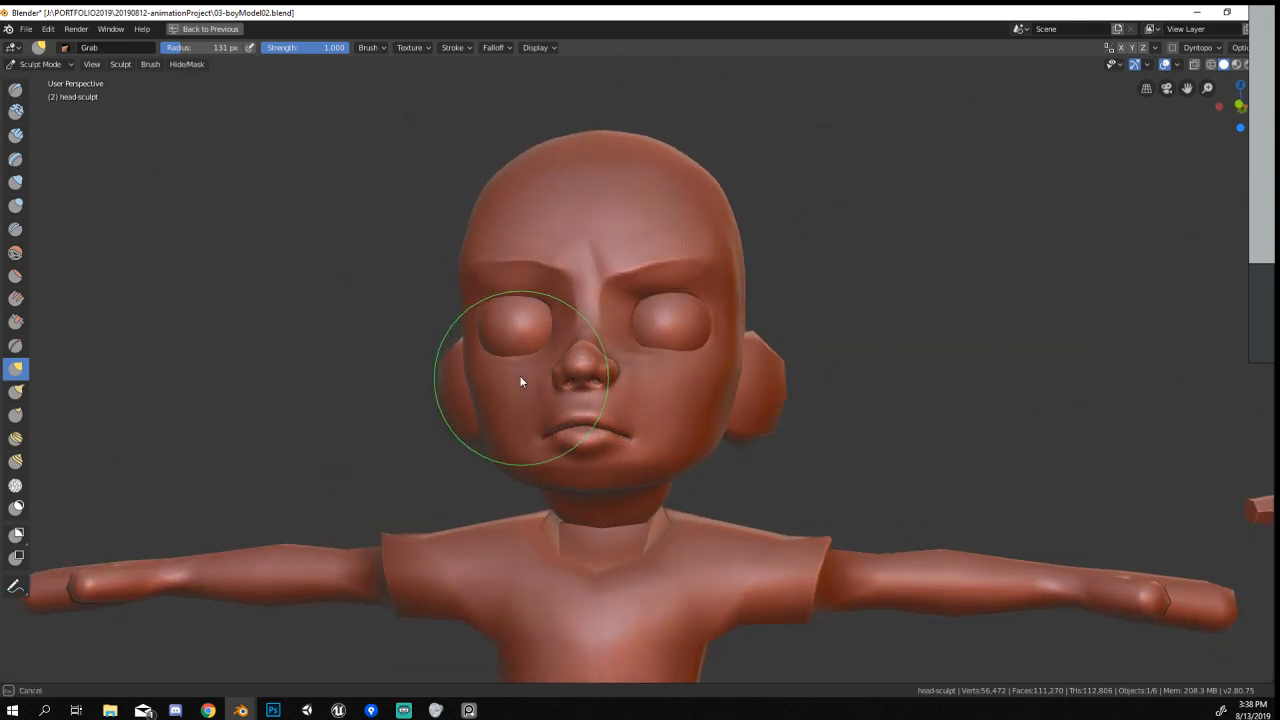
mouse_move(519, 375)
middle_down()
mouse_move(584, 350)
mouse_move(562, 373)
mouse_move(580, 362)
middle_up()
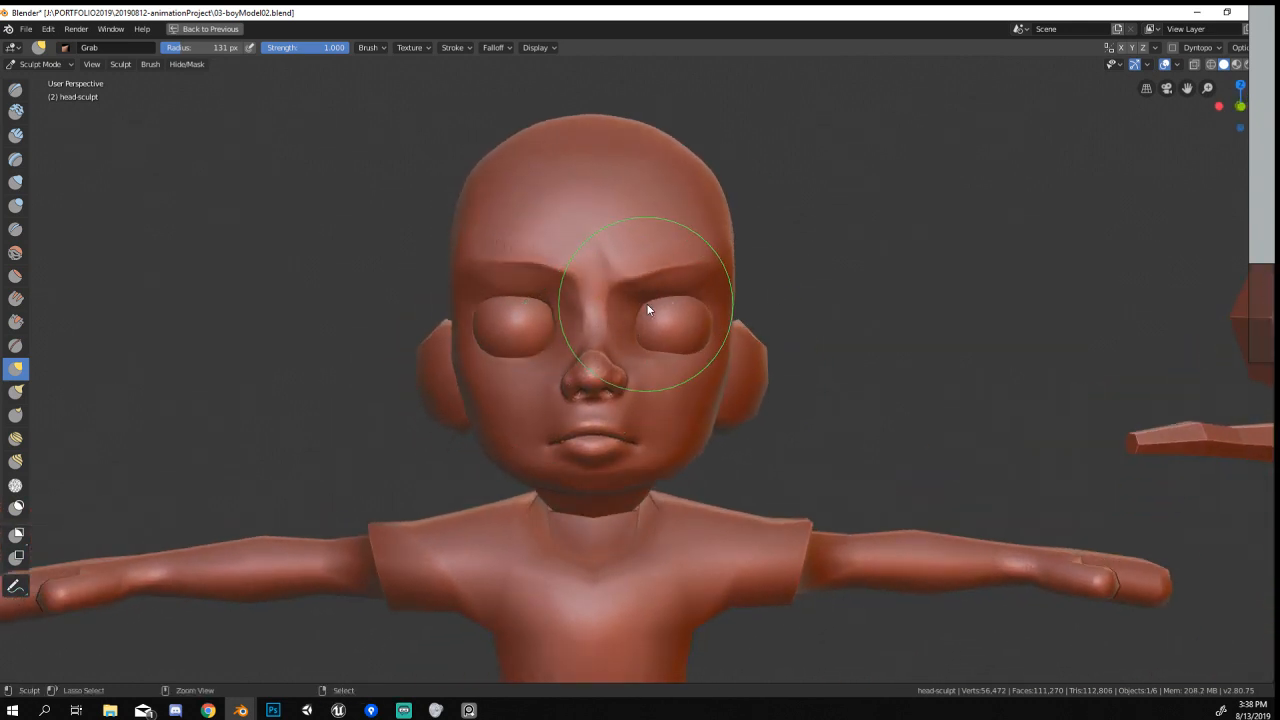
Undo the frown strokes on both brows.
key(ctrl+z)
key(ctrl+z)
key(ctrl+z)
key(ctrl+z)
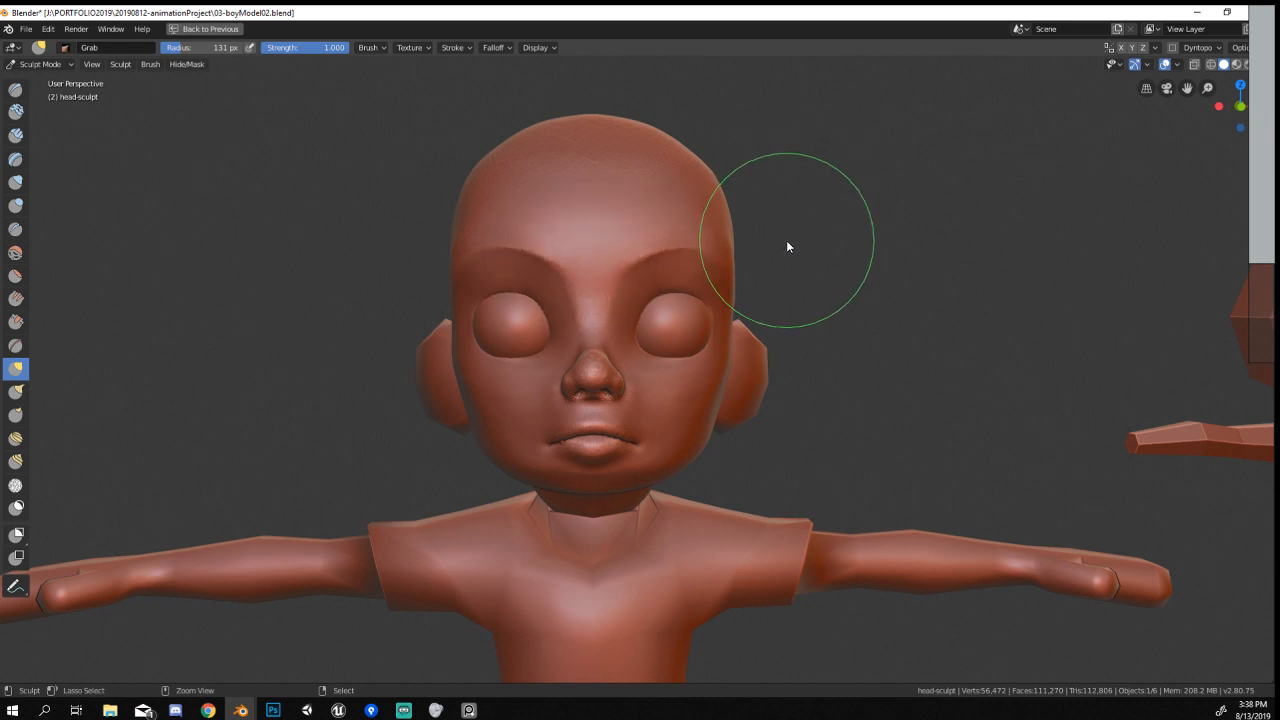
Switch the sculpted head to Object Mode and apply Shade Smooth to it.
mouse_move(786, 240)
middle_down()
mouse_move(868, 246)
mouse_move(744, 248)
mouse_move(722, 307)
mouse_move(631, 301)
mouse_move(675, 286)
mouse_move(707, 300)
middle_up()
scroll(707, 300, up, 5)
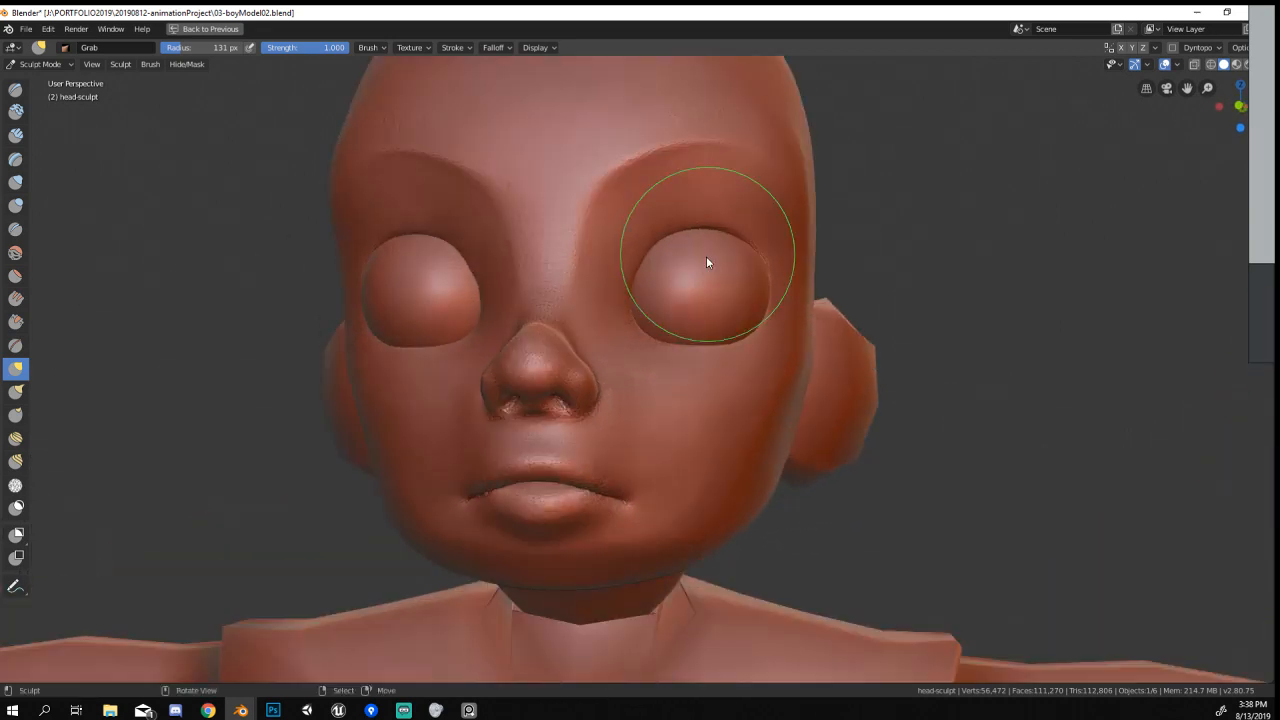
mouse_move(706, 256)
middle_down()
mouse_move(636, 270)
mouse_move(693, 274)
middle_up()
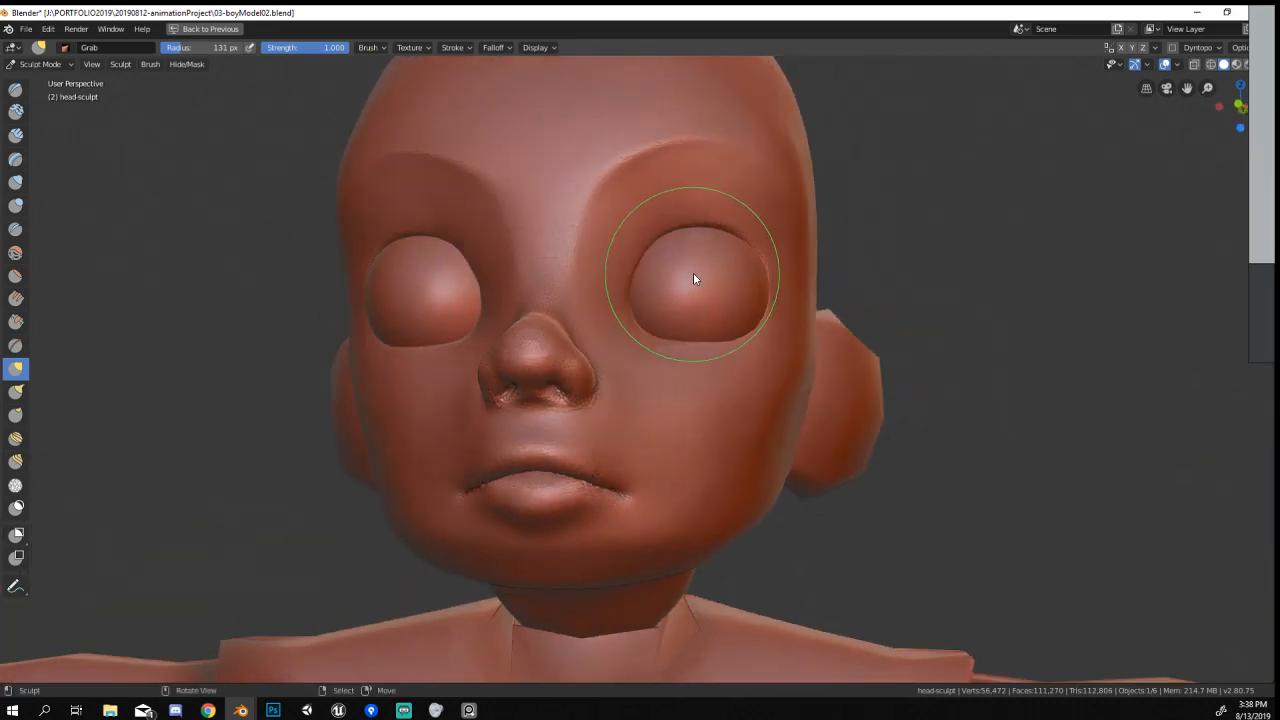
click(1190, 49)
click(40, 64)
click(42, 80)
right_click(462, 362)
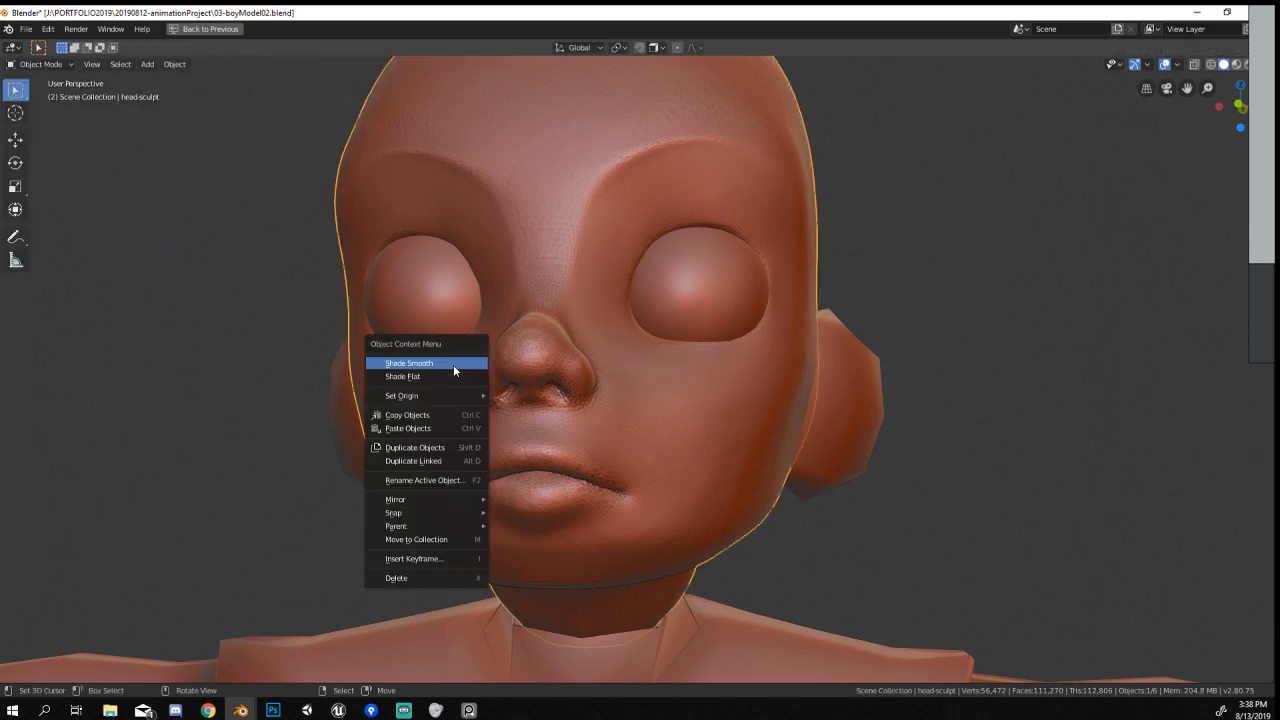
click(453, 364)
Round off the blocky ears by subdividing them and clear the selection.
scroll(400, 589, down, 6)
middle_drag(477, 489, 679, 424)
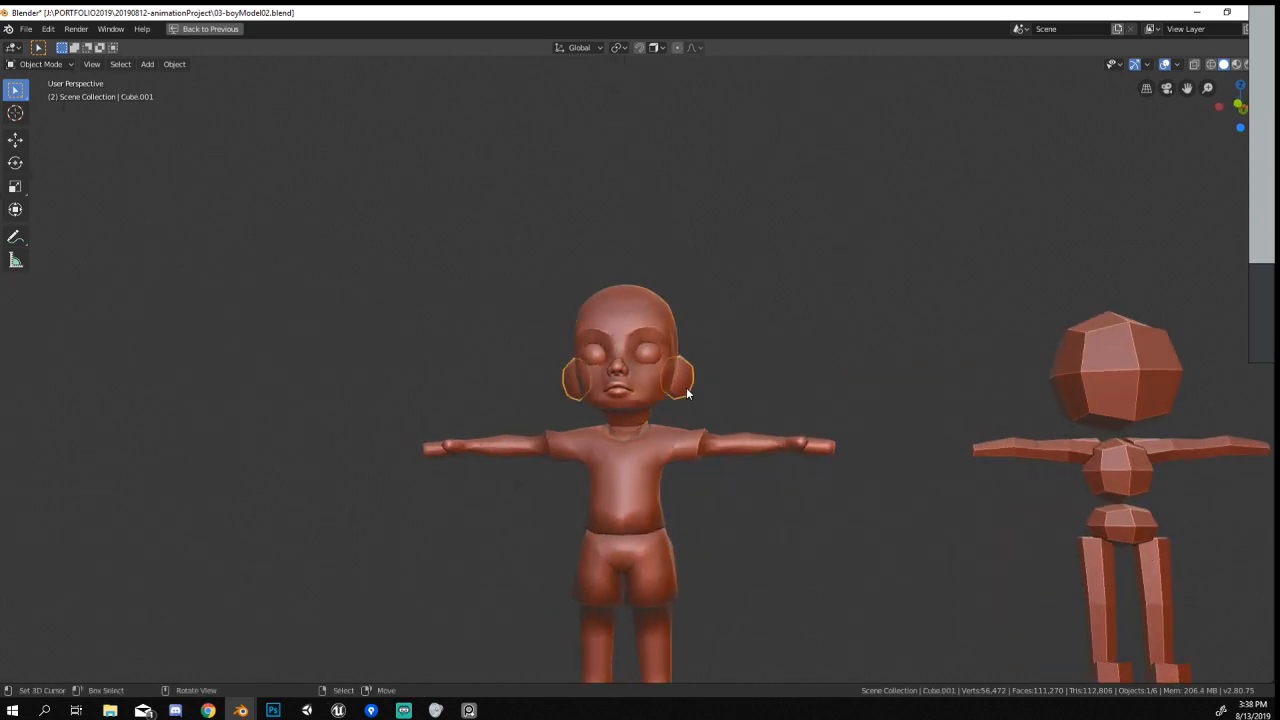
click(706, 485)
mouse_move(708, 487)
middle_down()
mouse_move(636, 528)
mouse_move(177, 543)
mouse_move(149, 523)
middle_up()
scroll(362, 578, down, 4)
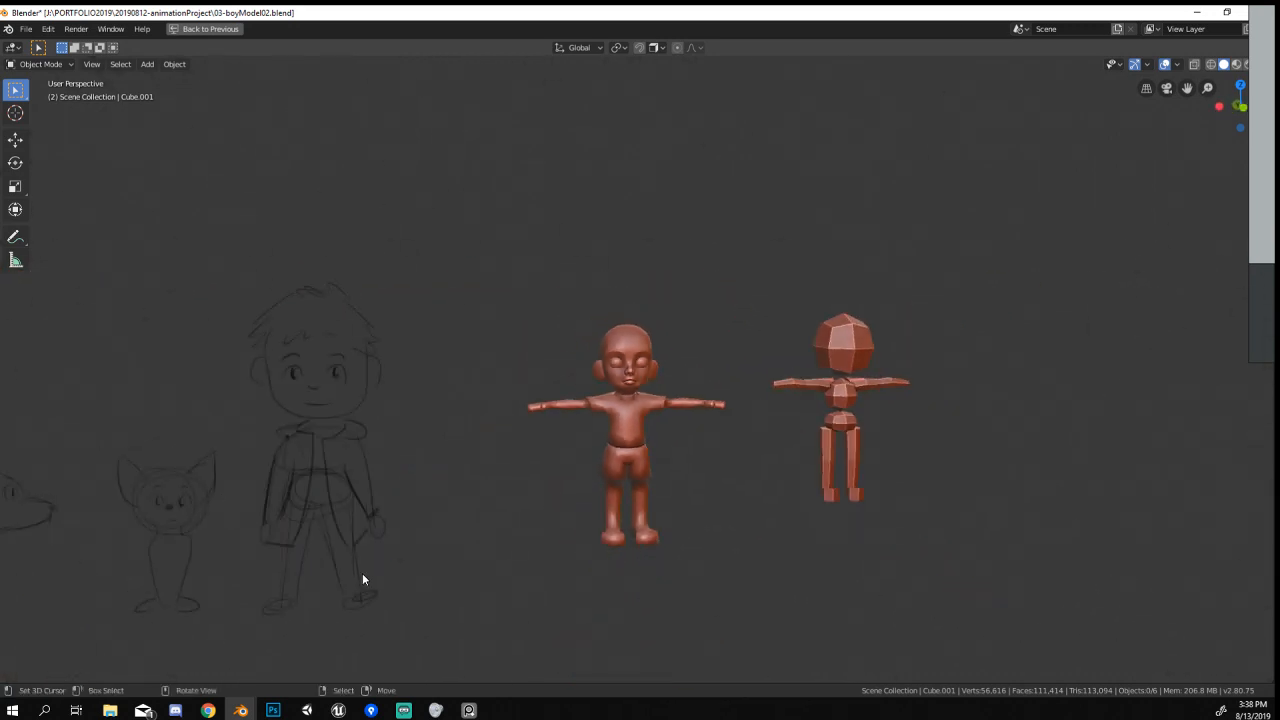
Select the front centre vertex of the eyeball in Edit Mode and set proportional editing to Sphere falloff.
middle_drag(362, 579, 346, 556)
scroll(571, 425, up, 8)
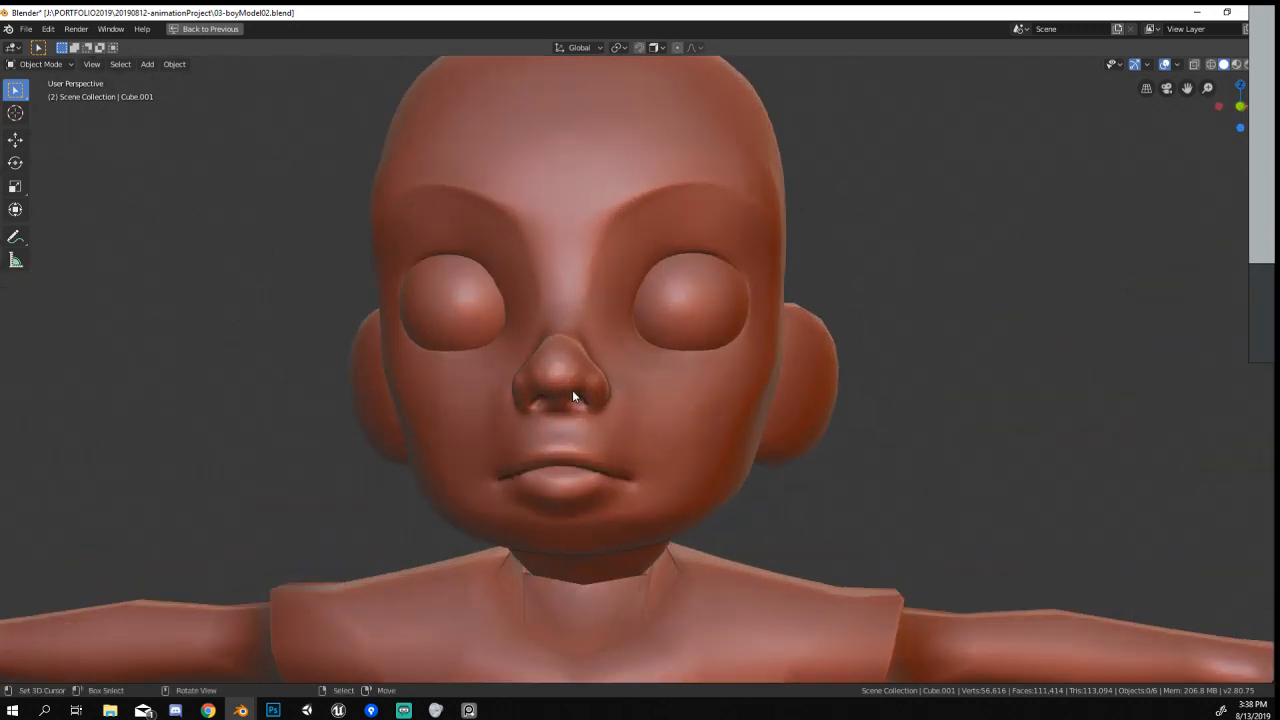
click(700, 331)
key(Tab)
scroll(705, 300, up, 3)
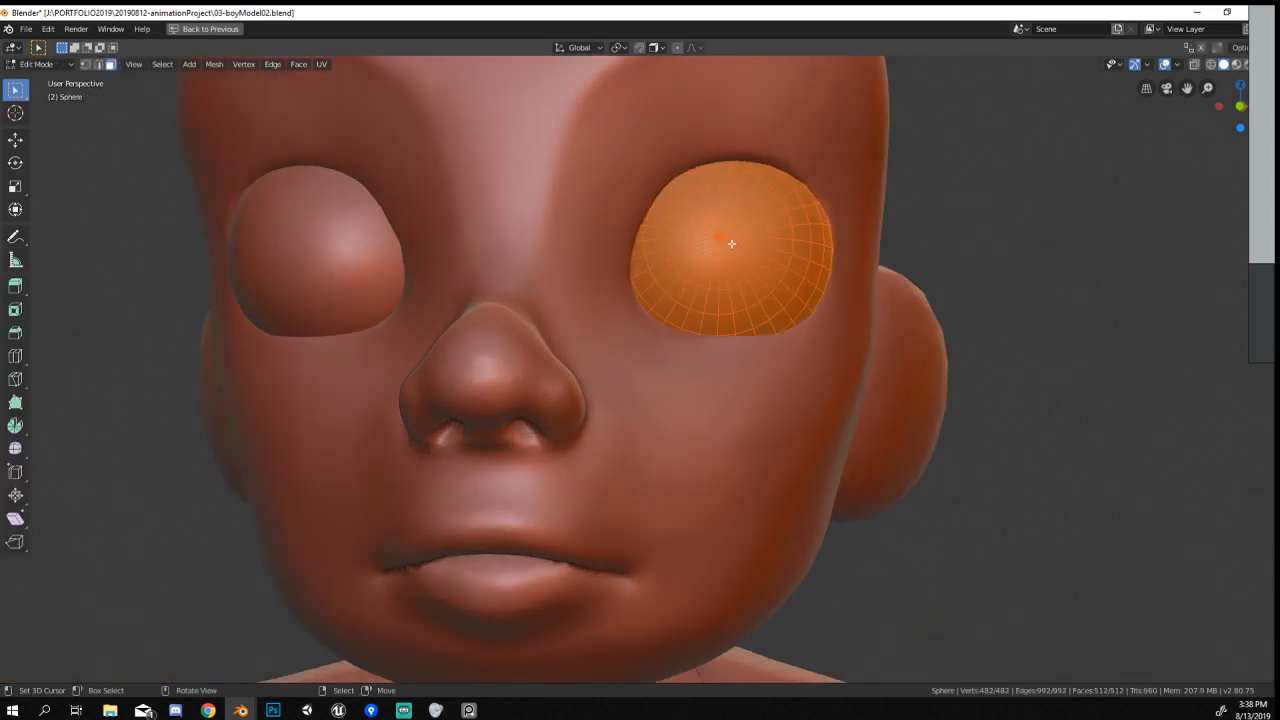
click(731, 243)
shift+middle_drag(731, 243, 733, 322)
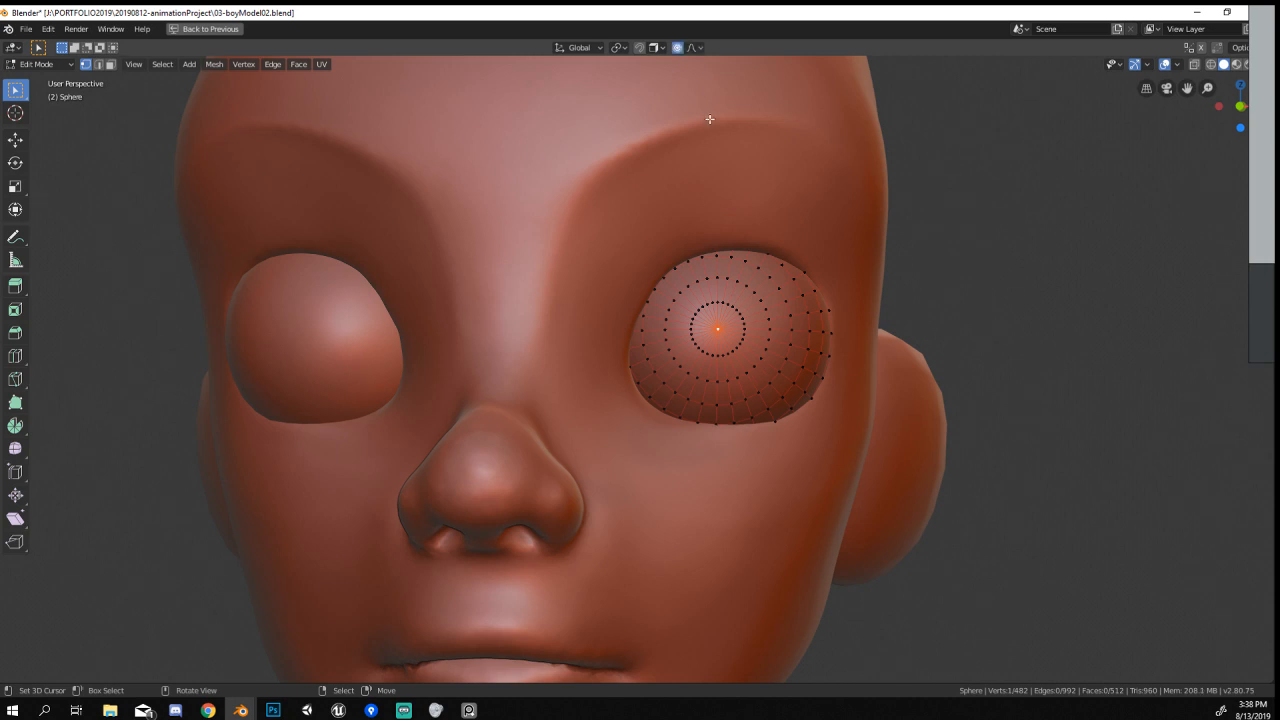
click(690, 47)
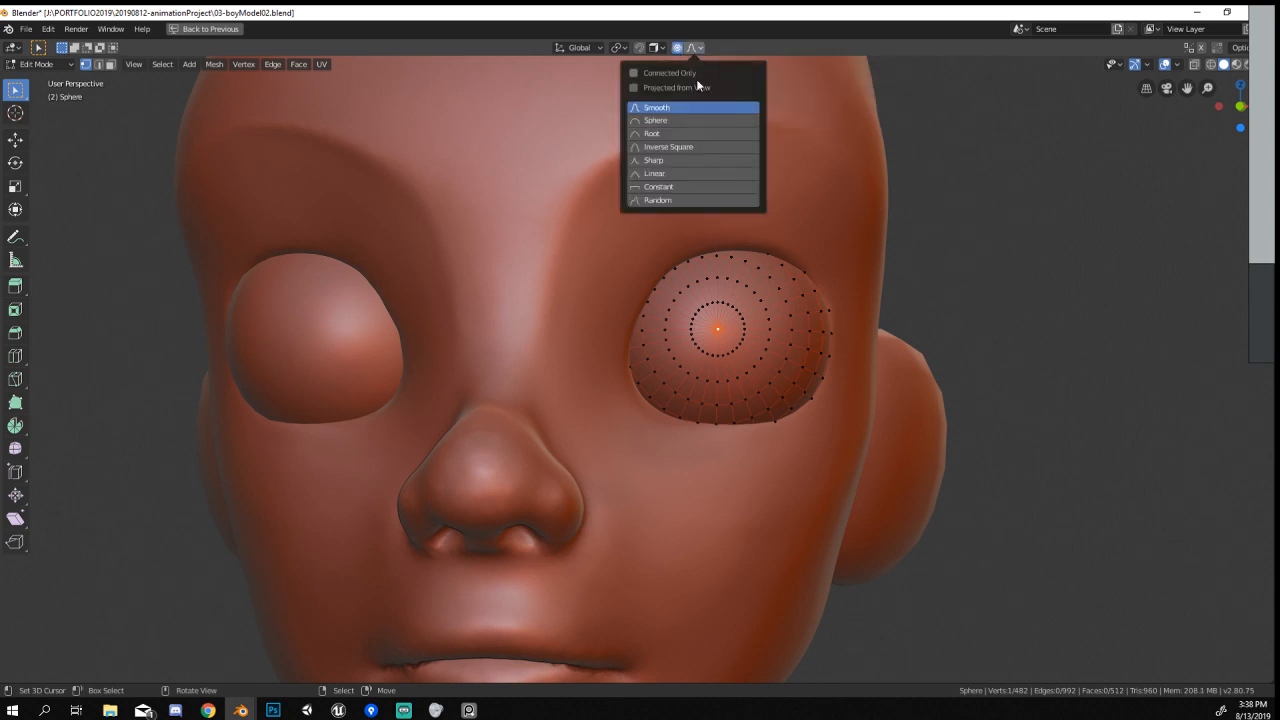
click(685, 122)
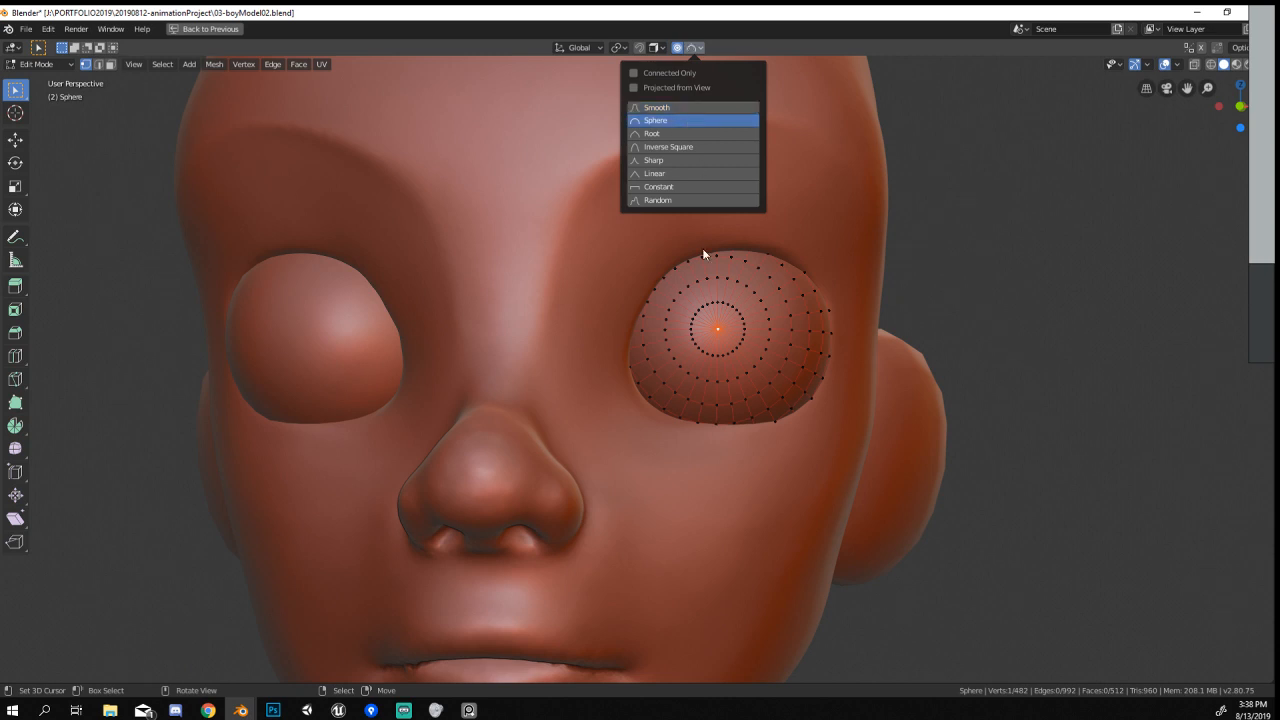
Push the eyeball's centre vertex about 0.018 m inward along Y with a proportional size of 0.03 to hollow out the iris.
middle_drag(674, 372, 622, 395)
scroll(649, 413, up, 3)
key(g)
key(y)
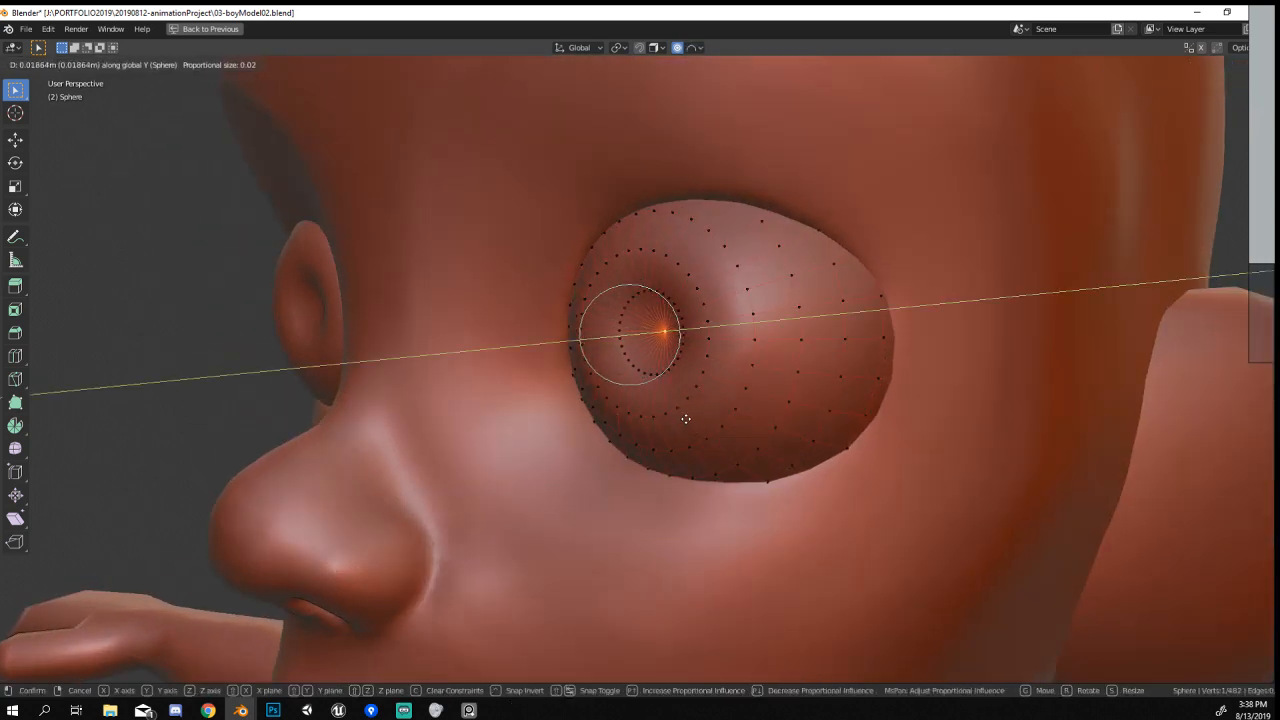
scroll(685, 419, down, 7)
scroll(690, 421, up, 7)
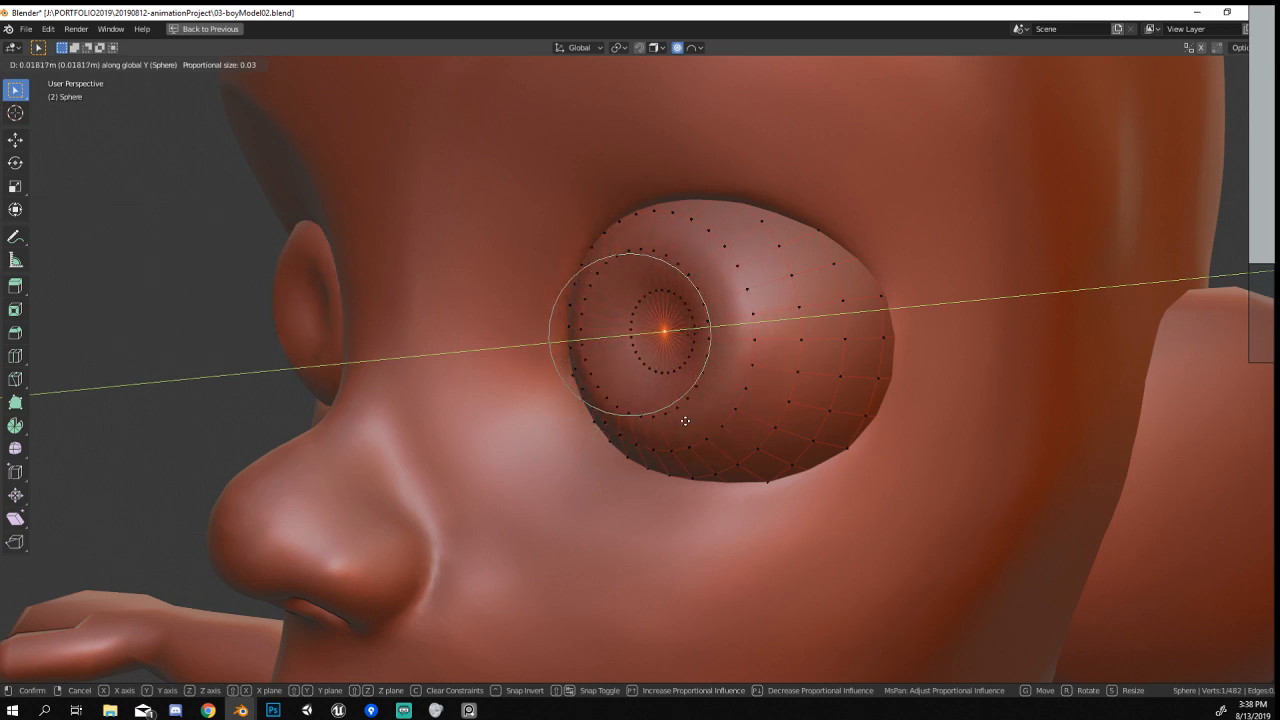
click(685, 420)
Bevel the edge loop around the iris hollow with one segment and return to Object Mode.
scroll(686, 423, down, 5)
middle_drag(686, 423, 734, 420)
scroll(713, 391, up, 4)
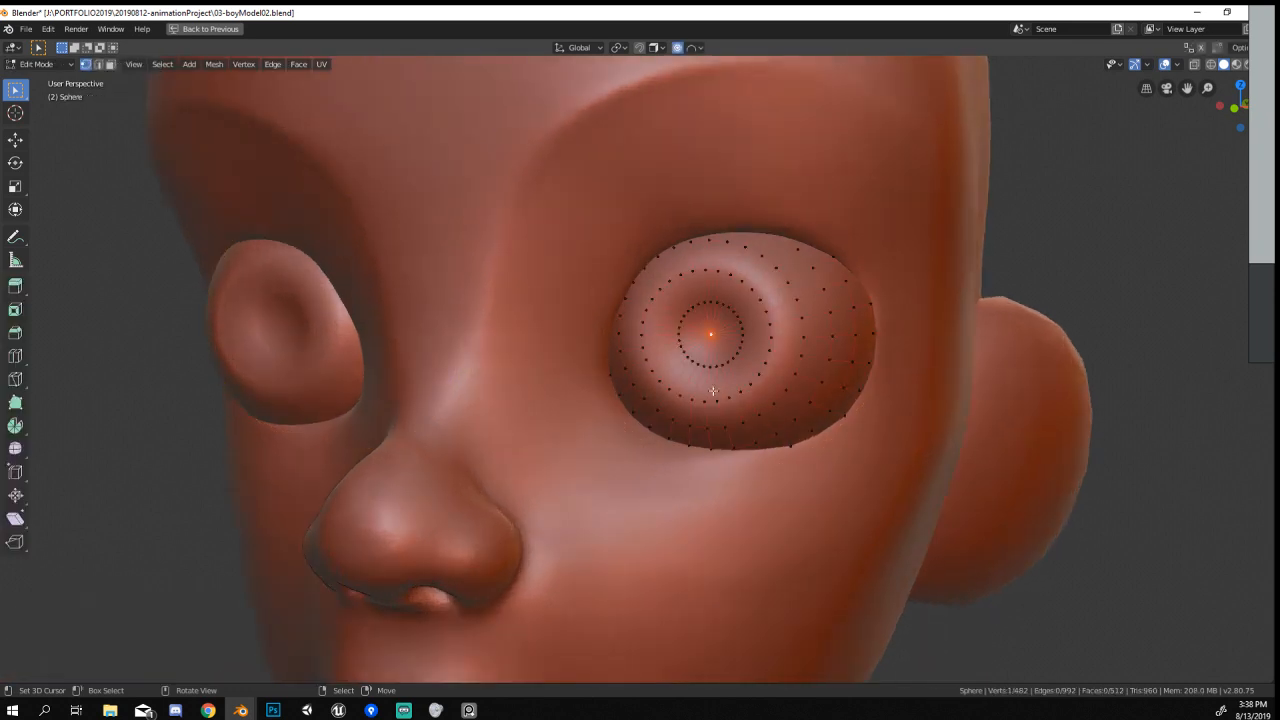
scroll(763, 289, up, 2)
key(ctrl+b)
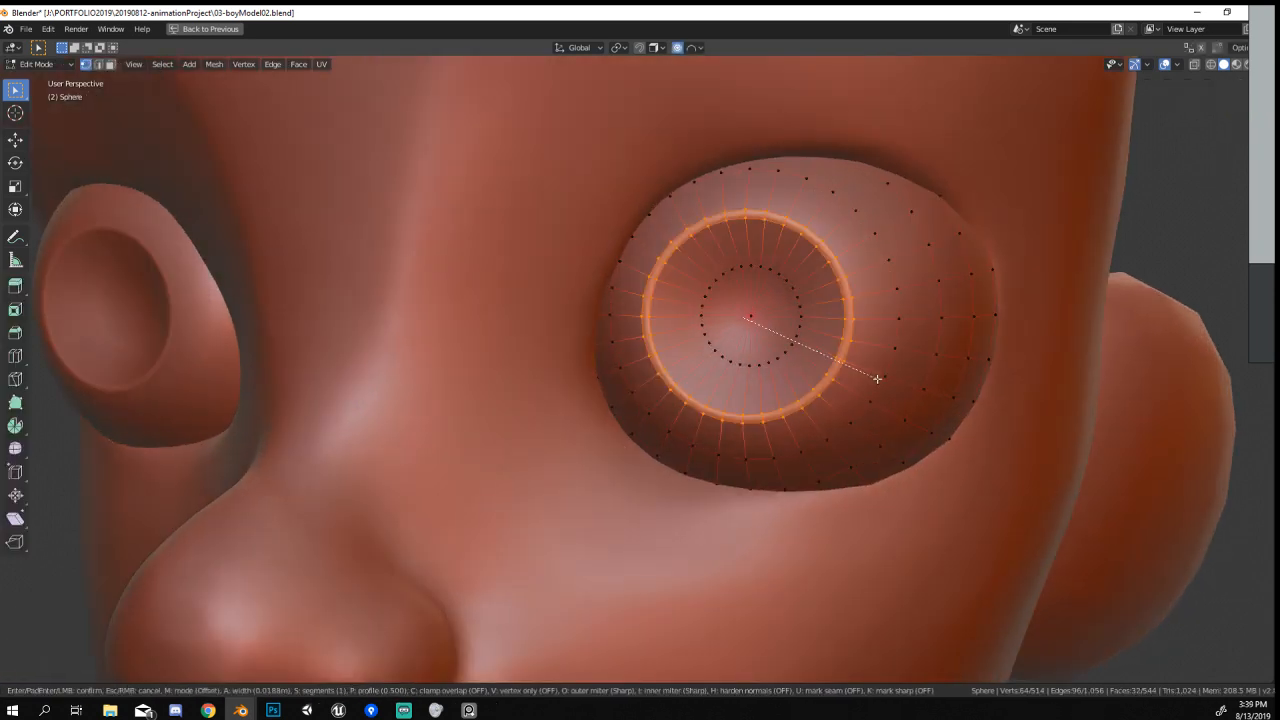
click(877, 378)
key(Tab)
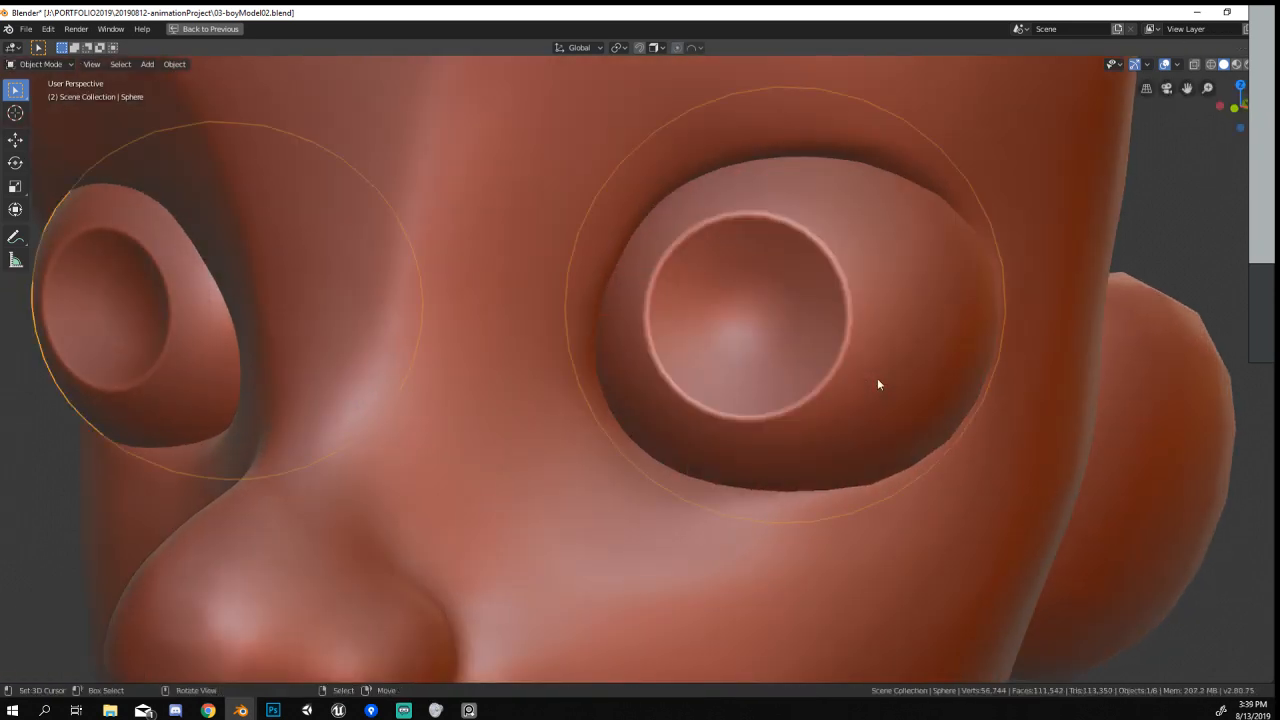
scroll(877, 378, down, 3)
click(806, 467)
scroll(806, 467, down, 3)
mouse_move(801, 452)
middle_down()
mouse_move(851, 437)
mouse_move(857, 420)
mouse_move(955, 427)
mouse_move(846, 423)
middle_up()
scroll(714, 491, down, 3)
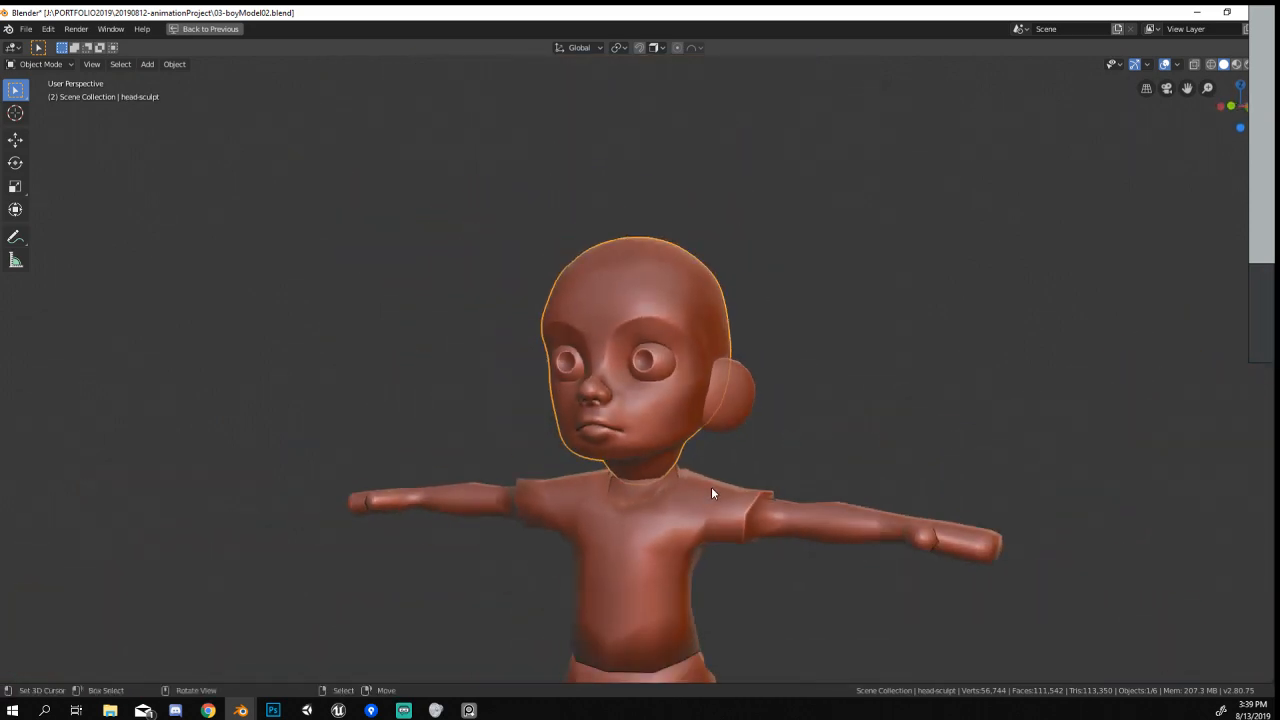
Scale the iris ring of the eyeball in Edit Mode and return to Object Mode.
scroll(706, 349, up, 3)
click(702, 340)
scroll(706, 414, up, 2)
middle_drag(706, 414, 817, 417)
key(Tab)
scroll(686, 423, up, 3)
key(s)
click(756, 393)
key(Tab)
scroll(766, 400, down, 4)
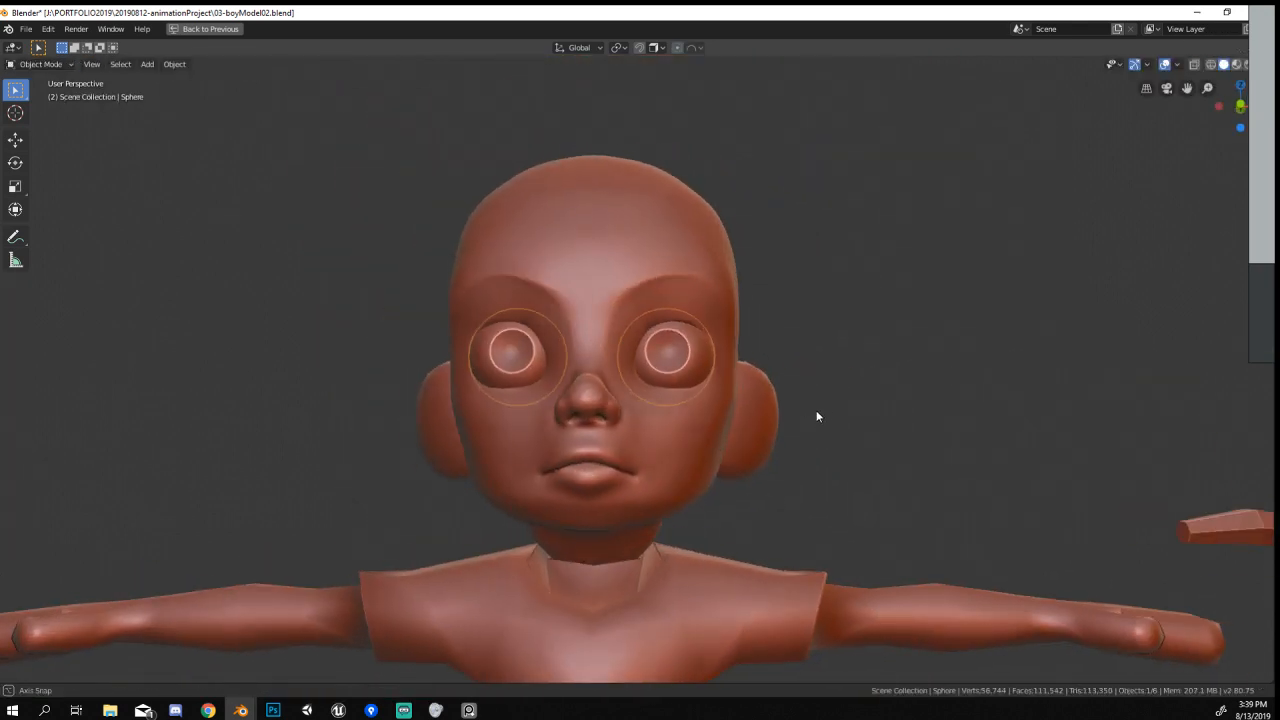
Reposition the eyeballs in their sockets, fitting them from the side and from a three-quarter angle.
scroll(827, 398, up, 1)
scroll(828, 398, down, 8)
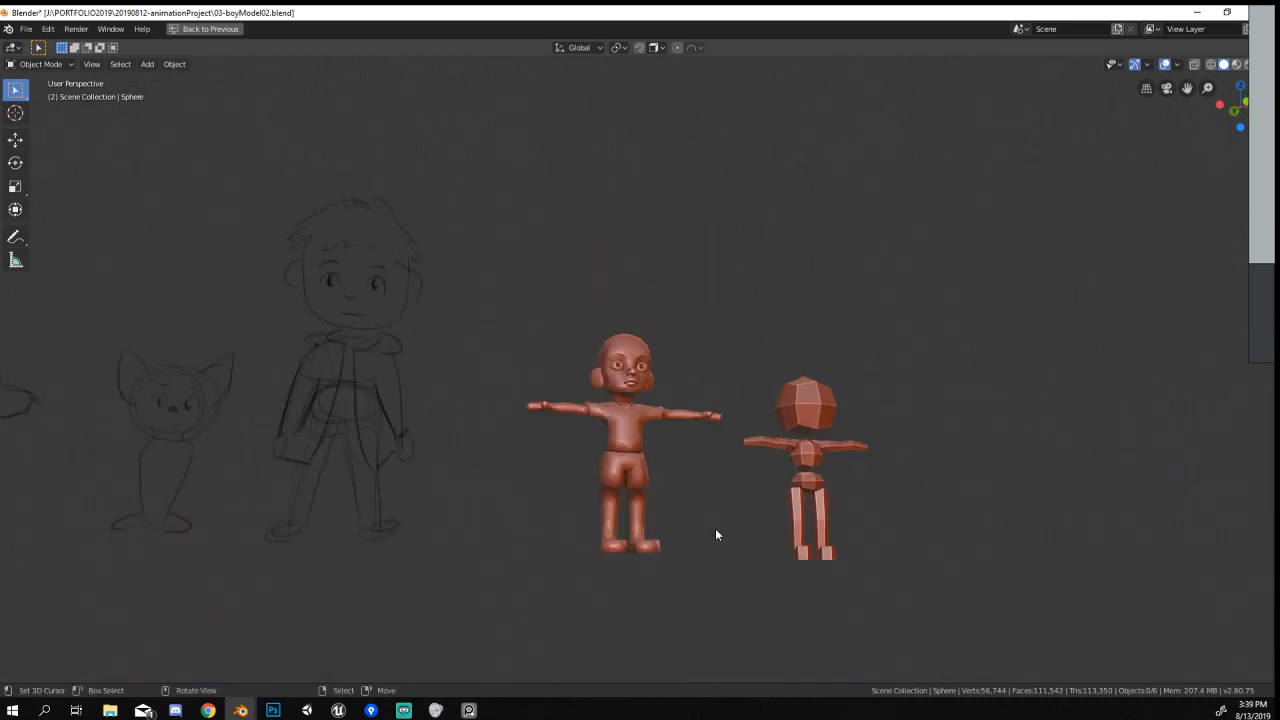
mouse_move(717, 531)
middle_down()
mouse_move(682, 568)
mouse_move(620, 566)
mouse_move(609, 423)
mouse_move(565, 423)
mouse_move(586, 420)
mouse_move(571, 406)
middle_up()
scroll(609, 417, up, 5)
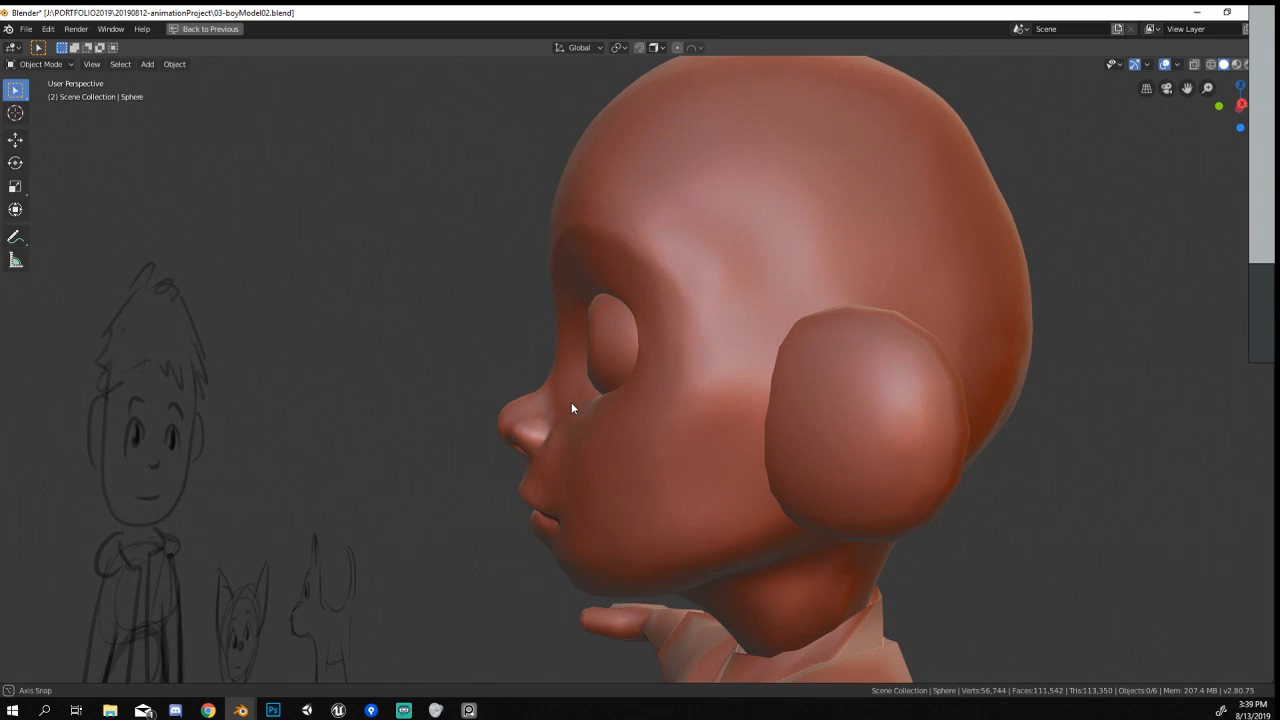
click(600, 354)
key(g)
click(640, 384)
mouse_move(640, 384)
middle_down()
mouse_move(845, 376)
mouse_move(614, 384)
middle_up()
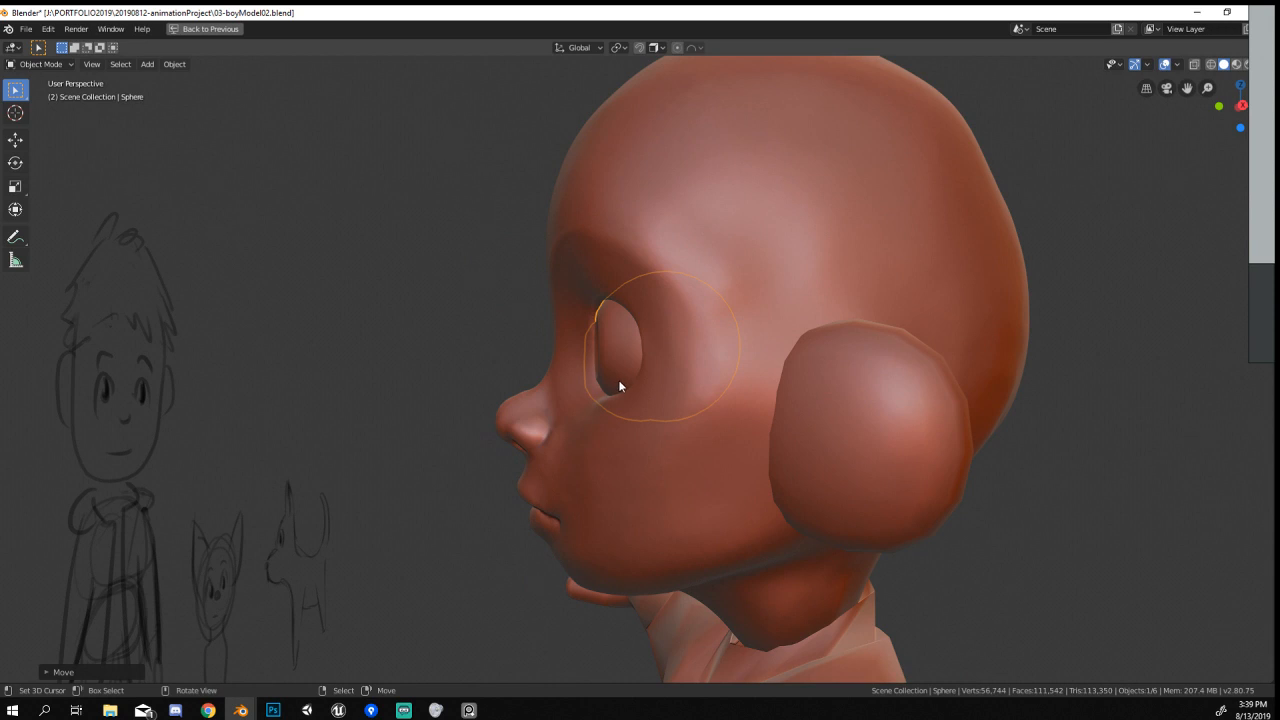
mouse_move(633, 388)
middle_down()
mouse_move(623, 385)
mouse_move(674, 421)
middle_up()
key(g)
click(591, 390)
Put the head into Sculpt Mode and build up the rim around the eye socket using Clay Strips with a 75 px radius.
click(591, 390)
scroll(656, 443, up, 5)
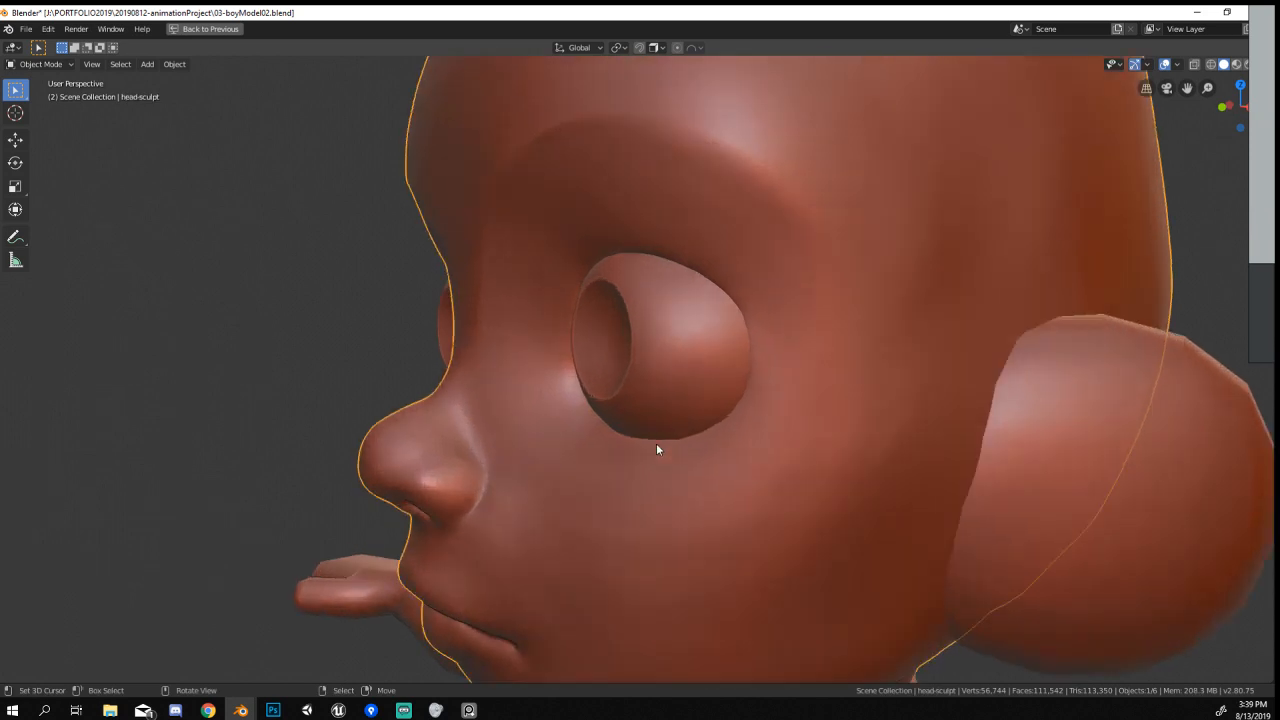
click(45, 64)
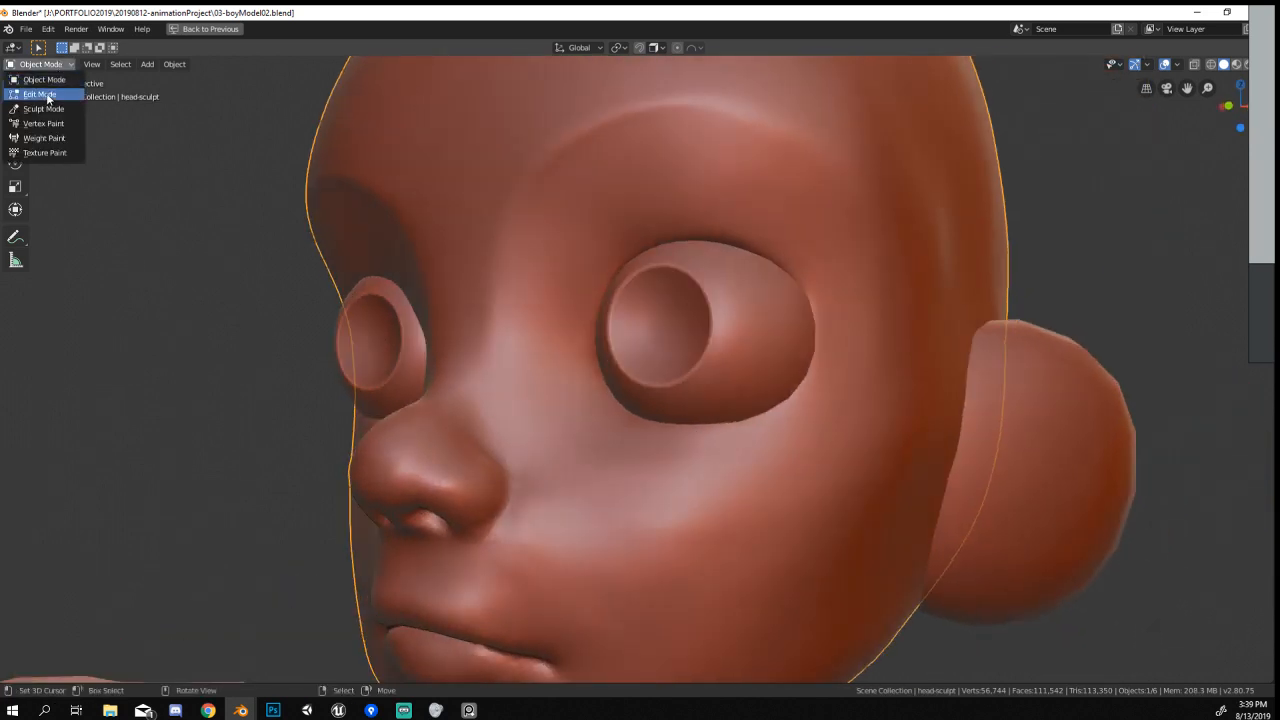
click(45, 108)
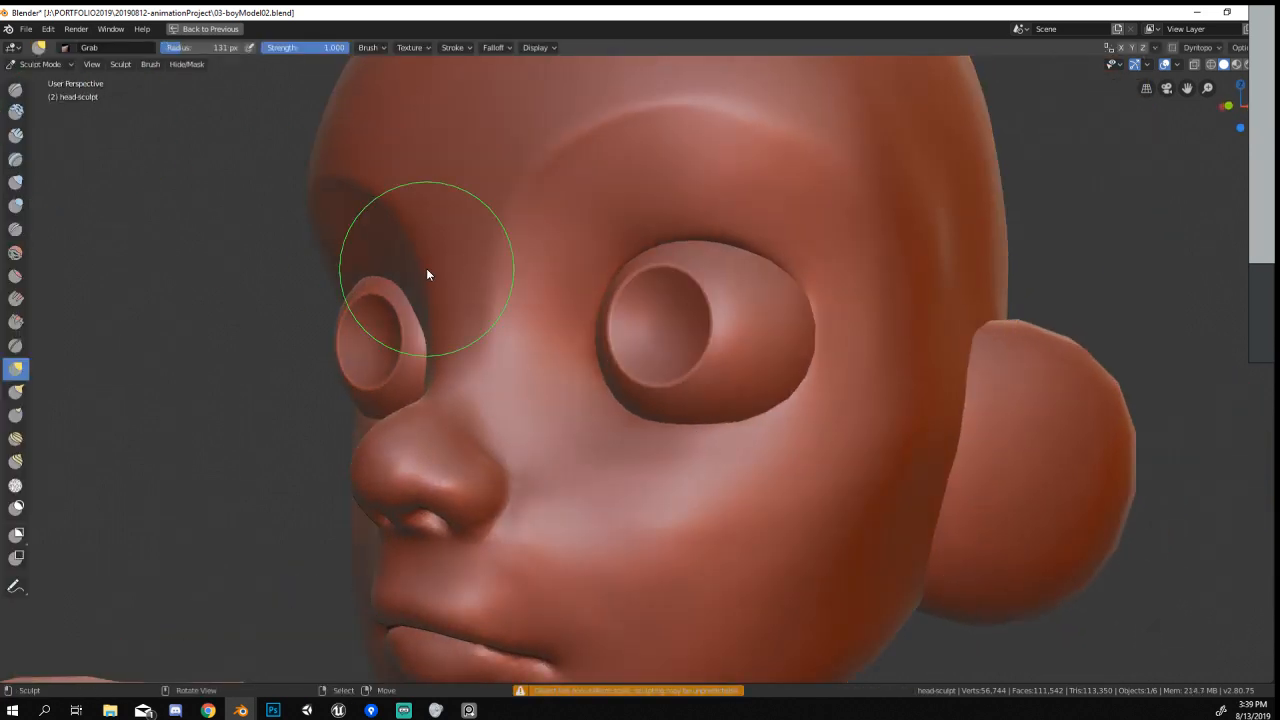
click(15, 135)
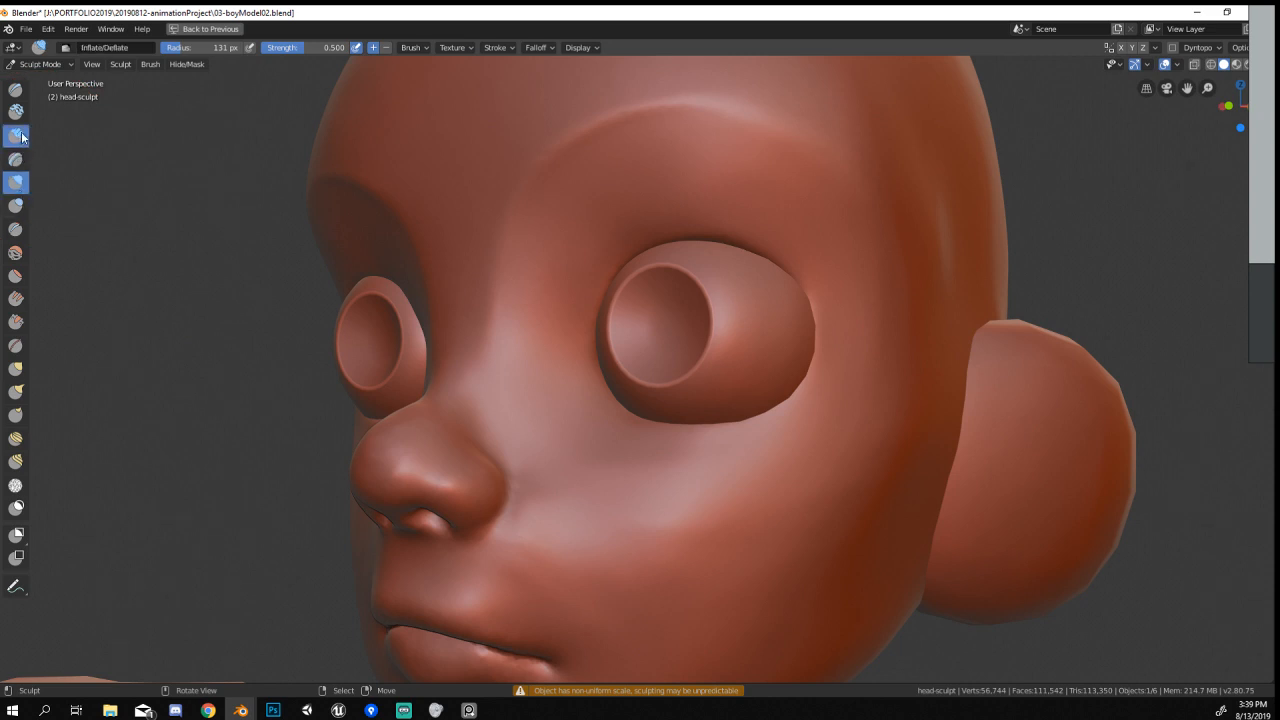
click(22, 137)
mouse_move(586, 284)
mouse_down()
mouse_move(771, 253)
mouse_move(571, 286)
mouse_move(795, 233)
mouse_up()
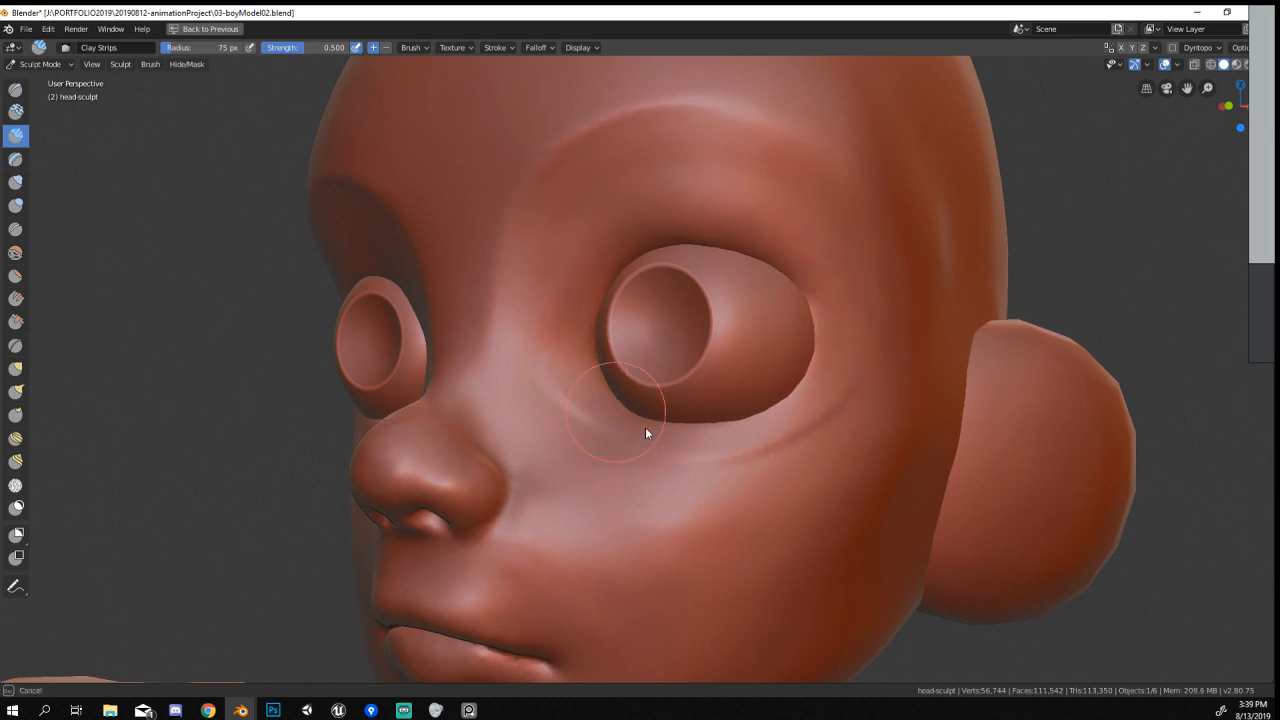
drag(869, 340, 848, 429)
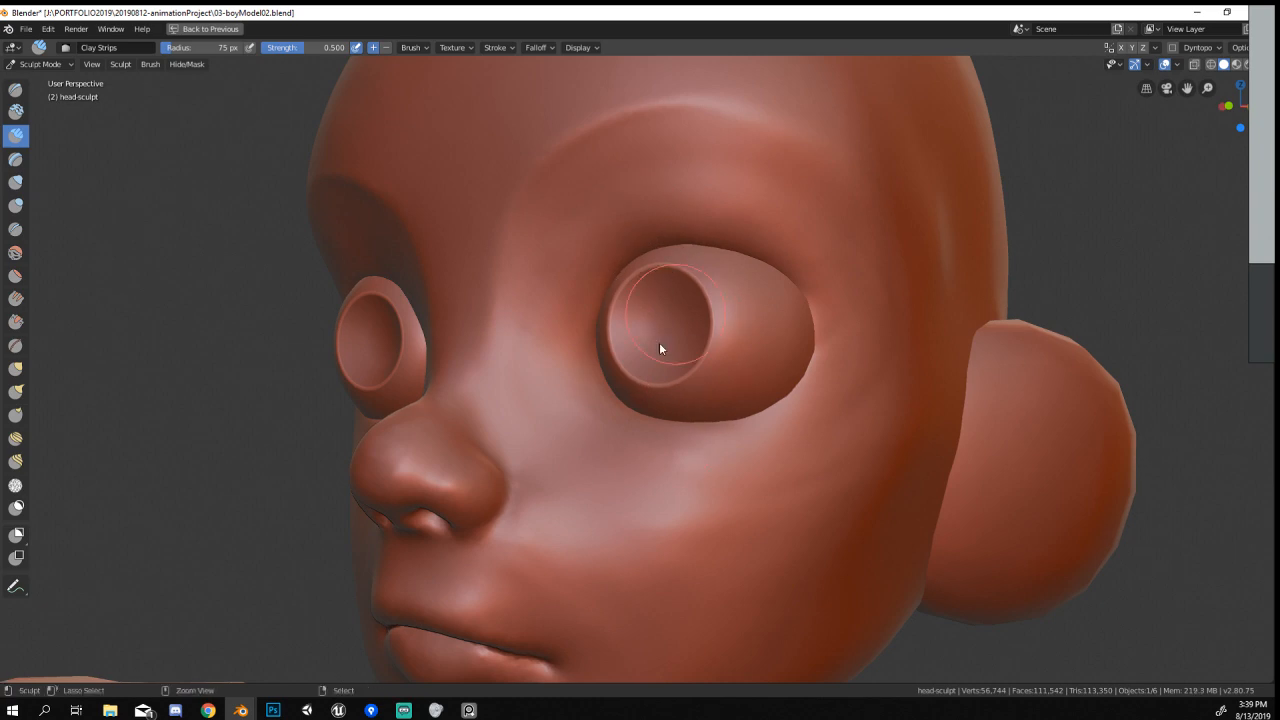
Shape the outer brow ridge using Clay Strips at 90 px and the Grab brush at 147 px.
scroll(659, 349, down, 6)
mouse_move(692, 416)
middle_down()
mouse_move(749, 409)
mouse_move(594, 419)
mouse_move(614, 421)
mouse_move(547, 375)
mouse_move(599, 379)
mouse_move(640, 331)
middle_up()
scroll(614, 421, up, 2)
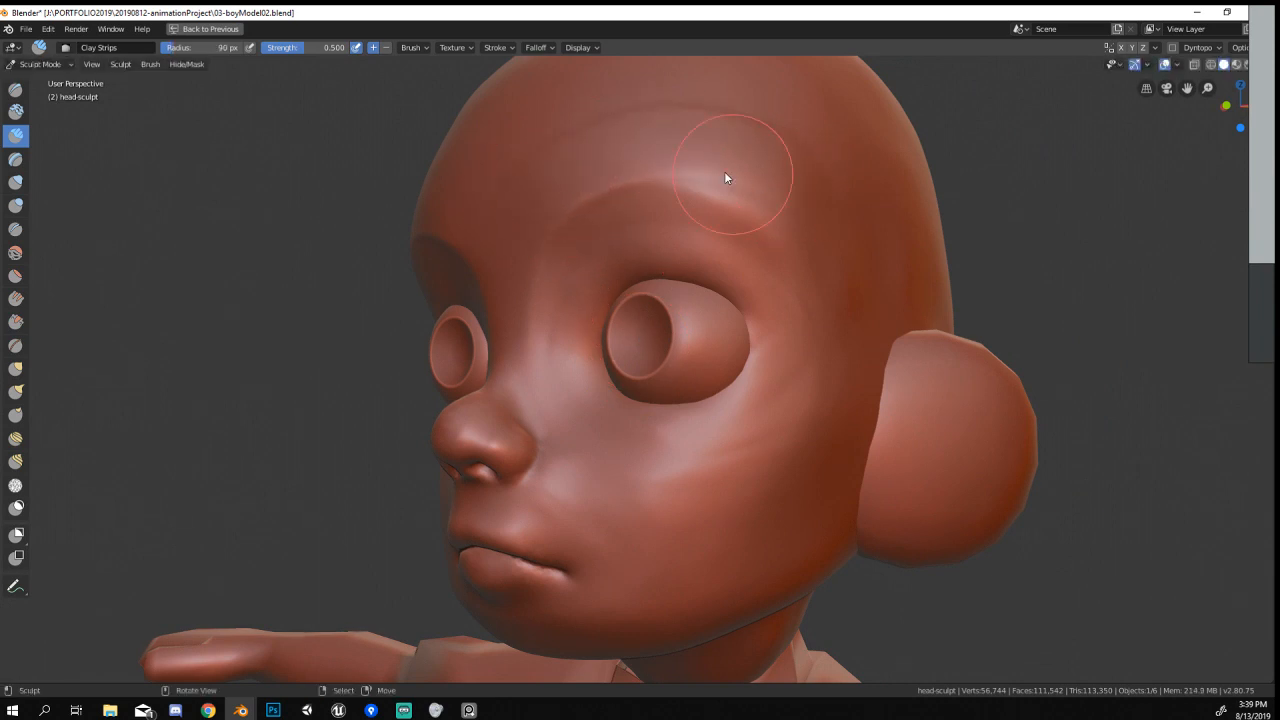
drag(726, 178, 801, 241)
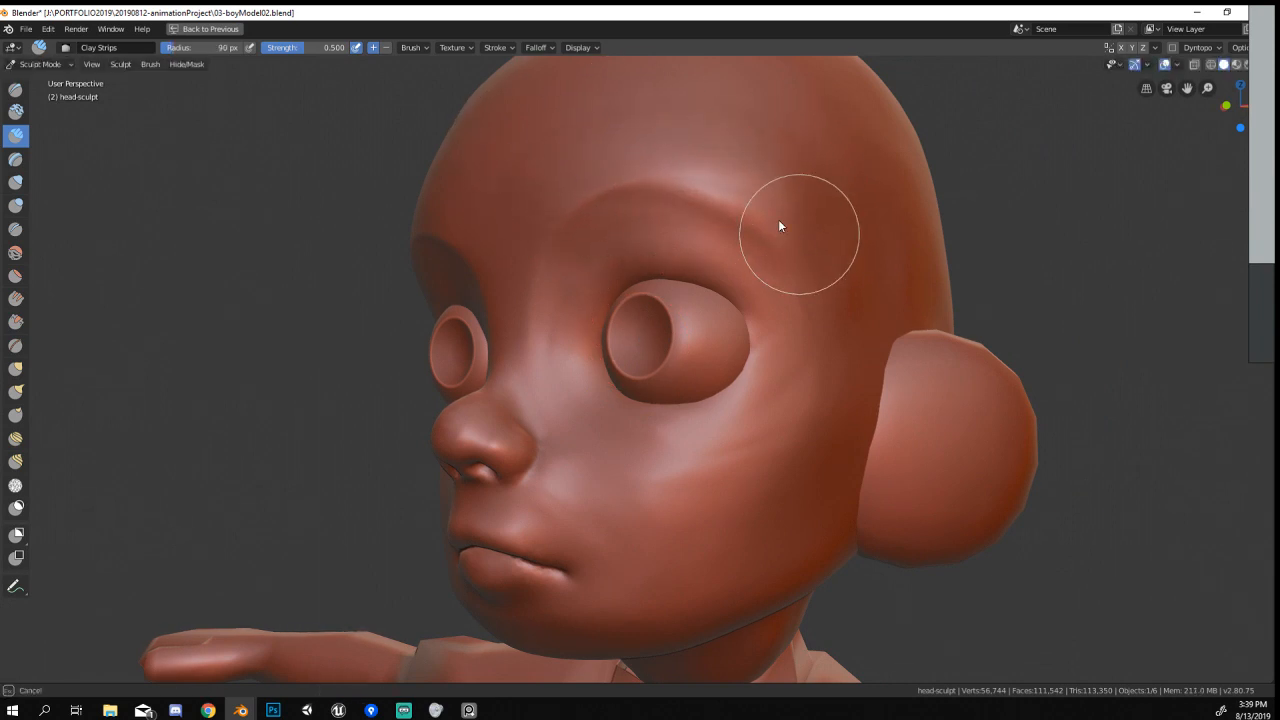
middle_drag(586, 260, 674, 229)
key(g)
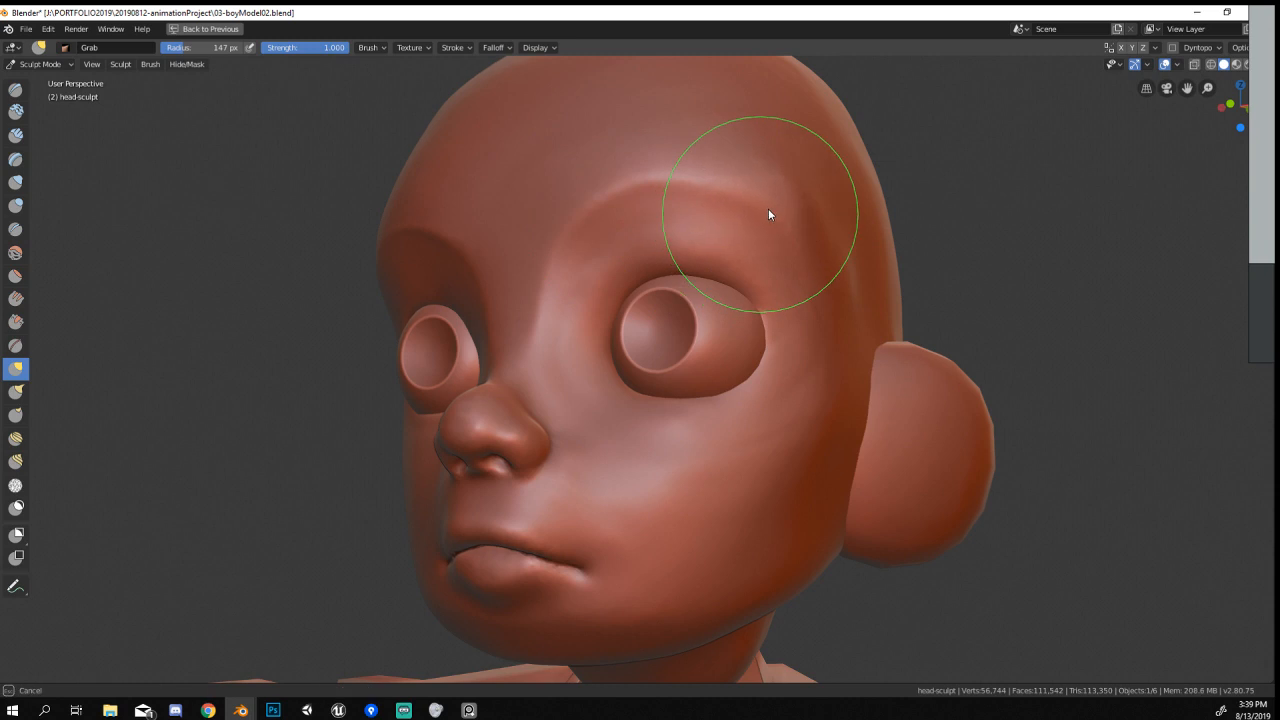
mouse_move(753, 215)
middle_down()
mouse_move(797, 226)
mouse_move(739, 228)
middle_up()
scroll(739, 228, down, 4)
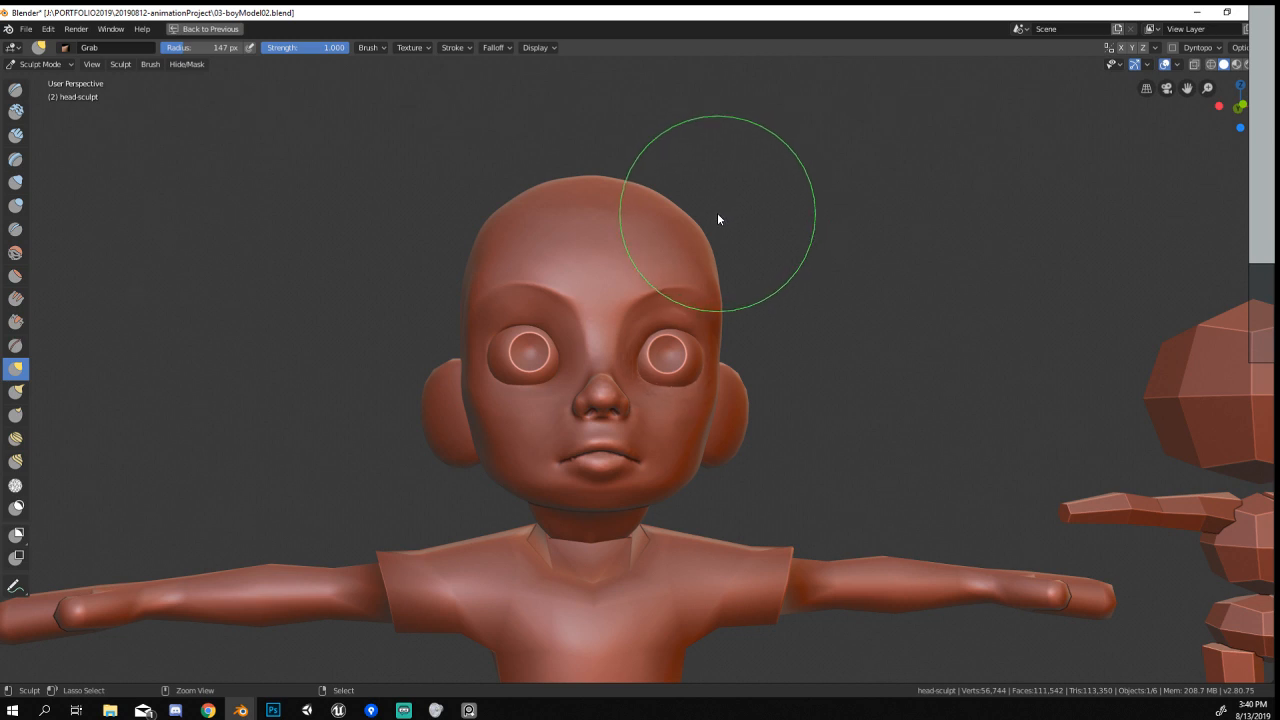
Leave and re-enter Sculpt Mode on the head and enable X-axis symmetry for sculpting.
key(ctrl+Tab)
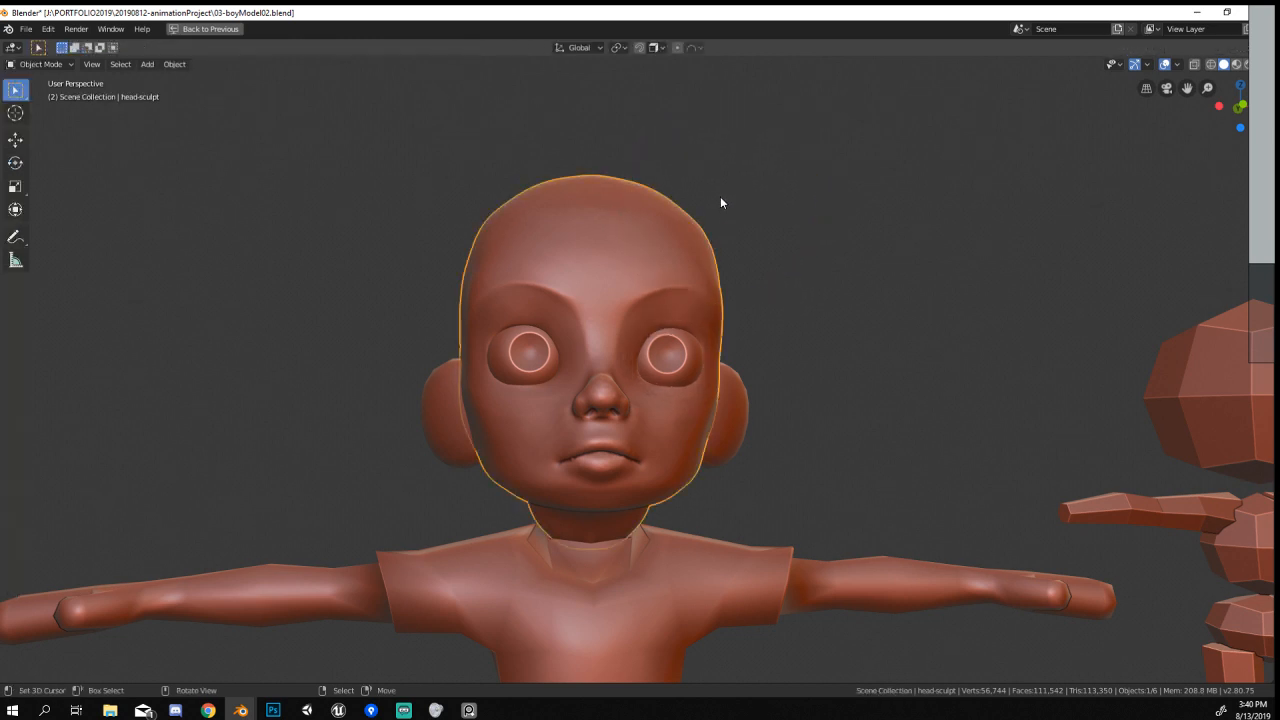
middle_drag(720, 198, 692, 224)
scroll(778, 223, up, 1)
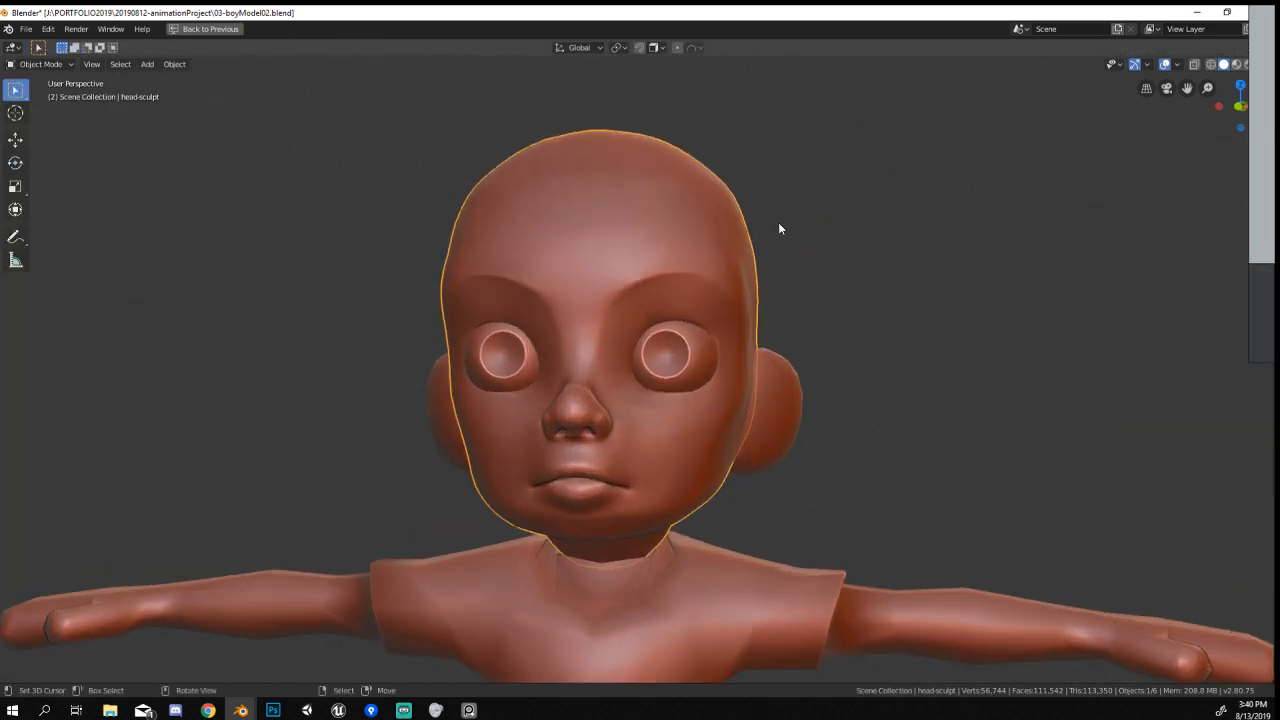
click(40, 64)
click(45, 108)
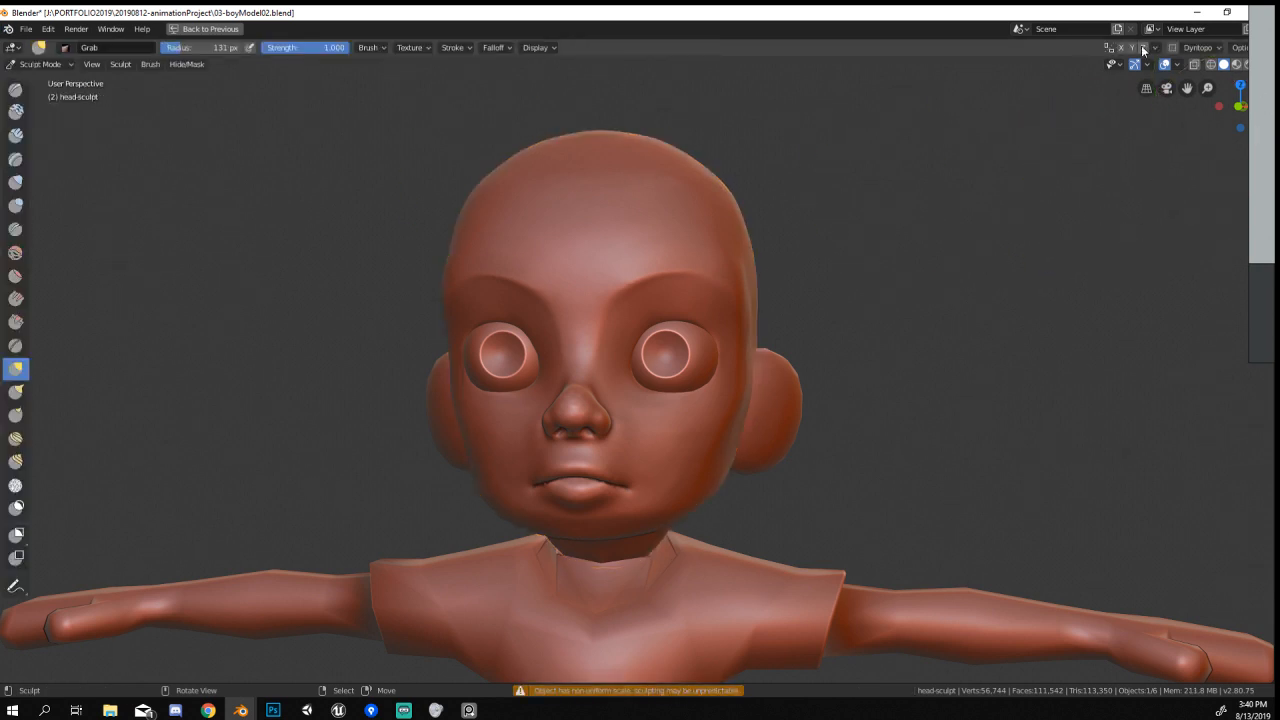
middle_drag(1028, 333, 1006, 326)
scroll(758, 434, up, 4)
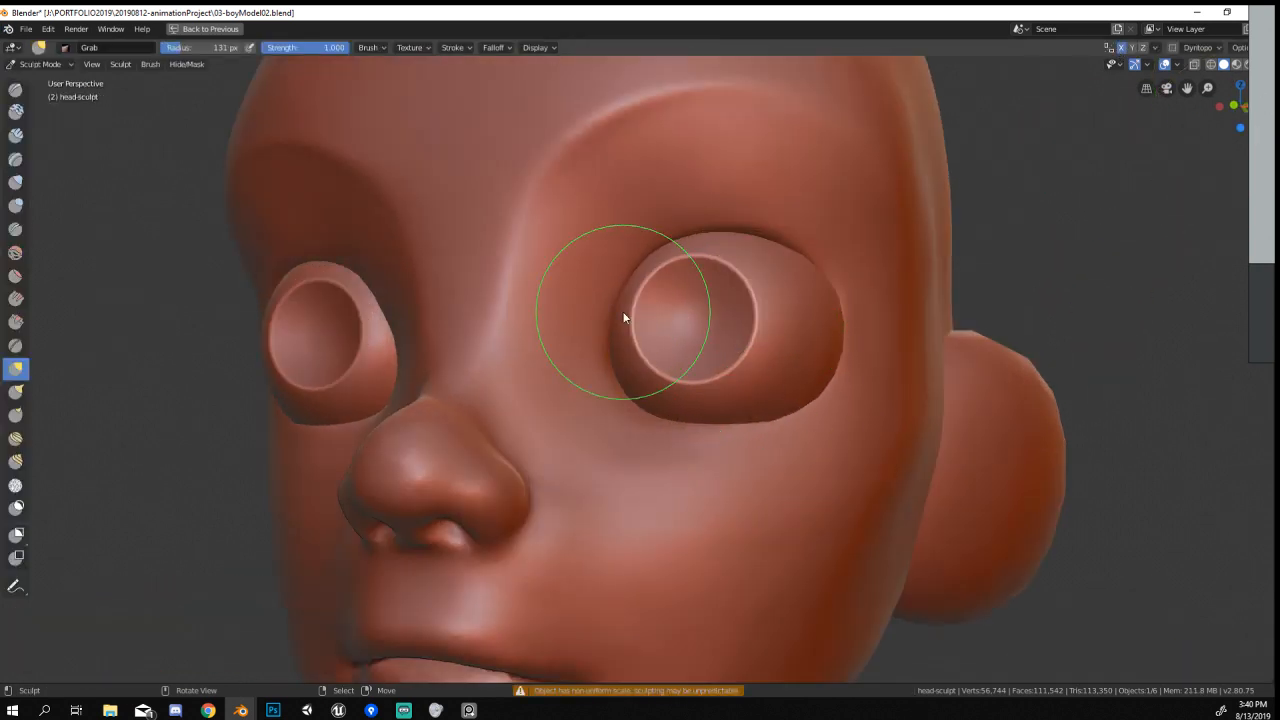
Add volume above the eye using Clay Strips at a 131 px radius and smooth the outer brow.
click(16, 135)
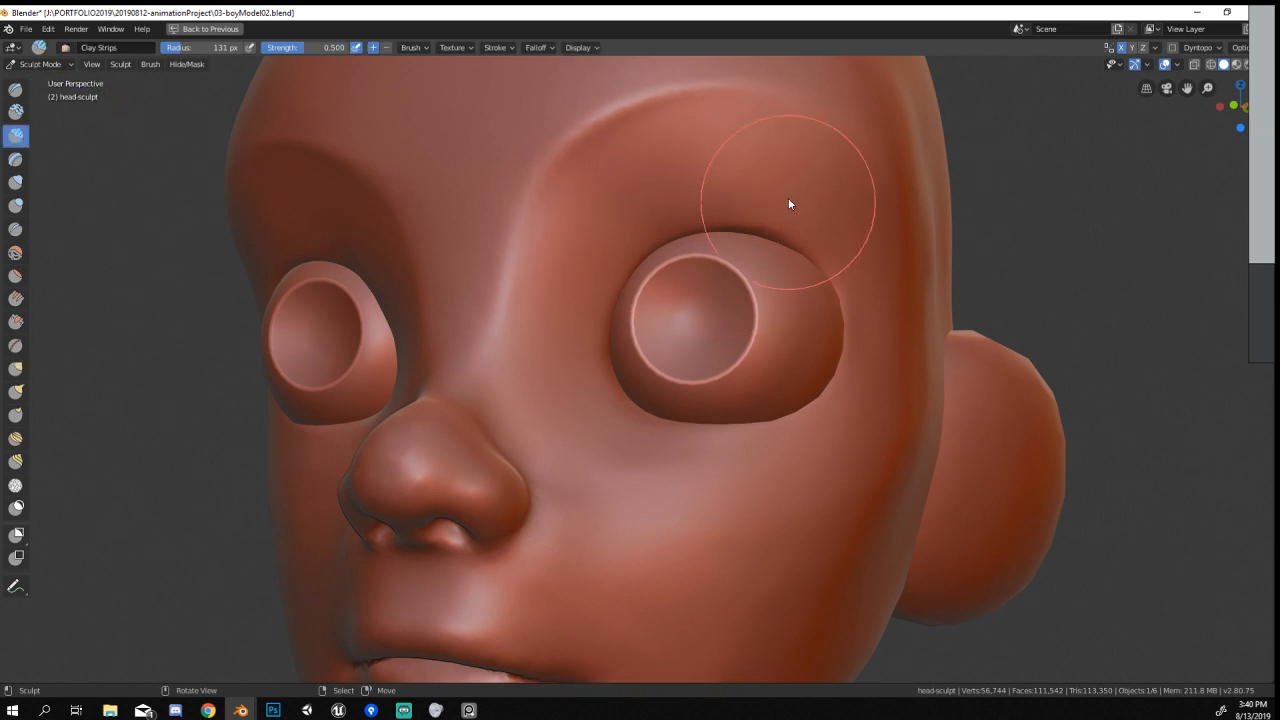
mouse_move(704, 228)
mouse_down()
mouse_move(821, 271)
mouse_move(831, 322)
mouse_move(570, 272)
mouse_up()
mouse_move(746, 190)
shift+mouse_down()
mouse_move(805, 391)
mouse_move(797, 408)
mouse_move(862, 182)
shift+mouse_up()
scroll(706, 342, down, 3)
mouse_move(704, 342)
middle_down()
mouse_move(786, 332)
mouse_move(754, 343)
middle_up()
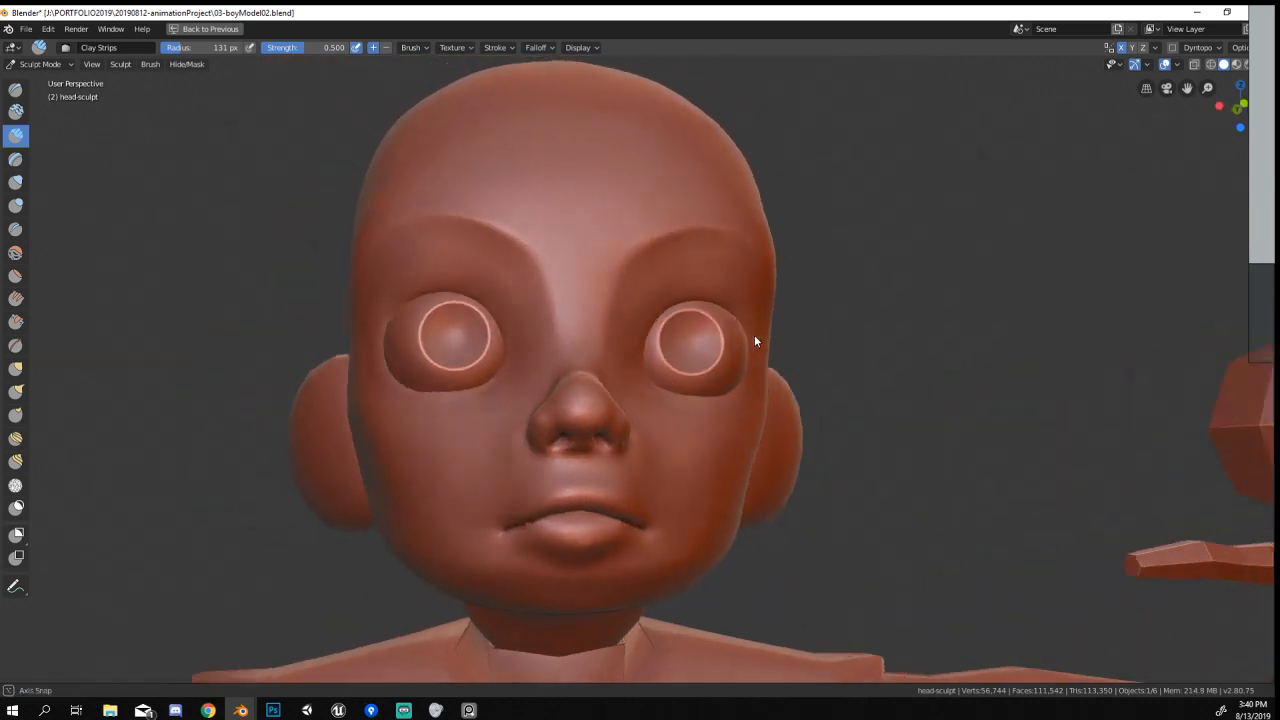
Build up the forehead above both brows with broad symmetrical Clay Strips strokes at 131 px.
scroll(737, 283, up, 2)
middle_drag(737, 283, 663, 357)
mouse_move(505, 220)
mouse_down()
mouse_move(537, 264)
mouse_move(795, 226)
mouse_up()
mouse_move(520, 205)
mouse_down()
mouse_move(594, 163)
mouse_move(782, 176)
mouse_up()
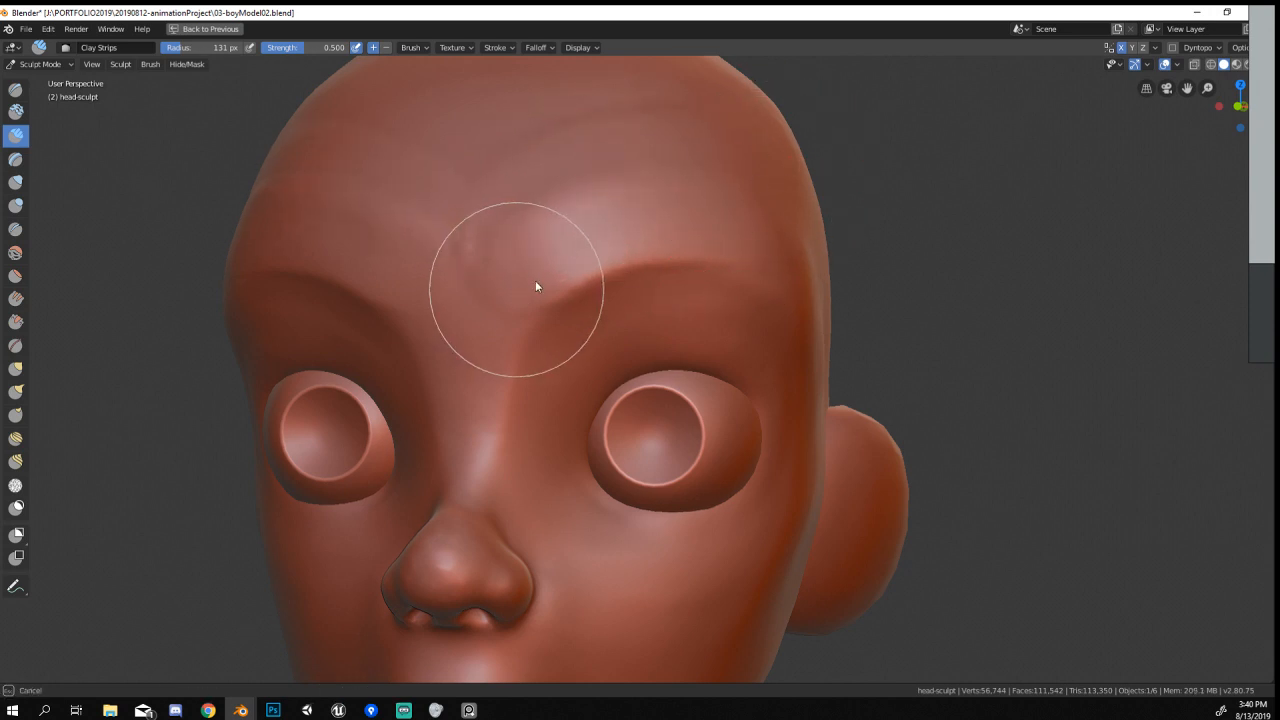
middle_drag(691, 100, 788, 266)
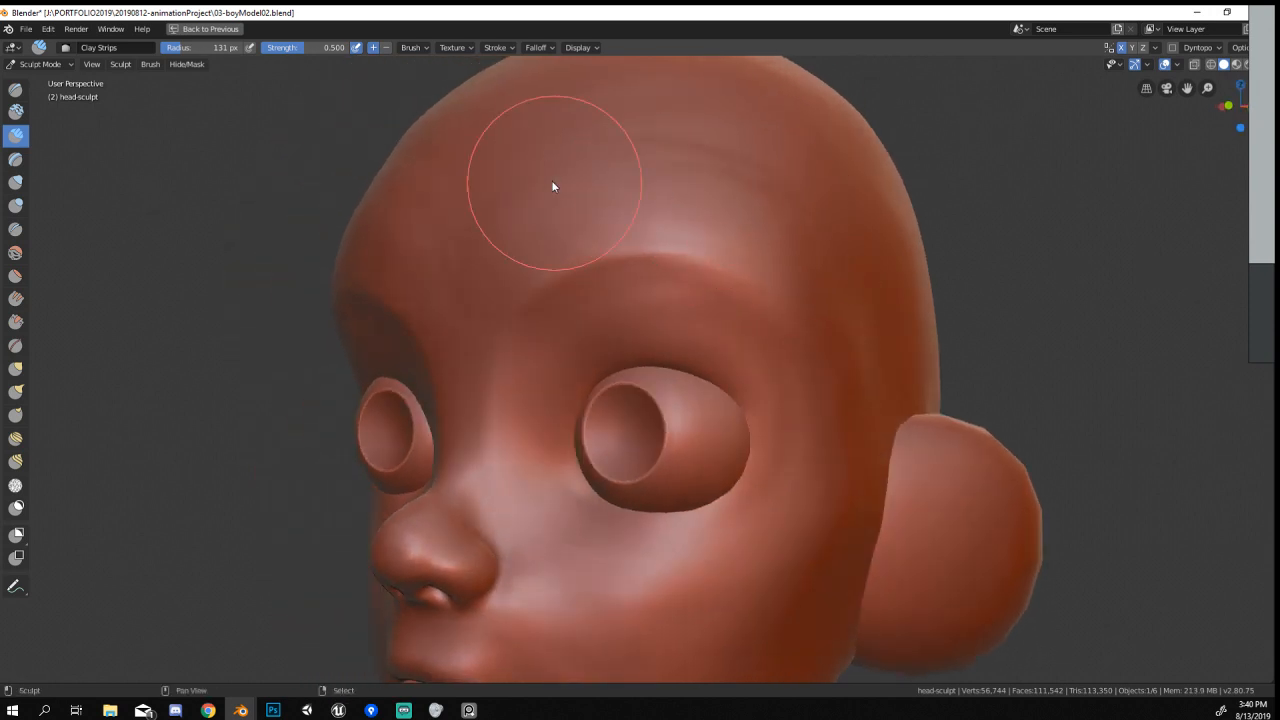
Thicken the outer rim of the eye socket using the Inflate/Deflate brush at a 164 px radius.
scroll(524, 327, down, 3)
middle_drag(524, 327, 606, 353)
scroll(606, 353, up, 4)
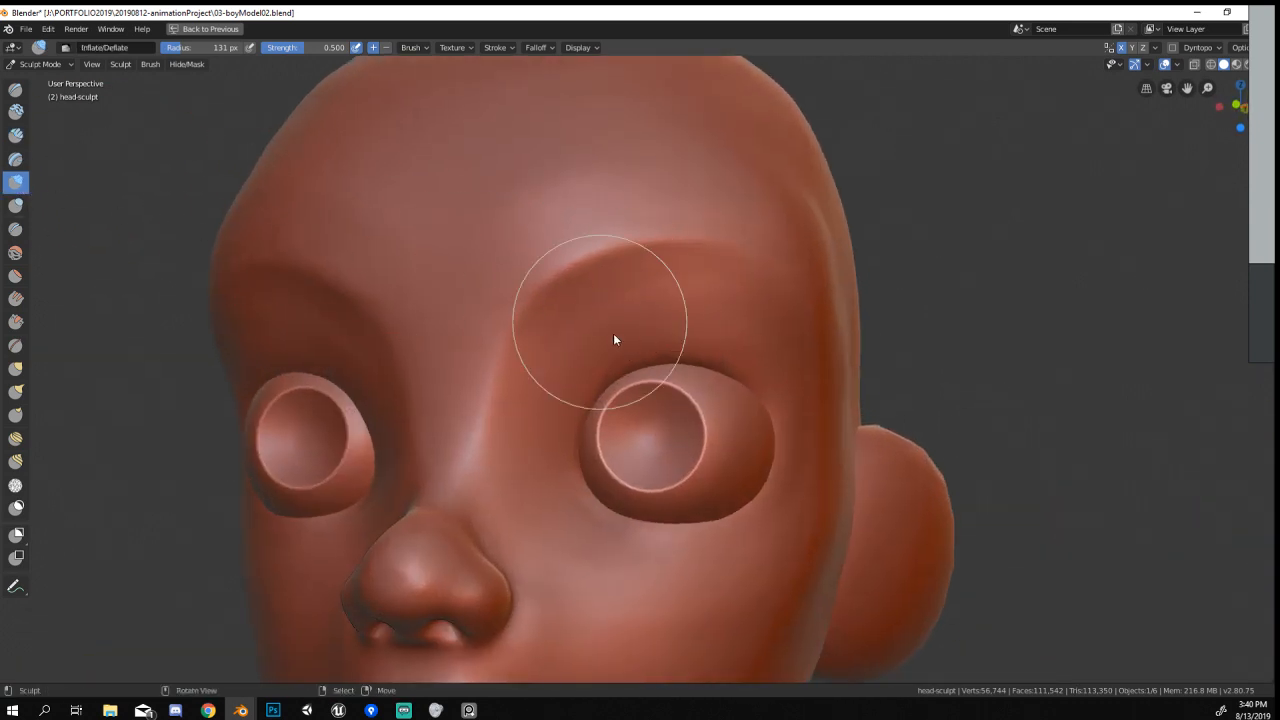
key(f)
click(698, 377)
mouse_move(722, 384)
mouse_down()
mouse_move(600, 390)
mouse_move(765, 413)
mouse_move(731, 493)
mouse_move(702, 505)
mouse_up()
middle_drag(692, 388, 735, 391)
scroll(700, 420, down, 4)
middle_drag(637, 464, 633, 427)
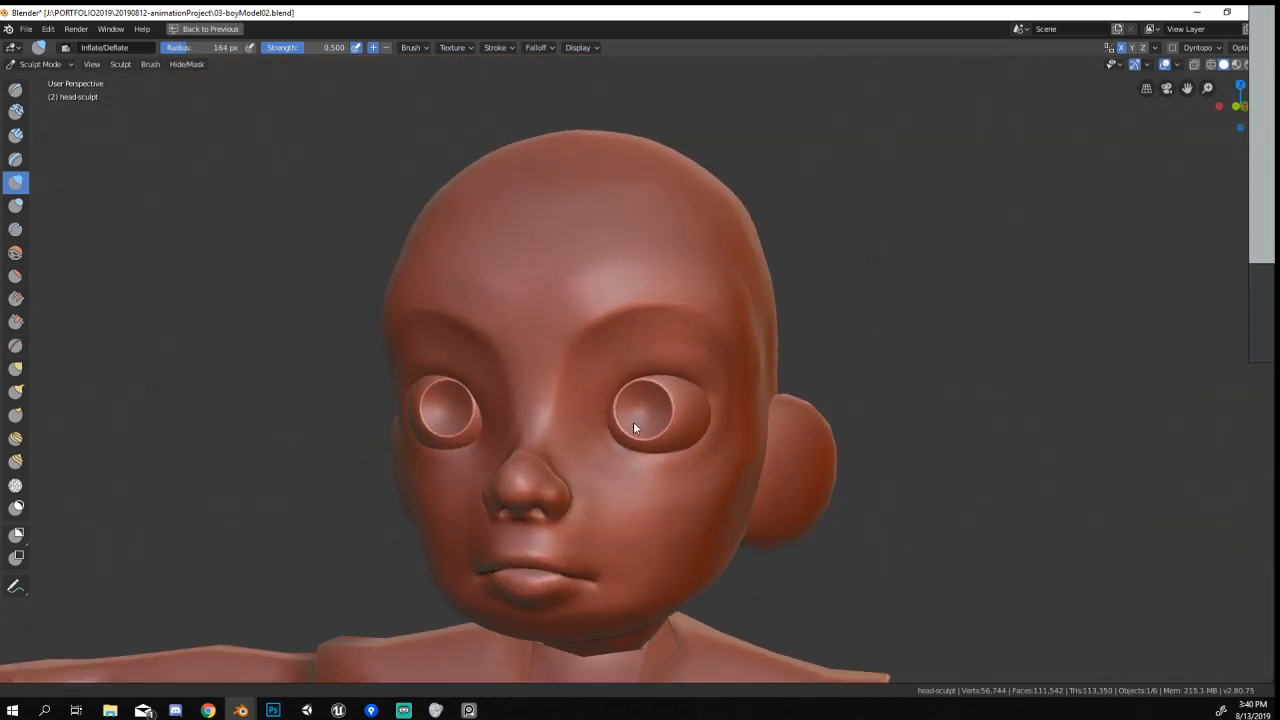
scroll(640, 420, up, 3)
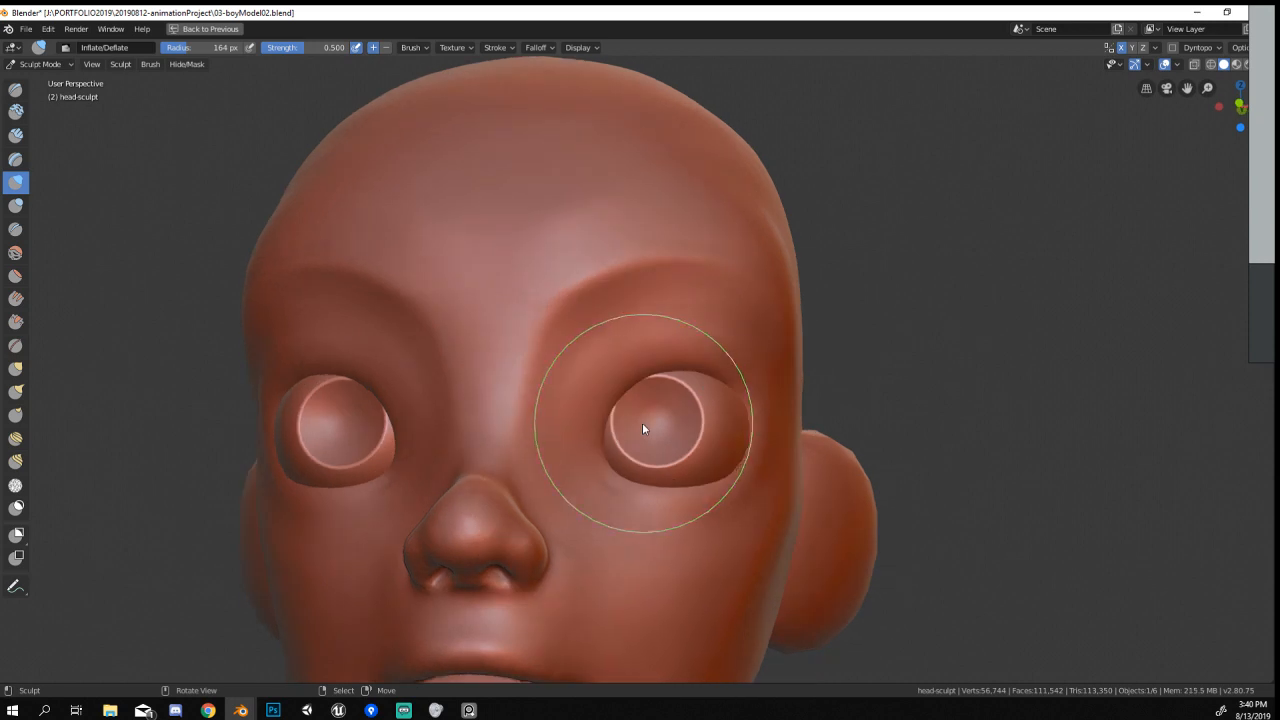
Adjust the eyelid edge around the eyeball with a resized Grab brush.
key(g)
mouse_move(606, 449)
middle_down()
mouse_move(499, 454)
mouse_move(545, 430)
middle_up()
mouse_move(634, 371)
middle_down()
mouse_move(759, 365)
mouse_move(765, 386)
middle_up()
key(f)
click(664, 392)
drag(660, 391, 643, 388)
middle_drag(633, 389, 636, 458)
Refine the inner eye area and upper eyelid with the Grab brush, varying its radius and starting at 152 px.
key(f)
click(547, 477)
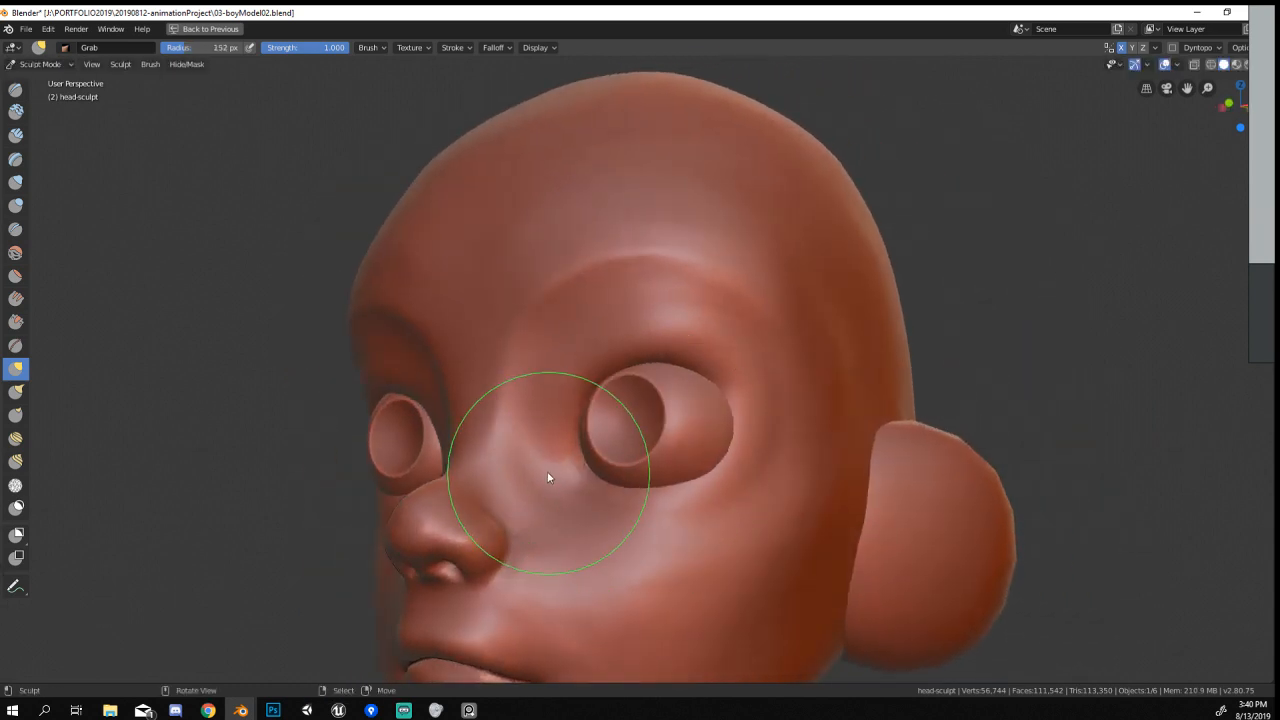
key(f)
click(530, 440)
mouse_move(530, 440)
middle_down()
mouse_move(679, 421)
mouse_move(597, 440)
mouse_move(597, 491)
mouse_move(497, 491)
mouse_move(594, 480)
mouse_move(718, 304)
middle_up()
key(f)
click(676, 390)
middle_drag(655, 392, 676, 380)
key(f)
click(683, 379)
drag(656, 378, 653, 369)
middle_drag(653, 371, 550, 402)
Reshape the outer side of the eye socket using the Grab brush with a 244 px radius.
key(f)
click(611, 388)
drag(610, 380, 596, 387)
mouse_move(597, 386)
middle_down()
mouse_move(746, 351)
mouse_move(698, 344)
mouse_move(646, 430)
middle_up()
mouse_move(646, 430)
middle_down()
mouse_move(626, 426)
mouse_move(686, 423)
mouse_move(503, 429)
mouse_move(654, 346)
mouse_move(656, 422)
middle_up()
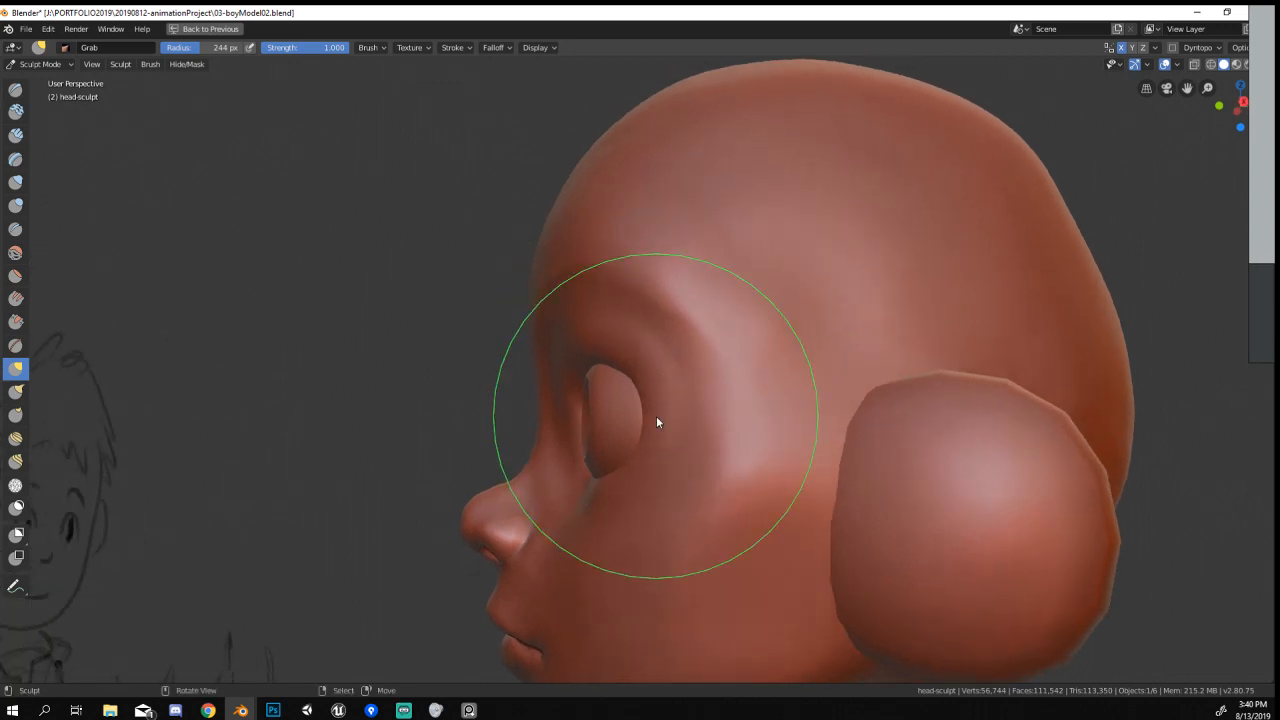
Set the Grab brush to 151 px with a sharper falloff and pull the eyelids into a pointed outer eye corner.
key(f)
click(632, 432)
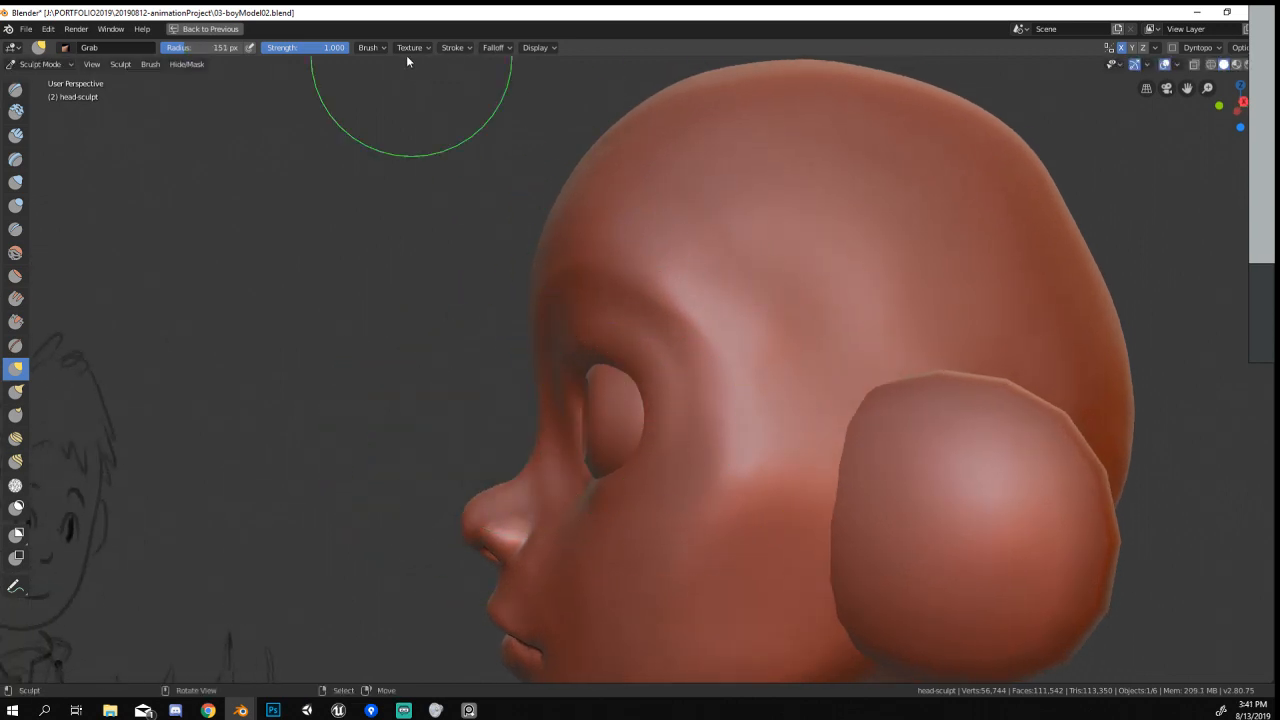
click(454, 52)
mouse_move(491, 52)
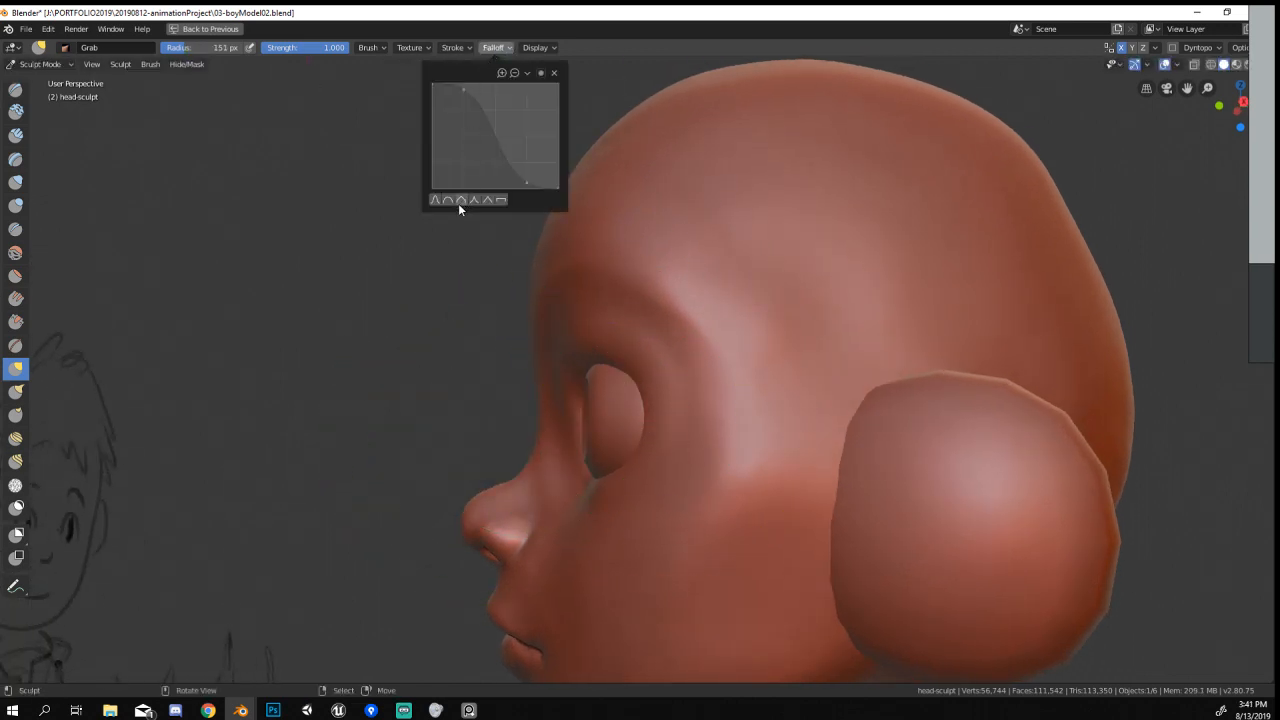
click(488, 200)
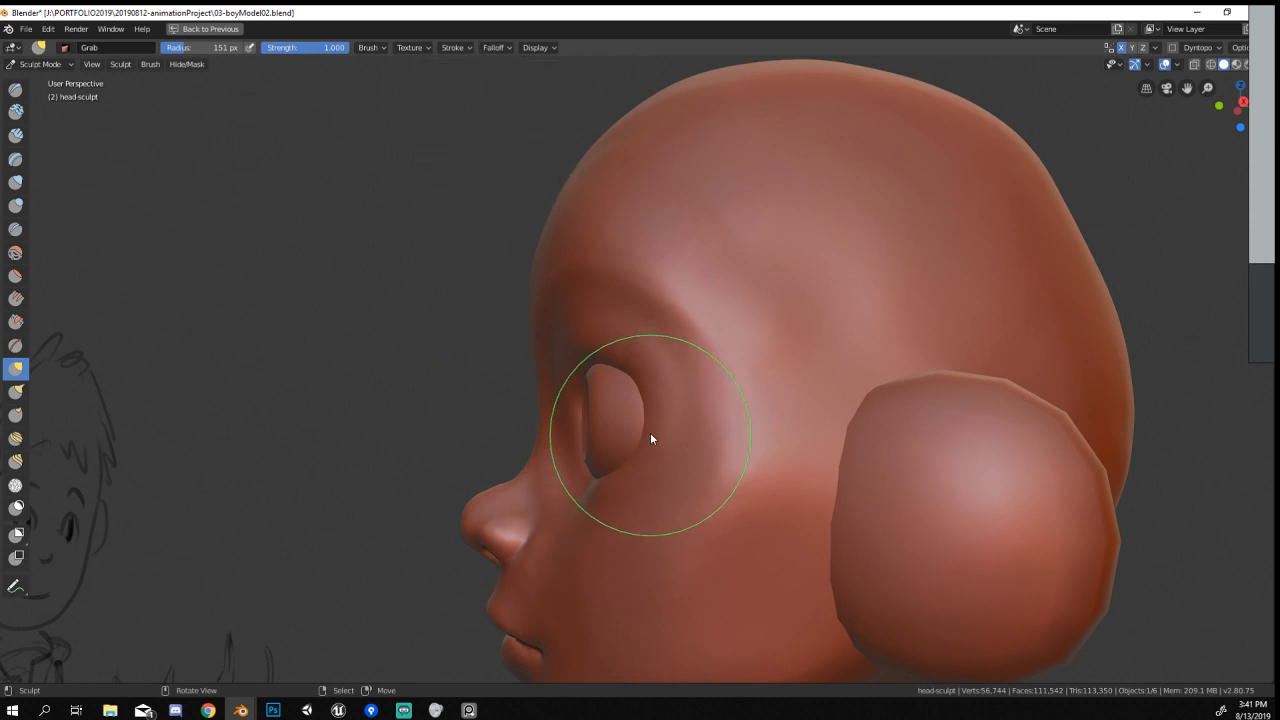
mouse_move(647, 426)
mouse_down()
mouse_move(660, 423)
mouse_move(651, 380)
mouse_move(634, 383)
mouse_move(632, 412)
mouse_up()
drag(637, 468, 625, 455)
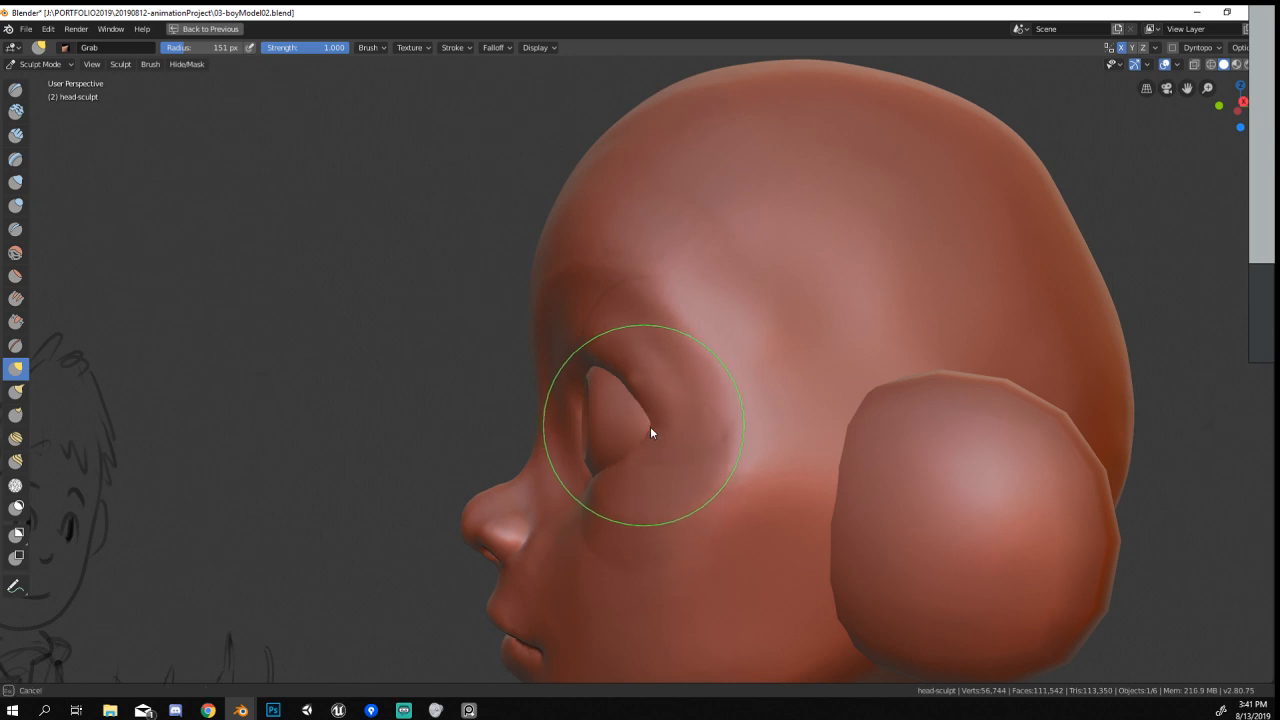
mouse_move(642, 408)
middle_down()
mouse_move(752, 412)
mouse_move(750, 454)
mouse_move(706, 447)
middle_up()
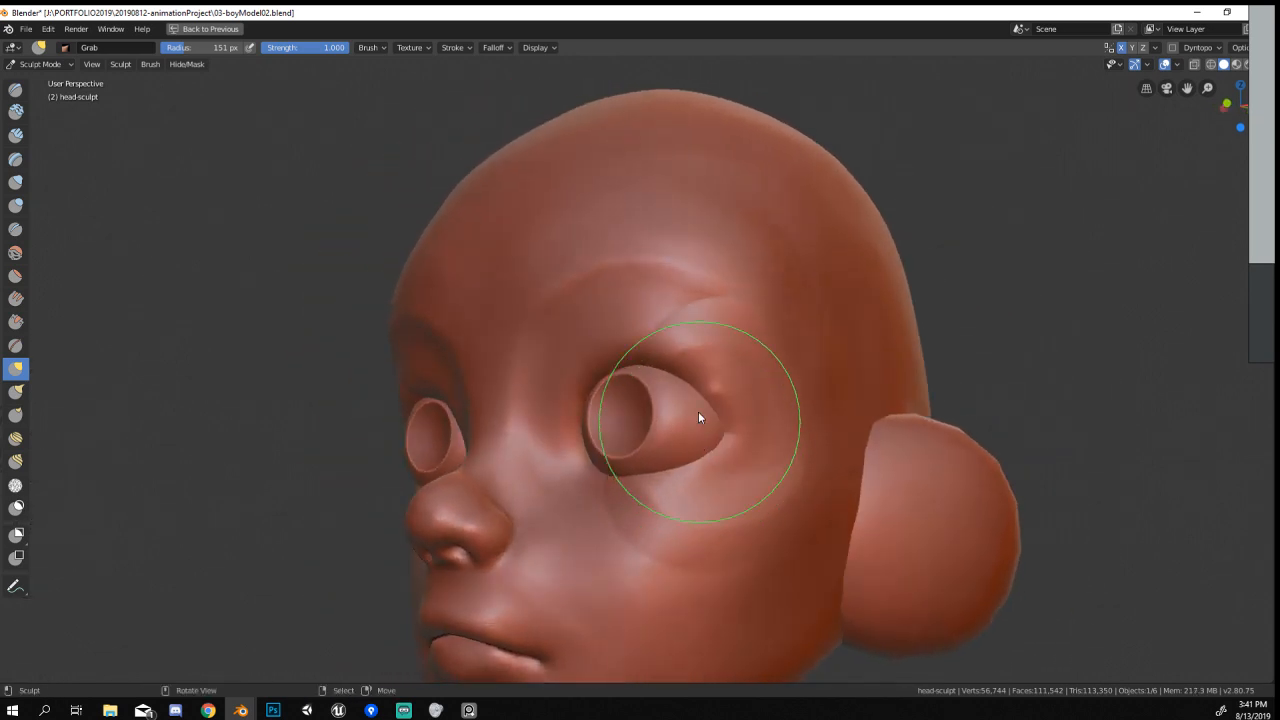
mouse_move(698, 381)
middle_down()
mouse_move(820, 394)
mouse_move(717, 397)
mouse_move(760, 398)
middle_up()
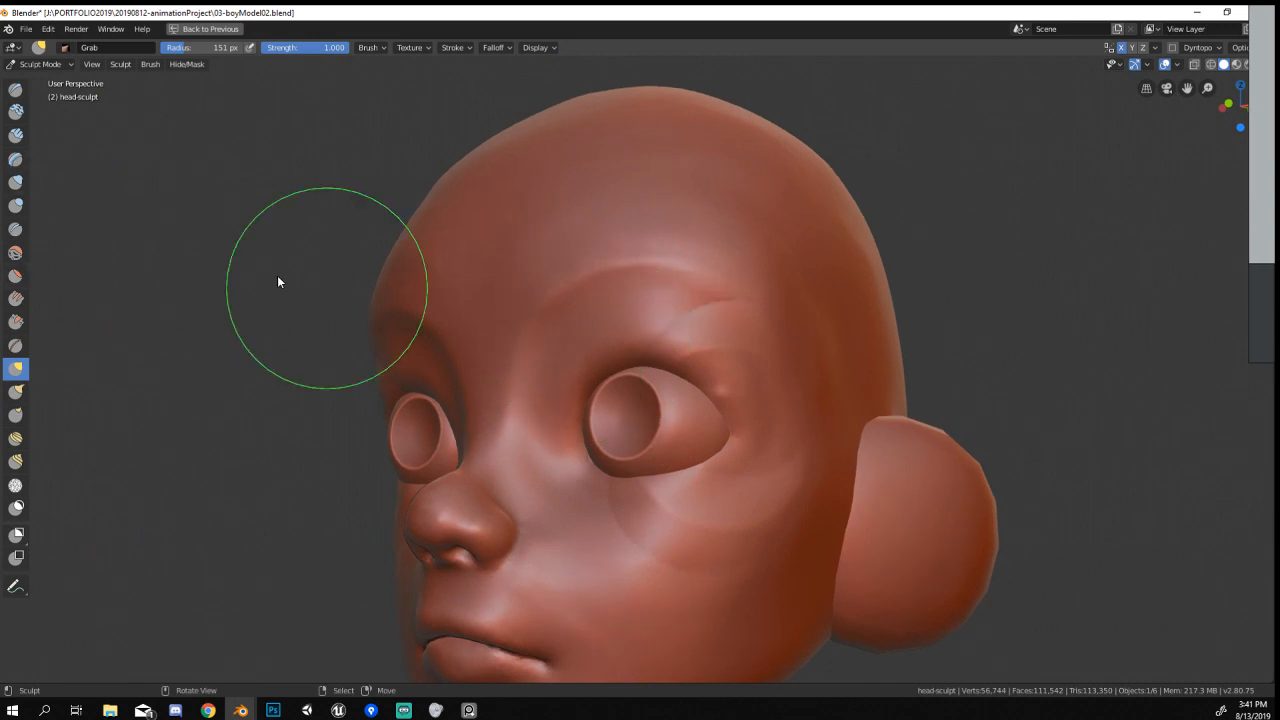
Even out the creases around the eyelids and outer eye corner using the Flatten/Contrast brush at 104 px.
click(15, 275)
mouse_move(585, 352)
mouse_down()
mouse_move(600, 326)
mouse_move(669, 331)
mouse_move(766, 446)
mouse_move(655, 506)
mouse_move(768, 449)
mouse_move(700, 396)
mouse_up()
middle_drag(700, 396, 654, 408)
mouse_move(656, 407)
mouse_down()
mouse_move(713, 383)
mouse_move(632, 571)
mouse_move(634, 548)
mouse_move(708, 502)
mouse_up()
middle_drag(702, 358, 710, 265)
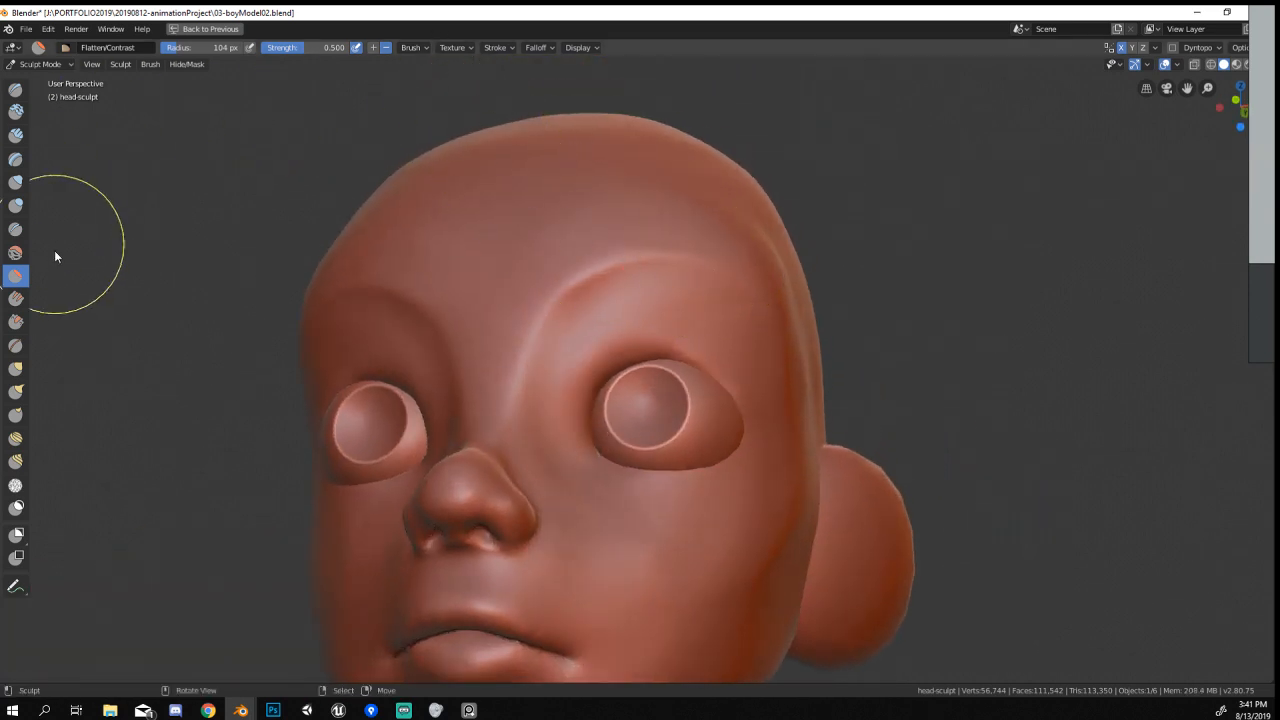
Reshape the outer eye corner and the socket area beside it with the Grab brush, adjusting the brush radius.
click(16, 369)
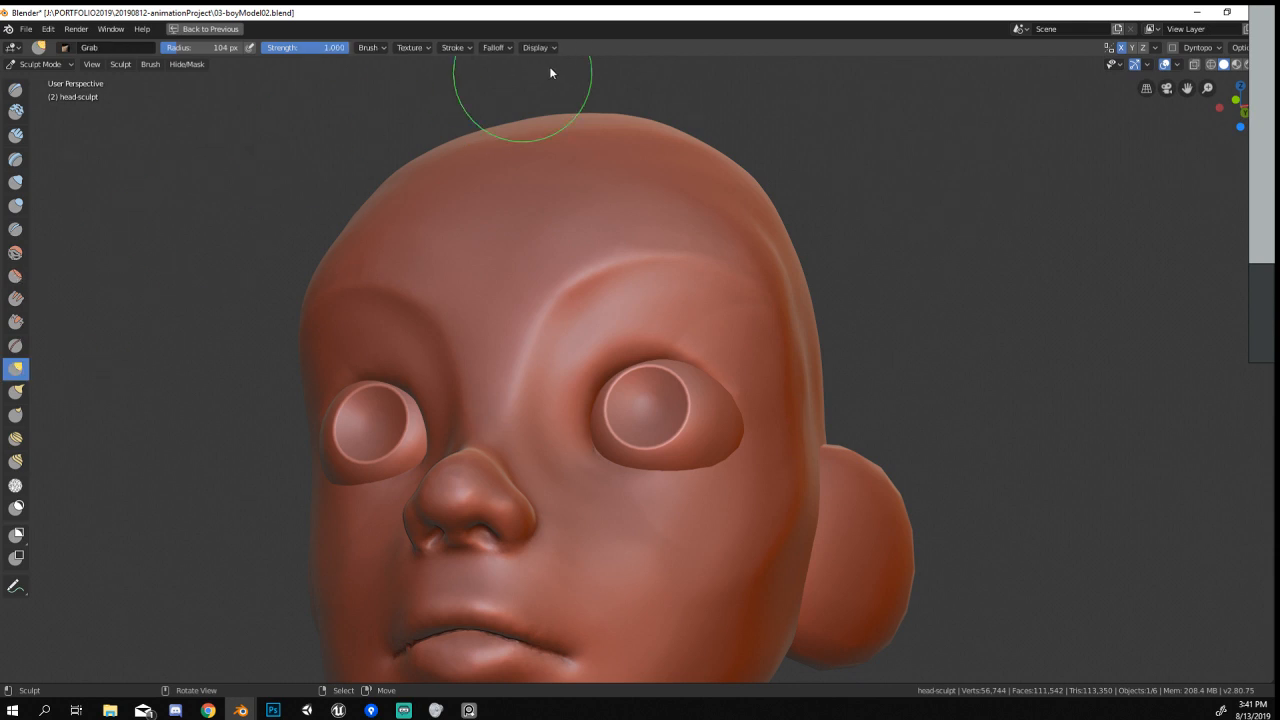
click(468, 47)
mouse_move(493, 48)
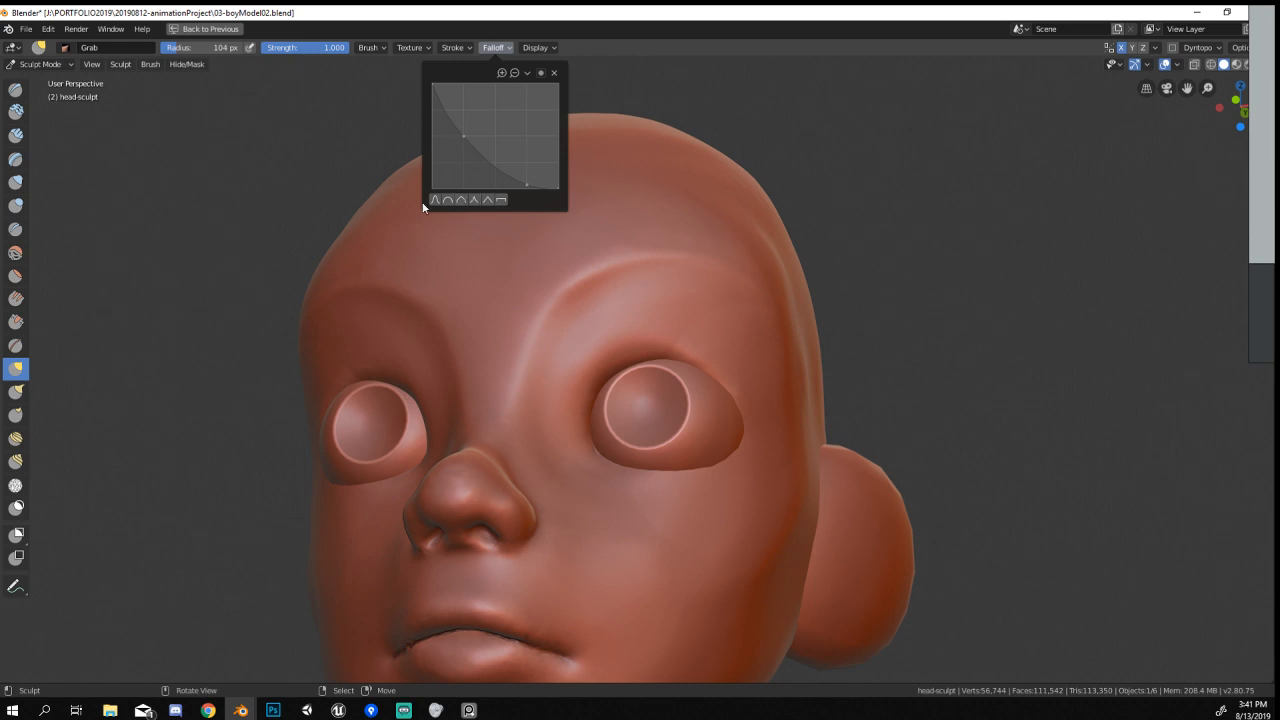
middle_drag(595, 242, 669, 400)
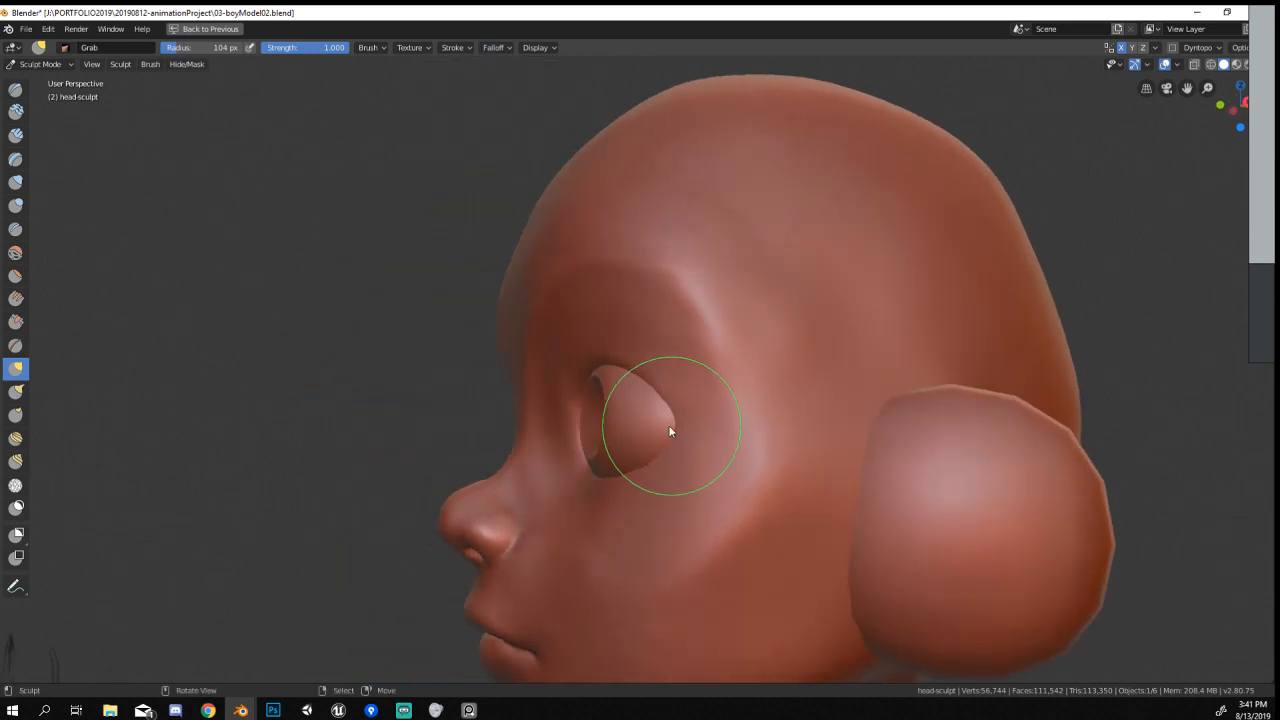
key(f)
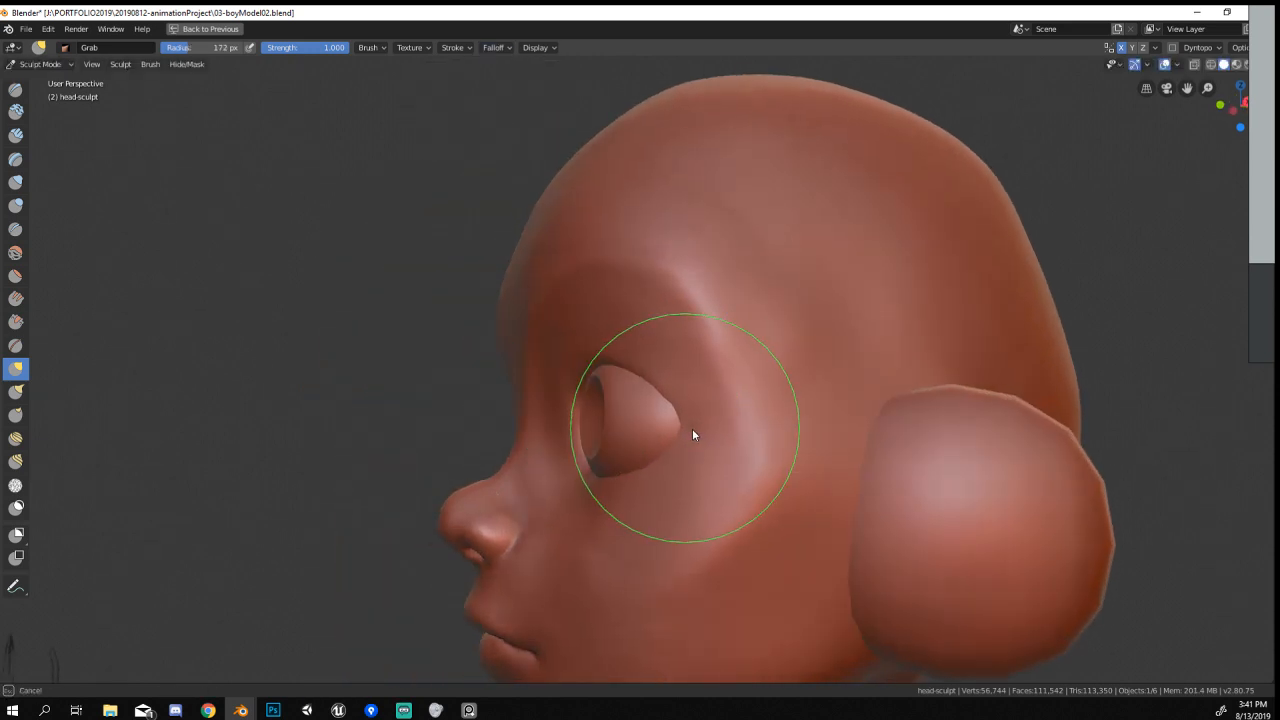
middle_drag(692, 428, 724, 430)
key(f)
click(668, 386)
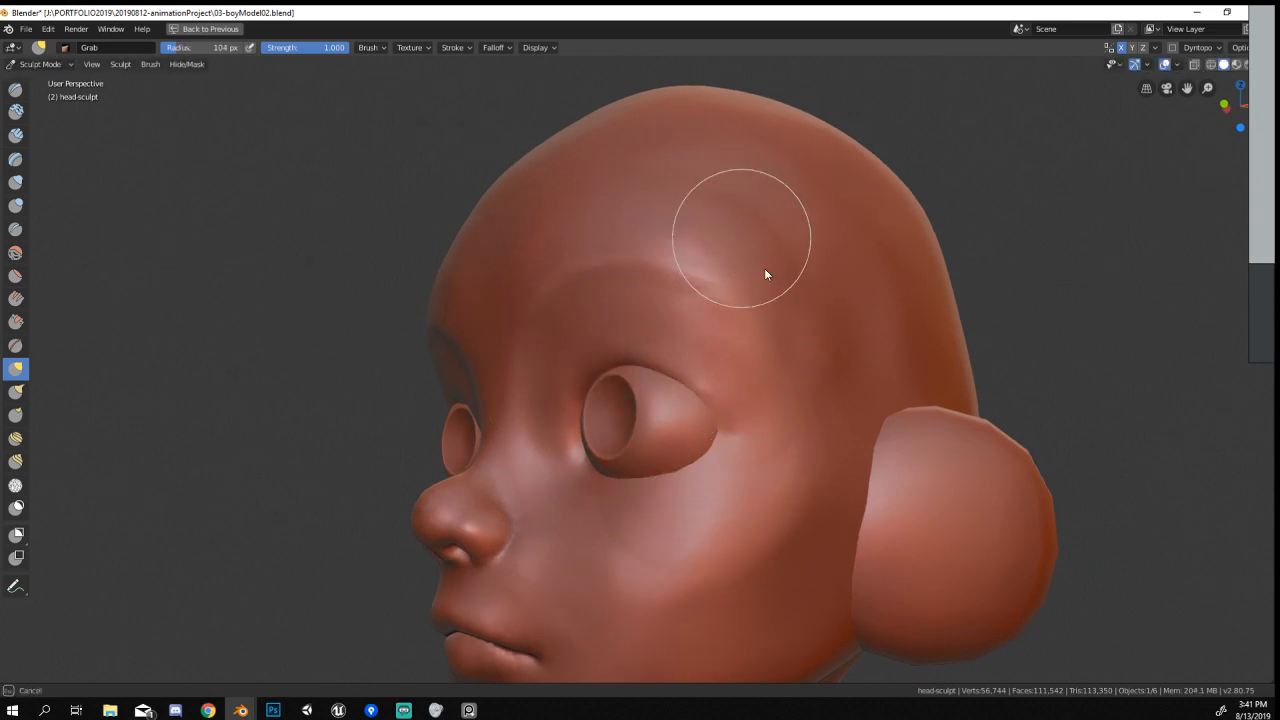
middle_drag(764, 268, 802, 364)
scroll(802, 364, down, 4)
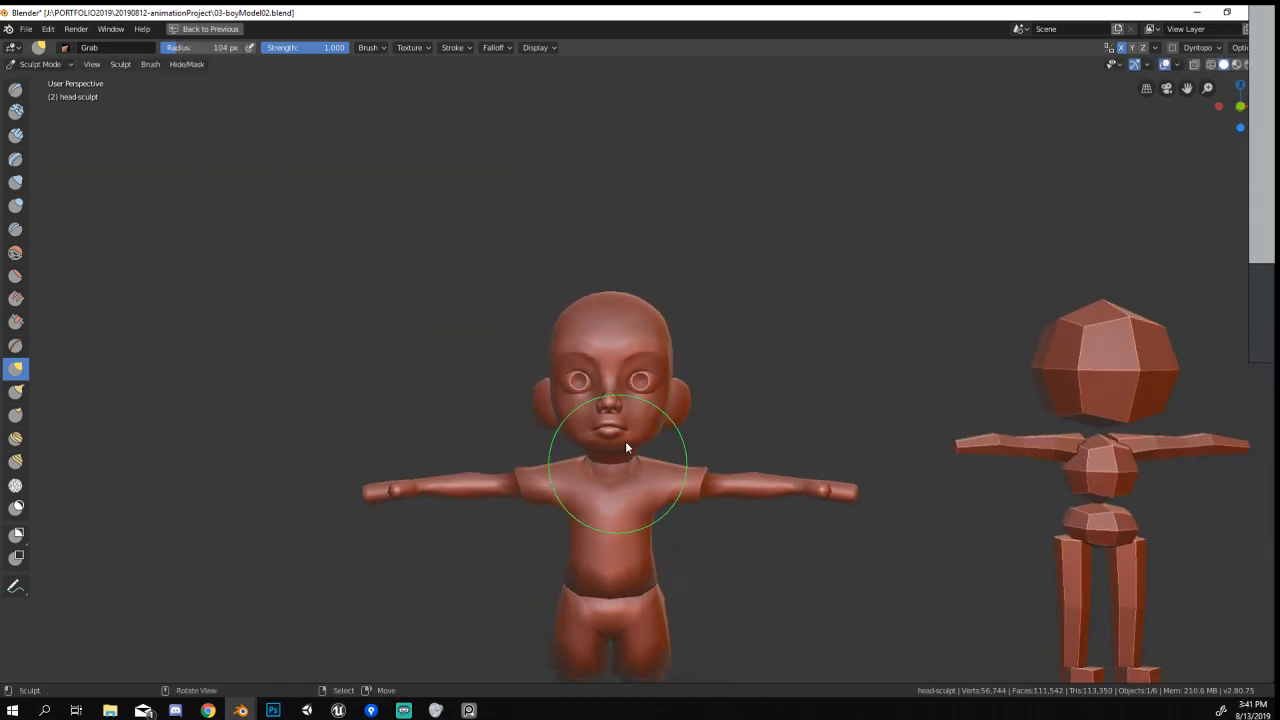
middle_drag(625, 441, 684, 420)
scroll(660, 425, up, 6)
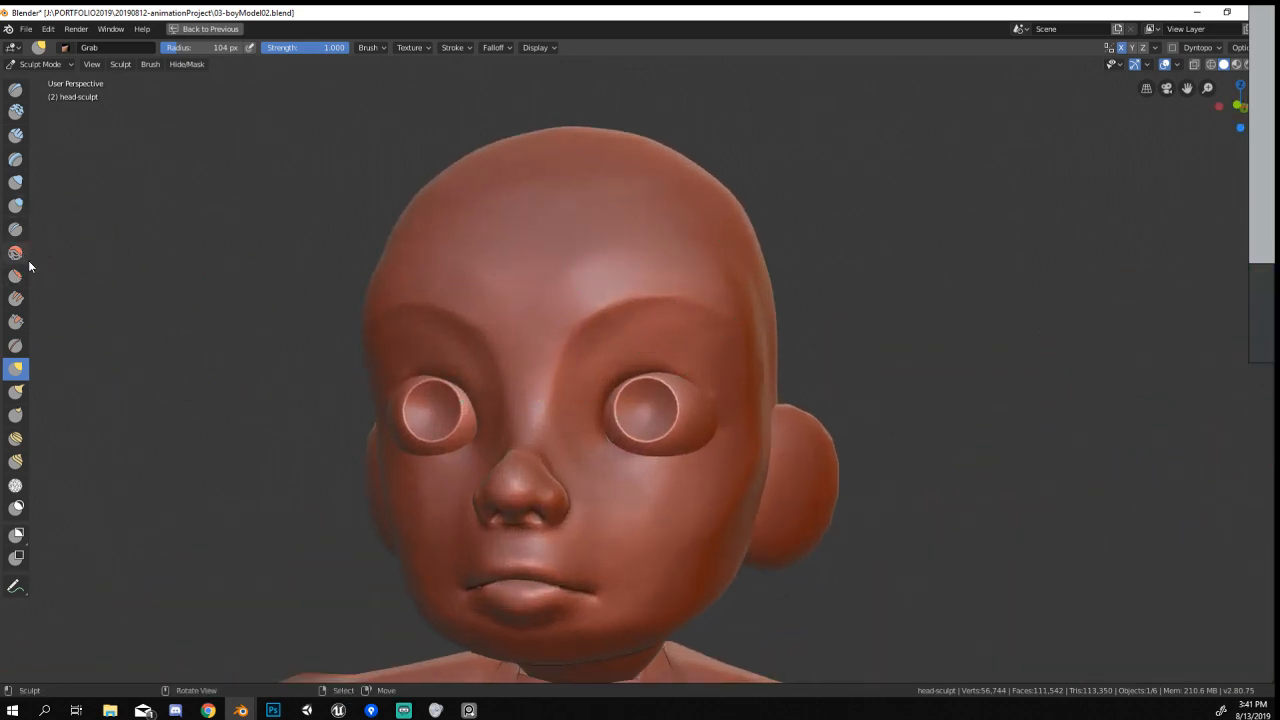
Soften the brow ridge and lower forehead with the Flatten/Contrast brush at a 61 px radius.
middle_drag(598, 322, 559, 320)
ctrl+middle_drag(593, 374, 623, 338)
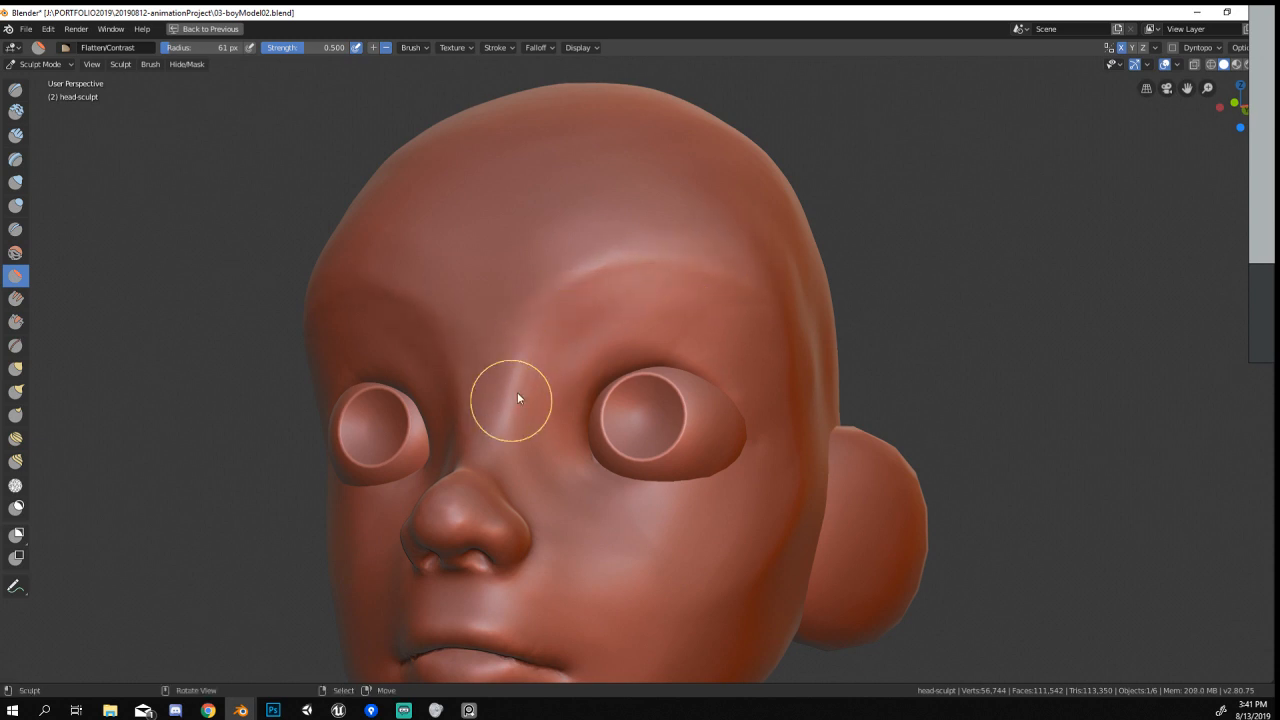
scroll(514, 412, down, 4)
middle_drag(514, 412, 534, 467)
scroll(534, 467, up, 2)
mouse_move(588, 410)
middle_down()
mouse_move(497, 397)
mouse_move(603, 332)
middle_up()
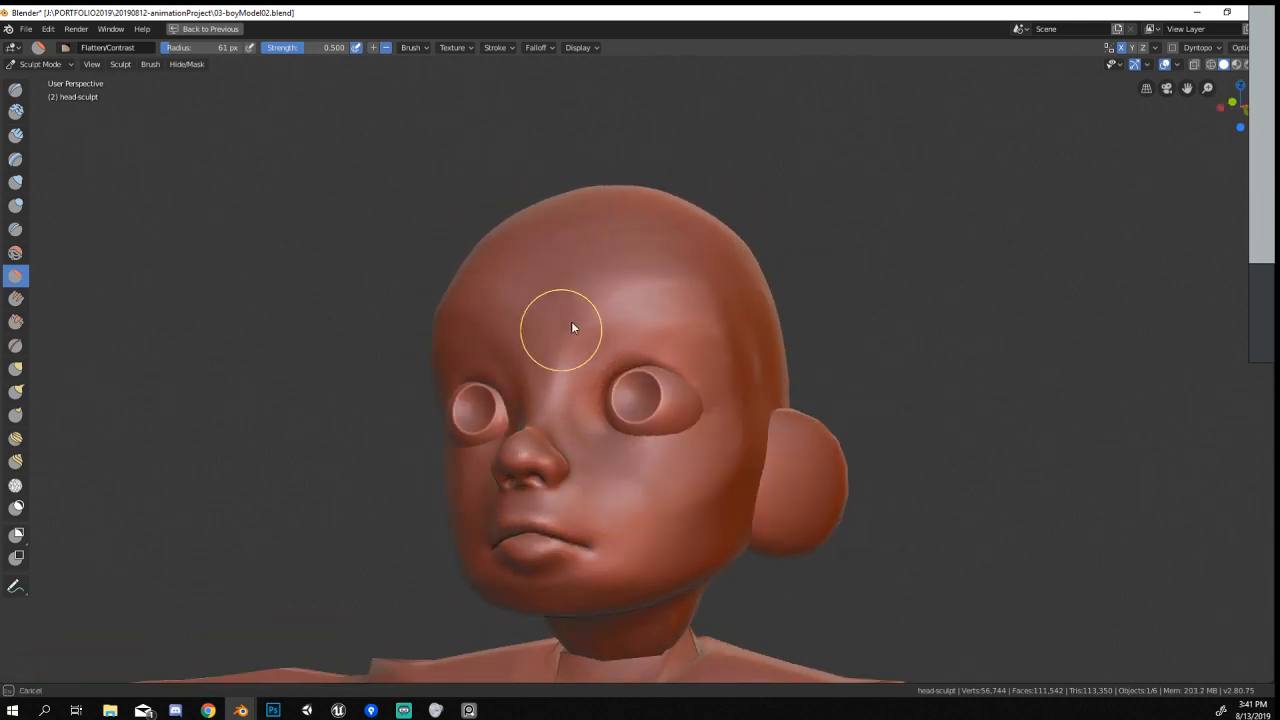
middle_drag(683, 326, 740, 387)
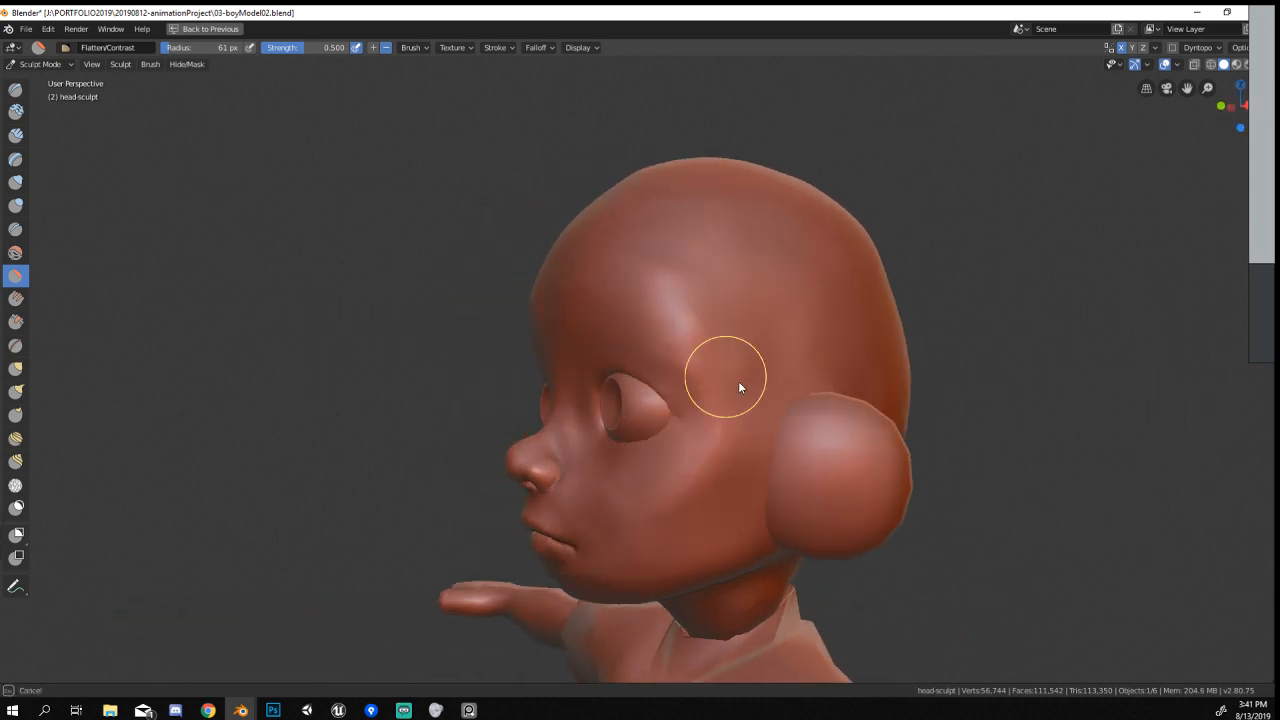
middle_drag(743, 448, 808, 310)
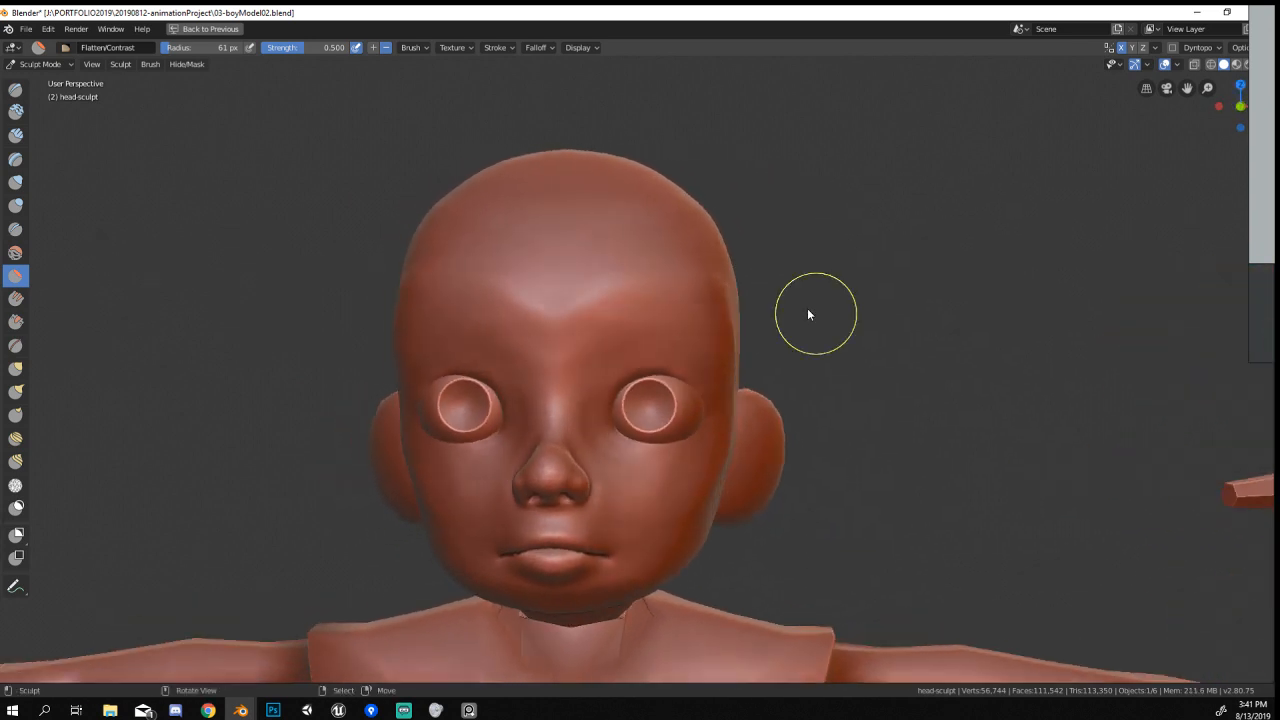
In Object Mode, add a cube with subdivision level 1 and scale it down to a small block above one eye.
click(42, 64)
click(44, 80)
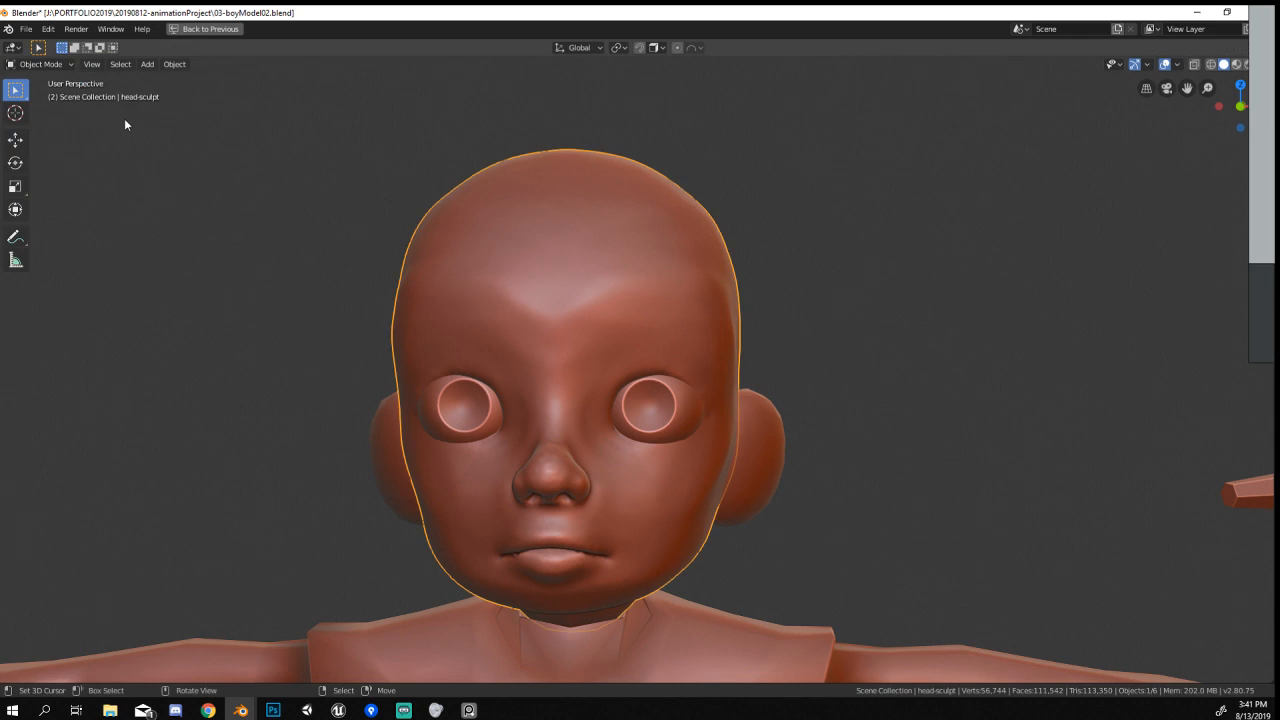
key(shift+a)
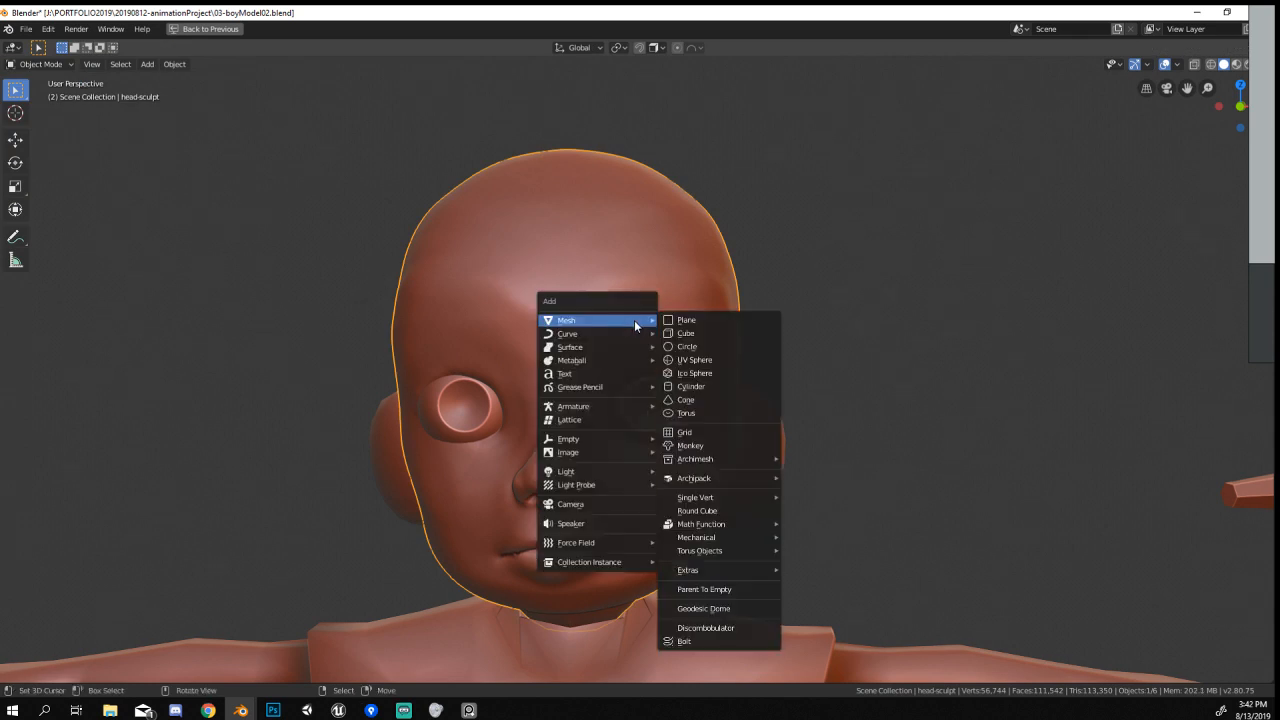
click(688, 333)
key(ctrl+1)
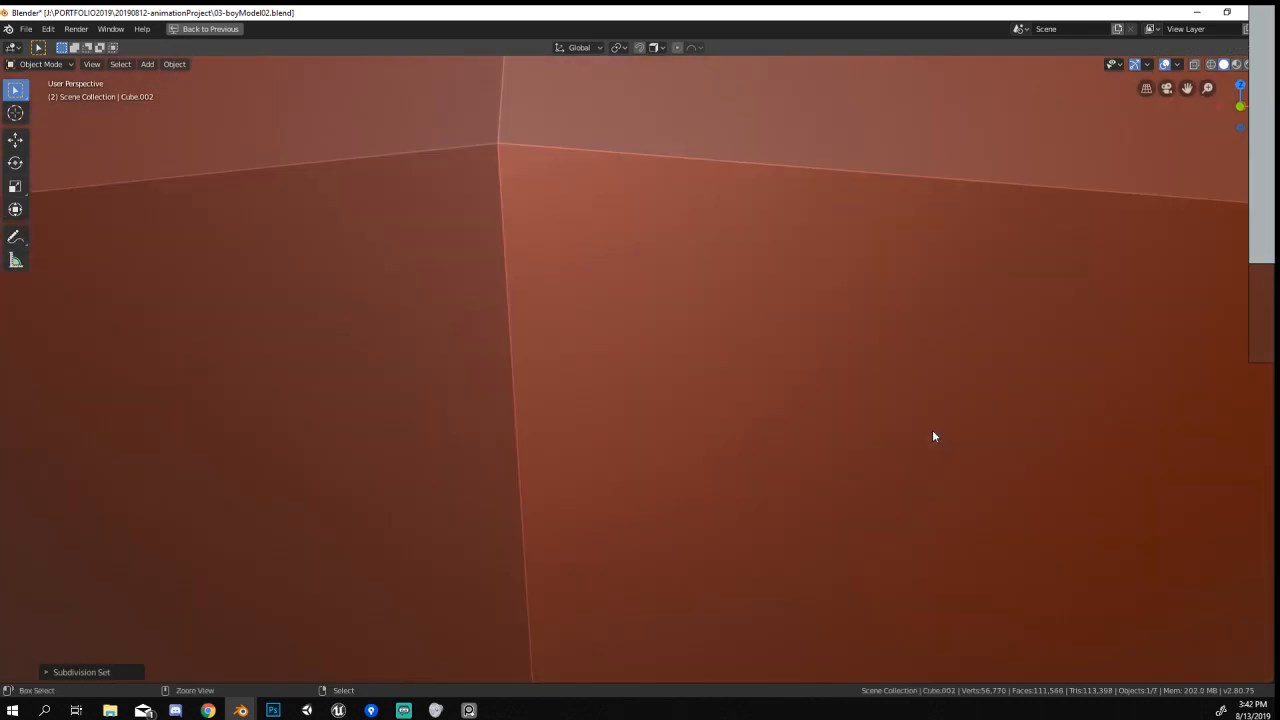
key(s)
click(620, 328)
Stretch the cube's mesh along X into an eyebrow-length bar, and rotate and move it to follow the forehead.
key(Tab)
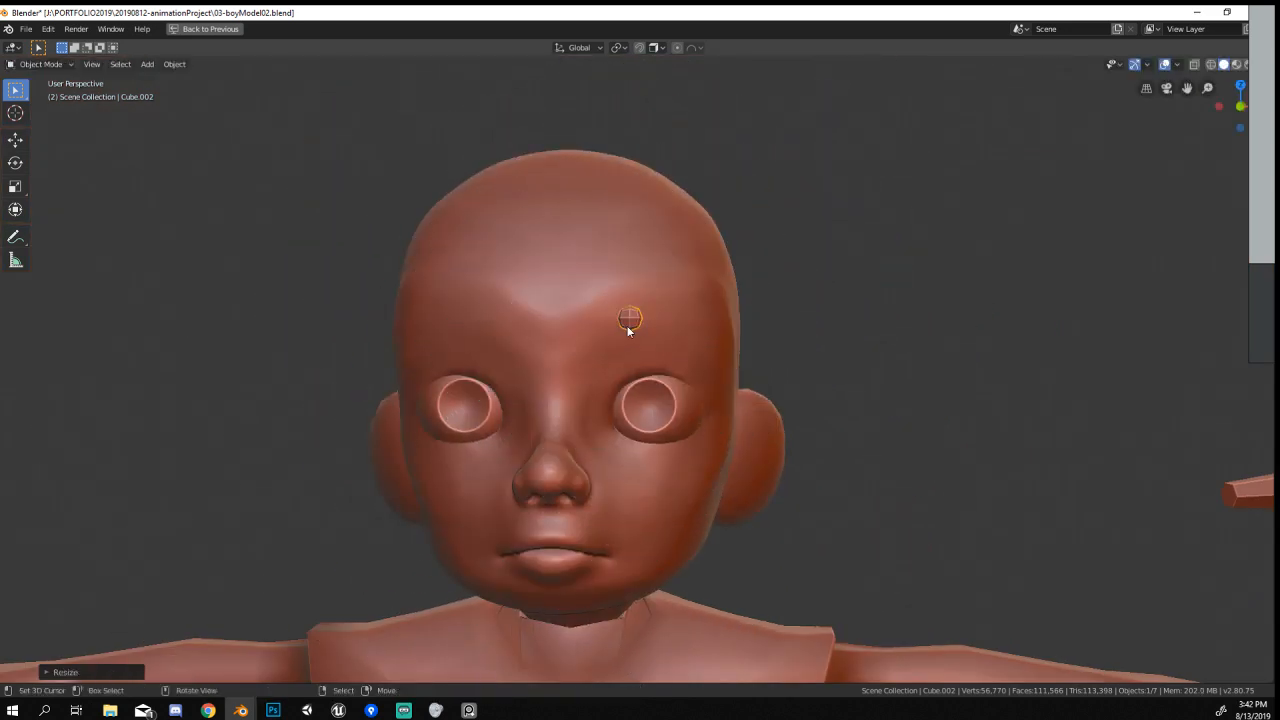
scroll(728, 371, up, 3)
key(s)
key(x)
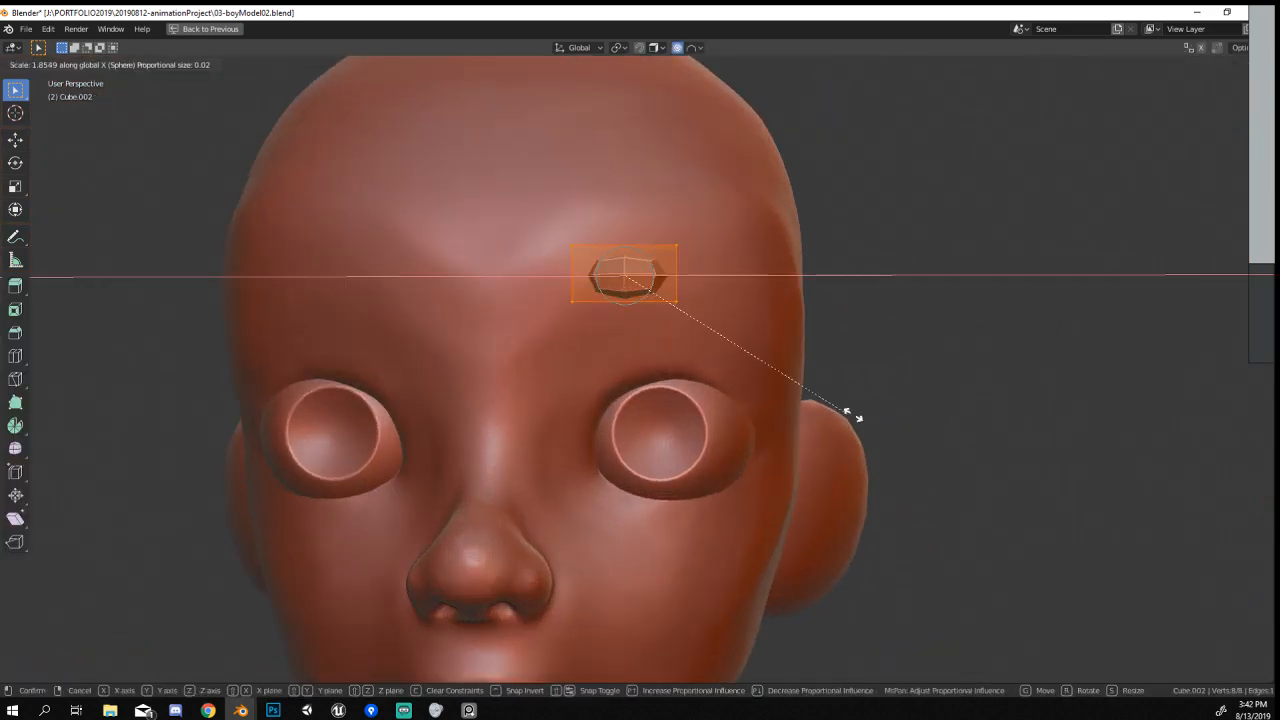
click(1108, 451)
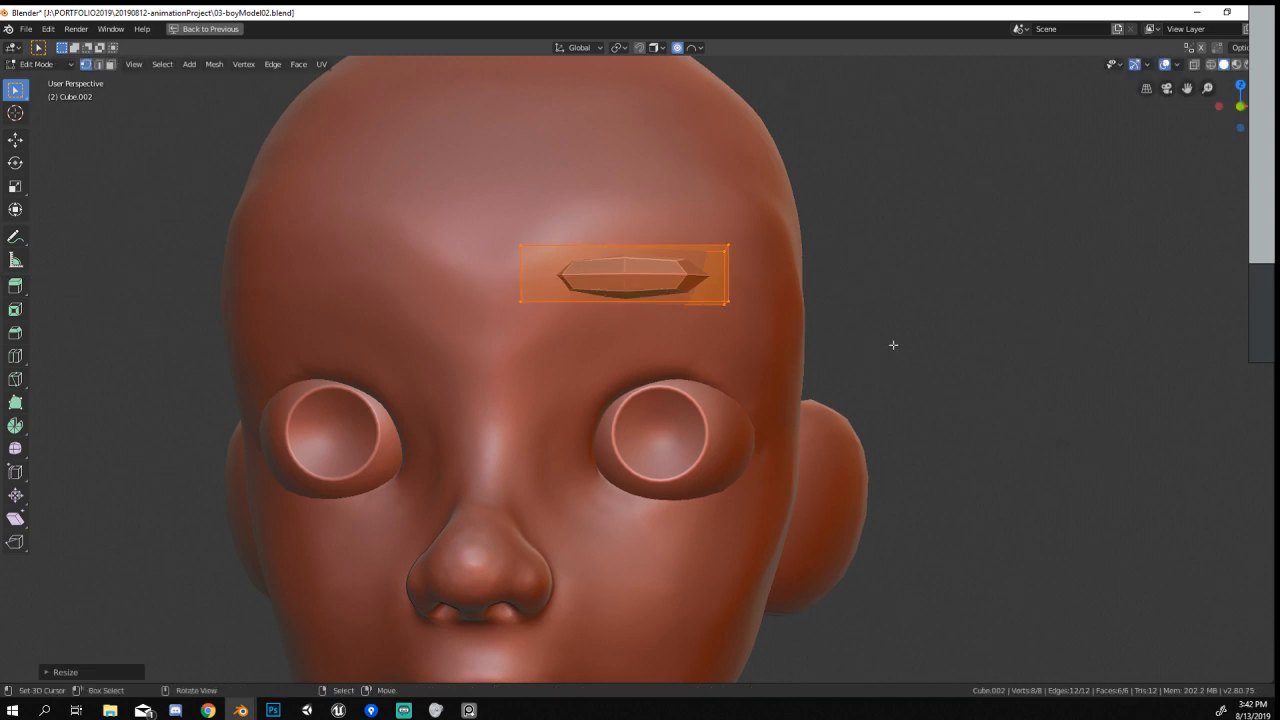
middle_drag(894, 346, 821, 425)
key(r)
click(830, 418)
key(g)
click(849, 411)
Cut an edge loop across the eyebrow bar near its inner end and adjust its placement.
key(ctrl+r)
double_click(650, 405)
middle_drag(650, 405, 672, 422)
key(g)
click(628, 305)
Move and rotate the eyebrow's outer end back and down so the bar wraps toward the temple.
shift+right_click(701, 322)
key(g)
right_click(707, 383)
key(g)
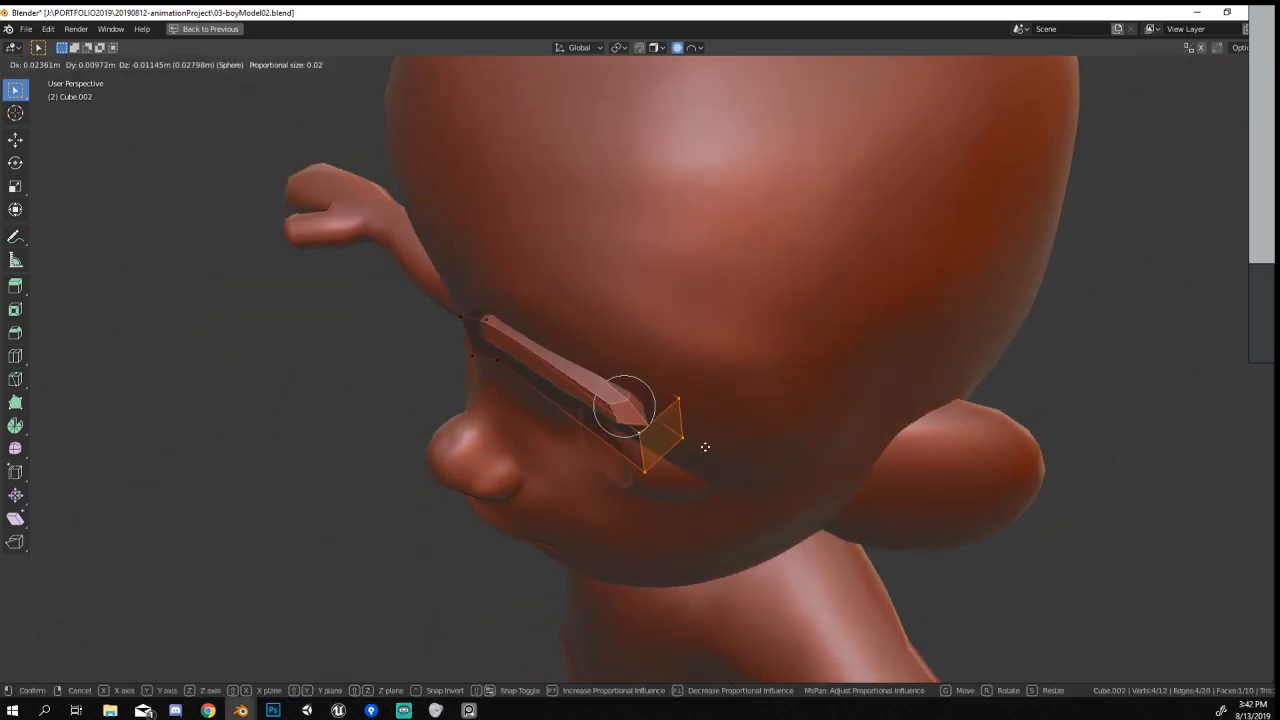
click(751, 434)
middle_drag(751, 434, 780, 337)
key(r)
click(752, 391)
key(g)
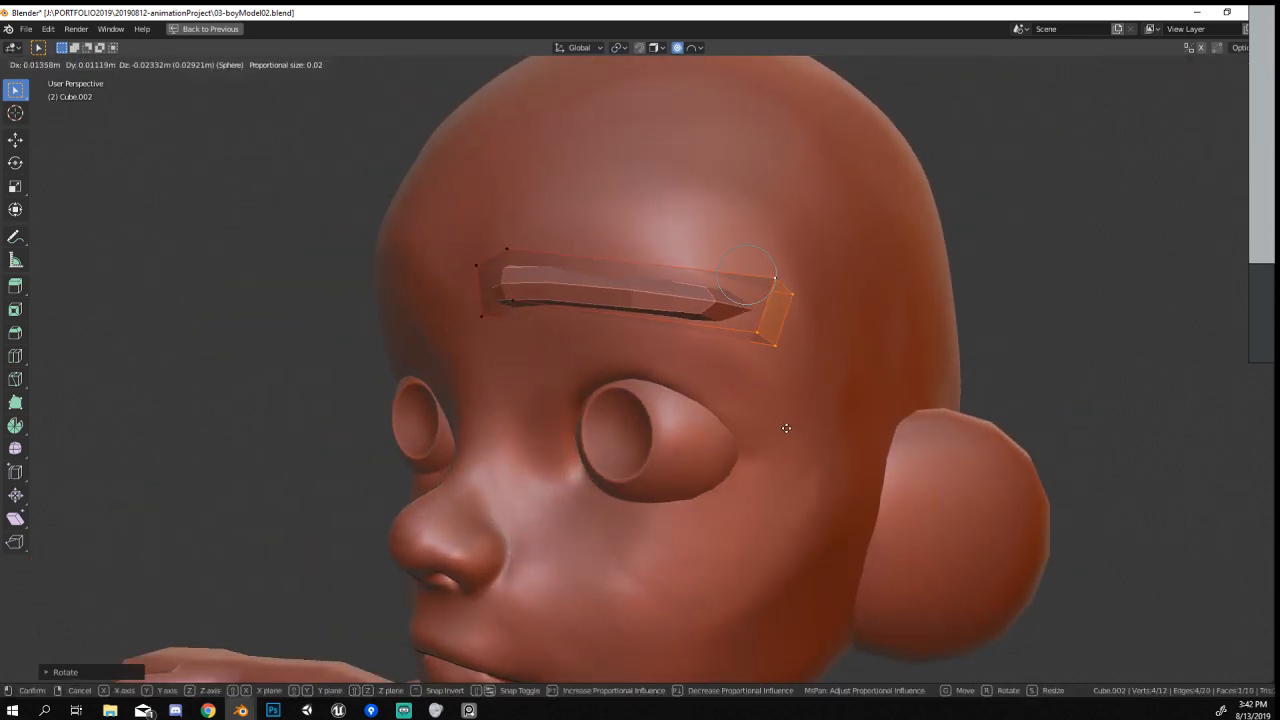
click(654, 313)
Add an edge loop close to the eyebrow's outer end and reposition it.
key(ctrl+r)
click(654, 313)
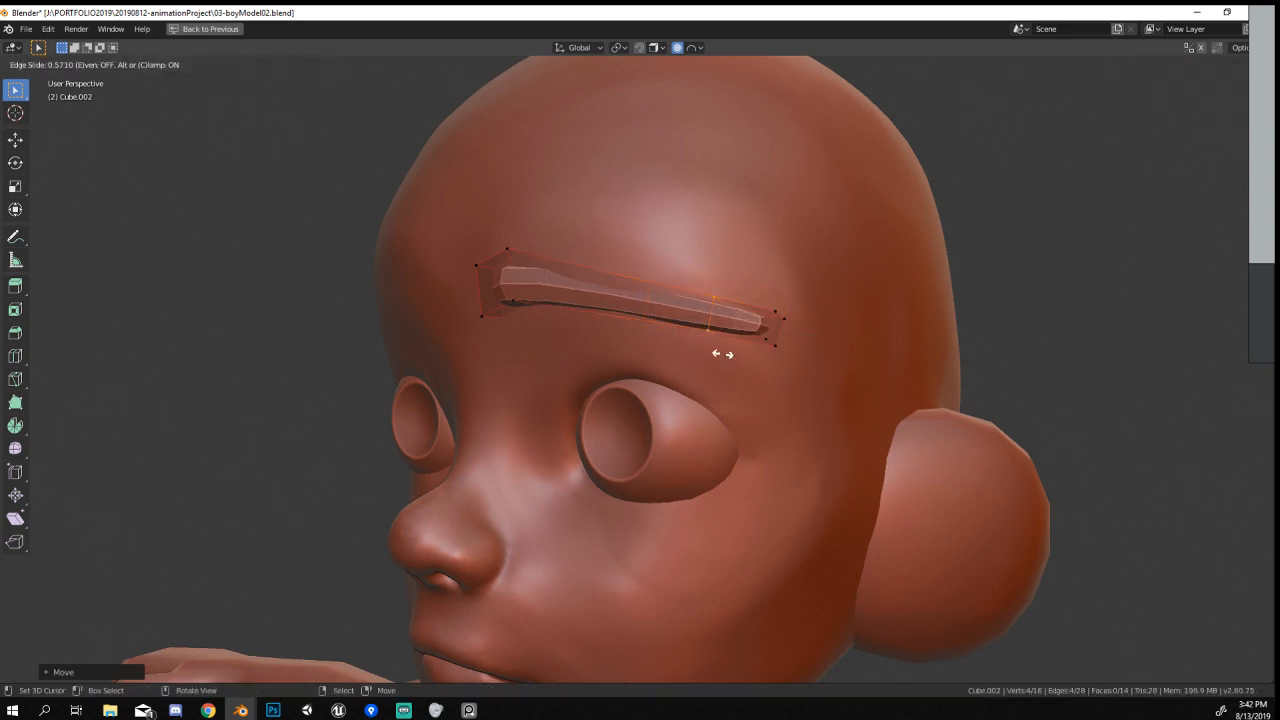
click(734, 353)
key(g)
click(744, 346)
Add an edge loop at the middle of the eyebrow and raise it to form an arch.
key(ctrl+r)
click(646, 298)
right_click(650, 302)
key(g)
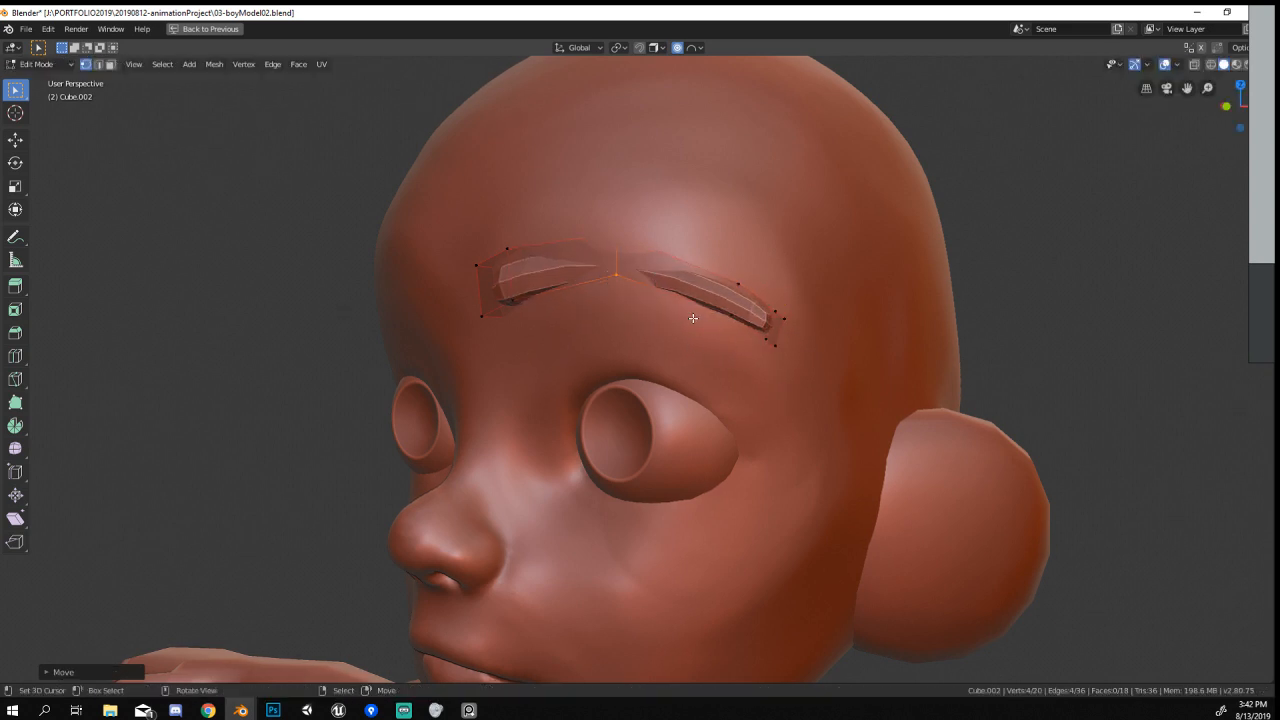
click(728, 360)
middle_drag(731, 360, 801, 356)
key(Tab)
scroll(801, 356, down, 3)
scroll(720, 327, up, 2)
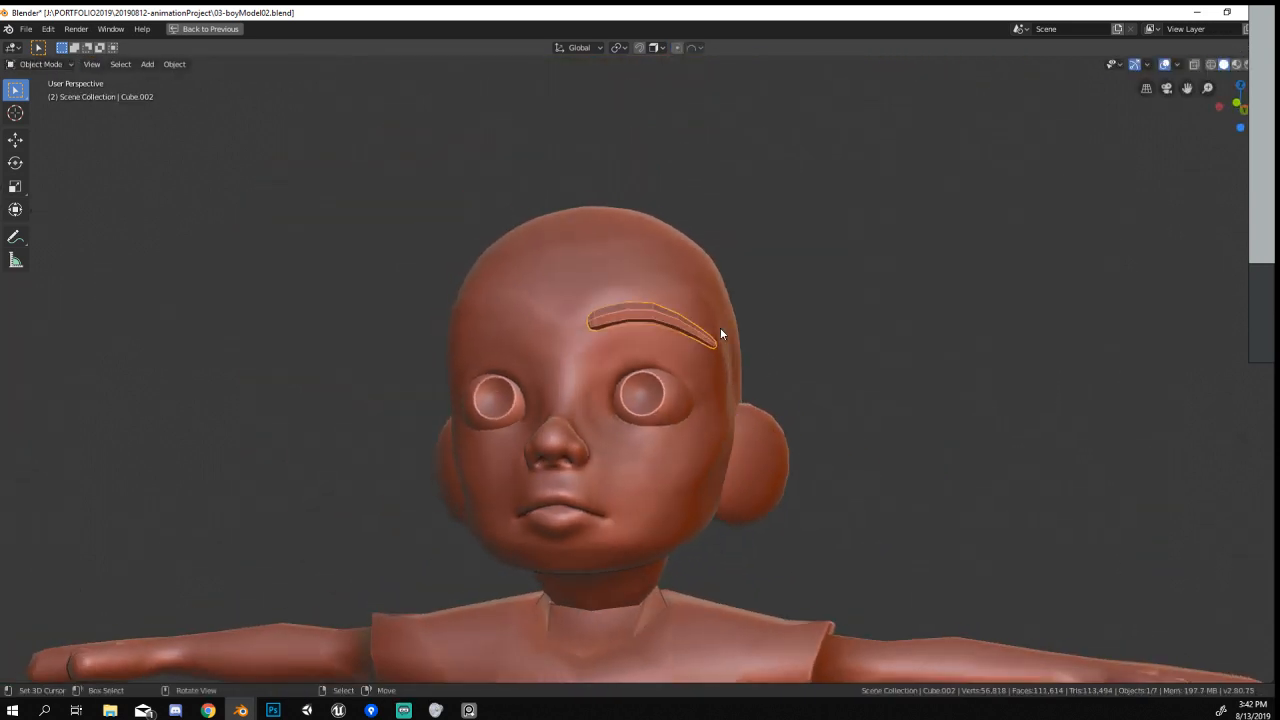
middle_drag(720, 327, 785, 337)
Select all the outer end vertices of the eyebrow and move them inward and up in front view.
key(Tab)
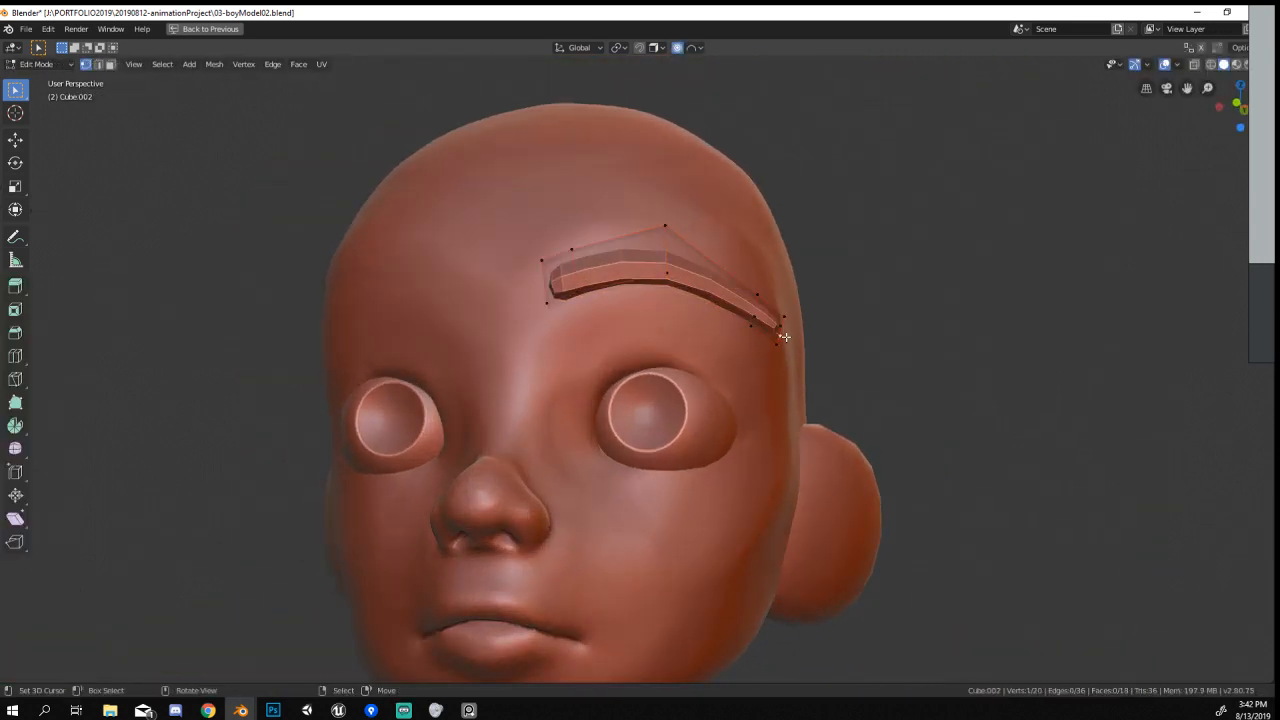
key(shift+z)
key(c)
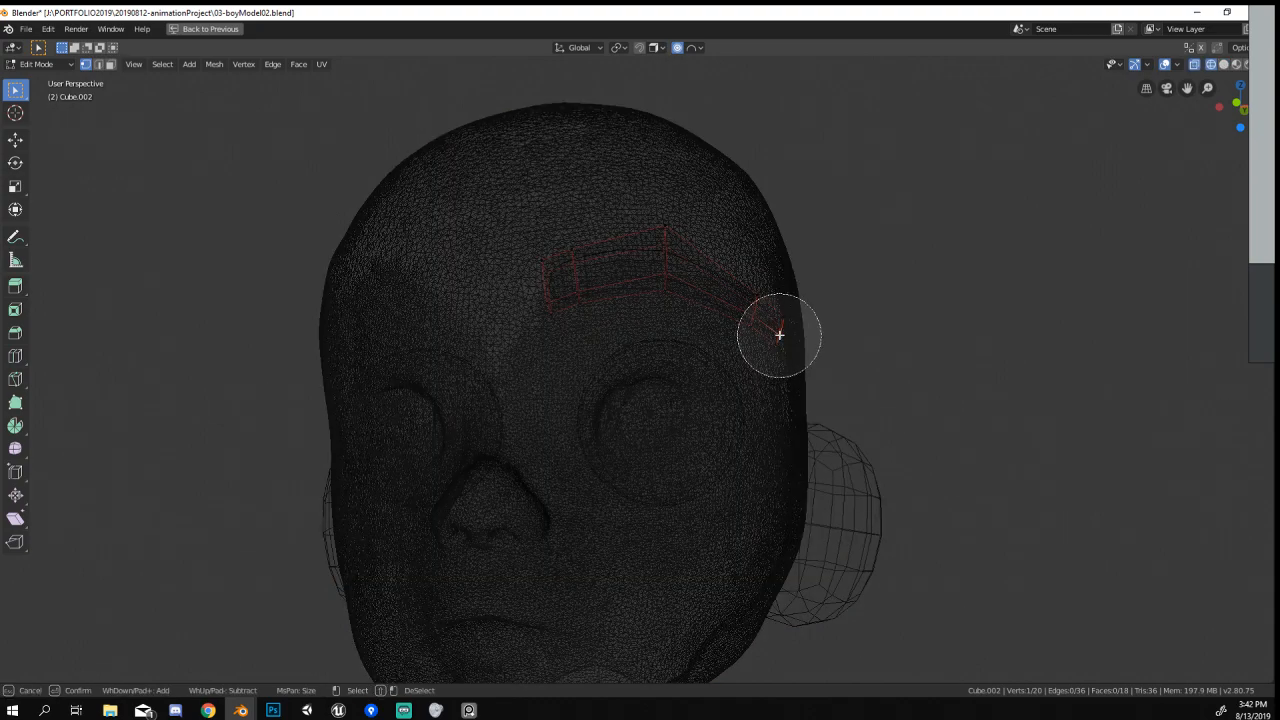
click(775, 333)
key(Escape)
mouse_move(780, 340)
middle_down()
mouse_move(690, 342)
mouse_move(760, 355)
middle_up()
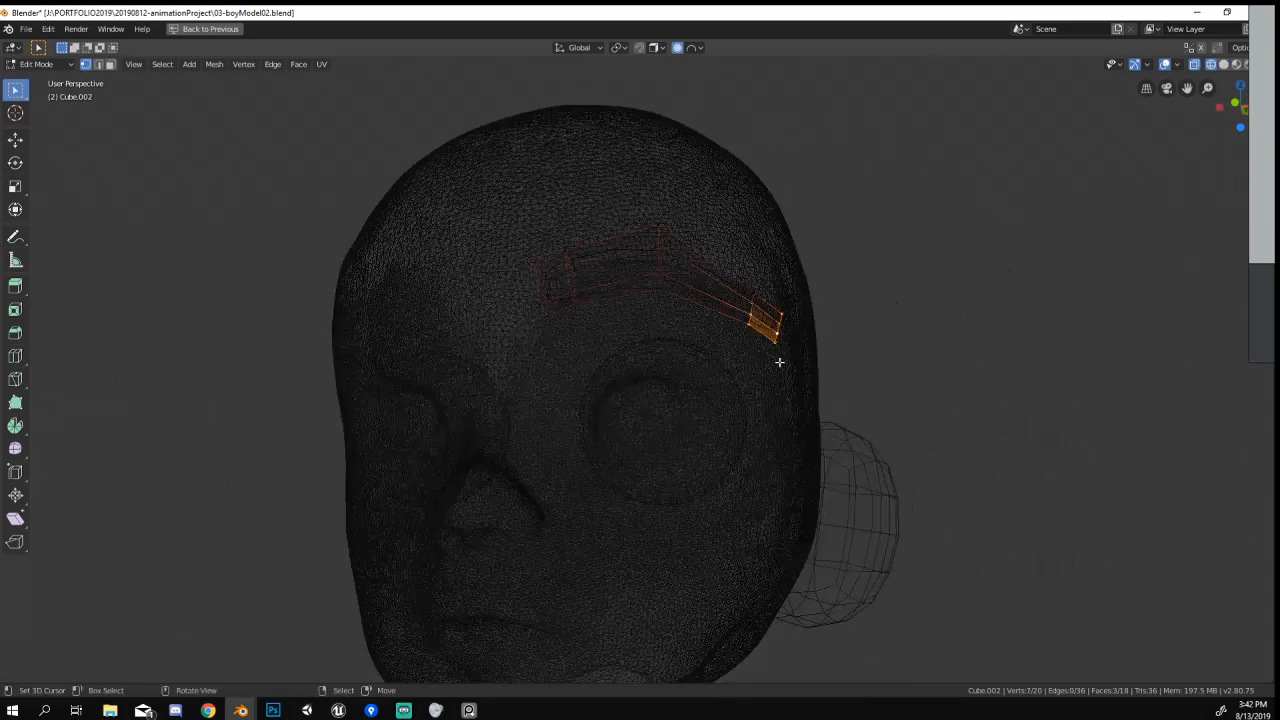
key(KP_1)
key(z)
click(867, 374)
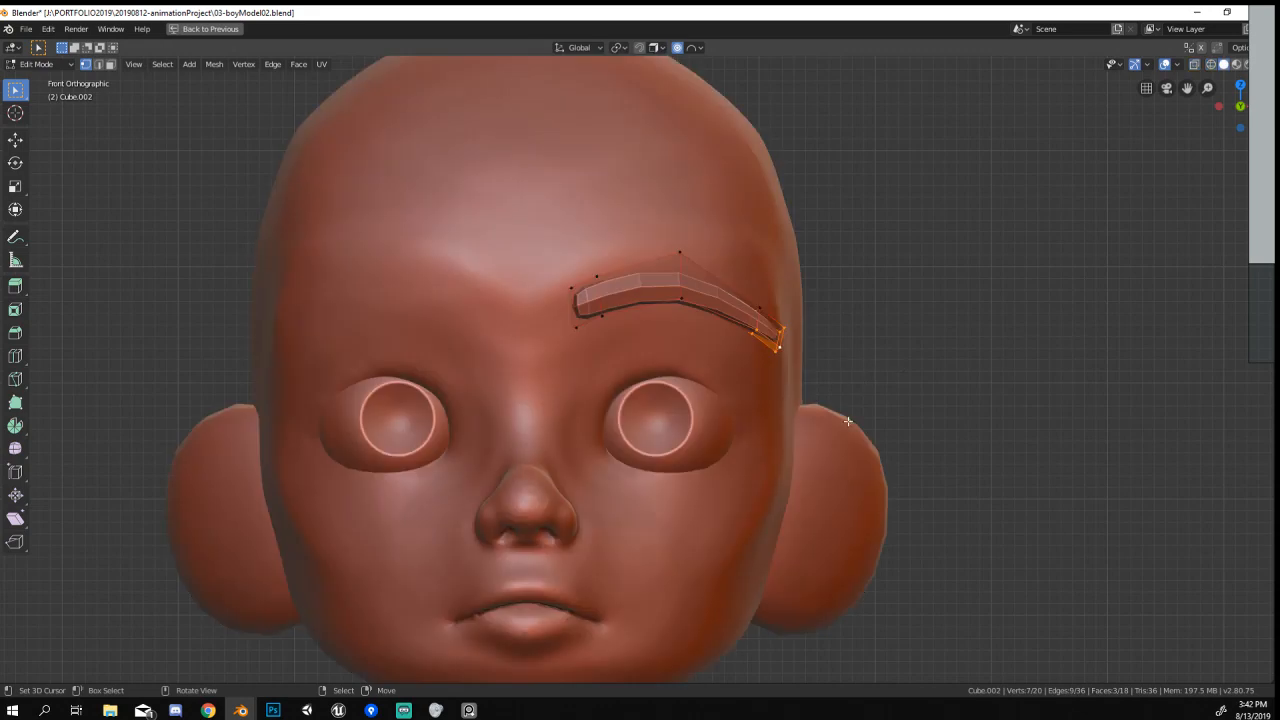
key(g)
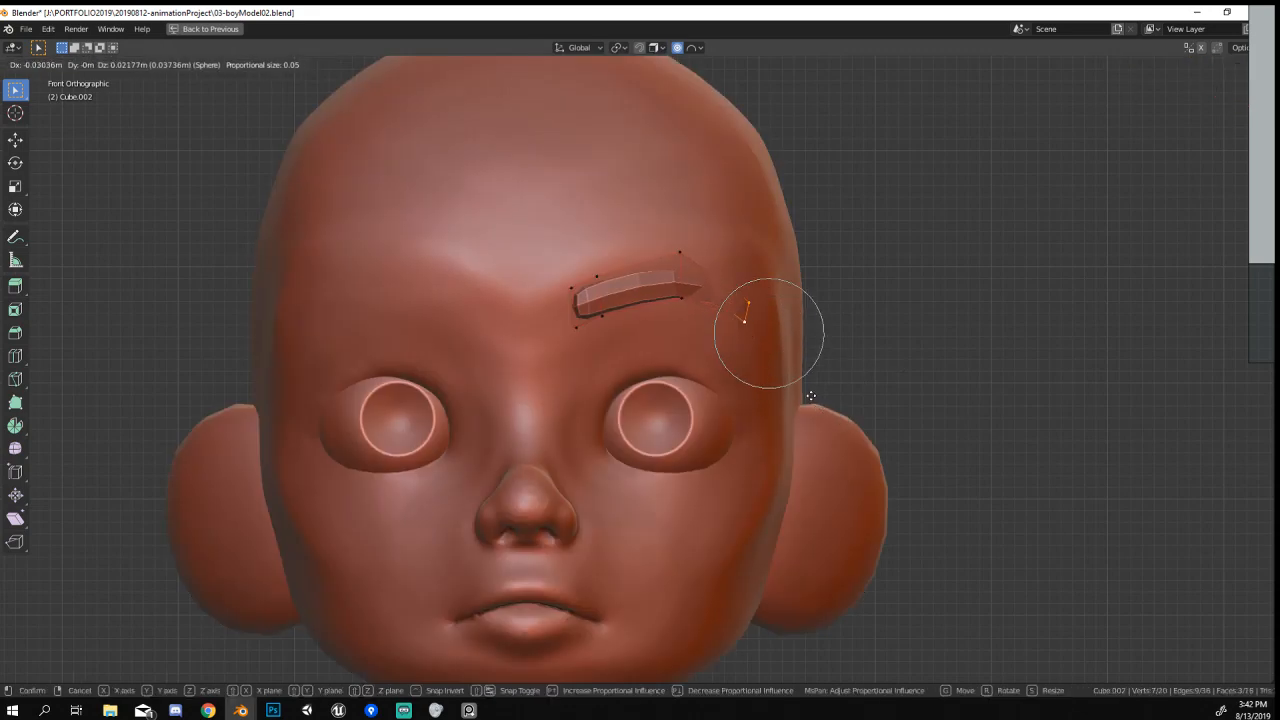
click(813, 403)
Move and rotate the eyebrow's outer end in side view to fit the curve of the head.
middle_drag(813, 403, 666, 400)
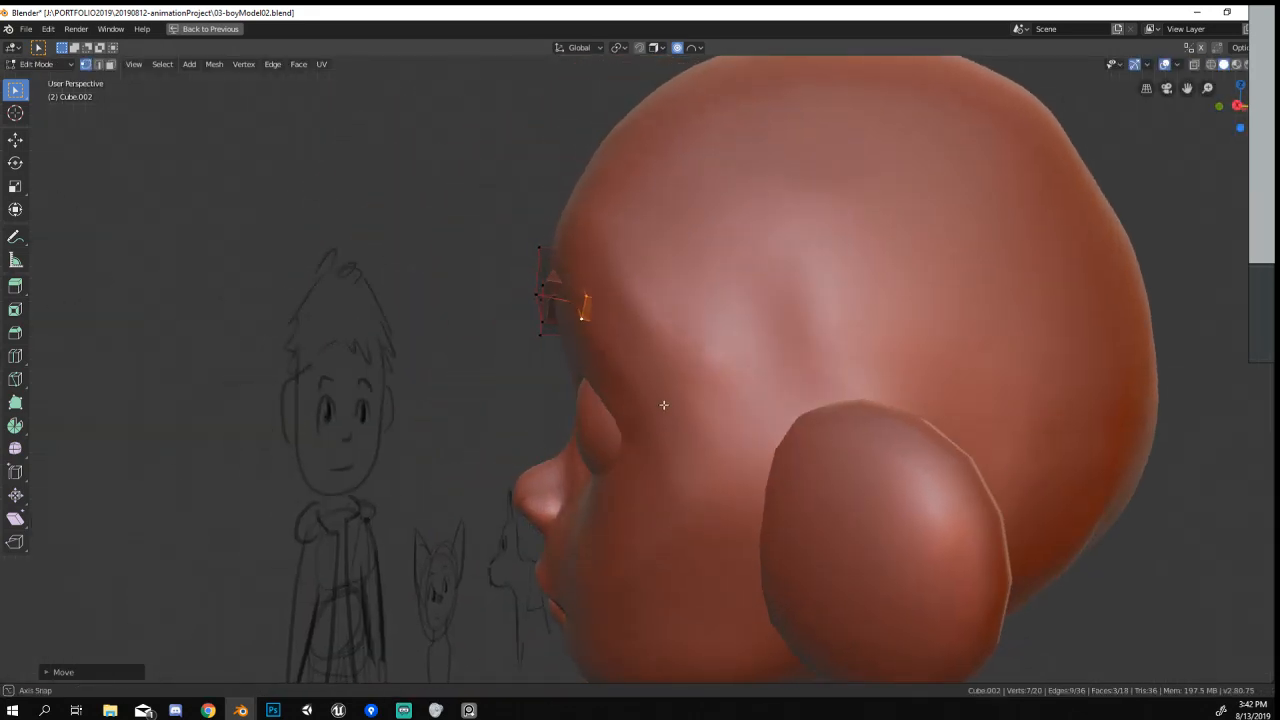
key(g)
key(r)
click(706, 394)
Select the eyebrow's inner end vertices and reposition them in front view to refine the brow's shape.
key(KP_1)
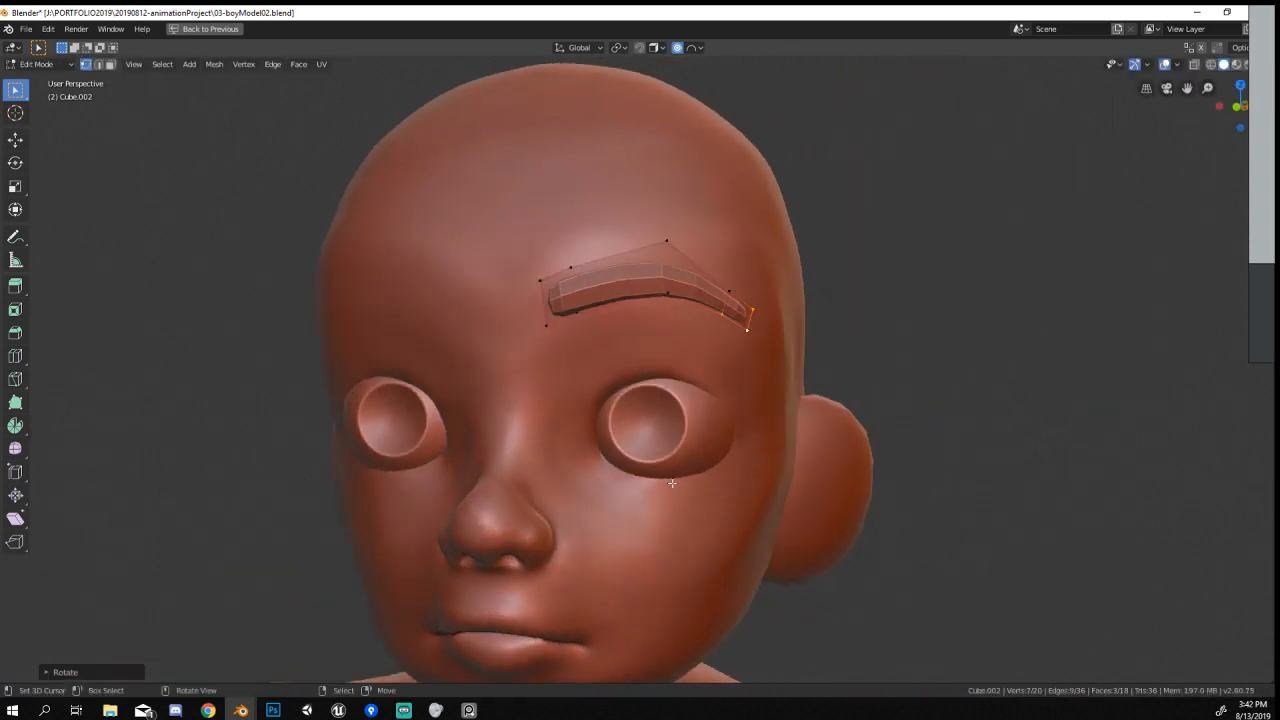
key(a)
key(alt+a)
key(c)
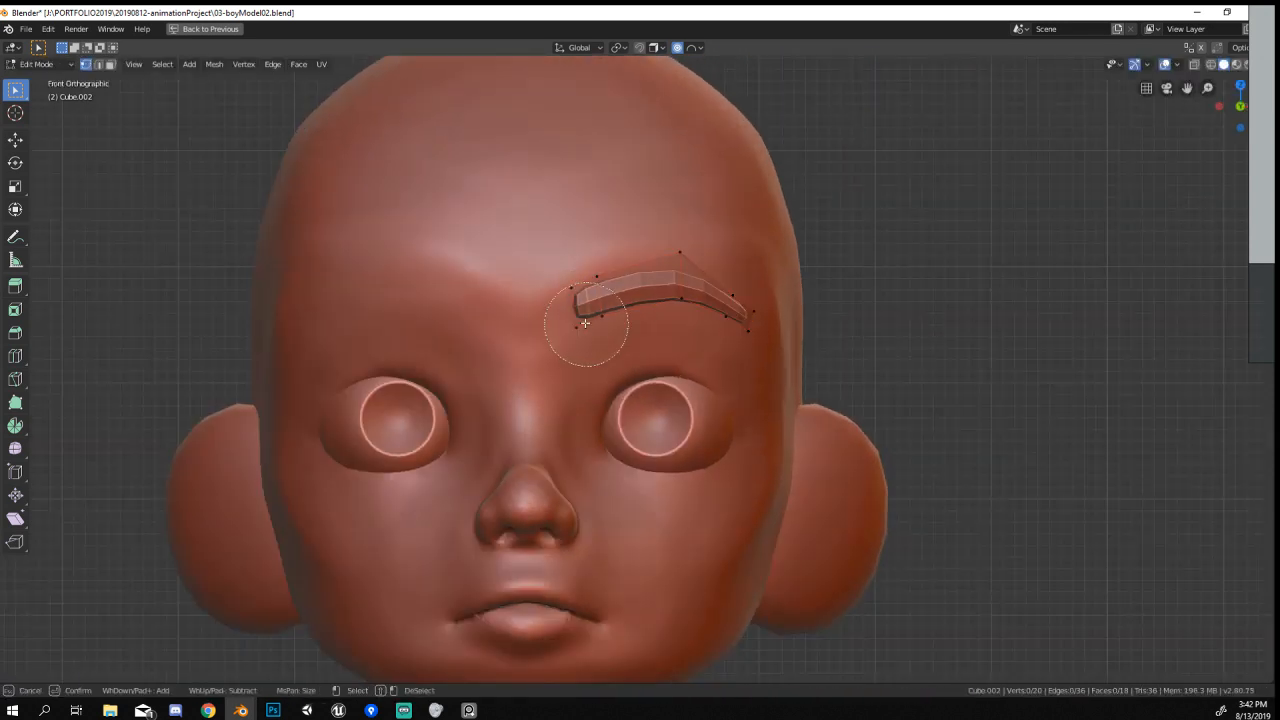
key(Return)
key(g)
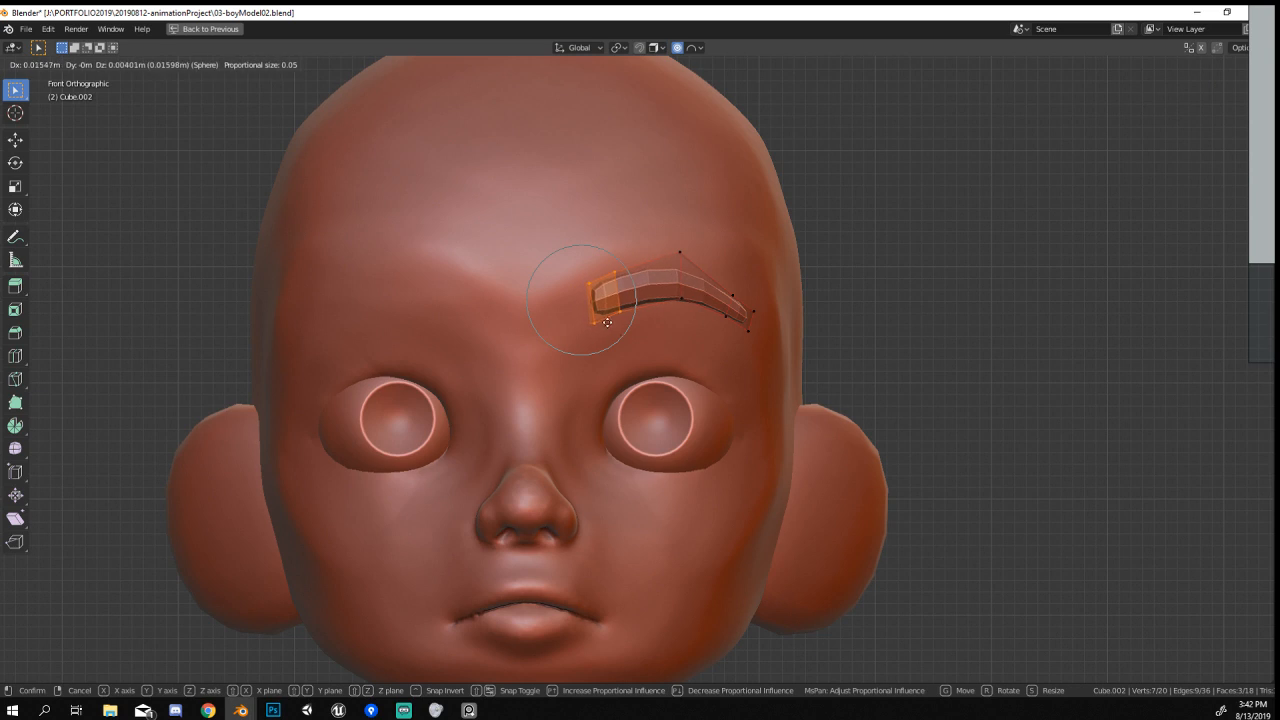
click(680, 328)
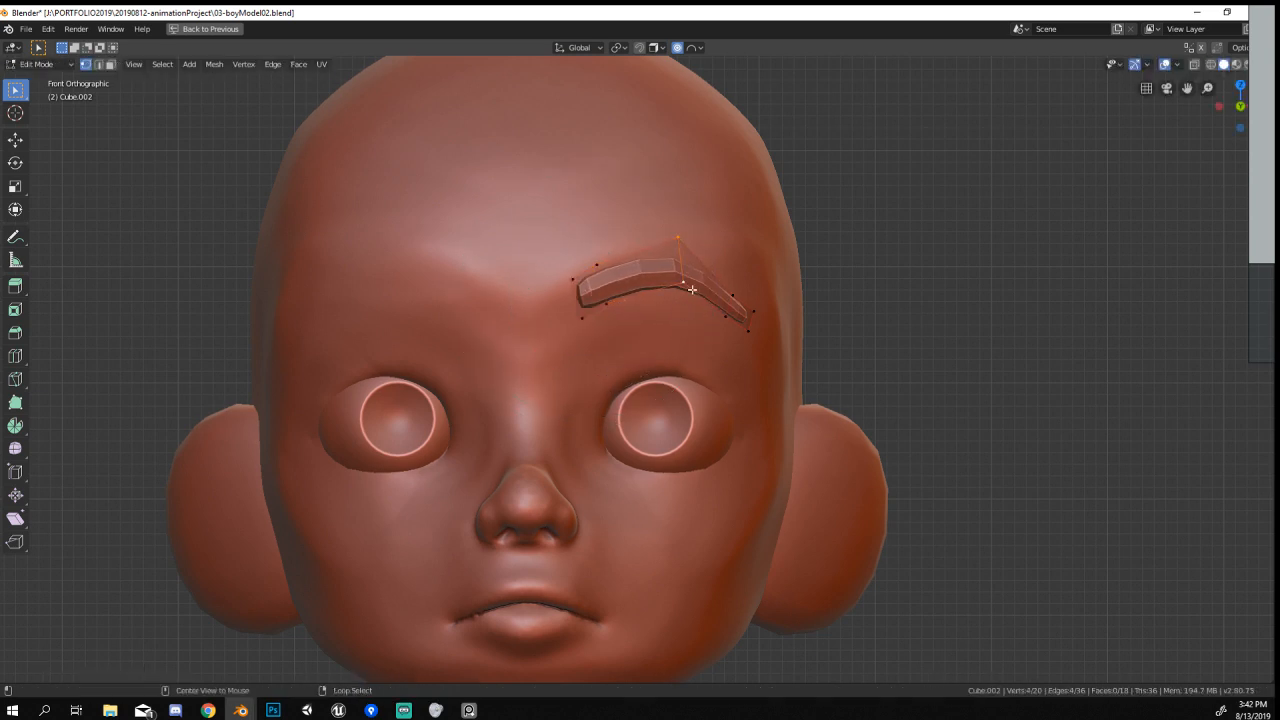
Thicken the eyebrow mesh with Shrink/Fatten using proportional editing, and shade the eyebrow smooth in Object Mode.
key(alt+s)
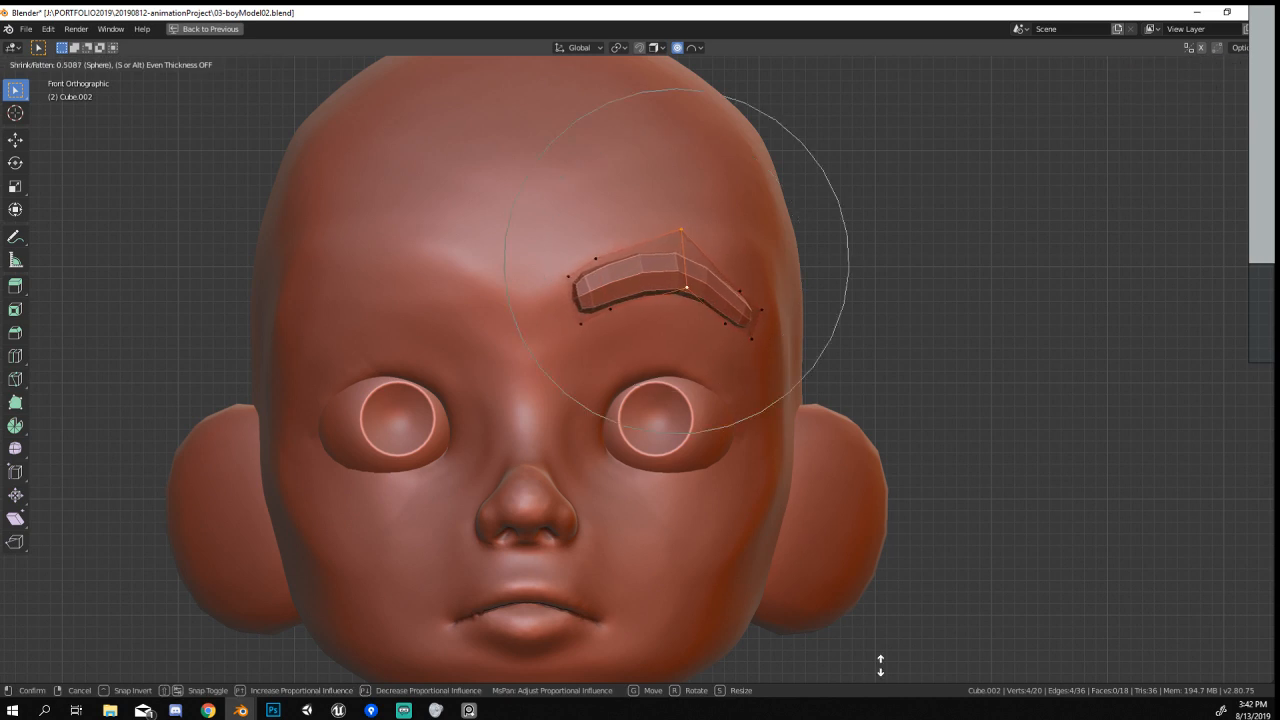
click(998, 294)
key(Tab)
scroll(805, 190, down, 4)
mouse_move(805, 190)
middle_down()
mouse_move(773, 241)
mouse_move(746, 241)
middle_up()
right_click(746, 241)
click(746, 241)
scroll(728, 270, up, 3)
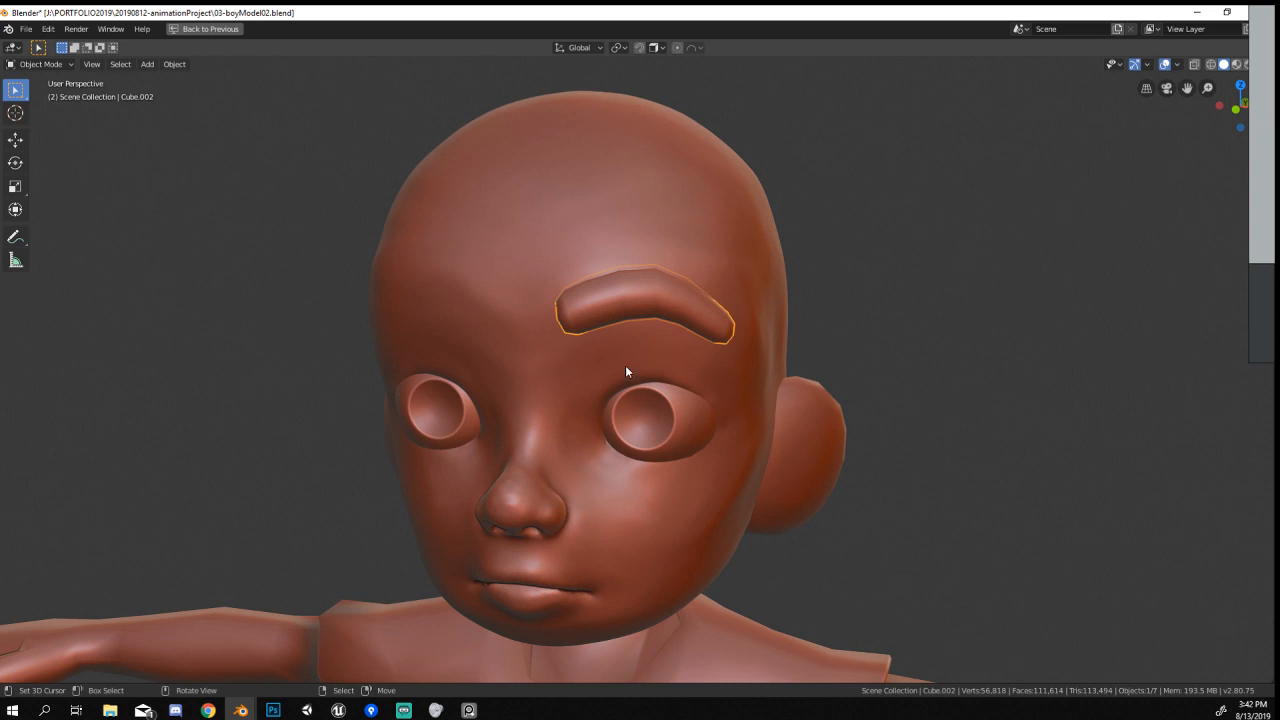
Link the ear object's modifiers to the eyebrow mesh so it shares the same mirroring.
shift+click(838, 458)
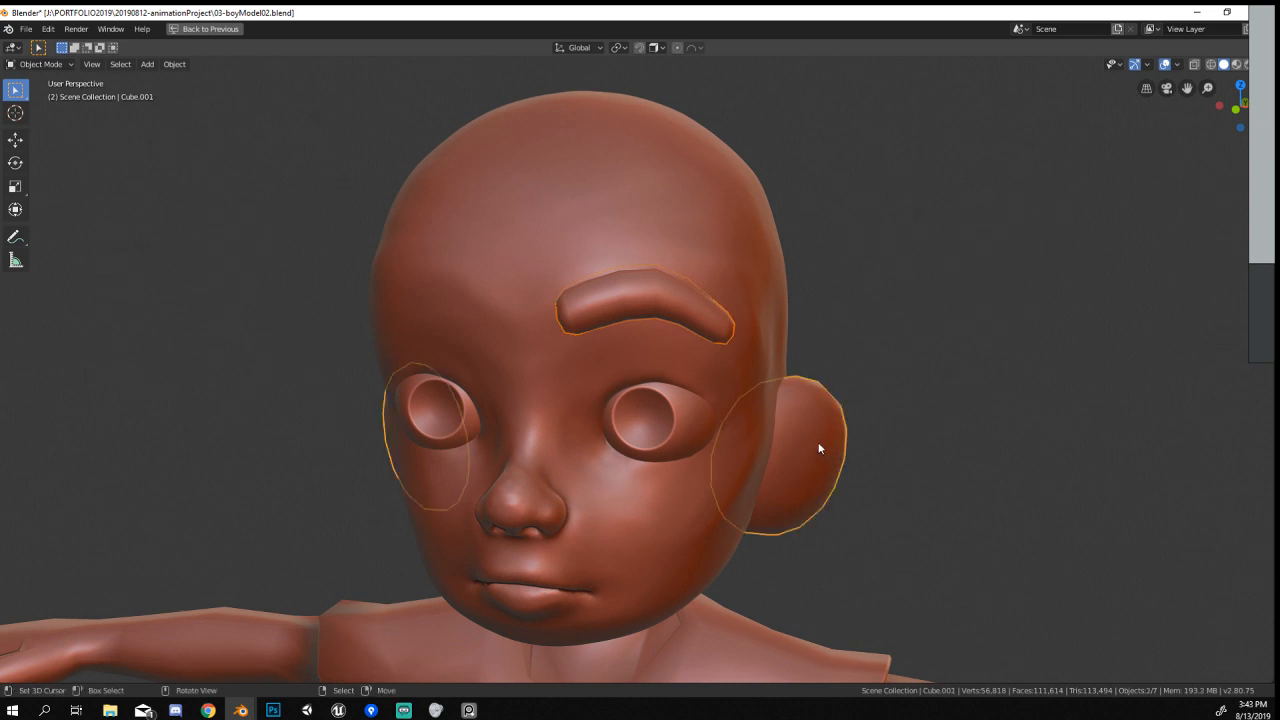
key(ctrl+l)
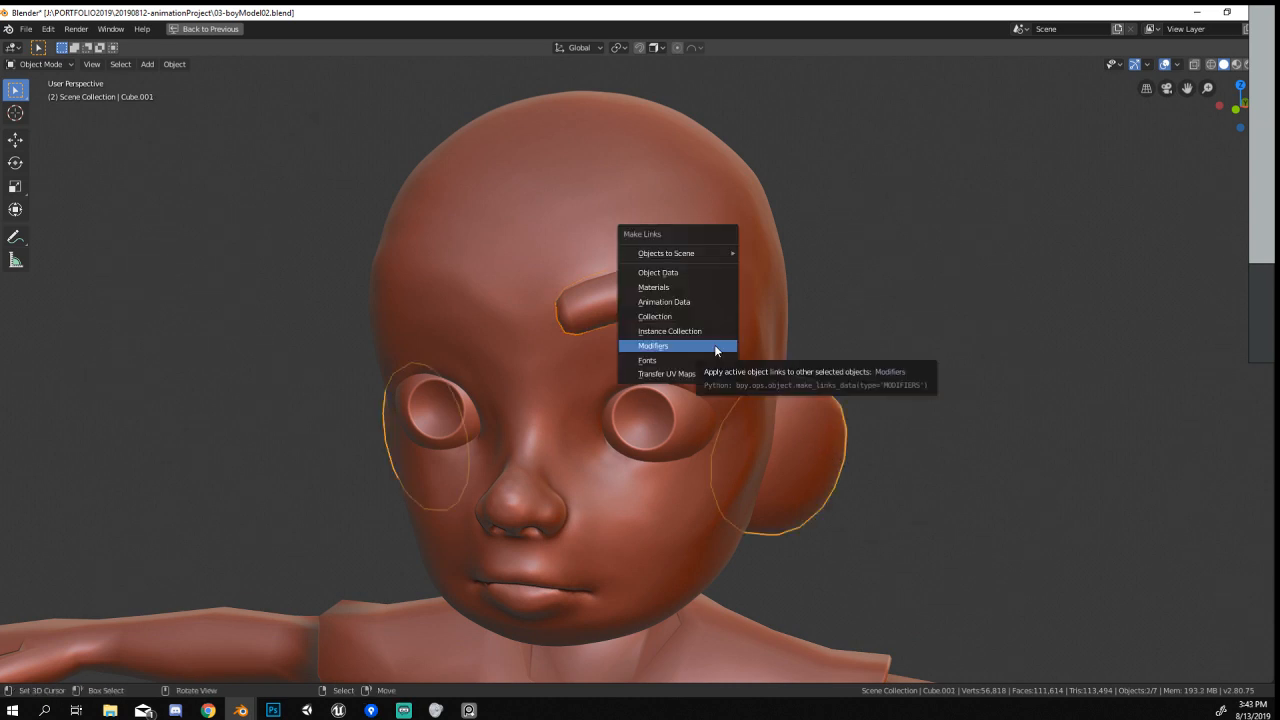
click(714, 344)
click(704, 415)
Move the whole eyebrow mesh back along the Y axis in Edit Mode so it sinks into the forehead.
middle_drag(704, 415, 594, 374)
click(583, 297)
key(Tab)
scroll(553, 291, up, 5)
key(a)
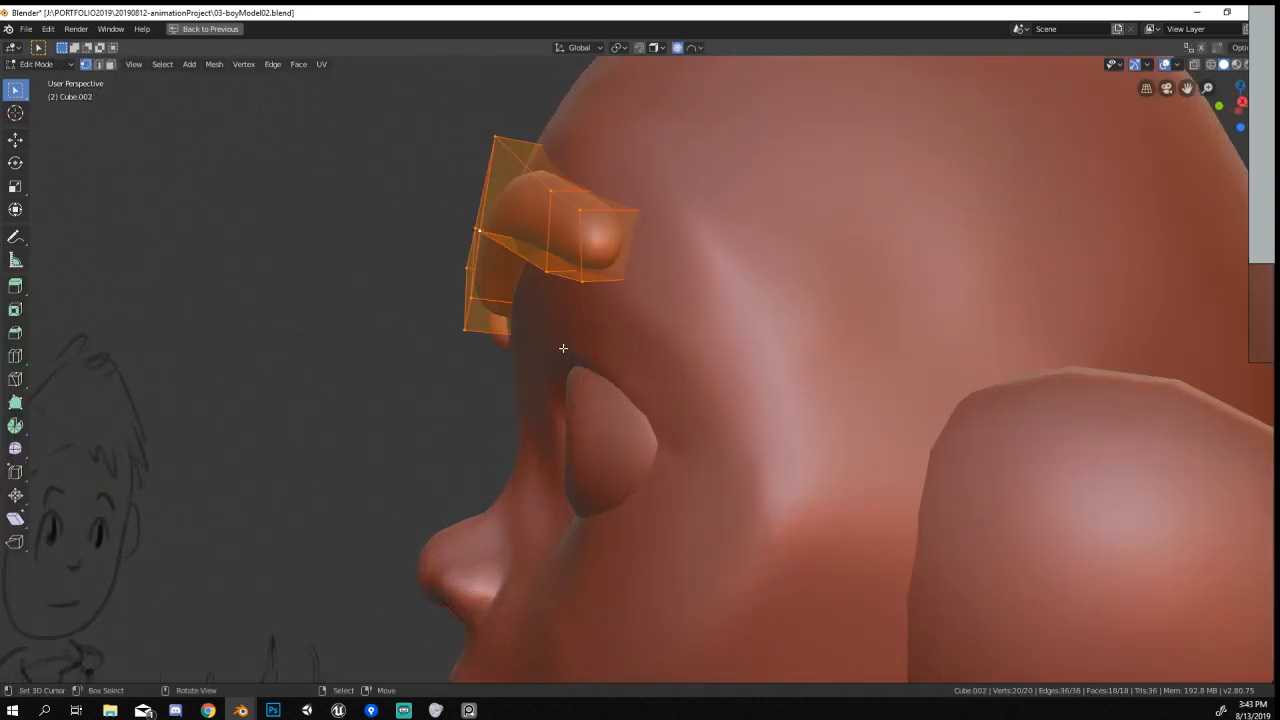
key(g)
key(y)
click(586, 350)
key(Tab)
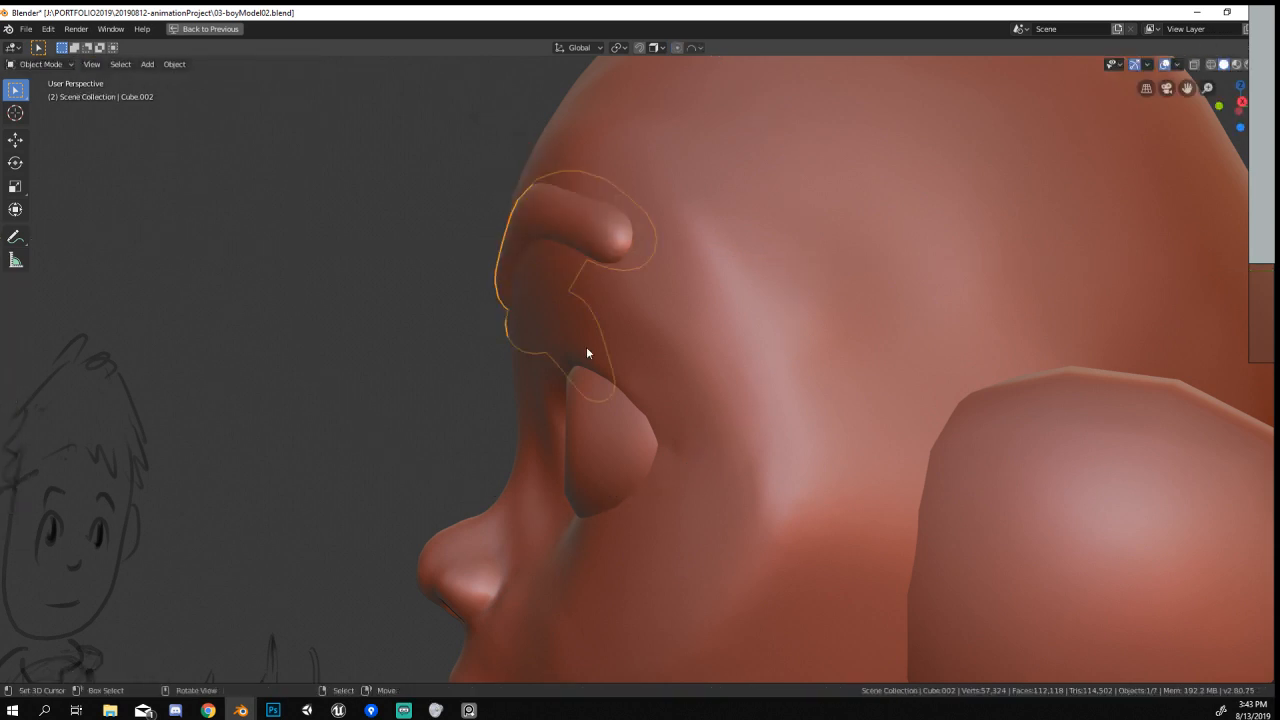
middle_drag(587, 351, 711, 479)
right_click(798, 450)
scroll(800, 448, down, 5)
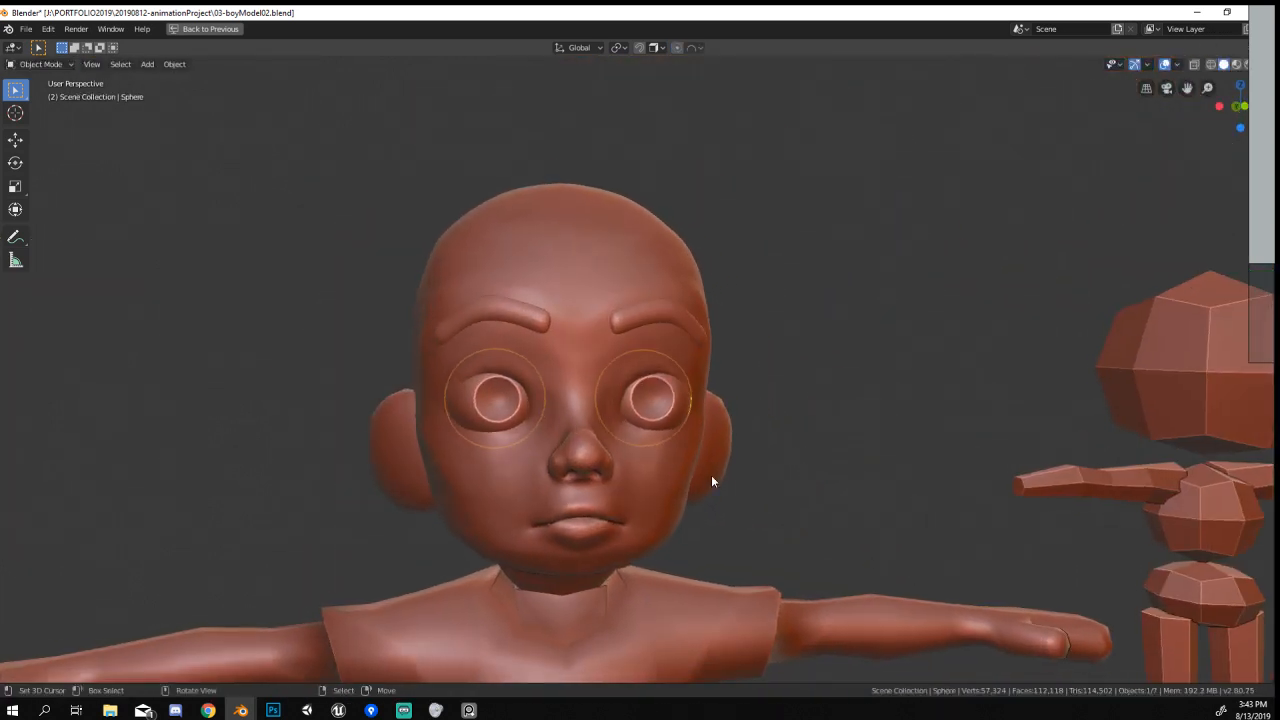
right_click(711, 479)
scroll(734, 491, down, 4)
scroll(627, 270, up, 5)
key(Tab)
key(Tab)
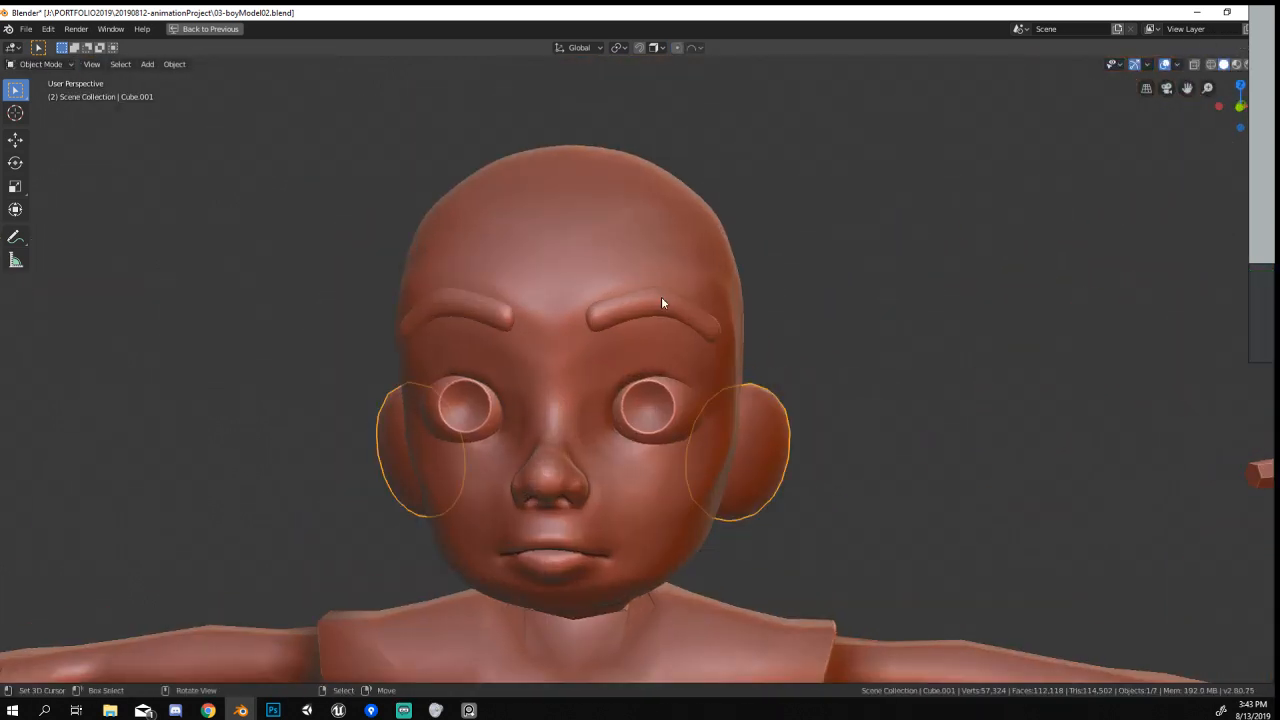
Select the eyebrow's middle edge loop and move it with proportional editing to follow the curve of the brow.
right_click(661, 296)
key(Tab)
scroll(661, 296, up, 2)
scroll(661, 296, up, 2)
right_click(700, 228)
key(g)
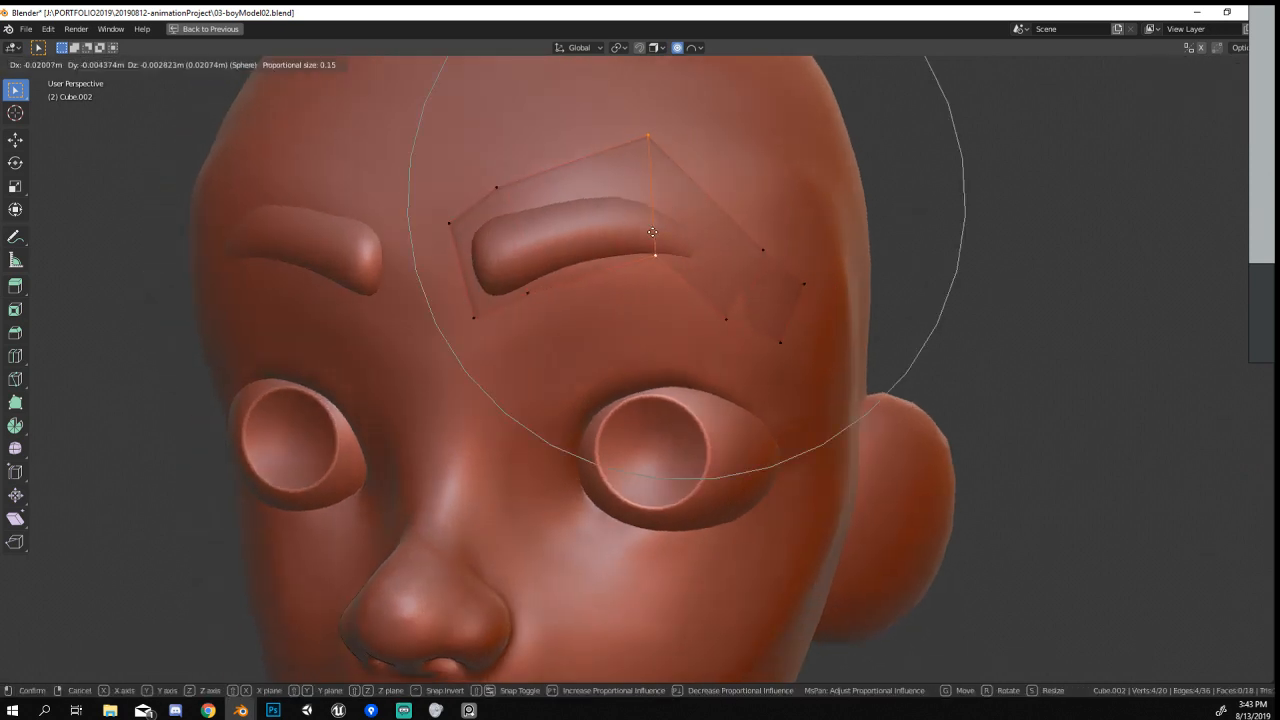
scroll(648, 237, up, 7)
click(623, 241)
middle_drag(623, 241, 677, 323)
key(g)
click(682, 332)
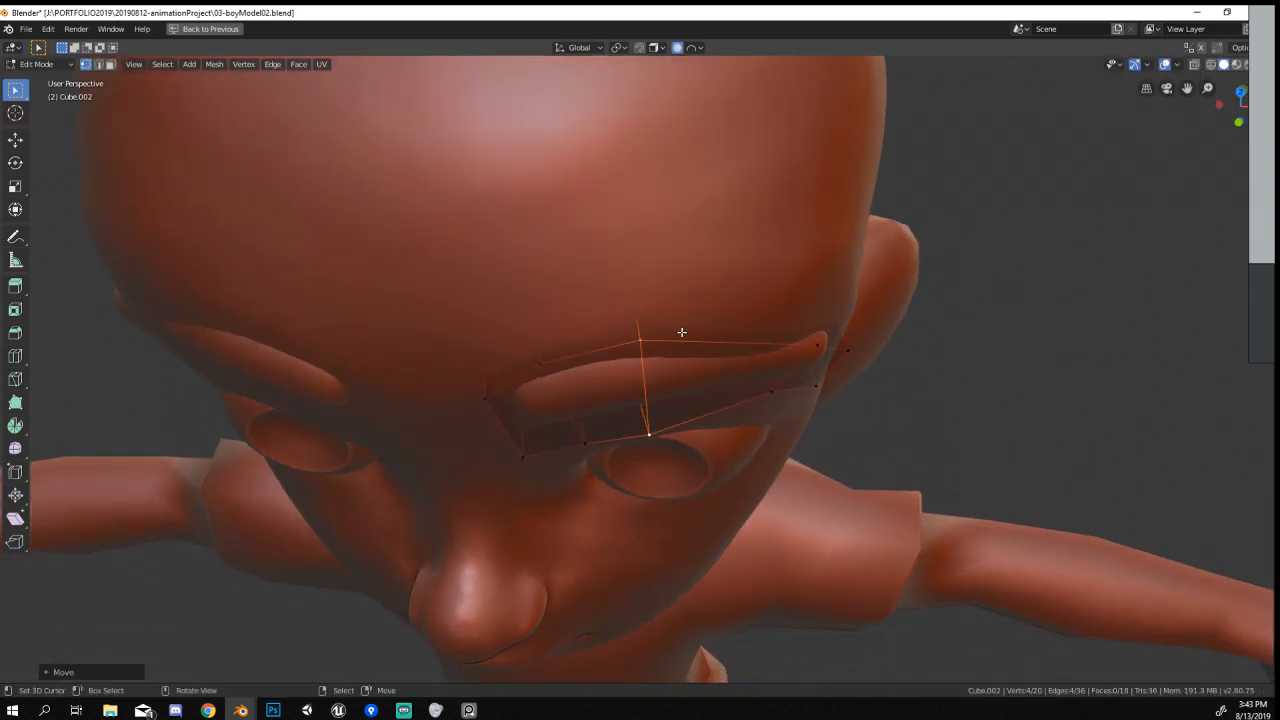
Move the edge loop near the eyebrow's outer end to fit the head, and return to Object Mode.
key(g)
click(807, 376)
key(Tab)
mouse_move(808, 375)
middle_down()
mouse_move(803, 311)
mouse_move(834, 388)
mouse_move(714, 423)
mouse_move(700, 340)
mouse_move(723, 334)
middle_up()
click(803, 311)
scroll(822, 349, down, 4)
scroll(699, 336, up, 3)
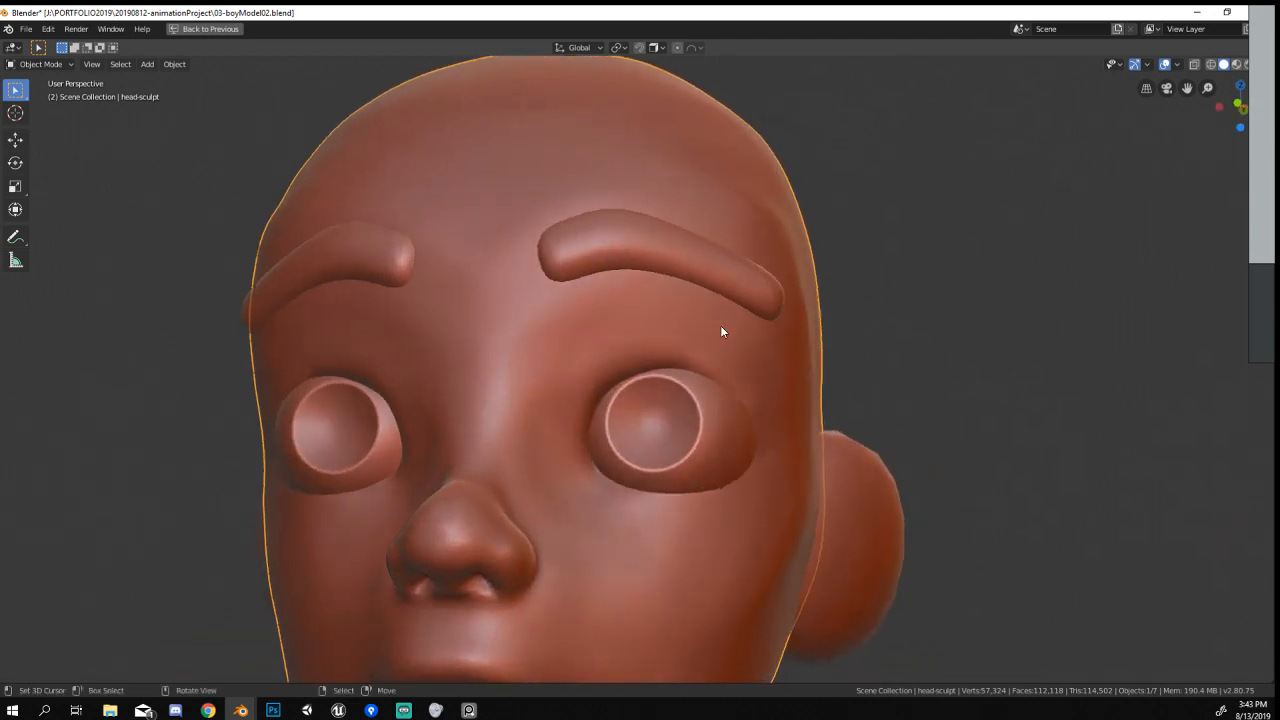
Edge-slide the eyebrow's middle edge loop towards its outer end.
scroll(723, 334, up, 2)
key(Tab)
key(Tab)
click(617, 177)
key(Tab)
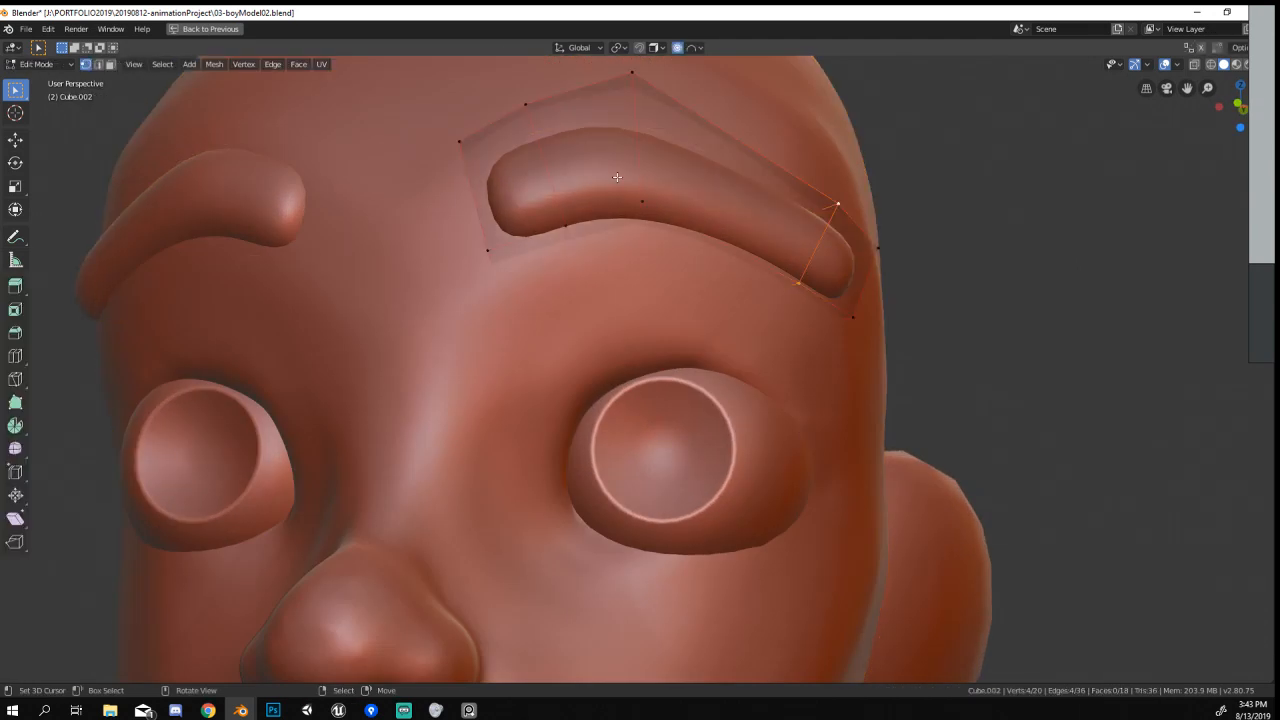
key(g)
key(g)
click(687, 195)
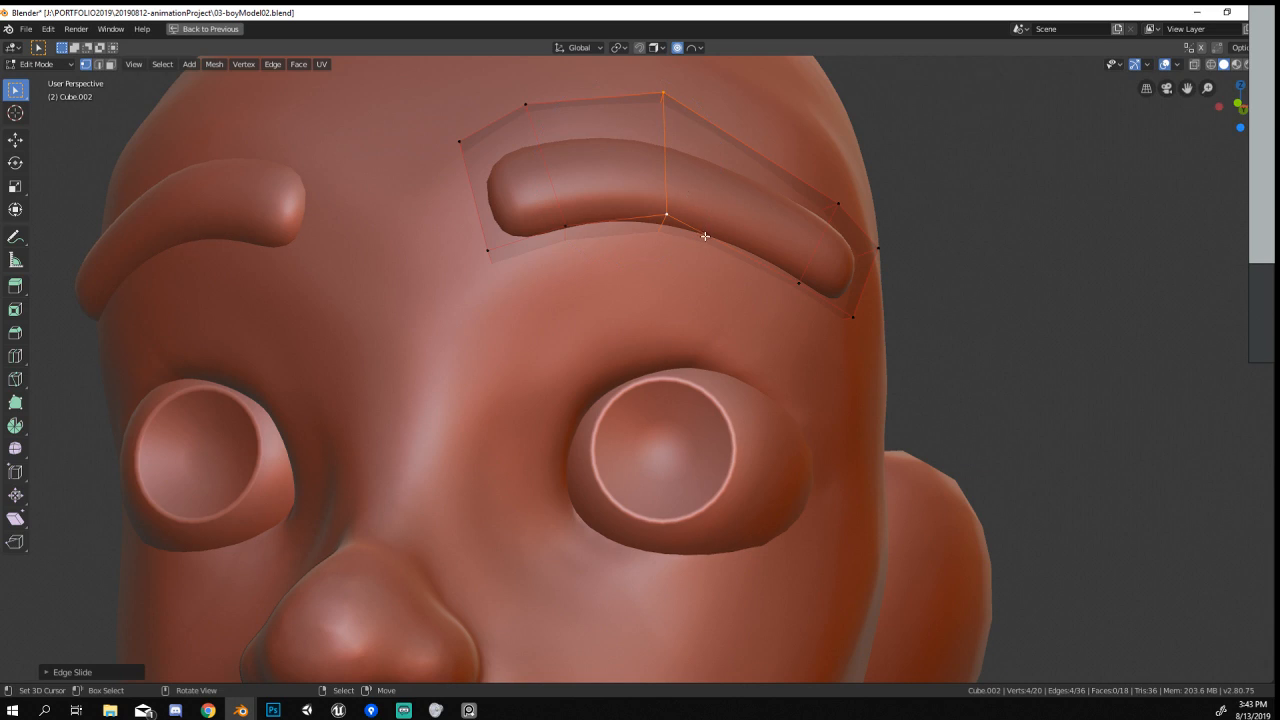
Move the edge loop near the eyebrow's inner end to refine the arch, and leave Edit Mode.
scroll(686, 317, down, 5)
scroll(661, 313, up, 1)
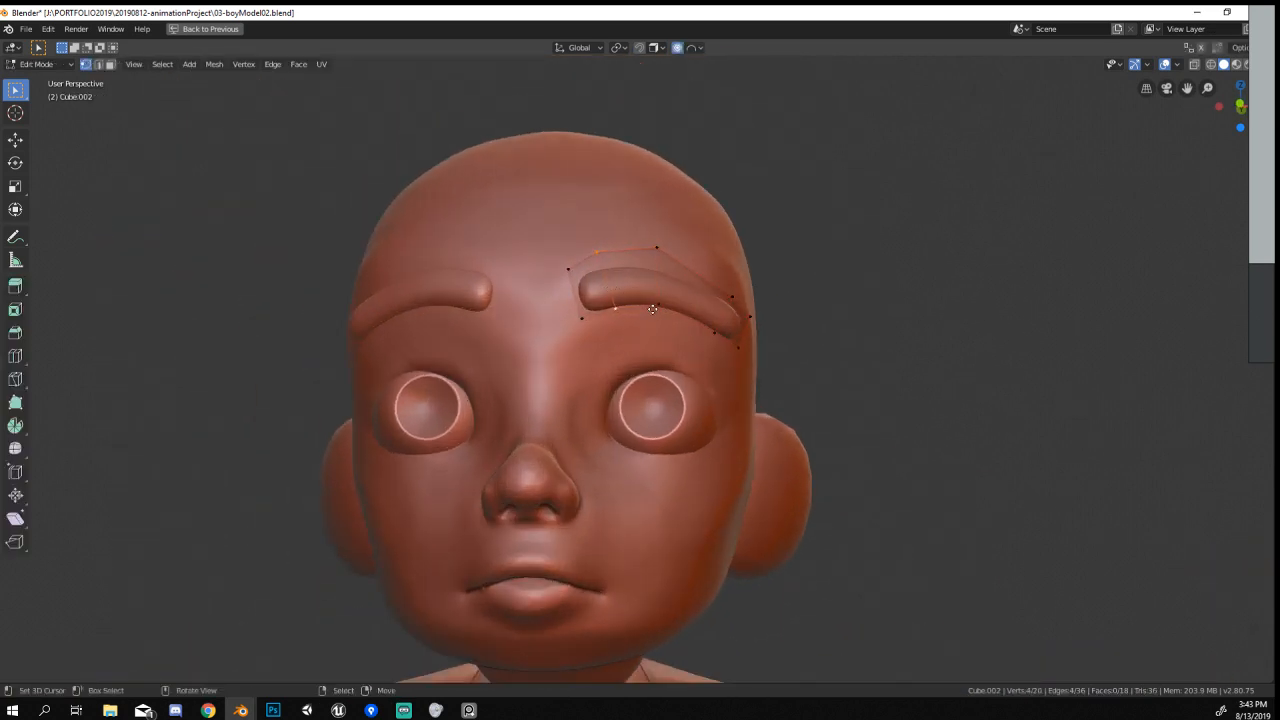
key(g)
click(660, 312)
key(Tab)
scroll(661, 301, down, 2)
middle_drag(662, 301, 503, 354)
scroll(677, 348, up, 2)
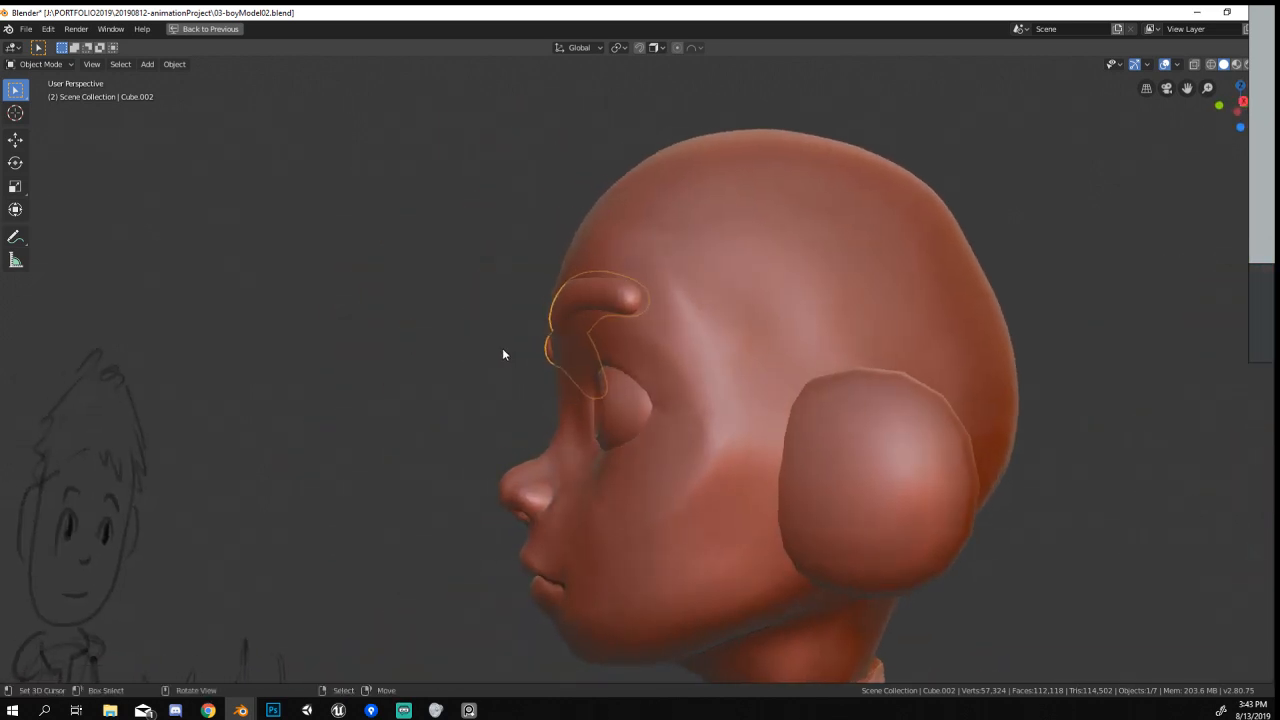
Select the head-sculpt object and switch it to Sculpt Mode.
middle_drag(716, 417, 740, 514)
scroll(740, 514, up, 3)
click(383, 325)
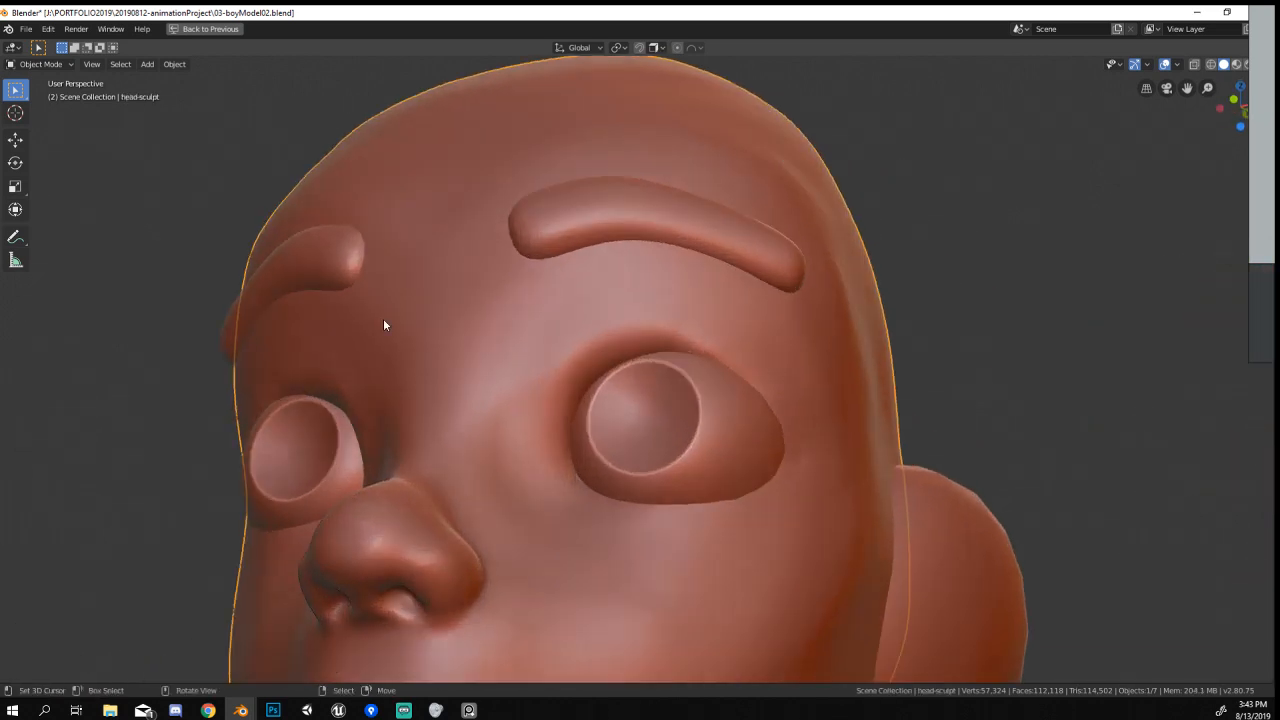
click(40, 64)
click(43, 108)
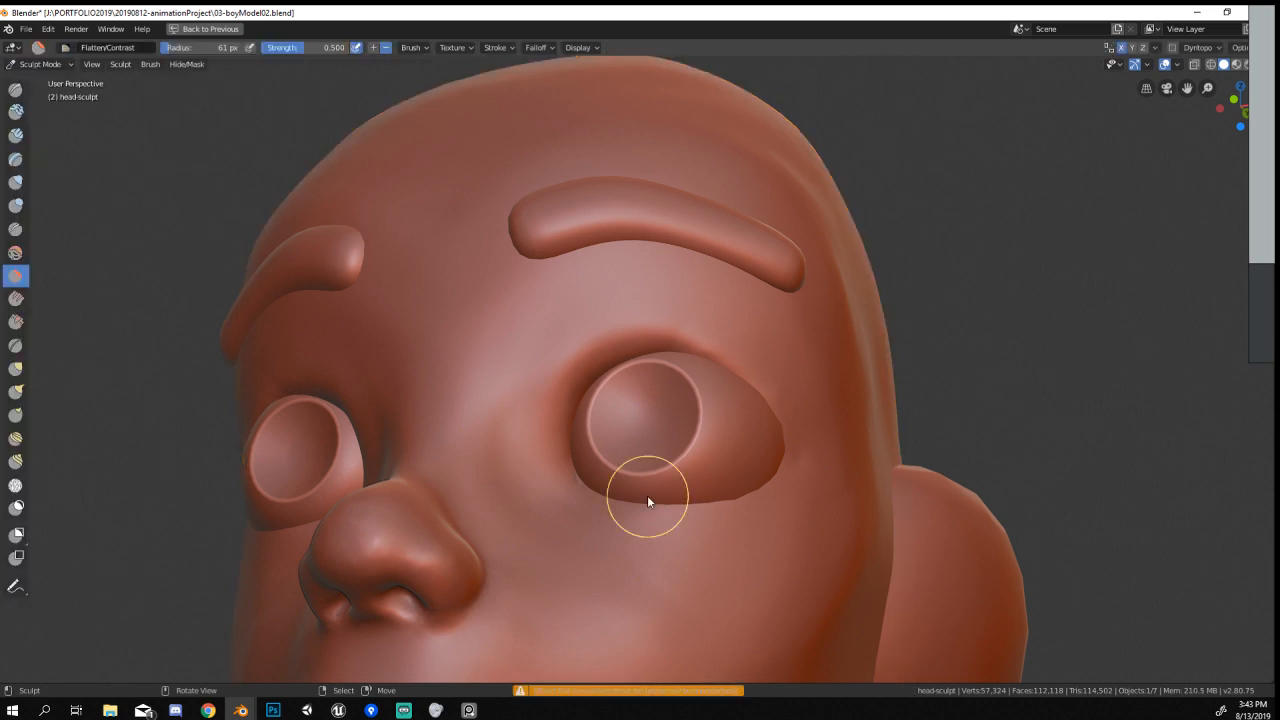
Reshape the temple beside the outer eye corner with the Grab brush at 167 px radius, and check the brush's falloff curve.
scroll(647, 495, down, 3)
middle_drag(647, 495, 650, 521)
key(g)
key(f)
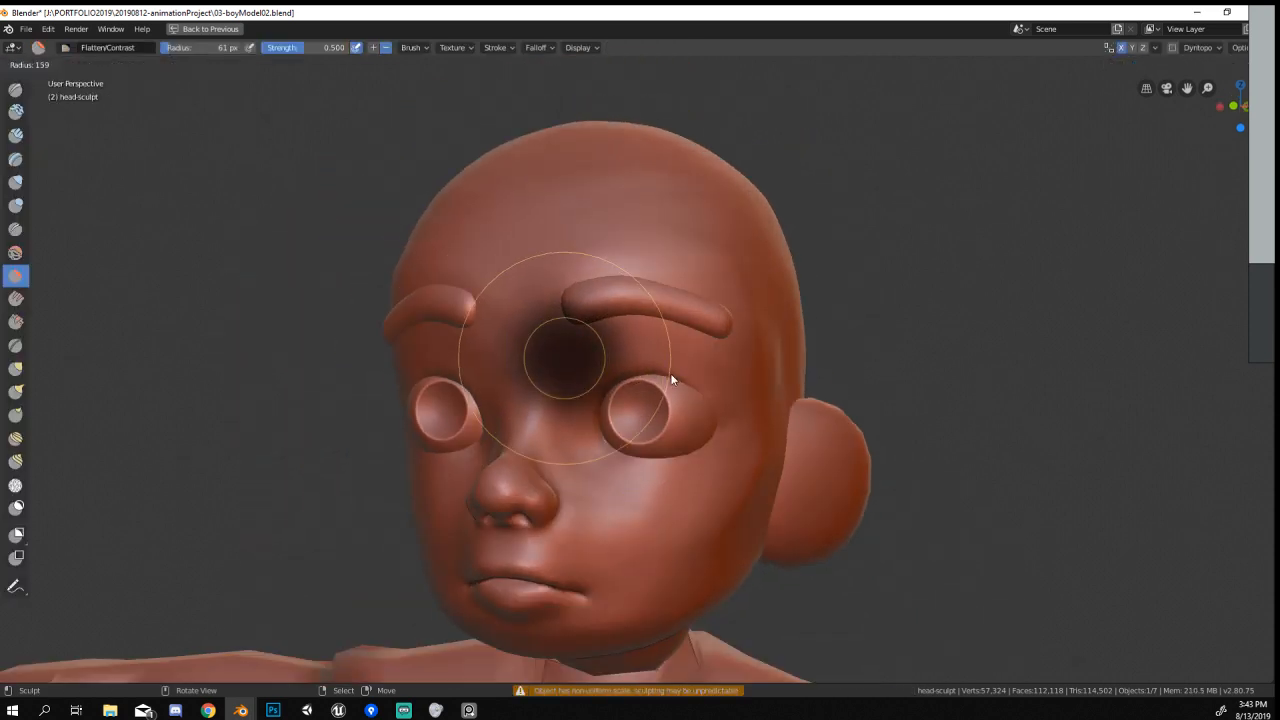
click(640, 380)
mouse_move(618, 386)
middle_down()
mouse_move(603, 400)
mouse_move(669, 409)
middle_up()
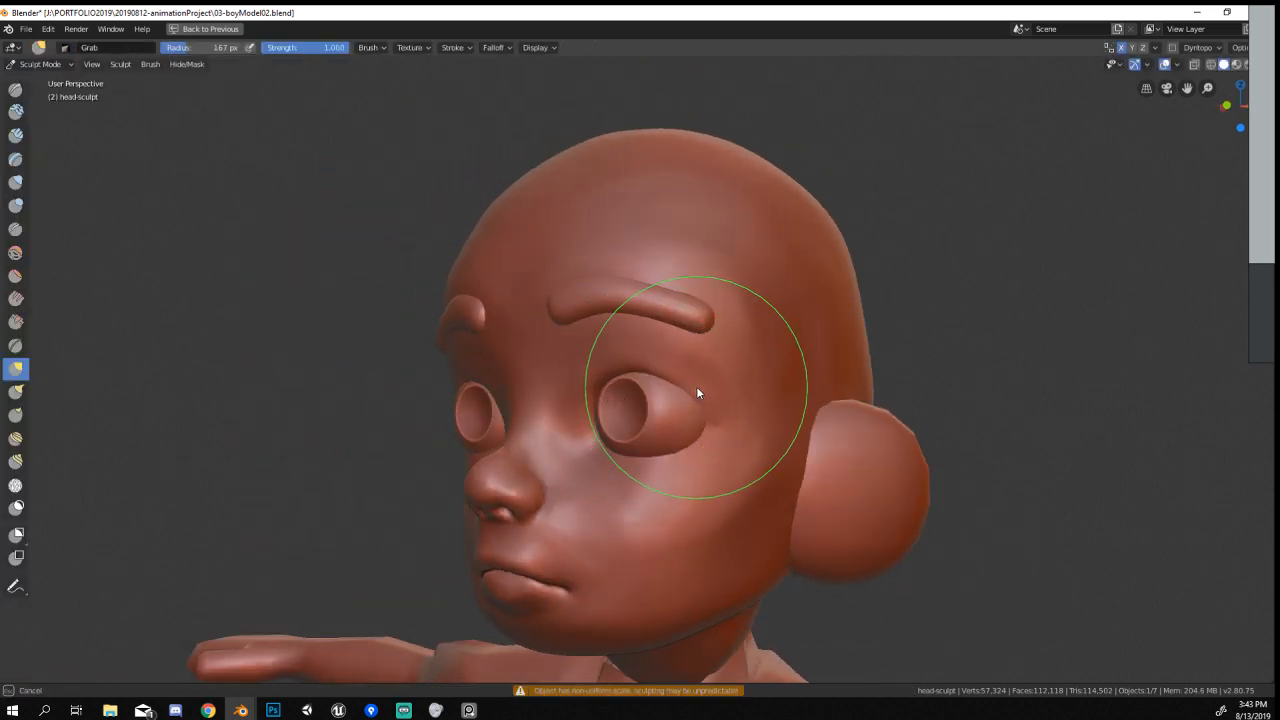
drag(714, 336, 731, 304)
click(457, 48)
mouse_move(490, 48)
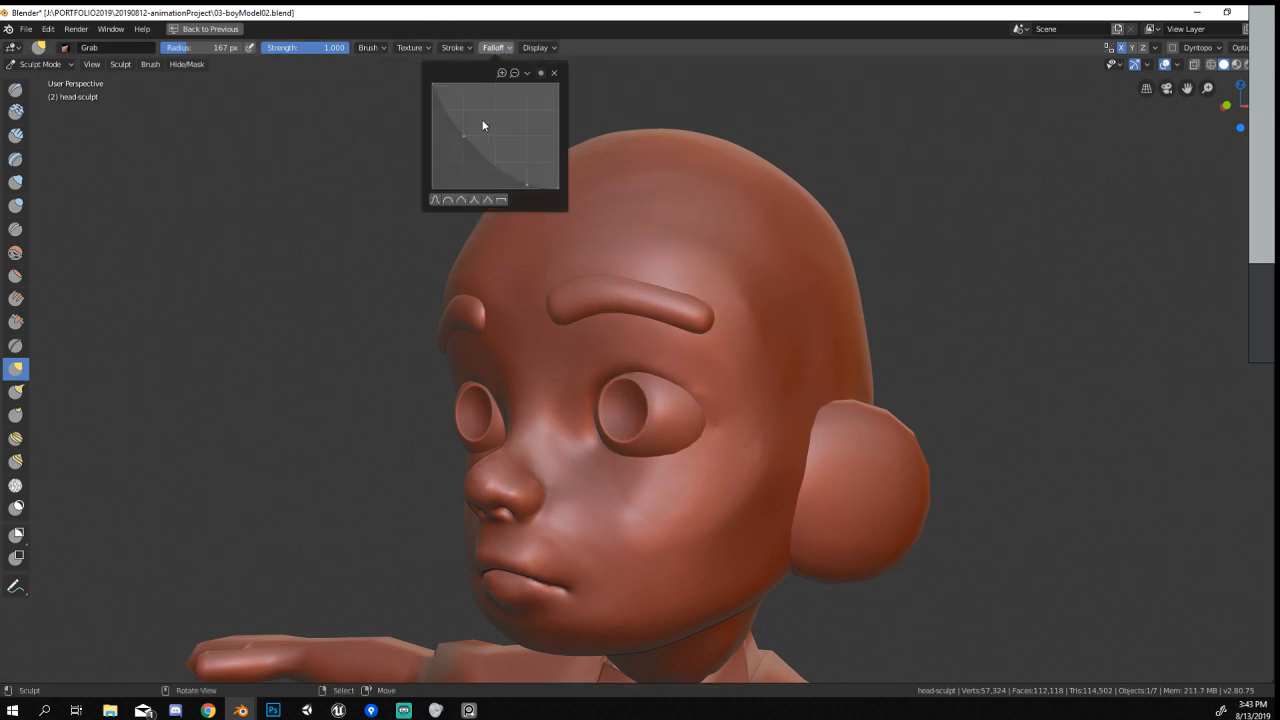
middle_drag(726, 380, 709, 351)
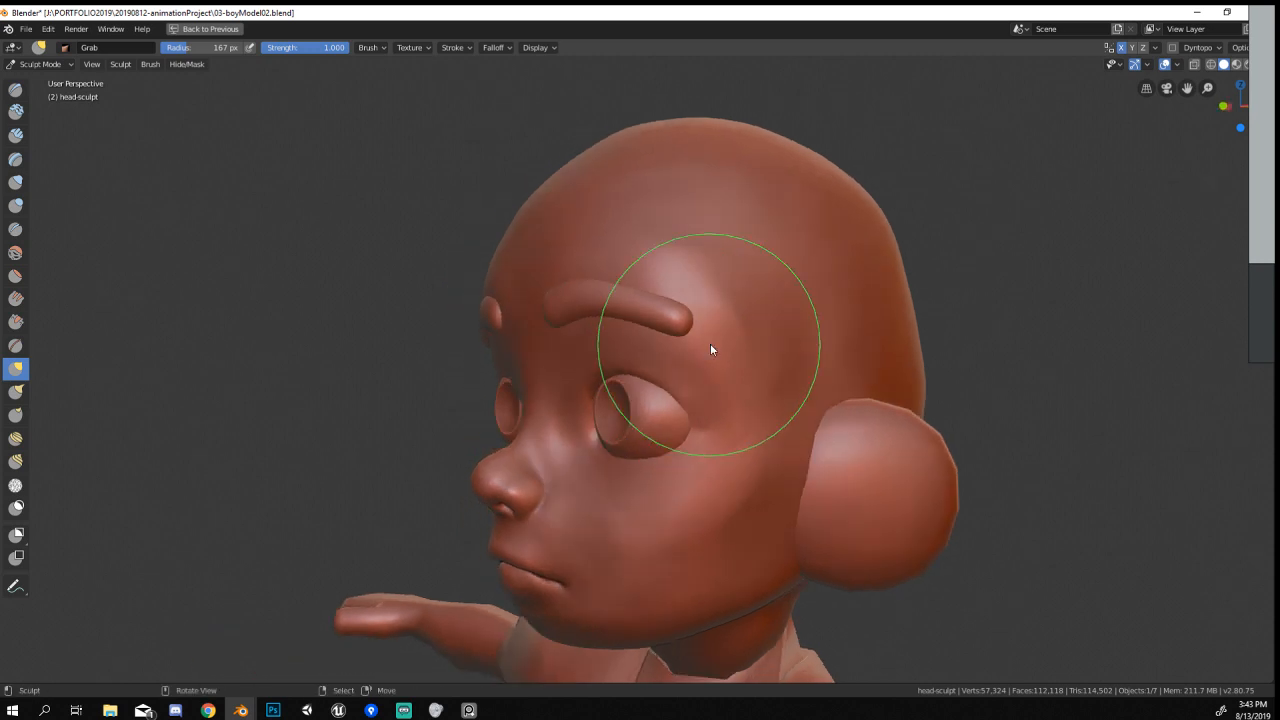
mouse_move(703, 269)
middle_down()
mouse_move(777, 299)
mouse_move(785, 320)
middle_up()
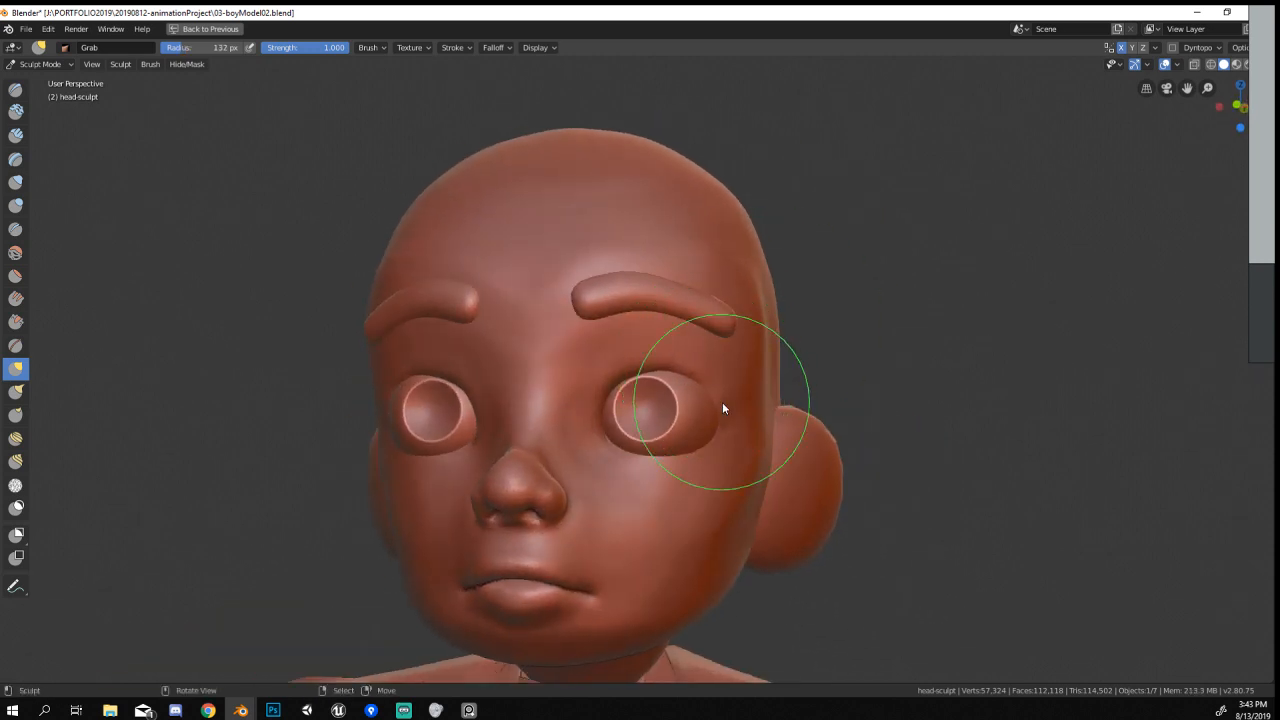
Nudge the upper rim of the eye socket with the Grab brush at 143 px radius, and enlarge the brush to 193 px.
mouse_move(723, 434)
middle_down()
mouse_move(730, 412)
mouse_move(713, 375)
mouse_move(708, 394)
mouse_move(621, 404)
mouse_move(654, 414)
mouse_move(620, 406)
mouse_move(585, 429)
mouse_move(606, 391)
mouse_move(625, 388)
mouse_move(647, 428)
middle_up()
key(f)
click(668, 416)
drag(671, 372, 671, 368)
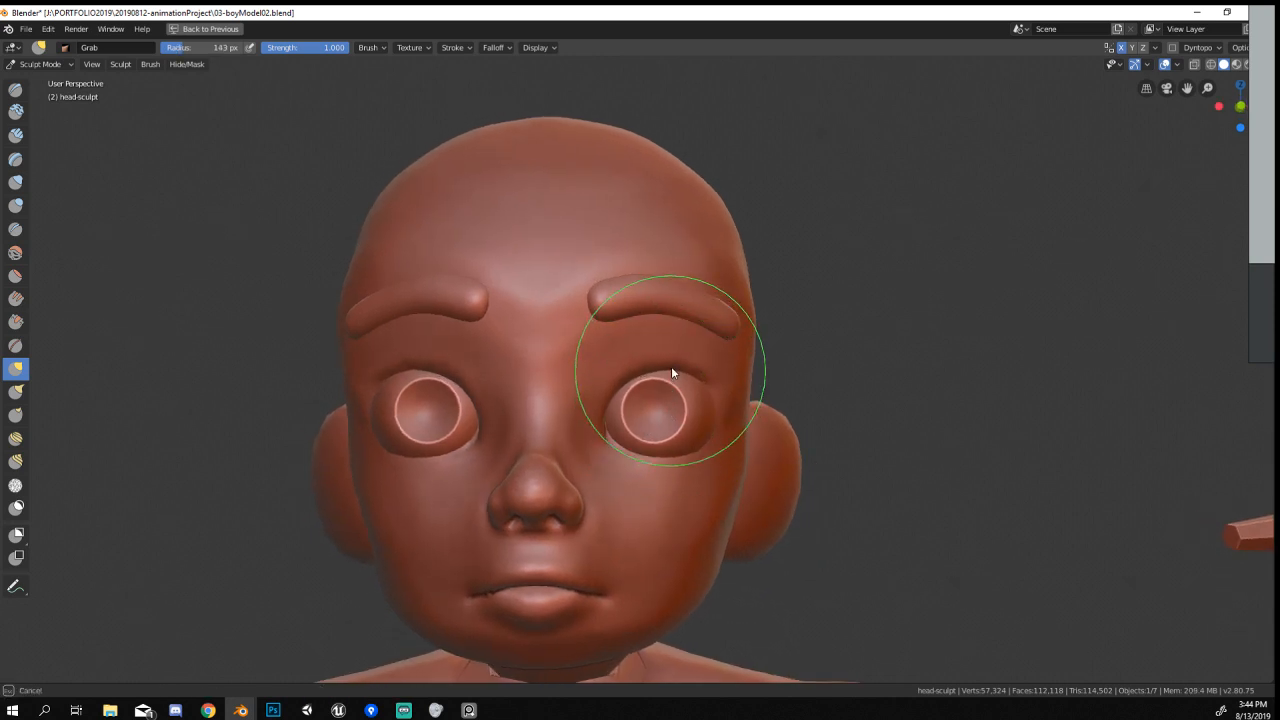
mouse_move(671, 372)
middle_down()
mouse_move(631, 397)
mouse_move(562, 381)
mouse_move(600, 425)
mouse_move(732, 446)
mouse_move(676, 457)
mouse_move(375, 300)
middle_up()
key(f)
click(608, 435)
key(f)
click(685, 449)
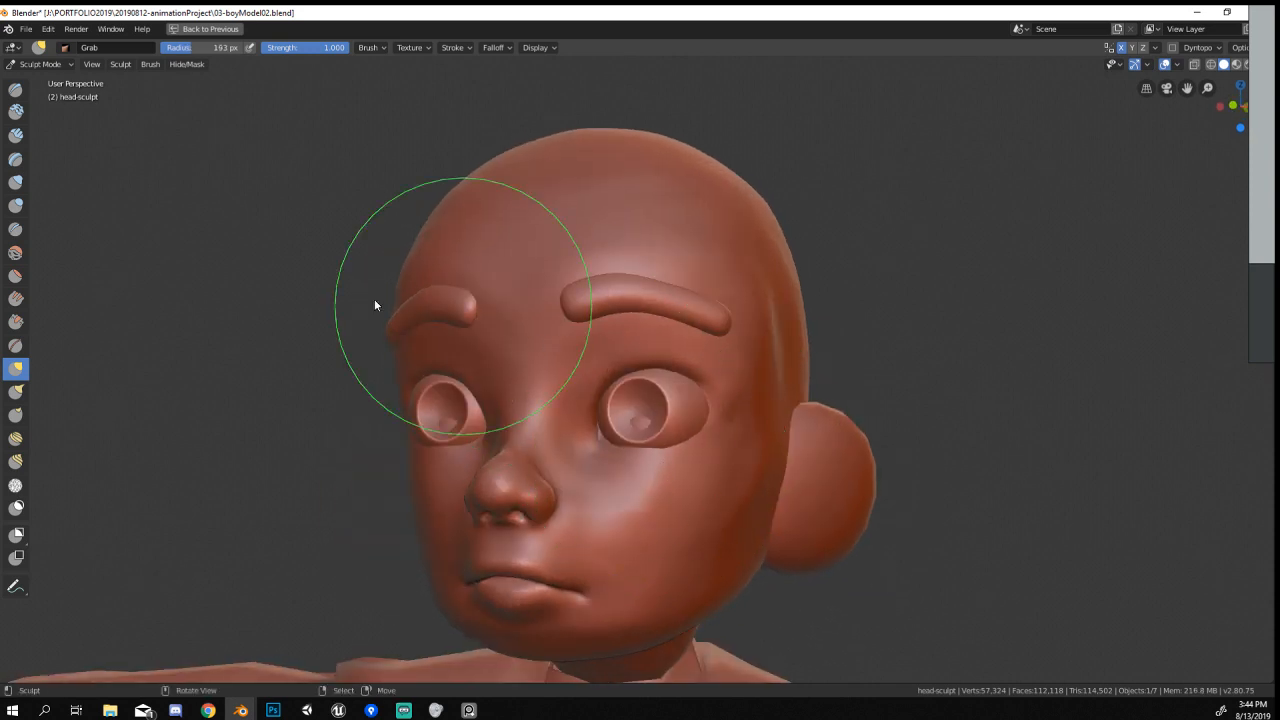
Sculpt around the outer side of the eye socket with the Blob brush at 57 px radius.
key(f)
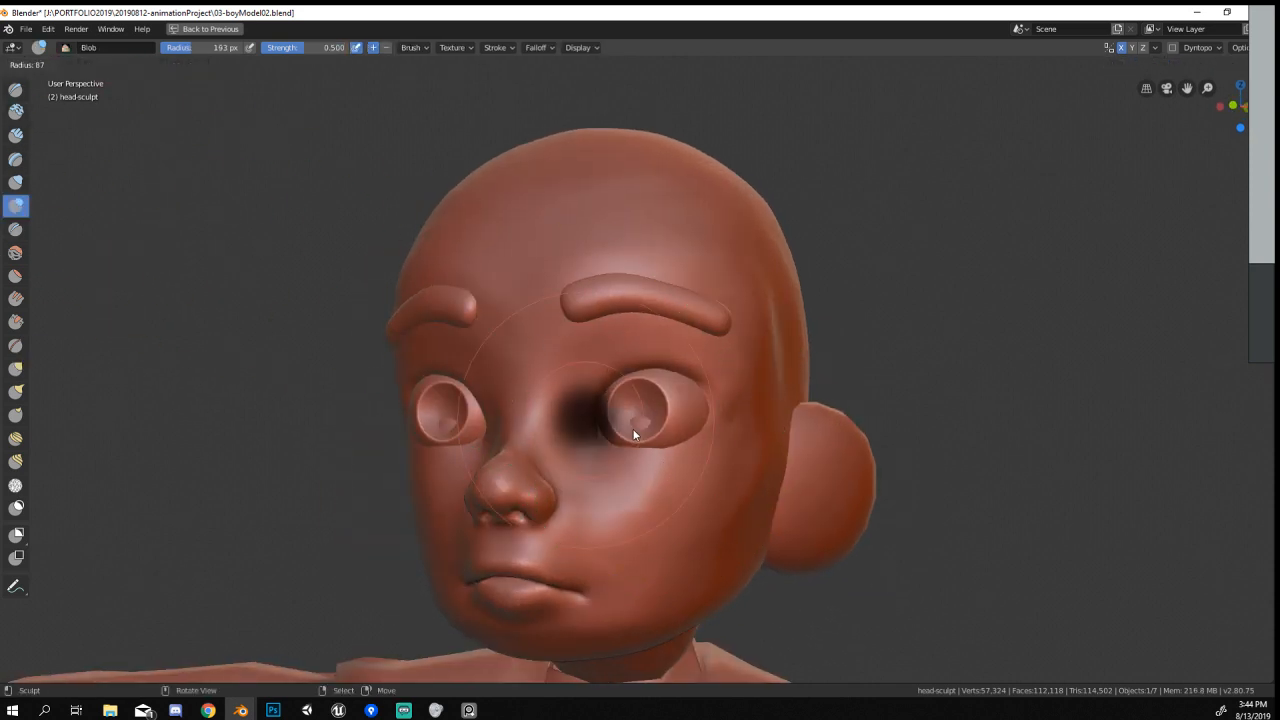
click(644, 423)
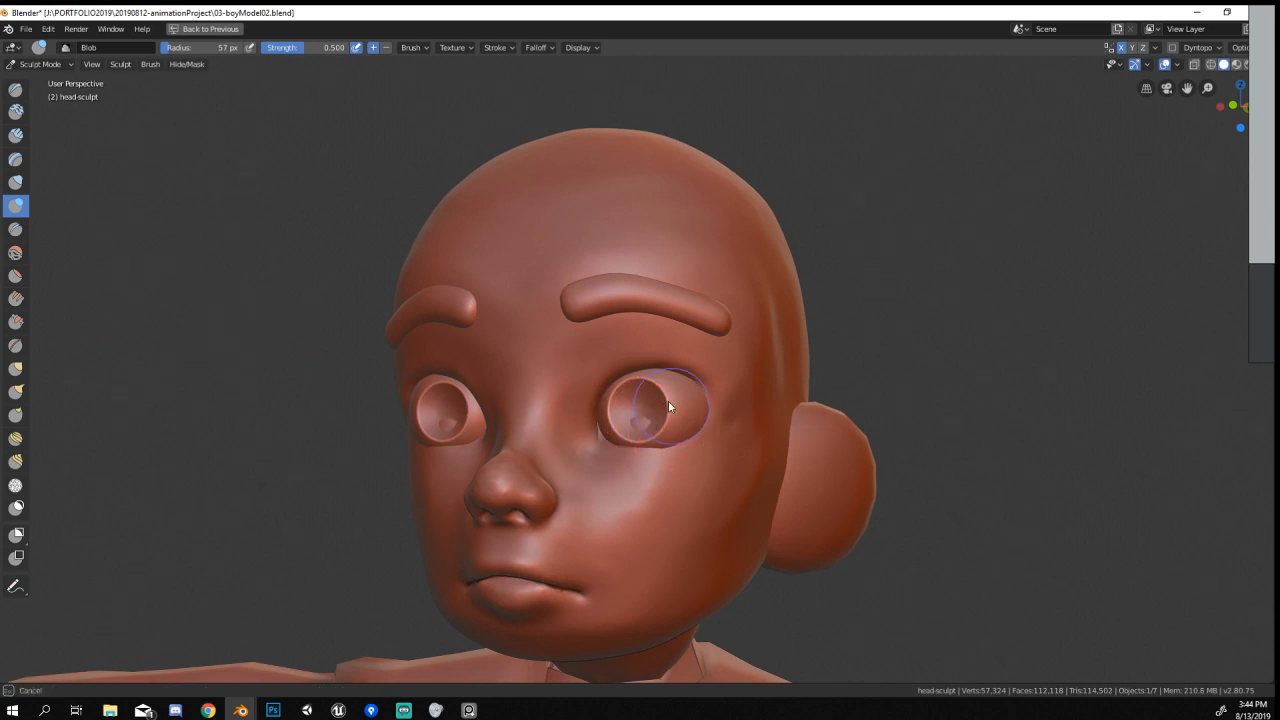
middle_drag(685, 396, 690, 400)
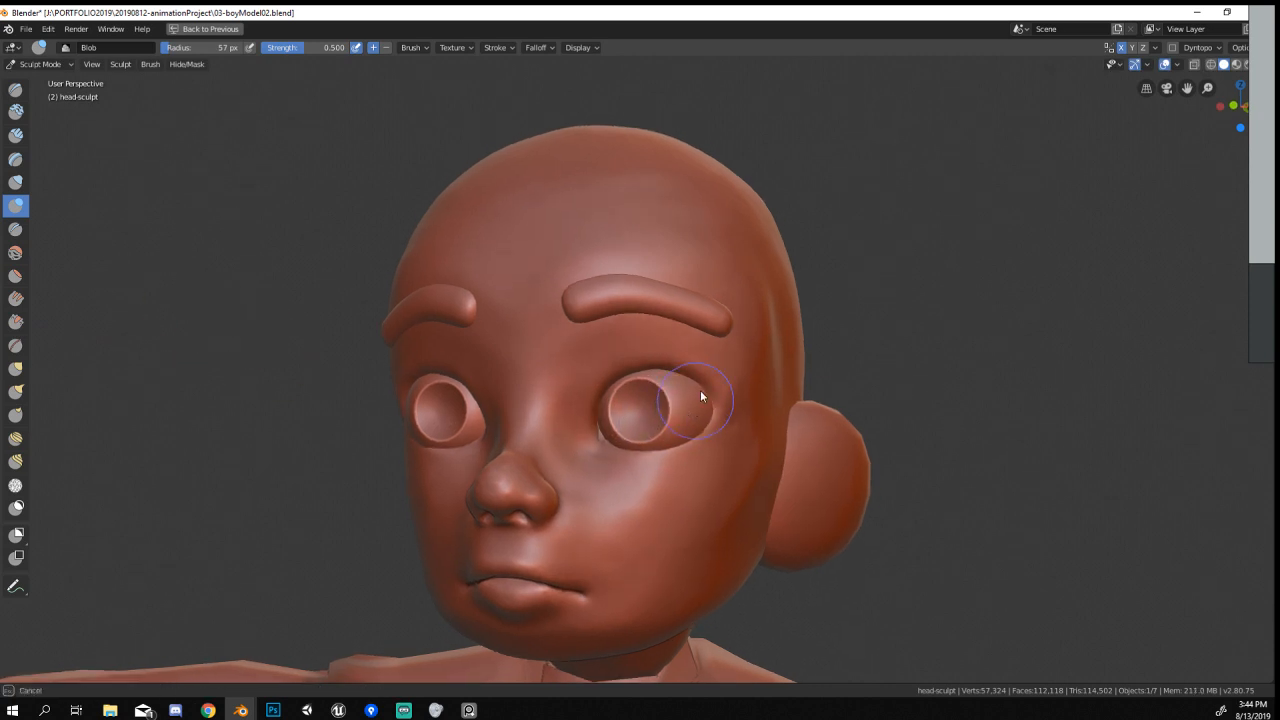
Reshape the outer eye corner with the Grab brush at 196 px radius, undoing the last downward pull.
middle_drag(641, 436, 650, 512)
ctrl+middle_drag(650, 512, 606, 345)
key(f)
click(630, 360)
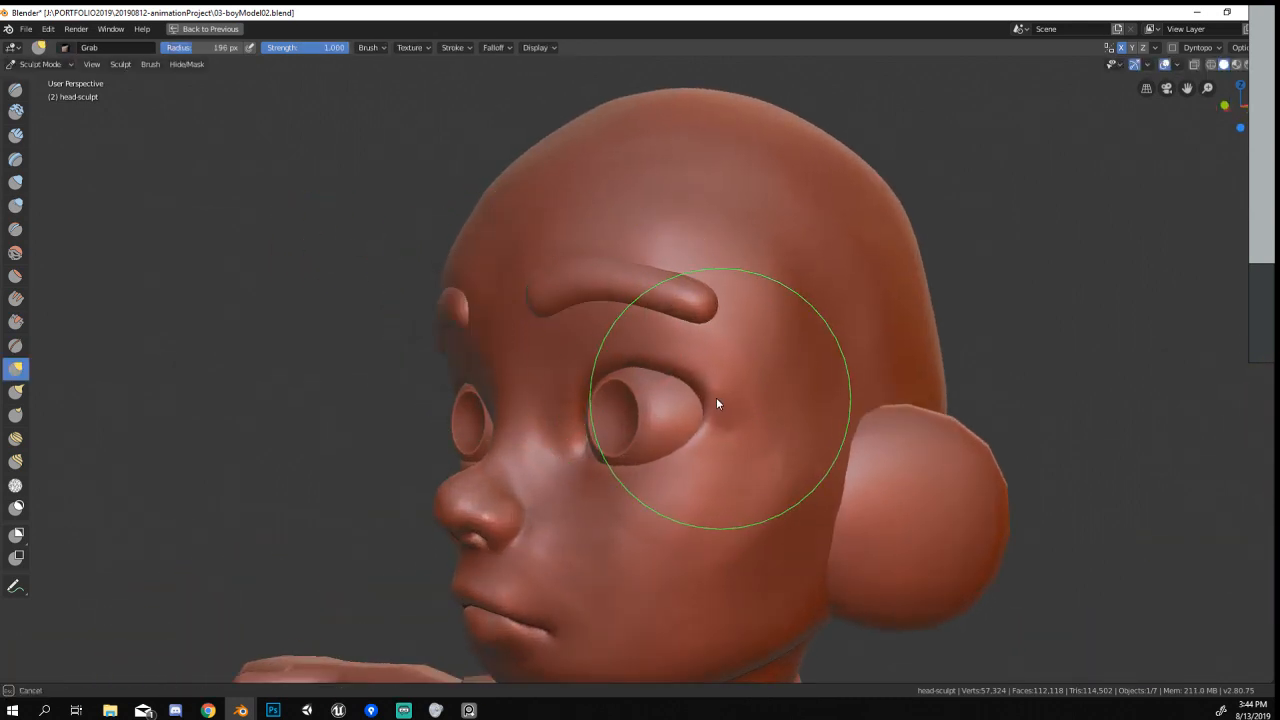
middle_drag(698, 407, 734, 398)
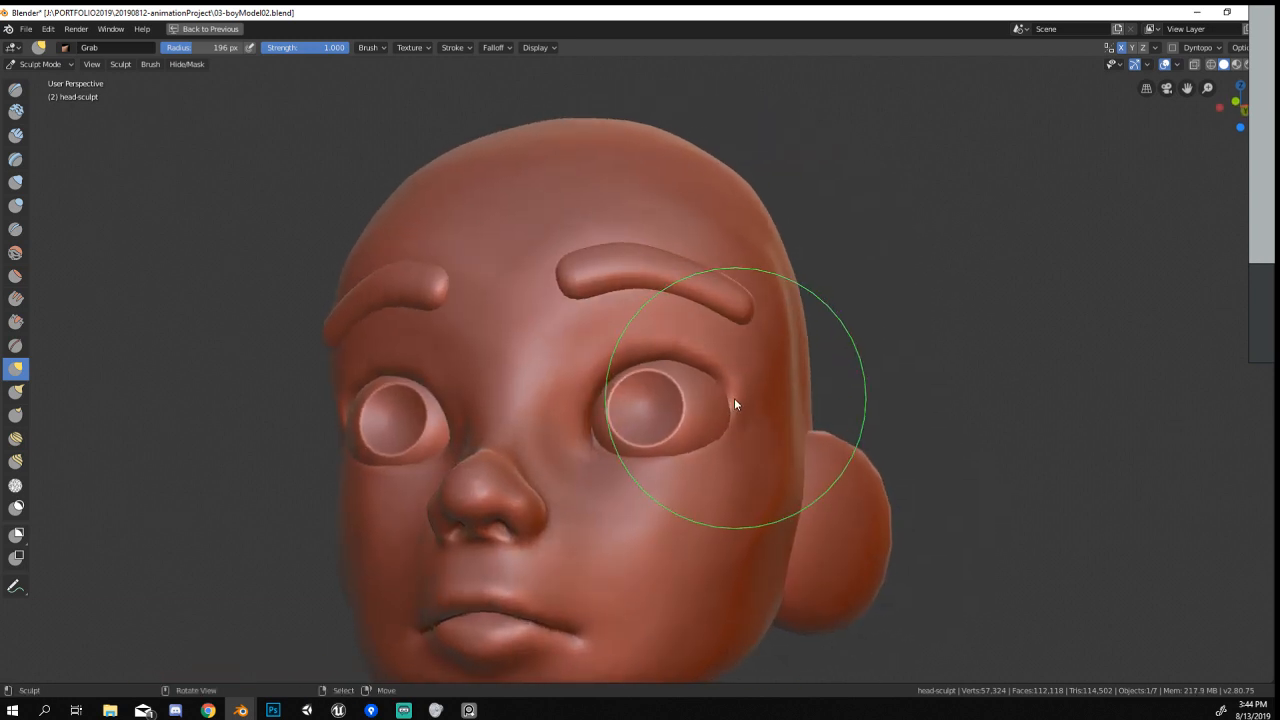
mouse_move(734, 399)
mouse_down()
mouse_move(735, 419)
mouse_move(736, 407)
mouse_up()
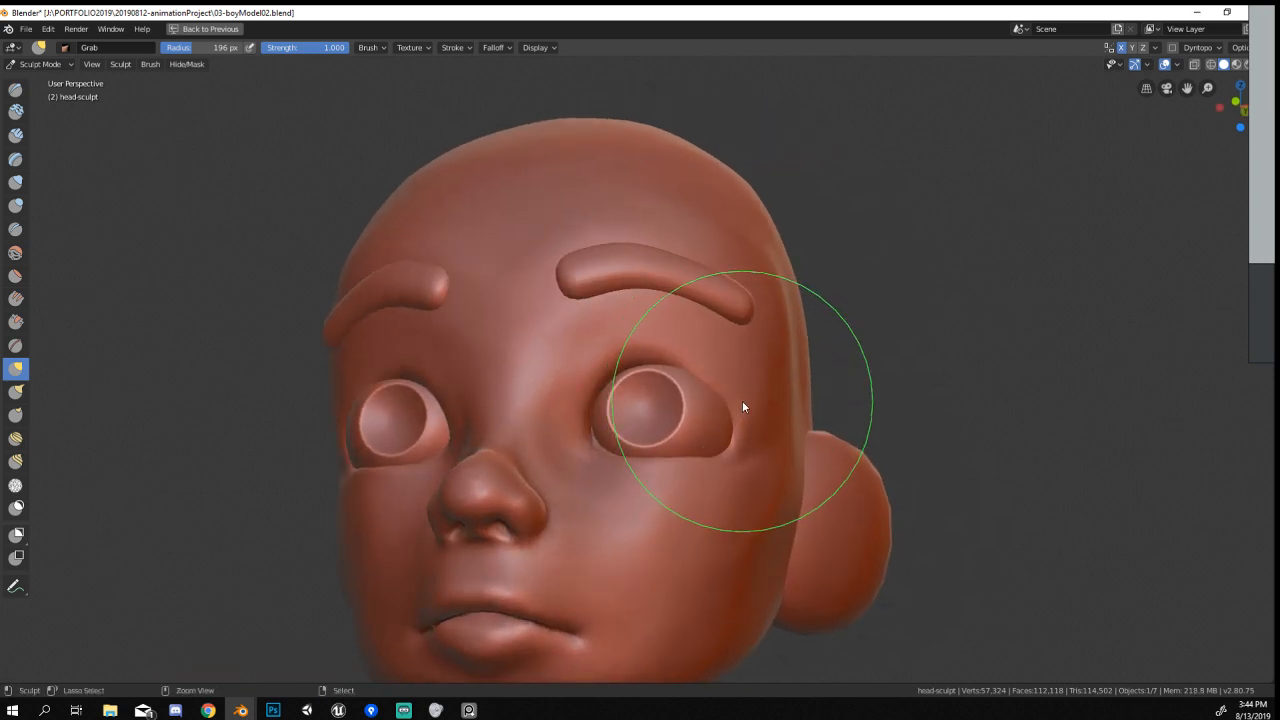
key(ctrl+z)
Adjust the outer corner and lower rim of the eye socket with the Grab brush at 169 px radius.
key(f)
click(716, 399)
middle_drag(627, 404, 706, 405)
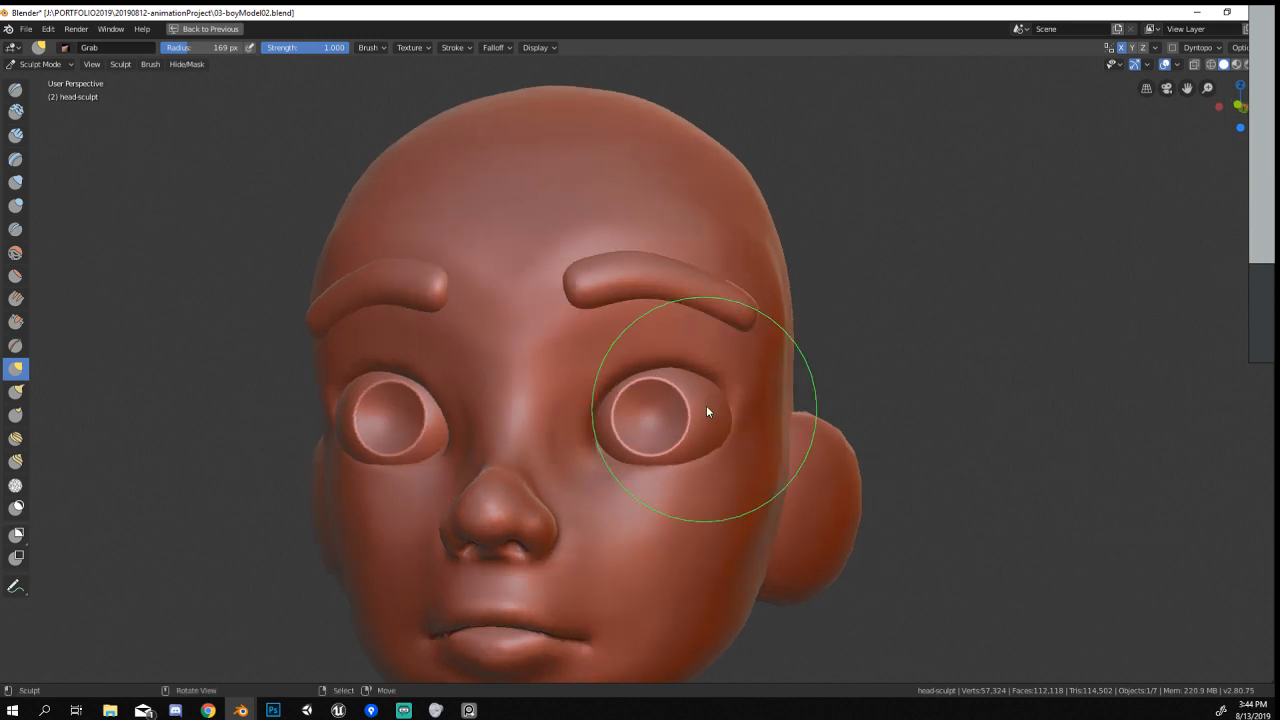
drag(736, 428, 682, 457)
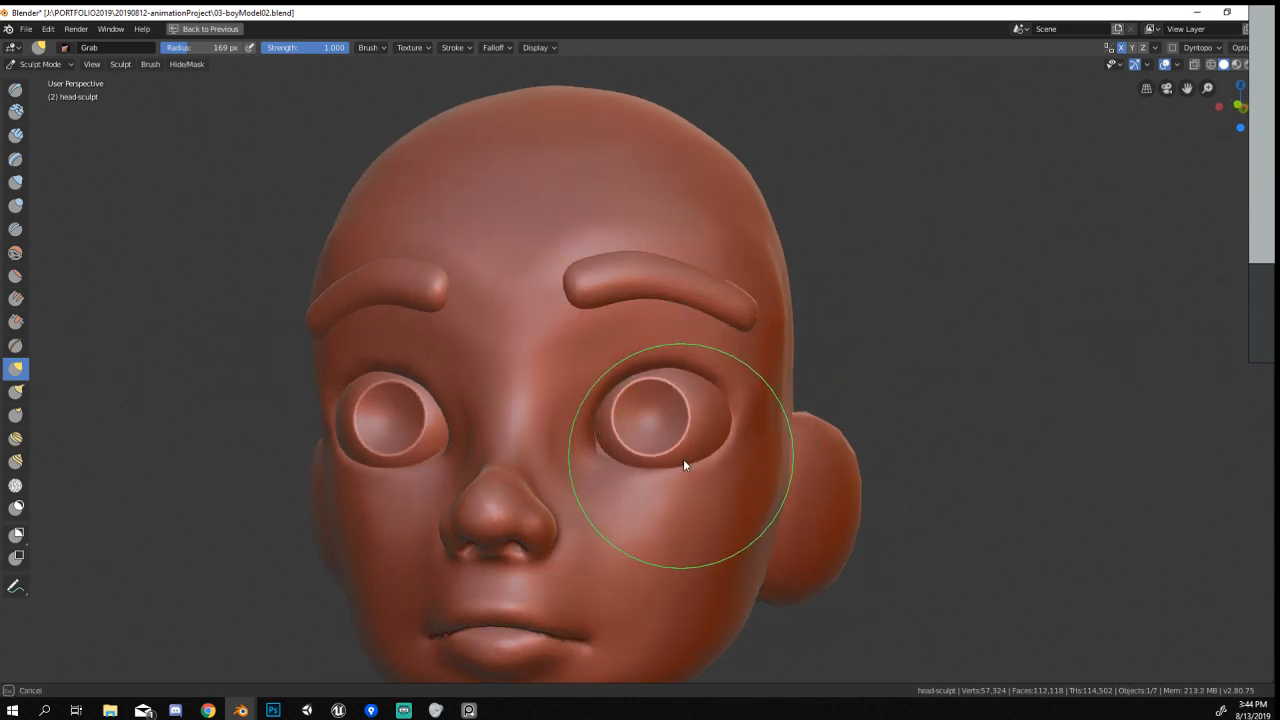
key(f)
mouse_move(670, 460)
middle_down()
mouse_move(593, 471)
mouse_move(599, 507)
mouse_move(716, 462)
mouse_move(726, 498)
mouse_move(641, 580)
mouse_move(710, 509)
mouse_move(702, 498)
mouse_move(734, 404)
middle_up()
click(619, 481)
key(f)
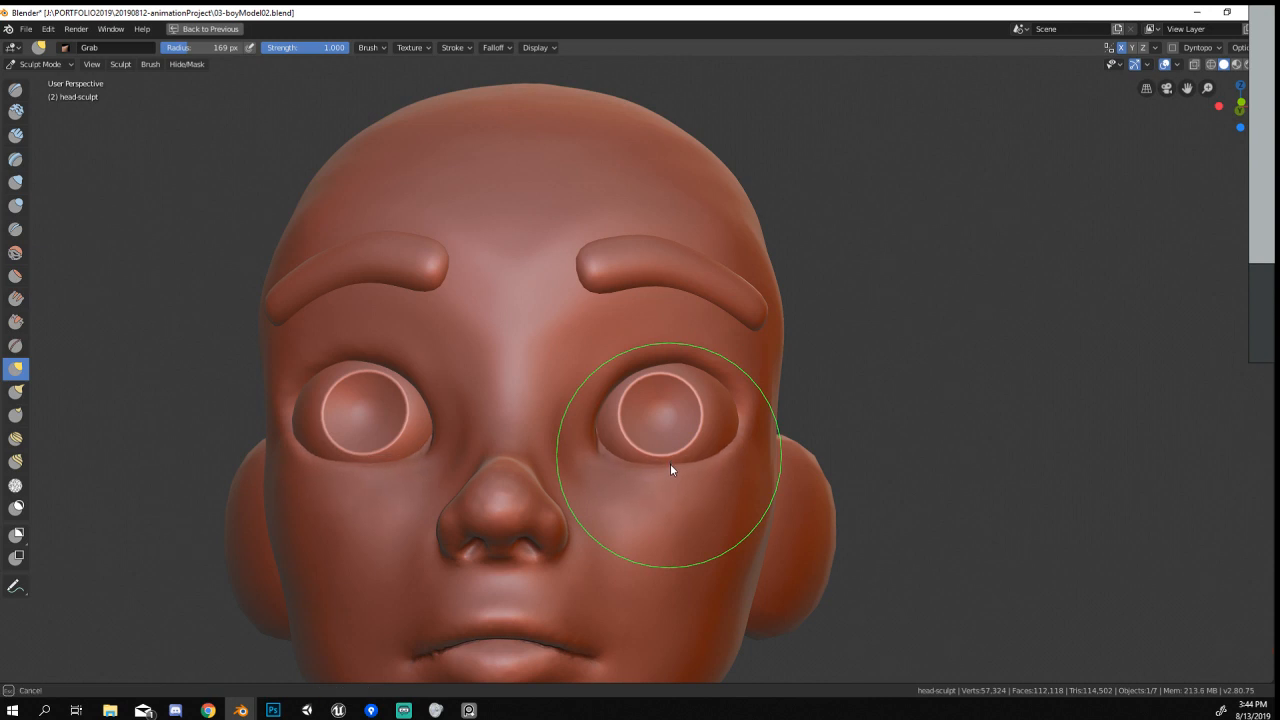
click(670, 463)
Sharpen the eyelid edges around the eye socket with the Pinch/Magnify brush at 100 px radius.
mouse_move(670, 463)
ctrl+middle_down()
mouse_move(630, 545)
mouse_move(716, 508)
mouse_move(575, 513)
mouse_move(546, 501)
mouse_move(628, 484)
mouse_move(676, 304)
ctrl+middle_up()
key(p)
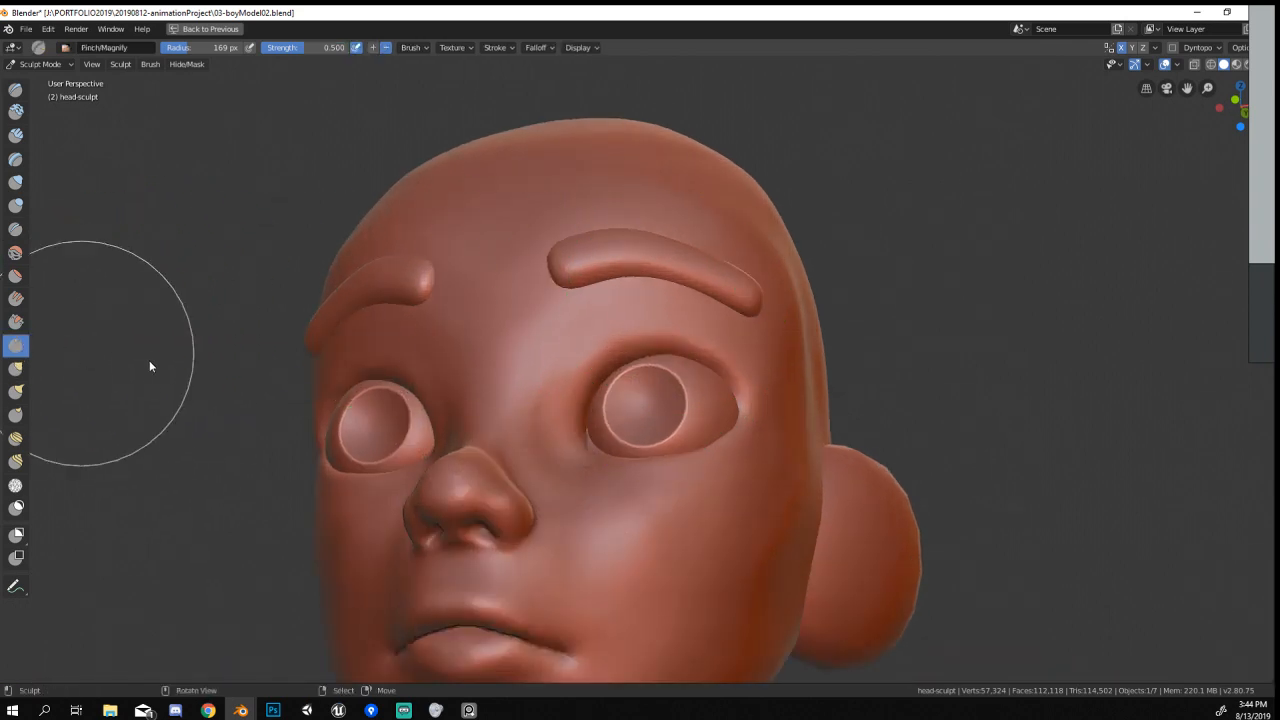
scroll(670, 378, up, 3)
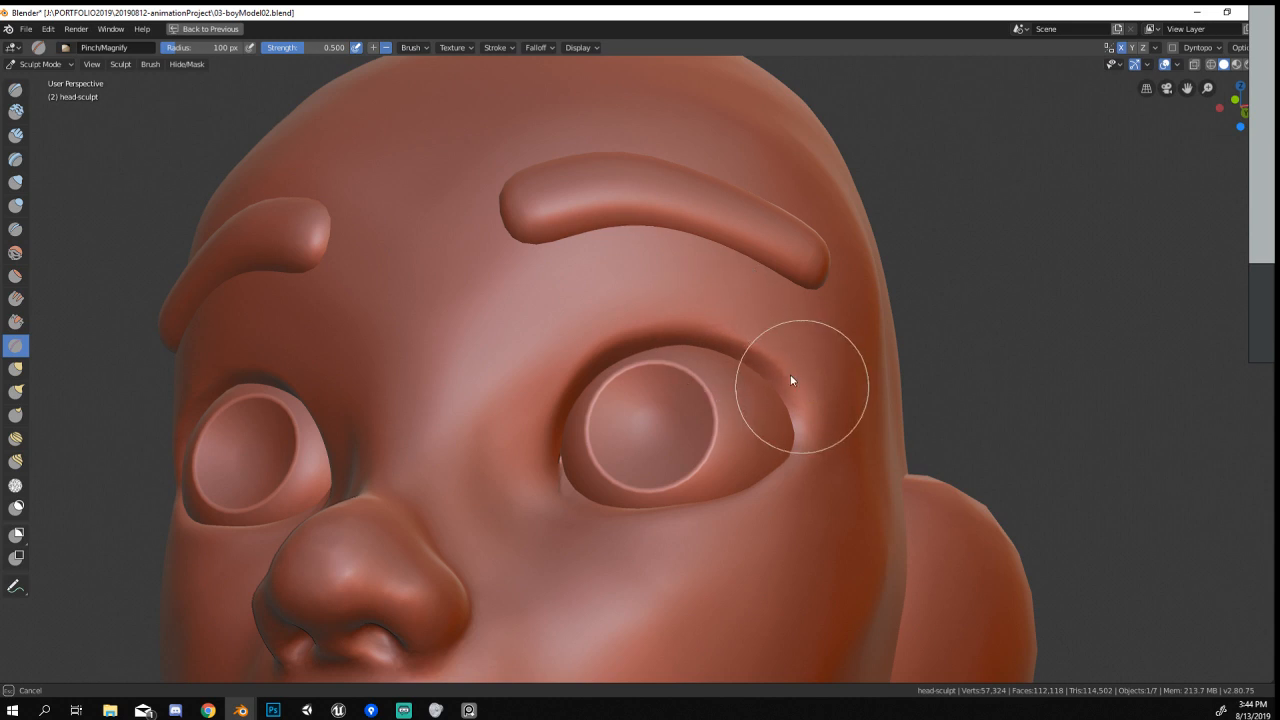
scroll(547, 484, down, 4)
mouse_move(586, 509)
middle_down()
mouse_move(626, 551)
mouse_move(544, 519)
mouse_move(491, 523)
mouse_move(517, 523)
middle_up()
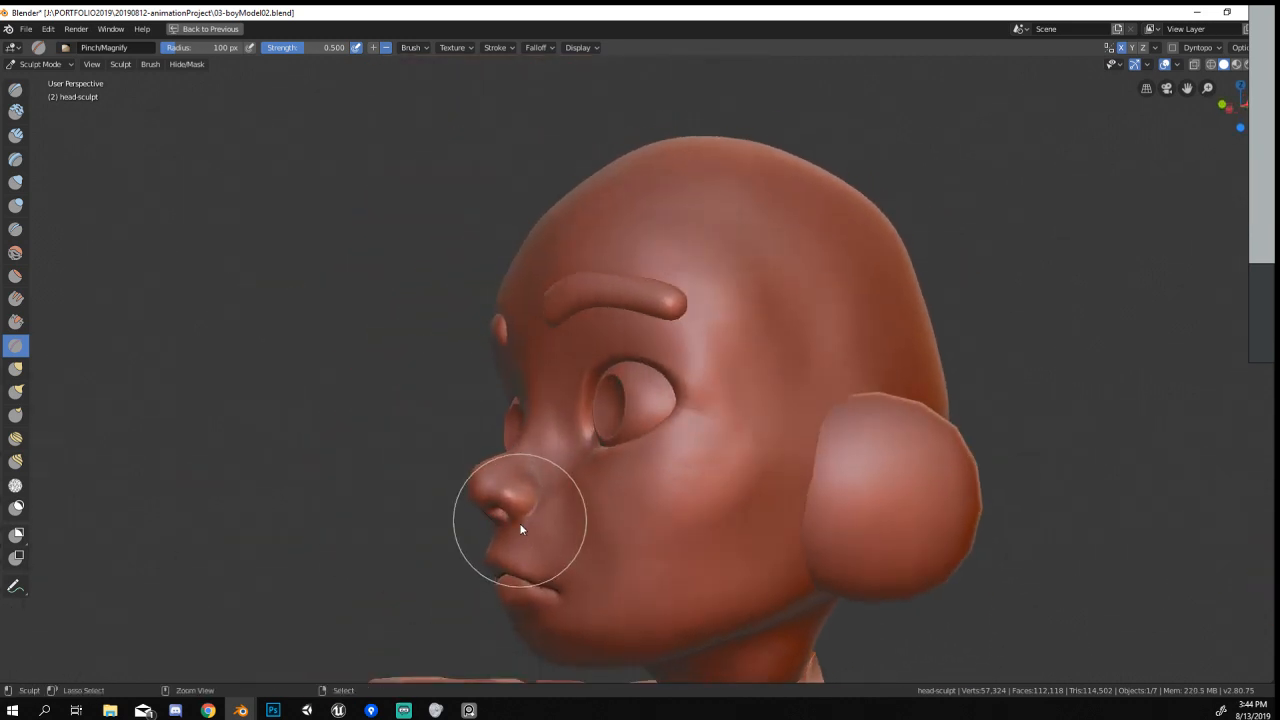
scroll(583, 357, up, 5)
mouse_move(583, 357)
middle_down()
mouse_move(616, 383)
mouse_move(706, 357)
mouse_move(549, 380)
mouse_move(598, 427)
middle_up()
scroll(598, 427, down, 5)
scroll(569, 494, up, 2)
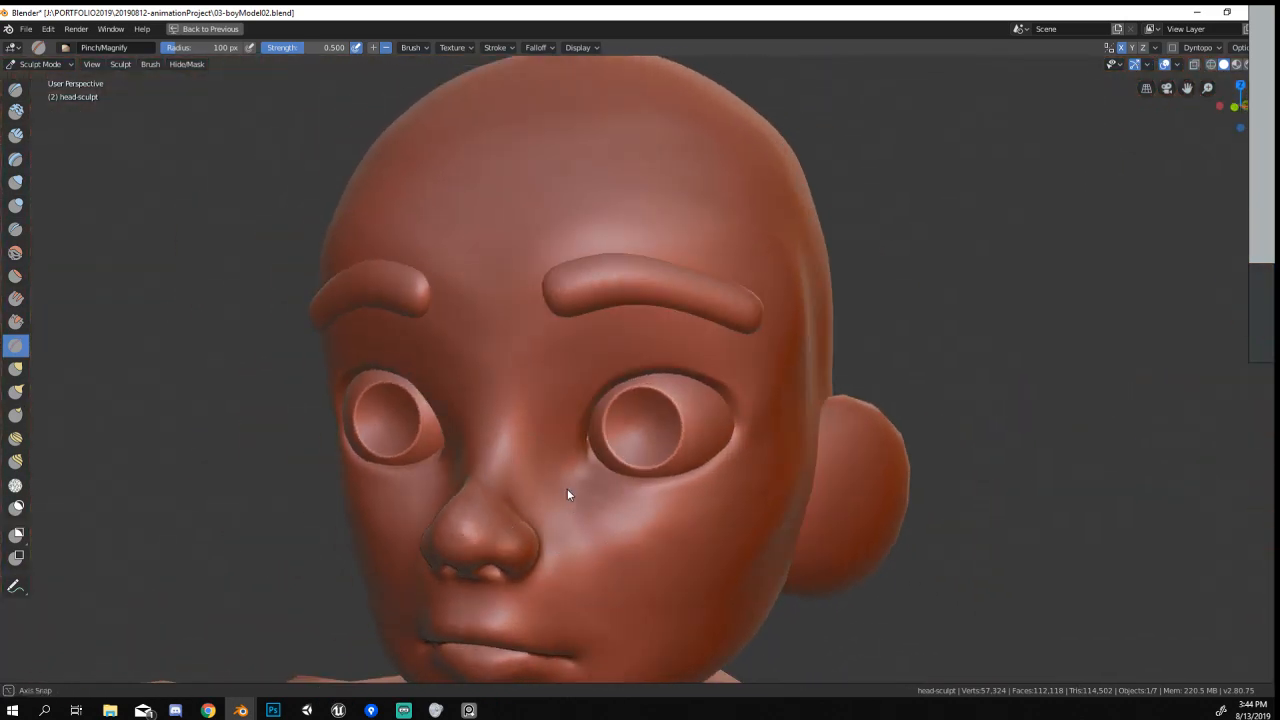
Sharpen the lower eyelid edge with the Pinch/Magnify brush at 70 px radius.
scroll(606, 483, up, 3)
middle_drag(606, 483, 535, 481)
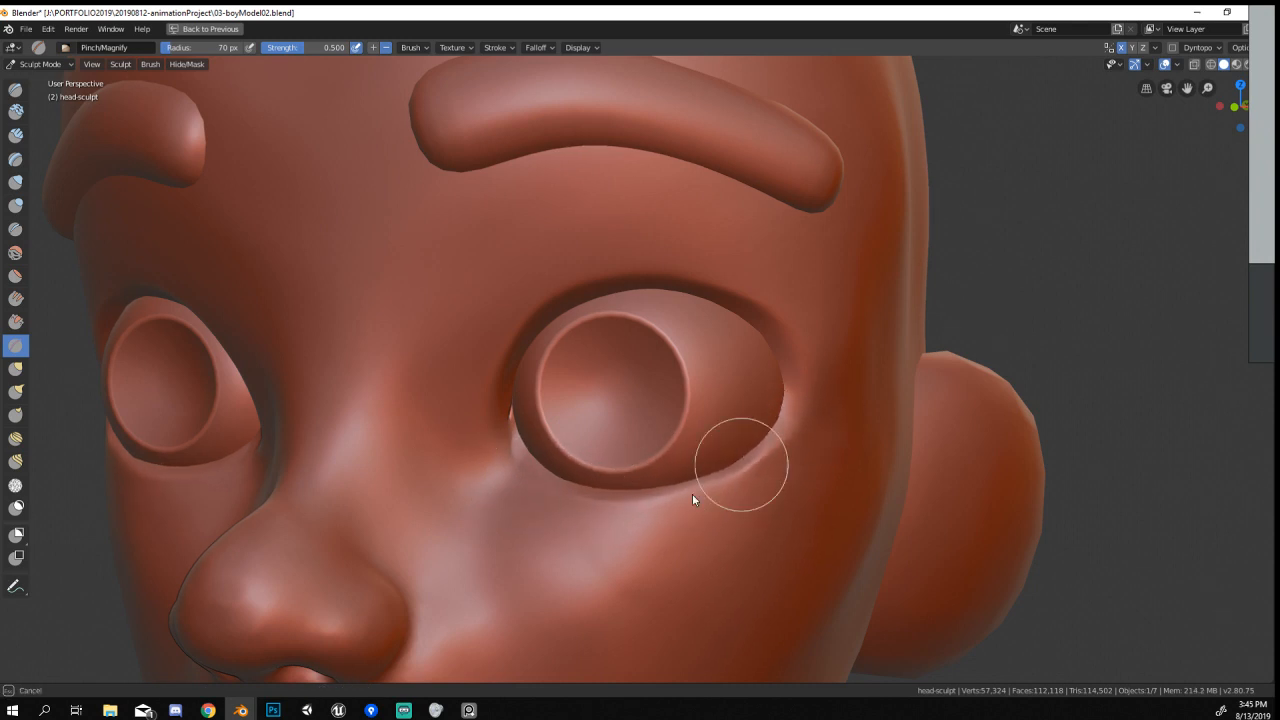
mouse_move(693, 496)
mouse_down()
mouse_move(654, 517)
mouse_move(734, 477)
mouse_up()
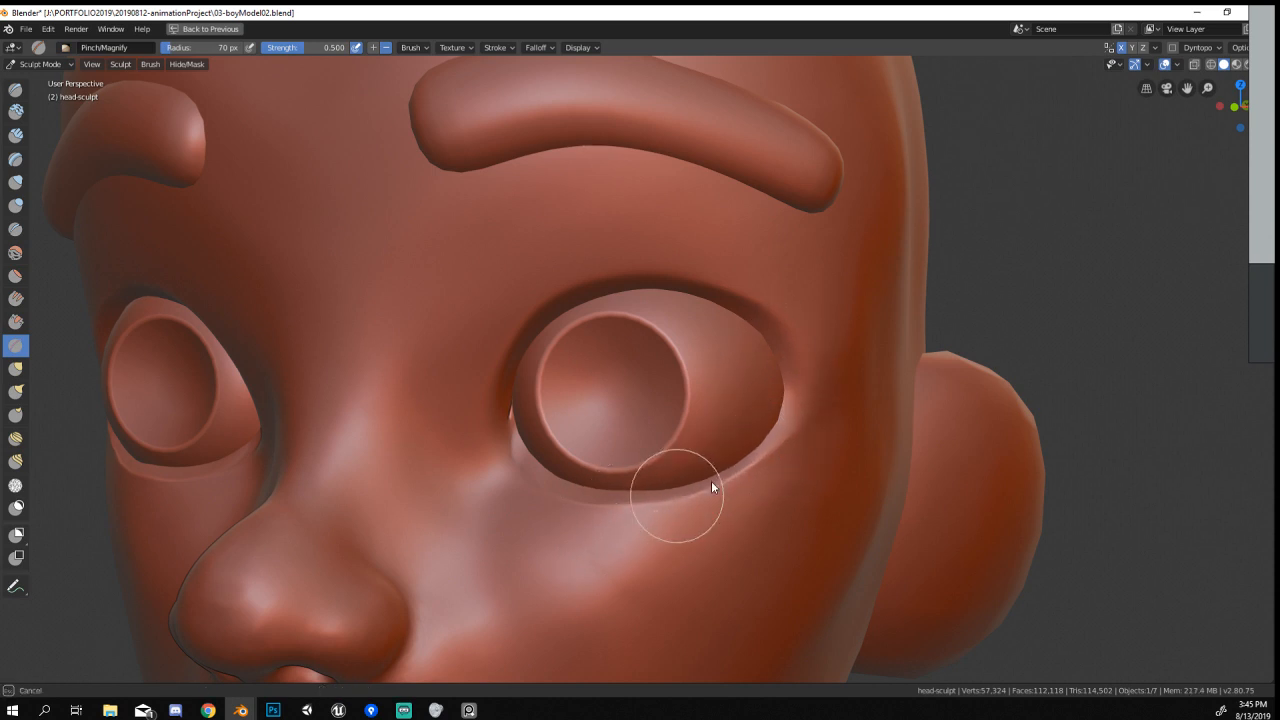
scroll(659, 512, down, 5)
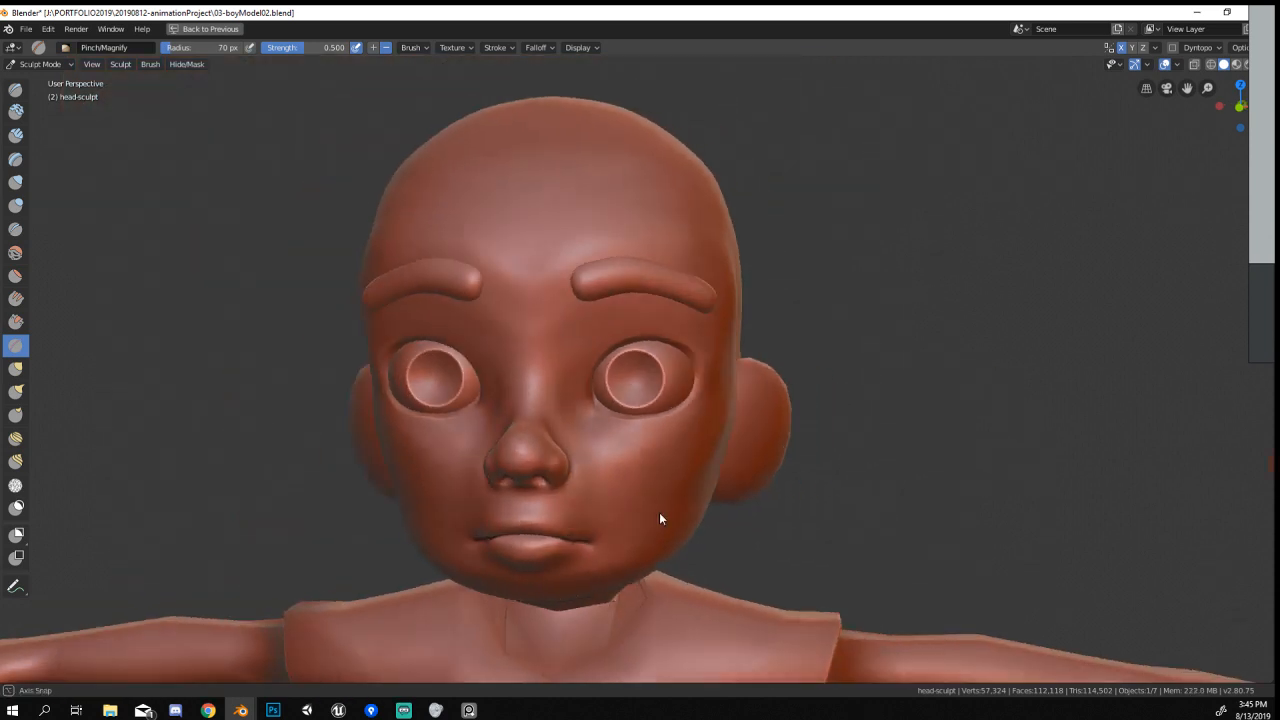
Switch to the Grab brush and set its radius to 200 px.
middle_drag(659, 512, 650, 440)
key(g)
key(f)
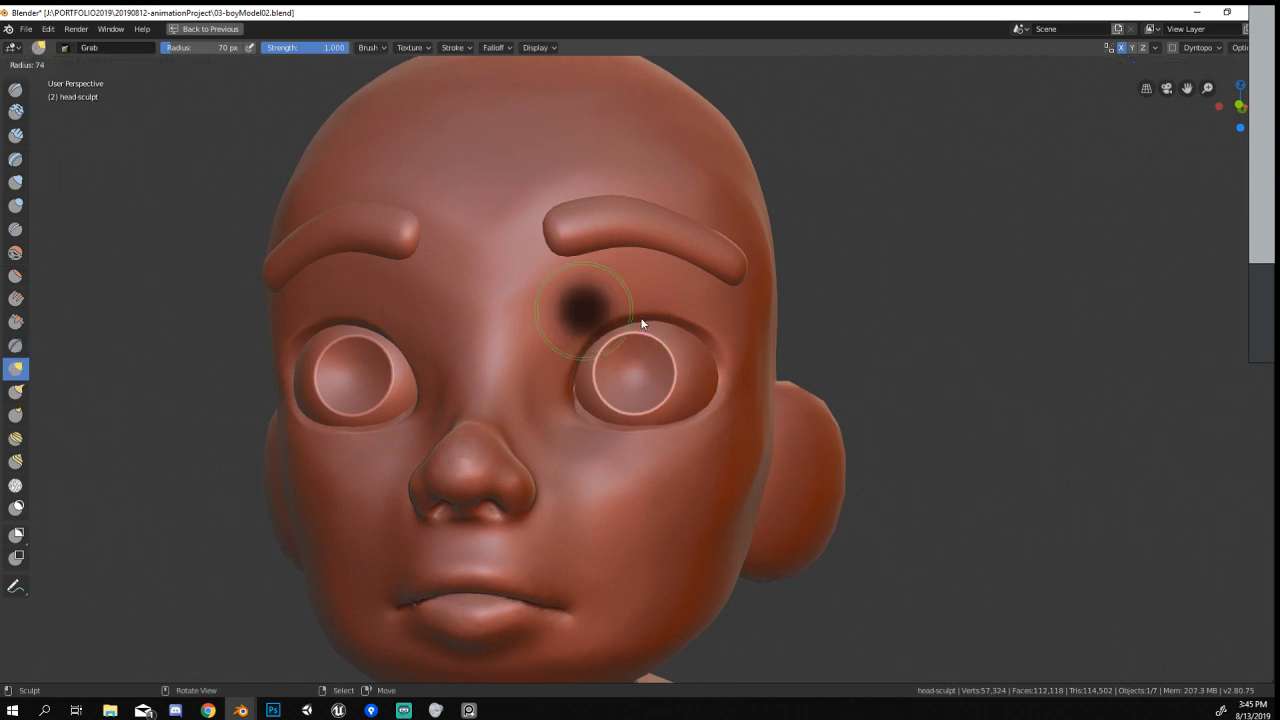
click(646, 337)
middle_drag(637, 313, 665, 305)
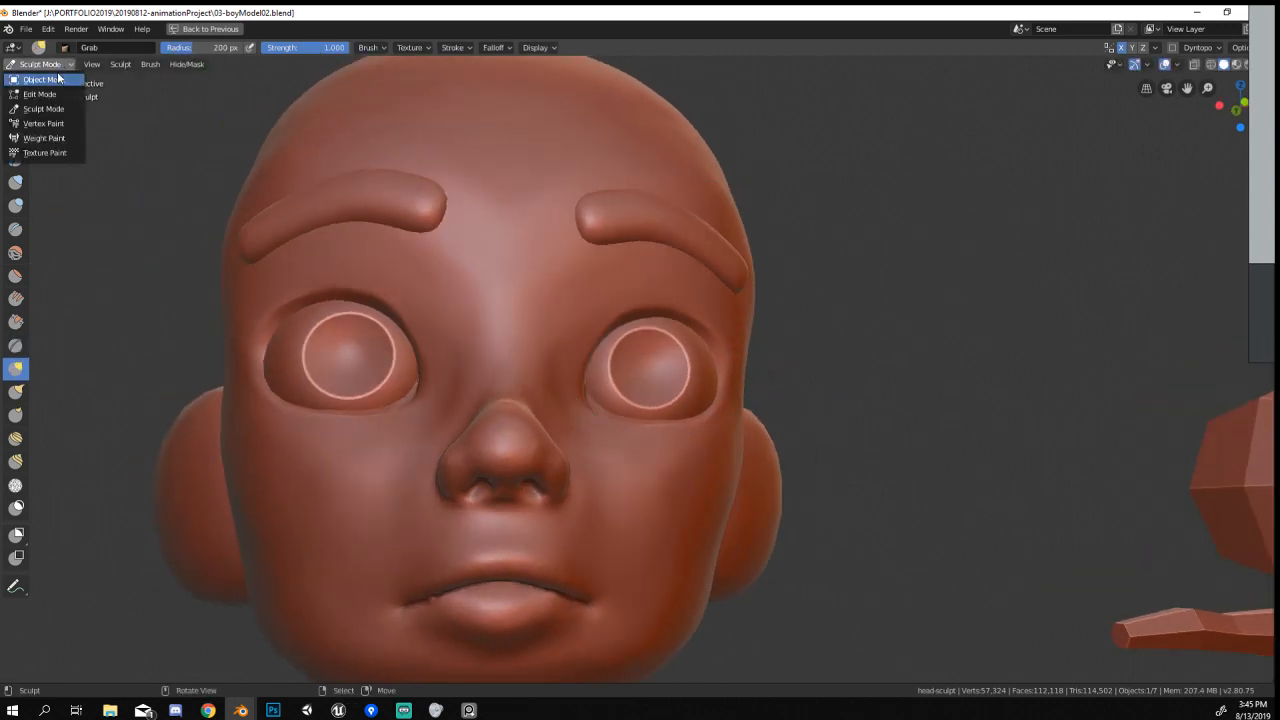
Rotate and move the entire eyebrow mesh in Edit Mode so it fits the forehead with its mirrored copy.
click(58, 78)
click(706, 235)
key(Tab)
middle_drag(706, 235, 760, 270)
key(a)
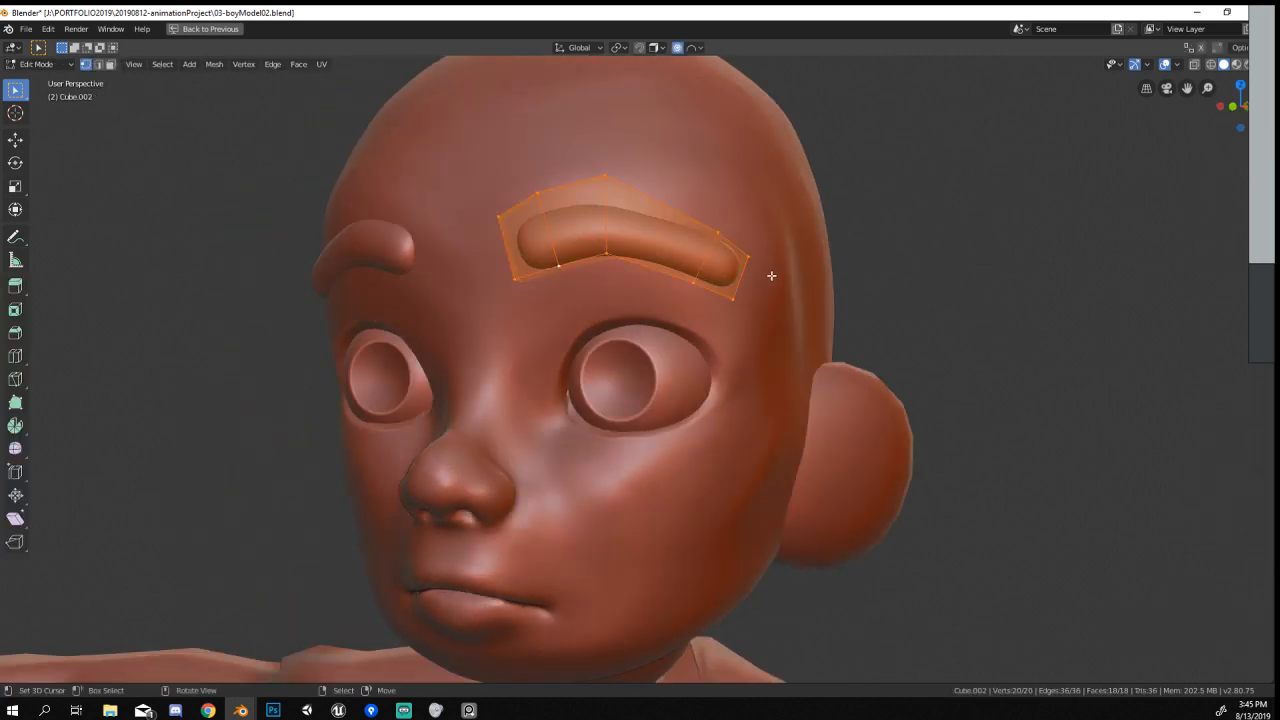
key(r)
click(903, 266)
middle_drag(903, 266, 966, 240)
key(g)
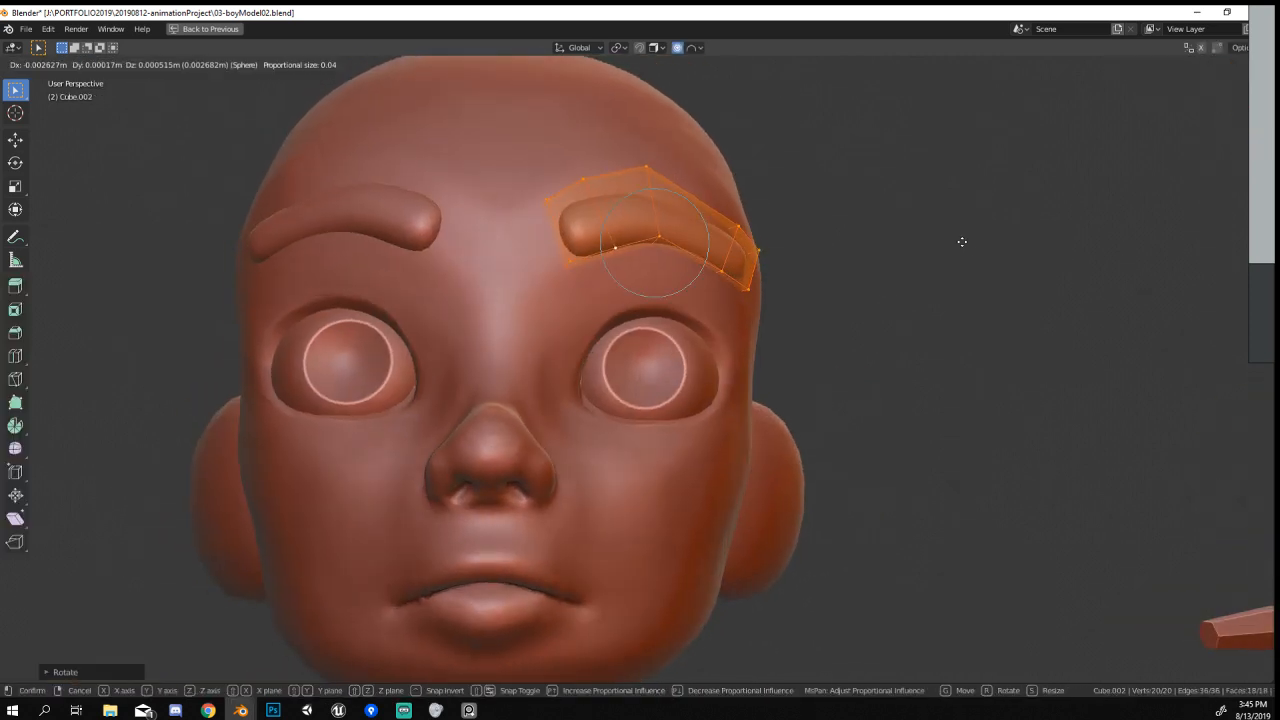
click(966, 257)
key(Tab)
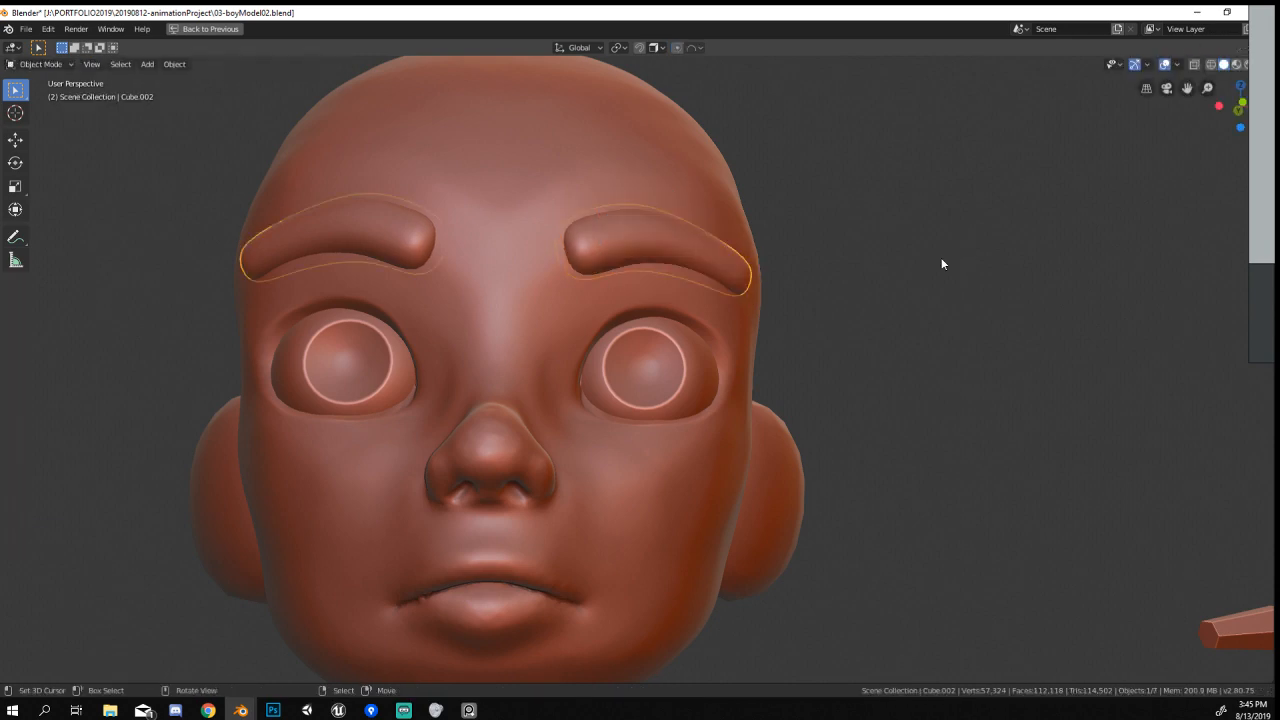
scroll(674, 443, down, 4)
click(674, 443)
middle_drag(674, 443, 734, 466)
scroll(840, 374, up, 3)
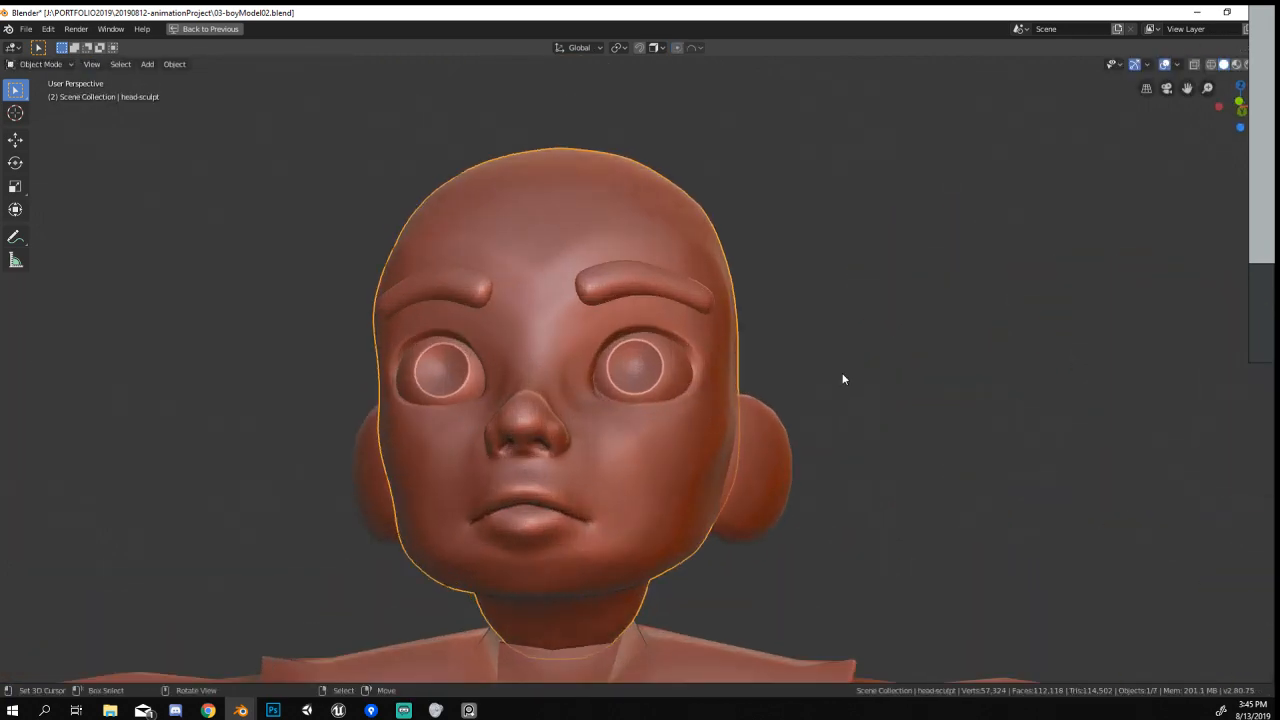
key(Tab)
key(Tab)
Reselect the eyebrow and nudge its whole mesh into a better position above the eye.
click(655, 287)
key(Tab)
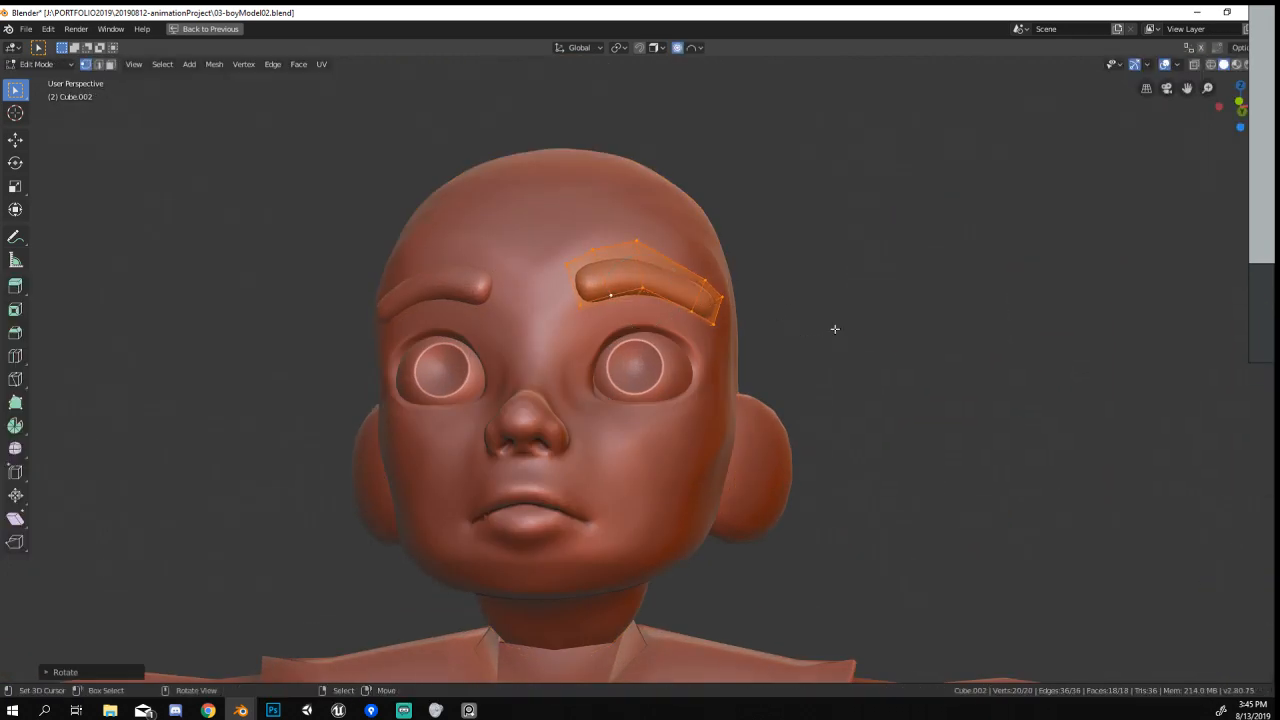
key(Tab)
mouse_move(788, 433)
middle_down()
mouse_move(837, 403)
mouse_move(863, 445)
mouse_move(801, 436)
middle_up()
key(Tab)
key(g)
click(803, 428)
key(Tab)
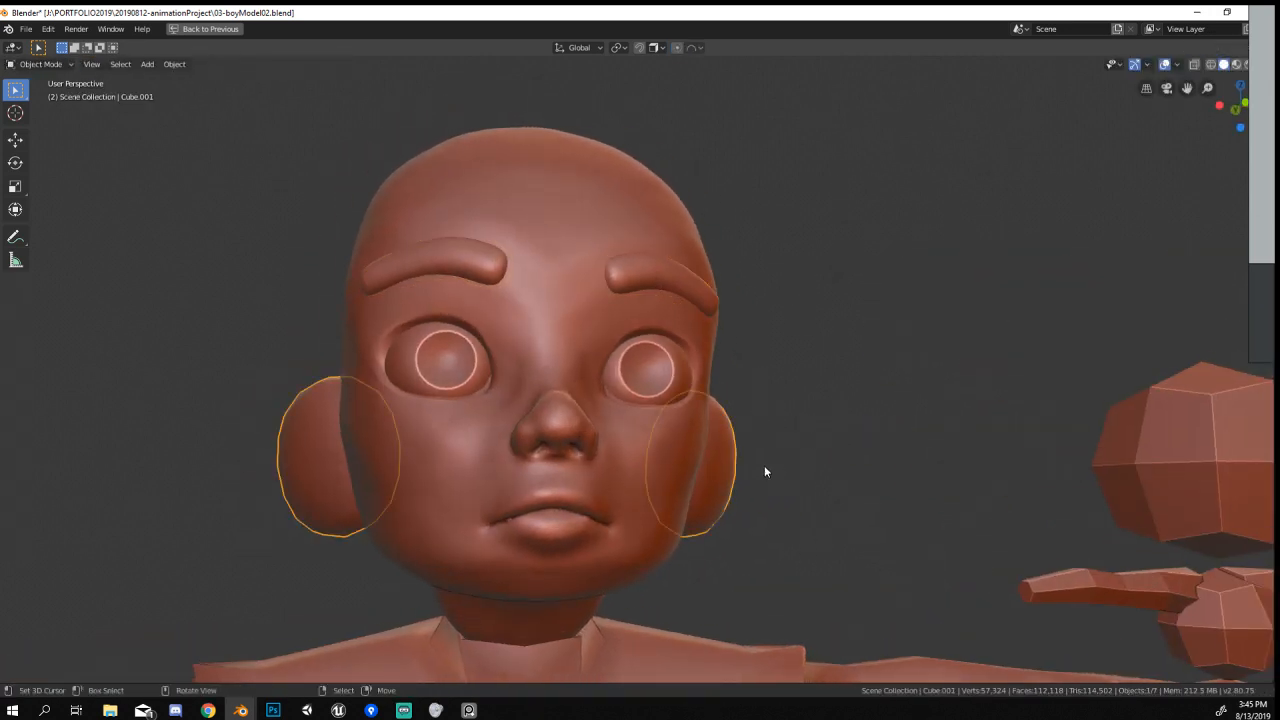
Examine the head's mesh in Edit Mode and the whole figure from several angles and distances.
right_click(688, 470)
scroll(750, 496, down, 5)
mouse_move(738, 506)
middle_down()
mouse_move(693, 524)
mouse_move(631, 508)
middle_up()
scroll(613, 281, up, 5)
key(Tab)
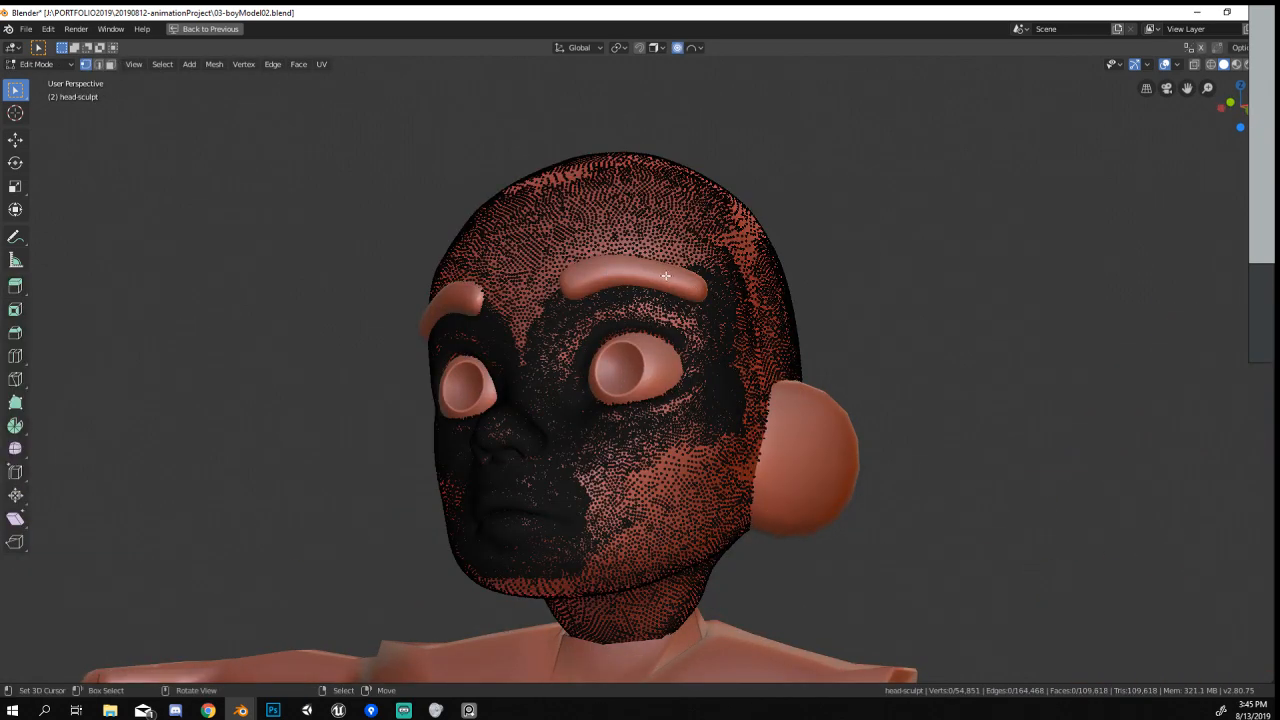
middle_drag(655, 366, 749, 380)
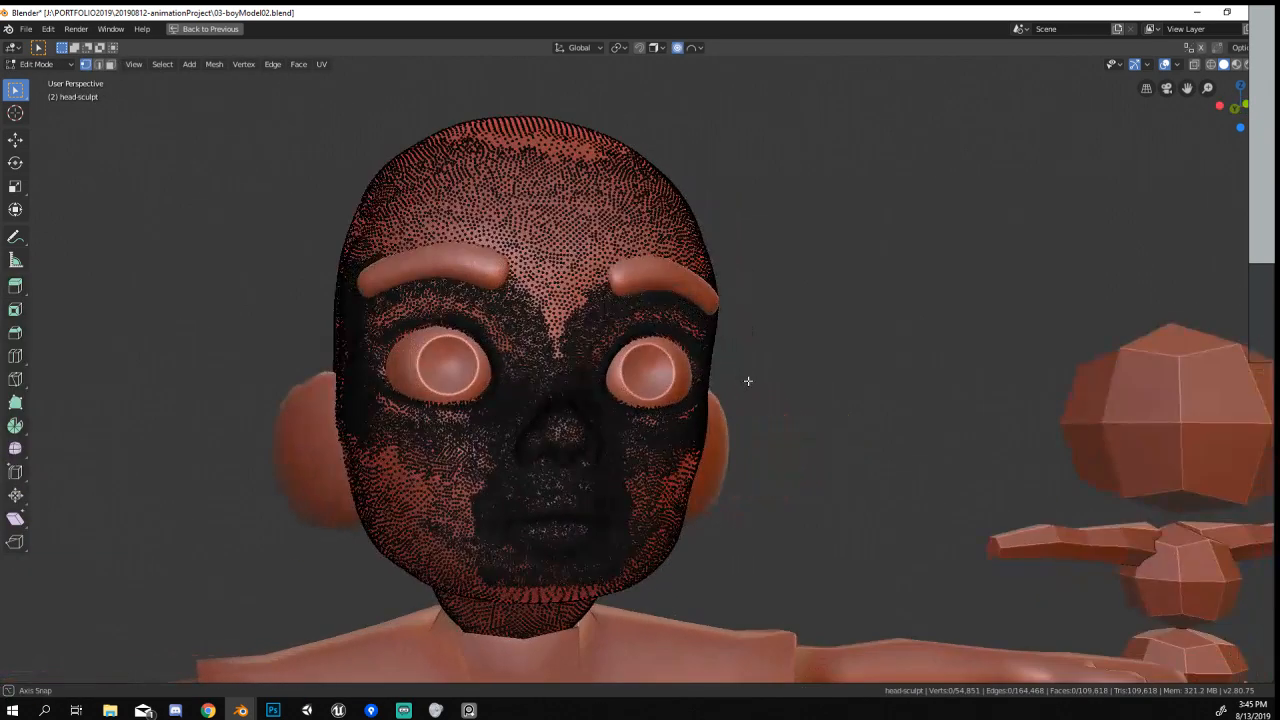
key(Tab)
scroll(736, 379, down, 5)
scroll(680, 459, down, 4)
right_click(587, 518)
mouse_move(680, 524)
middle_down()
mouse_move(465, 524)
mouse_move(638, 511)
middle_up()
scroll(676, 482, up, 3)
shift+middle_drag(693, 471, 704, 385)
scroll(697, 330, up, 4)
right_click(692, 146)
scroll(796, 278, down, 4)
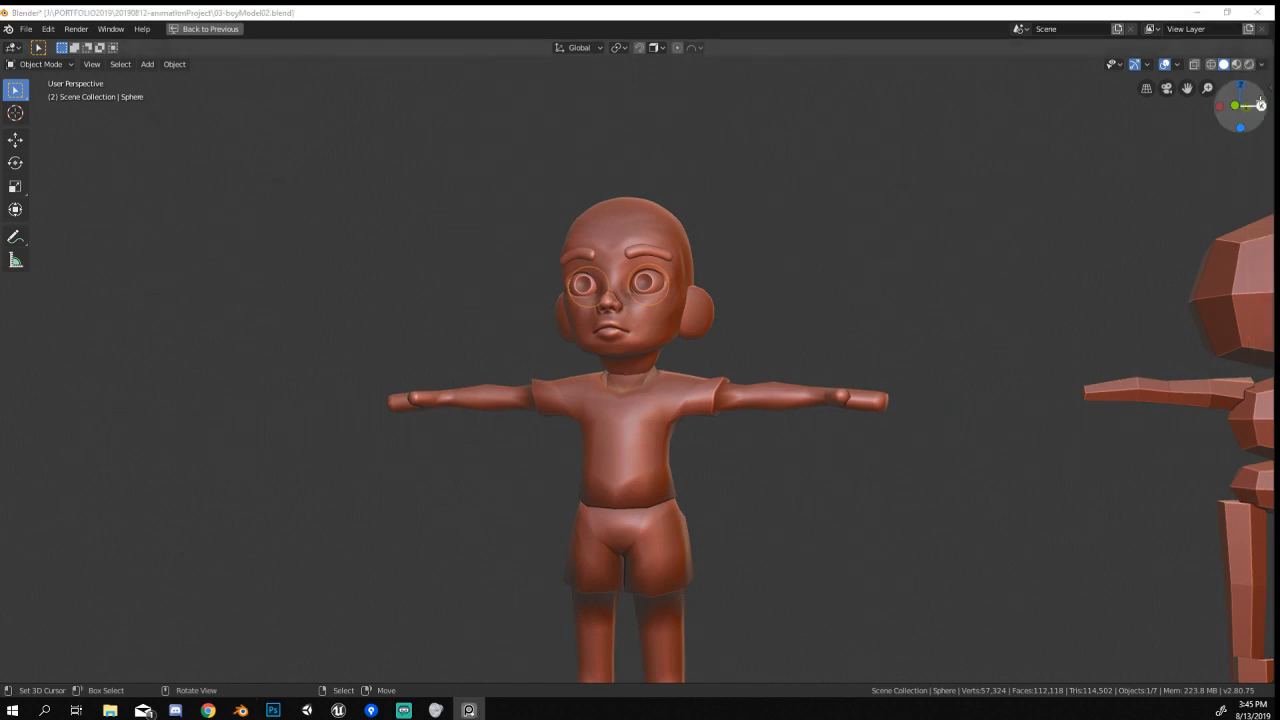
Set the Cavity valley strength of the viewport shading to 0.450.
click(1262, 65)
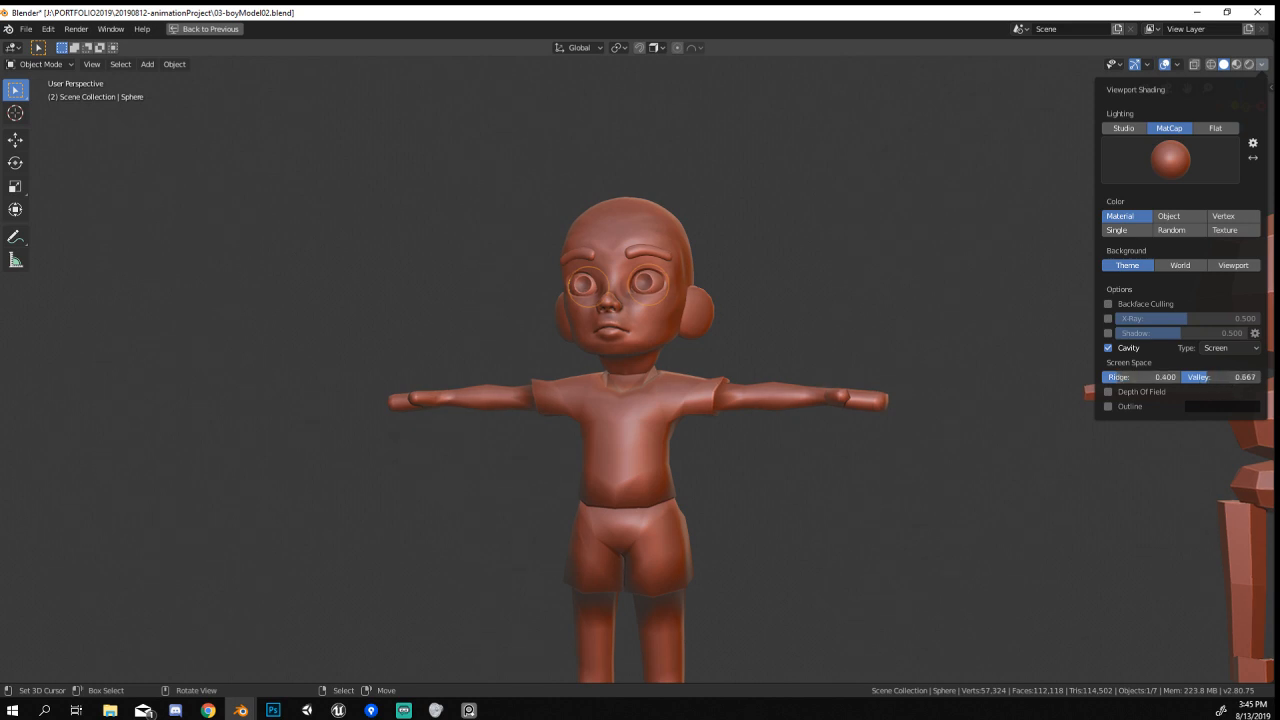
right_click(733, 396)
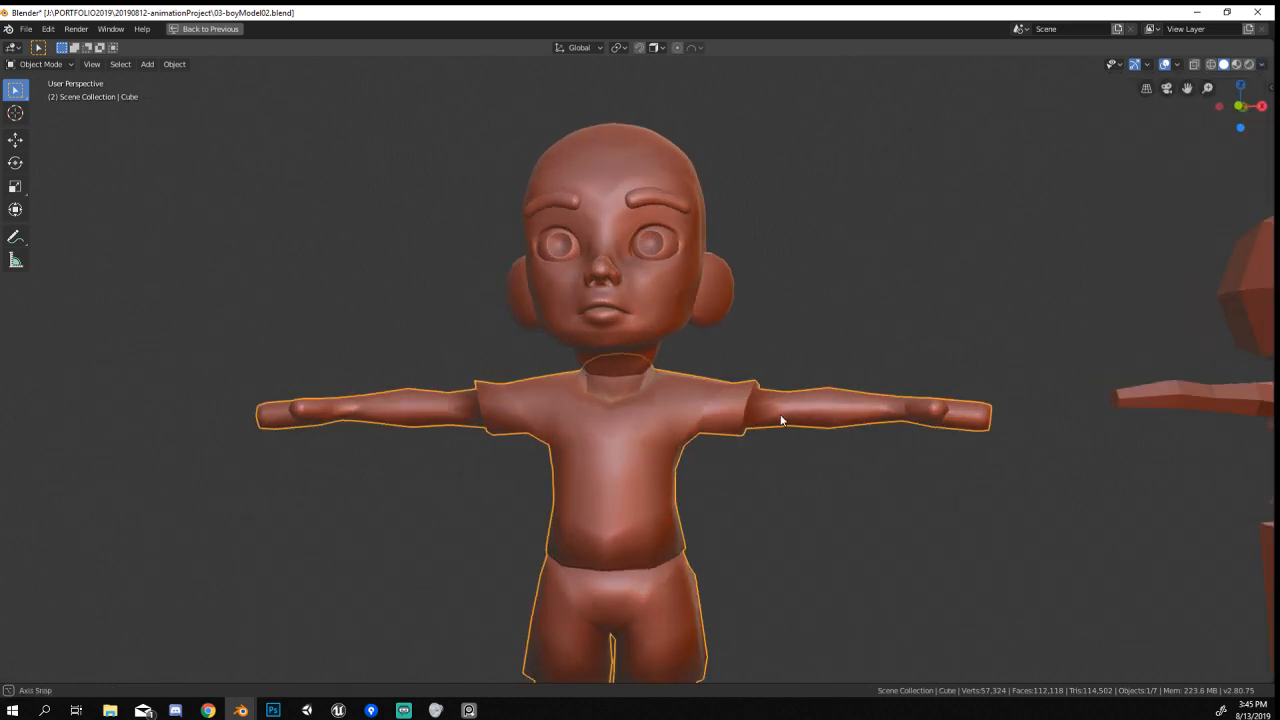
mouse_move(780, 423)
middle_down()
mouse_move(1007, 430)
mouse_move(766, 469)
mouse_move(609, 457)
mouse_move(814, 380)
mouse_move(880, 330)
middle_up()
Compare the model with Cavity shading disabled and enabled, leaving it enabled.
click(1262, 64)
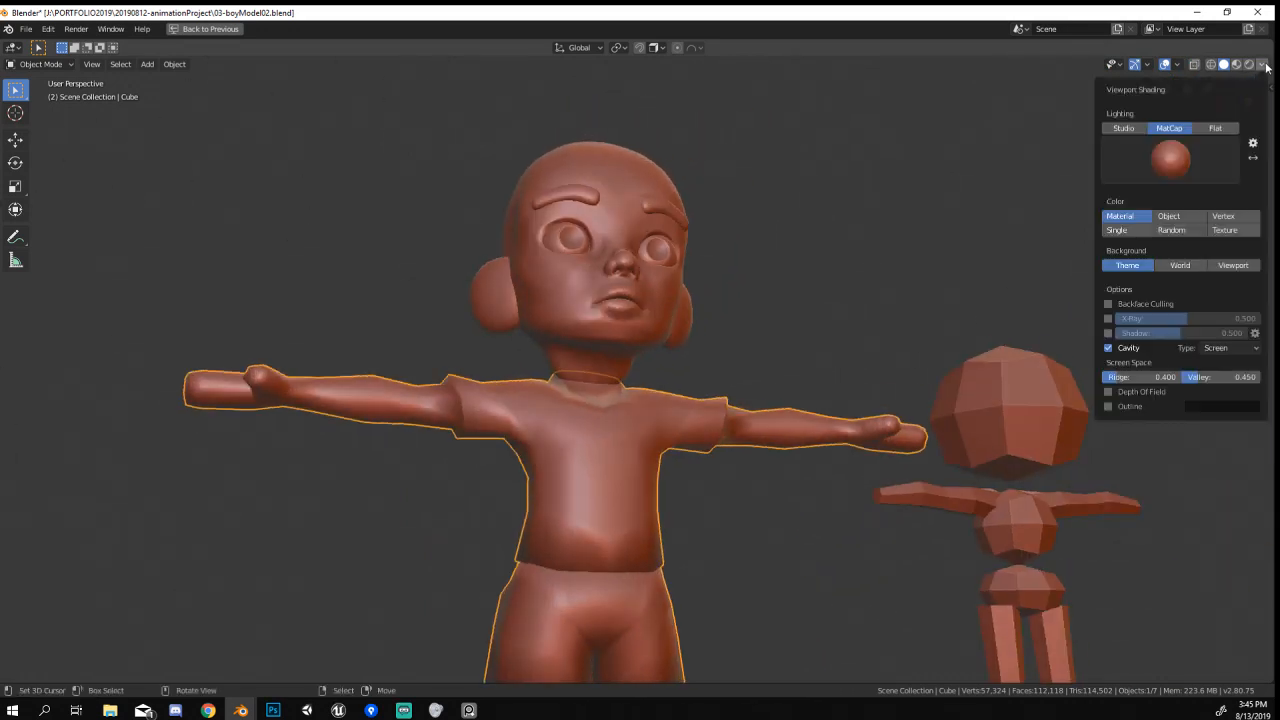
click(1108, 347)
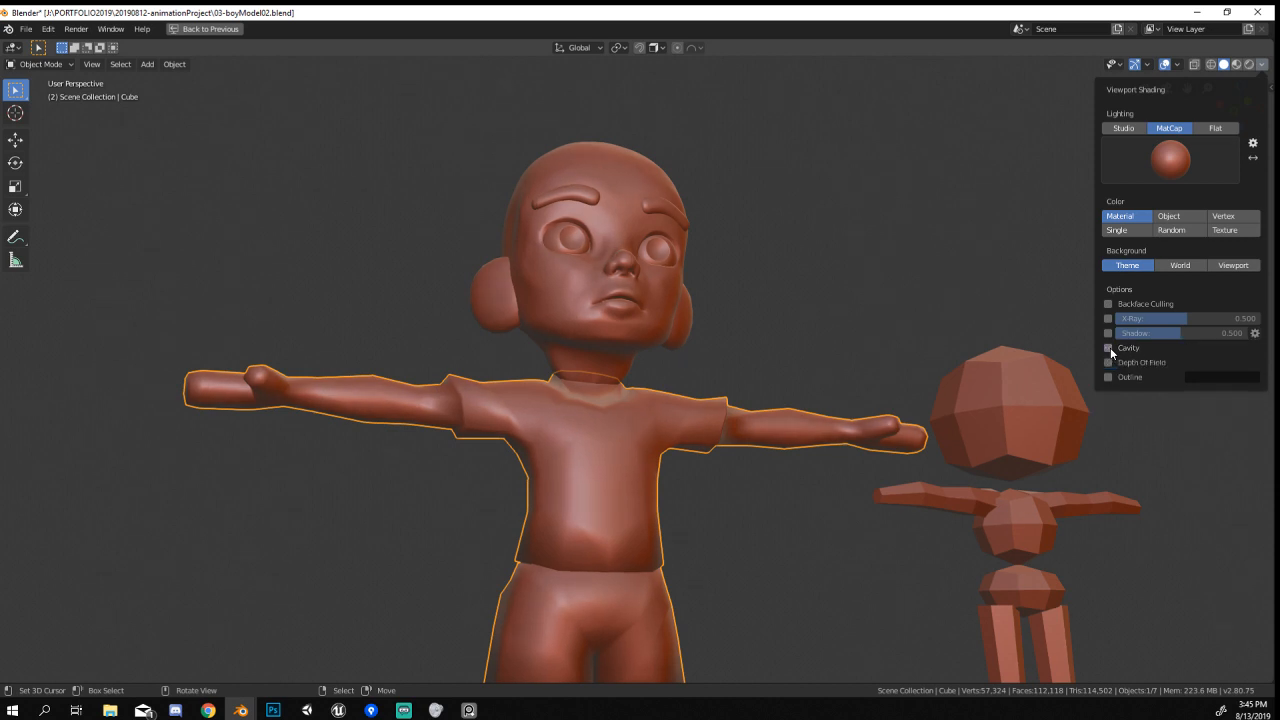
click(1108, 347)
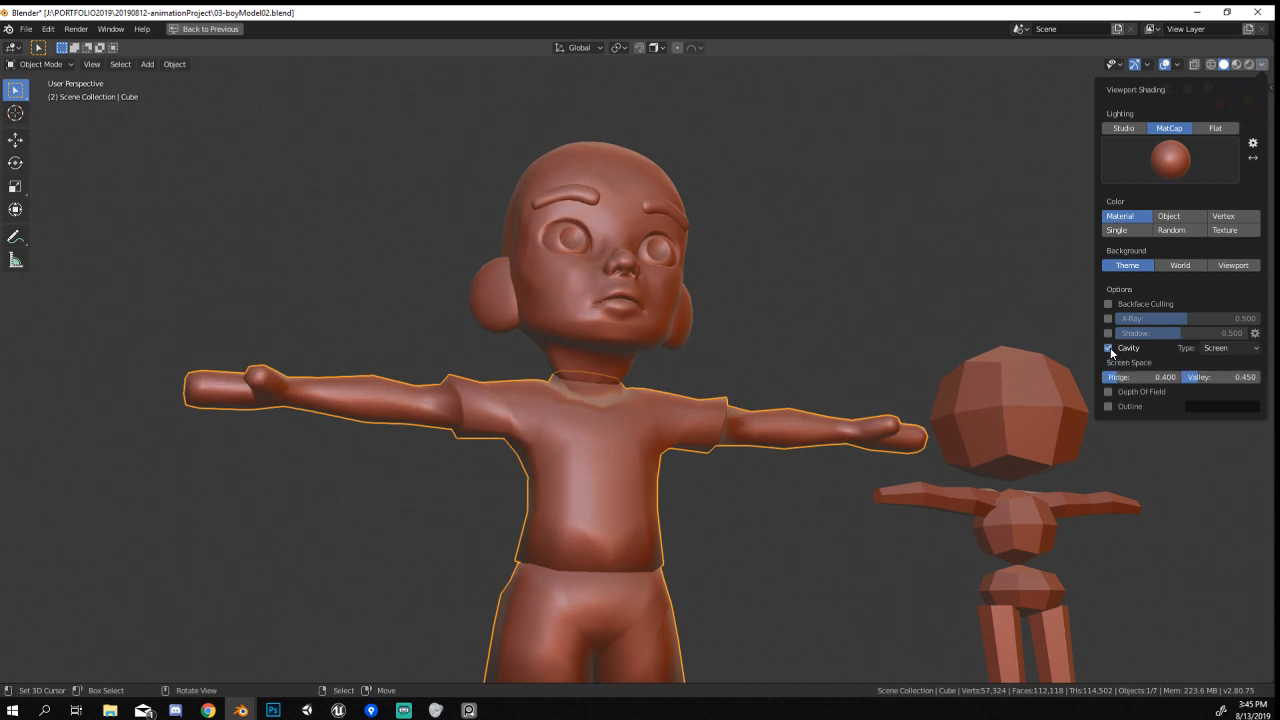
click(1108, 347)
click(1108, 347)
click(1108, 347)
click(1108, 347)
Scale the eyeball's iris ring up by about 1.18 with proportional editing.
key(KP_Decimal)
scroll(806, 190, up, 6)
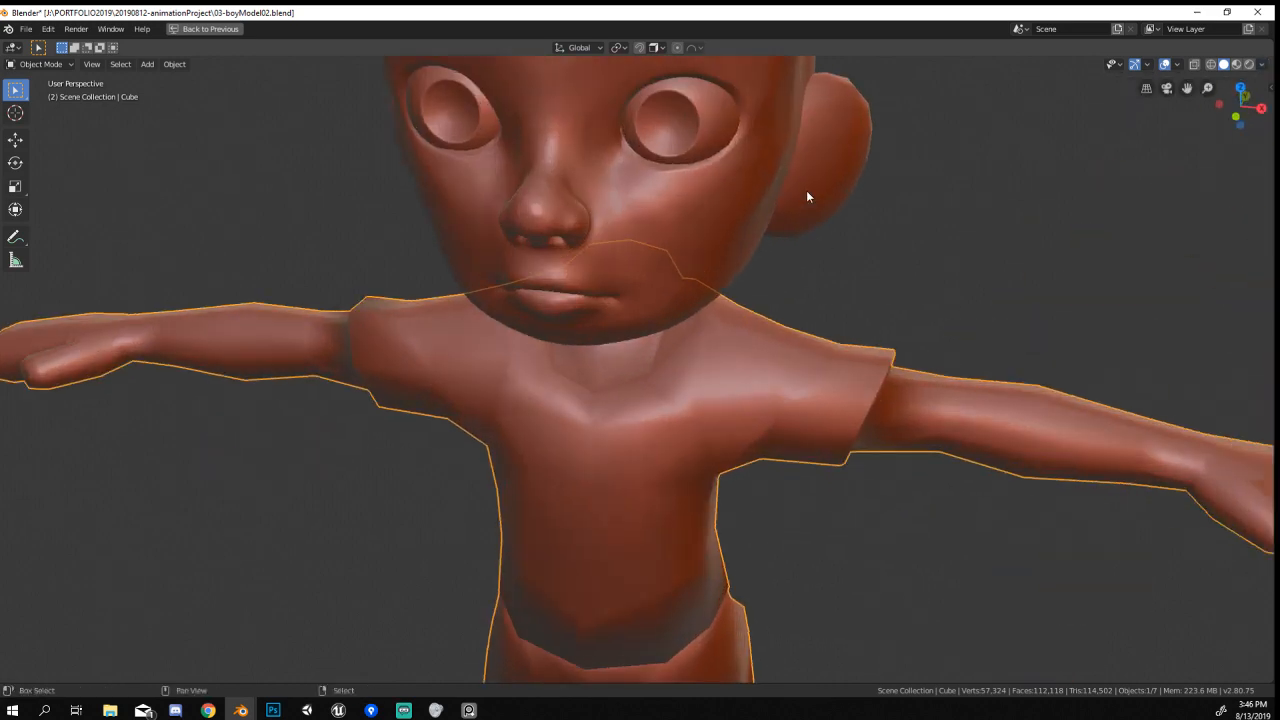
click(692, 285)
middle_drag(689, 278, 708, 310)
key(Tab)
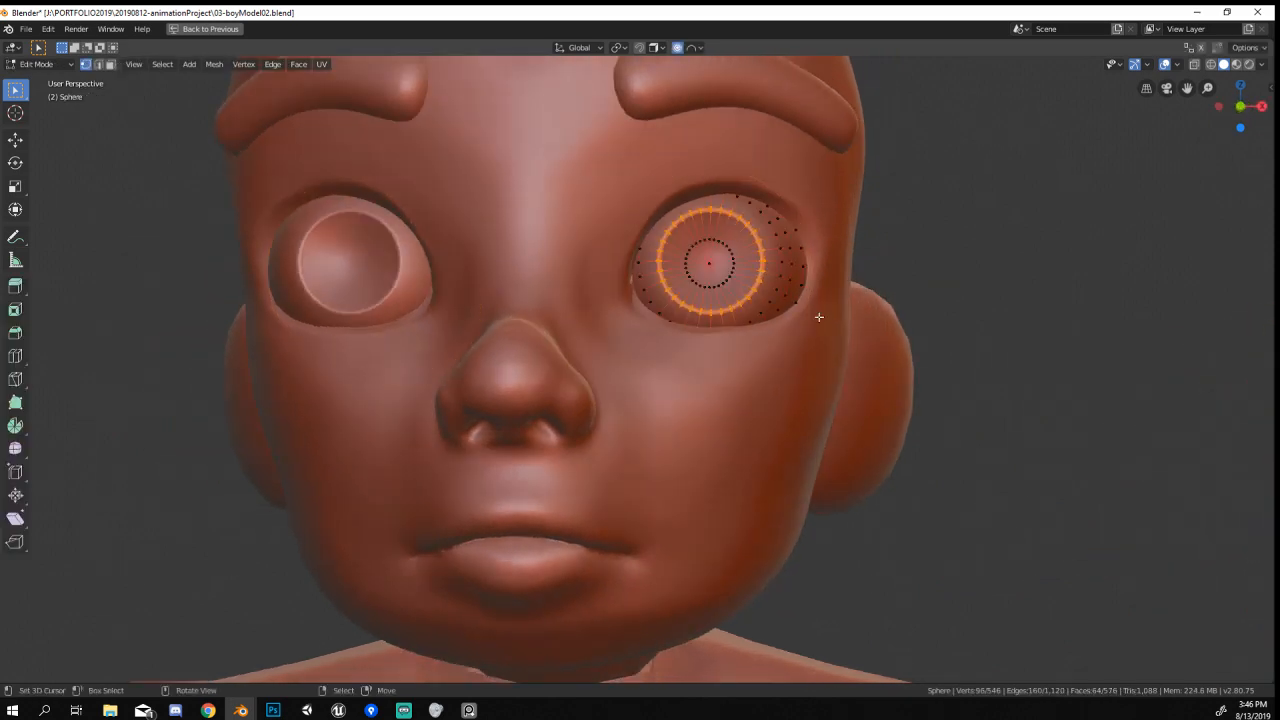
key(s)
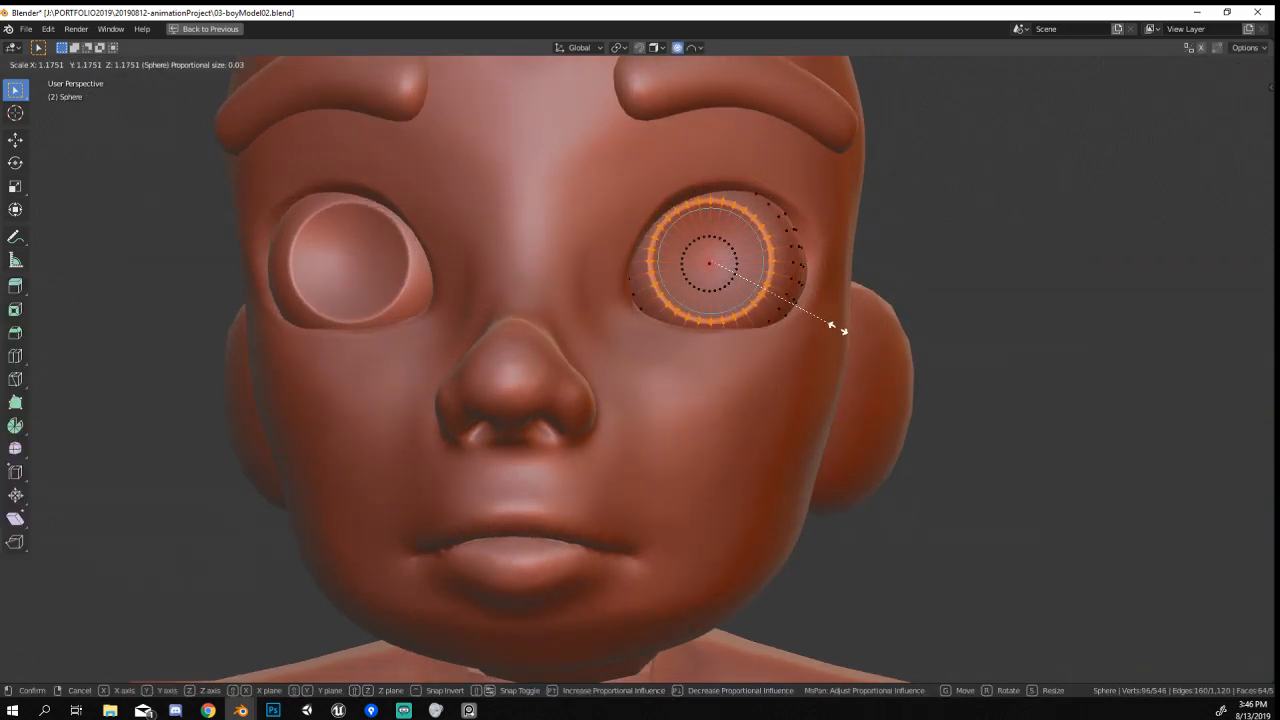
click(837, 329)
key(Tab)
Readjust the size of the iris ring twice while checking it from the side.
middle_drag(837, 329, 671, 394)
key(Tab)
key(s)
click(808, 368)
key(Tab)
key(Tab)
key(s)
click(750, 383)
key(Tab)
Rescale the iris ring once more and push it about 0.005 m back into the eyeball.
scroll(600, 351, up, 6)
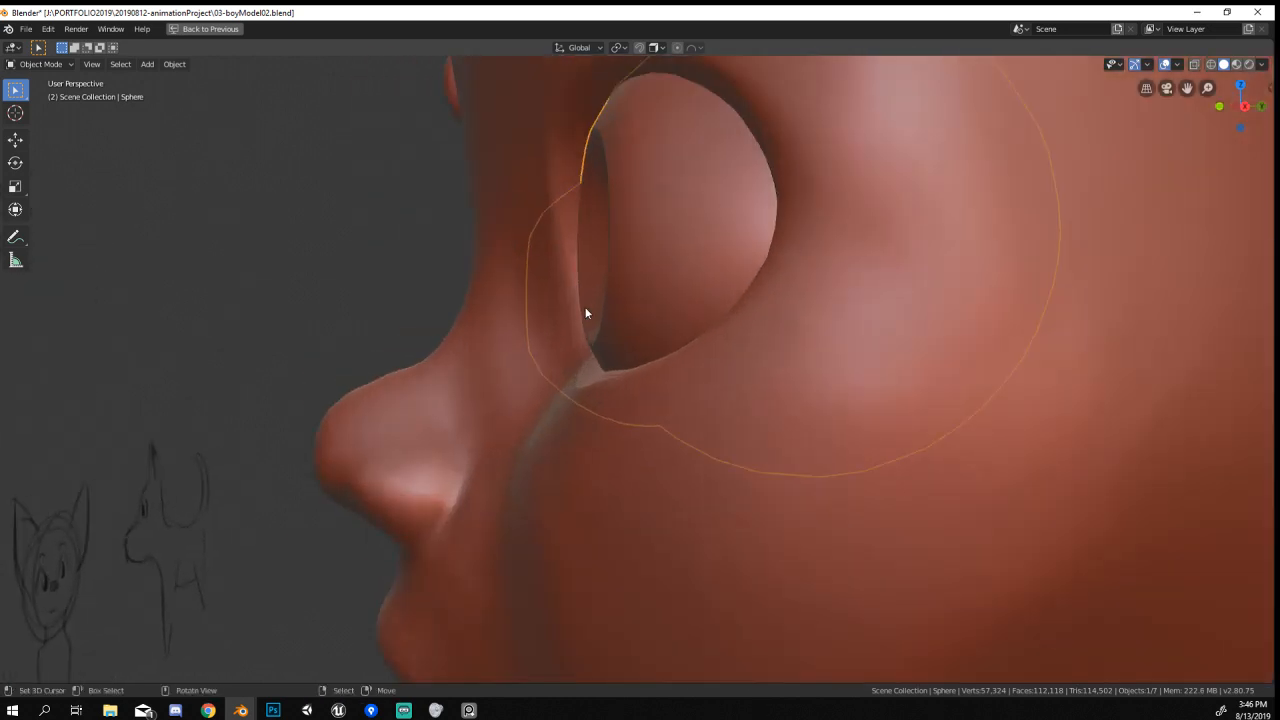
key(Tab)
mouse_move(586, 313)
middle_down()
mouse_move(560, 316)
mouse_move(777, 321)
mouse_move(660, 337)
mouse_move(686, 323)
middle_up()
key(s)
click(675, 317)
key(Tab)
key(Tab)
key(g)
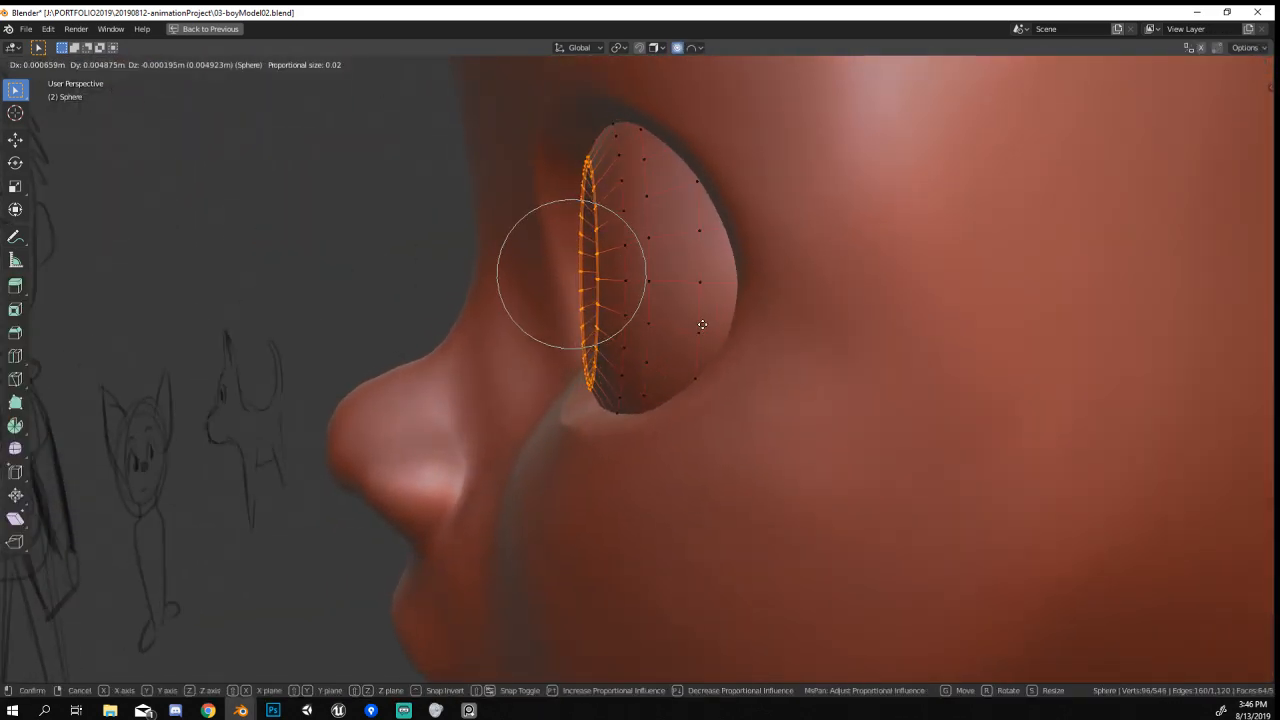
click(705, 324)
key(Tab)
Move the whole eyeball object forward in its socket by about 0.003 m.
scroll(705, 324, down, 1)
key(g)
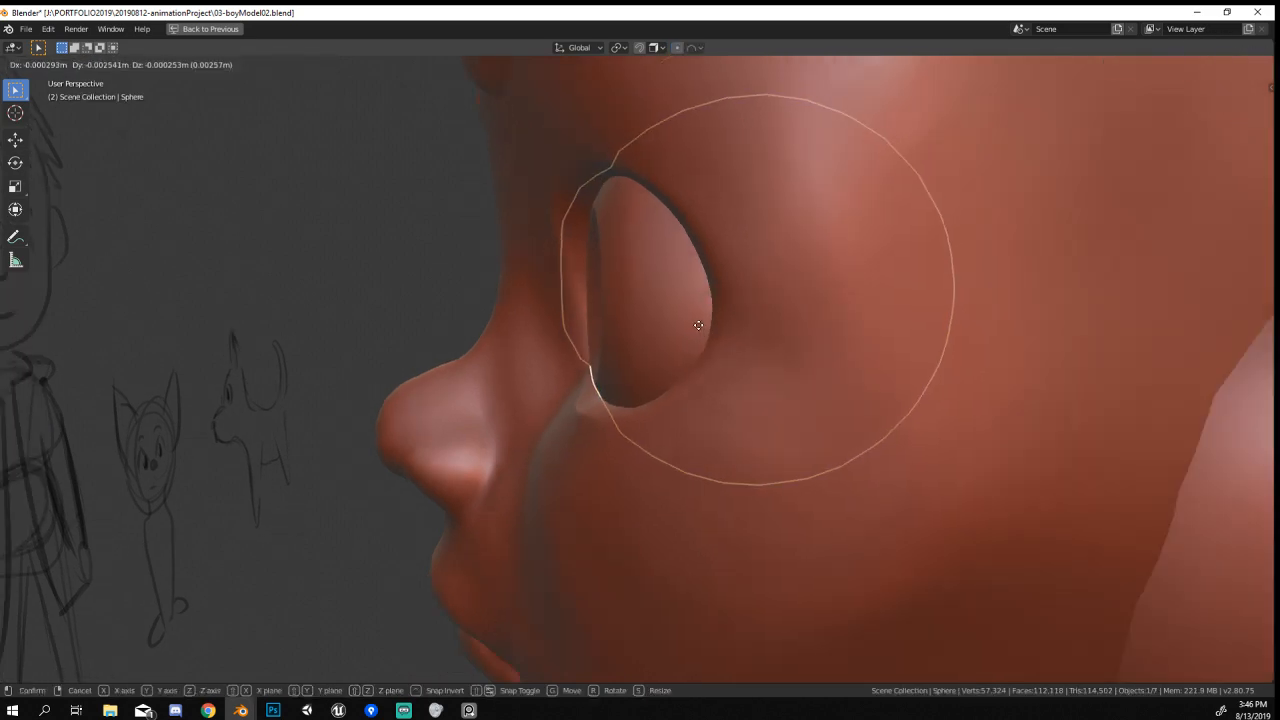
click(698, 325)
middle_drag(698, 325, 830, 445)
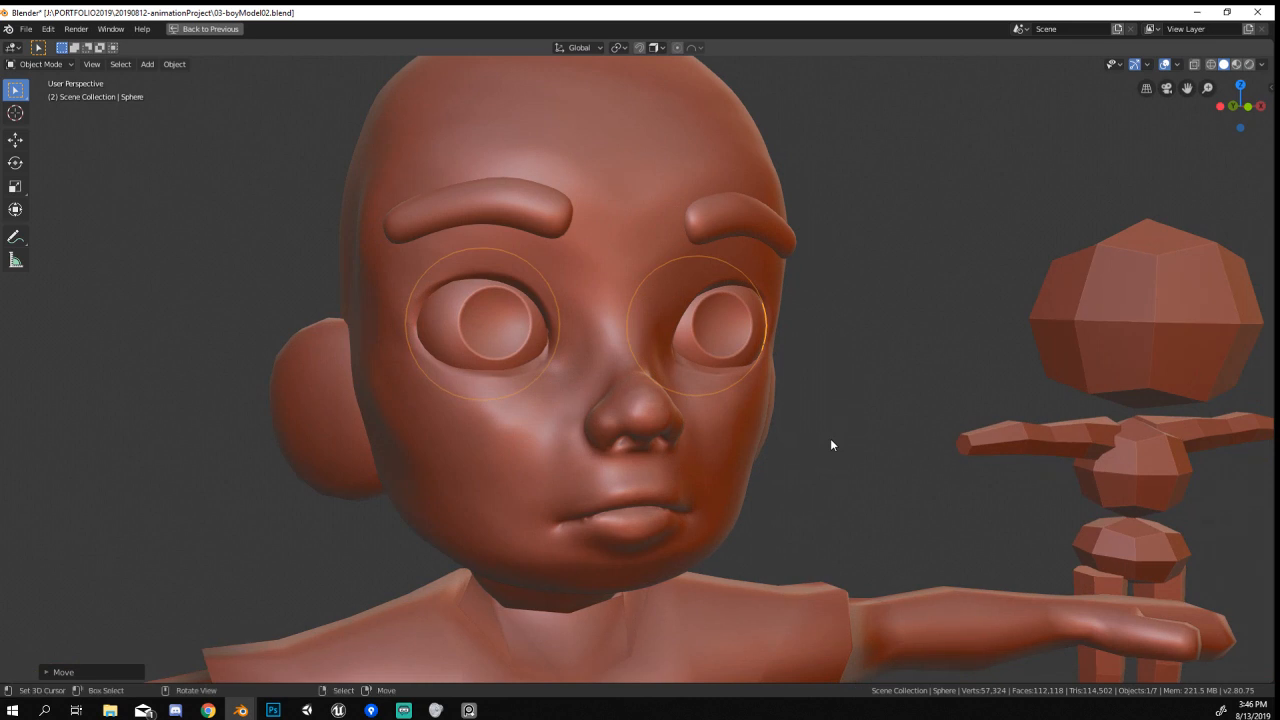
Adjust the height of the mirrored eyeballs along the Z axis in the front view.
key(KP_1)
key(g)
key(z)
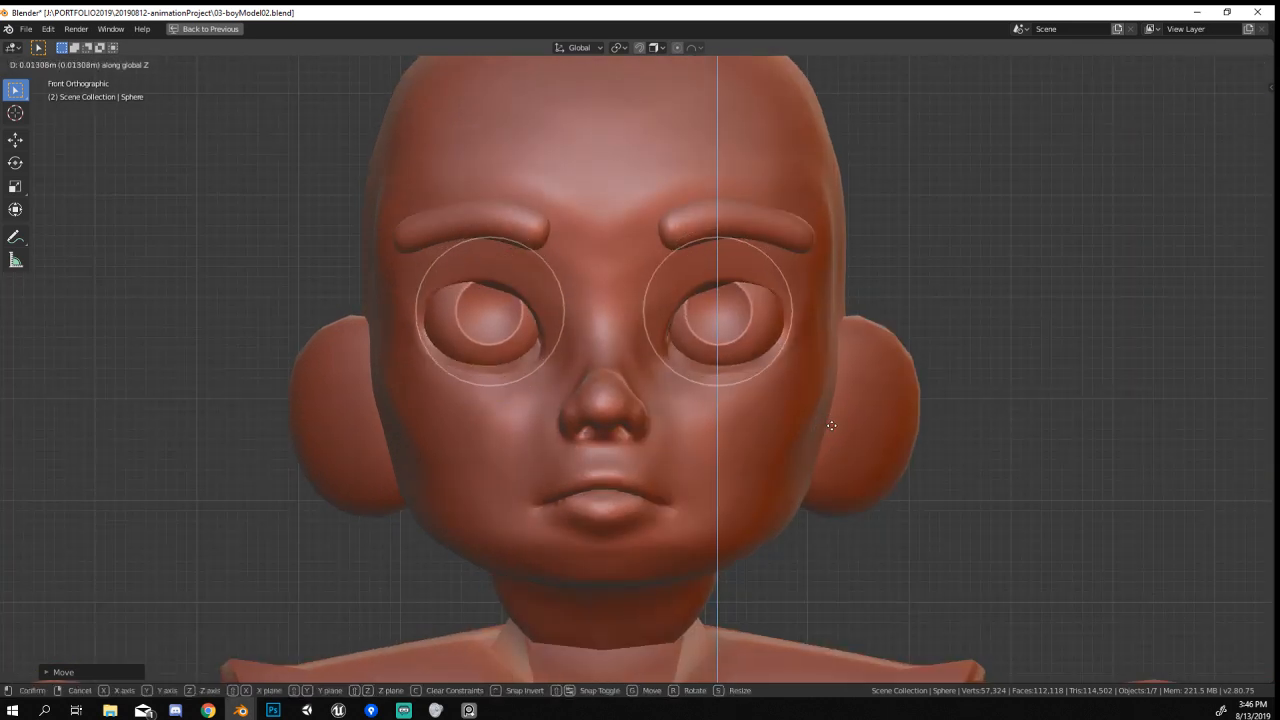
click(834, 463)
Alternately scale and move the mirrored eyeballs to fit them inside the eye sockets.
mouse_move(834, 463)
middle_down()
mouse_move(696, 458)
mouse_move(817, 432)
mouse_move(862, 448)
middle_up()
key(s)
click(698, 464)
key(g)
click(722, 443)
key(s)
click(824, 438)
key(g)
click(823, 443)
click(780, 471)
mouse_move(780, 471)
middle_down()
mouse_move(808, 480)
mouse_move(789, 488)
middle_up()
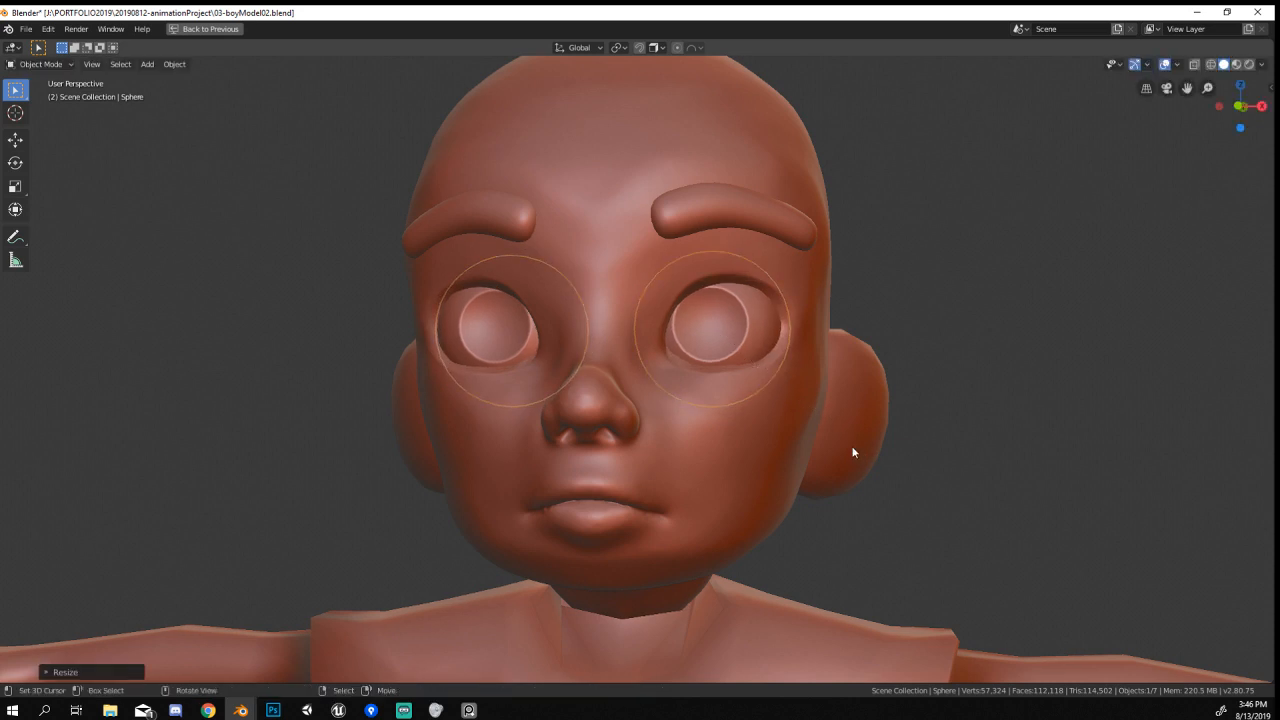
Shift the eyeballs slightly within the sockets while viewing the head from above.
middle_drag(853, 453, 818, 520)
key(g)
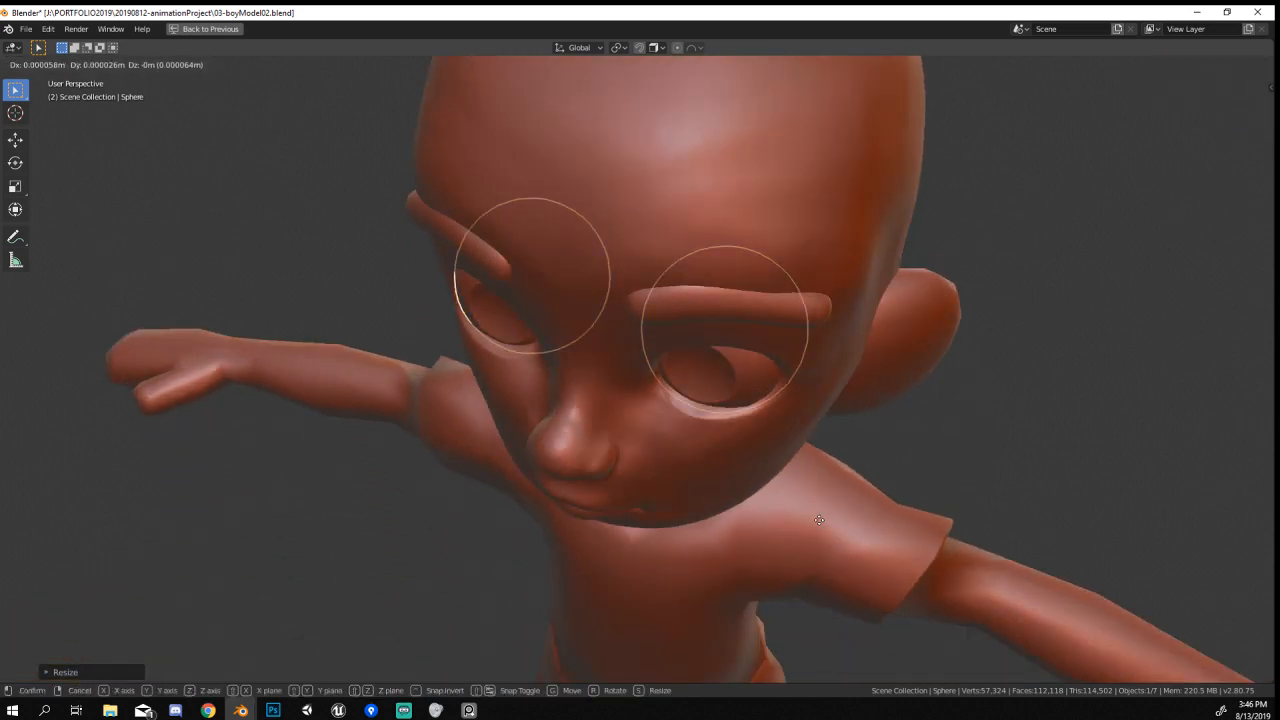
click(822, 529)
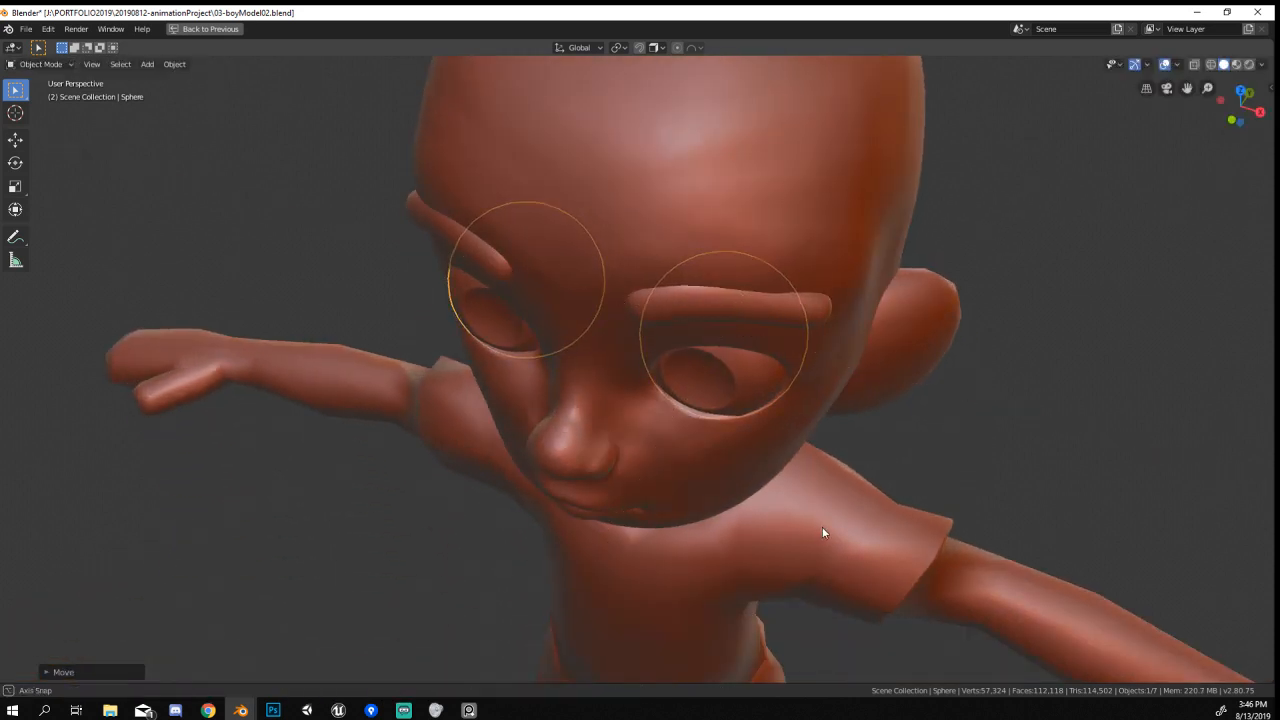
middle_drag(822, 526, 819, 479)
click(866, 459)
right_click(819, 475)
scroll(818, 477, down, 2)
scroll(818, 477, up, 1)
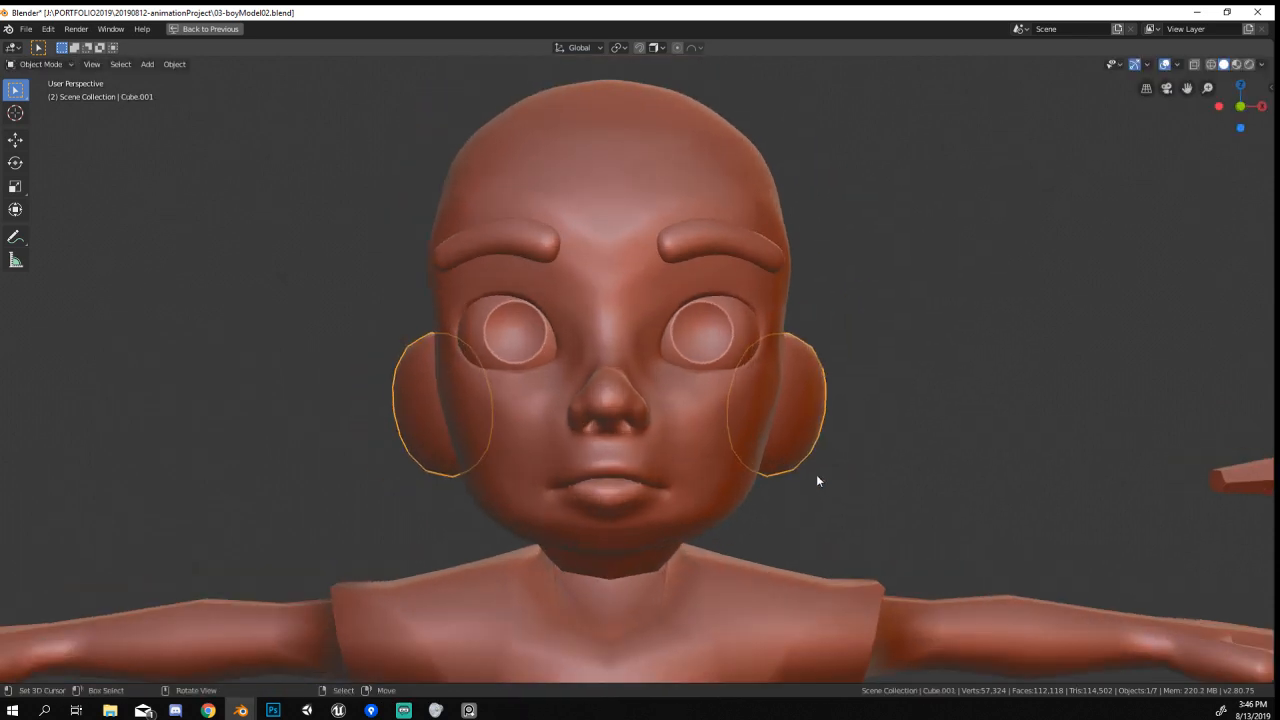
Spread the mirrored eyeballs apart along the X axis by about 0.009 m and readjust their scale.
right_click(738, 366)
key(g)
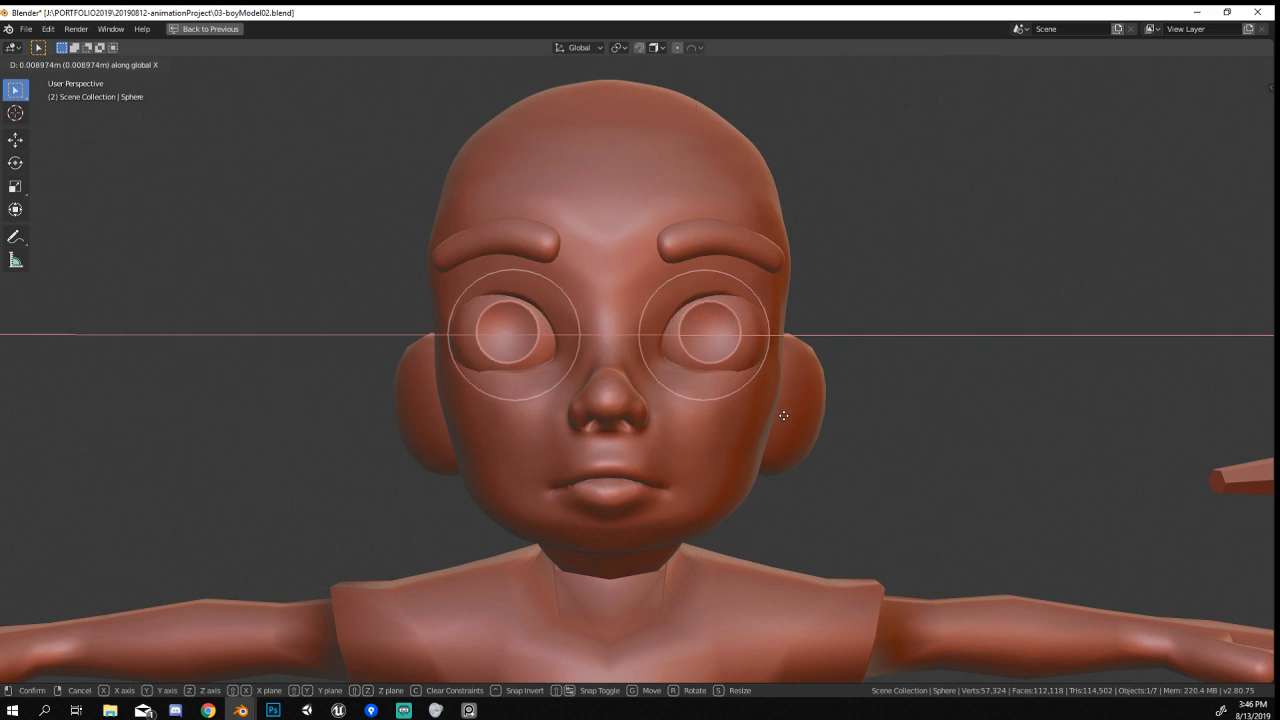
click(782, 416)
key(s)
click(766, 409)
Select the head sculpt and switch it to Sculpt Mode.
mouse_move(766, 409)
middle_down()
mouse_move(754, 410)
mouse_move(764, 451)
mouse_move(820, 443)
mouse_move(696, 460)
mouse_move(780, 451)
mouse_move(889, 474)
mouse_move(691, 457)
mouse_move(727, 442)
middle_up()
right_click(753, 406)
scroll(694, 455, down, 6)
scroll(696, 408, up, 8)
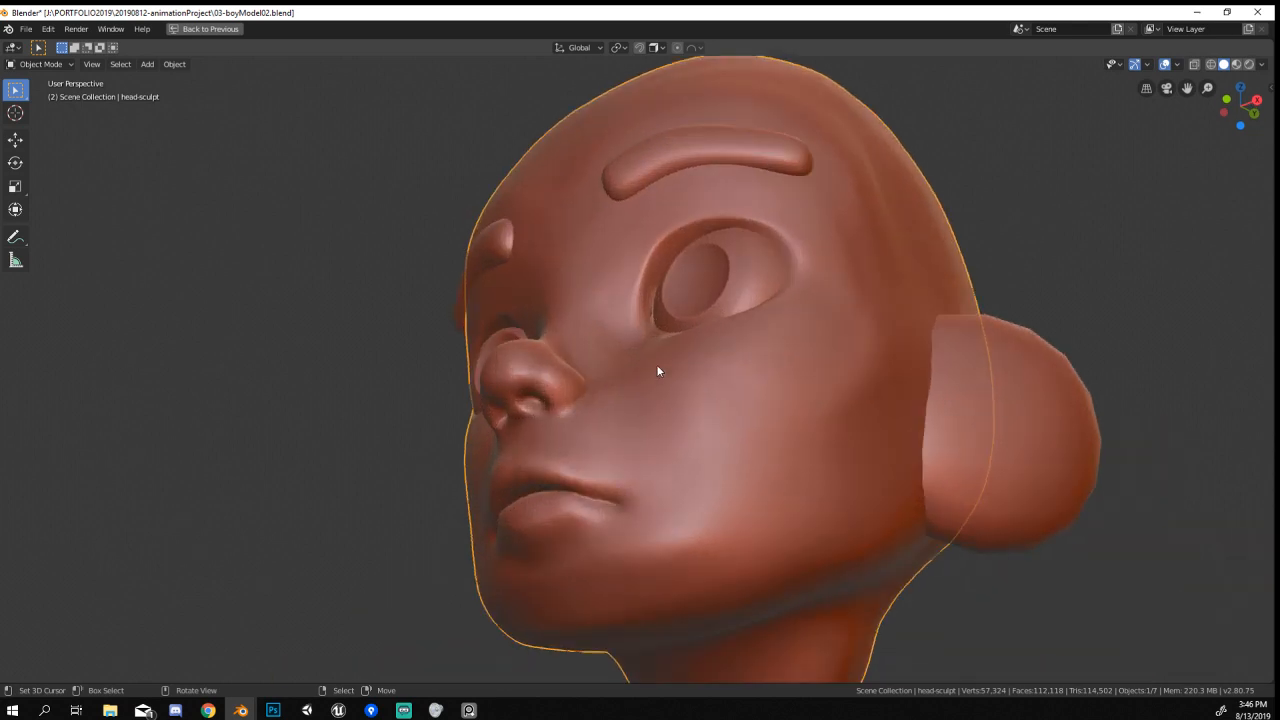
scroll(786, 427, down, 4)
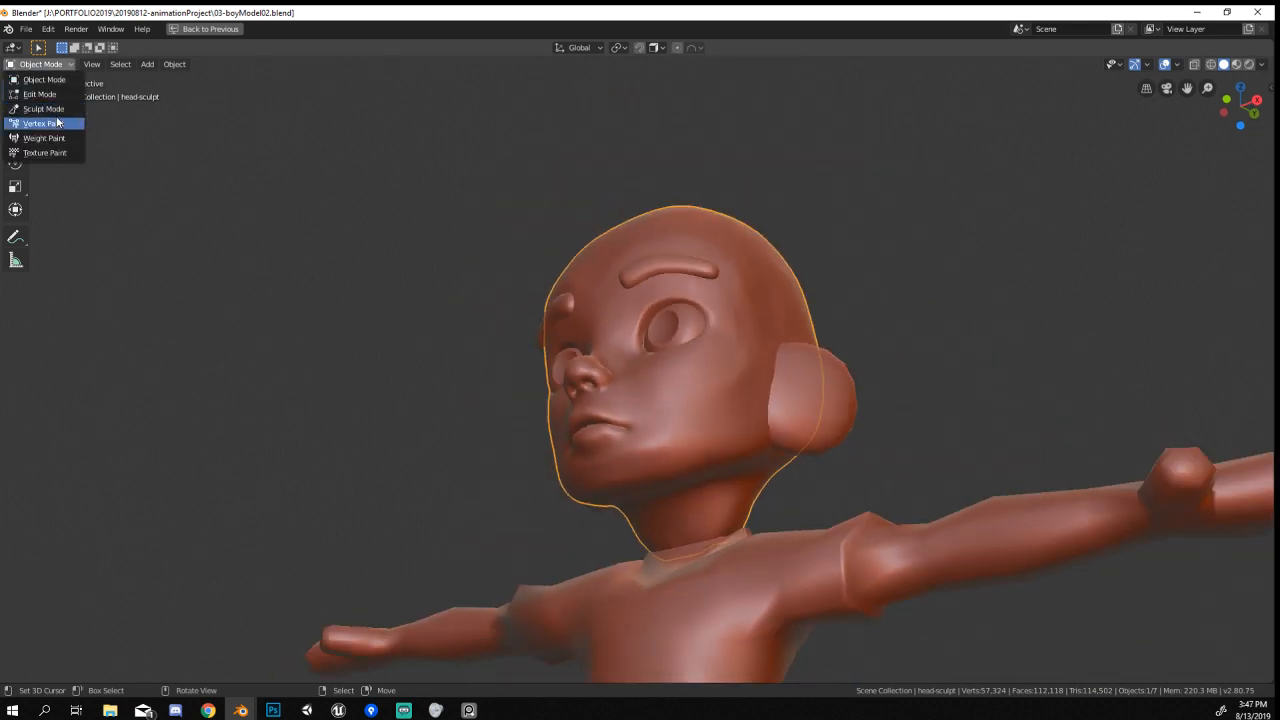
click(56, 108)
Reshape the chin and jaw in near-profile view with the Grab brush, enlarging its radius to 272 px.
mouse_move(500, 492)
middle_down()
mouse_move(567, 536)
mouse_move(584, 532)
mouse_move(543, 523)
mouse_move(459, 549)
mouse_move(517, 504)
mouse_move(543, 369)
mouse_move(478, 379)
middle_up()
scroll(543, 369, up, 3)
key(f)
click(598, 446)
shift+middle_drag(614, 450, 526, 448)
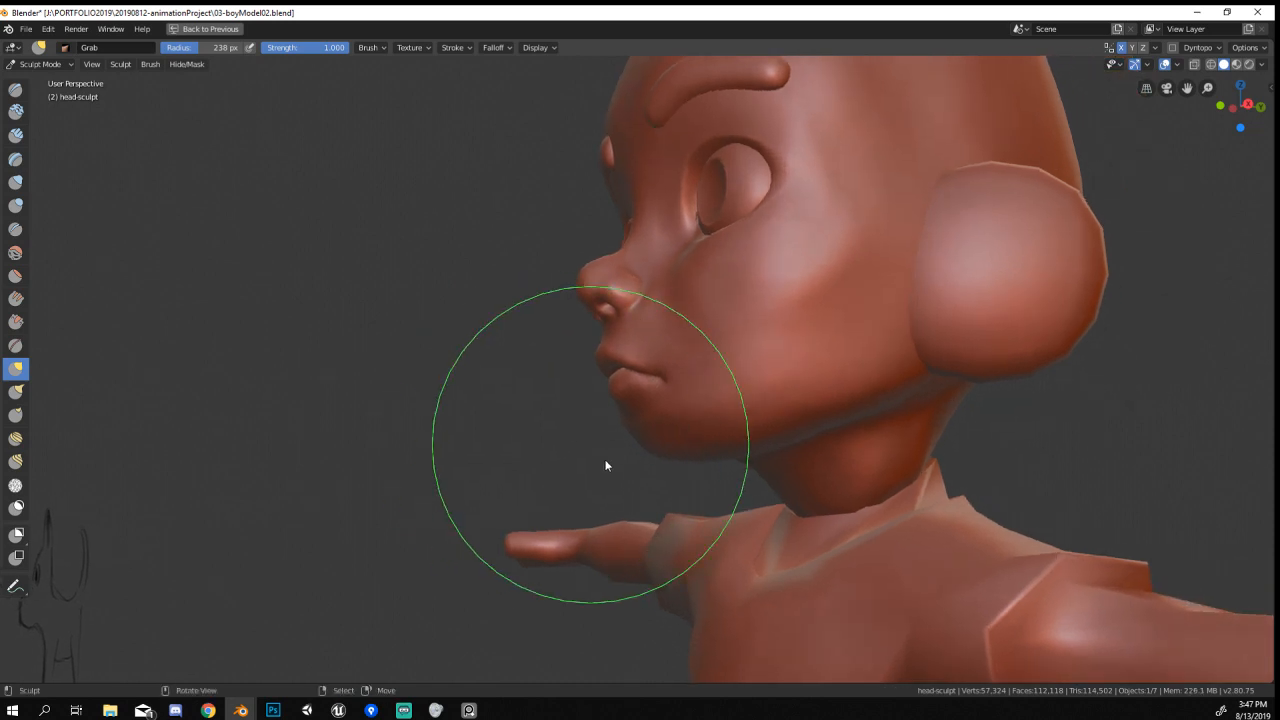
key(f)
click(680, 468)
click(667, 453)
Adjust the jawline and outer cheek from the front with the Grab brush, reducing its radius to 218 px.
mouse_move(667, 453)
middle_down()
mouse_move(744, 466)
mouse_move(745, 436)
middle_up()
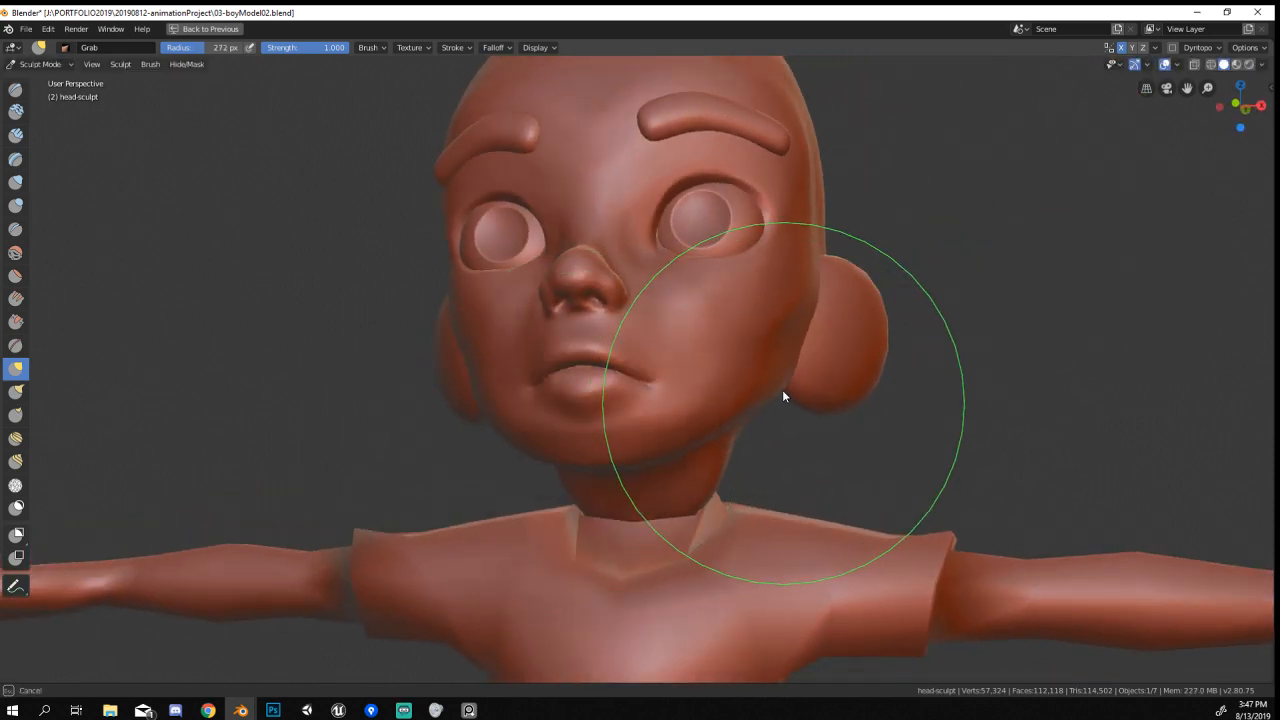
mouse_move(785, 390)
middle_down()
mouse_move(797, 389)
mouse_move(757, 357)
mouse_move(680, 449)
middle_up()
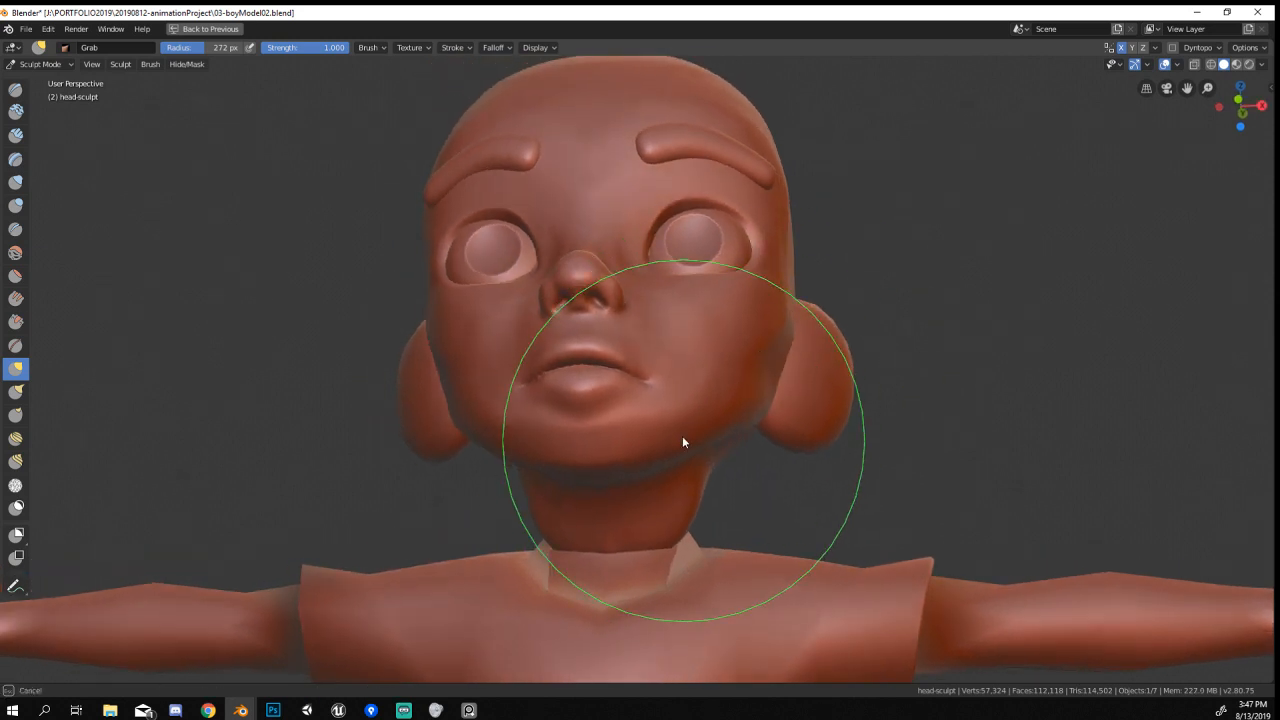
drag(683, 440, 683, 438)
middle_drag(684, 437, 695, 442)
key(f)
click(667, 424)
drag(760, 373, 757, 369)
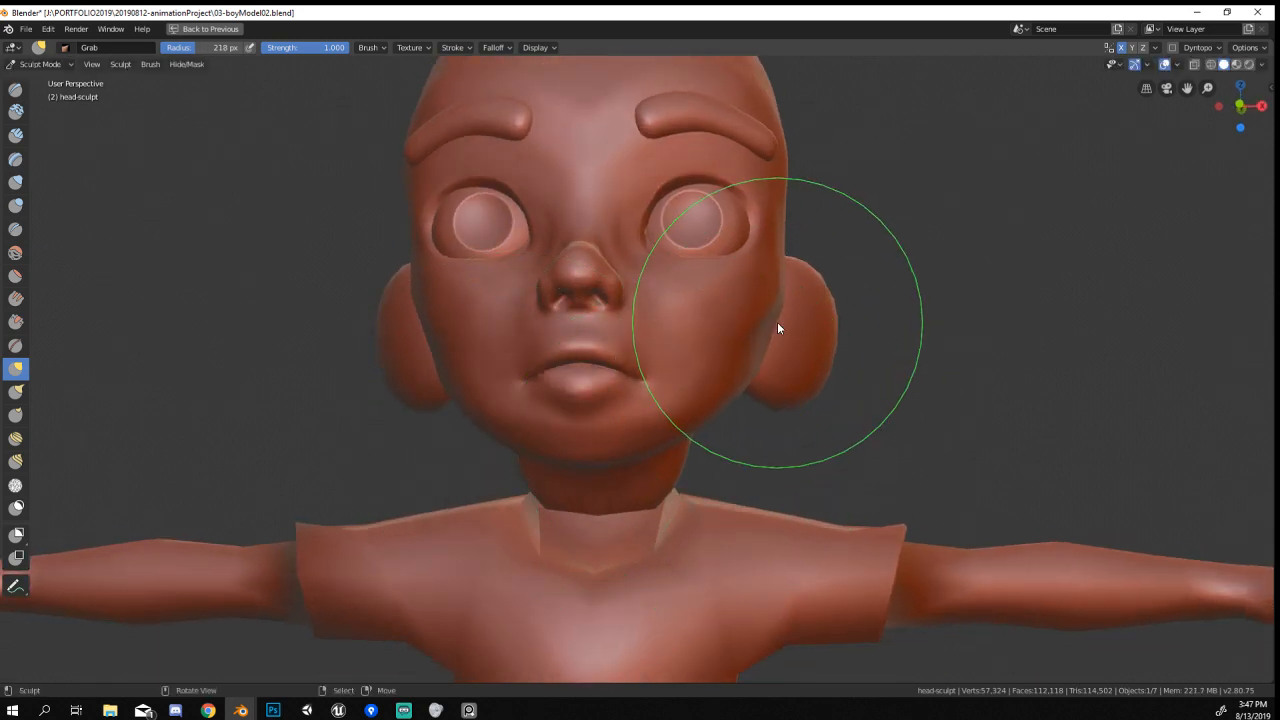
Build up the cheek and jaw surface with the Clay Strips brush at a 106 px radius.
mouse_move(766, 297)
middle_down()
mouse_move(731, 304)
mouse_move(686, 354)
mouse_move(463, 384)
middle_up()
key(f)
click(665, 354)
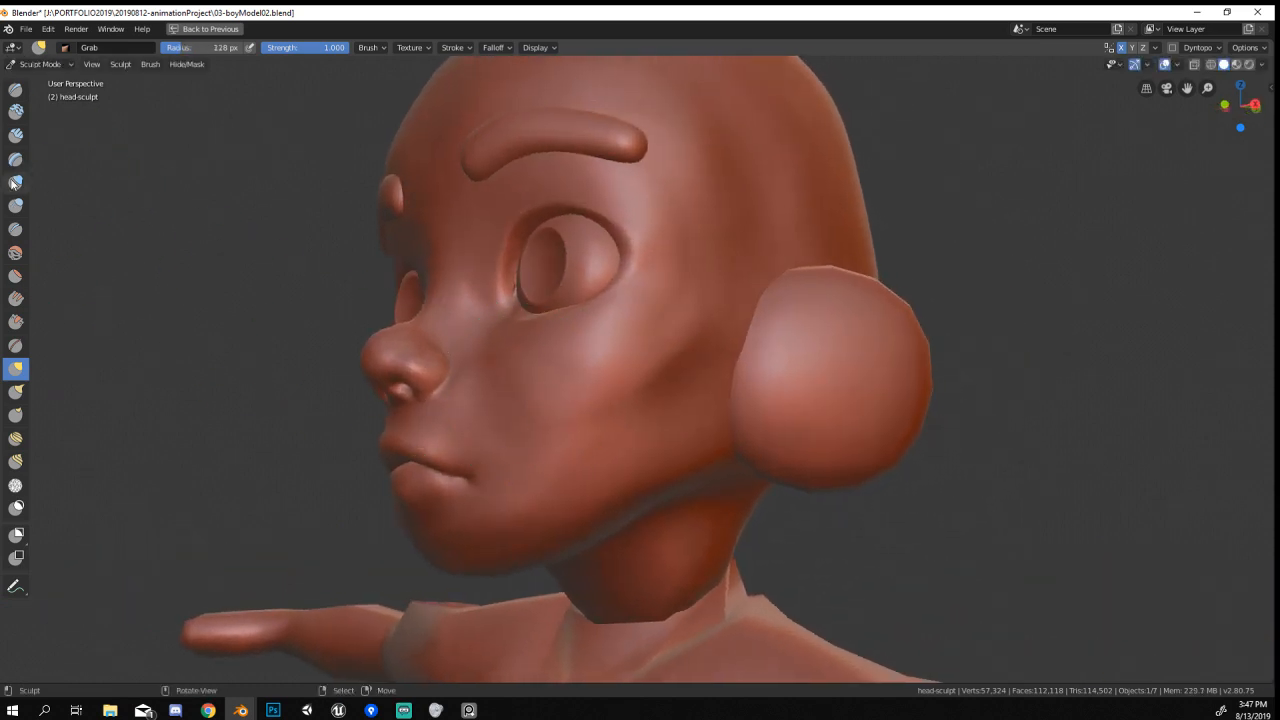
mouse_move(667, 380)
mouse_down()
mouse_move(757, 340)
mouse_move(586, 409)
mouse_move(717, 351)
mouse_move(650, 345)
mouse_up()
mouse_move(673, 343)
middle_down()
mouse_move(737, 340)
mouse_move(643, 382)
middle_up()
mouse_move(643, 382)
mouse_down()
mouse_move(520, 490)
mouse_move(576, 430)
mouse_move(506, 457)
mouse_up()
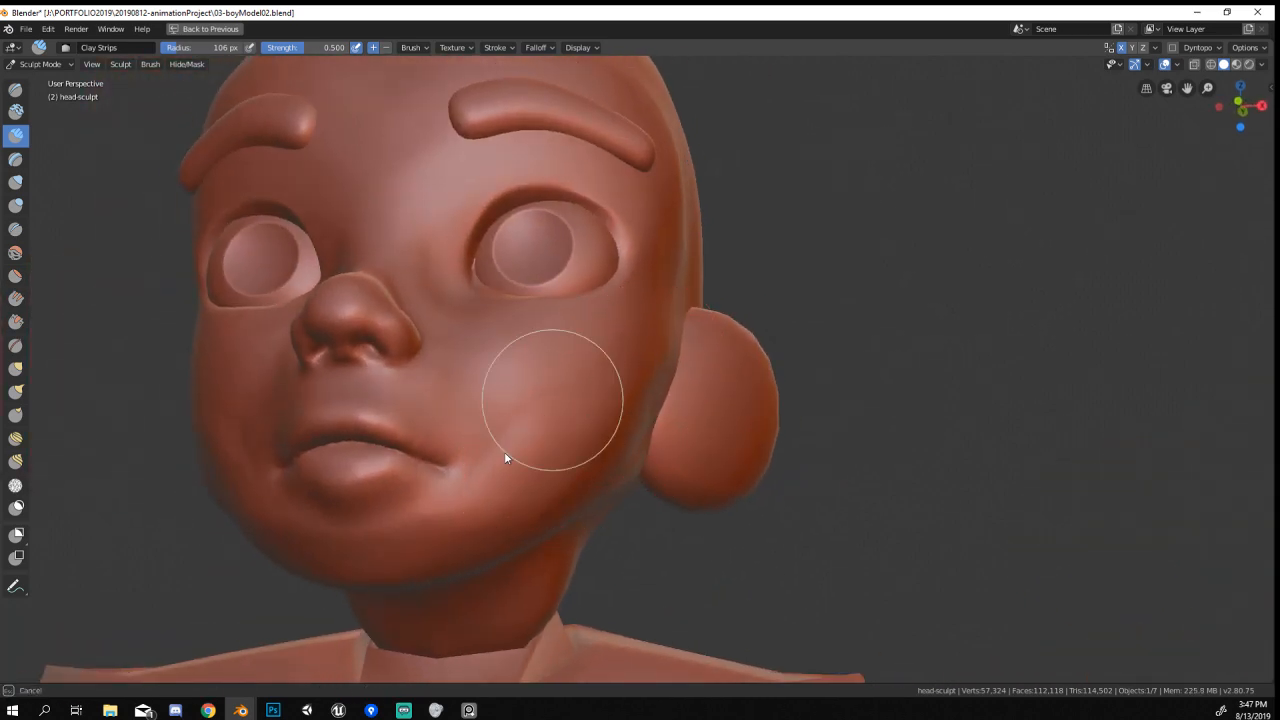
scroll(608, 408, down, 3)
mouse_move(608, 408)
middle_down()
mouse_move(666, 449)
mouse_move(570, 418)
middle_up()
scroll(649, 362, up, 3)
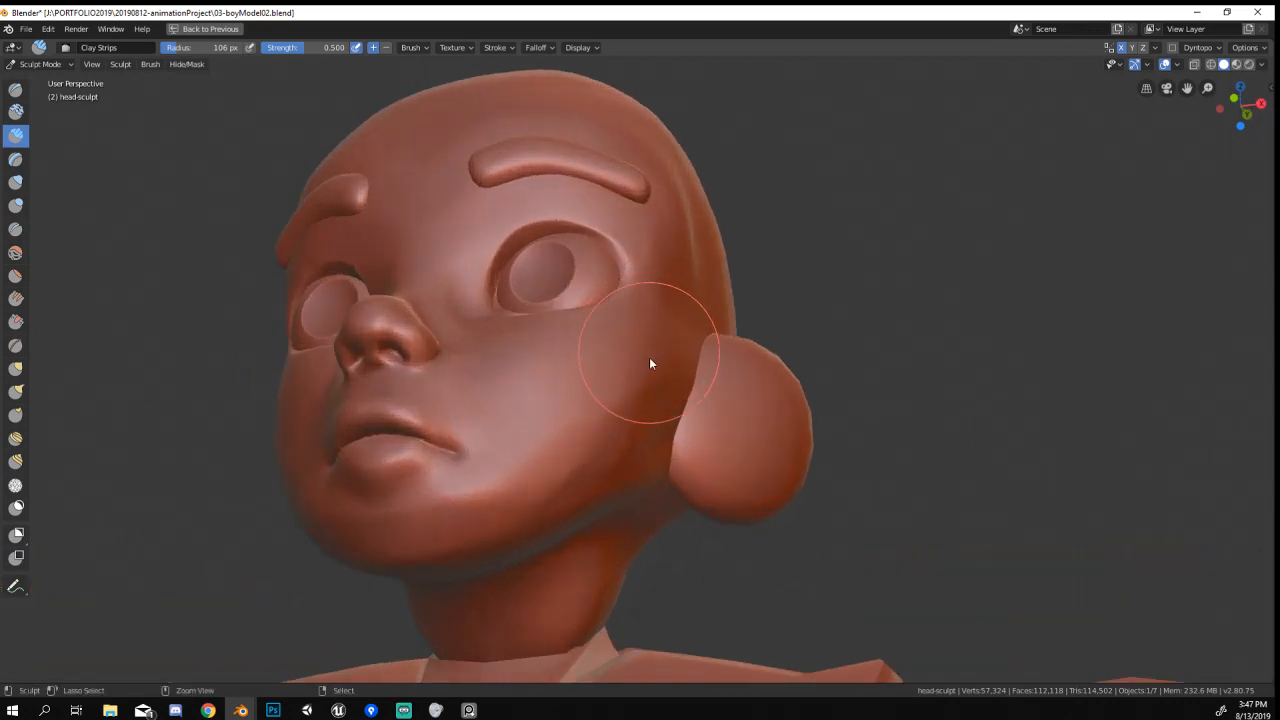
middle_drag(651, 364, 612, 370)
middle_drag(658, 508, 635, 468)
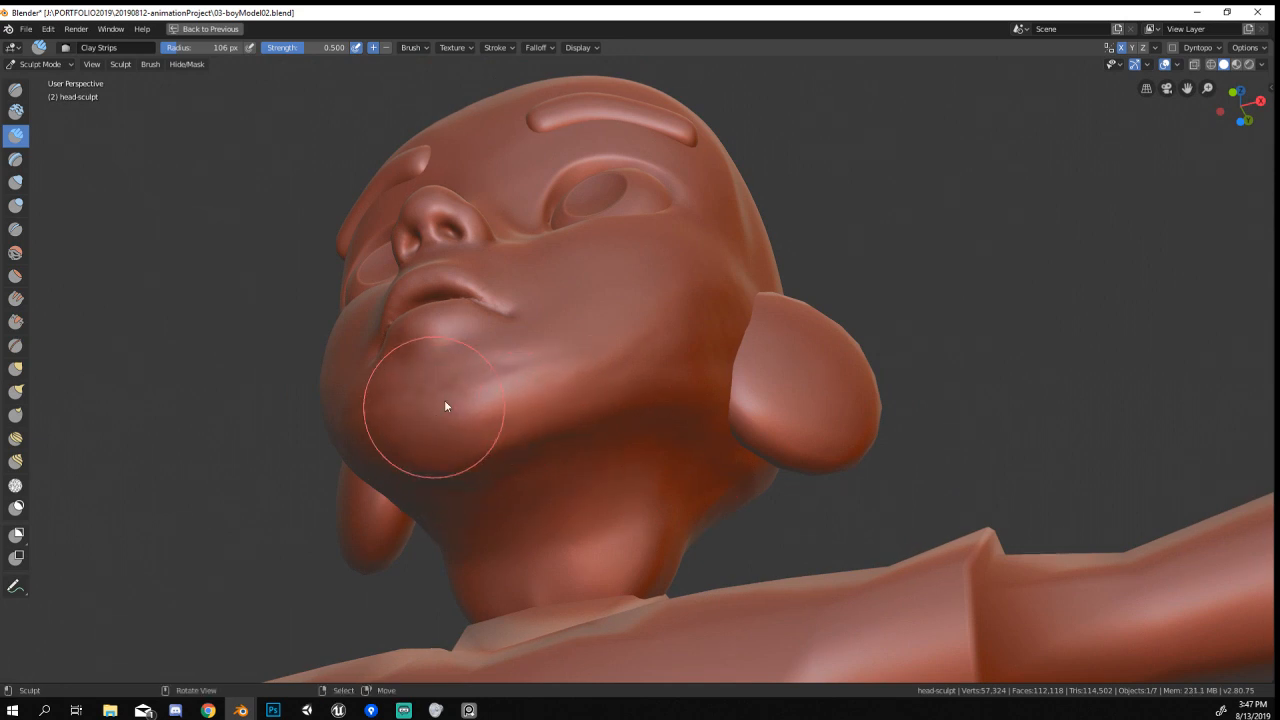
mouse_move(478, 385)
middle_down()
mouse_move(589, 420)
mouse_move(611, 403)
mouse_move(600, 405)
middle_up()
mouse_move(460, 452)
middle_down()
mouse_move(669, 354)
mouse_move(597, 391)
mouse_move(520, 491)
mouse_move(571, 506)
mouse_move(666, 500)
mouse_move(623, 491)
mouse_move(489, 511)
mouse_move(597, 537)
mouse_move(510, 515)
middle_up()
scroll(512, 514, up, 1)
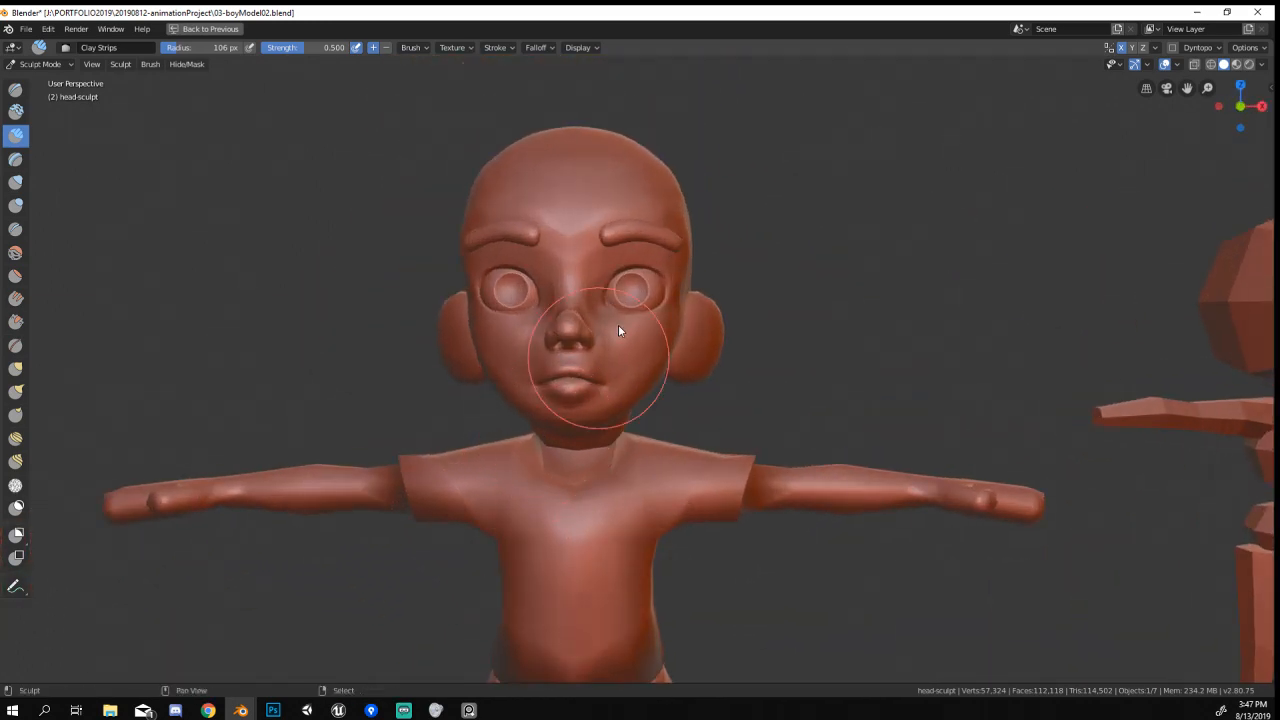
Reshape the sides of the skull from the front with the Grab brush, using radii of 207 px and 242 px.
shift+middle_drag(618, 326, 598, 380)
key(g)
key(f)
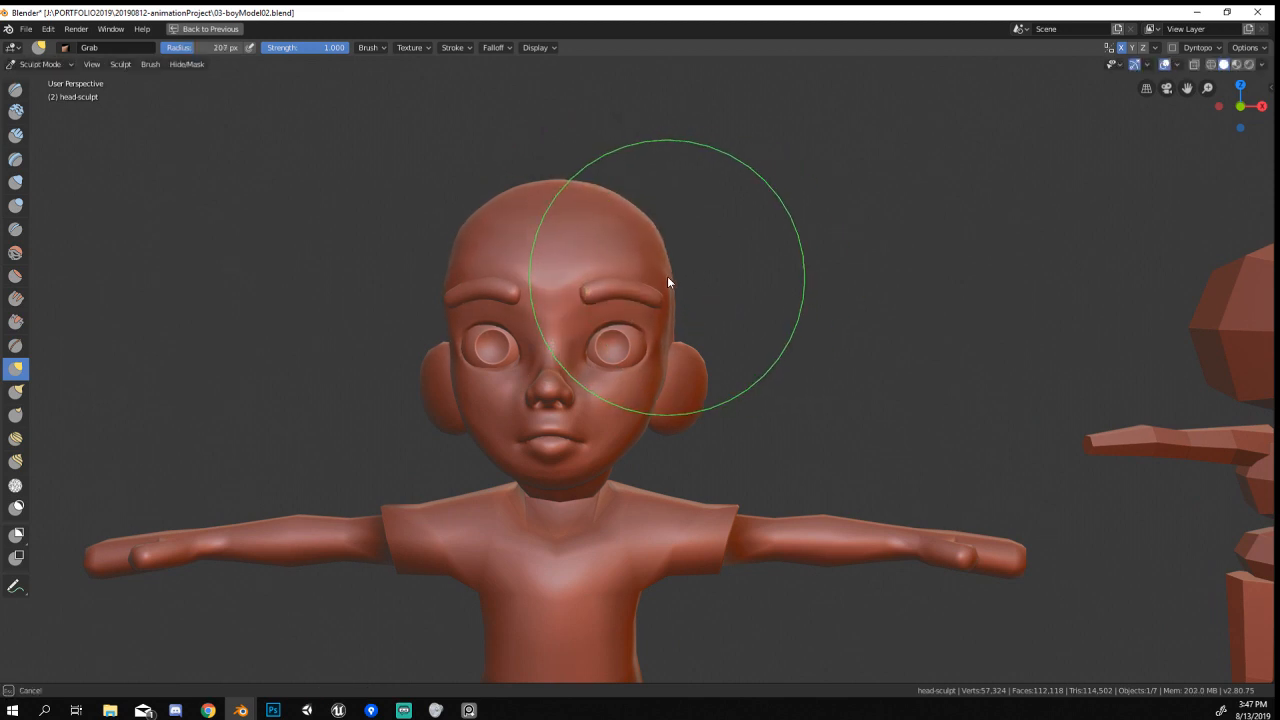
click(669, 282)
middle_drag(668, 277, 657, 277)
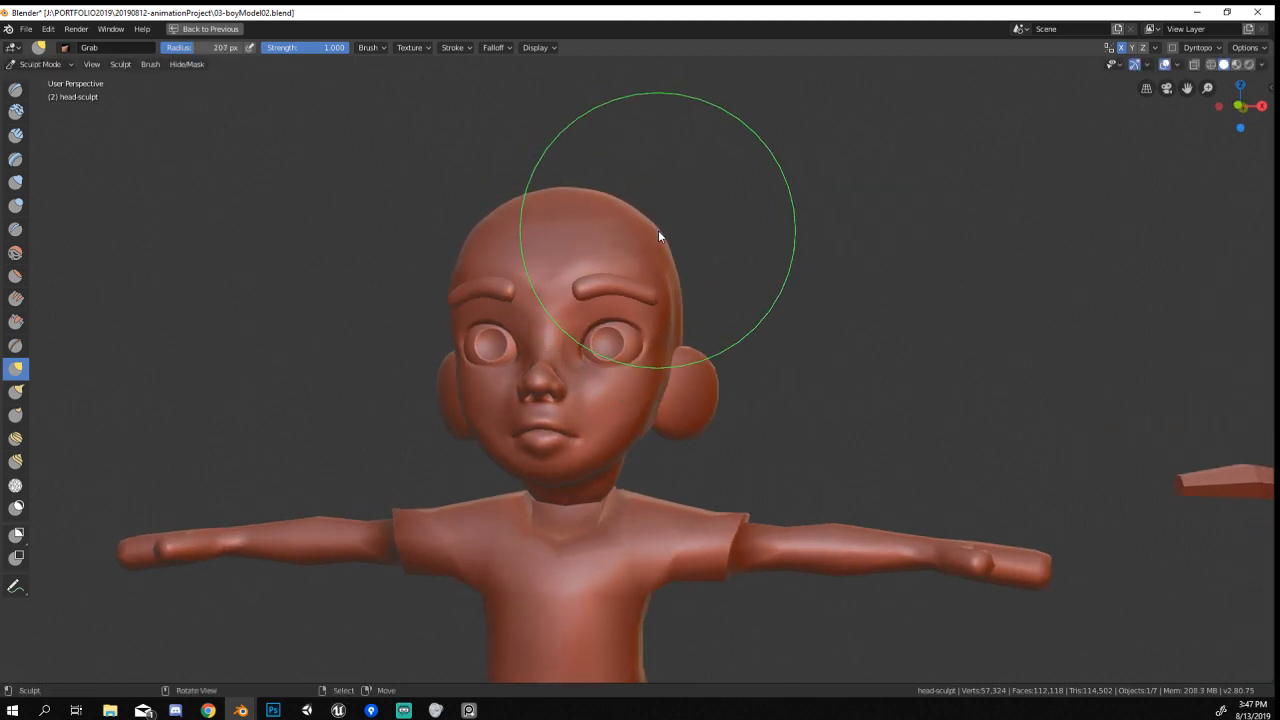
key(f)
click(704, 283)
drag(682, 322, 670, 323)
mouse_move(671, 323)
middle_down()
mouse_move(698, 324)
mouse_move(669, 318)
middle_up()
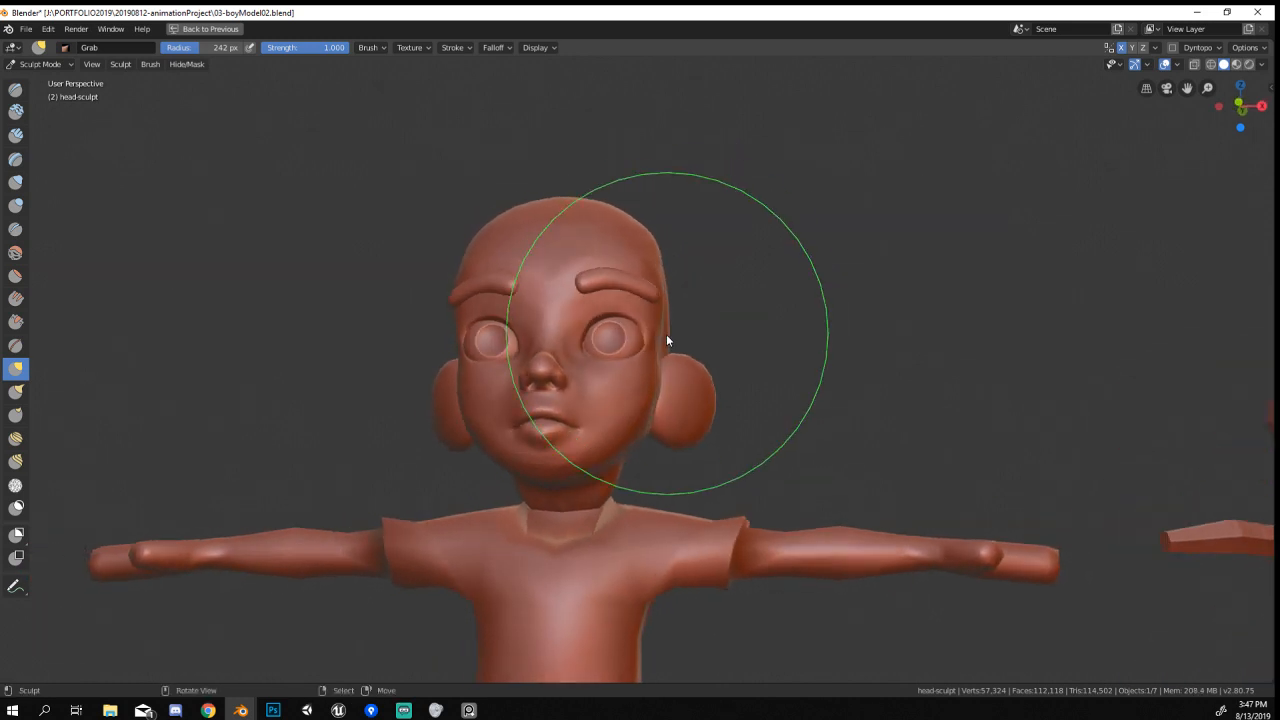
drag(665, 343, 666, 341)
Pull the upper back of the skull slightly outward in side view with the Grab brush at 292 px.
mouse_move(664, 340)
middle_down()
mouse_move(509, 351)
mouse_move(599, 326)
middle_up()
key(f)
click(654, 338)
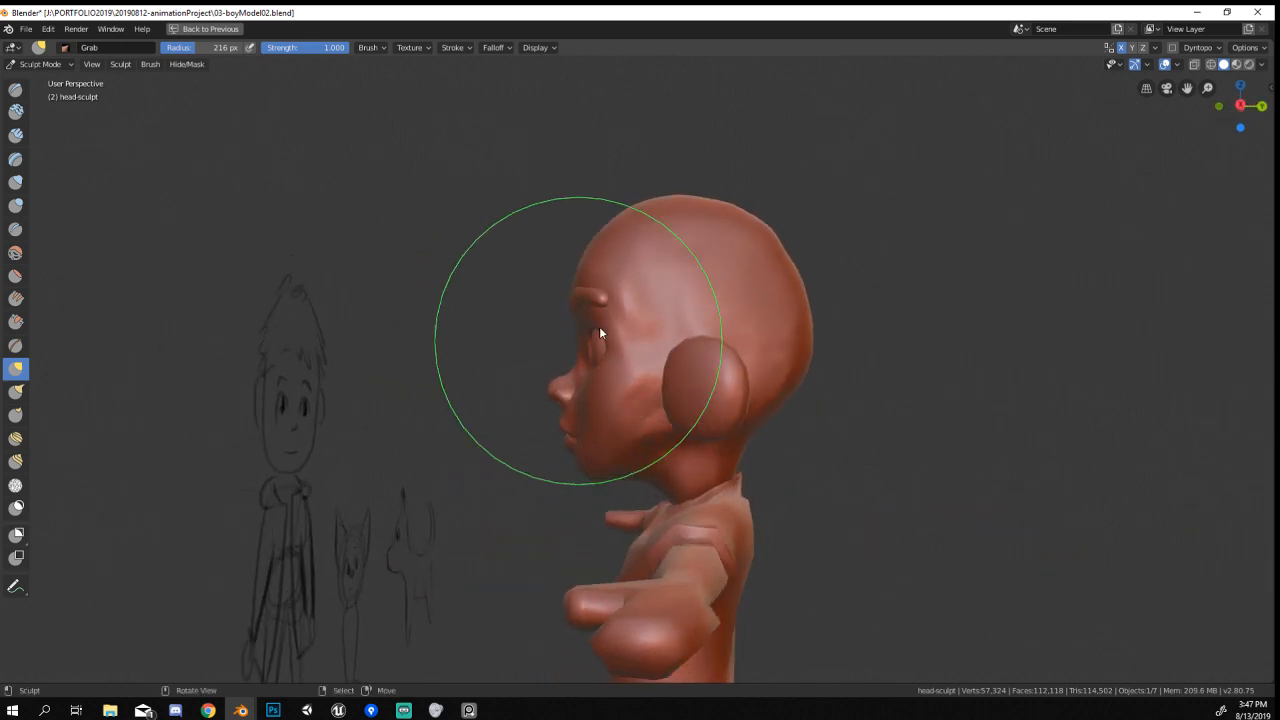
drag(787, 252, 794, 251)
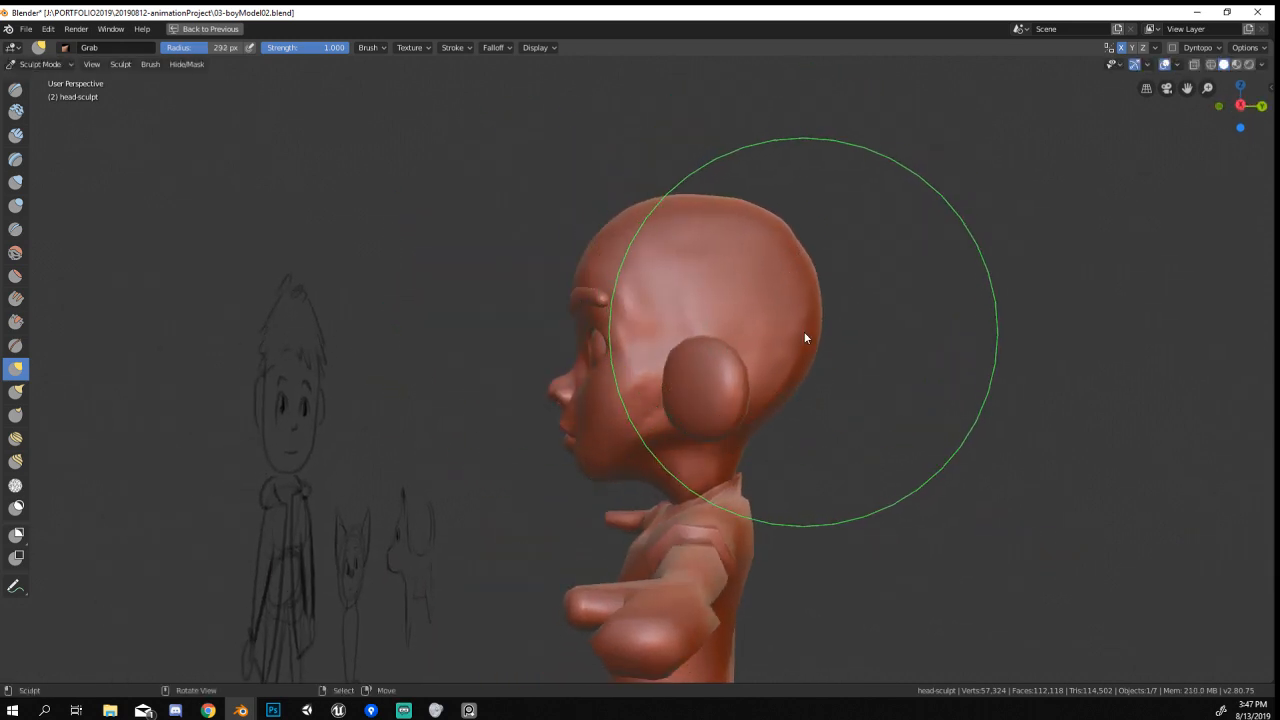
Switch to the reference image board and frame the close-up of the rendered face beside the model for comparison.
scroll(667, 361, down, 4)
mouse_move(682, 331)
middle_down()
mouse_move(744, 337)
mouse_move(820, 314)
mouse_move(783, 260)
middle_up()
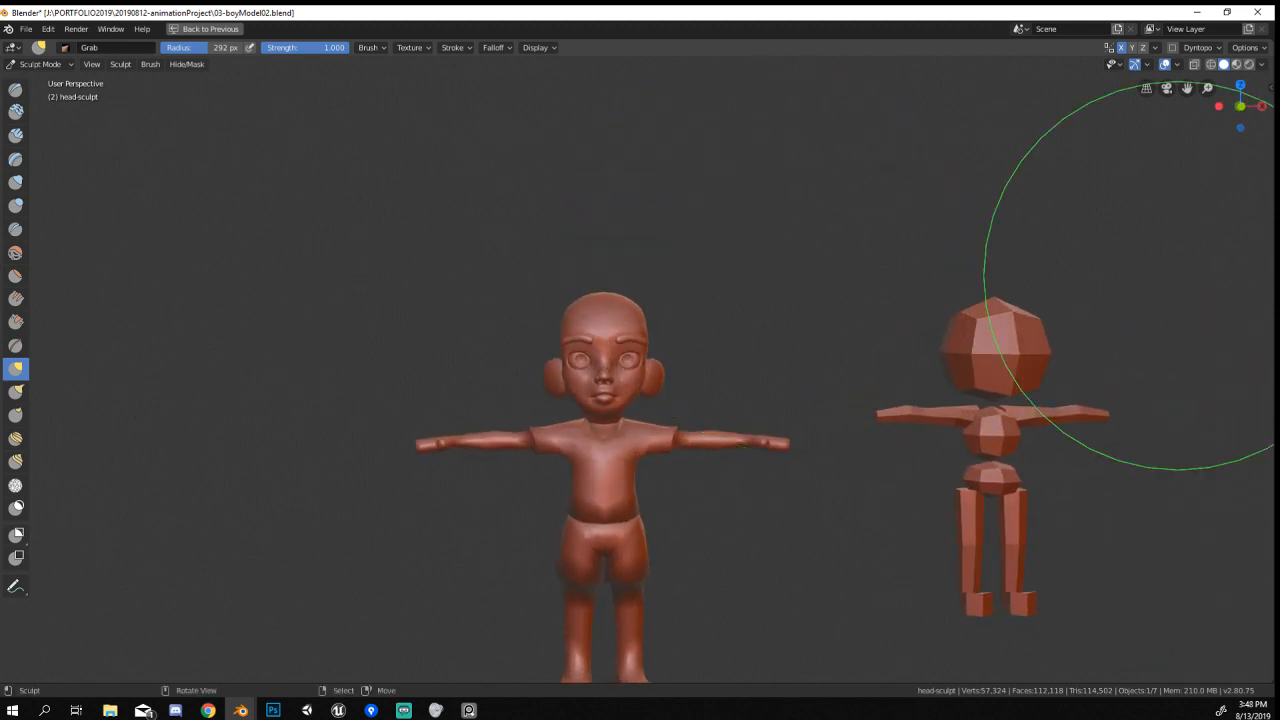
key(alt+Tab)
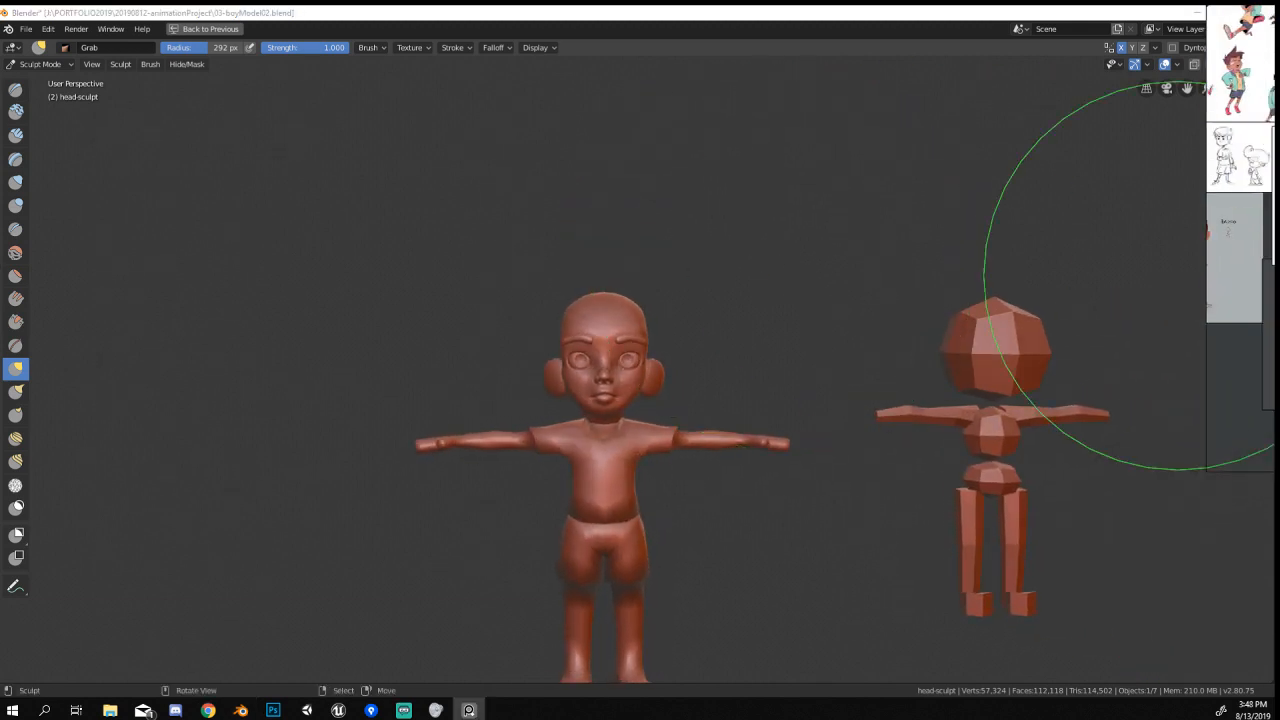
scroll(1240, 240, up, 5)
mouse_move(470, 380)
middle_down()
mouse_move(457, 371)
mouse_move(508, 320)
mouse_move(460, 286)
middle_up()
mouse_move(537, 358)
middle_down()
mouse_move(592, 298)
mouse_move(573, 309)
middle_up()
scroll(598, 276, down, 2)
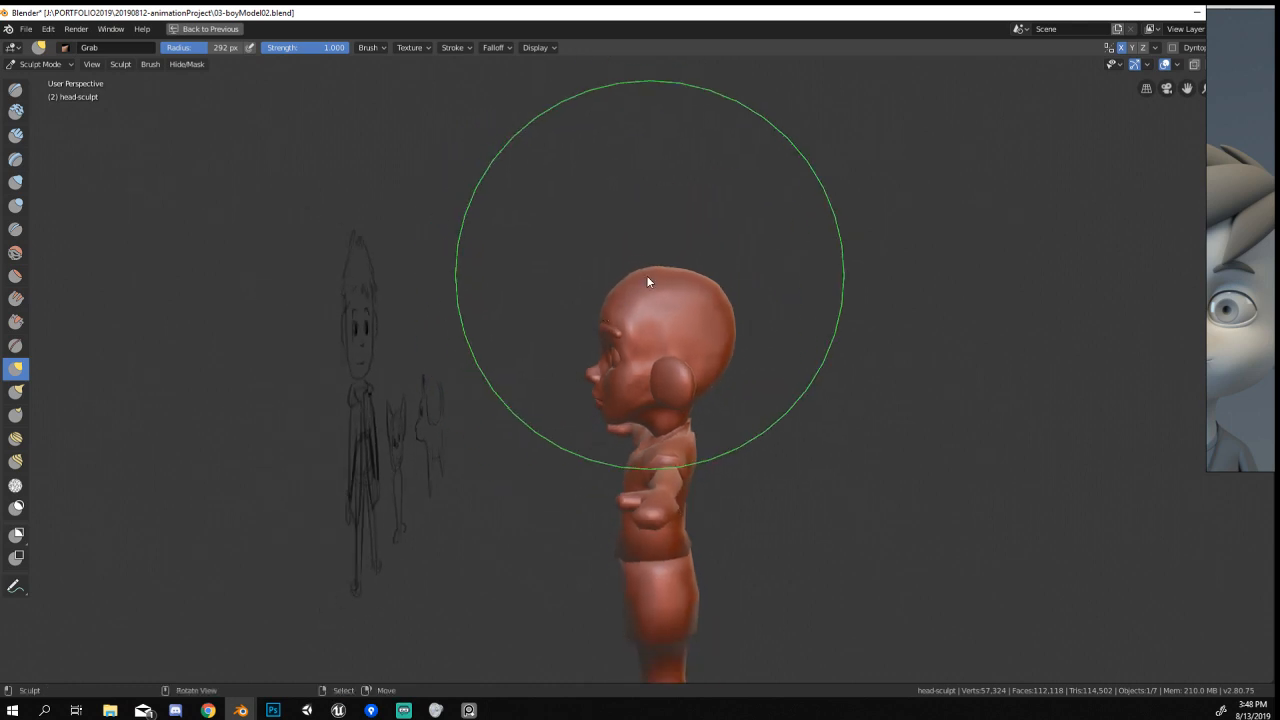
Reshape the forehead and crown in profile with the Grab brush, starting at a radius of about 183 px.
key(f)
click(565, 295)
drag(619, 285, 715, 280)
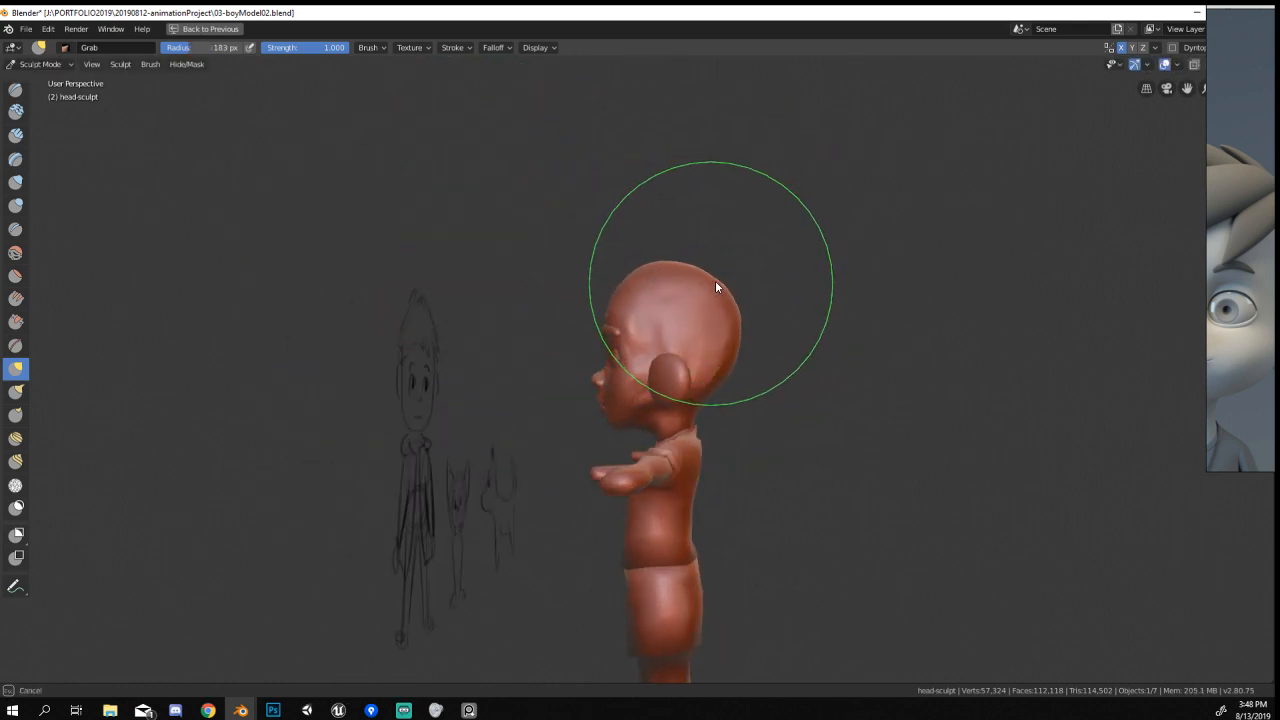
mouse_move(715, 280)
middle_down()
mouse_move(790, 255)
mouse_move(669, 277)
middle_up()
key(f)
click(643, 274)
mouse_move(643, 274)
mouse_down()
mouse_move(693, 271)
mouse_move(729, 290)
mouse_move(726, 372)
mouse_move(743, 306)
mouse_move(736, 268)
mouse_up()
mouse_move(736, 268)
middle_down()
mouse_move(789, 260)
mouse_move(653, 309)
mouse_move(674, 296)
mouse_move(654, 294)
mouse_move(791, 206)
mouse_move(637, 276)
mouse_move(682, 325)
middle_up()
Adjust the side of the head and push in the rear of the crown with the Grab brush at 218 px.
scroll(672, 296, up, 2)
key(f)
key(f)
click(704, 334)
drag(690, 337, 681, 340)
mouse_move(676, 340)
middle_down()
mouse_move(725, 320)
mouse_move(723, 337)
mouse_move(574, 336)
mouse_move(540, 368)
mouse_move(600, 338)
middle_up()
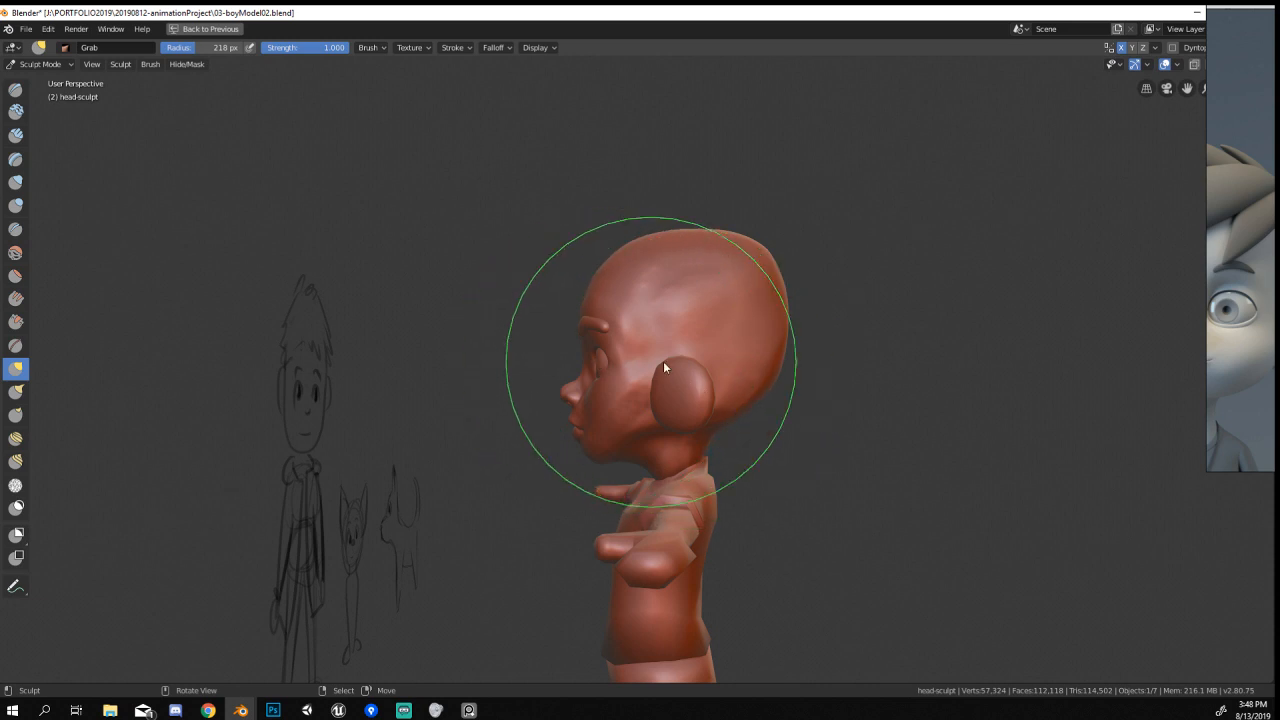
drag(763, 260, 746, 257)
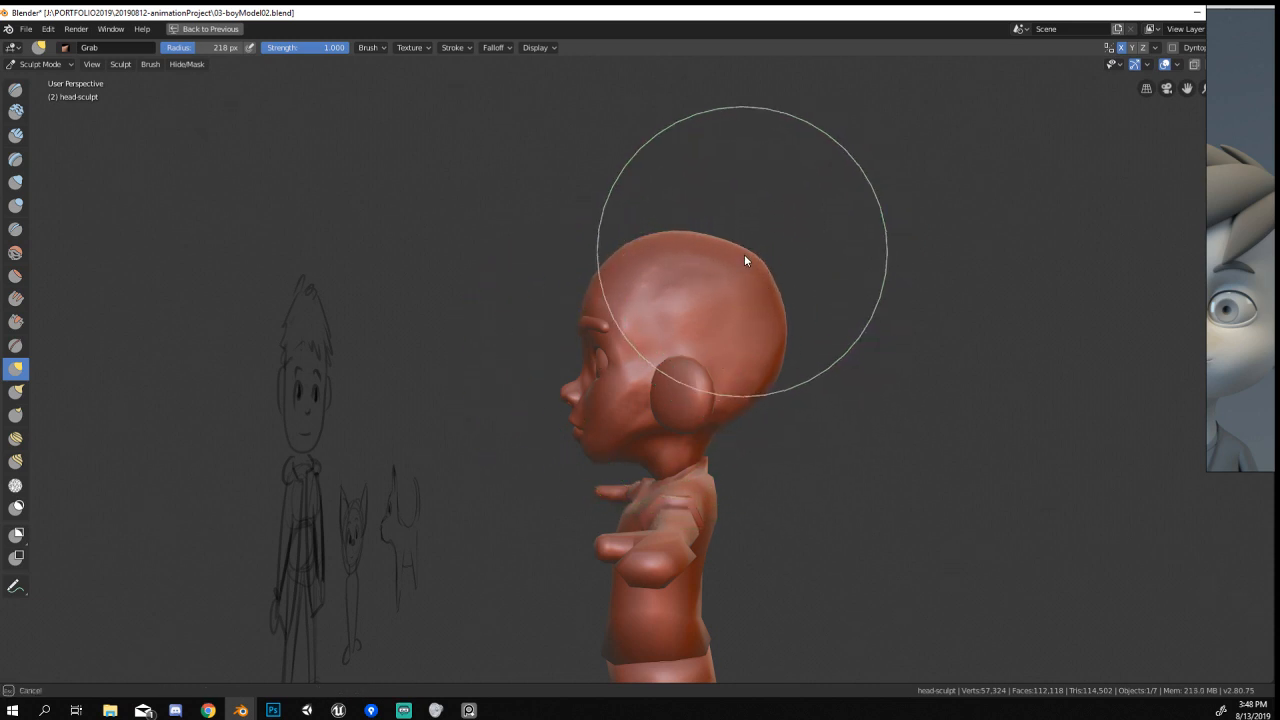
mouse_move(723, 414)
middle_down()
mouse_move(848, 340)
mouse_move(873, 344)
mouse_move(723, 334)
middle_up()
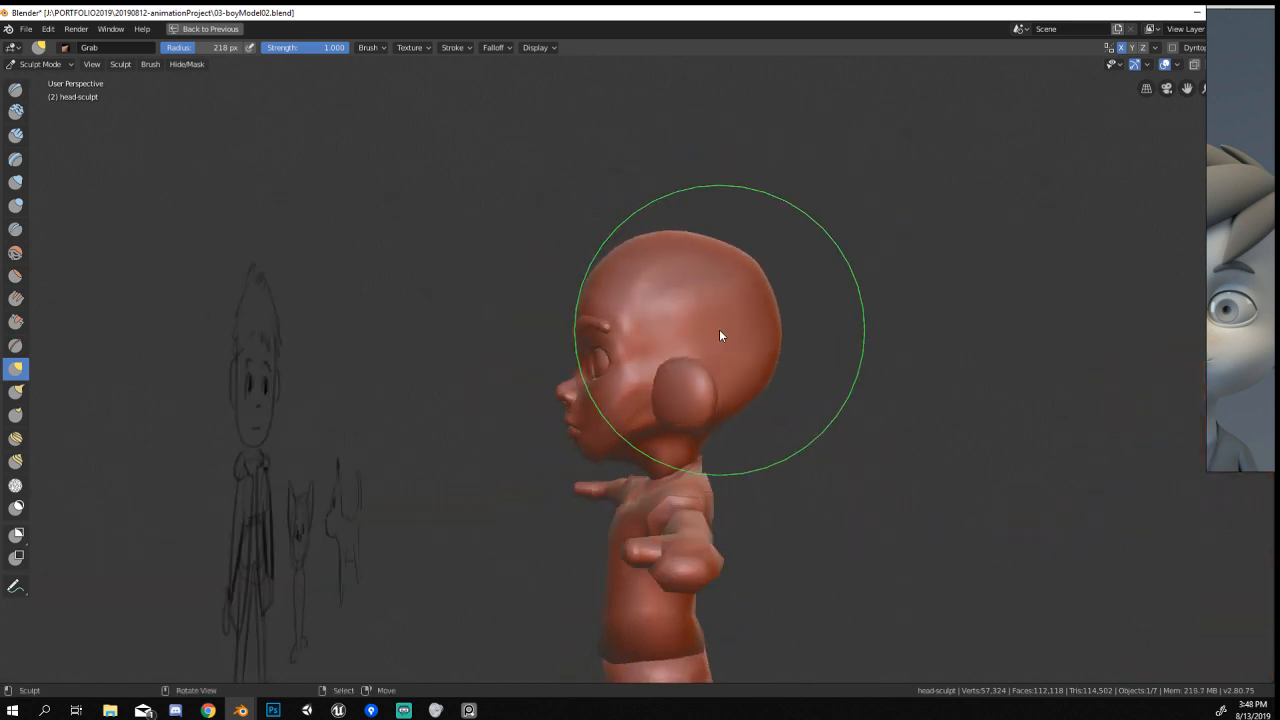
Leave sculpting and move the mirrored ear's linked geometry backward and slightly up on the head.
scroll(330, 225, up, 4)
click(40, 64)
click(55, 96)
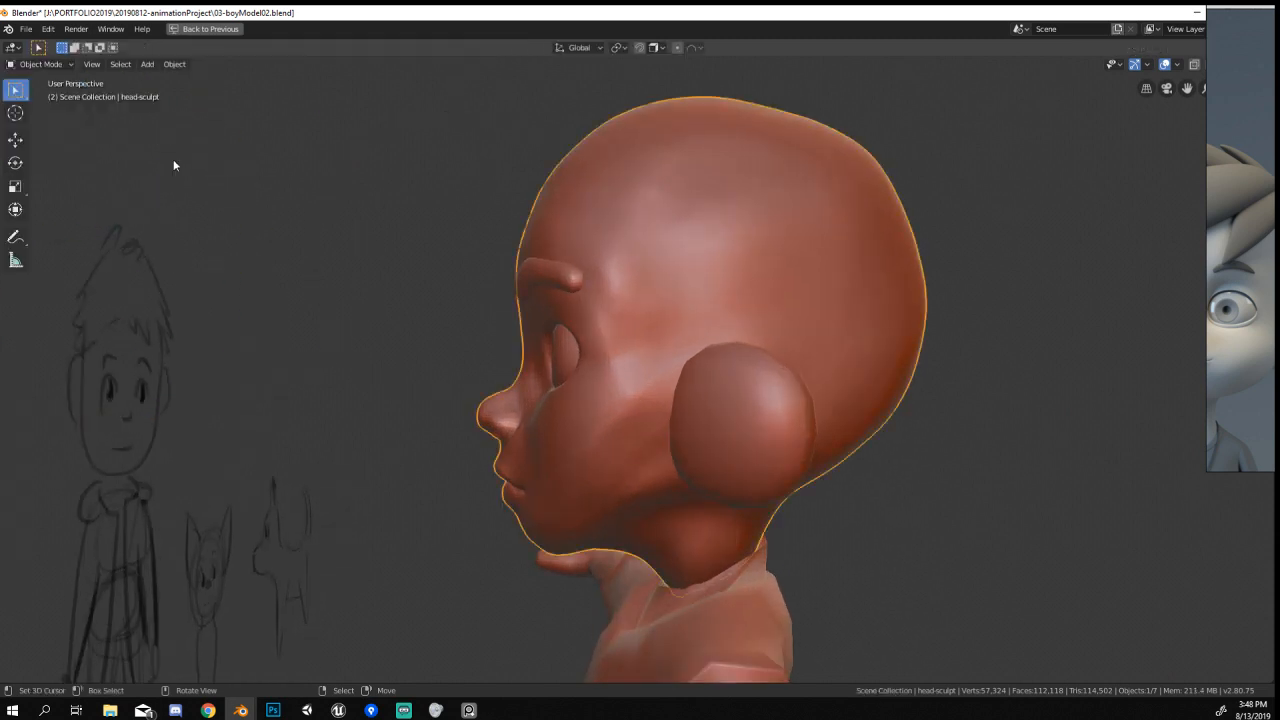
key(l)
key(g)
click(856, 421)
key(Tab)
scroll(773, 418, down, 4)
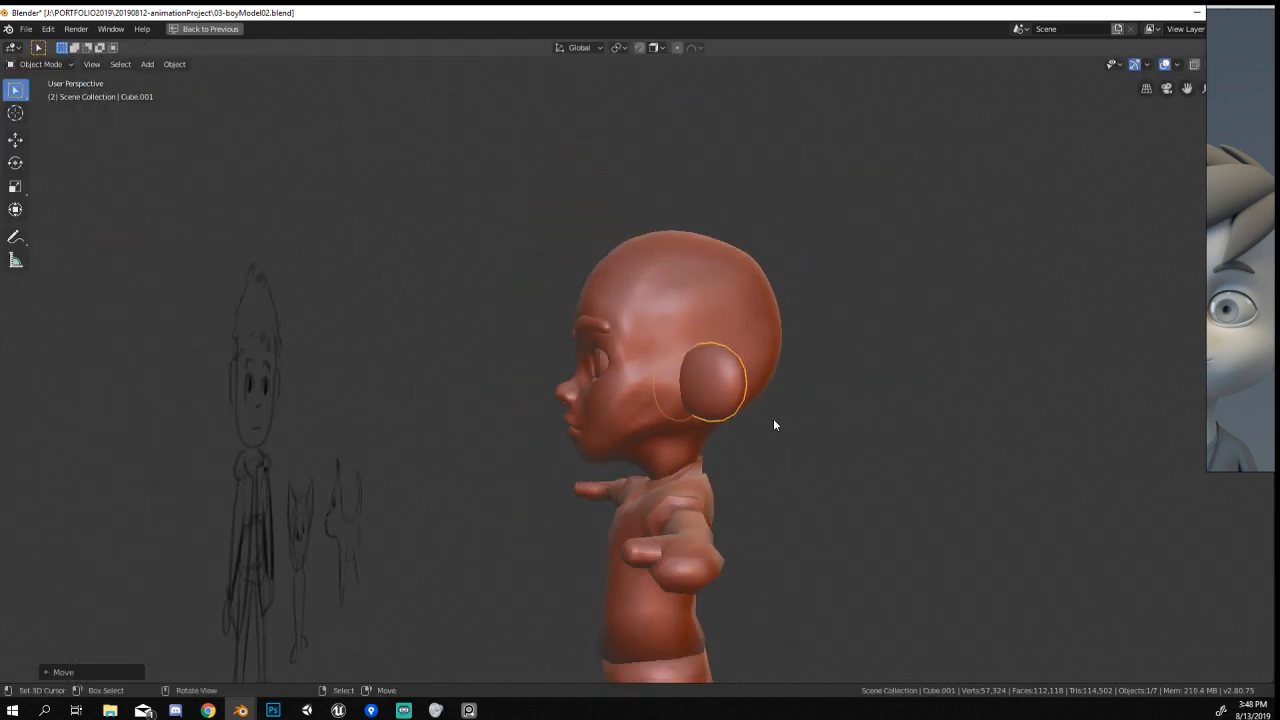
middle_drag(773, 418, 788, 455)
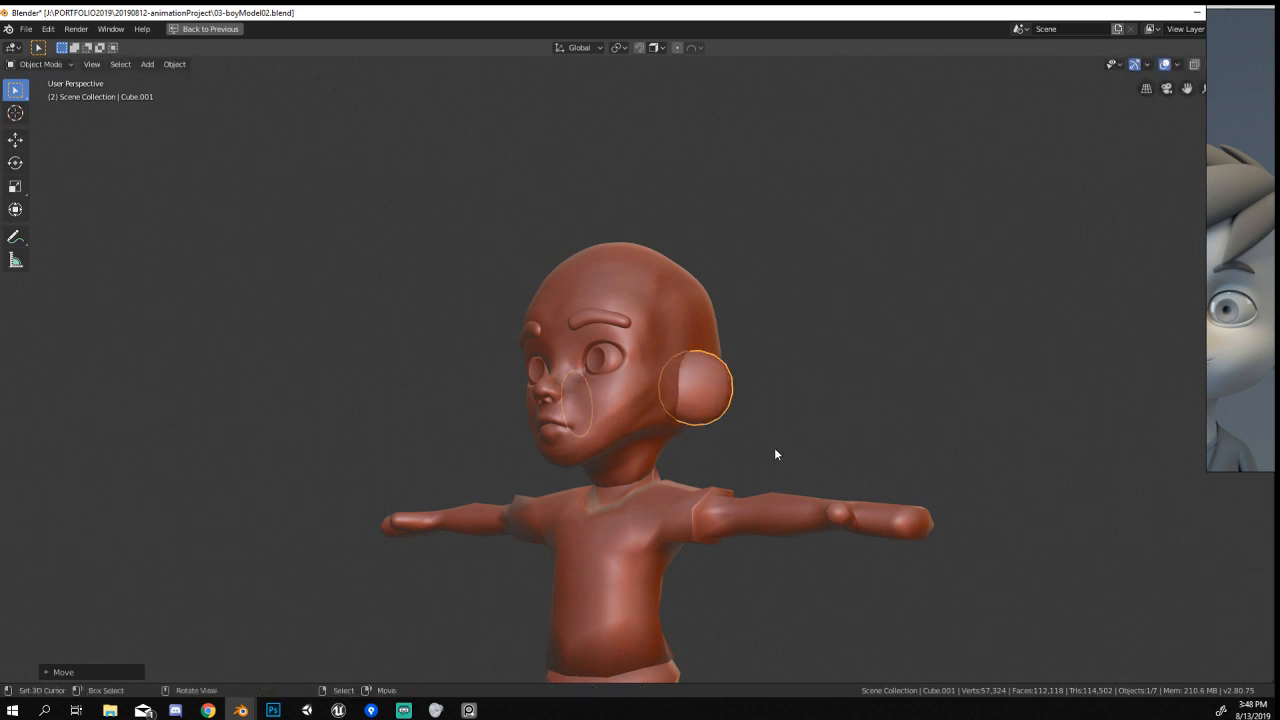
click(669, 451)
key(s)
right_click(707, 437)
Parent the eyebrows and ears to the head sculpt using the Object option.
right_click(610, 303)
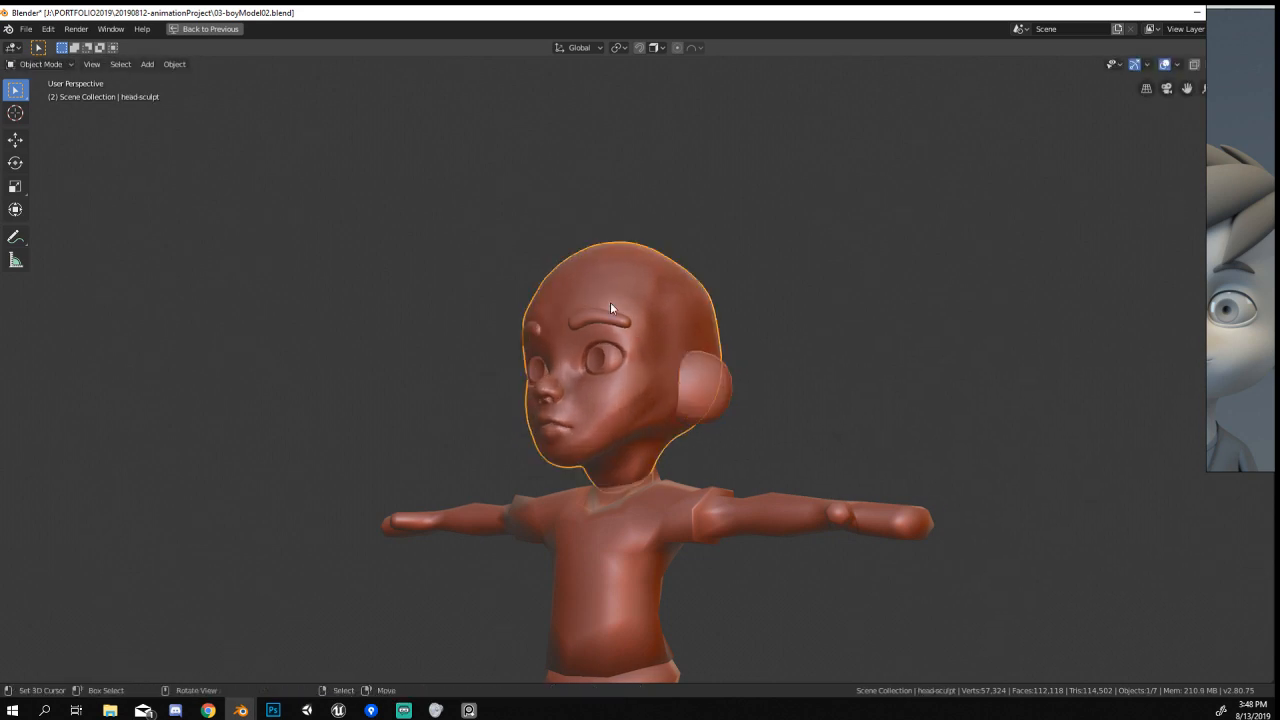
right_click(611, 312)
shift+right_click(680, 357)
shift+right_click(637, 284)
key(ctrl+p)
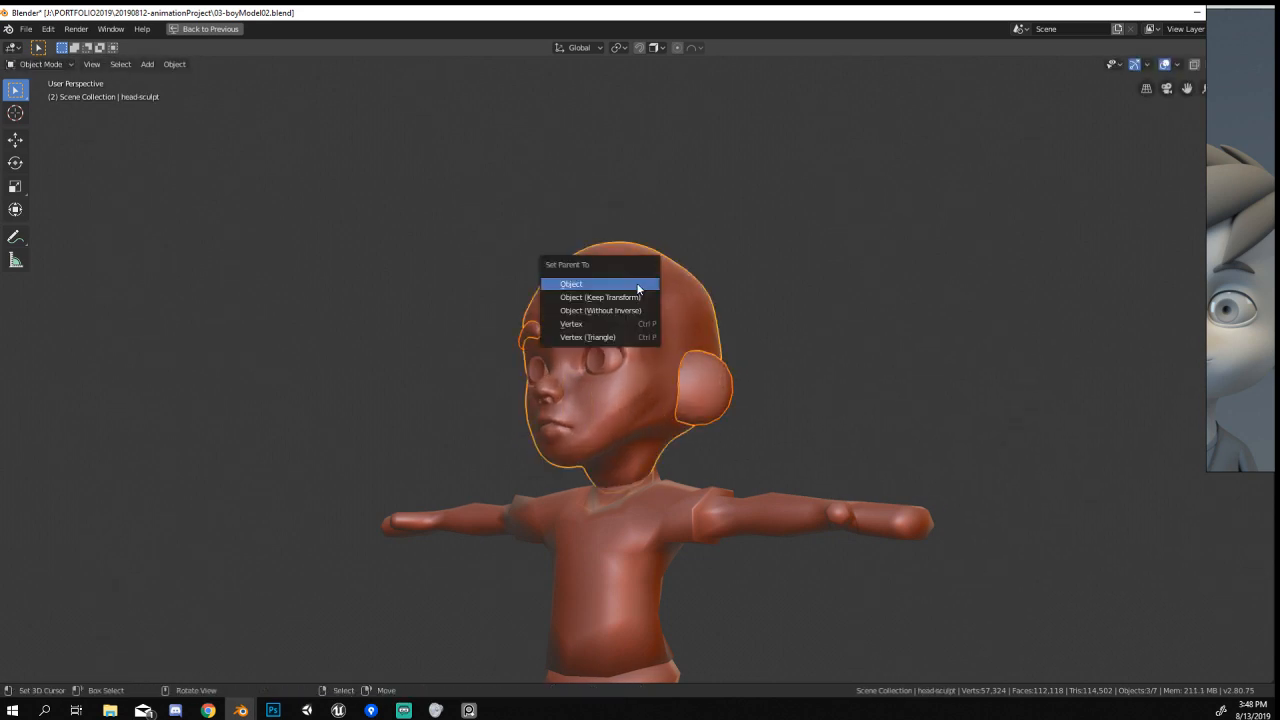
click(637, 284)
Scale the head down slightly and lower it along the Z axis onto the neck.
right_click(637, 284)
key(s)
click(743, 433)
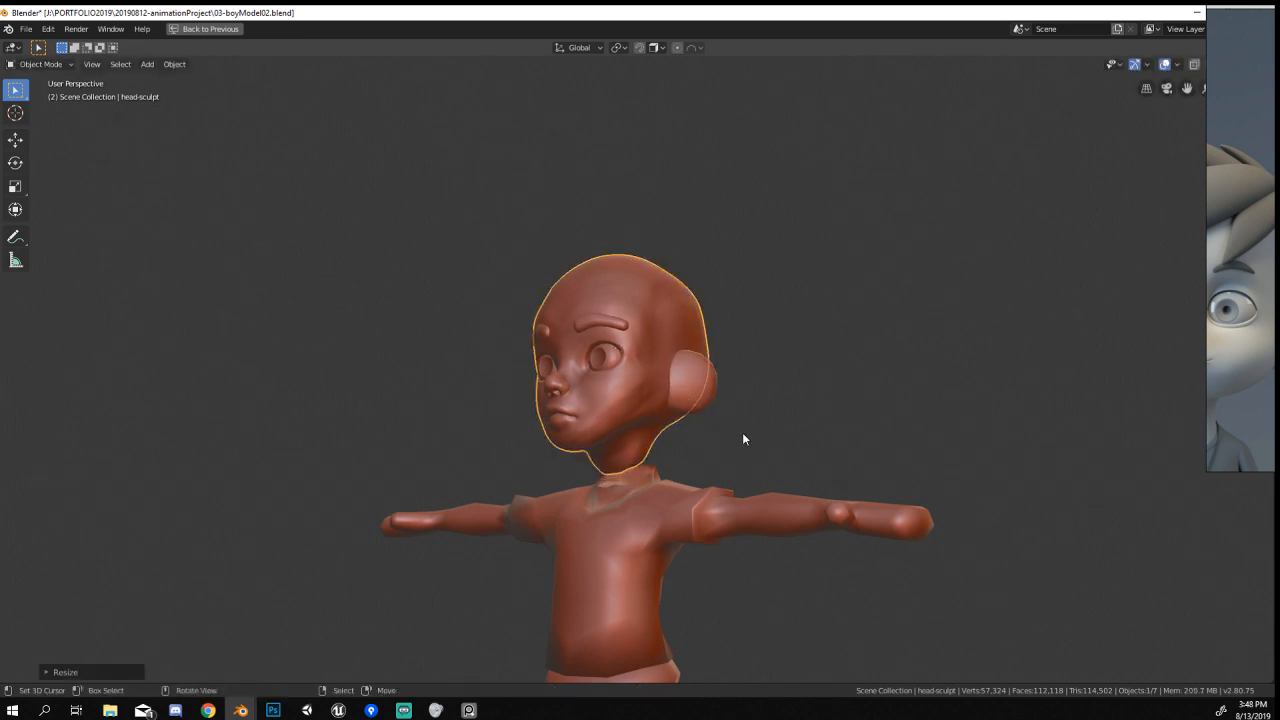
key(g)
key(z)
click(754, 450)
Select the body mesh and save the file.
scroll(754, 451, down, 4)
middle_drag(754, 452, 705, 522)
right_click(748, 445)
scroll(706, 448, up, 4)
key(ctrl+s)
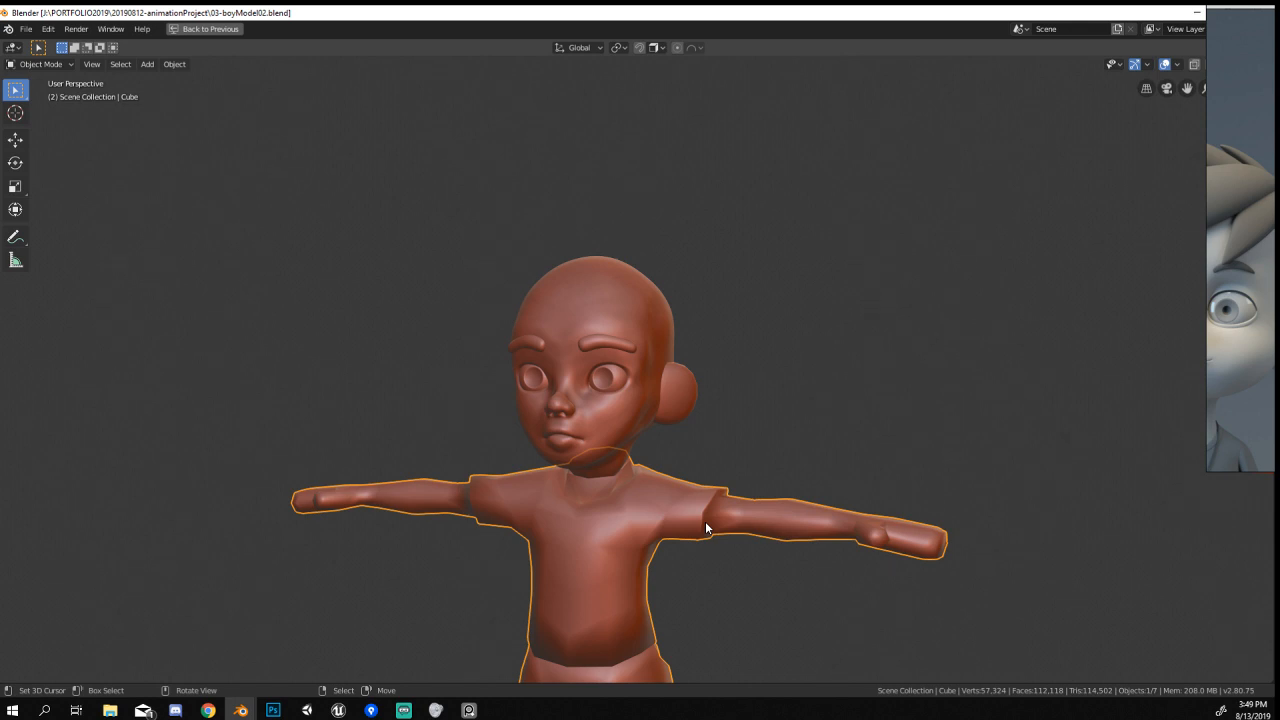
Select the head sculpt again and return it to Sculpt Mode.
mouse_move(764, 237)
middle_down()
mouse_move(655, 198)
mouse_move(630, 327)
mouse_move(755, 302)
mouse_move(1149, 297)
mouse_move(737, 389)
middle_up()
click(616, 463)
scroll(616, 463, up, 4)
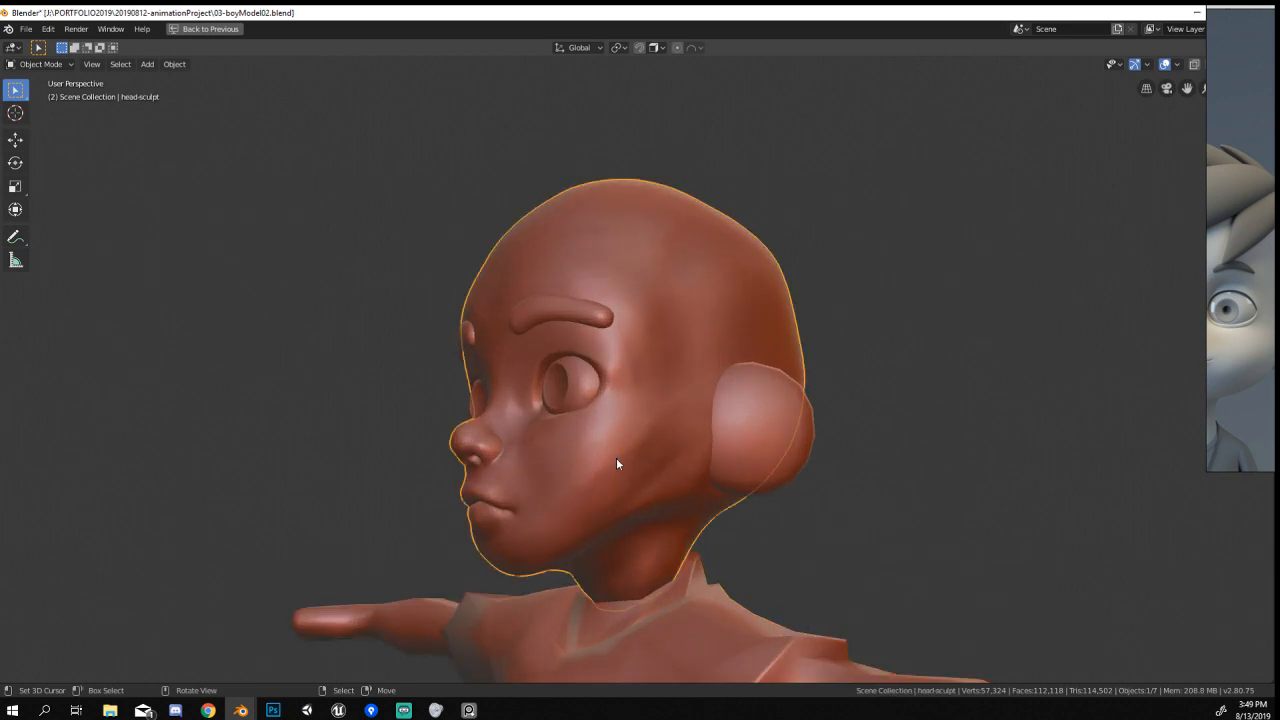
middle_drag(637, 437, 657, 411)
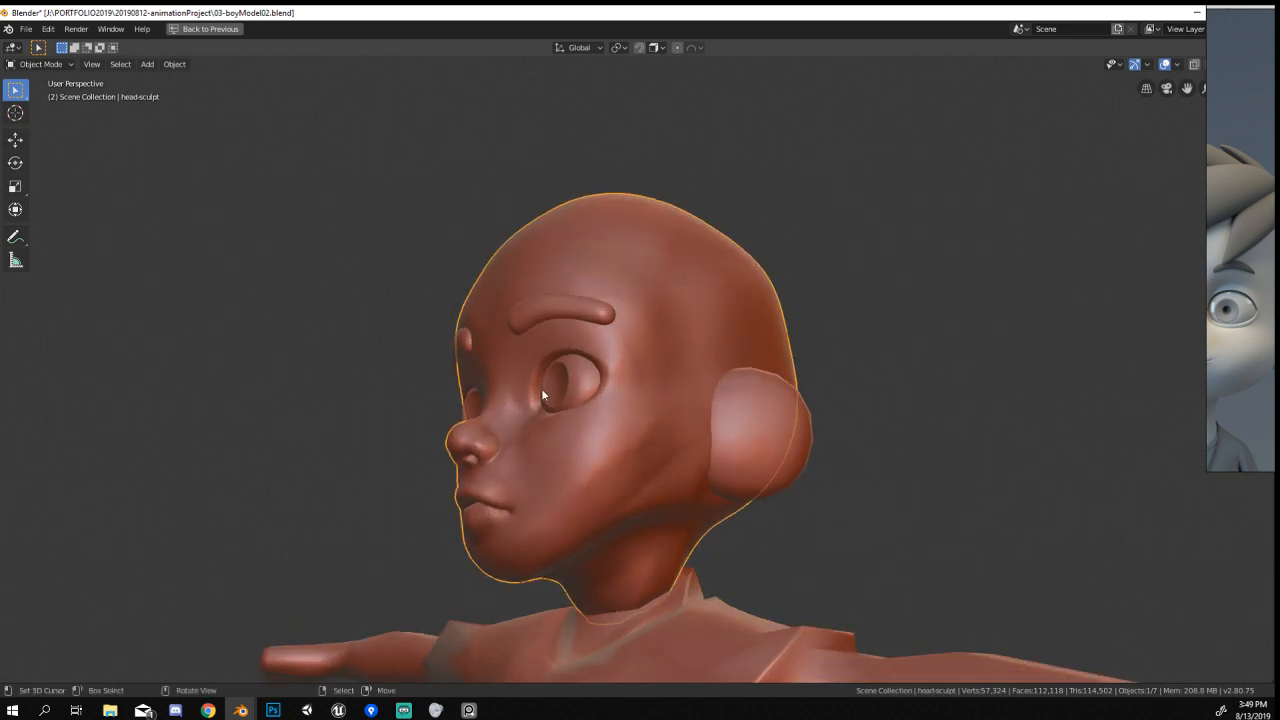
click(40, 64)
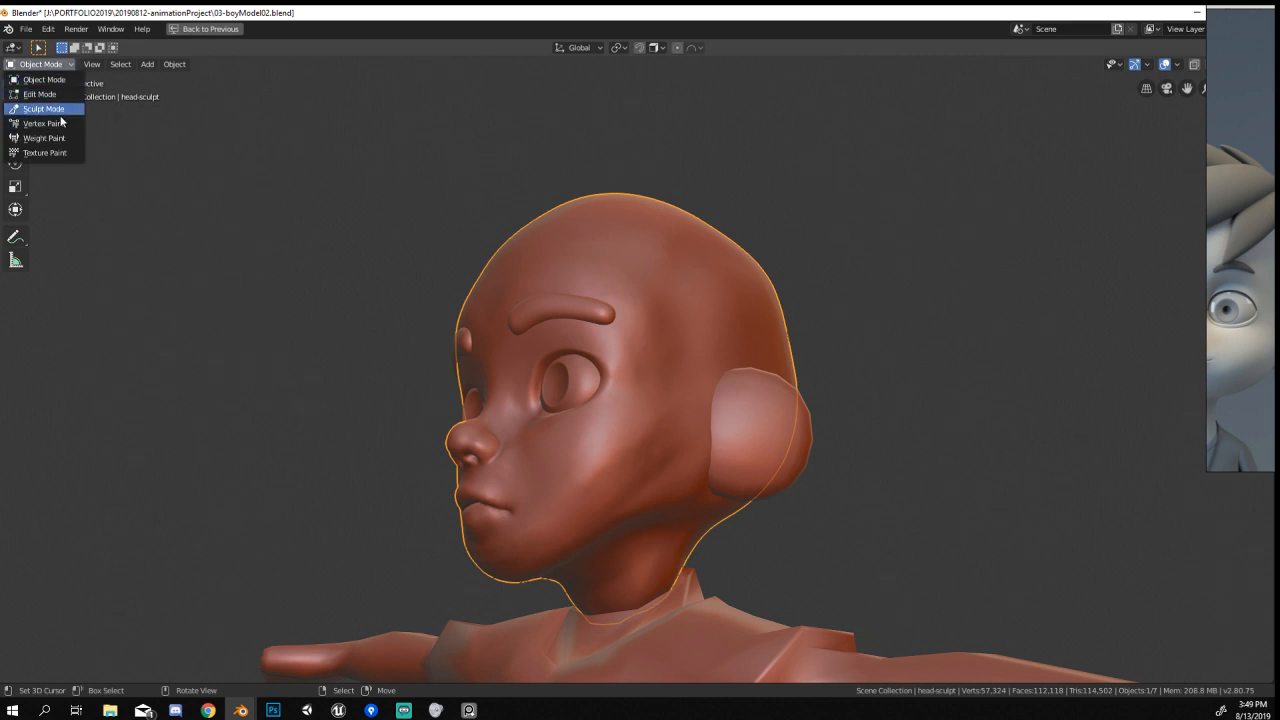
click(60, 110)
Leave sculpting the head, return to Object Mode and add a new cube mesh for the hair.
middle_drag(630, 354, 638, 357)
key(g)
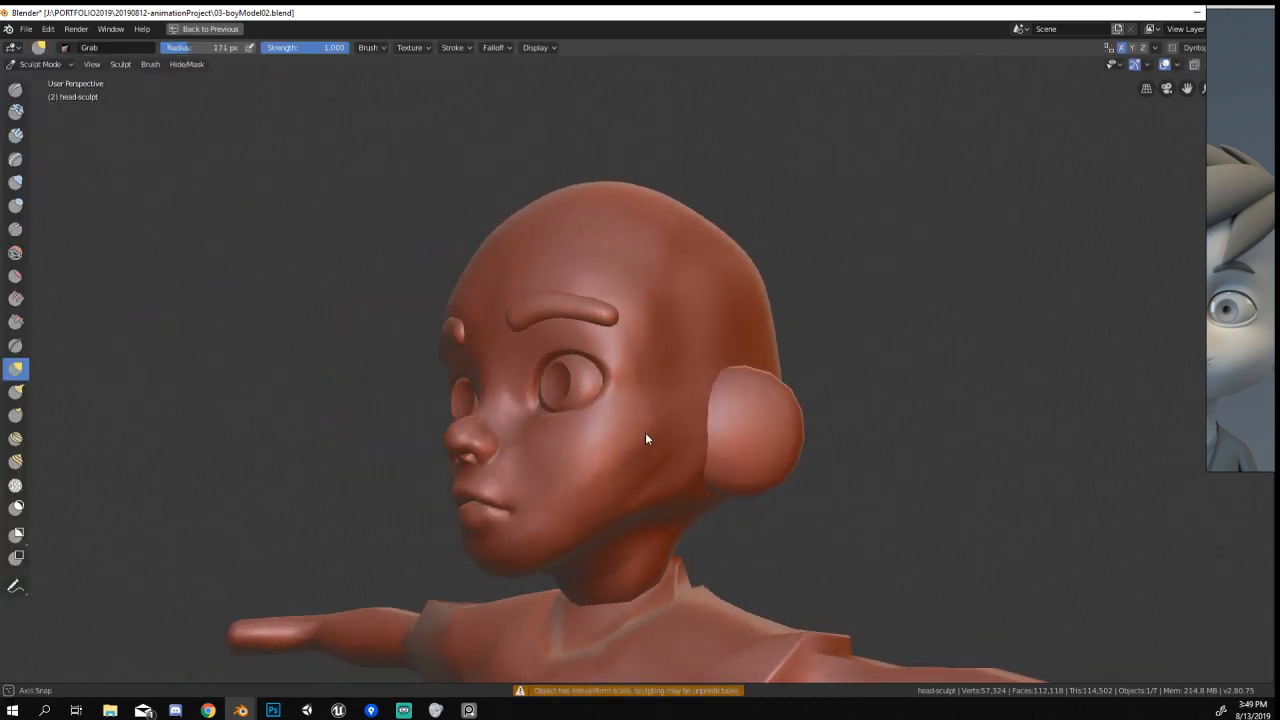
mouse_move(645, 438)
middle_down()
mouse_move(652, 530)
mouse_move(720, 494)
mouse_move(650, 522)
mouse_move(634, 474)
mouse_move(574, 534)
mouse_move(760, 477)
mouse_move(633, 449)
mouse_move(674, 506)
mouse_move(586, 509)
middle_up()
click(38, 64)
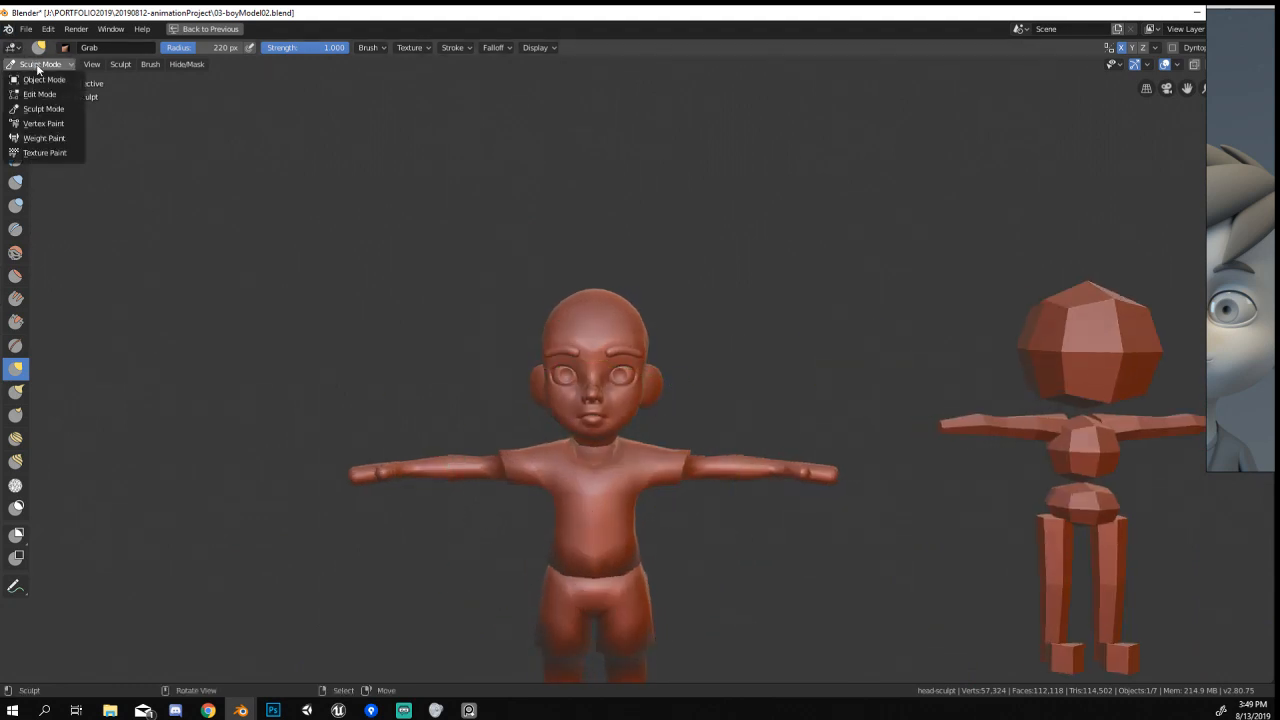
click(40, 80)
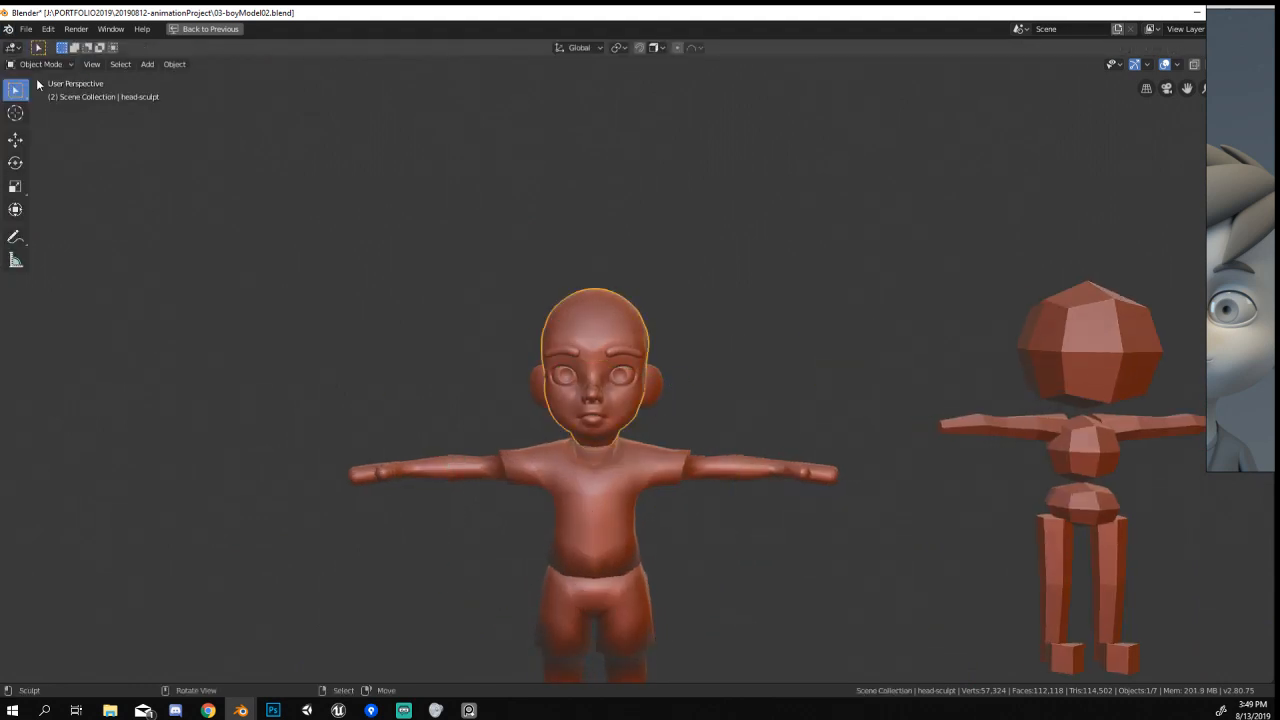
click(38, 64)
key(shift+a)
click(738, 74)
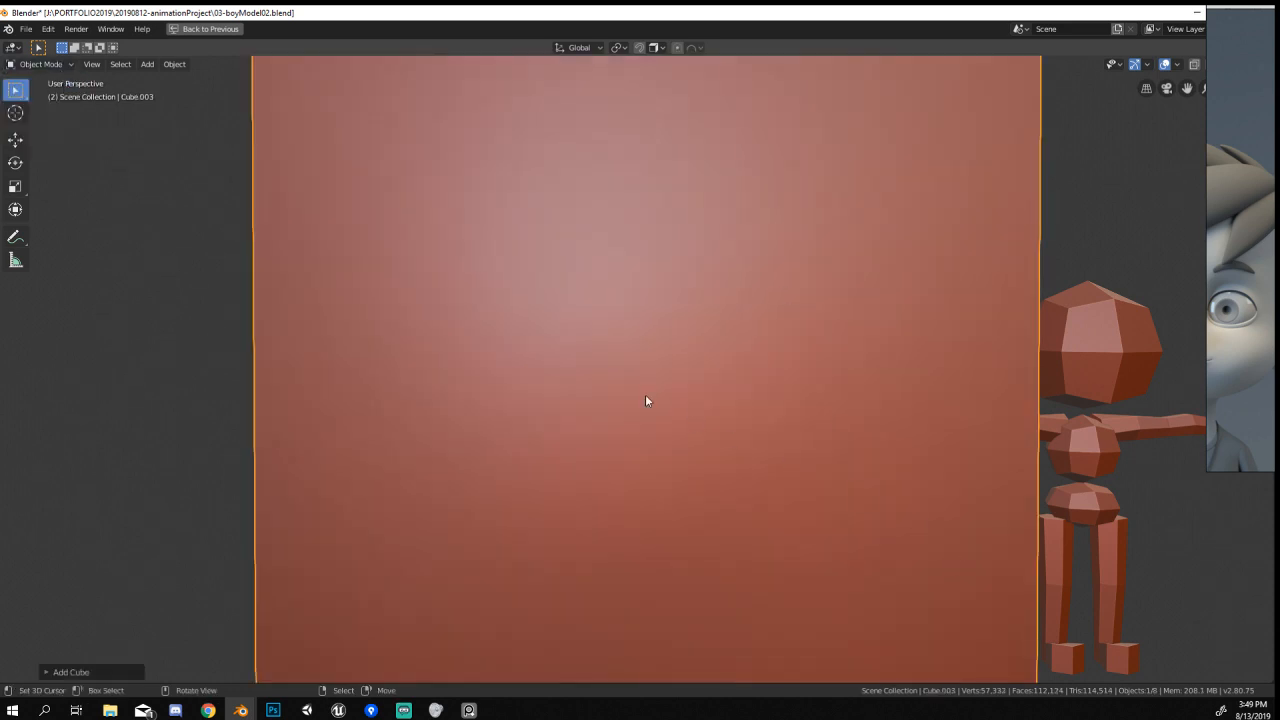
Clear the cube's location, raise it along the Z axis and scale it down to fit within the head's width.
key(alt+g)
key(g)
key(z)
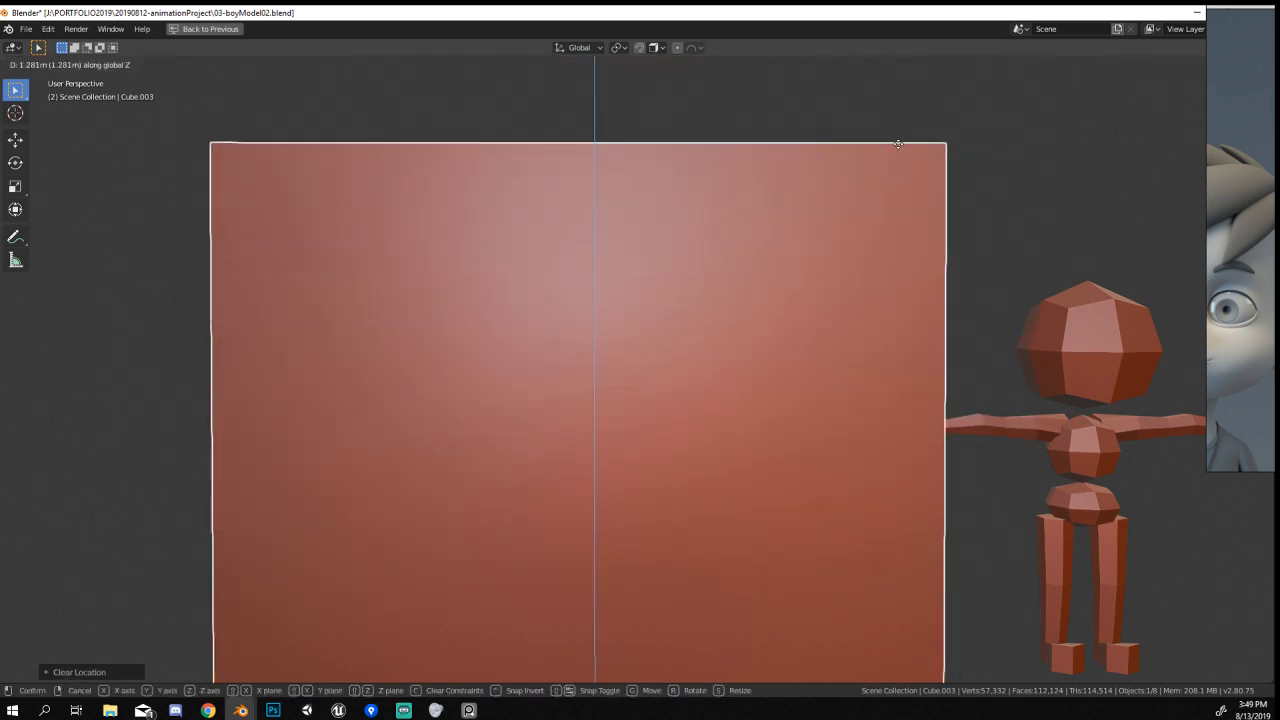
click(880, 90)
key(s)
click(633, 400)
Lift the cube along Z to the crown of the head and shift it backward with the X axis locked.
key(g)
key(z)
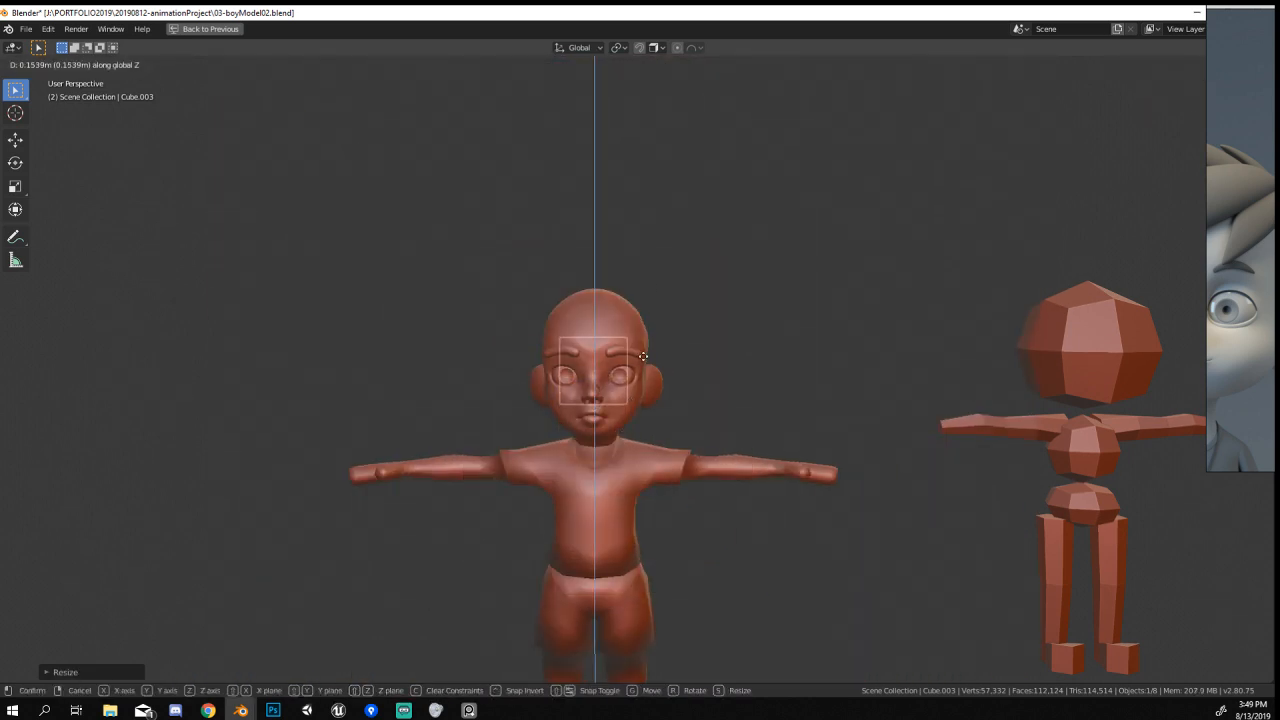
click(652, 284)
middle_drag(674, 352, 533, 351)
key(g)
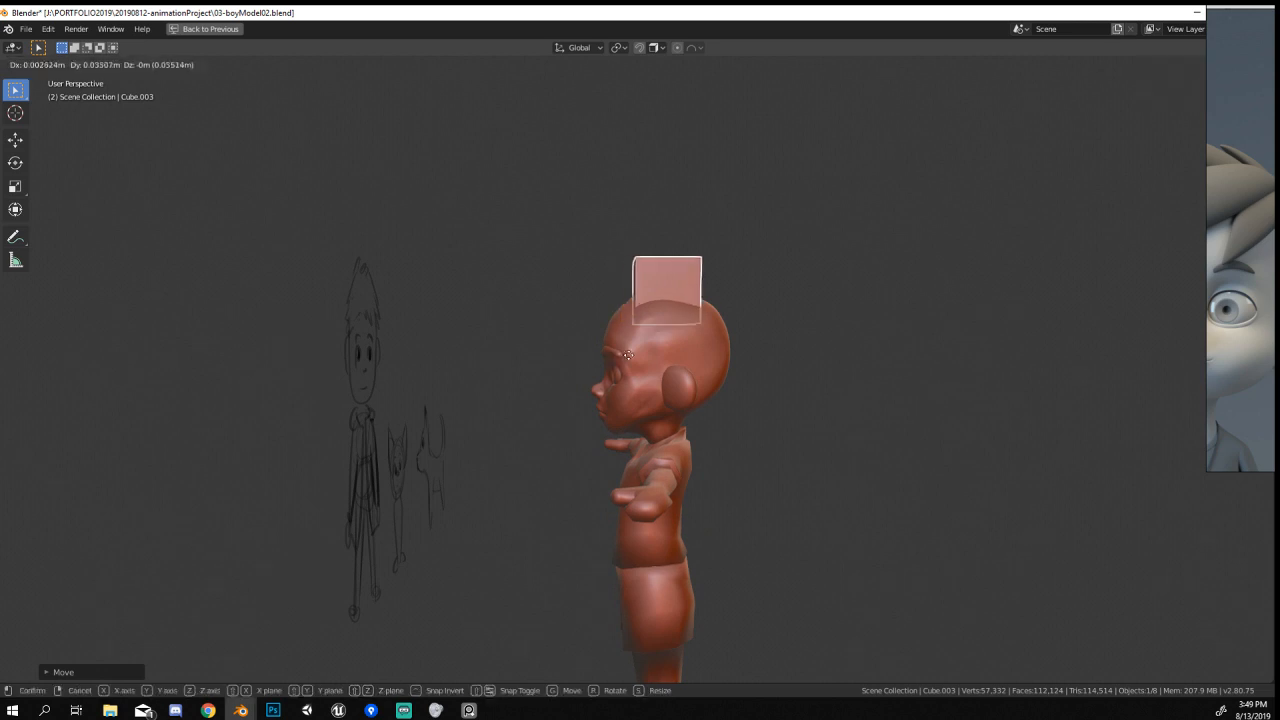
key(shift+y)
key(shift+x)
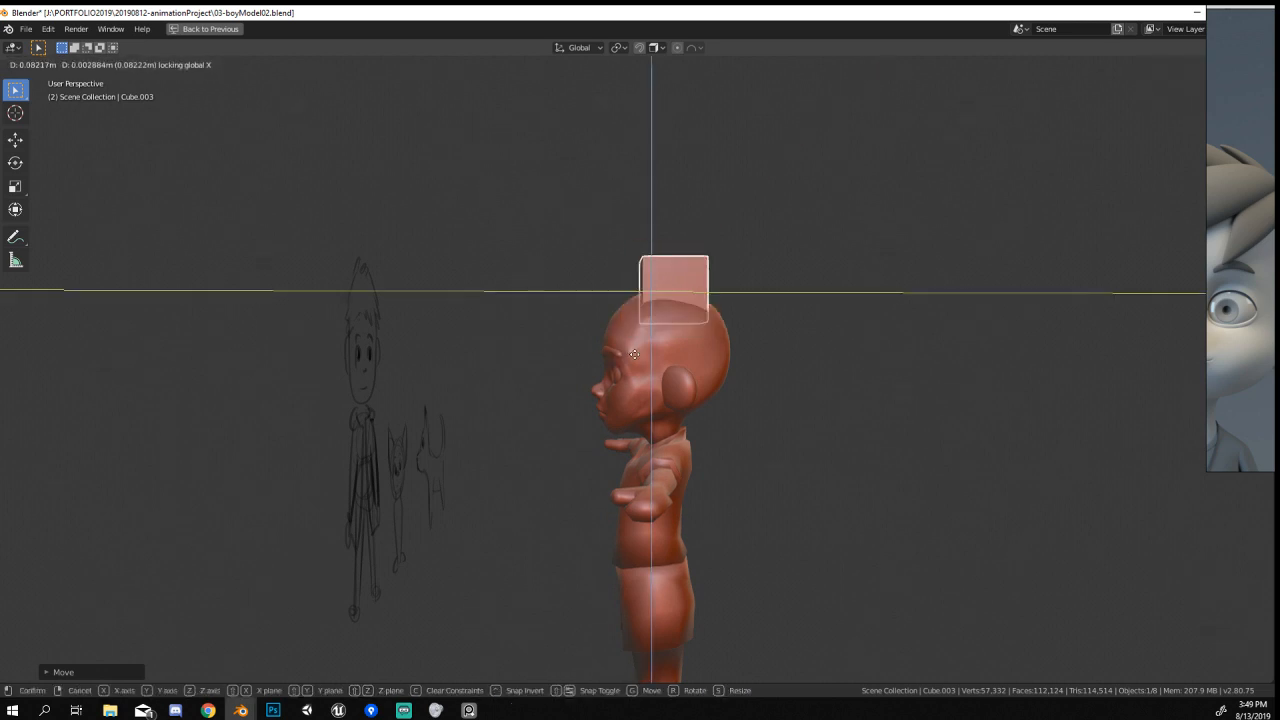
click(647, 357)
middle_drag(647, 357, 775, 368)
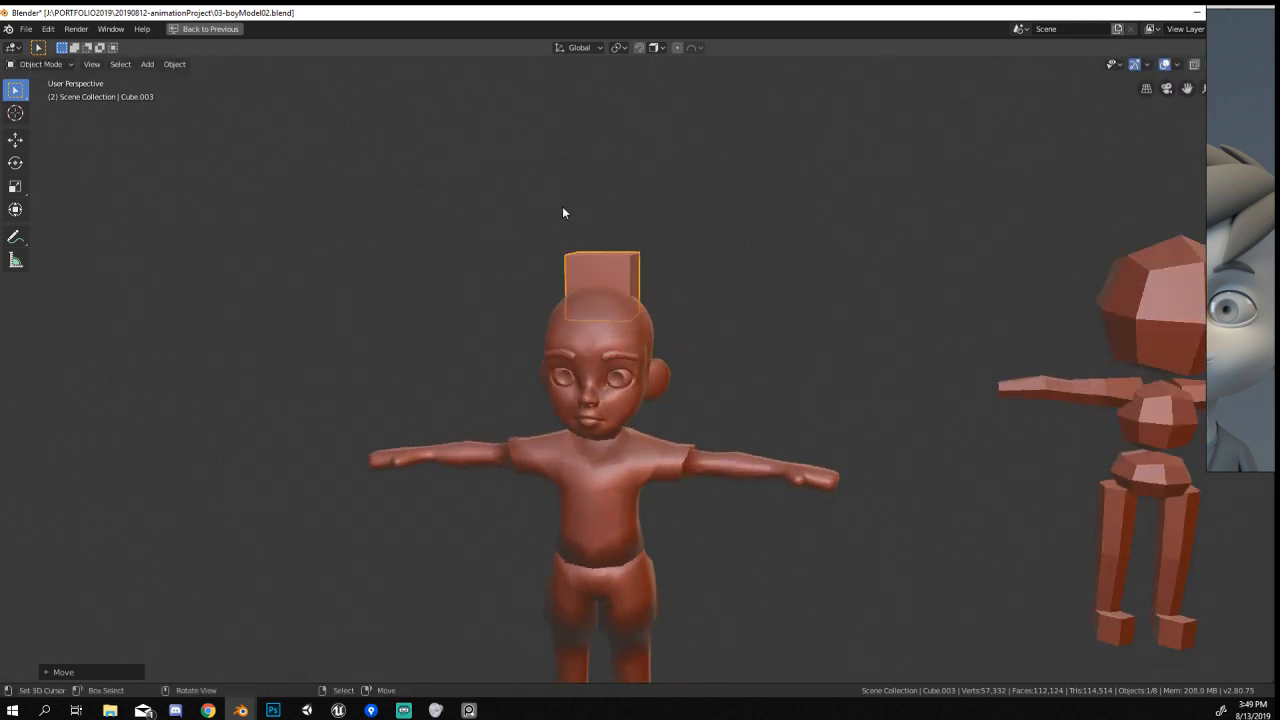
Switch the cube to Sculpt Mode and enable Dyntopo, accepting the vertex data warning.
scroll(562, 206, up, 3)
click(38, 64)
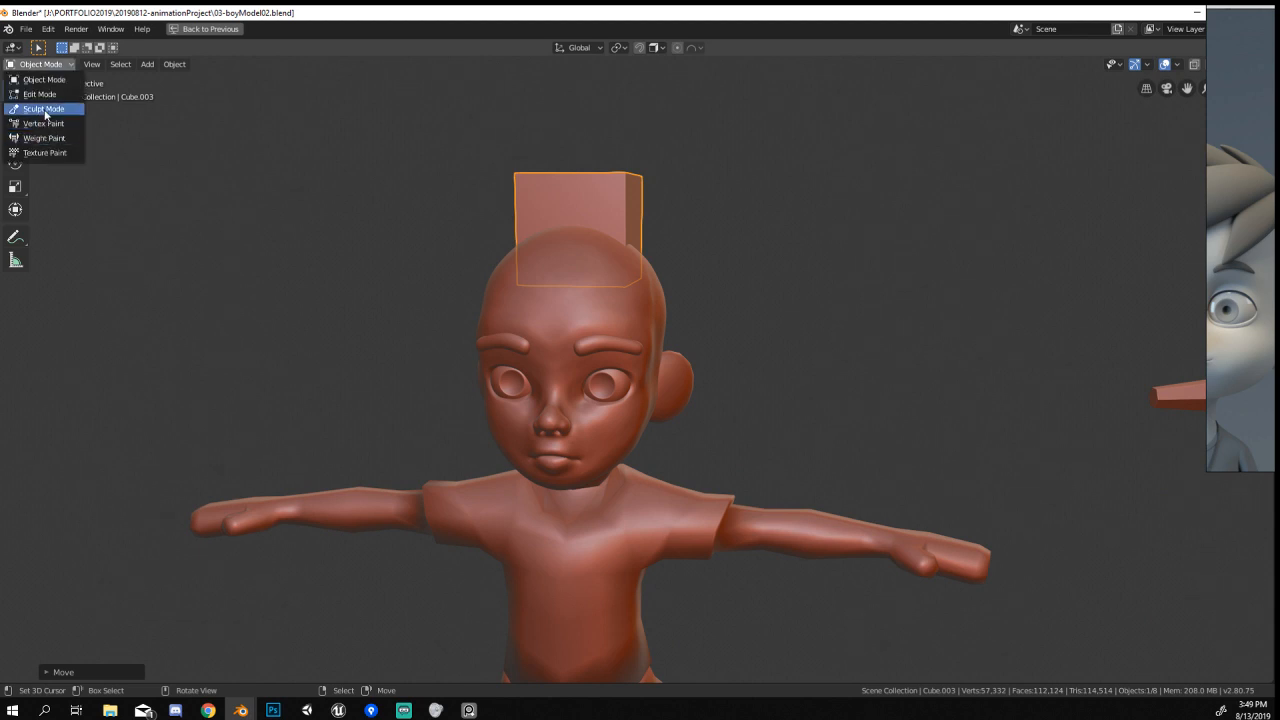
click(42, 106)
shift+middle_drag(565, 304, 580, 418)
click(1175, 48)
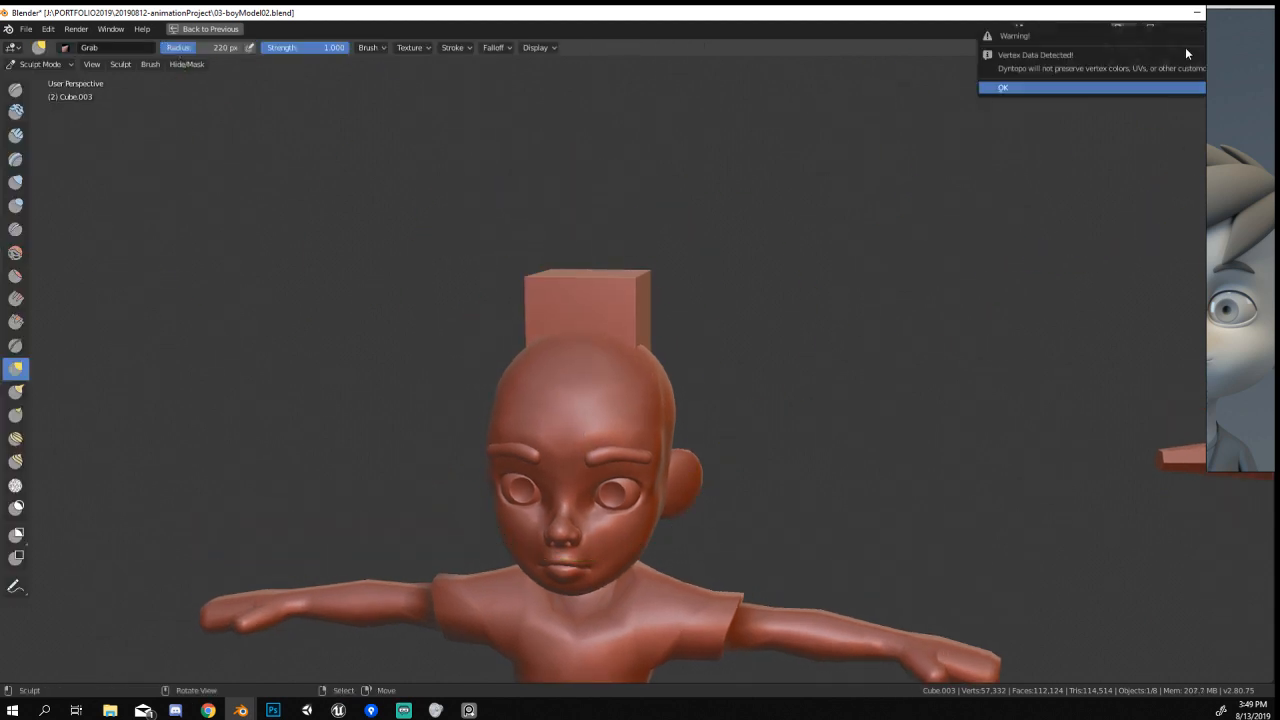
click(1140, 90)
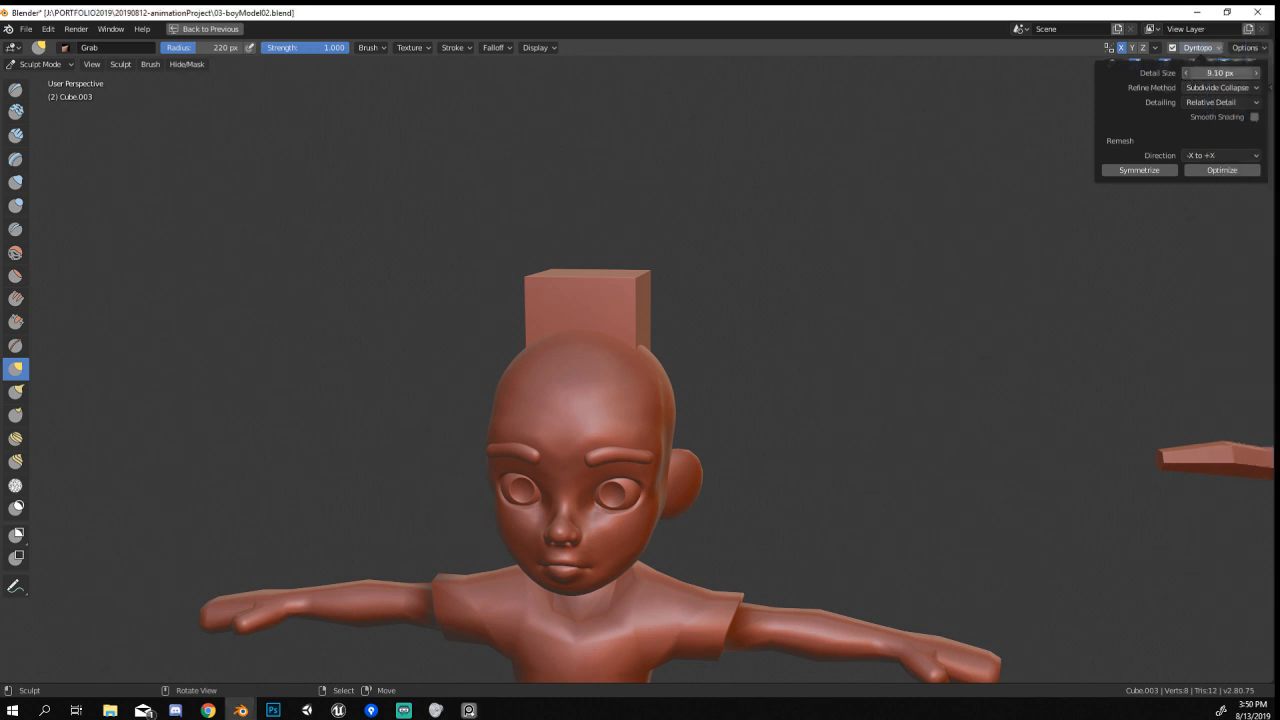
With the Snake Hook brush, pull the cube's sides and front outward over the top of the skull.
click(16, 391)
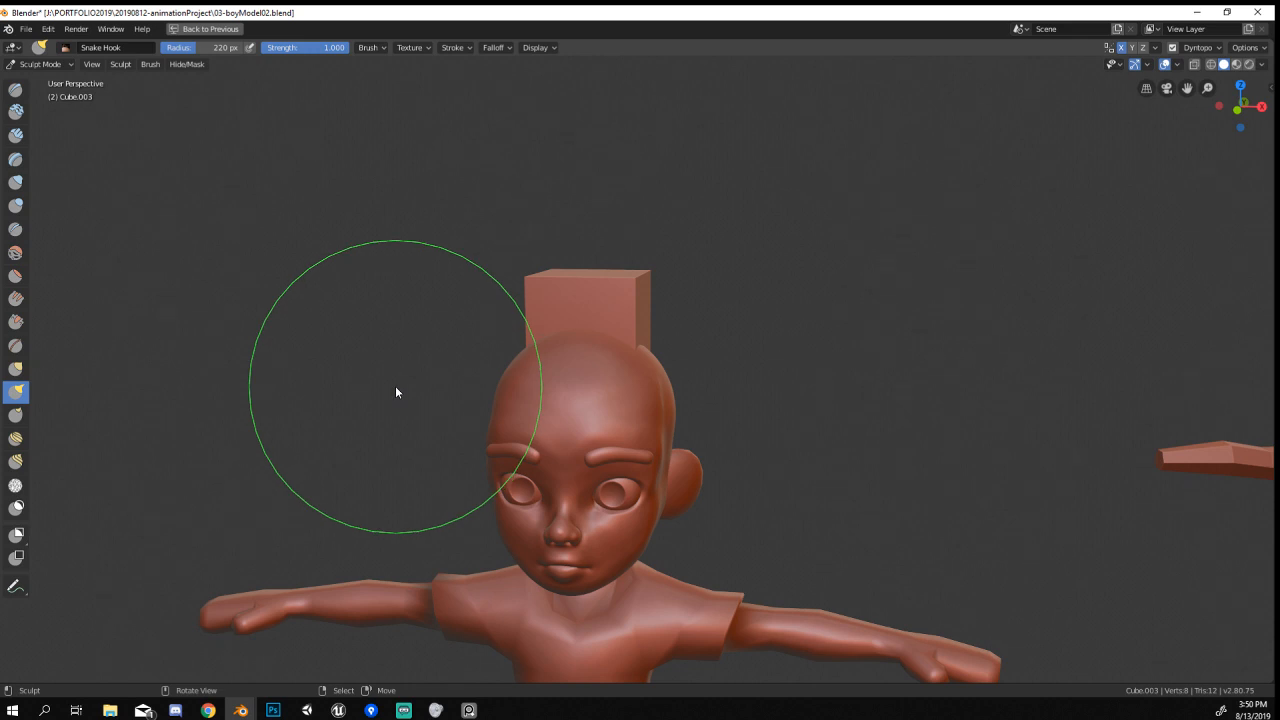
mouse_move(650, 332)
mouse_down()
mouse_move(671, 343)
mouse_move(640, 337)
mouse_move(650, 340)
mouse_up()
mouse_move(650, 340)
middle_down()
mouse_move(584, 366)
mouse_move(525, 336)
mouse_move(642, 328)
middle_up()
key(f)
click(616, 330)
drag(671, 315, 623, 352)
middle_drag(623, 352, 602, 366)
key(f)
click(607, 356)
drag(677, 322, 676, 303)
mouse_move(676, 302)
middle_down()
mouse_move(712, 275)
mouse_move(628, 342)
mouse_move(674, 343)
mouse_move(636, 338)
middle_up()
drag(636, 338, 600, 357)
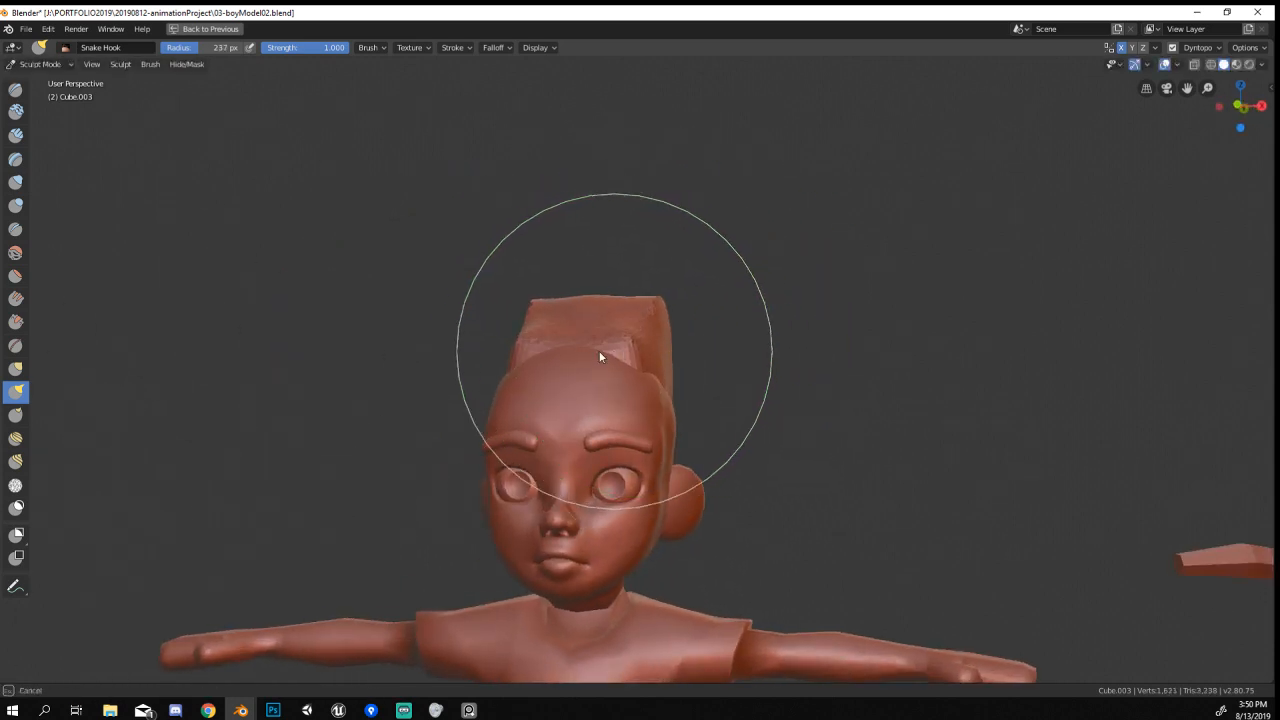
Stretch the hair mass down the side of the head toward the ear and forward to the hairline with Snake Hook.
mouse_move(600, 357)
middle_down()
mouse_move(560, 343)
mouse_move(679, 382)
mouse_move(702, 409)
middle_up()
drag(702, 410, 674, 443)
middle_drag(674, 443, 714, 359)
mouse_move(699, 414)
mouse_down()
mouse_move(727, 437)
mouse_move(677, 443)
mouse_move(645, 419)
mouse_up()
middle_drag(645, 419, 655, 433)
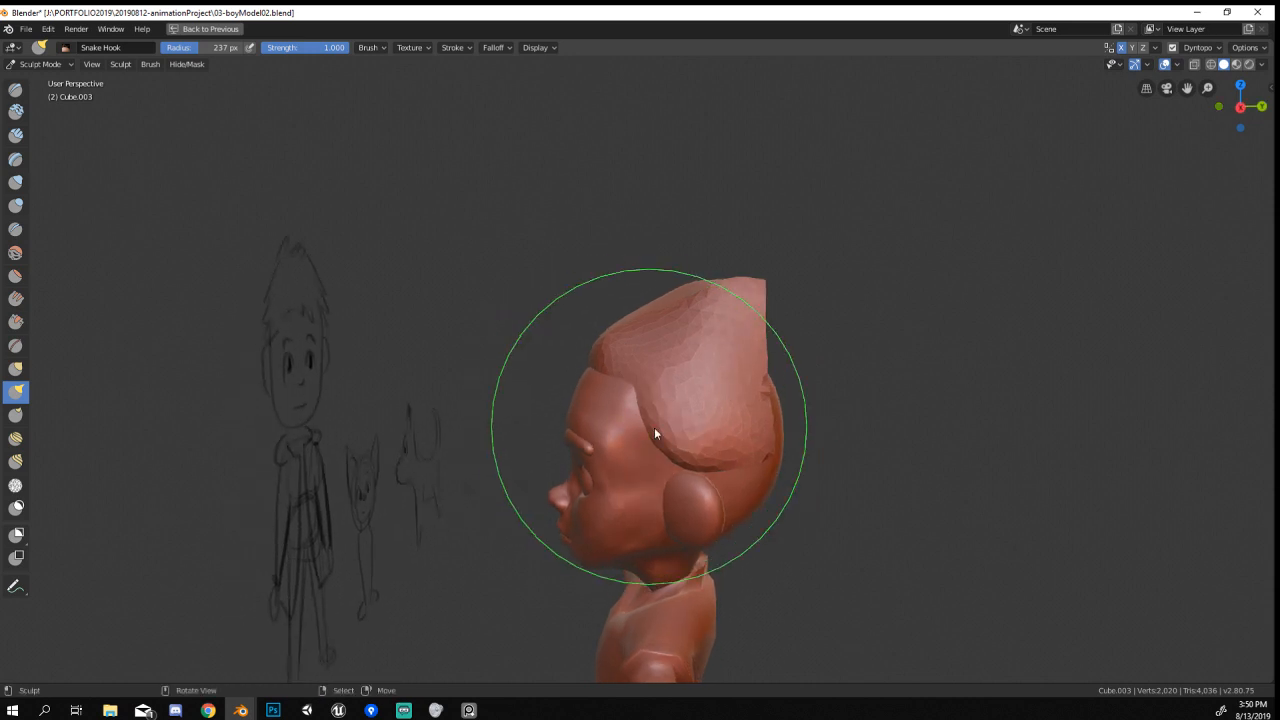
key(f)
click(632, 428)
drag(643, 405, 629, 405)
middle_drag(616, 381, 696, 388)
drag(587, 371, 580, 366)
middle_drag(580, 366, 560, 354)
Pull the pointed rear corner of the hair down and wrap it around the back of the skull.
key(f)
click(728, 291)
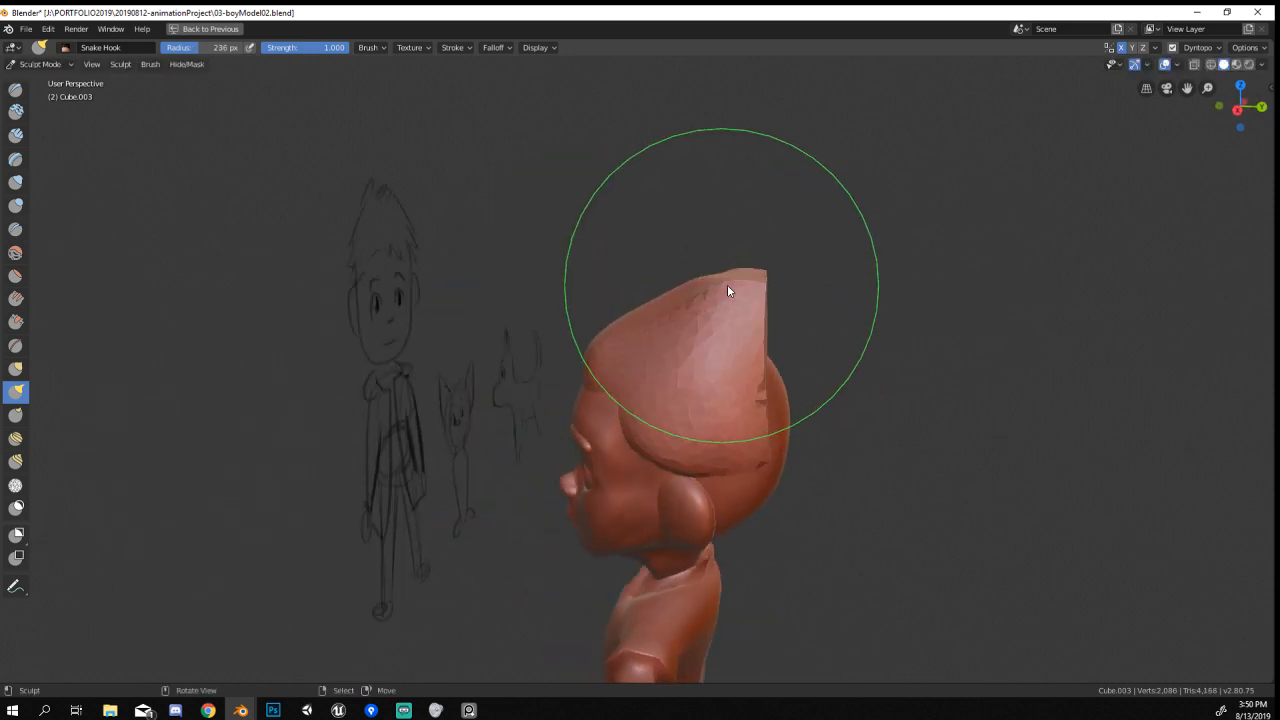
mouse_move(728, 291)
mouse_down()
mouse_move(775, 318)
mouse_move(768, 344)
mouse_move(741, 332)
mouse_up()
middle_drag(741, 332, 720, 376)
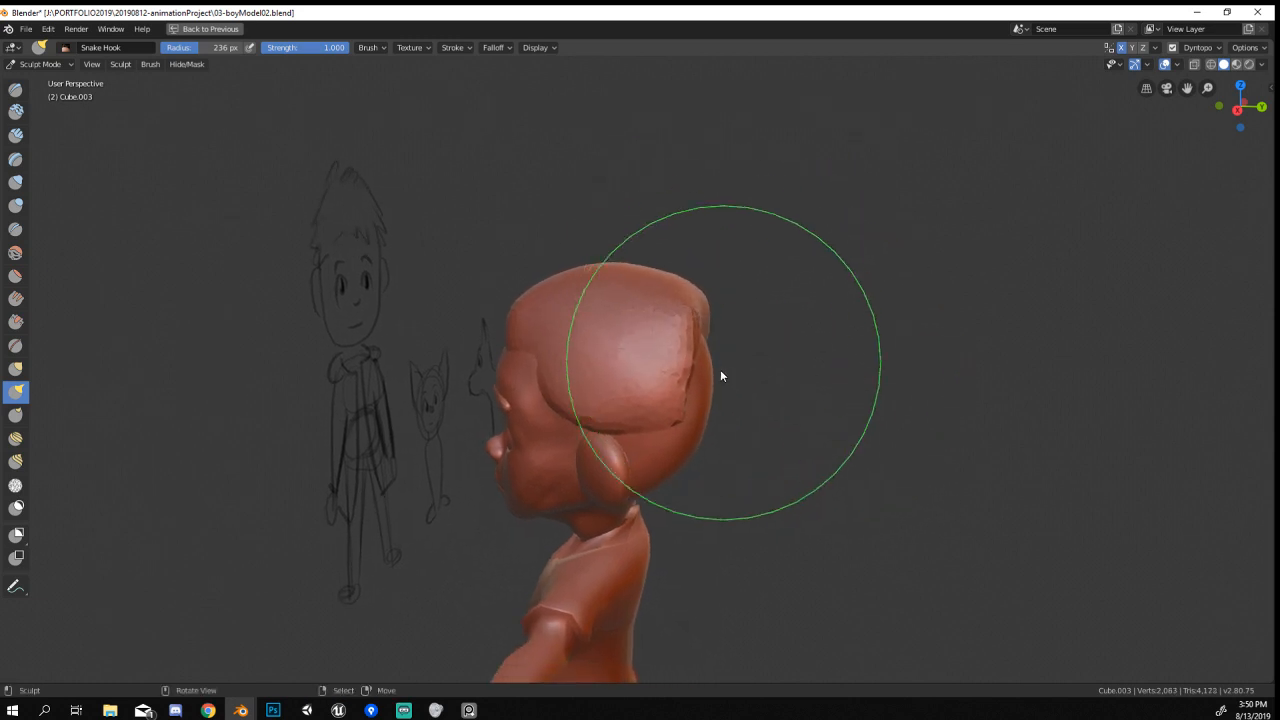
drag(684, 384, 694, 433)
mouse_move(700, 410)
middle_down()
mouse_move(670, 403)
mouse_move(692, 412)
middle_up()
mouse_move(717, 408)
mouse_down()
mouse_move(727, 433)
mouse_move(734, 417)
mouse_move(705, 430)
mouse_move(708, 385)
mouse_up()
middle_drag(711, 375, 700, 458)
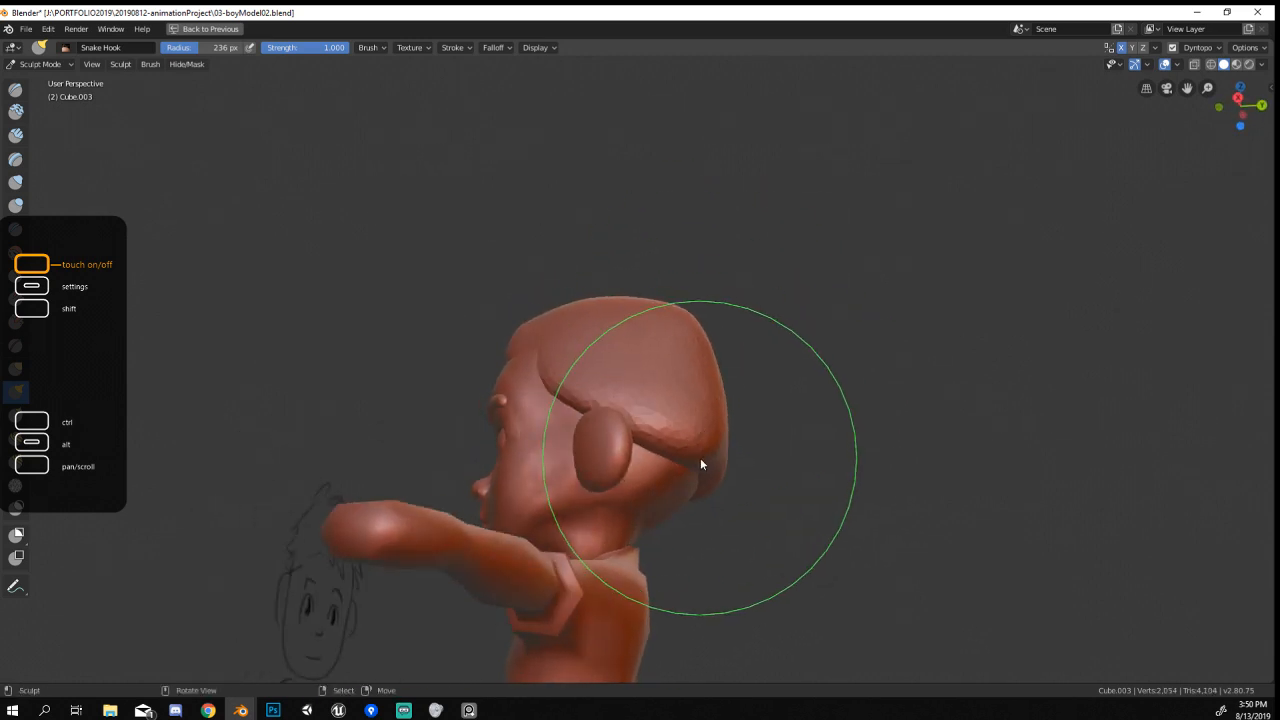
Extend the hair down behind the ears to the nape and reduce the Snake Hook radius to 193 px.
mouse_move(698, 452)
mouse_down()
mouse_move(683, 490)
mouse_move(724, 474)
mouse_up()
mouse_move(712, 480)
middle_down()
mouse_move(768, 446)
mouse_move(790, 461)
mouse_move(649, 457)
mouse_move(638, 482)
middle_up()
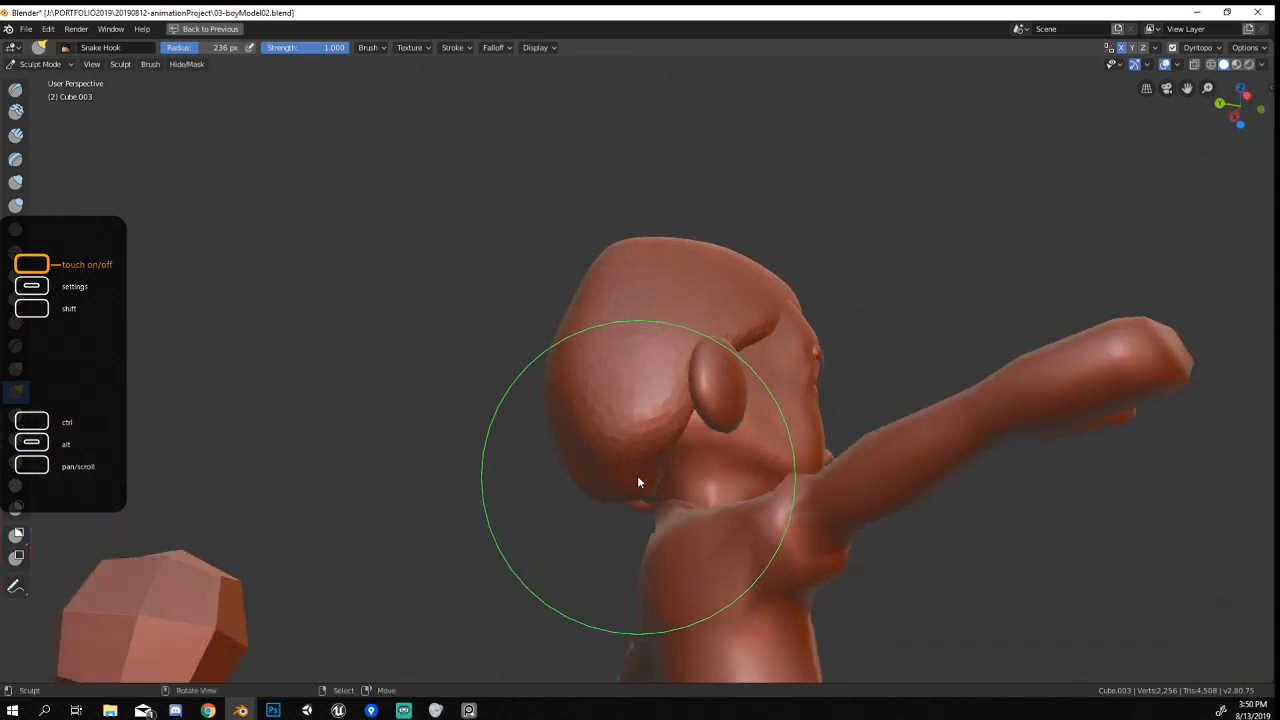
mouse_move(637, 477)
mouse_down()
mouse_move(627, 488)
mouse_move(644, 454)
mouse_up()
mouse_move(645, 451)
middle_down()
mouse_move(671, 422)
mouse_move(610, 392)
mouse_move(500, 381)
middle_up()
key(f)
click(577, 391)
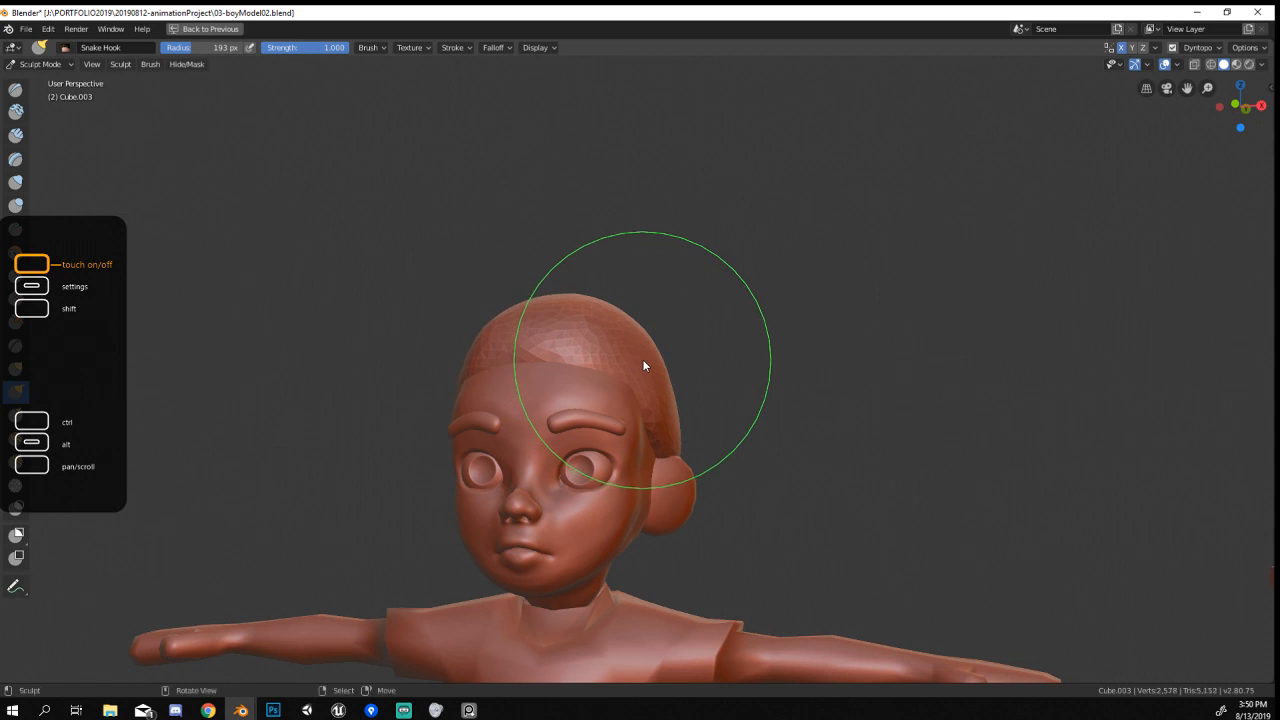
Adjust the upper side and top contour of the hair with Snake Hook strokes.
mouse_move(642, 359)
middle_down()
mouse_move(561, 364)
mouse_move(638, 339)
middle_up()
drag(635, 341, 642, 331)
middle_drag(642, 330, 660, 312)
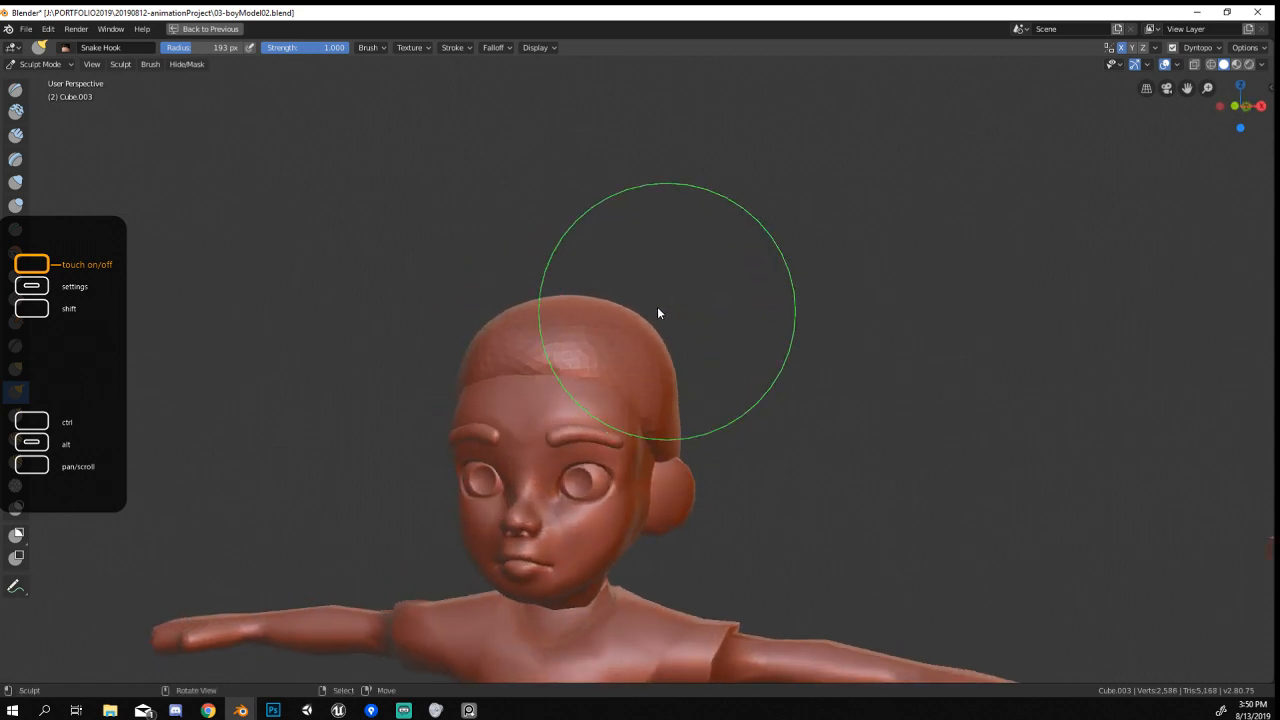
drag(657, 313, 583, 294)
mouse_move(583, 294)
middle_down()
mouse_move(680, 289)
mouse_move(632, 300)
mouse_move(529, 447)
mouse_move(474, 455)
mouse_move(534, 446)
mouse_move(617, 329)
middle_up()
Enlarge the Snake Hook brush to 277 px and pull the hair's sides and top outward for more volume.
key(f)
click(673, 330)
drag(668, 342, 684, 322)
middle_drag(670, 330, 706, 334)
drag(598, 296, 586, 272)
mouse_move(586, 272)
middle_down()
mouse_move(667, 250)
mouse_move(643, 254)
middle_up()
mouse_move(643, 254)
ctrl+middle_down()
mouse_move(537, 428)
mouse_move(397, 434)
mouse_move(491, 417)
mouse_move(440, 485)
mouse_move(523, 430)
mouse_move(586, 418)
mouse_move(553, 437)
mouse_move(540, 424)
mouse_move(432, 415)
ctrl+middle_up()
scroll(490, 355, up, 4)
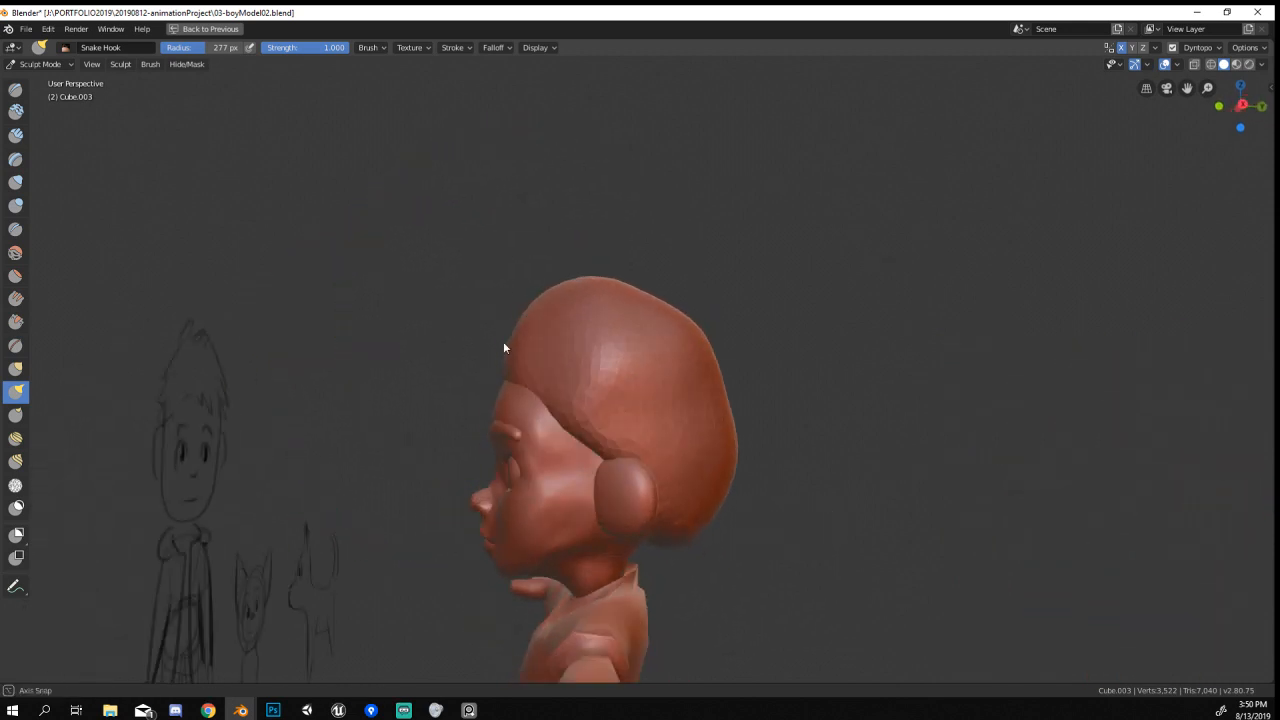
Reshape the crown into a raised quiff with a smaller Snake Hook brush, then touch up the hair with Inflate.
key(f)
click(526, 334)
mouse_move(526, 334)
middle_down()
mouse_move(651, 329)
mouse_move(669, 306)
mouse_move(634, 297)
mouse_move(662, 314)
middle_up()
key(f)
click(661, 346)
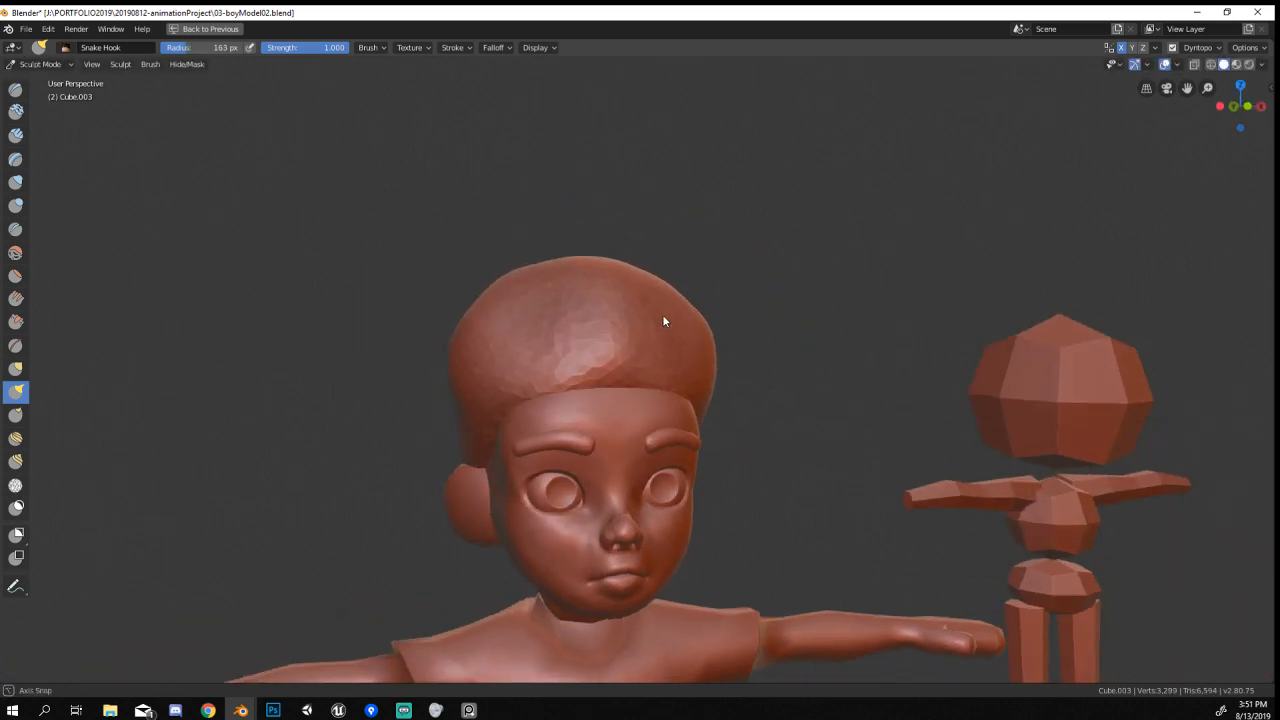
drag(648, 274, 649, 280)
middle_drag(649, 280, 624, 283)
drag(624, 281, 635, 296)
mouse_move(635, 296)
middle_down()
mouse_move(591, 284)
mouse_move(669, 334)
mouse_move(621, 351)
mouse_move(656, 358)
mouse_move(577, 320)
middle_up()
click(16, 182)
drag(577, 320, 563, 317)
mouse_move(563, 317)
middle_down()
mouse_move(671, 277)
mouse_move(589, 263)
mouse_move(640, 282)
middle_up()
Switch to the Grab brush at 251 px and adjust the hair's top profile behind the quiff.
key(g)
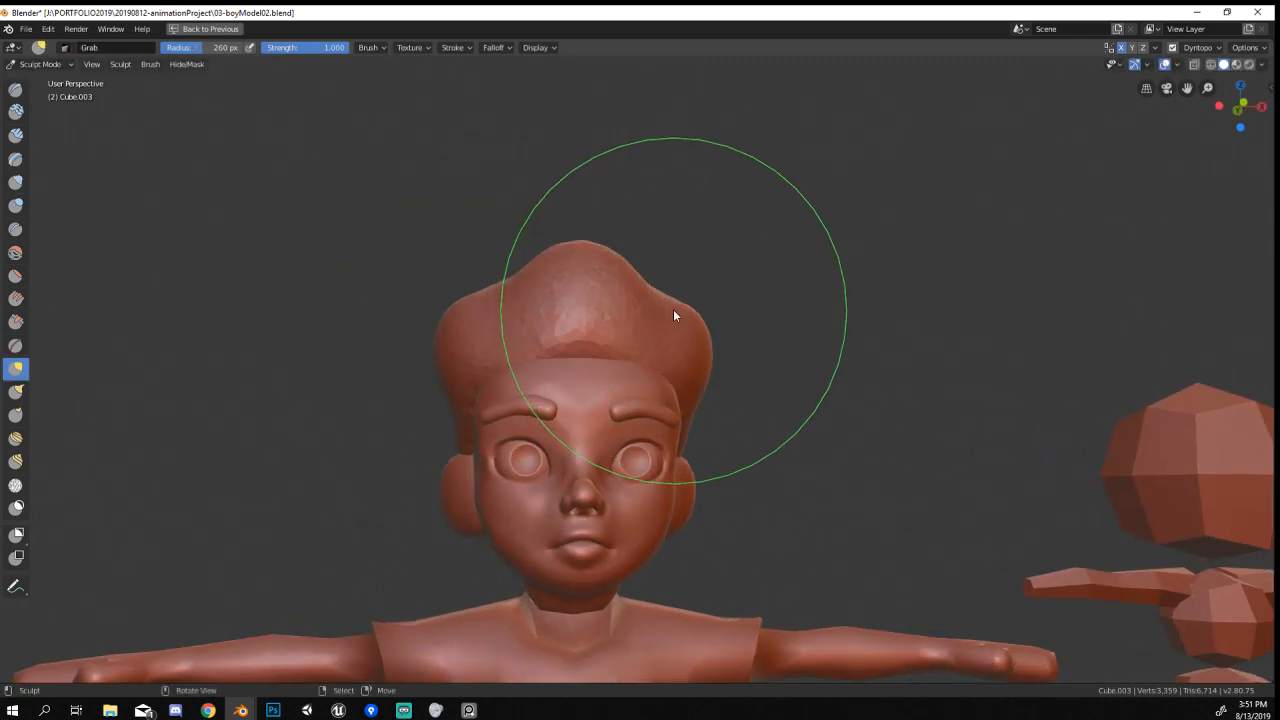
key(f)
click(623, 323)
mouse_move(680, 348)
middle_down()
mouse_move(570, 355)
mouse_move(563, 325)
mouse_move(576, 365)
mouse_move(574, 325)
middle_up()
key(f)
click(607, 308)
drag(627, 284, 614, 292)
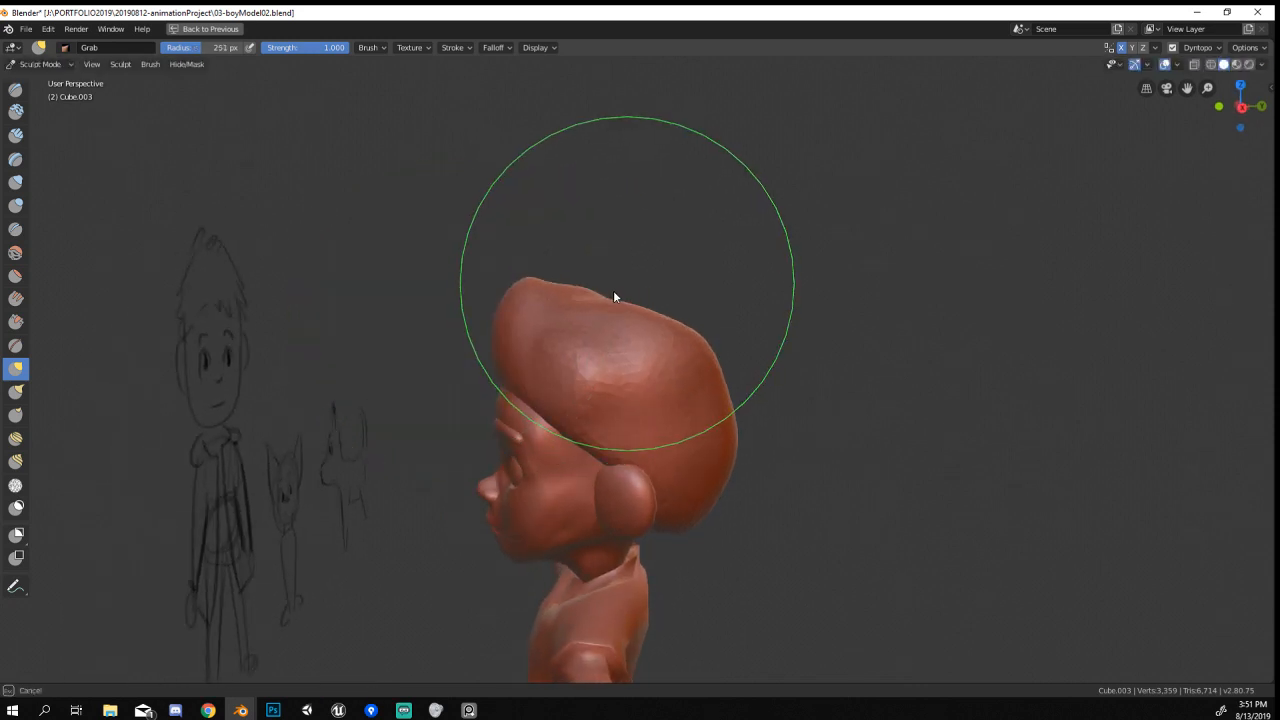
Refine the hair's upper side and rear contours using the Grab brush at about 208 px.
mouse_move(614, 296)
middle_down()
mouse_move(711, 289)
mouse_move(637, 323)
mouse_move(728, 324)
middle_up()
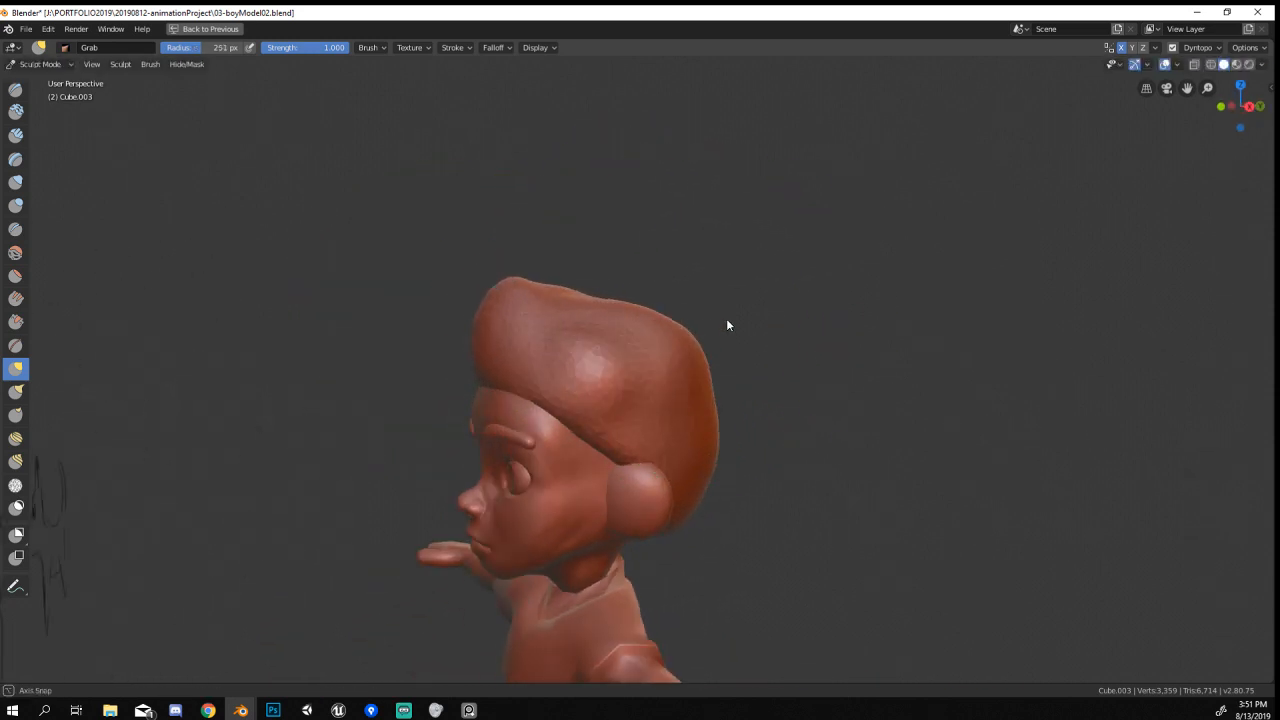
key(f)
click(682, 343)
drag(693, 343, 674, 367)
middle_drag(674, 368, 604, 399)
drag(614, 323, 636, 369)
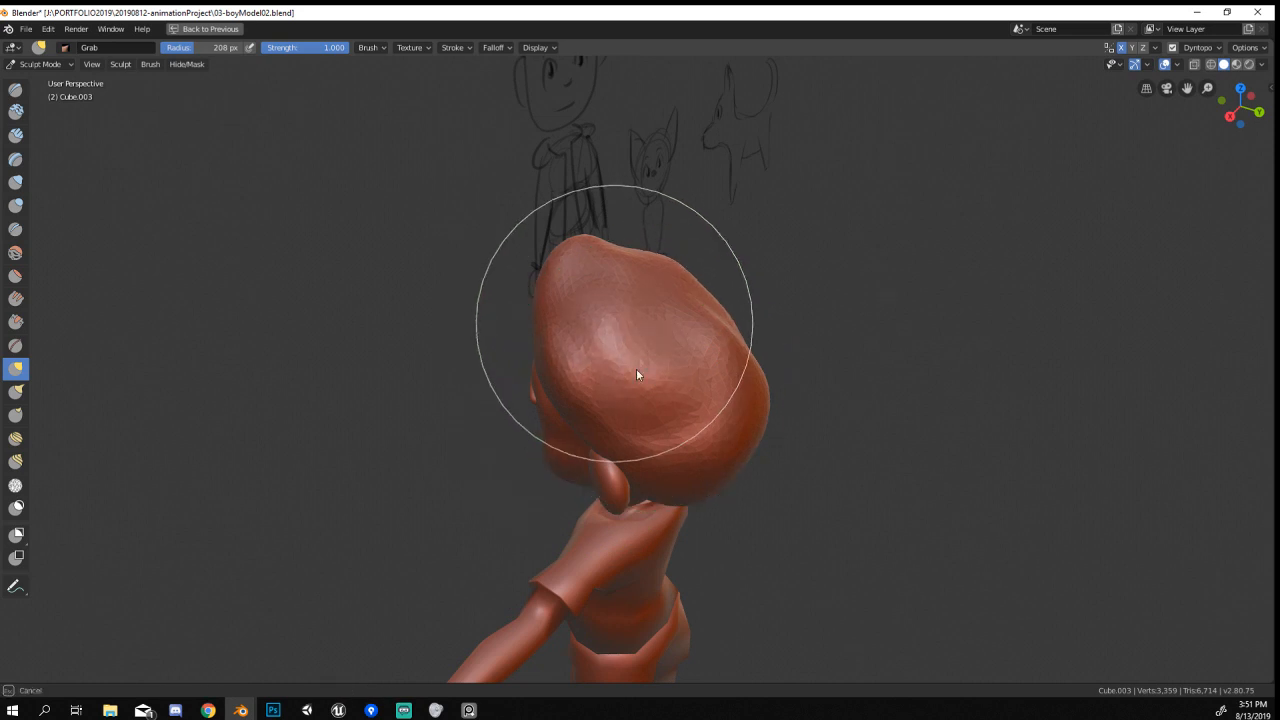
mouse_move(683, 323)
middle_down()
mouse_move(886, 249)
mouse_move(668, 344)
middle_up()
drag(692, 362, 684, 370)
middle_drag(684, 370, 662, 402)
Grab the hair's outer contour once more with a 242 px brush and return to Object Mode.
key(f)
click(738, 489)
mouse_move(738, 489)
mouse_down()
mouse_move(716, 491)
mouse_move(718, 424)
mouse_move(731, 422)
mouse_up()
mouse_move(731, 422)
middle_down()
mouse_move(693, 451)
mouse_move(566, 460)
mouse_move(438, 437)
mouse_move(472, 480)
mouse_move(626, 437)
mouse_move(763, 448)
mouse_move(717, 432)
middle_up()
middle_drag(688, 421, 685, 448)
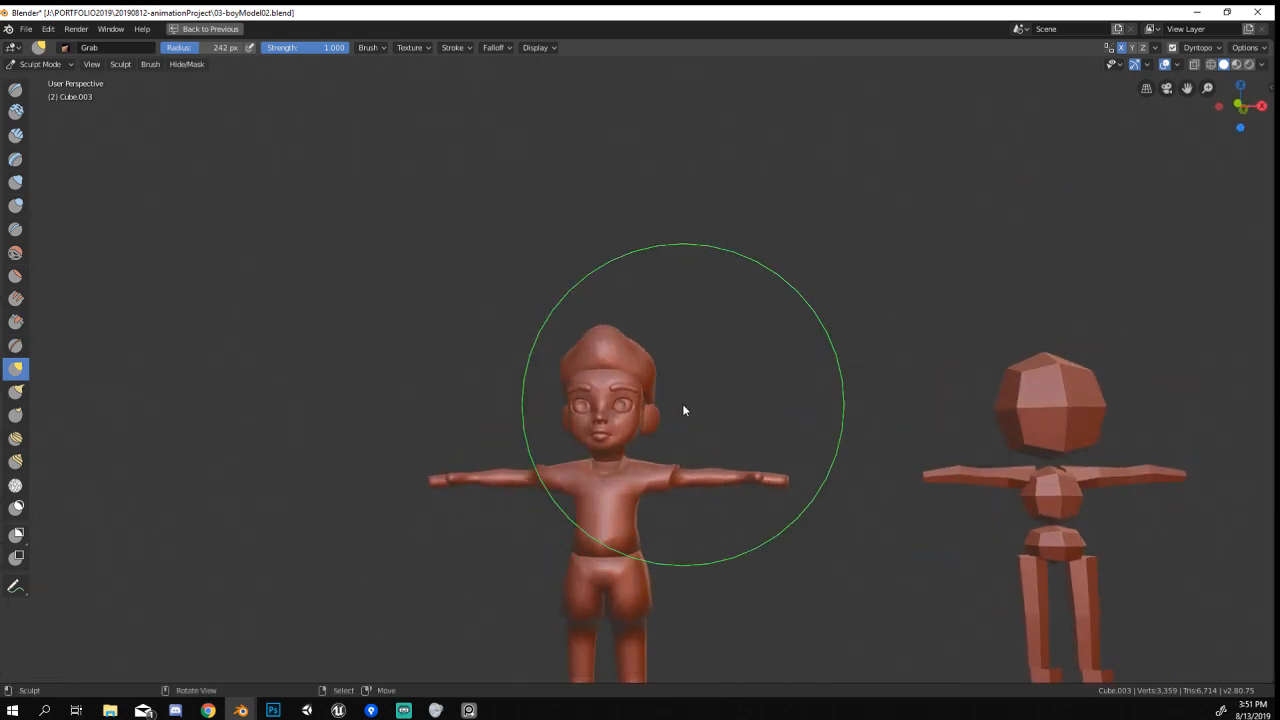
click(40, 64)
click(45, 80)
scroll(650, 457, up, 2)
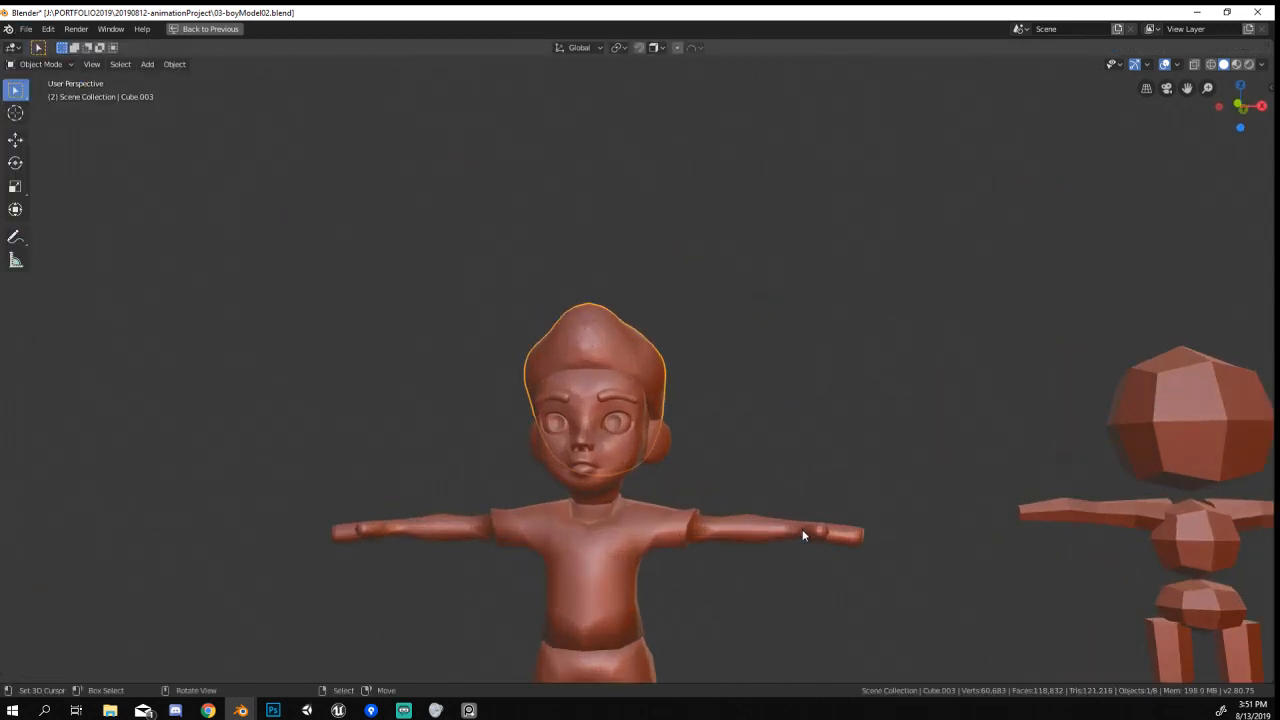
Open the body mesh in Edit Mode with wireframe shading and select the vertices of the boy's left hand.
right_click(804, 527)
middle_drag(804, 527, 775, 564)
mouse_move(775, 564)
shift+middle_down()
mouse_move(640, 278)
mouse_move(719, 287)
mouse_move(736, 359)
shift+middle_up()
scroll(642, 279, up, 2)
key(Tab)
key(z)
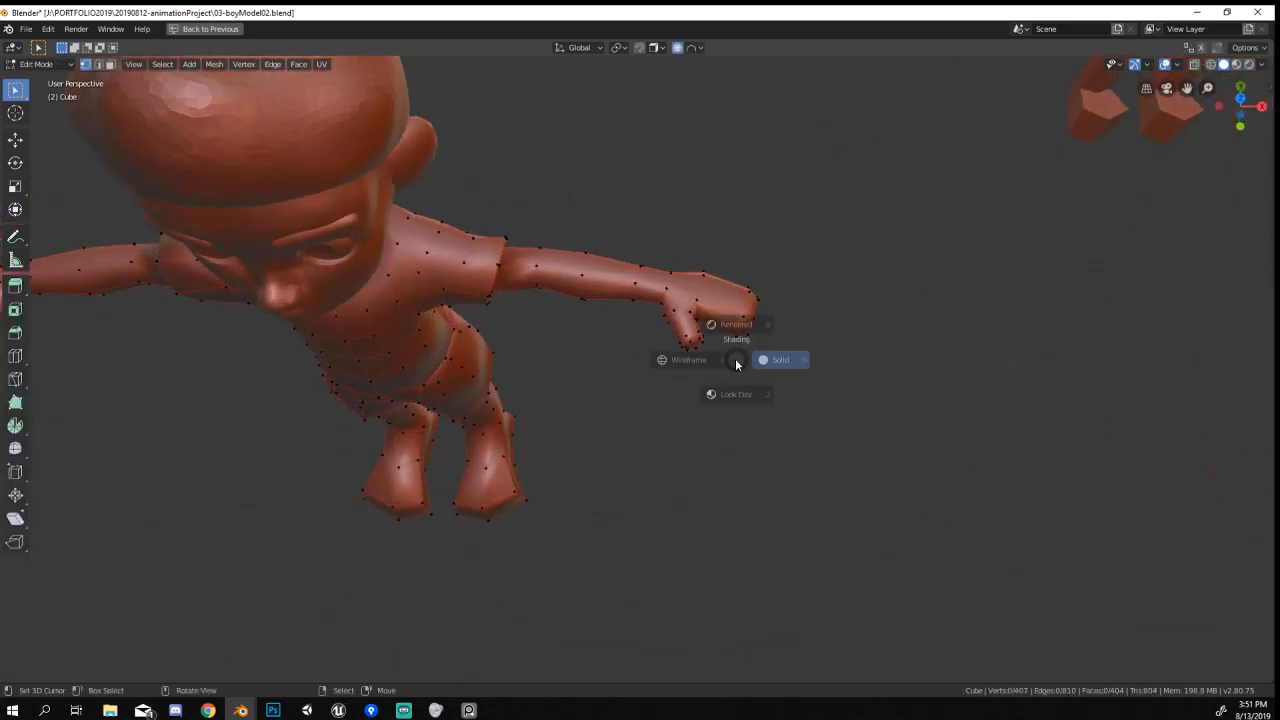
key(z)
drag(644, 252, 946, 488)
key(s)
right_click(974, 487)
scroll(968, 486, down, 2)
key(s)
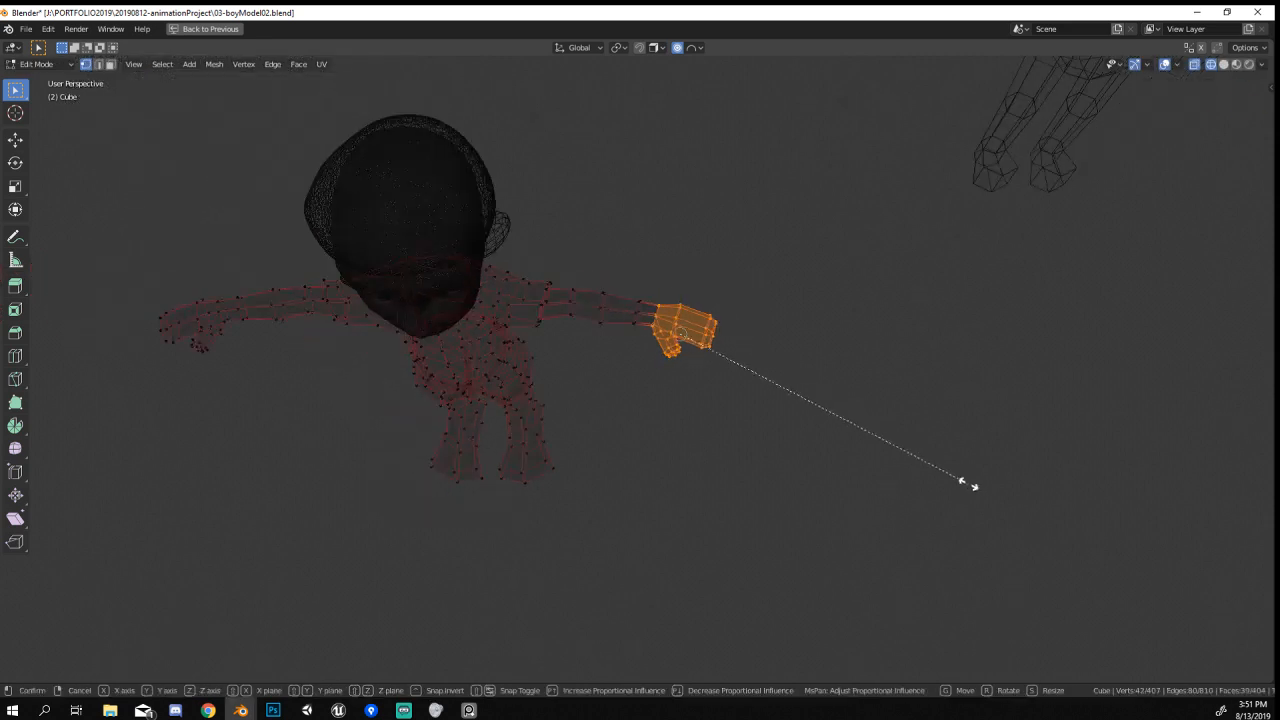
right_click(1017, 410)
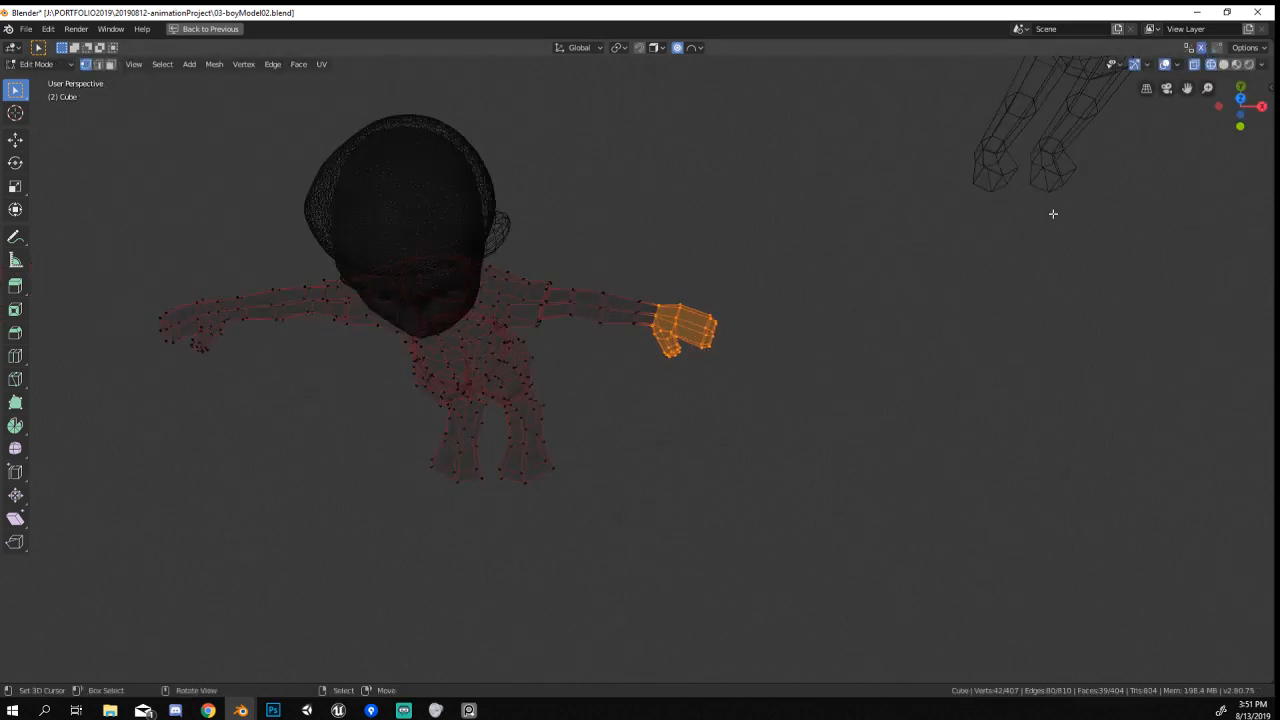
Scale the selected hand up slightly and nudge it into place at the wrist with mirrored proportional editing.
key(s)
click(894, 394)
key(g)
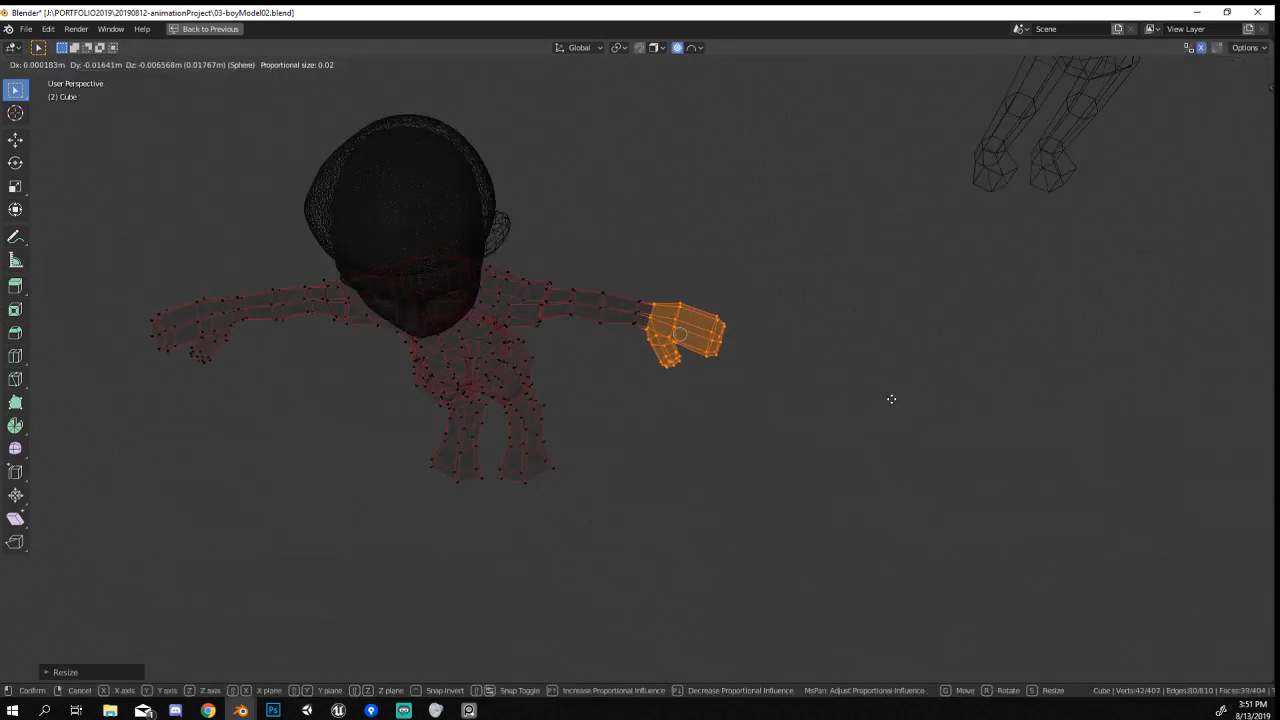
click(891, 398)
Return the body to Object Mode with solid shading and review the whole figure's proportions from several angles.
key(Tab)
key(z)
click(767, 399)
mouse_move(760, 425)
middle_down()
mouse_move(750, 330)
mouse_move(764, 319)
middle_up()
right_drag(517, 418, 522, 427)
scroll(522, 427, down, 2)
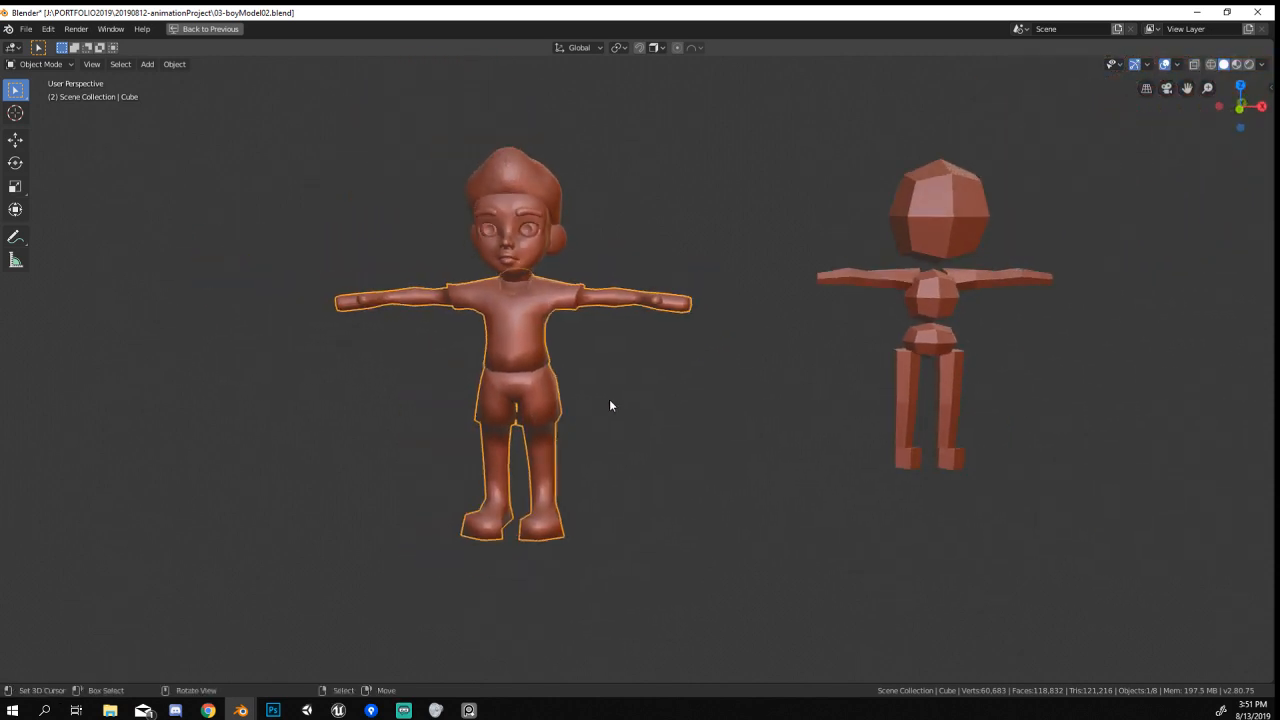
middle_drag(609, 403, 654, 405)
key(g)
right_click(581, 400)
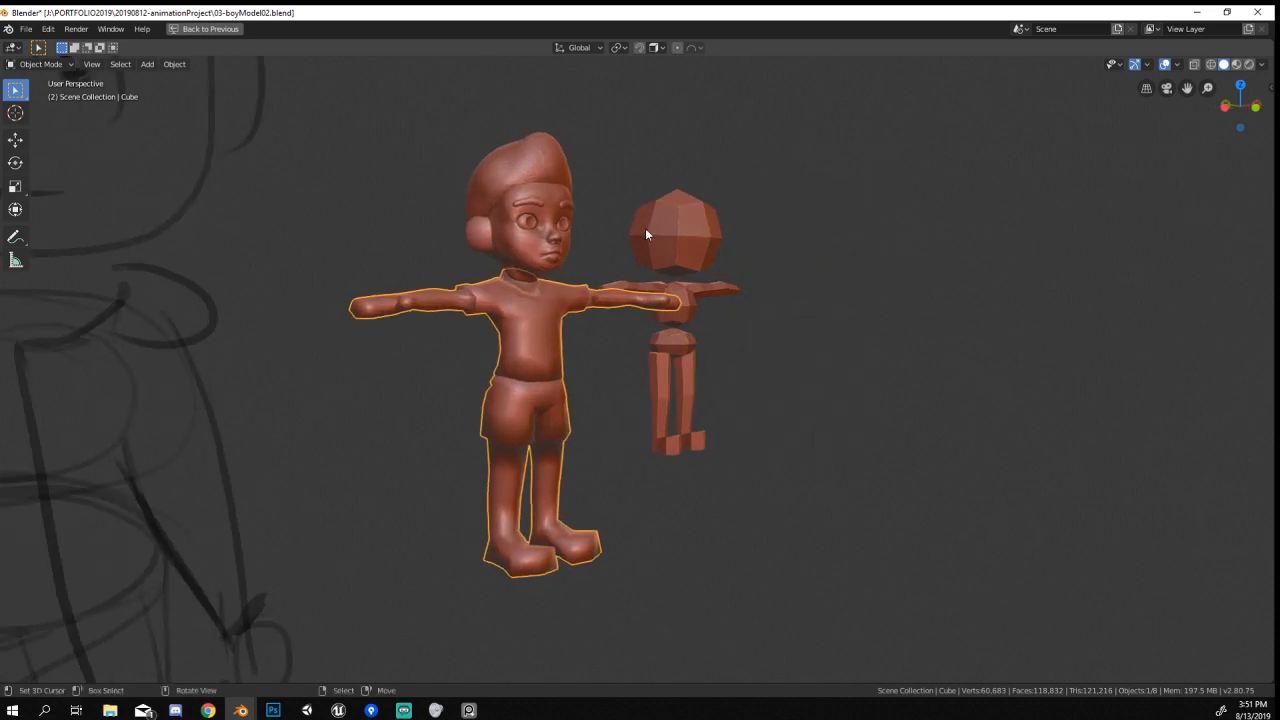
Examine the boy's full-figure proportions against the blocky base figure and the reference sketch.
right_click(645, 229)
mouse_move(645, 231)
middle_down()
mouse_move(572, 222)
mouse_move(610, 203)
mouse_move(636, 230)
middle_up()
right_click(551, 177)
right_click(660, 300)
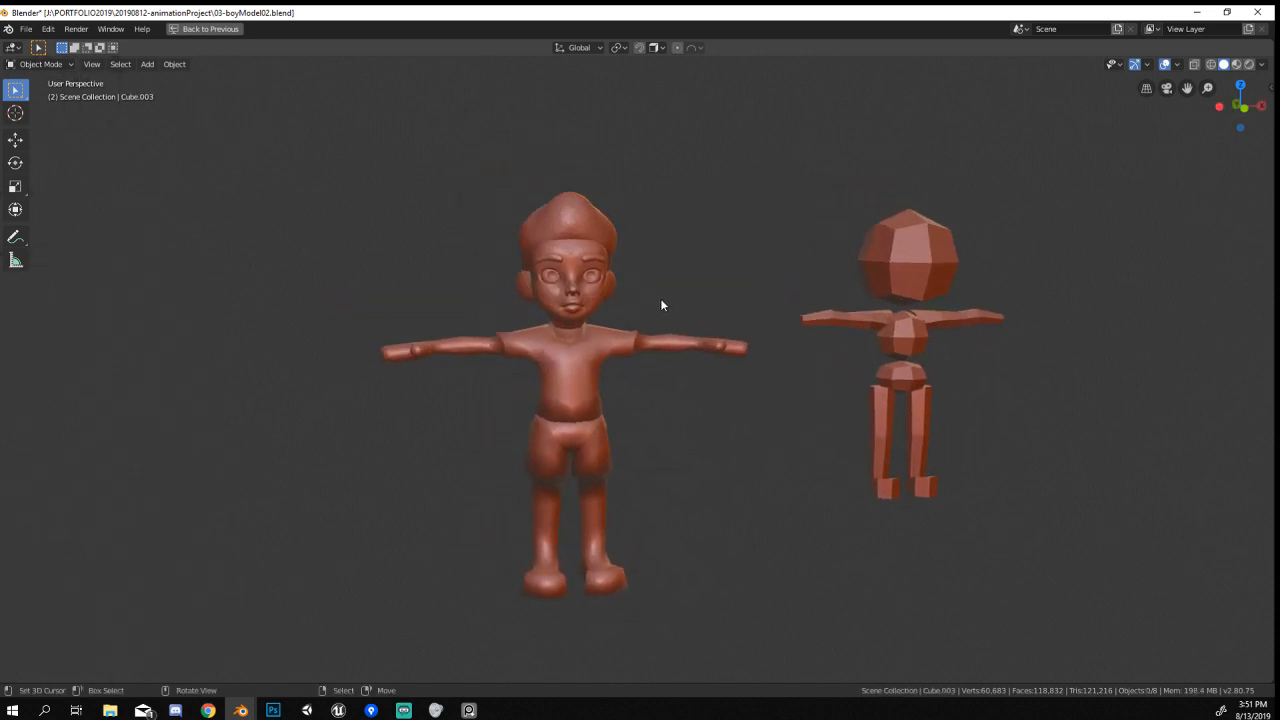
mouse_move(660, 300)
middle_down()
mouse_move(69, 309)
mouse_move(366, 368)
middle_up()
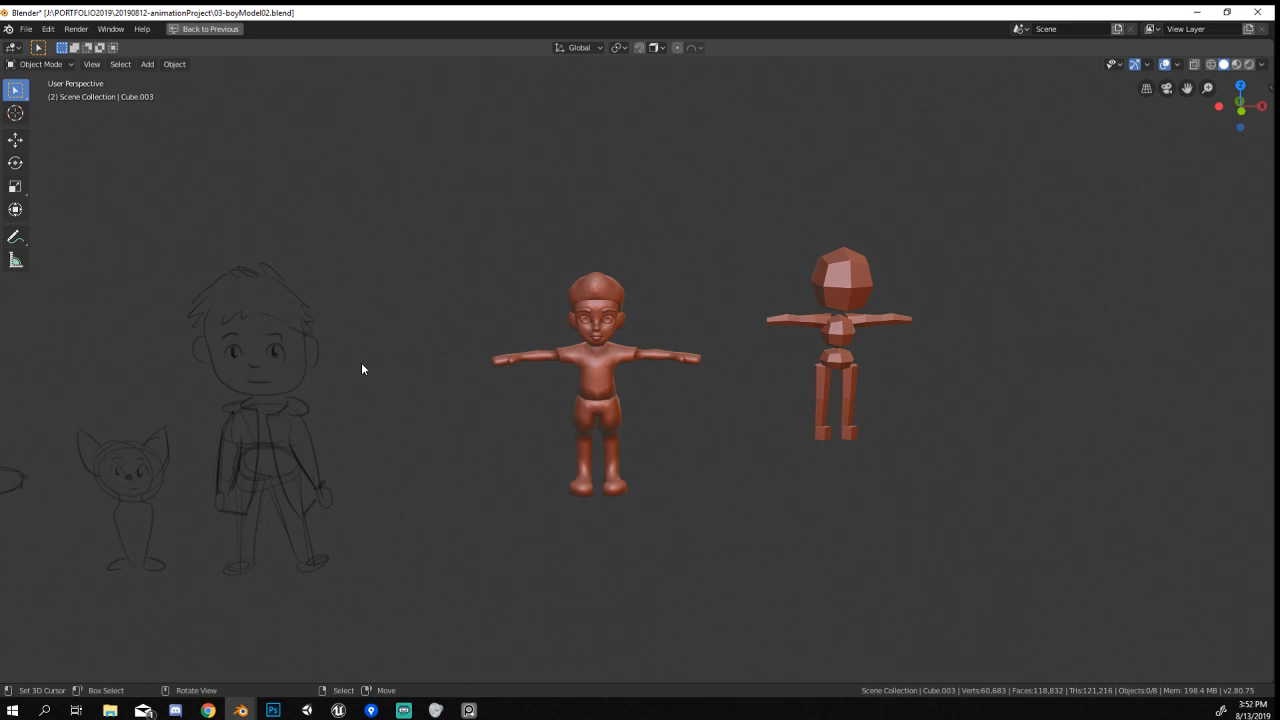
scroll(361, 362, up, 5)
mouse_move(489, 420)
middle_down()
mouse_move(449, 391)
mouse_move(452, 413)
mouse_move(477, 391)
middle_up()
scroll(477, 391, down, 3)
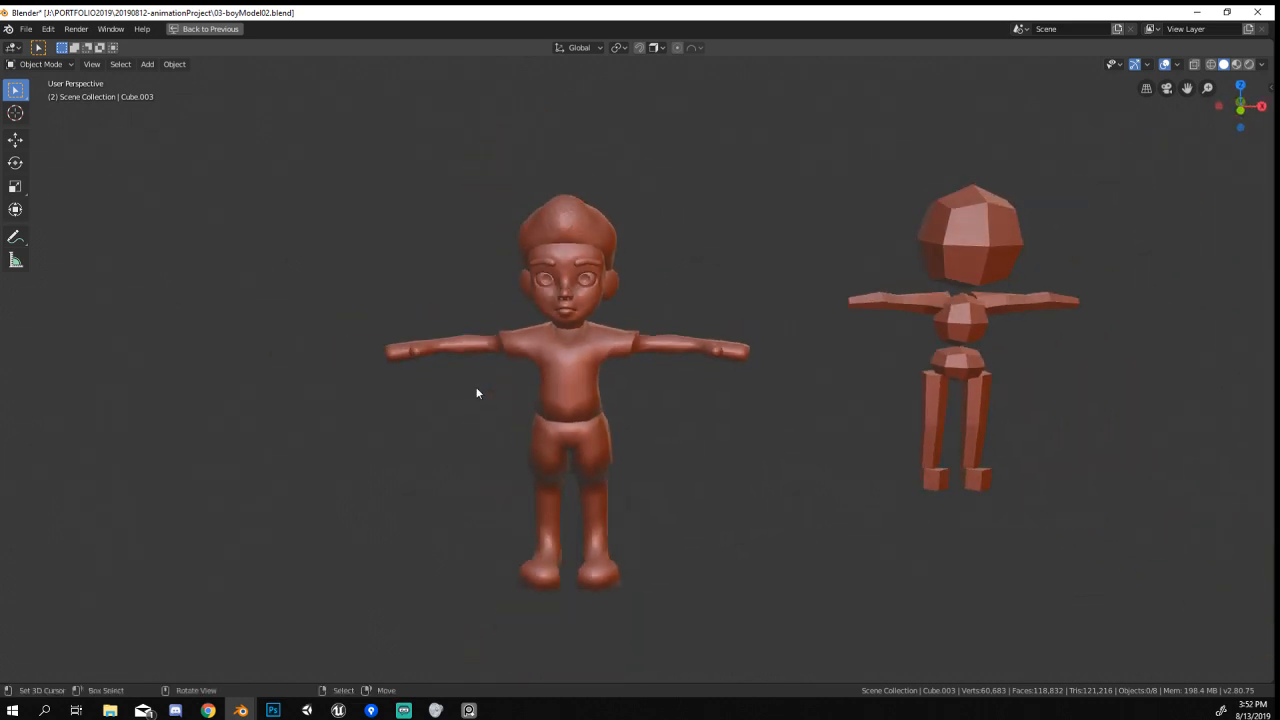
mouse_move(726, 540)
middle_down()
mouse_move(763, 537)
mouse_move(639, 335)
middle_up()
Select the hair mesh, frame it on the boy's head and switch it to Sculpt Mode.
scroll(639, 335, up, 5)
shift+middle_drag(565, 240, 580, 403)
scroll(670, 338, up, 2)
click(672, 172)
key(KP_Decimal)
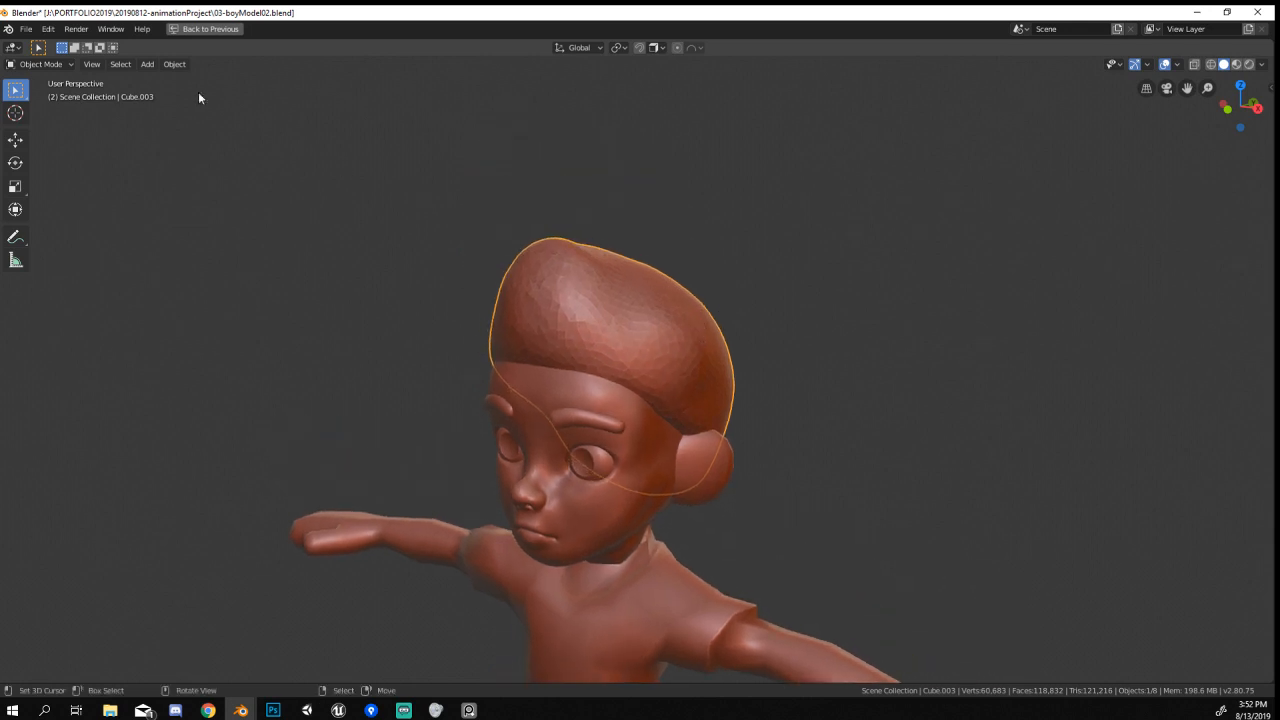
click(40, 64)
click(50, 110)
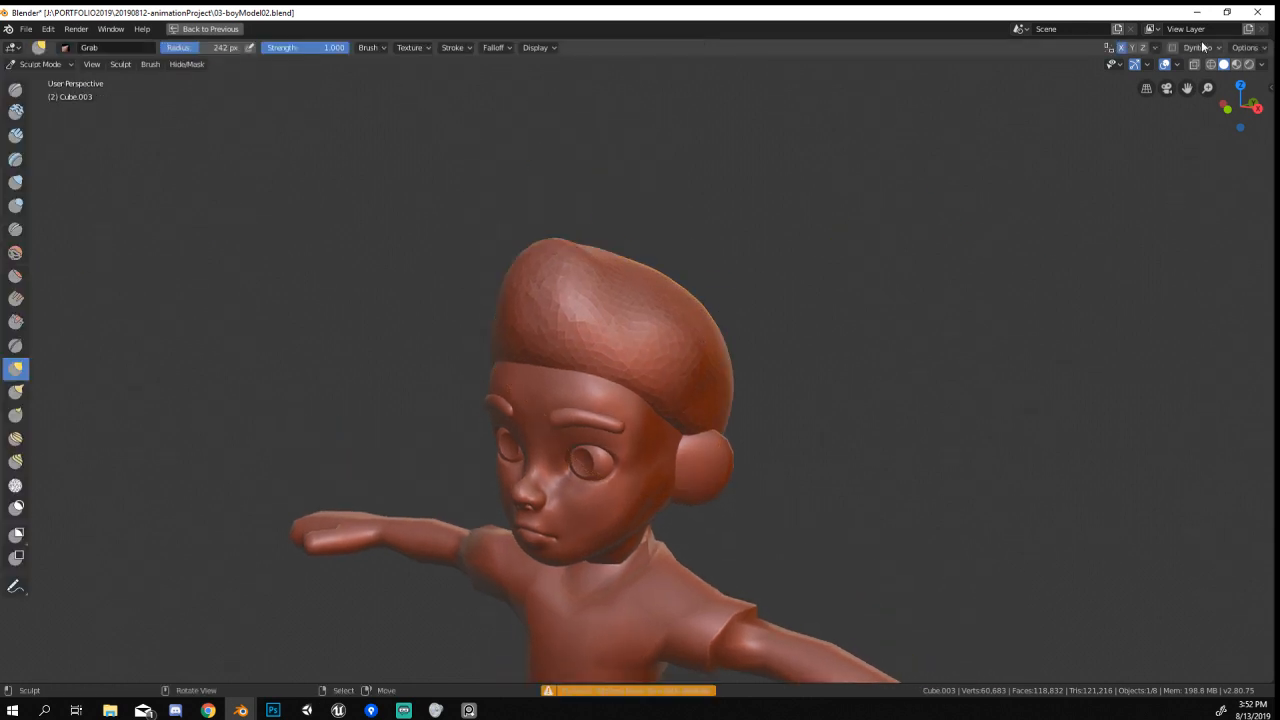
Turn off X symmetry and grab the quiff towards one side, using a brush radius of 287 then 268 px.
middle_drag(820, 270, 924, 263)
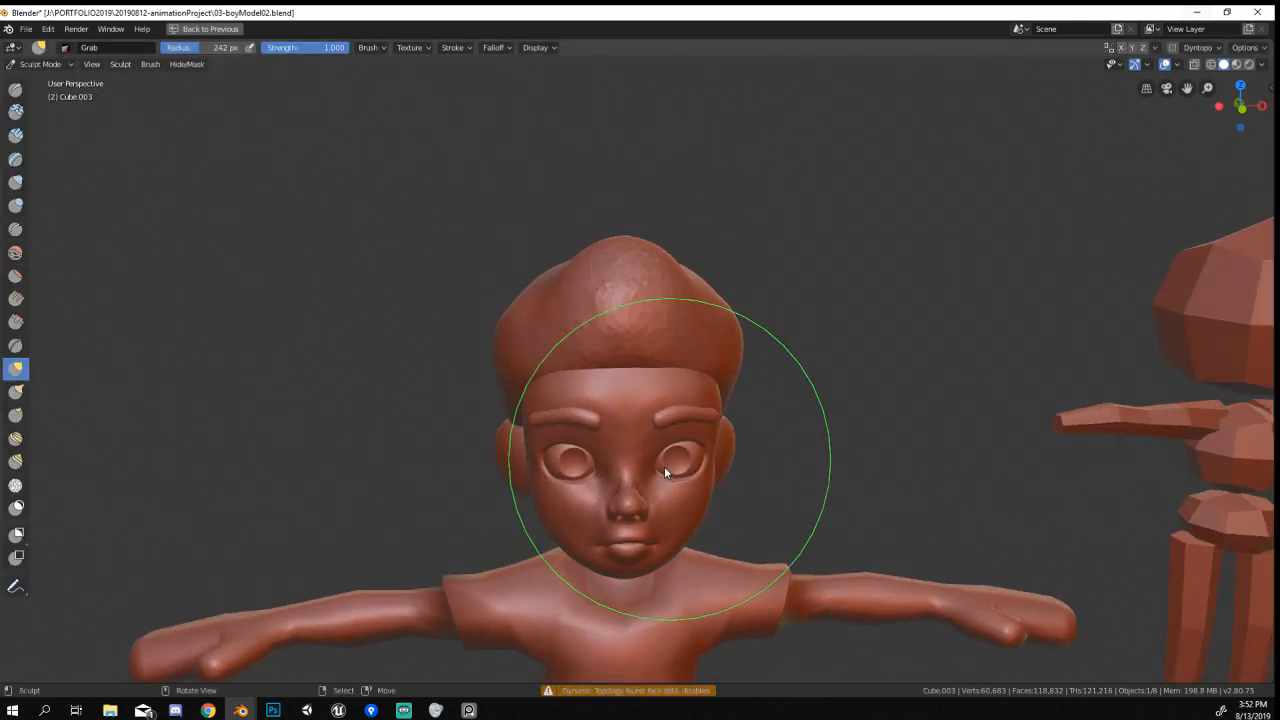
middle_drag(664, 466, 551, 440)
key(f)
click(628, 290)
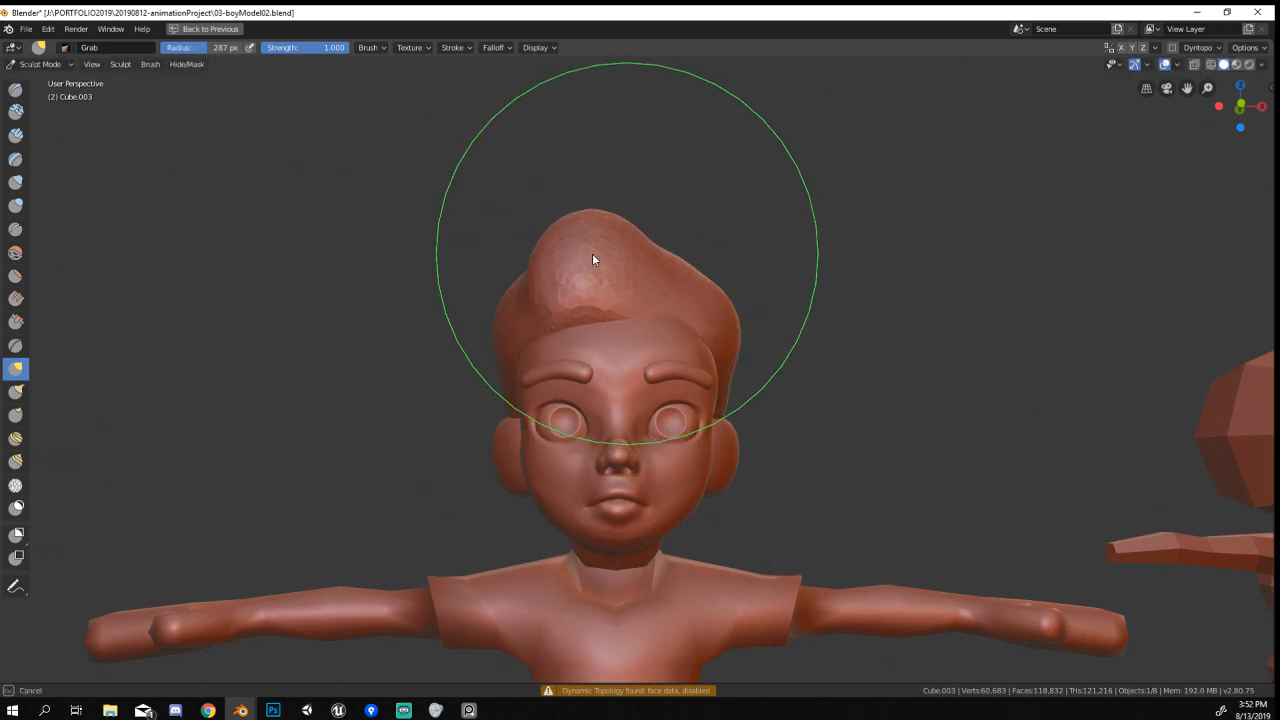
middle_drag(608, 252, 591, 250)
key(f)
click(612, 250)
drag(640, 246, 646, 260)
Shape the hair's side contours asymmetrically with smaller Grab brush strokes.
key(f)
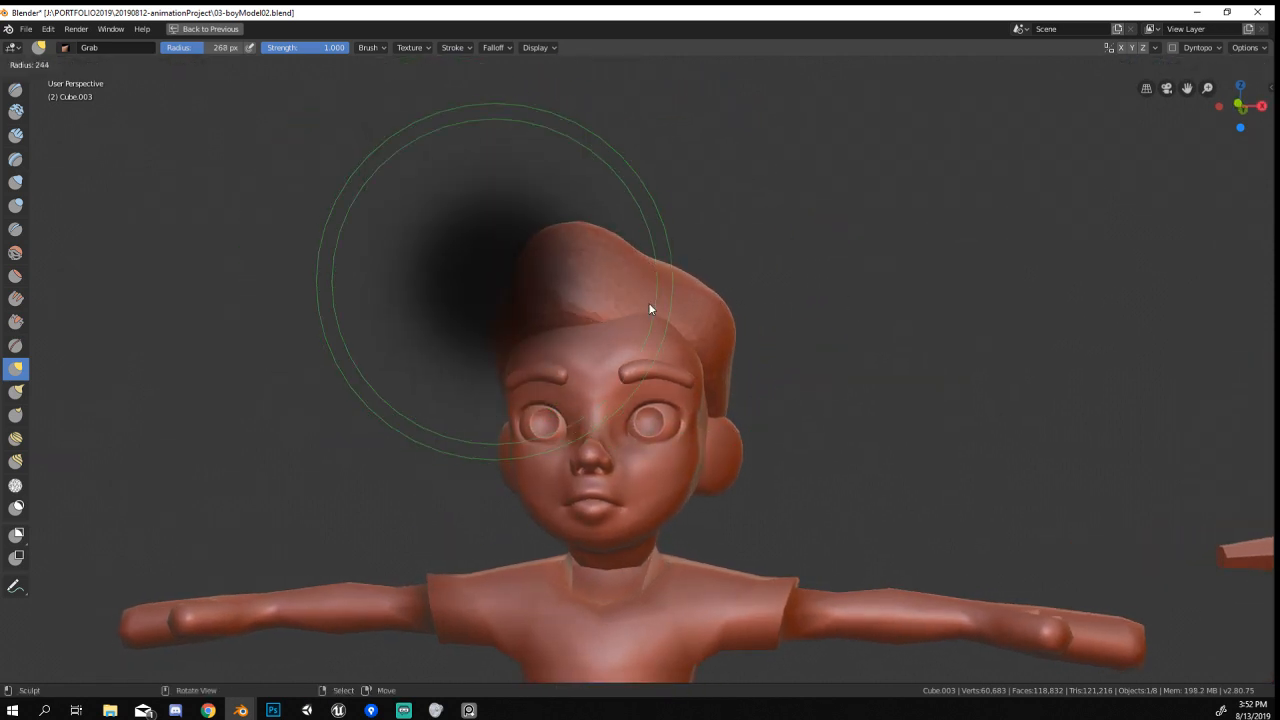
click(634, 302)
drag(656, 307, 669, 302)
middle_drag(663, 300, 688, 288)
key(f)
click(662, 290)
drag(685, 295, 696, 289)
middle_drag(696, 289, 314, 397)
Choose the Crease brush and enable dynamic topology on the hair mesh.
click(15, 229)
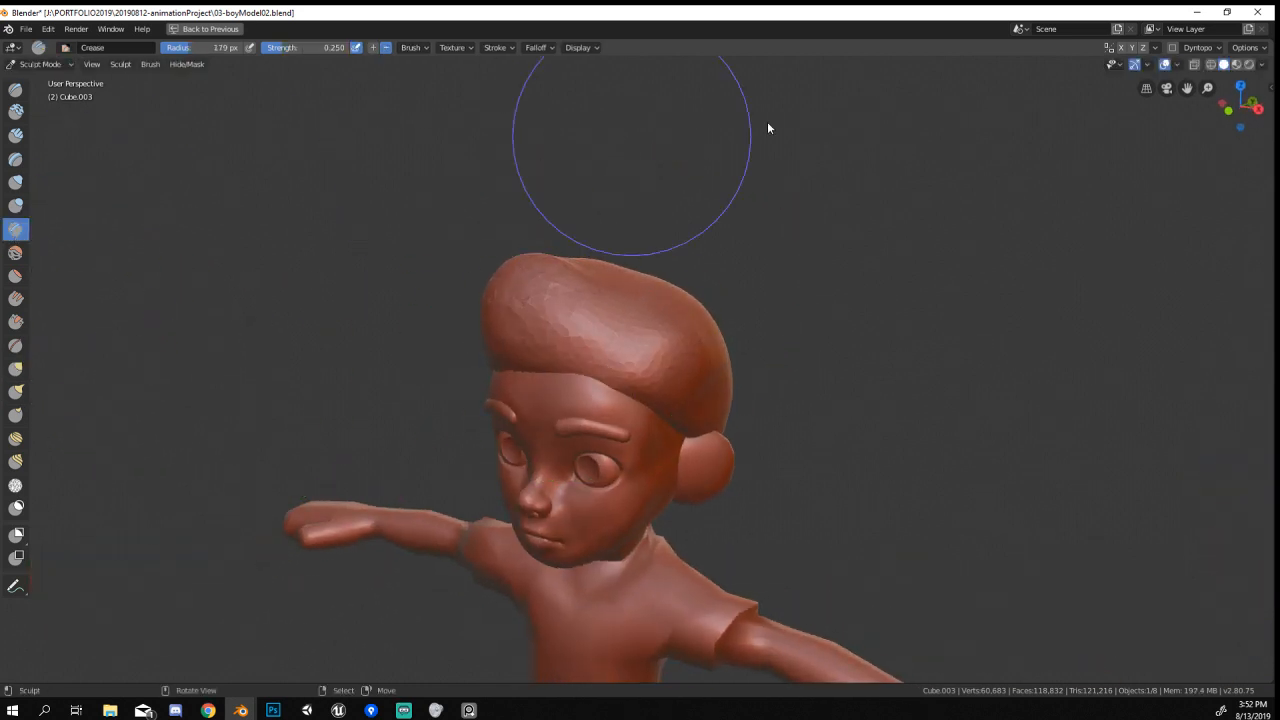
click(1172, 47)
click(1136, 88)
middle_drag(1136, 95, 708, 361)
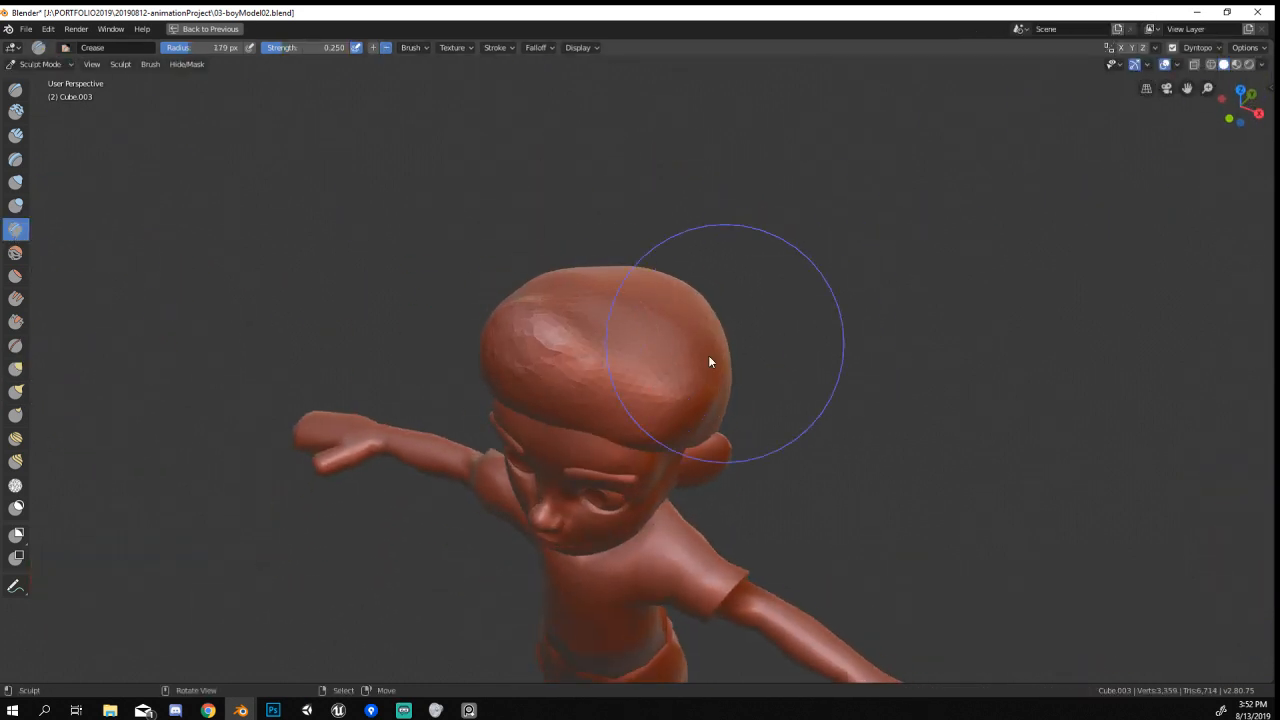
mouse_move(705, 263)
middle_down()
mouse_move(629, 369)
mouse_move(791, 237)
mouse_move(797, 206)
mouse_move(743, 237)
mouse_move(87, 344)
middle_up()
Pull the quiff's front into a pointed tip with the Snake Hook brush at 85 px.
key(g)
click(22, 402)
middle_drag(350, 282, 508, 250)
drag(514, 258, 490, 235)
mouse_move(485, 262)
middle_down()
mouse_move(522, 272)
mouse_move(528, 290)
middle_up()
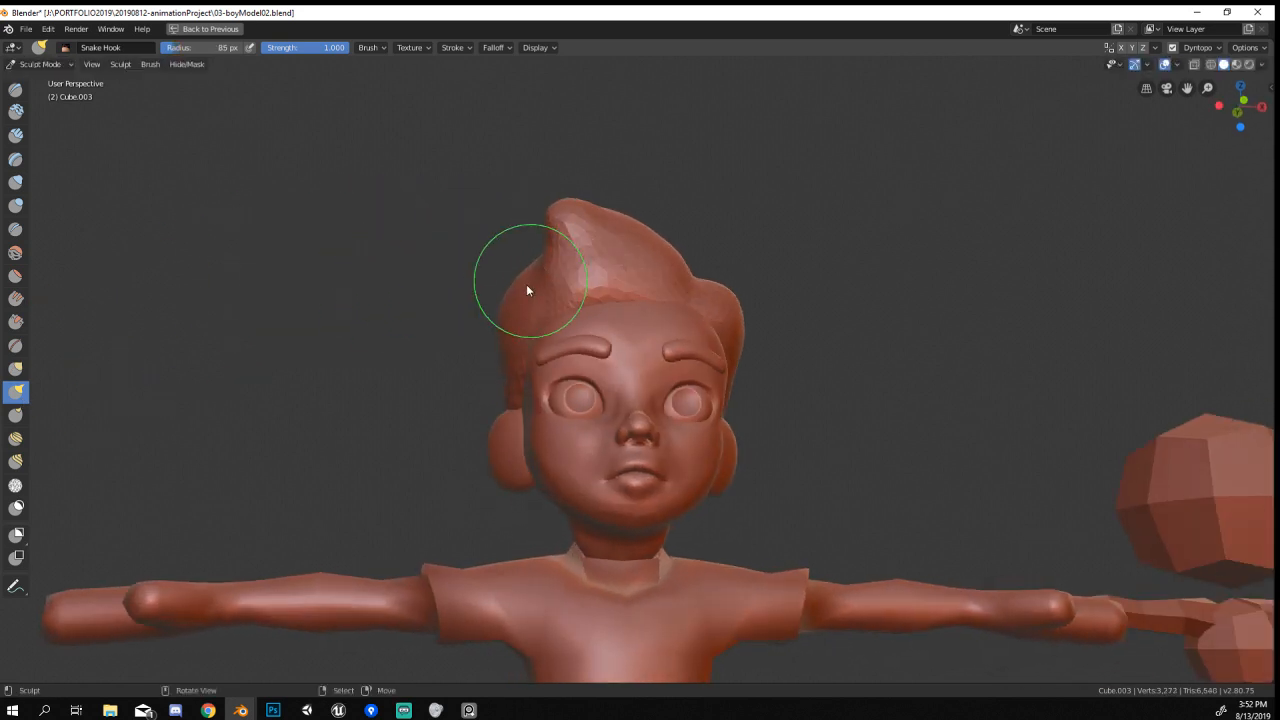
middle_drag(497, 405, 567, 373)
Pull a small pointed tuft out of the side of the hair with a 45 px Snake Hook brush.
key(f)
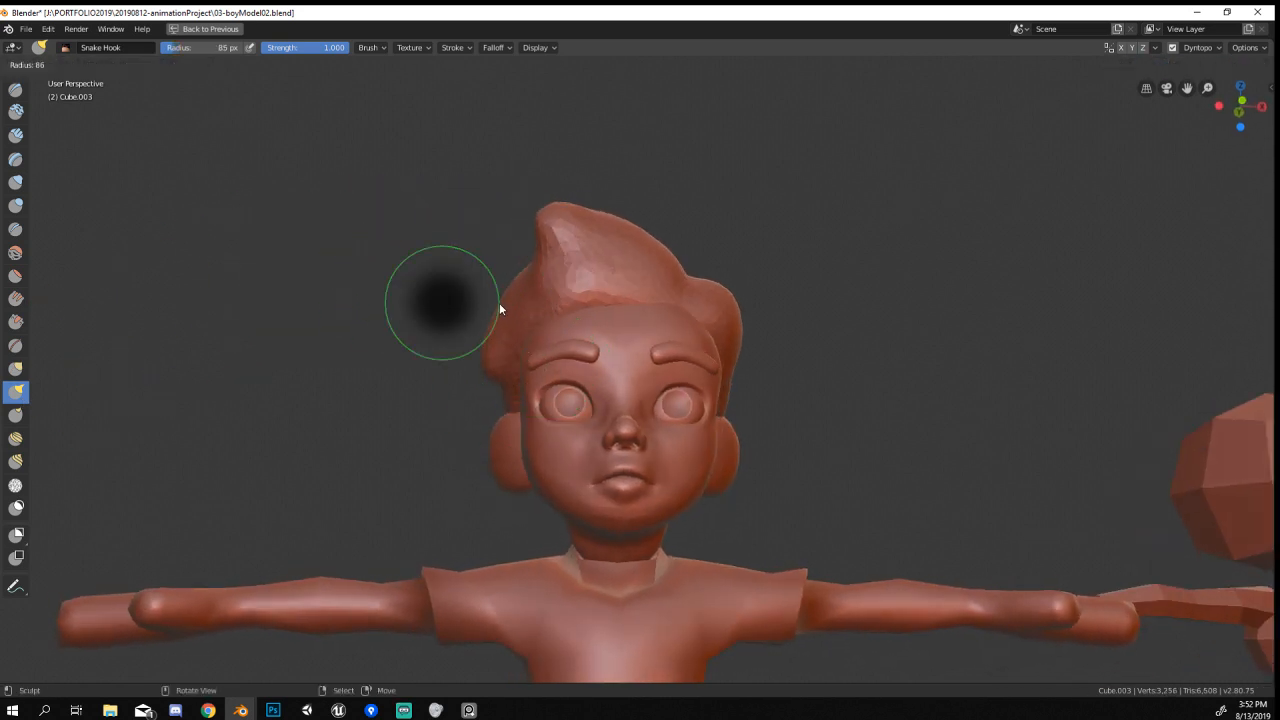
click(505, 296)
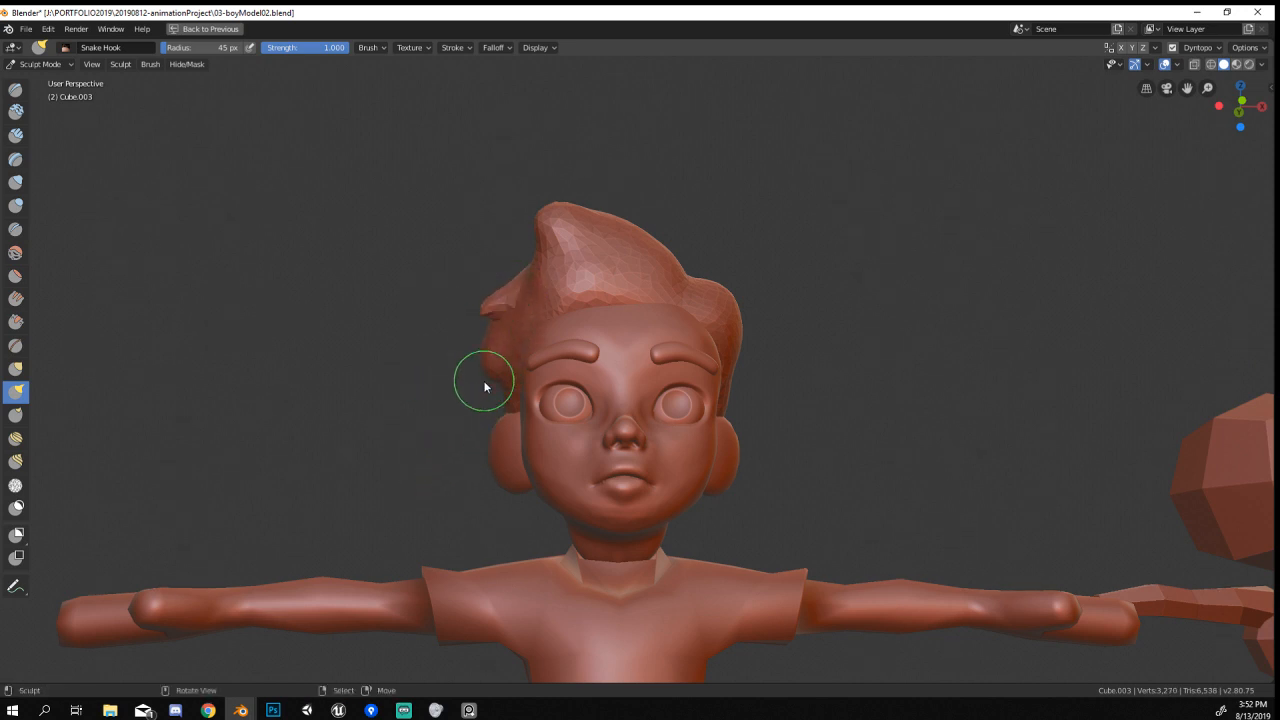
mouse_move(484, 386)
middle_down()
mouse_move(527, 353)
mouse_move(623, 346)
mouse_move(650, 362)
mouse_move(565, 363)
mouse_move(576, 337)
middle_up()
Undo the last stroke and pull a larger tuft at the opposite temple with an 81 px Snake Hook brush.
mouse_move(735, 327)
middle_down()
mouse_move(715, 315)
mouse_move(751, 289)
mouse_move(726, 370)
mouse_move(728, 342)
middle_up()
key(ctrl+z)
key(f)
click(730, 294)
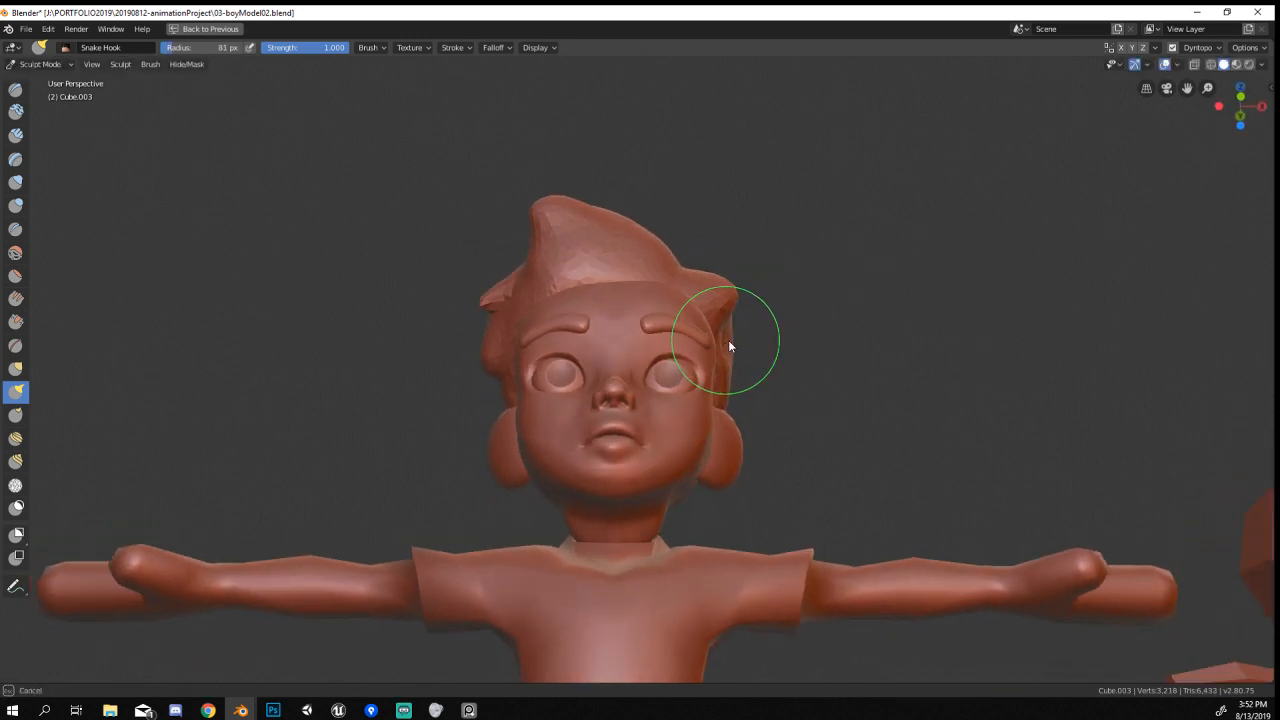
middle_drag(590, 316, 537, 292)
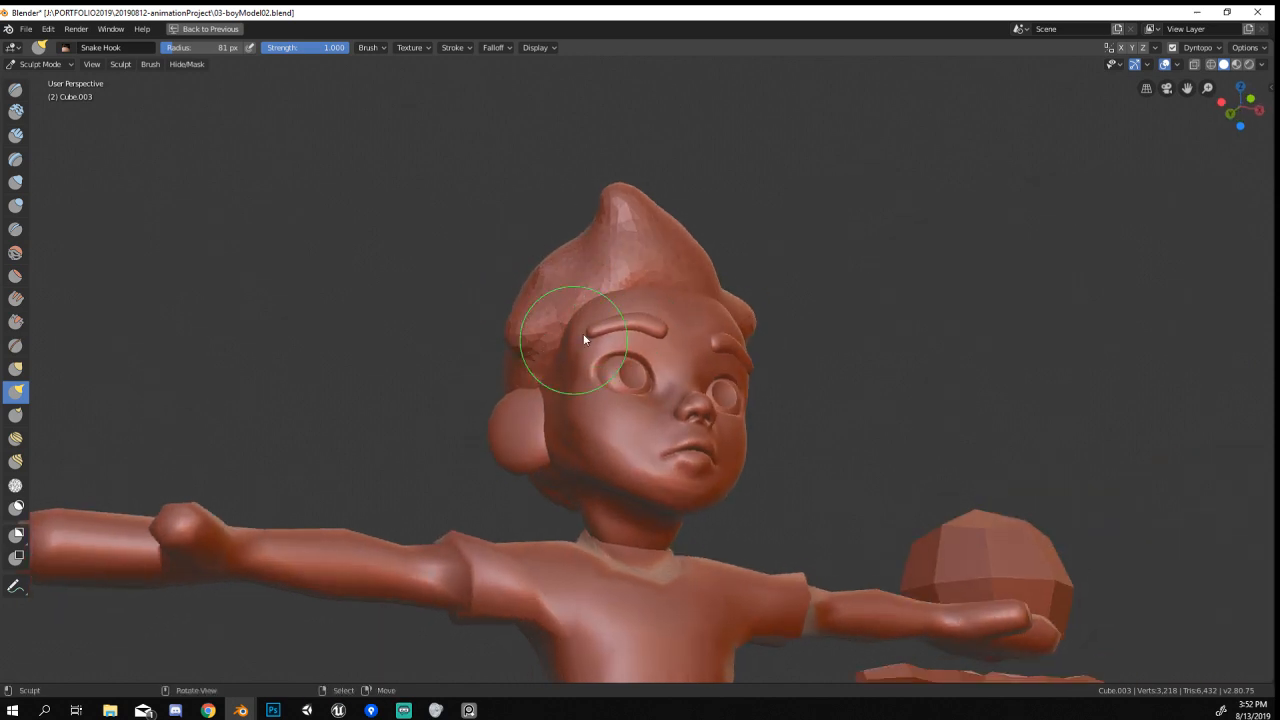
Pull several tufts out of the side, crown and back of the hair with the 81 px Snake Hook brush.
mouse_move(584, 339)
middle_down()
mouse_move(540, 350)
mouse_move(614, 354)
mouse_move(663, 374)
mouse_move(643, 356)
mouse_move(703, 368)
middle_up()
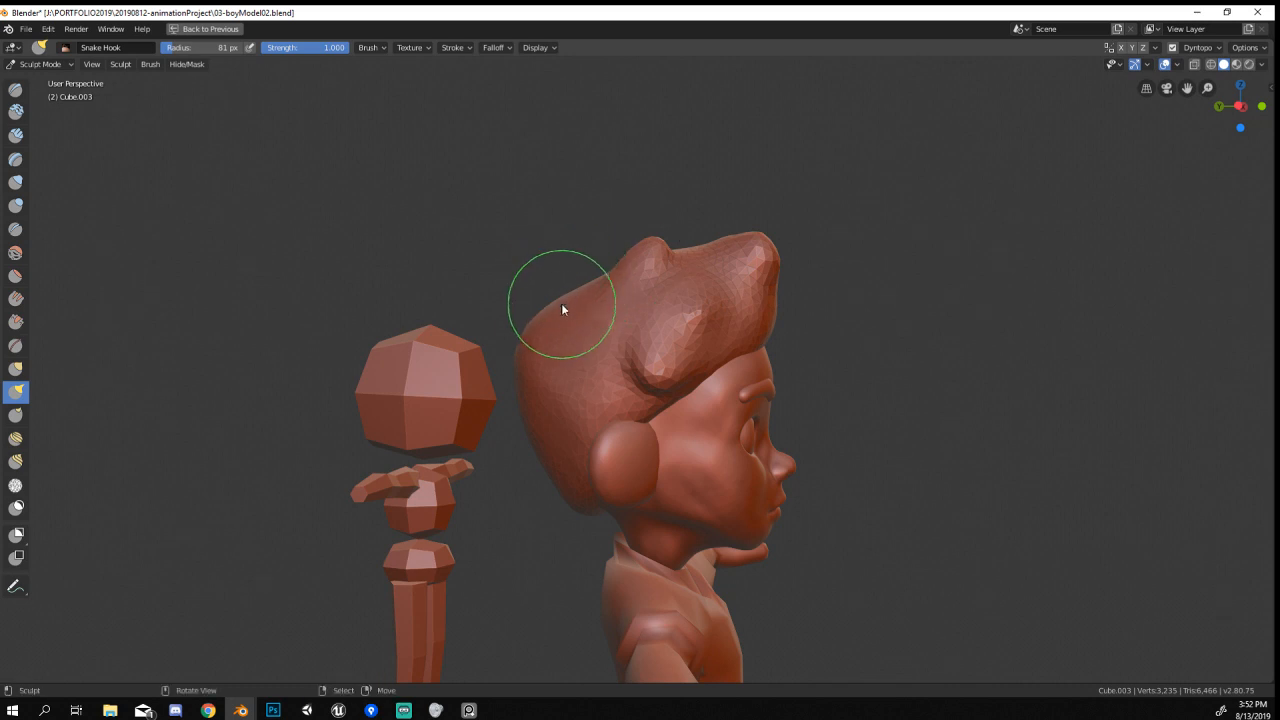
middle_drag(563, 322, 656, 328)
mouse_move(731, 311)
middle_down()
mouse_move(680, 407)
mouse_move(506, 374)
mouse_move(572, 332)
mouse_move(706, 346)
mouse_move(674, 300)
mouse_move(670, 337)
middle_up()
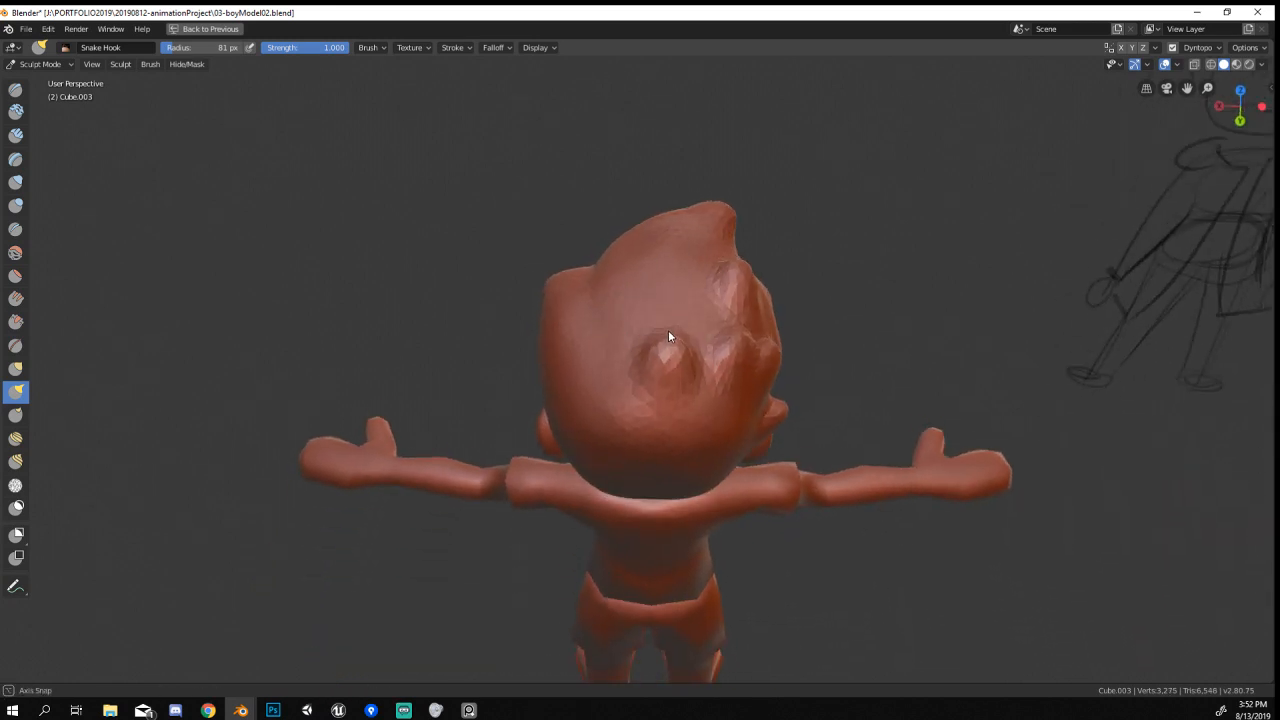
middle_drag(681, 263, 656, 305)
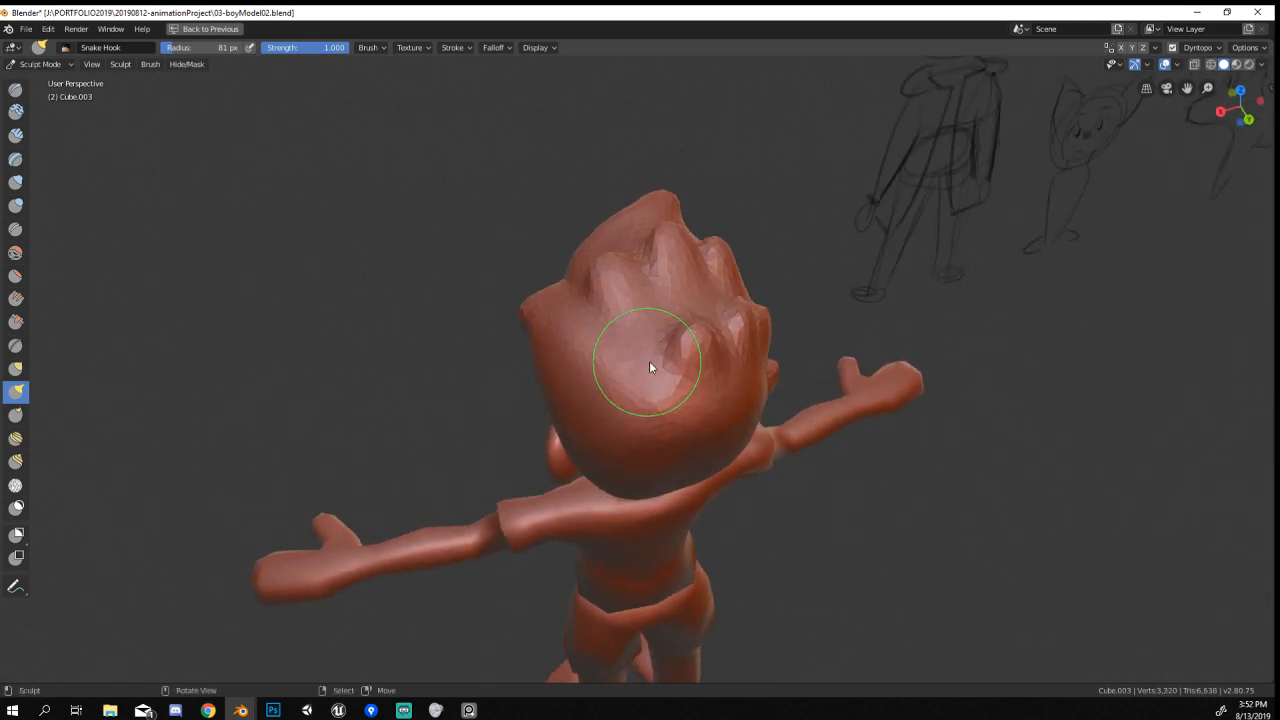
middle_drag(679, 352, 670, 408)
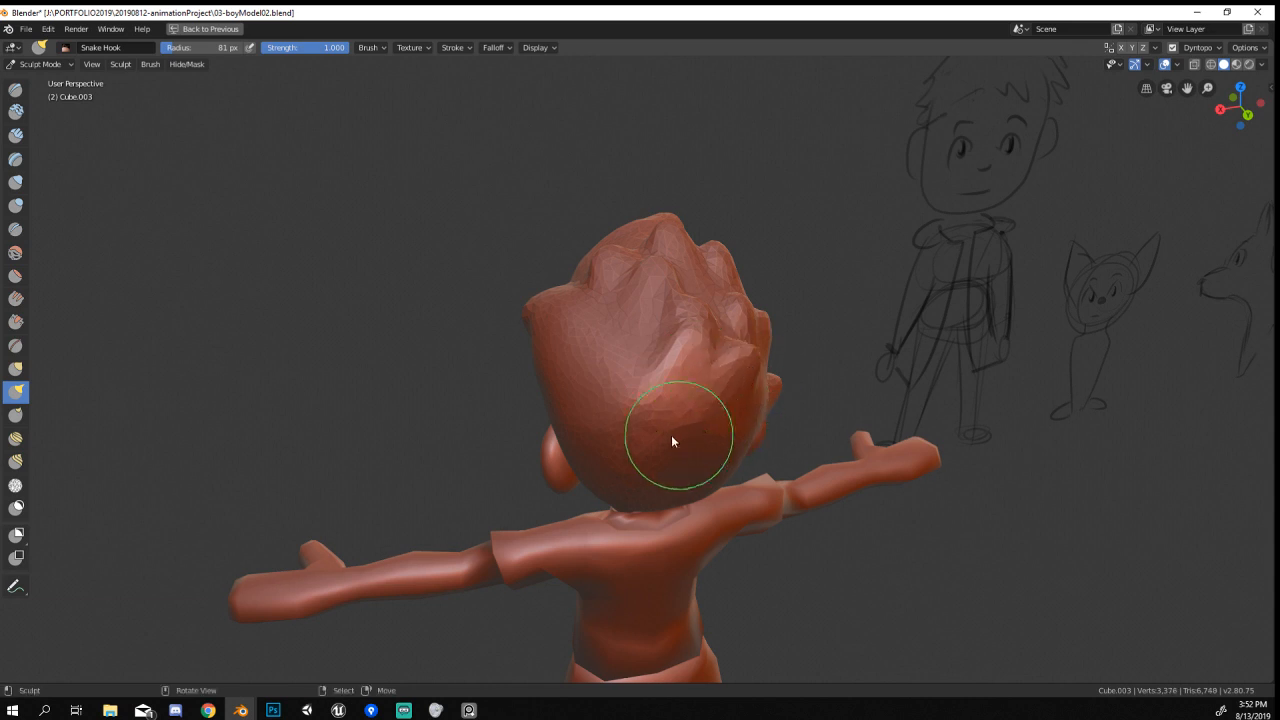
mouse_move(595, 438)
middle_down()
mouse_move(617, 417)
mouse_move(614, 380)
mouse_move(846, 409)
mouse_move(706, 334)
mouse_move(769, 332)
mouse_move(612, 376)
middle_up()
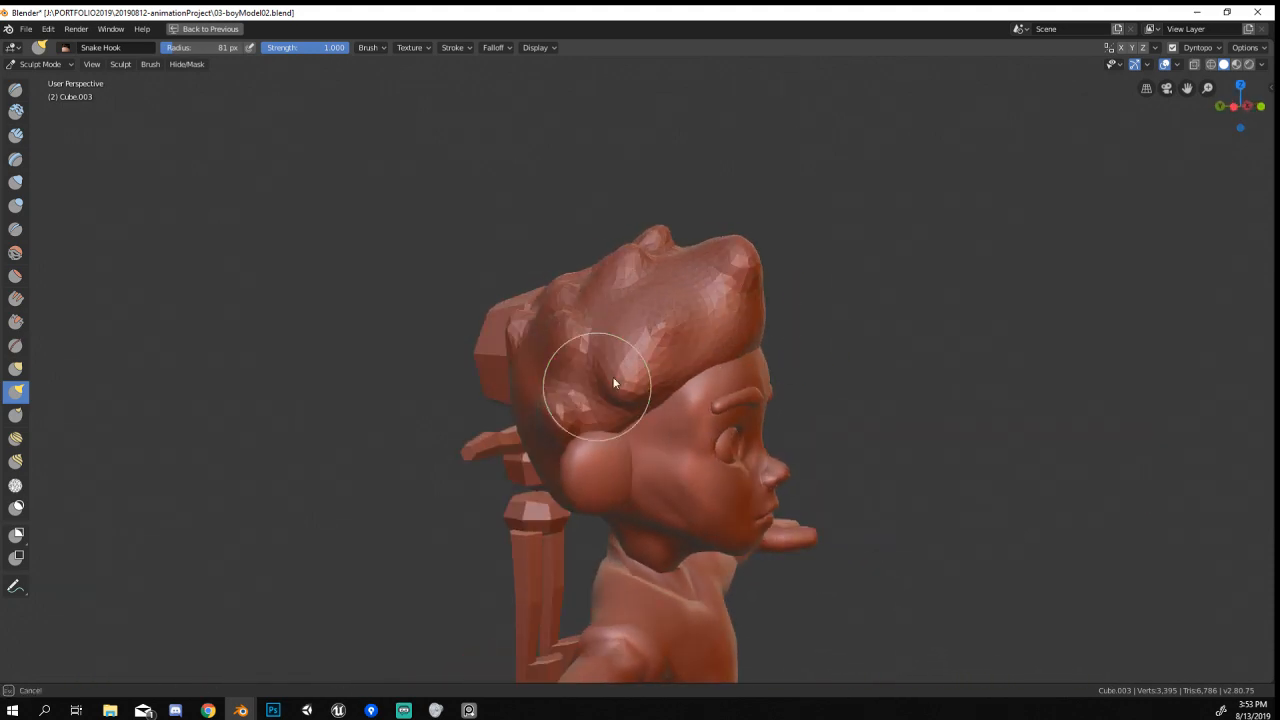
Add tufts around the sides with a 65 px Snake Hook brush and bring up the reference image beside the model.
mouse_move(671, 346)
middle_down()
mouse_move(558, 348)
mouse_move(605, 345)
mouse_move(568, 400)
mouse_move(509, 400)
mouse_move(539, 417)
middle_up()
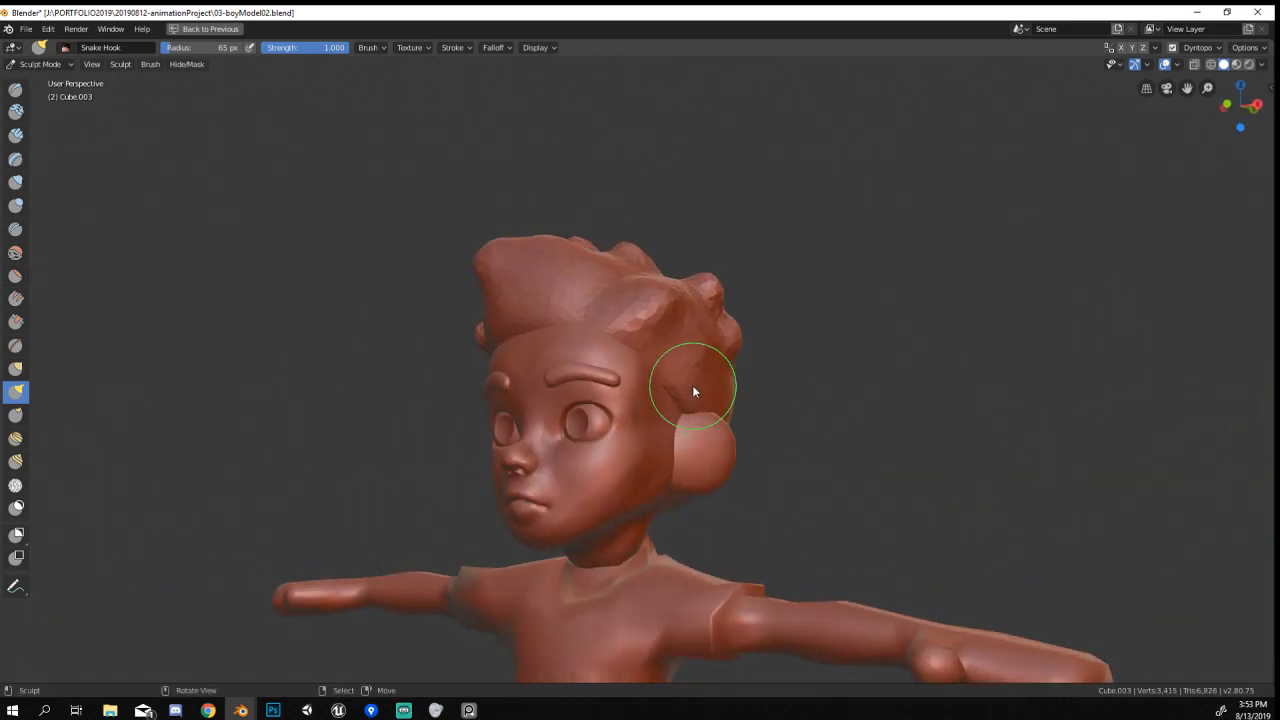
middle_drag(692, 390, 626, 391)
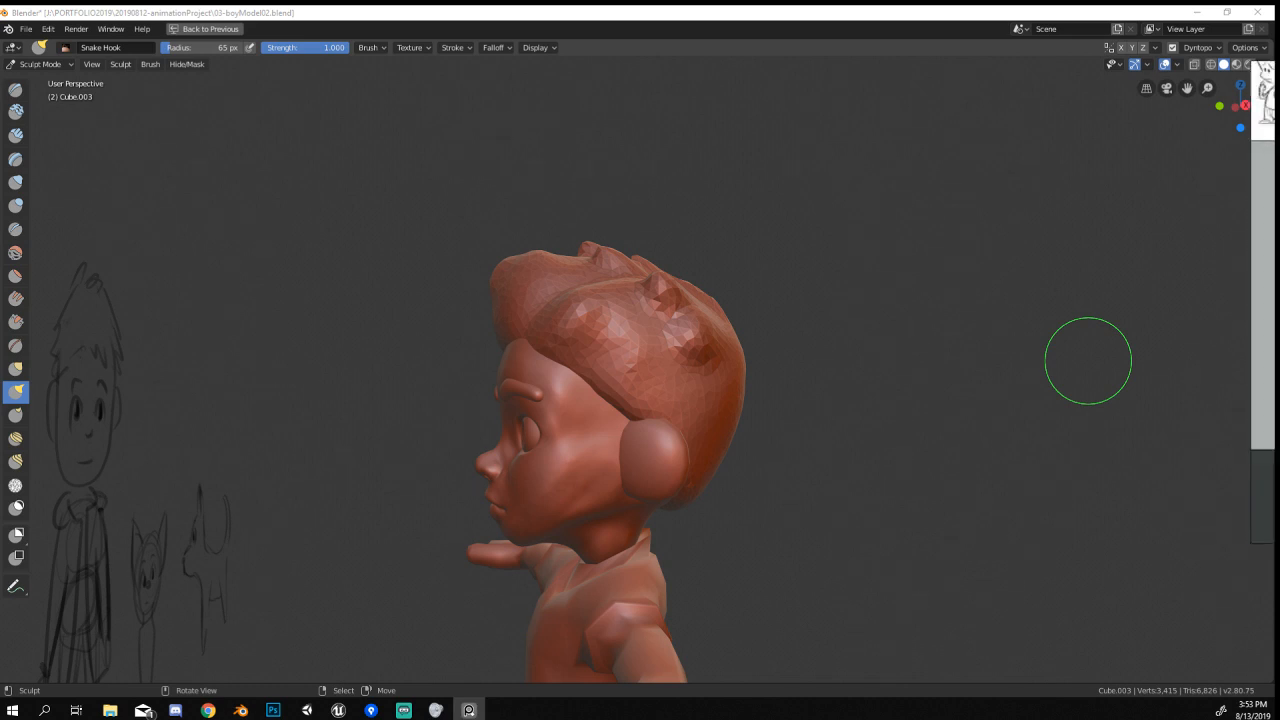
mouse_move(1088, 360)
middle_down()
mouse_move(977, 483)
mouse_move(1094, 486)
middle_up()
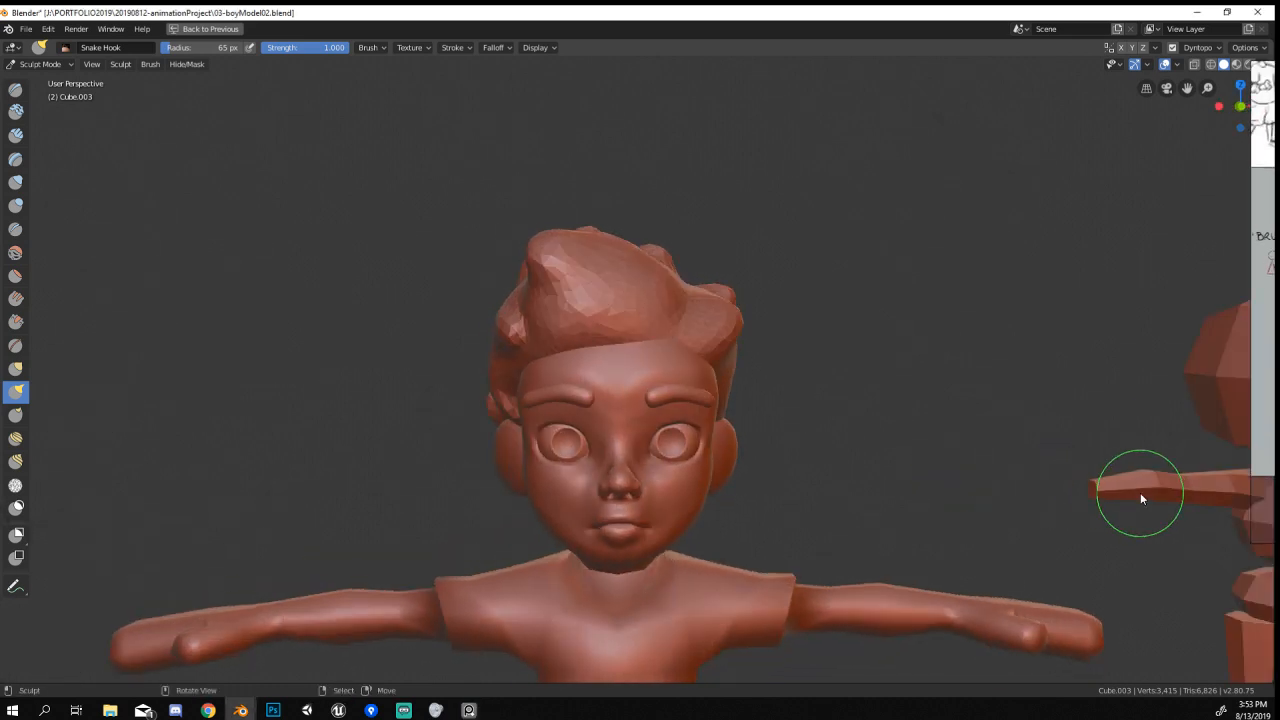
Pull a sideburn lock down in front of each ear with the 65 px Snake Hook brush.
mouse_move(380, 420)
middle_down()
mouse_move(523, 343)
mouse_move(621, 372)
middle_up()
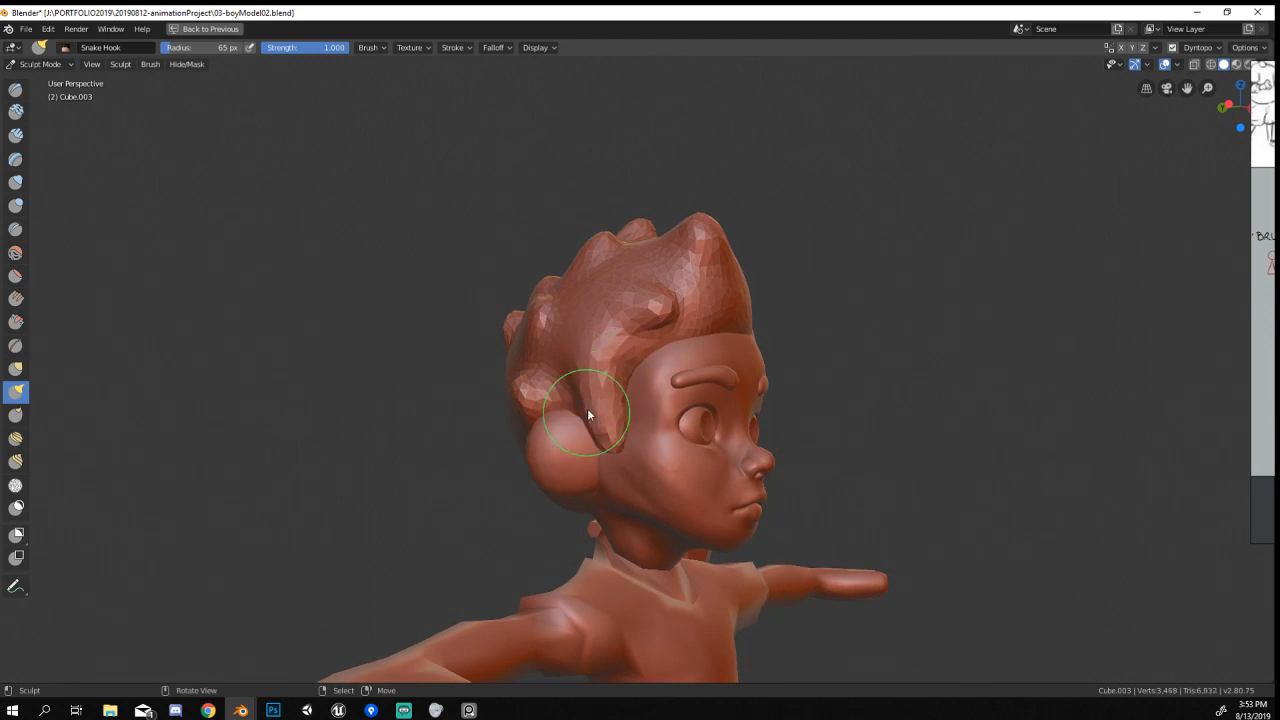
middle_drag(587, 408, 611, 373)
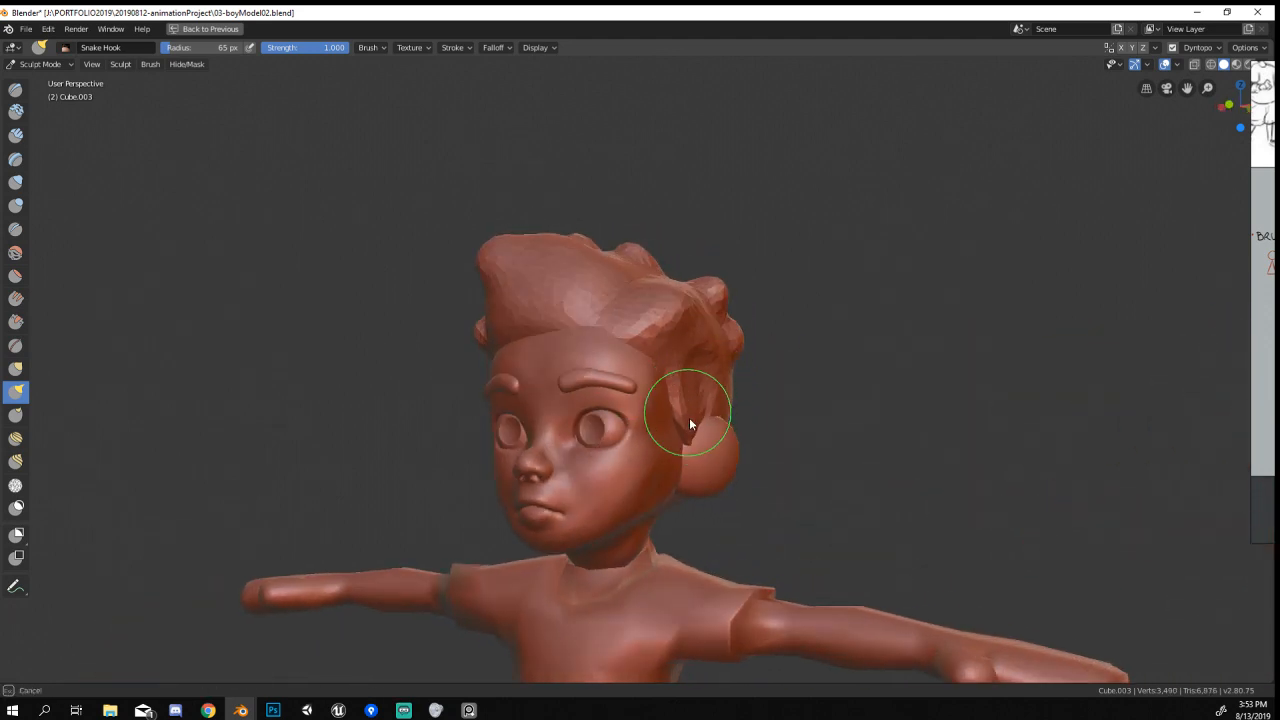
mouse_move(689, 424)
middle_down()
mouse_move(600, 383)
mouse_move(610, 420)
mouse_move(737, 391)
mouse_move(623, 349)
mouse_move(725, 395)
mouse_move(661, 339)
mouse_move(730, 296)
mouse_move(748, 262)
middle_up()
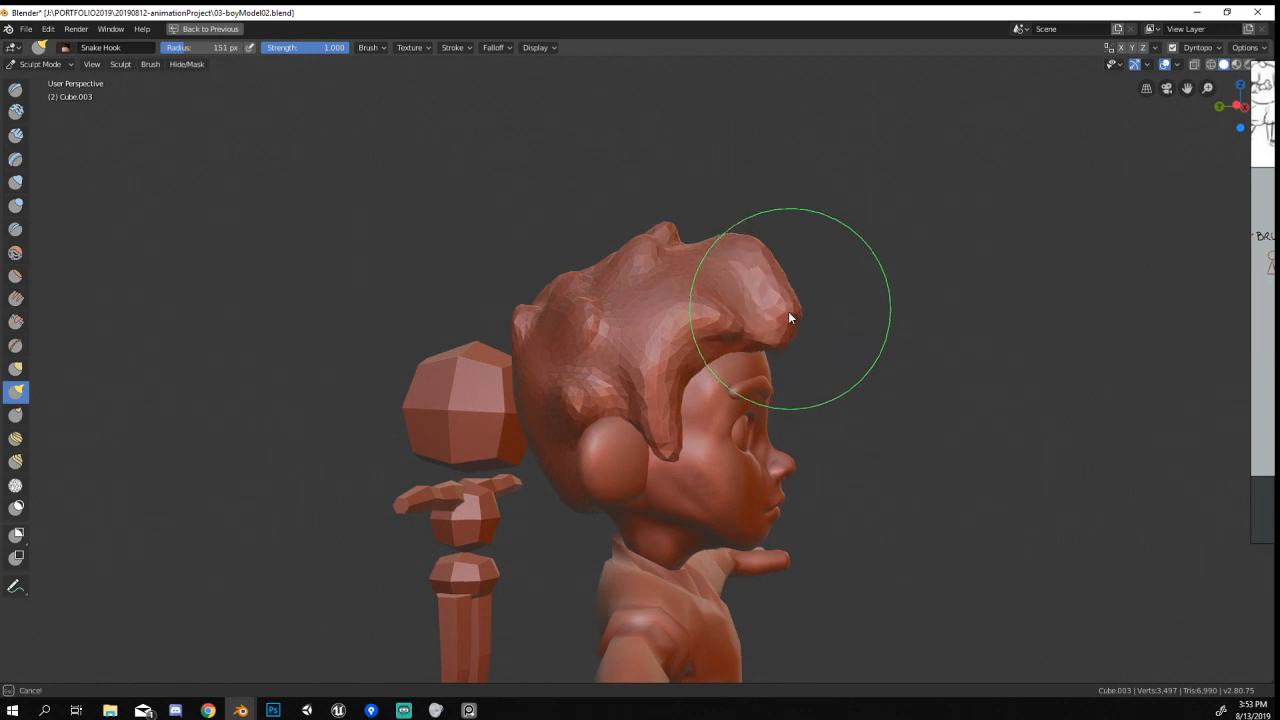
Pull the quiff forward and down into a fringe with the Snake Hook brush at 151 then 115 px.
mouse_move(788, 317)
mouse_down()
mouse_move(737, 251)
mouse_move(749, 257)
mouse_up()
middle_drag(749, 257, 700, 320)
key(f)
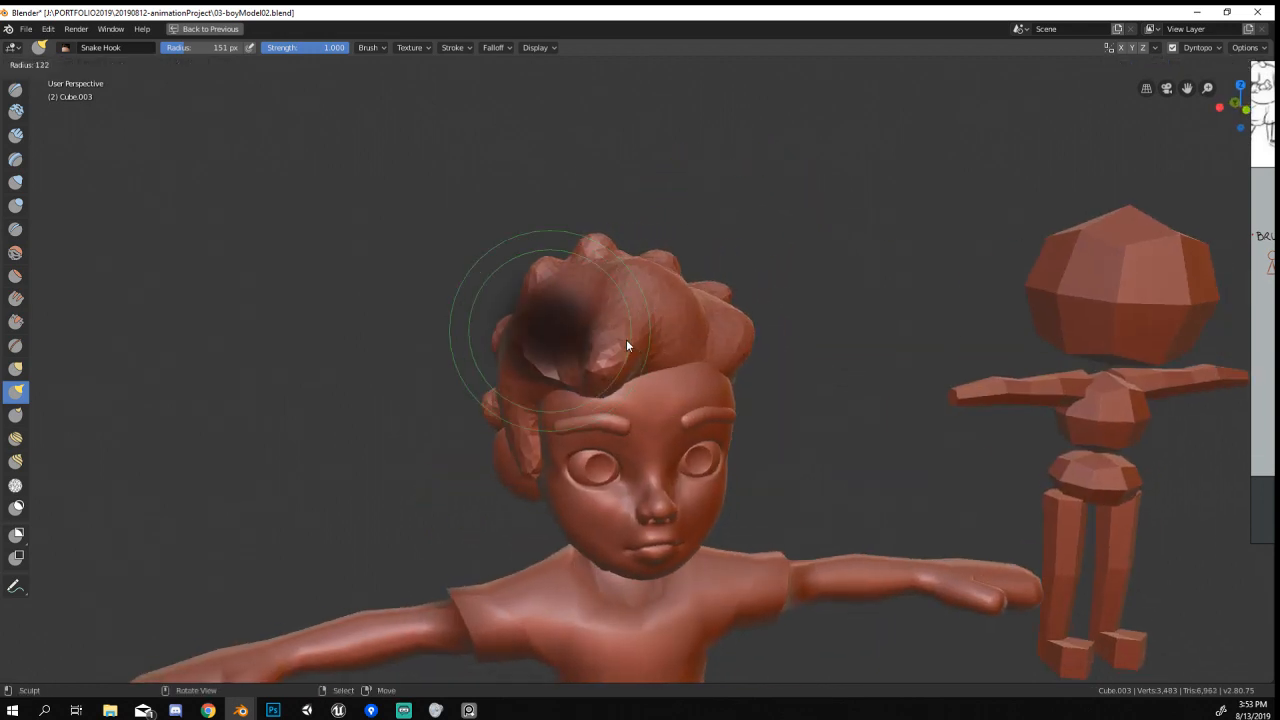
click(647, 371)
drag(615, 358, 591, 352)
middle_drag(591, 352, 674, 336)
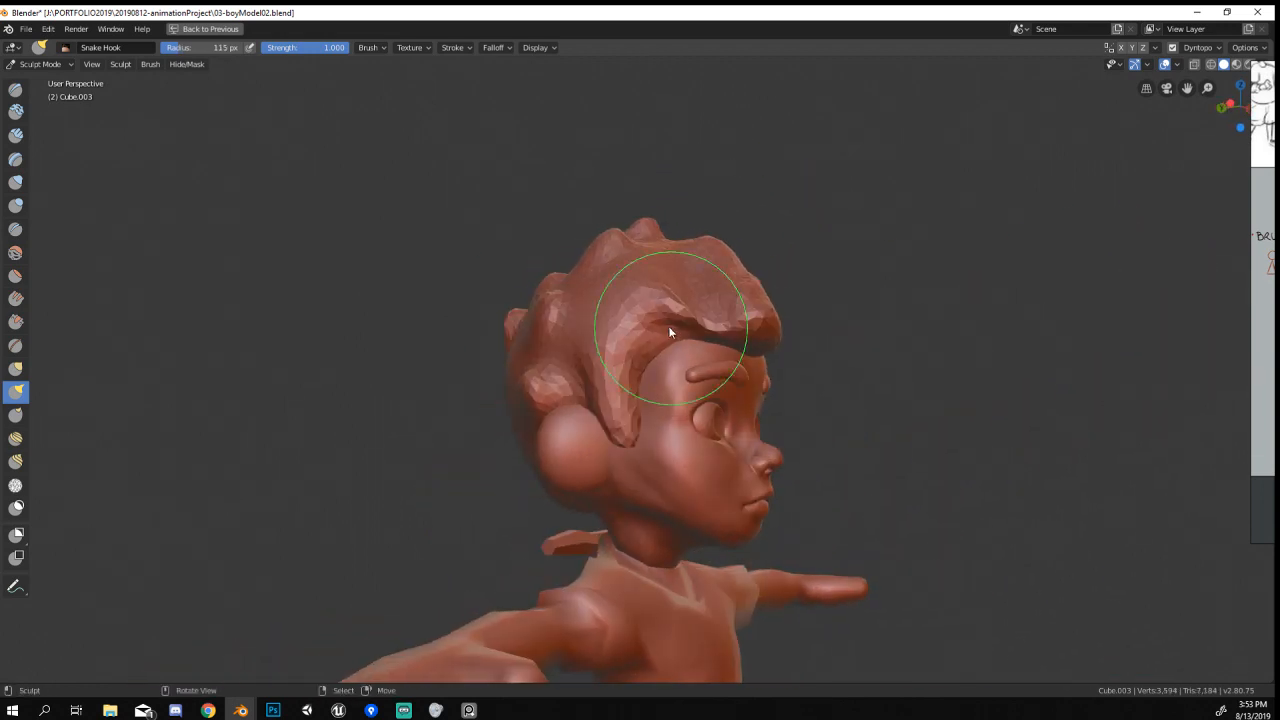
Shape the fringe's edge over the temple with Snake Hook strokes, setting the brush radius to 116 px.
mouse_move(671, 331)
mouse_down()
mouse_move(650, 292)
mouse_move(674, 289)
mouse_up()
mouse_move(674, 289)
middle_down()
mouse_move(655, 320)
mouse_move(669, 370)
middle_up()
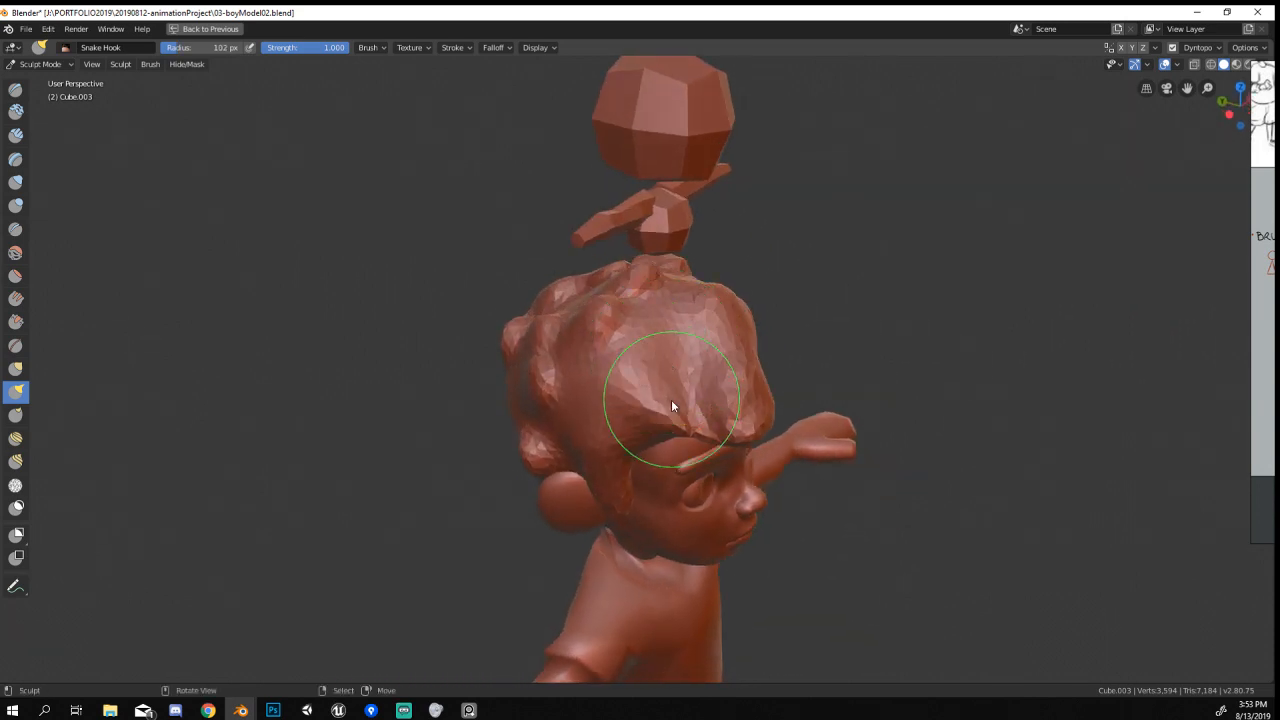
middle_drag(645, 446, 680, 400)
key(f)
click(688, 402)
drag(708, 398, 684, 368)
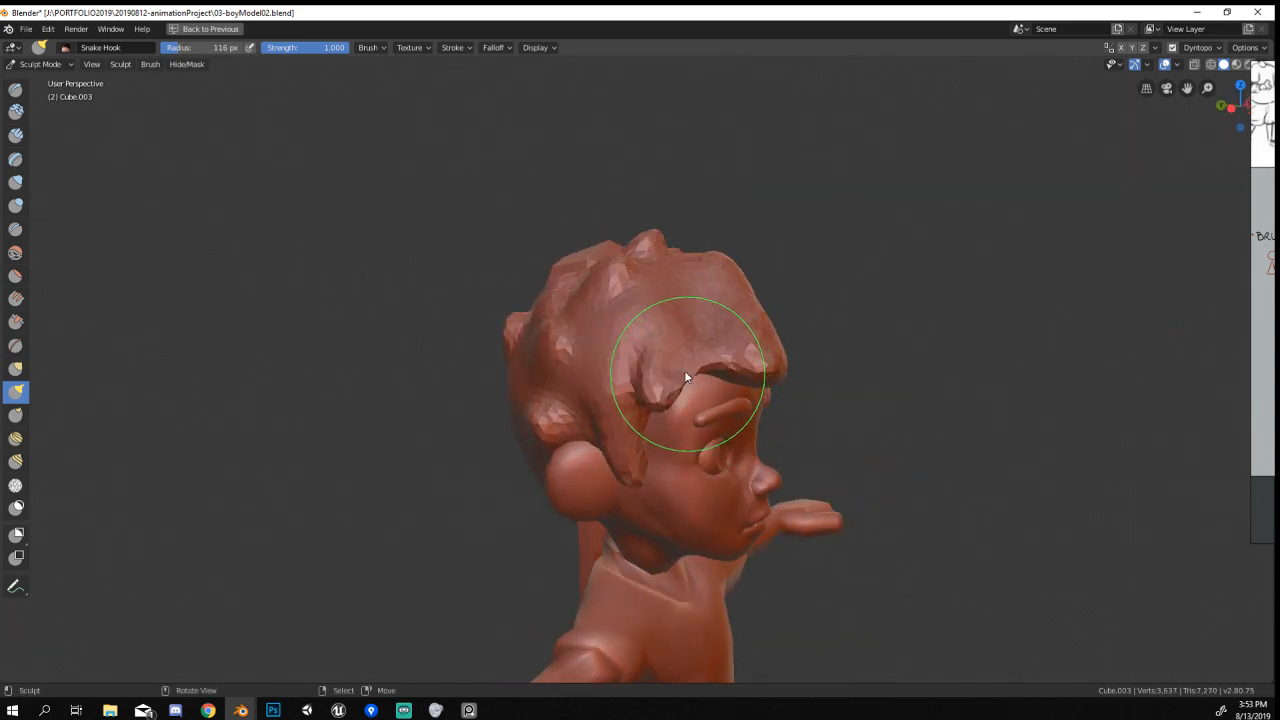
mouse_move(684, 370)
middle_down()
mouse_move(626, 323)
mouse_move(562, 348)
middle_up()
Switch to the Grab brush at 173 px and reshape the top of the hair above the forehead.
key(g)
key(f)
click(622, 284)
middle_drag(622, 284, 590, 268)
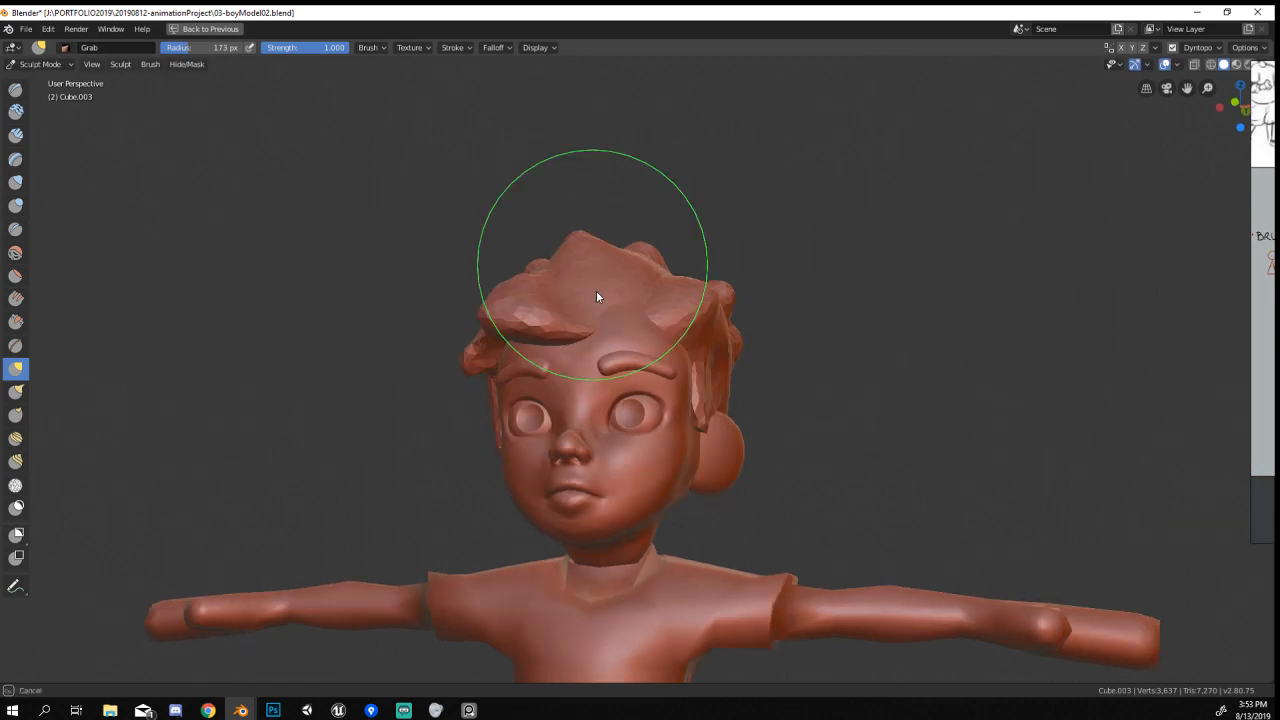
drag(591, 258, 590, 278)
middle_drag(590, 280, 641, 291)
Set the Grab brush to 156 px and adjust the fringe's side and how far it projects over the brow.
key(f)
click(626, 322)
drag(677, 320, 688, 300)
middle_drag(690, 304, 539, 319)
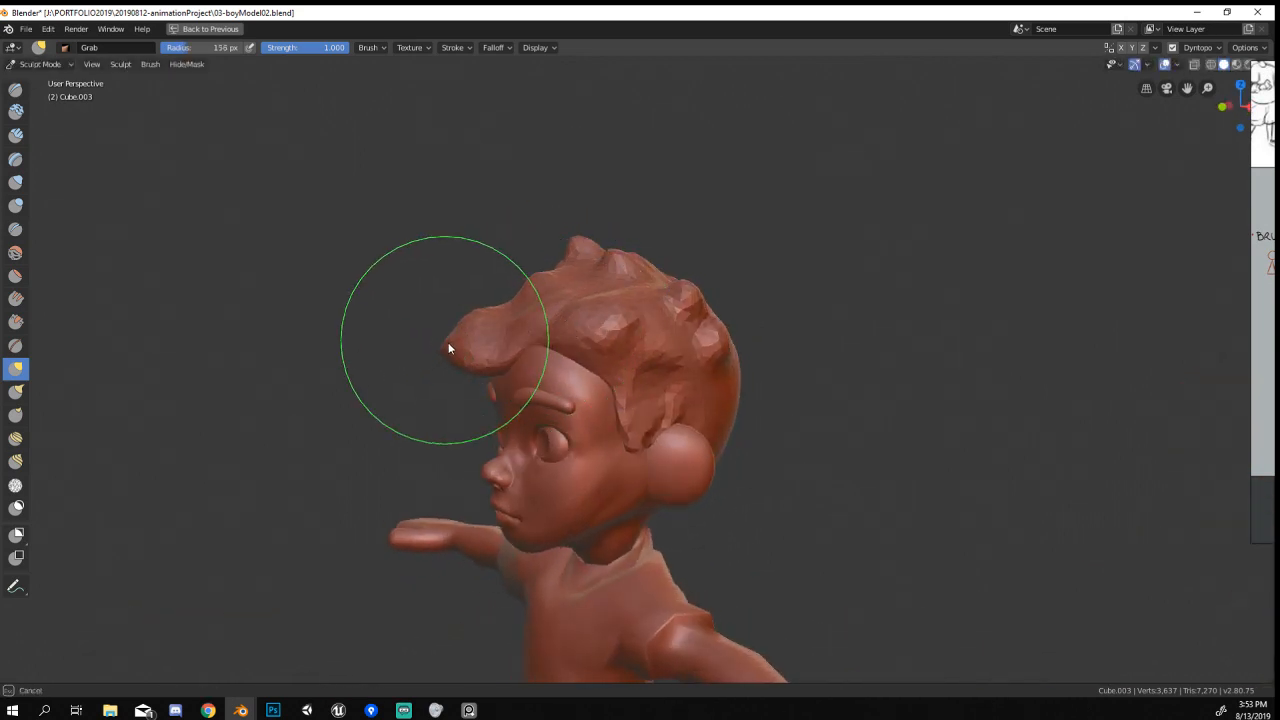
drag(448, 342, 470, 345)
middle_drag(470, 345, 567, 325)
Sweep the fringe sideways across the forehead with the 156 px Grab brush and check it from several angles.
drag(575, 328, 573, 315)
middle_drag(573, 315, 627, 343)
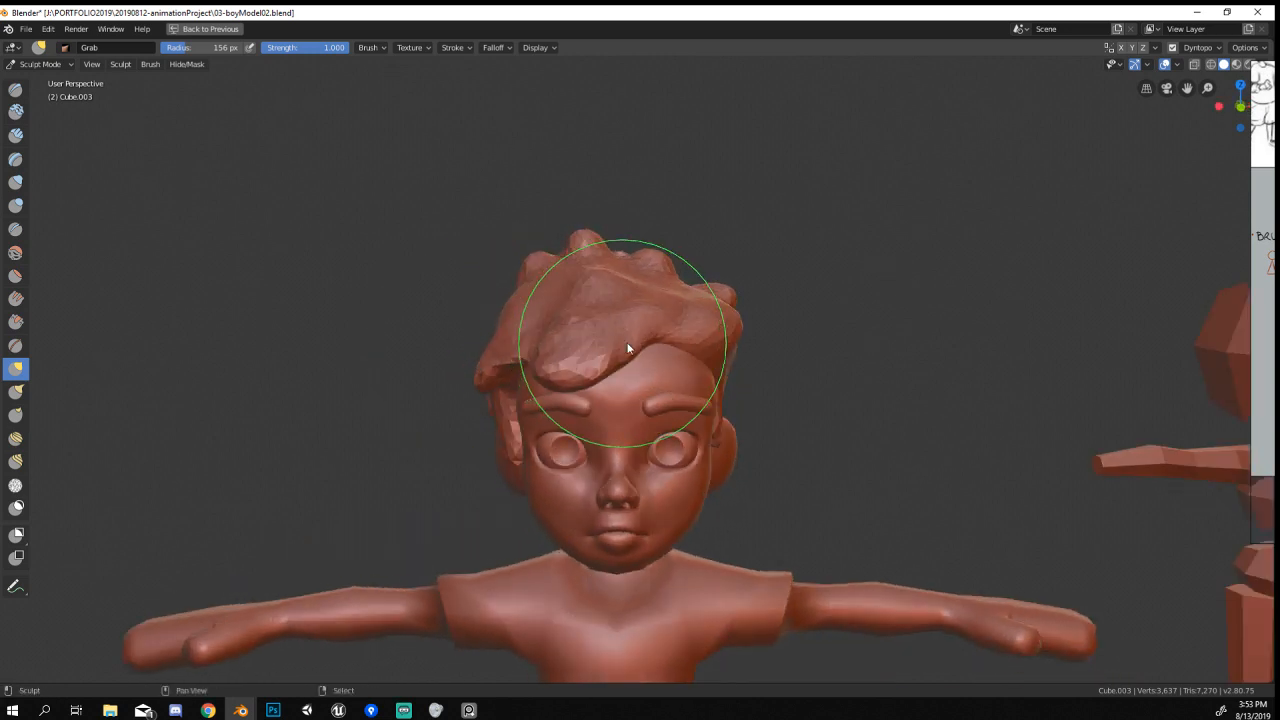
drag(628, 348, 574, 334)
mouse_move(574, 334)
middle_down()
mouse_move(614, 383)
mouse_move(558, 406)
middle_up()
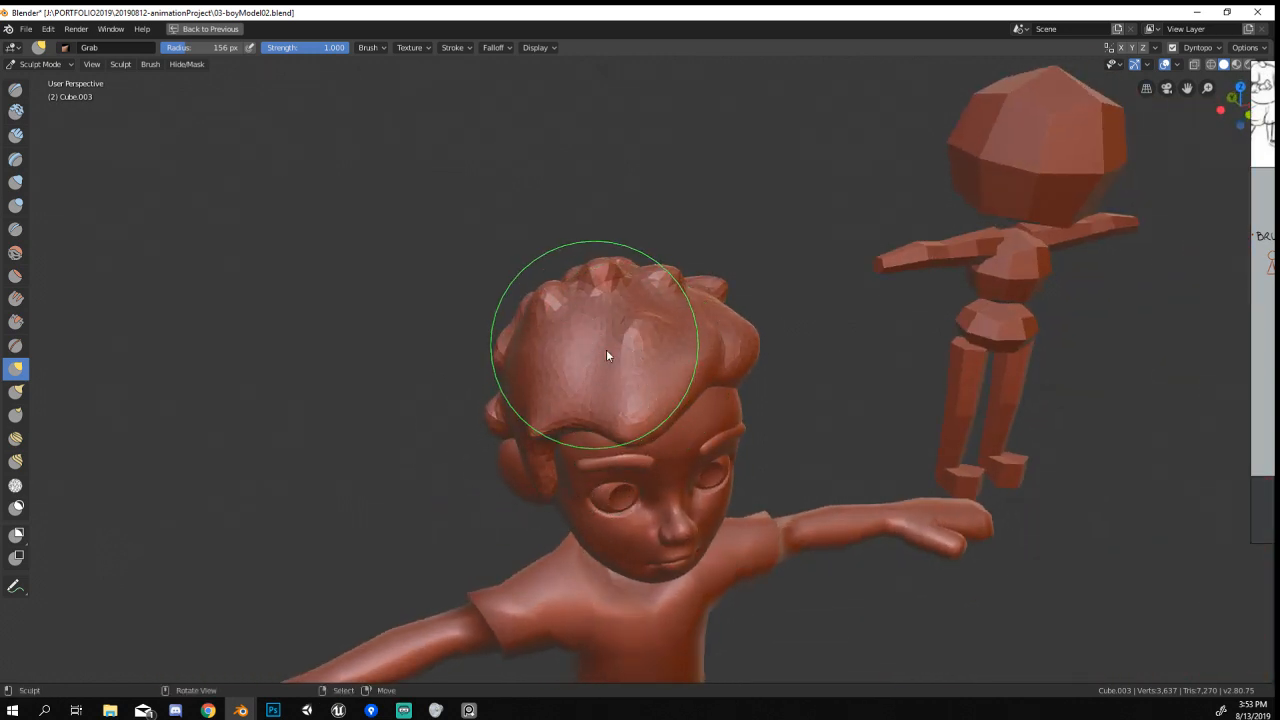
middle_drag(606, 355, 1137, 127)
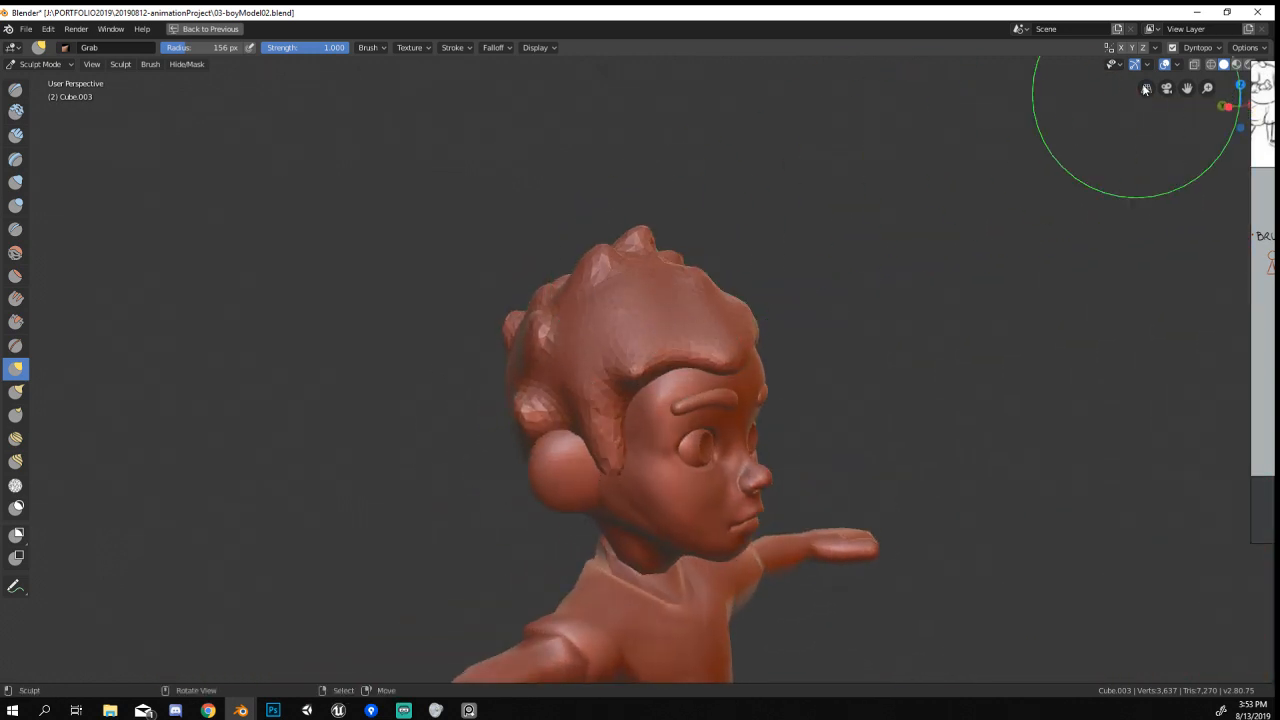
Switch to the Snake Hook brush at 120 px and pull the fringe's lower edge over the temple and brow.
click(17, 393)
key(f)
click(601, 380)
drag(616, 370, 641, 390)
middle_drag(641, 390, 624, 426)
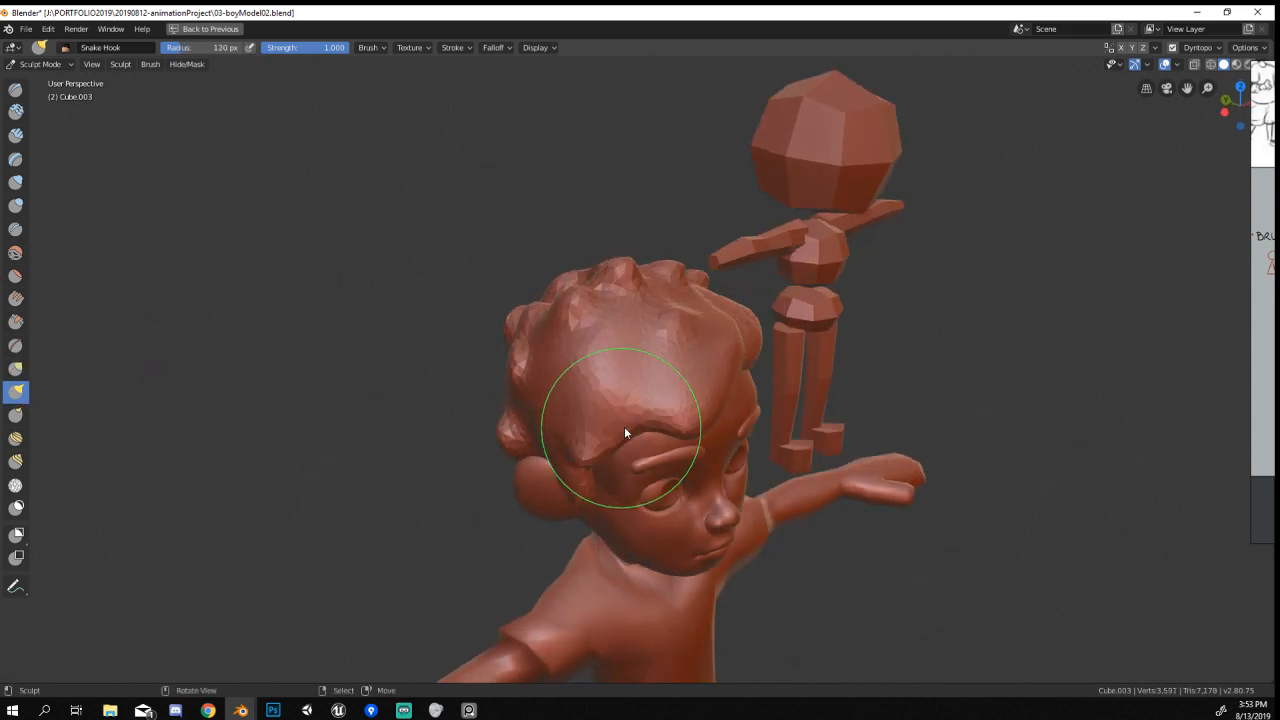
drag(664, 445, 667, 432)
Set the Snake Hook radius to 119 px and sweep the front hair across the top of the forehead.
mouse_move(667, 432)
middle_down()
mouse_move(643, 406)
mouse_move(632, 346)
mouse_move(674, 305)
middle_up()
key(f)
click(655, 328)
drag(671, 310, 700, 296)
middle_drag(700, 296, 598, 317)
drag(655, 318, 740, 328)
mouse_move(740, 328)
middle_down()
mouse_move(701, 326)
mouse_move(648, 370)
middle_up()
drag(553, 381, 577, 368)
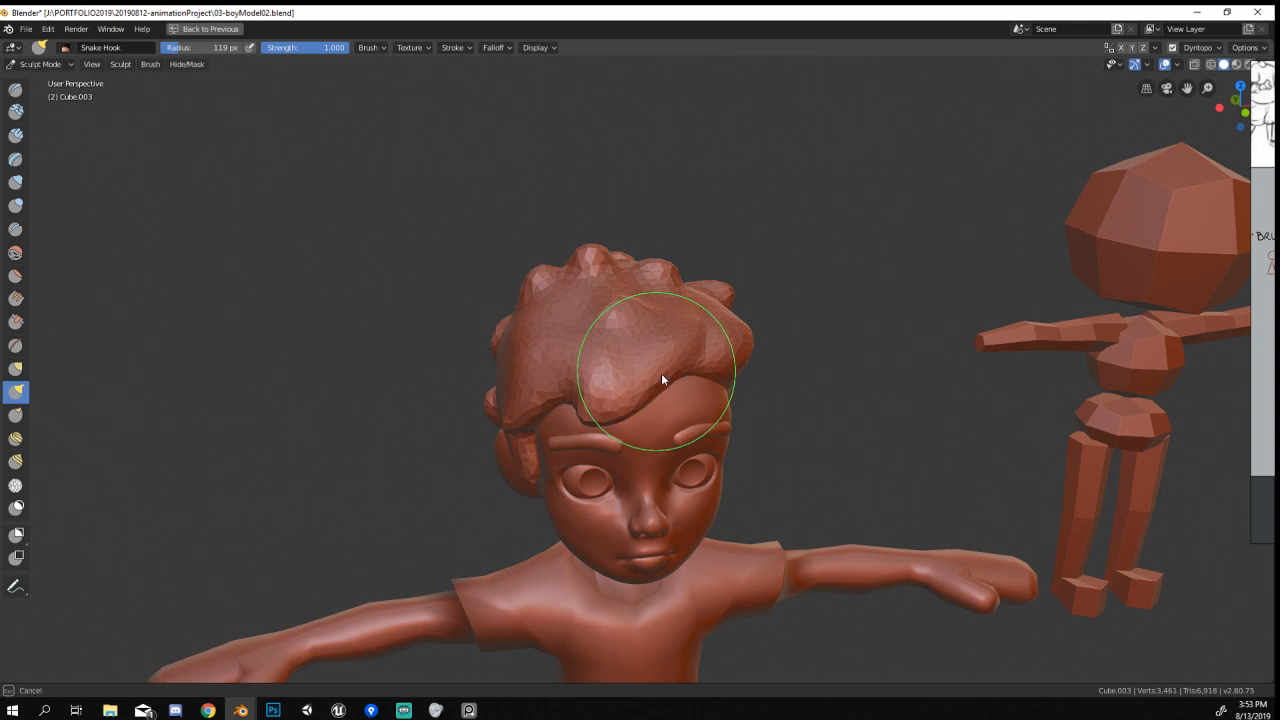
Pull the centre of the fringe down over the forehead with the 119 px Snake Hook brush.
drag(659, 373, 673, 383)
middle_drag(601, 369, 630, 329)
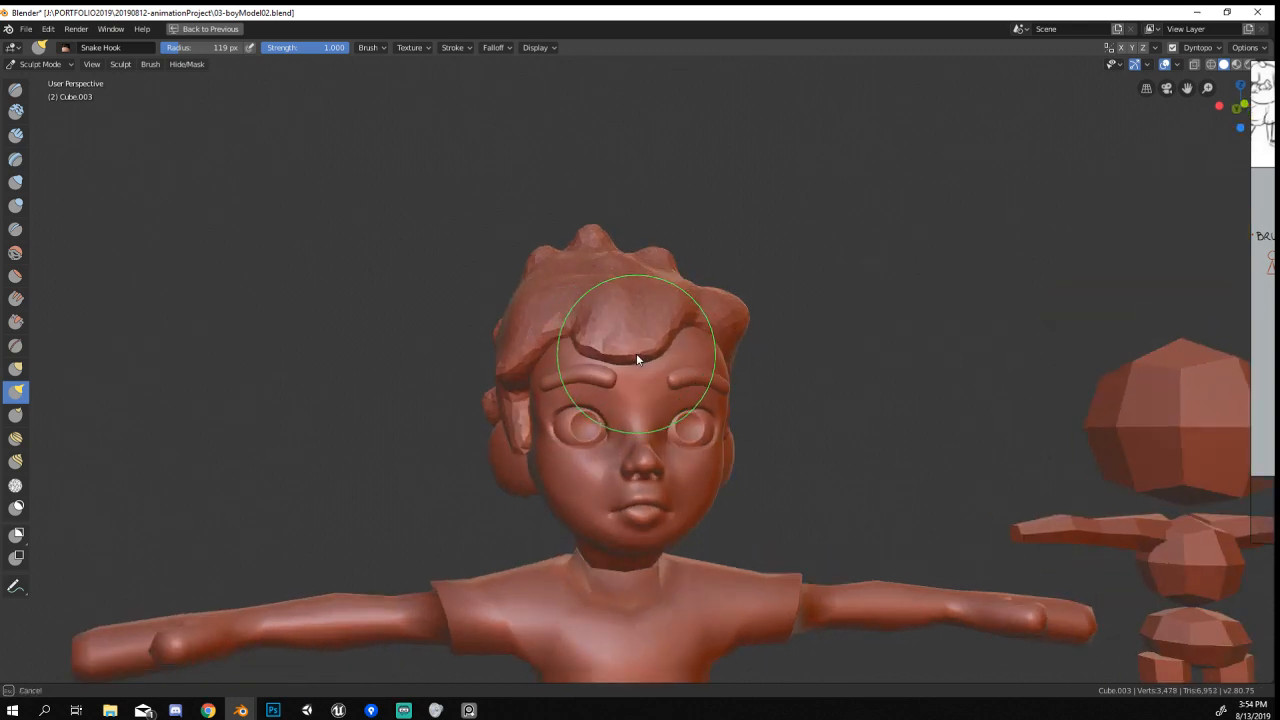
drag(587, 348, 586, 358)
middle_drag(587, 360, 610, 386)
Set the Snake Hook radius to 90 px and reshape the notch between the fringe and the side hair.
key(f)
click(599, 386)
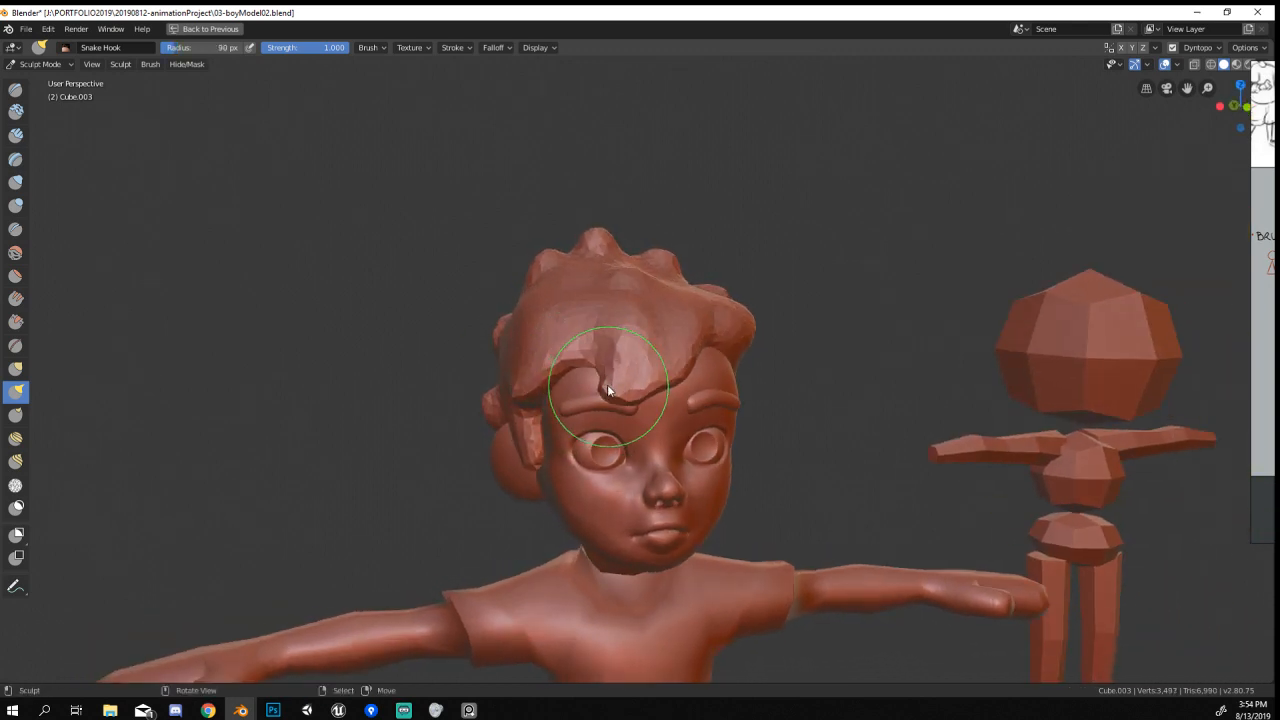
mouse_move(592, 362)
mouse_down()
mouse_move(595, 342)
mouse_move(638, 340)
mouse_up()
mouse_move(638, 340)
middle_down()
mouse_move(640, 357)
mouse_move(615, 347)
middle_up()
Set the Snake Hook radius to 105 px and lower the fringe's tip above the eyebrow.
key(f)
click(622, 349)
key(f)
click(606, 346)
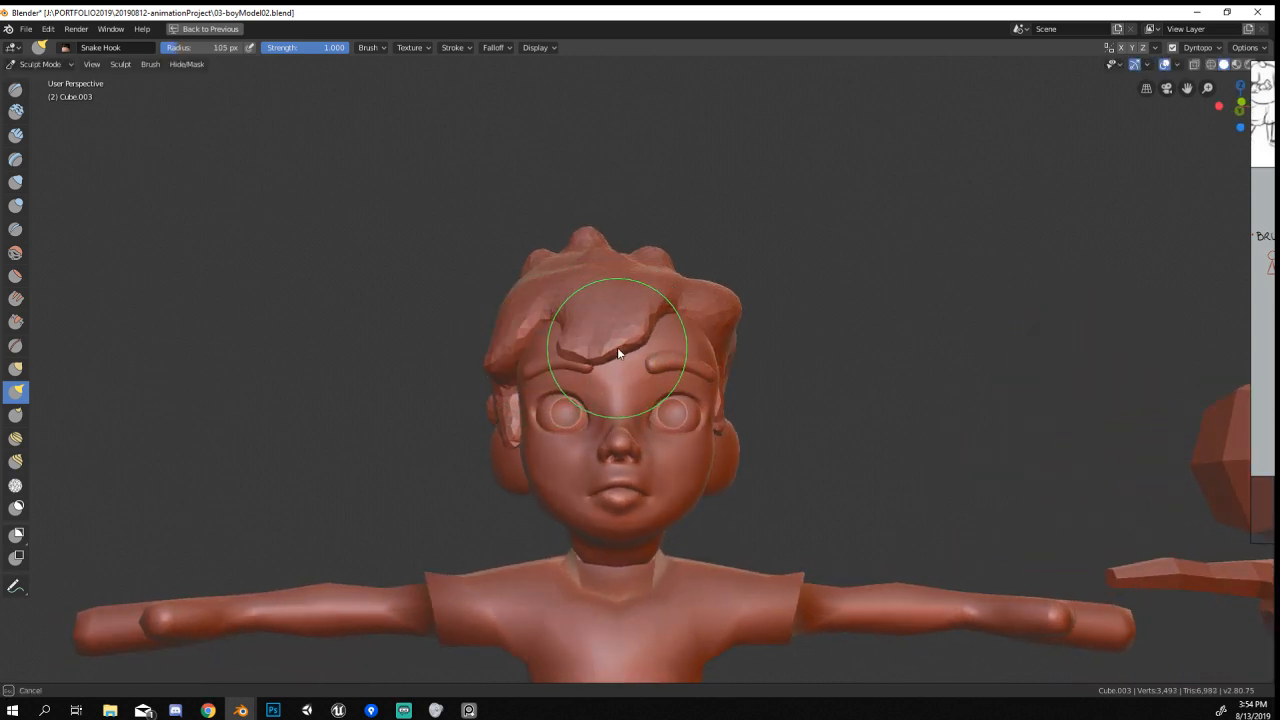
drag(618, 350, 613, 361)
mouse_move(594, 355)
middle_down()
mouse_move(618, 364)
mouse_move(551, 376)
mouse_move(608, 384)
middle_up()
Switch to the Inflate/Deflate brush at 105 px and add volume to the front of the fringe.
click(16, 182)
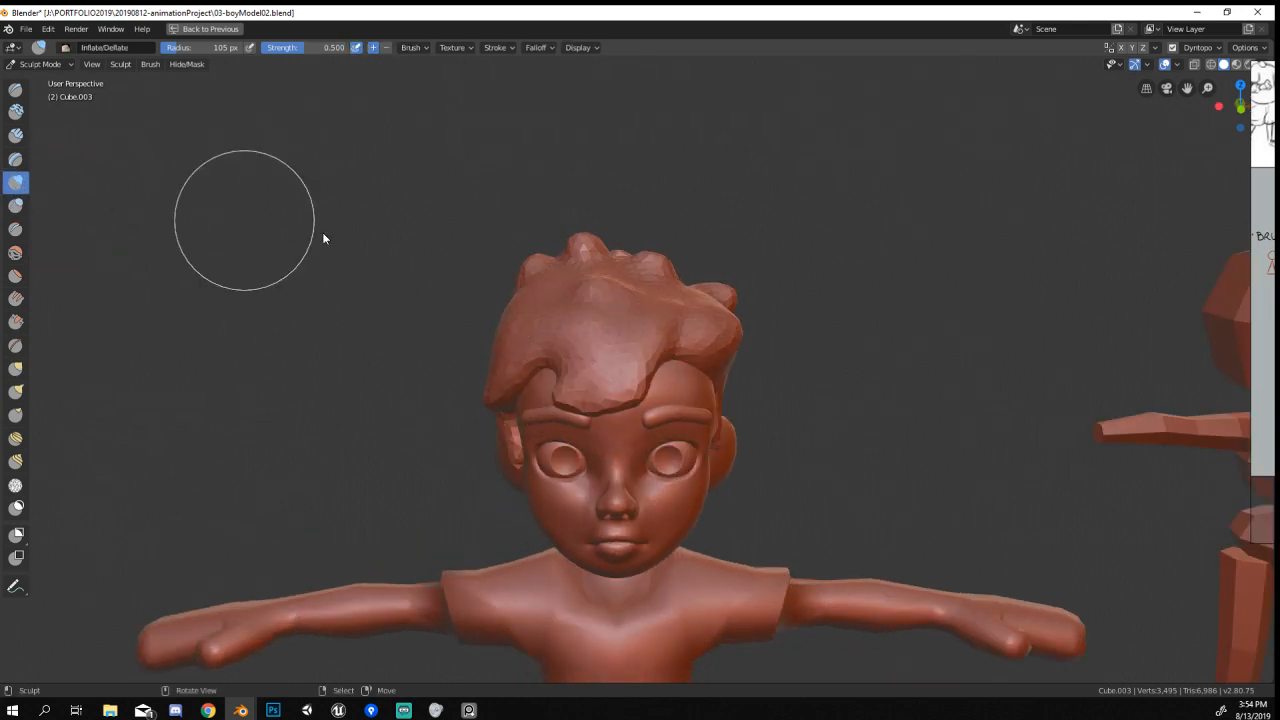
drag(597, 346, 602, 351)
middle_drag(602, 351, 670, 309)
drag(670, 309, 678, 302)
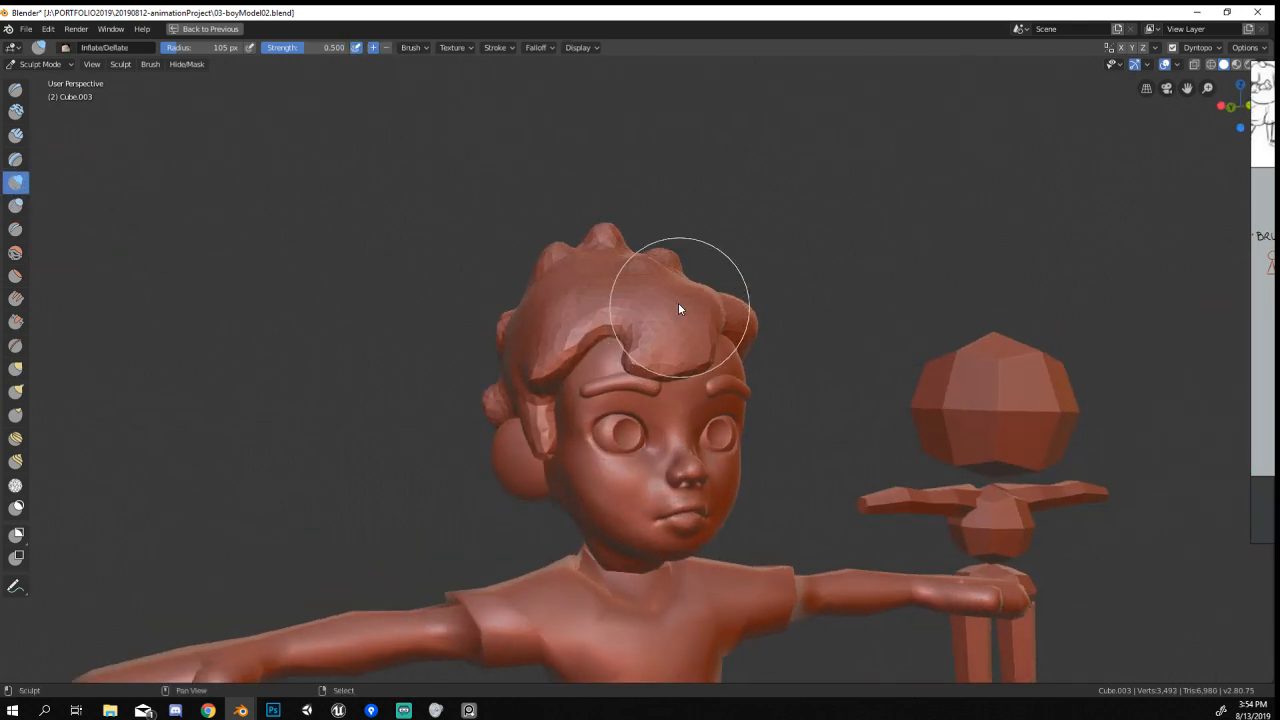
Switch to the Grab brush at 178 px and adjust the fringe's position over the forehead.
middle_drag(678, 302, 597, 356)
key(g)
key(f)
click(644, 380)
drag(643, 397, 635, 378)
Examine the hairstyle from the front and both sides, close up and at a distance.
mouse_move(630, 366)
middle_down()
mouse_move(657, 310)
mouse_move(612, 320)
middle_up()
scroll(509, 437, down, 3)
mouse_move(509, 437)
middle_down()
mouse_move(429, 431)
mouse_move(523, 443)
mouse_move(578, 378)
mouse_move(667, 374)
mouse_move(640, 363)
mouse_move(592, 392)
middle_up()
scroll(551, 402, up, 3)
scroll(549, 466, down, 3)
mouse_move(549, 466)
middle_down()
mouse_move(579, 445)
mouse_move(491, 431)
mouse_move(531, 520)
mouse_move(603, 540)
mouse_move(583, 534)
mouse_move(586, 514)
mouse_move(617, 537)
mouse_move(564, 562)
mouse_move(582, 479)
middle_up()
scroll(491, 431, down, 2)
scroll(562, 372, up, 5)
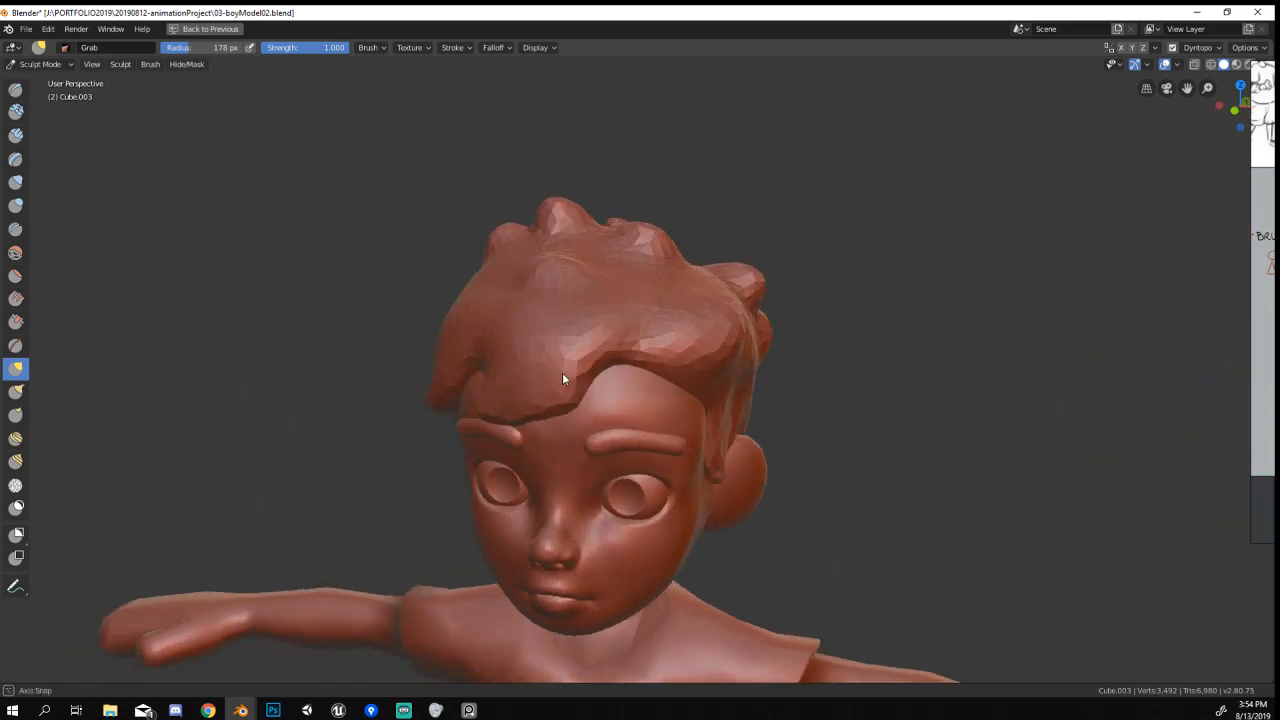
middle_drag(592, 374, 580, 310)
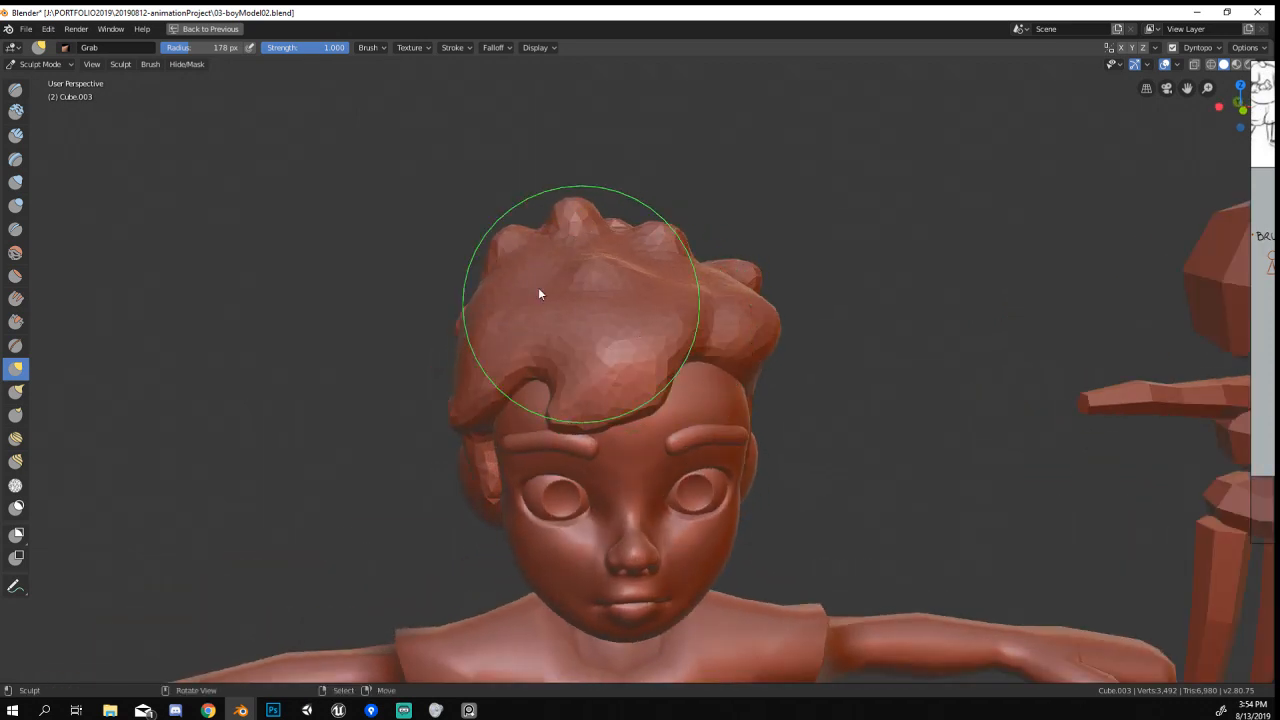
Switch to the Clay Strips brush at 99 px and build up the swept lock from the crown towards the fringe.
click(16, 135)
key(f)
click(742, 372)
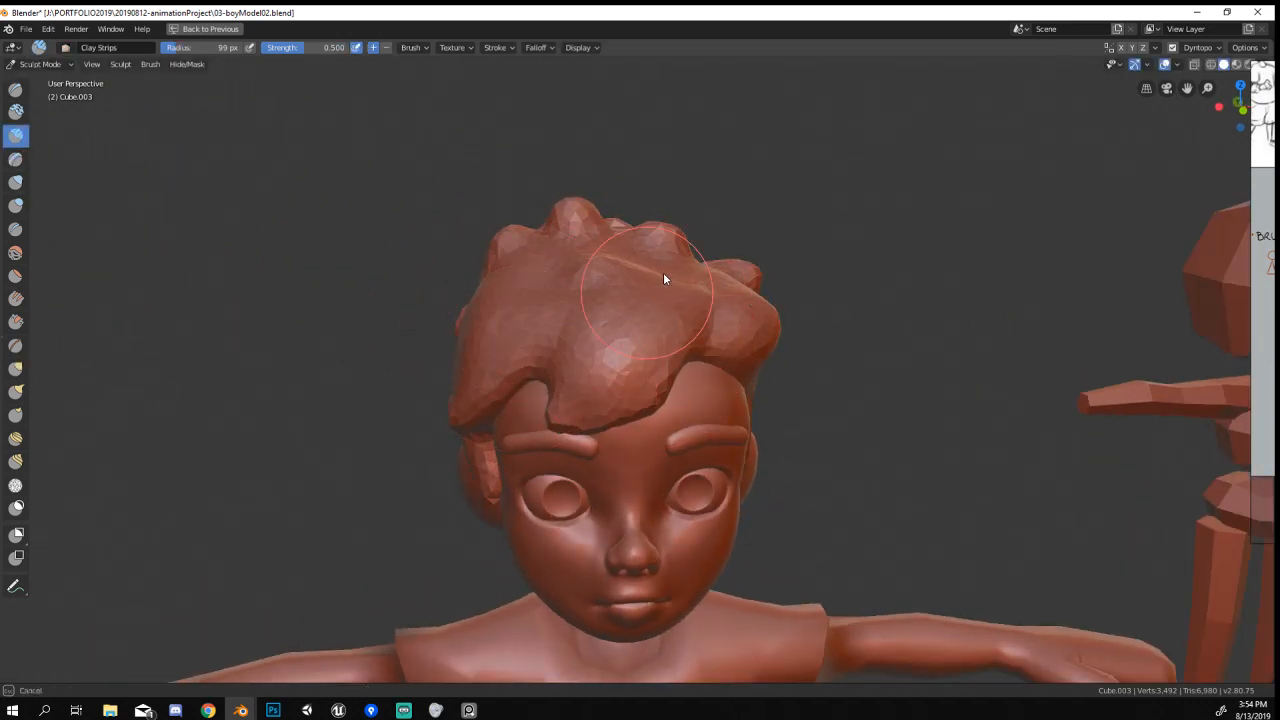
drag(663, 274, 682, 282)
middle_drag(622, 258, 690, 284)
drag(687, 278, 630, 346)
Set the Clay Strips radius to 76 px and thicken the fringe's lower end and the hair beside it.
middle_drag(672, 350, 592, 332)
key(f)
drag(634, 399, 591, 425)
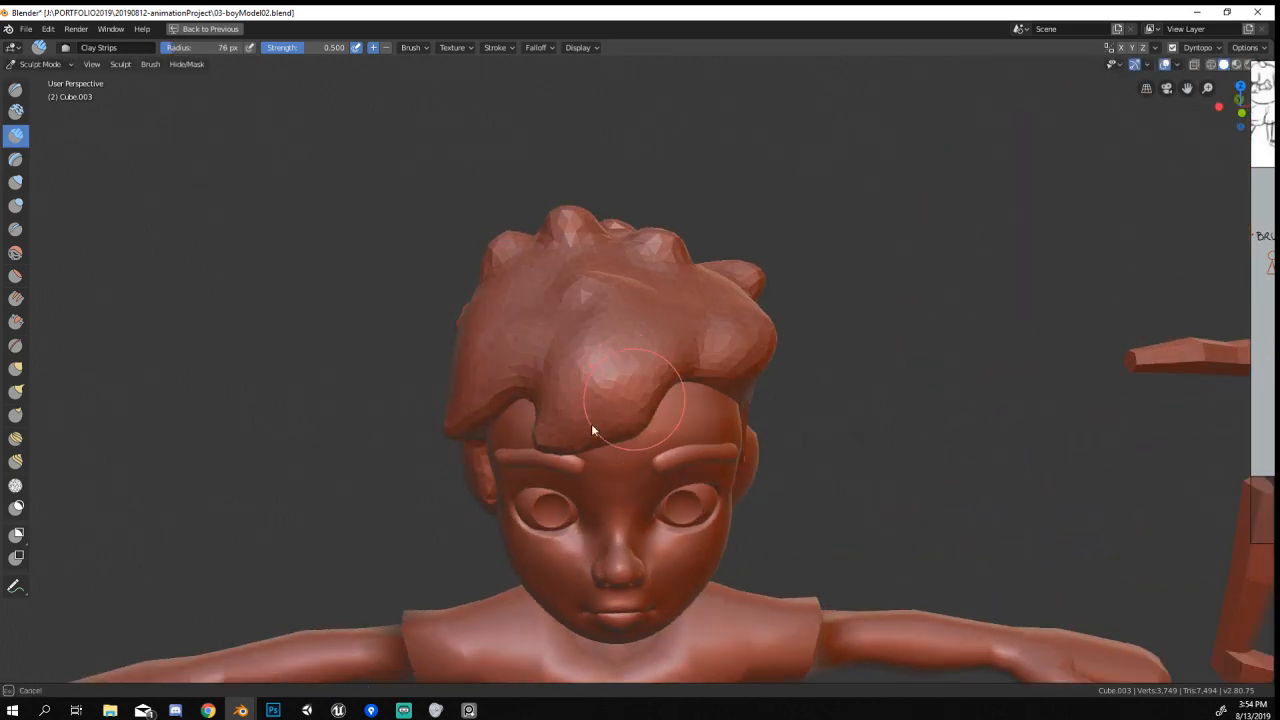
middle_drag(631, 328, 594, 375)
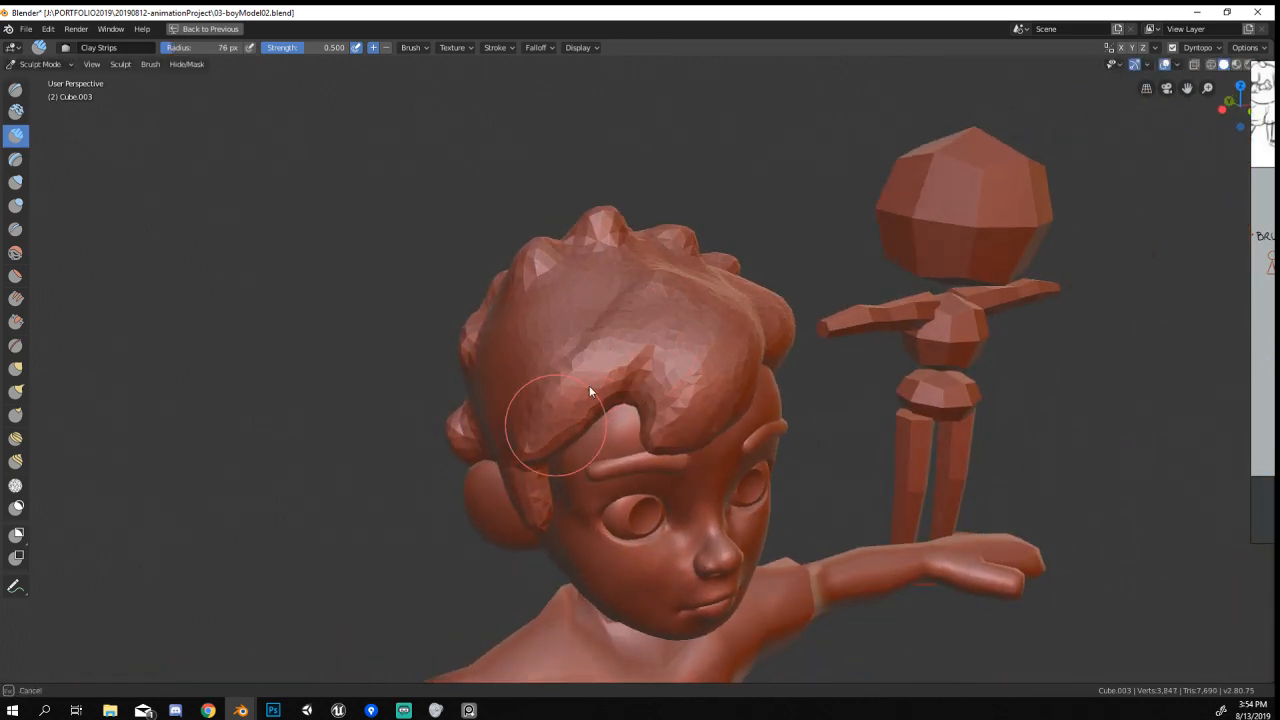
scroll(572, 428, down, 4)
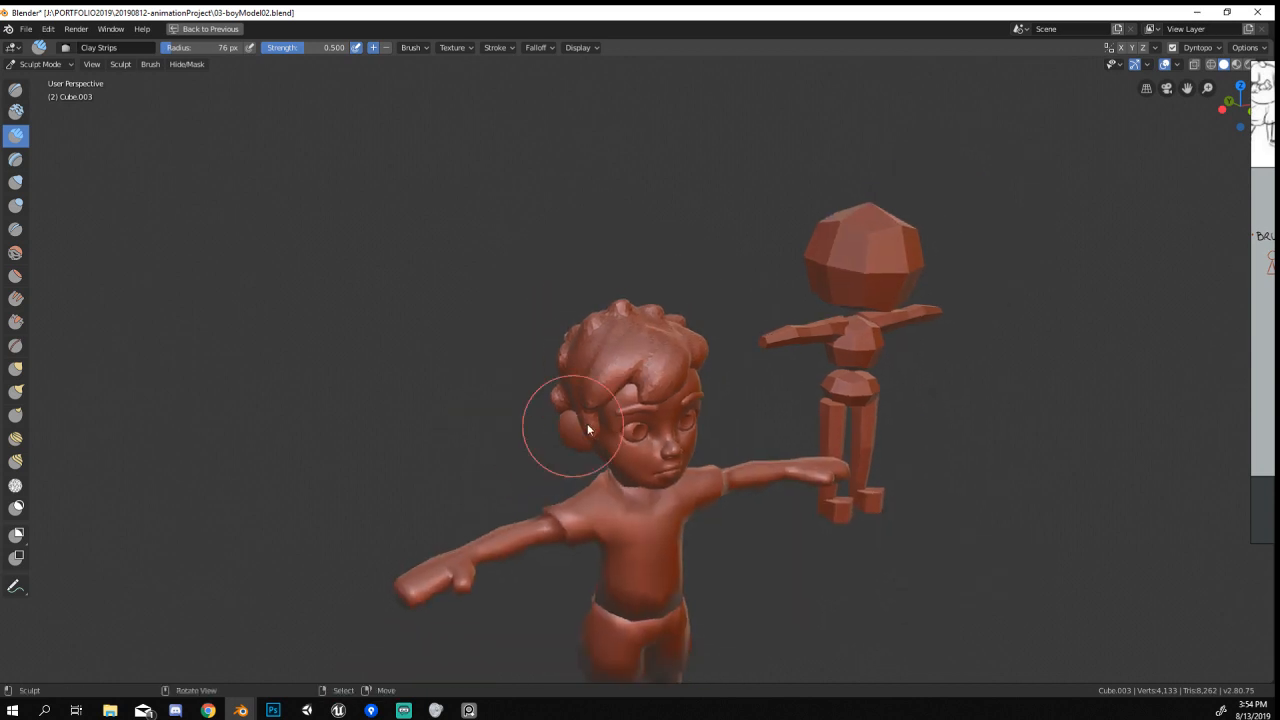
middle_drag(588, 426, 527, 399)
scroll(527, 400, up, 3)
middle_drag(636, 373, 615, 395)
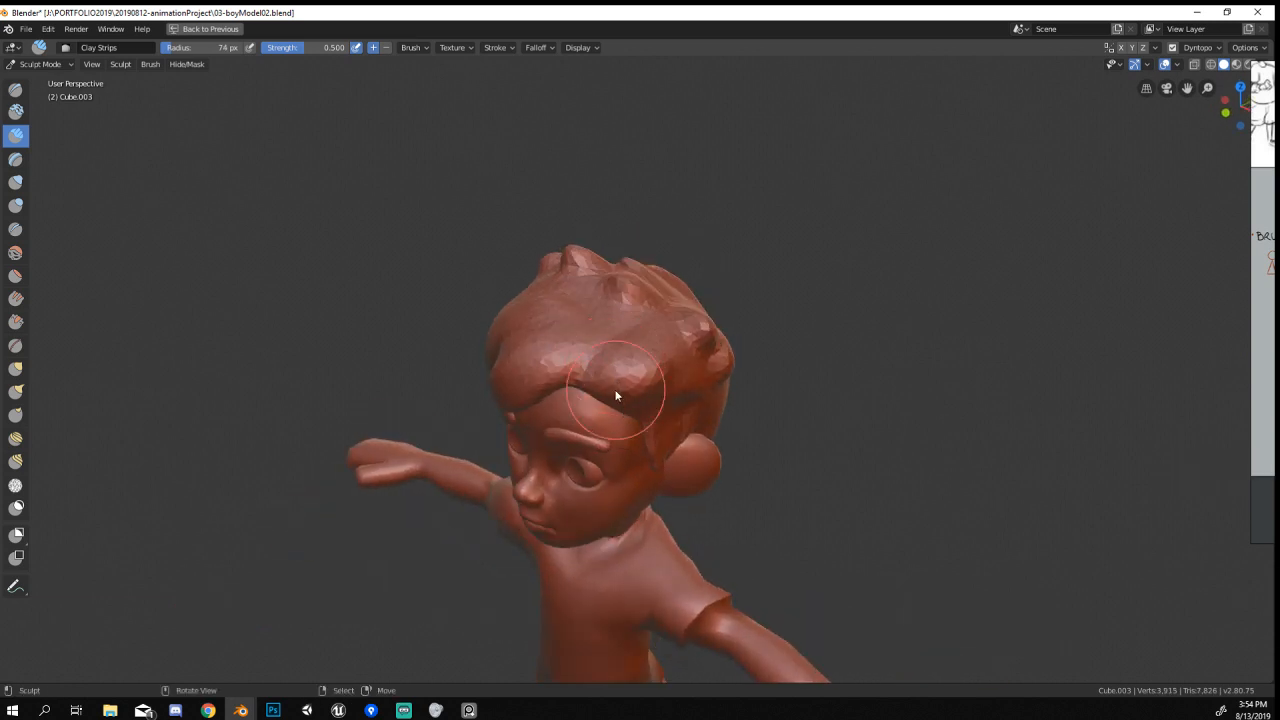
Switch to the Snake Hook brush and draw a lock of hair down over the temple, reducing the radius to 70 px.
click(15, 393)
middle_drag(530, 450, 573, 397)
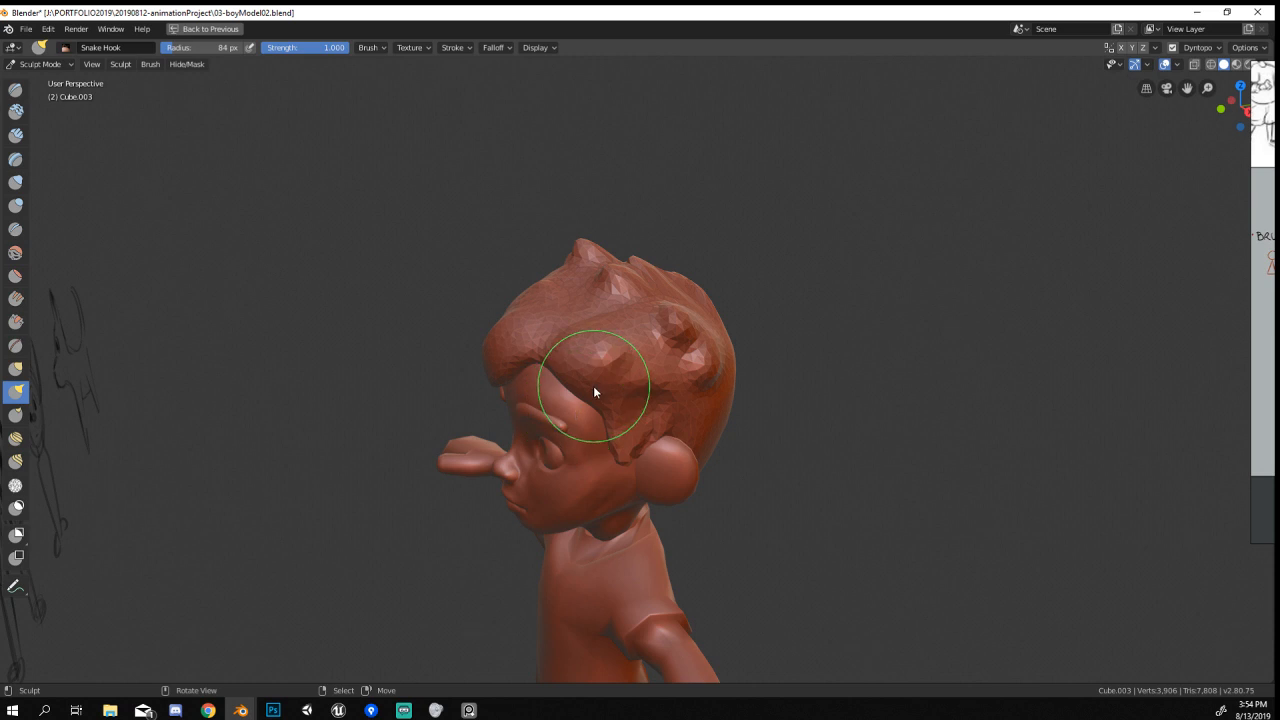
key(f)
click(607, 389)
drag(595, 389, 580, 408)
key(f)
click(566, 404)
middle_drag(581, 409, 592, 366)
drag(587, 364, 583, 371)
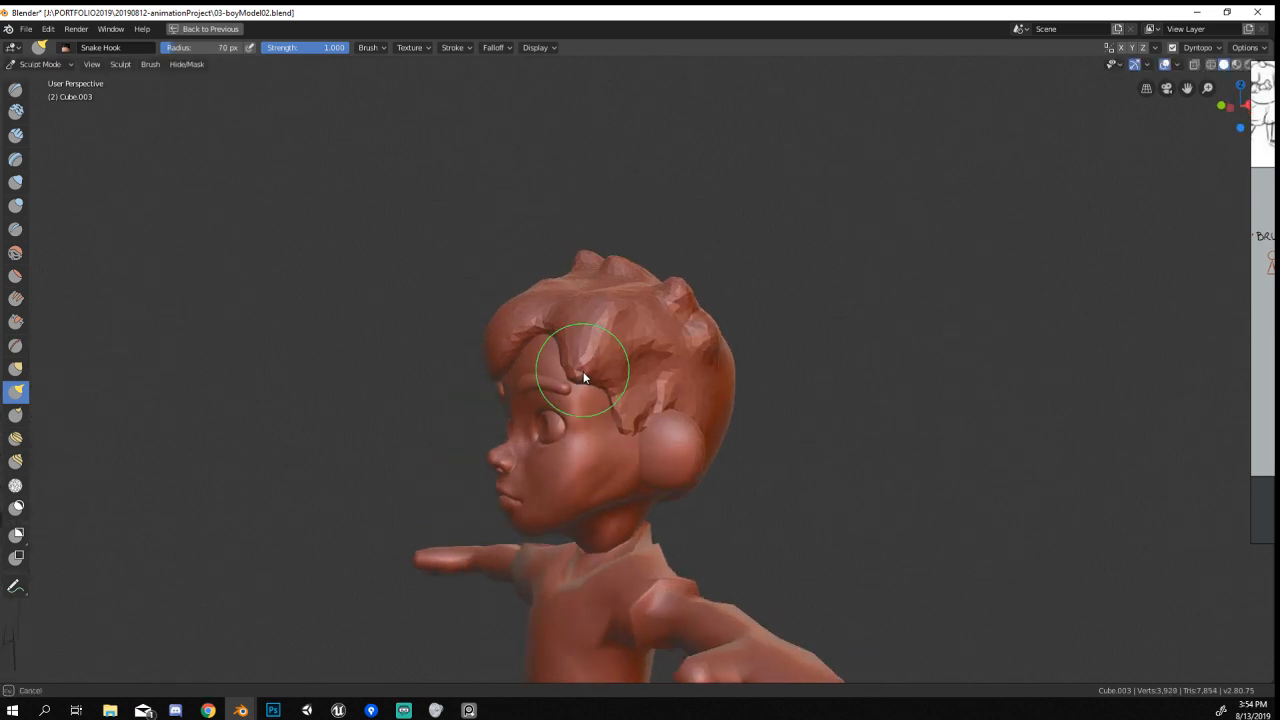
Set the Snake Hook radius to 126 px and push the outer hair above the temple inwards.
mouse_move(584, 376)
middle_down()
mouse_move(693, 372)
mouse_move(692, 386)
middle_up()
key(f)
click(726, 380)
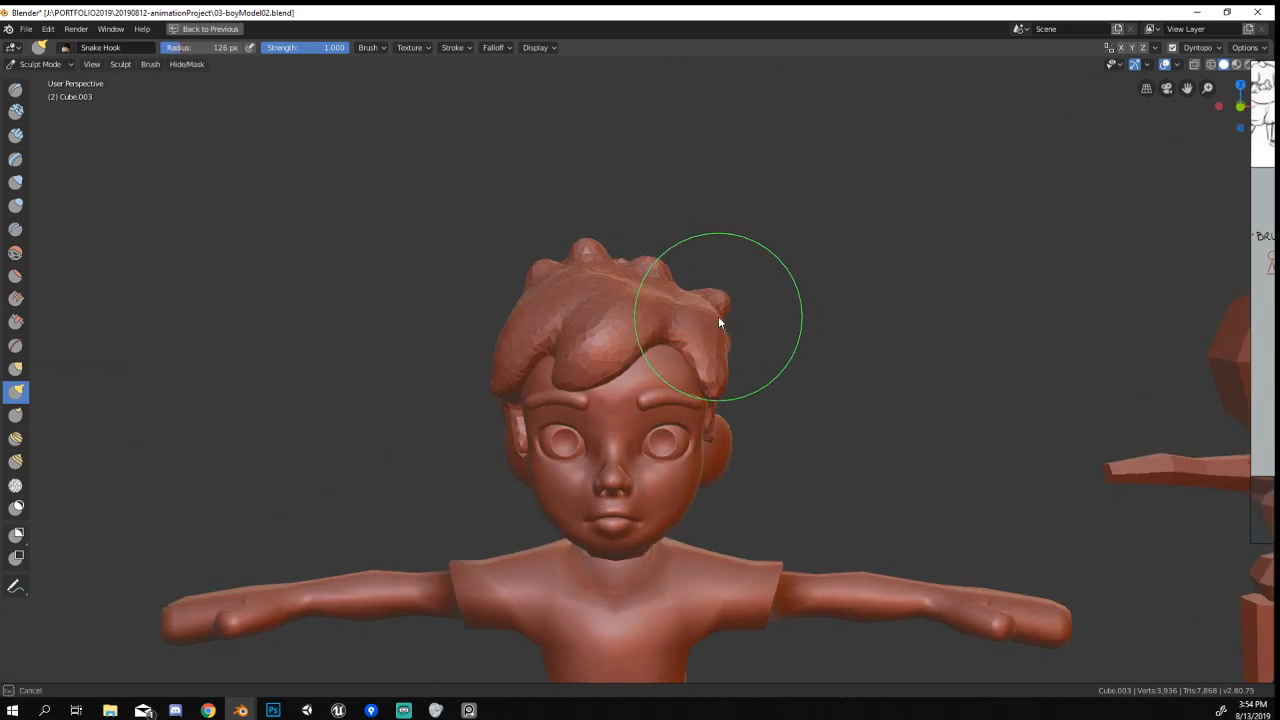
drag(718, 322, 703, 320)
mouse_move(703, 320)
middle_down()
mouse_move(652, 312)
mouse_move(657, 290)
mouse_move(686, 277)
mouse_move(700, 290)
middle_up()
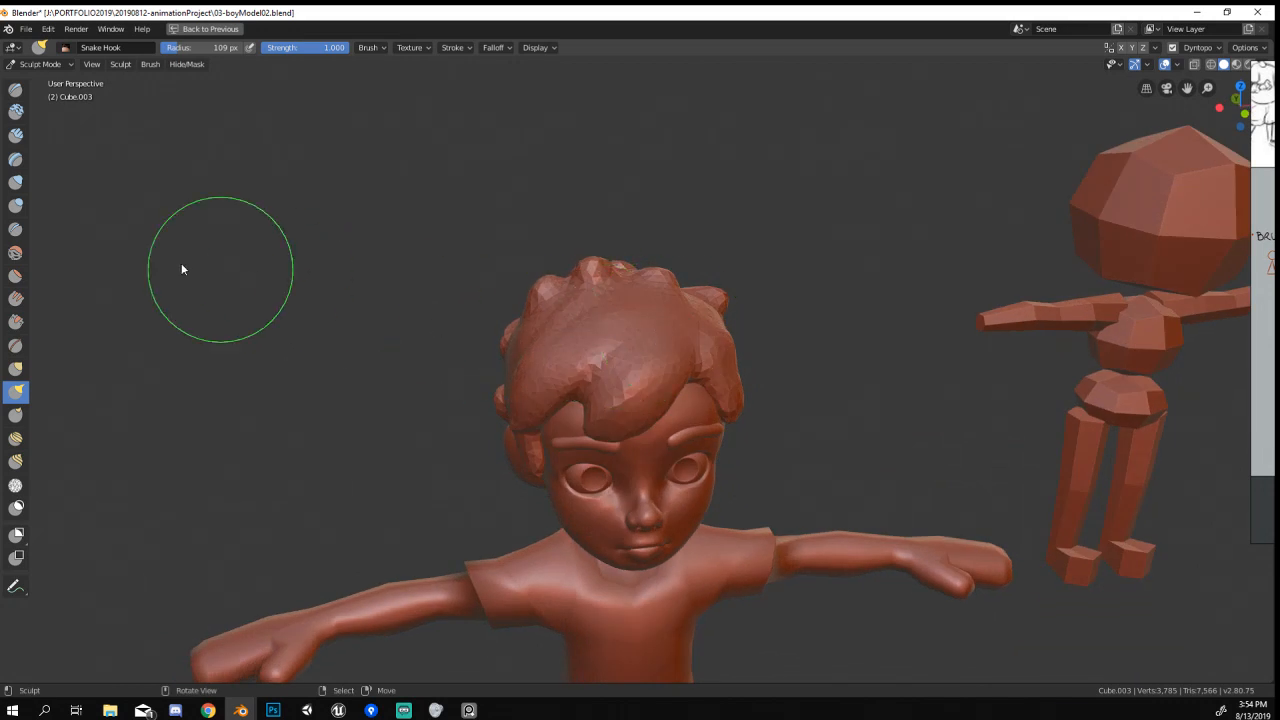
Switch to the Crease brush at 55 px and carve the grooves separating the fringe from the side lock.
click(15, 229)
mouse_move(568, 353)
mouse_down()
mouse_move(602, 359)
mouse_move(599, 369)
mouse_move(627, 338)
mouse_move(623, 323)
mouse_up()
drag(563, 377, 557, 386)
middle_drag(583, 332, 624, 307)
drag(607, 335, 552, 394)
mouse_move(634, 326)
middle_down()
mouse_move(583, 361)
mouse_move(646, 294)
mouse_move(560, 368)
mouse_move(560, 352)
mouse_move(507, 360)
mouse_move(521, 355)
middle_up()
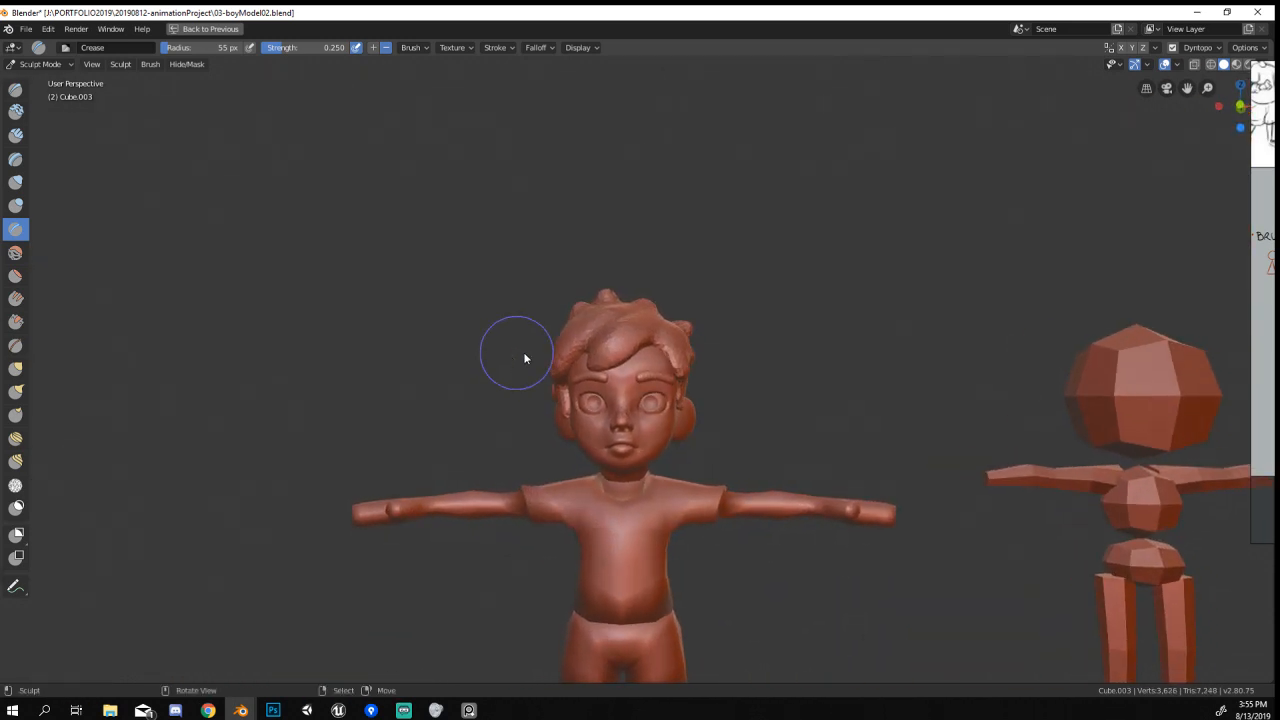
Switch to the Grab brush at 124 px and adjust the upper side of the hair's silhouette.
scroll(560, 330, up, 2)
key(g)
key(f)
click(688, 292)
middle_drag(686, 293, 676, 293)
drag(678, 295, 682, 296)
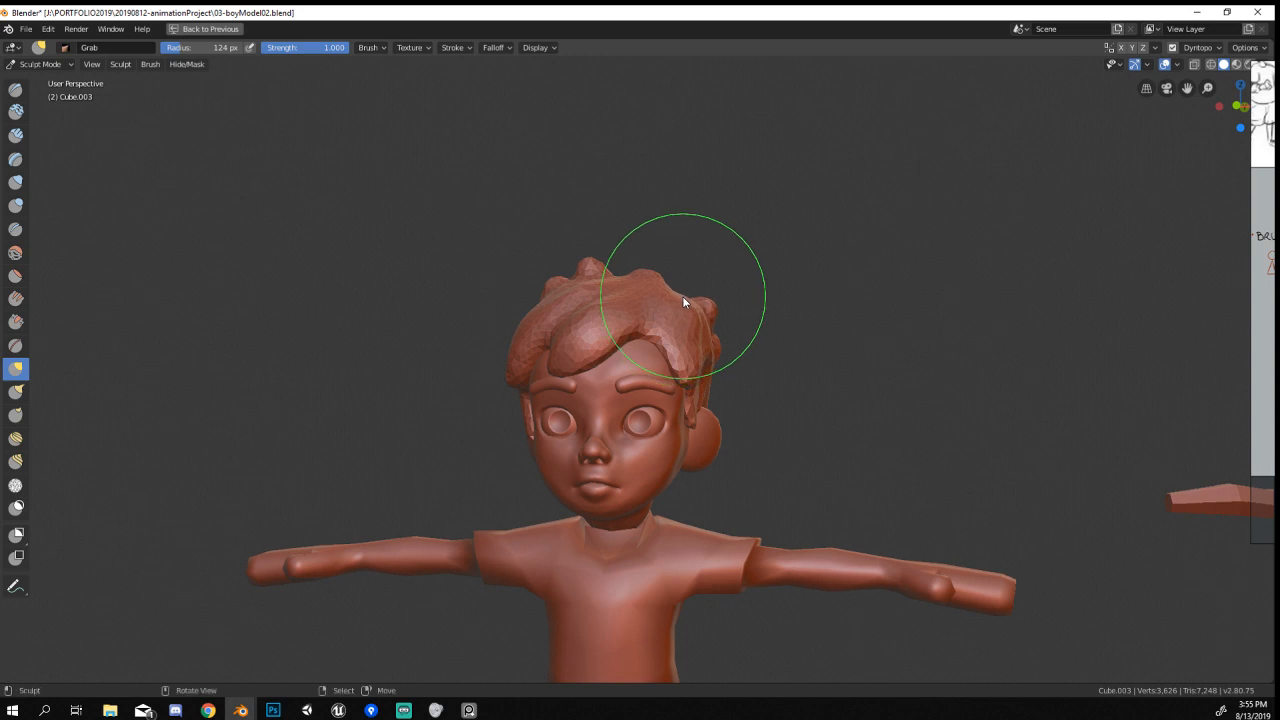
Refine the top contour of the hair with the Grab brush, using radii of 139 px and 200 px.
middle_drag(682, 296, 693, 292)
key(f)
click(686, 286)
drag(677, 273, 682, 284)
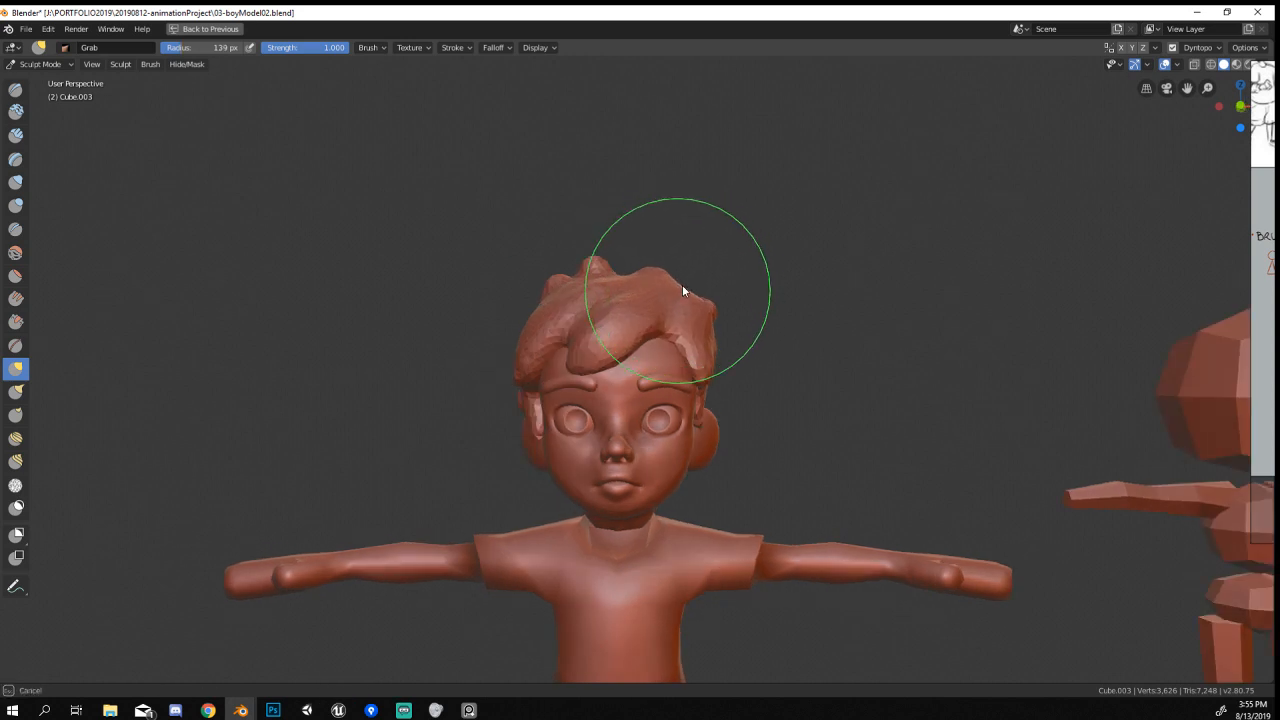
key(f)
click(687, 288)
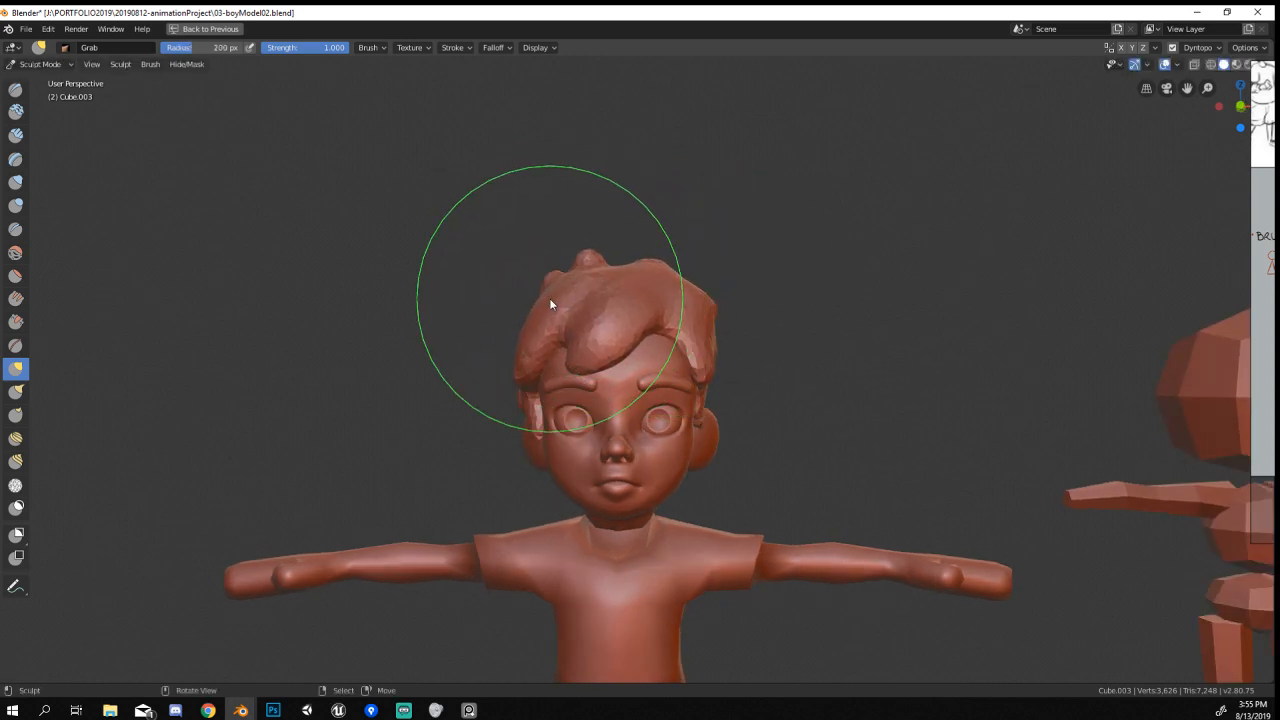
Compare the hairstyle with the reference sketch and adjust the top of the hair using a 221 px Grab brush.
mouse_move(551, 297)
middle_down()
mouse_move(634, 297)
mouse_move(557, 305)
mouse_move(511, 328)
middle_up()
mouse_move(590, 318)
middle_down()
mouse_move(679, 308)
mouse_move(611, 391)
mouse_move(623, 329)
mouse_move(663, 286)
mouse_move(696, 307)
mouse_move(769, 300)
mouse_move(726, 300)
mouse_move(717, 280)
middle_up()
scroll(577, 458, down, 8)
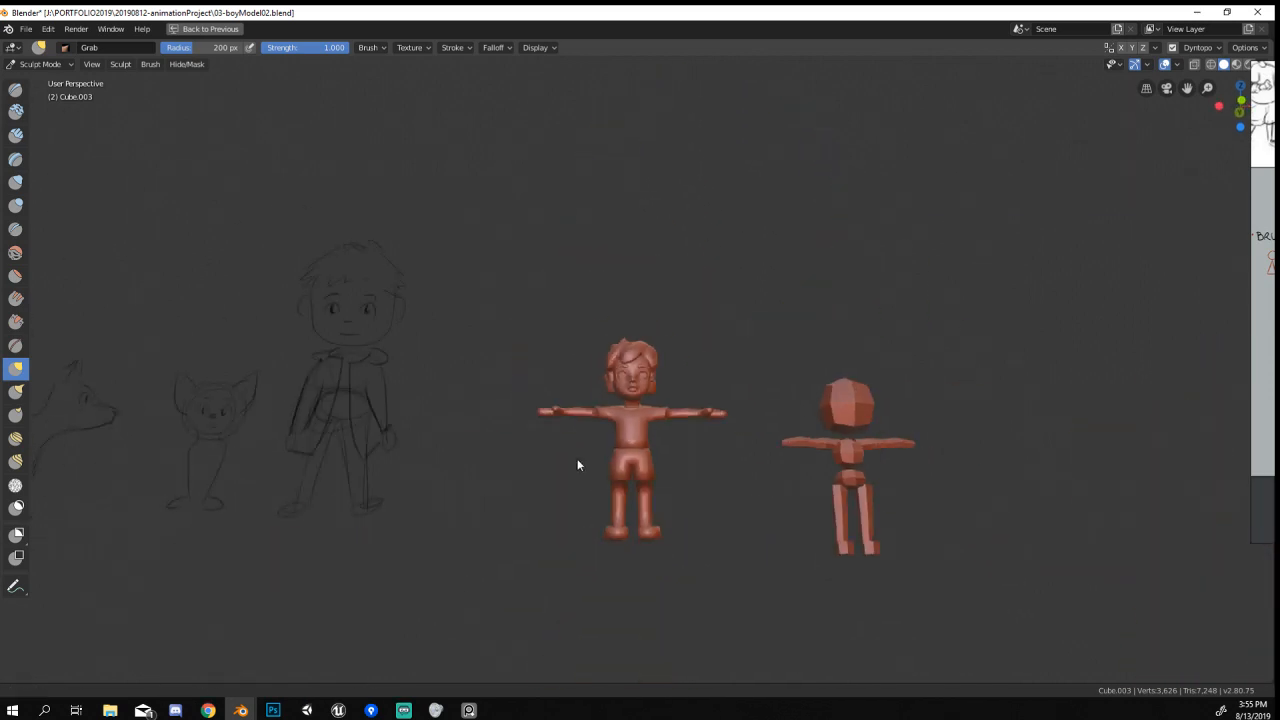
mouse_move(577, 458)
middle_down()
mouse_move(571, 437)
mouse_move(517, 457)
mouse_move(587, 452)
middle_up()
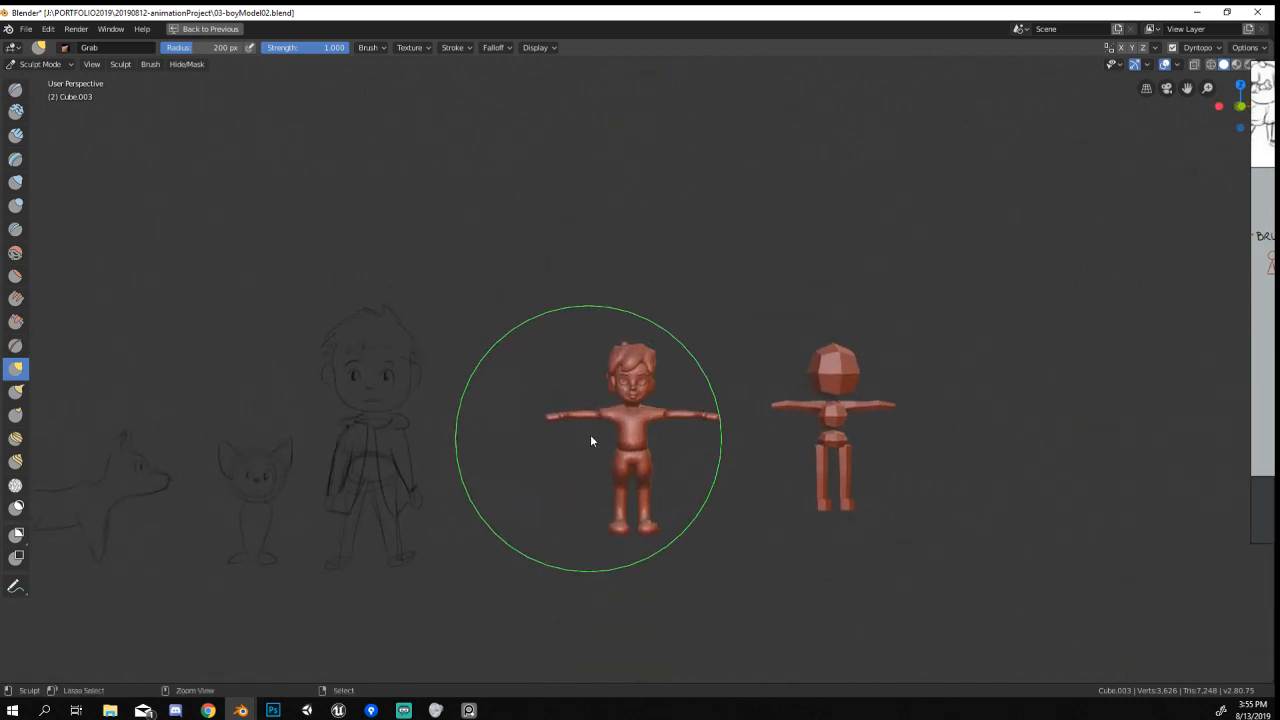
scroll(590, 434, up, 7)
drag(658, 280, 663, 282)
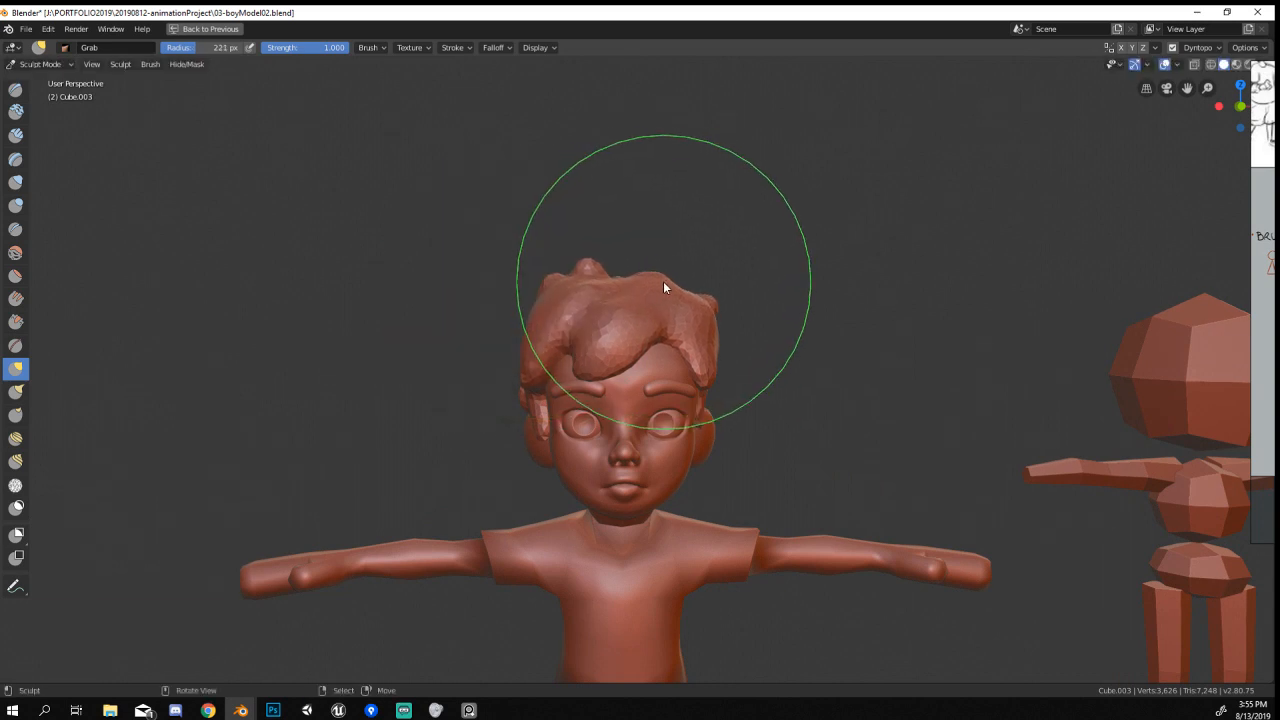
Set the Grab brush to 196 px and tuck in the side of the hair above the ear.
mouse_move(663, 282)
middle_down()
mouse_move(728, 304)
mouse_move(720, 322)
middle_up()
key(f)
click(706, 329)
drag(709, 331, 705, 334)
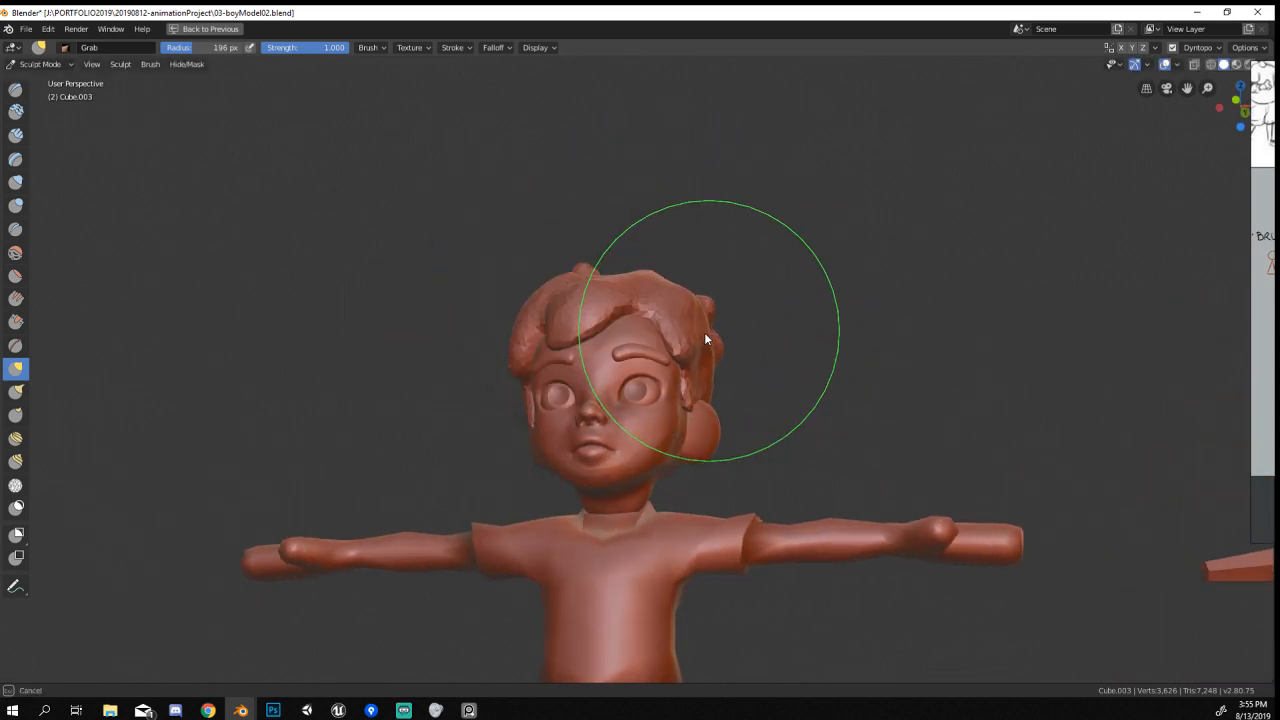
mouse_move(705, 334)
middle_down()
mouse_move(791, 346)
mouse_move(535, 366)
mouse_move(657, 336)
mouse_move(767, 342)
mouse_move(737, 340)
mouse_move(783, 357)
middle_up()
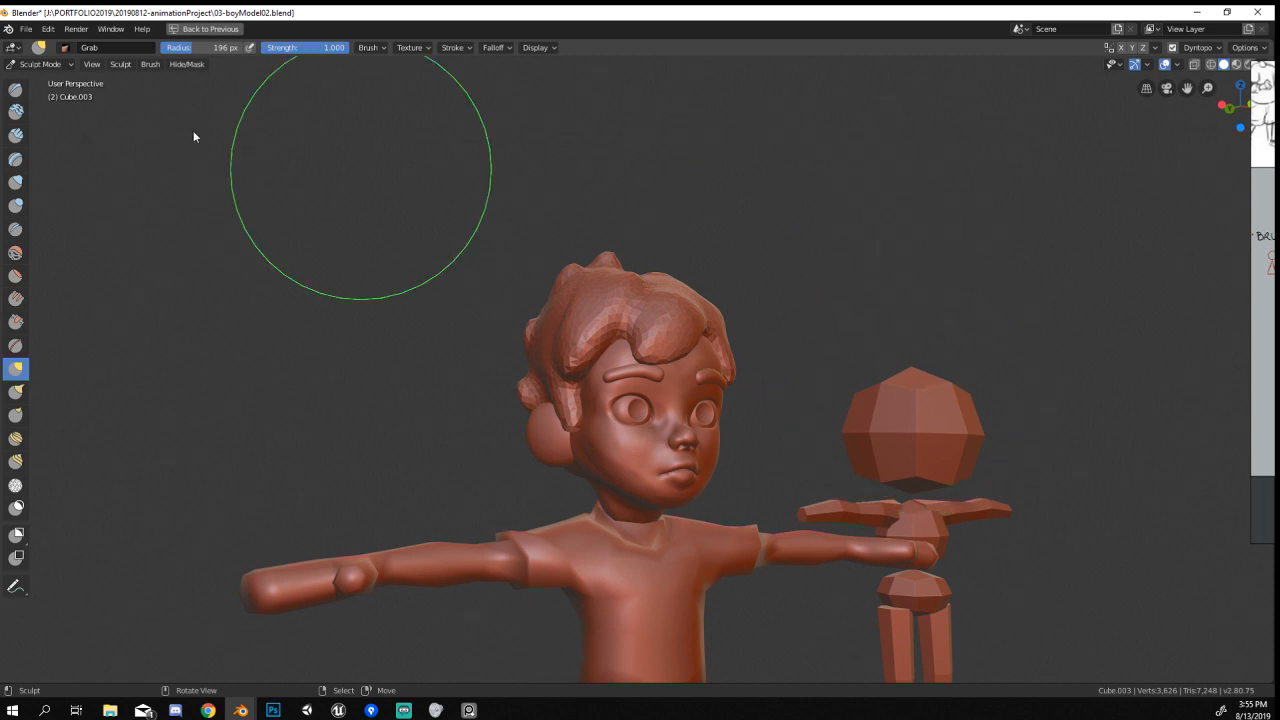
Return to Object Mode and apply smooth shading to the hair mesh.
click(60, 64)
click(40, 81)
middle_drag(634, 353, 584, 341)
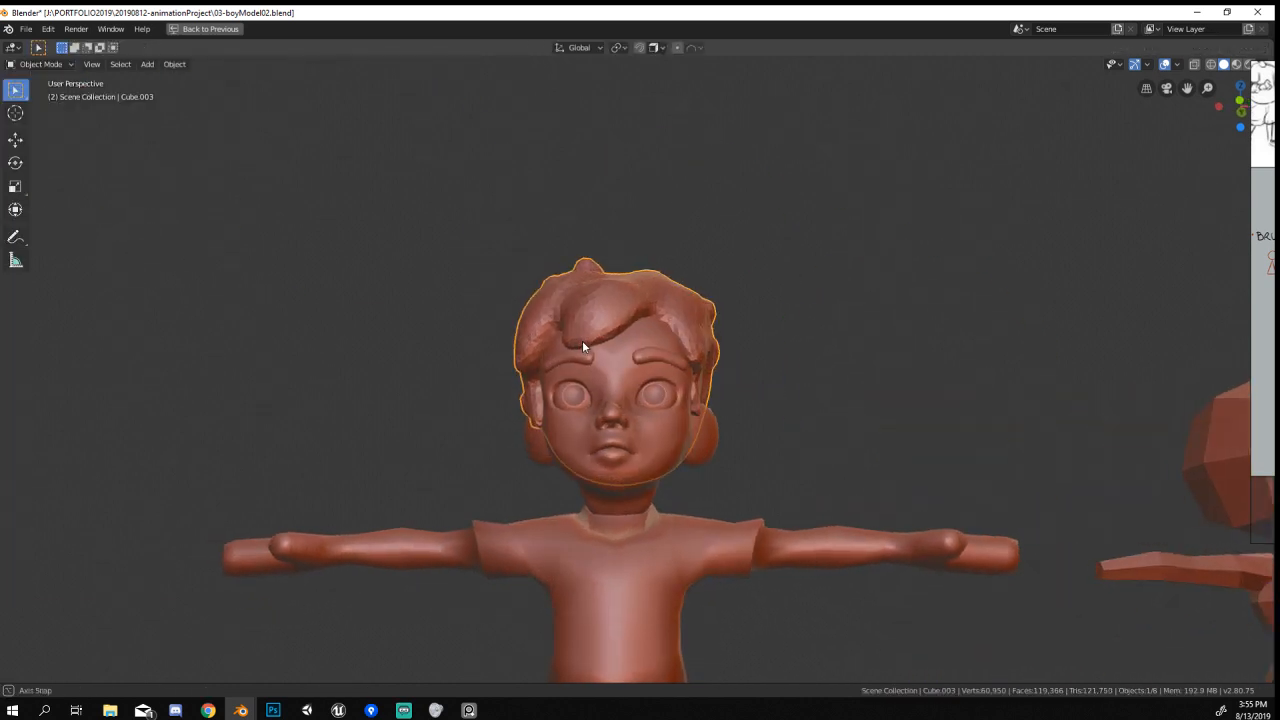
right_click(775, 277)
click(775, 277)
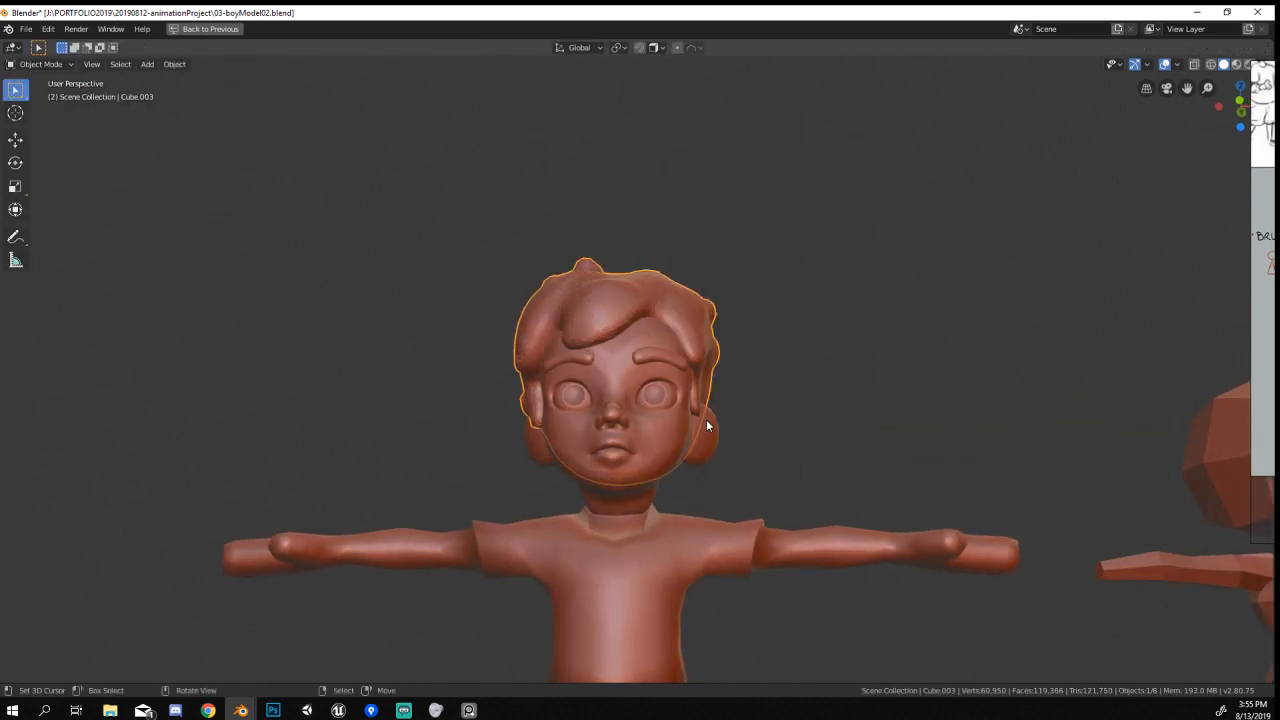
Select the reference sketch and move it to a new place beside the character.
click(708, 424)
middle_drag(770, 450, 776, 482)
click(771, 549)
scroll(781, 502, down, 3)
mouse_move(775, 533)
middle_down()
mouse_move(776, 547)
mouse_move(905, 534)
mouse_move(917, 546)
mouse_move(726, 494)
mouse_move(706, 549)
mouse_move(693, 488)
middle_up()
scroll(693, 488, down, 2)
click(288, 457)
click(272, 441)
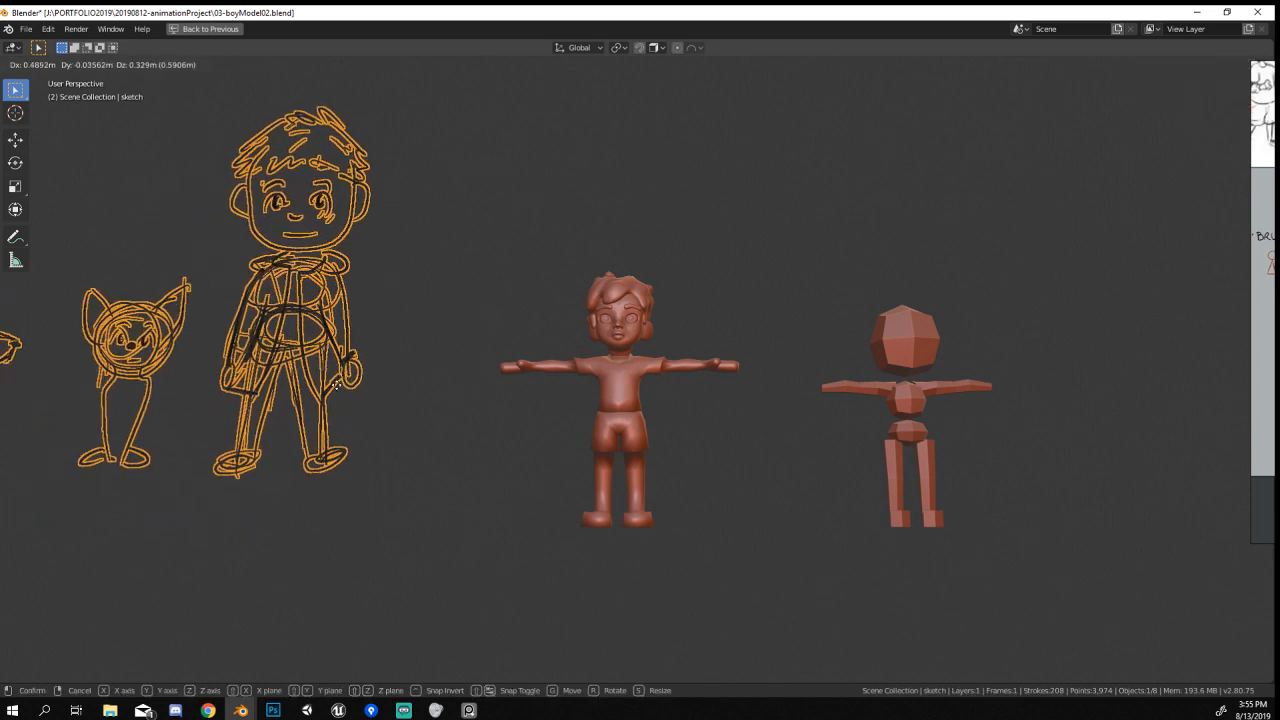
scroll(341, 430, down, 1)
Select the character's body mesh and save the file.
click(617, 460)
scroll(617, 469, up, 4)
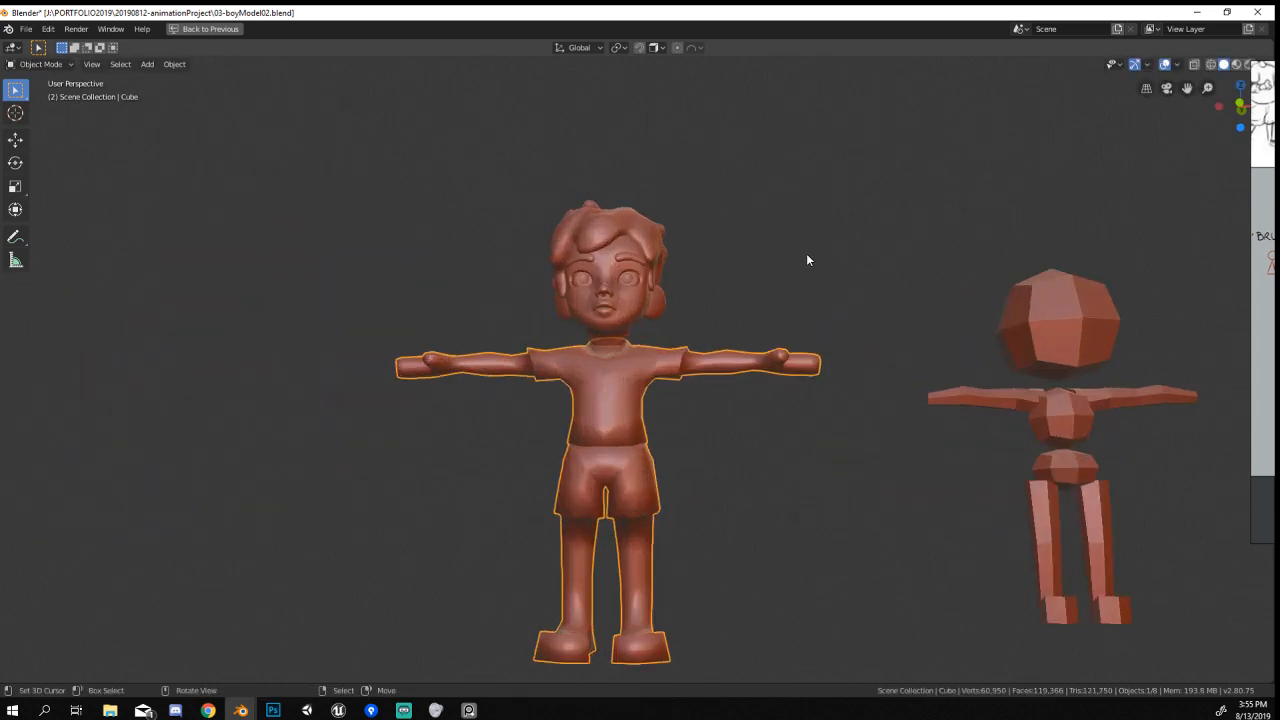
mouse_move(808, 260)
middle_down()
mouse_move(789, 306)
mouse_move(563, 303)
mouse_move(831, 298)
mouse_move(803, 291)
middle_up()
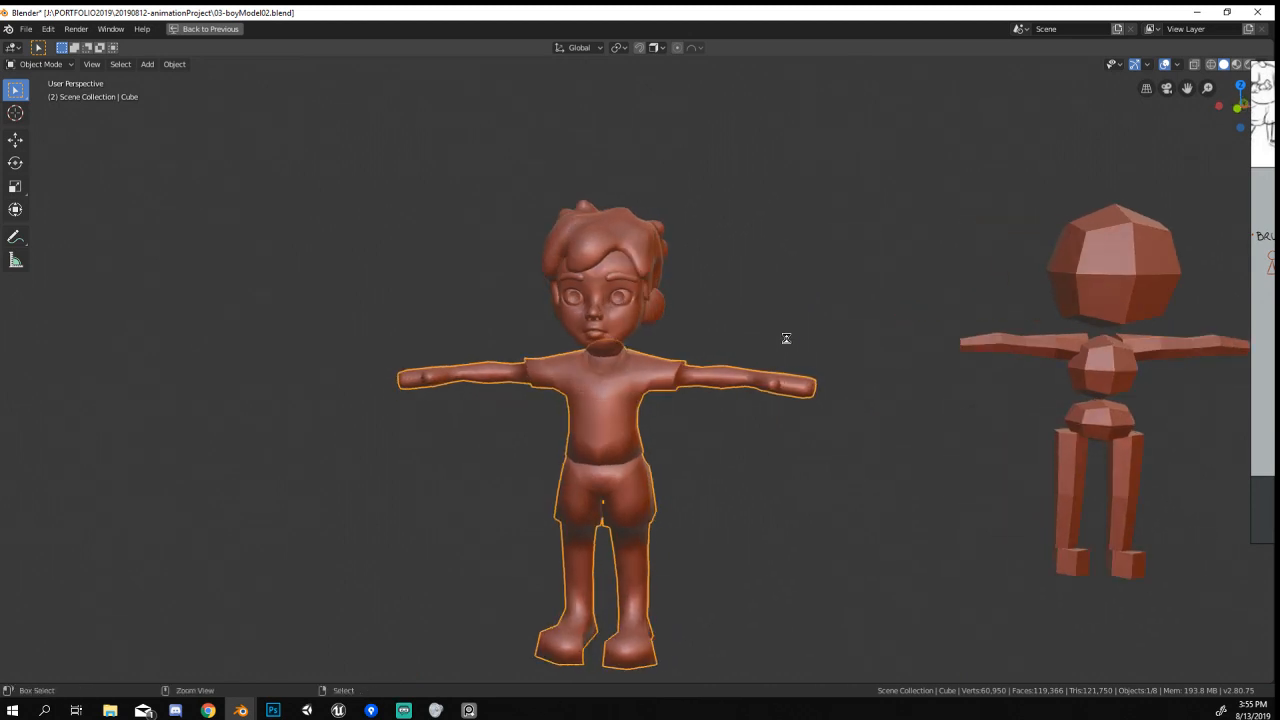
scroll(718, 457, up, 5)
Enter Edit Mode on the body and add an edge loop around the lower leg just above the ankle.
key(Tab)
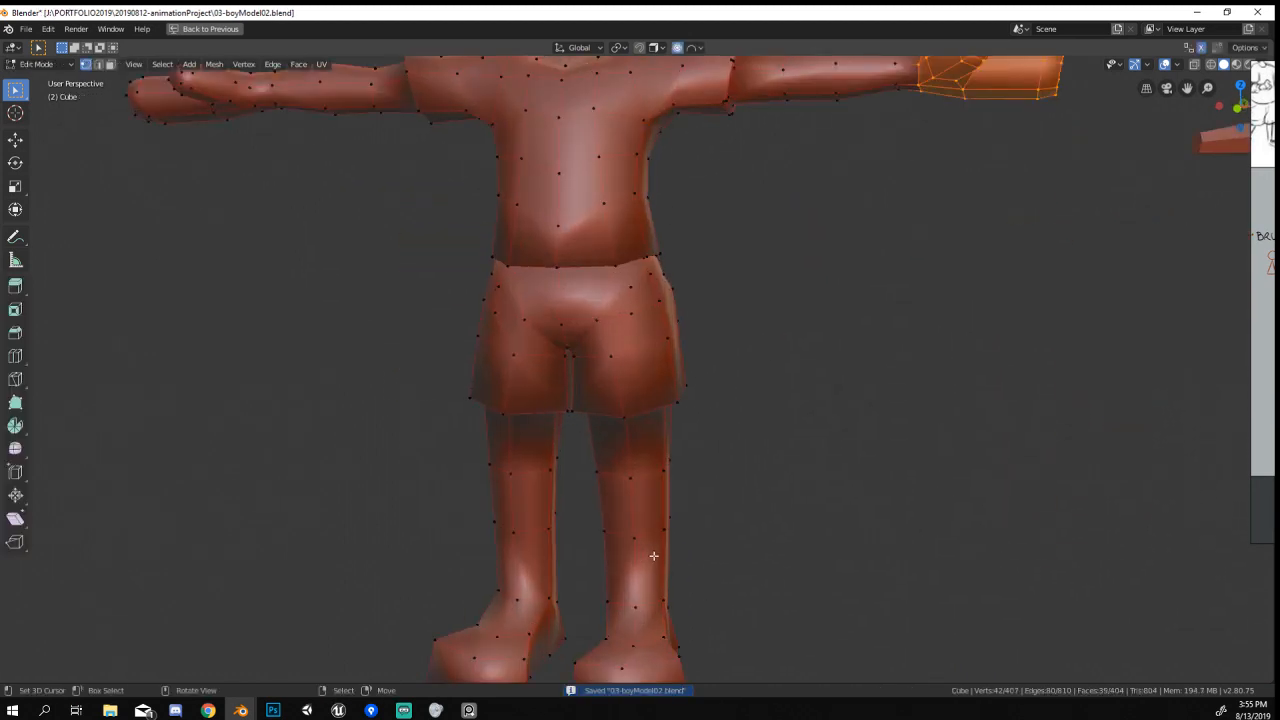
alt+click(647, 533)
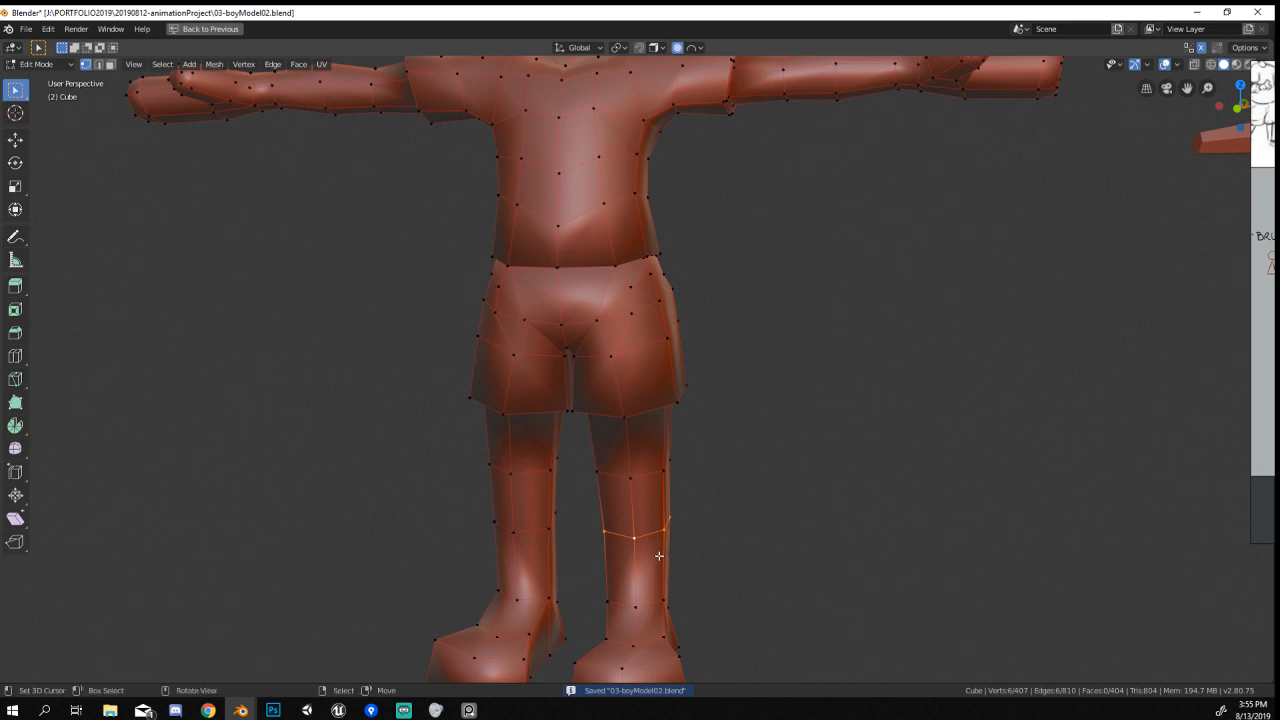
key(ctrl+r)
click(650, 563)
click(642, 565)
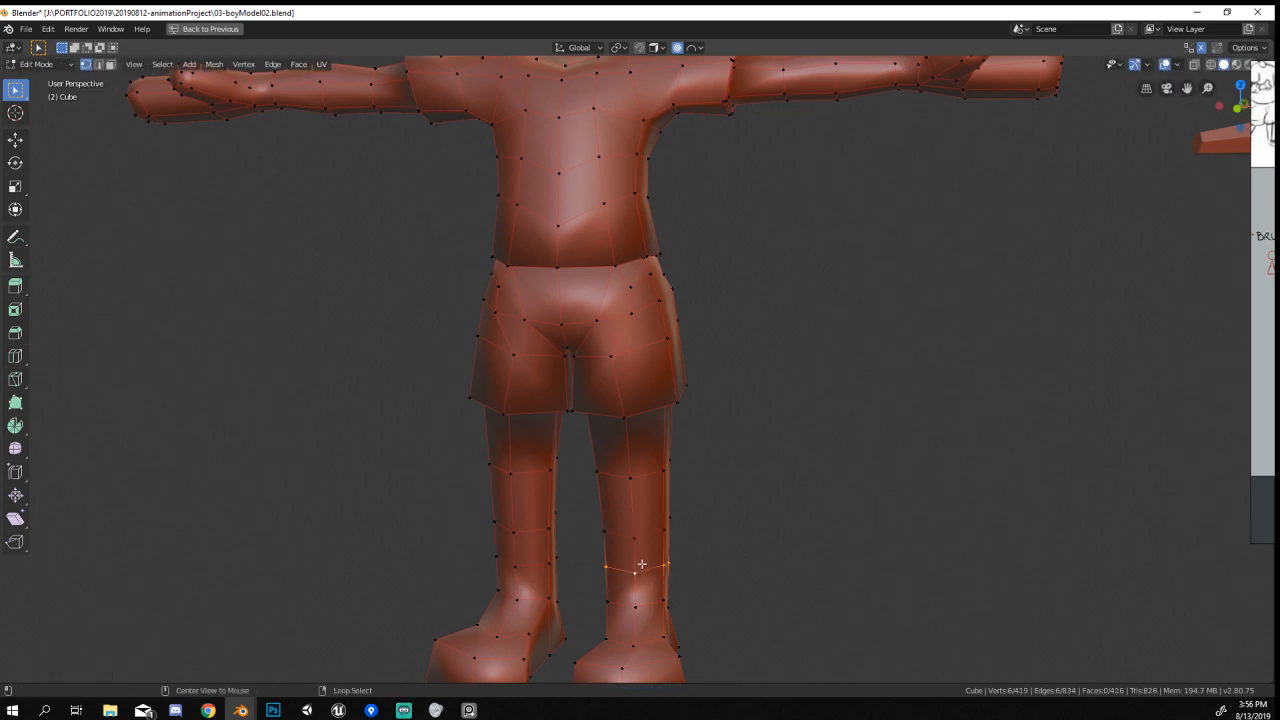
Scale the lower leg's new edge loop outward to form a flared boot cuff and raise it along Z.
key(s)
click(757, 589)
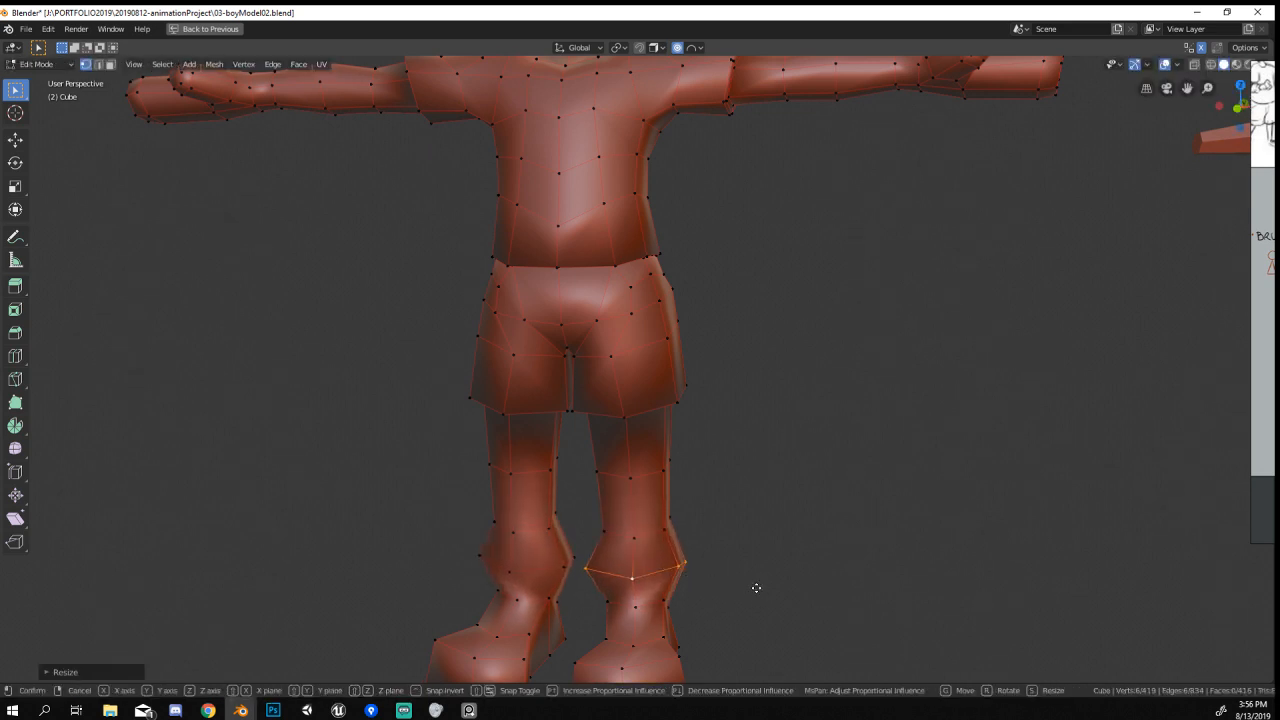
key(g)
key(z)
click(747, 560)
key(Tab)
scroll(660, 590, down, 5)
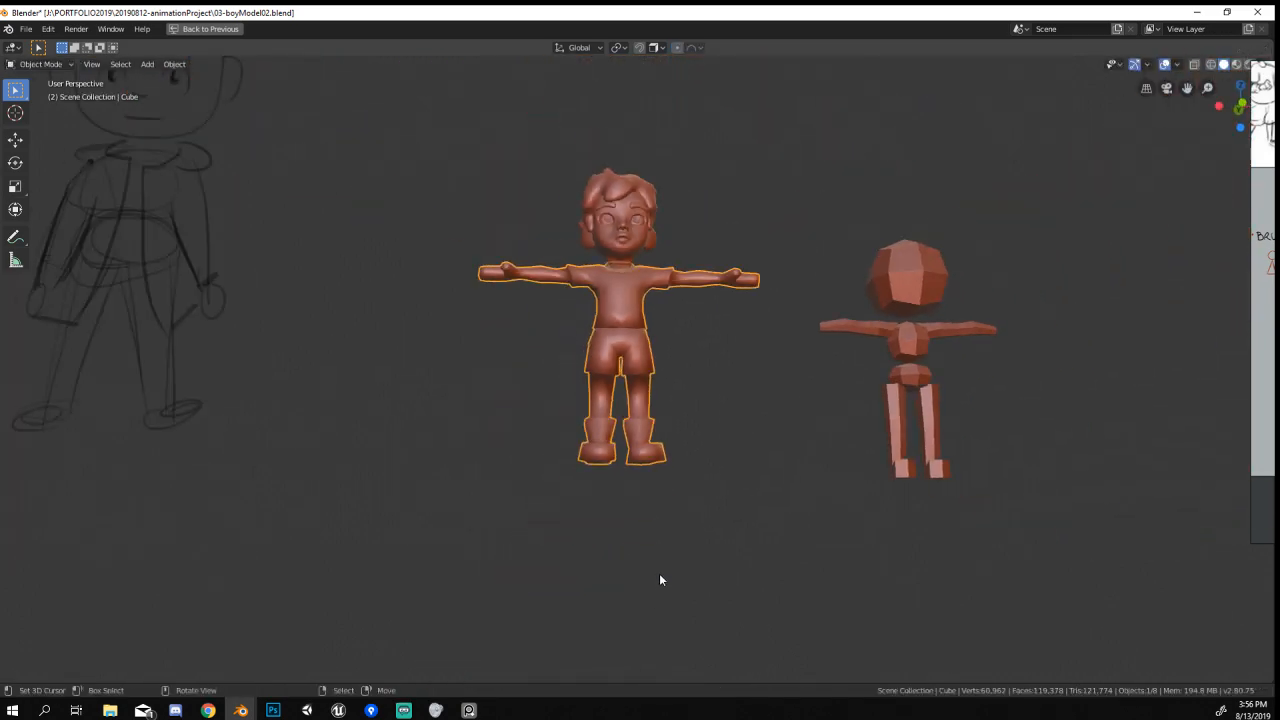
middle_drag(711, 593, 666, 571)
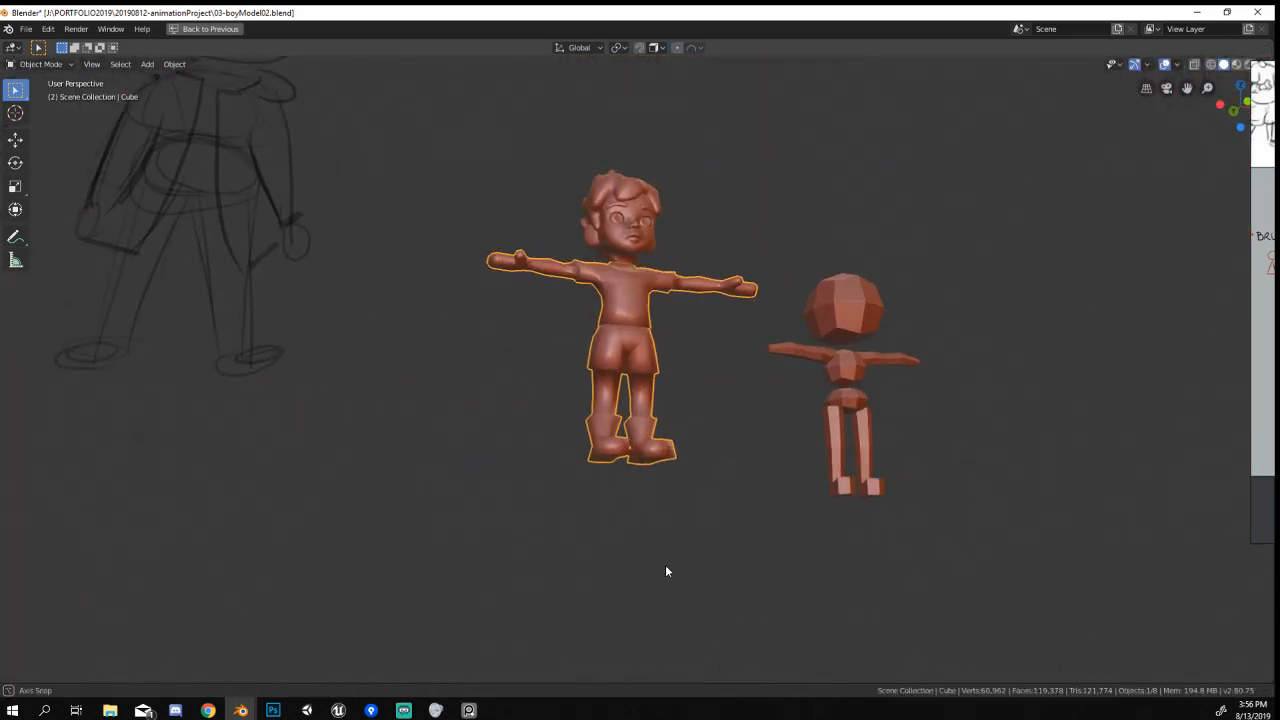
Expand the selection to the whole boot cuff section in Edit Mode, resize it and move it slightly up along Z.
key(Tab)
scroll(723, 418, up, 5)
middle_drag(723, 418, 700, 486)
key(ctrl+KP_Add)
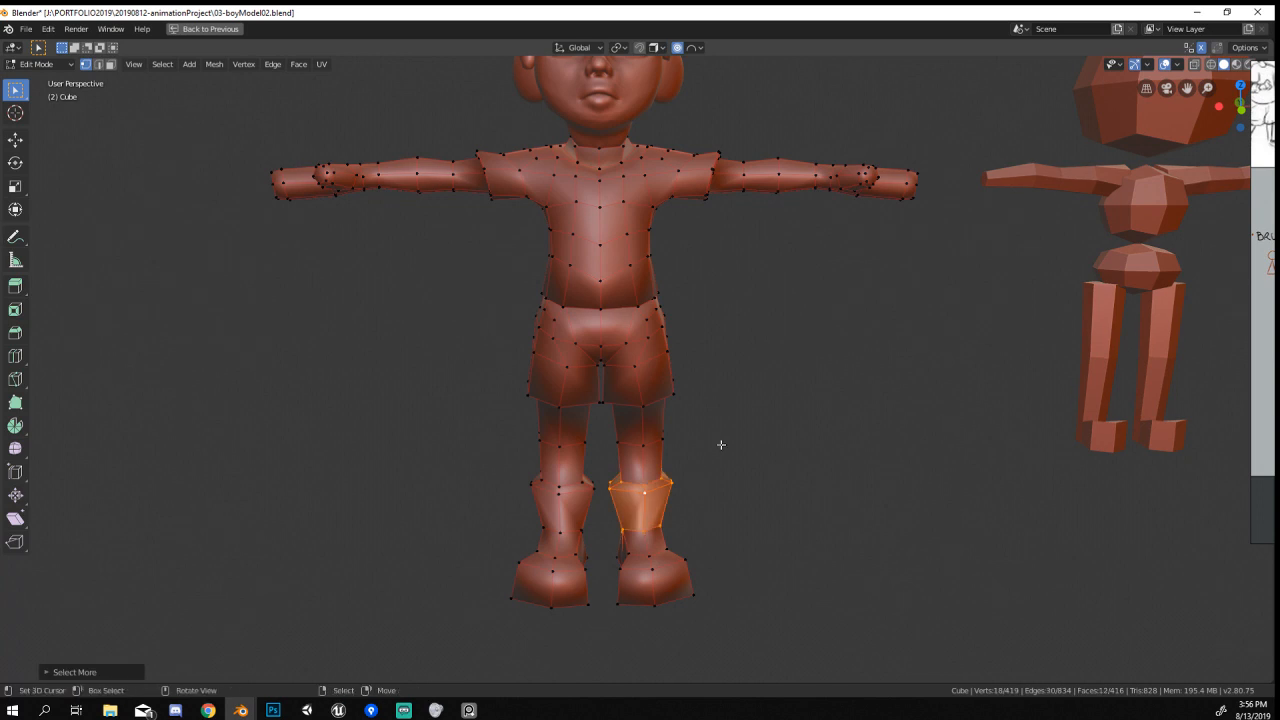
key(s)
key(z)
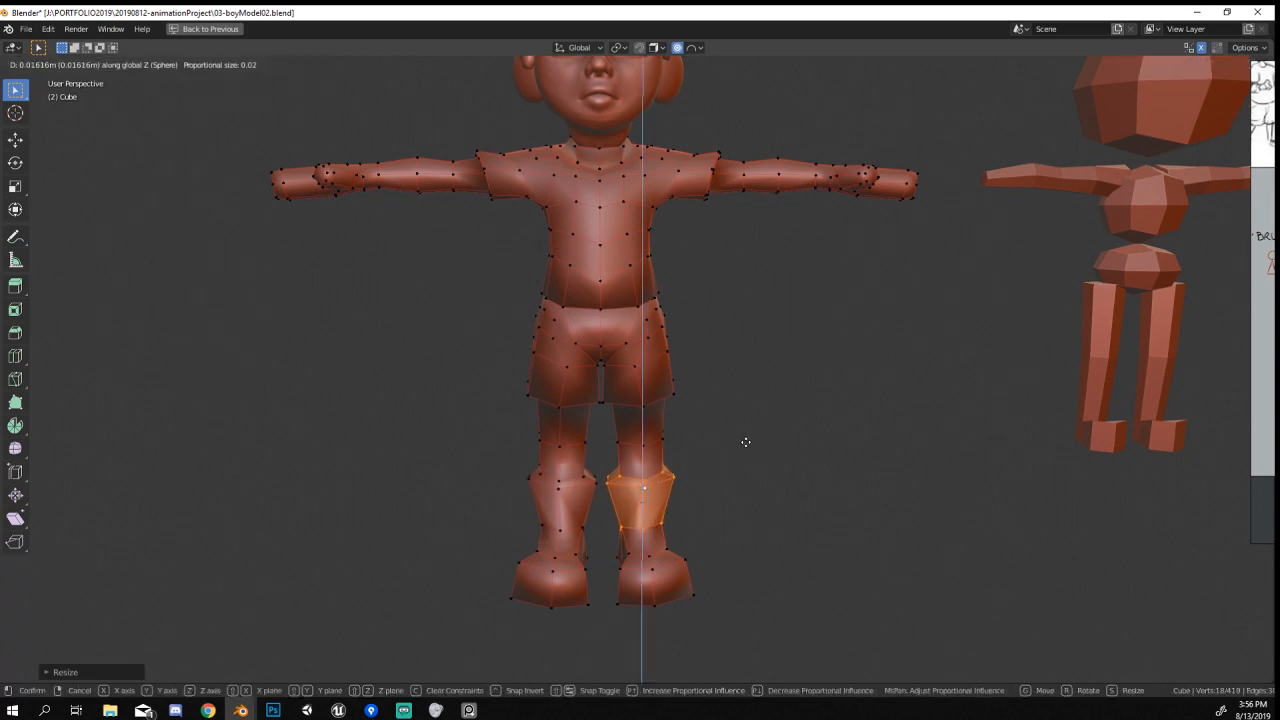
click(743, 443)
key(Tab)
scroll(762, 549, down, 4)
middle_drag(762, 549, 163, 491)
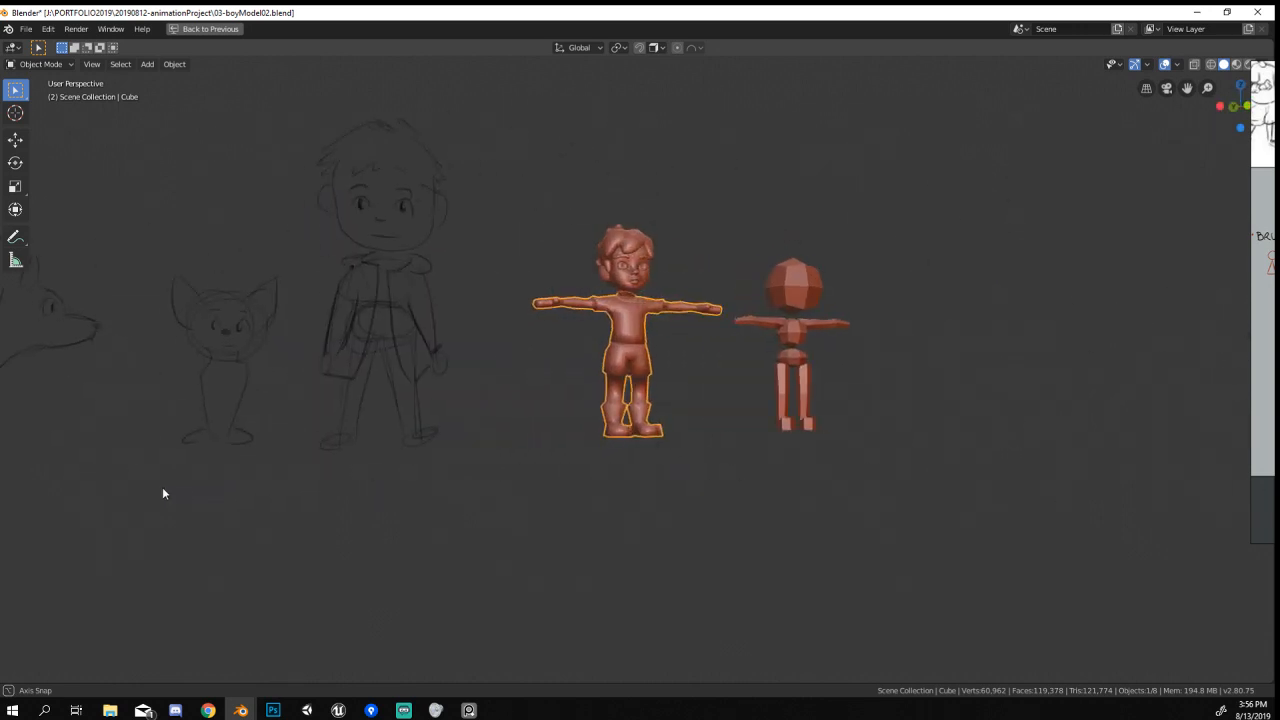
Select an edge loop on the boot in Edit Mode, return to Object Mode and deselect everything.
scroll(467, 418, up, 3)
scroll(467, 418, up, 2)
key(Tab)
alt+right_click(565, 499)
middle_drag(563, 499, 614, 528)
key(Tab)
middle_drag(759, 447, 674, 440)
scroll(674, 440, down, 2)
key(alt+a)
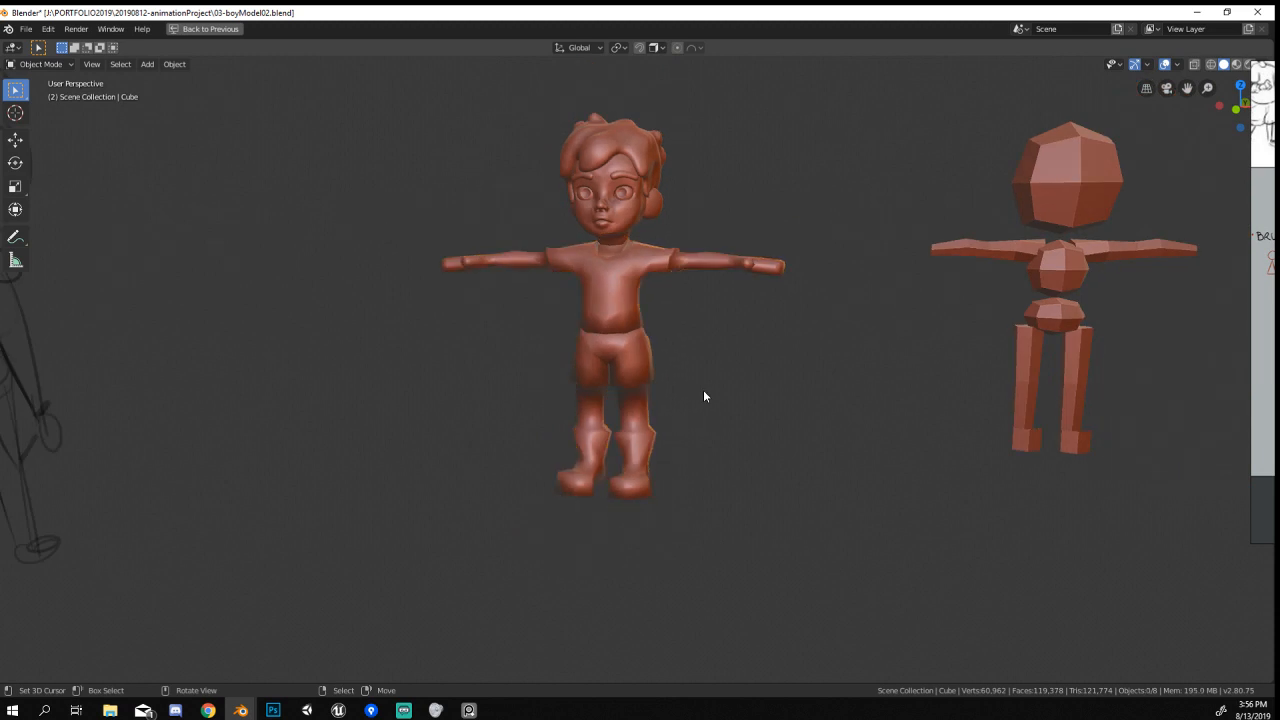
mouse_move(750, 426)
middle_down()
mouse_move(726, 474)
mouse_move(820, 511)
mouse_move(466, 478)
mouse_move(586, 488)
middle_up()
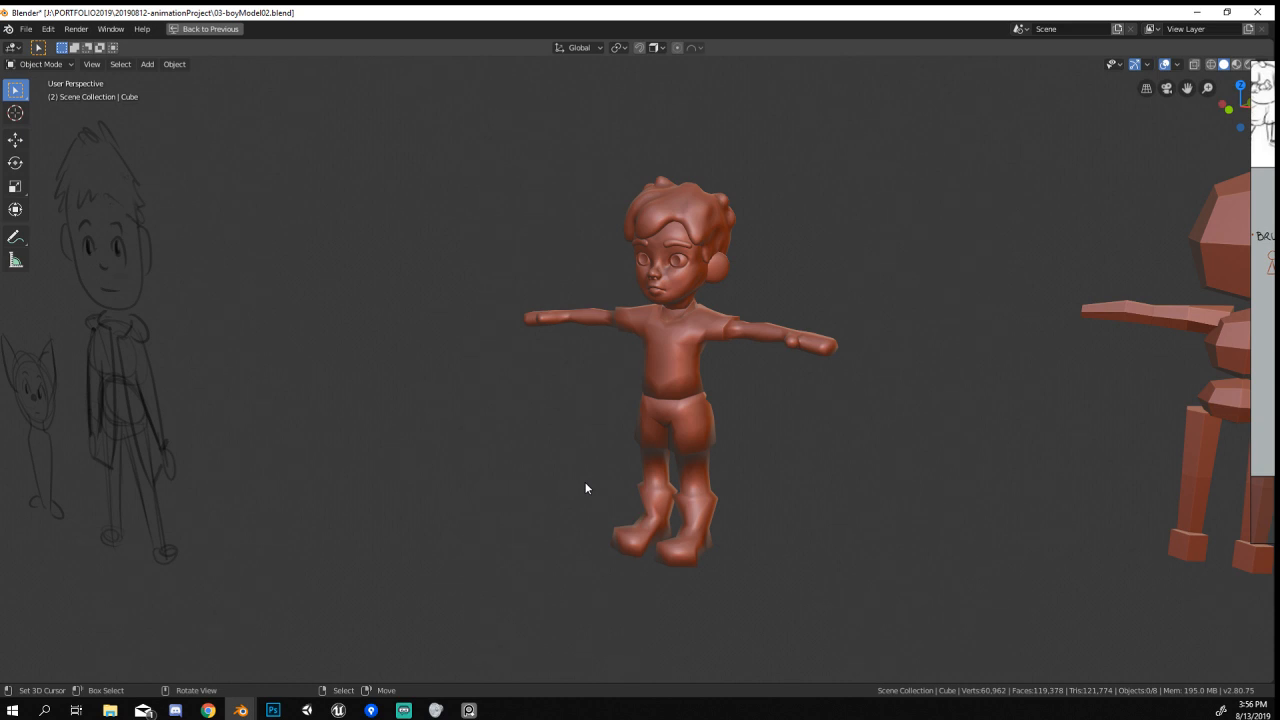
Select the head mesh and switch it to Sculpt Mode.
middle_drag(508, 185, 666, 239)
scroll(666, 239, up, 5)
scroll(680, 300, up, 6)
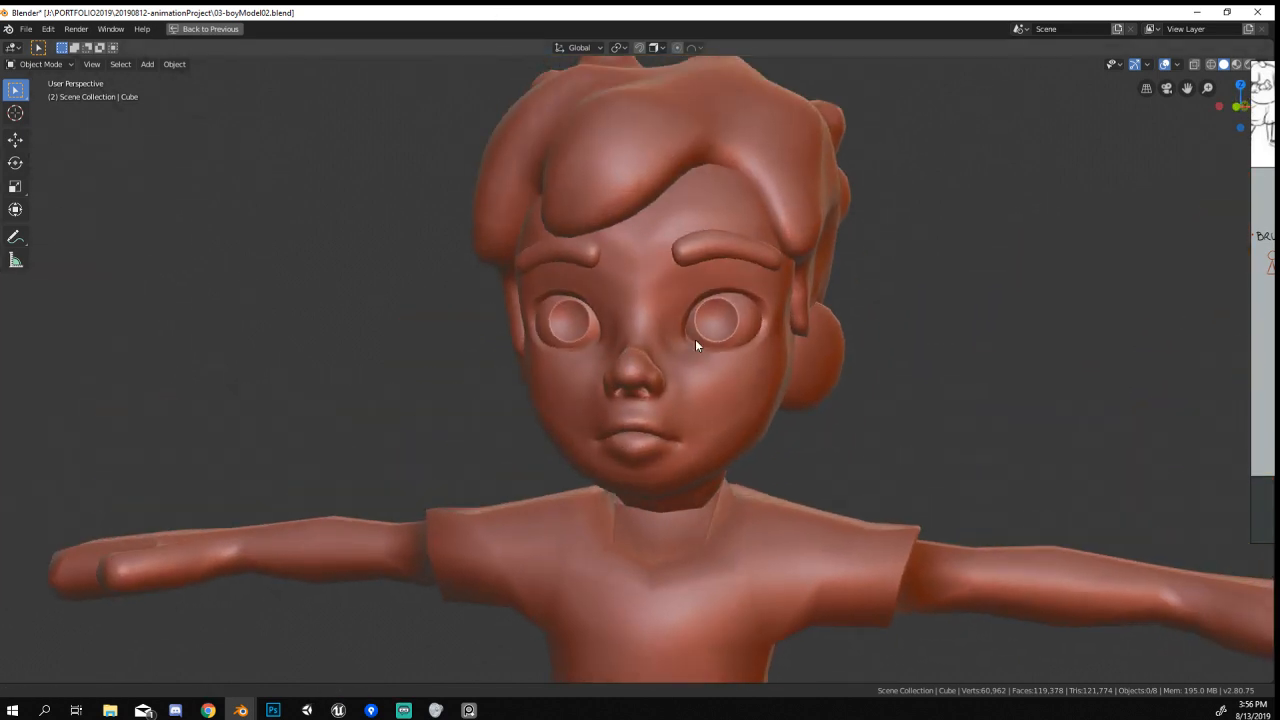
click(694, 318)
scroll(694, 318, up, 2)
click(40, 64)
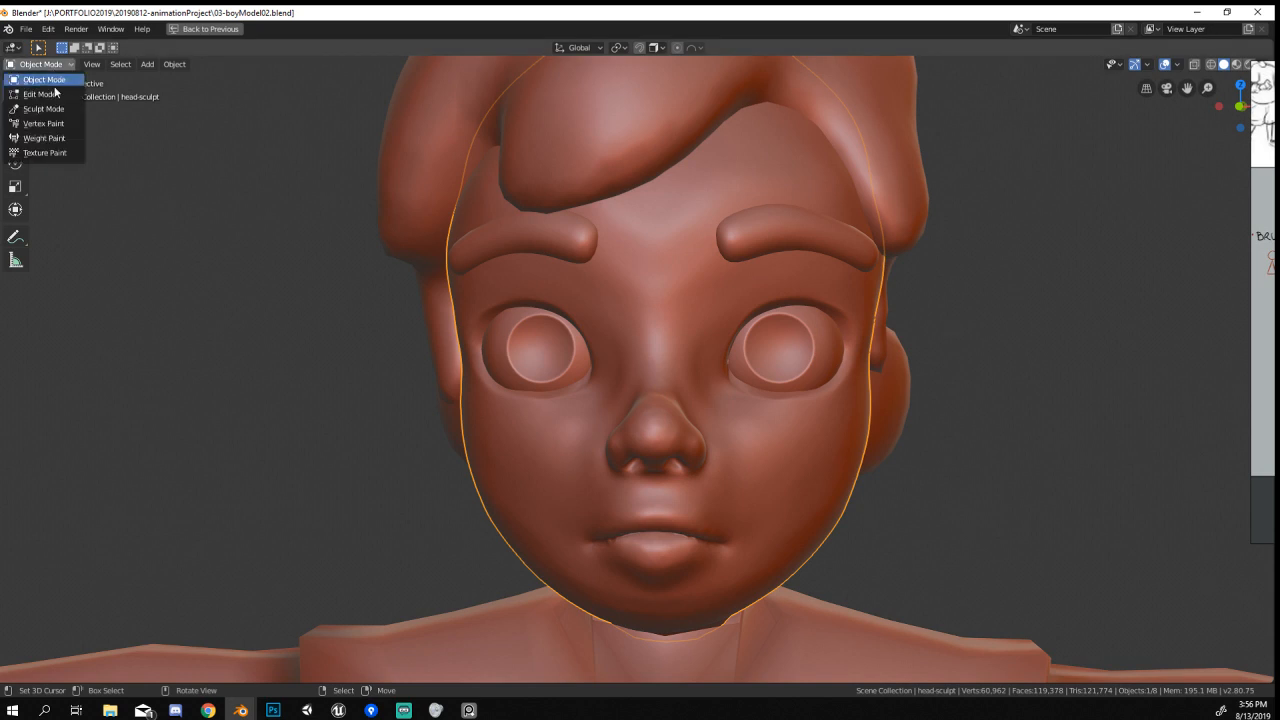
click(44, 108)
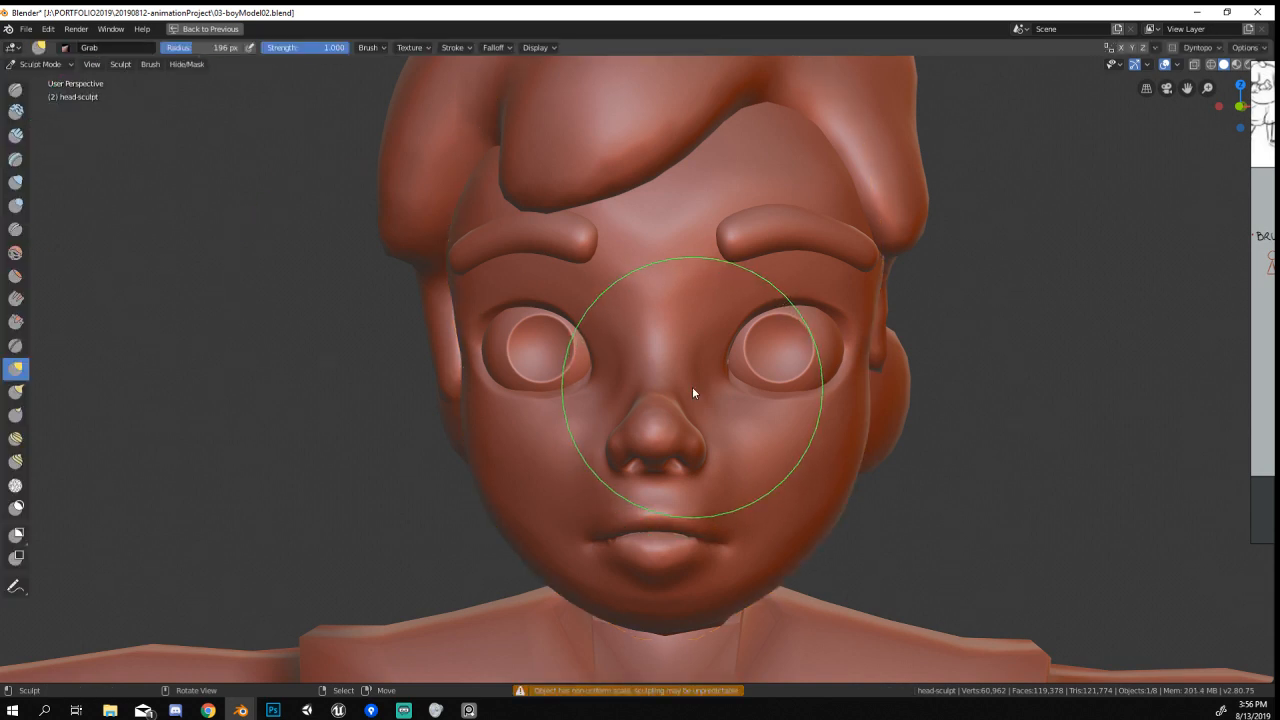
Enable X symmetry for sculpting the head and set the Grab brush radius to 171 px.
middle_drag(693, 392, 724, 344)
key(f)
click(561, 313)
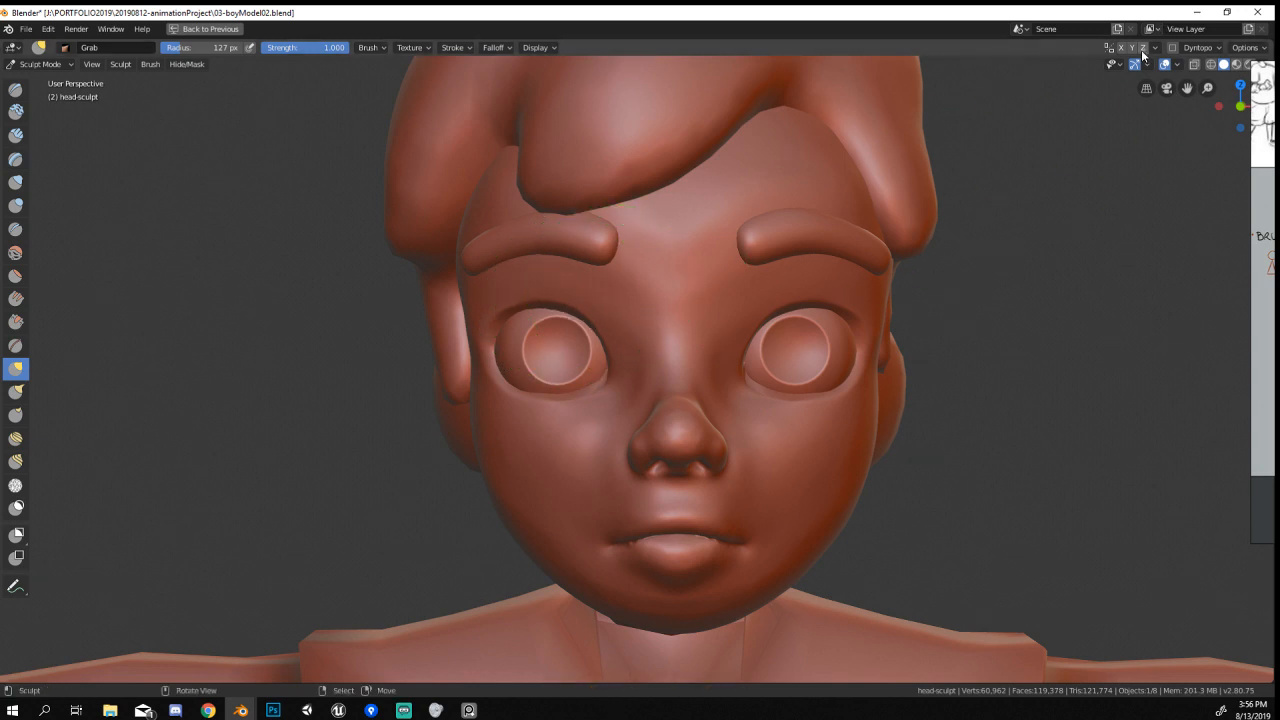
mouse_move(768, 300)
middle_down()
mouse_move(758, 272)
mouse_move(851, 337)
mouse_move(820, 383)
mouse_move(780, 353)
mouse_move(731, 354)
mouse_move(771, 335)
mouse_move(702, 368)
mouse_move(726, 378)
middle_up()
key(f)
click(767, 268)
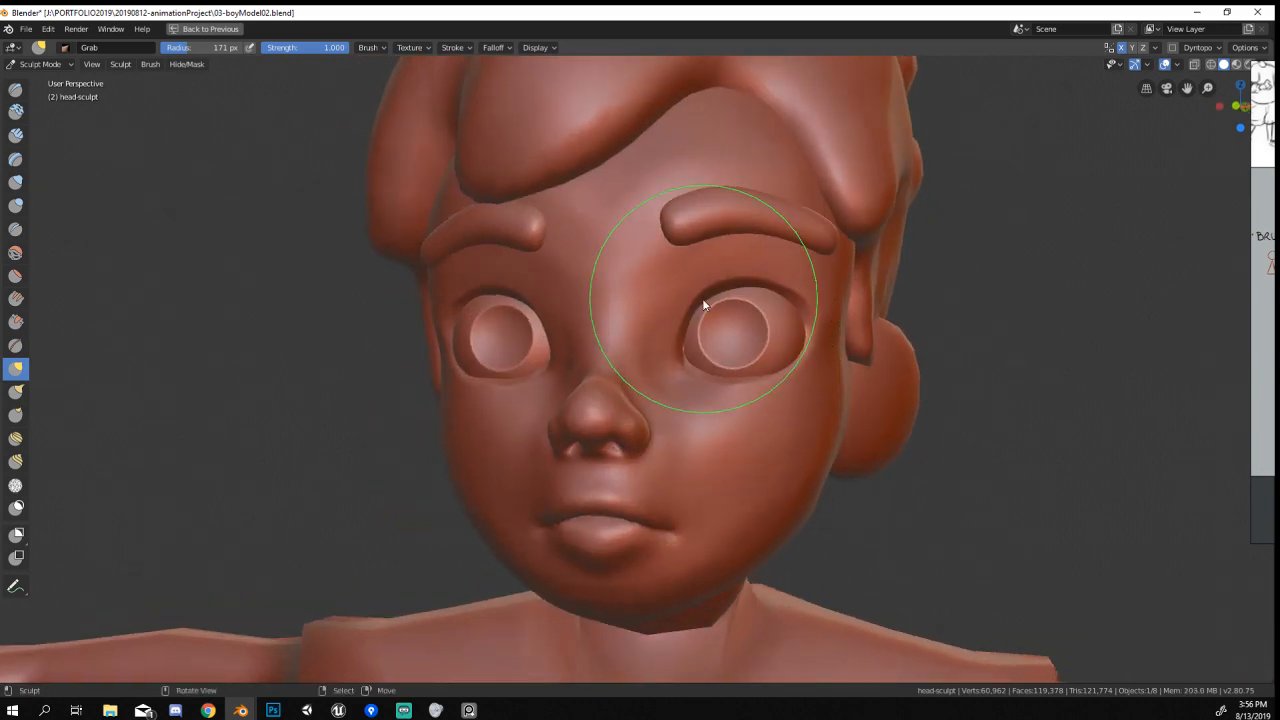
Try pulling the forehead and brow area down with the Grab brush at a 238 px radius, undoing the strokes.
key(f)
click(746, 292)
mouse_move(670, 155)
mouse_down()
mouse_move(684, 220)
mouse_move(691, 211)
mouse_up()
key(ctrl+z)
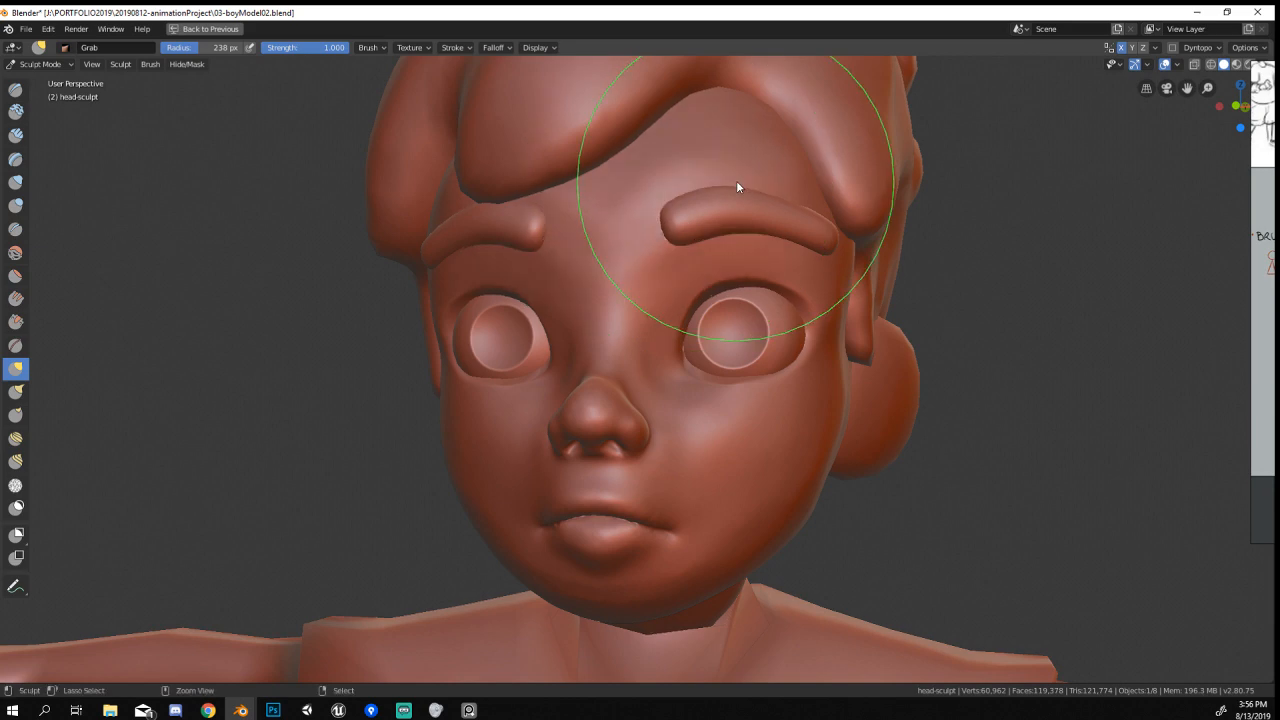
drag(757, 166, 763, 230)
key(ctrl+z)
key(f)
click(762, 220)
mouse_move(762, 229)
middle_down()
mouse_move(822, 224)
mouse_move(724, 290)
mouse_move(724, 332)
middle_up()
key(ctrl+z)
Reshape the cheeks beside the mouth and the lower face with the Grab brush at 196 px and 146 px radius.
key(f)
click(632, 410)
middle_drag(682, 492, 701, 427)
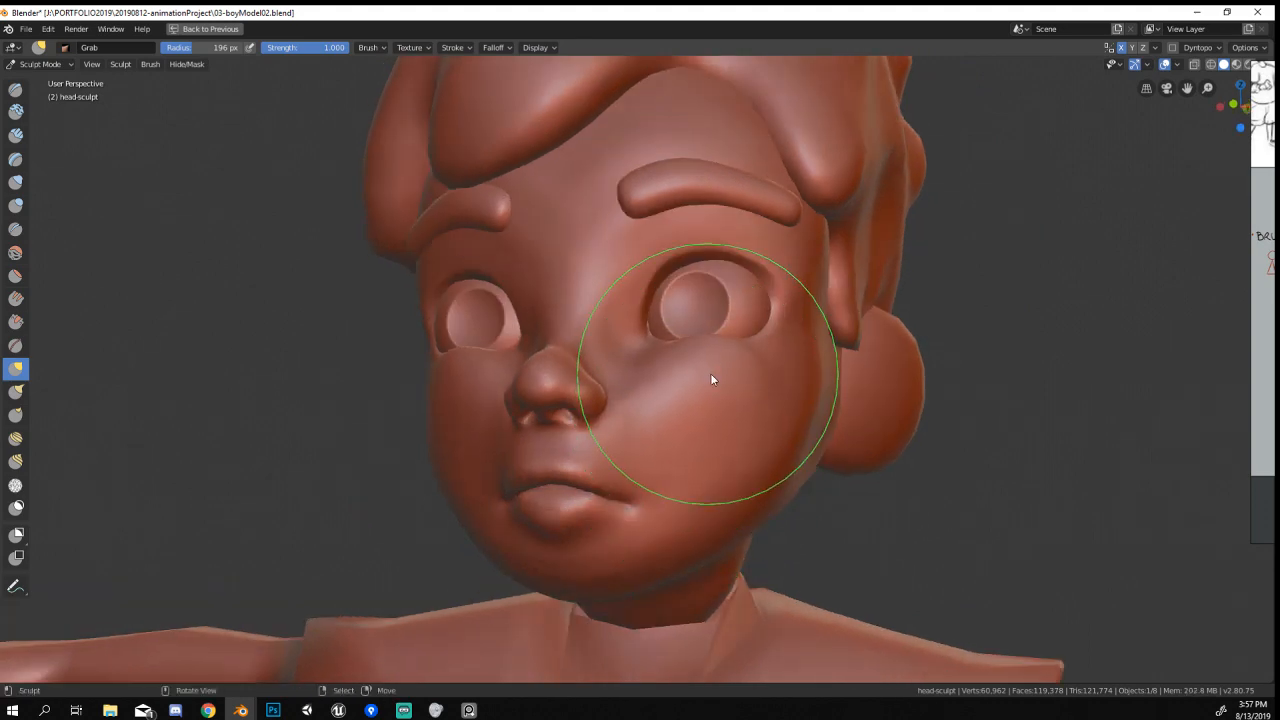
middle_drag(714, 377, 746, 369)
drag(755, 448, 758, 431)
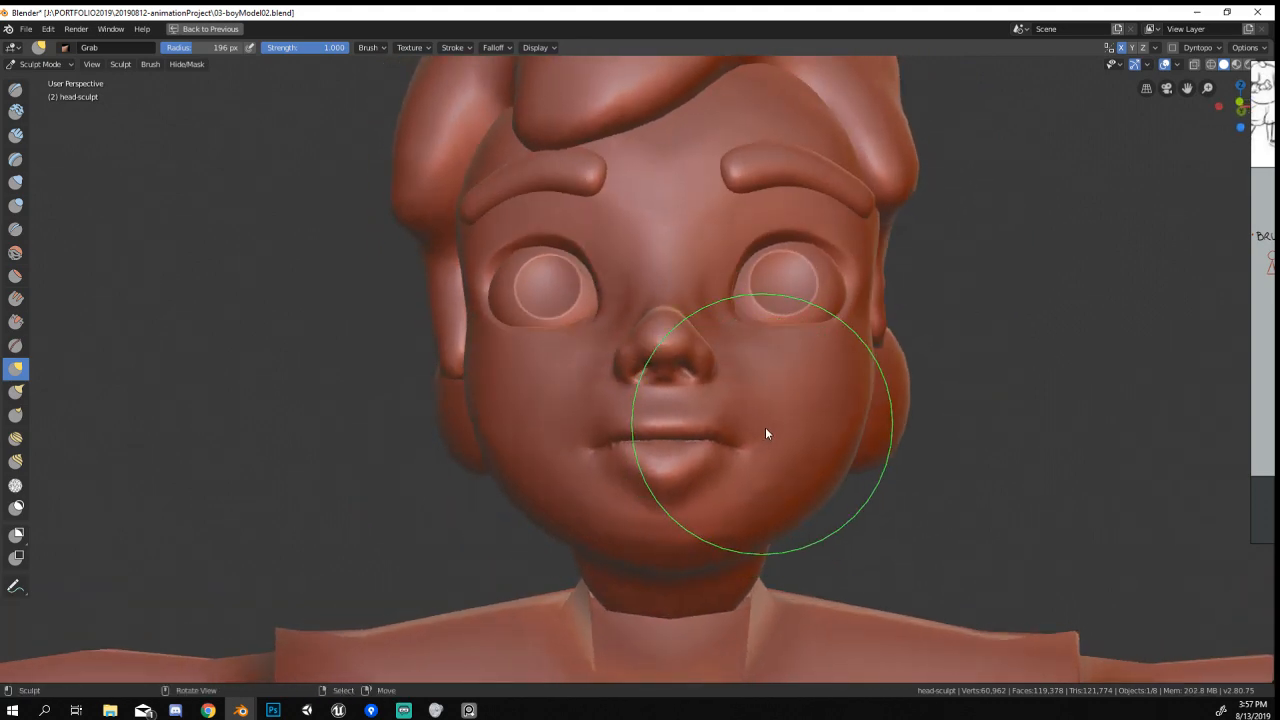
mouse_move(765, 427)
middle_down()
mouse_move(812, 421)
mouse_move(759, 413)
mouse_move(704, 432)
mouse_move(660, 474)
middle_up()
key(f)
click(661, 466)
drag(644, 494, 663, 461)
middle_drag(663, 466, 697, 398)
scroll(697, 401, up, 2)
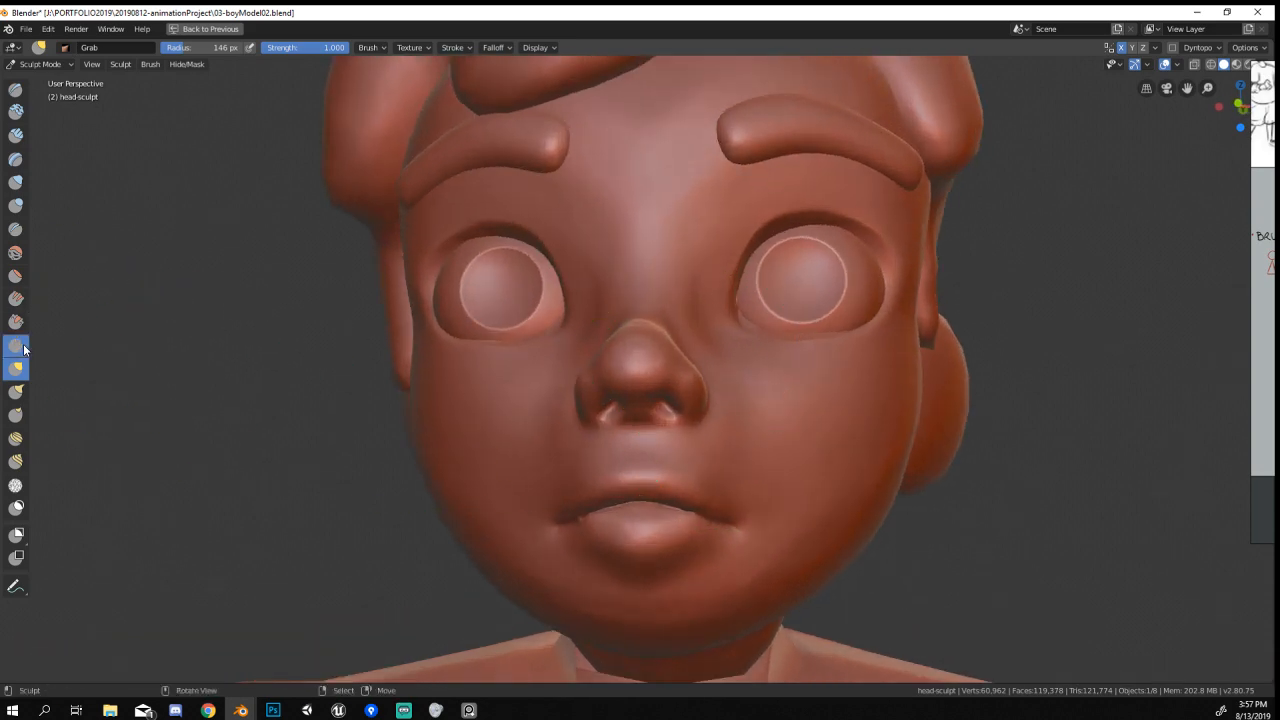
Tighten the side of the nostril with the Pinch/Magnify brush at a 73 px radius.
click(24, 350)
middle_drag(620, 385, 816, 395)
key(f)
click(767, 413)
drag(842, 450, 826, 473)
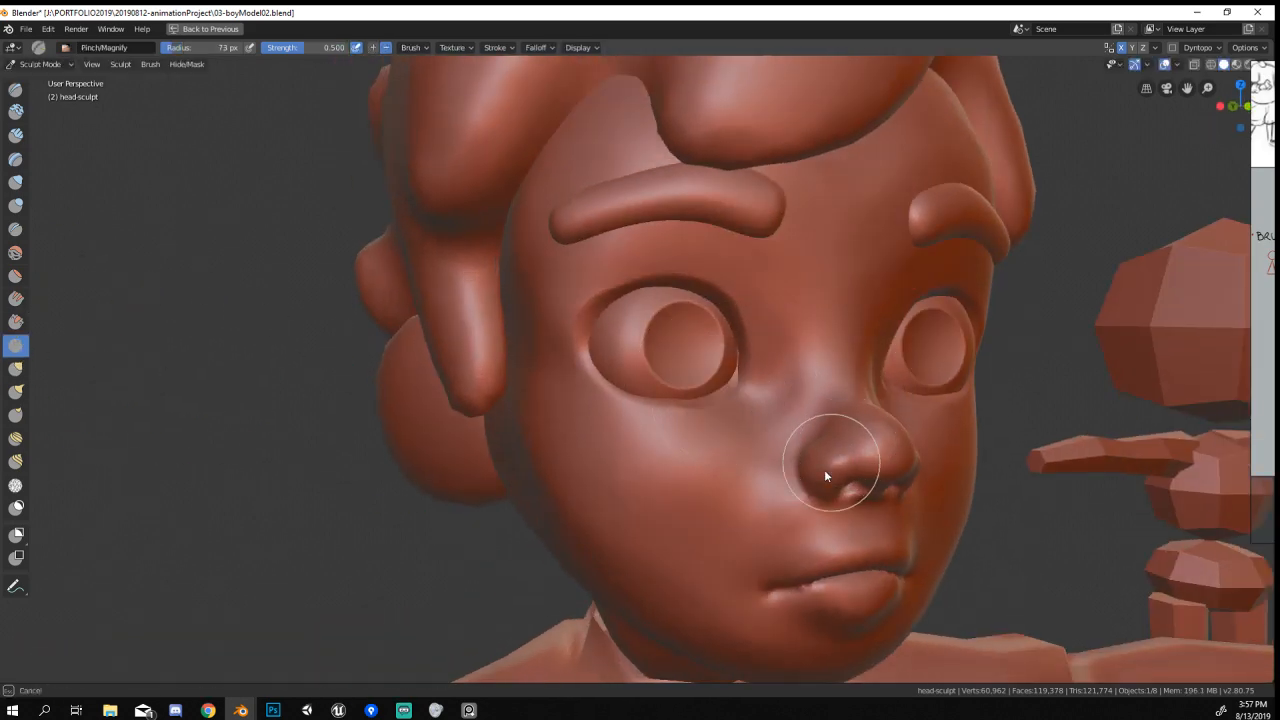
mouse_move(824, 469)
middle_down()
mouse_move(853, 392)
mouse_move(818, 347)
middle_up()
Switch back to the Grab brush and set its radius to 108 px for the nose area.
scroll(810, 352, up, 1)
key(g)
key(f)
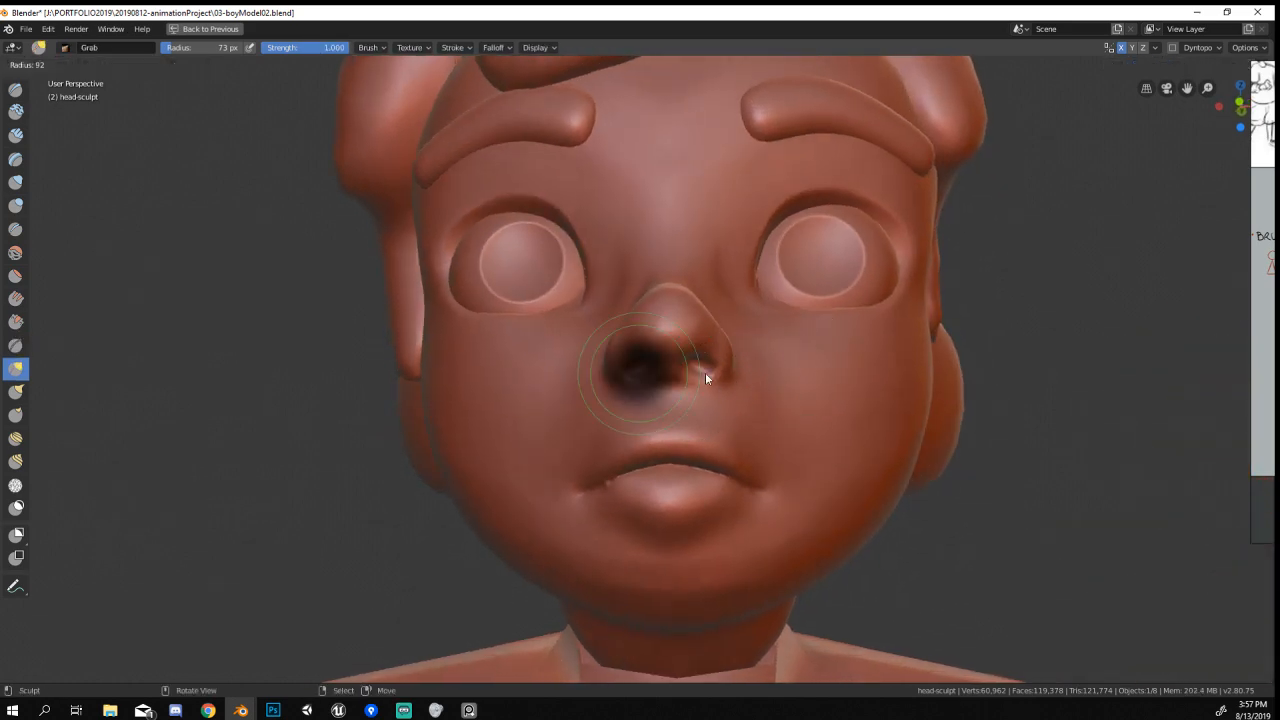
click(705, 378)
mouse_move(705, 373)
middle_down()
mouse_move(663, 471)
mouse_move(620, 481)
middle_up()
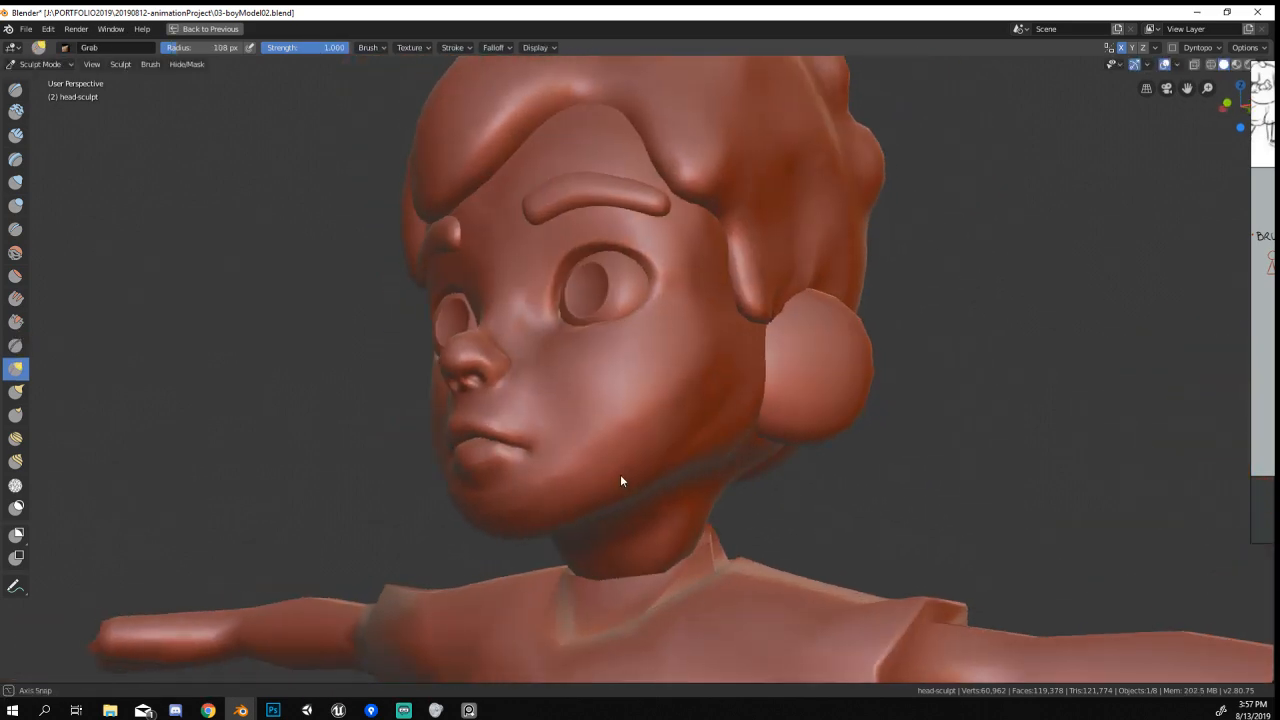
Sharpen the edge where the nostril wing meets the cheek with the Pinch/Magnify brush at an 82 px radius.
scroll(620, 481, up, 8)
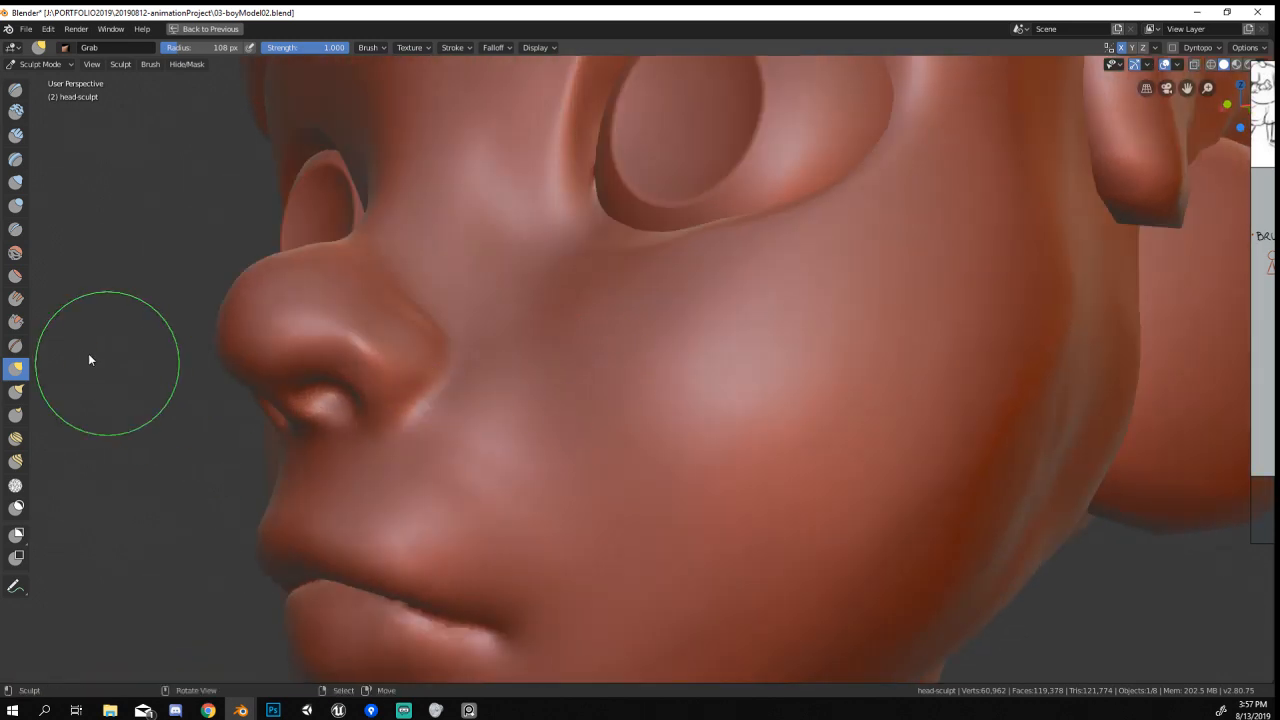
key(p)
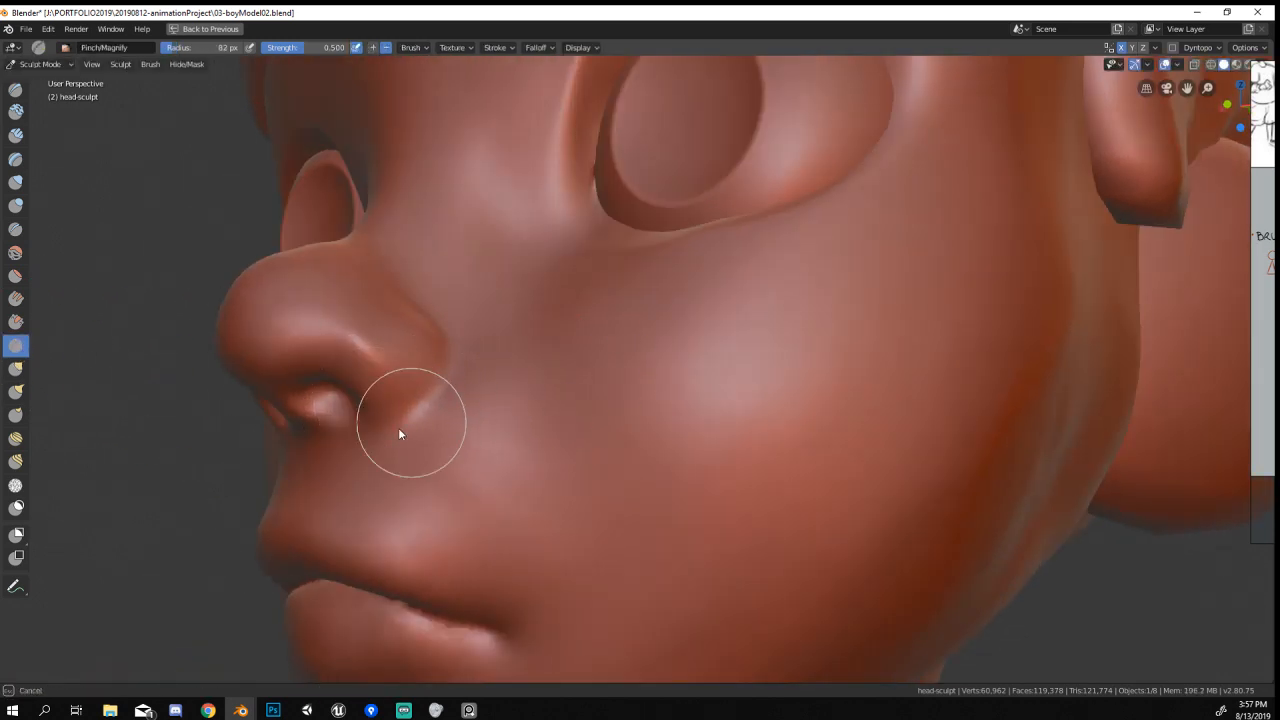
middle_drag(414, 412, 426, 441)
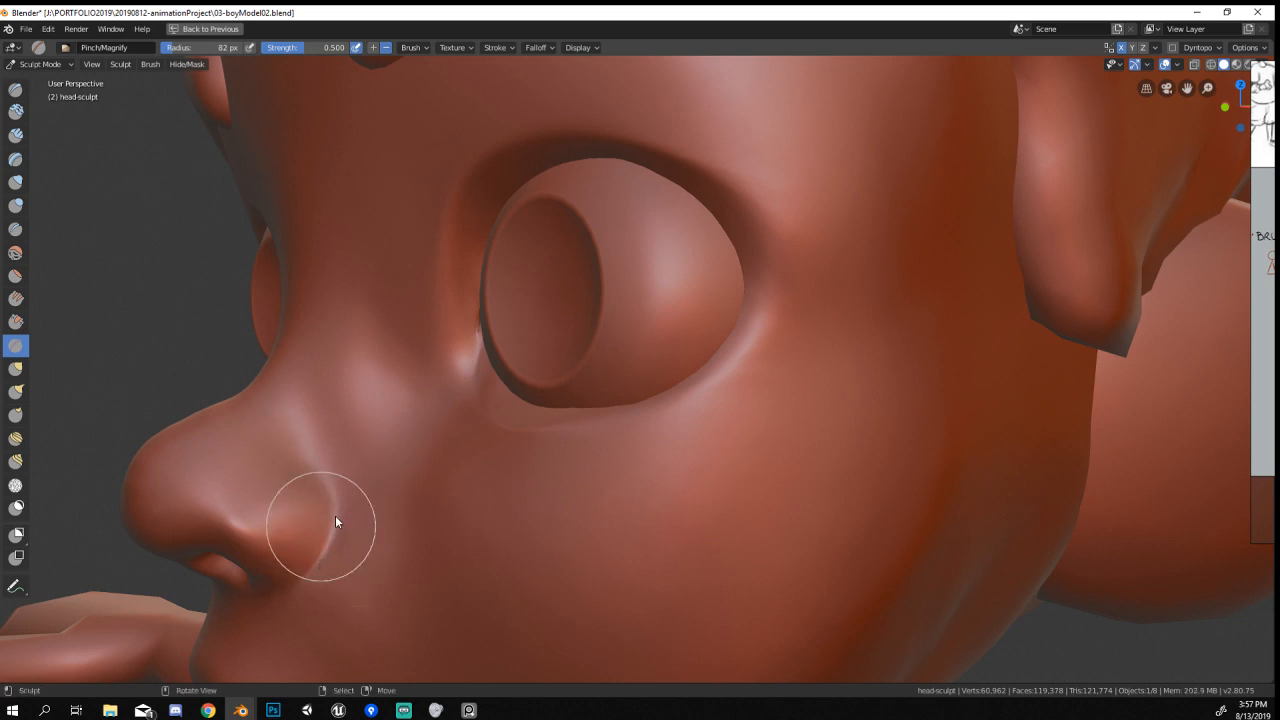
middle_drag(336, 519, 394, 437)
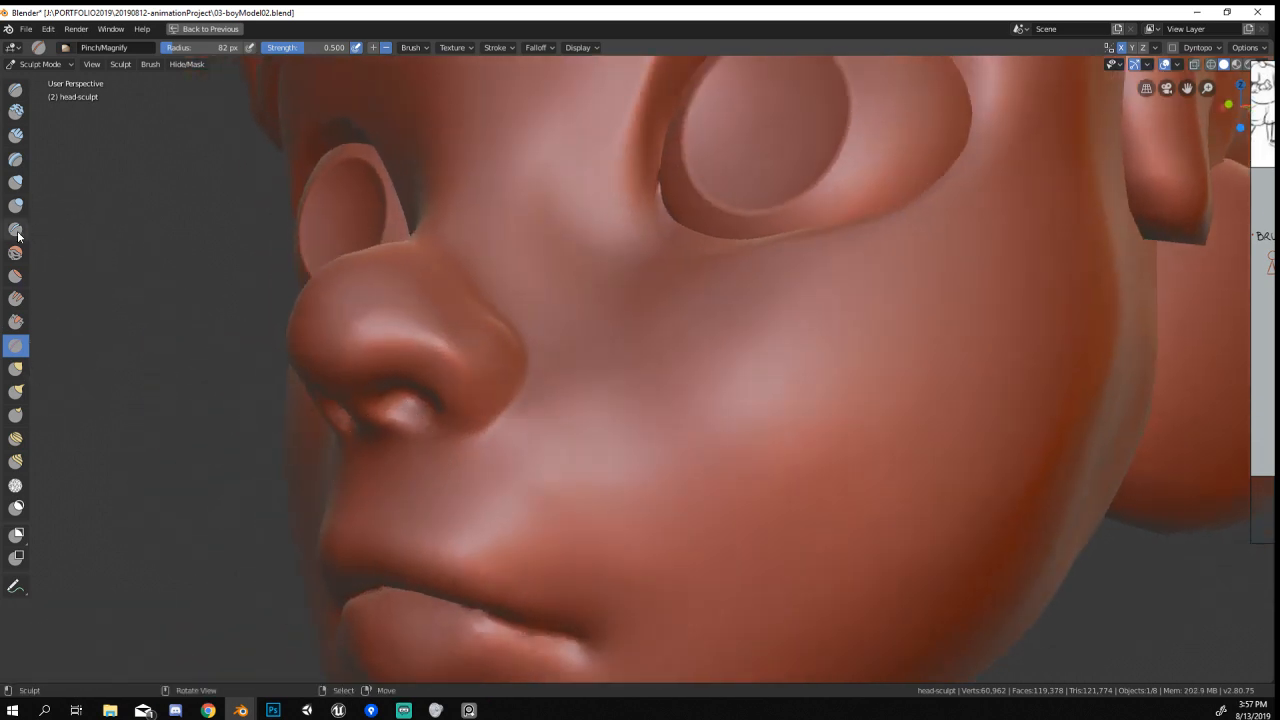
Deepen the fold around the nostril wings with the Crease brush at a 78 px radius.
key(f)
click(499, 438)
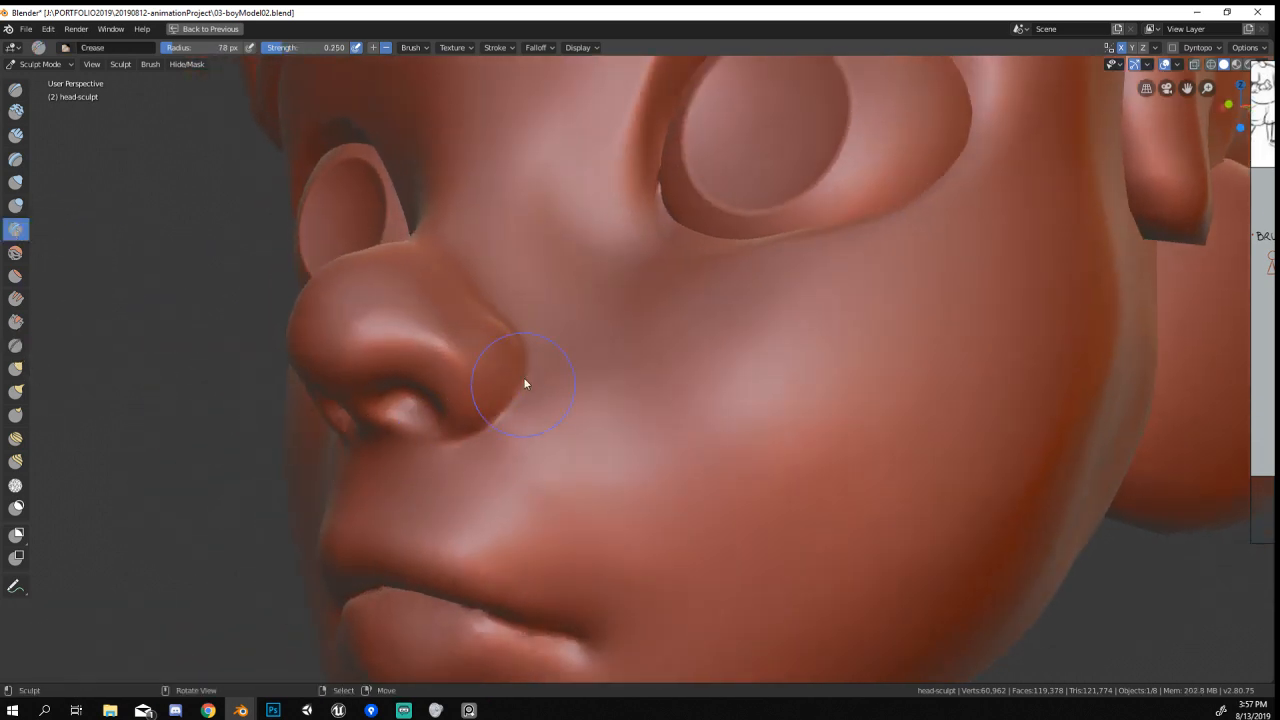
middle_drag(523, 383, 570, 360)
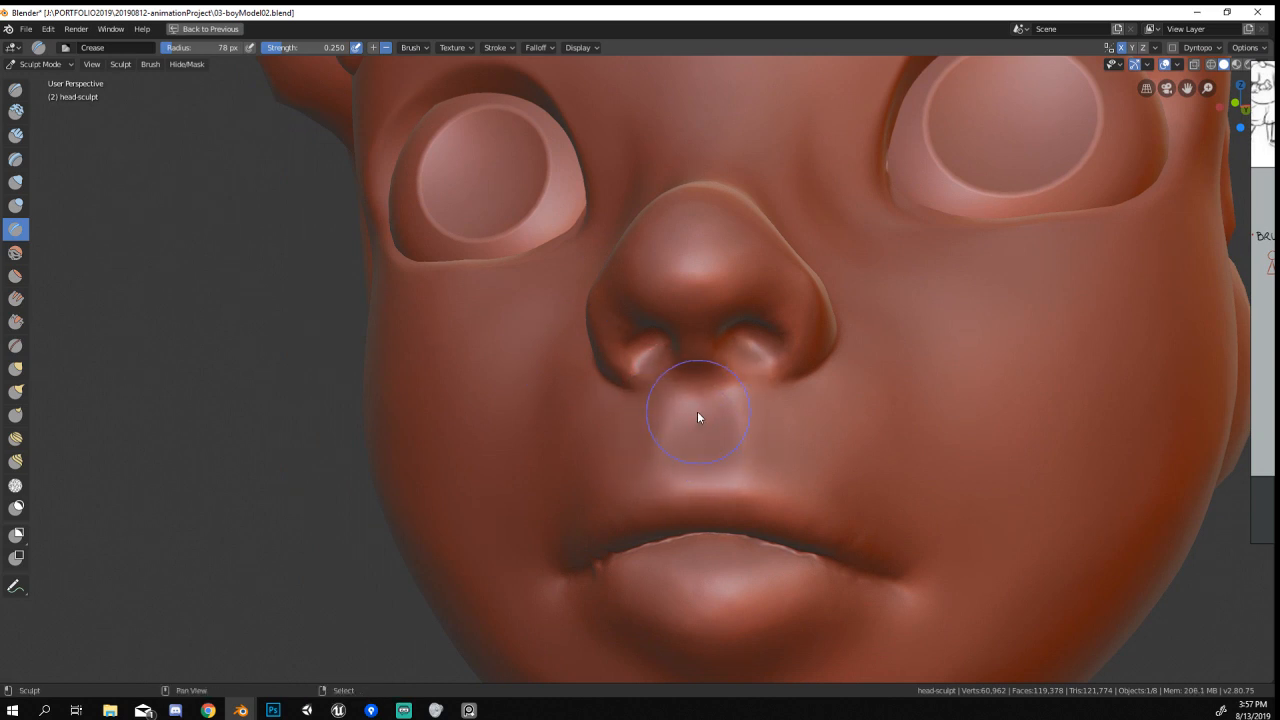
ctrl+middle_drag(697, 411, 662, 394)
shift+drag(662, 394, 687, 310)
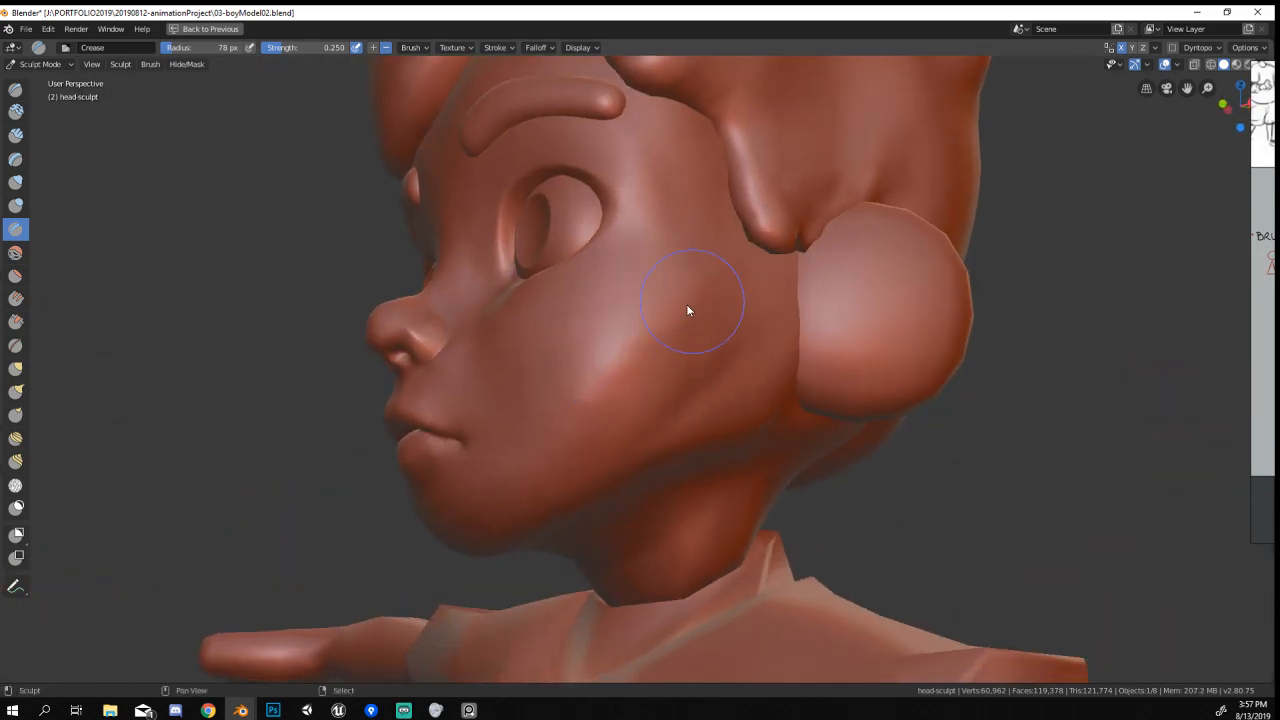
Check the sculpted face from several angles and return the head to Object Mode.
ctrl+middle_drag(701, 372, 724, 488)
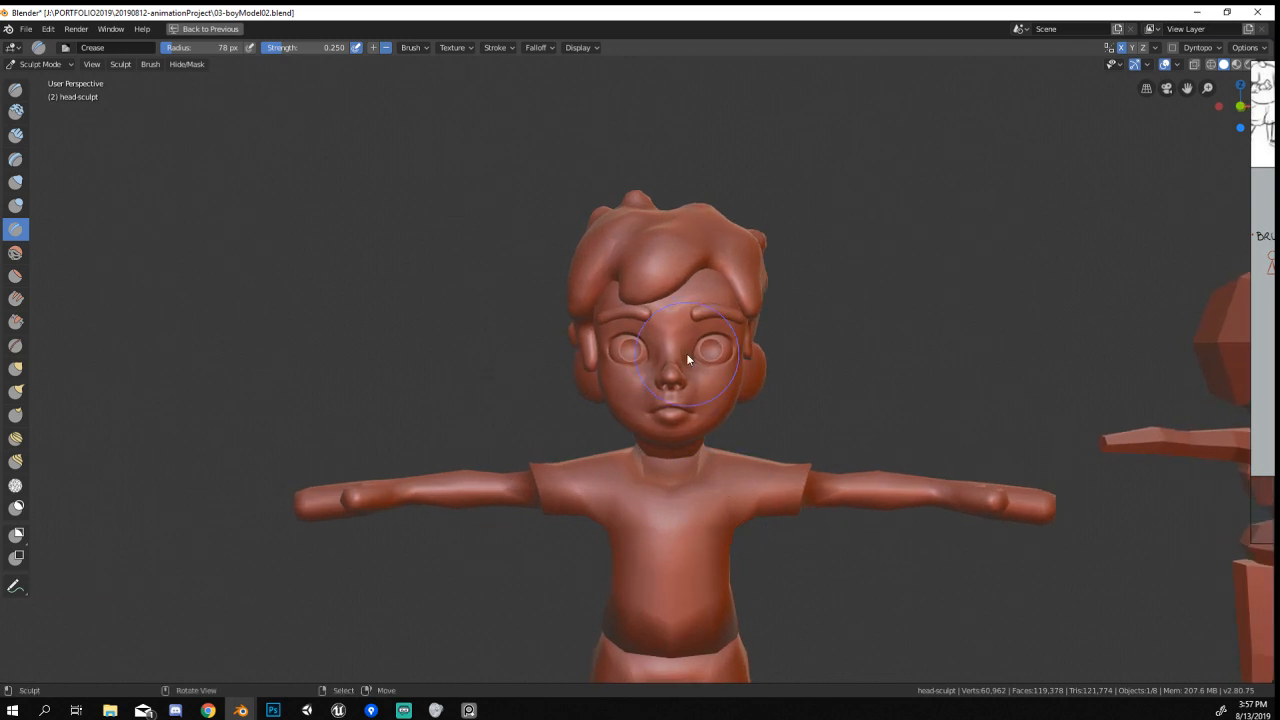
mouse_move(588, 465)
middle_down()
mouse_move(678, 420)
mouse_move(642, 399)
mouse_move(614, 591)
mouse_move(486, 466)
mouse_move(958, 440)
mouse_move(820, 329)
mouse_move(831, 349)
mouse_move(797, 431)
mouse_move(826, 337)
middle_up()
middle_drag(808, 384, 761, 326)
click(40, 64)
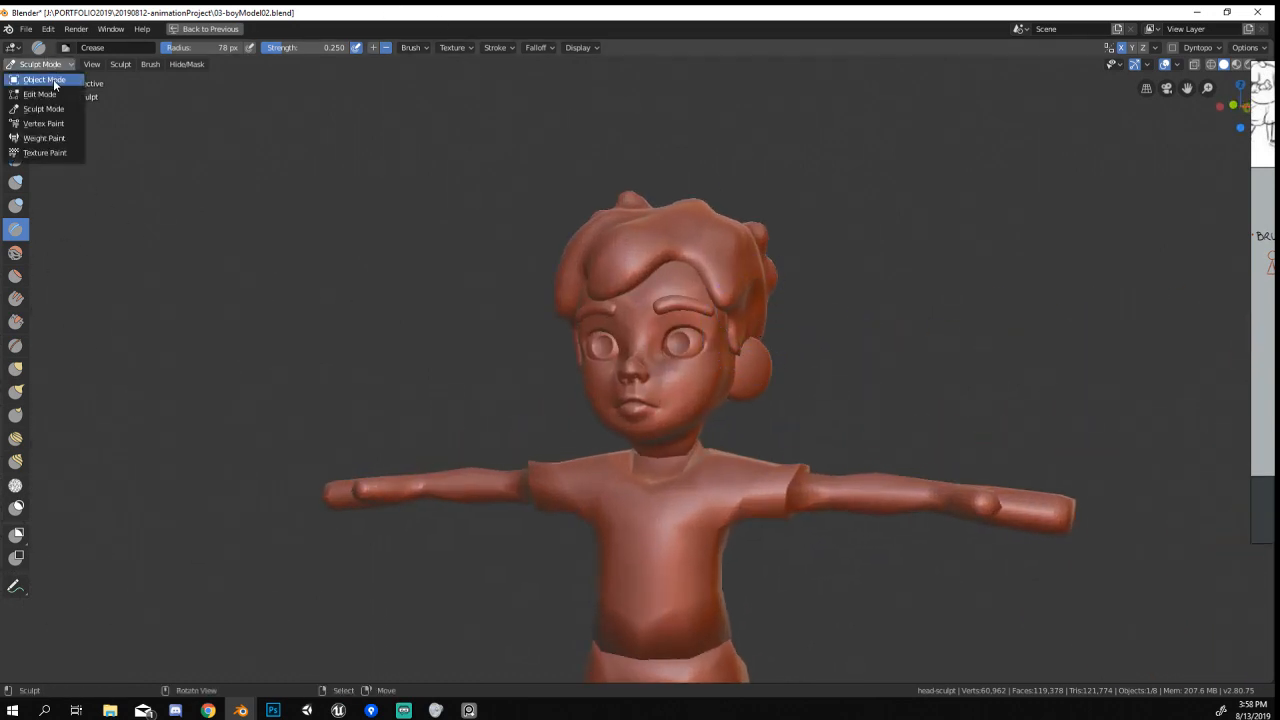
click(40, 80)
Try stretching the head along the X, Z and Y axes, cancelling each scaling.
mouse_move(752, 432)
ctrl+middle_down()
mouse_move(694, 396)
mouse_move(818, 428)
ctrl+middle_up()
key(s)
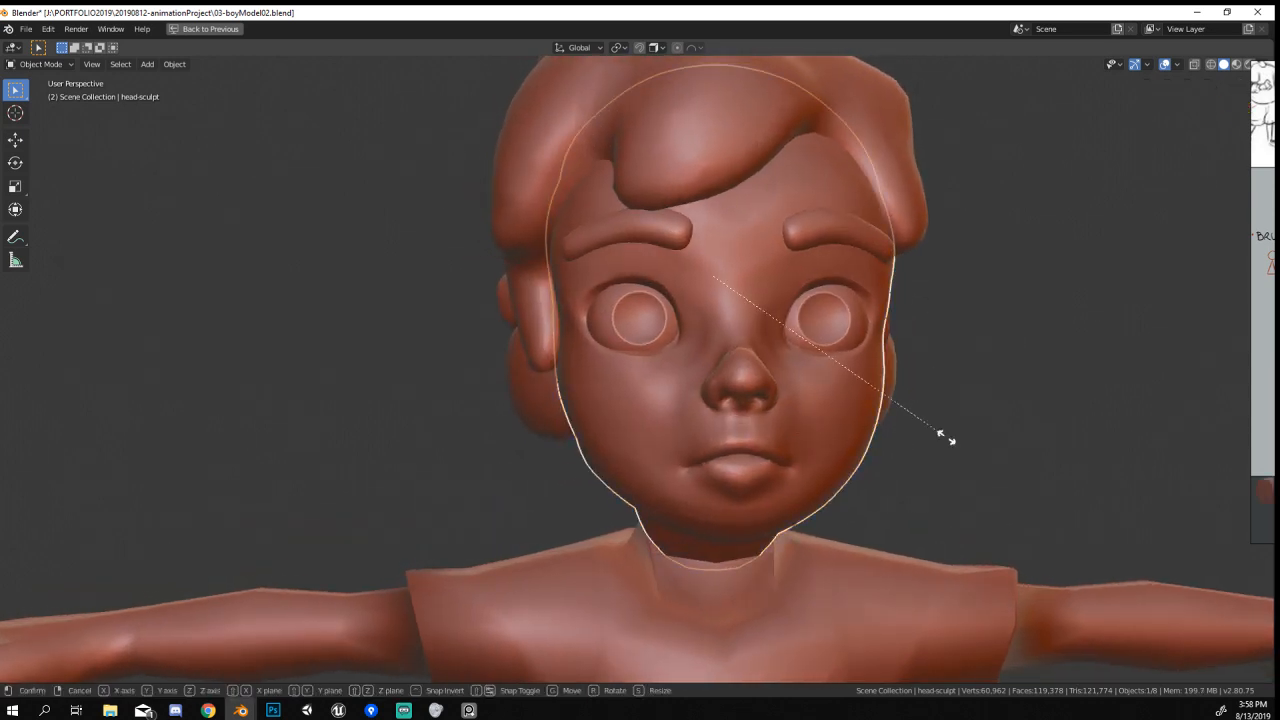
key(x)
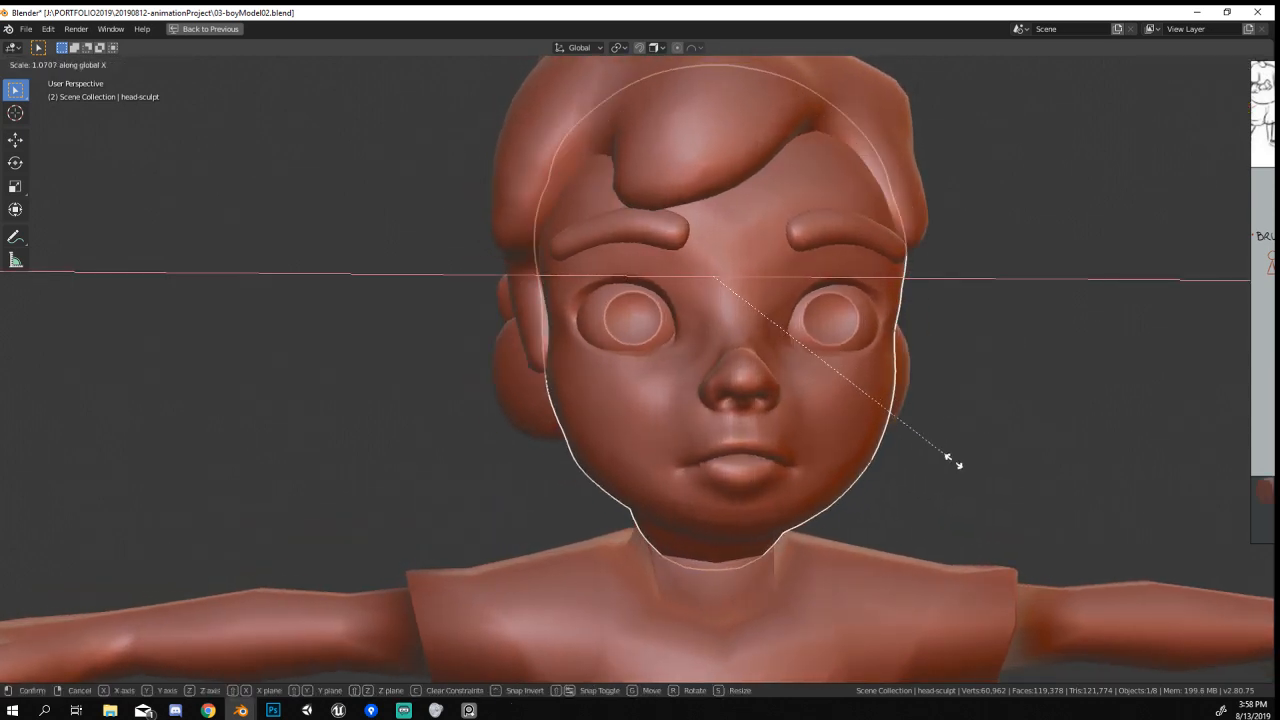
key(x)
click(1004, 492)
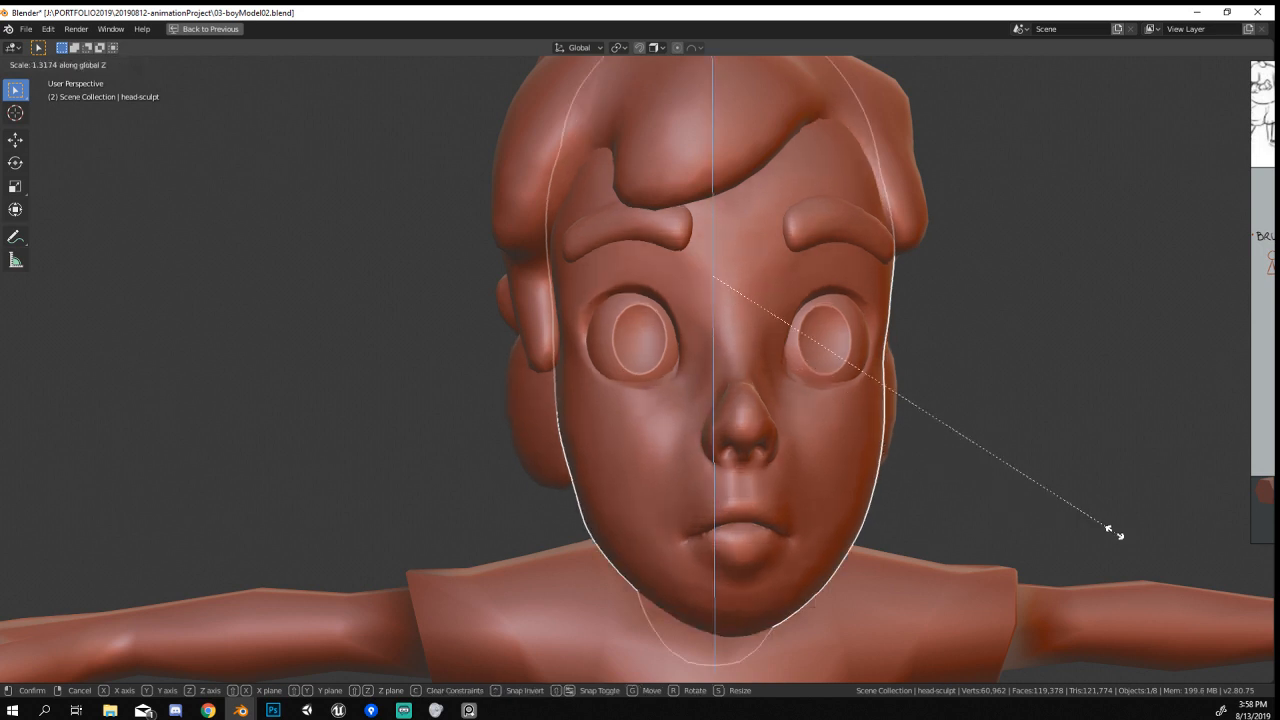
right_click(985, 467)
middle_drag(985, 467, 897, 471)
key(s)
key(y)
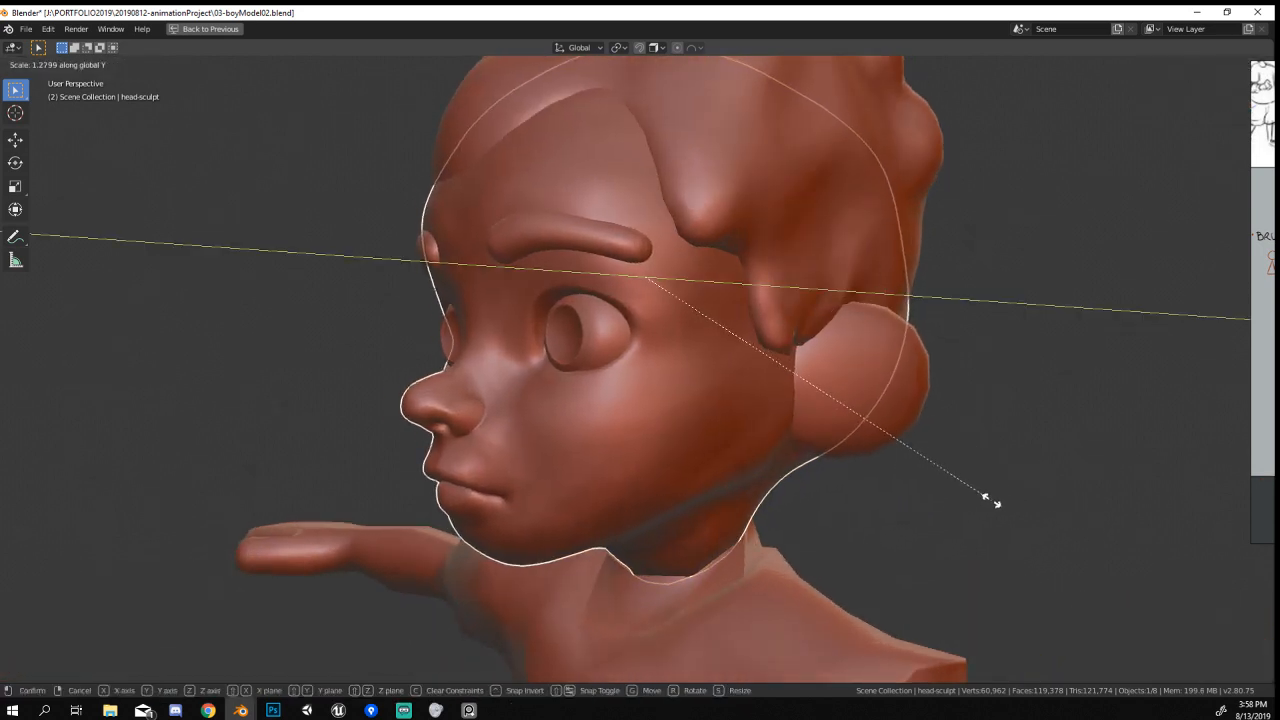
right_click(991, 503)
middle_drag(991, 503, 949, 494)
key(s)
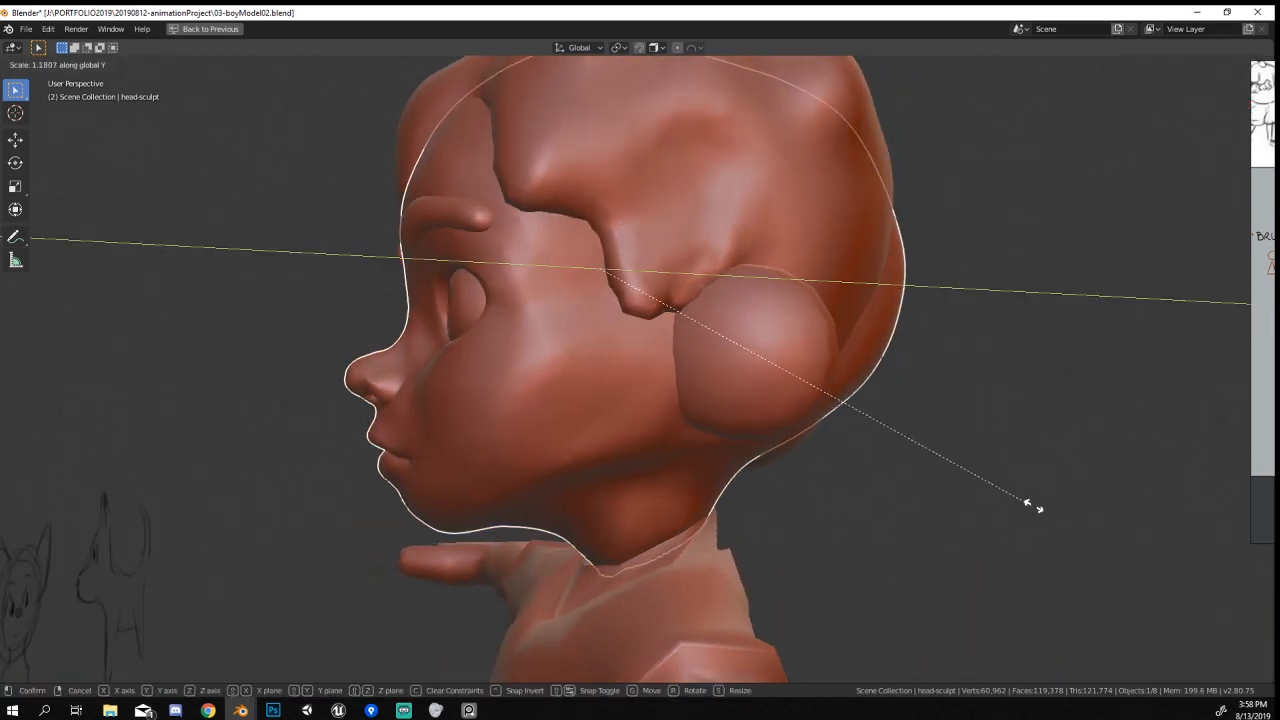
right_click(1037, 509)
Select the character's body mesh.
middle_drag(1037, 509, 802, 505)
mouse_move(718, 545)
middle_down()
mouse_move(651, 550)
mouse_move(690, 505)
mouse_move(734, 515)
mouse_move(701, 530)
middle_up()
click(701, 530)
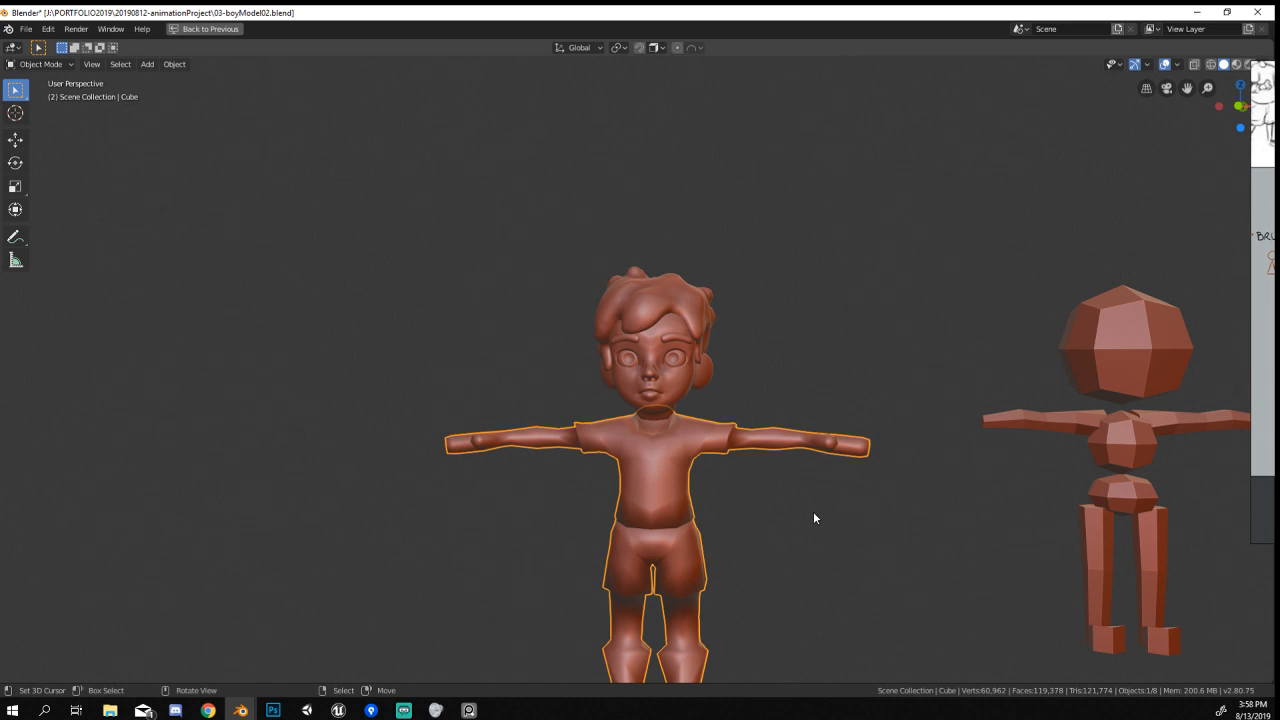
Save the 03-boyModel02 file and restore the full Sculpting workspace layout around the 3D view.
middle_drag(814, 511, 624, 447)
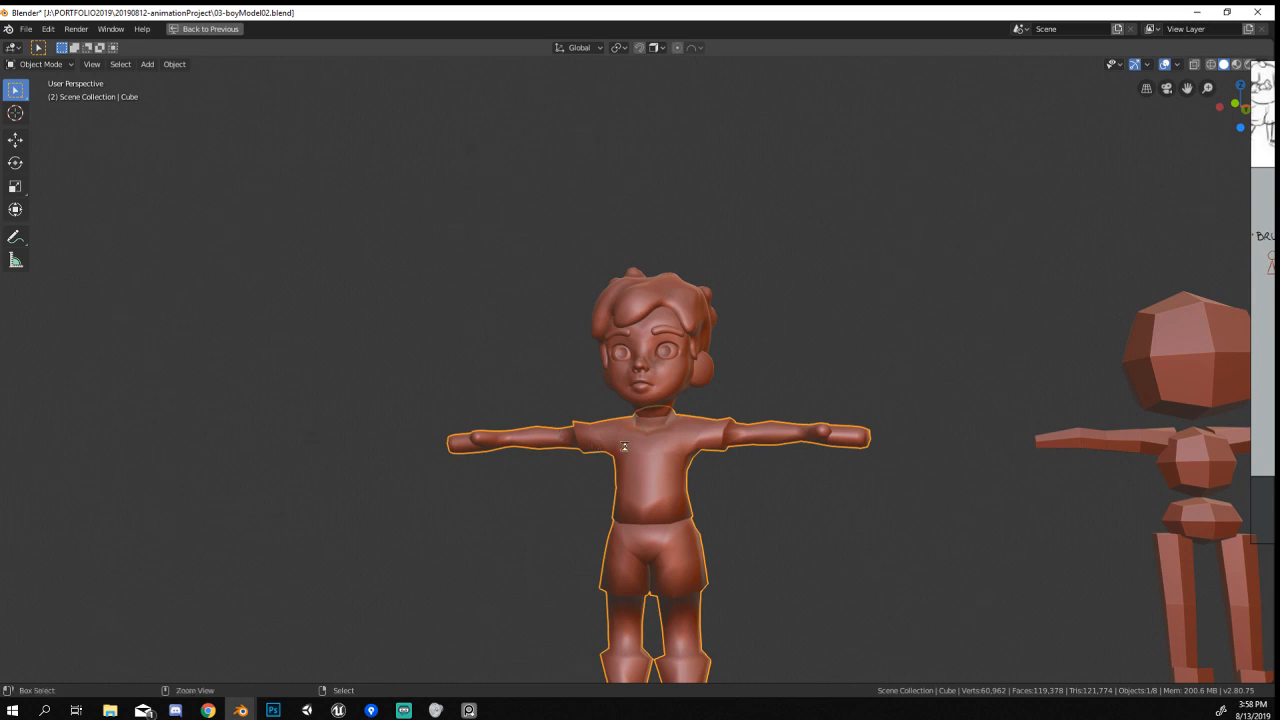
key(ctrl+s)
scroll(662, 460, down, 4)
middle_drag(648, 508, 688, 484)
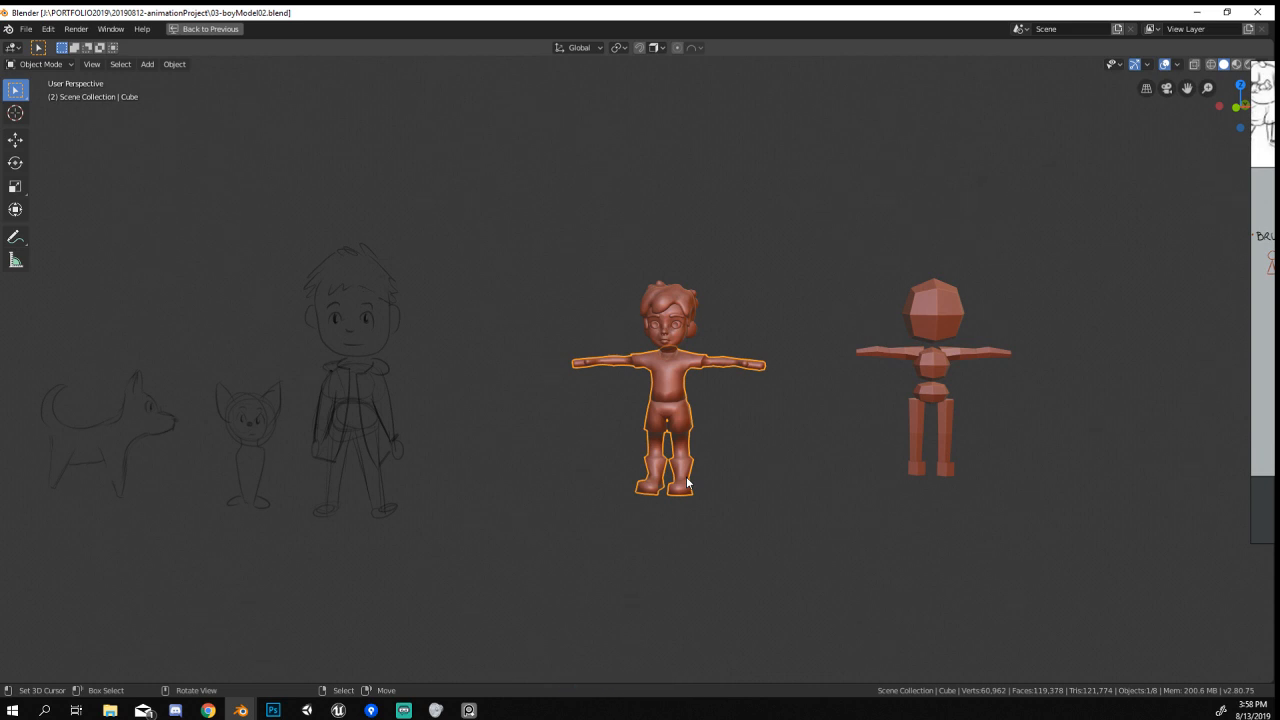
scroll(688, 483, up, 7)
scroll(726, 351, down, 5)
scroll(640, 400, up, 1)
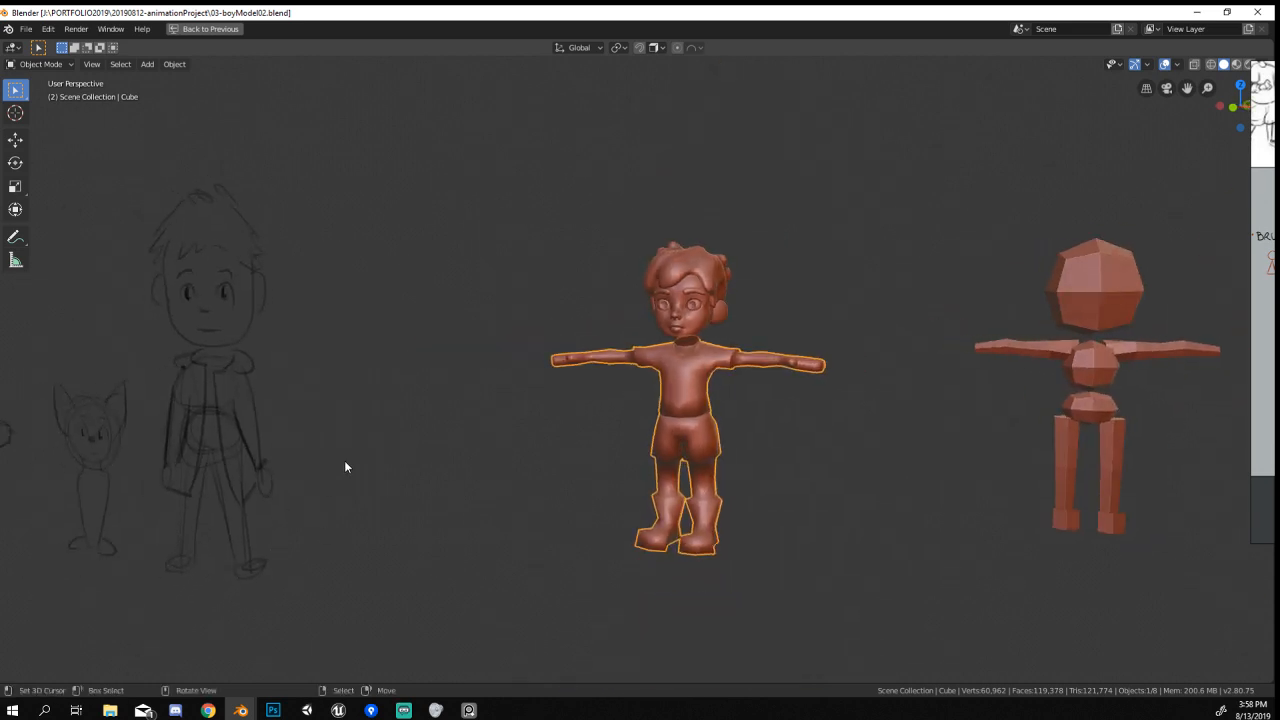
key(ctrl+space)
scroll(586, 376, down, 3)
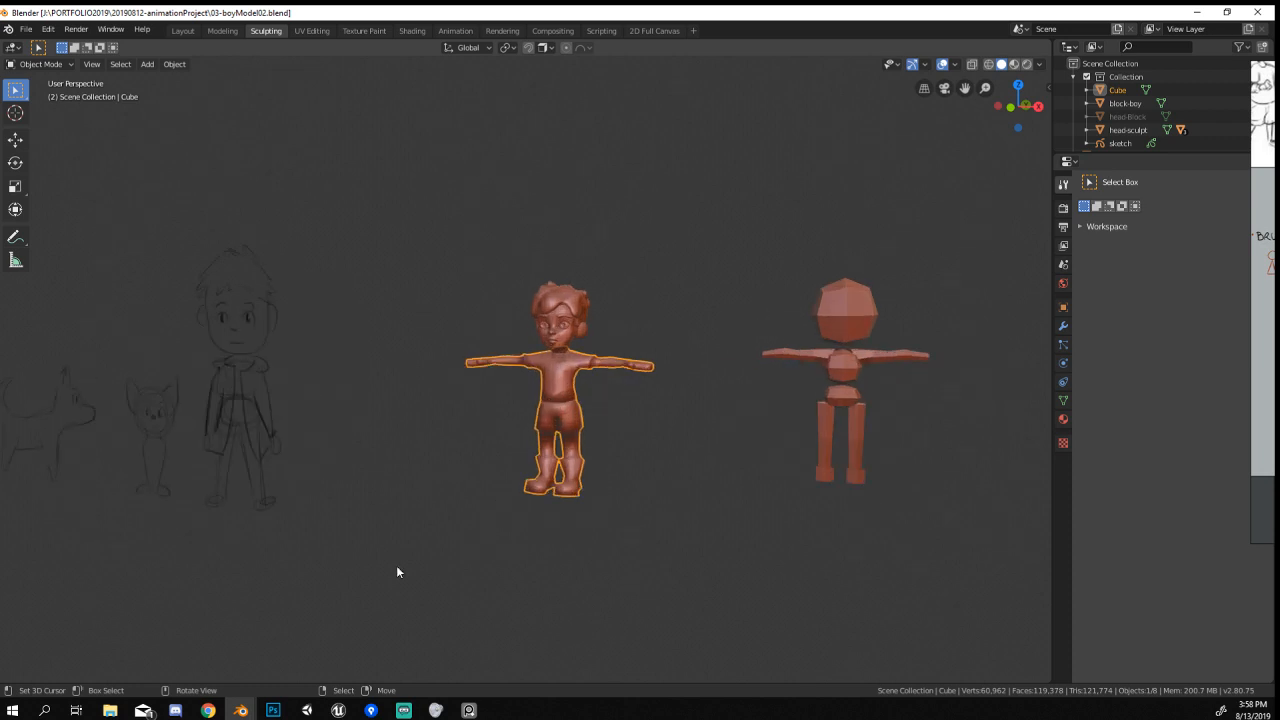
scroll(490, 470, up, 2)
Switch to the 01-setHill-block01 file and examine the block boy and dog beside the tree on the hill.
mouse_move(250, 710)
click(178, 616)
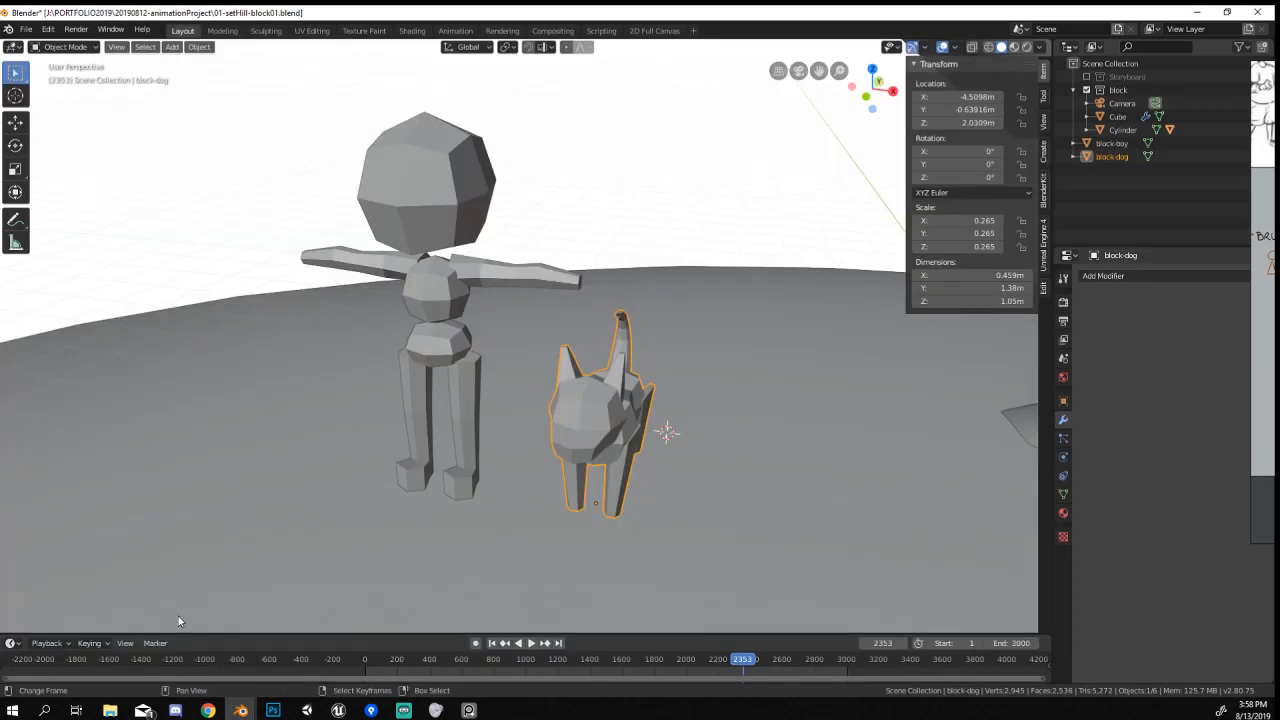
scroll(502, 409, down, 11)
scroll(499, 420, up, 3)
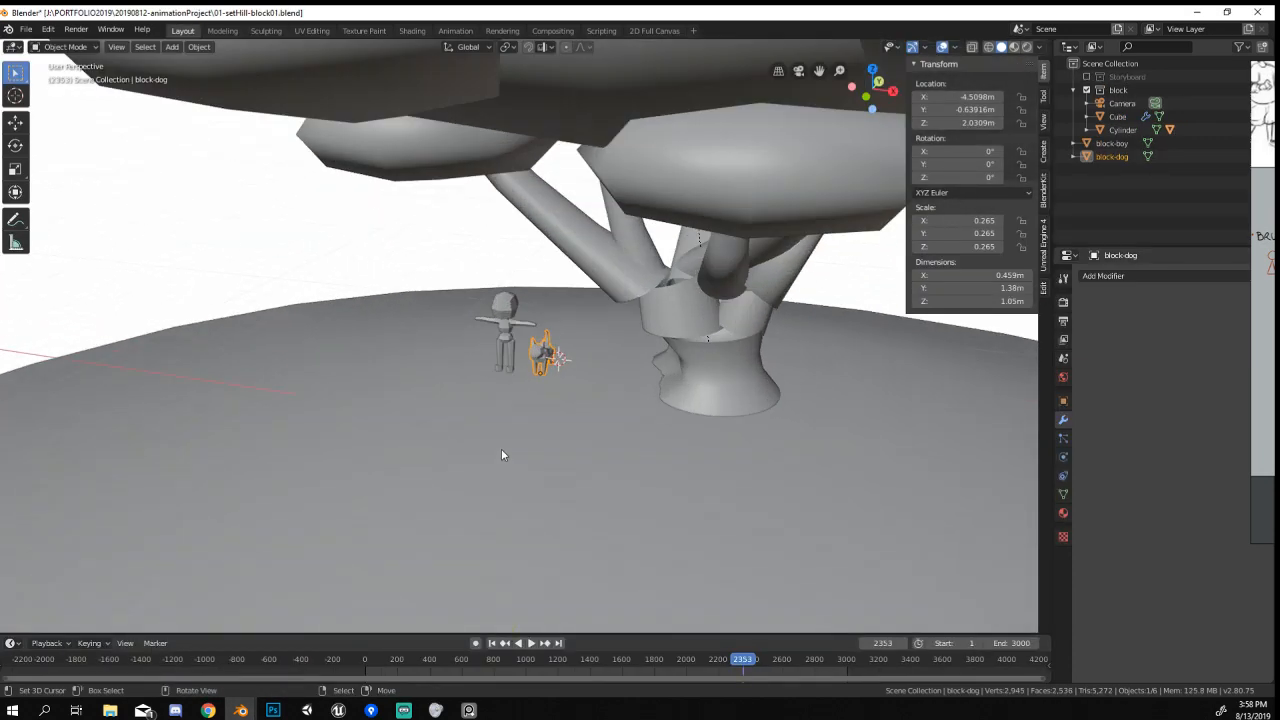
middle_drag(502, 449, 573, 490)
click(634, 462)
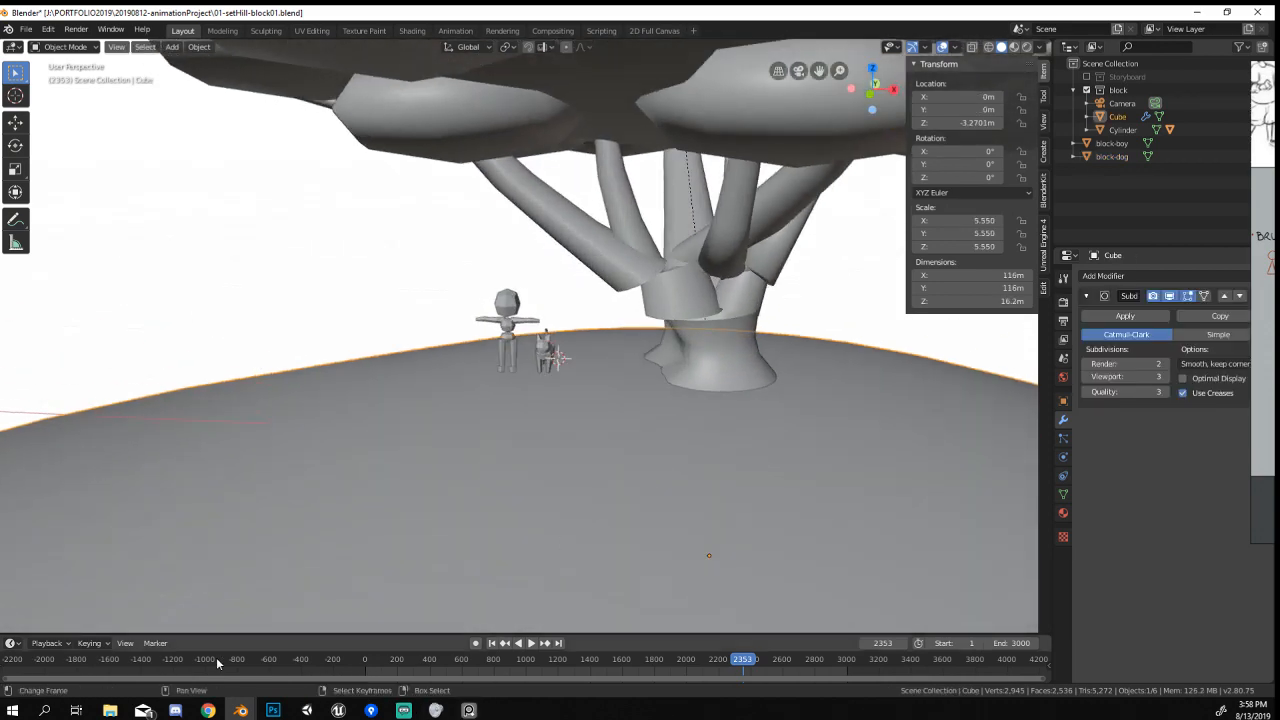
Return to the 03-boyModel02 file, select the head sculpt and compare the character with the sketch and block figure.
mouse_move(240, 710)
click(333, 606)
scroll(572, 385, up, 5)
click(591, 285)
mouse_move(703, 516)
middle_down()
mouse_move(536, 536)
mouse_move(692, 525)
middle_up()
scroll(690, 524, down, 4)
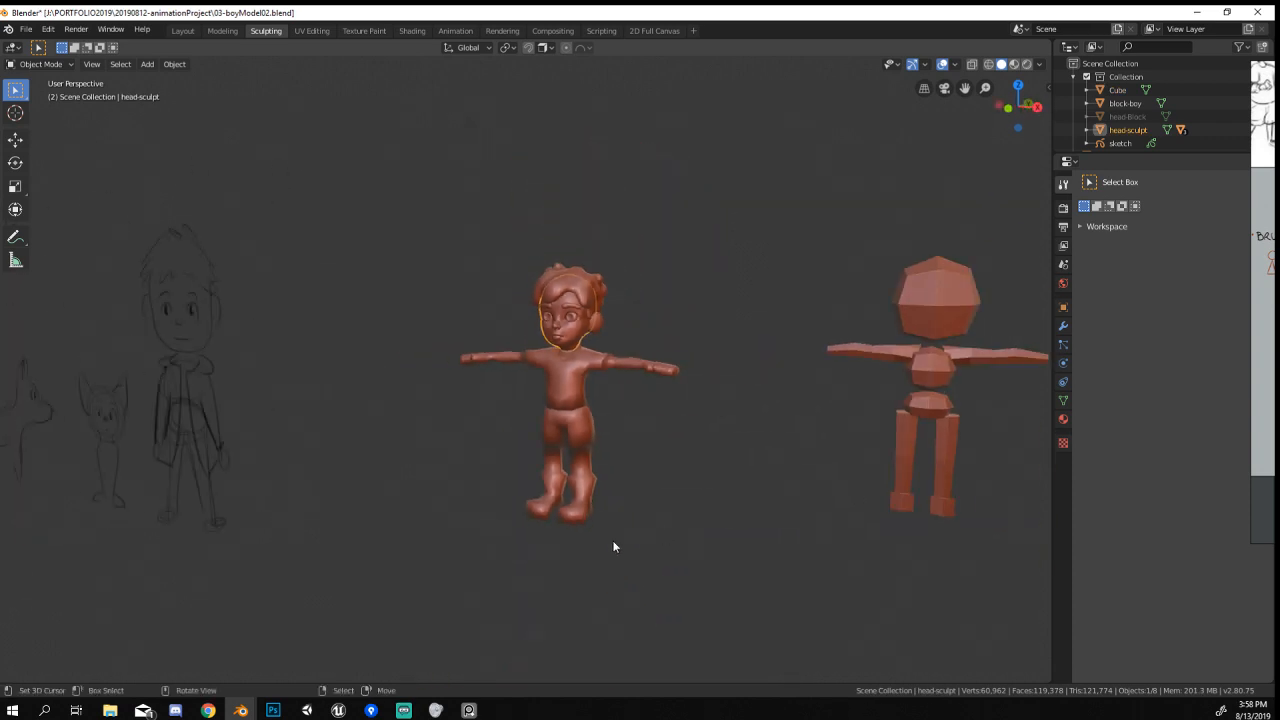
middle_drag(612, 540, 648, 556)
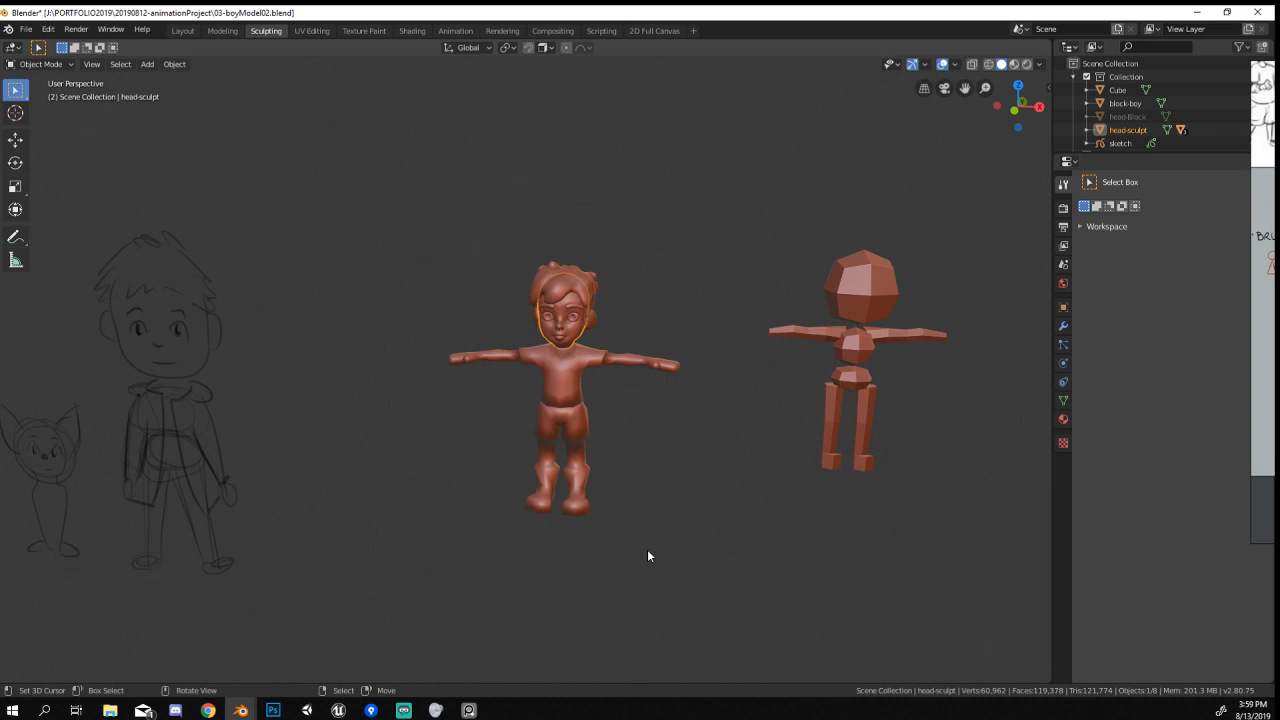
In the 01-setHill-block01 file's 2D Full Canvas workspace, hide the block collection and show the Storyboard collection.
click(240, 710)
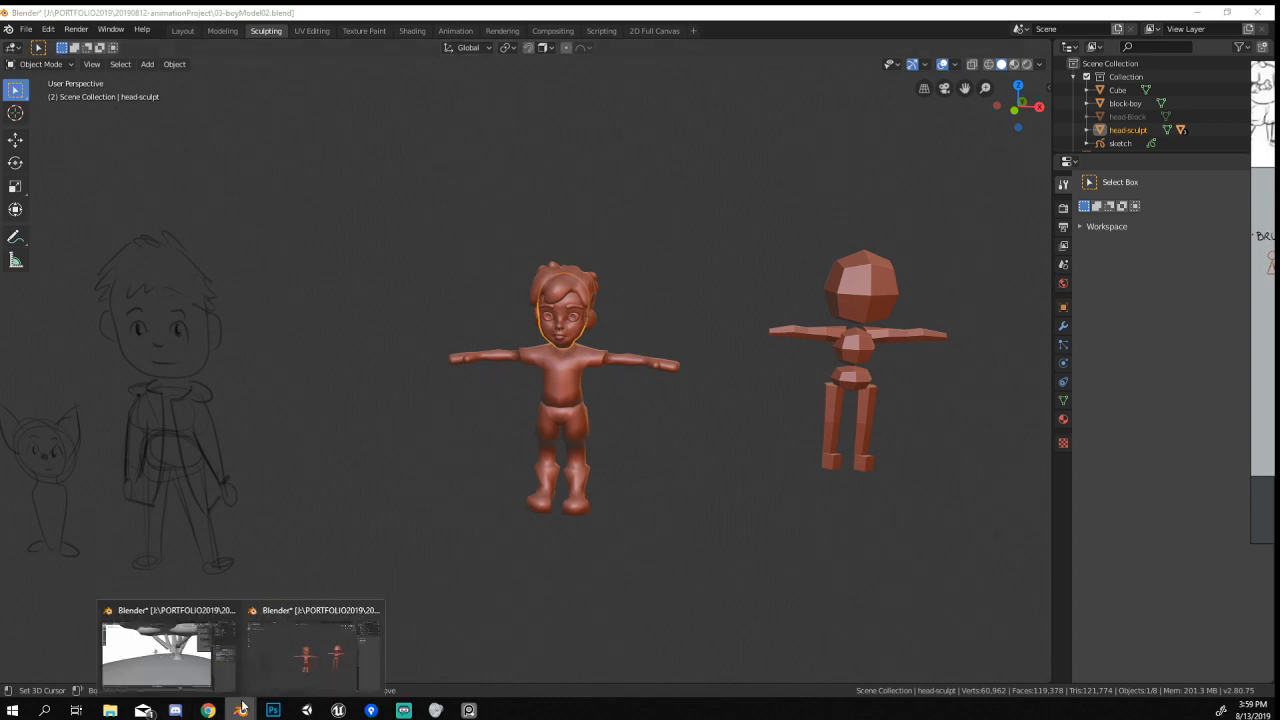
click(190, 657)
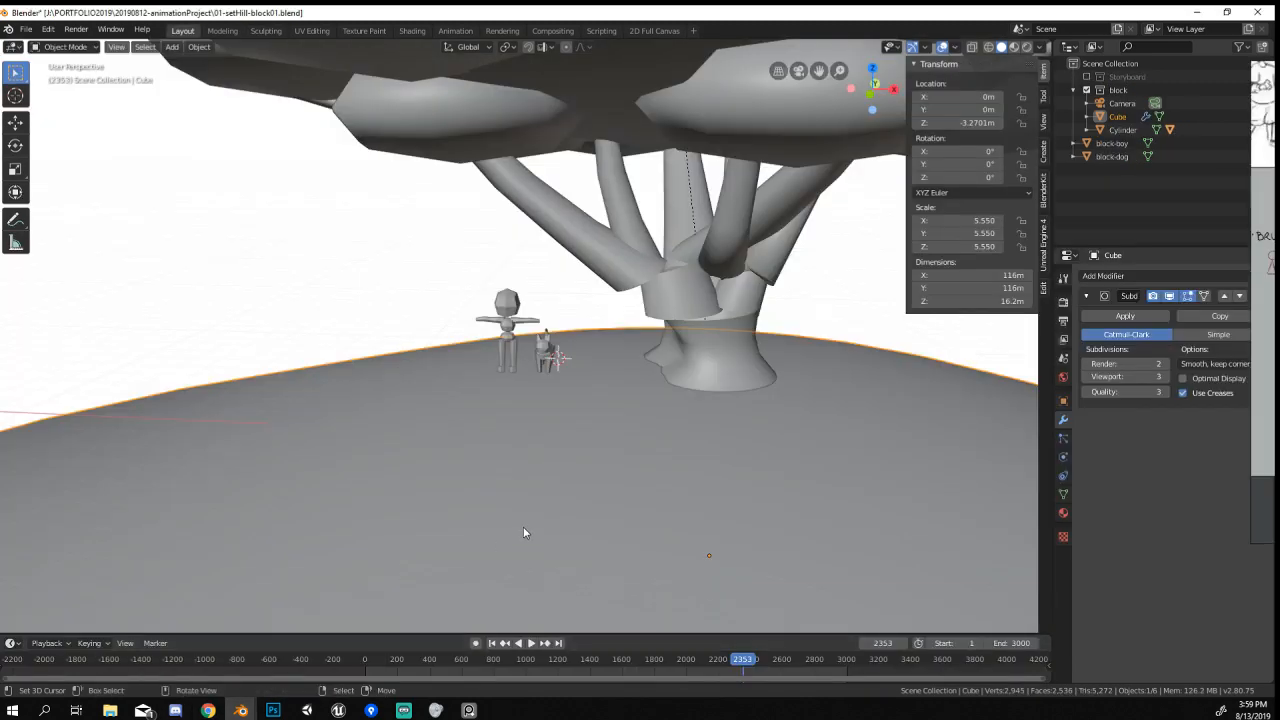
mouse_move(523, 526)
middle_down()
mouse_move(596, 560)
mouse_move(726, 537)
mouse_move(611, 529)
mouse_move(511, 546)
middle_up()
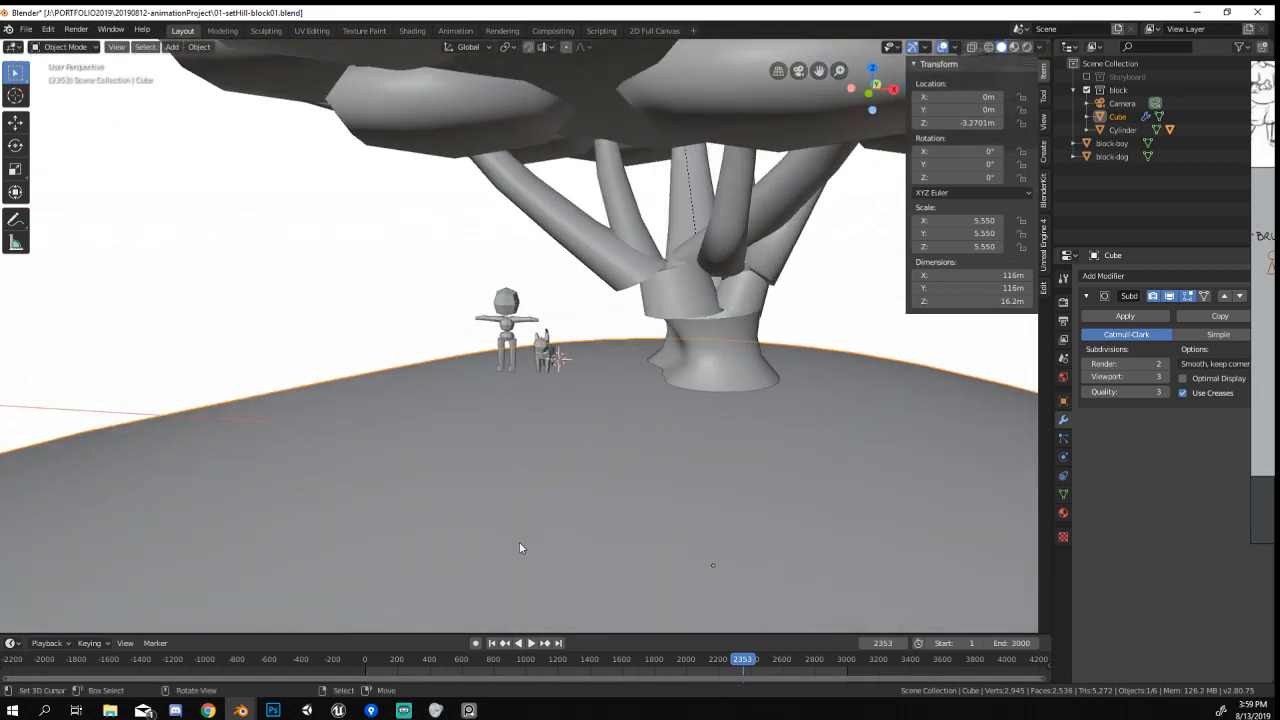
click(640, 30)
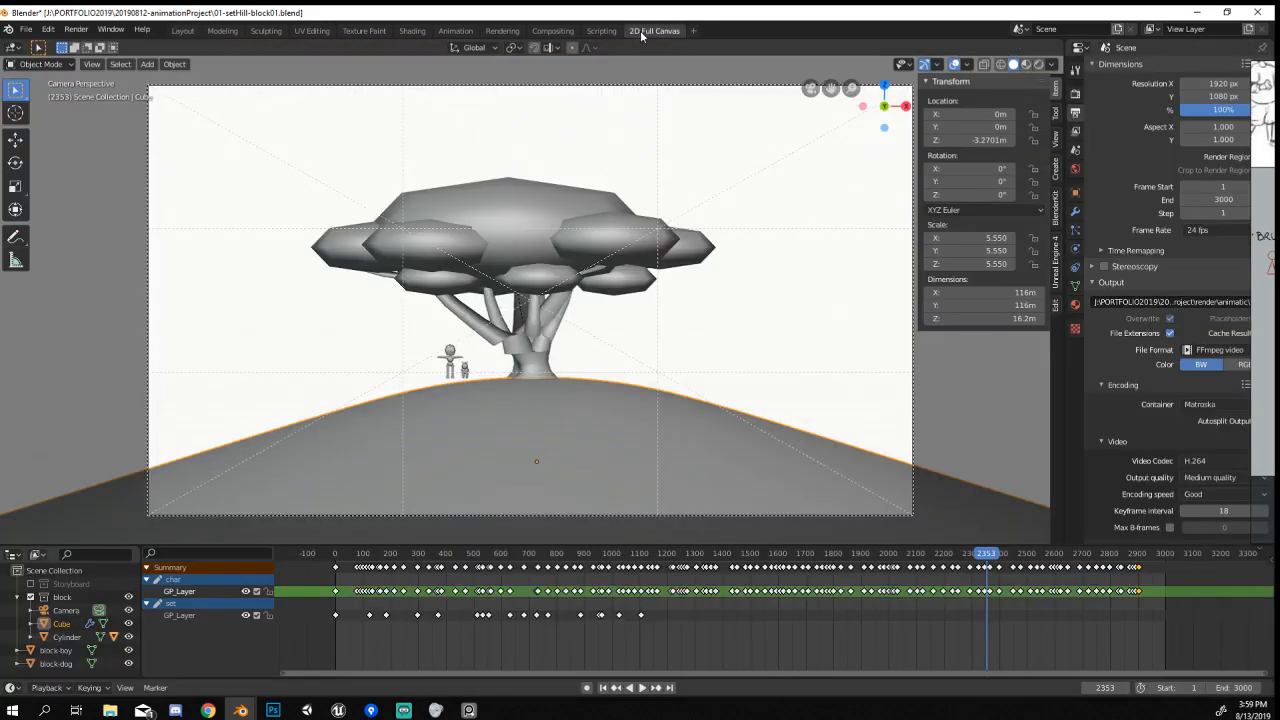
click(30, 597)
click(31, 584)
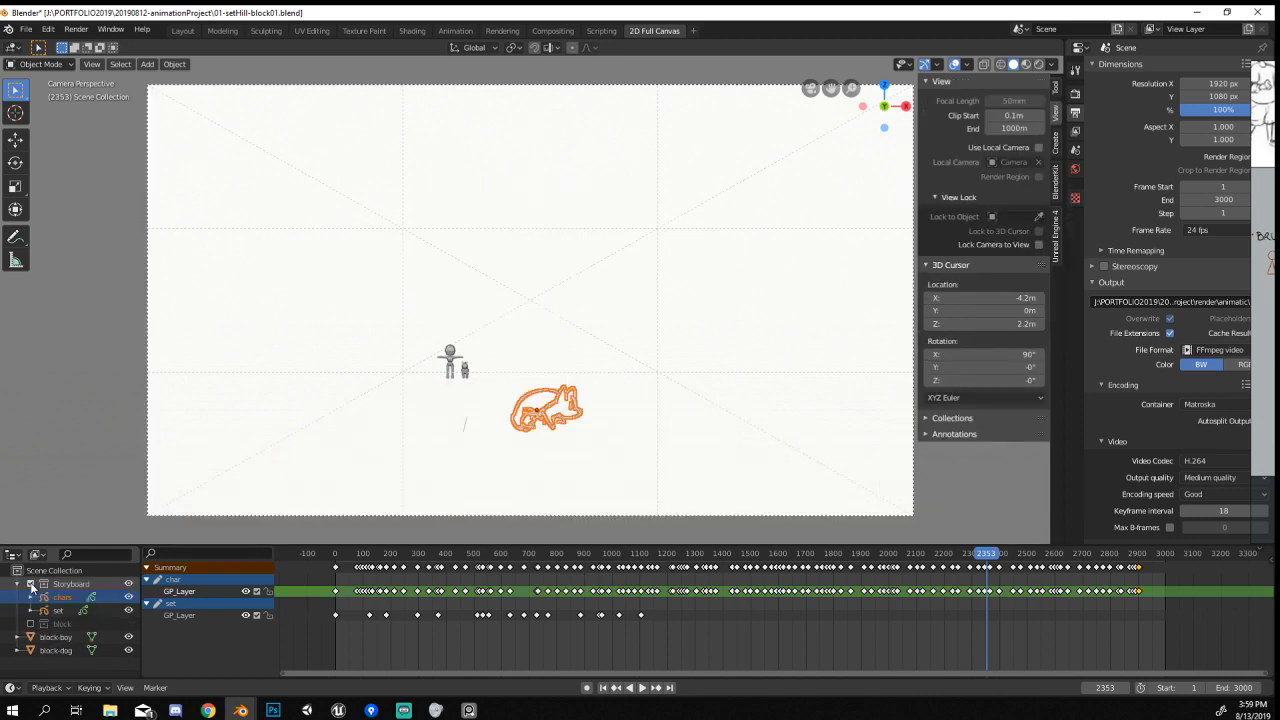
Select all storyboard keyframes, go to frame 1037 and clear the location and scale of the chars and set drawings.
key(a)
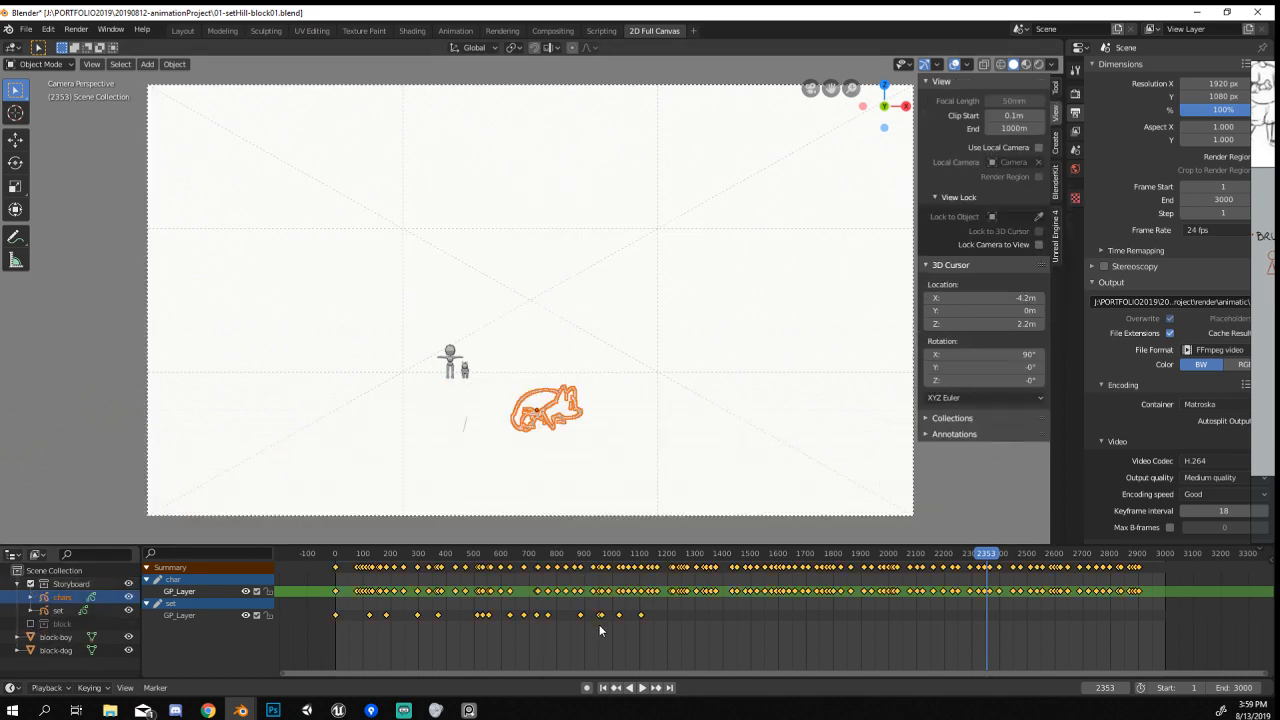
click(582, 467)
mouse_move(700, 640)
mouse_down()
mouse_move(611, 640)
mouse_move(622, 640)
mouse_up()
click(533, 437)
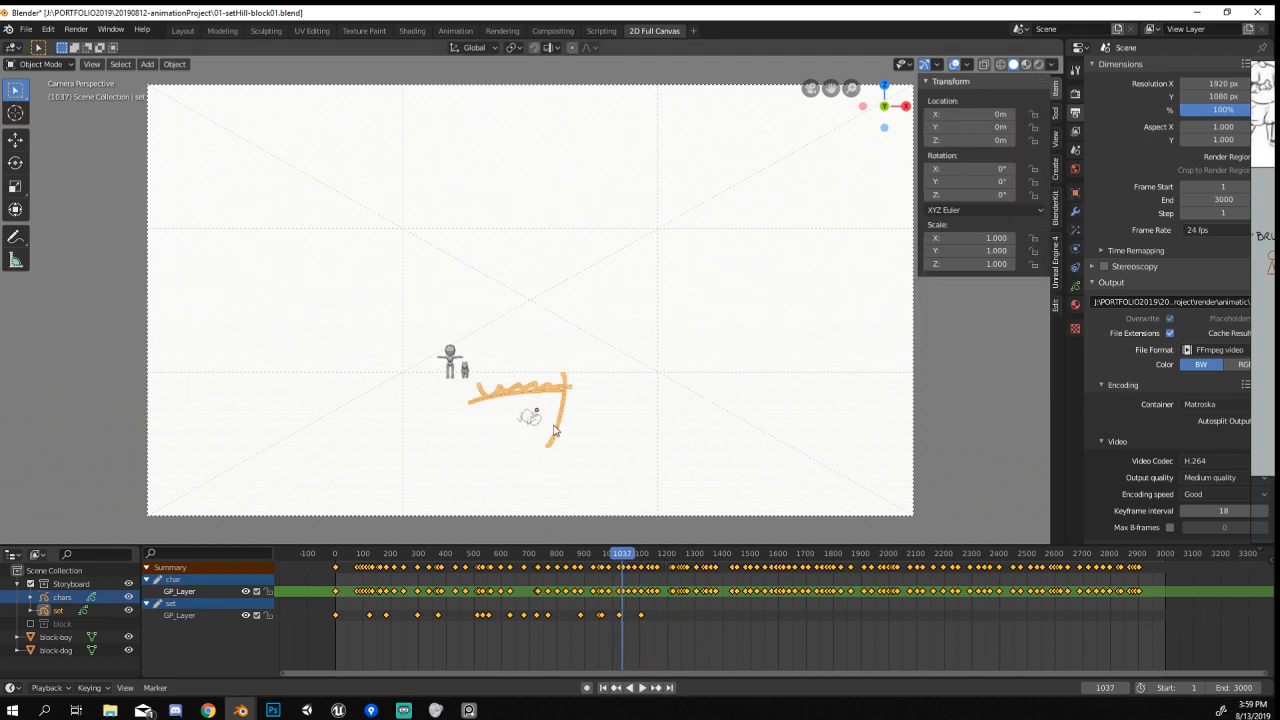
key(a)
key(alt+g)
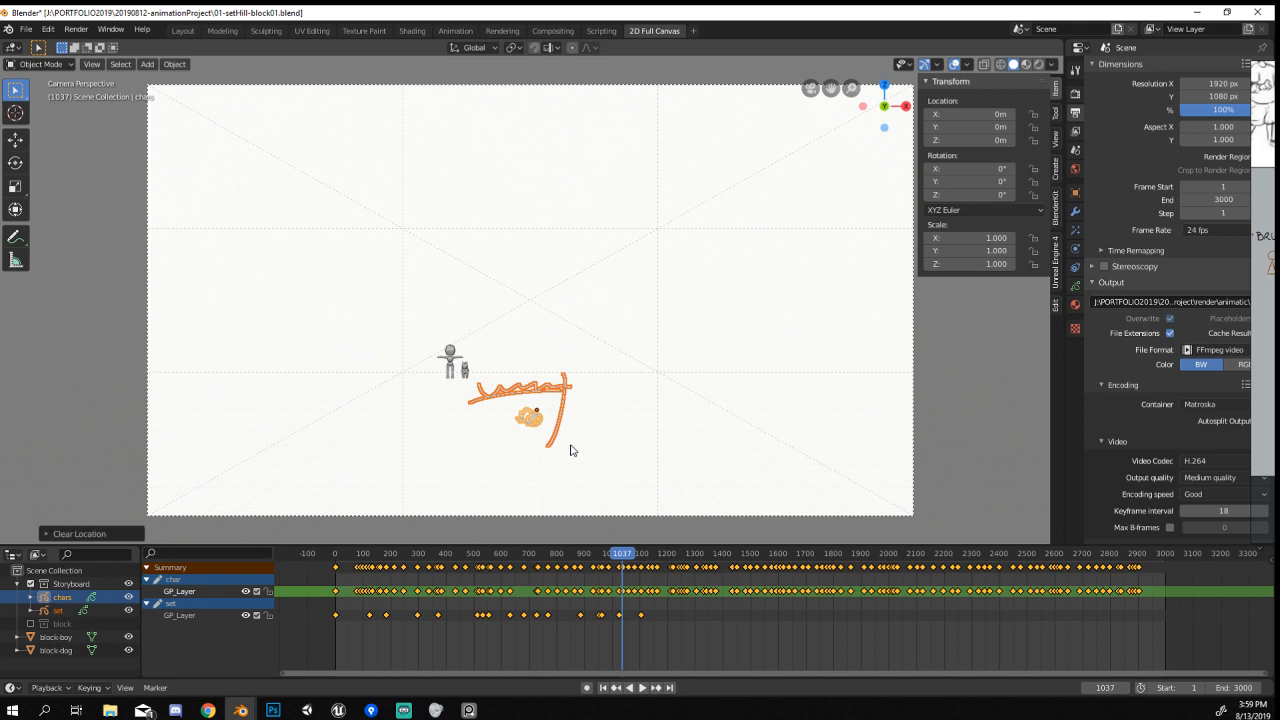
key(alt+s)
key(s)
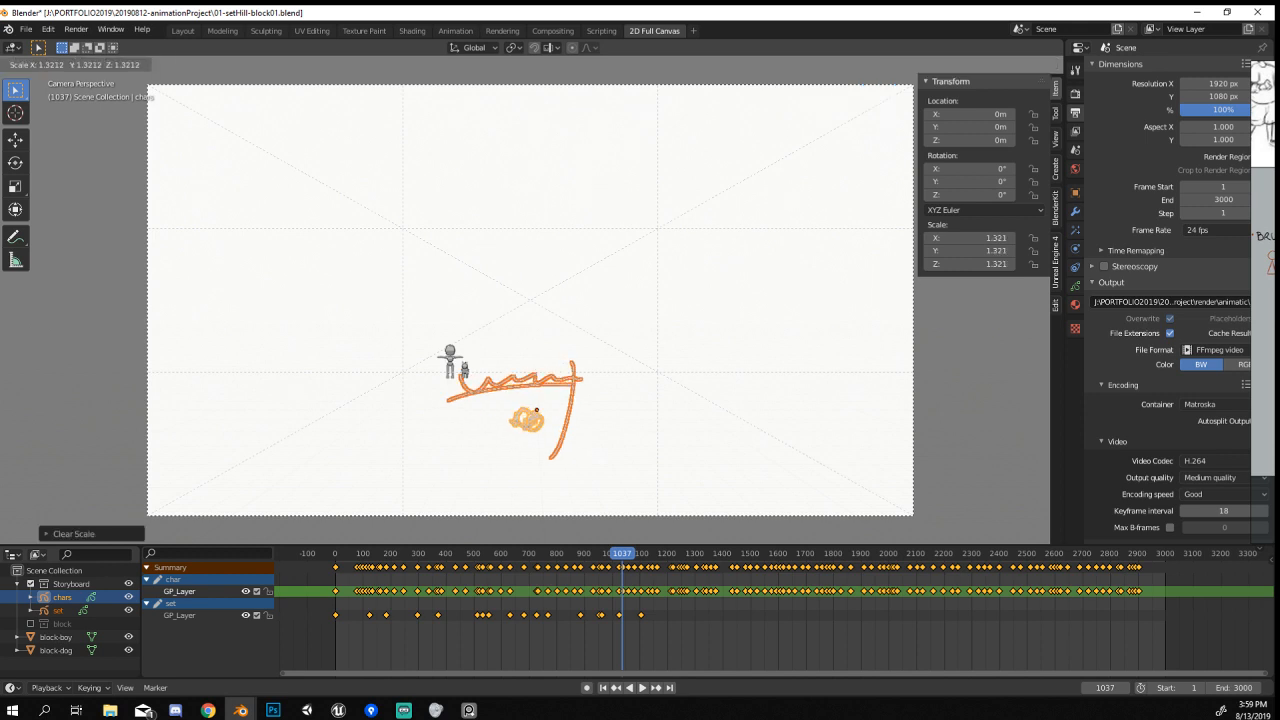
key(Escape)
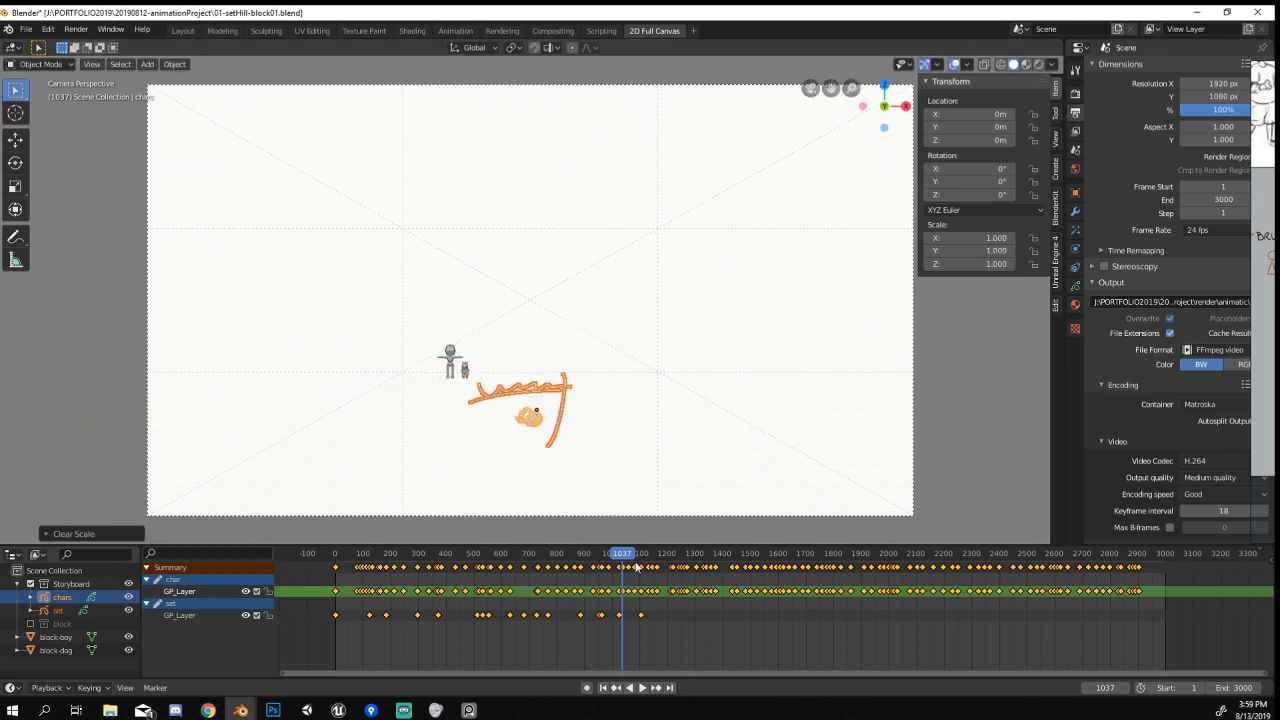
At frame 0, enlarge the storyboard drawings and move them to about X -1.59 m, Z 5.33 m within the camera frame.
drag(632, 570, 337, 573)
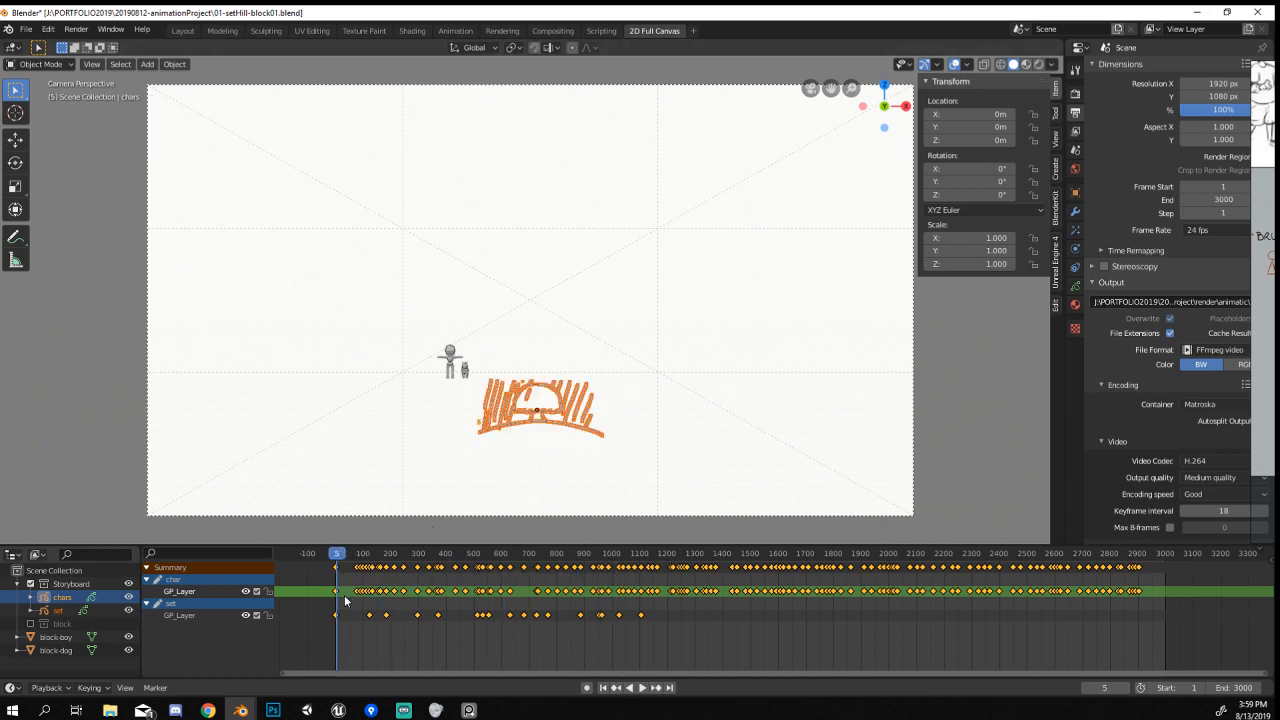
key(Down)
key(s)
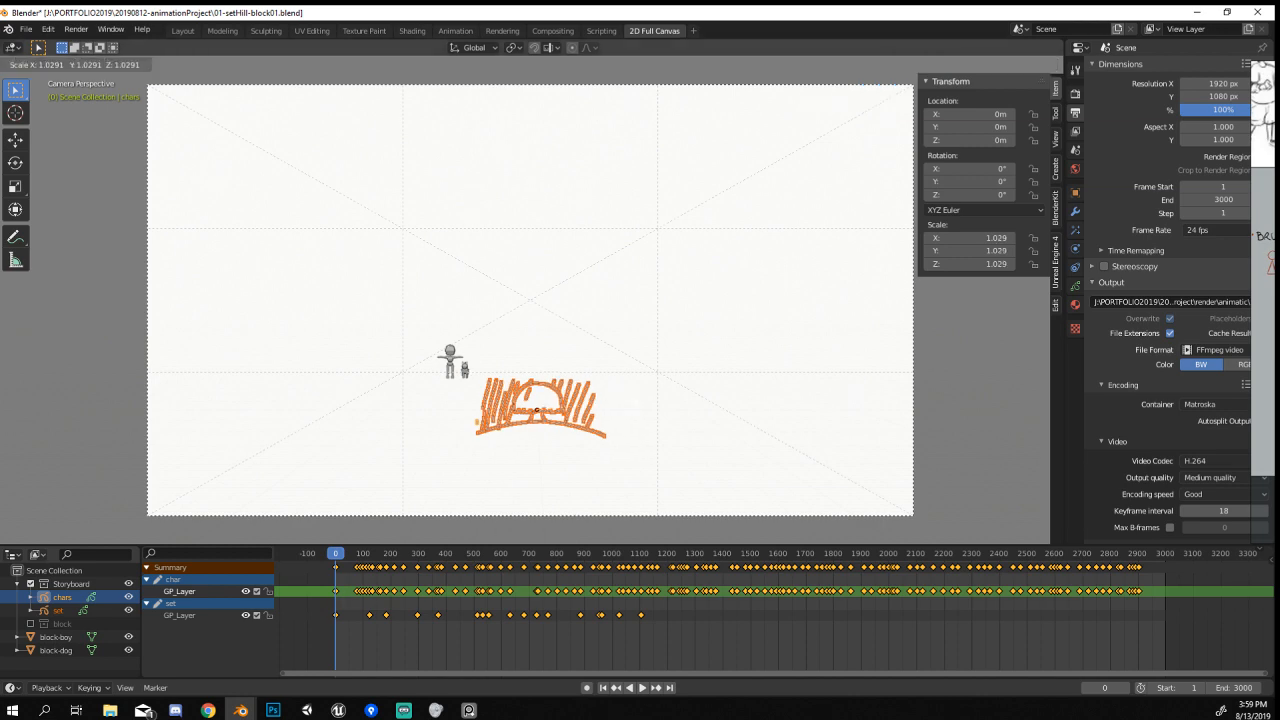
click(1048, 506)
key(g)
click(1025, 423)
Fit the storyboard's hill line under the block characters, scaling the drawings to 6.727 and moving them to X -1.1327 m, Z 6.964 m.
key(s)
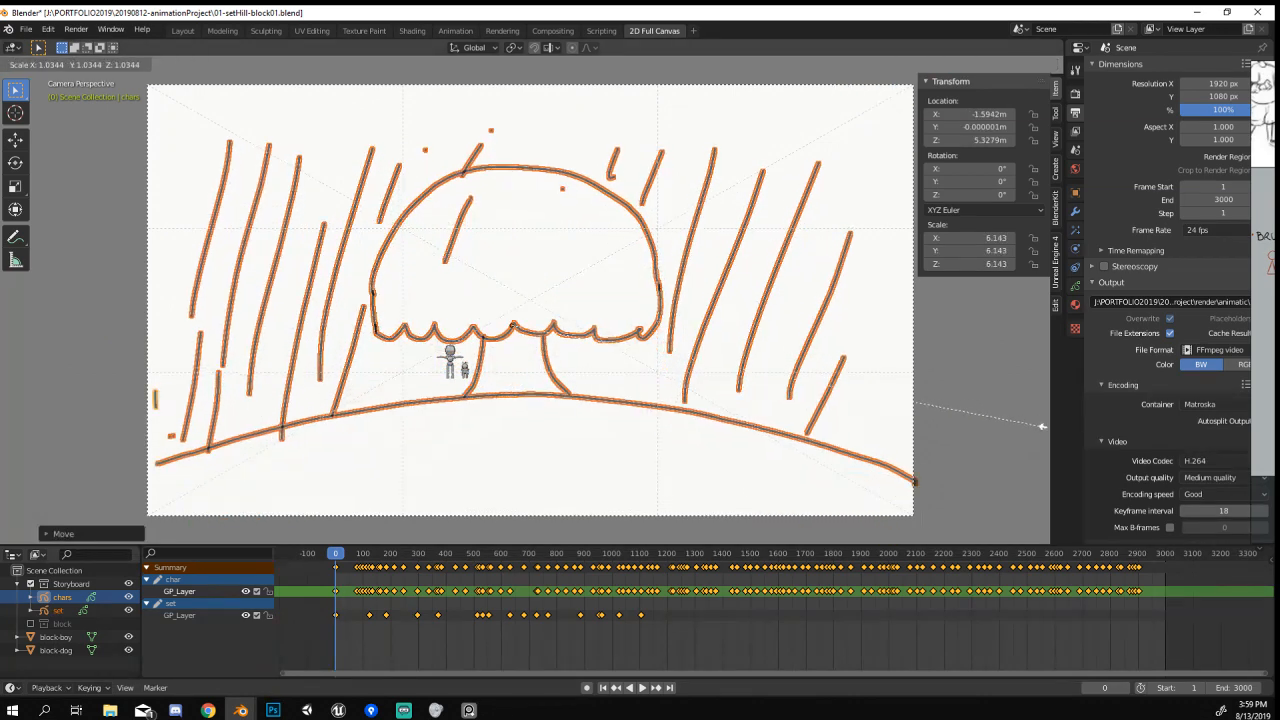
click(18, 450)
key(g)
click(23, 420)
key(s)
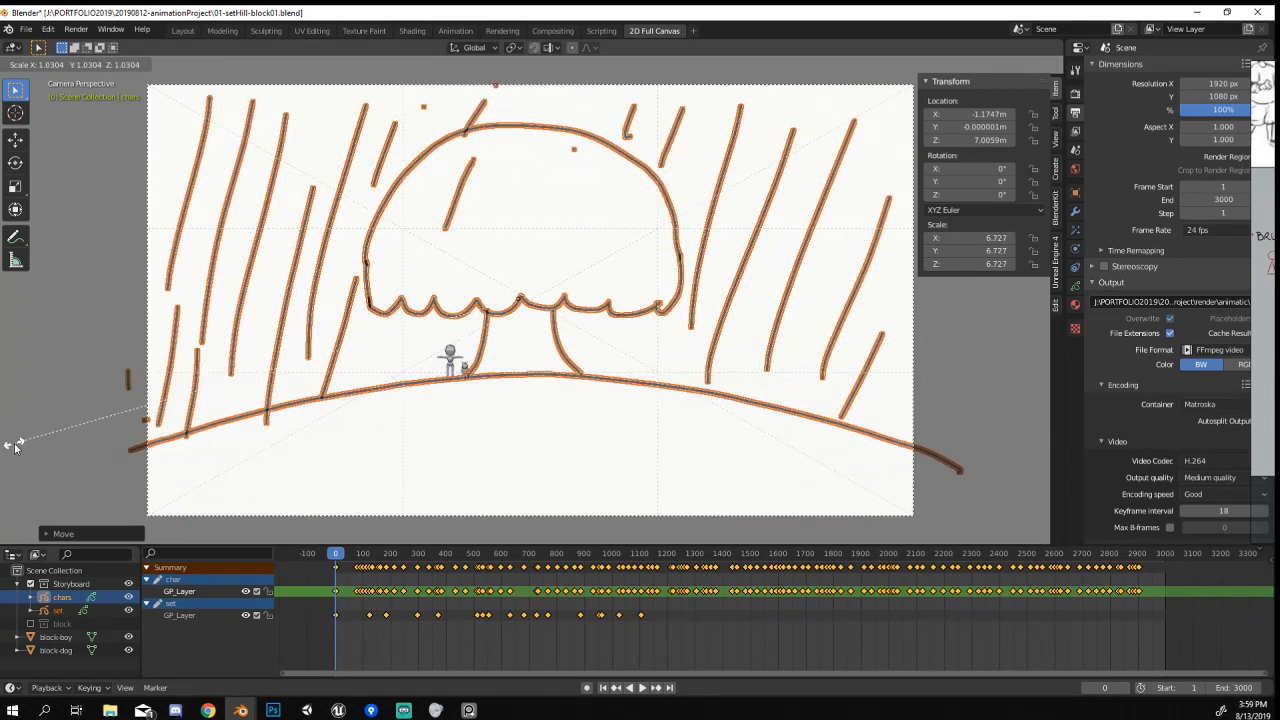
click(15, 445)
key(g)
click(14, 454)
Review the storyboard drawings along the timeline up to frame 1795.
mouse_move(330, 649)
mouse_down()
mouse_move(480, 650)
mouse_move(449, 663)
mouse_move(428, 657)
mouse_move(1154, 646)
mouse_move(832, 659)
mouse_up()
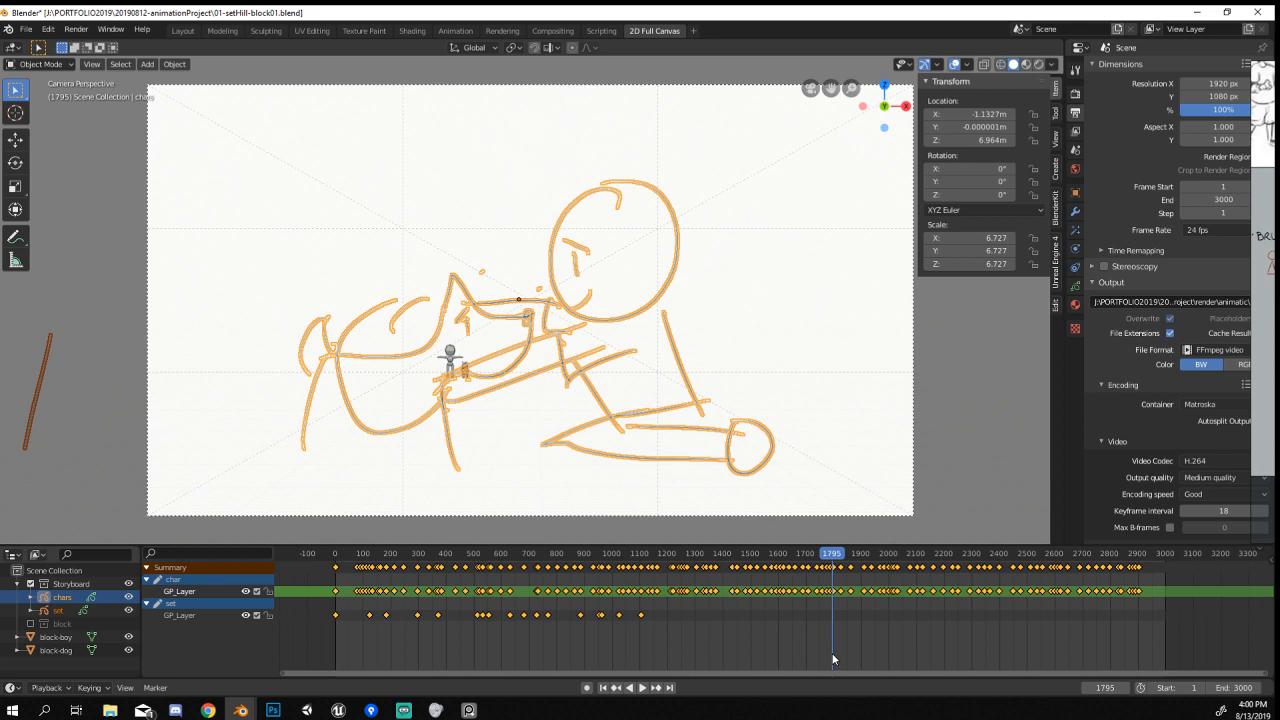
Switch back to the 03-boyModel02 file, clear the selection and inspect the sculpted boy beside the block figure.
click(240, 710)
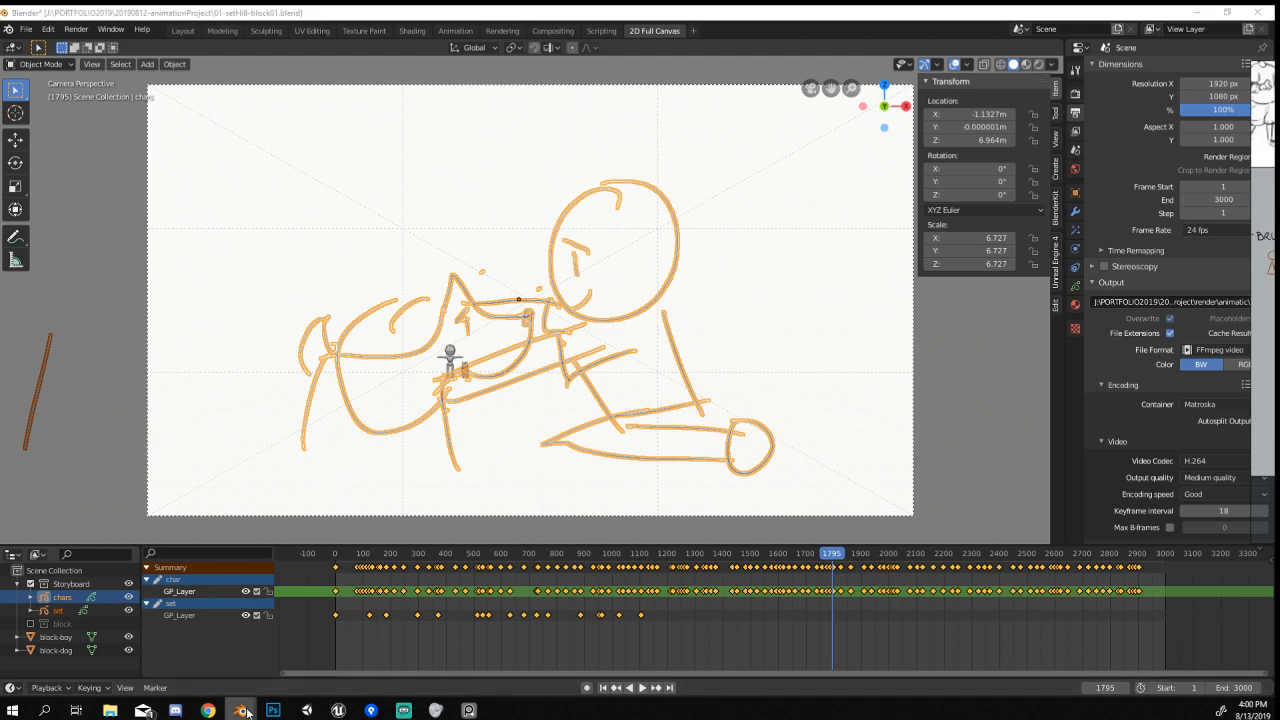
click(320, 650)
scroll(480, 490, up, 3)
right_click(645, 556)
middle_drag(645, 556, 730, 541)
right_click(812, 535)
mouse_move(824, 547)
middle_down()
mouse_move(830, 537)
mouse_move(822, 554)
middle_up()
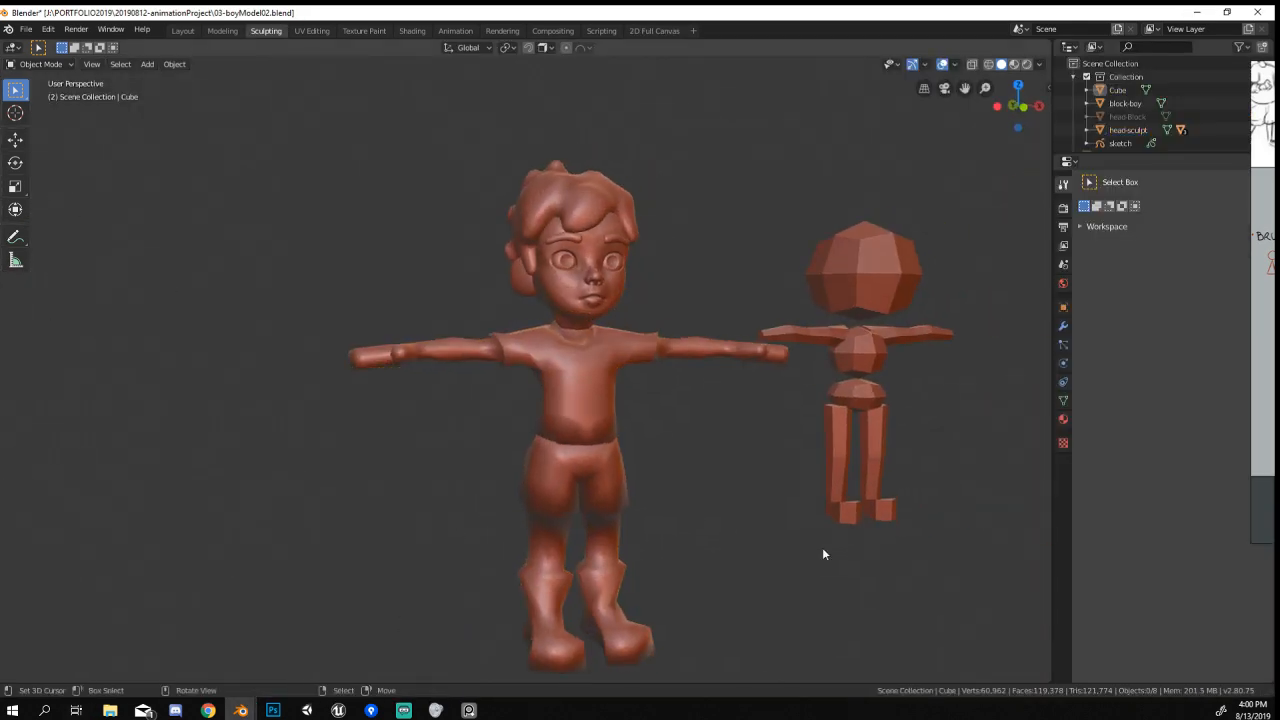